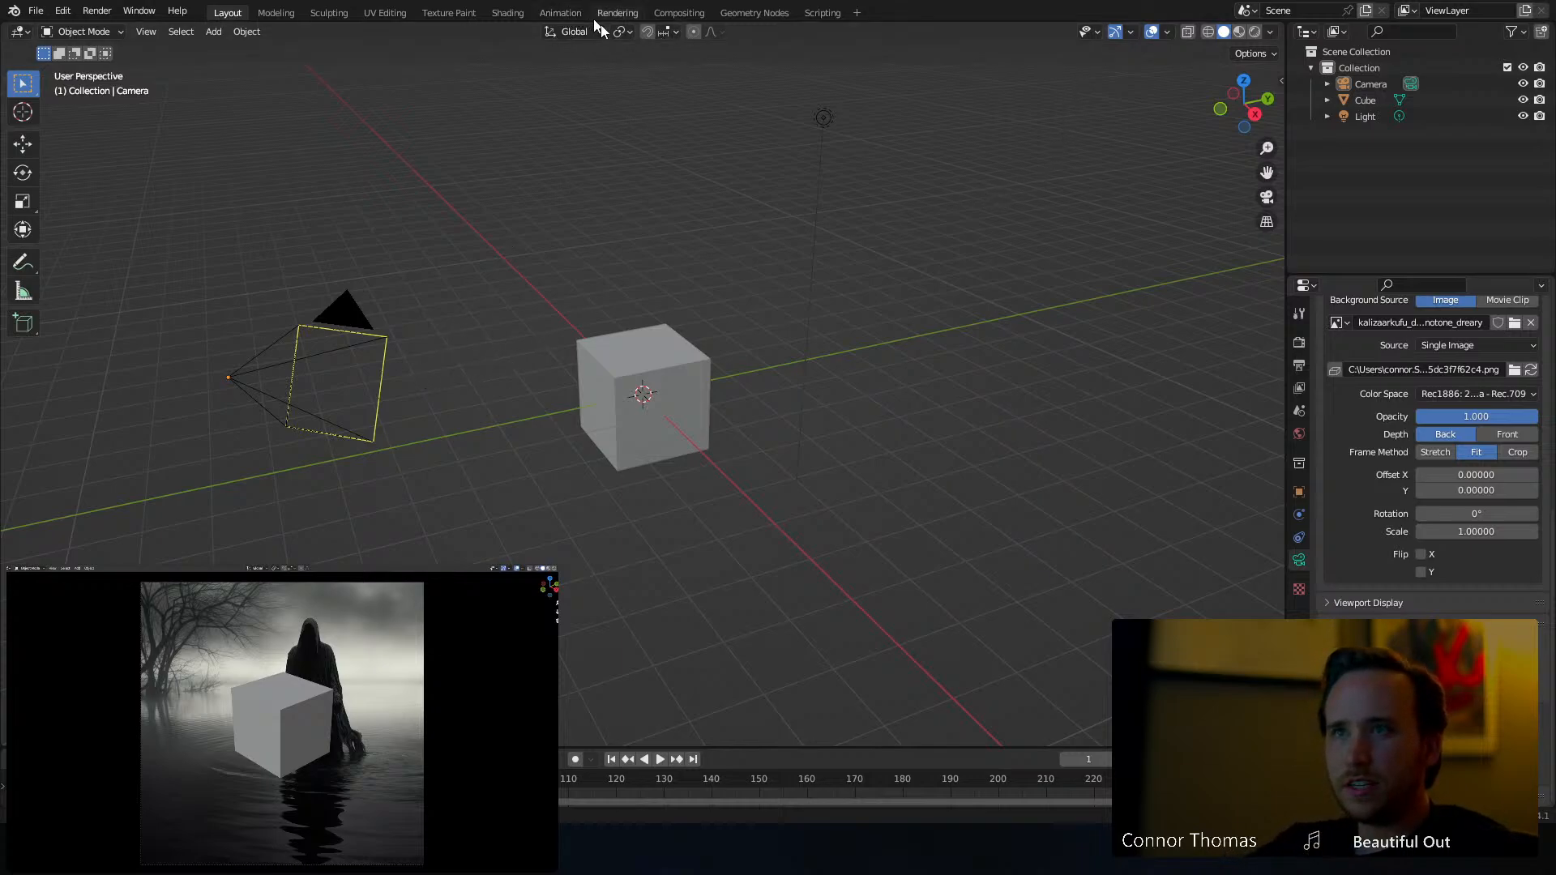
Set the transform pivot point to 3D Cursor and delete the default cube
{"action": "left_click", "coordinate": [622, 32]}
{"action": "left_click", "coordinate": [650, 68]}
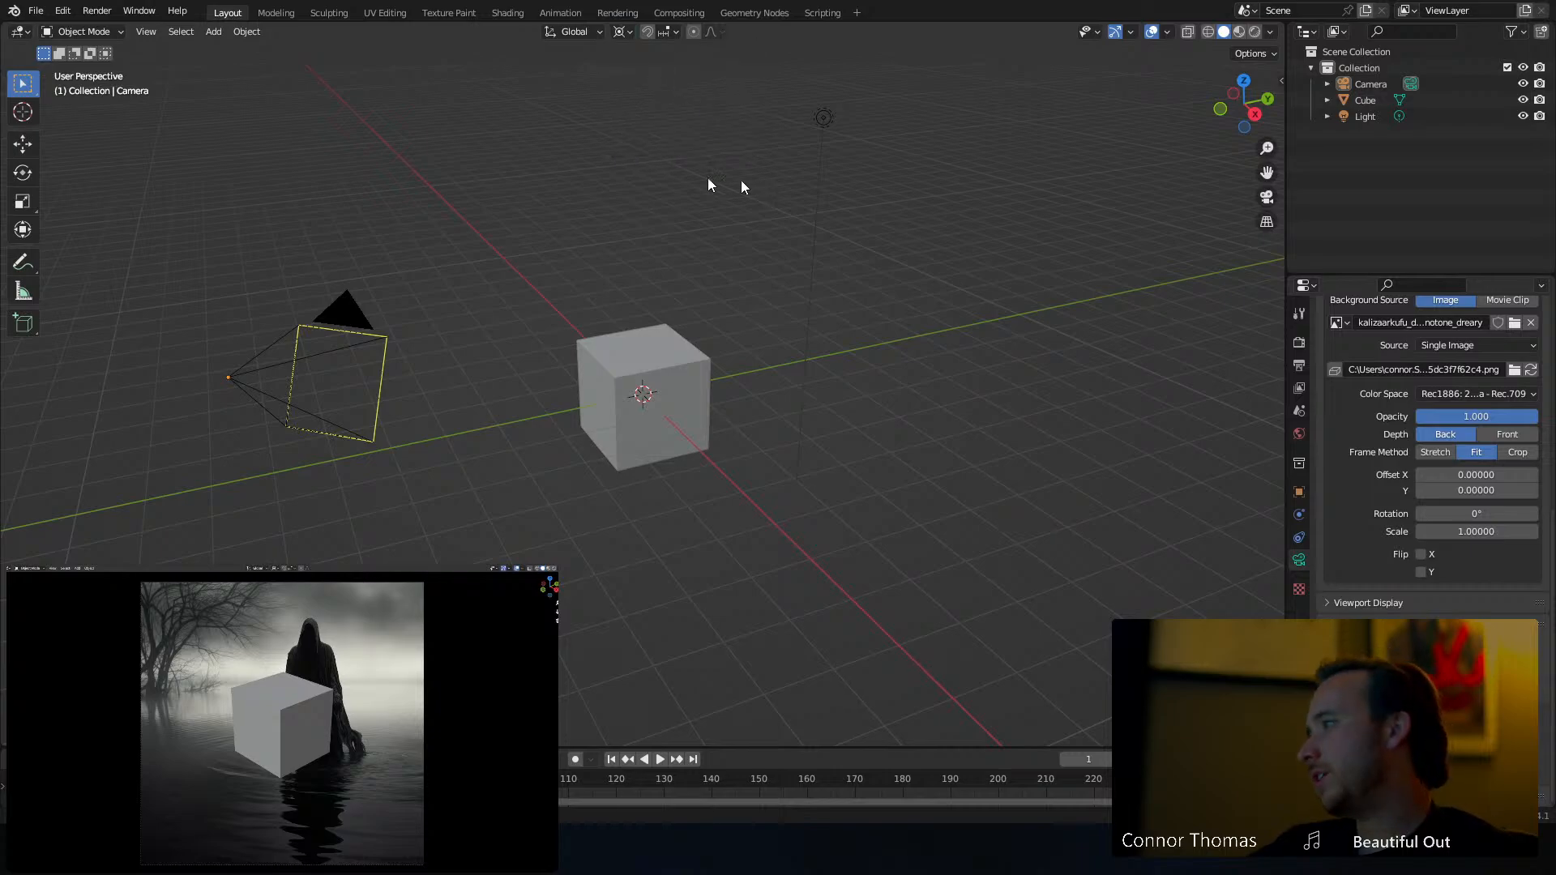
{"action": "left_click", "coordinate": [661, 395]}
{"action": "key", "text": "Delete"}
Add a plane mesh at the world origin and scale it up uniformly
{"action": "key", "text": "shift+a"}
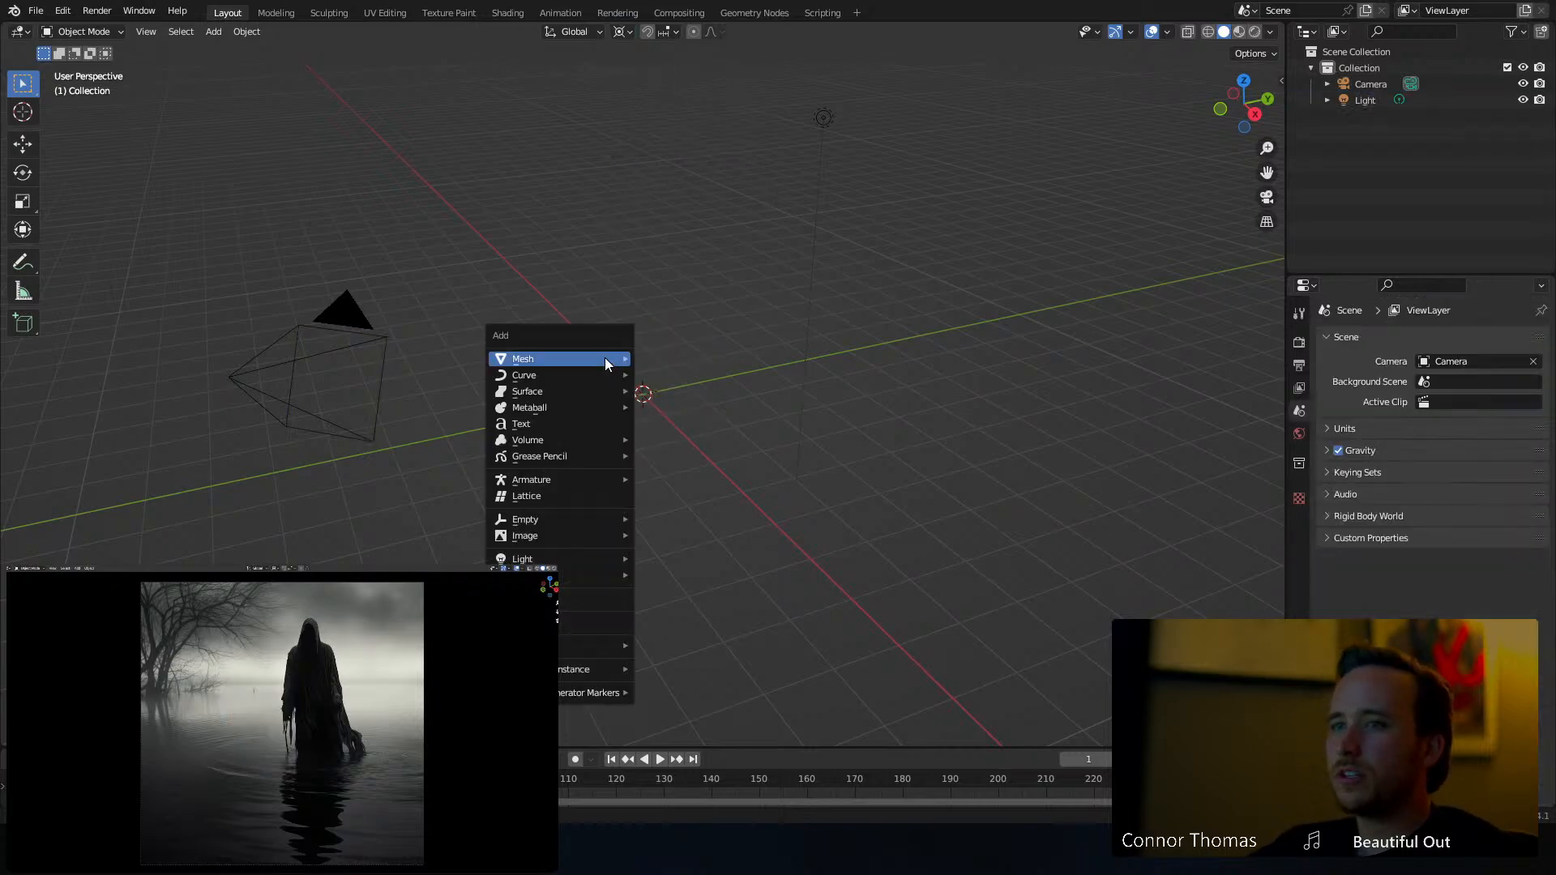
{"action": "mouse_move", "coordinate": [605, 358]}
{"action": "left_click", "coordinate": [677, 352]}
{"action": "key", "text": "s"}
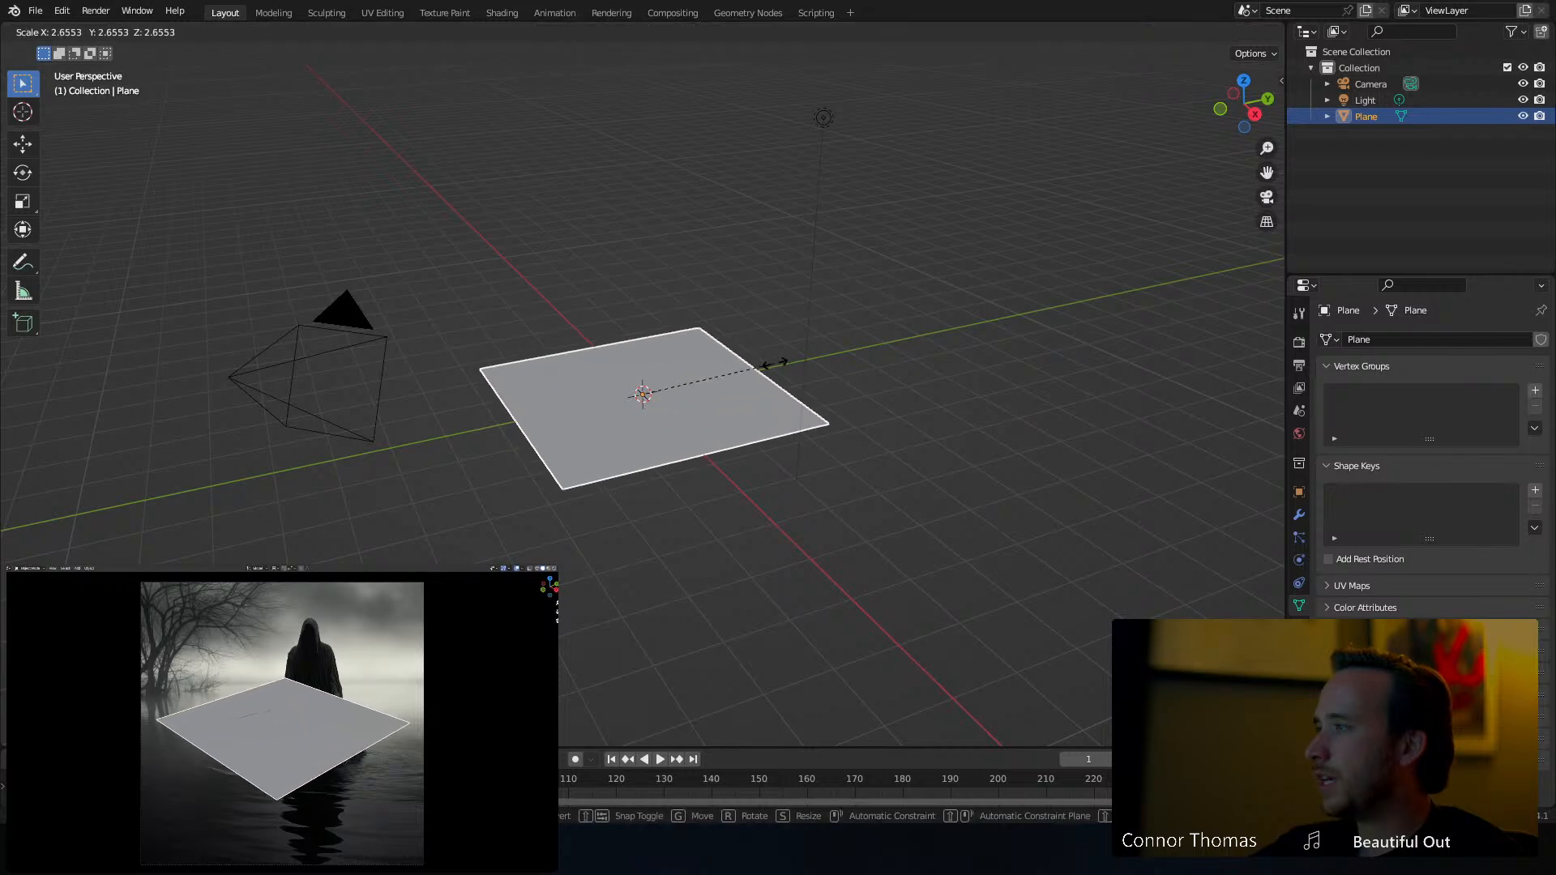
{"action": "left_click", "coordinate": [921, 366]}
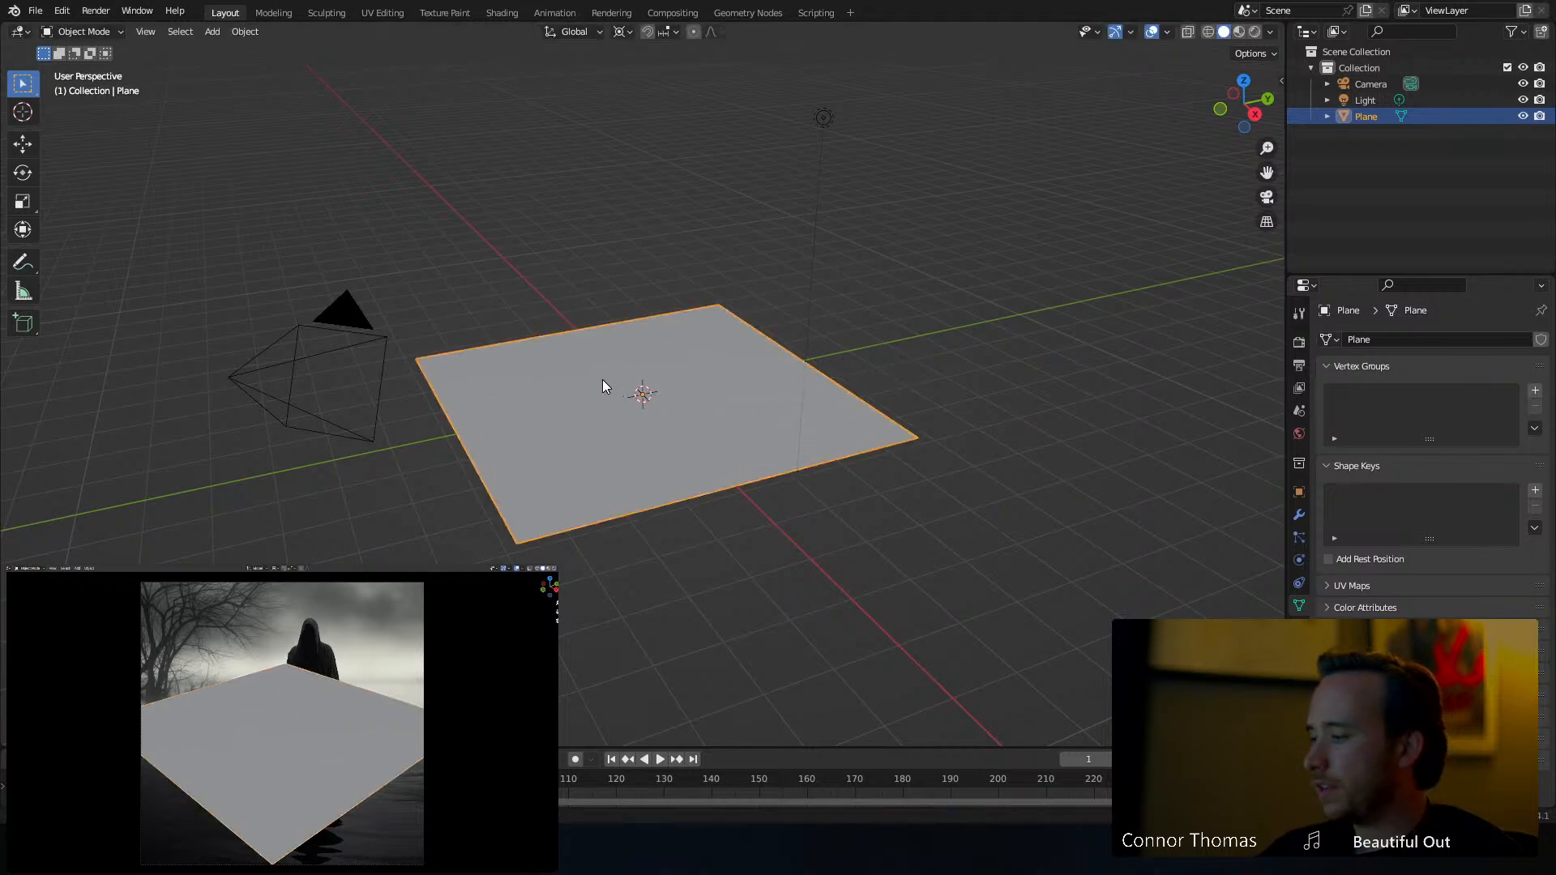
Snap the camera to a low frontal view of the plane
{"action": "key", "text": "KP_1"}
{"action": "middle_click_drag", "start_coordinate": [863, 327], "coordinate": [820, 357]}
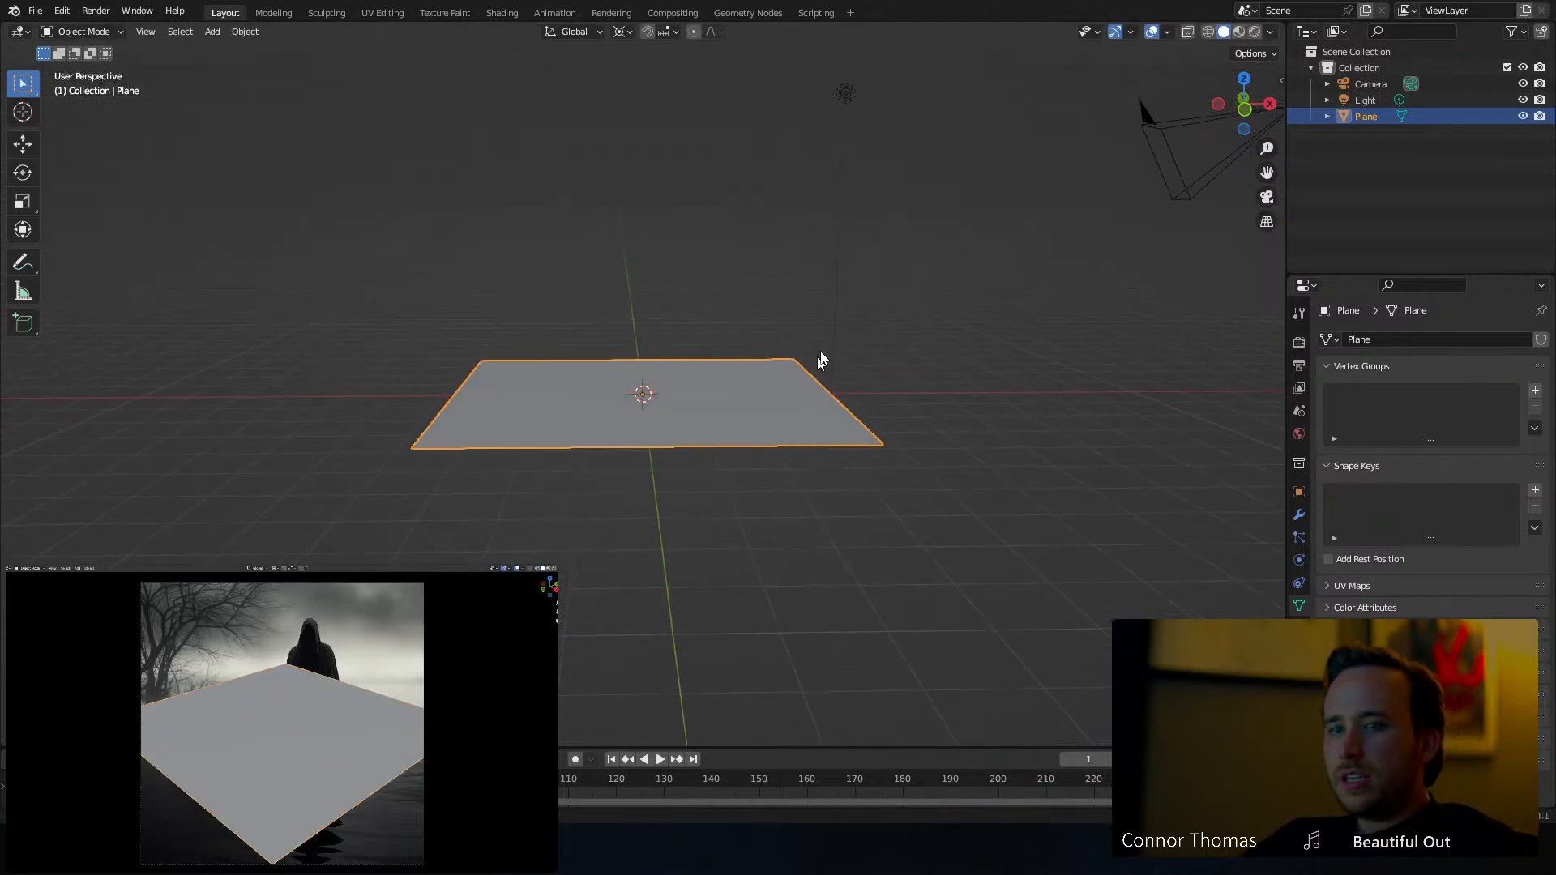
{"action": "key", "text": "KP_0"}
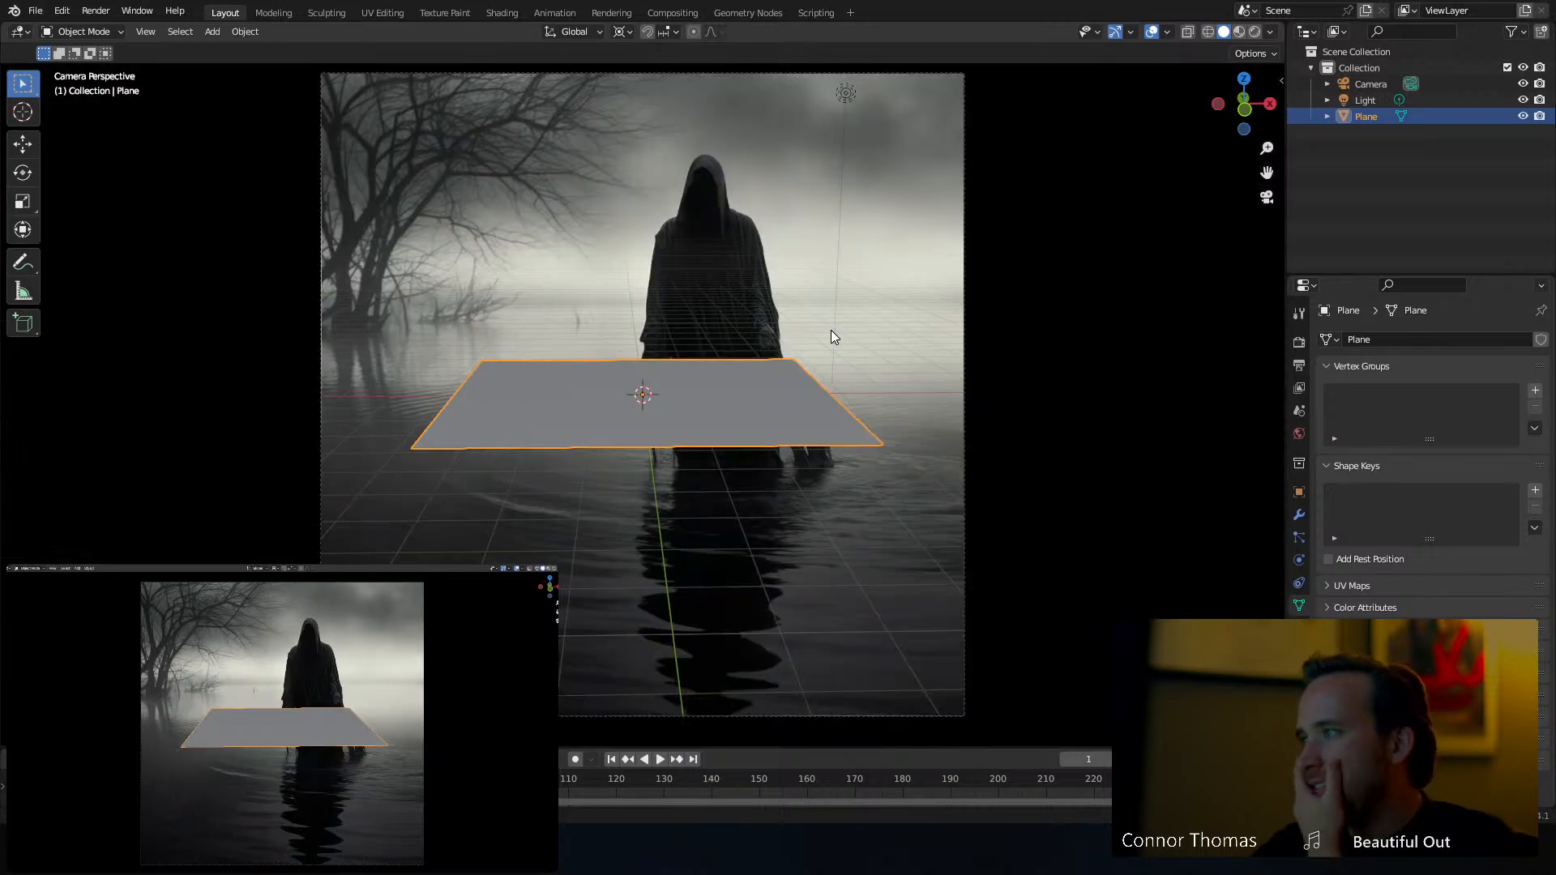
Set the camera's focal length to 25 mm
{"action": "left_click", "coordinate": [972, 310]}
{"action": "left_click", "coordinate": [1466, 418]}
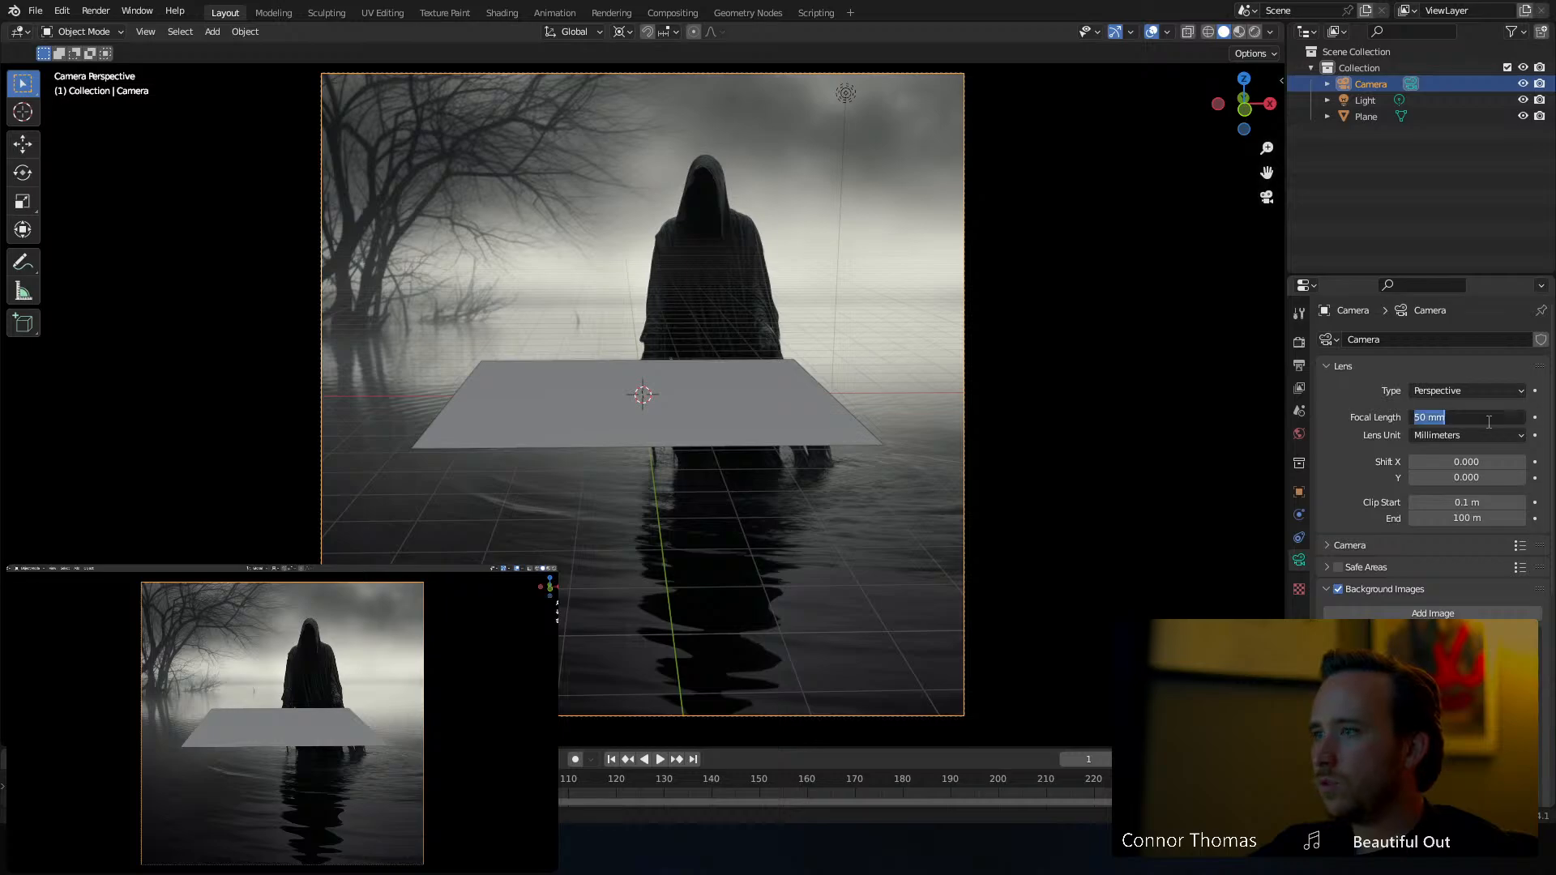
{"action": "type", "text": "25"}
{"action": "key", "text": "Return"}
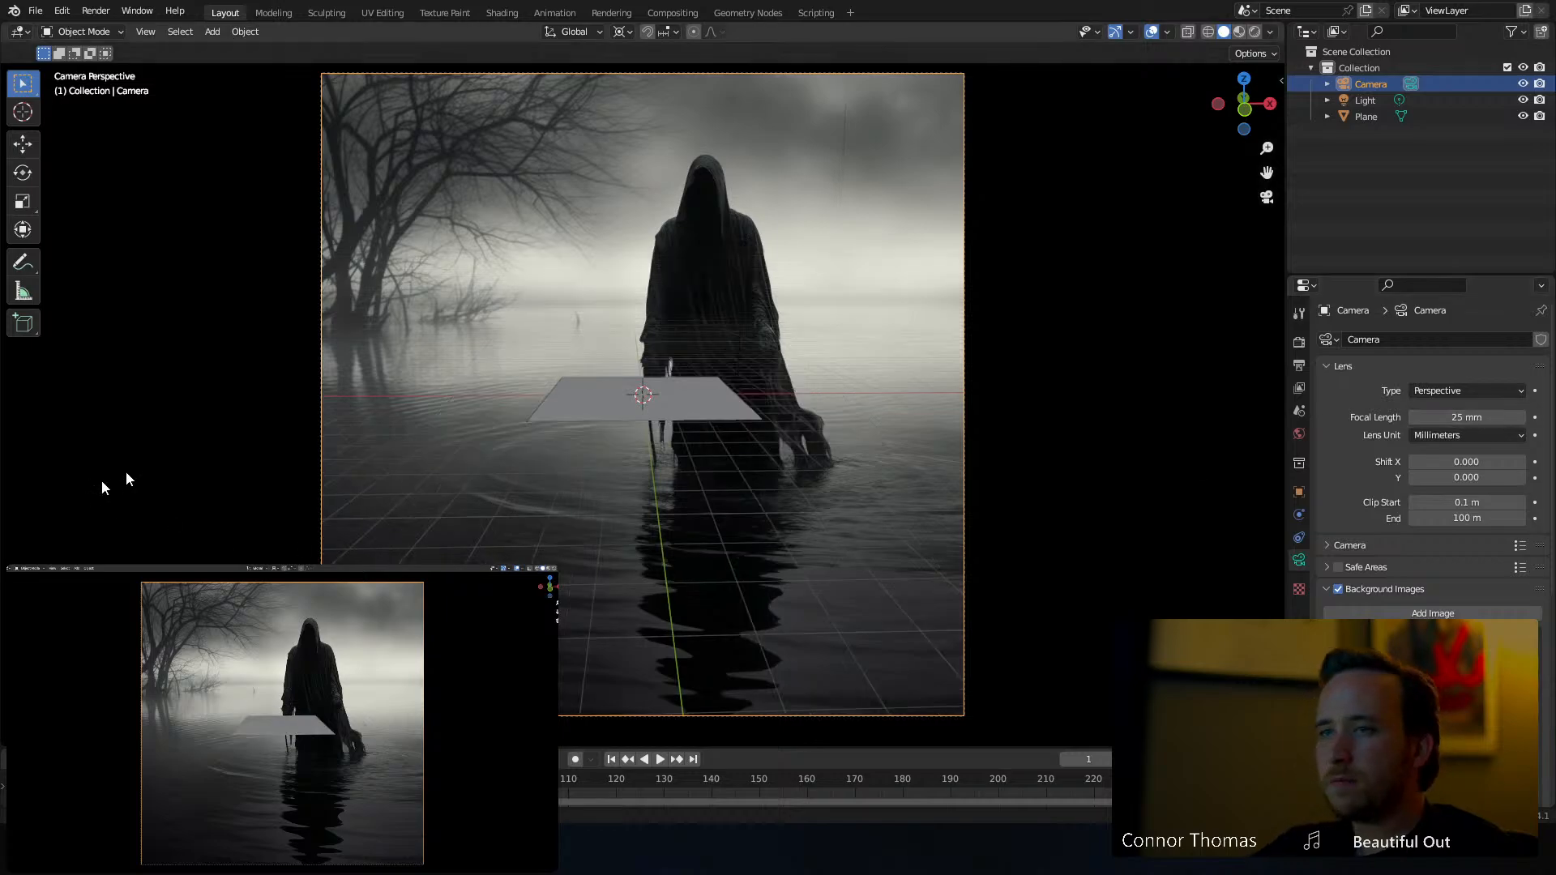
Rotate the camera with trackball rotation by about 1.2 and 1.0 degrees to fit the background image
{"action": "left_click", "coordinate": [646, 413]}
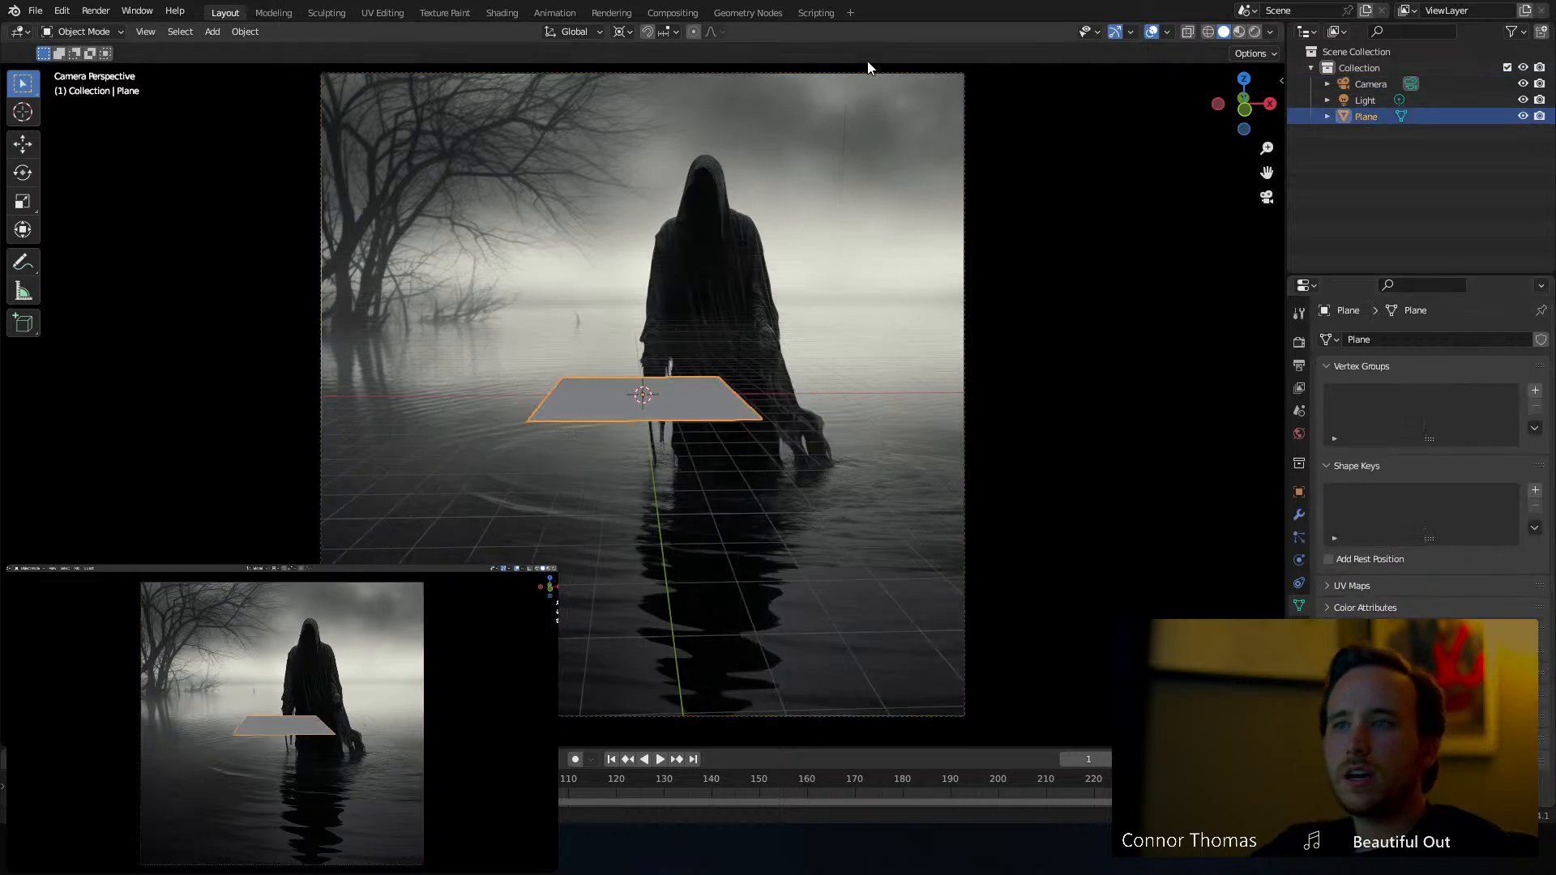
{"action": "left_click", "coordinate": [811, 72]}
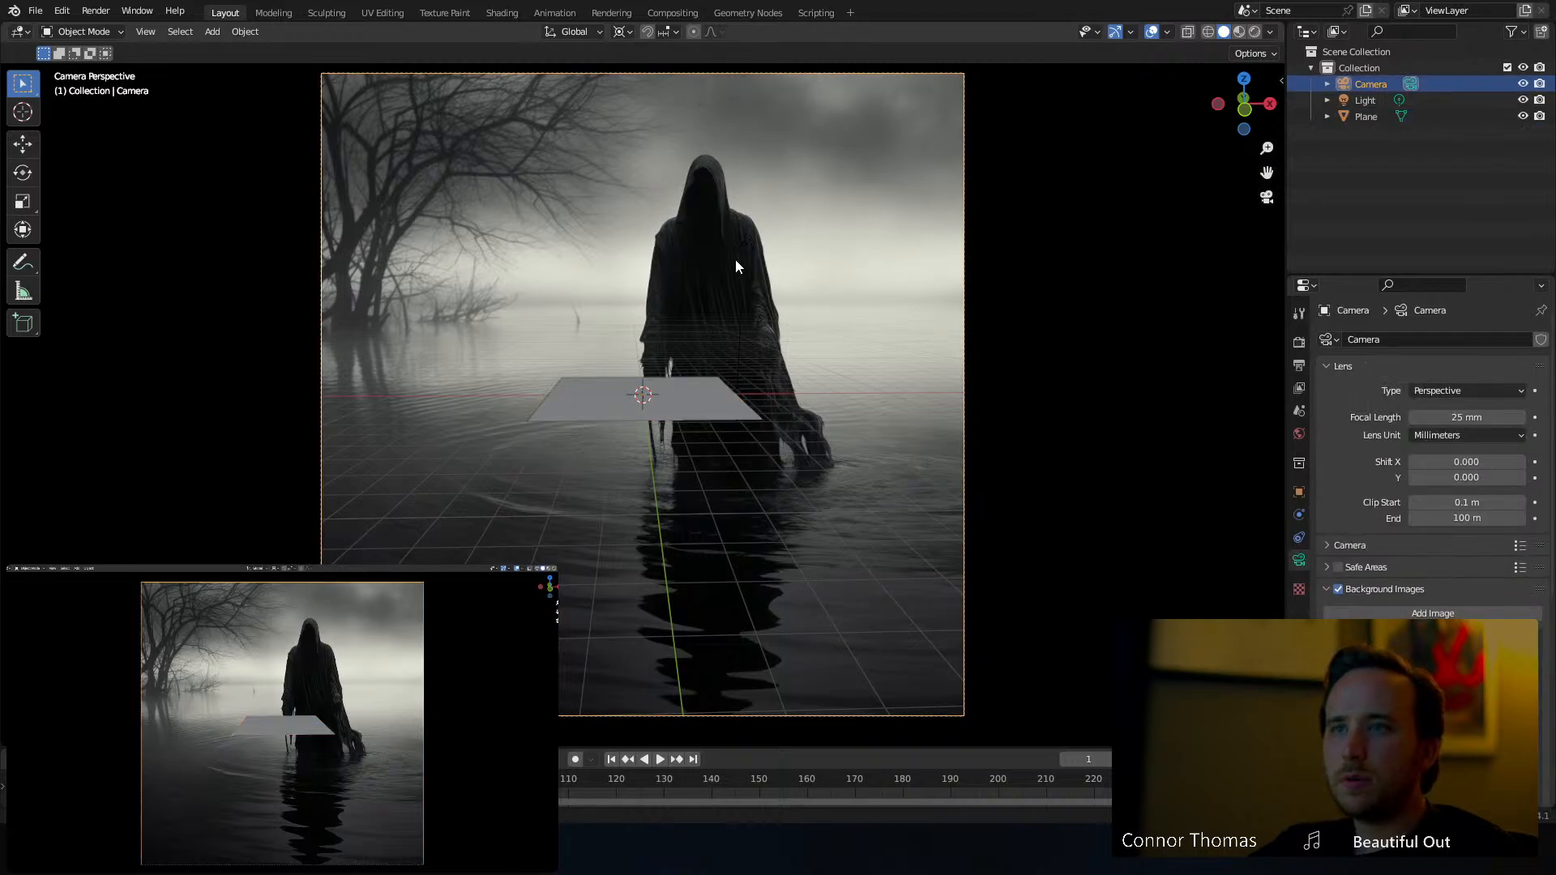
{"action": "key", "text": "r"}
{"action": "key", "text": "r"}
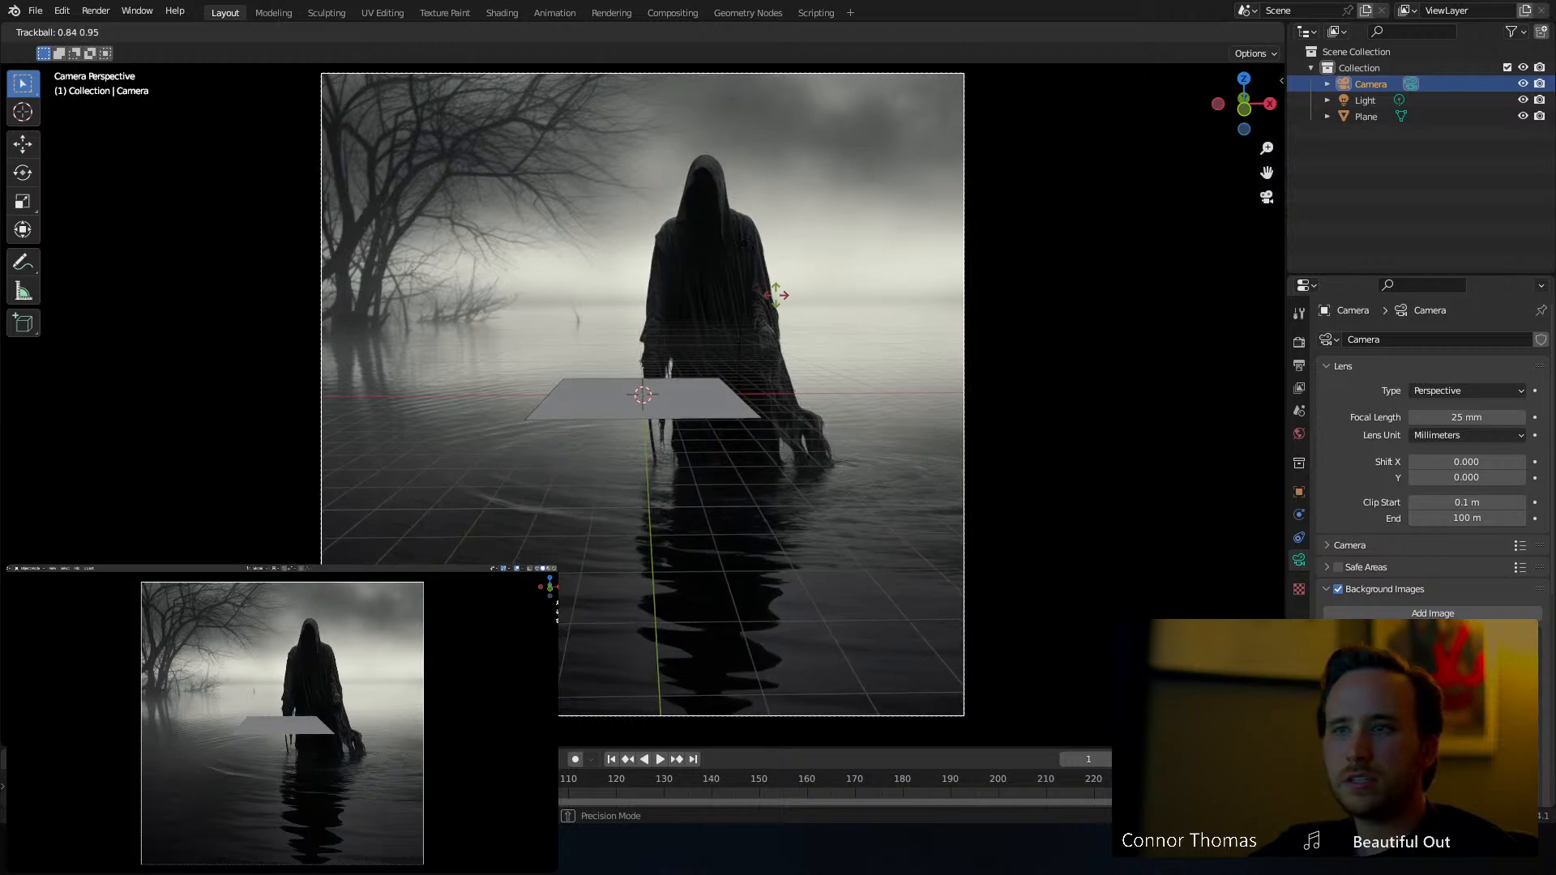
{"action": "left_click", "coordinate": [780, 304]}
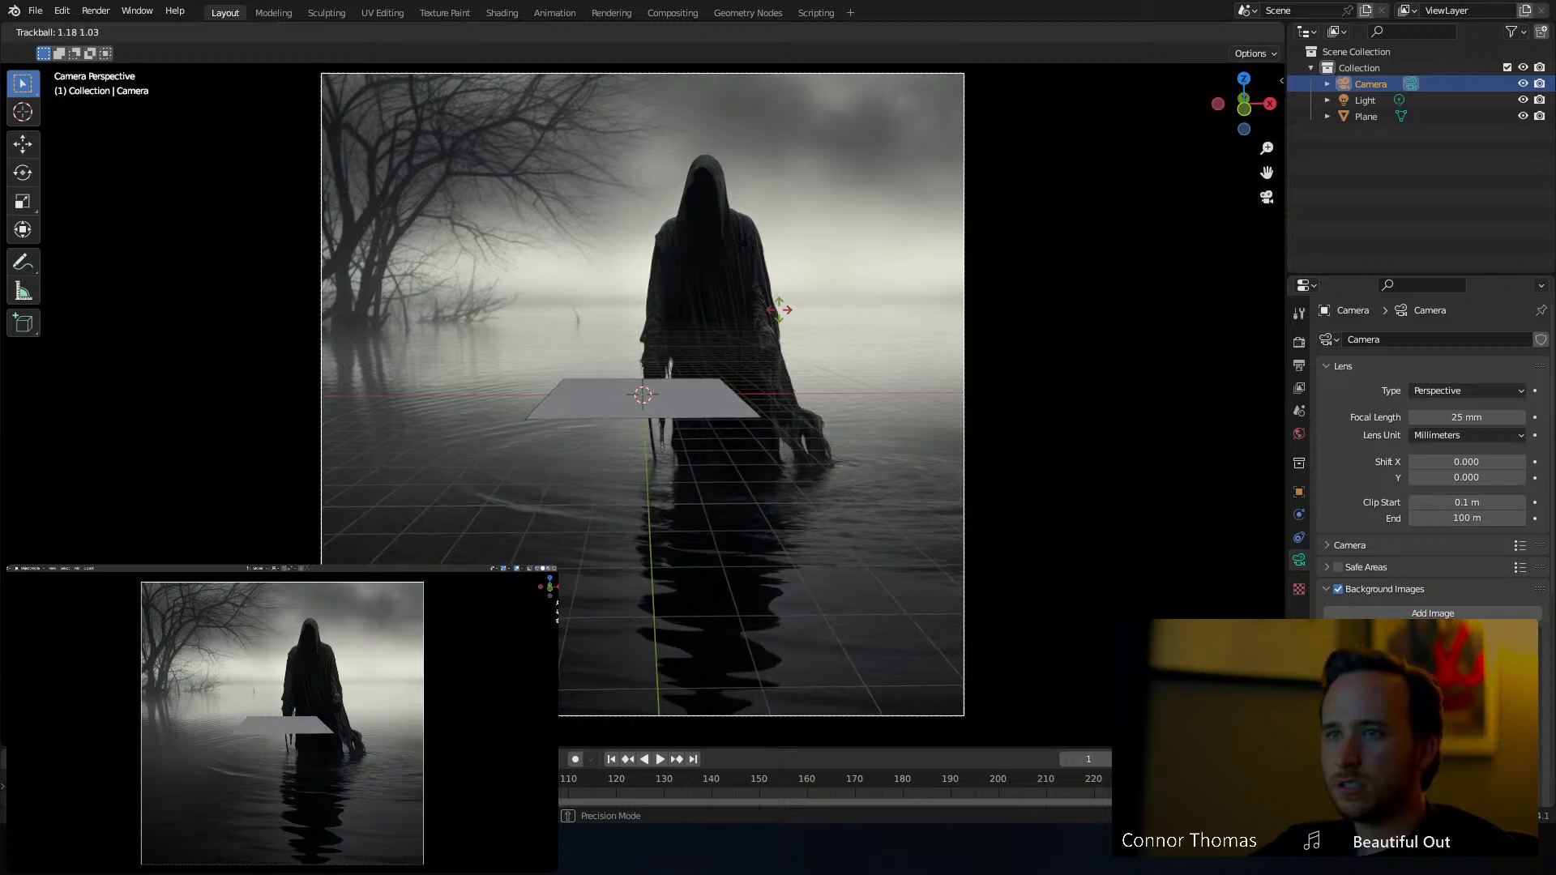
Scale the plane up until it covers the lower half of the camera frame
{"action": "left_click", "coordinate": [689, 401]}
{"action": "key", "text": "s"}
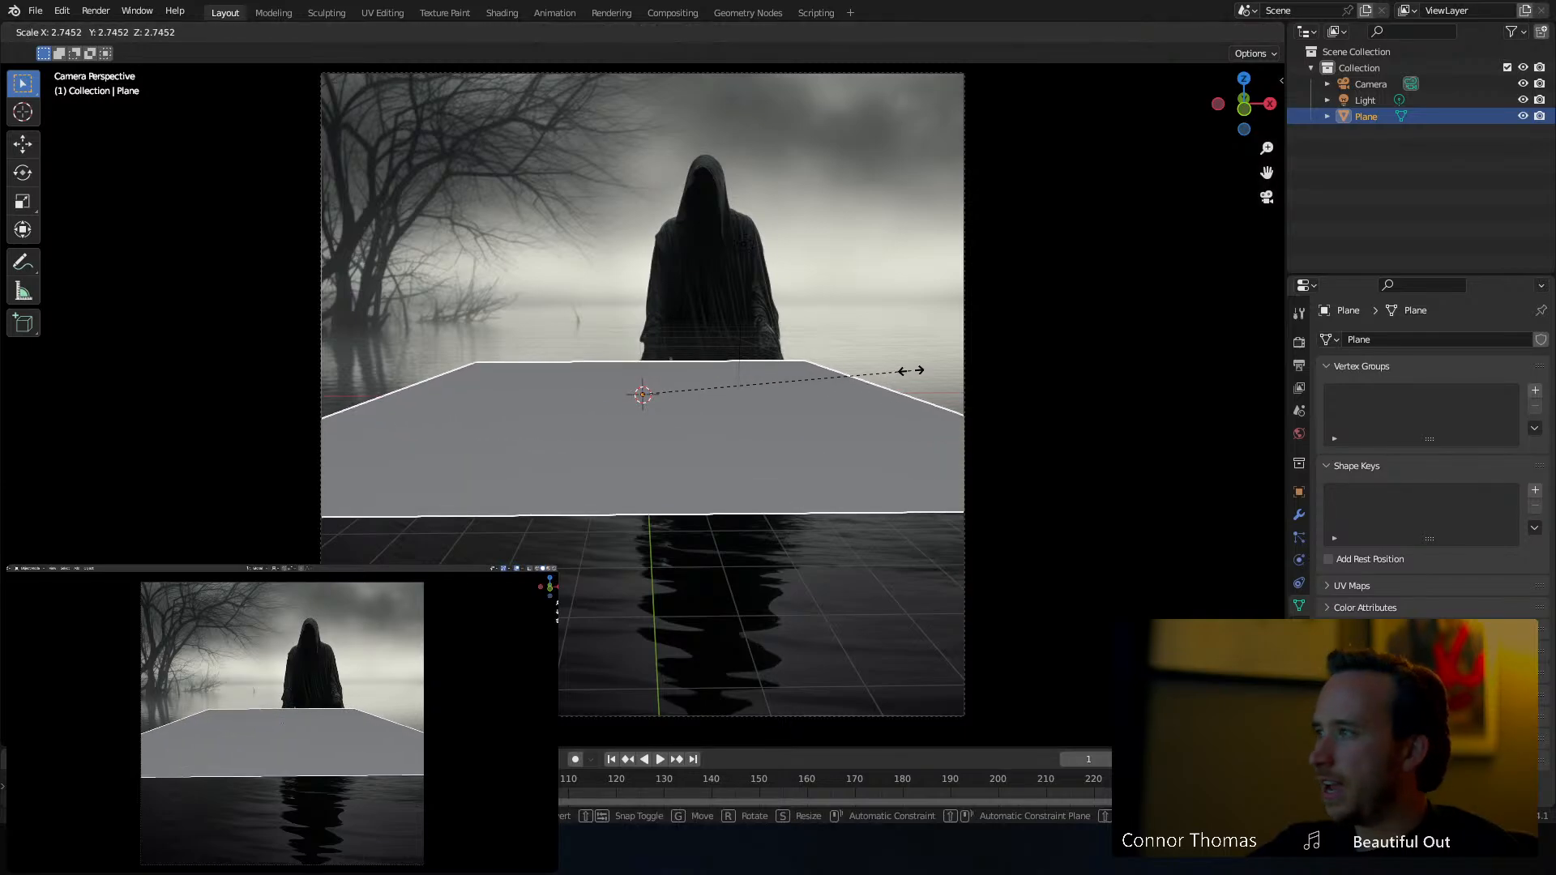
{"action": "left_click", "coordinate": [1054, 341]}
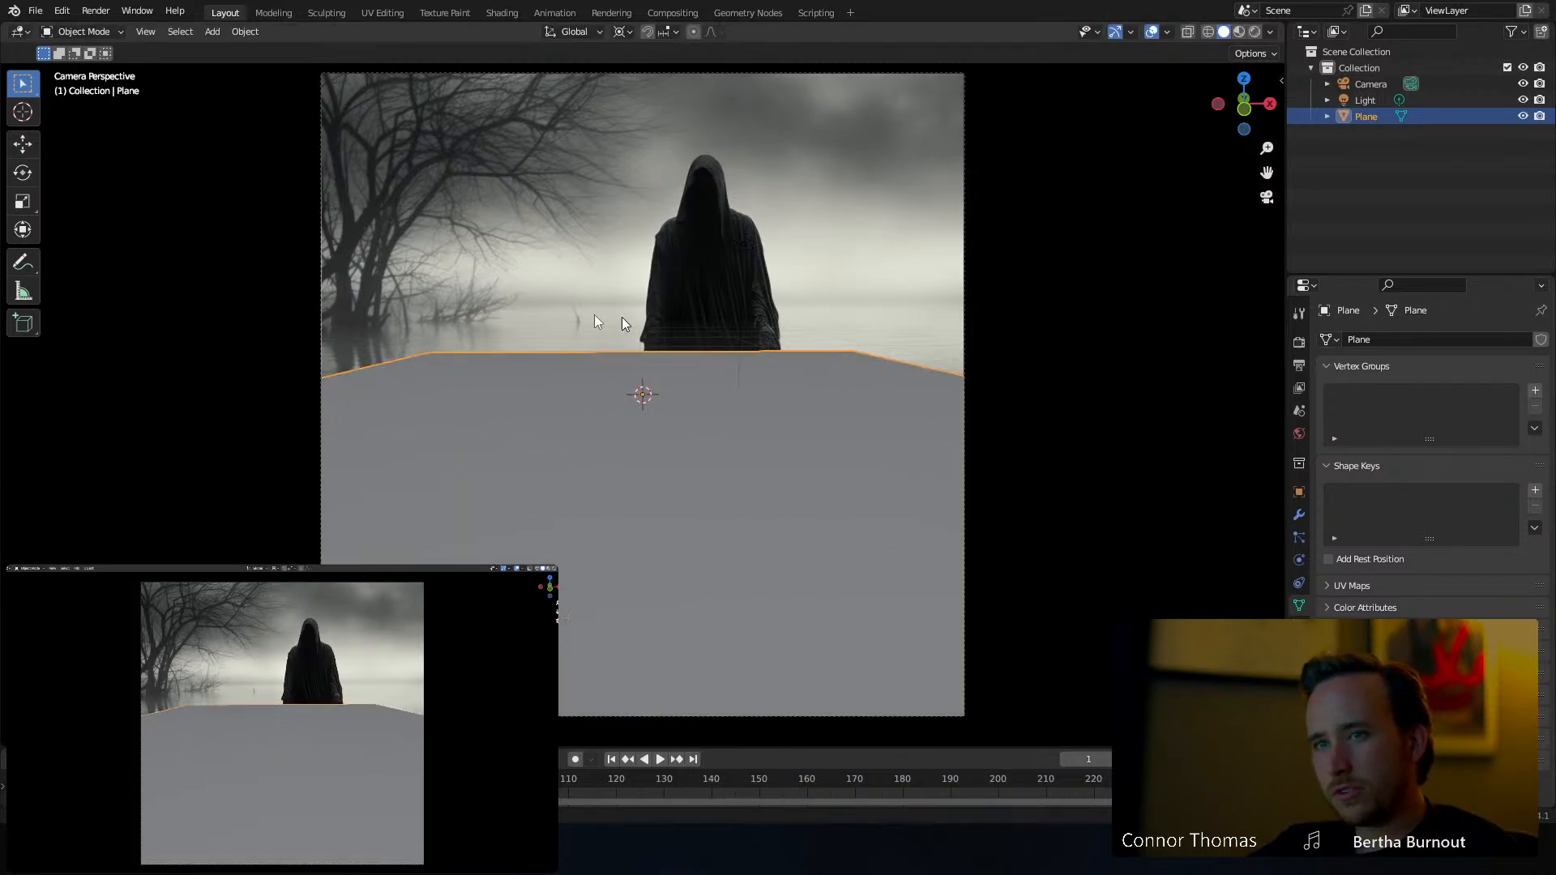
Stretch the plane by moving its far edge well away from the camera along the global Y axis
{"action": "middle_click_drag", "start_coordinate": [649, 351], "coordinate": [626, 358]}
{"action": "scroll", "coordinate": [626, 358], "scroll_direction": "down", "scroll_amount": 9}
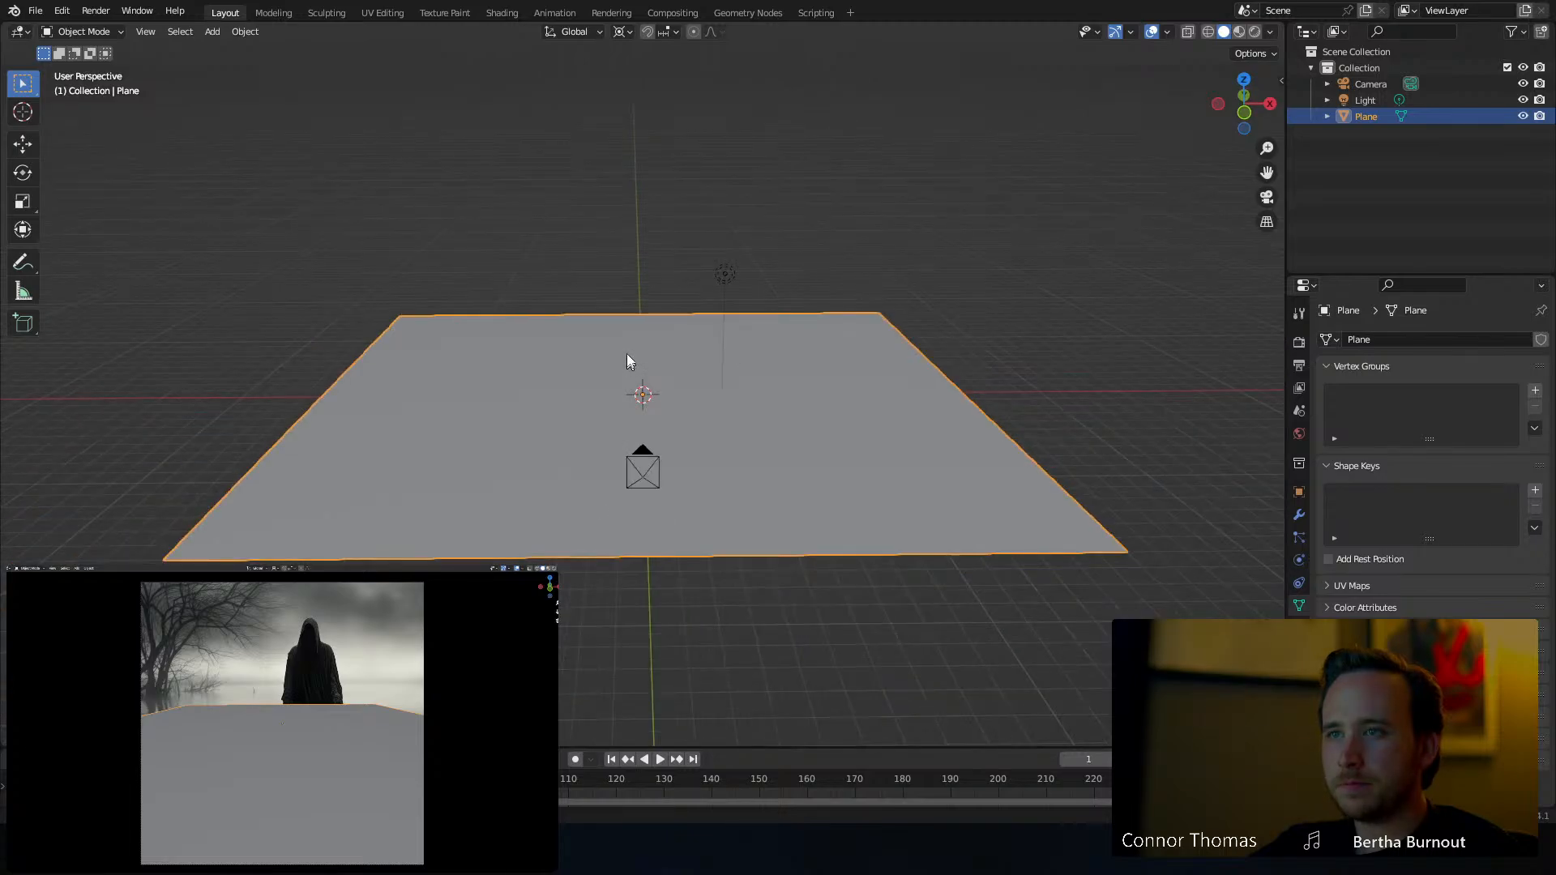
{"action": "scroll", "coordinate": [666, 349], "scroll_direction": "down", "scroll_amount": 4}
{"action": "middle_click_drag", "start_coordinate": [697, 316], "coordinate": [684, 377]}
{"action": "scroll", "coordinate": [684, 373], "scroll_direction": "up", "scroll_amount": 3}
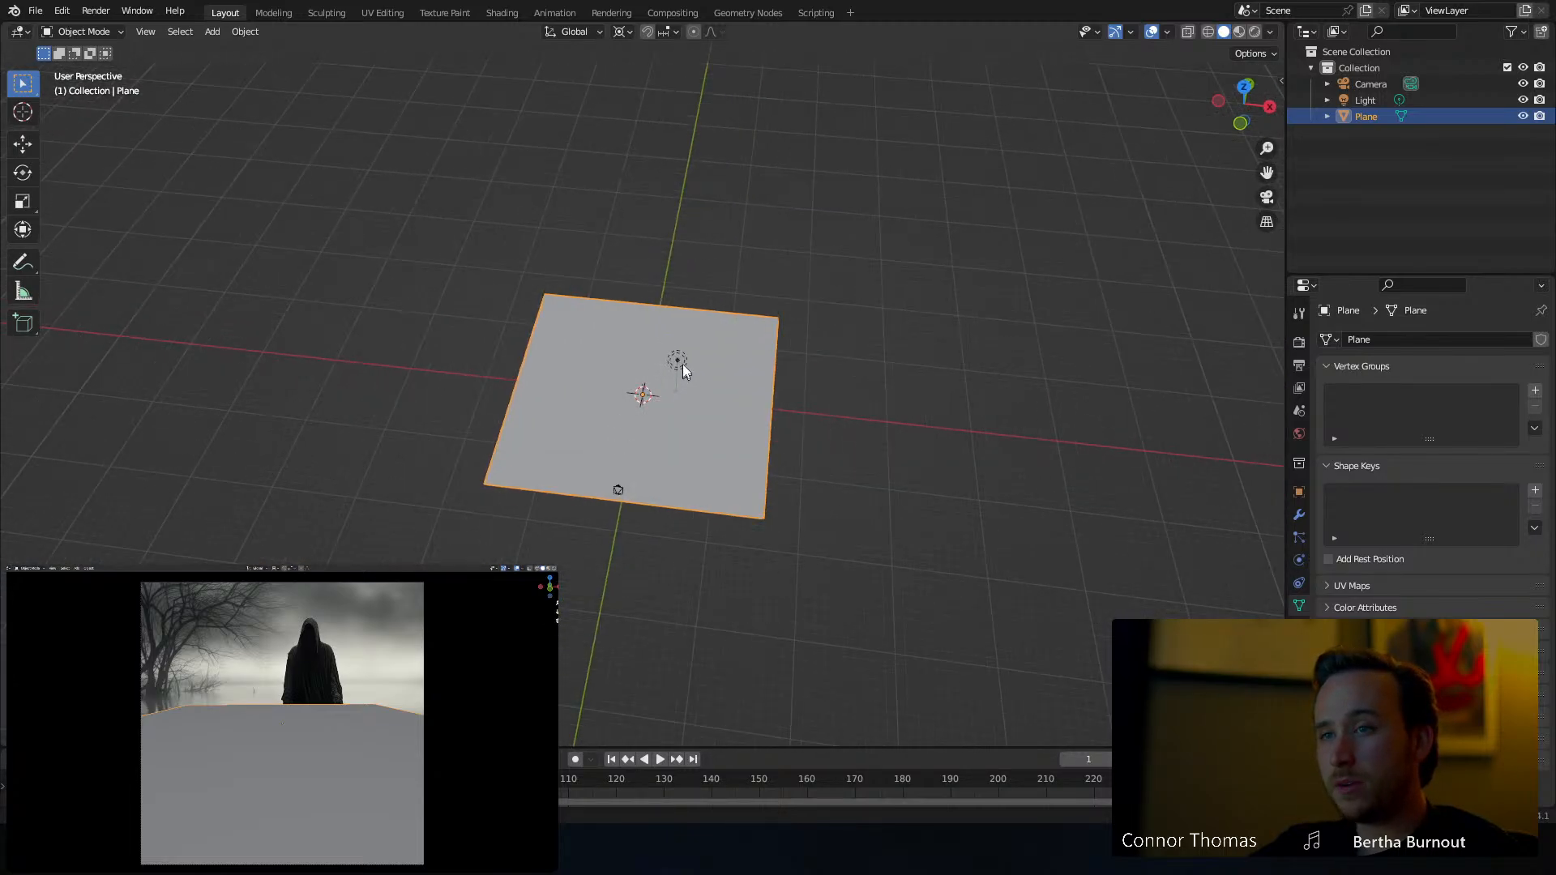
{"action": "key", "text": "Tab"}
{"action": "key", "text": "2"}
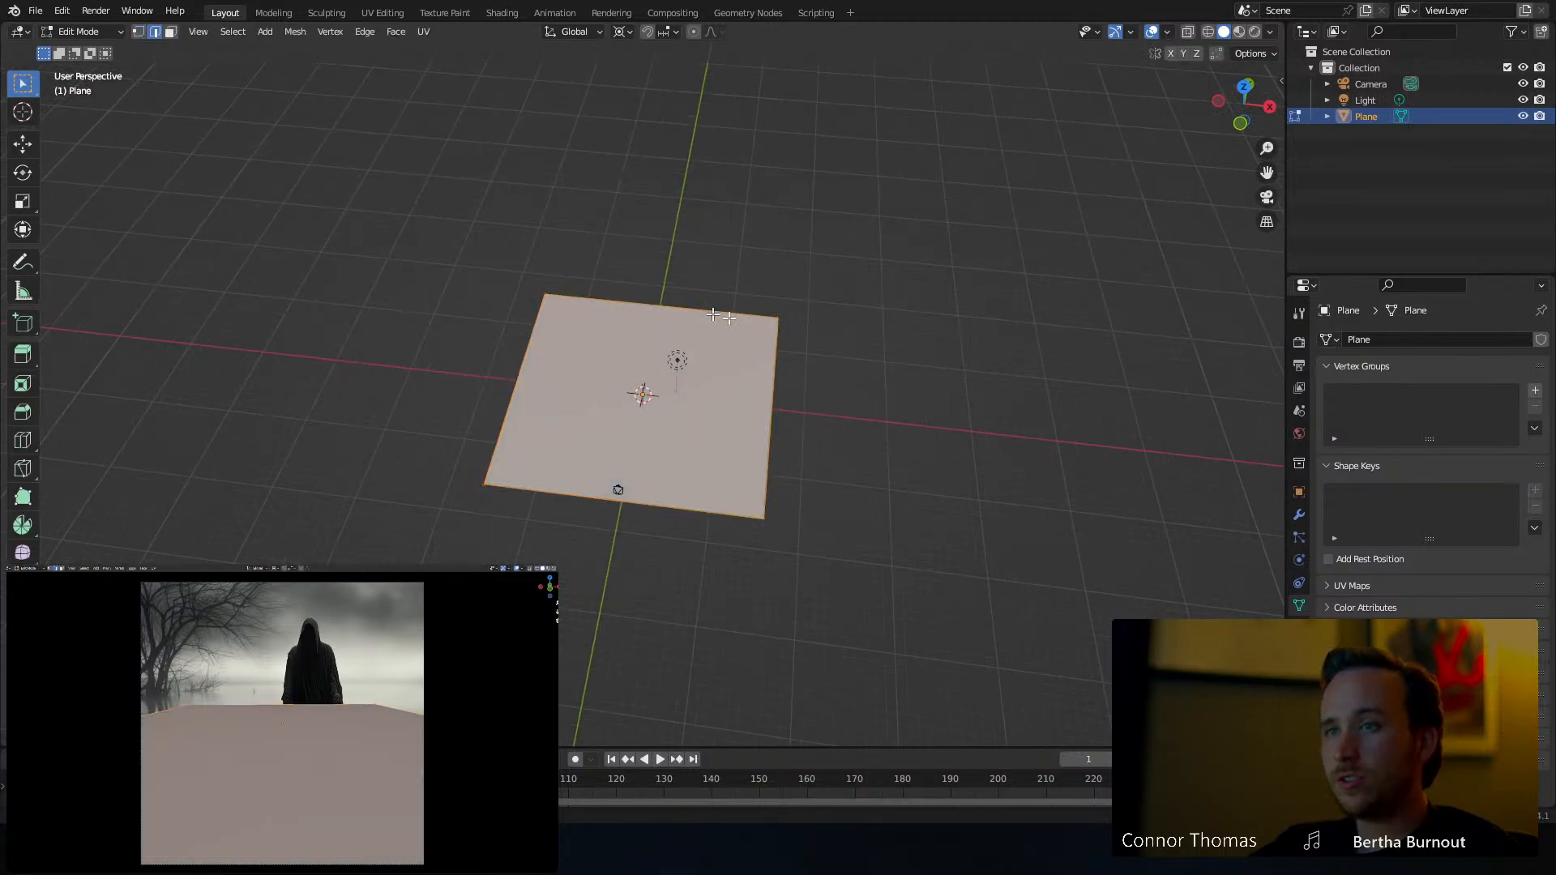
{"action": "key", "text": "alt+a"}
{"action": "scroll", "coordinate": [668, 251], "scroll_direction": "down", "scroll_amount": 3}
{"action": "middle_click_drag", "start_coordinate": [674, 268], "coordinate": [678, 316]}
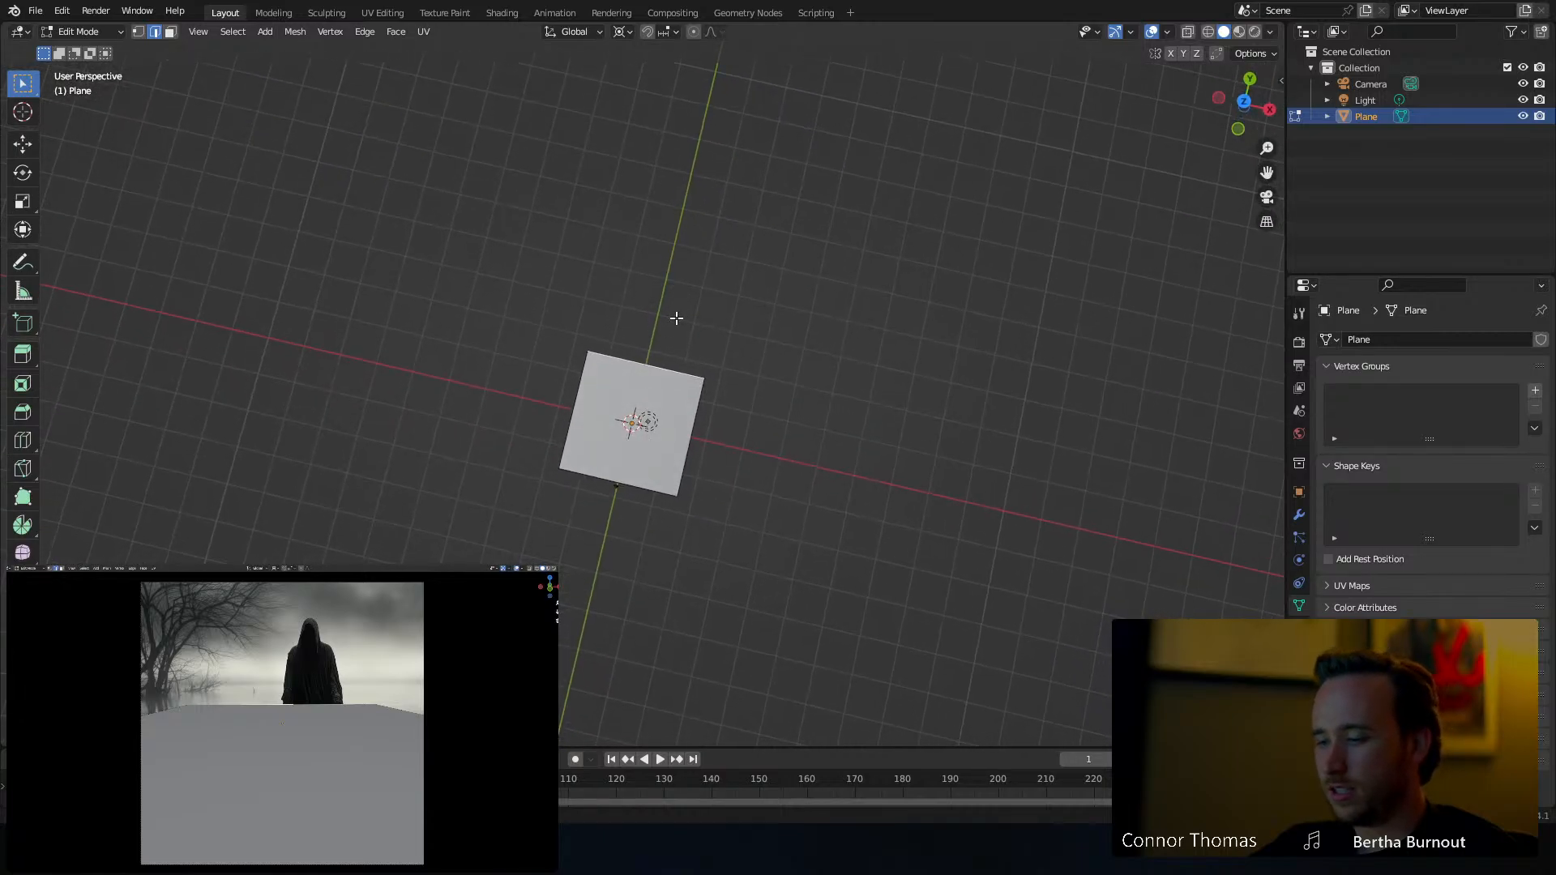
{"action": "key", "text": "g"}
{"action": "key", "text": "y"}
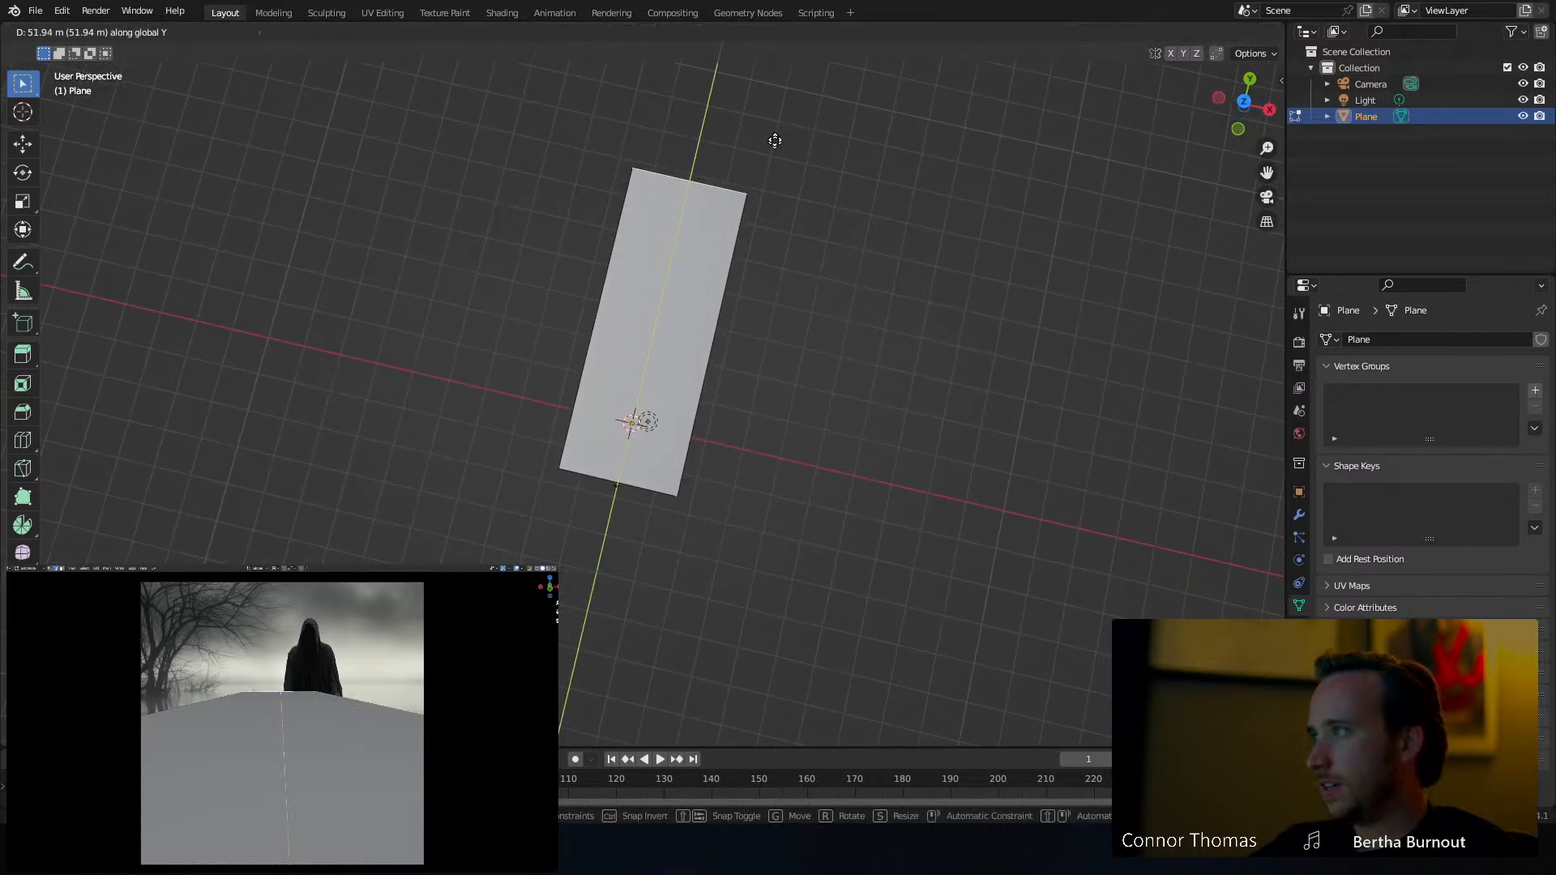
{"action": "left_click", "coordinate": [780, 55]}
{"action": "key", "text": "Tab"}
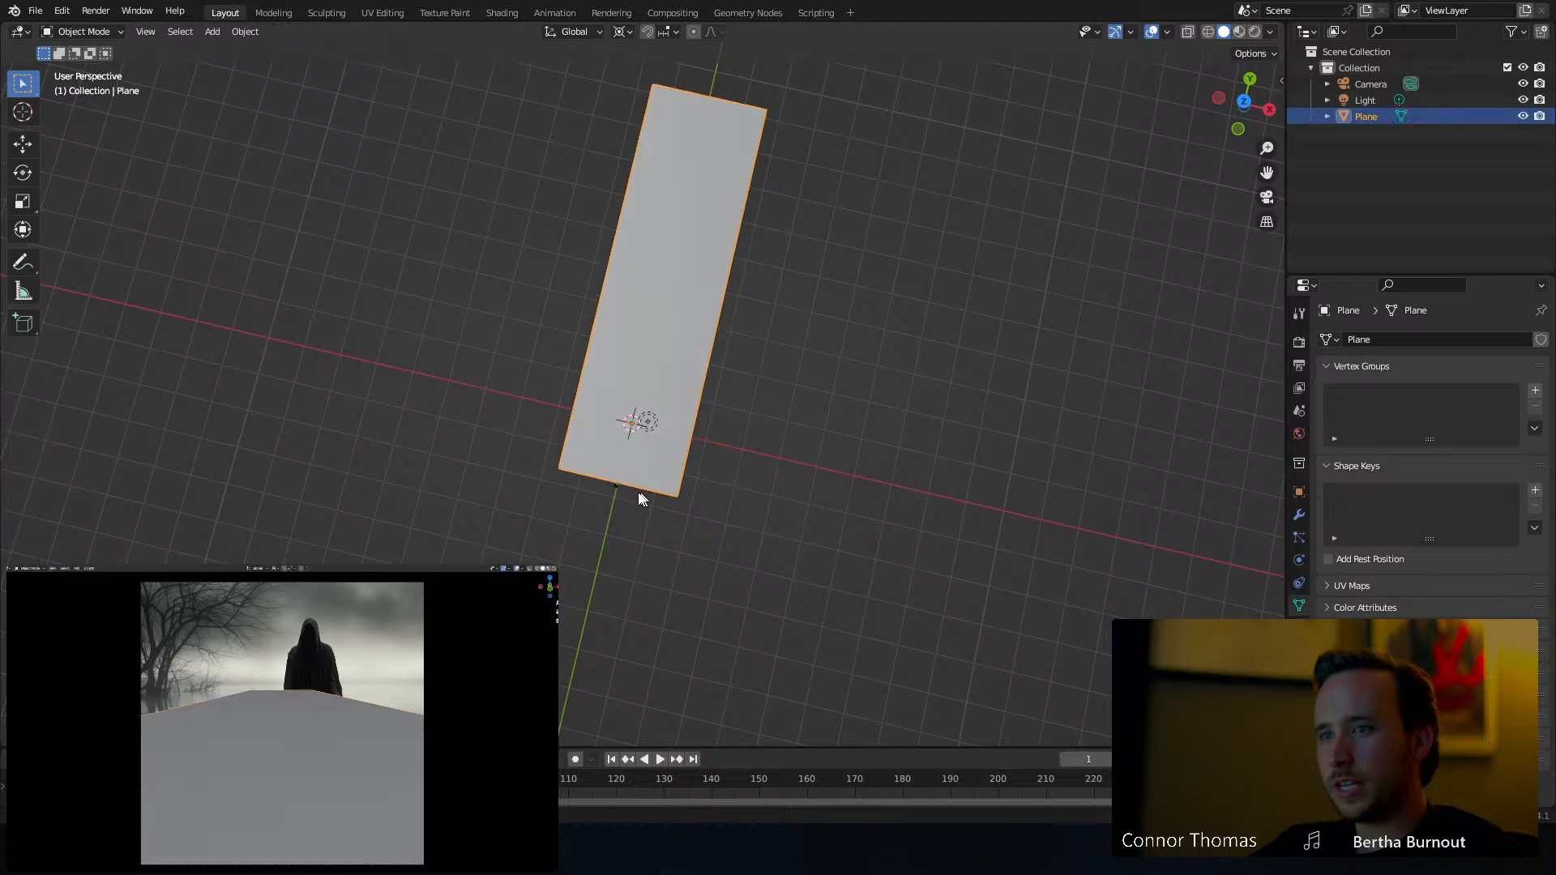
Set the camera's clip end distance to 100000 m
{"action": "left_click", "coordinate": [618, 489]}
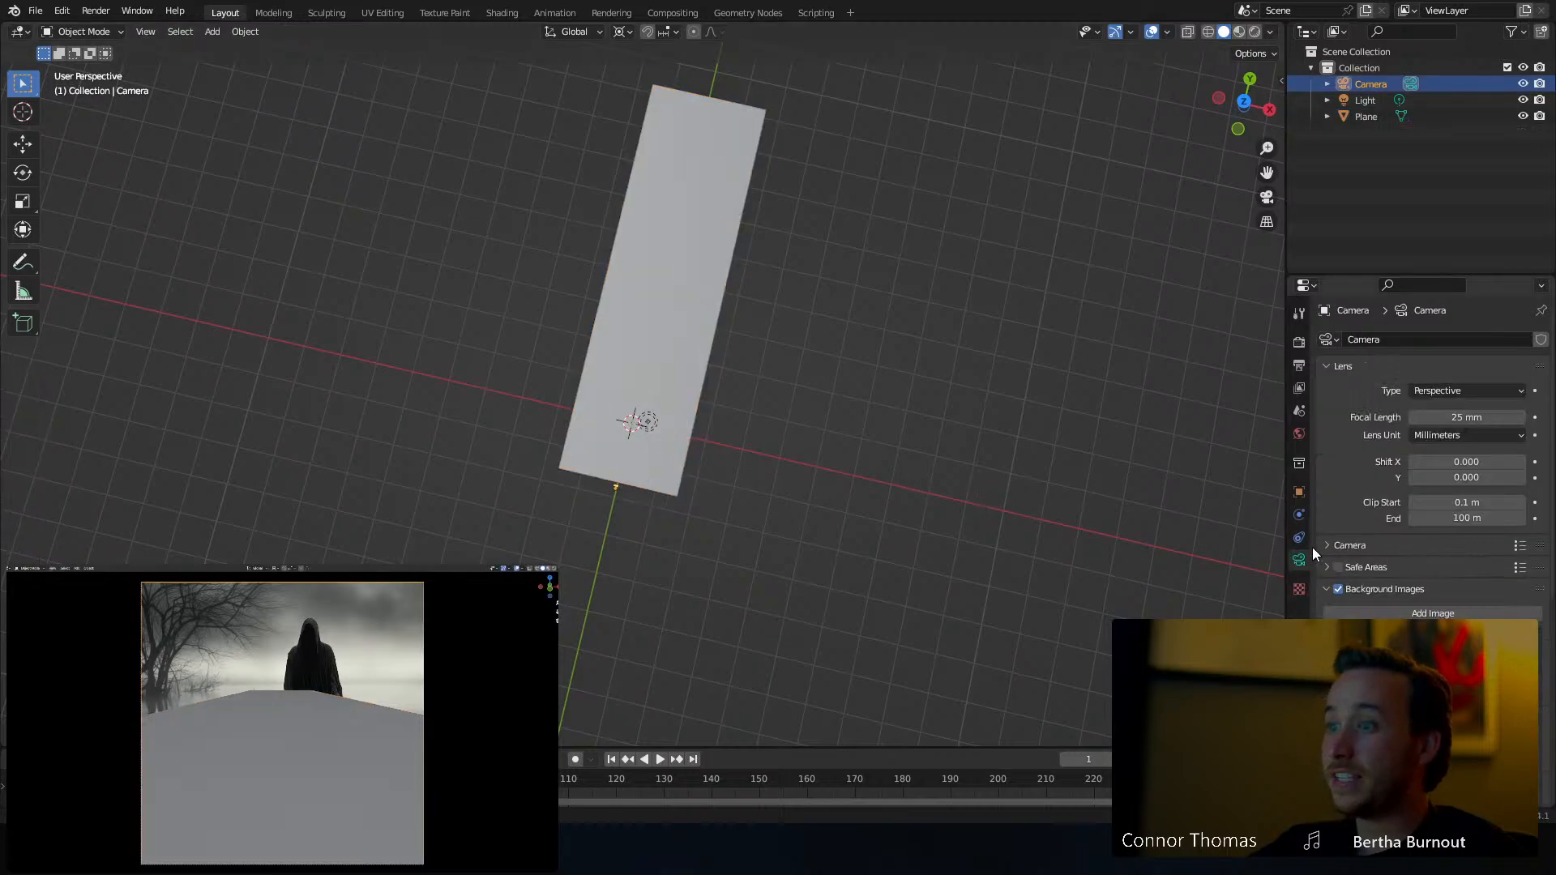
{"action": "left_click", "coordinate": [1452, 518]}
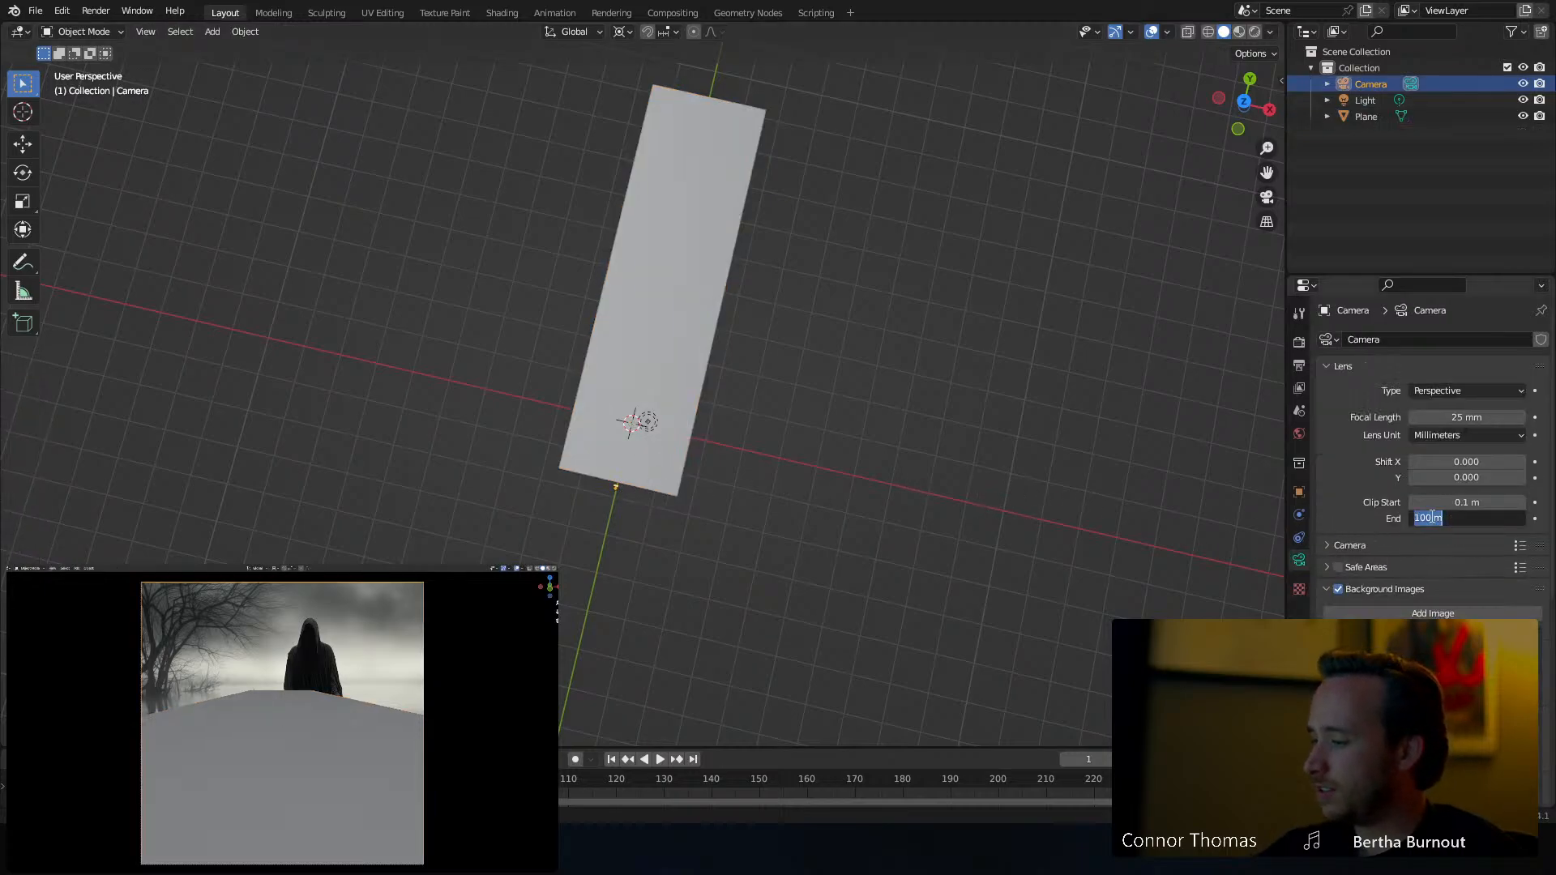
{"action": "type", "text": "10000"}
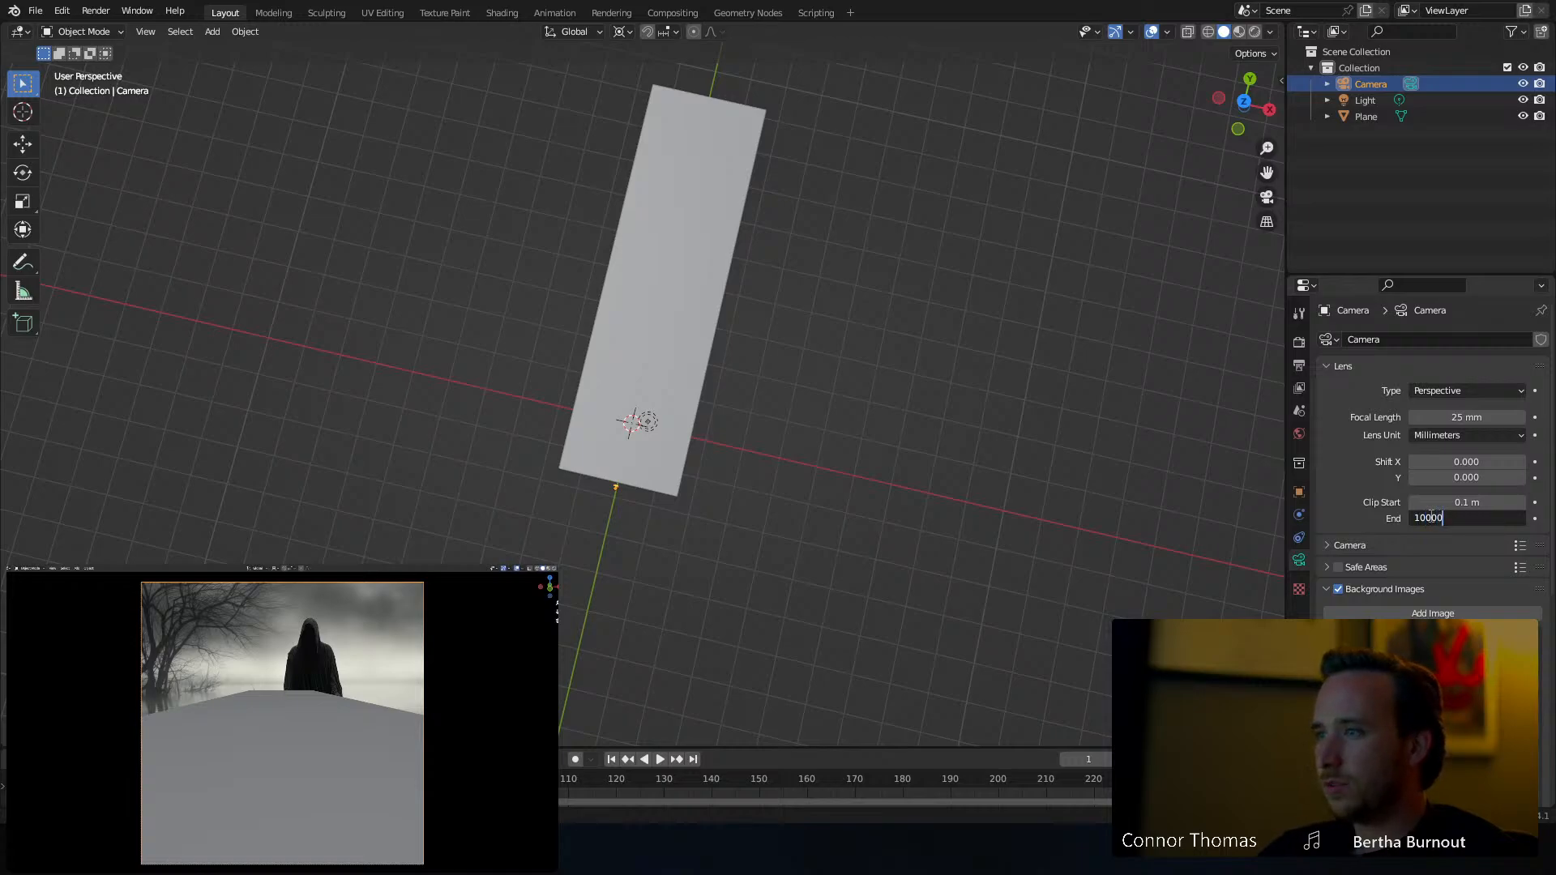
{"action": "type", "text": "0"}
{"action": "key", "text": "Return"}
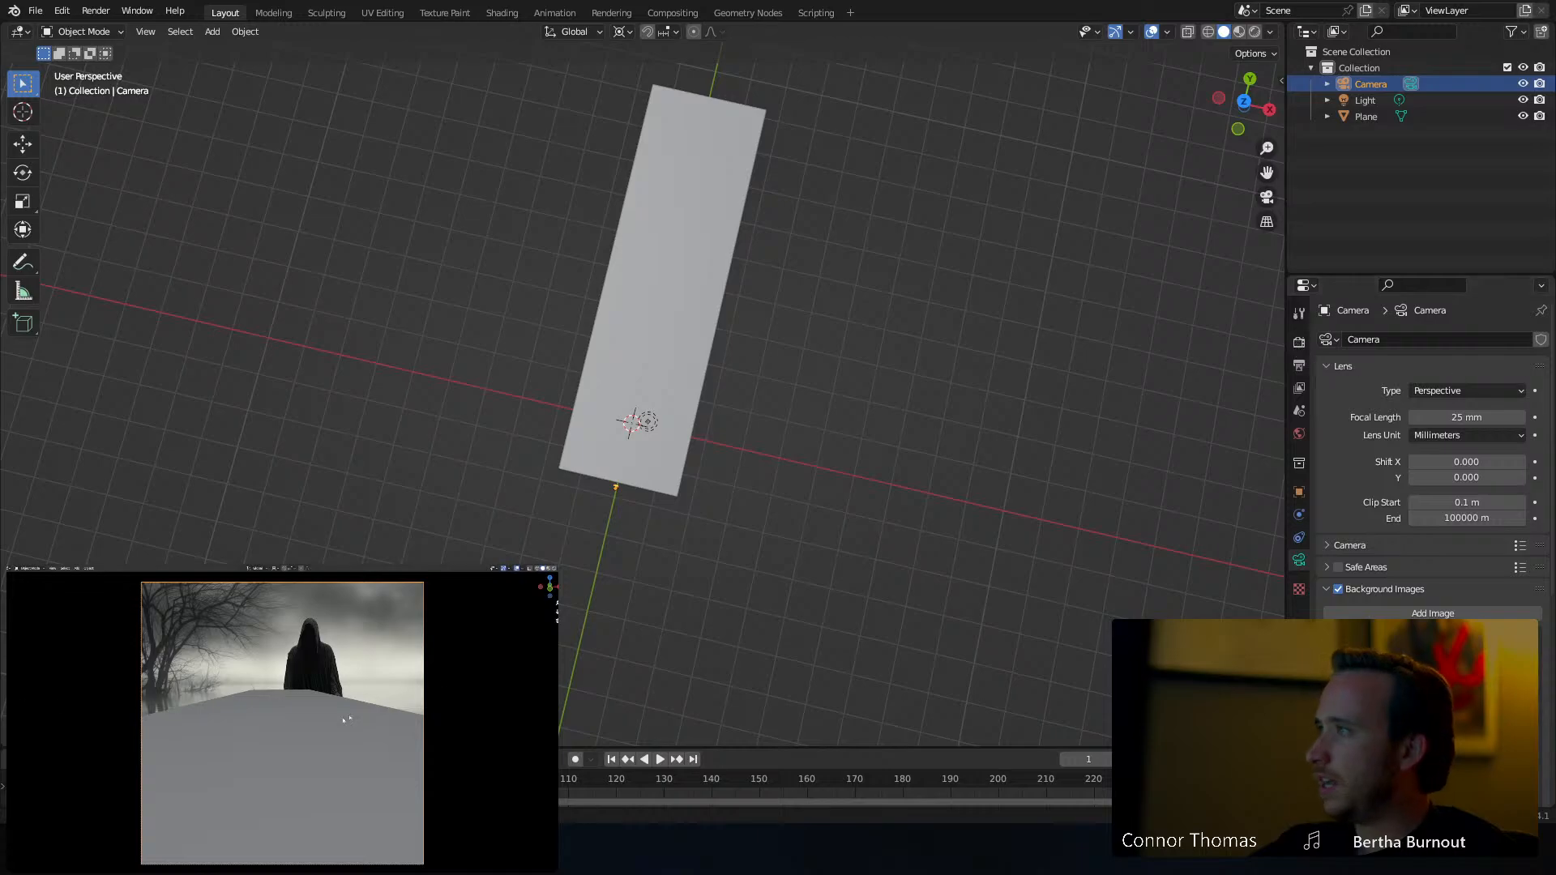
Scale the plane's far edge outward from the 3D cursor, making the plane longer and wider at that end
{"action": "scroll", "coordinate": [610, 506], "scroll_direction": "up", "scroll_amount": 6}
{"action": "middle_click_drag", "start_coordinate": [621, 540], "coordinate": [635, 448]}
{"action": "left_click", "coordinate": [712, 429]}
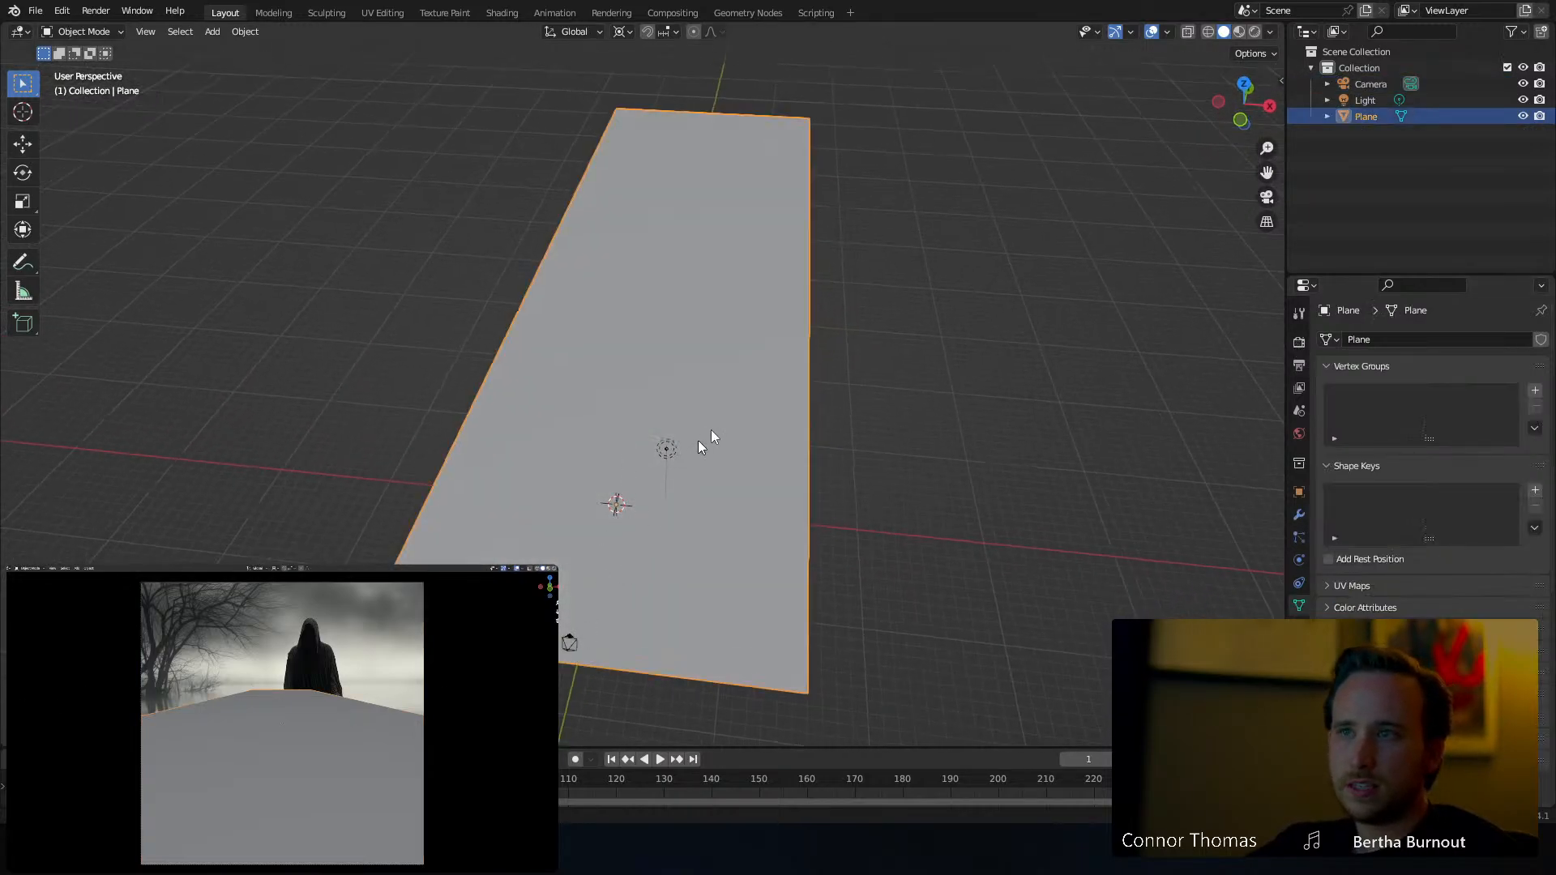
{"action": "key", "text": "Tab"}
{"action": "key", "text": "s"}
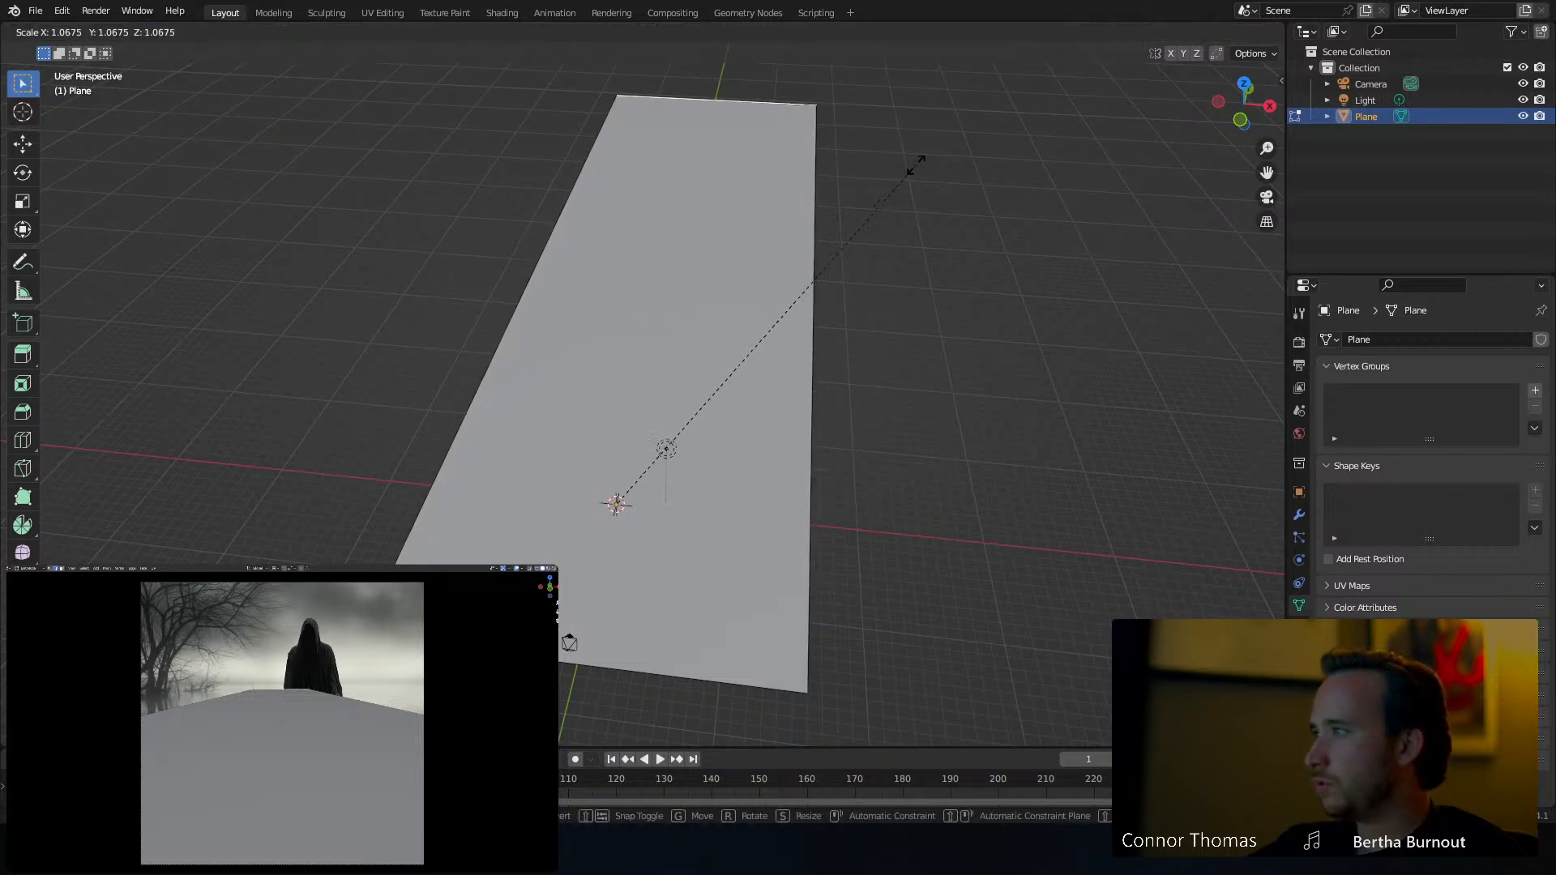
{"action": "scroll", "coordinate": [1115, 172], "scroll_direction": "down", "scroll_amount": 4}
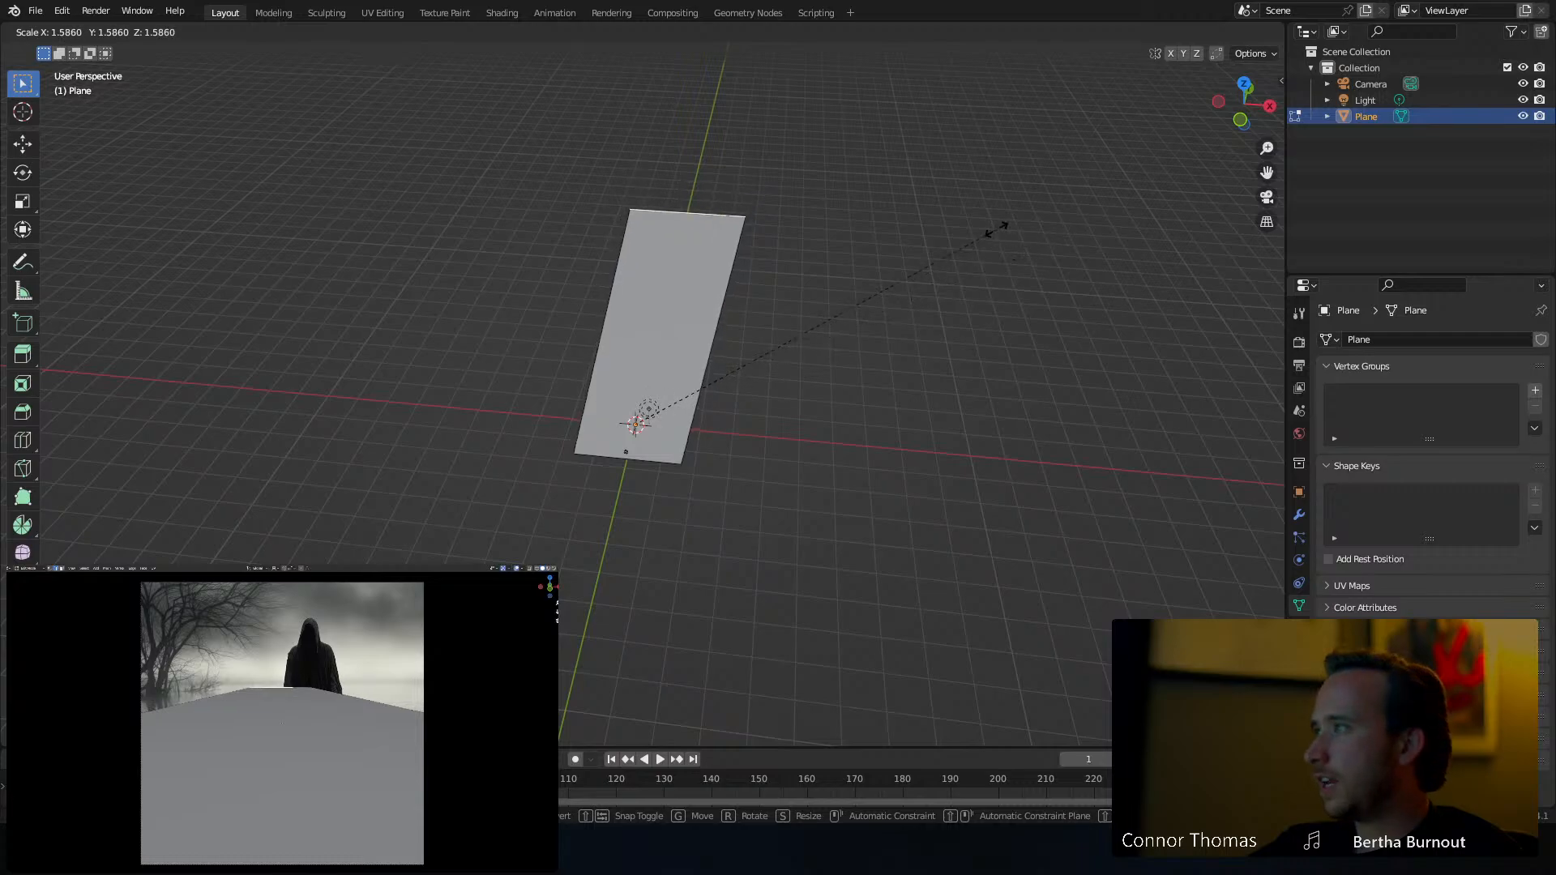
{"action": "left_click", "coordinate": [259, 148]}
Switch the pivot point to Median Point and widen the plane's far edge to more than four times its width
{"action": "left_click", "coordinate": [626, 30]}
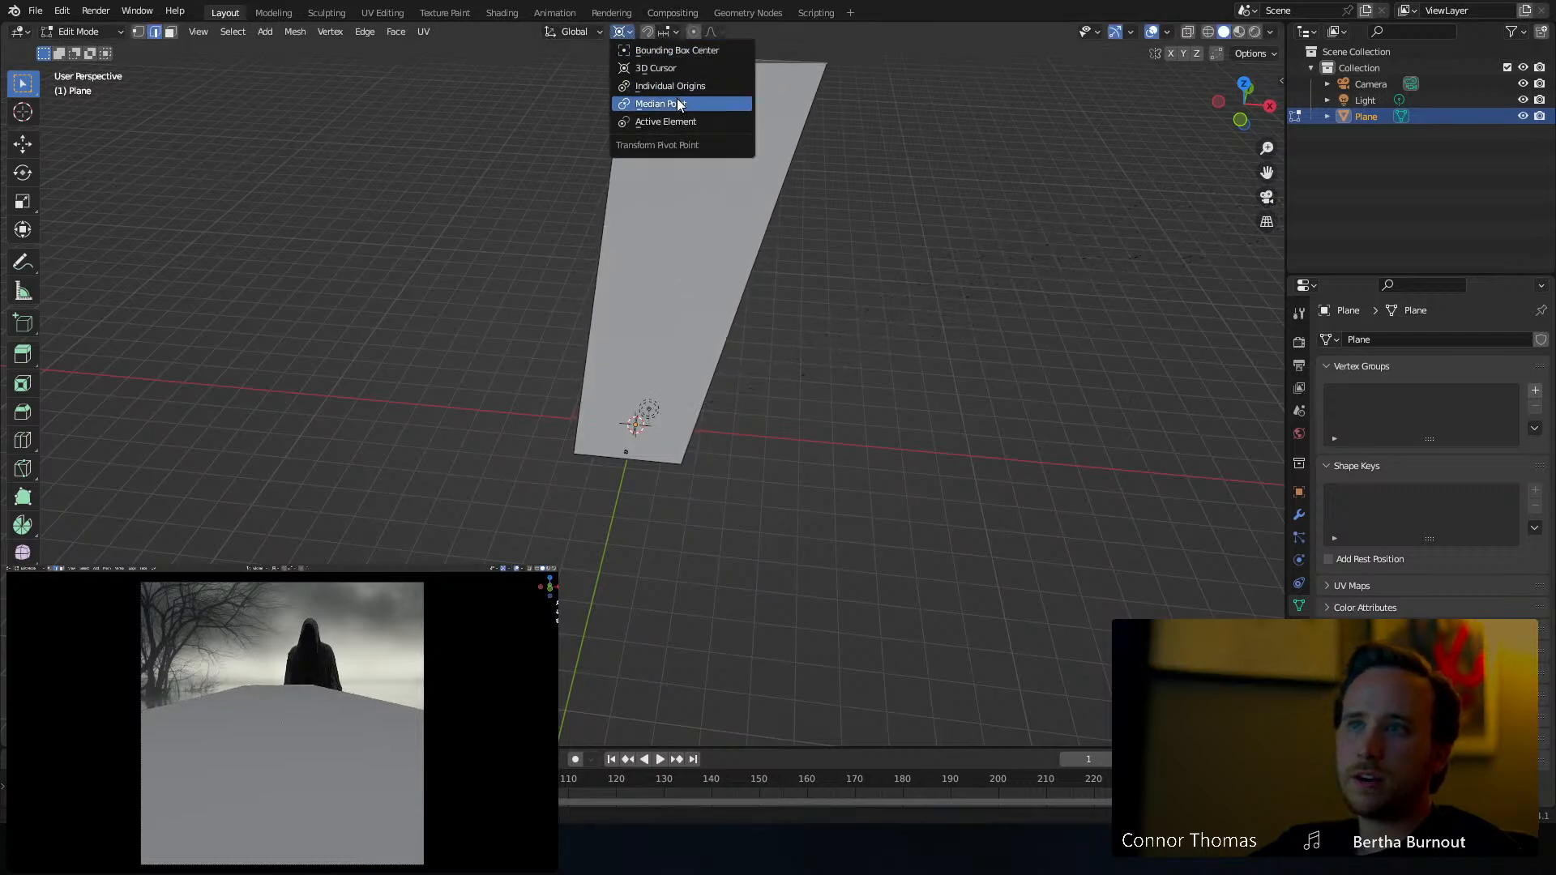
{"action": "left_click", "coordinate": [618, 104]}
{"action": "middle_click_drag", "start_coordinate": [627, 206], "coordinate": [621, 349], "text": "shift"}
{"action": "scroll", "coordinate": [661, 354], "scroll_direction": "down", "scroll_amount": 4}
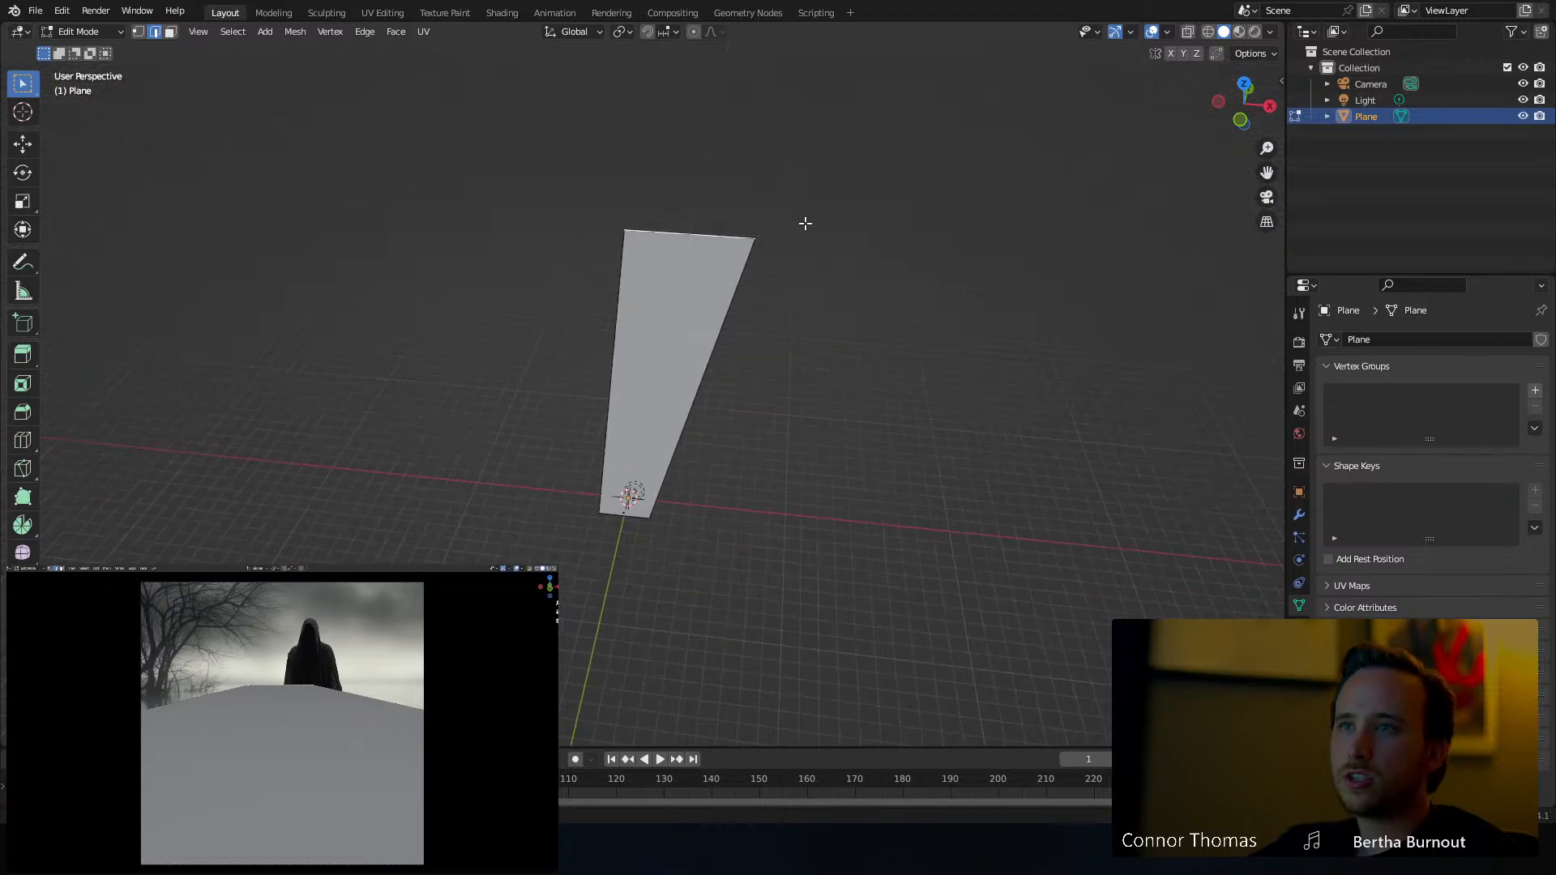
{"action": "key", "text": "s"}
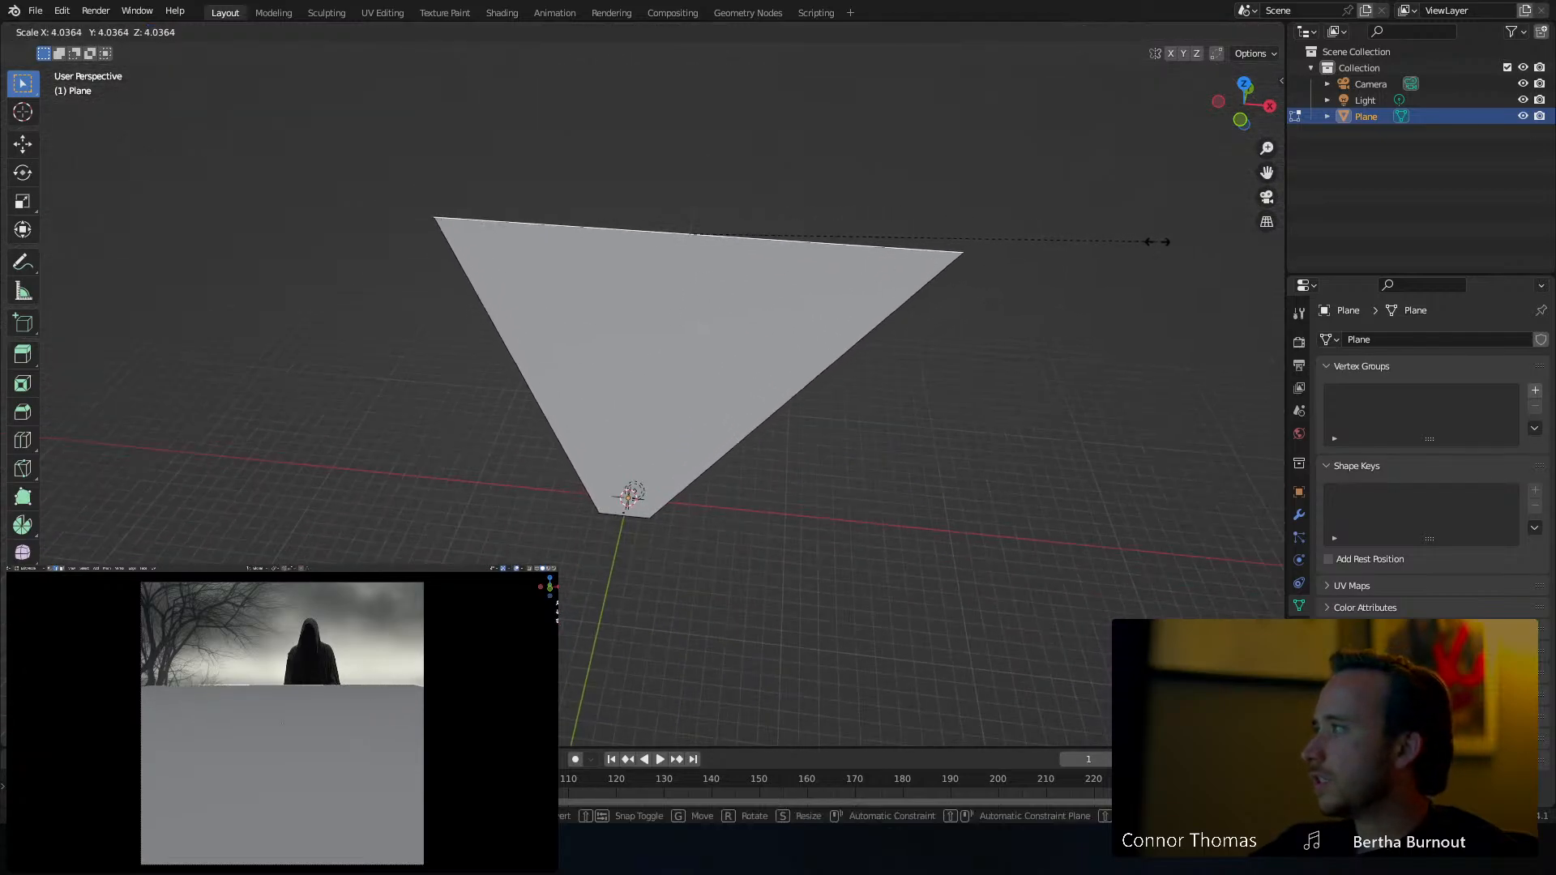
{"action": "left_click", "coordinate": [1210, 244]}
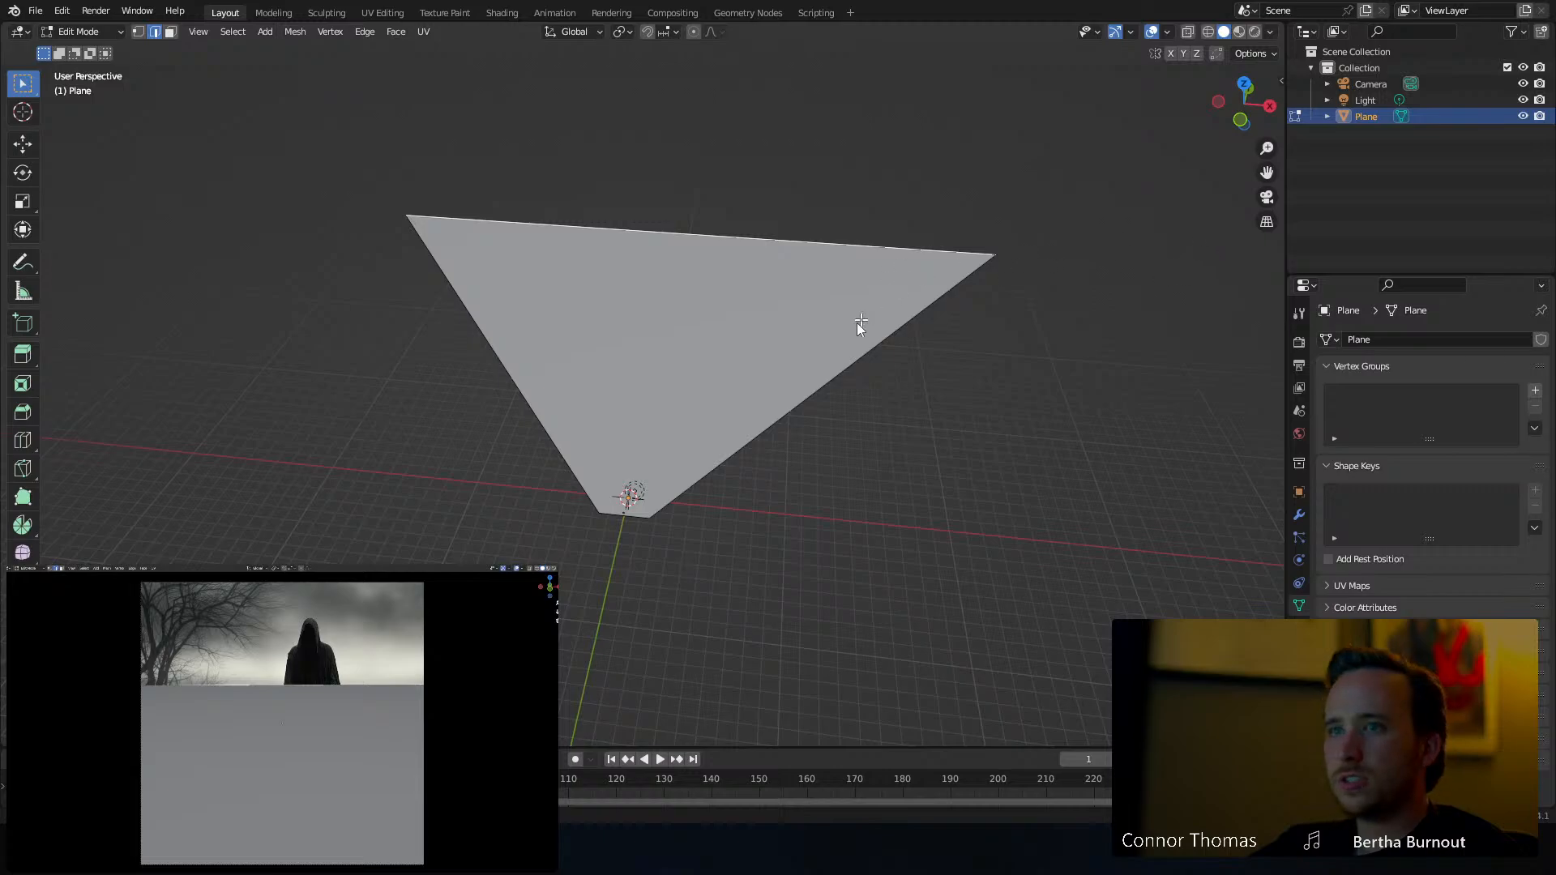
{"action": "key", "text": "Tab"}
{"action": "scroll", "coordinate": [598, 601], "scroll_direction": "up", "scroll_amount": 4}
{"action": "key", "text": "a"}
{"action": "key", "text": "a"}
{"action": "middle_click_drag", "start_coordinate": [598, 600], "coordinate": [605, 479]}
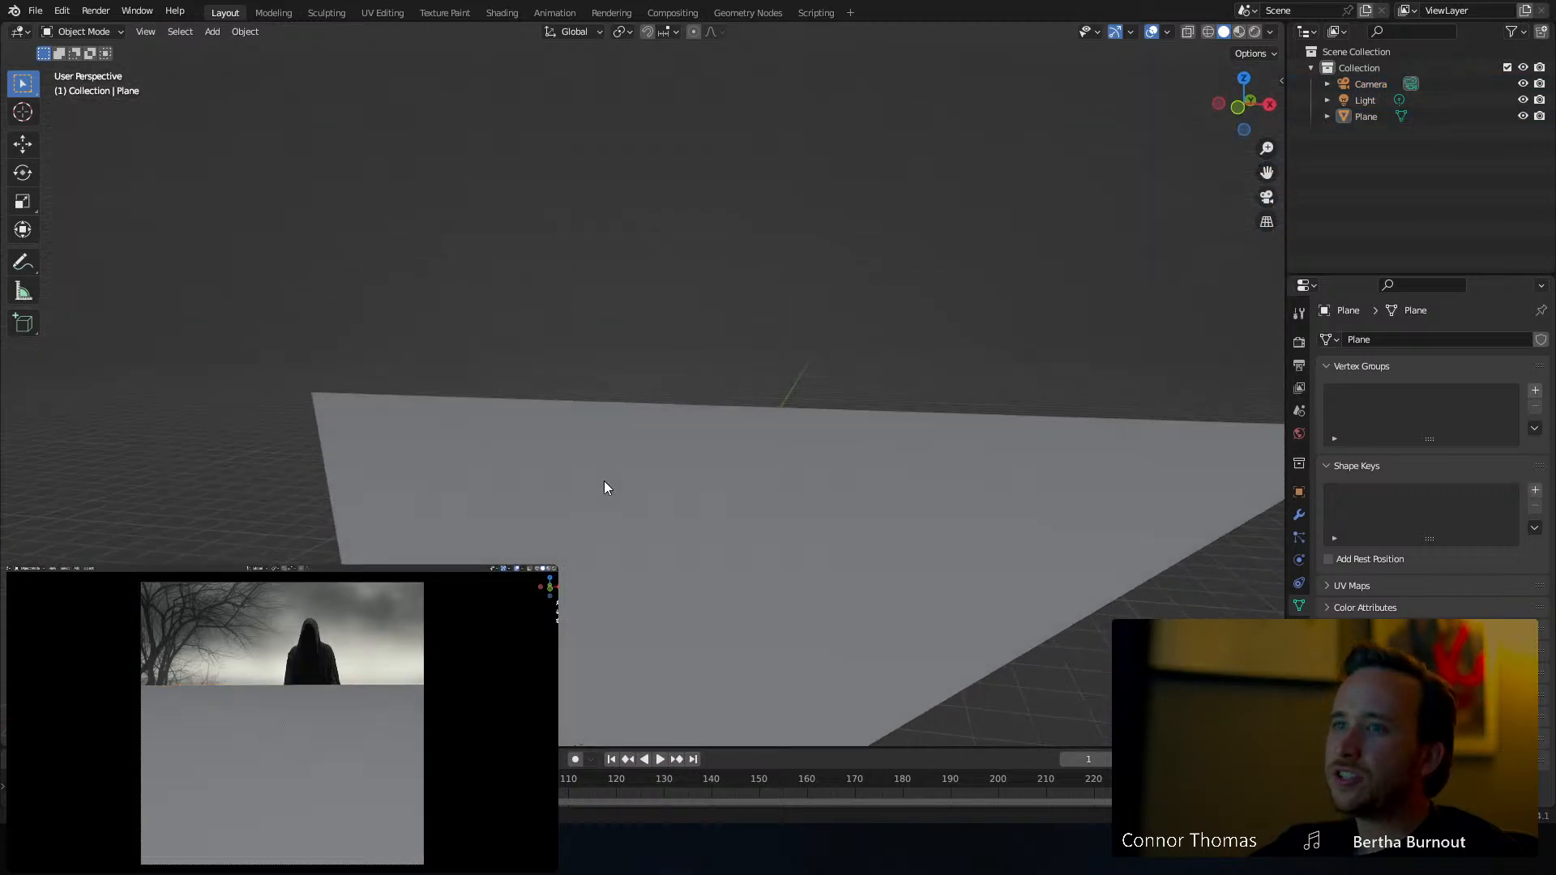
{"action": "scroll", "coordinate": [608, 479], "scroll_direction": "down", "scroll_amount": 4}
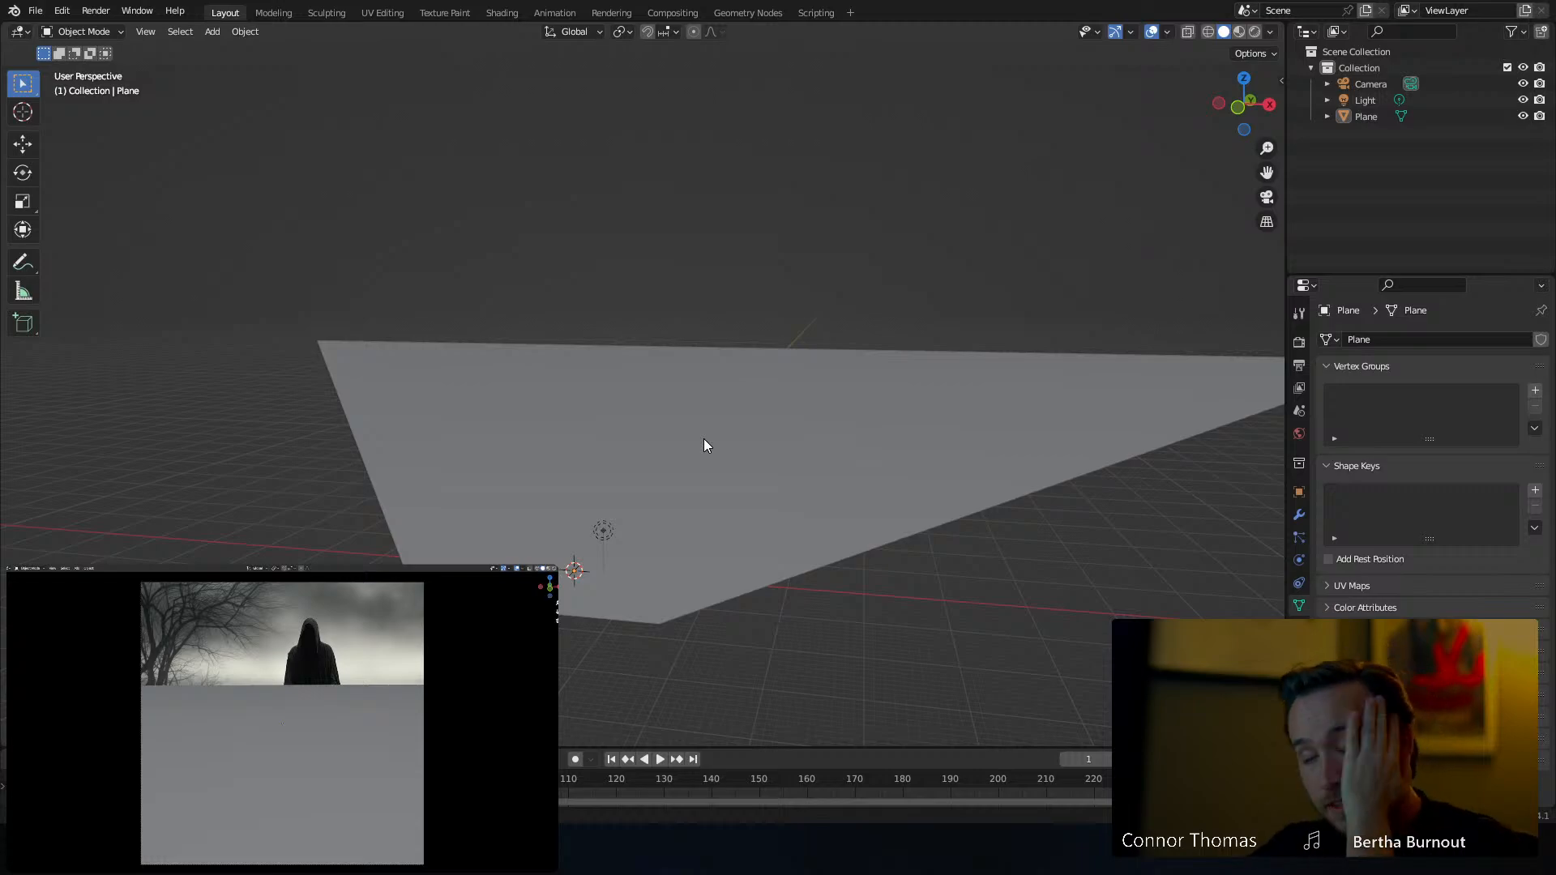
Edit the plane's mesh and add a loop cut across its width, sliding it toward the narrow near end
{"action": "middle_click_drag", "start_coordinate": [703, 439], "coordinate": [950, 194]}
{"action": "left_click", "coordinate": [745, 474]}
{"action": "key", "text": "Tab"}
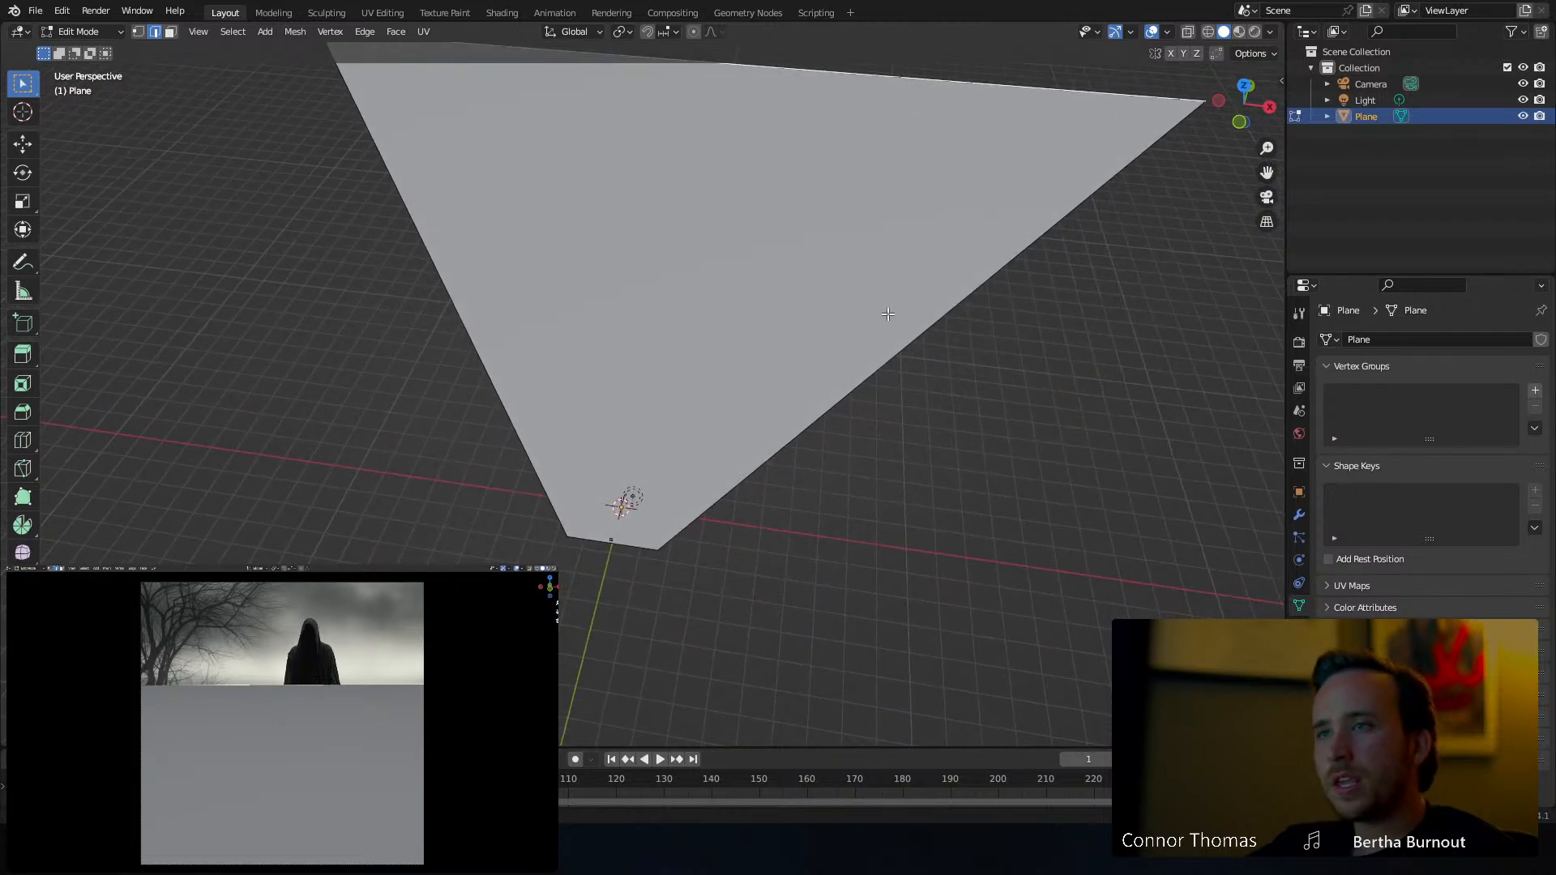
{"action": "key", "text": "ctrl+r"}
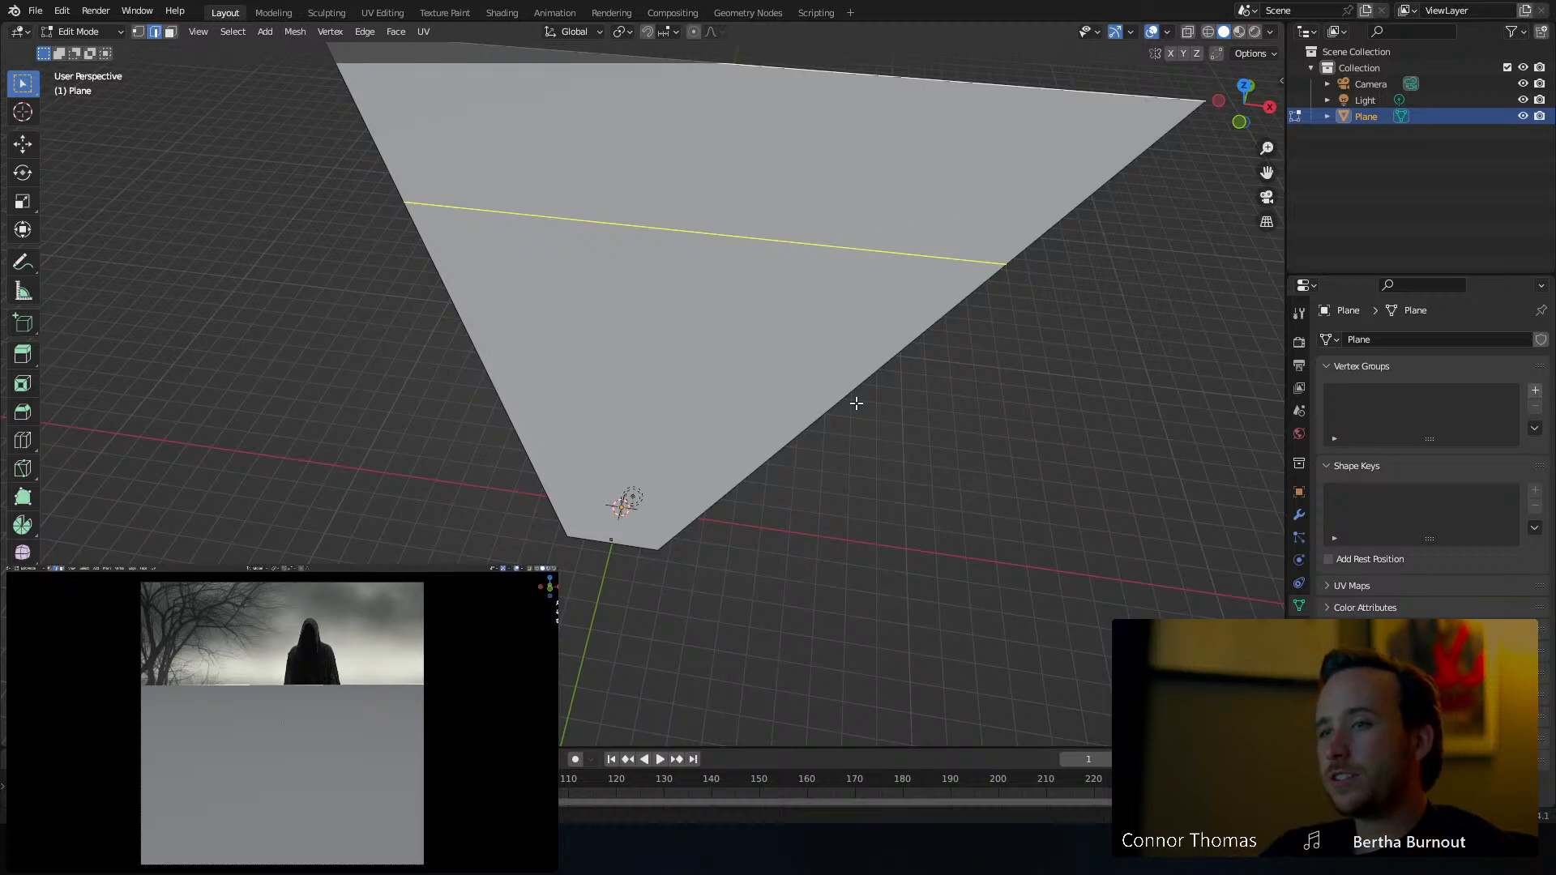
{"action": "left_click", "coordinate": [856, 403]}
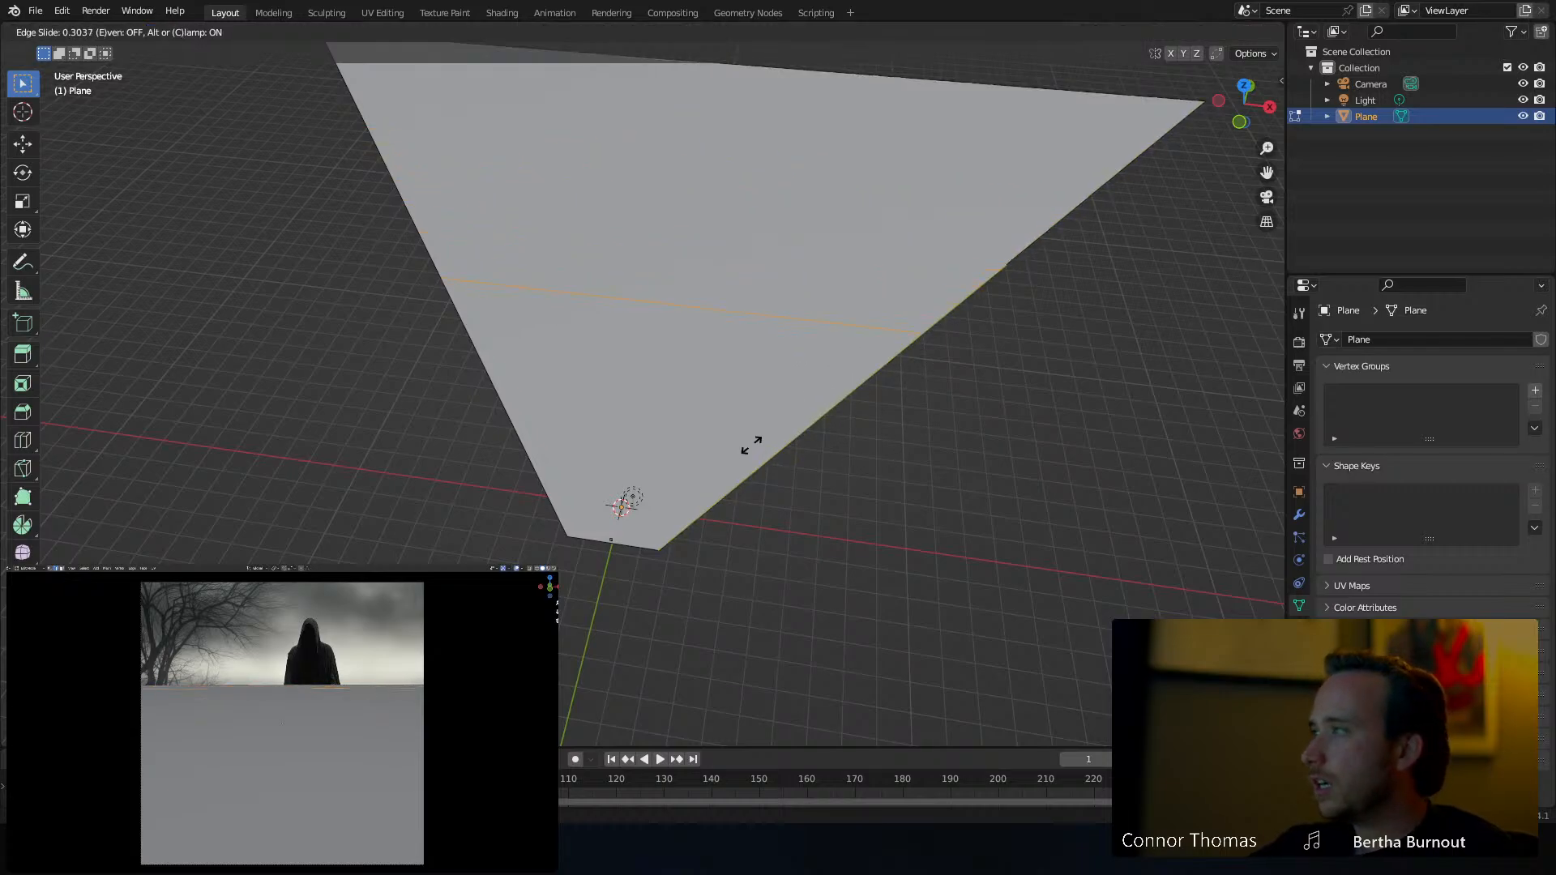
{"action": "left_click", "coordinate": [624, 496]}
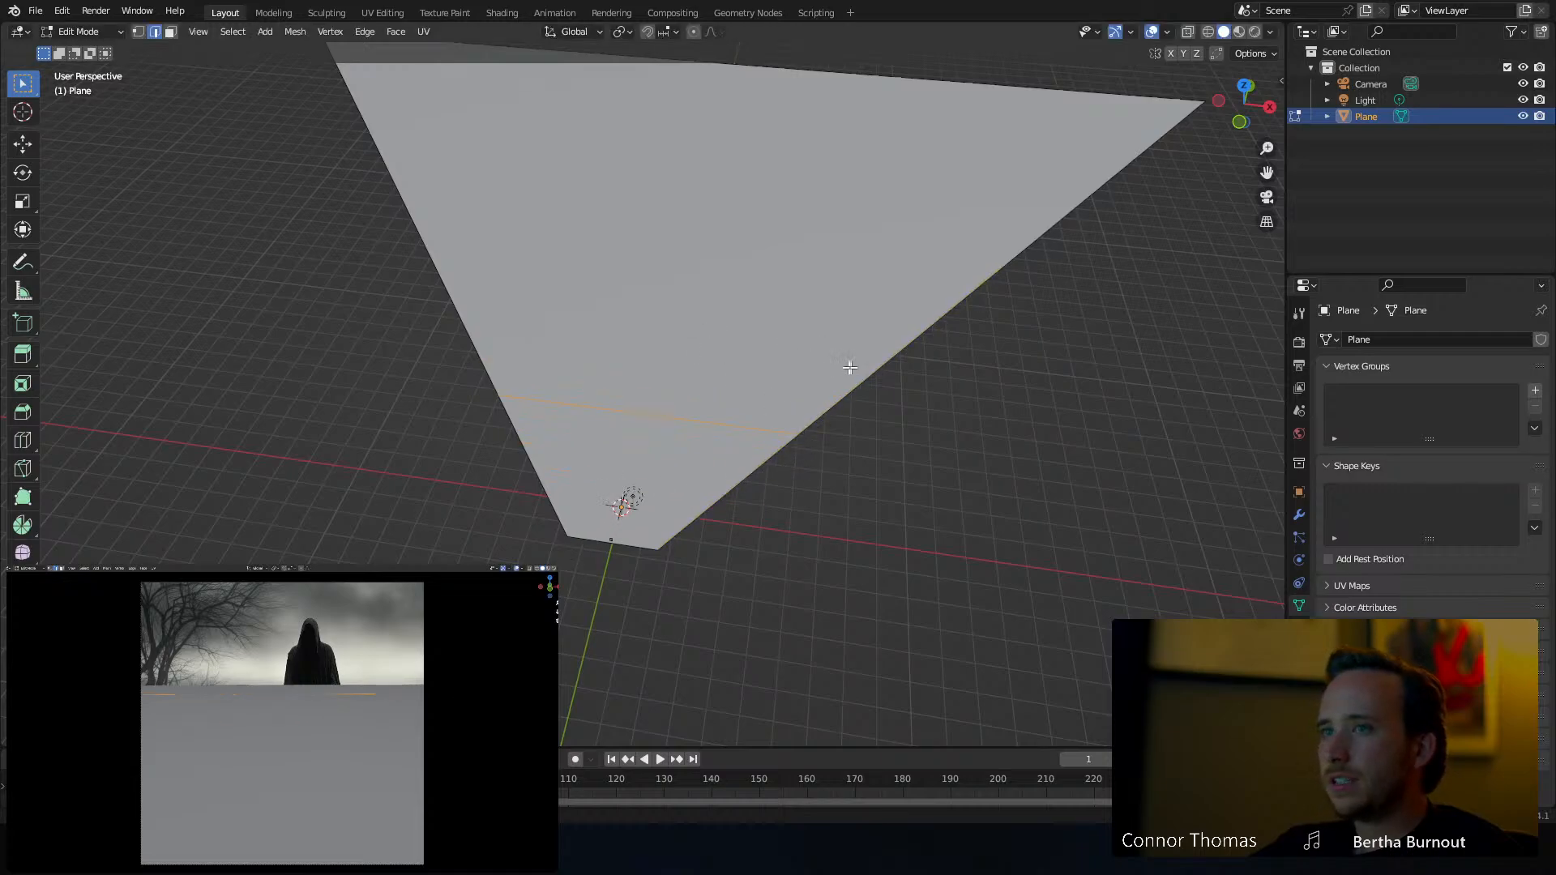
Add a second crosswise loop cut between the first cut and the plane's near edge
{"action": "middle_click_drag", "start_coordinate": [849, 367], "coordinate": [653, 482]}
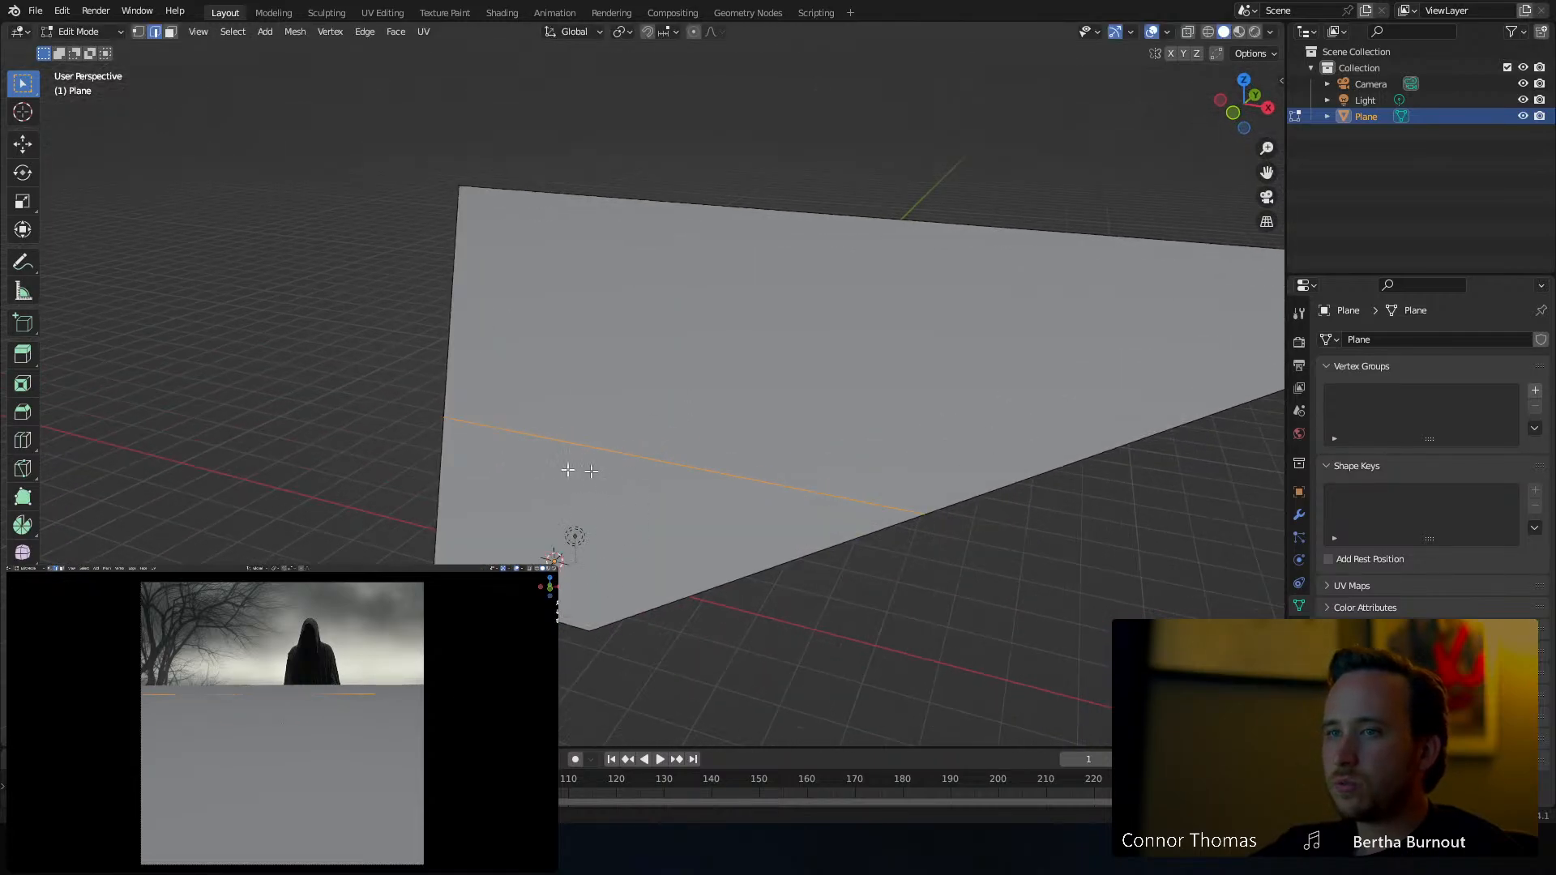
{"action": "scroll", "coordinate": [684, 504], "scroll_direction": "up", "scroll_amount": 3}
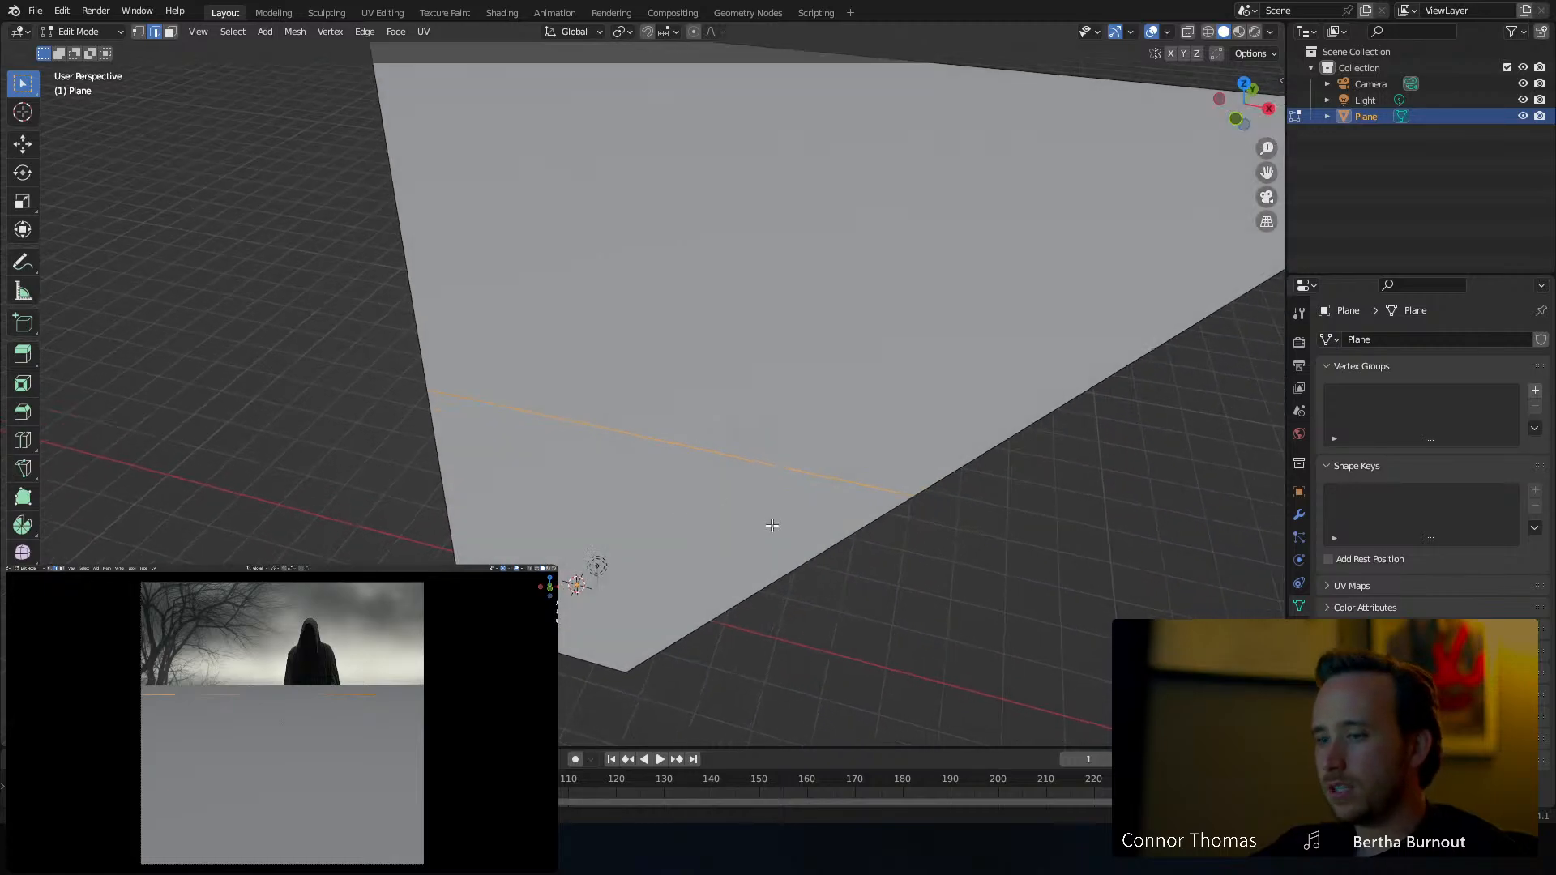
{"action": "key", "text": "ctrl+r"}
{"action": "left_click", "coordinate": [760, 559]}
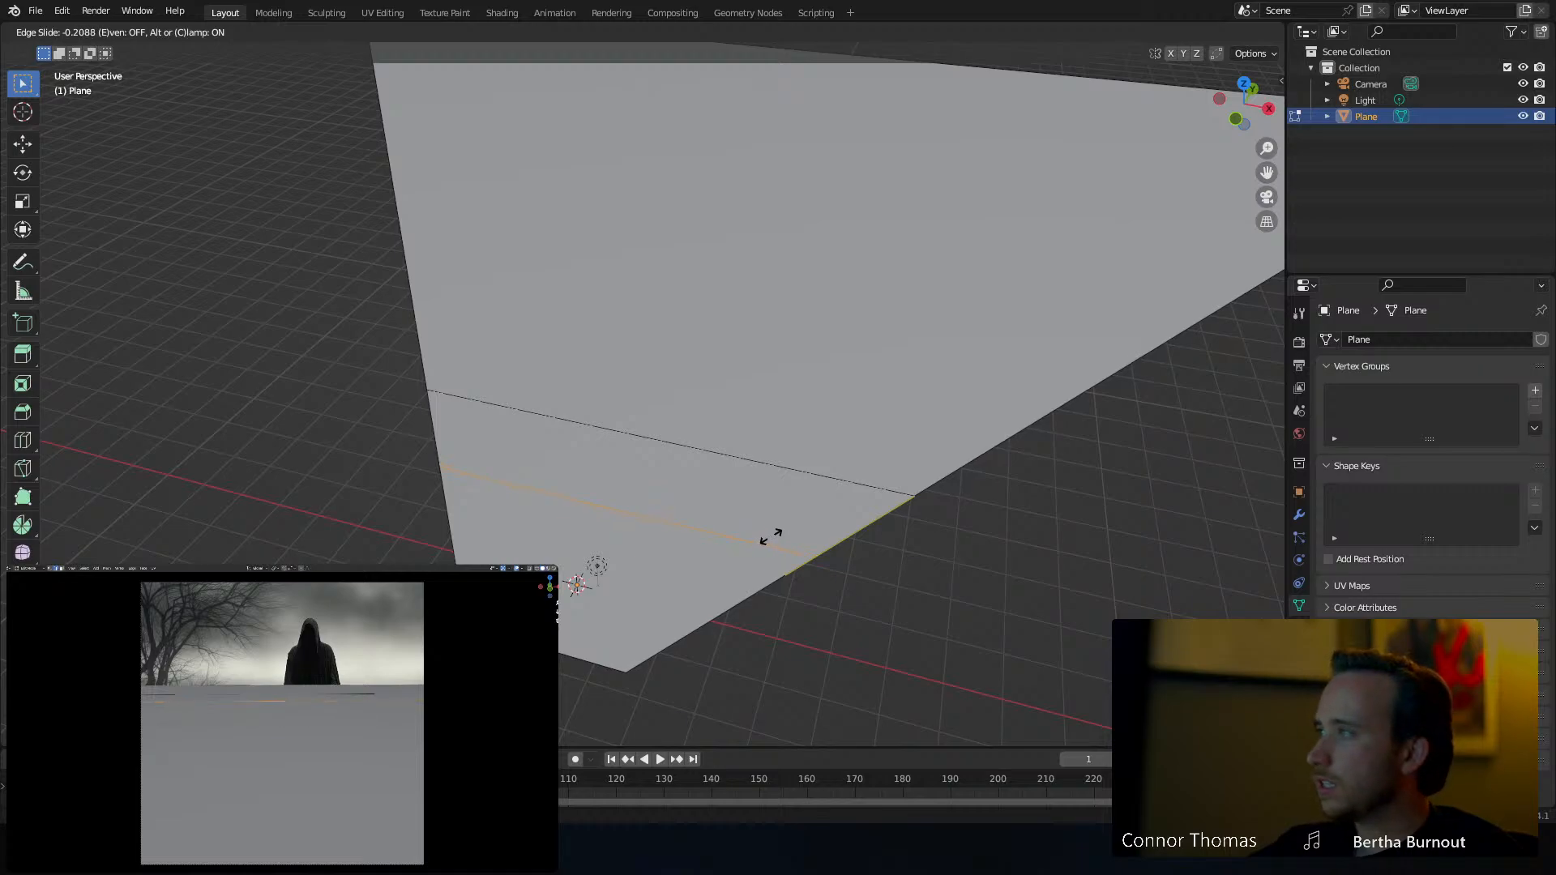
{"action": "left_click", "coordinate": [770, 536]}
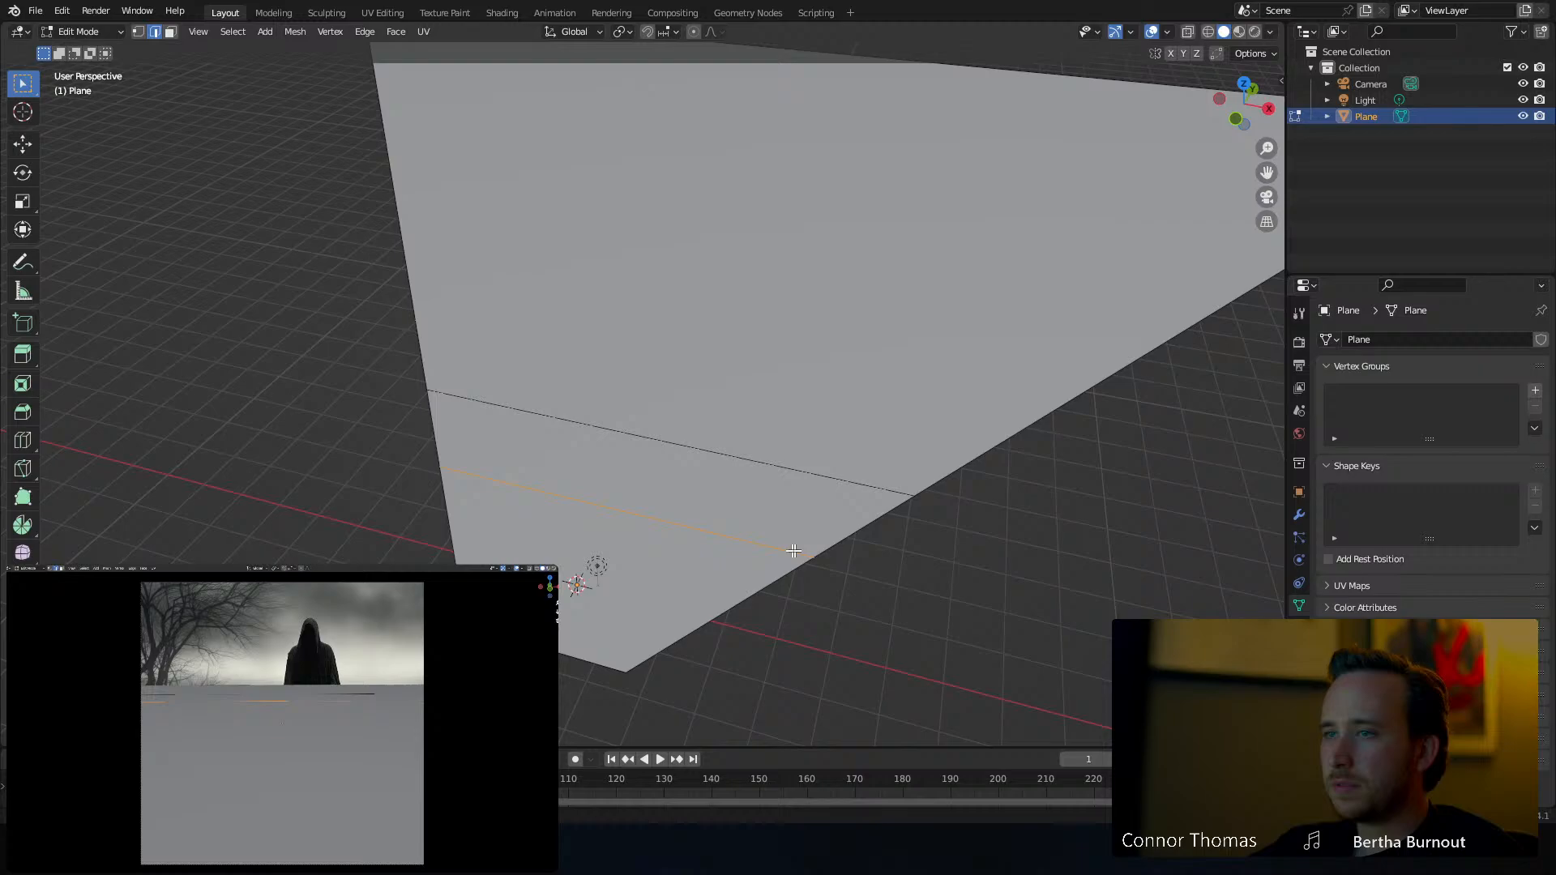
Select the strip face between the two loop cuts and subdivide it repeatedly into a fine grid
{"action": "key", "text": "3"}
{"action": "left_click", "coordinate": [737, 508]}
{"action": "right_click", "coordinate": [736, 507]}
{"action": "left_click", "coordinate": [736, 508]}
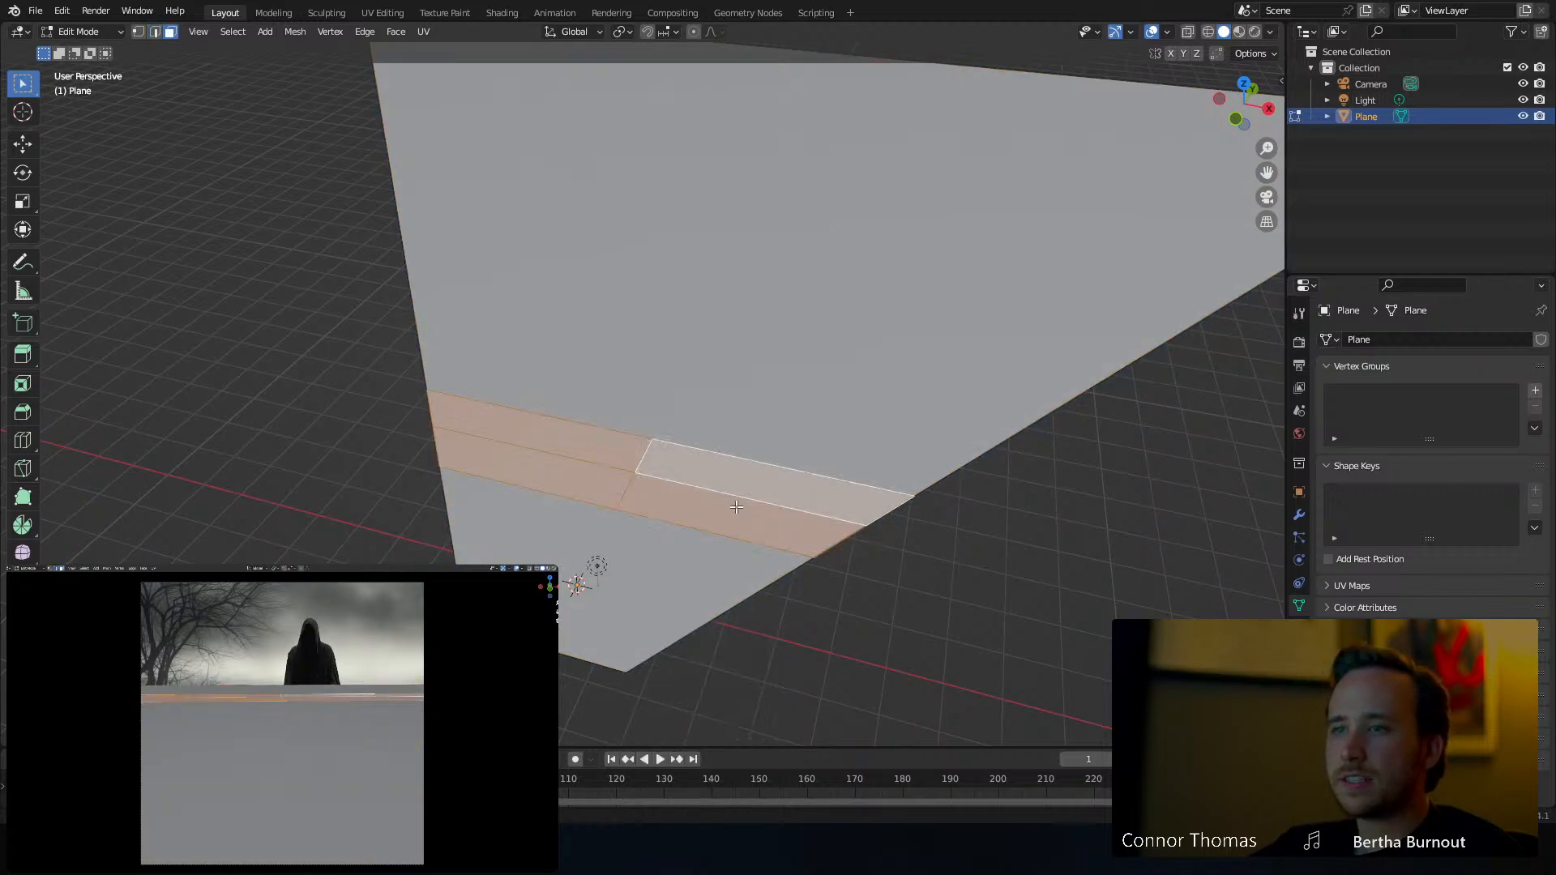
{"action": "right_click", "coordinate": [736, 506]}
{"action": "left_click", "coordinate": [735, 506]}
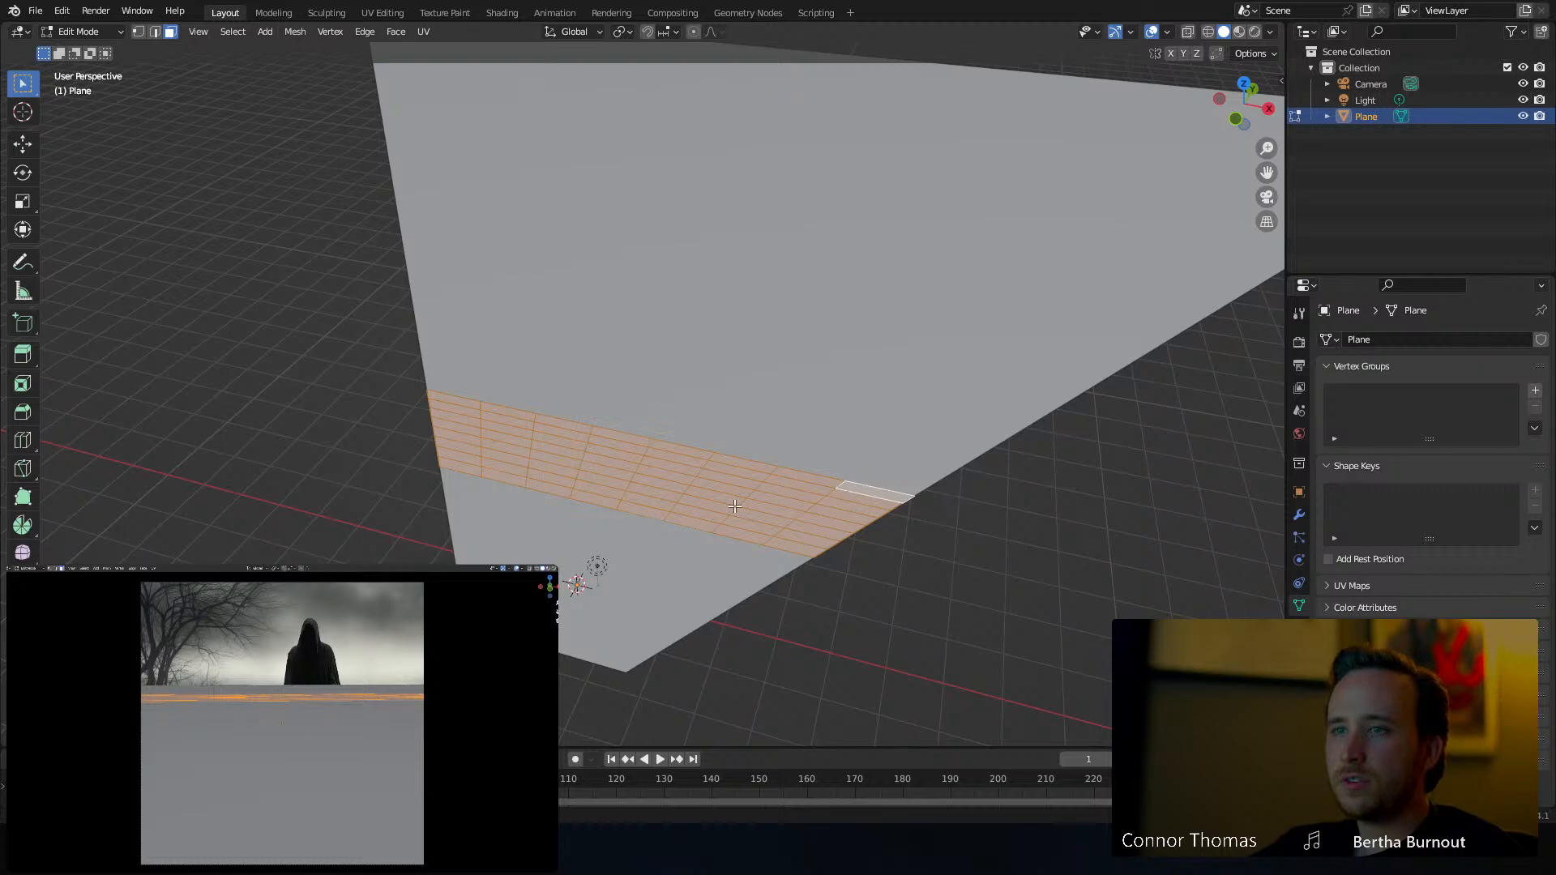
{"action": "right_click", "coordinate": [734, 505]}
{"action": "left_click", "coordinate": [734, 507]}
Select the large far face beyond the subdivided strip and try to subdivide it twice
{"action": "left_click", "coordinate": [662, 559]}
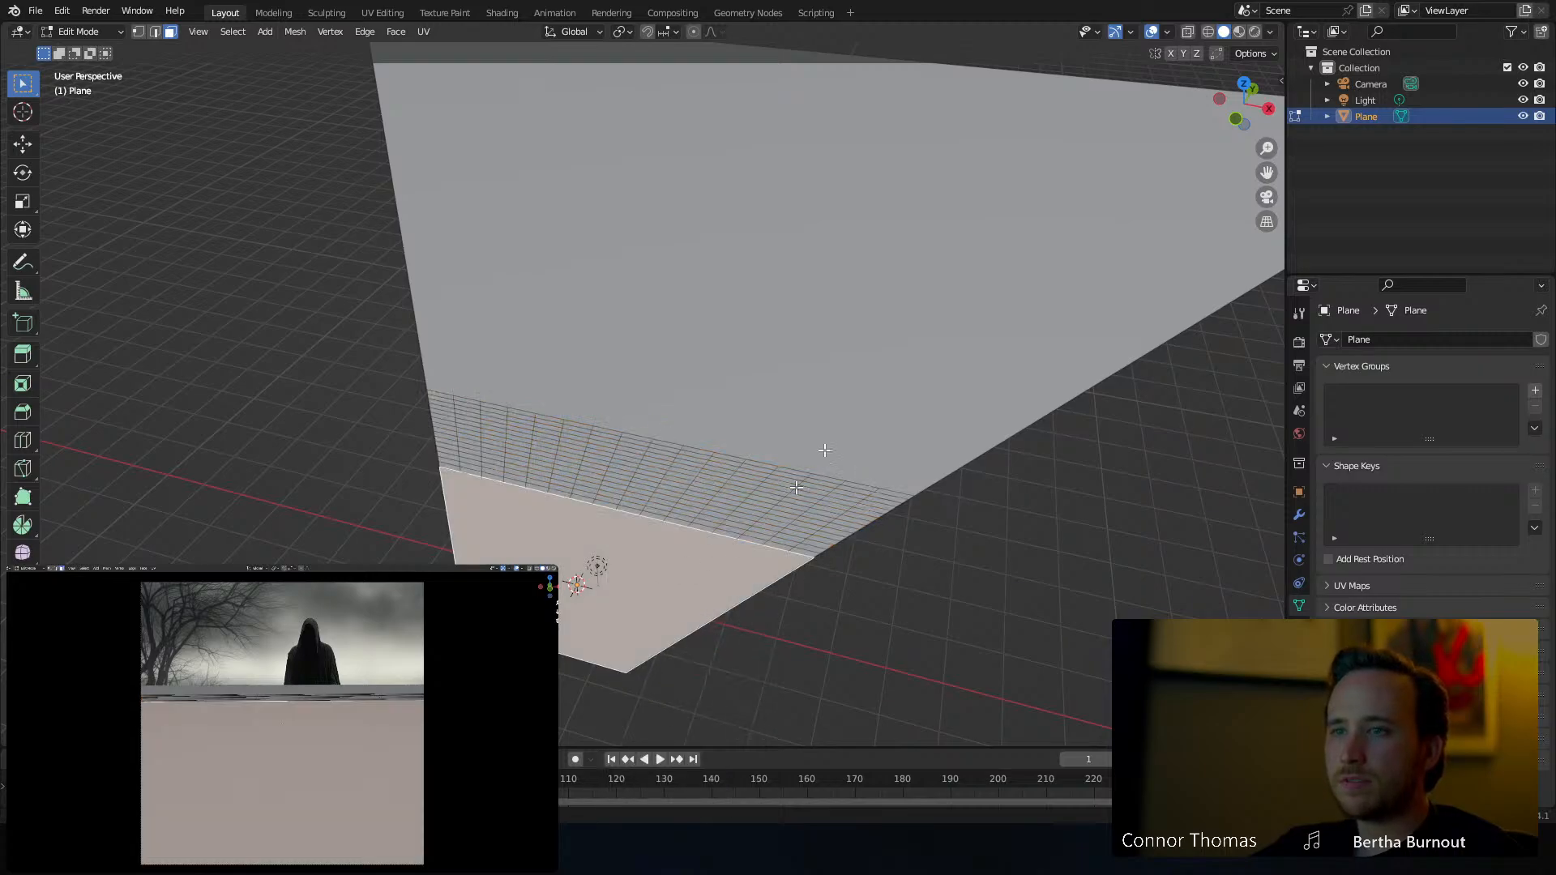
{"action": "left_click", "coordinate": [838, 349]}
{"action": "right_click", "coordinate": [838, 349]}
{"action": "left_click", "coordinate": [838, 349]}
{"action": "right_click", "coordinate": [838, 349]}
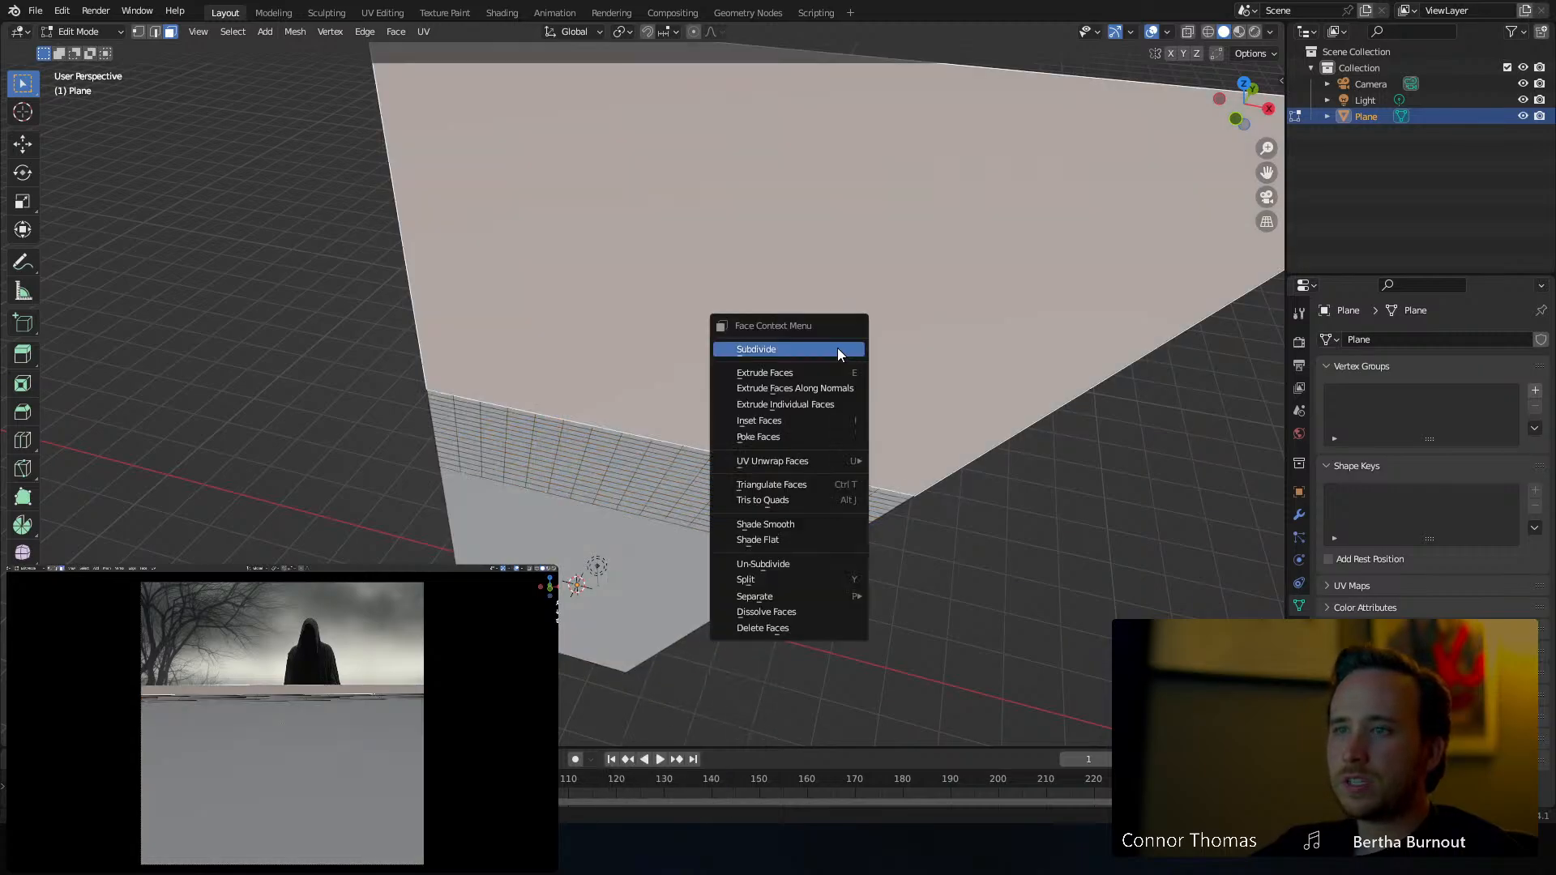
{"action": "left_click", "coordinate": [839, 349]}
Examine the far face's boundary vertices in vertex selection mode, return to face selection and invert the selection
{"action": "middle_click_drag", "start_coordinate": [955, 244], "coordinate": [883, 248]}
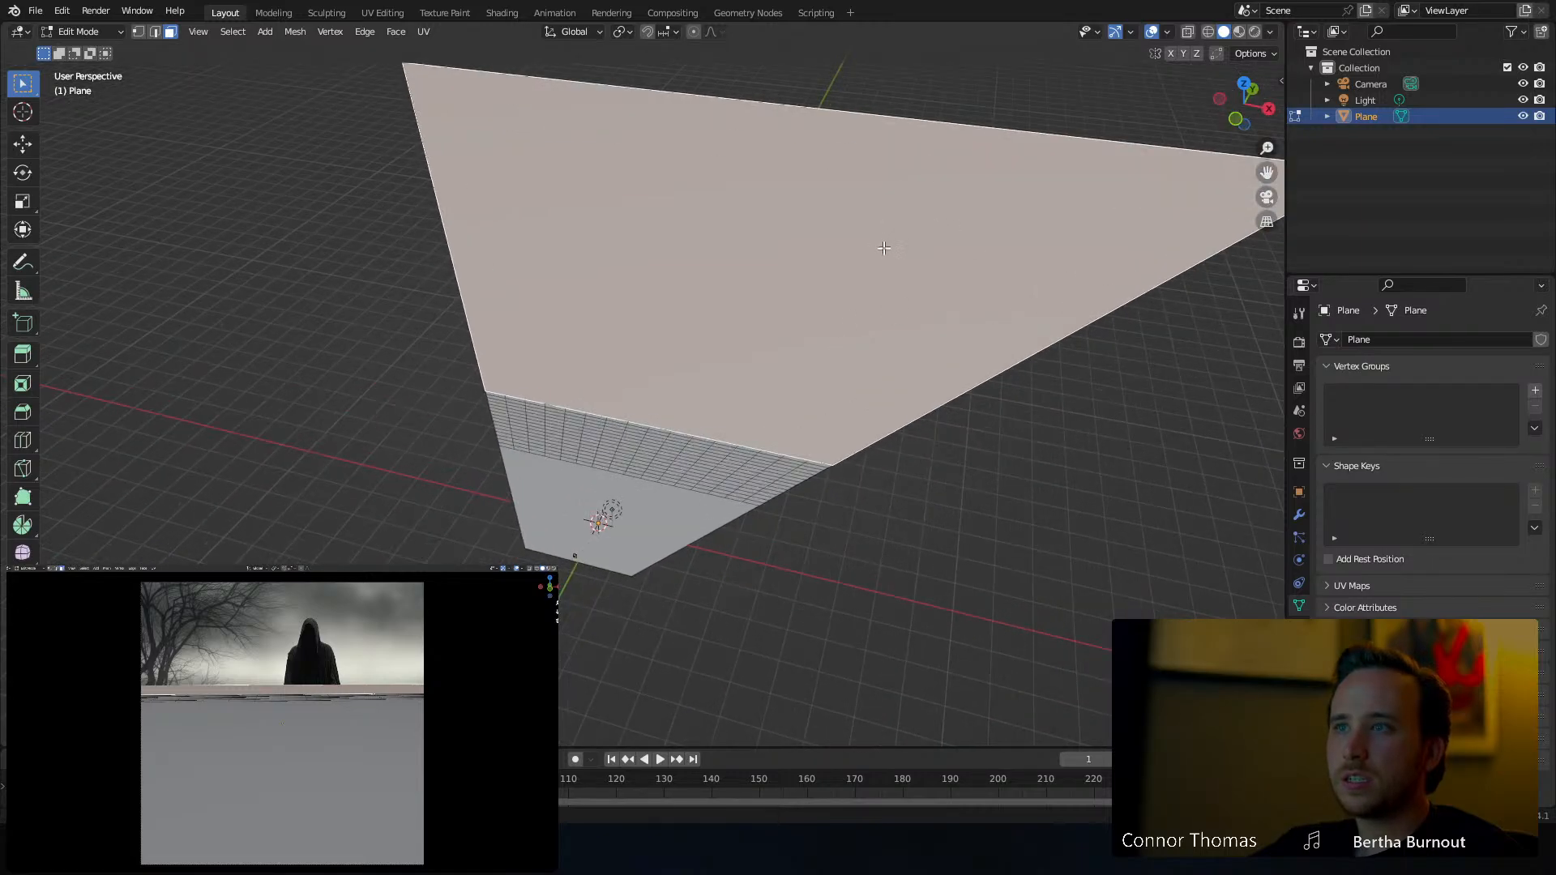
{"action": "key", "text": "1"}
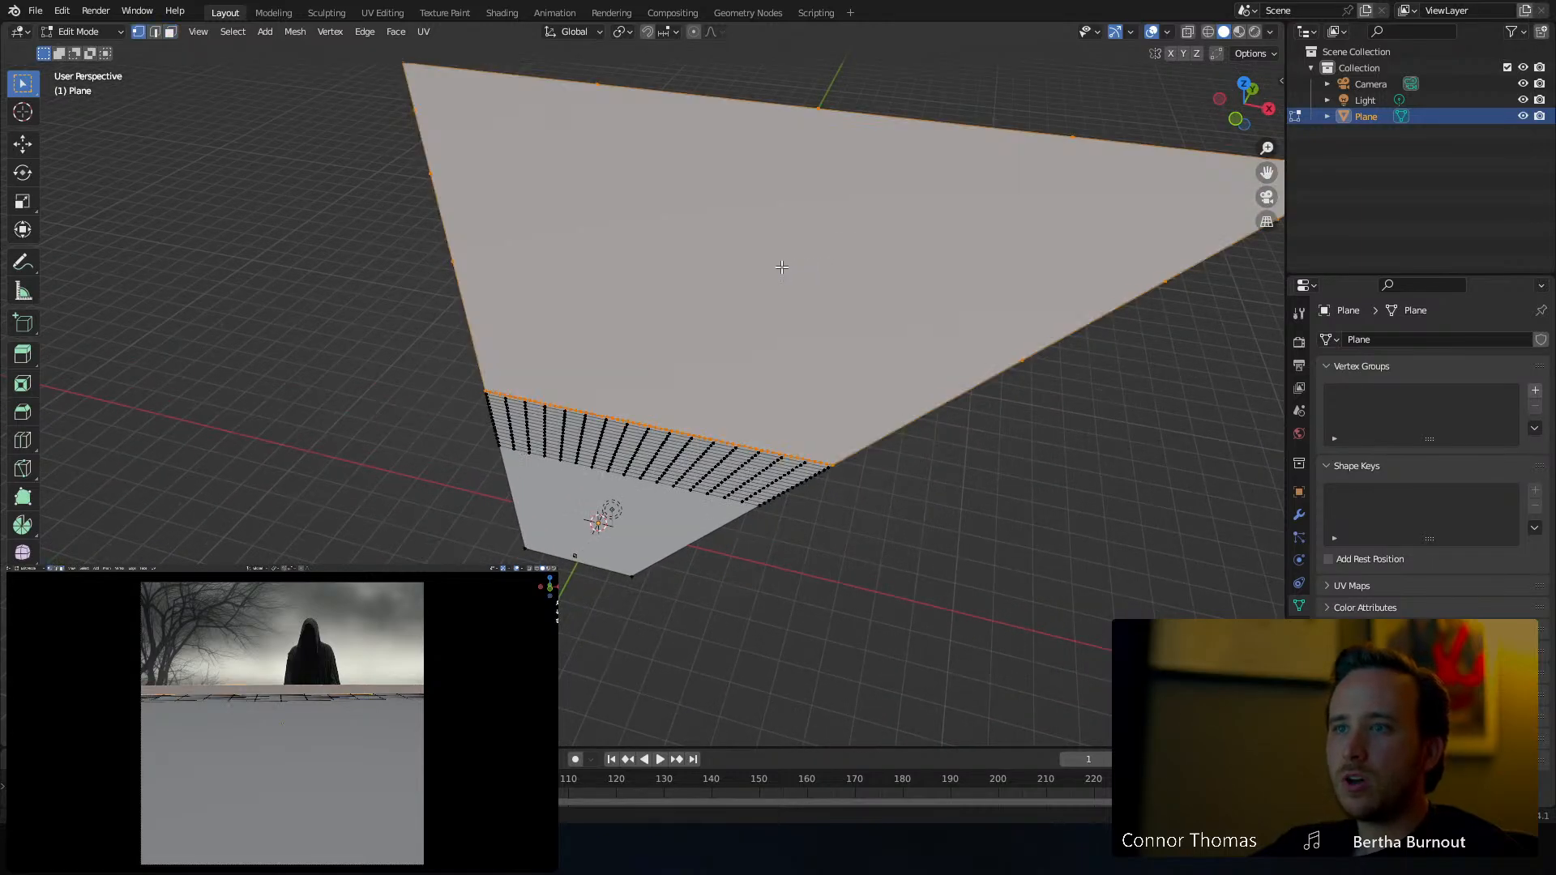
{"action": "key", "text": "3"}
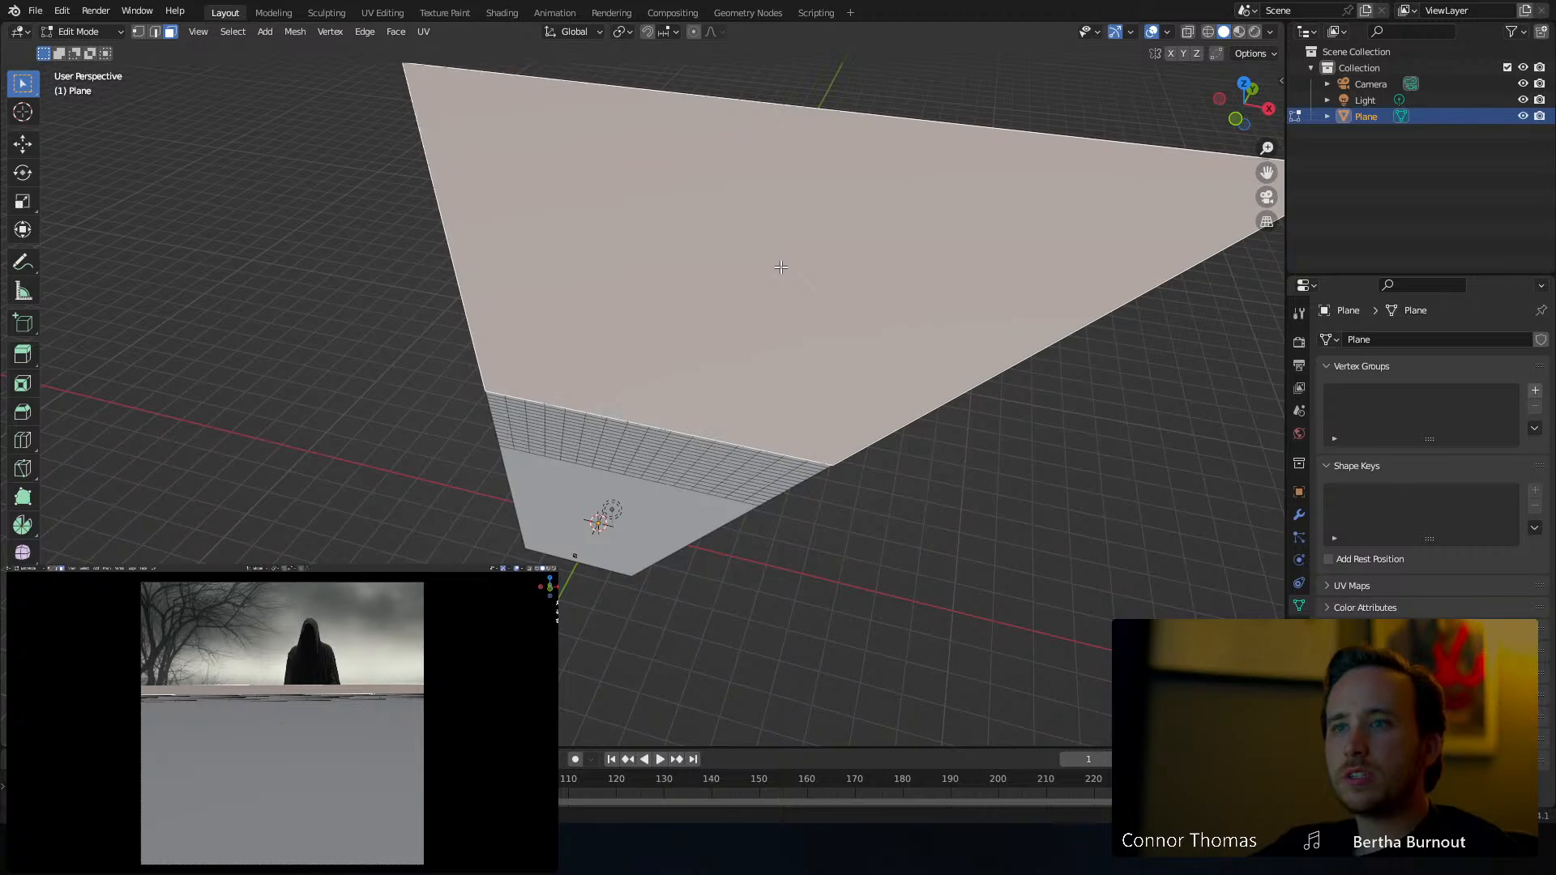
{"action": "key", "text": "ctrl+i"}
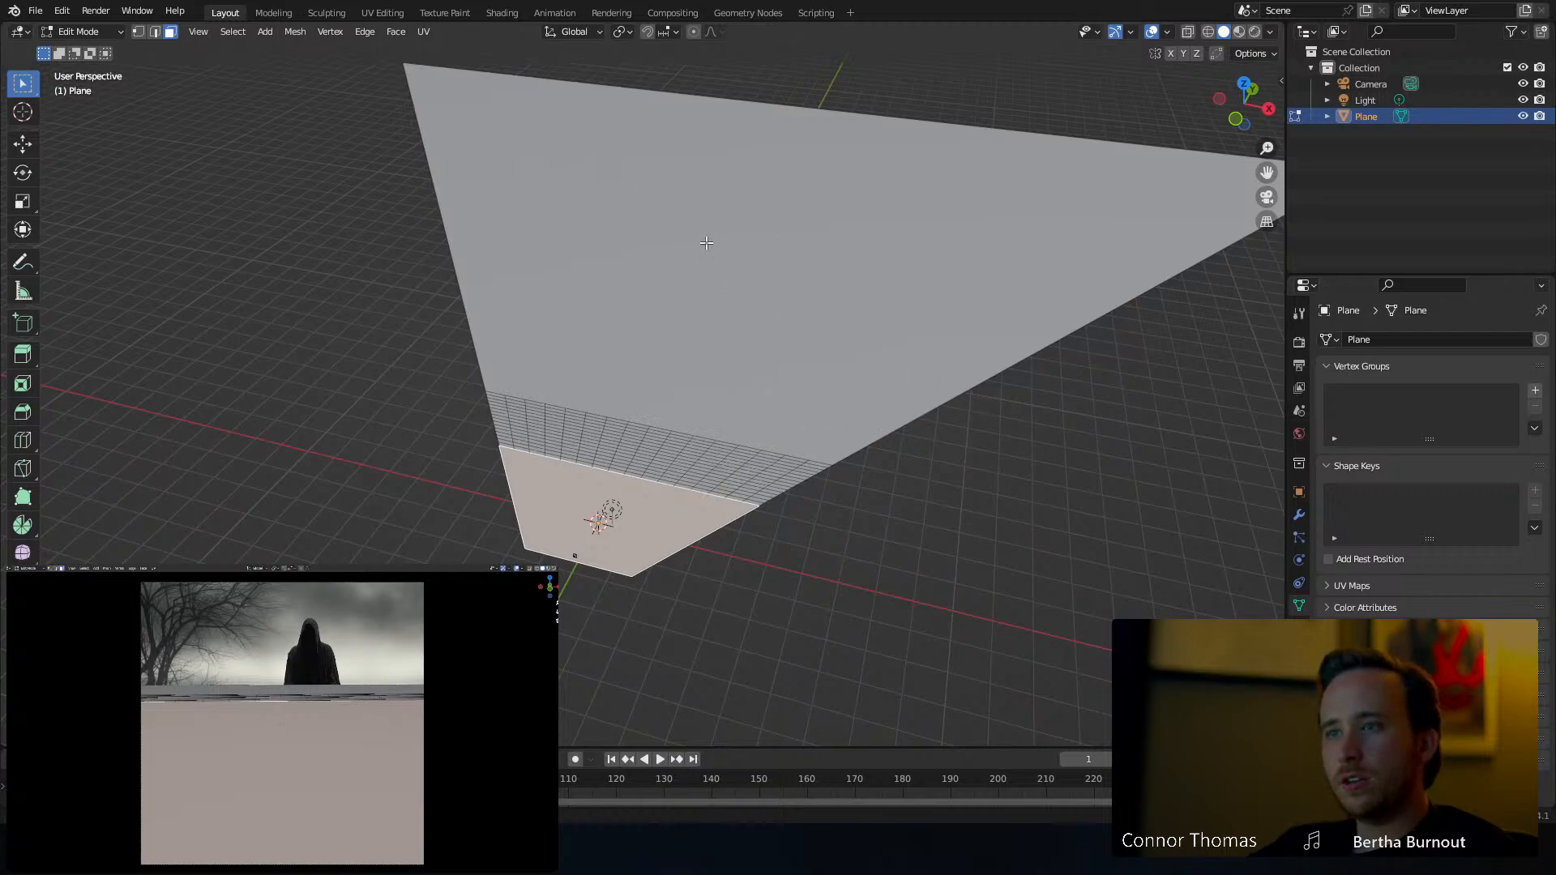
Try deleting the large far face with the Faces option, and undo the deletion
{"action": "left_click", "coordinate": [781, 295]}
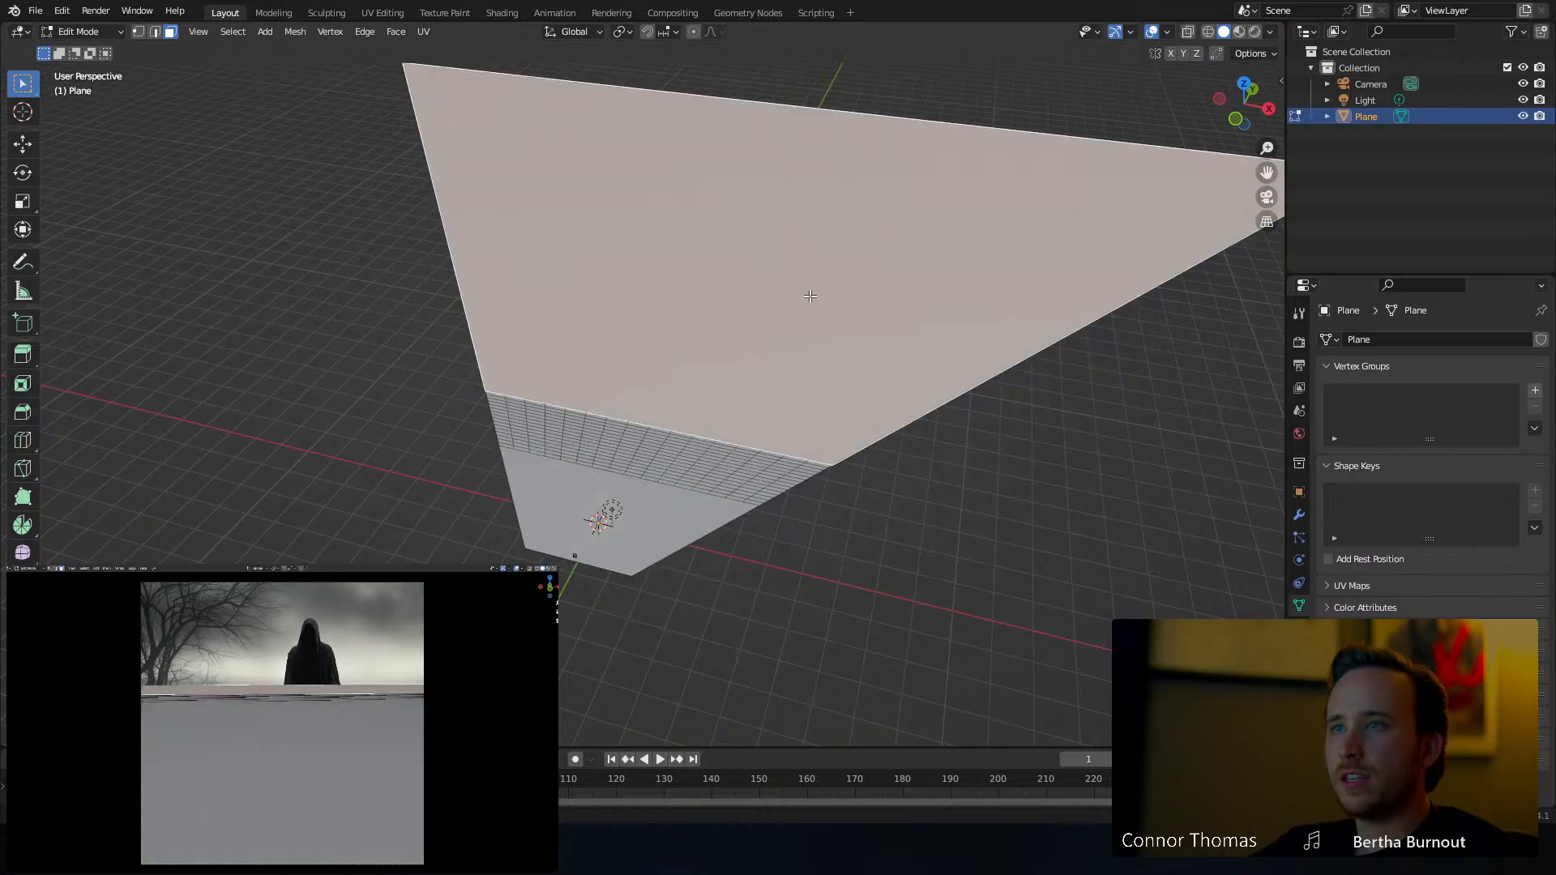
{"action": "key", "text": "x"}
{"action": "left_click", "coordinate": [760, 332]}
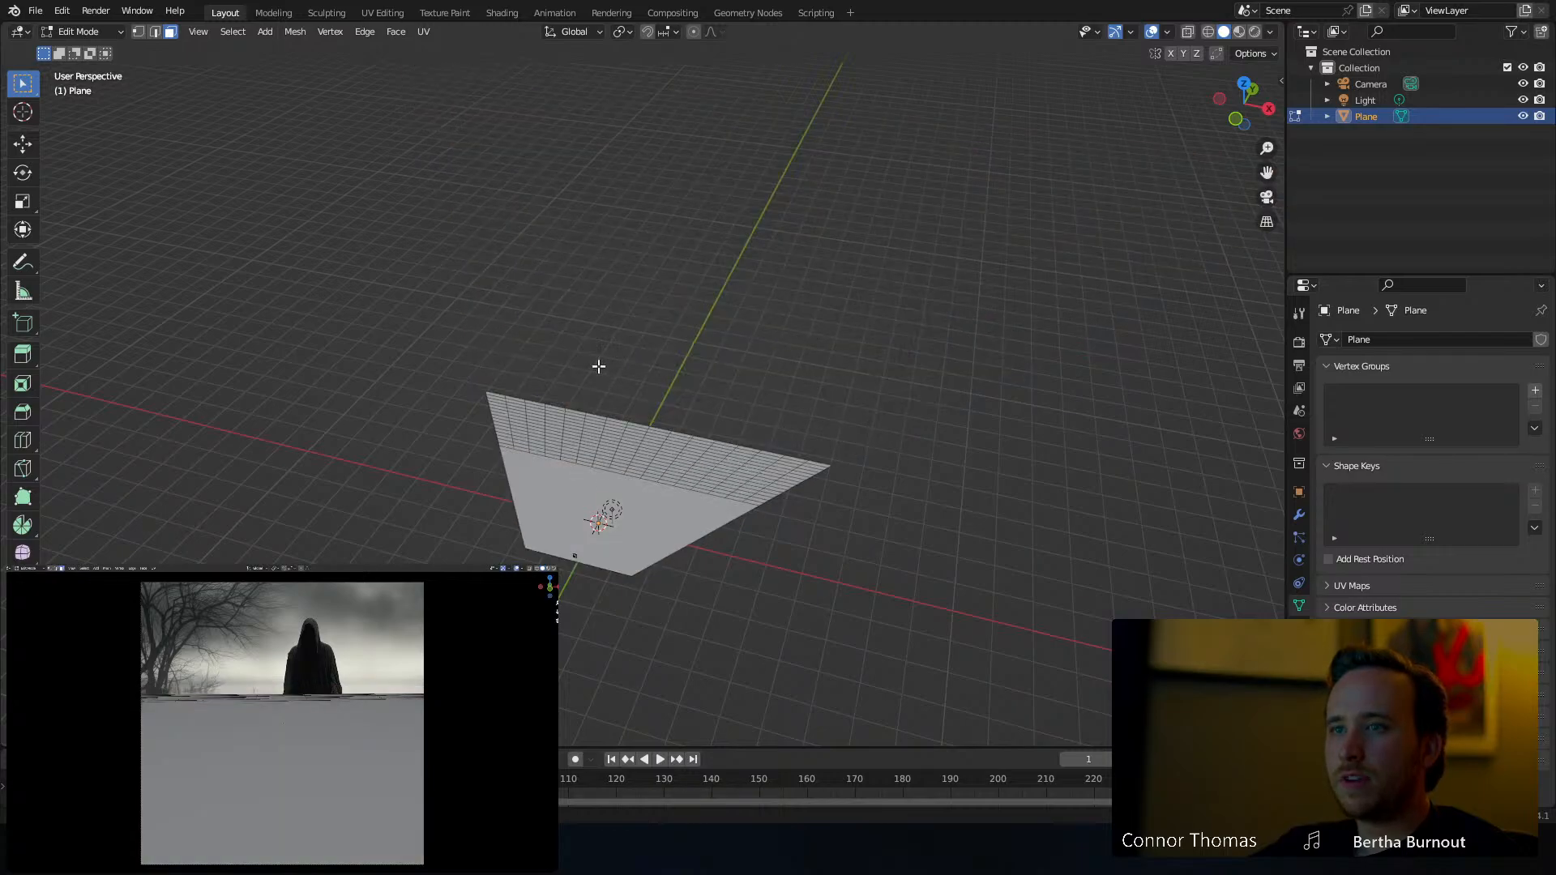
{"action": "key", "text": "ctrl+z"}
Delete the far face with Only Faces and fill its remaining boundary loop with a new face
{"action": "key", "text": "x"}
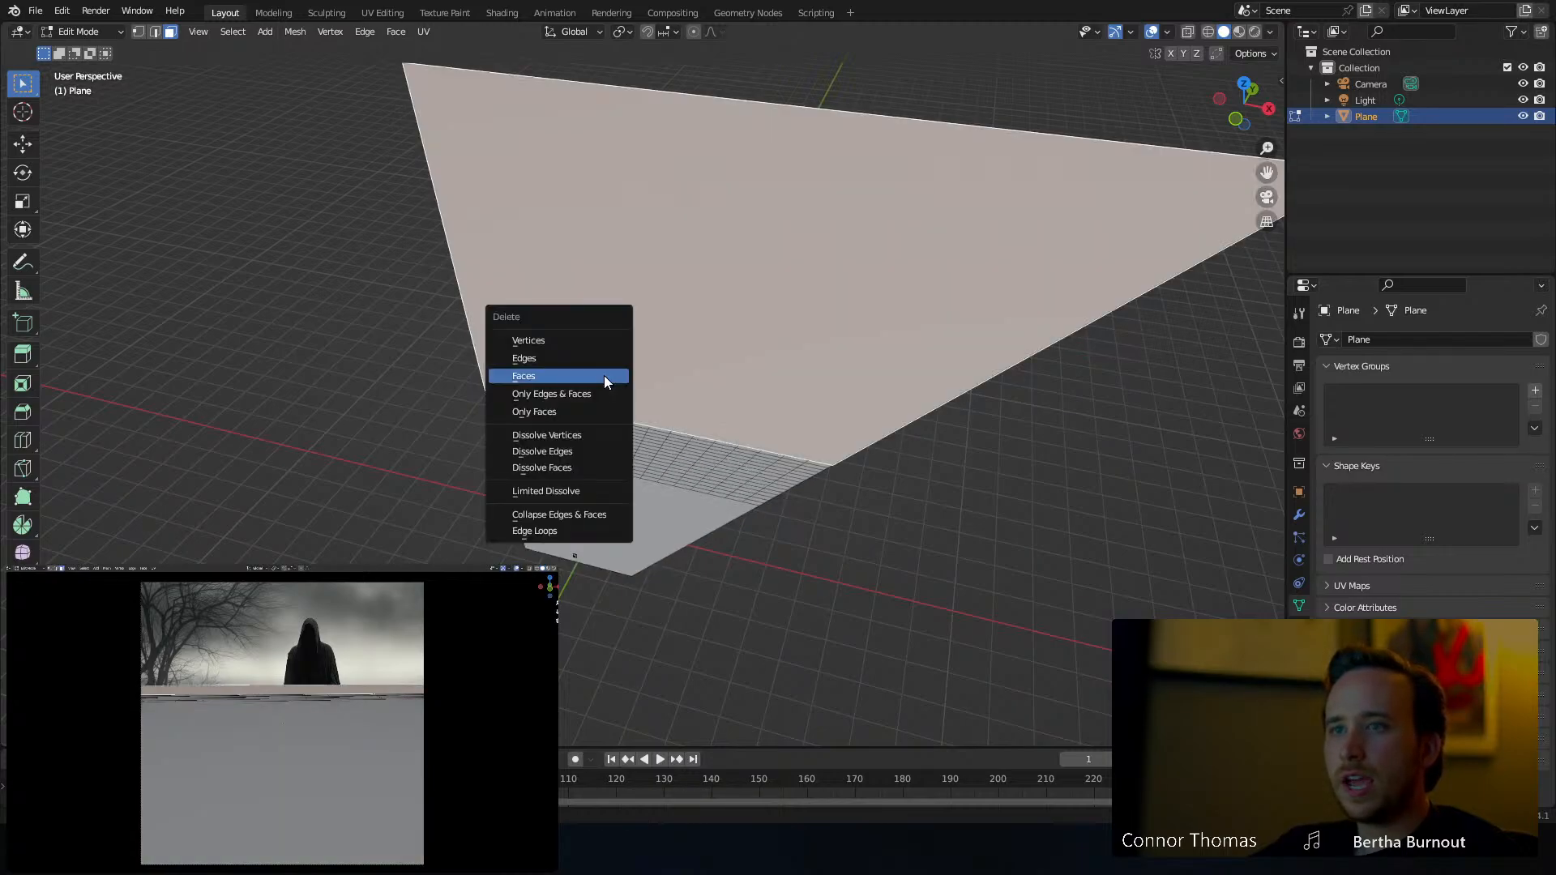
{"action": "left_click", "coordinate": [581, 413]}
{"action": "key", "text": "1"}
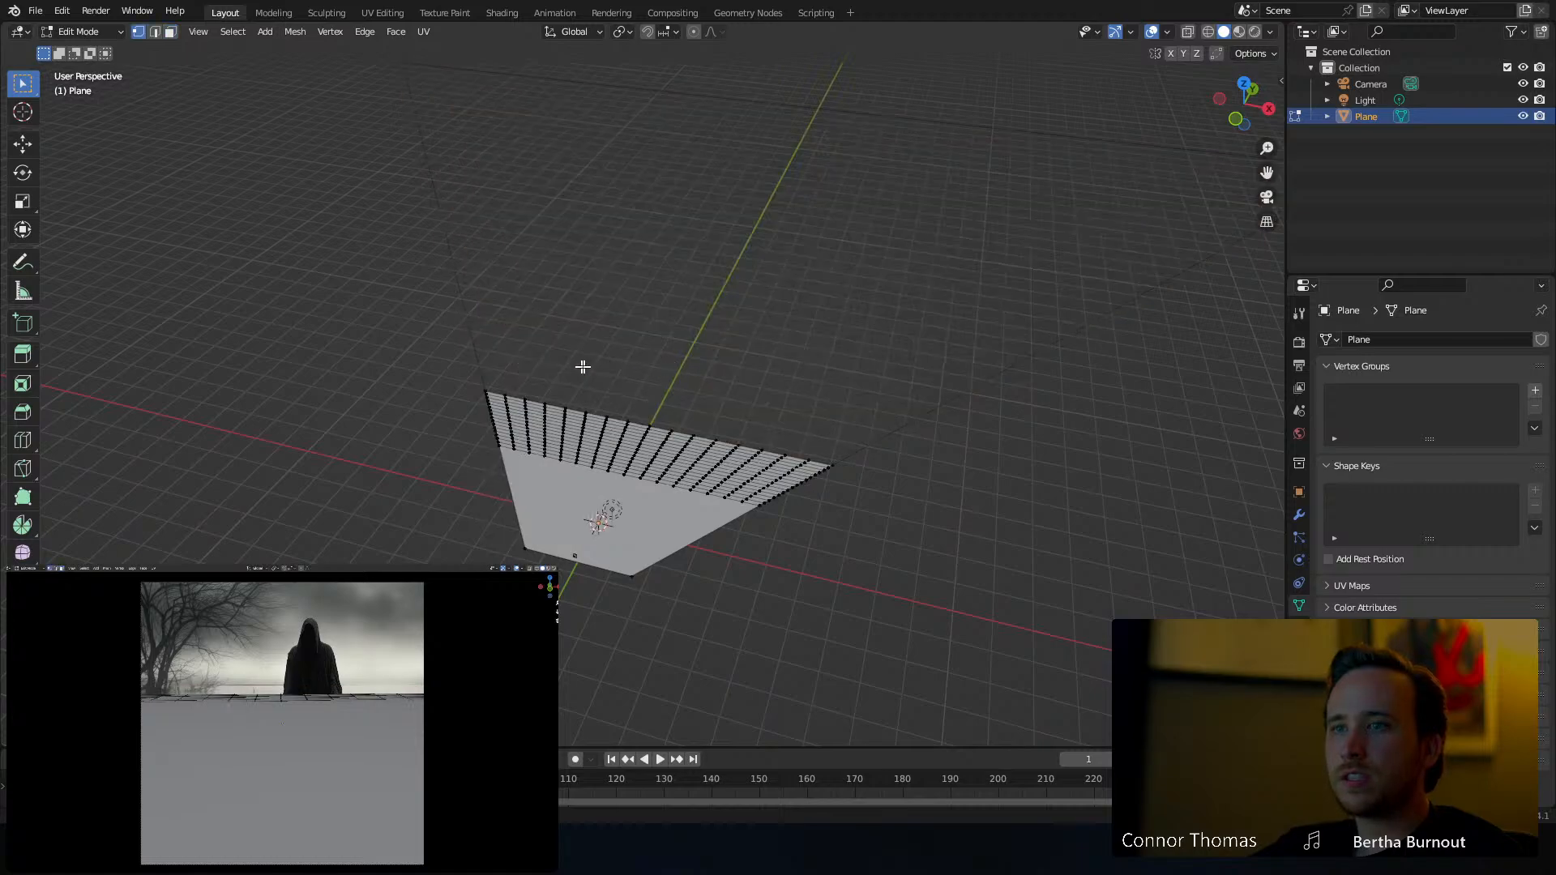
{"action": "left_click", "coordinate": [413, 57], "text": "alt"}
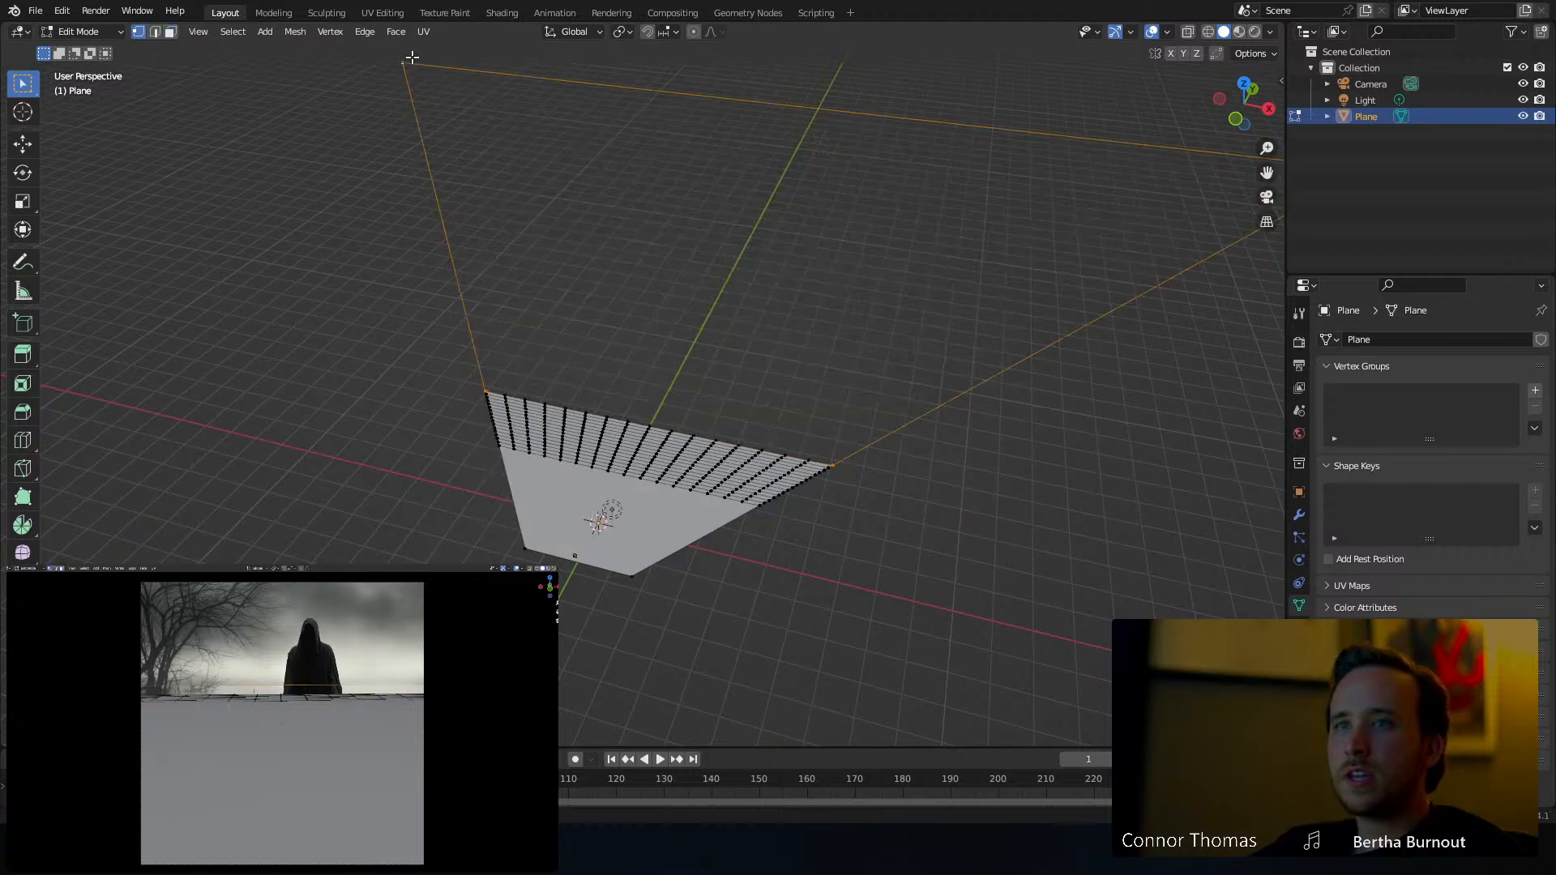
{"action": "key", "text": "f"}
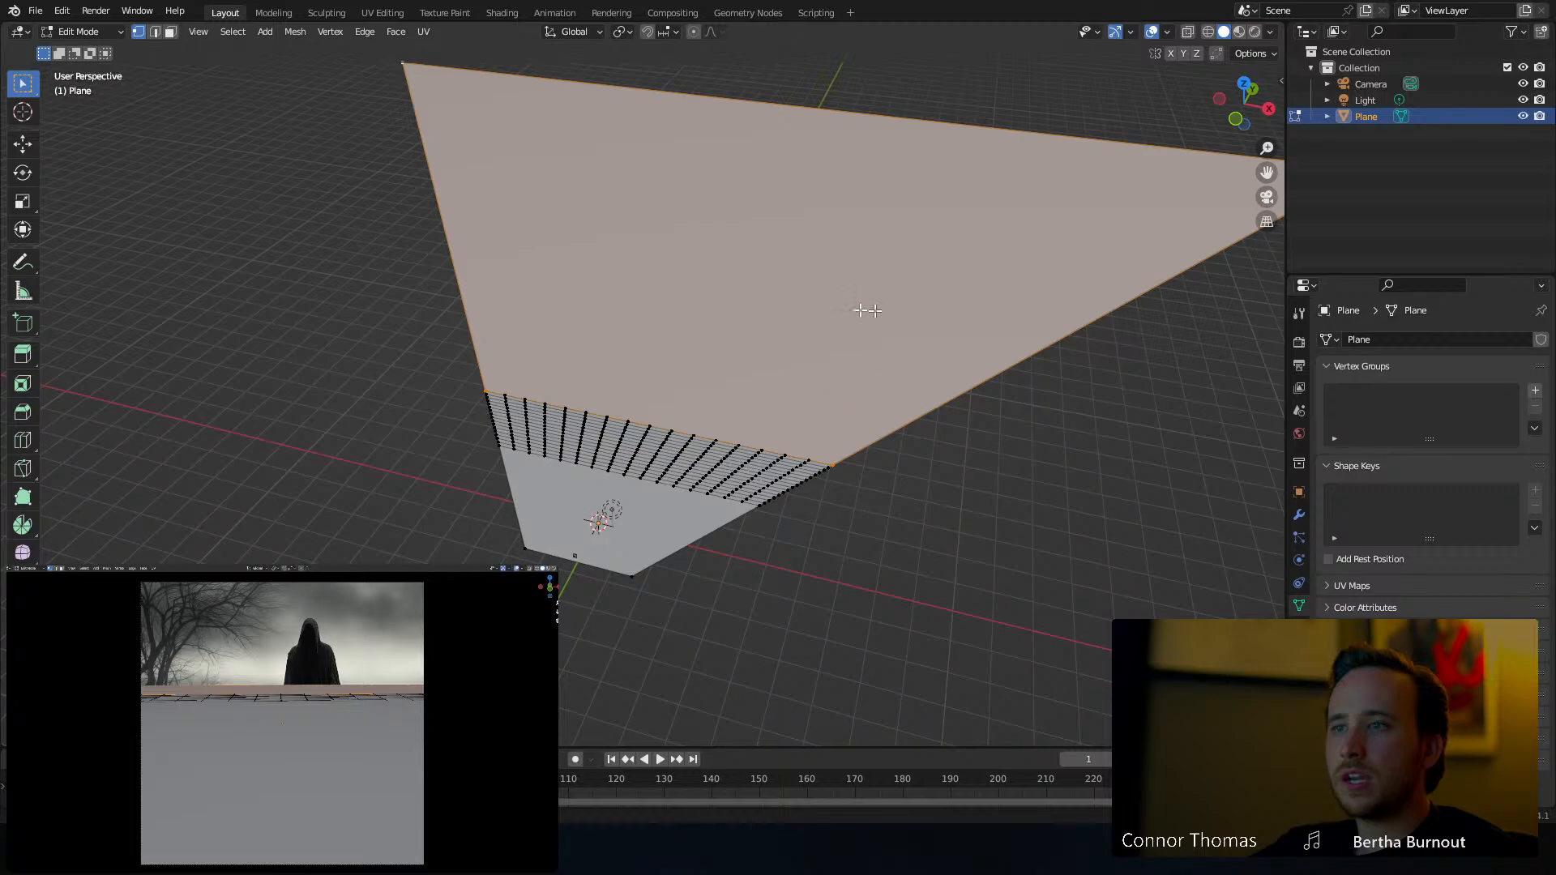
Undo the far face rebuild, the strip's subdivisions and the second loop cut, keeping only the first cut
{"action": "scroll", "coordinate": [813, 442], "scroll_direction": "up", "scroll_amount": 3}
{"action": "key", "text": "ctrl+z"}
{"action": "key", "text": "ctrl+z"}
{"action": "key", "text": "ctrl+z"}
{"action": "key", "text": "ctrl+z"}
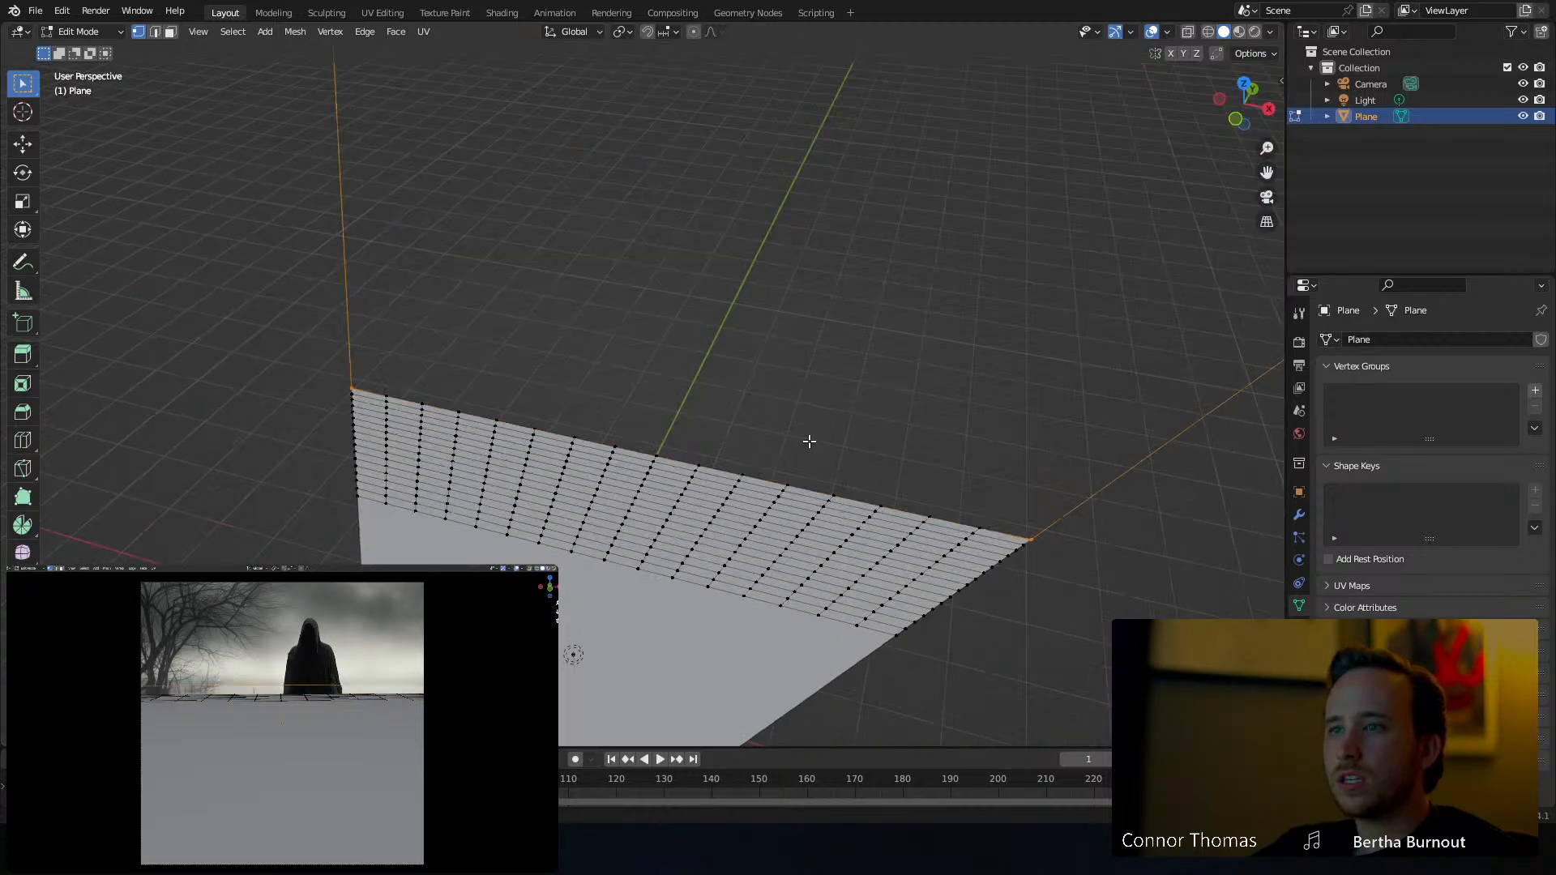
{"action": "key", "text": "ctrl+z"}
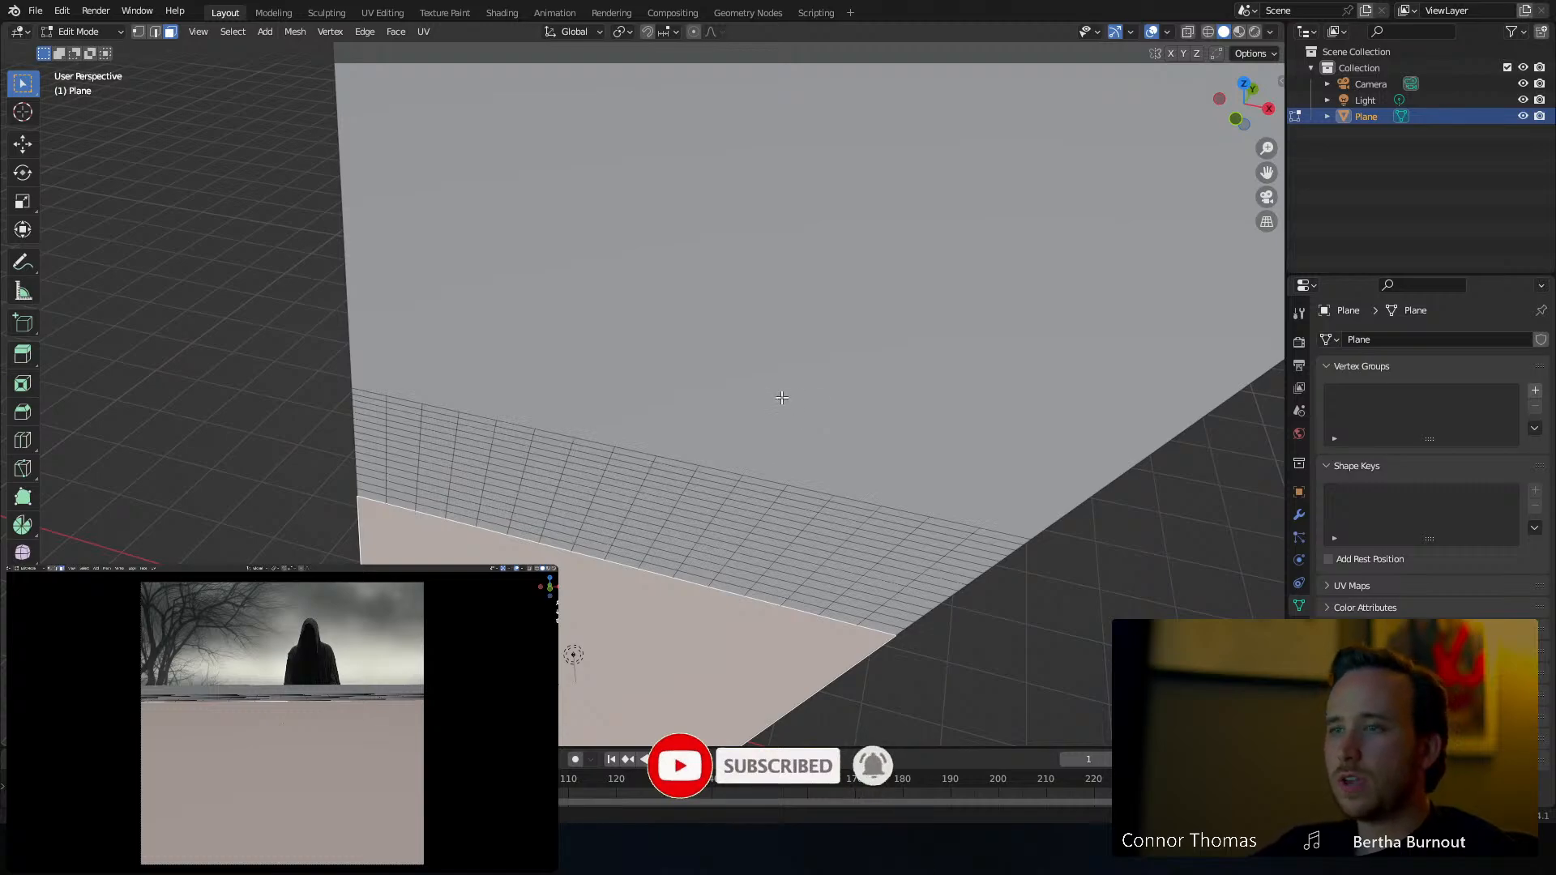
{"action": "key", "text": "ctrl+z"}
{"action": "key", "text": "ctrl+z"}
{"action": "key", "text": "ctrl+z"}
{"action": "scroll", "coordinate": [781, 415], "scroll_direction": "down", "scroll_amount": 4}
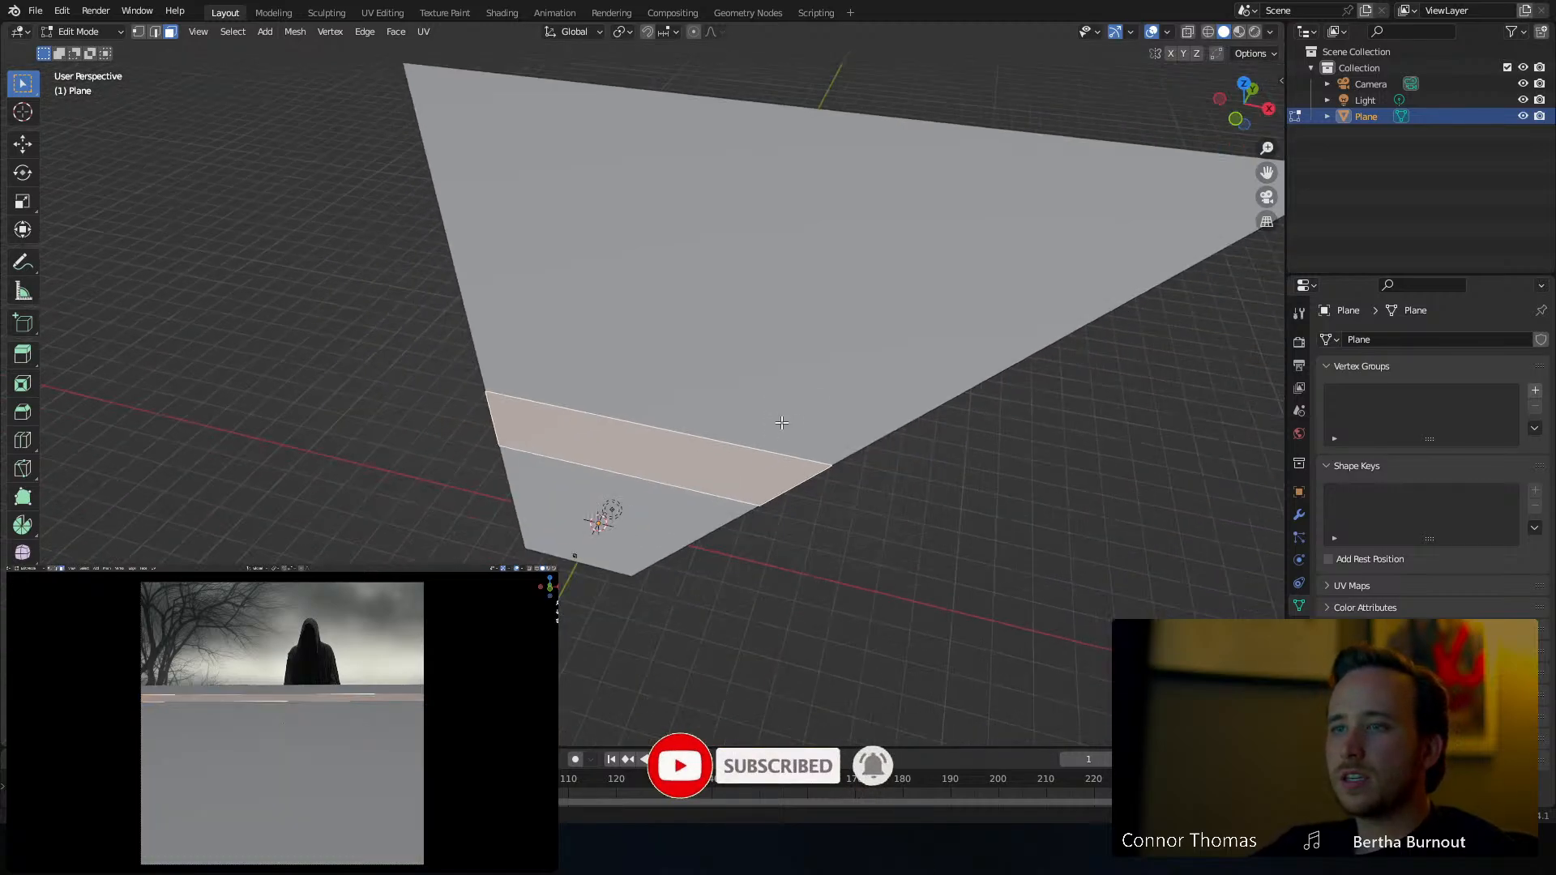
{"action": "key", "text": "ctrl+z"}
{"action": "key", "text": "ctrl+z"}
{"action": "key", "text": "ctrl+z"}
{"action": "left_click", "coordinate": [738, 496]}
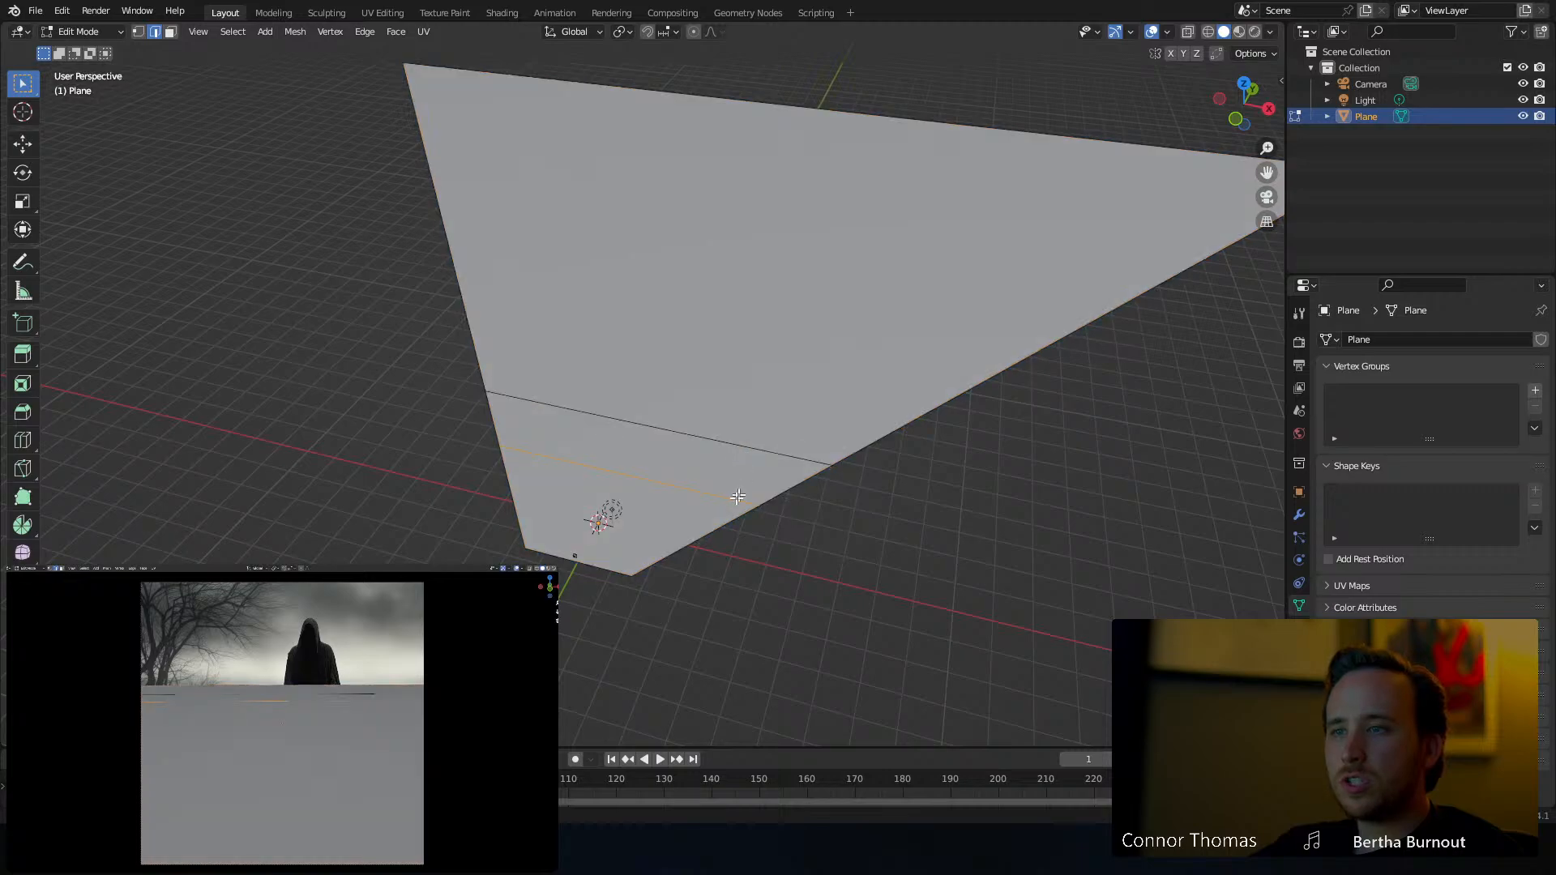
{"action": "key", "text": "ctrl+z"}
Select the whole near face between the loop cut and the near edge and subdivide it repeatedly into a dense grid
{"action": "left_click", "coordinate": [636, 489]}
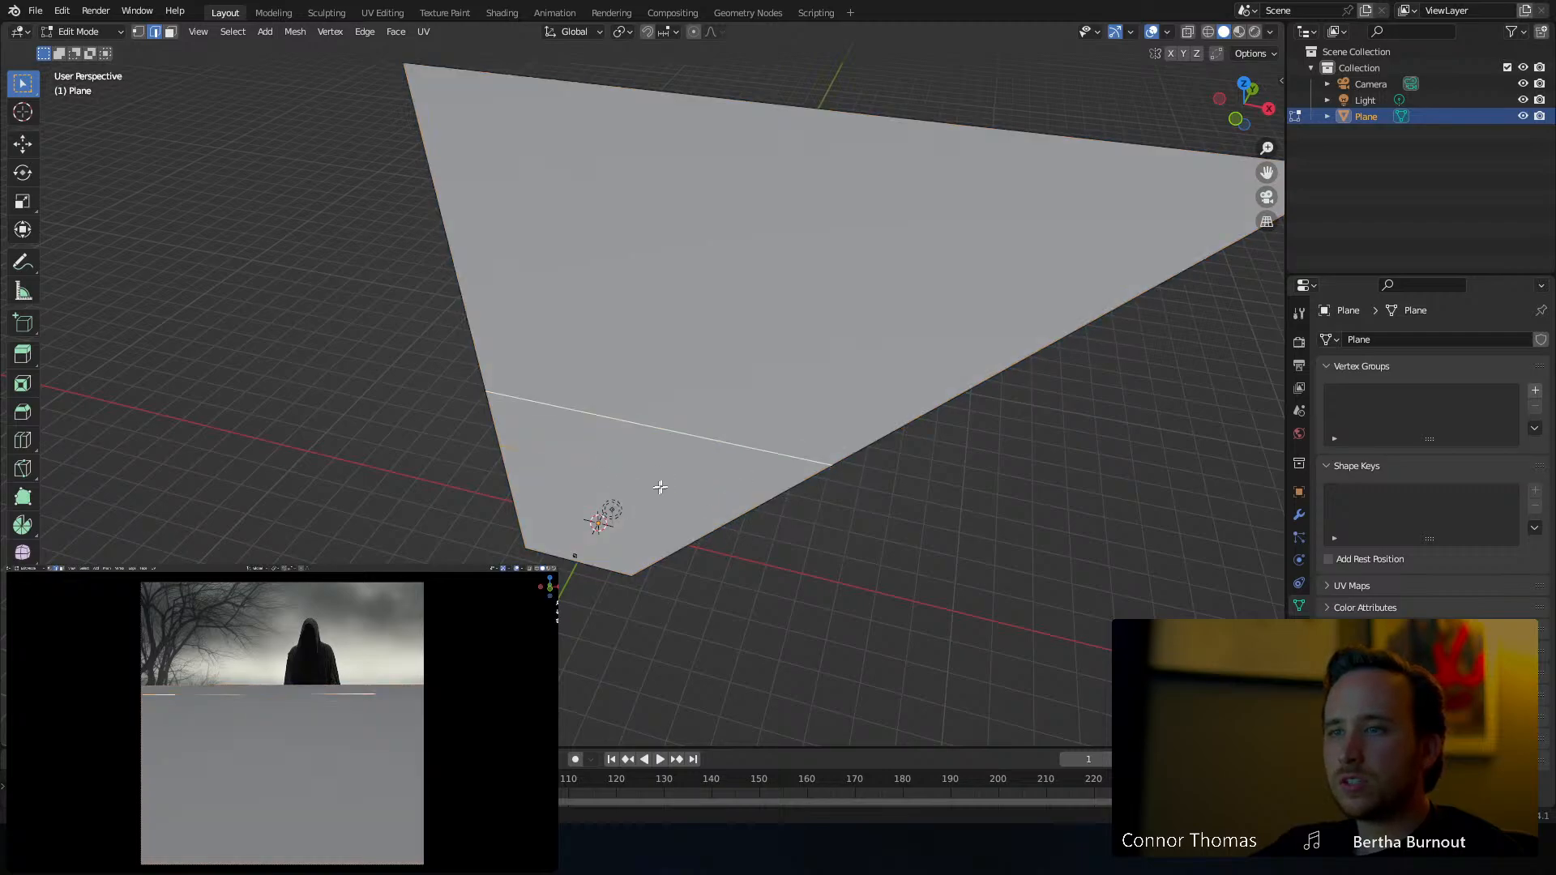
{"action": "key", "text": "3"}
{"action": "left_click", "coordinate": [609, 509]}
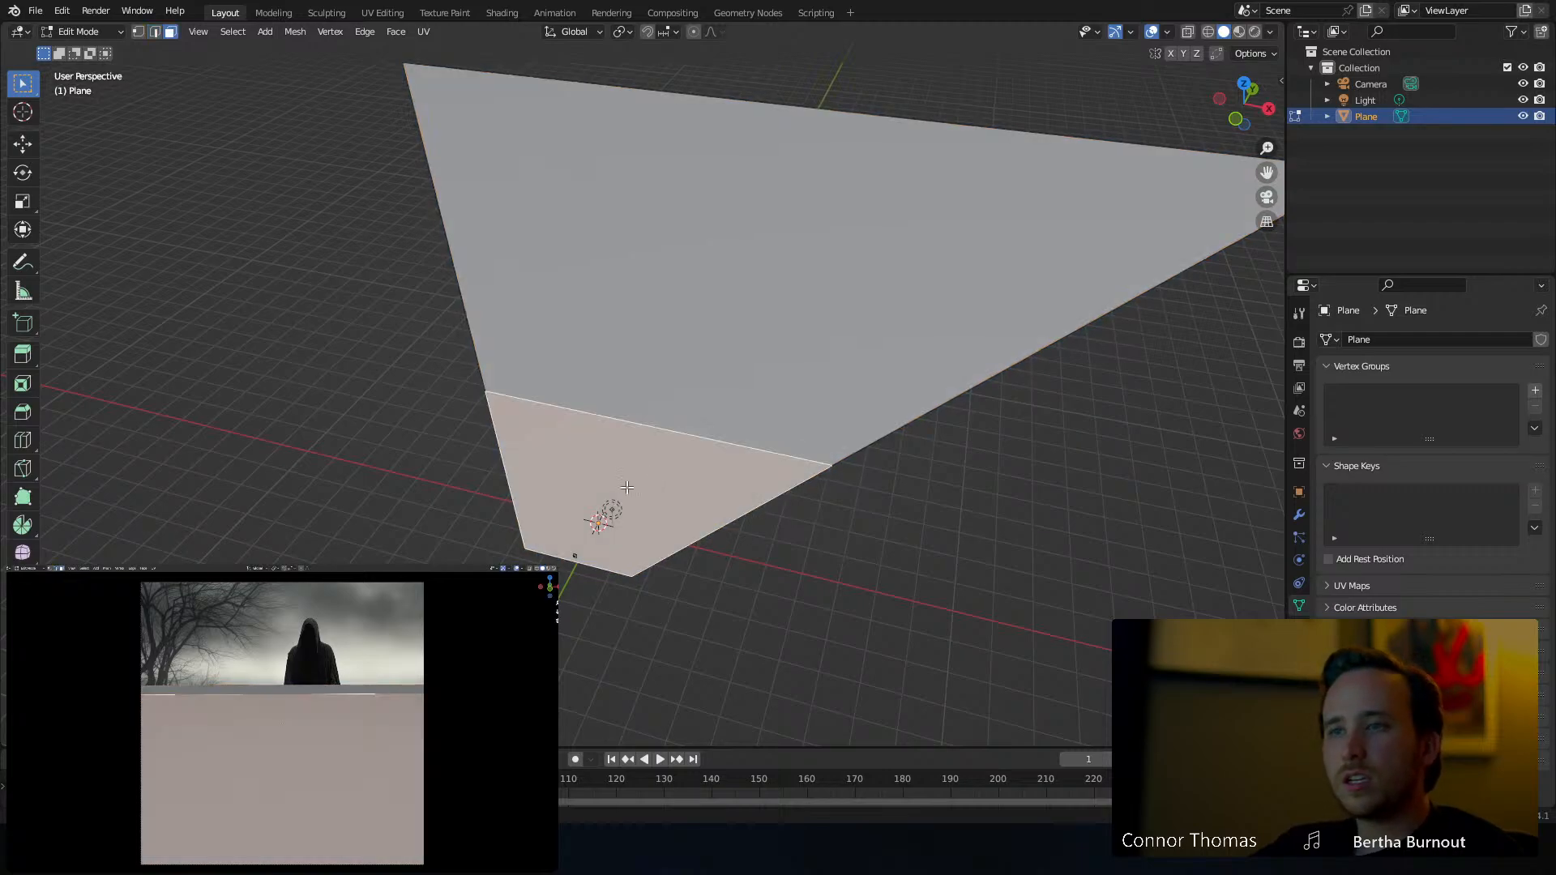
{"action": "right_click", "coordinate": [626, 489]}
{"action": "left_click", "coordinate": [625, 488]}
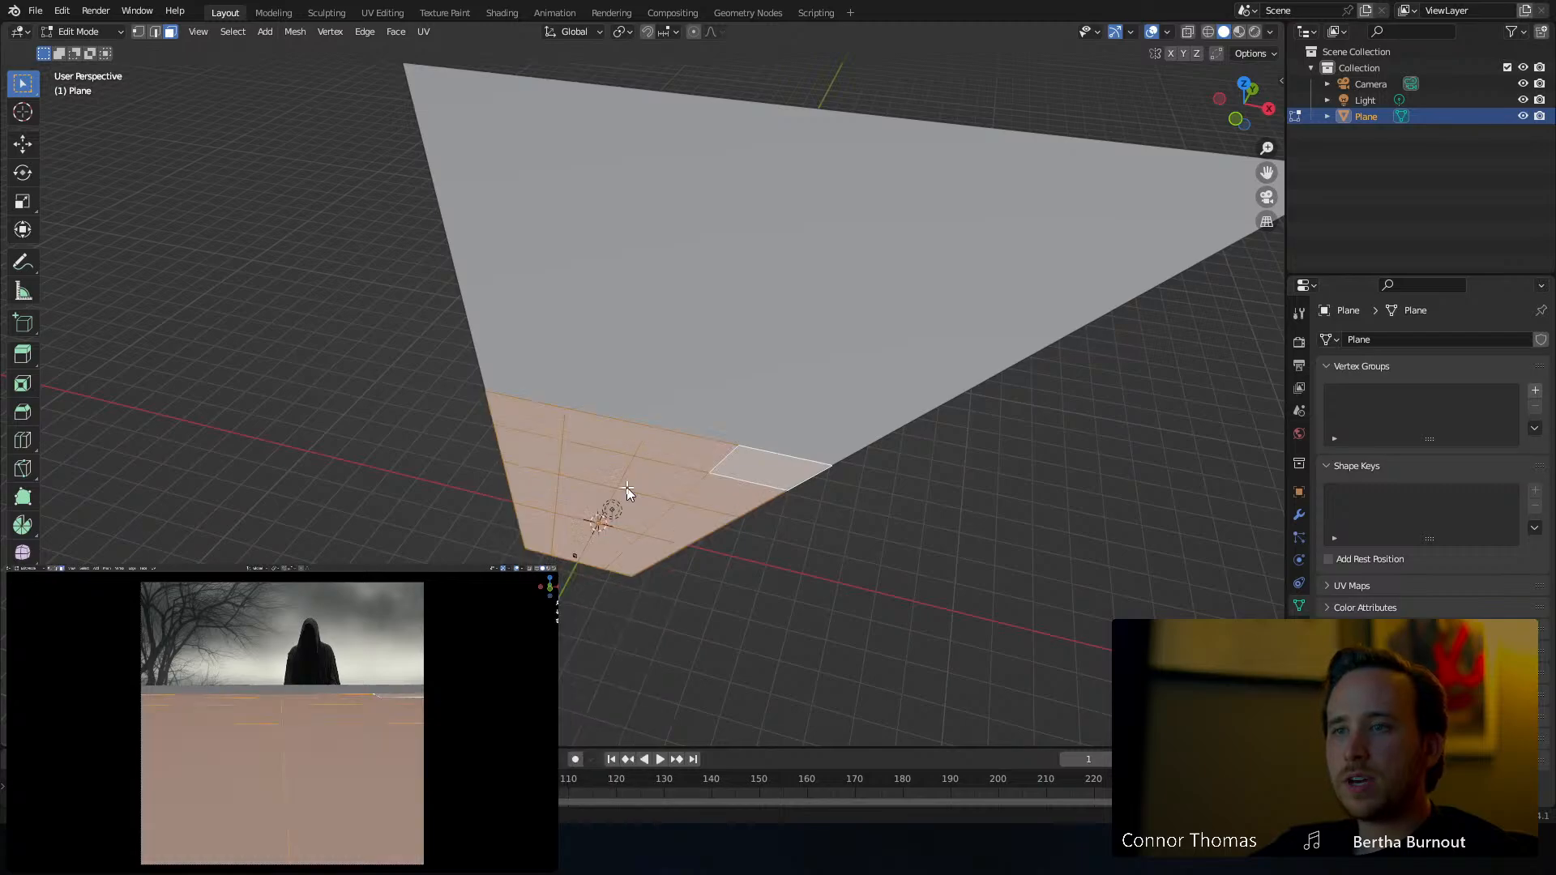
{"action": "left_click", "coordinate": [626, 488]}
{"action": "right_click", "coordinate": [626, 488]}
{"action": "left_click", "coordinate": [626, 488]}
{"action": "right_click", "coordinate": [626, 488]}
{"action": "left_click", "coordinate": [626, 488]}
{"action": "right_click", "coordinate": [626, 488]}
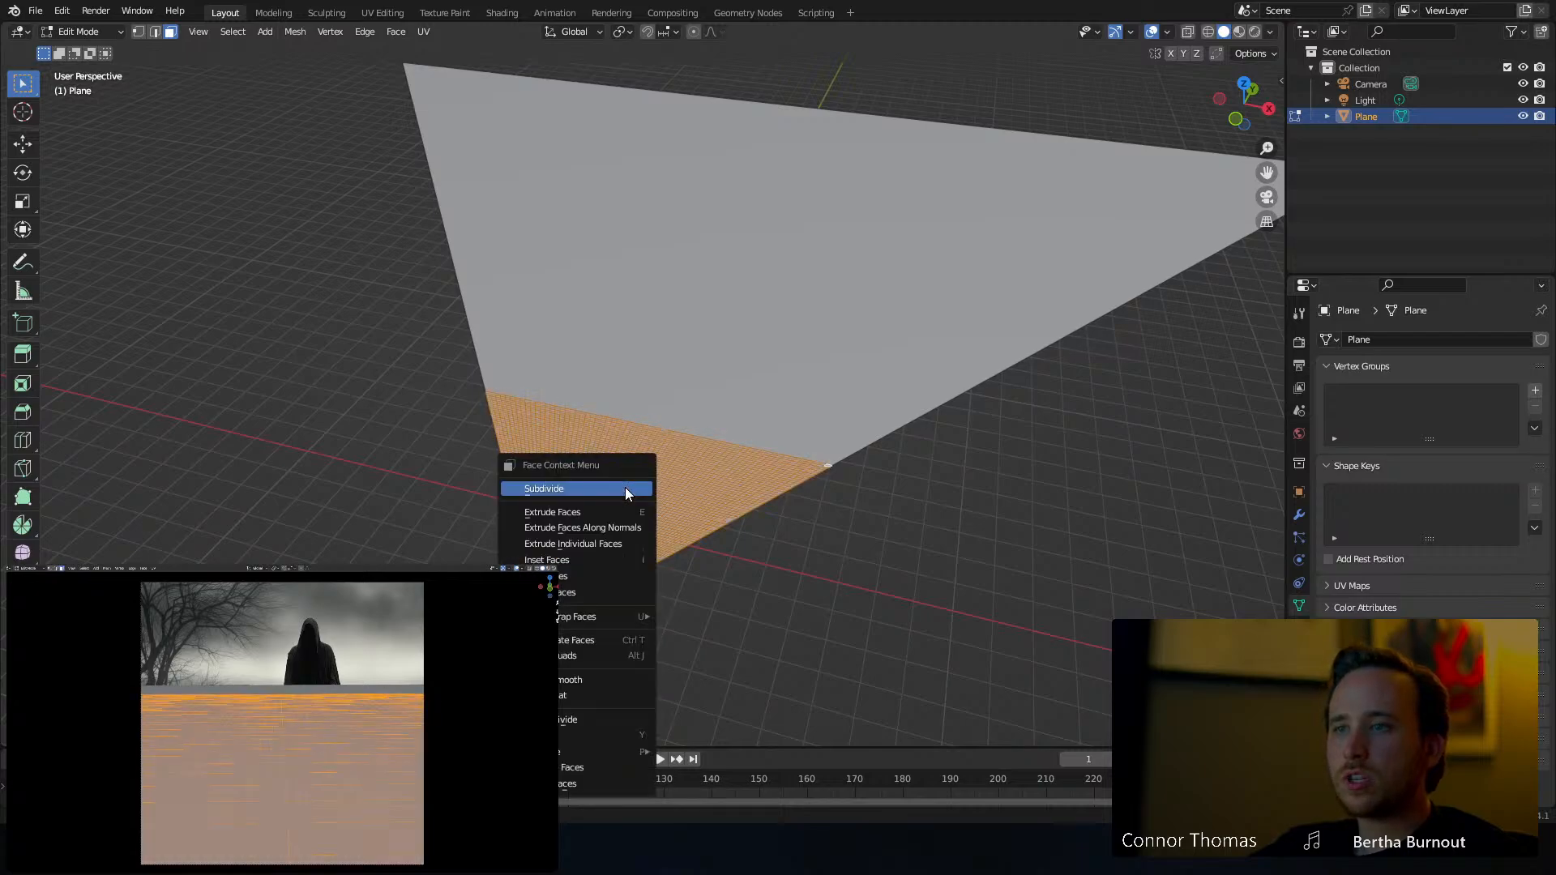
{"action": "left_click", "coordinate": [626, 488]}
Subdivide the selected near section of the plane one more time
{"action": "scroll", "coordinate": [653, 538], "scroll_direction": "up", "scroll_amount": 5}
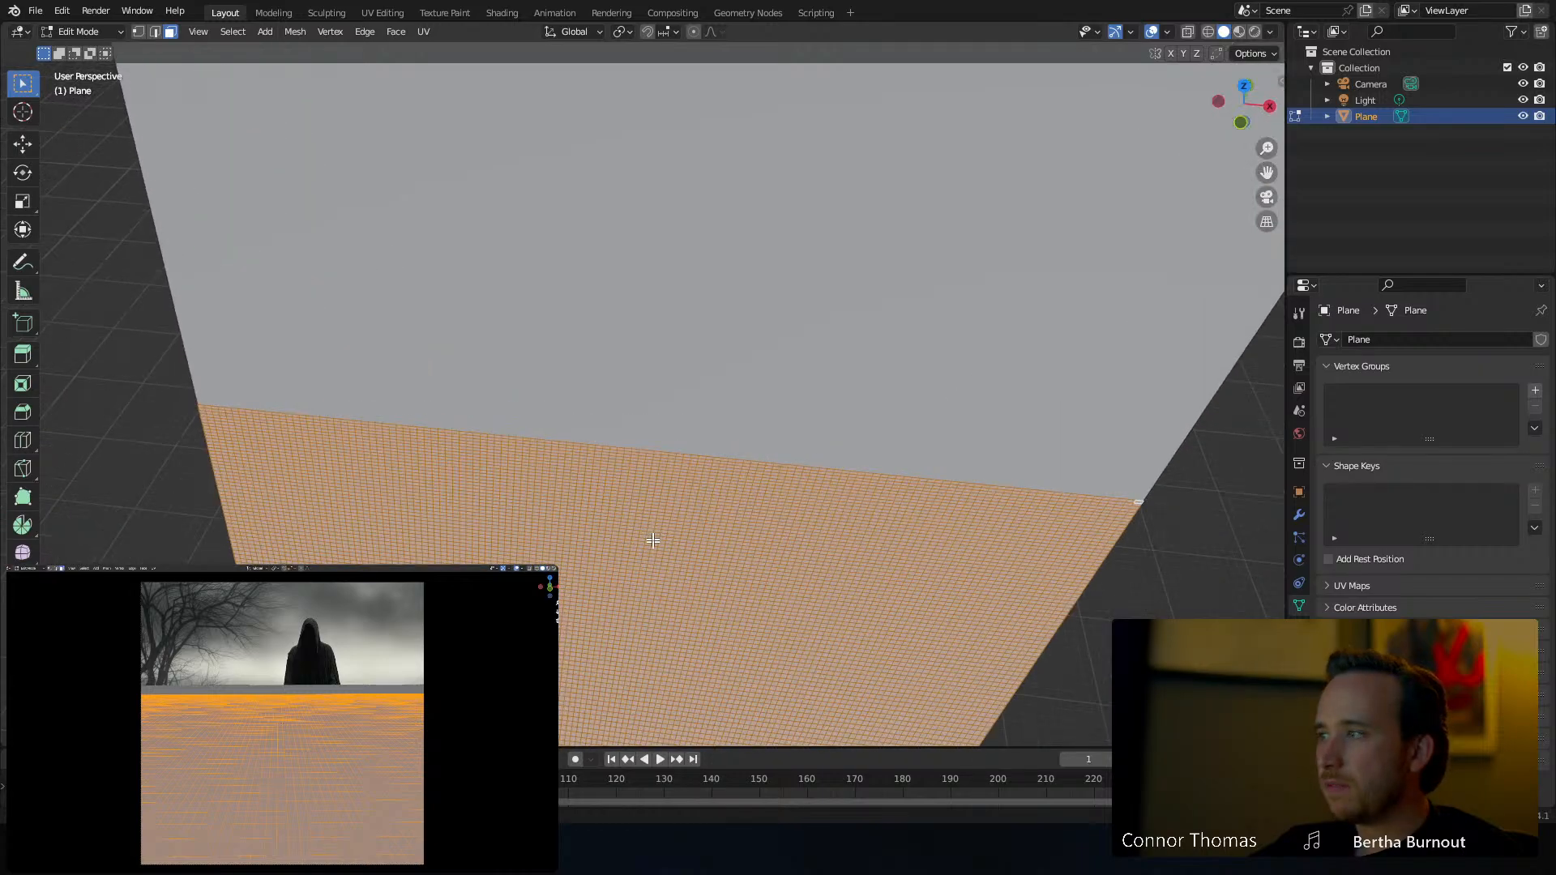
{"action": "middle_click_drag", "start_coordinate": [653, 538], "coordinate": [637, 481]}
{"action": "middle_click_drag", "start_coordinate": [632, 575], "coordinate": [628, 418], "text": "shift"}
{"action": "right_click", "coordinate": [610, 511]}
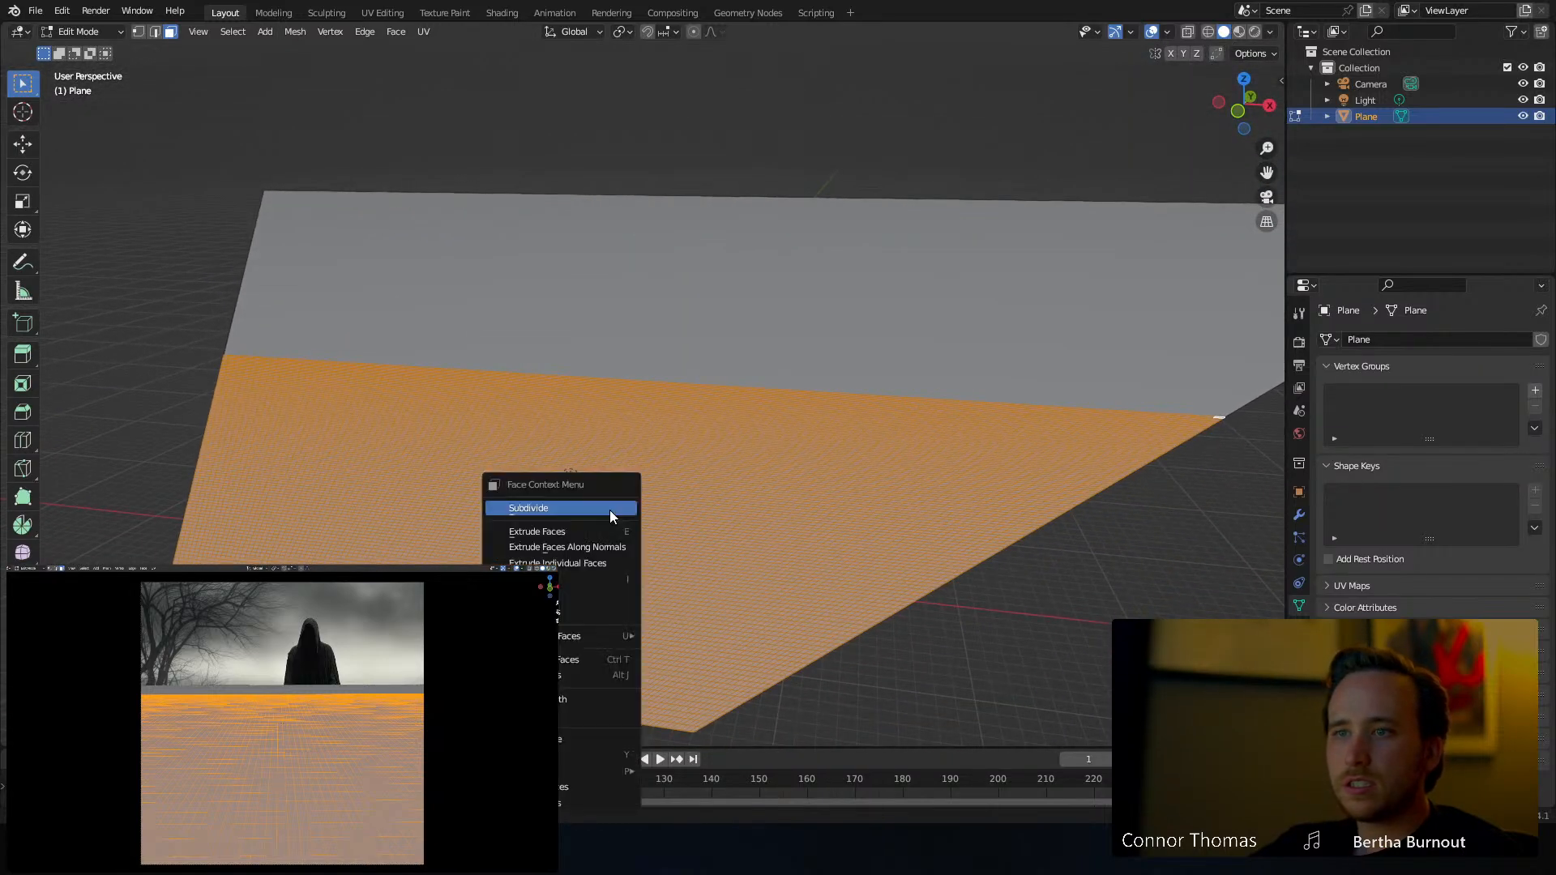
{"action": "left_click", "coordinate": [609, 510]}
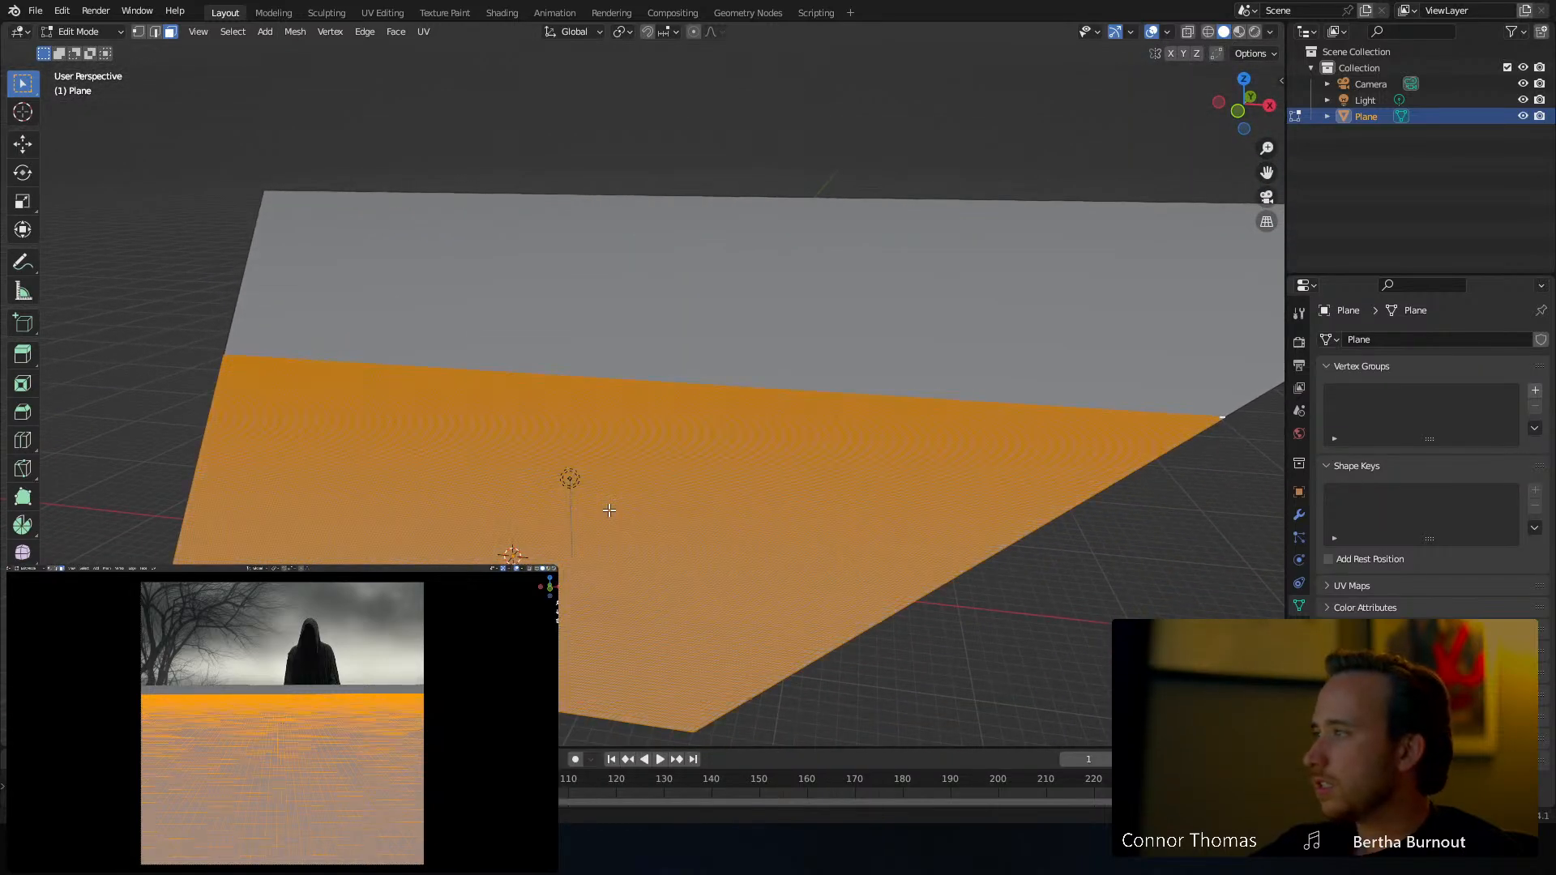
Subdivide the plane's selected near section once more, and subdivide the far face as well
{"action": "right_click", "coordinate": [610, 510]}
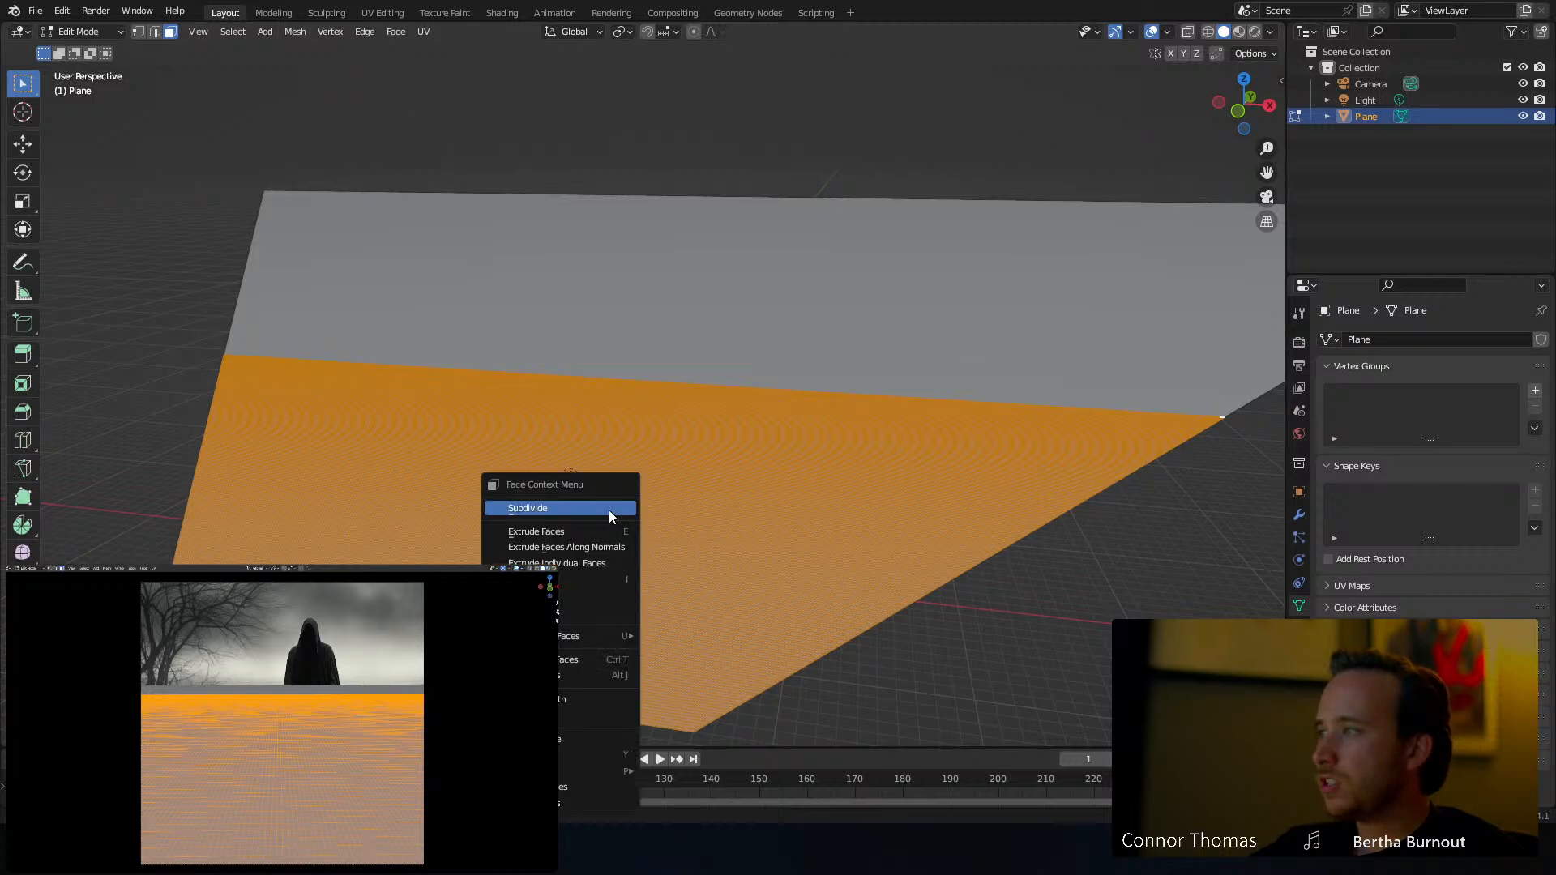
{"action": "left_click", "coordinate": [610, 510]}
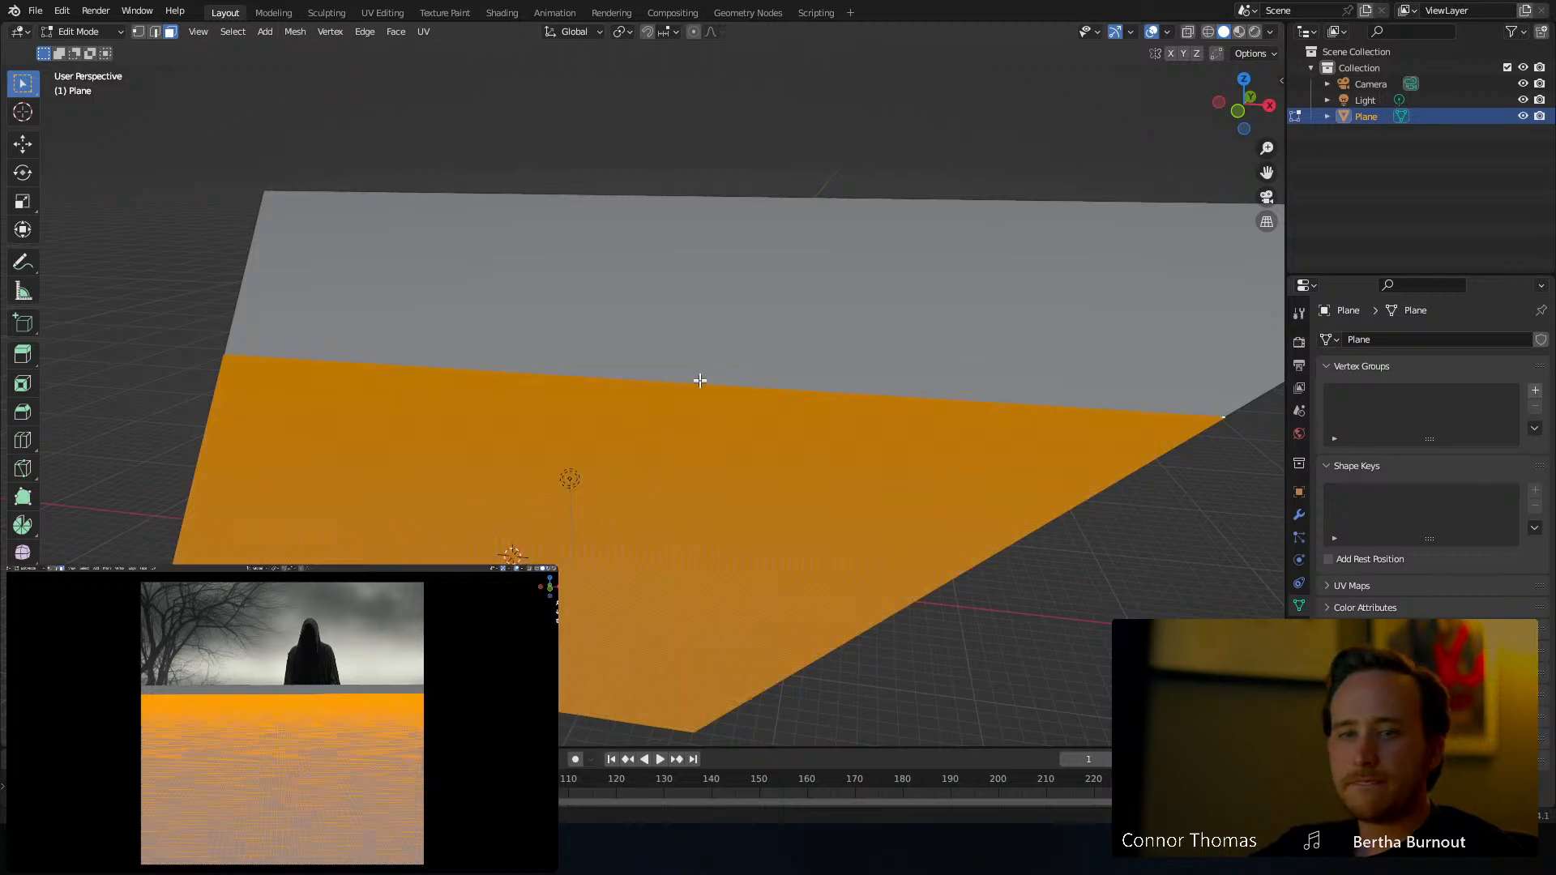
{"action": "left_click", "coordinate": [782, 308]}
{"action": "right_click", "coordinate": [782, 311]}
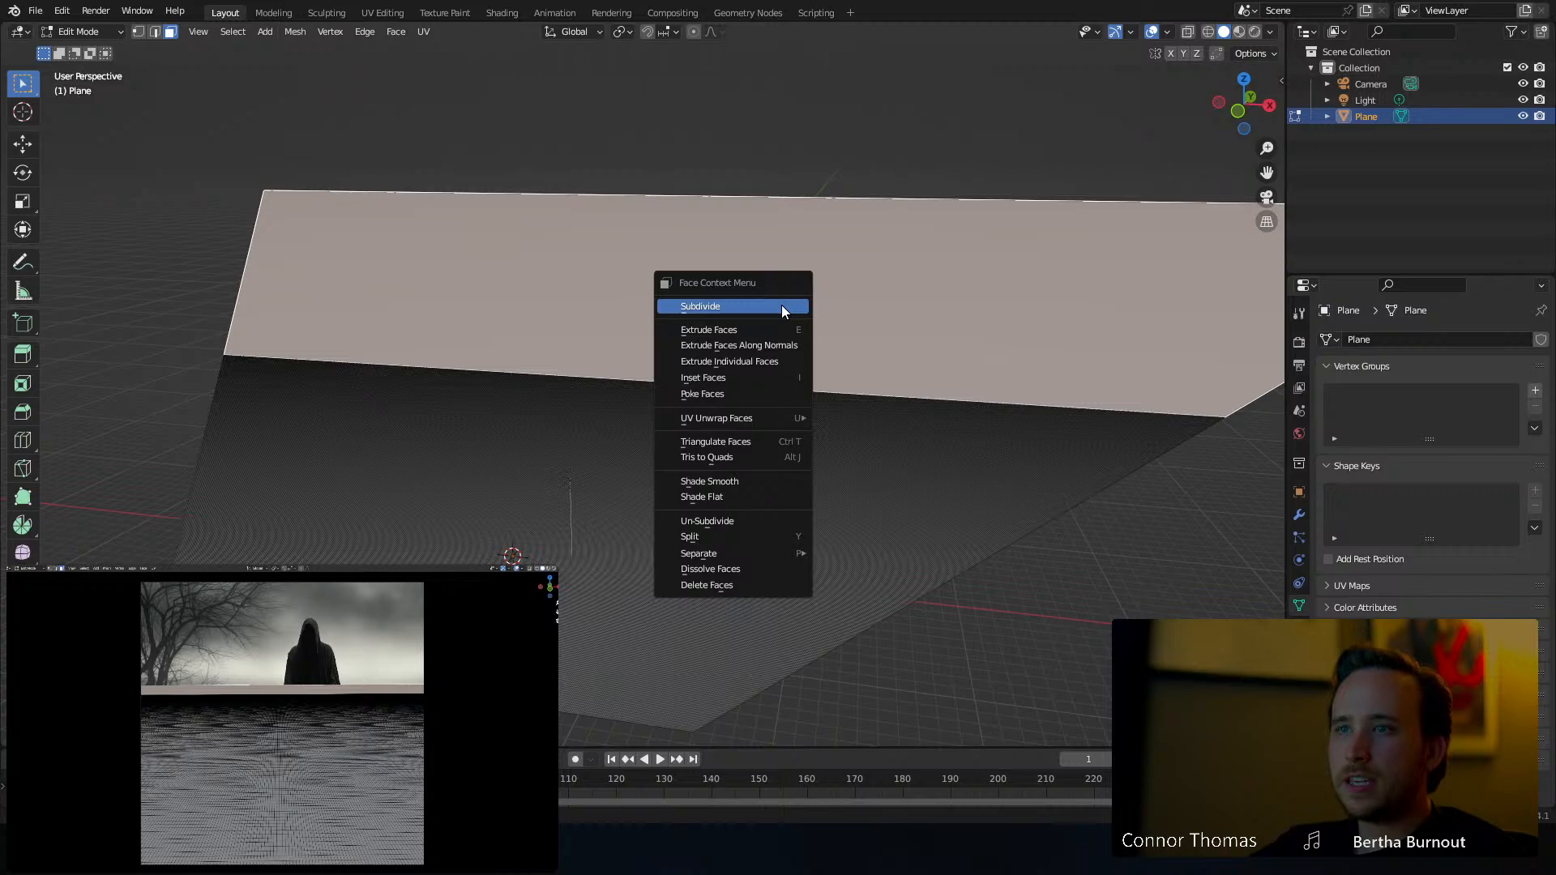
{"action": "left_click", "coordinate": [782, 308]}
Delete the plane's far face with Only Faces, fill its boundary loop with a new face and return to Object Mode
{"action": "middle_click_drag", "start_coordinate": [782, 306], "coordinate": [834, 264]}
{"action": "key", "text": "x"}
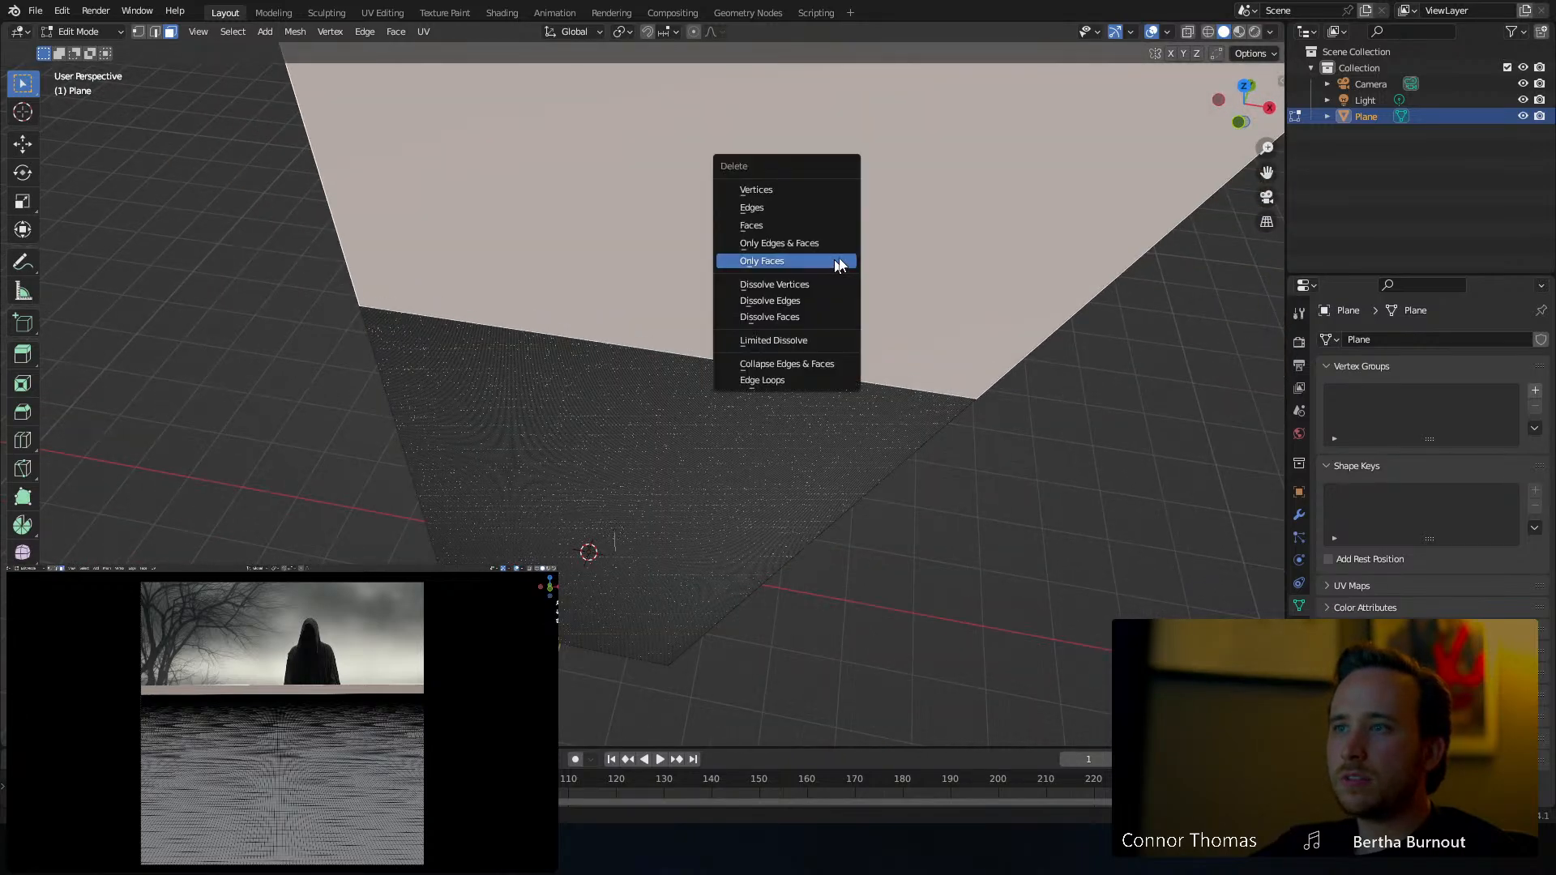
{"action": "left_click", "coordinate": [839, 264]}
{"action": "middle_click_drag", "start_coordinate": [924, 194], "coordinate": [799, 504]}
{"action": "key", "text": "1"}
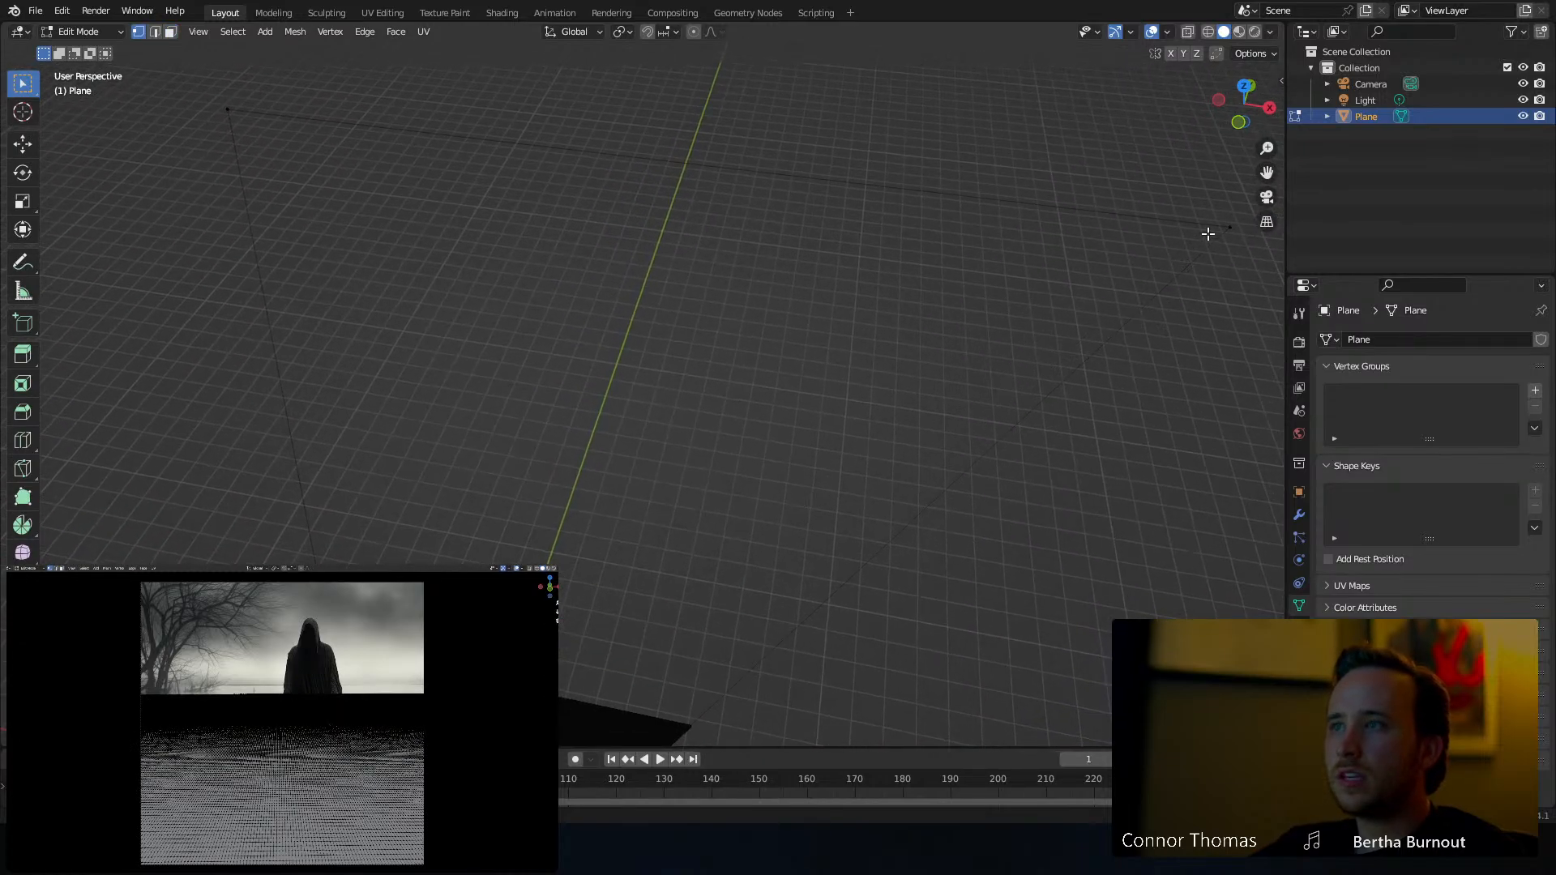
{"action": "key", "text": "a"}
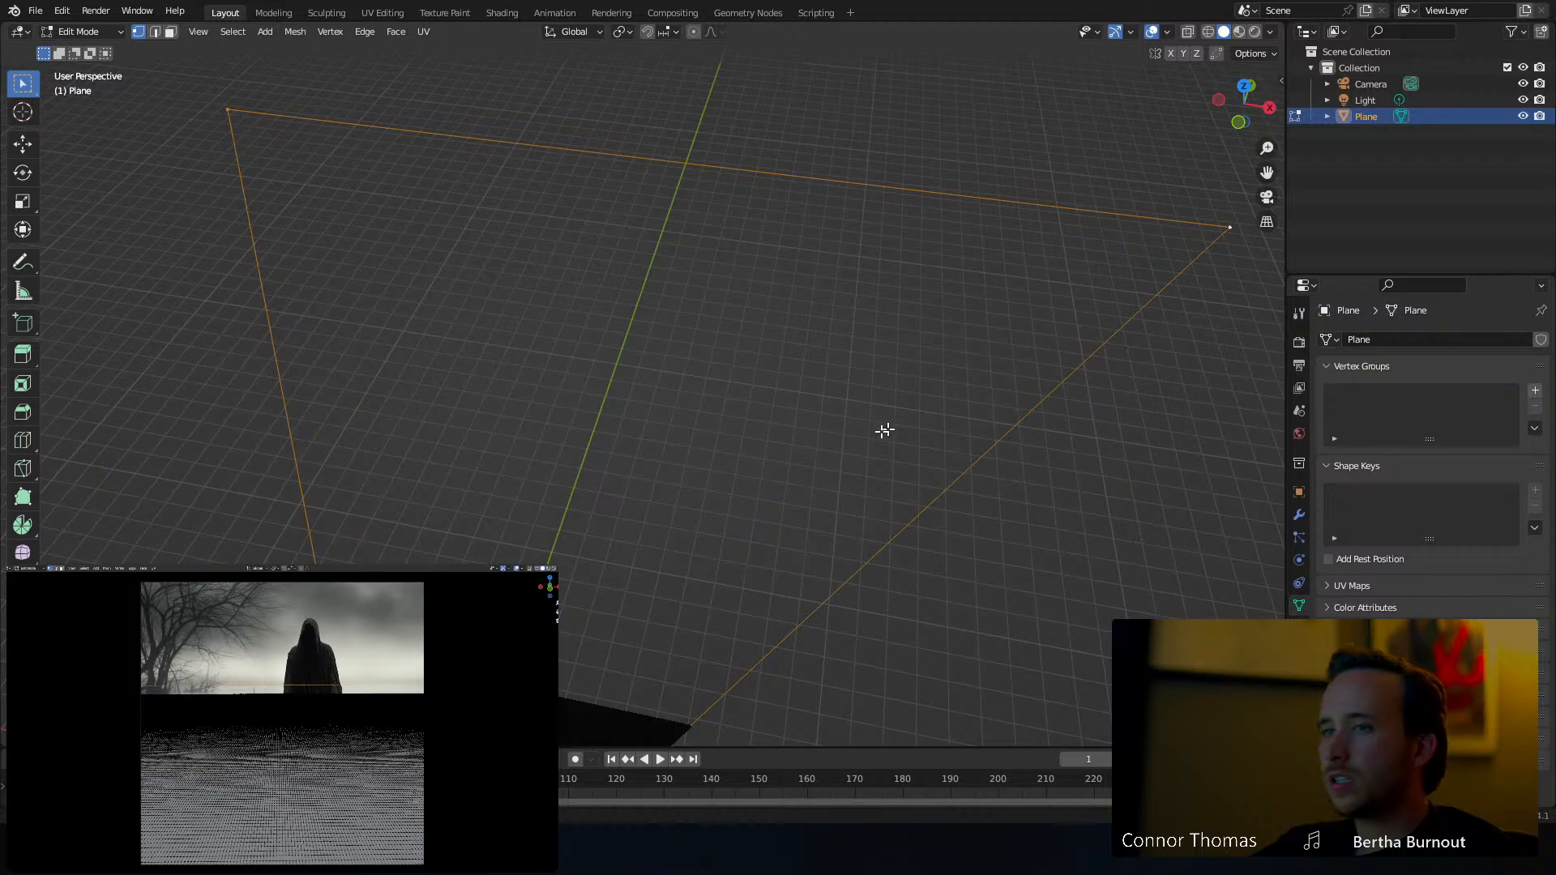
{"action": "middle_click_drag", "start_coordinate": [786, 506], "coordinate": [837, 355], "text": "shift"}
{"action": "key", "text": "f"}
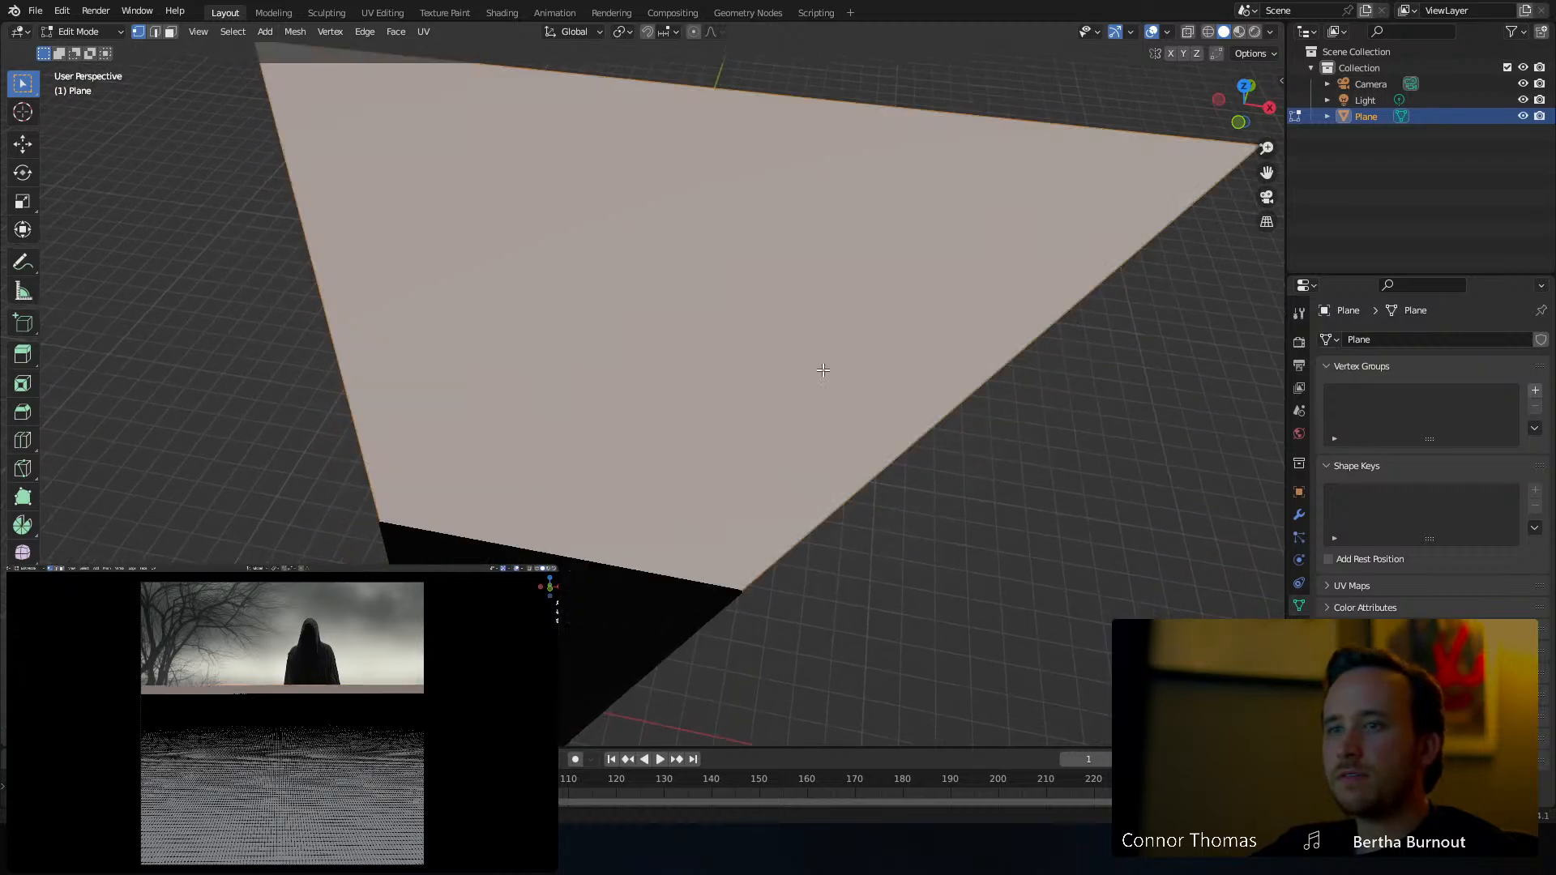
{"action": "key", "text": "Tab"}
{"action": "key", "text": "alt+a"}
Rename the plane object as water
{"action": "middle_click_drag", "start_coordinate": [823, 379], "coordinate": [658, 551]}
{"action": "left_click", "coordinate": [658, 551]}
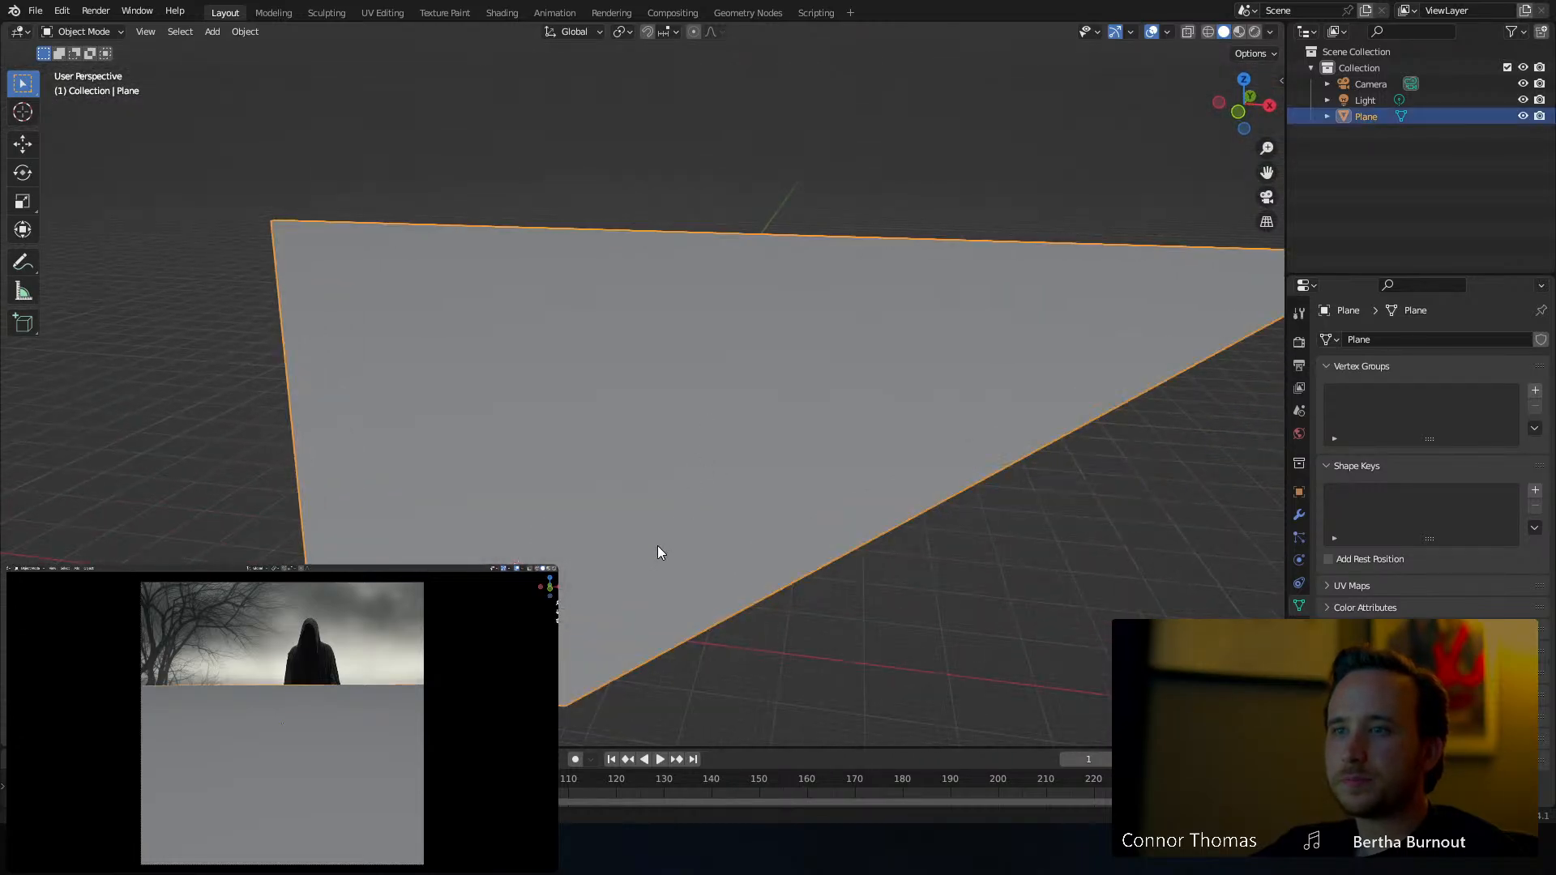
{"action": "double_click", "coordinate": [1369, 120]}
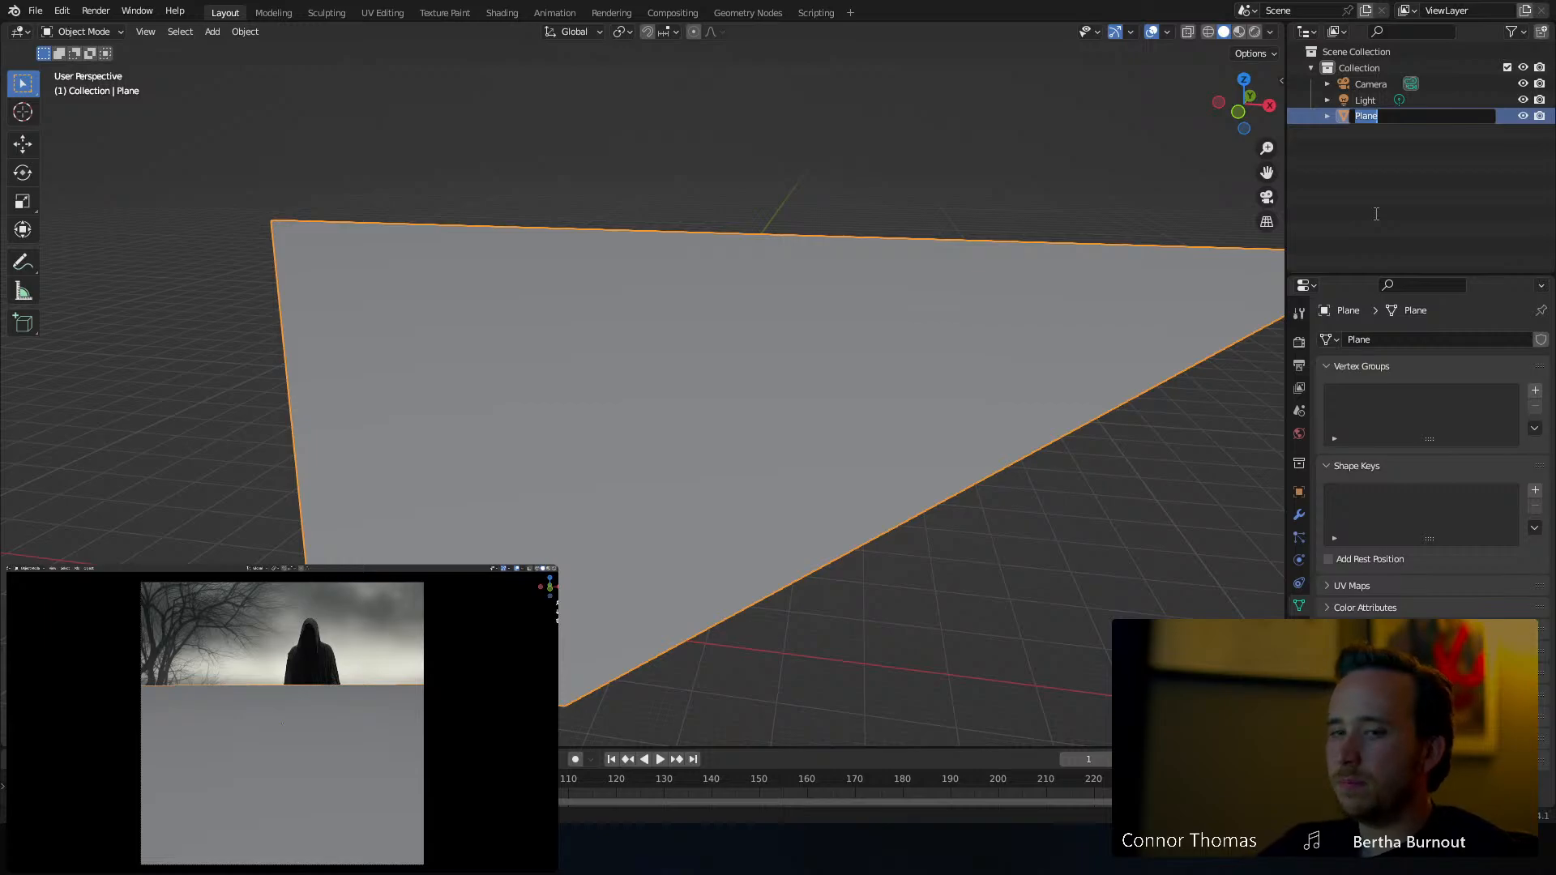
{"action": "type", "text": "water"}
{"action": "key", "text": "Return"}
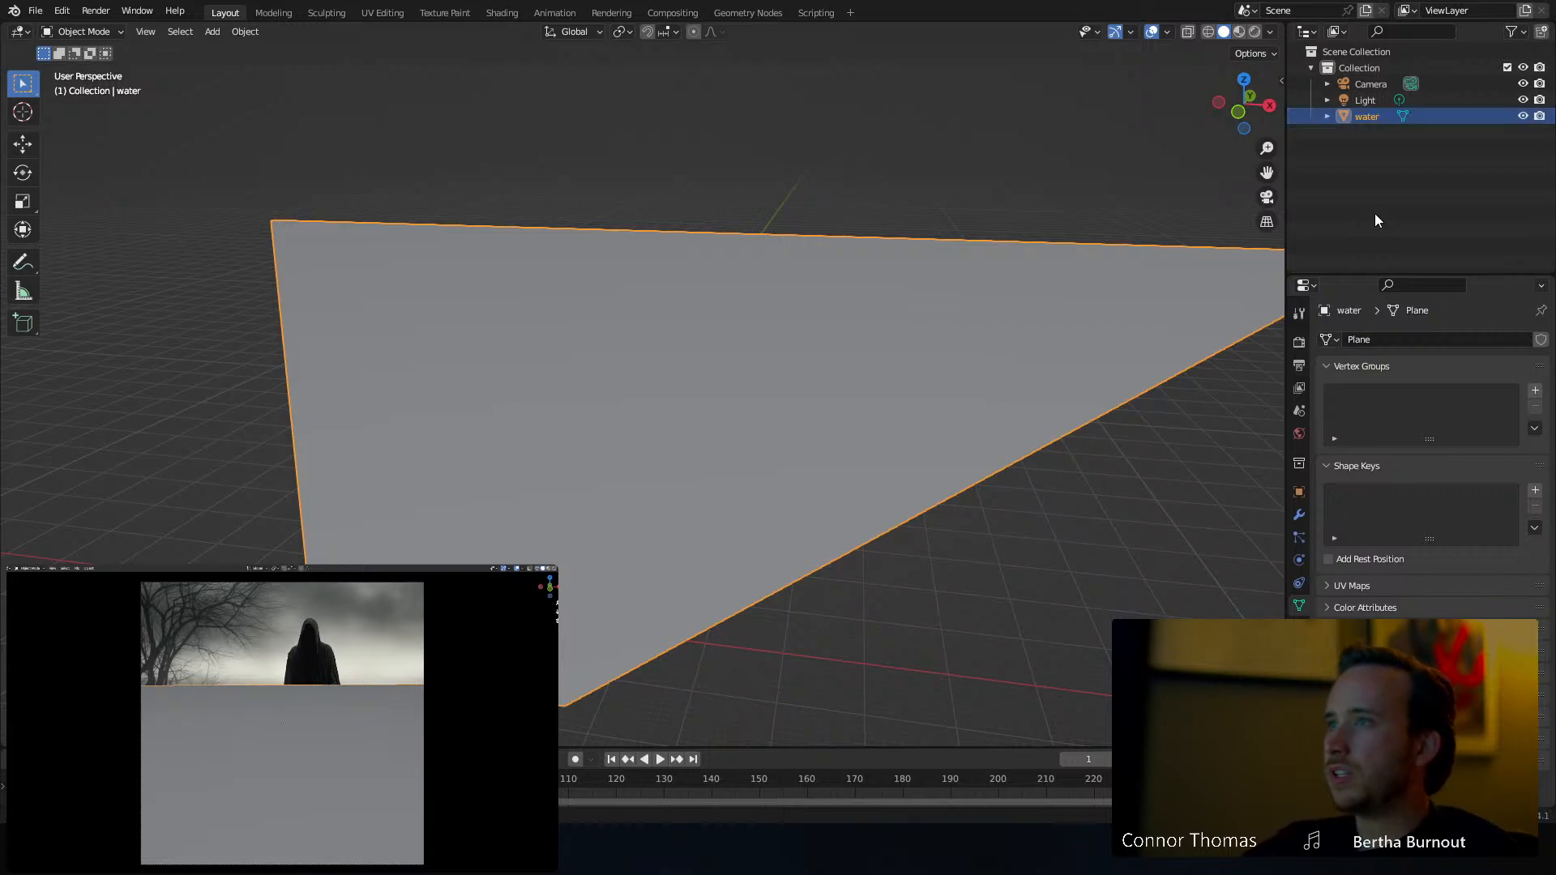
Create a new collection named Camera and move the camera object into it
{"action": "right_click", "coordinate": [1338, 175]}
{"action": "left_click", "coordinate": [1329, 170]}
{"action": "double_click", "coordinate": [1364, 133]}
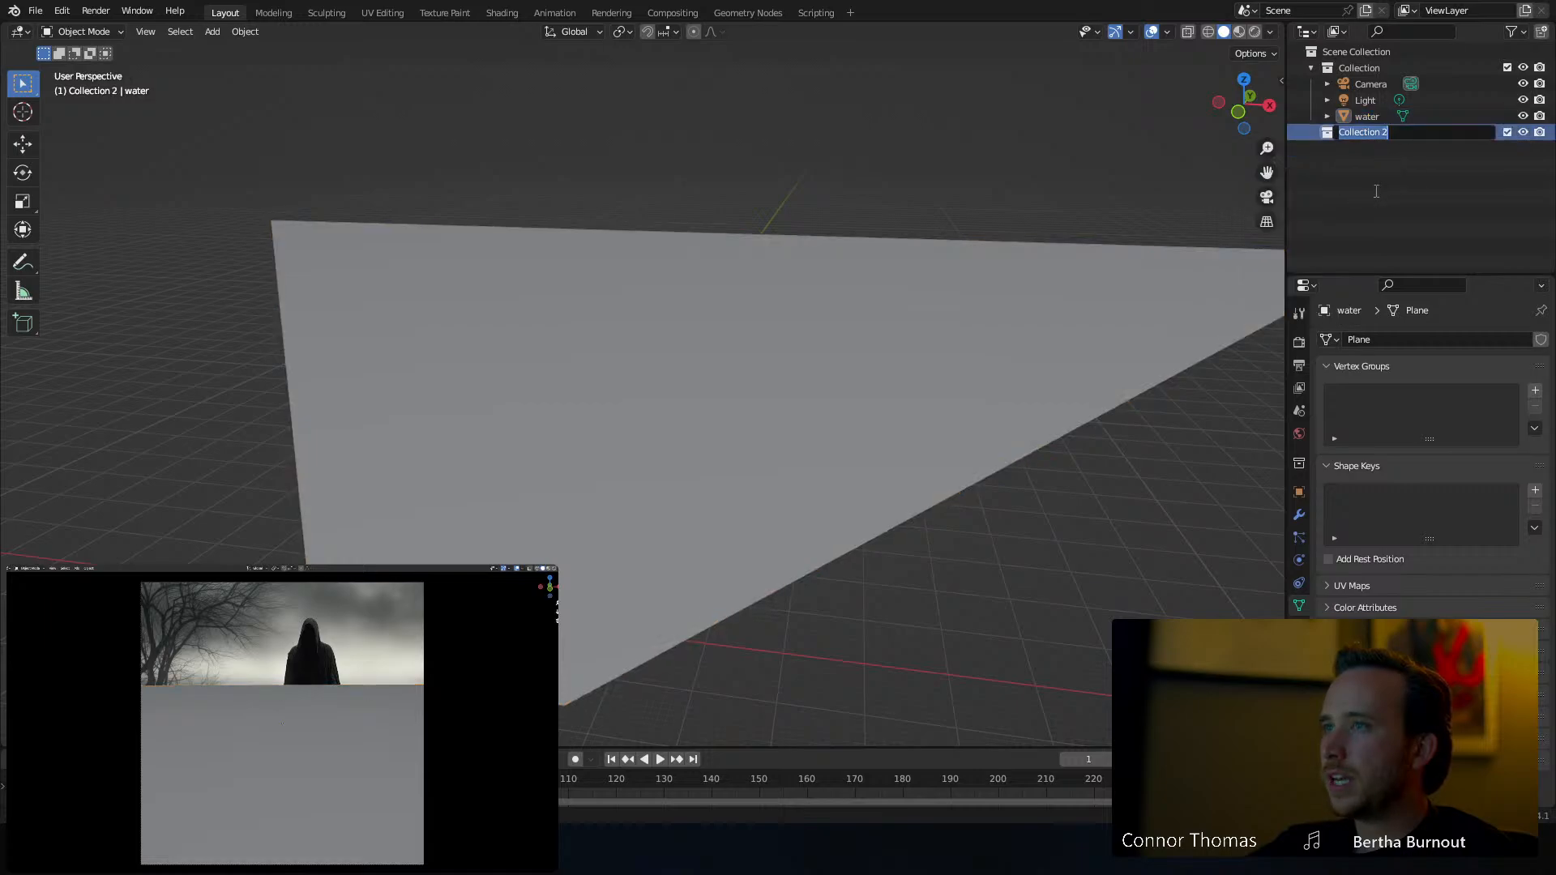
{"action": "type", "text": "Camera"}
{"action": "key", "text": "Return"}
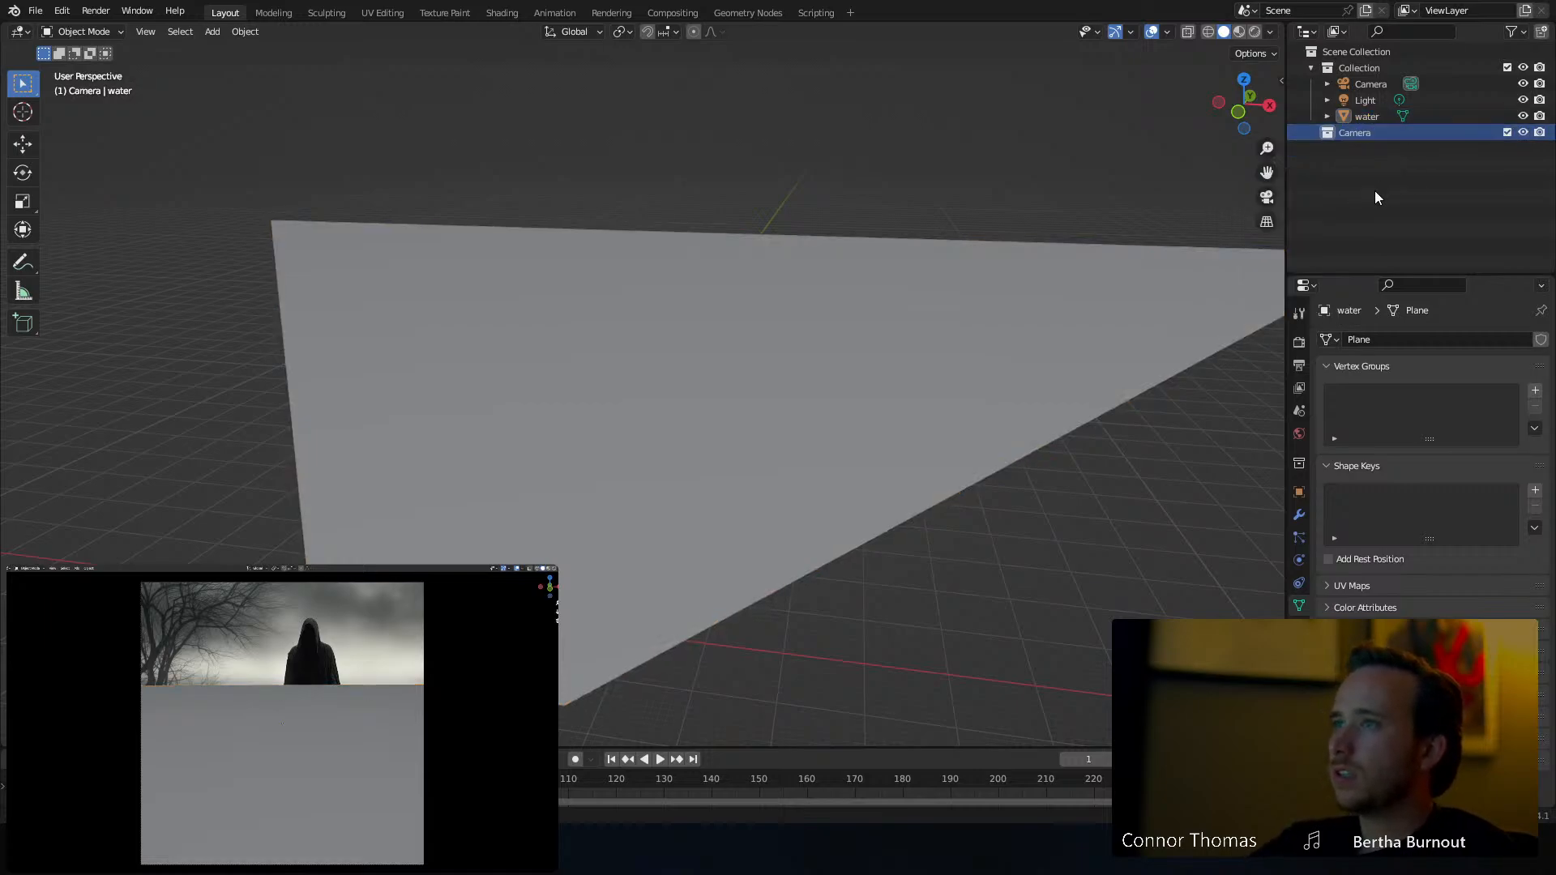
{"action": "left_click", "coordinate": [1390, 82]}
{"action": "left_click_drag", "start_coordinate": [1366, 85], "coordinate": [1342, 139]}
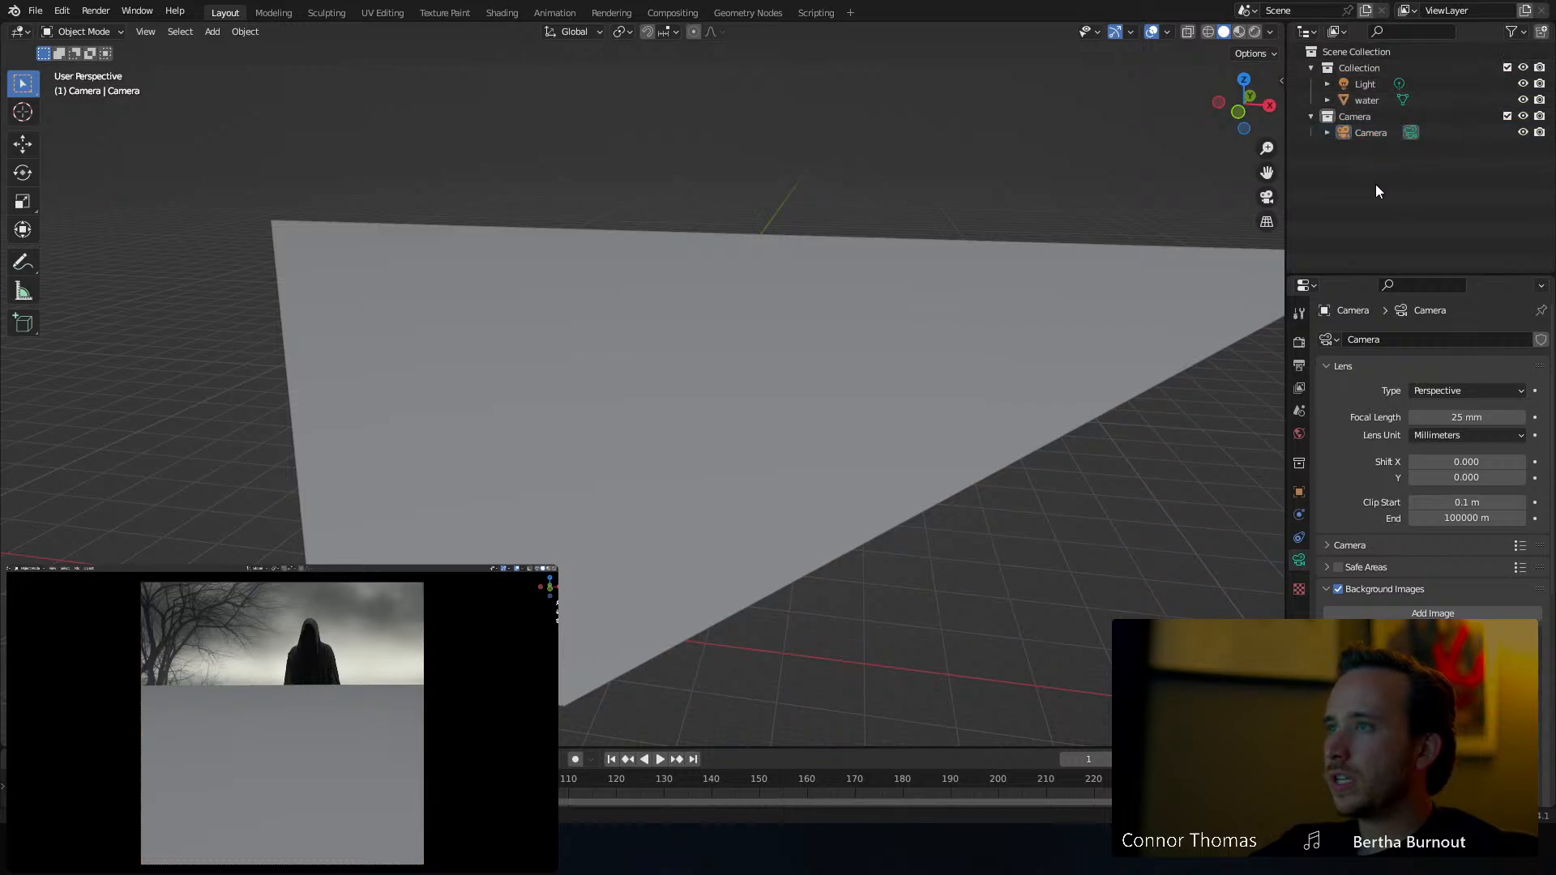
Create a new collection named layout and move the water object into it
{"action": "right_click", "coordinate": [1376, 184]}
{"action": "left_click", "coordinate": [1391, 188]}
{"action": "left_click", "coordinate": [1352, 154]}
{"action": "double_click", "coordinate": [1351, 154]}
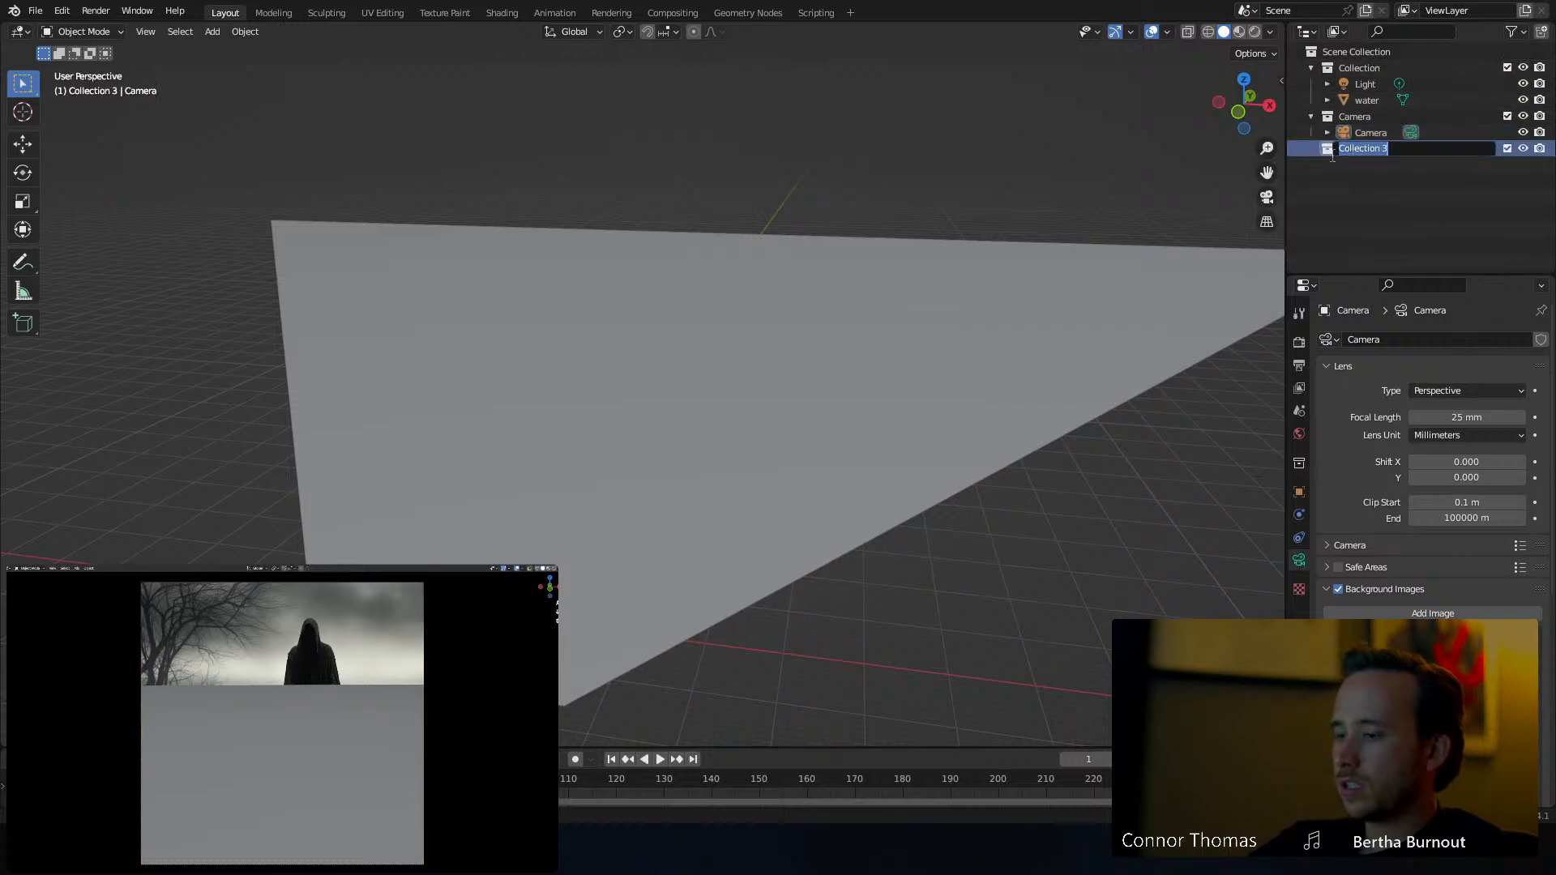
{"action": "type", "text": "layout"}
{"action": "key", "text": "Return"}
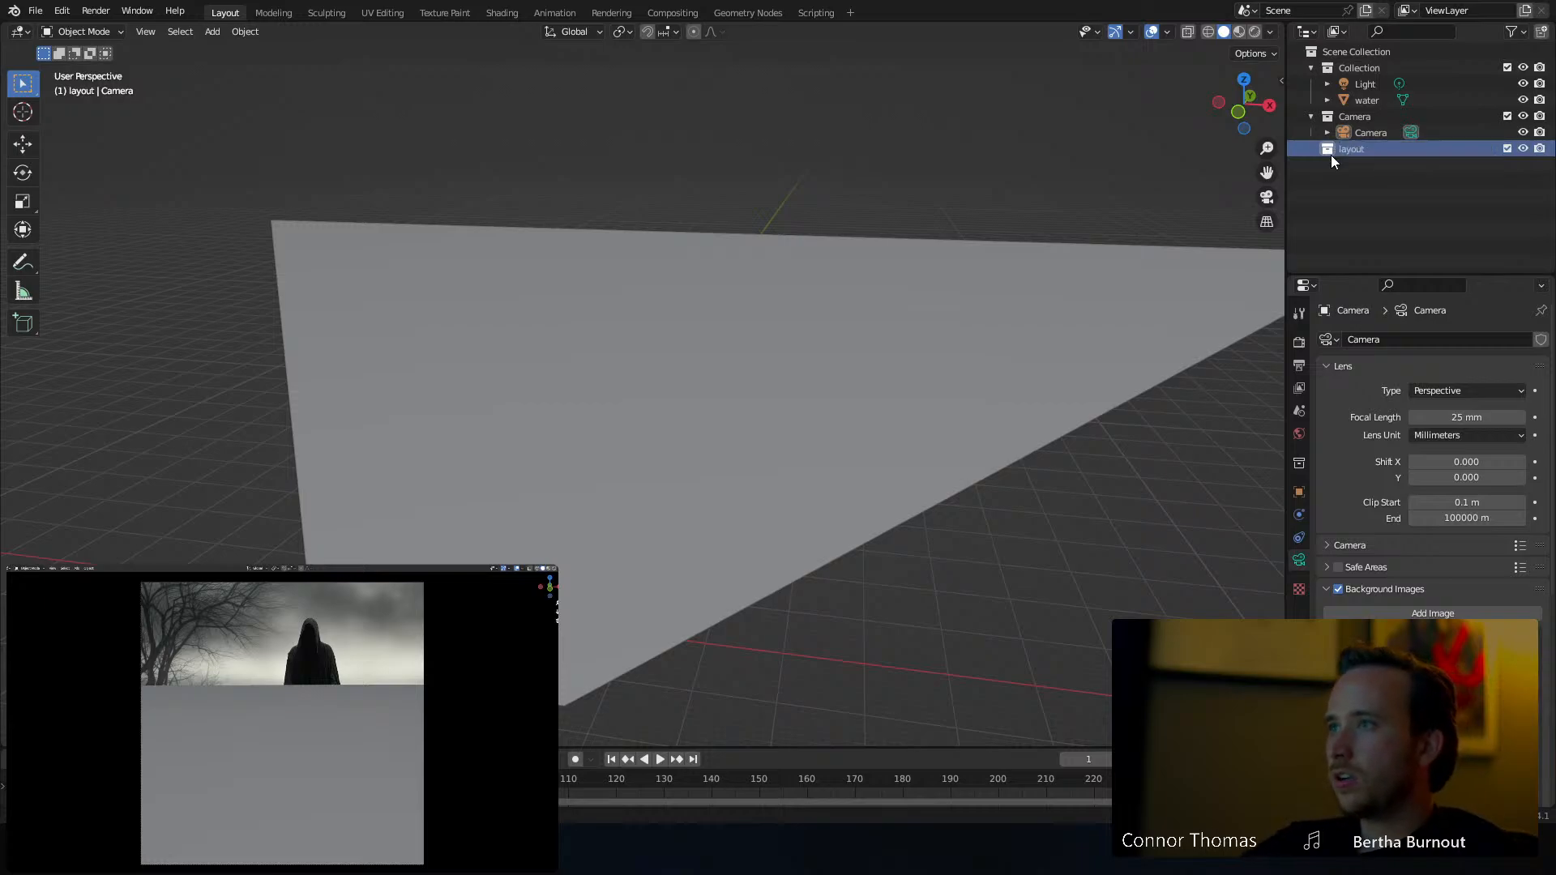
{"action": "left_click_drag", "start_coordinate": [1362, 102], "coordinate": [1351, 152]}
Delete the light and the emptied default collection from the scene
{"action": "left_click", "coordinate": [1361, 84]}
{"action": "key", "text": "Delete"}
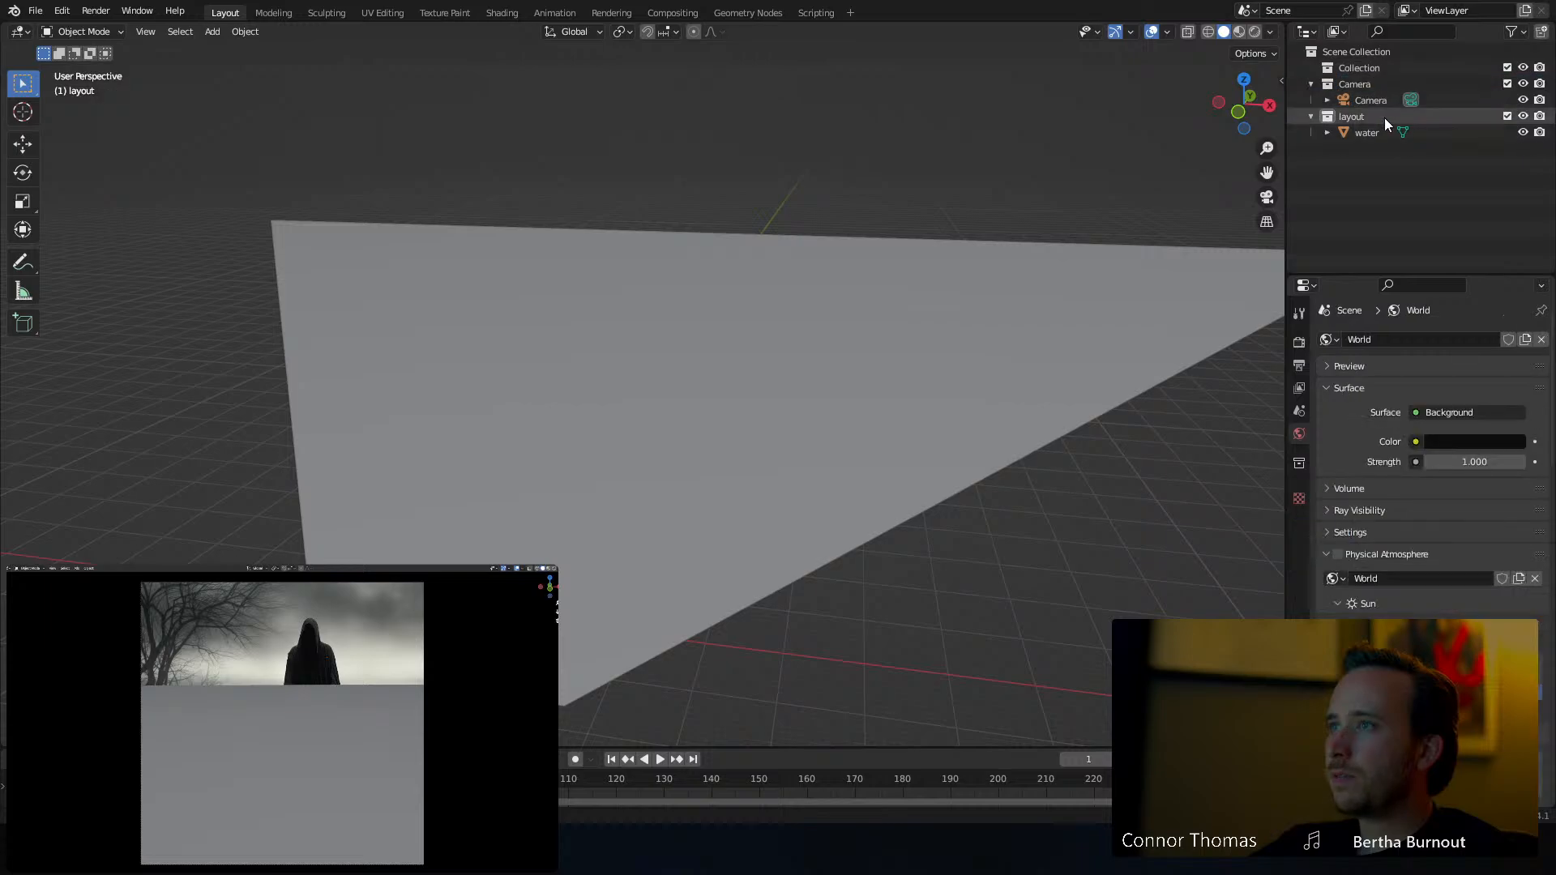
{"action": "left_click", "coordinate": [1357, 70]}
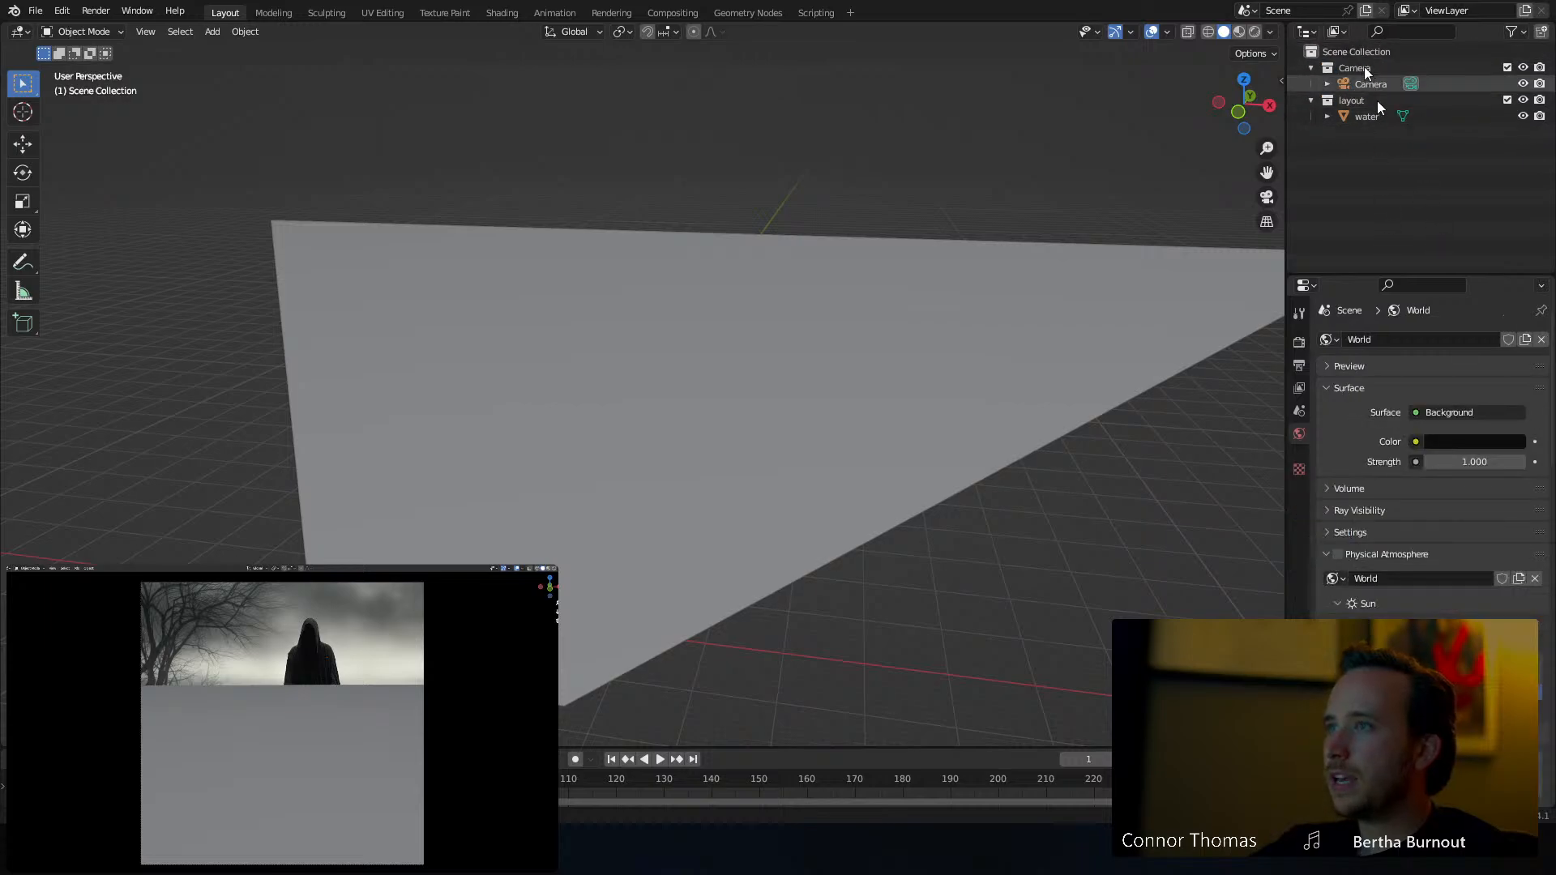
{"action": "key", "text": "Delete"}
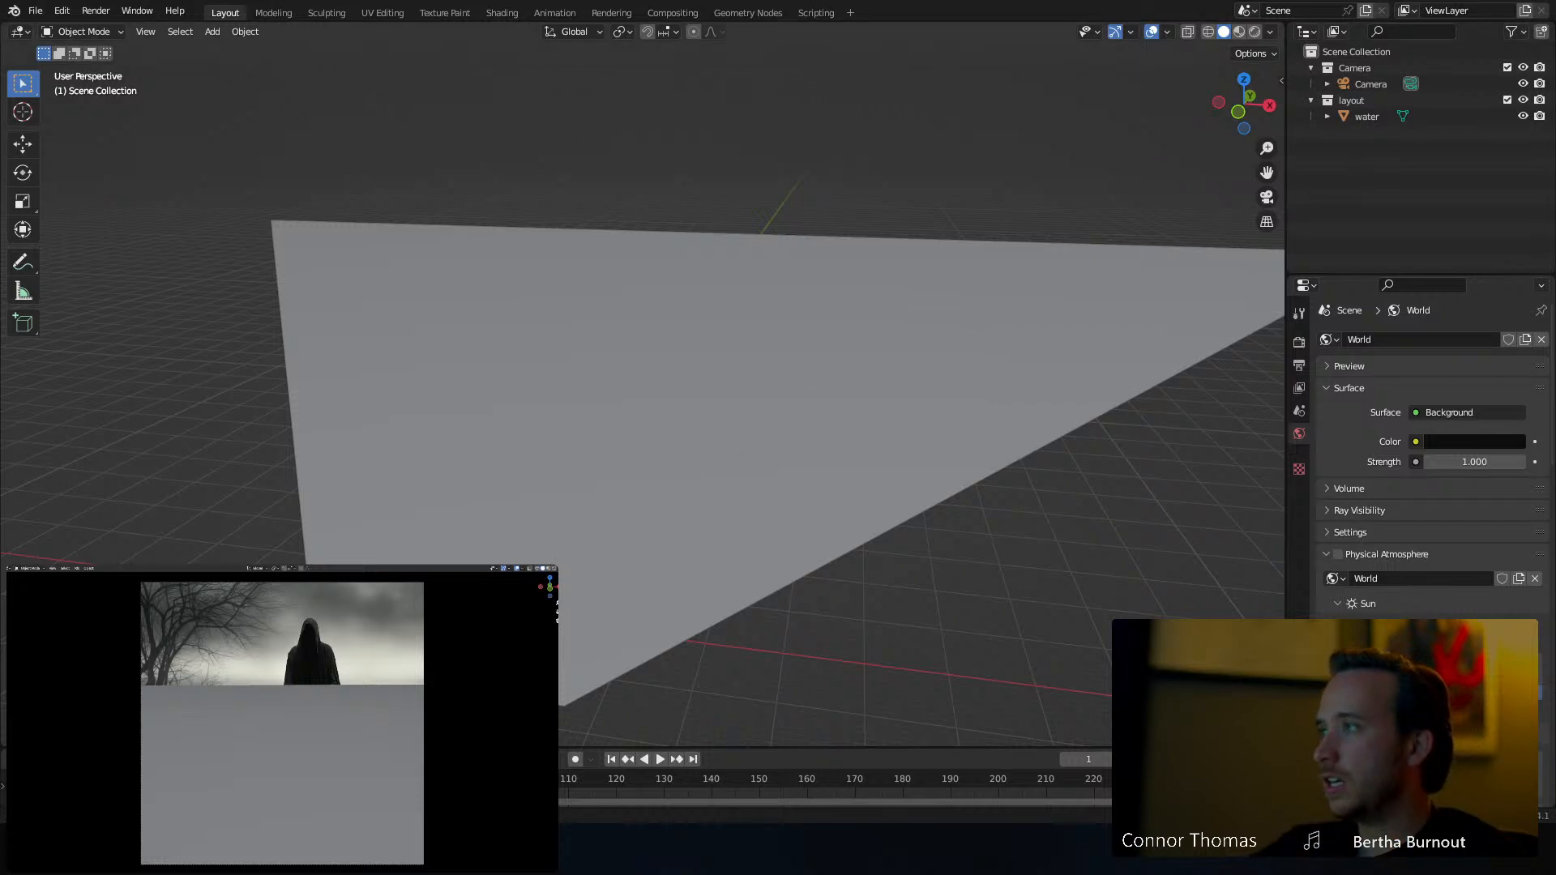
Temporarily hide the water plane to check where the trees stand in the reference image, and show it again
{"action": "mouse_move", "coordinate": [498, 551]}
{"action": "middle_mouse_down"}
{"action": "mouse_move", "coordinate": [475, 532]}
{"action": "mouse_move", "coordinate": [493, 529]}
{"action": "middle_mouse_up"}
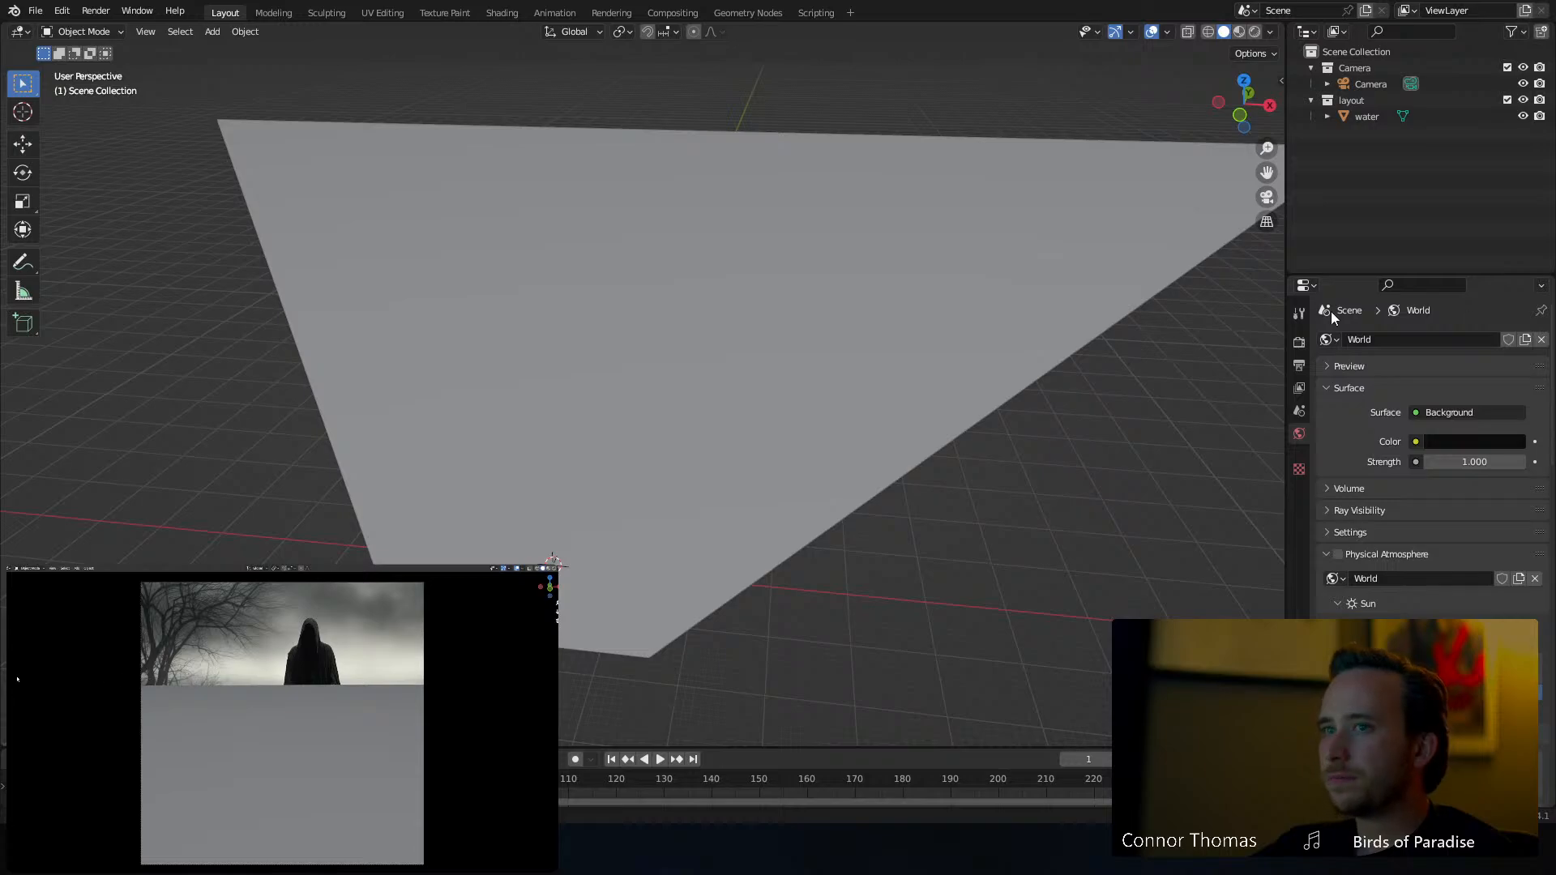
{"action": "left_click", "coordinate": [199, 718]}
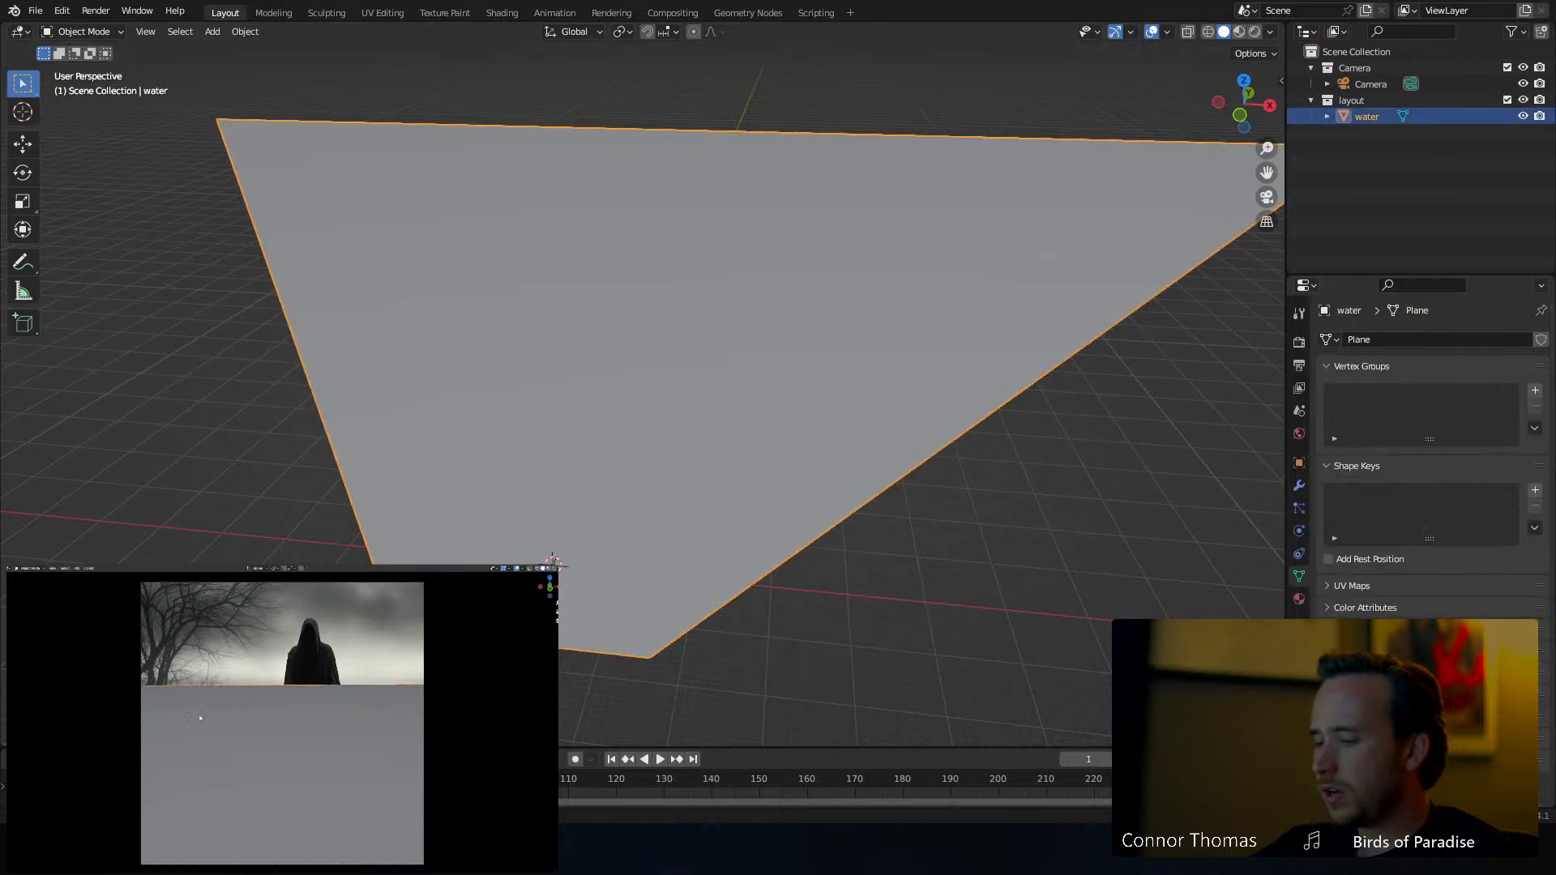
{"action": "key", "text": "h"}
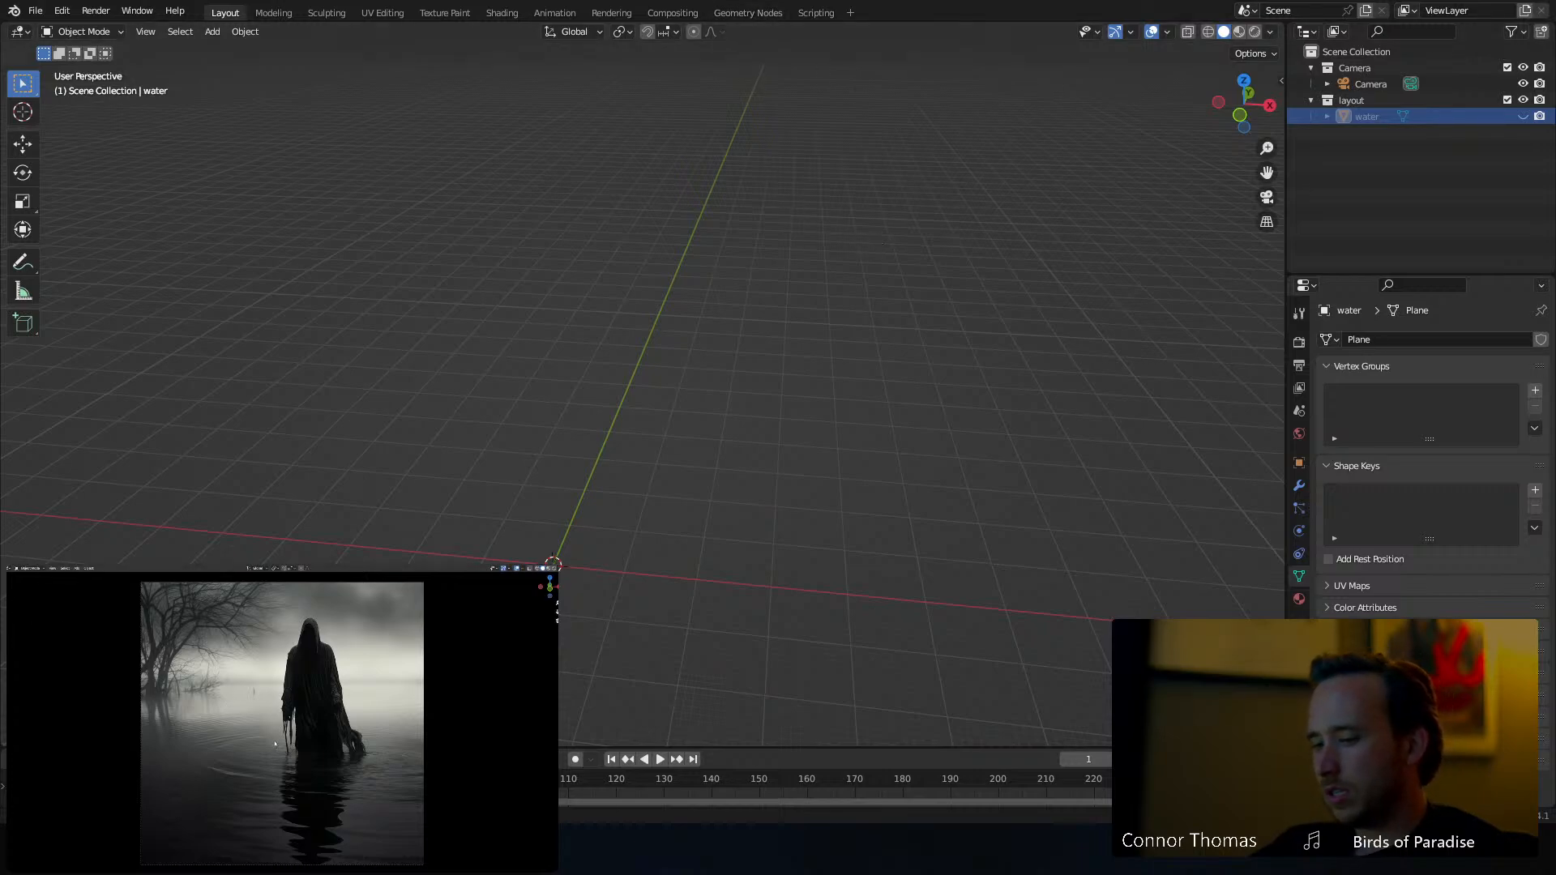
{"action": "key", "text": "alt+h"}
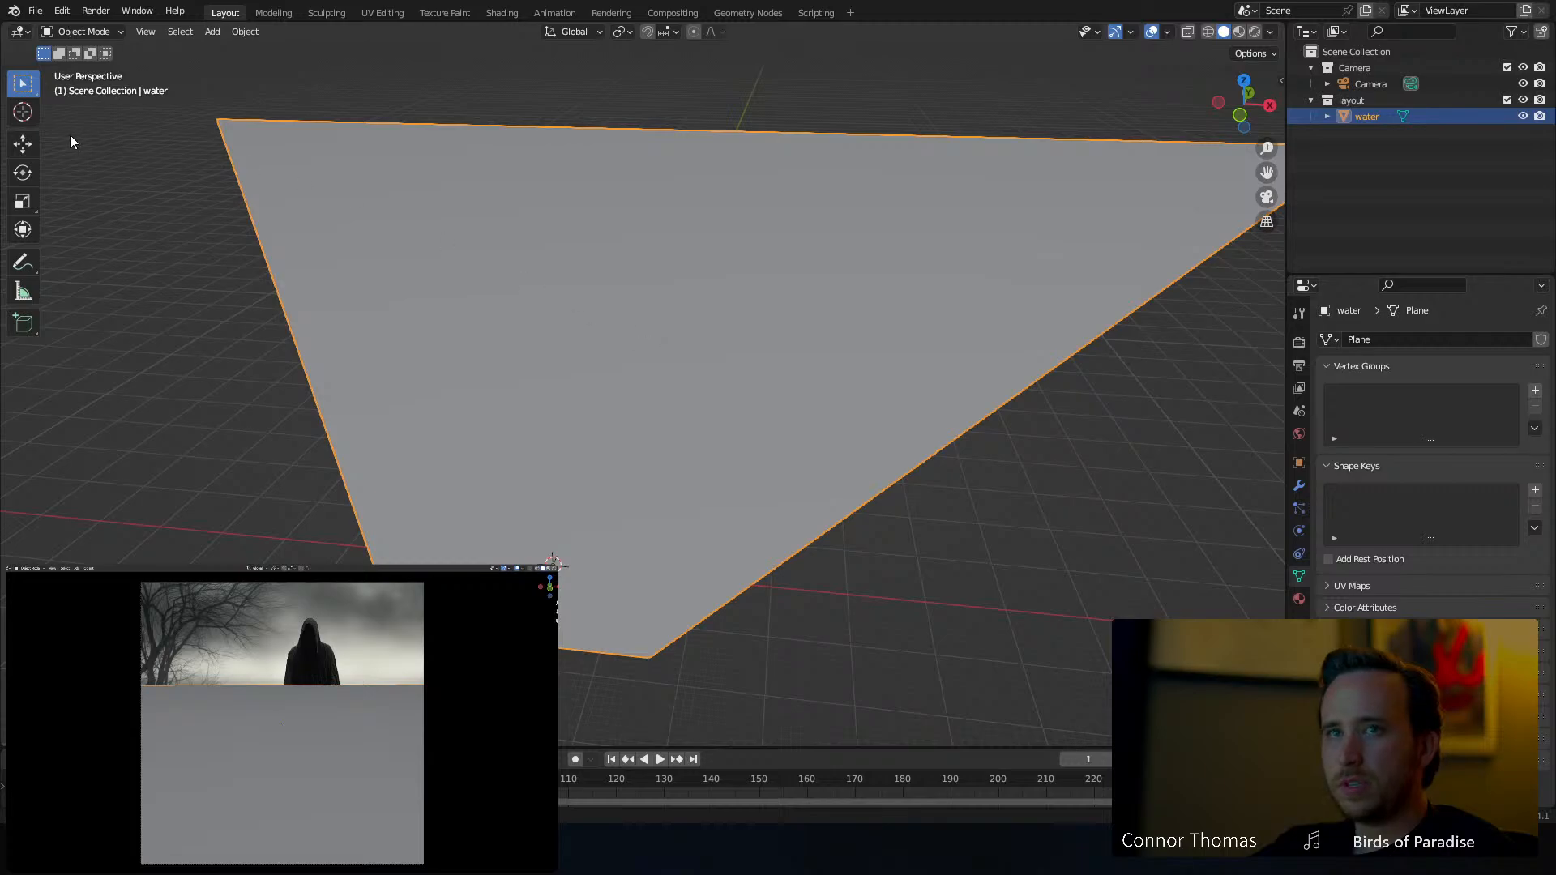
Place the 3D cursor on the water plane where the bare trees stand at the left of the camera view
{"action": "left_click", "coordinate": [20, 111]}
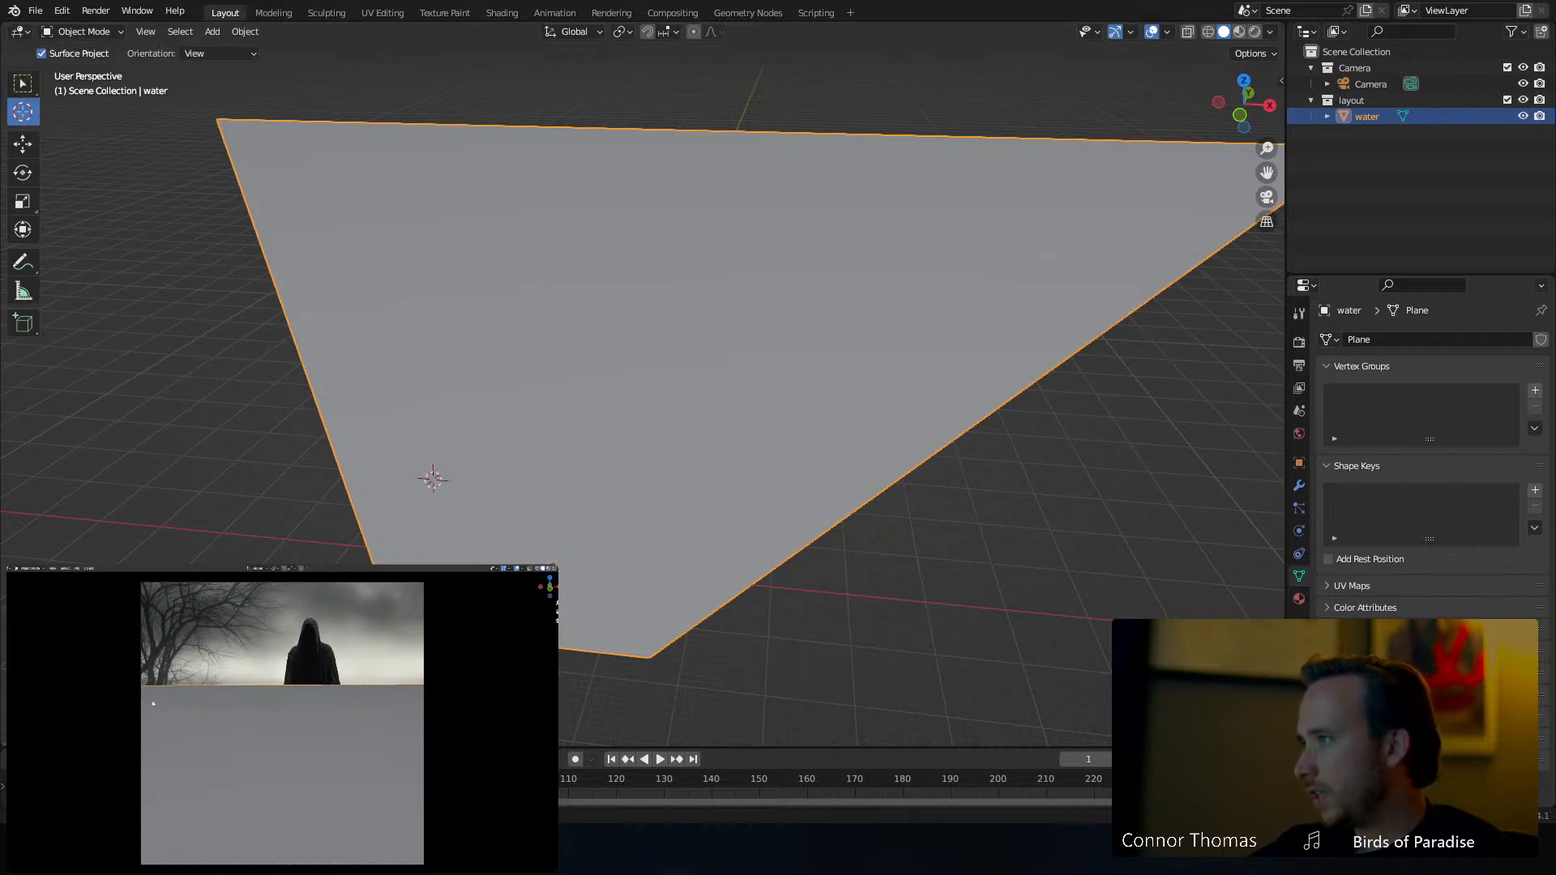
{"action": "left_click", "coordinate": [447, 504]}
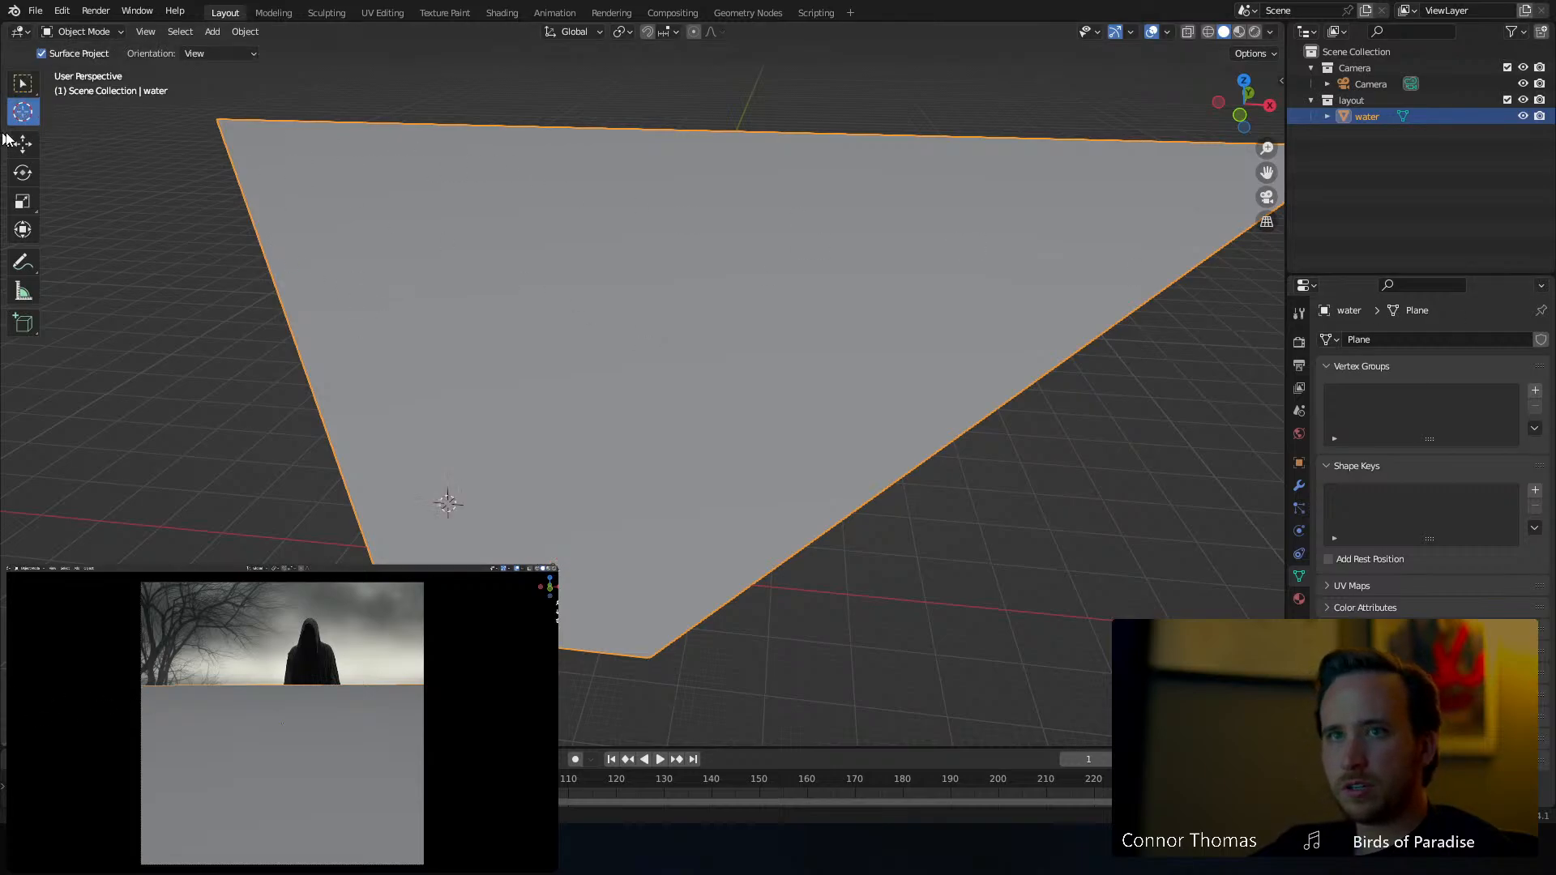
{"action": "left_click", "coordinate": [153, 718]}
{"action": "left_click", "coordinate": [150, 705]}
{"action": "left_click", "coordinate": [151, 707]}
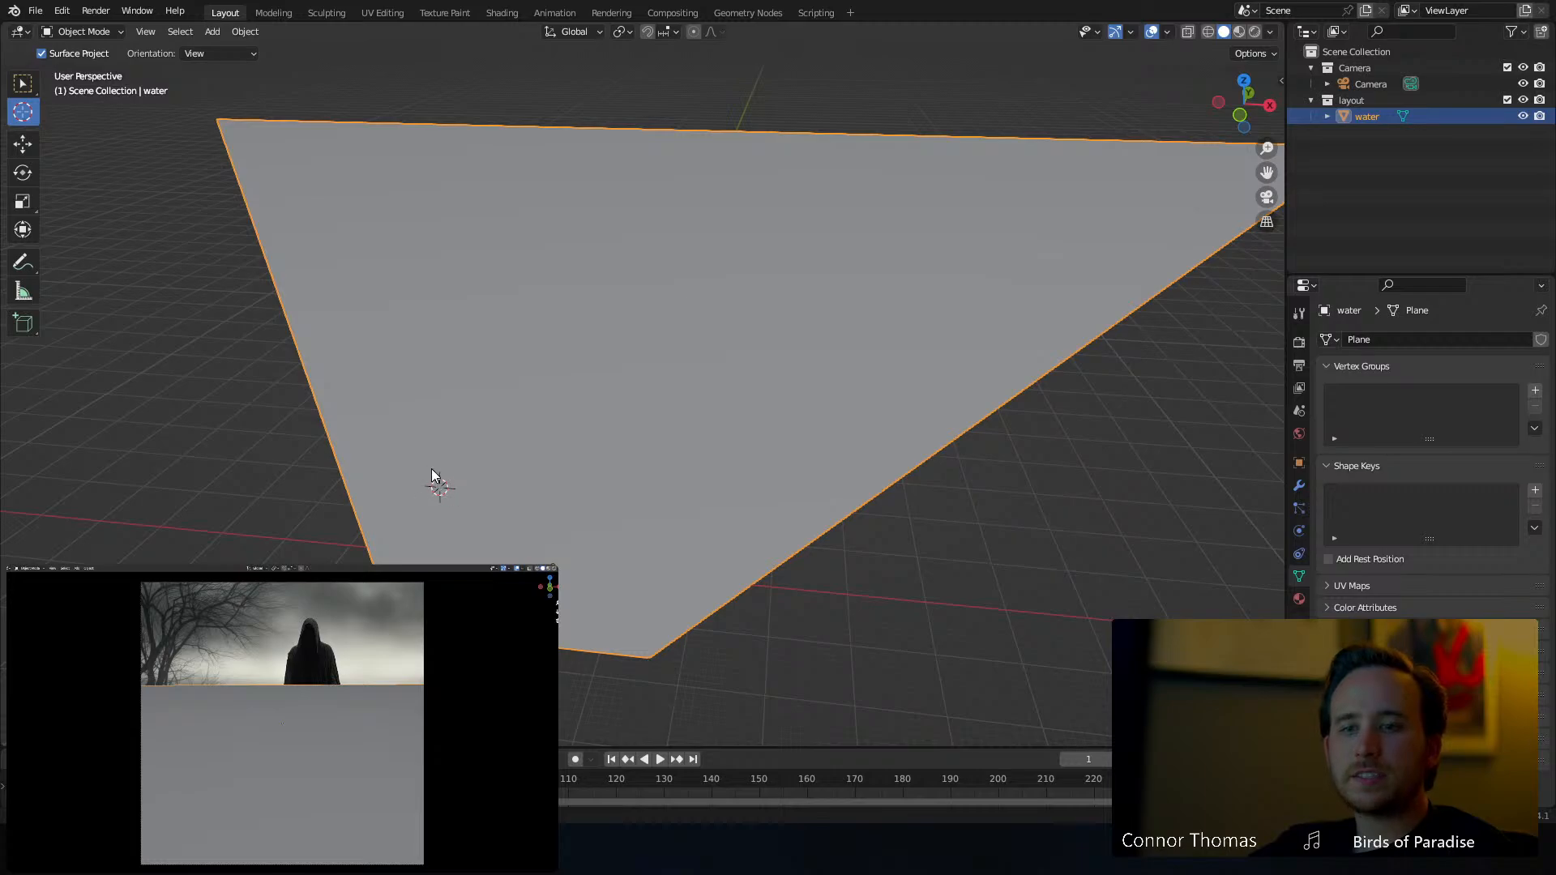
{"action": "left_click", "coordinate": [23, 89]}
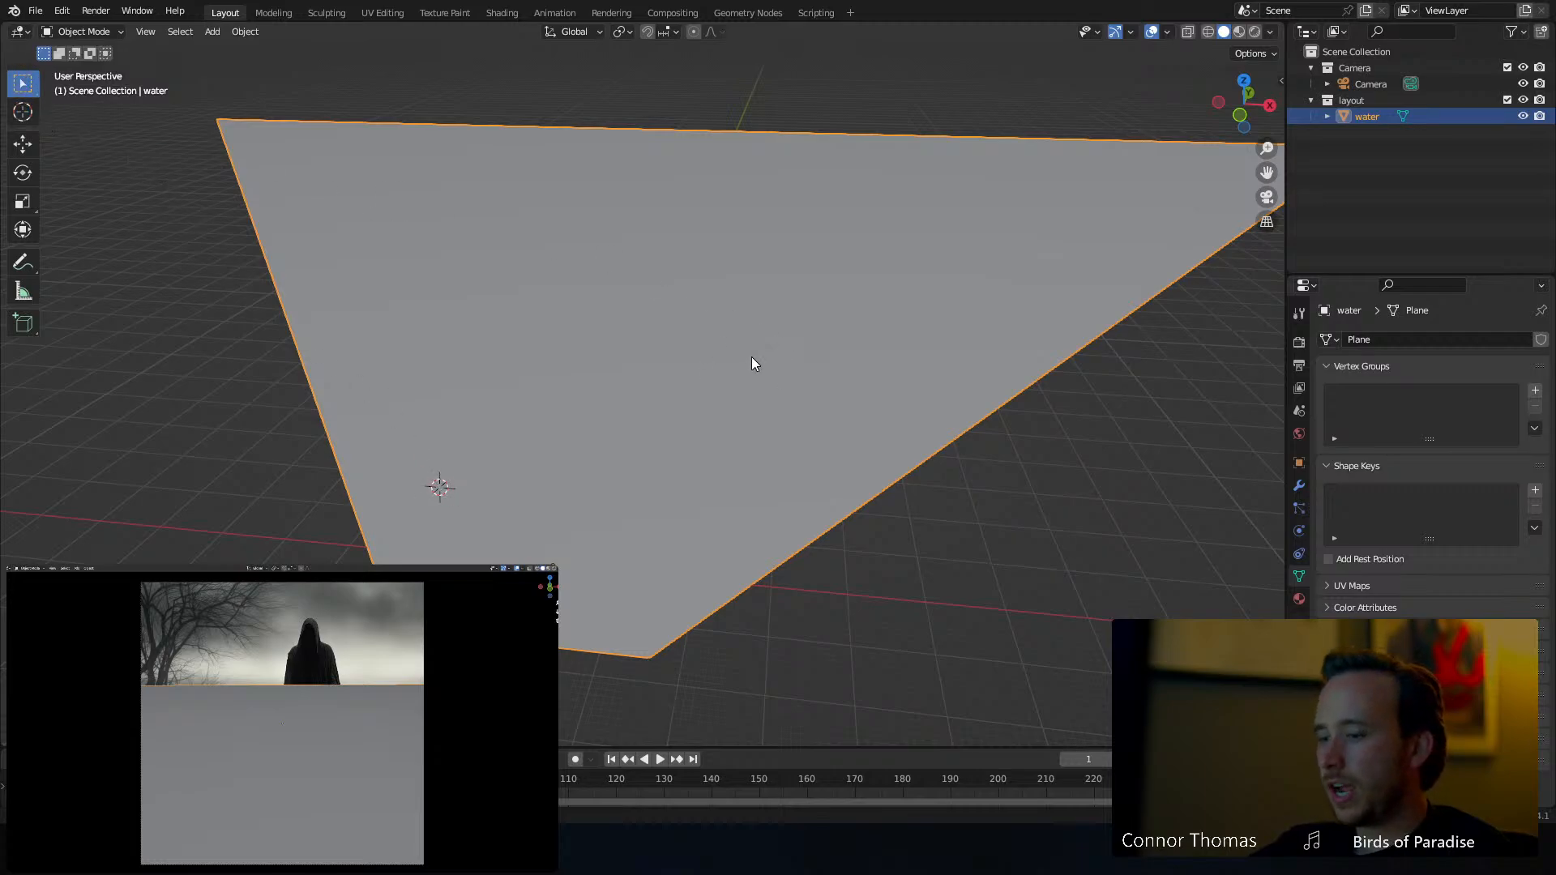
Spawn the botaniq deciduous asset Tree_Aesculus-hippocastanum_D_winter at the 3D cursor
{"action": "key", "text": "n"}
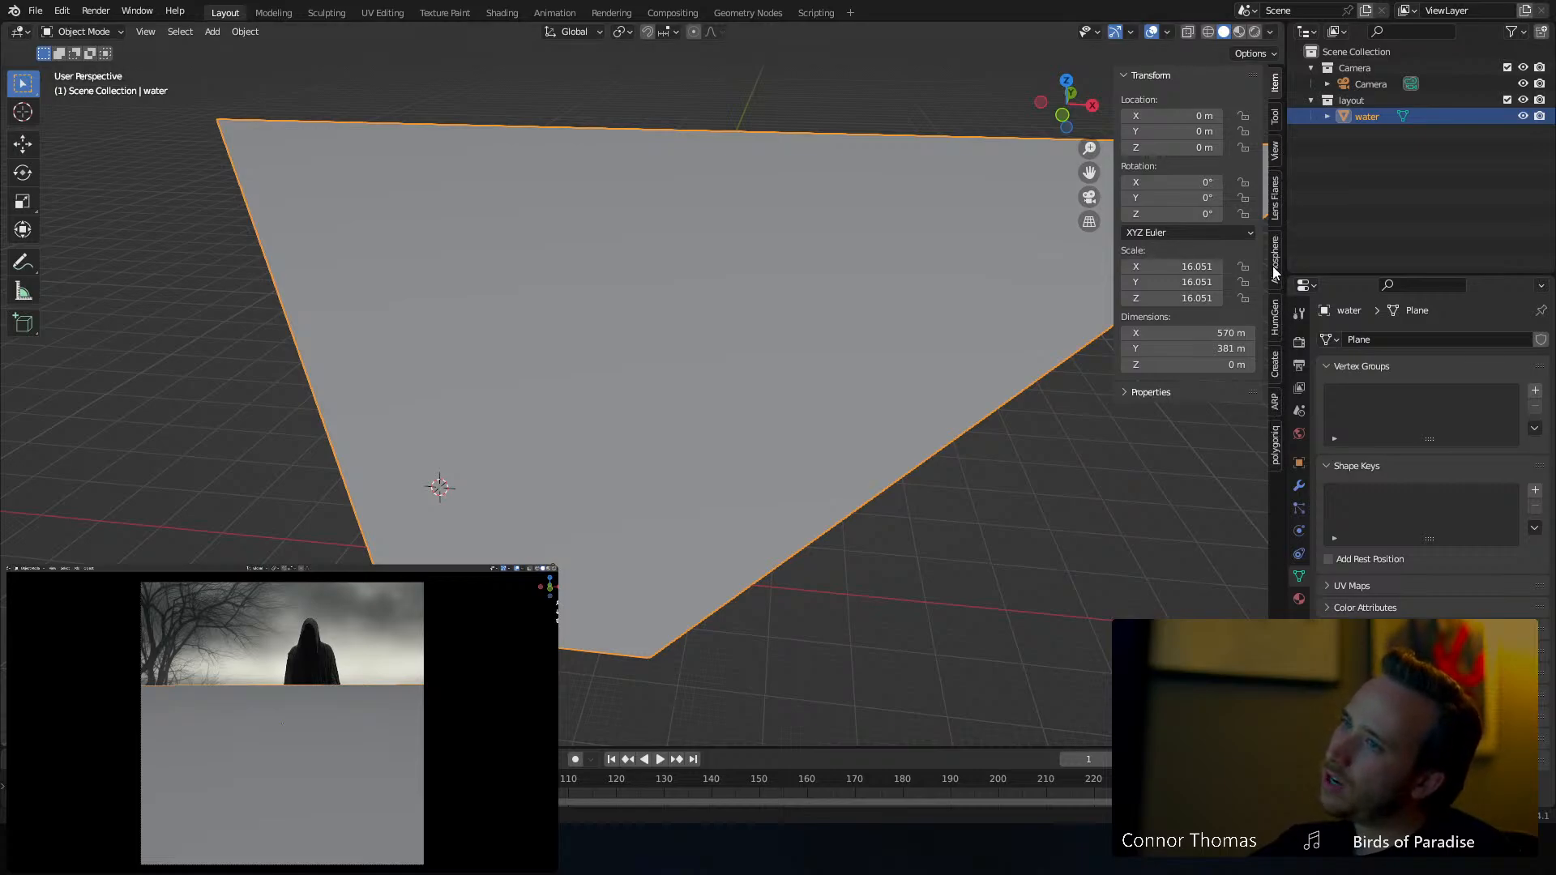
{"action": "left_click", "coordinate": [1277, 448]}
{"action": "left_click", "coordinate": [1187, 103]}
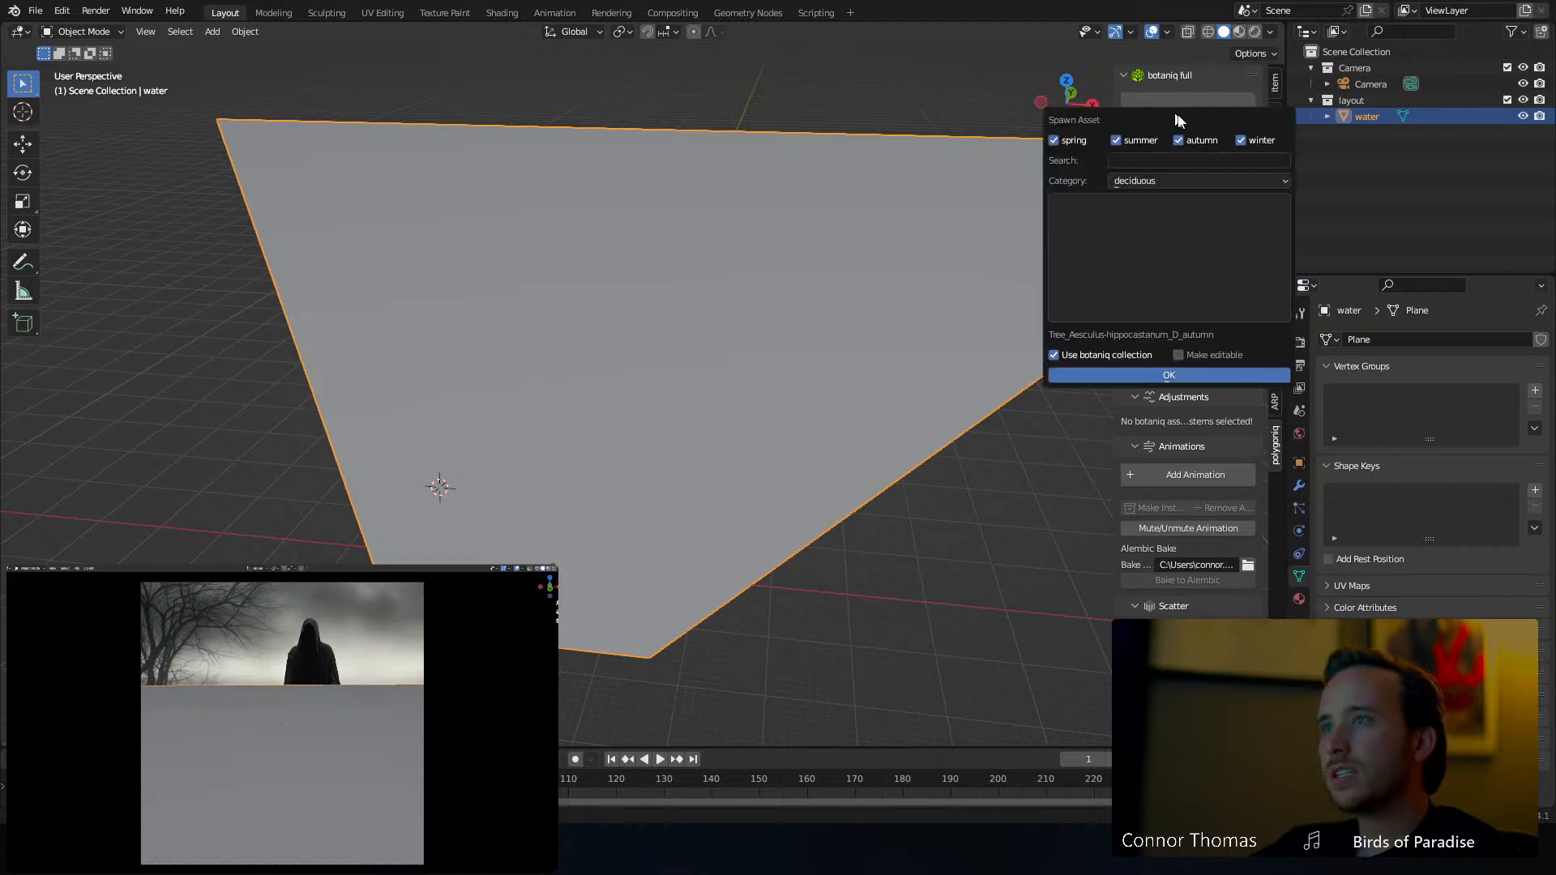
{"action": "left_click", "coordinate": [1188, 231]}
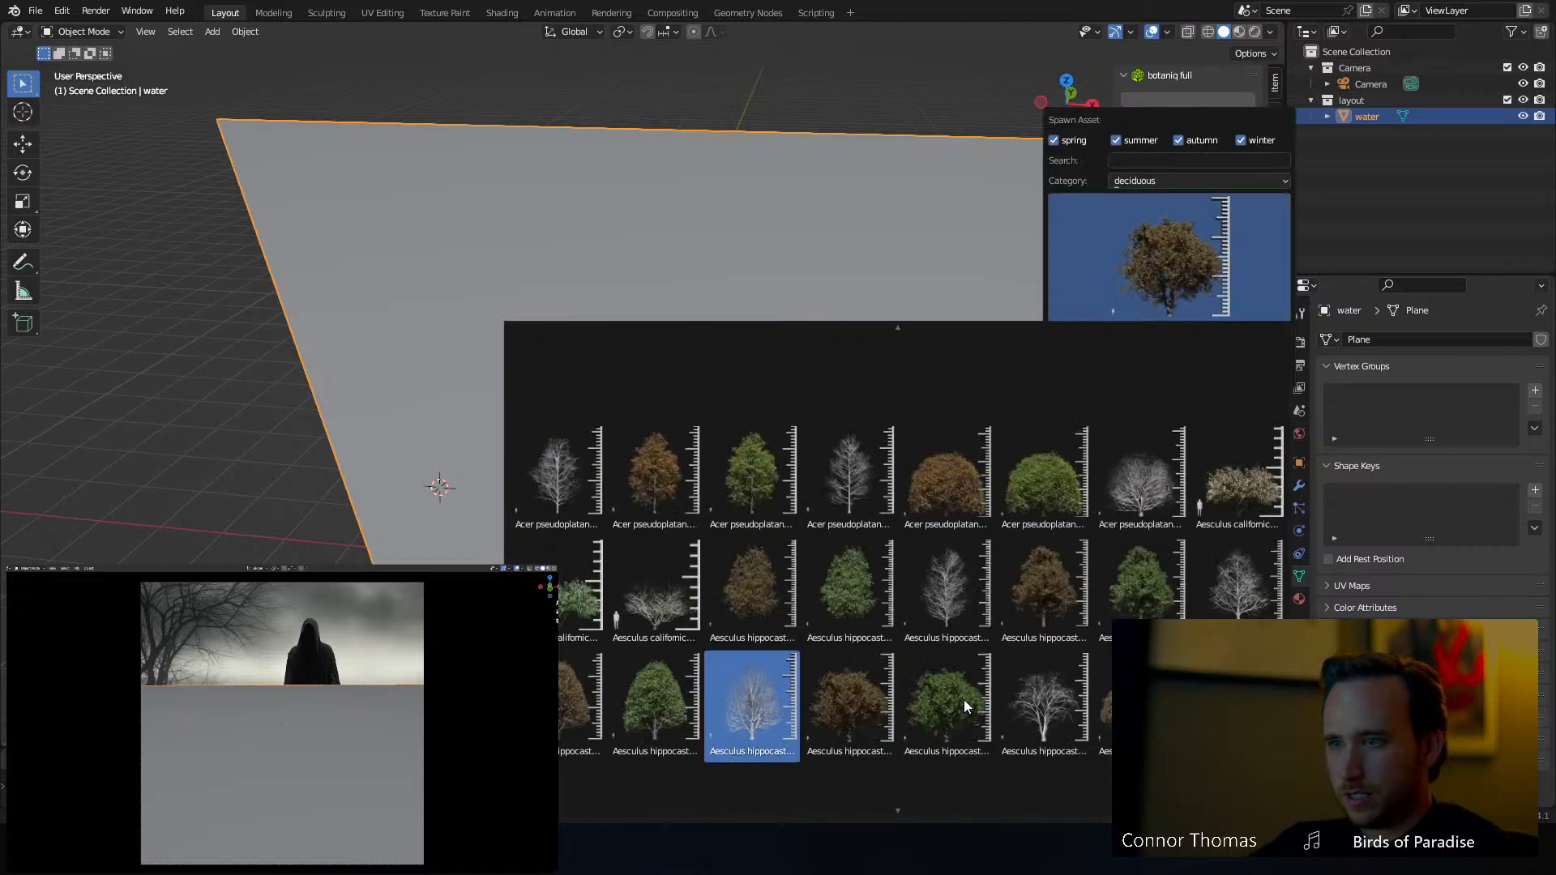
{"action": "scroll", "coordinate": [1046, 689], "scroll_direction": "down", "scroll_amount": 3}
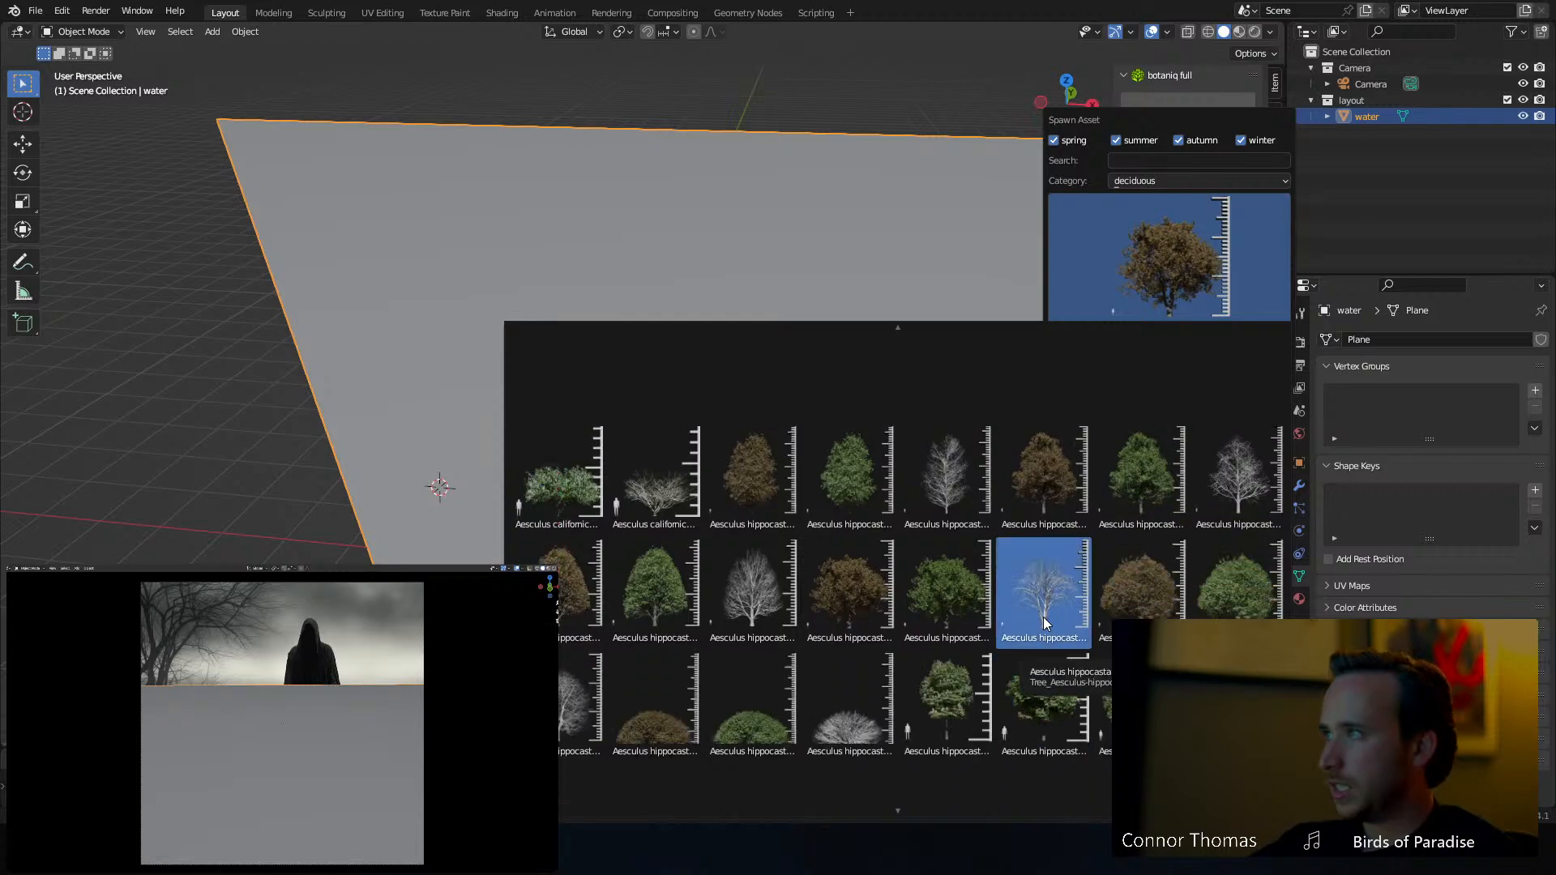
{"action": "left_click", "coordinate": [1044, 623]}
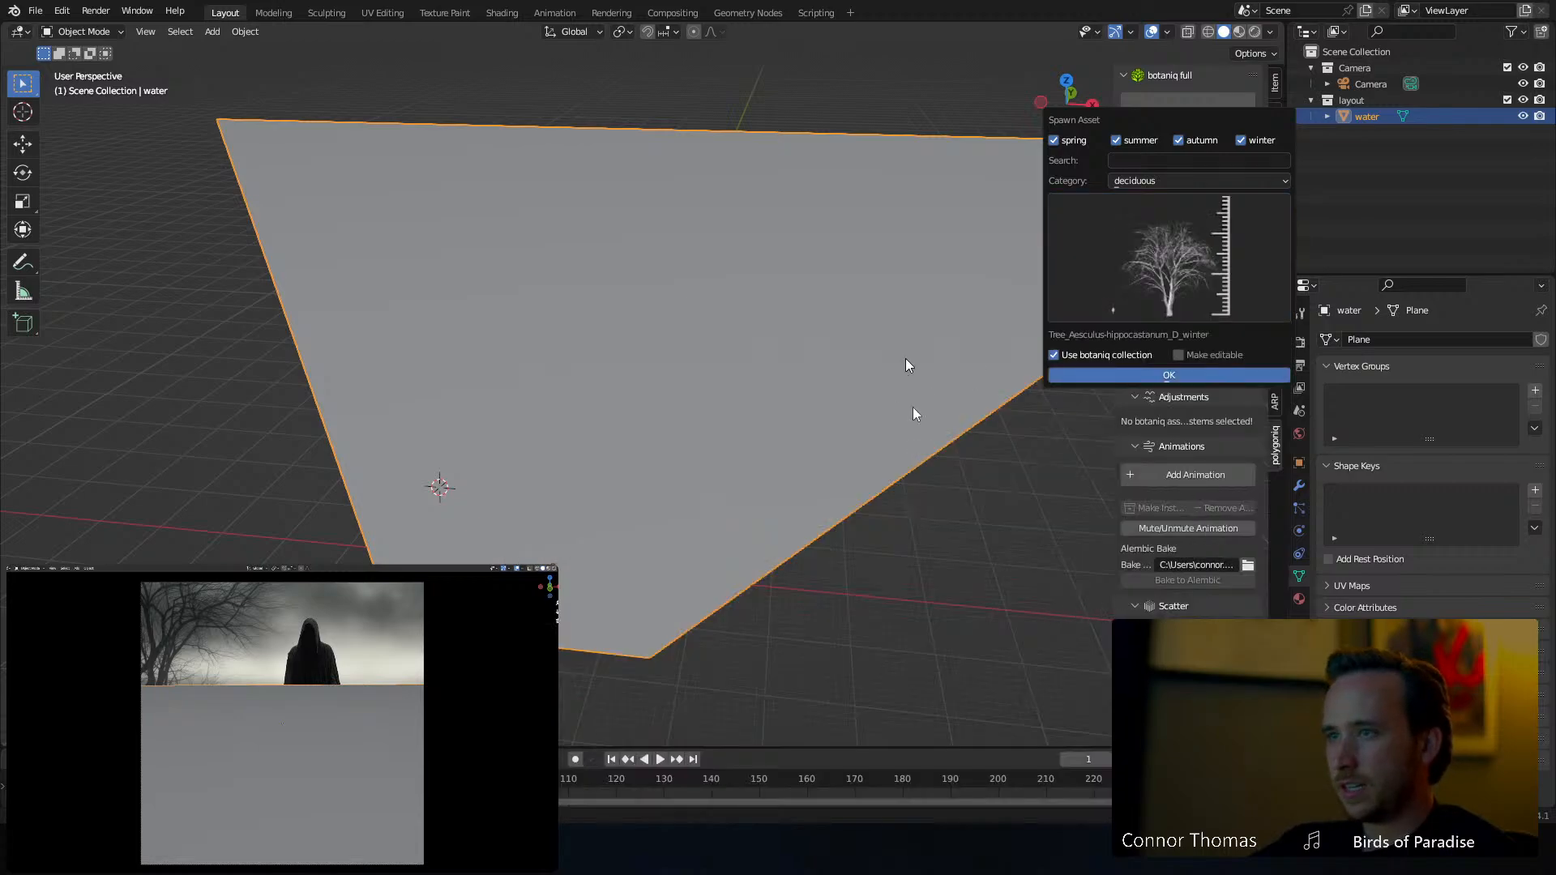
{"action": "left_click", "coordinate": [1155, 374]}
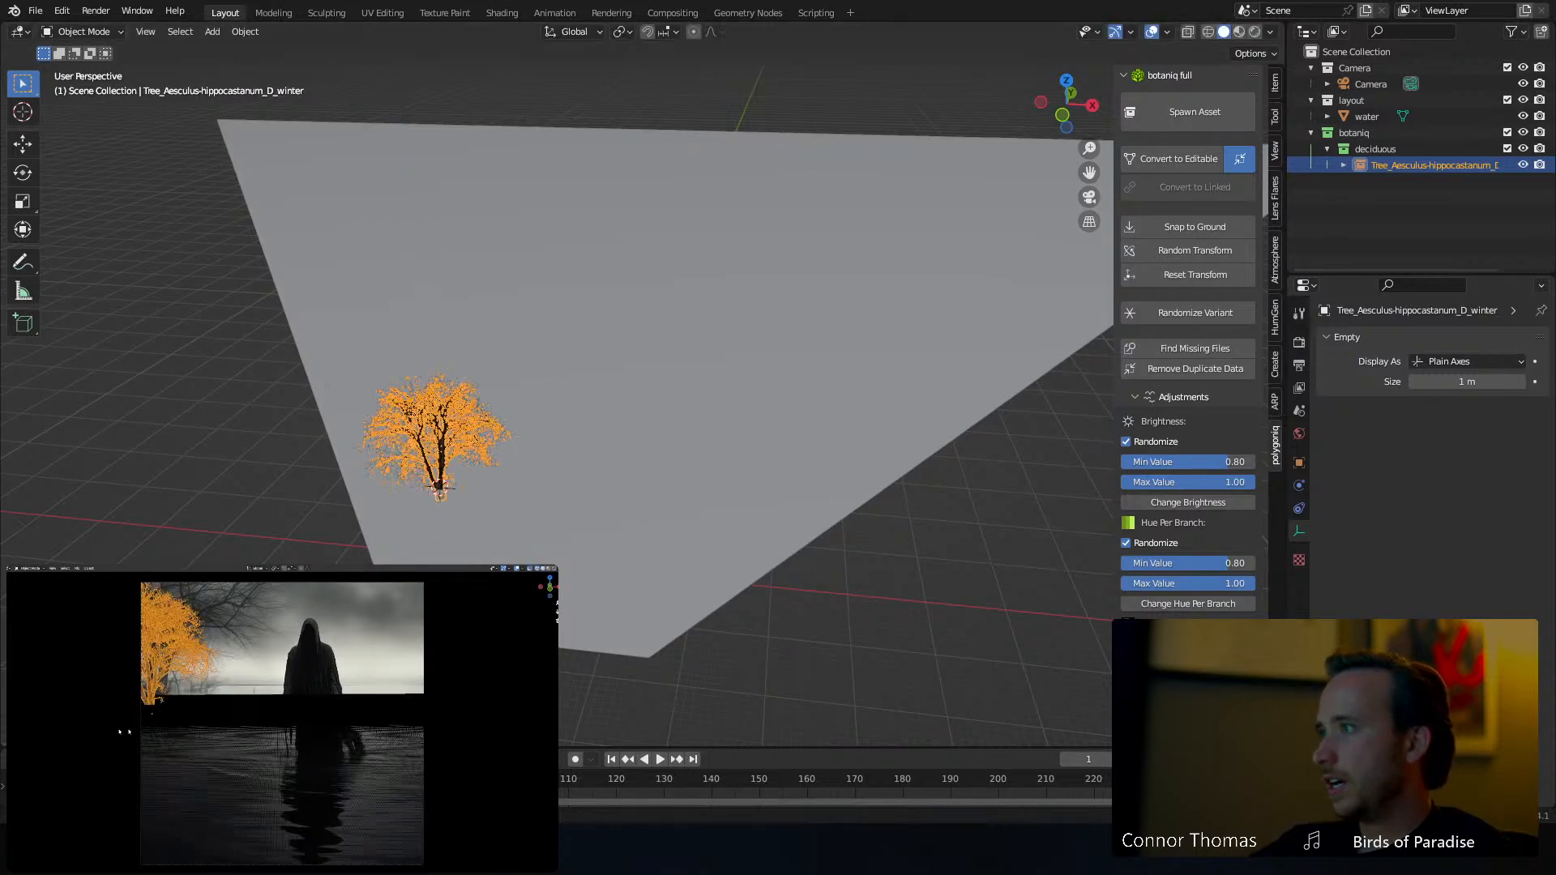
Hide the water plane and shift the winter tree slightly along Y and X to line it up with the trees in the reference image
{"action": "left_click", "coordinate": [201, 724]}
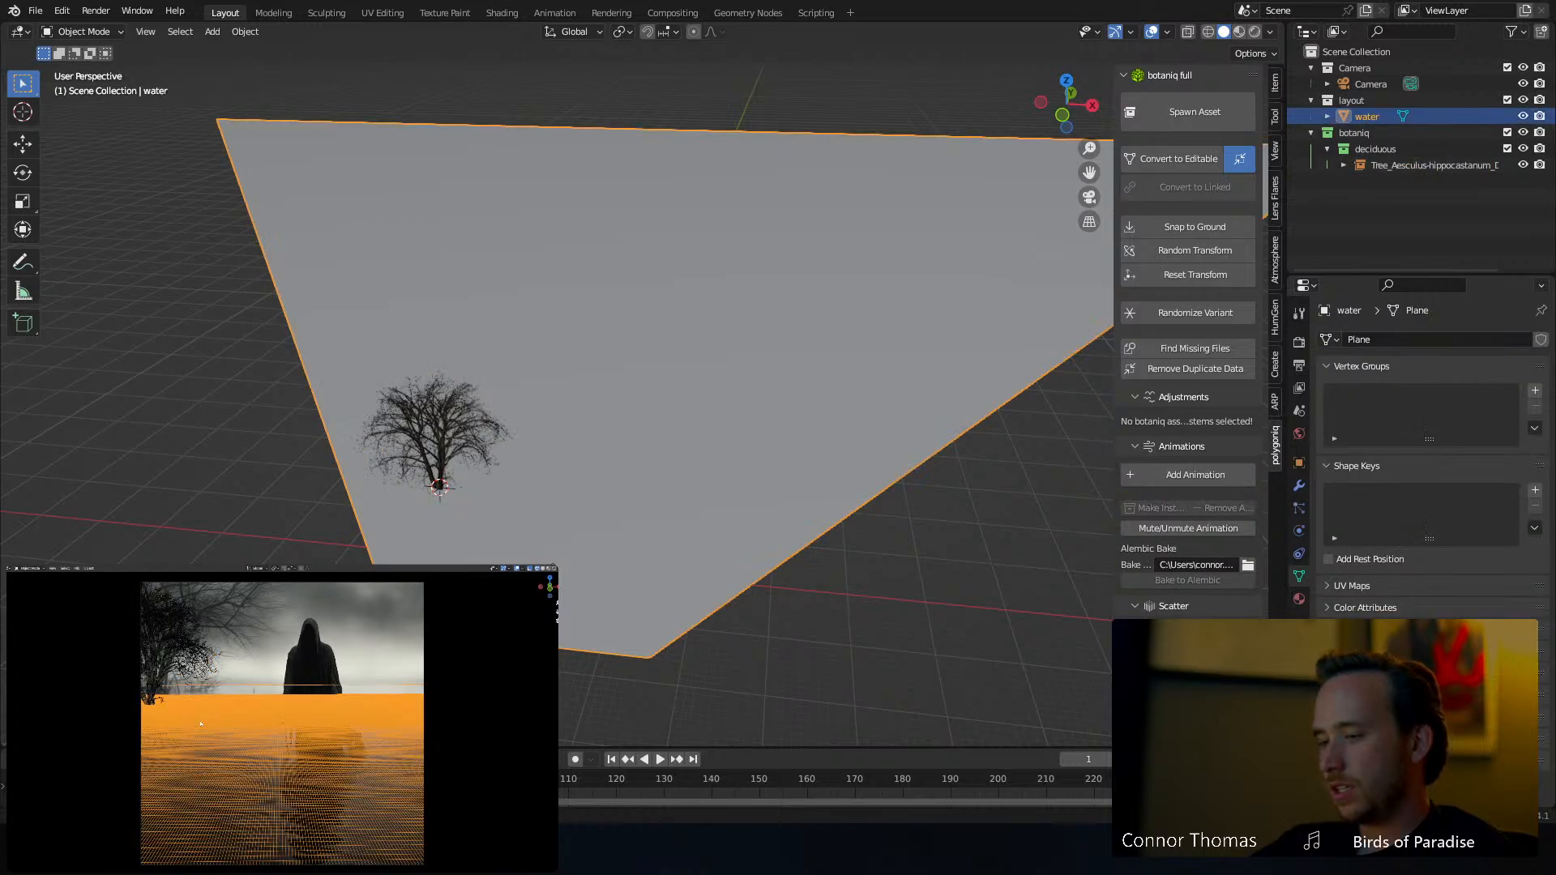
{"action": "key", "text": "h"}
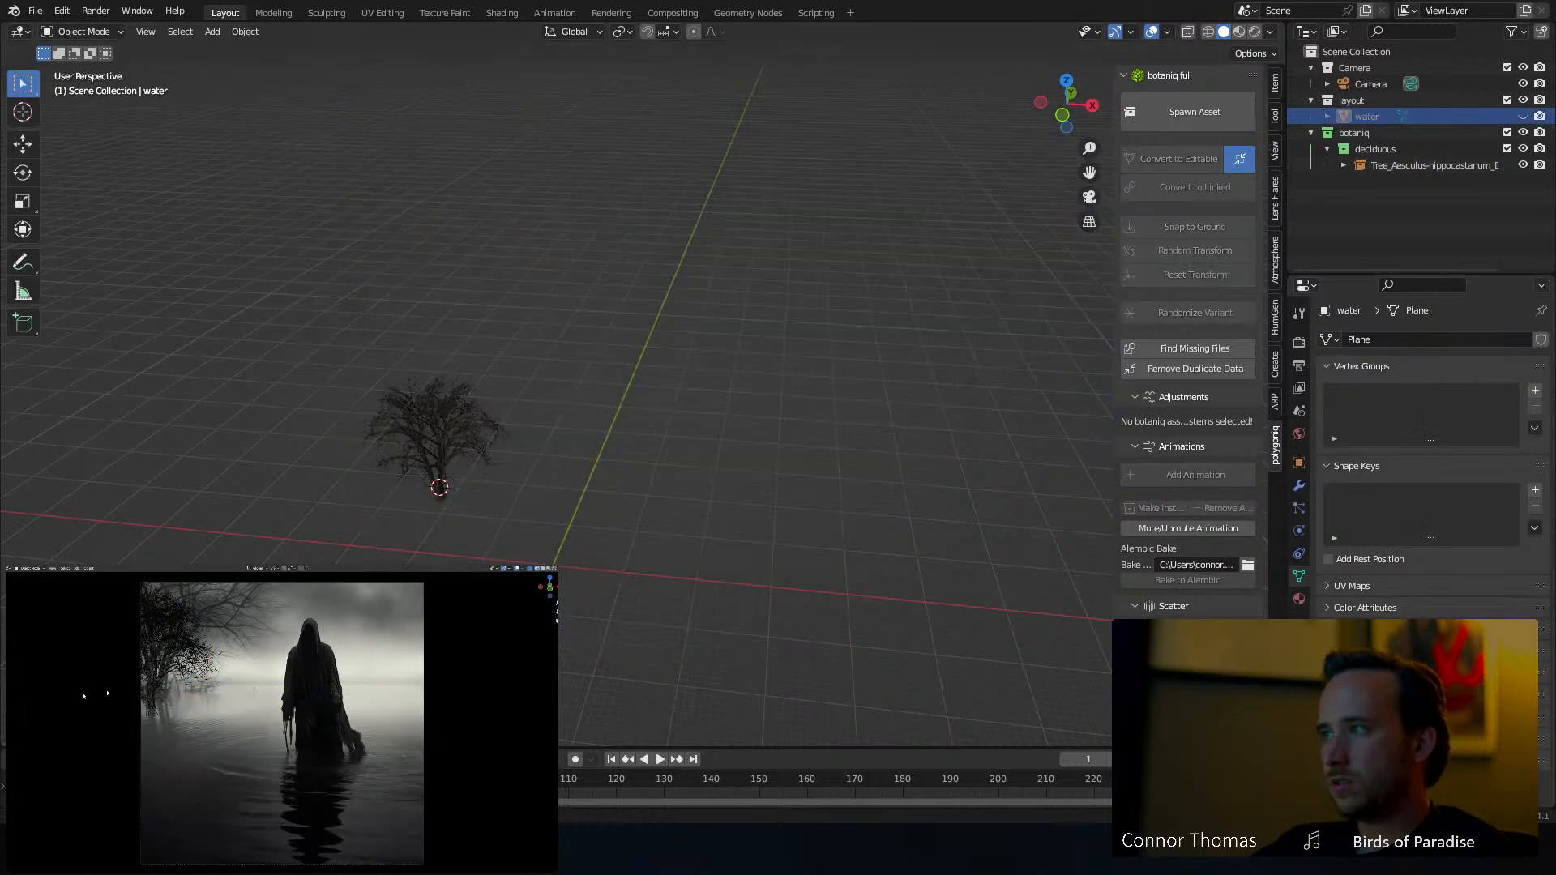
{"action": "left_click", "coordinate": [438, 446]}
{"action": "key", "text": "g"}
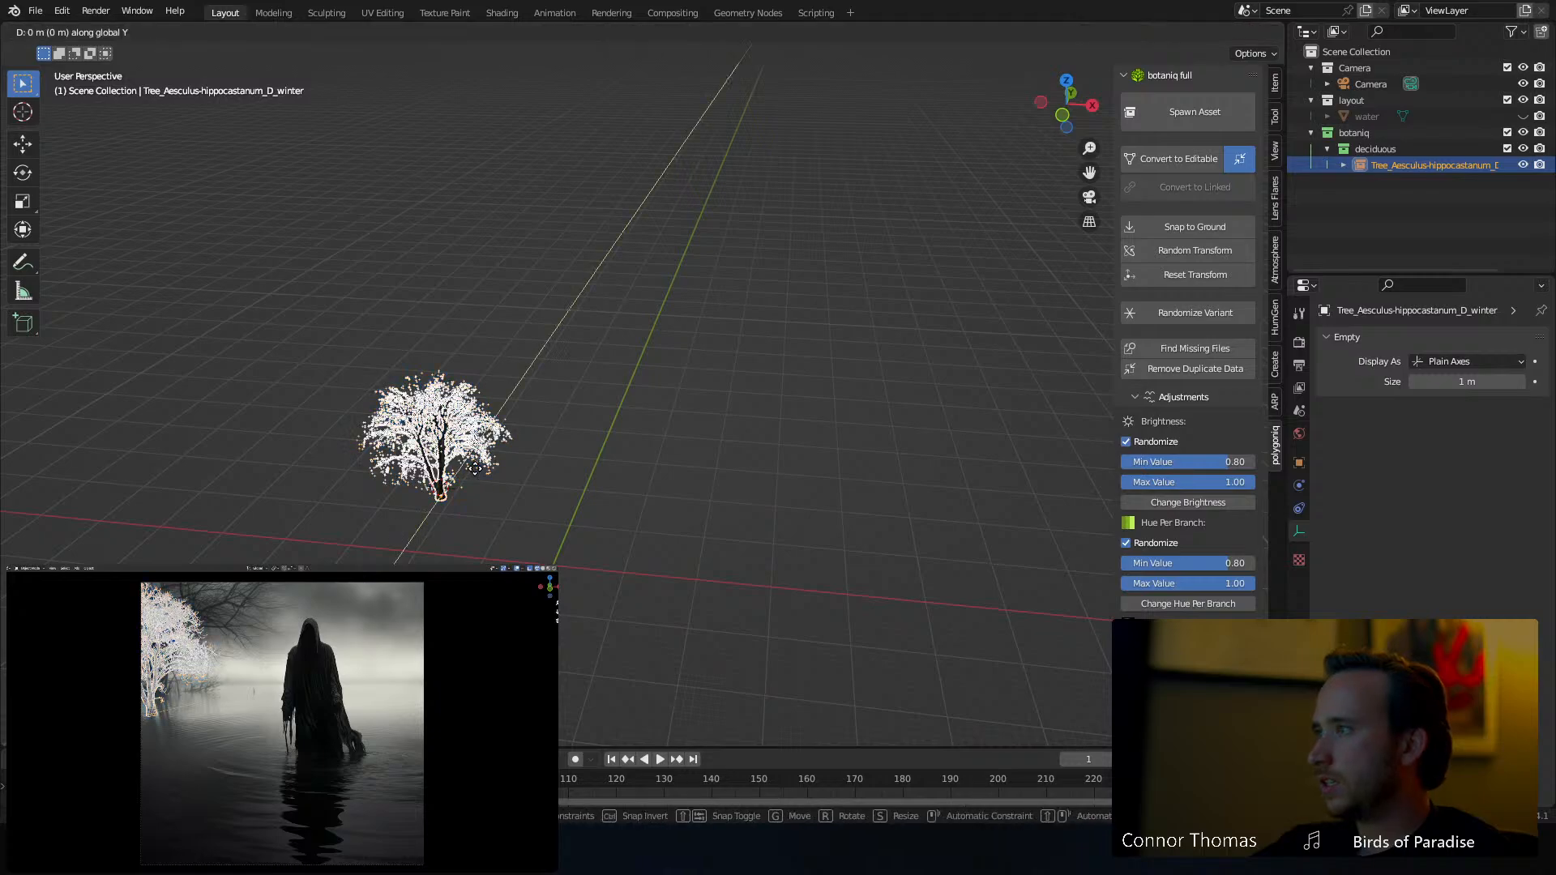
{"action": "key", "text": "x"}
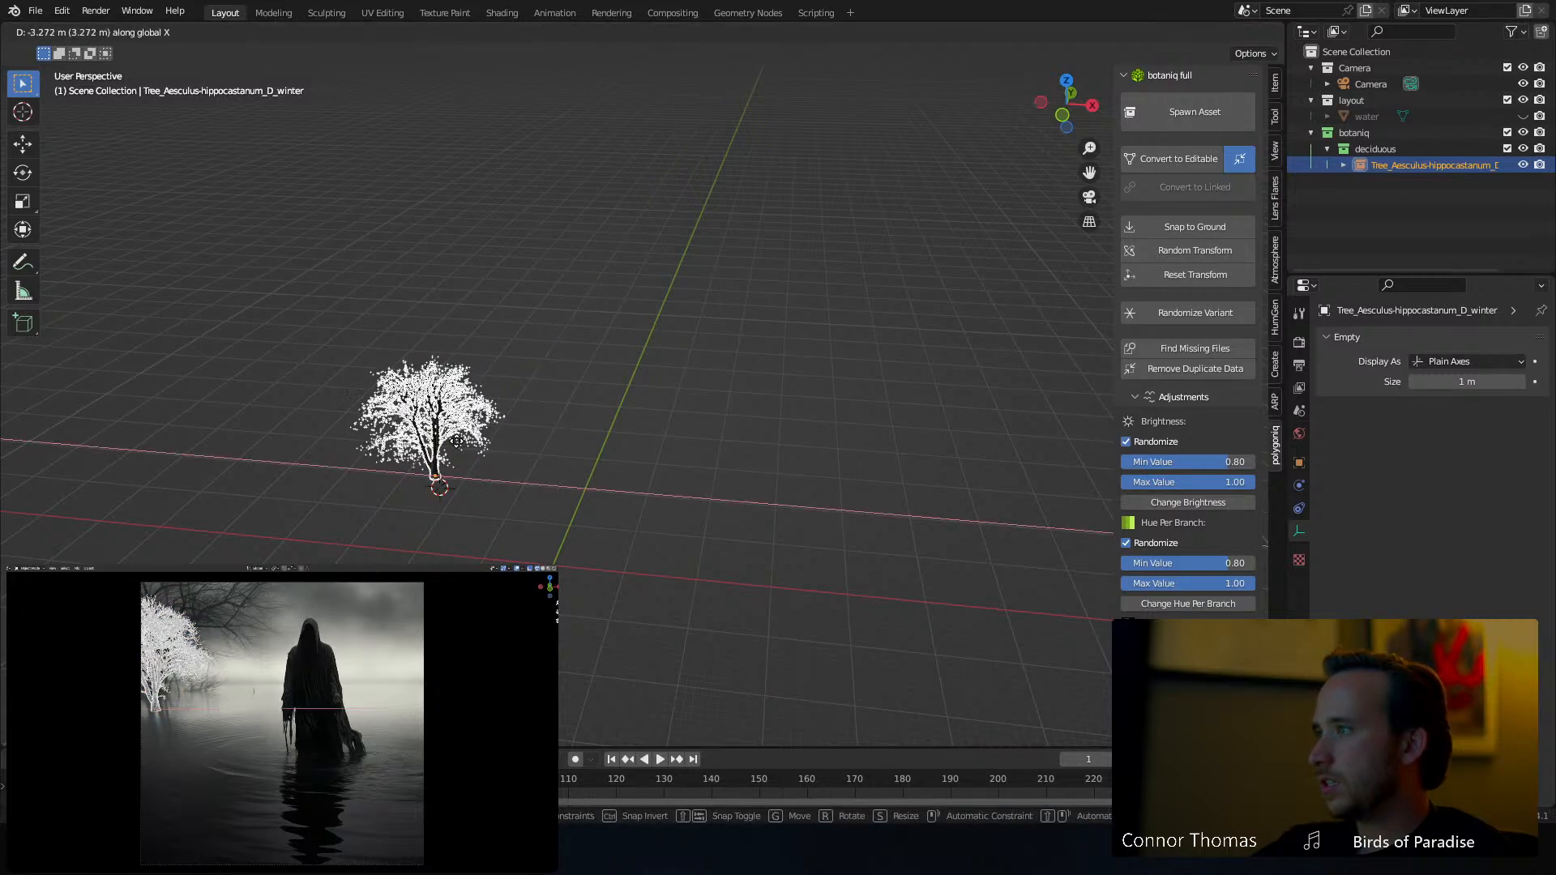
{"action": "key", "text": "Escape"}
Scale the winter tree up to about 2 times its size so its crown fills the reference tree area
{"action": "key", "text": "s"}
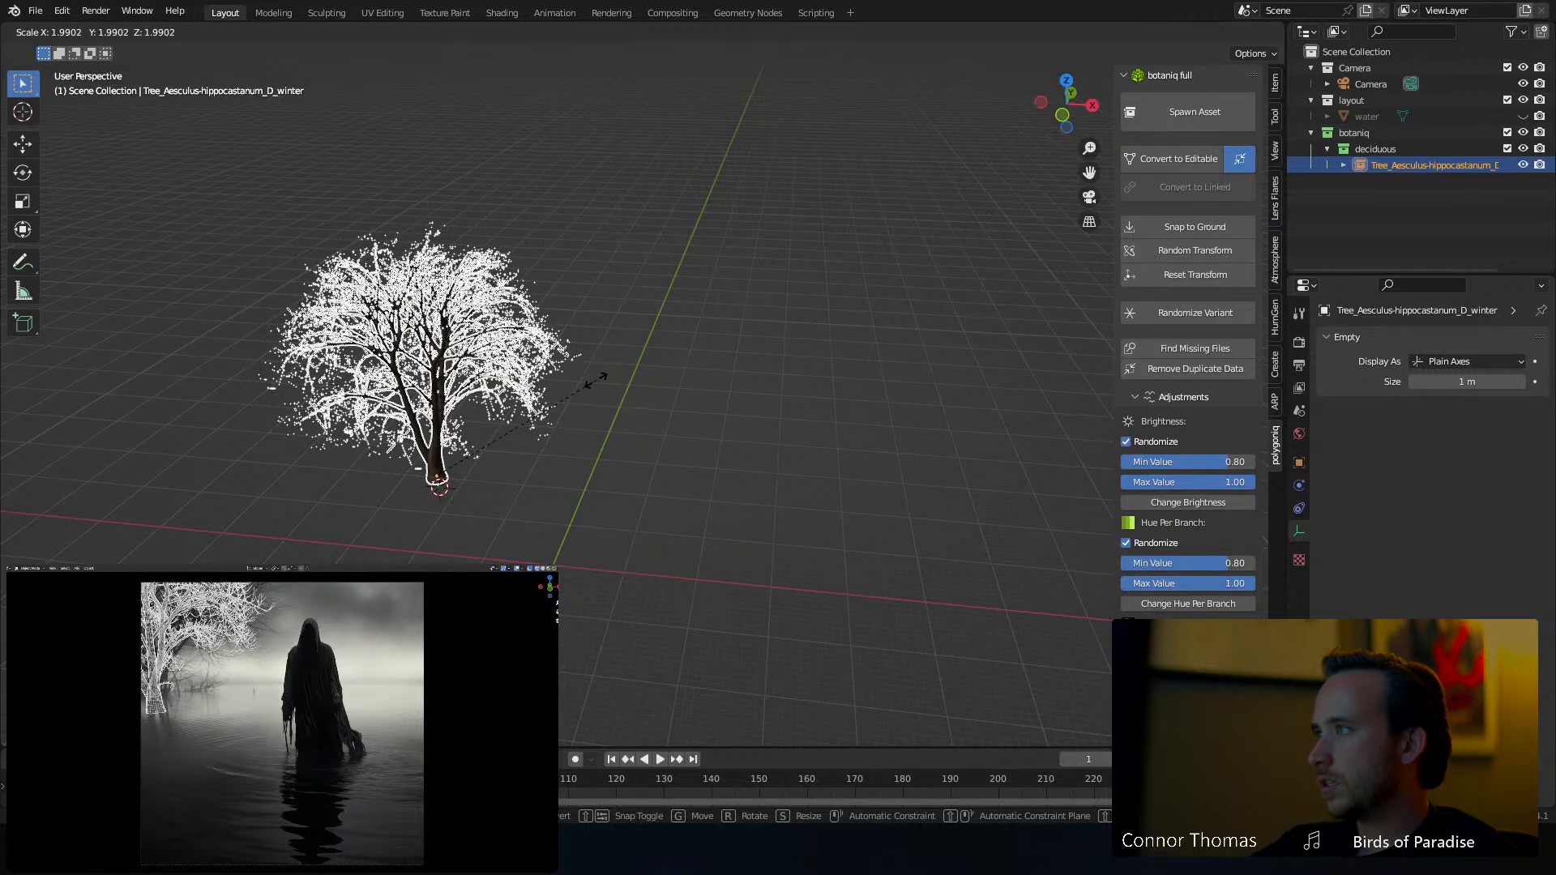
{"action": "left_click", "coordinate": [595, 381]}
{"action": "left_click", "coordinate": [654, 404]}
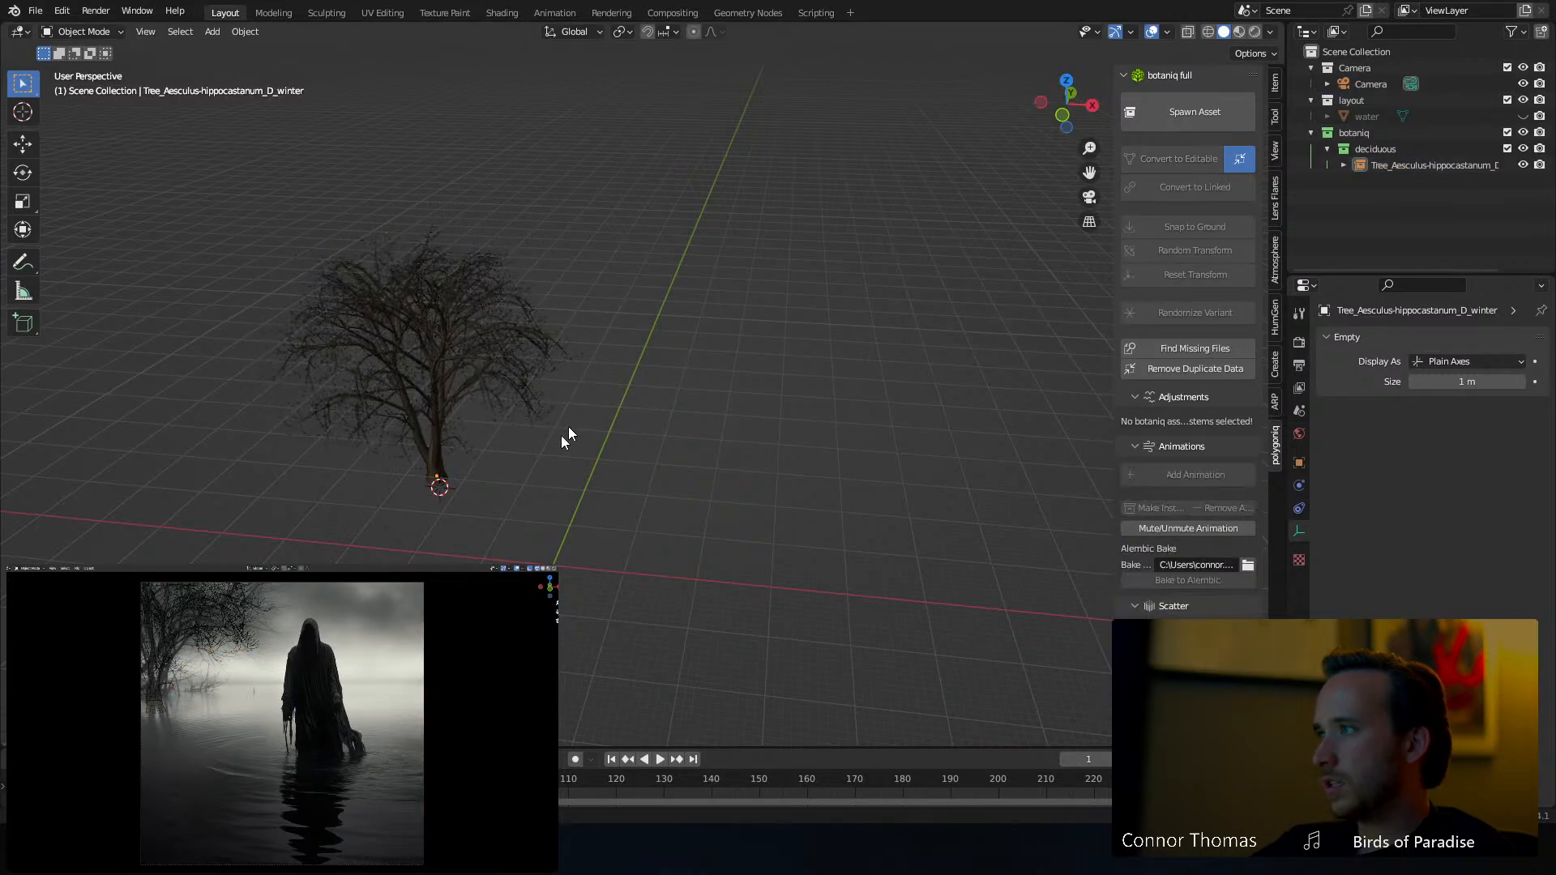
Duplicate the large winter tree and move the copy about 29 m straight down along Z
{"action": "scroll", "coordinate": [426, 495], "scroll_direction": "up", "scroll_amount": 1}
{"action": "middle_click_drag", "start_coordinate": [427, 496], "coordinate": [603, 371], "text": "shift"}
{"action": "left_click", "coordinate": [603, 371]}
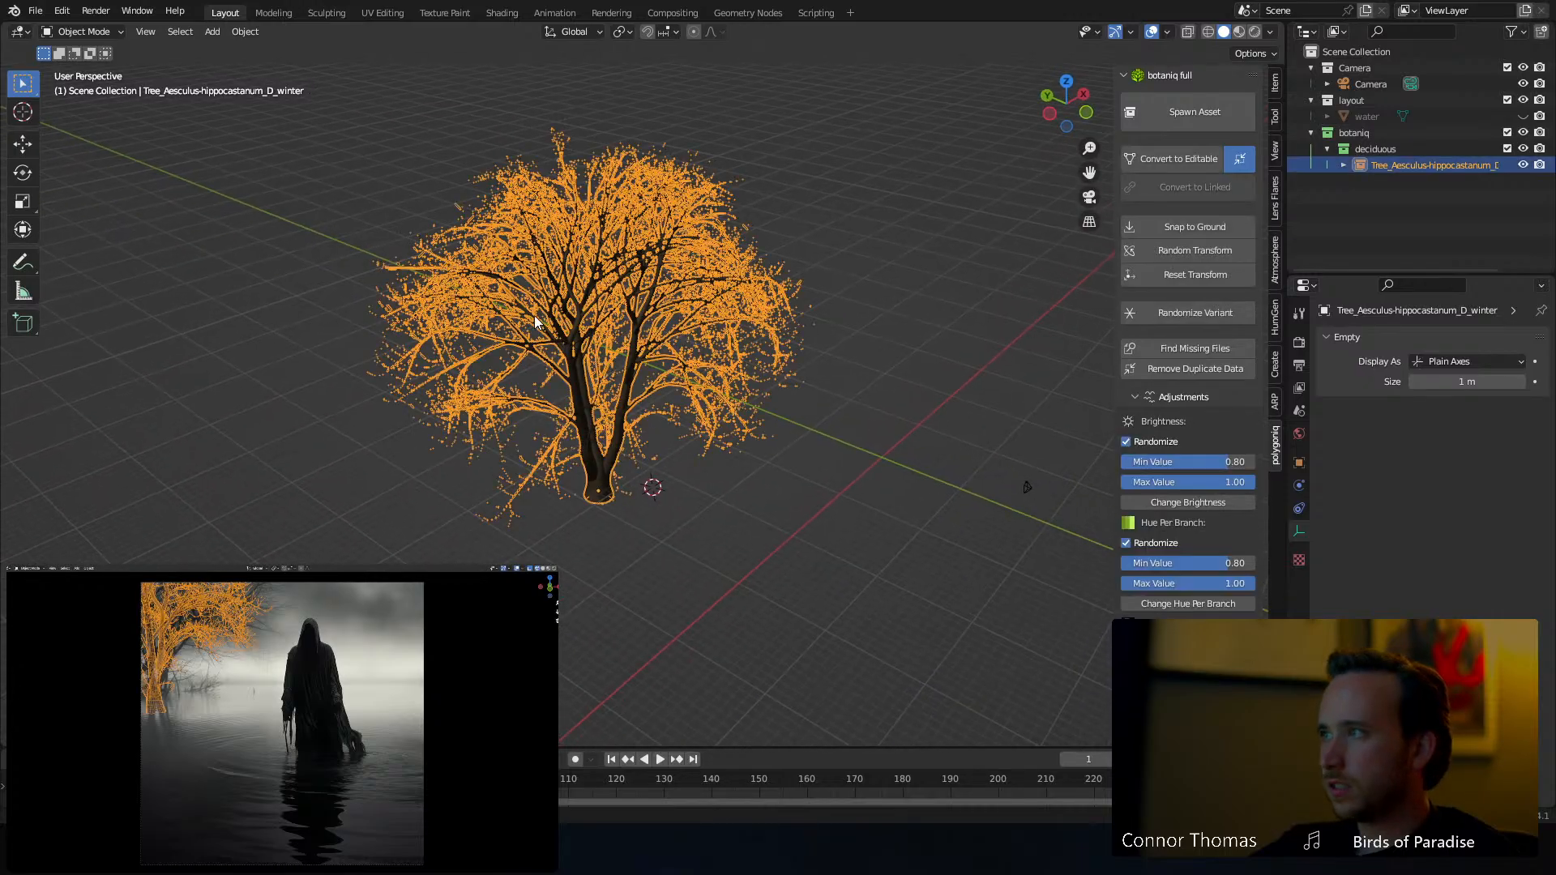
{"action": "scroll", "coordinate": [533, 314], "scroll_direction": "down", "scroll_amount": 3}
{"action": "middle_click_drag", "start_coordinate": [534, 314], "coordinate": [462, 278]}
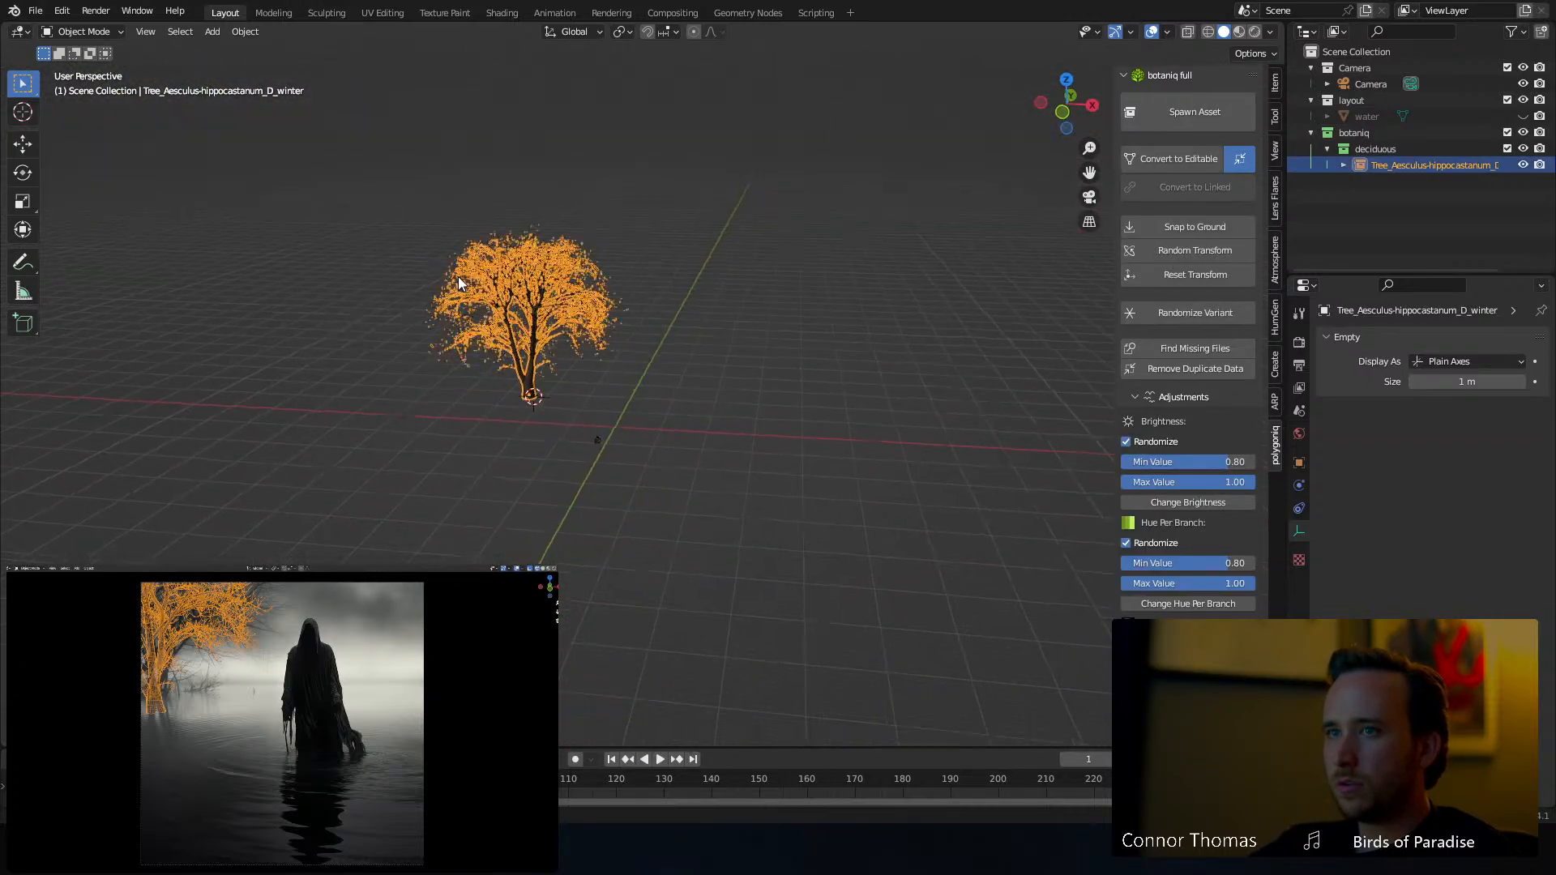
{"action": "scroll", "coordinate": [462, 278], "scroll_direction": "up", "scroll_amount": 2}
{"action": "key", "text": "shift+d"}
{"action": "key", "text": "z"}
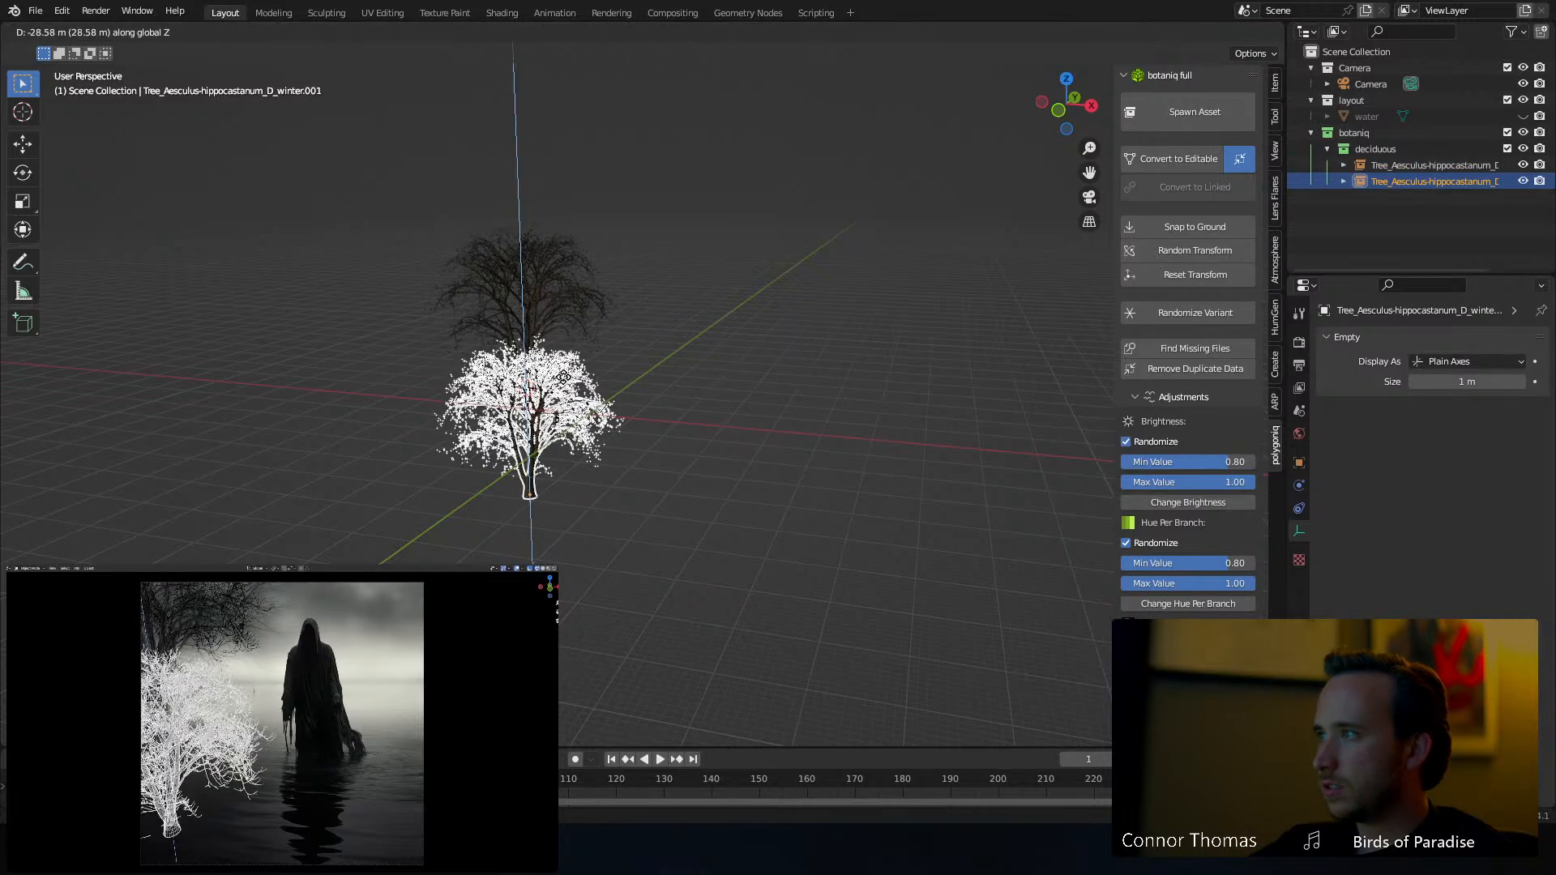
{"action": "left_click", "coordinate": [591, 372]}
Scale the duplicated tree down to a small bush size and raise it slightly along Z
{"action": "key", "text": "s"}
{"action": "left_click", "coordinate": [637, 428]}
{"action": "key", "text": "g"}
{"action": "key", "text": "z"}
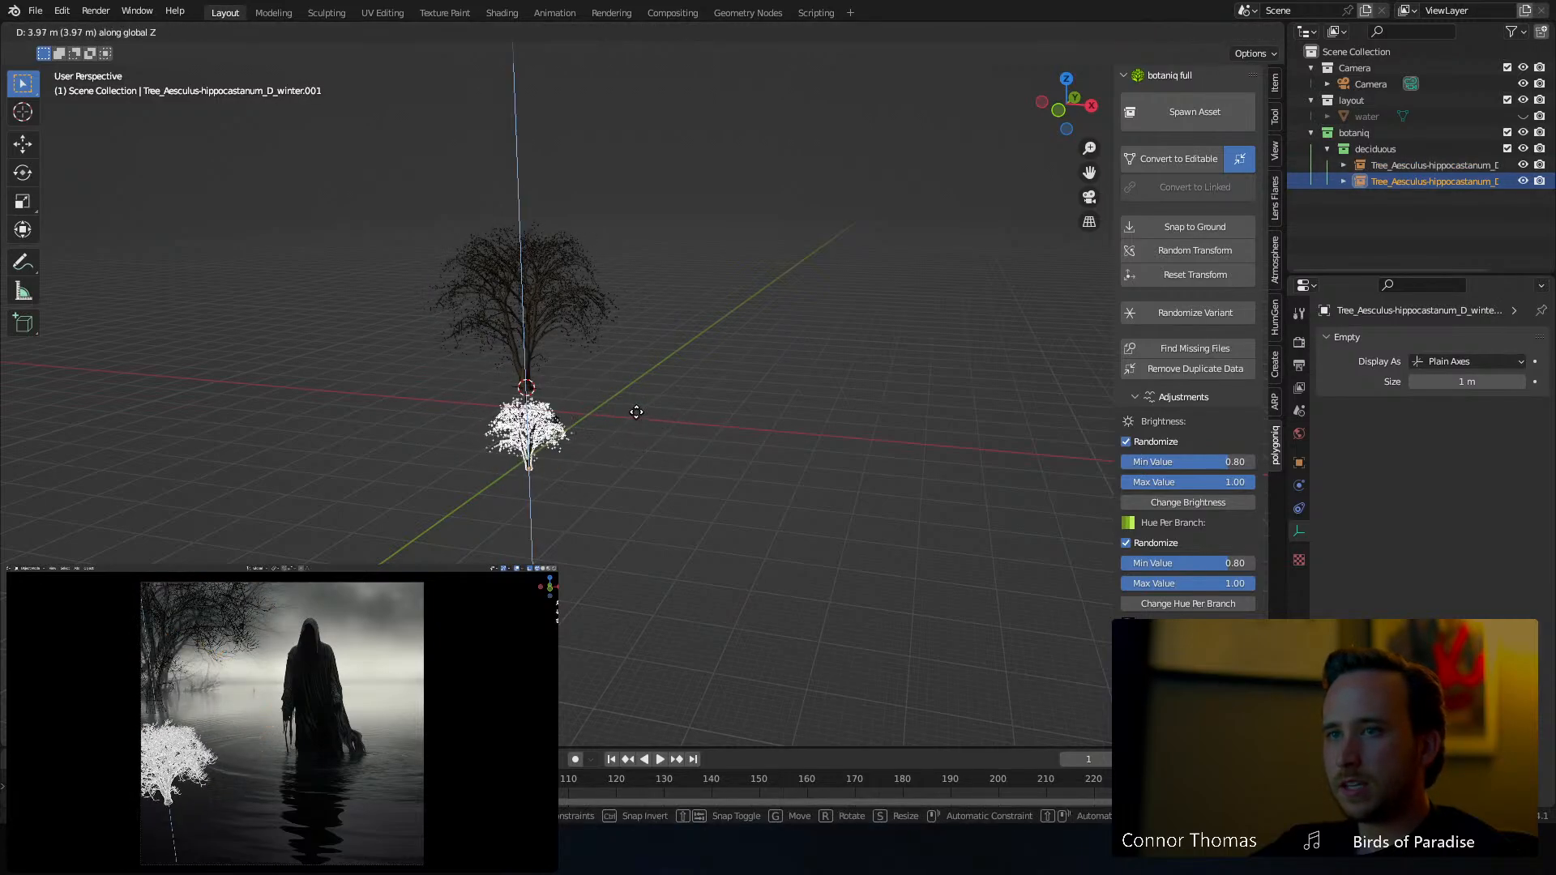
{"action": "left_click", "coordinate": [640, 407]}
Show the water plane again and raise the small tree along Z until its crown pokes through the plane
{"action": "key", "text": "alt+h"}
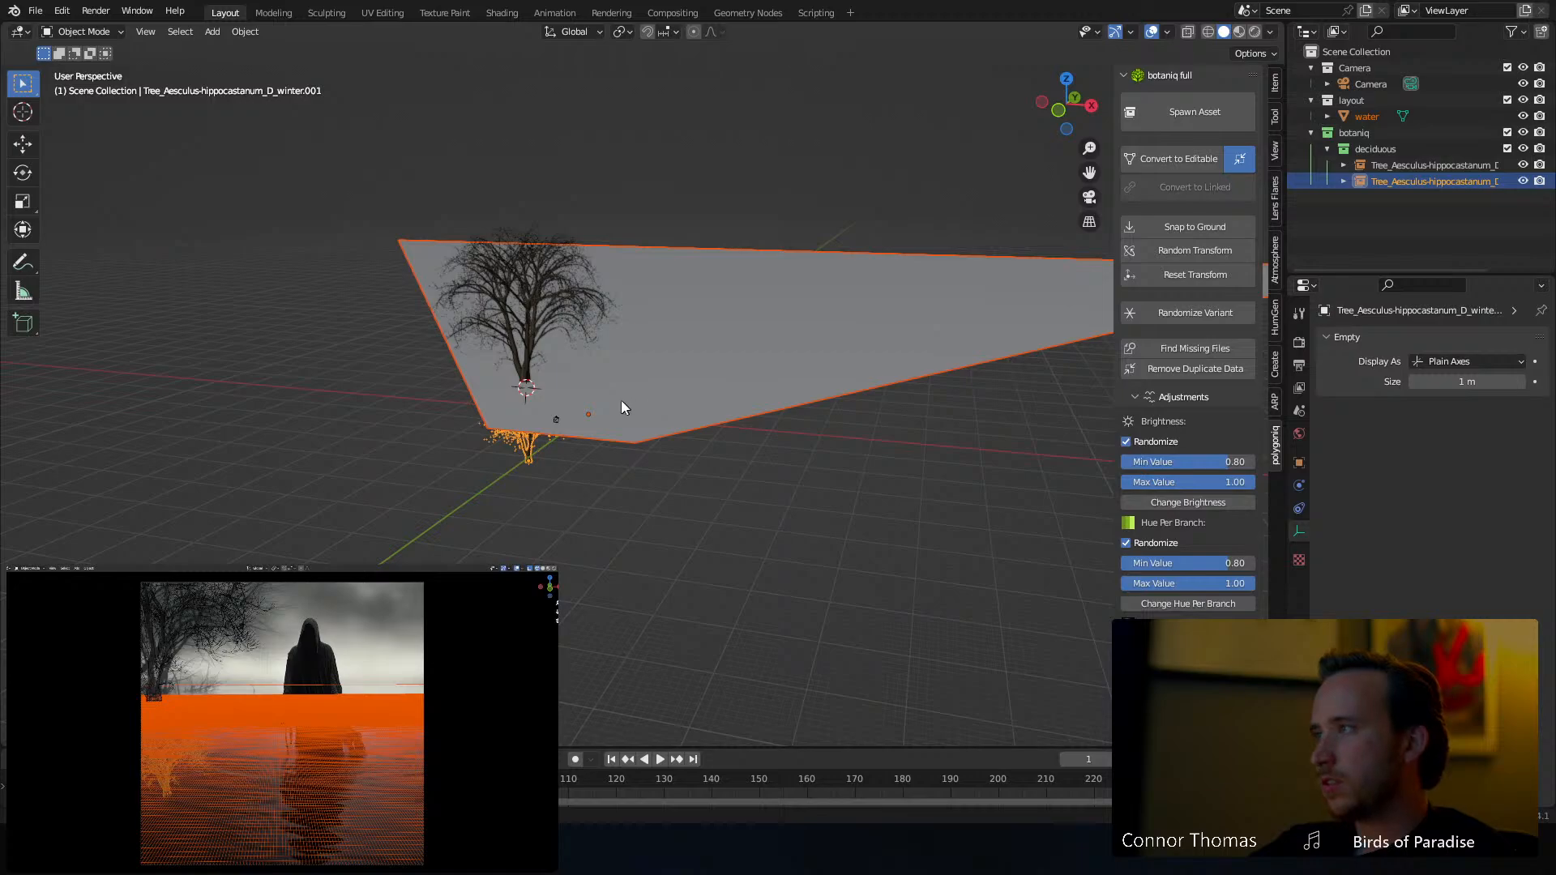
{"action": "left_click", "coordinate": [520, 461]}
{"action": "key", "text": "g"}
{"action": "key", "text": "z"}
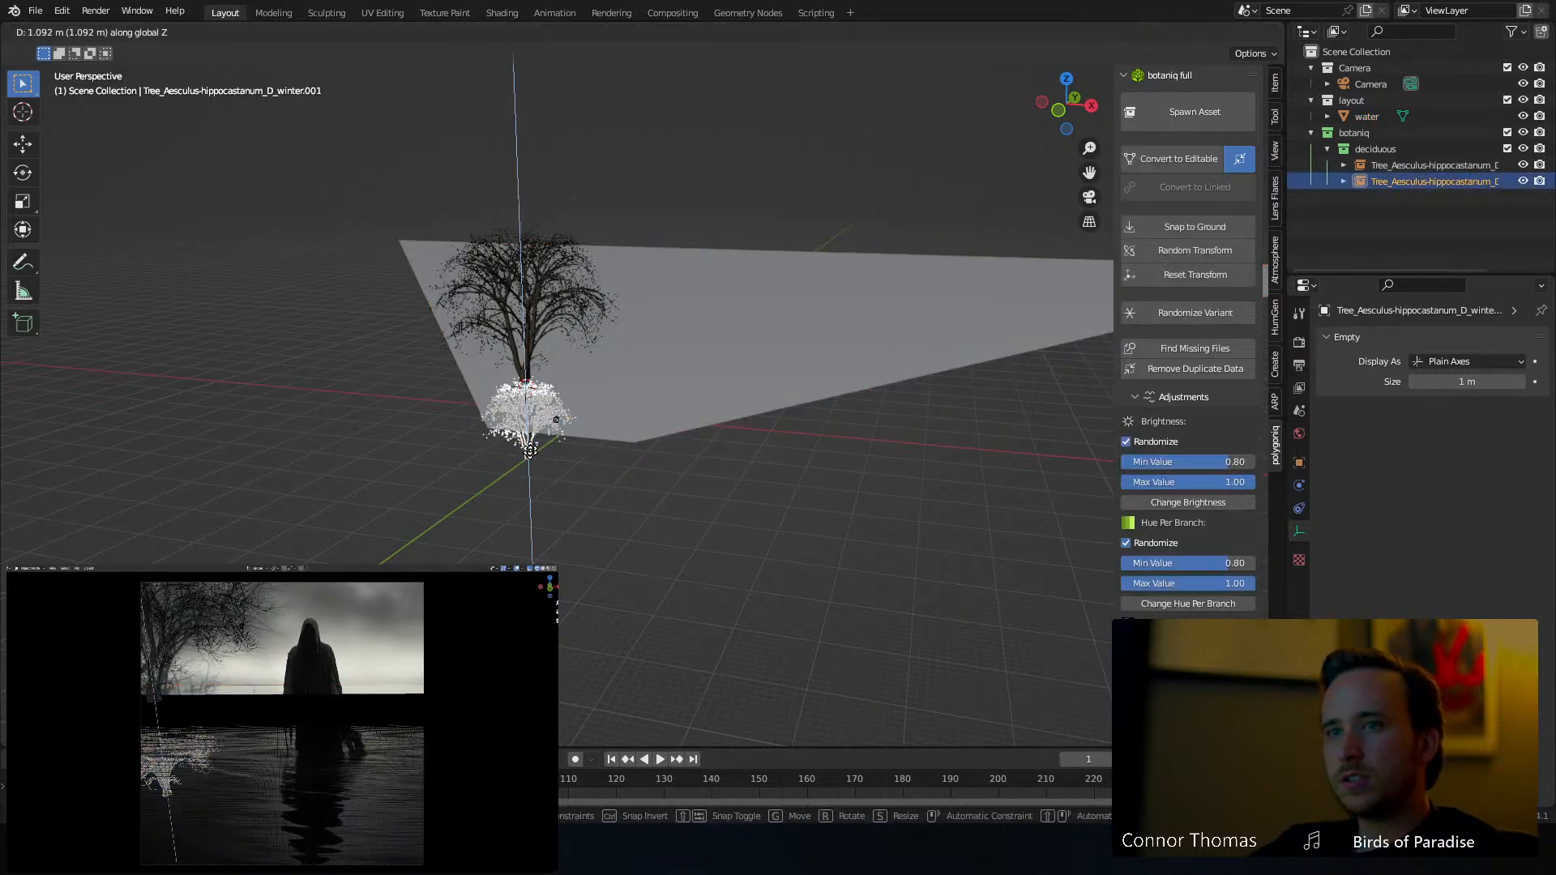
{"action": "left_click", "coordinate": [551, 381]}
Move the small tree from the top view across the water plane, far behind the large tree
{"action": "middle_click_drag", "start_coordinate": [551, 381], "coordinate": [558, 451]}
{"action": "key", "text": "KP_7"}
{"action": "key", "text": "shift+d"}
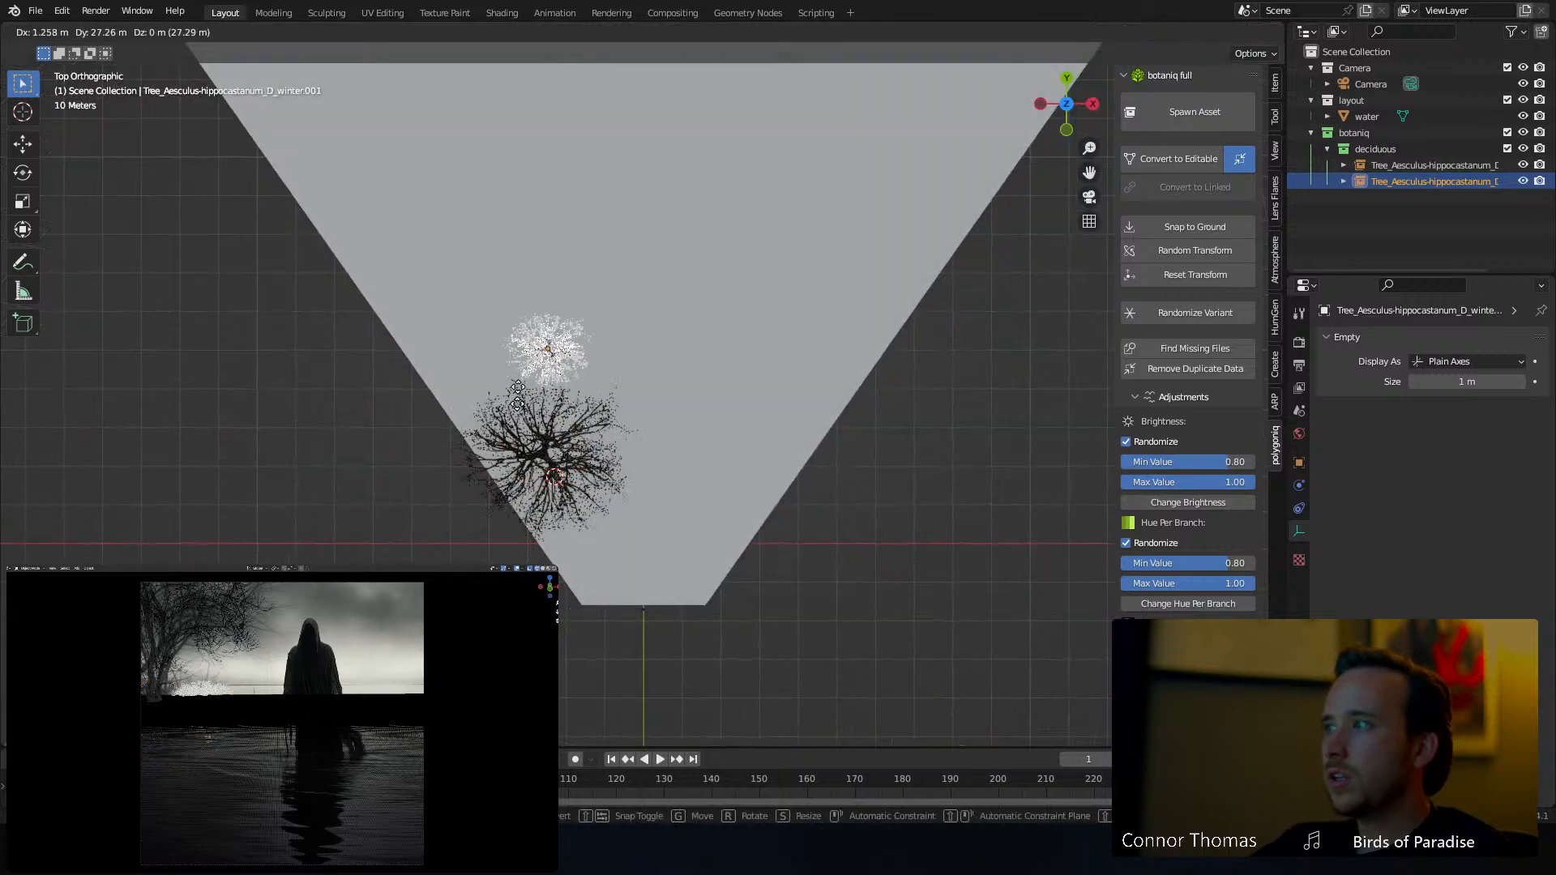
{"action": "left_click", "coordinate": [442, 220]}
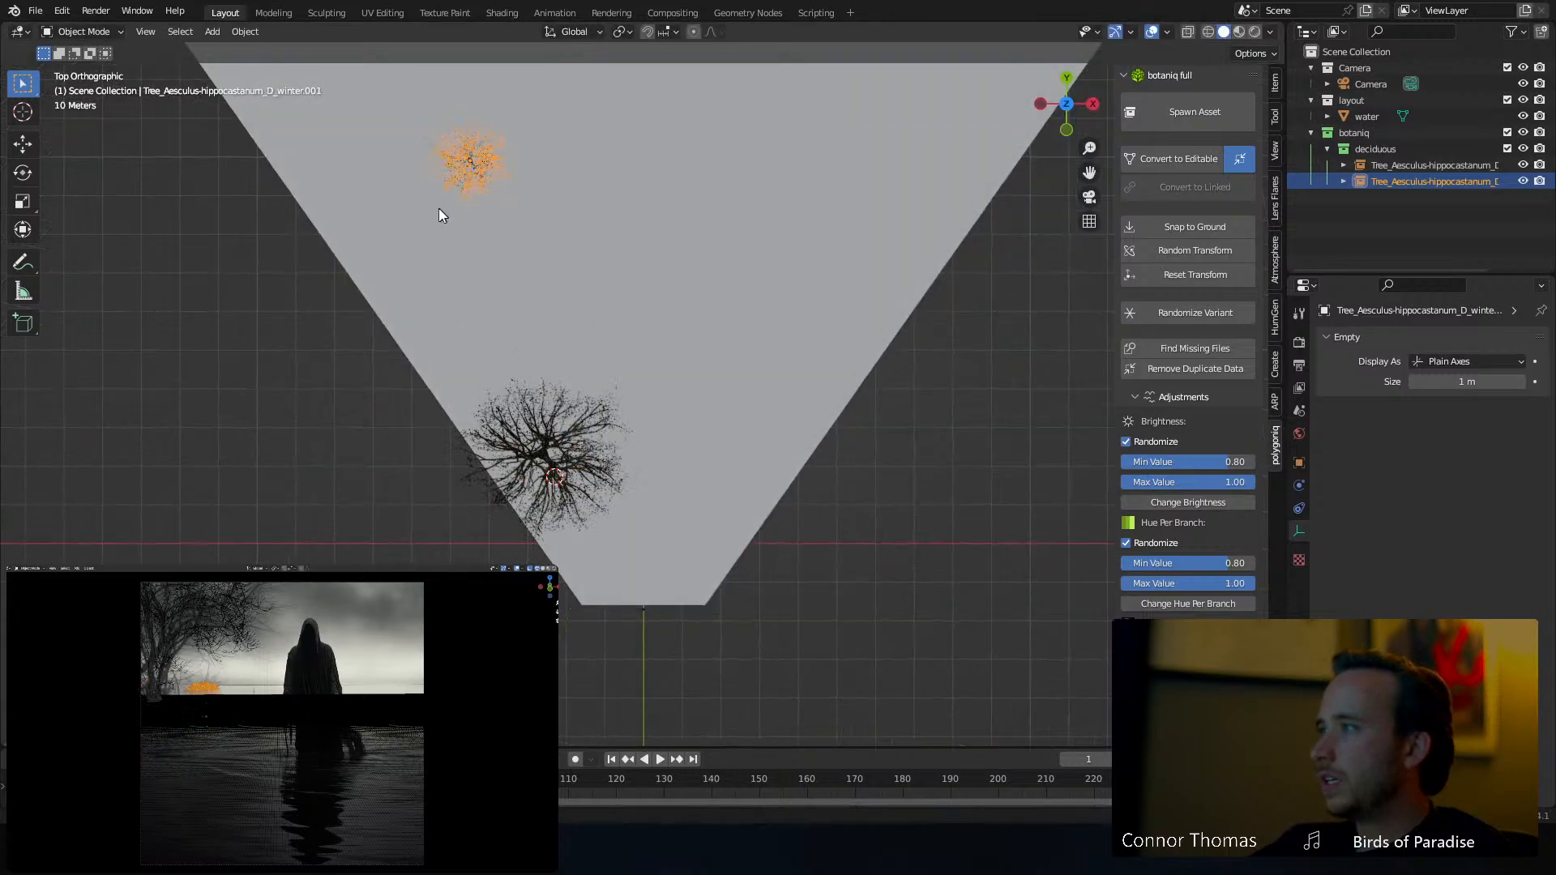
Spawn the botaniq deciduous asset Tree_Acer-pseudoplatanus_B_winter at the 3D cursor
{"action": "mouse_move", "coordinate": [644, 321]}
{"action": "middle_mouse_down"}
{"action": "mouse_move", "coordinate": [546, 359]}
{"action": "mouse_move", "coordinate": [503, 285]}
{"action": "mouse_move", "coordinate": [624, 337]}
{"action": "middle_mouse_up"}
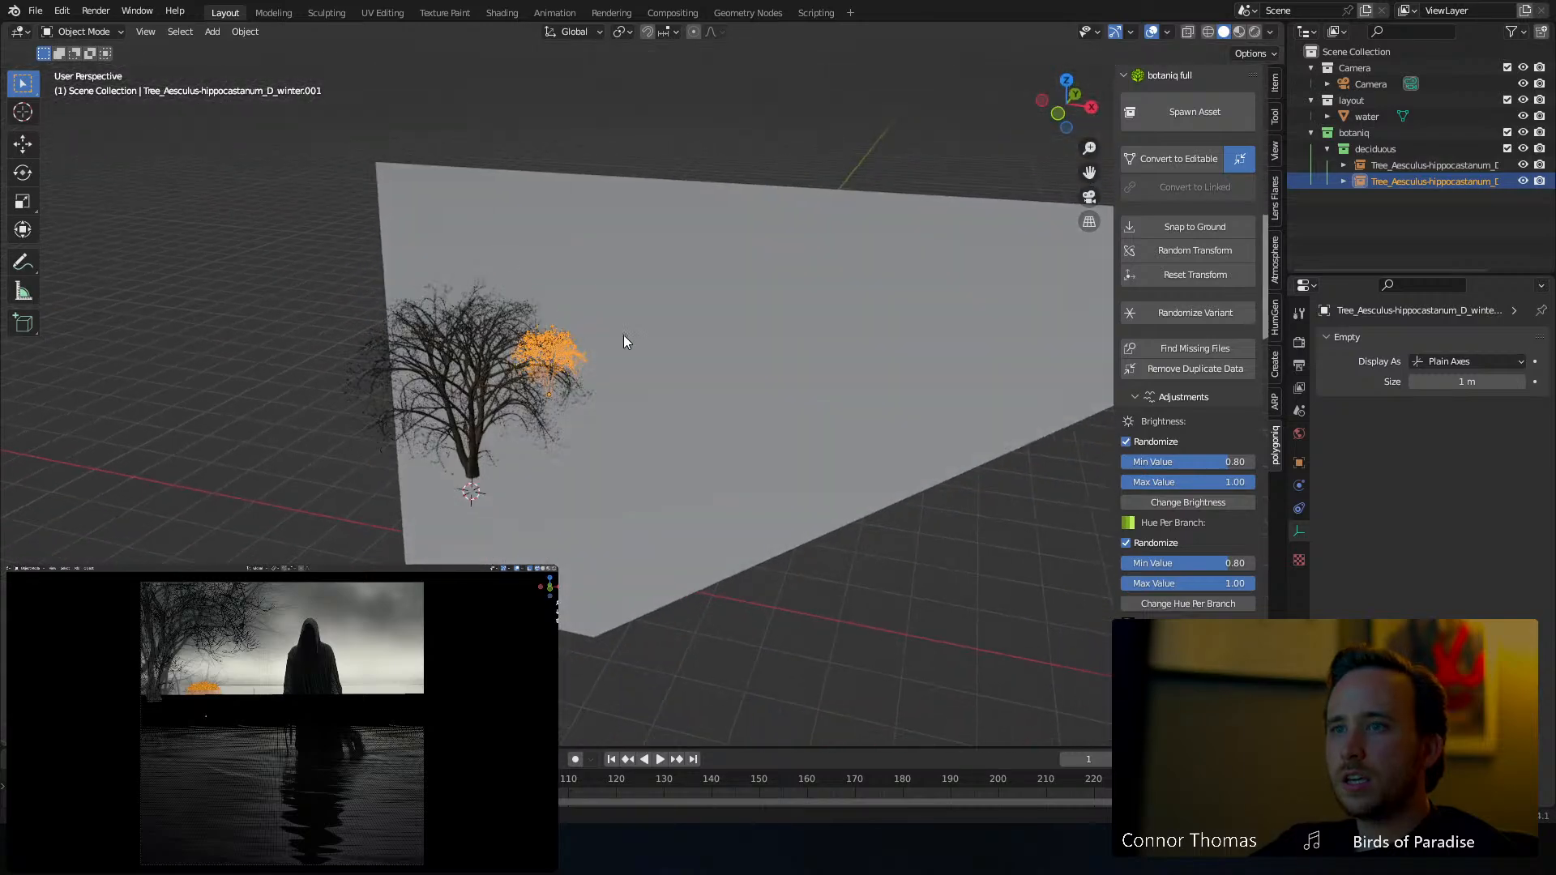
{"action": "left_click", "coordinate": [1194, 112]}
{"action": "left_click", "coordinate": [1216, 266]}
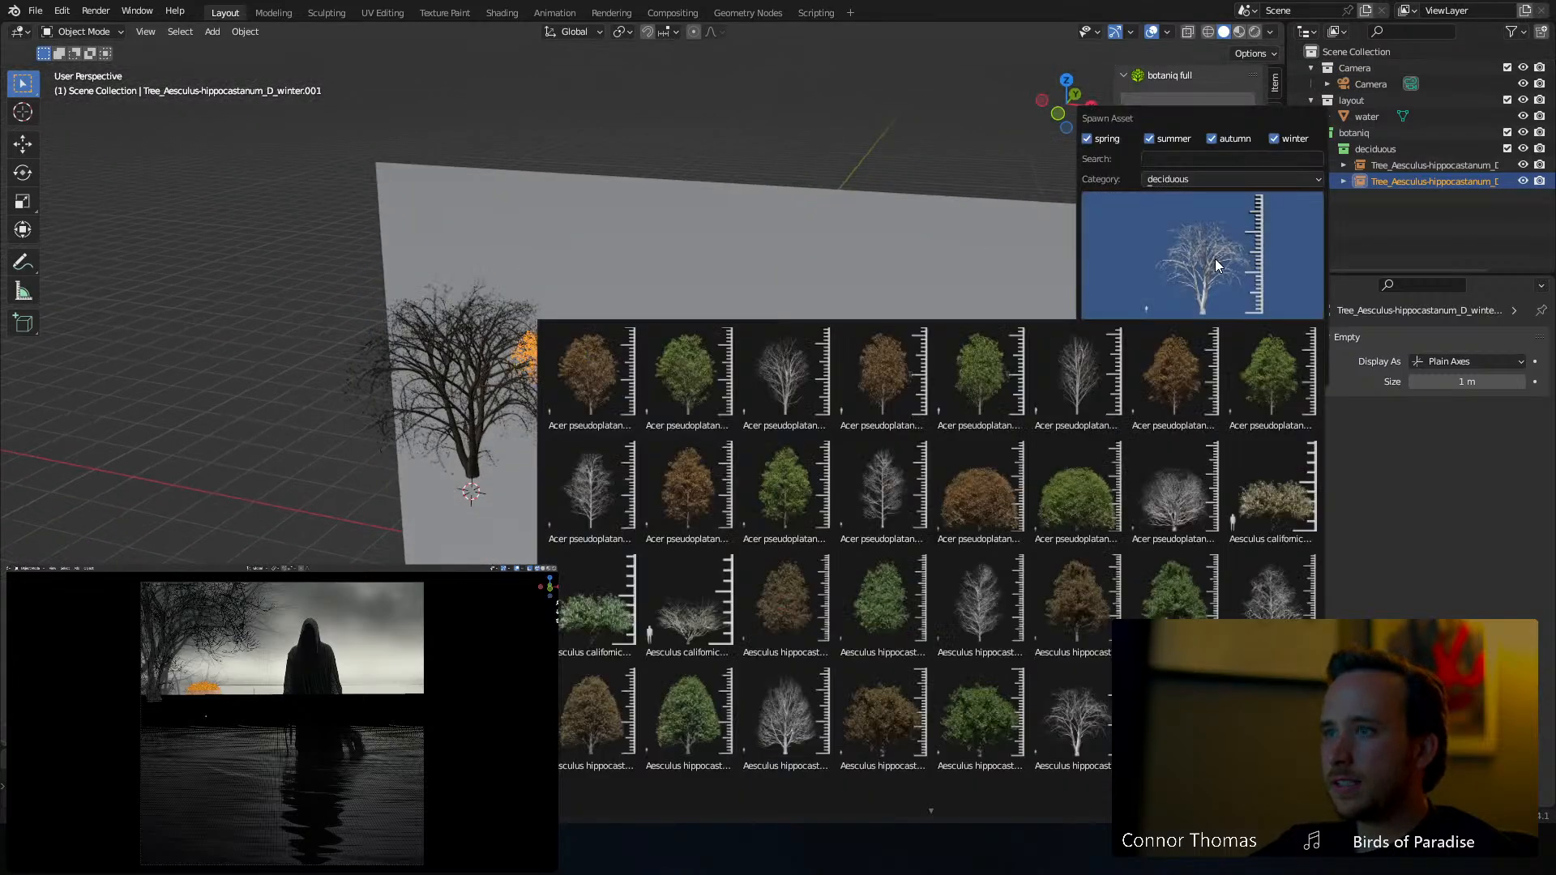
{"action": "left_click", "coordinate": [1102, 392]}
{"action": "left_click", "coordinate": [1202, 373]}
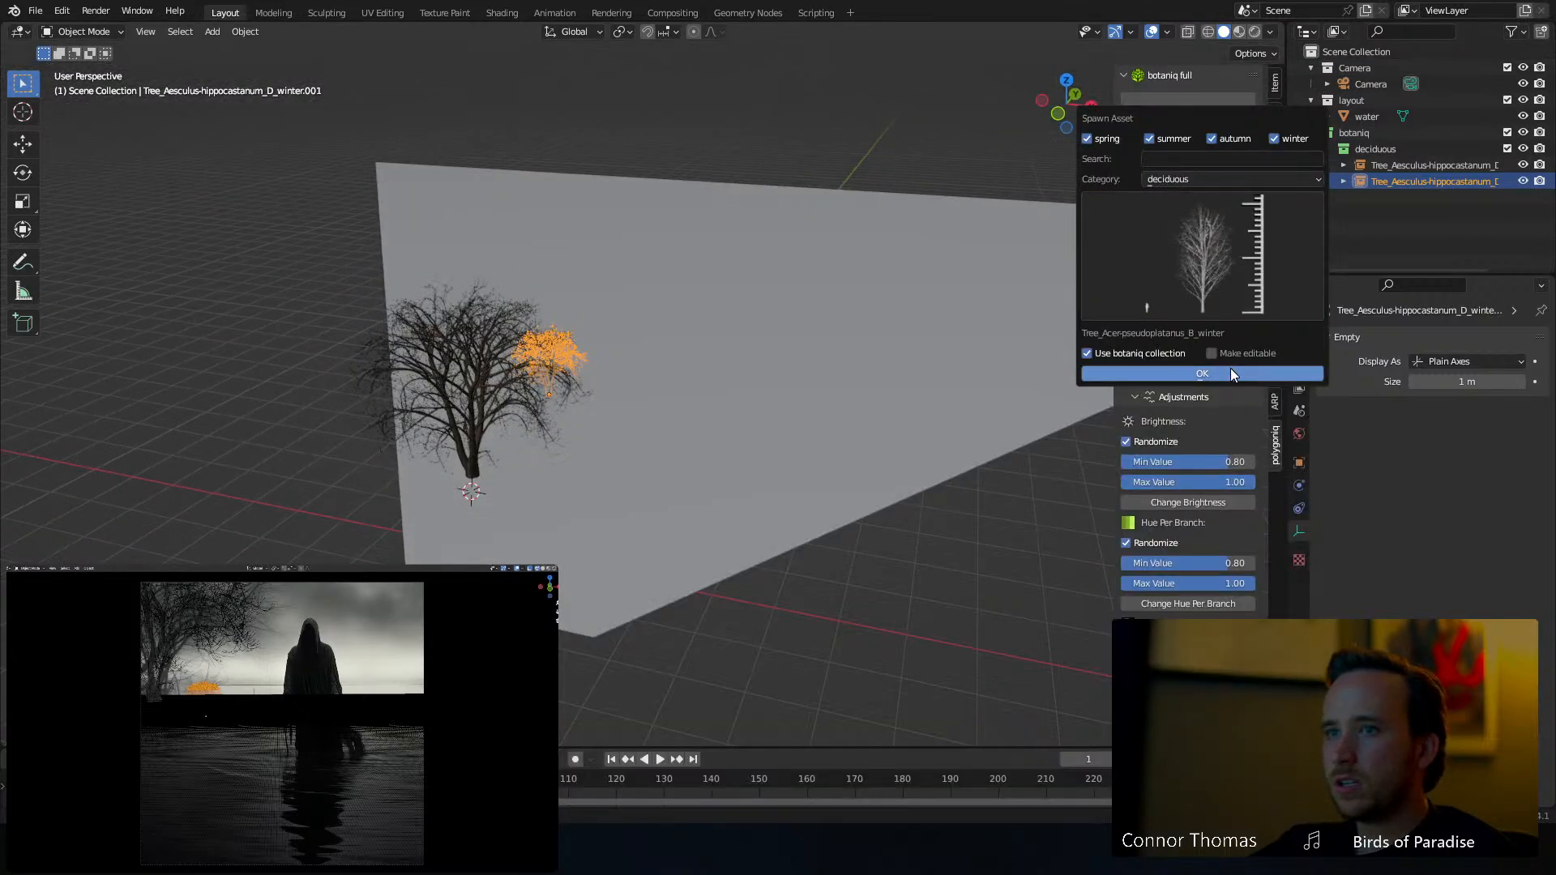
Move the new Acer tree back along Y, place it between the large tree and the distant bush, and deselect it
{"action": "middle_click_drag", "start_coordinate": [543, 409], "coordinate": [592, 498]}
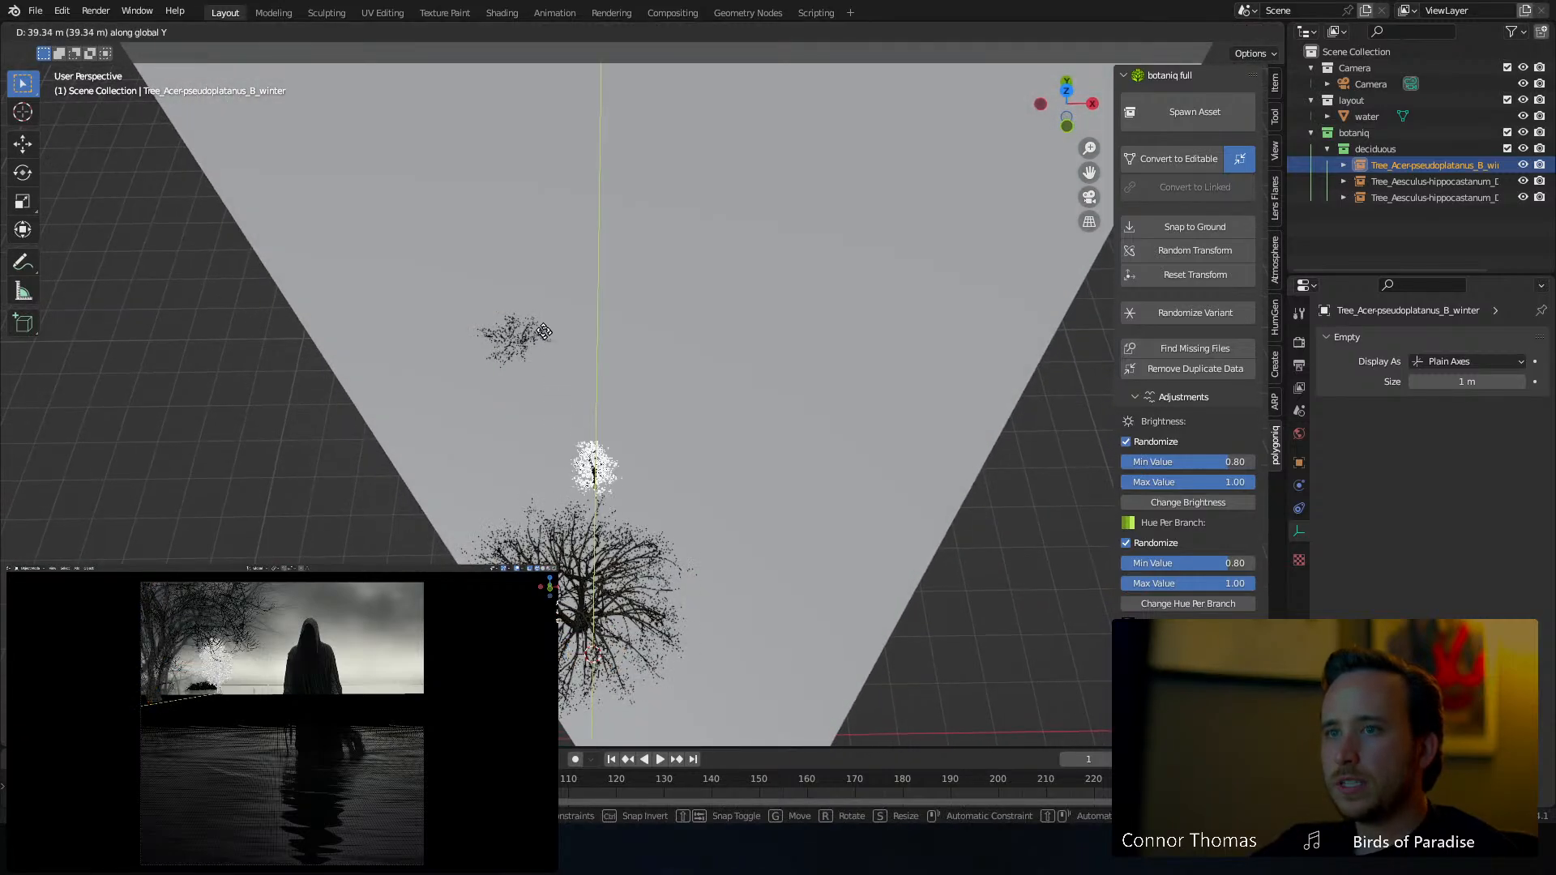
{"action": "left_click", "coordinate": [594, 326]}
{"action": "key", "text": "g"}
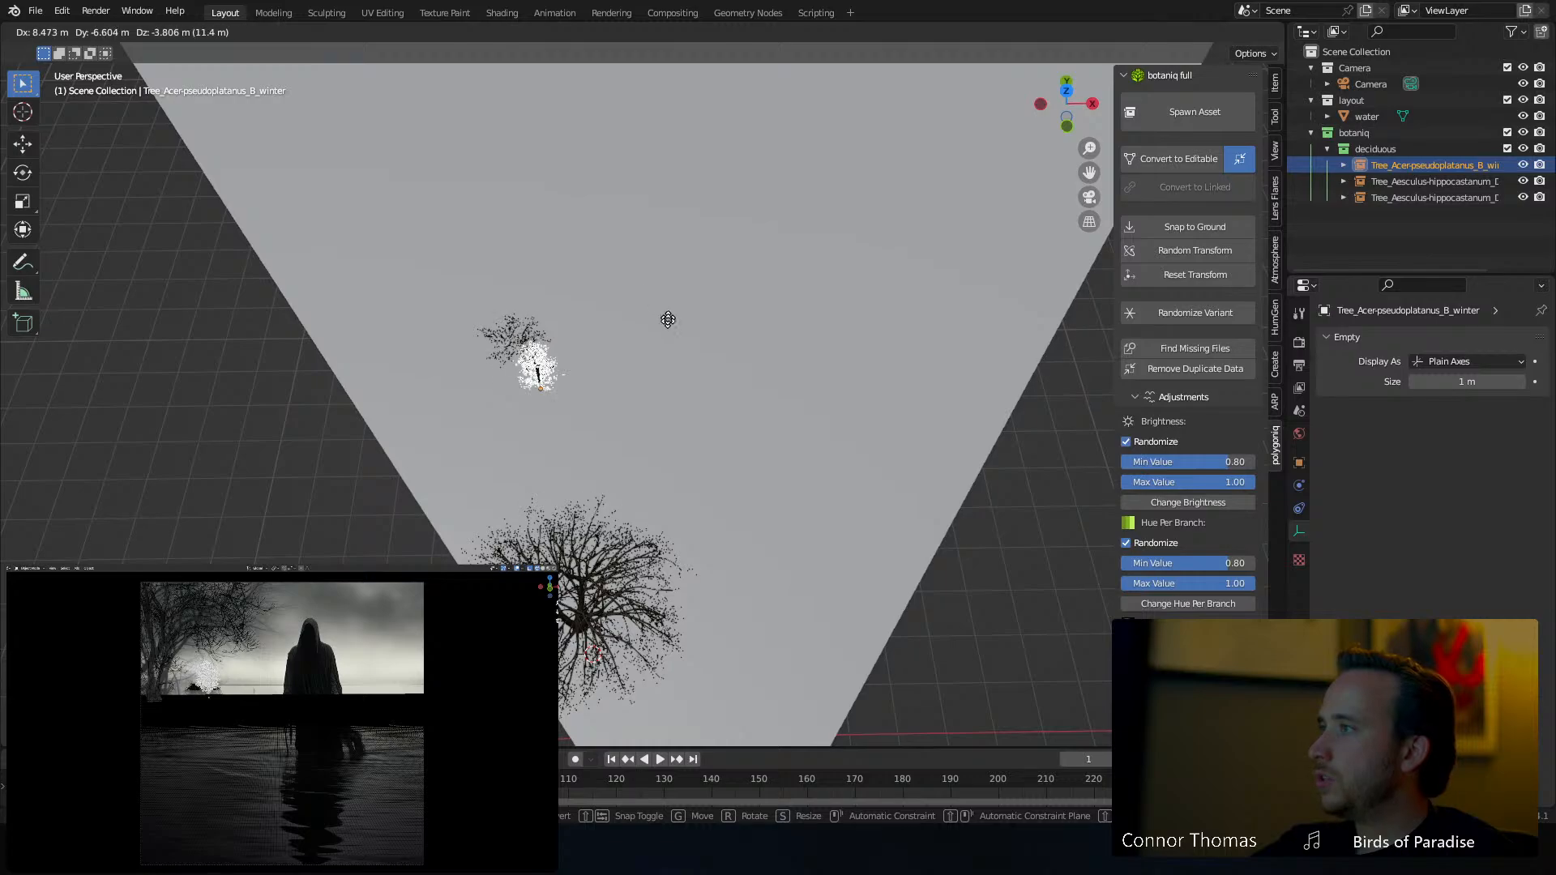
{"action": "left_click", "coordinate": [689, 364]}
{"action": "key", "text": "a"}
{"action": "key", "text": "alt+a"}
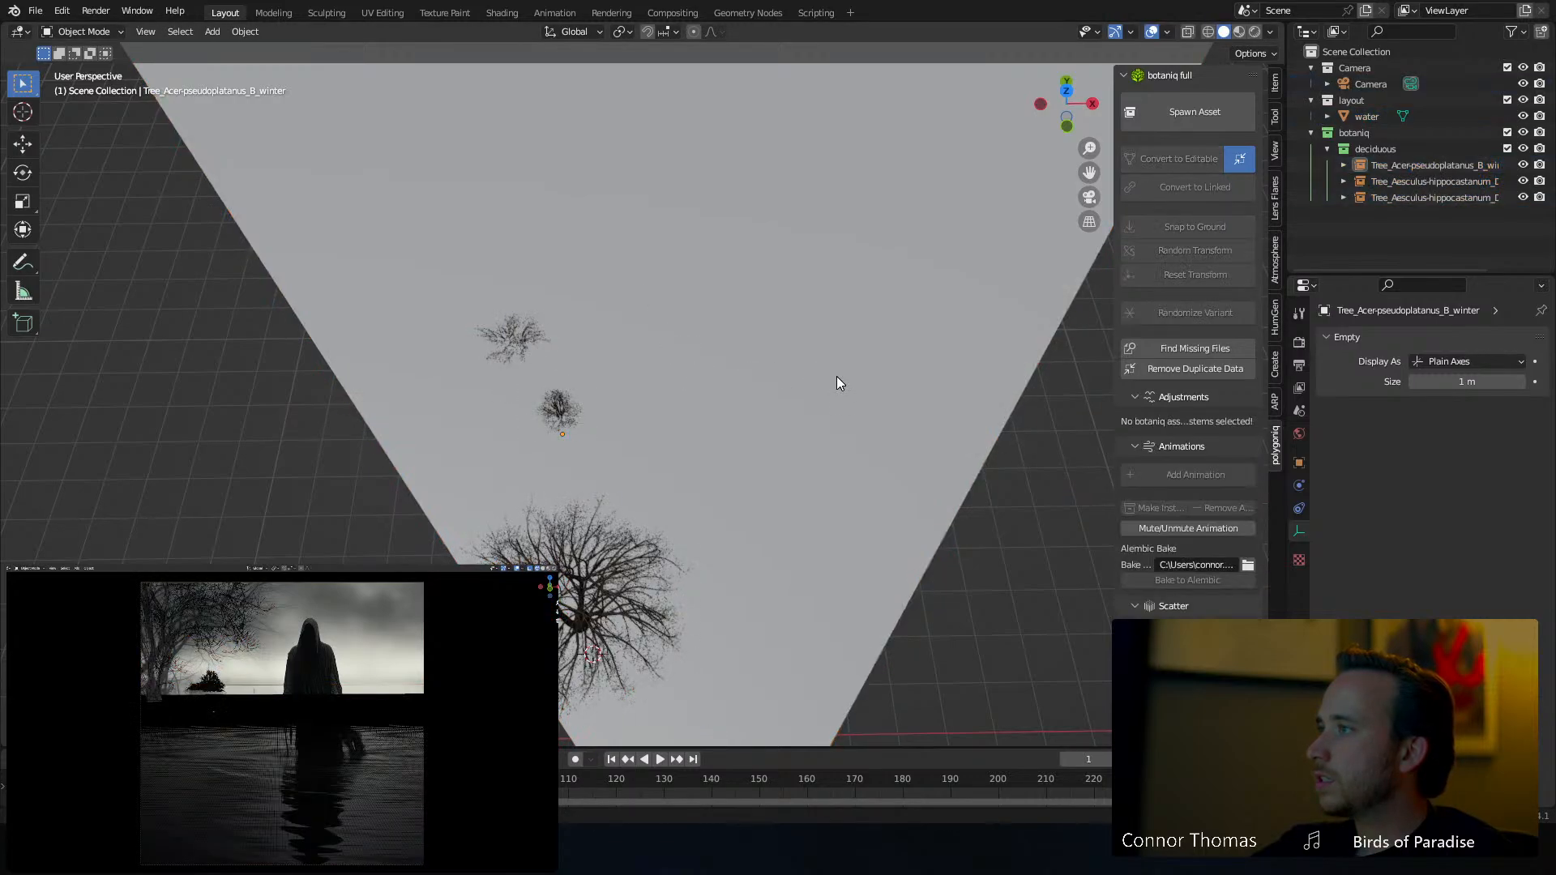
Reposition the Acer tree from the top view so it overlaps the small distant tree, and deselect everything
{"action": "mouse_move", "coordinate": [747, 387]}
{"action": "middle_mouse_down"}
{"action": "mouse_move", "coordinate": [875, 305]}
{"action": "mouse_move", "coordinate": [736, 376]}
{"action": "middle_mouse_up"}
{"action": "left_click", "coordinate": [666, 432]}
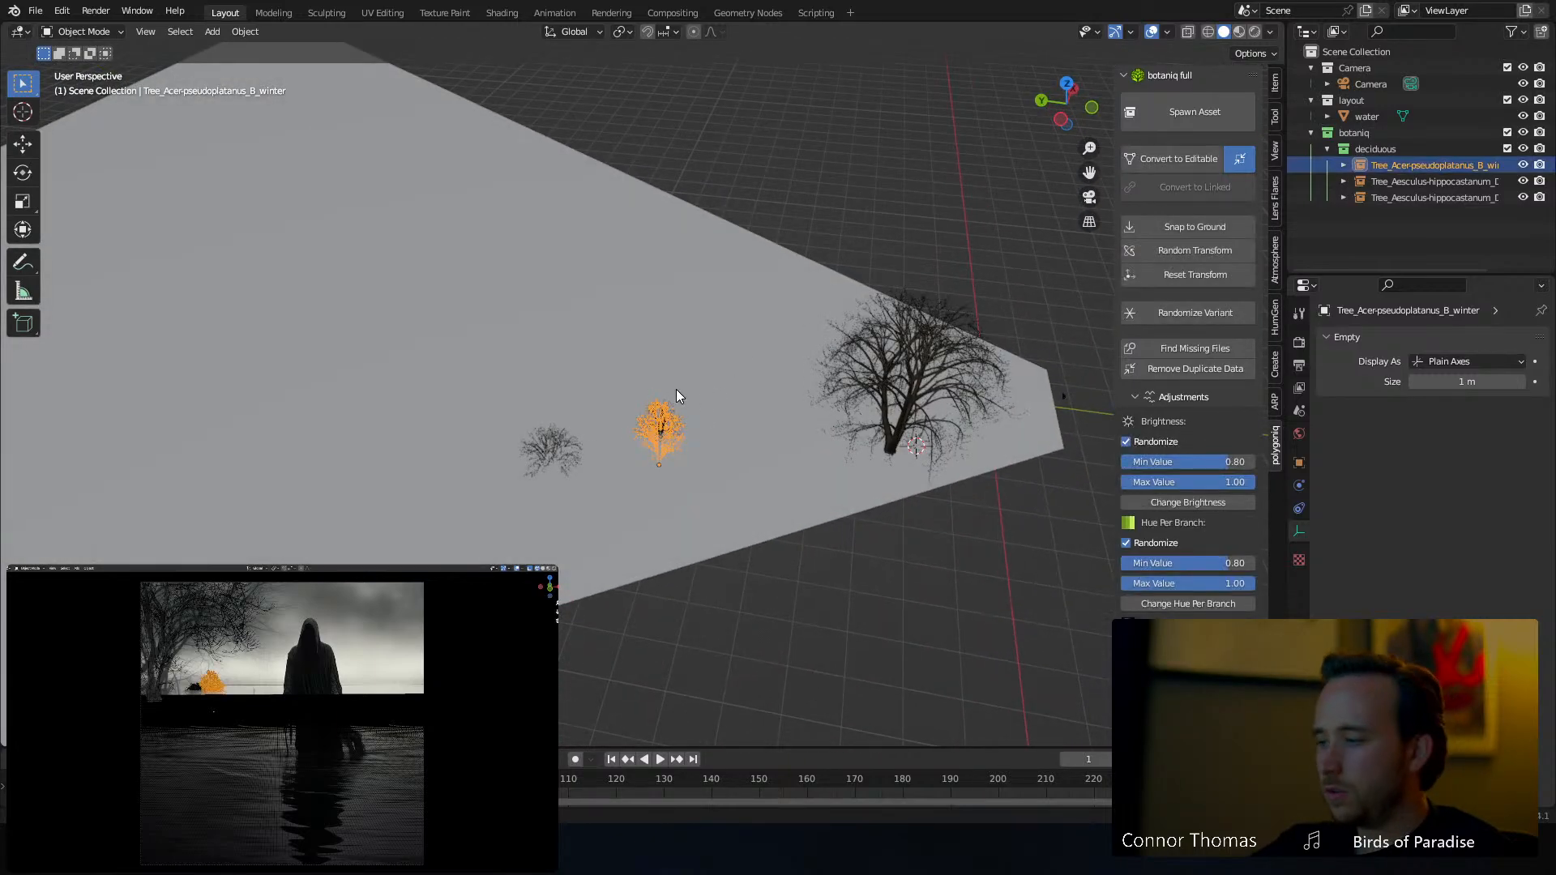
{"action": "key", "text": "KP_7"}
{"action": "key", "text": "g"}
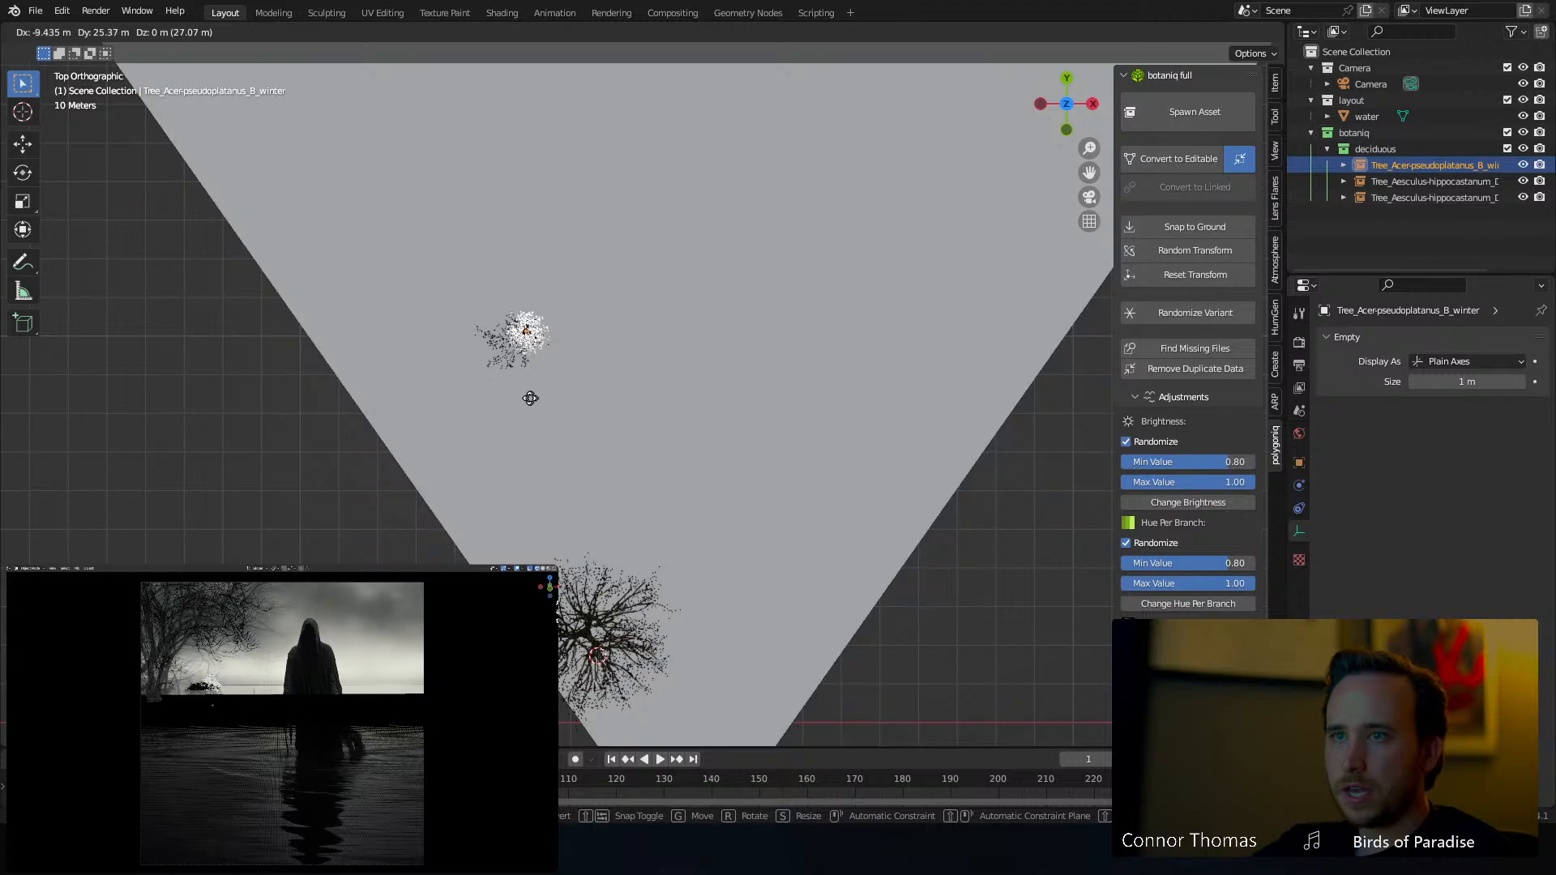
{"action": "left_click", "coordinate": [533, 393]}
{"action": "key", "text": "a"}
{"action": "key", "text": "a"}
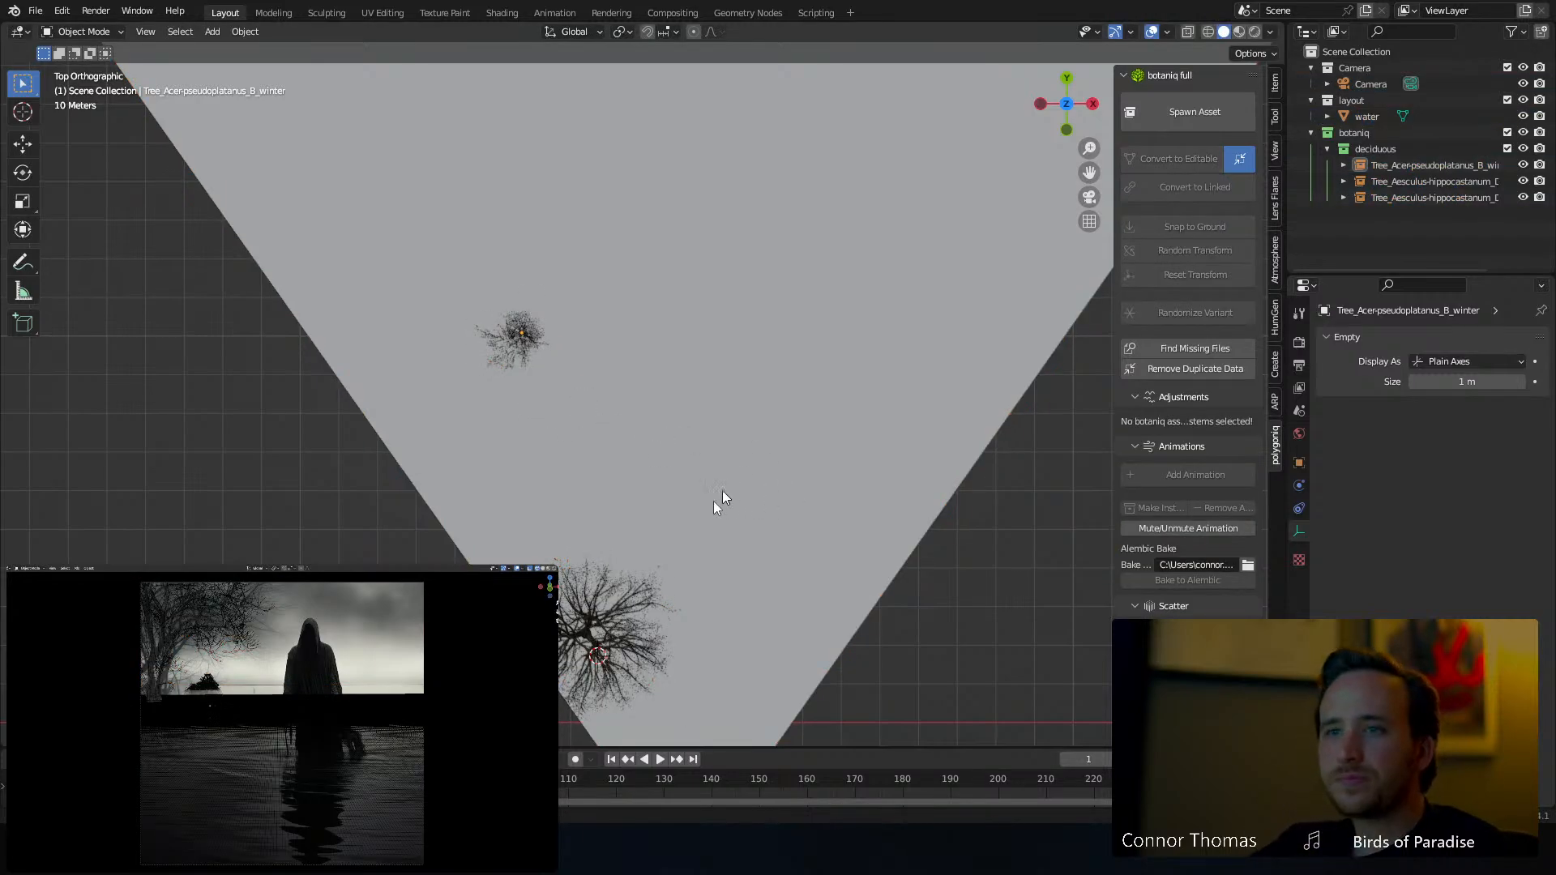
Lower the large winter tree several metres along Z so its trunk base sinks below the water plane and splits into separate trunks
{"action": "middle_click_drag", "start_coordinate": [713, 501], "coordinate": [610, 349]}
{"action": "left_click", "coordinate": [523, 321]}
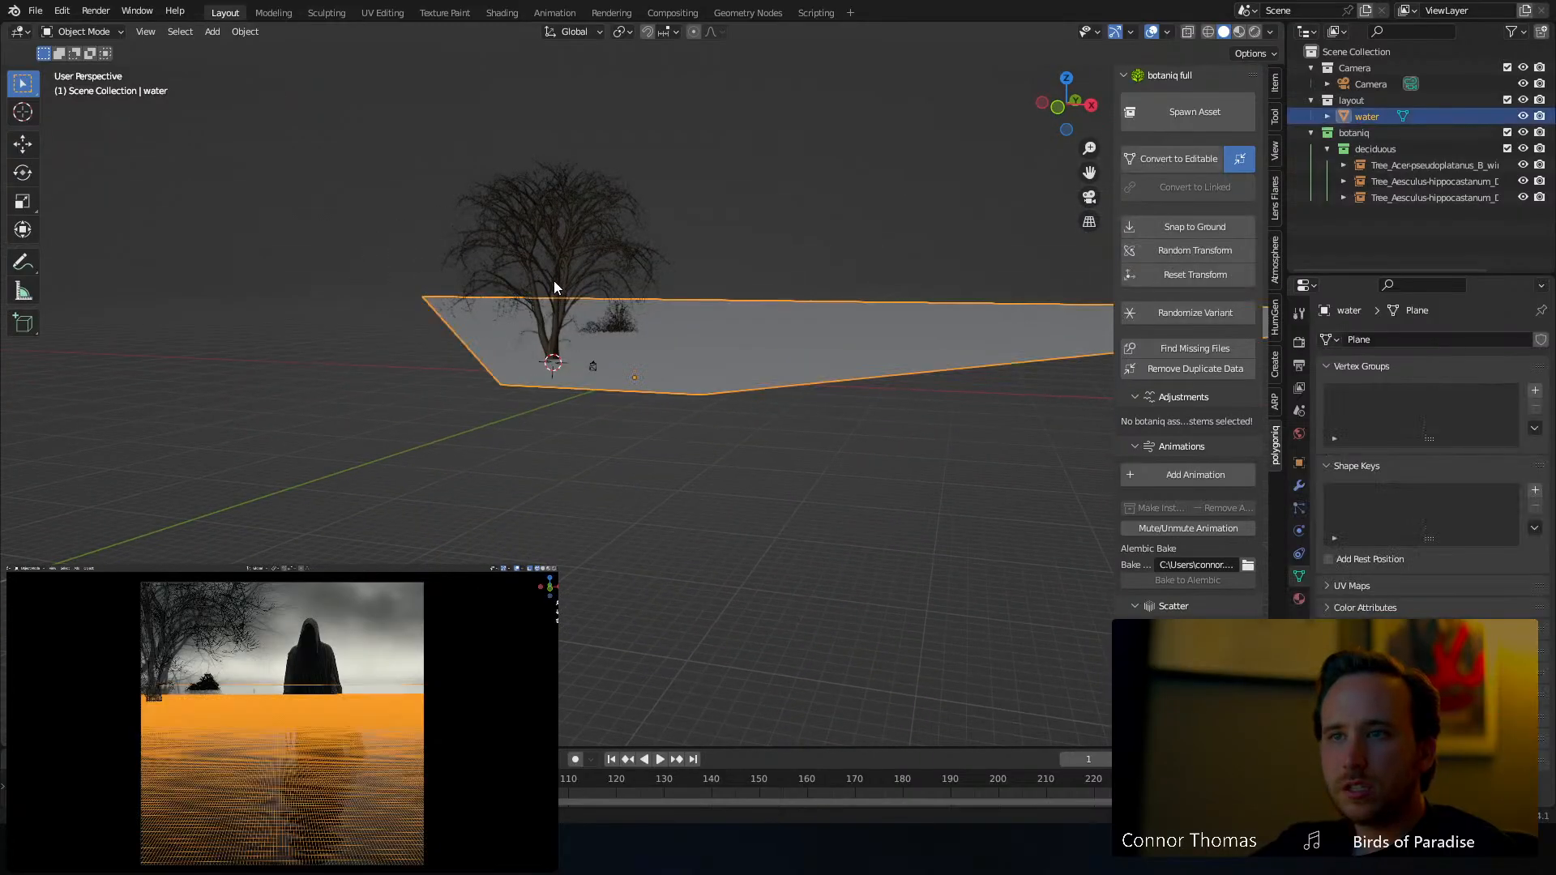
{"action": "left_click", "coordinate": [553, 280]}
{"action": "scroll", "coordinate": [503, 172], "scroll_direction": "up", "scroll_amount": 6}
{"action": "middle_click_drag", "start_coordinate": [505, 174], "coordinate": [582, 265], "text": "shift"}
{"action": "key", "text": "g"}
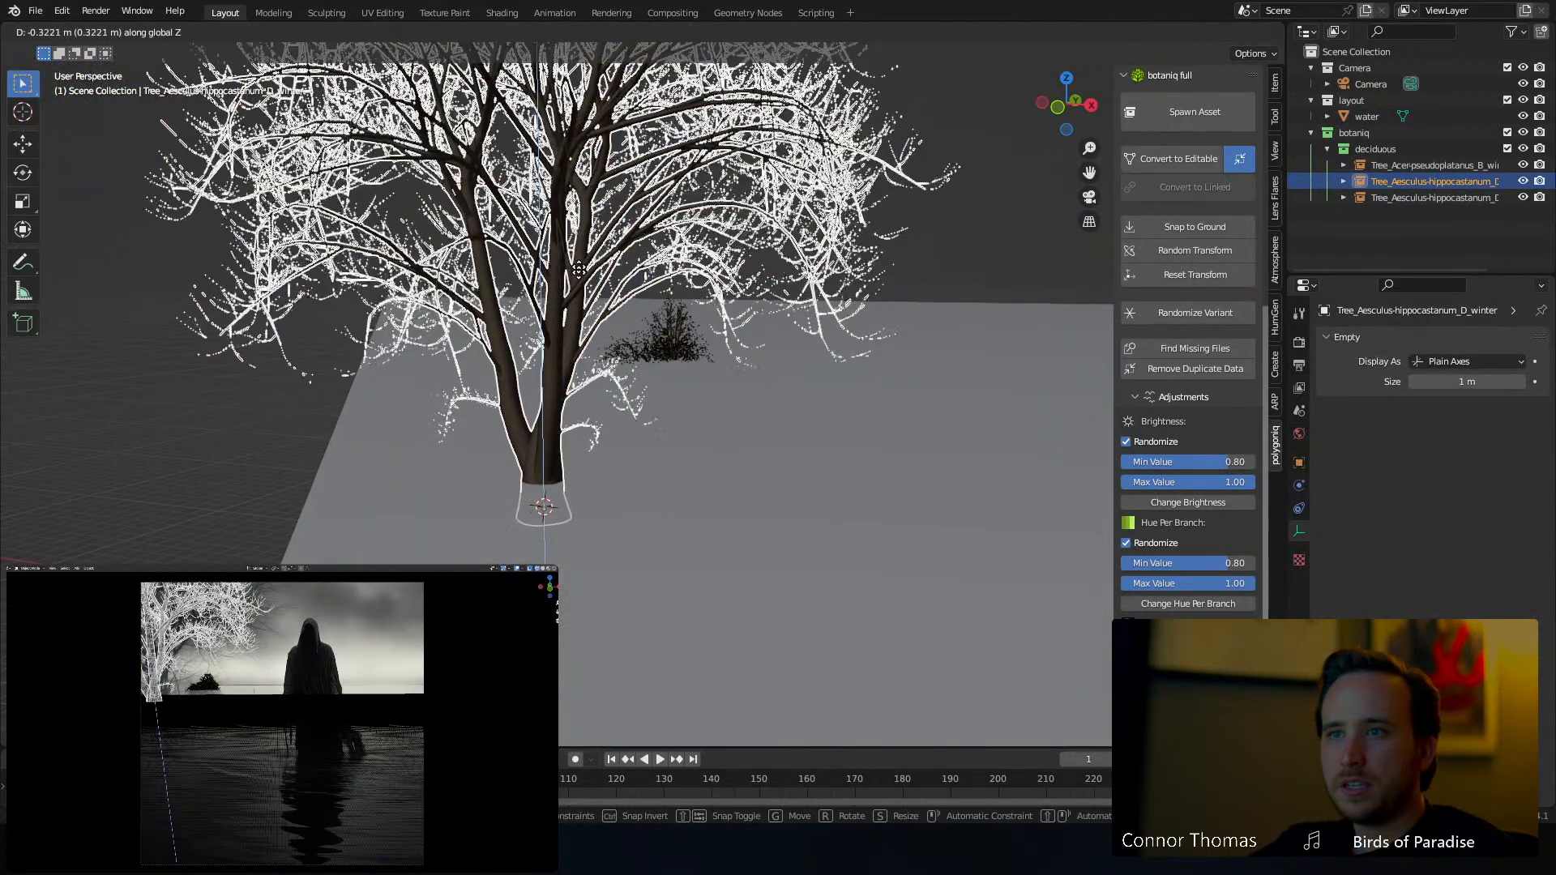
{"action": "key", "text": "z"}
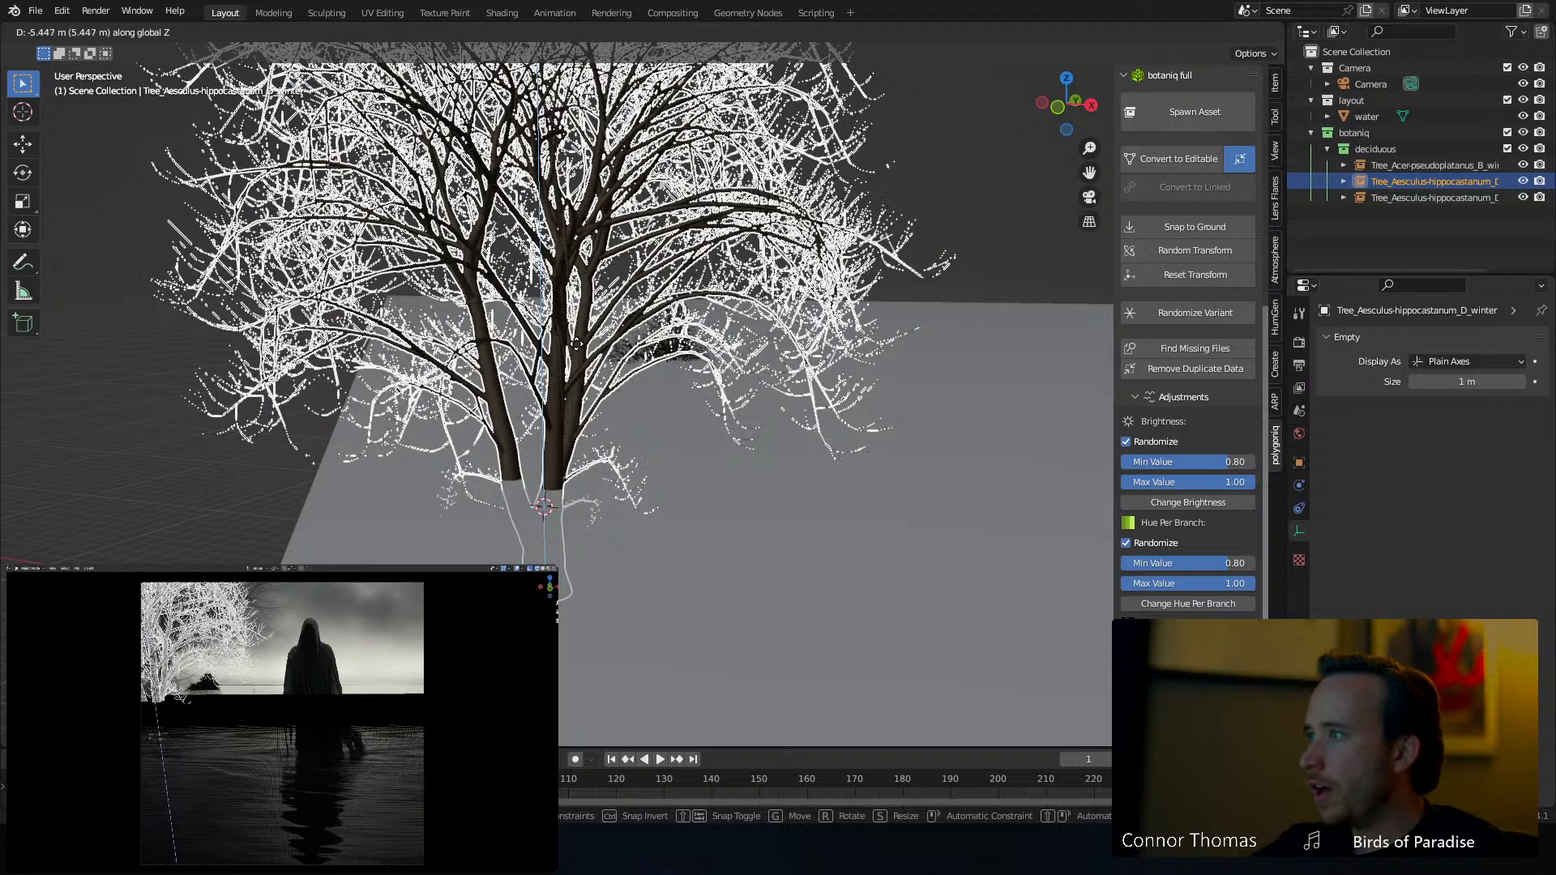
{"action": "left_click", "coordinate": [628, 393]}
{"action": "key", "text": "a"}
{"action": "key", "text": "a"}
{"action": "scroll", "coordinate": [648, 386], "scroll_direction": "down", "scroll_amount": 7}
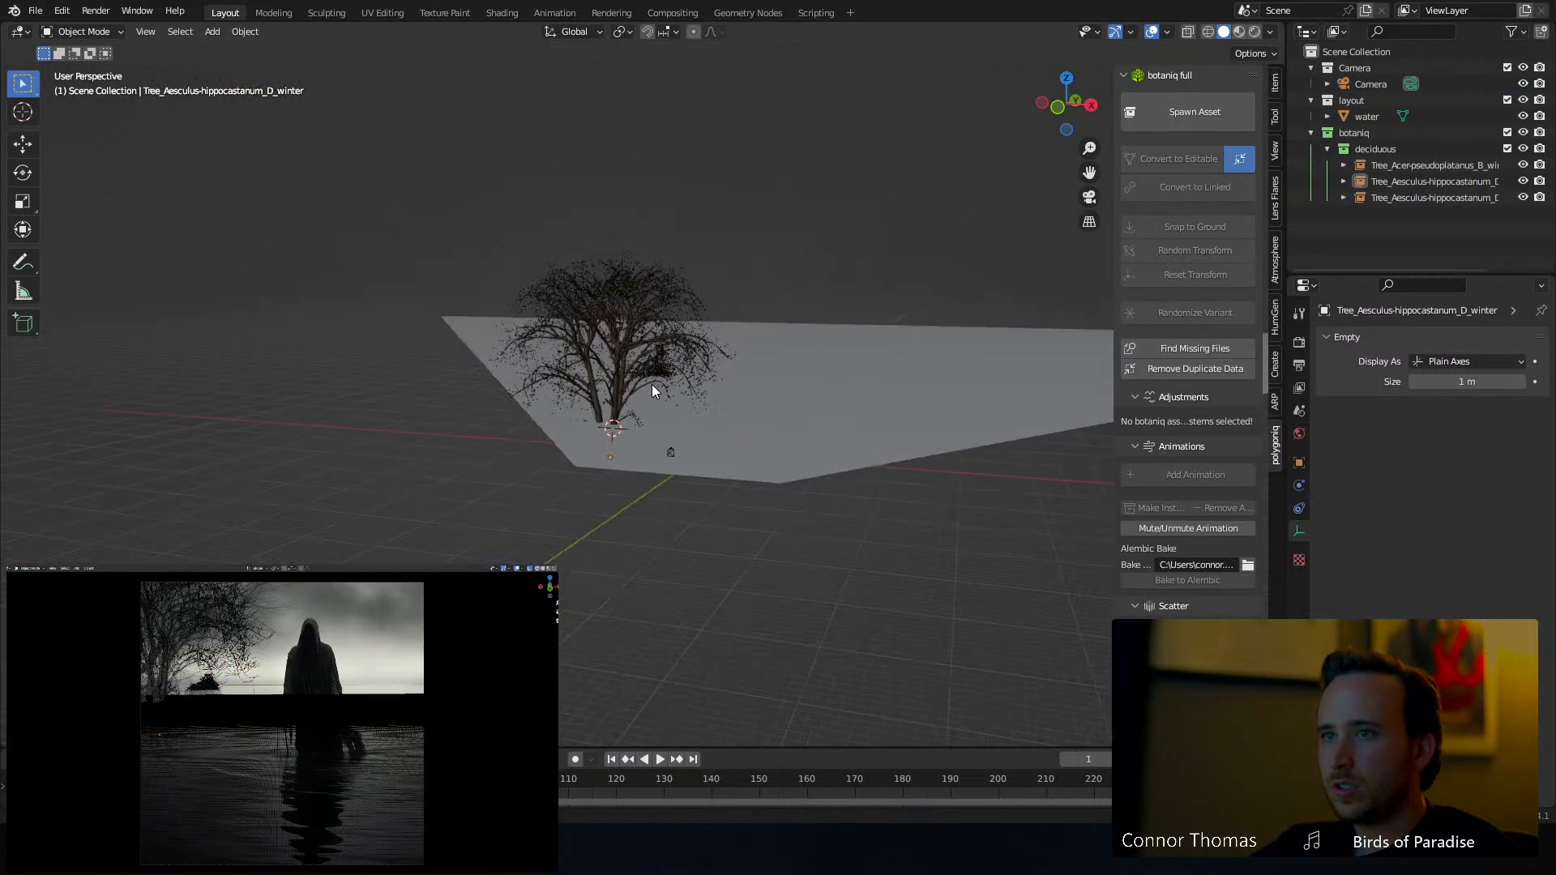
Save the scene, then nest the botaniq collection inside the layout collection and collapse it
{"action": "mouse_move", "coordinate": [679, 284]}
{"action": "middle_mouse_down"}
{"action": "mouse_move", "coordinate": [680, 303]}
{"action": "mouse_move", "coordinate": [674, 292]}
{"action": "middle_mouse_up"}
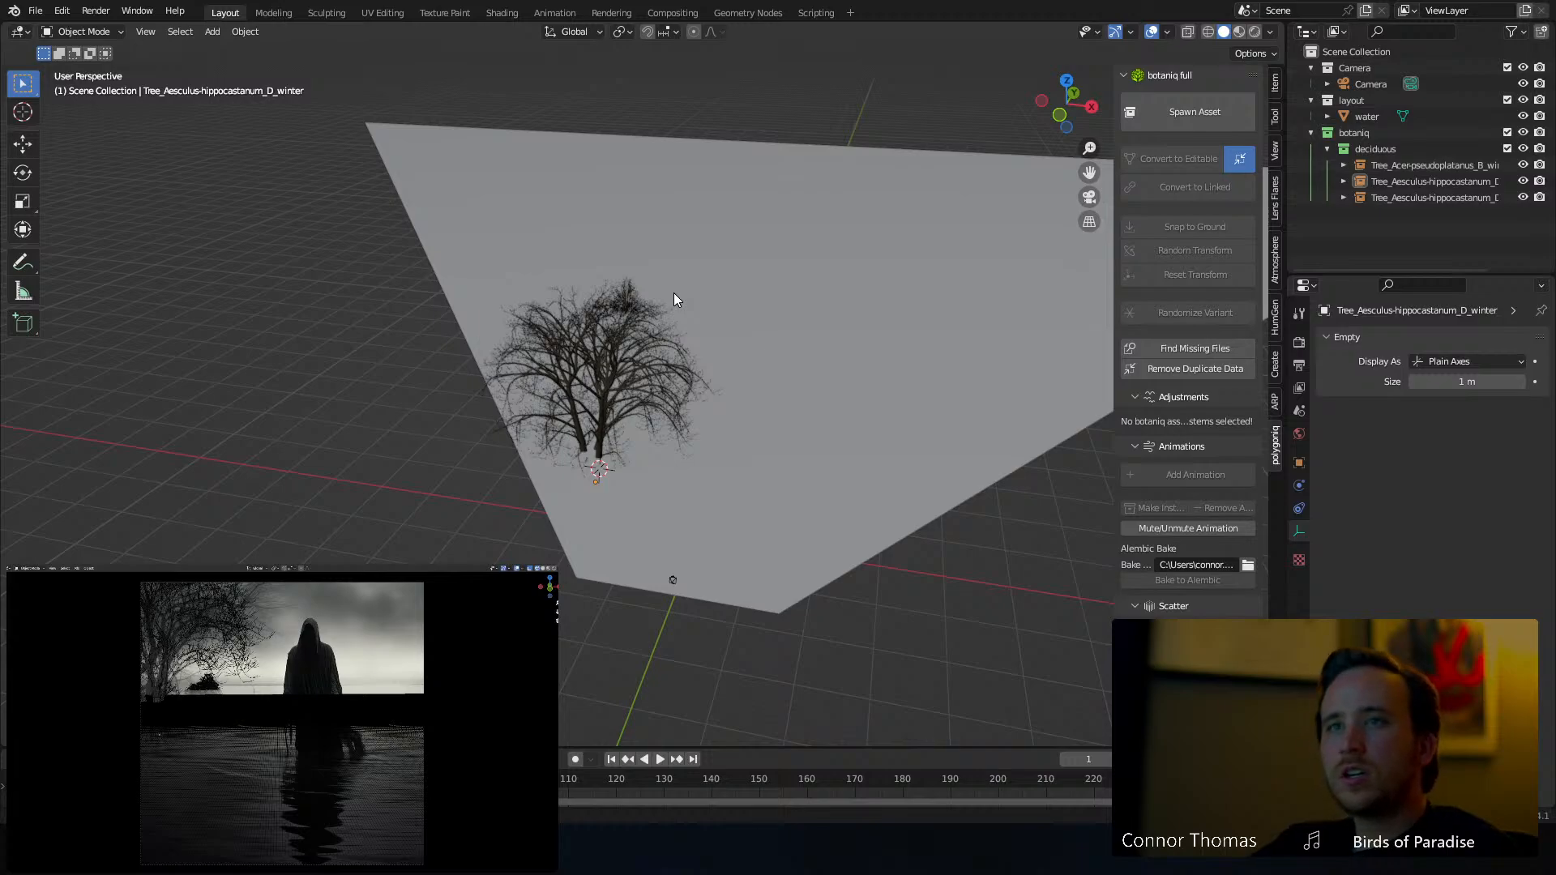
{"action": "key", "text": "ctrl+s"}
{"action": "middle_click_drag", "start_coordinate": [674, 268], "coordinate": [637, 290]}
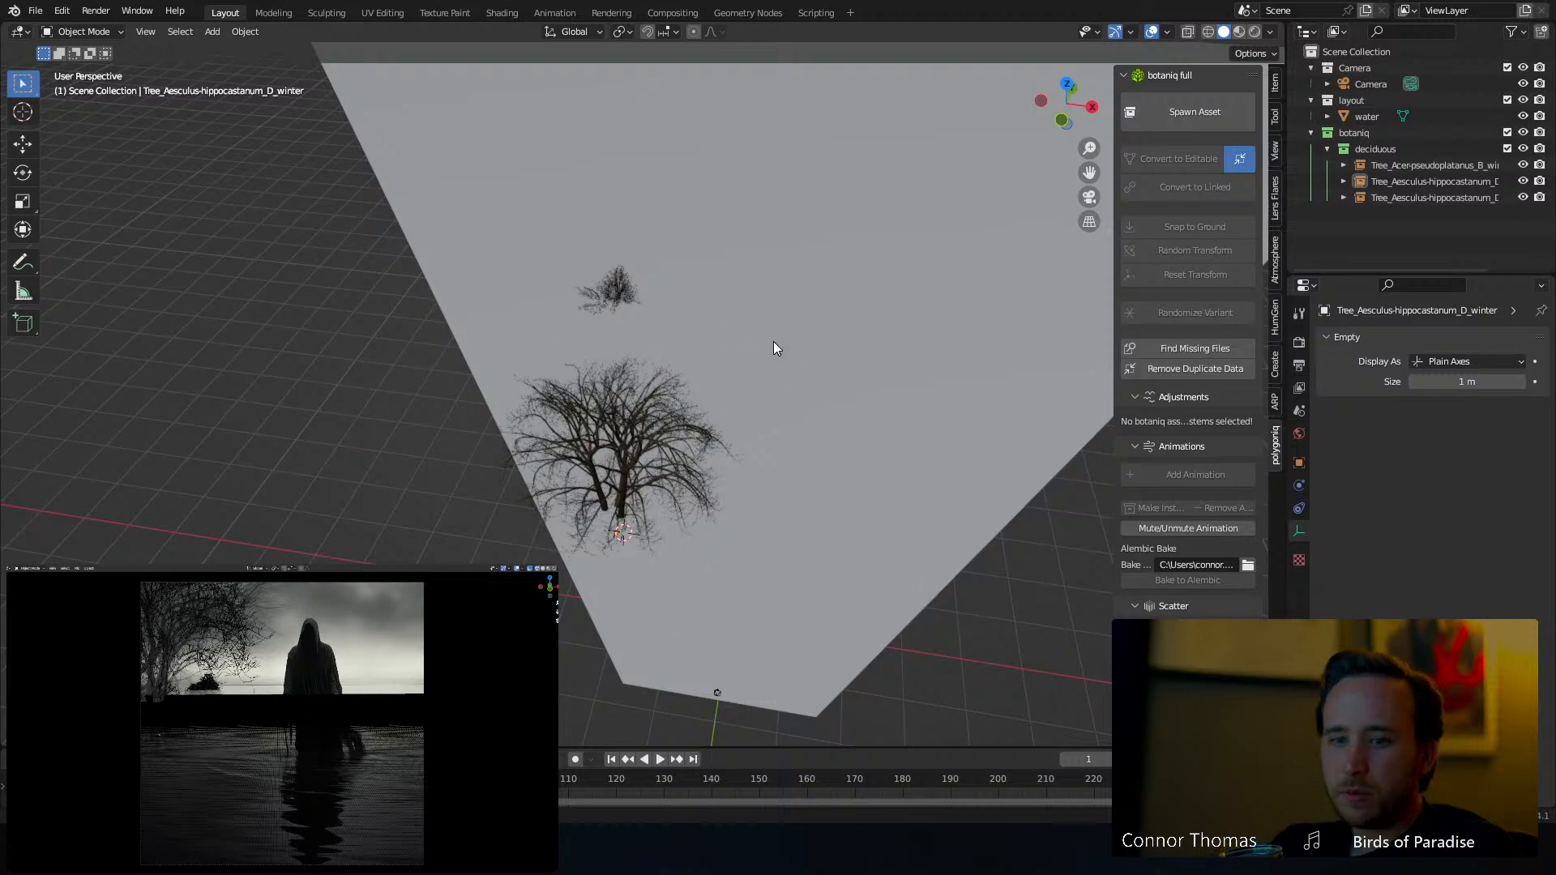
{"action": "left_click_drag", "start_coordinate": [1354, 132], "coordinate": [1352, 99]}
{"action": "left_click", "coordinate": [1312, 98]}
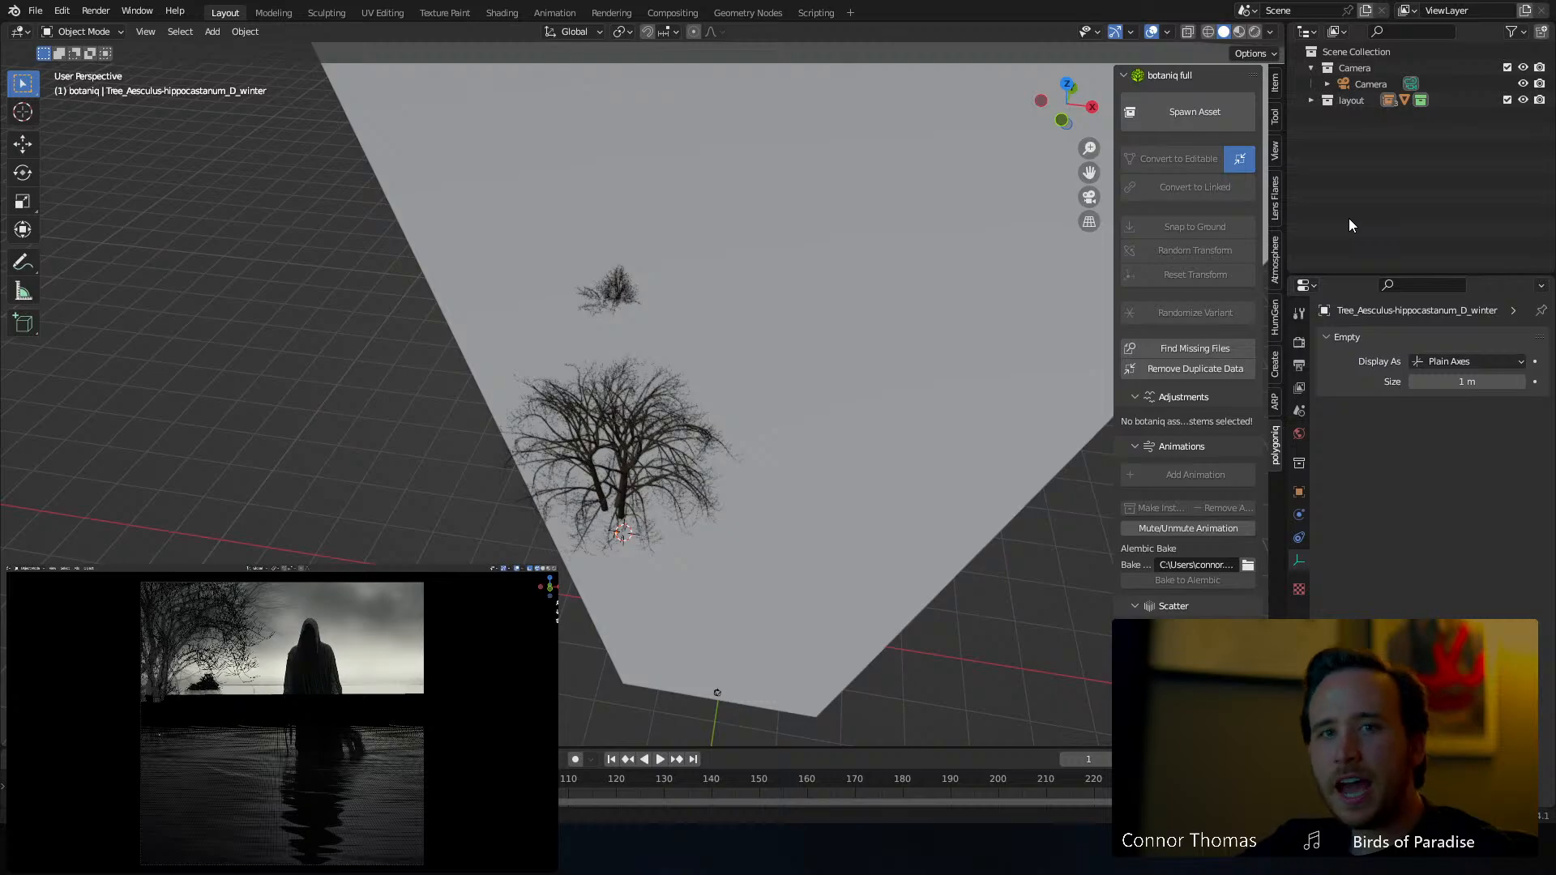
Check the tree placement from several angles and save the file 6oct2023_v01.blend
{"action": "middle_click_drag", "start_coordinate": [632, 397], "coordinate": [625, 270]}
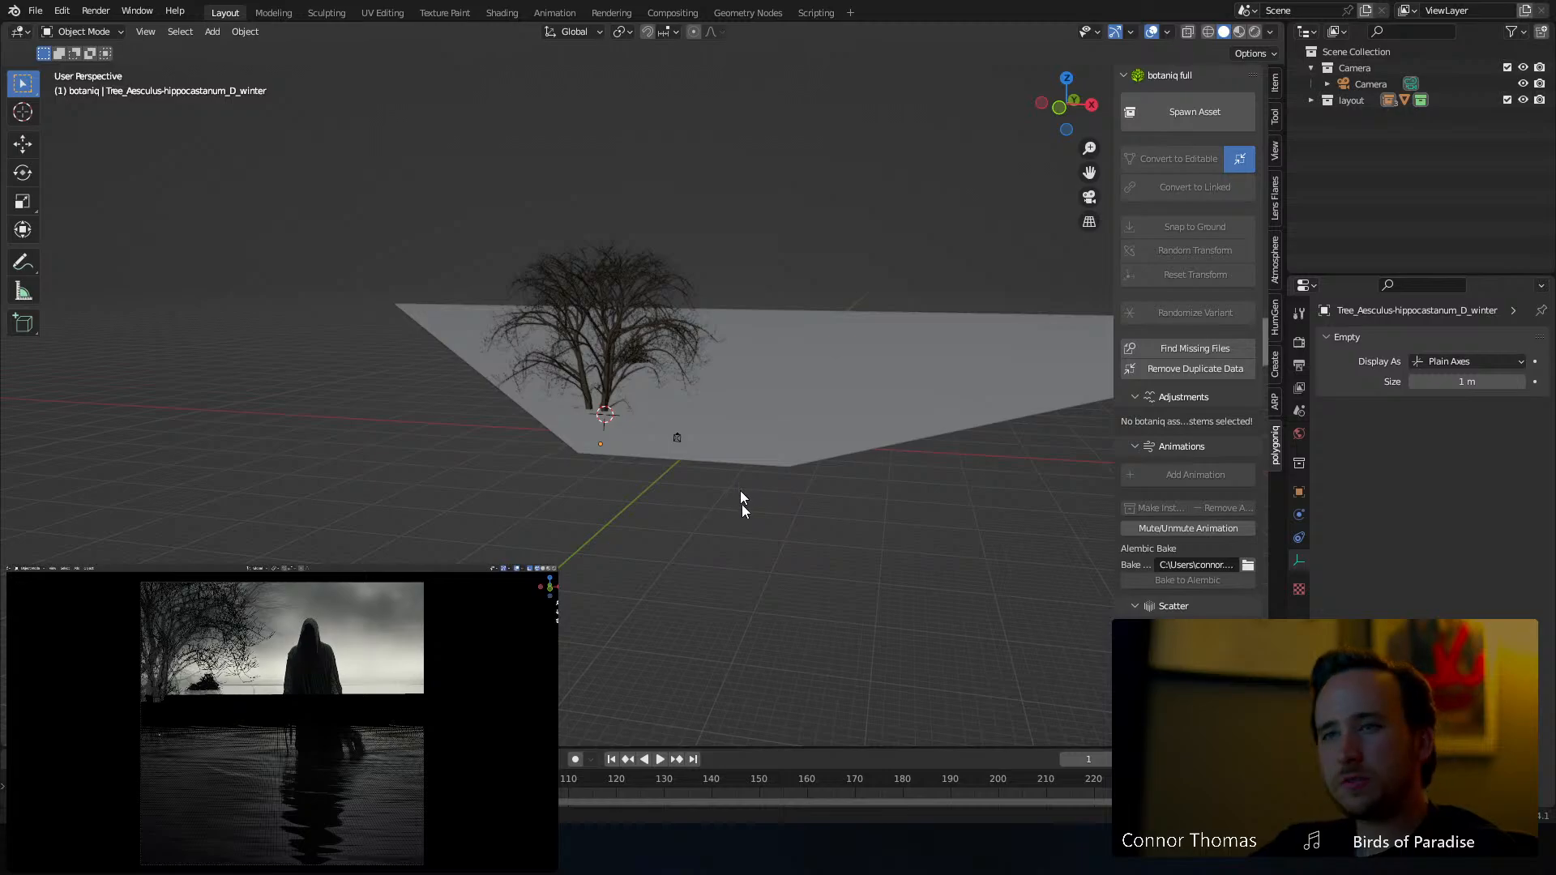
{"action": "scroll", "coordinate": [679, 334], "scroll_direction": "up", "scroll_amount": 6}
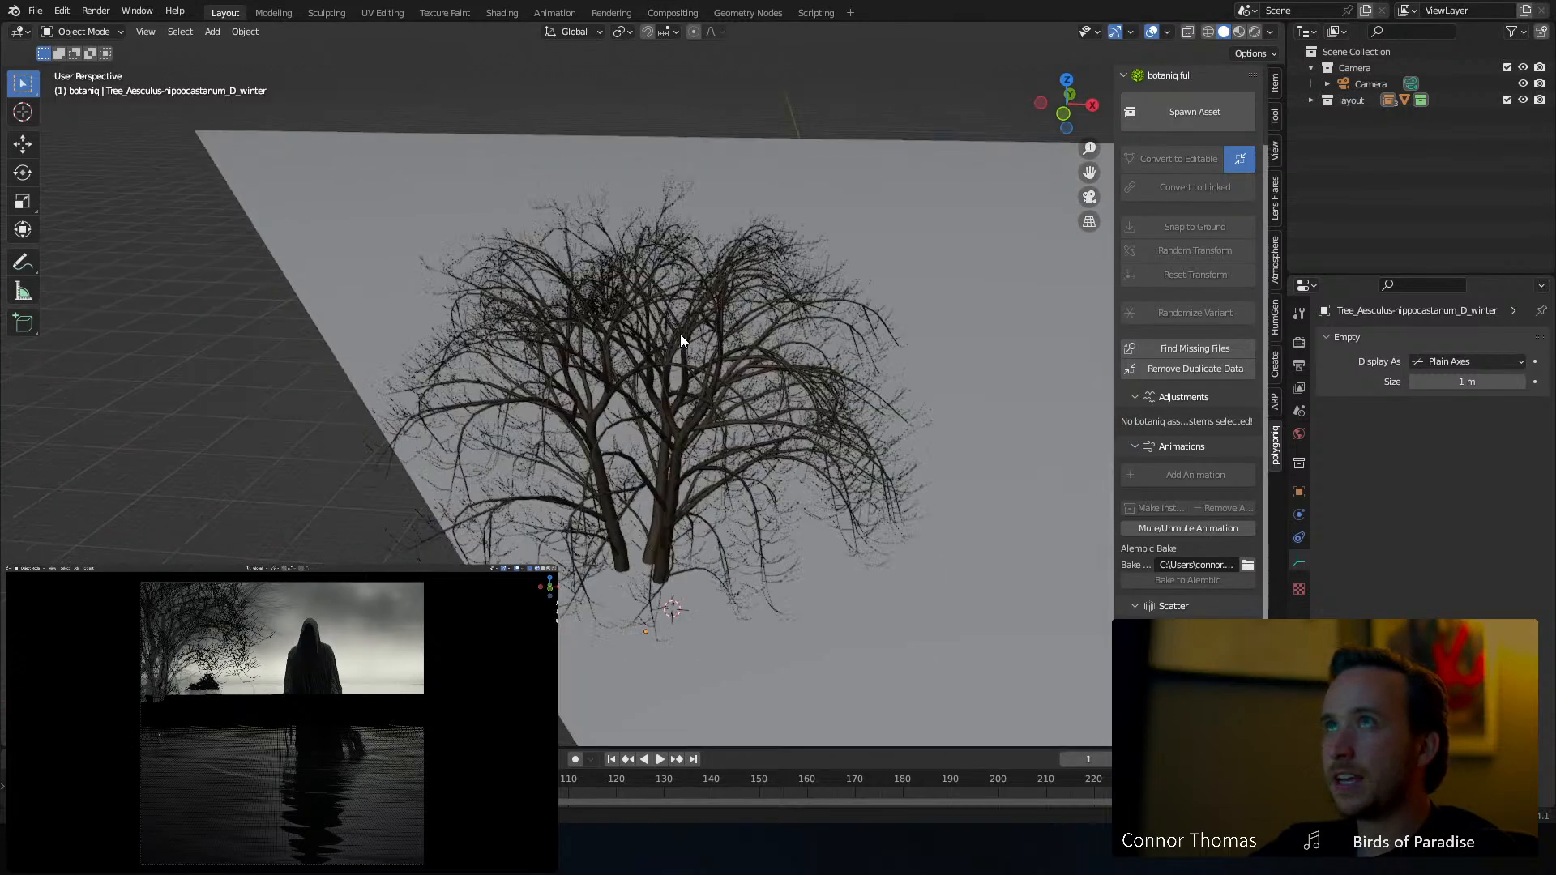
{"action": "middle_click_drag", "start_coordinate": [679, 334], "coordinate": [629, 289]}
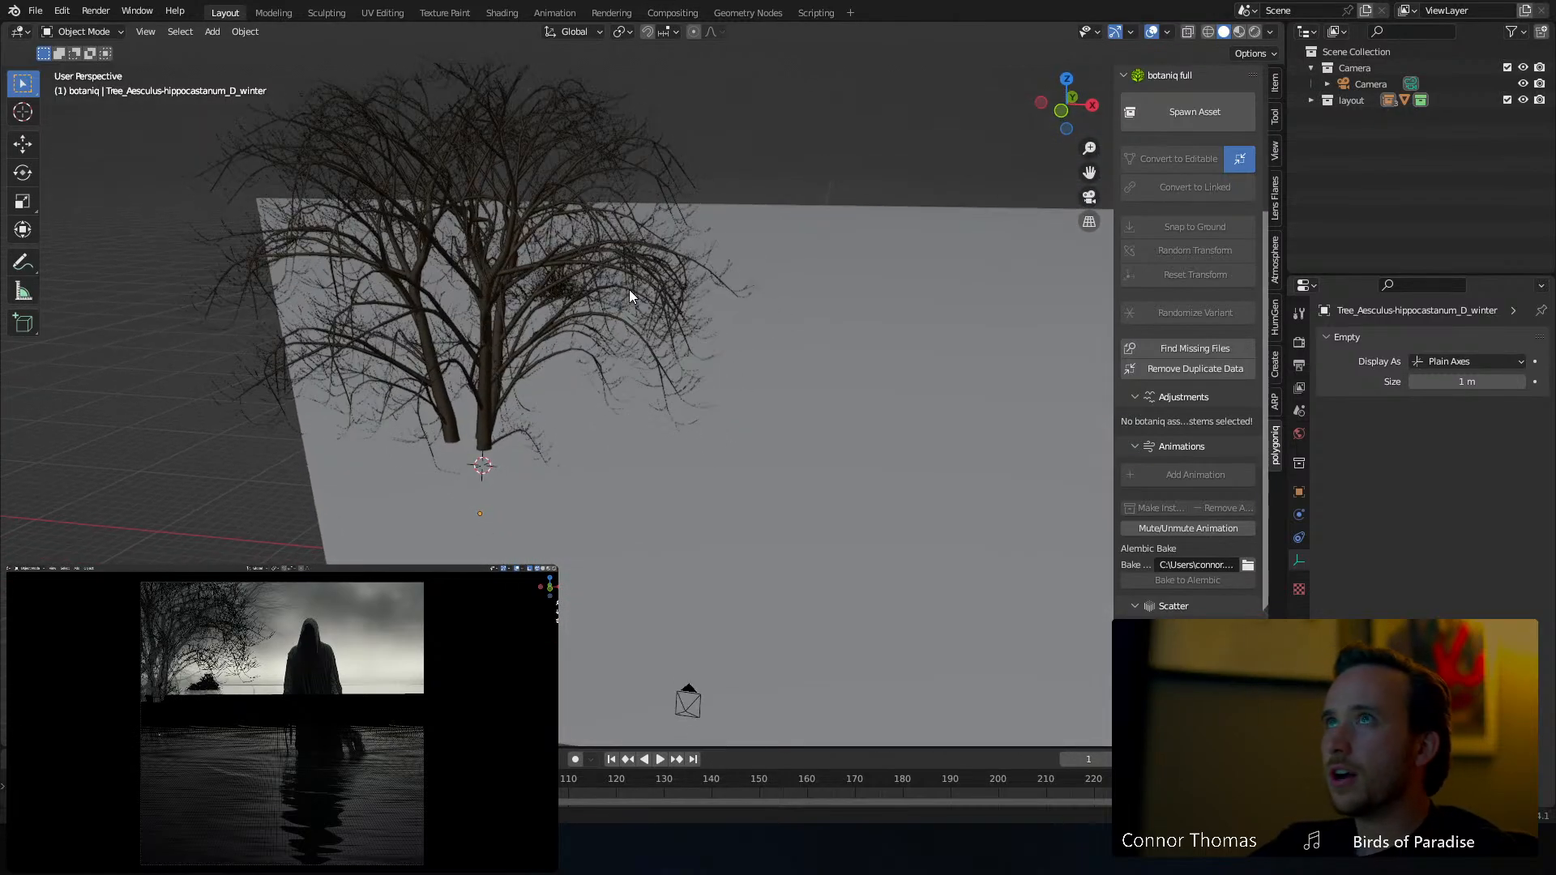
{"action": "key", "text": "ctrl+s"}
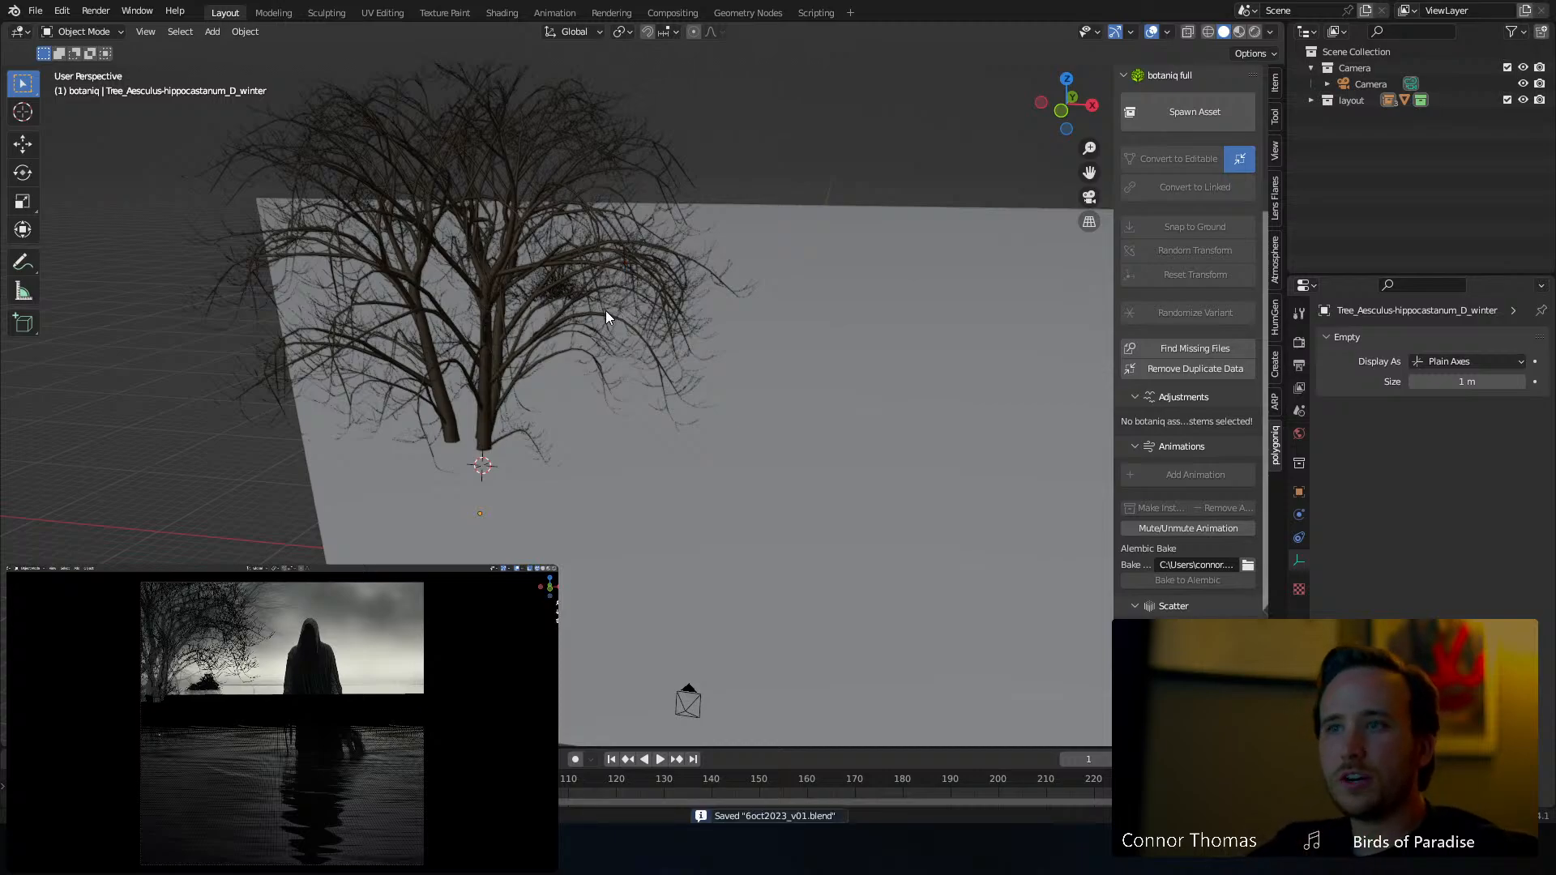
{"action": "middle_click_drag", "start_coordinate": [750, 255], "coordinate": [707, 327]}
{"action": "scroll", "coordinate": [674, 274], "scroll_direction": "down", "scroll_amount": 4}
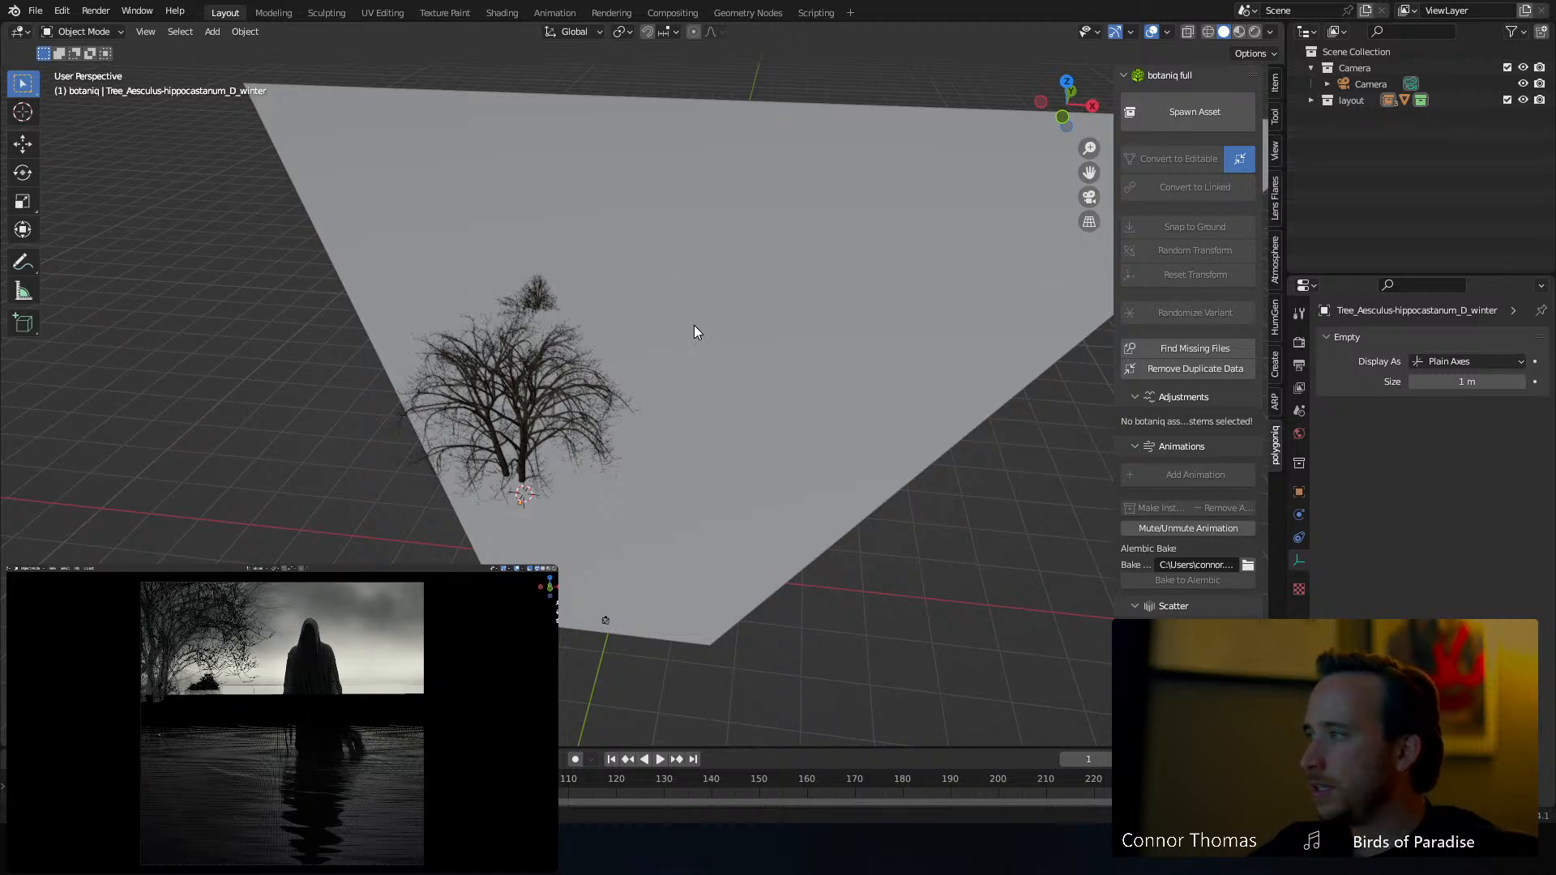
Select the water plane and add Dynamic Paint physics to it as a canvas
{"action": "scroll", "coordinate": [649, 527], "scroll_direction": "up", "scroll_amount": 6}
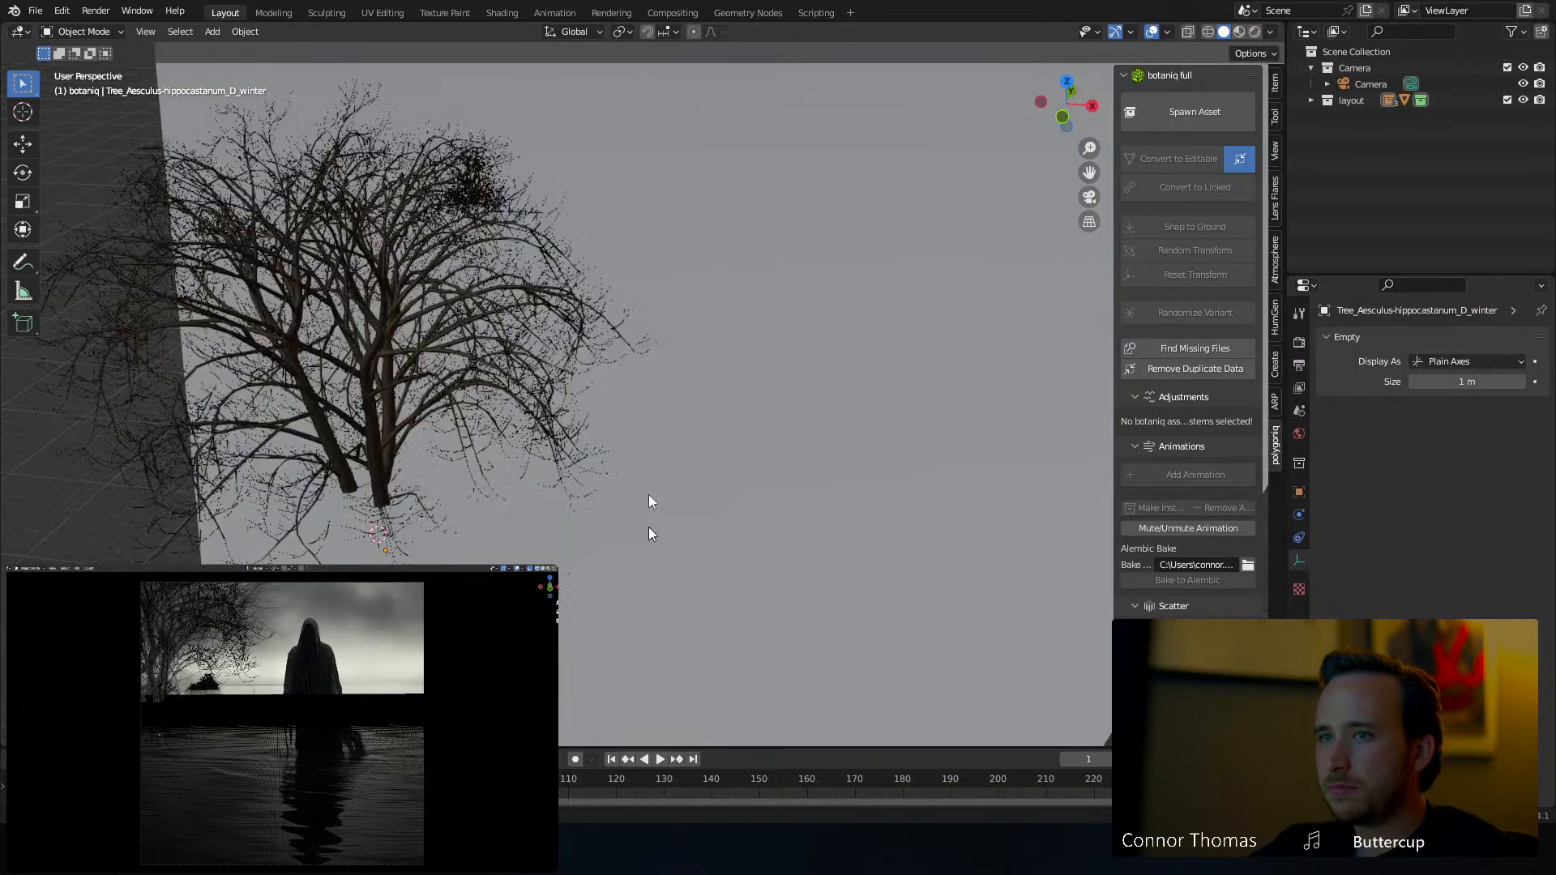
{"action": "left_click", "coordinate": [640, 425]}
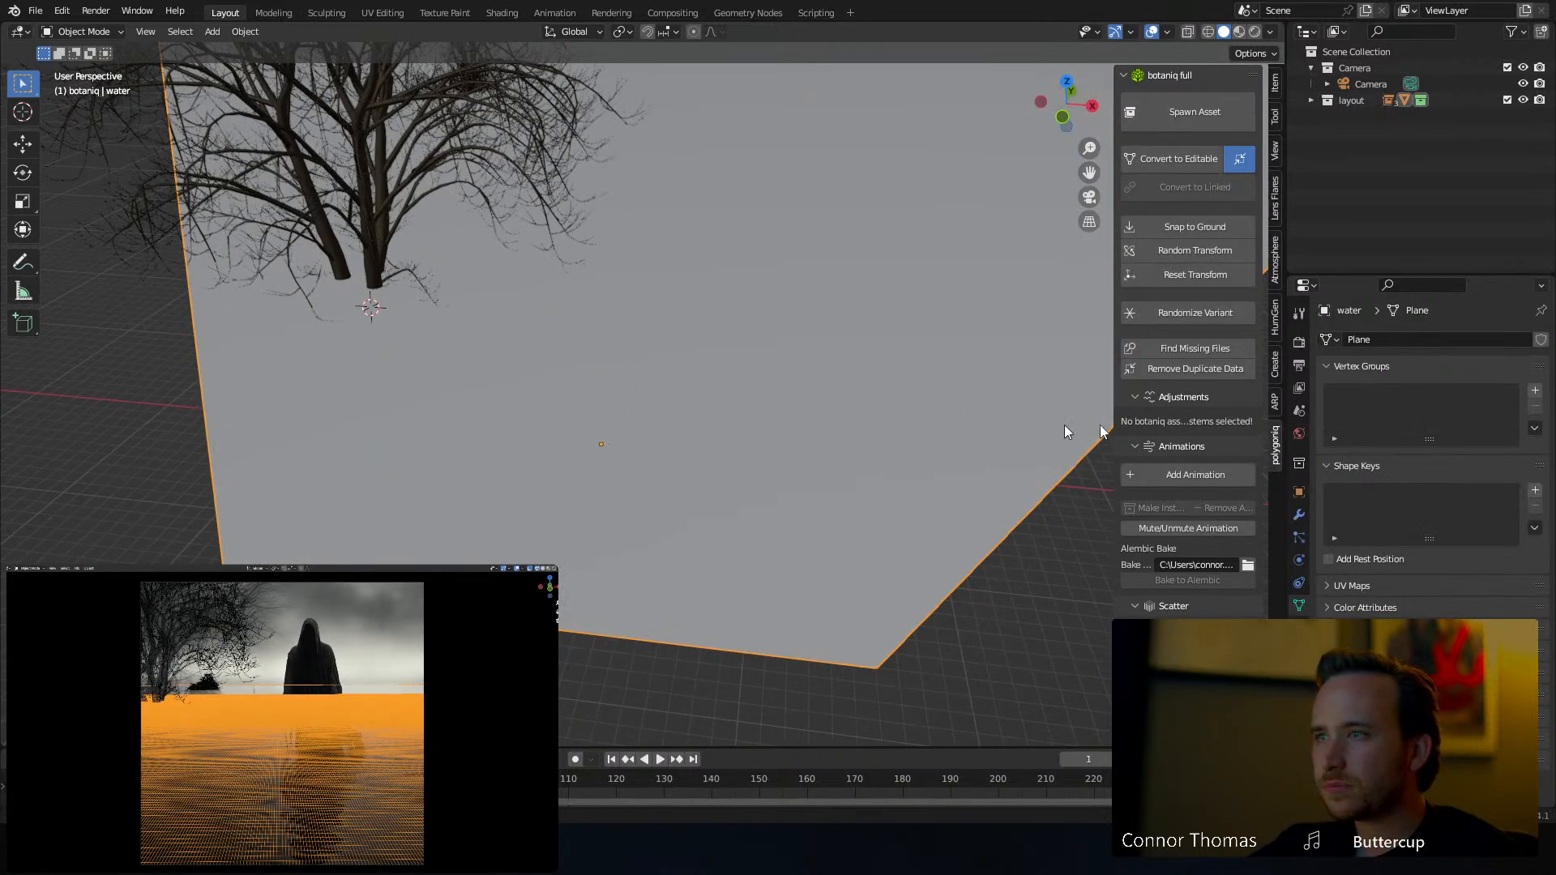
{"action": "left_click", "coordinate": [1301, 516]}
{"action": "left_click", "coordinate": [1353, 340]}
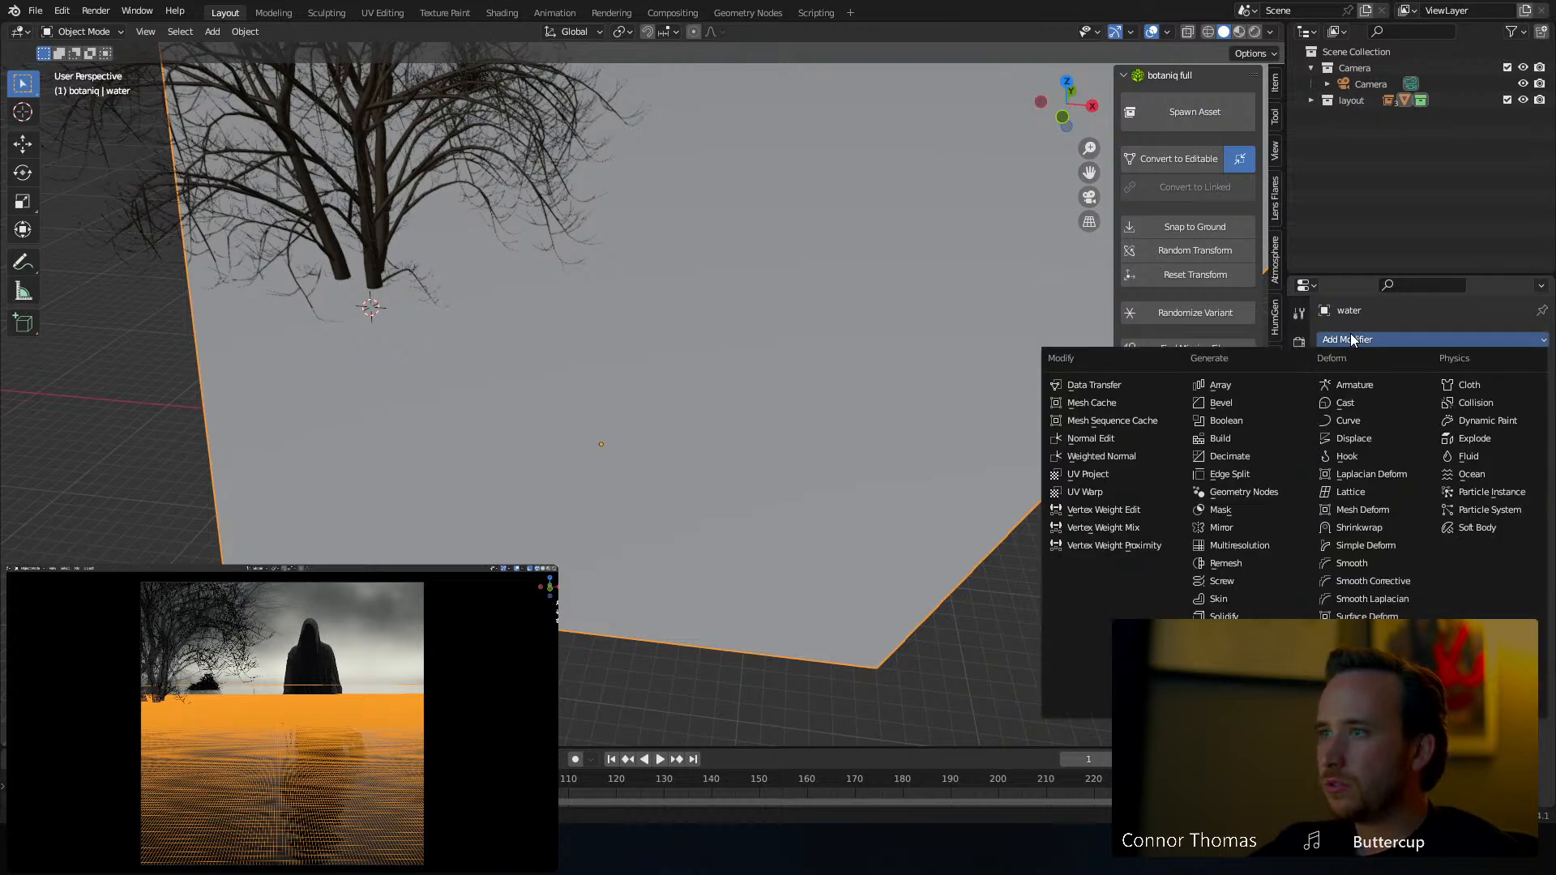
{"action": "left_click", "coordinate": [1300, 583]}
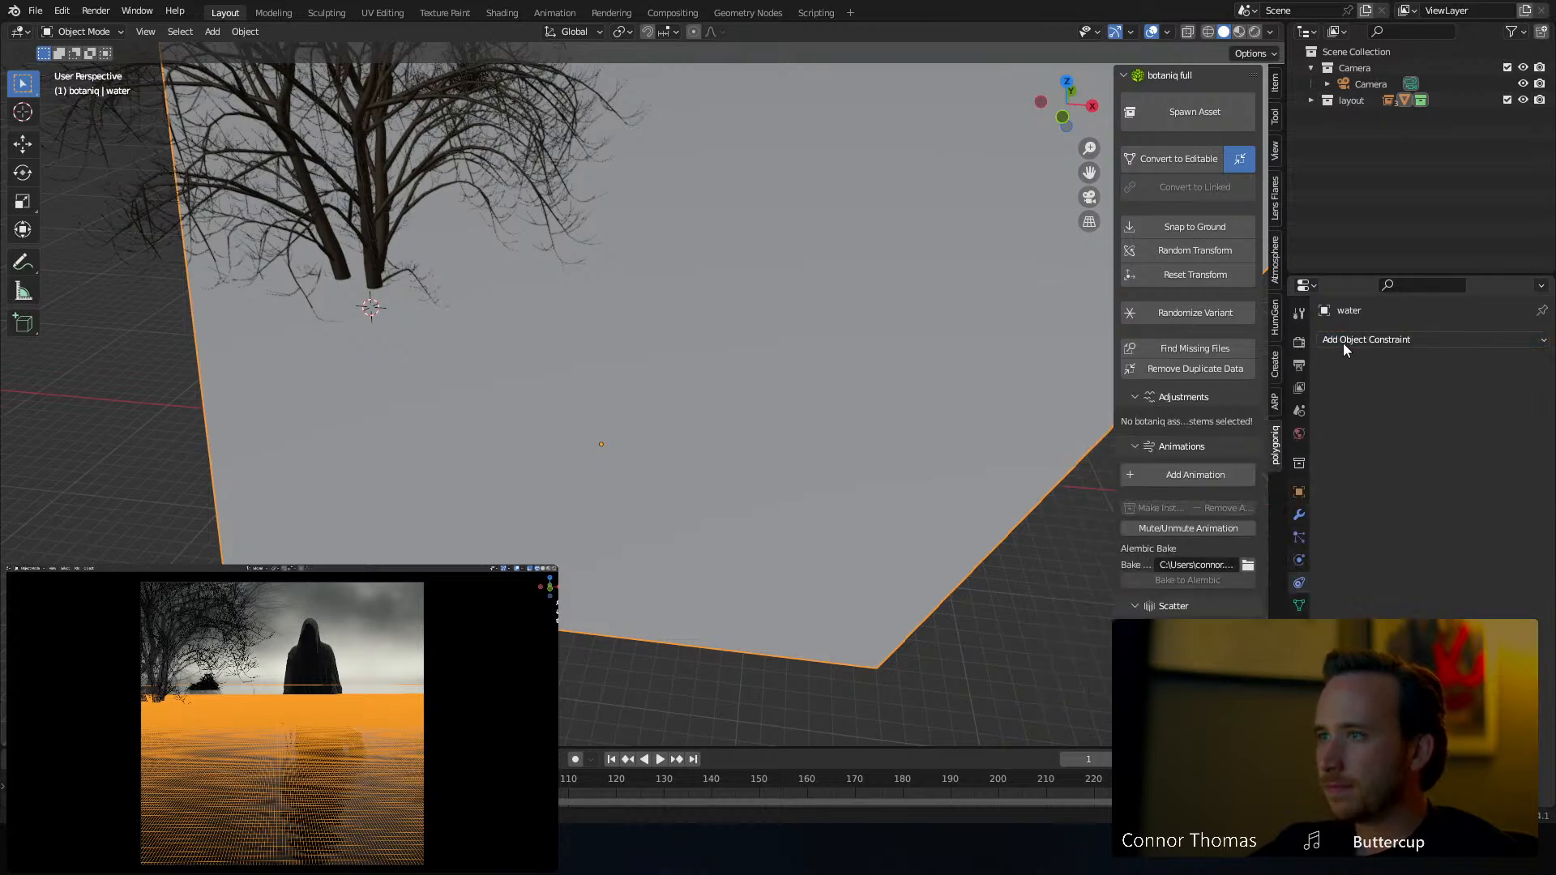
{"action": "left_click", "coordinate": [1300, 559]}
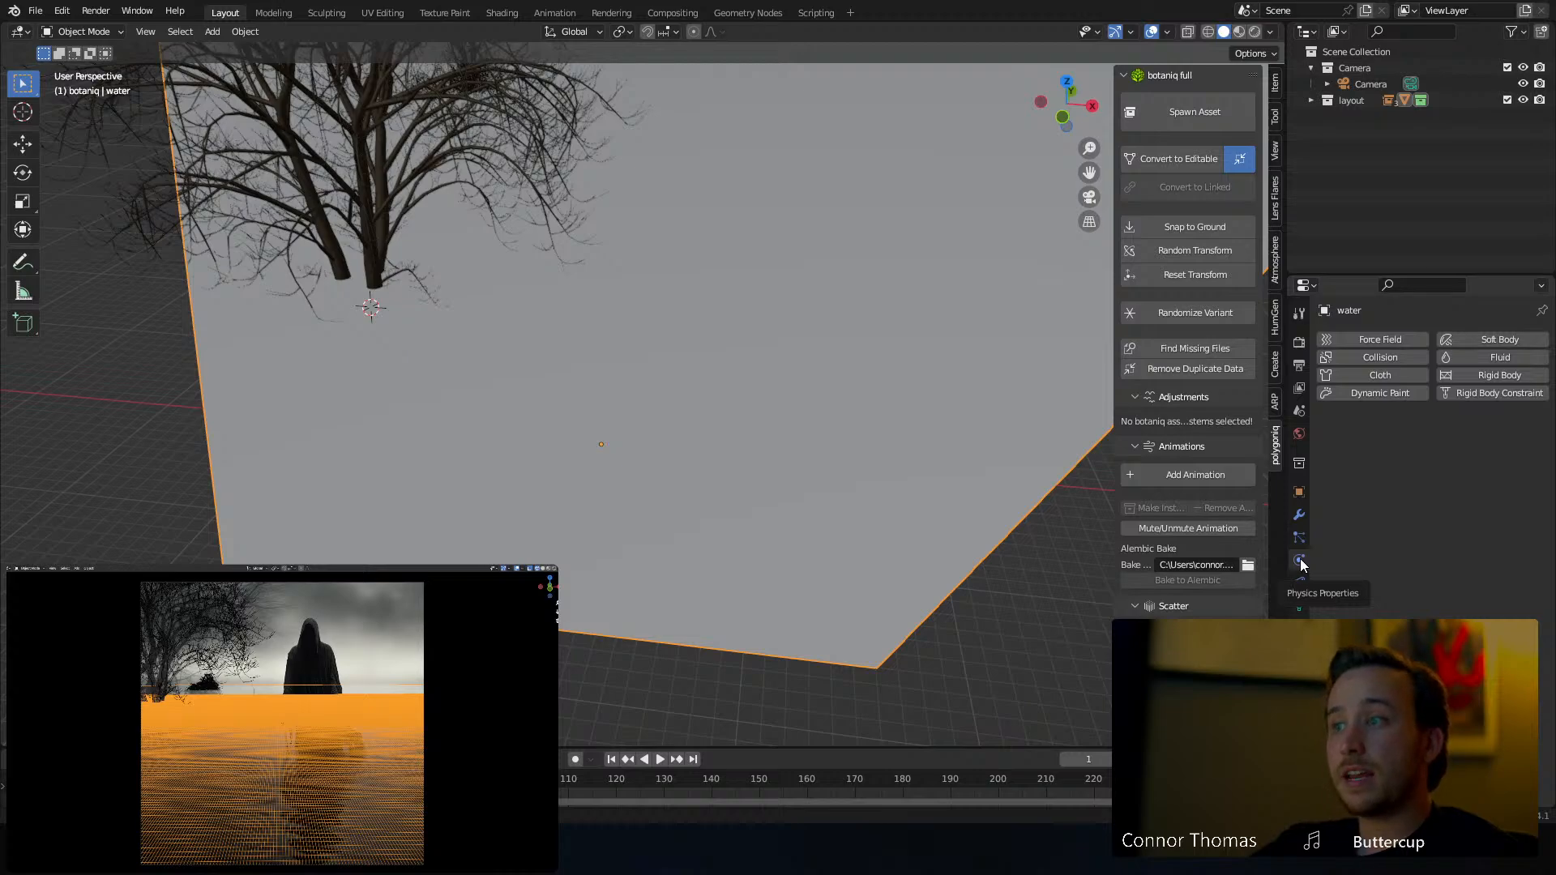
{"action": "left_click", "coordinate": [1359, 395]}
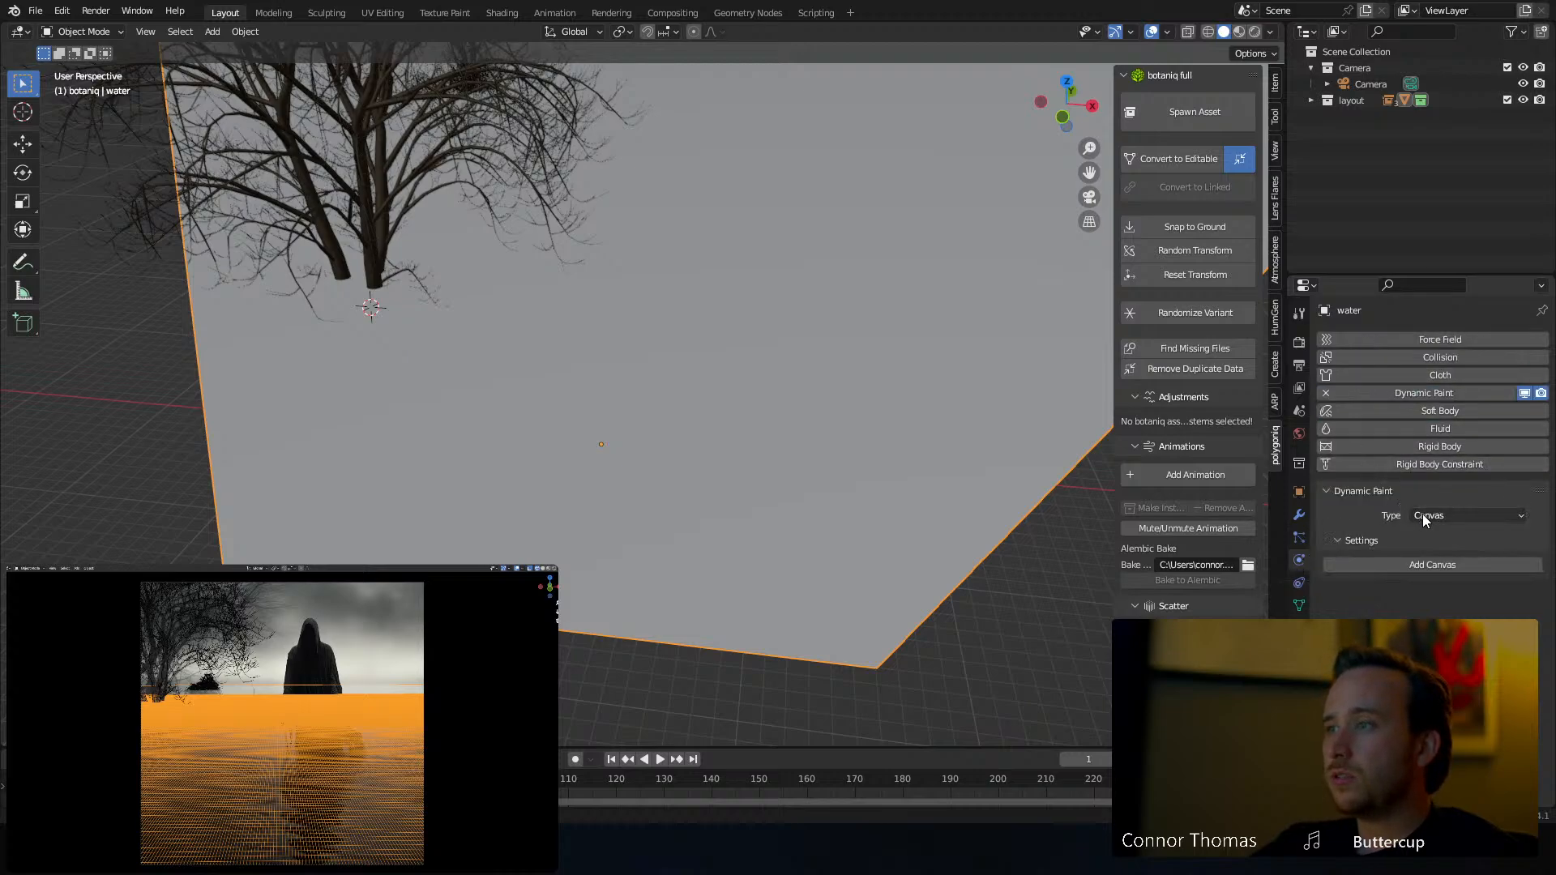
{"action": "left_click", "coordinate": [1429, 572]}
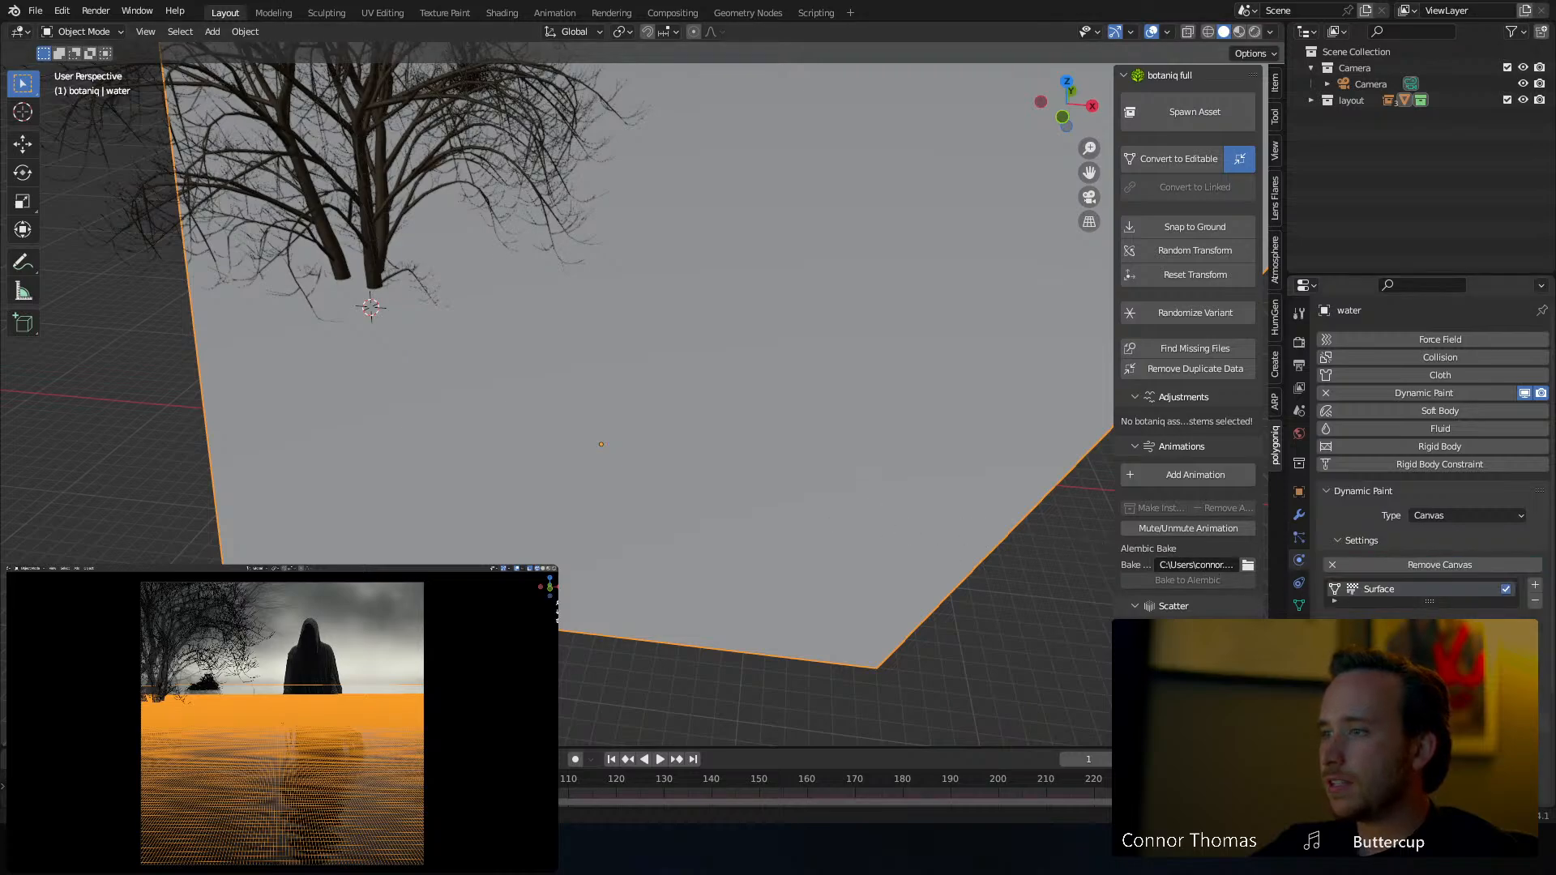
Set the surface type of the water's Dynamic Paint canvas to Waves
{"action": "scroll", "coordinate": [1431, 454], "scroll_direction": "down", "scroll_amount": 4}
{"action": "left_click", "coordinate": [1466, 607]}
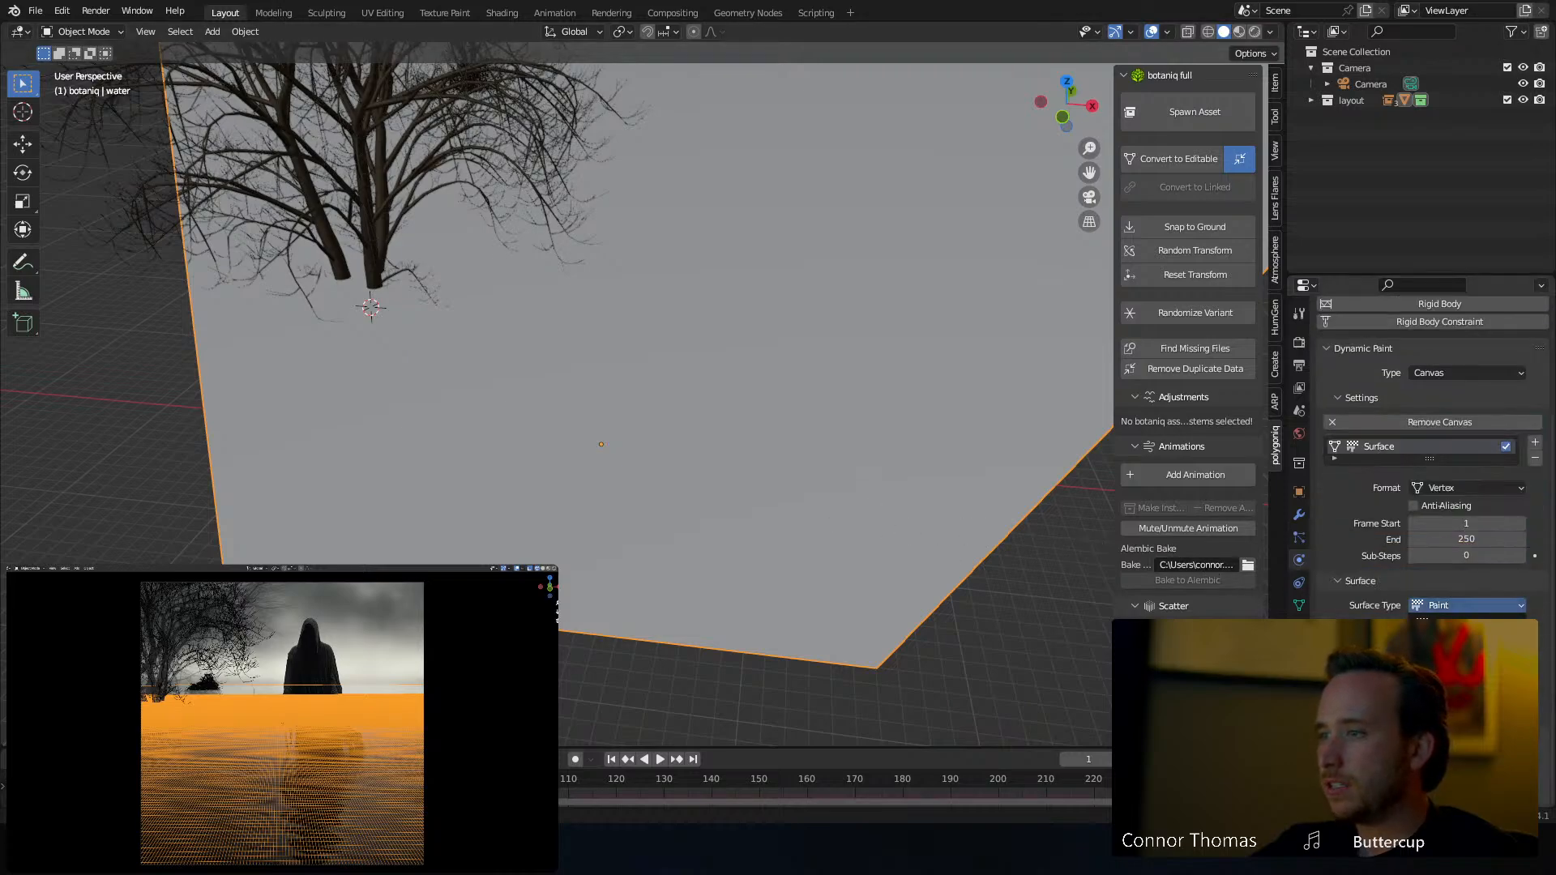
{"action": "left_click", "coordinate": [1451, 674]}
{"action": "scroll", "coordinate": [1432, 458], "scroll_direction": "down", "scroll_amount": 1}
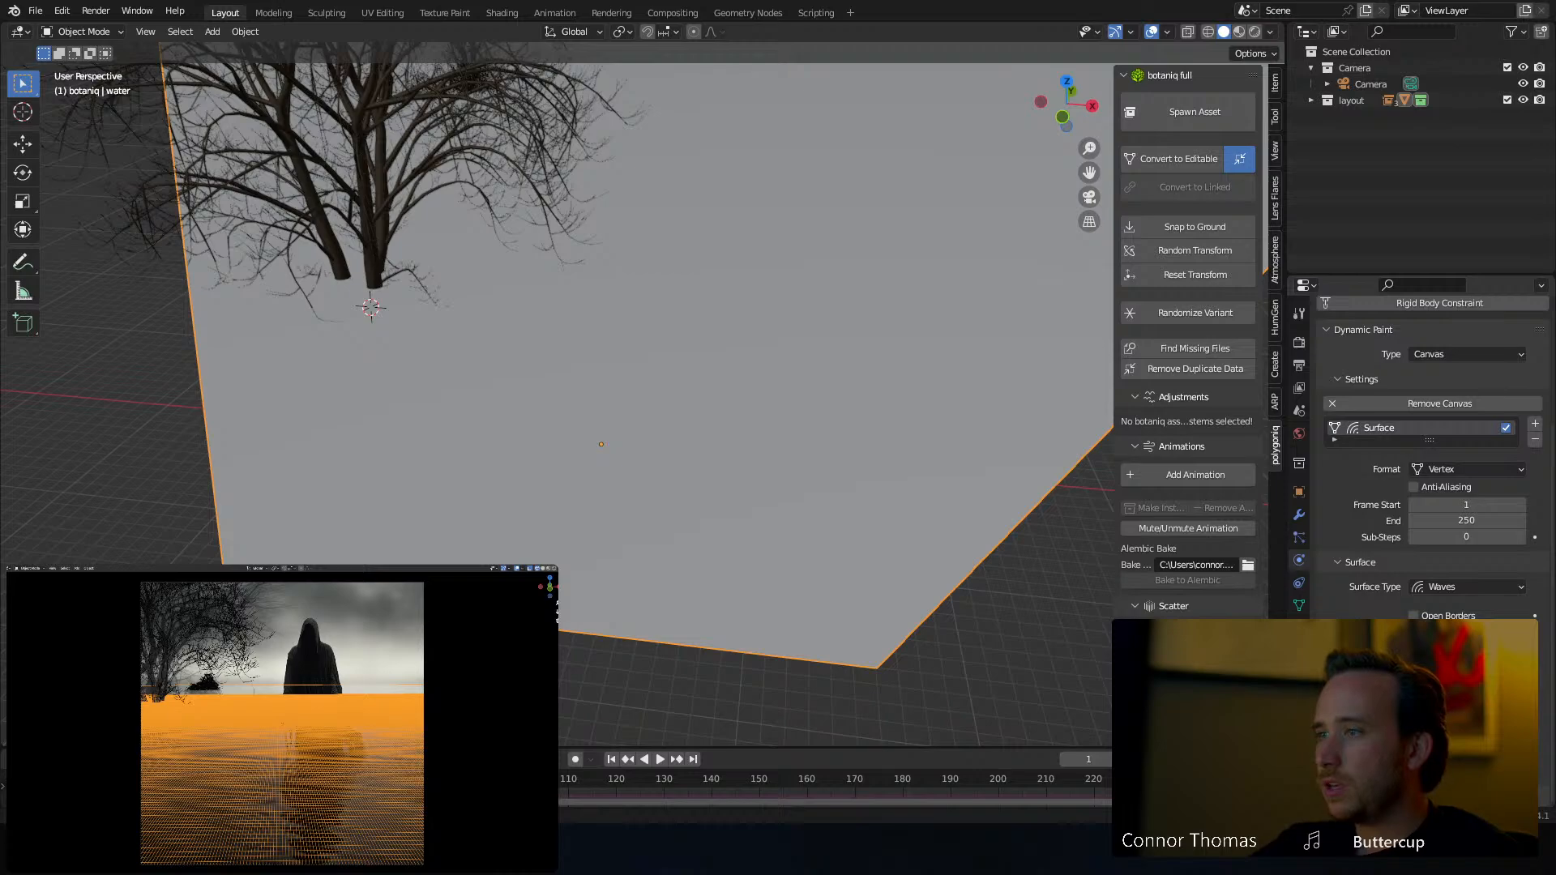
{"action": "scroll", "coordinate": [670, 389], "scroll_direction": "down", "scroll_amount": 2}
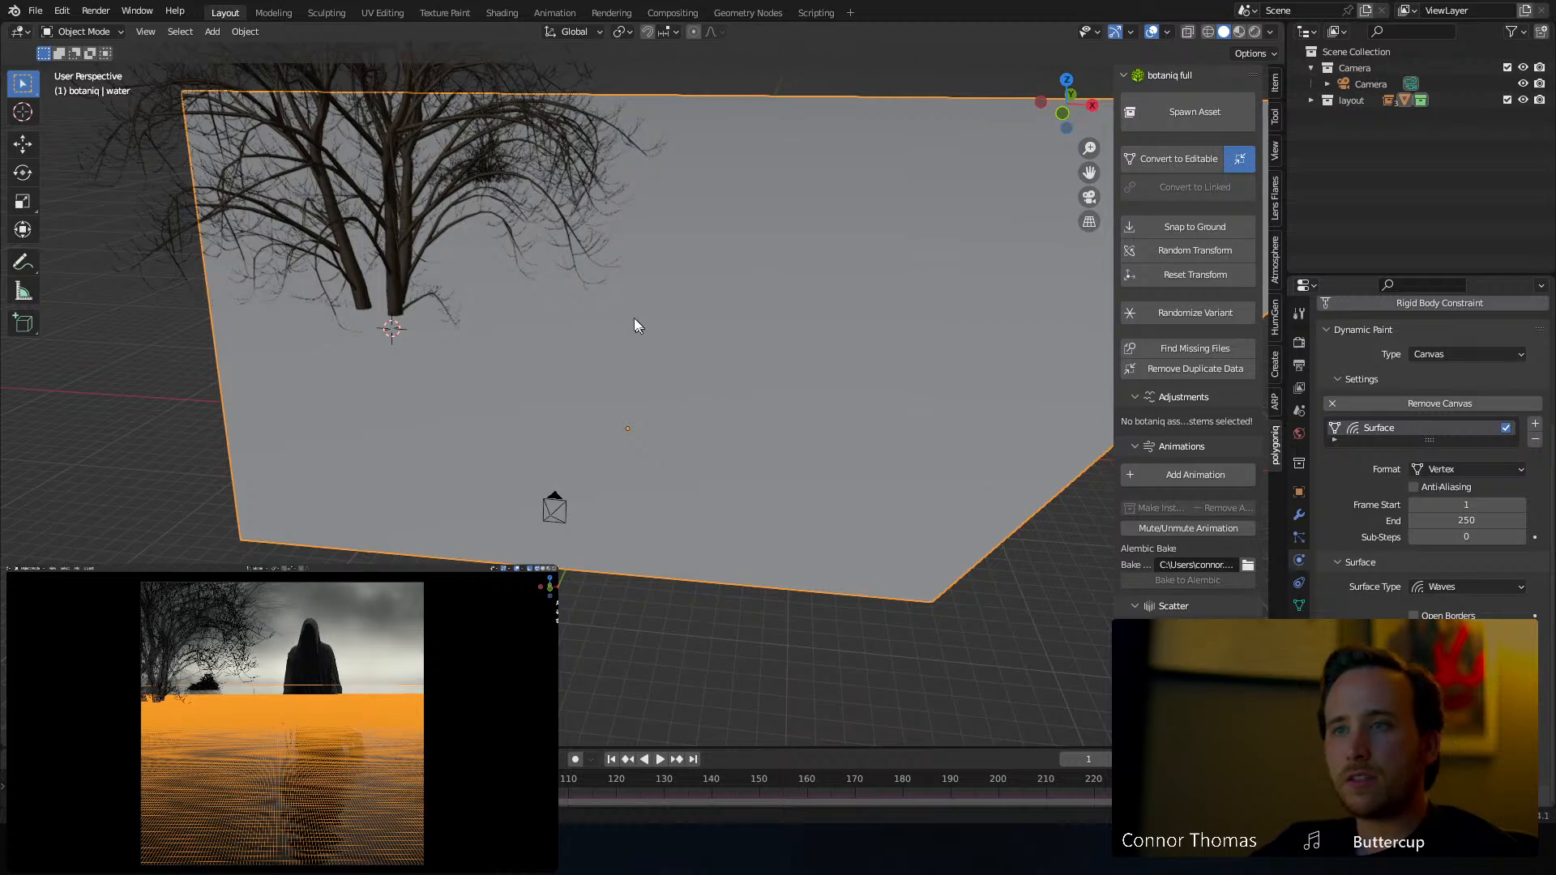
Collapse the water plane's Dynamic Paint settings and deselect everything
{"action": "key", "text": "a"}
{"action": "key", "text": "alt+a"}
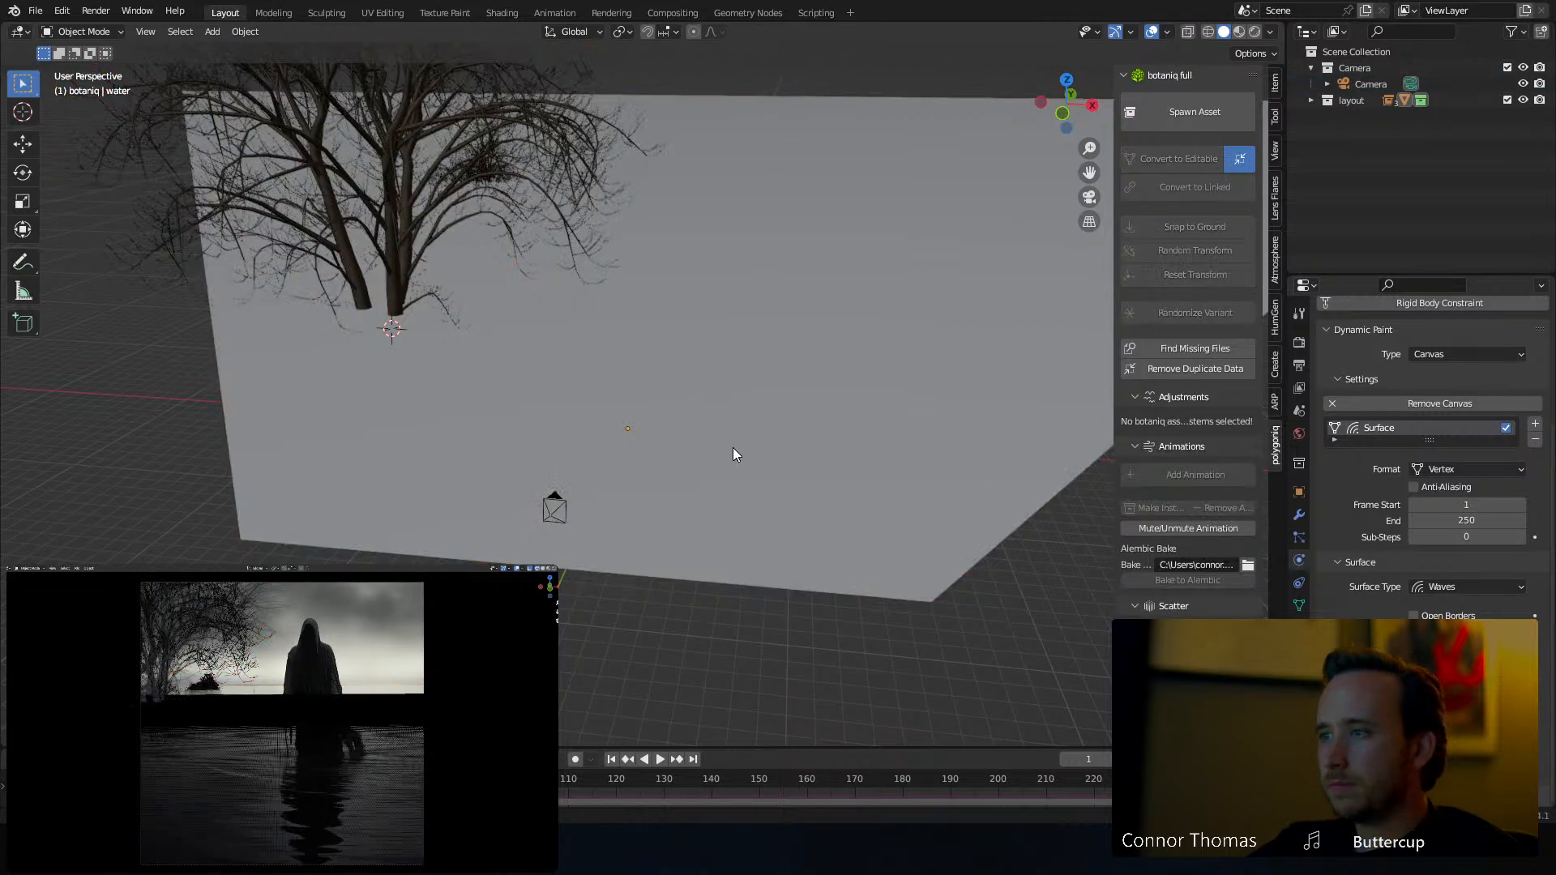
{"action": "left_click", "coordinate": [733, 447]}
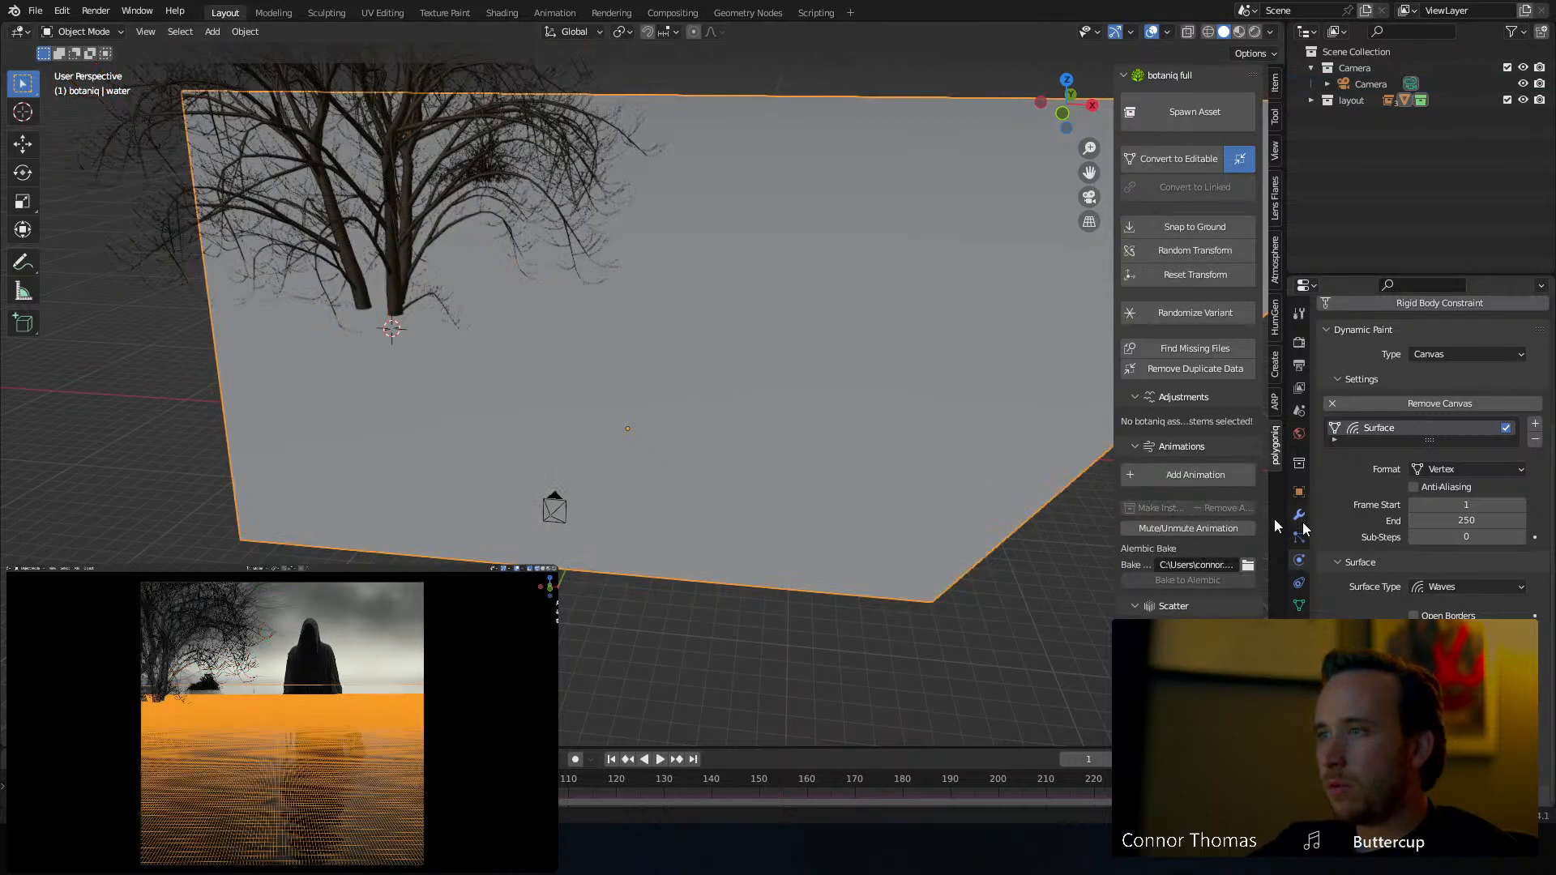
{"action": "left_click", "coordinate": [1332, 330]}
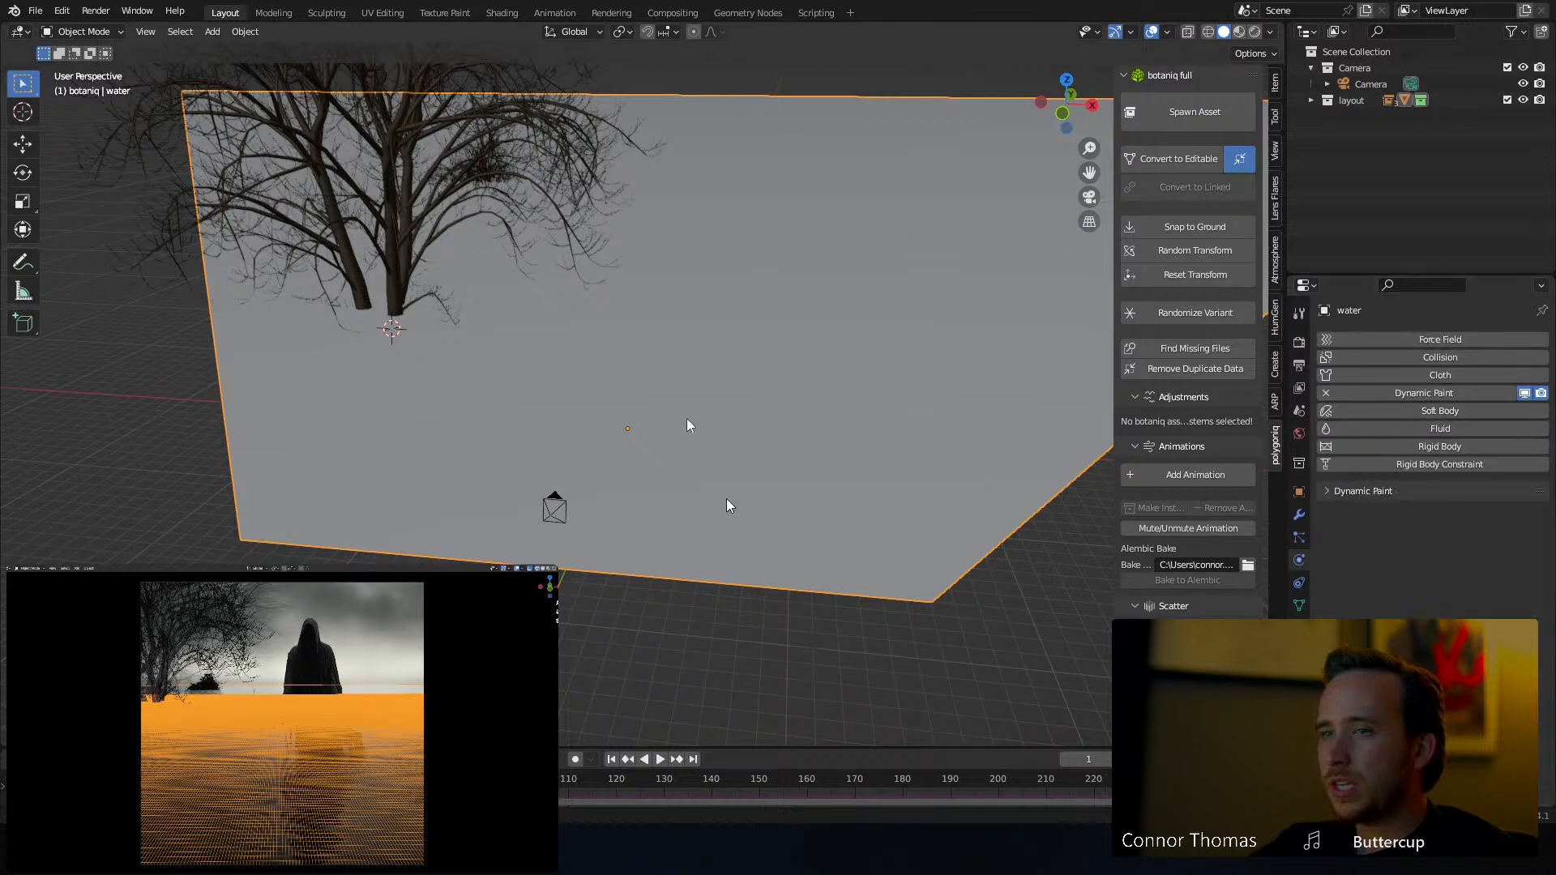
{"action": "key", "text": "a"}
{"action": "key", "text": "alt+a"}
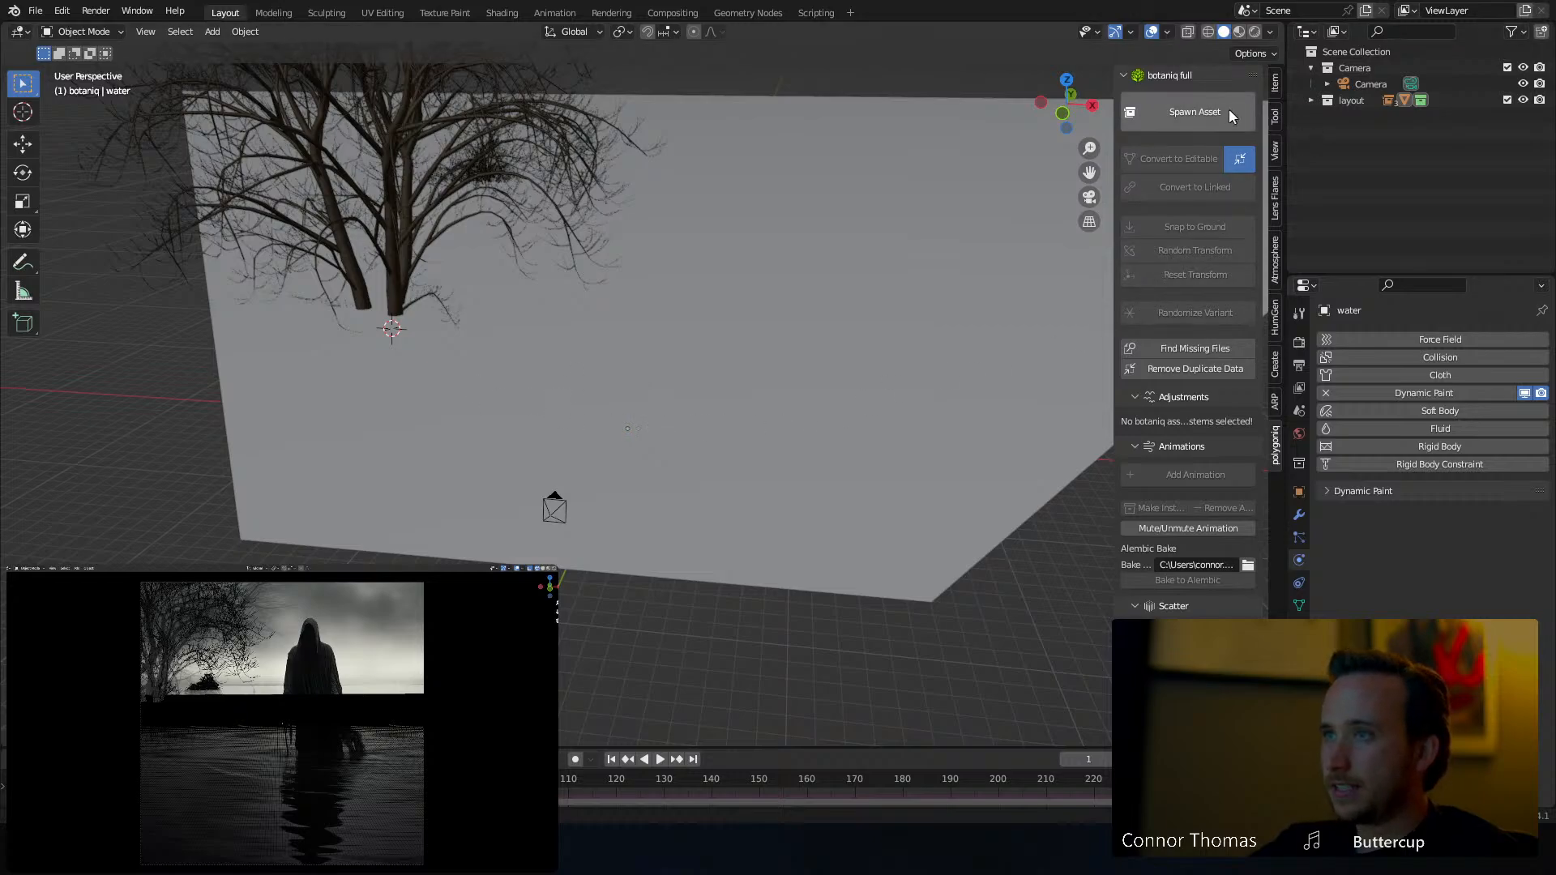
Generate a male human from the Asian 1 starting human with HumGen and finalise its creation phase
{"action": "left_click", "coordinate": [1273, 324]}
{"action": "left_click", "coordinate": [1232, 312]}
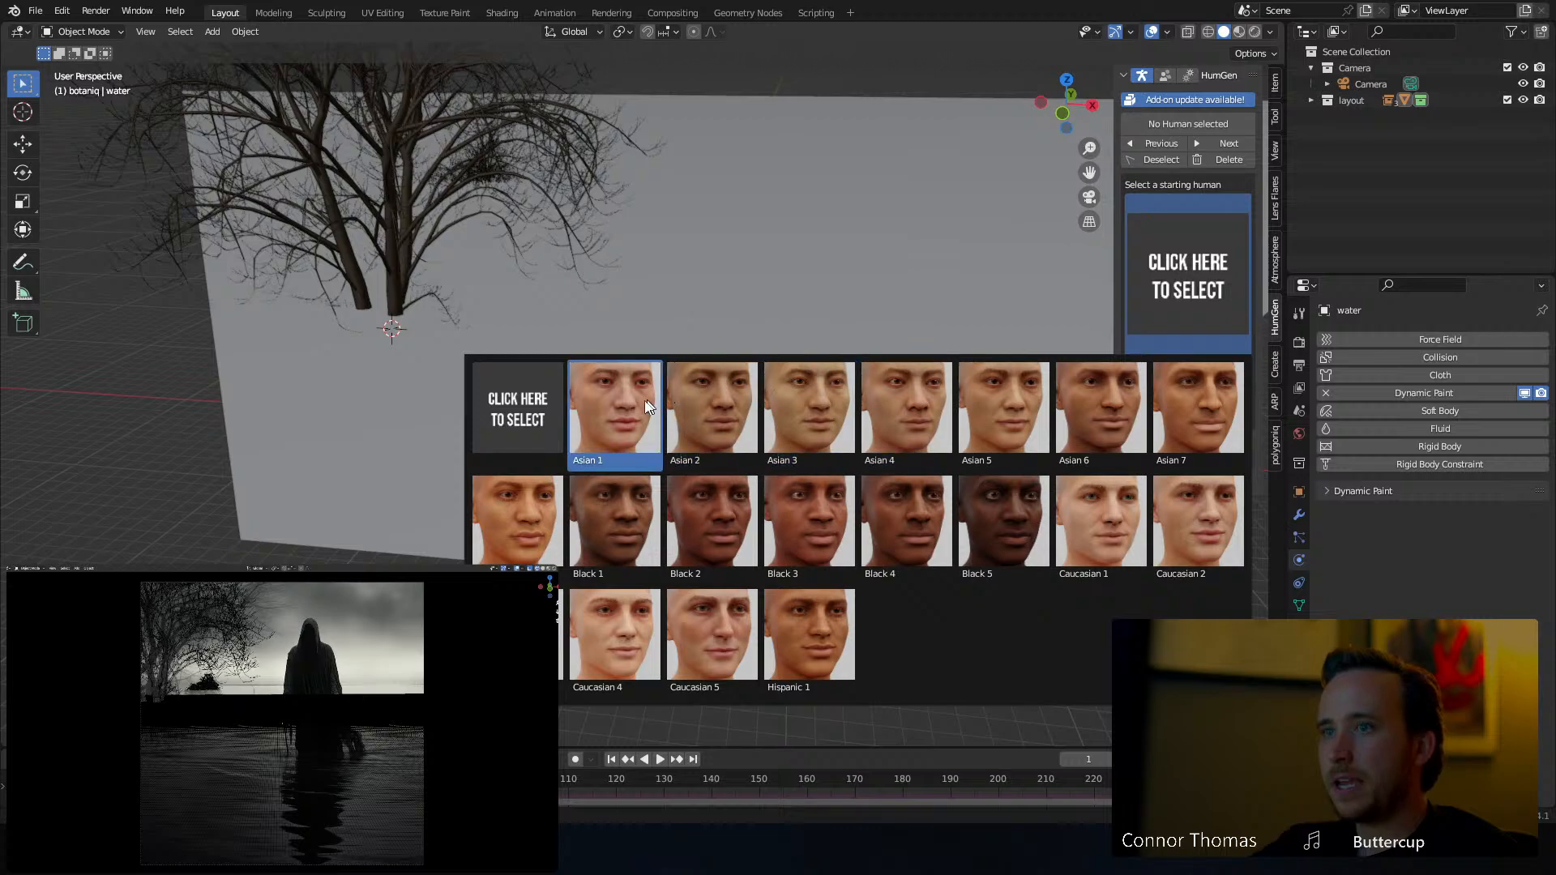
{"action": "left_click", "coordinate": [646, 406]}
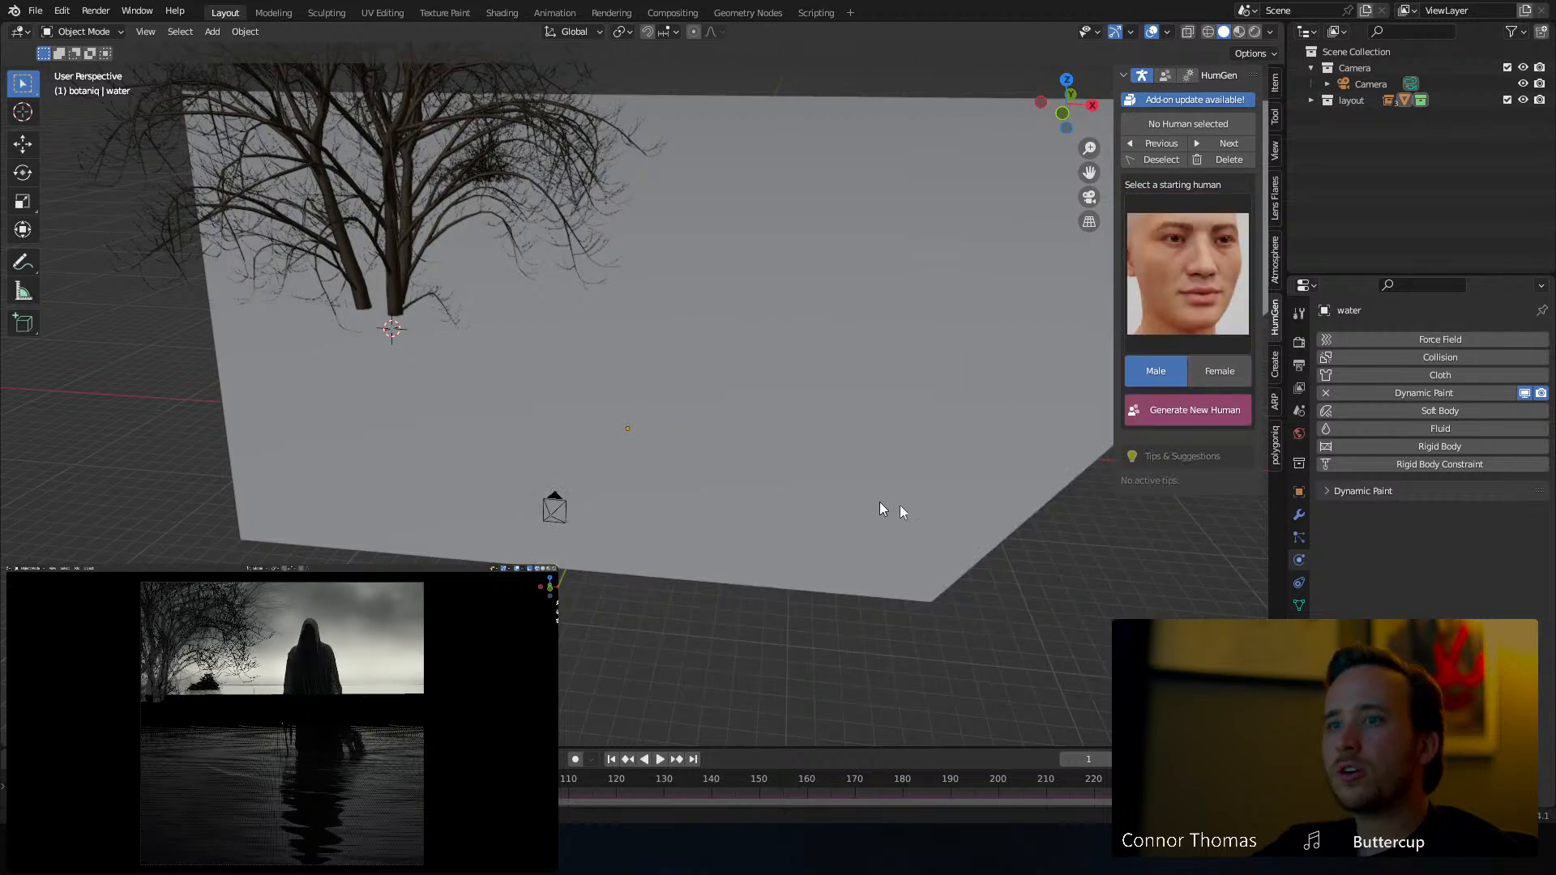
{"action": "left_click", "coordinate": [1191, 411]}
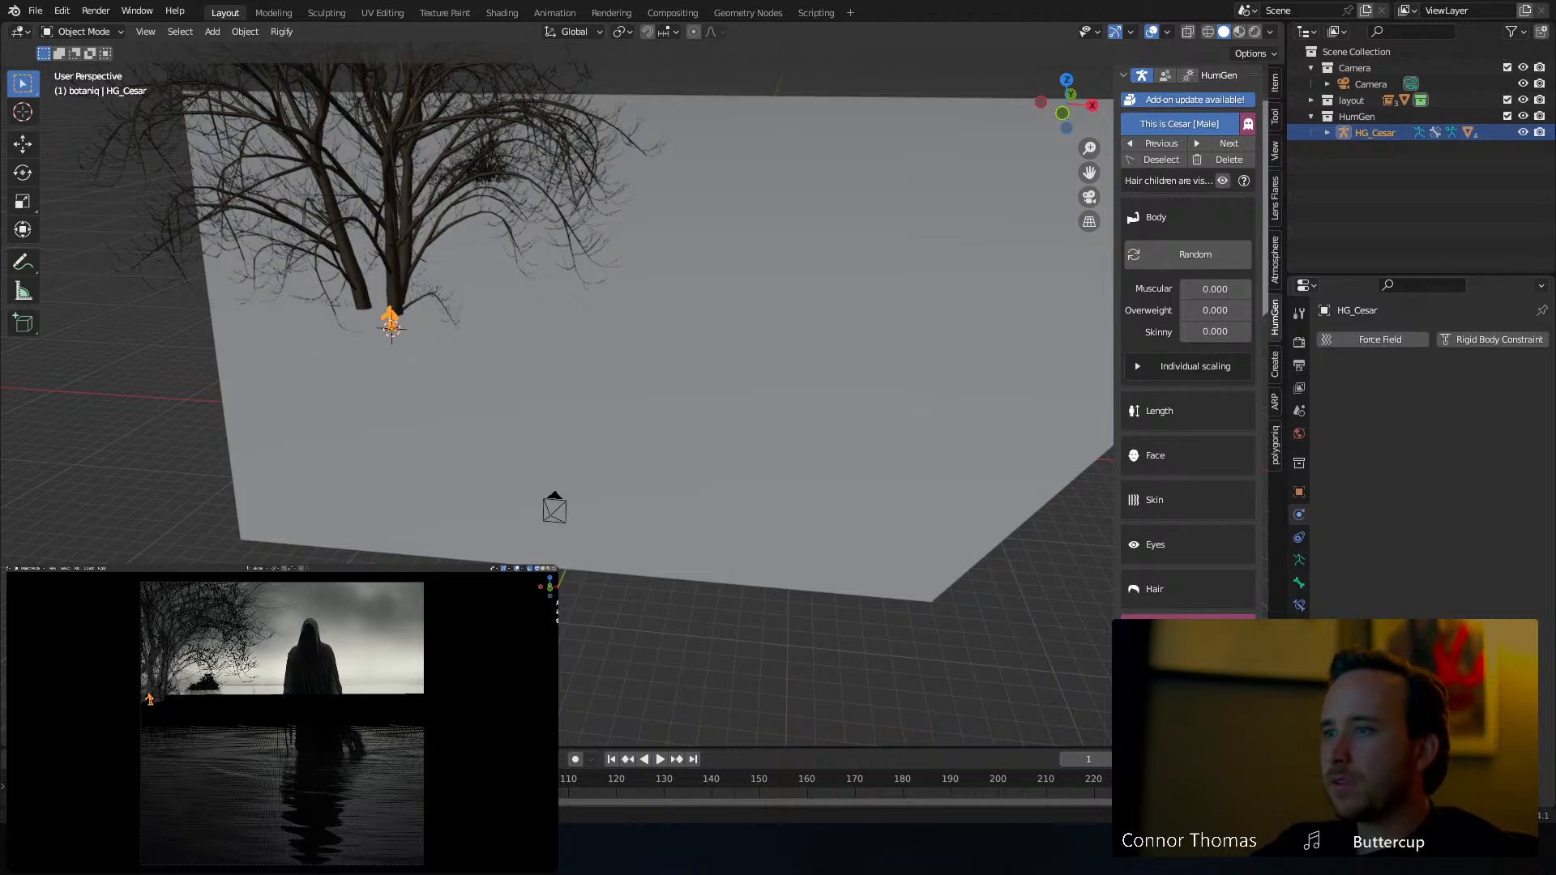
{"action": "left_click", "coordinate": [1188, 624]}
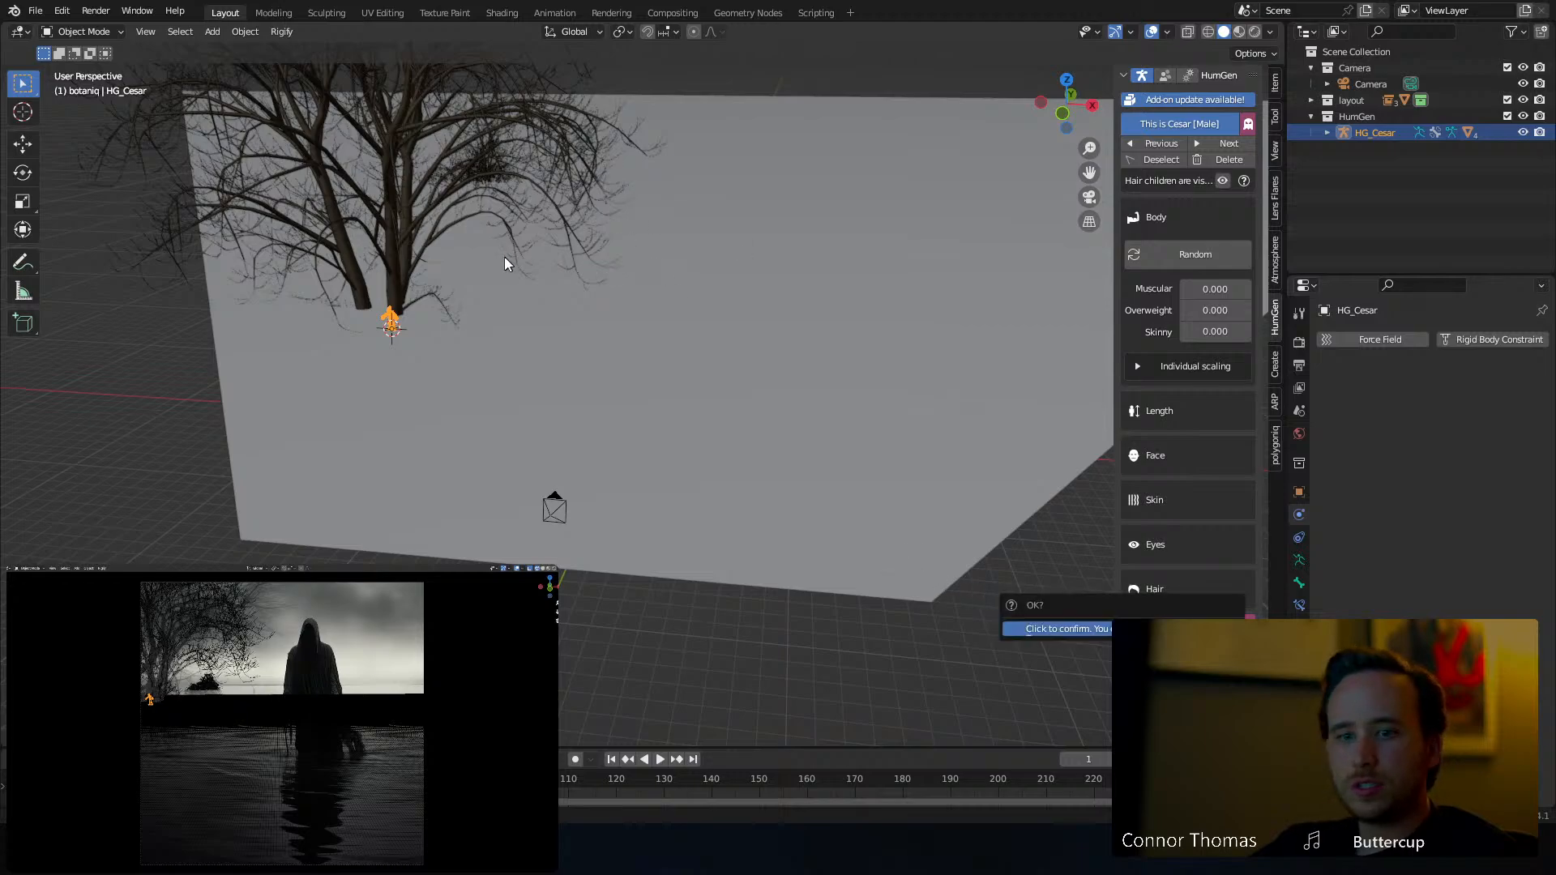
{"action": "key", "text": "Return"}
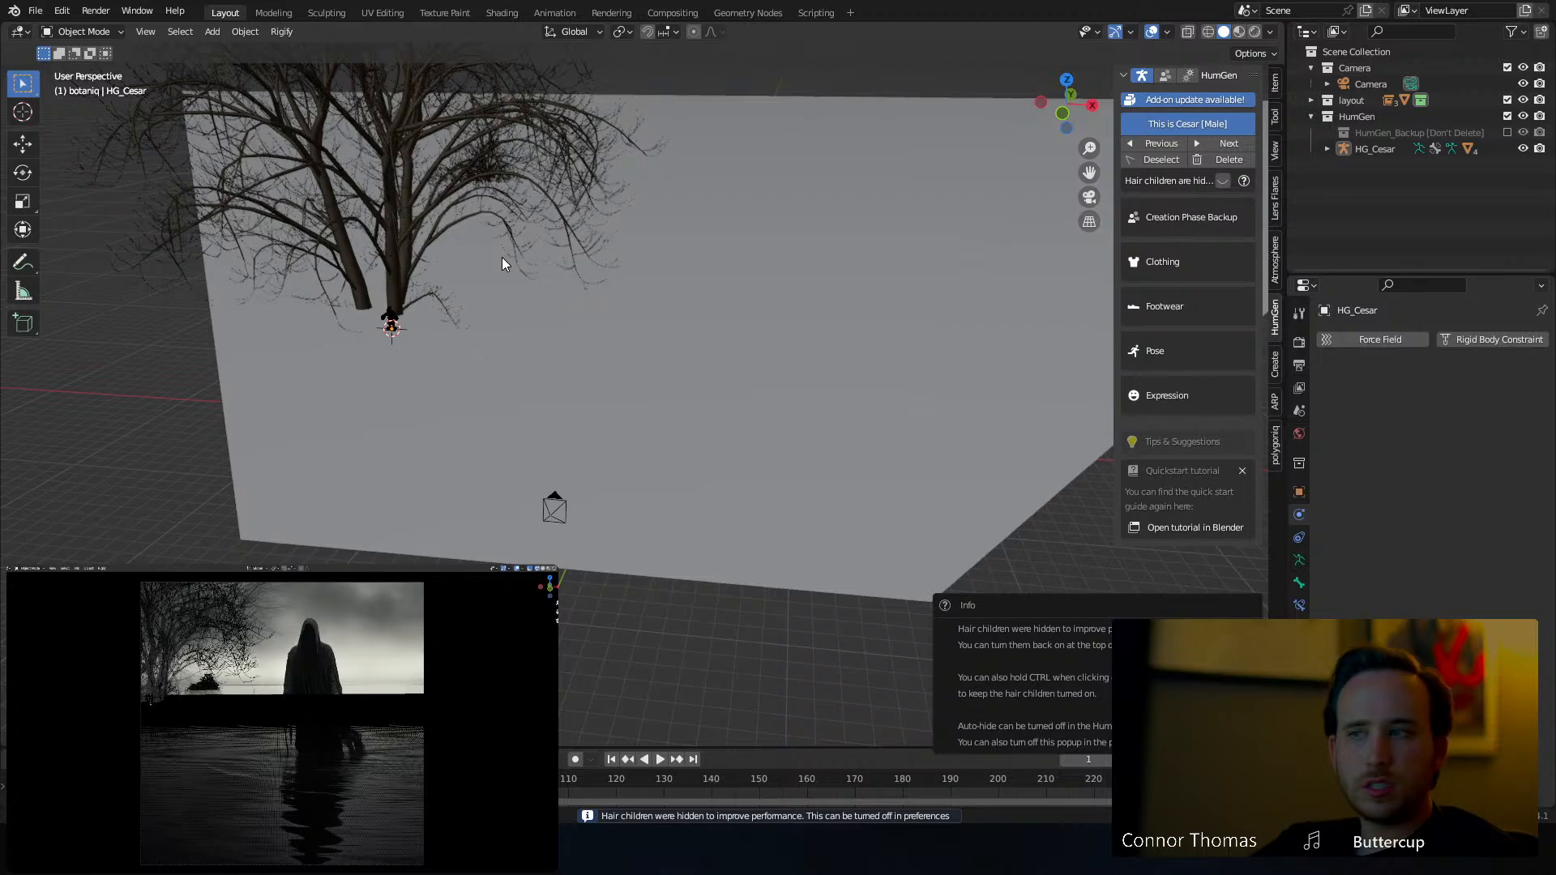
Select the generated human and compare its size with the large tree and water plane from several angles
{"action": "mouse_move", "coordinate": [283, 249]}
{"action": "middle_mouse_down"}
{"action": "mouse_move", "coordinate": [371, 251]}
{"action": "mouse_move", "coordinate": [276, 259]}
{"action": "middle_mouse_up"}
{"action": "scroll", "coordinate": [260, 264], "scroll_direction": "up", "scroll_amount": 7}
{"action": "scroll", "coordinate": [159, 259], "scroll_direction": "down", "scroll_amount": 2}
{"action": "middle_click_drag", "start_coordinate": [159, 260], "coordinate": [519, 301], "text": "shift"}
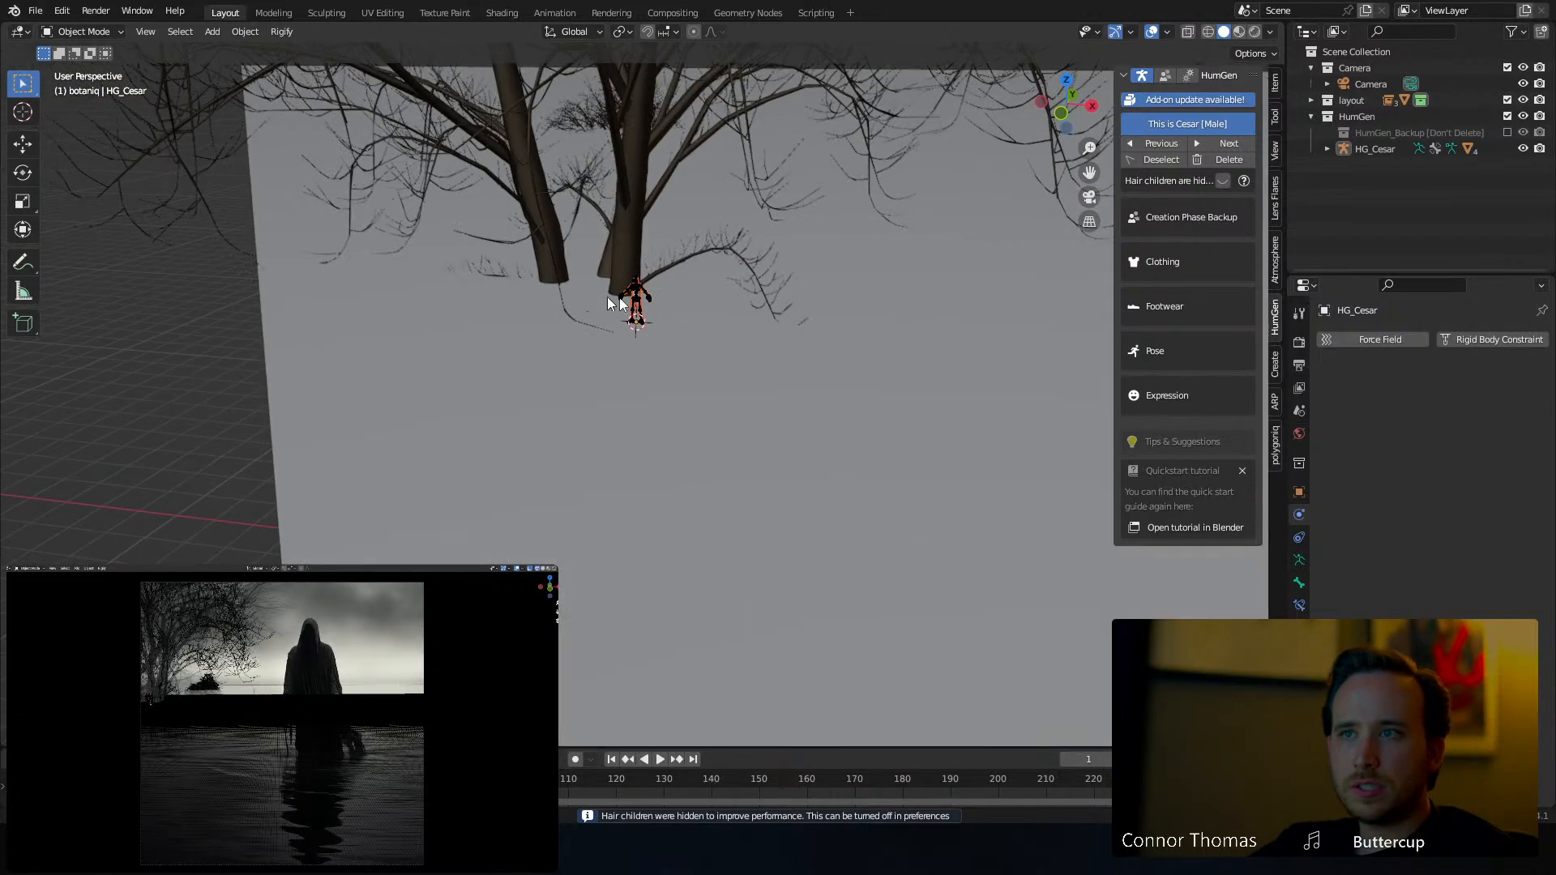
{"action": "left_click", "coordinate": [632, 300]}
{"action": "middle_click_drag", "start_coordinate": [663, 168], "coordinate": [652, 191]}
{"action": "scroll", "coordinate": [652, 191], "scroll_direction": "down", "scroll_amount": 6}
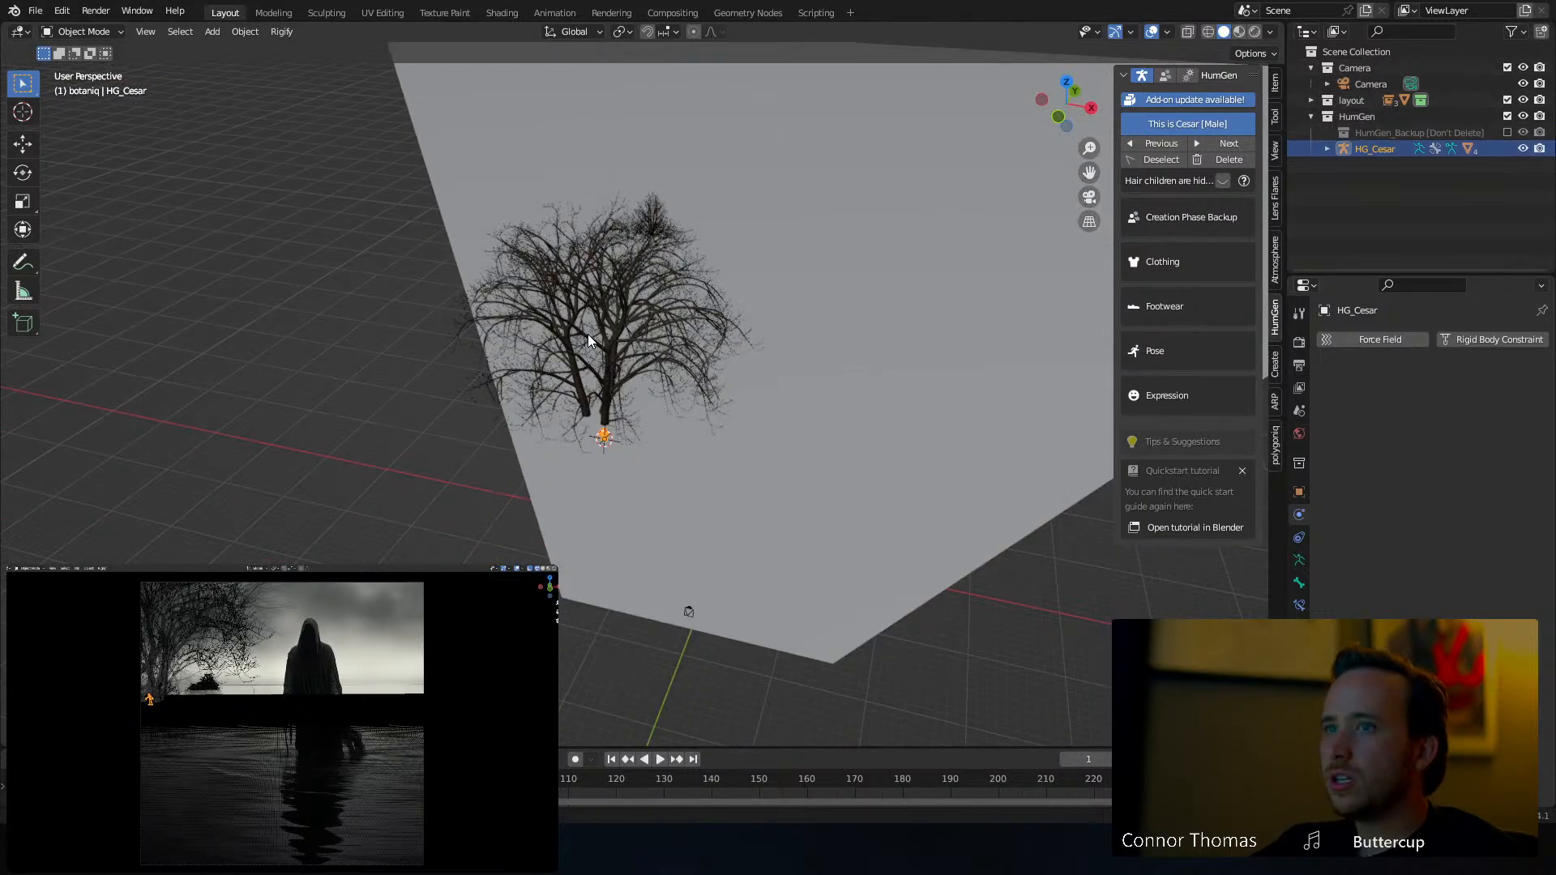
{"action": "middle_click_drag", "start_coordinate": [587, 334], "coordinate": [538, 317]}
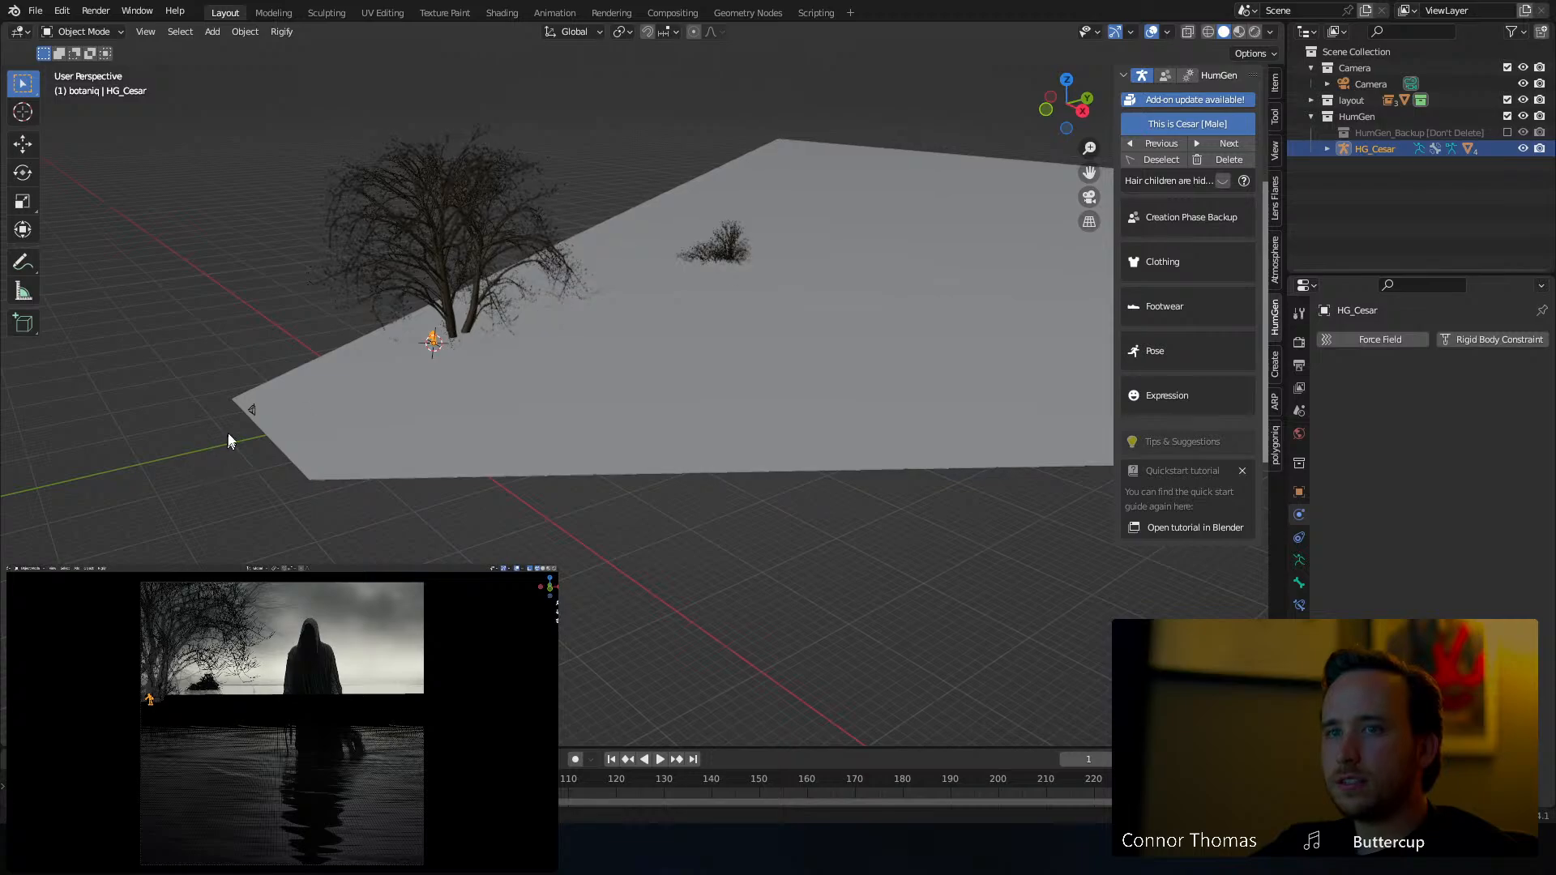
Select the water plane, the large winter tree, the Acer tree and the camera, and scale them down together
{"action": "left_click", "coordinate": [322, 393]}
{"action": "left_click", "coordinate": [420, 268], "text": "shift"}
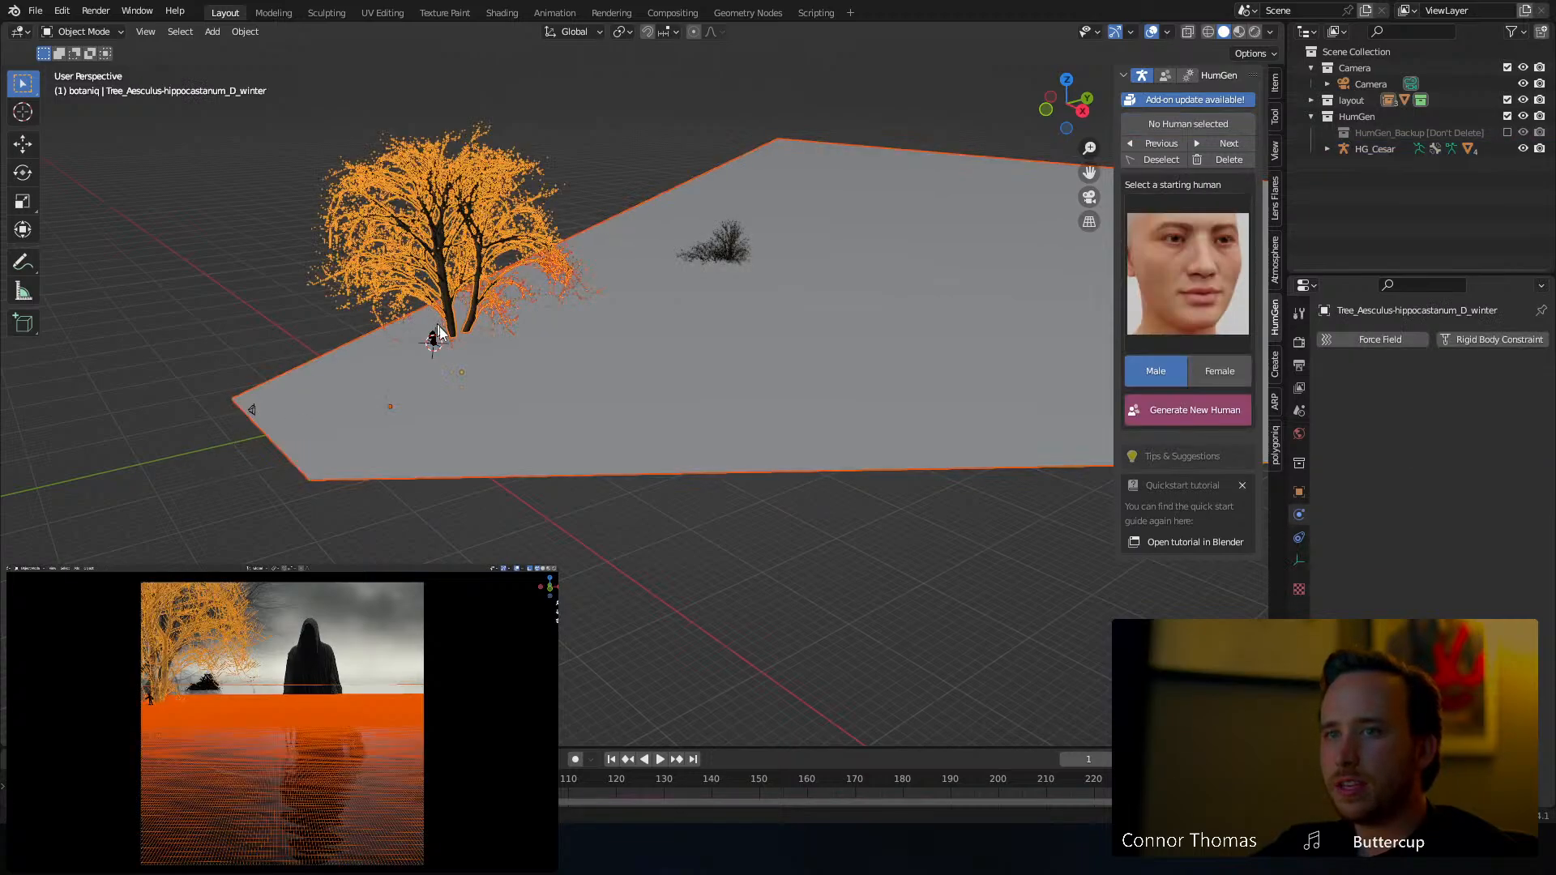
{"action": "left_click", "coordinate": [712, 261], "text": "shift"}
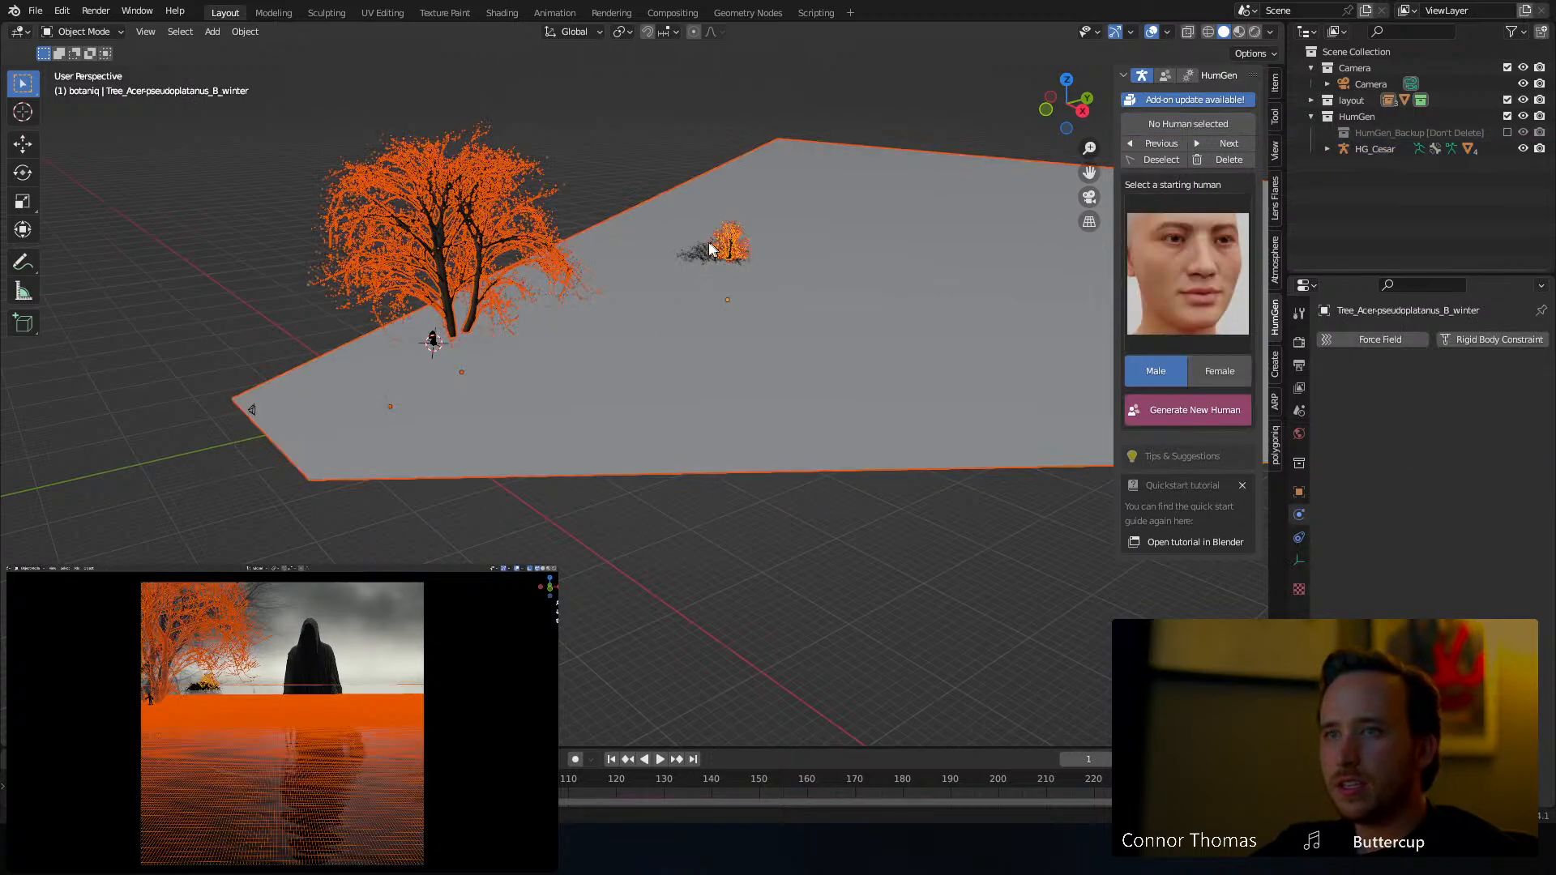
{"action": "left_click", "coordinate": [253, 410], "text": "shift"}
{"action": "key", "text": "s"}
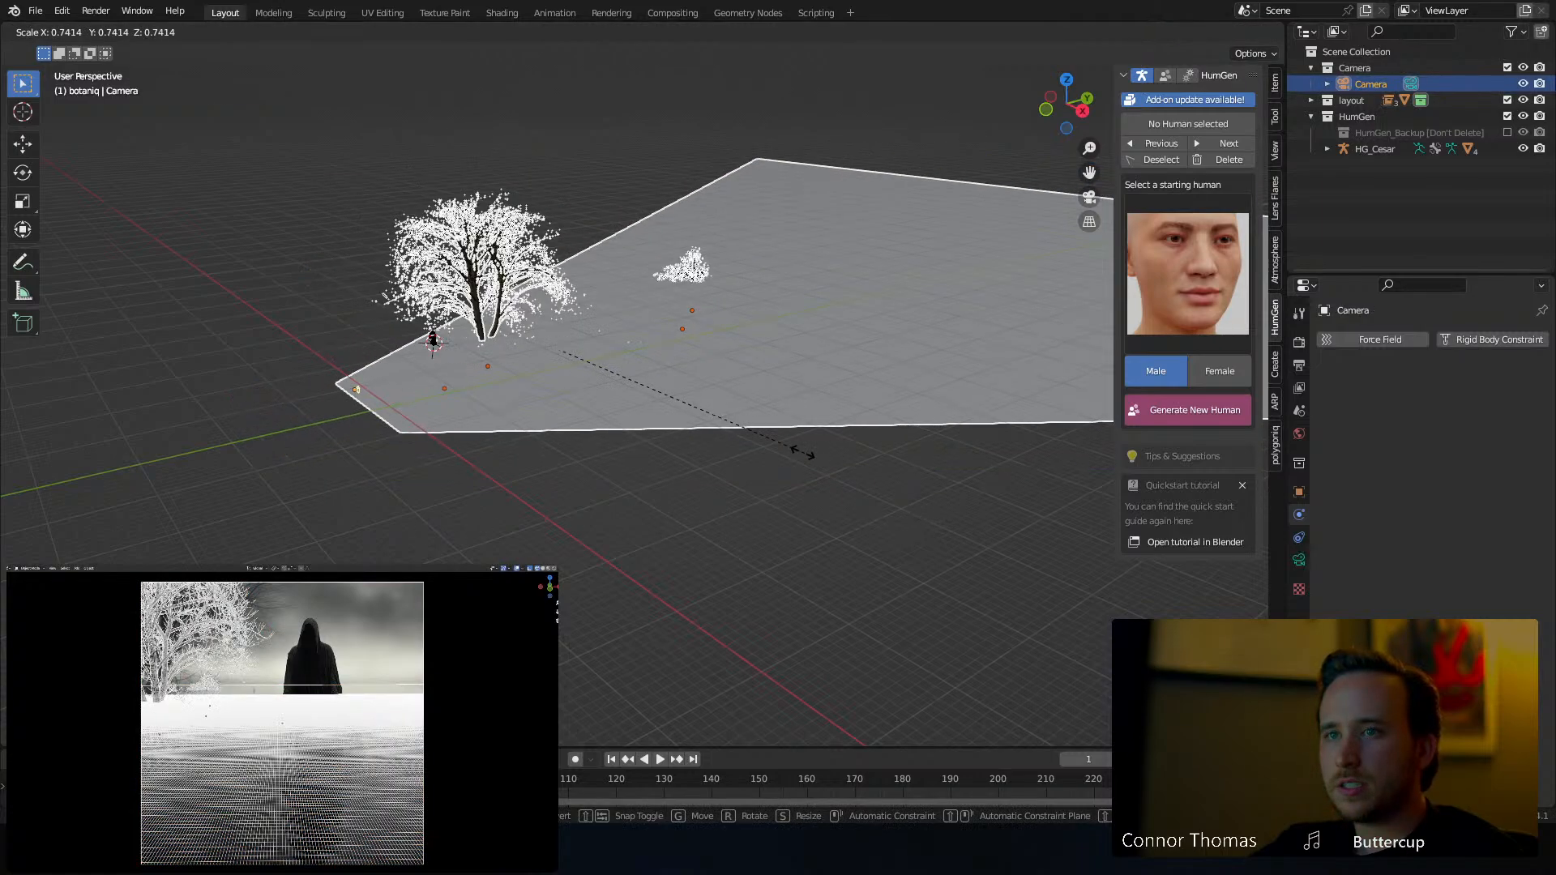
{"action": "left_click", "coordinate": [663, 425]}
Move the selected water, trees and camera from the top view so the human stands on the water in front of the camera
{"action": "key", "text": "KP_7"}
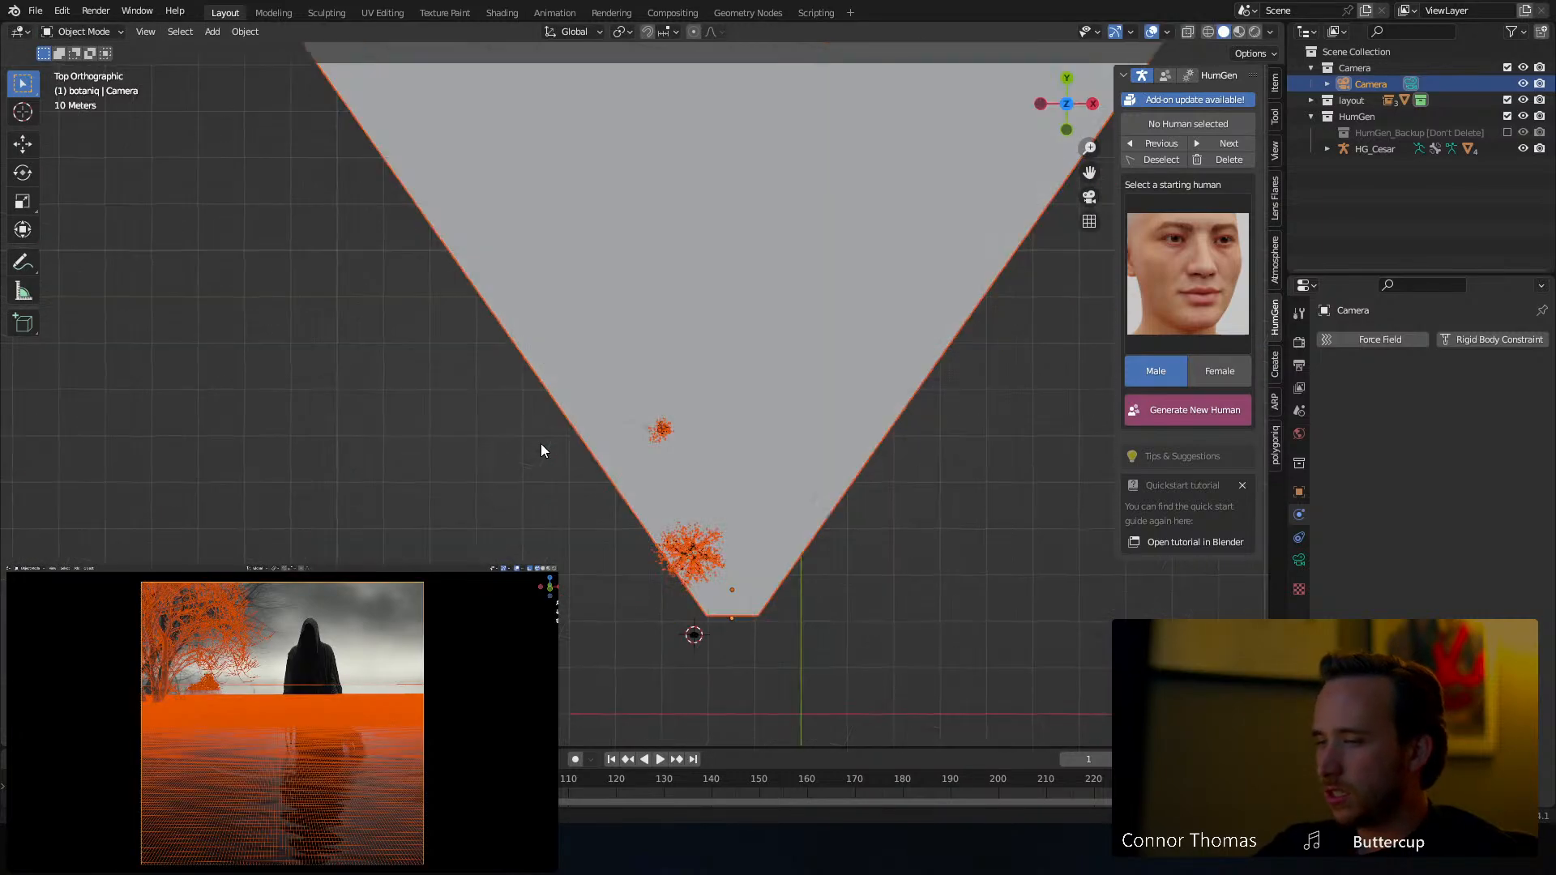
{"action": "key", "text": "g"}
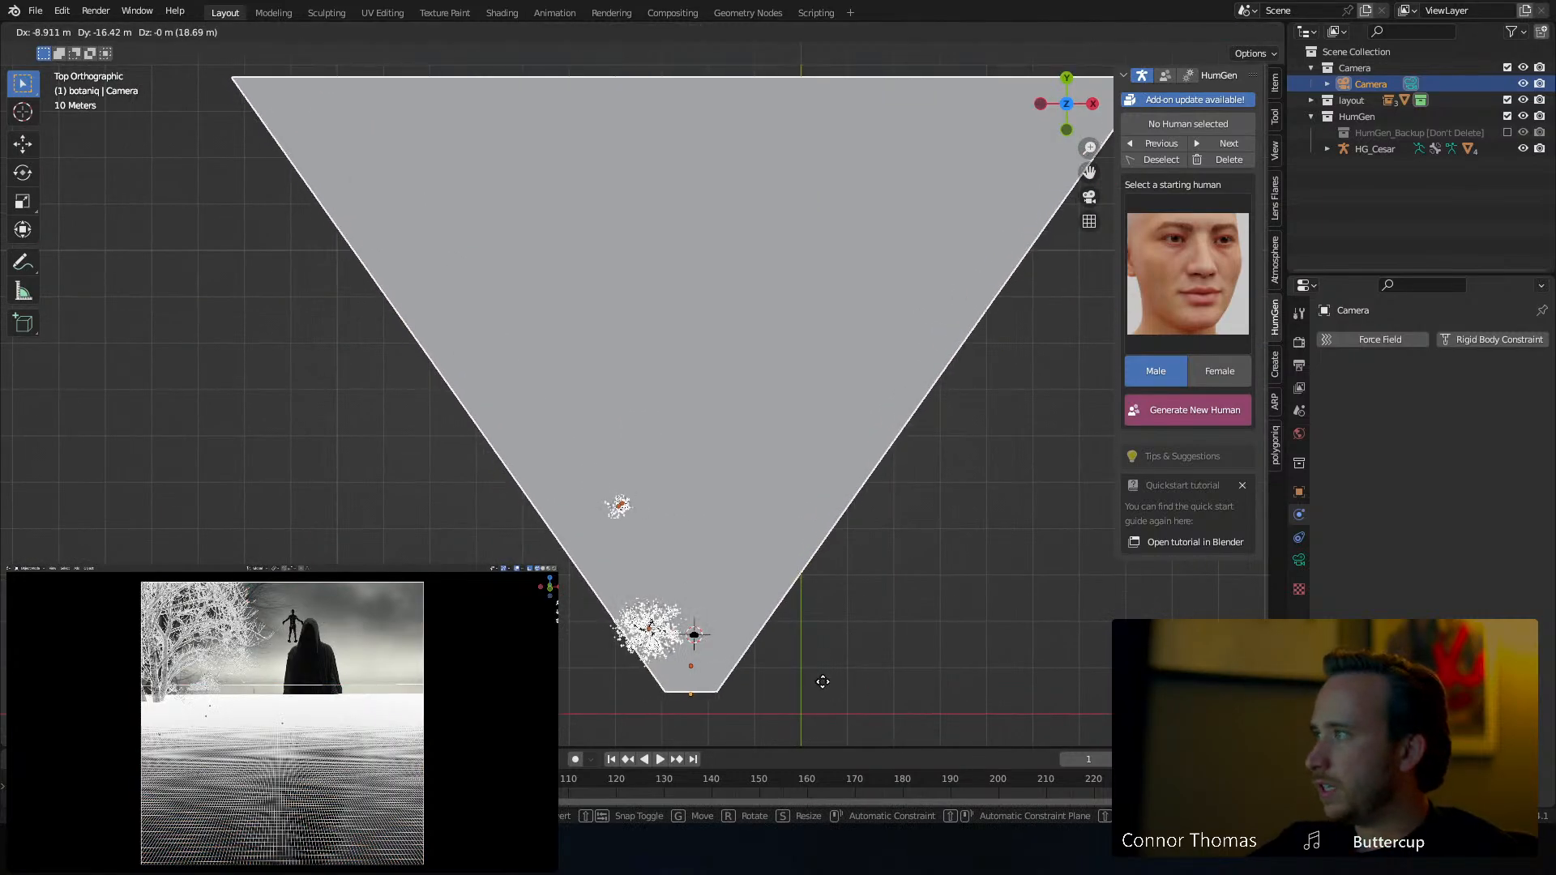
{"action": "left_click", "coordinate": [816, 688]}
{"action": "middle_click_drag", "start_coordinate": [816, 688], "coordinate": [744, 578]}
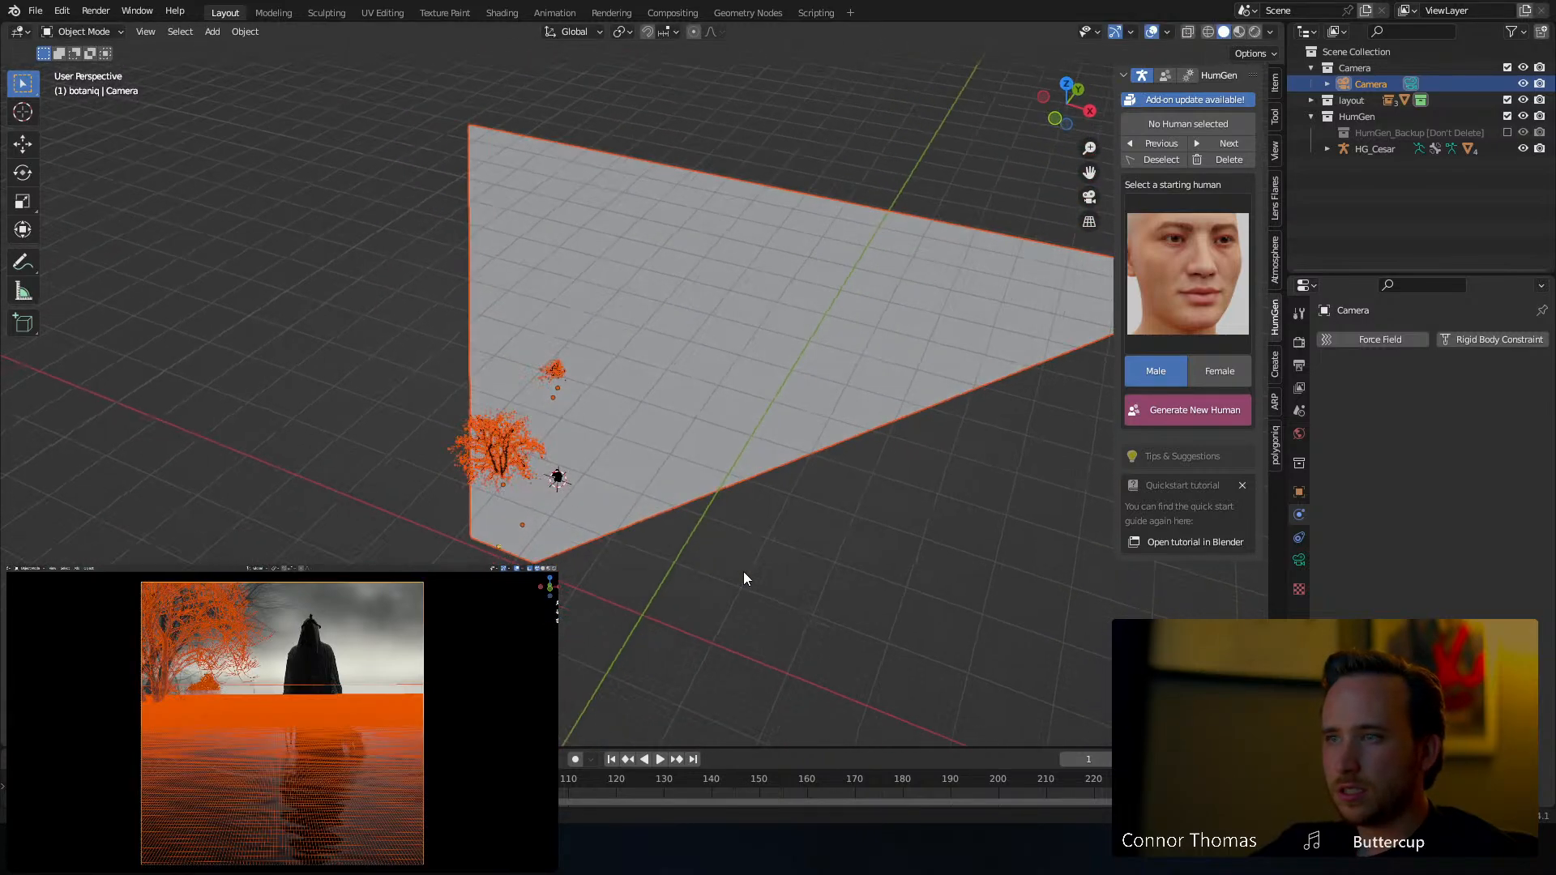
{"action": "key", "text": "KP_7"}
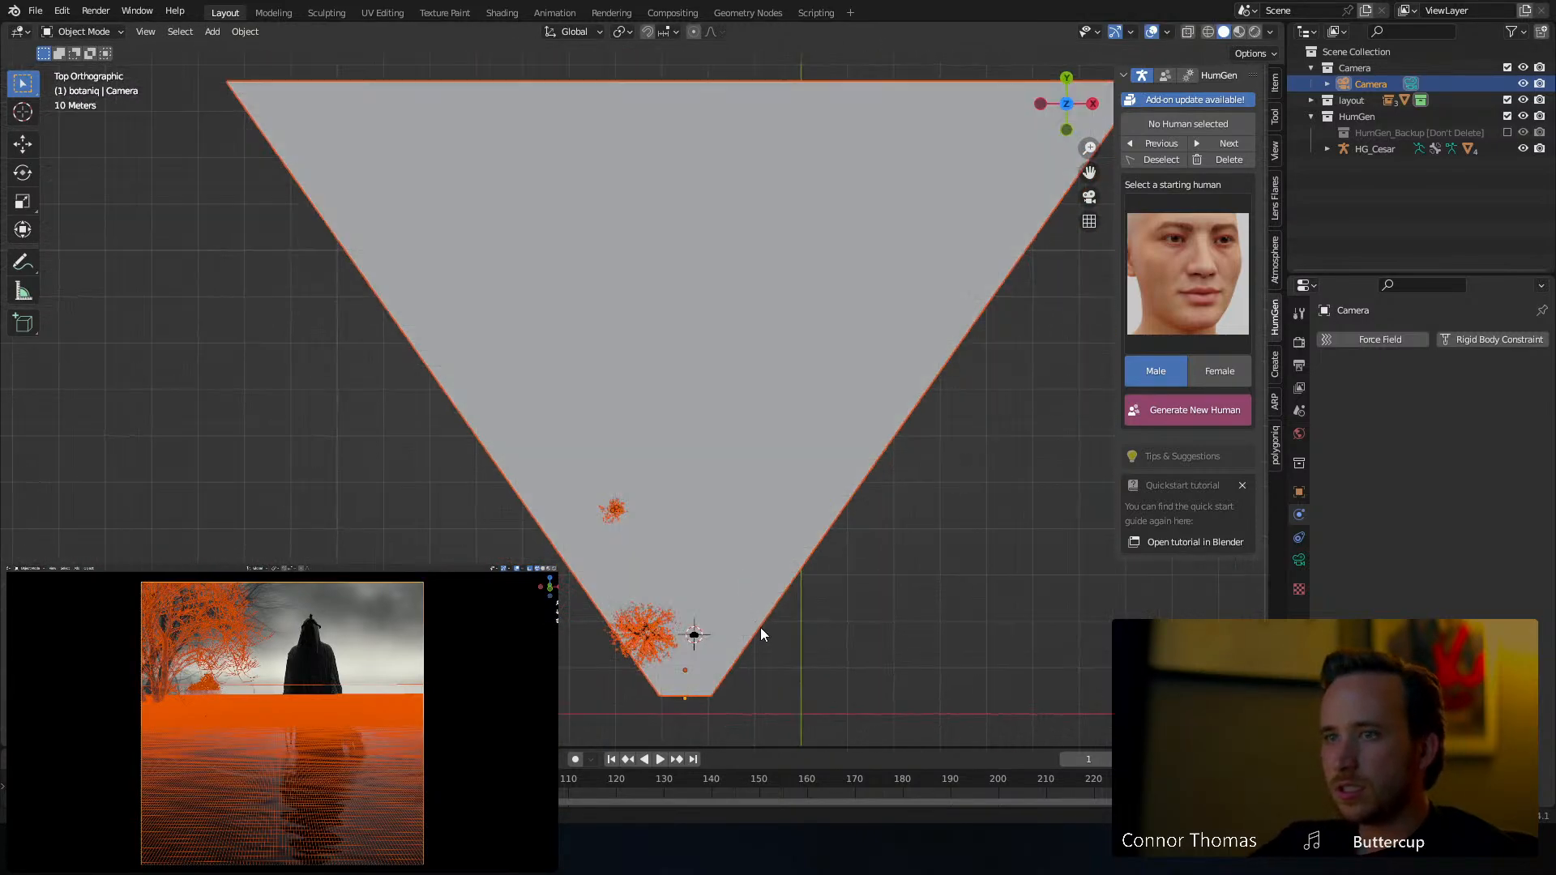
{"action": "key", "text": "g"}
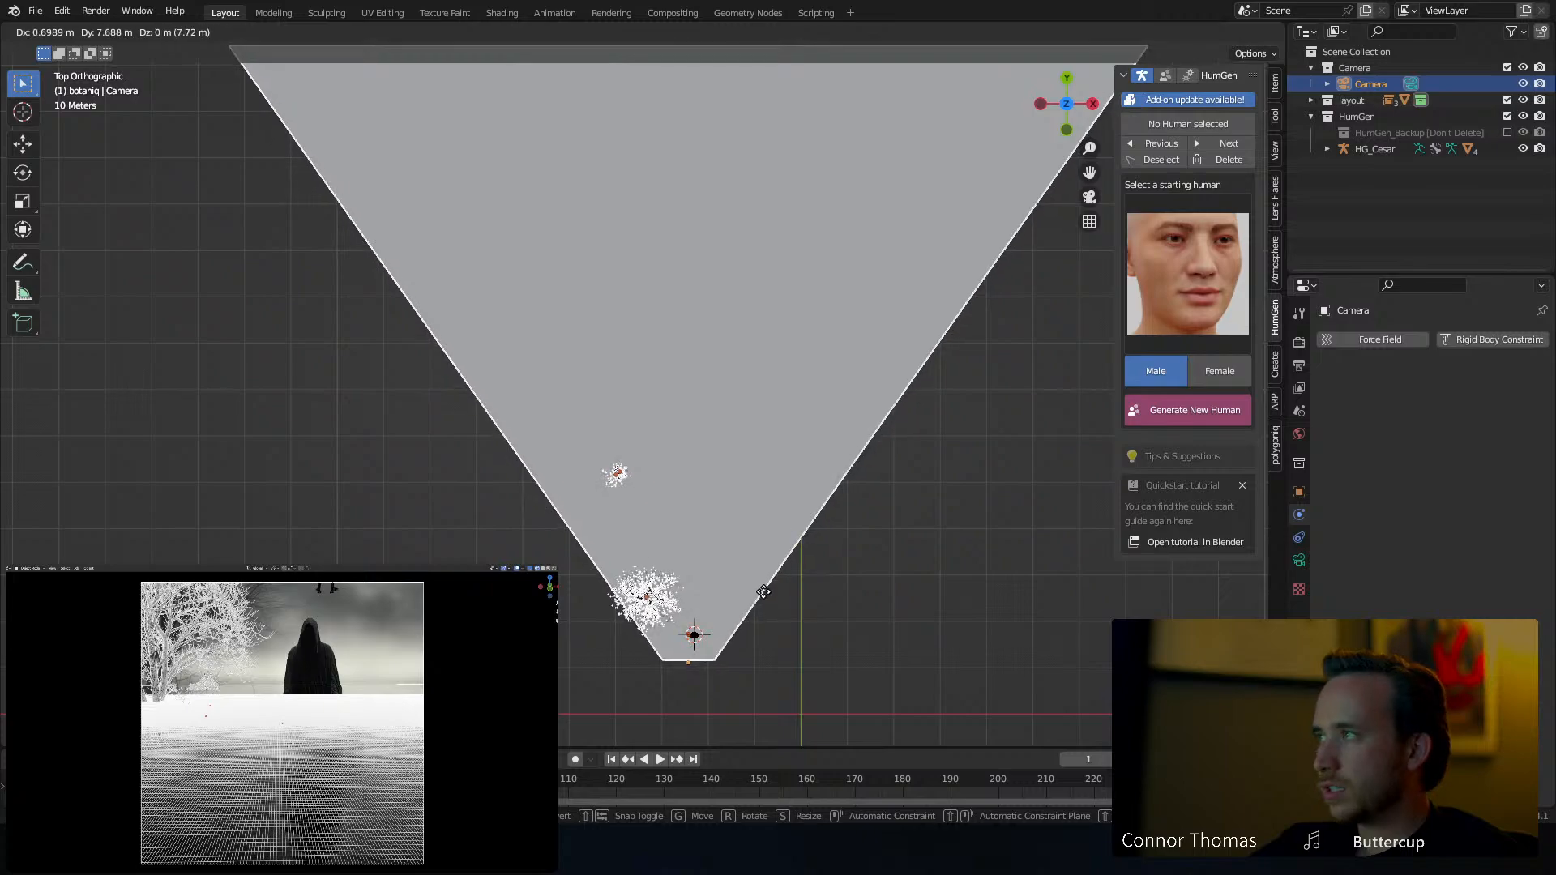
{"action": "left_click", "coordinate": [773, 616]}
Raise the selected water, trees and camera along Z to bring the water plane up to the human's feet
{"action": "middle_click_drag", "start_coordinate": [772, 623], "coordinate": [771, 497]}
{"action": "key", "text": "g"}
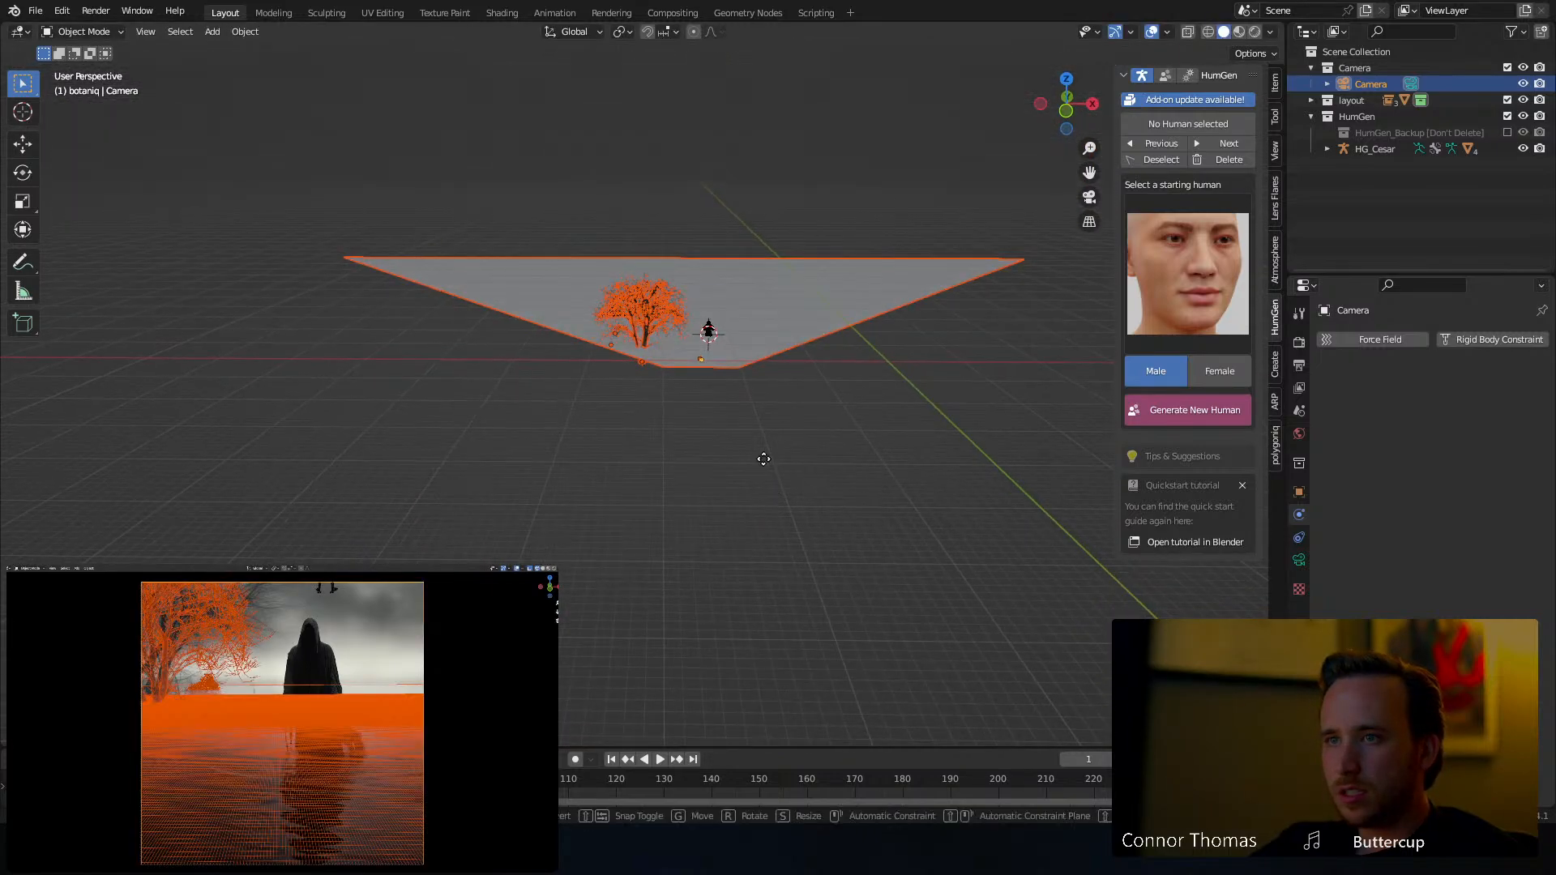
{"action": "key", "text": "z"}
{"action": "left_click", "coordinate": [764, 435]}
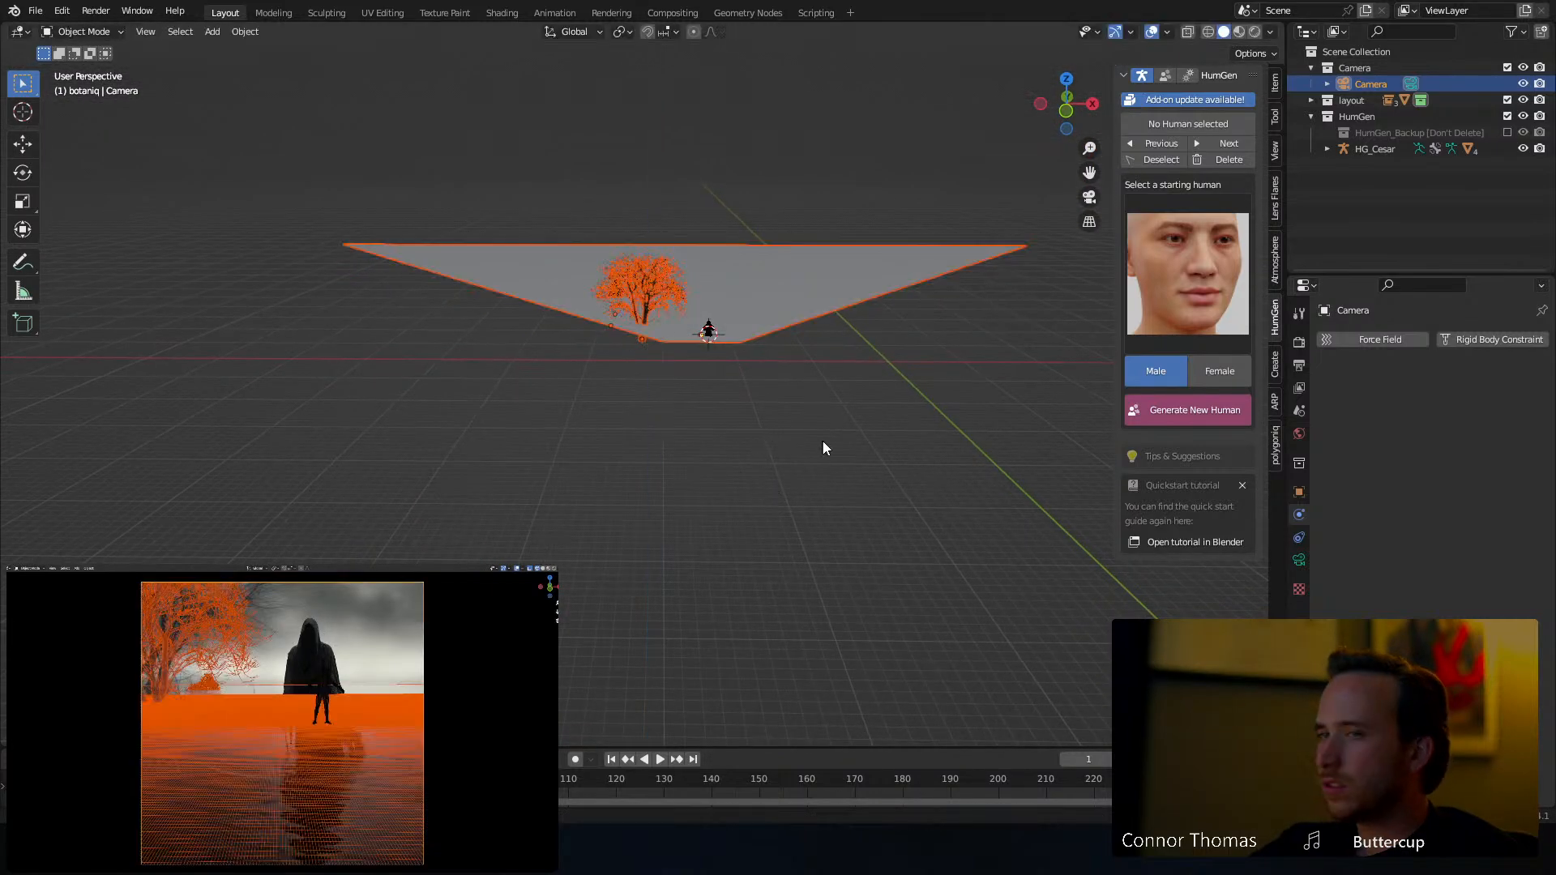
Examine up close how the human stands on the water plane beside the trees
{"action": "middle_click_drag", "start_coordinate": [822, 440], "coordinate": [725, 444]}
{"action": "key", "text": "KP_Decimal"}
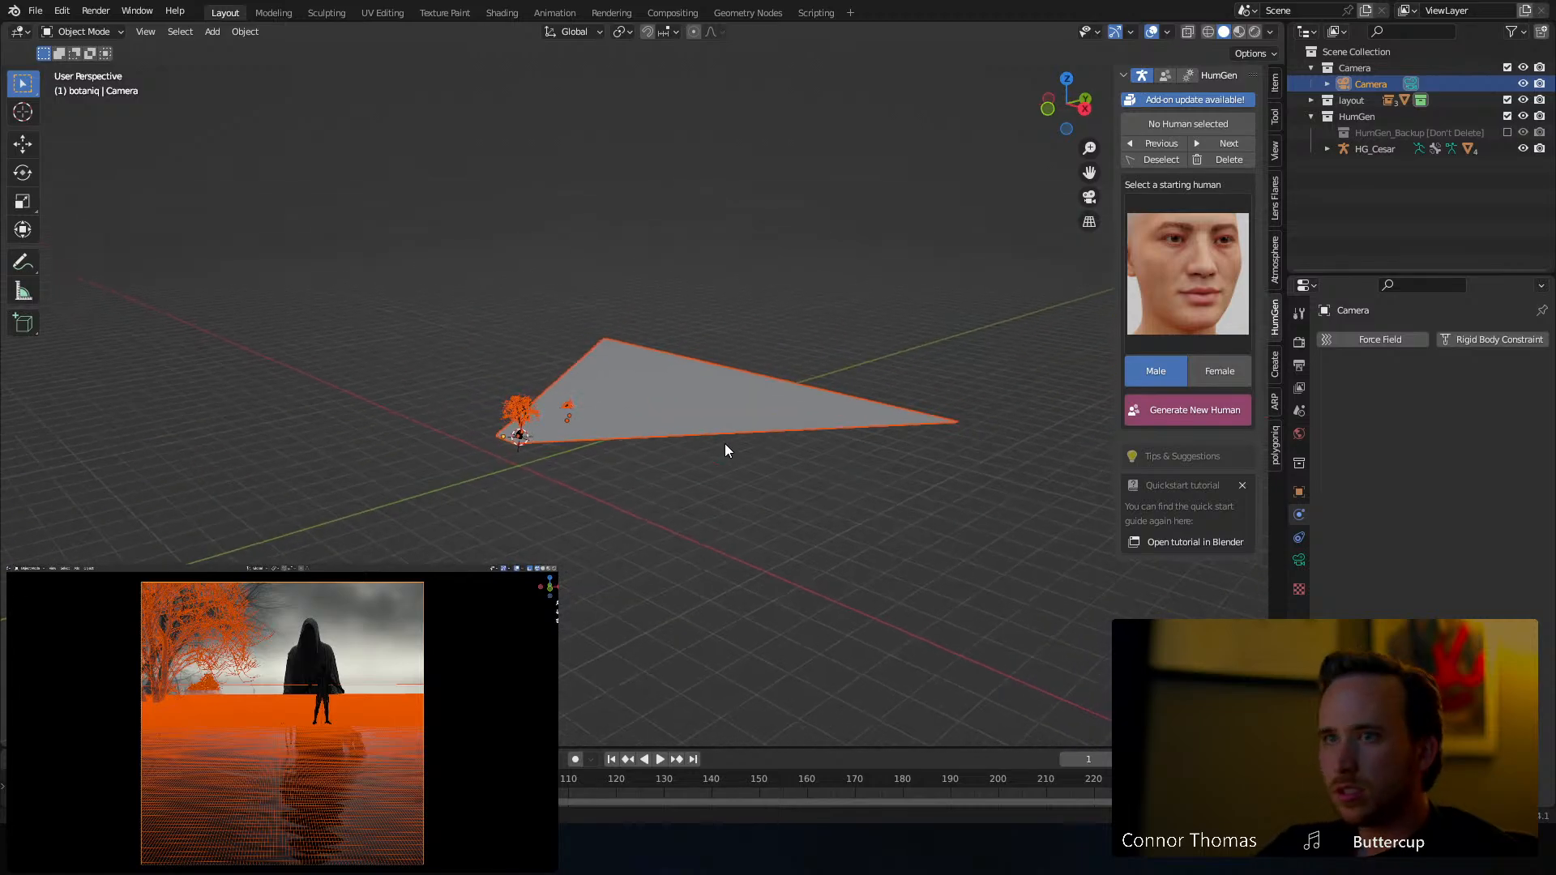
{"action": "scroll", "coordinate": [484, 534], "scroll_direction": "up", "scroll_amount": 6}
{"action": "scroll", "coordinate": [486, 534], "scroll_direction": "down", "scroll_amount": 3}
{"action": "middle_click_drag", "start_coordinate": [519, 507], "coordinate": [654, 405], "text": "shift"}
{"action": "scroll", "coordinate": [503, 442], "scroll_direction": "up", "scroll_amount": 5}
{"action": "middle_click_drag", "start_coordinate": [357, 476], "coordinate": [810, 390], "text": "shift"}
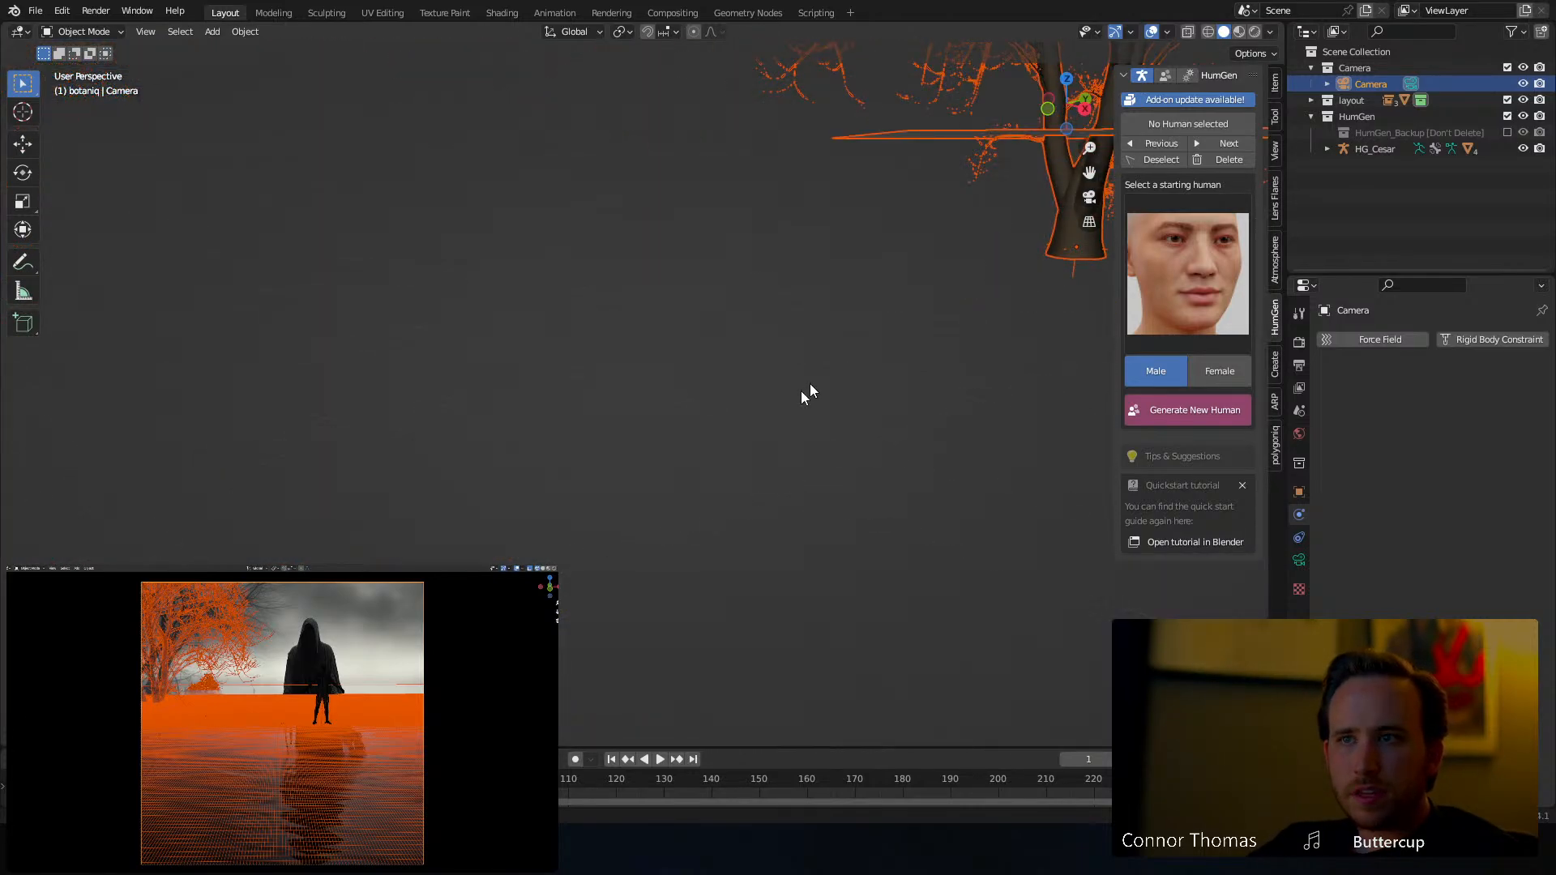
{"action": "scroll", "coordinate": [729, 418], "scroll_direction": "down", "scroll_amount": 4}
{"action": "middle_click_drag", "start_coordinate": [699, 433], "coordinate": [604, 423], "text": "shift"}
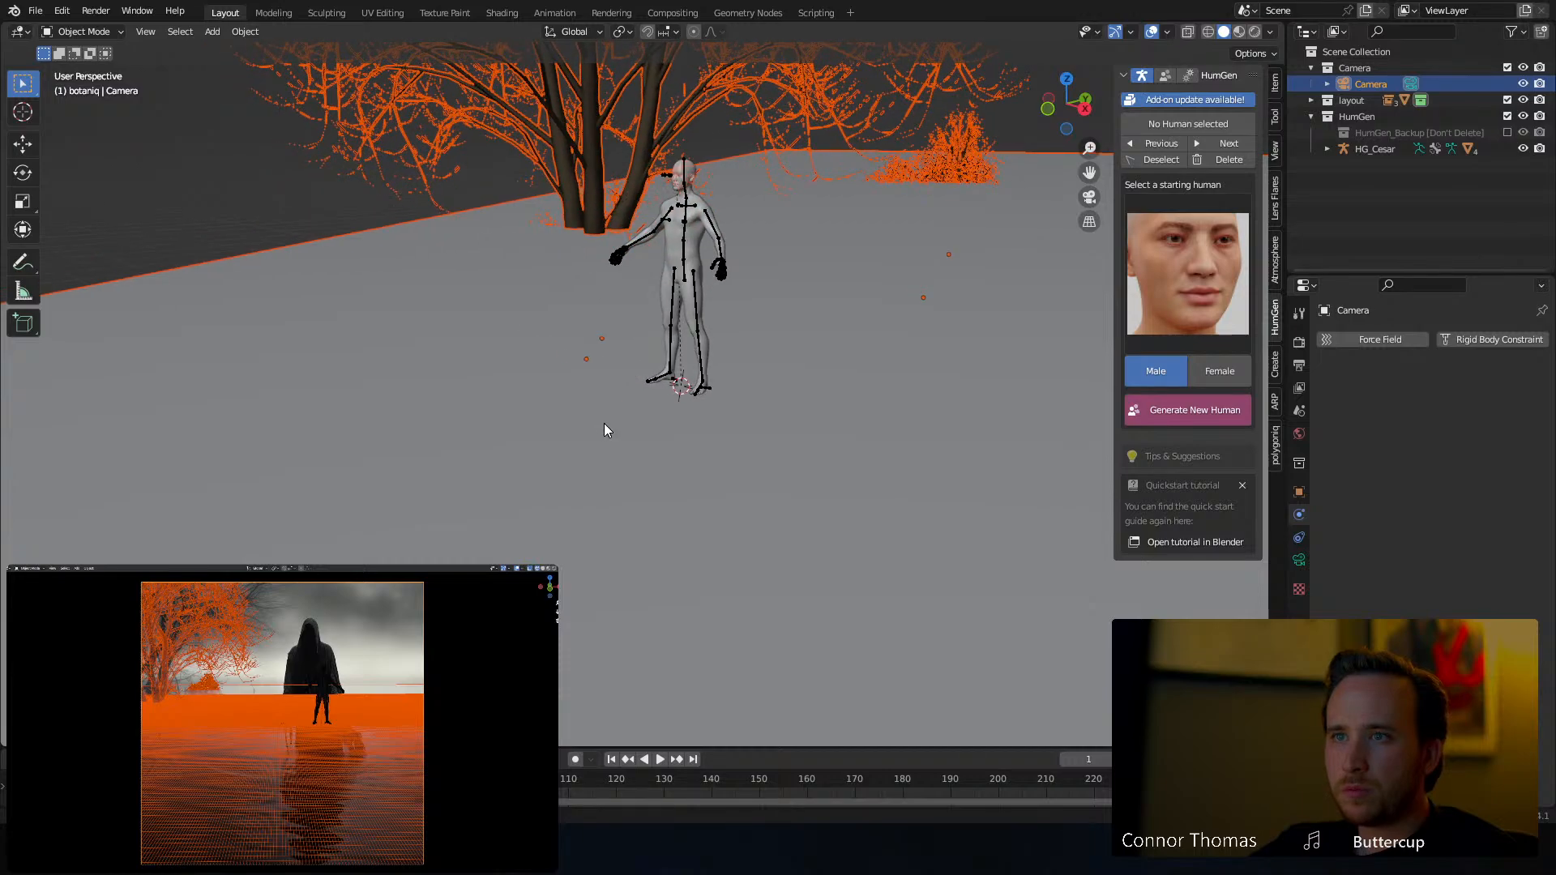
Place the 3D cursor on the water plane between the human and the camera
{"action": "scroll", "coordinate": [611, 445], "scroll_direction": "down", "scroll_amount": 1}
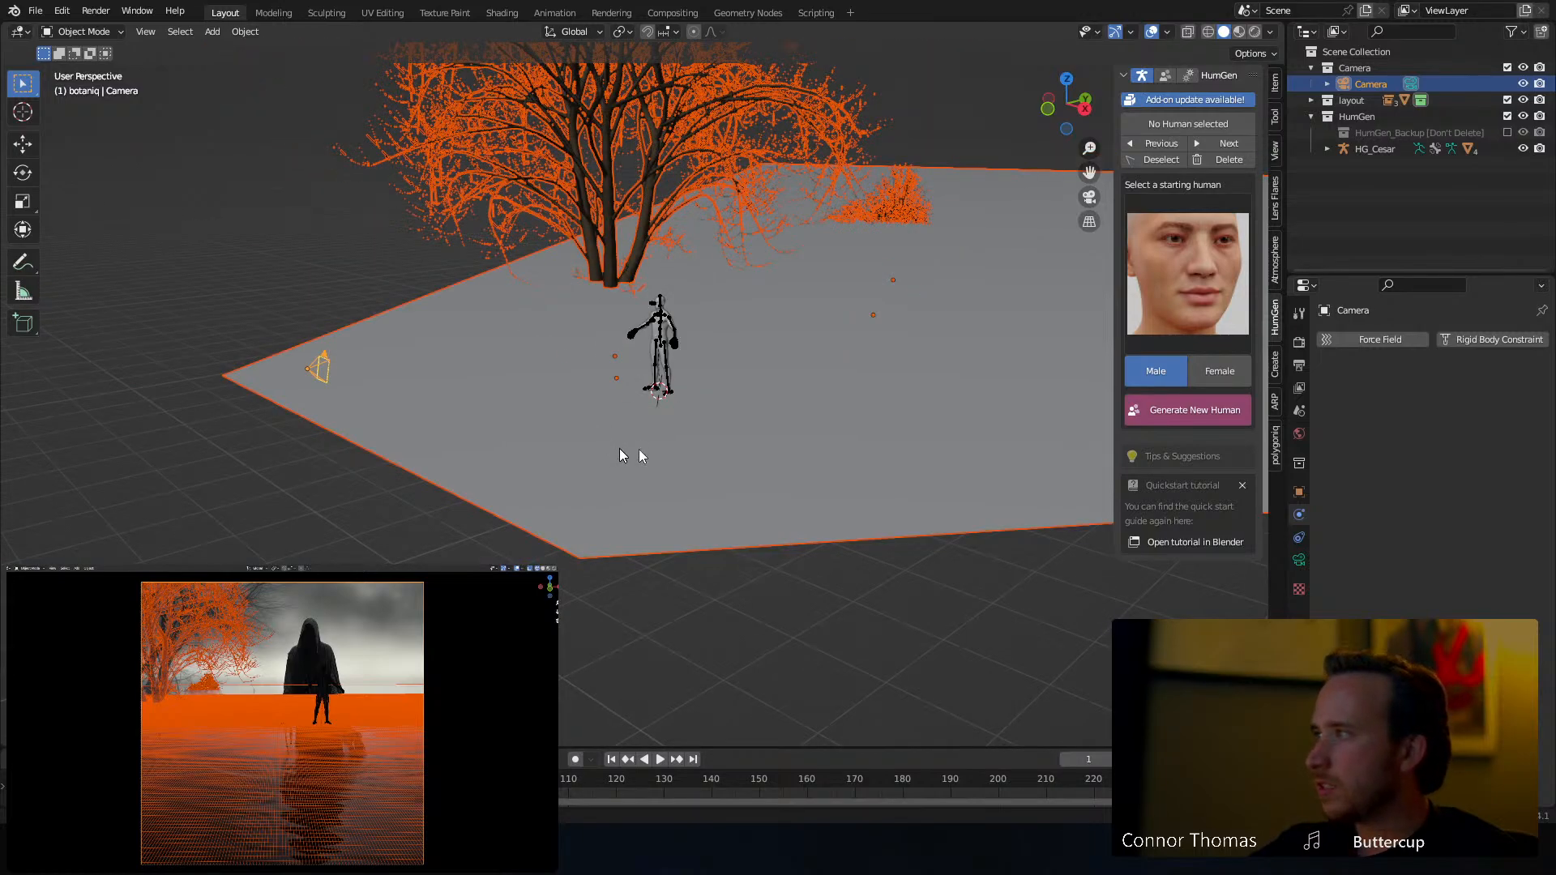
{"action": "left_click", "coordinate": [35, 119]}
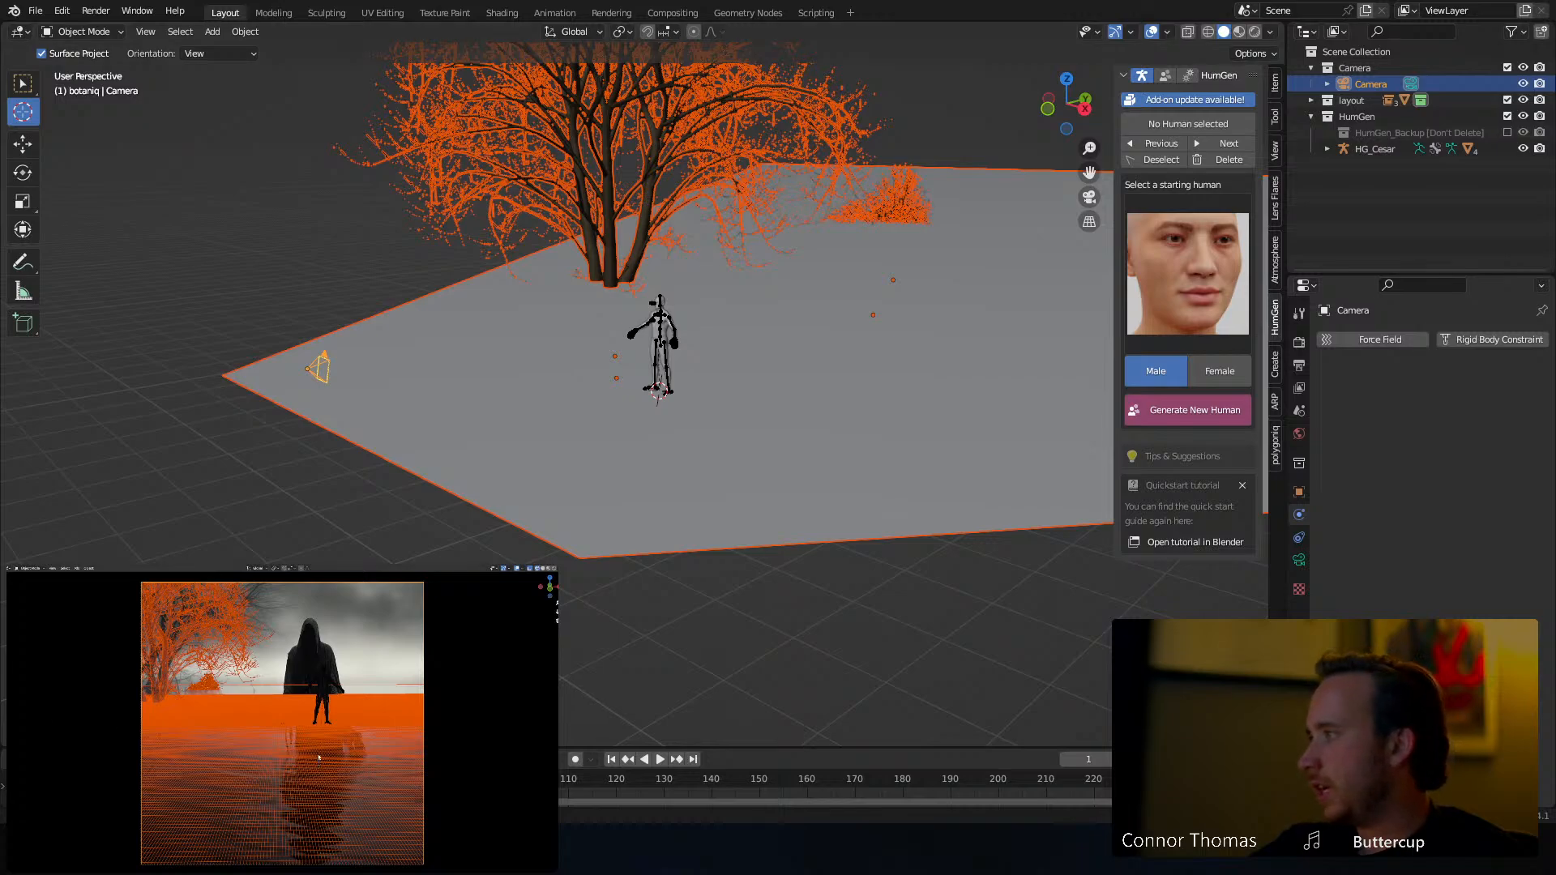
{"action": "left_click", "coordinate": [529, 411]}
{"action": "left_click", "coordinate": [23, 82]}
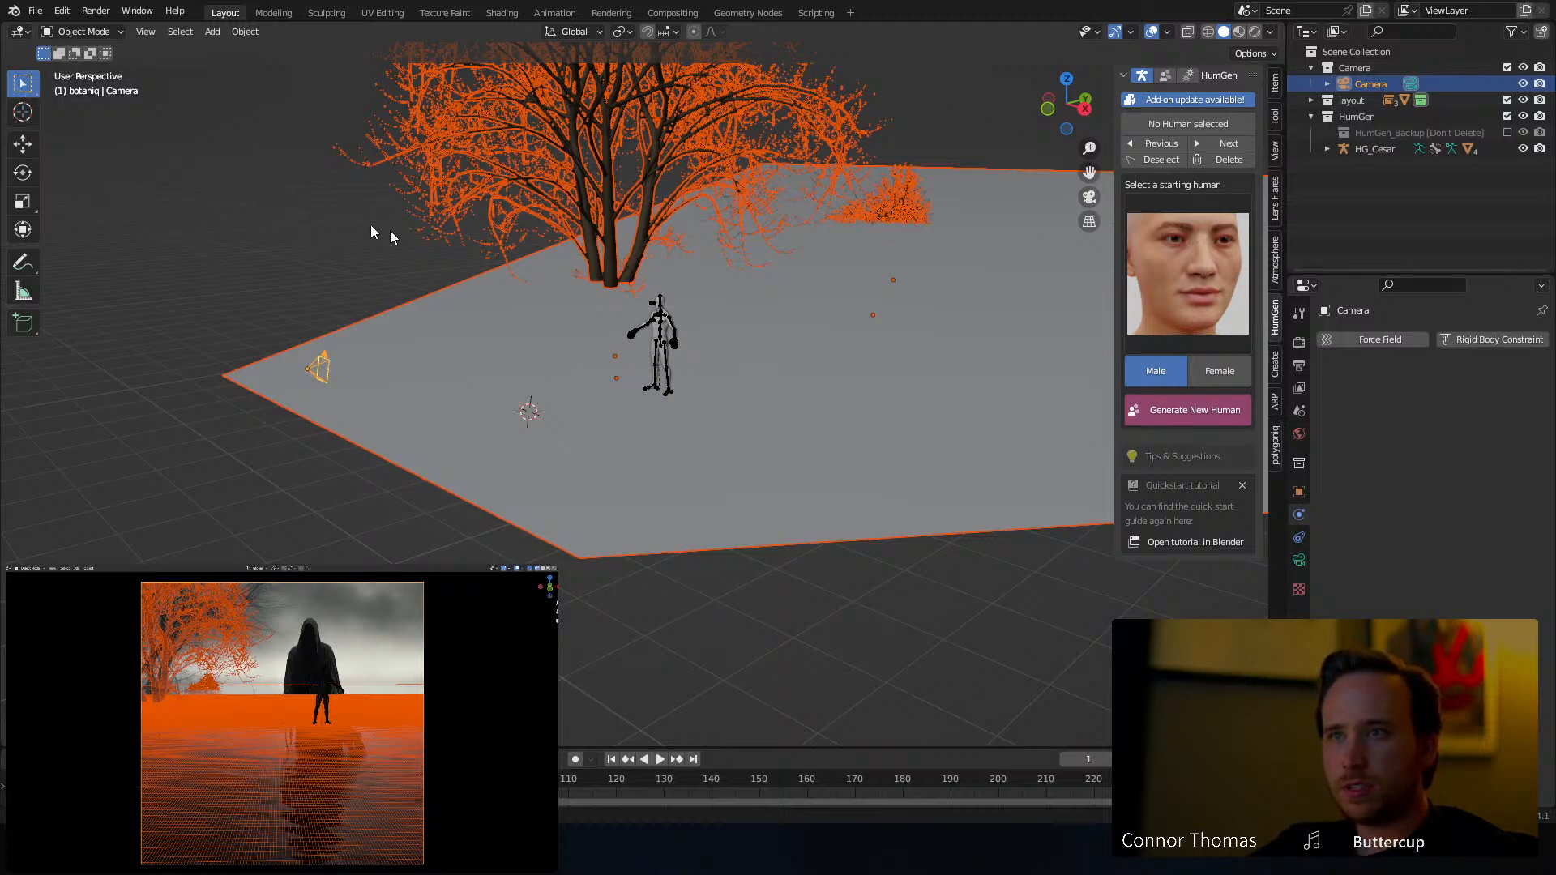
Move the human along X and Y onto the 3D cursor on the water plane
{"action": "left_click", "coordinate": [662, 344]}
{"action": "key", "text": "g"}
{"action": "key", "text": "x"}
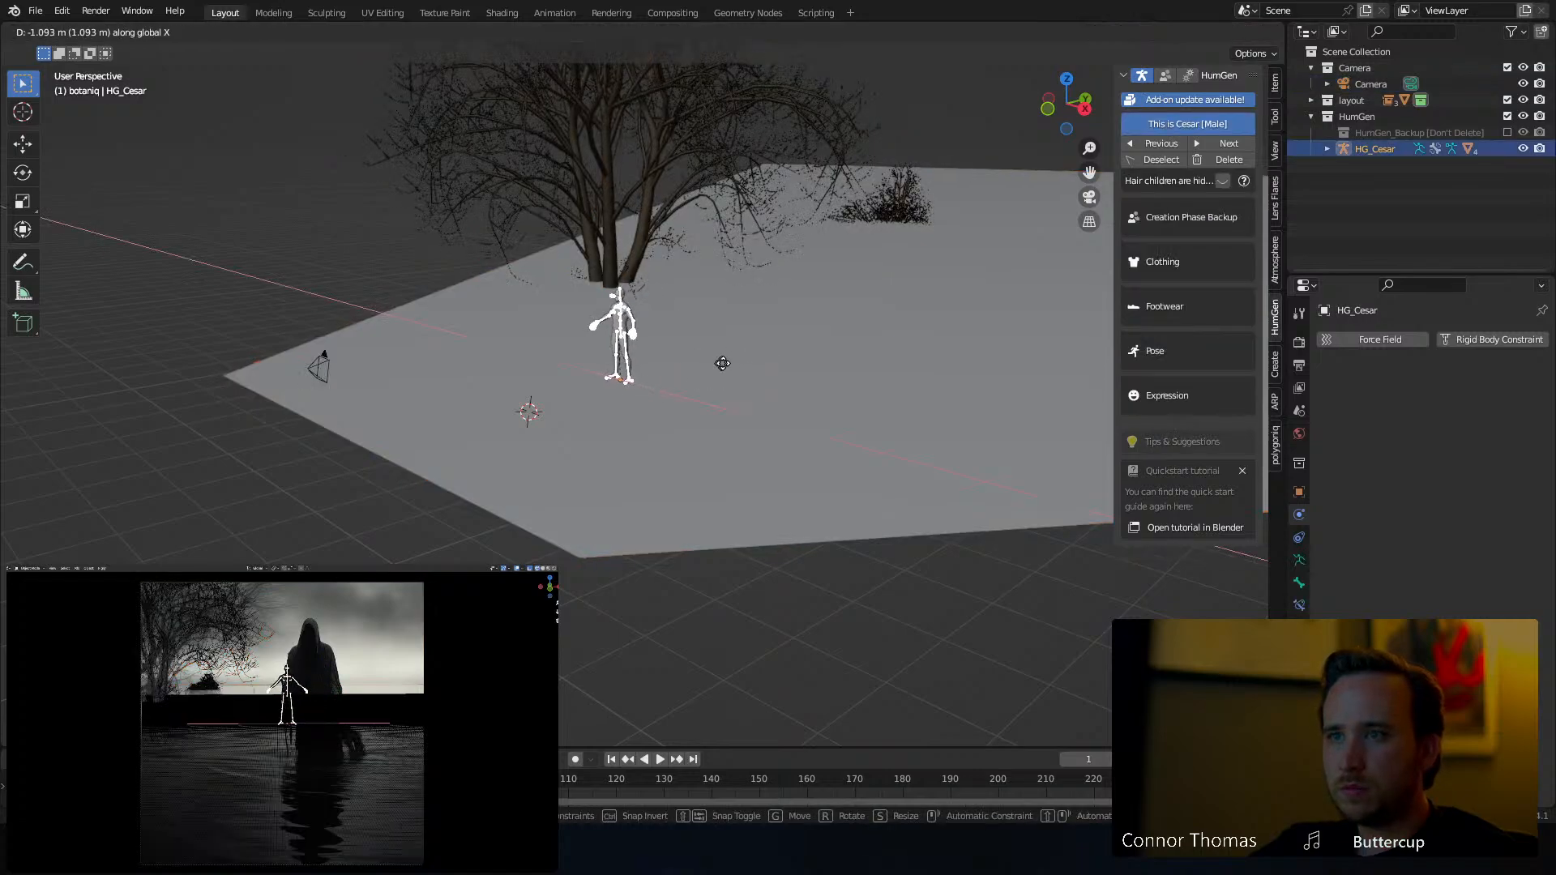
{"action": "left_click", "coordinate": [726, 363]}
{"action": "key", "text": "g"}
{"action": "key", "text": "y"}
{"action": "left_click", "coordinate": [619, 401]}
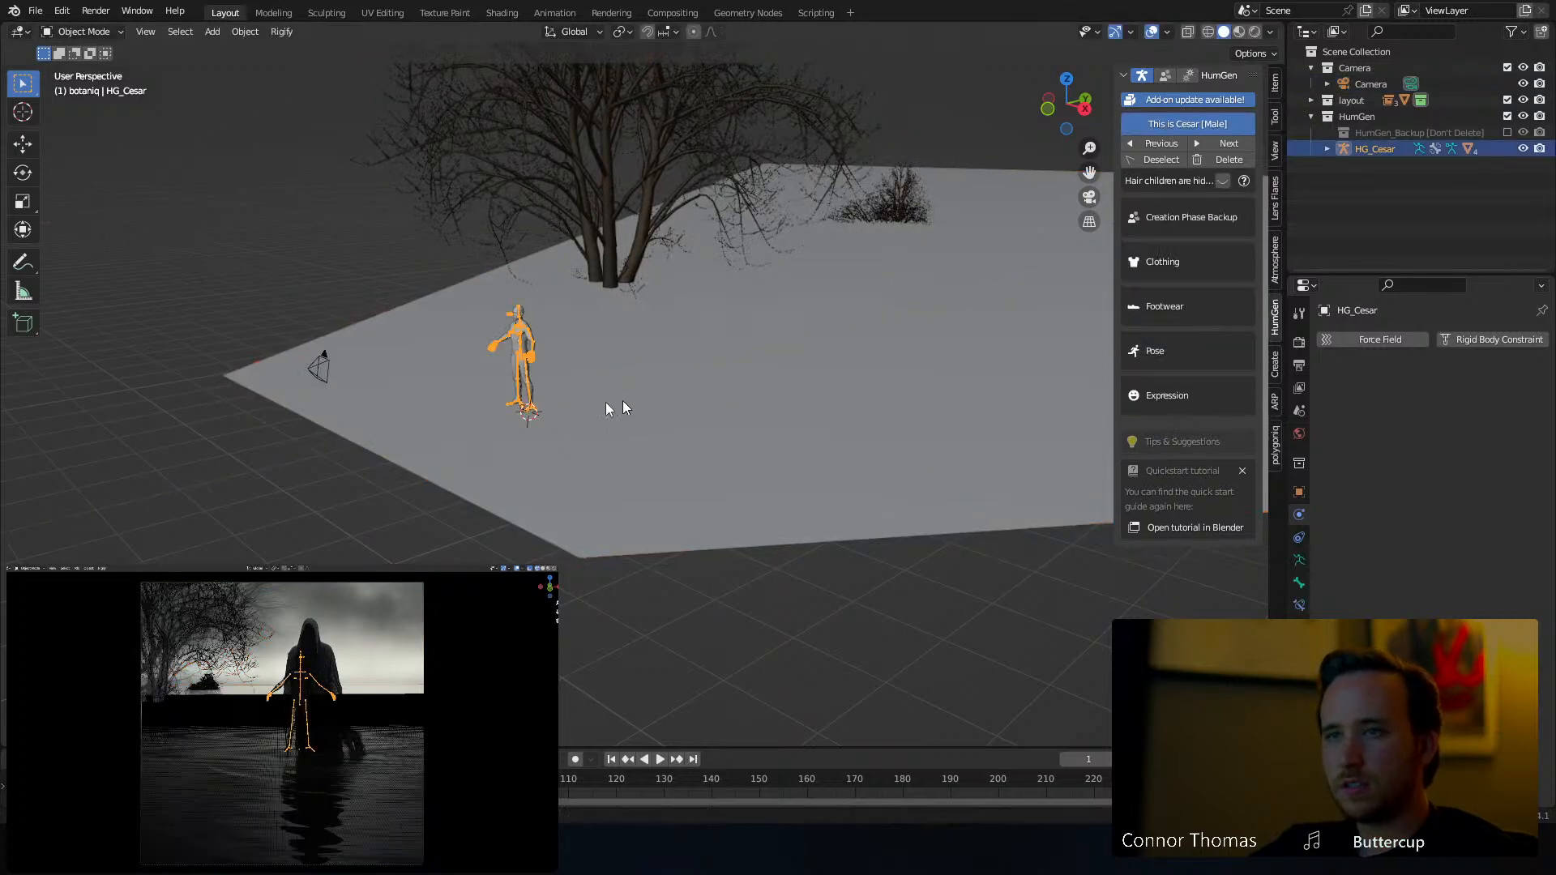
Reposition the human from the top view in front of the camera and lower it along Z into the water plane
{"action": "middle_click_drag", "start_coordinate": [622, 400], "coordinate": [553, 422]}
{"action": "key", "text": "KP_7"}
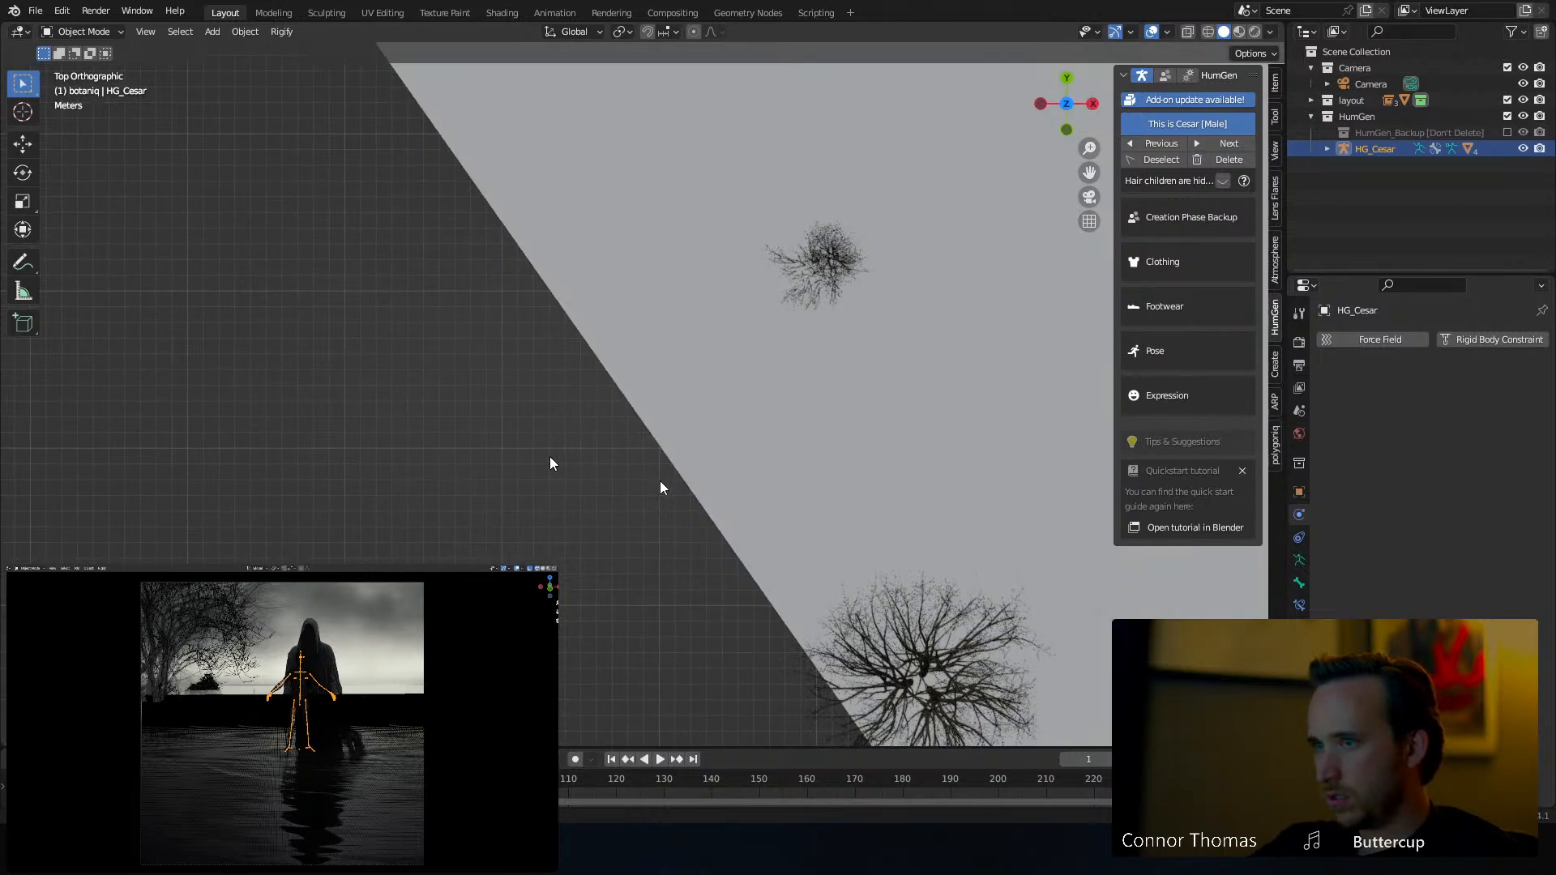
{"action": "middle_click_drag", "start_coordinate": [724, 469], "coordinate": [464, 240], "text": "shift"}
{"action": "scroll", "coordinate": [818, 676], "scroll_direction": "up", "scroll_amount": 1}
{"action": "scroll", "coordinate": [818, 677], "scroll_direction": "up", "scroll_amount": 1}
{"action": "middle_click_drag", "start_coordinate": [818, 678], "coordinate": [741, 348], "text": "shift"}
{"action": "key", "text": "g"}
{"action": "left_click", "coordinate": [684, 529]}
{"action": "key", "text": "z"}
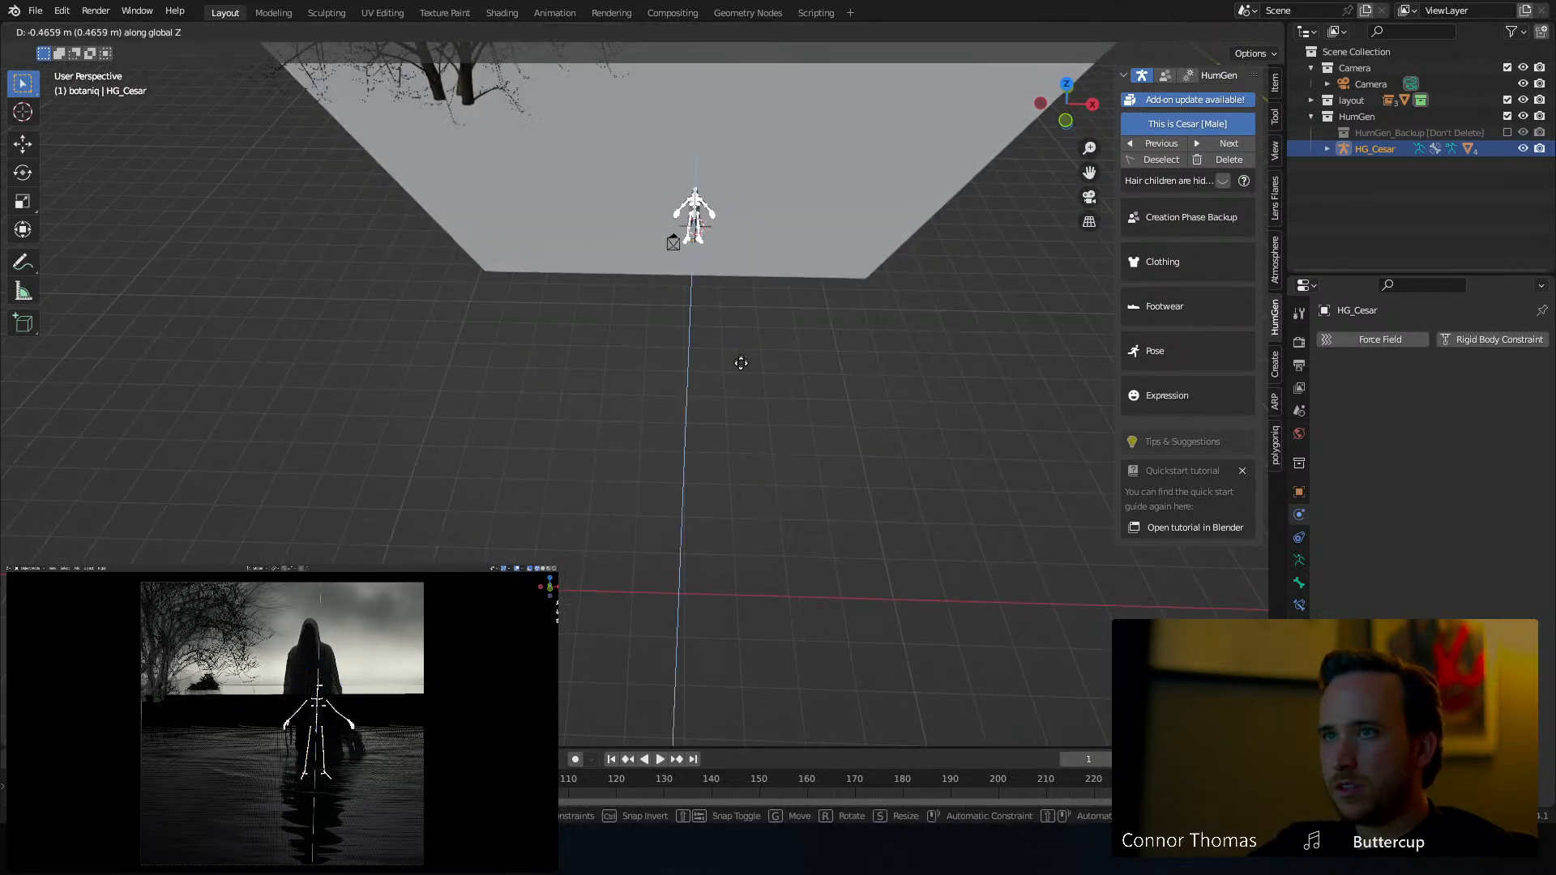
{"action": "left_click", "coordinate": [738, 369]}
{"action": "left_click", "coordinate": [734, 317]}
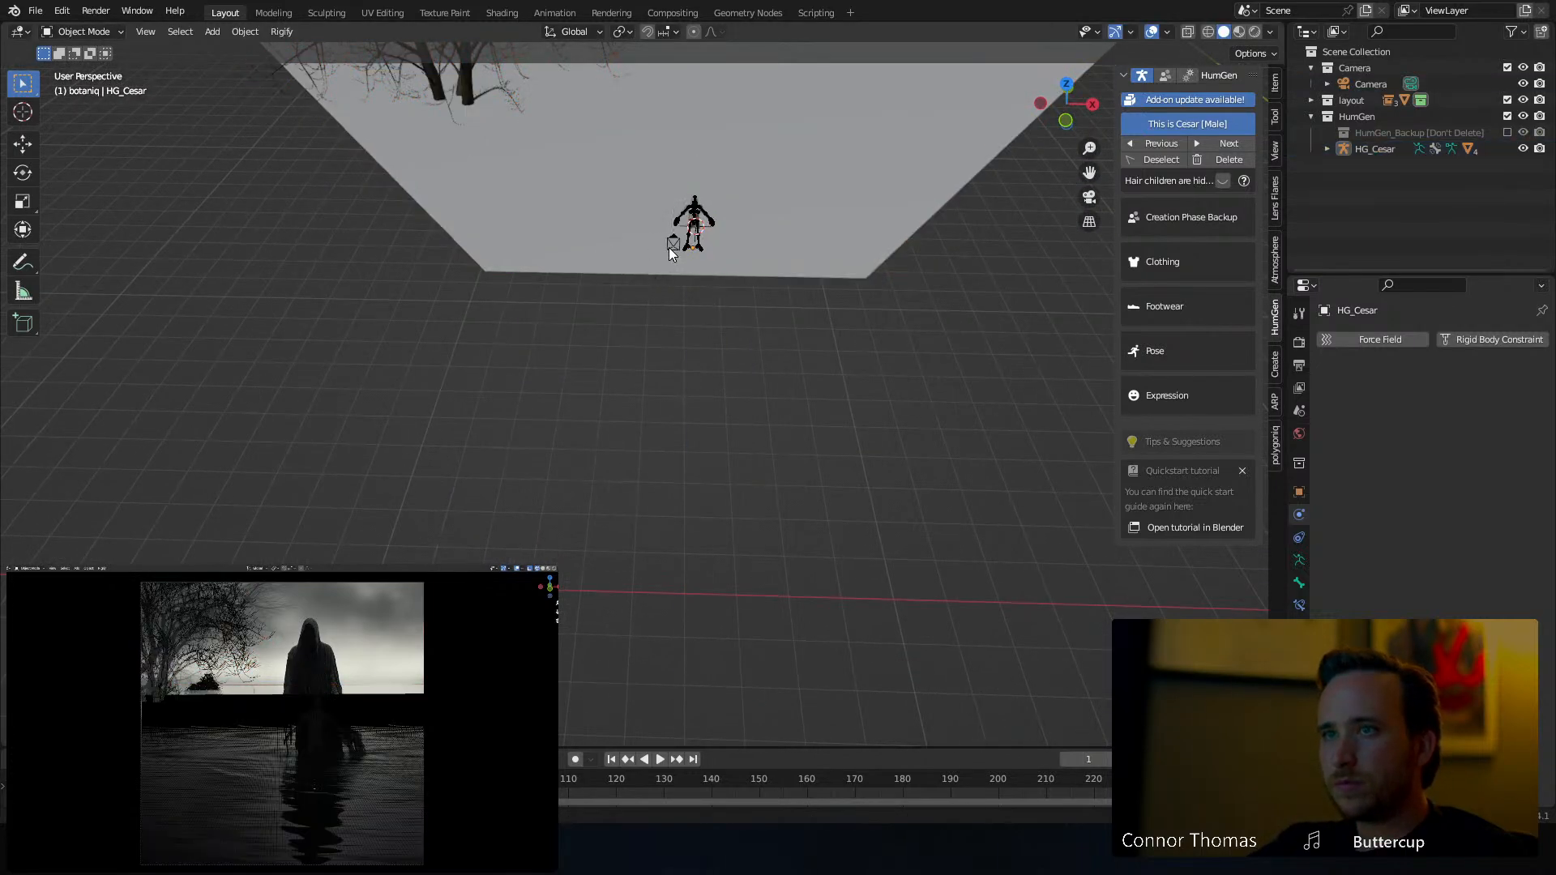
Select the camera, water plane and all winter trees together, leaving the human unselected
{"action": "left_click", "coordinate": [590, 229]}
{"action": "key", "text": "KP_Decimal"}
{"action": "left_click", "coordinate": [551, 274]}
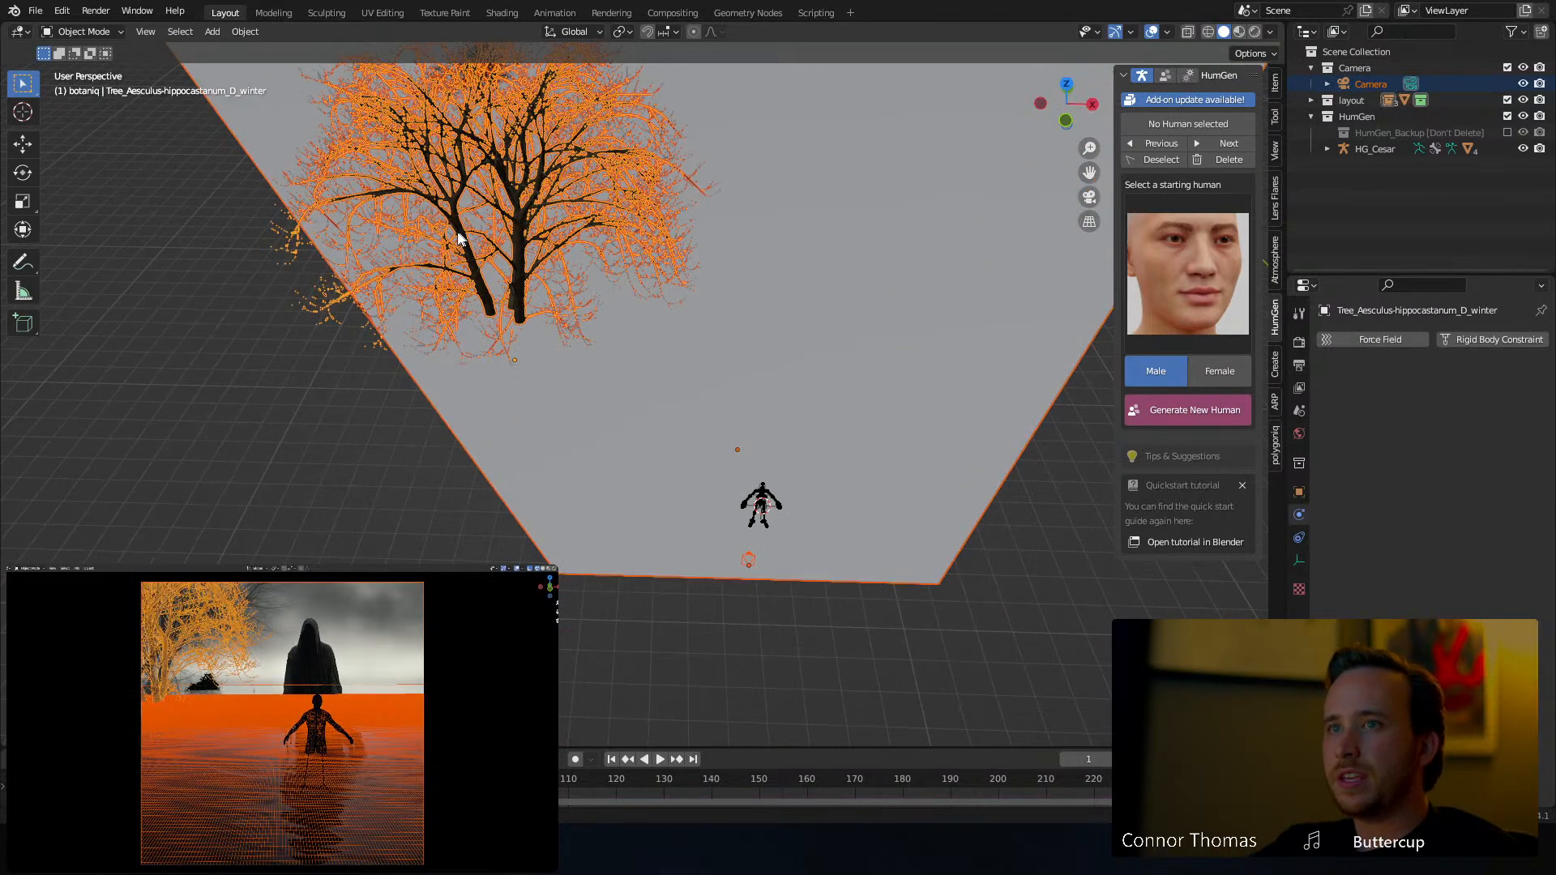
{"action": "key", "text": "KP_Decimal"}
{"action": "left_click", "coordinate": [506, 224], "text": "shift"}
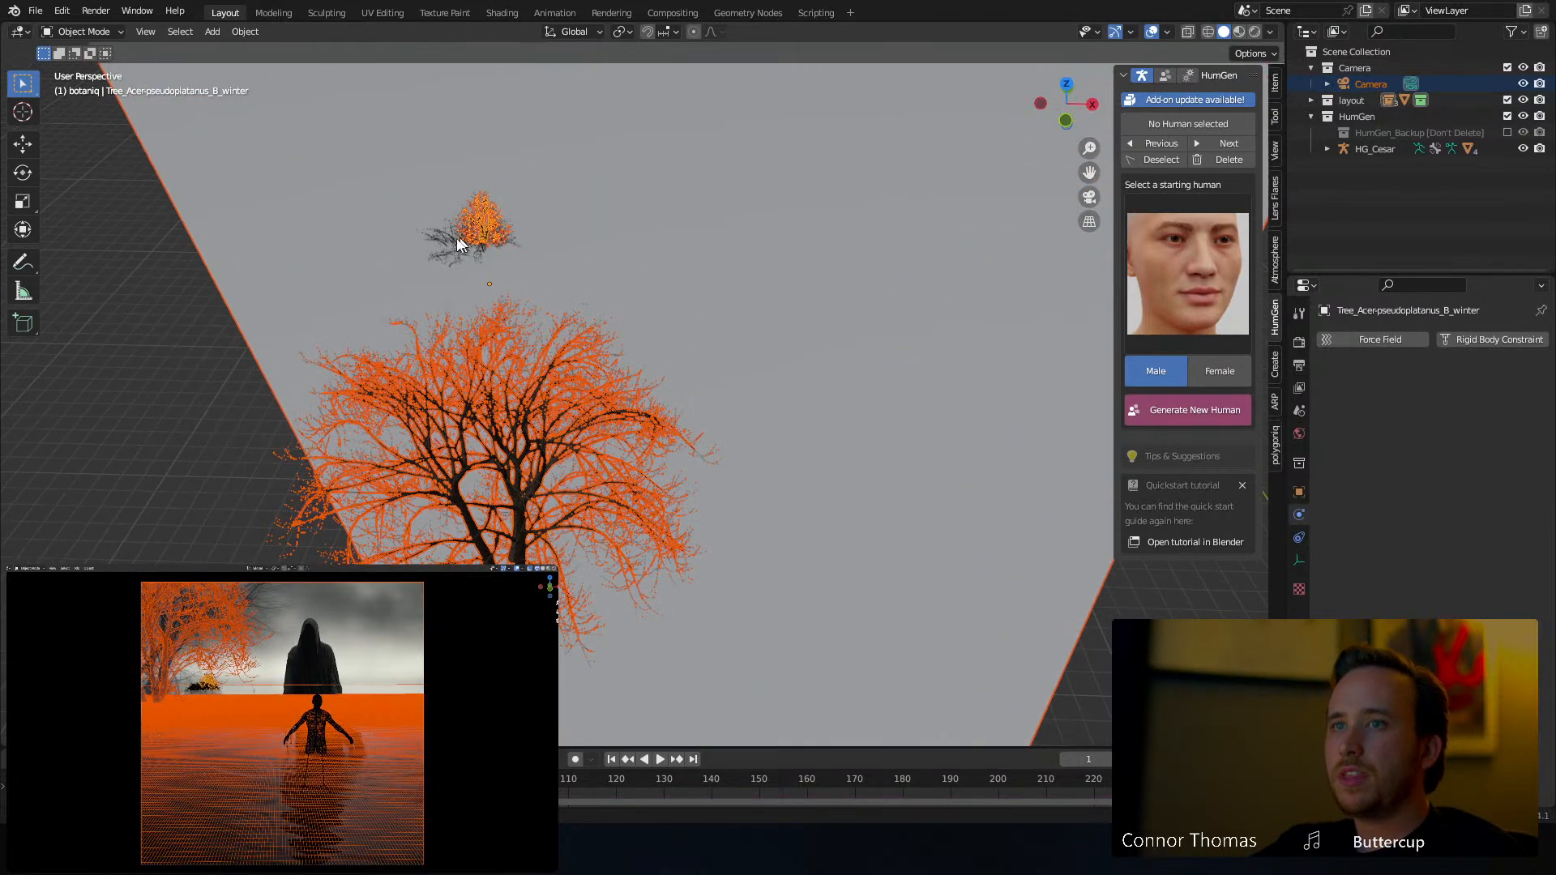
Set the transform pivot point to the 3D Cursor and scale the selected camera, water plane and trees to roughly half size
{"action": "left_click", "coordinate": [624, 33]}
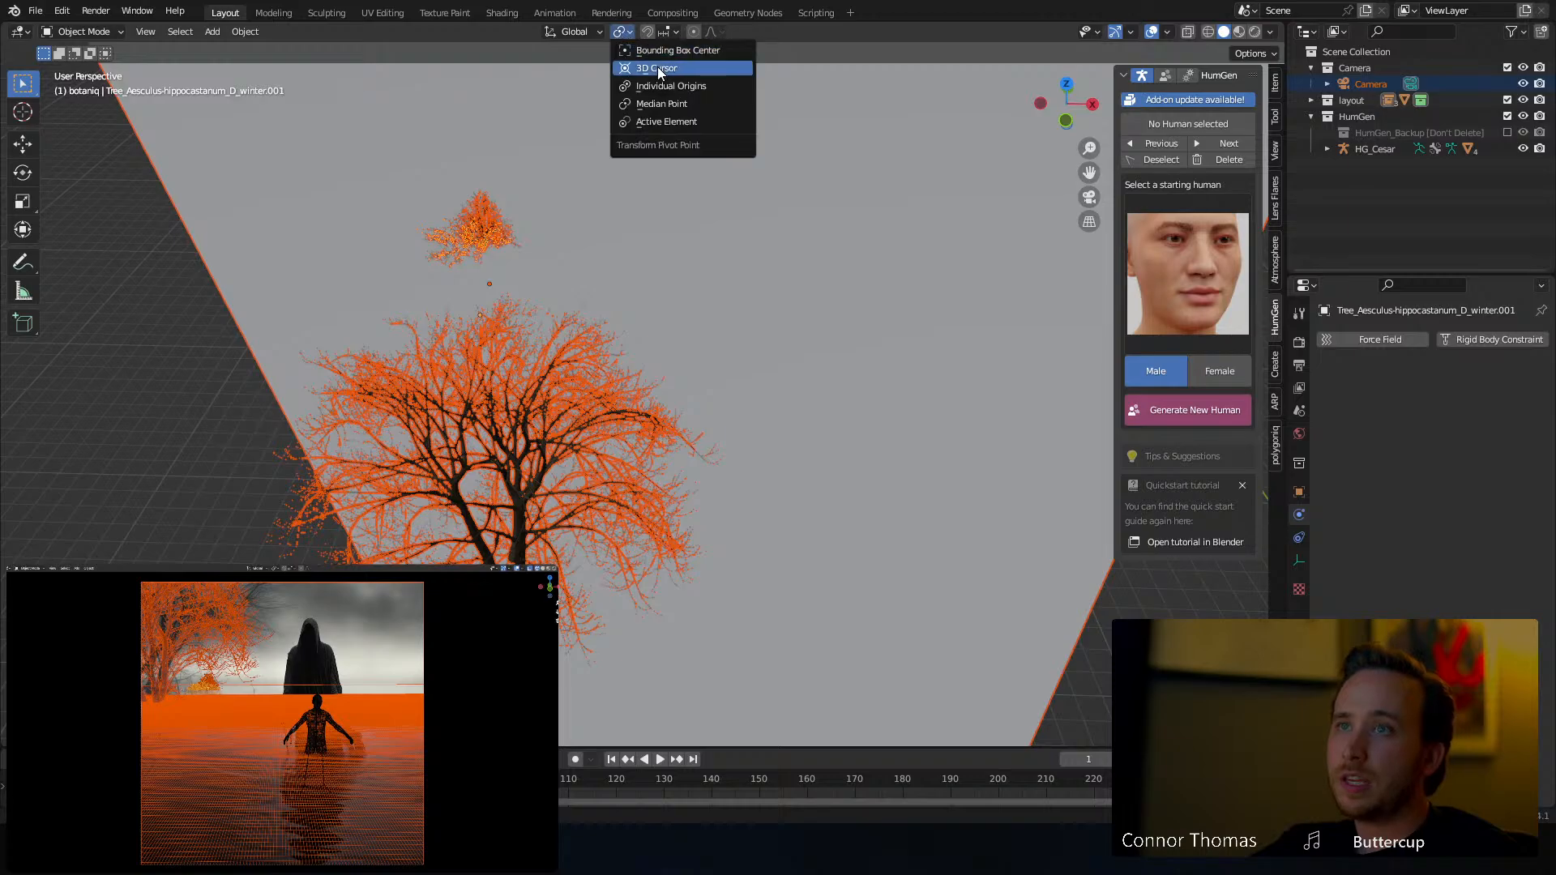
{"action": "left_click", "coordinate": [658, 67]}
{"action": "middle_click_drag", "start_coordinate": [816, 459], "coordinate": [789, 372]}
{"action": "scroll", "coordinate": [746, 349], "scroll_direction": "up", "scroll_amount": 6}
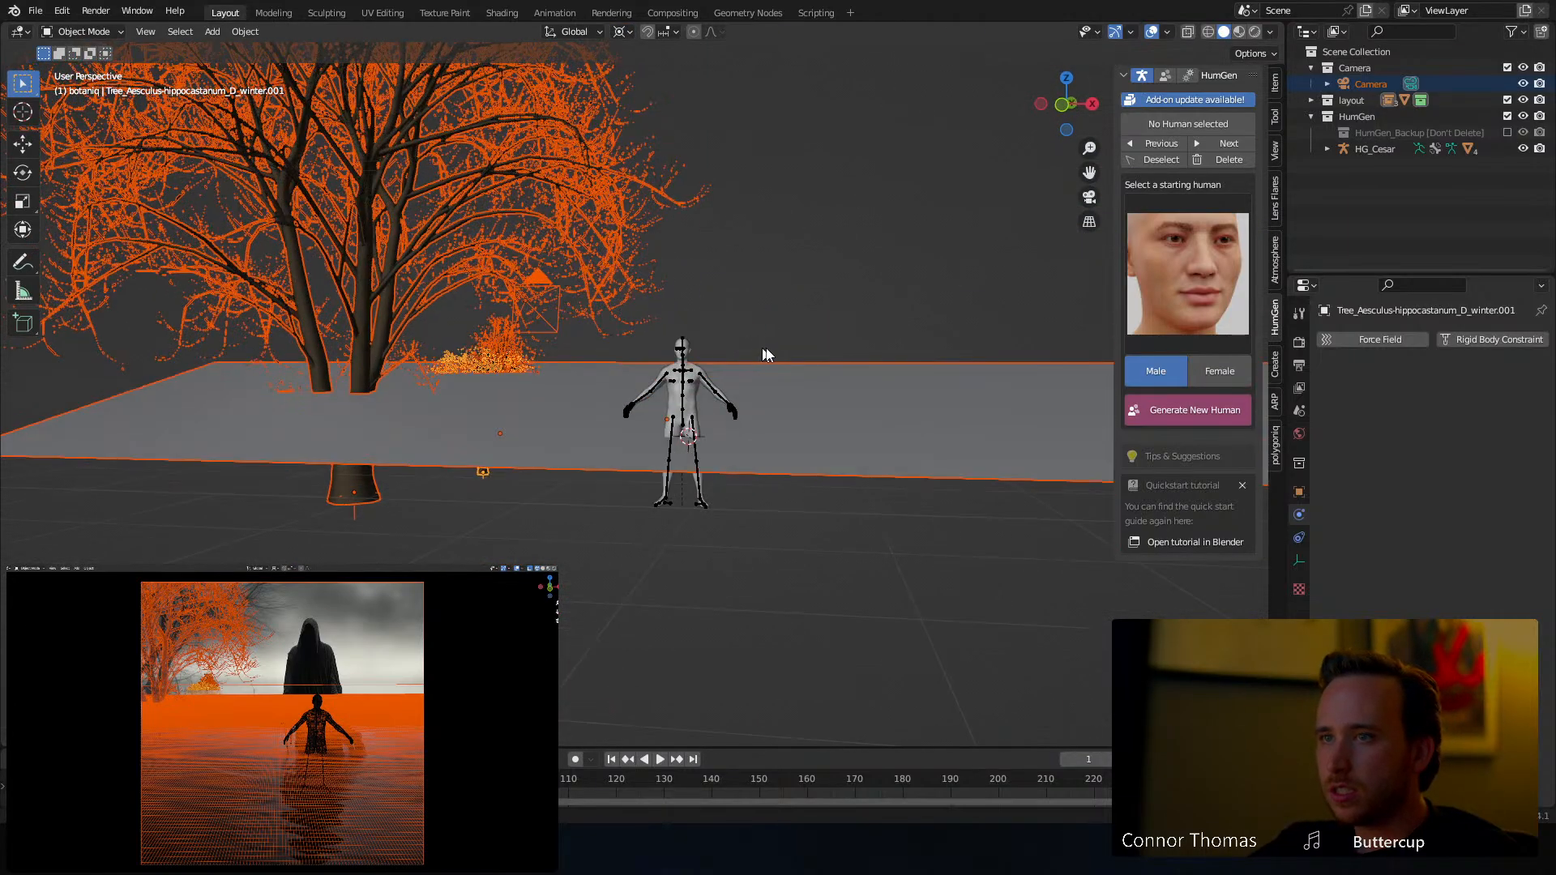
{"action": "key", "text": "s"}
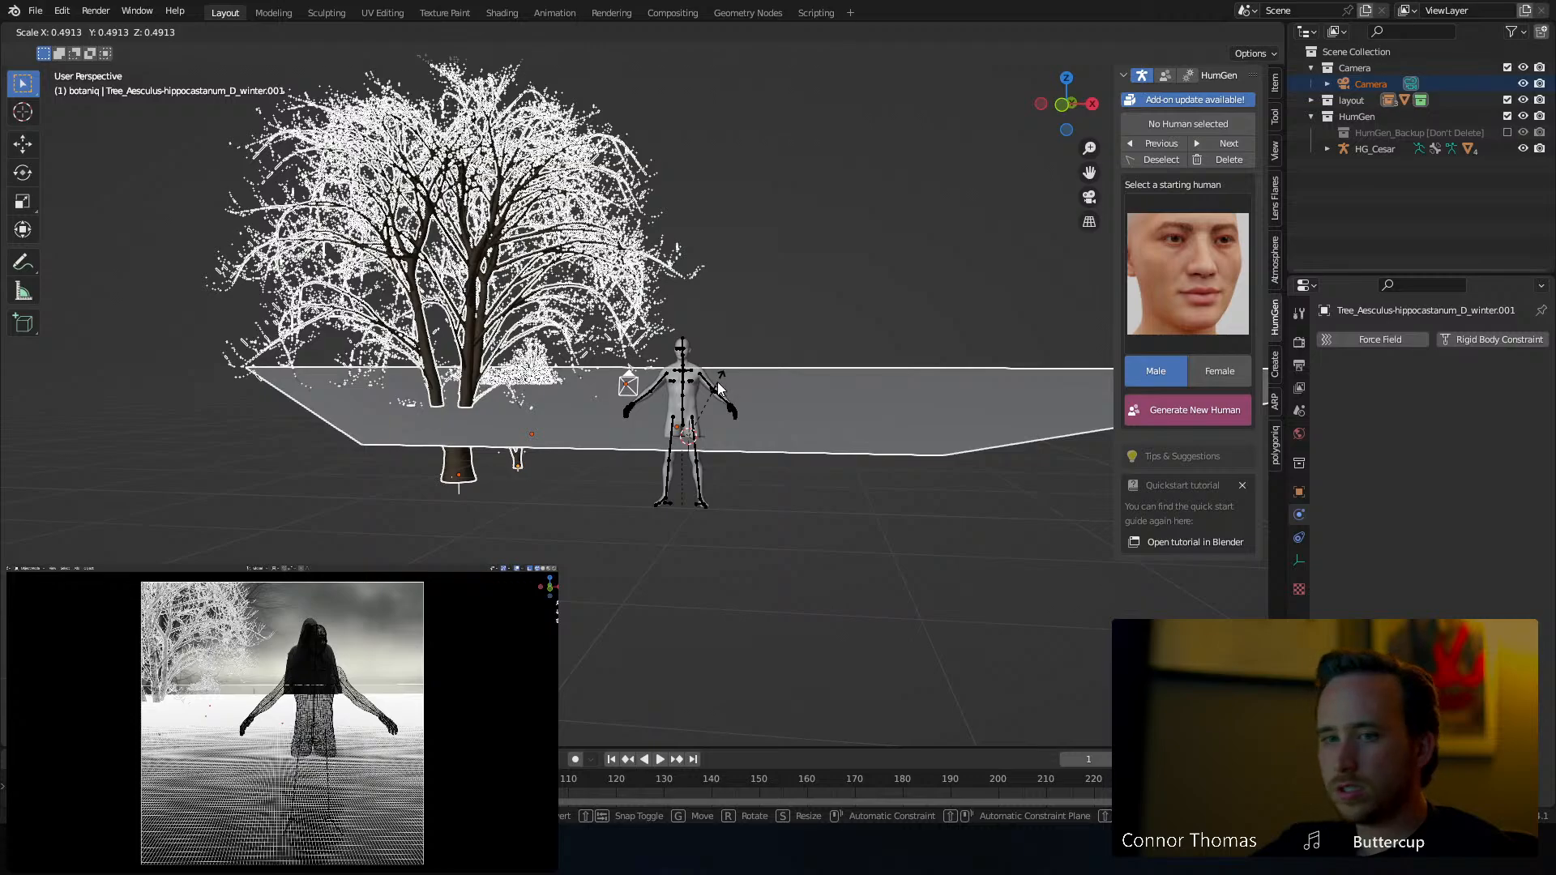
{"action": "left_click", "coordinate": [731, 402]}
Move the selected camera, water plane and trees along Y to match the human's size to the hooded figure
{"action": "middle_click_drag", "start_coordinate": [732, 402], "coordinate": [595, 344]}
{"action": "key", "text": "g"}
{"action": "key", "text": "y"}
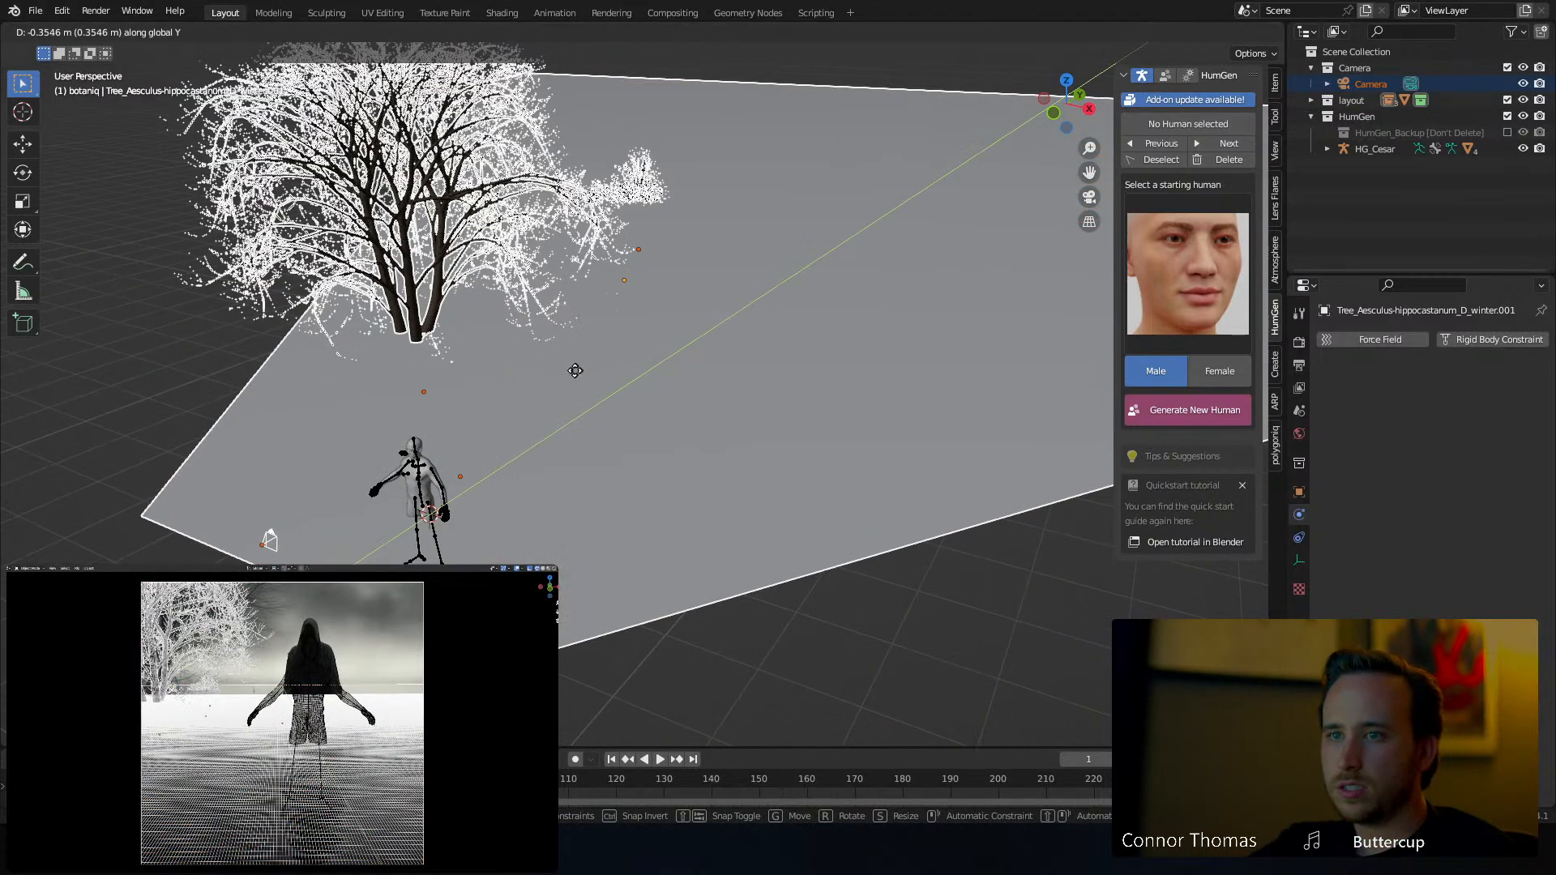
{"action": "left_click", "coordinate": [565, 379]}
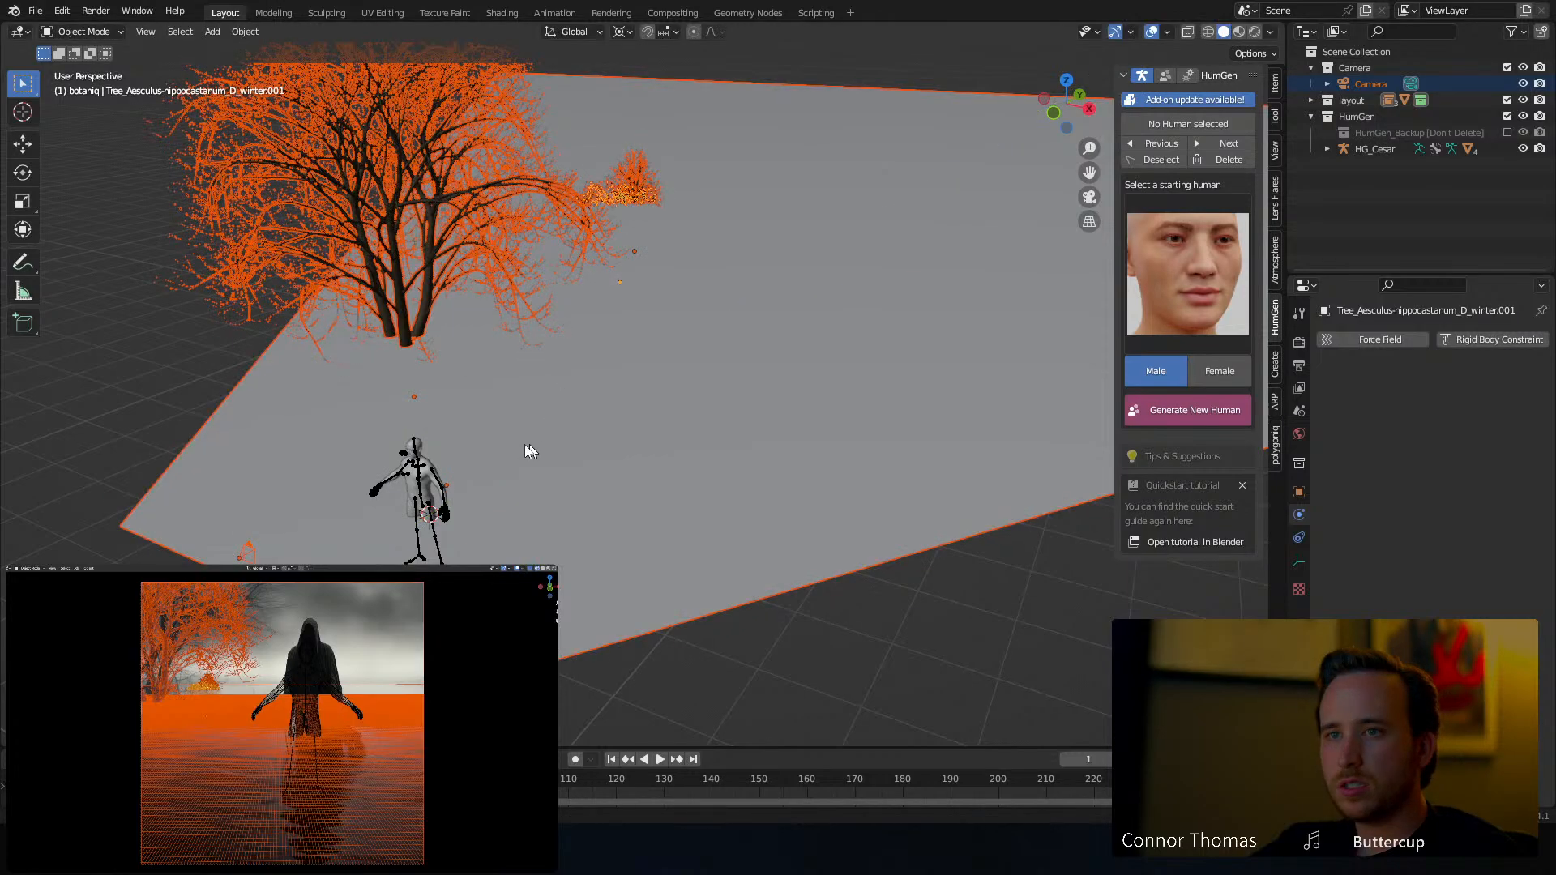
Raise the human along Z and shift it along X to line up with the hooded figure in the camera view
{"action": "left_click", "coordinate": [438, 488]}
{"action": "key", "text": "g"}
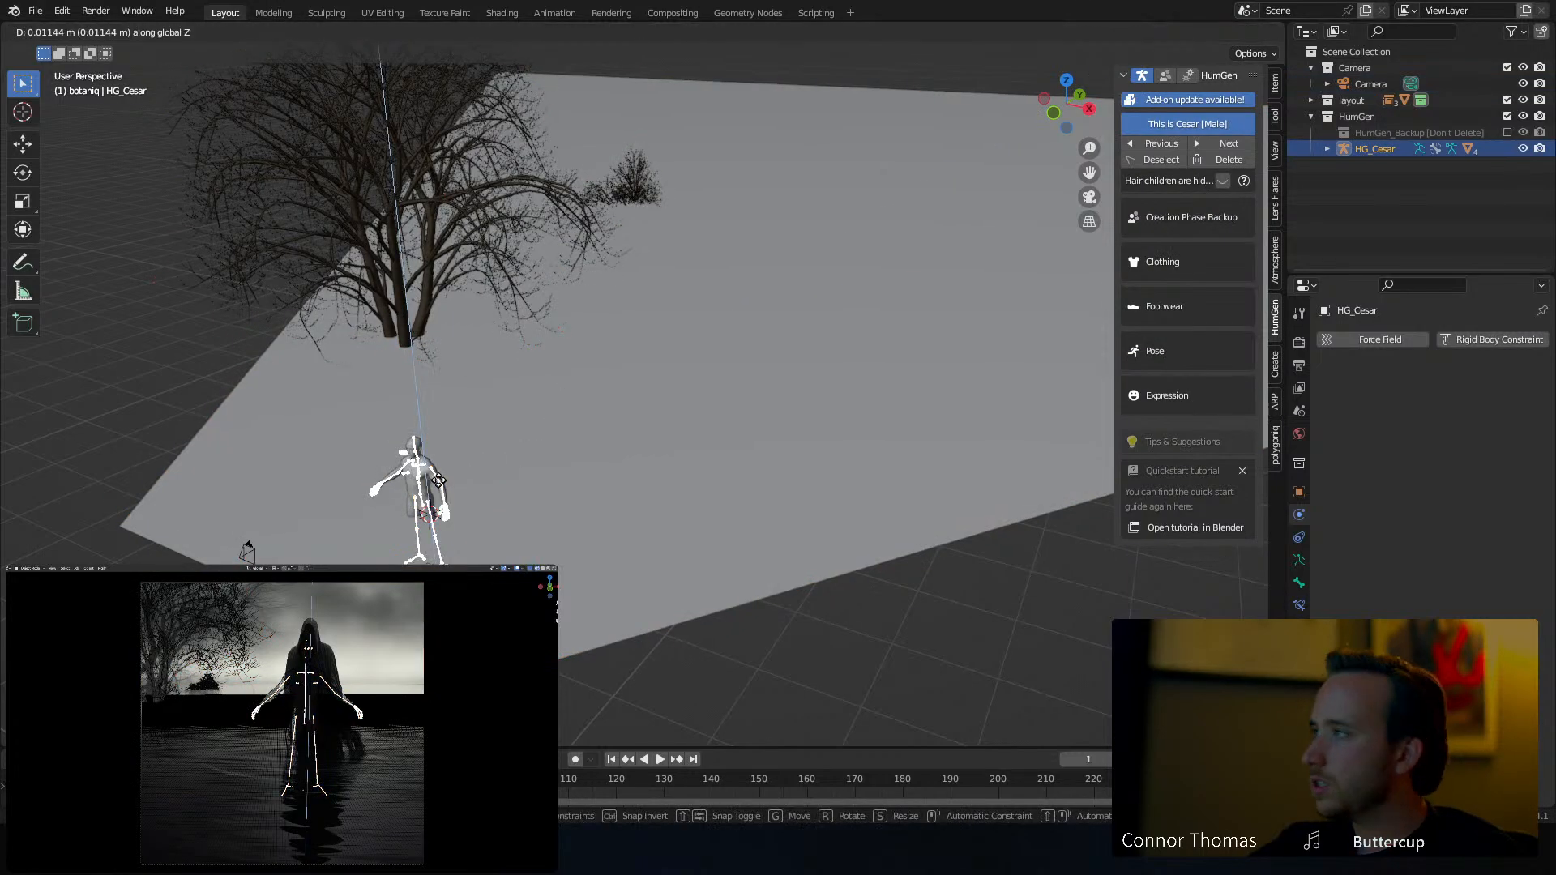
{"action": "key", "text": "z"}
{"action": "left_click", "coordinate": [439, 473]}
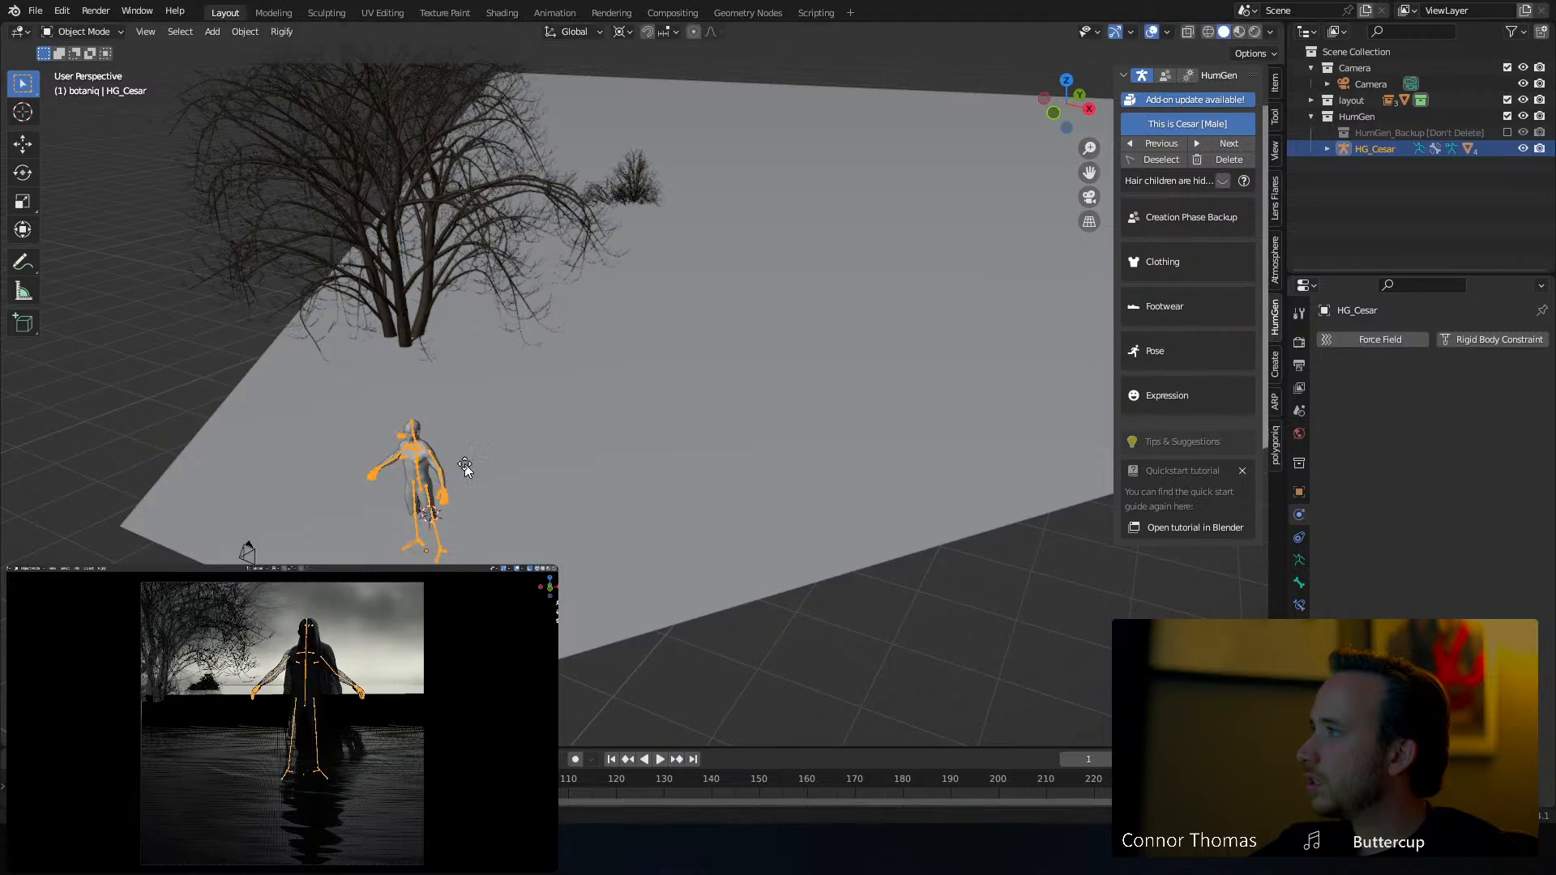
{"action": "key", "text": "g"}
{"action": "key", "text": "x"}
{"action": "left_click", "coordinate": [469, 464]}
{"action": "key", "text": "a"}
{"action": "key", "text": "a"}
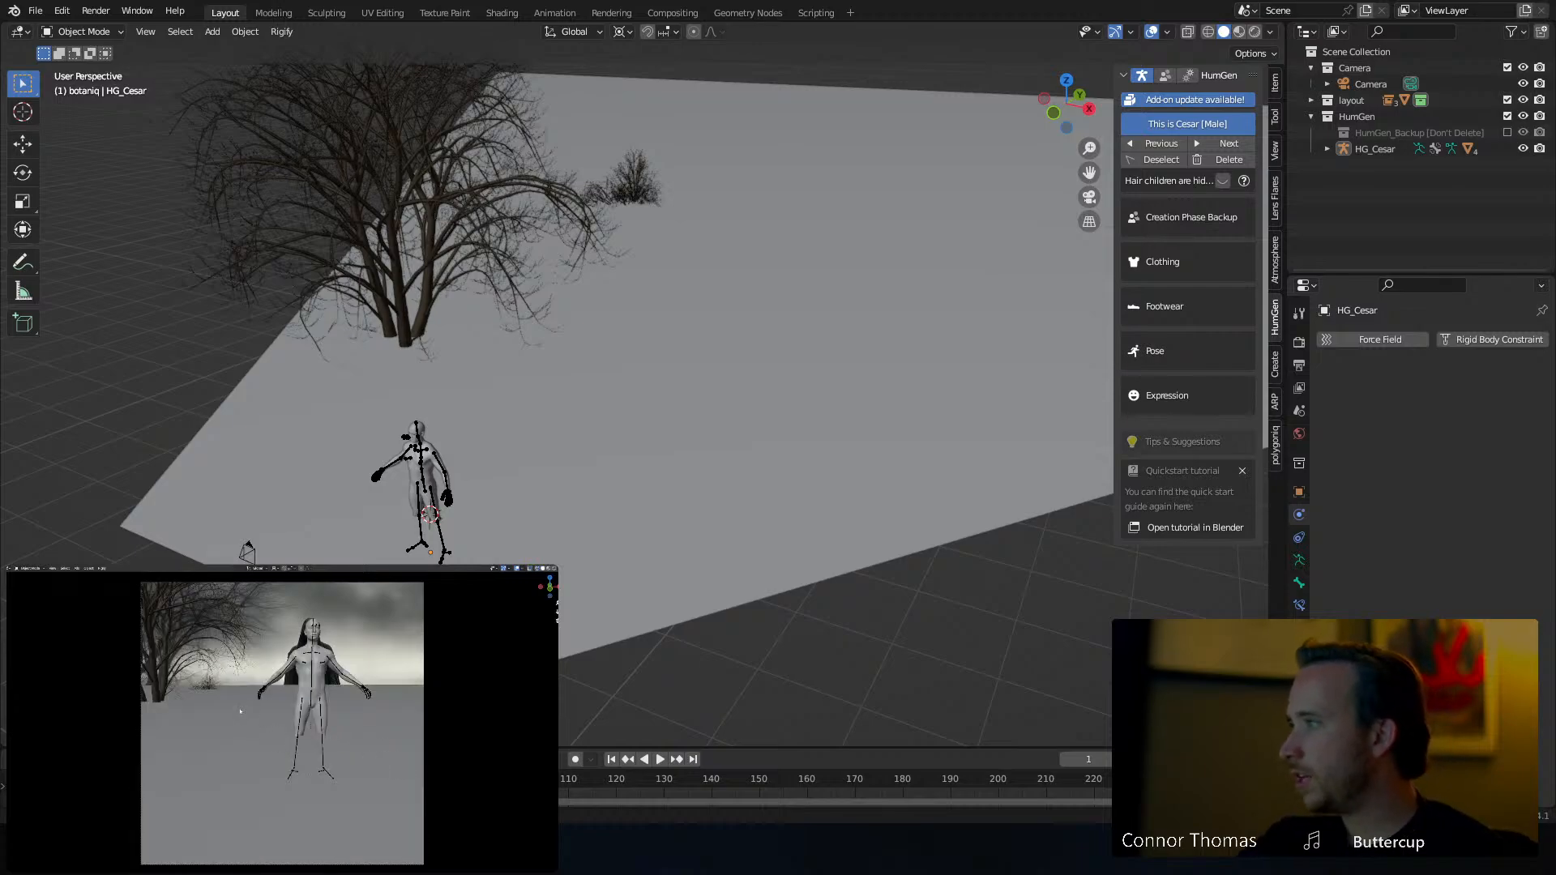
Hide the water plane so the human's legs are fully exposed
{"action": "middle_click_drag", "start_coordinate": [488, 508], "coordinate": [586, 431], "text": "shift"}
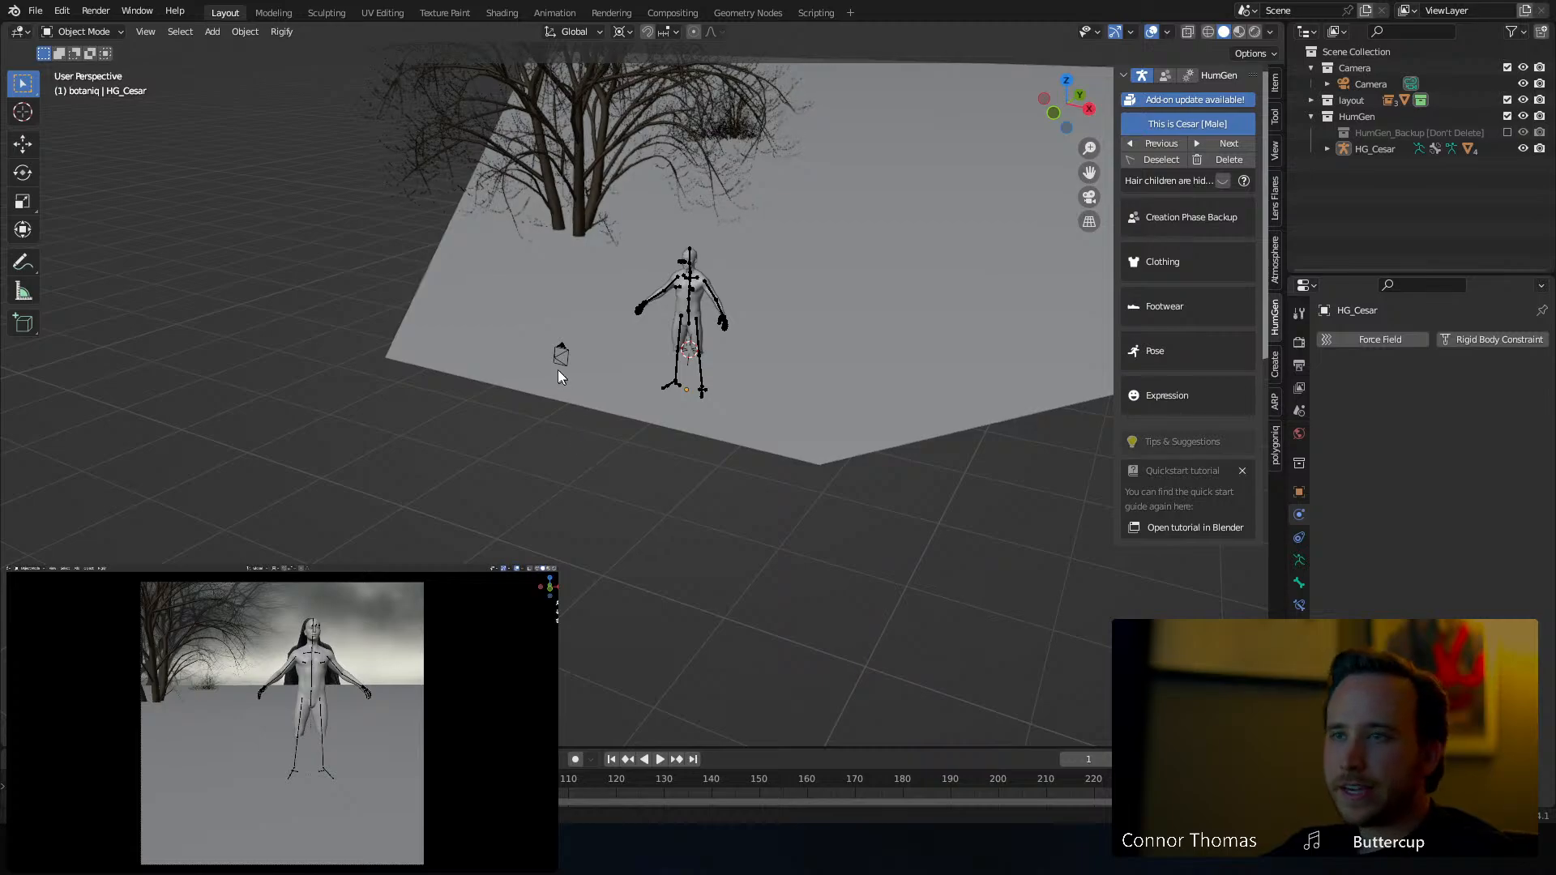
{"action": "middle_click_drag", "start_coordinate": [558, 369], "coordinate": [658, 287]}
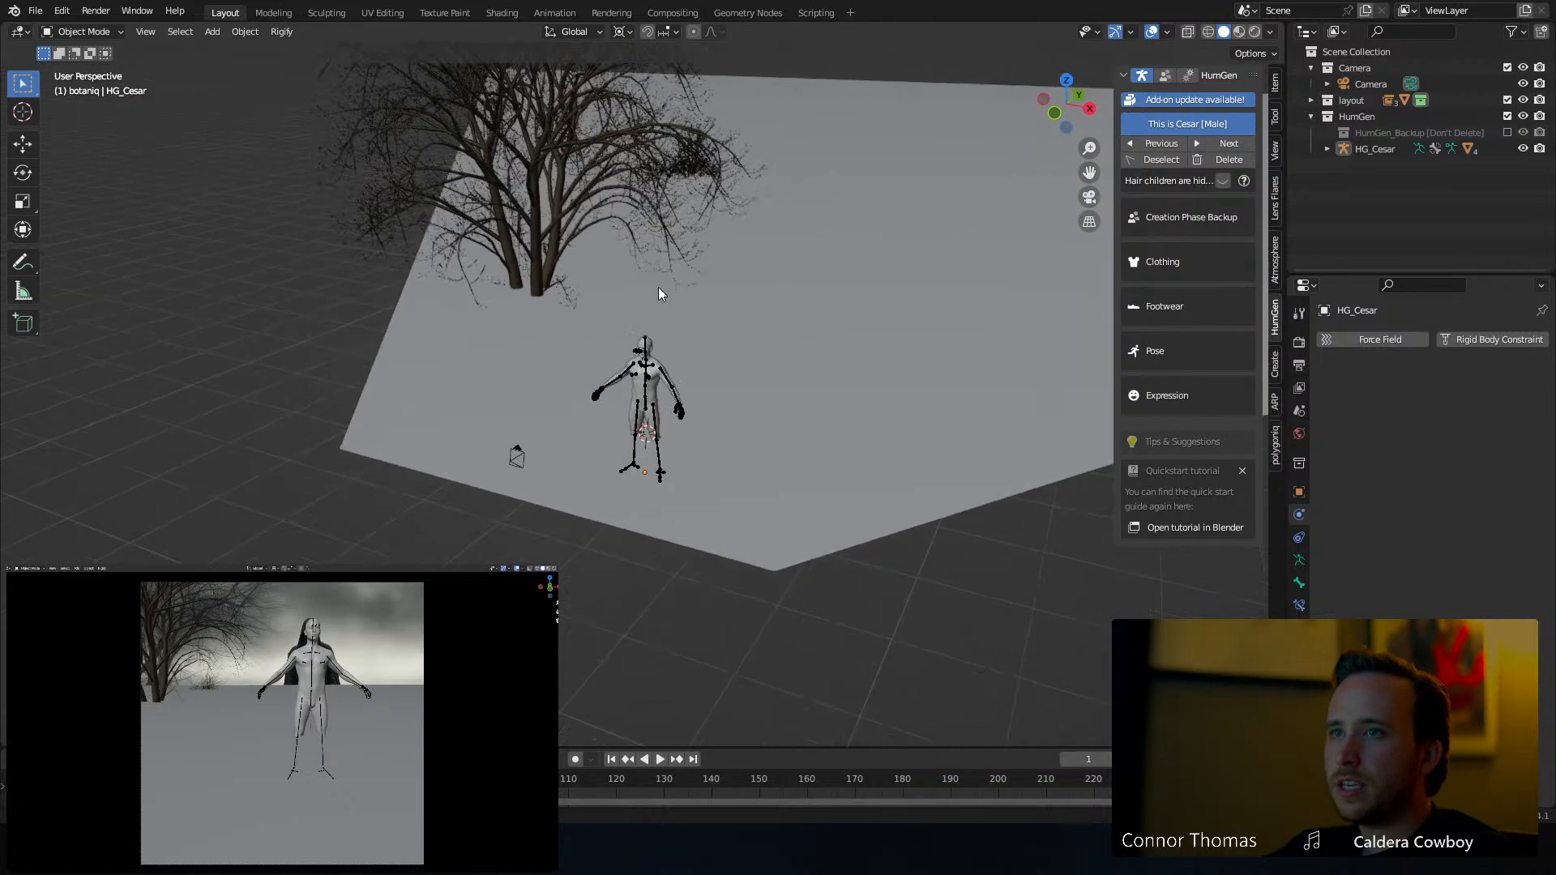
{"action": "left_click", "coordinate": [655, 403]}
{"action": "key", "text": "KP_Decimal"}
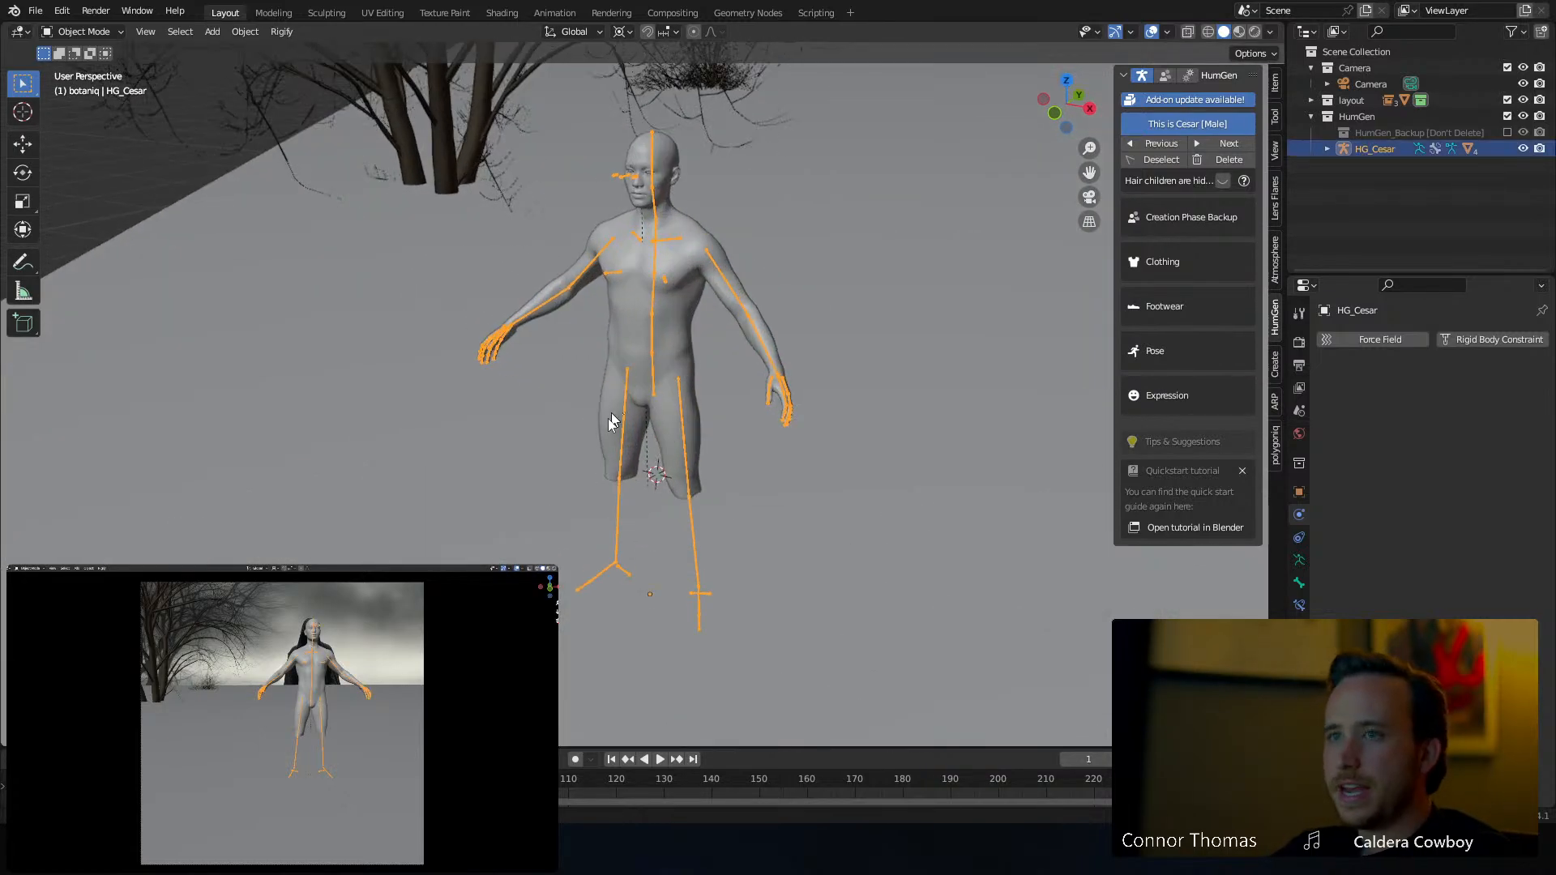
{"action": "scroll", "coordinate": [673, 433], "scroll_direction": "down", "scroll_amount": 3}
{"action": "left_click", "coordinate": [937, 476]}
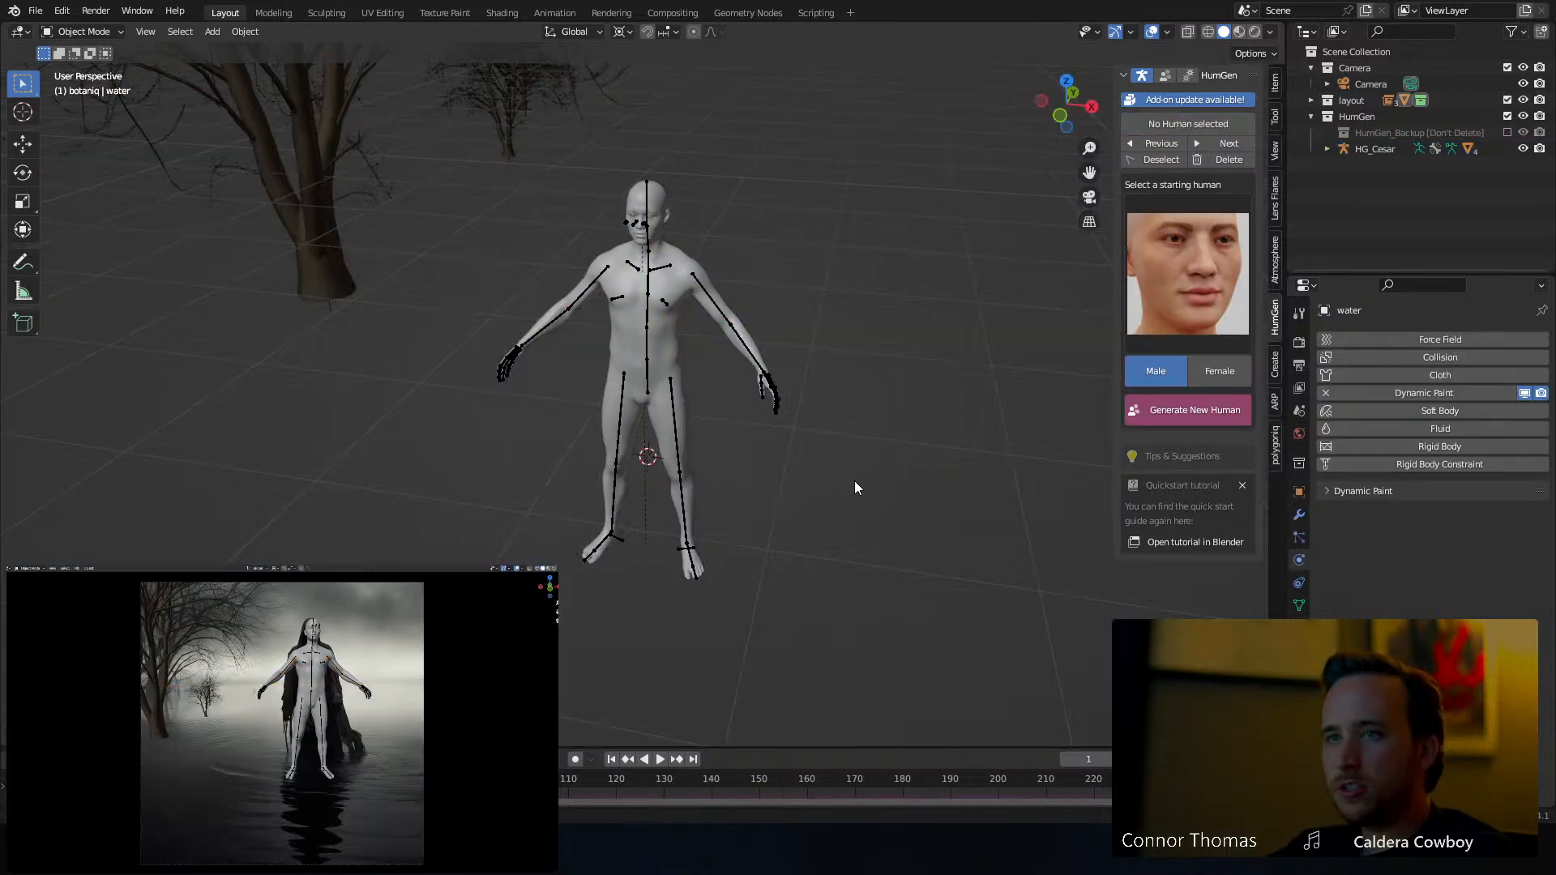
{"action": "middle_click_drag", "start_coordinate": [733, 425], "coordinate": [719, 367]}
Disable the layout collection in the viewports and hide the camera to isolate the human
{"action": "left_click", "coordinate": [297, 222]}
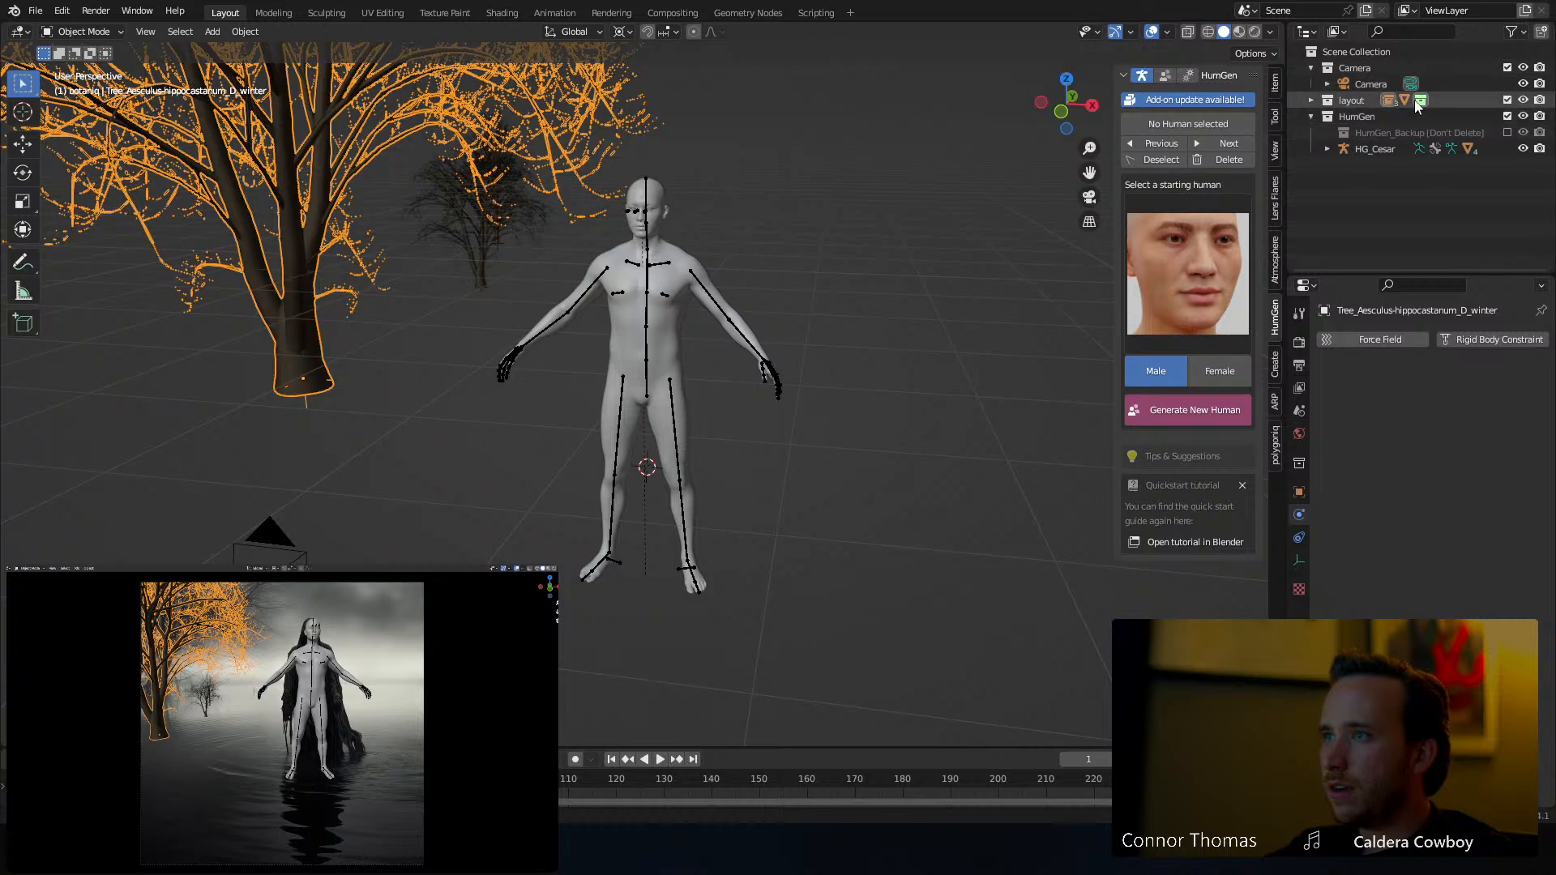
{"action": "left_click", "coordinate": [1513, 31]}
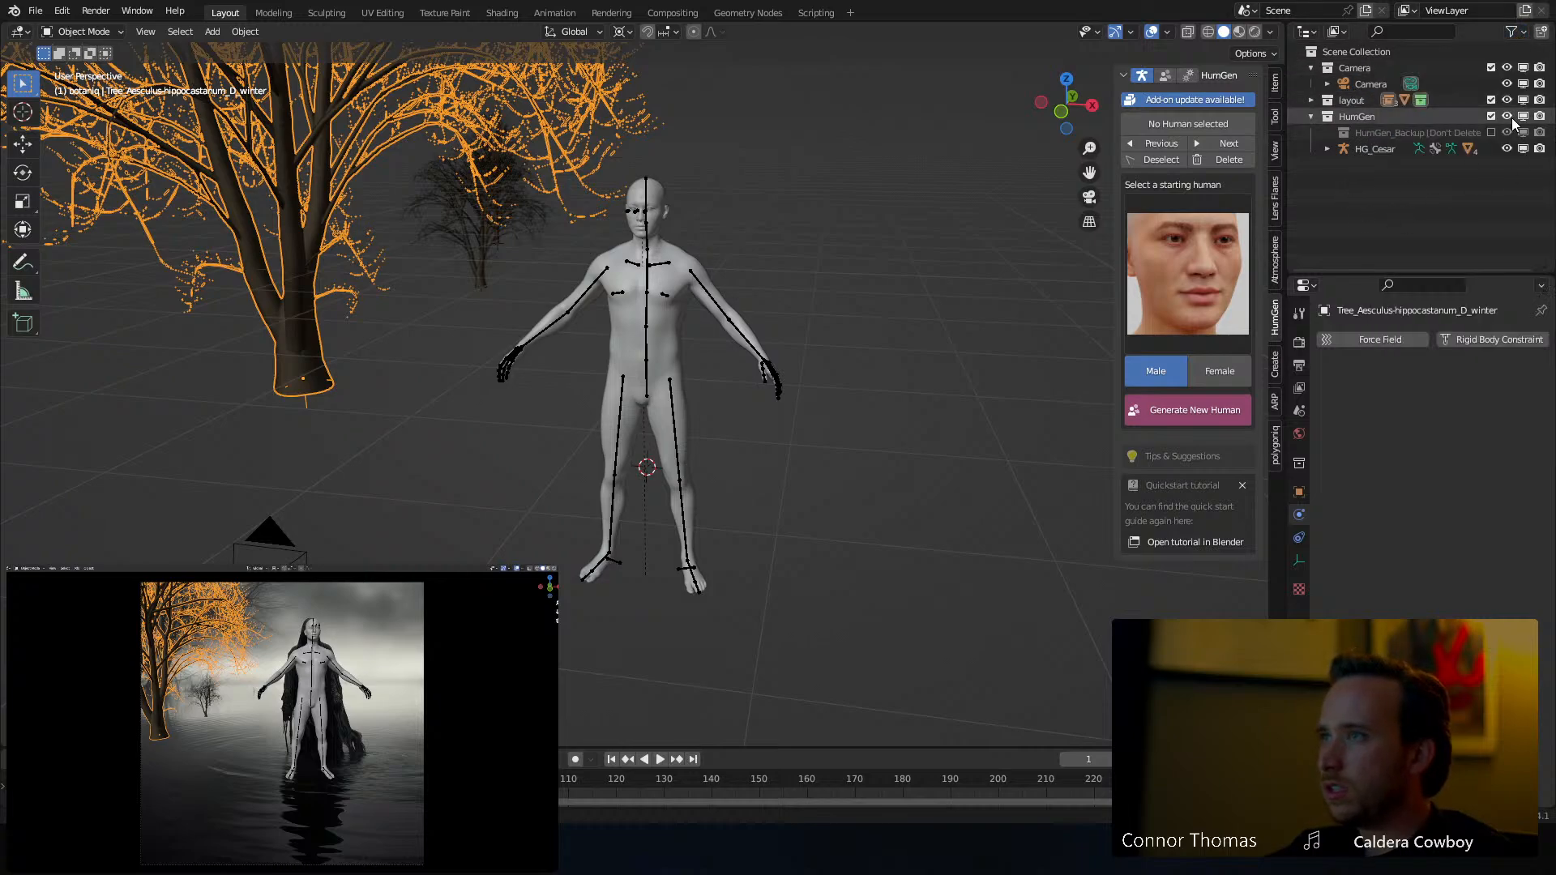
{"action": "left_click", "coordinate": [1524, 101]}
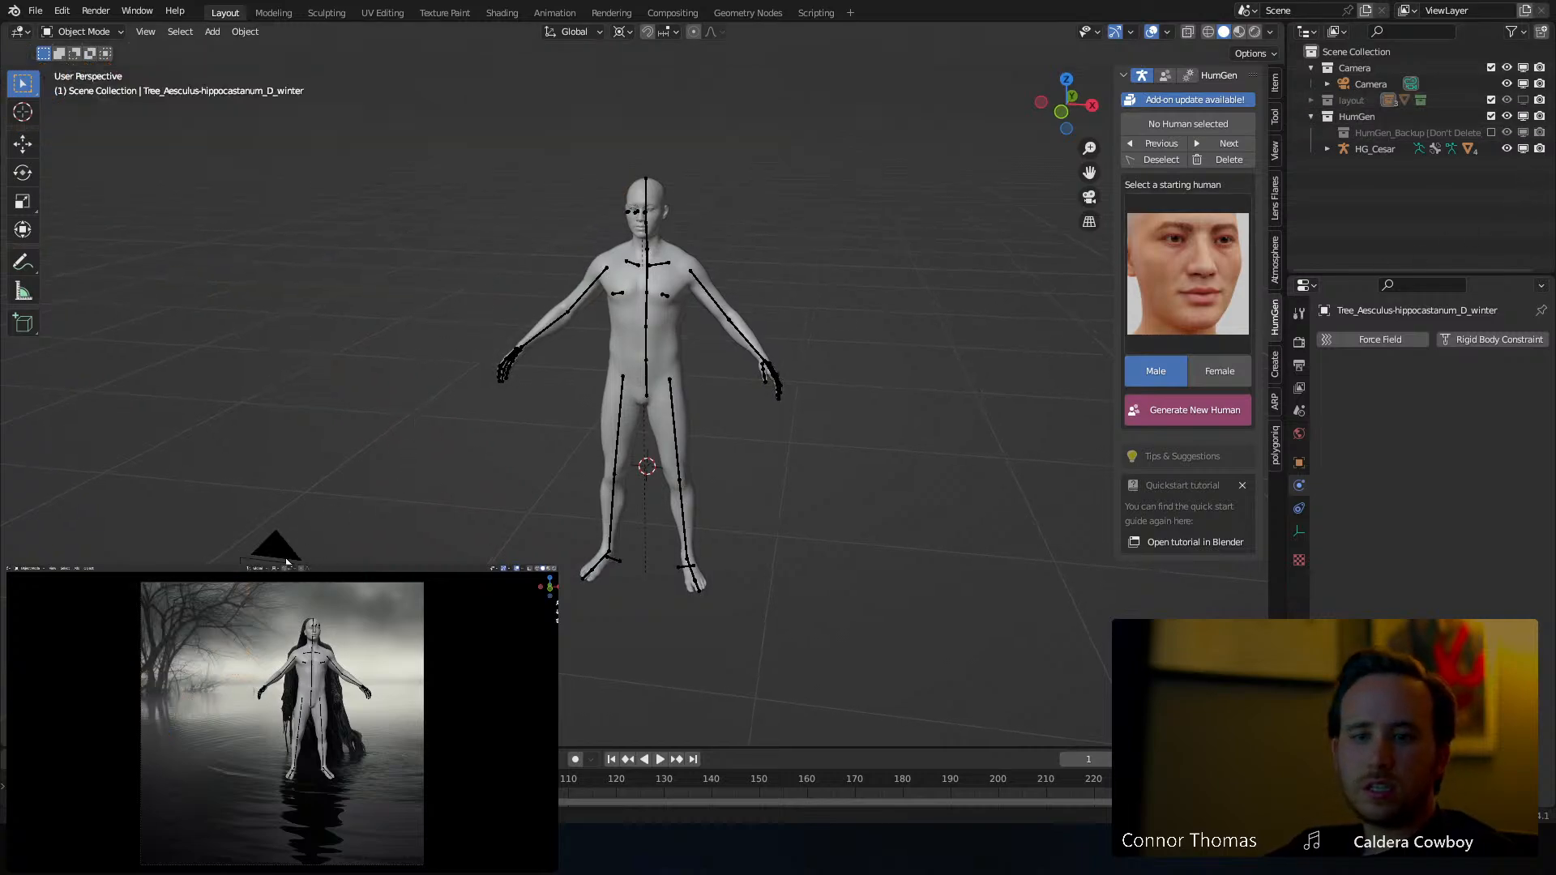
{"action": "left_click", "coordinate": [280, 555]}
{"action": "key", "text": "h"}
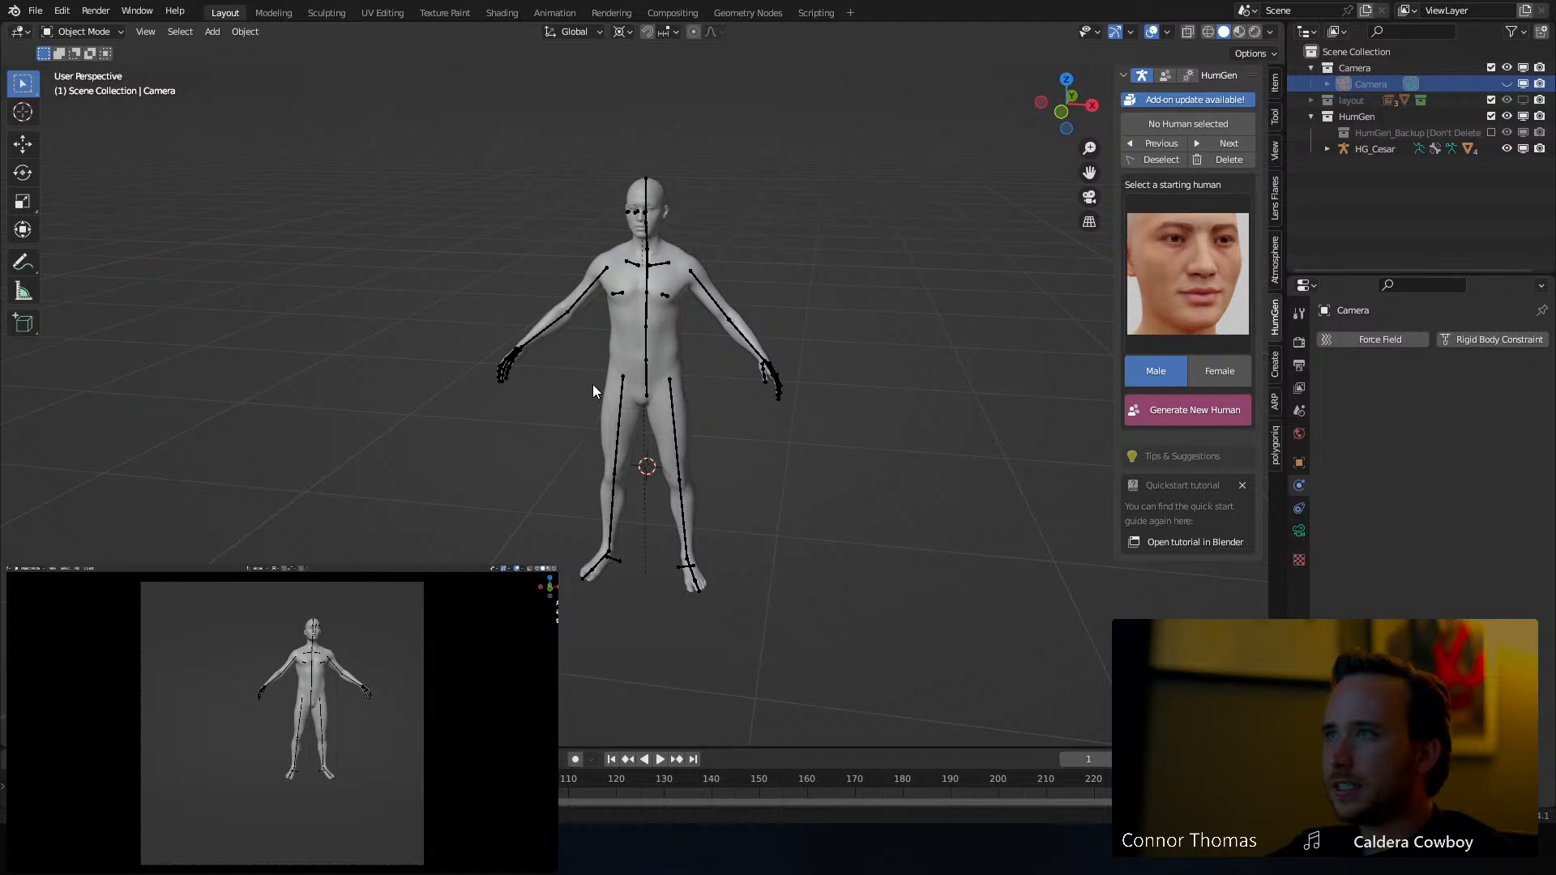
Add a plane mesh at the 3D cursor and rotate it 90° about X so it stands upright
{"action": "middle_click_drag", "start_coordinate": [592, 384], "coordinate": [667, 350]}
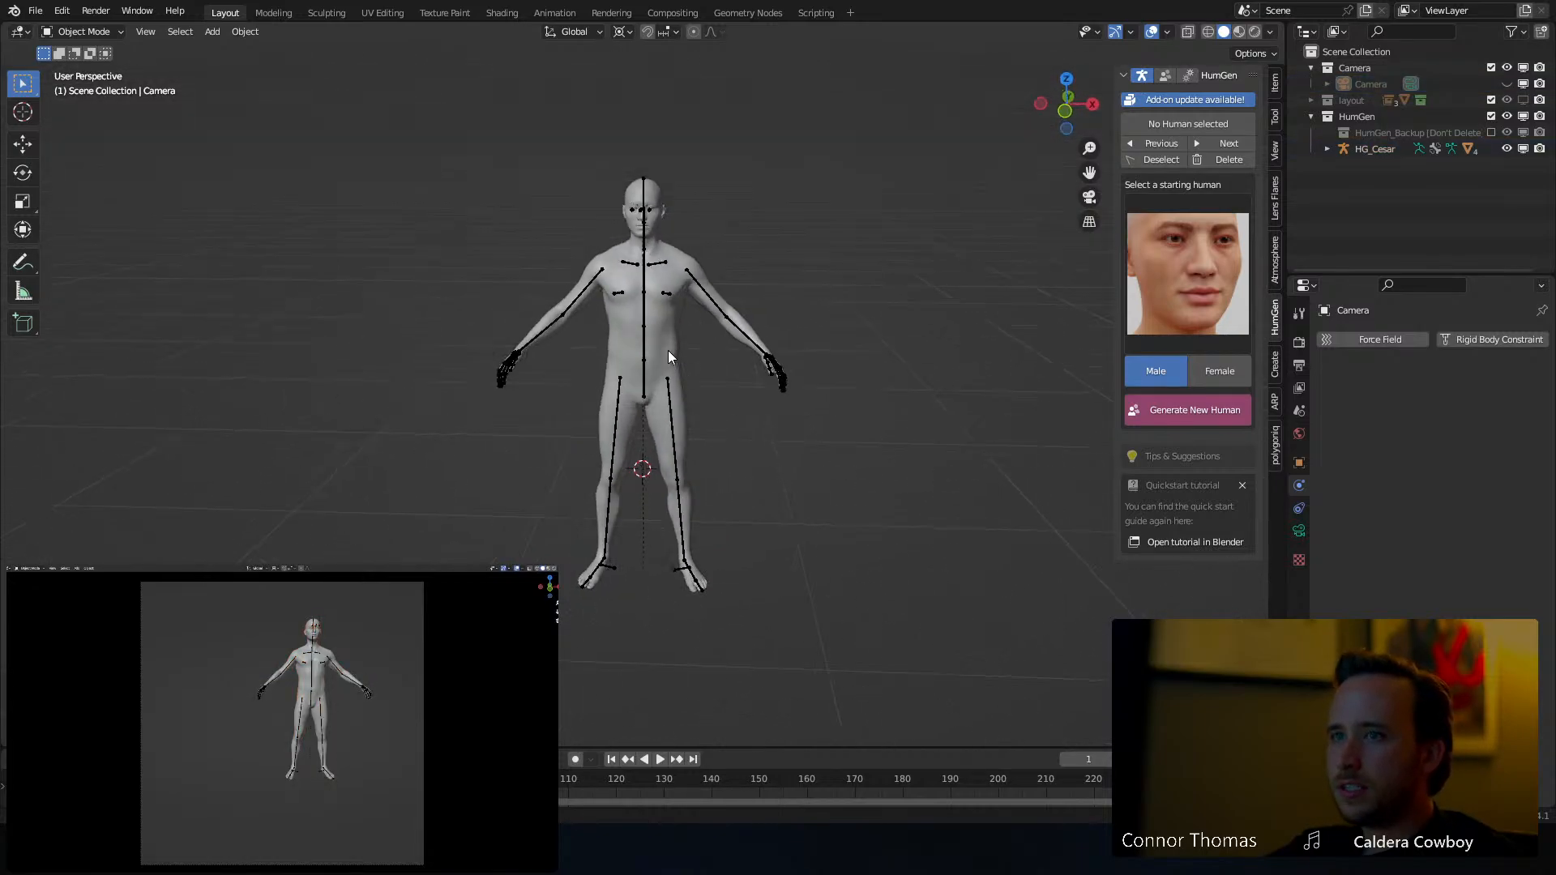
{"action": "scroll", "coordinate": [618, 351], "scroll_direction": "up", "scroll_amount": 4}
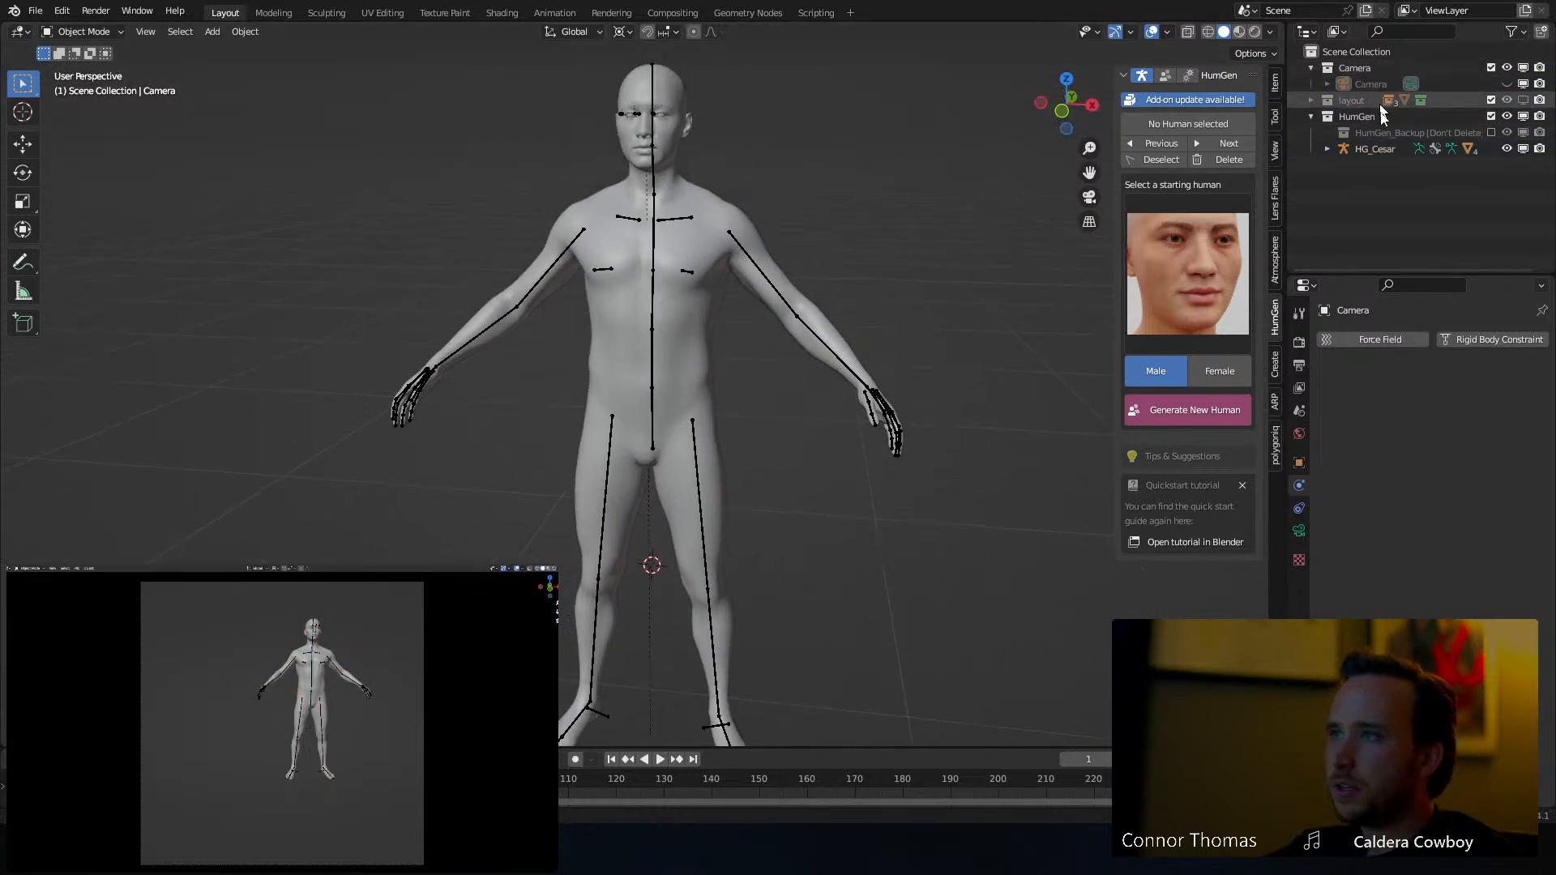
{"action": "middle_click_drag", "start_coordinate": [660, 260], "coordinate": [657, 199]}
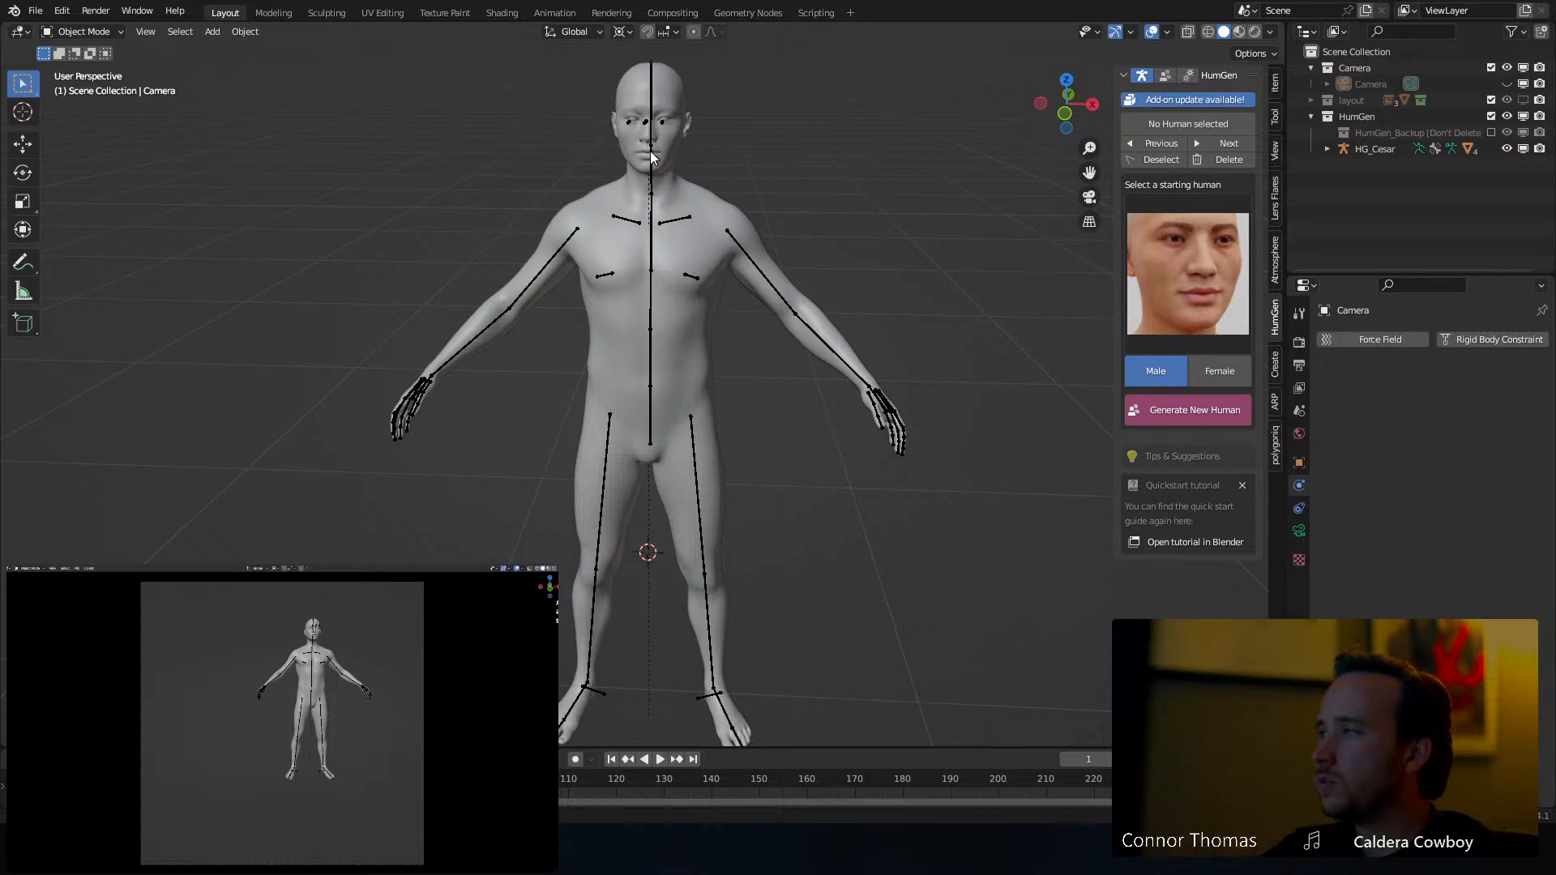
{"action": "key", "text": "shift+a"}
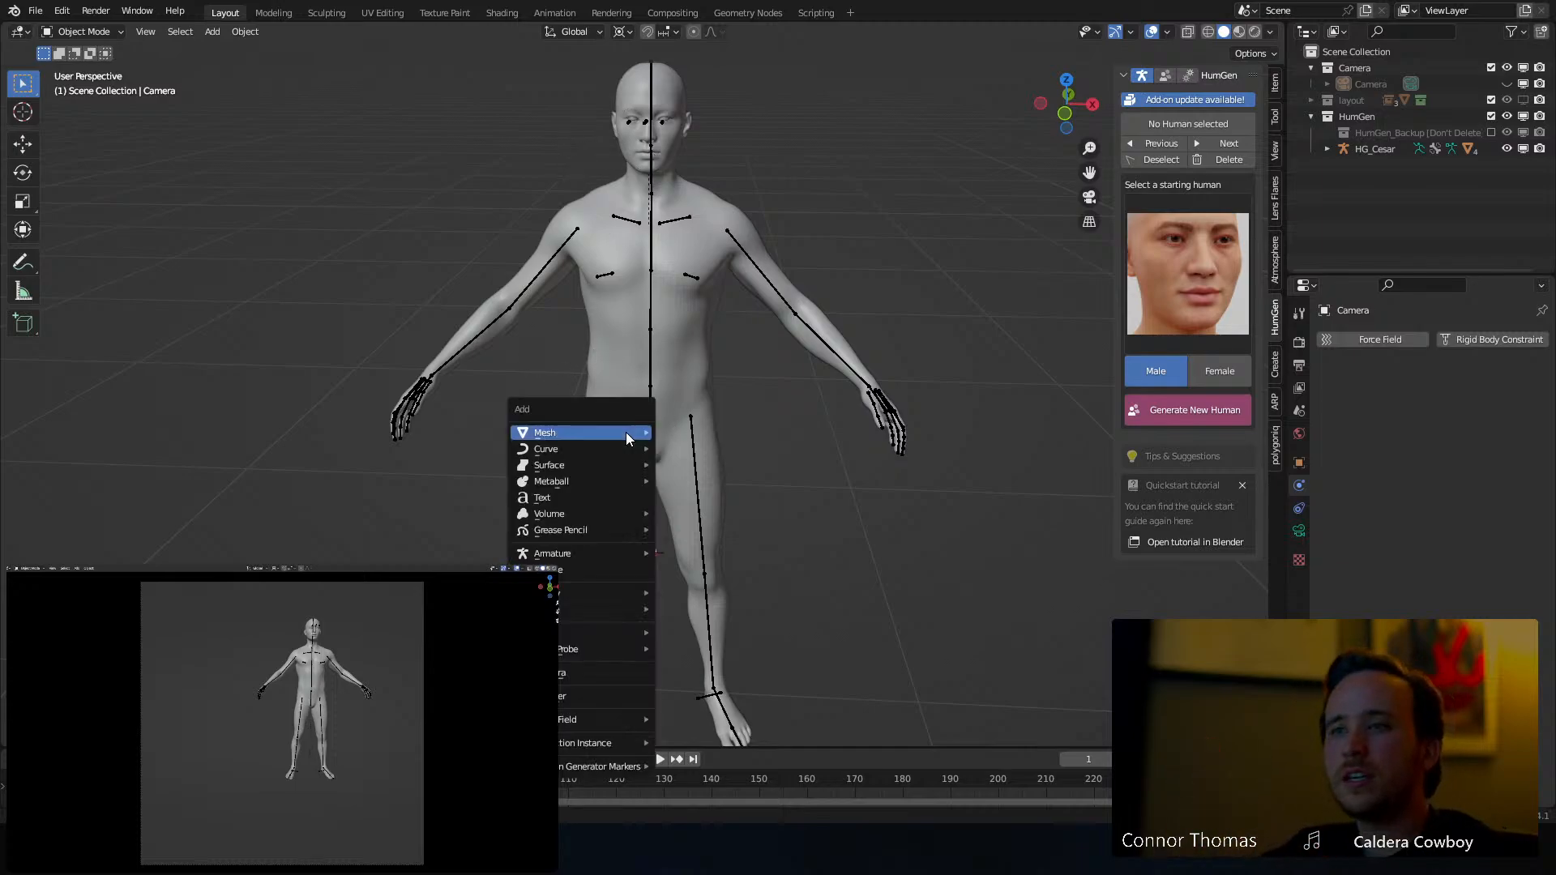
{"action": "mouse_move", "coordinate": [626, 431]}
{"action": "left_click", "coordinate": [734, 435]}
{"action": "middle_click_drag", "start_coordinate": [741, 444], "coordinate": [728, 381]}
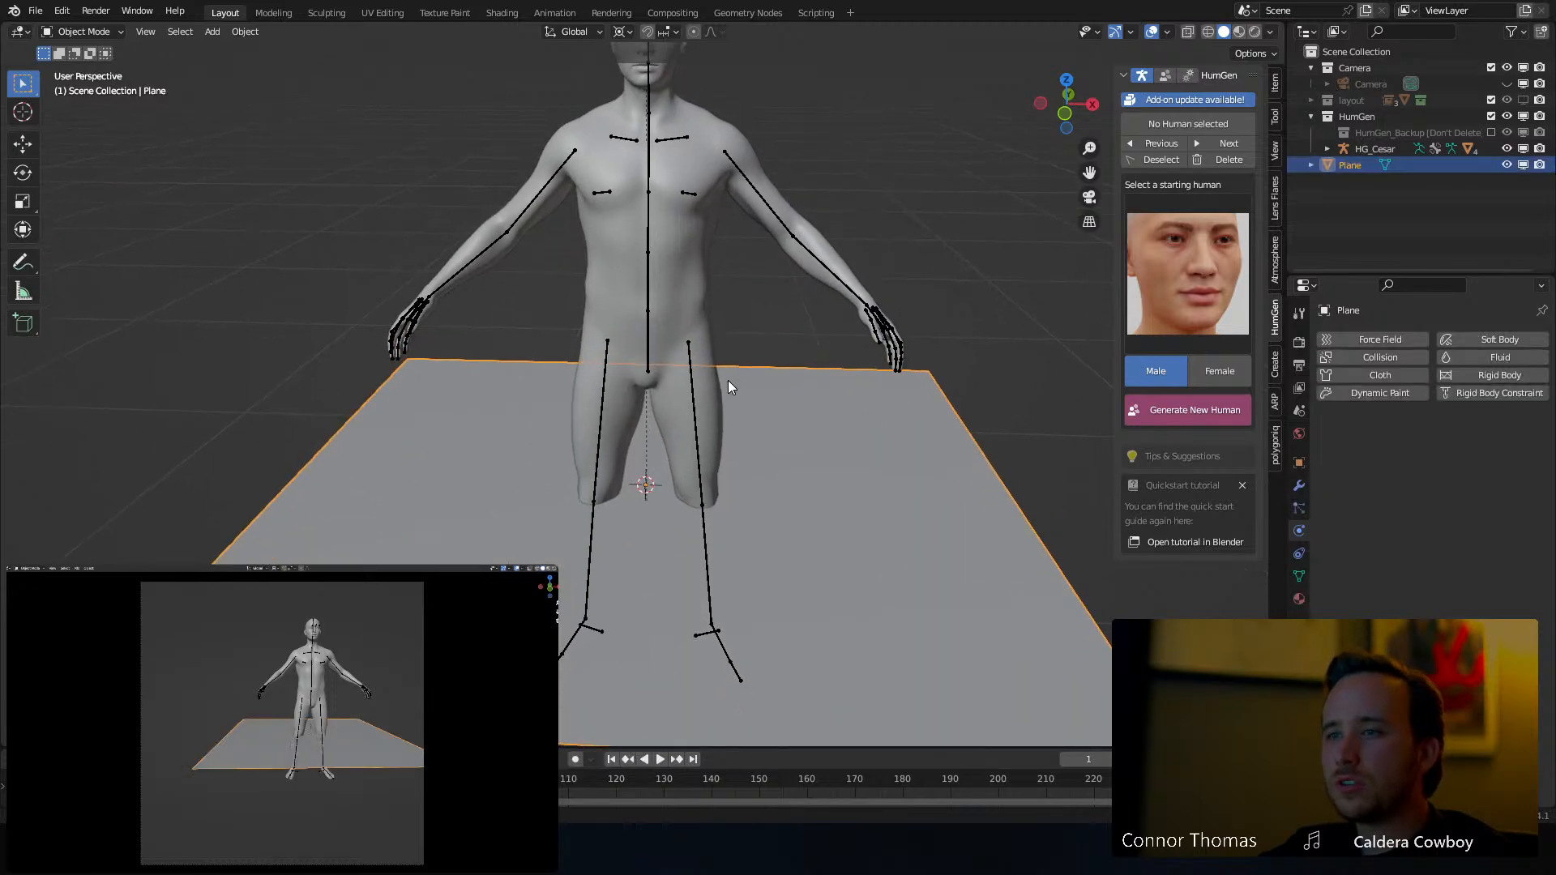
{"action": "type", "text": "rx"}
{"action": "type", "text": "90"}
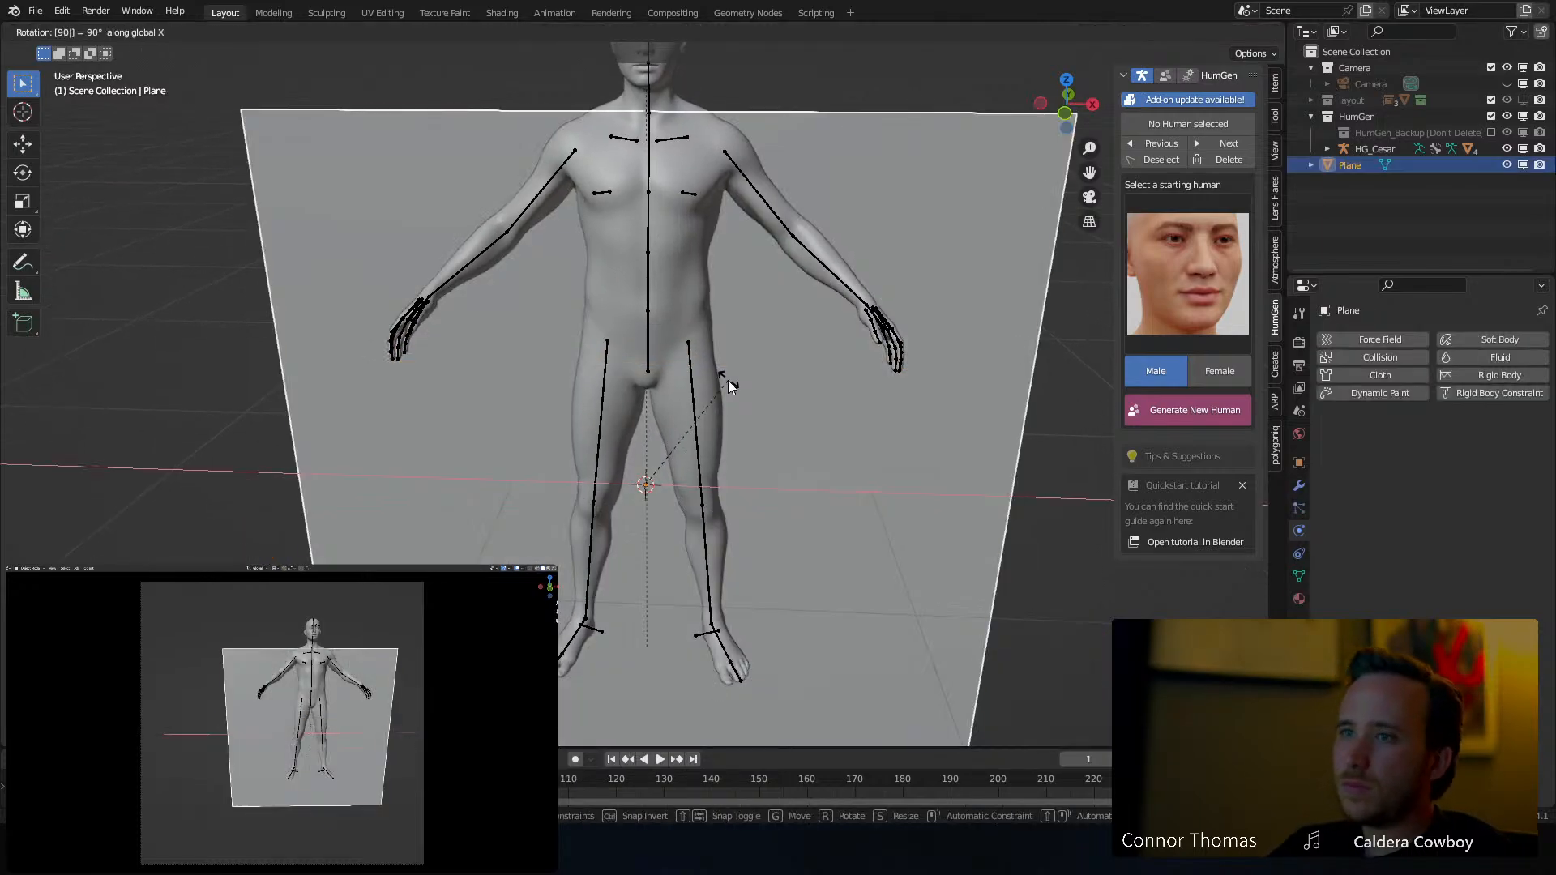
{"action": "key", "text": "Return"}
{"action": "mouse_move", "coordinate": [673, 397]}
{"action": "middle_mouse_down"}
{"action": "mouse_move", "coordinate": [658, 391]}
{"action": "mouse_move", "coordinate": [674, 382]}
{"action": "middle_mouse_up"}
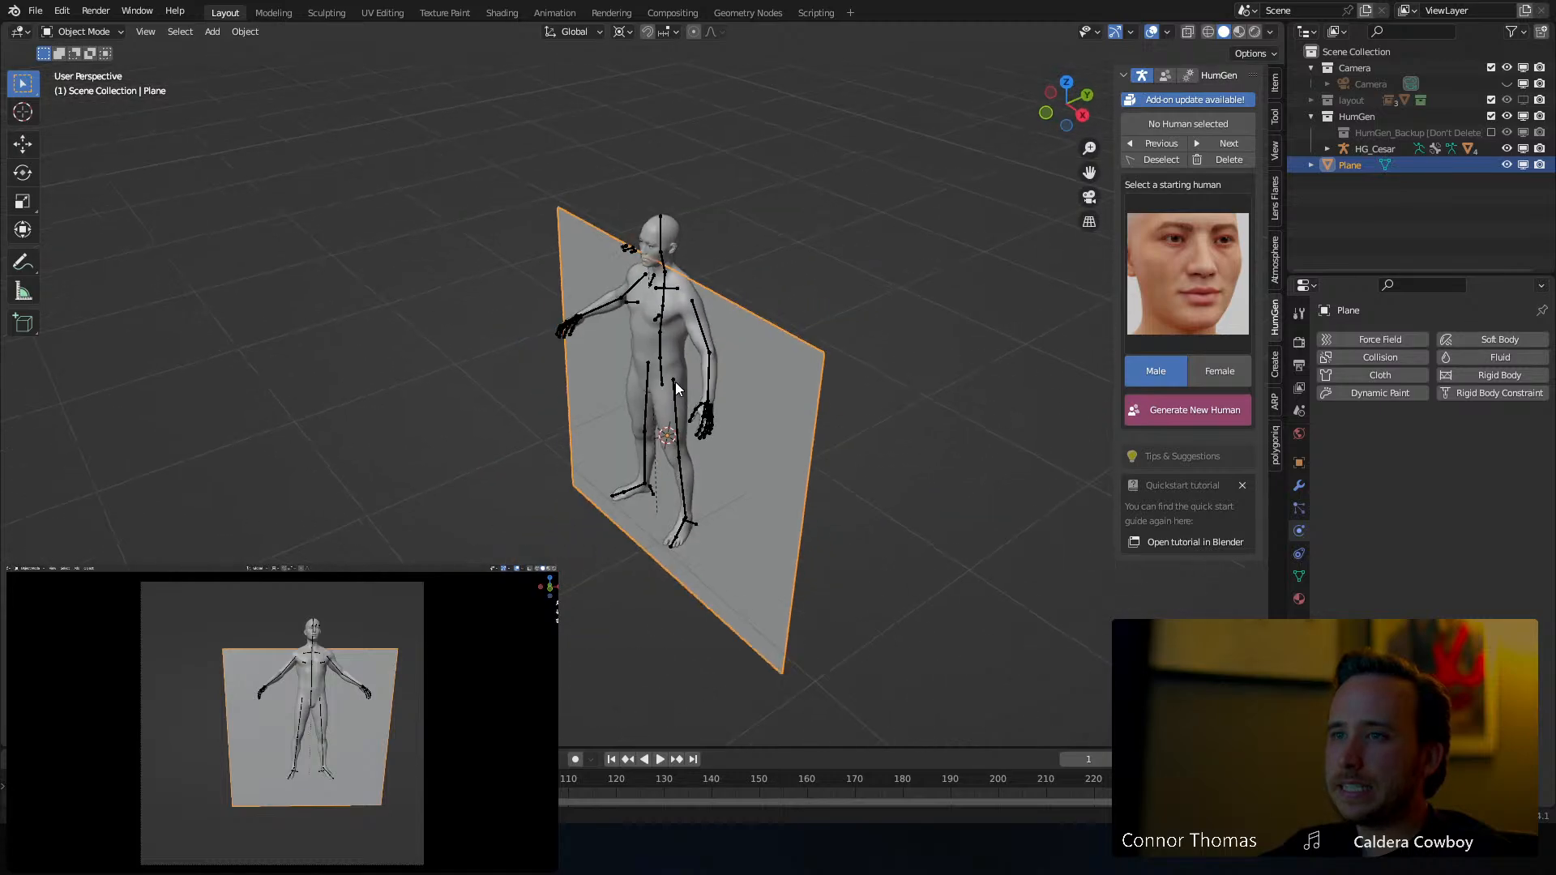
{"action": "key", "text": "Tab"}
{"action": "middle_click_drag", "start_coordinate": [809, 378], "coordinate": [756, 365]}
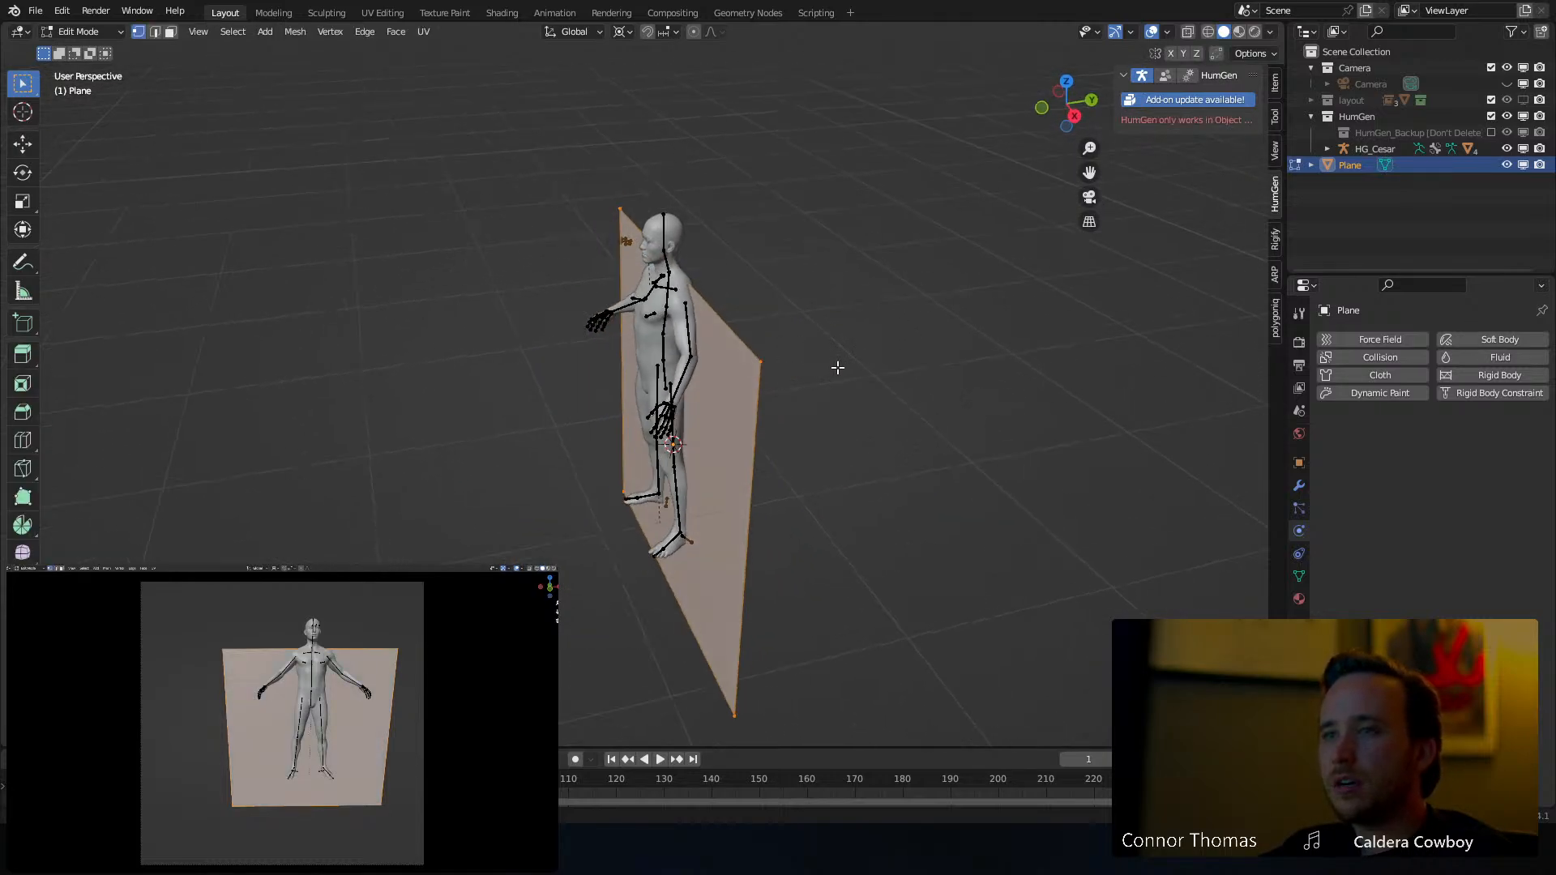
{"action": "key", "text": "g"}
{"action": "key", "text": "x"}
{"action": "key", "text": "z"}
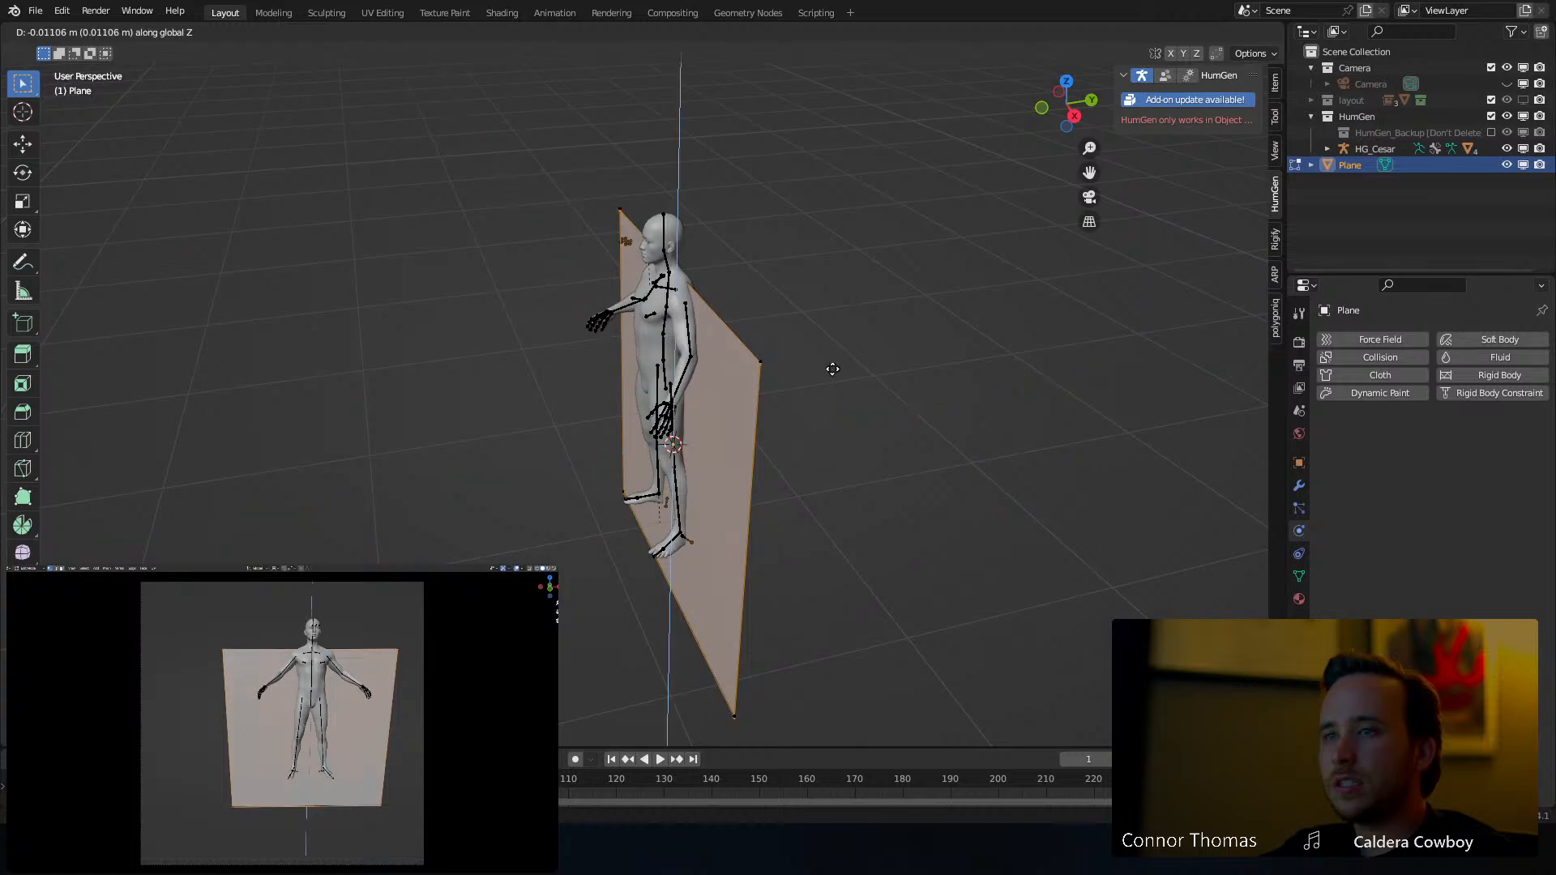
{"action": "left_click", "coordinate": [827, 368]}
{"action": "left_click", "coordinate": [830, 369]}
{"action": "key", "text": "a"}
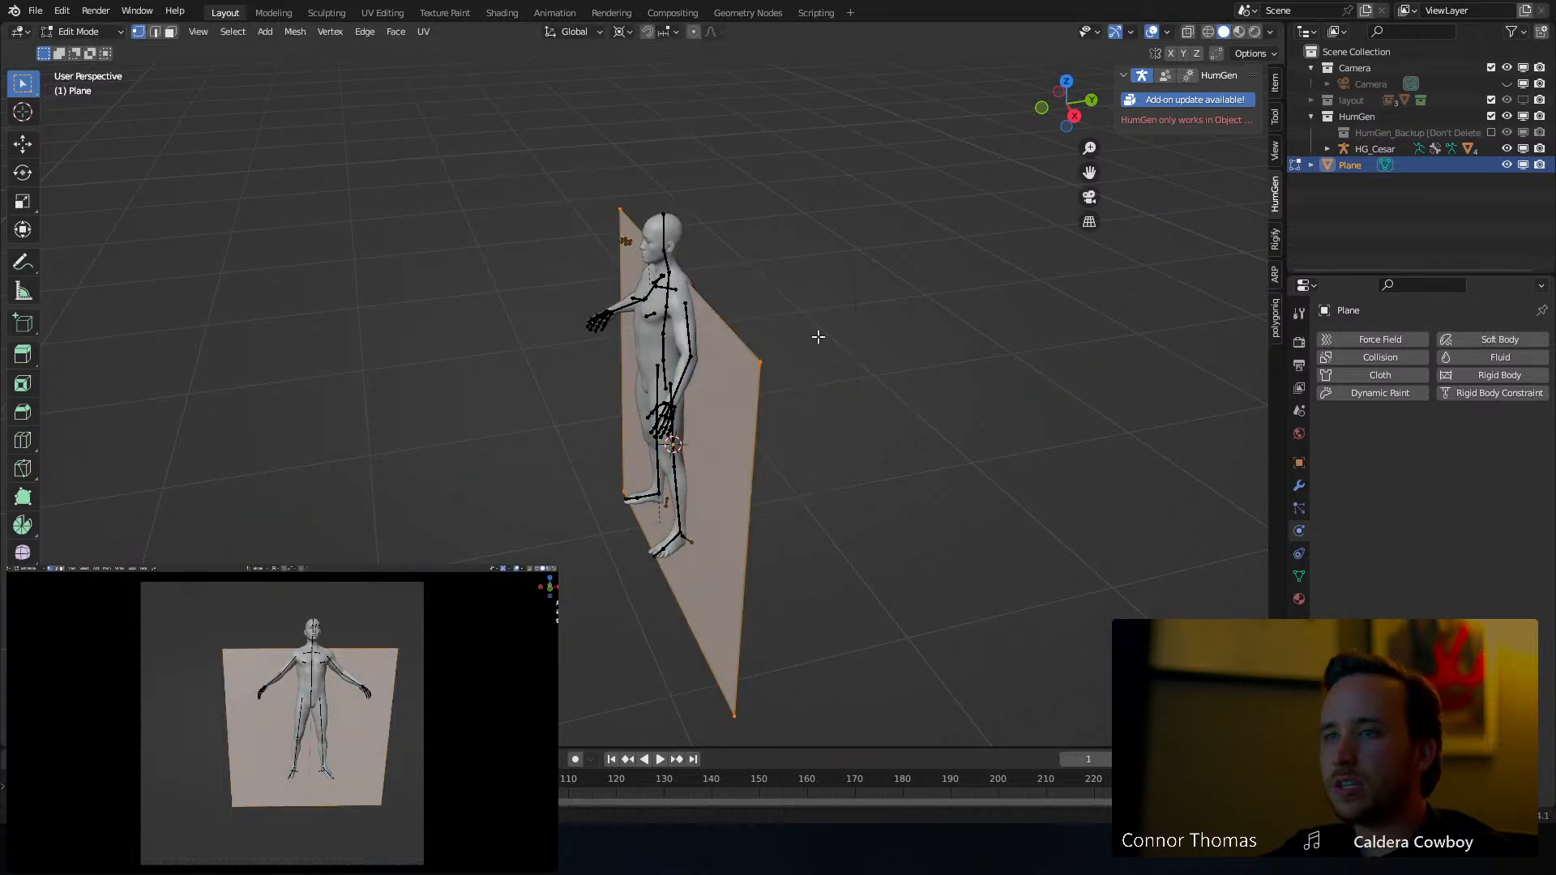
Clear the plane's object rotation, then rotate its mesh 90° about X in Edit Mode so it stands upright
{"action": "key", "text": "Tab"}
{"action": "key", "text": "alt+r"}
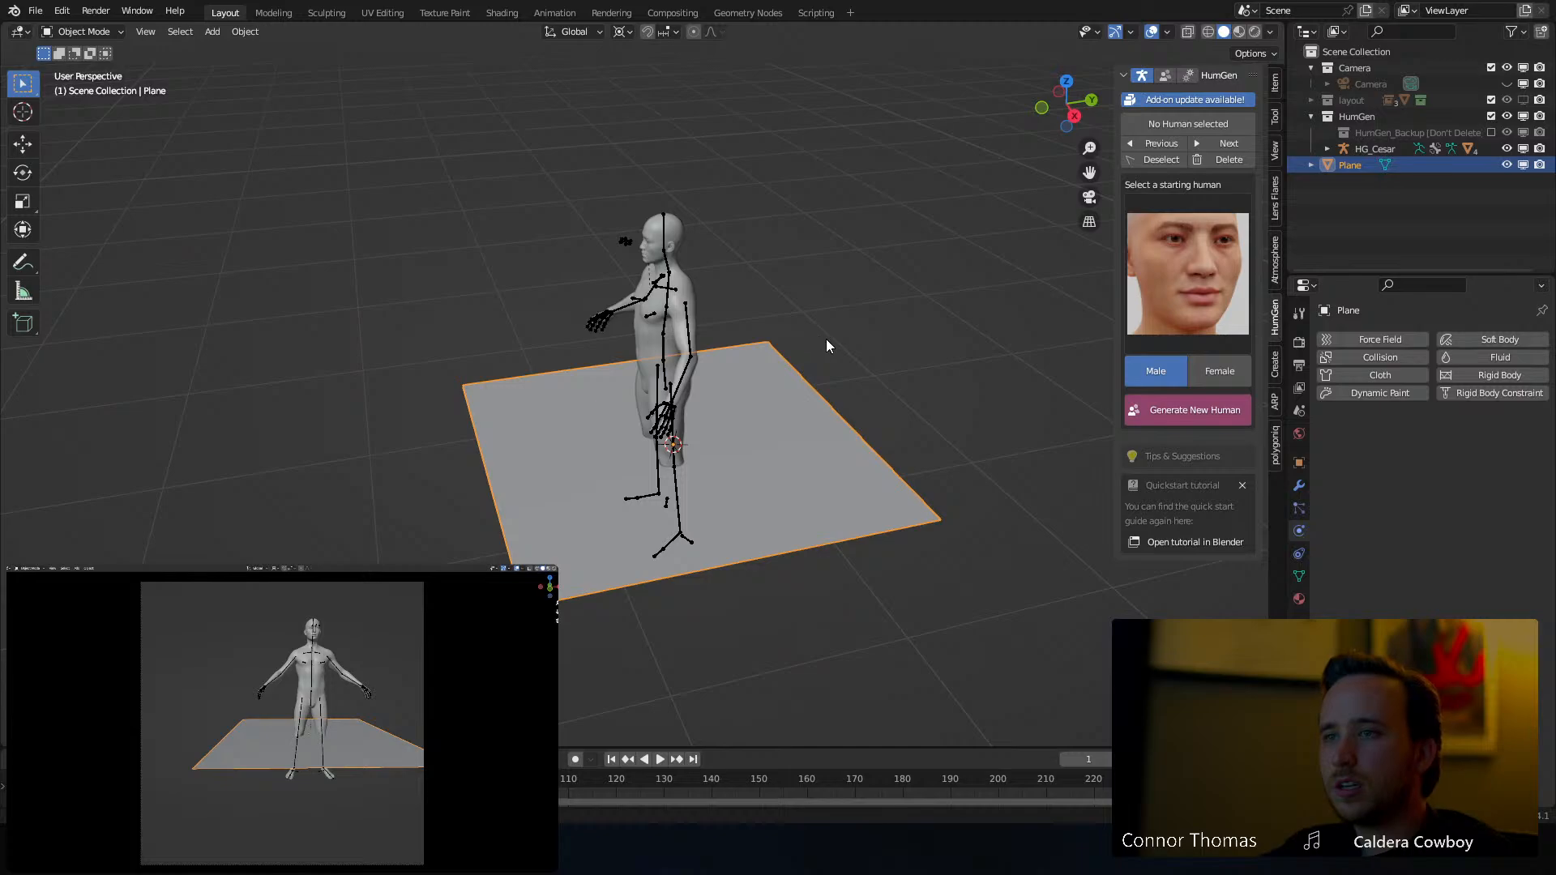
{"action": "key", "text": "Tab"}
{"action": "key", "text": "r"}
{"action": "key", "text": "x"}
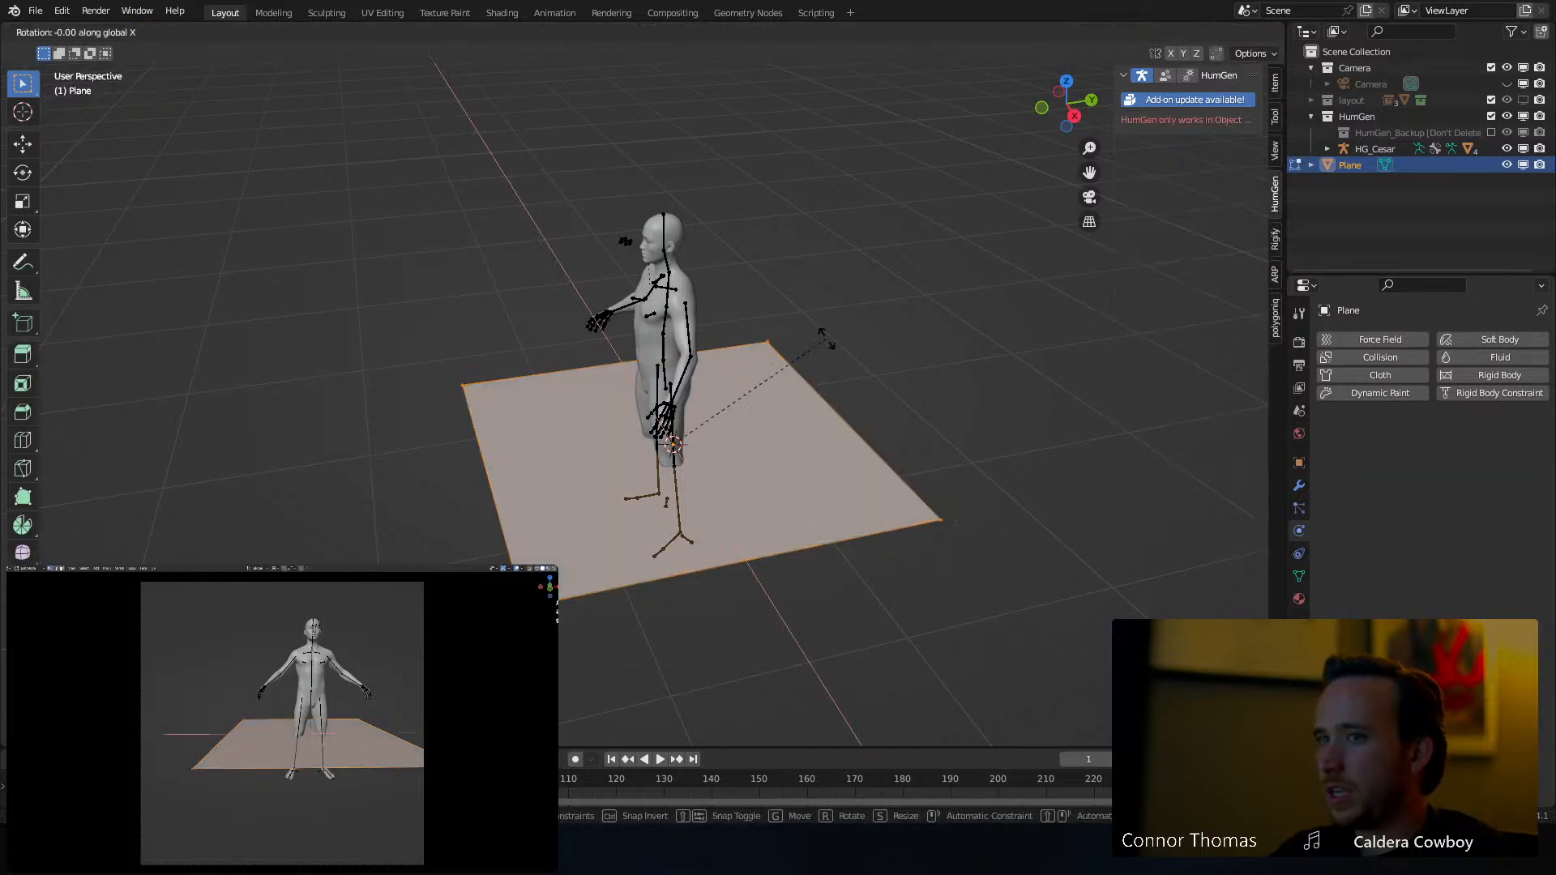
{"action": "key", "text": "9"}
{"action": "key", "text": "0"}
{"action": "key", "text": "Return"}
Move the plane's mesh about 0.49 m along negative Y so it stands in front of the human
{"action": "key", "text": "g"}
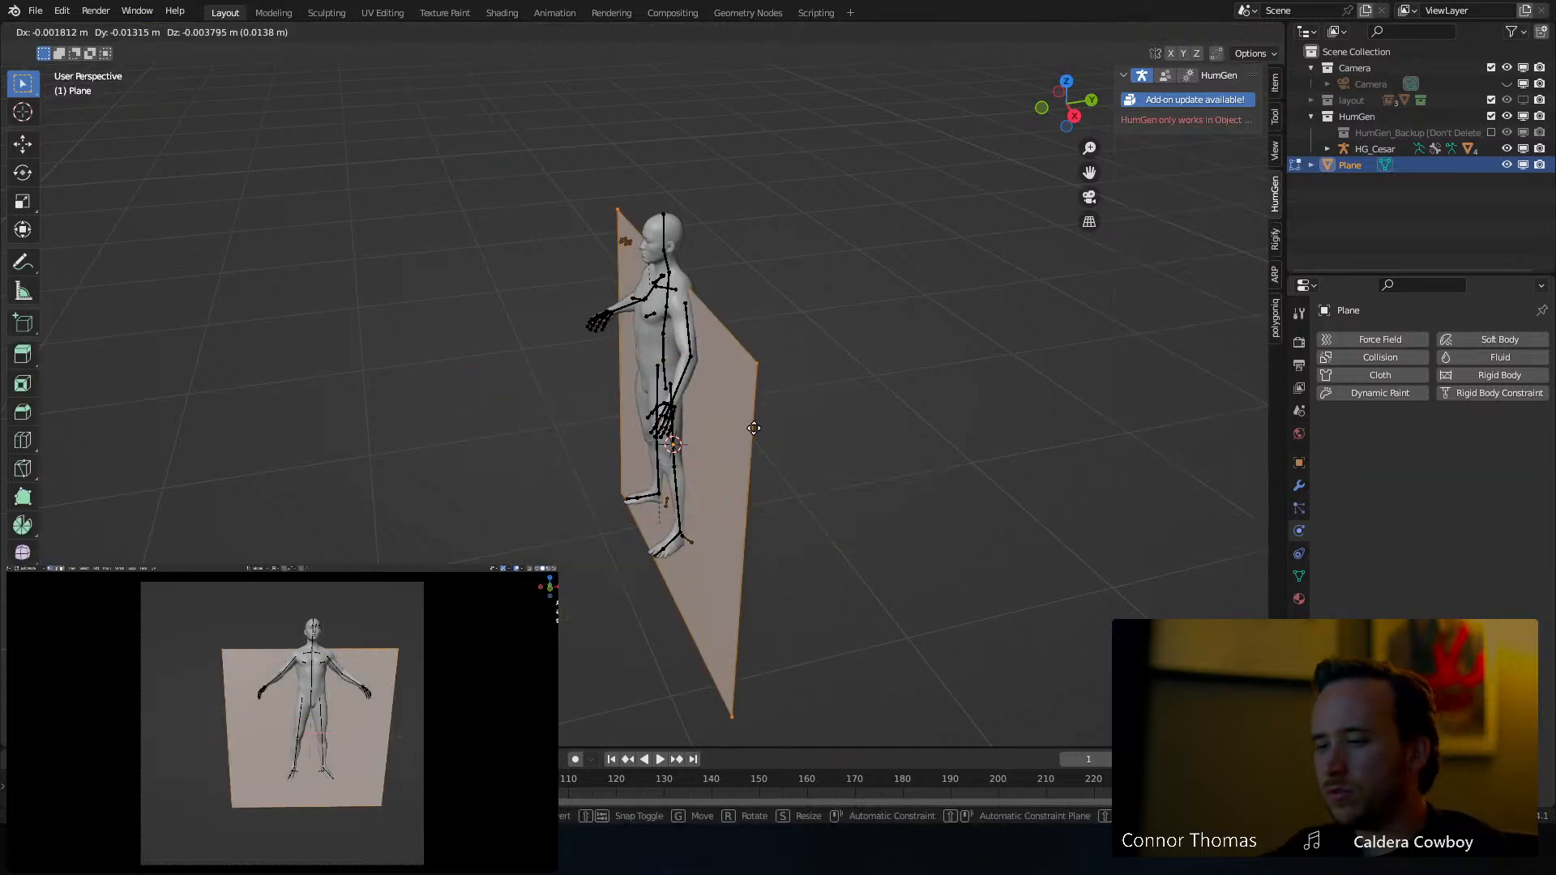
{"action": "key", "text": "z"}
{"action": "key", "text": "y"}
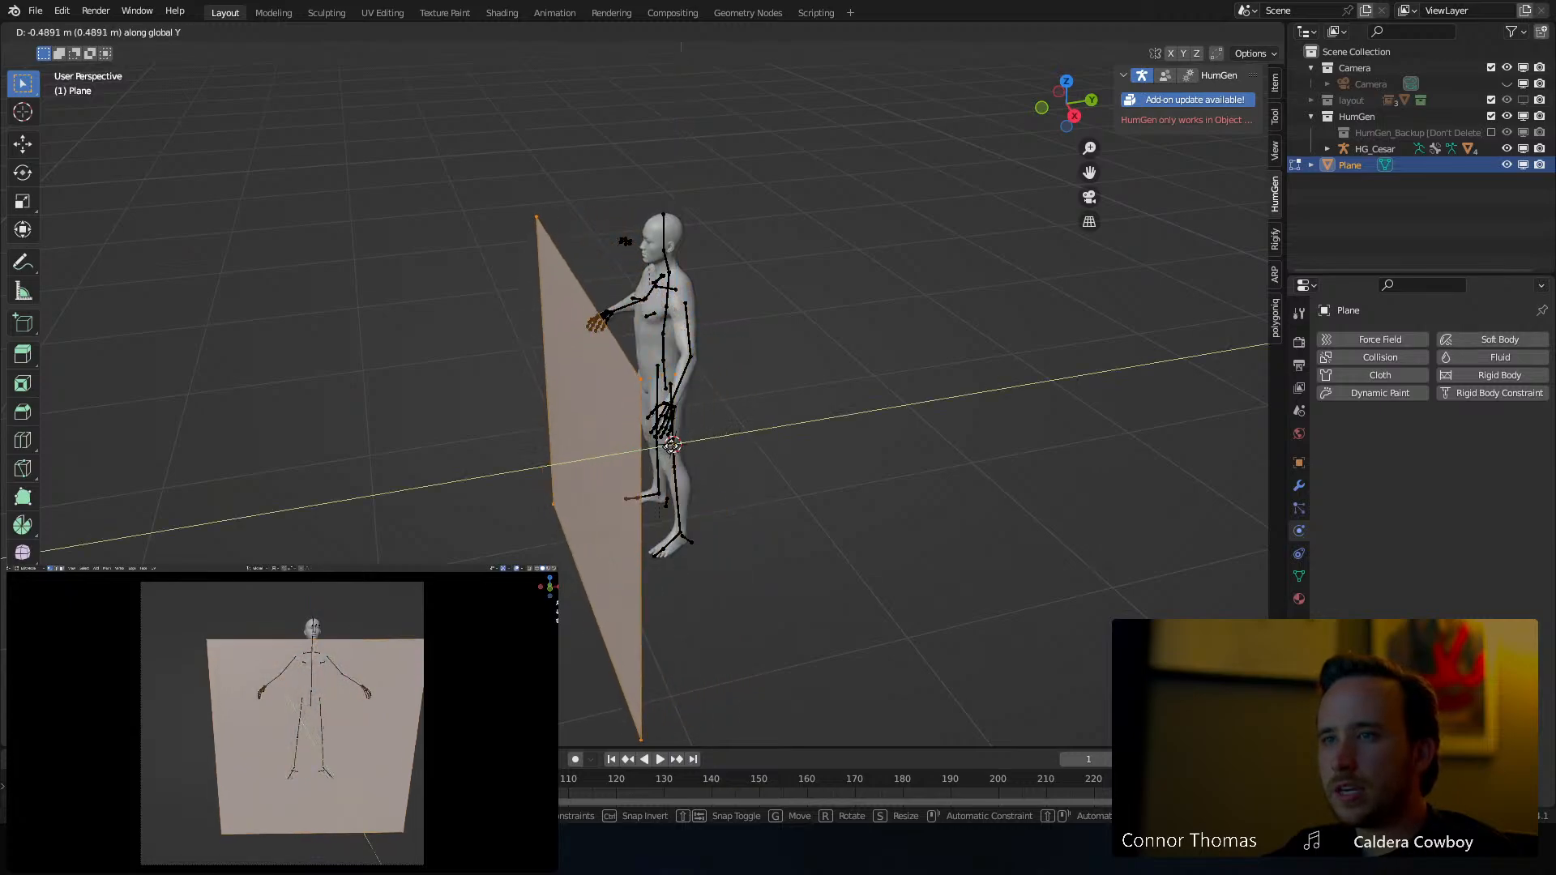
{"action": "left_click", "coordinate": [670, 446]}
{"action": "middle_click_drag", "start_coordinate": [669, 446], "coordinate": [764, 455]}
{"action": "scroll", "coordinate": [709, 459], "scroll_direction": "up", "scroll_amount": 4}
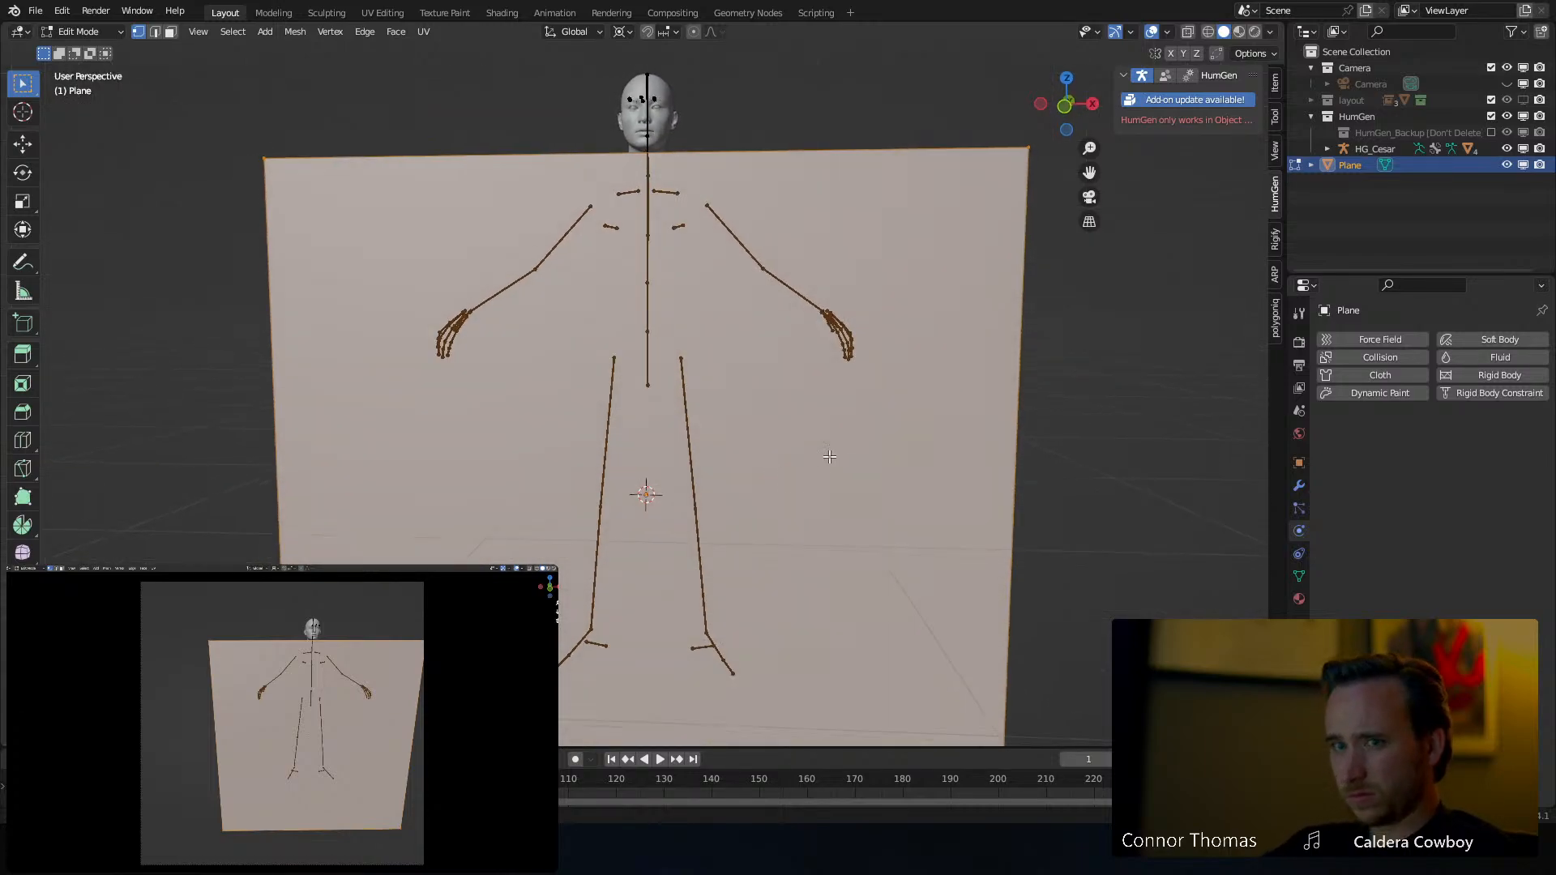
Raise the plane slightly along Z so its upper edge meets the base of the human's neck
{"action": "key", "text": "g"}
{"action": "key", "text": "z"}
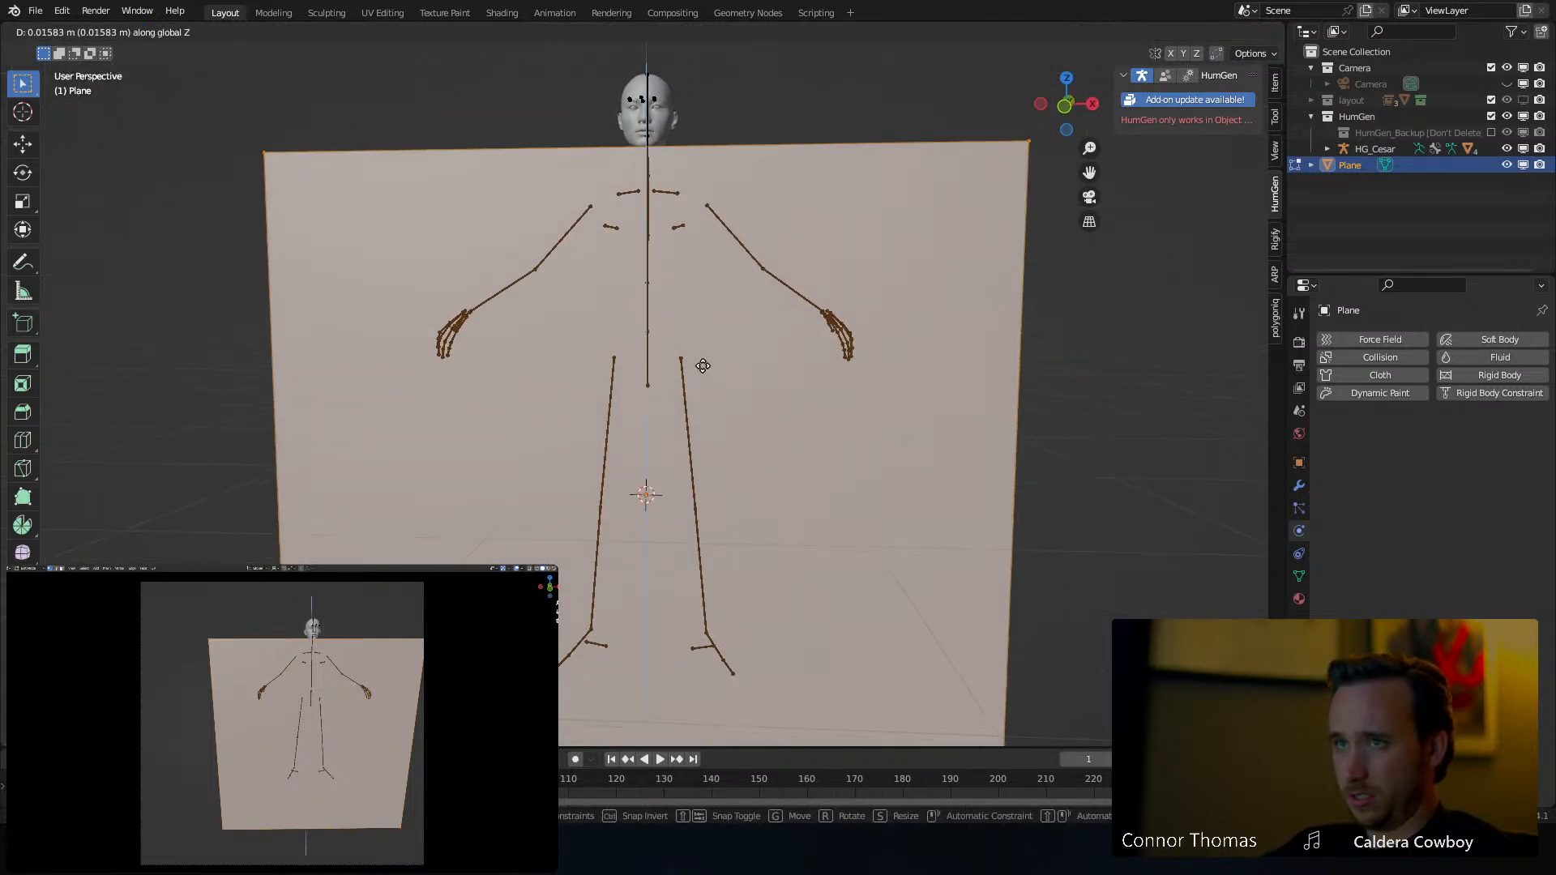
{"action": "left_click", "coordinate": [709, 363]}
{"action": "scroll", "coordinate": [718, 361], "scroll_direction": "down", "scroll_amount": 3}
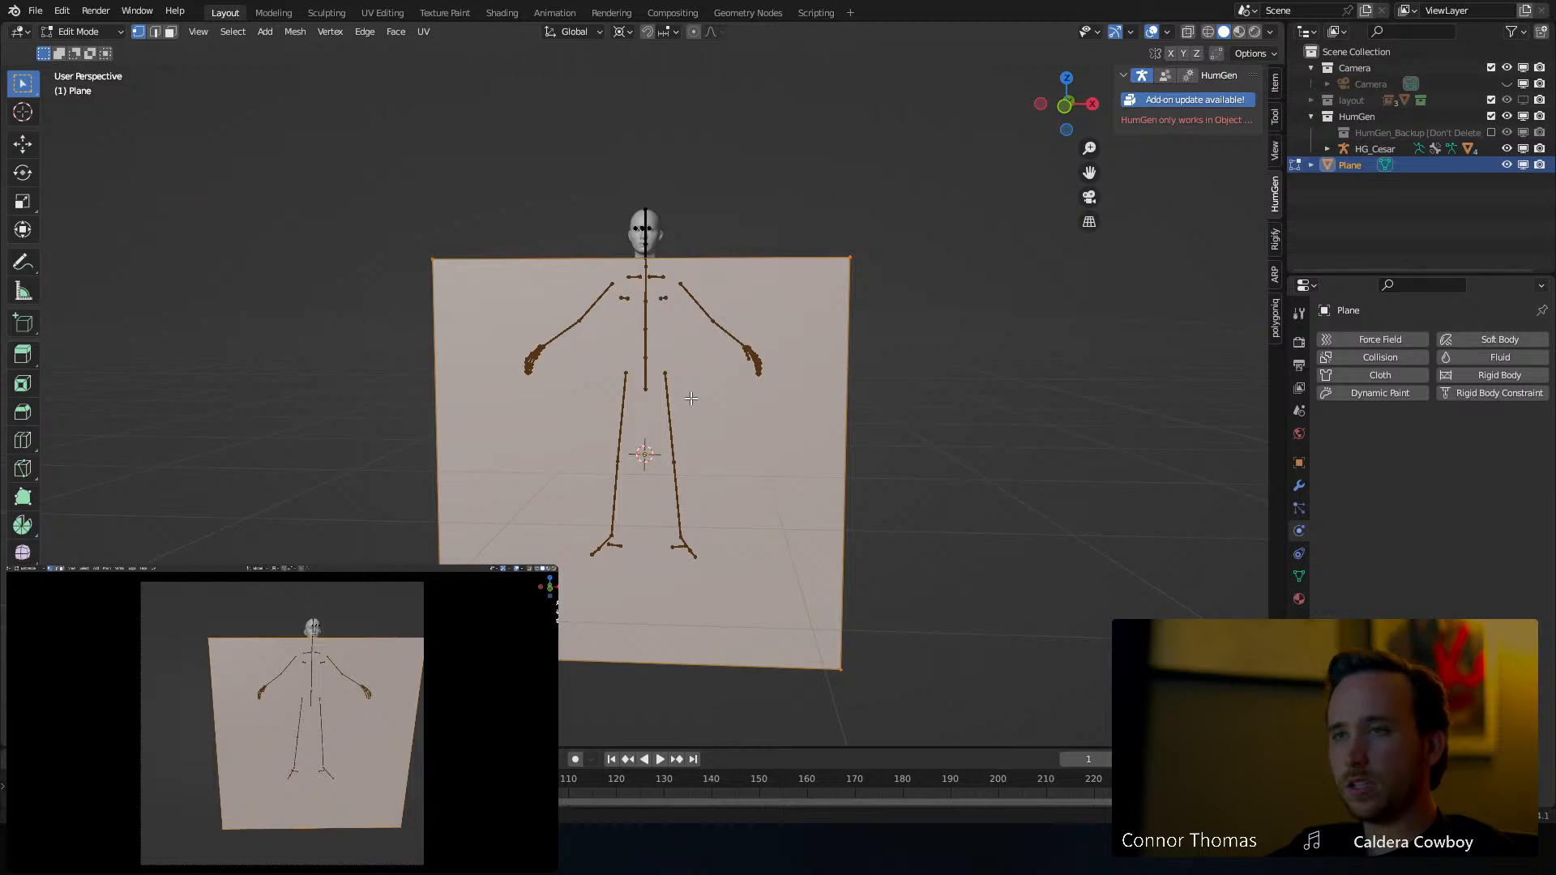
Narrow the plane along X to roughly the arm span and divide it with five evenly spaced vertical loop cuts
{"action": "middle_click_drag", "start_coordinate": [777, 350], "coordinate": [767, 468]}
{"action": "key", "text": "s"}
{"action": "key", "text": "x"}
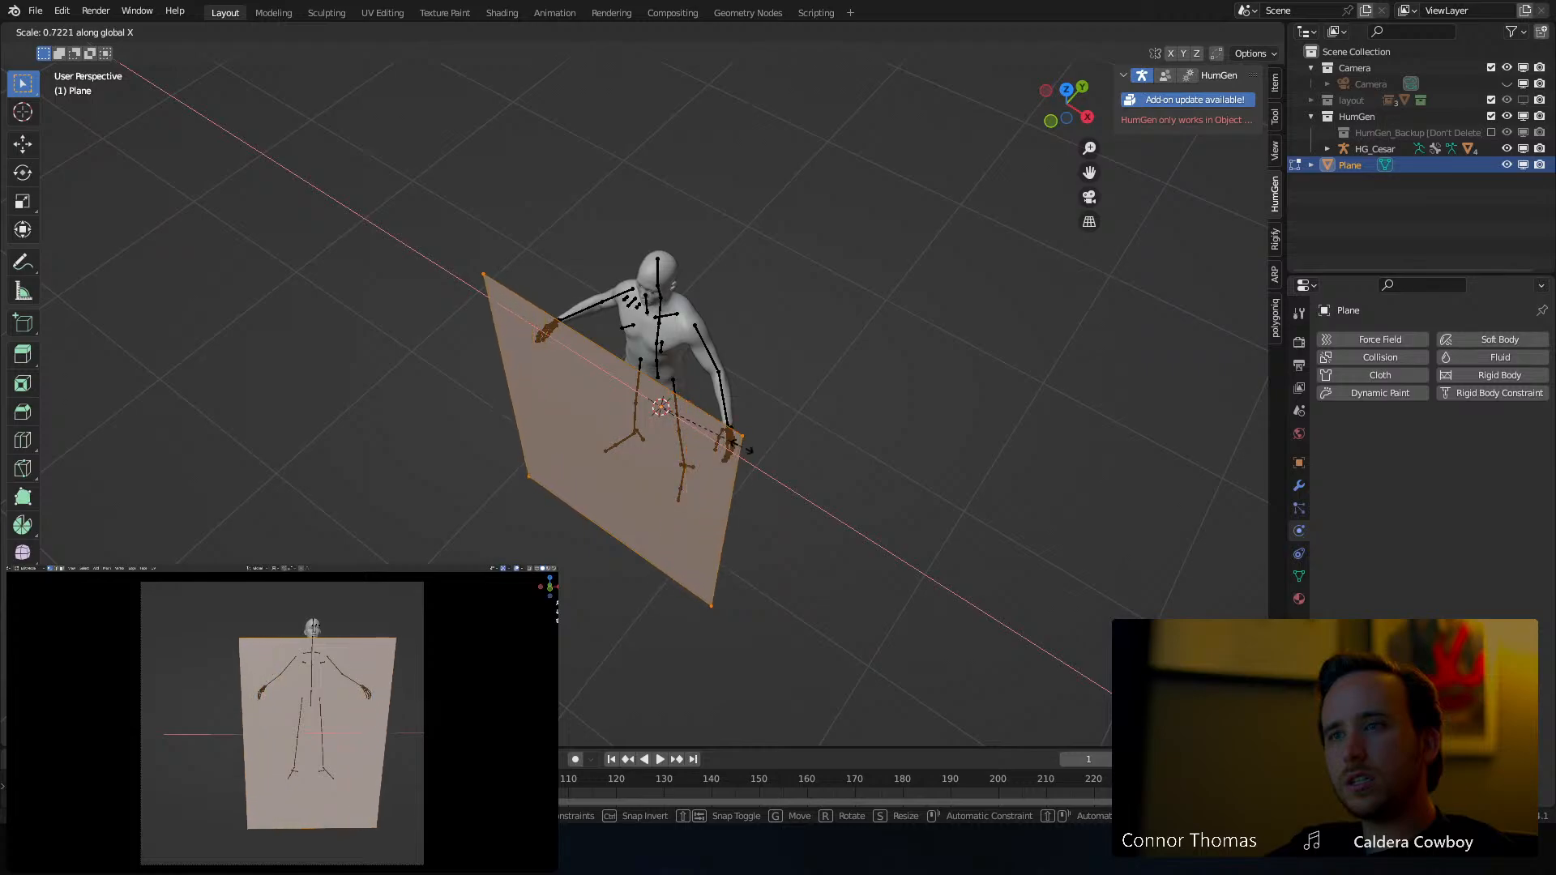
{"action": "left_click", "coordinate": [707, 449]}
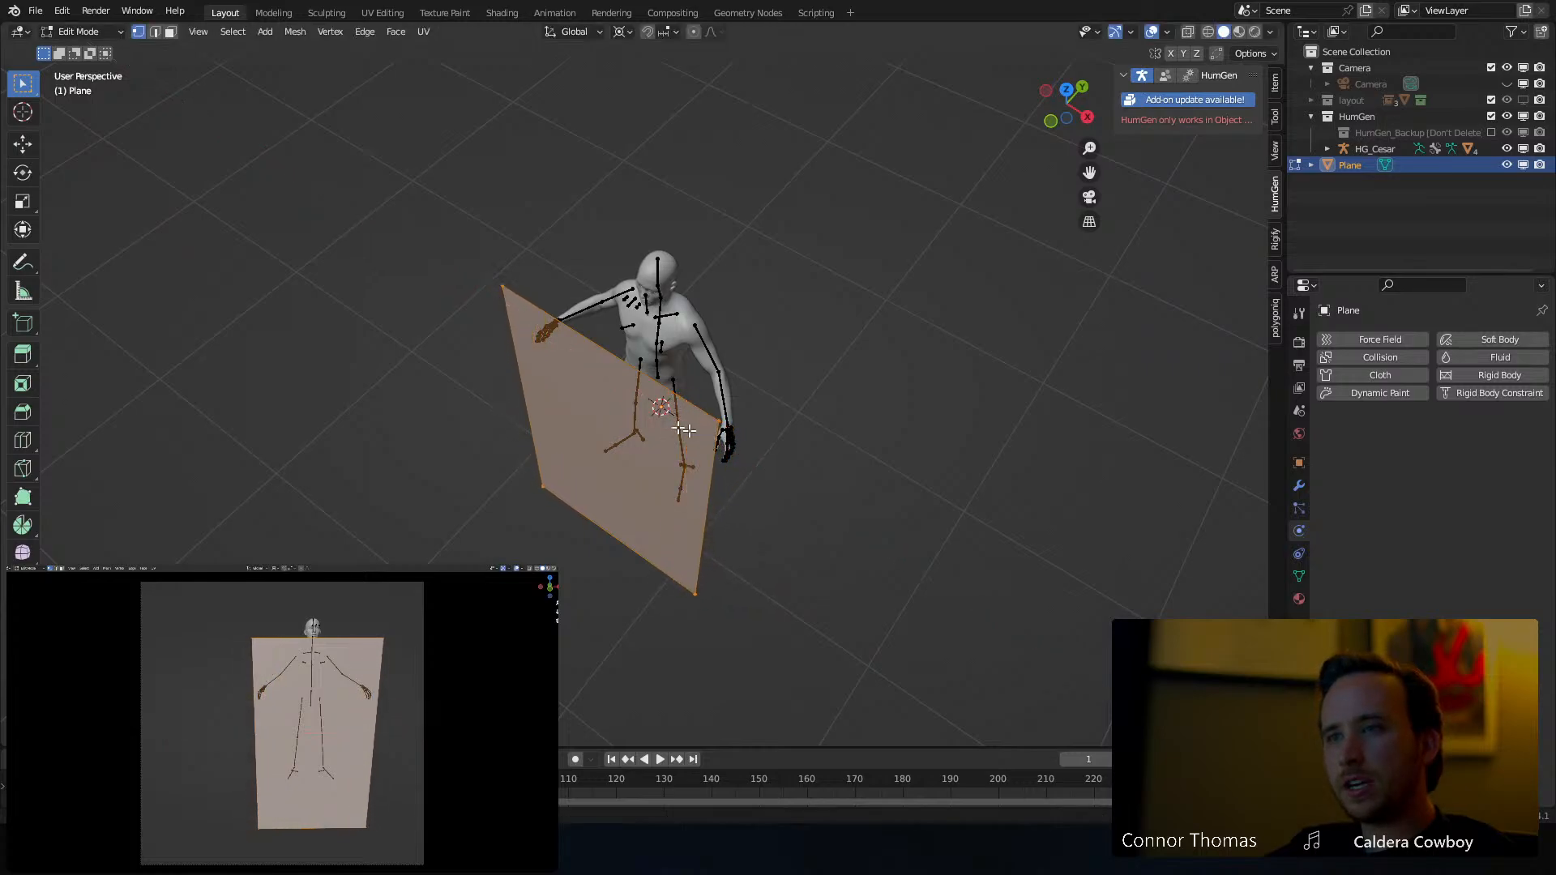
{"action": "middle_click_drag", "start_coordinate": [713, 444], "coordinate": [689, 441]}
{"action": "key", "text": "ctrl+r"}
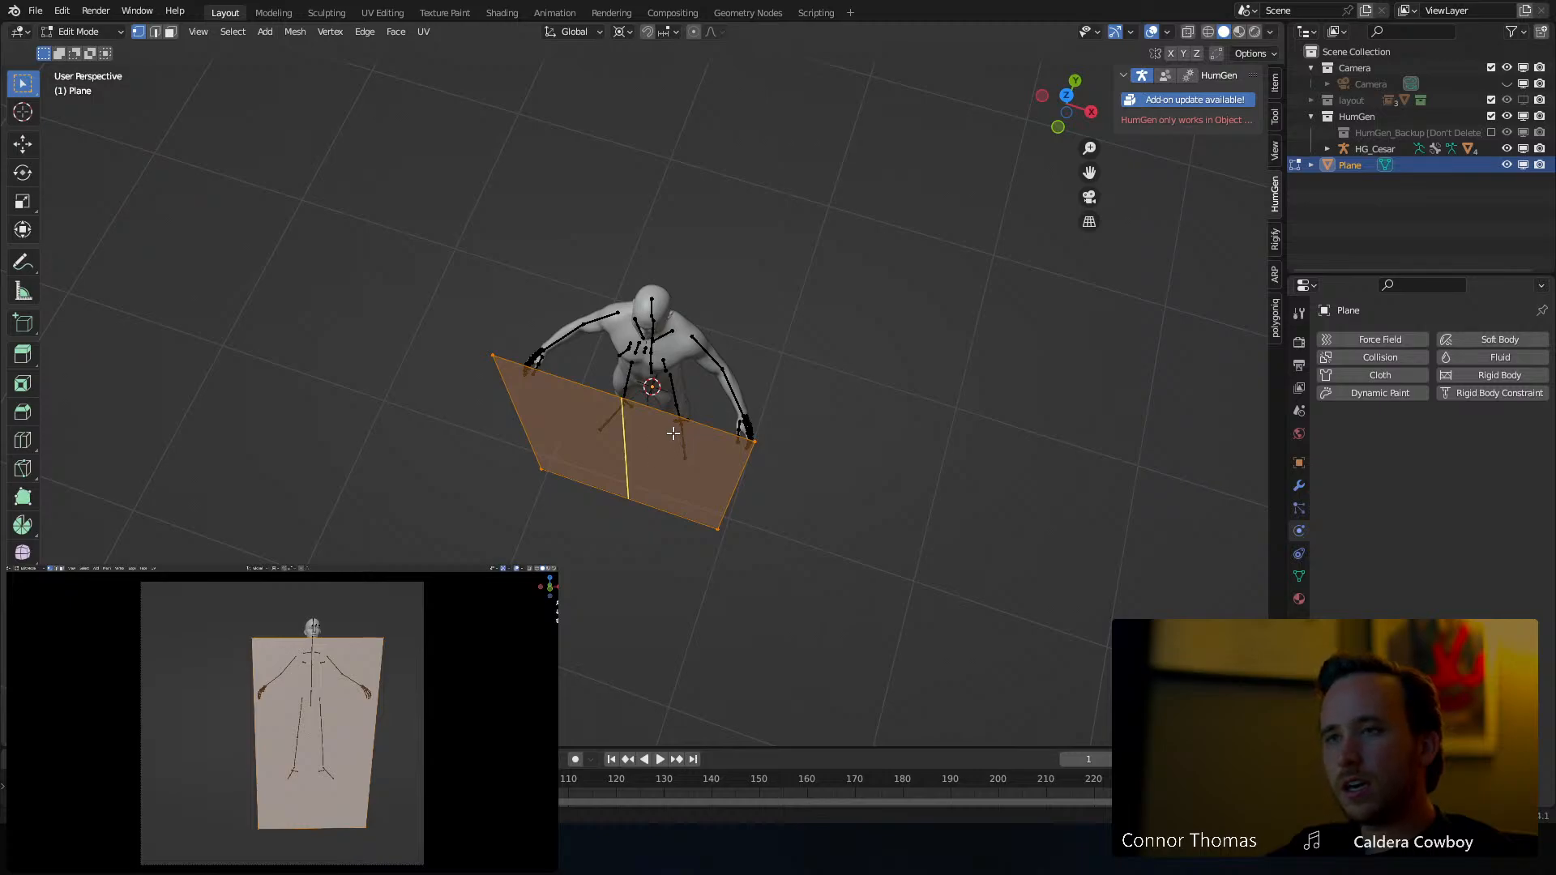
{"action": "scroll", "coordinate": [673, 434], "scroll_direction": "up", "scroll_amount": 1}
{"action": "left_click", "coordinate": [673, 434]}
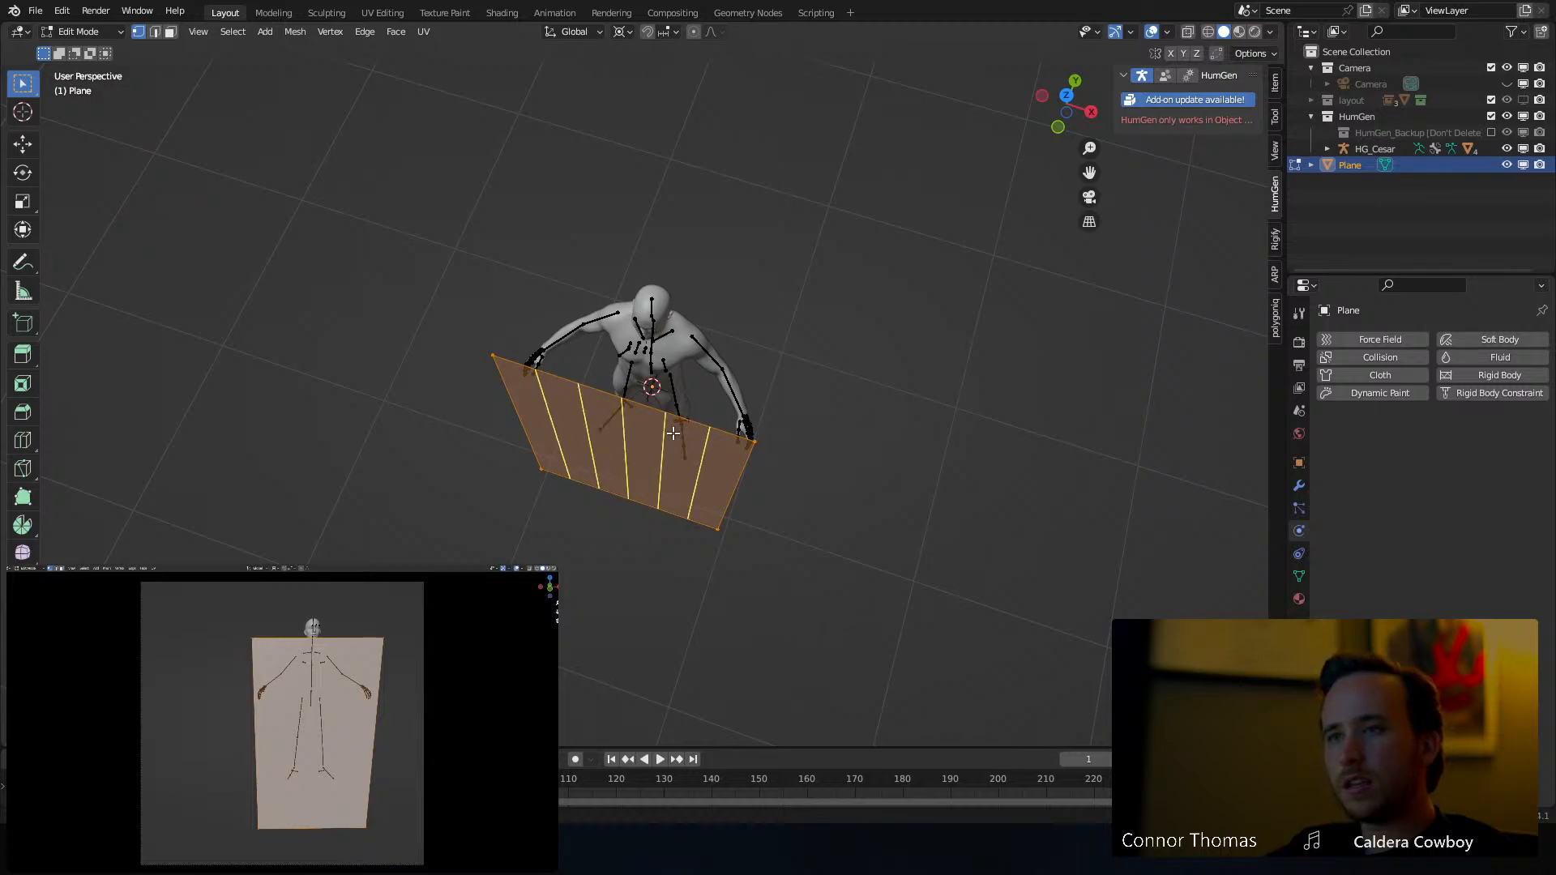
{"action": "right_click", "coordinate": [672, 433]}
Select the plane's lower row of vertices and raise it along Z to about the height of the human's feet
{"action": "middle_click_drag", "start_coordinate": [673, 434], "coordinate": [695, 379]}
{"action": "key", "text": "a"}
{"action": "key", "text": "a"}
{"action": "key", "text": "c"}
{"action": "left_click_drag", "start_coordinate": [576, 675], "coordinate": [578, 669]}
{"action": "key", "text": "Escape"}
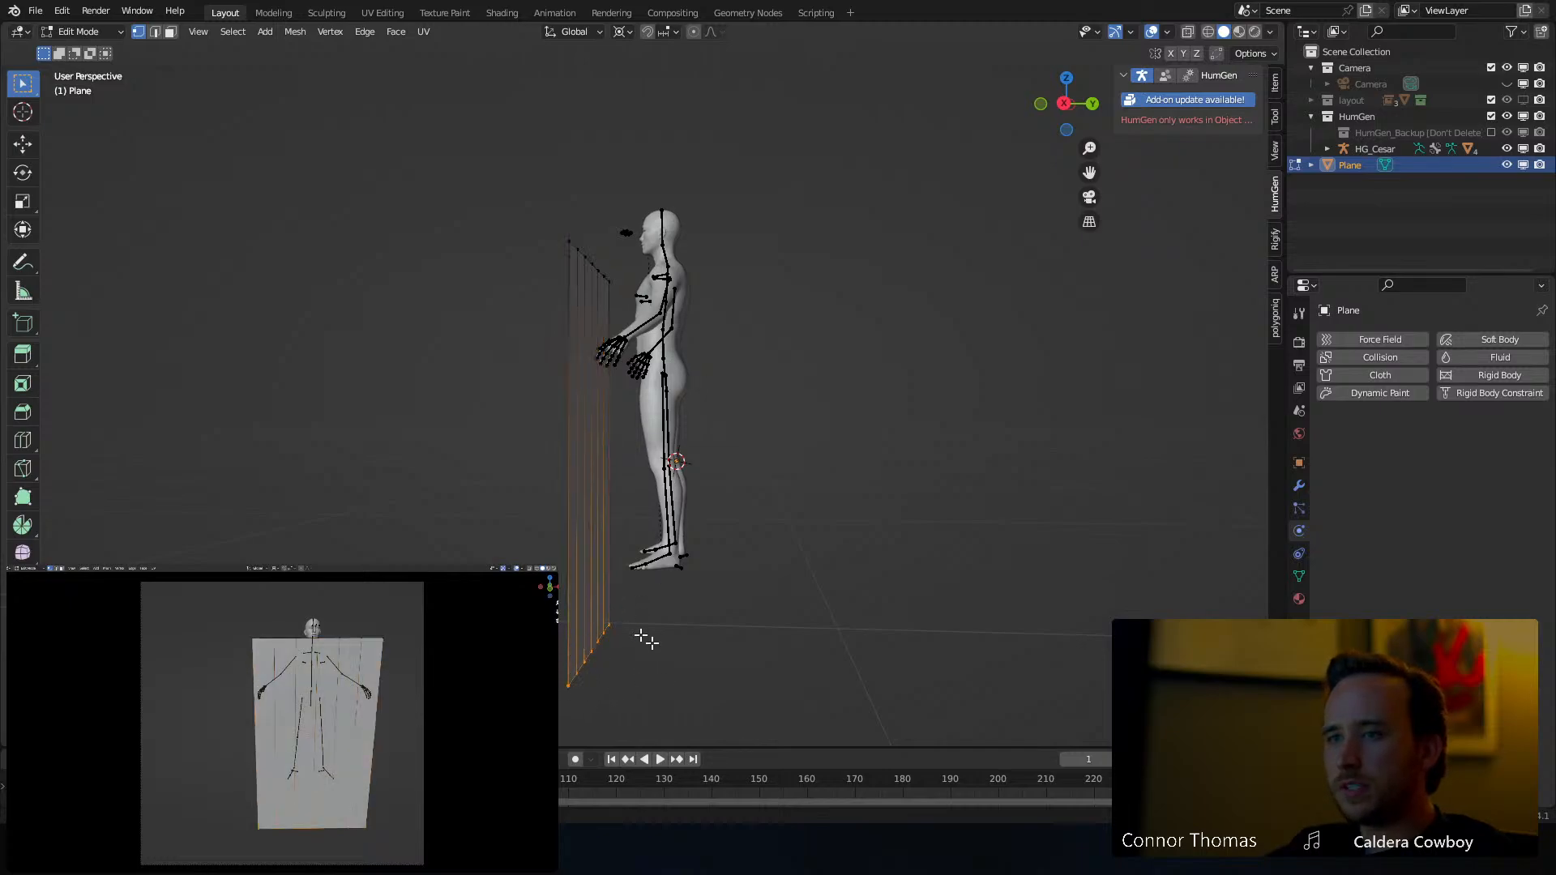
{"action": "key", "text": "g"}
{"action": "key", "text": "z"}
{"action": "left_click", "coordinate": [717, 579]}
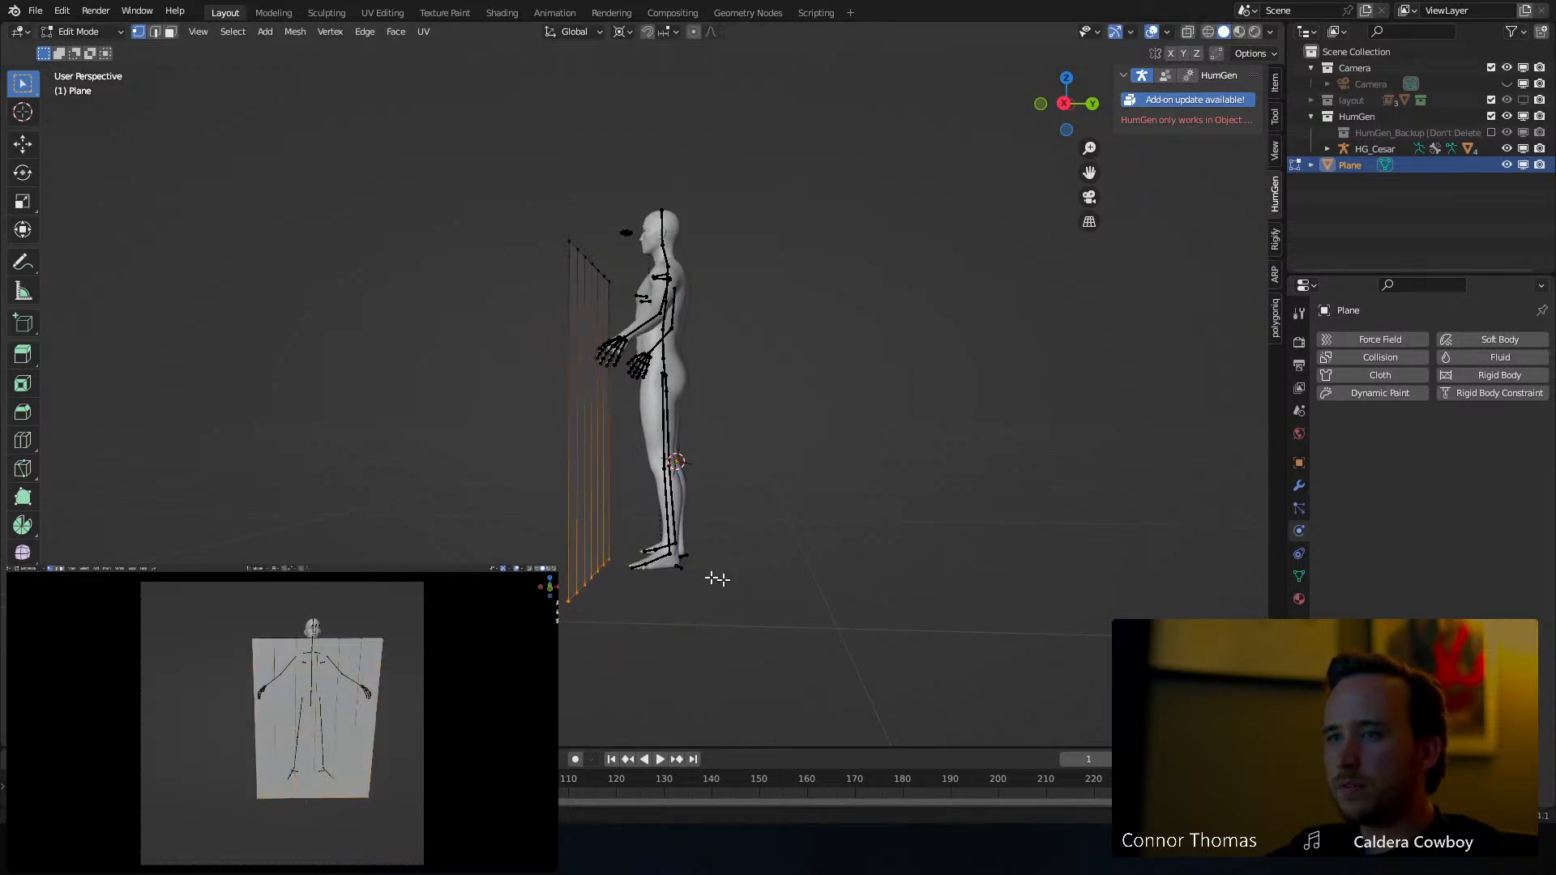
Scale the whole subdivided plane to about 0.67 along X to bring it closer to the torso's width
{"action": "middle_click_drag", "start_coordinate": [591, 512], "coordinate": [795, 514]}
{"action": "key", "text": "a"}
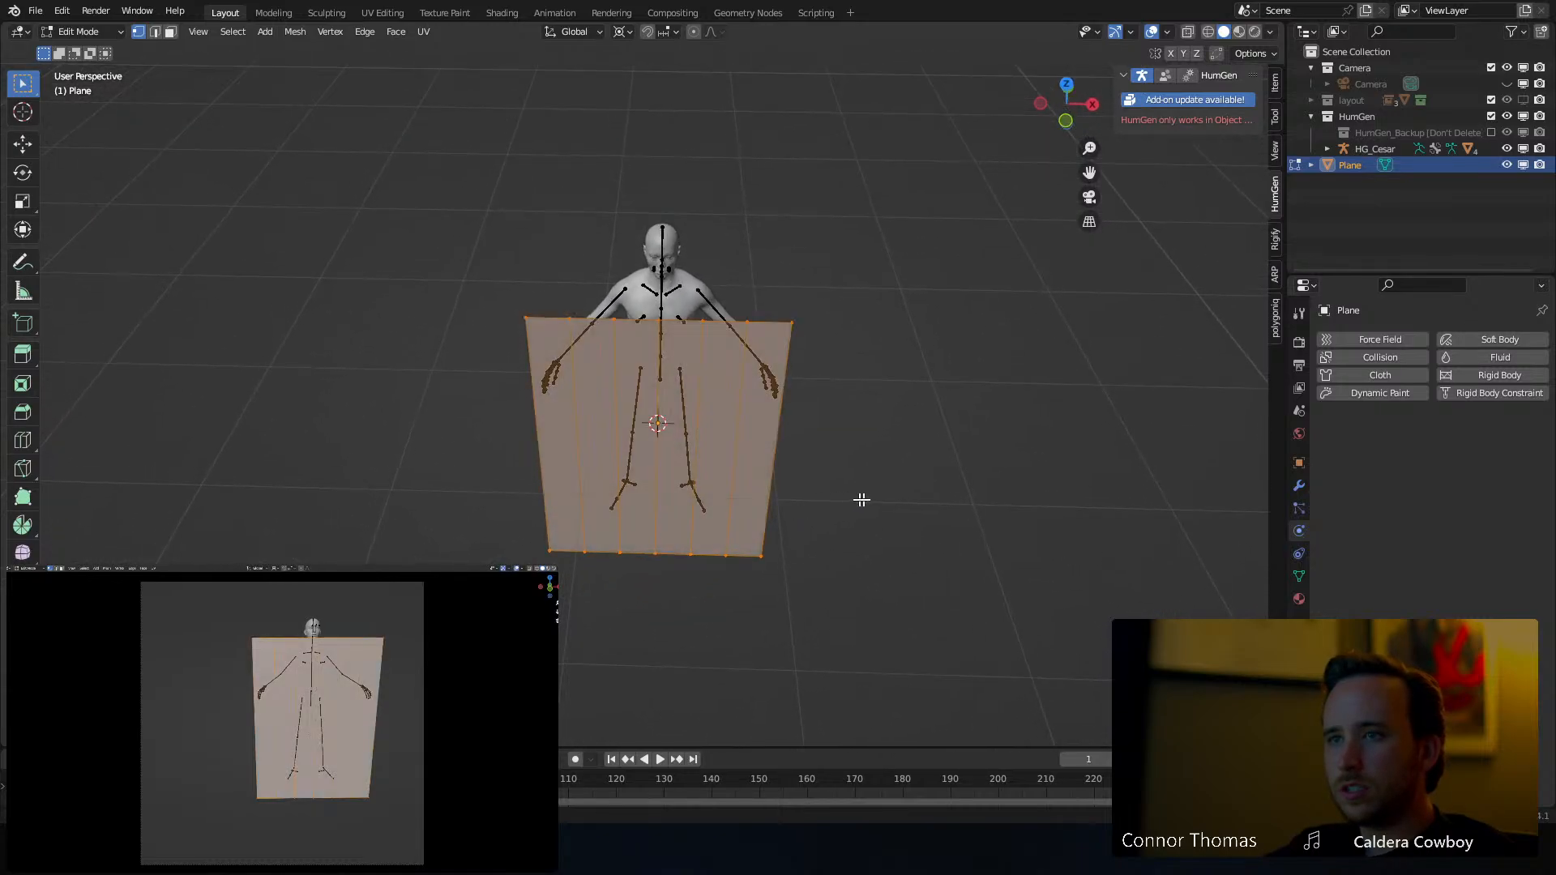
{"action": "key", "text": "s"}
{"action": "key", "text": "x"}
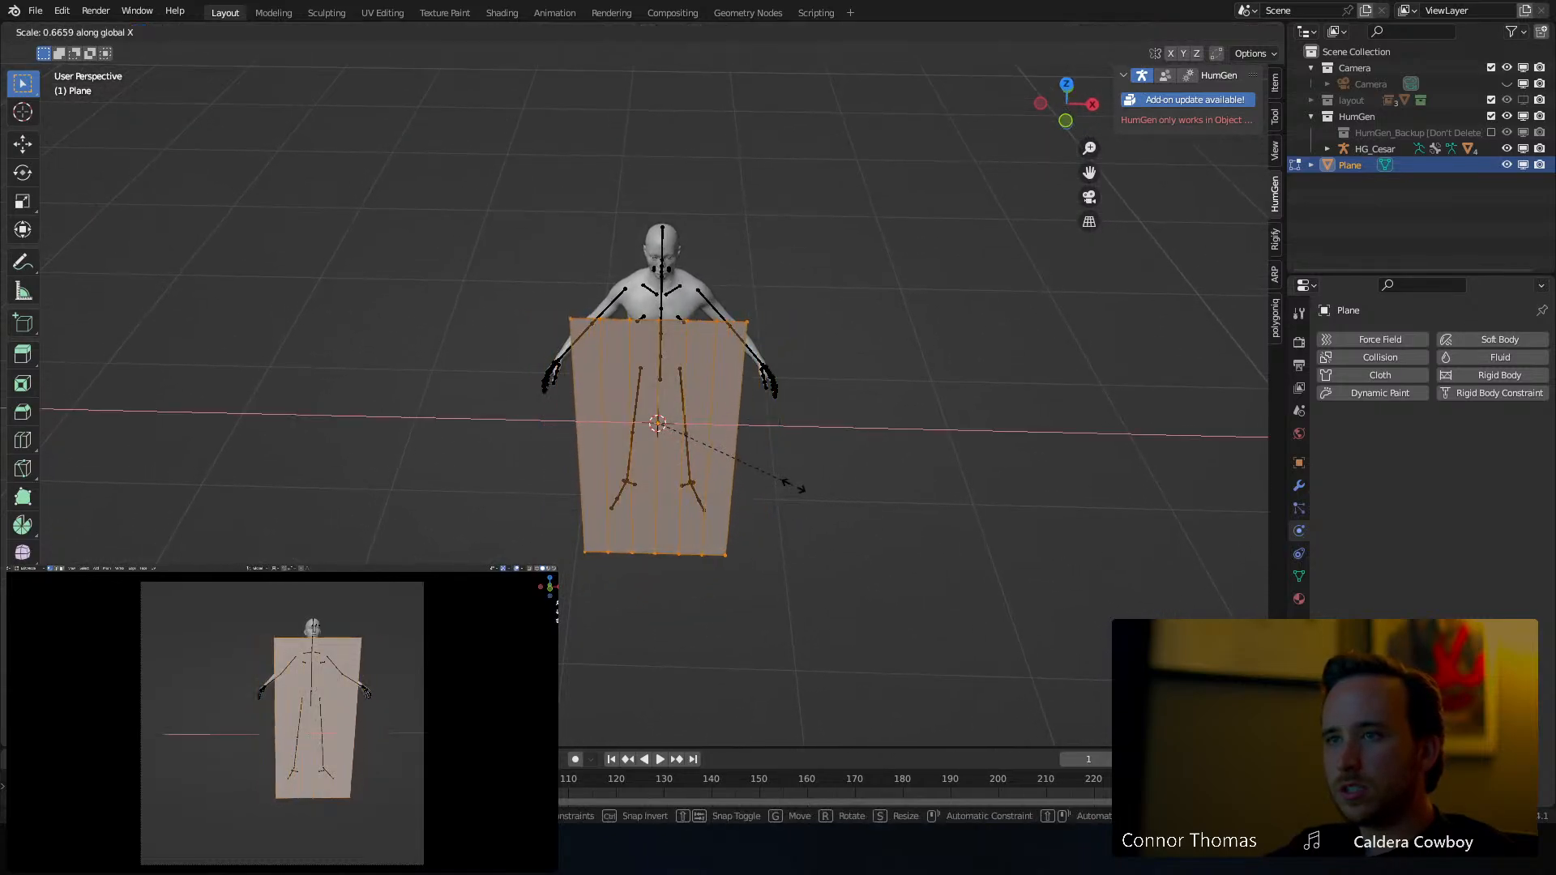
{"action": "left_click", "coordinate": [734, 470]}
{"action": "middle_click_drag", "start_coordinate": [734, 470], "coordinate": [769, 449]}
{"action": "scroll", "coordinate": [774, 450], "scroll_direction": "up", "scroll_amount": 1}
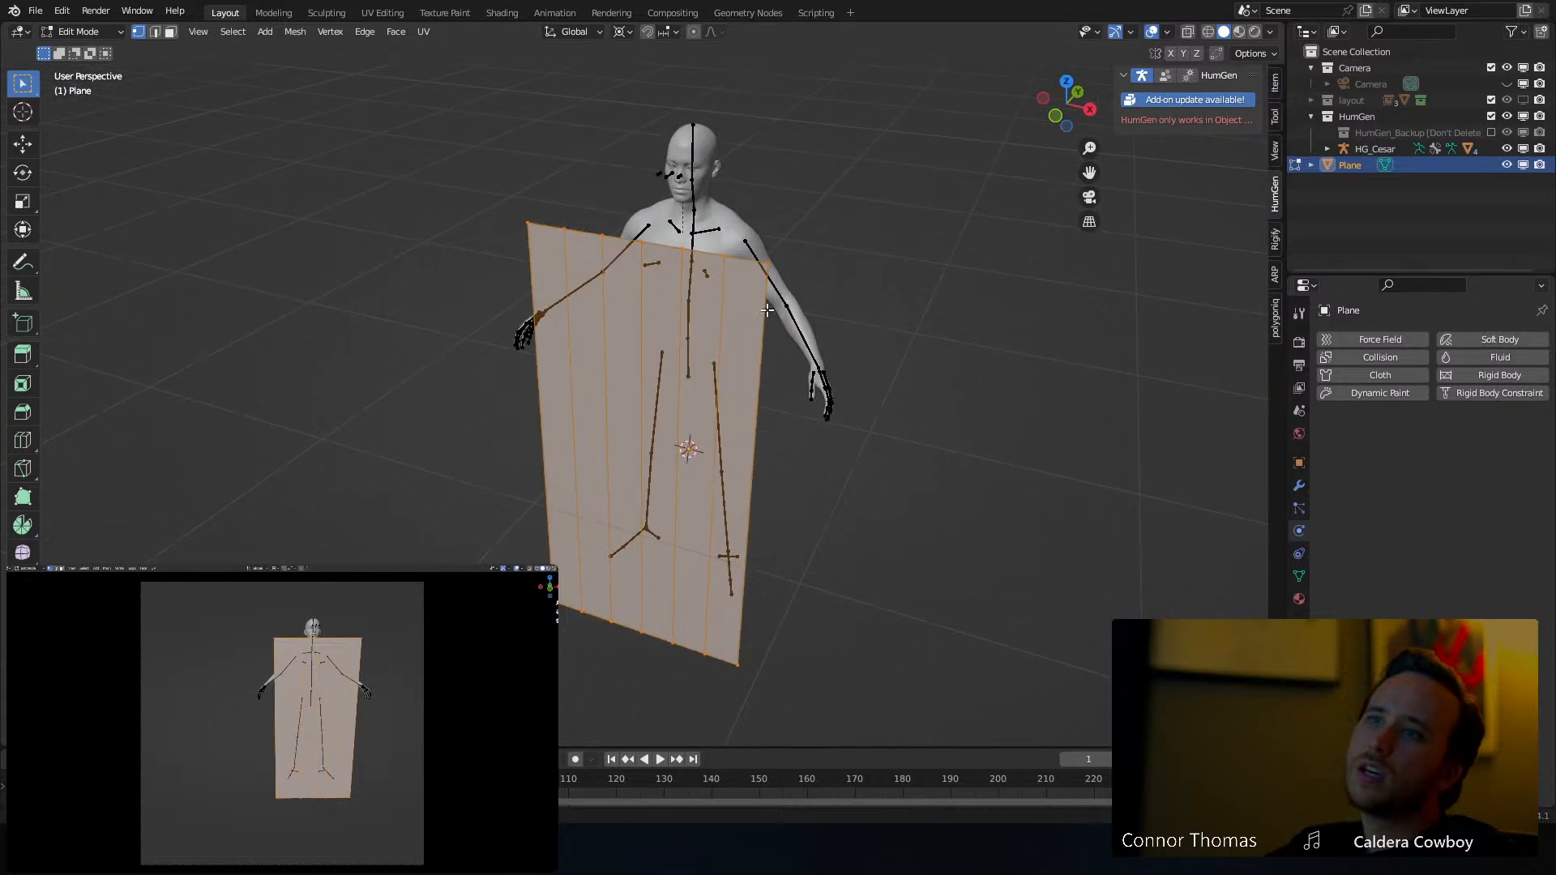
Extrude the three upper-edge vertices nearest the human's left shoulder upward along Z by about 0.14 m
{"action": "middle_click_drag", "start_coordinate": [730, 246], "coordinate": [746, 249]}
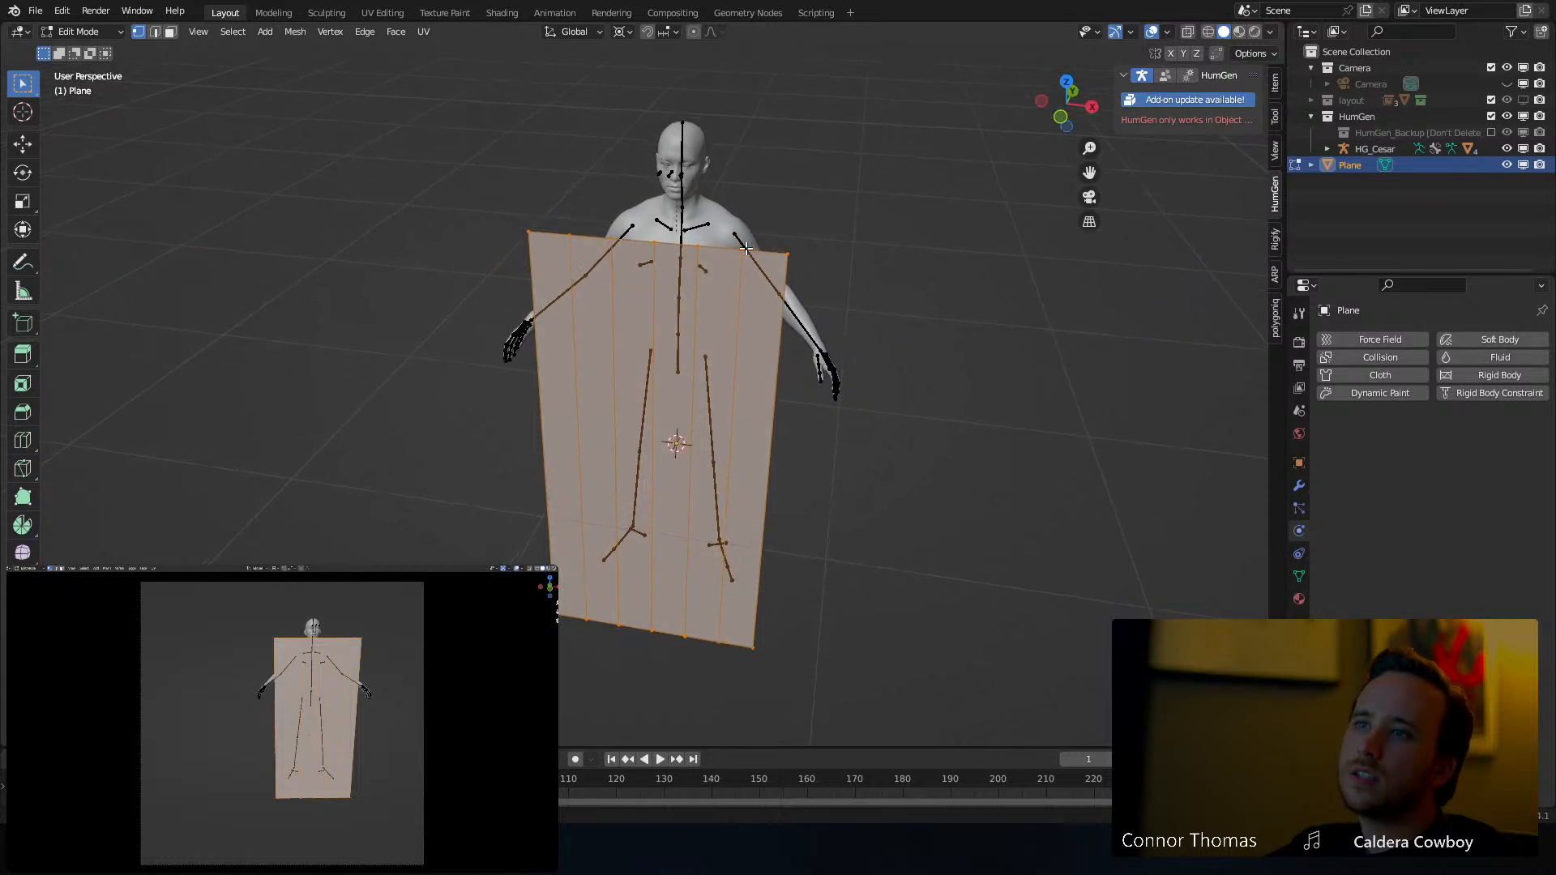
{"action": "key", "text": "alt+a"}
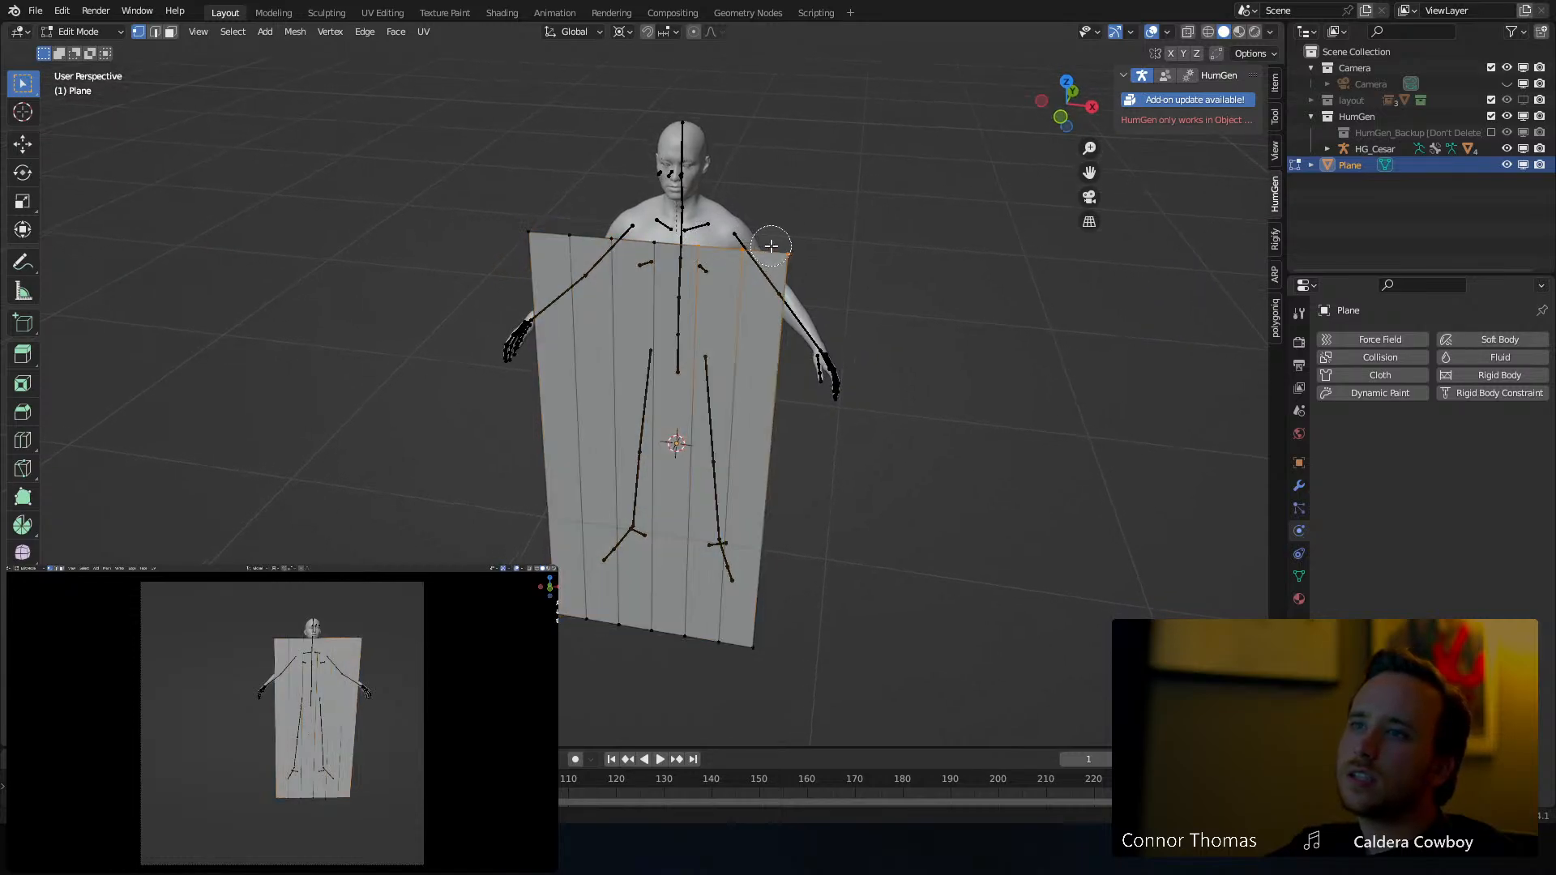
{"action": "middle_click_drag", "start_coordinate": [808, 213], "coordinate": [784, 214]}
{"action": "key", "text": "g"}
{"action": "key", "text": "z"}
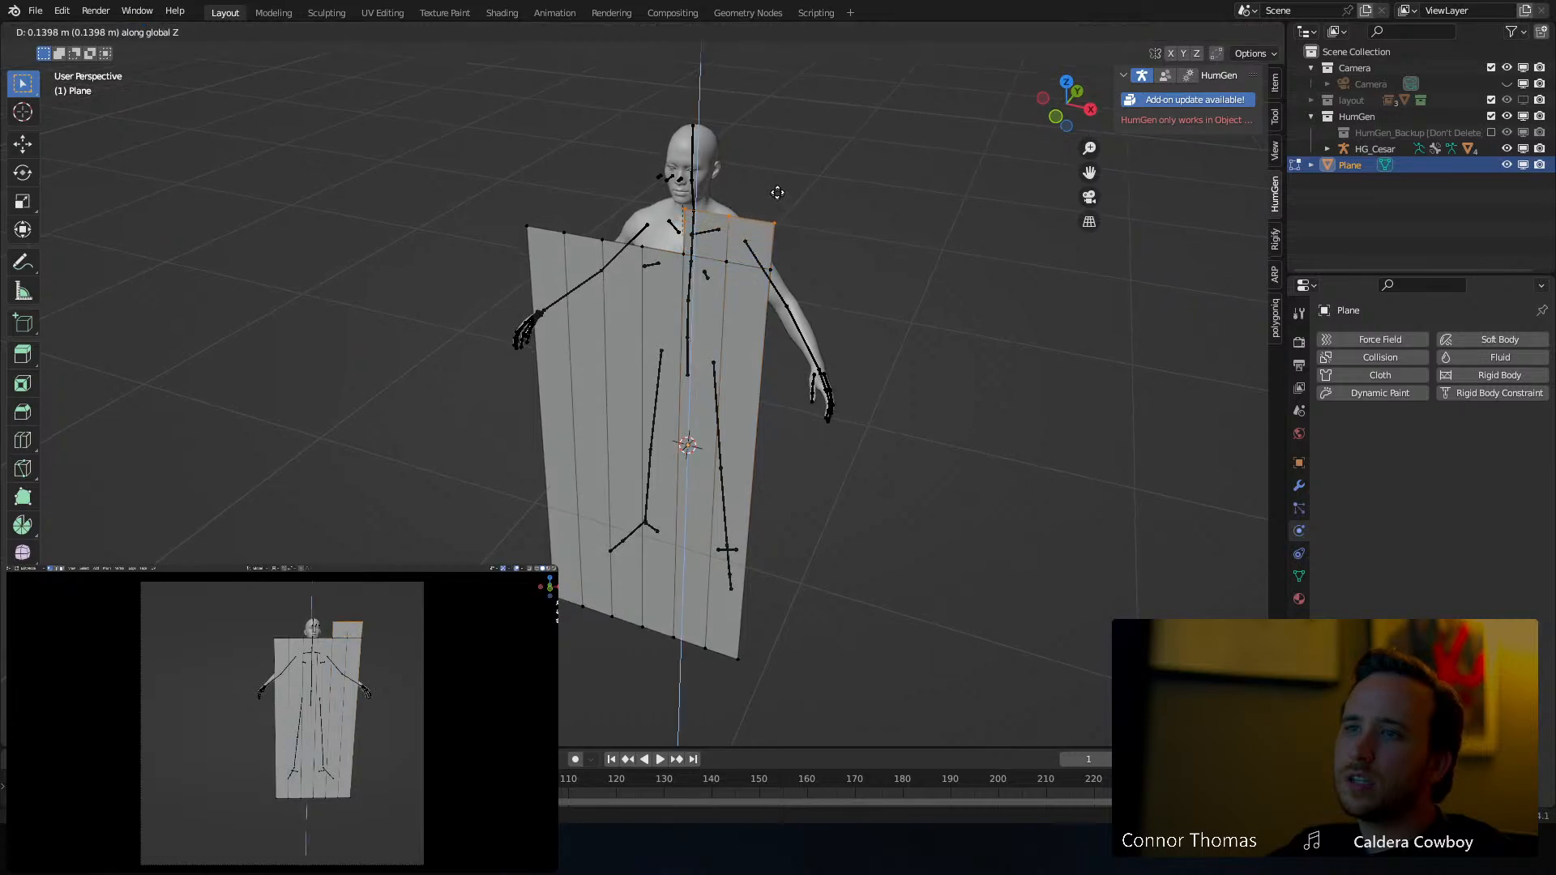
{"action": "left_click", "coordinate": [782, 191]}
Adjust the extruded shoulder flap's upper edge along Z, leaving a short strip above the human's left shoulder
{"action": "middle_click_drag", "start_coordinate": [792, 195], "coordinate": [903, 212]}
{"action": "key", "text": "g"}
{"action": "key", "text": "z"}
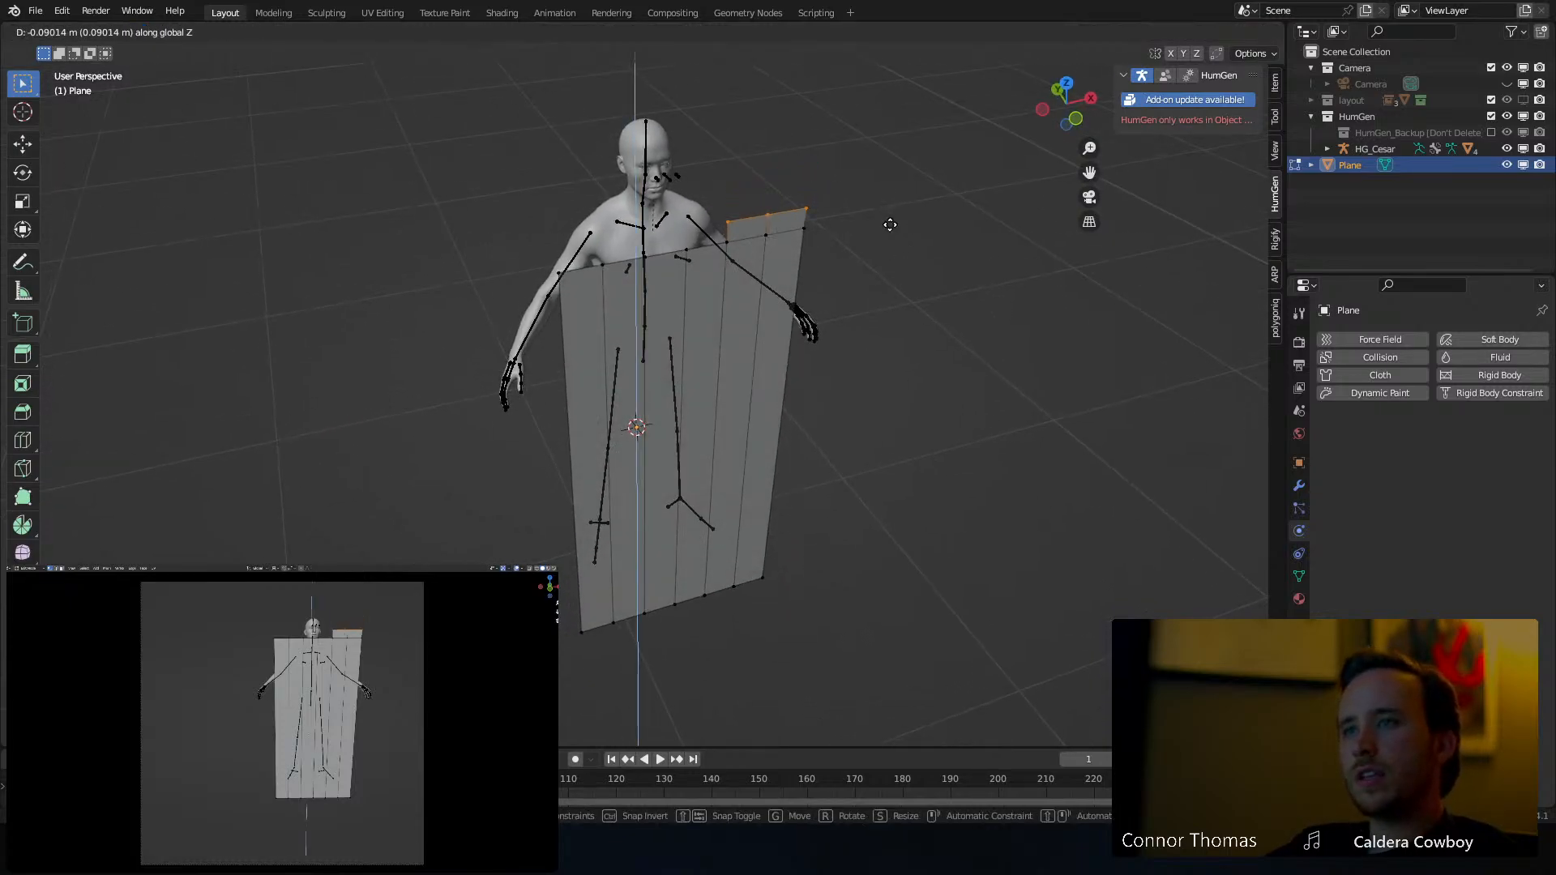
{"action": "left_click", "coordinate": [893, 214]}
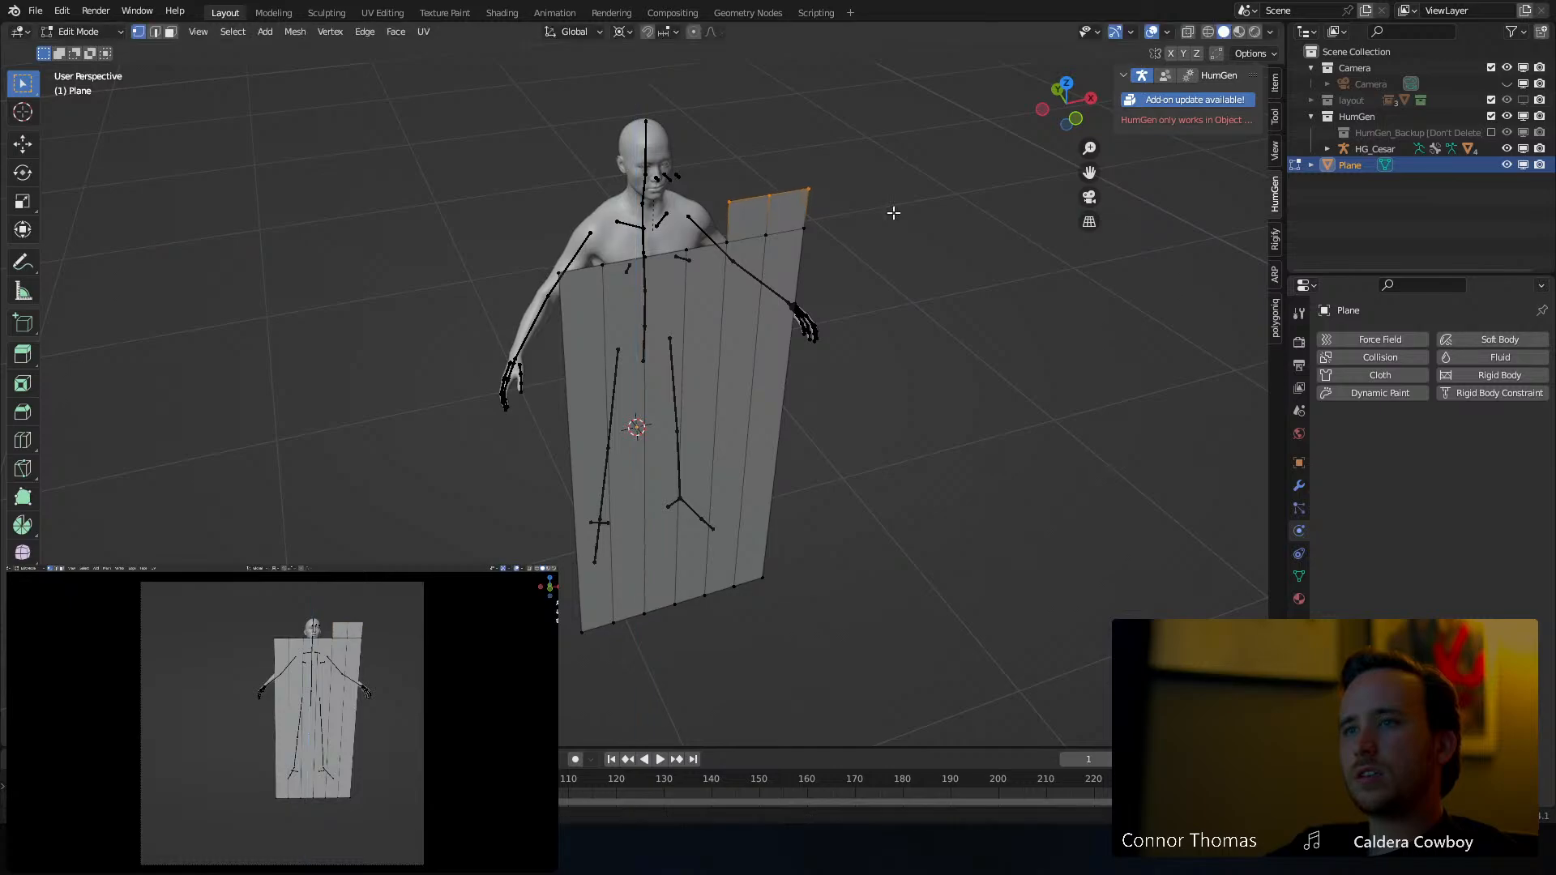
{"action": "middle_click_drag", "start_coordinate": [882, 294], "coordinate": [820, 234]}
{"action": "key", "text": "g"}
{"action": "key", "text": "z"}
{"action": "left_click", "coordinate": [792, 167]}
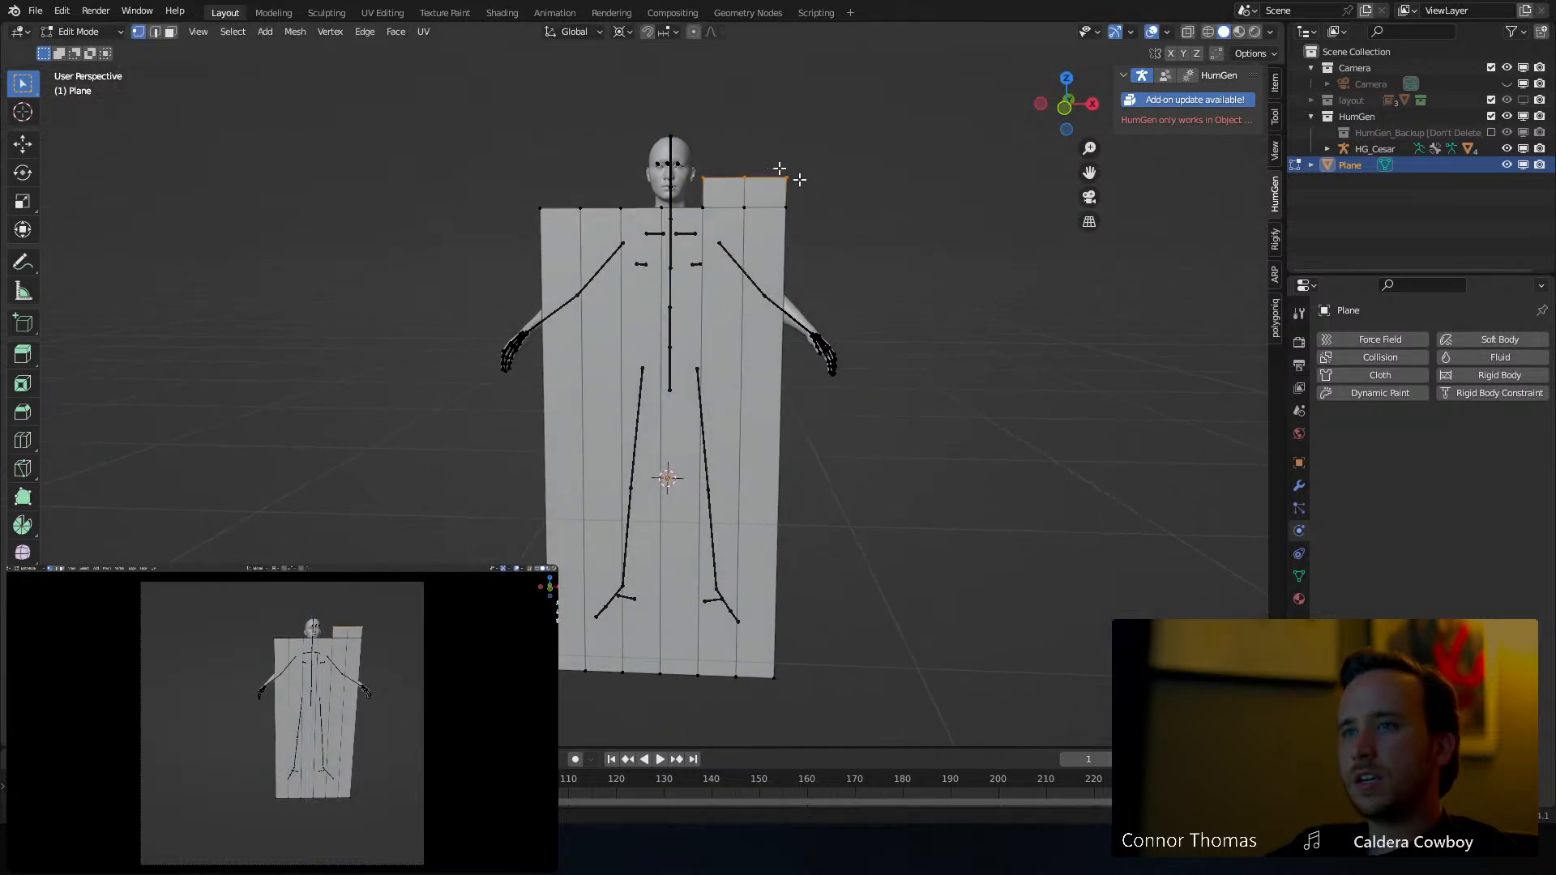
{"action": "middle_click_drag", "start_coordinate": [792, 167], "coordinate": [851, 243]}
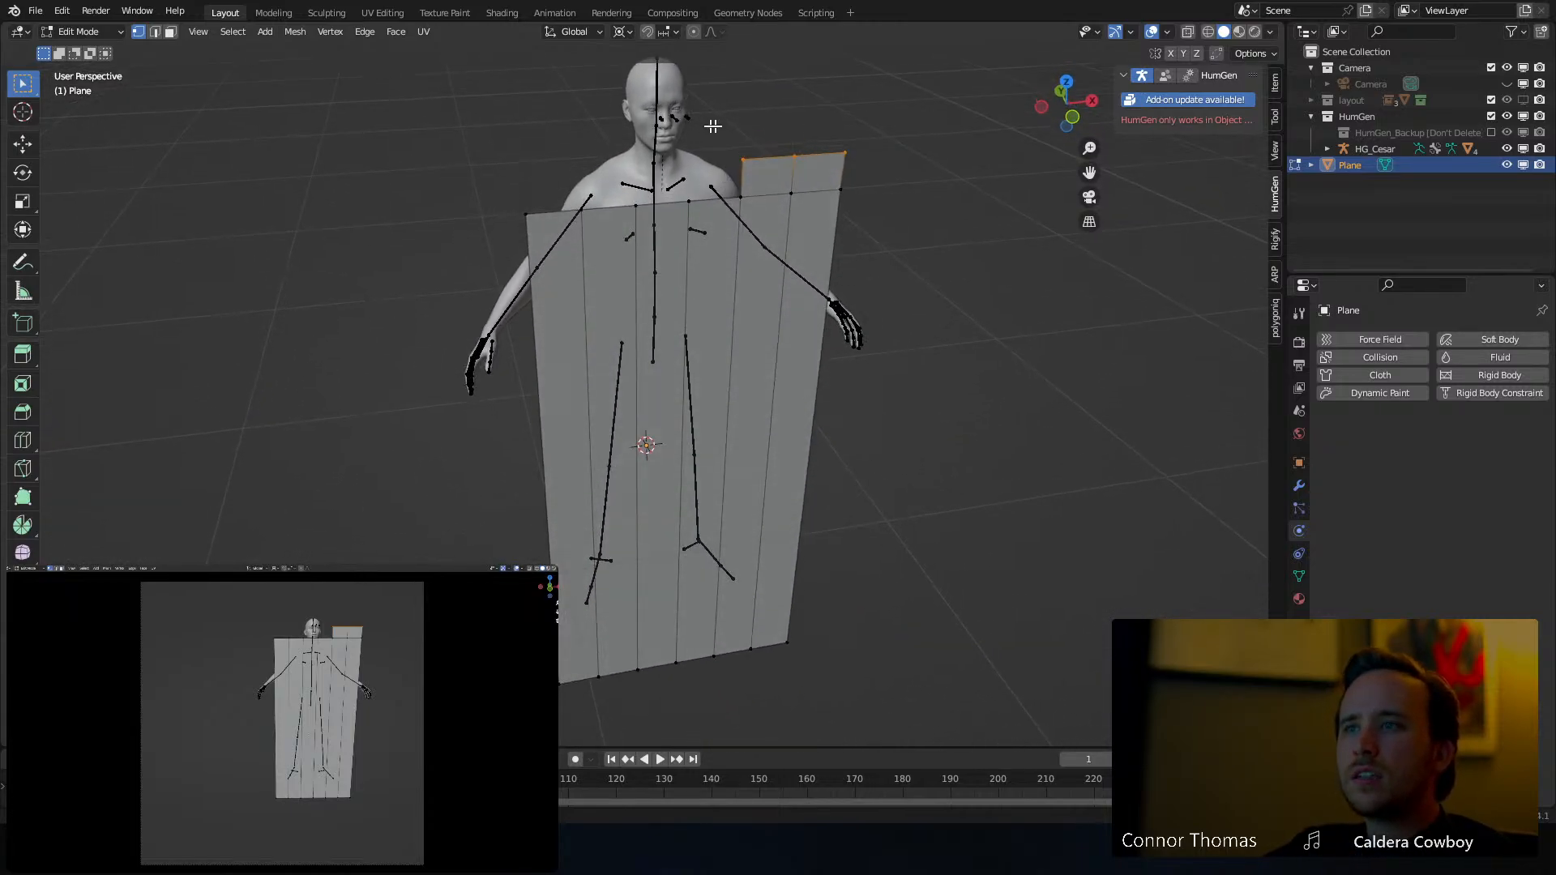
Add eight evenly spaced horizontal loop cuts down the main body of the plane
{"action": "mouse_move", "coordinate": [785, 154]}
{"action": "middle_mouse_down"}
{"action": "mouse_move", "coordinate": [867, 158]}
{"action": "mouse_move", "coordinate": [813, 158]}
{"action": "middle_mouse_up"}
{"action": "key", "text": "ctrl+r"}
{"action": "scroll", "coordinate": [798, 302], "scroll_direction": "up", "scroll_amount": 6}
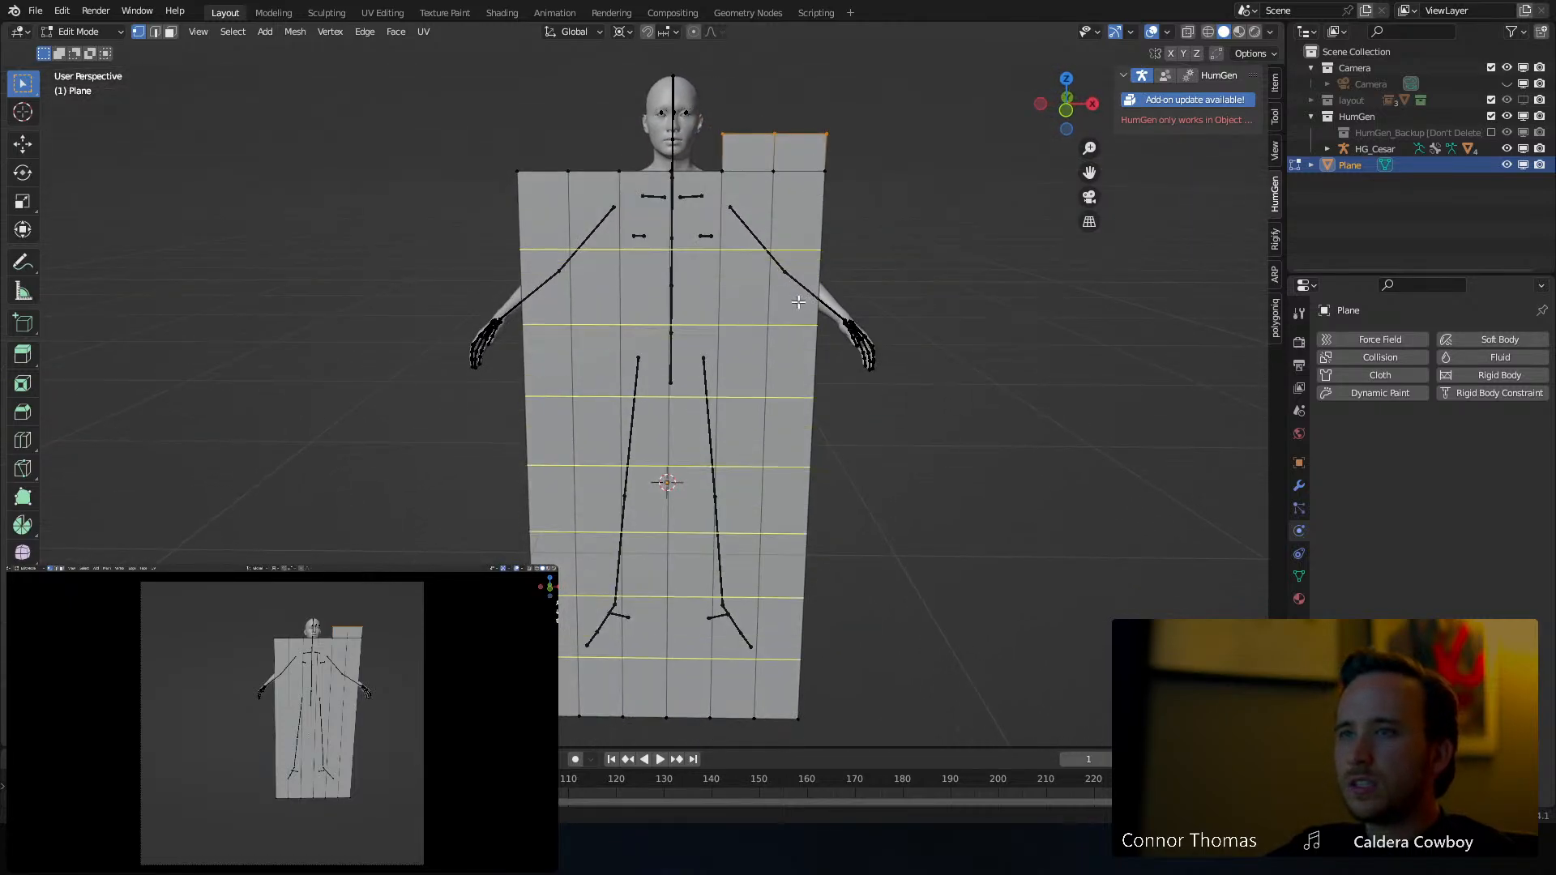
{"action": "scroll", "coordinate": [800, 302], "scroll_direction": "up", "scroll_amount": 1}
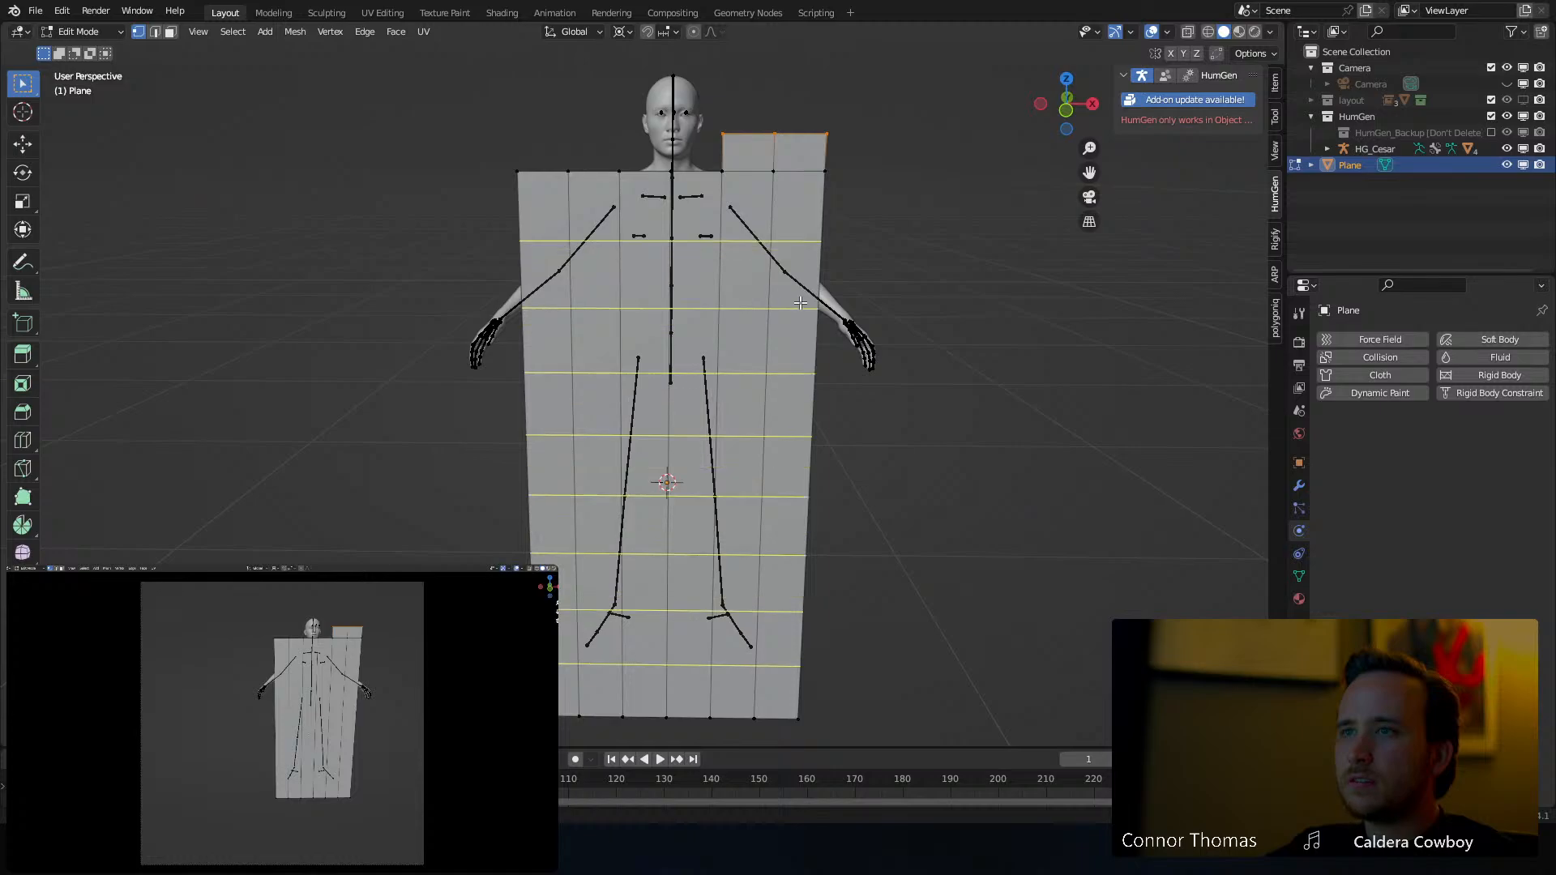
{"action": "left_click", "coordinate": [800, 302]}
Extrude the three side-edge vertices below the left shoulder outward along X by about 0.92 m as a long sleeve strip
{"action": "key", "text": "alt+a"}
{"action": "mouse_move", "coordinate": [903, 240]}
{"action": "middle_mouse_down"}
{"action": "mouse_move", "coordinate": [737, 217]}
{"action": "mouse_move", "coordinate": [907, 219]}
{"action": "mouse_move", "coordinate": [907, 236]}
{"action": "middle_mouse_up"}
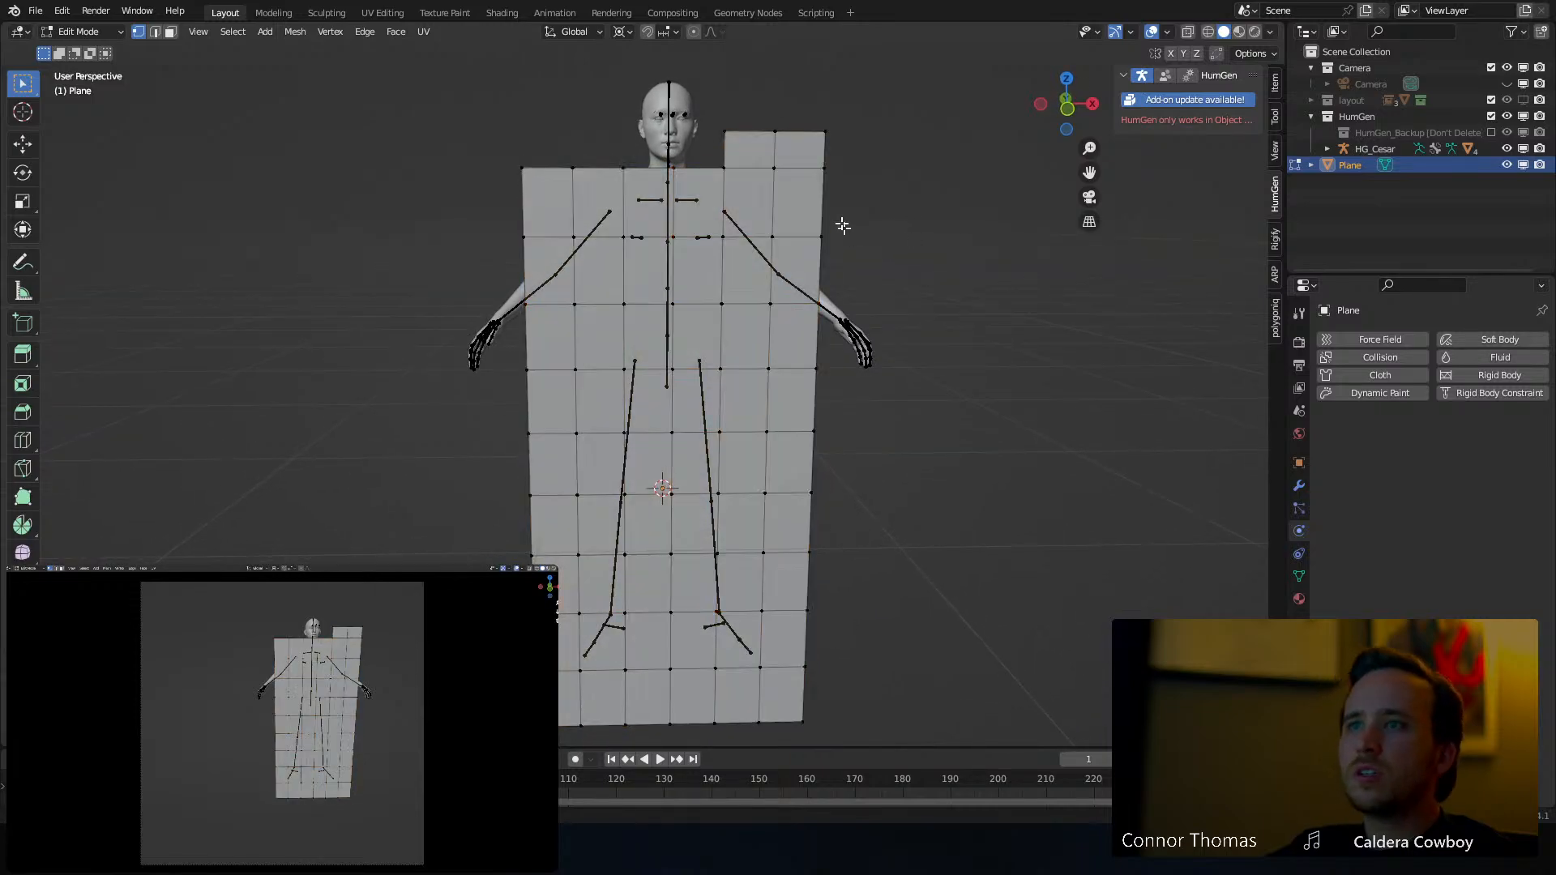
{"action": "key", "text": "c"}
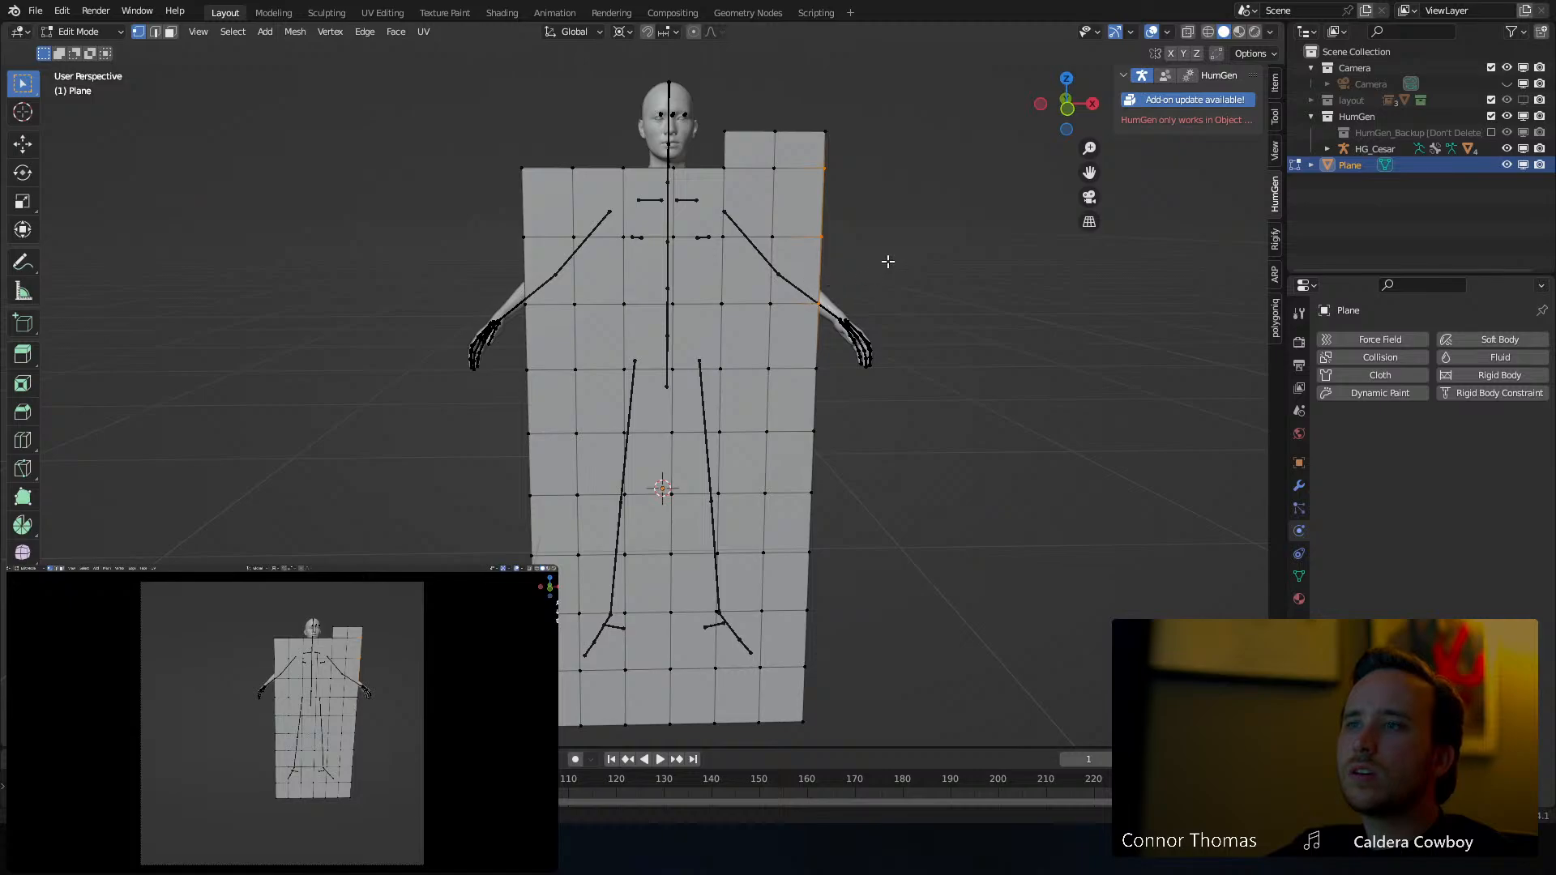
{"action": "key", "text": "g"}
{"action": "key", "text": "z"}
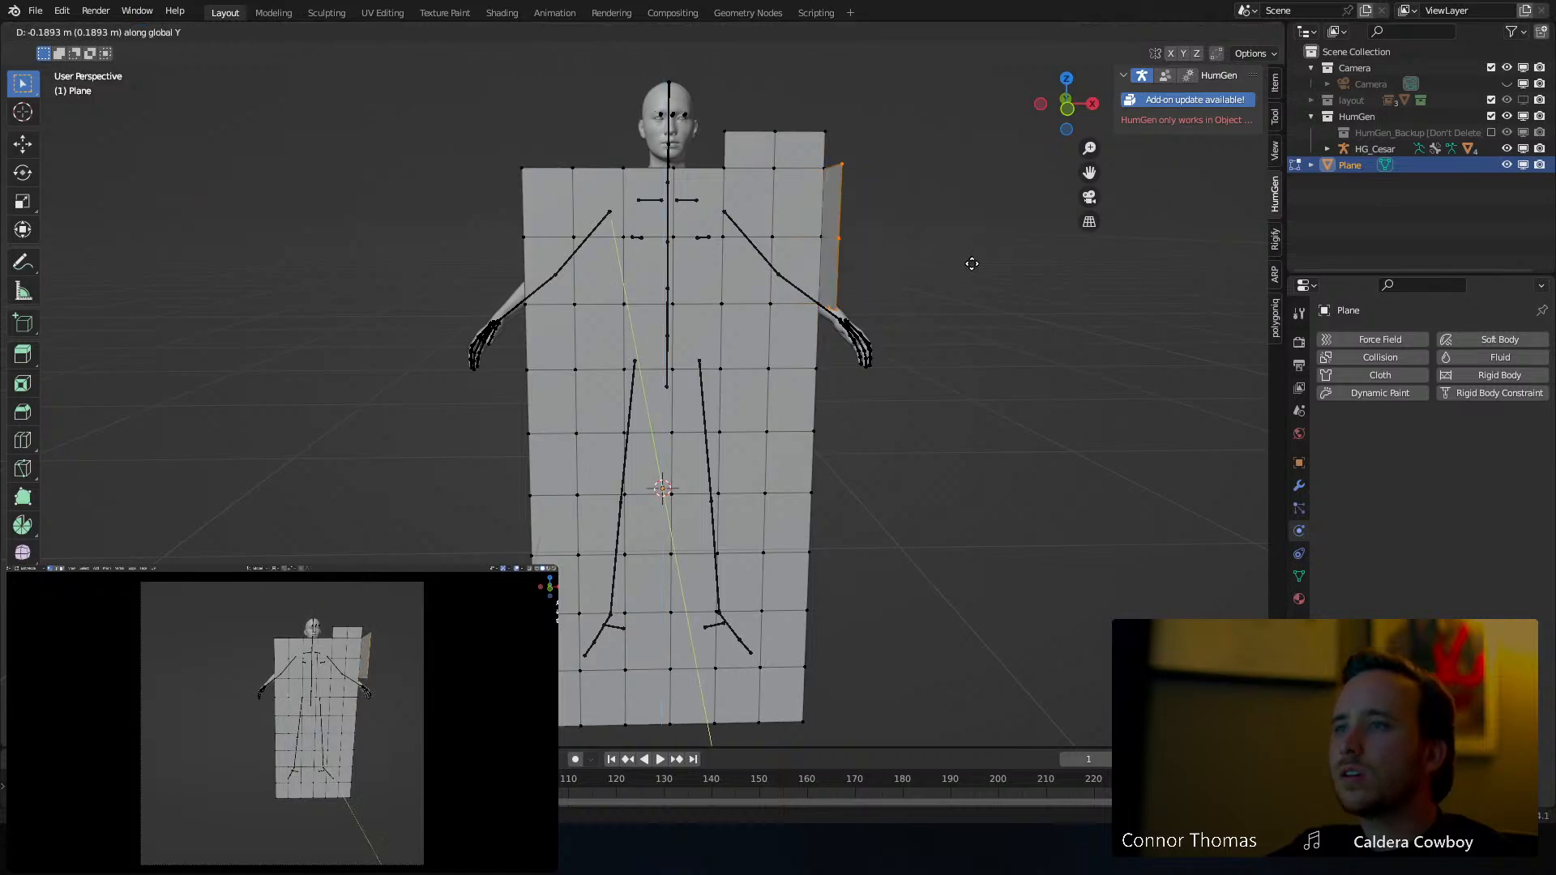
{"action": "key", "text": "x"}
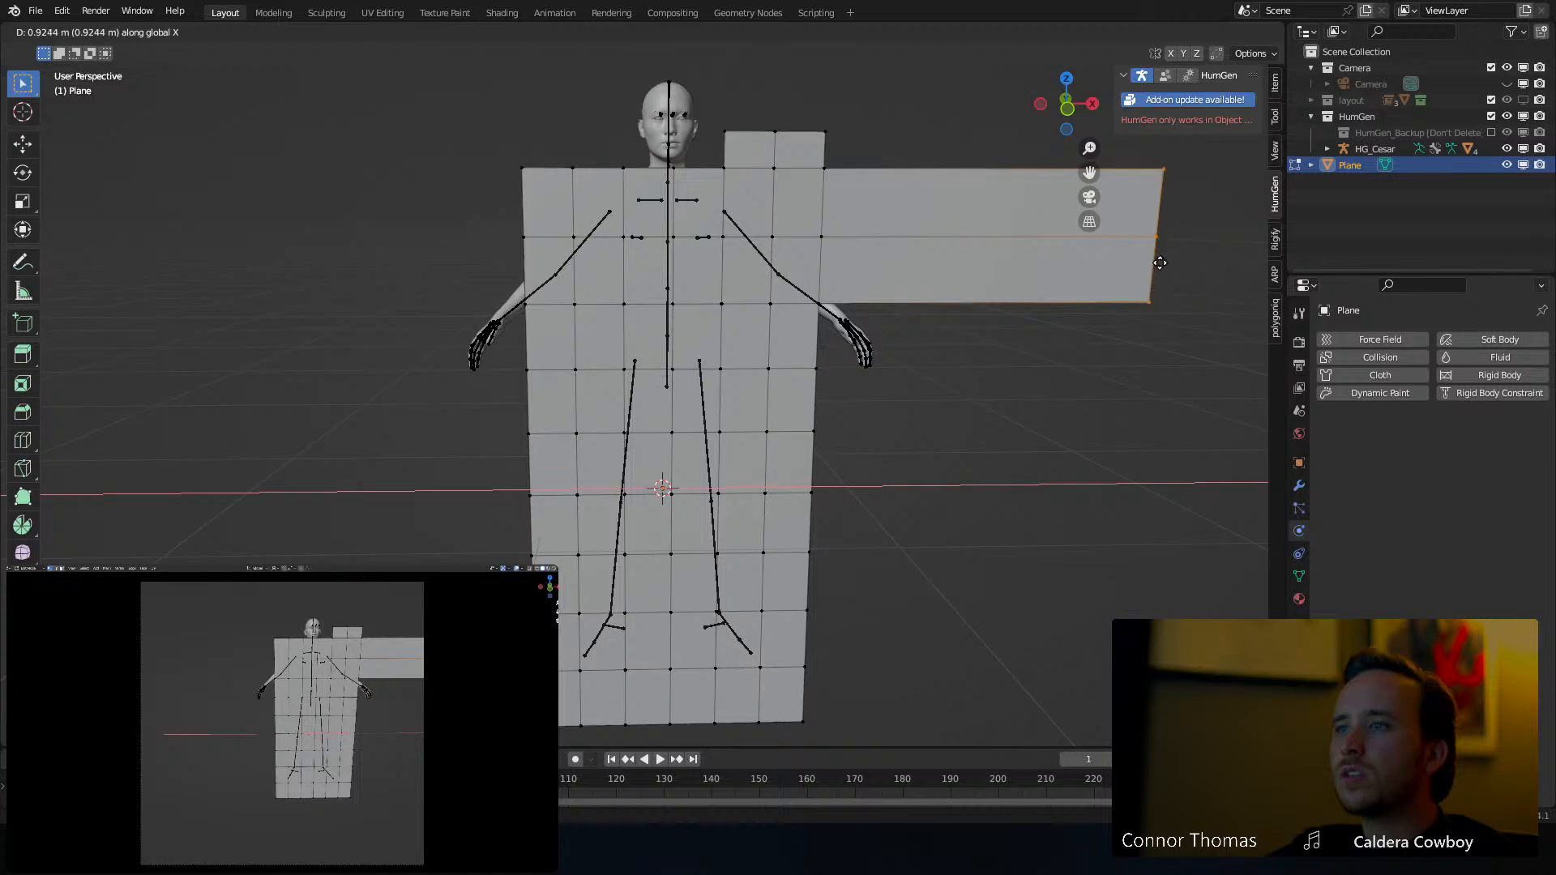
{"action": "left_click", "coordinate": [1160, 263]}
{"action": "middle_click_drag", "start_coordinate": [1066, 265], "coordinate": [820, 264]}
{"action": "scroll", "coordinate": [819, 265], "scroll_direction": "down", "scroll_amount": 3}
{"action": "middle_click_drag", "start_coordinate": [693, 279], "coordinate": [780, 325]}
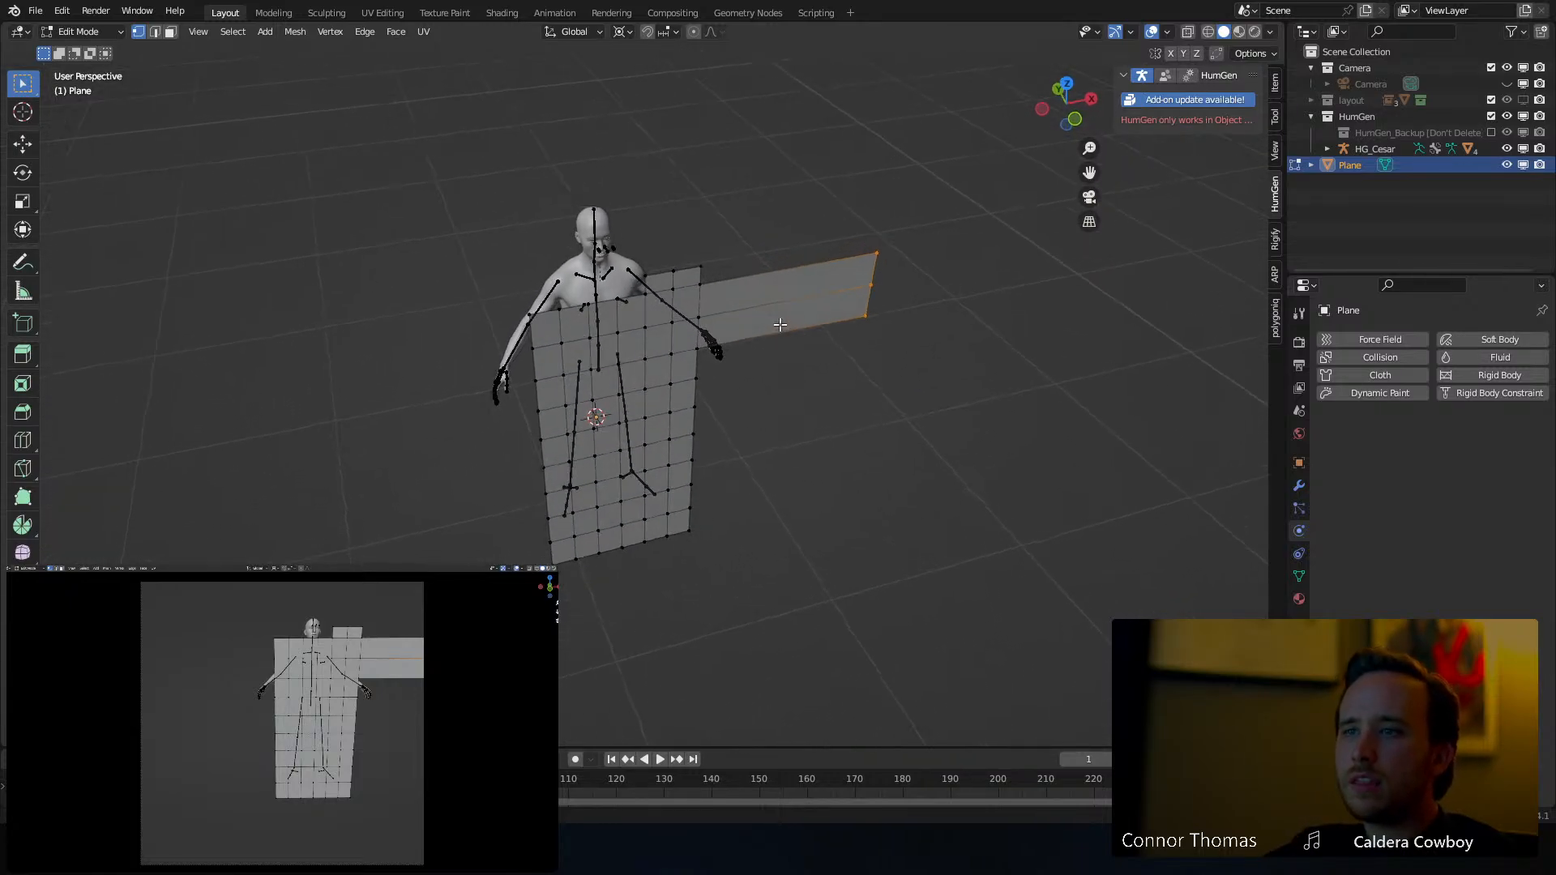
Delete the vertices on the plane's half over the human's right side, keeping the centre line and the sleeve half
{"action": "key", "text": "a"}
{"action": "key", "text": "alt+a"}
{"action": "key", "text": "c"}
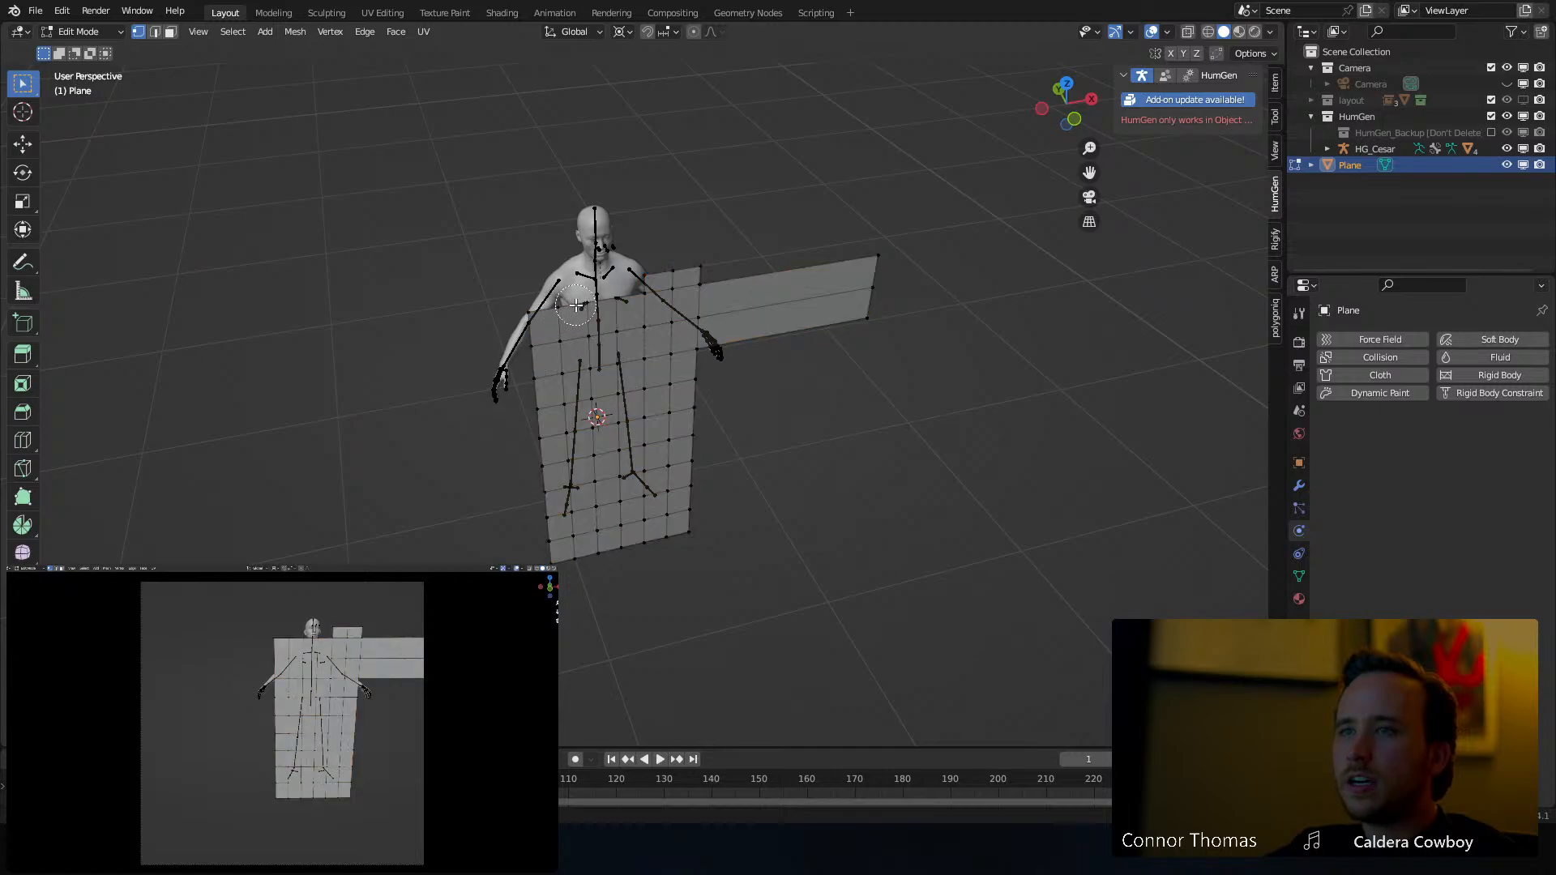
{"action": "mouse_move", "coordinate": [535, 314]}
{"action": "left_mouse_down"}
{"action": "mouse_move", "coordinate": [564, 551]}
{"action": "mouse_move", "coordinate": [586, 498]}
{"action": "left_mouse_up"}
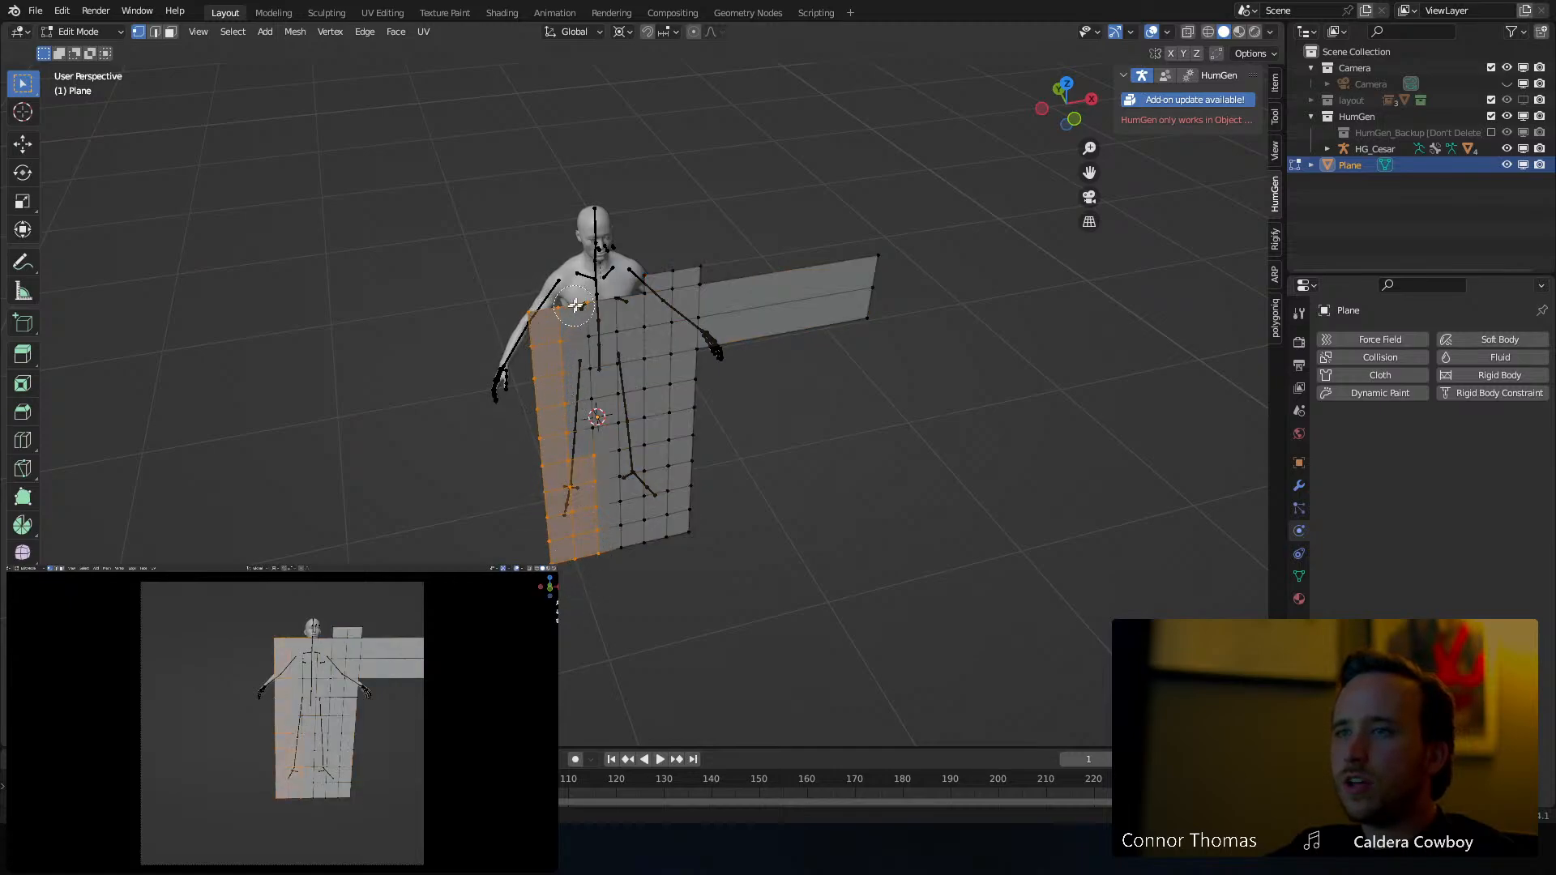
{"action": "left_click_drag", "start_coordinate": [574, 305], "coordinate": [587, 436]}
{"action": "key", "text": "x"}
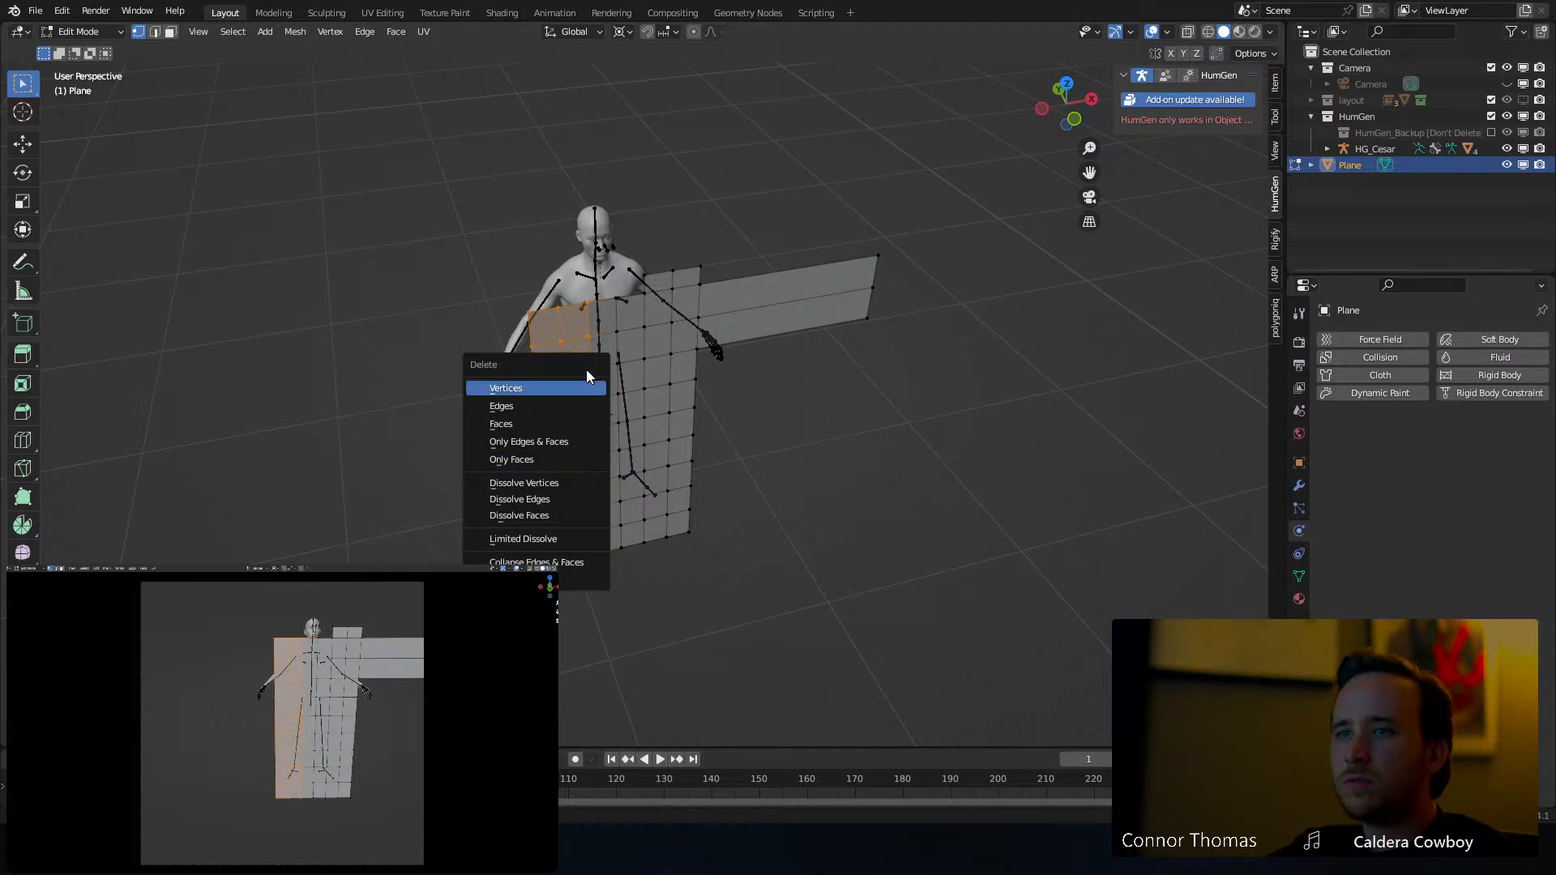
{"action": "left_click", "coordinate": [585, 390]}
{"action": "middle_click_drag", "start_coordinate": [774, 338], "coordinate": [713, 283]}
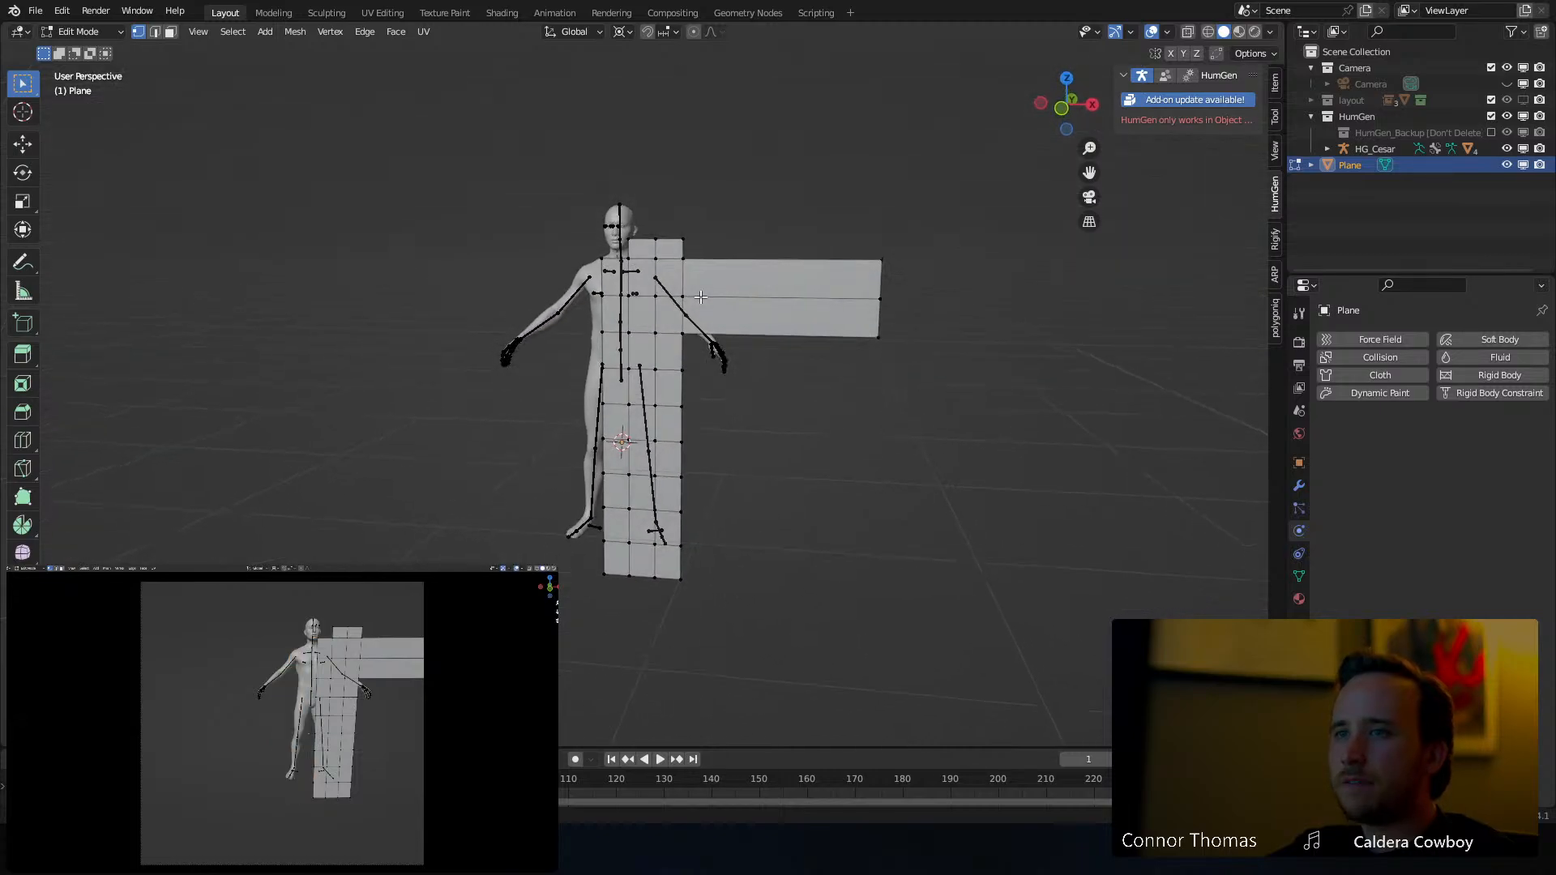
Add a Mirror modifier to the plane in Object Mode, mirroring the sleeve half across the X axis
{"action": "key", "text": "Tab"}
{"action": "left_click", "coordinate": [1299, 486]}
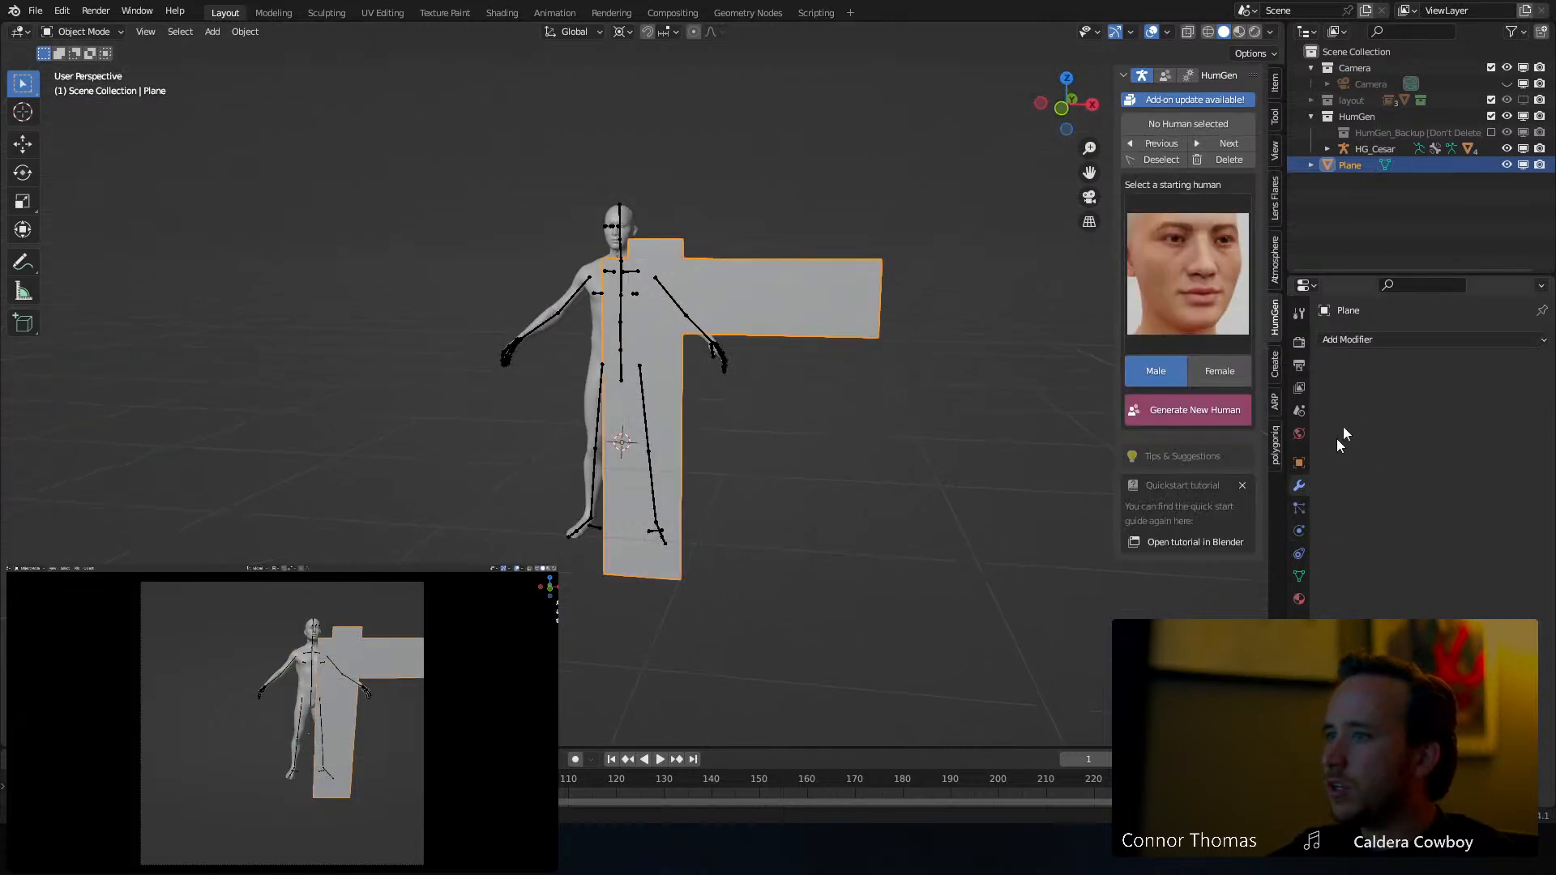
{"action": "left_click", "coordinate": [1365, 341]}
{"action": "key", "text": "m"}
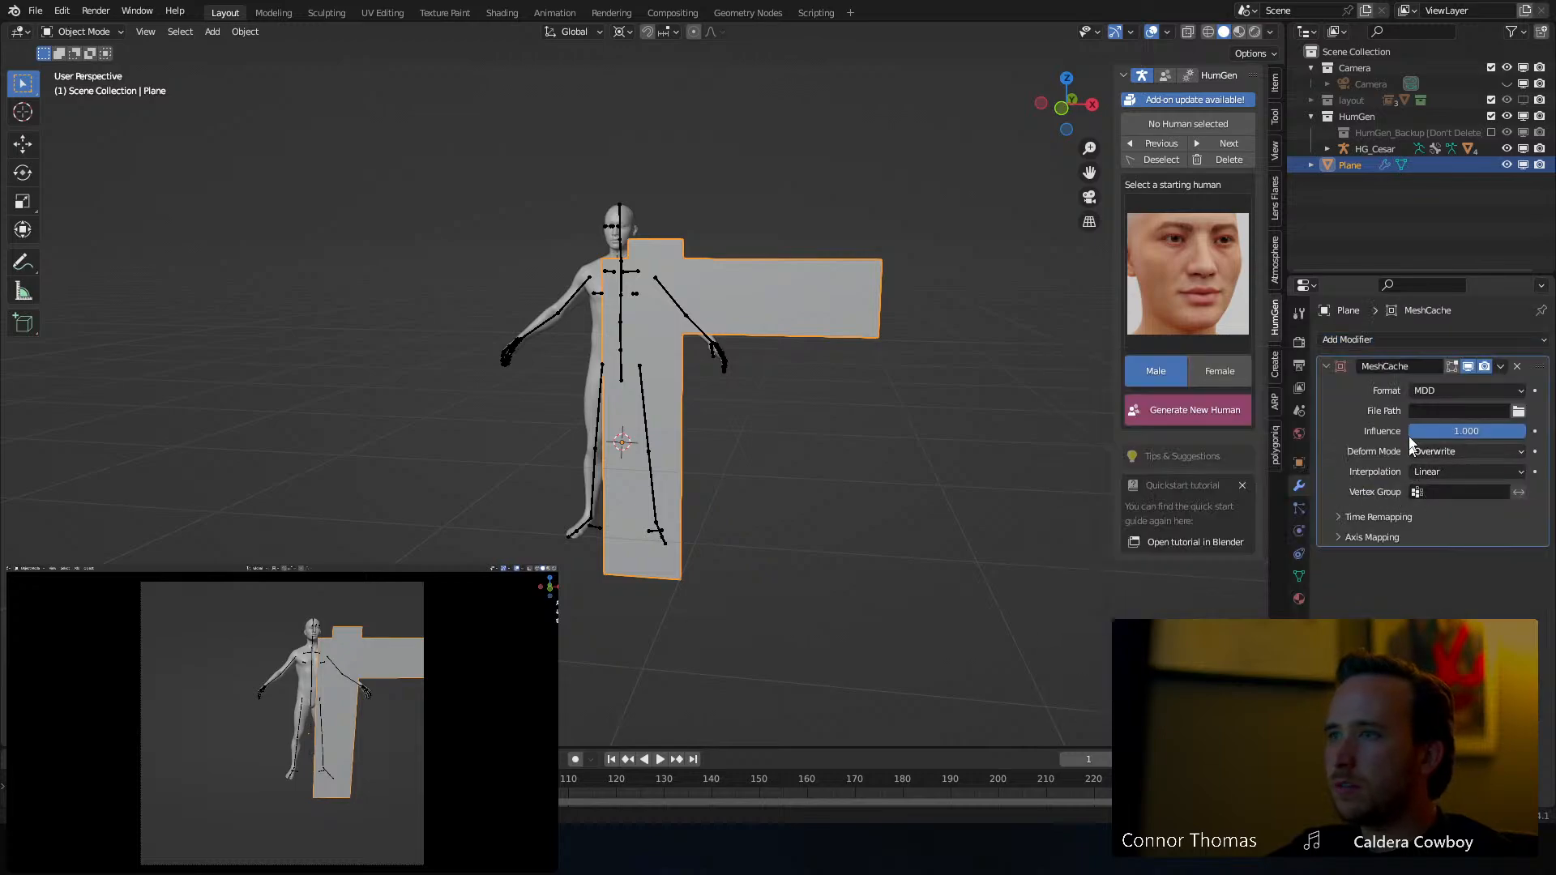
{"action": "left_click", "coordinate": [1519, 367]}
{"action": "left_click", "coordinate": [1510, 342]}
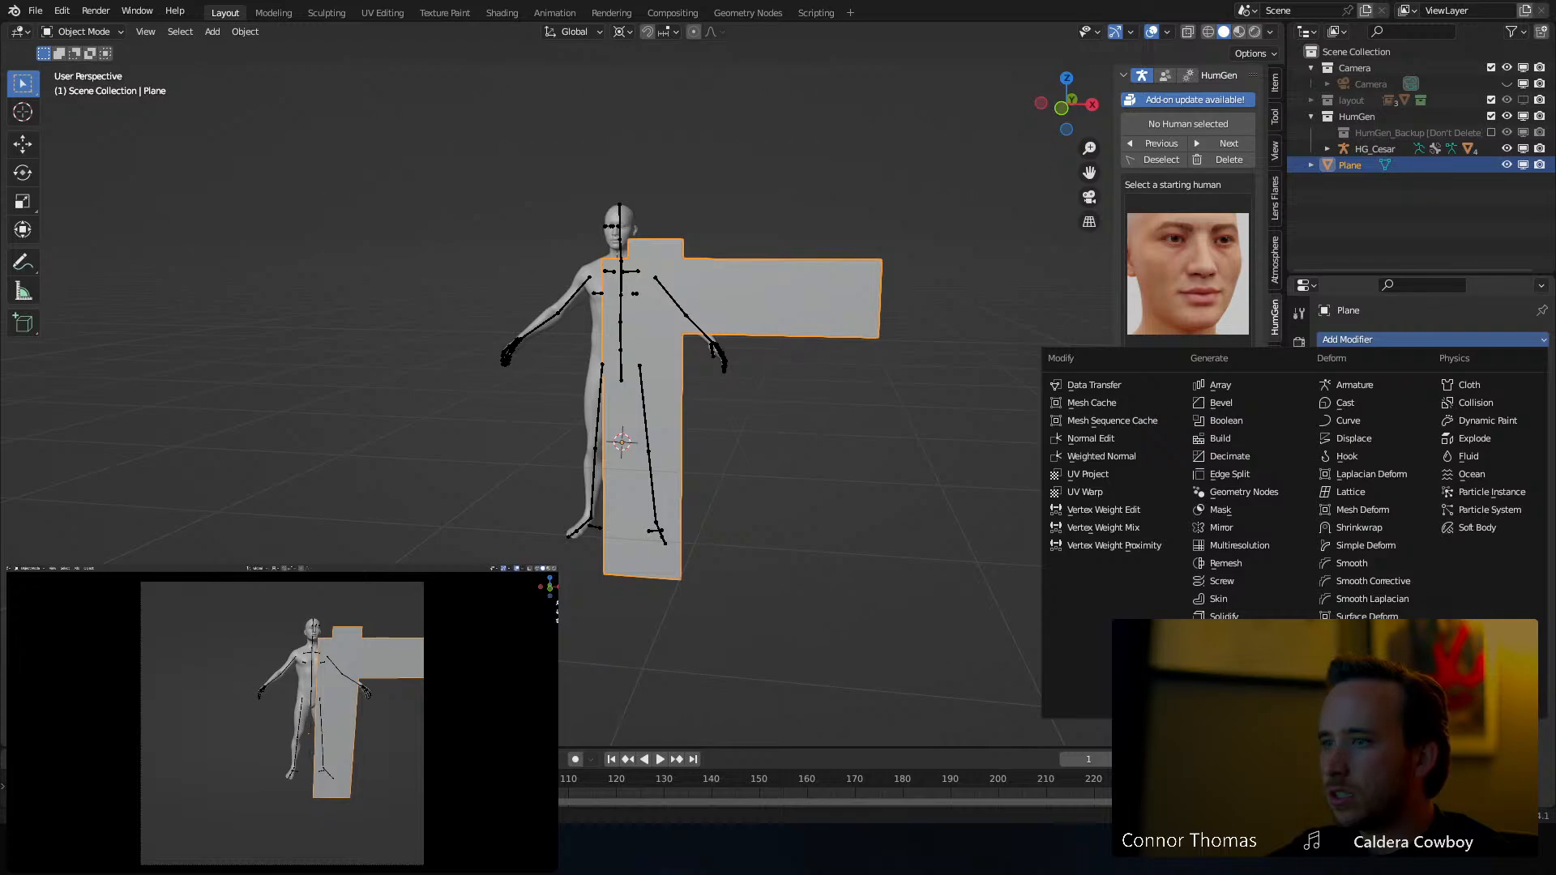
{"action": "left_click", "coordinate": [1240, 532]}
{"action": "middle_click_drag", "start_coordinate": [697, 307], "coordinate": [733, 279]}
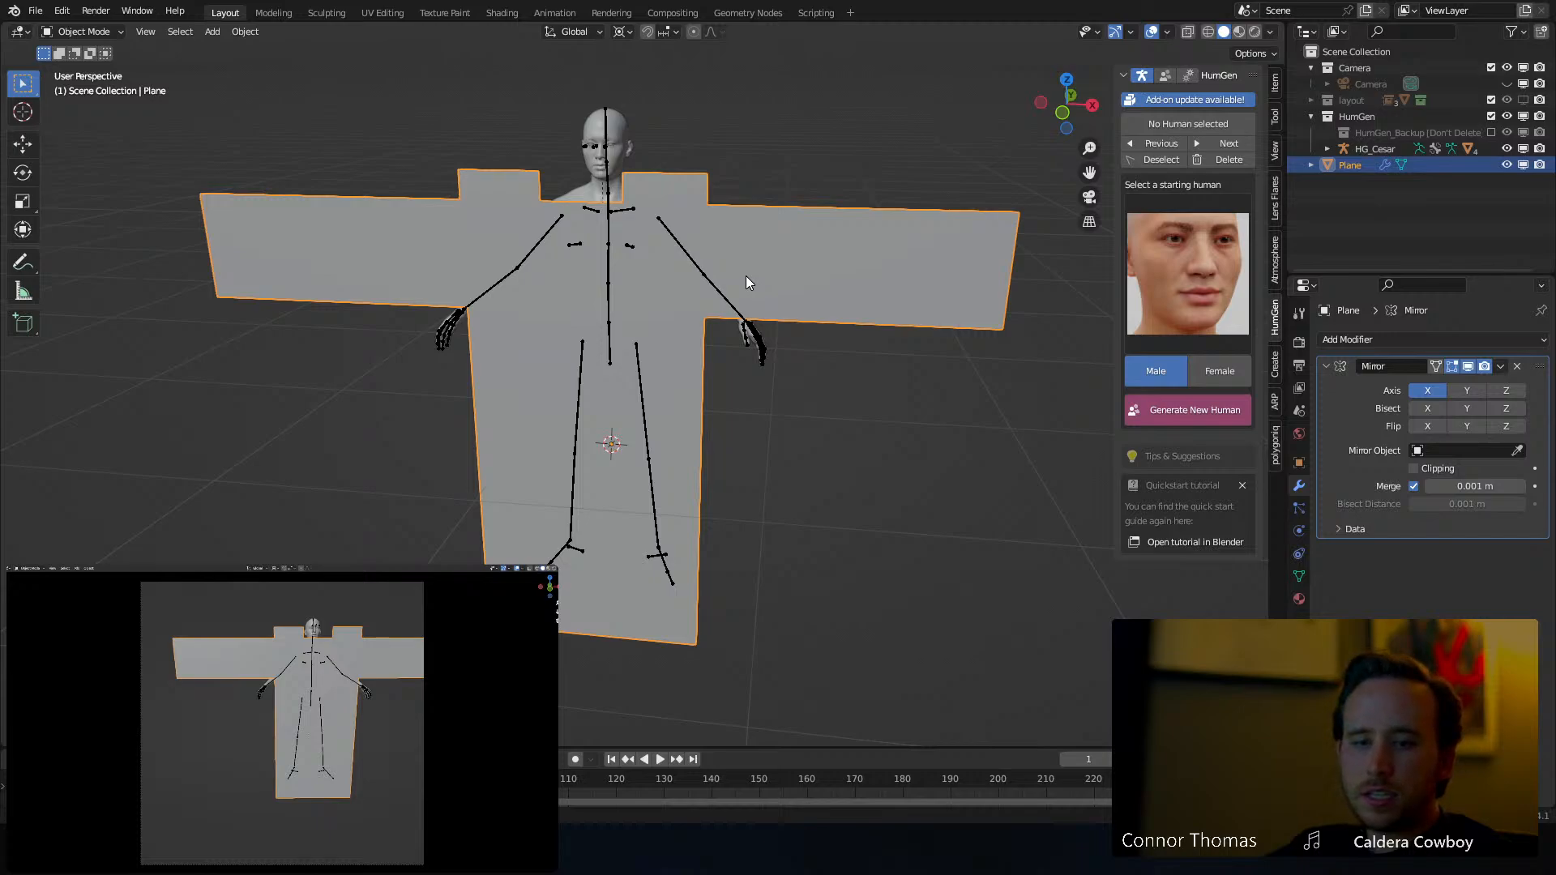
Put the human's rig in Pose Mode, select the left upper arm bone in front view and change the transform pivot point
{"action": "middle_click_drag", "start_coordinate": [841, 291], "coordinate": [680, 237]}
{"action": "left_click", "coordinate": [675, 228]}
{"action": "key", "text": "ctrl+Tab"}
{"action": "left_click", "coordinate": [675, 227]}
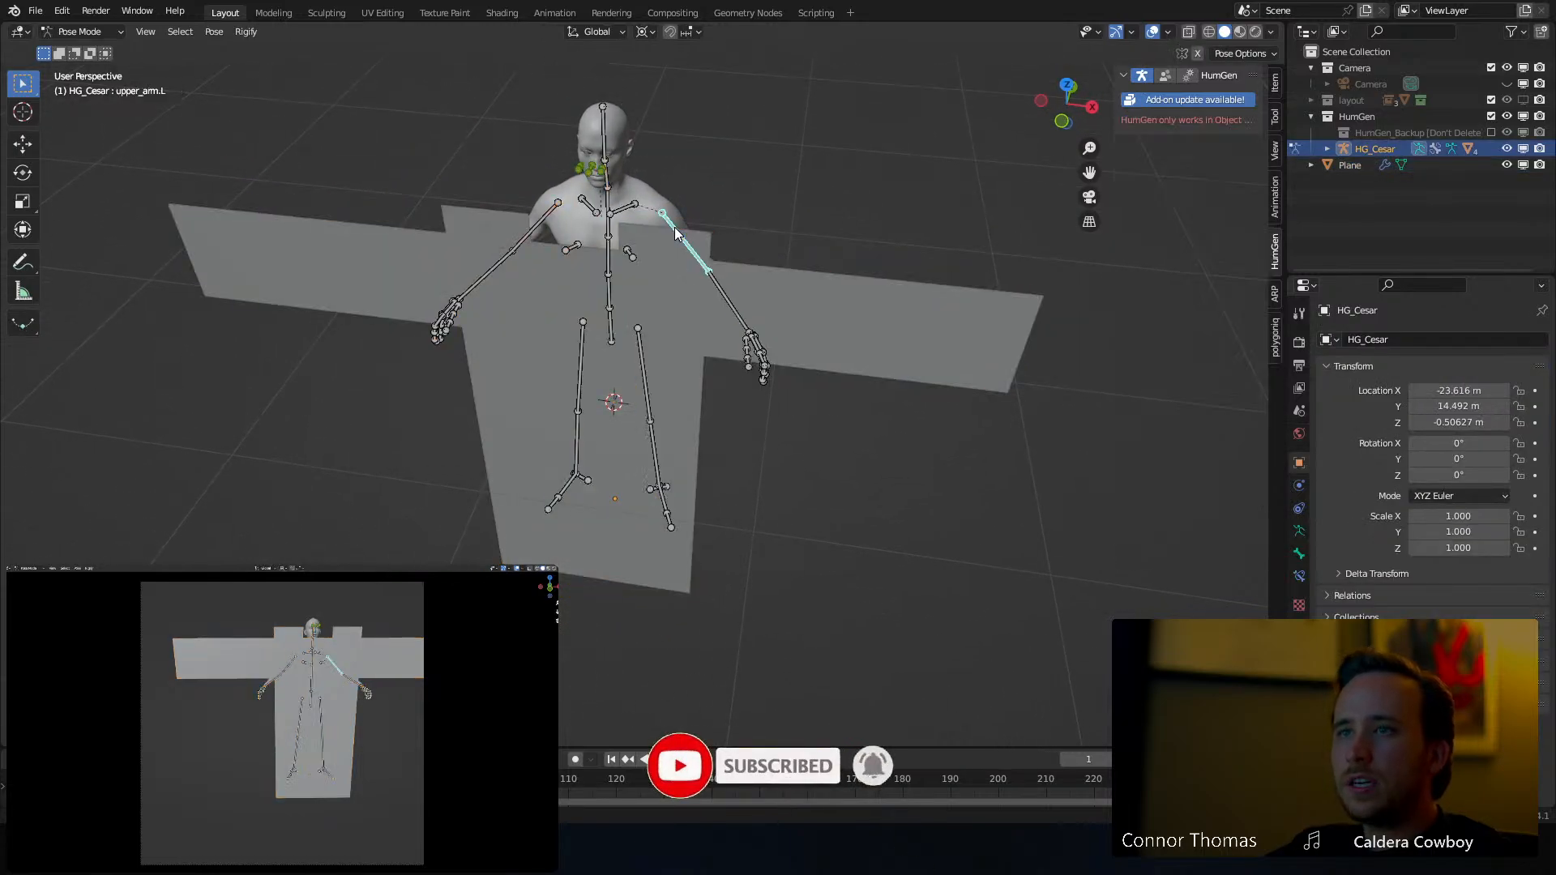
{"action": "key", "text": "KP_1"}
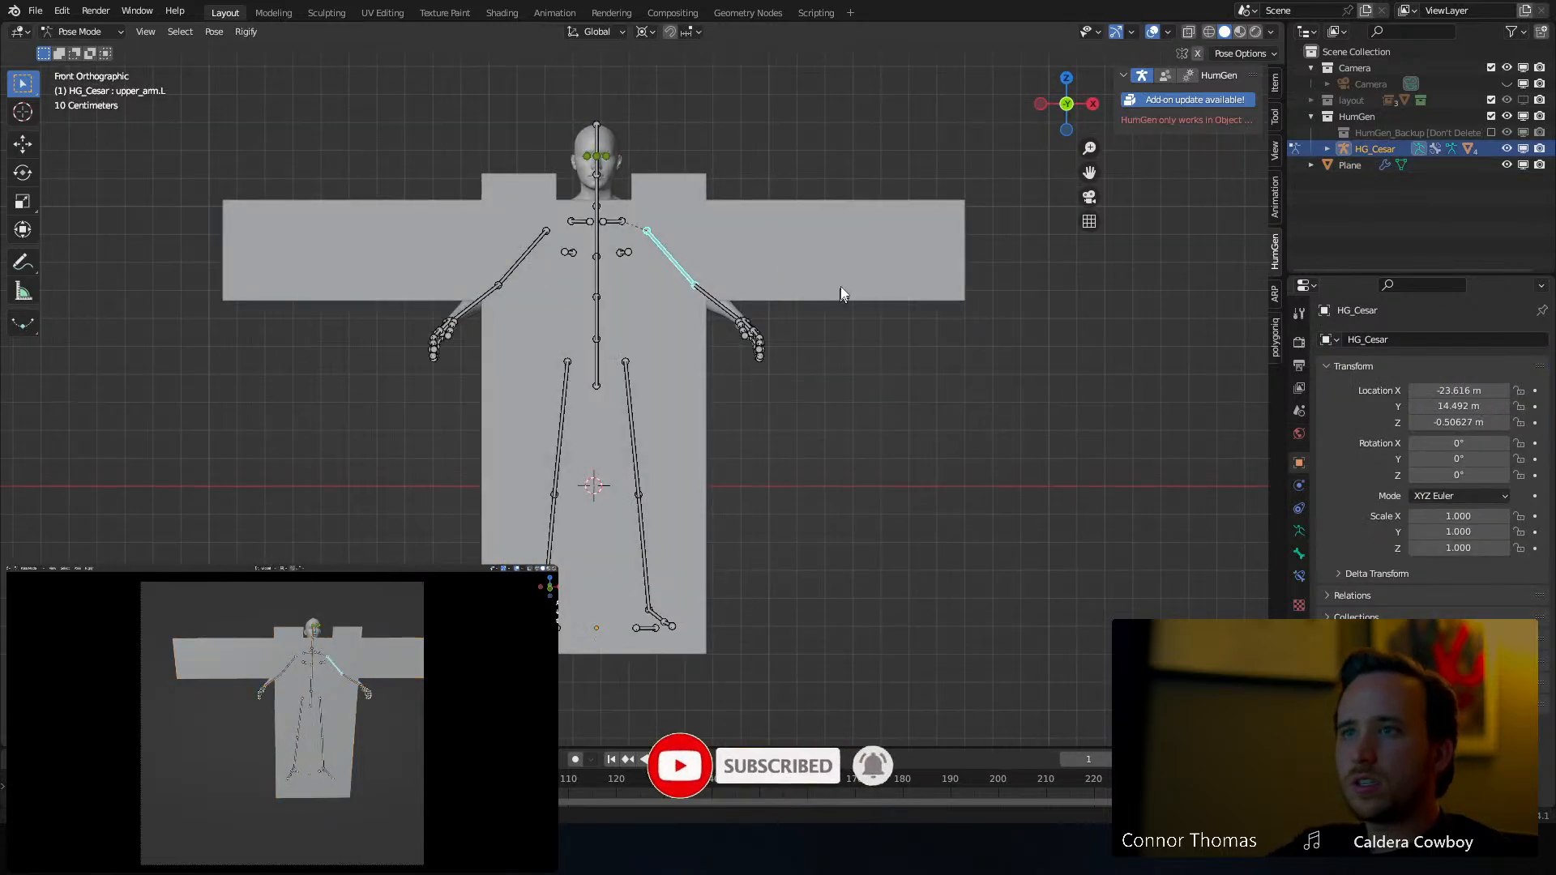
{"action": "key", "text": "r"}
{"action": "left_click", "coordinate": [844, 154]}
{"action": "left_click", "coordinate": [648, 32]}
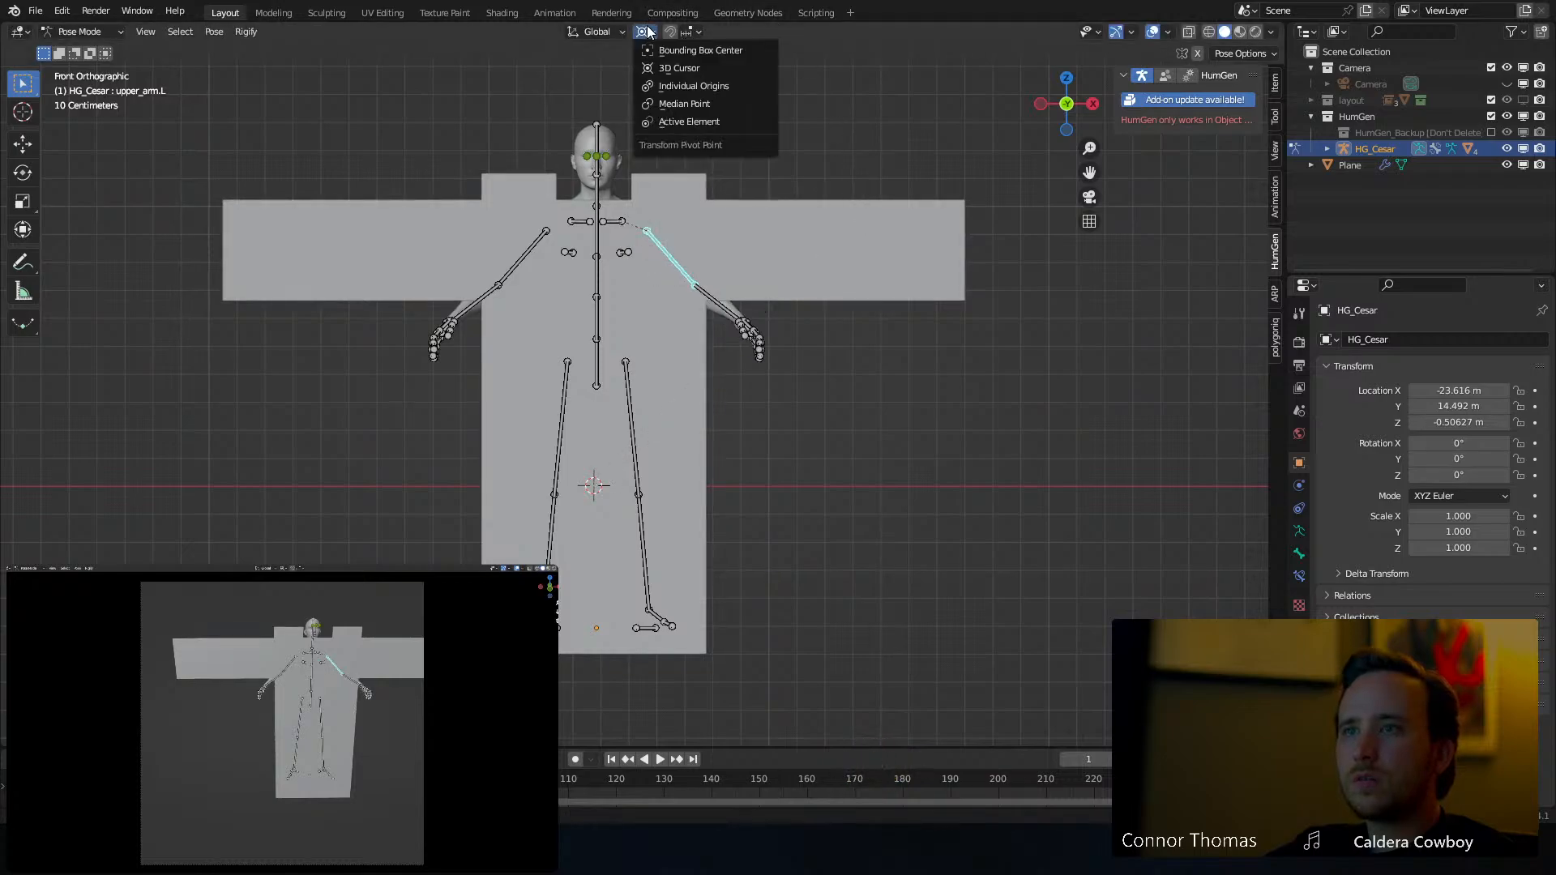
{"action": "left_click", "coordinate": [695, 95]}
{"action": "key", "text": "r"}
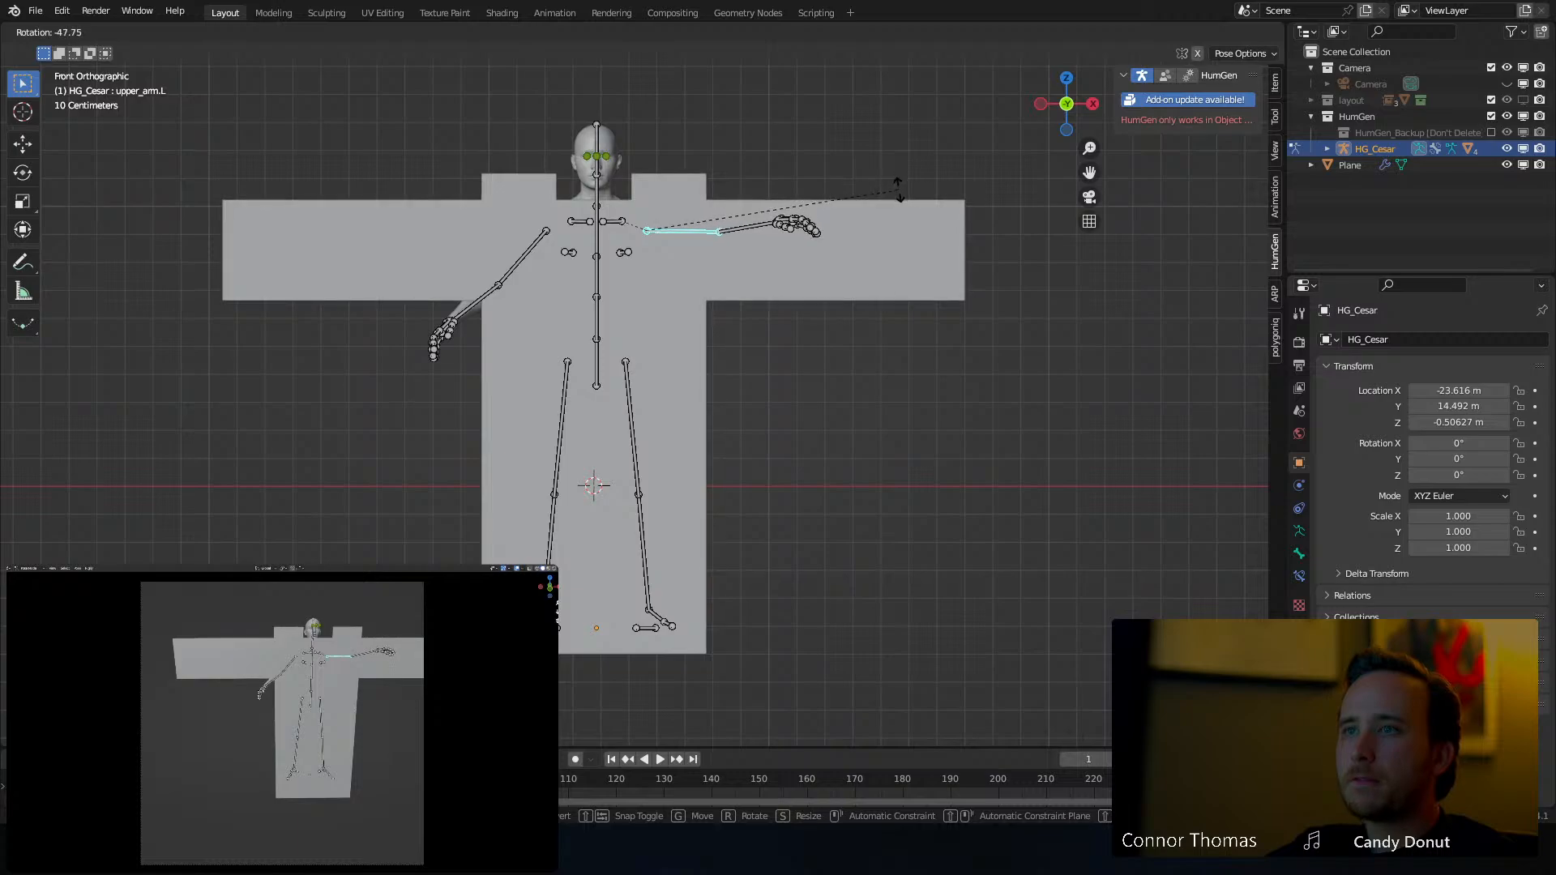
{"action": "key", "text": "0"}
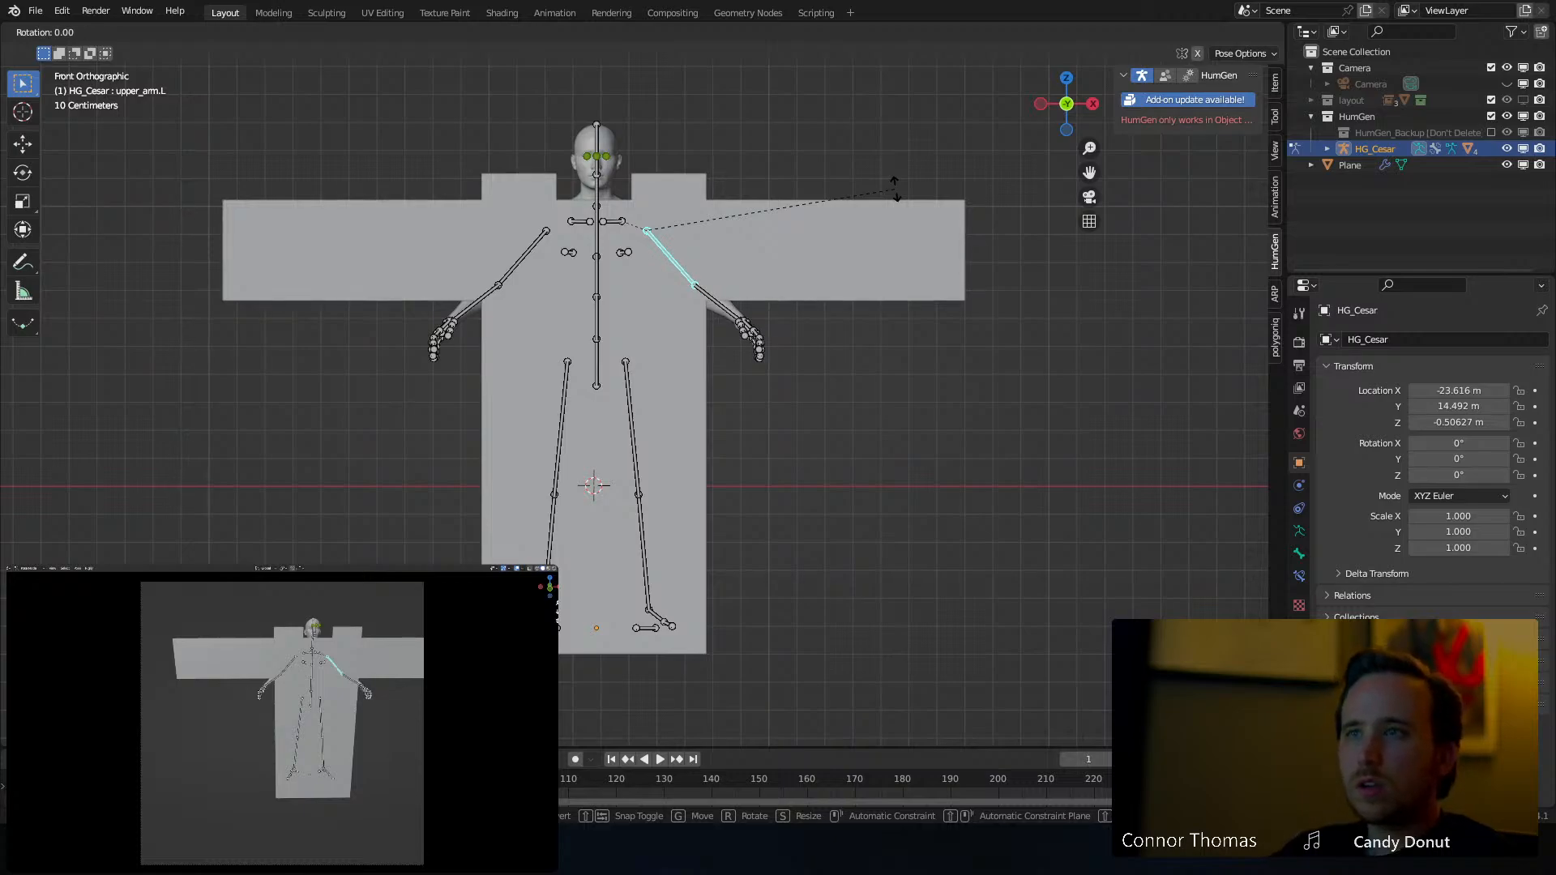
{"action": "right_click", "coordinate": [249, 329]}
{"action": "key", "text": "r"}
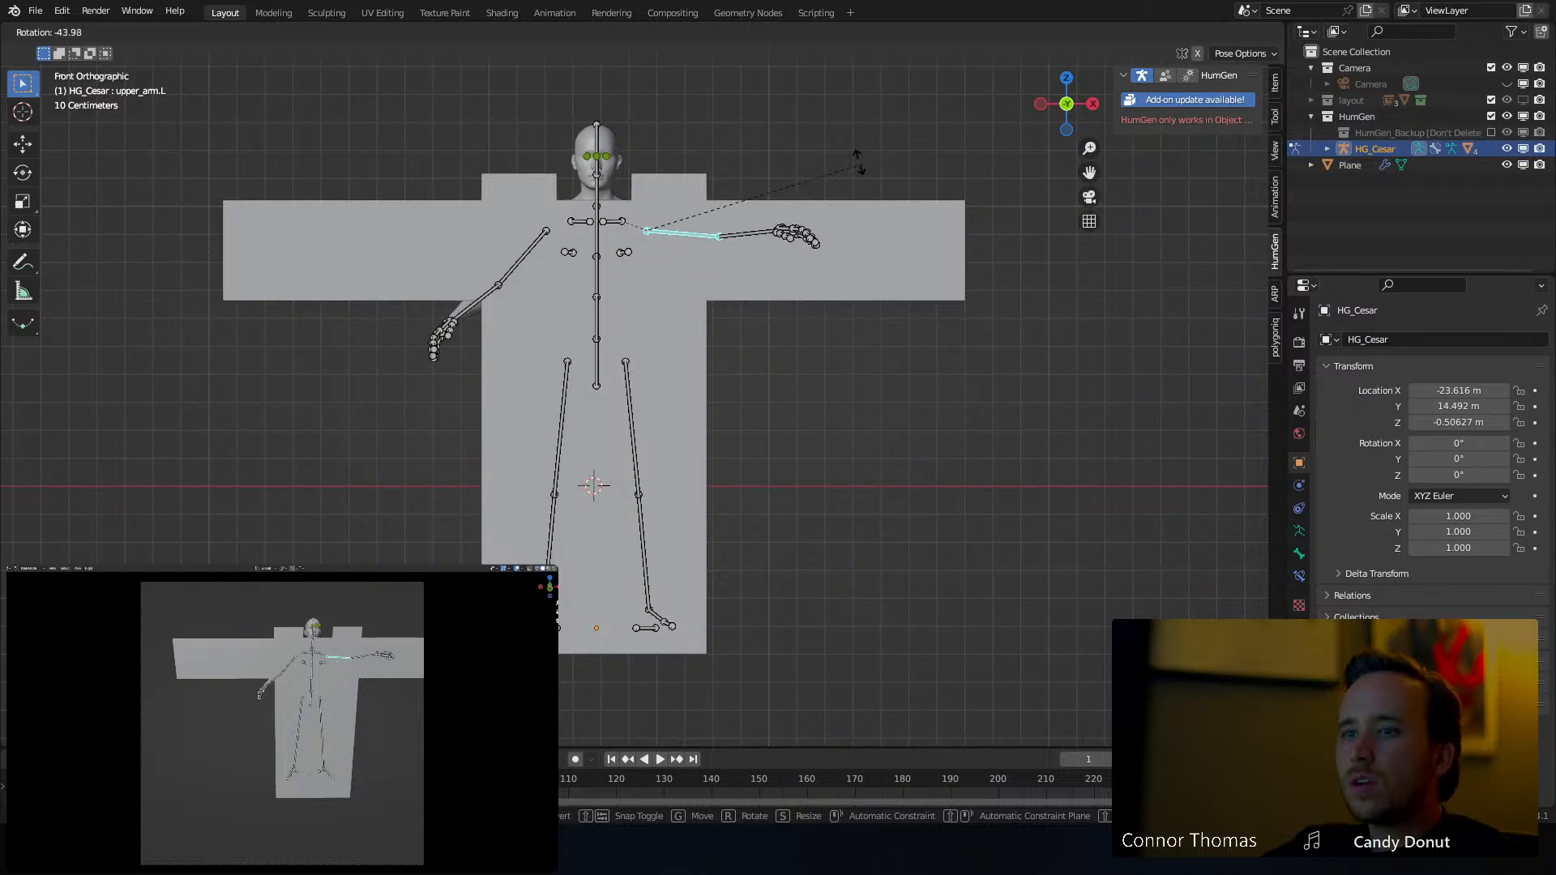
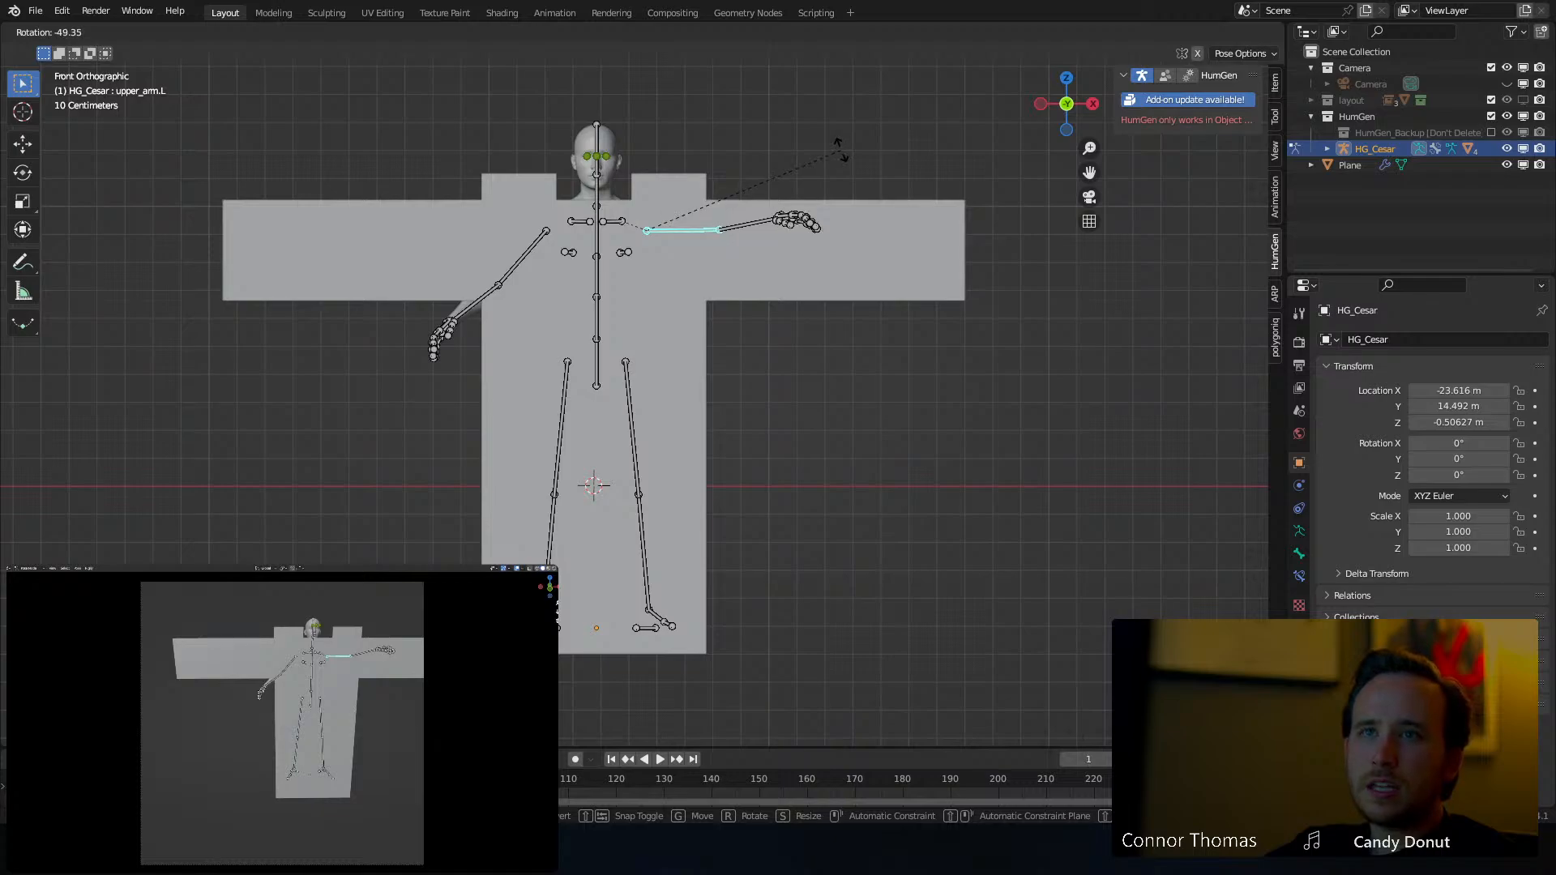
{"action": "right_click", "coordinate": [841, 150]}
Rotate the human's left upper arm bone by -48° and the right upper arm bone by 48° in front view
{"action": "type", "text": "r"}
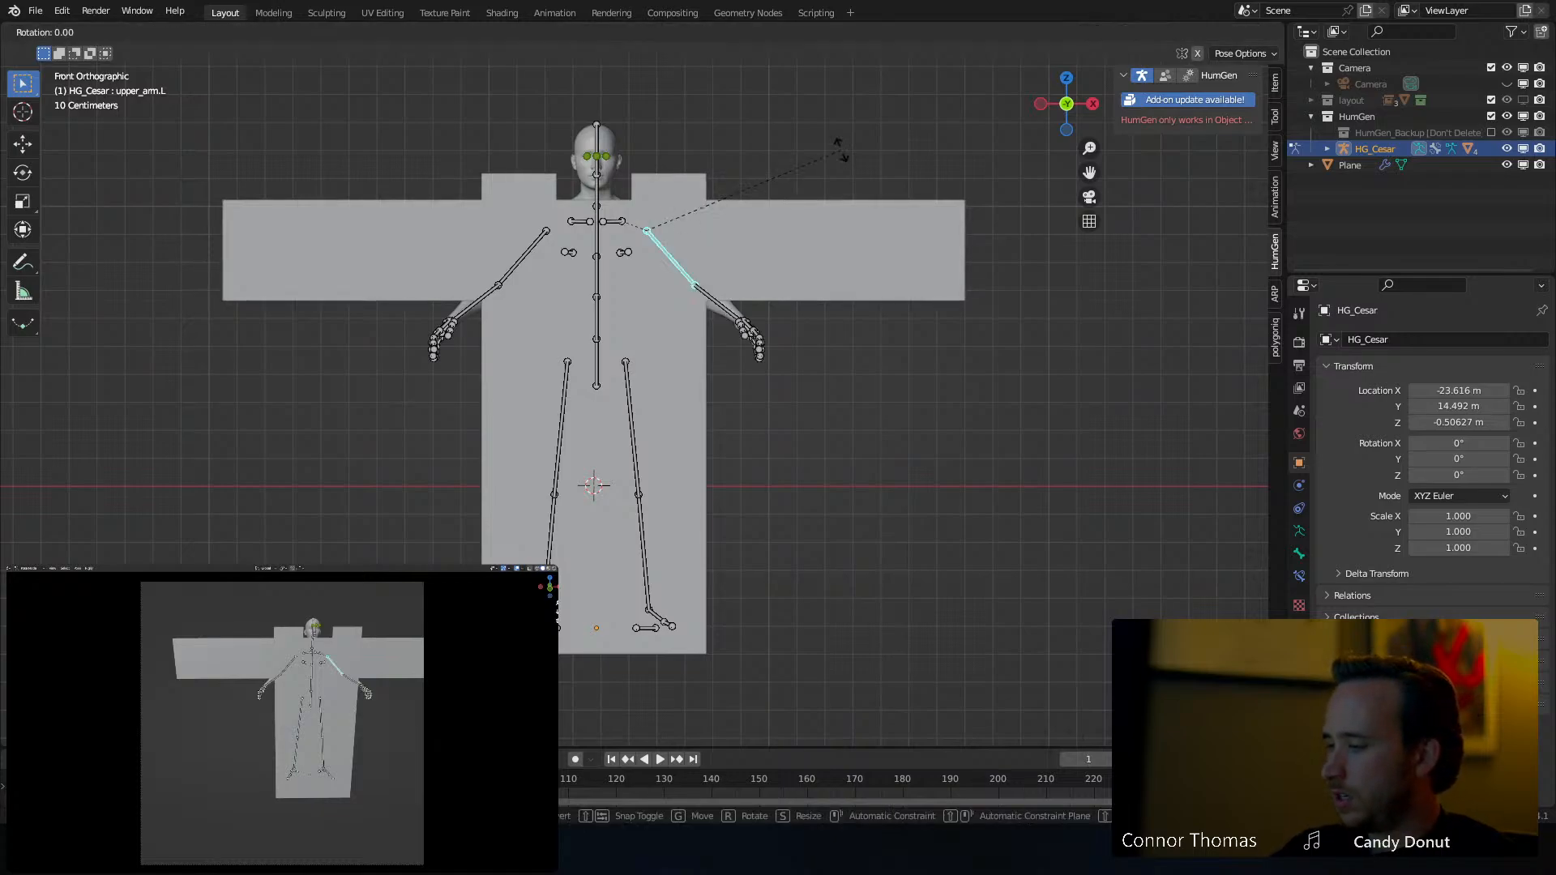
{"action": "type", "text": "-48"}
{"action": "left_click", "coordinate": [840, 149]}
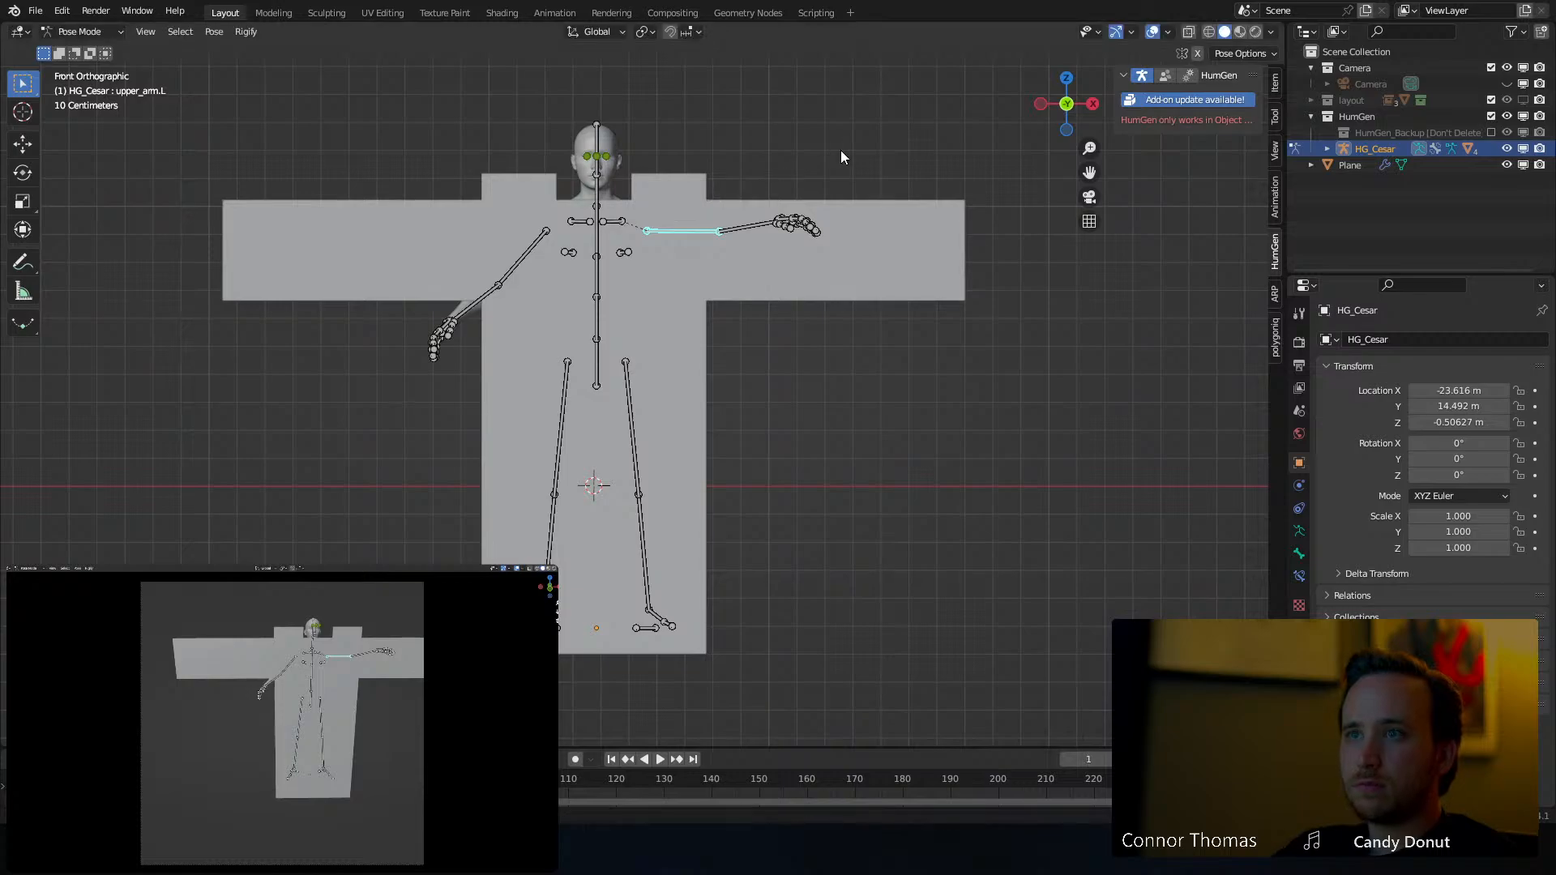
{"action": "right_click", "coordinate": [839, 149]}
{"action": "left_click", "coordinate": [532, 256]}
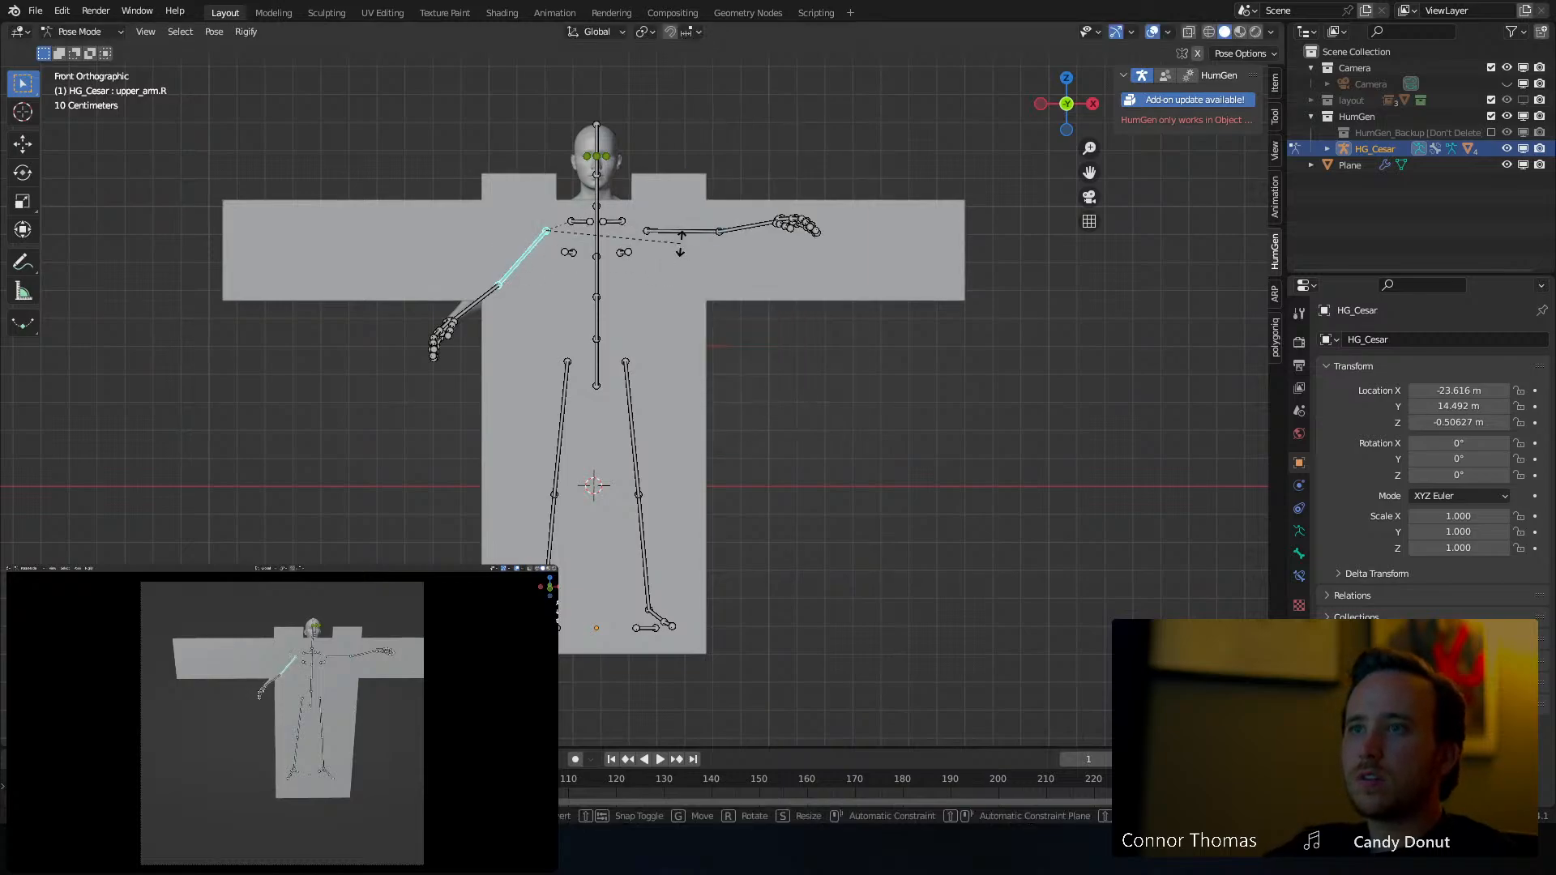
{"action": "type", "text": "r48"}
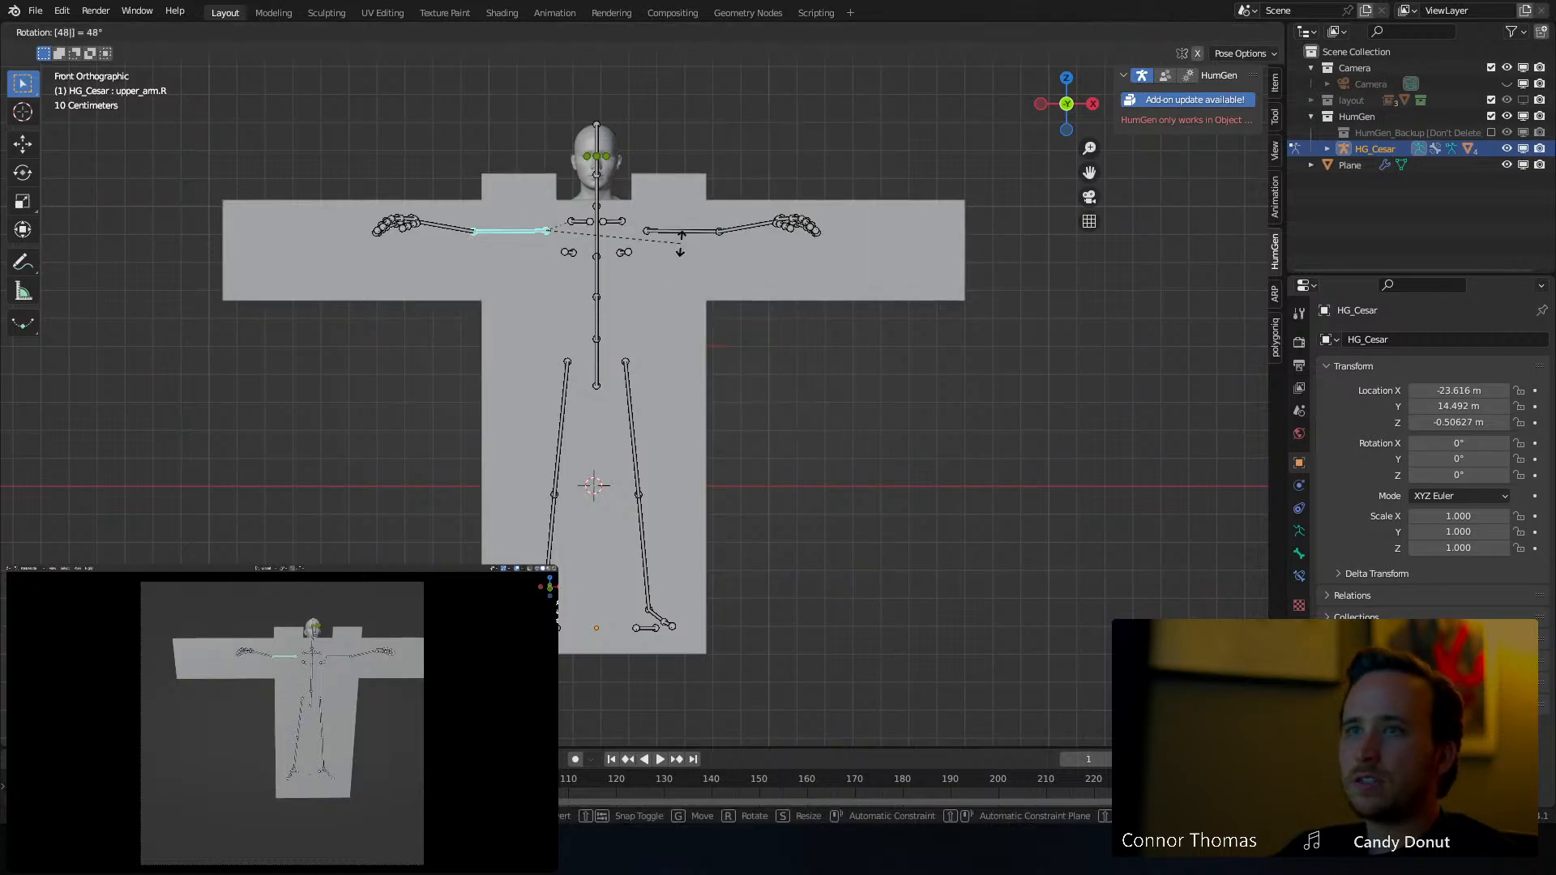
{"action": "left_click", "coordinate": [681, 243]}
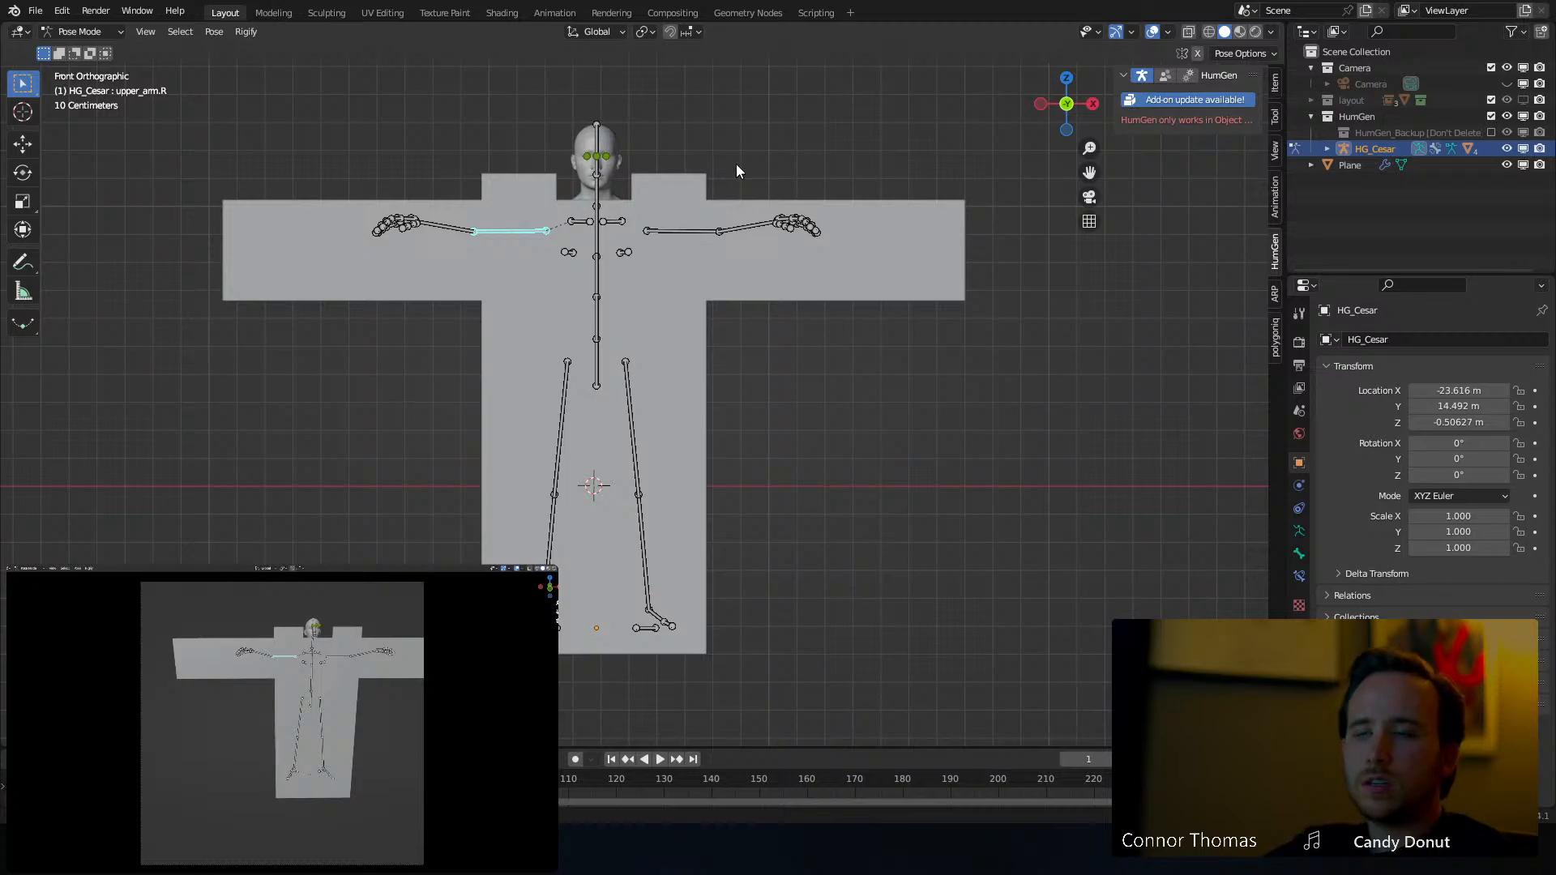
Return the posed rig to Object Mode and deselect everything
{"action": "key", "text": "Tab"}
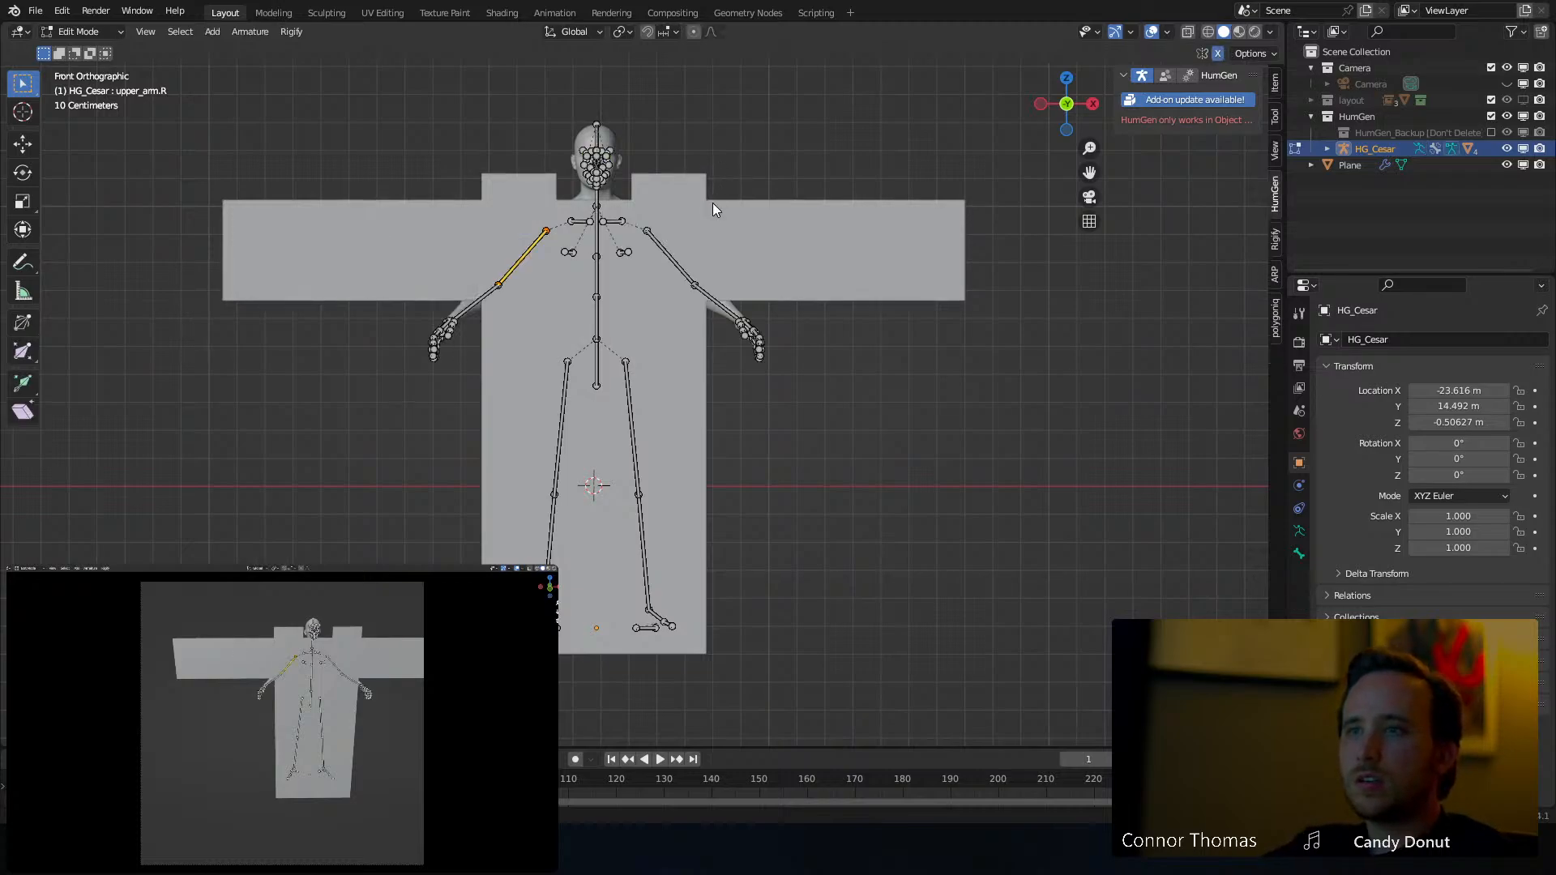
{"action": "key", "text": "Tab"}
{"action": "key", "text": "ctrl+Tab"}
{"action": "key", "text": "a"}
{"action": "key", "text": "a"}
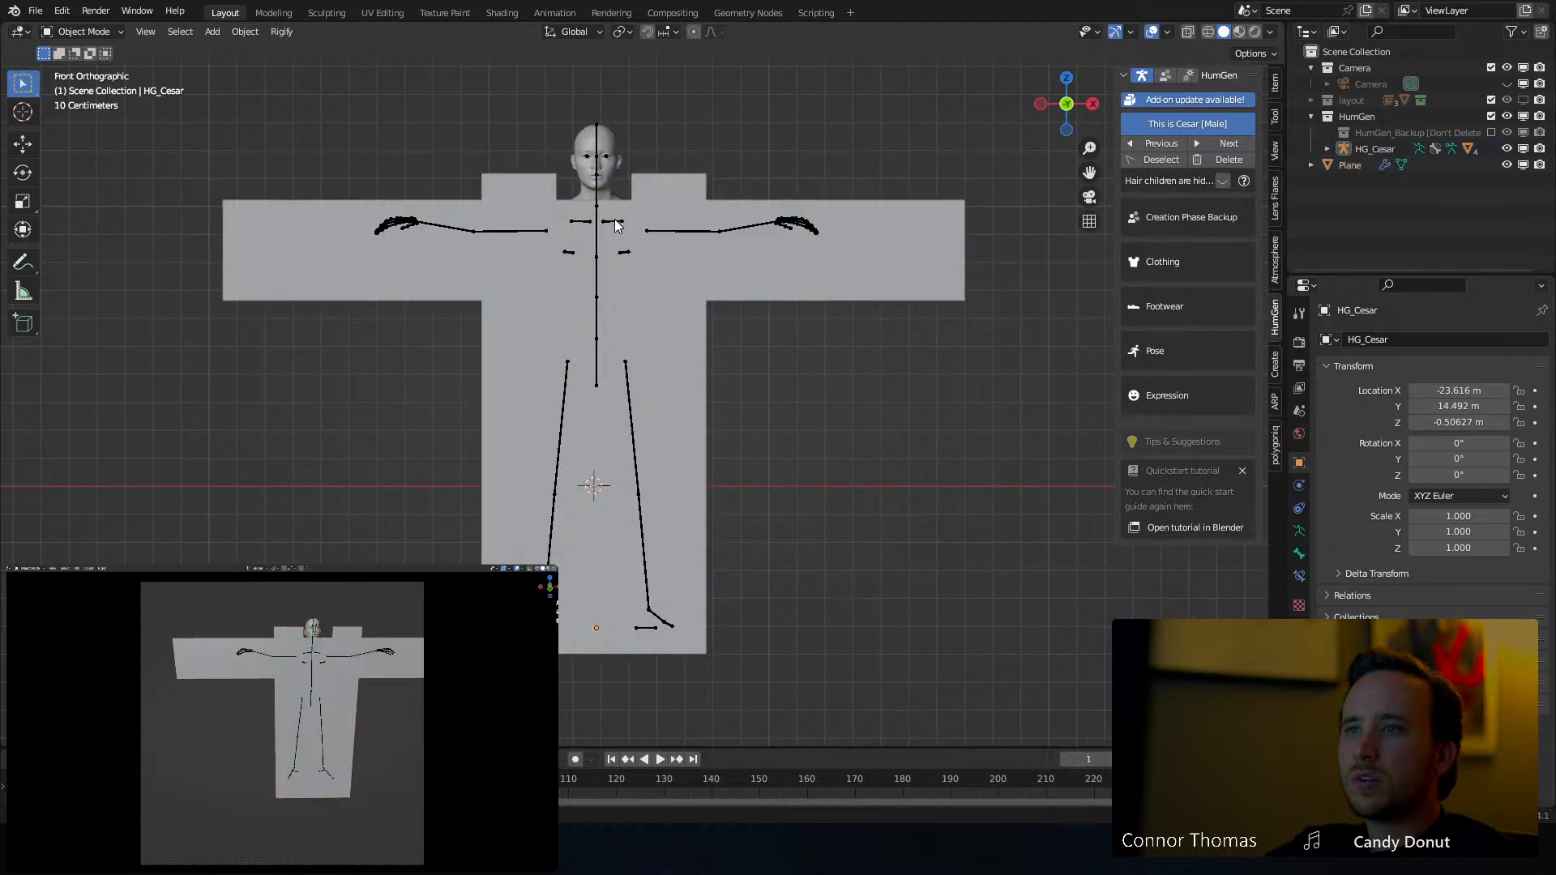
Select the mirrored plane and open it in Edit Mode with wireframe shading in front view
{"action": "middle_click_drag", "start_coordinate": [616, 226], "coordinate": [488, 277]}
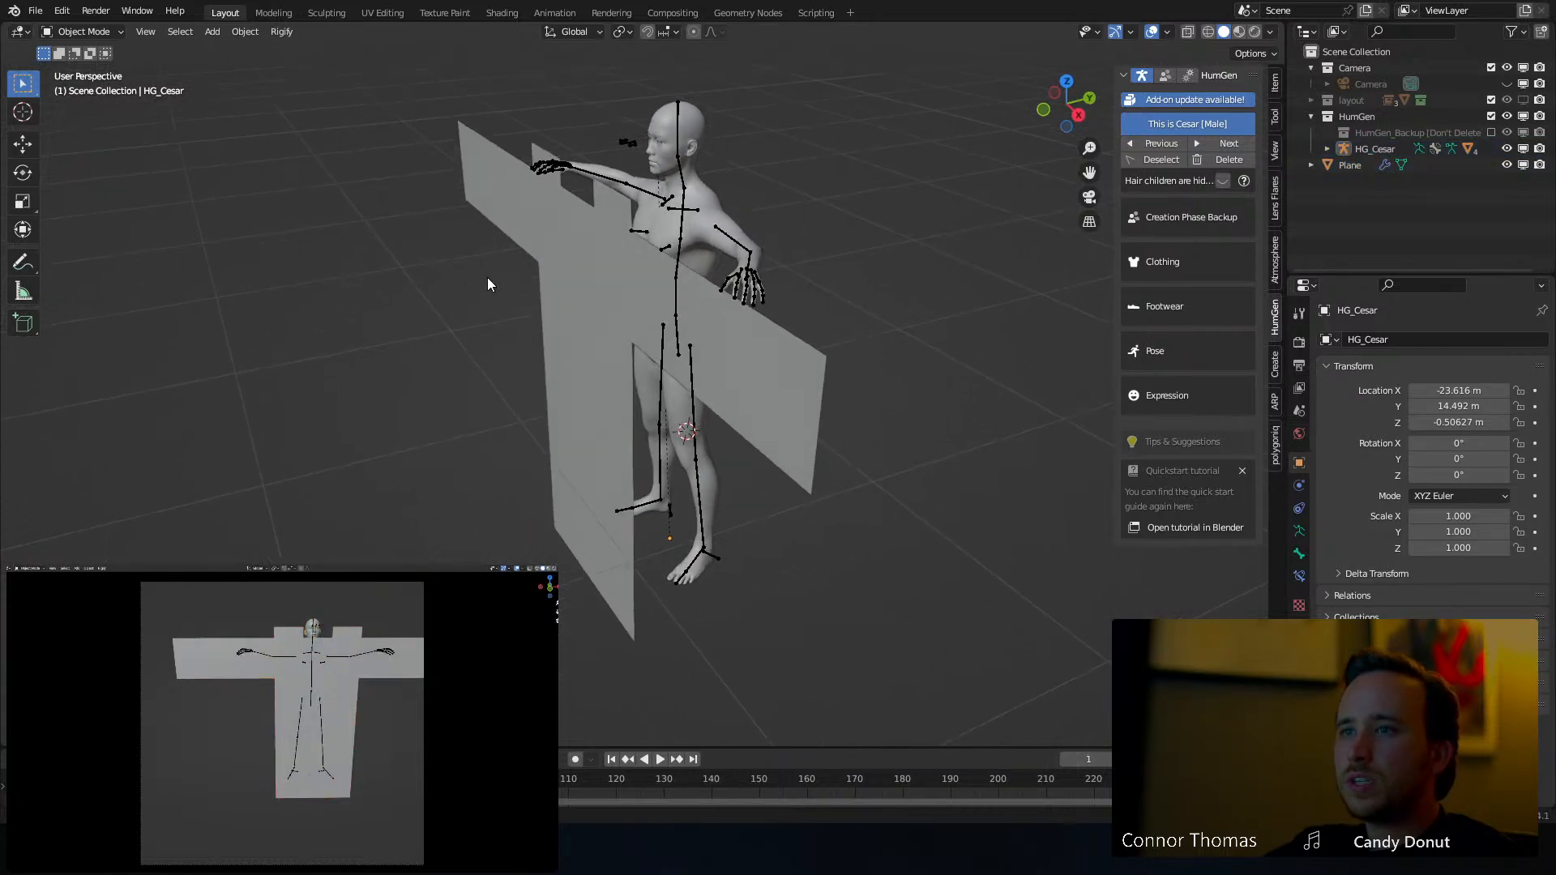
{"action": "left_click", "coordinate": [717, 335]}
{"action": "middle_click_drag", "start_coordinate": [713, 337], "coordinate": [785, 314]}
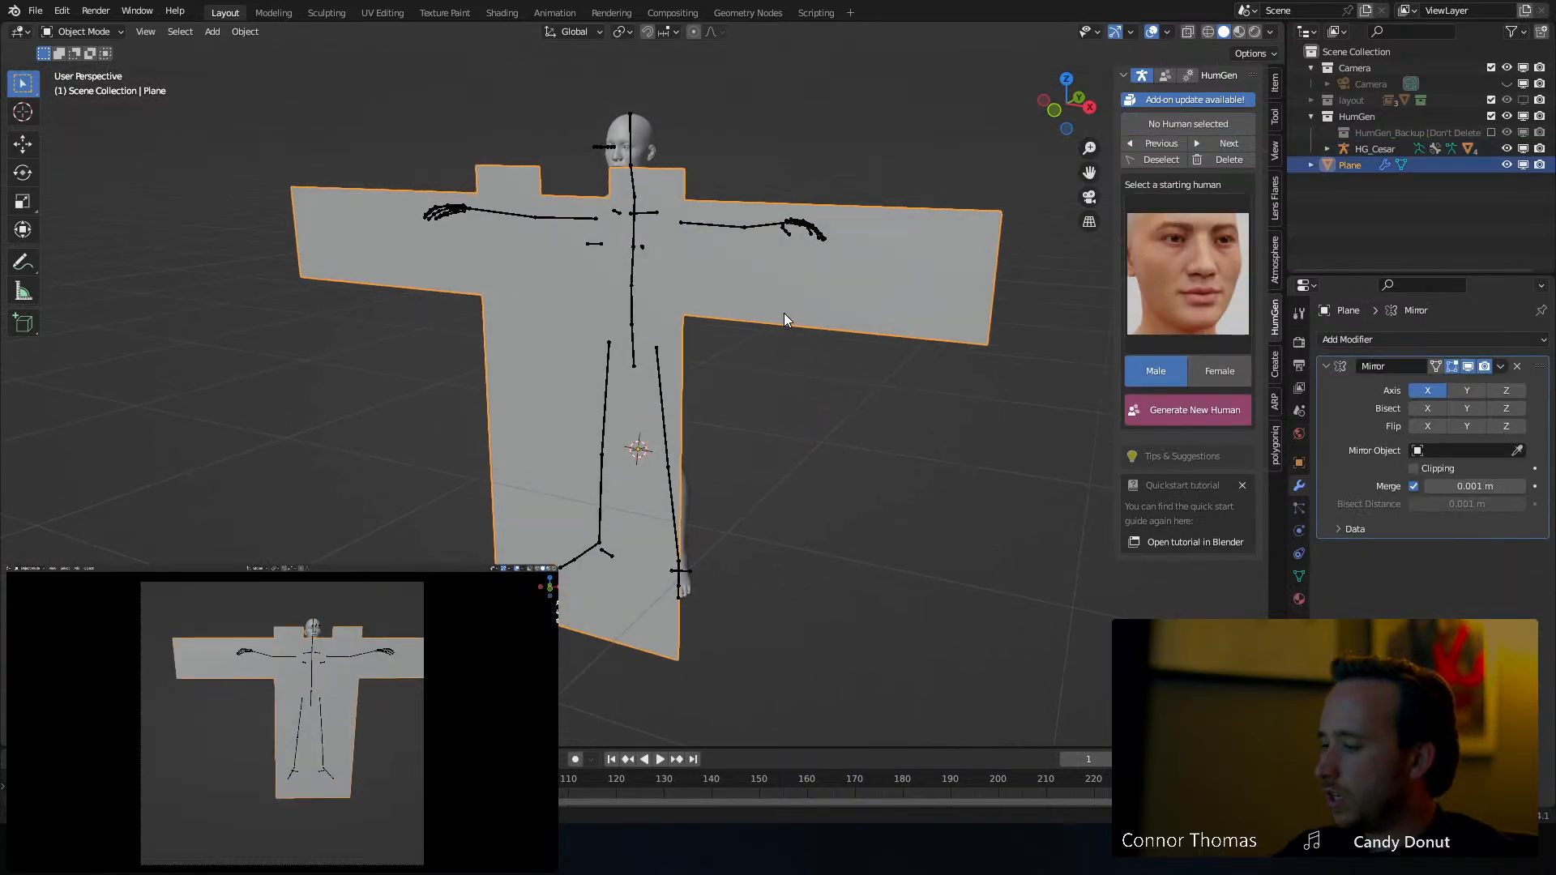
{"action": "key", "text": "KP_1"}
{"action": "key", "text": "shift+z"}
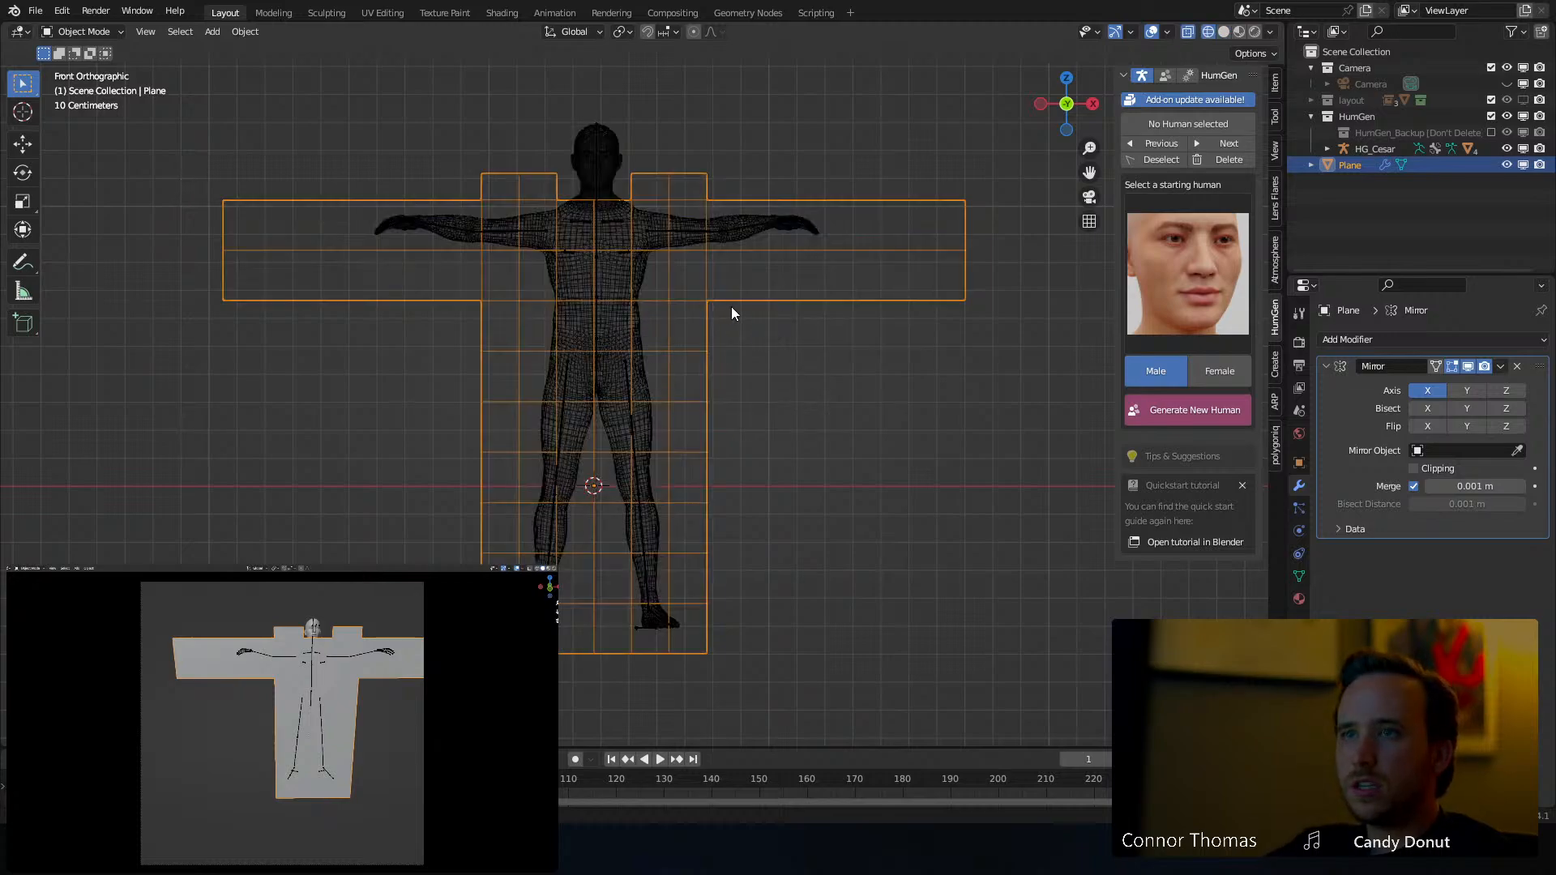
{"action": "middle_click_drag", "start_coordinate": [731, 306], "coordinate": [735, 313]}
{"action": "key", "text": "KP_1"}
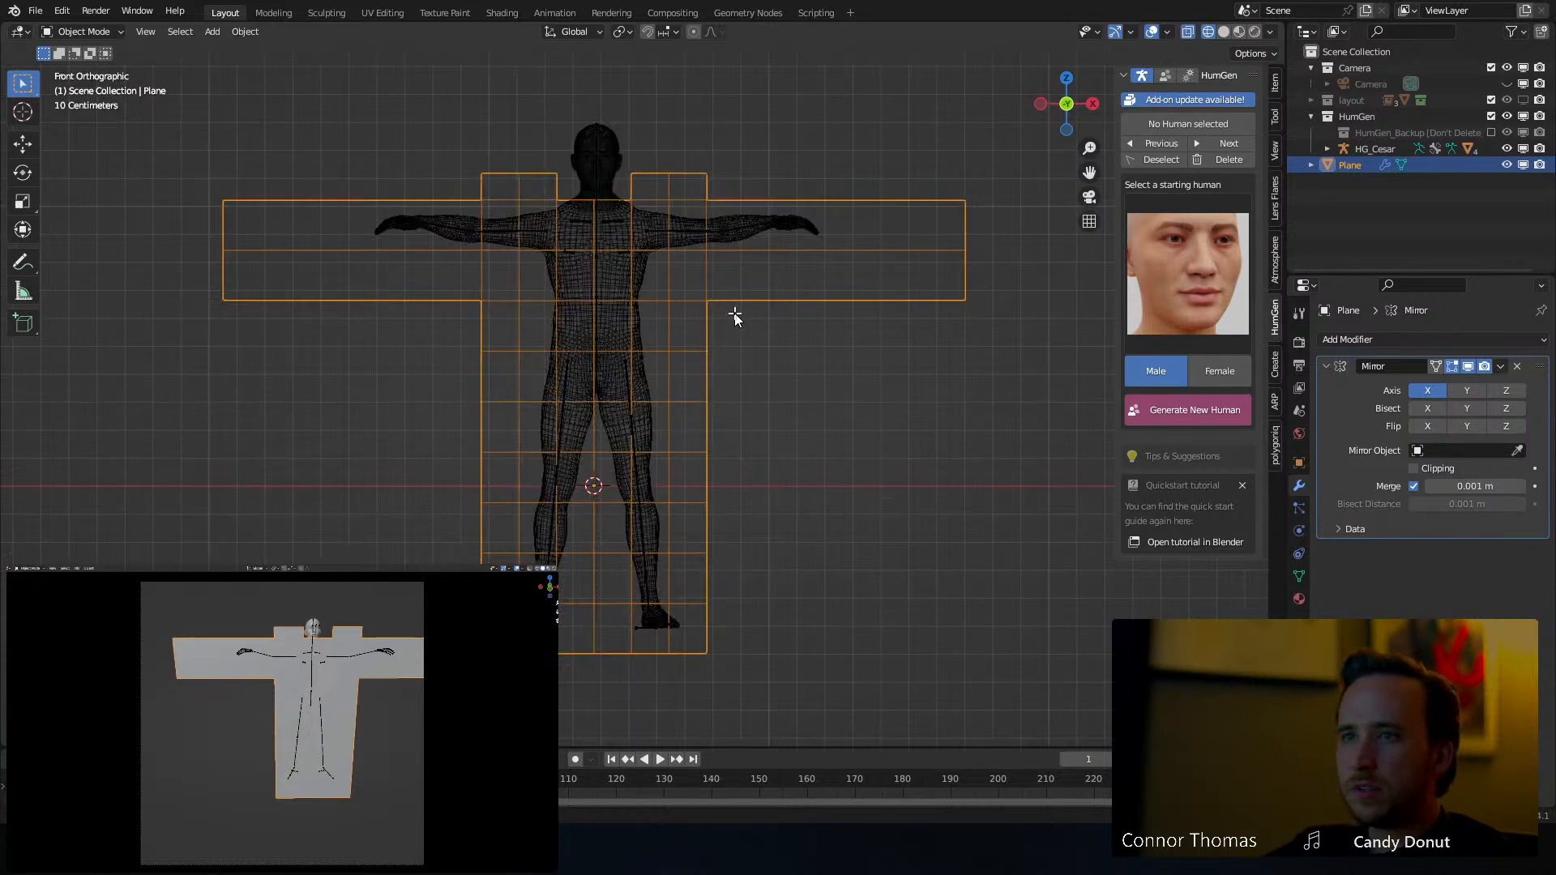
{"action": "key", "text": "Tab"}
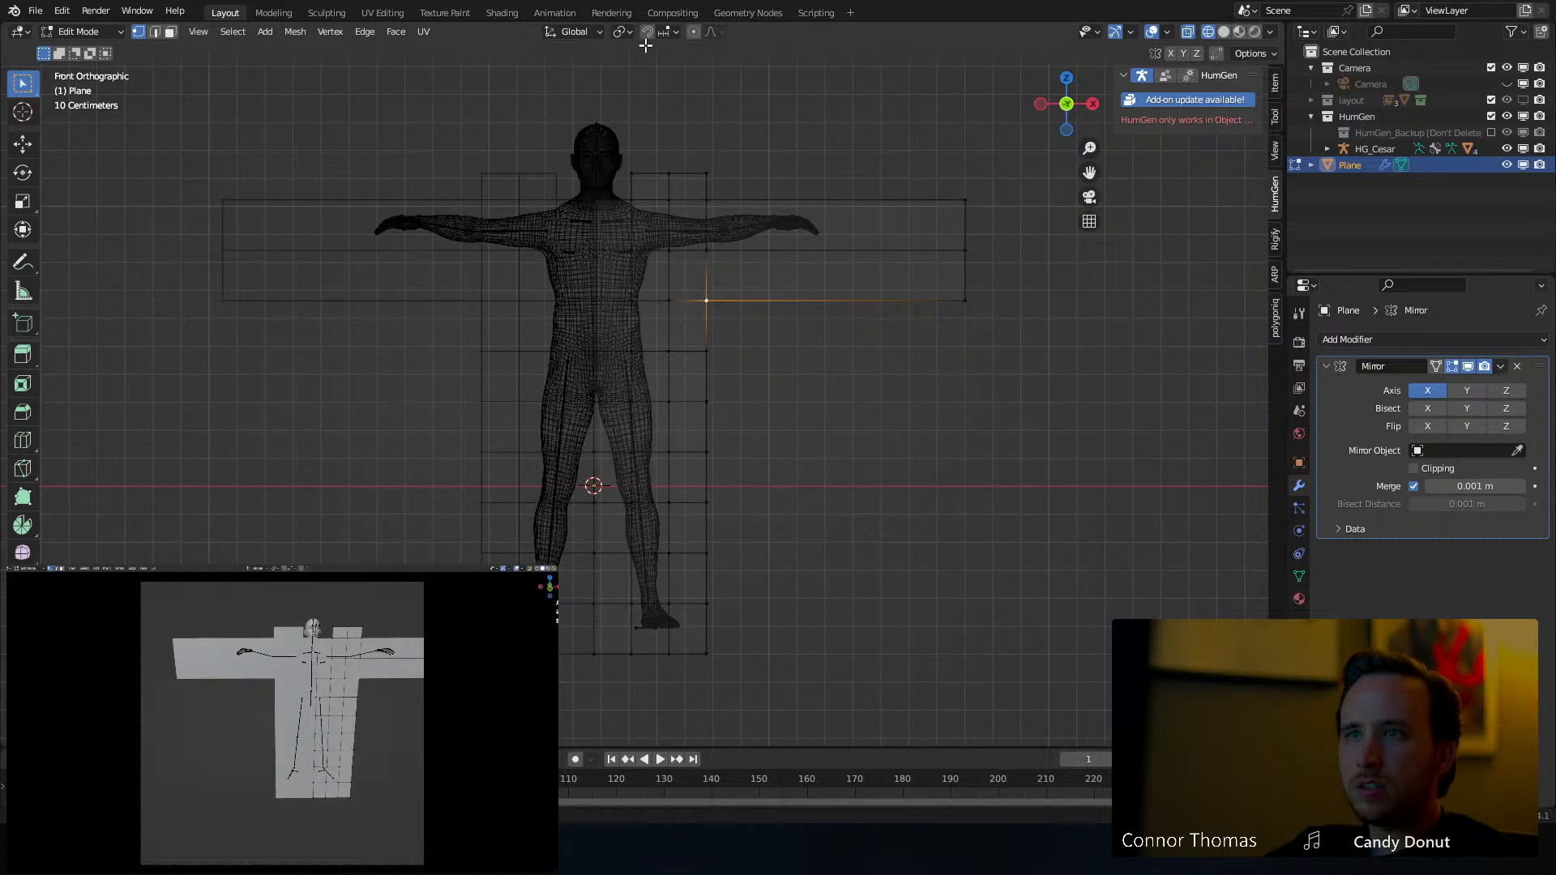
Try to pull the underarm corner vertex inward along X using proportional editing with a size of about 0.42 m
{"action": "key", "text": "g"}
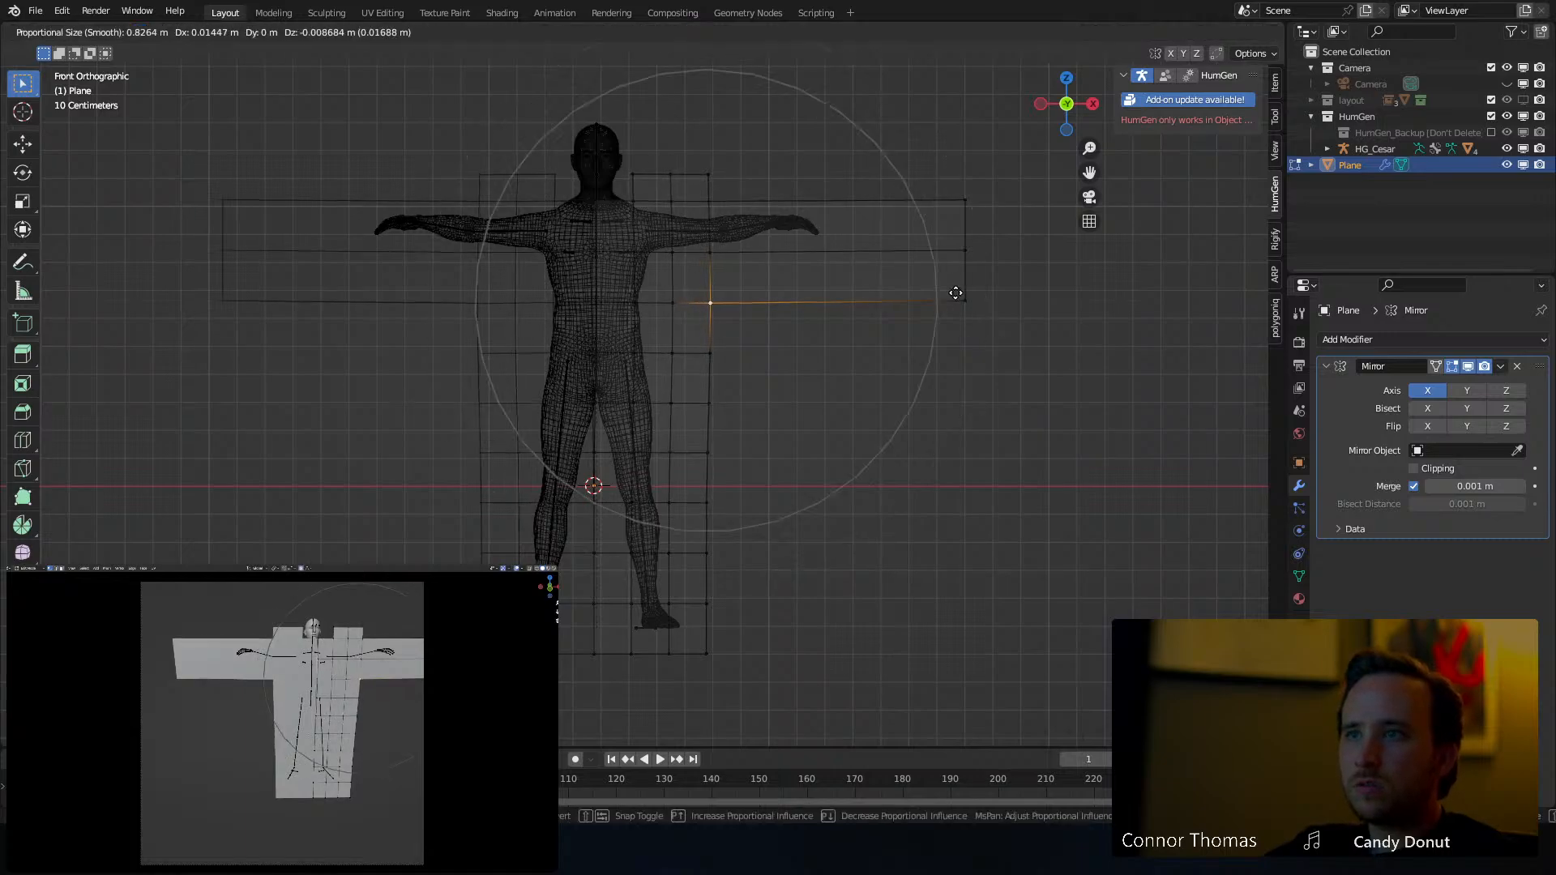
{"action": "scroll", "coordinate": [950, 289], "scroll_direction": "up", "scroll_amount": 8}
{"action": "key", "text": "x"}
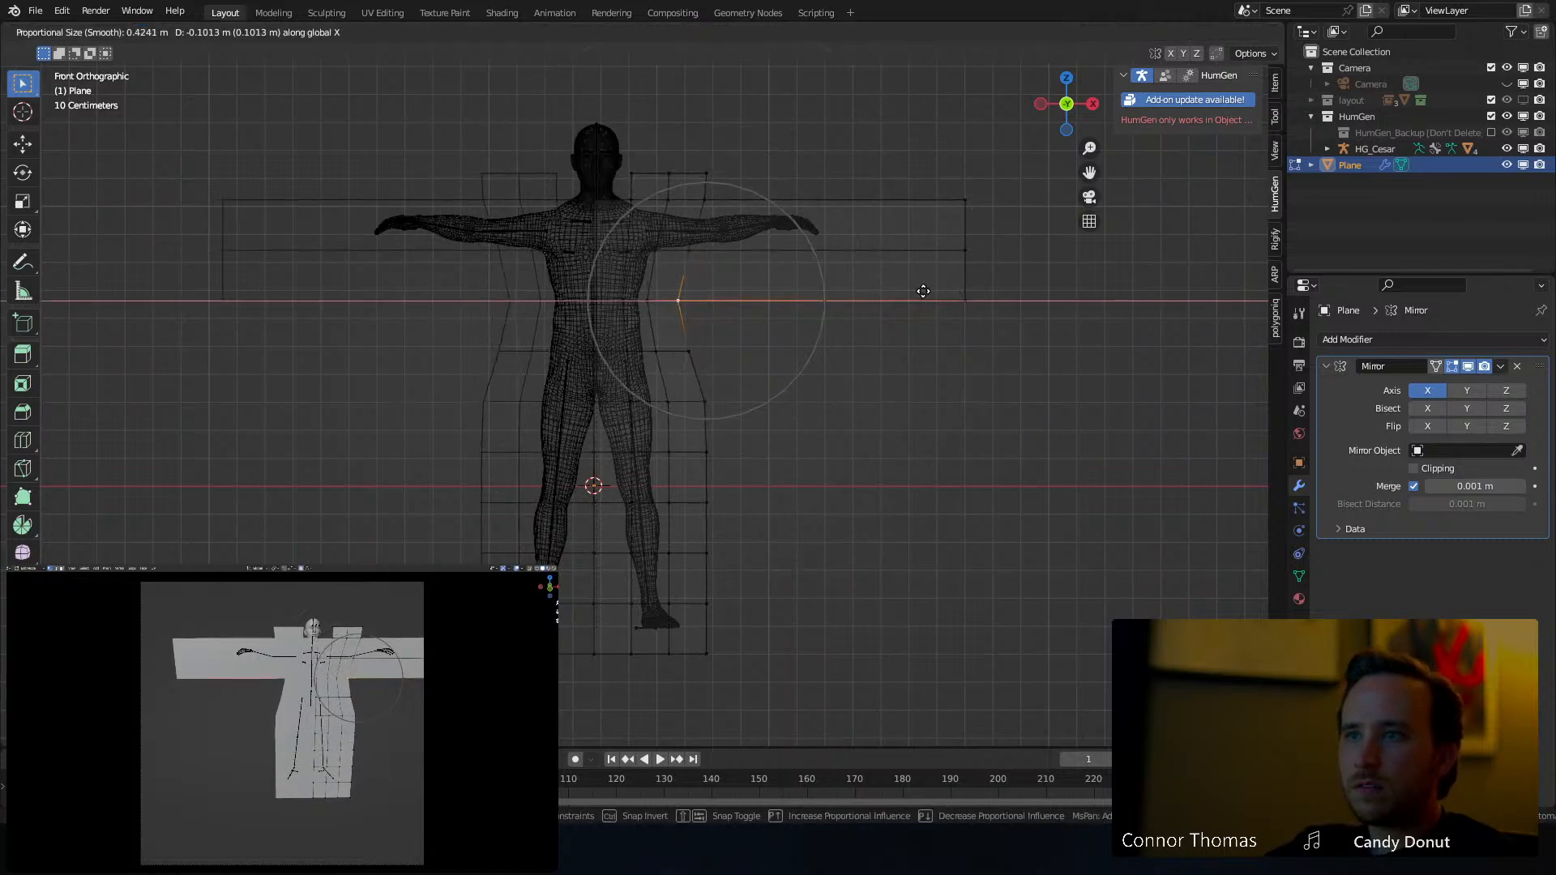
{"action": "left_click", "coordinate": [928, 291]}
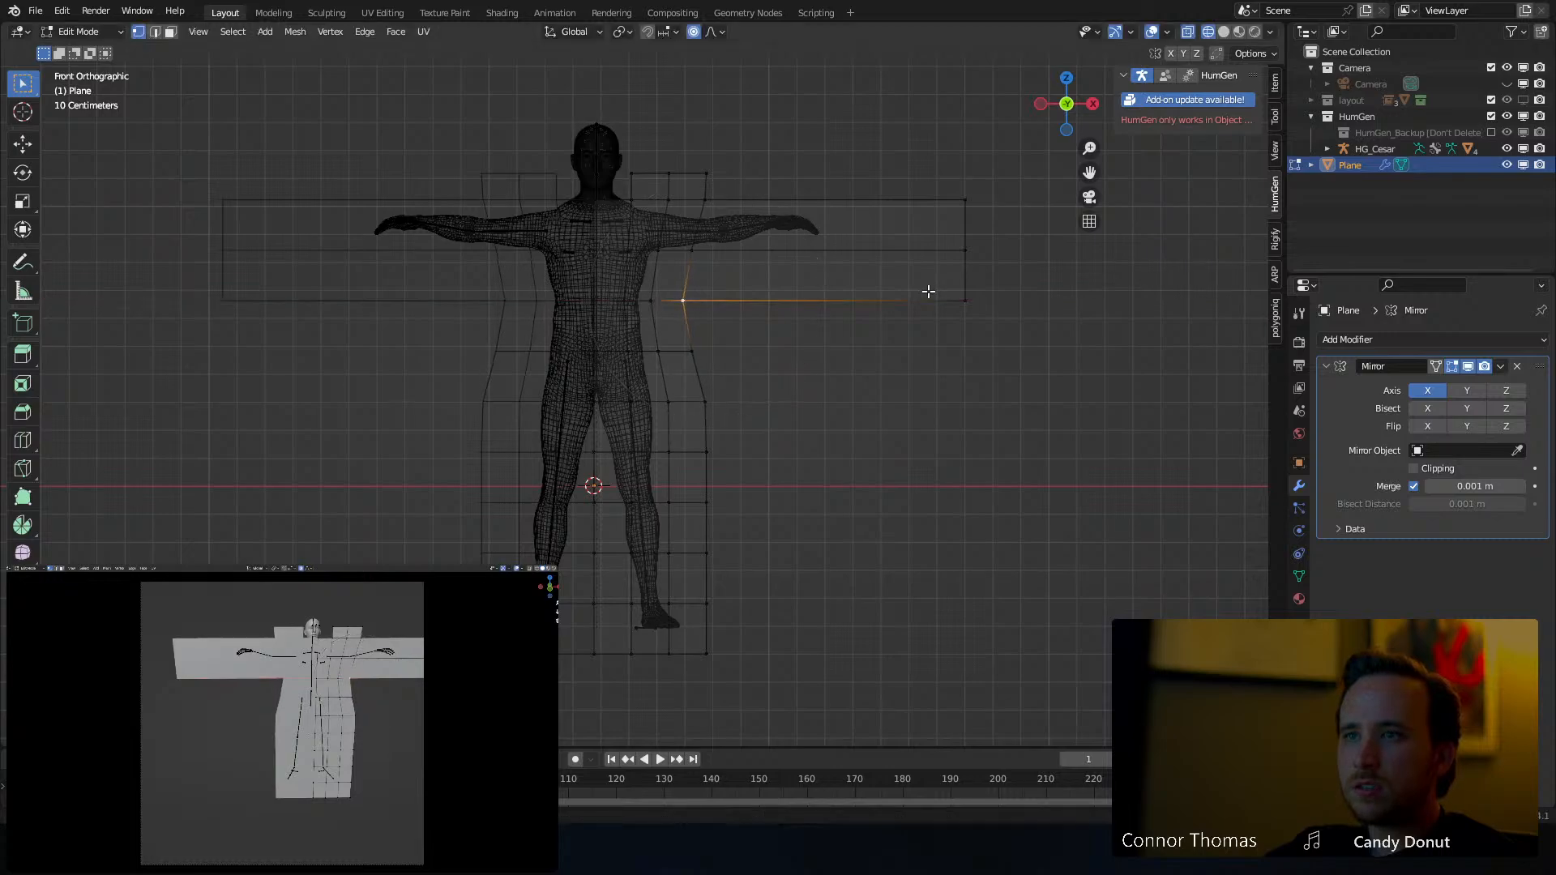
{"action": "key", "text": "ctrl+z"}
Move the underarm corner vertex about 0.1 m inward along X using smooth proportional editing with a size of about 0.56 m
{"action": "key", "text": "g"}
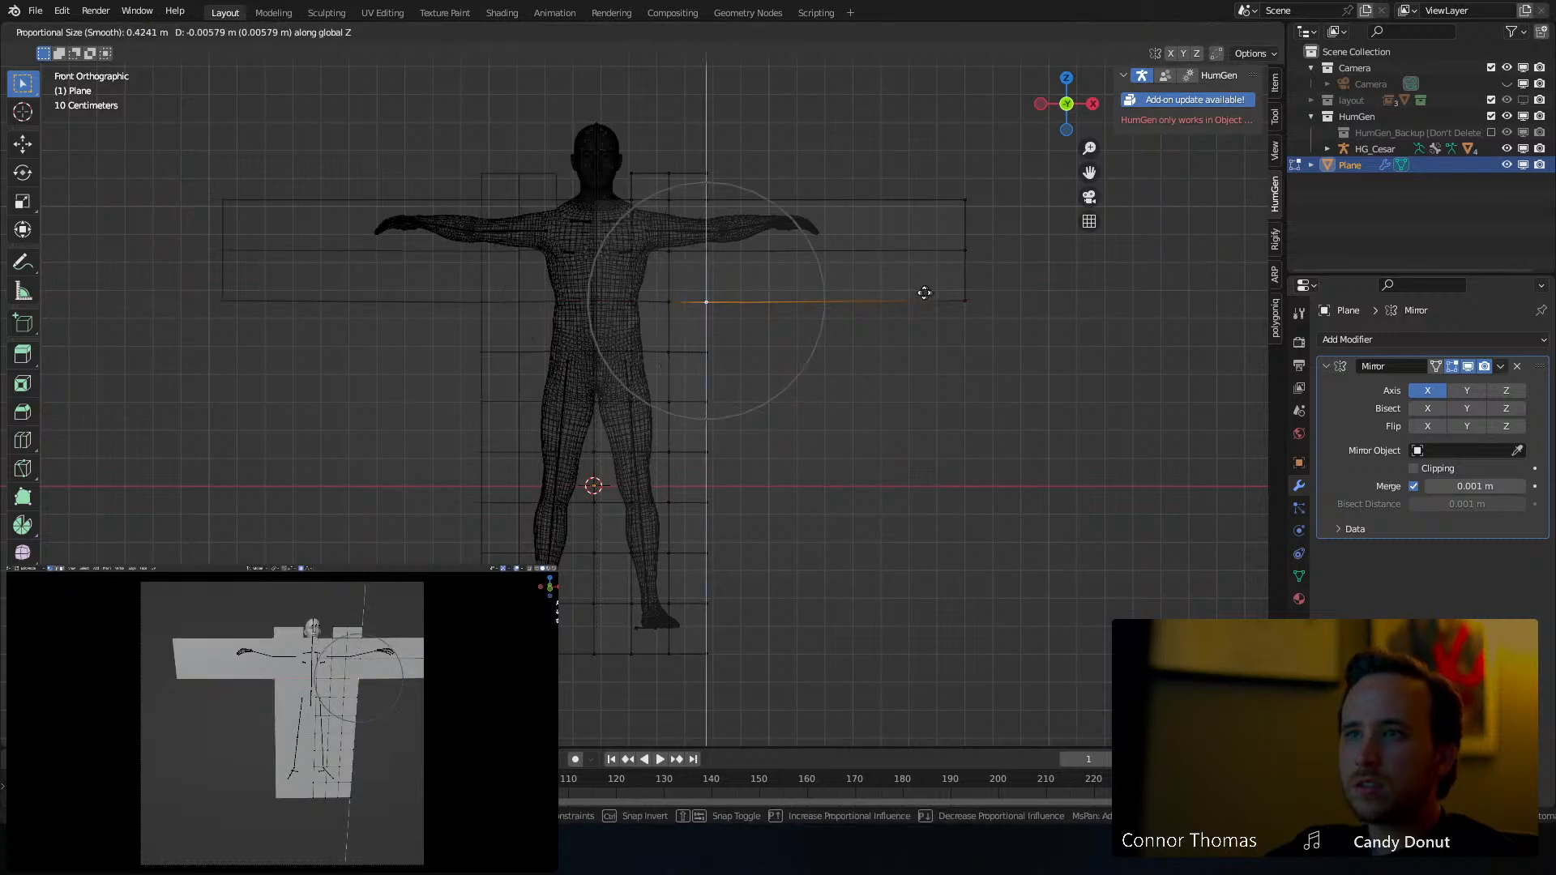
{"action": "key", "text": "x"}
{"action": "scroll", "coordinate": [895, 291], "scroll_direction": "down", "scroll_amount": 4}
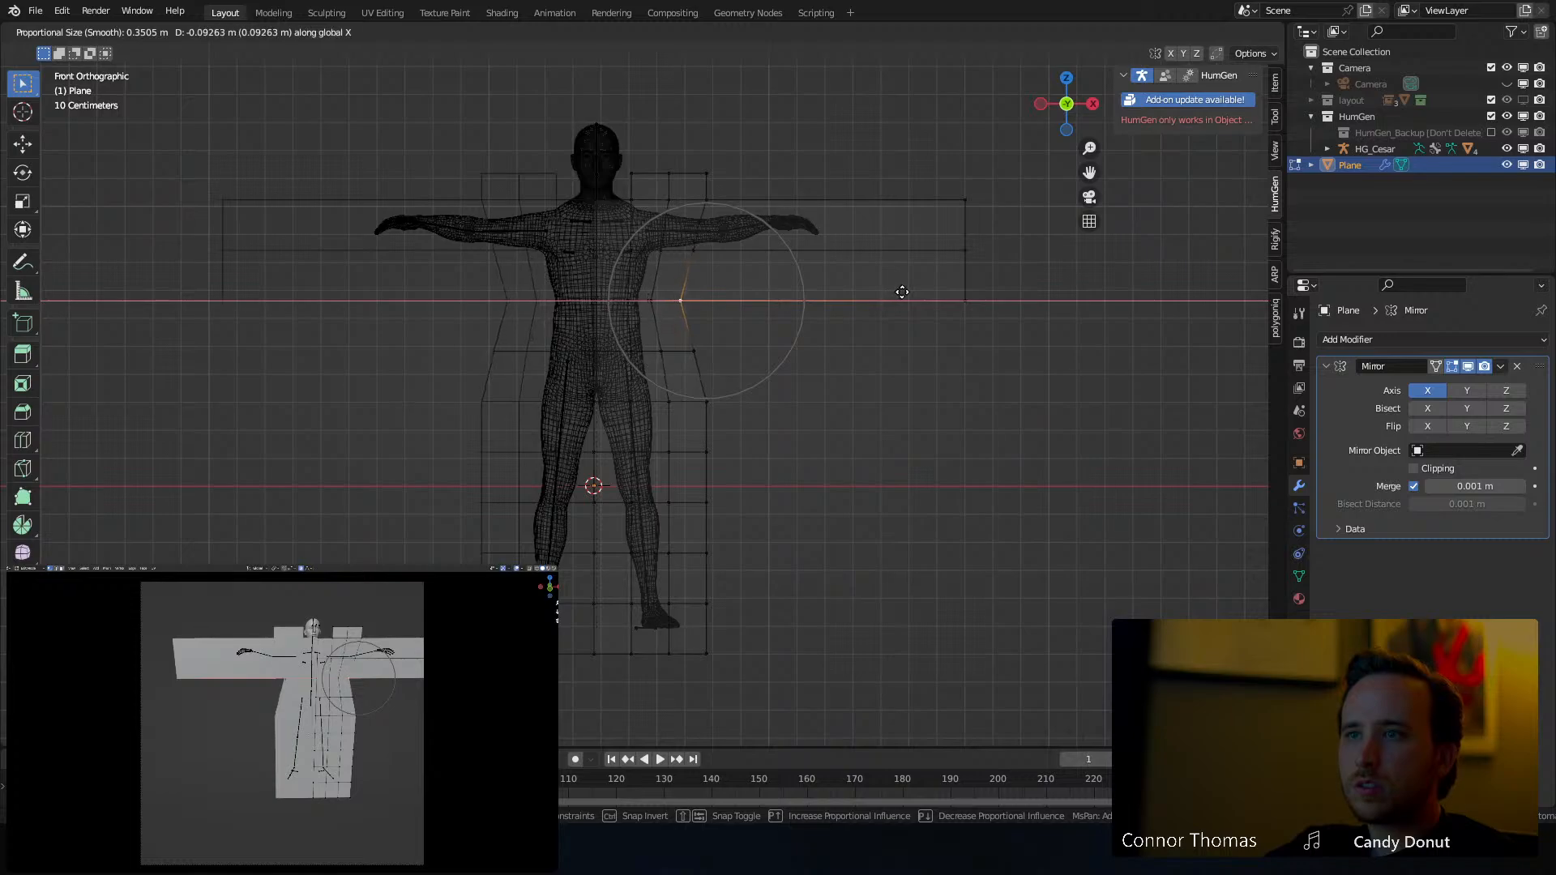
{"action": "scroll", "coordinate": [901, 290], "scroll_direction": "down", "scroll_amount": 1}
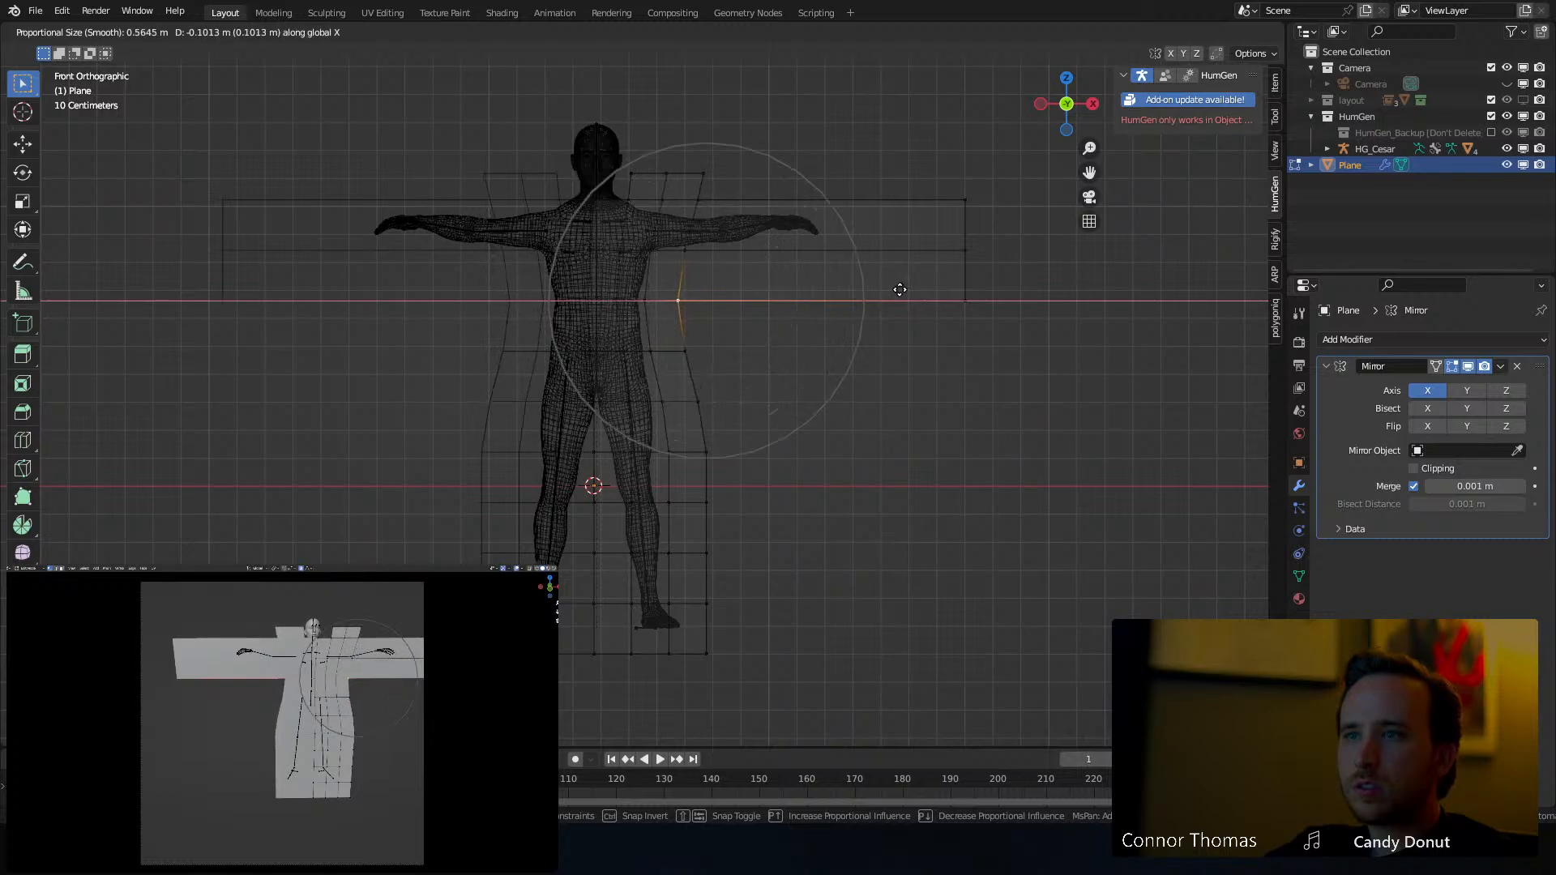
{"action": "left_click", "coordinate": [895, 290]}
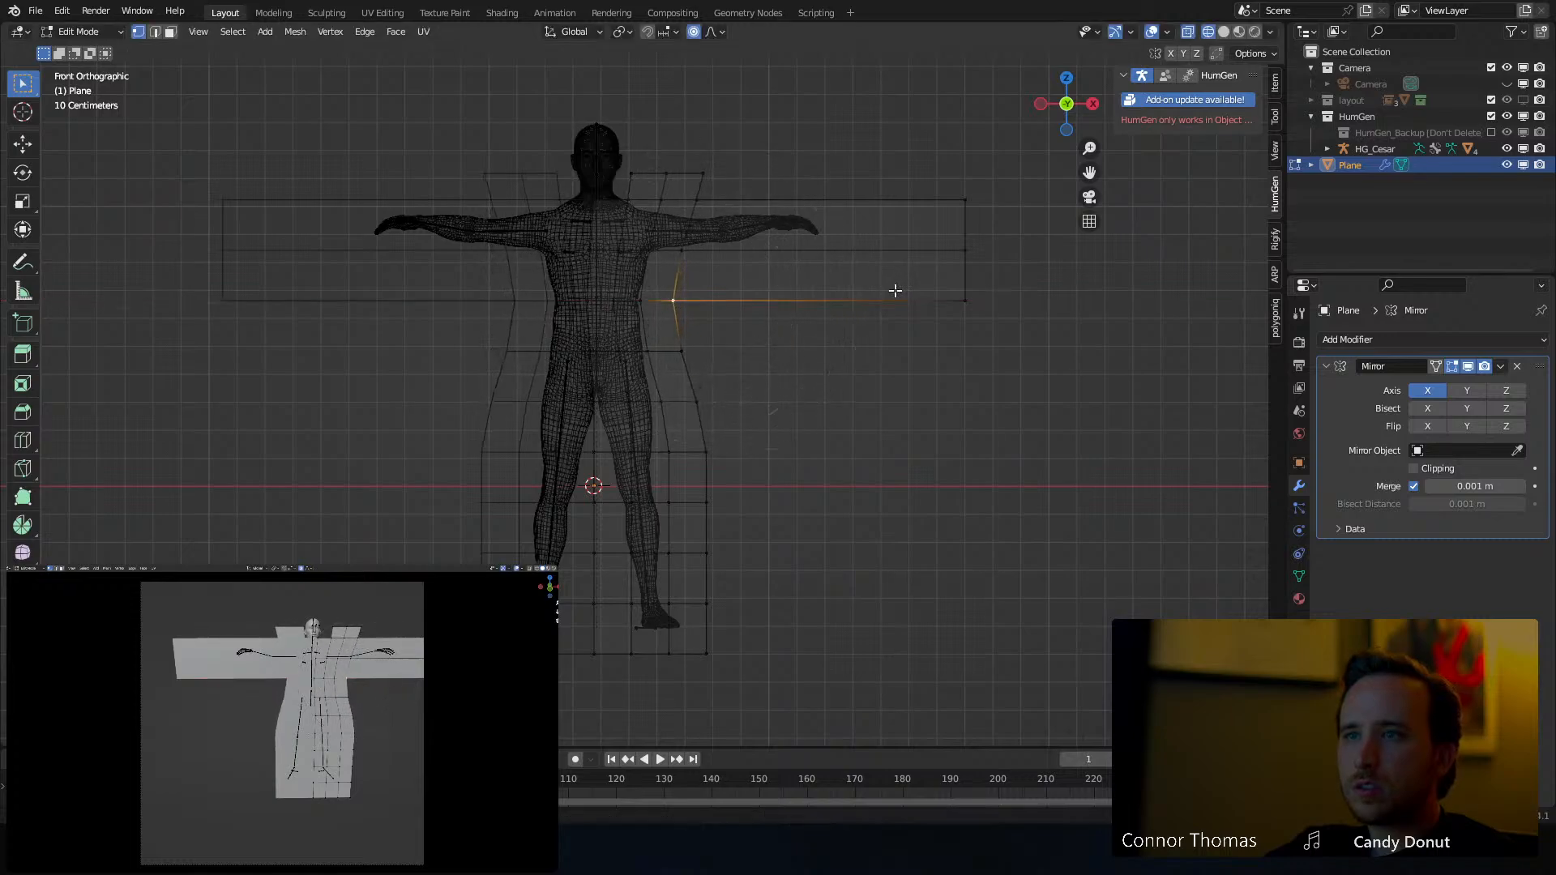
Select the sleeve's end vertices and move them about 0.48 m inward along X with smooth proportional editing
{"action": "key", "text": "a"}
{"action": "key", "text": "a"}
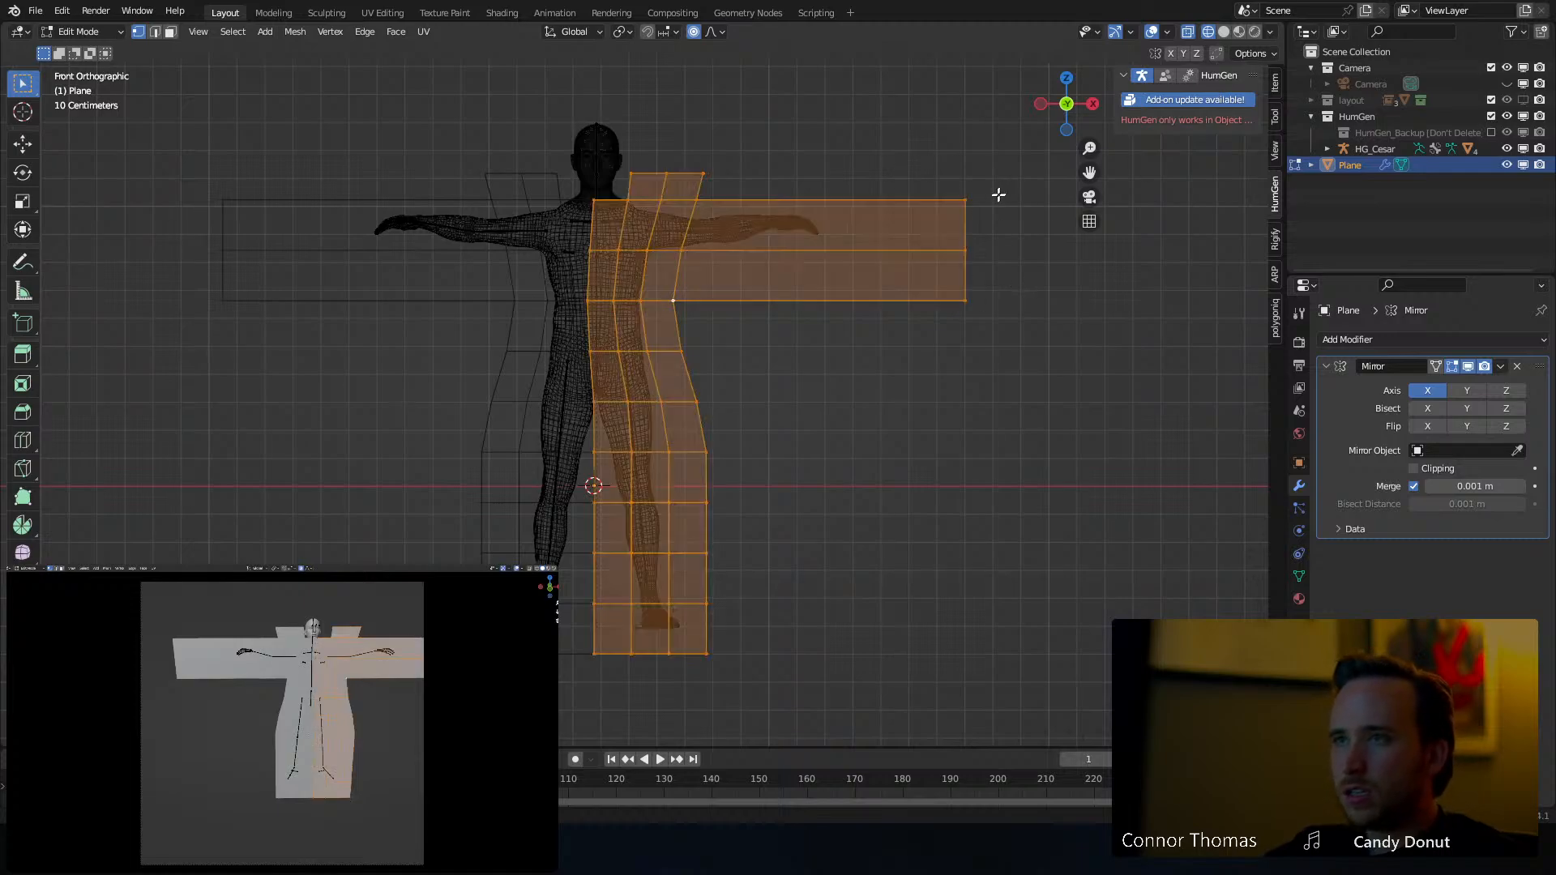
{"action": "key", "text": "c"}
{"action": "left_click_drag", "start_coordinate": [970, 199], "coordinate": [969, 298]}
{"action": "key", "text": "Escape"}
{"action": "key", "text": "g"}
{"action": "key", "text": "x"}
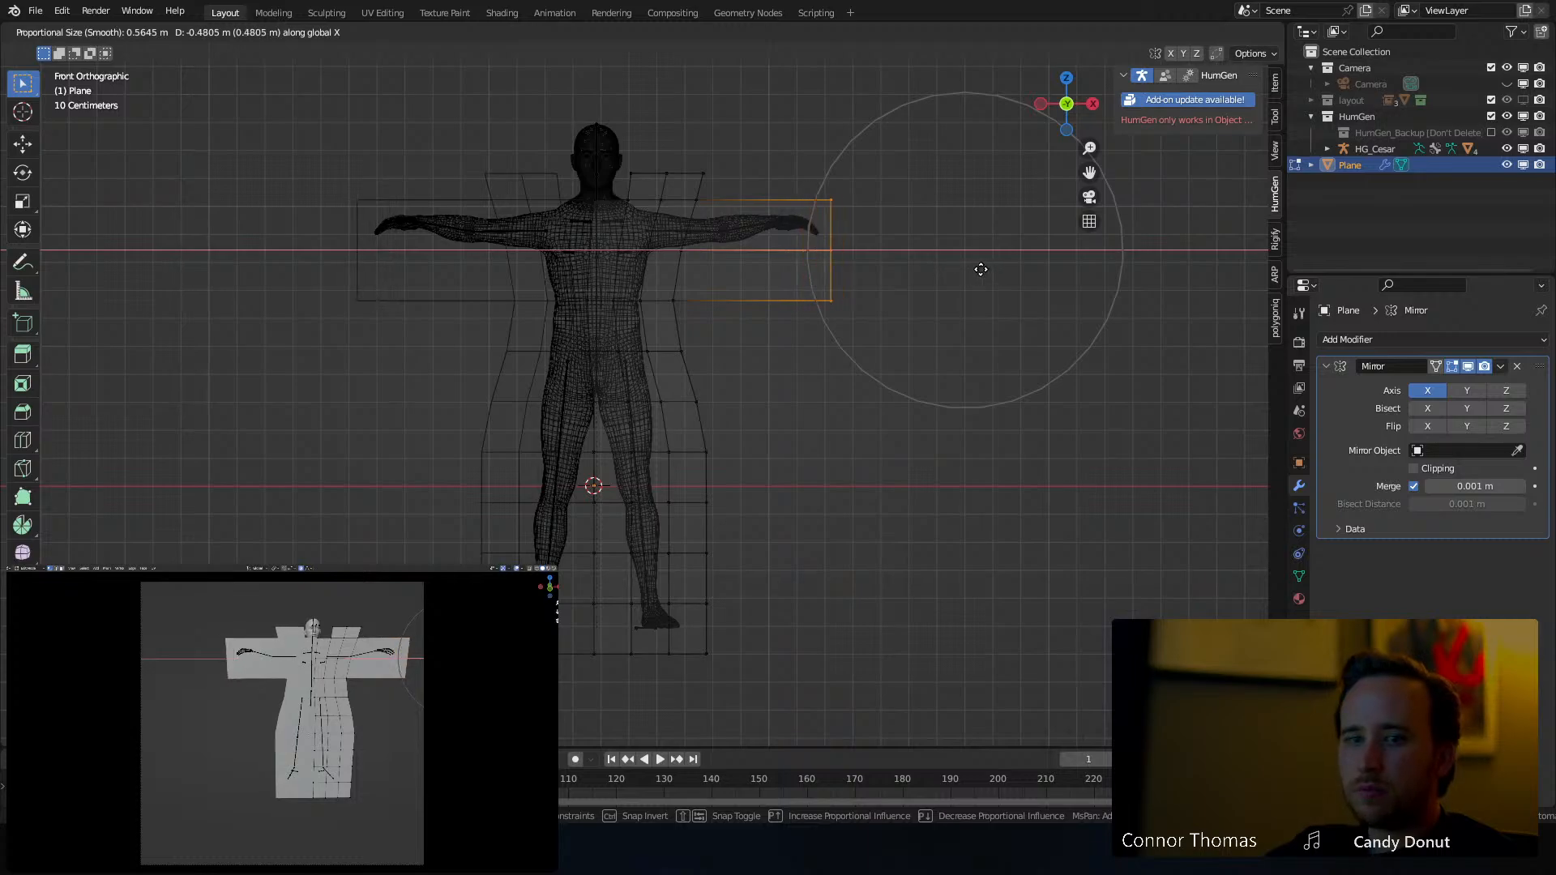
{"action": "left_click", "coordinate": [980, 269]}
Add five vertical loop cuts to the outer sleeve and one horizontal loop cut through each of its two rows
{"action": "key", "text": "ctrl+r"}
{"action": "scroll", "coordinate": [759, 230], "scroll_direction": "up", "scroll_amount": 4}
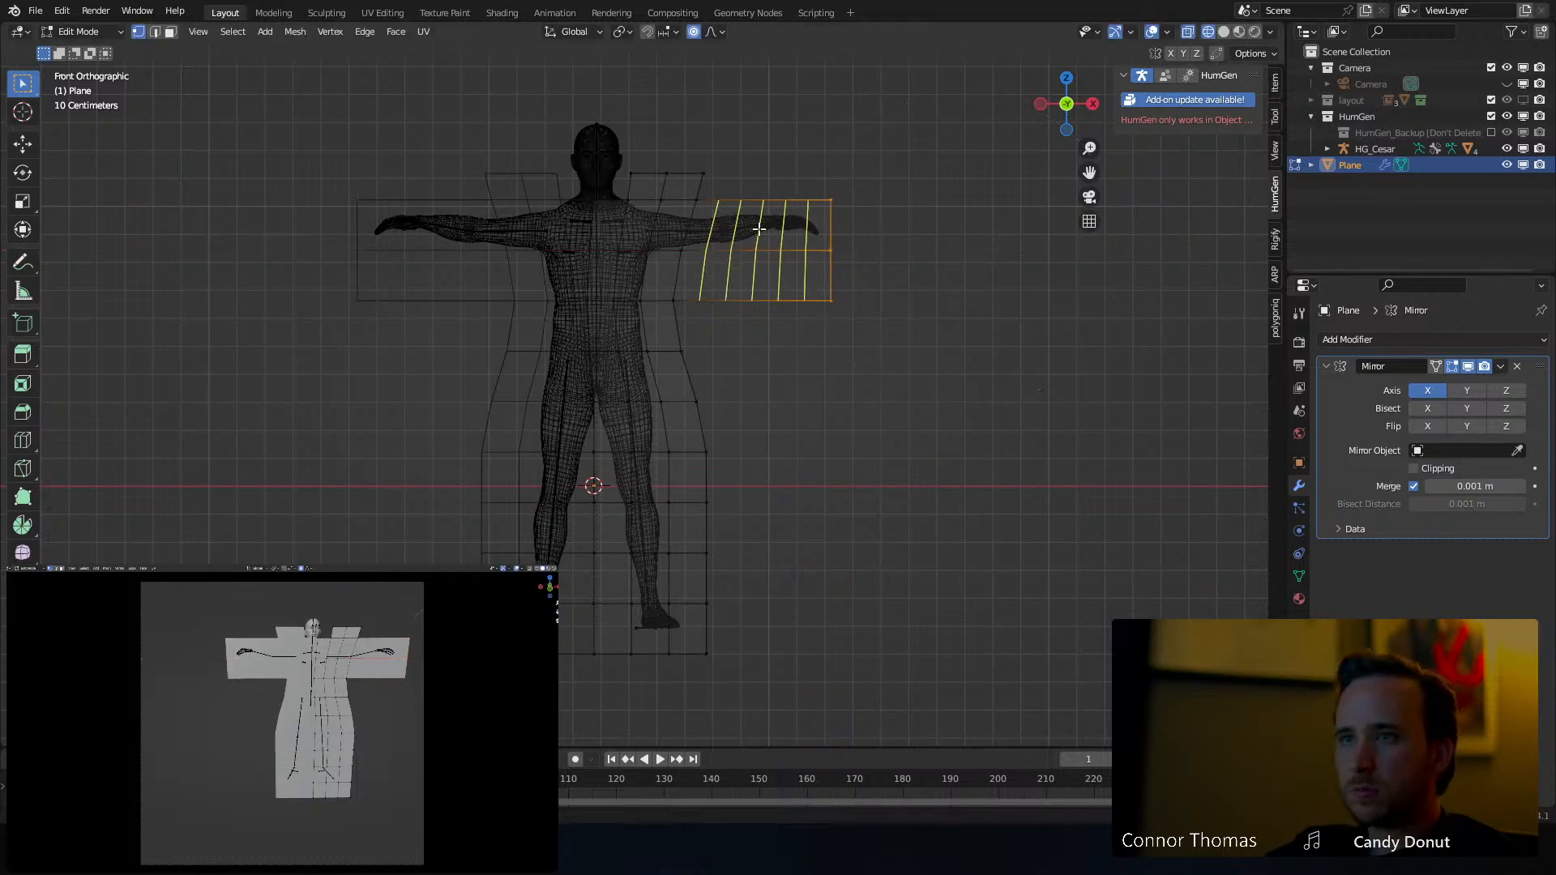
{"action": "left_click", "coordinate": [758, 229]}
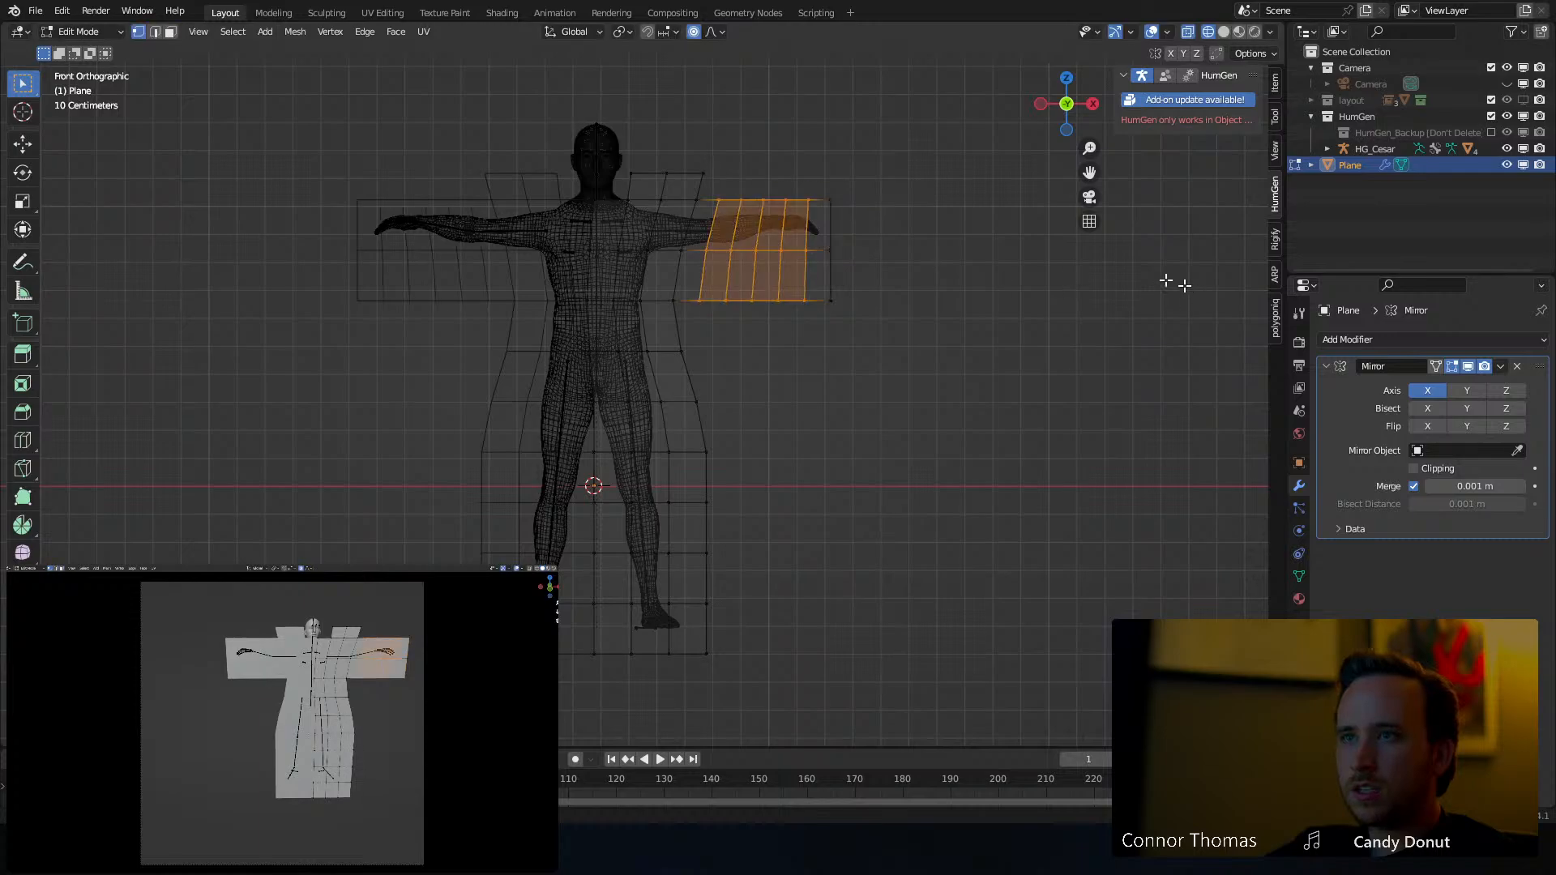
{"action": "key", "text": "ctrl+r"}
{"action": "left_click", "coordinate": [820, 235]}
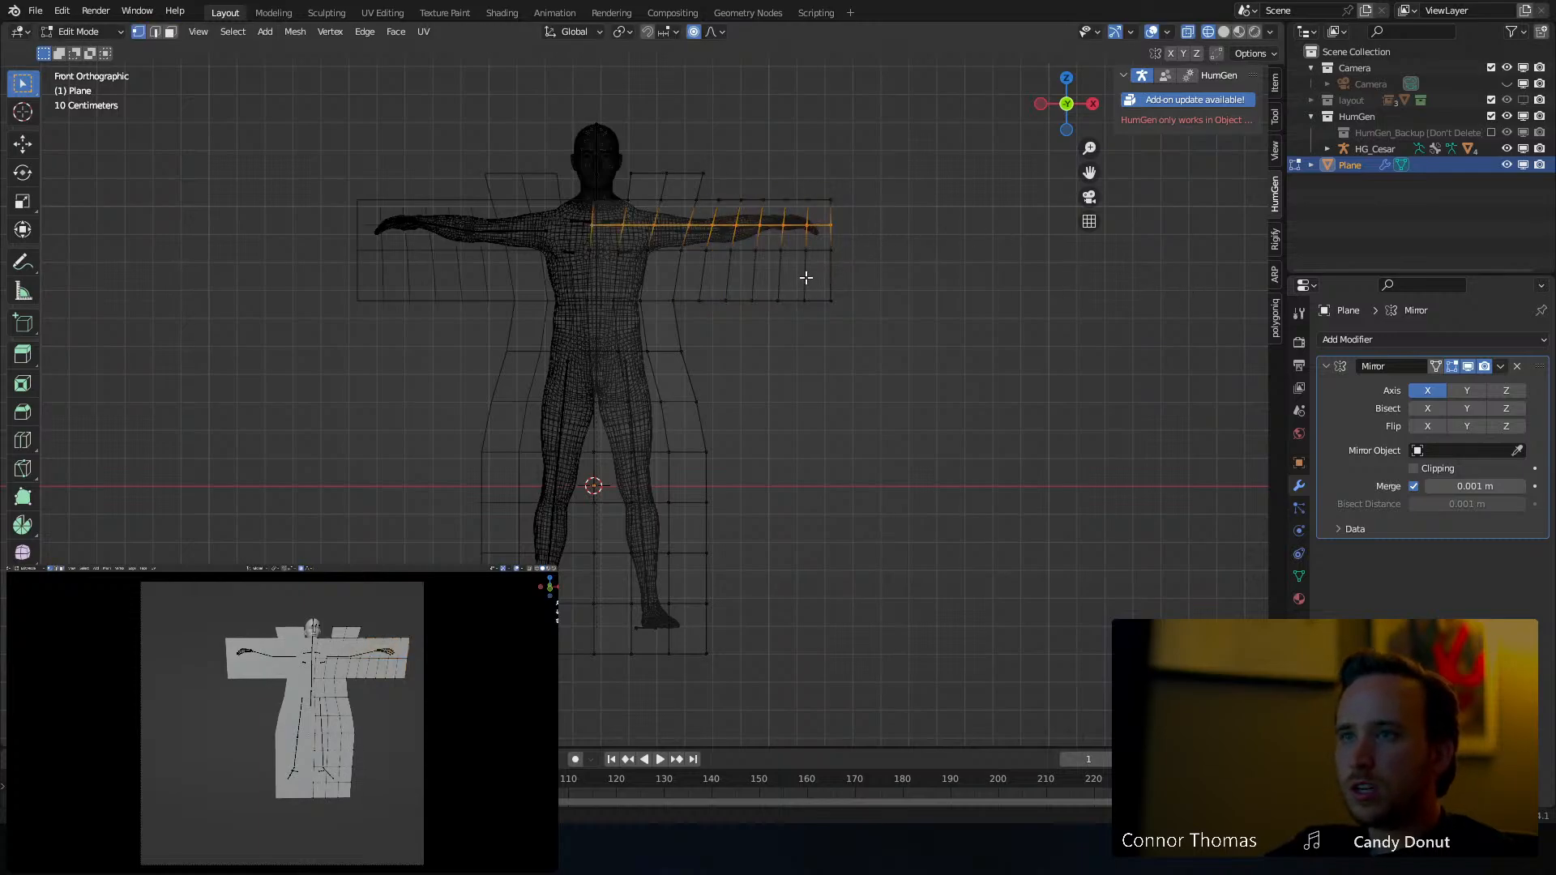
Check the cloak in Object Mode, switch the viewport to solid shading and reopen the plane in Edit Mode
{"action": "key", "text": "Tab"}
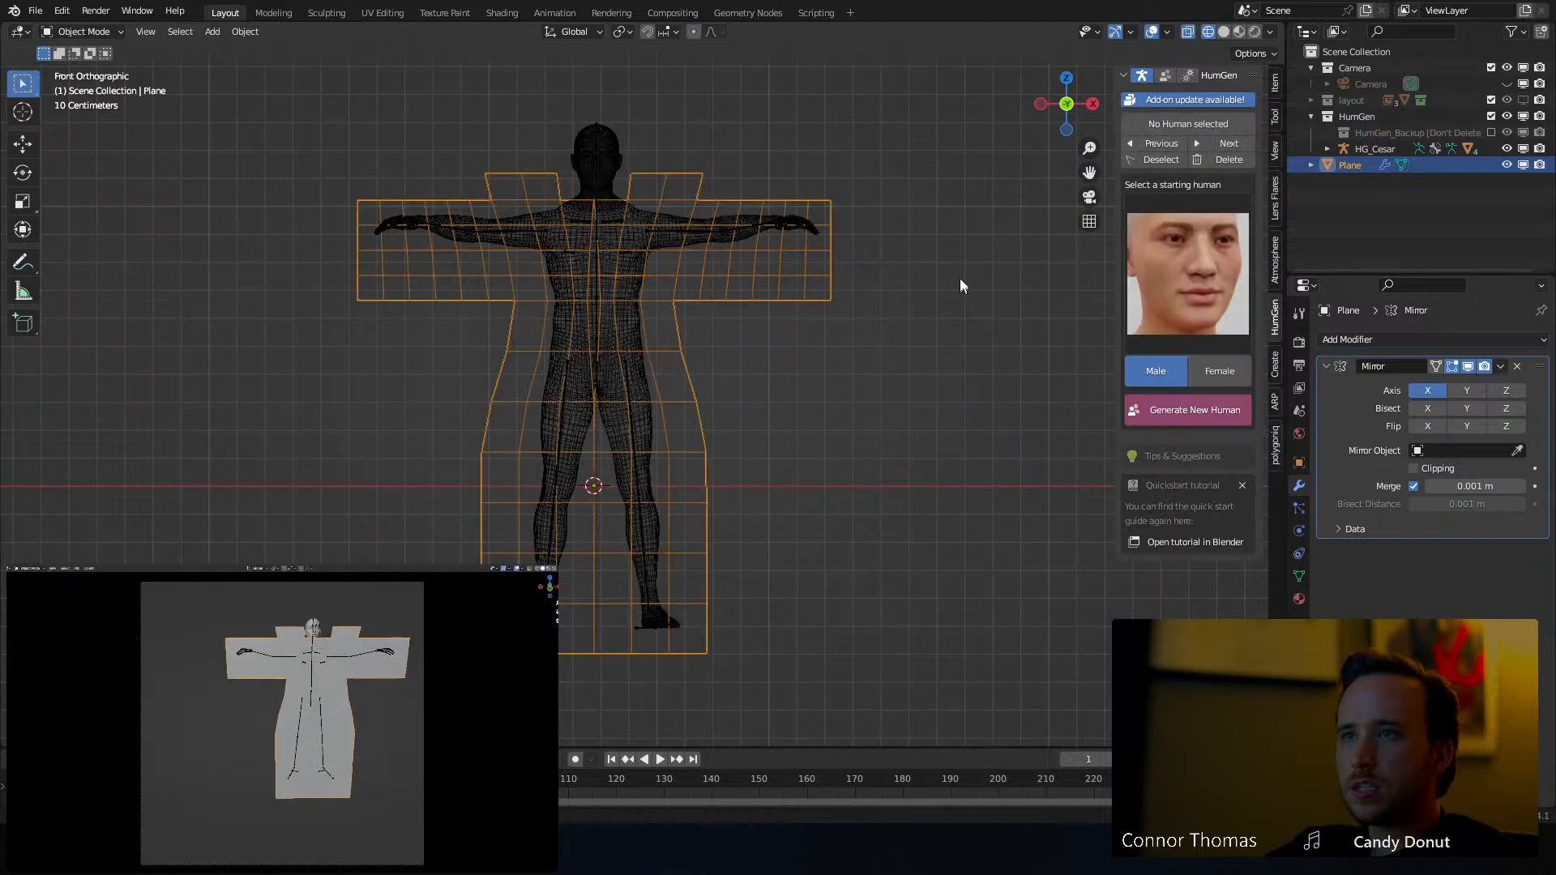
{"action": "left_click", "coordinate": [960, 279]}
{"action": "mouse_move", "coordinate": [795, 290]}
{"action": "middle_mouse_down"}
{"action": "mouse_move", "coordinate": [806, 321]}
{"action": "mouse_move", "coordinate": [750, 381]}
{"action": "mouse_move", "coordinate": [677, 389]}
{"action": "mouse_move", "coordinate": [664, 338]}
{"action": "middle_mouse_up"}
{"action": "key", "text": "shift+z"}
{"action": "mouse_move", "coordinate": [767, 323]}
{"action": "middle_mouse_down"}
{"action": "mouse_move", "coordinate": [844, 450]}
{"action": "mouse_move", "coordinate": [727, 308]}
{"action": "mouse_move", "coordinate": [875, 303]}
{"action": "middle_mouse_up"}
{"action": "left_click", "coordinate": [631, 526]}
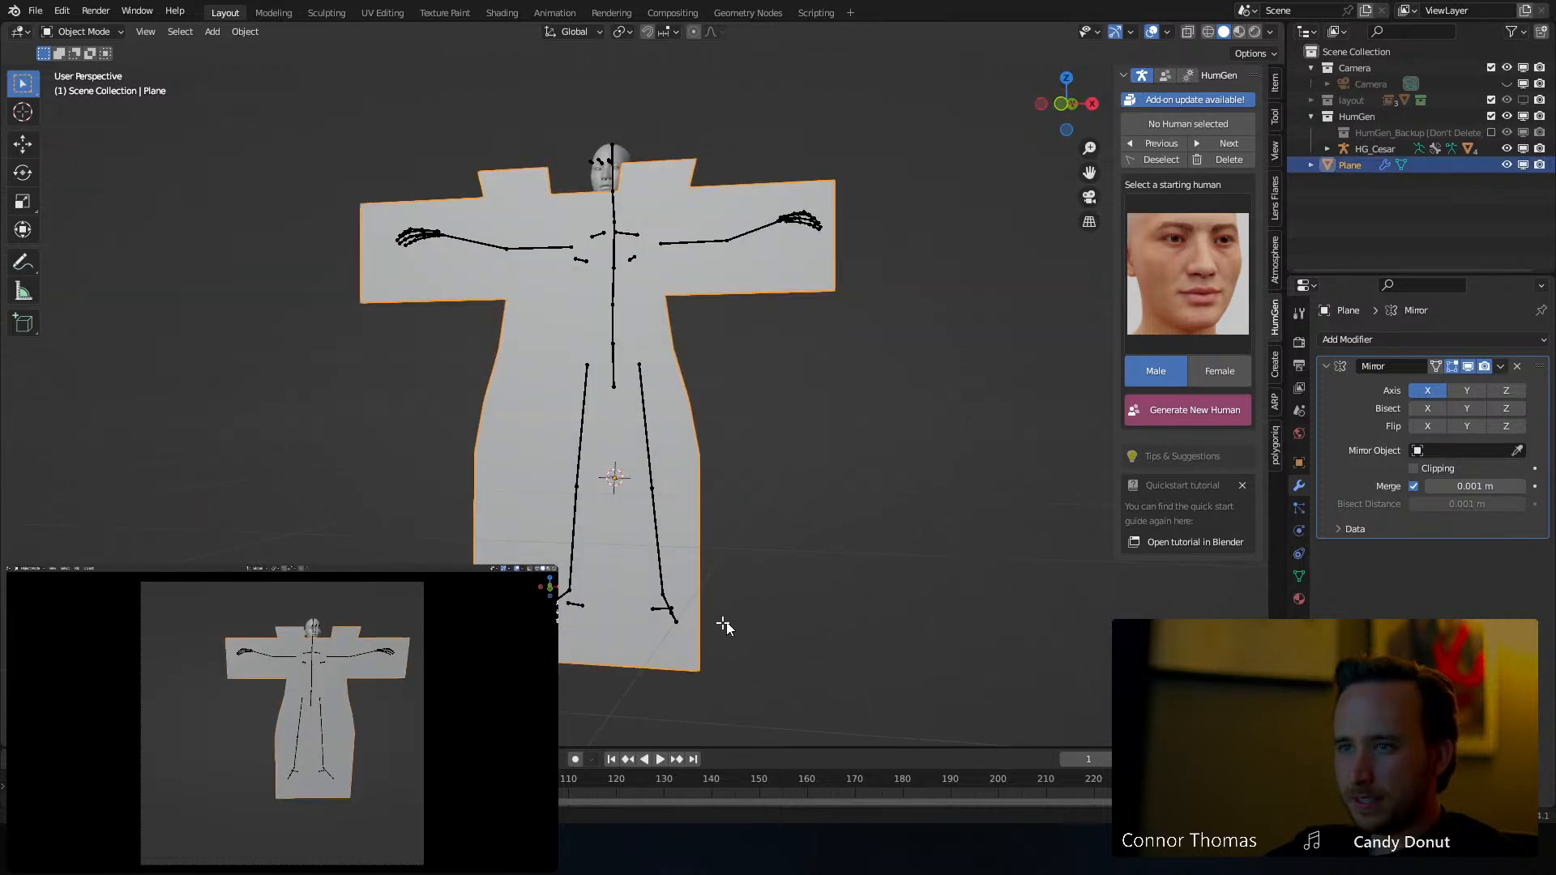
{"action": "key", "text": "Tab"}
{"action": "left_click_drag", "start_coordinate": [706, 582], "coordinate": [738, 658]}
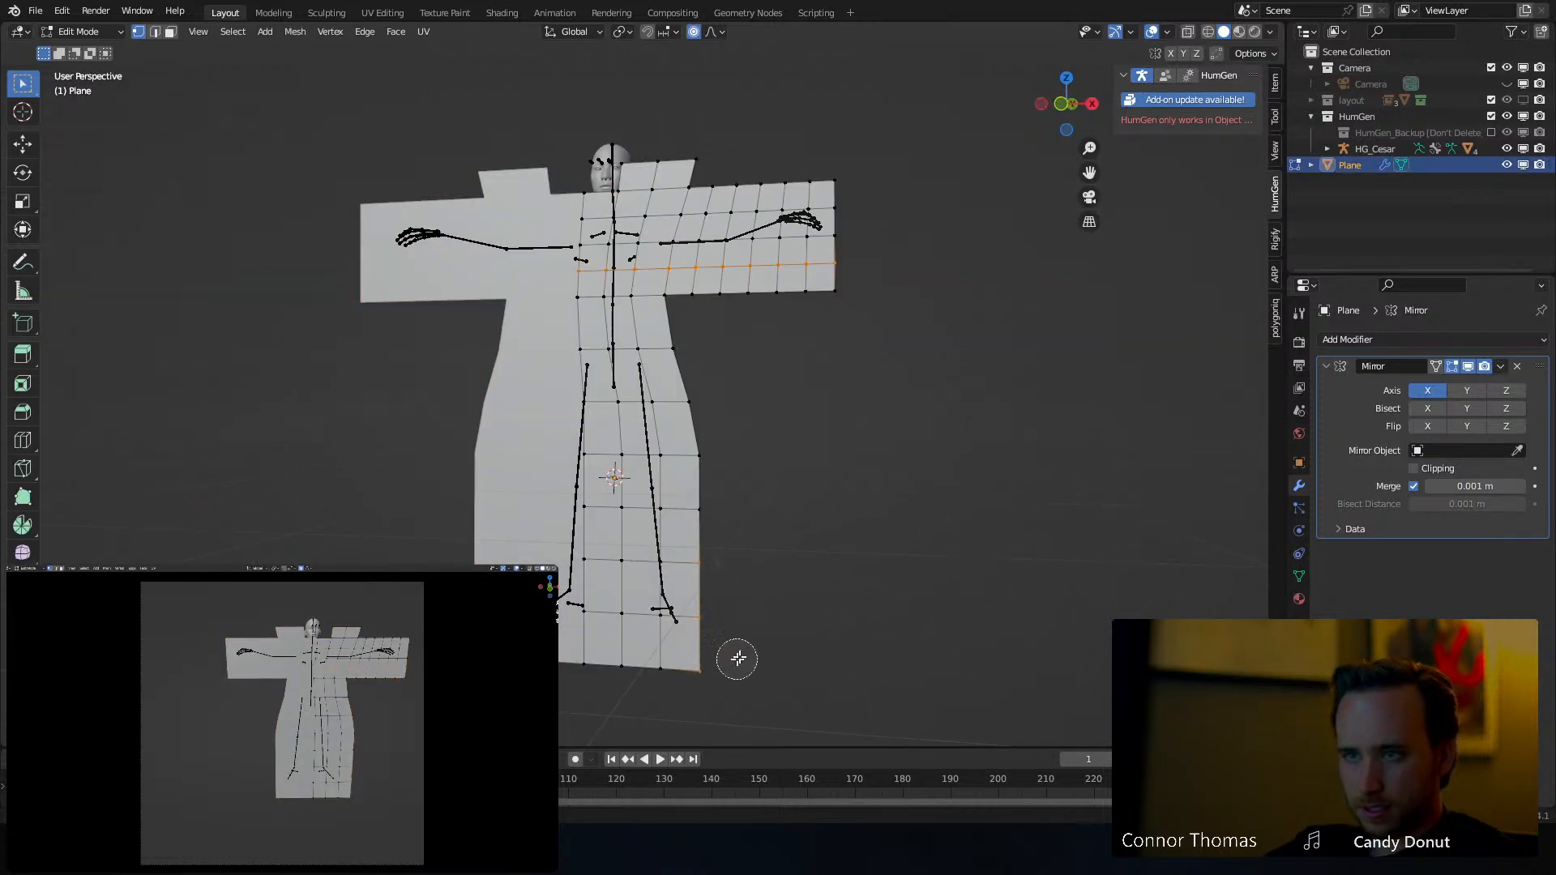
{"action": "key", "text": "g"}
{"action": "key", "text": "x"}
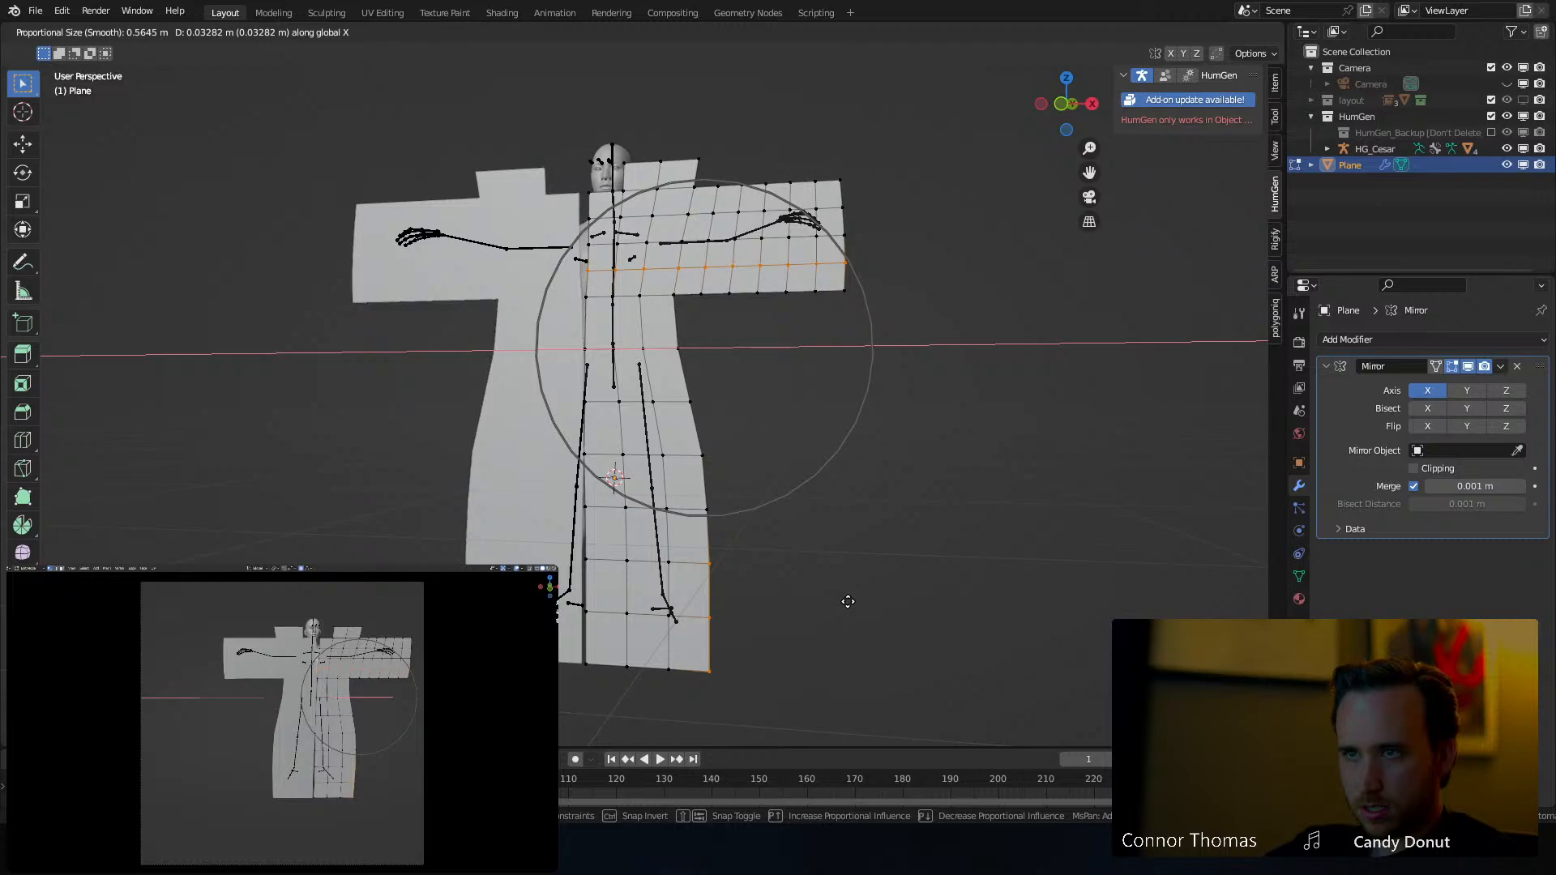
{"action": "right_click", "coordinate": [848, 601]}
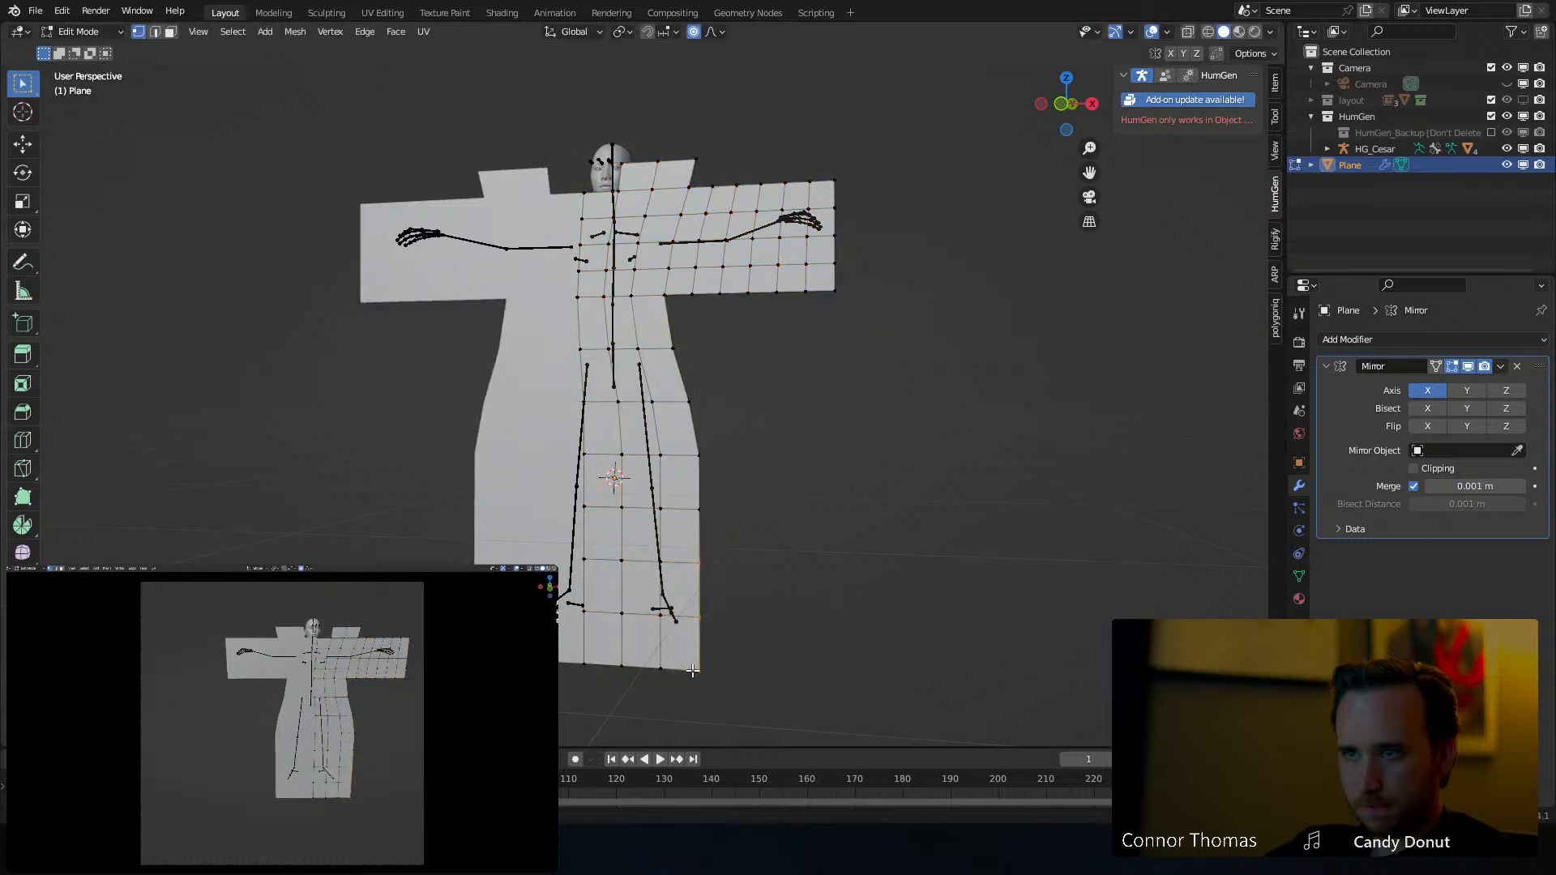
Move the three lowest side-edge vertices about 0.09 m outward along X using proportional editing with a size of about 0.32 m
{"action": "key", "text": "g"}
{"action": "key", "text": "x"}
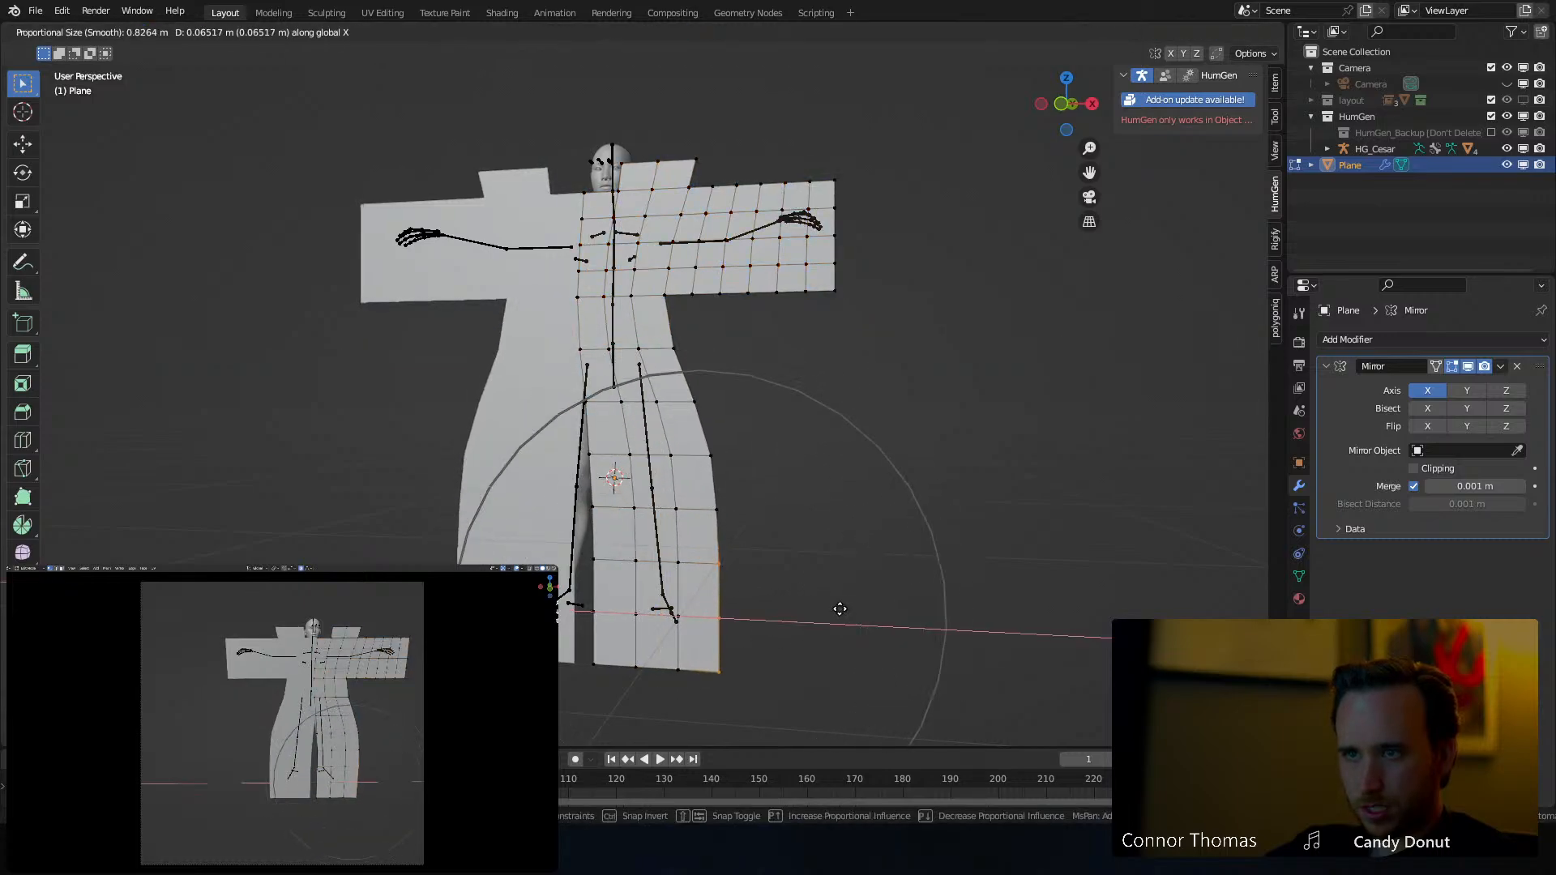
{"action": "scroll", "coordinate": [839, 609], "scroll_direction": "up", "scroll_amount": 10}
{"action": "scroll", "coordinate": [843, 612], "scroll_direction": "up", "scroll_amount": 2}
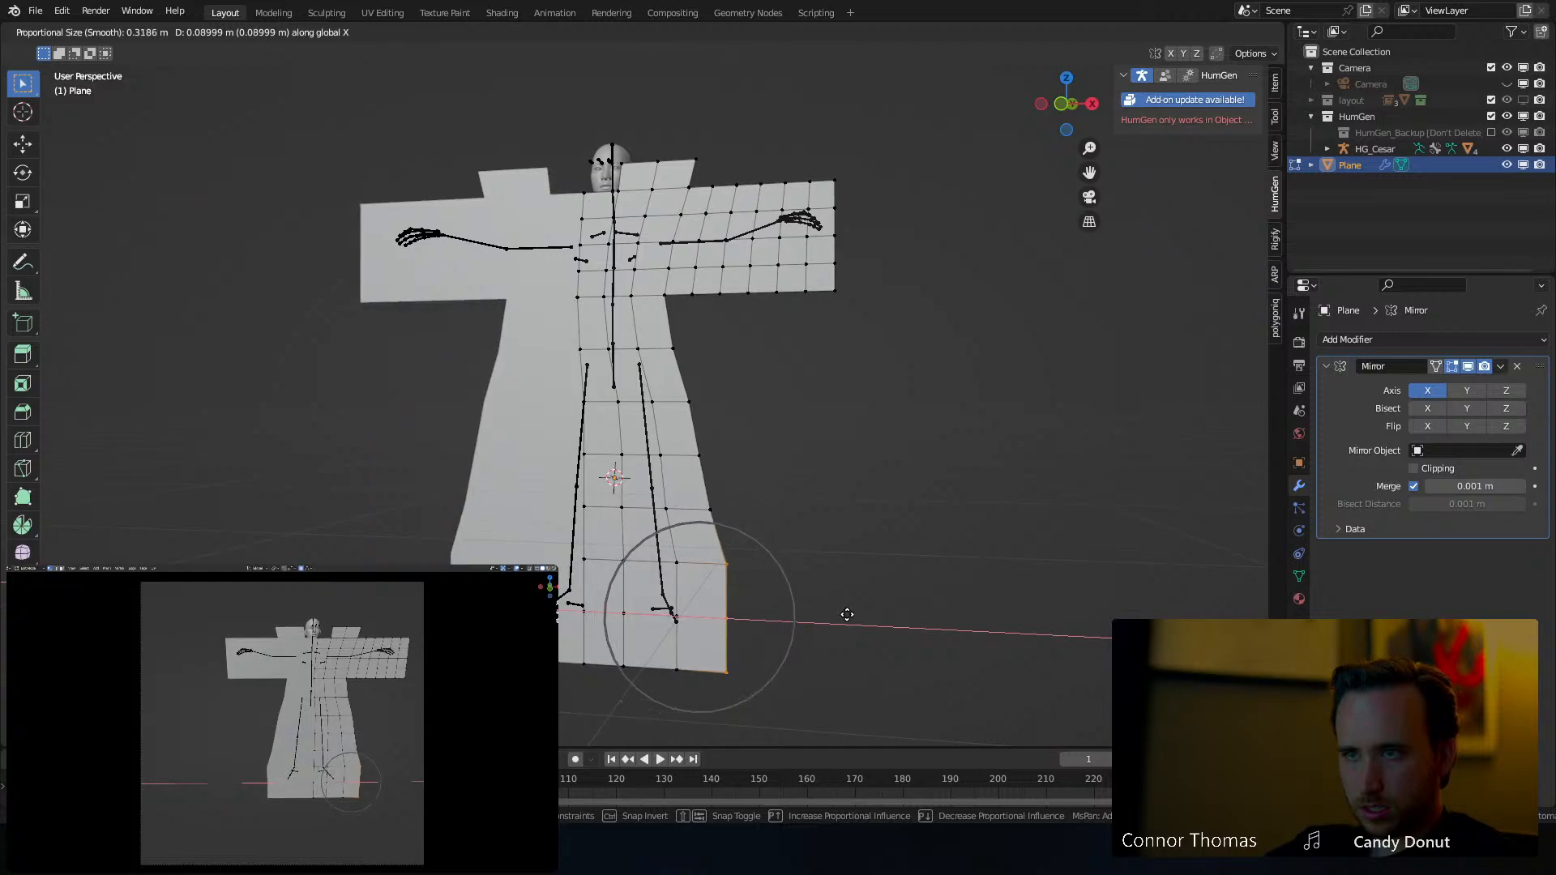
{"action": "left_click", "coordinate": [847, 614]}
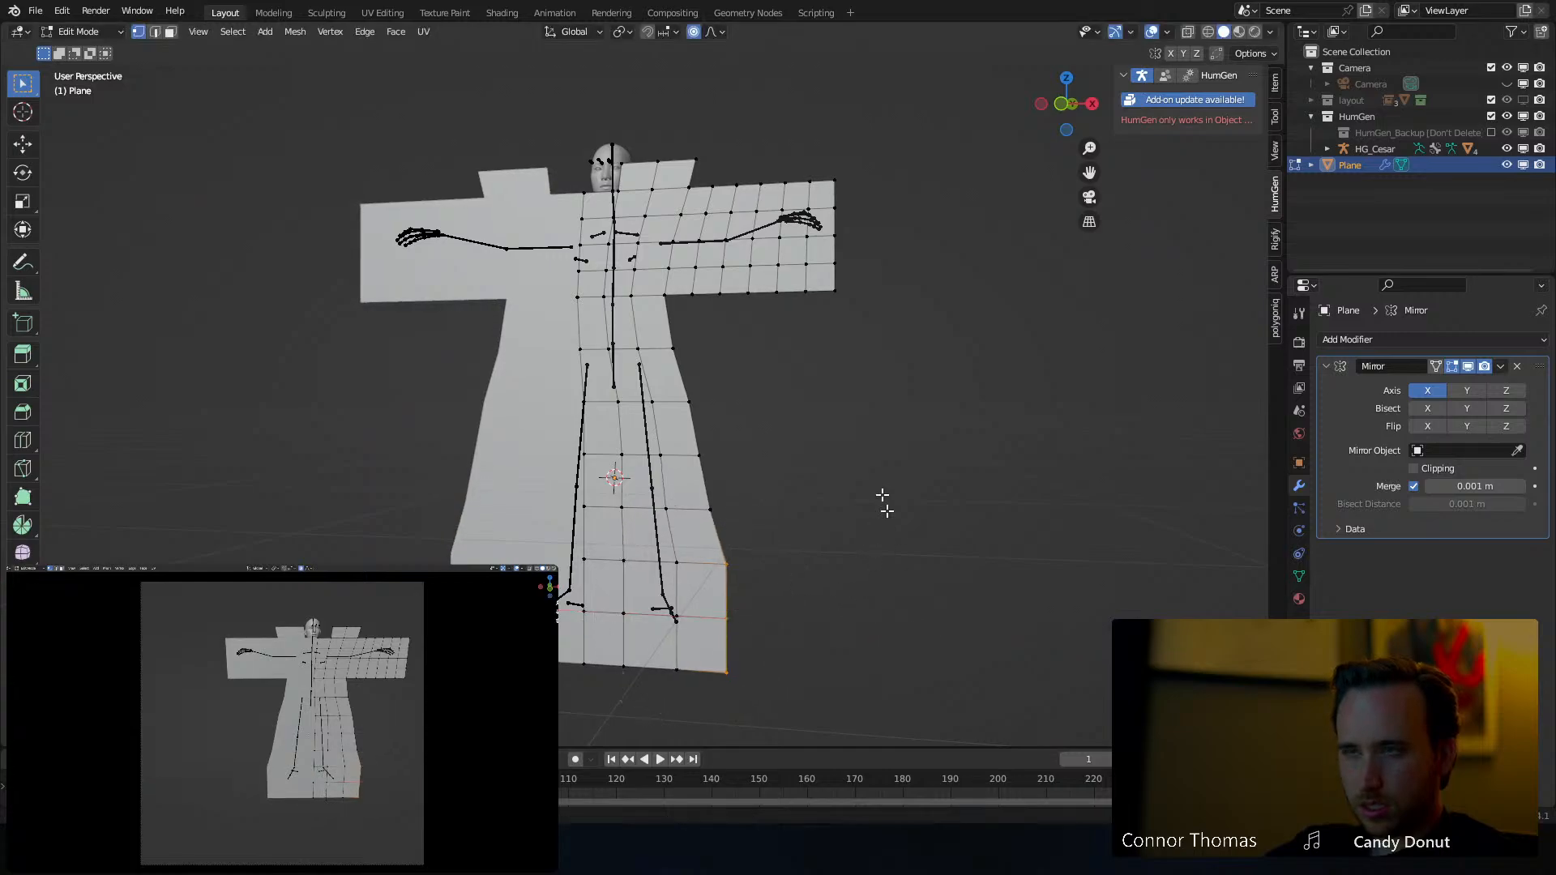
Move the side vertex just below the underarm about 0.08 m outward along X with proportional editing
{"action": "key", "text": "g"}
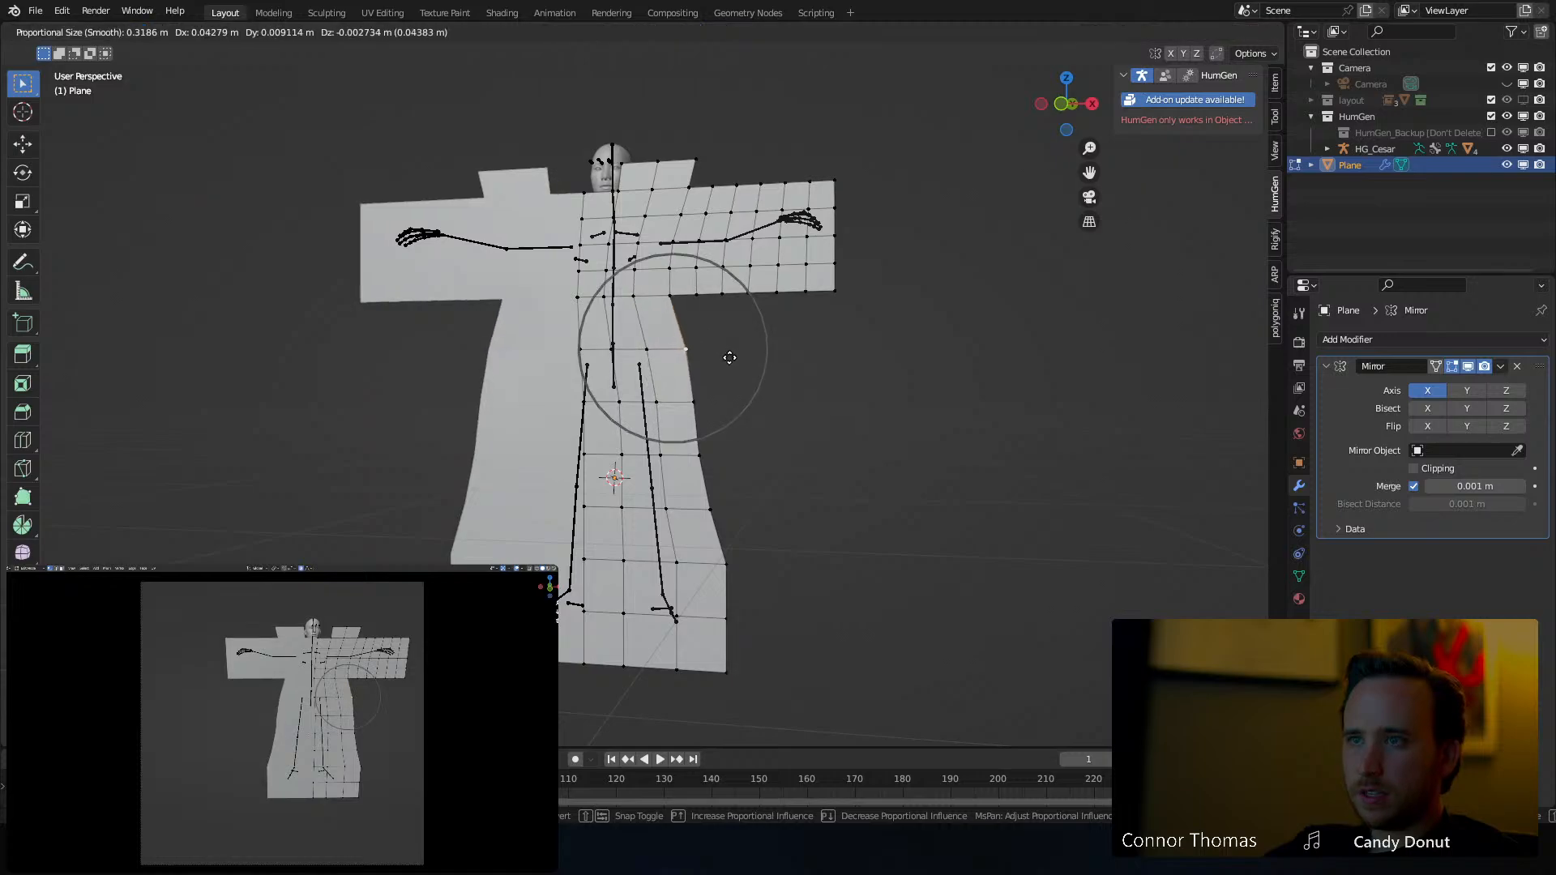
{"action": "key", "text": "x"}
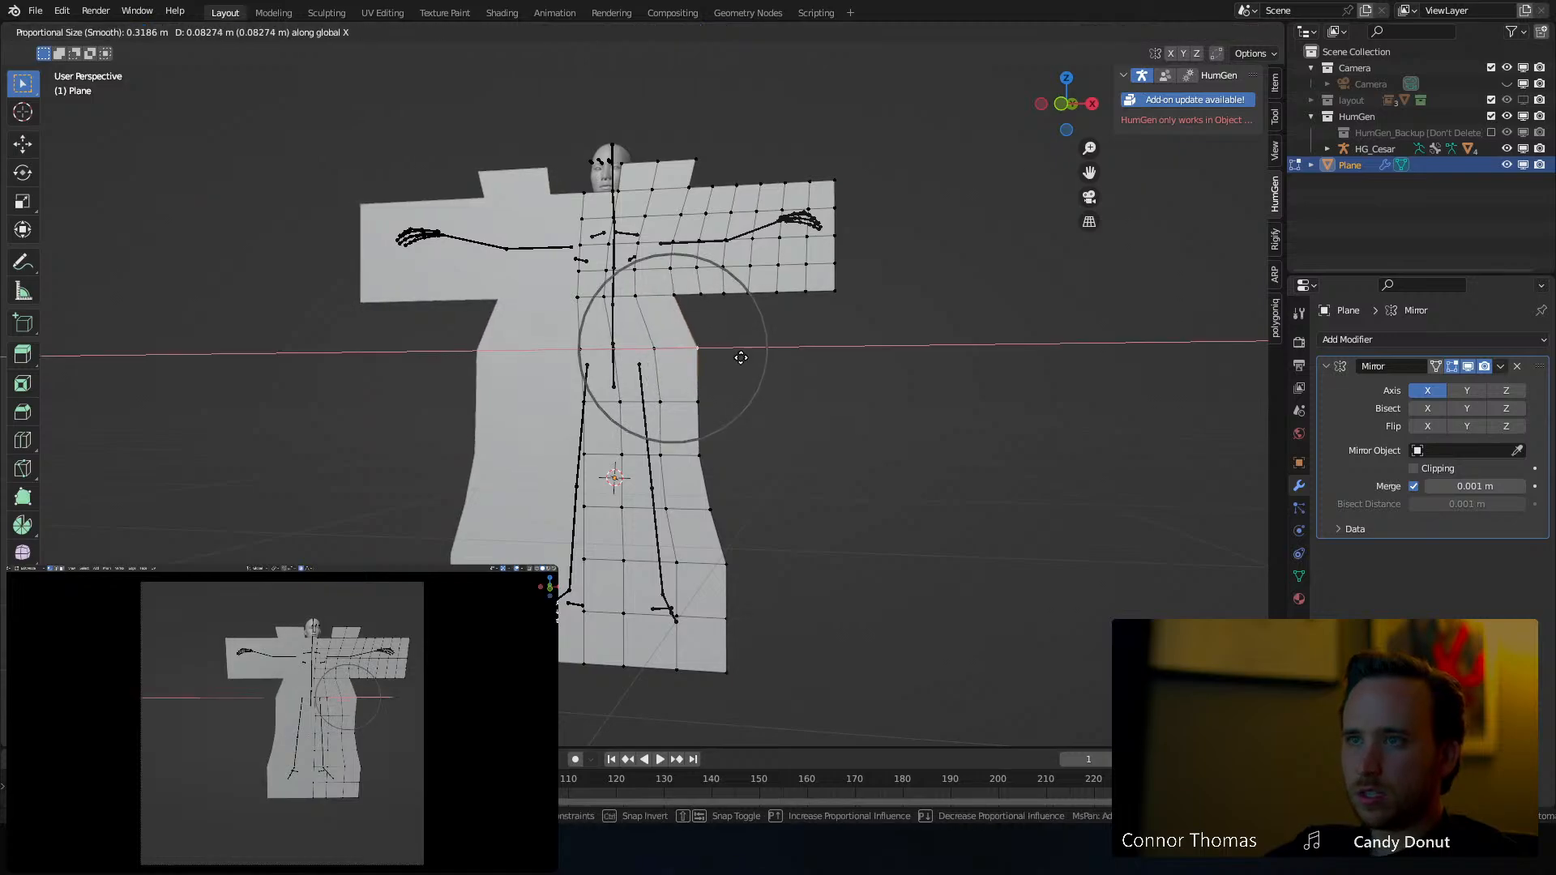
{"action": "left_click", "coordinate": [741, 358]}
Leave Edit Mode, select the HG_Cesar rig and enter Pose Mode in top view
{"action": "middle_click_drag", "start_coordinate": [741, 357], "coordinate": [690, 438]}
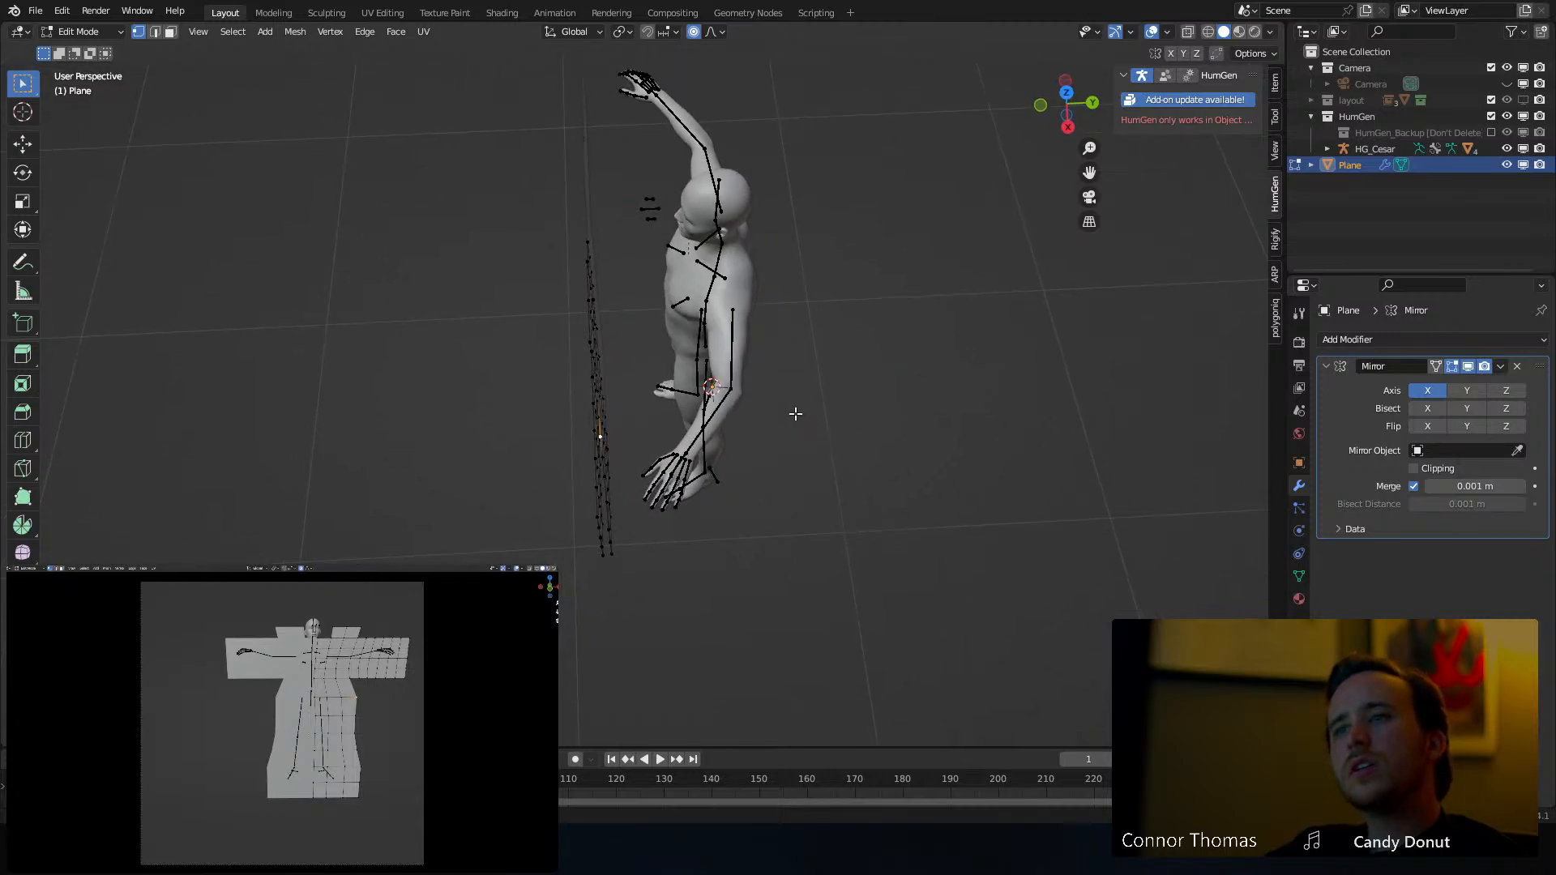
{"action": "middle_click_drag", "start_coordinate": [796, 413], "coordinate": [841, 459]}
{"action": "key", "text": "Tab"}
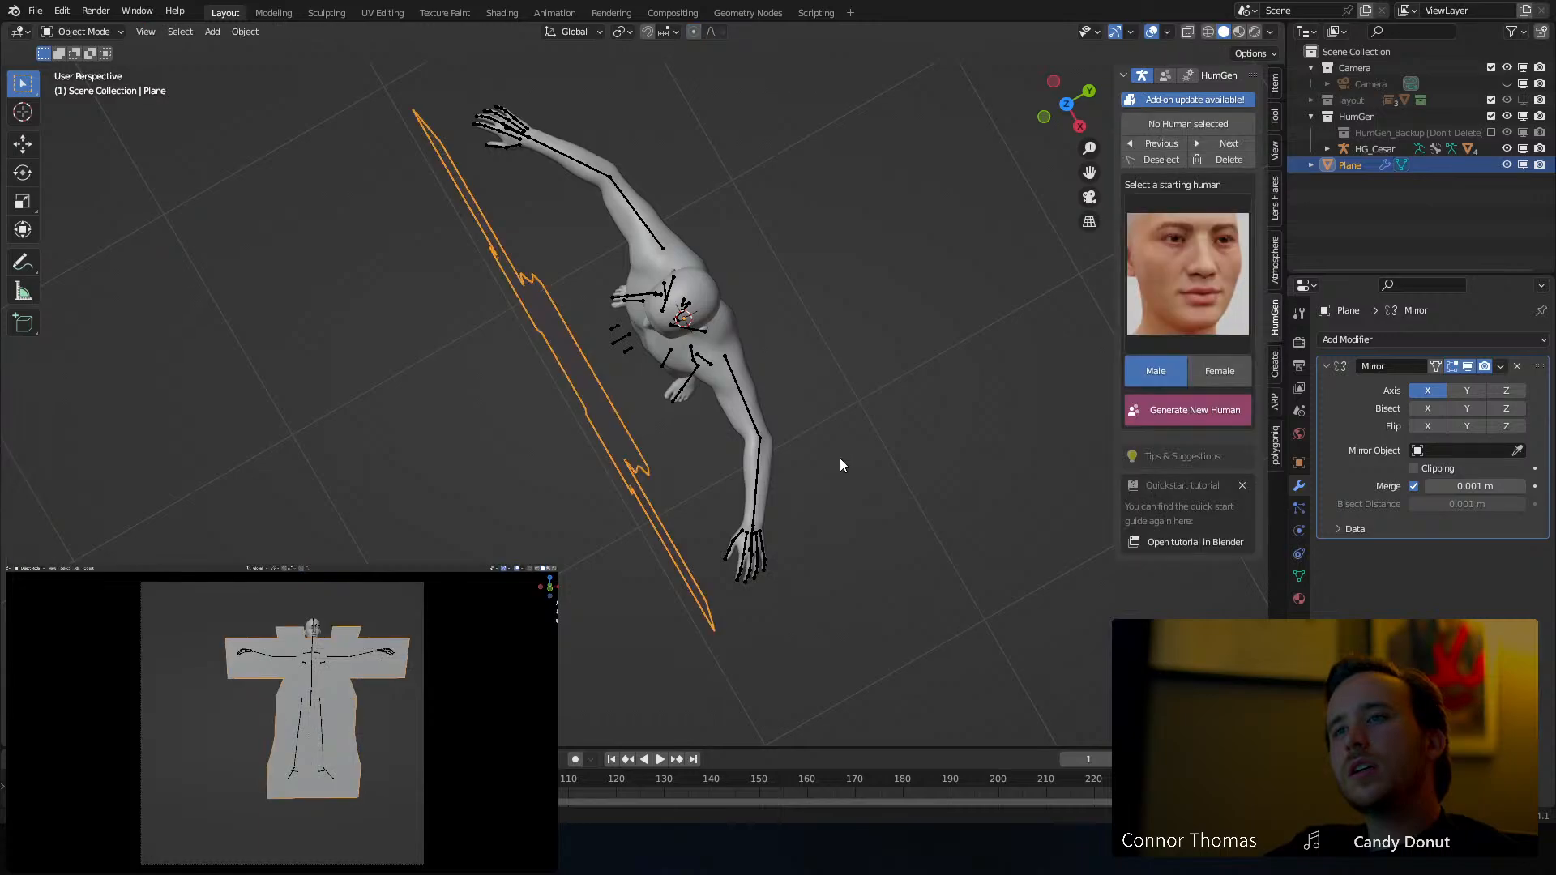
{"action": "left_click", "coordinate": [769, 458]}
{"action": "key", "text": "ctrl+Tab"}
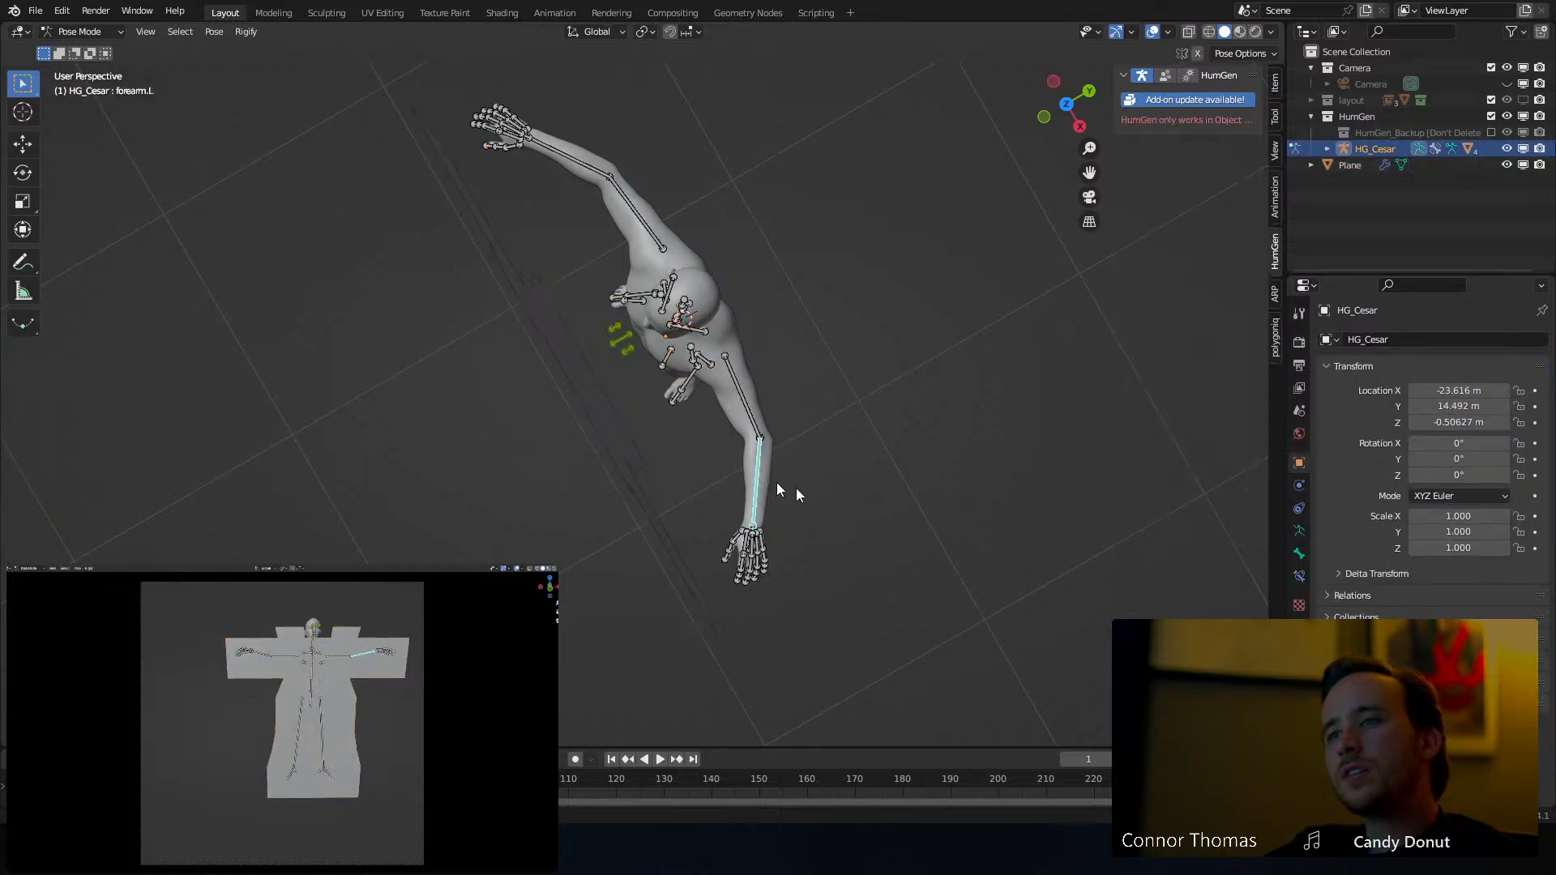
{"action": "key", "text": "KP_7"}
Straighten the arms in top view by rotating forearm.L by -30° and forearm.R by 30°
{"action": "key", "text": "r"}
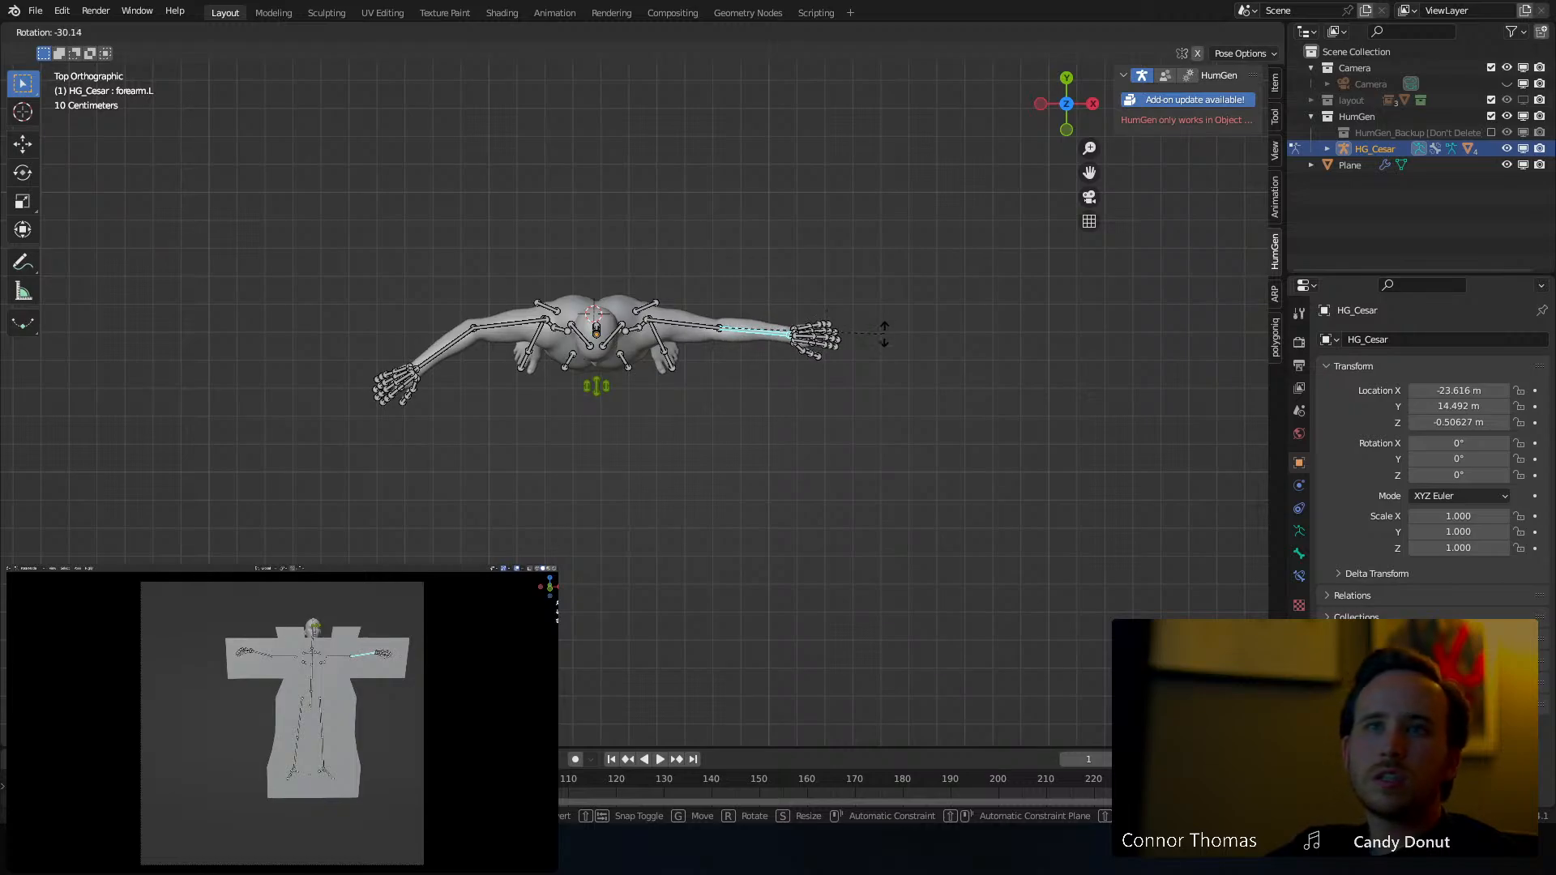
{"action": "left_click", "coordinate": [886, 339]}
{"action": "type", "text": "r"}
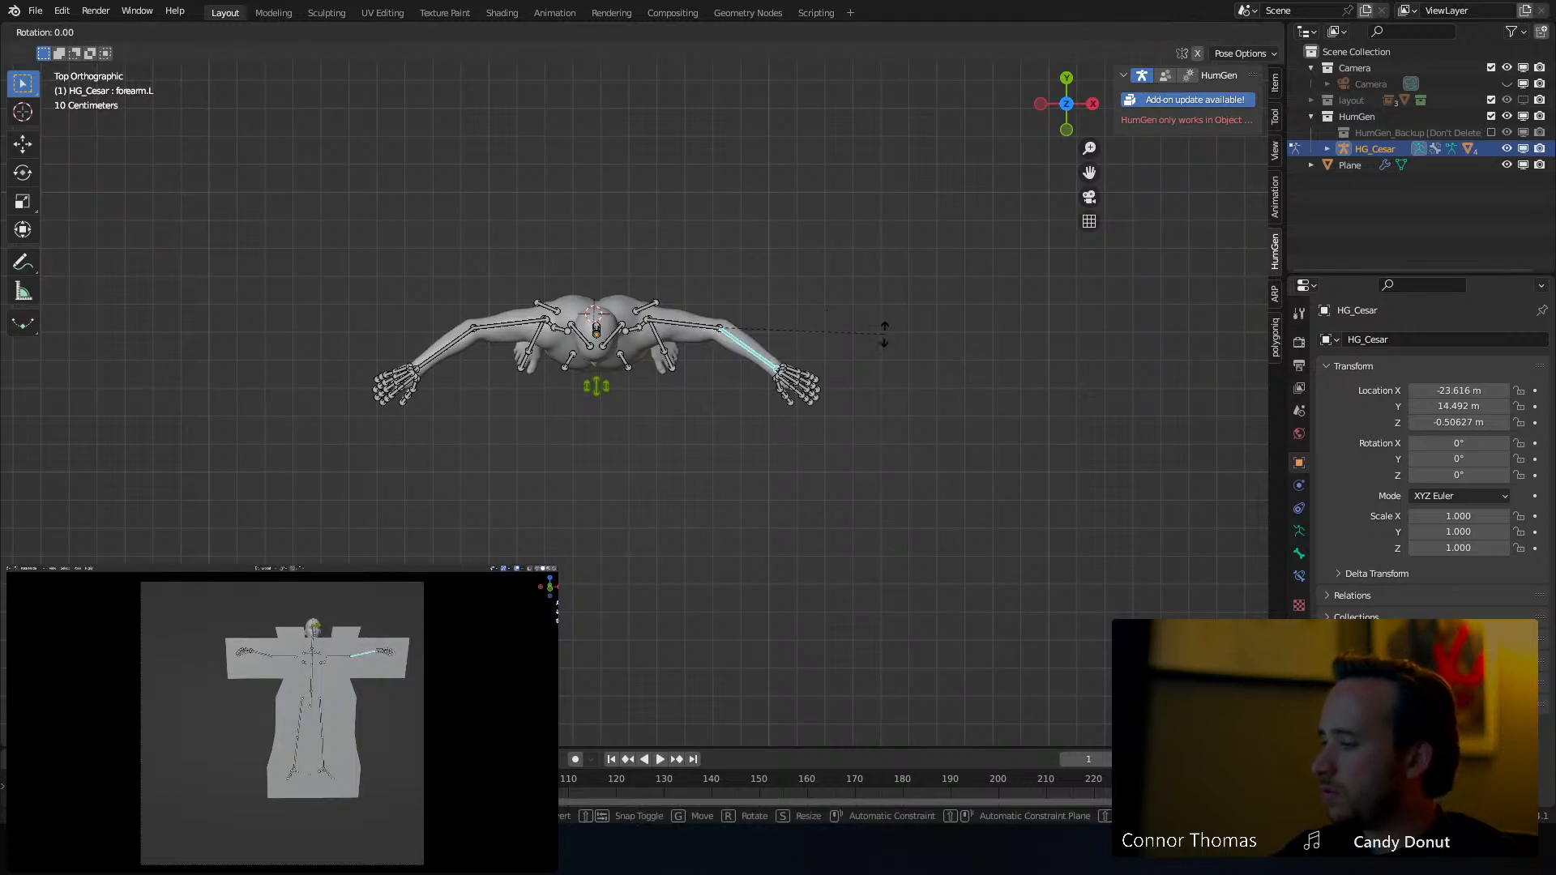
{"action": "type", "text": "-30"}
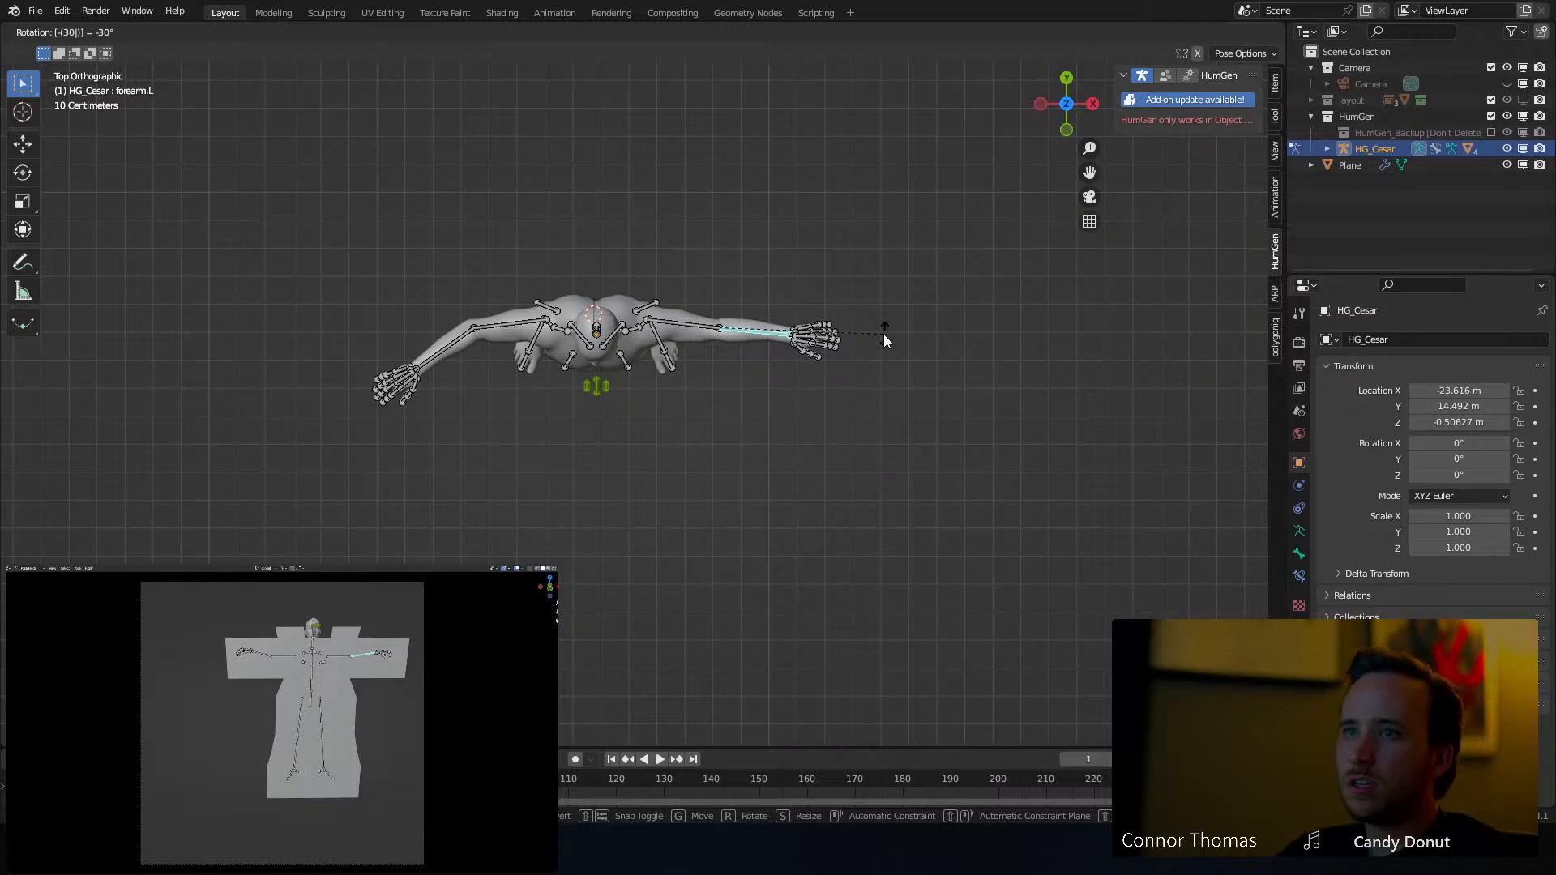
{"action": "key", "text": "Return"}
{"action": "left_click", "coordinate": [436, 348]}
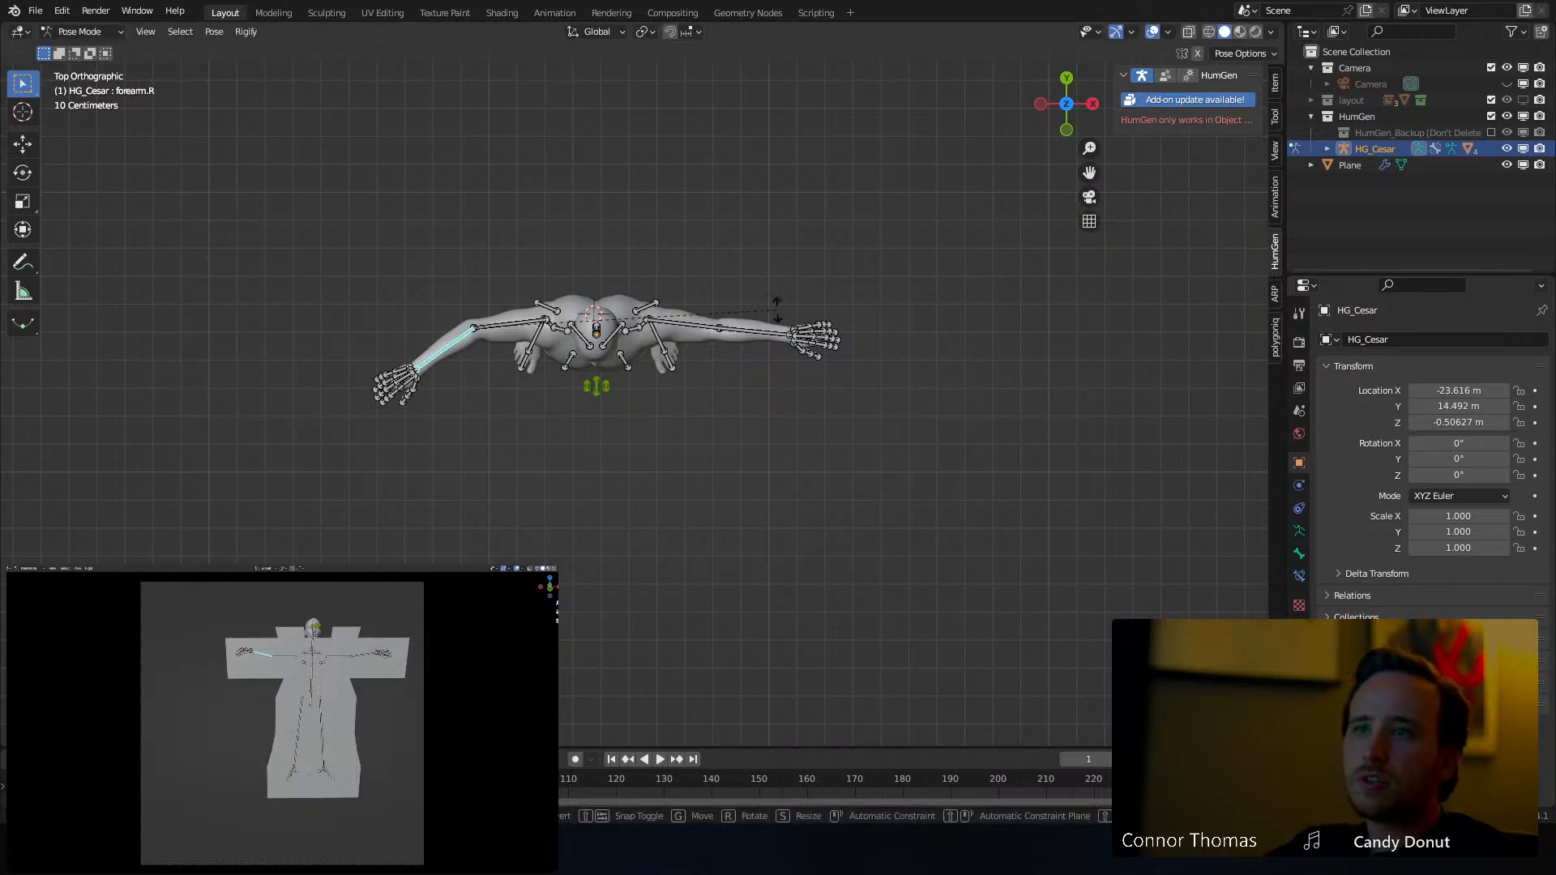
{"action": "type", "text": "r30"}
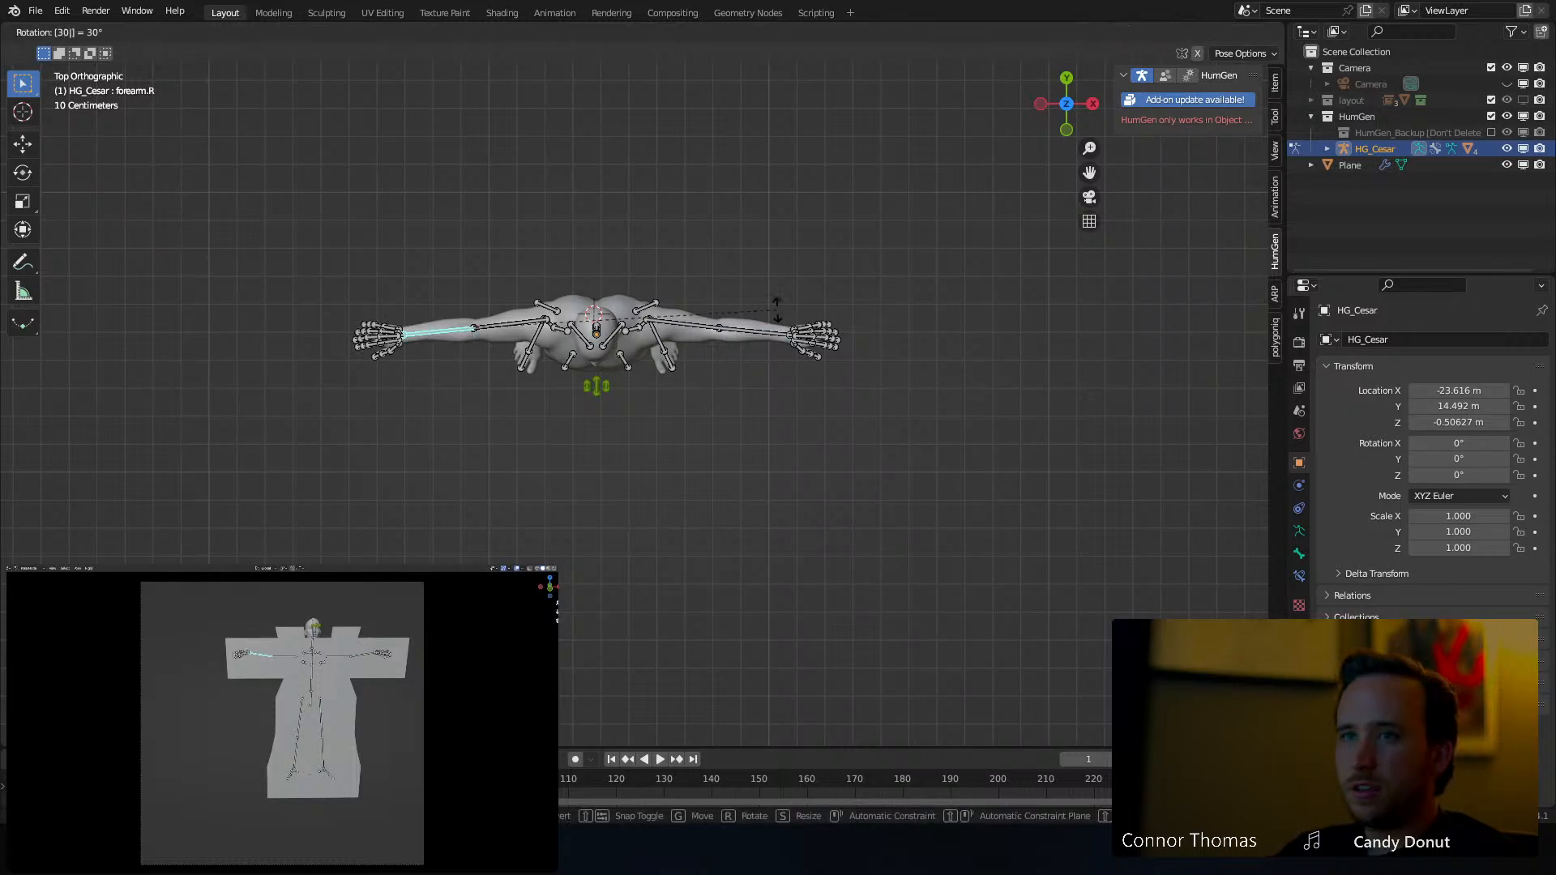
{"action": "key", "text": "Return"}
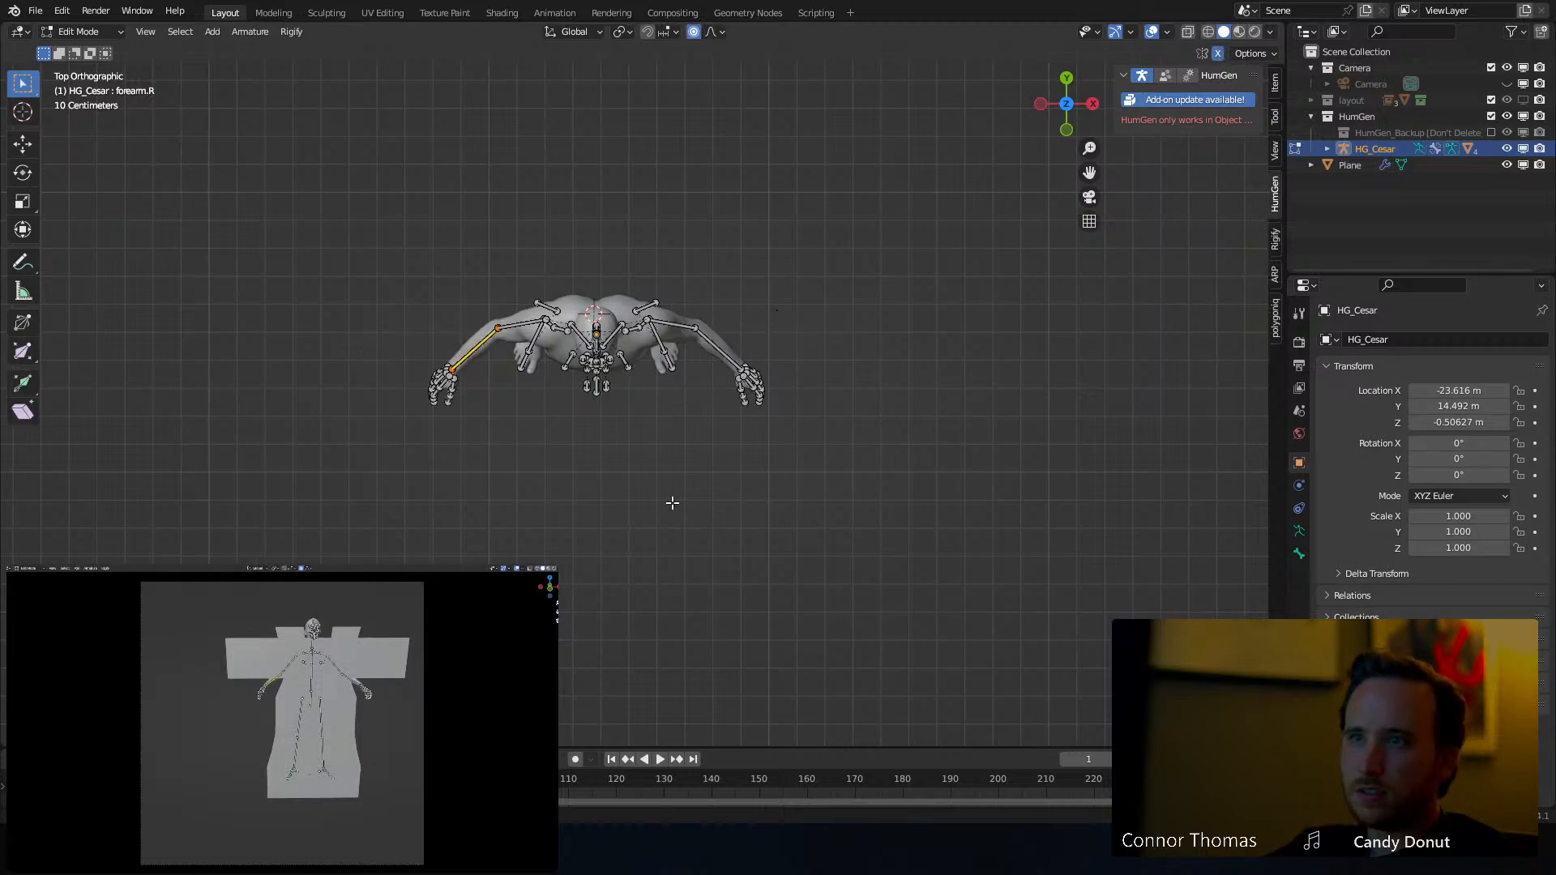
Return the rig to Object Mode and select the cloak plane in front view
{"action": "key", "text": "ctrl+Tab"}
{"action": "middle_click_drag", "start_coordinate": [662, 513], "coordinate": [598, 408]}
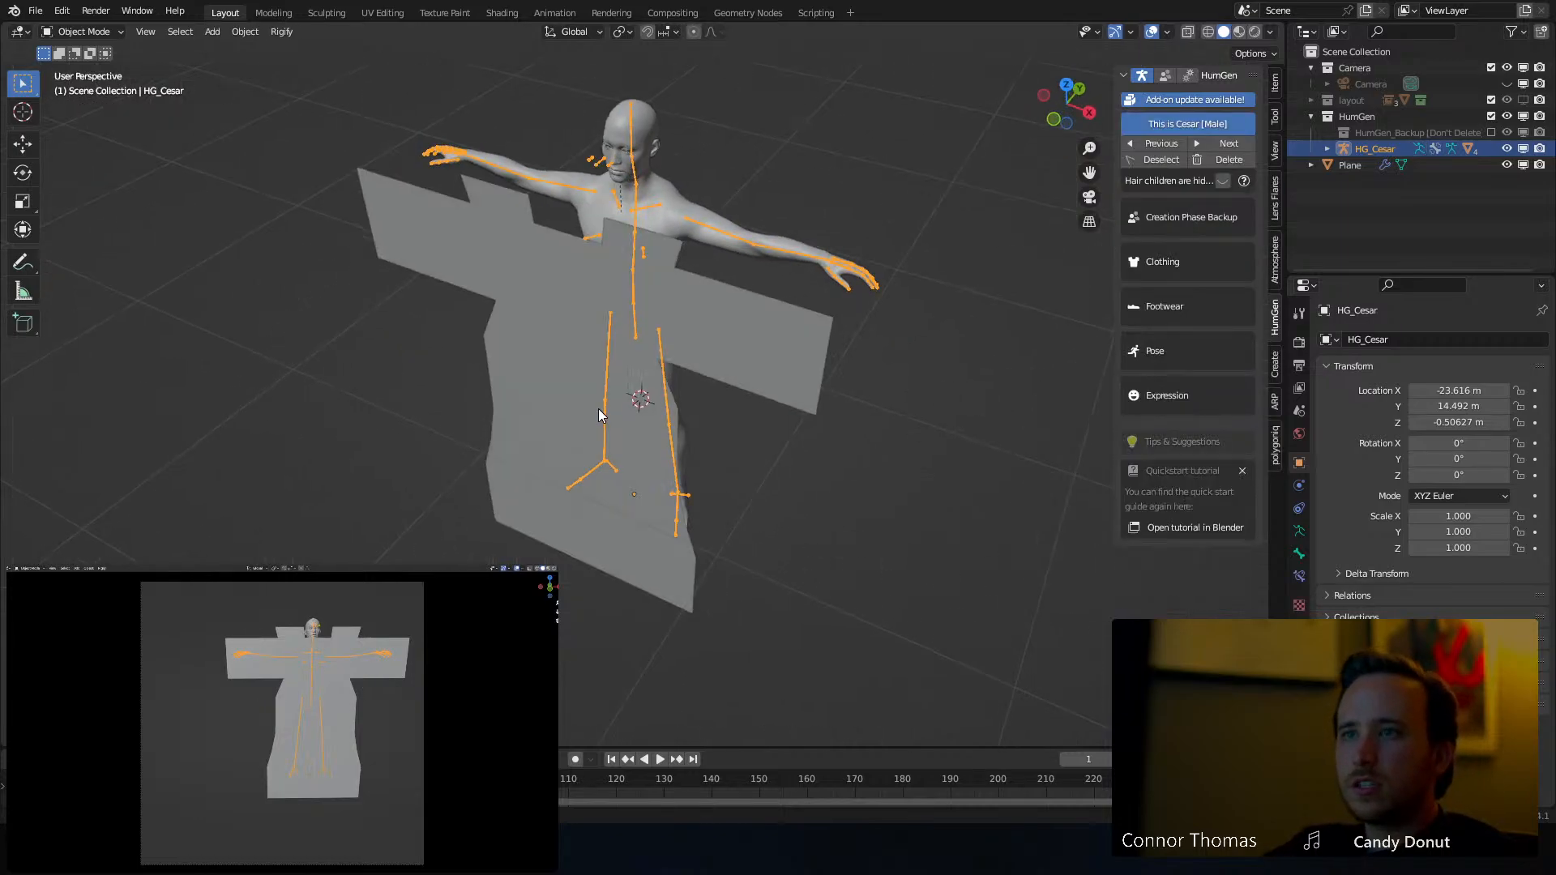
{"action": "left_click", "coordinate": [688, 355]}
{"action": "key", "text": "KP_1"}
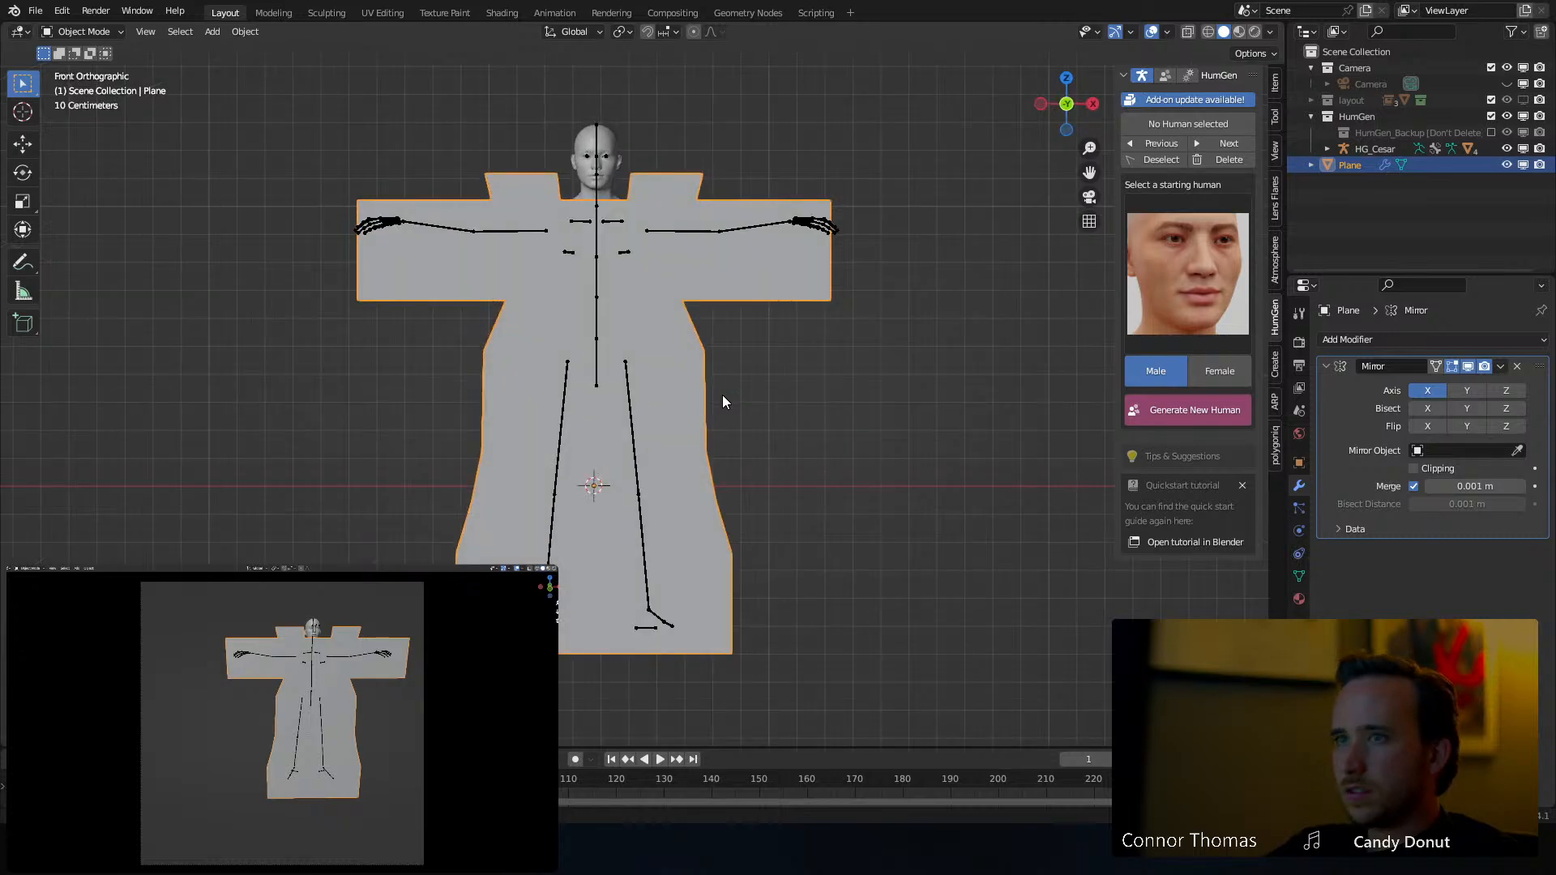
{"action": "key", "text": "g"}
{"action": "key", "text": "z"}
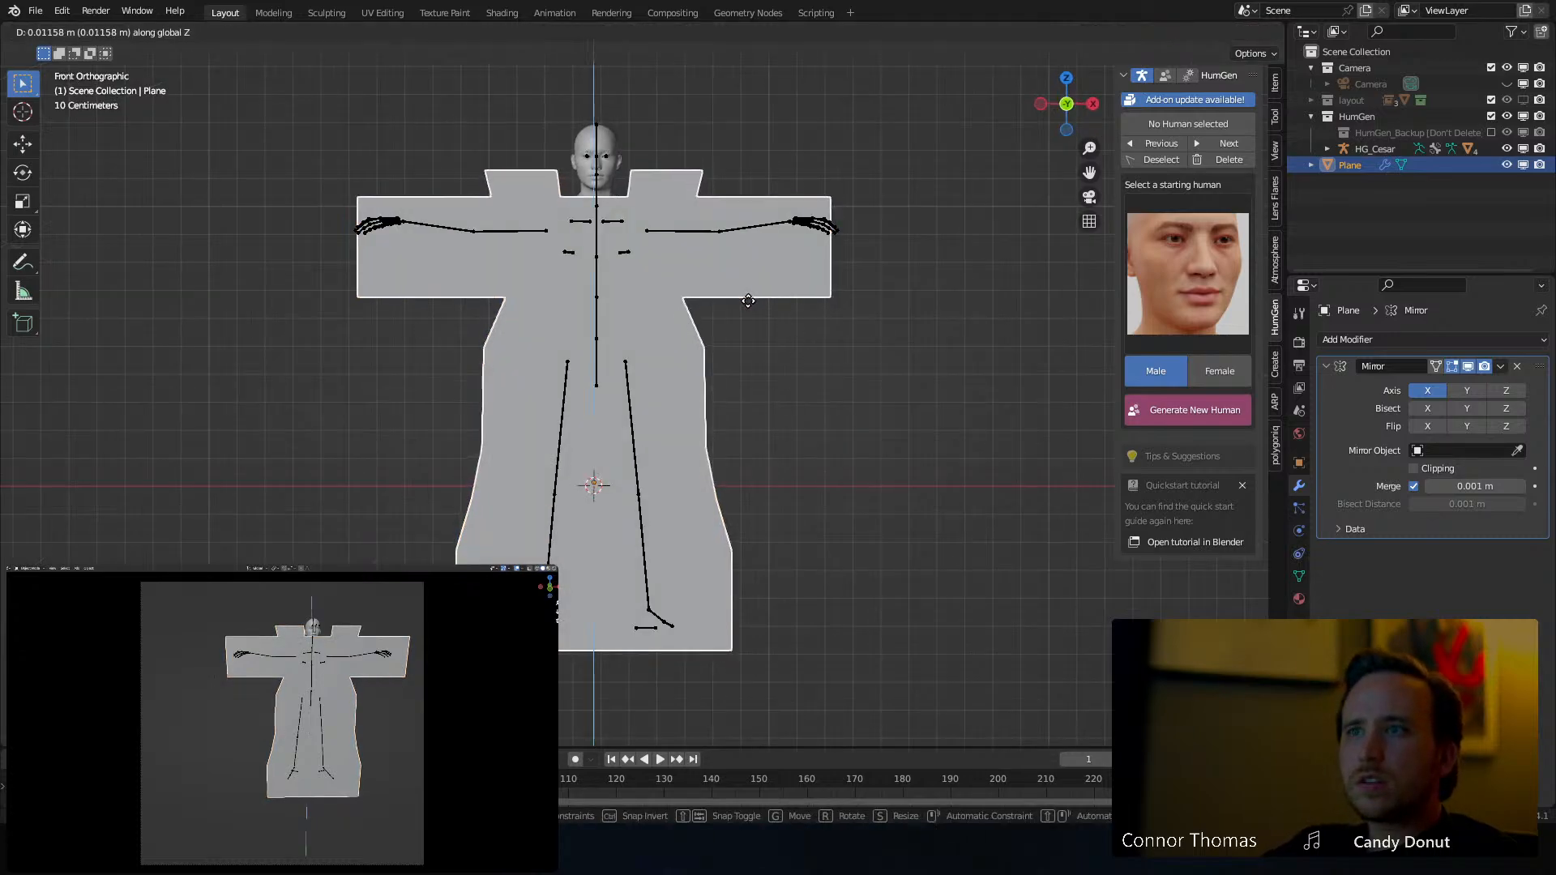
{"action": "right_click", "coordinate": [747, 300]}
Select the whole cloak mesh in Edit Mode, turn off proportional editing and move it up about 0.06 m along Z
{"action": "key", "text": "Tab"}
{"action": "key", "text": "a"}
{"action": "key", "text": "g"}
{"action": "key", "text": "z"}
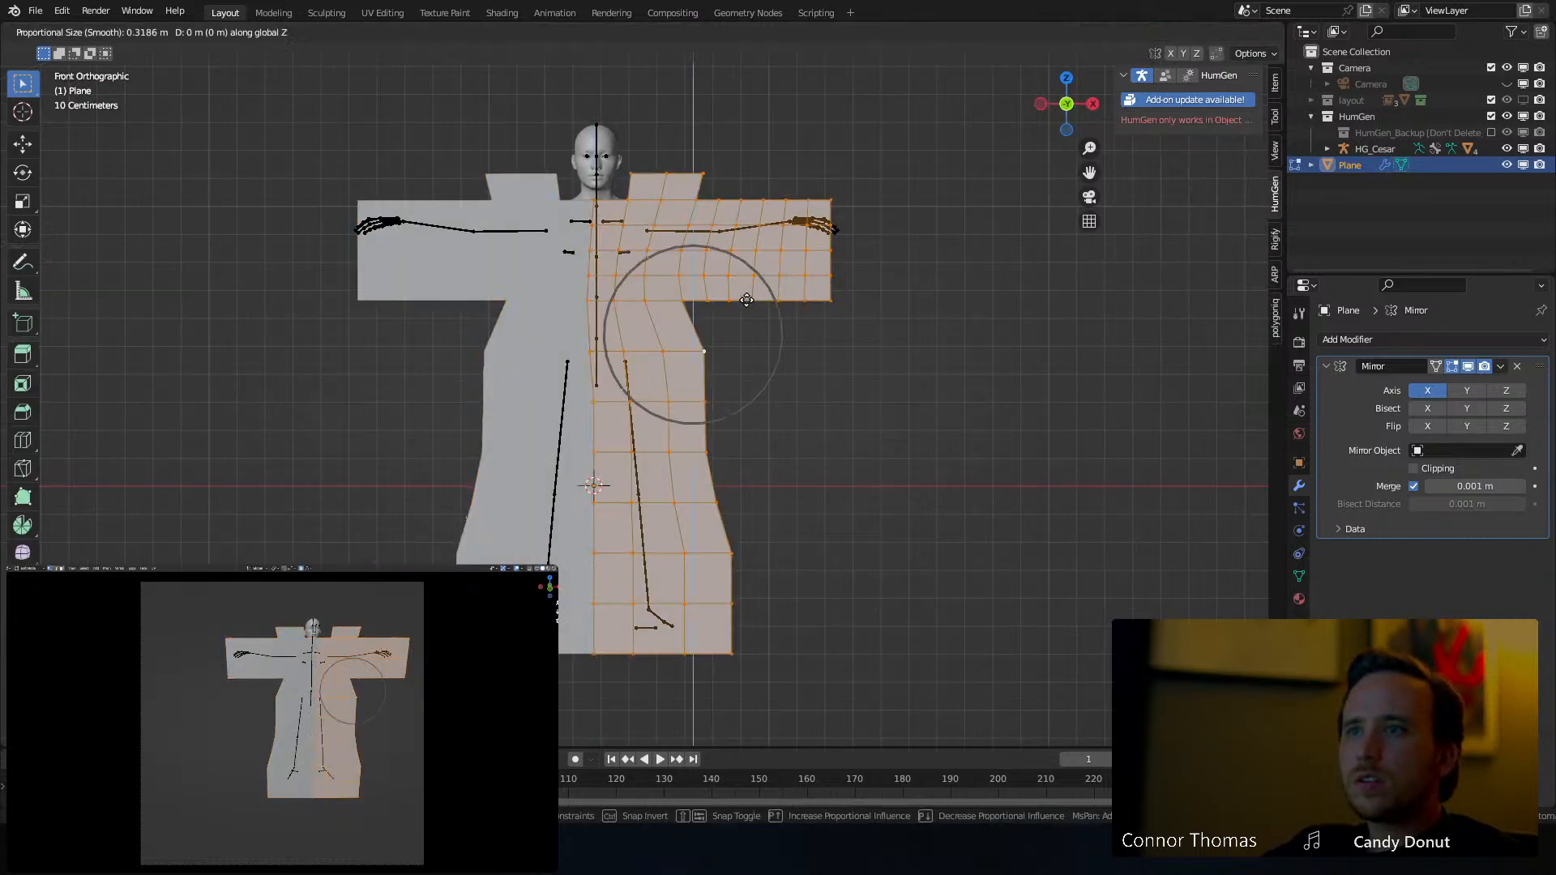
{"action": "right_click", "coordinate": [749, 290]}
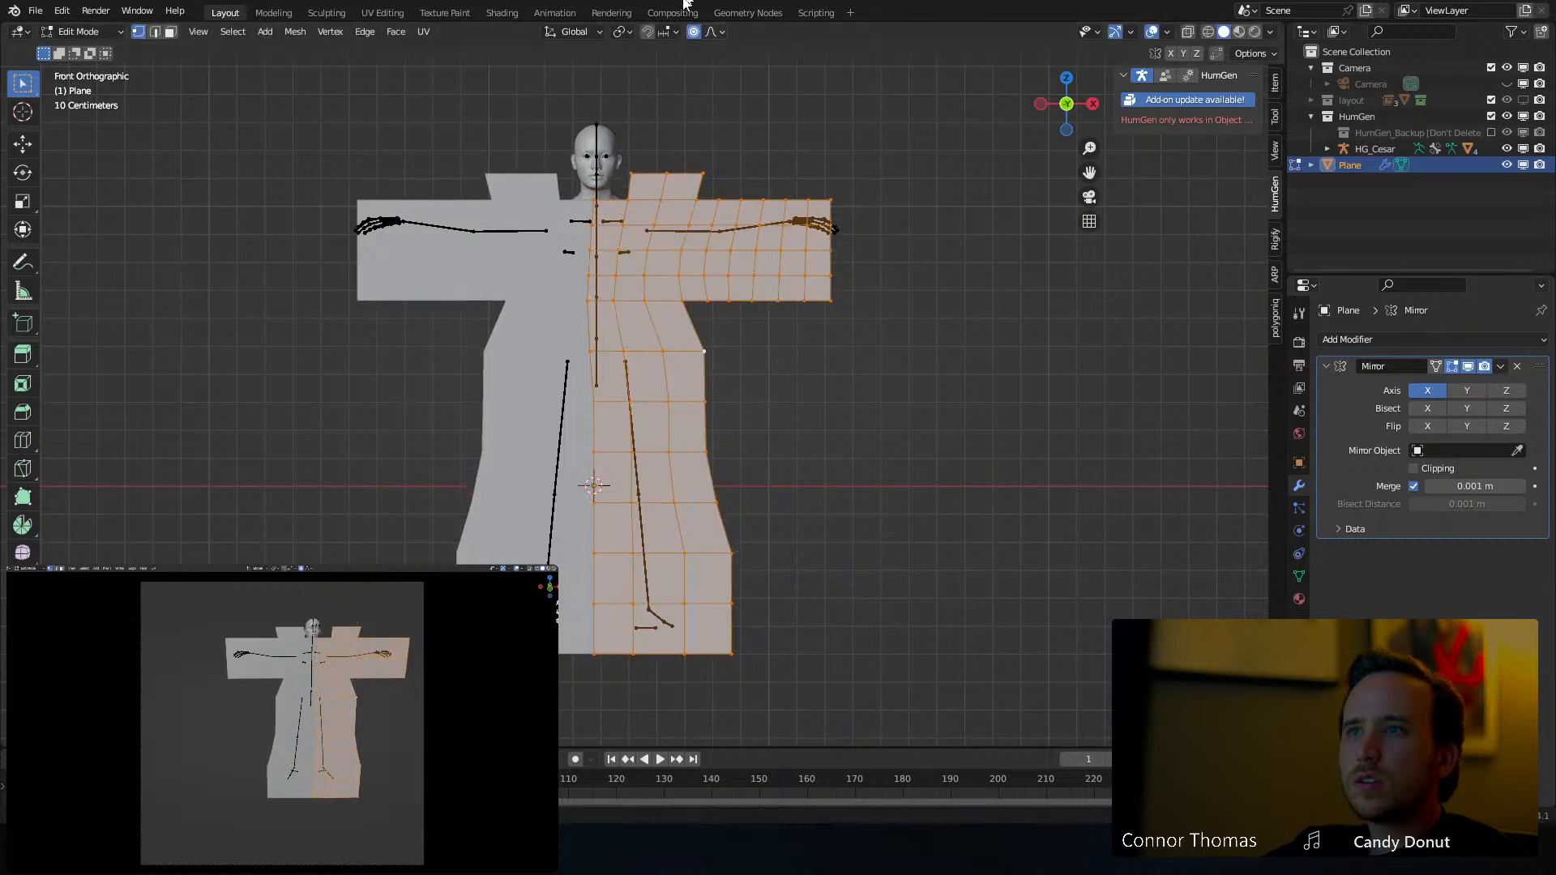
{"action": "key", "text": "g"}
{"action": "key", "text": "z"}
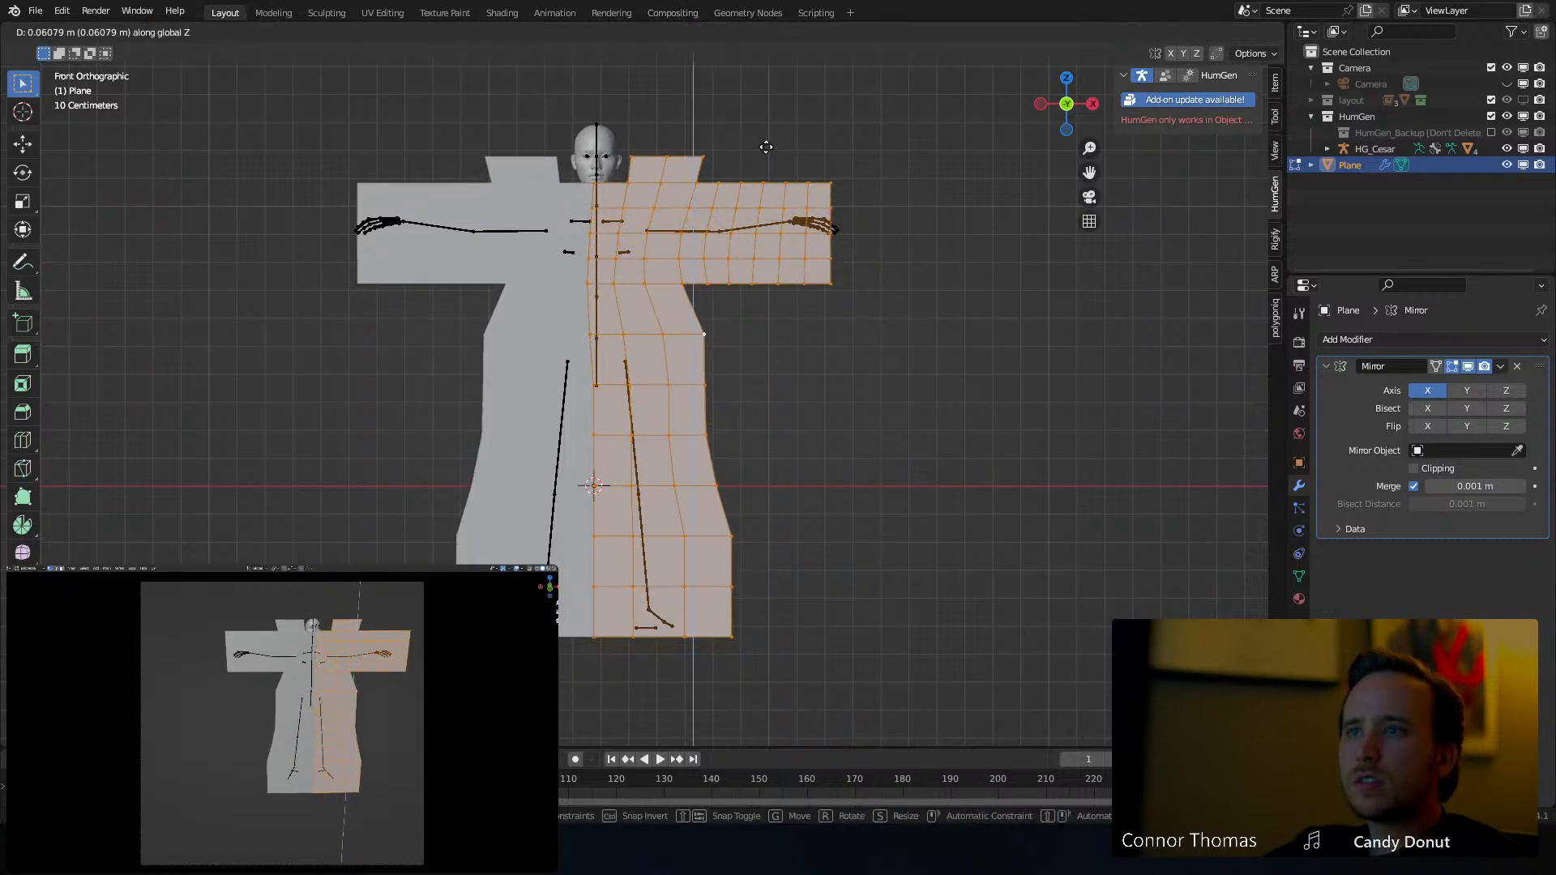
{"action": "left_click", "coordinate": [897, 146]}
Move the whole cloak mesh along Y toward the front of the body
{"action": "middle_click_drag", "start_coordinate": [896, 146], "coordinate": [734, 263]}
{"action": "key", "text": "g"}
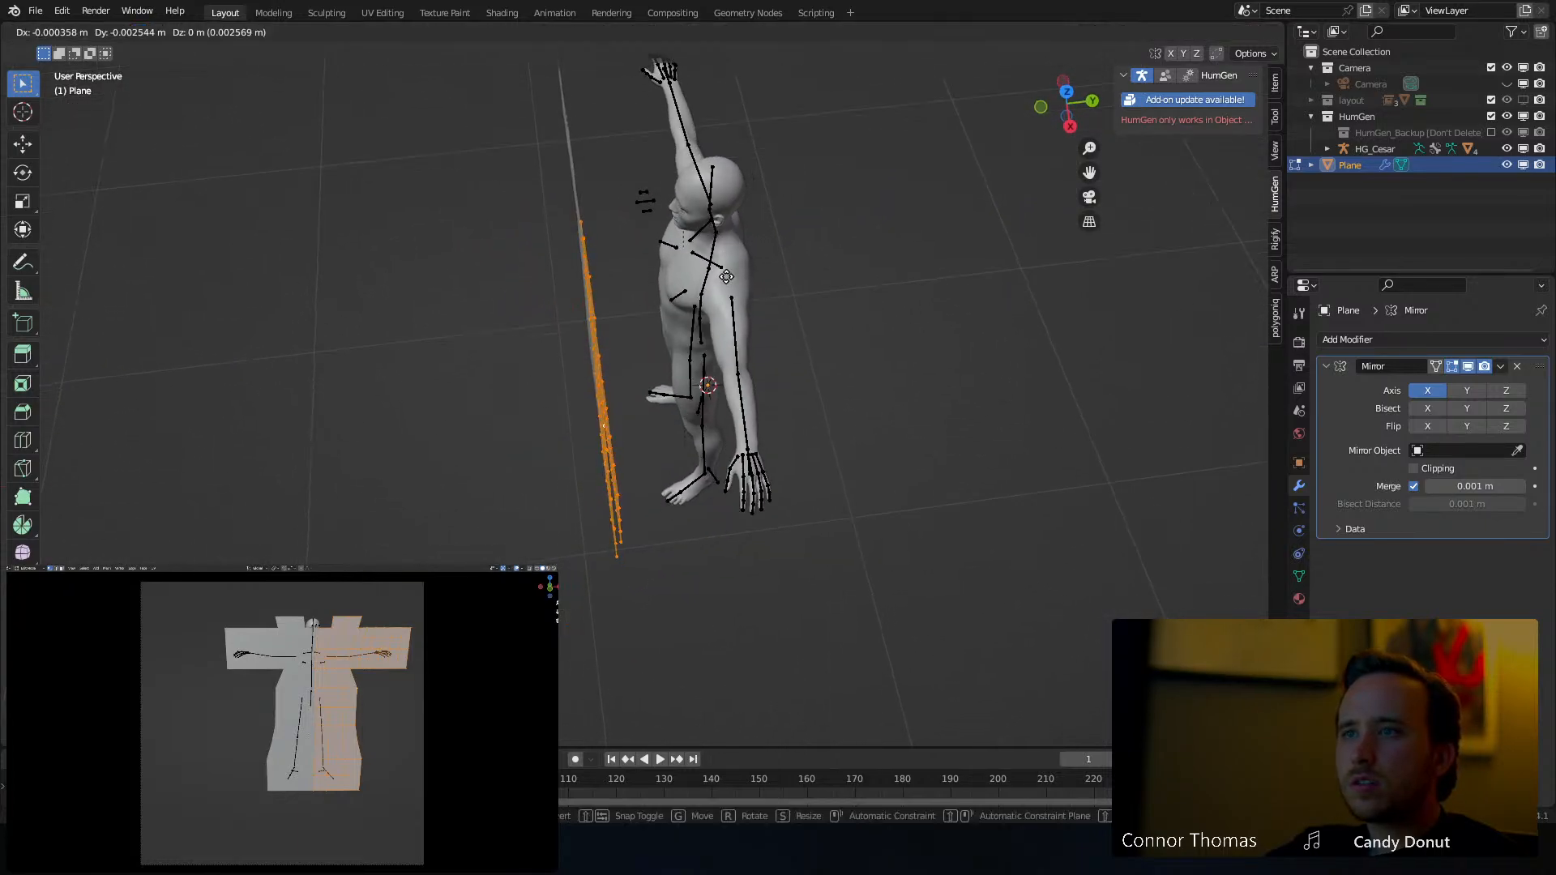
{"action": "key", "text": "y"}
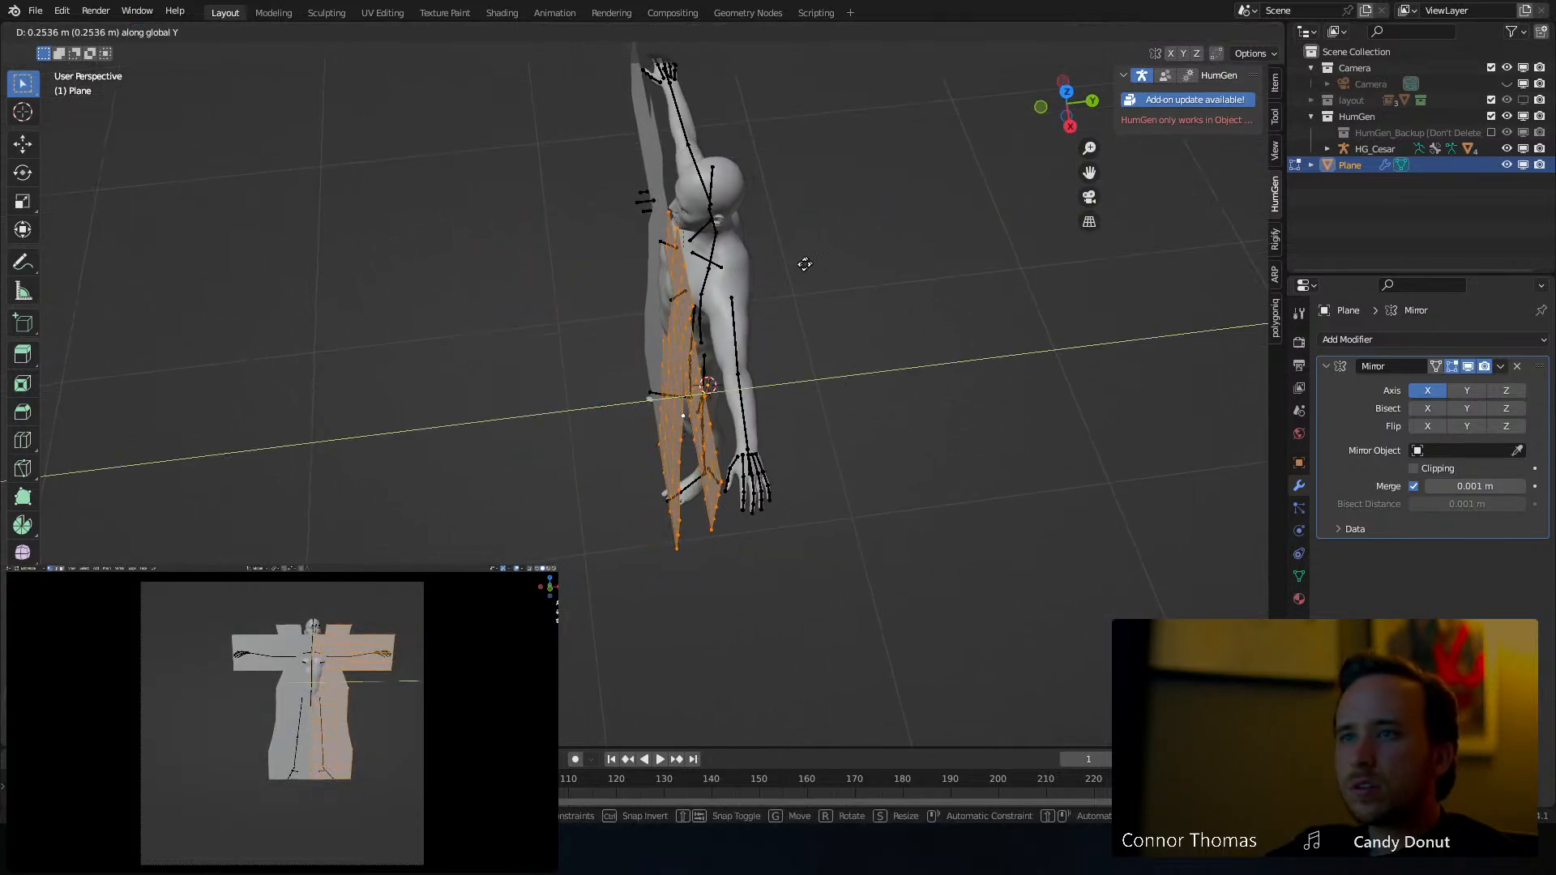
{"action": "left_click", "coordinate": [757, 267]}
Move the cloak mesh about 0.05 m back along Y, away from the chest
{"action": "middle_click_drag", "start_coordinate": [757, 267], "coordinate": [827, 250]}
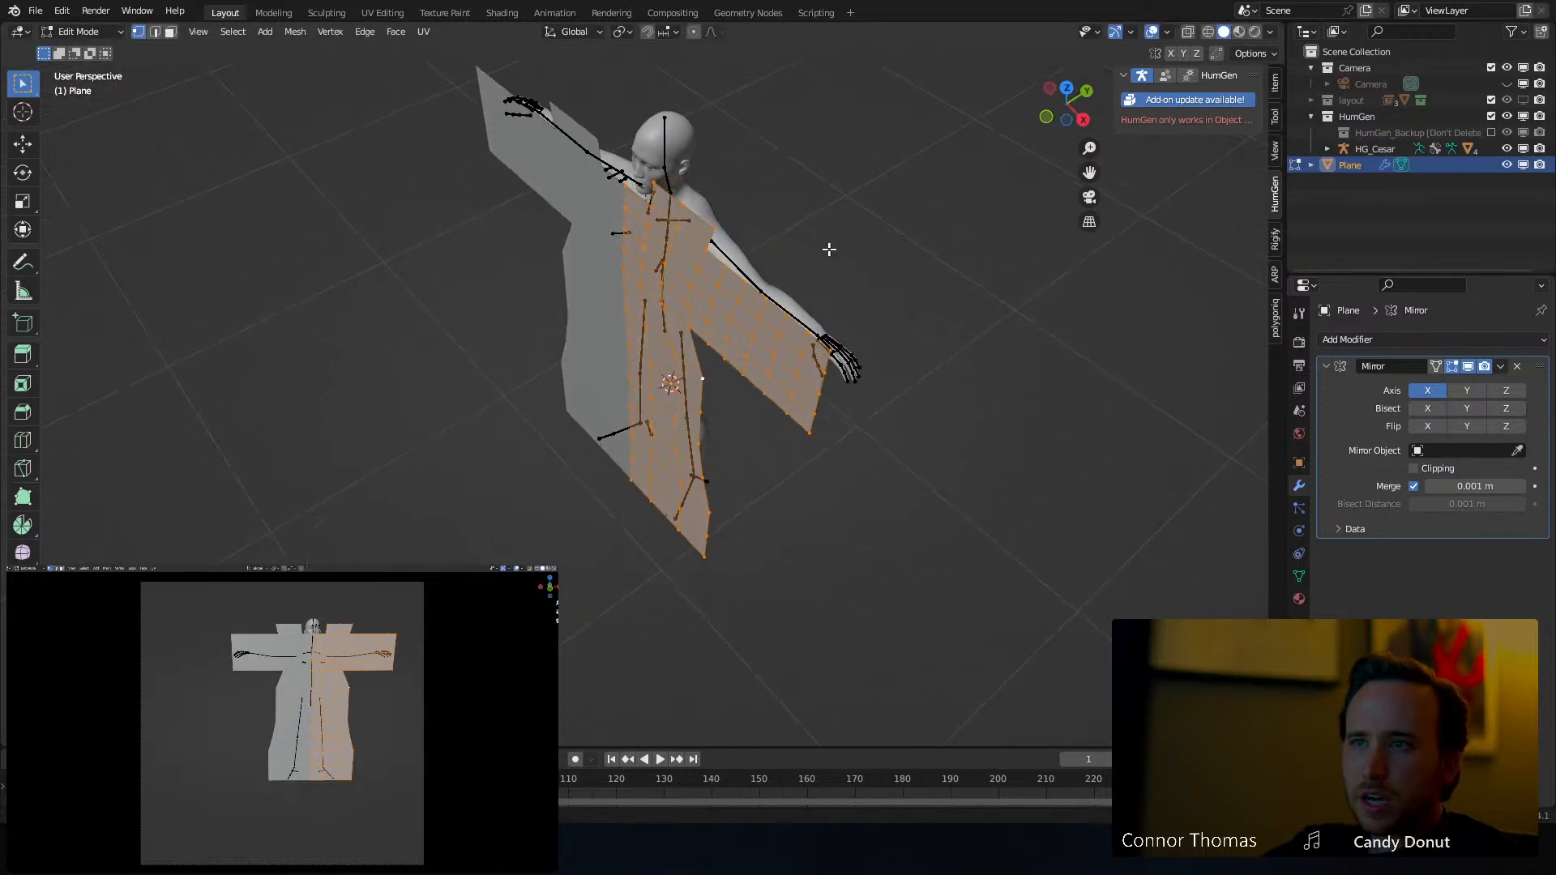
{"action": "scroll", "coordinate": [700, 159], "scroll_direction": "up", "scroll_amount": 5}
{"action": "middle_click_drag", "start_coordinate": [740, 221], "coordinate": [720, 254]}
{"action": "key", "text": "g"}
{"action": "key", "text": "x"}
{"action": "key", "text": "y"}
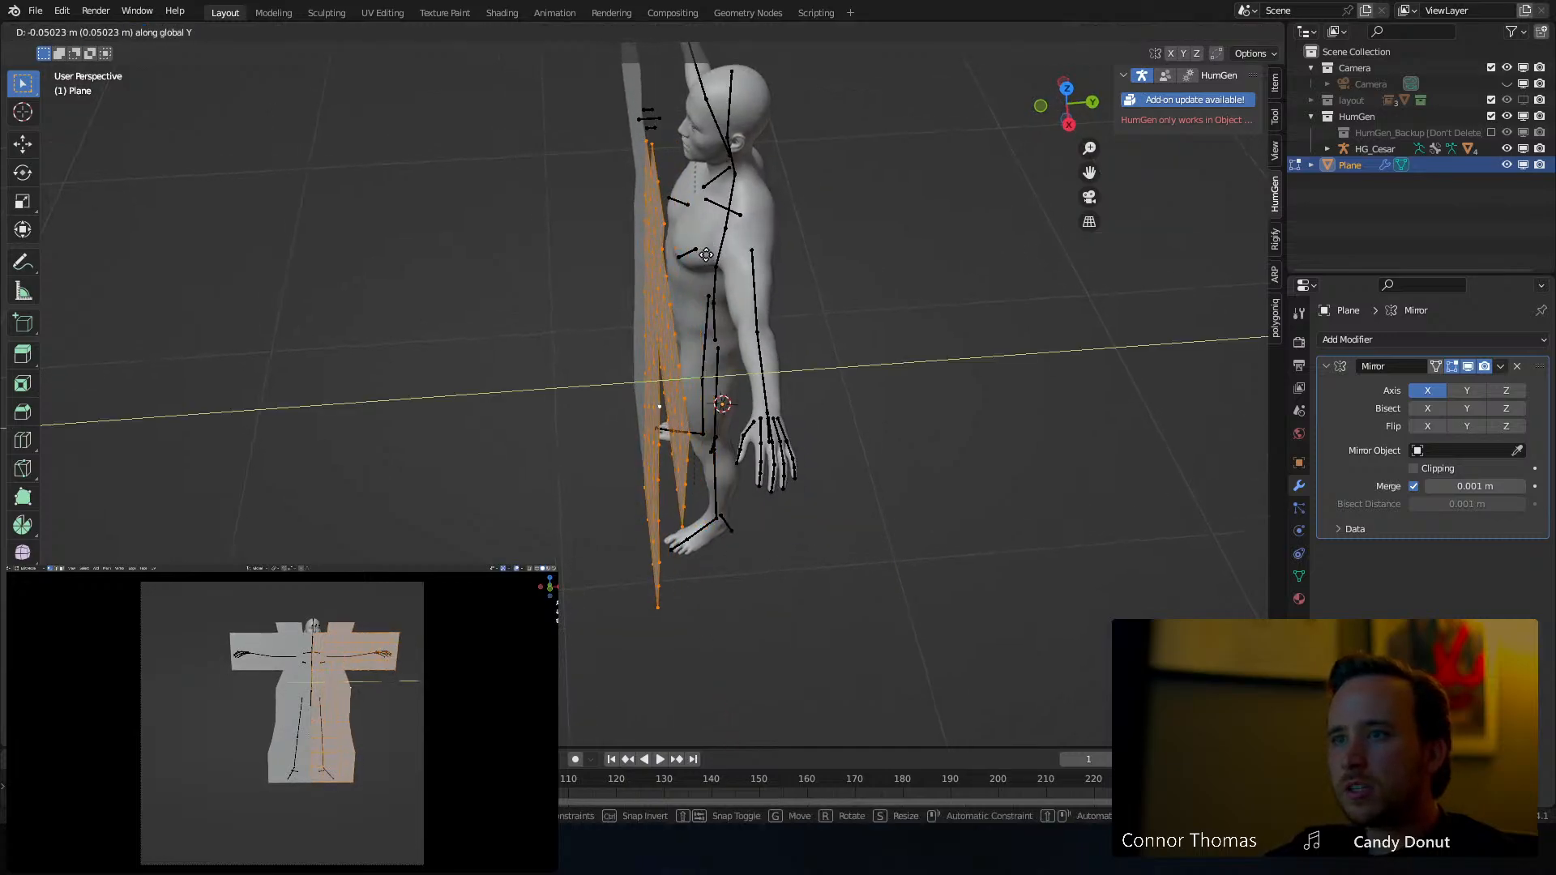
{"action": "left_click", "coordinate": [706, 254]}
Extrude the whole cloak mesh and move the extruded side along Y to behind the body
{"action": "mouse_move", "coordinate": [713, 272]}
{"action": "middle_mouse_down"}
{"action": "mouse_move", "coordinate": [684, 250]}
{"action": "mouse_move", "coordinate": [706, 274]}
{"action": "middle_mouse_up"}
{"action": "key", "text": "e"}
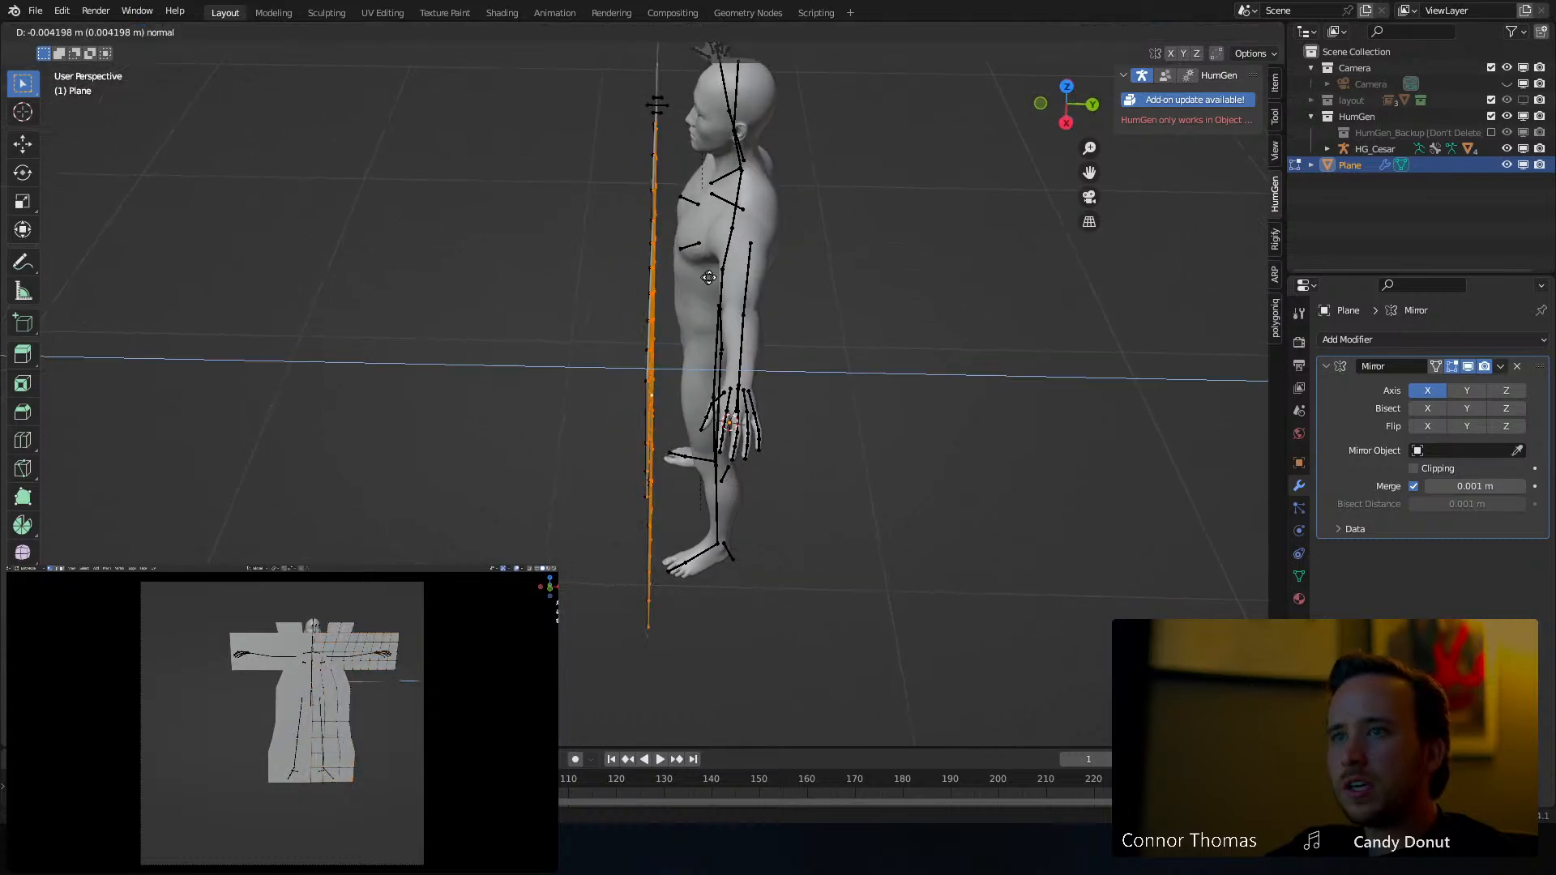
{"action": "left_click", "coordinate": [847, 280]}
{"action": "middle_click_drag", "start_coordinate": [893, 299], "coordinate": [834, 278]}
{"action": "key", "text": "g"}
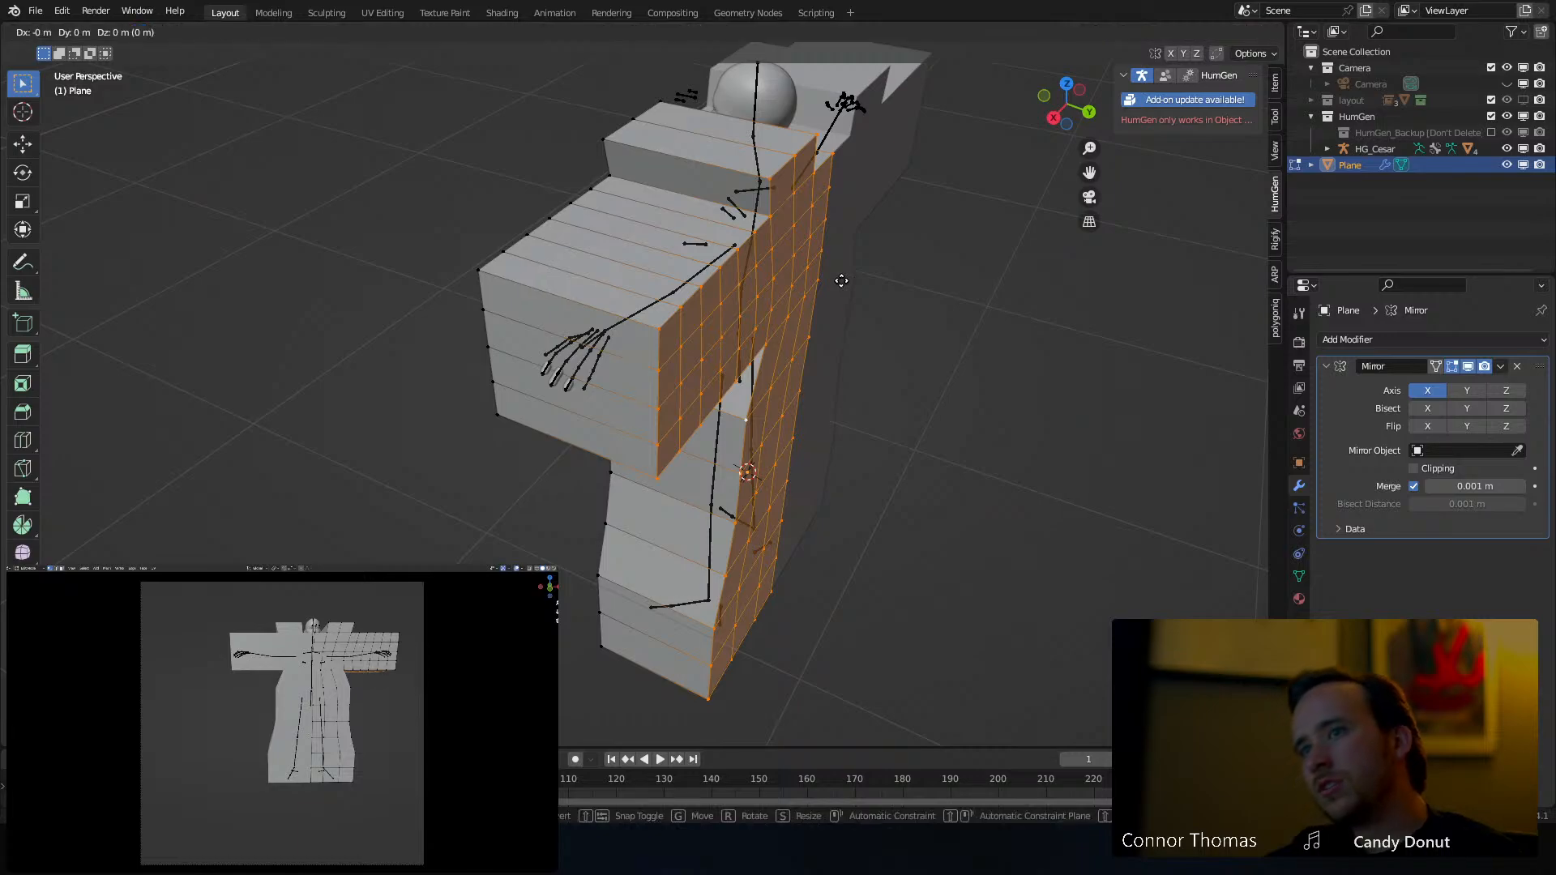
{"action": "key", "text": "y"}
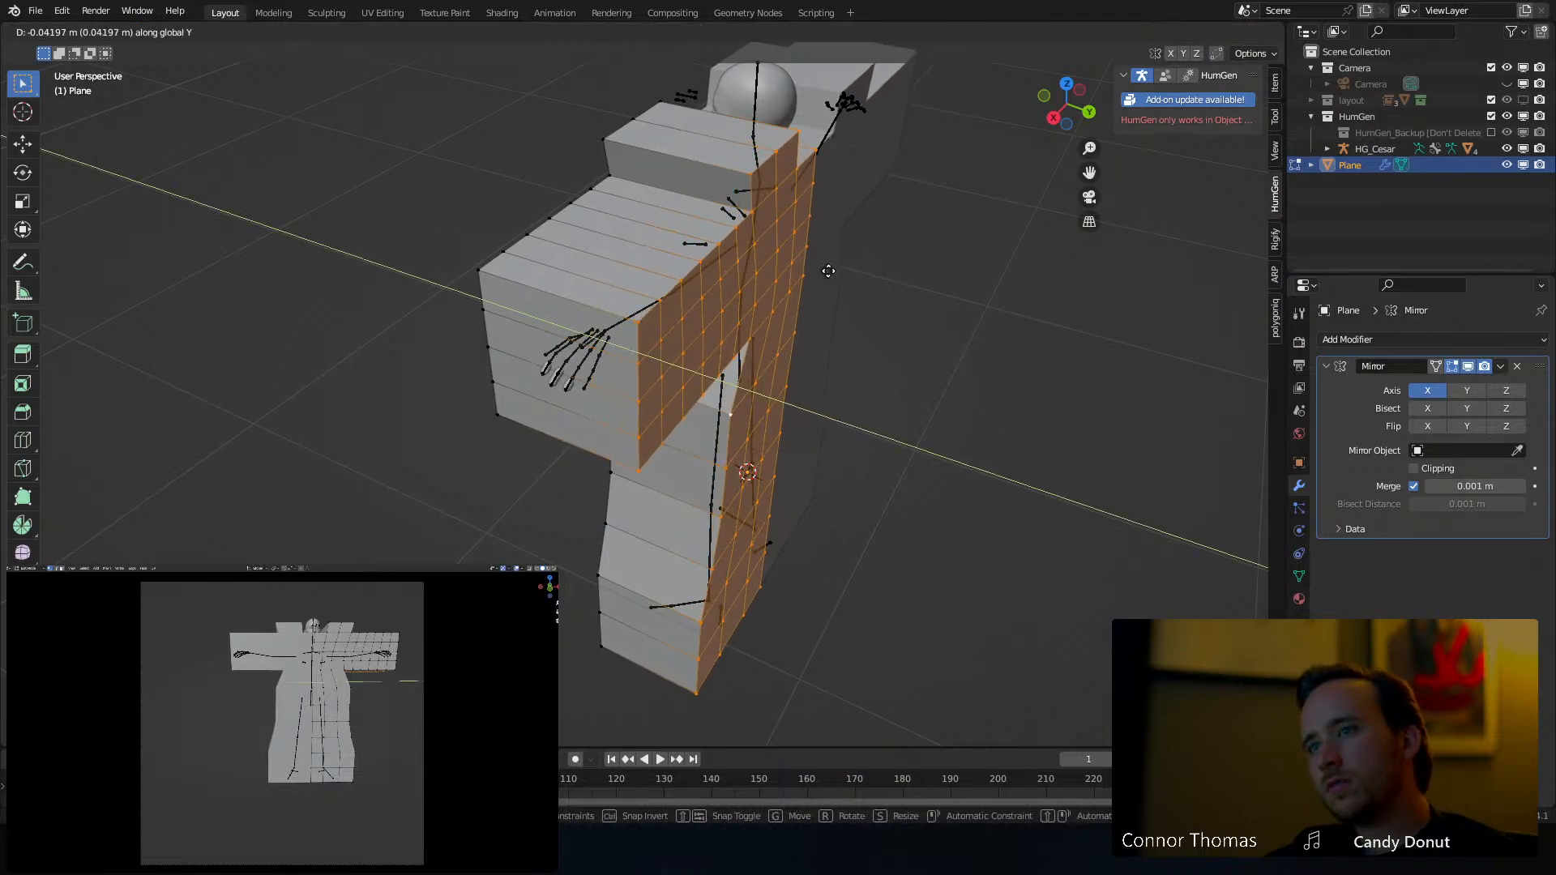
{"action": "left_click", "coordinate": [837, 275]}
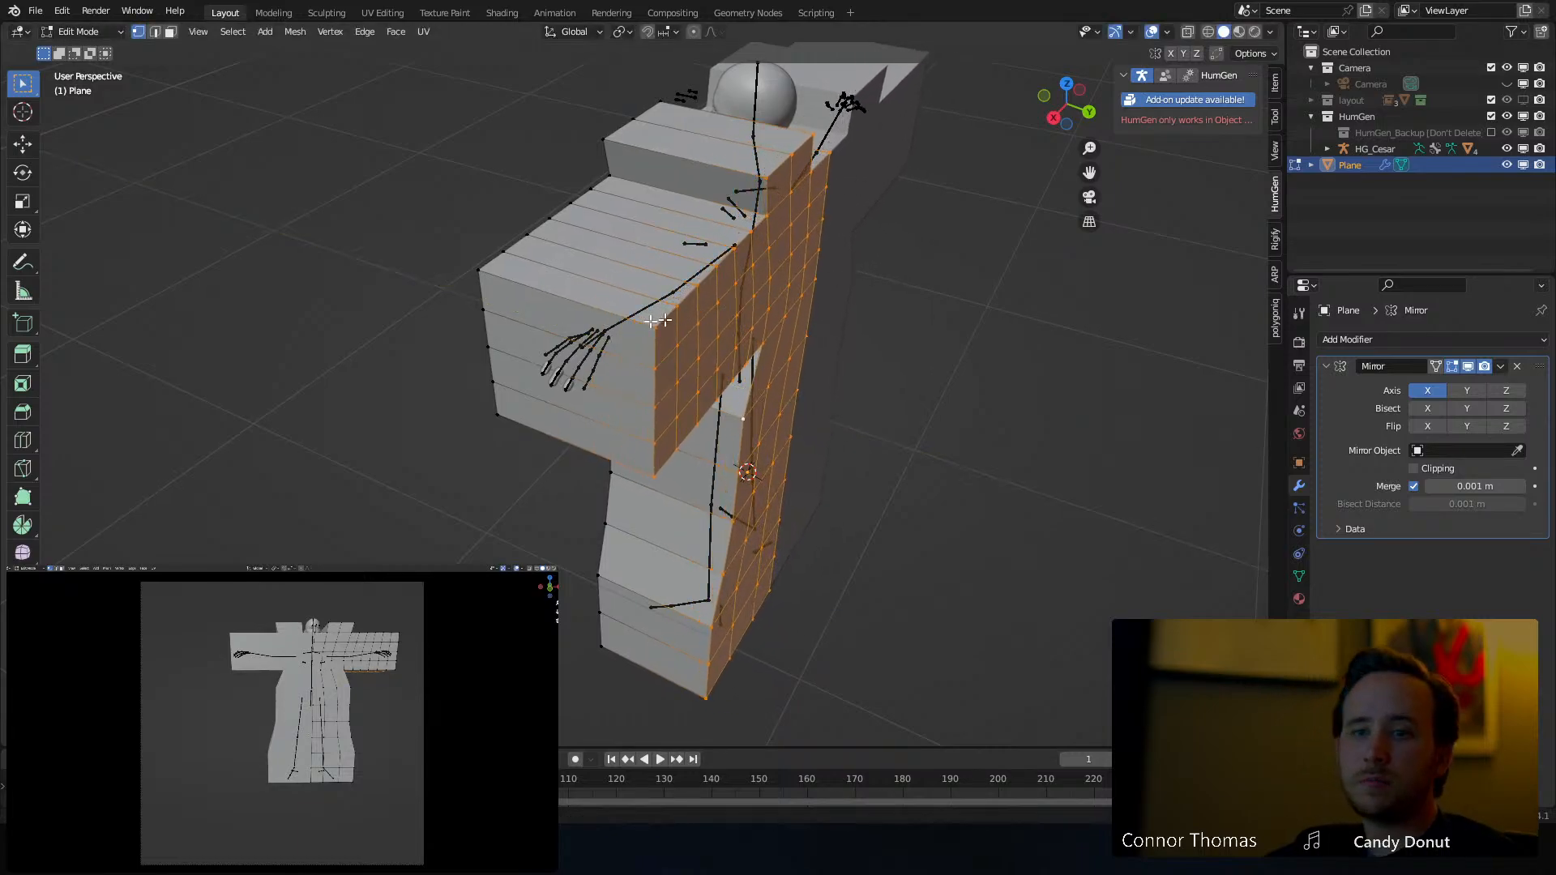
Delete the four faces closing the end of the cloak's sleeve so the hand opening is free
{"action": "middle_click_drag", "start_coordinate": [659, 321], "coordinate": [875, 321]}
{"action": "middle_click_drag", "start_coordinate": [776, 242], "coordinate": [688, 316]}
{"action": "scroll", "coordinate": [732, 214], "scroll_direction": "up", "scroll_amount": 3}
{"action": "middle_click_drag", "start_coordinate": [680, 226], "coordinate": [744, 308]}
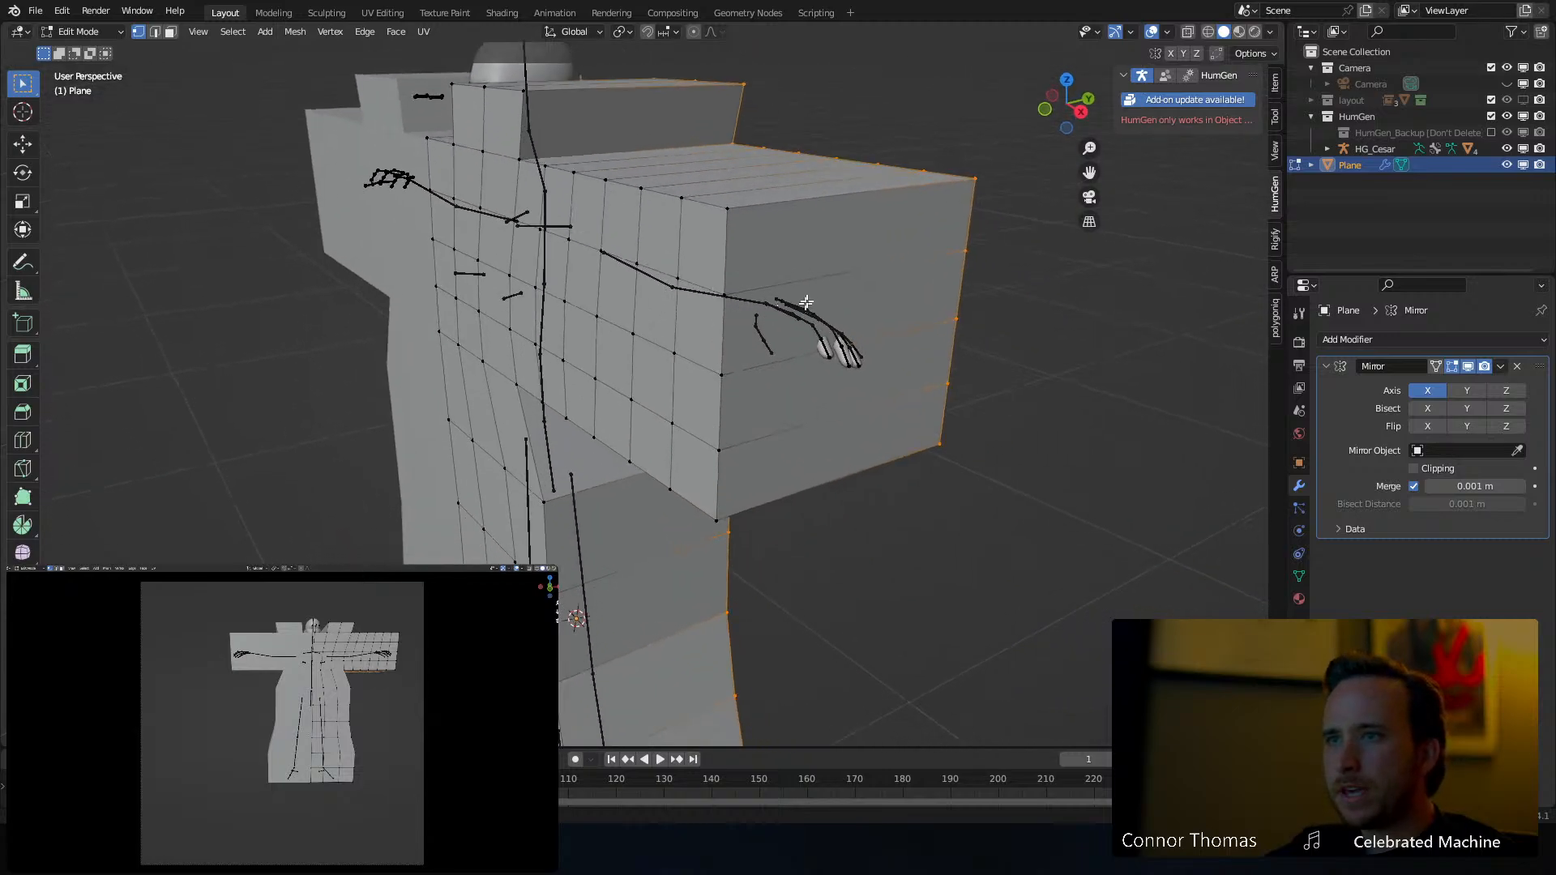
{"action": "left_click", "coordinate": [809, 225]}
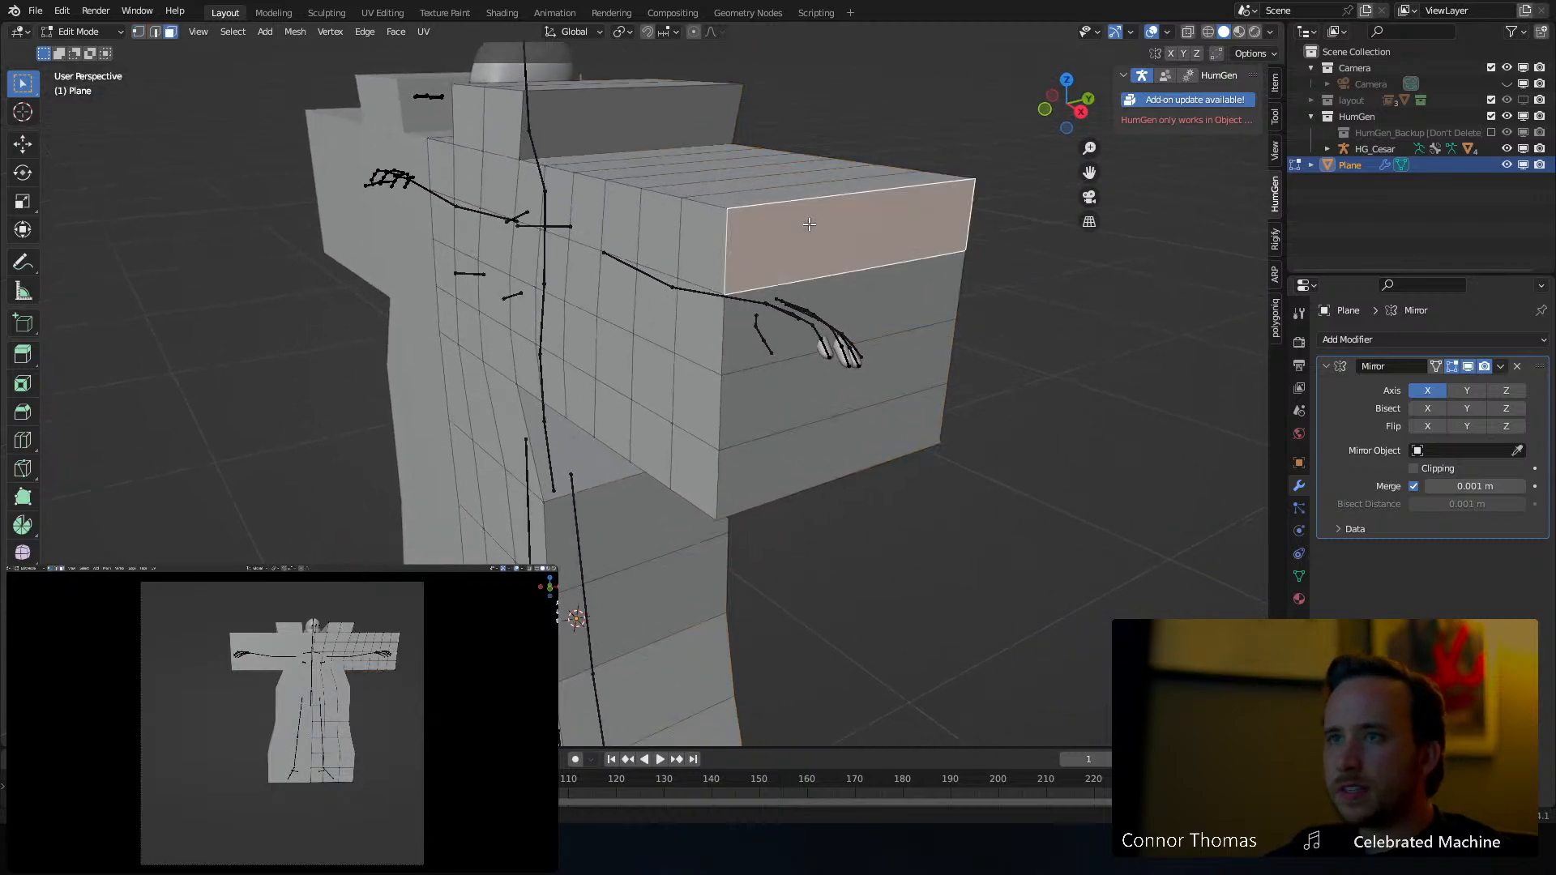
{"action": "left_click", "coordinate": [798, 334], "text": "shift"}
{"action": "left_click", "coordinate": [792, 406], "text": "shift"}
{"action": "left_click", "coordinate": [792, 451], "text": "shift"}
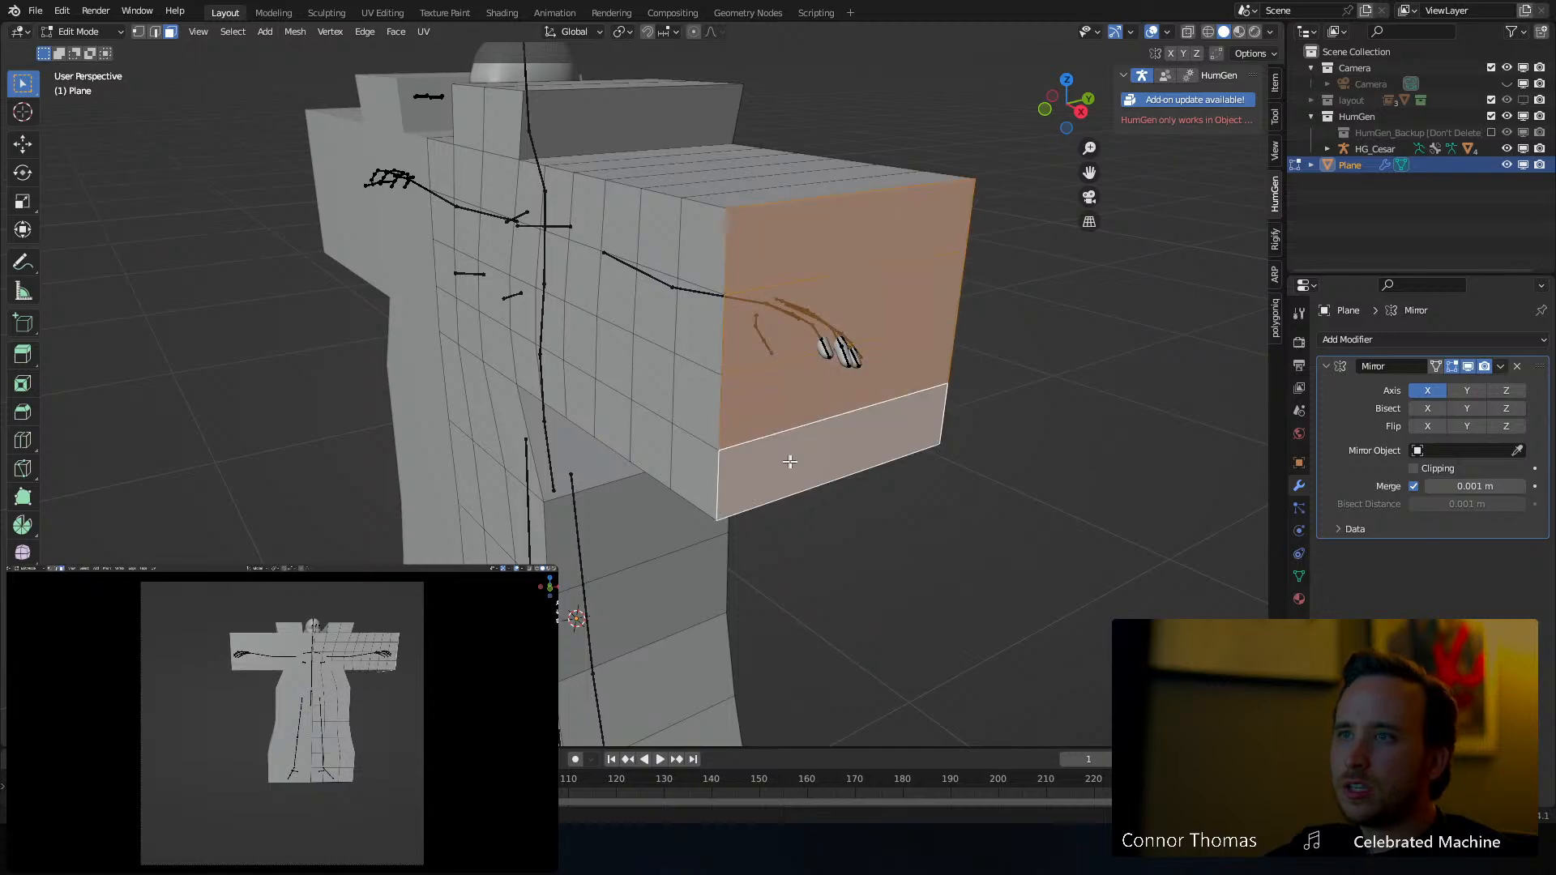
{"action": "key", "text": "x"}
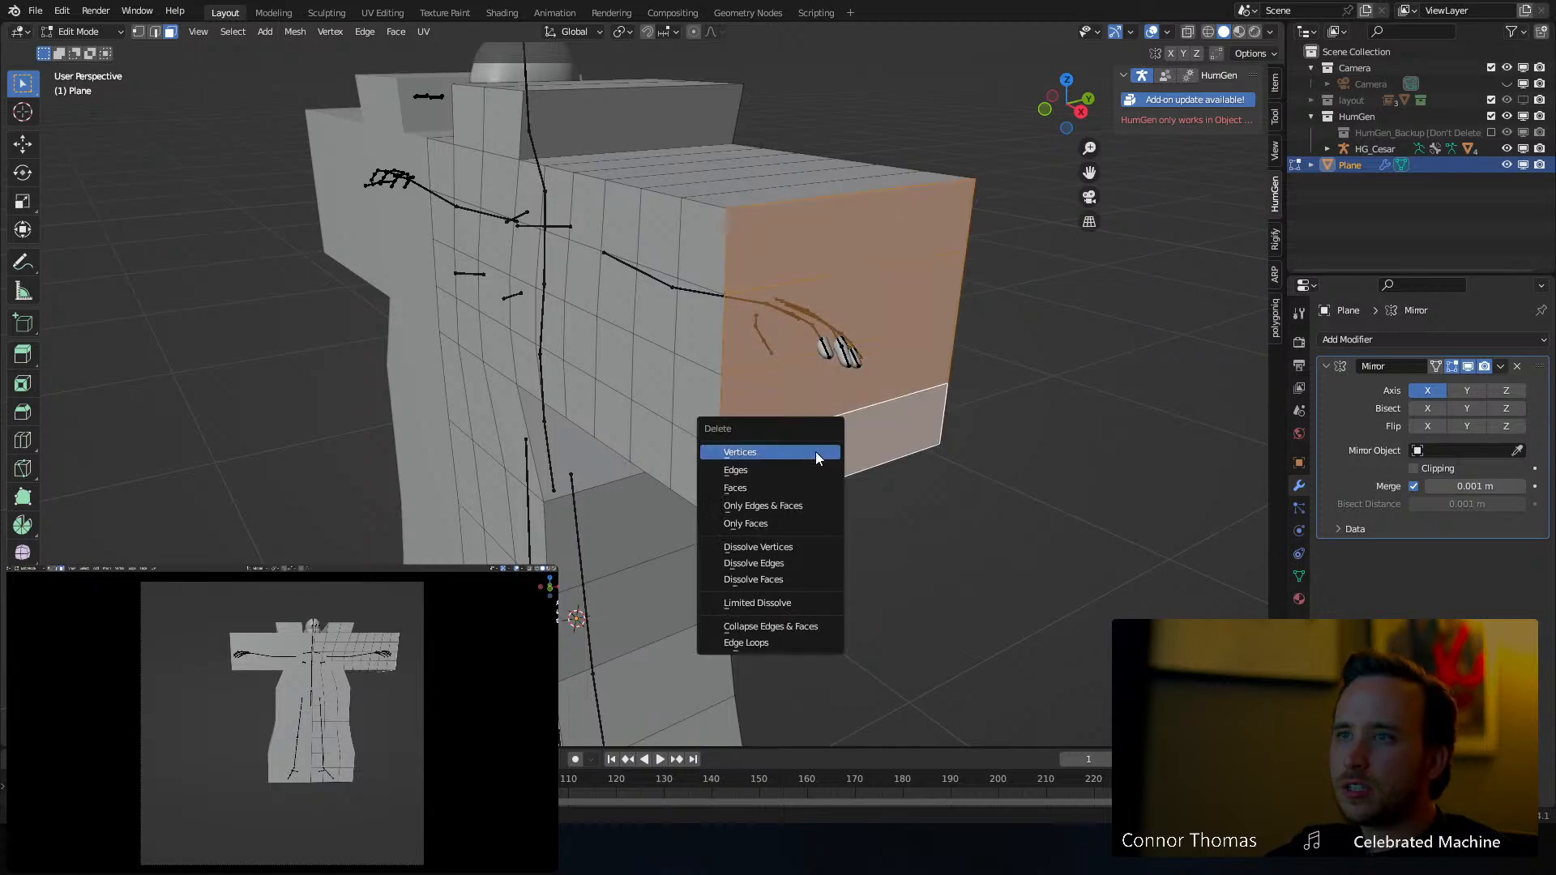
{"action": "left_click", "coordinate": [776, 496]}
Delete the faces closing the cloak's neck opening between the two collar blocks
{"action": "mouse_move", "coordinate": [717, 204]}
{"action": "middle_mouse_down"}
{"action": "mouse_move", "coordinate": [643, 208]}
{"action": "mouse_move", "coordinate": [655, 219]}
{"action": "mouse_move", "coordinate": [622, 178]}
{"action": "mouse_move", "coordinate": [704, 163]}
{"action": "mouse_move", "coordinate": [691, 187]}
{"action": "middle_mouse_up"}
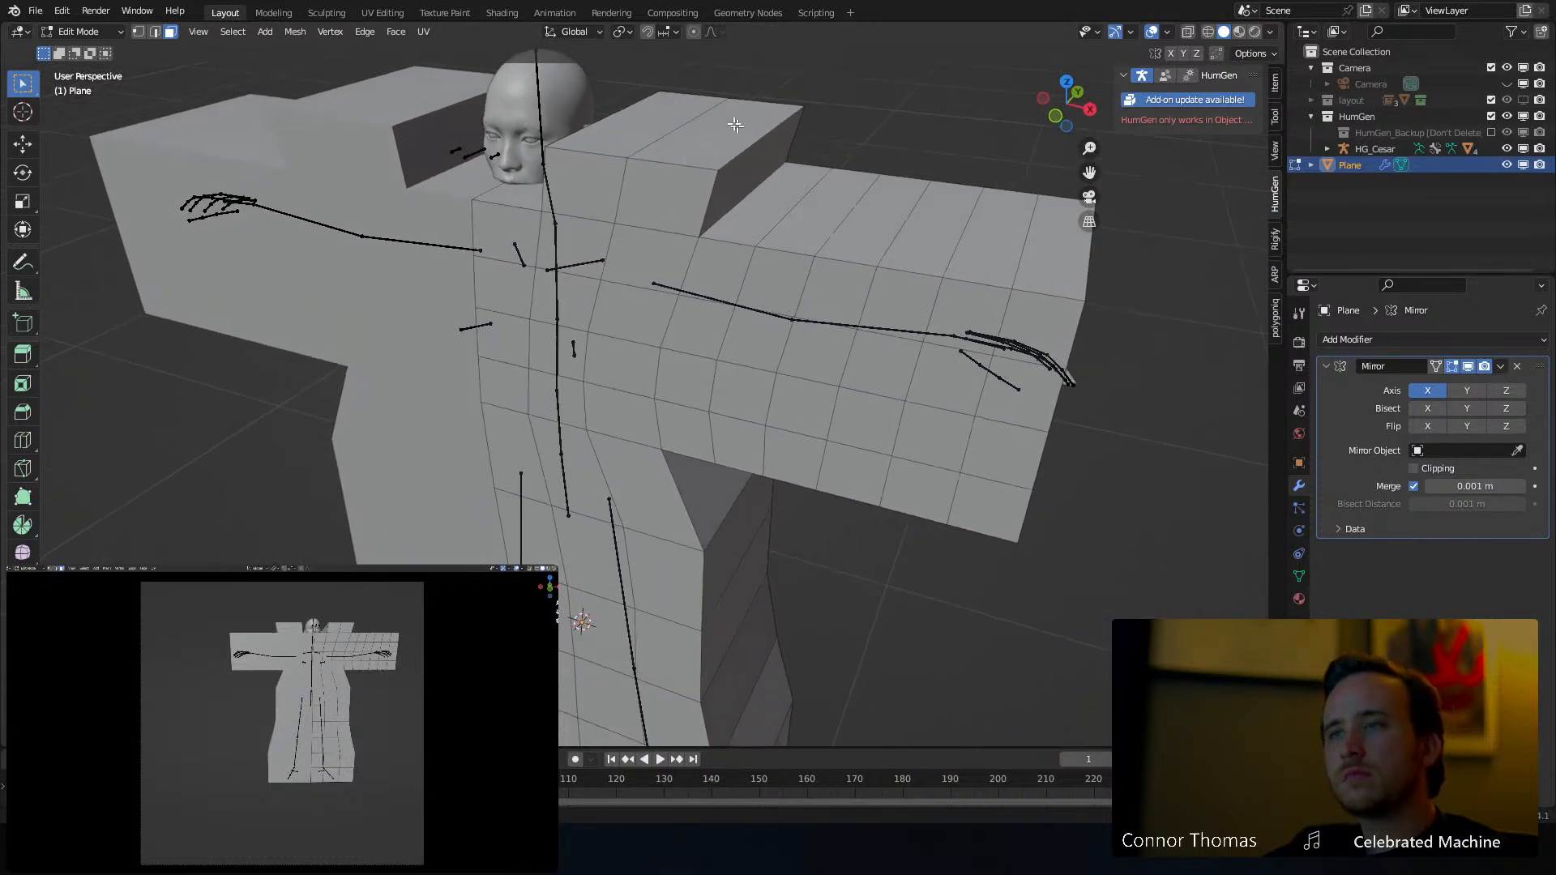
{"action": "middle_click_drag", "start_coordinate": [772, 154], "coordinate": [754, 197]}
{"action": "right_click", "coordinate": [638, 259]}
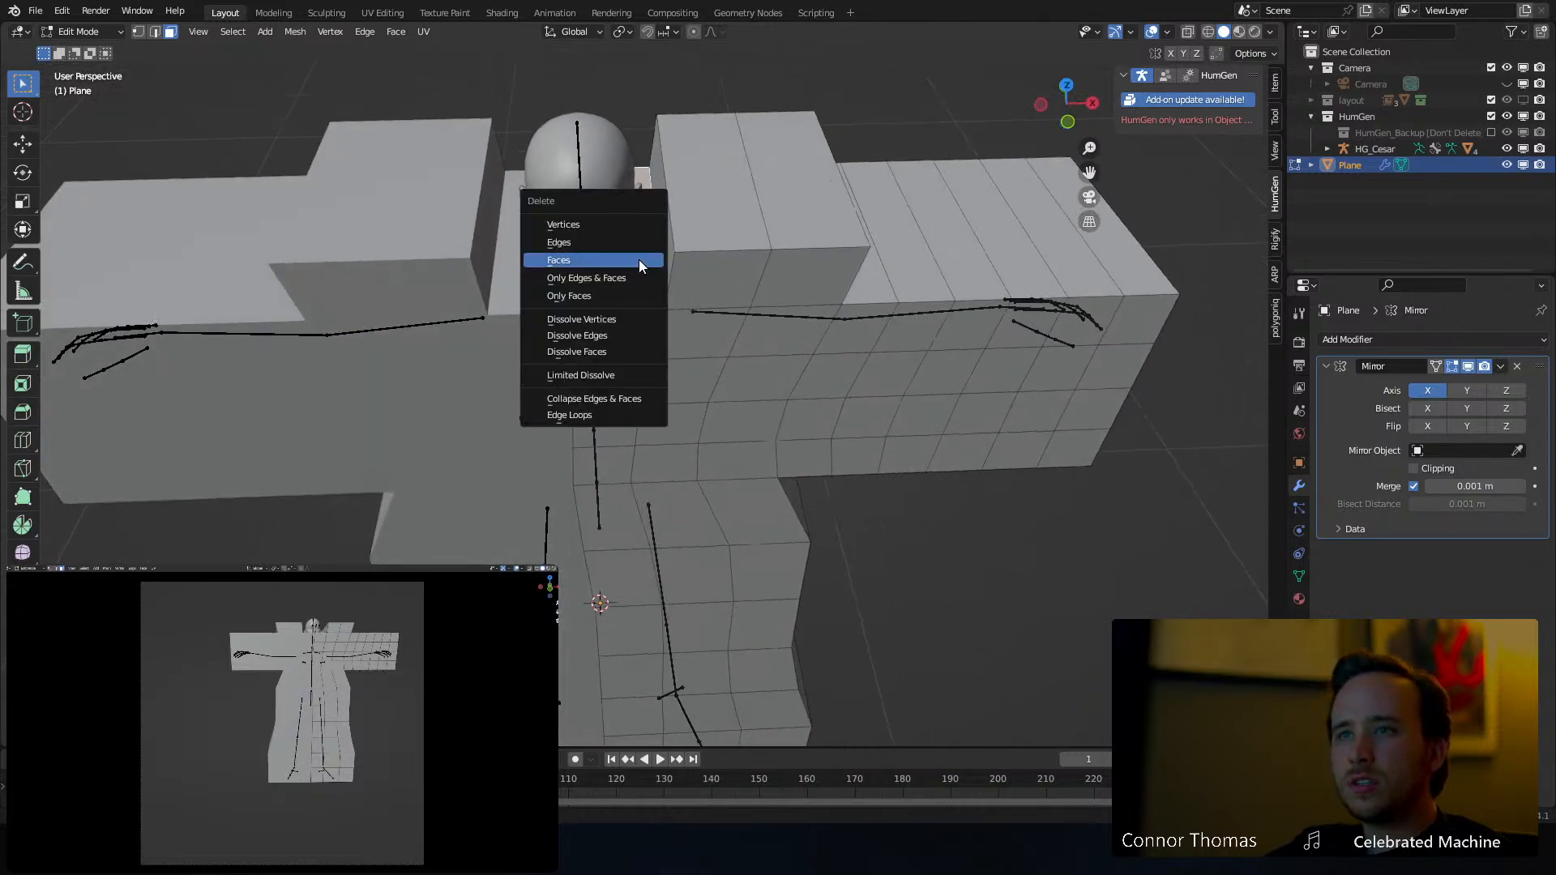
{"action": "key", "text": "Escape"}
{"action": "middle_click_drag", "start_coordinate": [660, 283], "coordinate": [740, 271]}
{"action": "left_click", "coordinate": [722, 126]}
{"action": "right_click", "coordinate": [722, 126]}
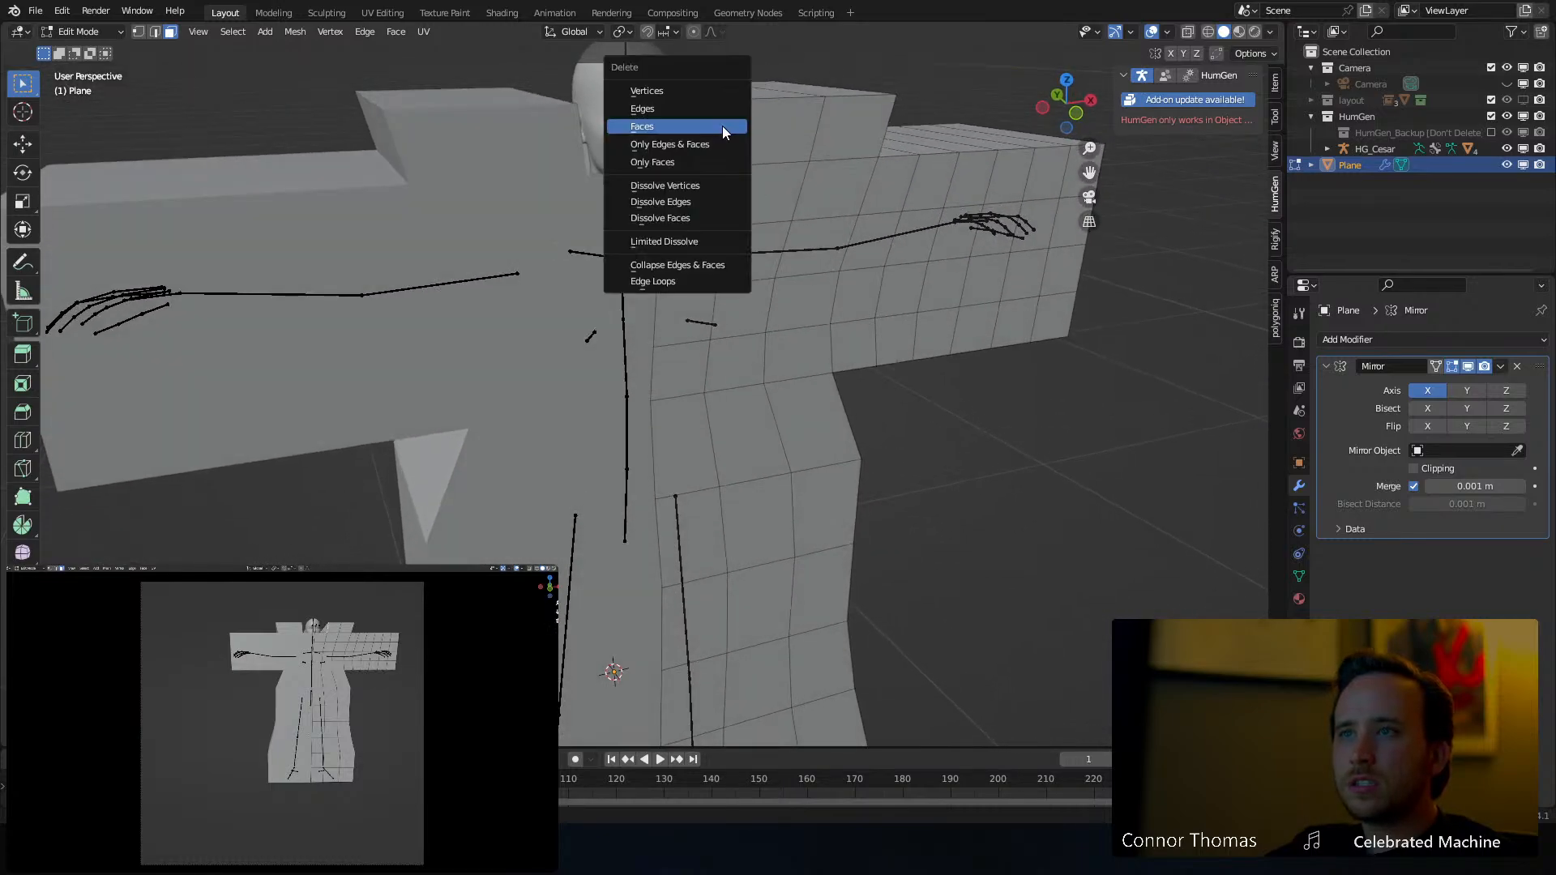
{"action": "key", "text": "Escape"}
{"action": "middle_click_drag", "start_coordinate": [722, 126], "coordinate": [701, 348]}
{"action": "middle_click_drag", "start_coordinate": [704, 366], "coordinate": [688, 409]}
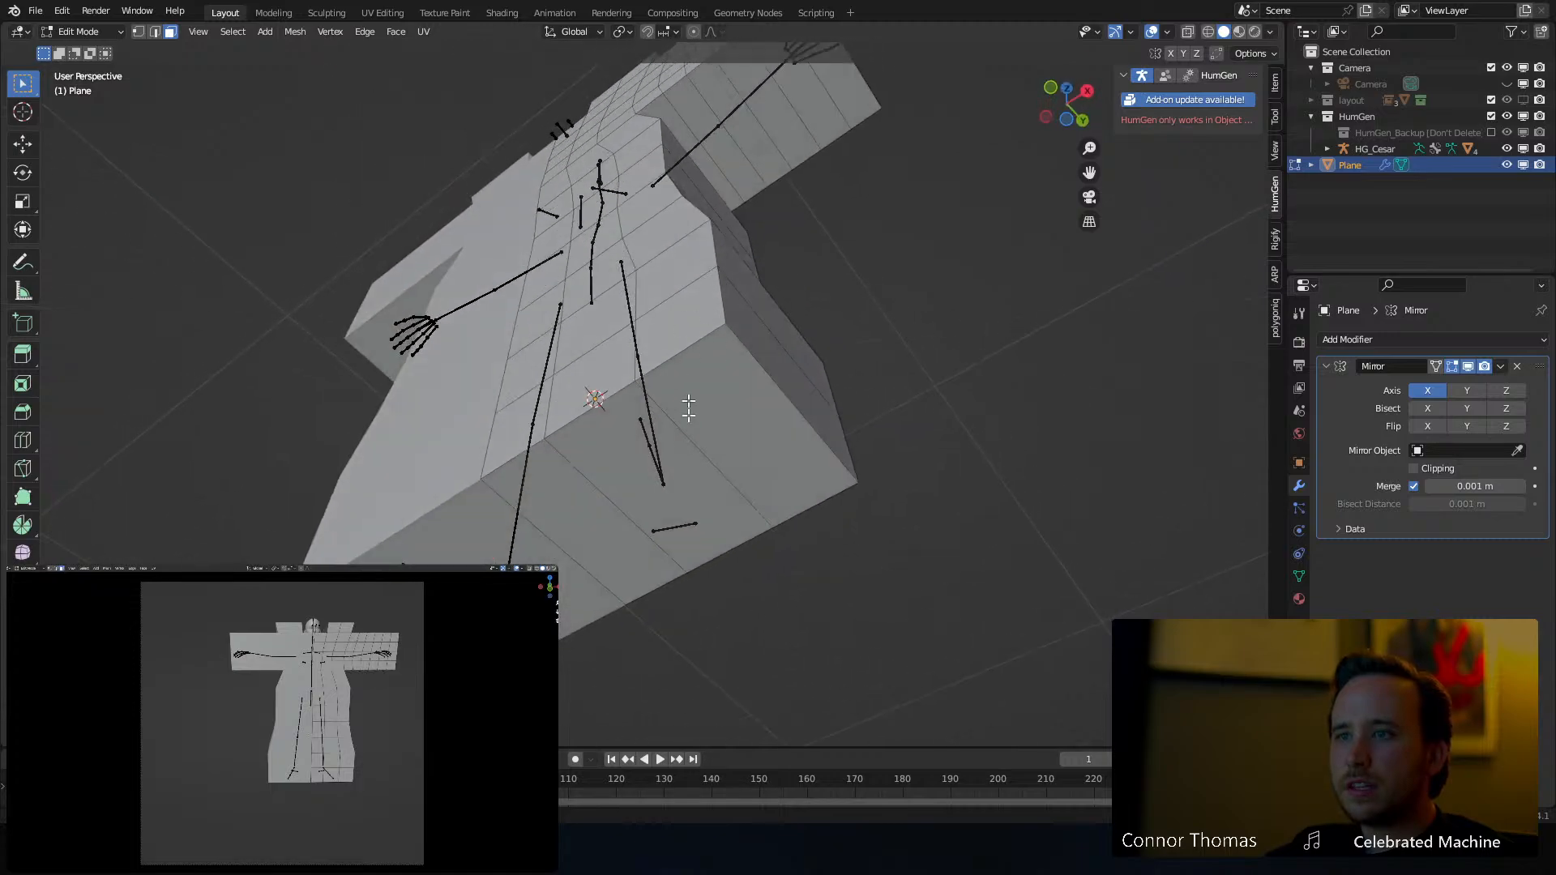
Delete the three faces closing the underside of the cloak's hem
{"action": "left_click", "coordinate": [721, 425]}
{"action": "left_click", "coordinate": [672, 463], "text": "shift"}
{"action": "left_click", "coordinate": [595, 521], "text": "shift"}
{"action": "key", "text": "x"}
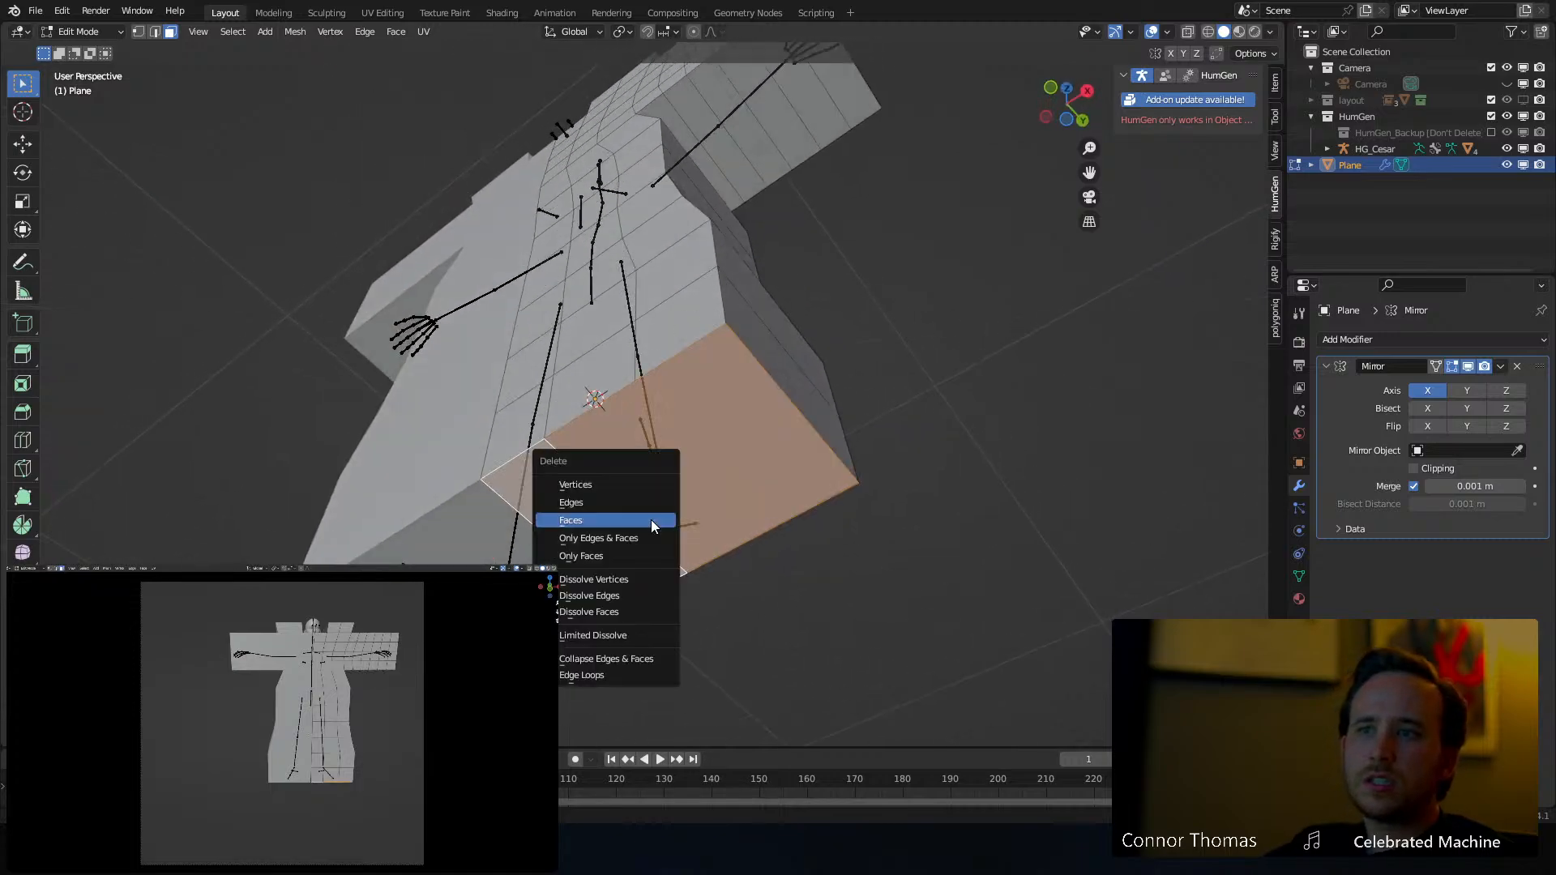
{"action": "left_click", "coordinate": [650, 519]}
Return to Object Mode and apply the cloak's Mirror modifier
{"action": "middle_click_drag", "start_coordinate": [645, 311], "coordinate": [770, 314]}
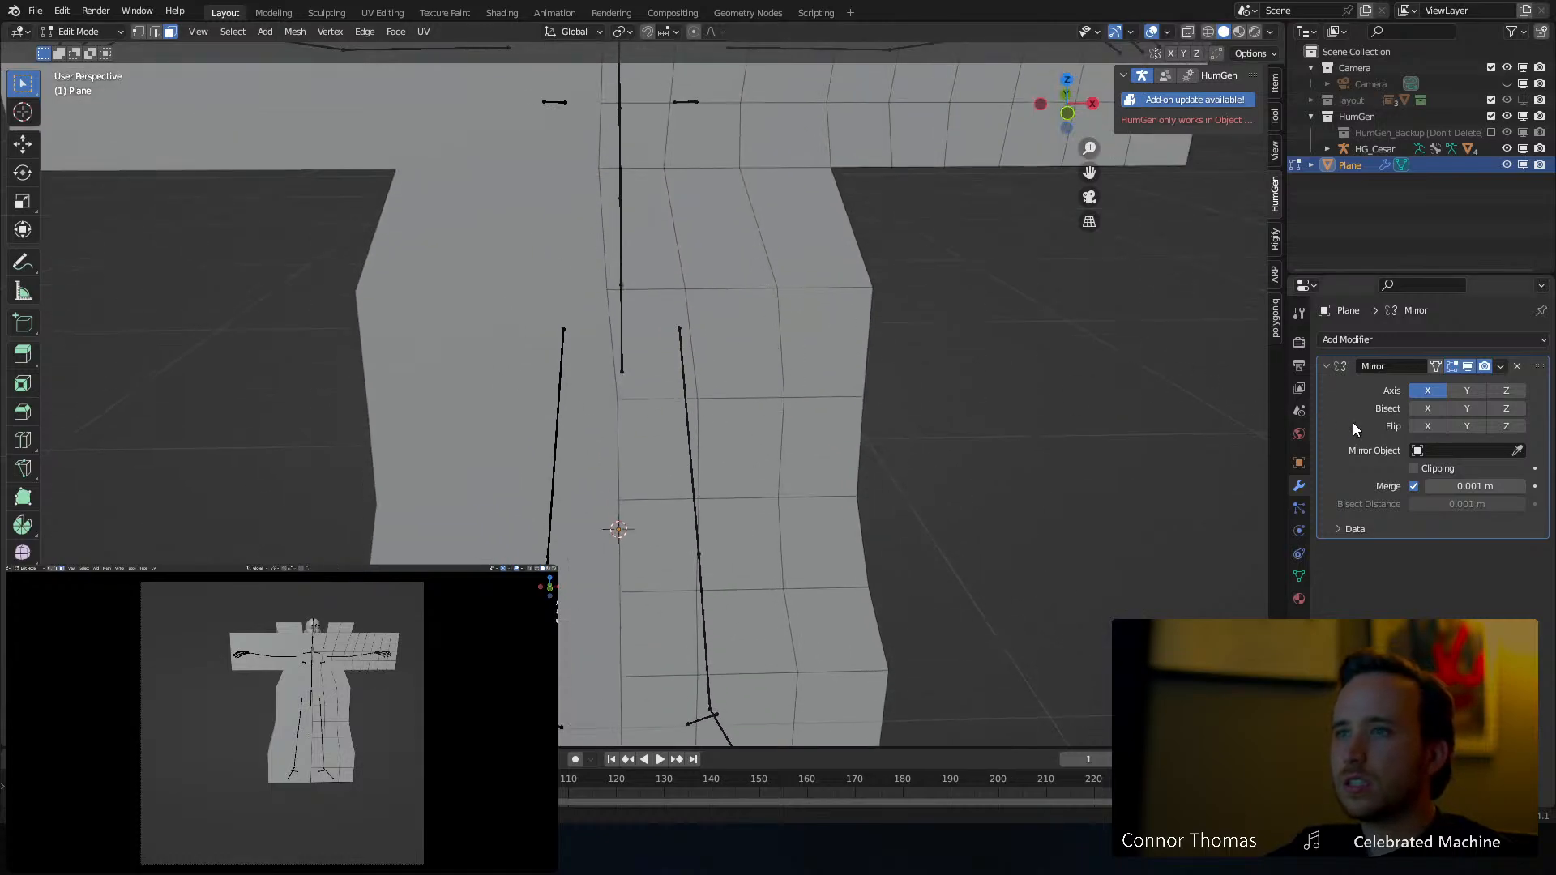
{"action": "scroll", "coordinate": [580, 210], "scroll_direction": "down", "scroll_amount": 6}
{"action": "key", "text": "Tab"}
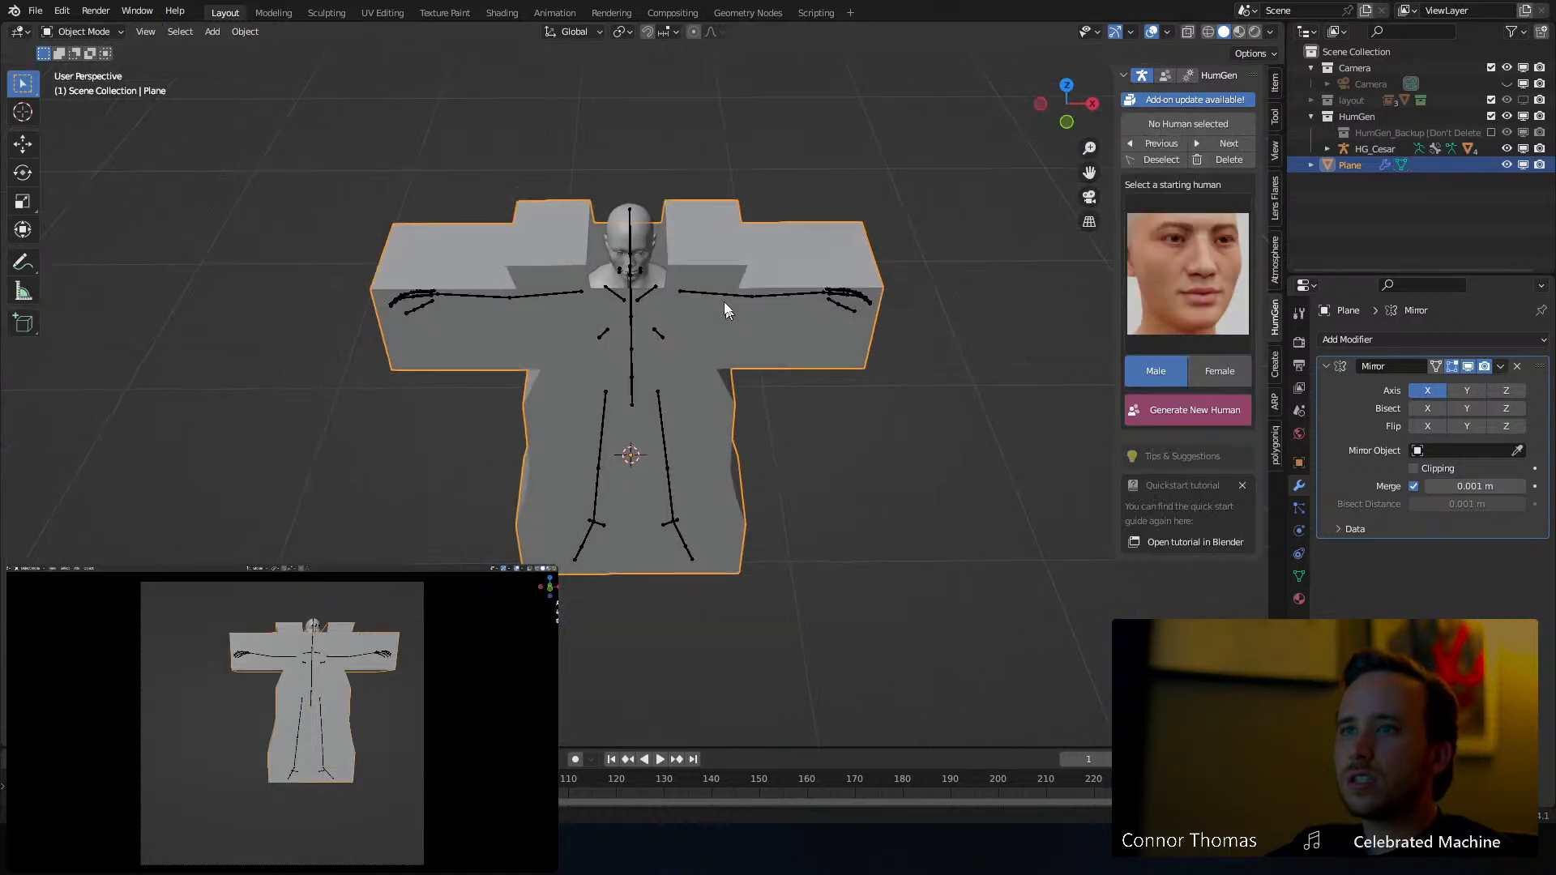
{"action": "middle_click_drag", "start_coordinate": [723, 302], "coordinate": [809, 135]}
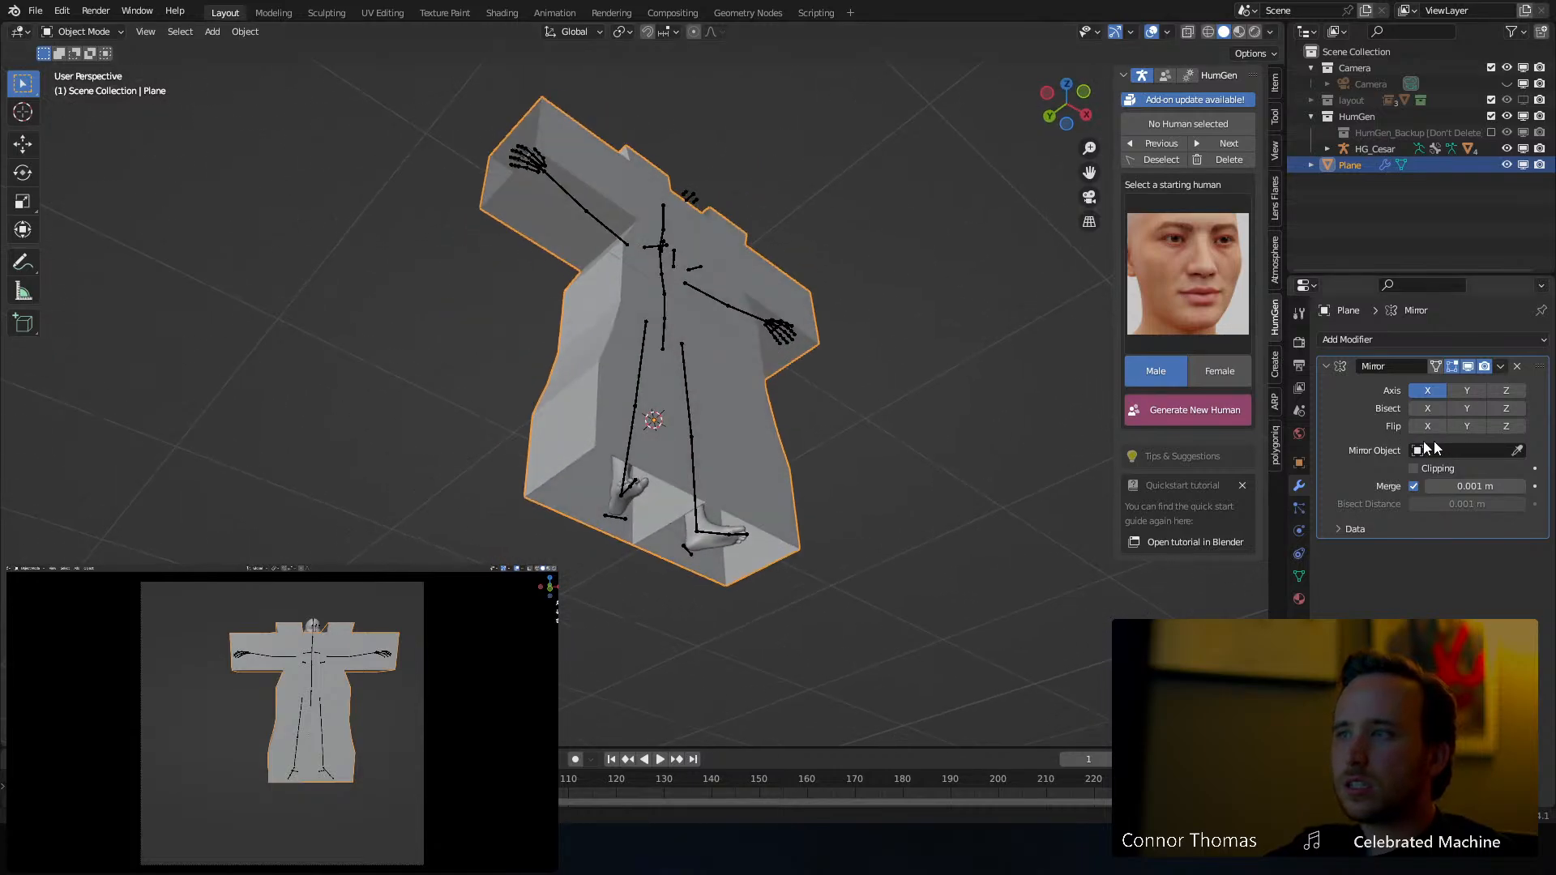
{"action": "key", "text": "ctrl+a"}
Select the internal faces along the cloak's centre plane in wireframe and delete their vertices
{"action": "middle_click_drag", "start_coordinate": [850, 472], "coordinate": [673, 352]}
{"action": "scroll", "coordinate": [825, 459], "scroll_direction": "up", "scroll_amount": 6}
{"action": "key", "text": "Tab"}
{"action": "key", "text": "a"}
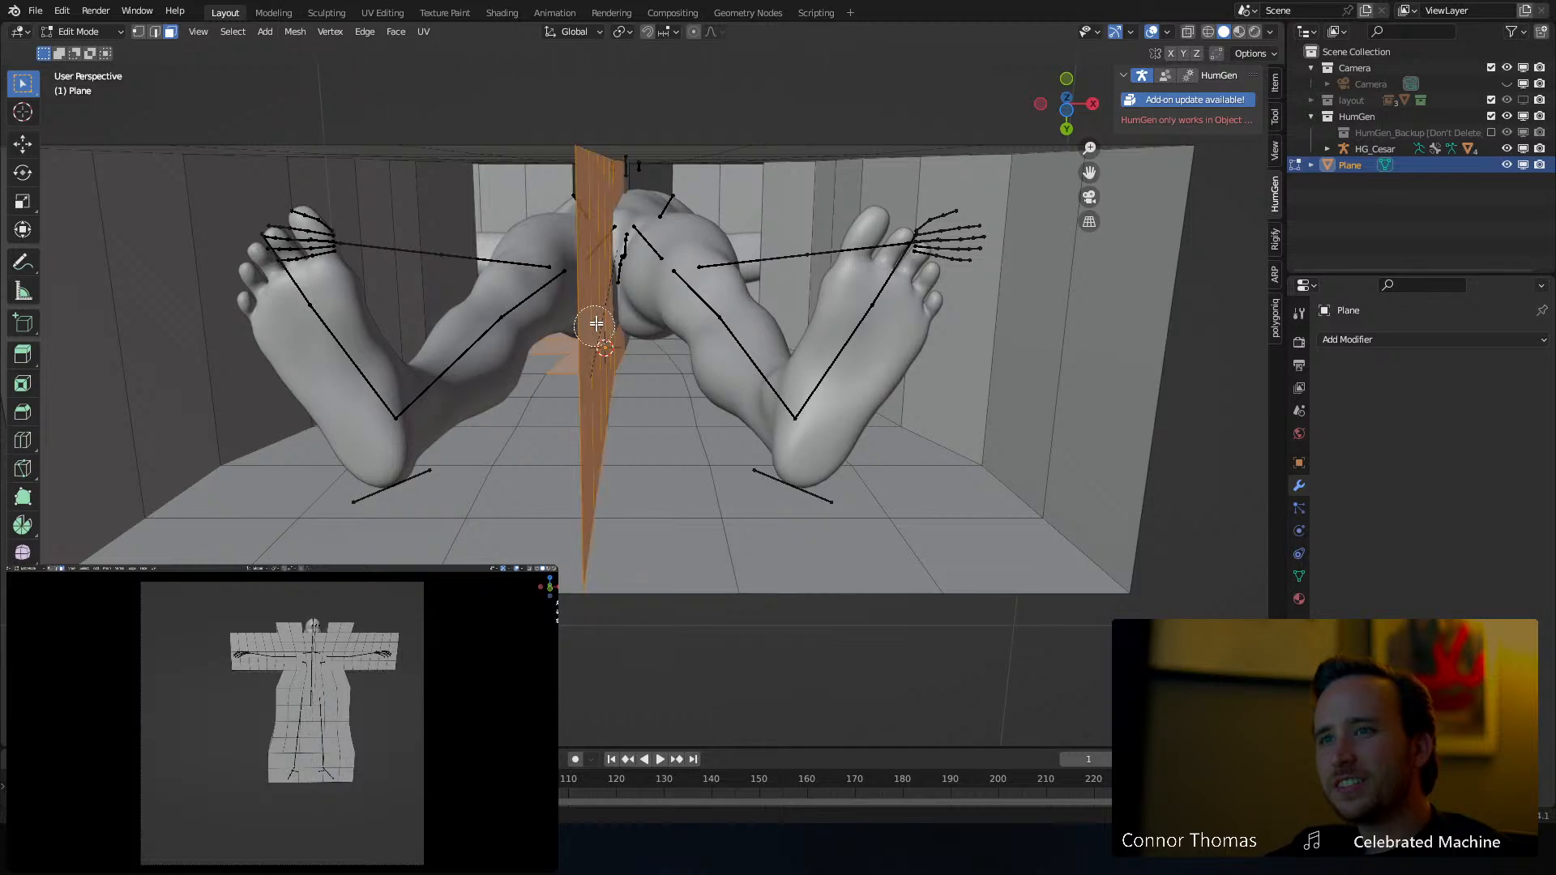
{"action": "middle_click_drag", "start_coordinate": [621, 264], "coordinate": [608, 269]}
{"action": "key", "text": "alt+z"}
{"action": "key", "text": "alt+a"}
{"action": "key", "text": "c"}
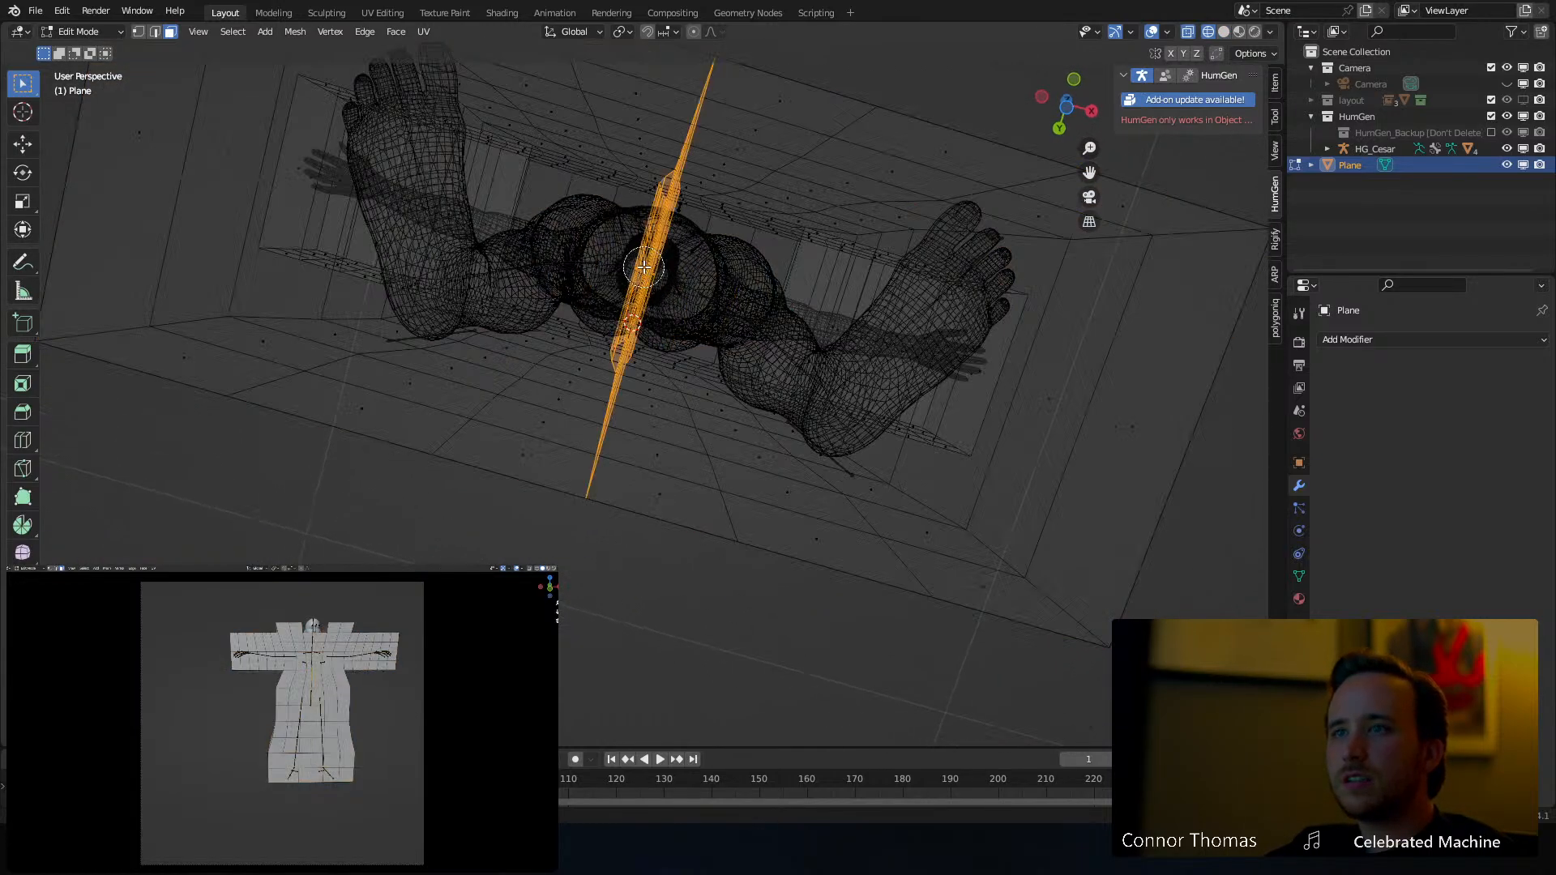
{"action": "key", "text": "Escape"}
{"action": "scroll", "coordinate": [667, 278], "scroll_direction": "down", "scroll_amount": 6}
{"action": "mouse_move", "coordinate": [674, 231]}
{"action": "middle_mouse_down"}
{"action": "mouse_move", "coordinate": [653, 415]}
{"action": "mouse_move", "coordinate": [651, 303]}
{"action": "mouse_move", "coordinate": [650, 347]}
{"action": "middle_mouse_up"}
{"action": "key", "text": "x"}
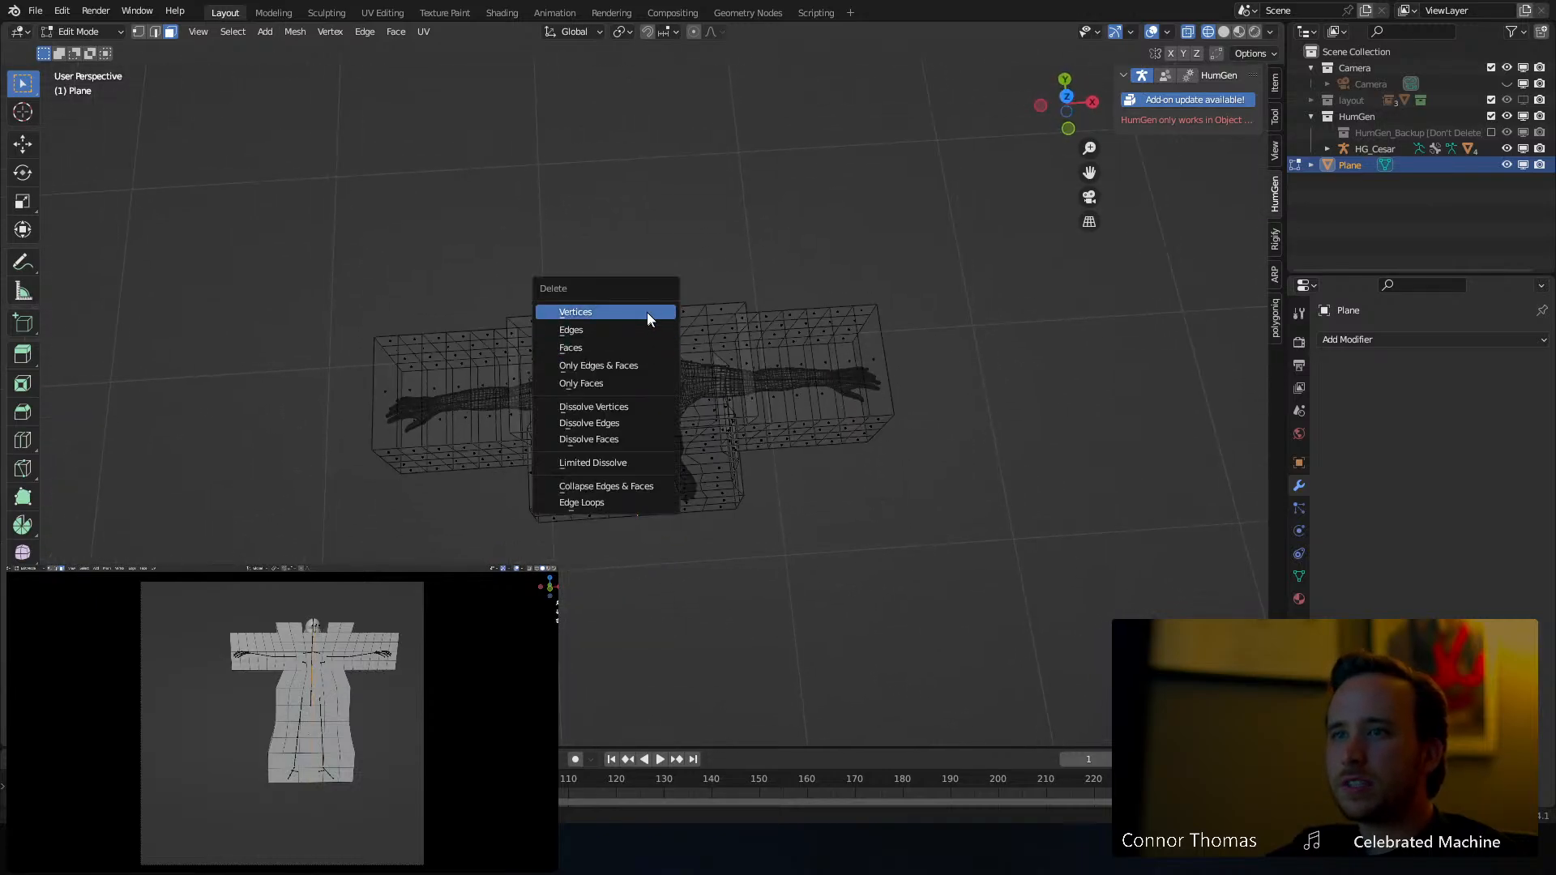
{"action": "left_click", "coordinate": [647, 311]}
{"action": "middle_click_drag", "start_coordinate": [757, 362], "coordinate": [771, 264]}
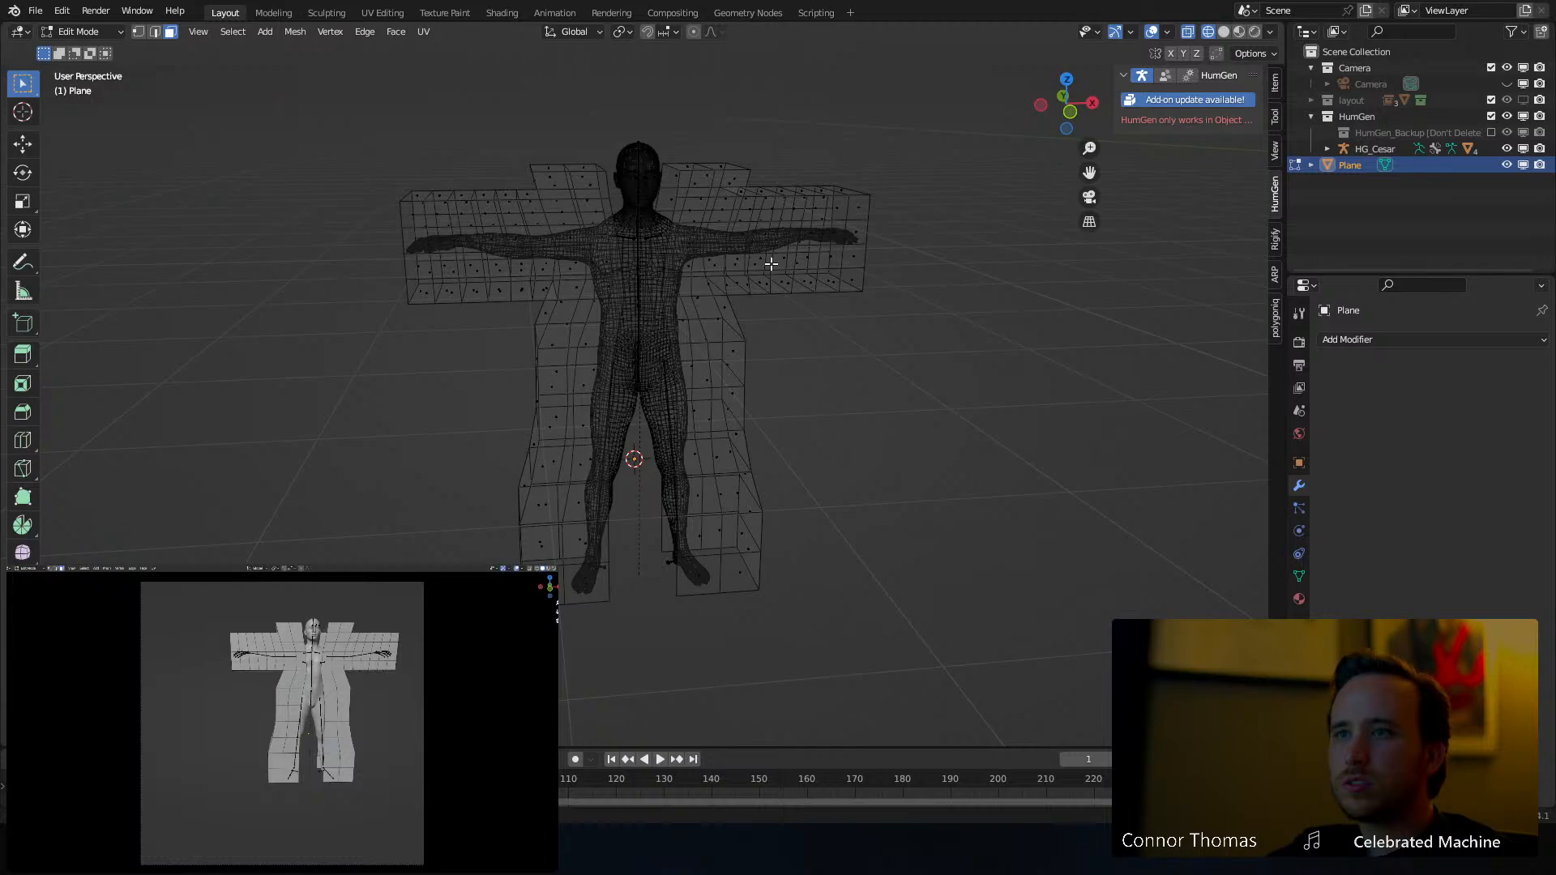
Undo the centre deletion, Mirror application, opening deletions, extrusion and cloak moves, back to the single flat cloak pattern
{"action": "key", "text": "ctrl+z"}
{"action": "key", "text": "ctrl+z"}
{"action": "key", "text": "ctrl+z"}
{"action": "key", "text": "ctrl+z"}
{"action": "key", "text": "ctrl+z"}
{"action": "key", "text": "ctrl+z"}
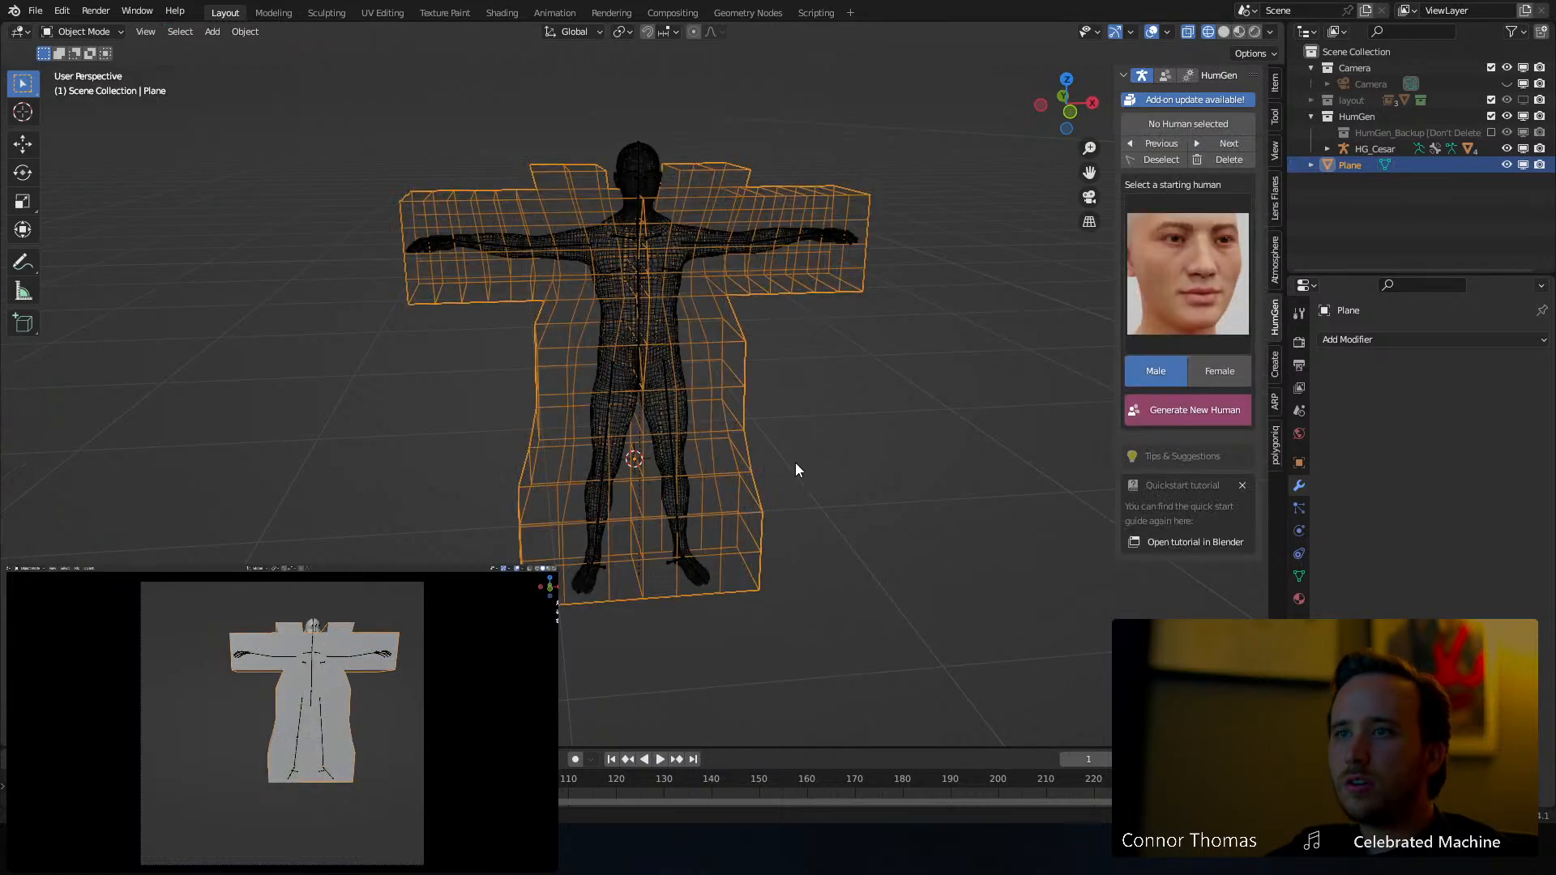
{"action": "key", "text": "ctrl+z"}
{"action": "key", "text": "ctrl+z"}
{"action": "key", "text": "ctrl+z"}
{"action": "key", "text": "ctrl+z"}
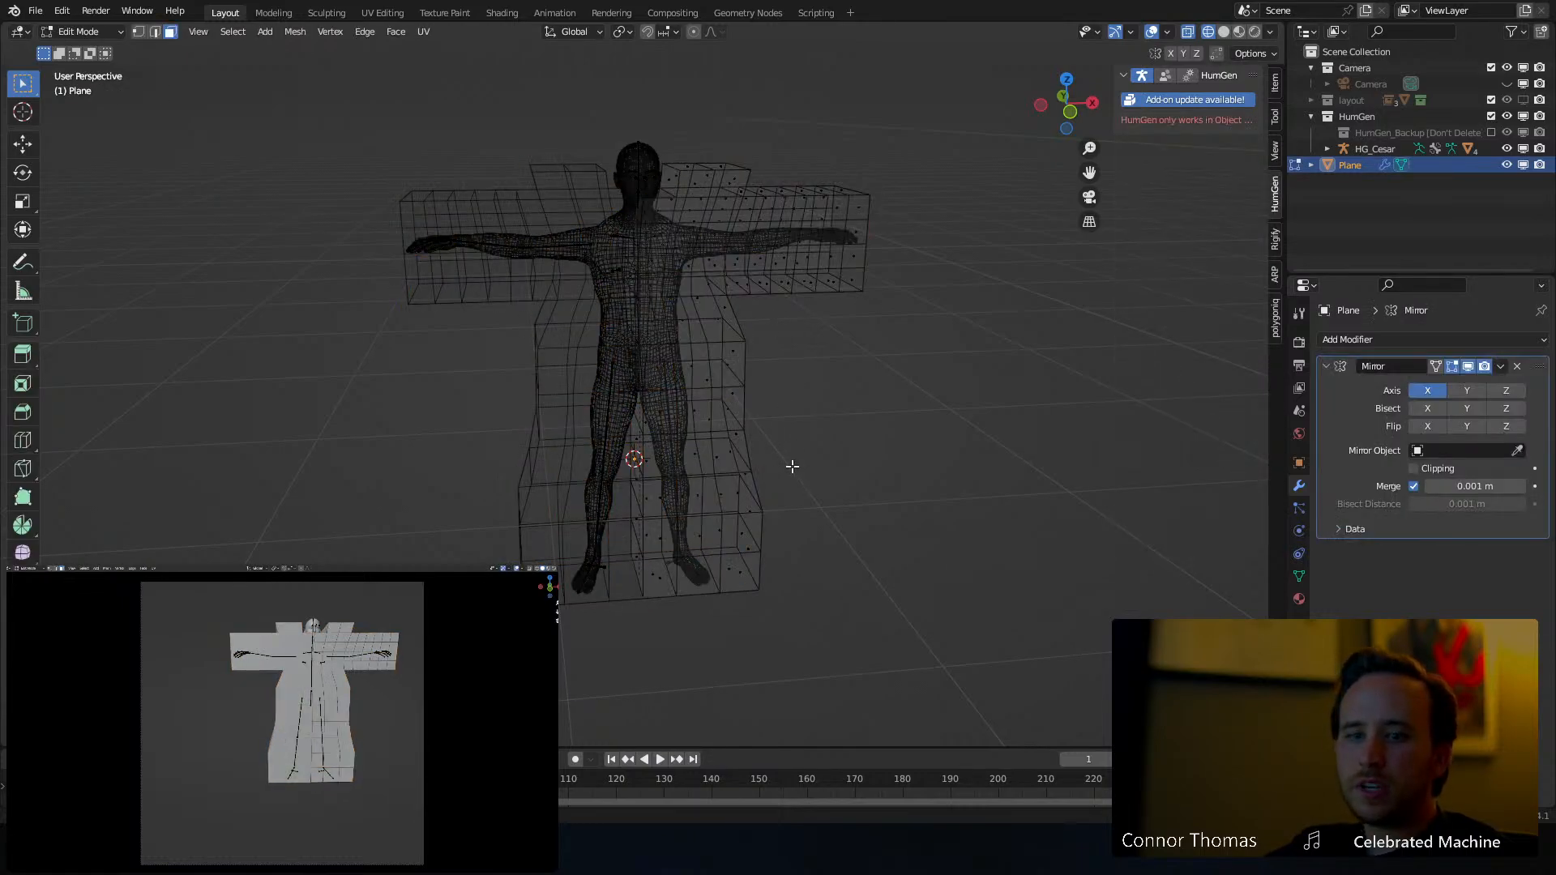
{"action": "key", "text": "ctrl+z"}
{"action": "key", "text": "ctrl+z"}
{"action": "key", "text": "ctrl+z"}
{"action": "key", "text": "ctrl+z"}
{"action": "key", "text": "ctrl+z"}
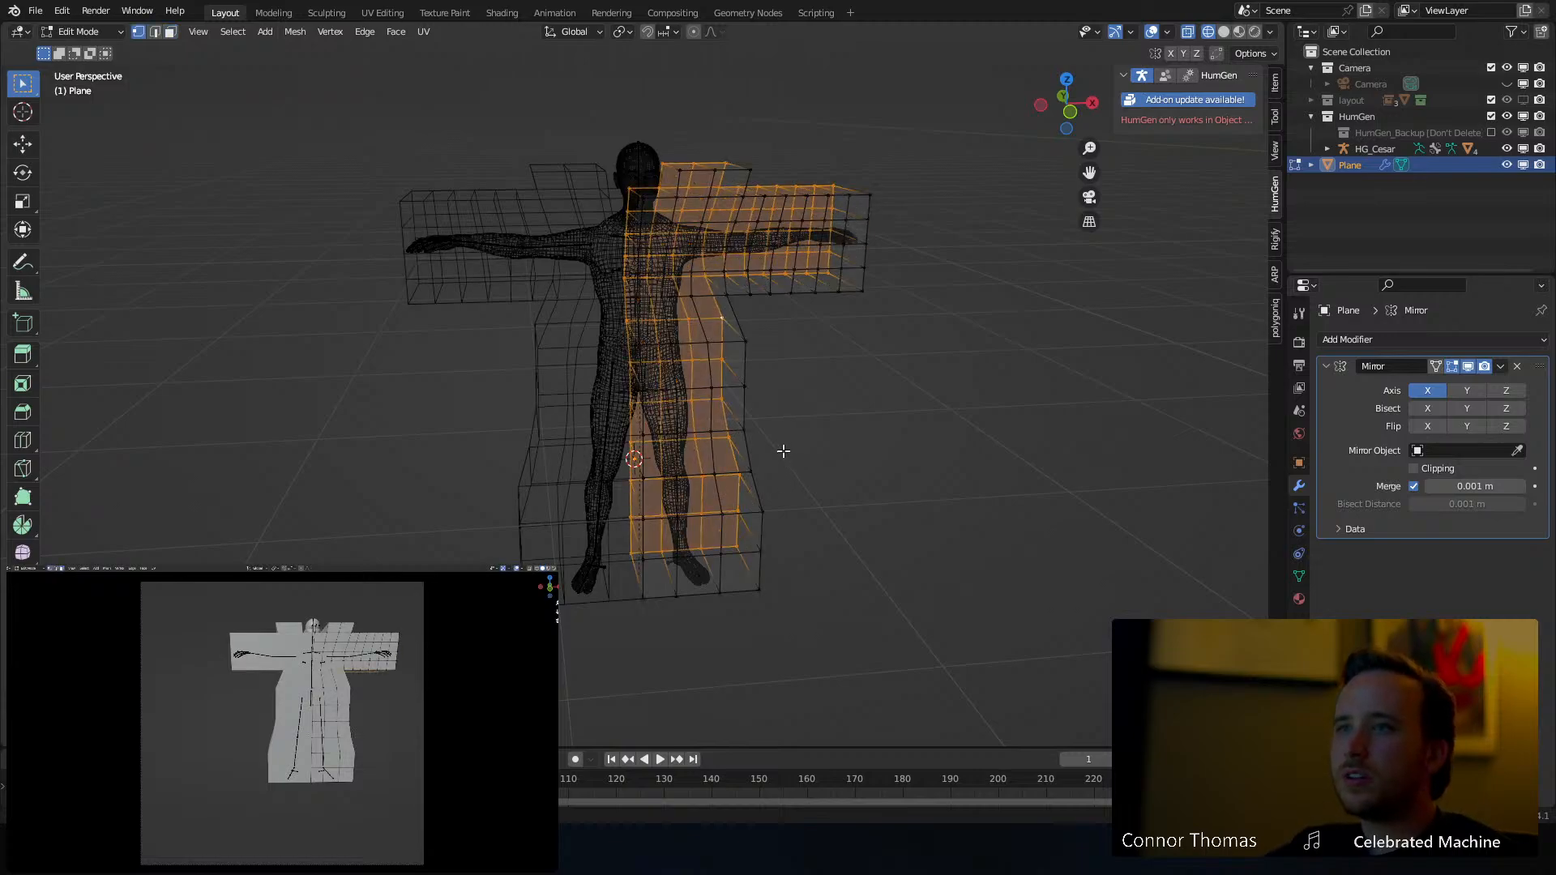
{"action": "key", "text": "ctrl+z"}
{"action": "key", "text": "ctrl+z"}
{"action": "key", "text": "ctrl+z"}
{"action": "key", "text": "ctrl+z"}
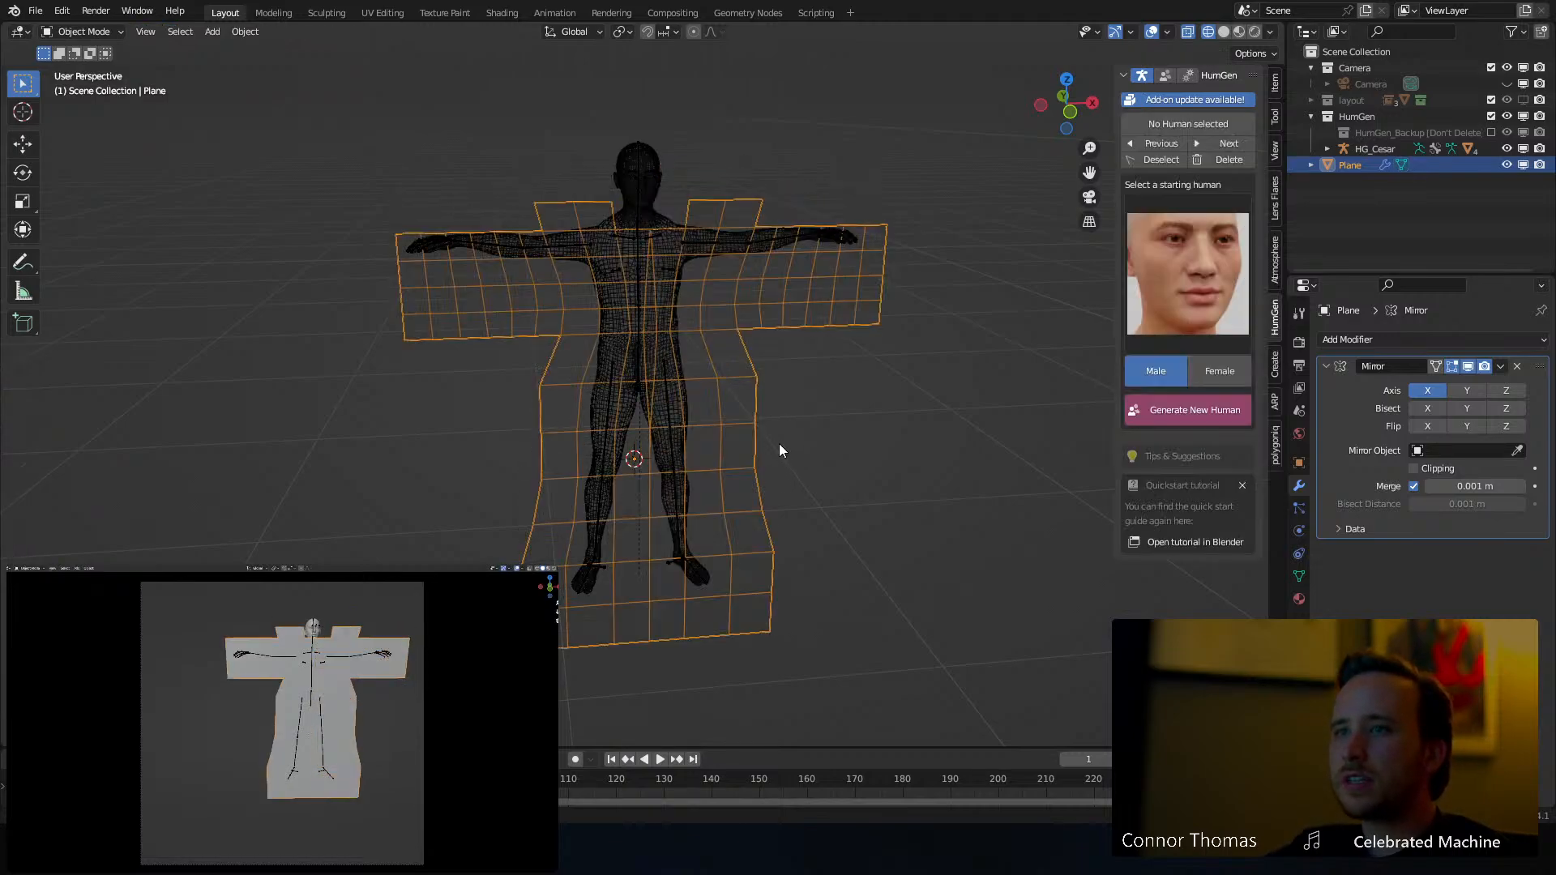
{"action": "key", "text": "ctrl+z"}
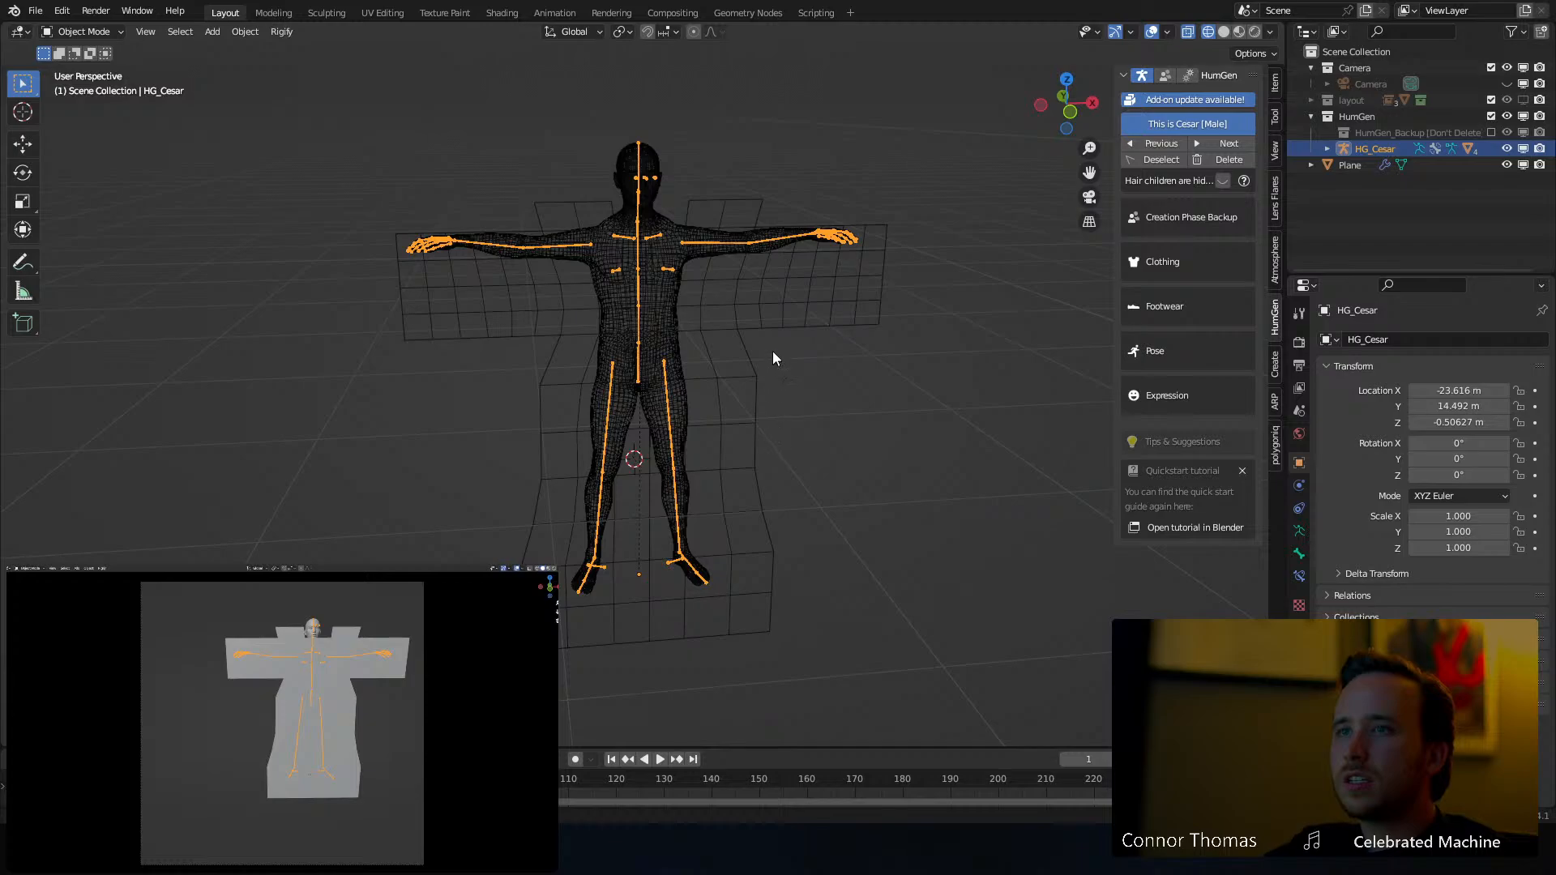
Select the flat cloak plane, switch to solid shading and apply its Mirror modifier in Object Mode
{"action": "middle_click_drag", "start_coordinate": [772, 352], "coordinate": [703, 361]}
{"action": "left_click", "coordinate": [698, 480]}
{"action": "mouse_move", "coordinate": [698, 480]}
{"action": "middle_mouse_down"}
{"action": "mouse_move", "coordinate": [750, 340]}
{"action": "mouse_move", "coordinate": [724, 361]}
{"action": "mouse_move", "coordinate": [752, 329]}
{"action": "middle_mouse_up"}
{"action": "key", "text": "z"}
{"action": "scroll", "coordinate": [723, 360], "scroll_direction": "up", "scroll_amount": 4}
{"action": "scroll", "coordinate": [721, 357], "scroll_direction": "down", "scroll_amount": 4}
{"action": "key", "text": "Tab"}
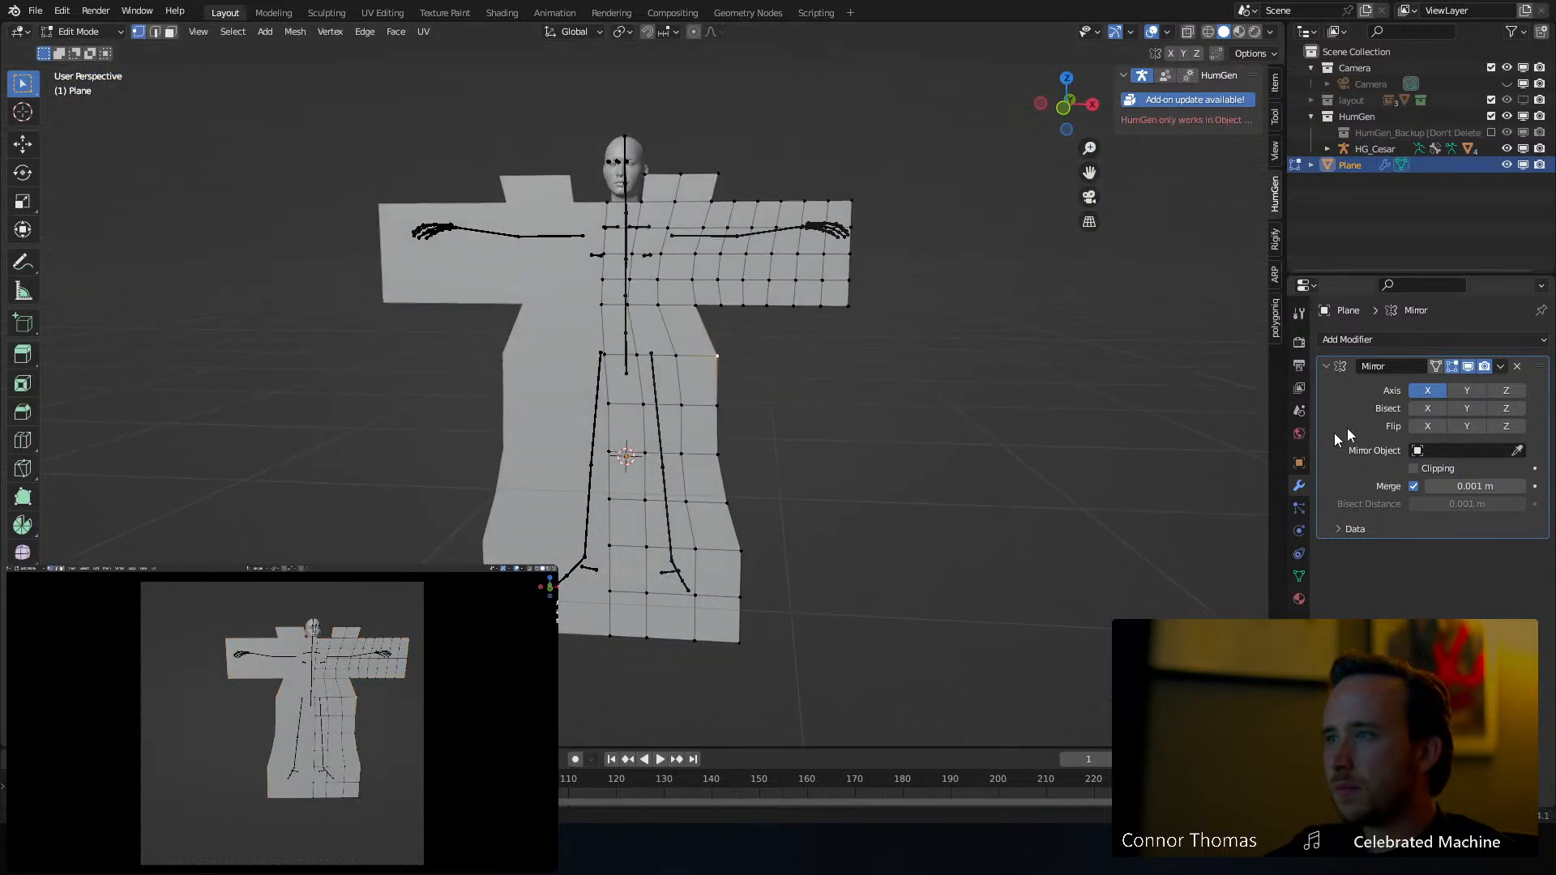
{"action": "key", "text": "Tab"}
{"action": "key", "text": "ctrl+a"}
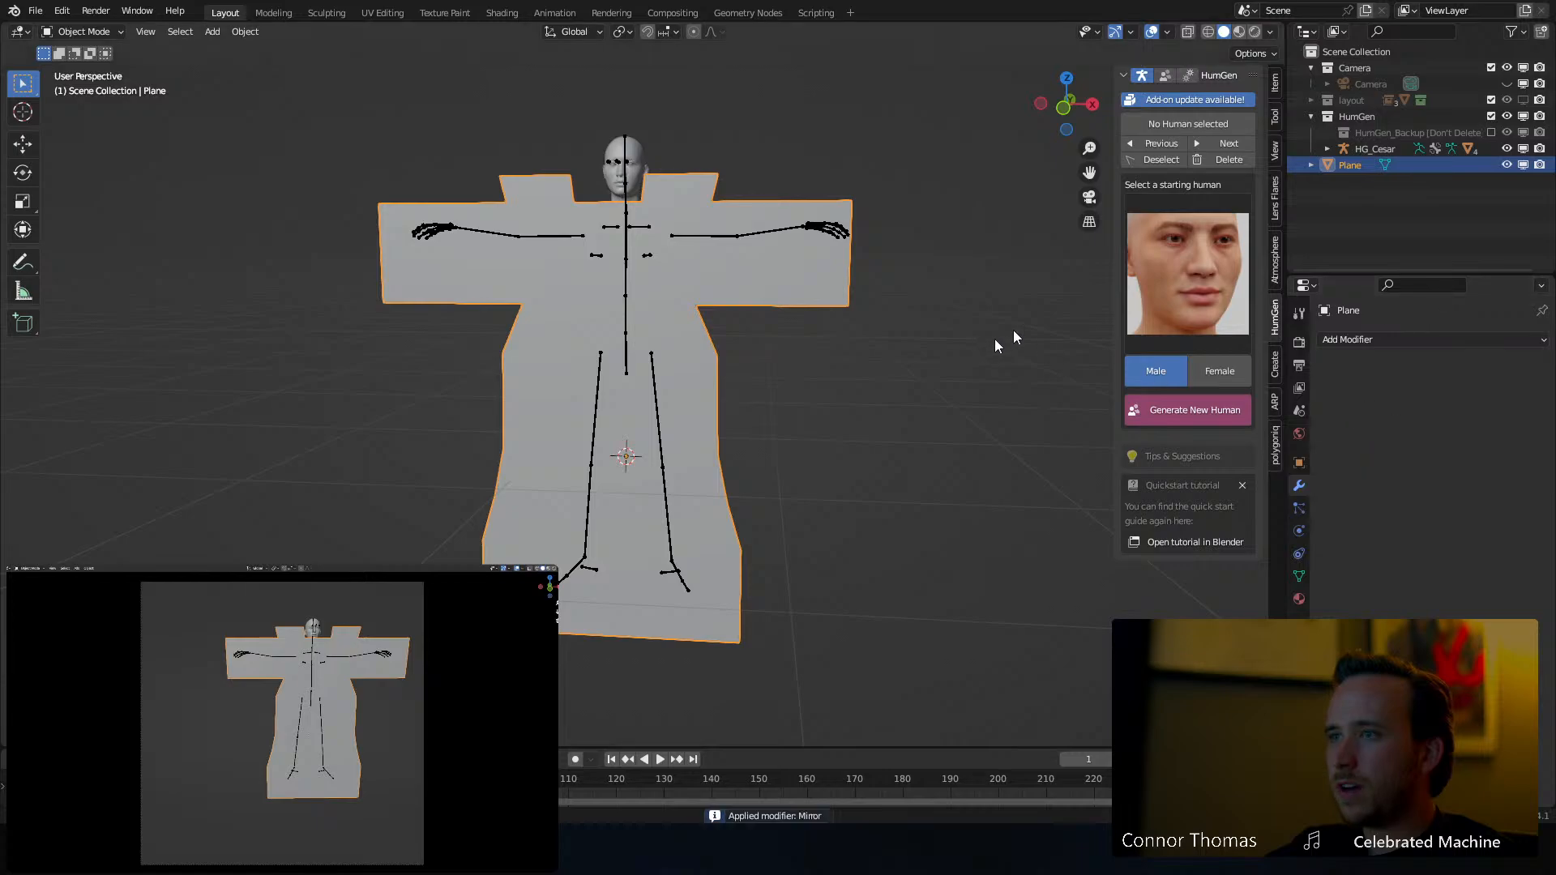
Hide the sidebar, enter Edit Mode on the cloak and select its centre column of vertices in front view
{"action": "key", "text": "n"}
{"action": "middle_click_drag", "start_coordinate": [674, 269], "coordinate": [602, 309]}
{"action": "key", "text": "Tab"}
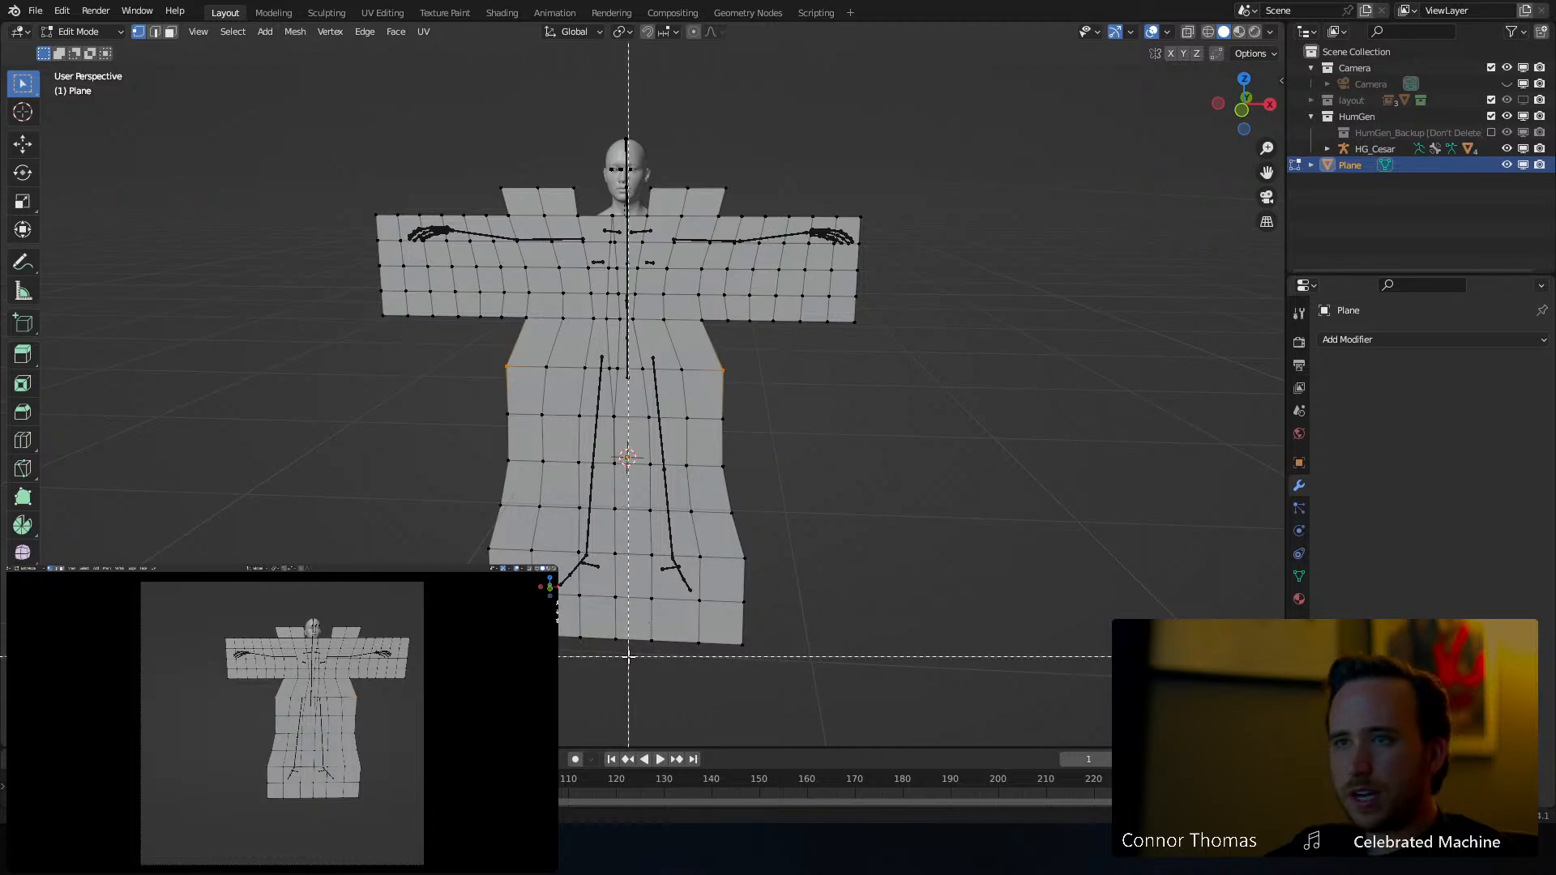
{"action": "middle_click_drag", "start_coordinate": [611, 197], "coordinate": [698, 394]}
{"action": "key", "text": "KP_1"}
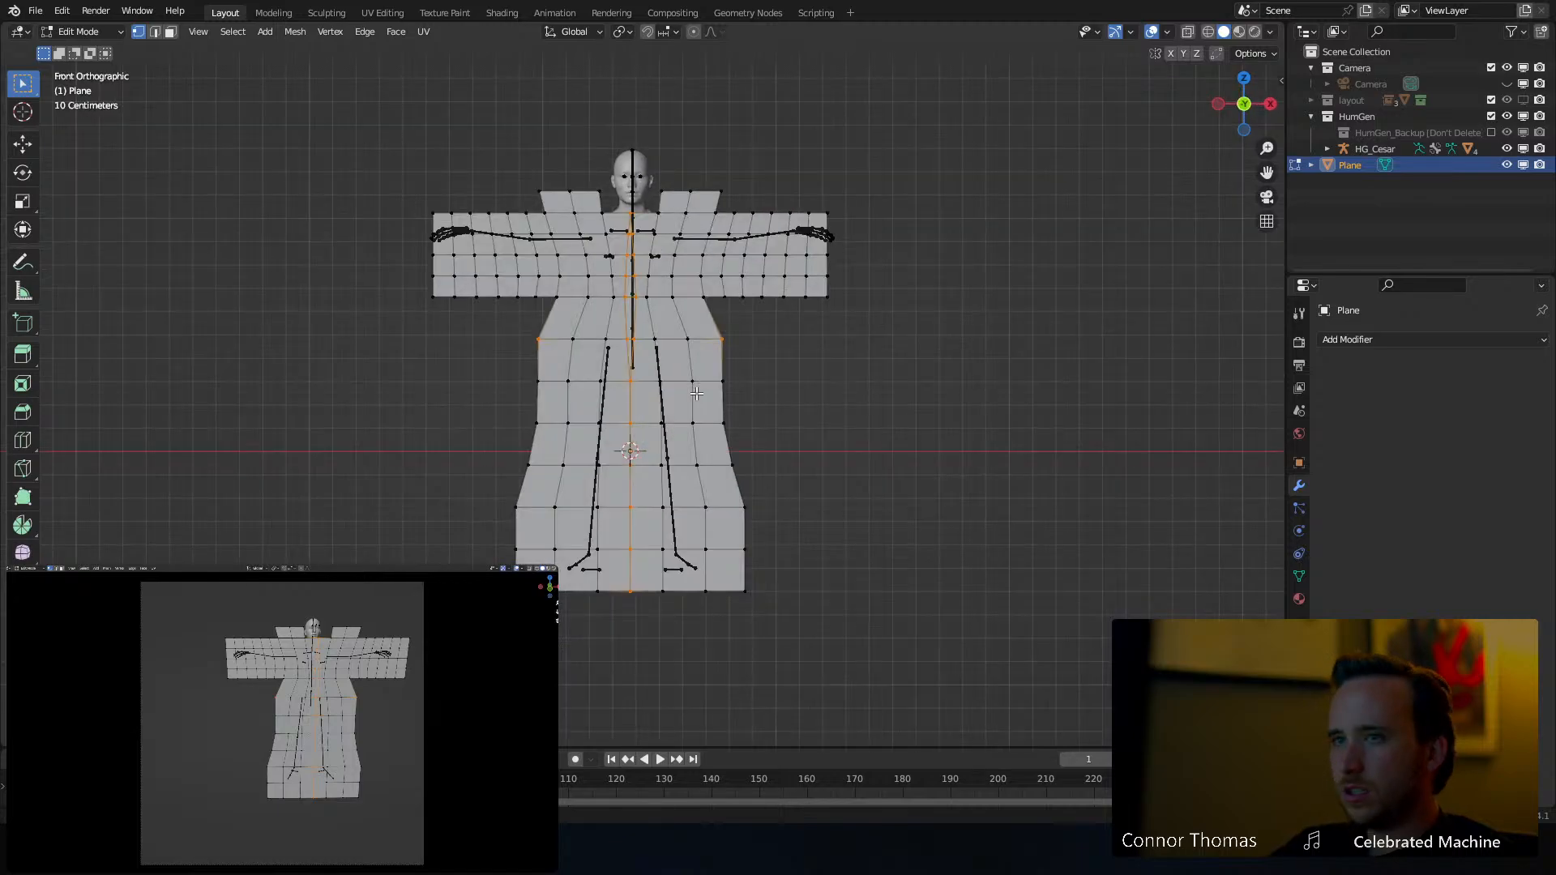
Reselect the cloak's centre seam vertices in wireframe display and merge them by distance
{"action": "key", "text": "a"}
{"action": "key", "text": "alt+a"}
{"action": "key", "text": "alt+z"}
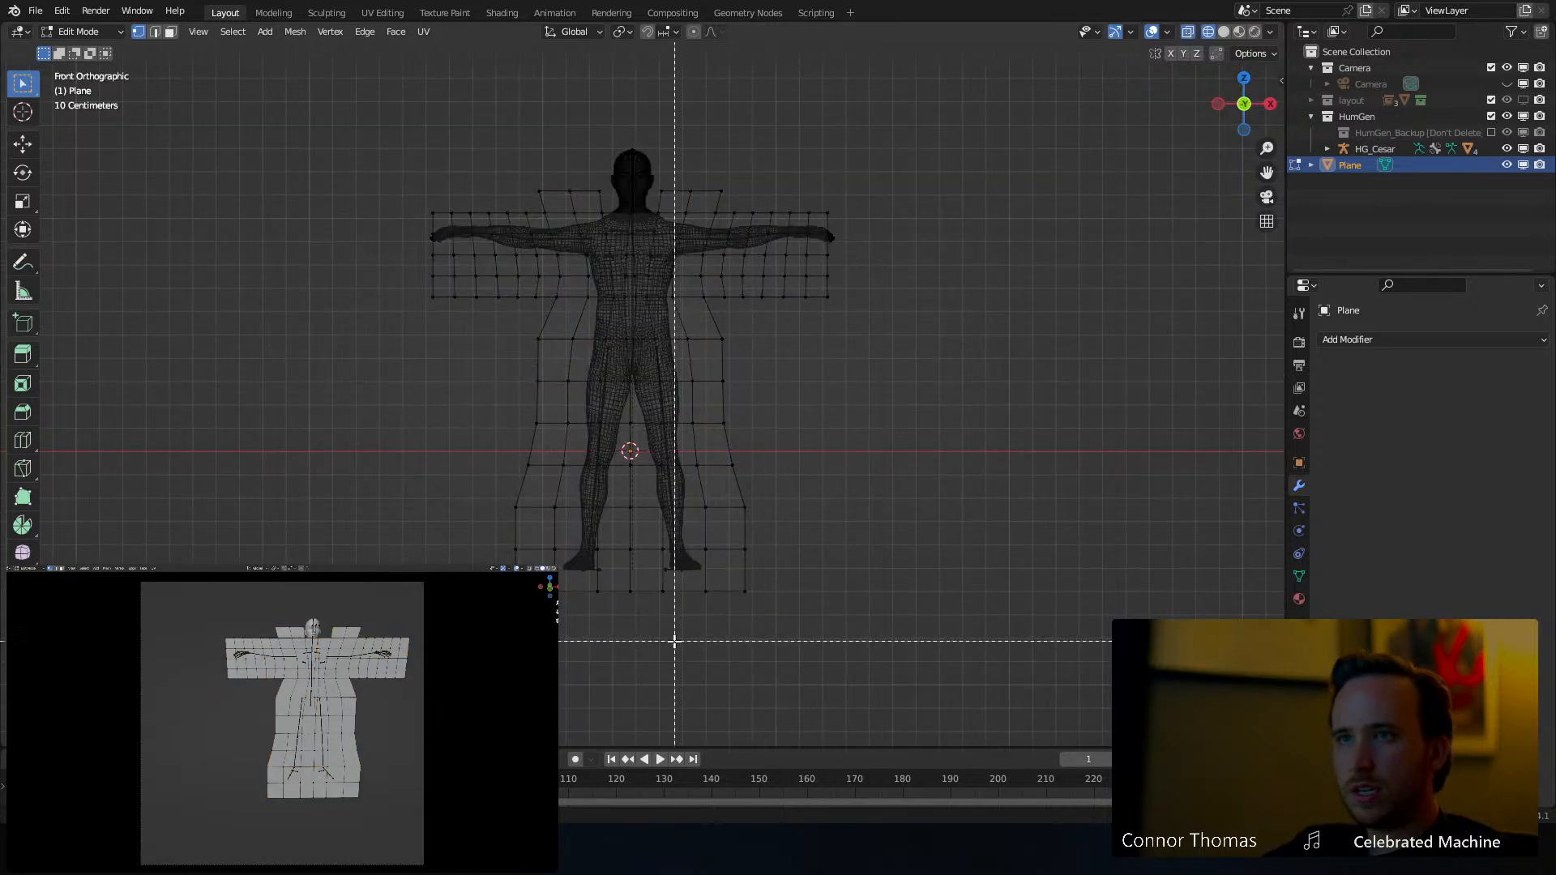
{"action": "left_click_drag", "start_coordinate": [646, 640], "coordinate": [618, 142]}
{"action": "middle_click_drag", "start_coordinate": [618, 142], "coordinate": [756, 260]}
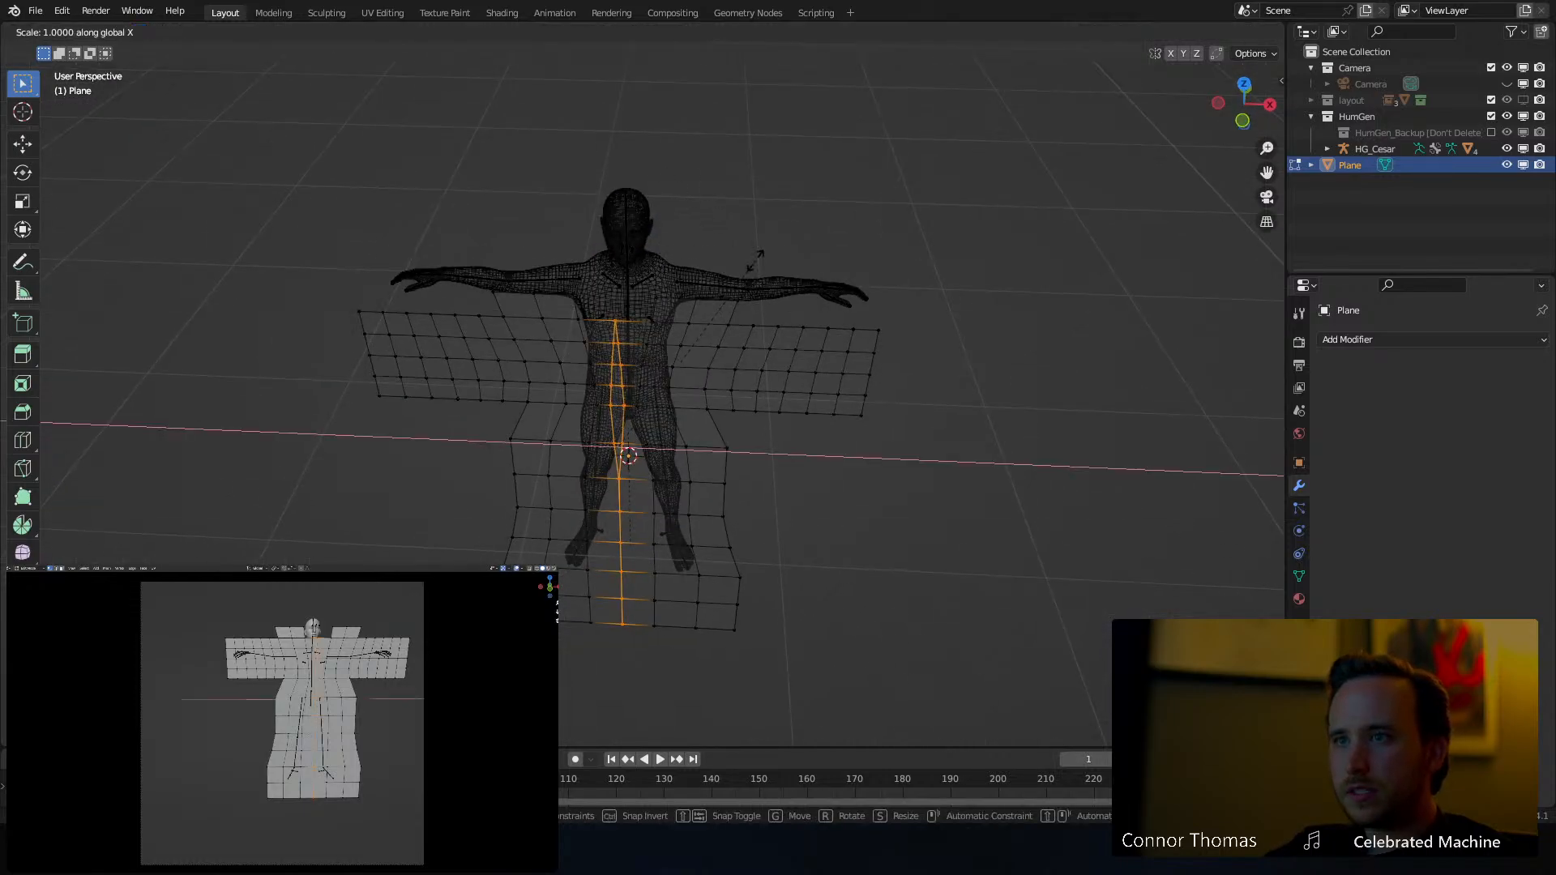
{"action": "key", "text": "Escape"}
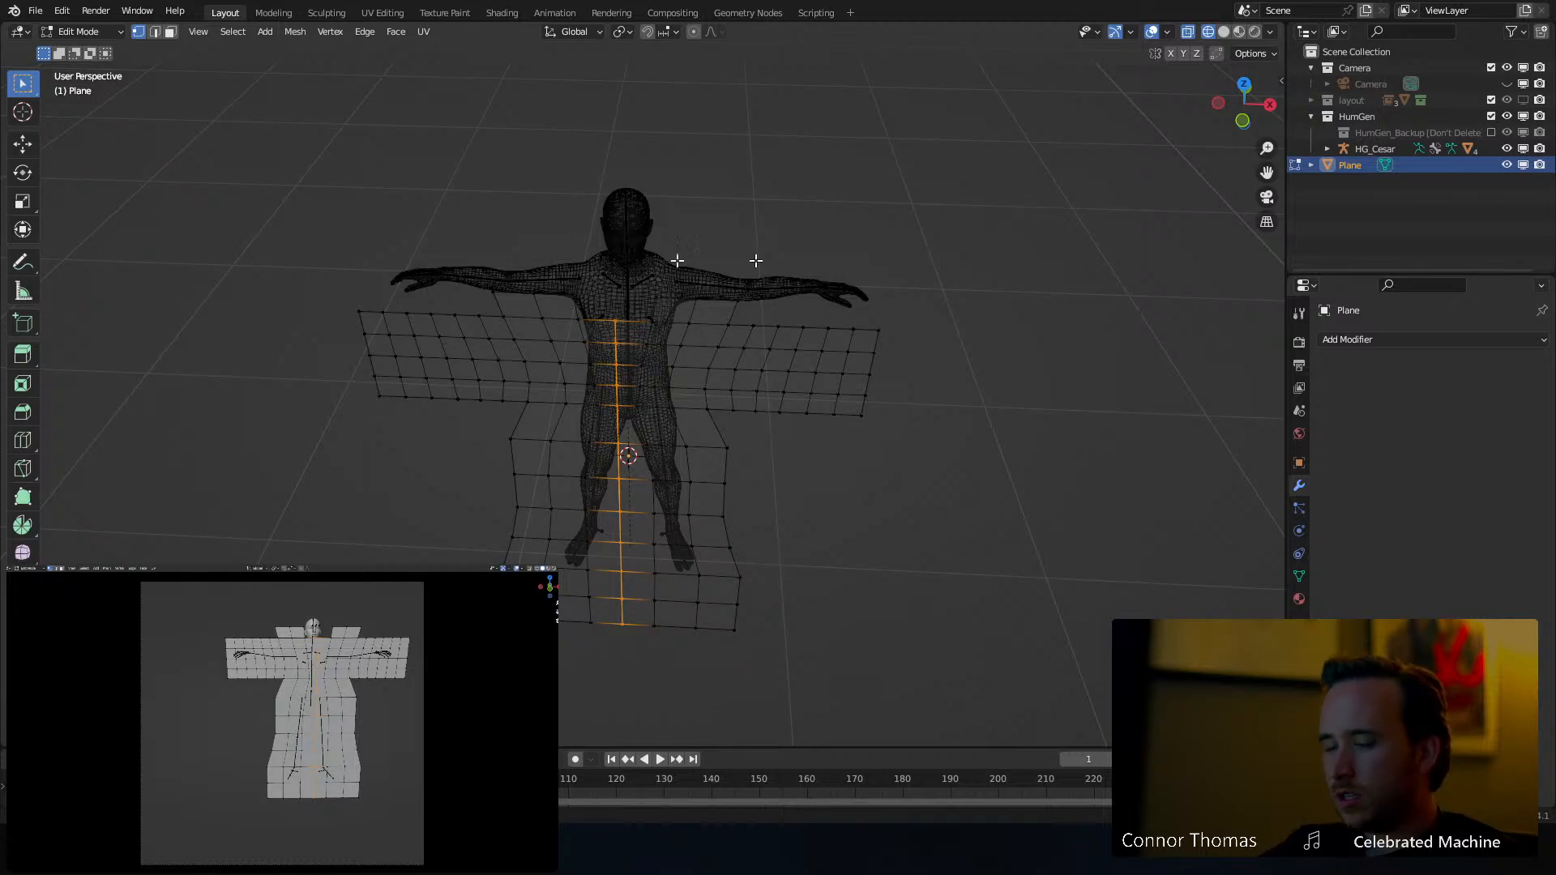
{"action": "left_click", "coordinate": [292, 33]}
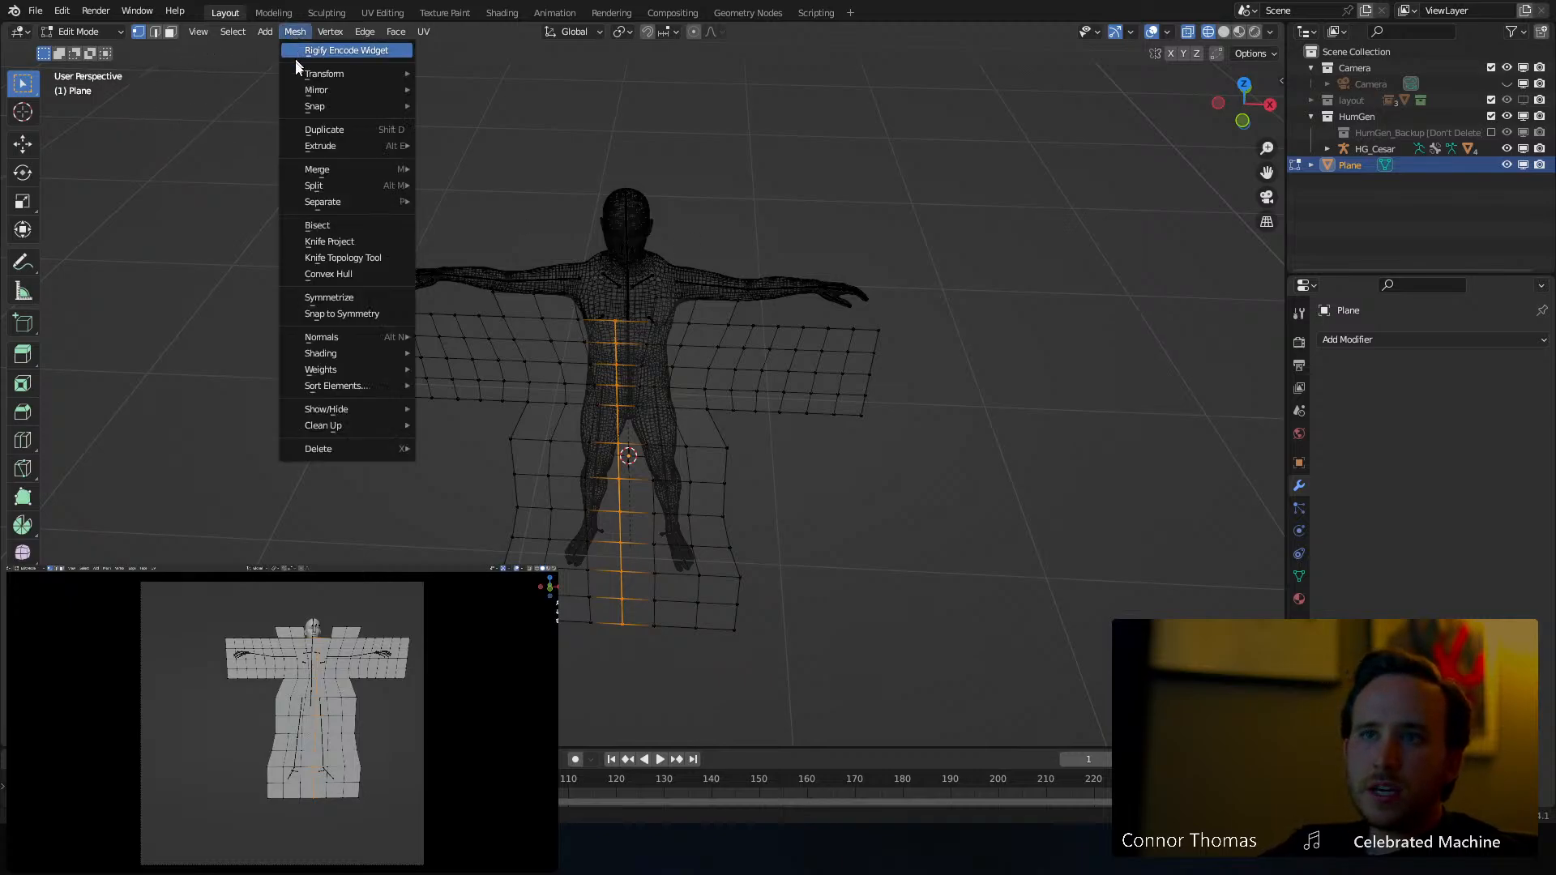
{"action": "mouse_move", "coordinate": [354, 172]}
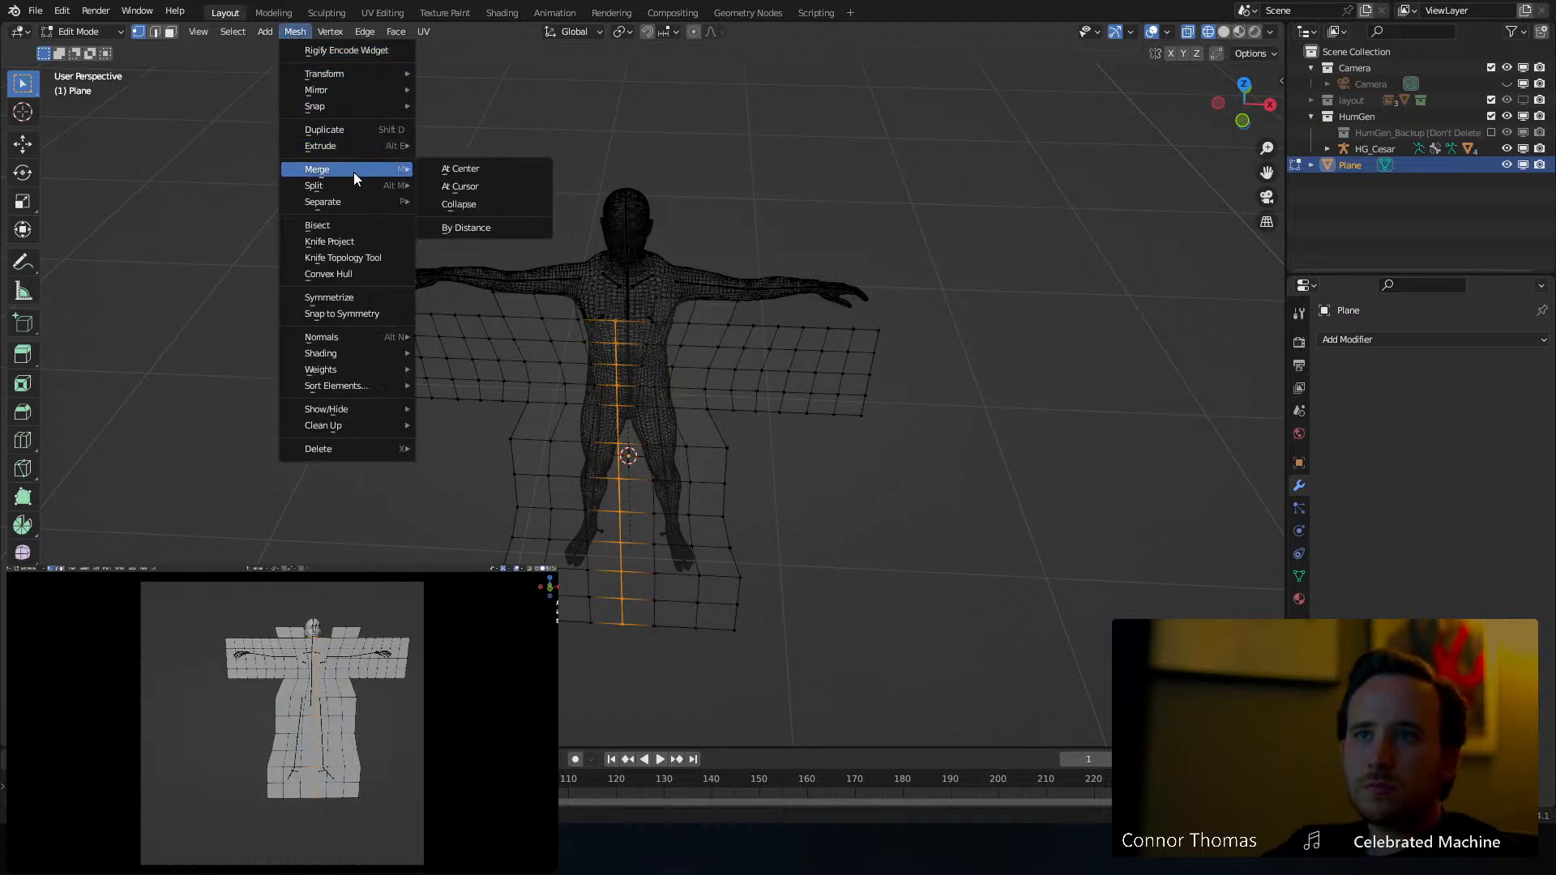
{"action": "left_click", "coordinate": [459, 232]}
Switch the viewport back to solid shading and return the cloak to Edit Mode
{"action": "middle_click_drag", "start_coordinate": [546, 386], "coordinate": [654, 290]}
{"action": "key", "text": "Tab"}
{"action": "key", "text": "z"}
{"action": "left_click", "coordinate": [650, 344]}
{"action": "key", "text": "a"}
{"action": "key", "text": "a"}
{"action": "left_click", "coordinate": [703, 300]}
{"action": "key", "text": "Tab"}
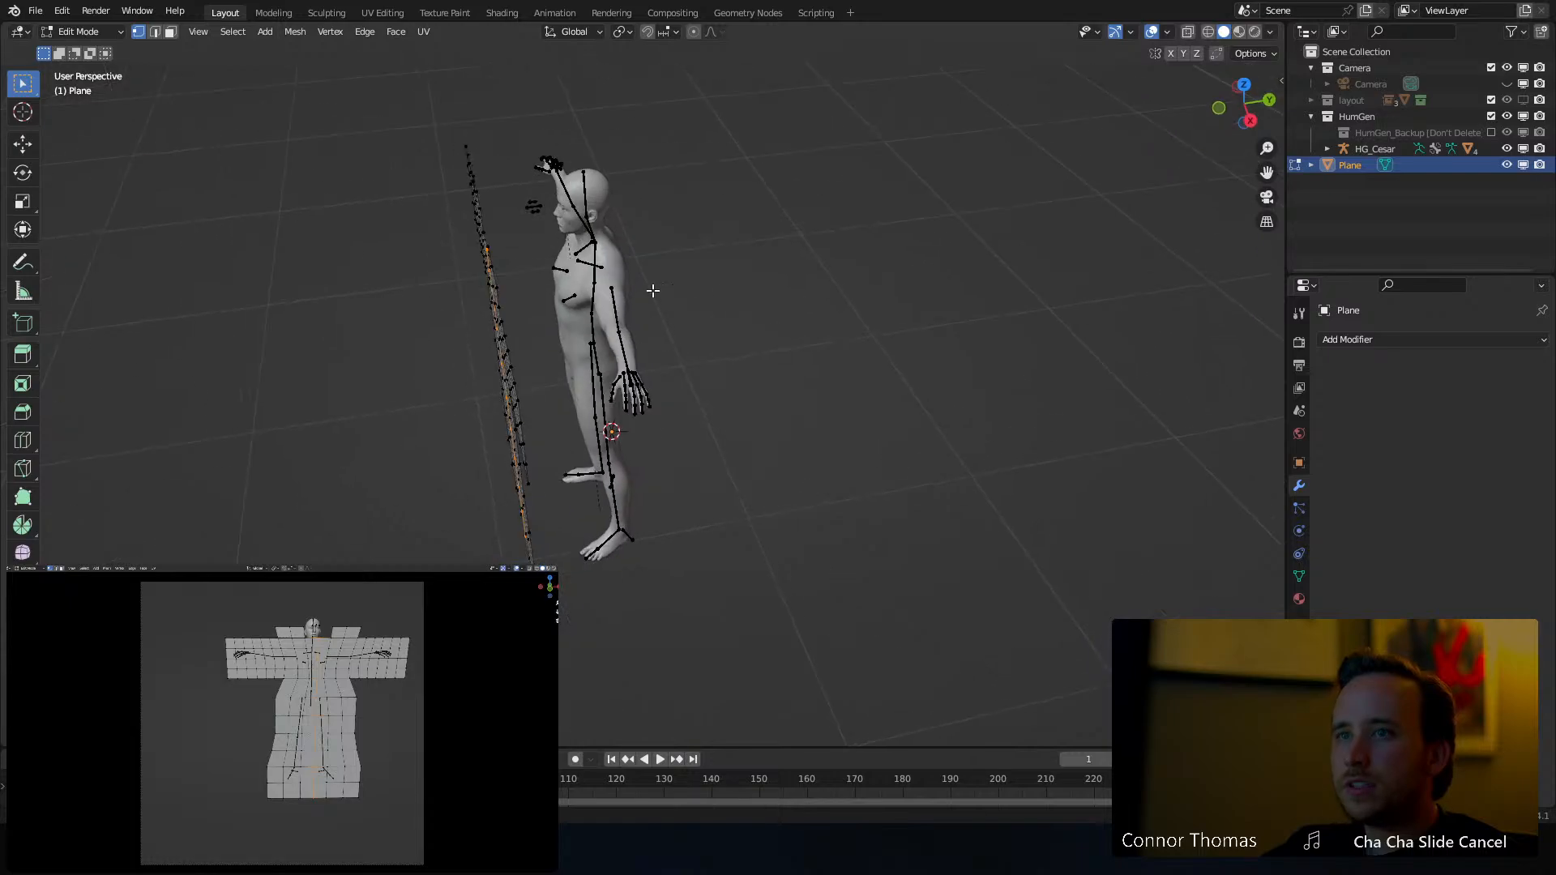
Extrude the entire flat cloak mesh backward past the human so it encloses the body with front and back panels
{"action": "key", "text": "a"}
{"action": "key", "text": "e"}
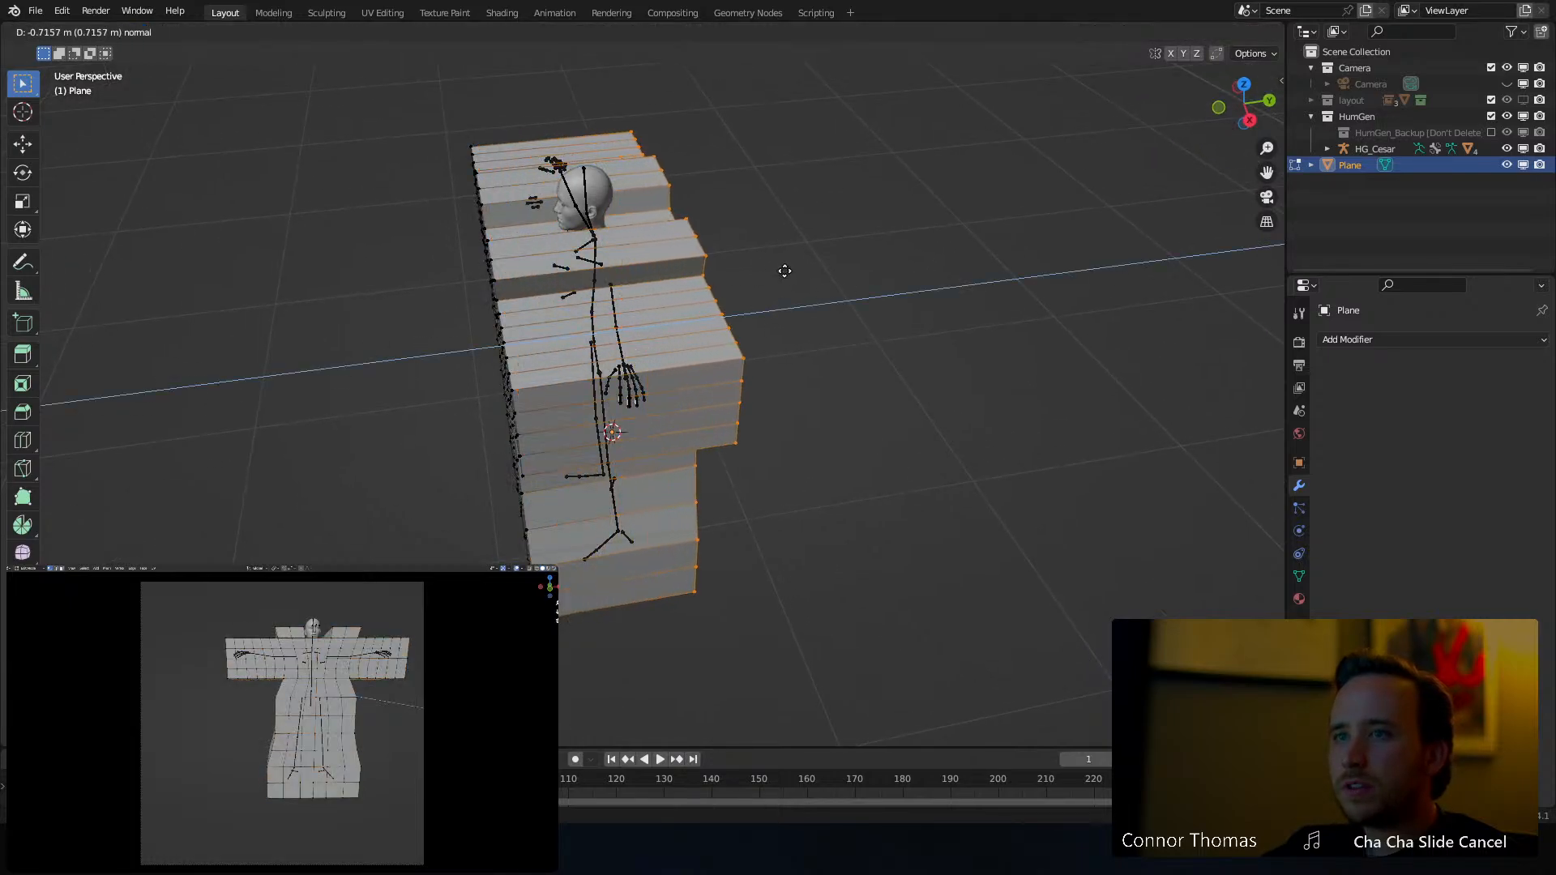
{"action": "middle_click_drag", "start_coordinate": [644, 334], "coordinate": [700, 335]}
{"action": "scroll", "coordinate": [694, 332], "scroll_direction": "up", "scroll_amount": 5}
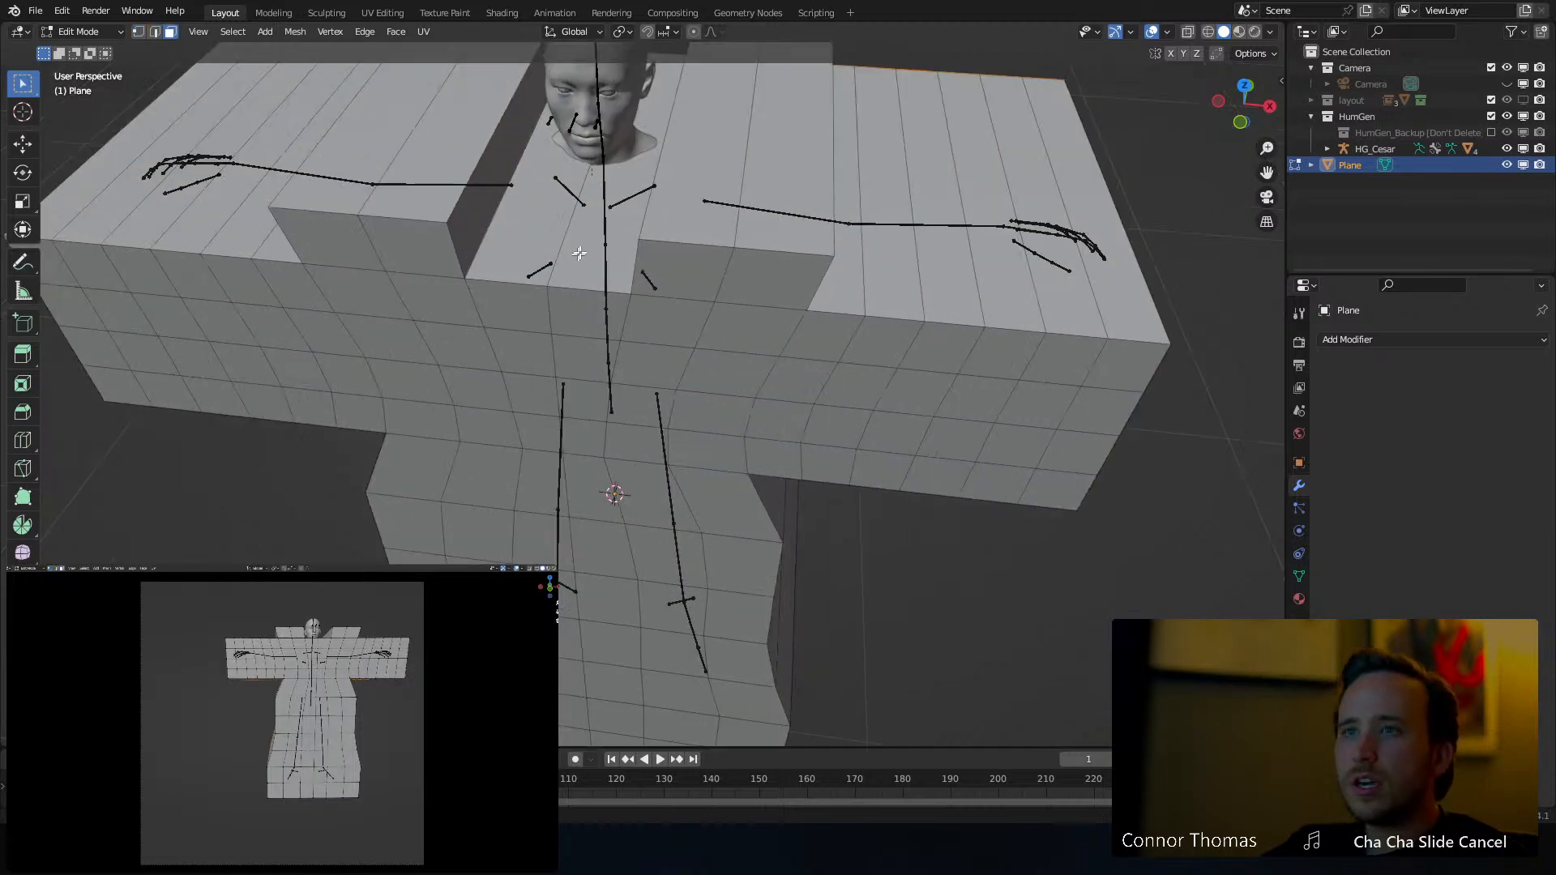
In face selection, delete the faces between the two collar flaps to open the neck hole around the head
{"action": "key", "text": "3"}
{"action": "left_click", "coordinate": [579, 201]}
{"action": "key", "text": "x"}
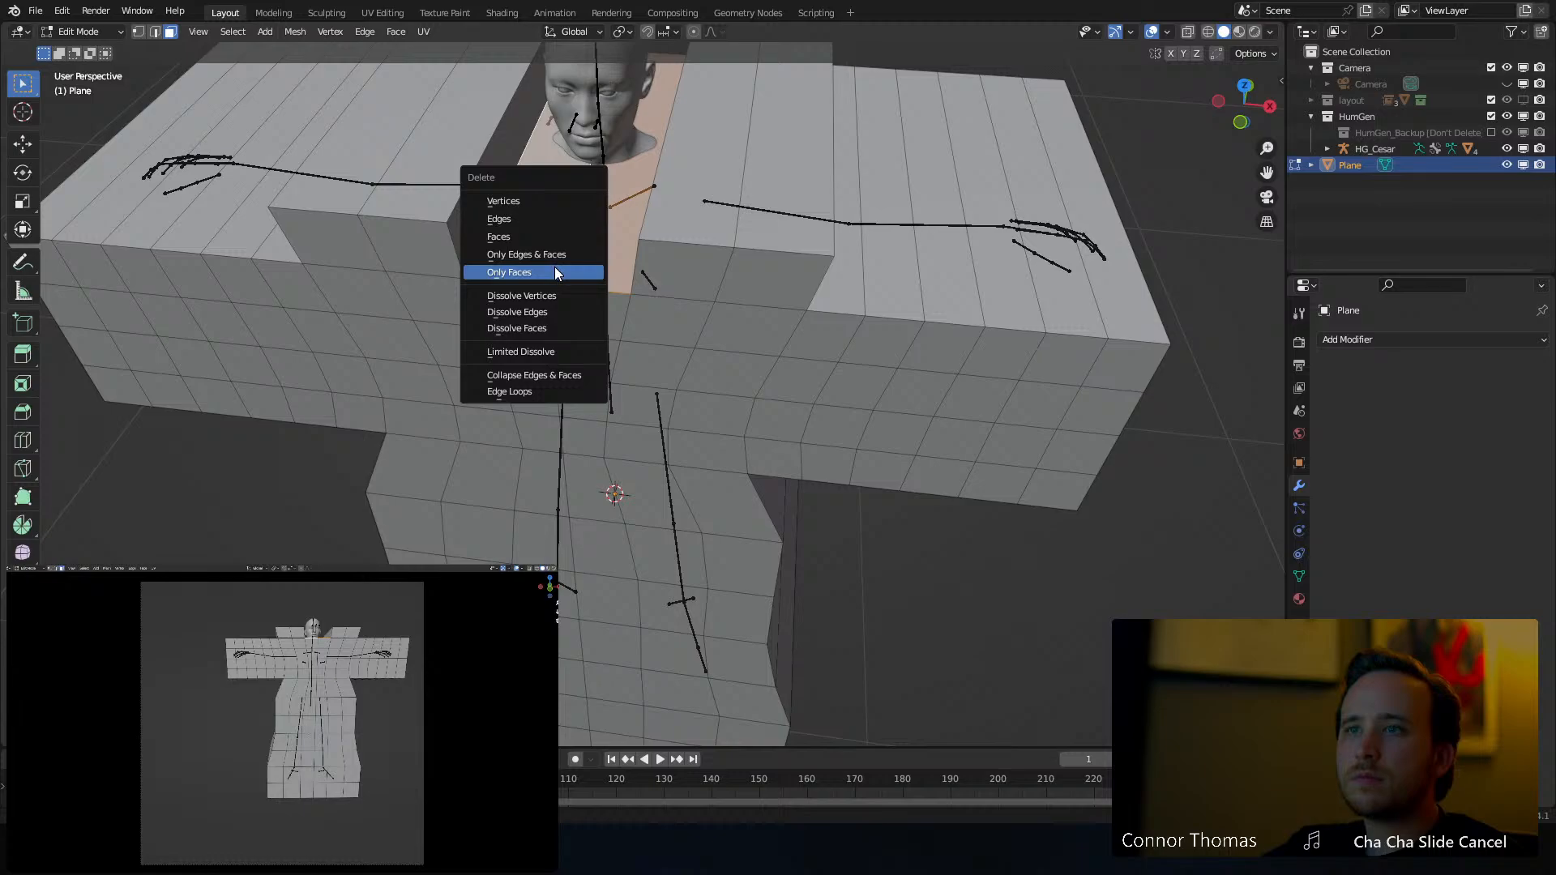
{"action": "left_click", "coordinate": [542, 235]}
{"action": "middle_click_drag", "start_coordinate": [542, 235], "coordinate": [660, 162]}
{"action": "key", "text": "x"}
{"action": "left_click", "coordinate": [508, 157]}
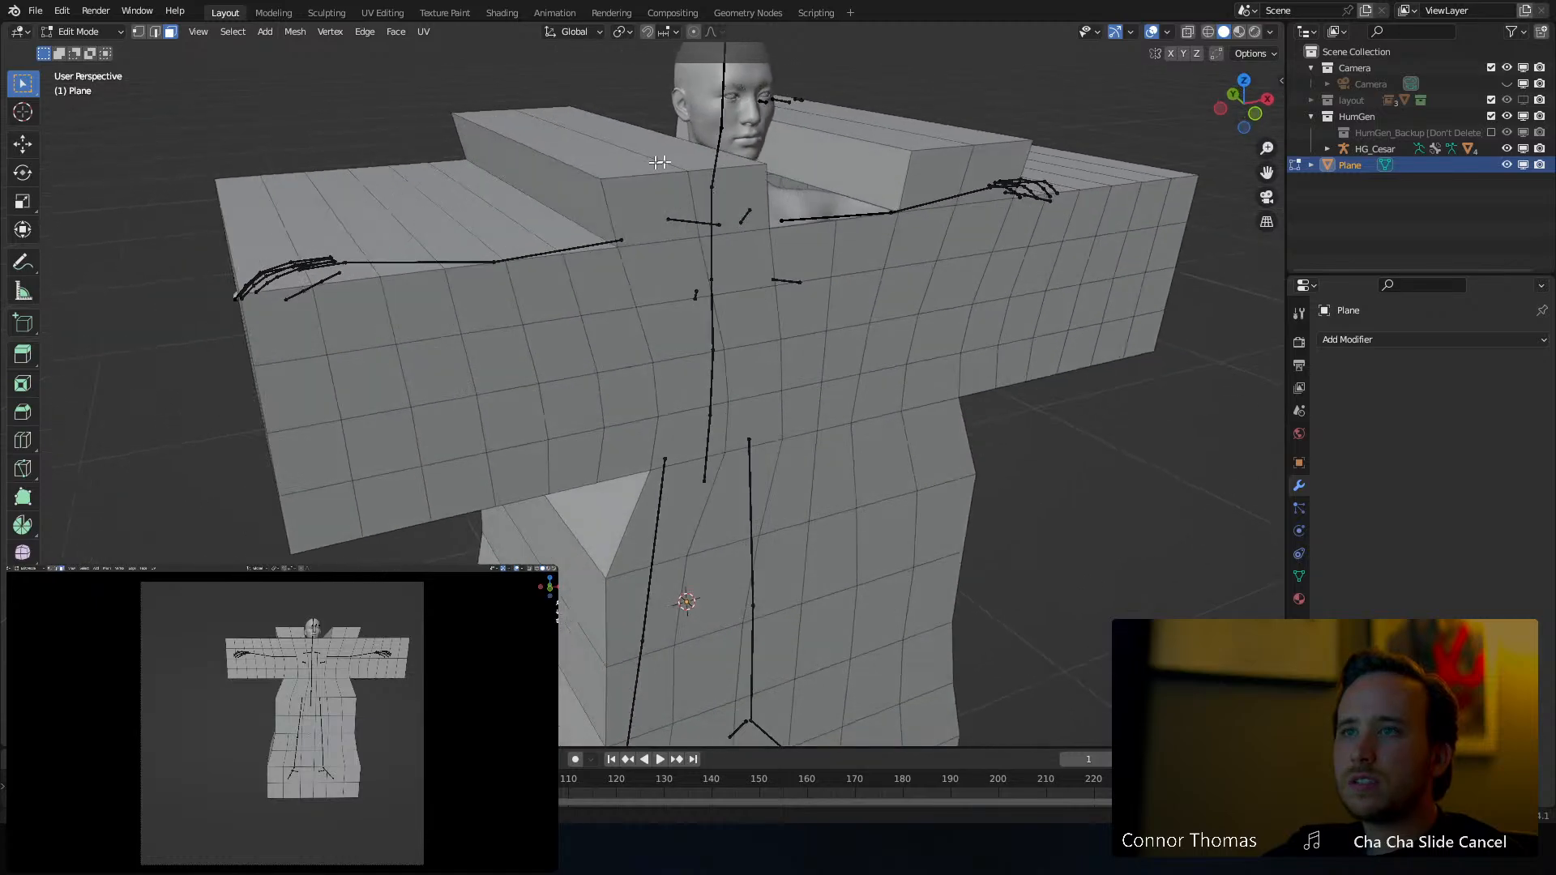
{"action": "key", "text": "x"}
{"action": "left_click", "coordinate": [824, 157]}
{"action": "middle_click_drag", "start_coordinate": [921, 173], "coordinate": [772, 168]}
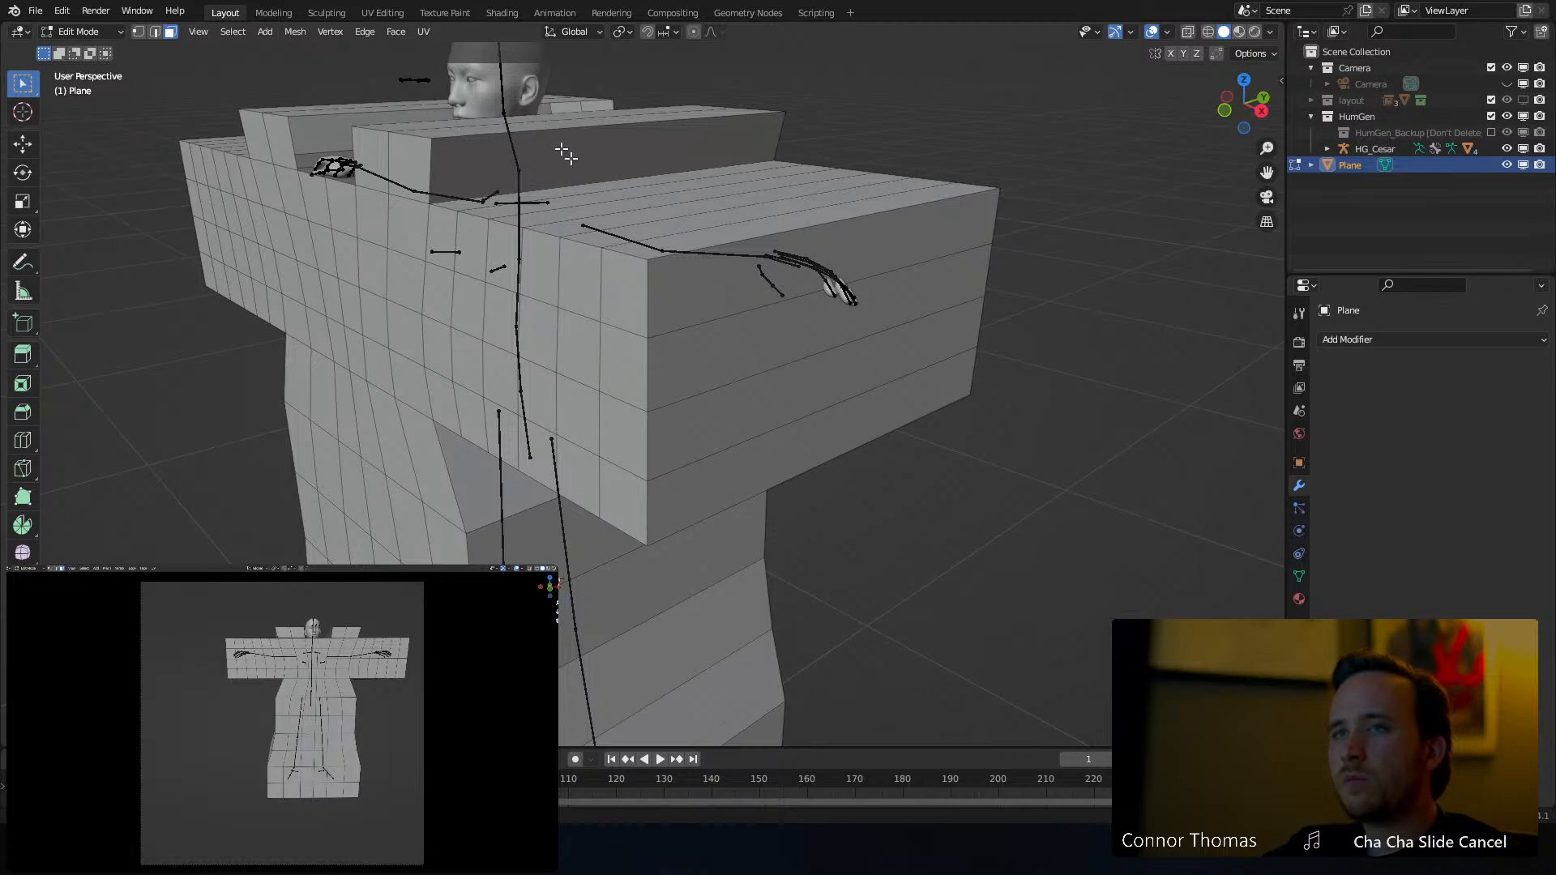
Select the four end faces of the first sleeve and delete them to open the cuff
{"action": "middle_click_drag", "start_coordinate": [600, 303], "coordinate": [678, 232]}
{"action": "left_click", "coordinate": [655, 219]}
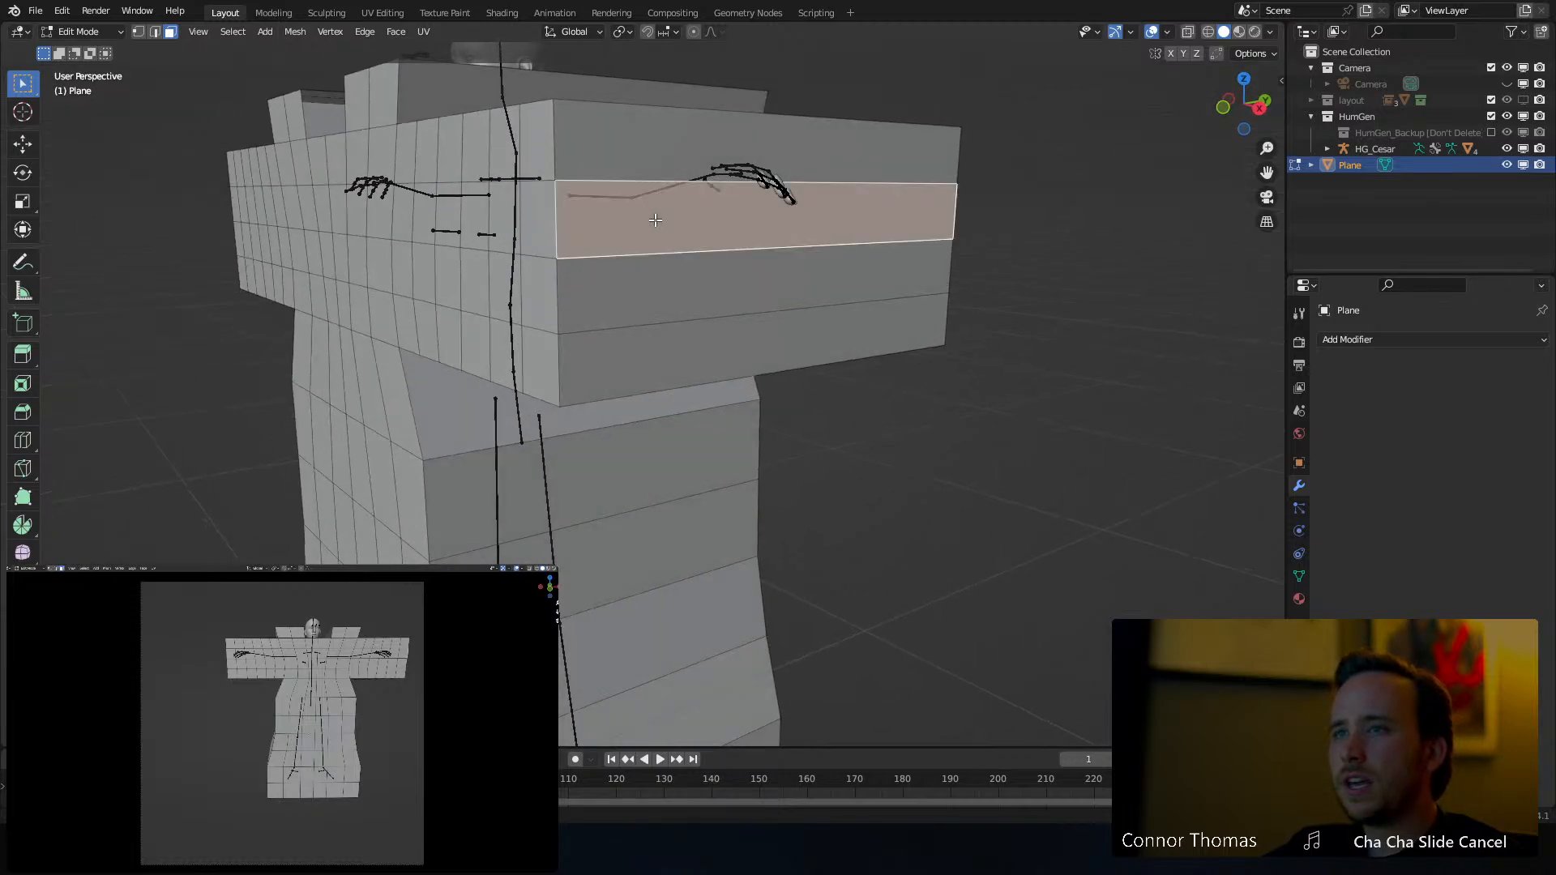
{"action": "left_click", "coordinate": [629, 143], "text": "shift"}
{"action": "left_click", "coordinate": [635, 288], "text": "shift"}
{"action": "key", "text": "x"}
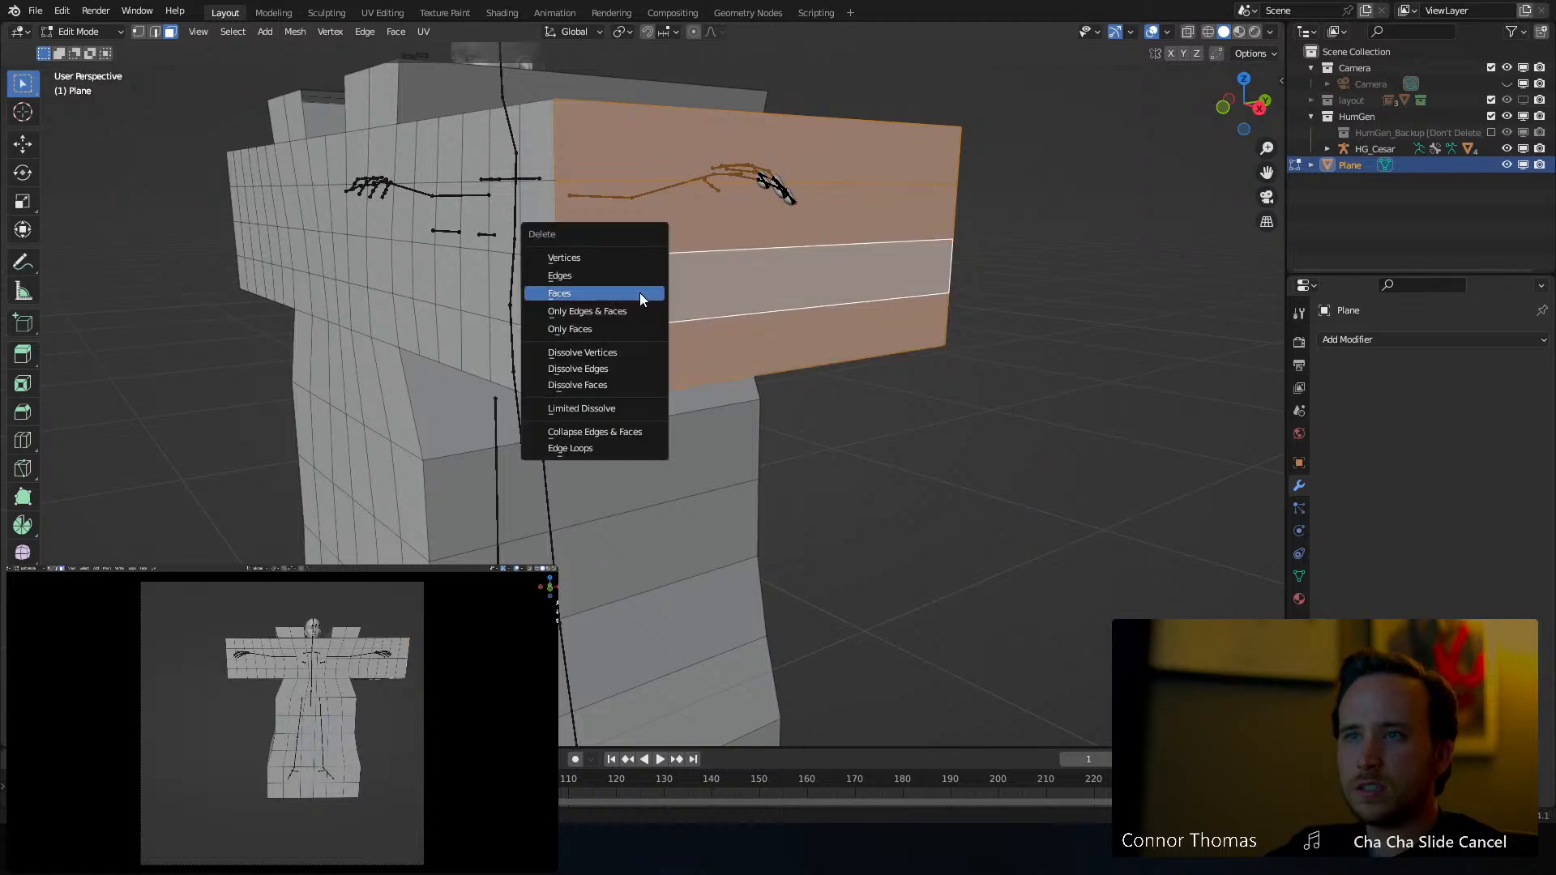
{"action": "left_click", "coordinate": [639, 293]}
Select the four end faces of the opposite sleeve and delete them to open that cuff
{"action": "middle_click_drag", "start_coordinate": [487, 292], "coordinate": [701, 290]}
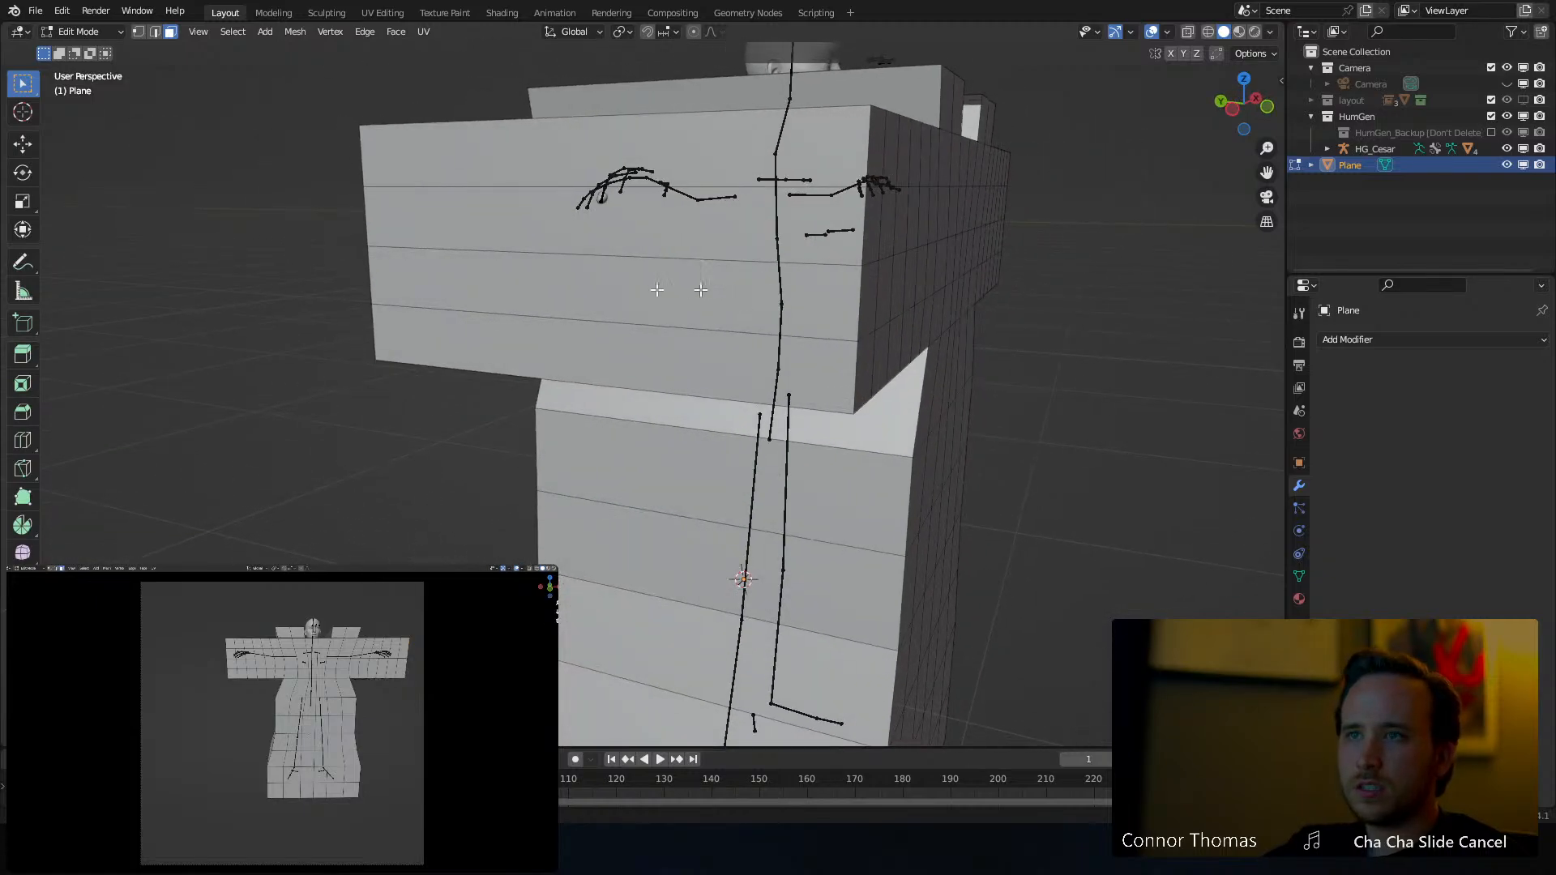
{"action": "left_click", "coordinate": [587, 183]}
{"action": "left_click", "coordinate": [565, 235], "text": "shift"}
{"action": "left_click", "coordinate": [556, 282], "text": "shift"}
{"action": "left_click", "coordinate": [558, 339], "text": "shift"}
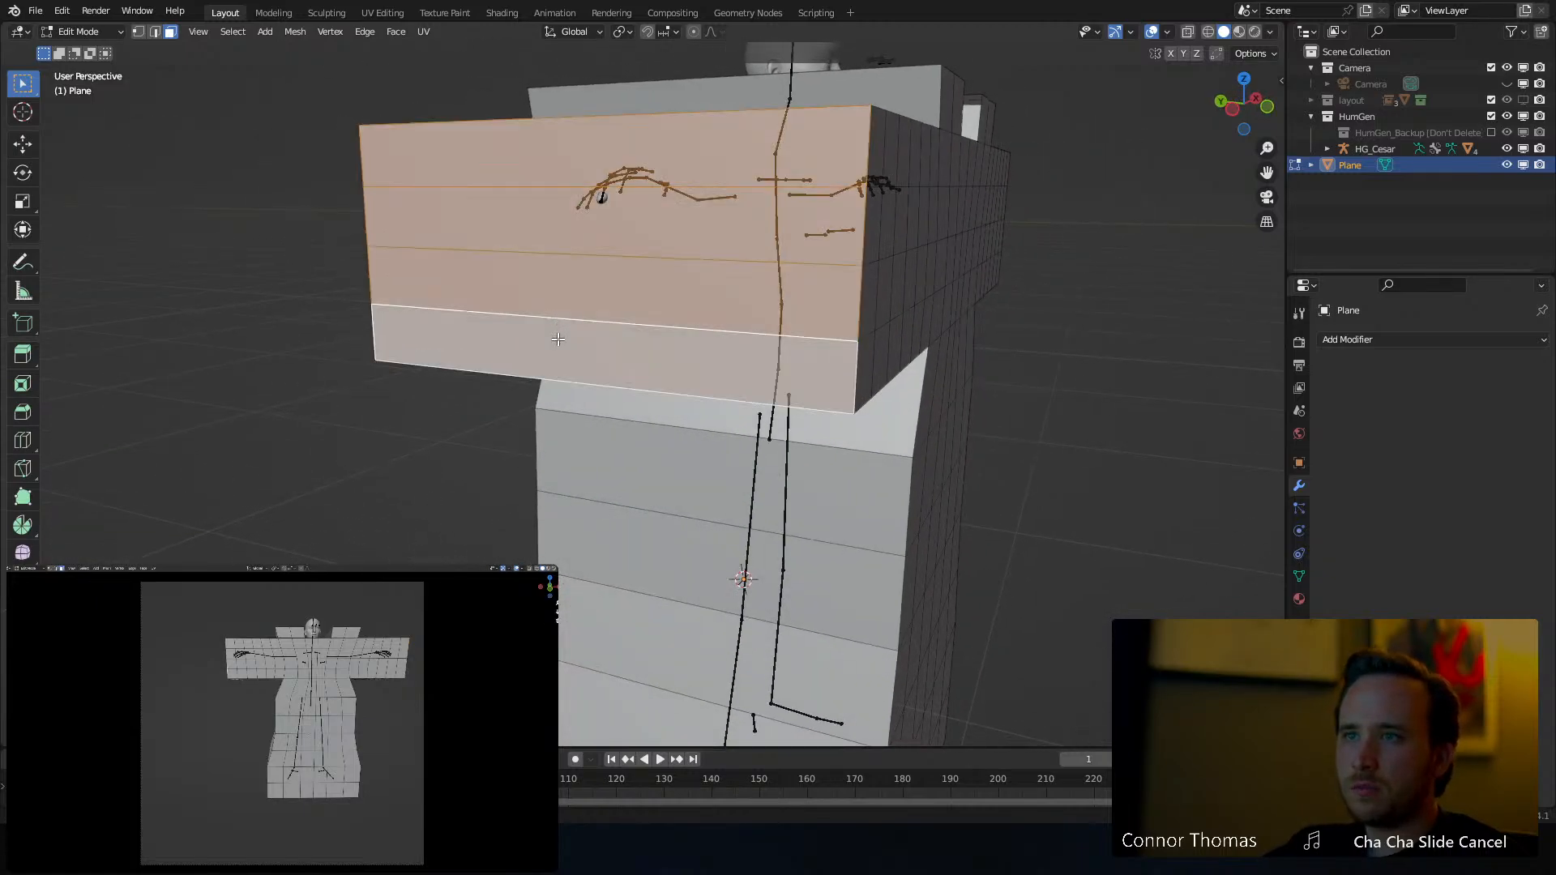
{"action": "key", "text": "x"}
{"action": "left_click", "coordinate": [559, 339]}
Delete the faces on the underside of the cloak to open the hem around the feet
{"action": "middle_click_drag", "start_coordinate": [730, 278], "coordinate": [693, 143]}
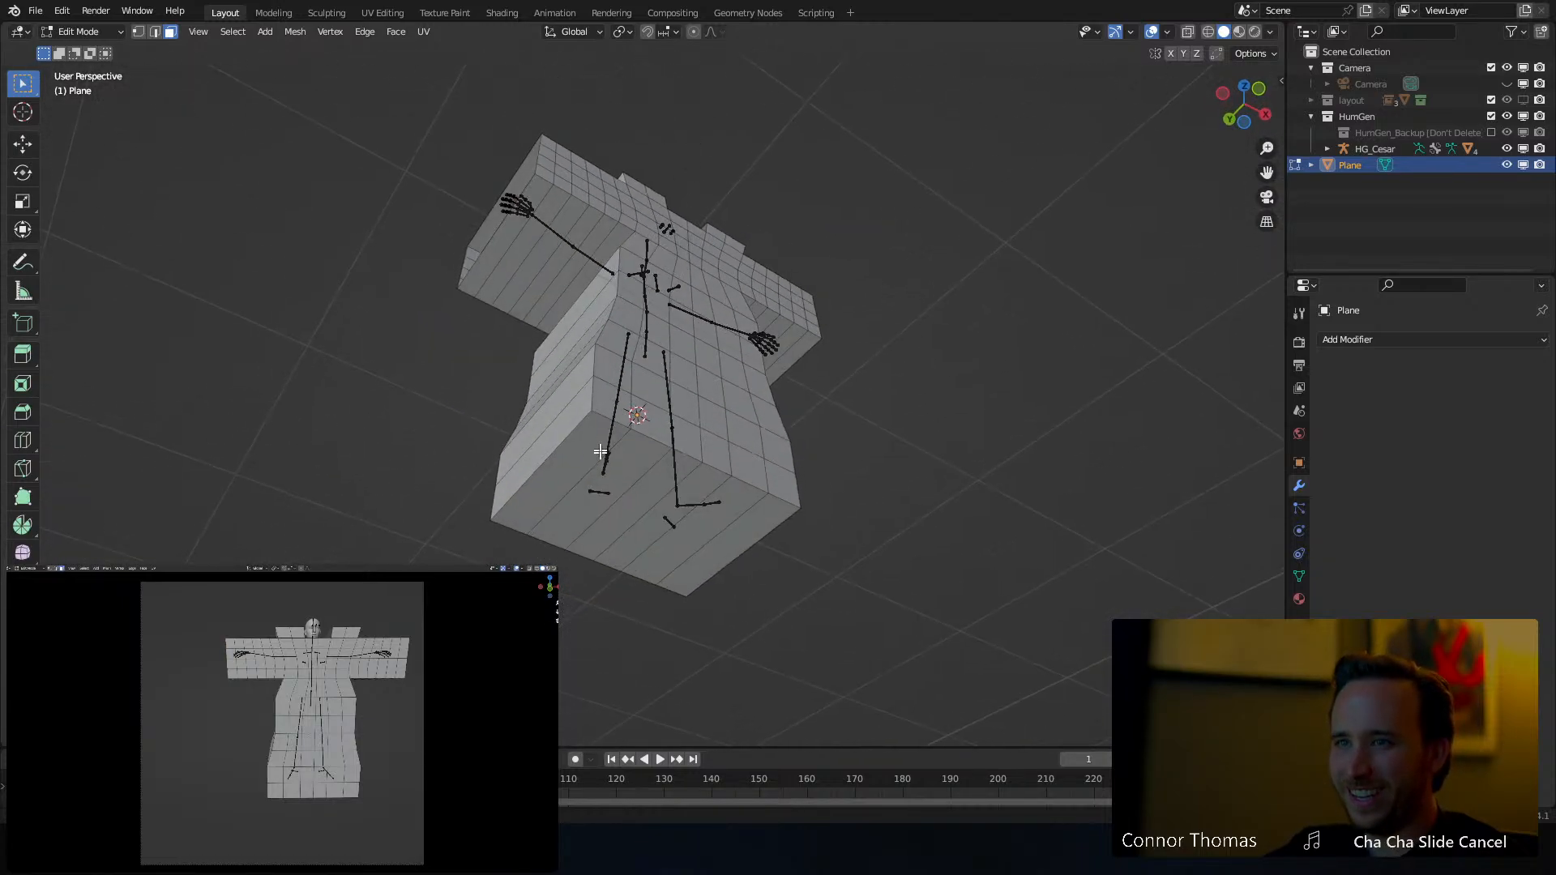
{"action": "key", "text": "x"}
{"action": "left_click", "coordinate": [708, 525]}
Box-select all faces bridging the front and back panels in top wireframe view and delete only the faces, keeping their edges
{"action": "middle_click_drag", "start_coordinate": [707, 525], "coordinate": [616, 282]}
{"action": "key", "text": "KP_7"}
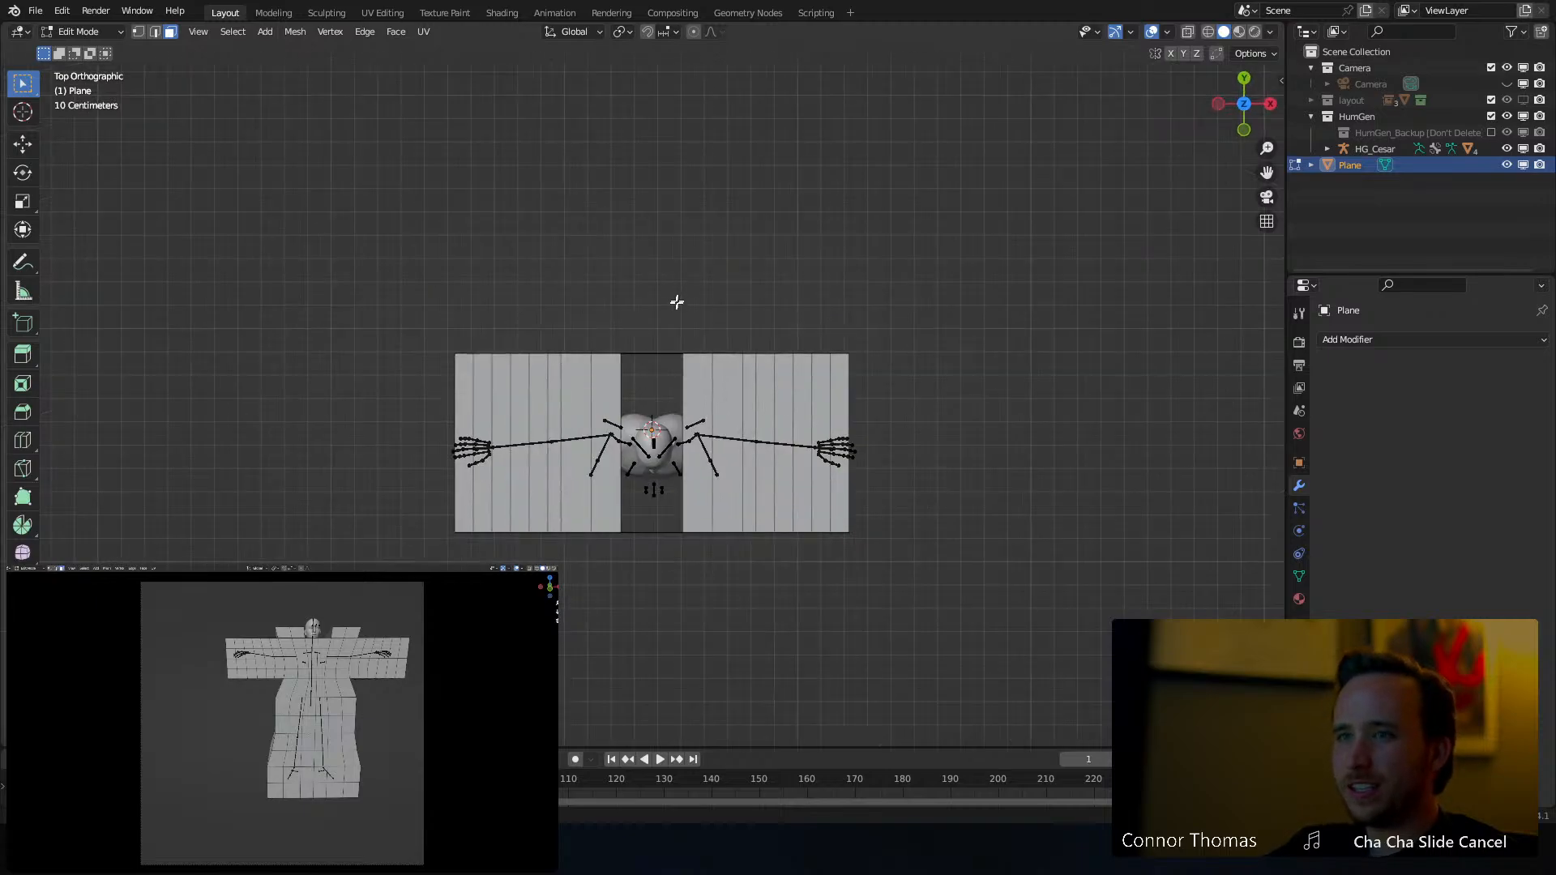
{"action": "left_click", "coordinate": [341, 316]}
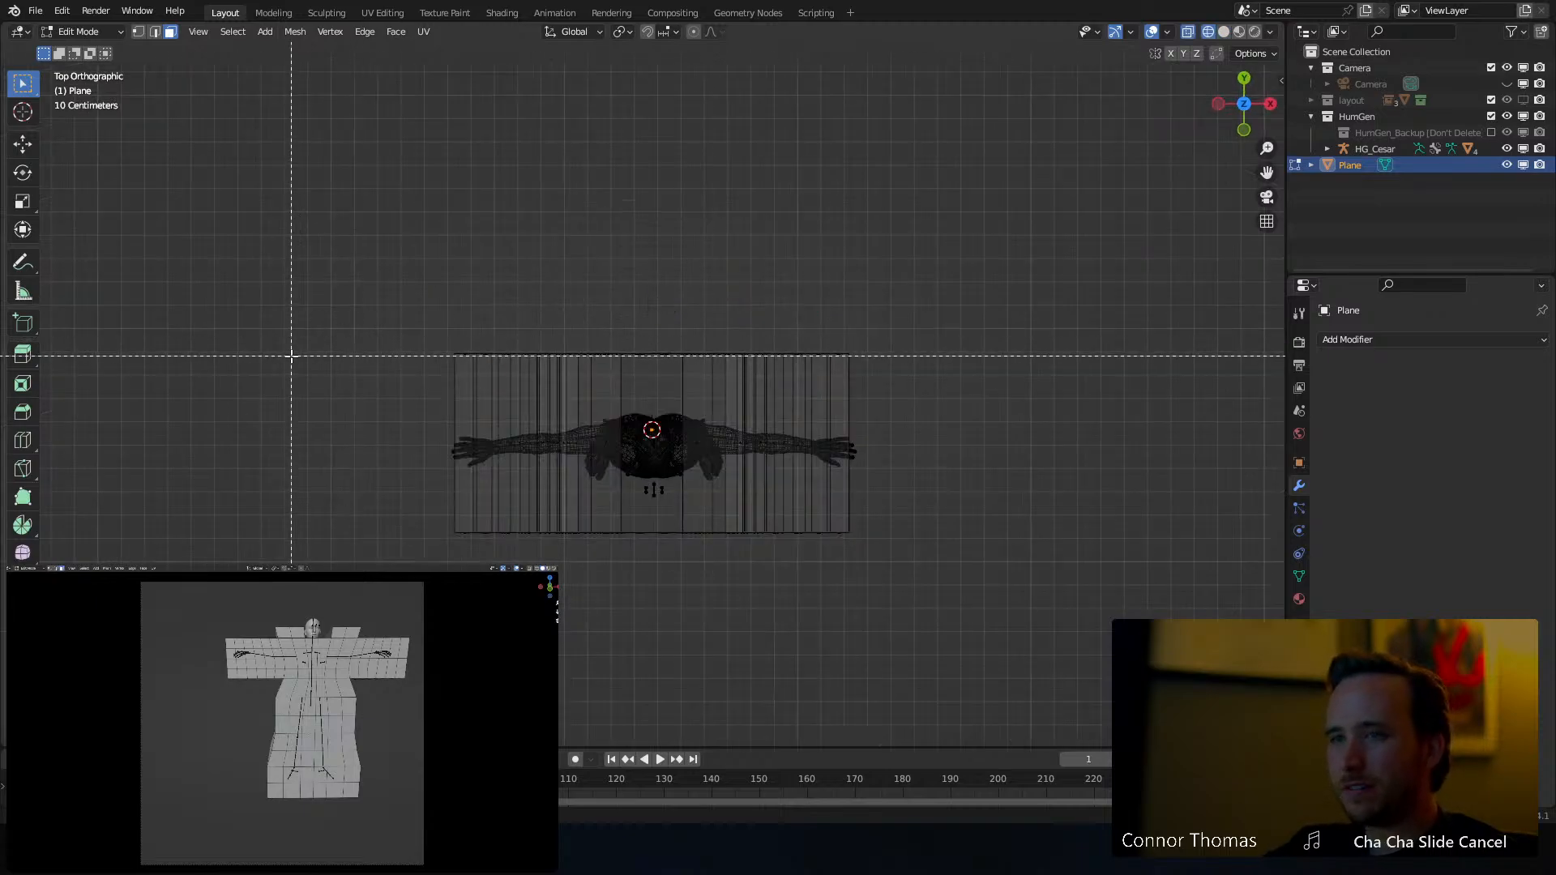
{"action": "left_click_drag", "start_coordinate": [311, 392], "coordinate": [1033, 484]}
{"action": "middle_click_drag", "start_coordinate": [1055, 542], "coordinate": [956, 365]}
{"action": "key", "text": "z"}
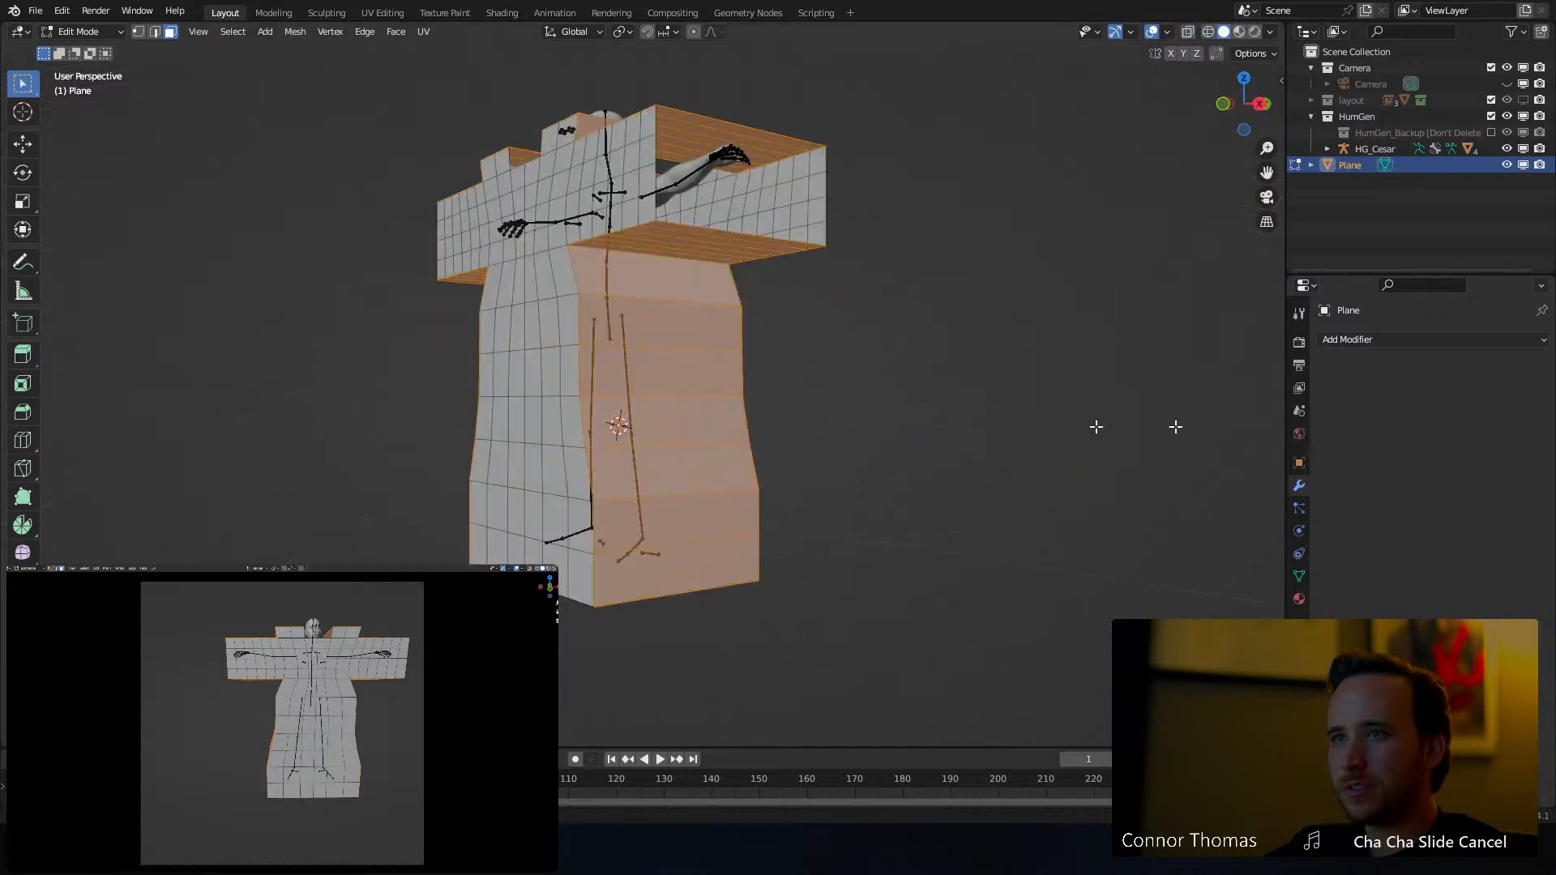
{"action": "middle_click_drag", "start_coordinate": [1096, 427], "coordinate": [944, 492]}
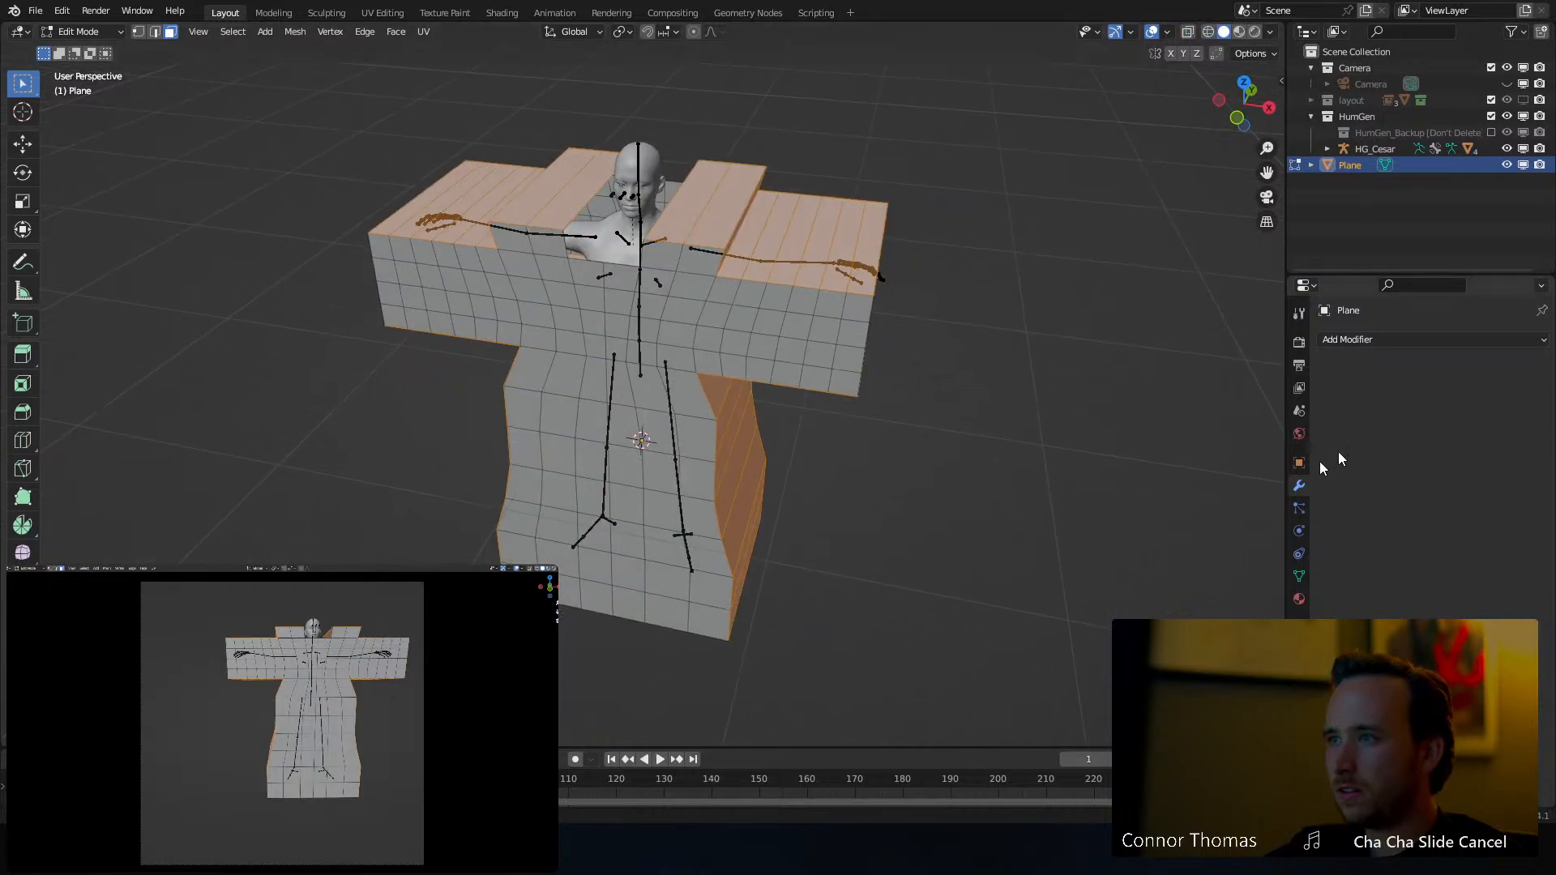
{"action": "key", "text": "x"}
{"action": "left_click", "coordinate": [966, 387]}
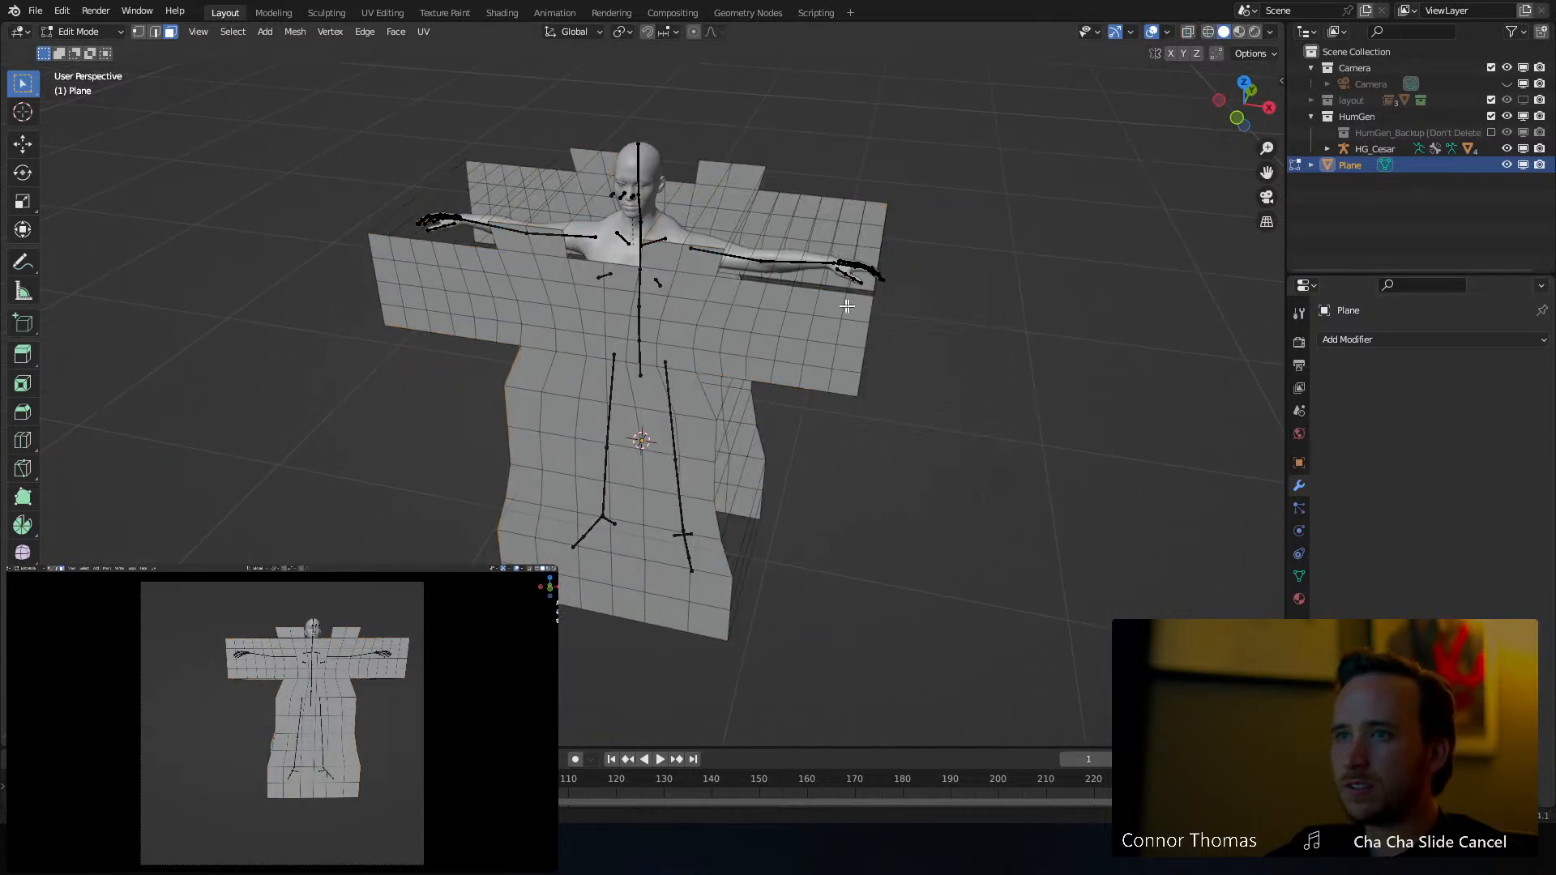
Return to Object Mode, add Cloth physics to the cloak and go to its Shape settings
{"action": "middle_click_drag", "start_coordinate": [966, 387], "coordinate": [816, 248]}
{"action": "key", "text": "Tab"}
{"action": "key", "text": "alt+a"}
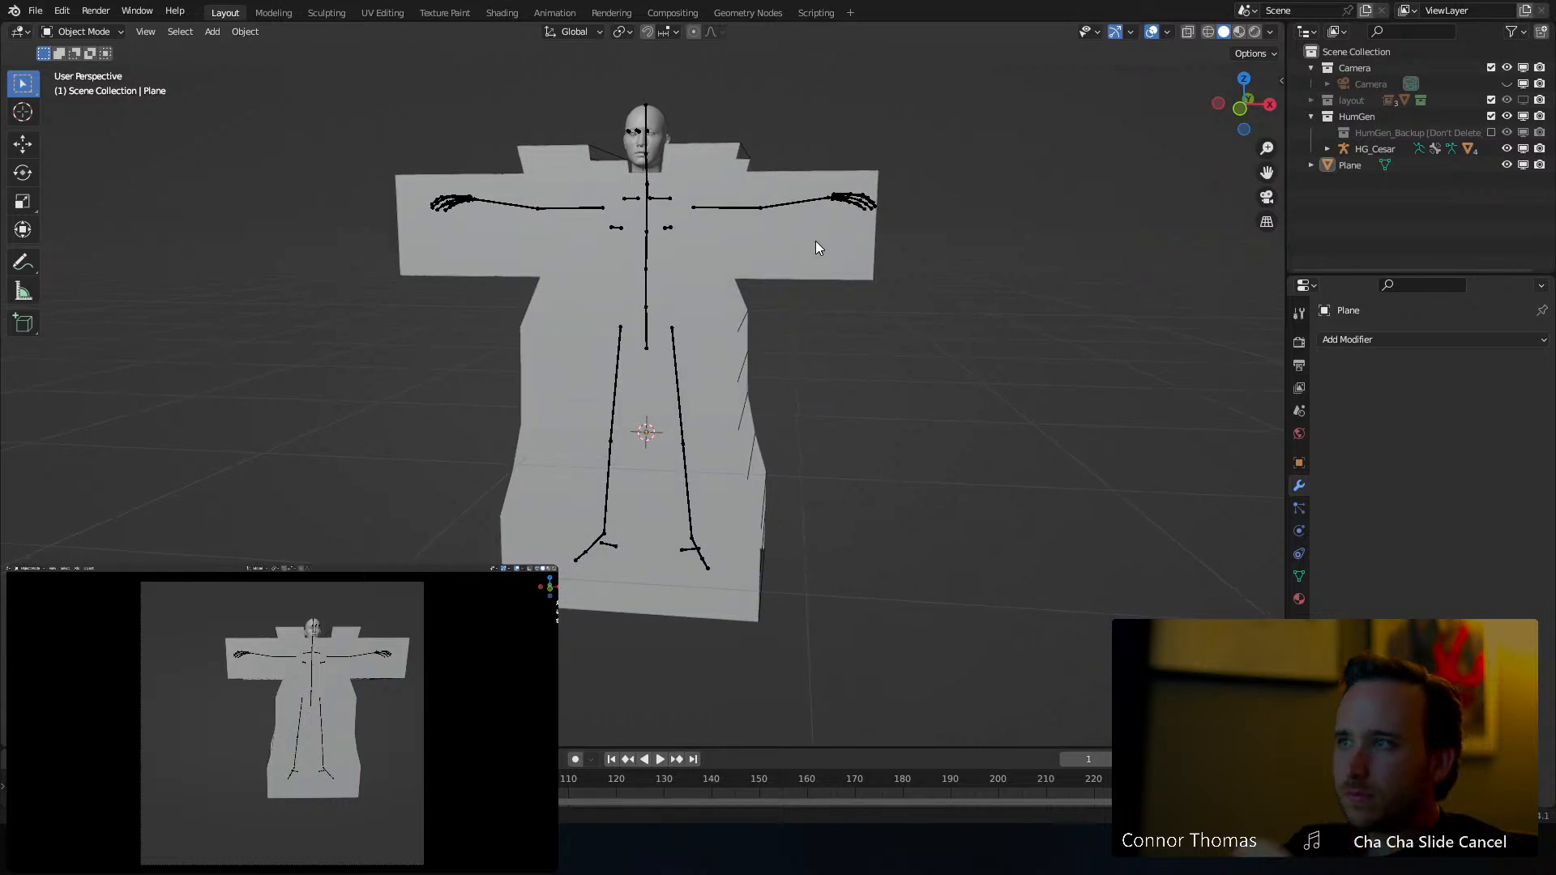
{"action": "left_click", "coordinate": [1300, 533]}
{"action": "left_click", "coordinate": [1372, 376]}
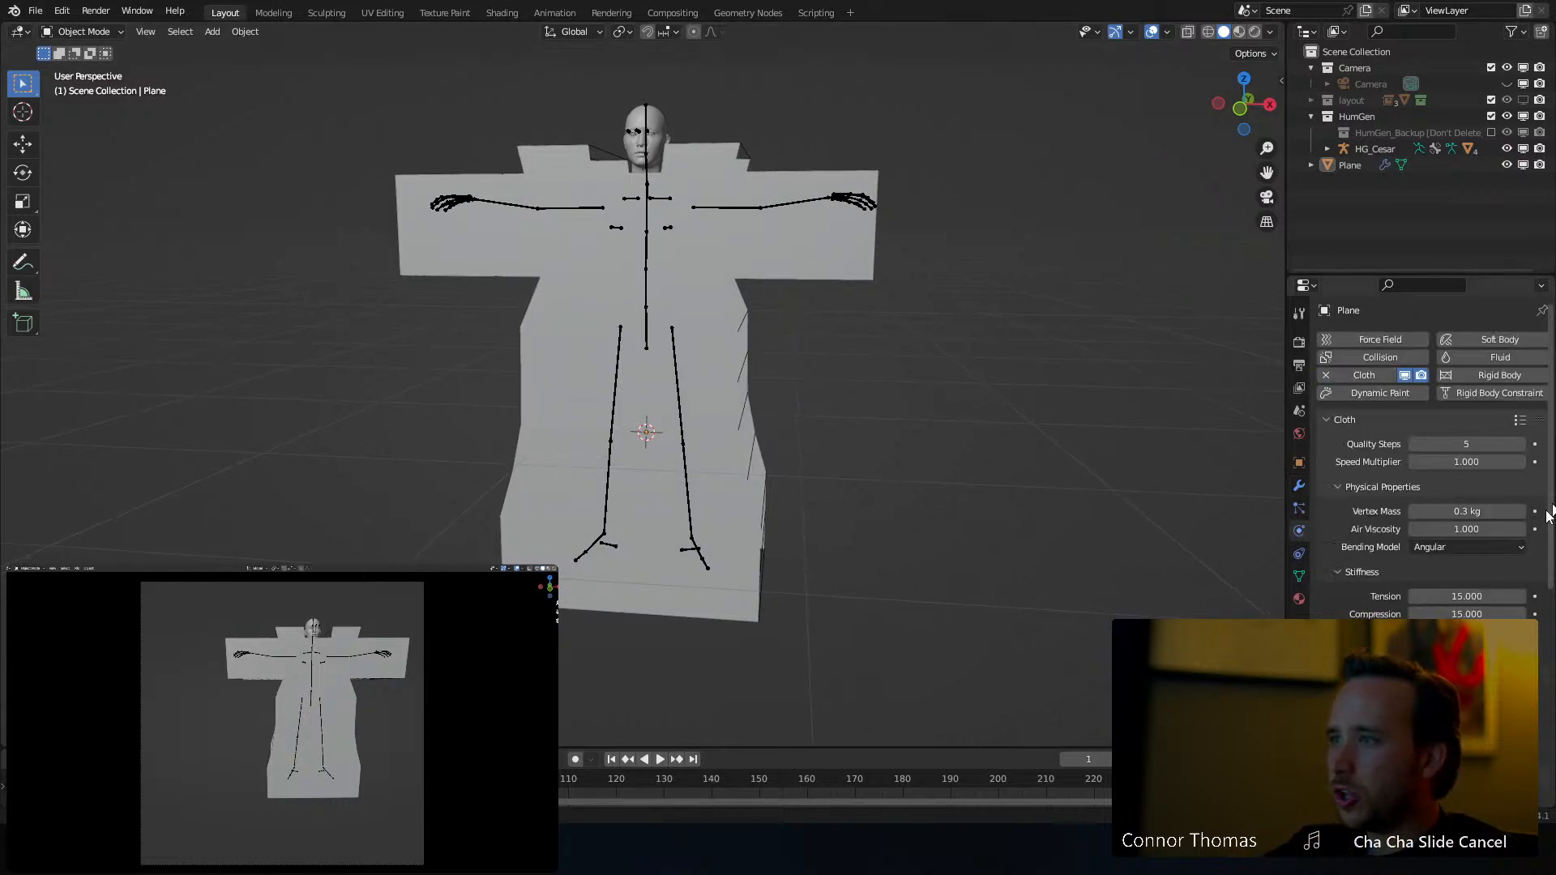
{"action": "scroll", "coordinate": [1378, 486], "scroll_direction": "down", "scroll_amount": 5}
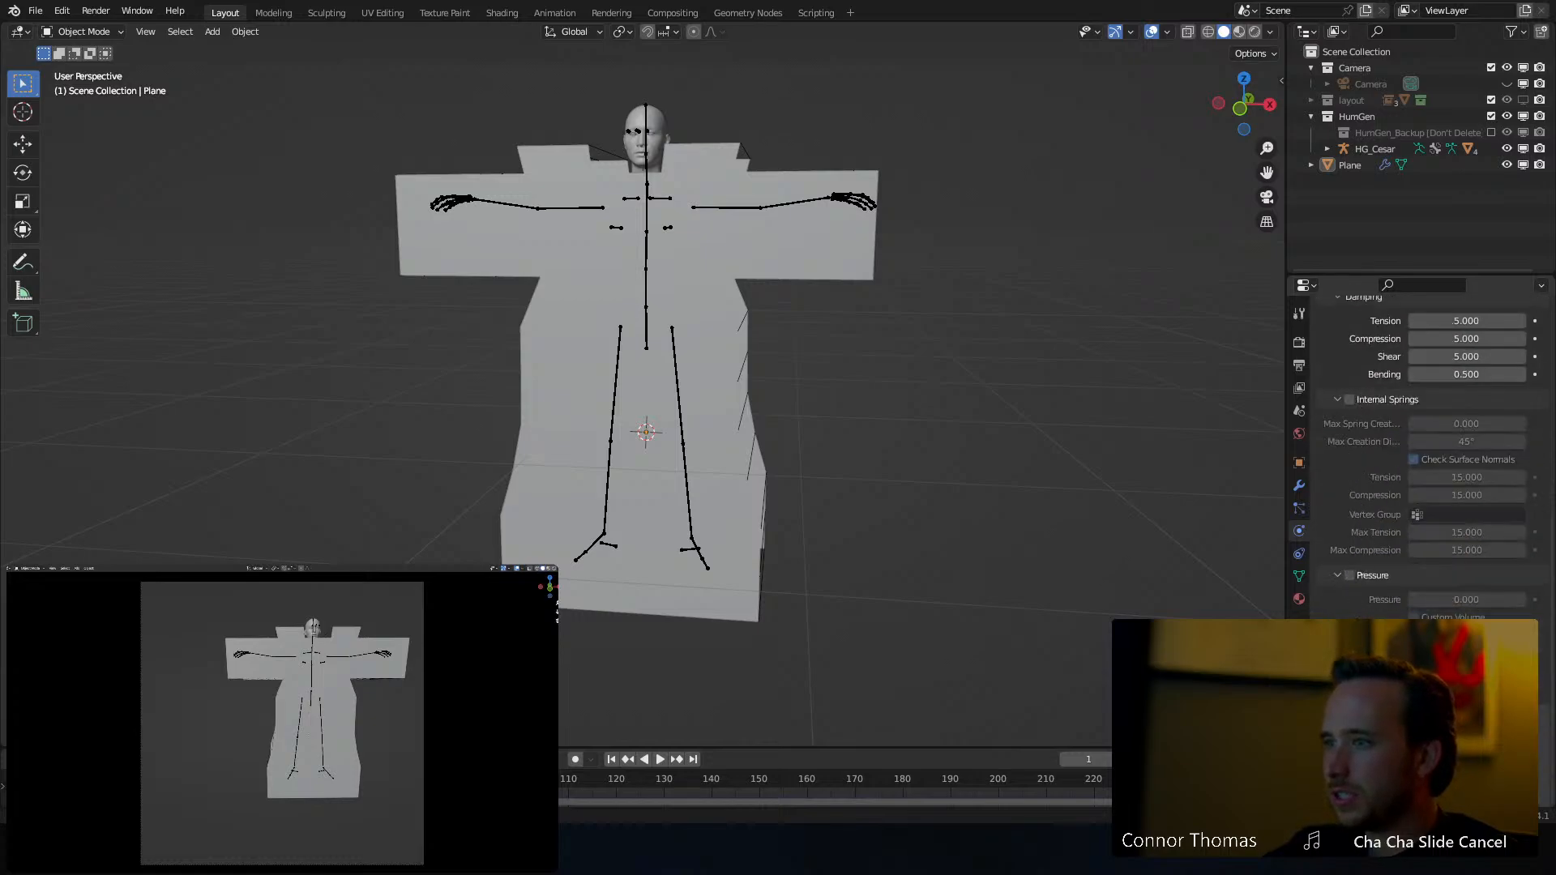
{"action": "scroll", "coordinate": [1418, 454], "scroll_direction": "down", "scroll_amount": 4}
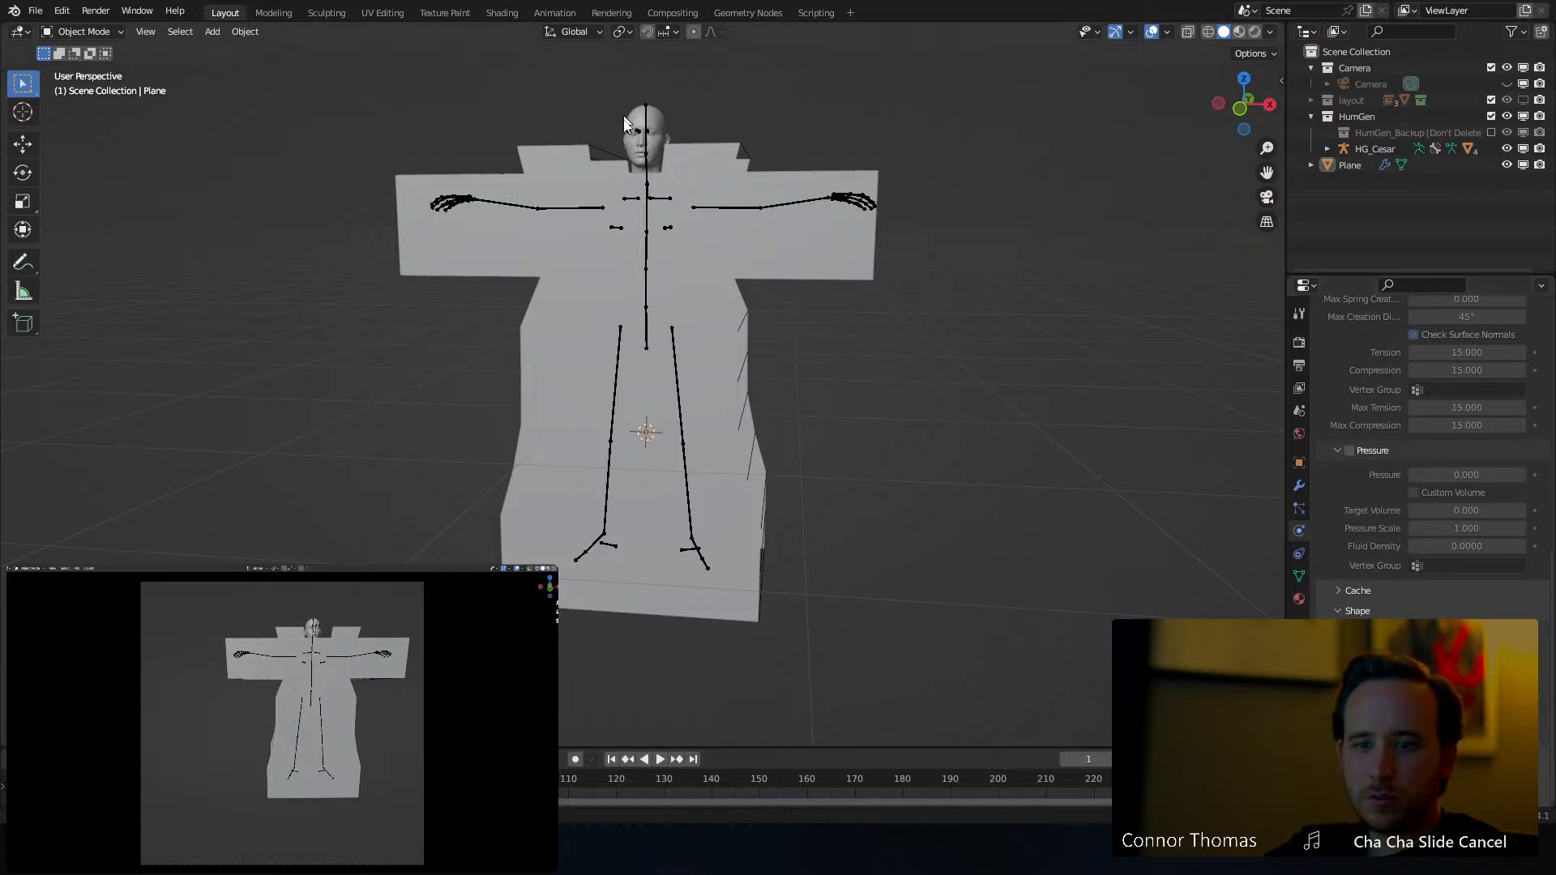
Play the cloth simulation briefly to check how the cloak behaves around the human
{"action": "middle_click_drag", "start_coordinate": [623, 117], "coordinate": [548, 168]}
{"action": "key", "text": "space"}
{"action": "key", "text": "space"}
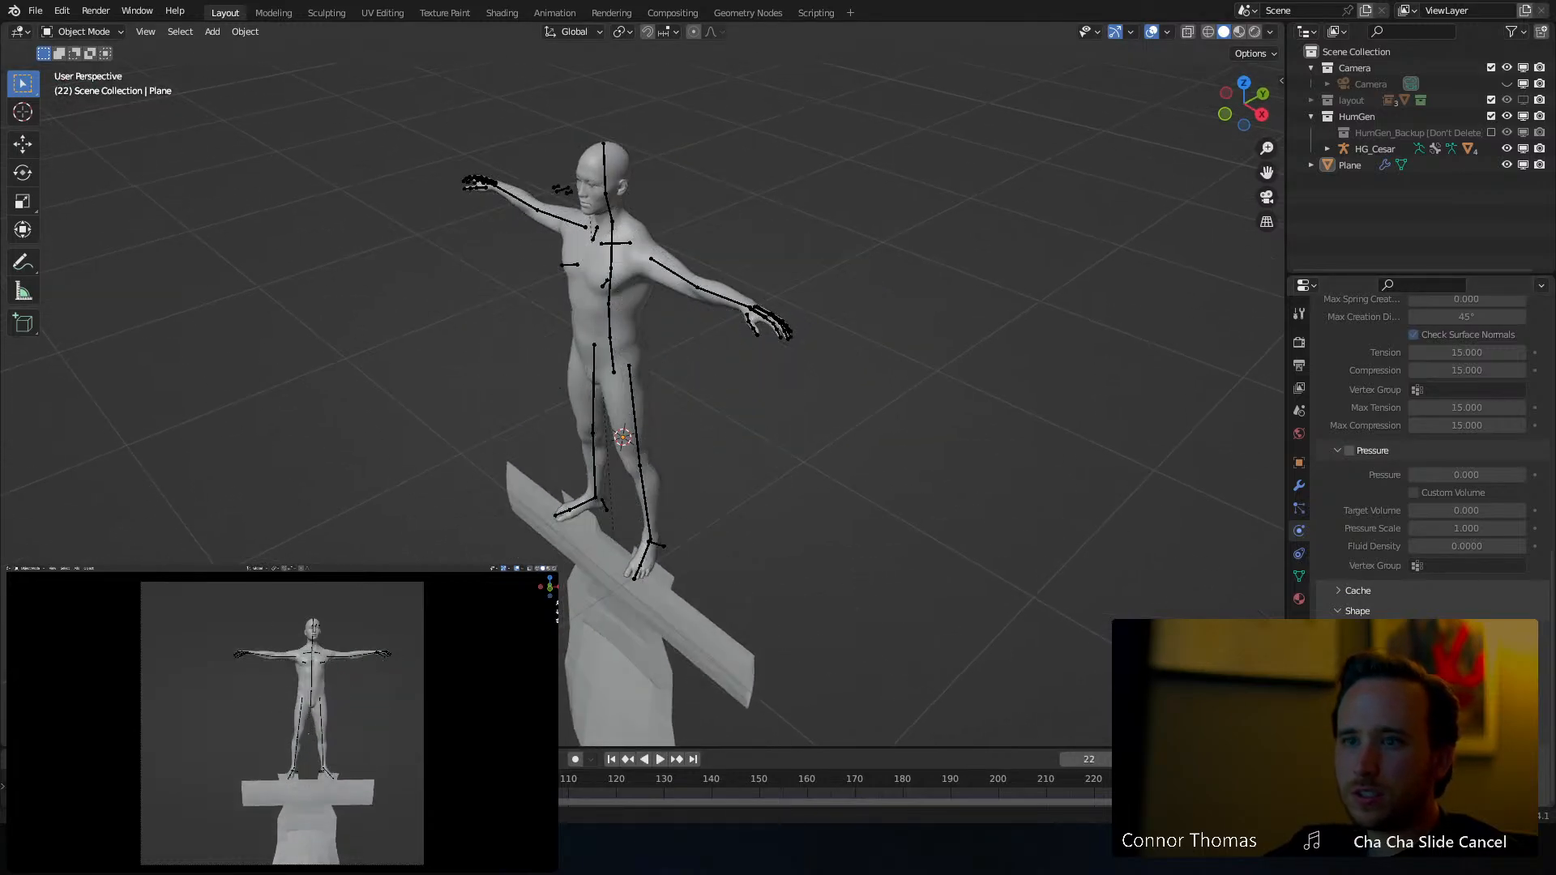
Return the timeline to the start and select the human body mesh
{"action": "key", "text": "shift+Left"}
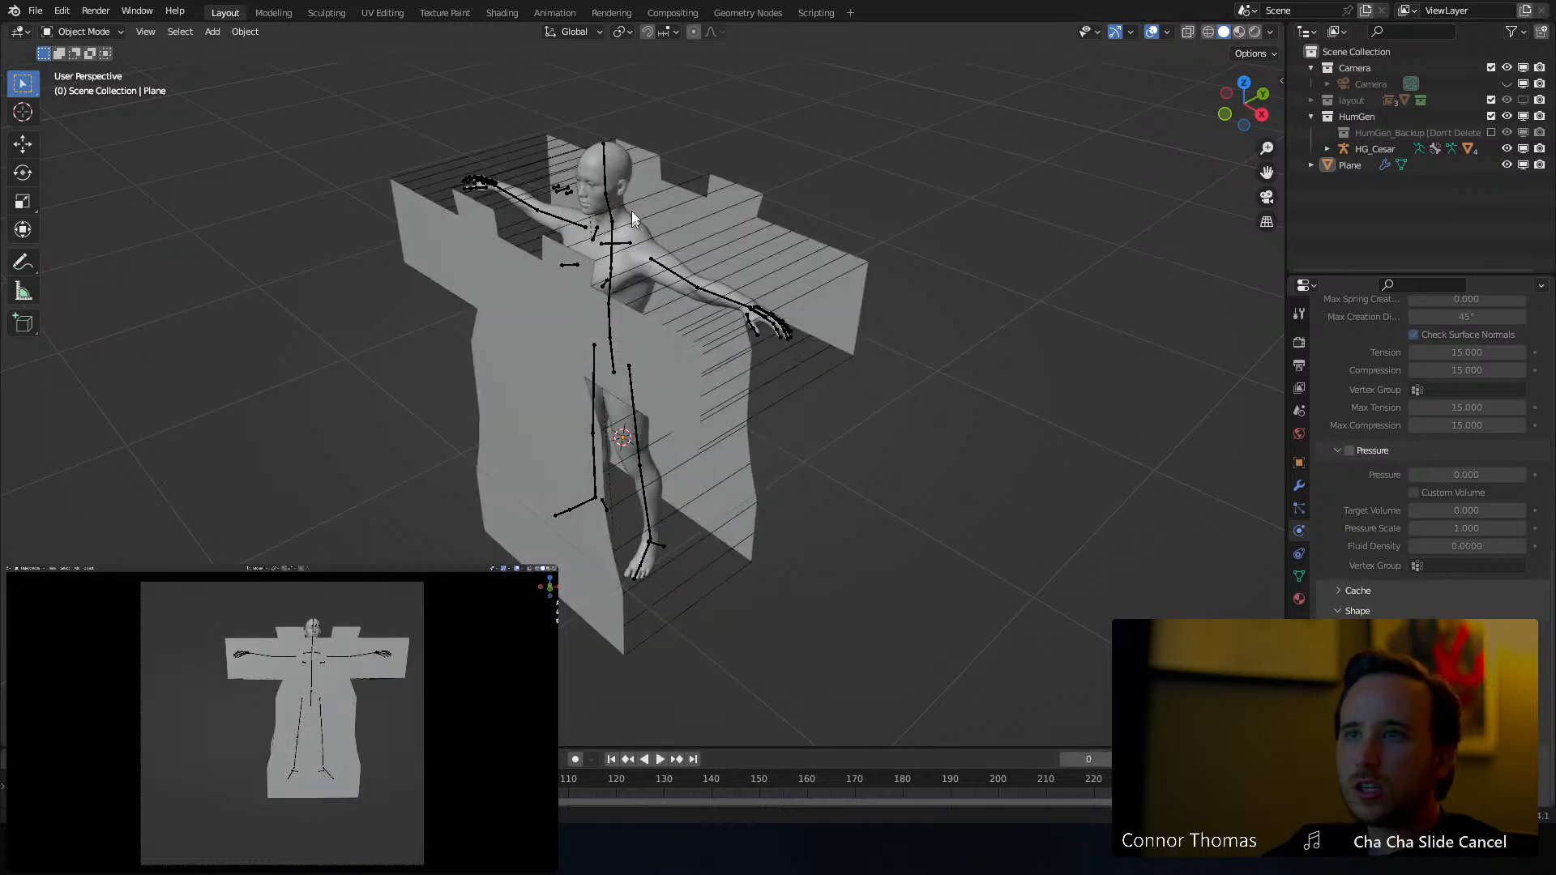
{"action": "left_click", "coordinate": [624, 238]}
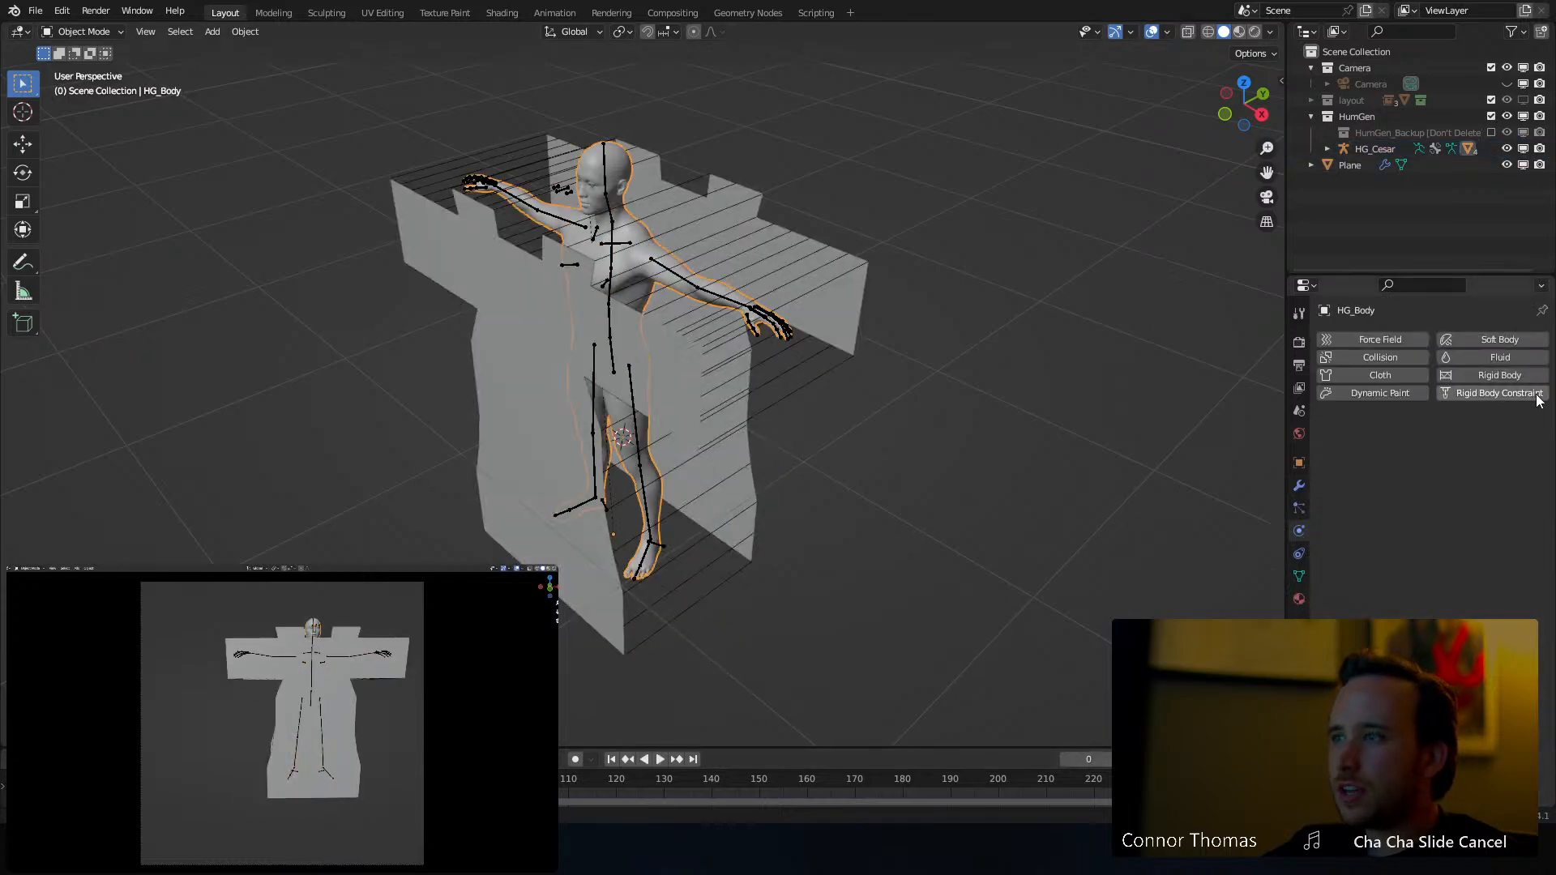
{"action": "left_click", "coordinate": [1405, 375]}
{"action": "scroll", "coordinate": [1344, 516], "scroll_direction": "down", "scroll_amount": 7}
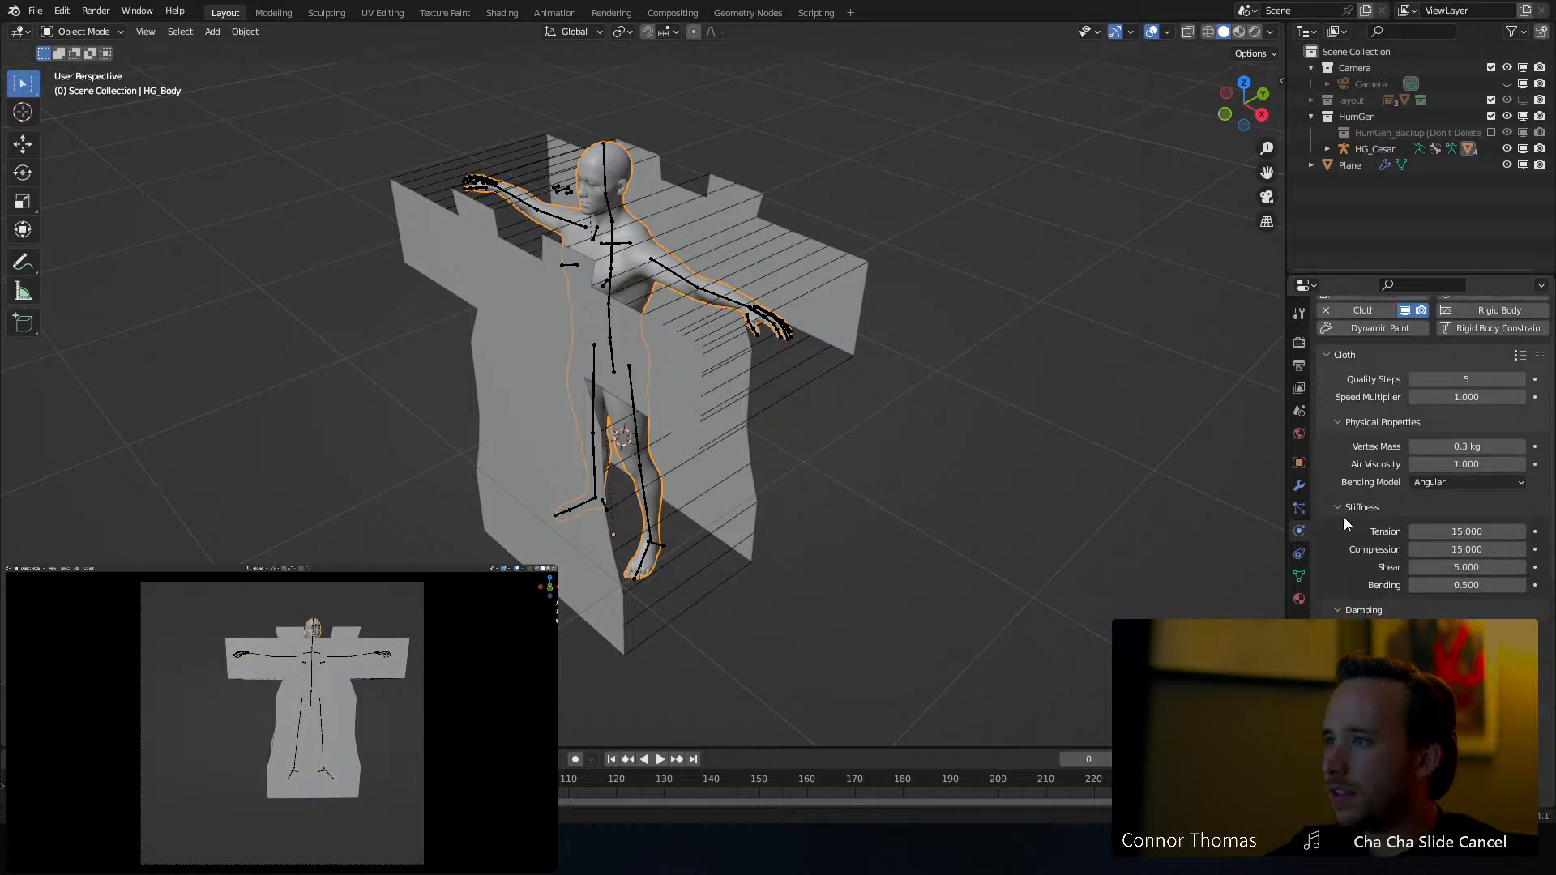
{"action": "scroll", "coordinate": [1369, 358], "scroll_direction": "up", "scroll_amount": 7}
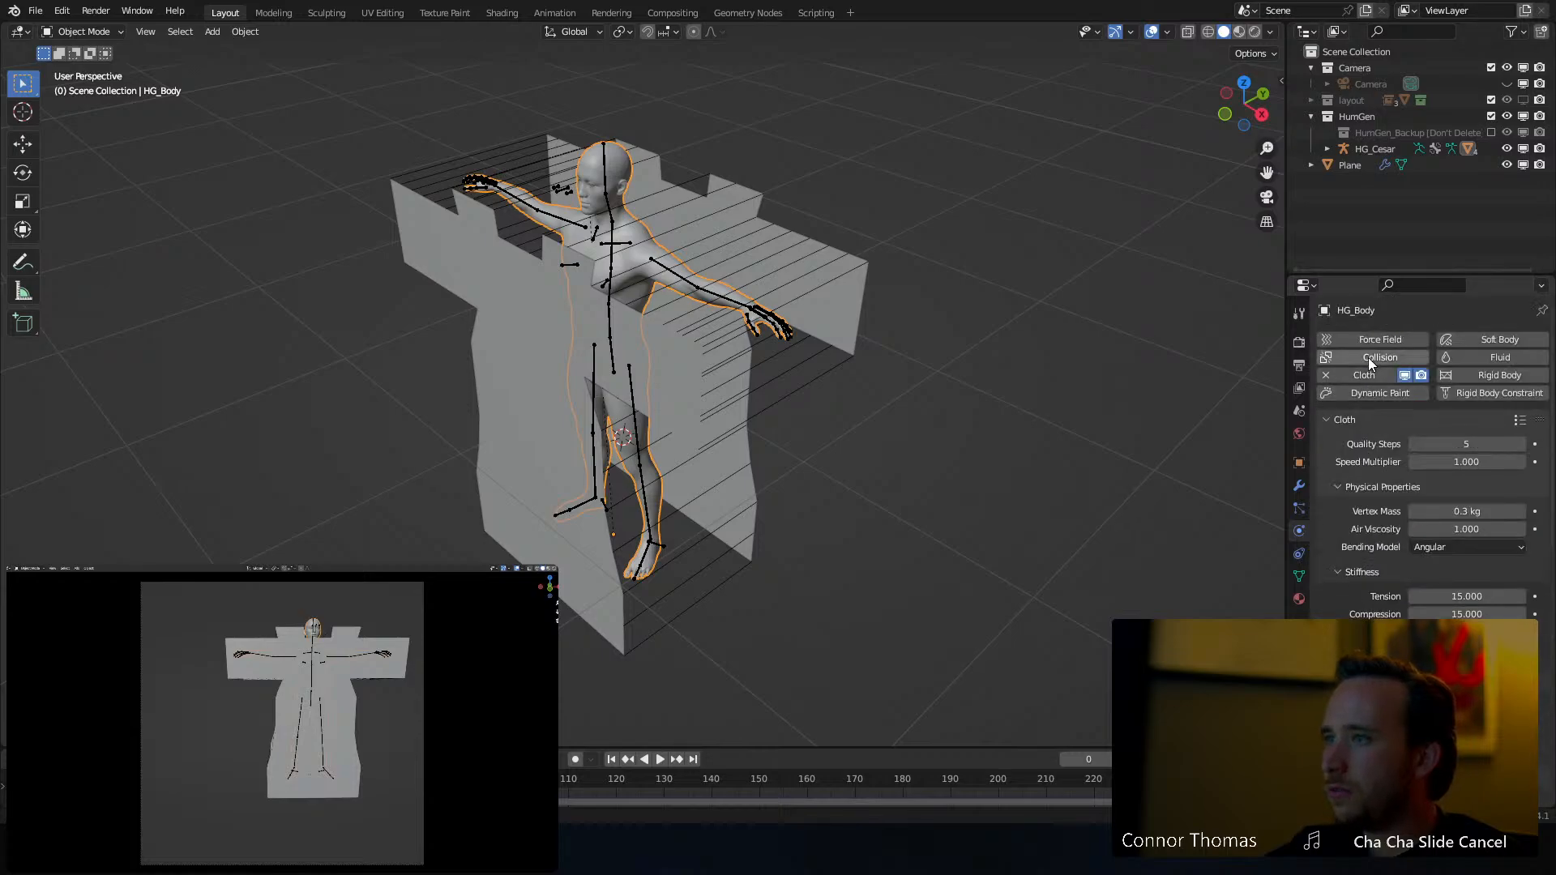
{"action": "left_click", "coordinate": [1326, 376]}
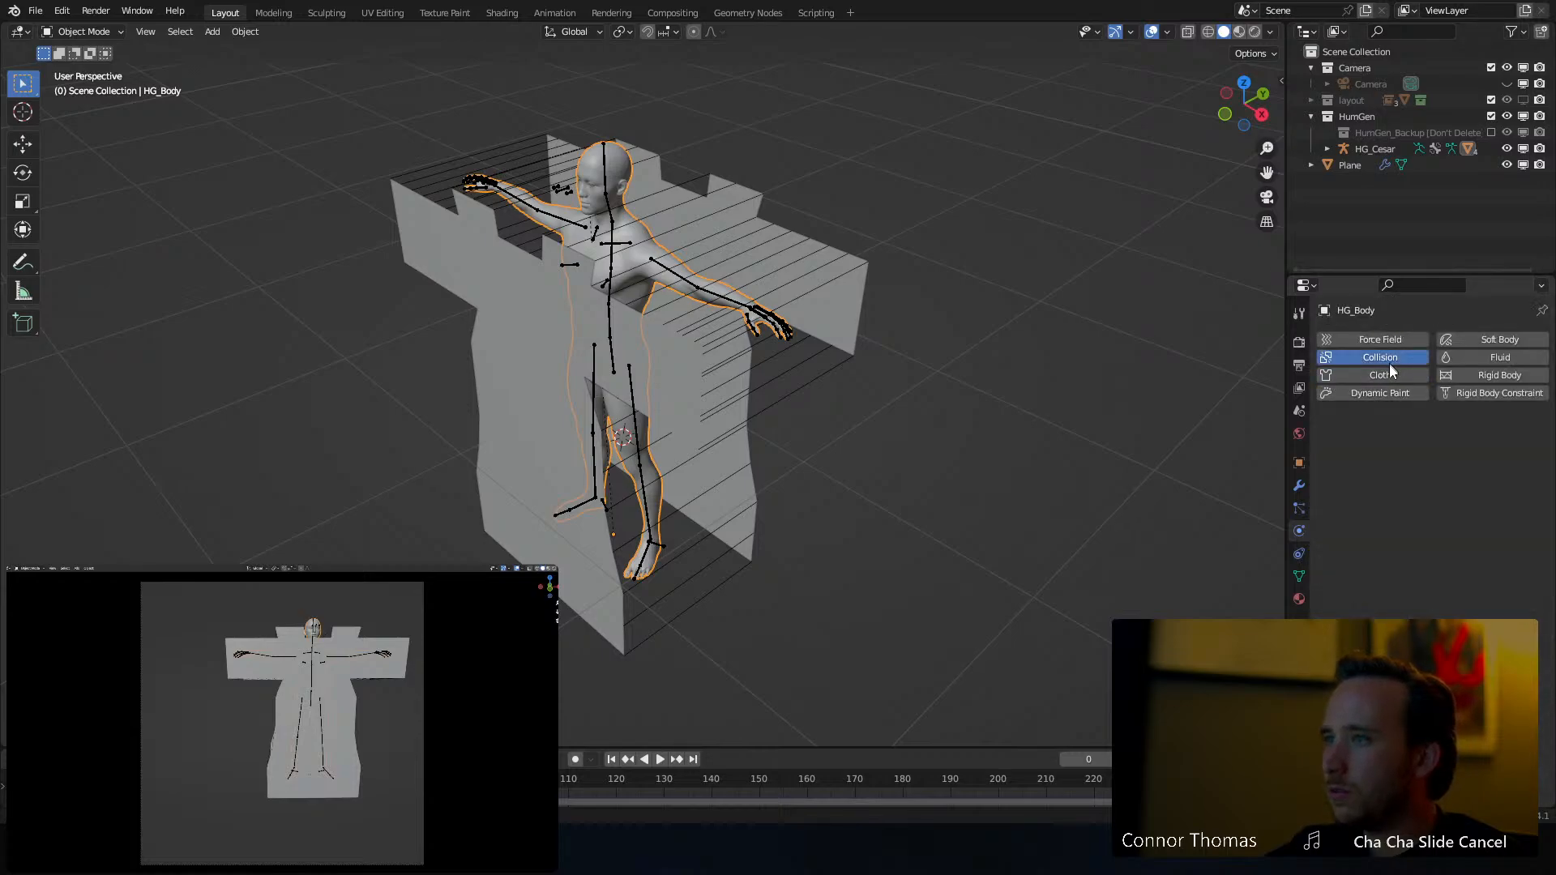
Enable Collision physics on the human body, run the cloth simulation and inspect how the cloak drapes
{"action": "left_click", "coordinate": [1378, 357]}
{"action": "key", "text": "space"}
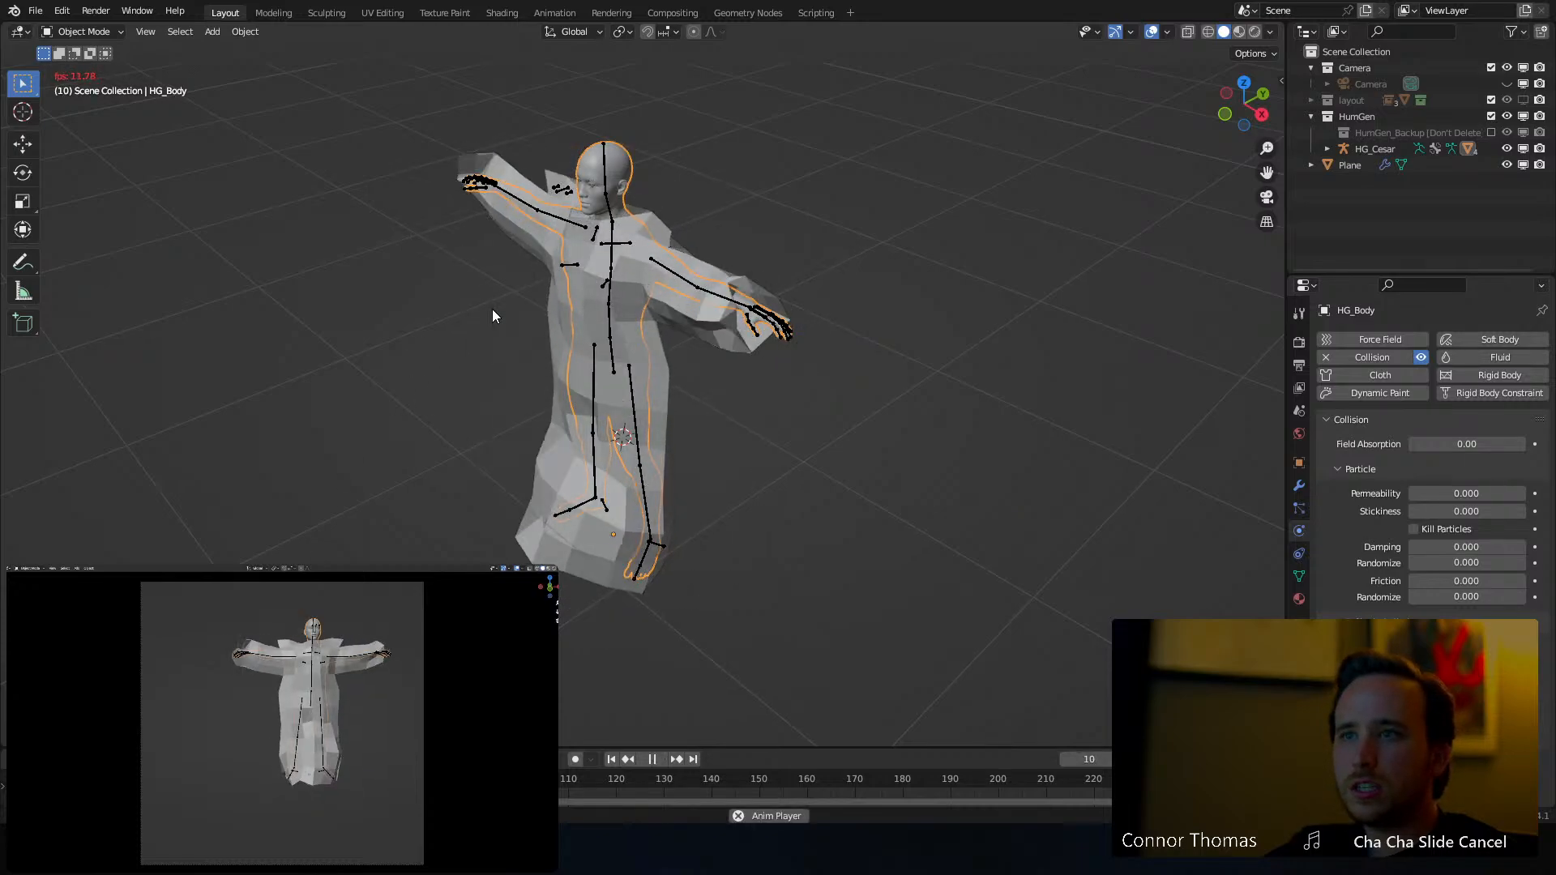
{"action": "key", "text": "space"}
{"action": "middle_click_drag", "start_coordinate": [546, 322], "coordinate": [758, 304]}
{"action": "scroll", "coordinate": [694, 247], "scroll_direction": "up", "scroll_amount": 5}
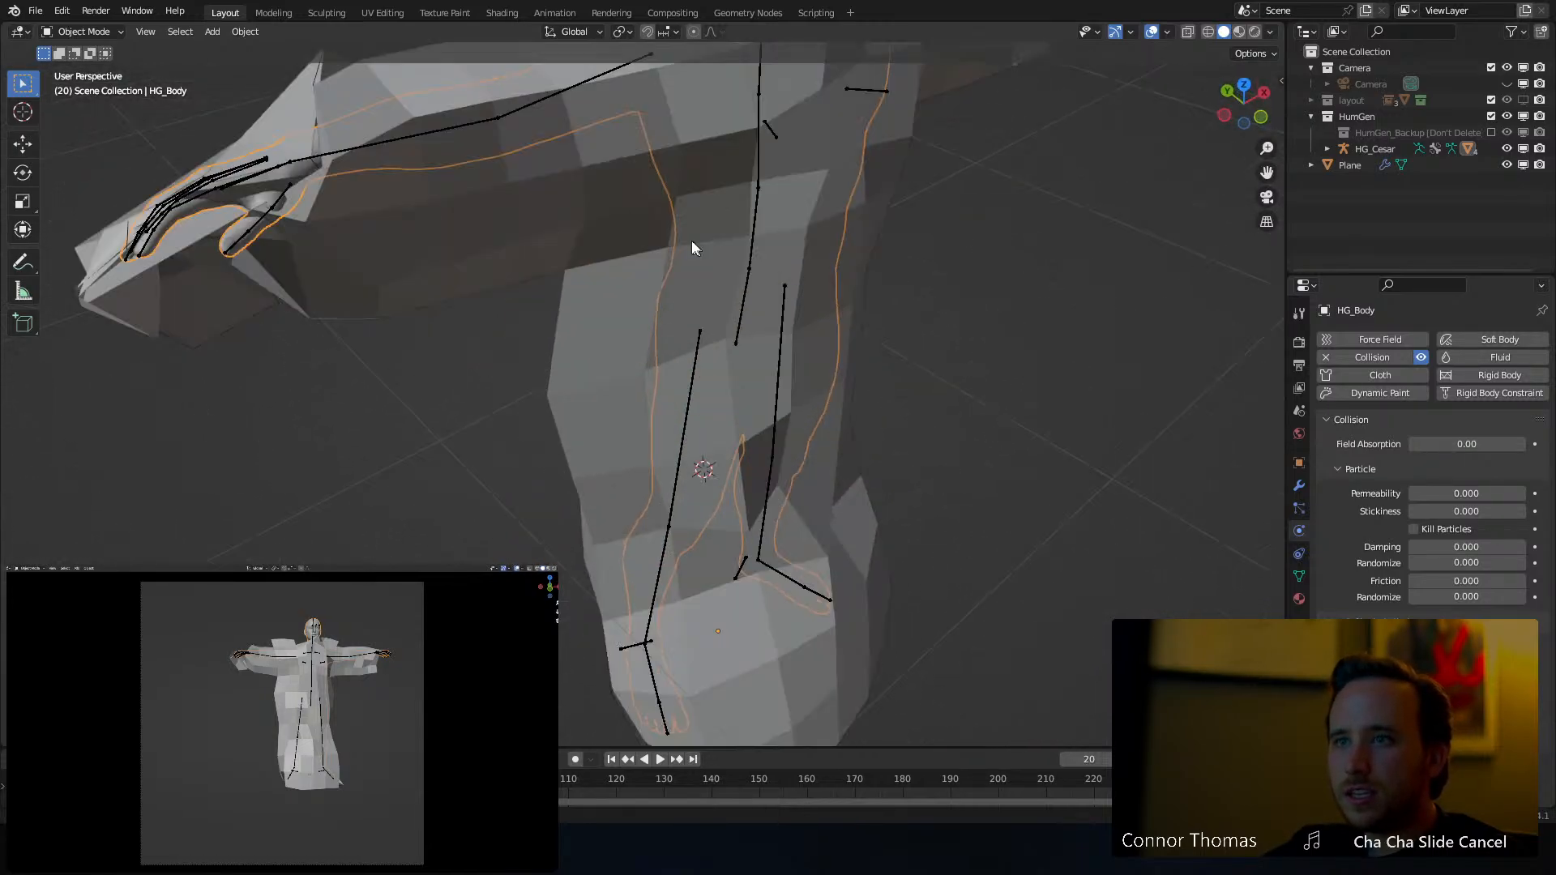
{"action": "middle_click_drag", "start_coordinate": [694, 247], "coordinate": [603, 228]}
{"action": "scroll", "coordinate": [583, 258], "scroll_direction": "down", "scroll_amount": 5}
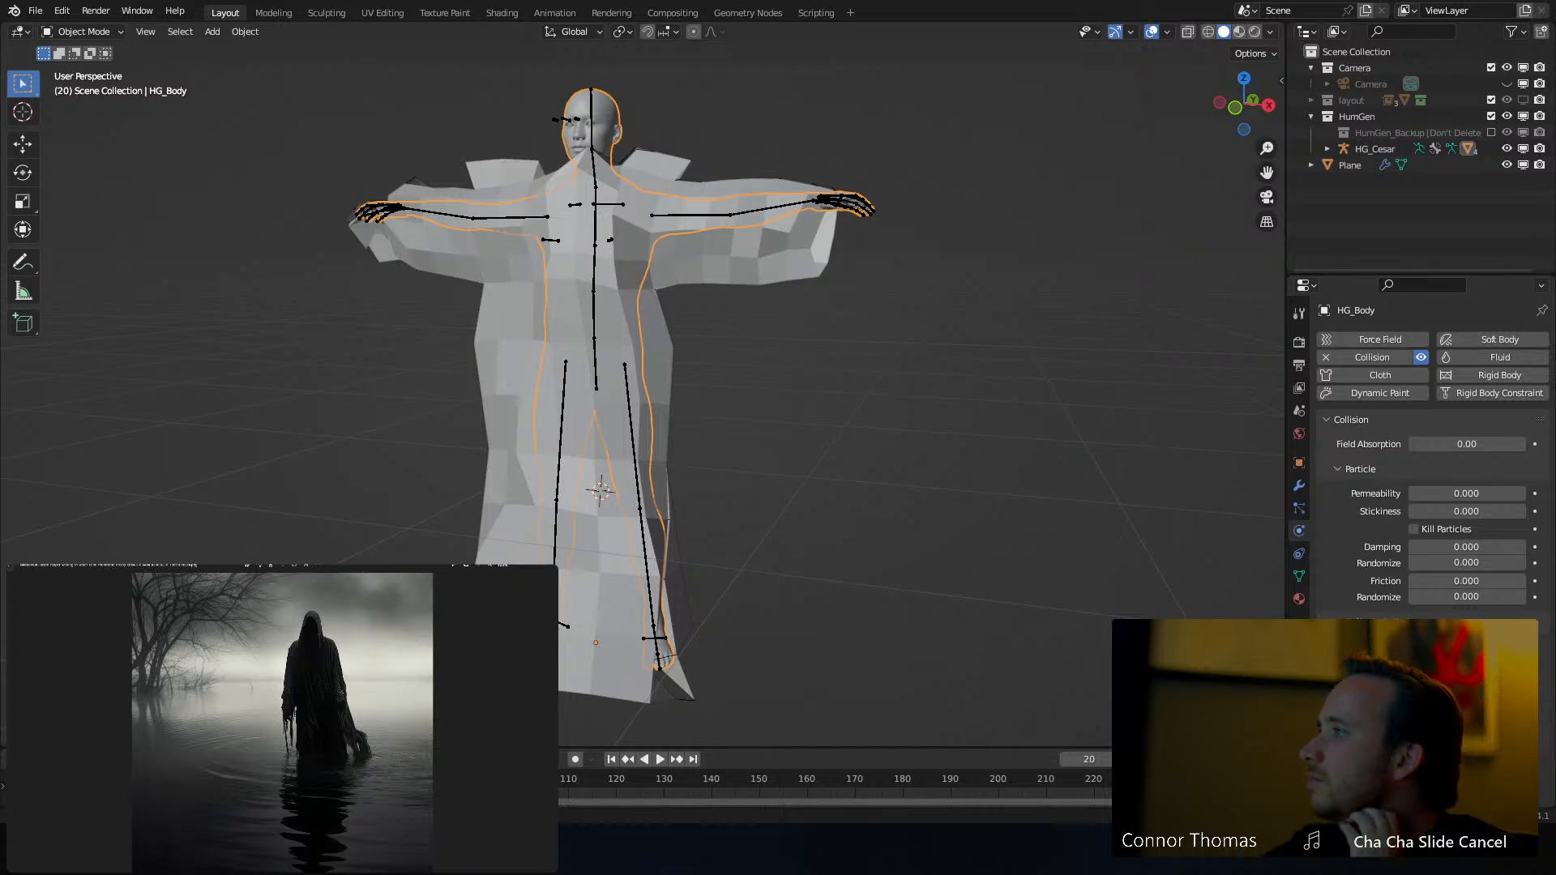
Rewind the simulation to the start and put the cloak into Edit Mode
{"action": "middle_click_drag", "start_coordinate": [649, 402], "coordinate": [524, 392]}
{"action": "key", "text": "shift+Left"}
{"action": "key", "text": "space"}
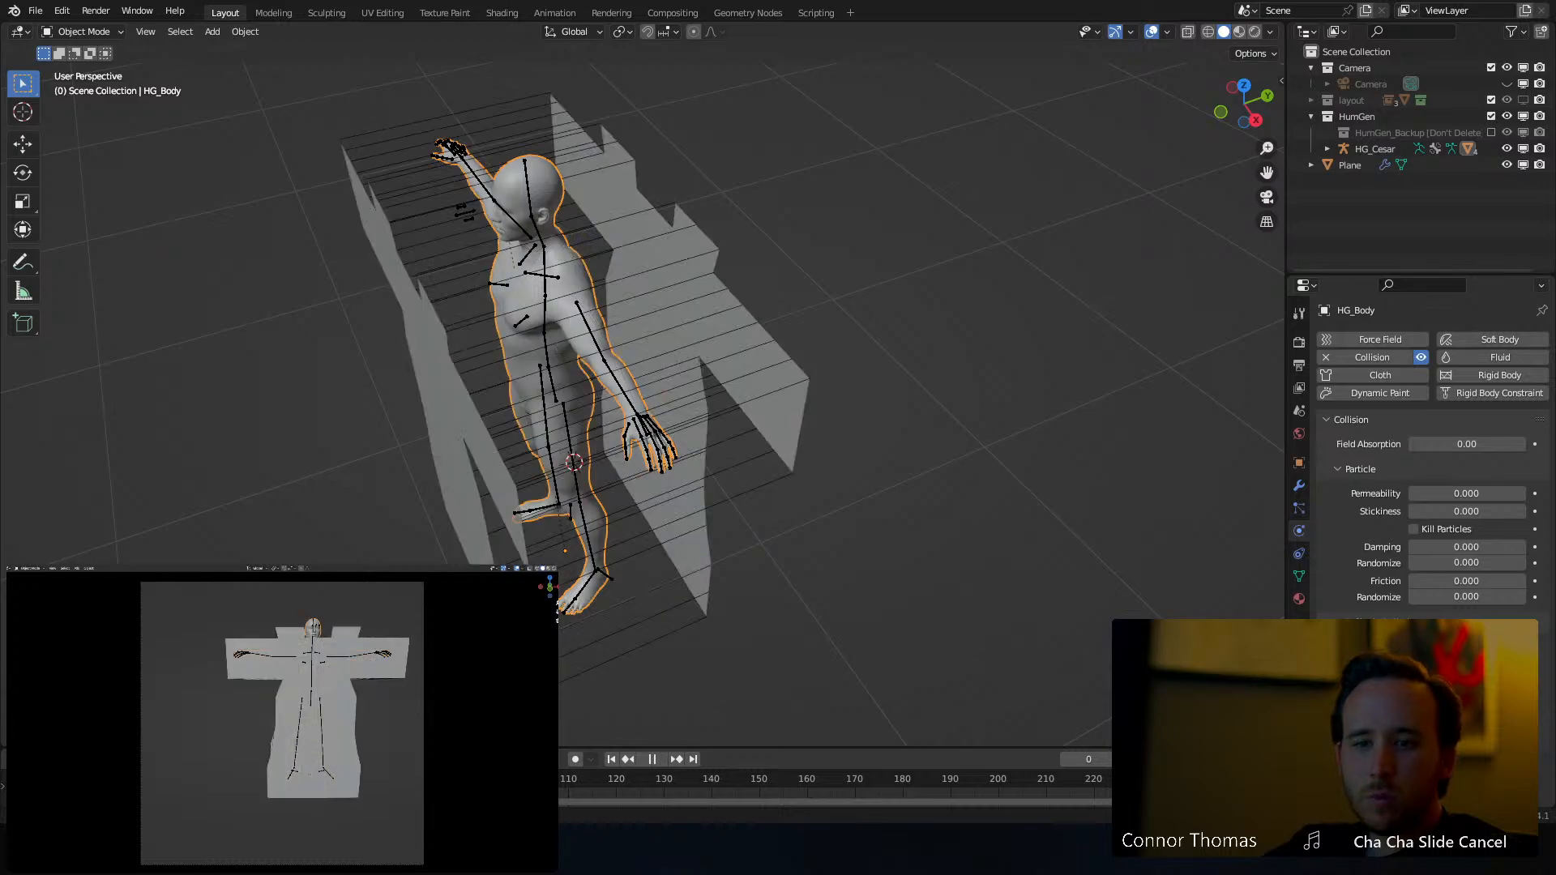
{"action": "middle_click_drag", "start_coordinate": [401, 375], "coordinate": [646, 361]}
{"action": "left_click", "coordinate": [655, 416]}
{"action": "key", "text": "Tab"}
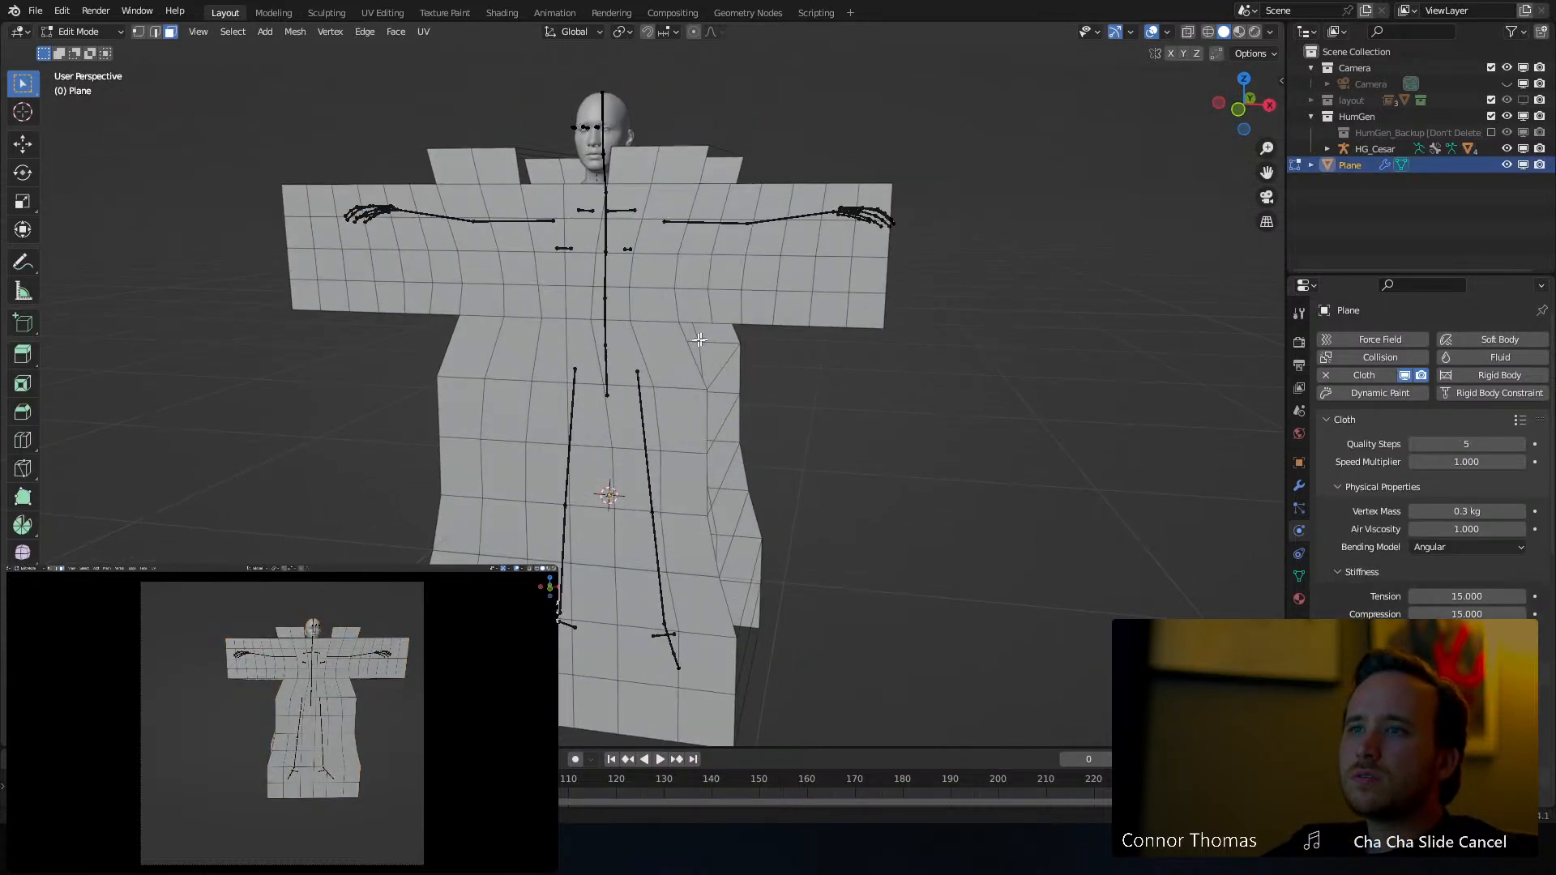
Select all of the cloak's faces and subdivide them four times for a dense cloth mesh
{"action": "key", "text": "a"}
{"action": "right_click", "coordinate": [645, 361]}
{"action": "right_click", "coordinate": [643, 361]}
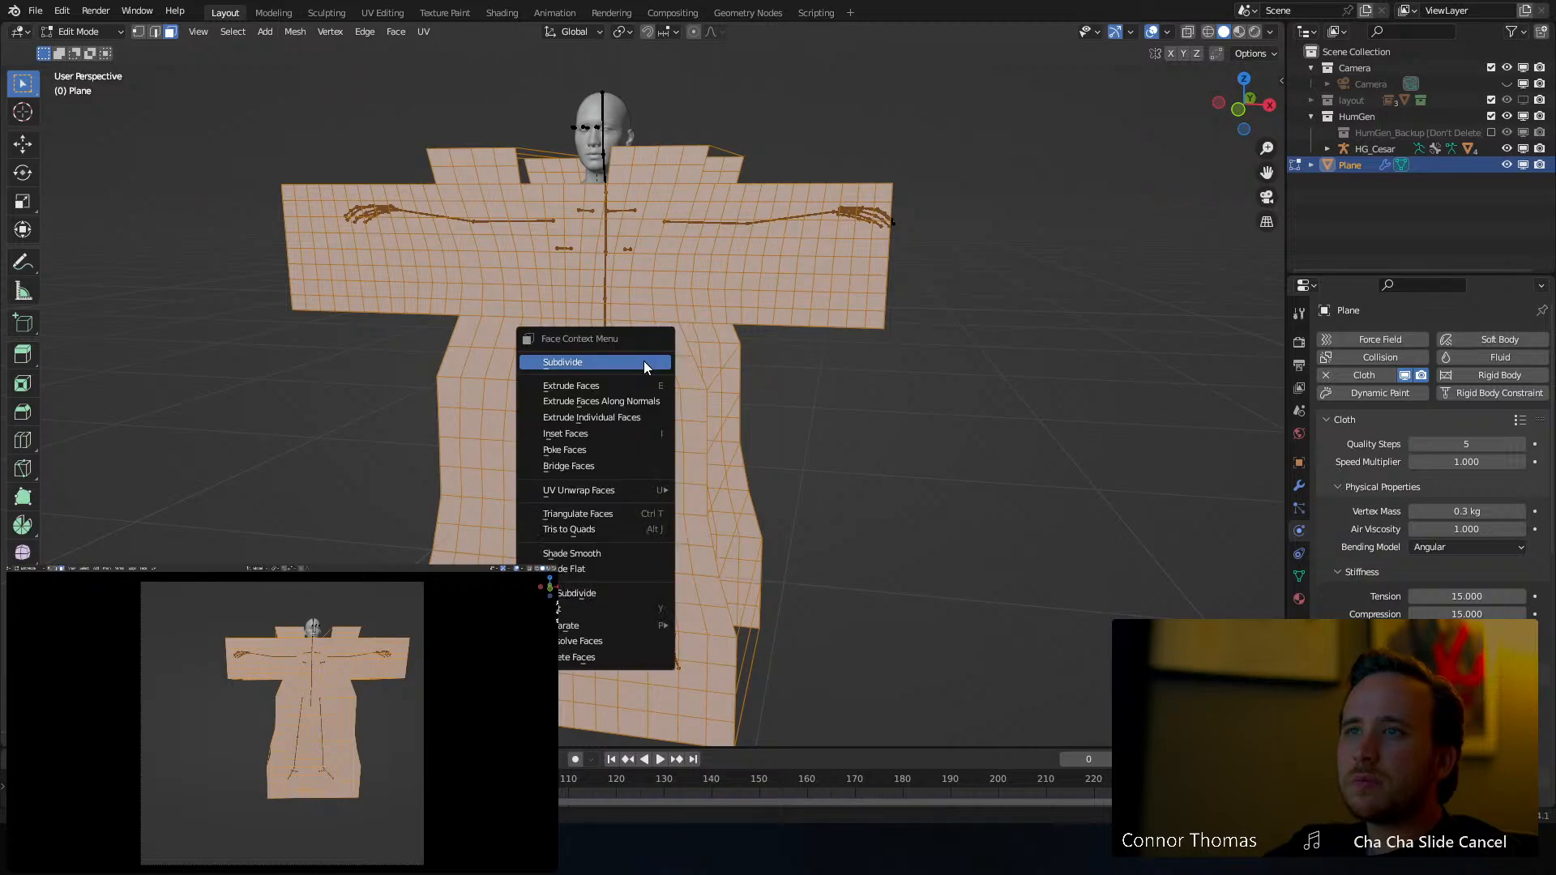
{"action": "left_click", "coordinate": [644, 362]}
{"action": "right_click", "coordinate": [643, 361]}
{"action": "left_click", "coordinate": [644, 362]}
{"action": "right_click", "coordinate": [644, 361]}
{"action": "left_click", "coordinate": [642, 362]}
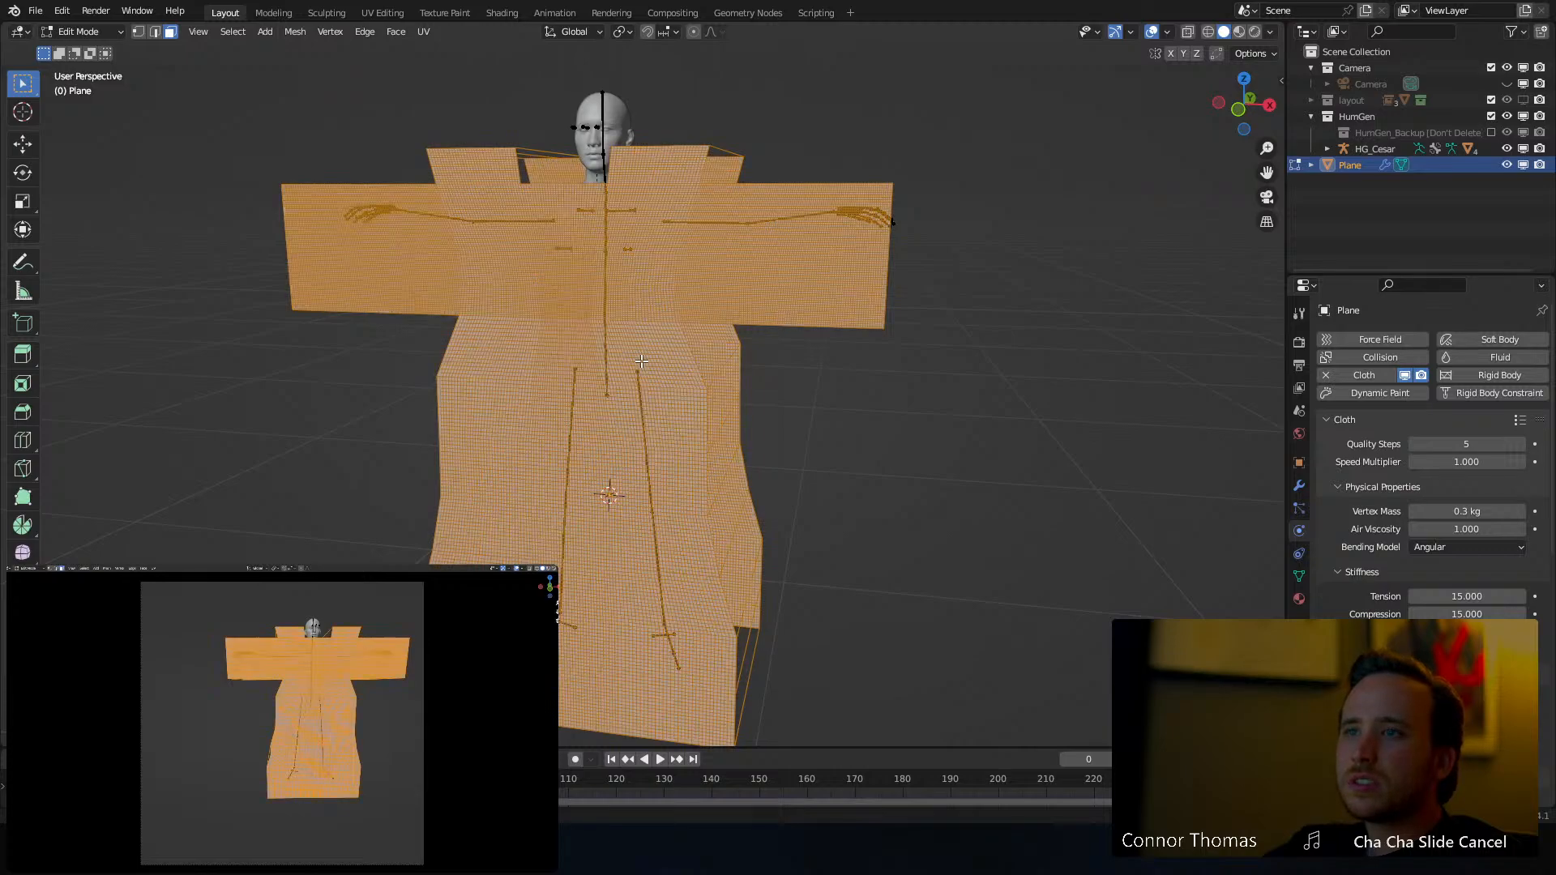
Return the subdivided cloak to Object Mode and play its cloth simulation
{"action": "mouse_move", "coordinate": [679, 291]}
{"action": "middle_mouse_down"}
{"action": "mouse_move", "coordinate": [660, 316]}
{"action": "mouse_move", "coordinate": [674, 286]}
{"action": "middle_mouse_up"}
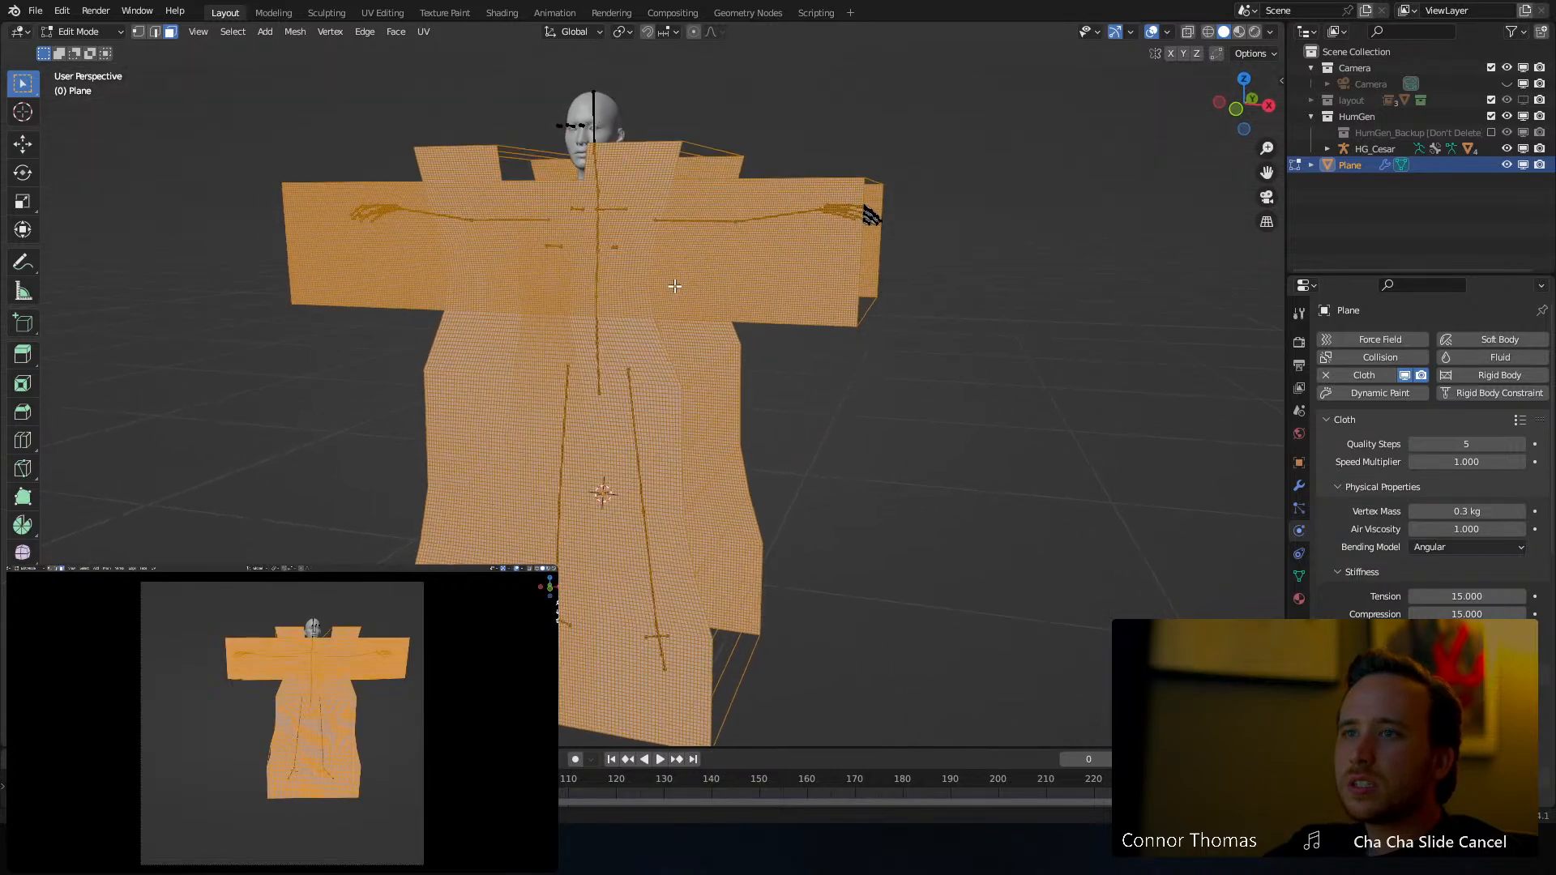
{"action": "key", "text": "Tab"}
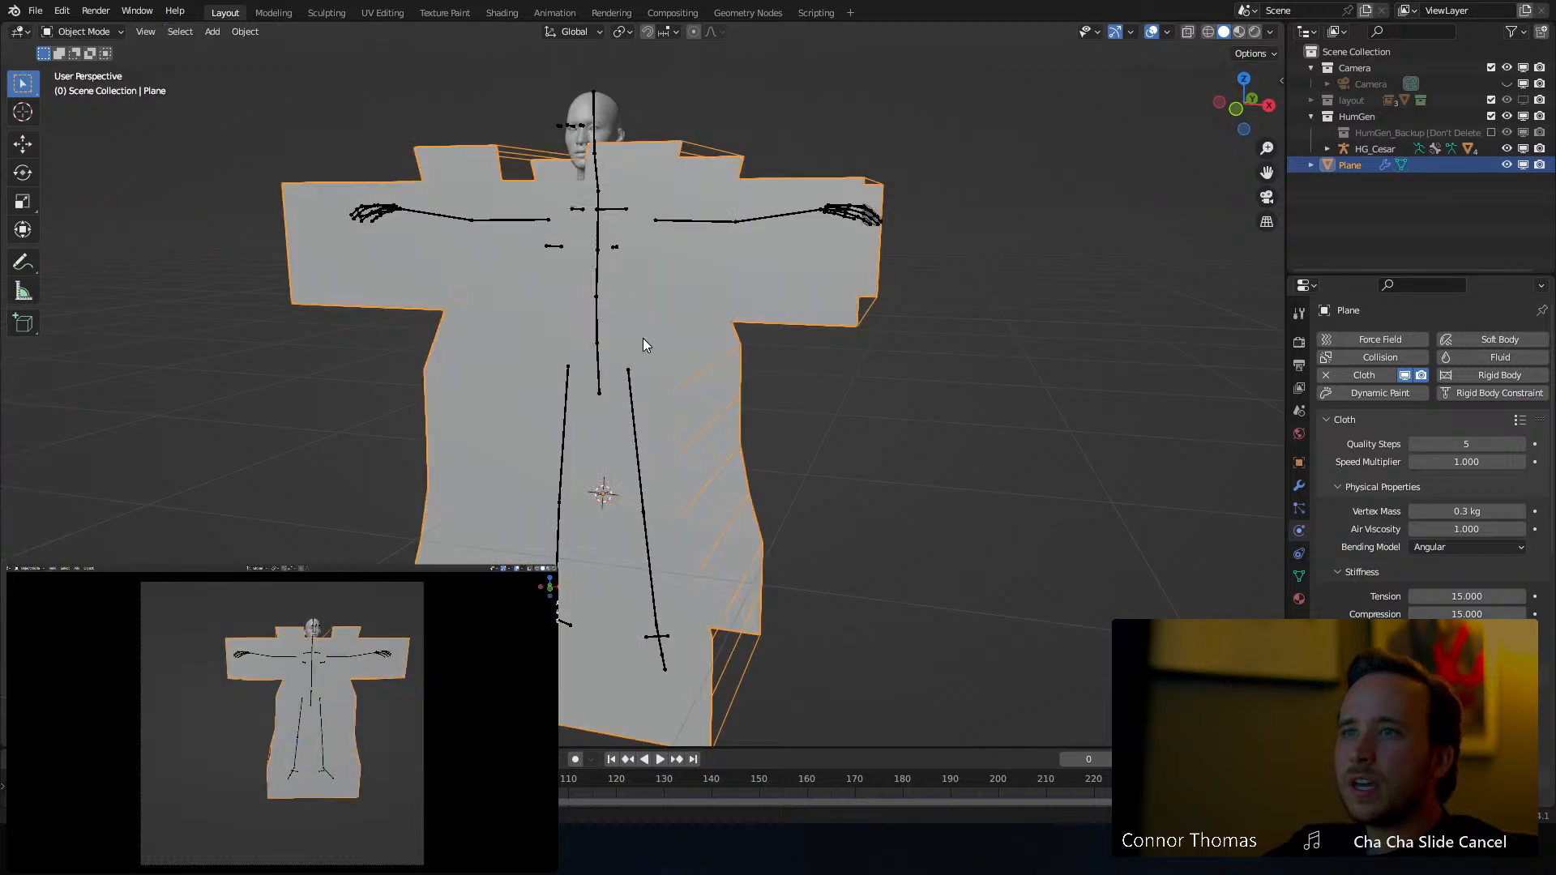
{"action": "key", "text": "space"}
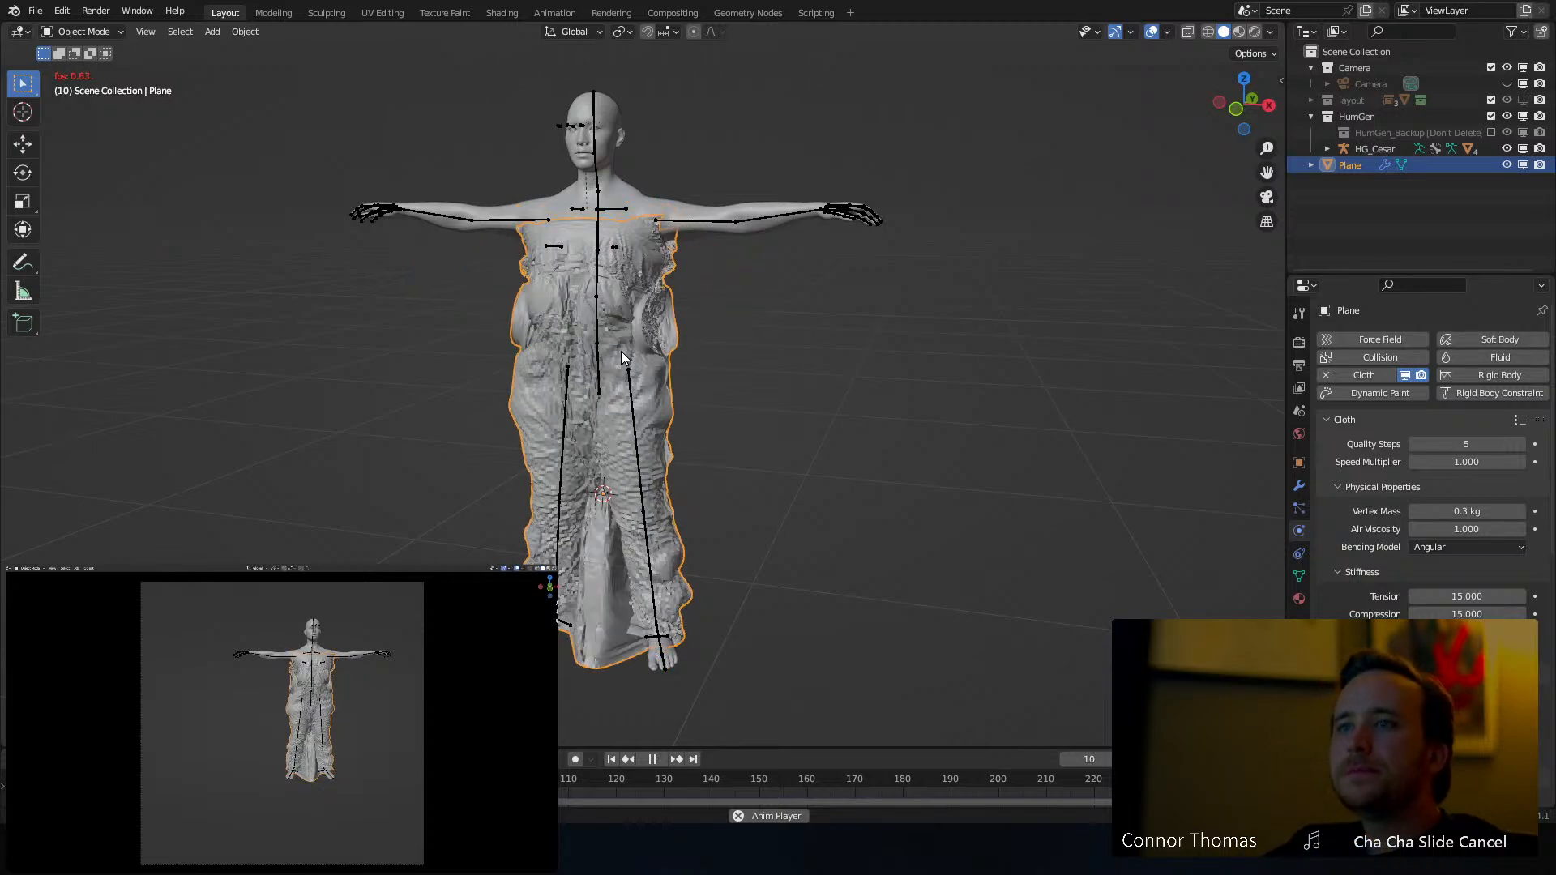
Stop the cloth simulation and inspect the crumpled cloak up close and from the side of the body
{"action": "key", "text": "space"}
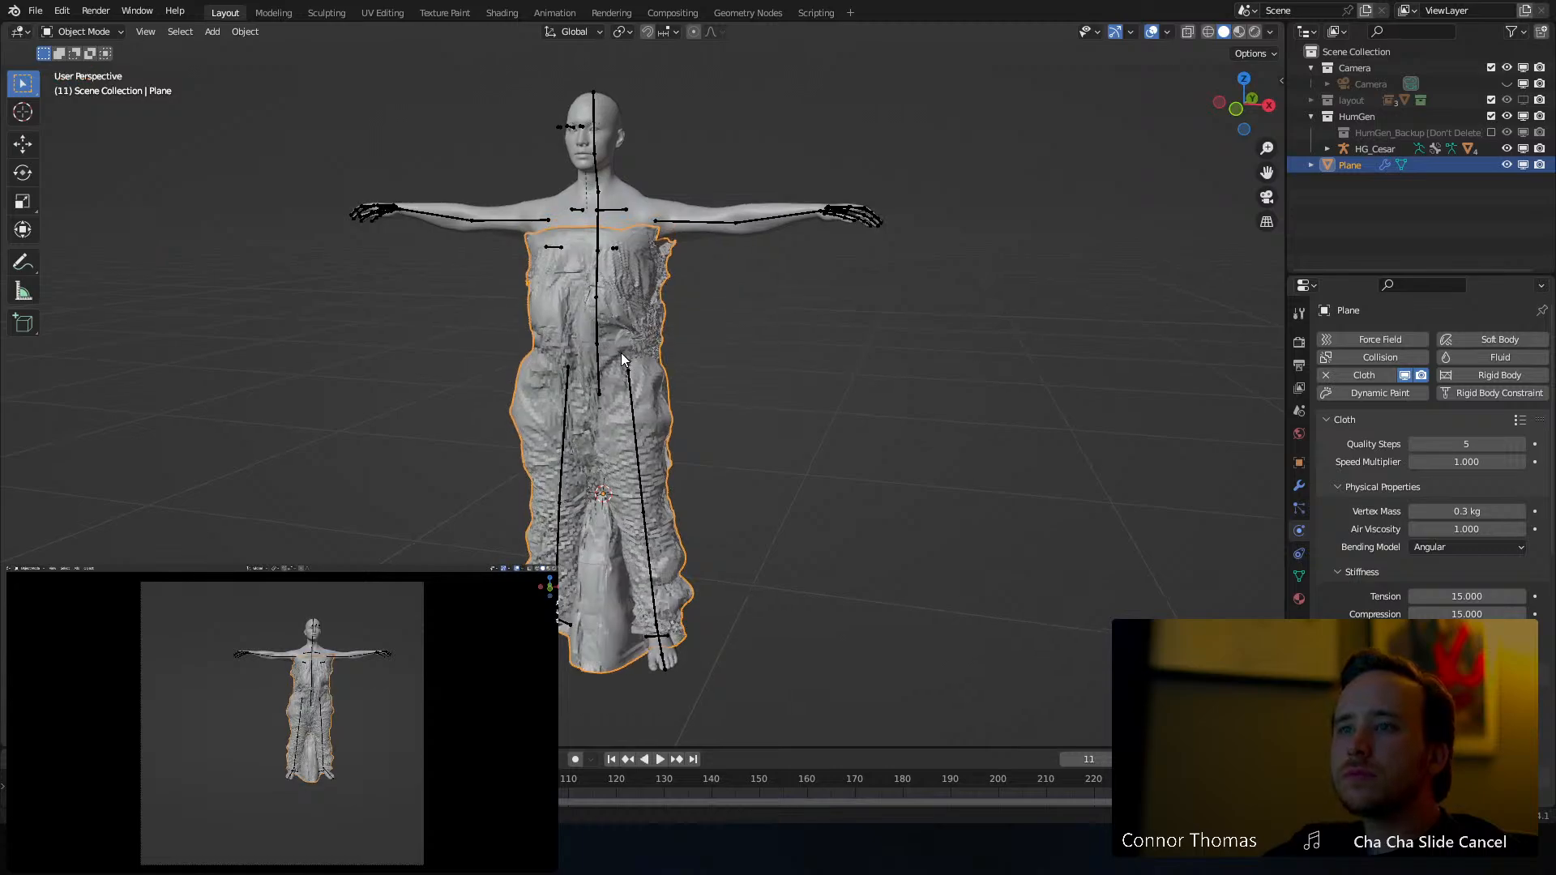
{"action": "middle_click_drag", "start_coordinate": [622, 352], "coordinate": [706, 408]}
{"action": "right_click", "coordinate": [655, 361]}
{"action": "left_click", "coordinate": [655, 362]}
{"action": "scroll", "coordinate": [576, 362], "scroll_direction": "up", "scroll_amount": 5}
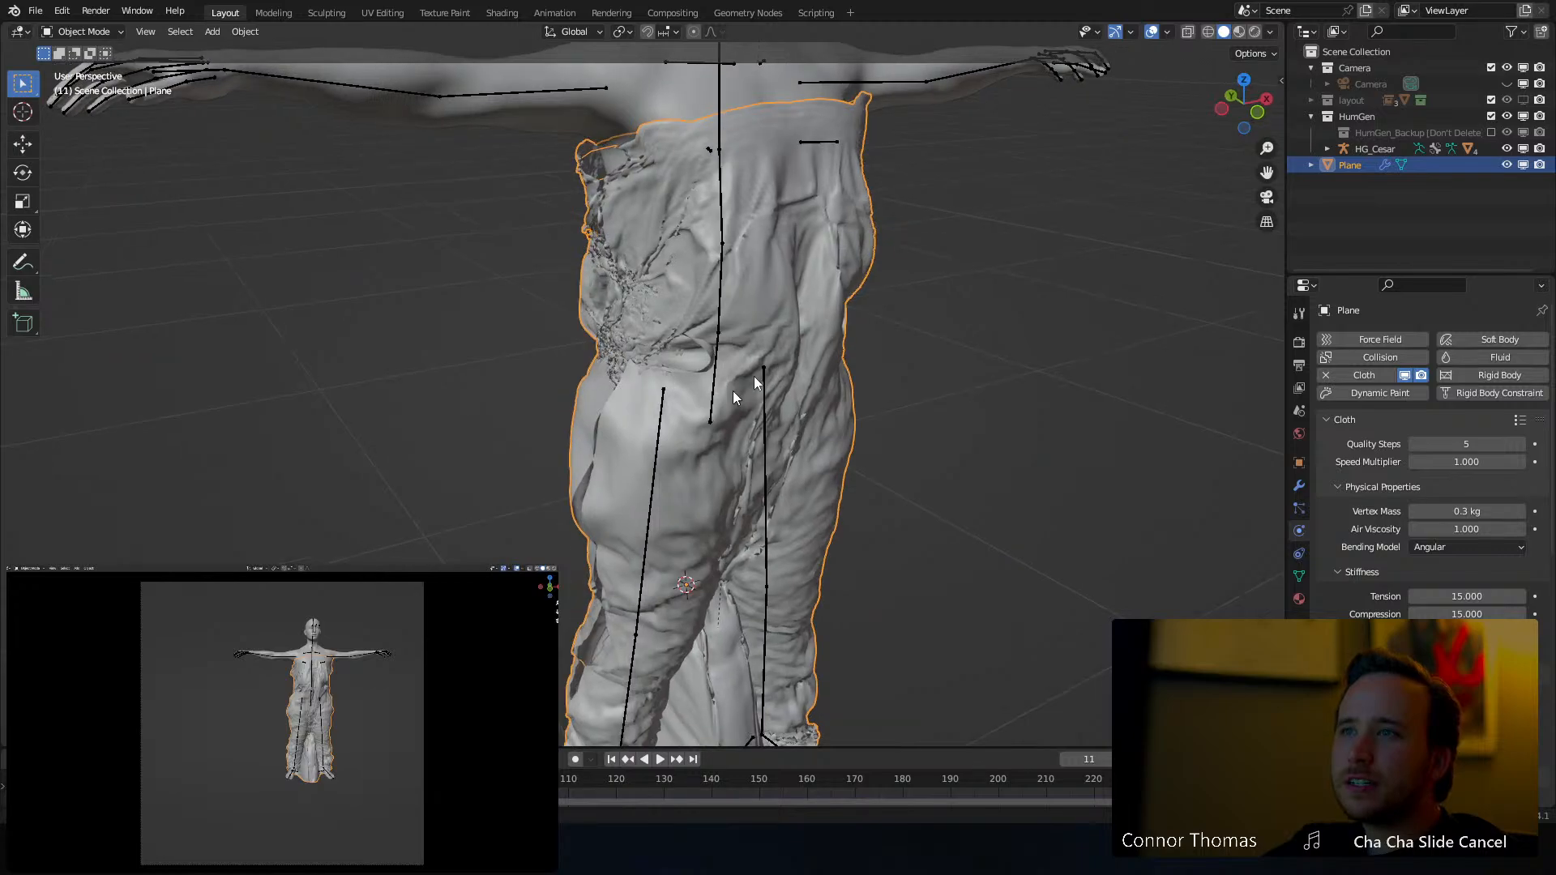
{"action": "middle_click_drag", "start_coordinate": [883, 300], "coordinate": [410, 537]}
{"action": "scroll", "coordinate": [592, 264], "scroll_direction": "down", "scroll_amount": 4}
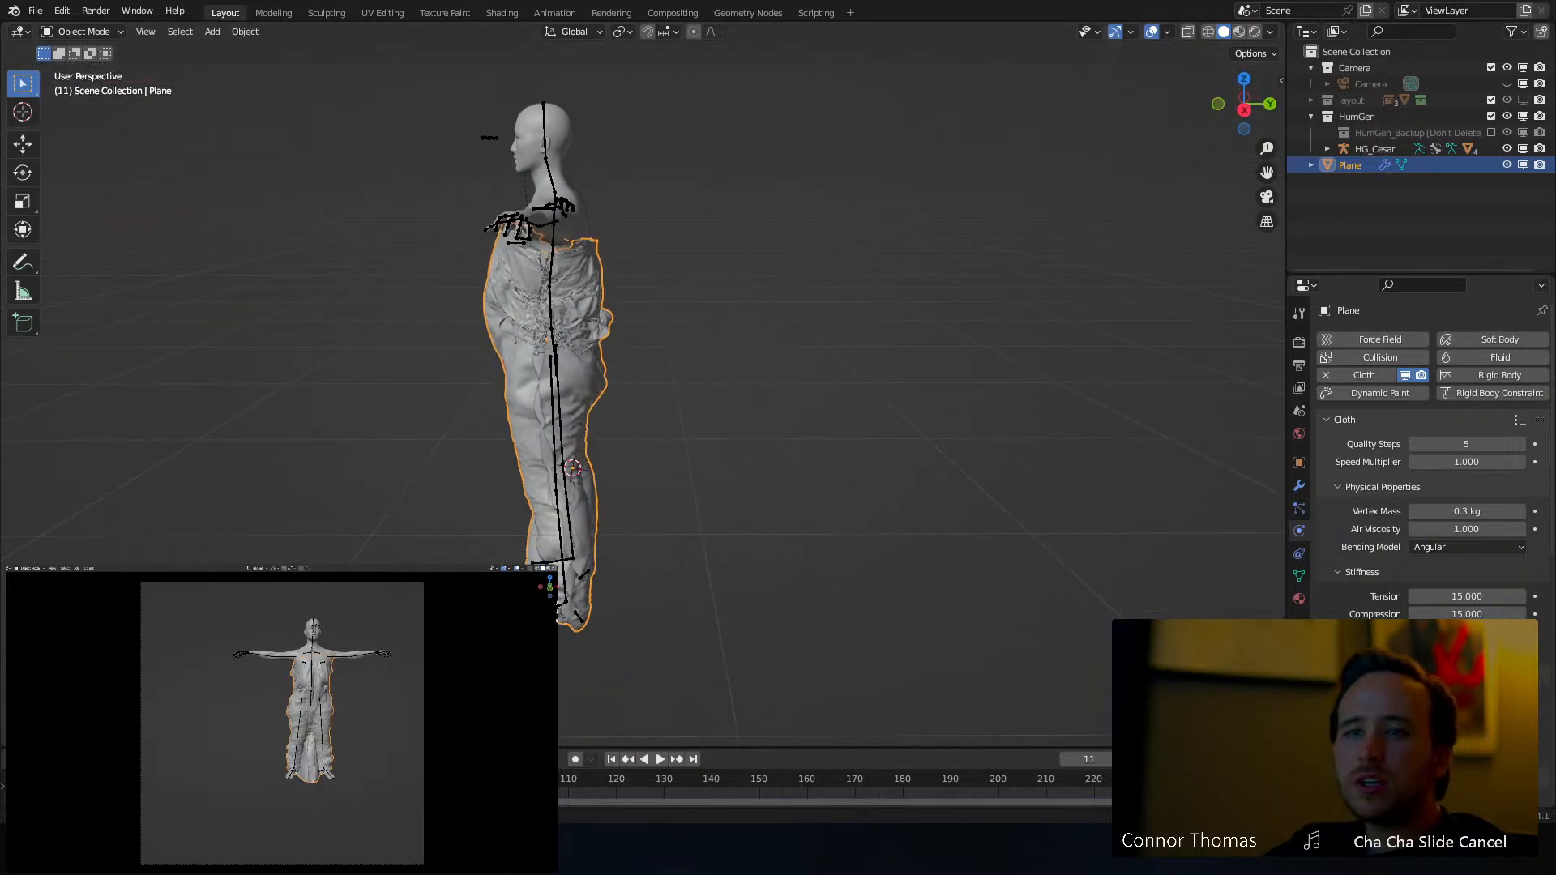
Rewind the cloth simulation to the start so the cloak panels return to their undraped position
{"action": "key", "text": "shift+Left"}
{"action": "key", "text": "space"}
{"action": "middle_click_drag", "start_coordinate": [342, 314], "coordinate": [459, 328]}
Revert the cloak to its coarser mesh subdivision and play its cloth simulation in Object Mode
{"action": "key", "text": "Tab"}
{"action": "key", "text": "Tab"}
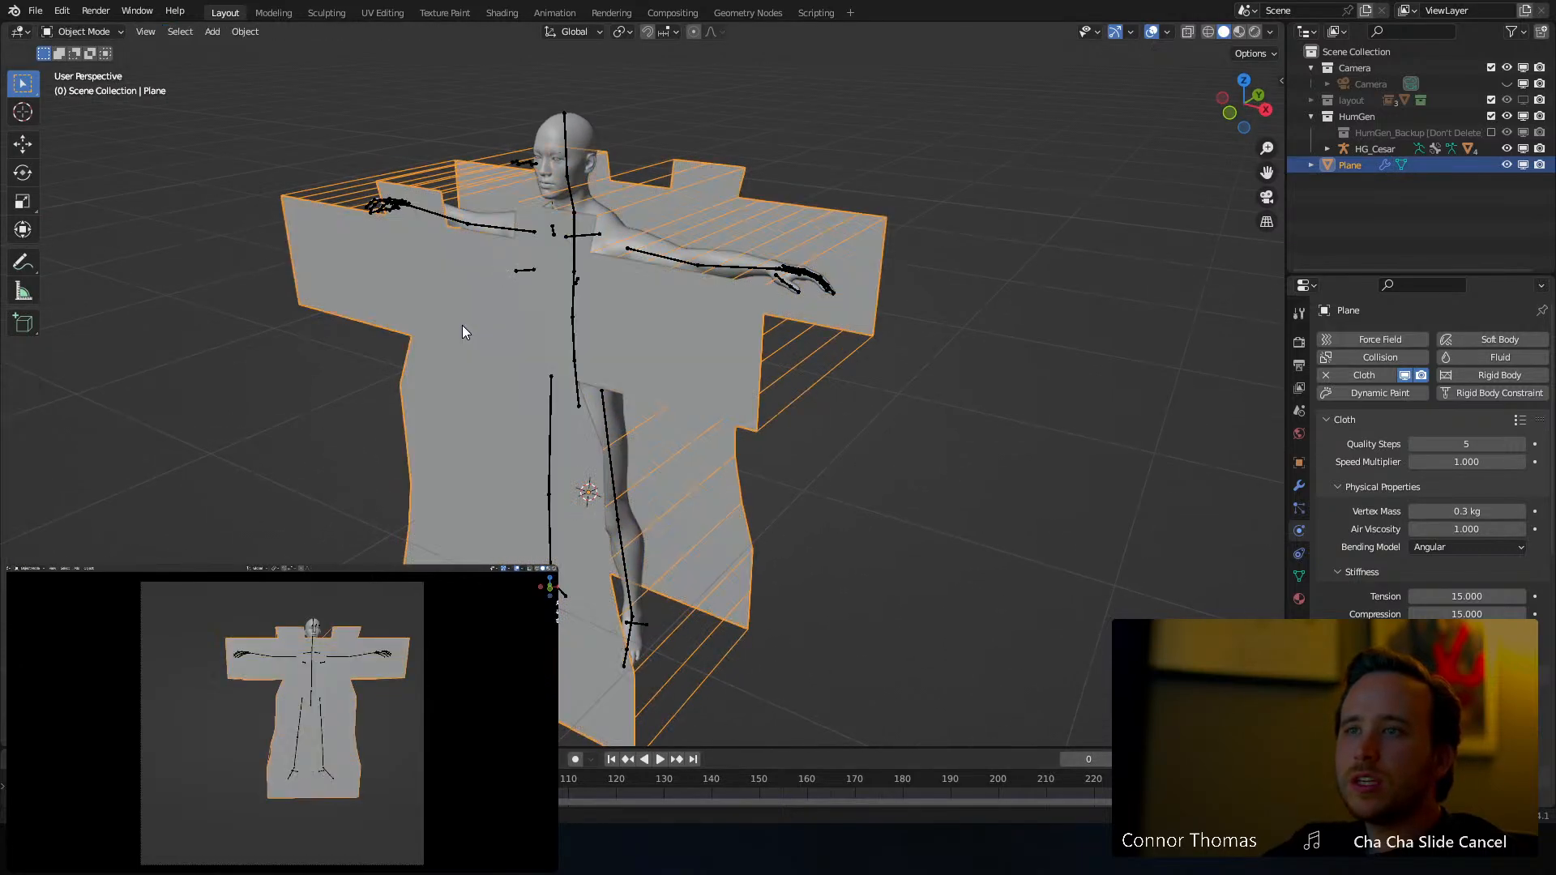
{"action": "key", "text": "Tab"}
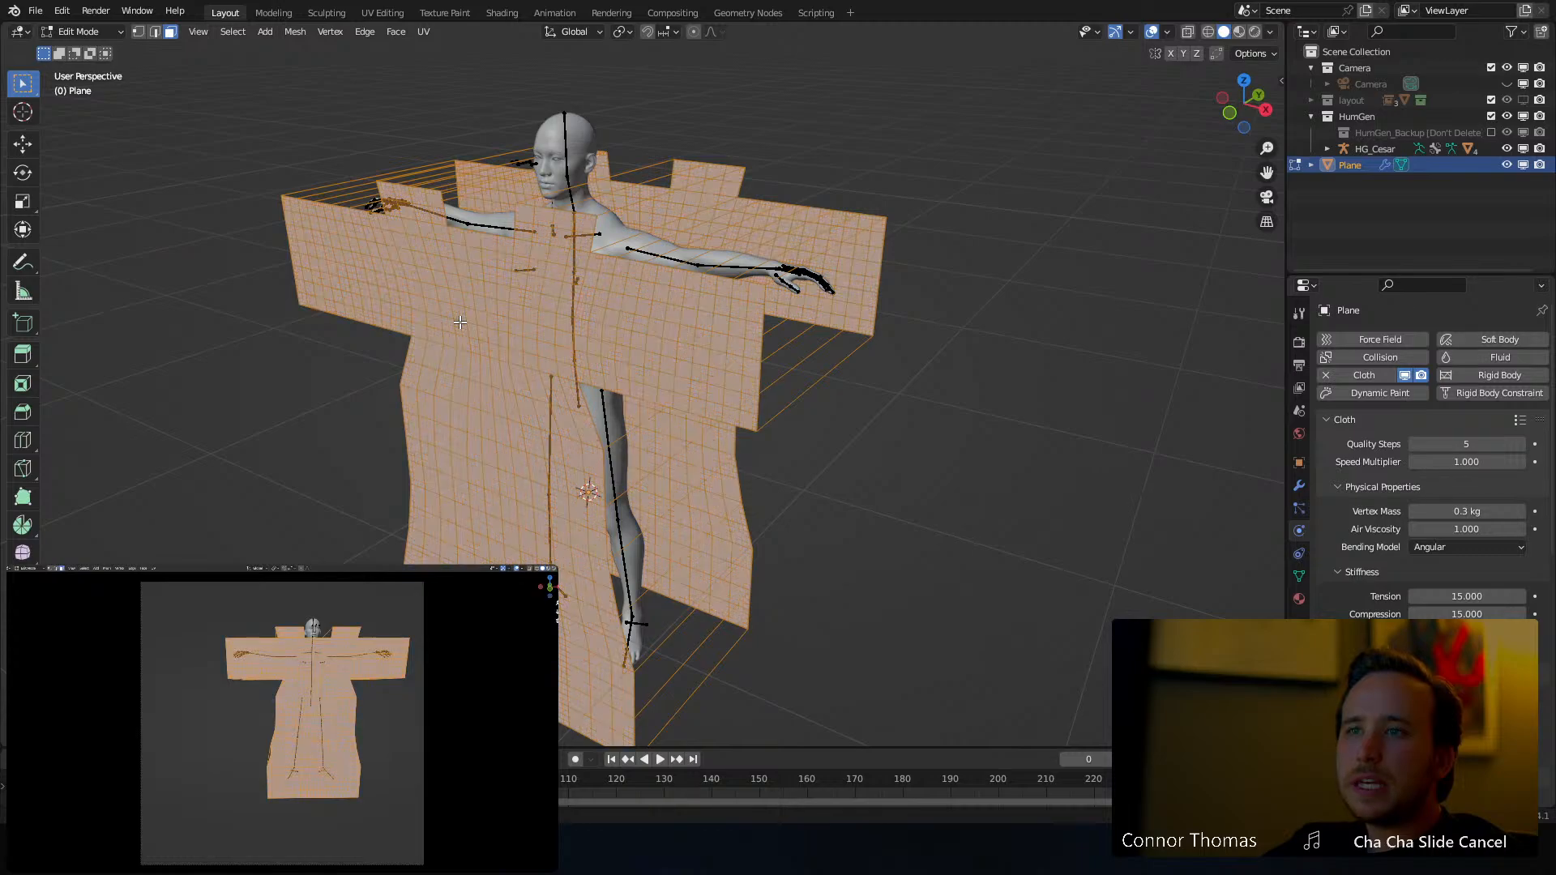
{"action": "key", "text": "Tab"}
{"action": "key", "text": "space"}
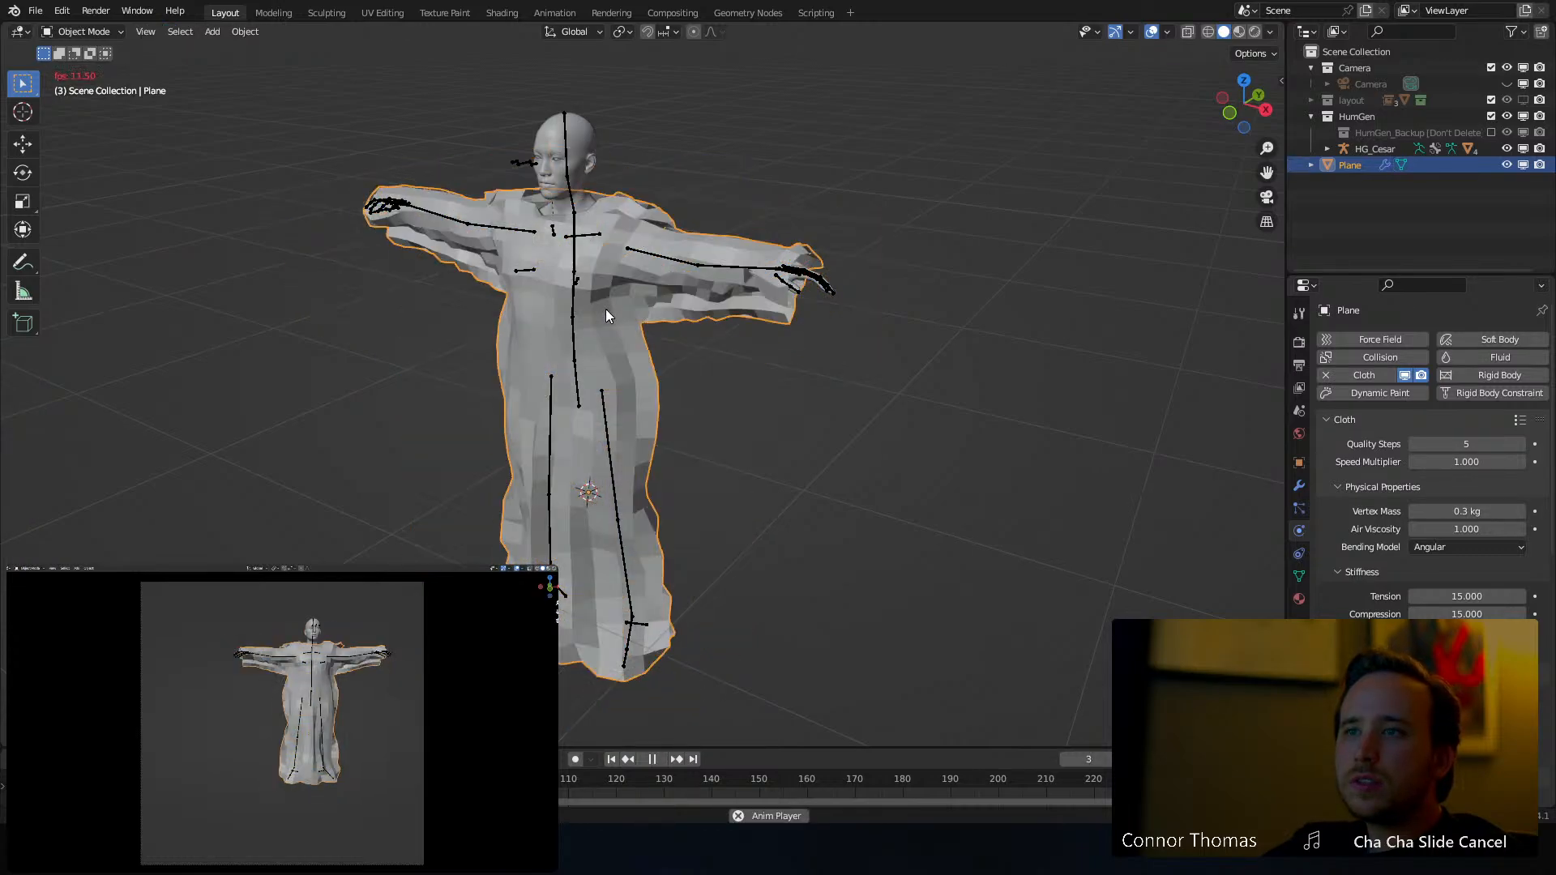
Stop the cloth simulation playback and shade the draped robe smooth
{"action": "key", "text": "space"}
{"action": "right_click", "coordinate": [644, 290]}
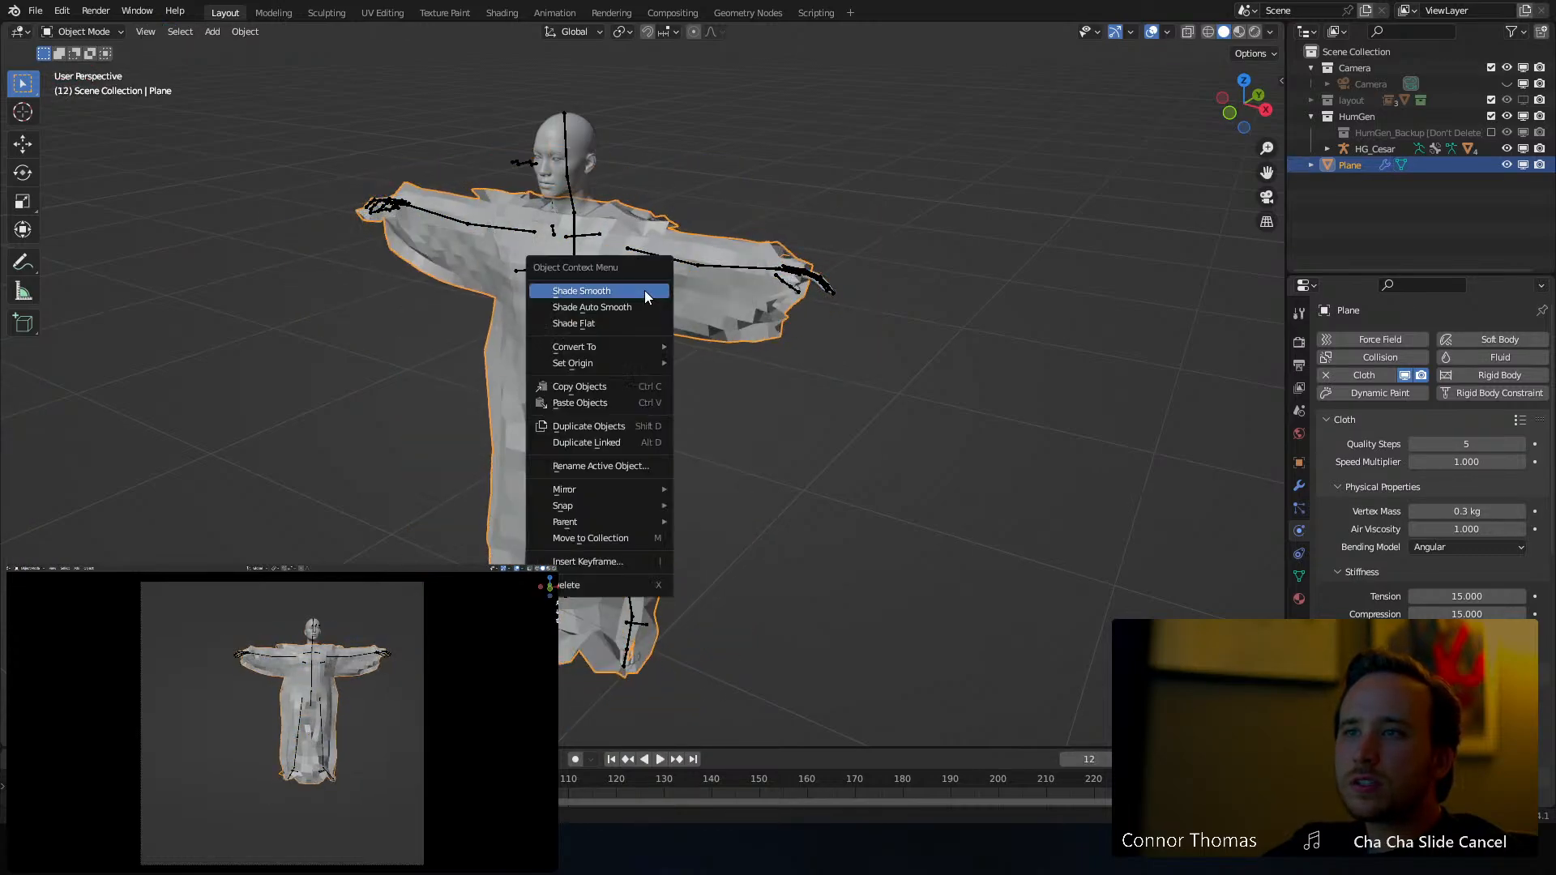
{"action": "left_click", "coordinate": [644, 290]}
{"action": "middle_click_drag", "start_coordinate": [673, 276], "coordinate": [475, 295]}
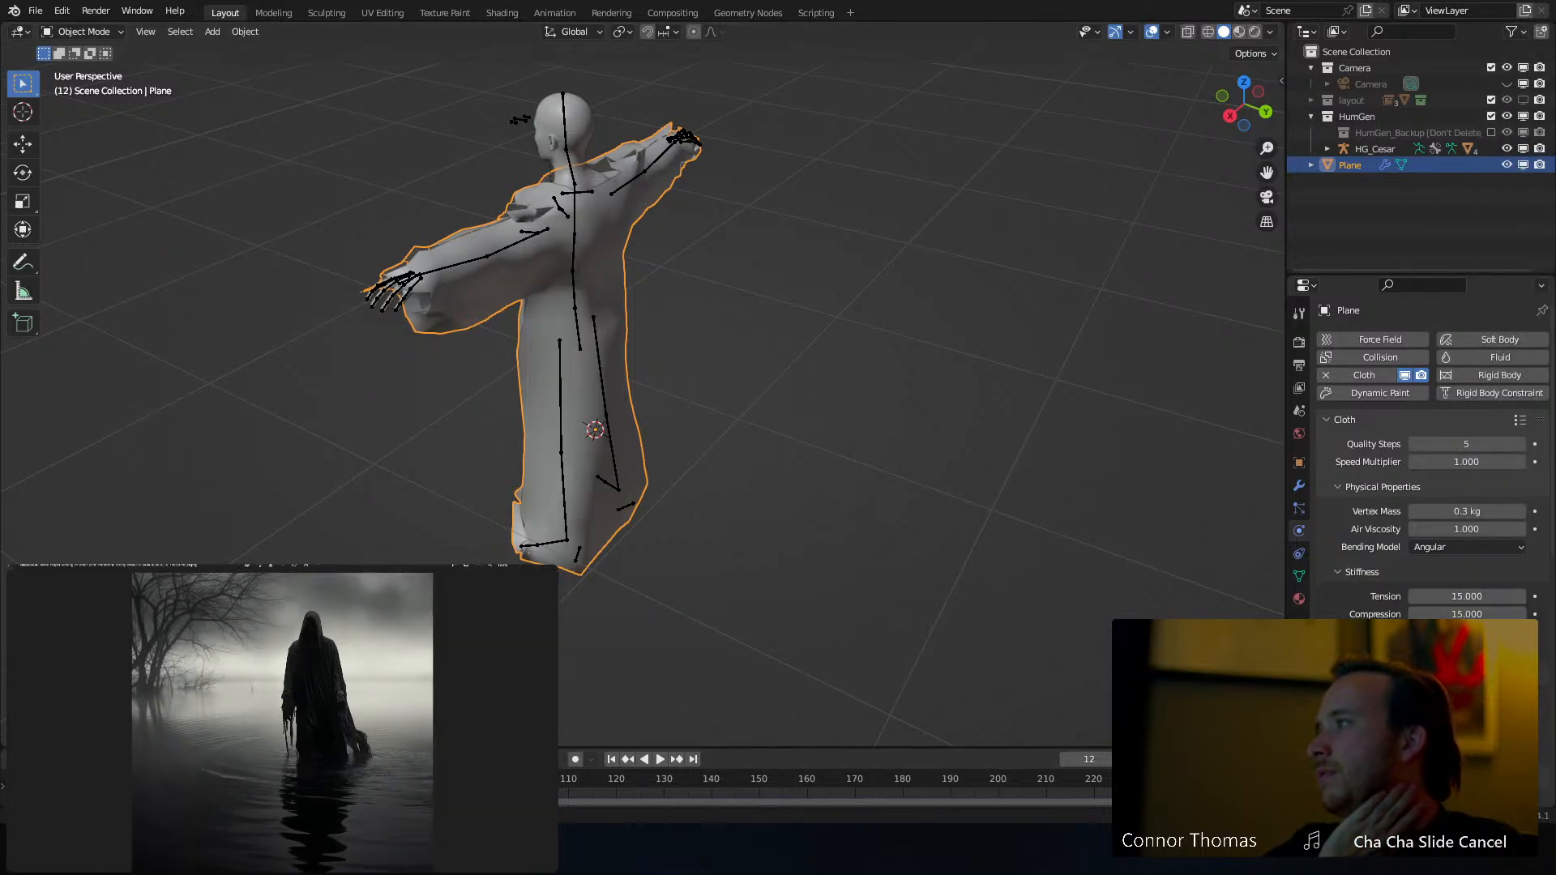
{"action": "middle_click_drag", "start_coordinate": [567, 269], "coordinate": [723, 207]}
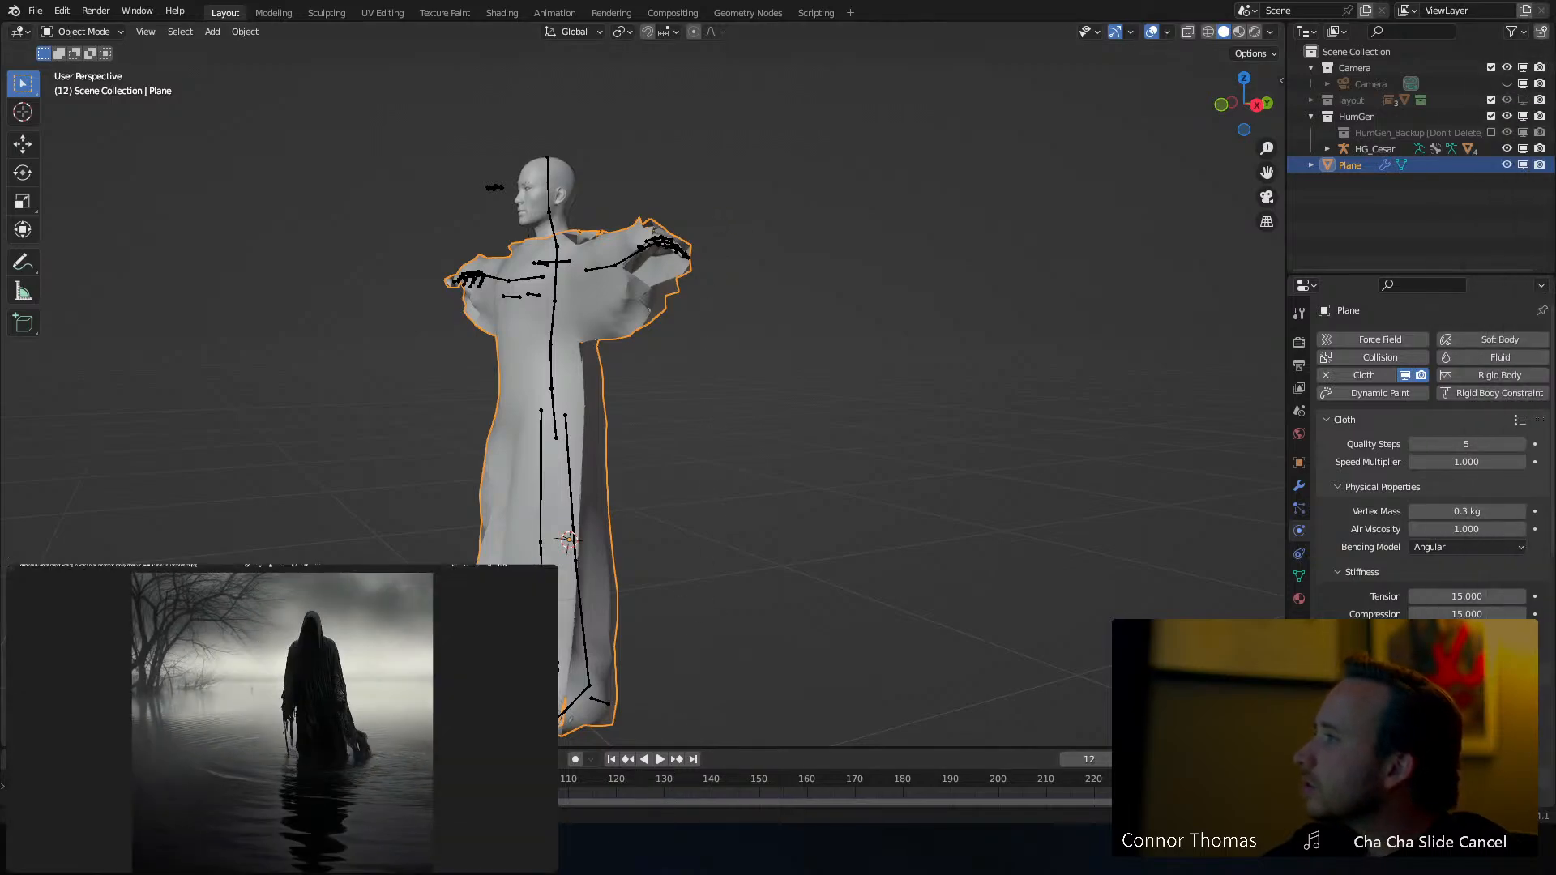
{"action": "middle_click_drag", "start_coordinate": [722, 494], "coordinate": [577, 284]}
Return the timeline to its start and edit the robe mesh in vertex mode with nothing selected
{"action": "key", "text": "shift+Left"}
{"action": "key", "text": "Tab"}
{"action": "key", "text": "1"}
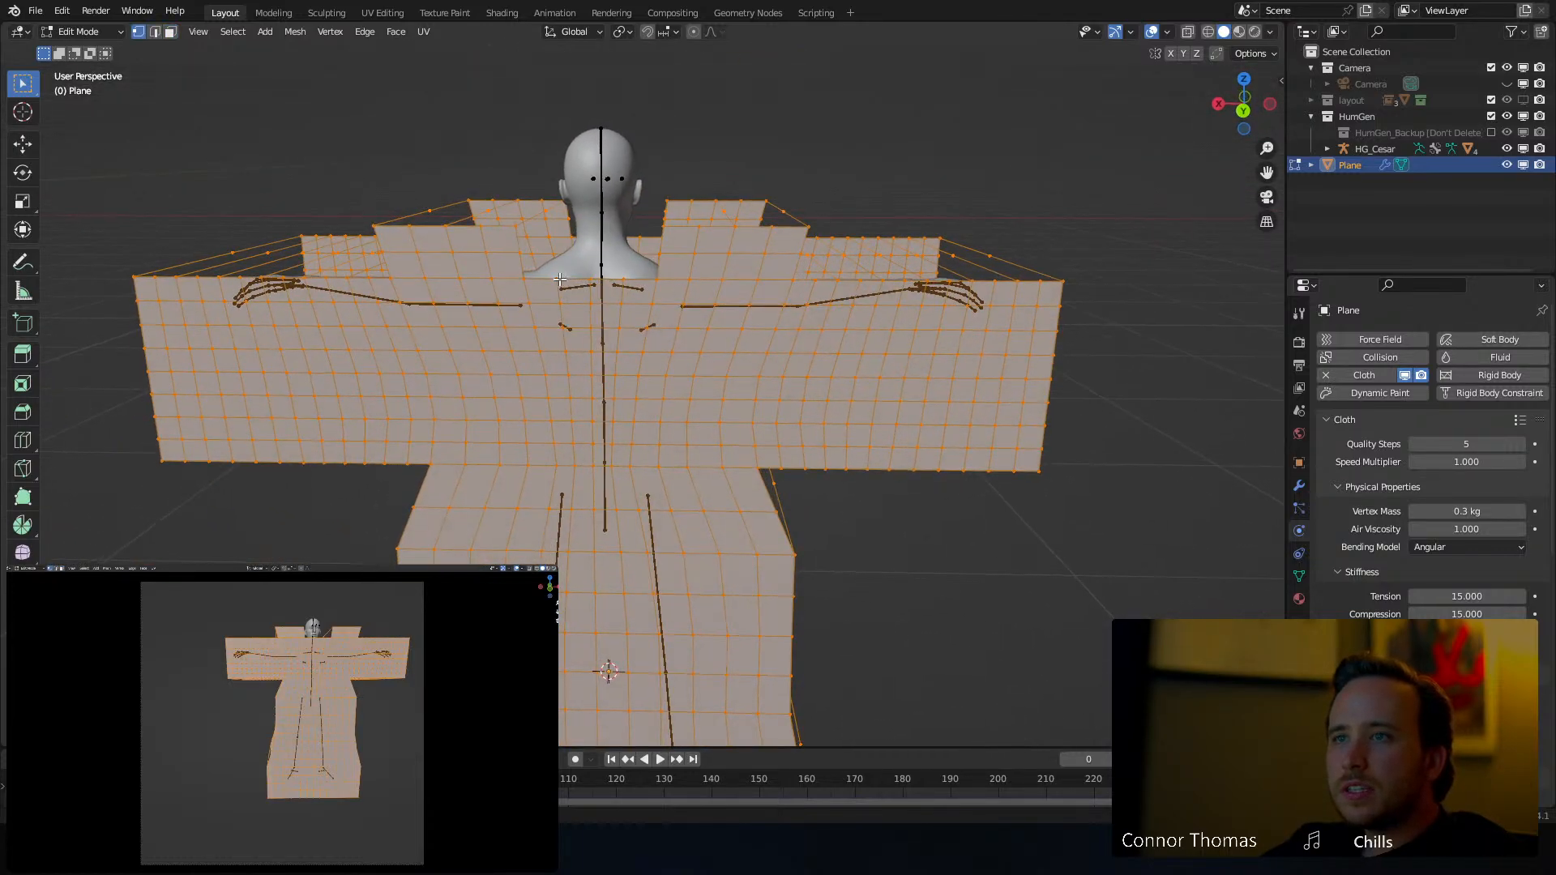
{"action": "key", "text": "alt+a"}
Fill the neck gap in the robe's back panel with a row of new faces
{"action": "middle_click_drag", "start_coordinate": [580, 220], "coordinate": [688, 241]}
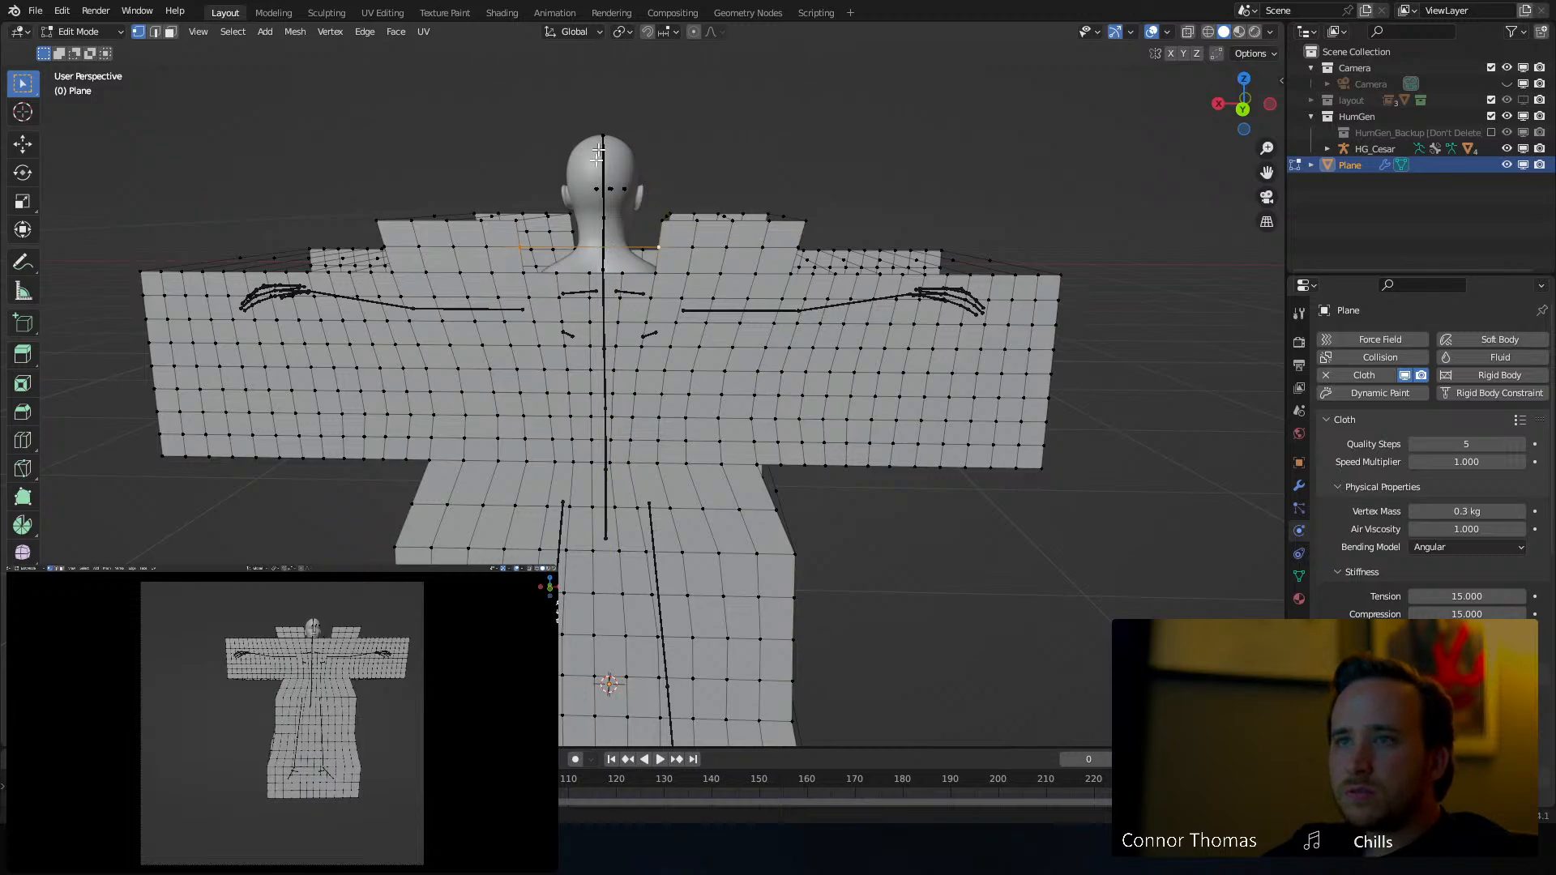
{"action": "right_click", "coordinate": [593, 241]}
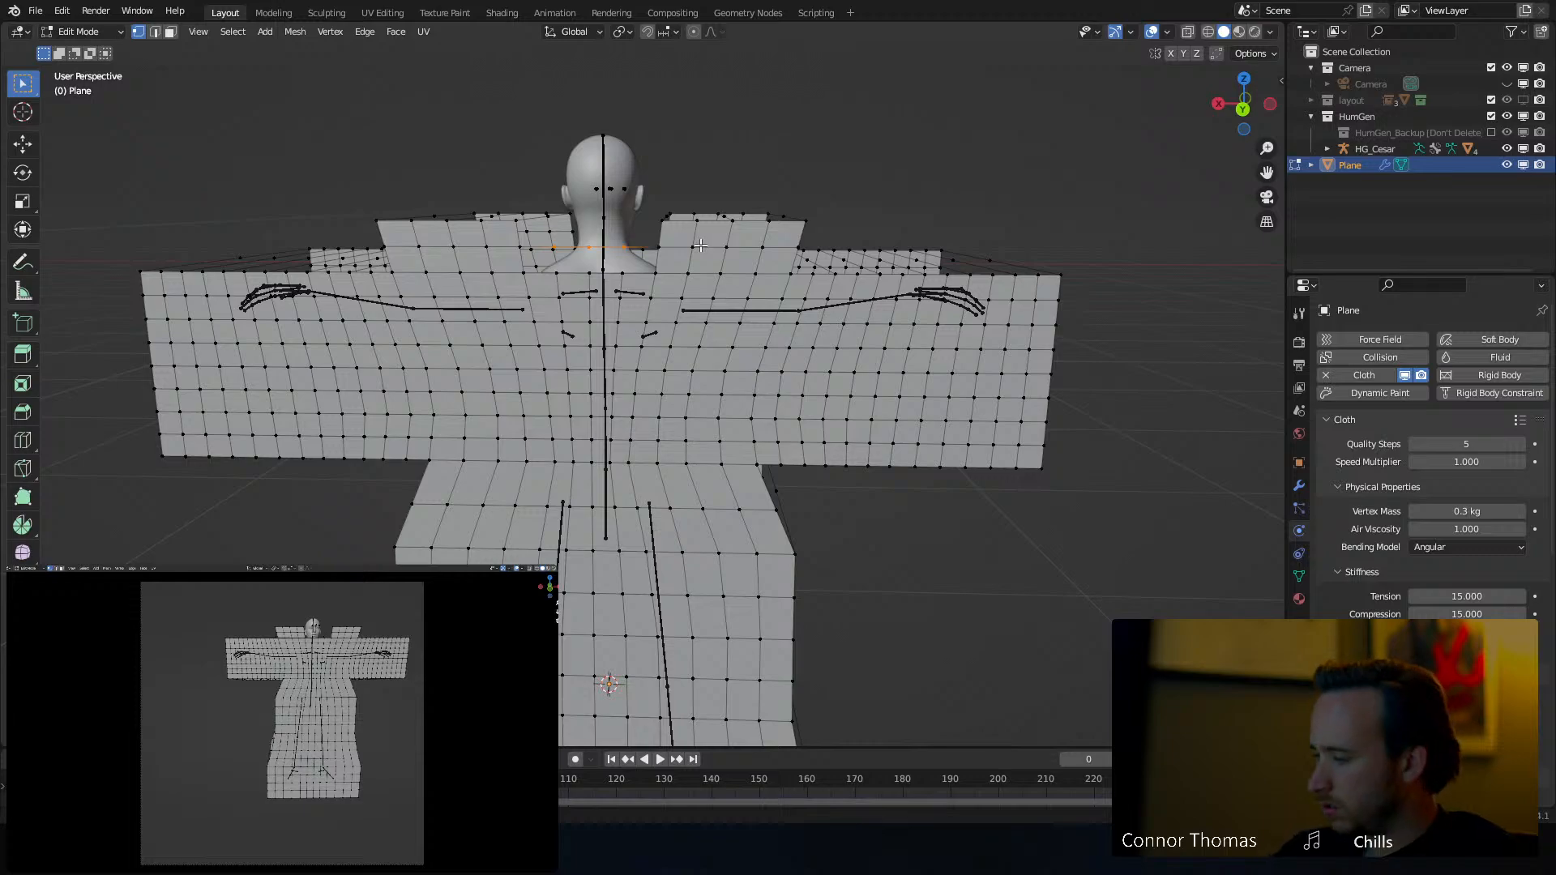
{"action": "key", "text": "KP_Decimal"}
{"action": "middle_click_drag", "start_coordinate": [701, 246], "coordinate": [698, 239]}
{"action": "scroll", "coordinate": [616, 357], "scroll_direction": "down", "scroll_amount": 2}
{"action": "middle_click_drag", "start_coordinate": [574, 412], "coordinate": [644, 274]}
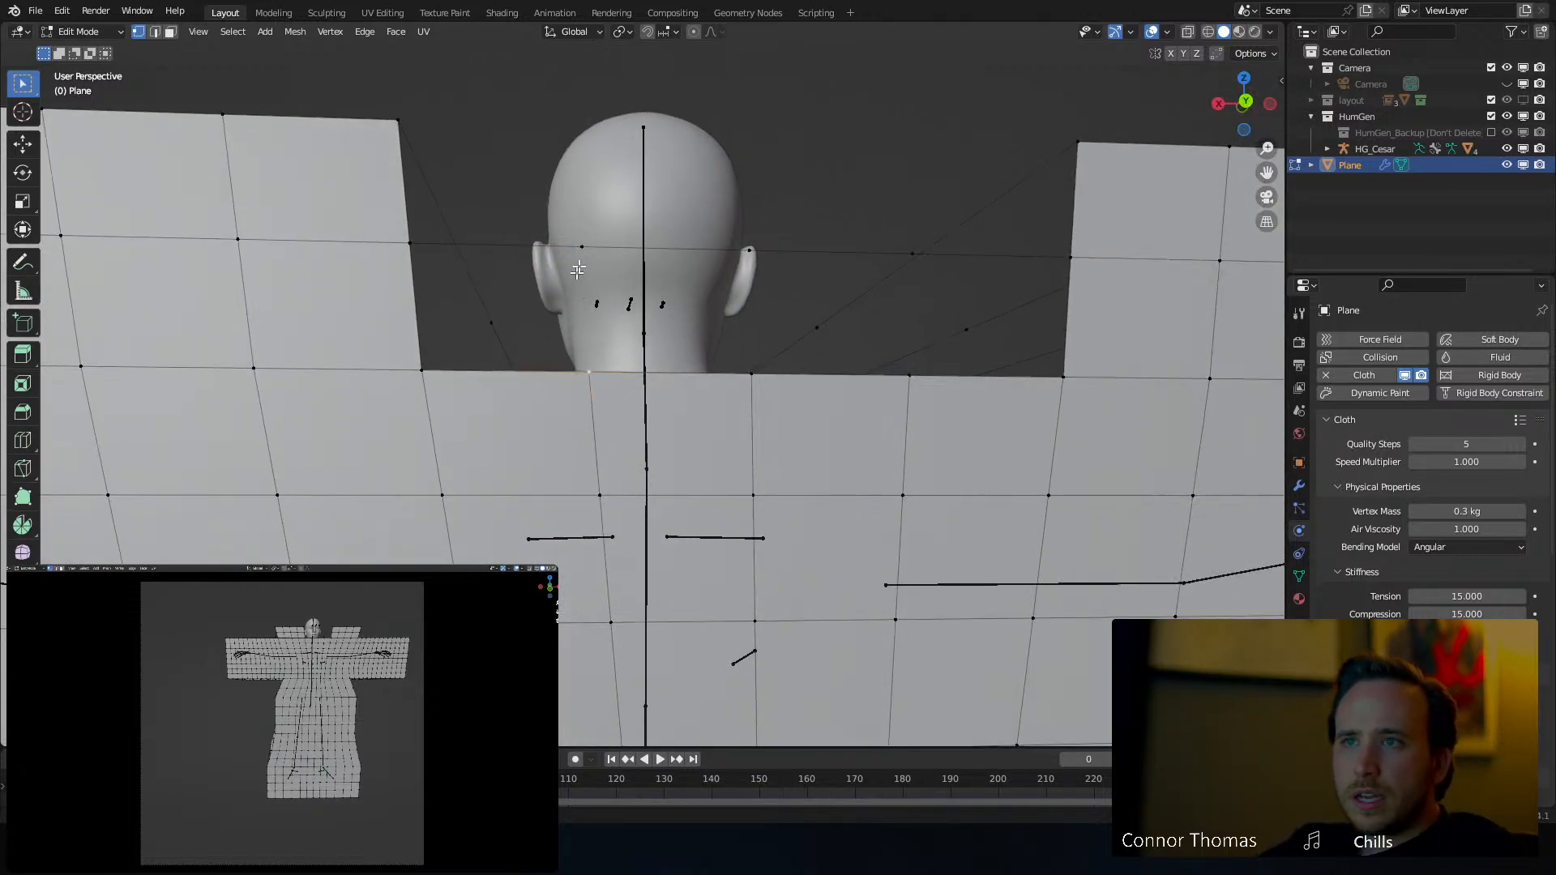
{"action": "key", "text": "f"}
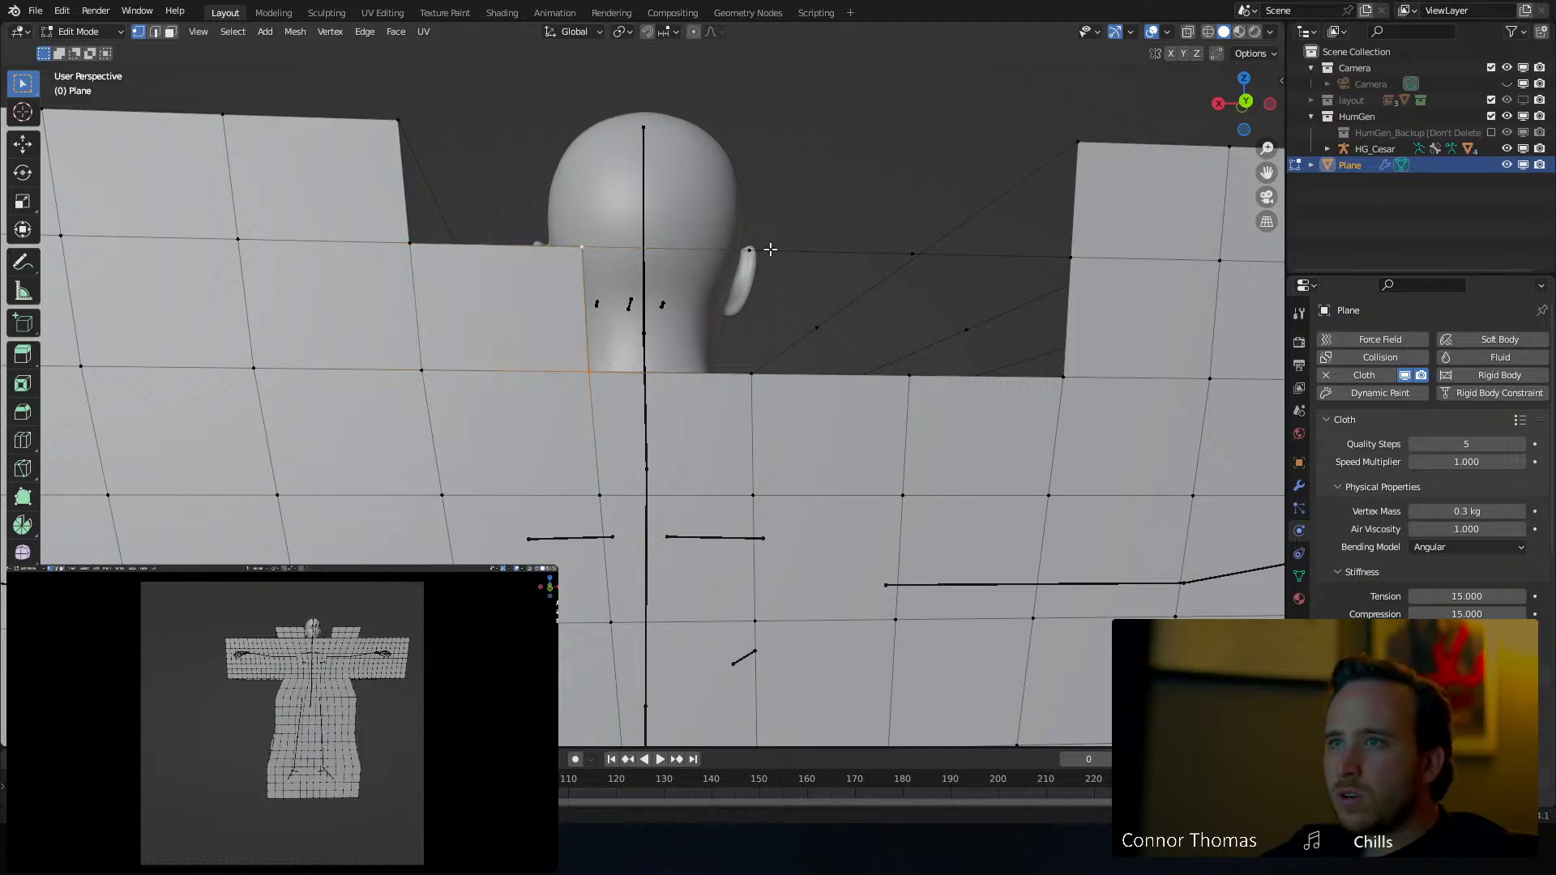
{"action": "left_click", "coordinate": [747, 374], "text": "shift"}
{"action": "key", "text": "f"}
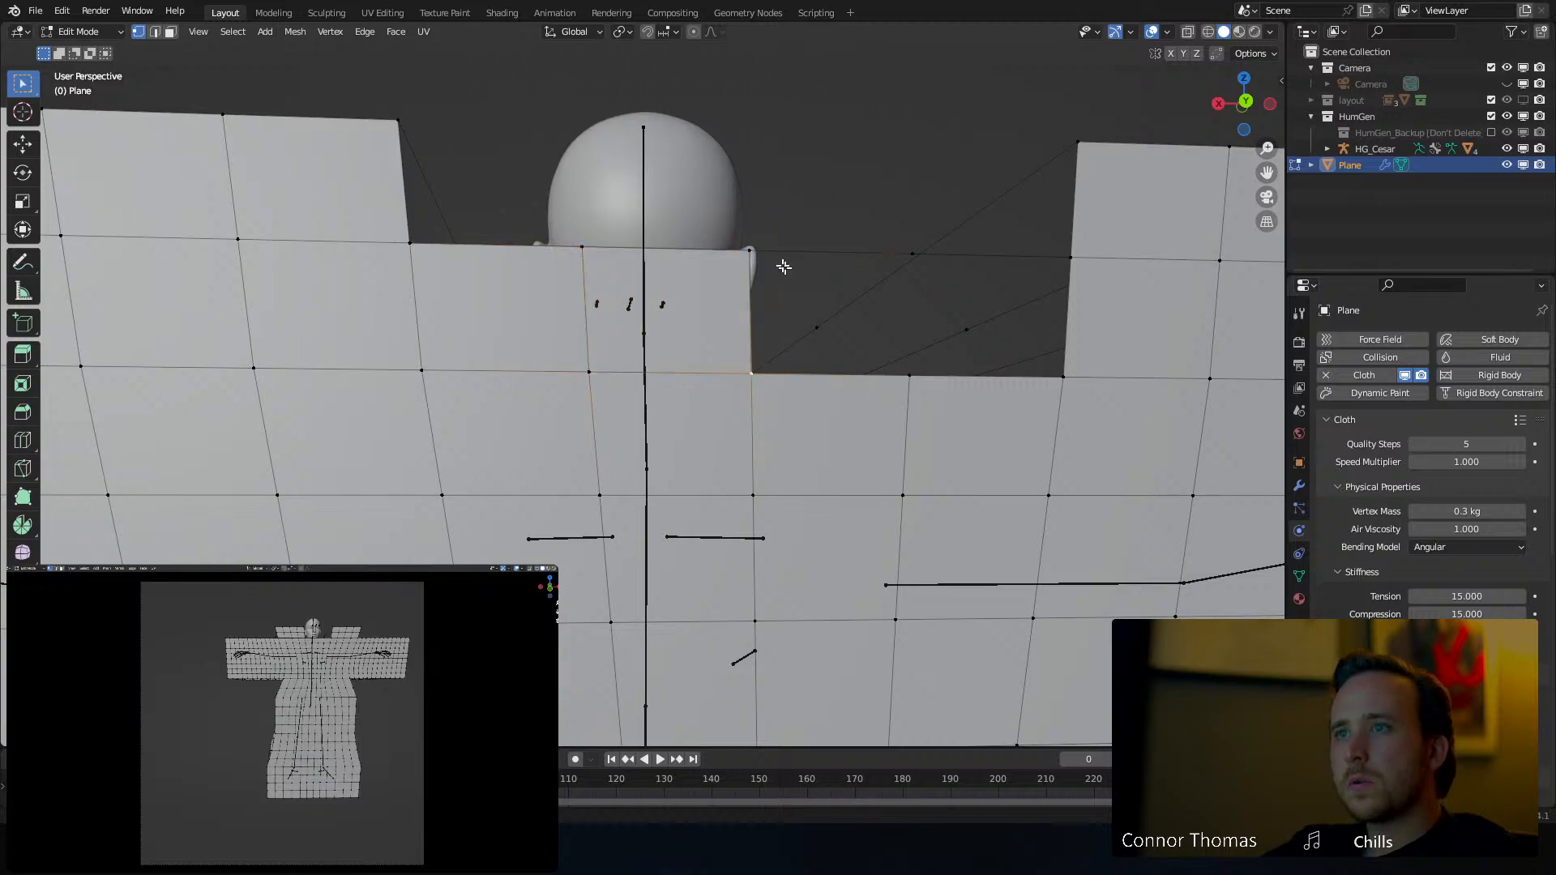
{"action": "key", "text": "f"}
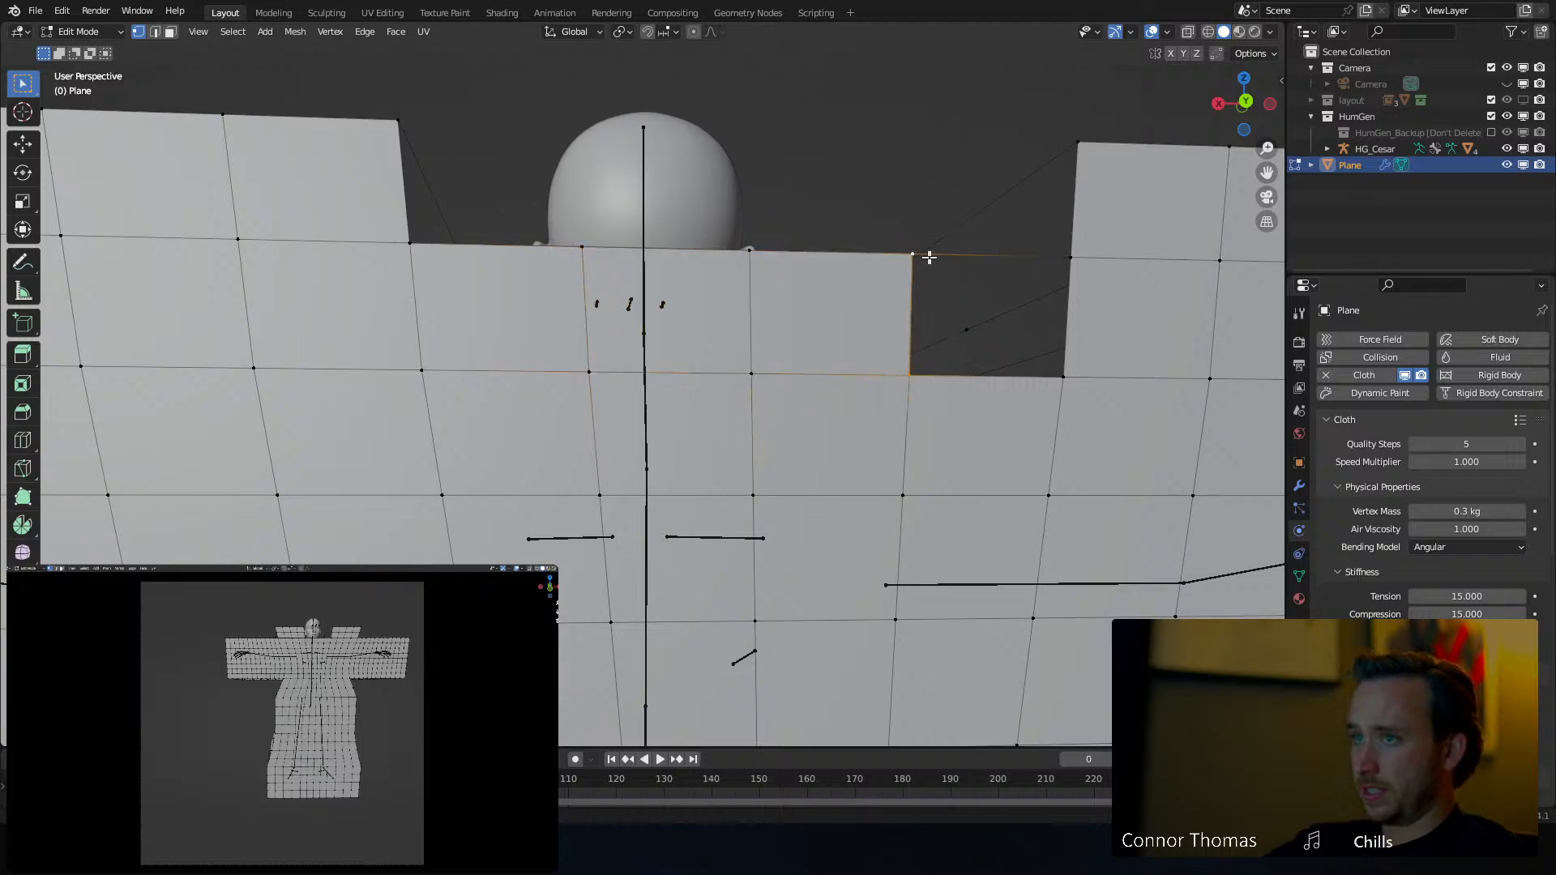
{"action": "key", "text": "f"}
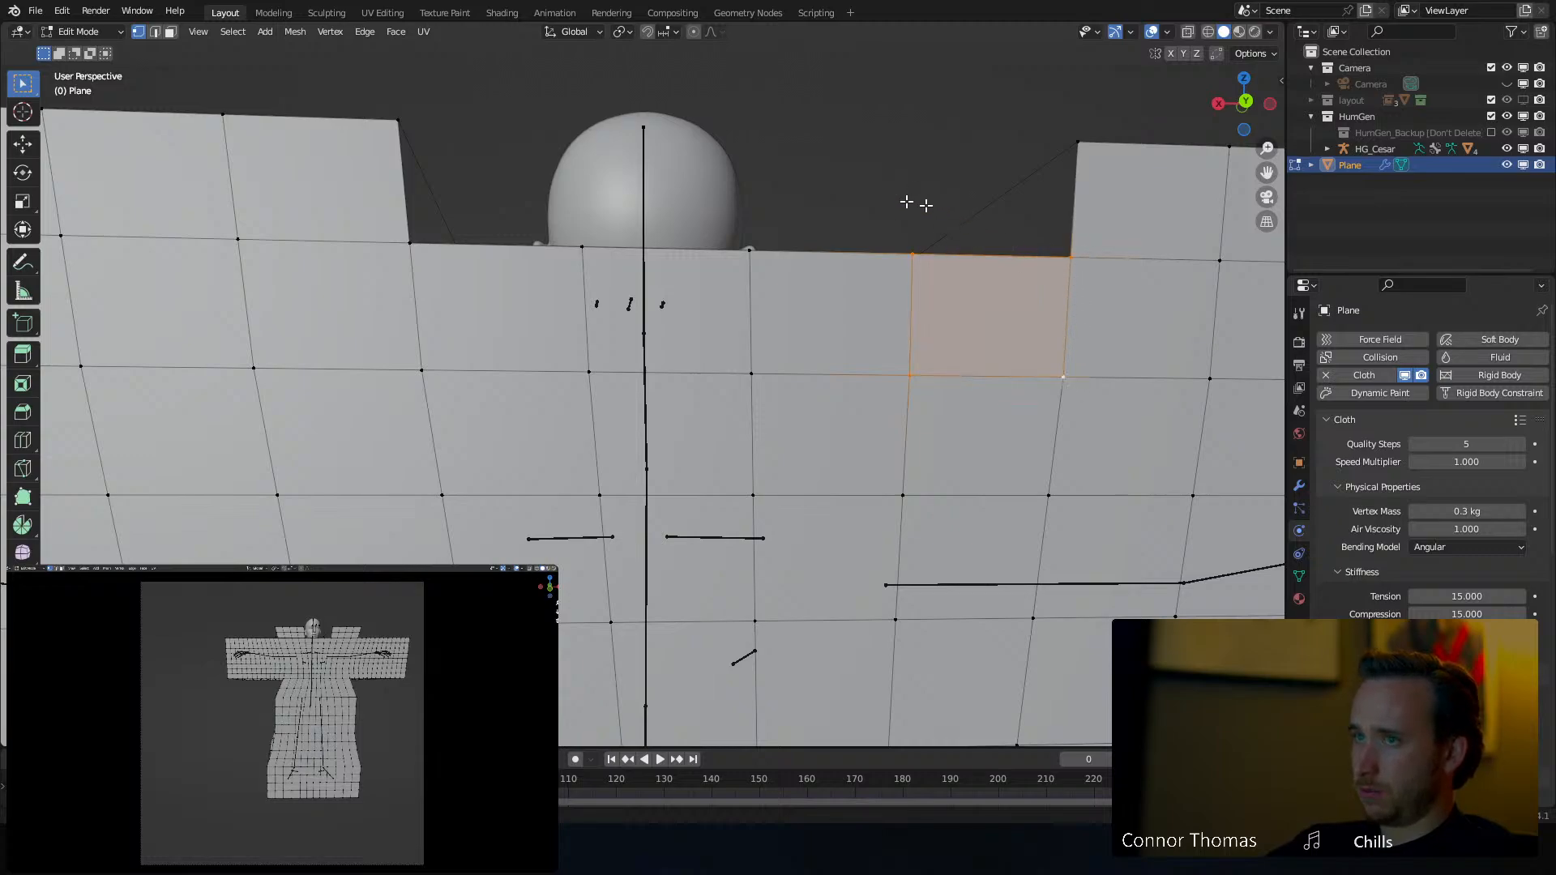
Delete stray geometry around the neckline between the robe's front and back panels
{"action": "mouse_move", "coordinate": [913, 202]}
{"action": "middle_mouse_down"}
{"action": "mouse_move", "coordinate": [868, 236]}
{"action": "mouse_move", "coordinate": [927, 189]}
{"action": "mouse_move", "coordinate": [906, 183]}
{"action": "middle_mouse_up"}
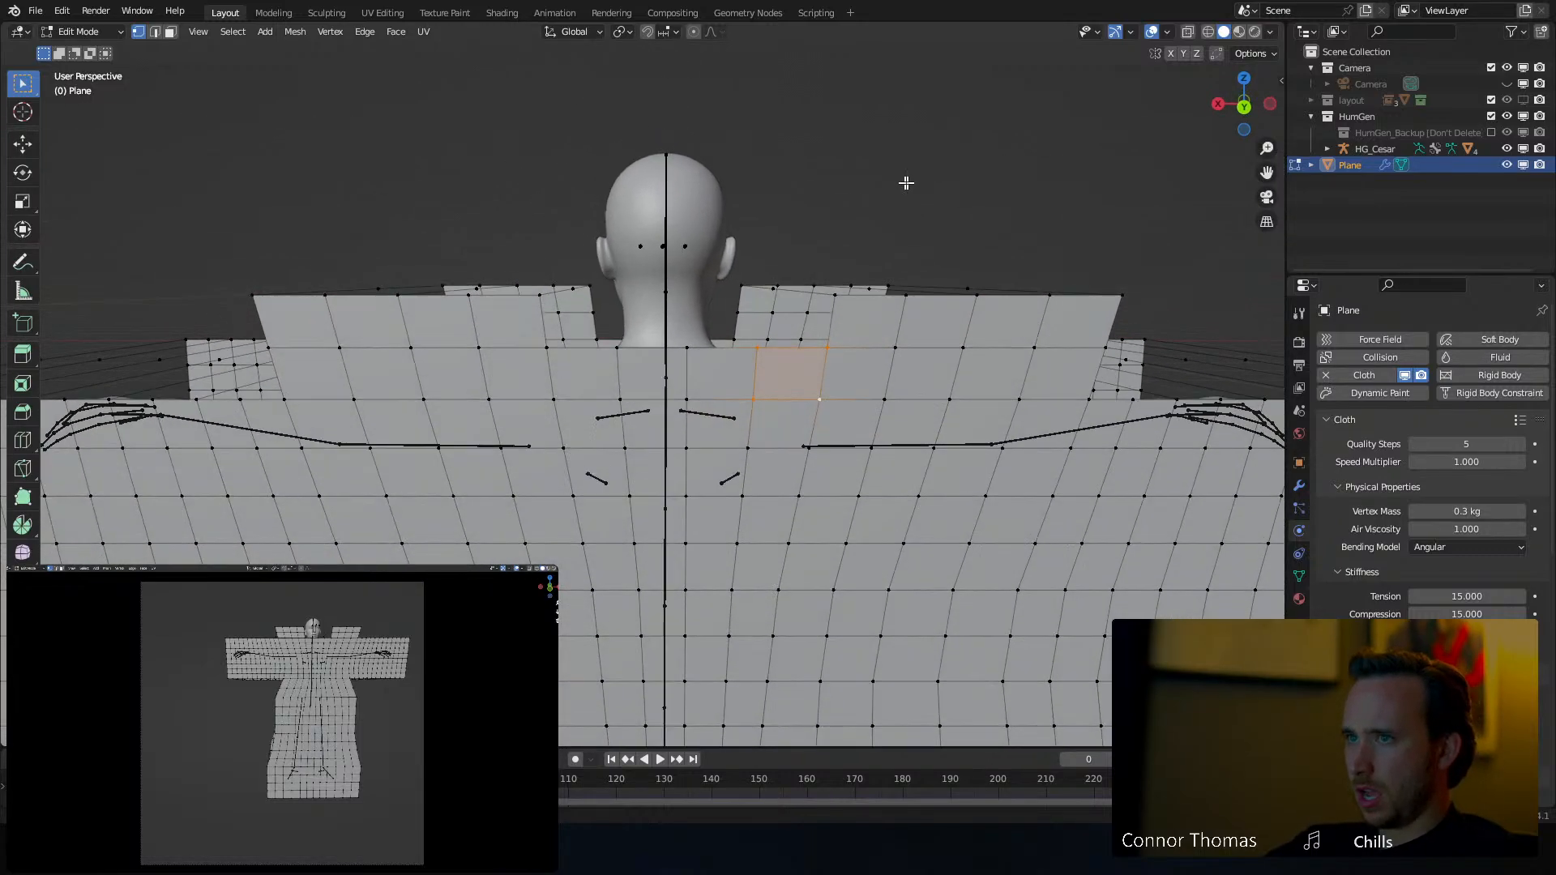
{"action": "key", "text": "x"}
{"action": "key", "text": "Escape"}
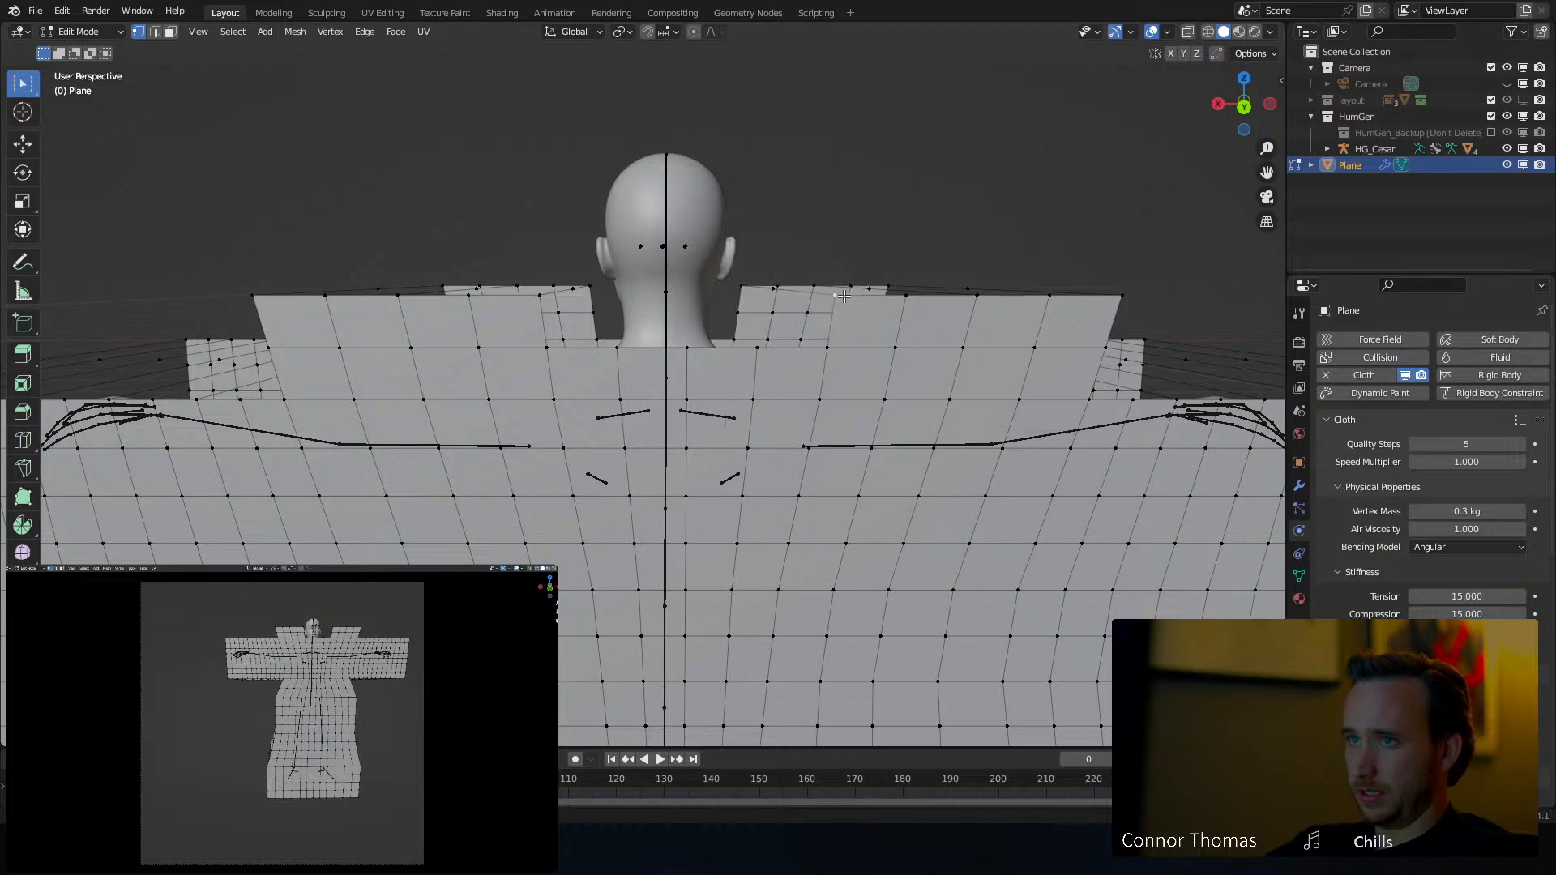
{"action": "key", "text": "x"}
{"action": "left_click", "coordinate": [800, 229]}
{"action": "middle_click_drag", "start_coordinate": [800, 229], "coordinate": [663, 268]}
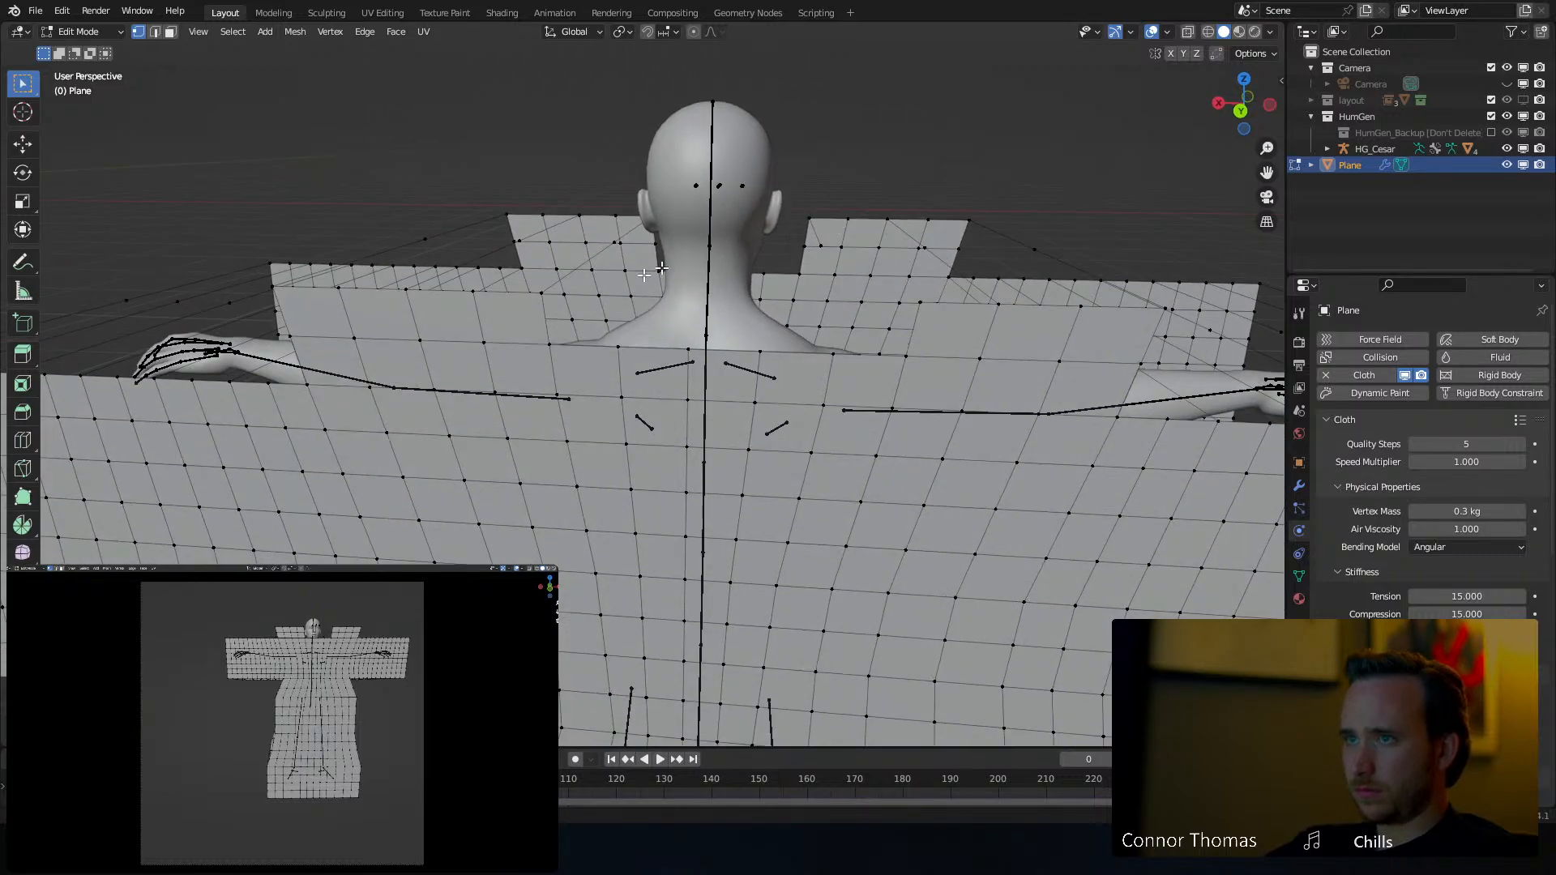
{"action": "key", "text": "x"}
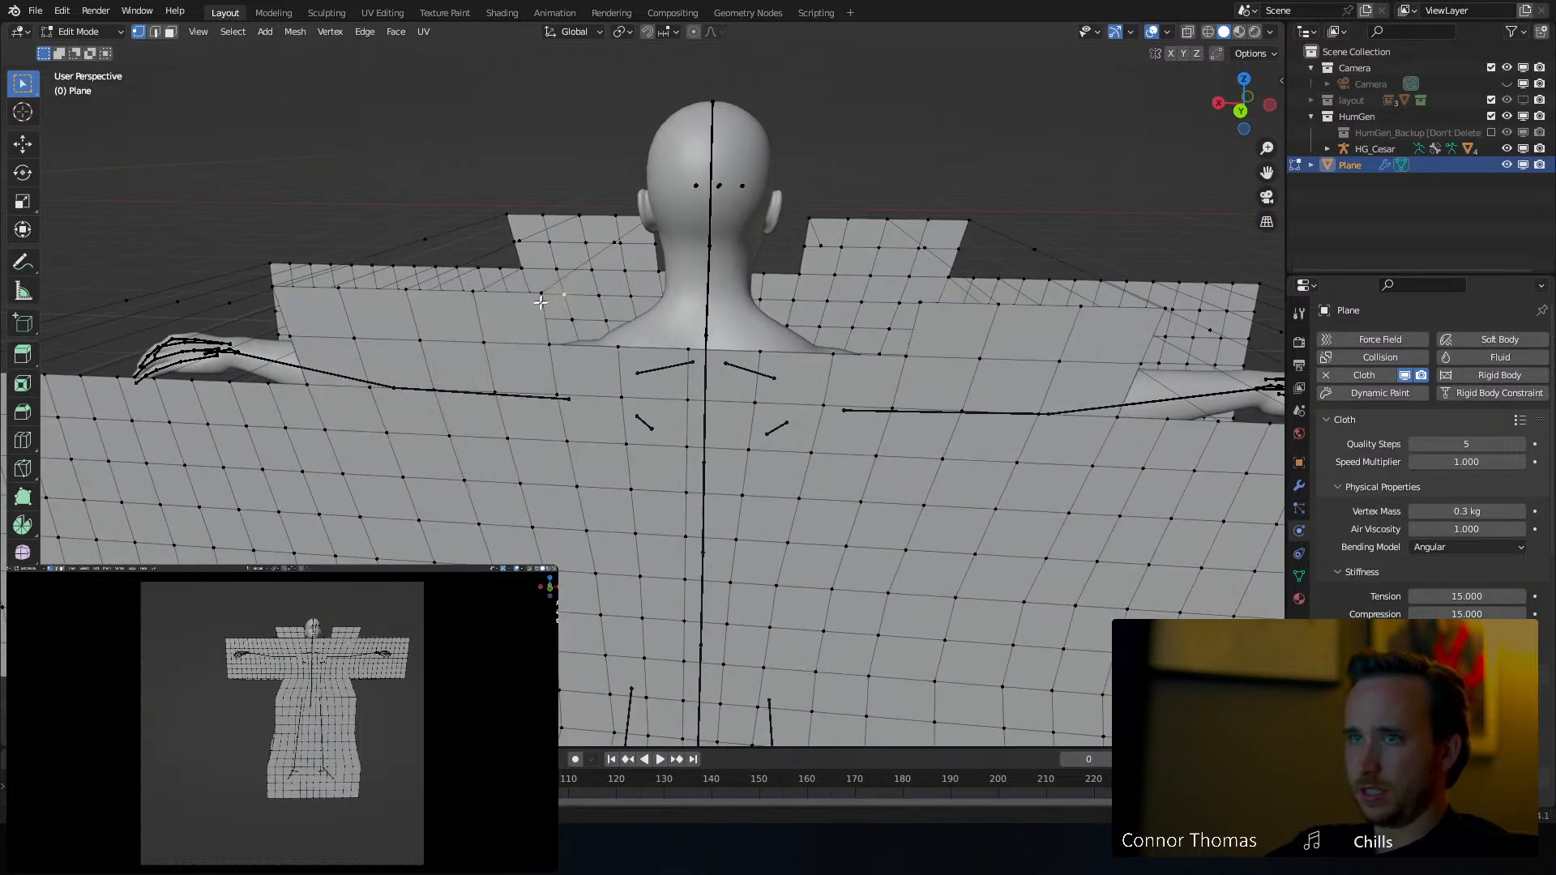
{"action": "key", "text": "x"}
{"action": "middle_click_drag", "start_coordinate": [603, 288], "coordinate": [523, 256]}
{"action": "key", "text": "x"}
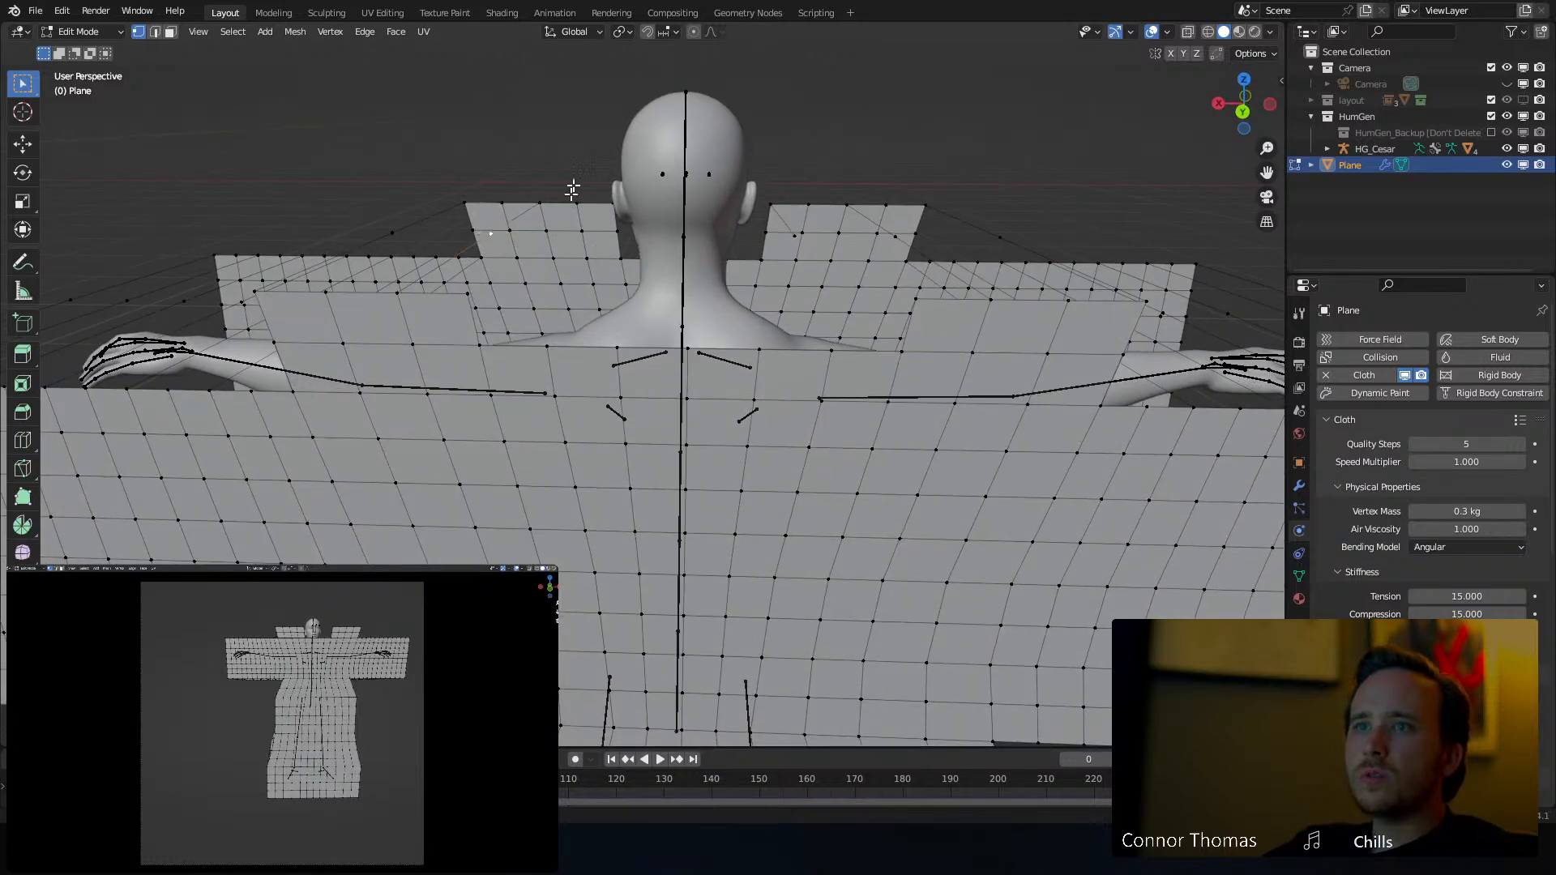
Delete the robe's entire back panel behind the figure, keeping only the front panel
{"action": "middle_click_drag", "start_coordinate": [572, 190], "coordinate": [487, 192]}
{"action": "scroll", "coordinate": [545, 249], "scroll_direction": "up", "scroll_amount": 2}
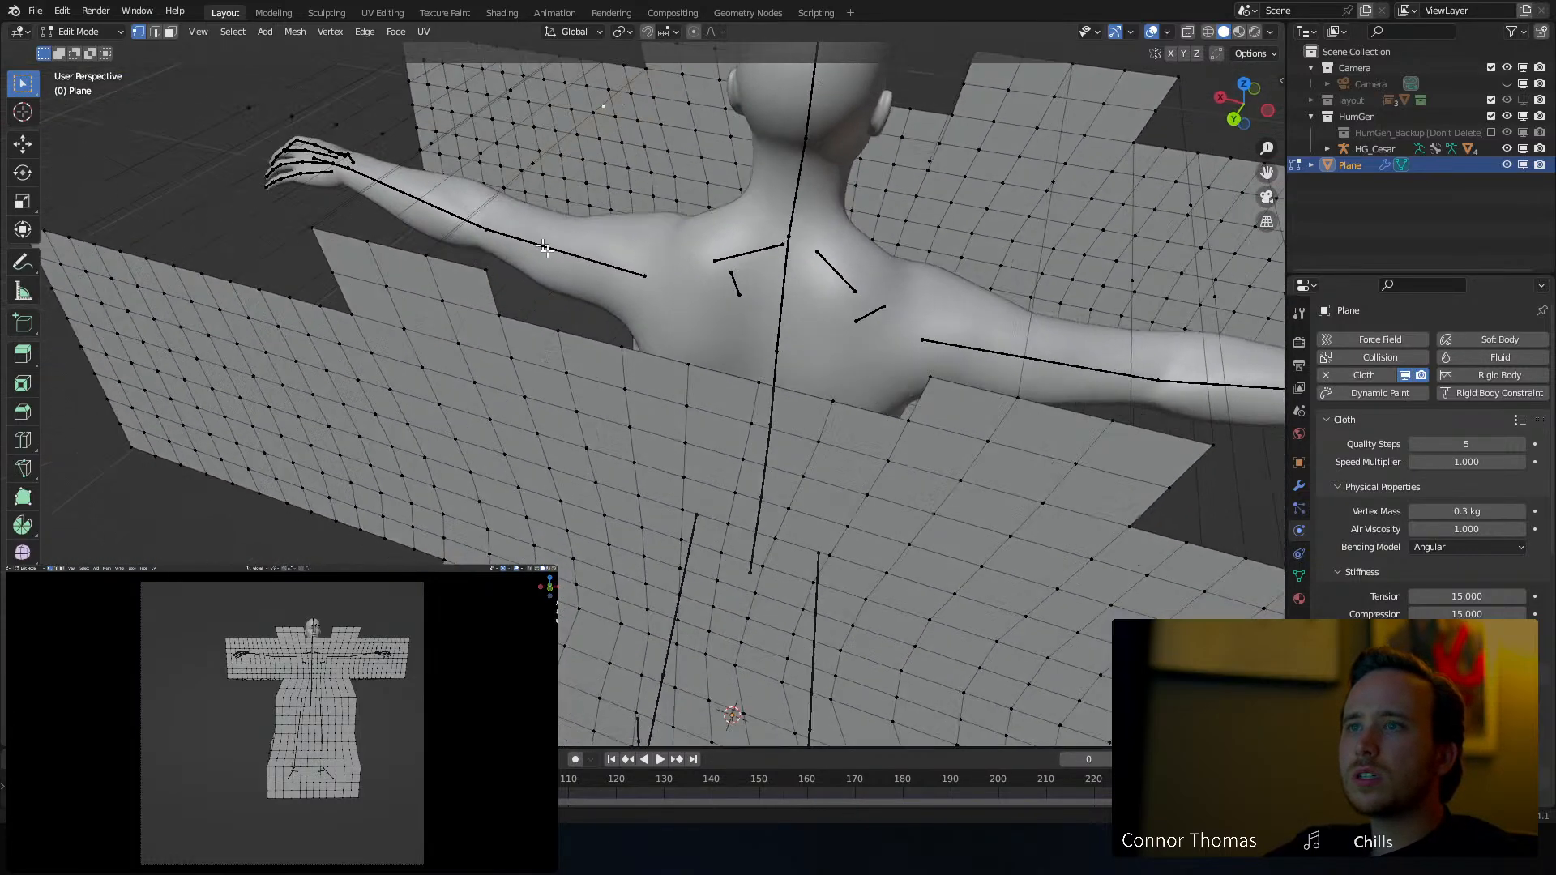
{"action": "scroll", "coordinate": [545, 249], "scroll_direction": "down", "scroll_amount": 3}
{"action": "middle_click_drag", "start_coordinate": [545, 249], "coordinate": [781, 109]}
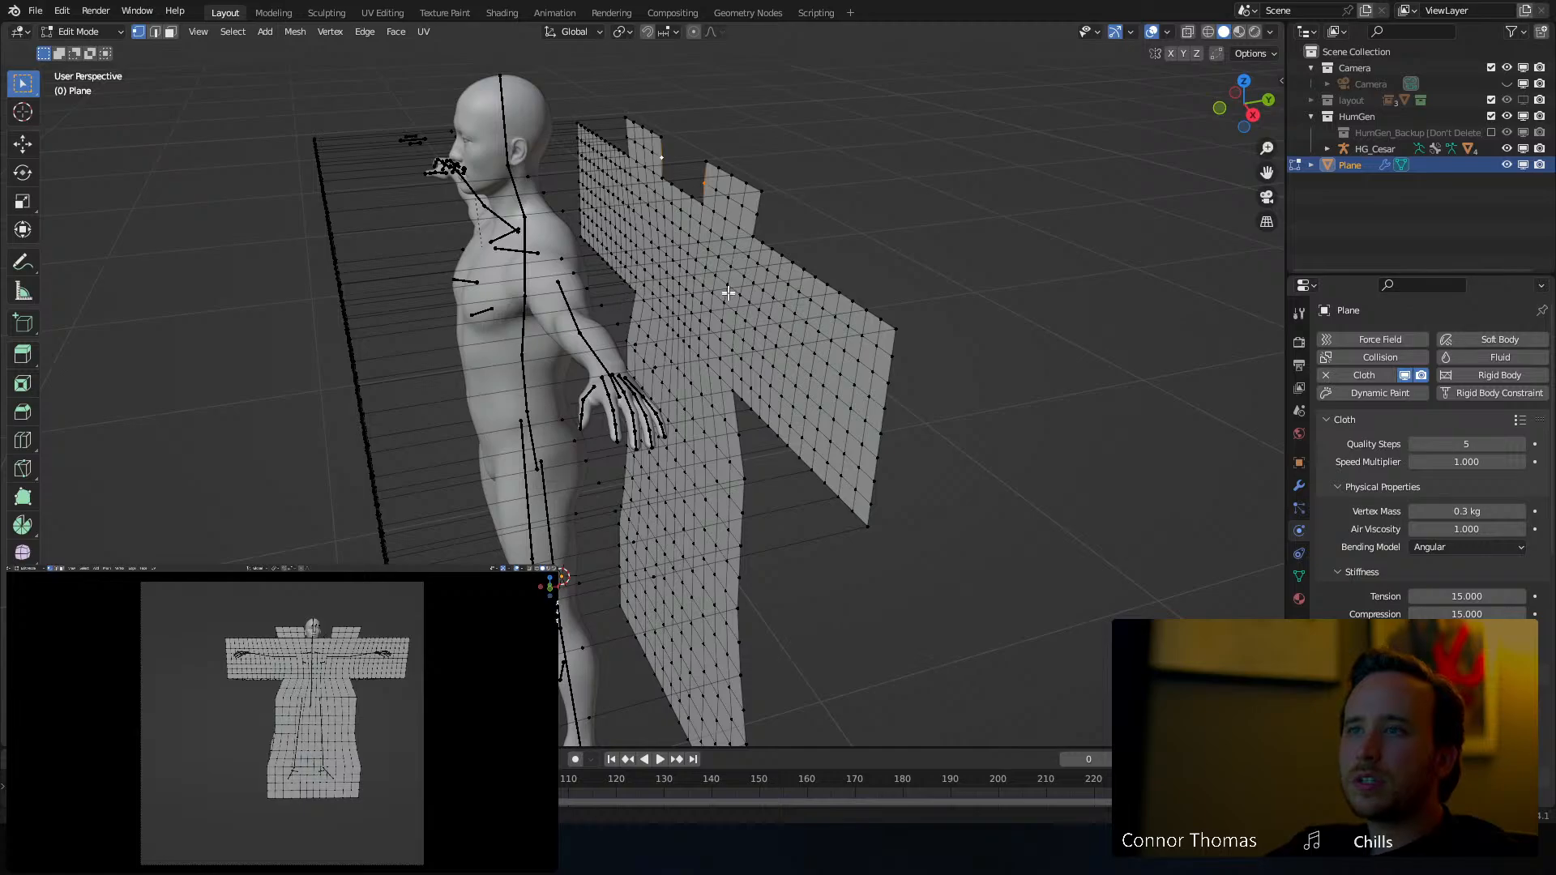
{"action": "middle_click_drag", "start_coordinate": [729, 293], "coordinate": [625, 219]}
{"action": "scroll", "coordinate": [730, 284], "scroll_direction": "down", "scroll_amount": 3}
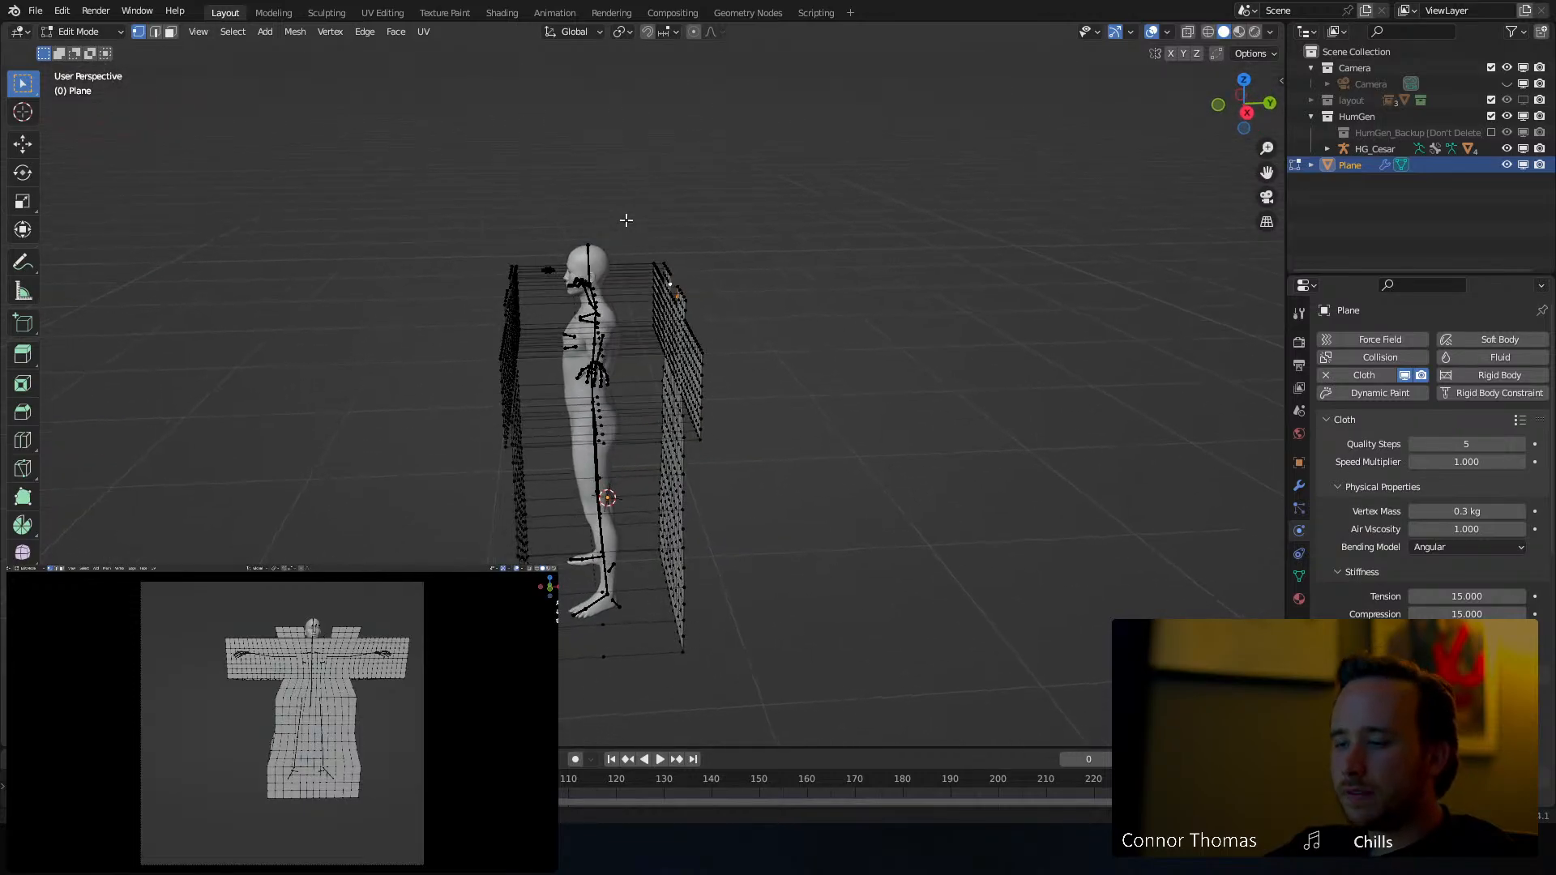
{"action": "key", "text": "b"}
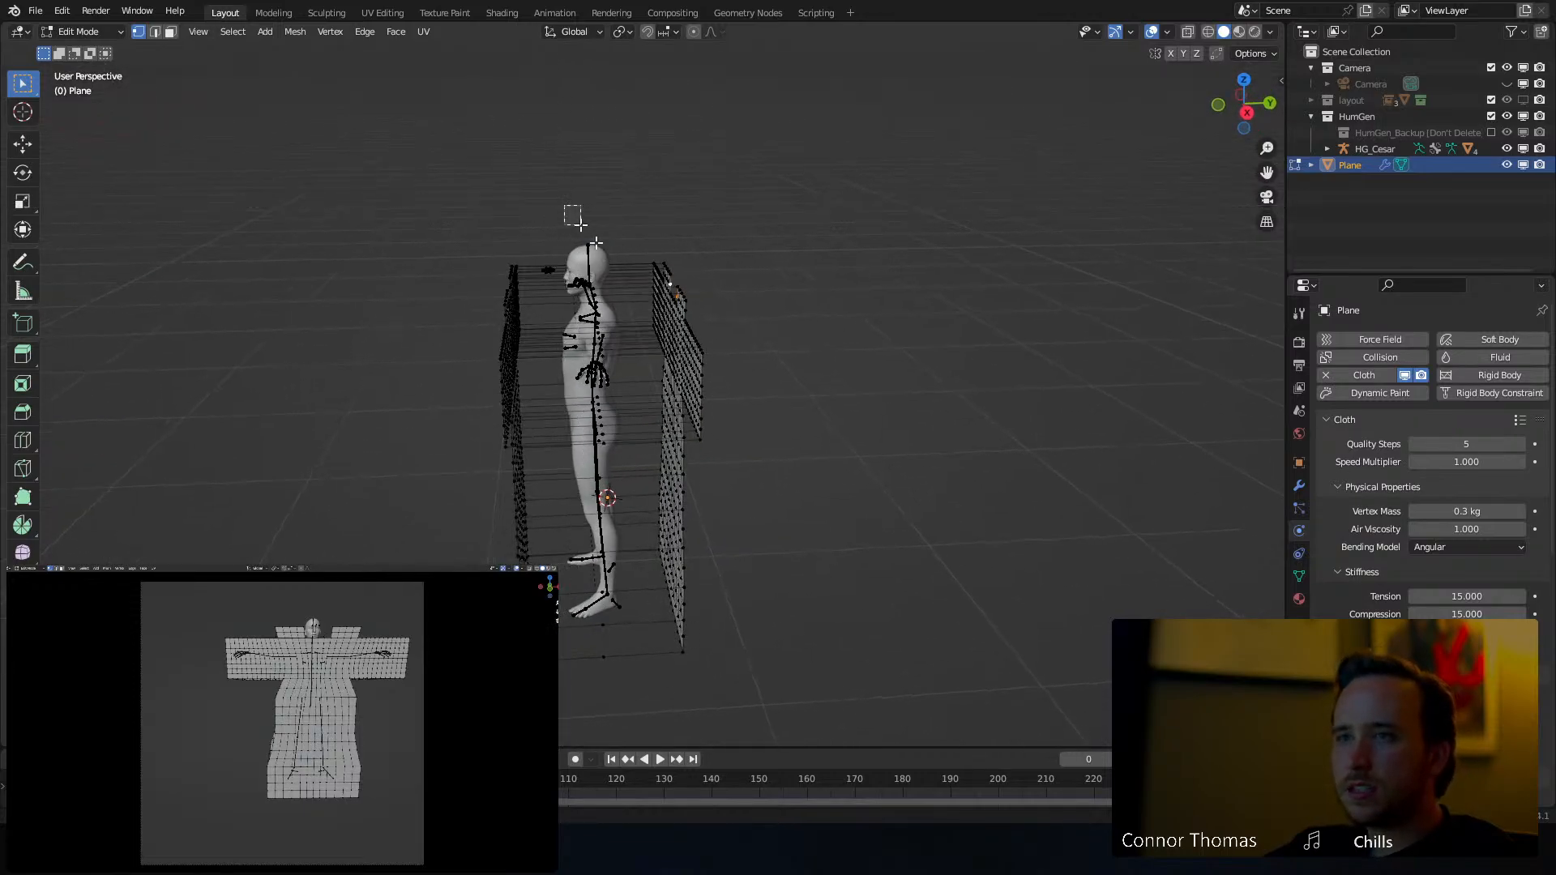
{"action": "left_click_drag", "start_coordinate": [566, 208], "coordinate": [802, 726]}
{"action": "key", "text": "x"}
{"action": "left_click", "coordinate": [805, 595]}
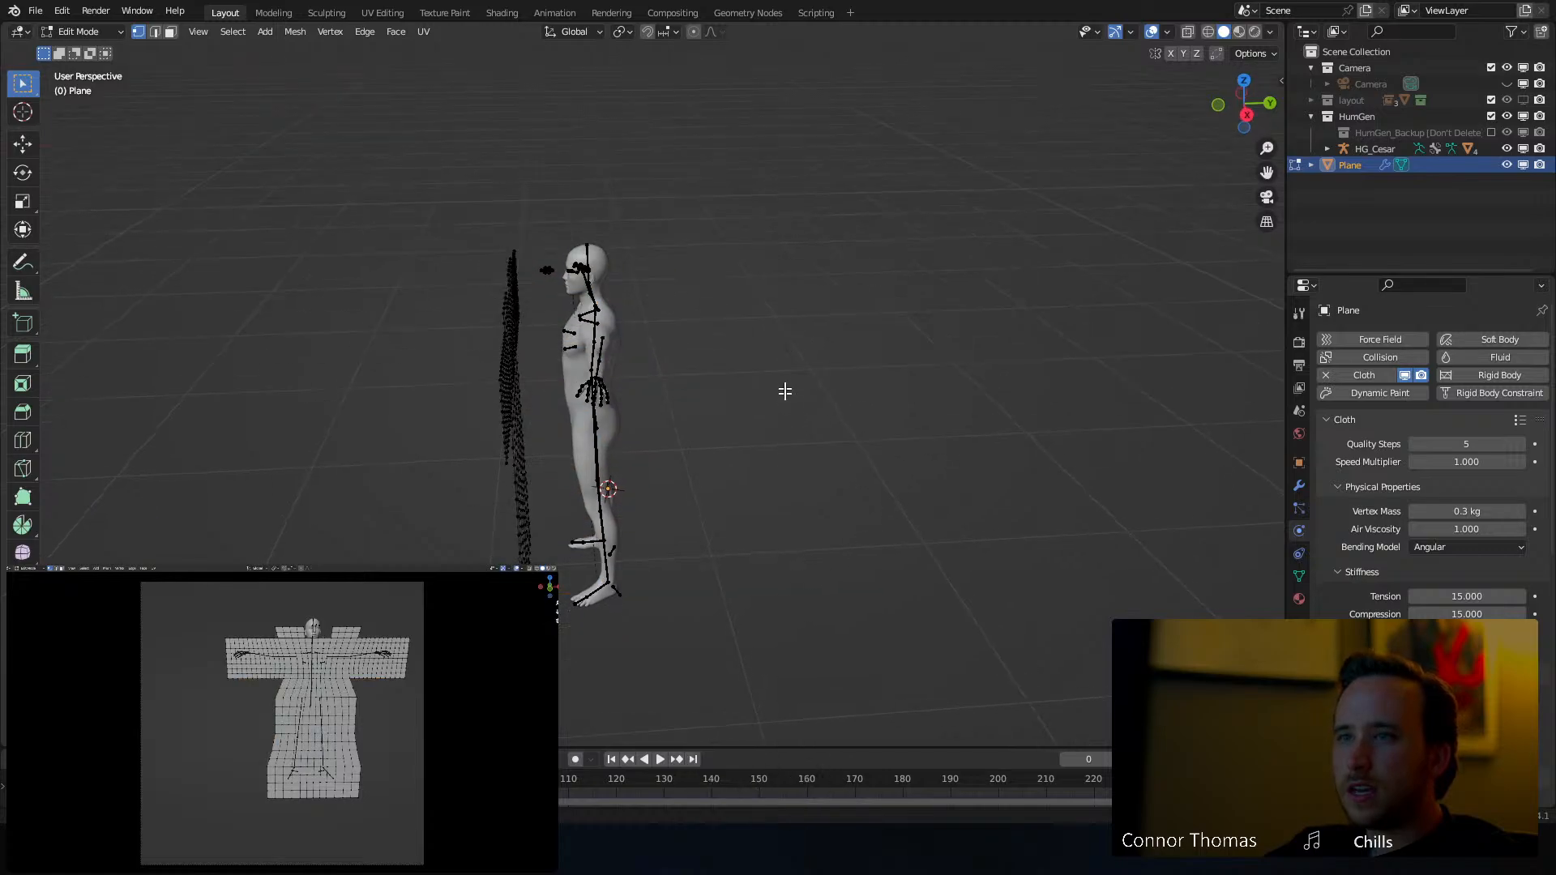
Extrude the whole front panel backward through the figure to form a new connected back panel
{"action": "middle_click_drag", "start_coordinate": [785, 392], "coordinate": [769, 457]}
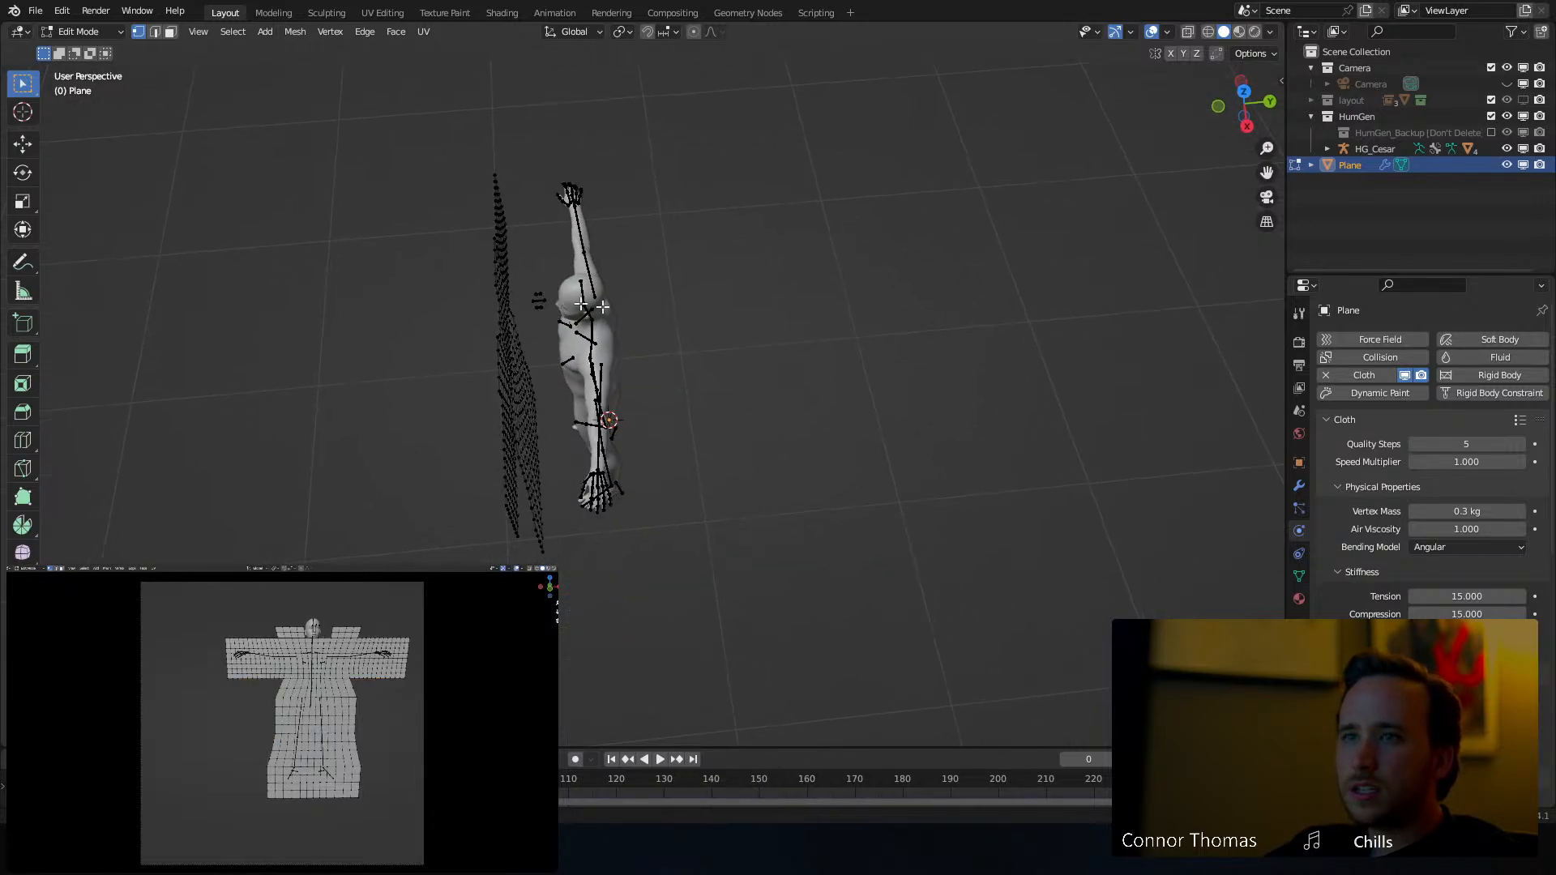
{"action": "middle_click_drag", "start_coordinate": [603, 306], "coordinate": [612, 344]}
{"action": "key", "text": "a"}
{"action": "key", "text": "e"}
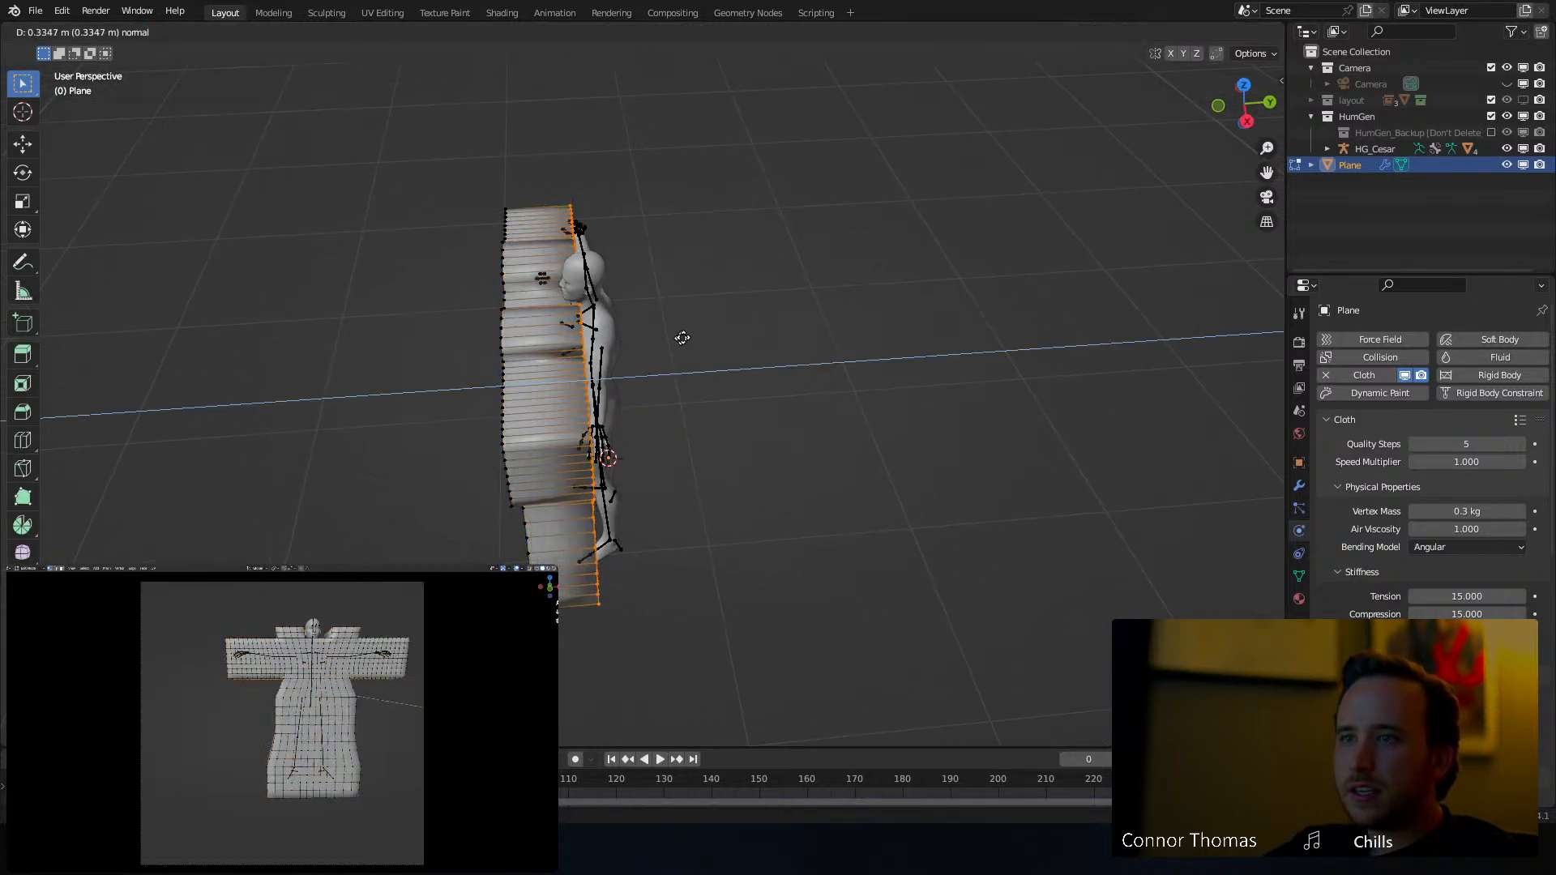
{"action": "left_click", "coordinate": [732, 333]}
Move the extruded back panel about -0.12 m along the Y axis, keeping it behind the figure
{"action": "mouse_move", "coordinate": [733, 333]}
{"action": "middle_mouse_down"}
{"action": "mouse_move", "coordinate": [638, 279]}
{"action": "mouse_move", "coordinate": [713, 333]}
{"action": "middle_mouse_up"}
{"action": "key", "text": "g"}
{"action": "key", "text": "y"}
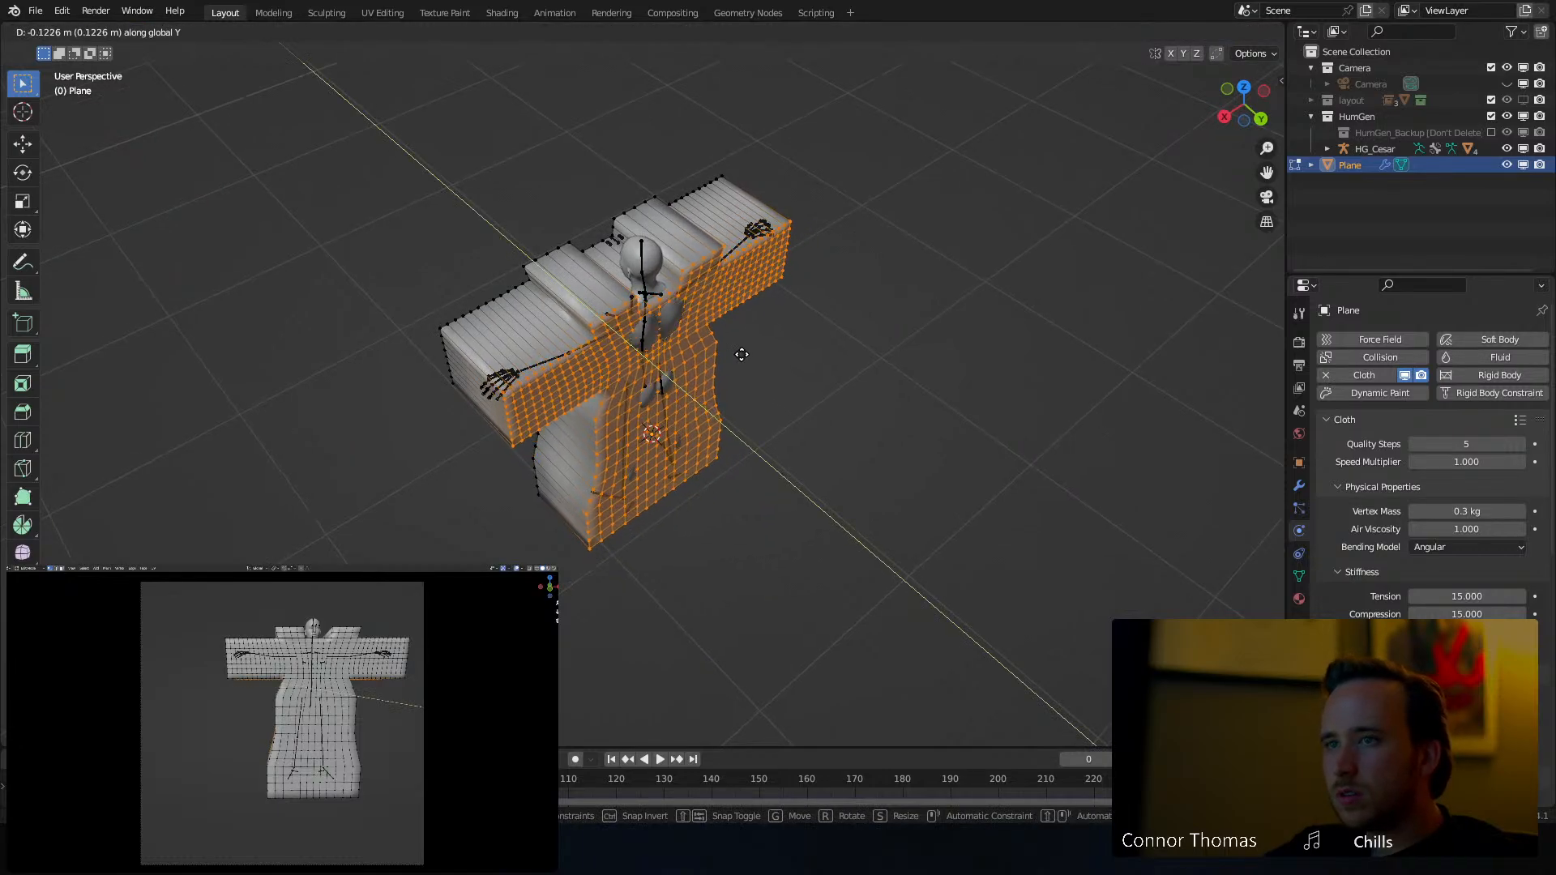
{"action": "left_click", "coordinate": [744, 352]}
{"action": "middle_click_drag", "start_coordinate": [744, 353], "coordinate": [765, 344]}
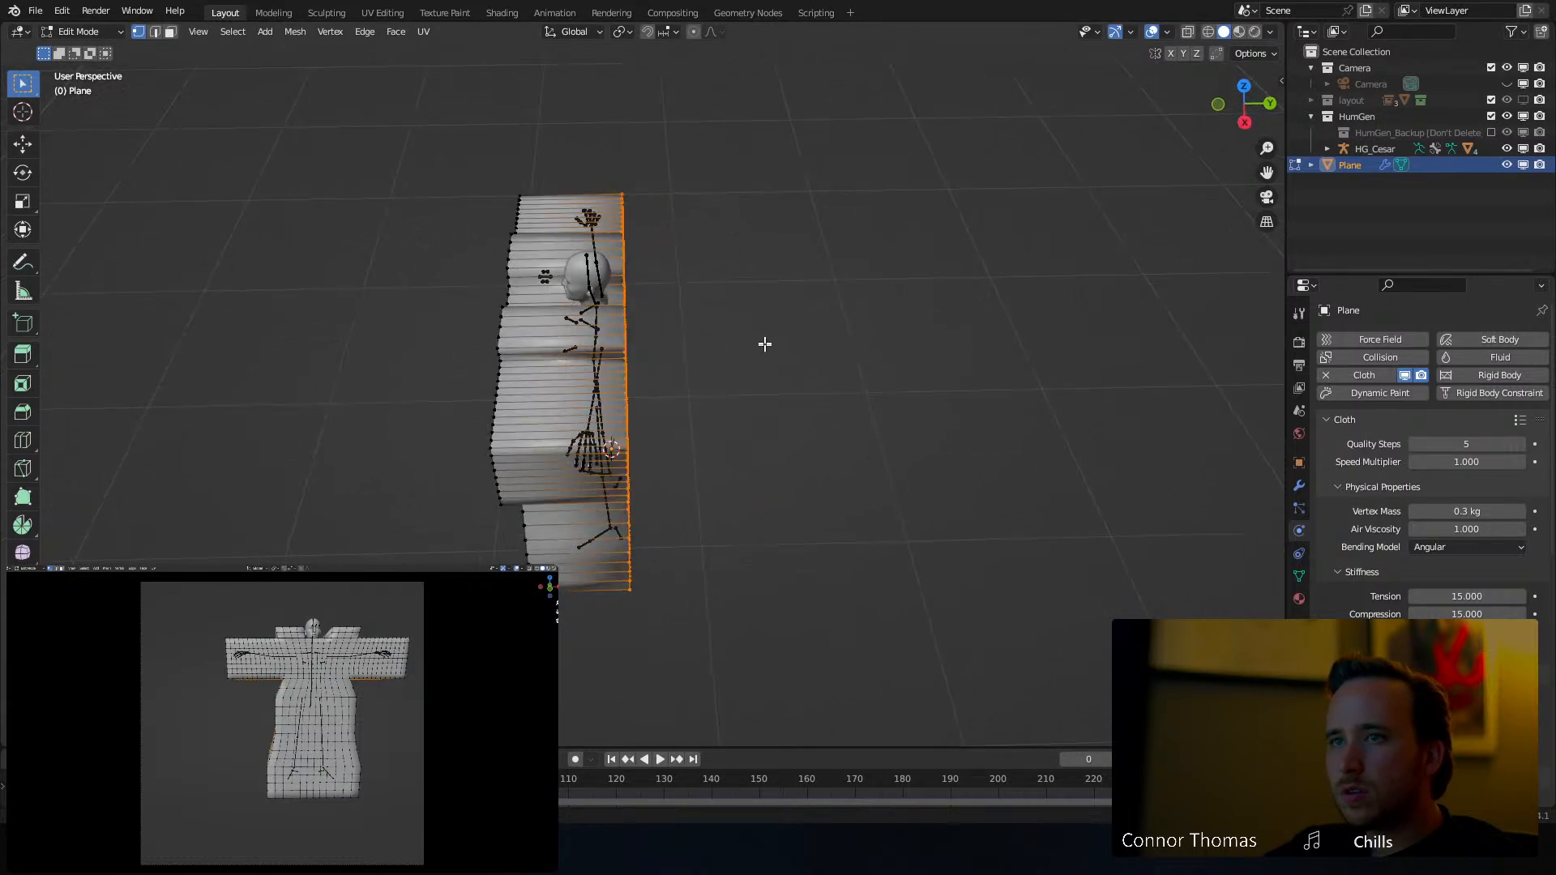
Select all of the front panel's vertices in wireframe display and move them along Y closer to the figure
{"action": "key", "text": "a"}
{"action": "key", "text": "alt+a"}
{"action": "key", "text": "shift+z"}
{"action": "middle_click_drag", "start_coordinate": [484, 421], "coordinate": [442, 399]}
{"action": "key", "text": "a"}
{"action": "key", "text": "alt+a"}
{"action": "key", "text": "c"}
{"action": "mouse_move", "coordinate": [521, 649]}
{"action": "left_mouse_down"}
{"action": "mouse_move", "coordinate": [497, 548]}
{"action": "mouse_move", "coordinate": [473, 232]}
{"action": "left_mouse_up"}
{"action": "right_click", "coordinate": [480, 244]}
{"action": "key", "text": "g"}
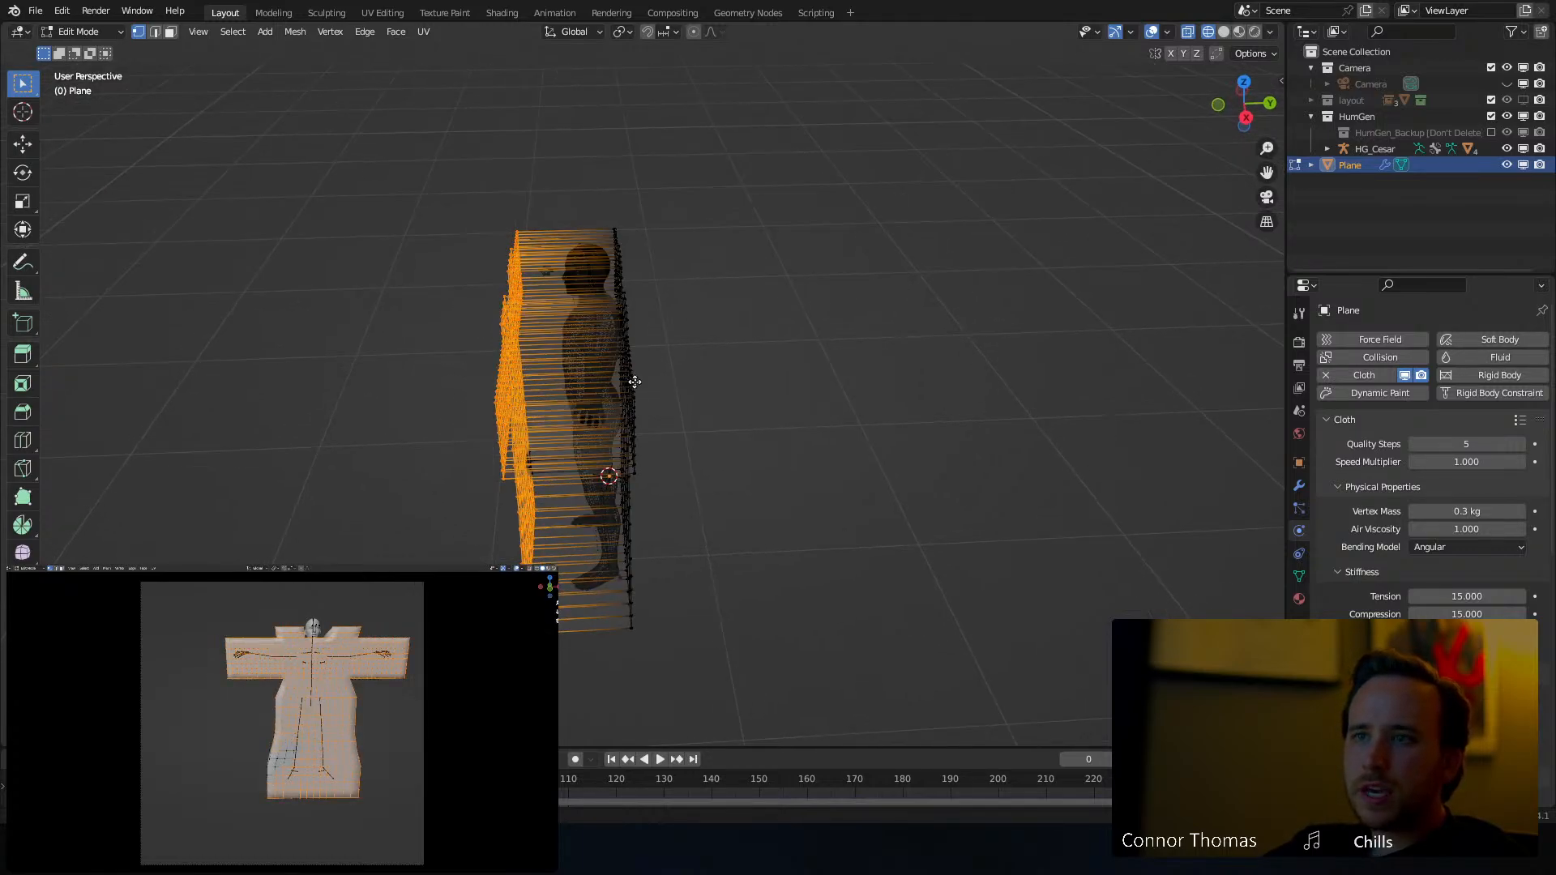
{"action": "key", "text": "y"}
{"action": "left_click", "coordinate": [637, 379]}
{"action": "right_click", "coordinate": [534, 447]}
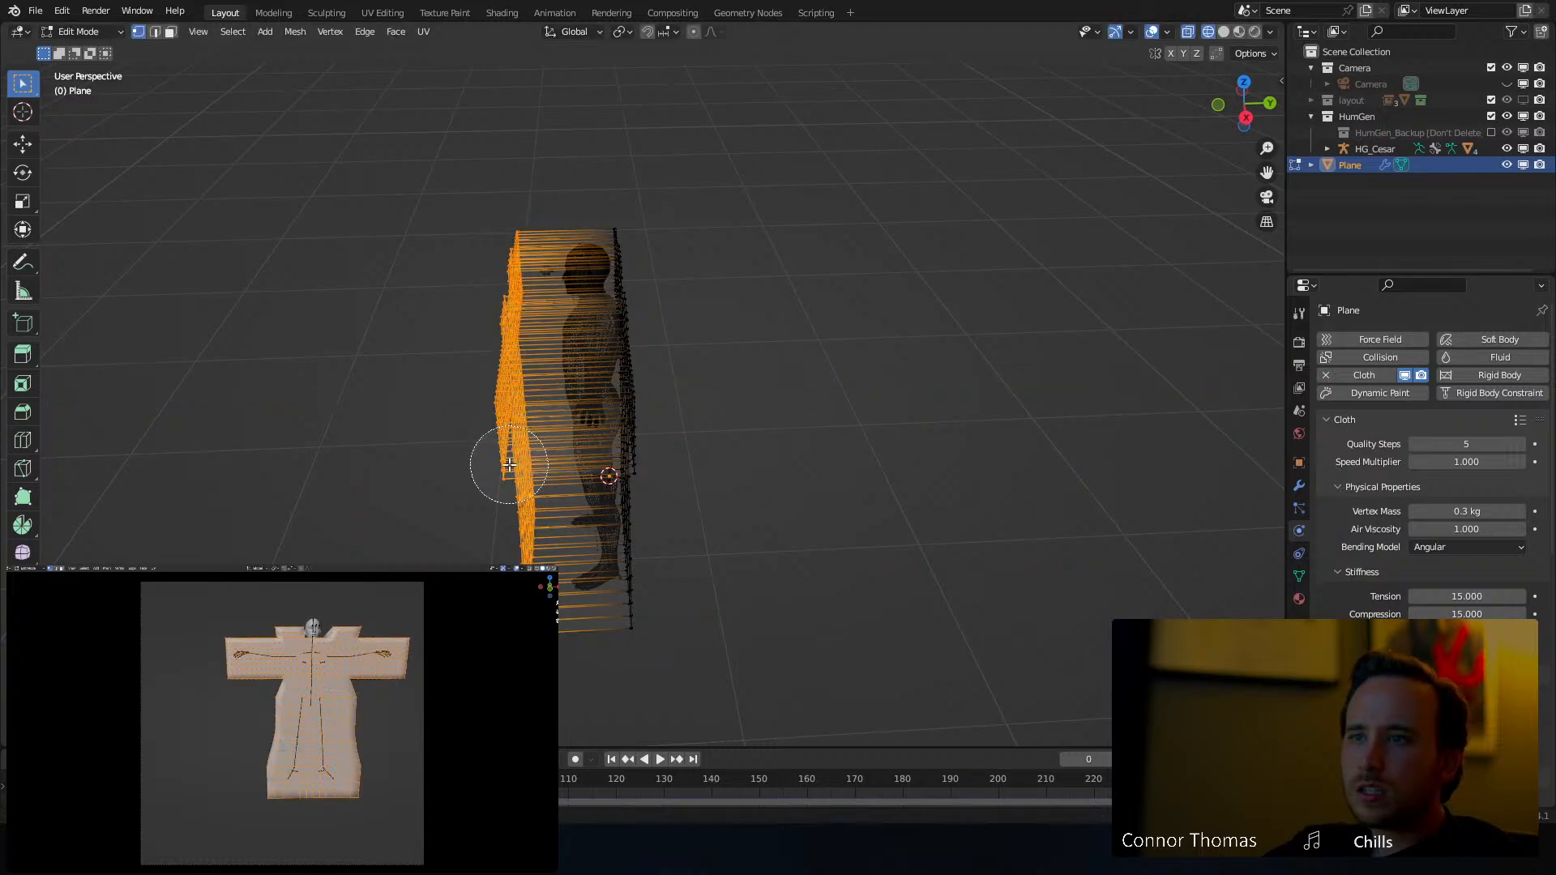
{"action": "key", "text": "g"}
{"action": "key", "text": "y"}
{"action": "left_click", "coordinate": [691, 435]}
Switch the viewport from wireframe back to solid shading, staying in mesh editing
{"action": "key", "text": "Tab"}
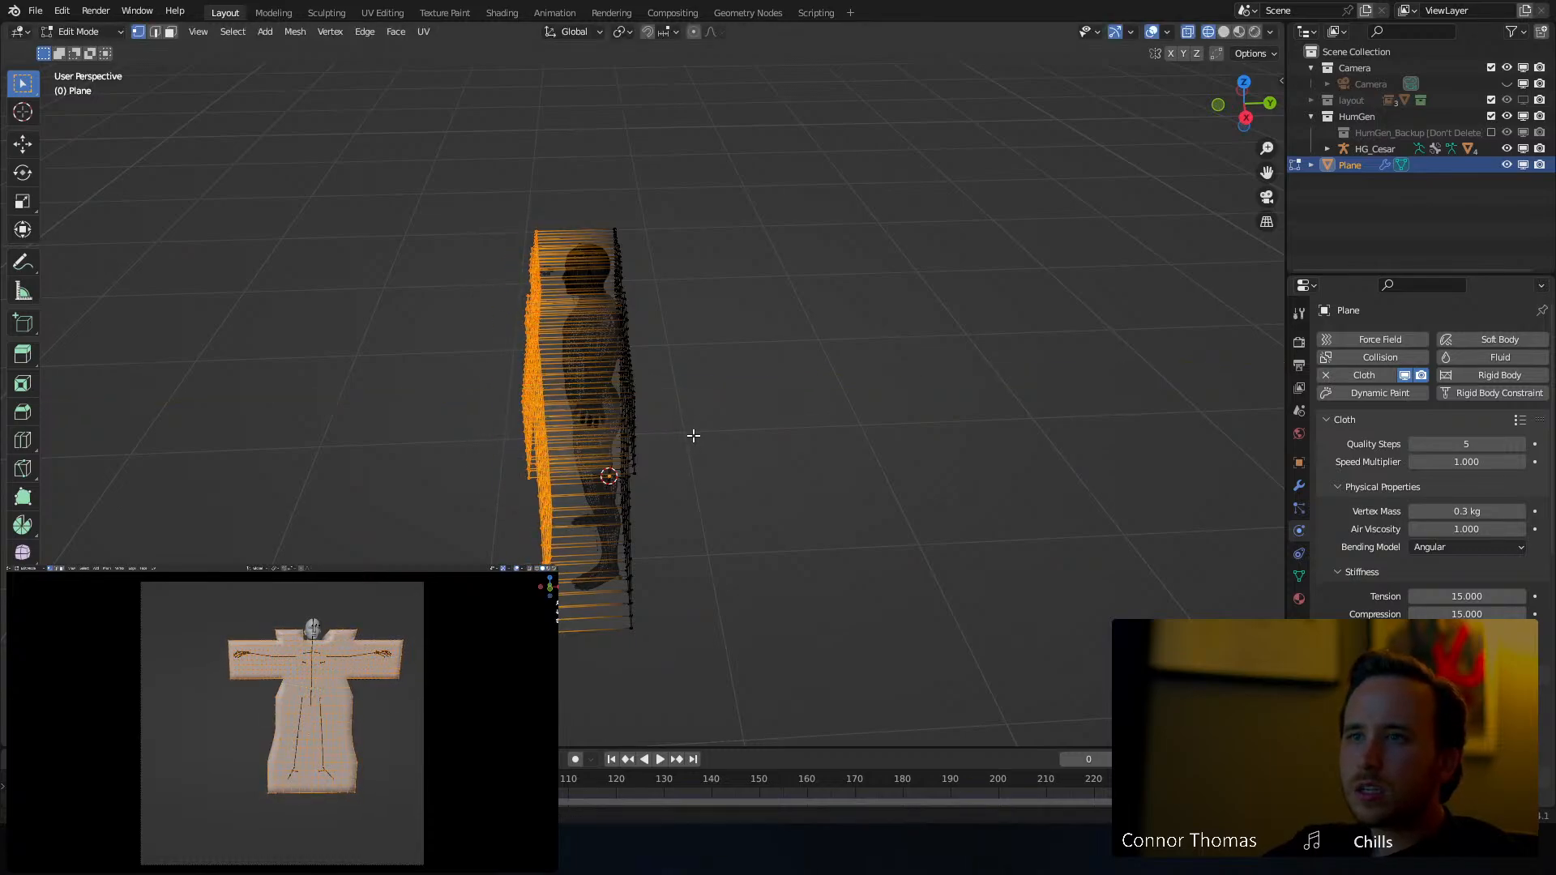
{"action": "mouse_move", "coordinate": [691, 434]}
{"action": "middle_mouse_down"}
{"action": "mouse_move", "coordinate": [625, 417]}
{"action": "mouse_move", "coordinate": [591, 345]}
{"action": "mouse_move", "coordinate": [691, 348]}
{"action": "mouse_move", "coordinate": [831, 292]}
{"action": "middle_mouse_up"}
{"action": "key", "text": "shift+z"}
{"action": "key", "text": "Tab"}
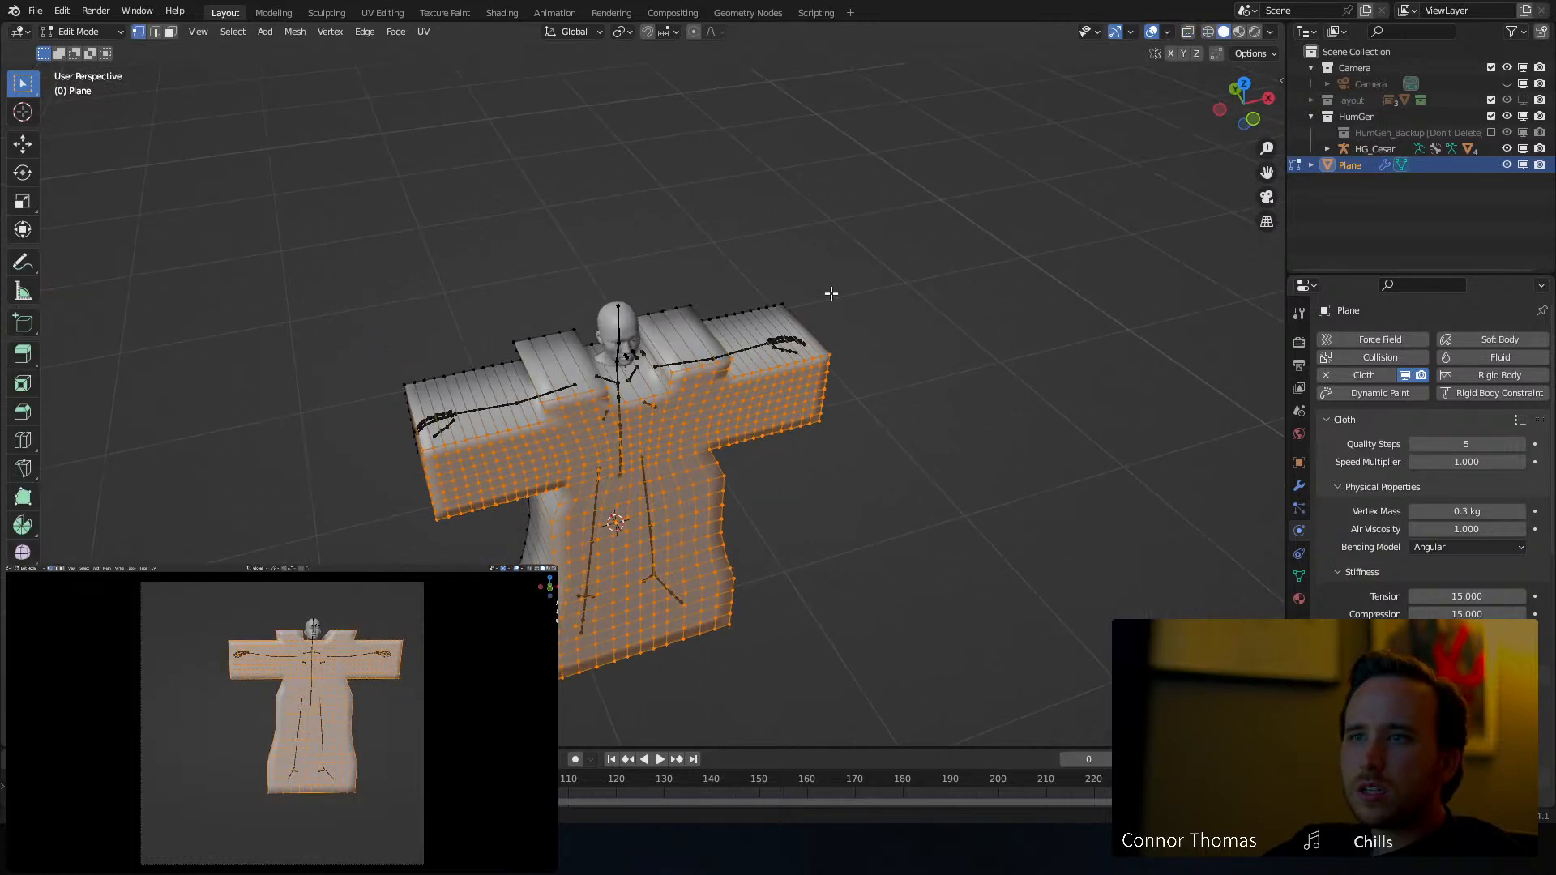
Open the neck hole by deleting only the faces of the four strips between the shoulders and the inner side walls beside them
{"action": "scroll", "coordinate": [619, 411], "scroll_direction": "up", "scroll_amount": 5}
{"action": "middle_click_drag", "start_coordinate": [606, 371], "coordinate": [640, 365]}
{"action": "key", "text": "3"}
{"action": "left_click", "coordinate": [593, 320]}
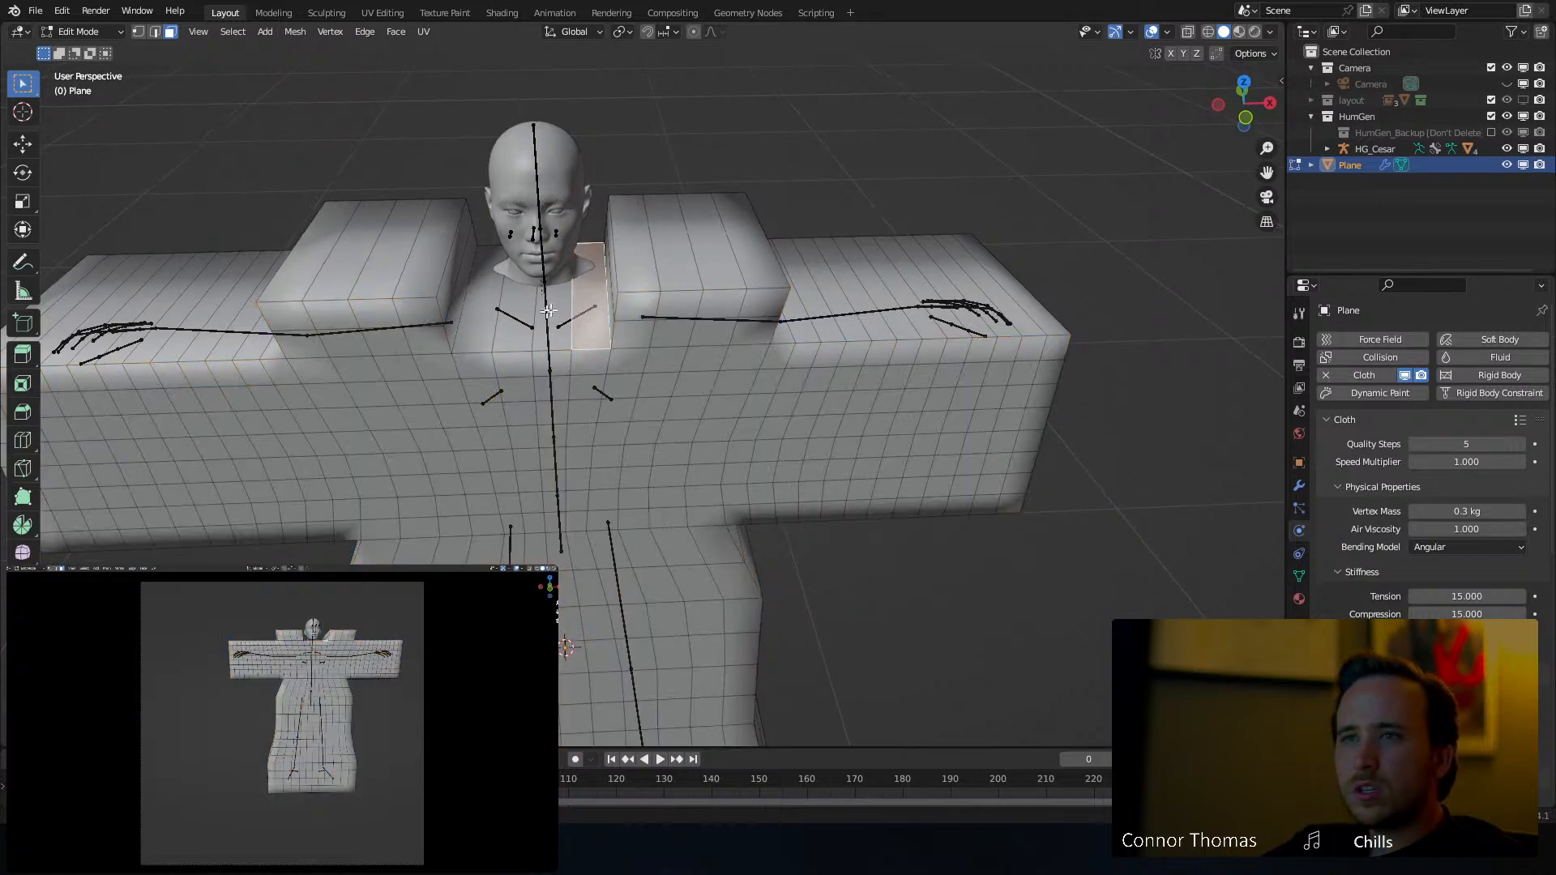
{"action": "scroll", "coordinate": [550, 310], "scroll_direction": "up", "scroll_amount": 5}
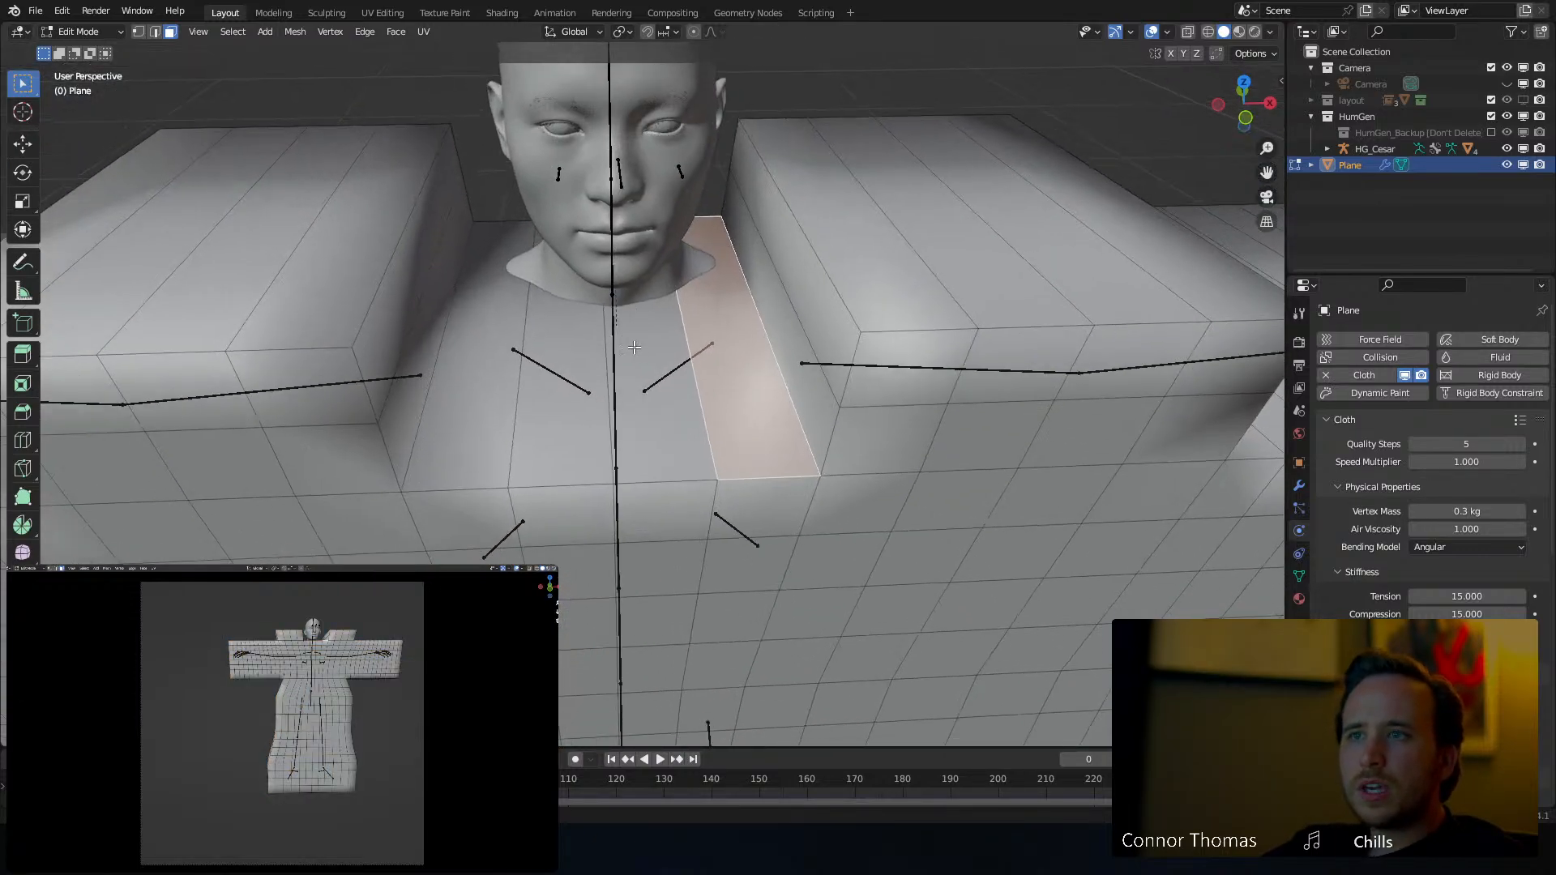
{"action": "left_click", "coordinate": [634, 347], "text": "shift"}
{"action": "left_click", "coordinate": [560, 363], "text": "shift"}
{"action": "left_click", "coordinate": [481, 370], "text": "shift"}
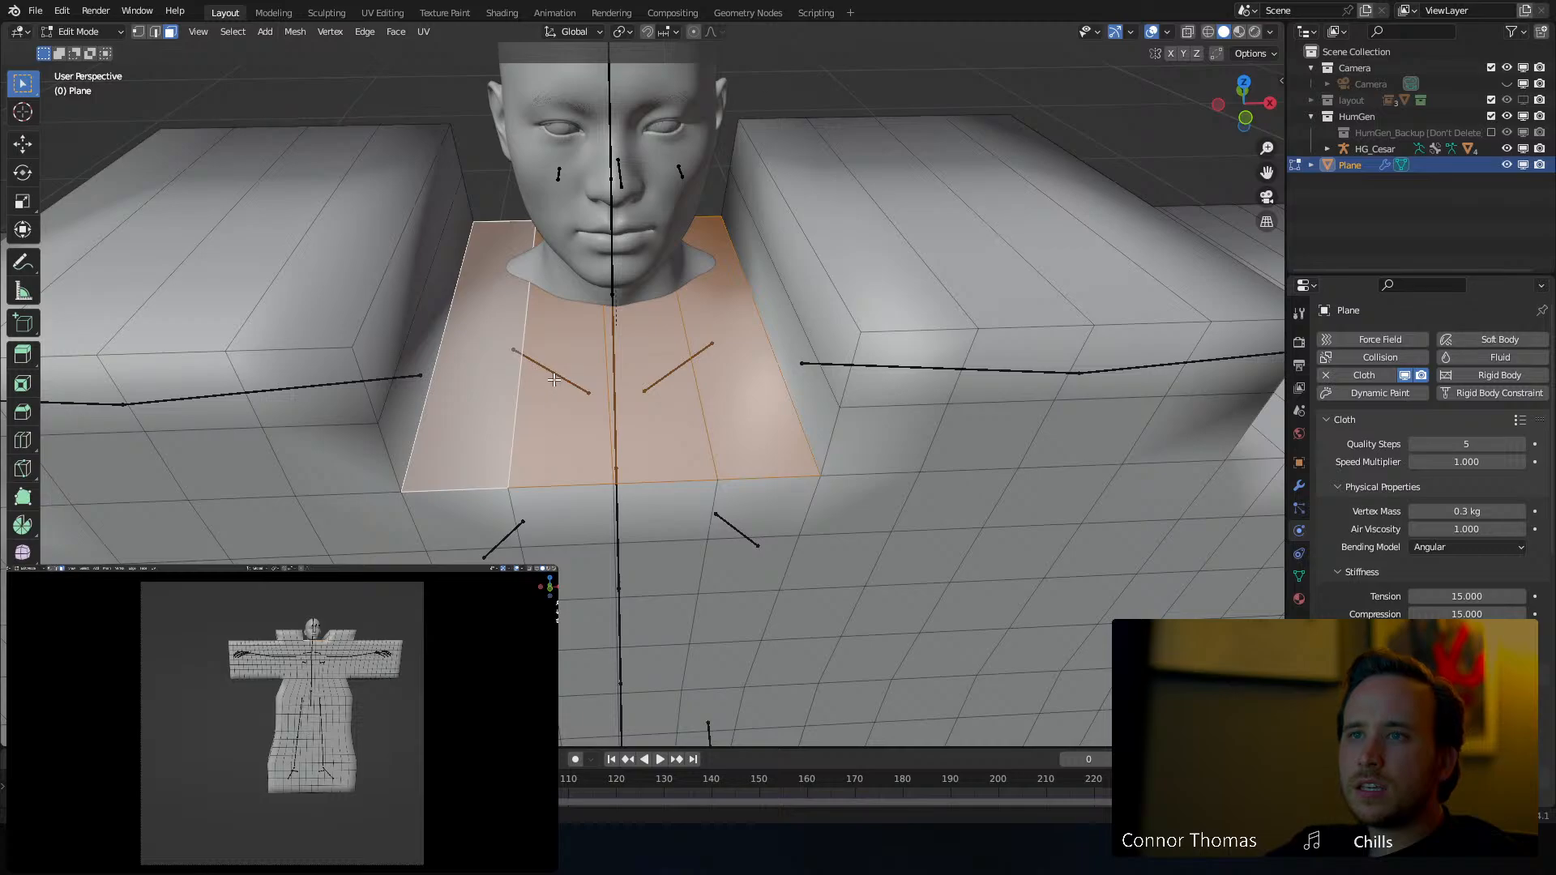
{"action": "left_click", "coordinate": [414, 385], "text": "shift"}
{"action": "left_click", "coordinate": [385, 353], "text": "shift"}
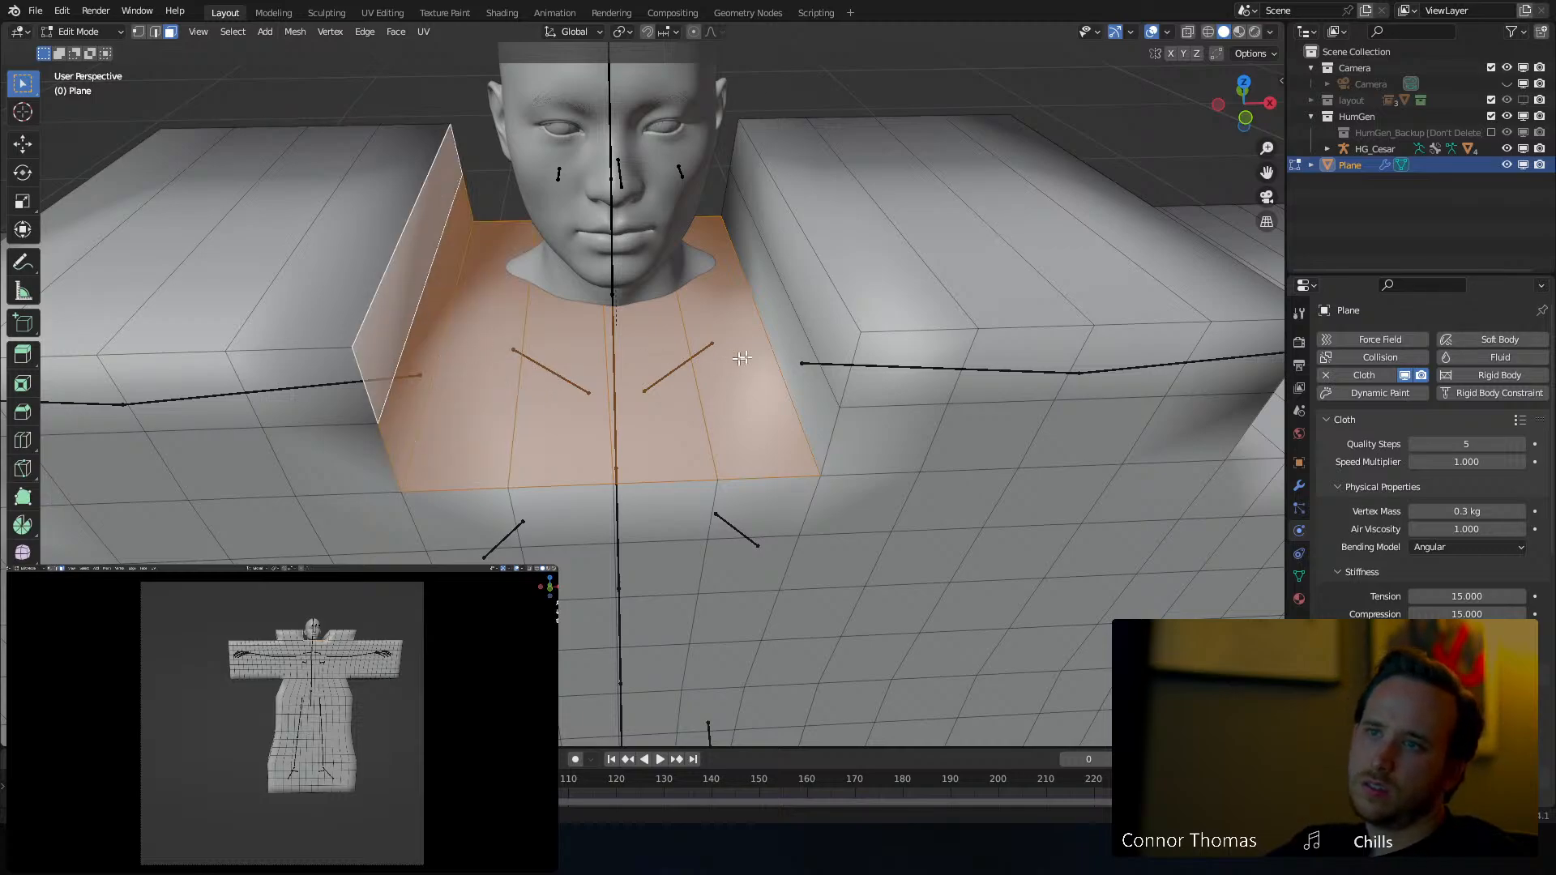
{"action": "left_click", "coordinate": [800, 341], "text": "shift"}
{"action": "left_click", "coordinate": [804, 315], "text": "shift"}
{"action": "key", "text": "x"}
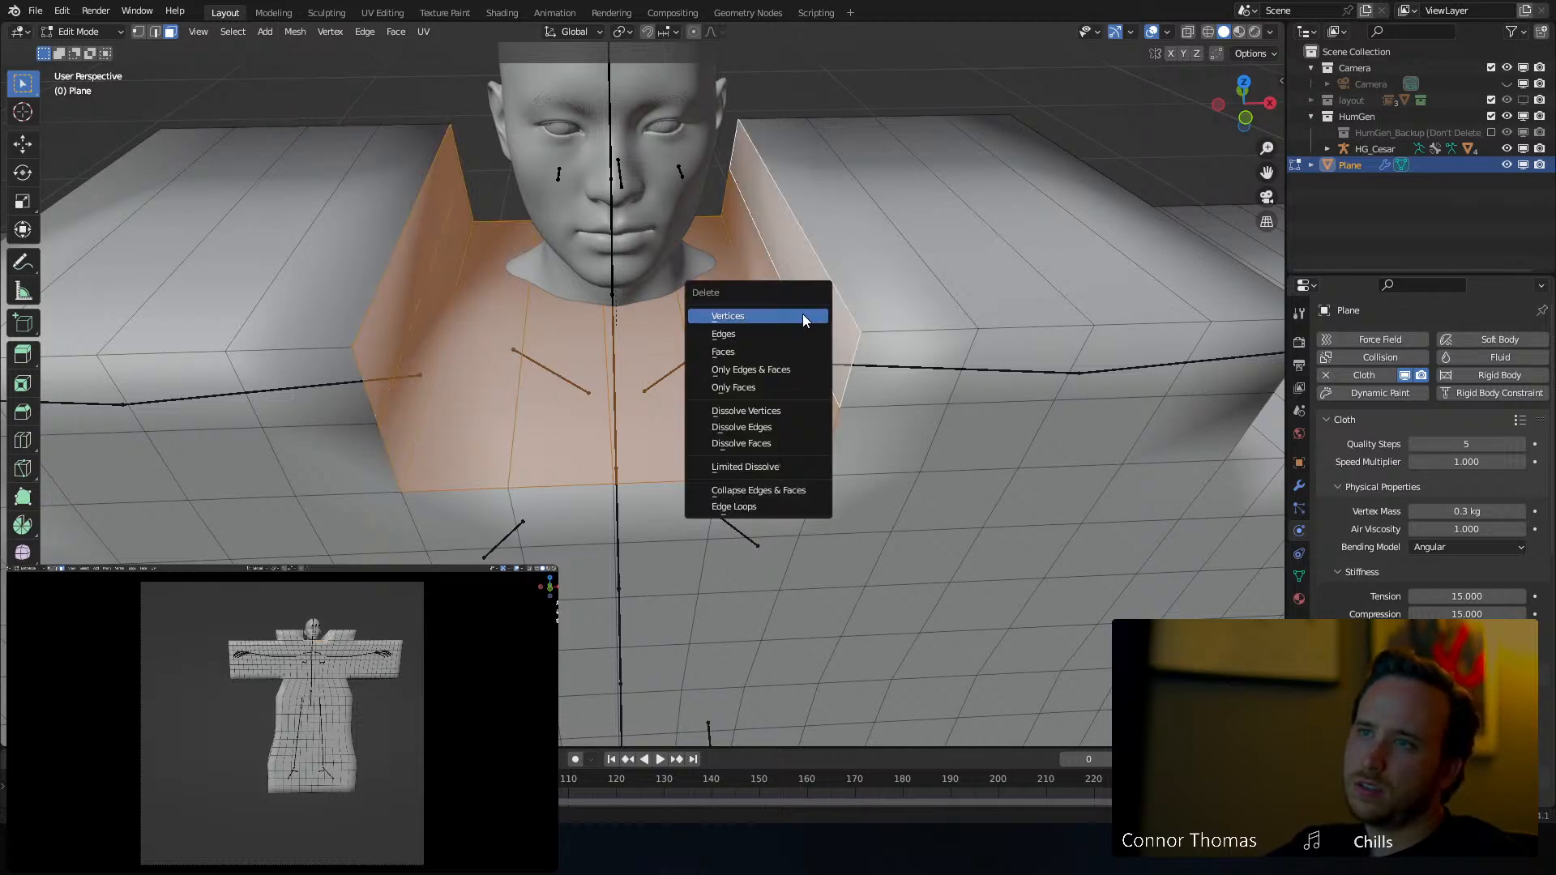
{"action": "left_click", "coordinate": [786, 381]}
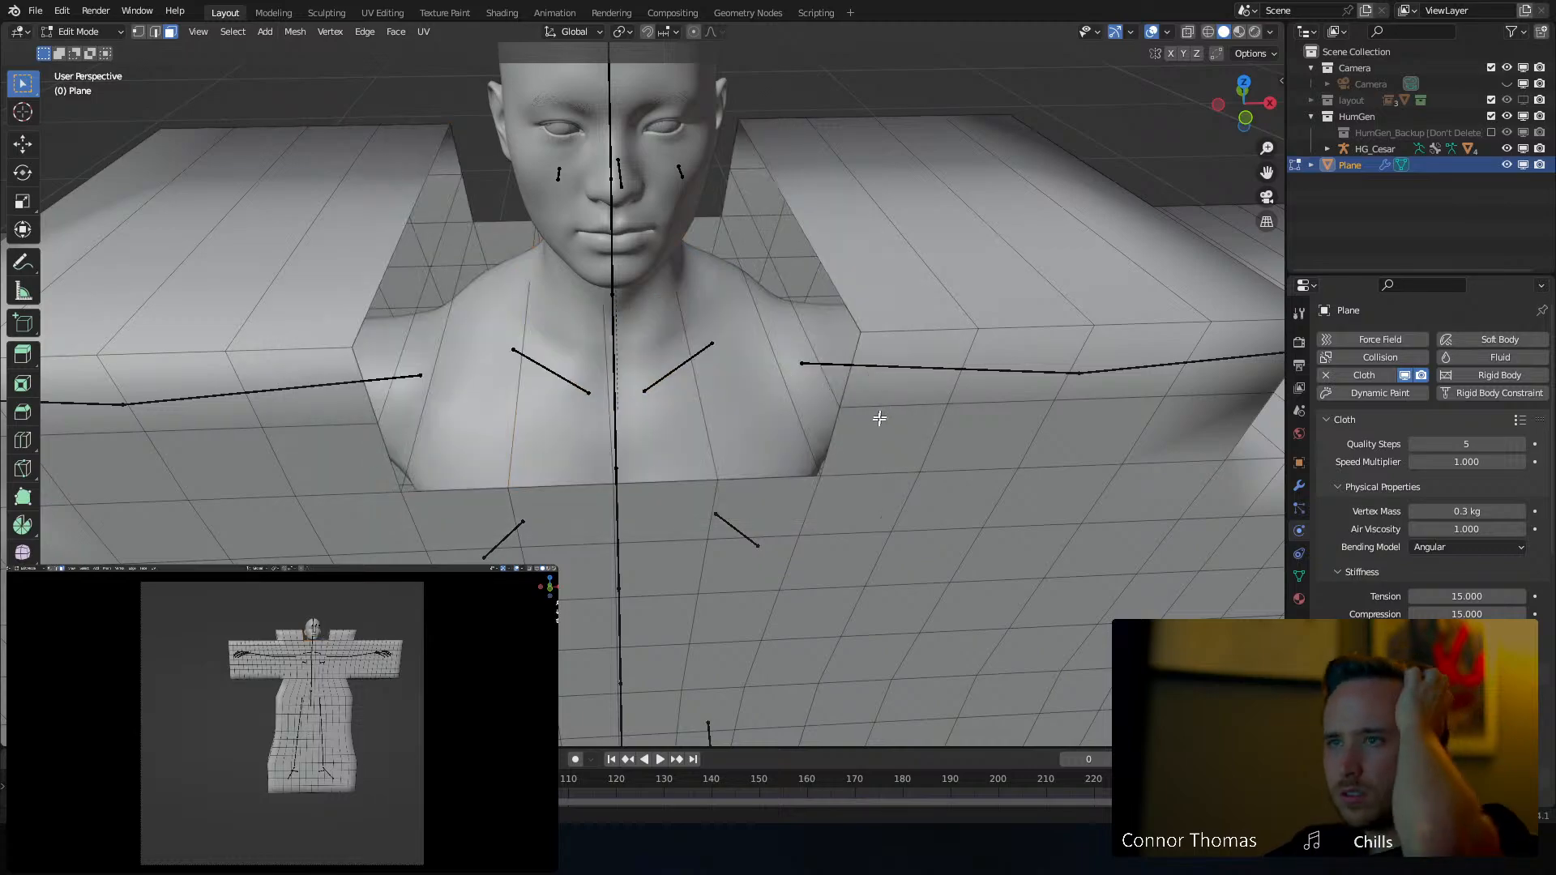
Undo the faces-only deletion around the neck opening and delete the selected neck strips and inner walls as full faces
{"action": "mouse_move", "coordinate": [726, 367]}
{"action": "middle_mouse_down"}
{"action": "mouse_move", "coordinate": [708, 326]}
{"action": "mouse_move", "coordinate": [717, 351]}
{"action": "middle_mouse_up"}
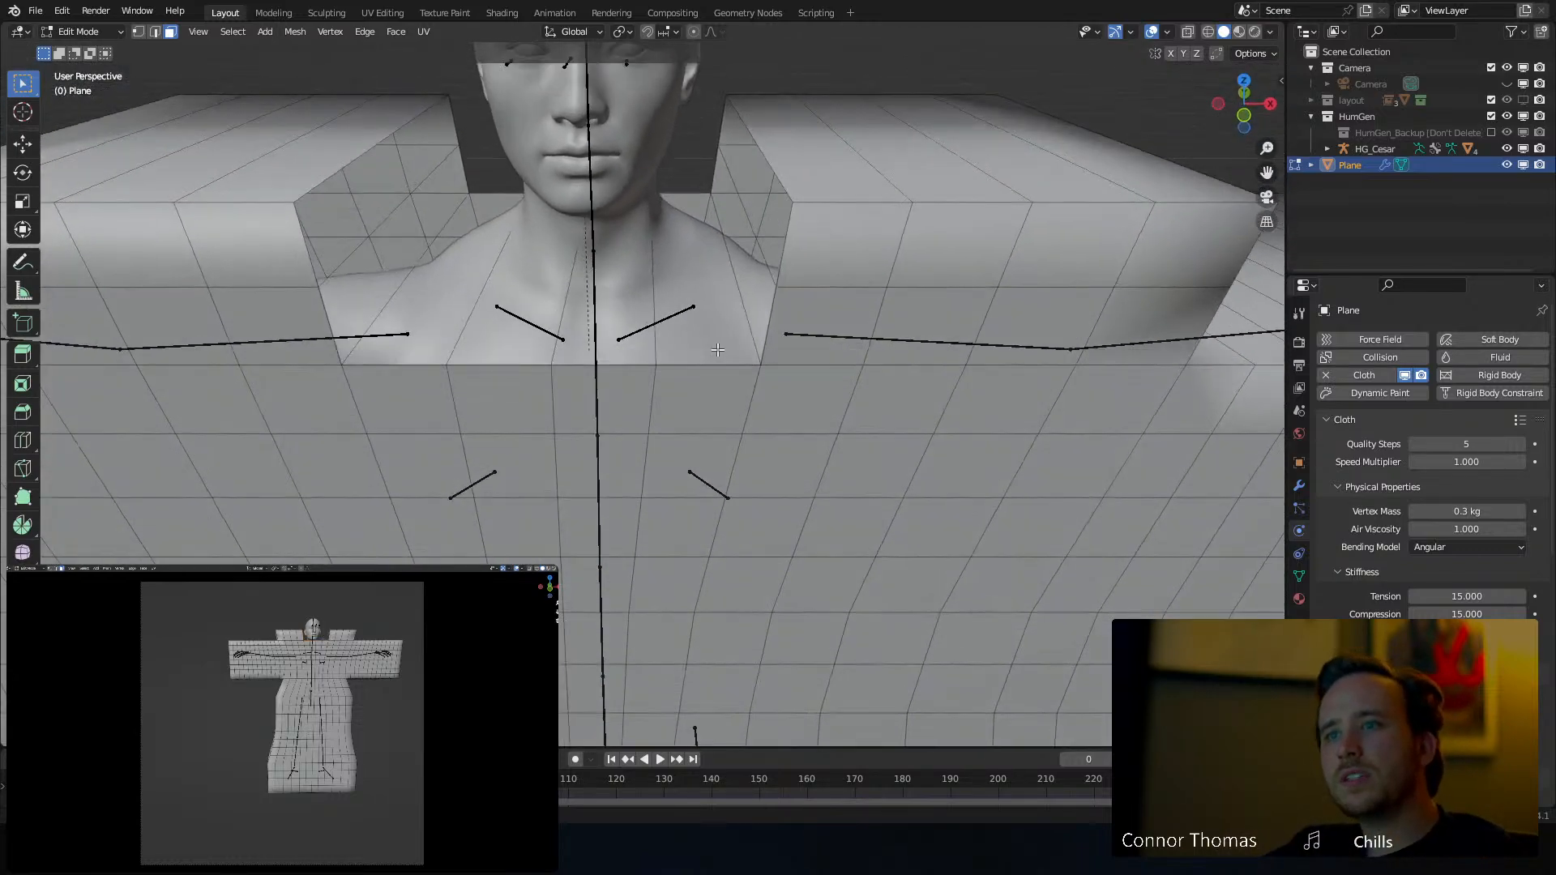
{"action": "key", "text": "ctrl+z"}
{"action": "key", "text": "x"}
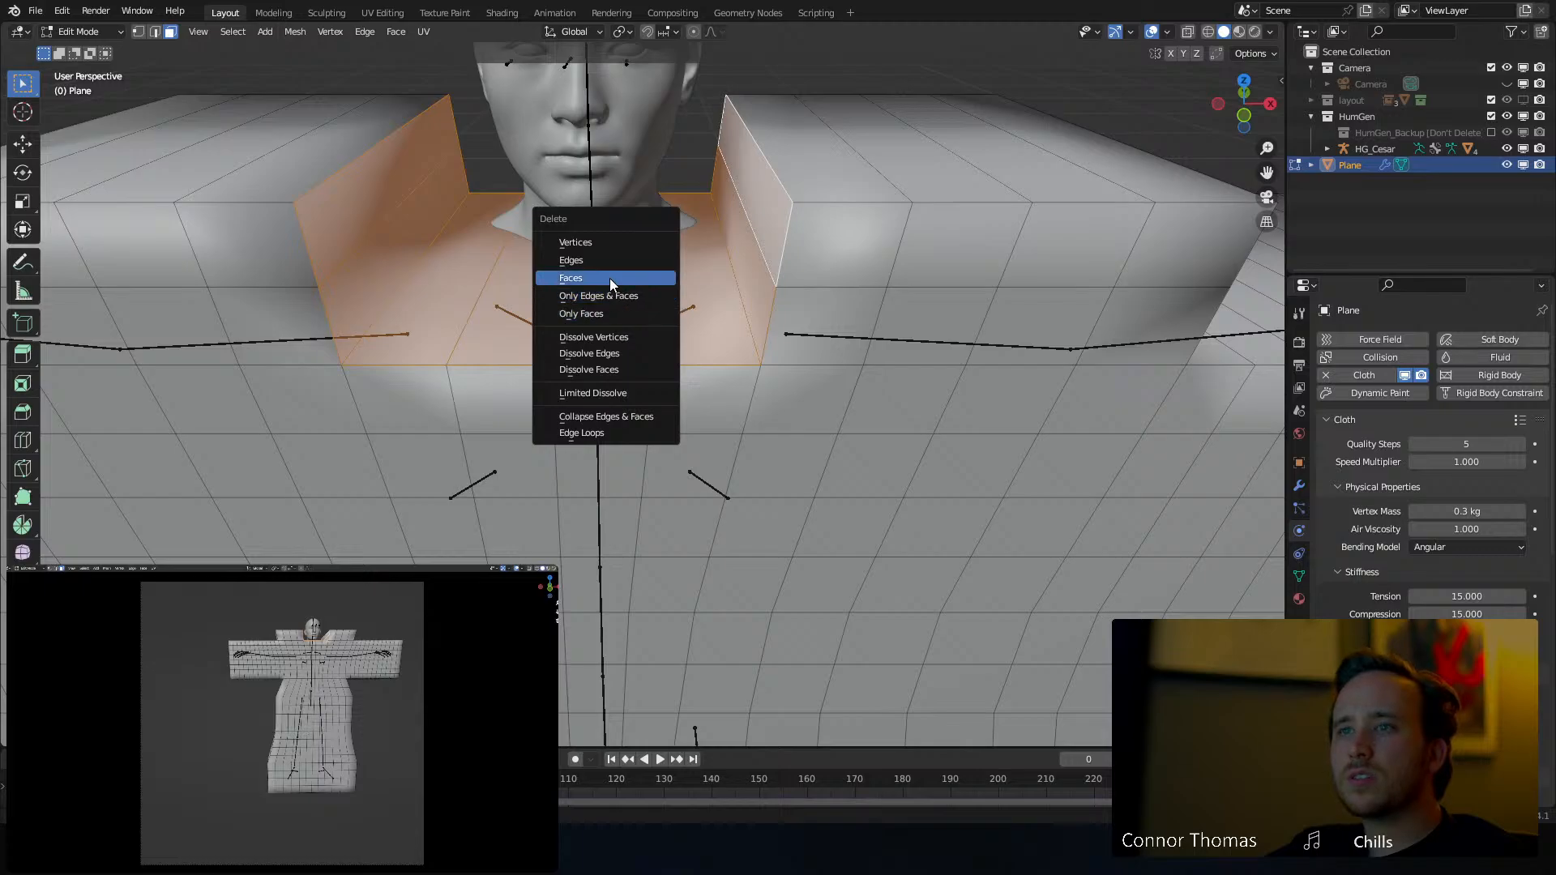
{"action": "left_click", "coordinate": [610, 279]}
{"action": "middle_click_drag", "start_coordinate": [780, 268], "coordinate": [713, 239]}
{"action": "scroll", "coordinate": [718, 257], "scroll_direction": "down", "scroll_amount": 3}
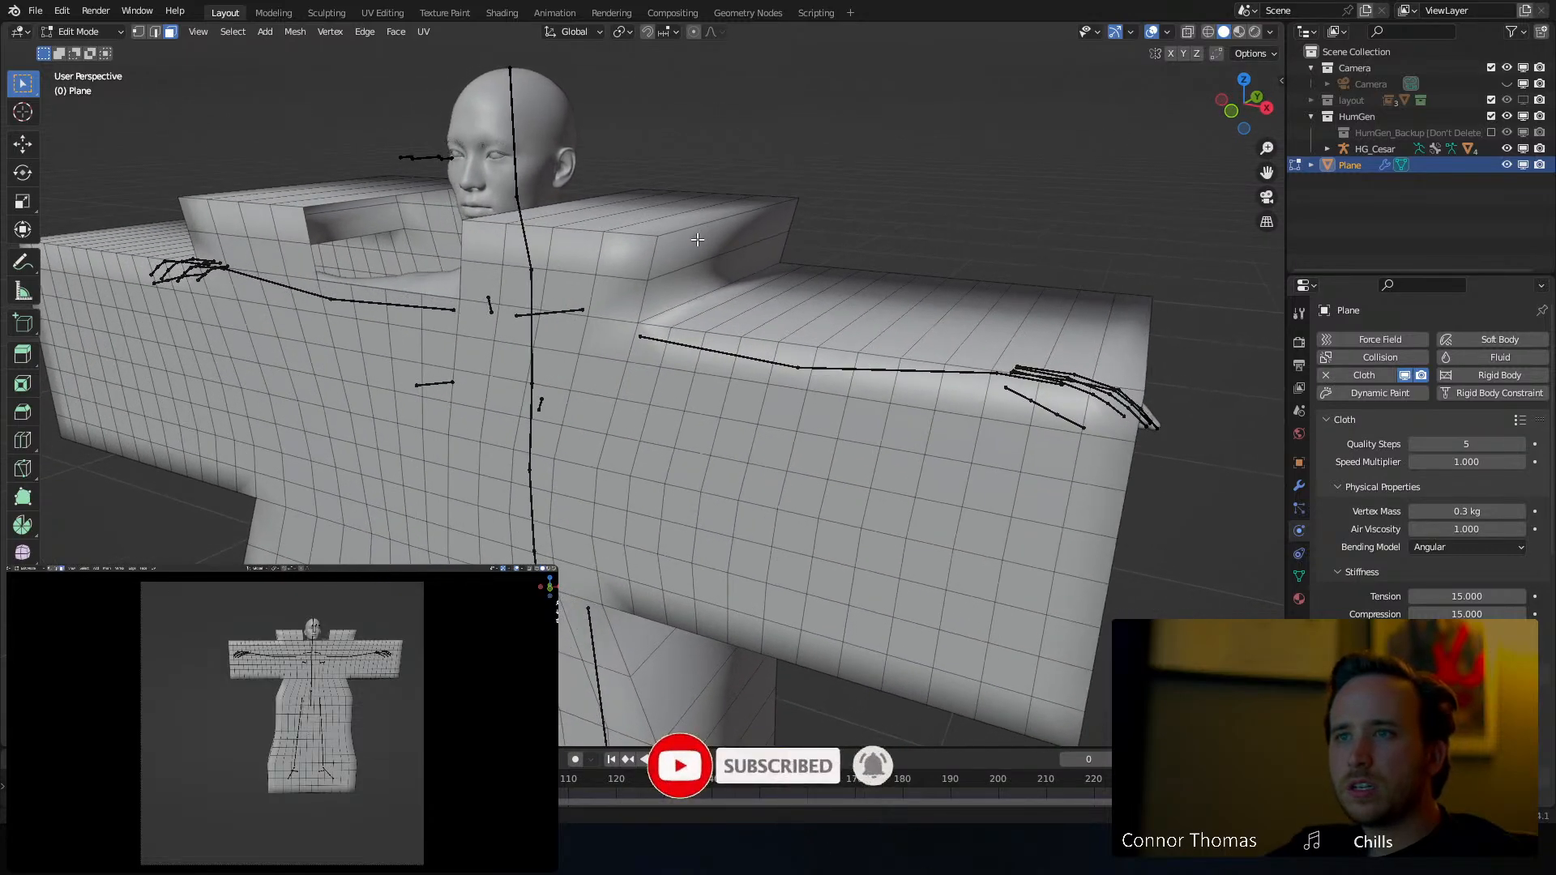
Delete the faces closing the cuff end of the sleeve on the figure's left arm
{"action": "middle_click_drag", "start_coordinate": [852, 542], "coordinate": [779, 489]}
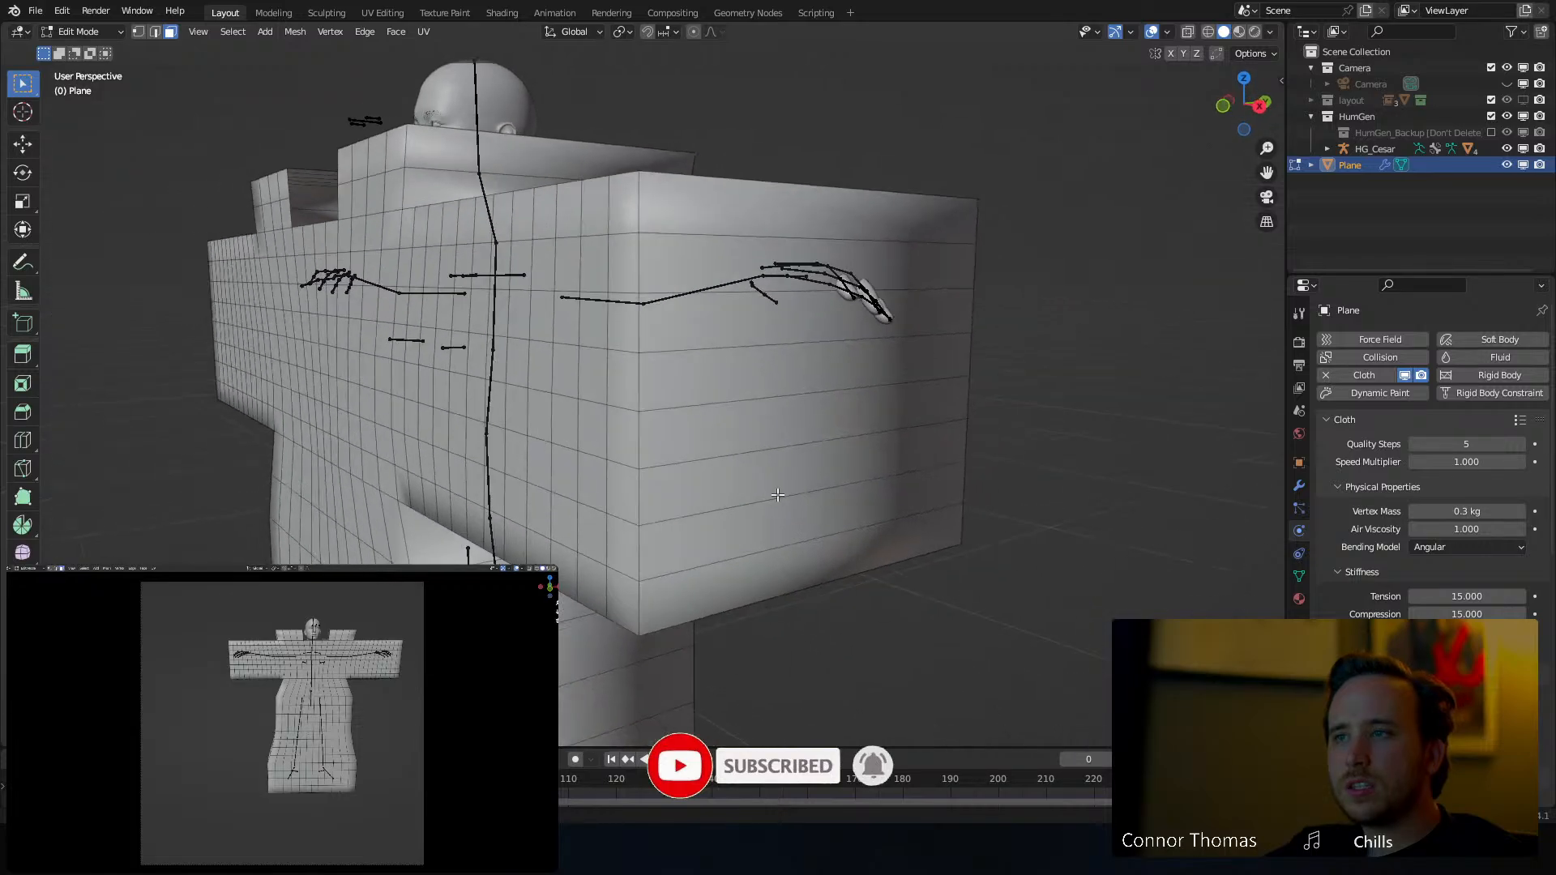
{"action": "key", "text": "c"}
{"action": "left_click_drag", "start_coordinate": [807, 279], "coordinate": [772, 528]}
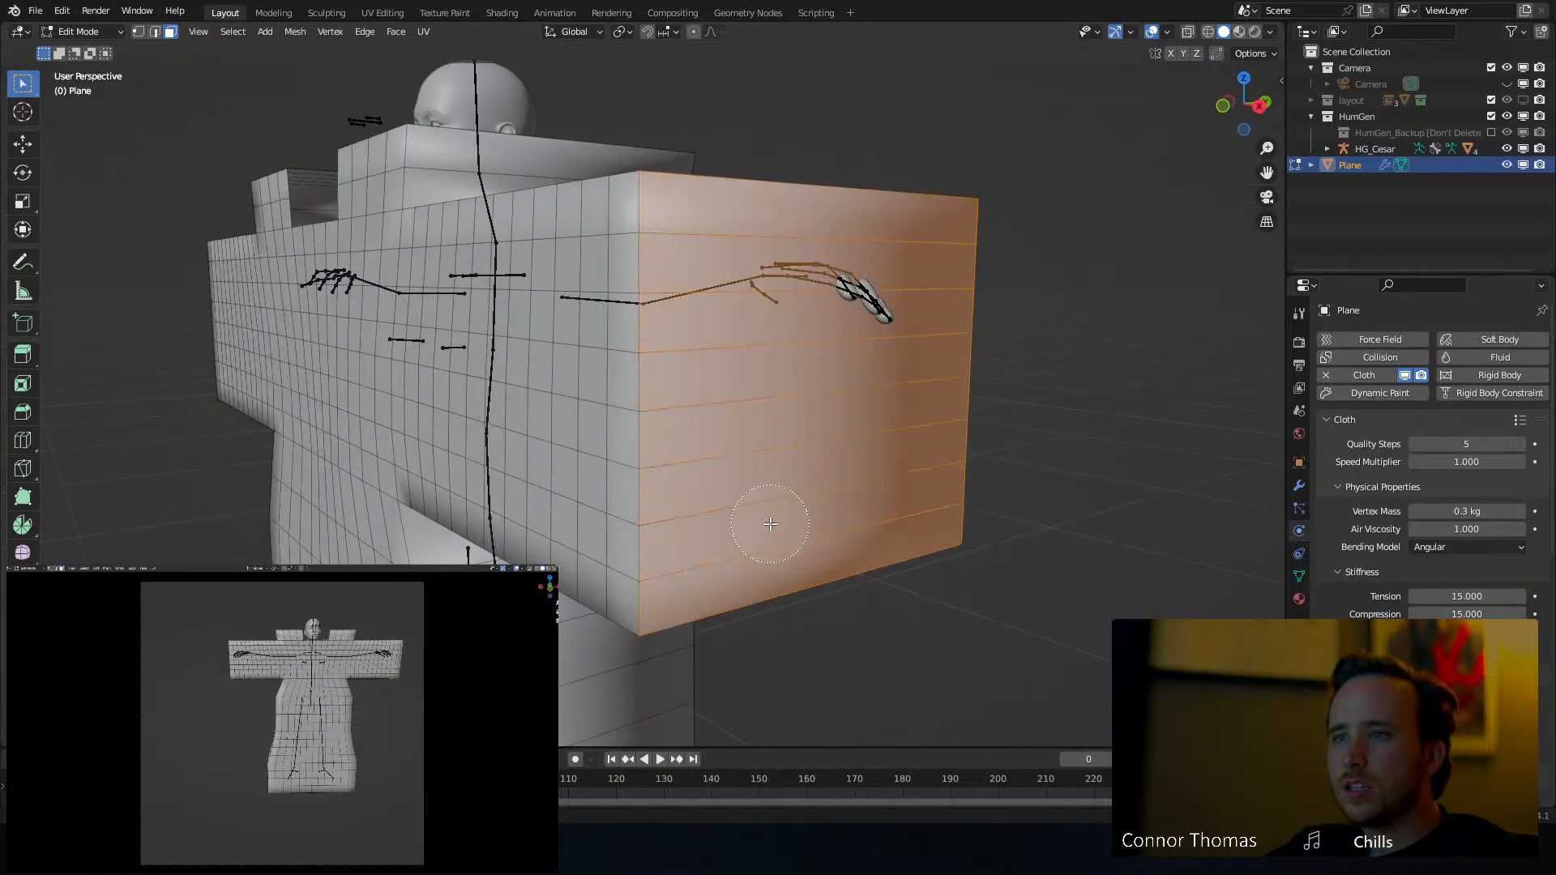
{"action": "key", "text": "Escape"}
{"action": "key", "text": "x"}
{"action": "left_click", "coordinate": [771, 531]}
Delete the faces closing the cuff end of the opposite sleeve so the right hand has an opening
{"action": "mouse_move", "coordinate": [582, 531]}
{"action": "middle_mouse_down"}
{"action": "mouse_move", "coordinate": [671, 525]}
{"action": "mouse_move", "coordinate": [742, 462]}
{"action": "middle_mouse_up"}
{"action": "scroll", "coordinate": [676, 504], "scroll_direction": "down", "scroll_amount": 5}
{"action": "key", "text": "c"}
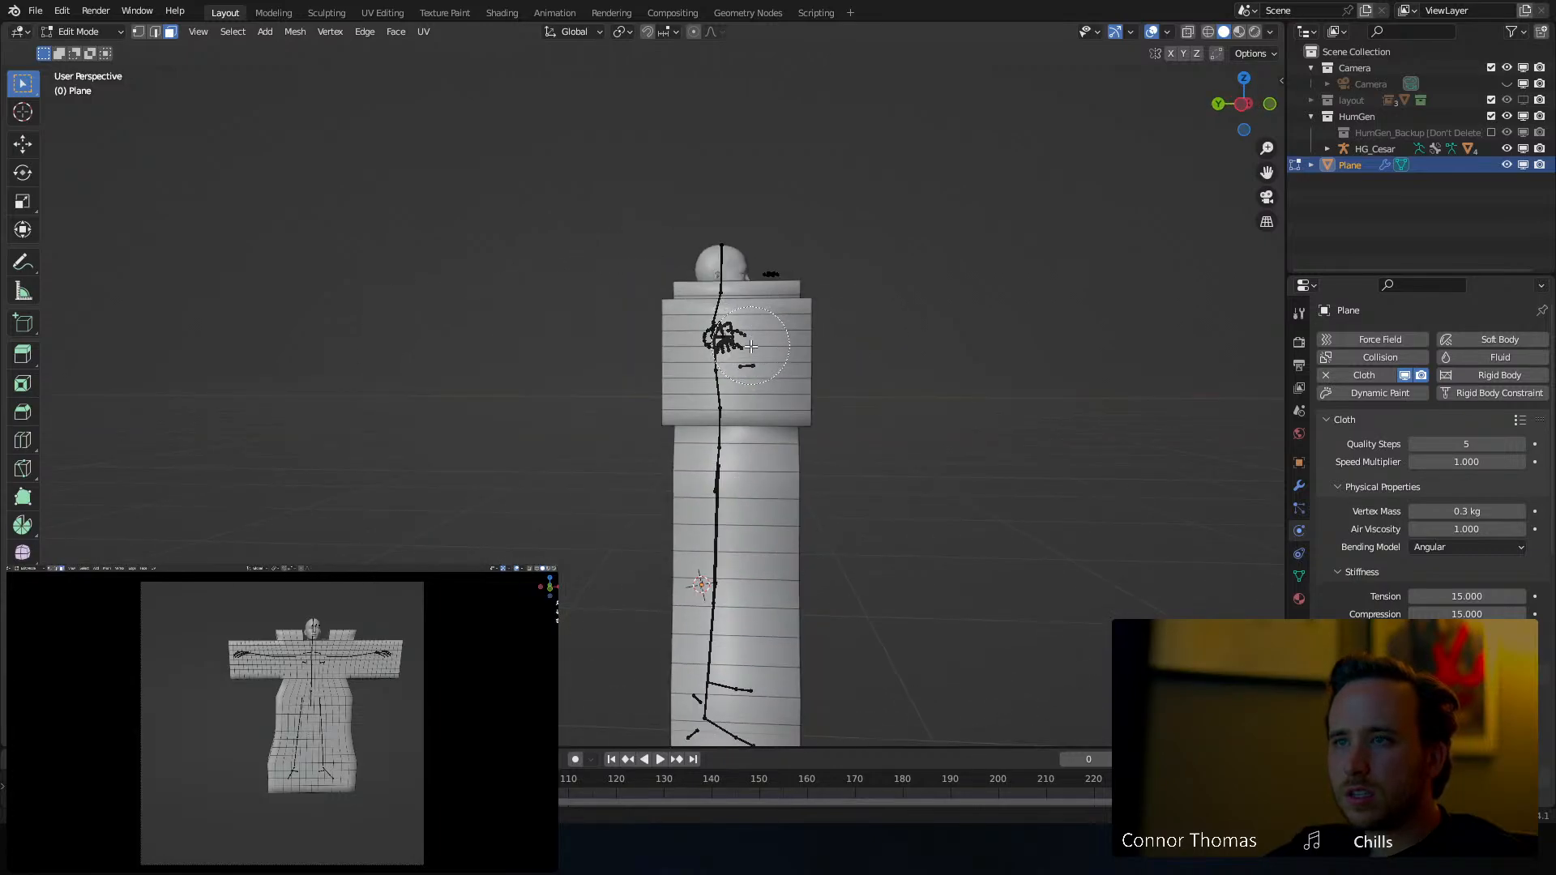
{"action": "mouse_move", "coordinate": [752, 346]}
{"action": "left_mouse_down"}
{"action": "mouse_move", "coordinate": [721, 381]}
{"action": "mouse_move", "coordinate": [741, 405]}
{"action": "left_mouse_up"}
{"action": "key", "text": "Escape"}
{"action": "key", "text": "x"}
{"action": "left_click", "coordinate": [746, 377]}
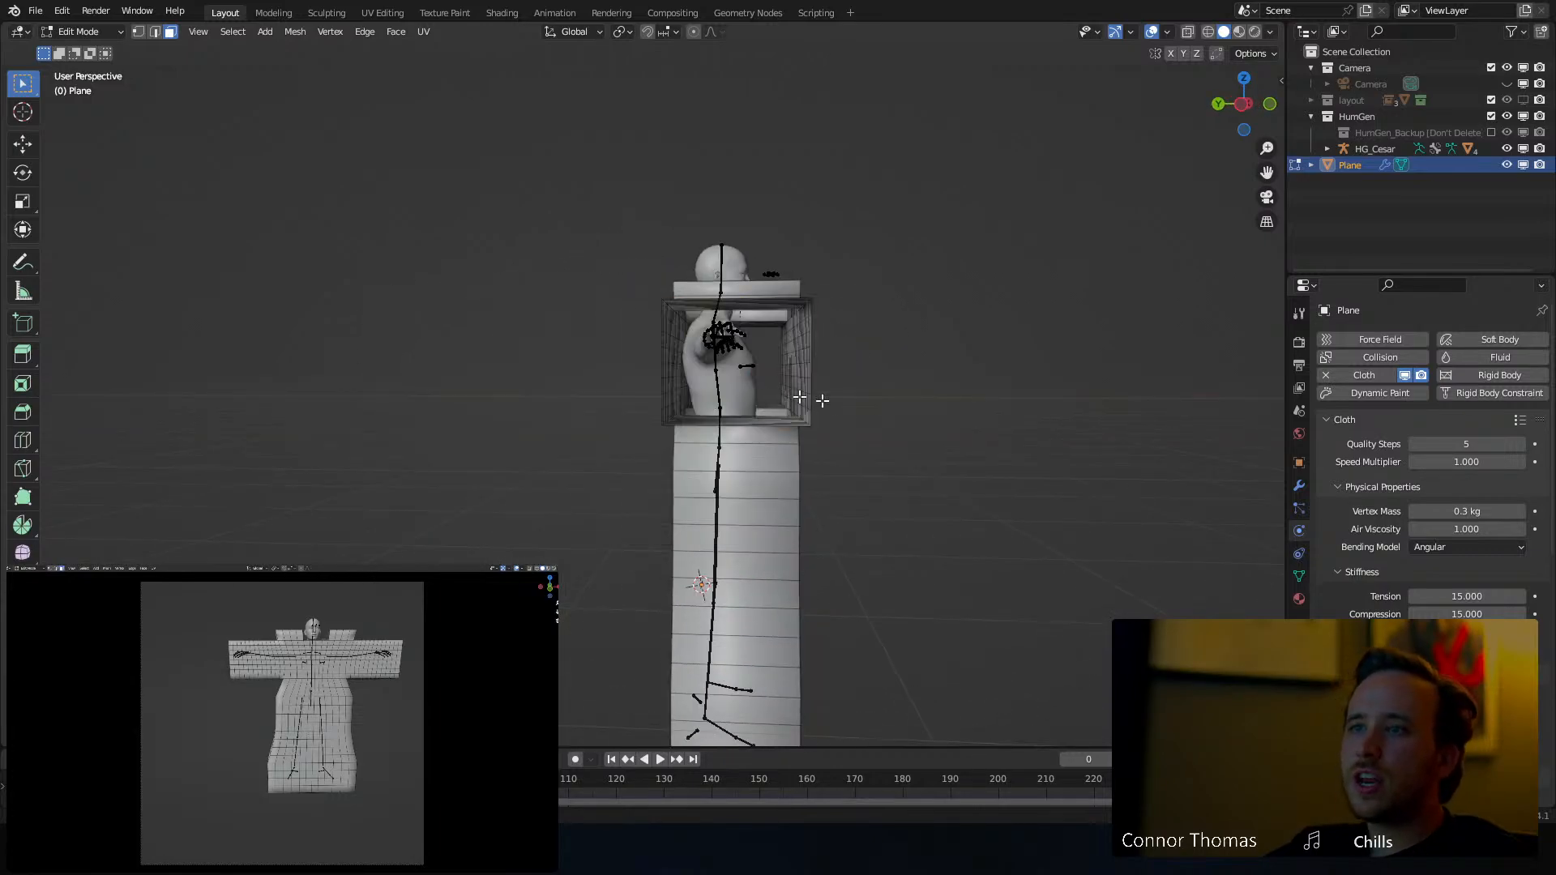
Leave mesh editing and set the garment to flat shading
{"action": "middle_click_drag", "start_coordinate": [822, 400], "coordinate": [653, 306]}
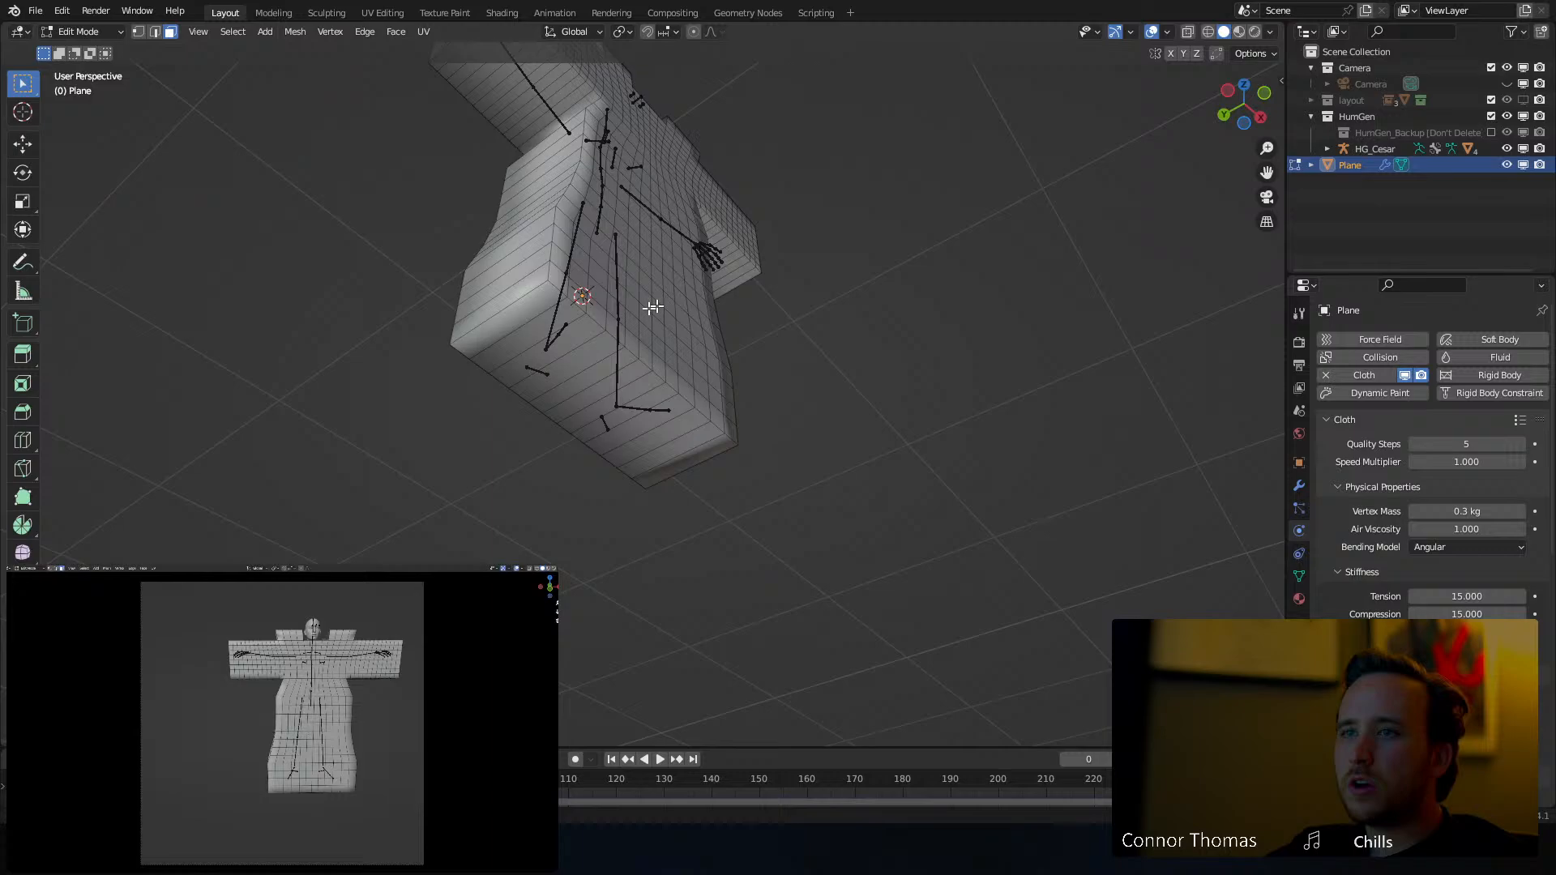
{"action": "key", "text": "Tab"}
{"action": "right_click", "coordinate": [590, 311]}
{"action": "left_click", "coordinate": [572, 344]}
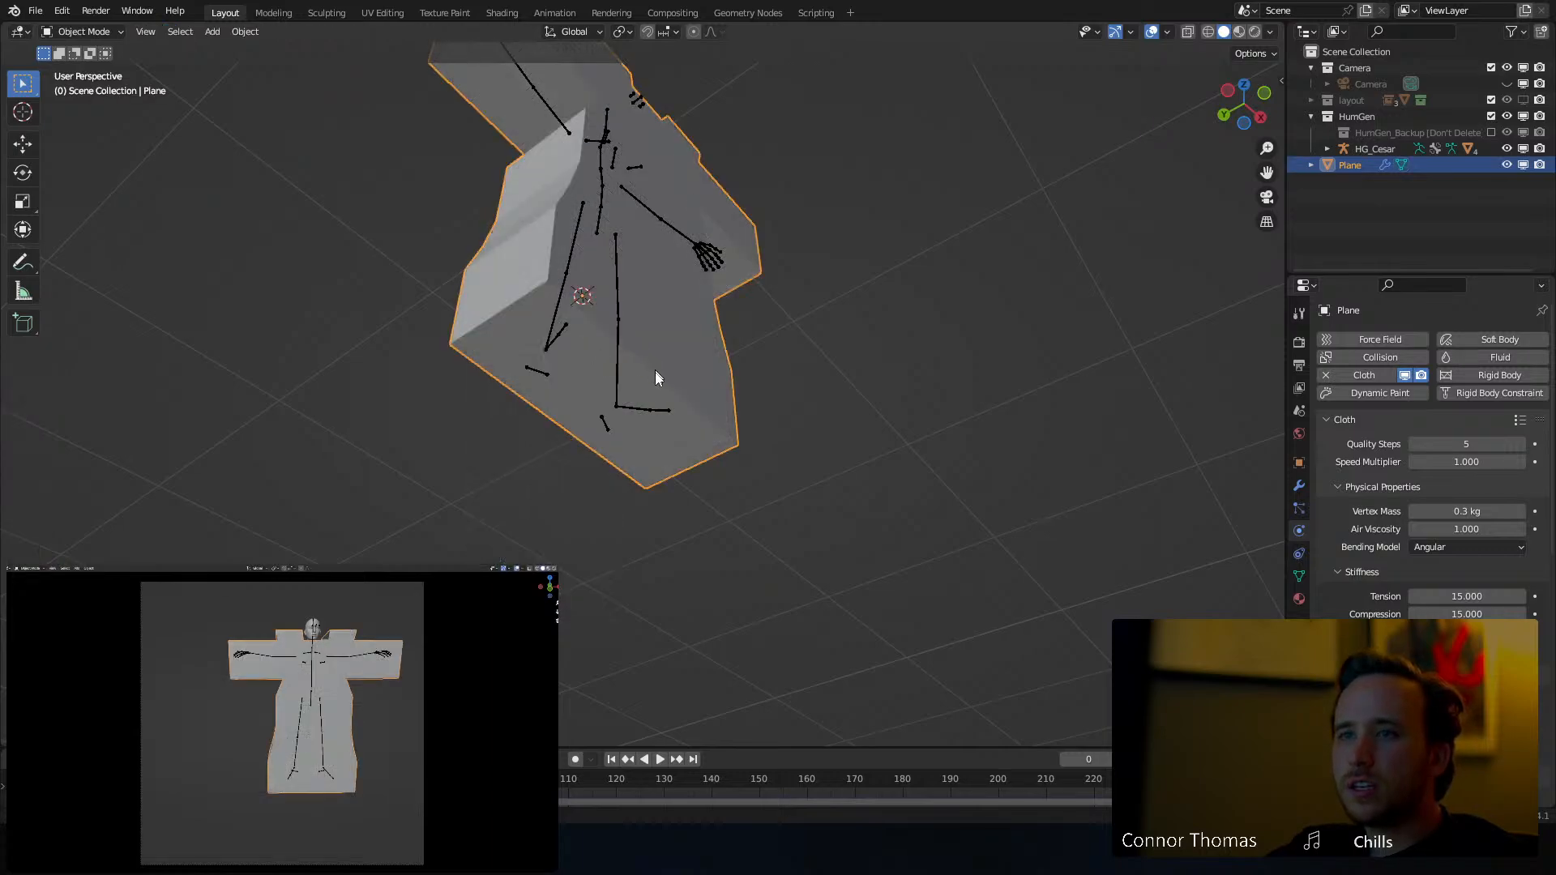
Open the robe's hem by deleting all the faces that close it beneath the figure's feet
{"action": "key", "text": "Tab"}
{"action": "key", "text": "a"}
{"action": "key", "text": "alt+a"}
{"action": "key", "text": "c"}
{"action": "left_click_drag", "start_coordinate": [538, 347], "coordinate": [652, 430]}
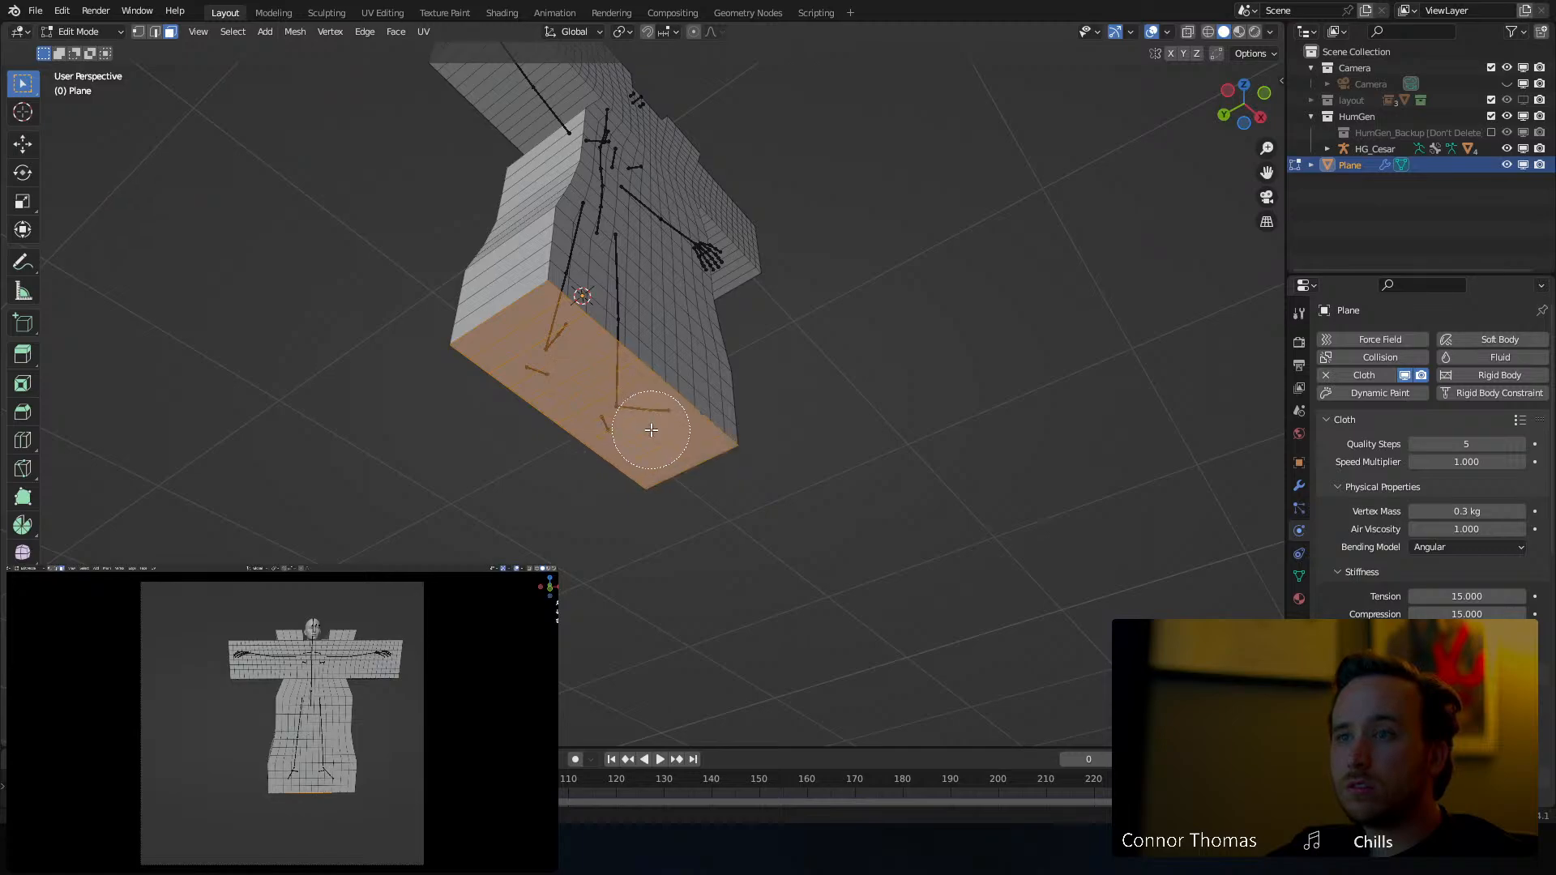
{"action": "key", "text": "Escape"}
{"action": "mouse_move", "coordinate": [652, 430]}
{"action": "middle_mouse_down"}
{"action": "mouse_move", "coordinate": [520, 375]}
{"action": "mouse_move", "coordinate": [596, 369]}
{"action": "mouse_move", "coordinate": [730, 276]}
{"action": "mouse_move", "coordinate": [653, 366]}
{"action": "mouse_move", "coordinate": [521, 243]}
{"action": "mouse_move", "coordinate": [466, 231]}
{"action": "mouse_move", "coordinate": [655, 227]}
{"action": "middle_mouse_up"}
{"action": "key", "text": "x"}
{"action": "left_click", "coordinate": [521, 372]}
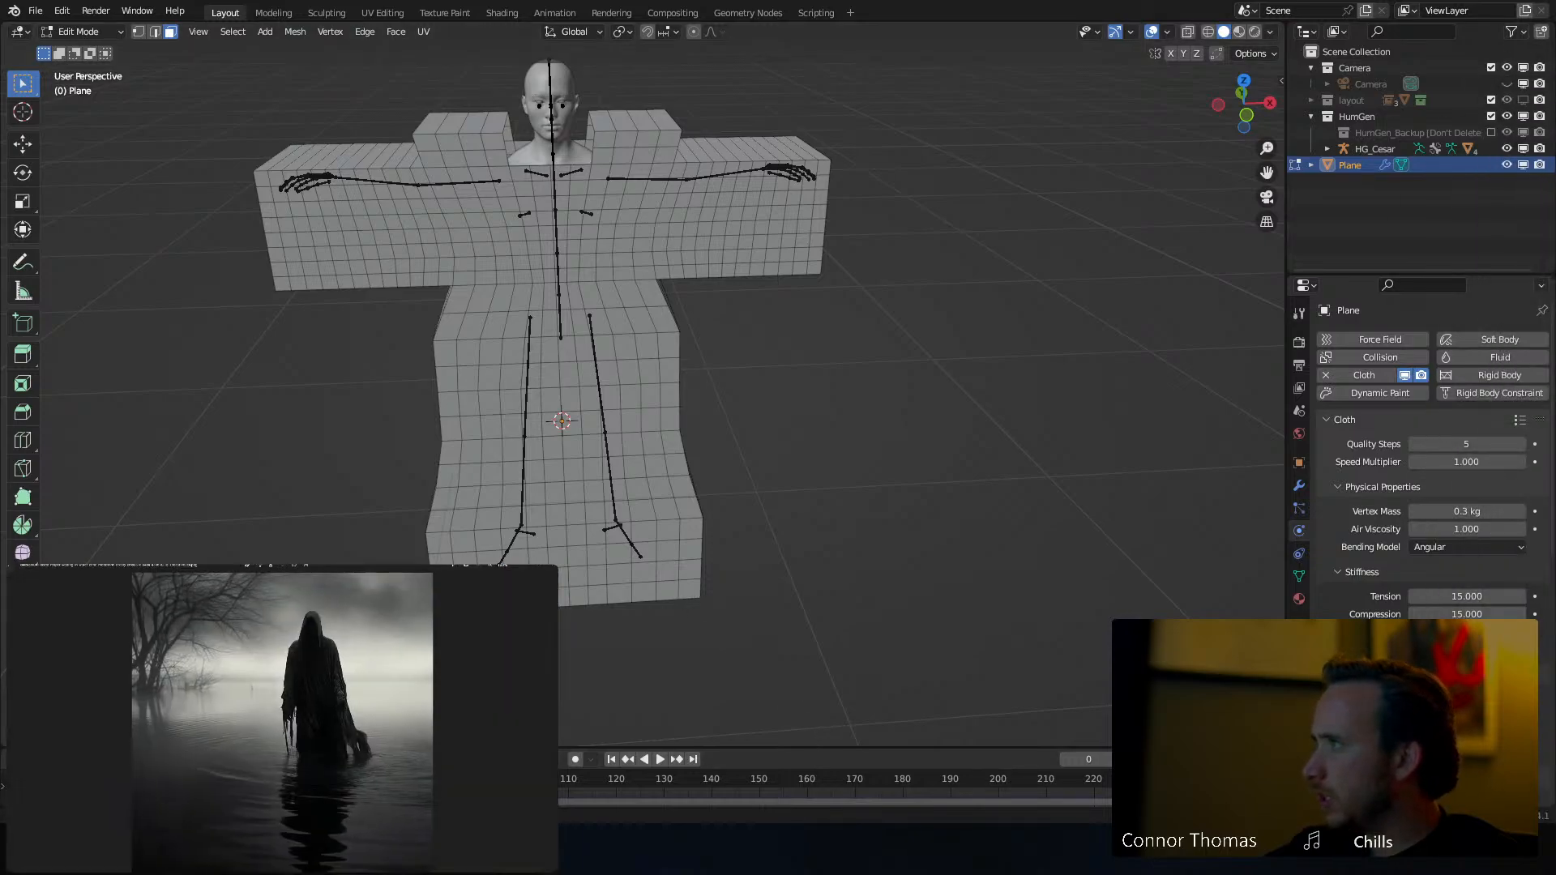
From the top view in wireframe, delete only the faces of all walls joining the front and back panels, keeping their edges, and restore solid shading
{"action": "middle_click_drag", "start_coordinate": [828, 153], "coordinate": [692, 278]}
{"action": "key", "text": "KP_7"}
{"action": "key", "text": "shift+z"}
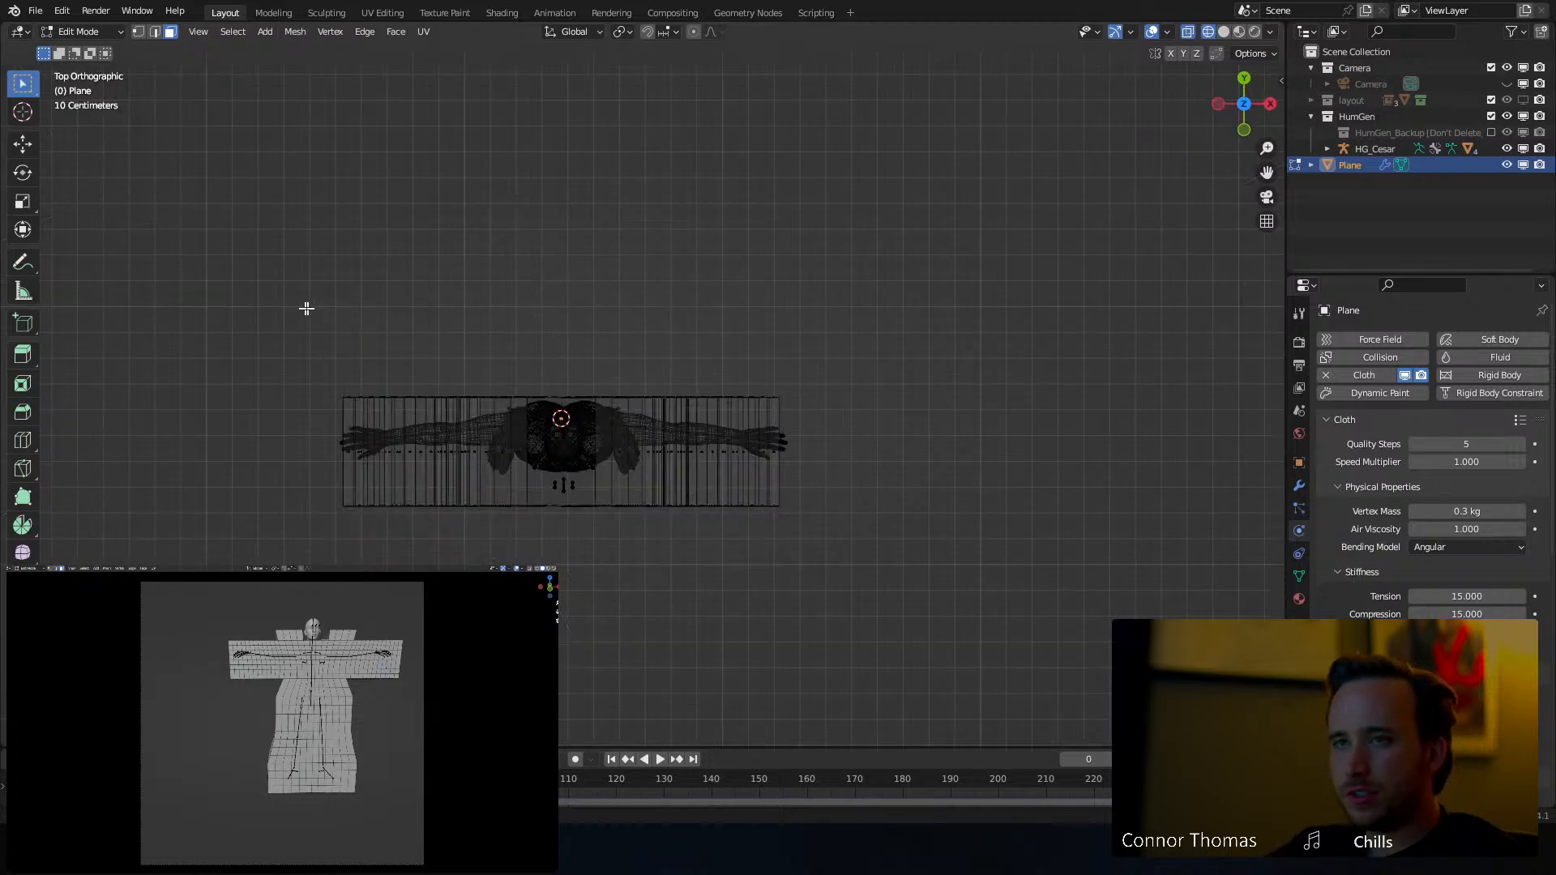
{"action": "left_click_drag", "start_coordinate": [208, 427], "coordinate": [959, 470]}
{"action": "key", "text": "x"}
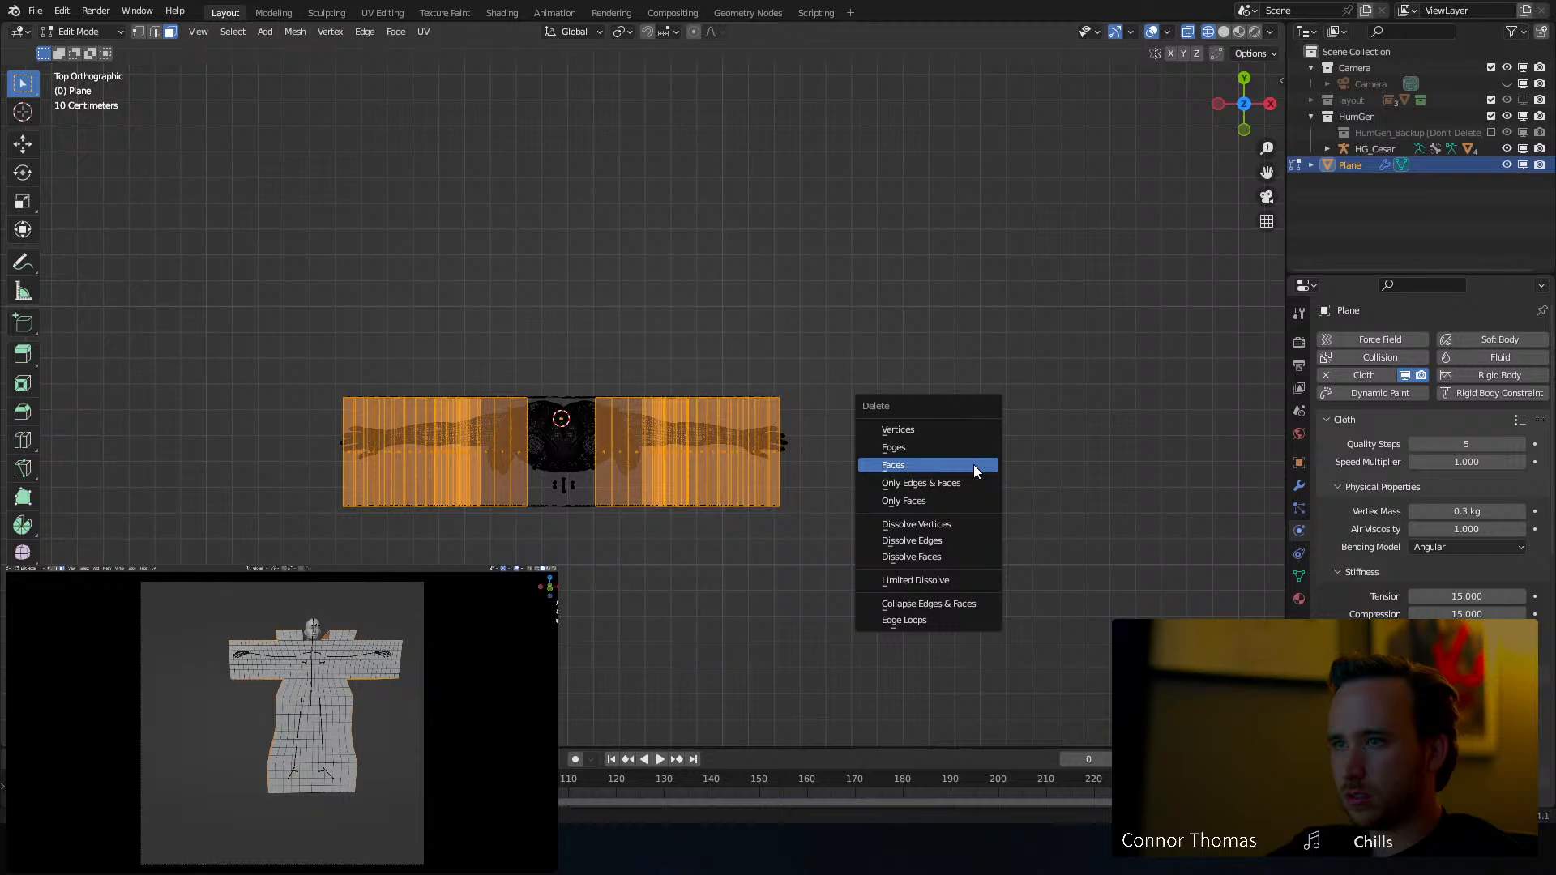
{"action": "left_click", "coordinate": [961, 501]}
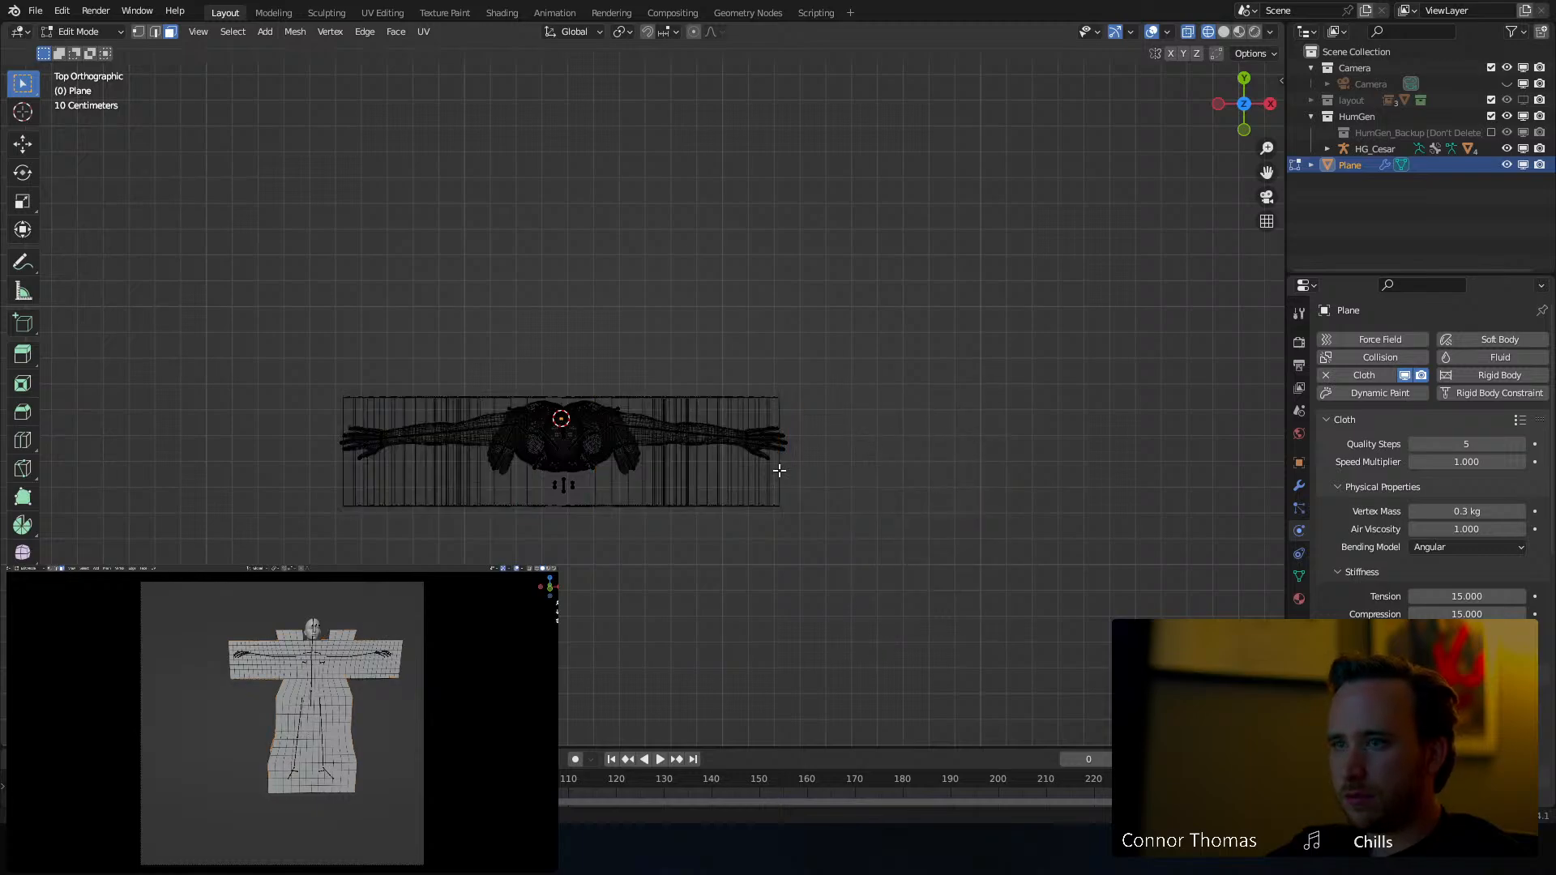
{"action": "scroll", "coordinate": [776, 480], "scroll_direction": "up", "scroll_amount": 4}
{"action": "key", "text": "shift+z"}
{"action": "mouse_move", "coordinate": [776, 480]}
{"action": "middle_mouse_down"}
{"action": "mouse_move", "coordinate": [800, 480]}
{"action": "mouse_move", "coordinate": [793, 441]}
{"action": "middle_mouse_up"}
{"action": "scroll", "coordinate": [794, 440], "scroll_direction": "down", "scroll_amount": 4}
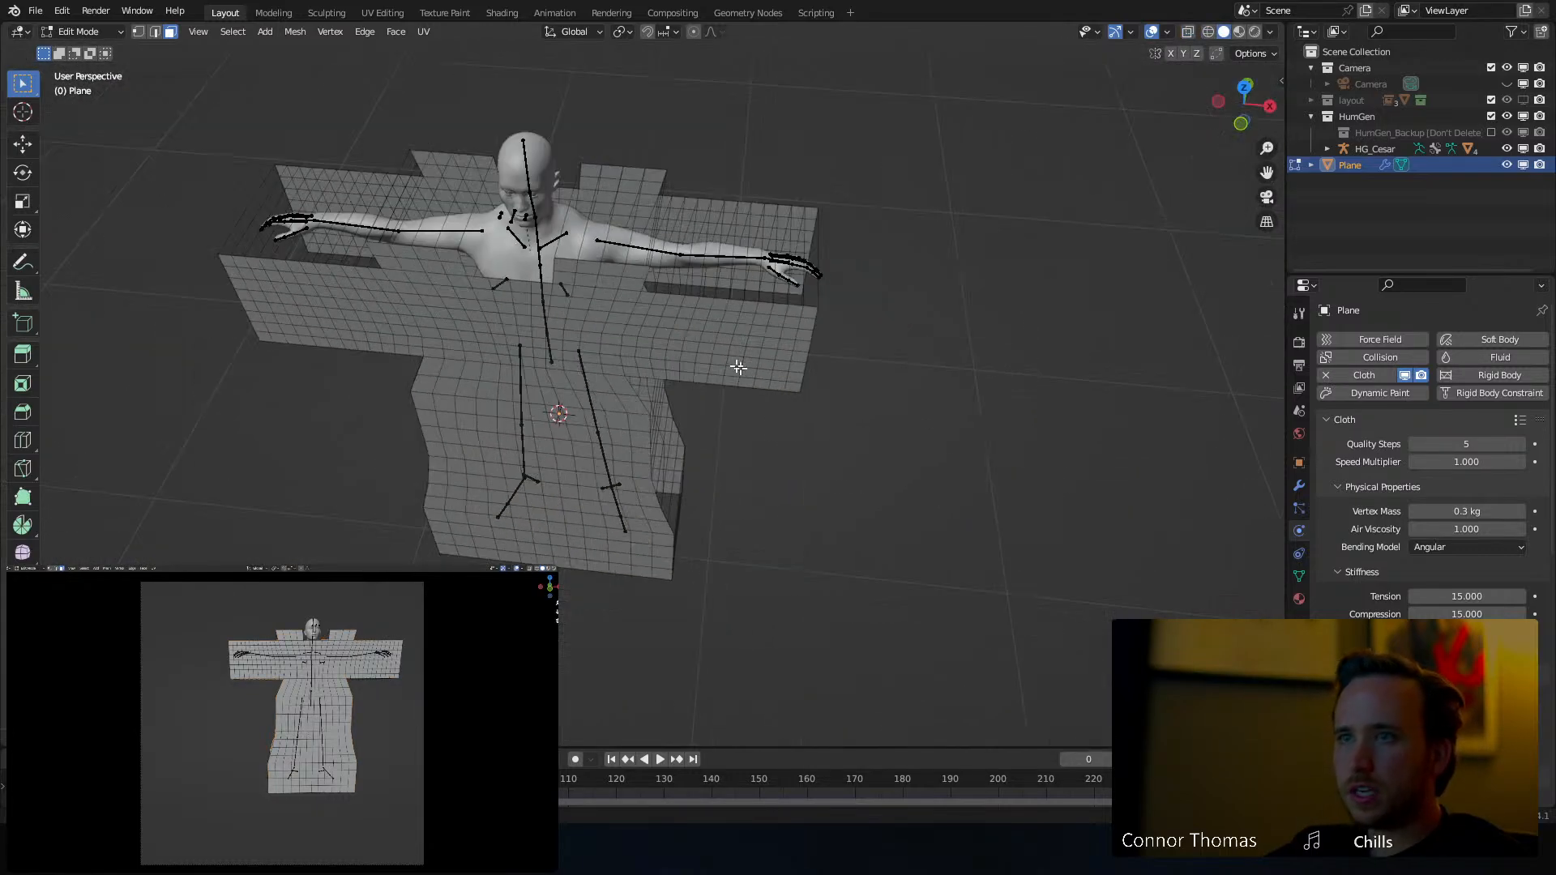
Play the cloth simulation in object mode, examine how the robe drapes around the body and shoulders, and return to the first frame
{"action": "scroll", "coordinate": [669, 199], "scroll_direction": "up", "scroll_amount": 1}
{"action": "middle_click_drag", "start_coordinate": [681, 217], "coordinate": [682, 174]}
{"action": "key", "text": "Tab"}
{"action": "middle_click_drag", "start_coordinate": [774, 279], "coordinate": [608, 225]}
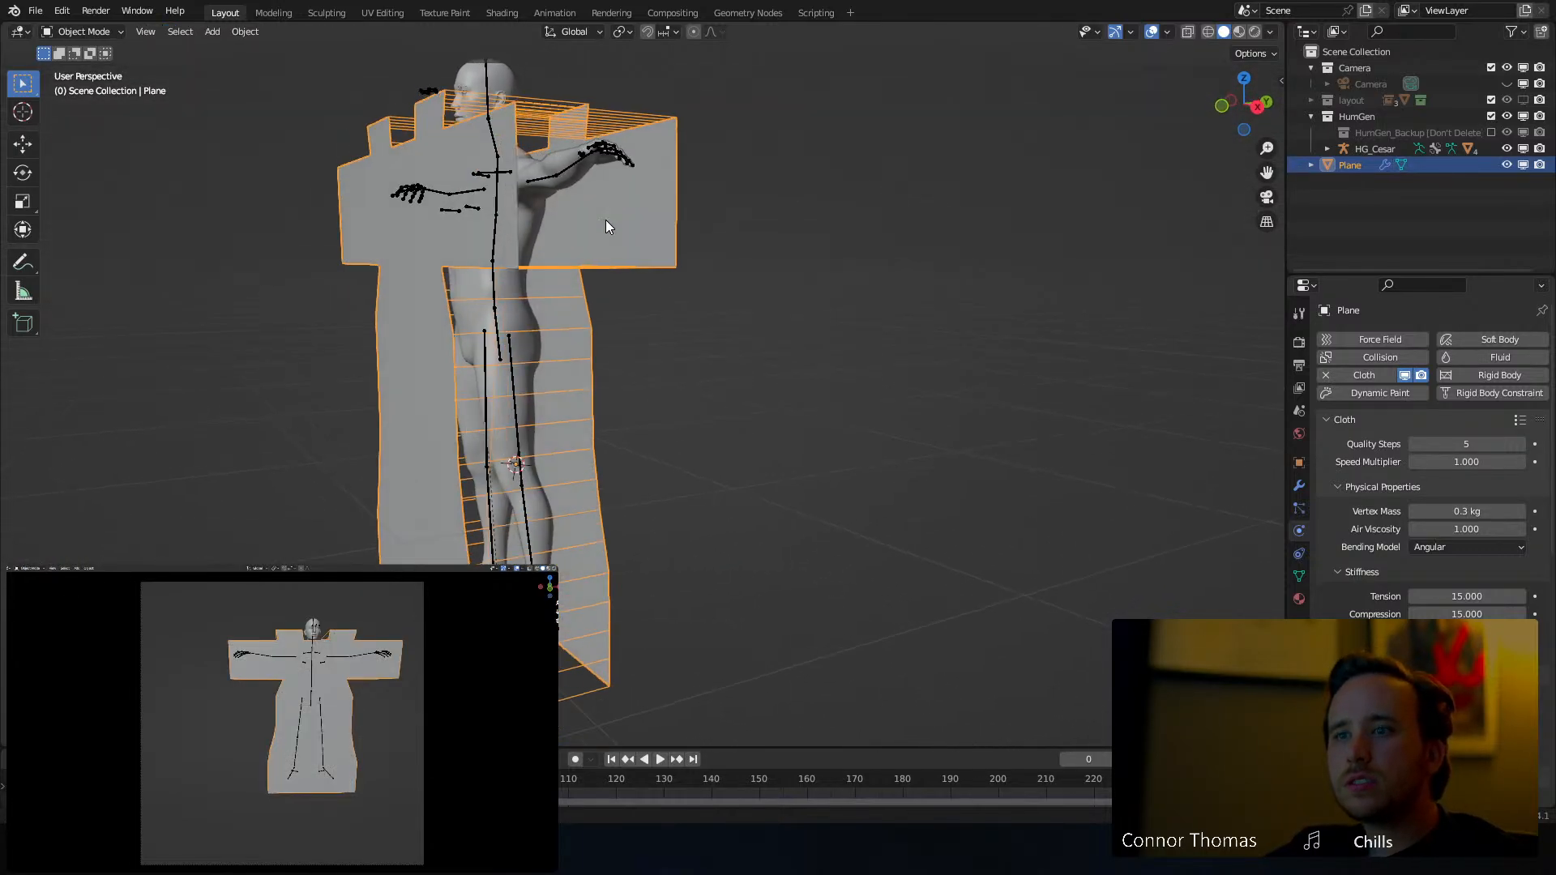
{"action": "mouse_move", "coordinate": [697, 475]}
{"action": "middle_mouse_down"}
{"action": "mouse_move", "coordinate": [598, 469]}
{"action": "mouse_move", "coordinate": [724, 475]}
{"action": "middle_mouse_up"}
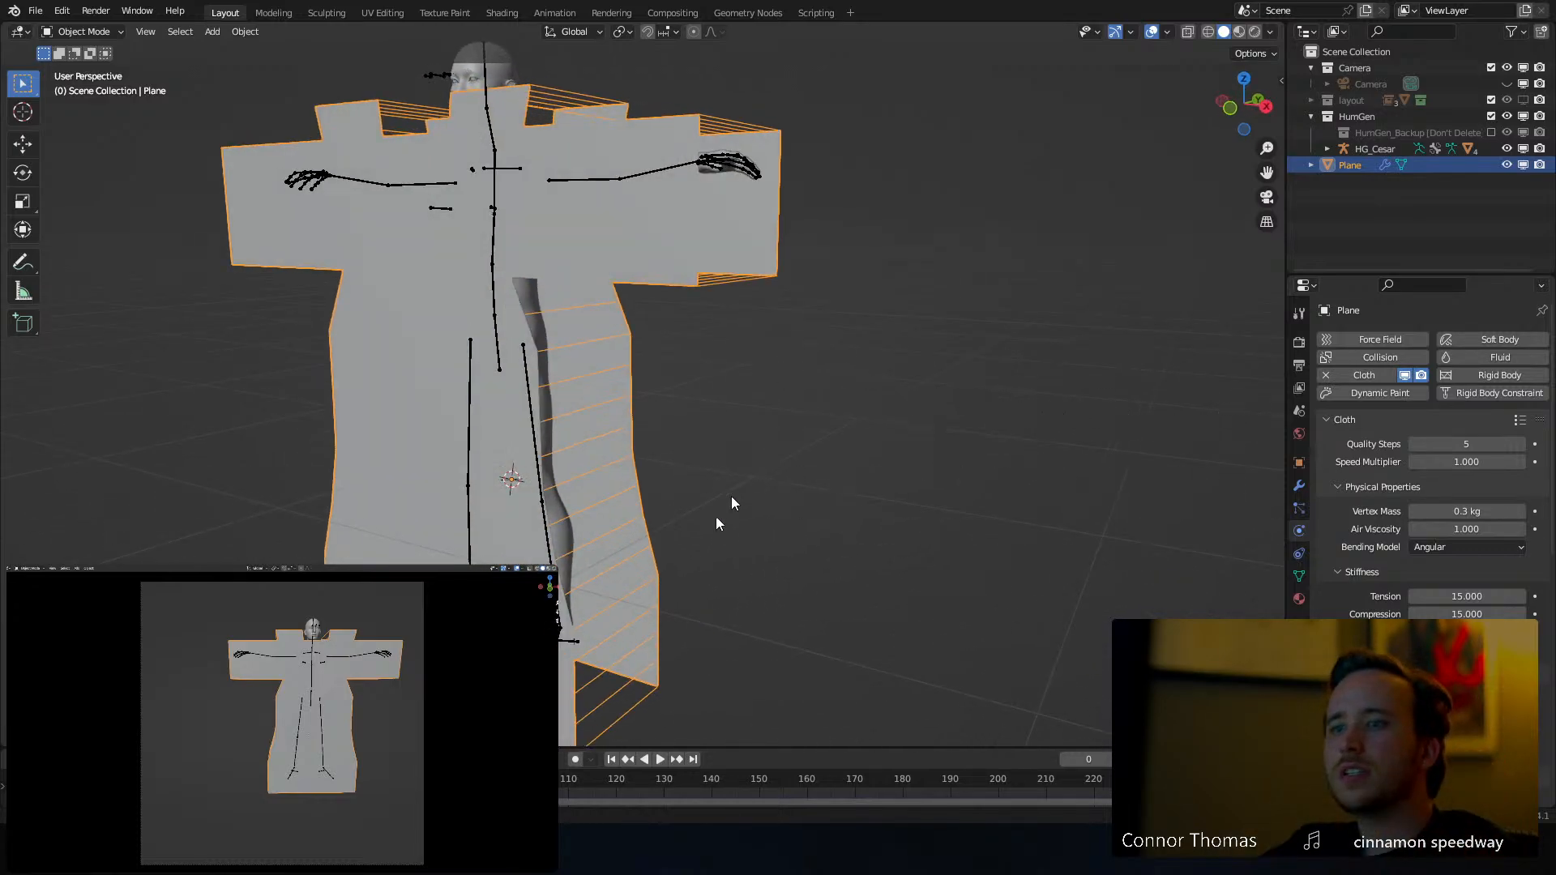
{"action": "key", "text": "space"}
{"action": "key", "text": "space"}
{"action": "middle_click_drag", "start_coordinate": [599, 528], "coordinate": [666, 170]}
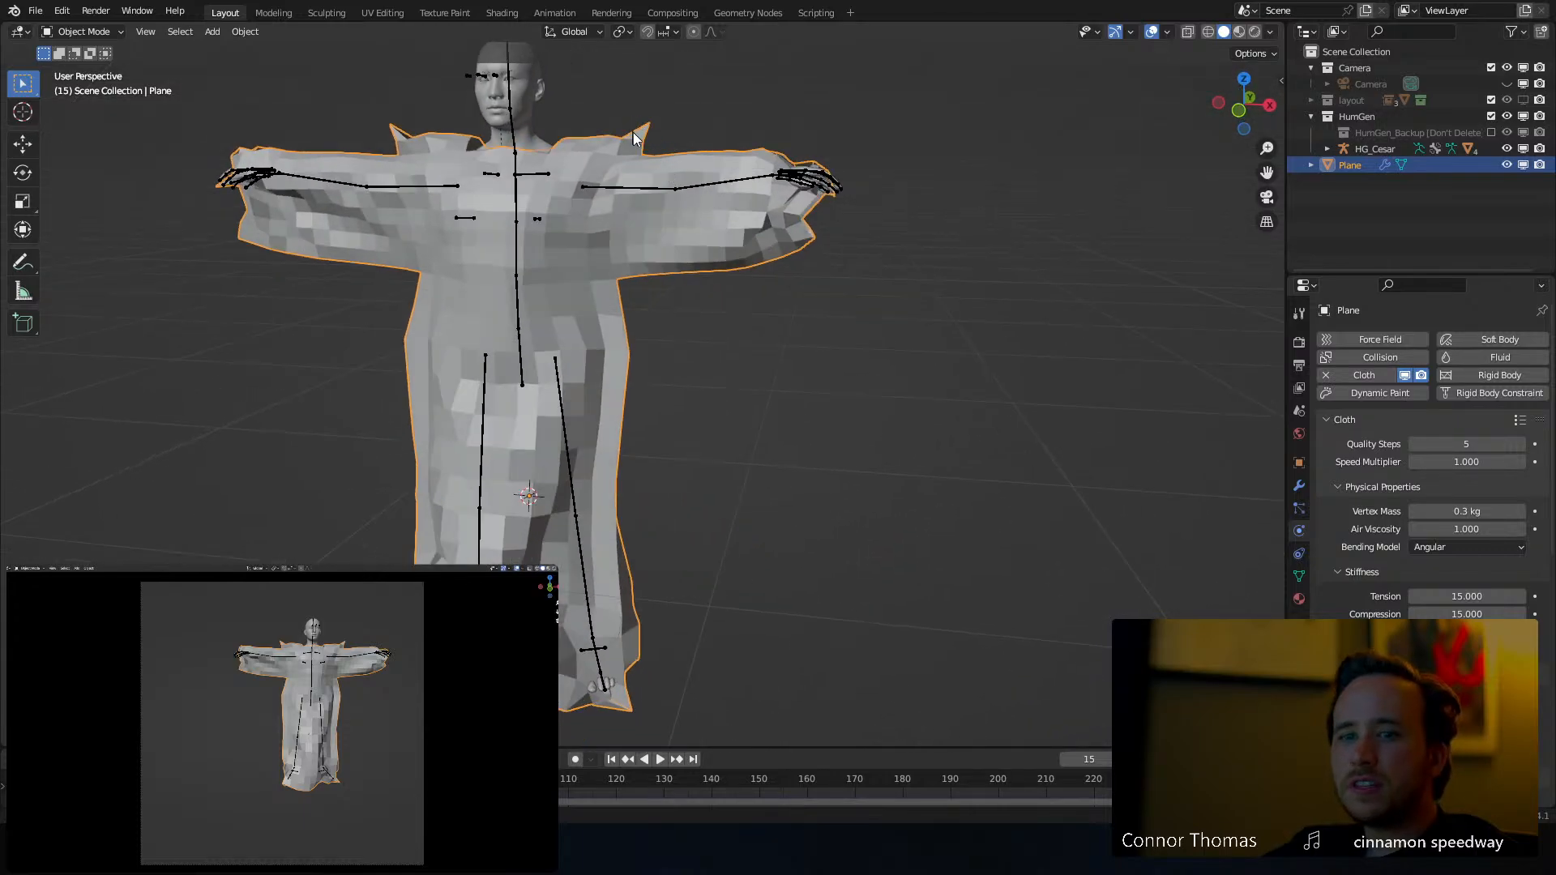
{"action": "middle_click_drag", "start_coordinate": [673, 85], "coordinate": [699, 146]}
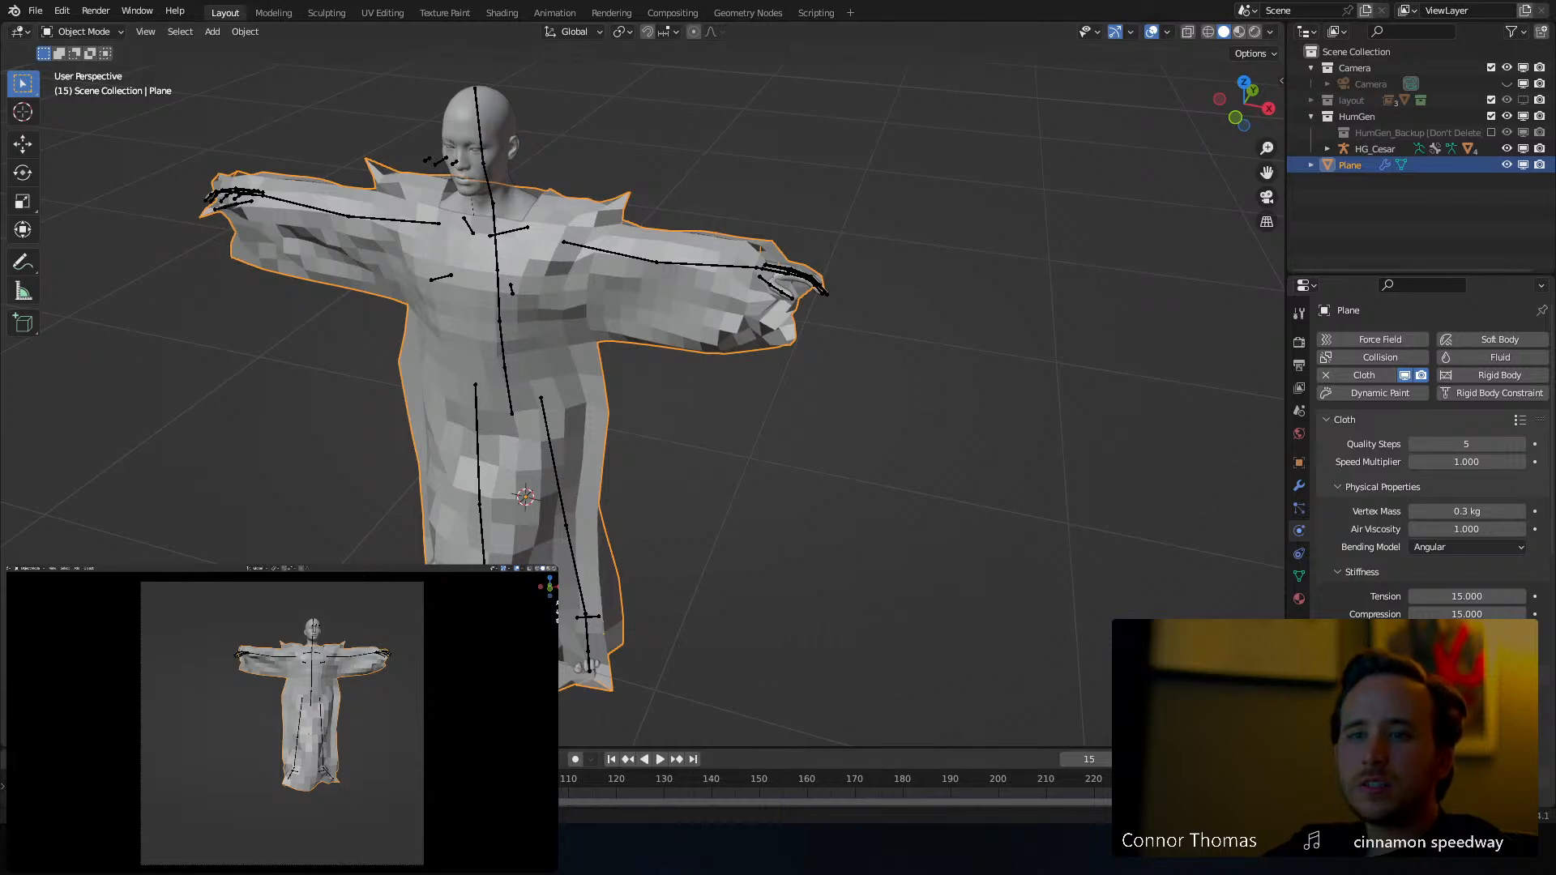
{"action": "key", "text": "shift+Left"}
Delete the vertices of the raised shoulder block on the figure's left, front and back, selecting them through the mesh
{"action": "middle_click_drag", "start_coordinate": [381, 364], "coordinate": [709, 302]}
{"action": "key", "text": "Tab"}
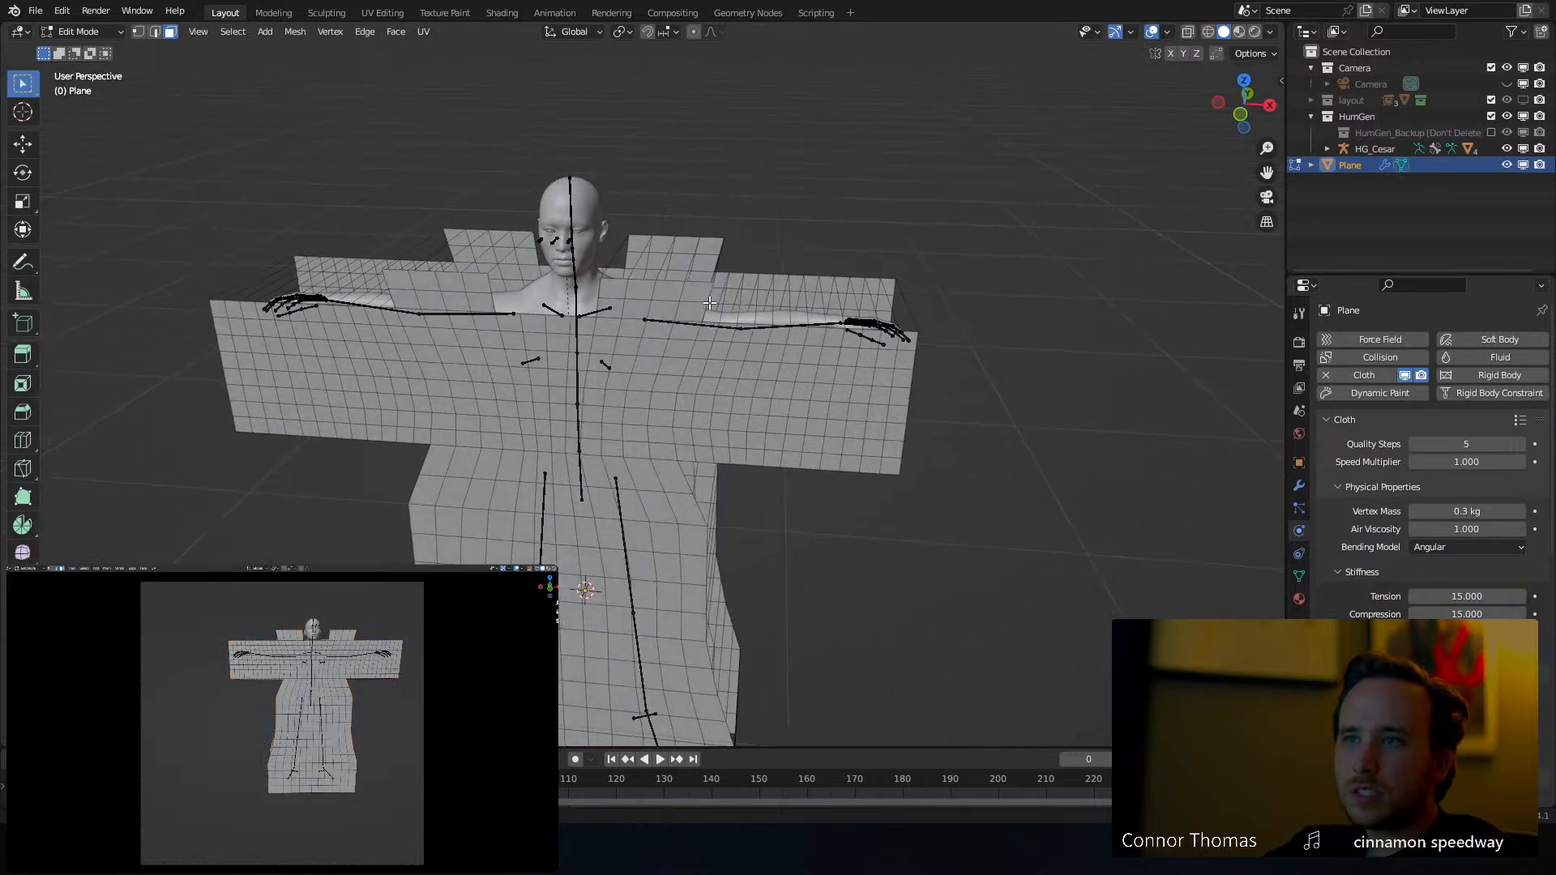
{"action": "scroll", "coordinate": [709, 302], "scroll_direction": "up", "scroll_amount": 3}
{"action": "scroll", "coordinate": [648, 220], "scroll_direction": "up", "scroll_amount": 2}
{"action": "key", "text": "1"}
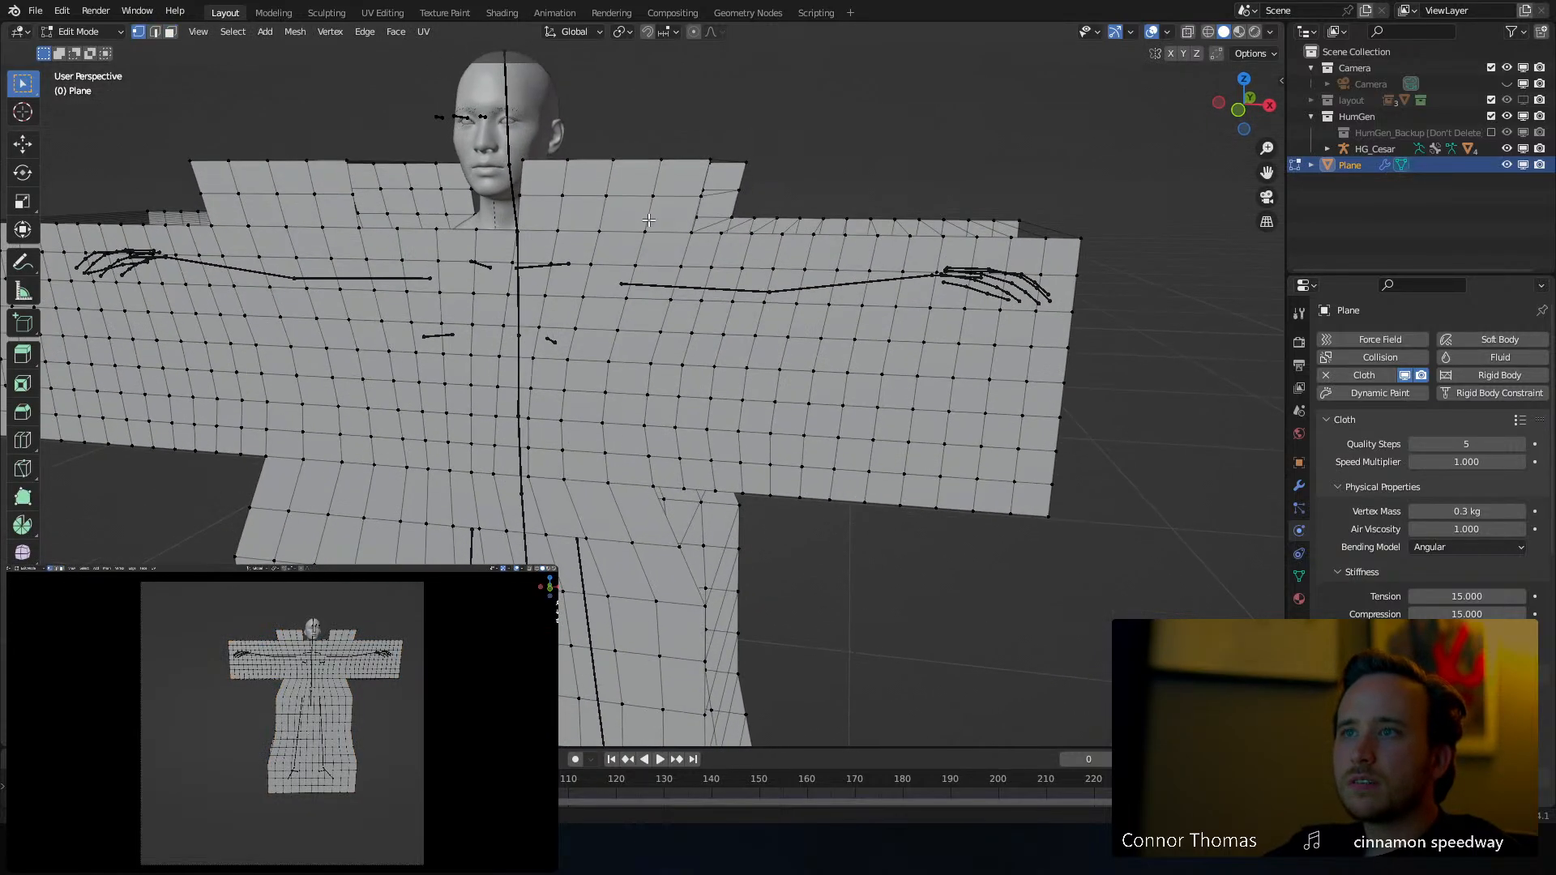
{"action": "mouse_move", "coordinate": [649, 220]}
{"action": "middle_mouse_down"}
{"action": "mouse_move", "coordinate": [742, 169]}
{"action": "mouse_move", "coordinate": [702, 153]}
{"action": "mouse_move", "coordinate": [722, 152]}
{"action": "middle_mouse_up"}
{"action": "key", "text": "c"}
{"action": "key", "text": "Escape"}
{"action": "key", "text": "alt+z"}
{"action": "key", "text": "c"}
{"action": "left_click_drag", "start_coordinate": [771, 152], "coordinate": [588, 162]}
{"action": "key", "text": "Escape"}
{"action": "key", "text": "x"}
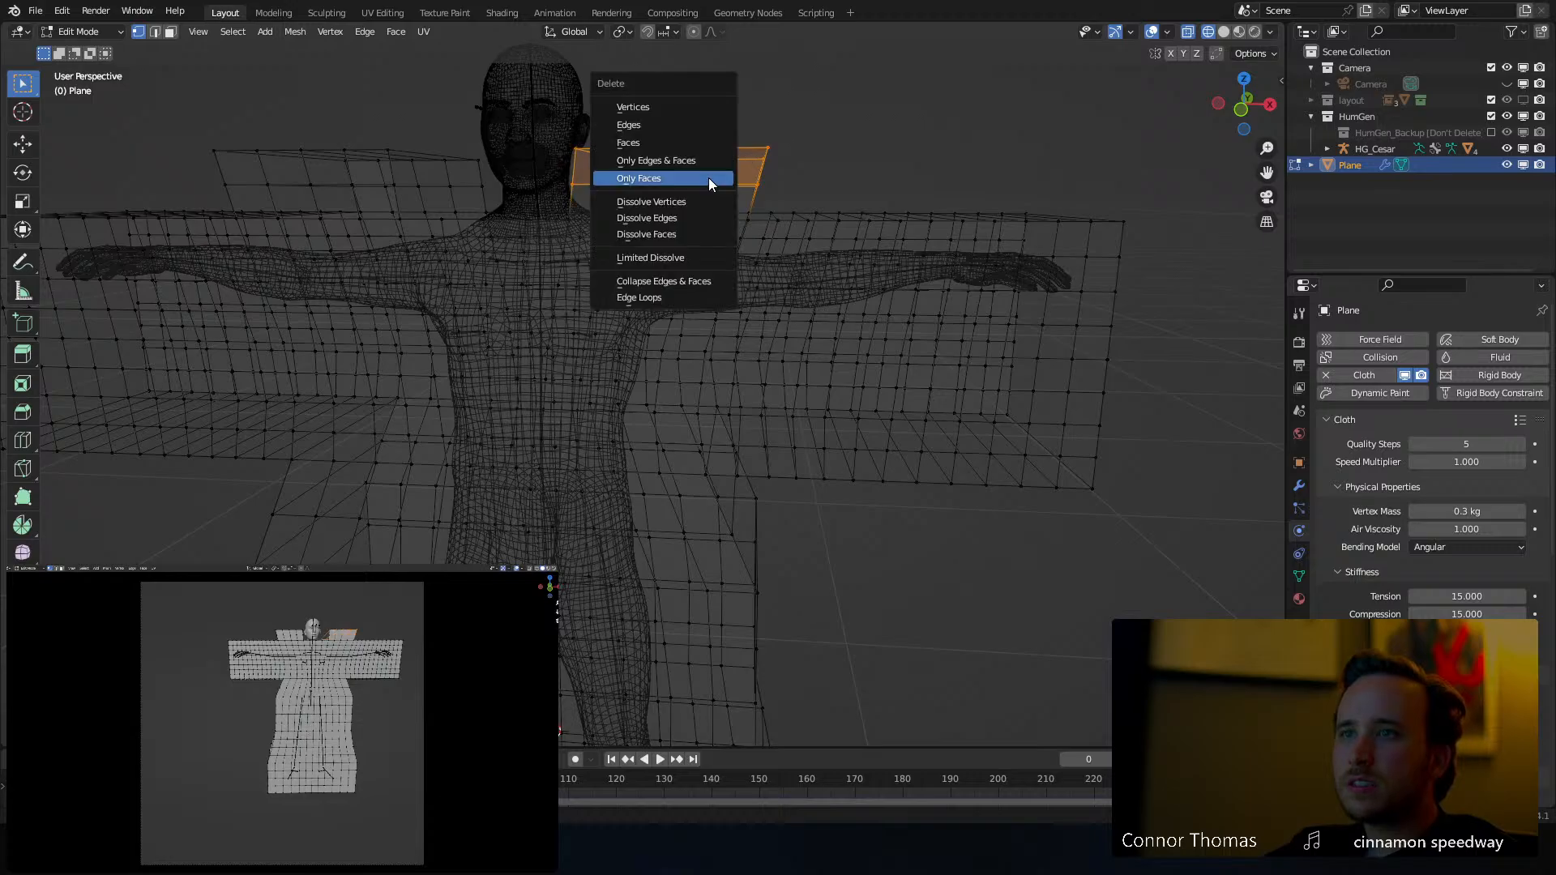
{"action": "left_click", "coordinate": [676, 107]}
{"action": "key", "text": "alt+z"}
Delete the vertices of the raised shoulder block on the figure's right from the front view, selecting through the mesh
{"action": "mouse_move", "coordinate": [761, 143]}
{"action": "middle_mouse_down"}
{"action": "mouse_move", "coordinate": [879, 194]}
{"action": "mouse_move", "coordinate": [771, 235]}
{"action": "middle_mouse_up"}
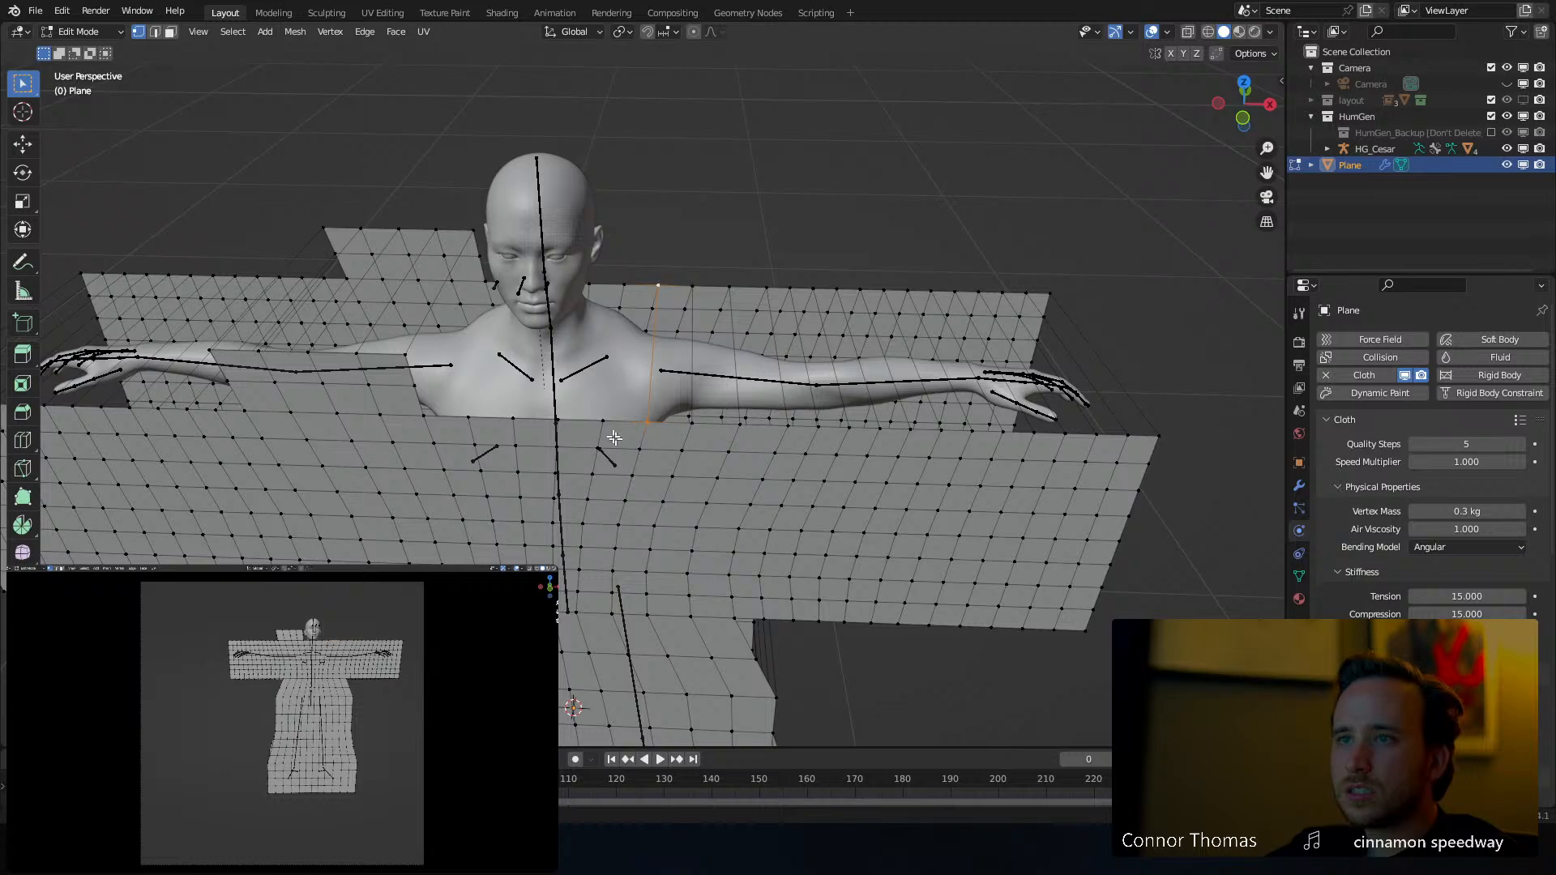
{"action": "middle_click_drag", "start_coordinate": [648, 498], "coordinate": [664, 485]}
{"action": "middle_click_drag", "start_coordinate": [466, 340], "coordinate": [477, 294]}
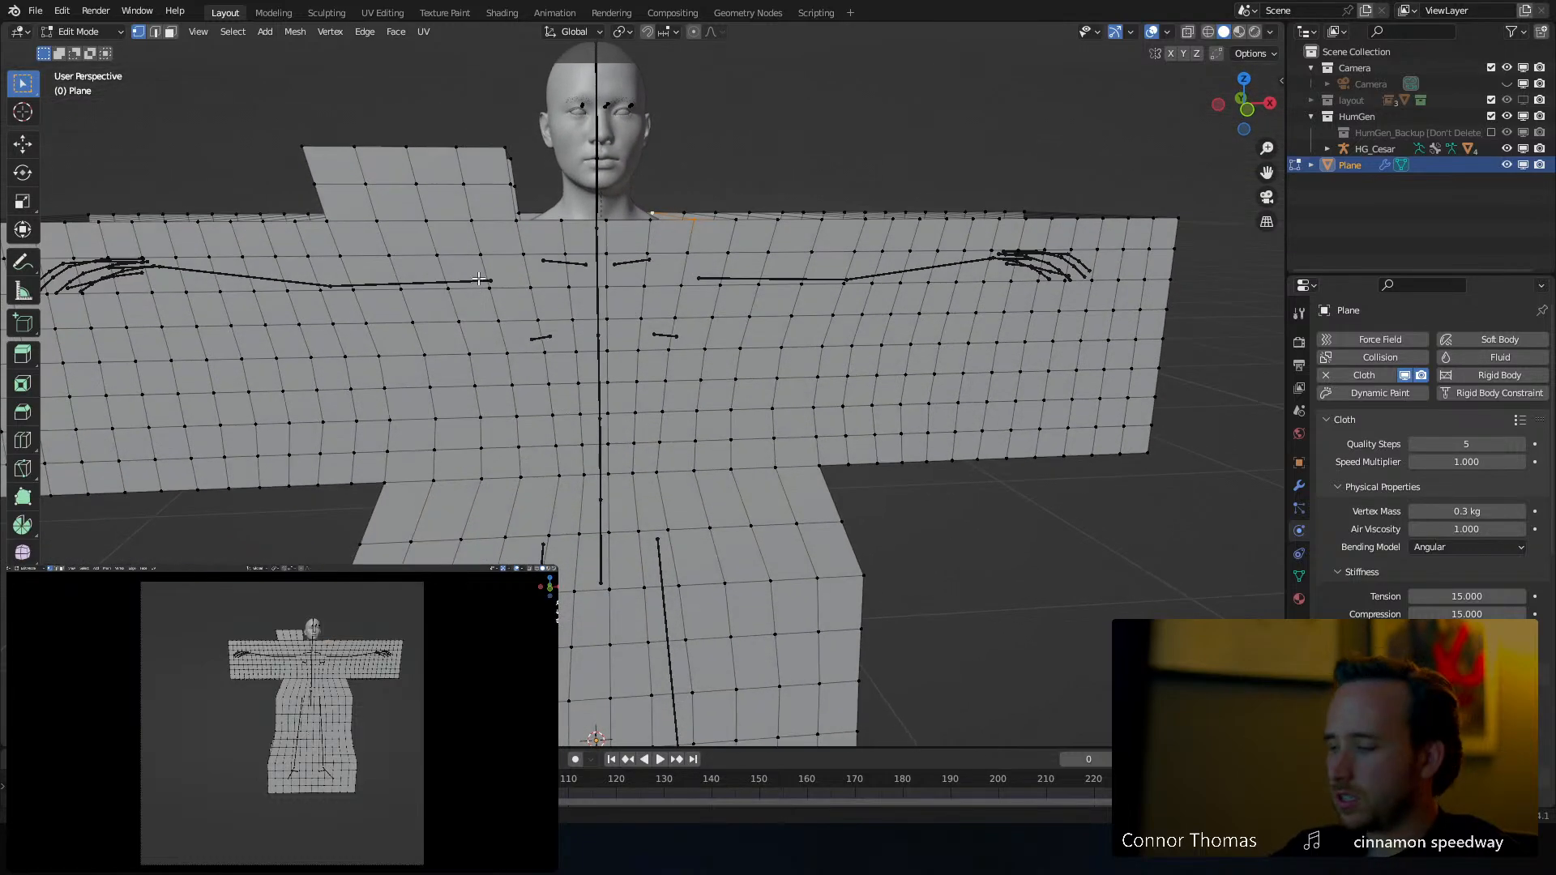
{"action": "key", "text": "KP_1"}
{"action": "scroll", "coordinate": [371, 217], "scroll_direction": "up", "scroll_amount": 1}
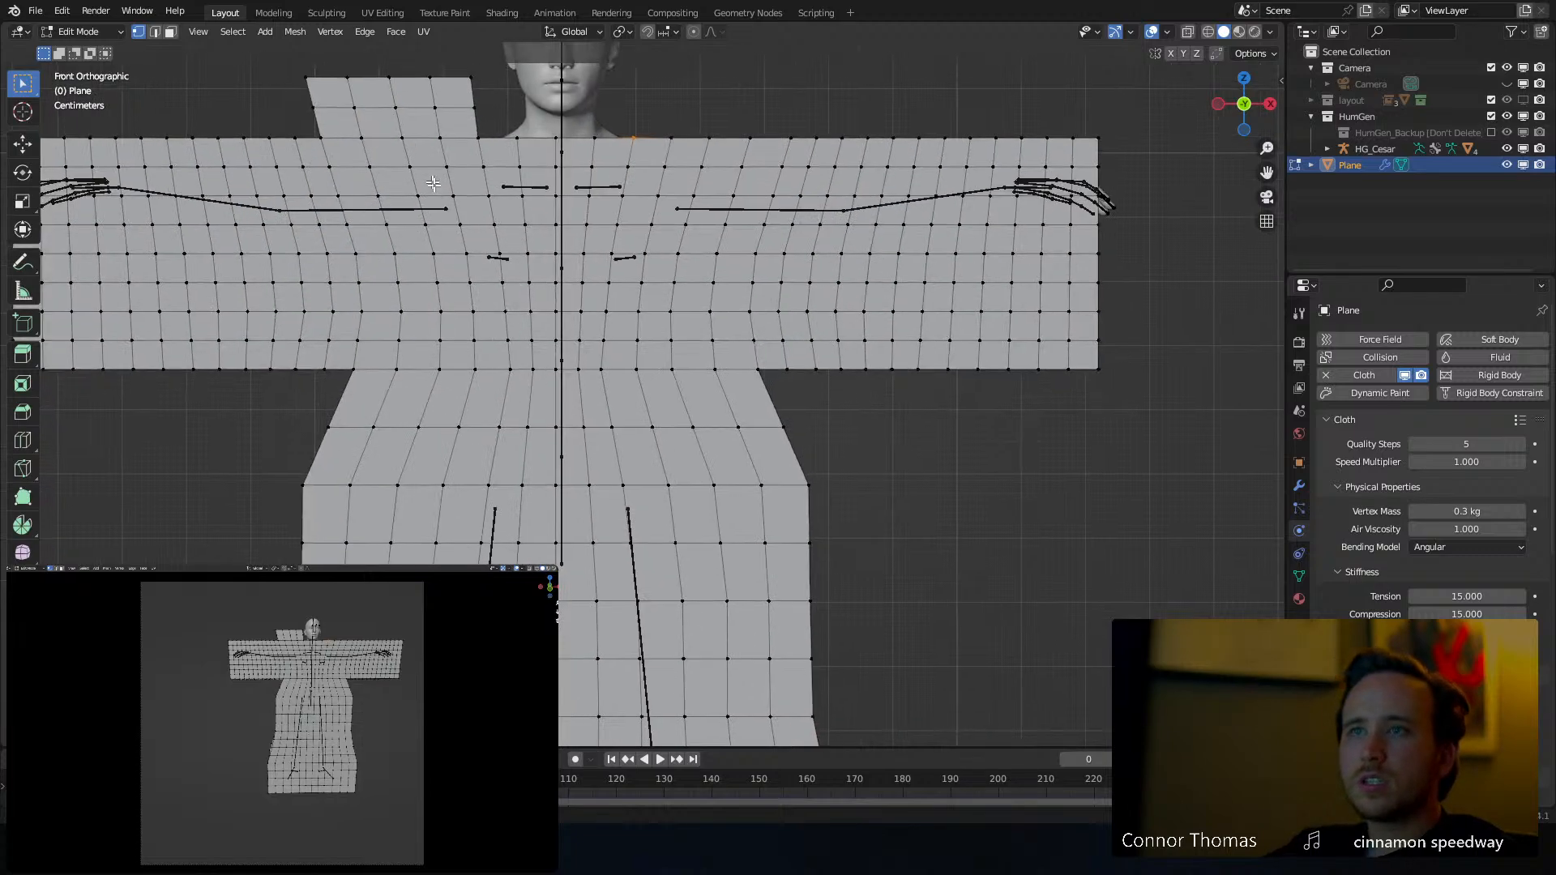
{"action": "middle_click_drag", "start_coordinate": [429, 181], "coordinate": [551, 322], "text": "shift"}
{"action": "key", "text": "a"}
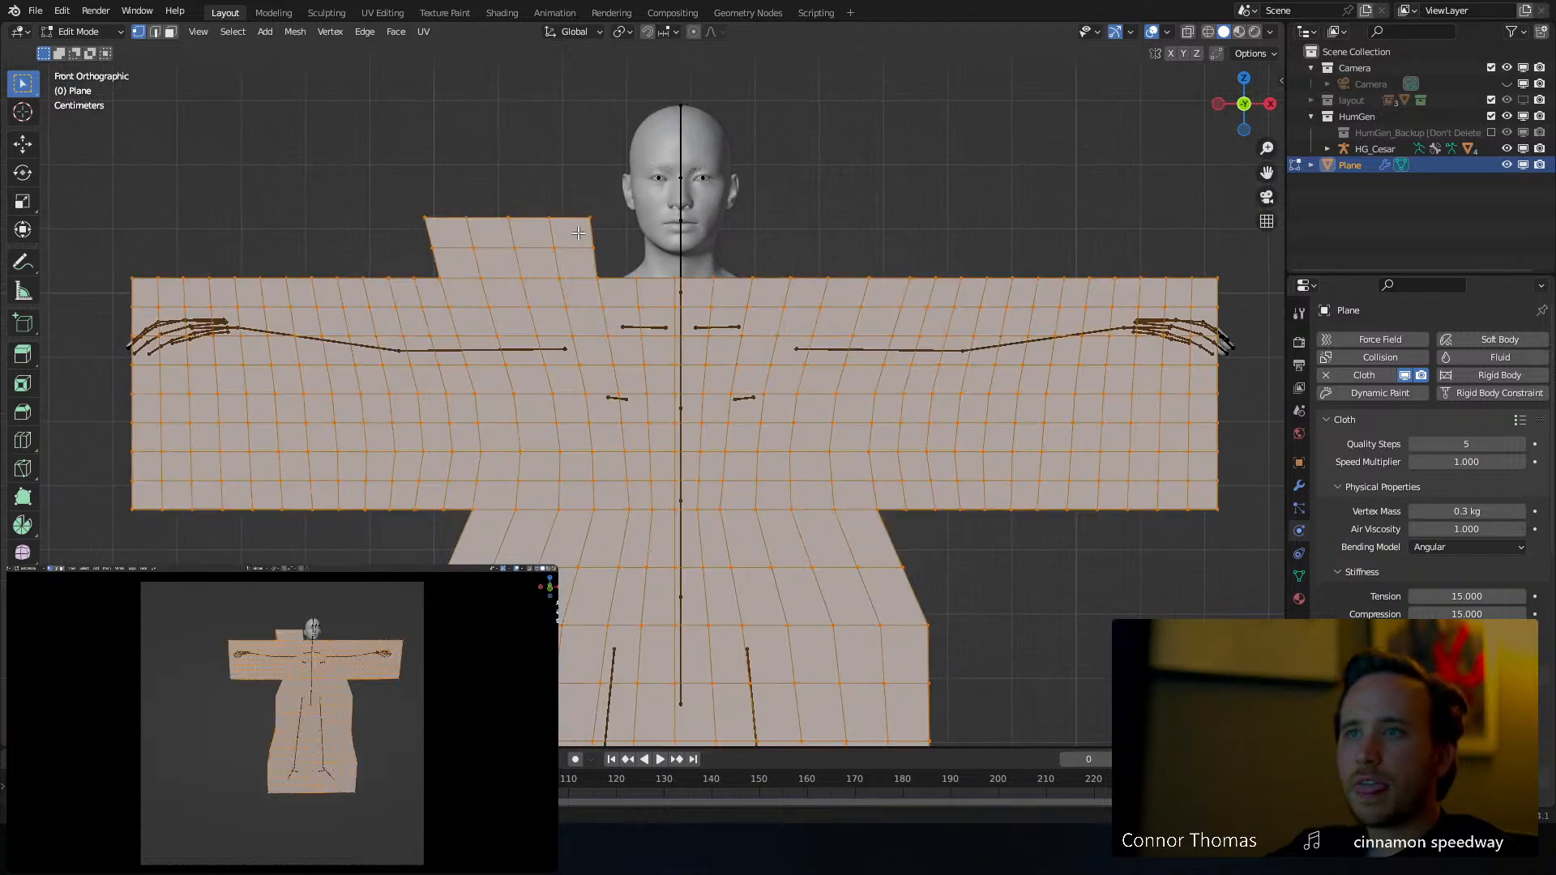
{"action": "key", "text": "alt+a"}
{"action": "key", "text": "alt+z"}
{"action": "key", "text": "c"}
{"action": "left_click_drag", "start_coordinate": [584, 226], "coordinate": [447, 219]}
{"action": "key", "text": "Escape"}
{"action": "key", "text": "x"}
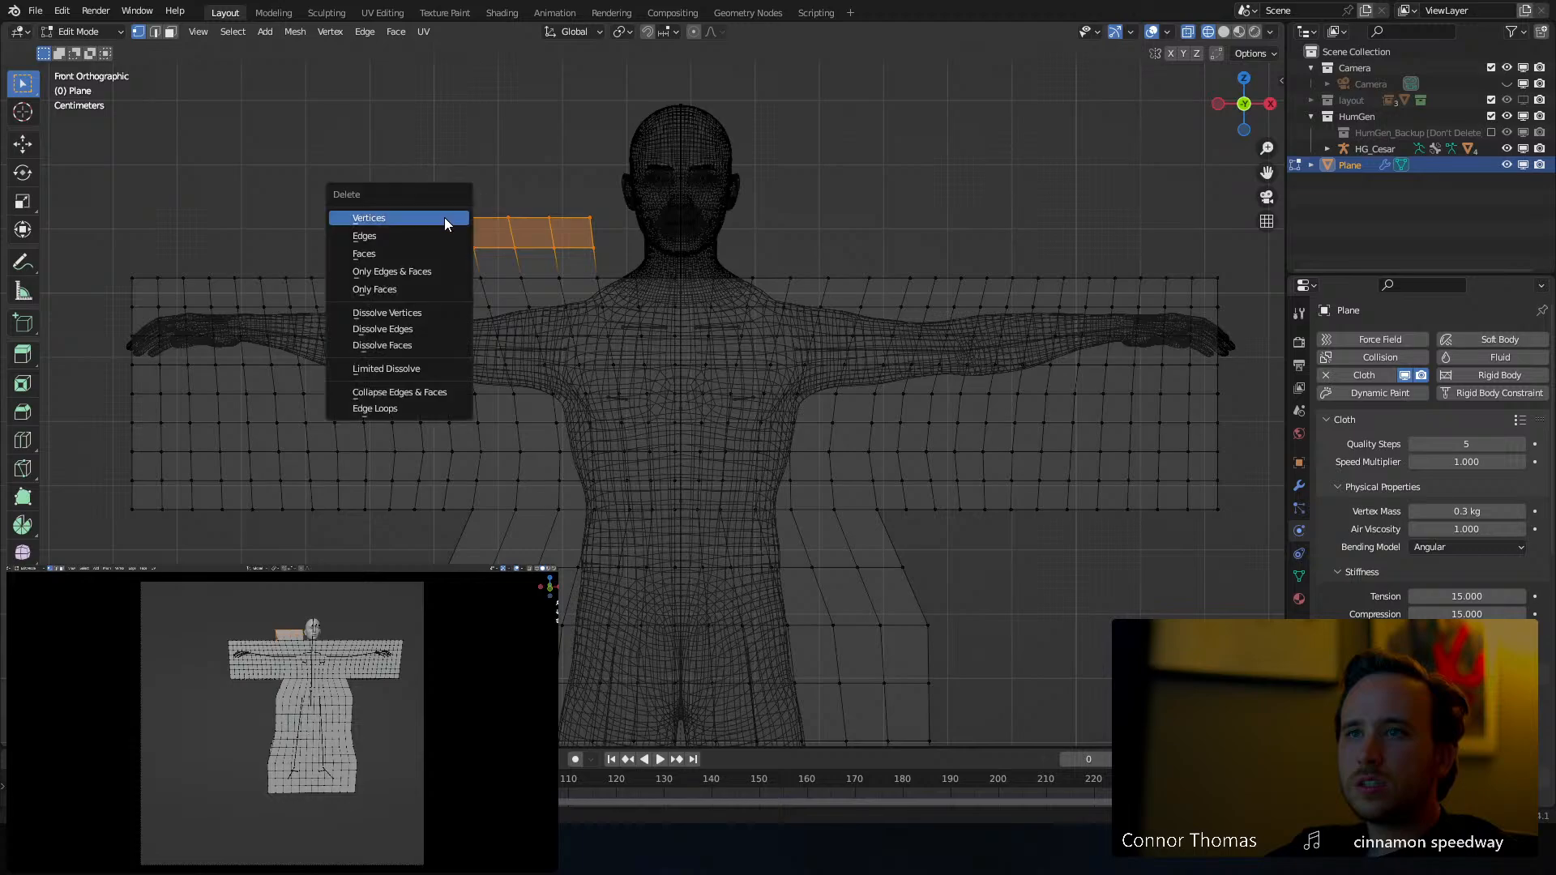
{"action": "left_click", "coordinate": [445, 217]}
Leave the robe mesh with nothing selected and switch the viewport back to solid shading
{"action": "key", "text": "c"}
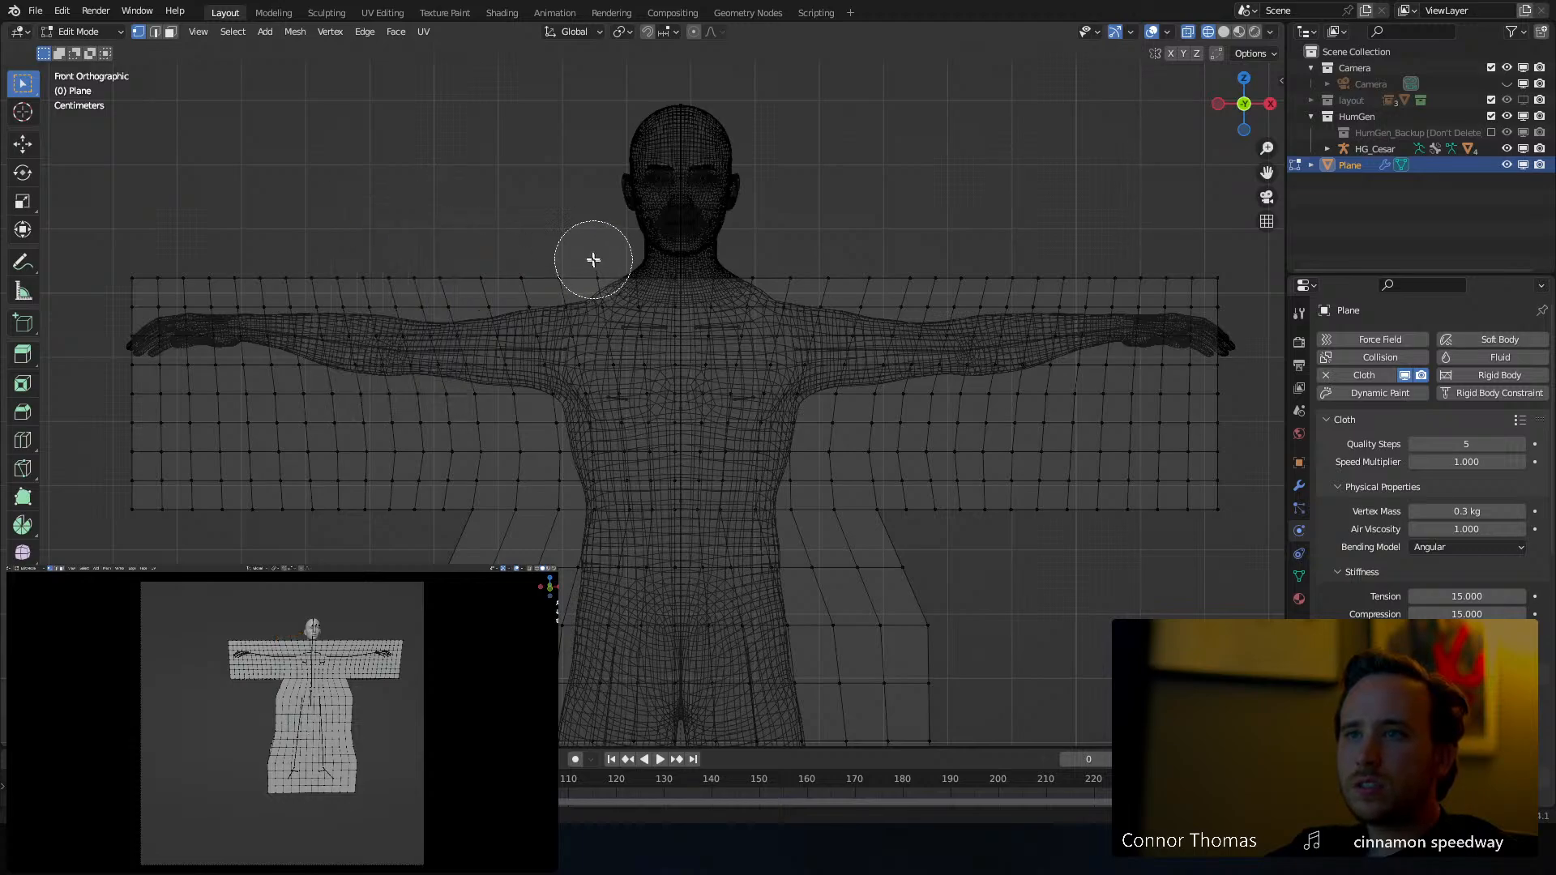
{"action": "key", "text": "a"}
{"action": "key", "text": "a"}
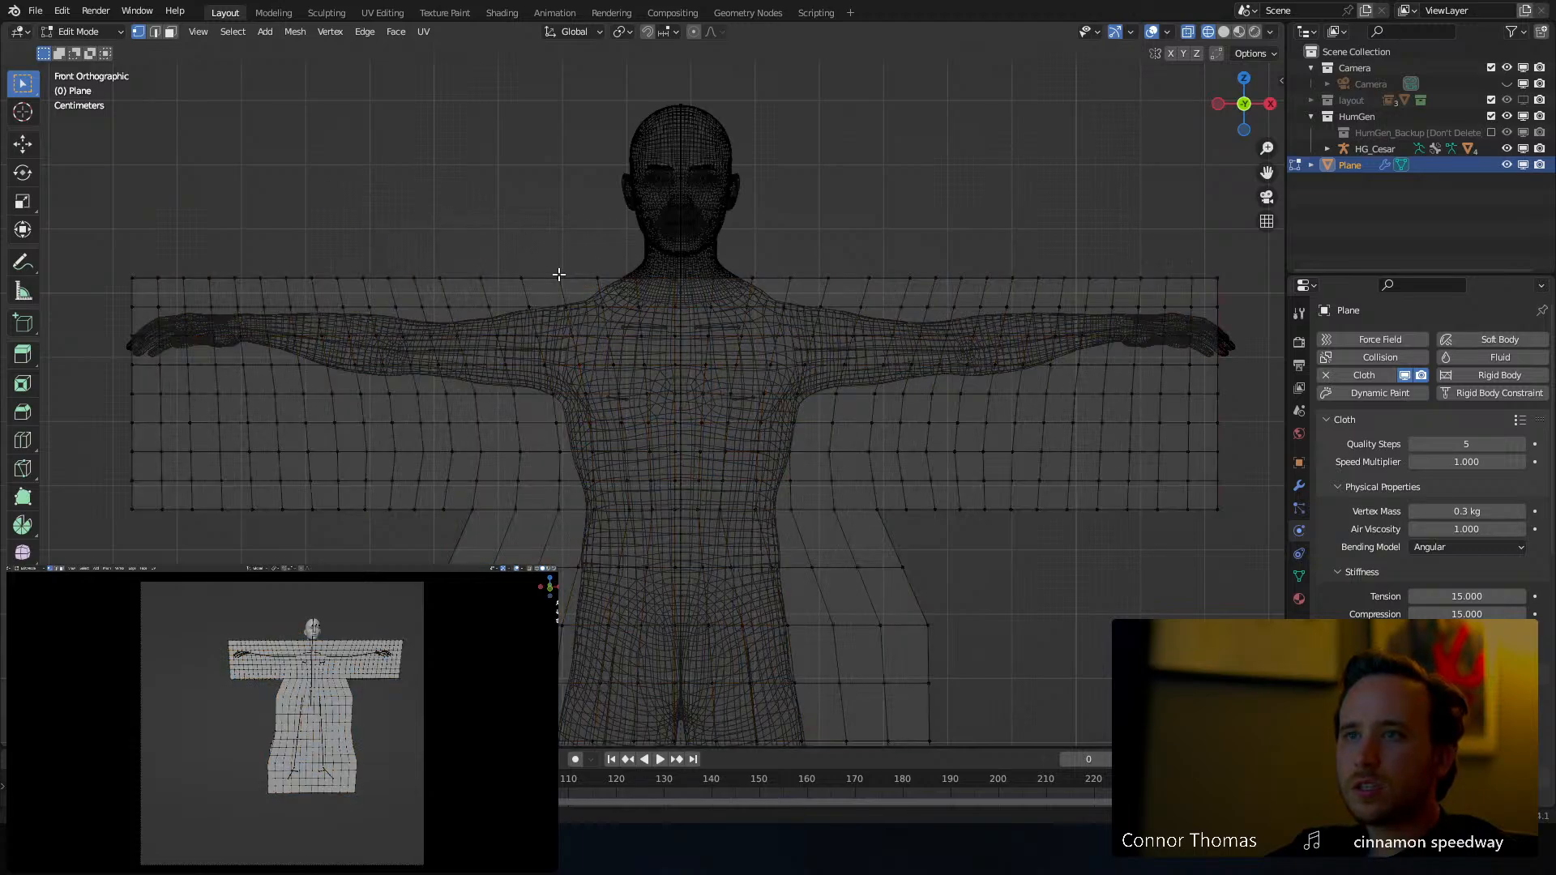
{"action": "key", "text": "a"}
{"action": "key", "text": "a"}
{"action": "middle_click_drag", "start_coordinate": [520, 279], "coordinate": [445, 340]}
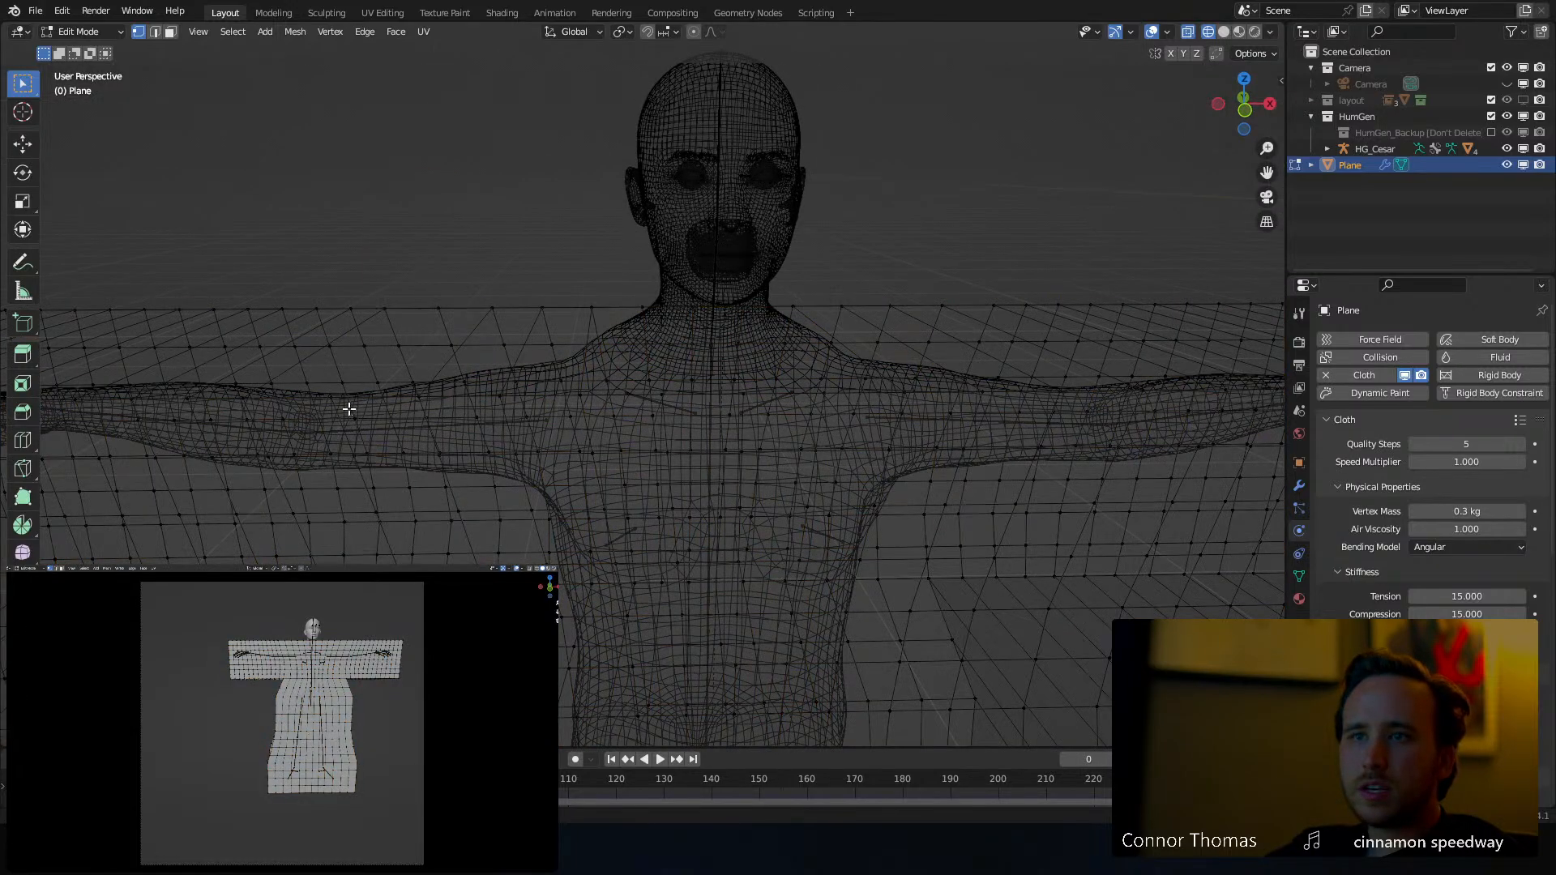
{"action": "key", "text": "z"}
{"action": "left_click", "coordinate": [481, 399]}
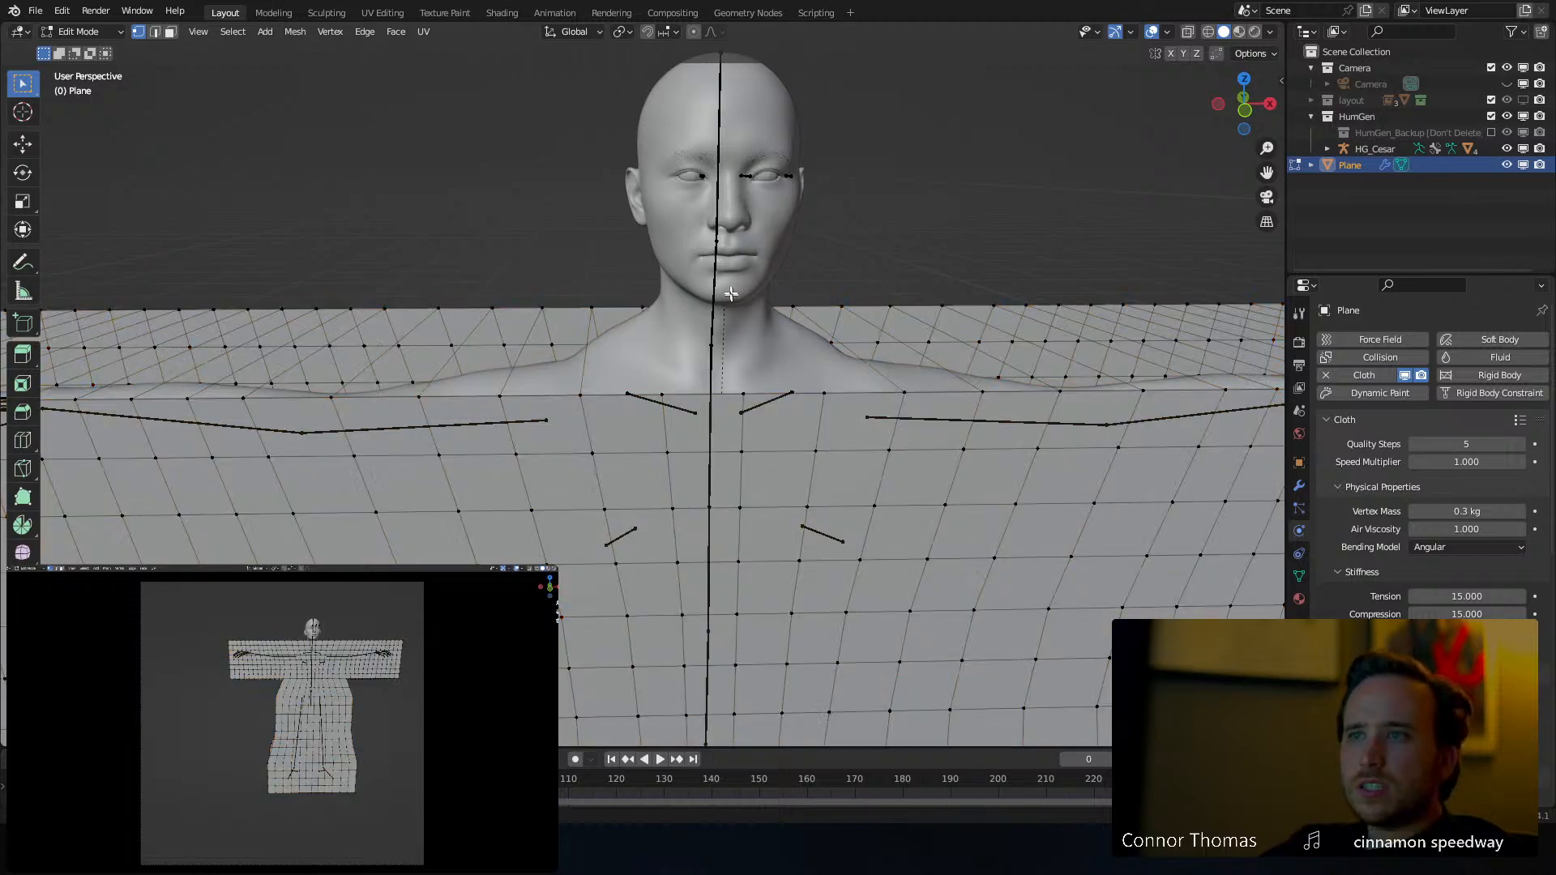
Replay the cloth simulation on the robe without shoulder blocks, check the drape at the neck and sleeves, and rewind to the start
{"action": "scroll", "coordinate": [722, 290], "scroll_direction": "down", "scroll_amount": 4}
{"action": "middle_click_drag", "start_coordinate": [705, 285], "coordinate": [697, 378]}
{"action": "key", "text": "Tab"}
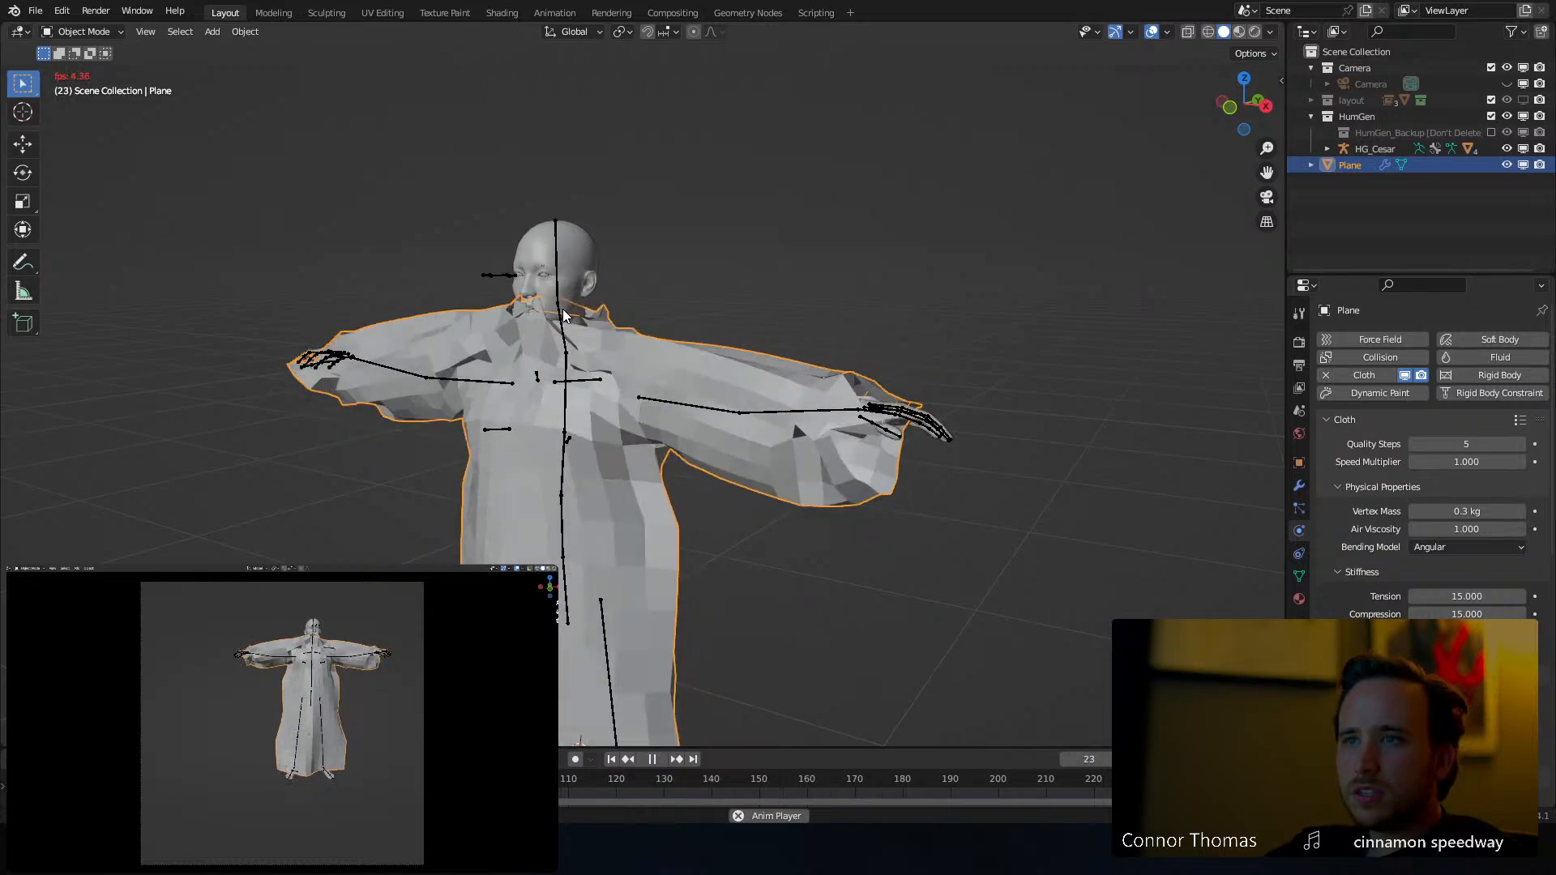
{"action": "key", "text": "space"}
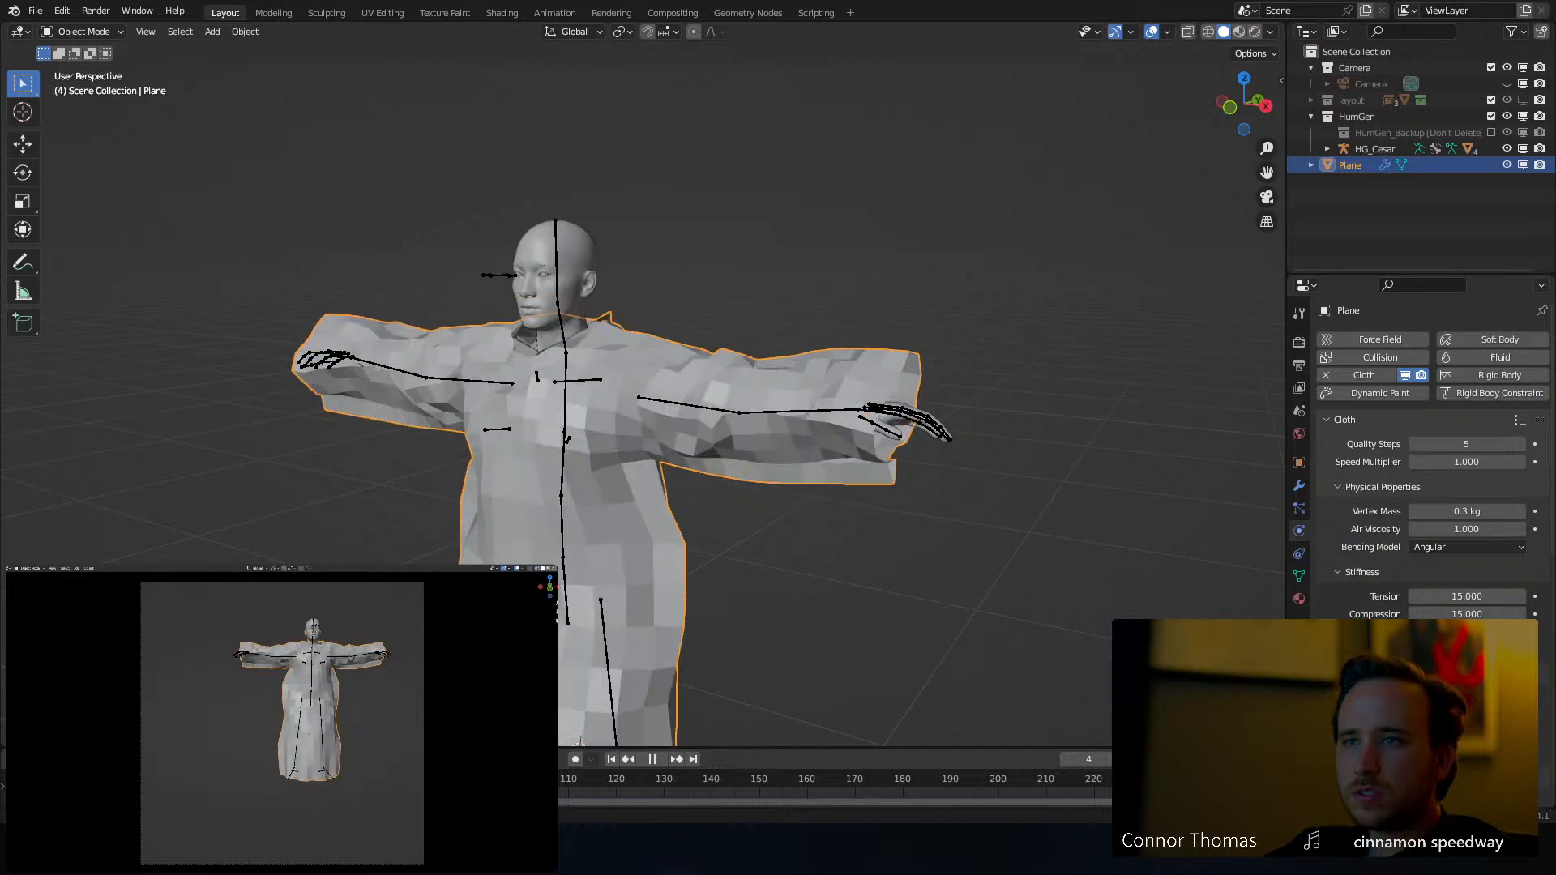
{"action": "key", "text": "shift+Left"}
{"action": "key", "text": "space"}
Delete the selected sewing edges beside the neck that span between the robe's front and back panels
{"action": "middle_click_drag", "start_coordinate": [411, 560], "coordinate": [625, 449]}
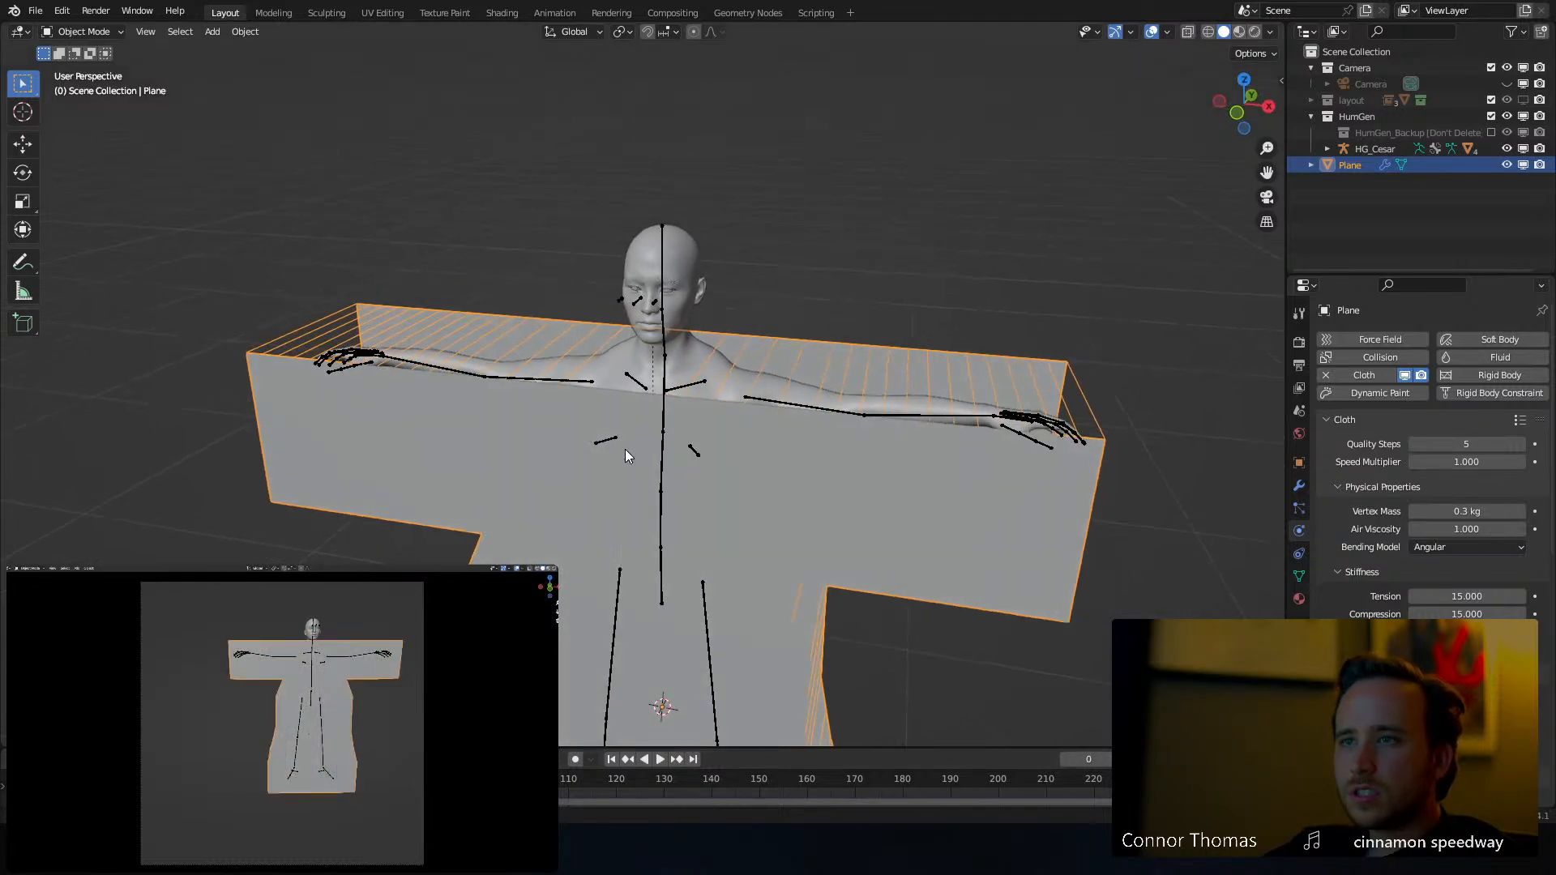
{"action": "key", "text": "Tab"}
{"action": "middle_click_drag", "start_coordinate": [698, 410], "coordinate": [719, 403]}
{"action": "key", "text": "2"}
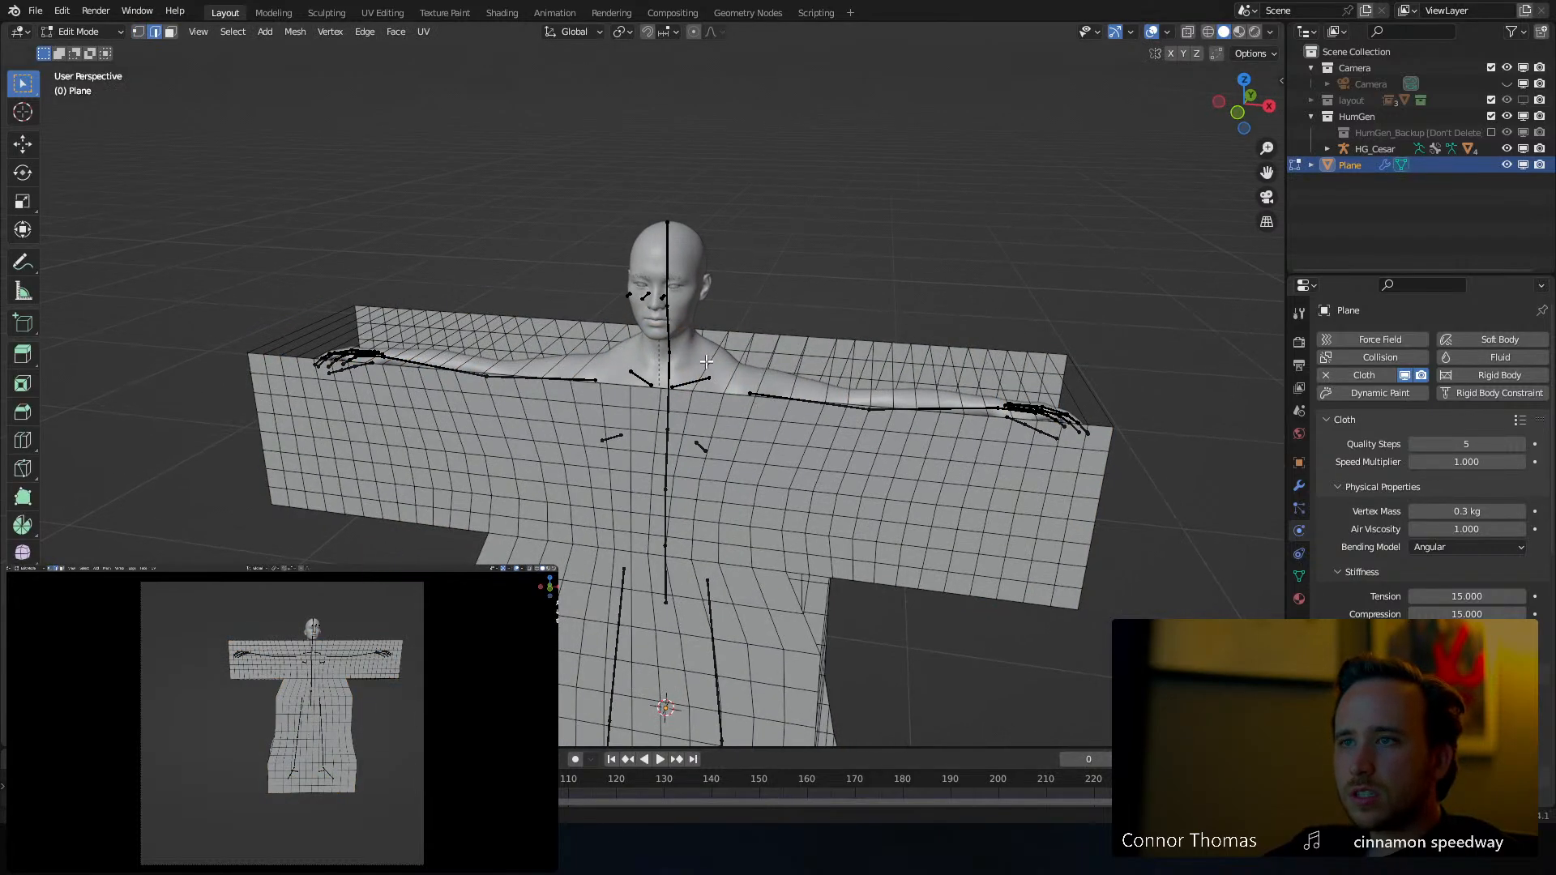
{"action": "key", "text": "x"}
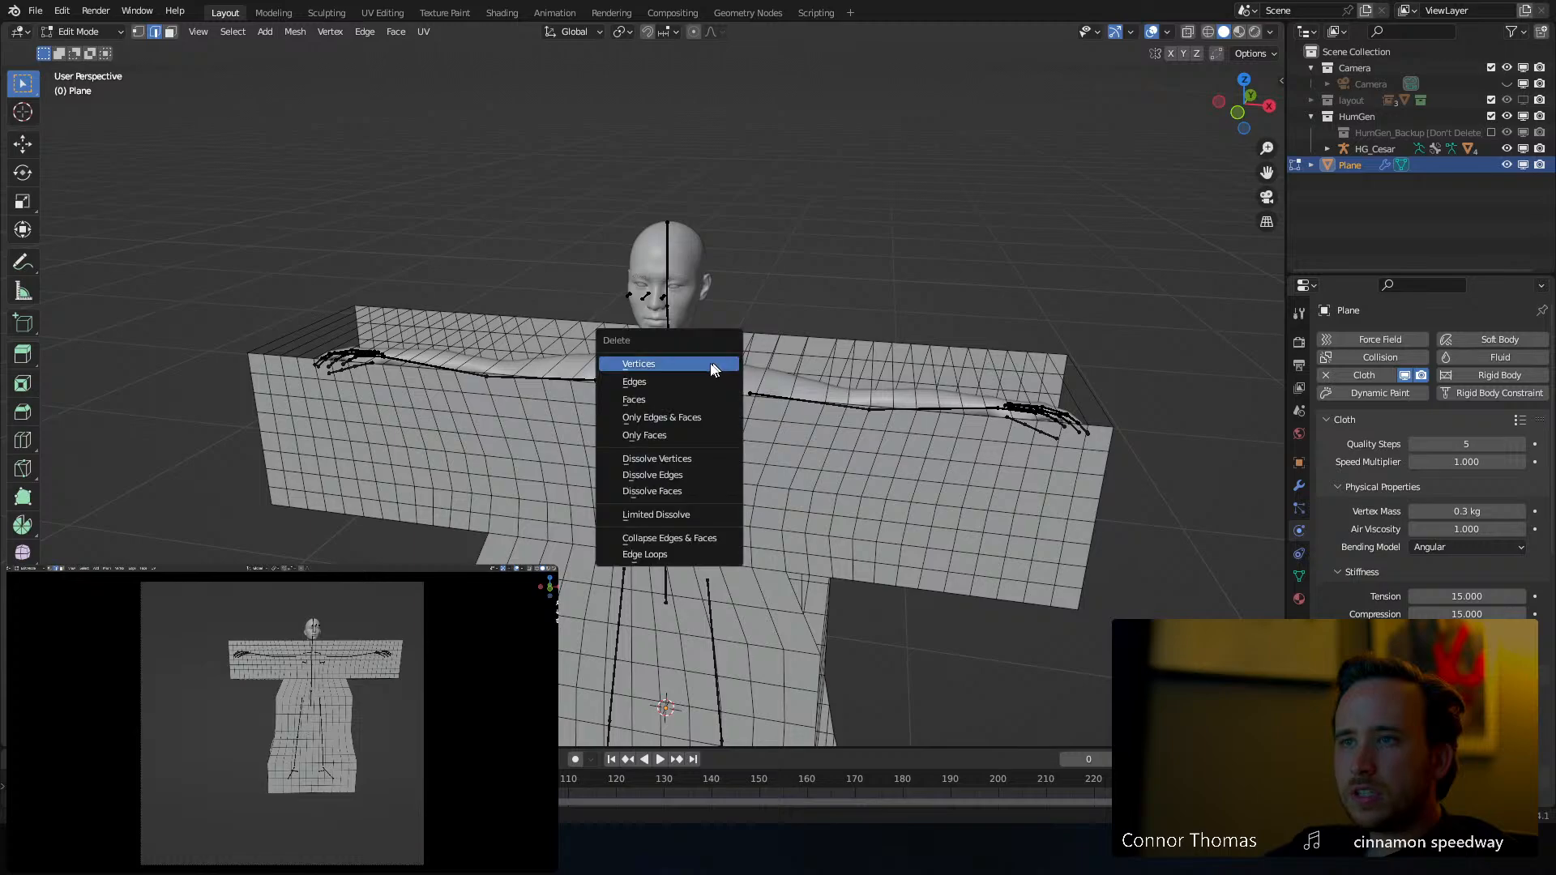
{"action": "left_click", "coordinate": [673, 418]}
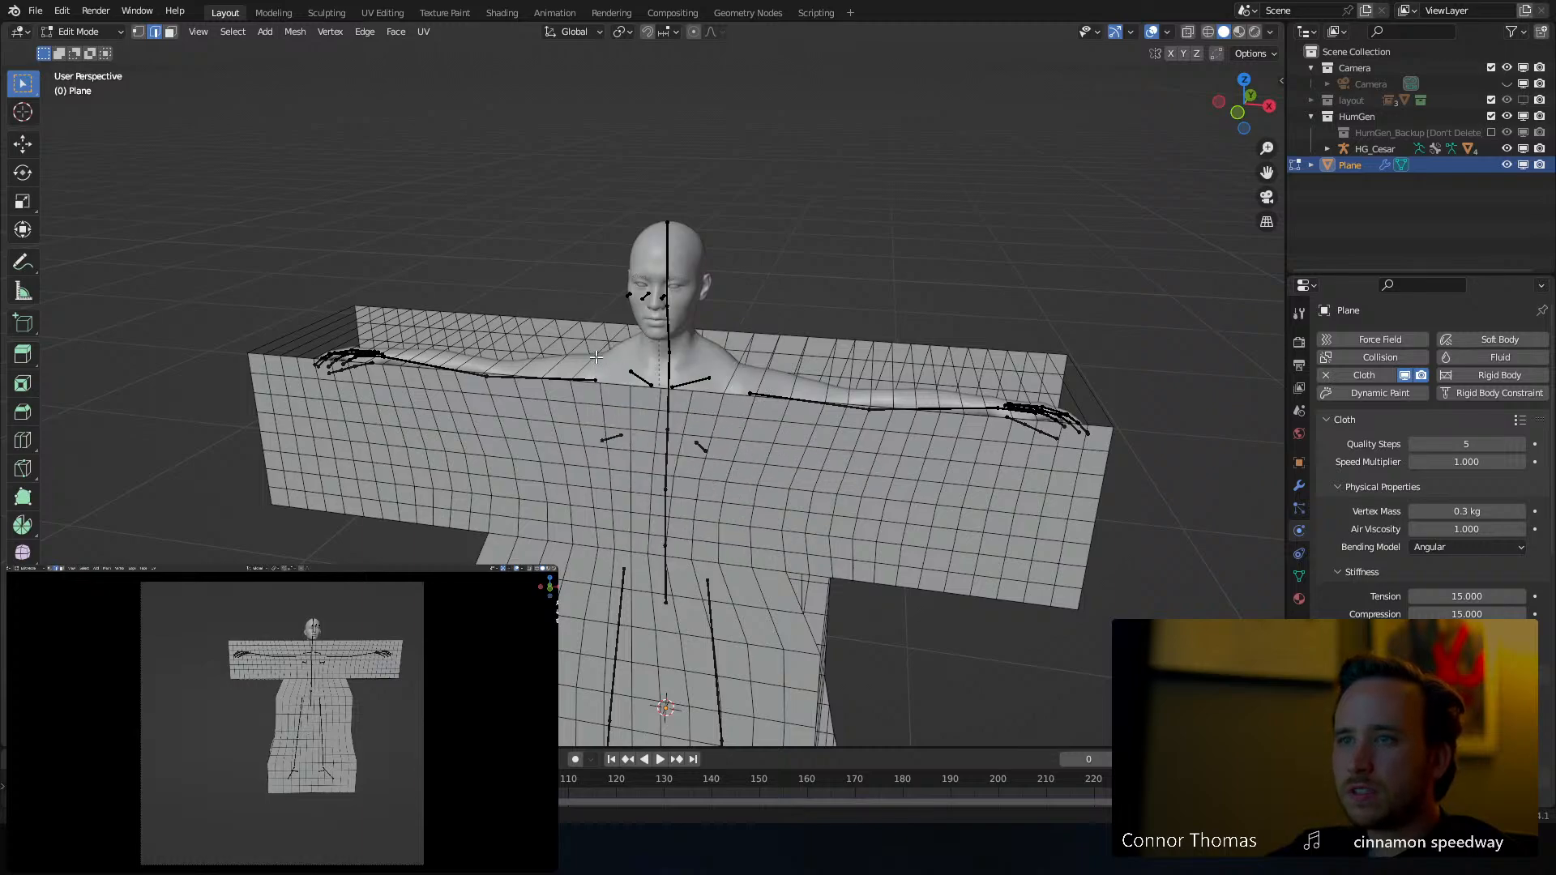
{"action": "middle_click_drag", "start_coordinate": [592, 368], "coordinate": [645, 396]}
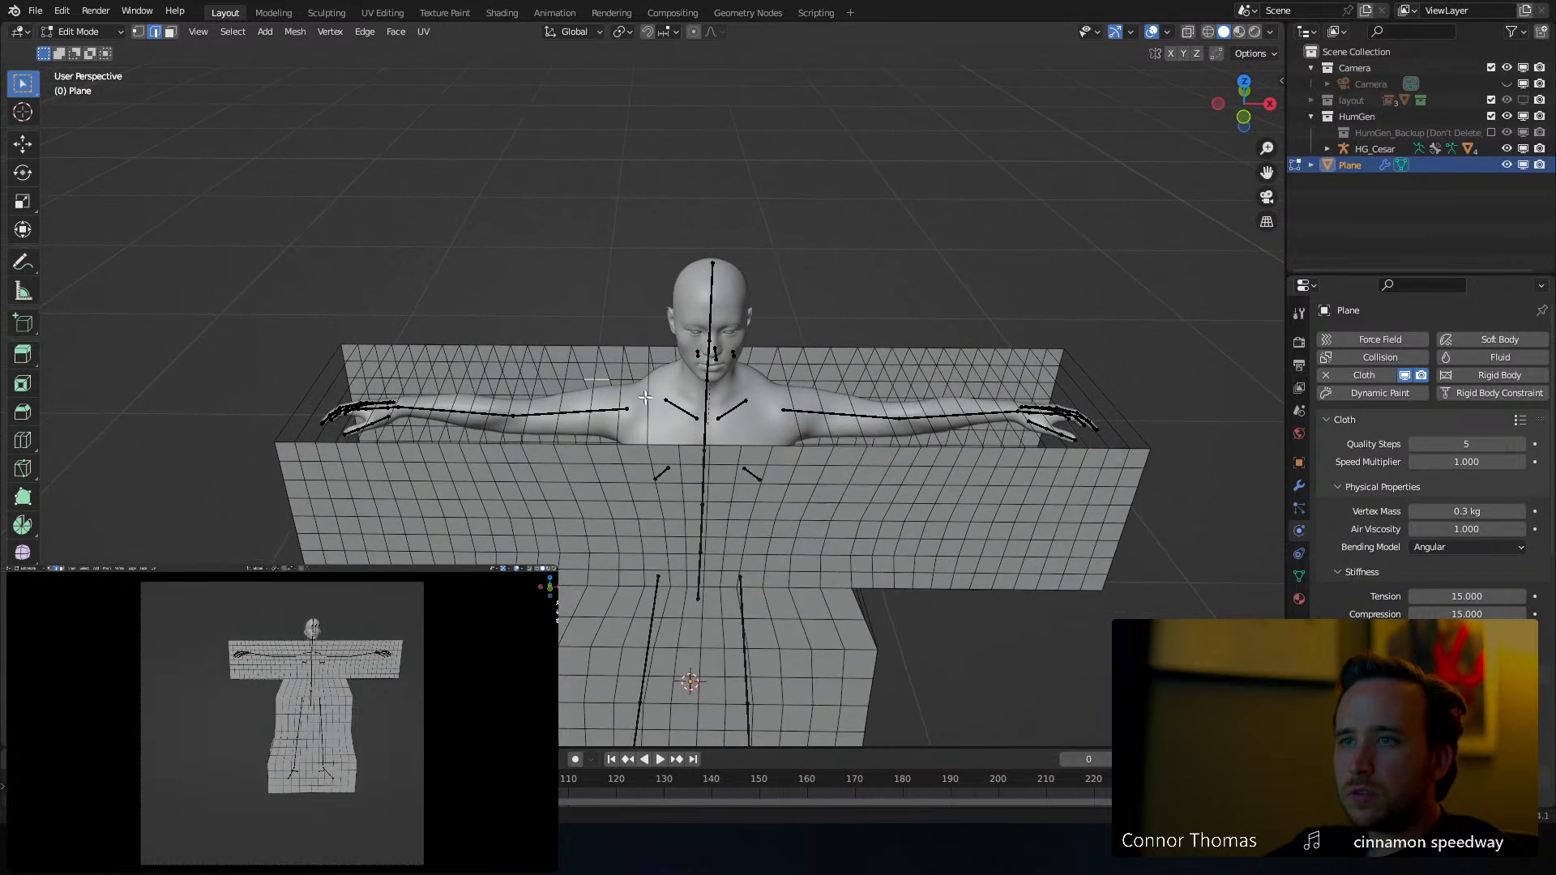
{"action": "key", "text": "x"}
{"action": "left_click", "coordinate": [654, 415]}
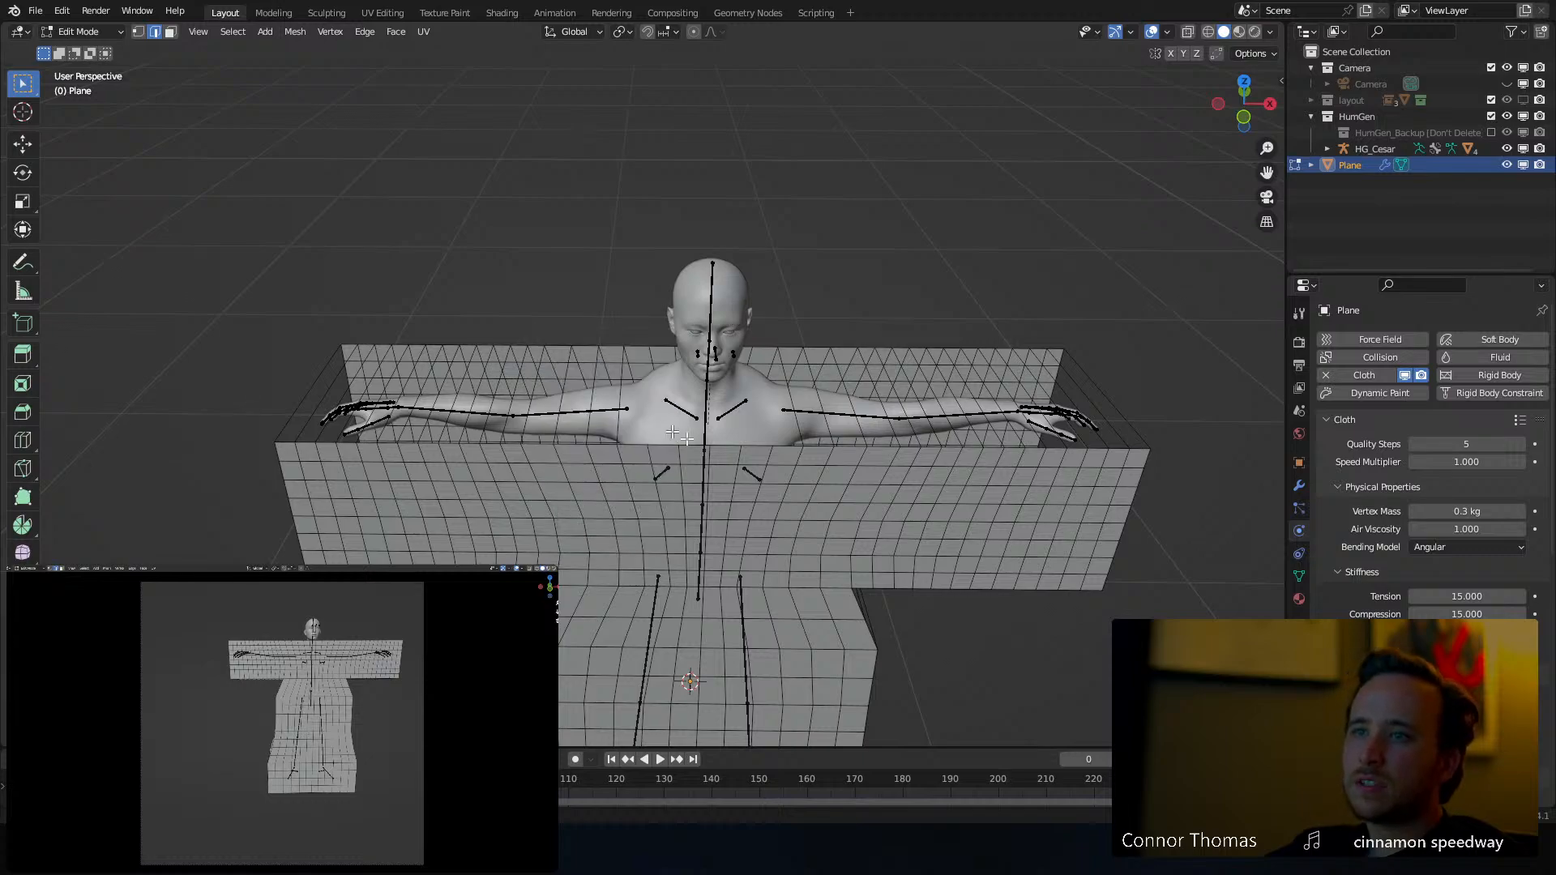
Play the cloth simulation to frame 15, check how the robe drapes around the neck, and rewind to the start
{"action": "key", "text": "Tab"}
{"action": "key", "text": "space"}
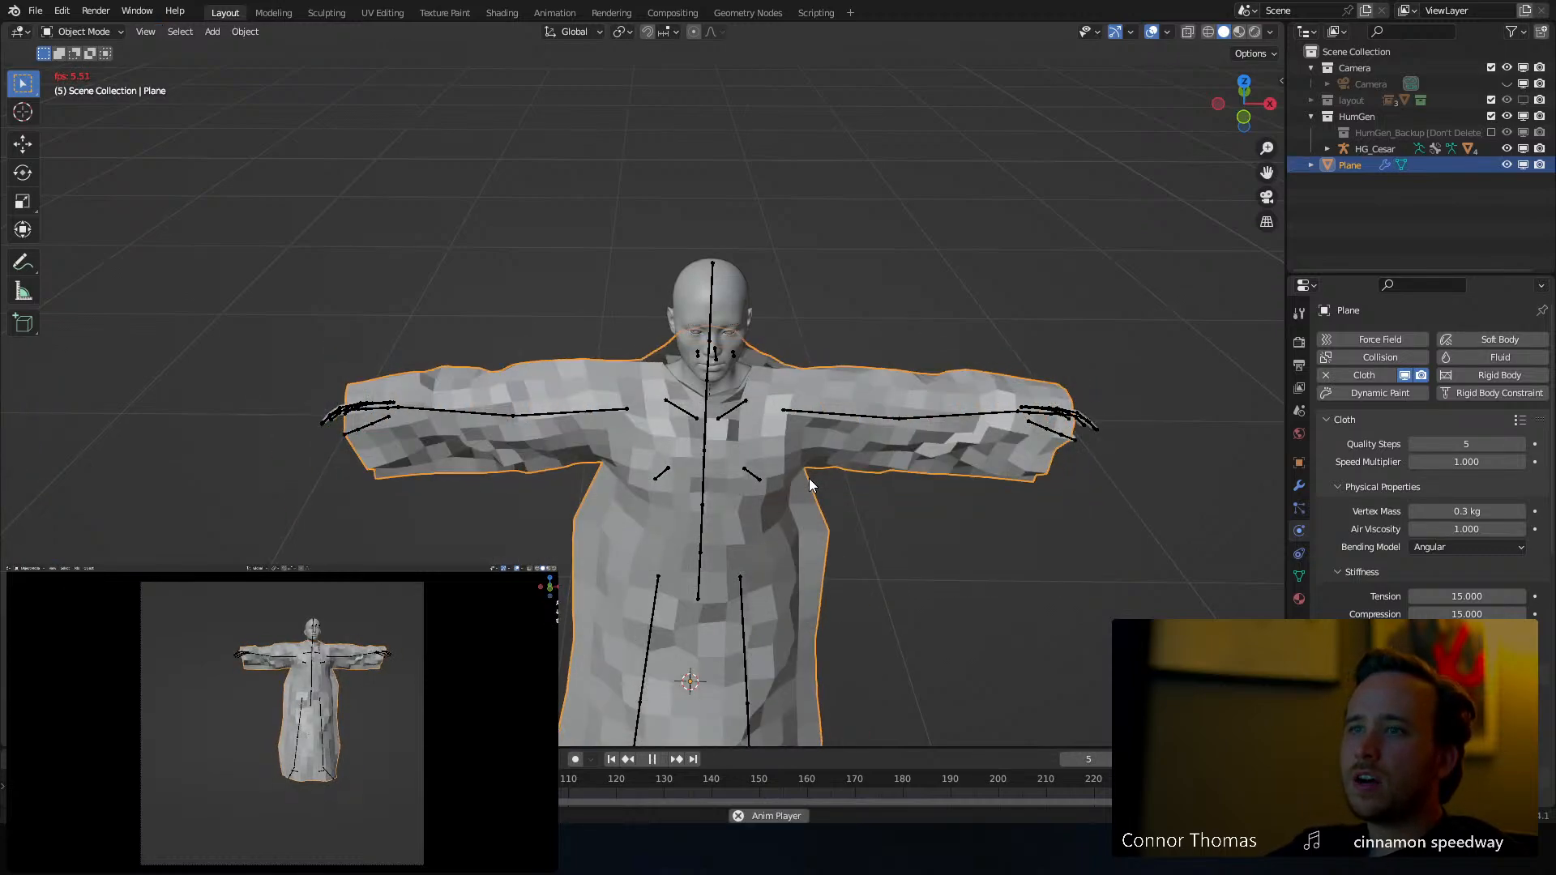
{"action": "key", "text": "space"}
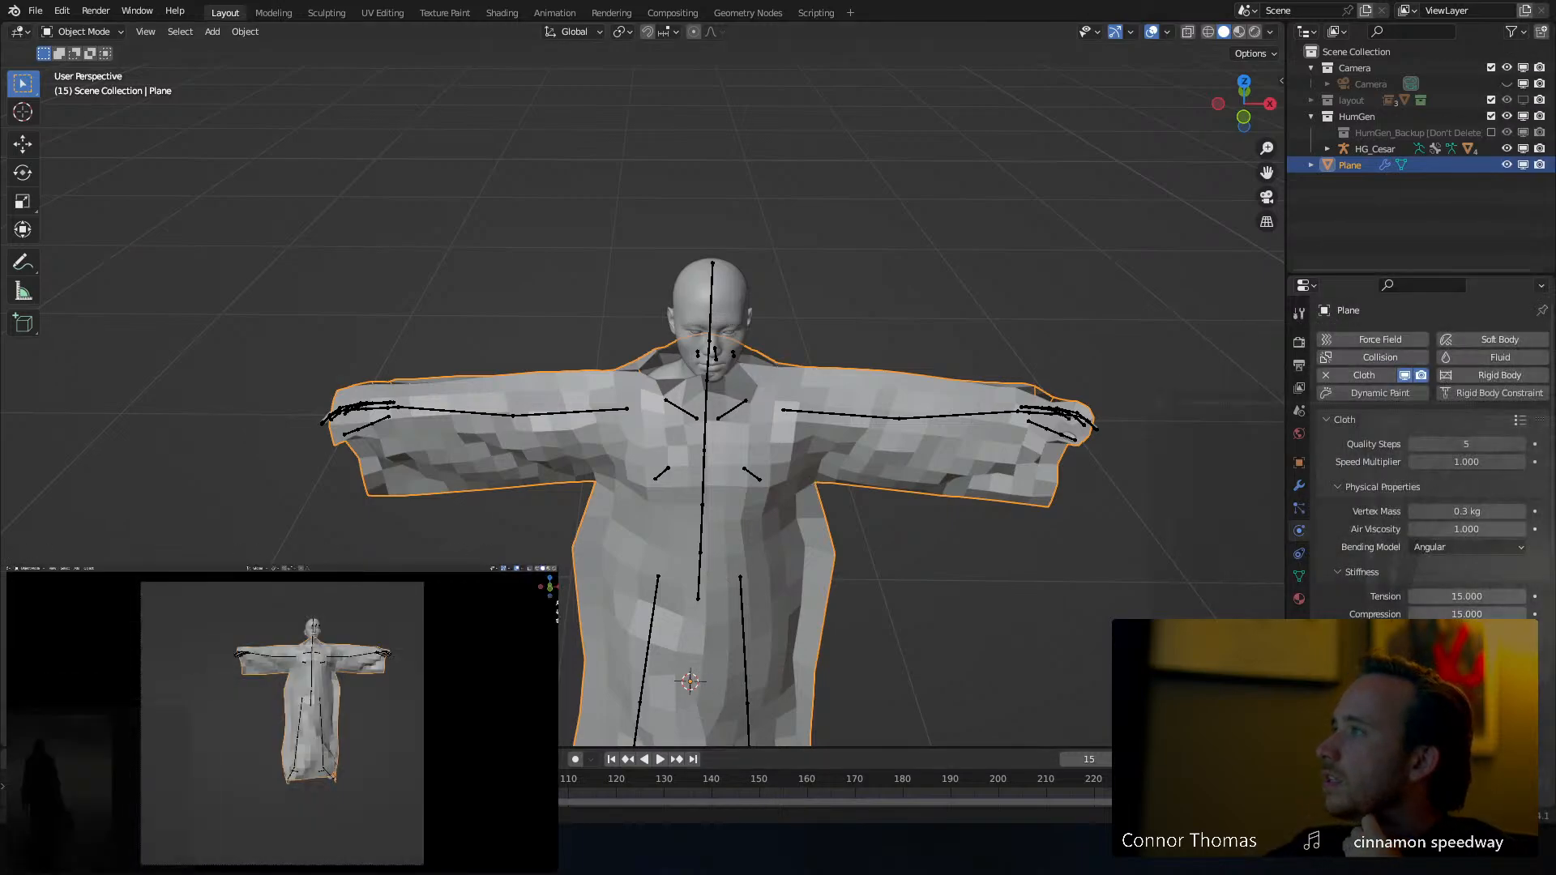
{"action": "middle_click_drag", "start_coordinate": [826, 420], "coordinate": [795, 366]}
{"action": "key", "text": "Tab"}
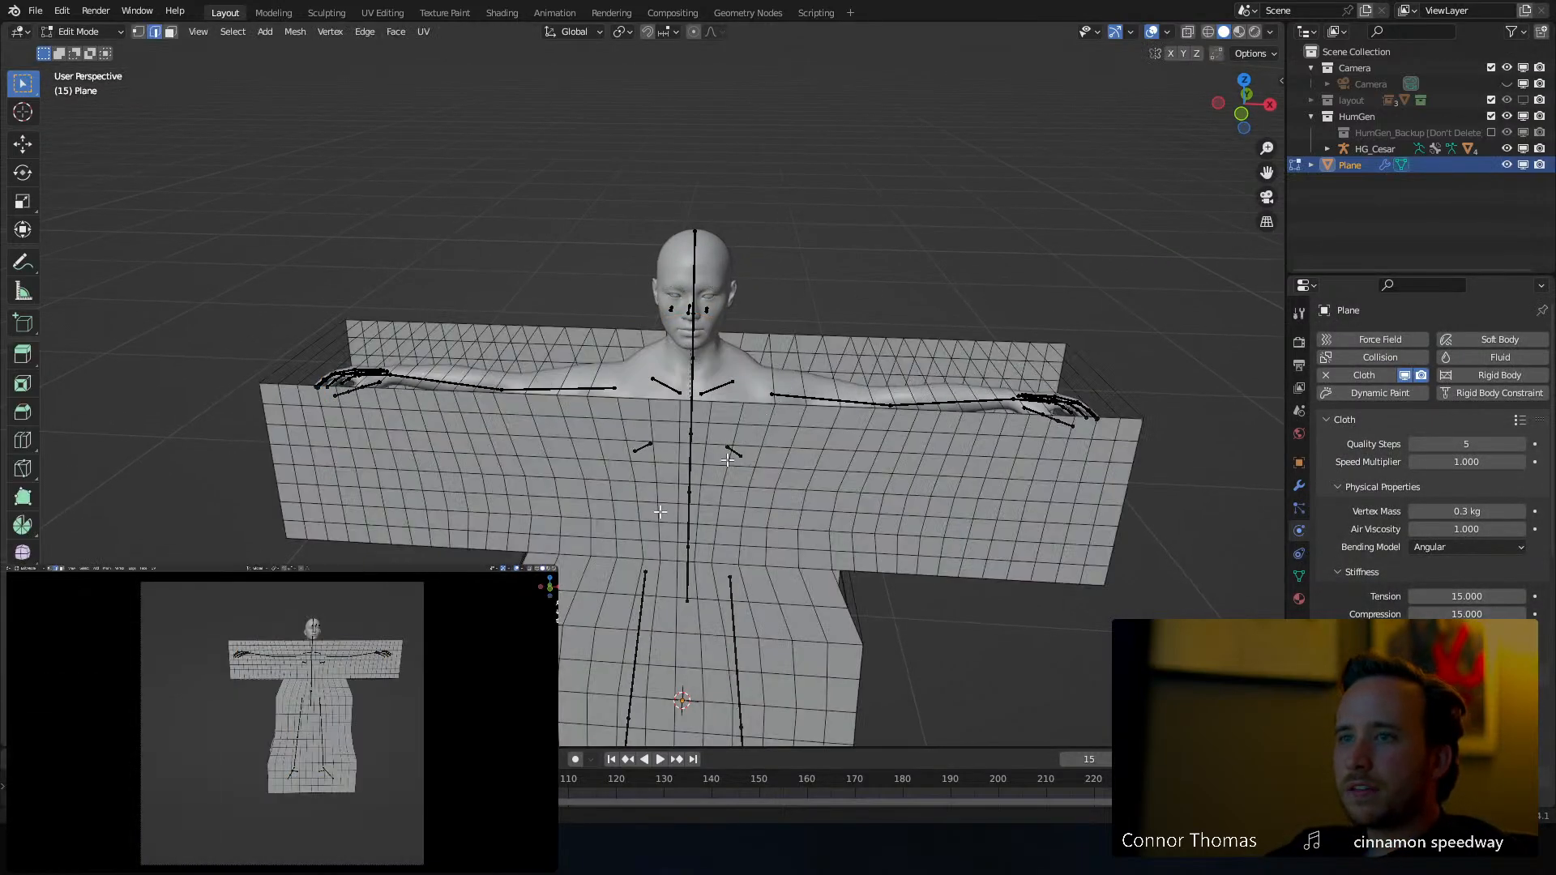
{"action": "key", "text": "Tab"}
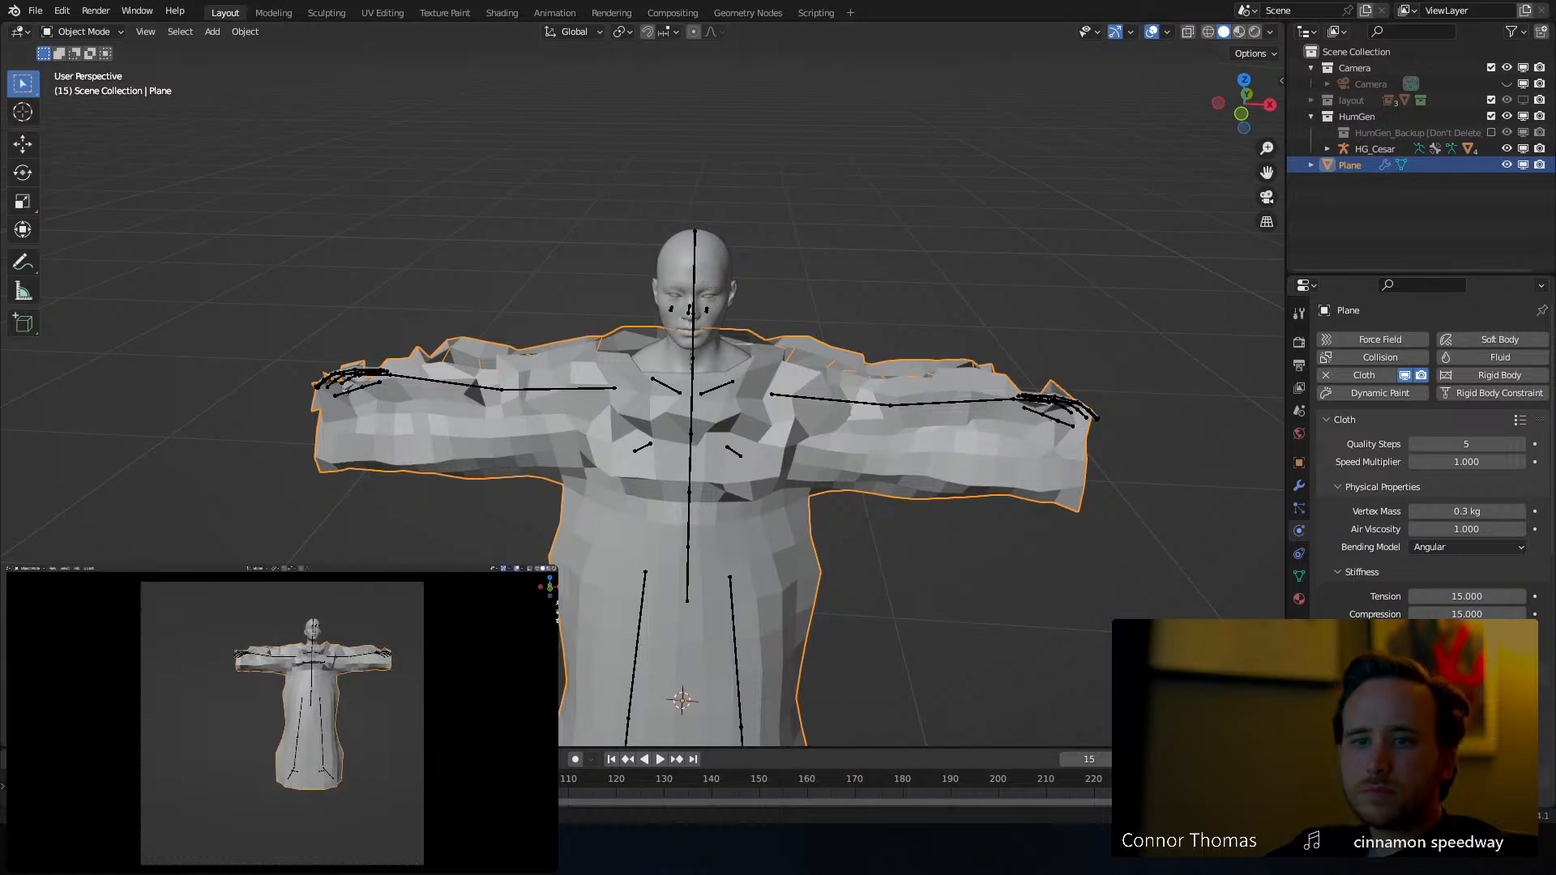
{"action": "key", "text": "shift+Left"}
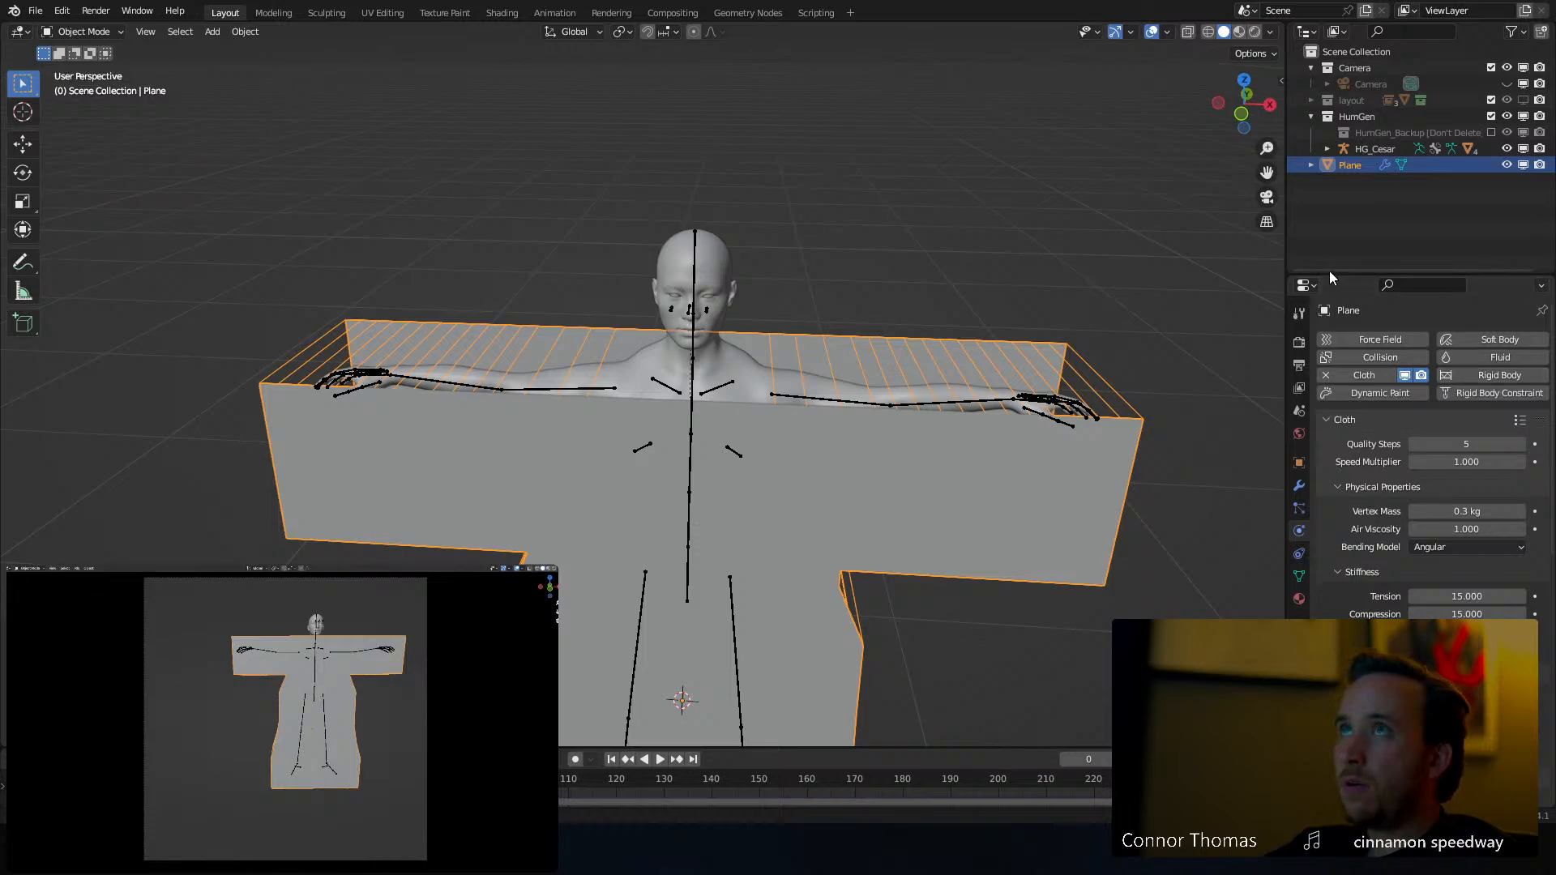
Lower and widen the front neckline by deleting the top-row vertices below the throat and just beside it
{"action": "key", "text": "Tab"}
{"action": "scroll", "coordinate": [746, 429], "scroll_direction": "up", "scroll_amount": 6}
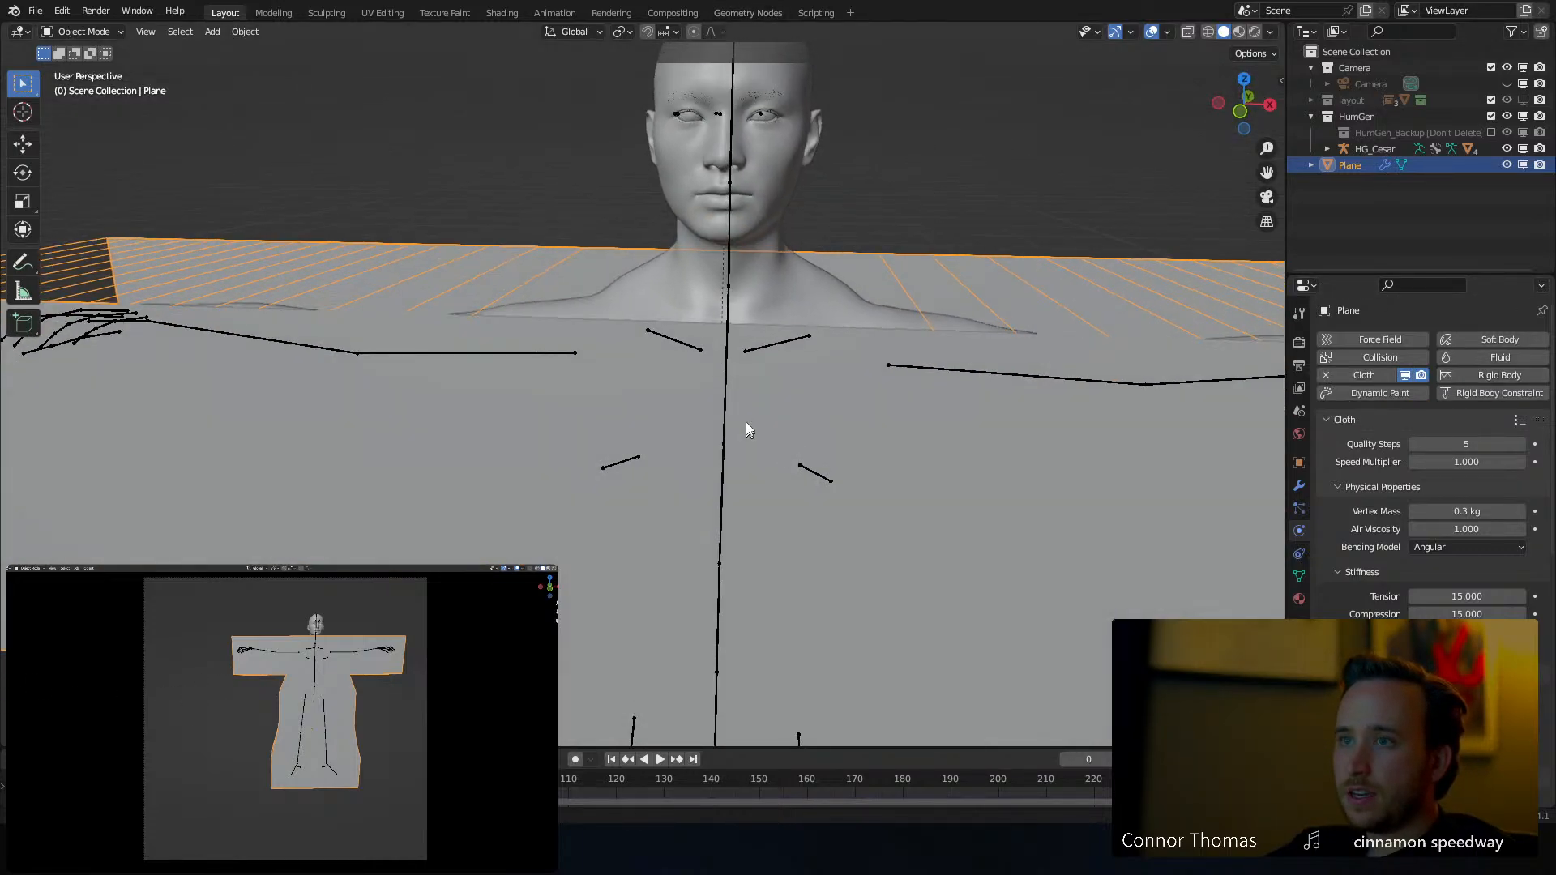
{"action": "key", "text": "1"}
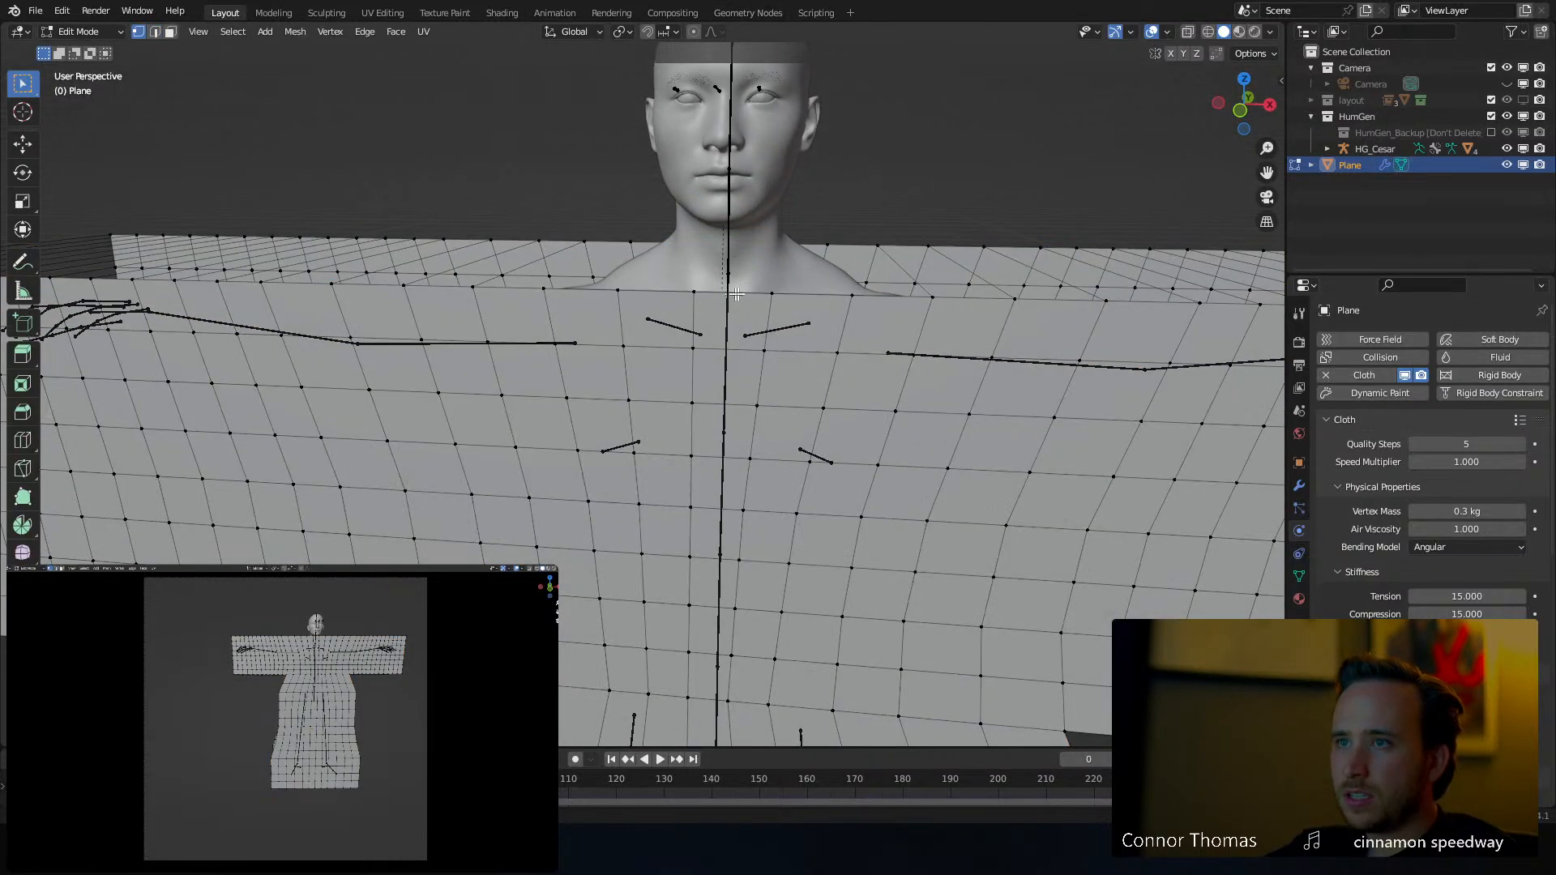
{"action": "key", "text": "x"}
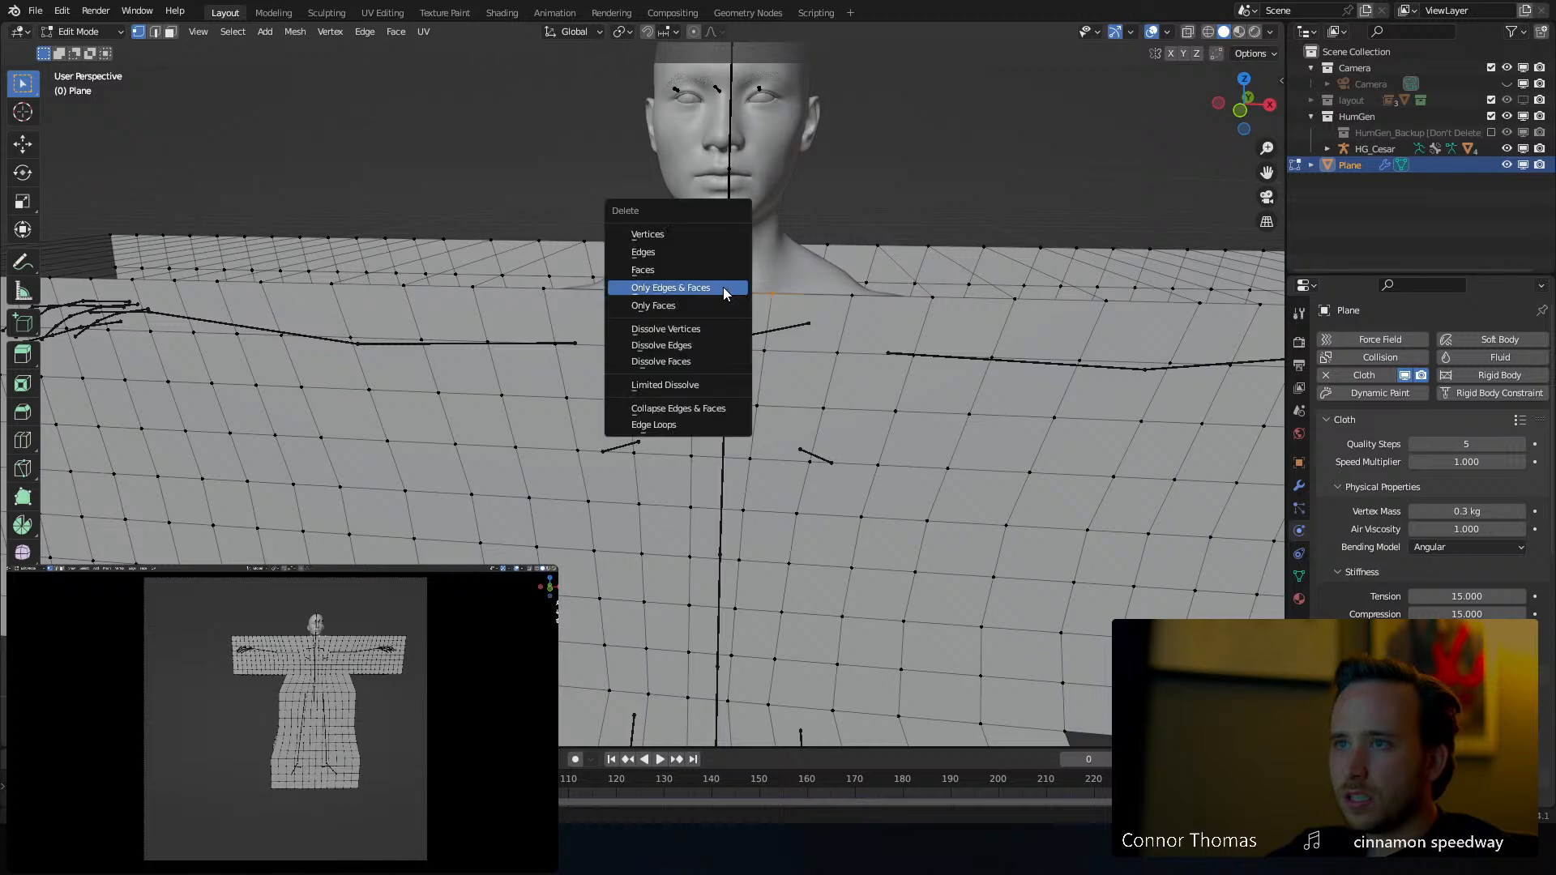
{"action": "left_click", "coordinate": [698, 235]}
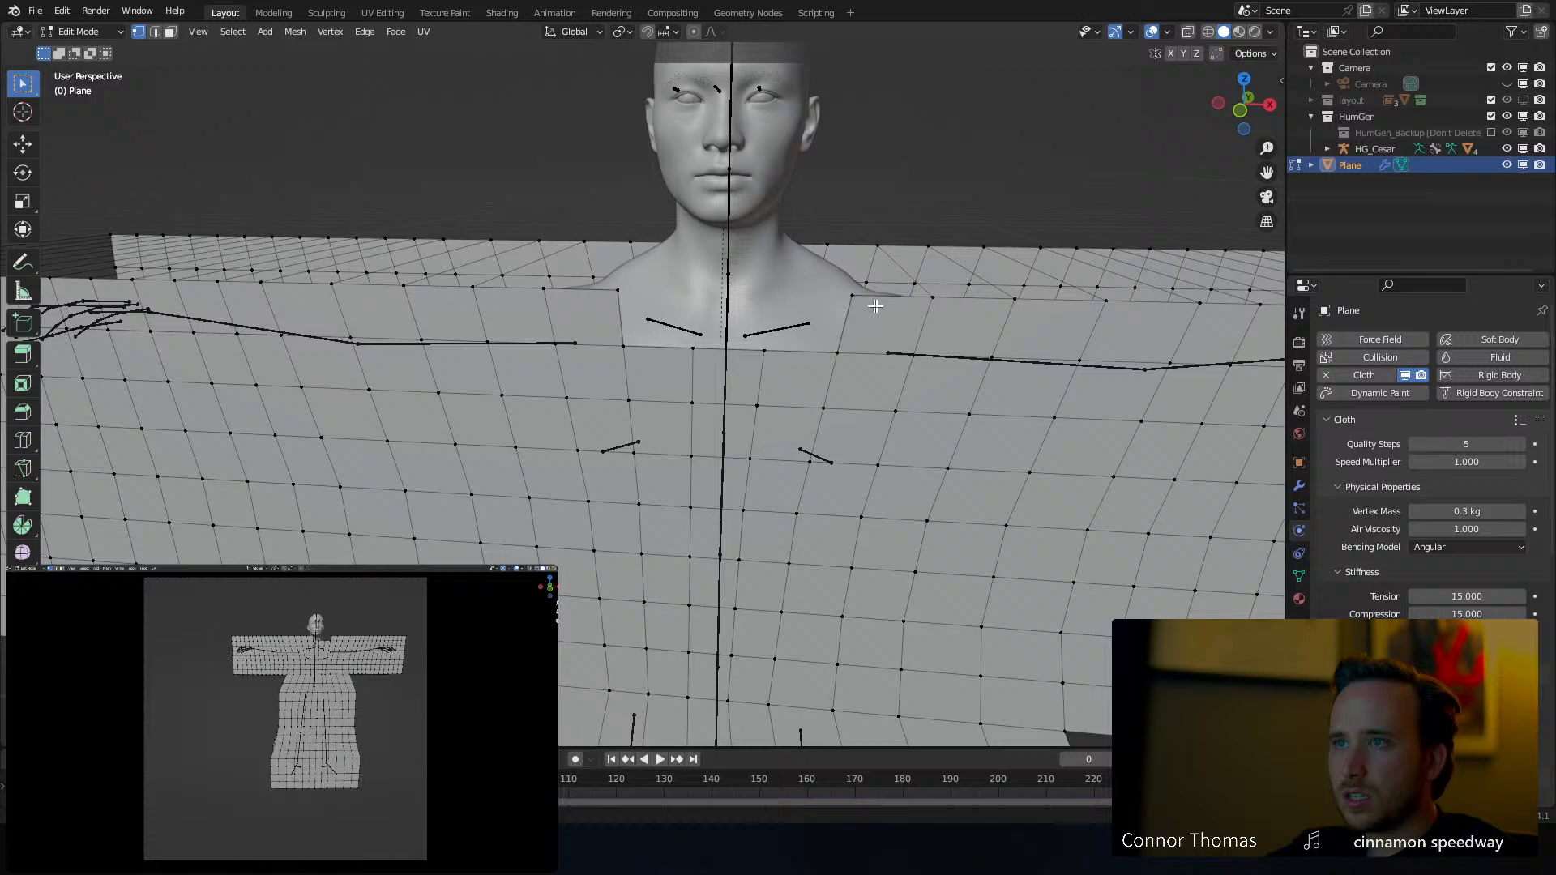
{"action": "key", "text": "x"}
{"action": "left_click", "coordinate": [858, 301]}
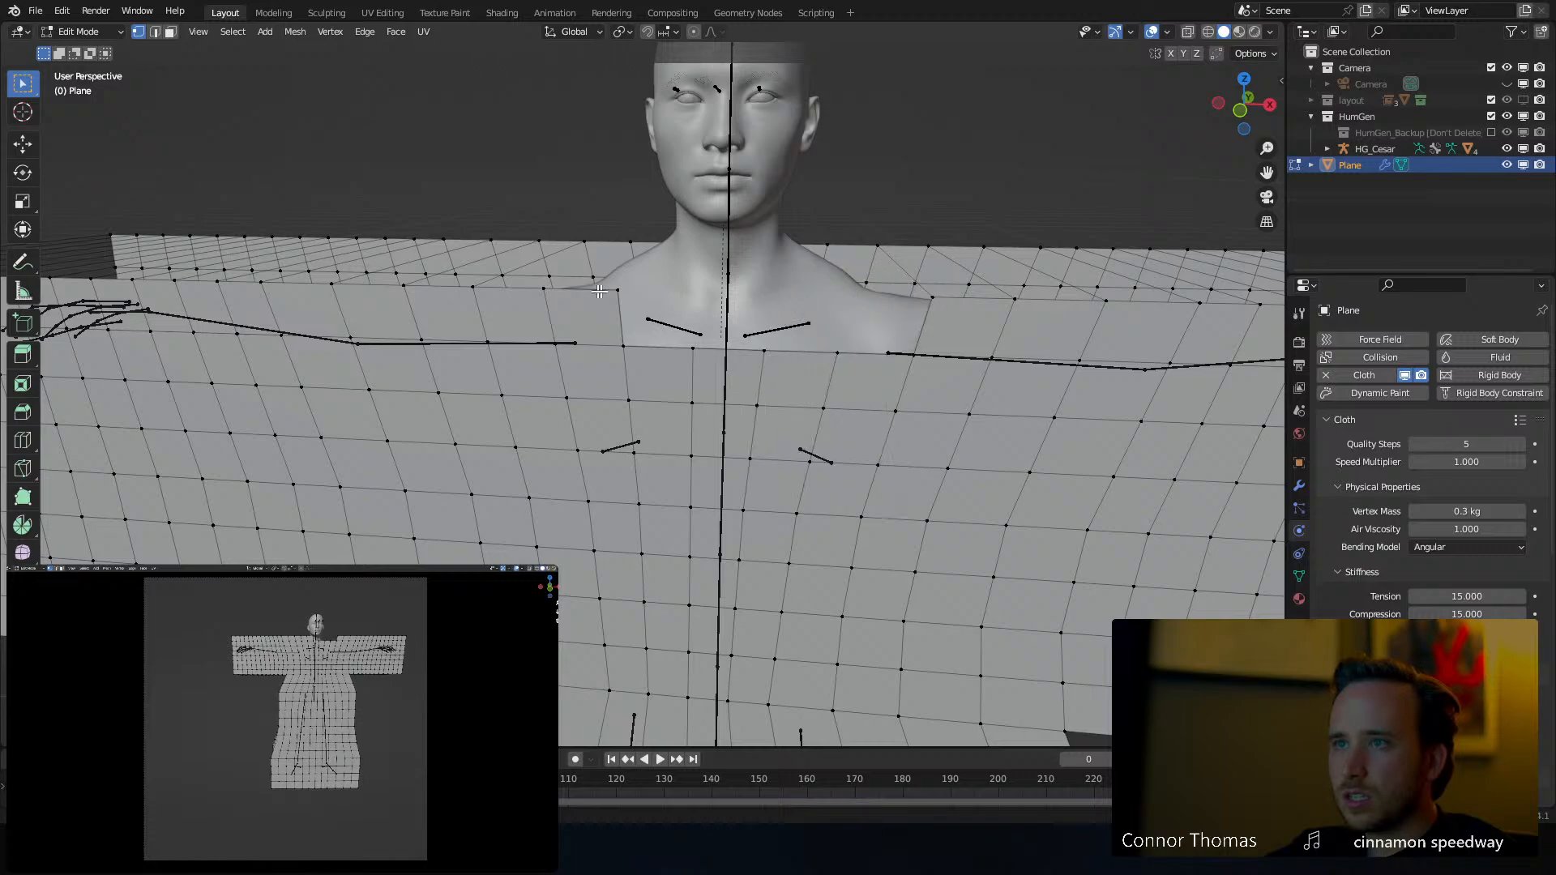
{"action": "key", "text": "x"}
{"action": "left_click", "coordinate": [632, 294]}
Delete another piece of the front neckline at its corner on the figure's right shoulder
{"action": "scroll", "coordinate": [715, 317], "scroll_direction": "down", "scroll_amount": 4}
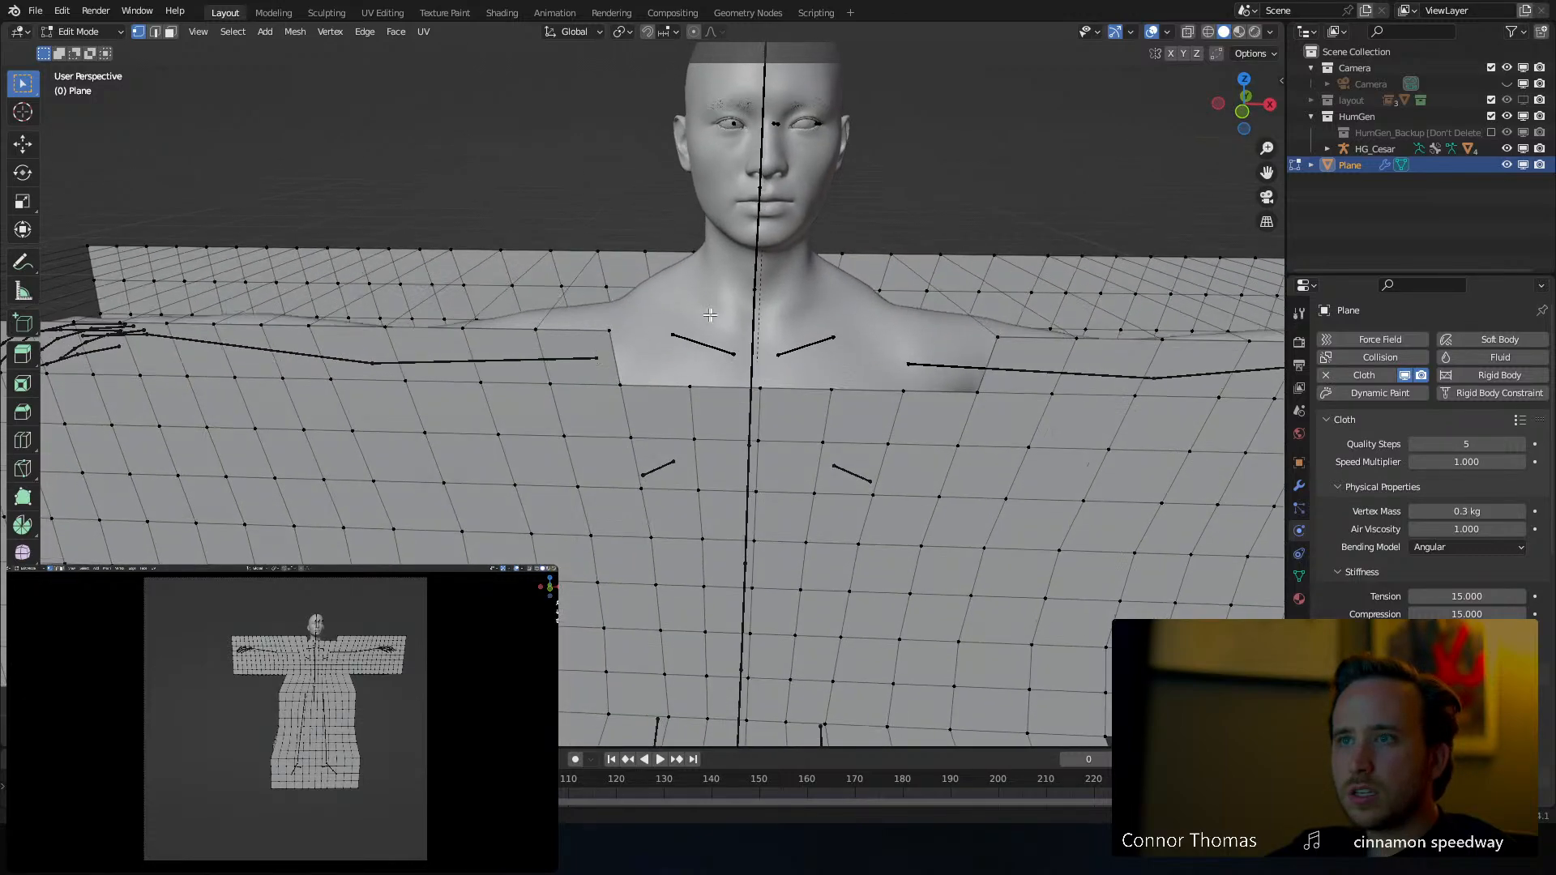
{"action": "middle_click_drag", "start_coordinate": [715, 316], "coordinate": [700, 321]}
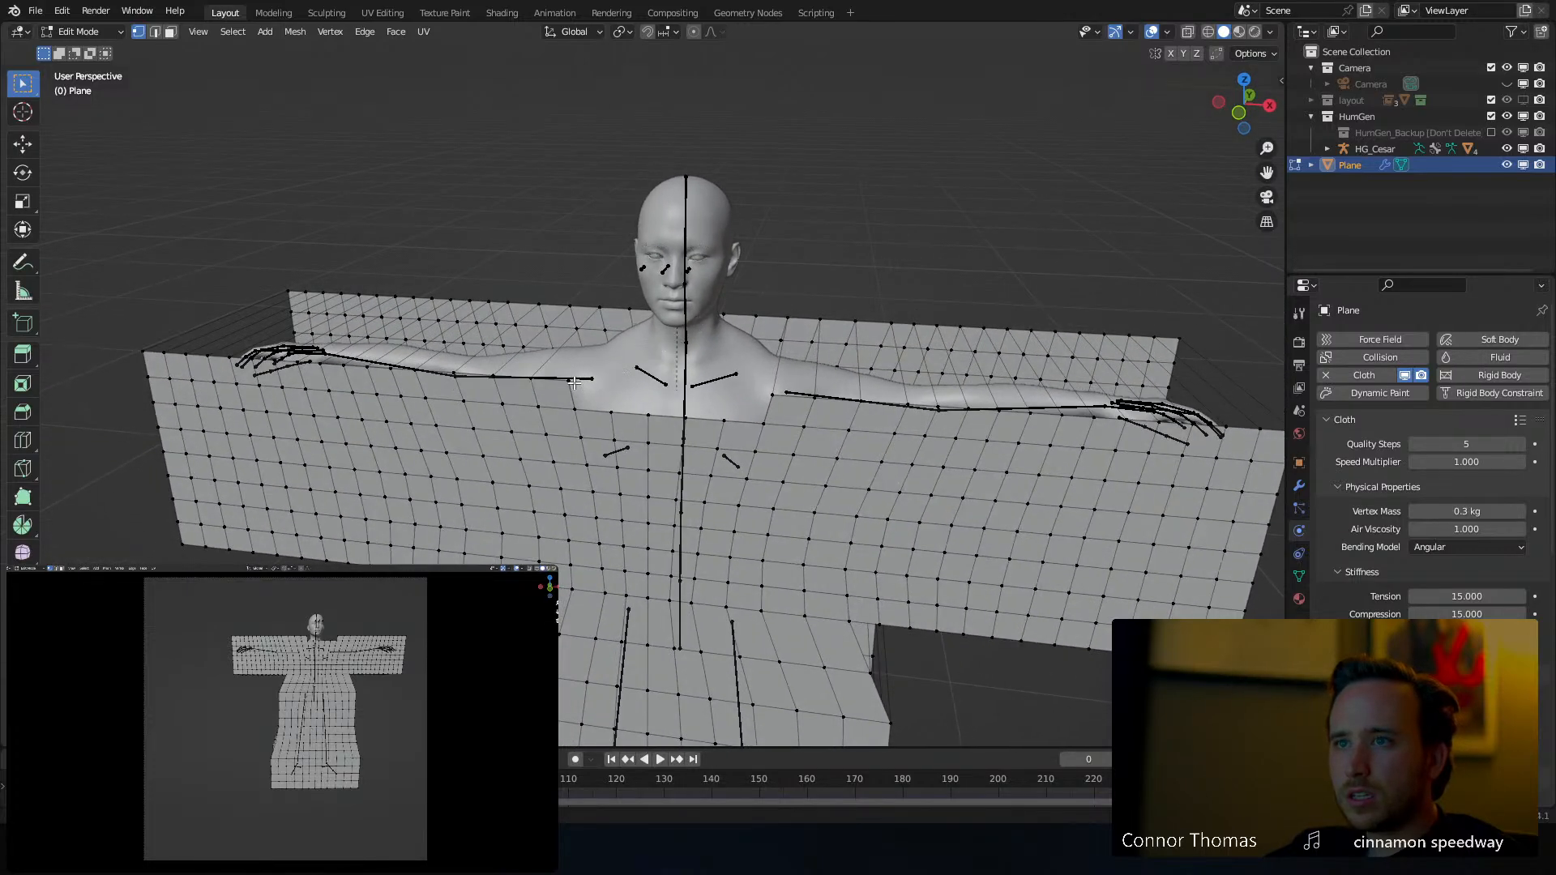
{"action": "key", "text": "x"}
{"action": "left_click", "coordinate": [578, 381]}
{"action": "middle_click_drag", "start_coordinate": [742, 399], "coordinate": [647, 319]}
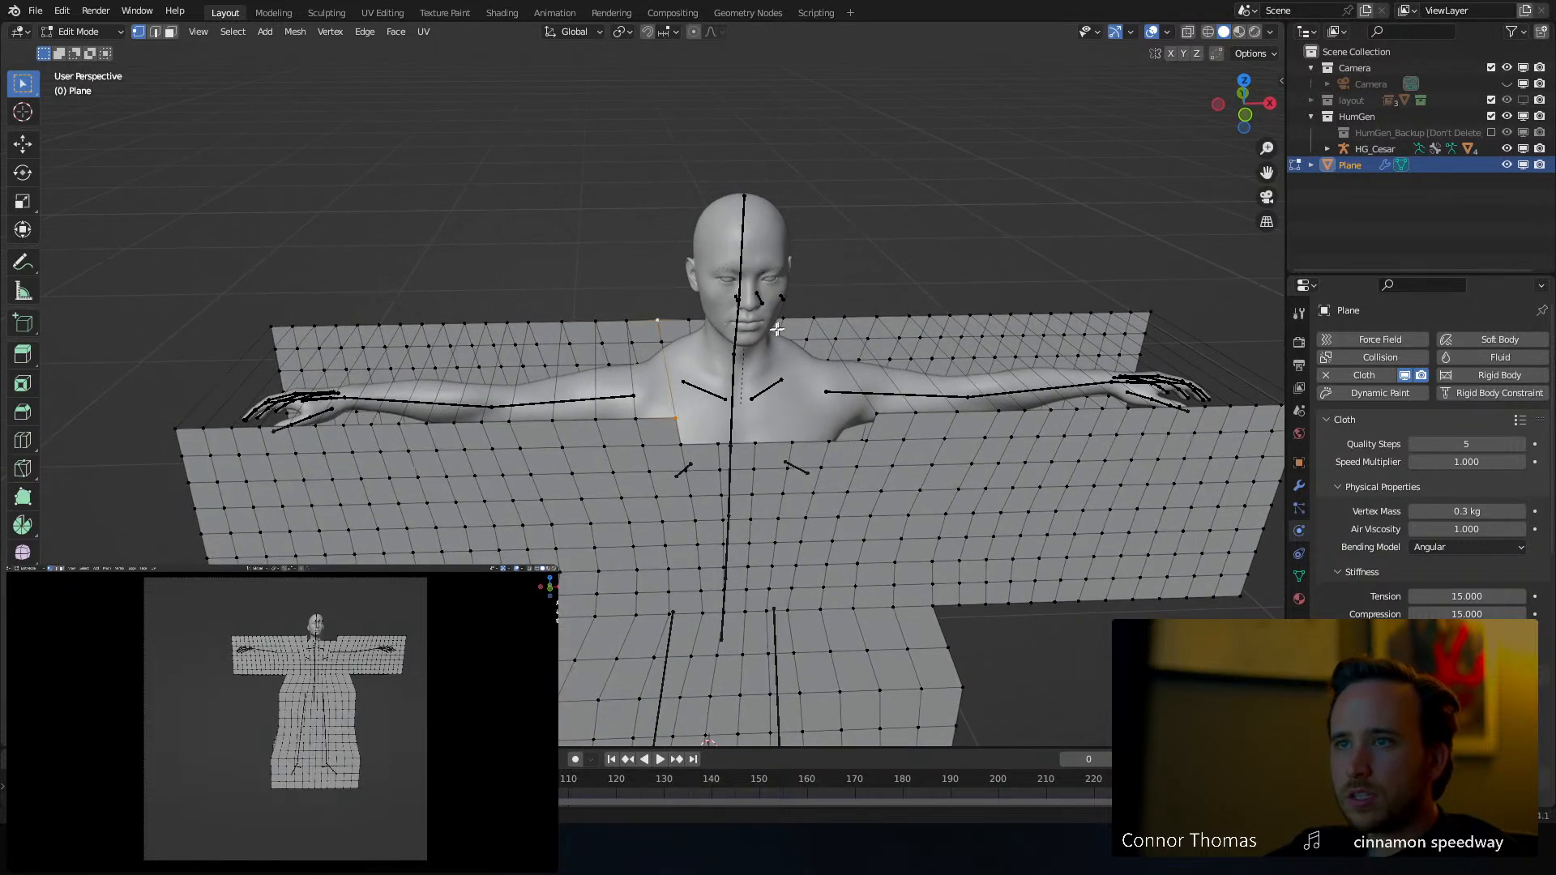
Run the cloth simulation to frame 15 with the wider neckline, inspect the collar and sleeves, and rewind
{"action": "key", "text": "Tab"}
{"action": "key", "text": "space"}
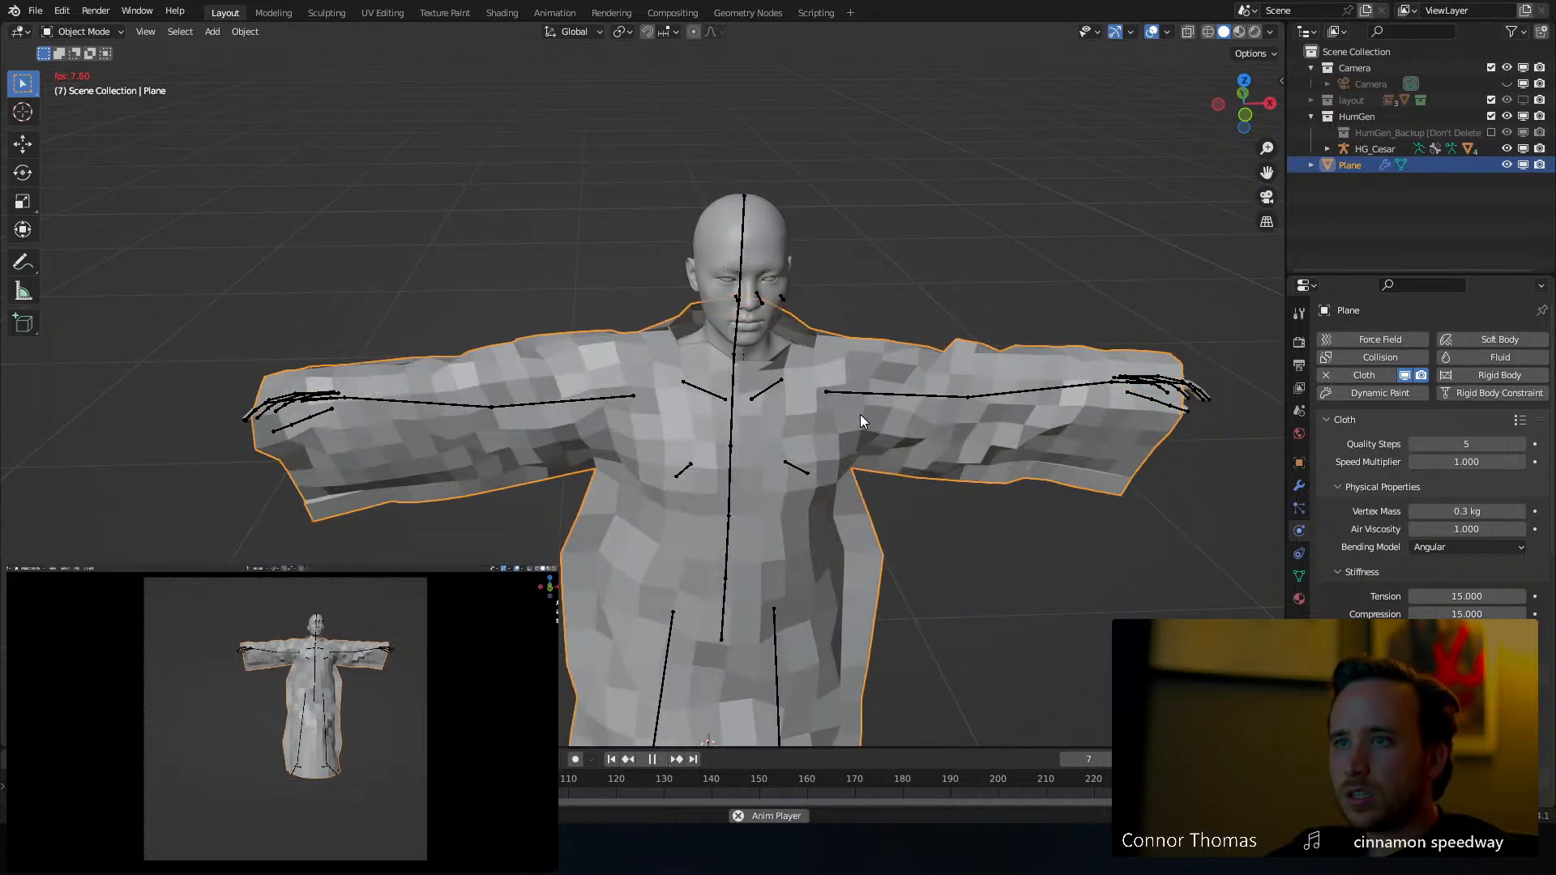
{"action": "key", "text": "space"}
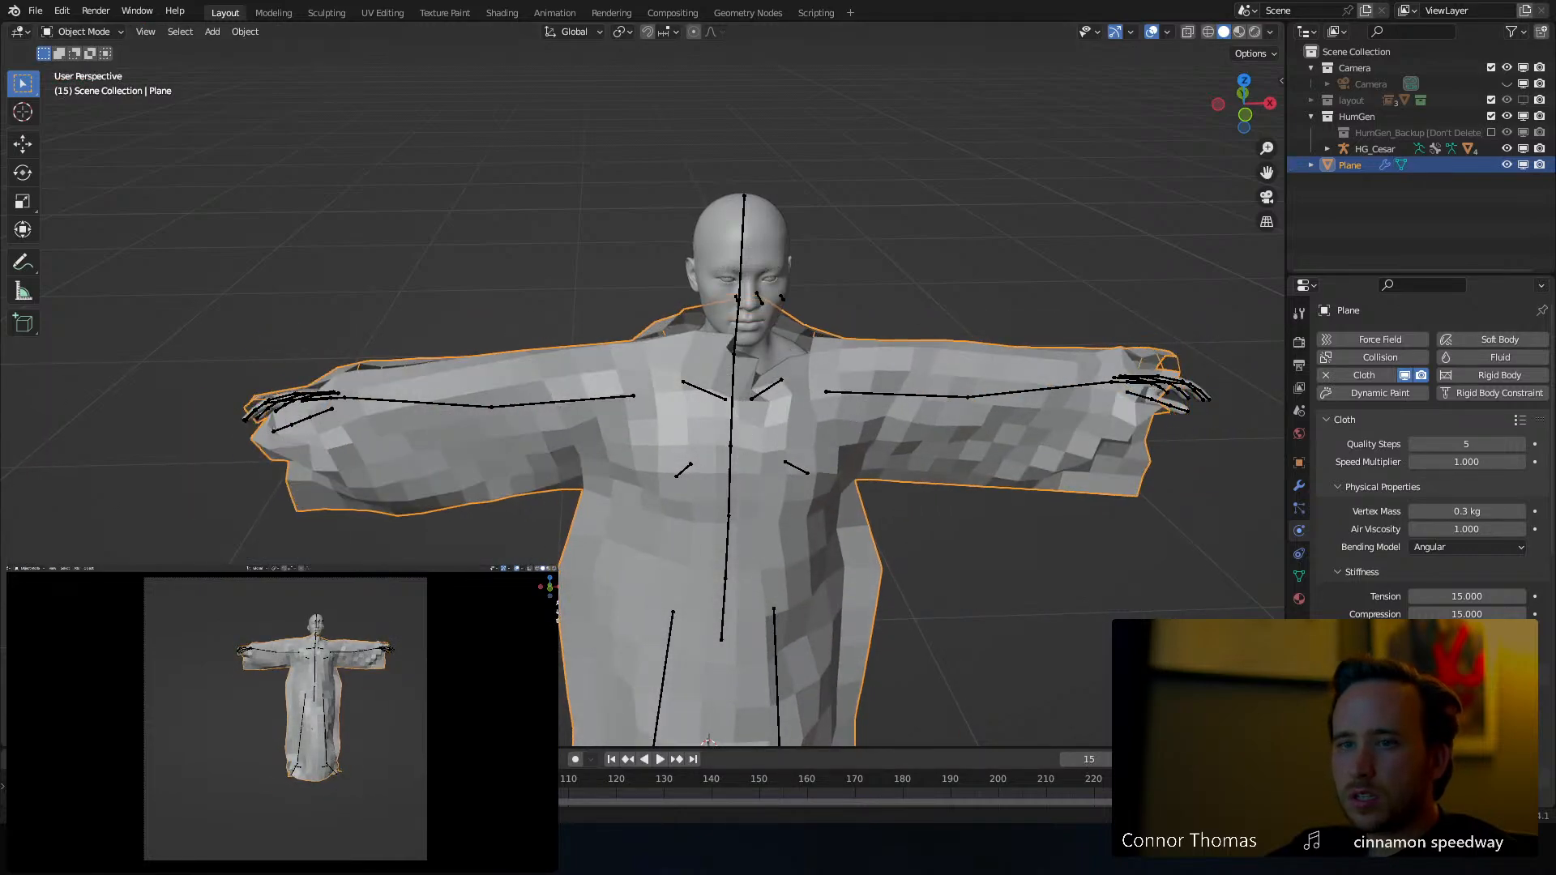
{"action": "key", "text": "shift+Left"}
Select the entire robe mesh in edge select mode and face it from the side
{"action": "key", "text": "Tab"}
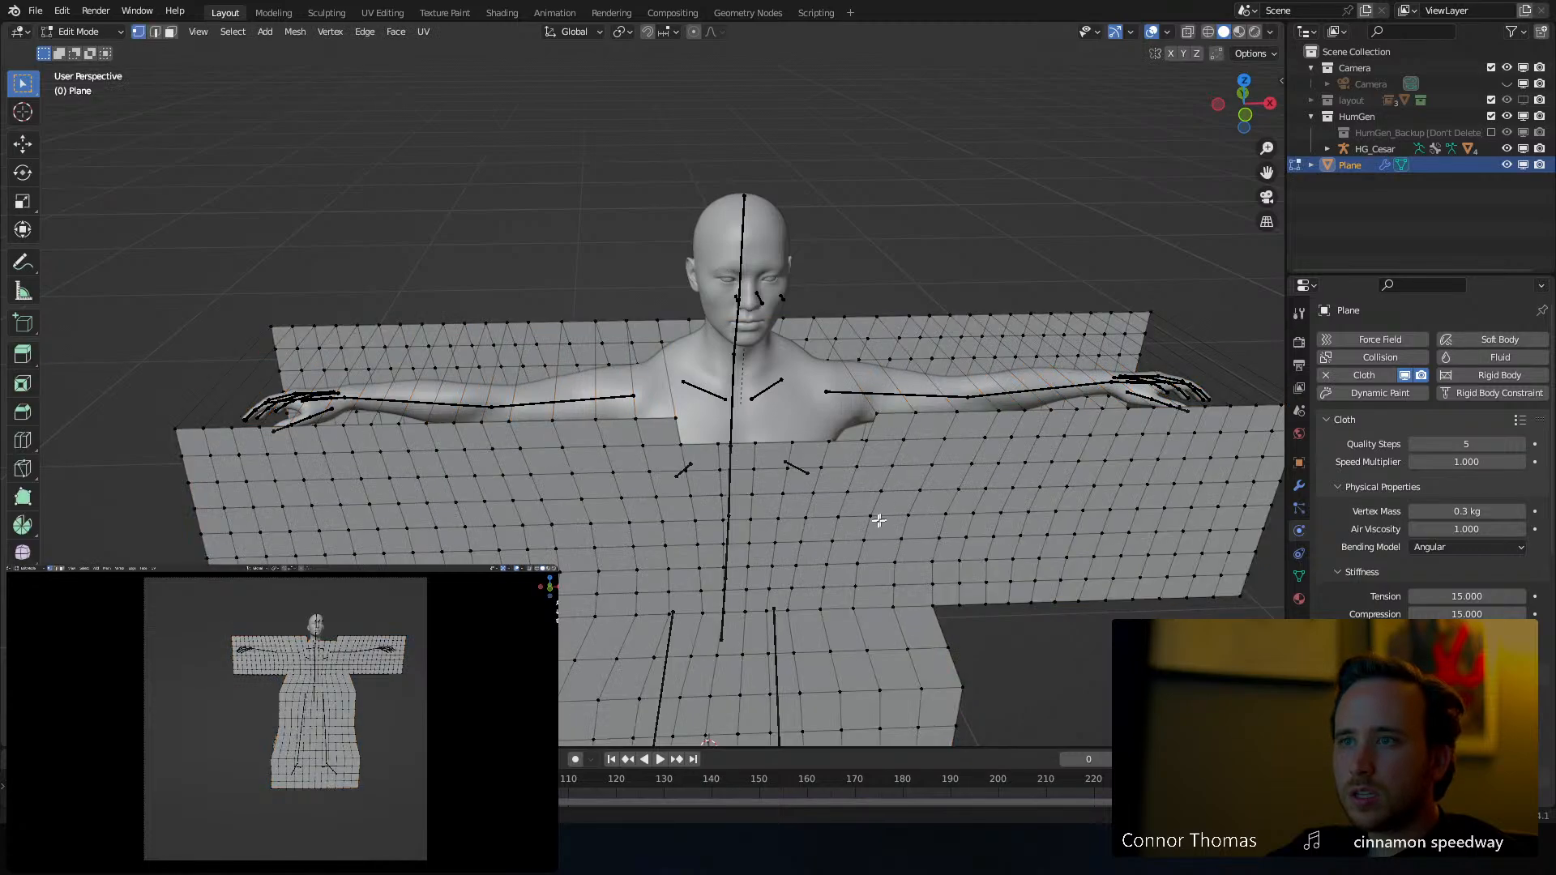
{"action": "scroll", "coordinate": [816, 398], "scroll_direction": "up", "scroll_amount": 2}
{"action": "scroll", "coordinate": [816, 398], "scroll_direction": "down", "scroll_amount": 2}
{"action": "middle_click_drag", "start_coordinate": [815, 398], "coordinate": [593, 341]}
{"action": "key", "text": "a"}
{"action": "key", "text": "2"}
{"action": "scroll", "coordinate": [542, 279], "scroll_direction": "down", "scroll_amount": 1}
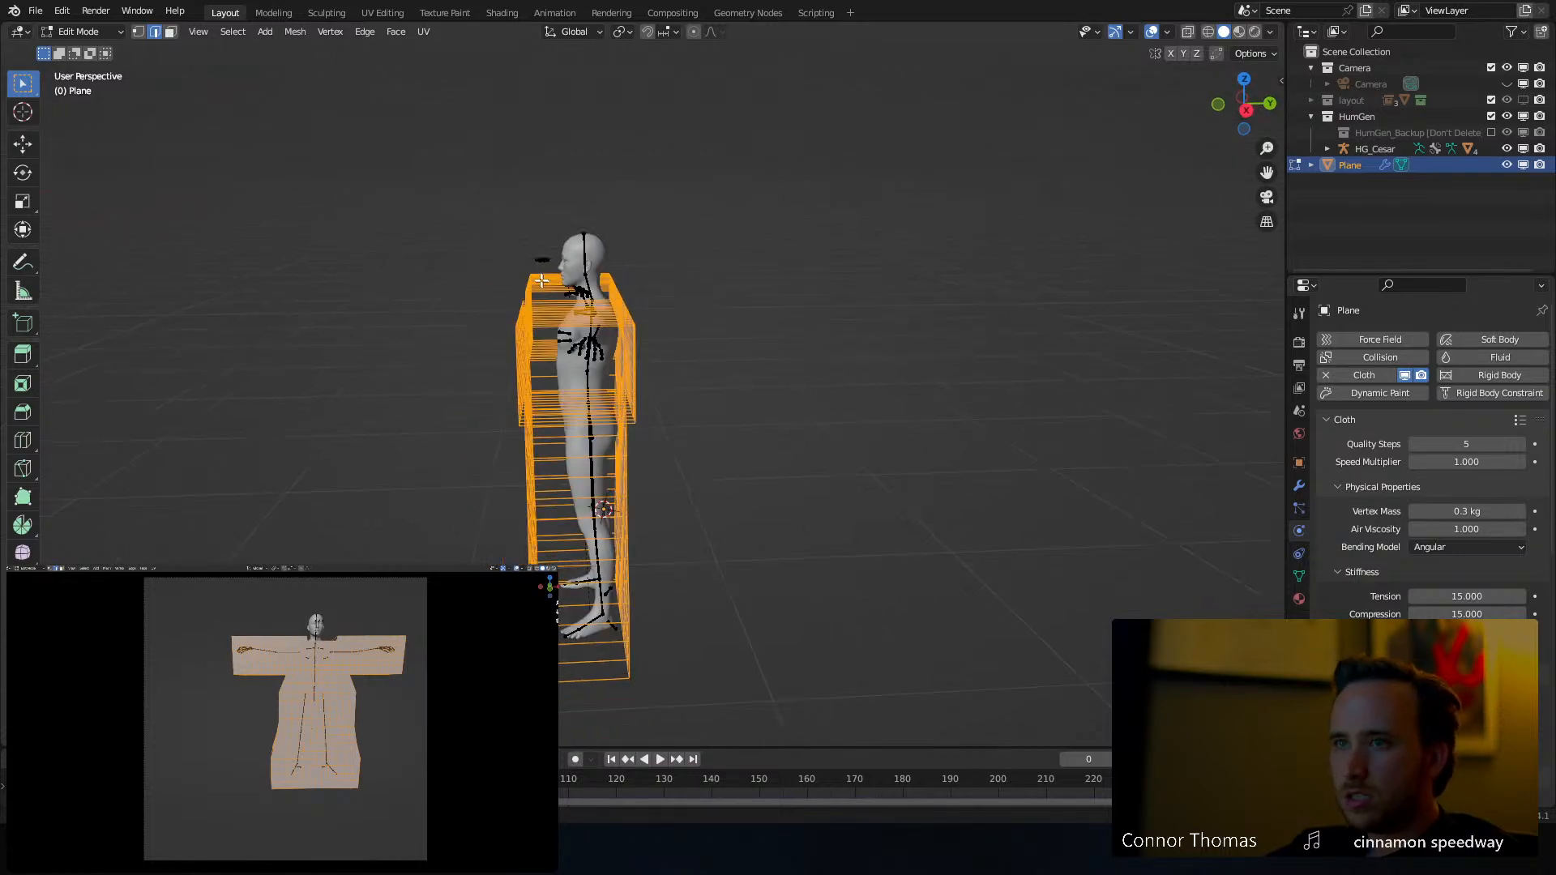
Box-deselect the sewing edges between the front and back panels, keeping only the panels' edges selected
{"action": "key", "text": "b"}
{"action": "left_click_drag", "start_coordinate": [554, 208], "coordinate": [595, 701]}
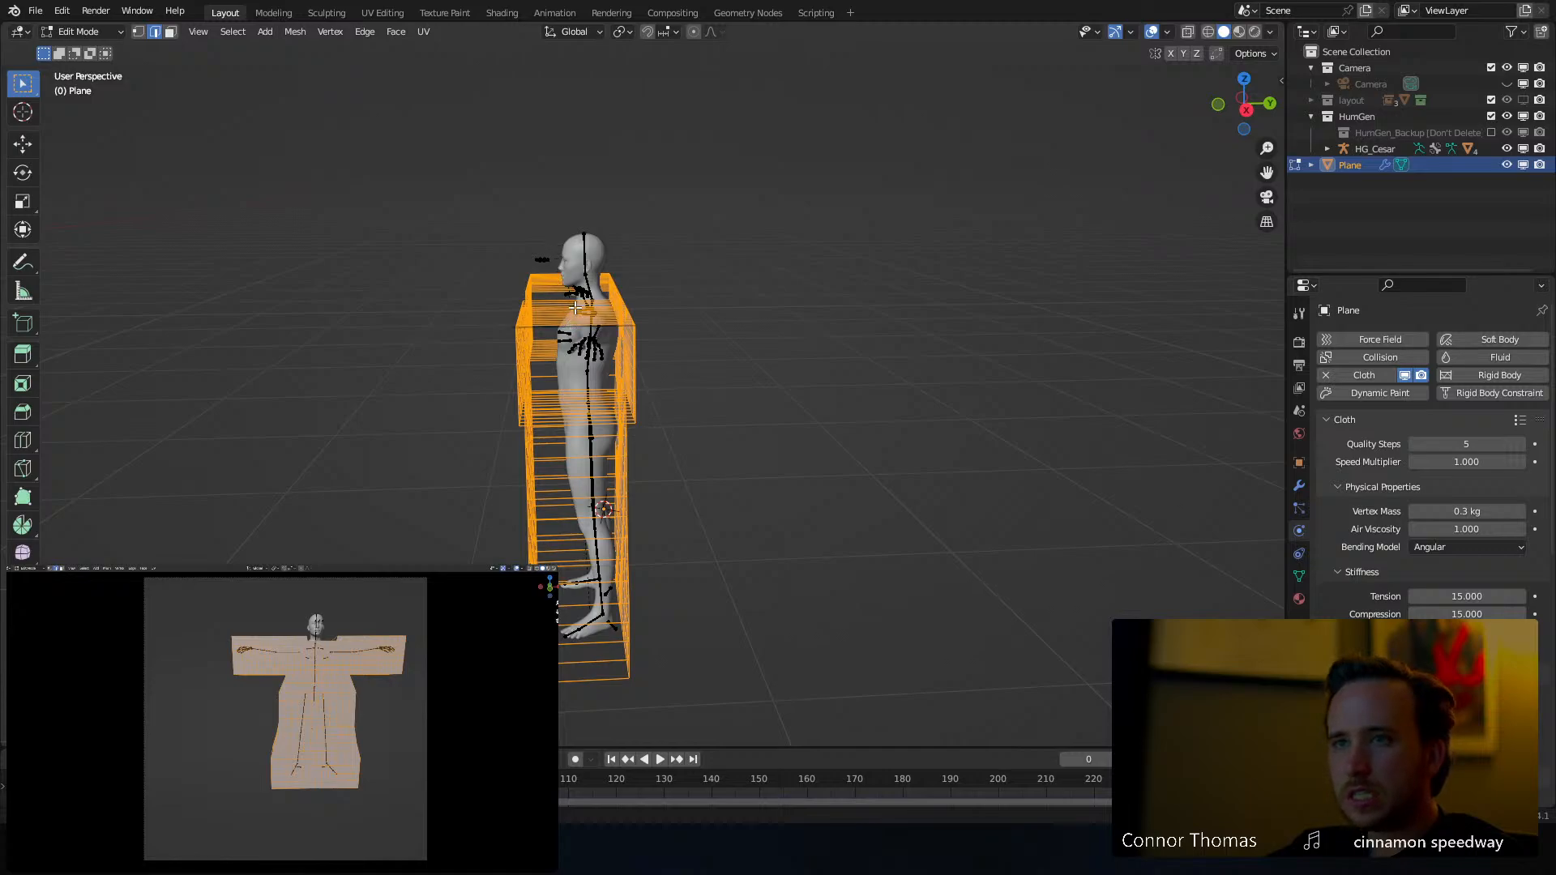
{"action": "key", "text": "b"}
{"action": "left_click_drag", "start_coordinate": [554, 225], "coordinate": [553, 321]}
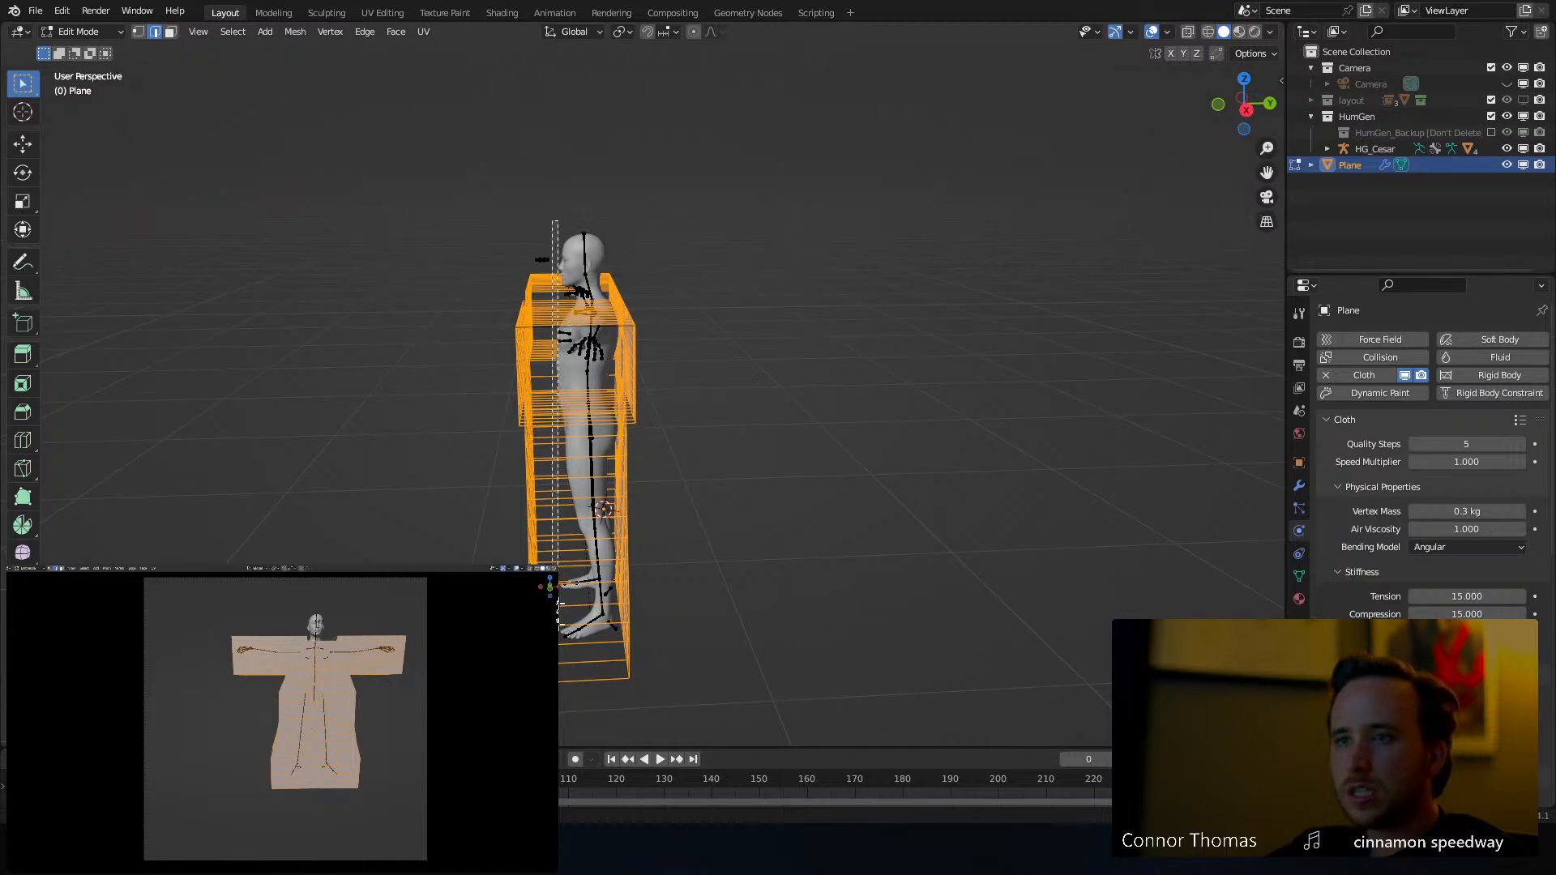
{"action": "middle_click_drag", "start_coordinate": [558, 604], "coordinate": [589, 718]}
Try subdividing the selected robe edges, check the resulting vertices up close, and undo the subdivision
{"action": "middle_click_drag", "start_coordinate": [583, 373], "coordinate": [681, 418]}
{"action": "right_click", "coordinate": [683, 422]}
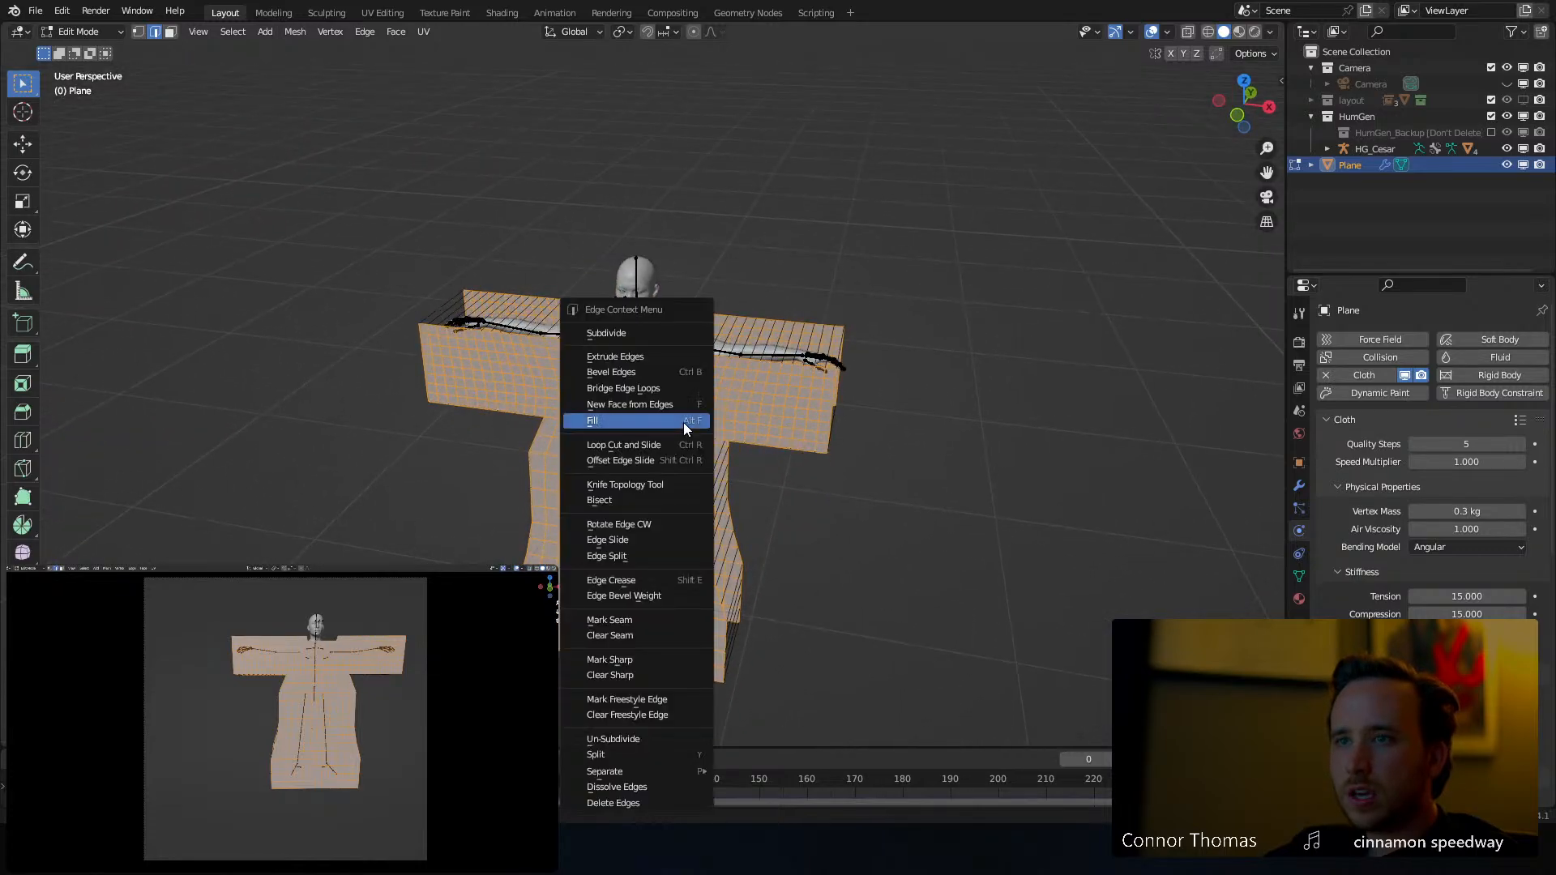
{"action": "left_click", "coordinate": [655, 332]}
{"action": "middle_click_drag", "start_coordinate": [633, 359], "coordinate": [662, 405]}
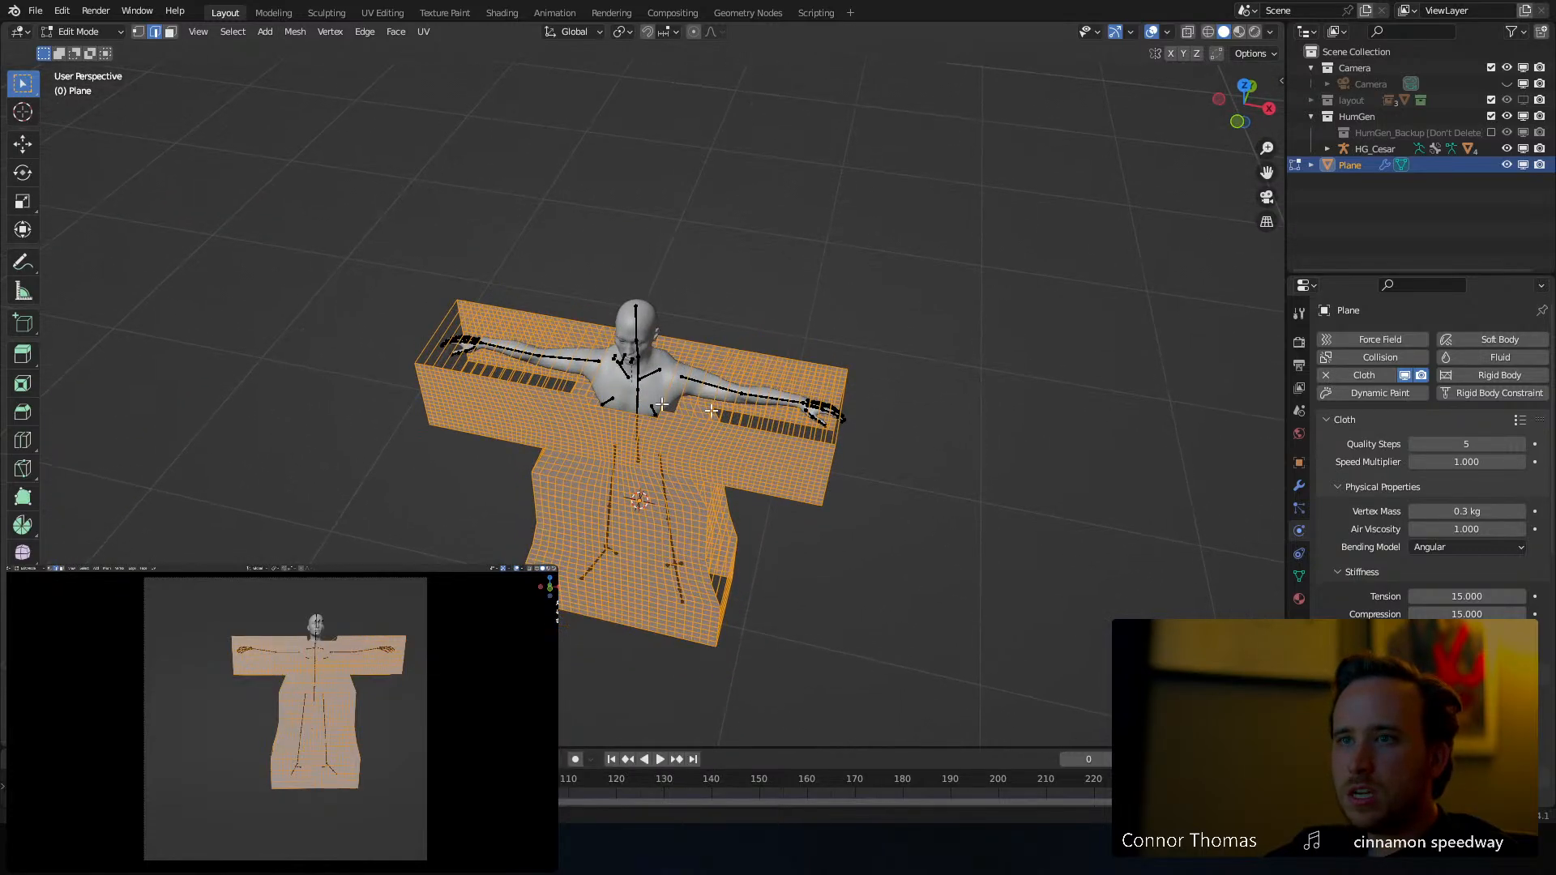
{"action": "key", "text": "1"}
{"action": "scroll", "coordinate": [649, 381], "scroll_direction": "up", "scroll_amount": 6}
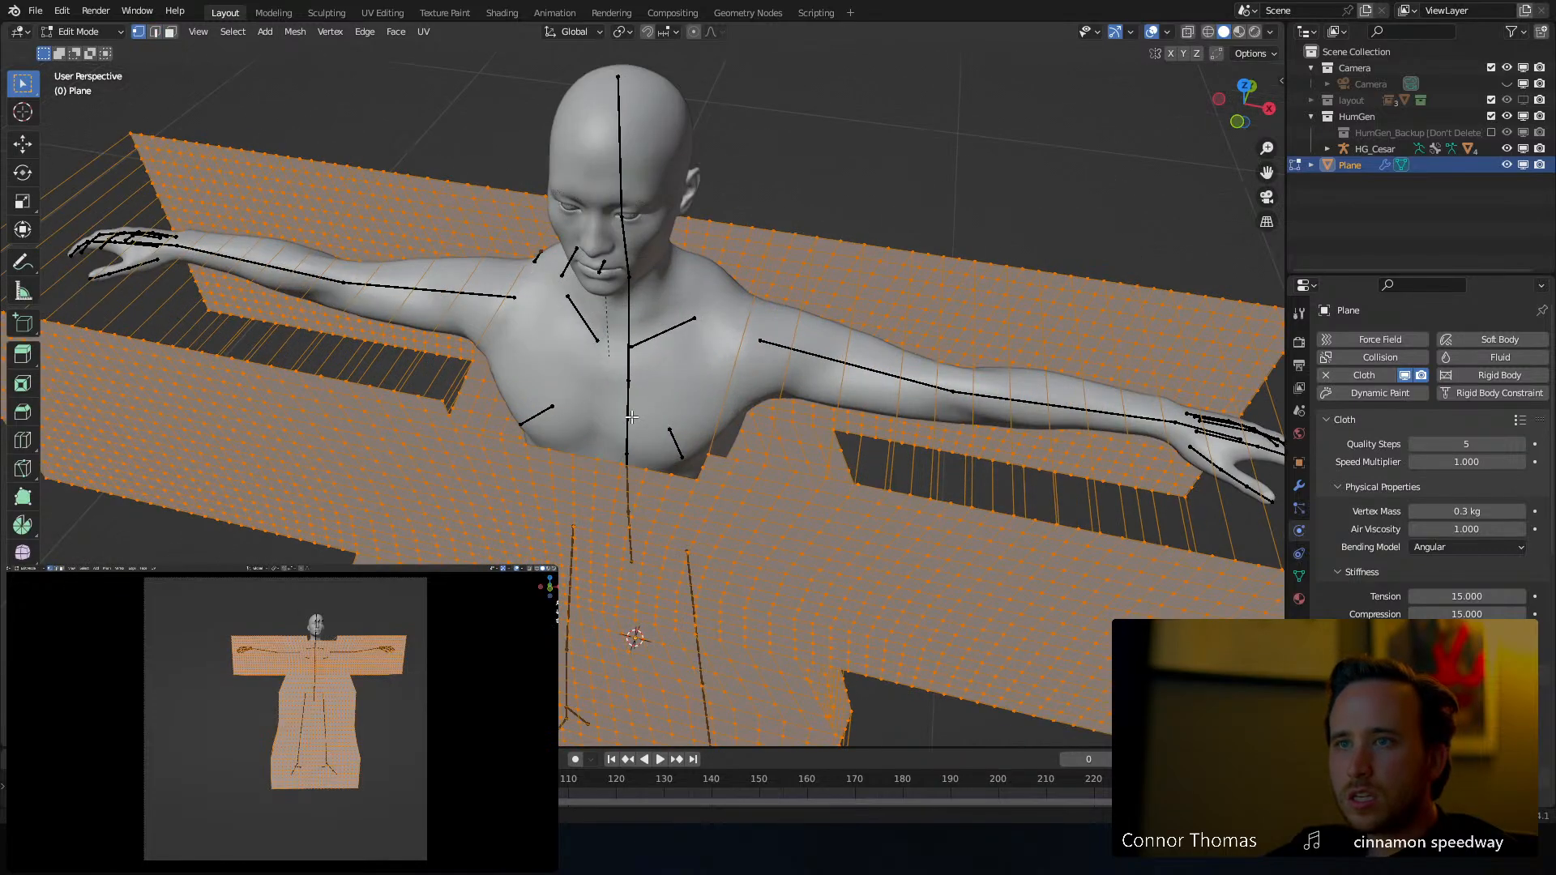
{"action": "key", "text": "2"}
{"action": "key", "text": "ctrl+z"}
{"action": "key", "text": "ctrl+z"}
{"action": "key", "text": "ctrl+z"}
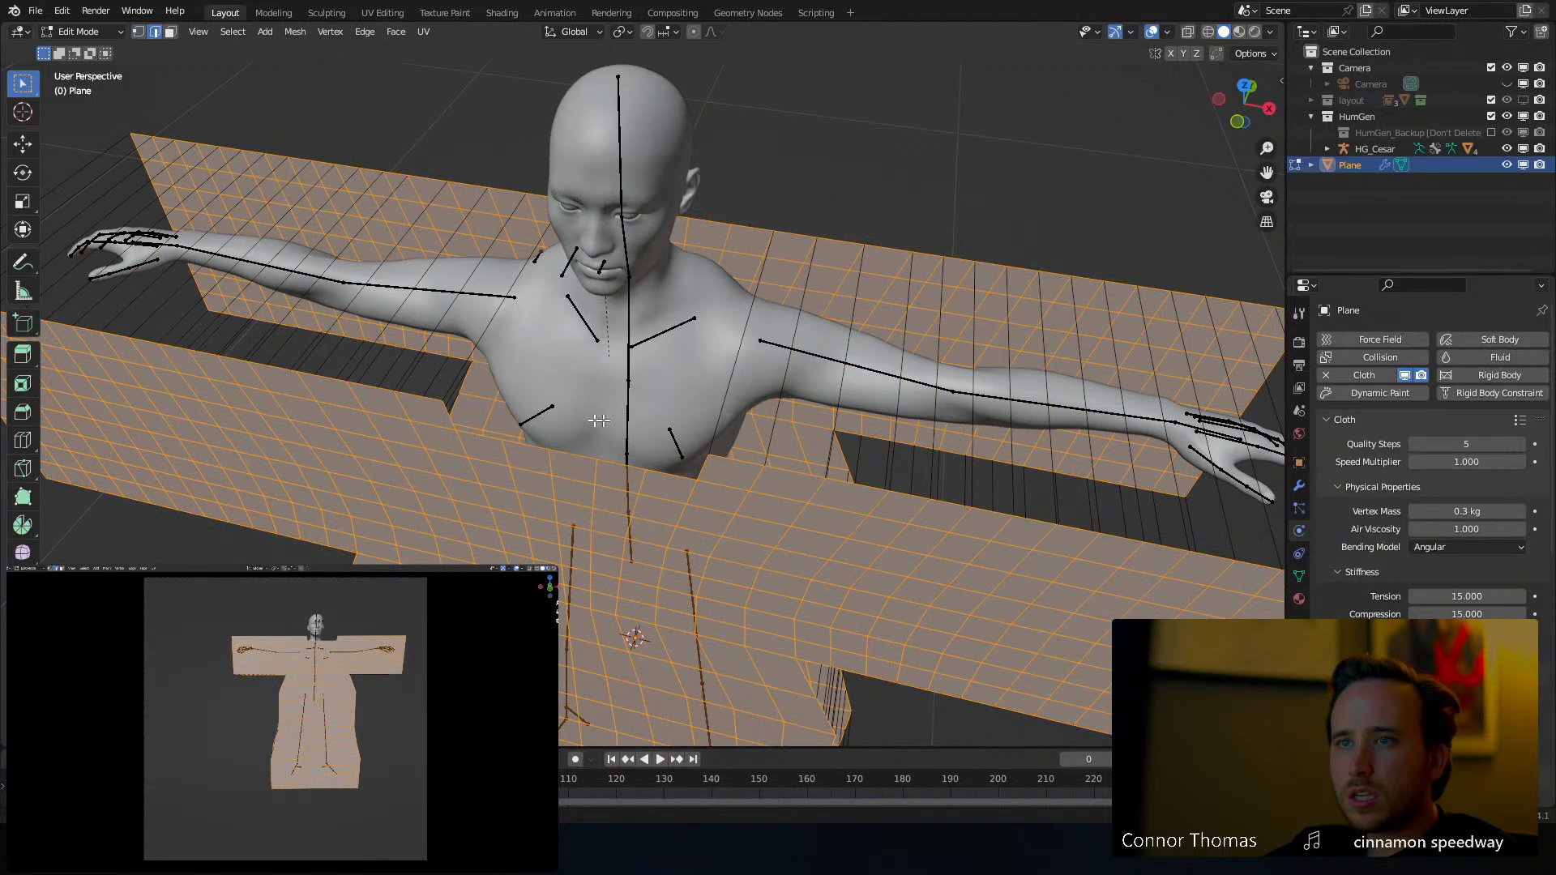
Subdivide the selected edges of the robe's front and back panels and show the mesh in vertex select mode
{"action": "right_click", "coordinate": [462, 535]}
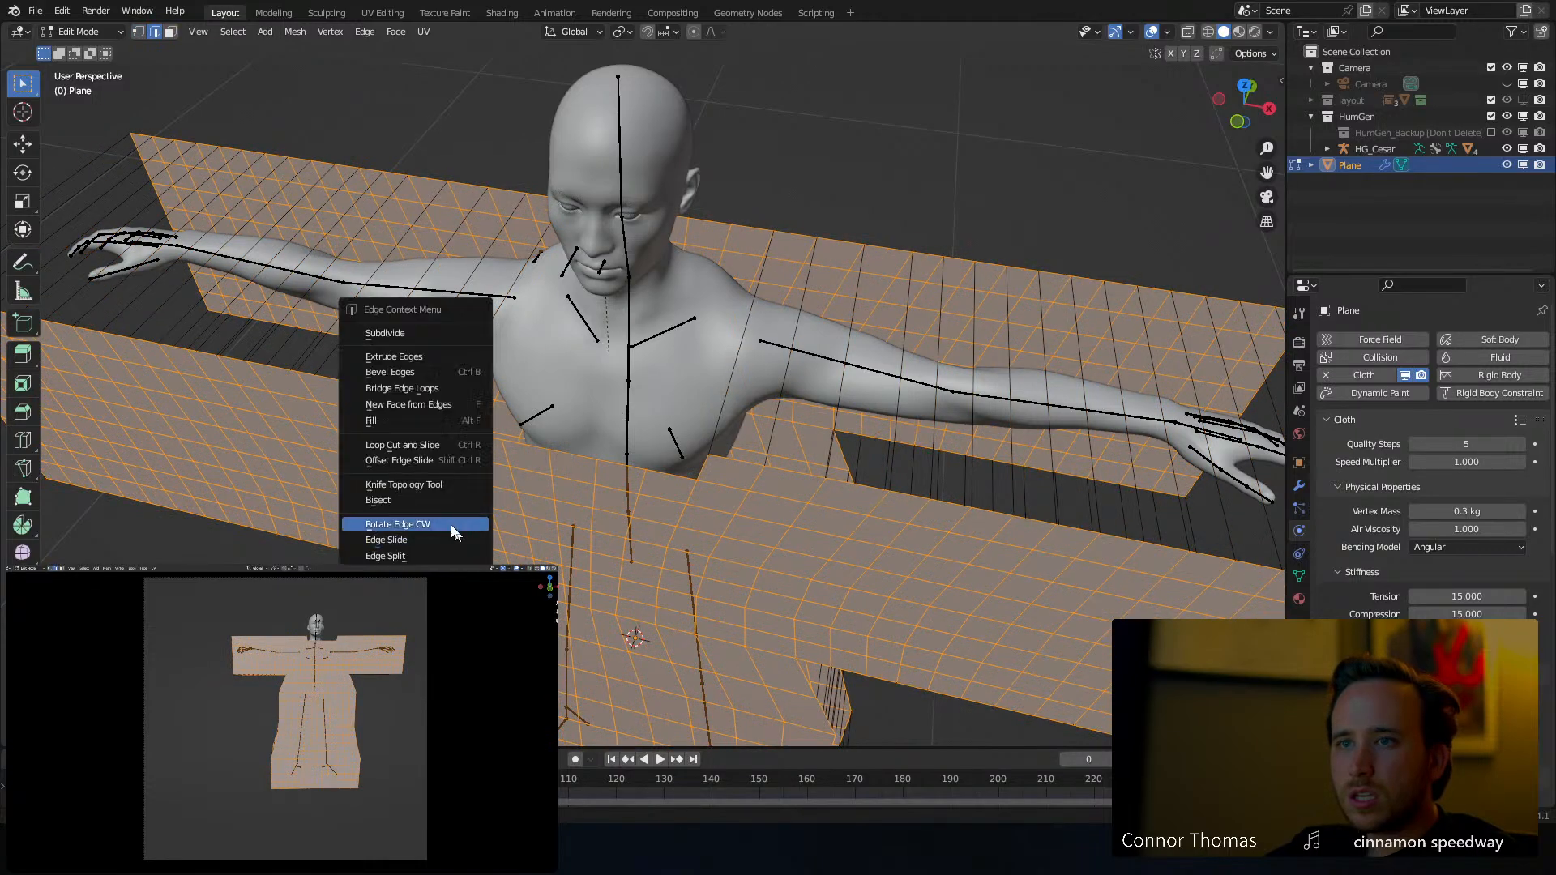
{"action": "left_click", "coordinate": [416, 334]}
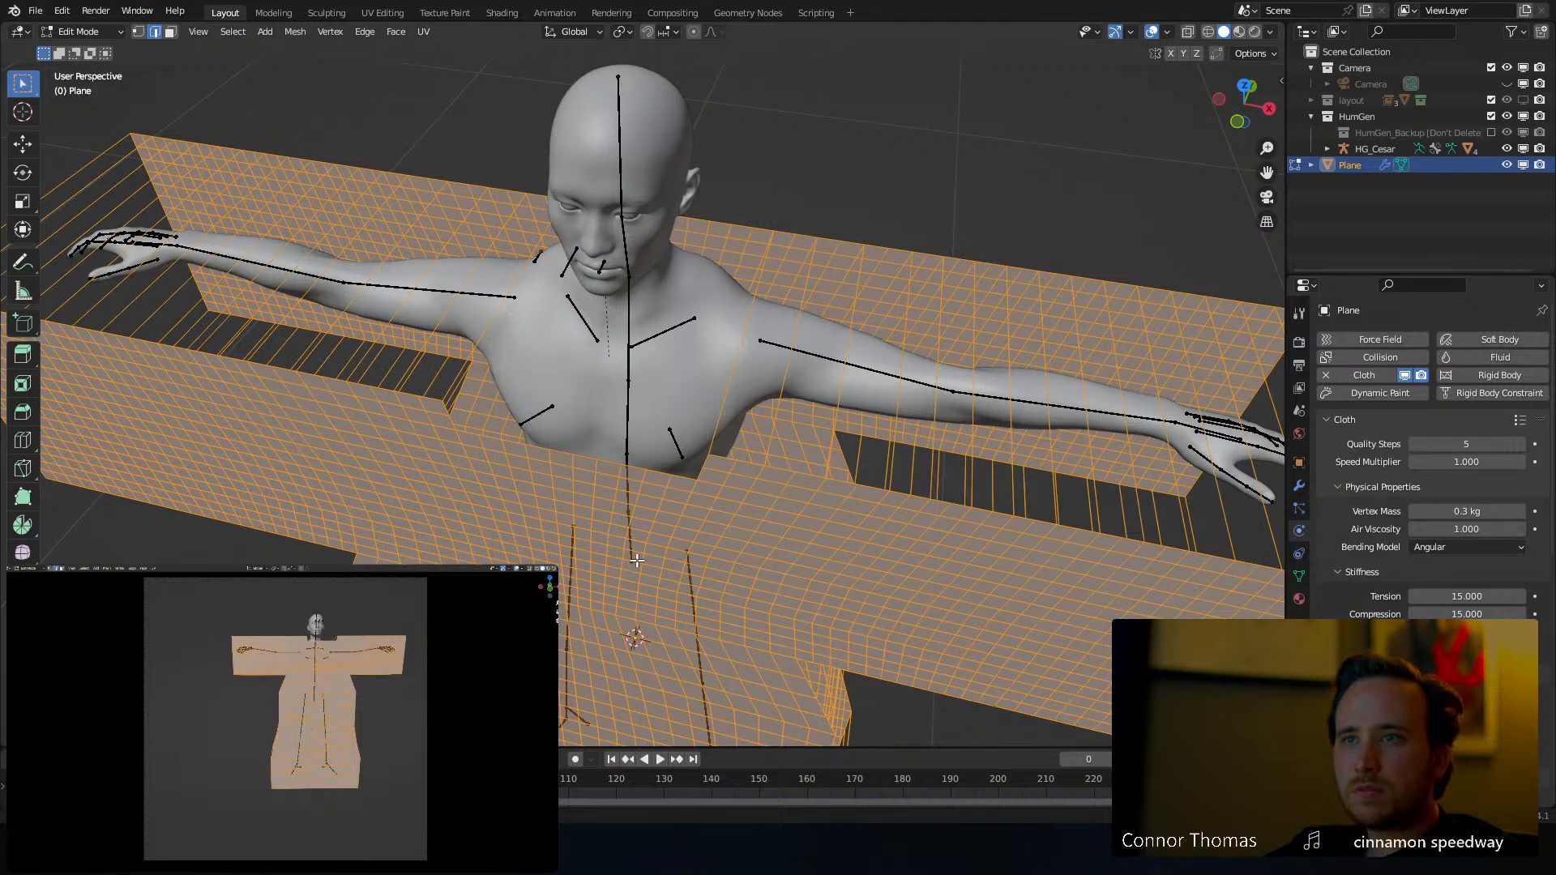
{"action": "key", "text": "1"}
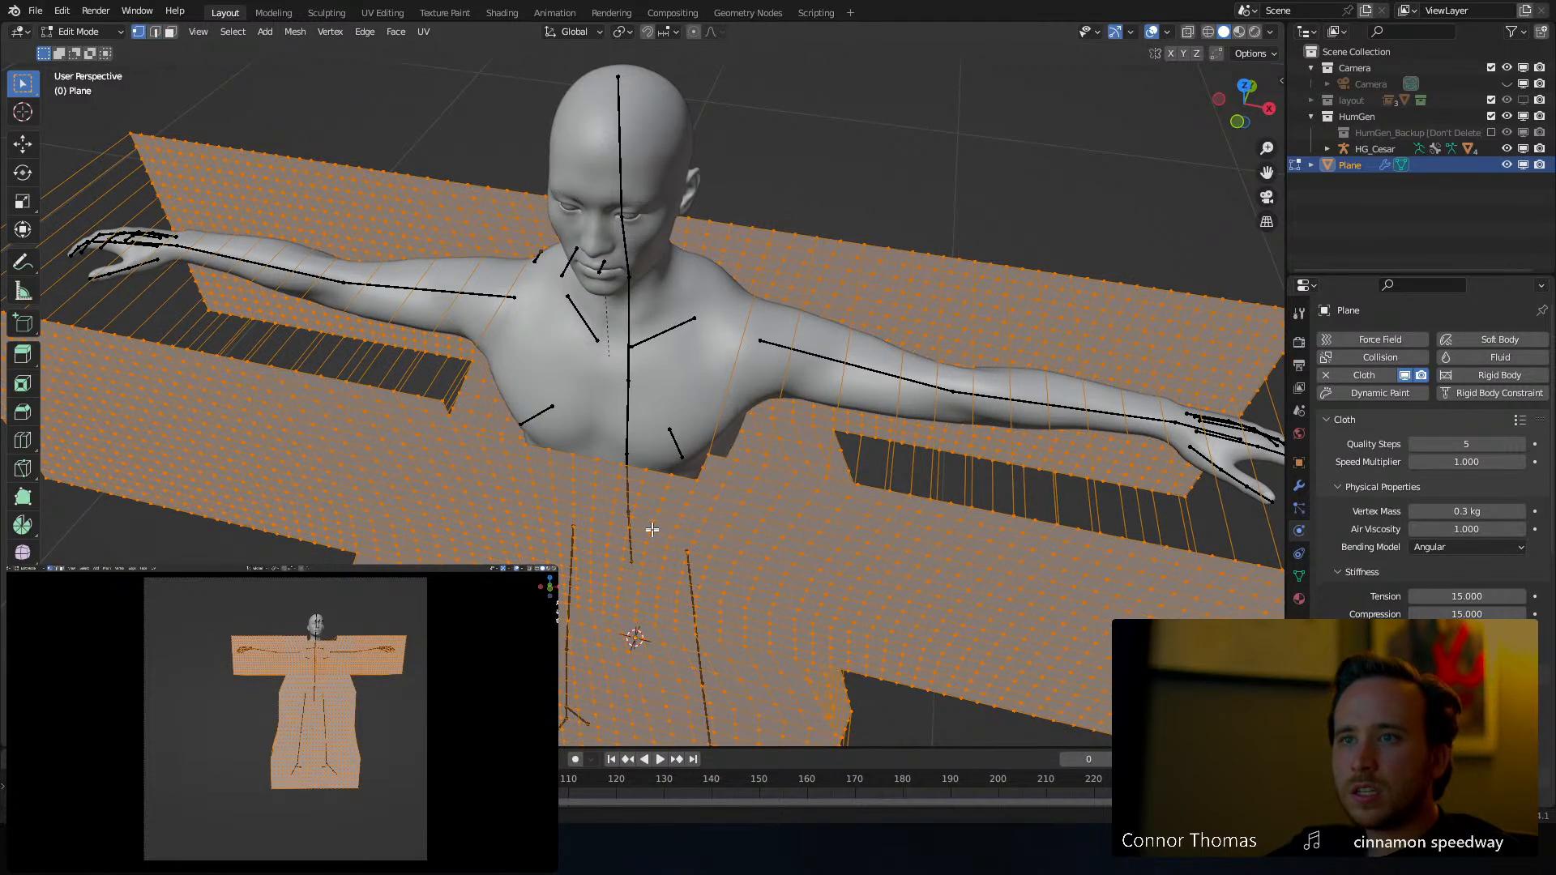
From the top view in edge select mode, box-deselect all sewing edges between the robe's front and back panels, using wireframe display
{"action": "scroll", "coordinate": [653, 529], "scroll_direction": "down", "scroll_amount": 5}
{"action": "key", "text": "KP_7"}
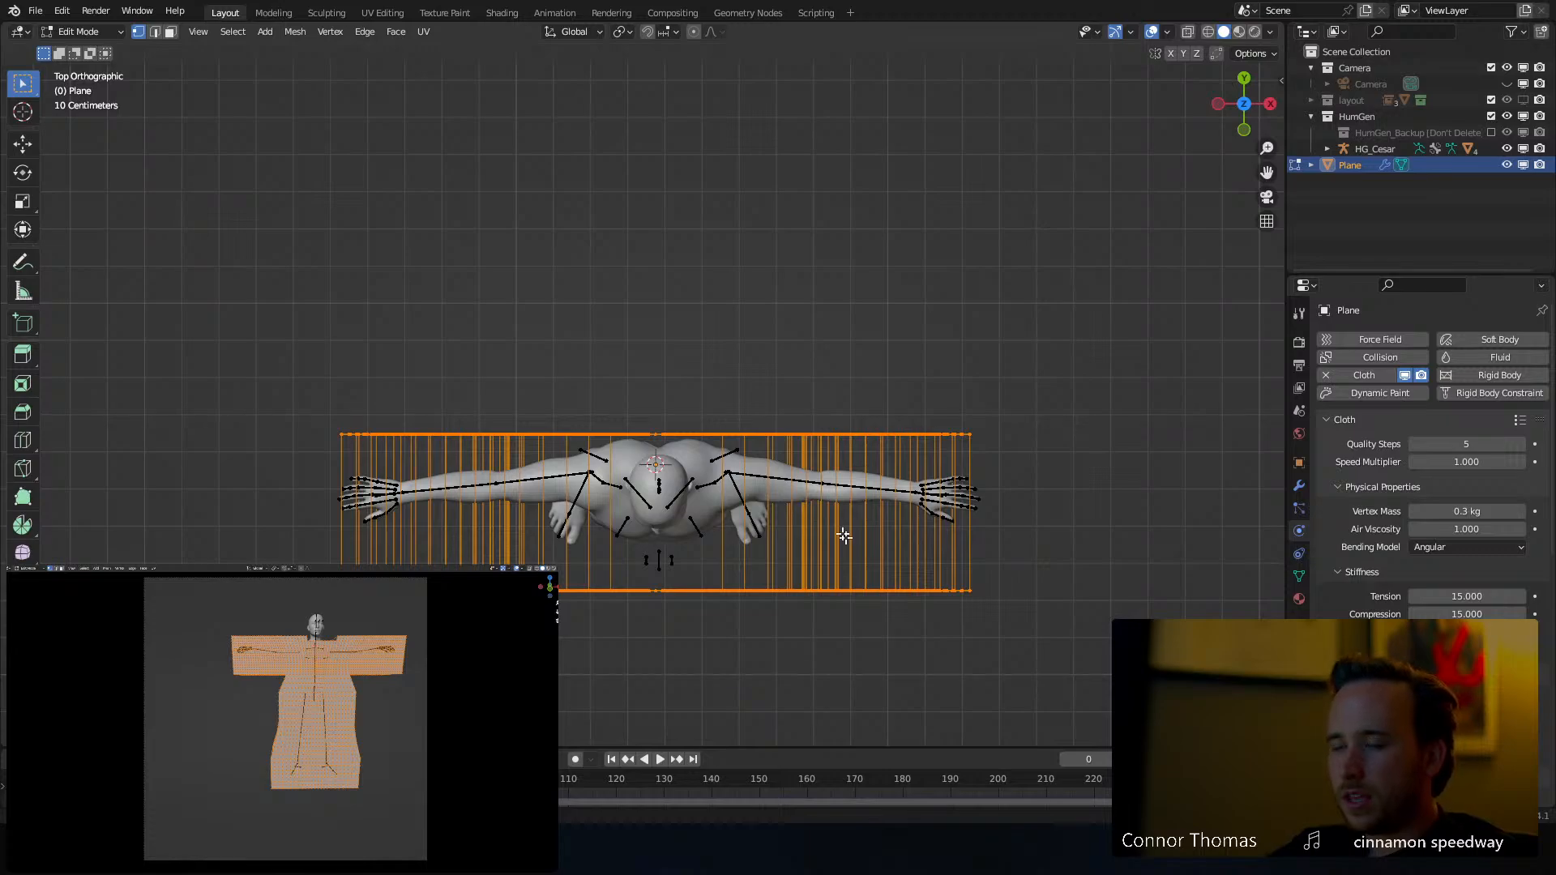
{"action": "key", "text": "2"}
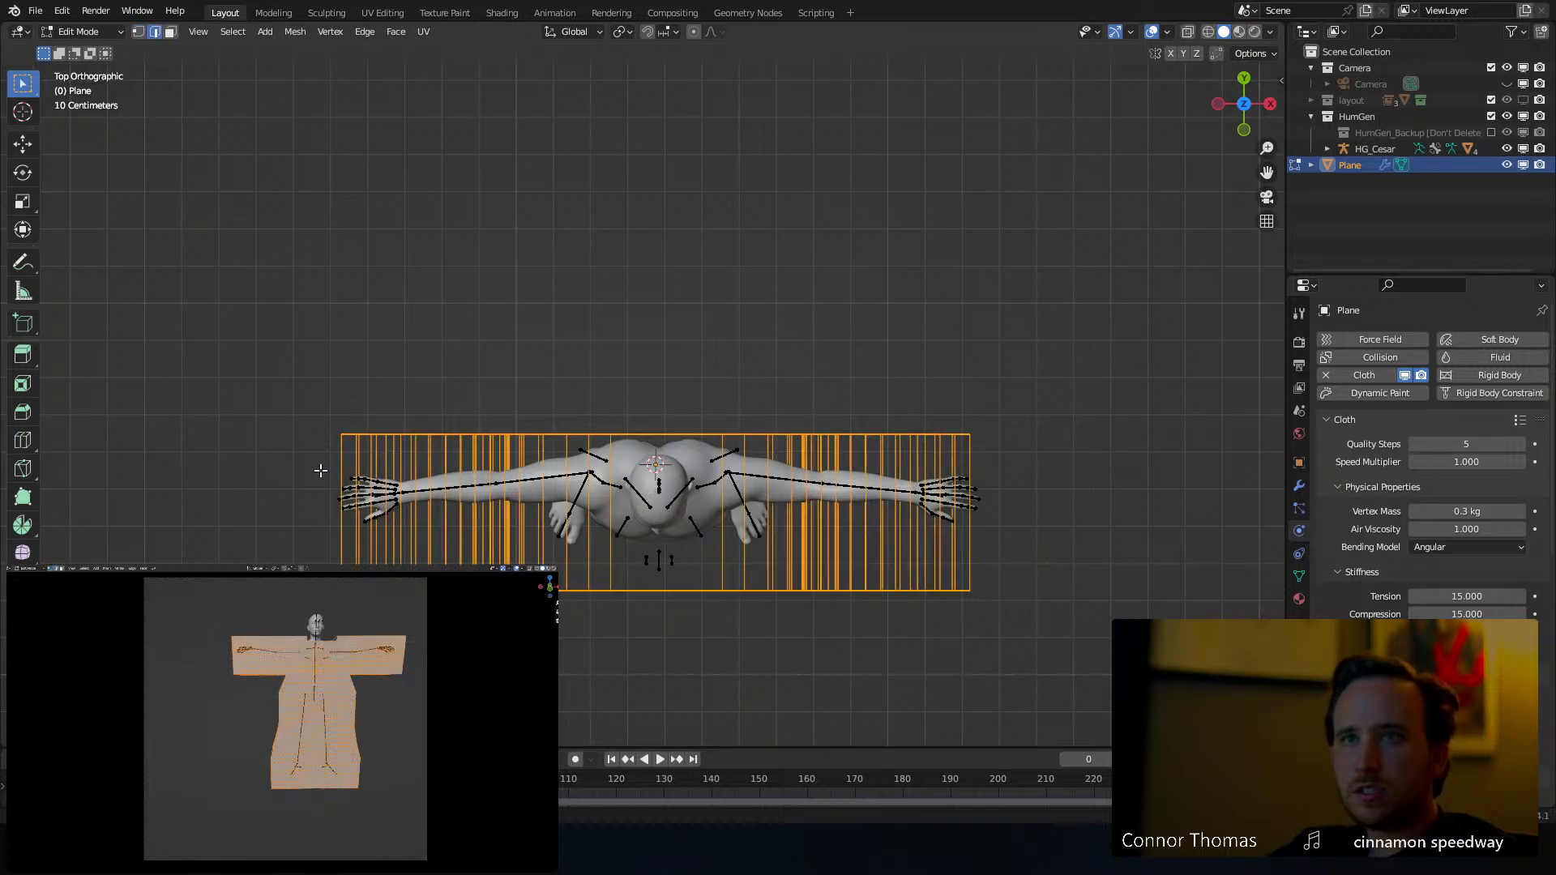
{"action": "key", "text": "b"}
{"action": "left_click_drag", "start_coordinate": [278, 475], "coordinate": [1052, 501]}
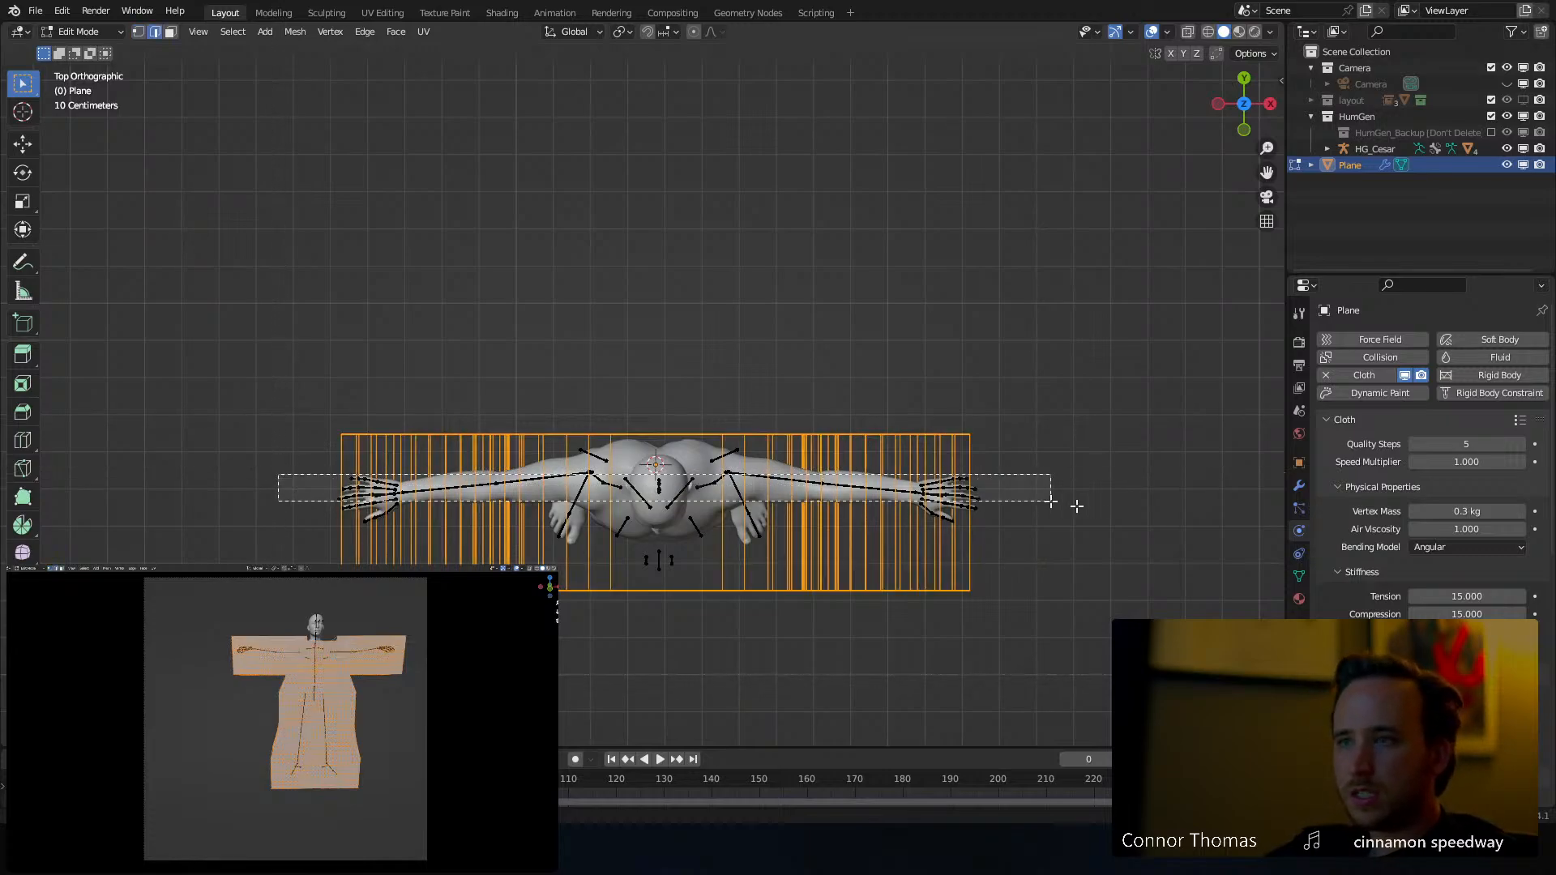
{"action": "middle_click_drag", "start_coordinate": [1052, 501], "coordinate": [1054, 503]}
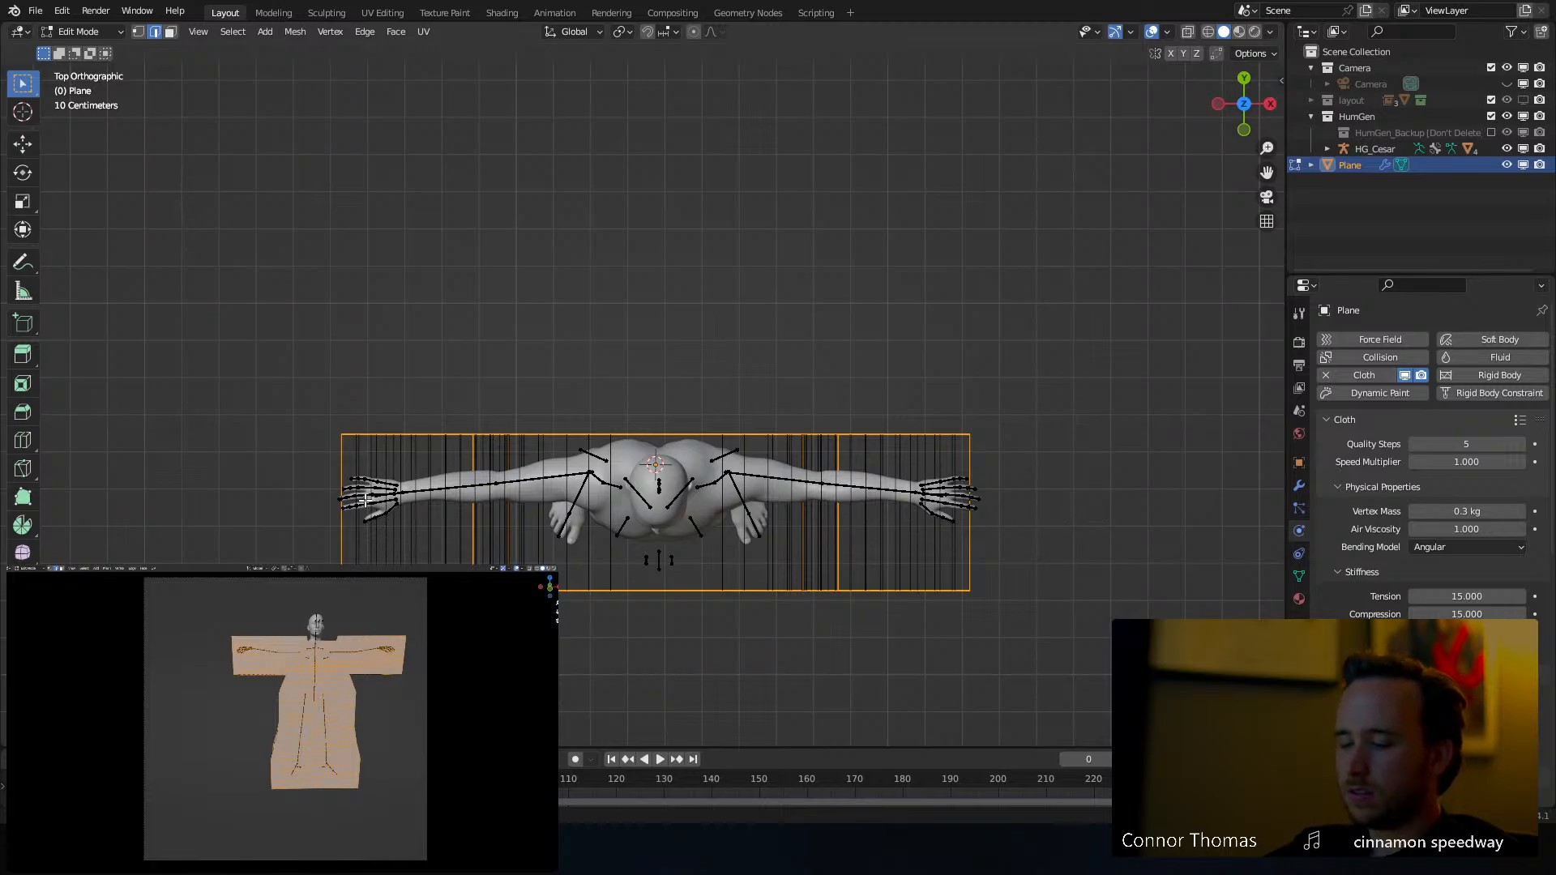
{"action": "key", "text": "shift+z"}
{"action": "key", "text": "b"}
{"action": "left_click_drag", "start_coordinate": [278, 487], "coordinate": [606, 521]}
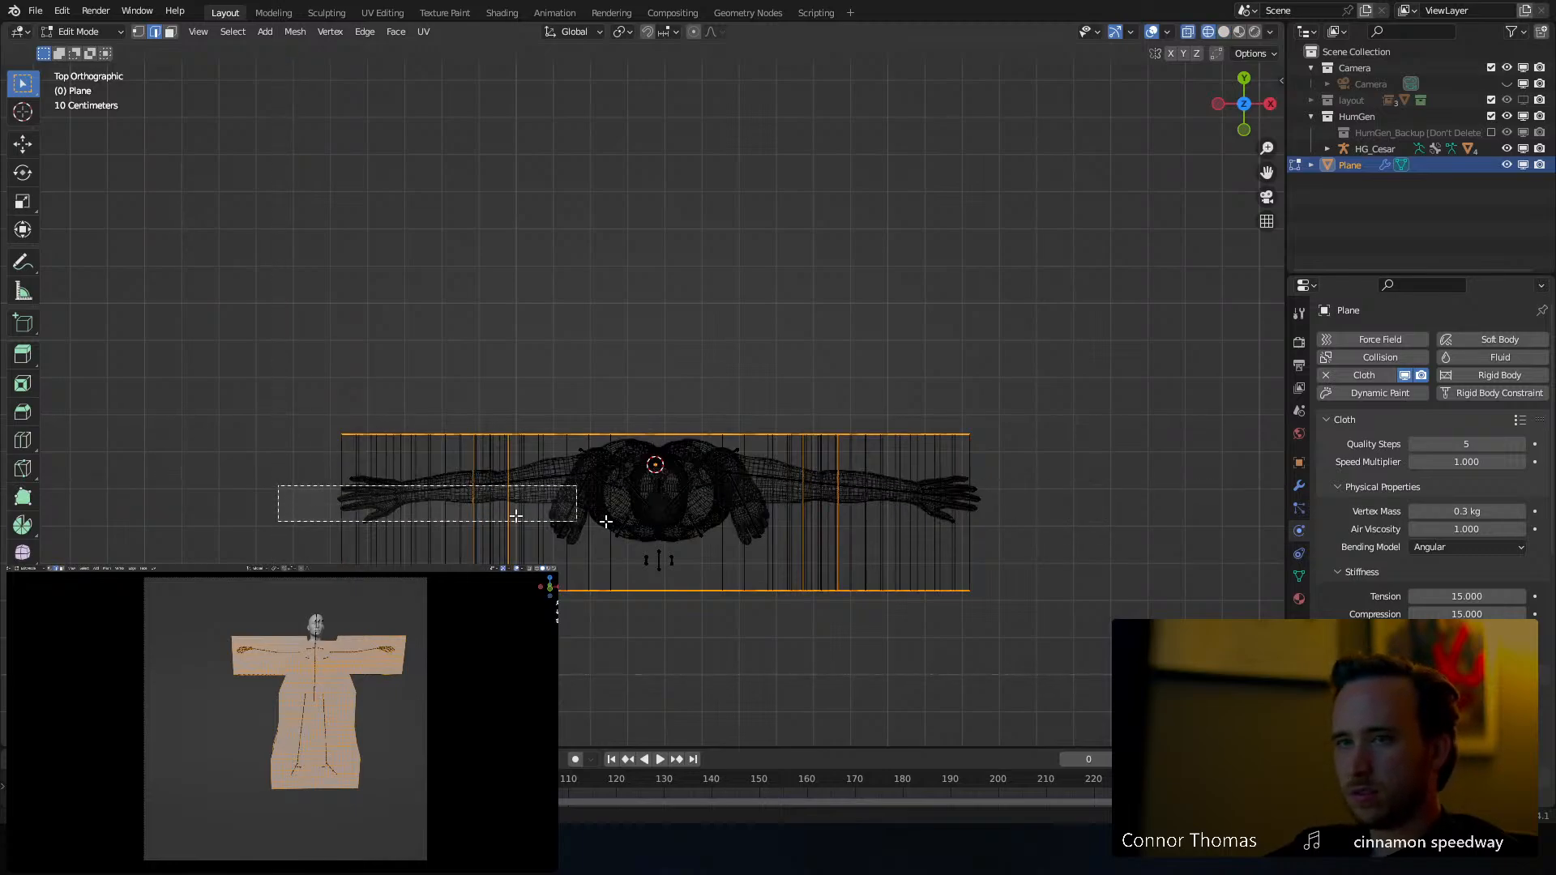
{"action": "middle_click_drag", "start_coordinate": [606, 522], "coordinate": [1097, 543]}
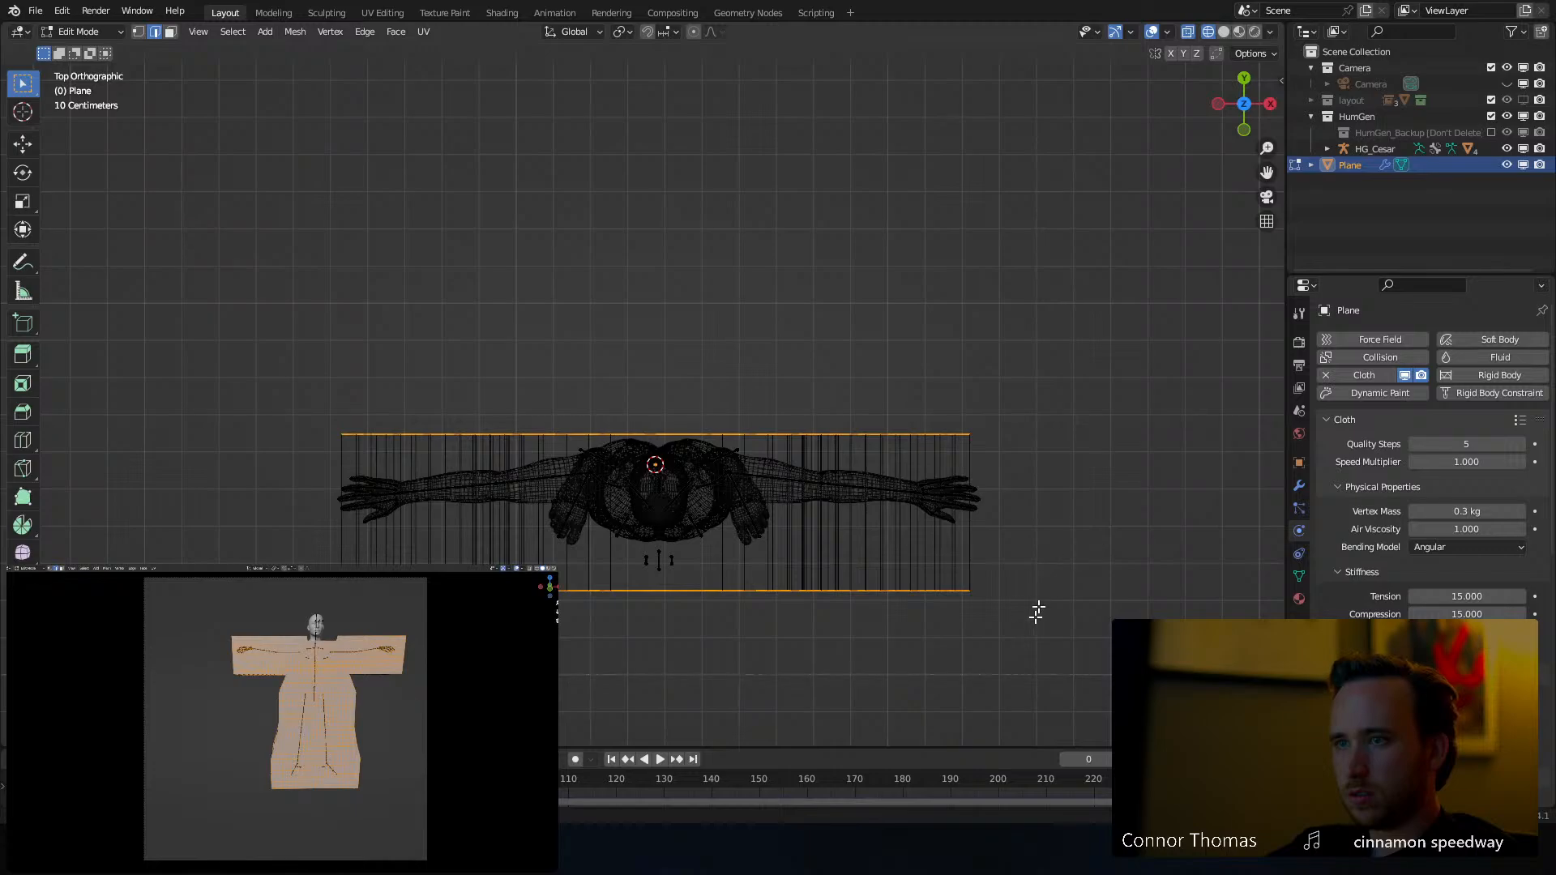
Subdivide the selected panel edges, check the area between the panels for stray vertices, and return to Object Mode
{"action": "right_click", "coordinate": [873, 595]}
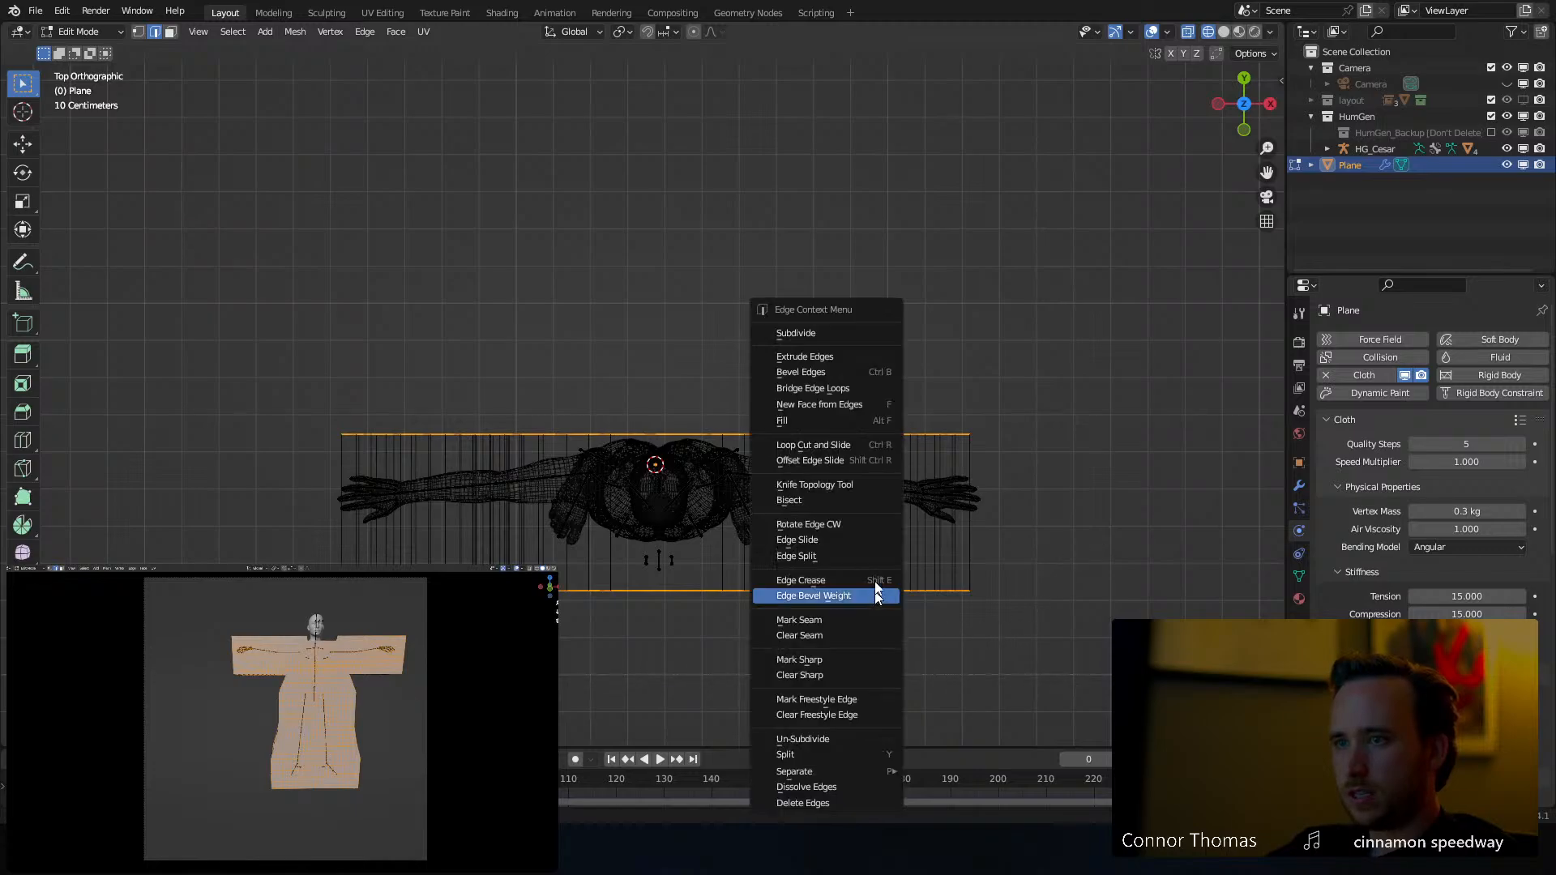
{"action": "left_click", "coordinate": [838, 334]}
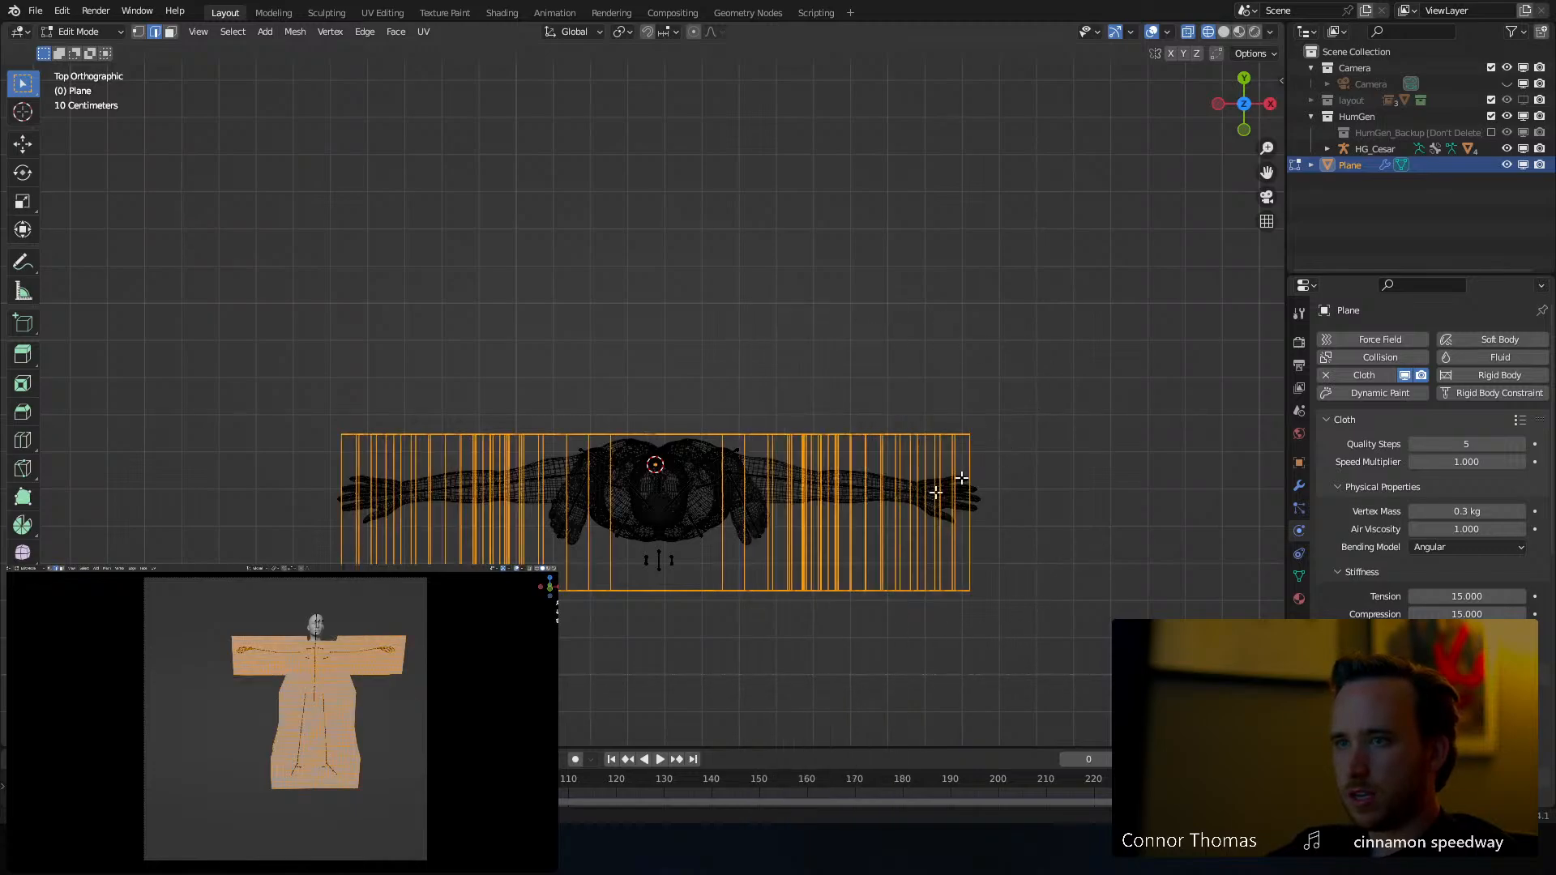
{"action": "key", "text": "a"}
{"action": "key", "text": "alt+a"}
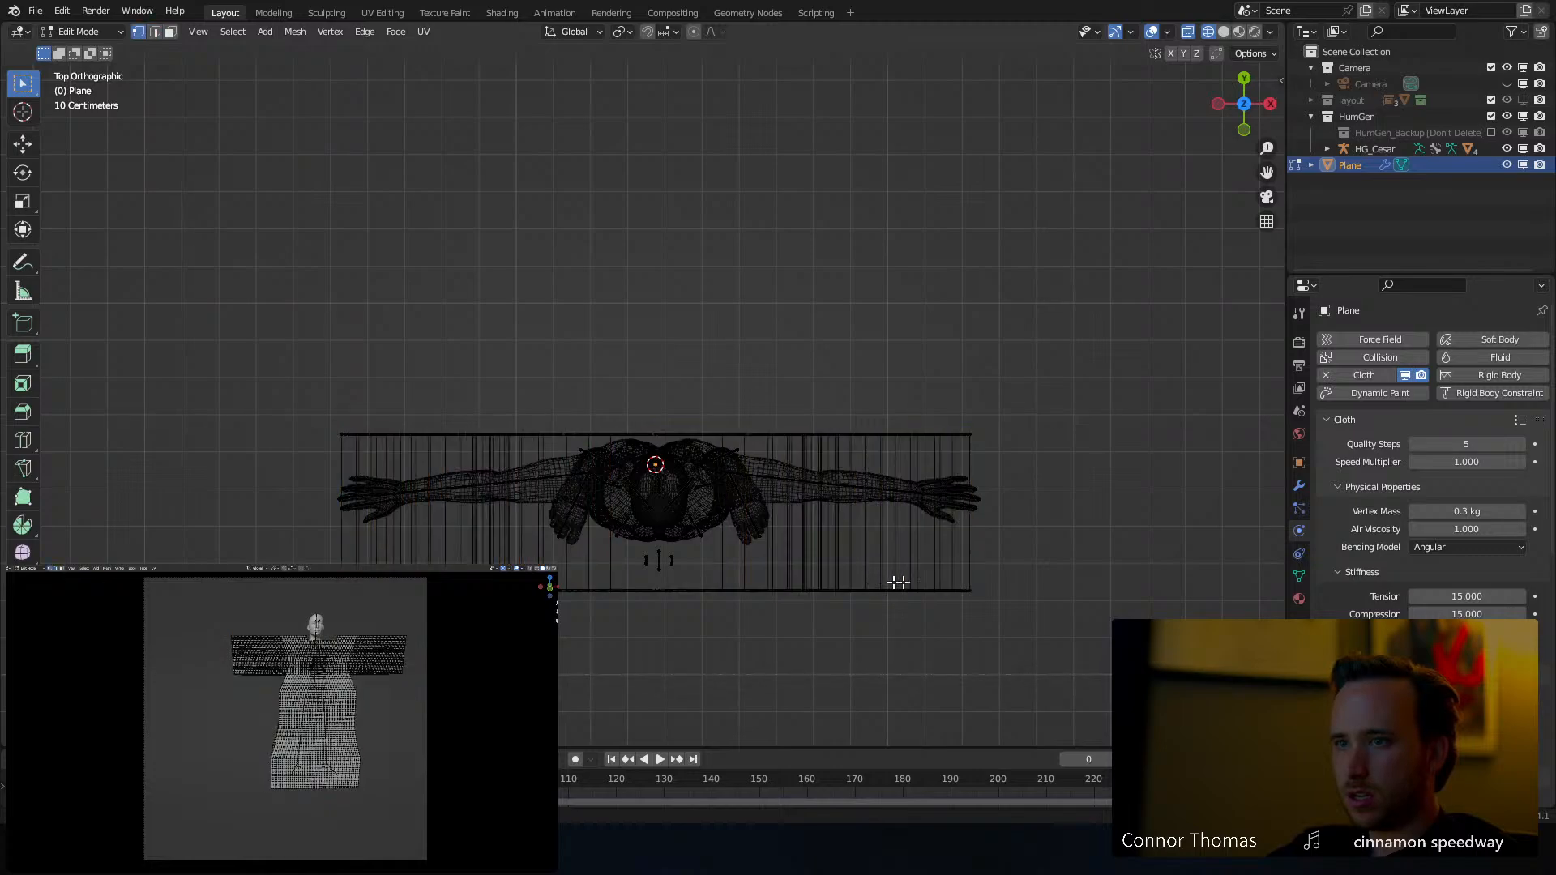
{"action": "left_click_drag", "start_coordinate": [1151, 546], "coordinate": [164, 461]}
{"action": "key", "text": "Tab"}
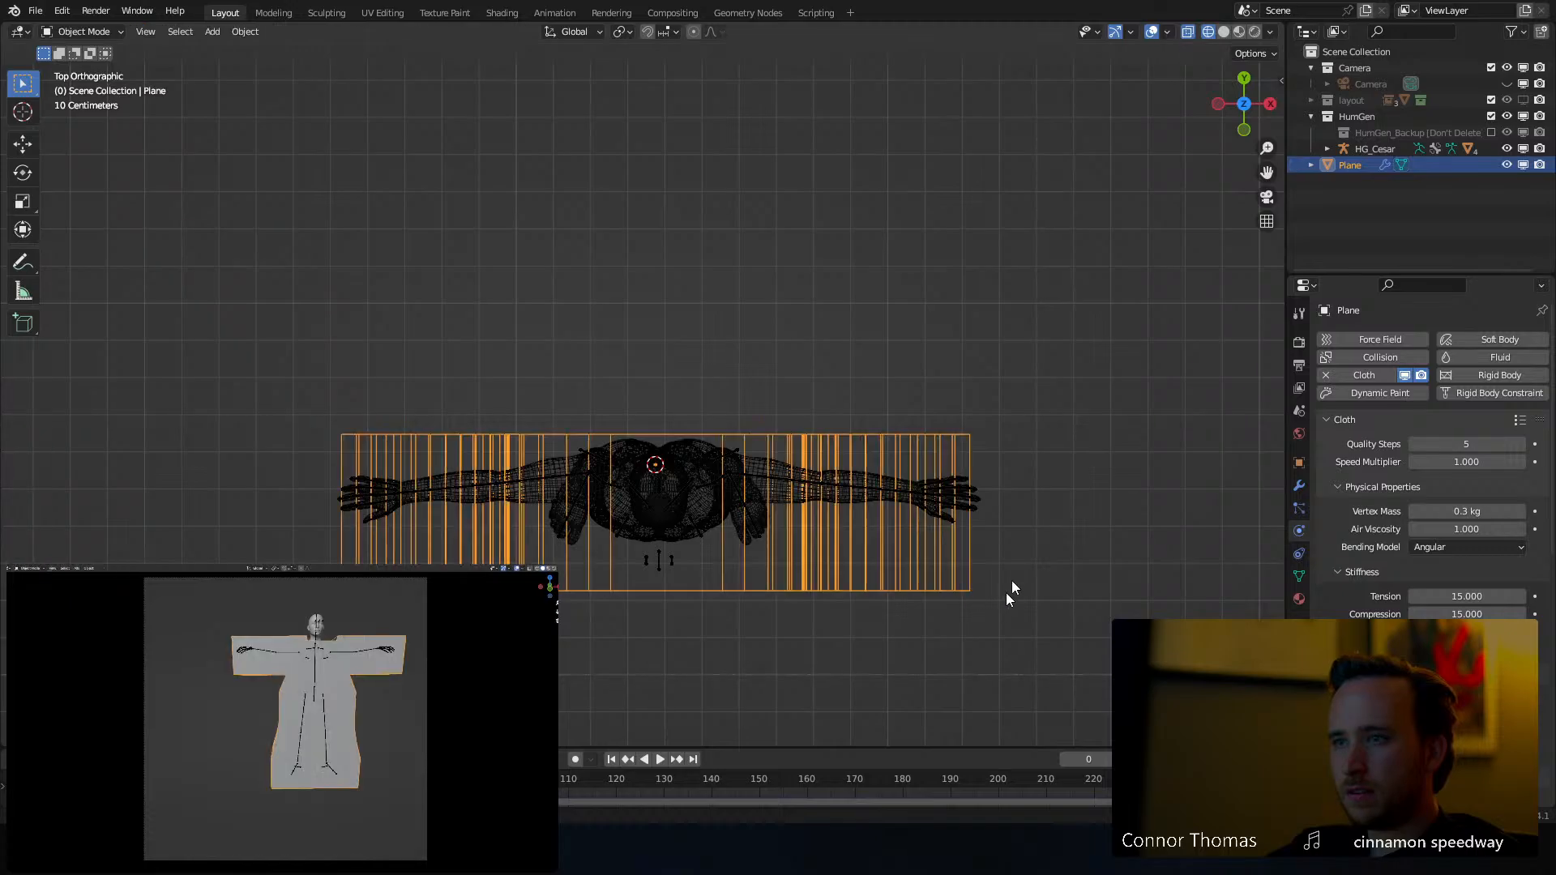
Play the robe's cloth simulation to frame 7 and view the draped result in solid shading
{"action": "middle_click_drag", "start_coordinate": [1007, 591], "coordinate": [986, 429]}
{"action": "middle_click_drag", "start_coordinate": [841, 530], "coordinate": [886, 480], "text": "shift"}
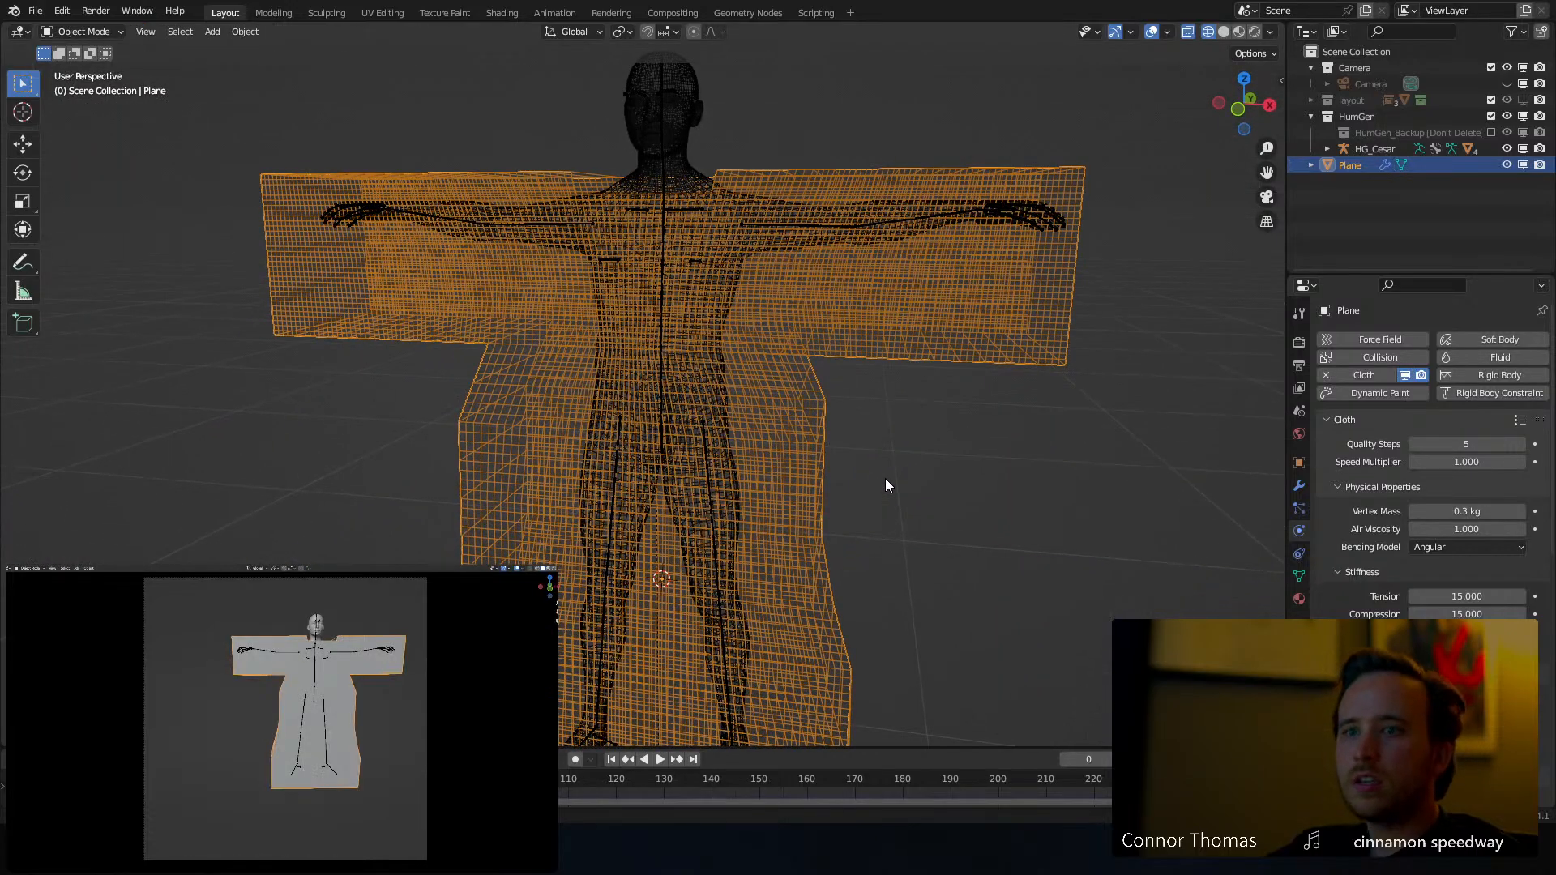
{"action": "key", "text": "space"}
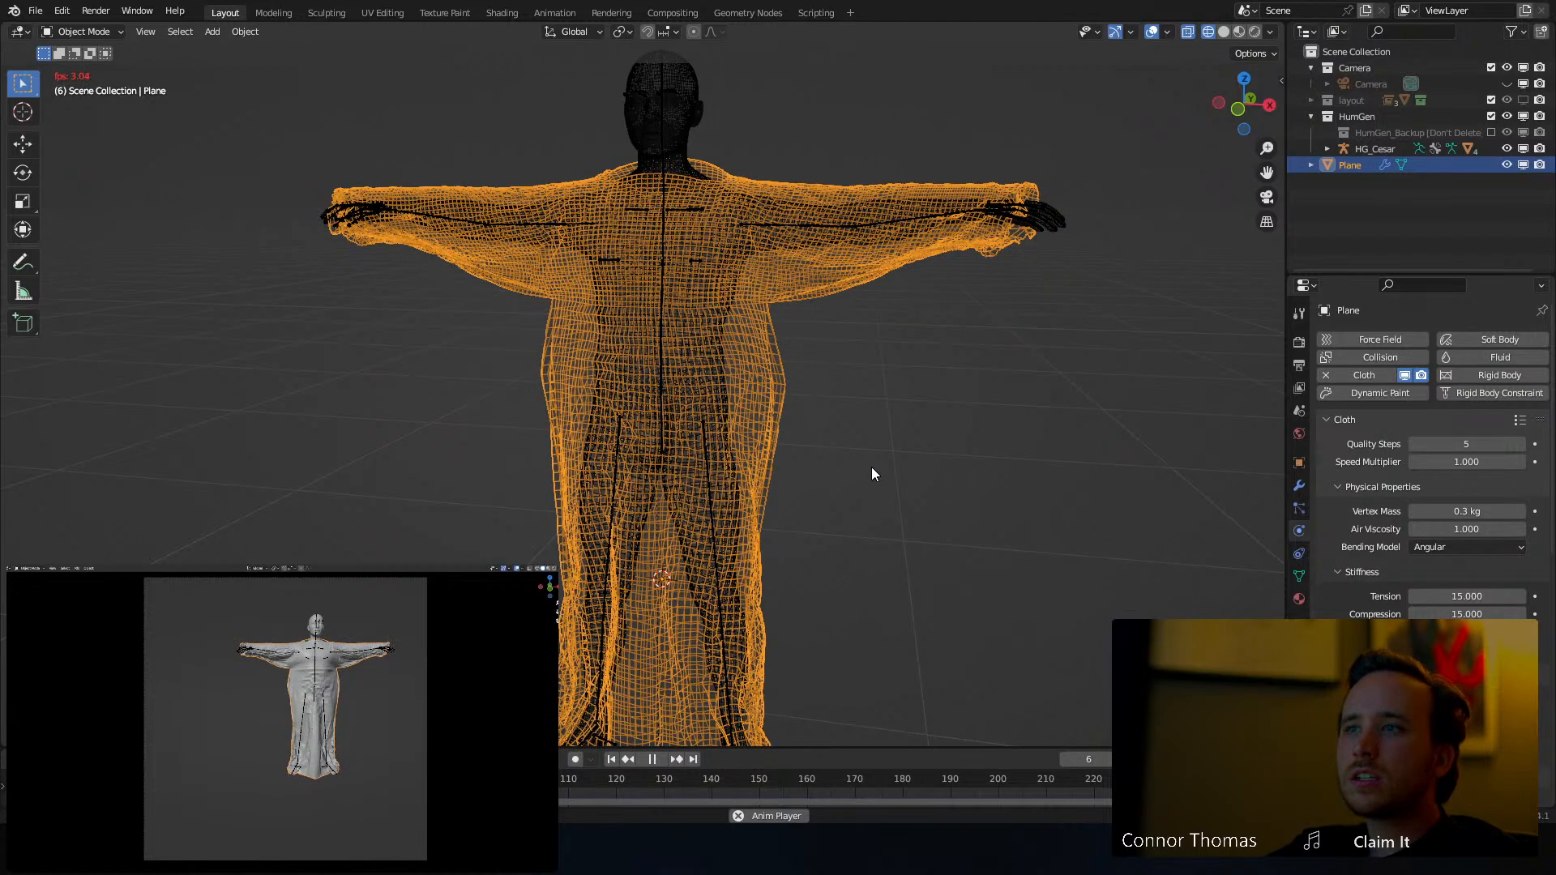
{"action": "key", "text": "space"}
{"action": "key", "text": "shift+z"}
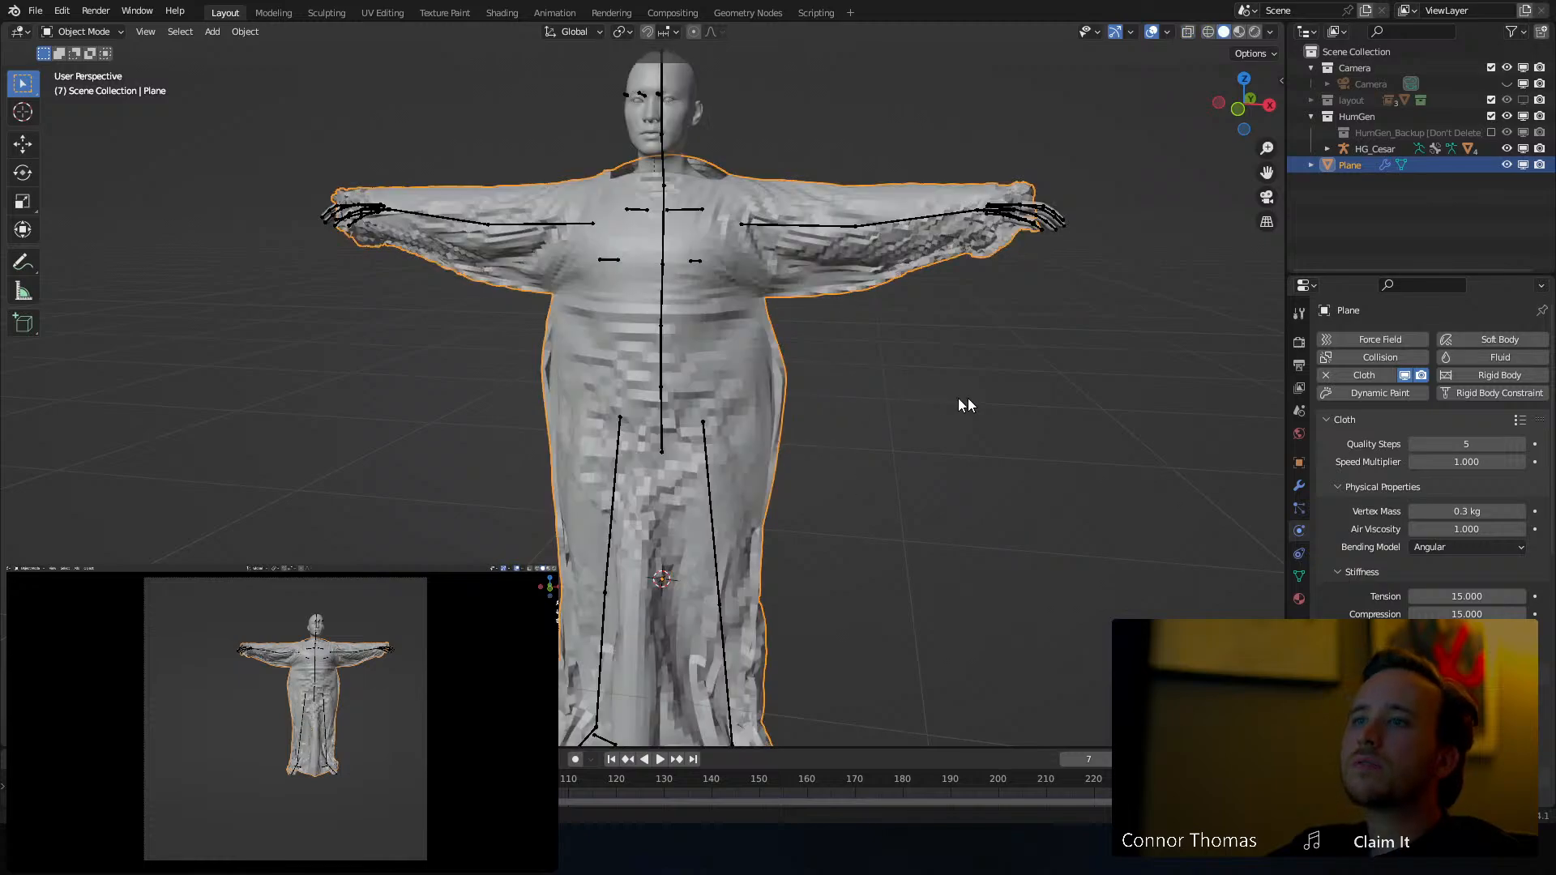
Shade the robe smooth and view its folds from a front angle
{"action": "mouse_move", "coordinate": [963, 406]}
{"action": "middle_mouse_down"}
{"action": "mouse_move", "coordinate": [762, 373]}
{"action": "mouse_move", "coordinate": [757, 410]}
{"action": "mouse_move", "coordinate": [892, 420]}
{"action": "mouse_move", "coordinate": [692, 391]}
{"action": "middle_mouse_up"}
{"action": "right_click", "coordinate": [655, 371]}
{"action": "left_click", "coordinate": [635, 337]}
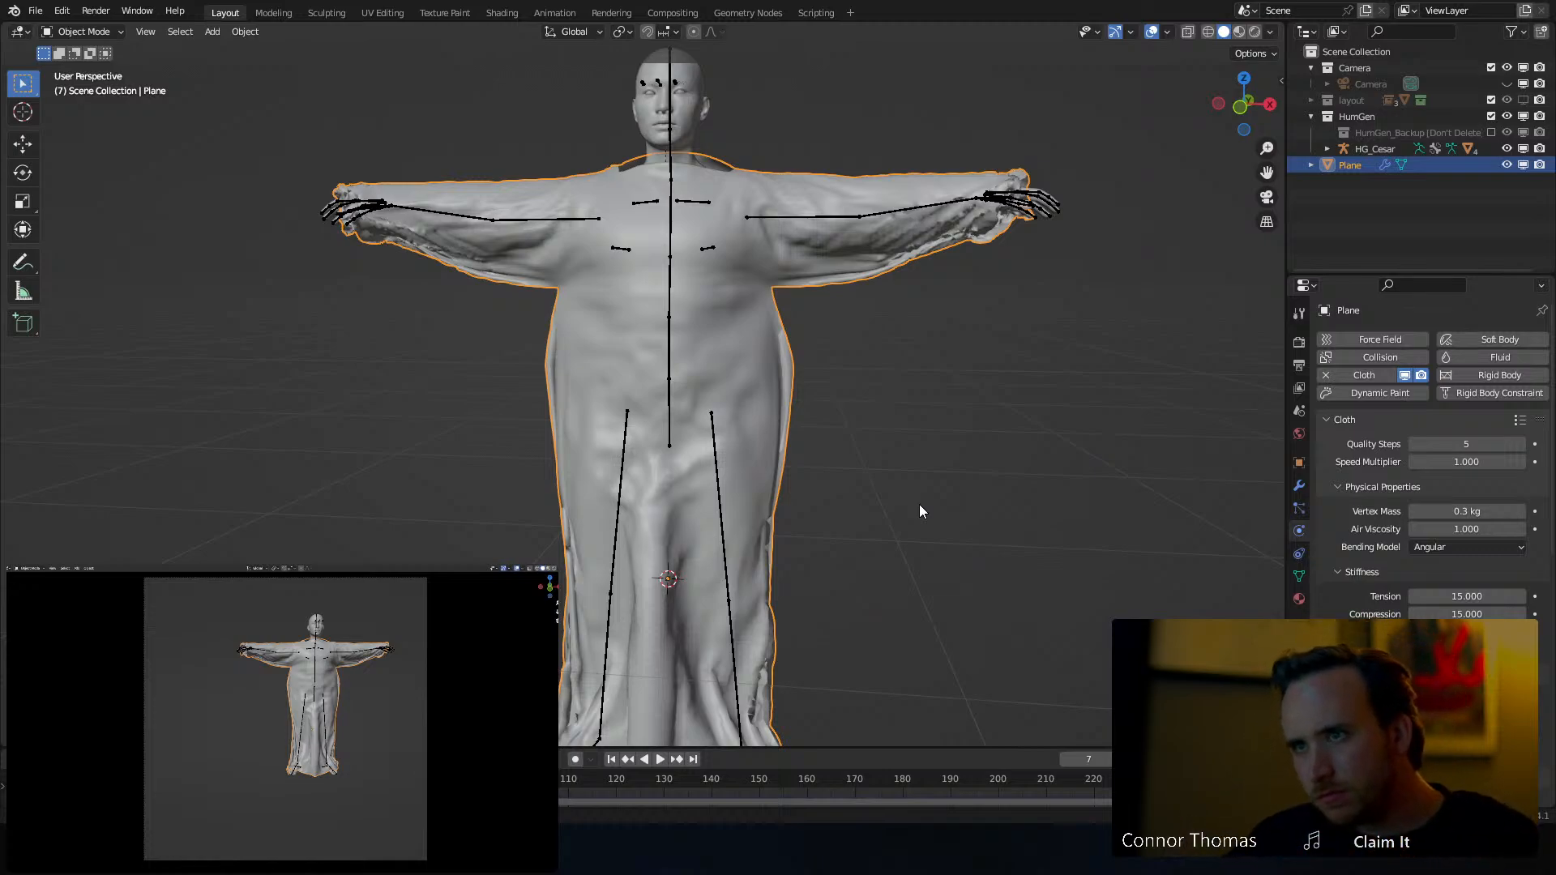
{"action": "middle_click_drag", "start_coordinate": [743, 389], "coordinate": [706, 382]}
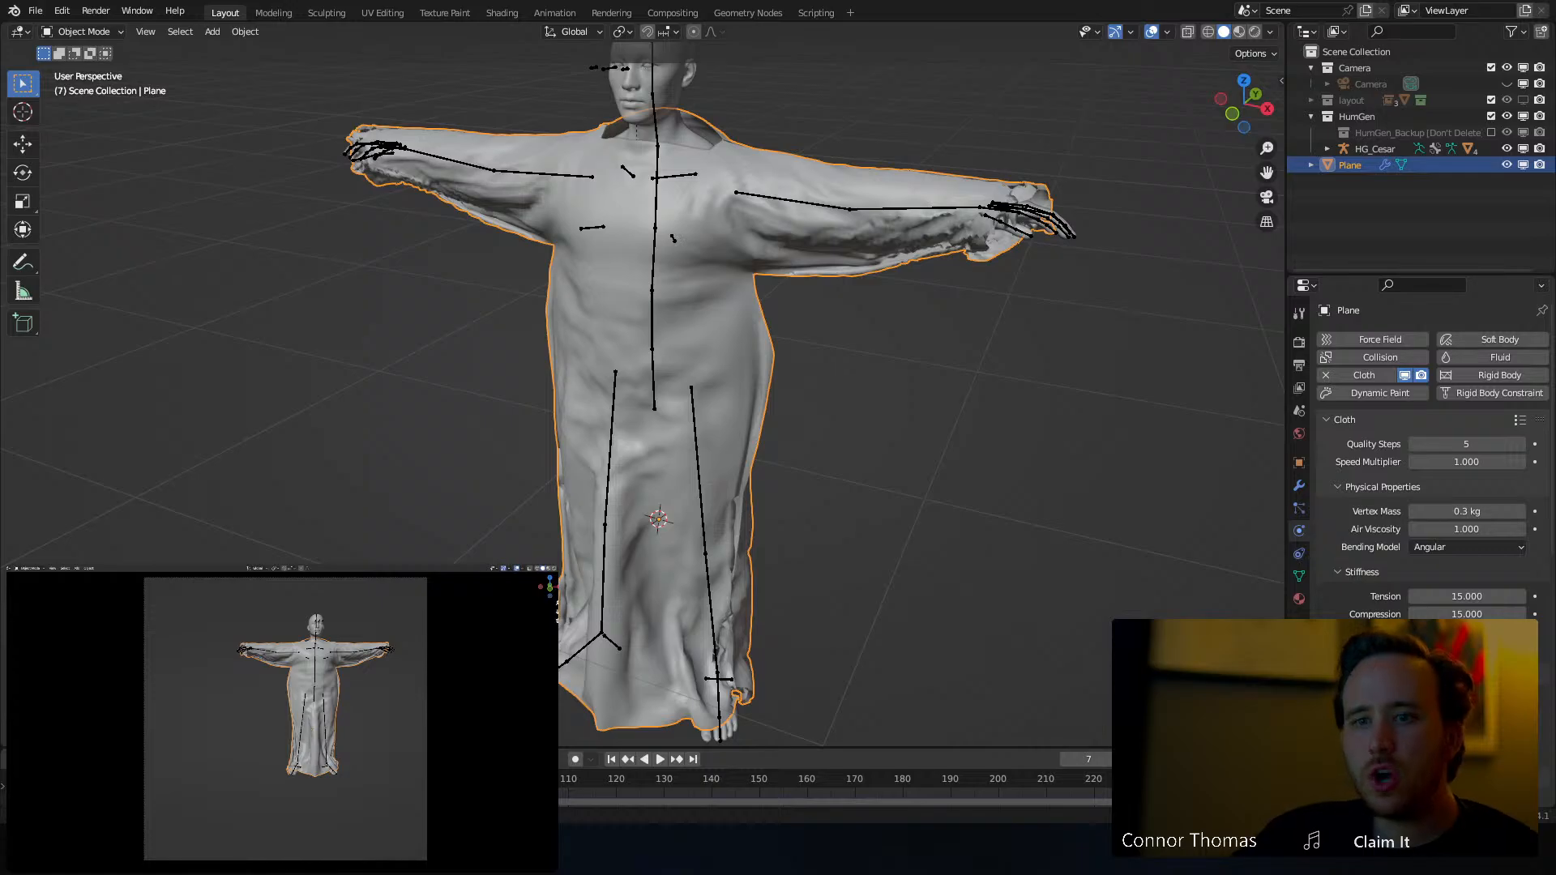
Rewind the simulation and select the whole robe mesh in Edit Mode, shown in wireframe from the front
{"action": "key", "text": "shift+Left"}
{"action": "key", "text": "space"}
{"action": "middle_click_drag", "start_coordinate": [487, 432], "coordinate": [664, 343]}
{"action": "key", "text": "Tab"}
{"action": "key", "text": "alt+z"}
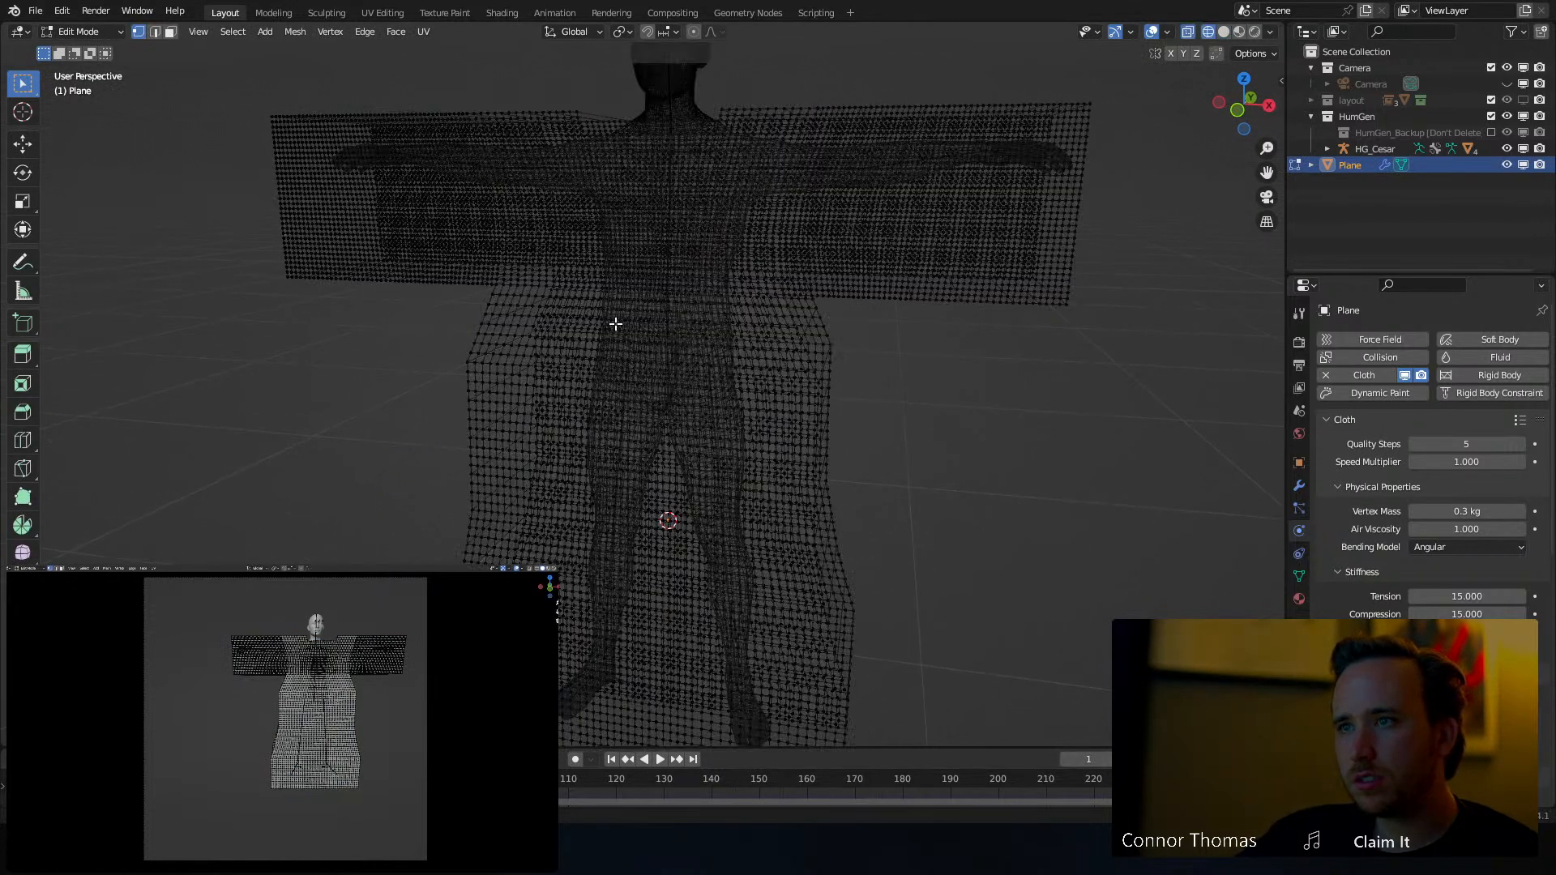
{"action": "key", "text": "KP_1"}
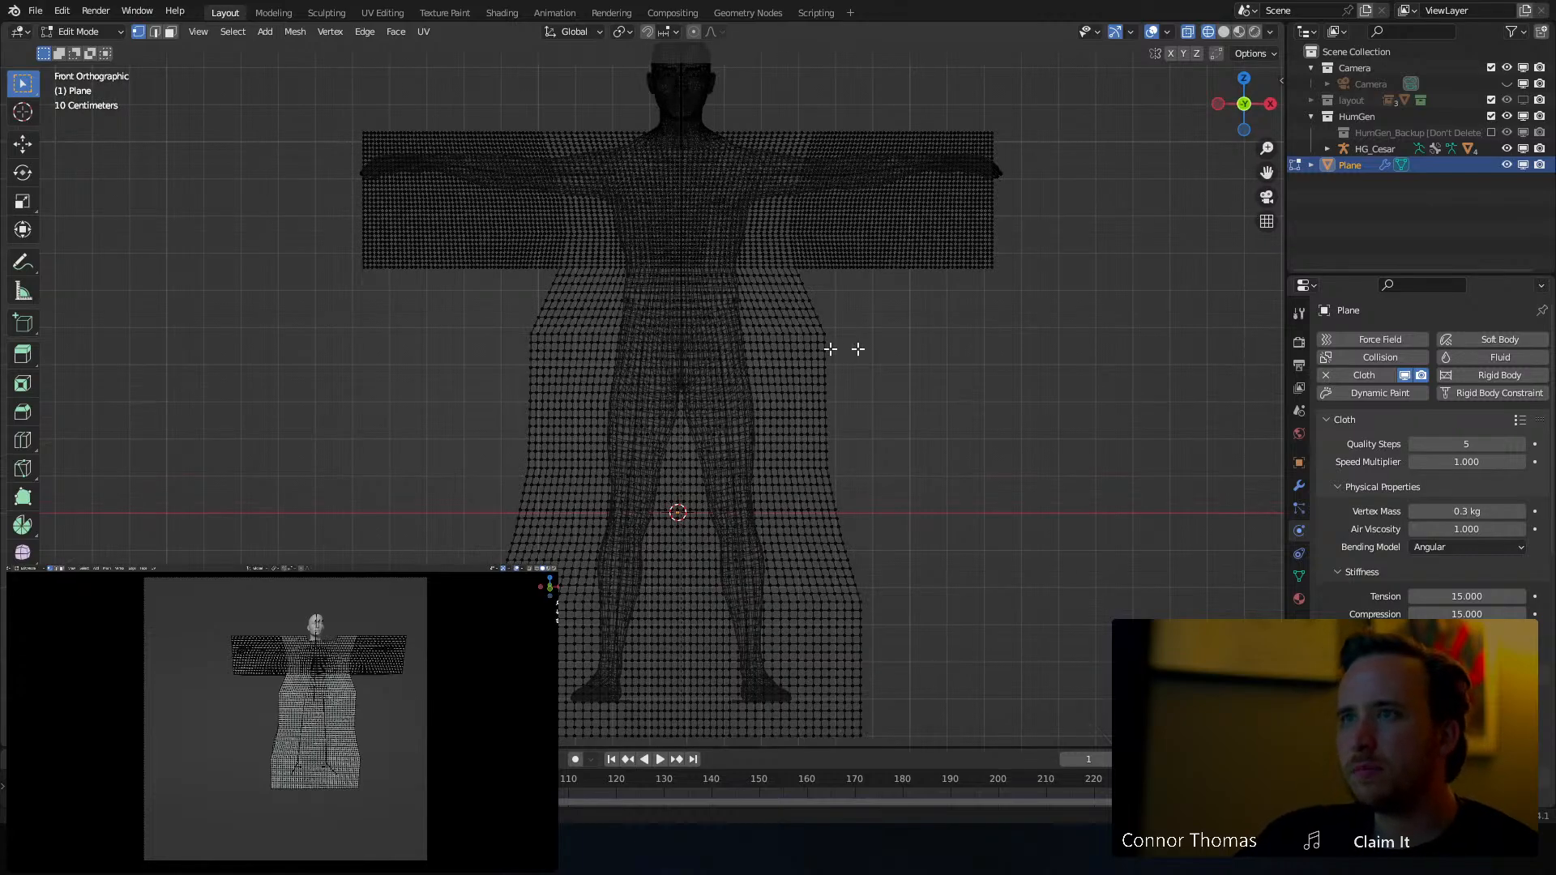
{"action": "key", "text": "a"}
{"action": "key", "text": "s"}
{"action": "key", "text": "x"}
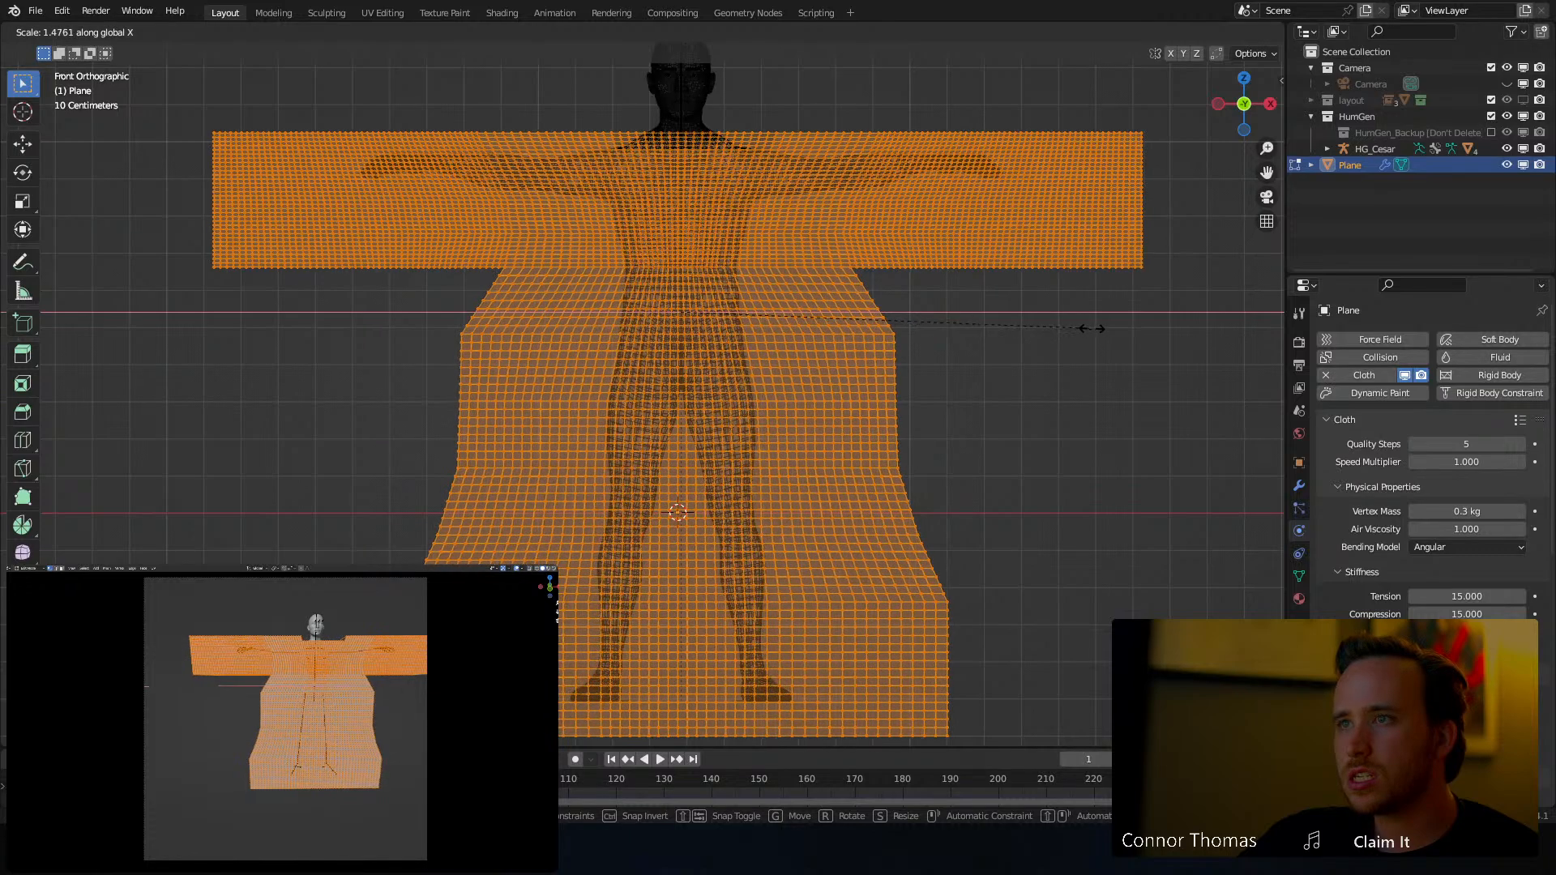
{"action": "key", "text": "Escape"}
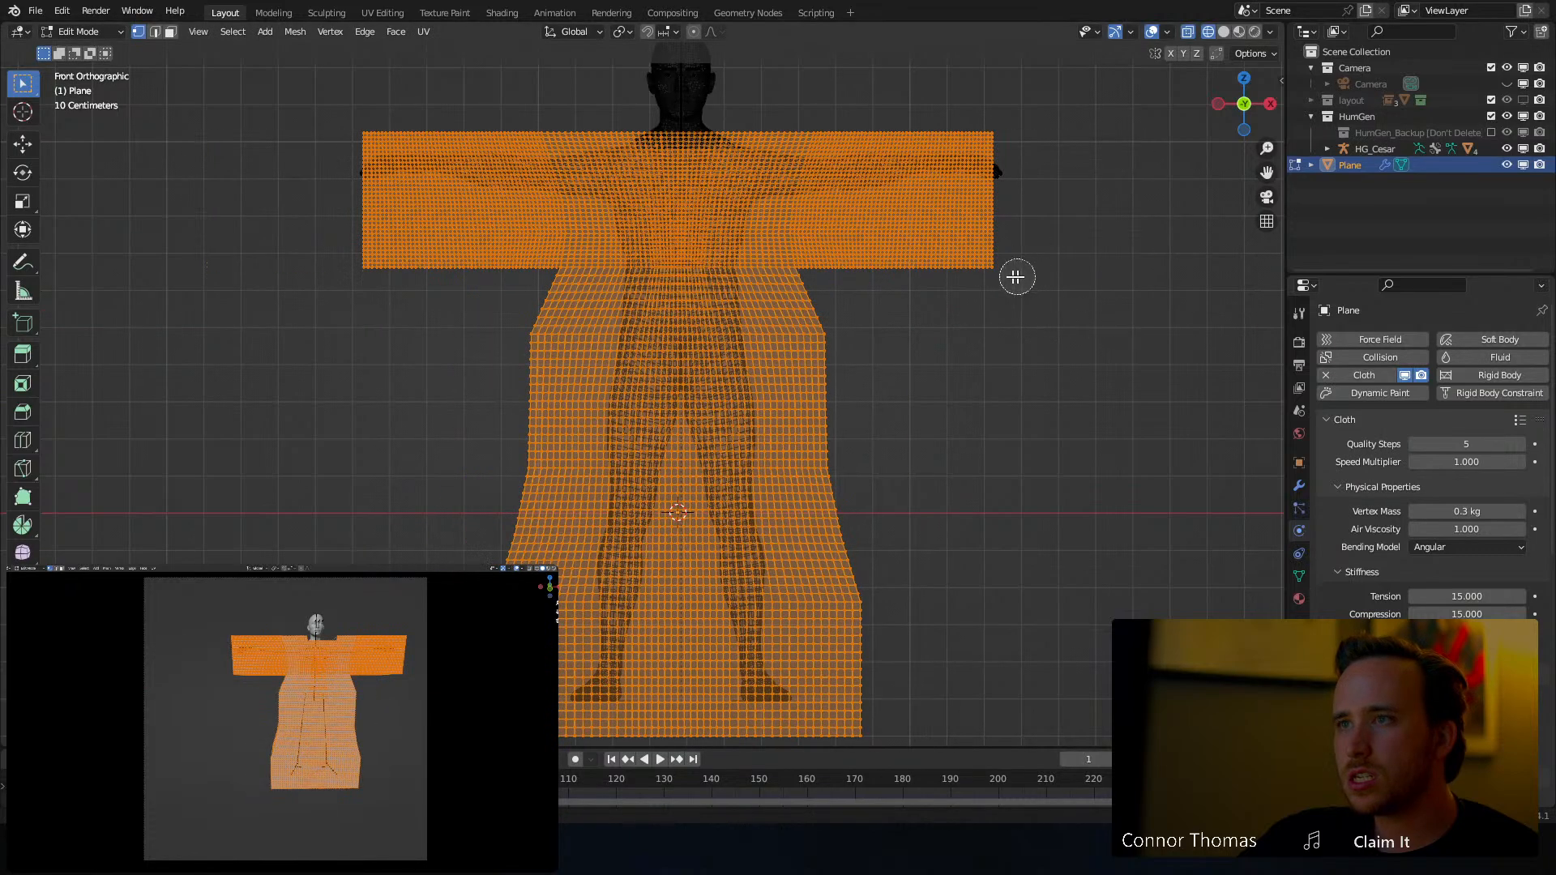
{"action": "scroll", "coordinate": [993, 275], "scroll_direction": "down", "scroll_amount": 16}
{"action": "key", "text": "Escape"}
Scale the whole robe along X to about 1.6 times its width and clear the selection
{"action": "key", "text": "s"}
{"action": "key", "text": "x"}
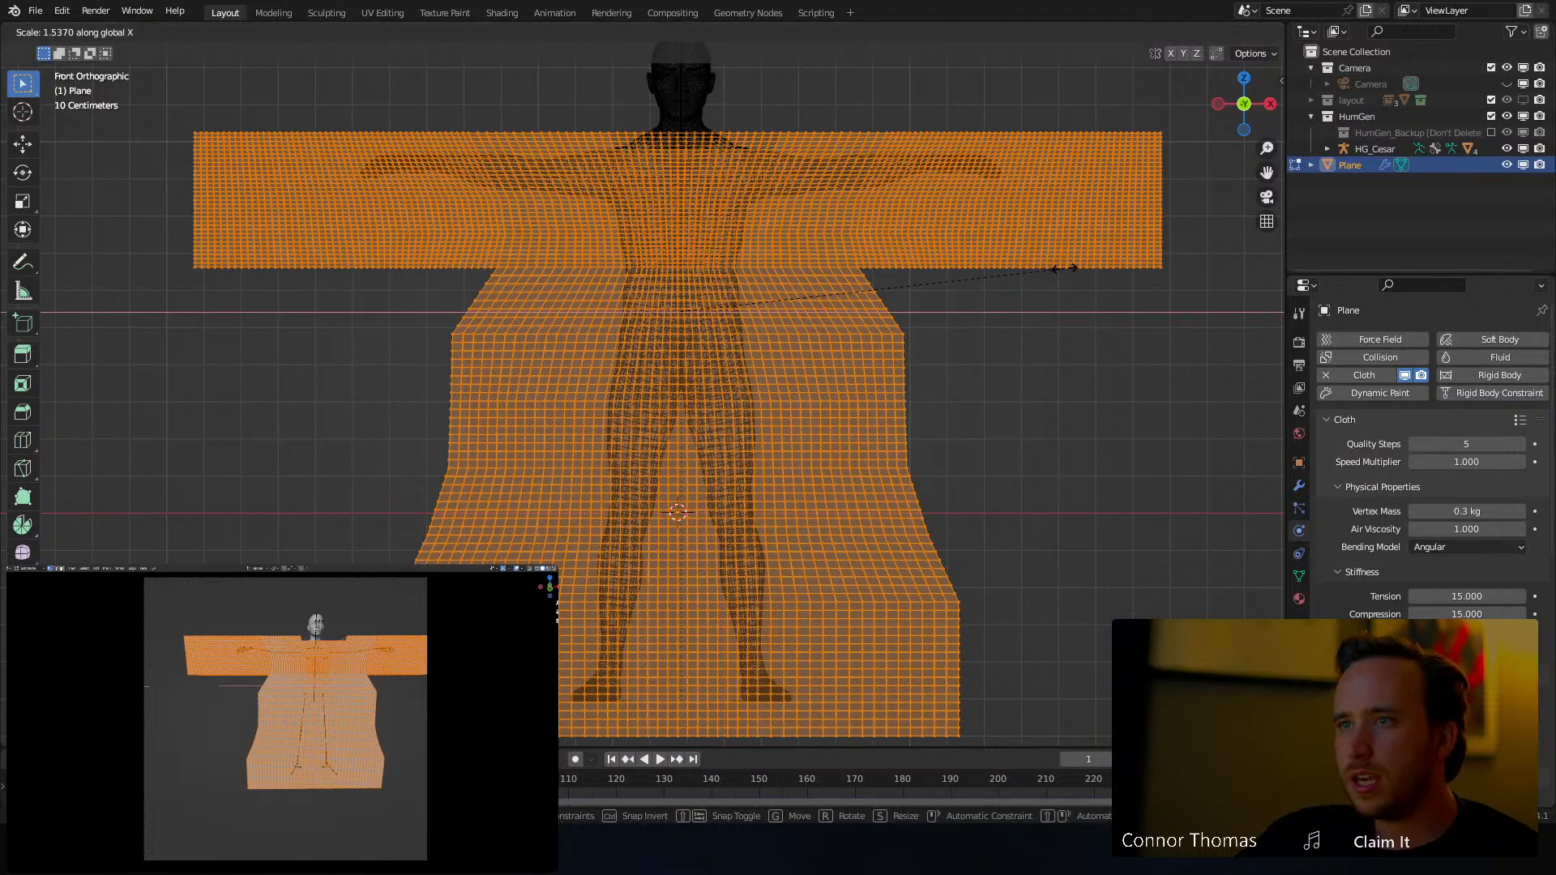
{"action": "left_click", "coordinate": [1135, 249]}
{"action": "key", "text": "alt+a"}
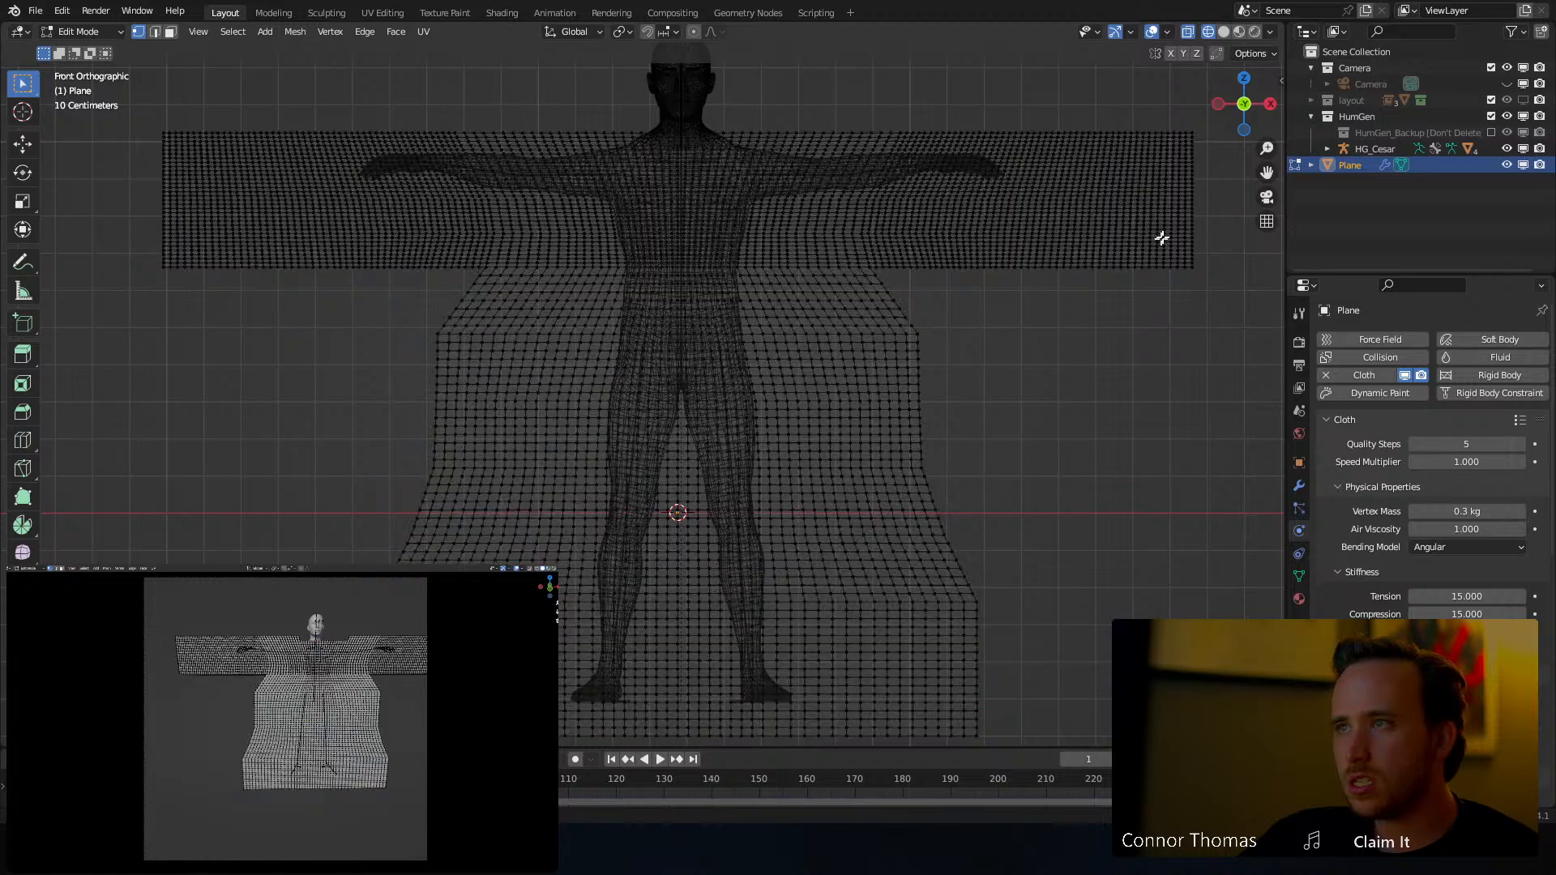
Circle-select both sleeve ends and scale them inward along X to about 0.7 with smooth proportional editing, size about 0.75
{"action": "key", "text": "c"}
{"action": "left_click", "coordinate": [1190, 201]}
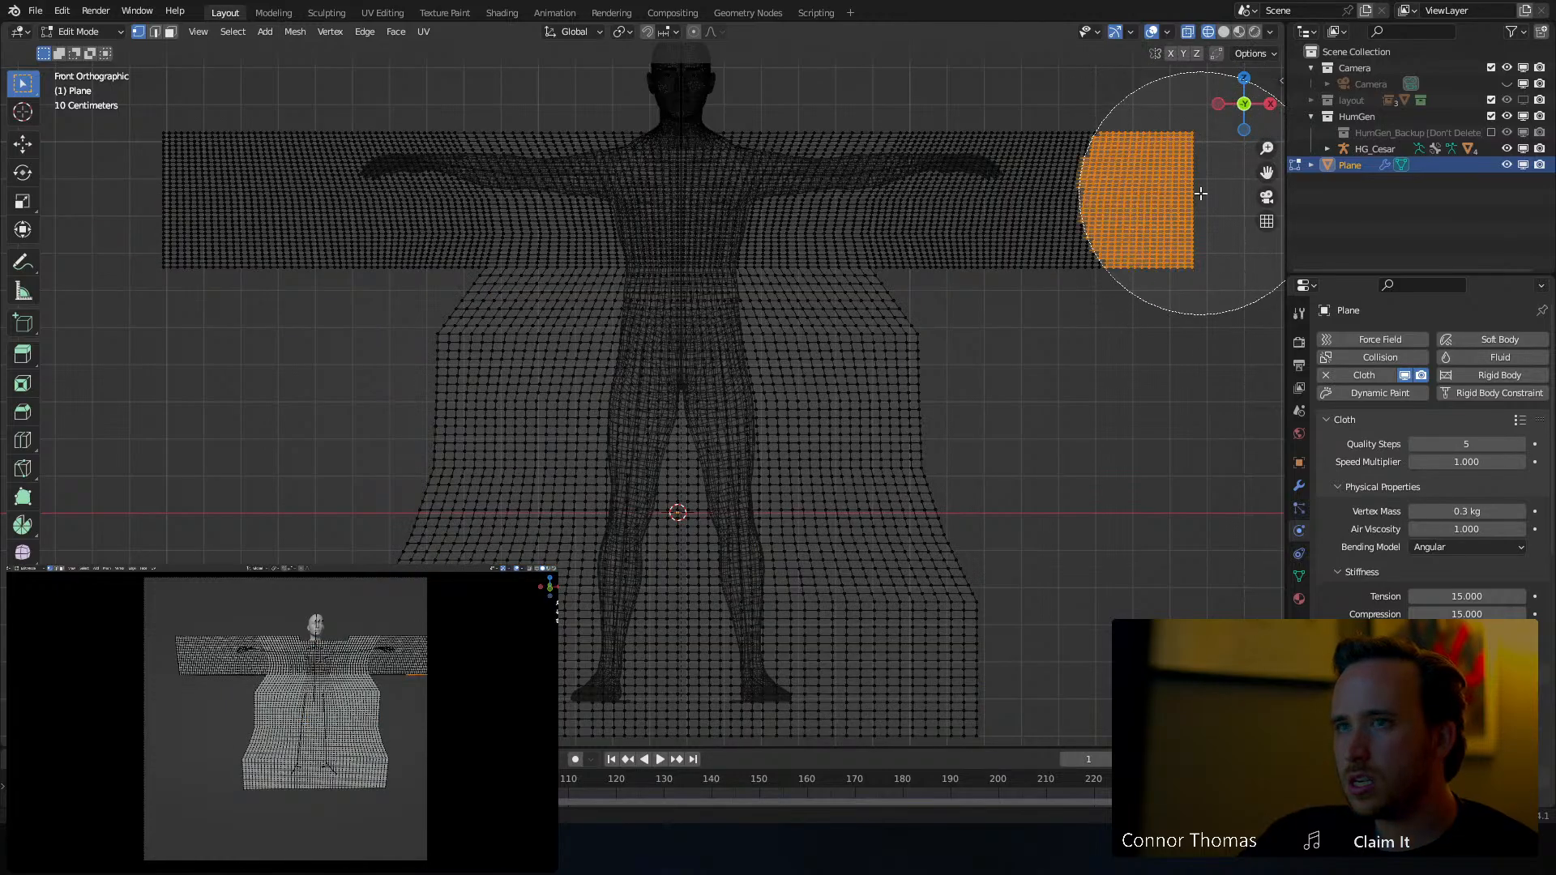
{"action": "left_click", "coordinate": [131, 197]}
{"action": "key", "text": "Escape"}
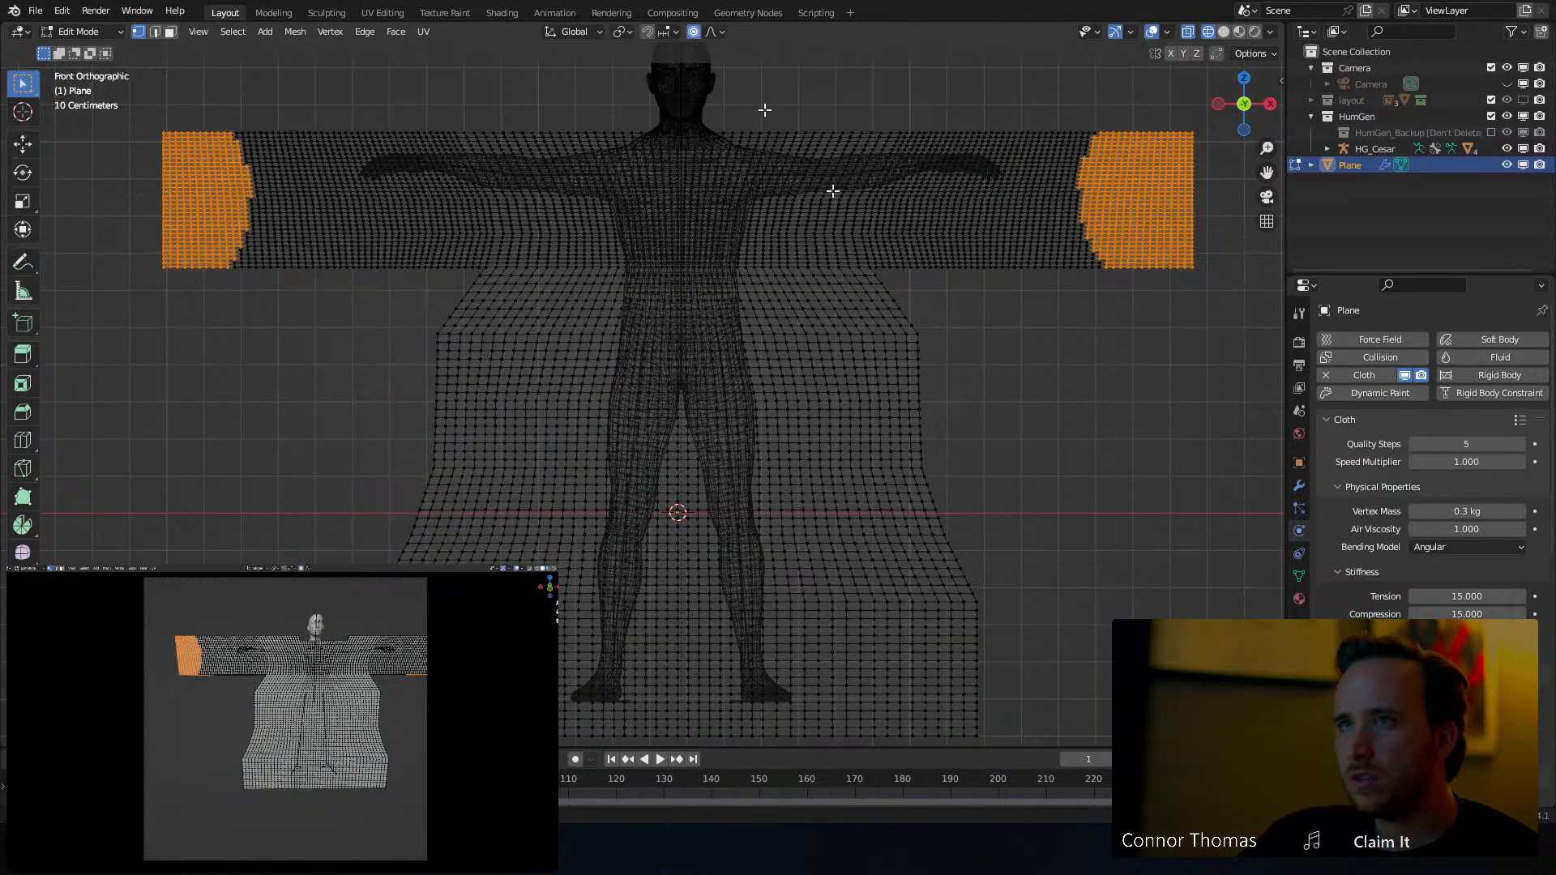
{"action": "key", "text": "s"}
{"action": "key", "text": "x"}
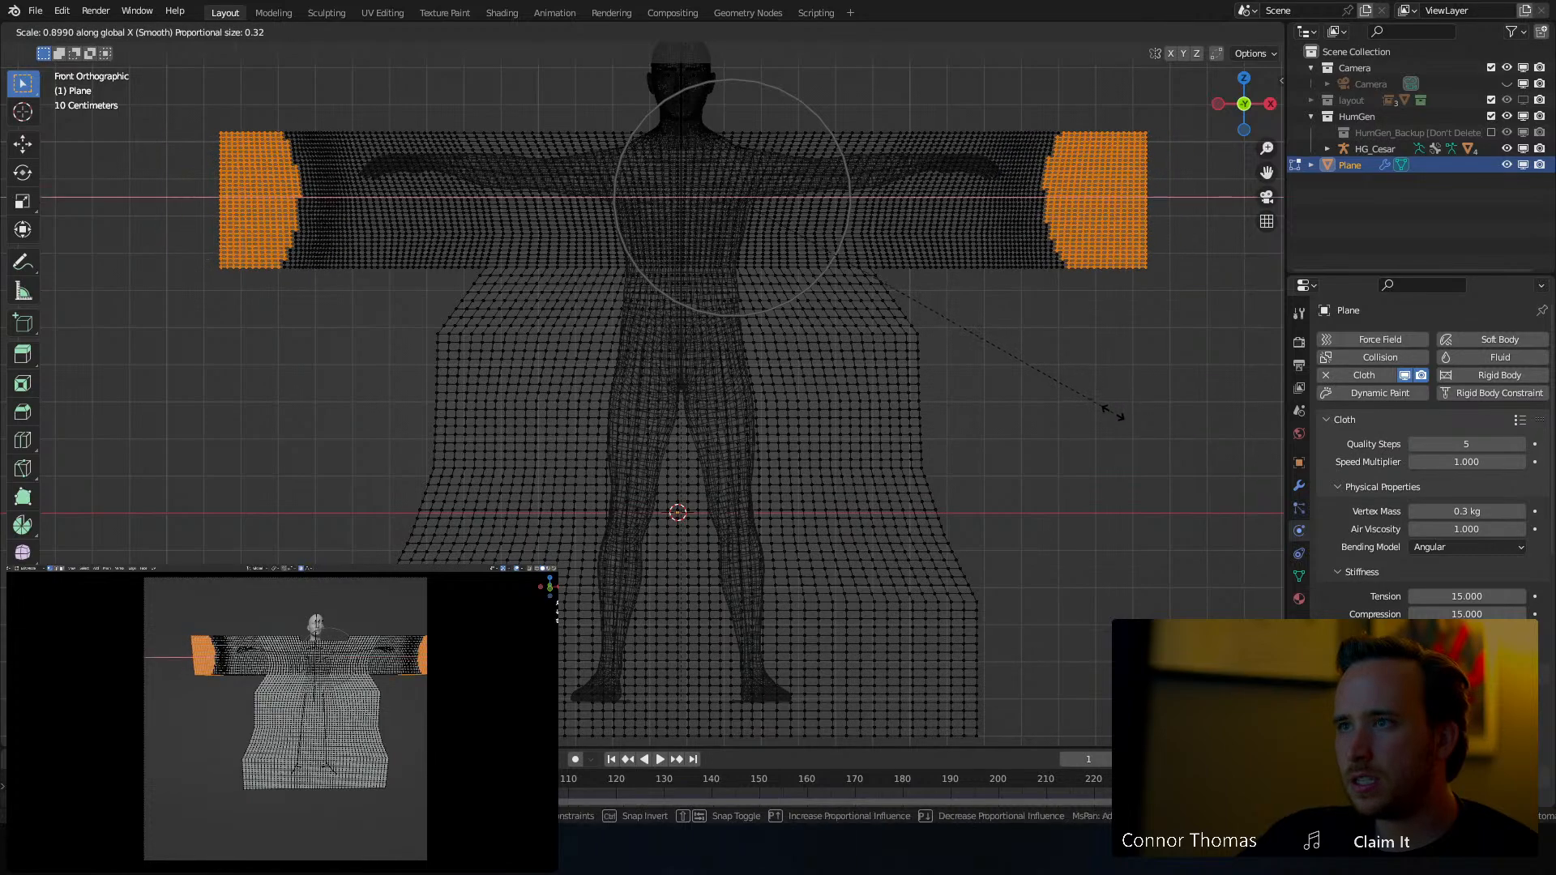
{"action": "scroll", "coordinate": [1082, 408], "scroll_direction": "down", "scroll_amount": 9}
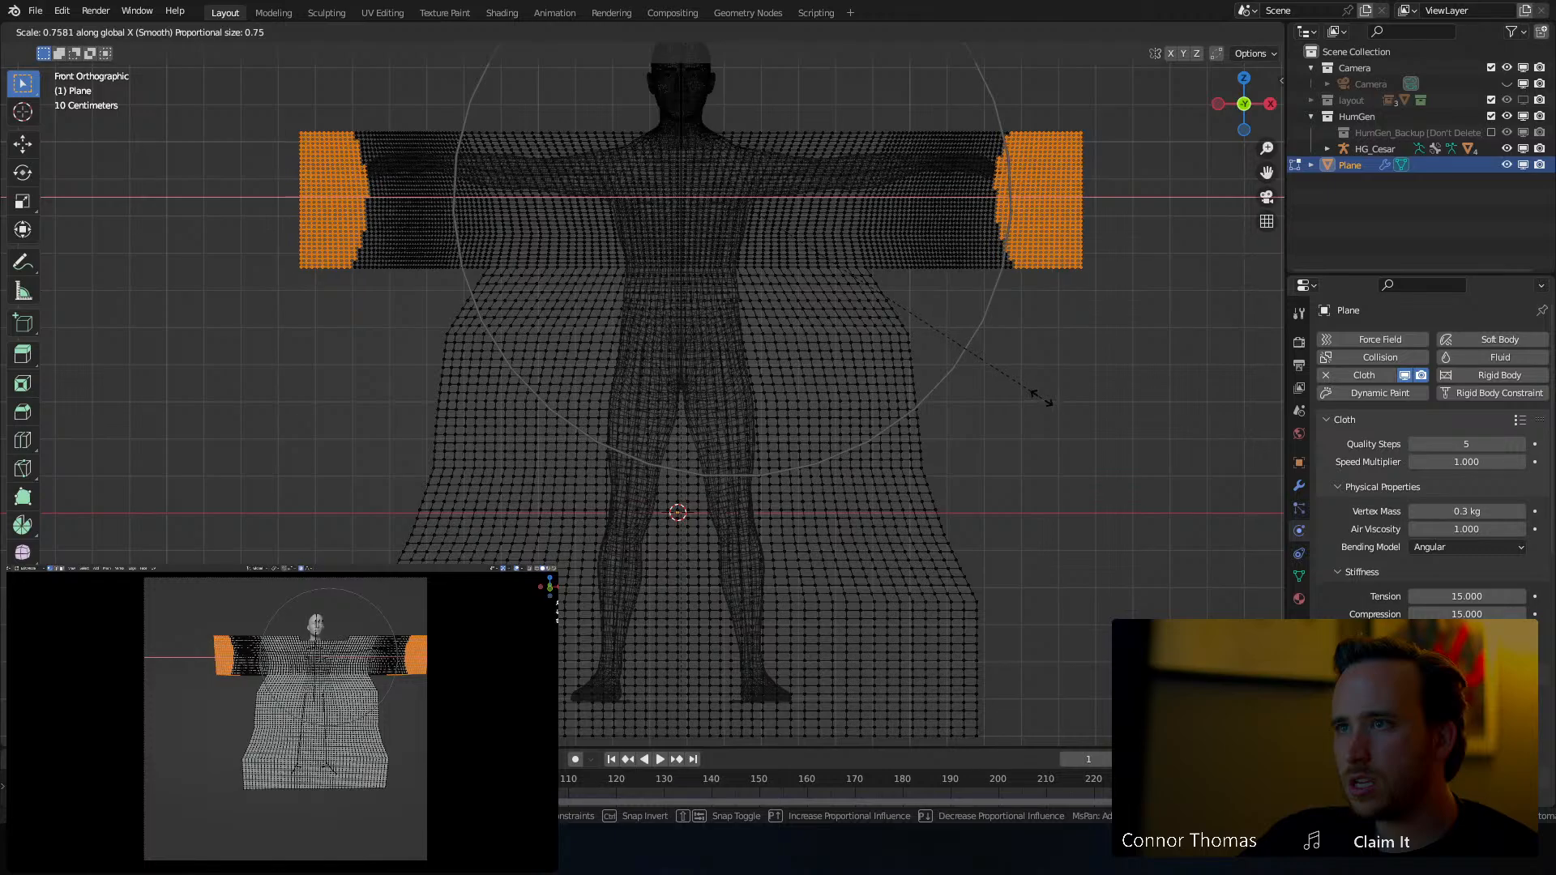
{"action": "left_click", "coordinate": [1020, 395]}
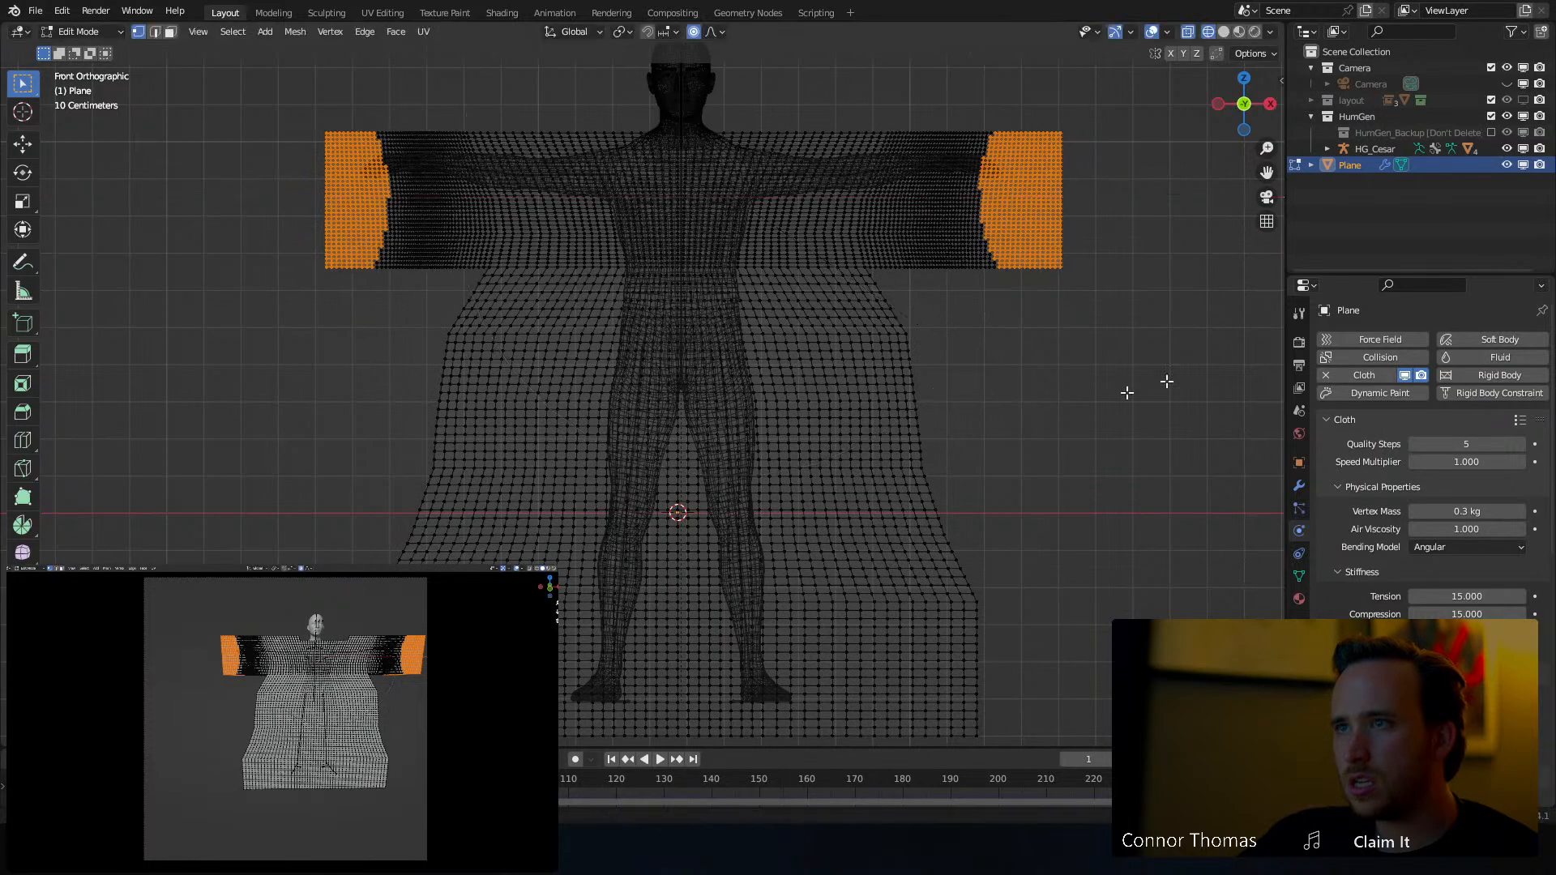
Play the widened robe's cloth simulation to frame 9 in solid shading and inspect the drape in wireframe from the front
{"action": "key", "text": "Tab"}
{"action": "left_click", "coordinate": [993, 407]}
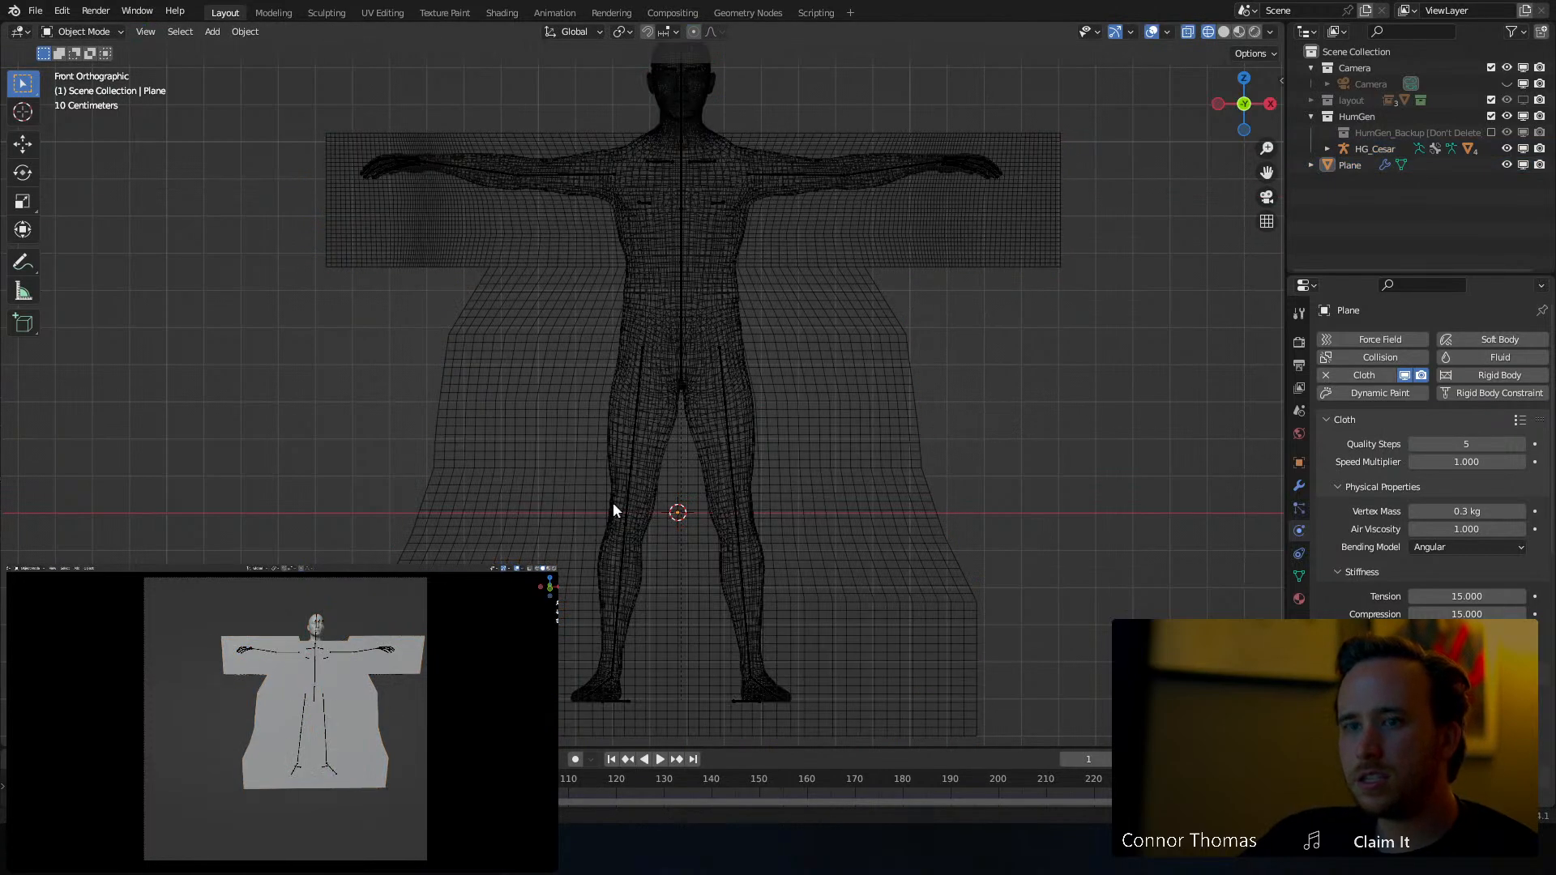
{"action": "middle_click_drag", "start_coordinate": [669, 406], "coordinate": [625, 416]}
{"action": "key", "text": "z"}
{"action": "left_click", "coordinate": [798, 420]}
{"action": "middle_click_drag", "start_coordinate": [797, 420], "coordinate": [792, 451]}
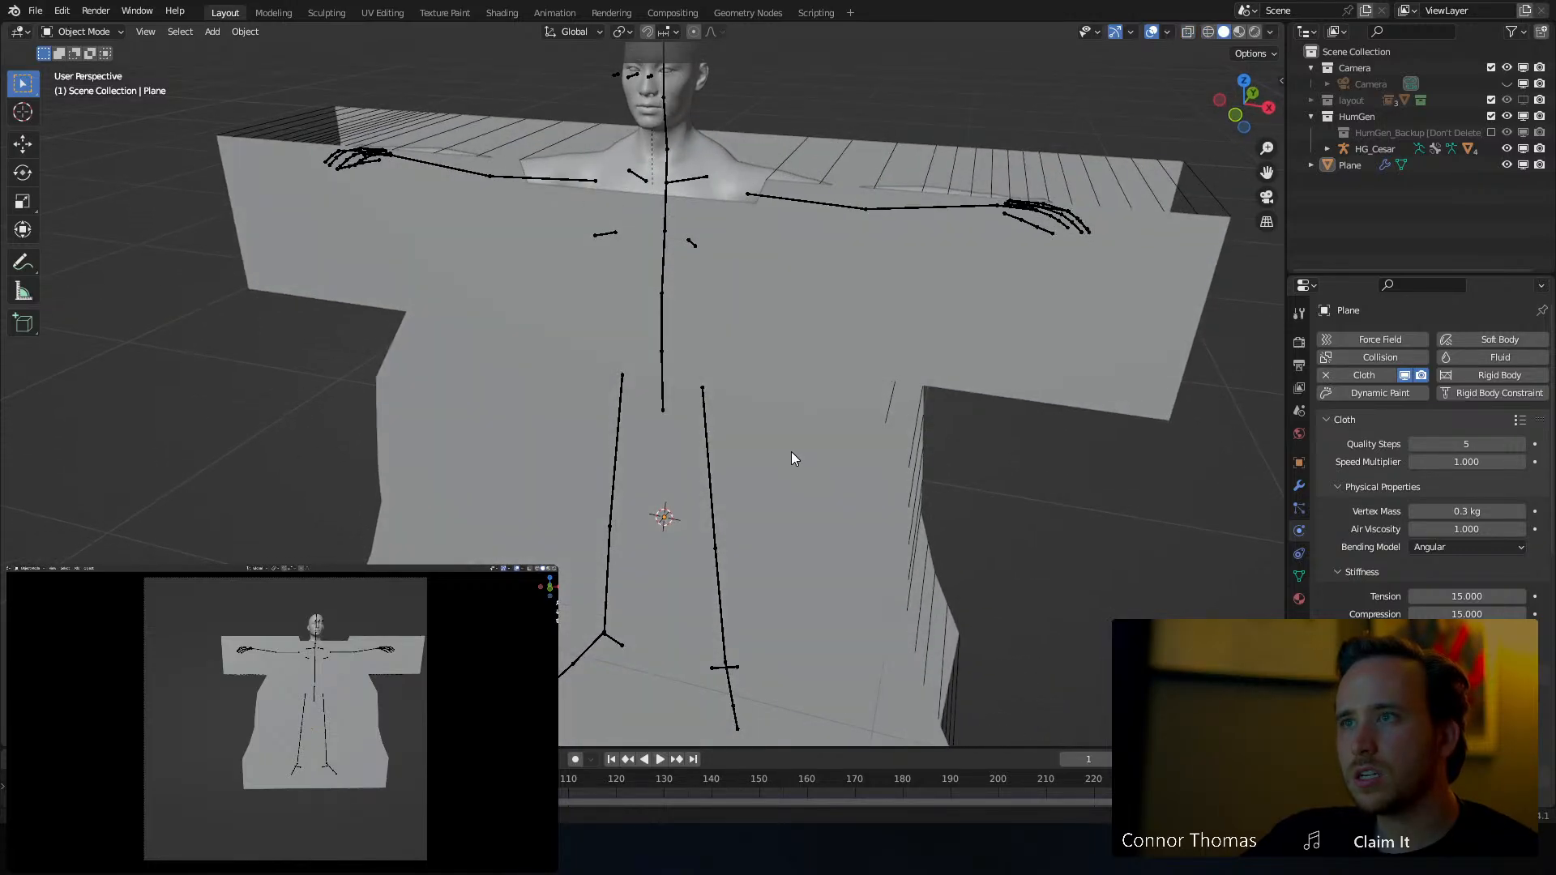
{"action": "key", "text": "space"}
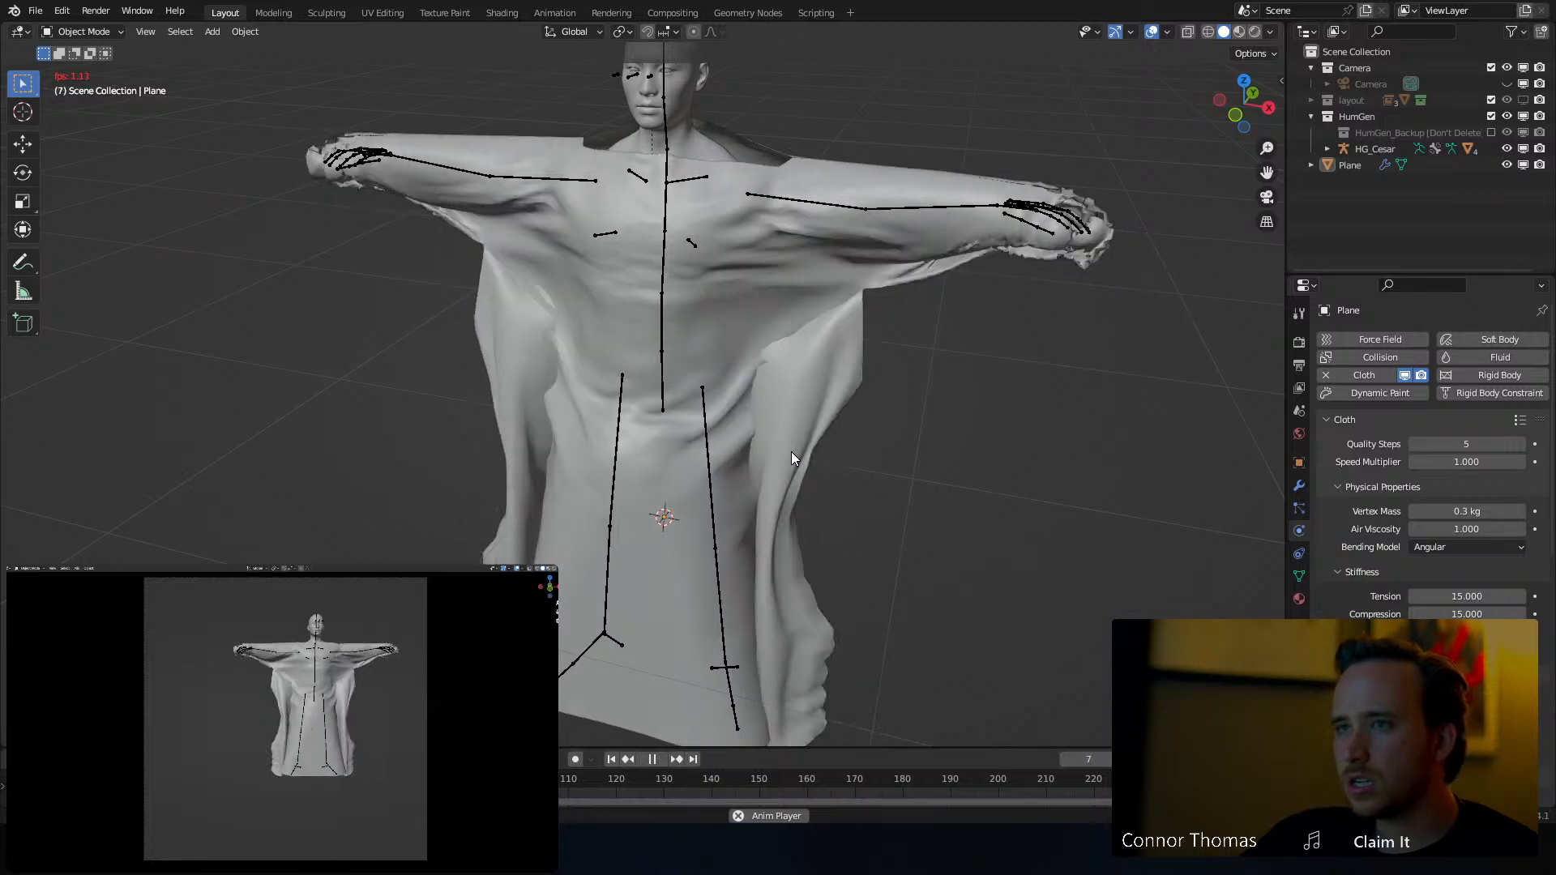
{"action": "key", "text": "space"}
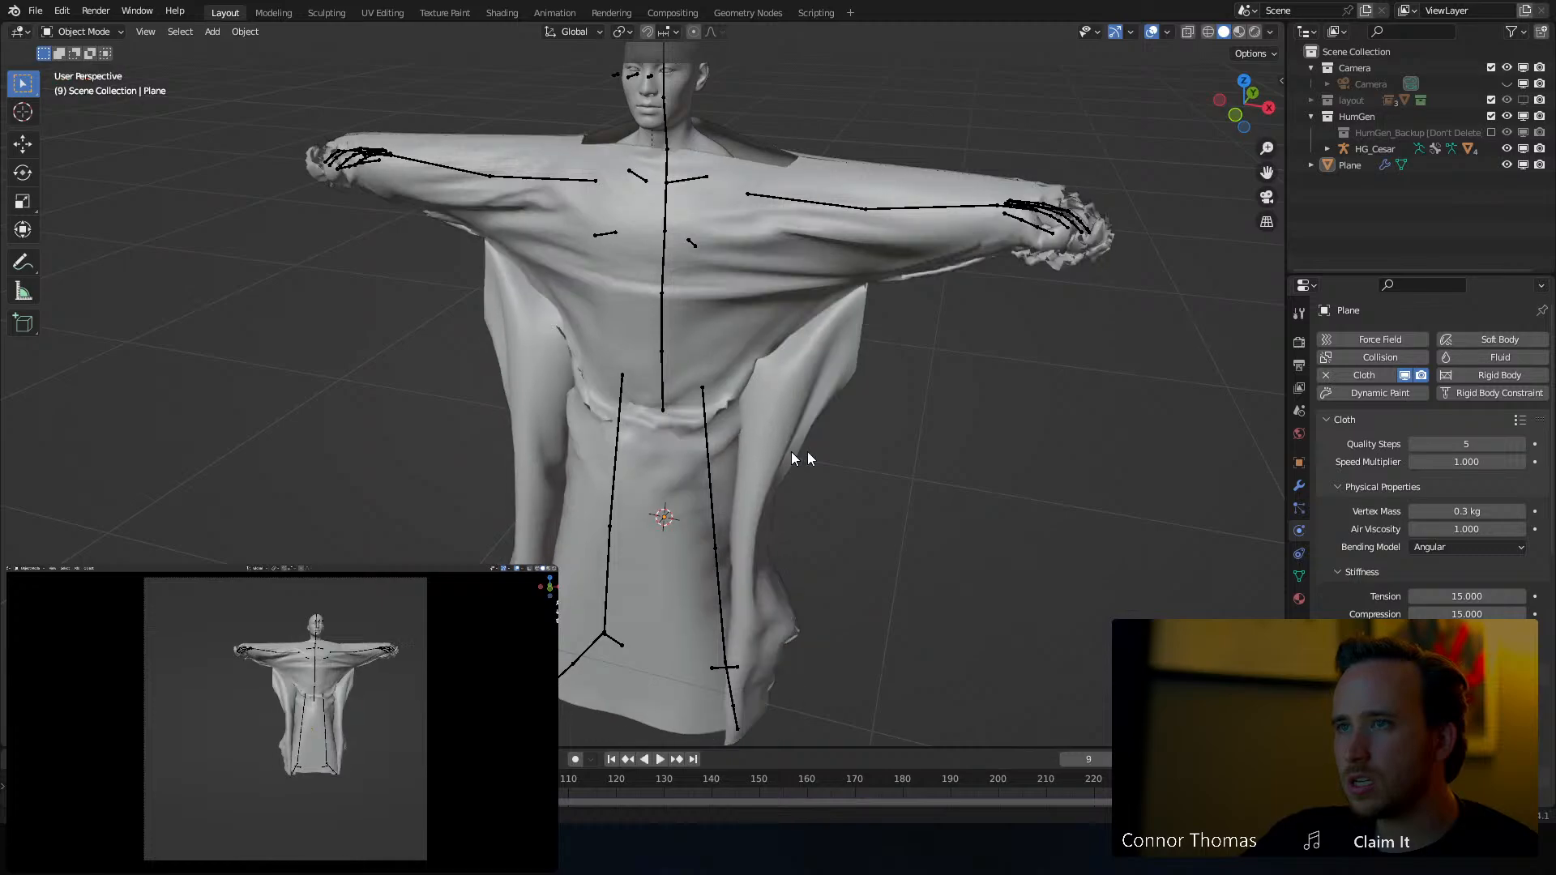
{"action": "middle_click_drag", "start_coordinate": [884, 455], "coordinate": [918, 427]}
{"action": "key", "text": "shift+z"}
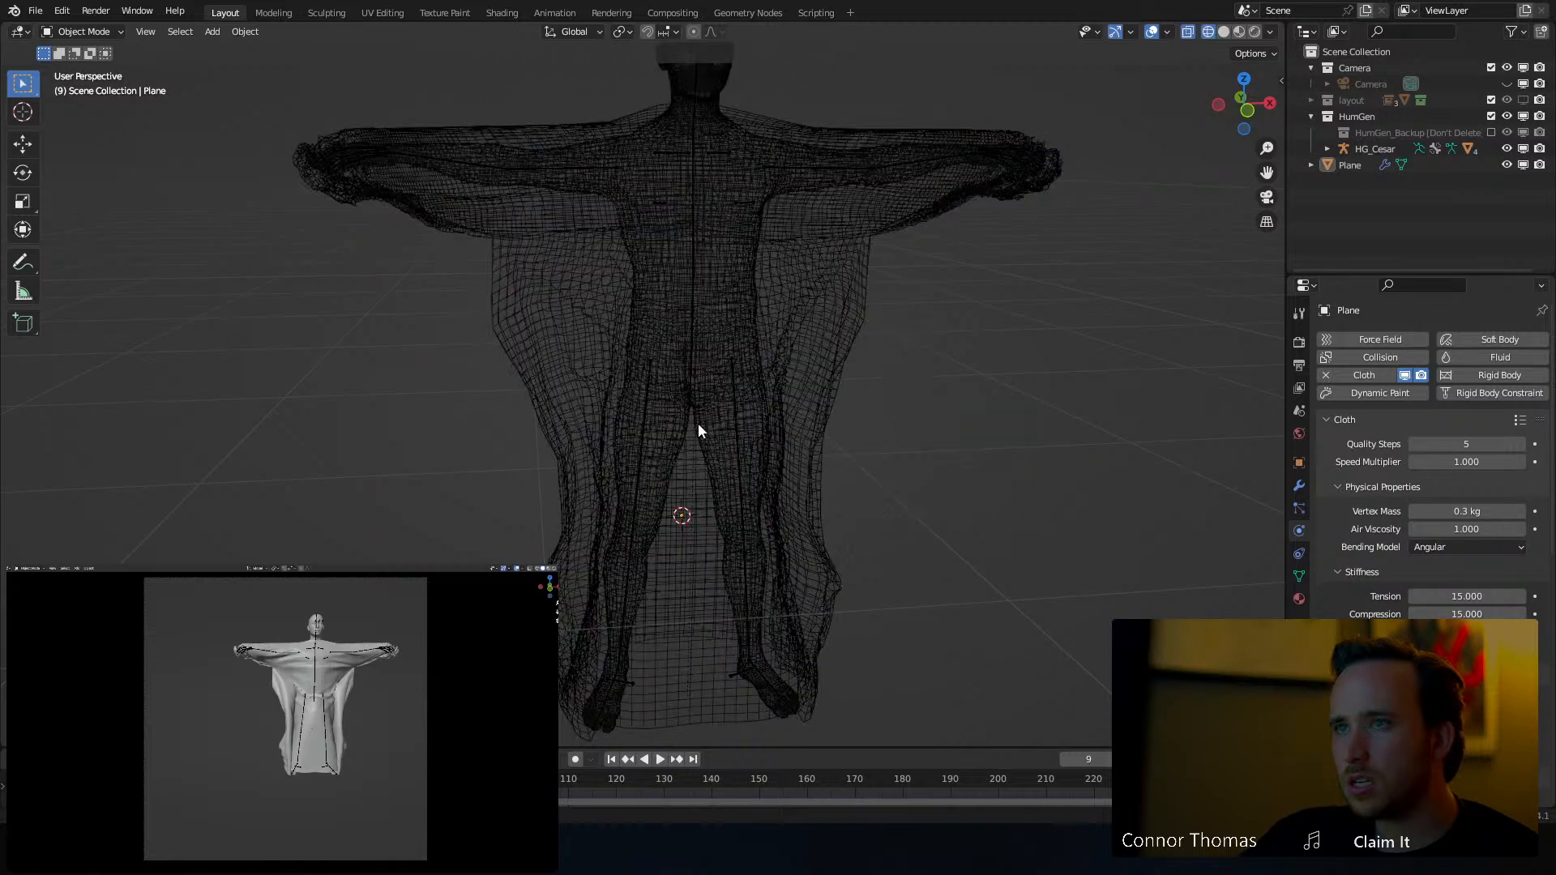
{"action": "key", "text": "KP_1"}
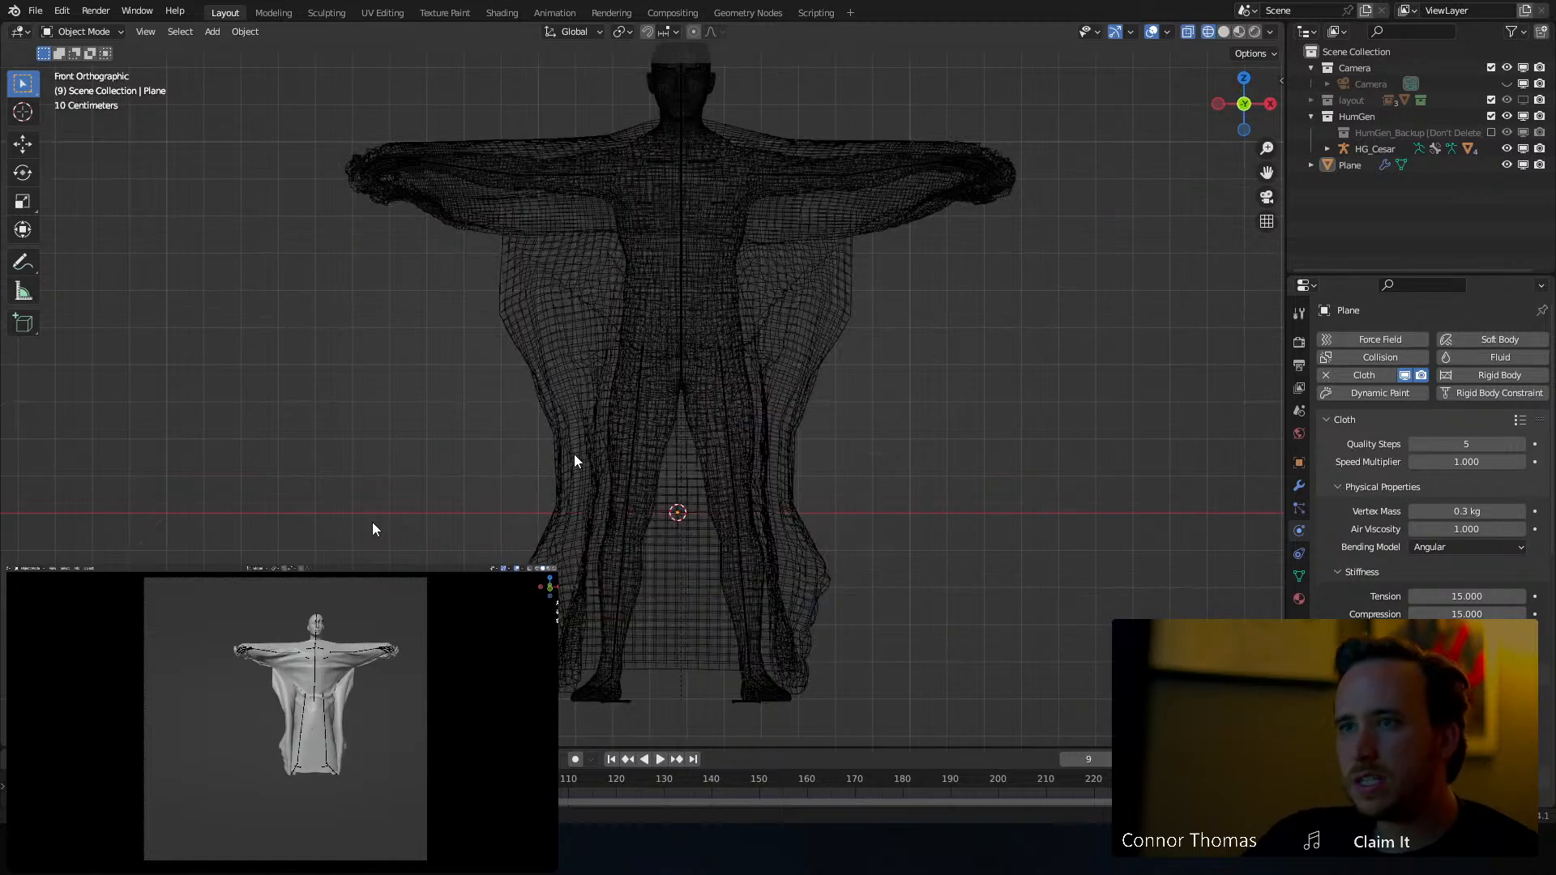
Rewind the simulation to frame 0 and select the whole robe mesh in Edit Mode with solid shading
{"action": "key", "text": "shift+Left"}
{"action": "key", "text": "space"}
{"action": "key", "text": "Escape"}
{"action": "key", "text": "z"}
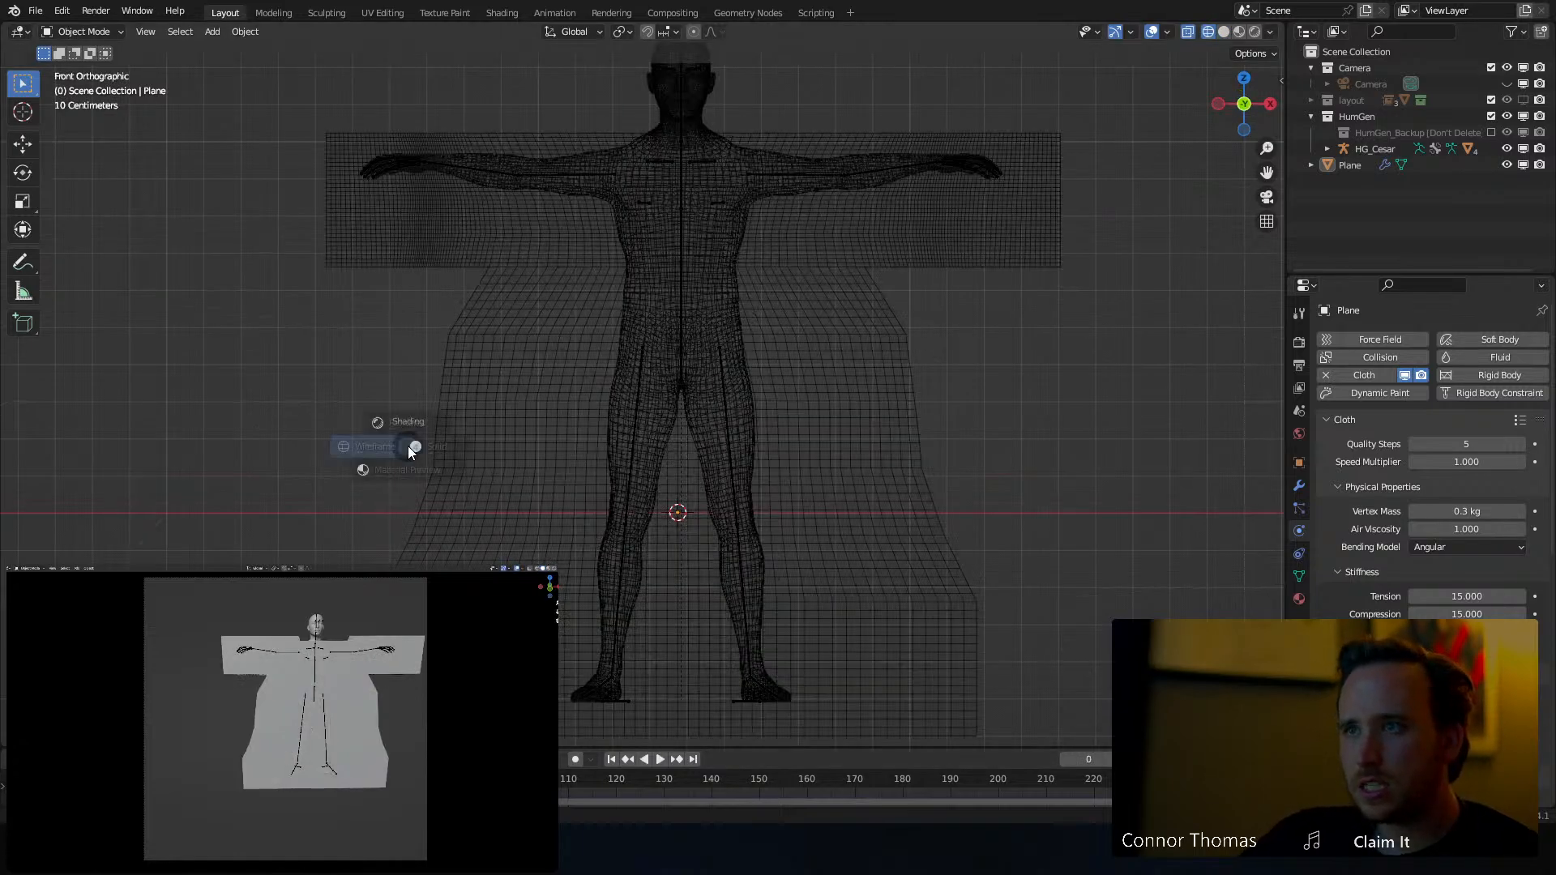
{"action": "left_click", "coordinate": [502, 454]}
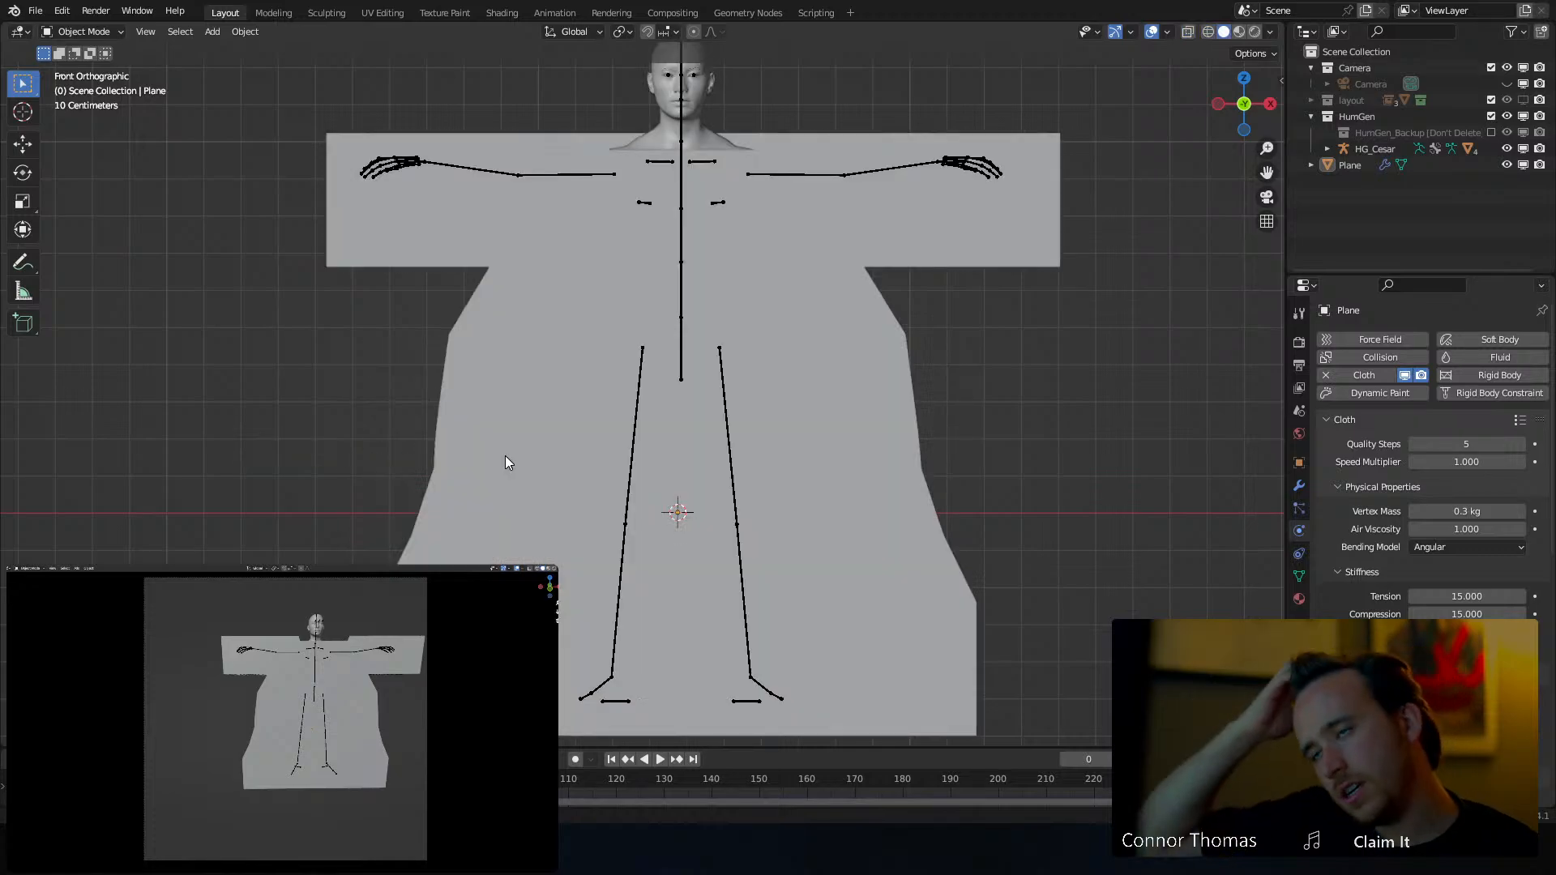
{"action": "key", "text": "Tab"}
{"action": "key", "text": "a"}
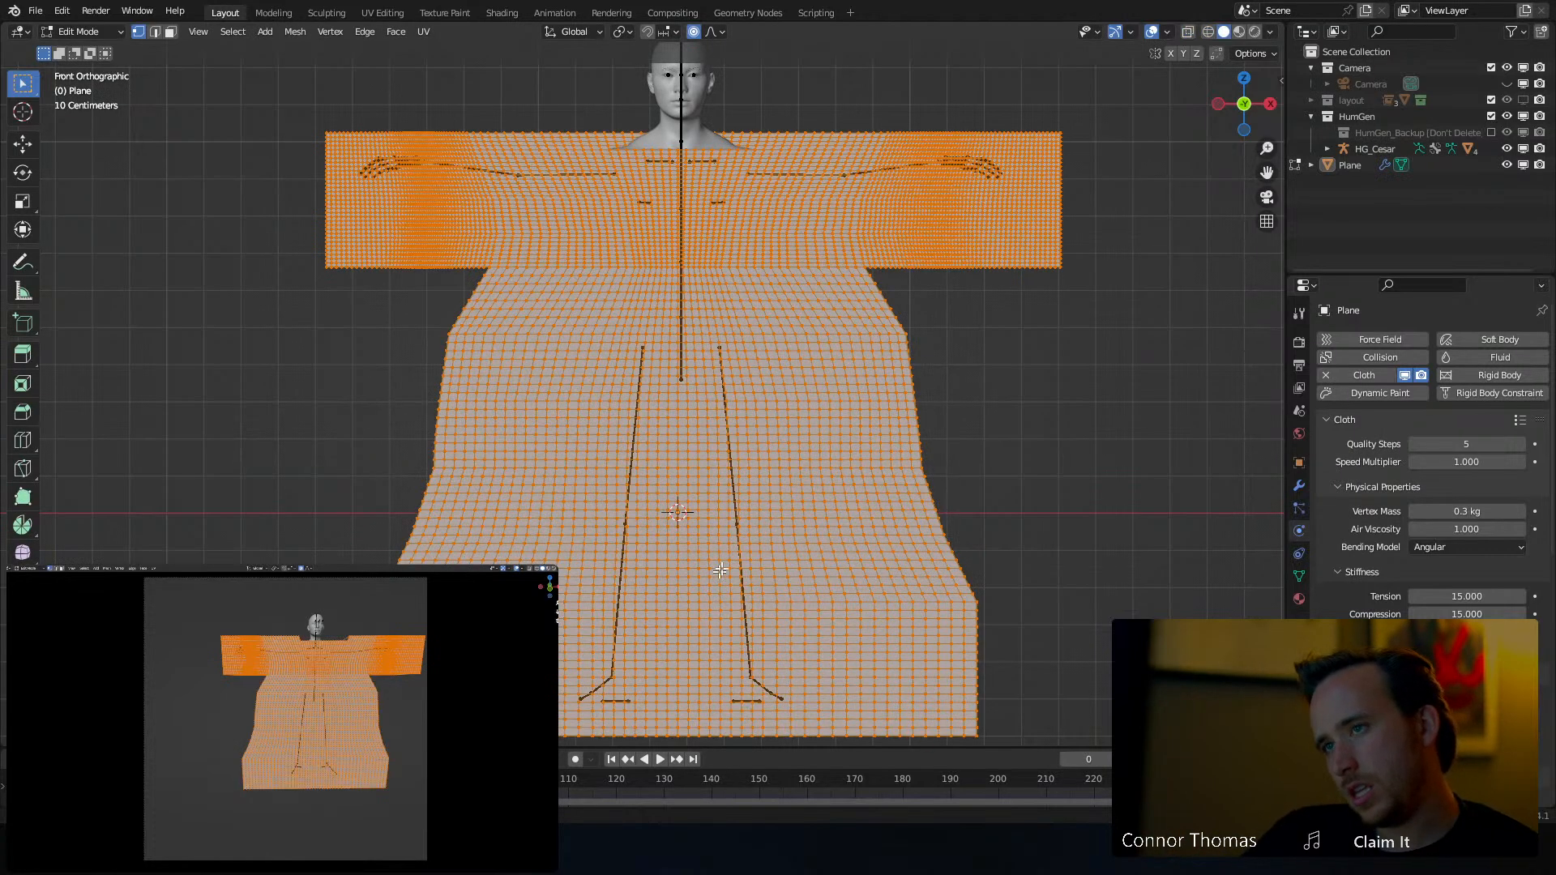
{"action": "key", "text": "alt+a"}
{"action": "key", "text": "c"}
{"action": "left_click_drag", "start_coordinate": [947, 419], "coordinate": [1084, 577]}
{"action": "right_click", "coordinate": [1084, 576]}
{"action": "key", "text": "c"}
{"action": "left_click_drag", "start_coordinate": [990, 293], "coordinate": [948, 292]}
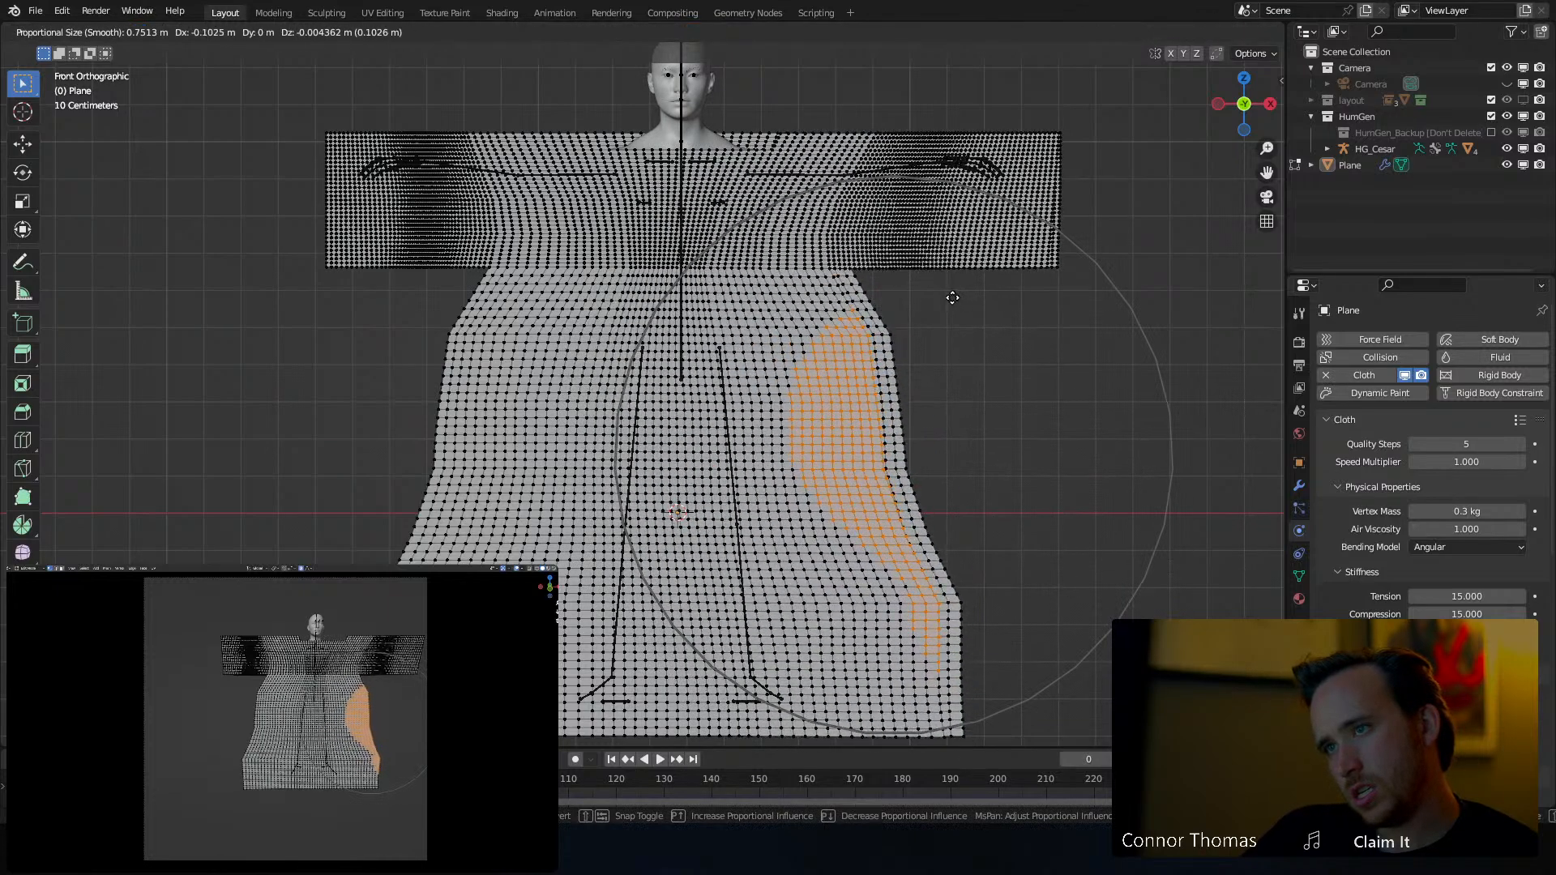
{"action": "right_click", "coordinate": [952, 296]}
Switch to wireframe shading and circle-select only the robe's side area at hip height beside the character's left hip
{"action": "key", "text": "x"}
{"action": "key", "text": "z"}
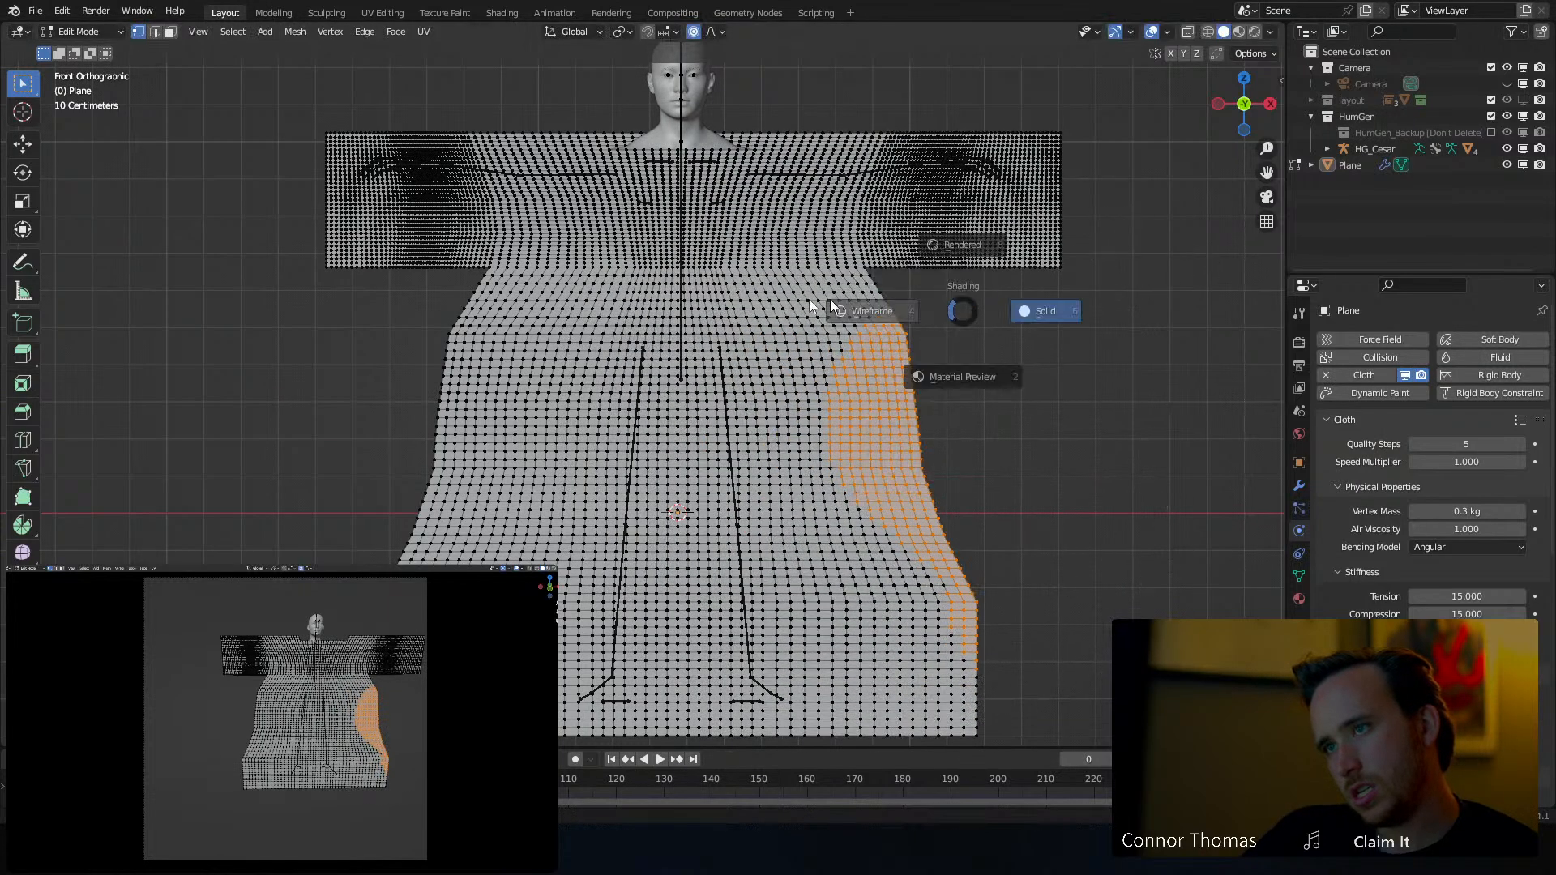
{"action": "left_click", "coordinate": [829, 302]}
{"action": "key", "text": "a"}
{"action": "key", "text": "alt+a"}
{"action": "key", "text": "c"}
{"action": "scroll", "coordinate": [922, 379], "scroll_direction": "up", "scroll_amount": 5}
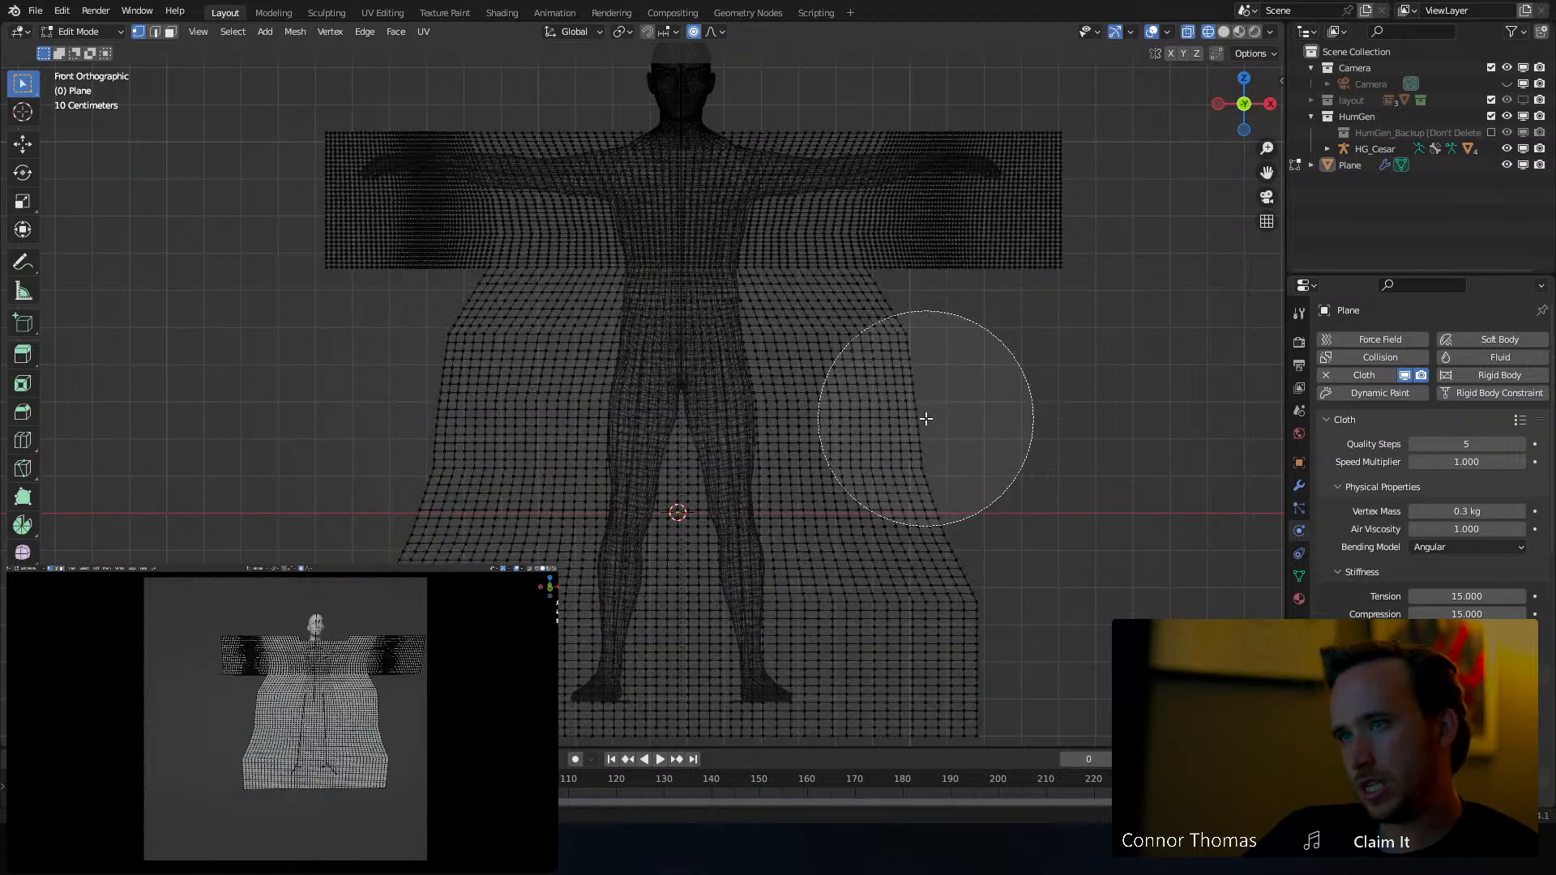
{"action": "left_click", "coordinate": [891, 350]}
{"action": "right_click", "coordinate": [888, 349]}
{"action": "key", "text": "g"}
{"action": "key", "text": "x"}
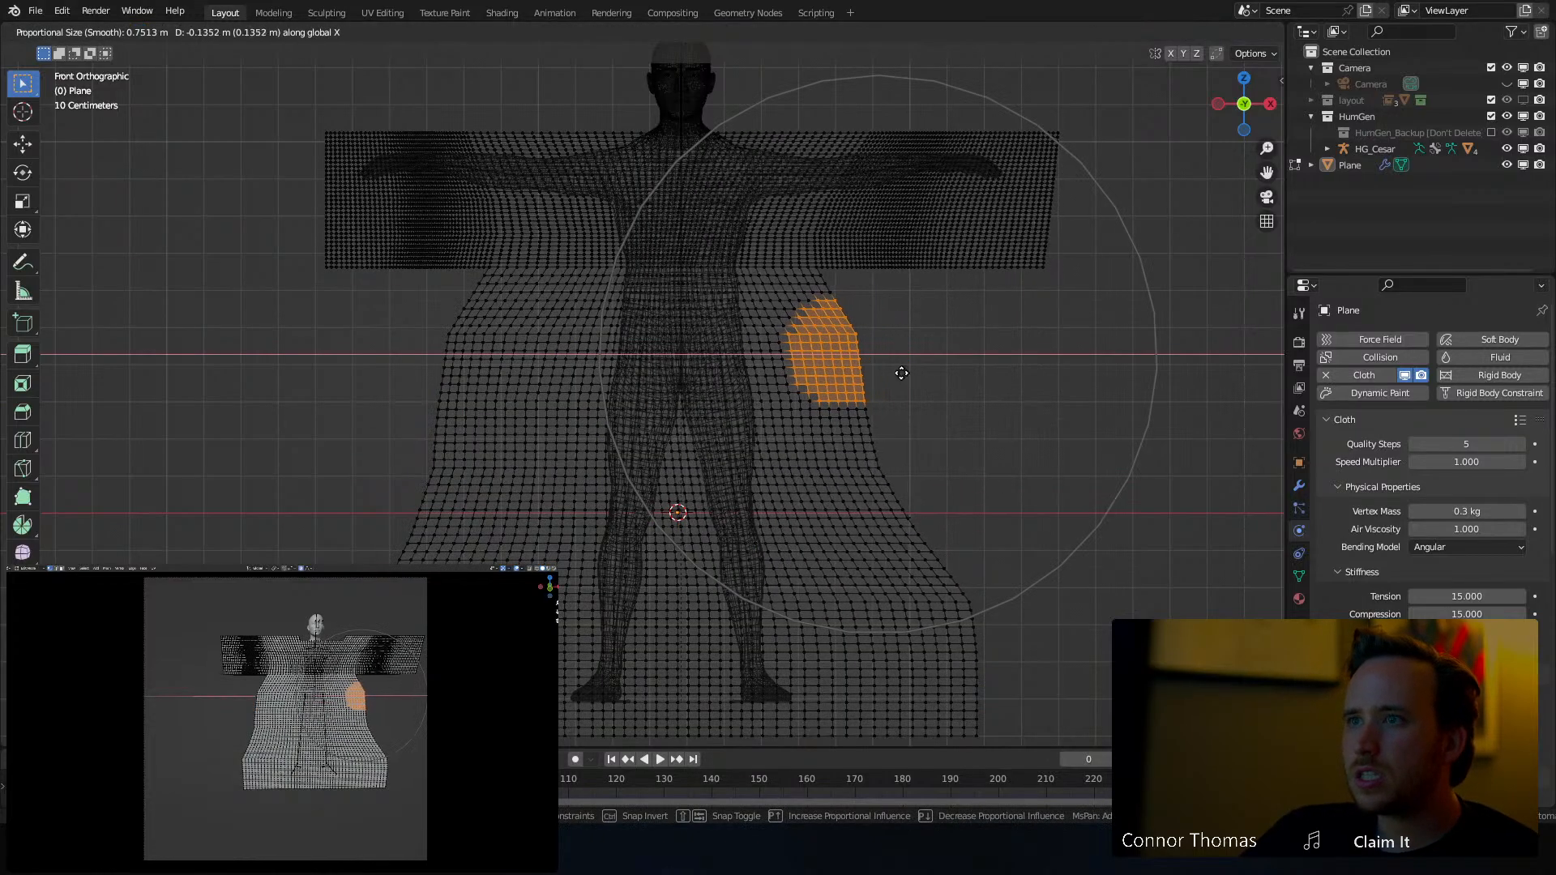
{"action": "right_click", "coordinate": [889, 373]}
Add the robe's opposite hip side to the selection and scale both inward along X to about 0.67 with smooth proportional editing, size 0.75
{"action": "key", "text": "c"}
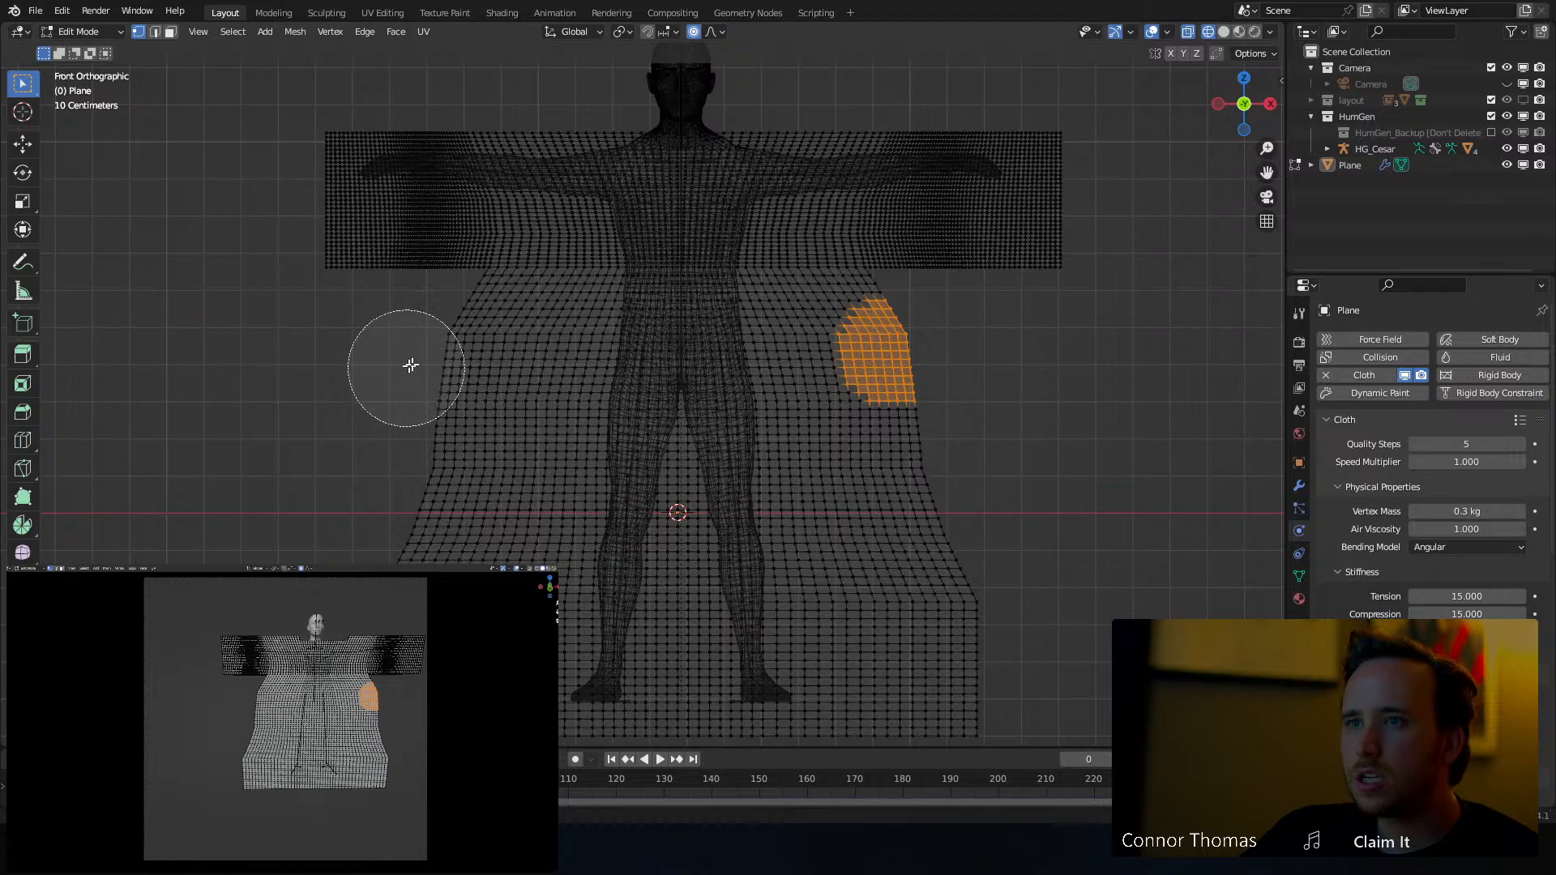
{"action": "mouse_move", "coordinate": [441, 340]}
{"action": "left_mouse_down"}
{"action": "mouse_move", "coordinate": [437, 357]}
{"action": "mouse_move", "coordinate": [462, 364]}
{"action": "left_mouse_up"}
{"action": "right_click", "coordinate": [462, 364]}
{"action": "key", "text": "g"}
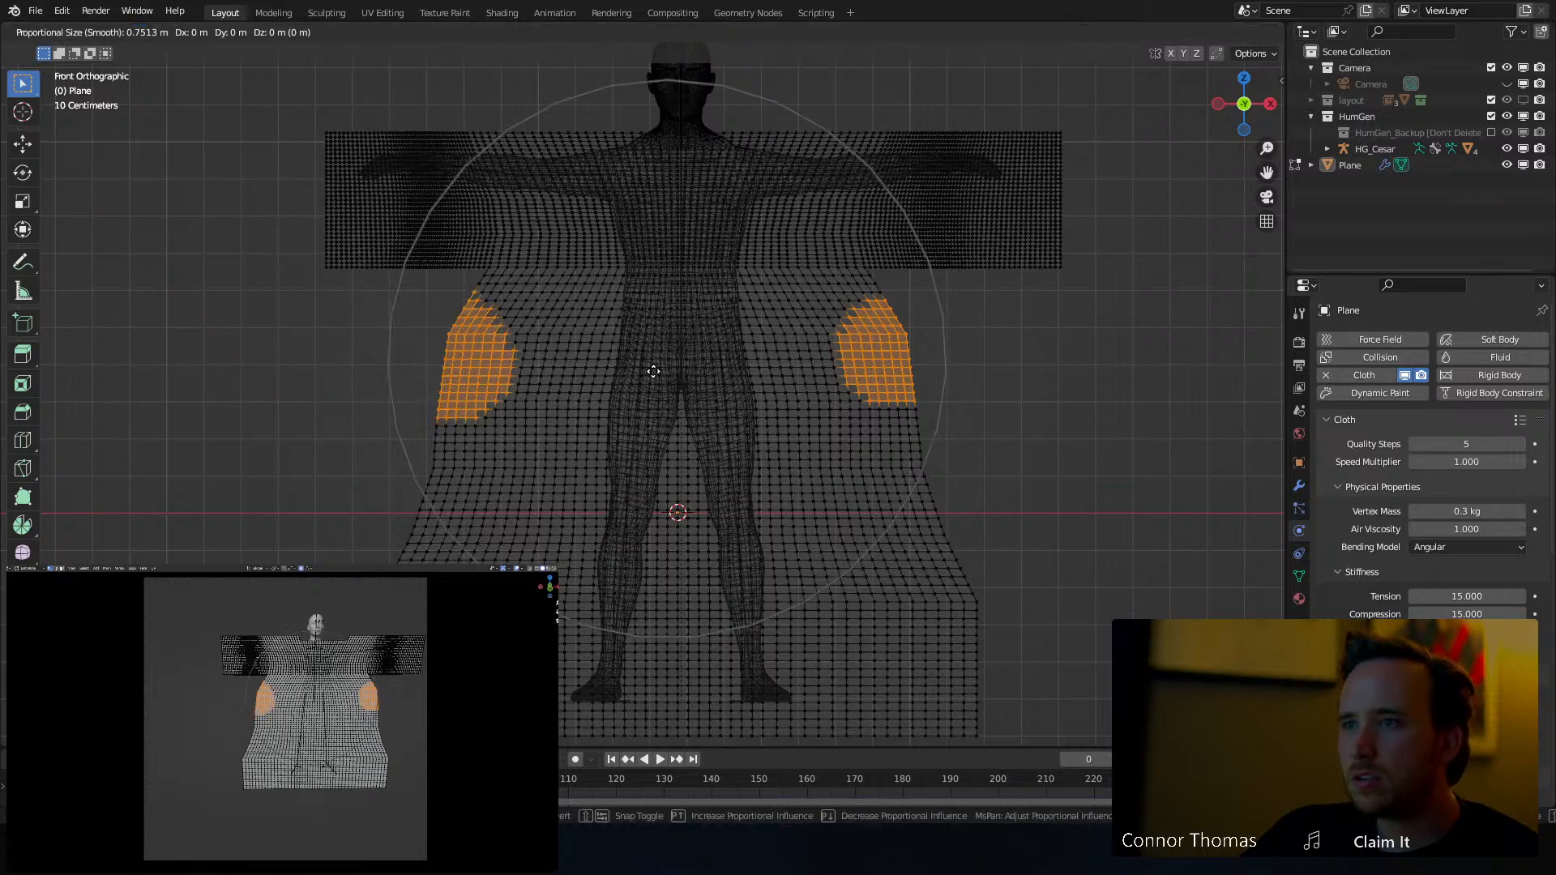
{"action": "key", "text": "x"}
{"action": "right_click", "coordinate": [665, 371]}
{"action": "key", "text": "s"}
{"action": "key", "text": "x"}
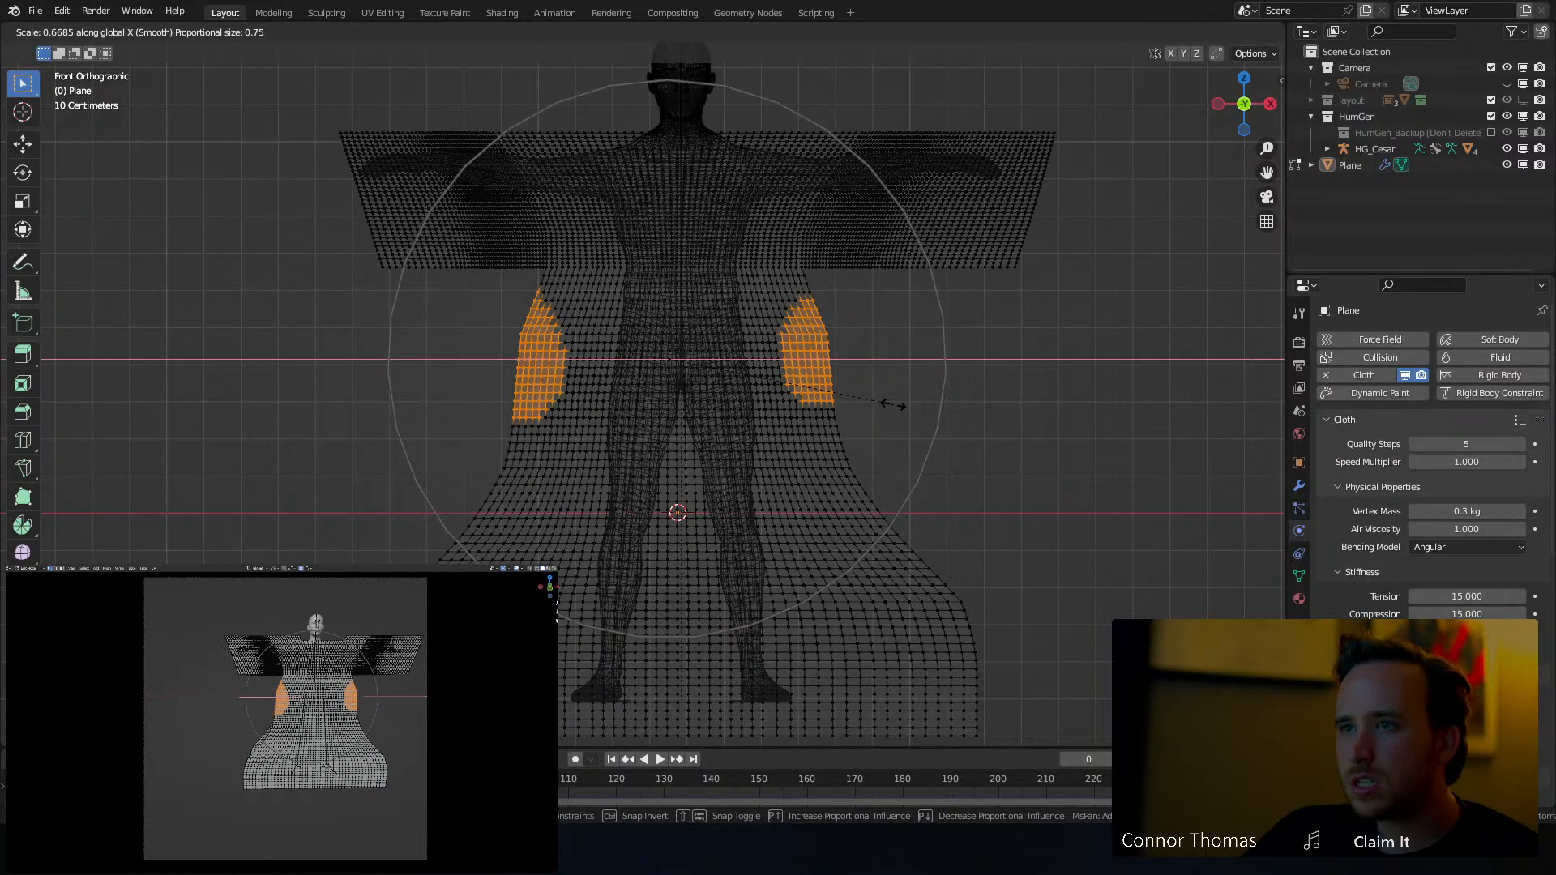
{"action": "left_click", "coordinate": [895, 405]}
Select five vertical face loops down the robe's front in solid shading and delete their faces
{"action": "key", "text": "alt+z"}
{"action": "middle_click_drag", "start_coordinate": [966, 393], "coordinate": [925, 351]}
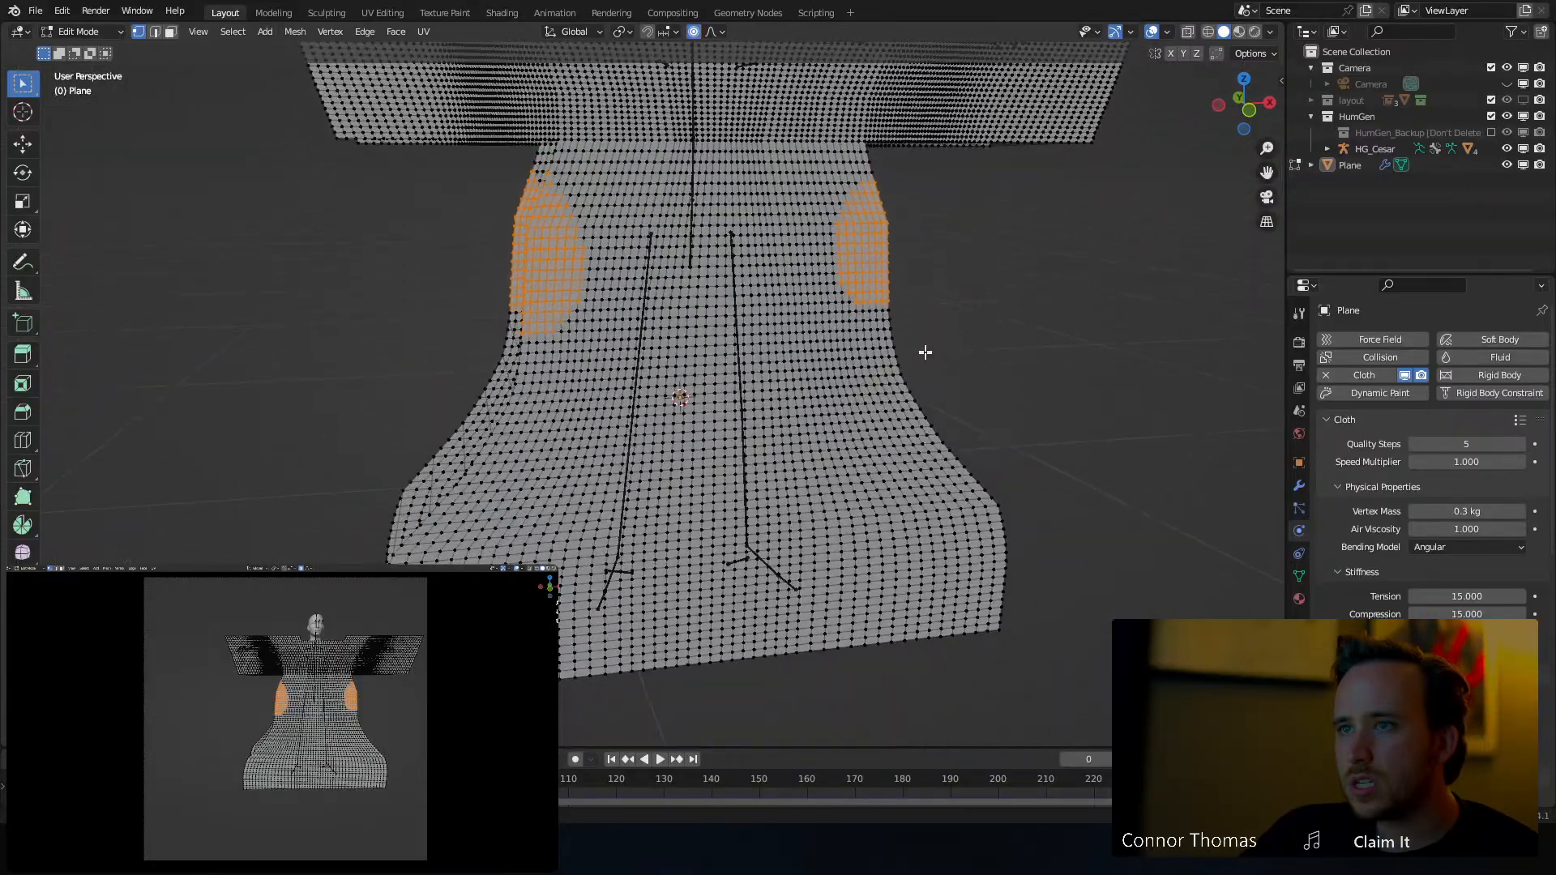
{"action": "left_click", "coordinate": [803, 647], "text": "alt"}
{"action": "middle_click_drag", "start_coordinate": [811, 415], "coordinate": [795, 455]}
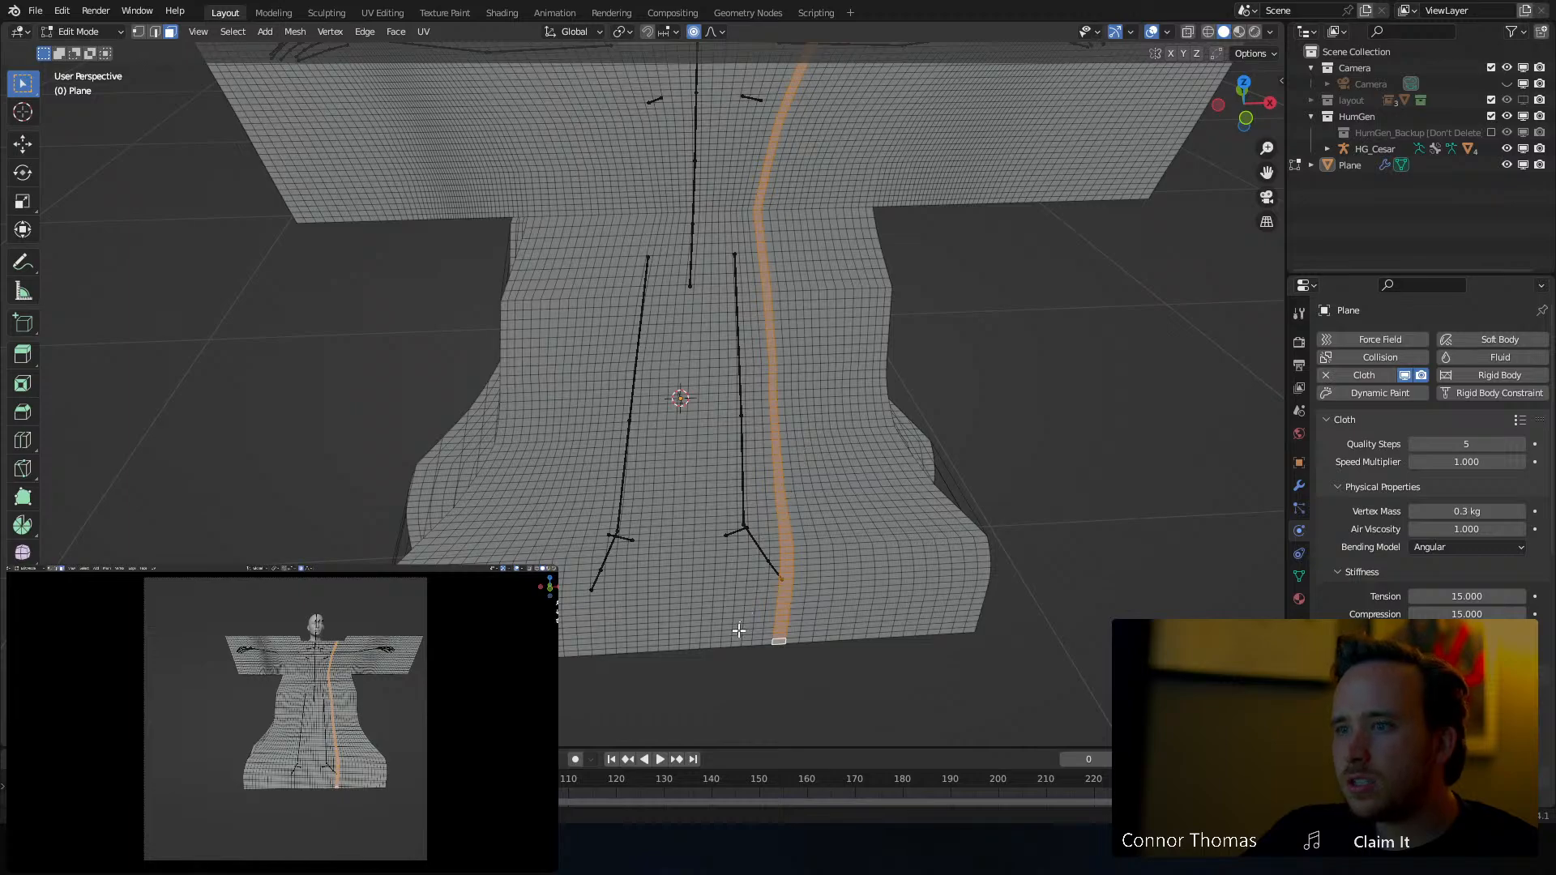
{"action": "left_click", "coordinate": [715, 644], "text": "alt+shift"}
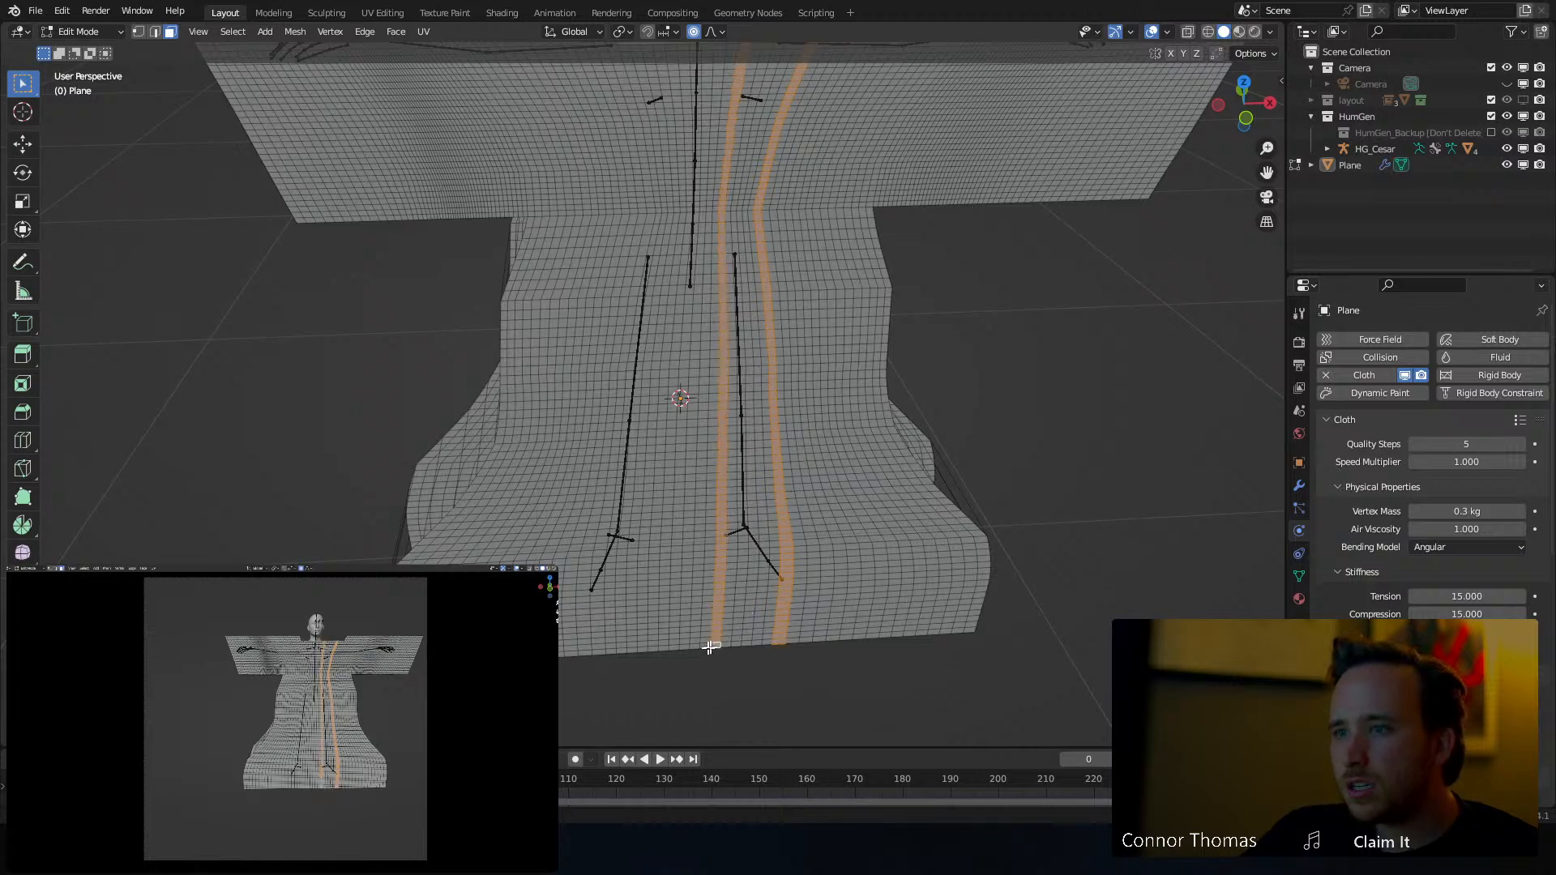
{"action": "left_click", "coordinate": [612, 649], "text": "alt+shift"}
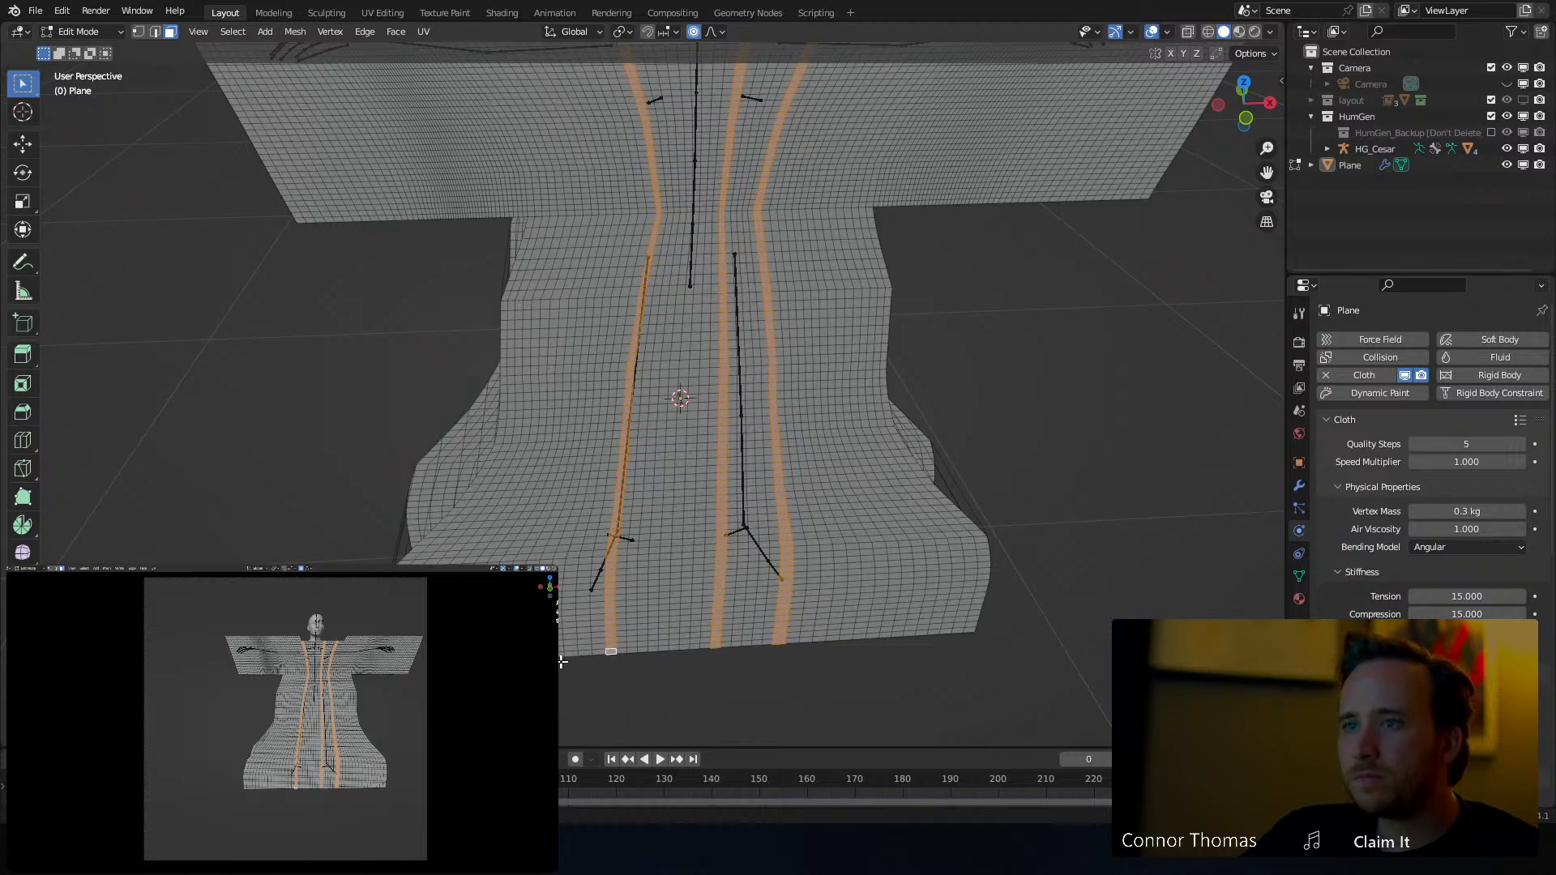
{"action": "left_click", "coordinate": [527, 656], "text": "alt+shift"}
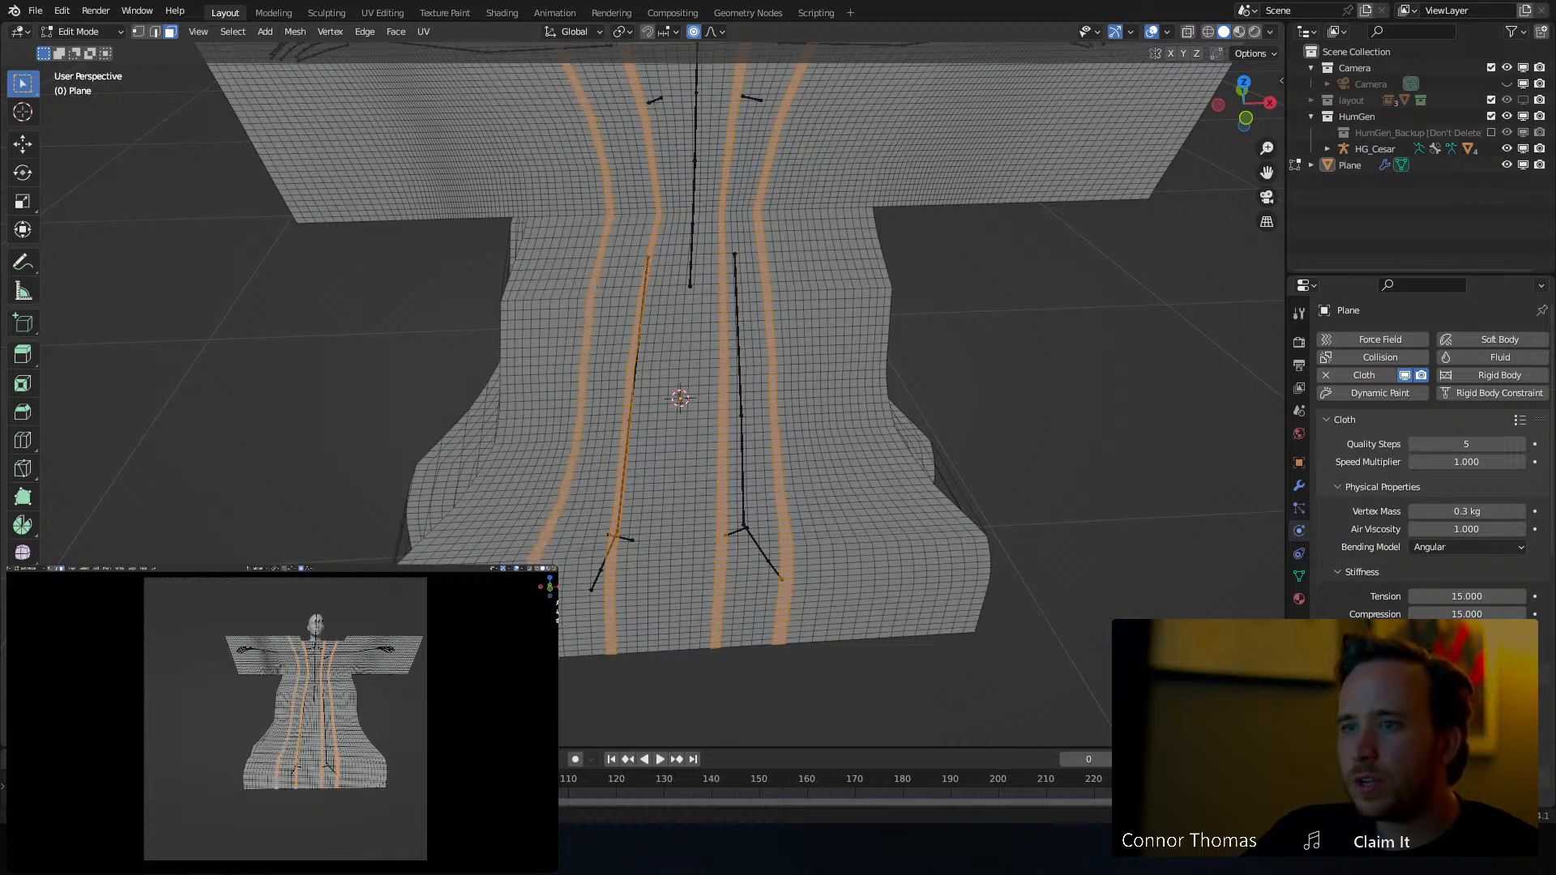
{"action": "middle_click_drag", "start_coordinate": [733, 323], "coordinate": [732, 303]}
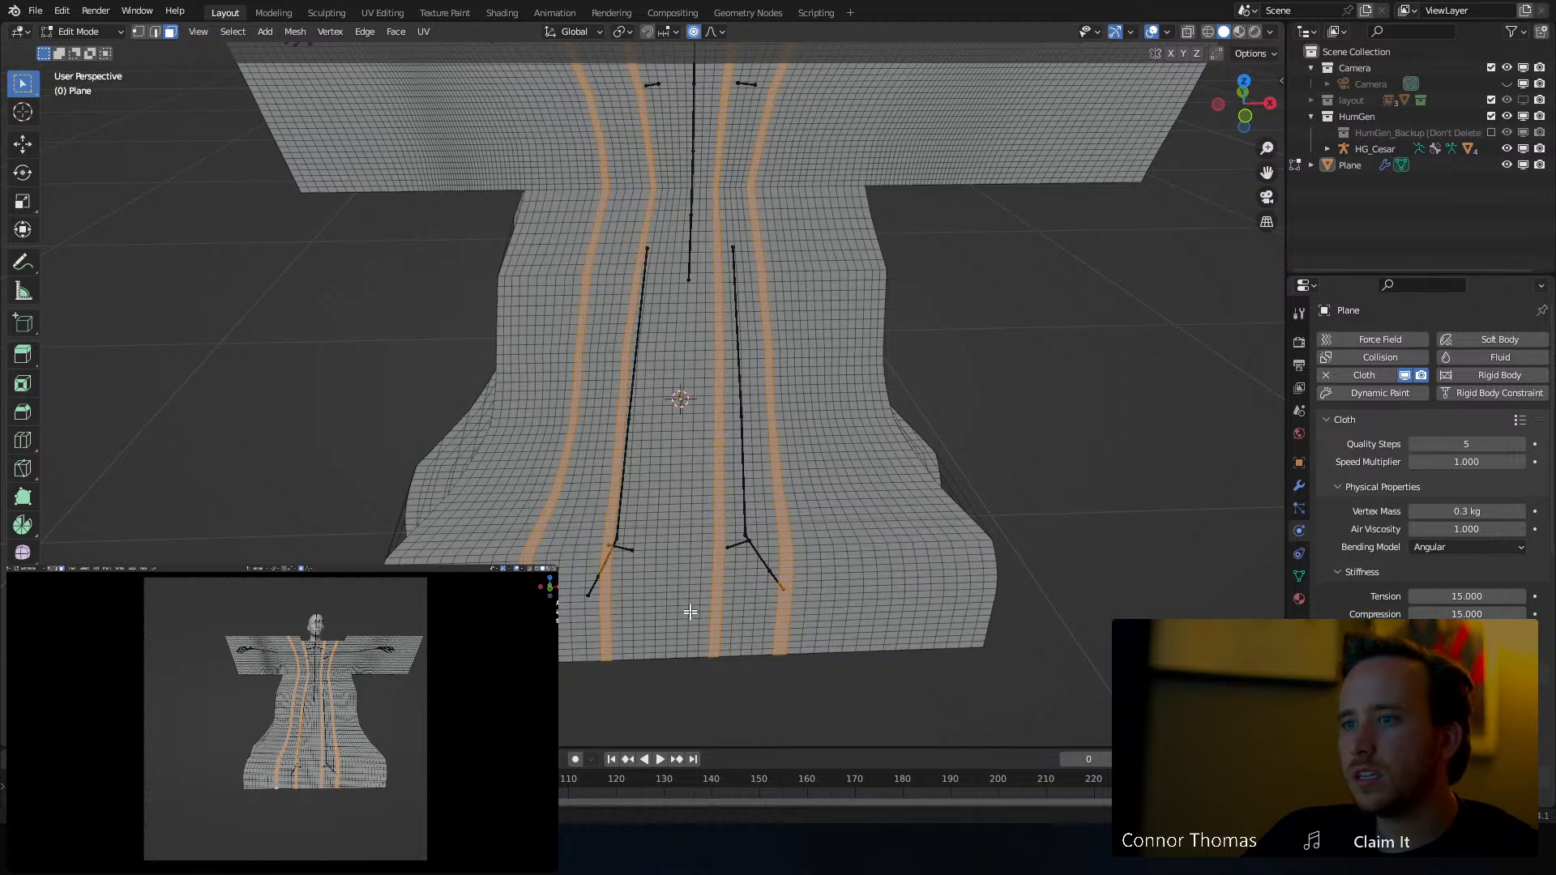
{"action": "left_click", "coordinate": [663, 655], "text": "alt+shift"}
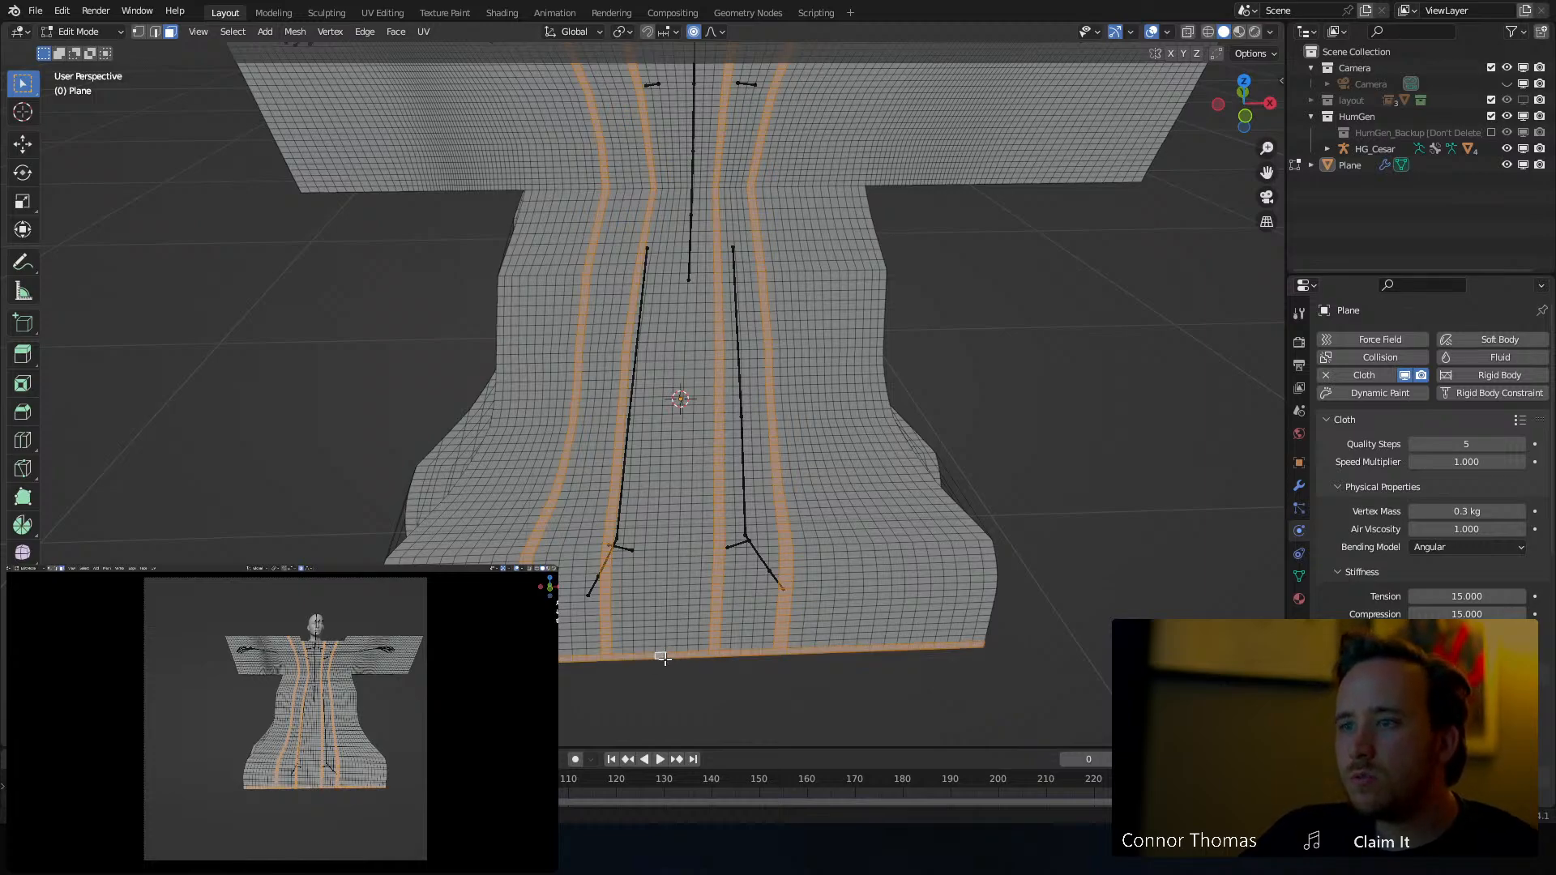
{"action": "left_click", "coordinate": [661, 656], "text": "alt+shift"}
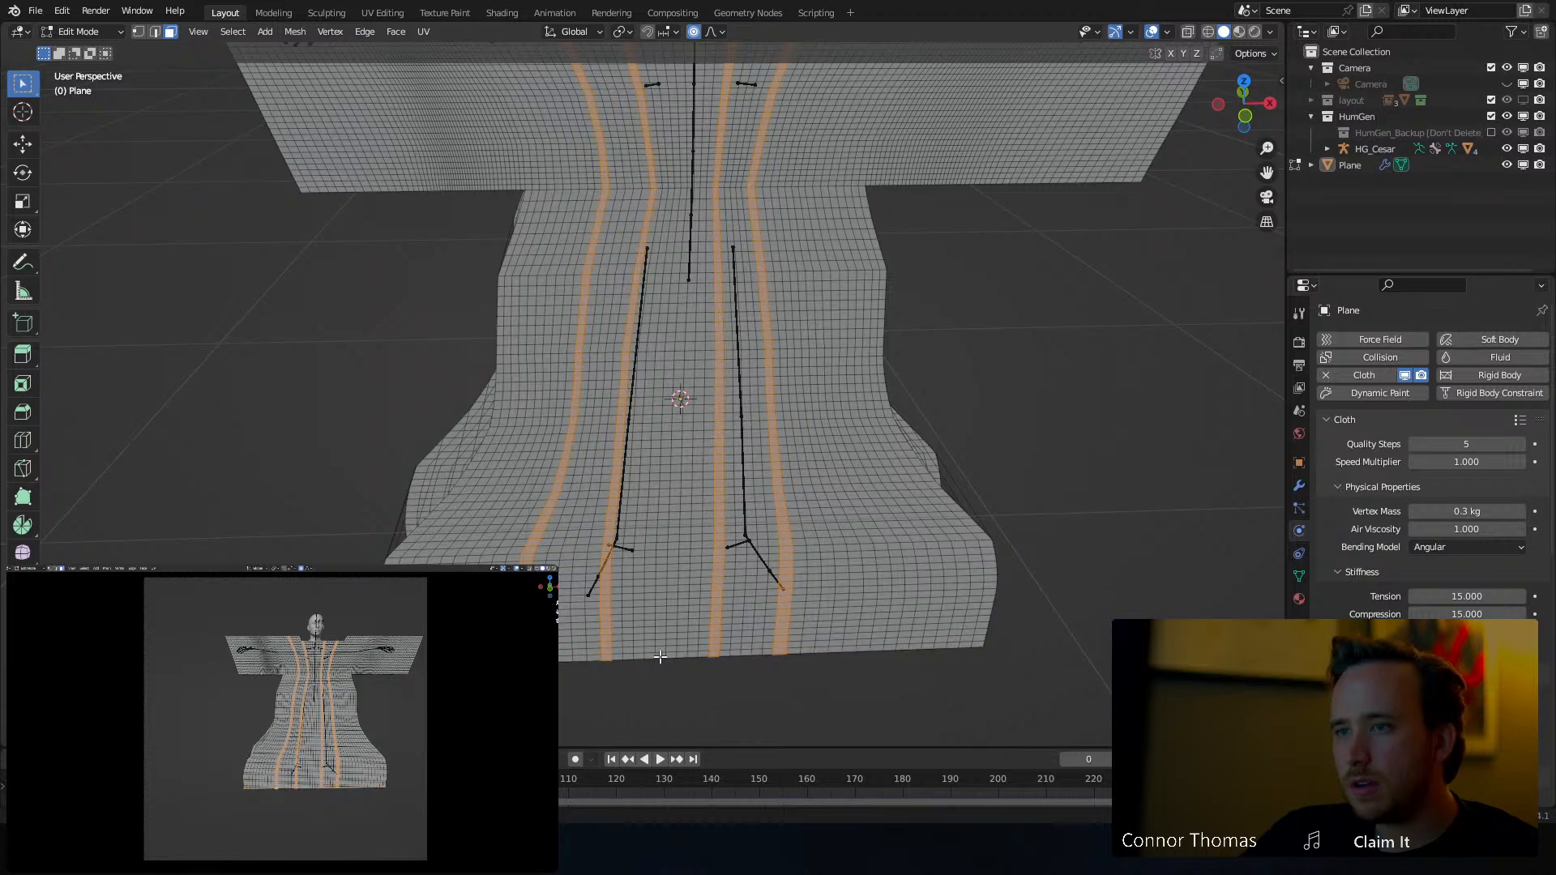
{"action": "left_click", "coordinate": [661, 655], "text": "alt+shift"}
{"action": "middle_click_drag", "start_coordinate": [815, 386], "coordinate": [799, 413]}
{"action": "key", "text": "x"}
{"action": "left_click", "coordinate": [770, 488]}
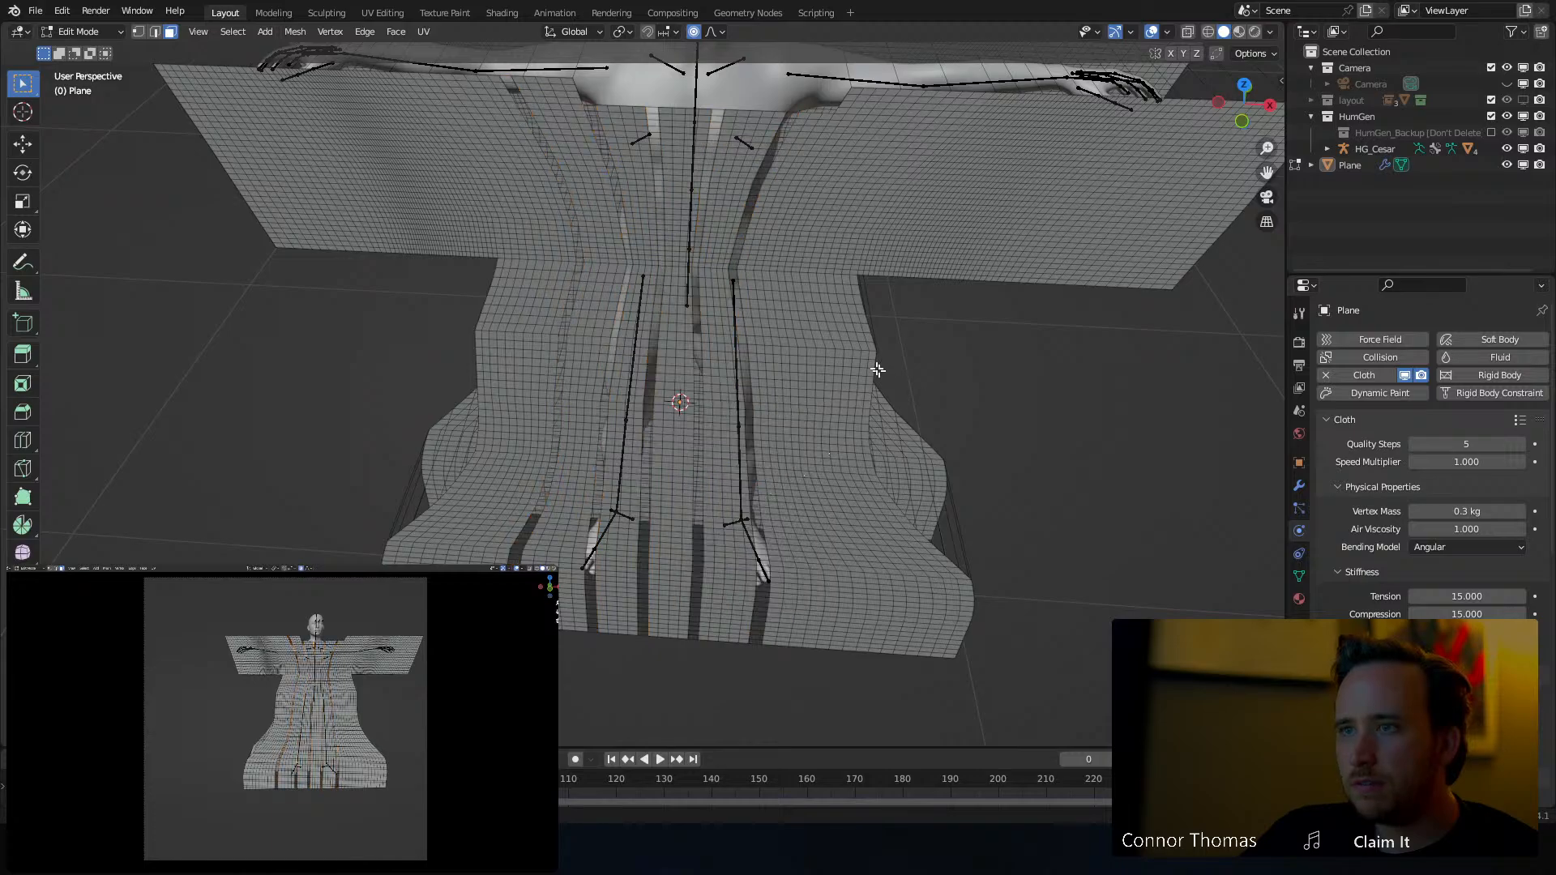
Play the slit robe's cloth simulation in Object Mode to frame 13, inspect the drape and rewind to frame 0
{"action": "middle_click_drag", "start_coordinate": [879, 368], "coordinate": [900, 418]}
{"action": "key", "text": "a"}
{"action": "key", "text": "alt+a"}
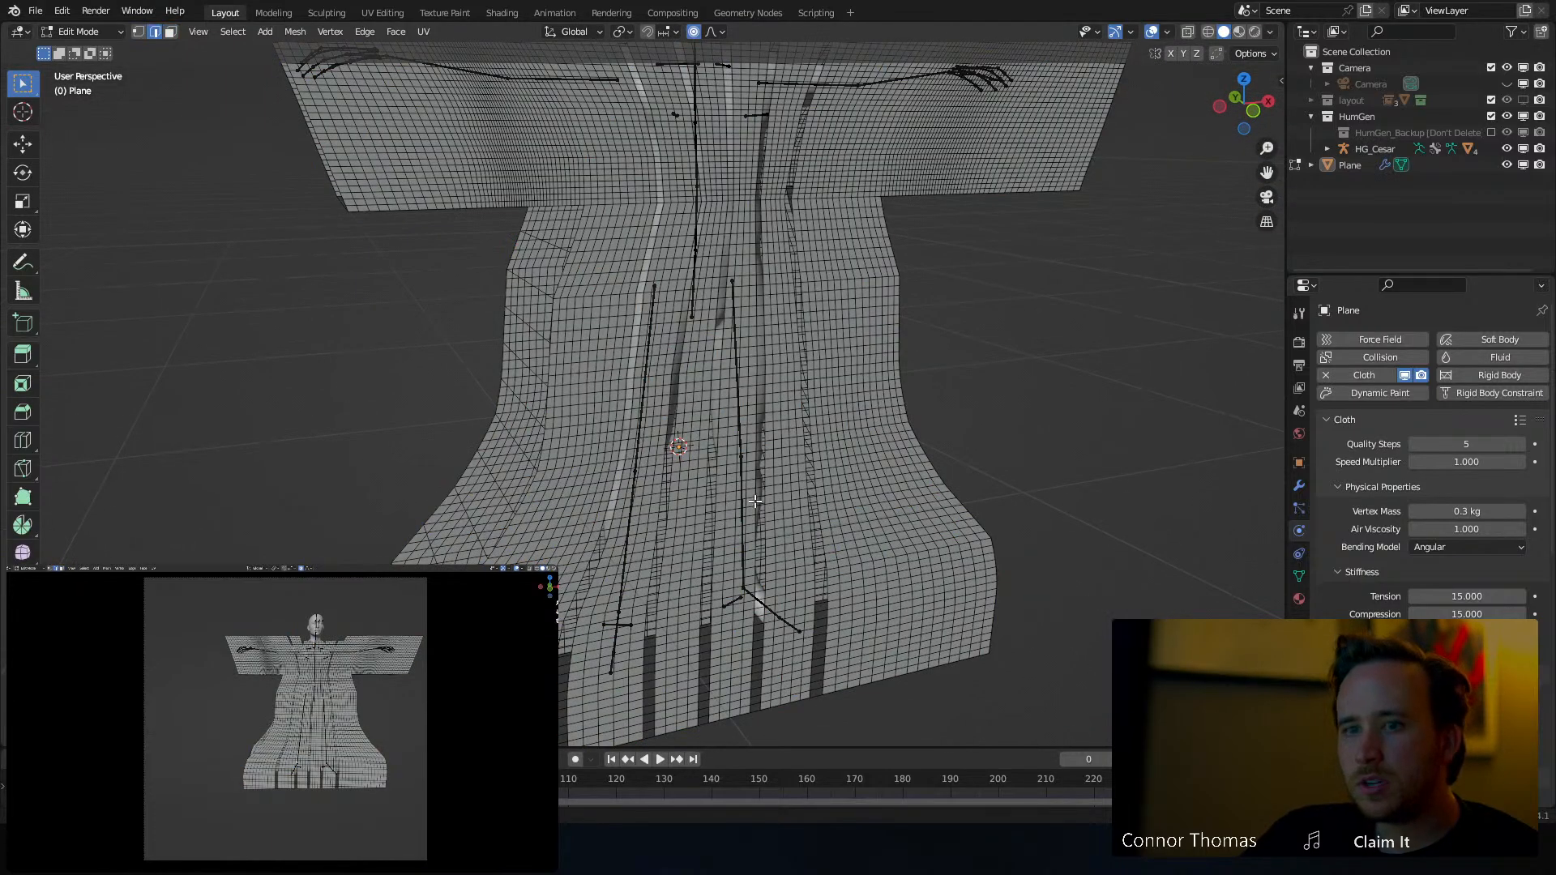
{"action": "key", "text": "space"}
{"action": "key", "text": "space"}
{"action": "key", "text": "Tab"}
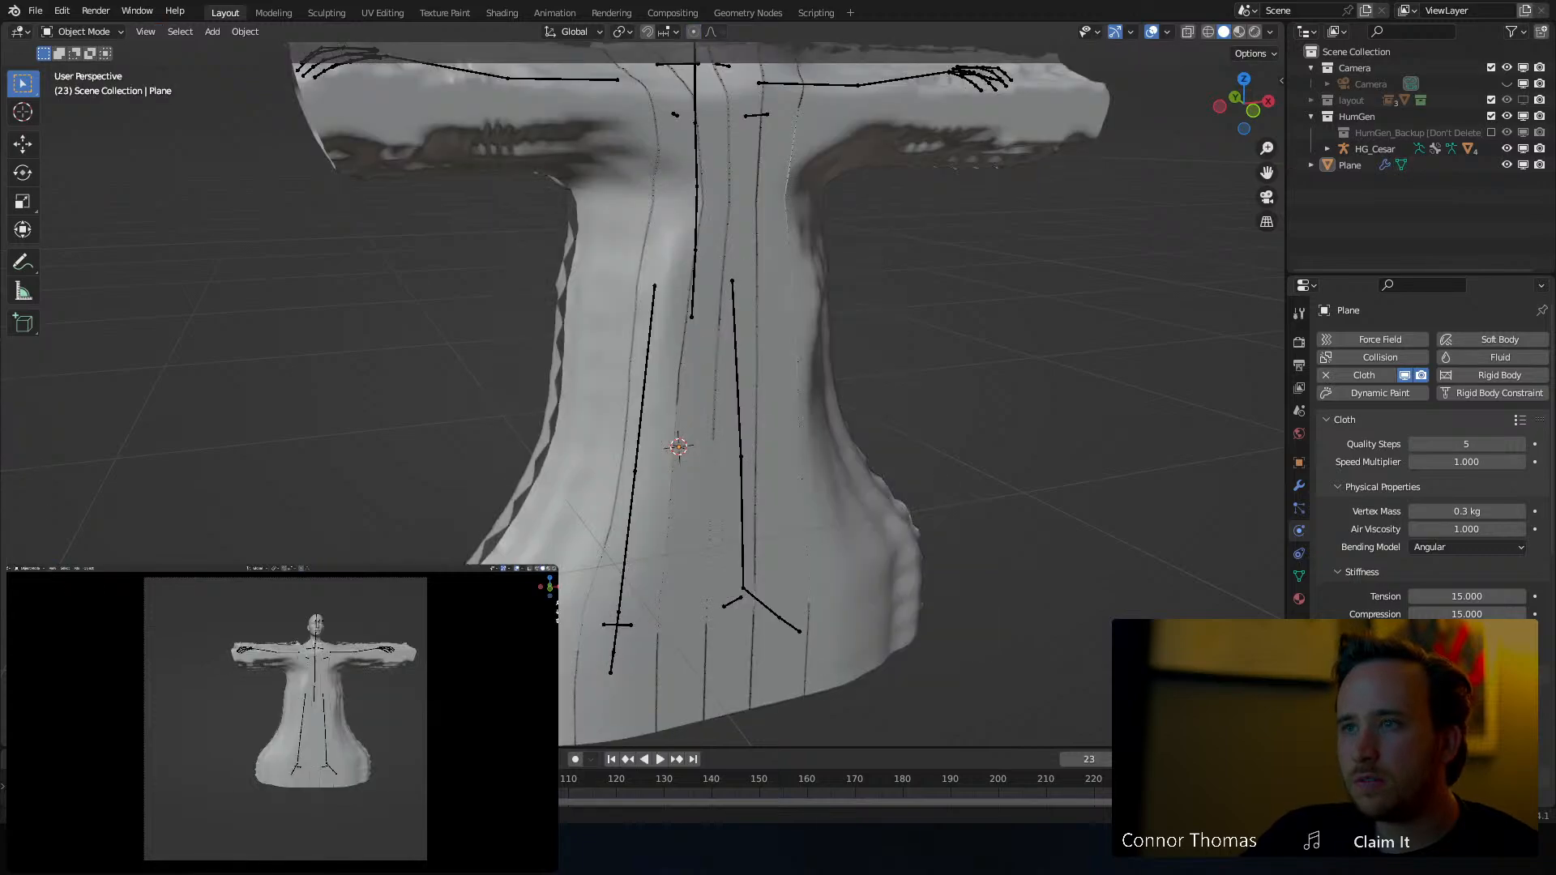
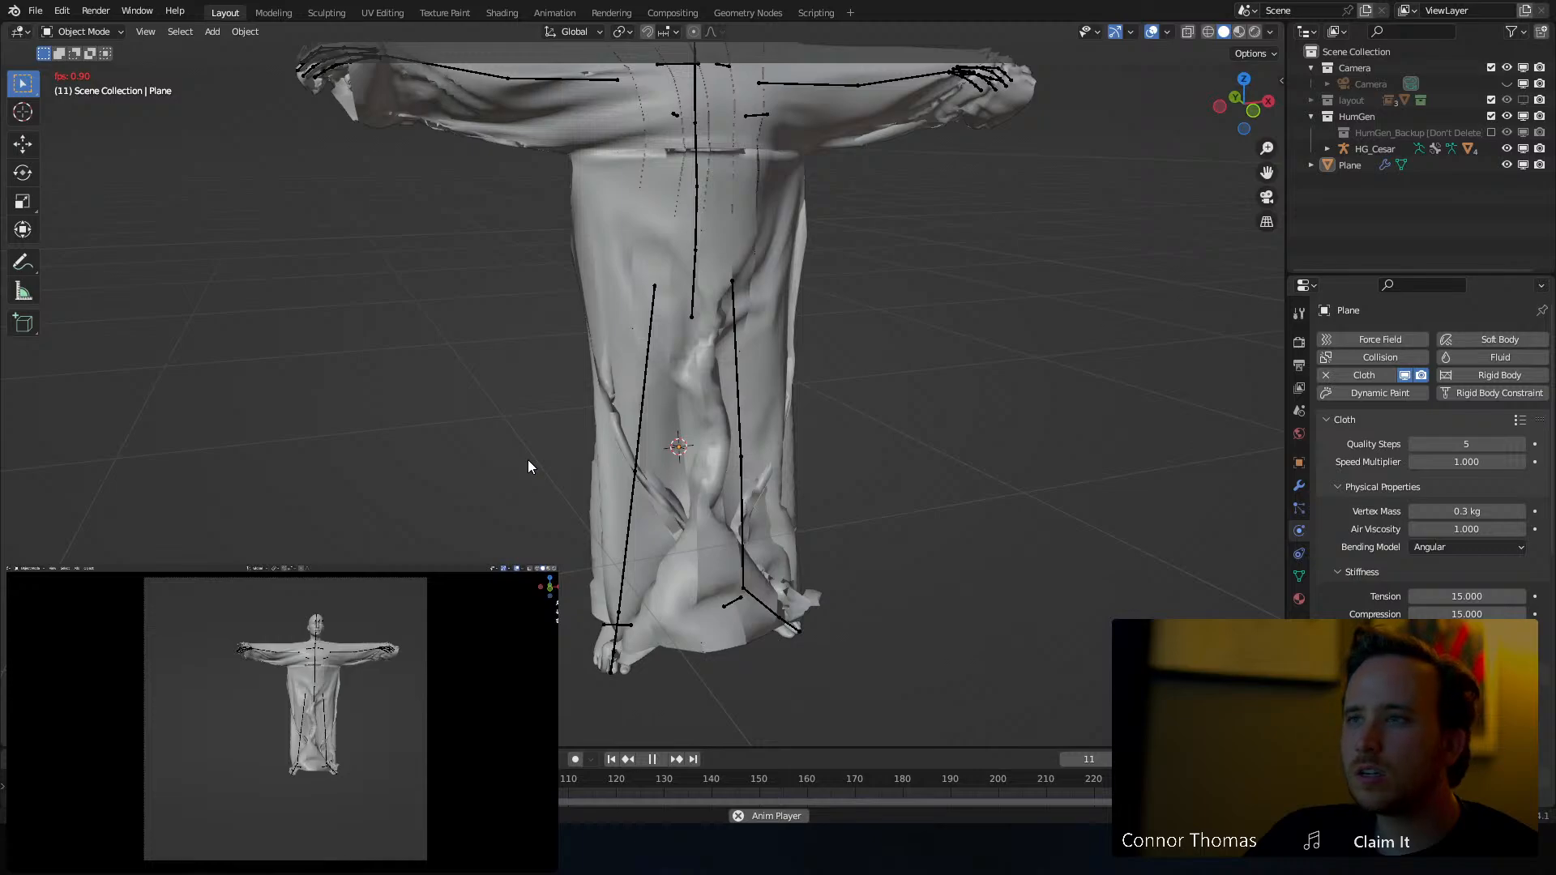
{"action": "key", "text": "space"}
{"action": "middle_click_drag", "start_coordinate": [879, 262], "coordinate": [786, 306]}
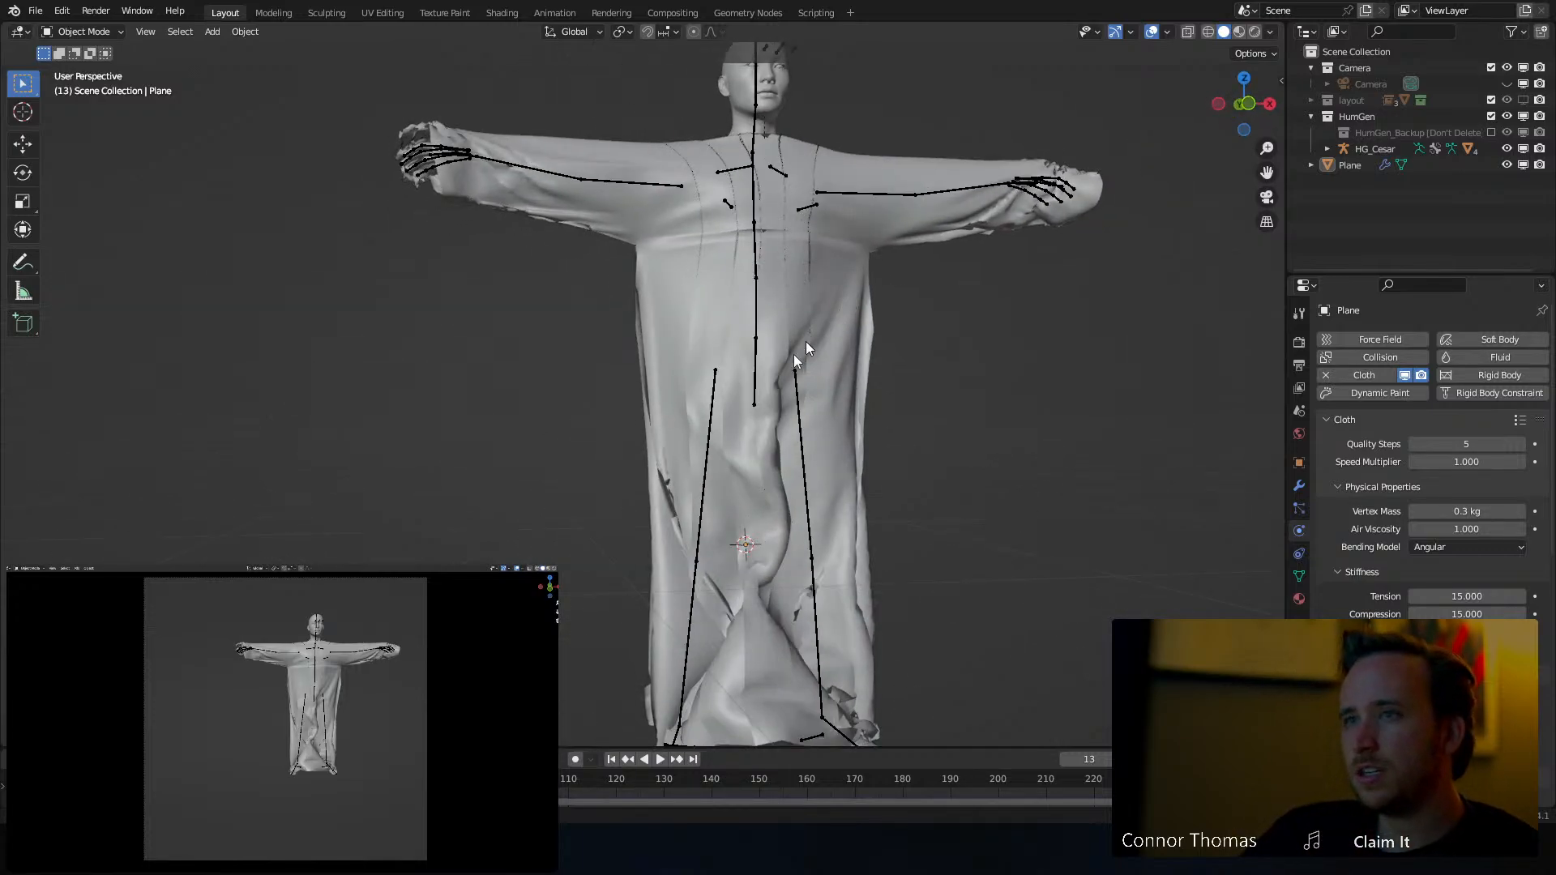
{"action": "key", "text": "shift+Left"}
{"action": "key", "text": "space"}
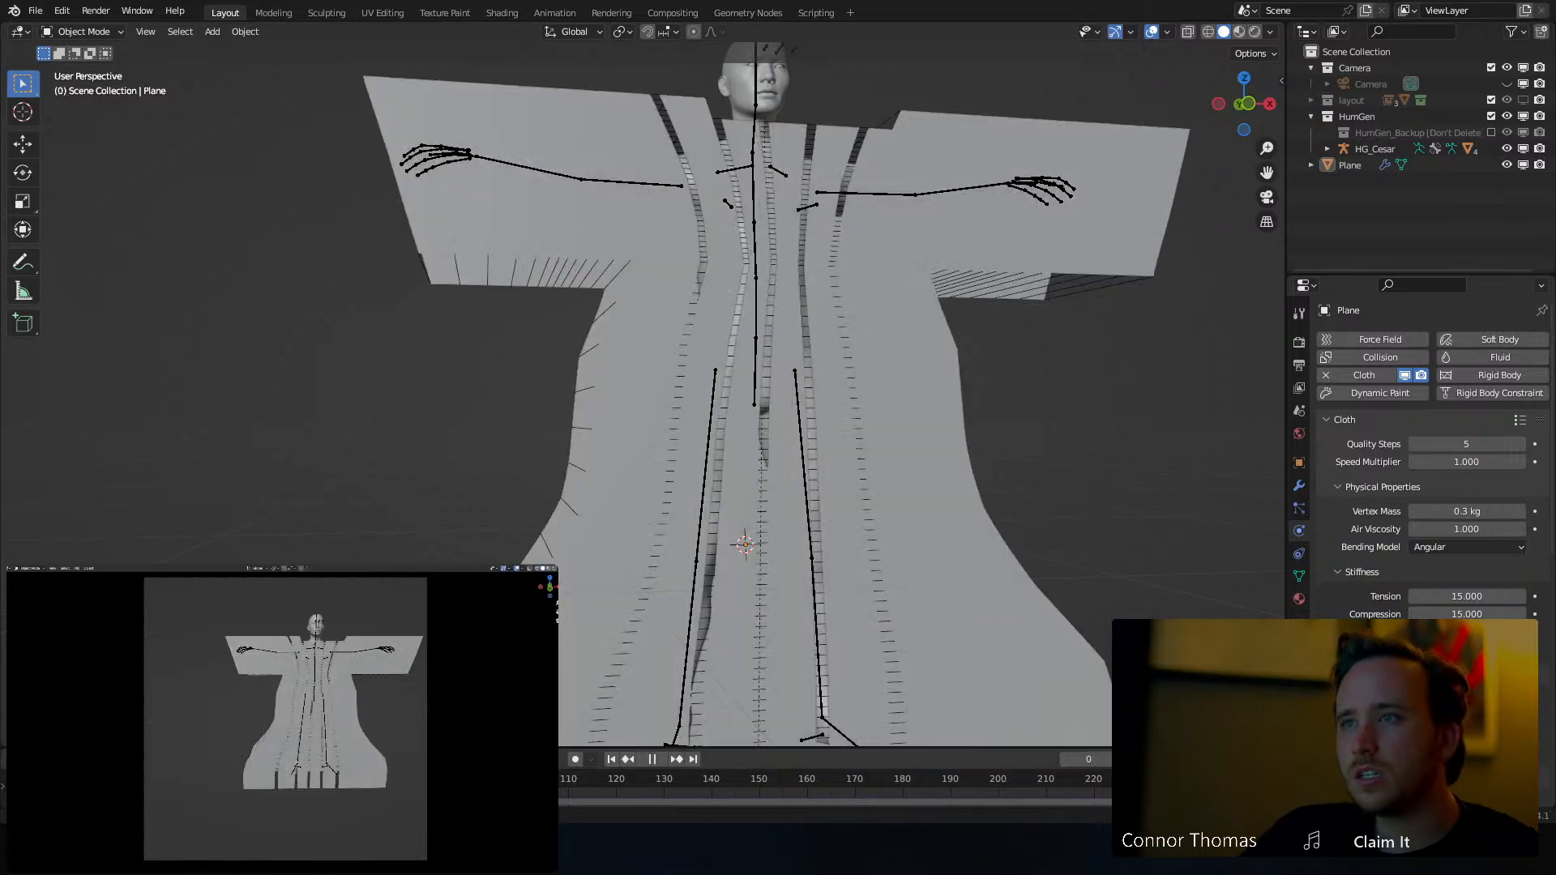
Delete the entire robe object from the scene in Object Mode
{"action": "middle_click_drag", "start_coordinate": [973, 341], "coordinate": [821, 393]}
{"action": "key", "text": "Tab"}
{"action": "scroll", "coordinate": [839, 352], "scroll_direction": "down", "scroll_amount": 5}
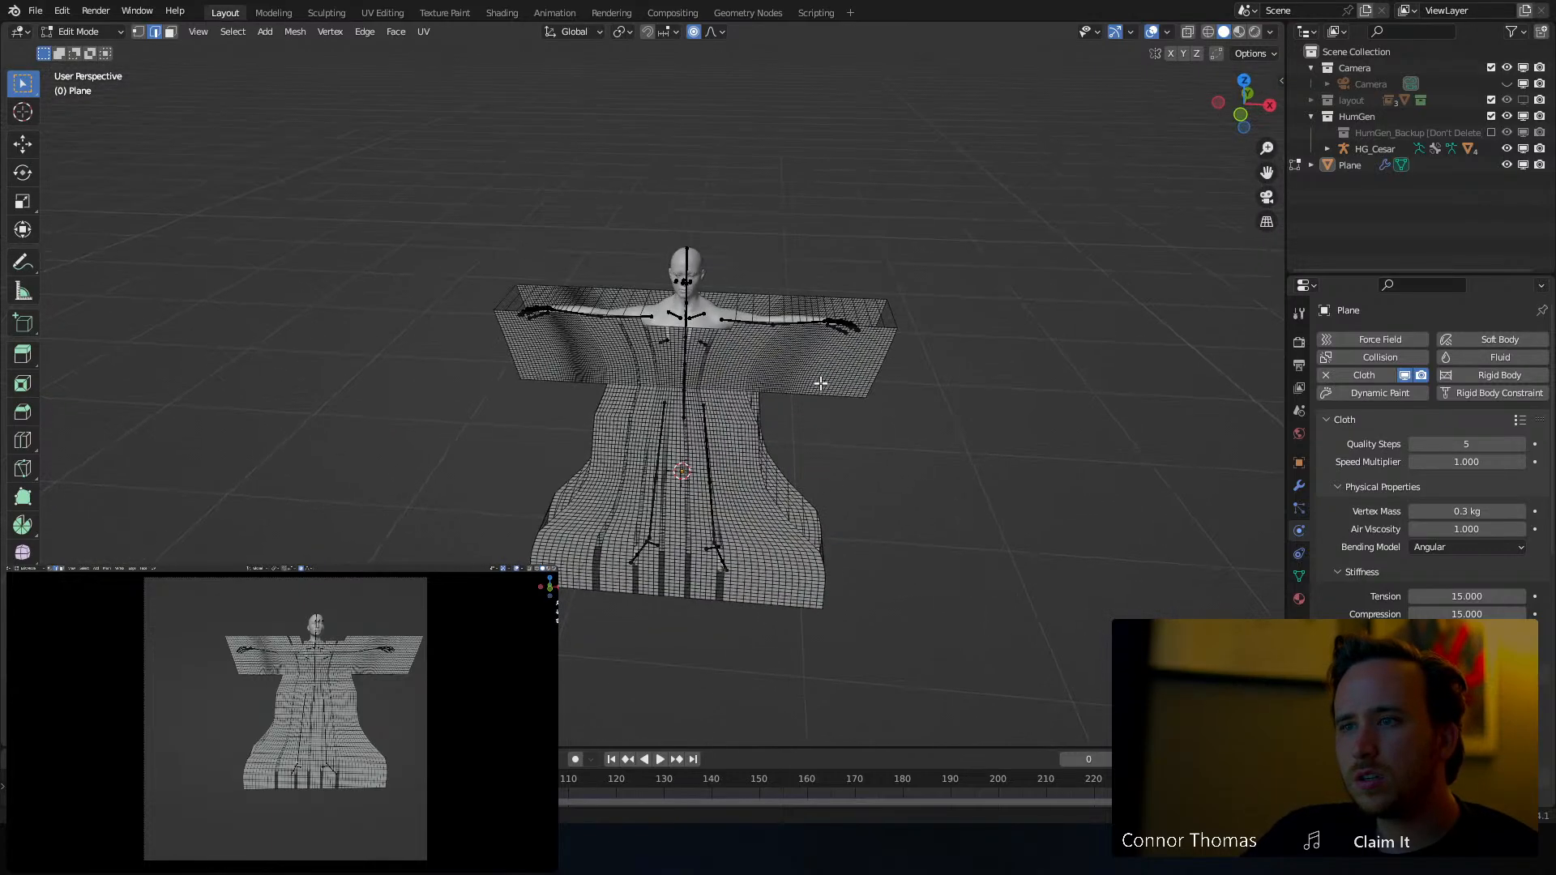
{"action": "scroll", "coordinate": [820, 393], "scroll_direction": "up", "scroll_amount": 3}
{"action": "key", "text": "Tab"}
{"action": "key", "text": "x"}
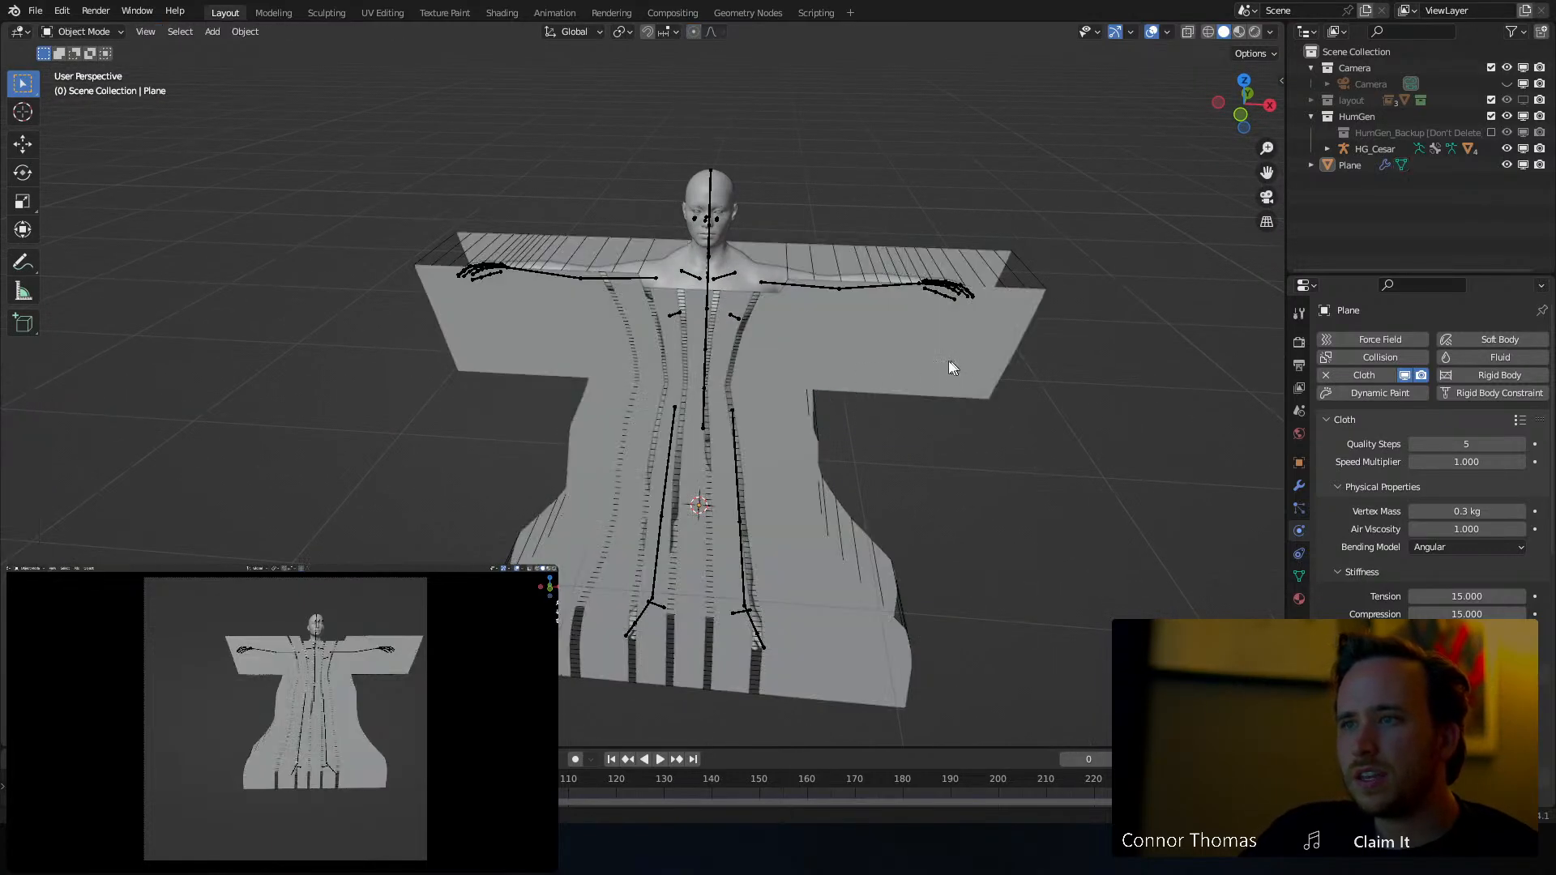
{"action": "middle_click_drag", "start_coordinate": [950, 362], "coordinate": [853, 310]}
{"action": "left_click", "coordinate": [750, 316]}
{"action": "key", "text": "Delete"}
Add a mesh plane and rotate it 90° about X in Edit Mode with proportional editing off
{"action": "key", "text": "shift+a"}
{"action": "mouse_move", "coordinate": [853, 309]}
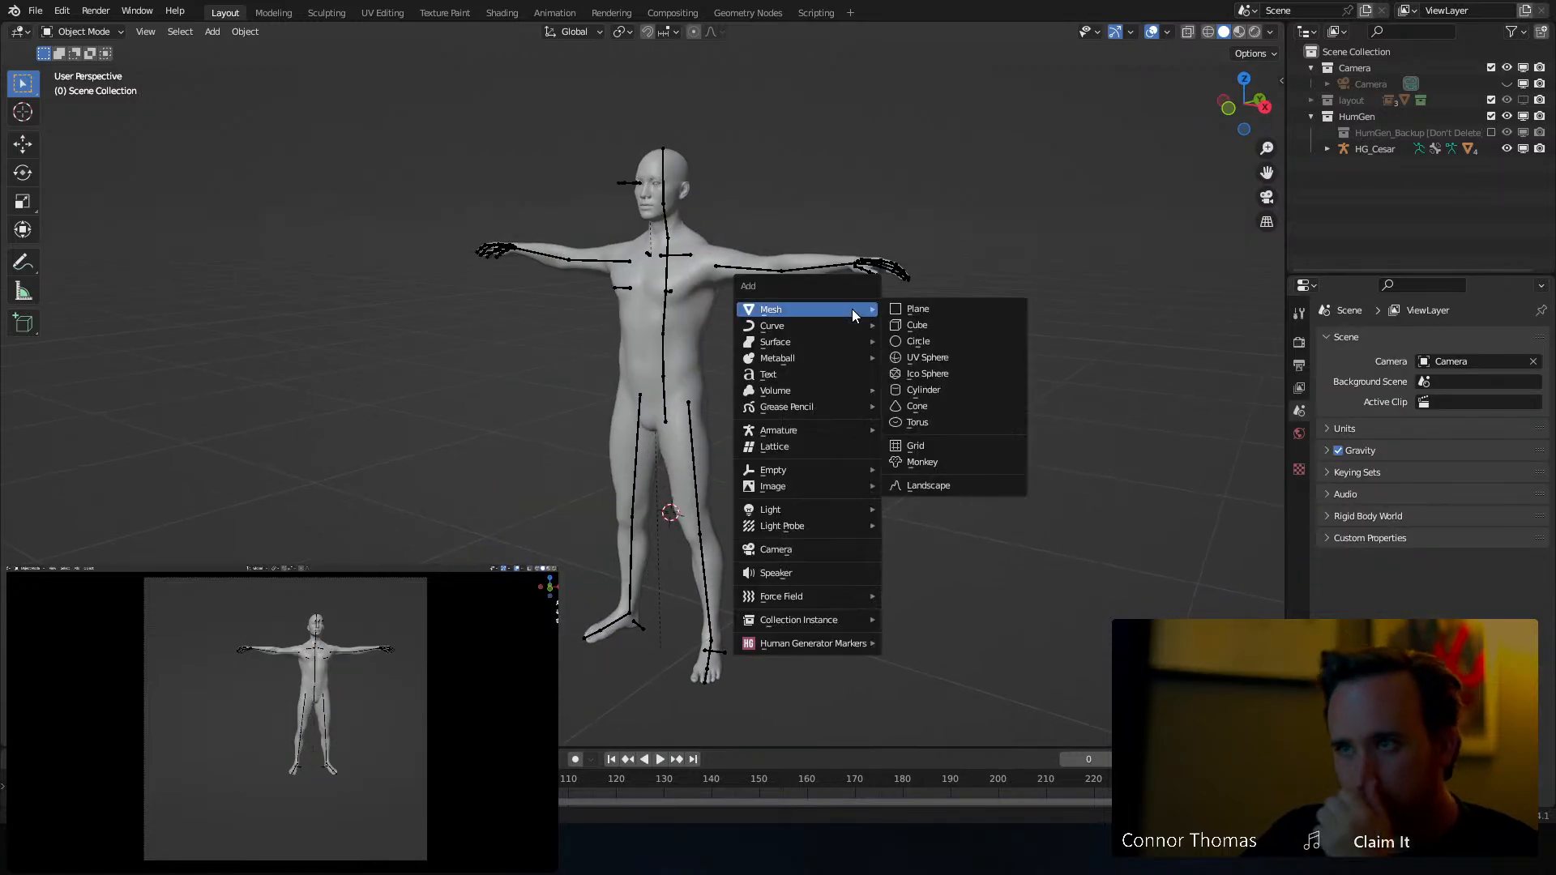
{"action": "left_click", "coordinate": [910, 310]}
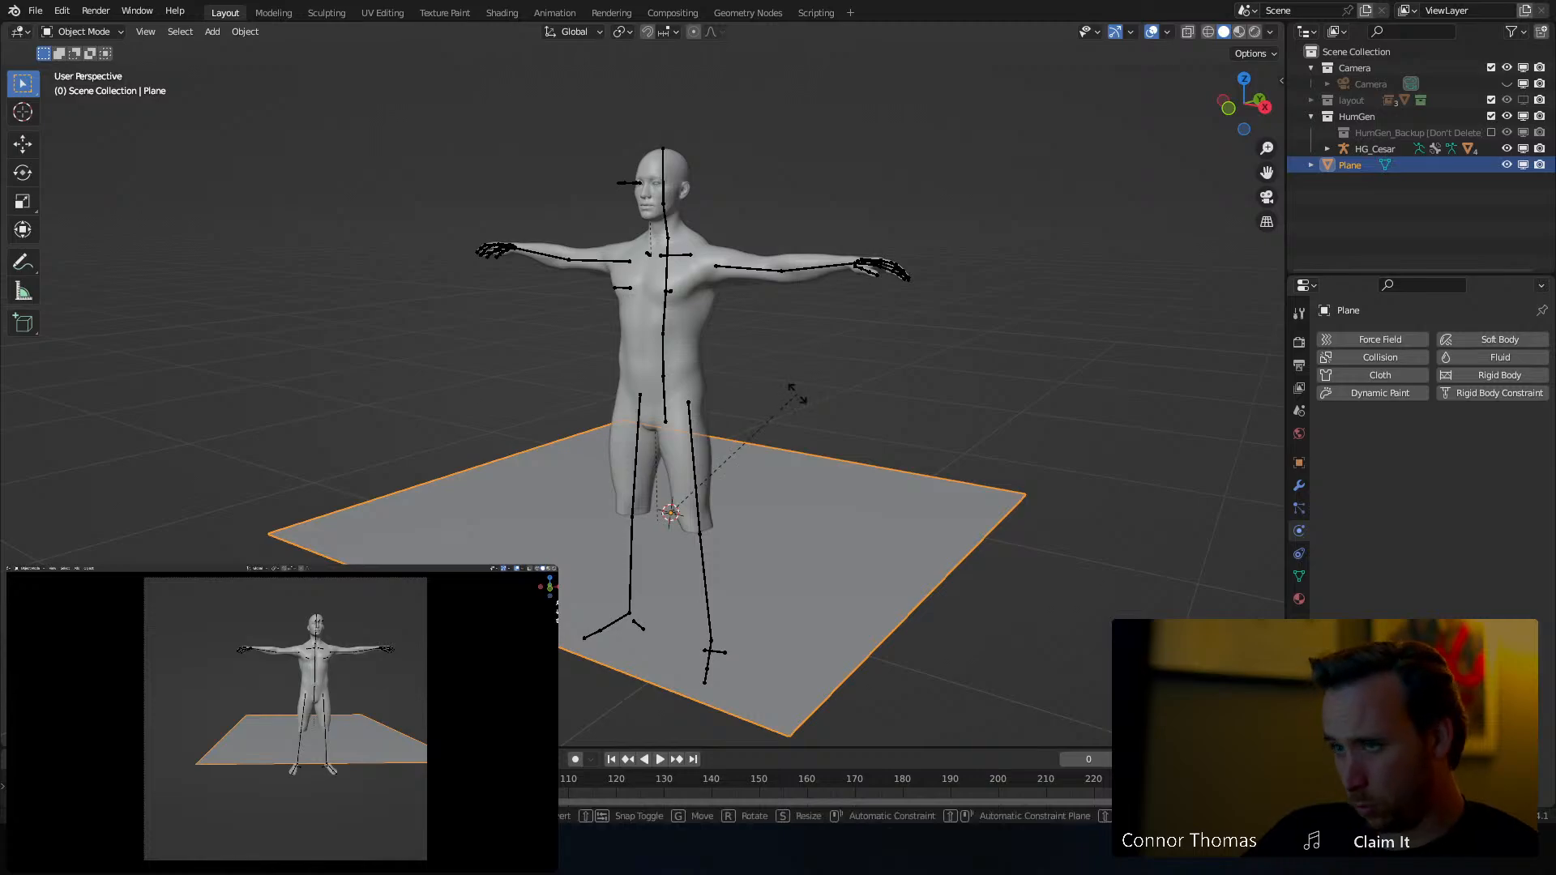
{"action": "key", "text": "Tab"}
{"action": "key", "text": "r"}
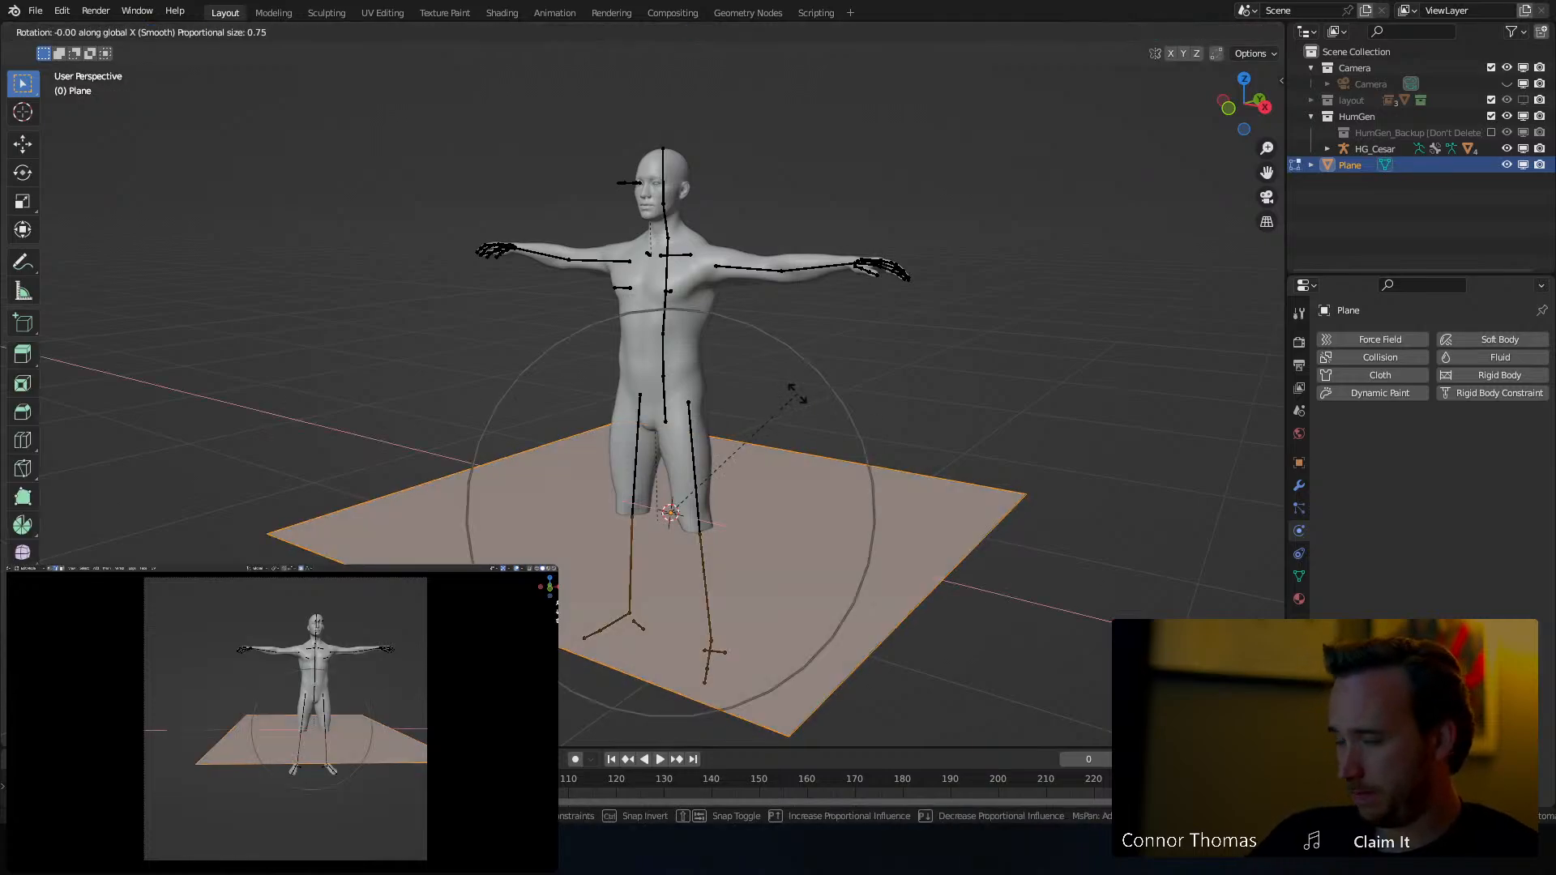
{"action": "key", "text": "Escape"}
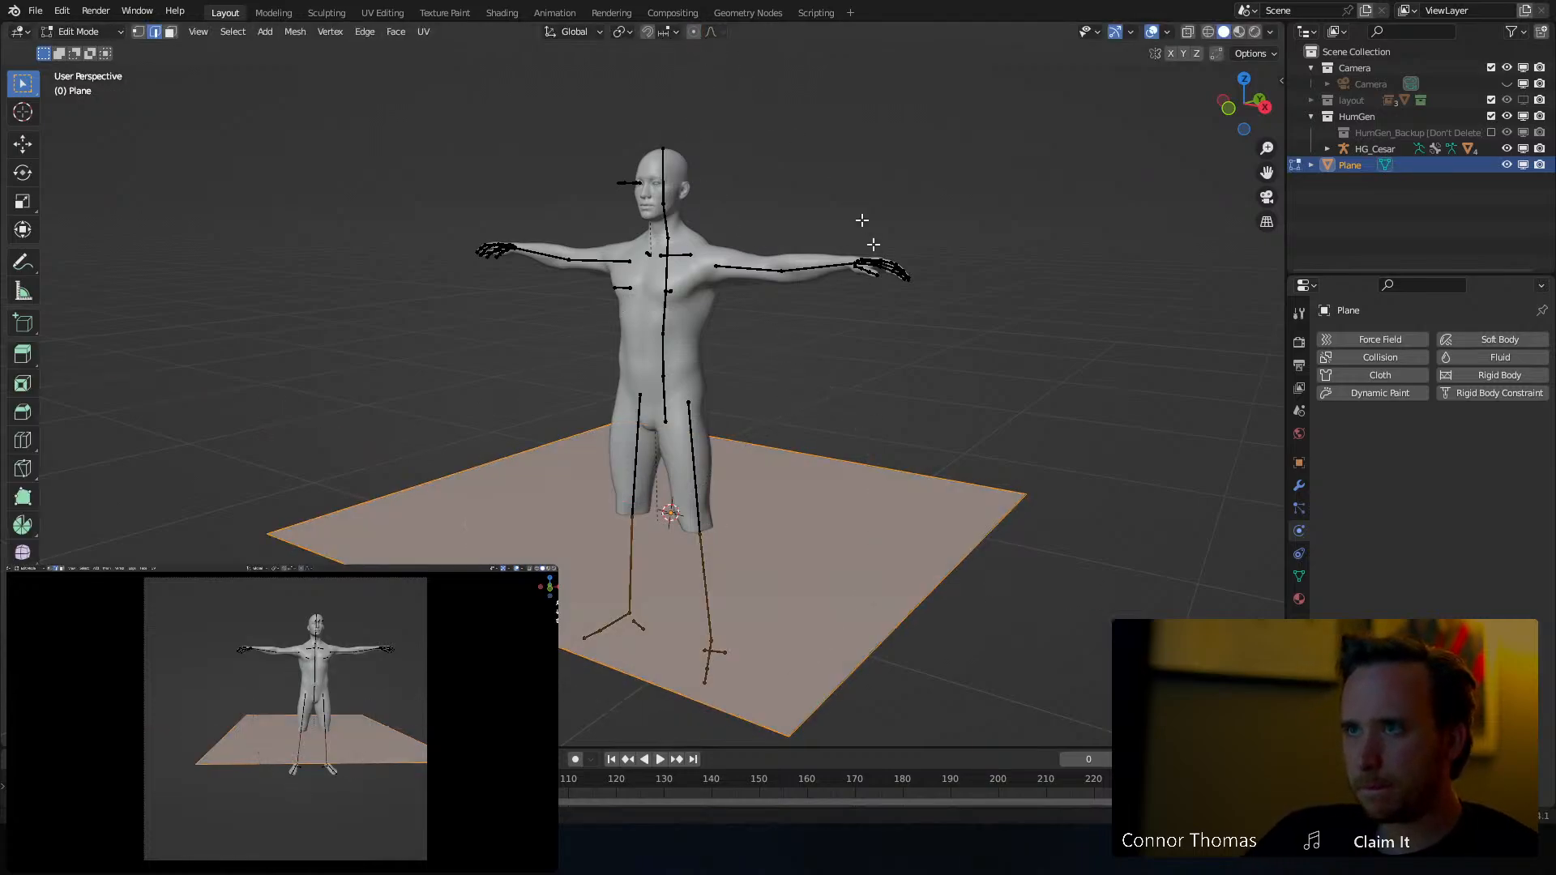
{"action": "type", "text": "rx"}
{"action": "type", "text": "90"}
{"action": "key", "text": "Return"}
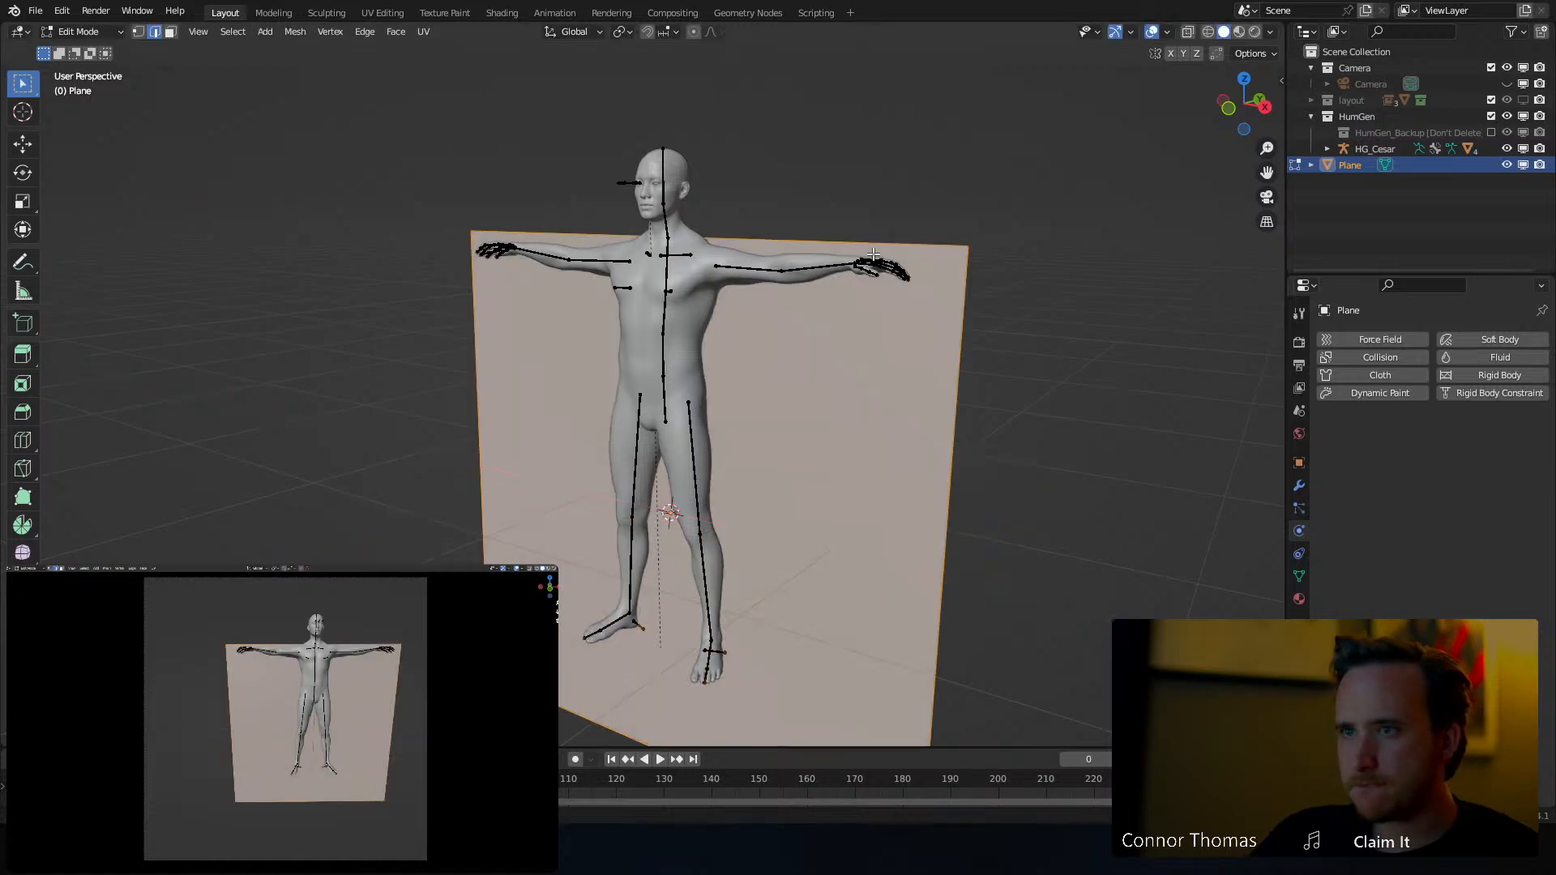
Move the upright plane forward along Y so it stands in front of the character
{"action": "middle_click_drag", "start_coordinate": [851, 338], "coordinate": [786, 343]}
{"action": "key", "text": "g"}
{"action": "key", "text": "y"}
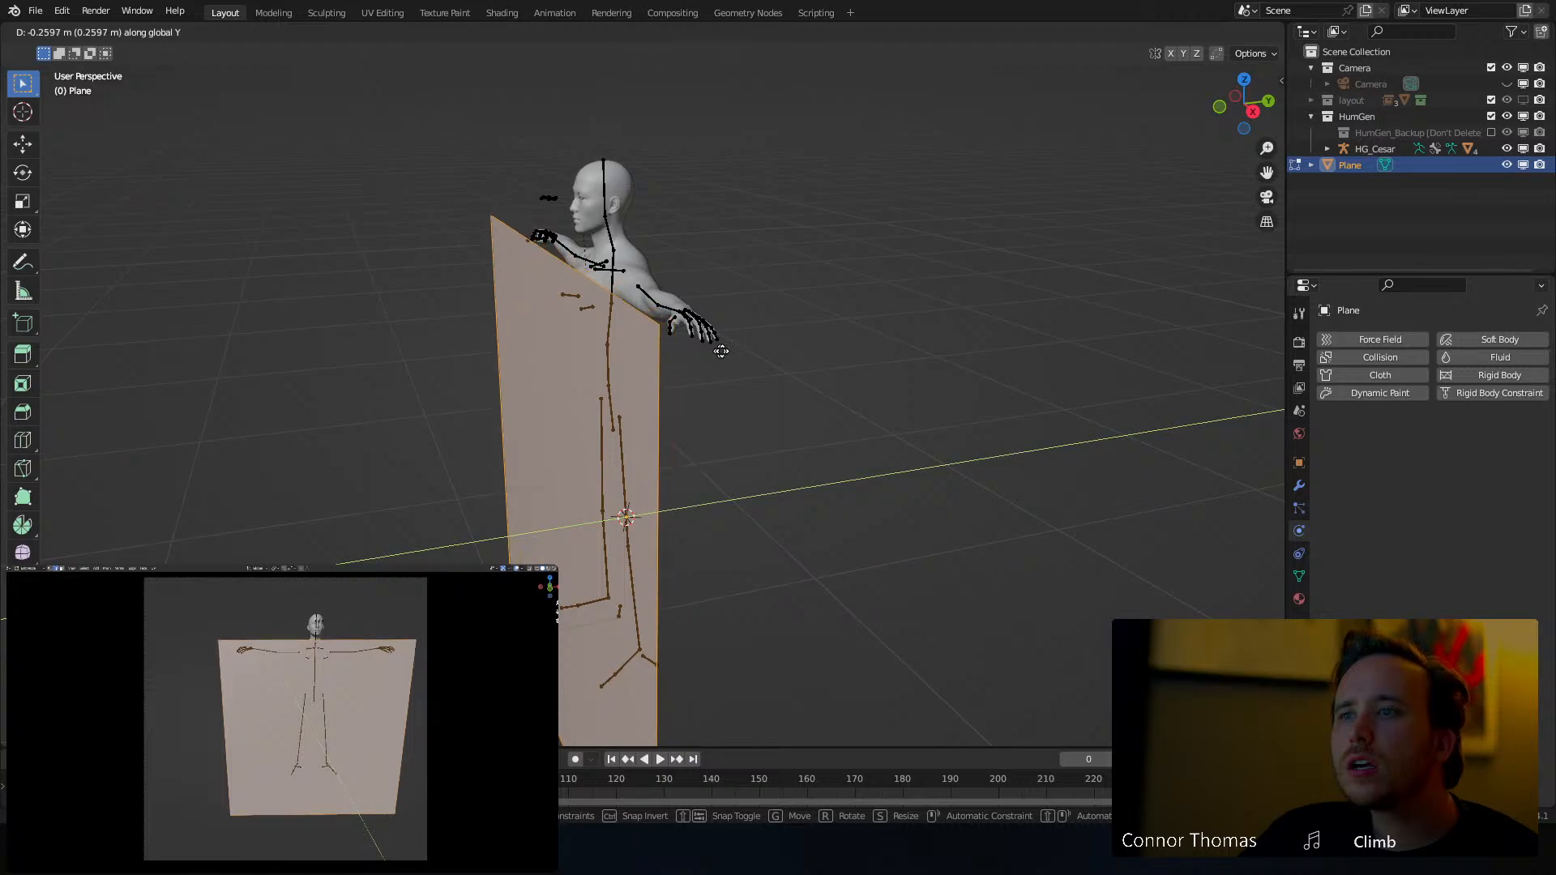
{"action": "left_click", "coordinate": [701, 351]}
{"action": "middle_click_drag", "start_coordinate": [701, 351], "coordinate": [762, 298]}
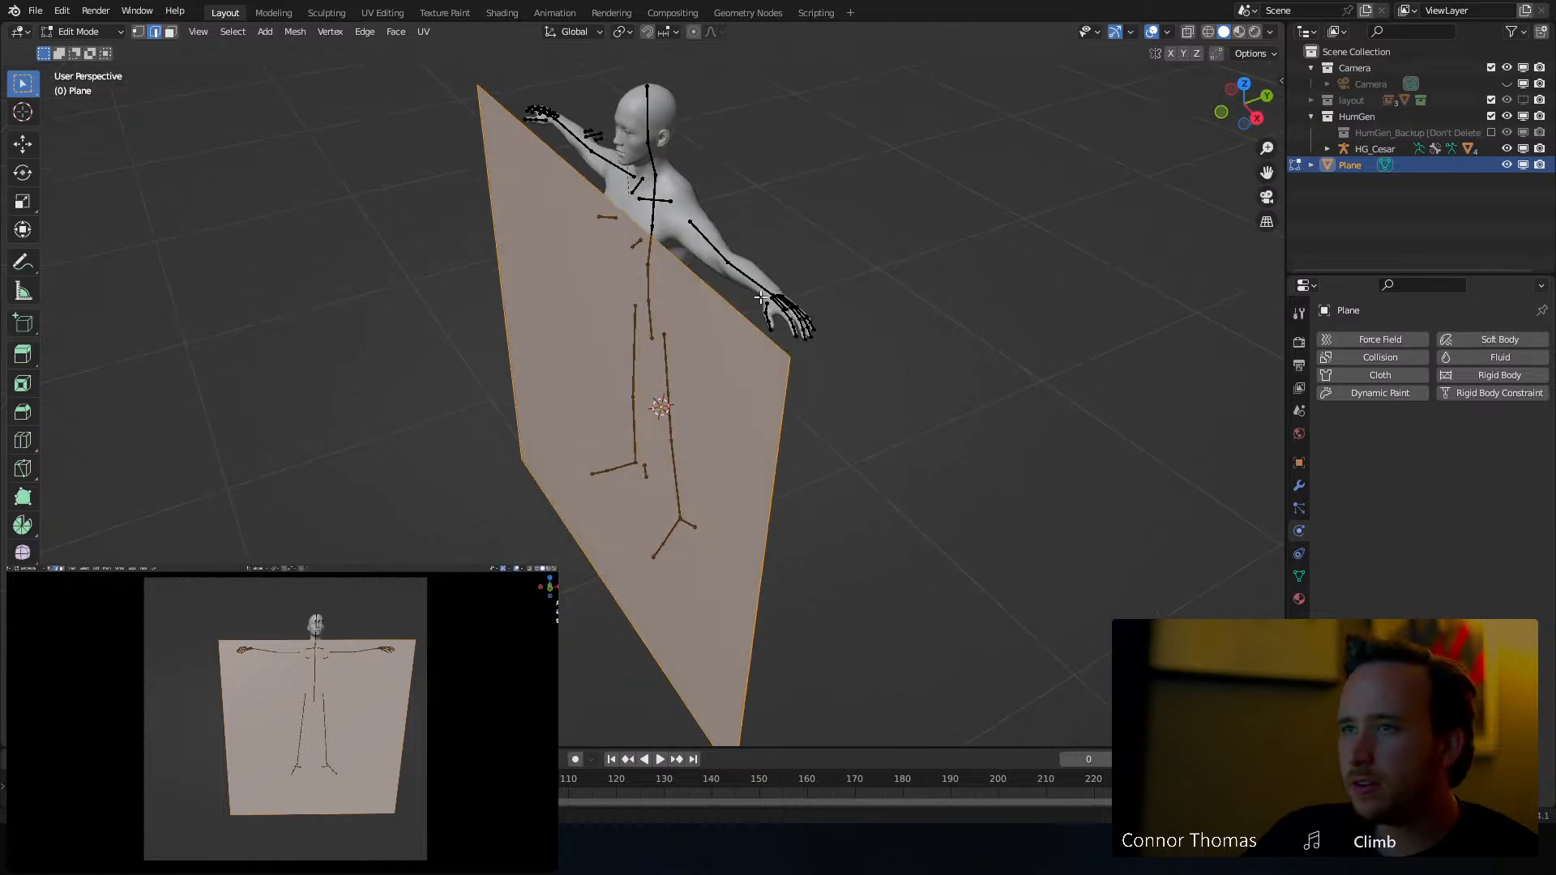
{"action": "key", "text": "KP_1"}
{"action": "key", "text": "g"}
{"action": "key", "text": "z"}
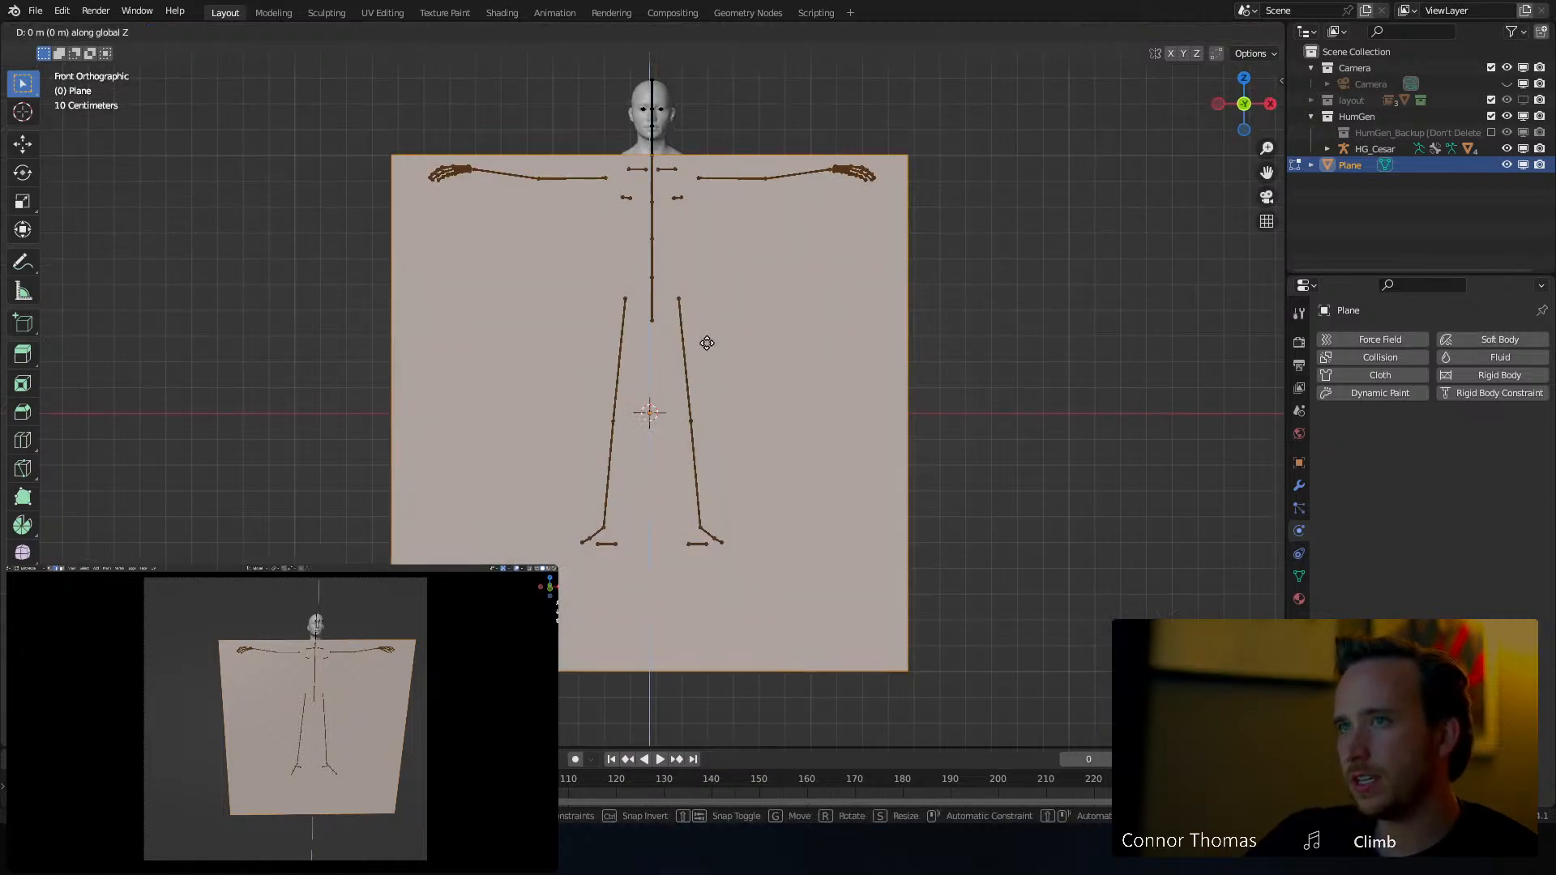
{"action": "left_click", "coordinate": [715, 250]}
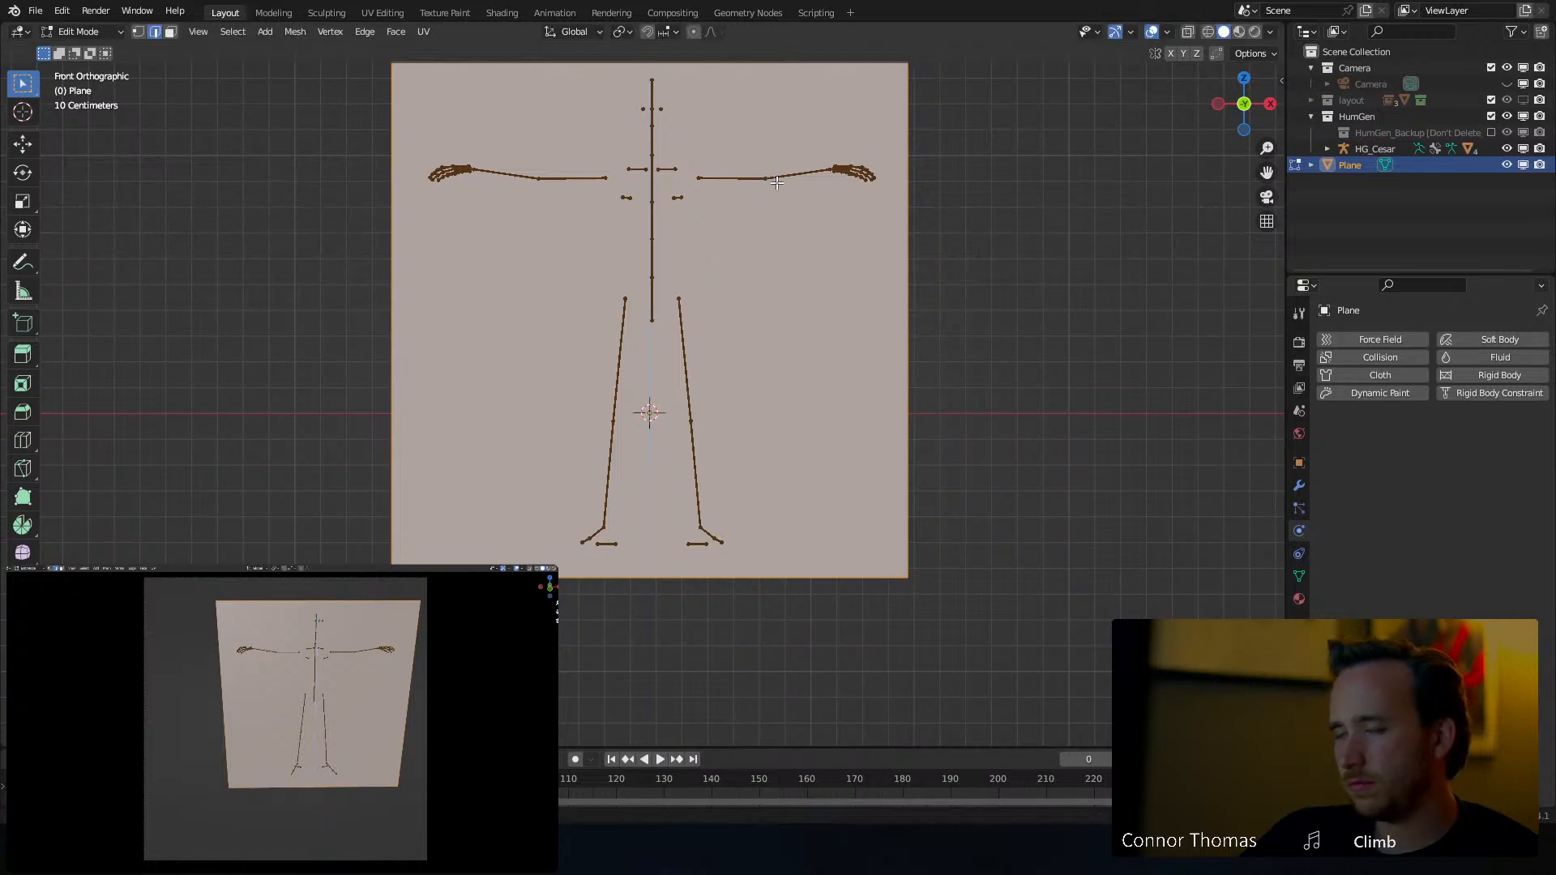
{"action": "key", "text": "g"}
{"action": "key", "text": "z"}
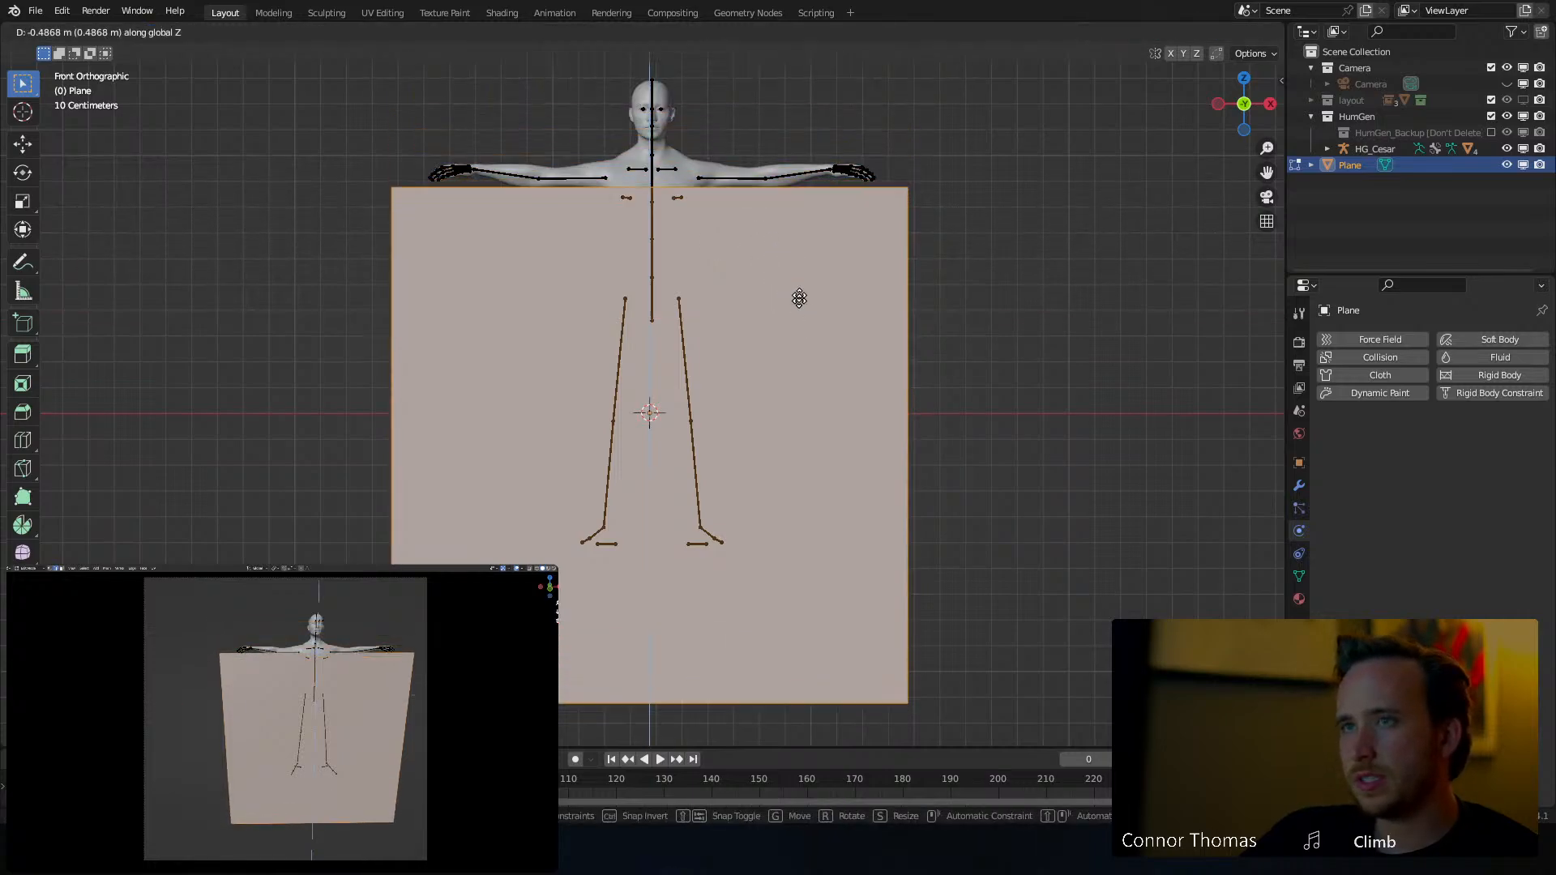
{"action": "key", "text": "Escape"}
Scale the plane down to about two thirds and raise it along Z to span from the chest to the ankles
{"action": "key", "text": "s"}
{"action": "left_click", "coordinate": [886, 326]}
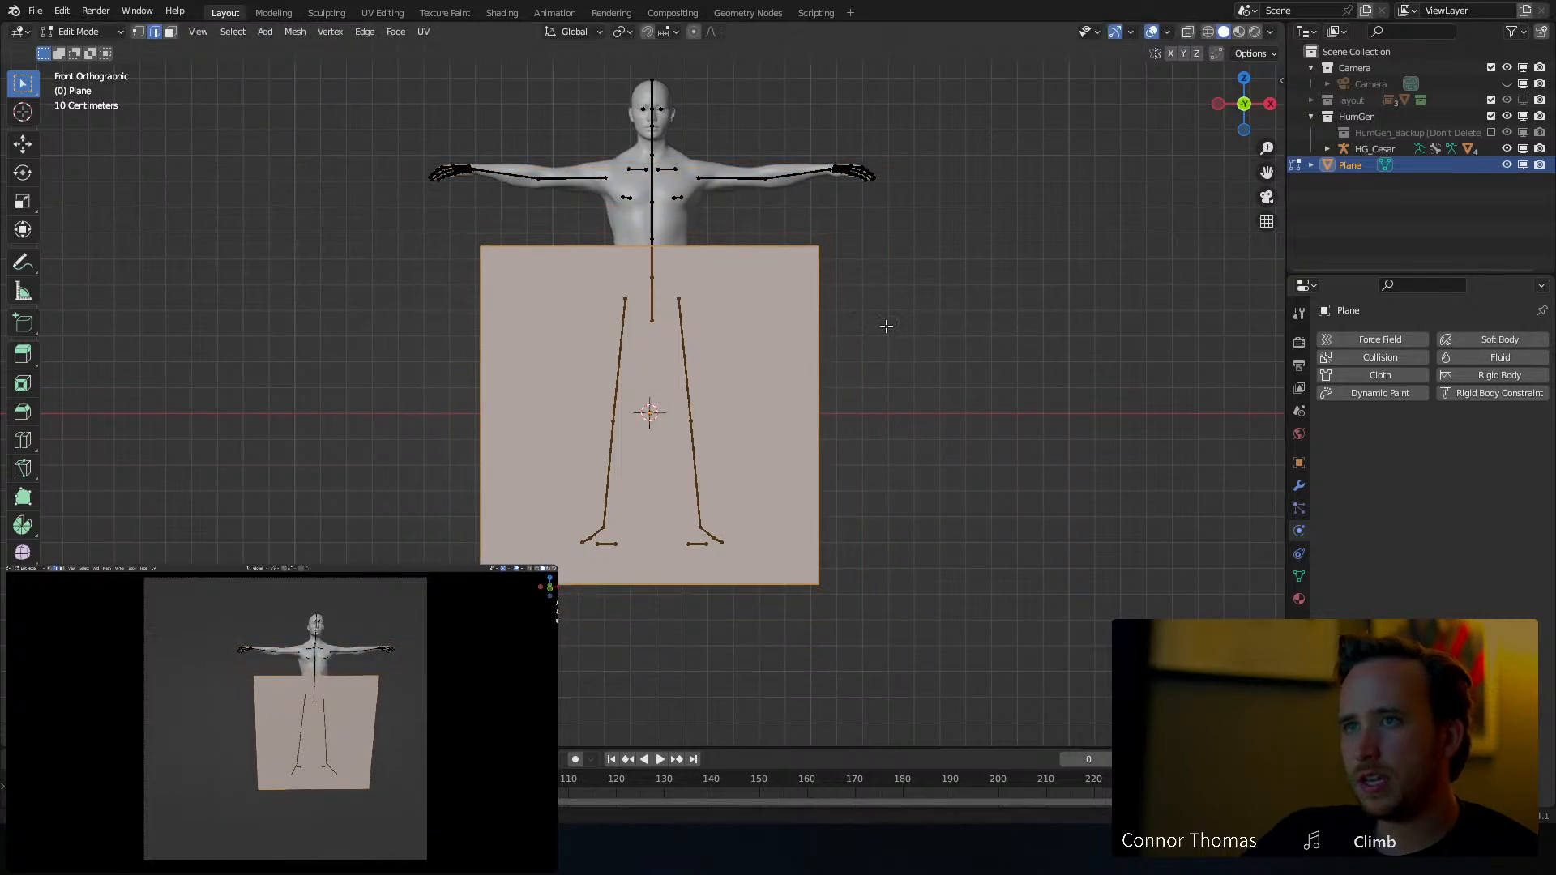
{"action": "key", "text": "g"}
{"action": "key", "text": "z"}
{"action": "left_click", "coordinate": [880, 277]}
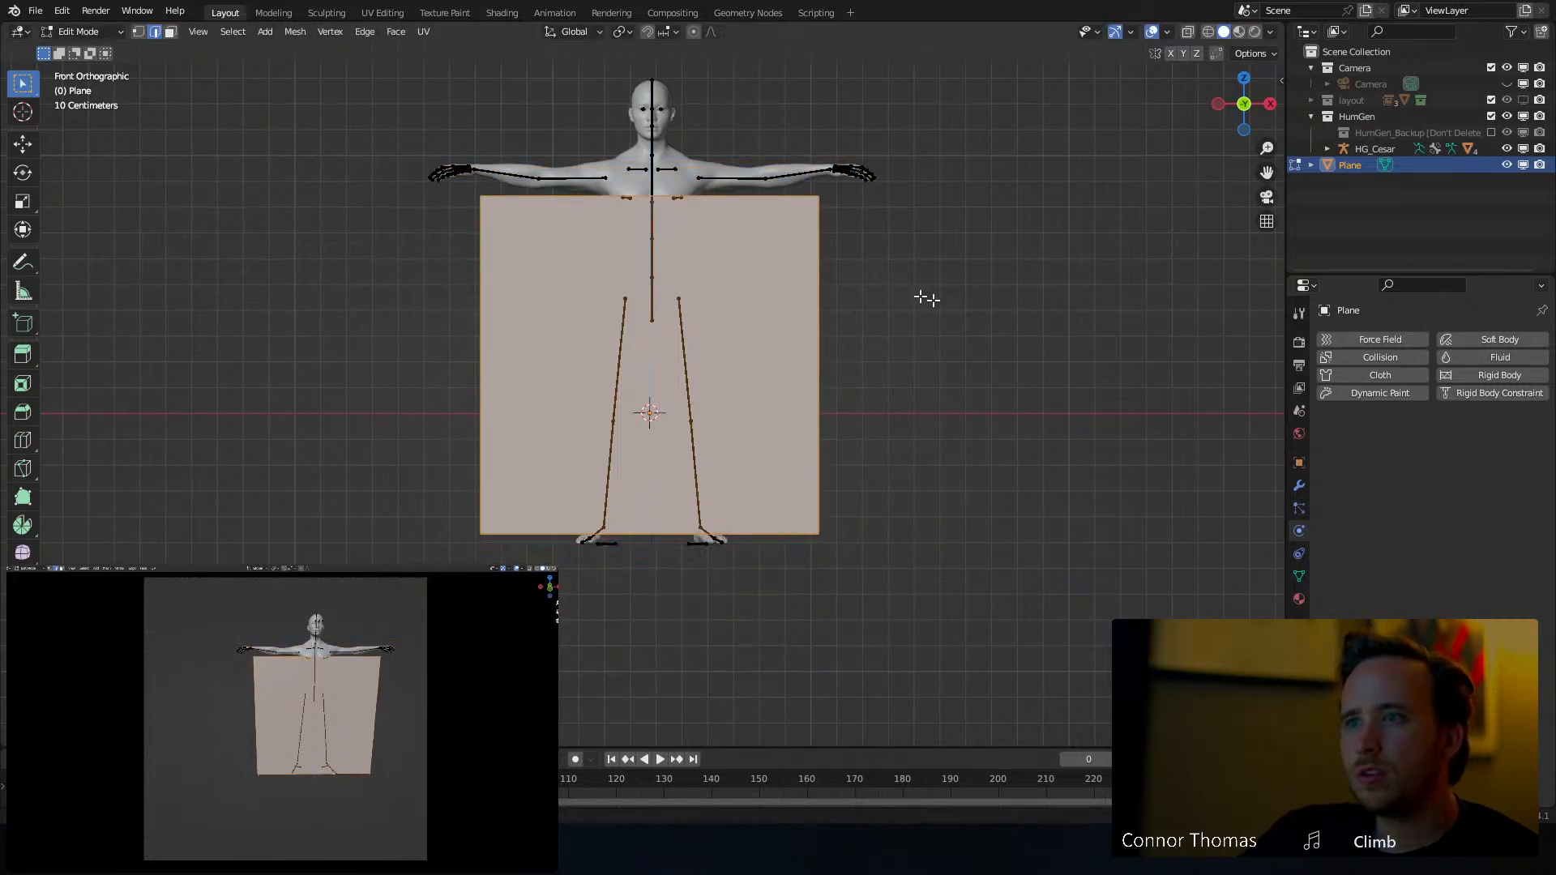
Narrow the plane to about 0.7 of its width along X
{"action": "key", "text": "s"}
{"action": "key", "text": "x"}
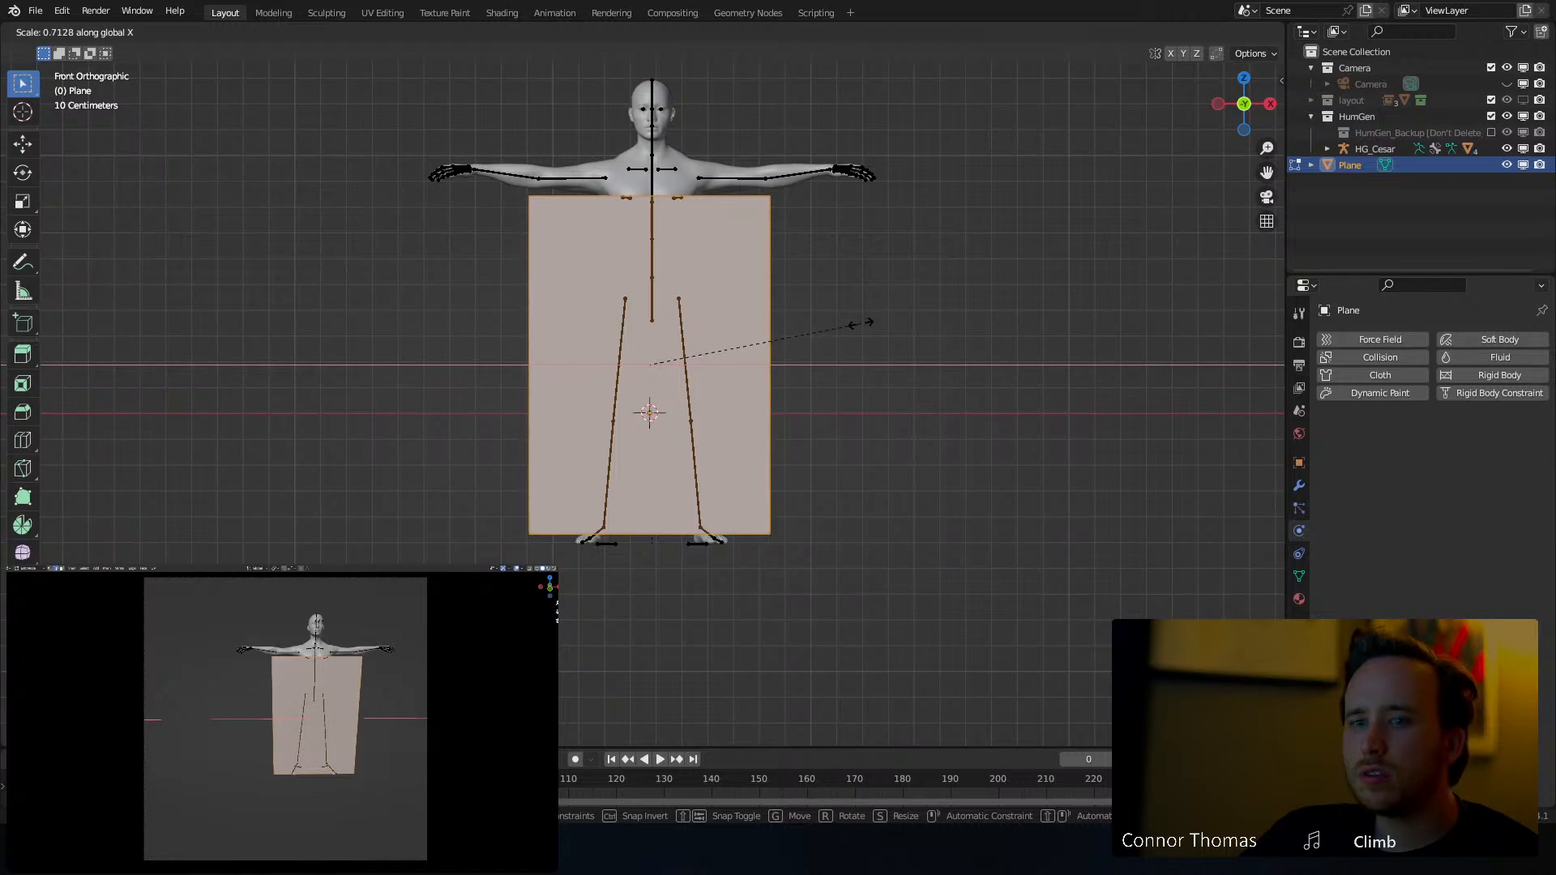
{"action": "left_click", "coordinate": [865, 326]}
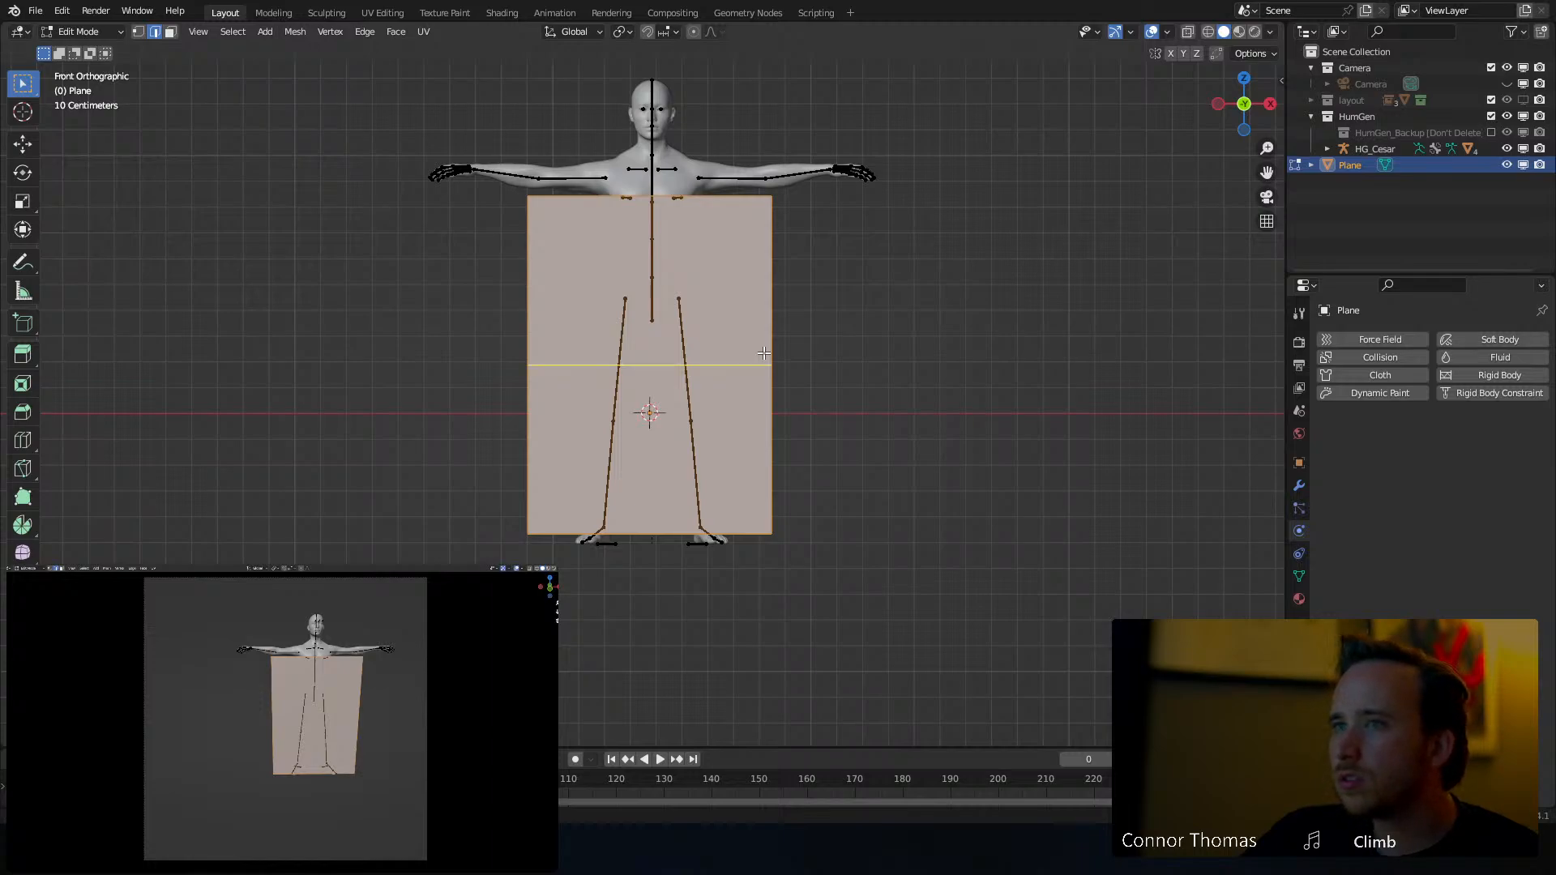
Split the plane down the middle with a vertical loop cut and delete the outer vertices of its -X half
{"action": "key", "text": "alt+a"}
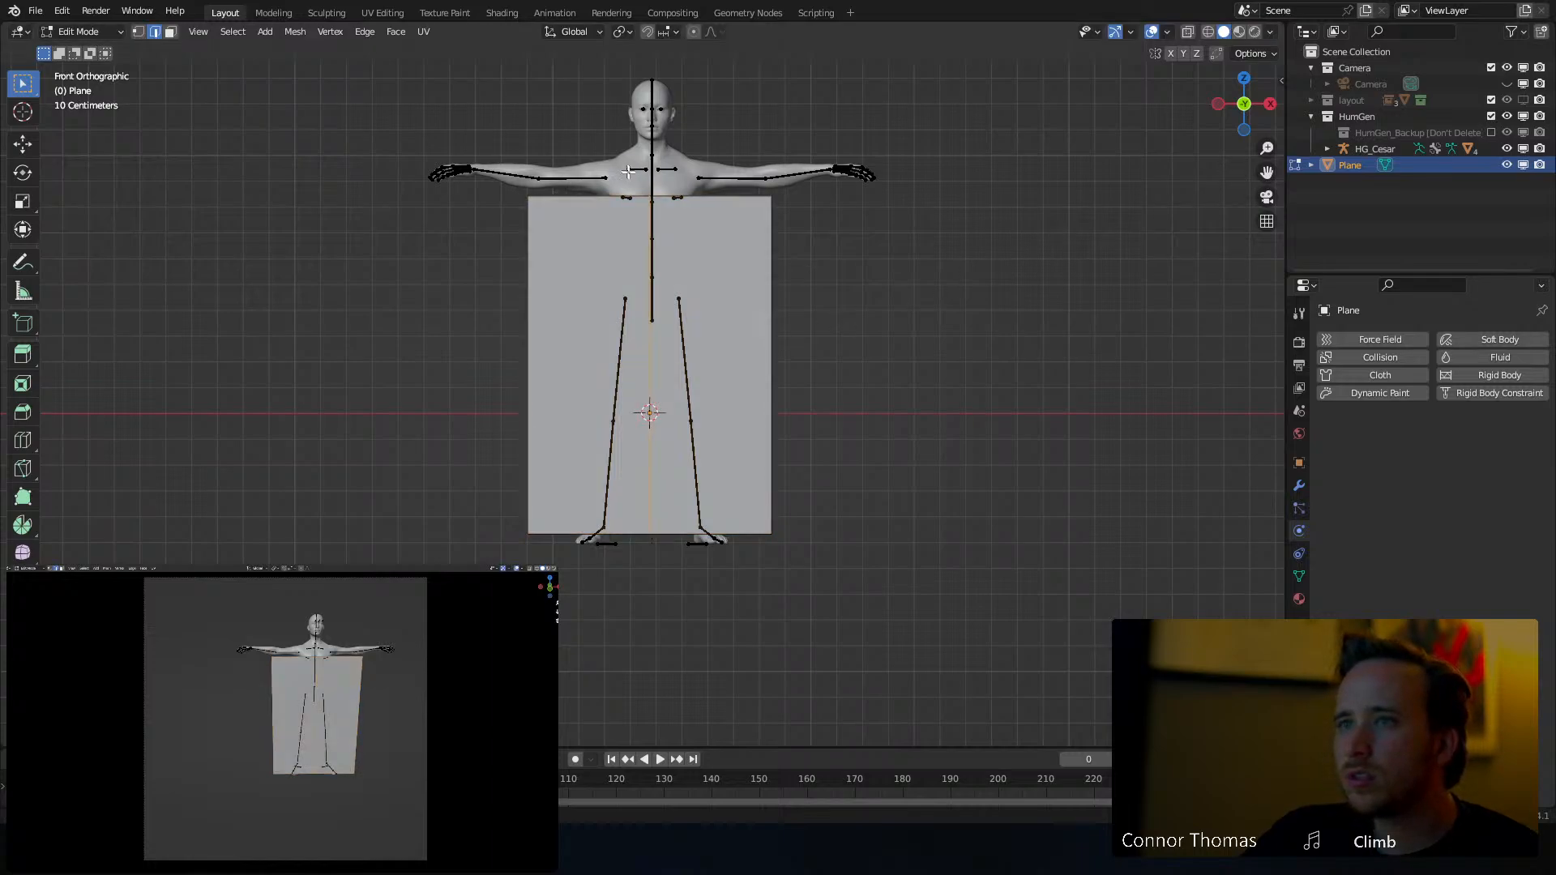
{"action": "key", "text": "1"}
{"action": "key", "text": "alt+a"}
{"action": "key", "text": "c"}
{"action": "left_click", "coordinate": [531, 199]}
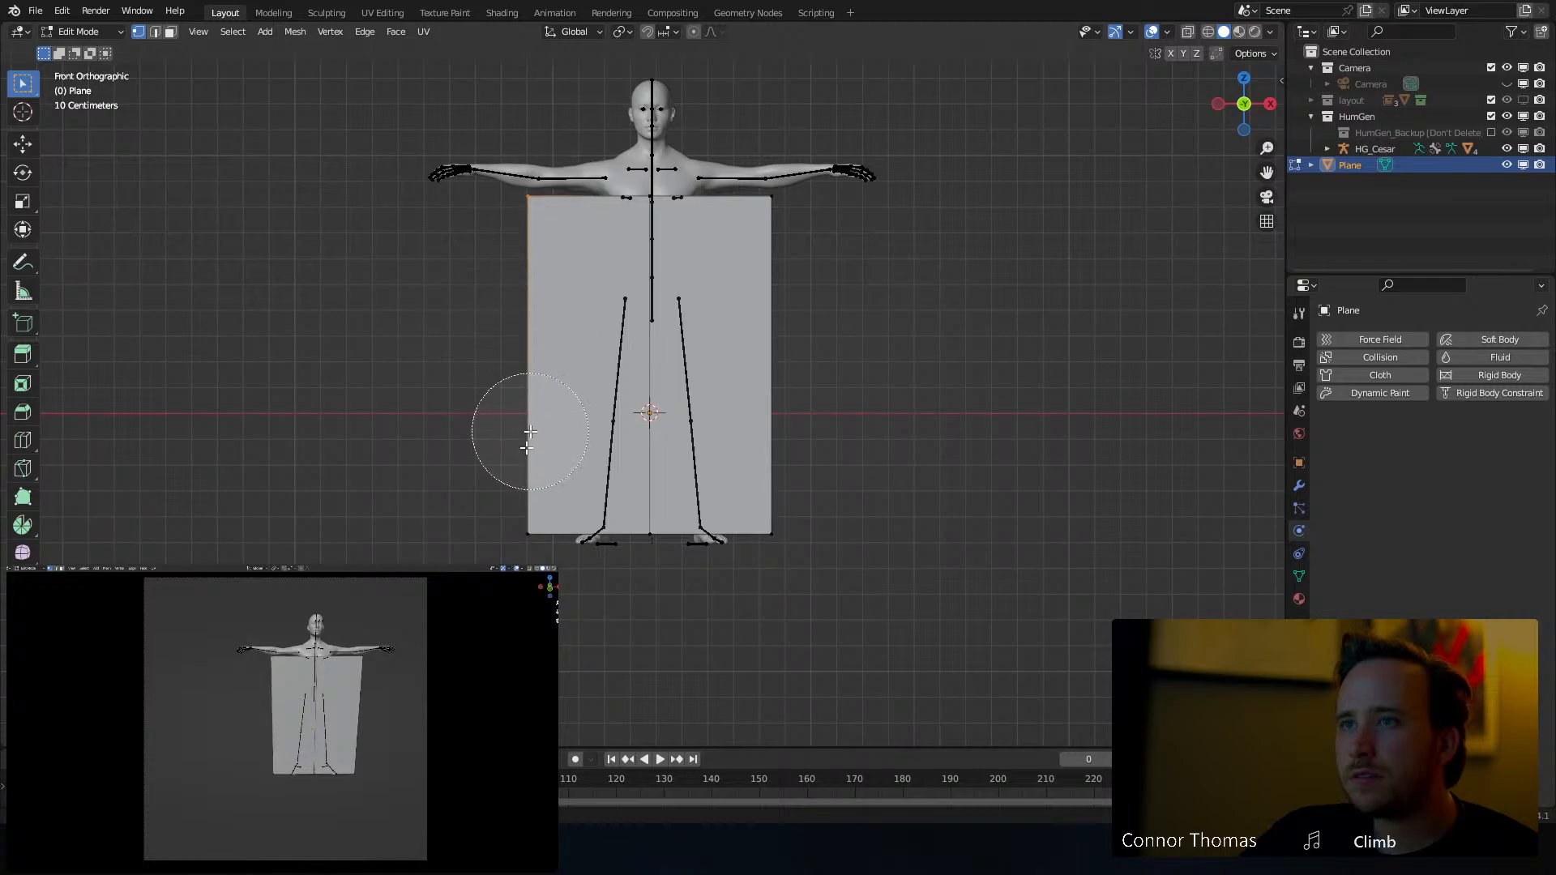
{"action": "left_click", "coordinate": [521, 508]}
{"action": "right_click", "coordinate": [519, 511]}
{"action": "key", "text": "x"}
{"action": "left_click", "coordinate": [509, 444]}
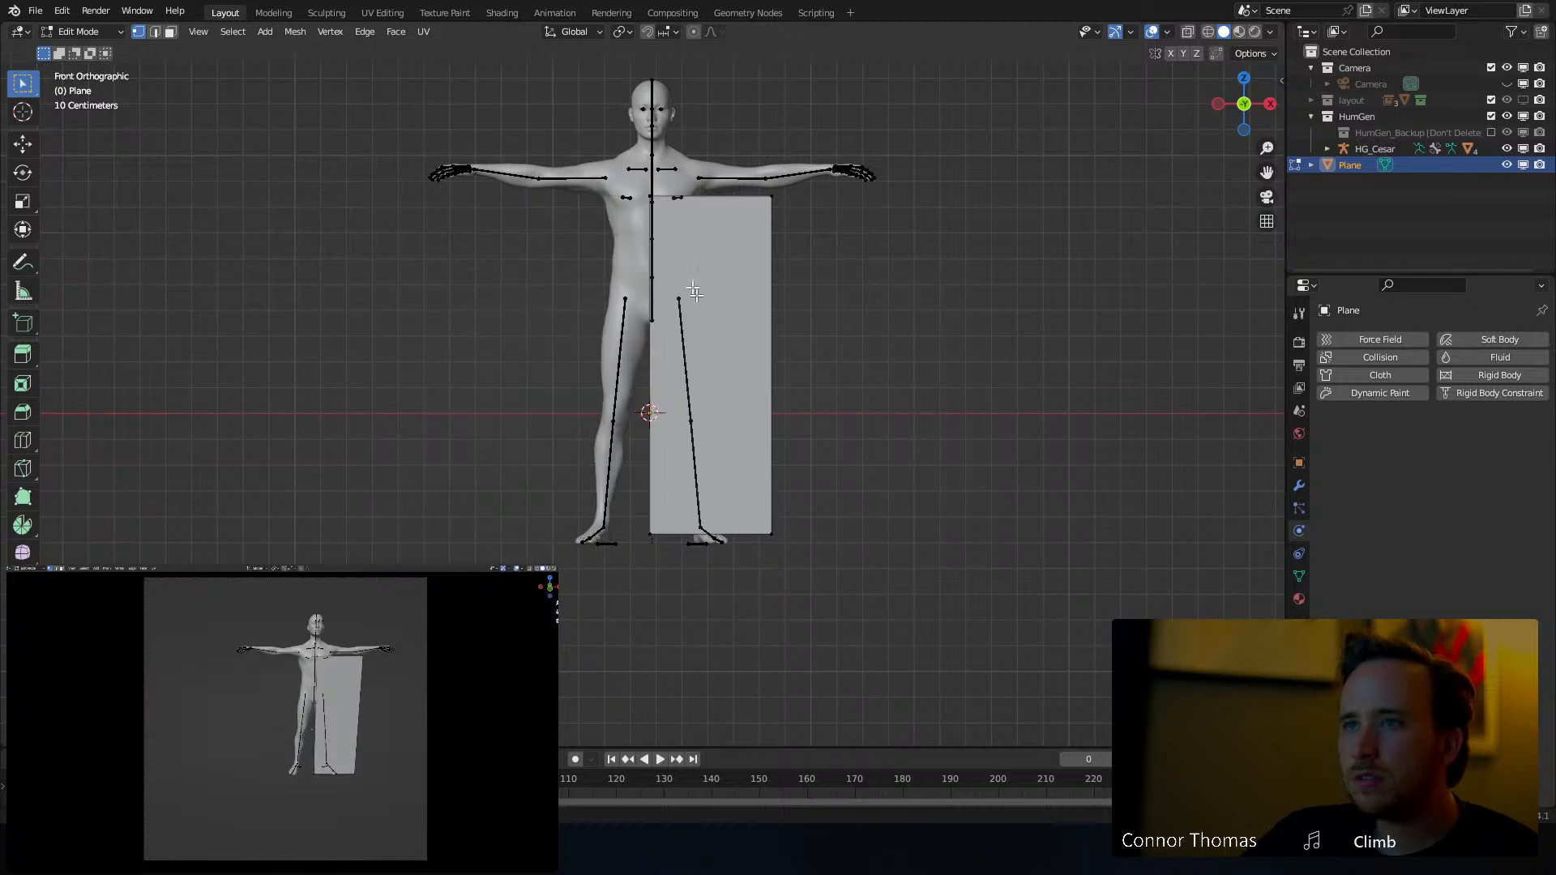
Return to Object Mode and add a Mirror modifier on the X axis to the half plane
{"action": "key", "text": "Tab"}
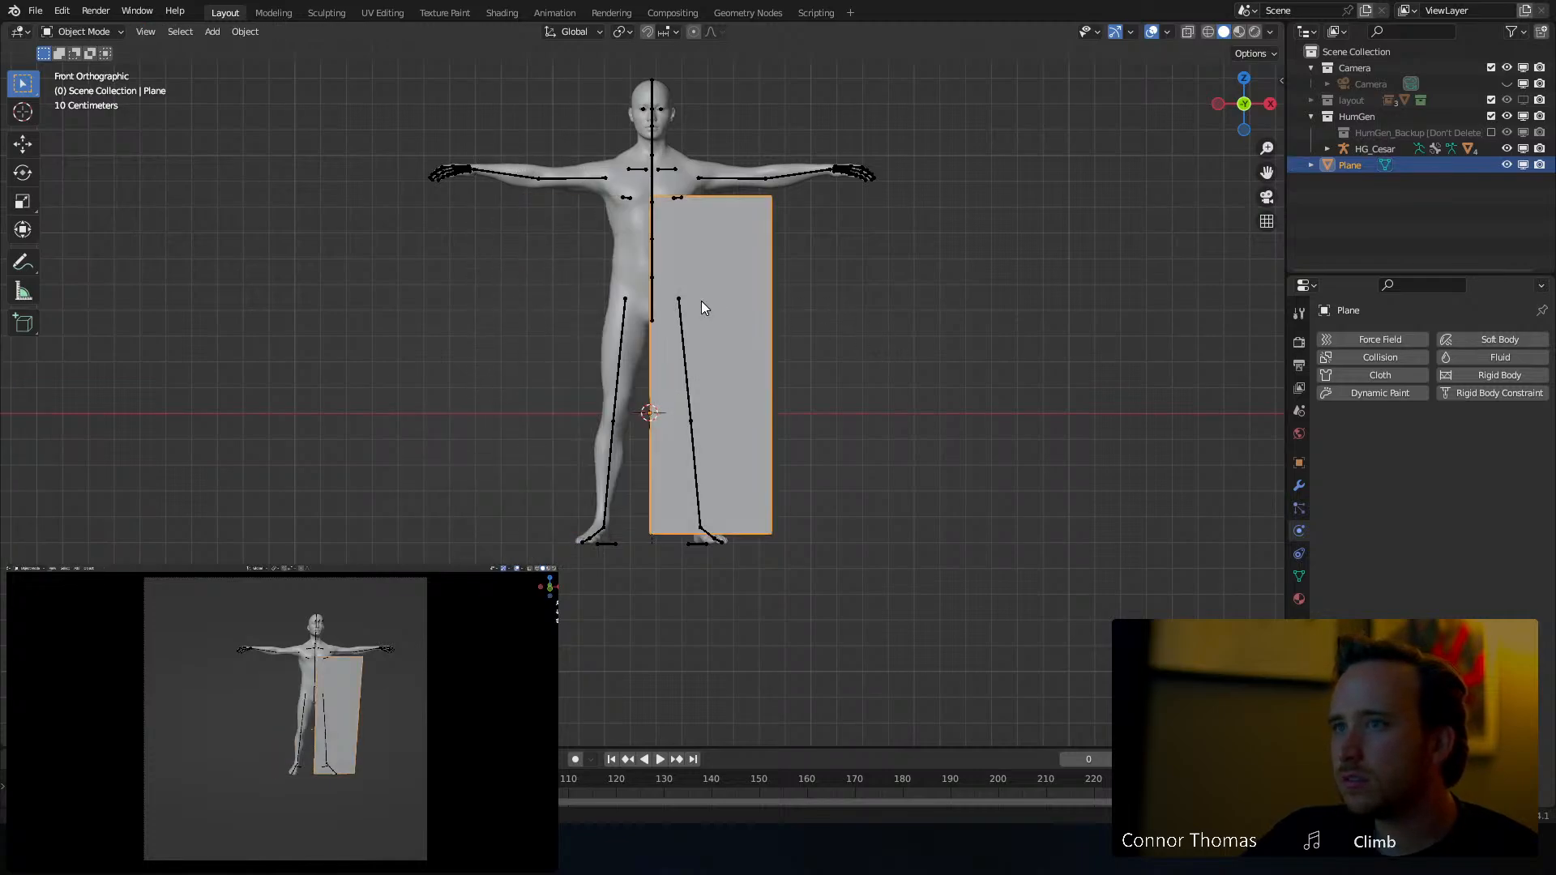
{"action": "left_click", "coordinate": [1300, 485]}
{"action": "left_click", "coordinate": [1345, 342]}
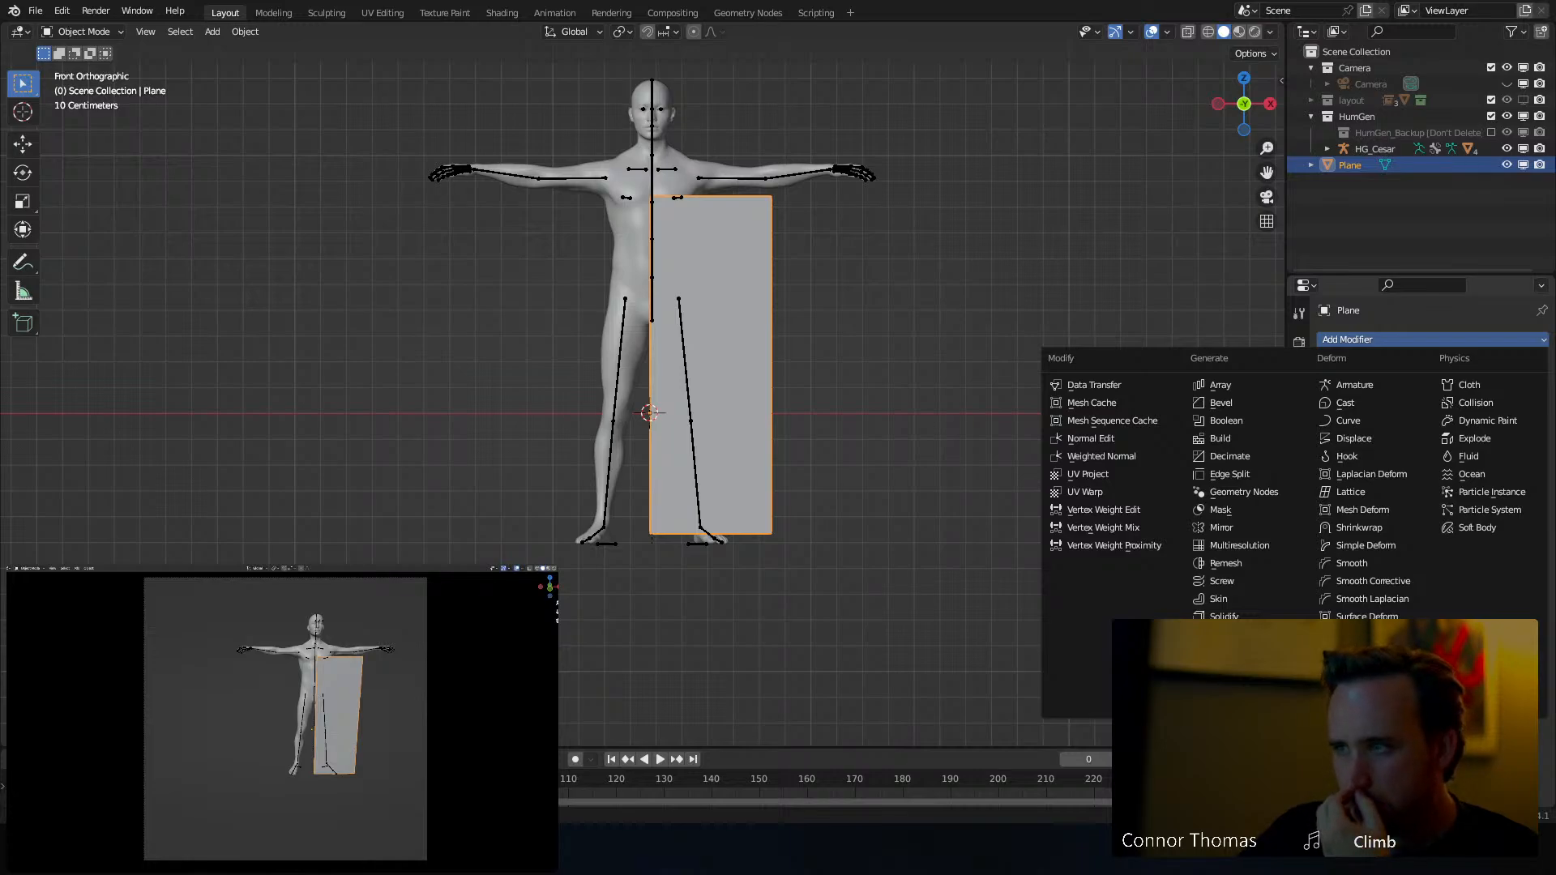
{"action": "left_click", "coordinate": [1221, 527]}
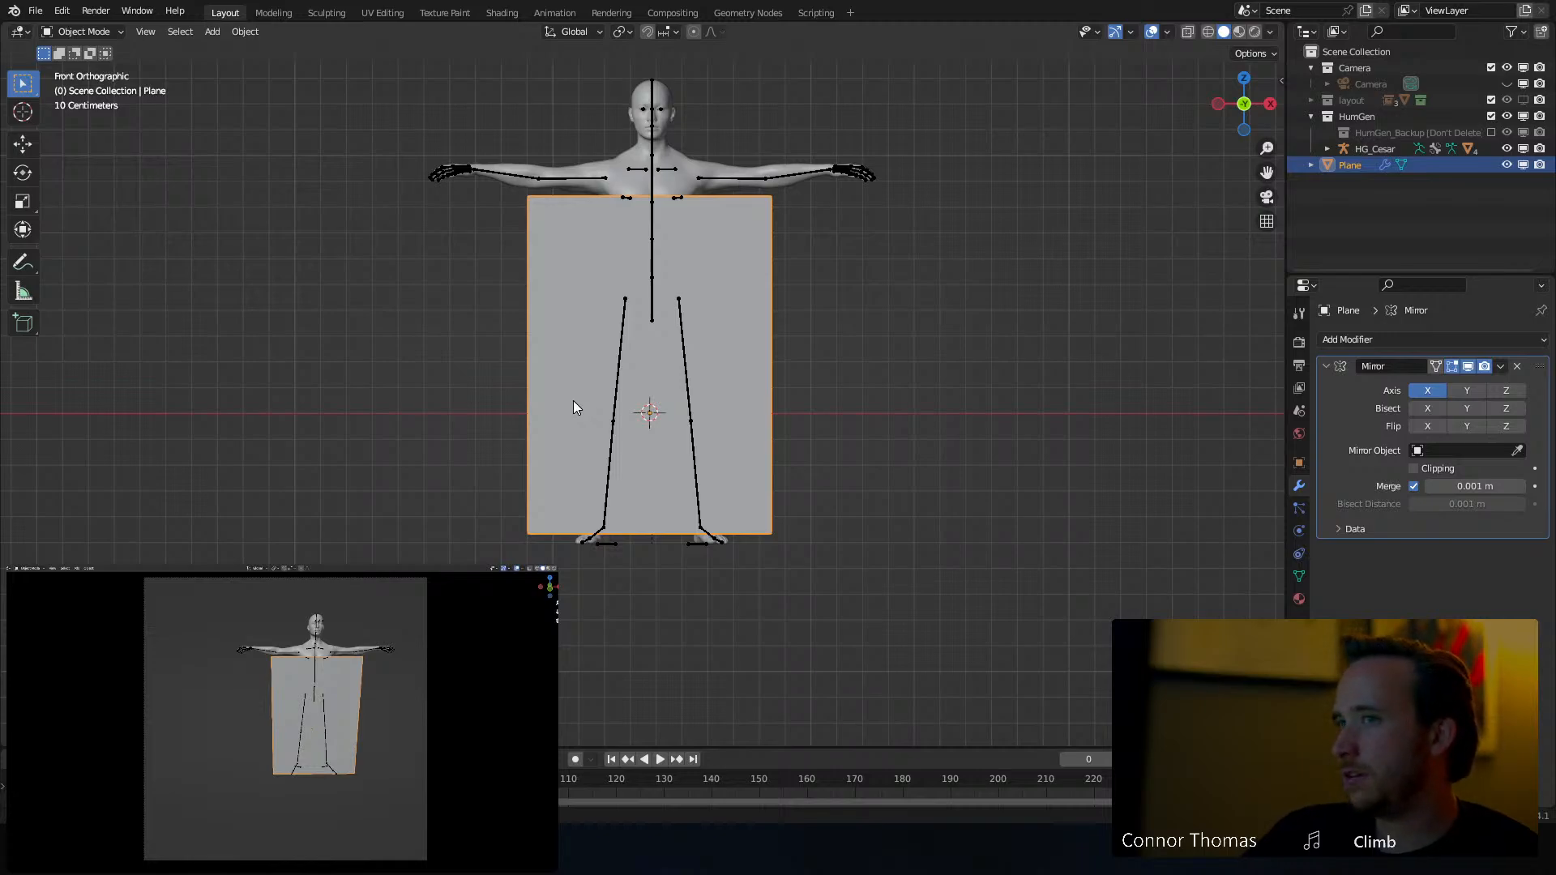
Subdivide the whole half plane twice in Edit Mode to form a four-by-four grid of faces
{"action": "middle_click_drag", "start_coordinate": [381, 351], "coordinate": [700, 370]}
{"action": "key", "text": "Tab"}
{"action": "right_click", "coordinate": [729, 369]}
{"action": "key", "text": "Escape"}
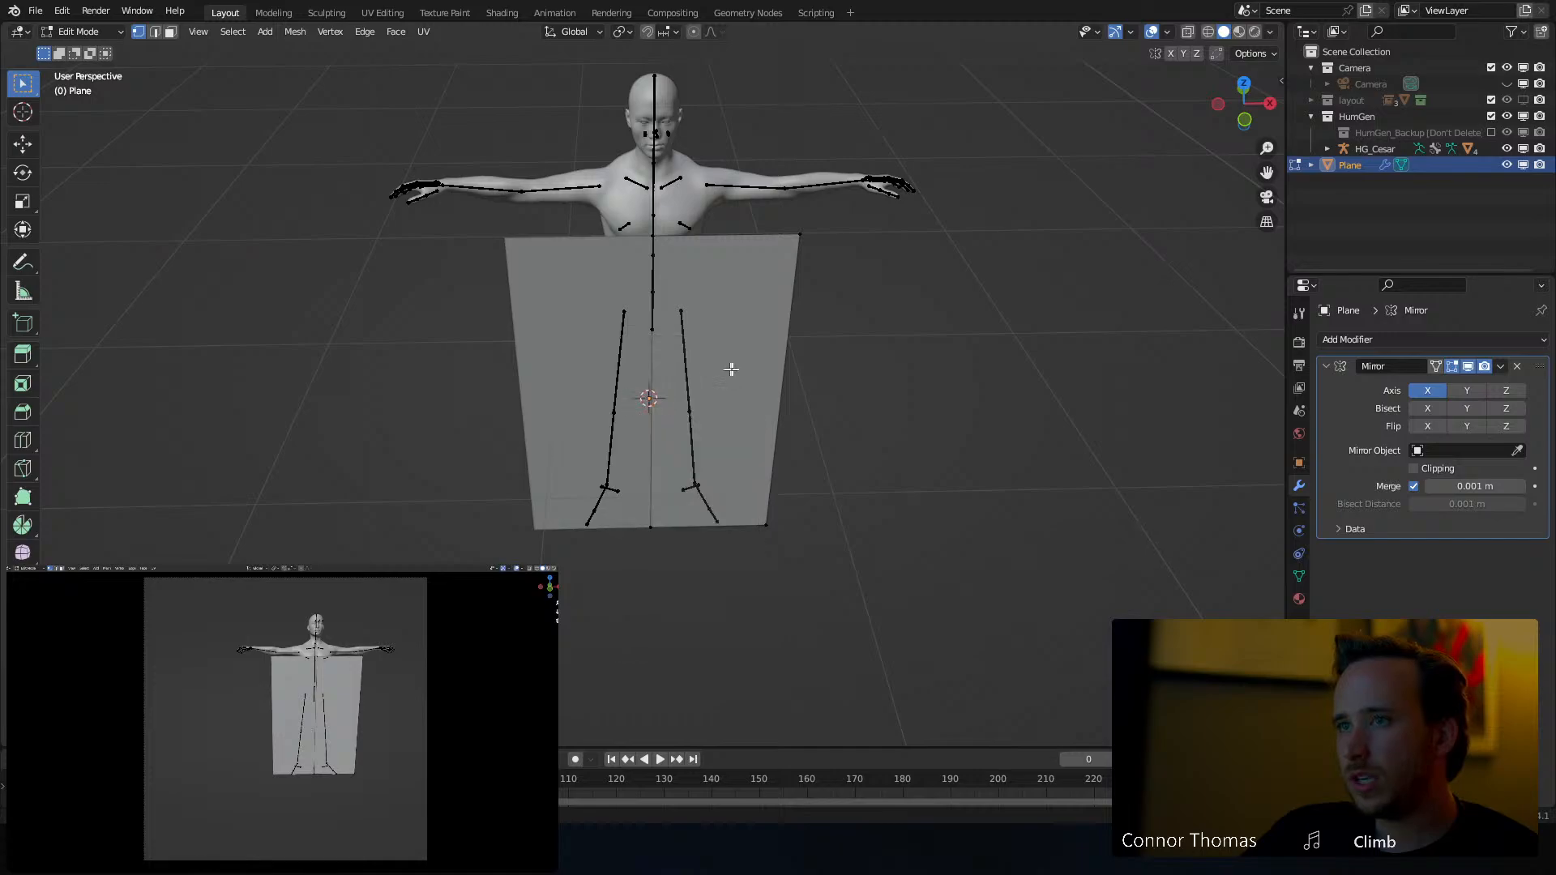
{"action": "key", "text": "a"}
{"action": "right_click", "coordinate": [735, 369]}
{"action": "left_click", "coordinate": [736, 370]}
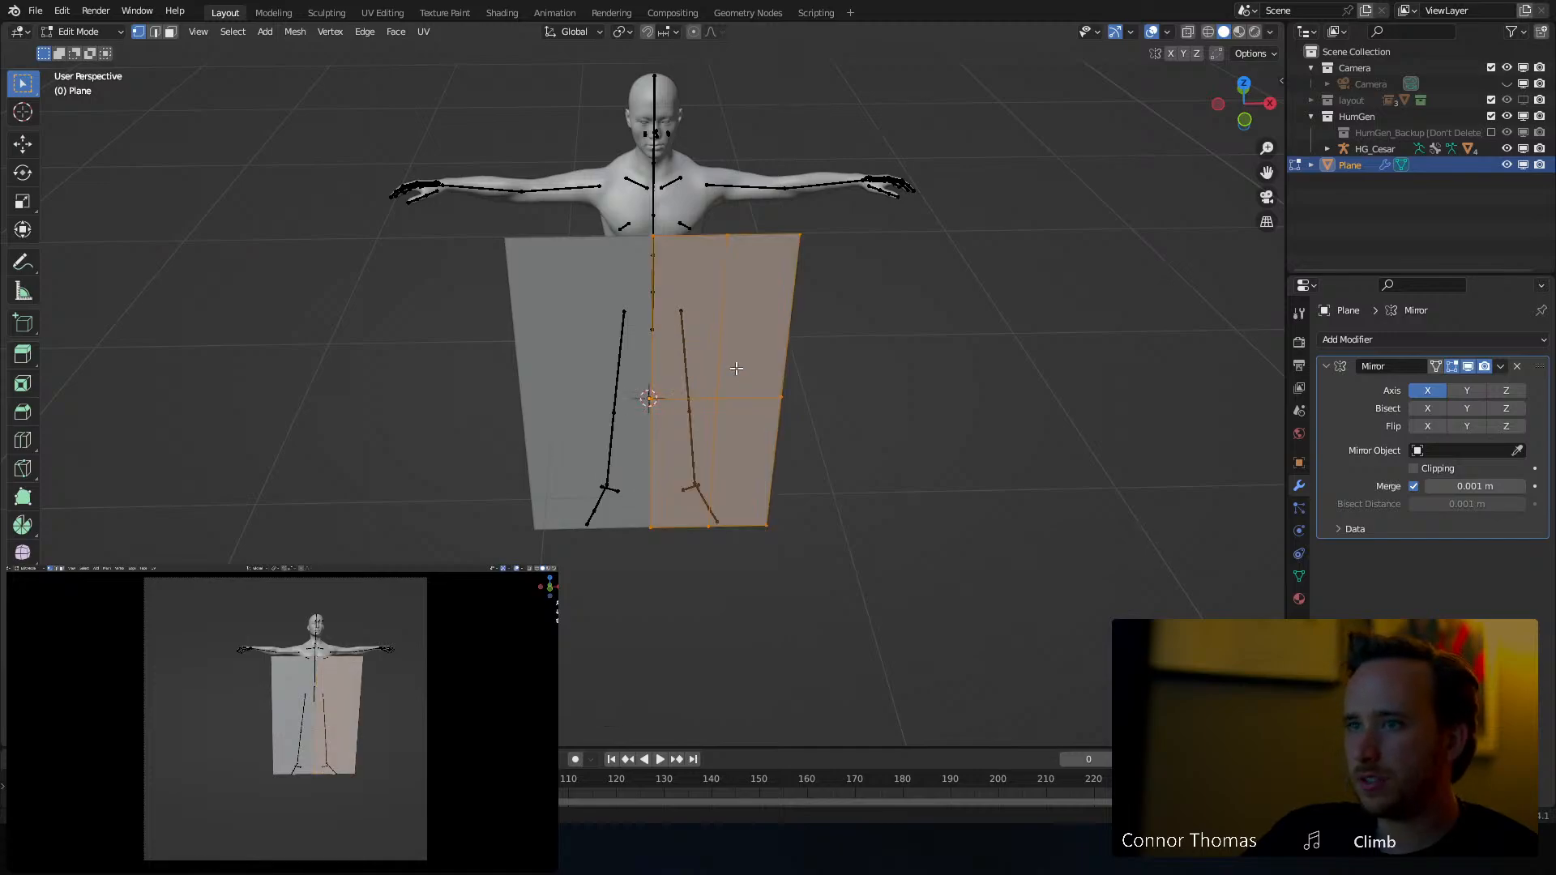
{"action": "right_click", "coordinate": [736, 368]}
{"action": "left_click", "coordinate": [739, 362]}
Extrude the plane's top edge row up along Z by about 0.19 m, to the base of the neck
{"action": "middle_click_drag", "start_coordinate": [862, 382], "coordinate": [819, 278]}
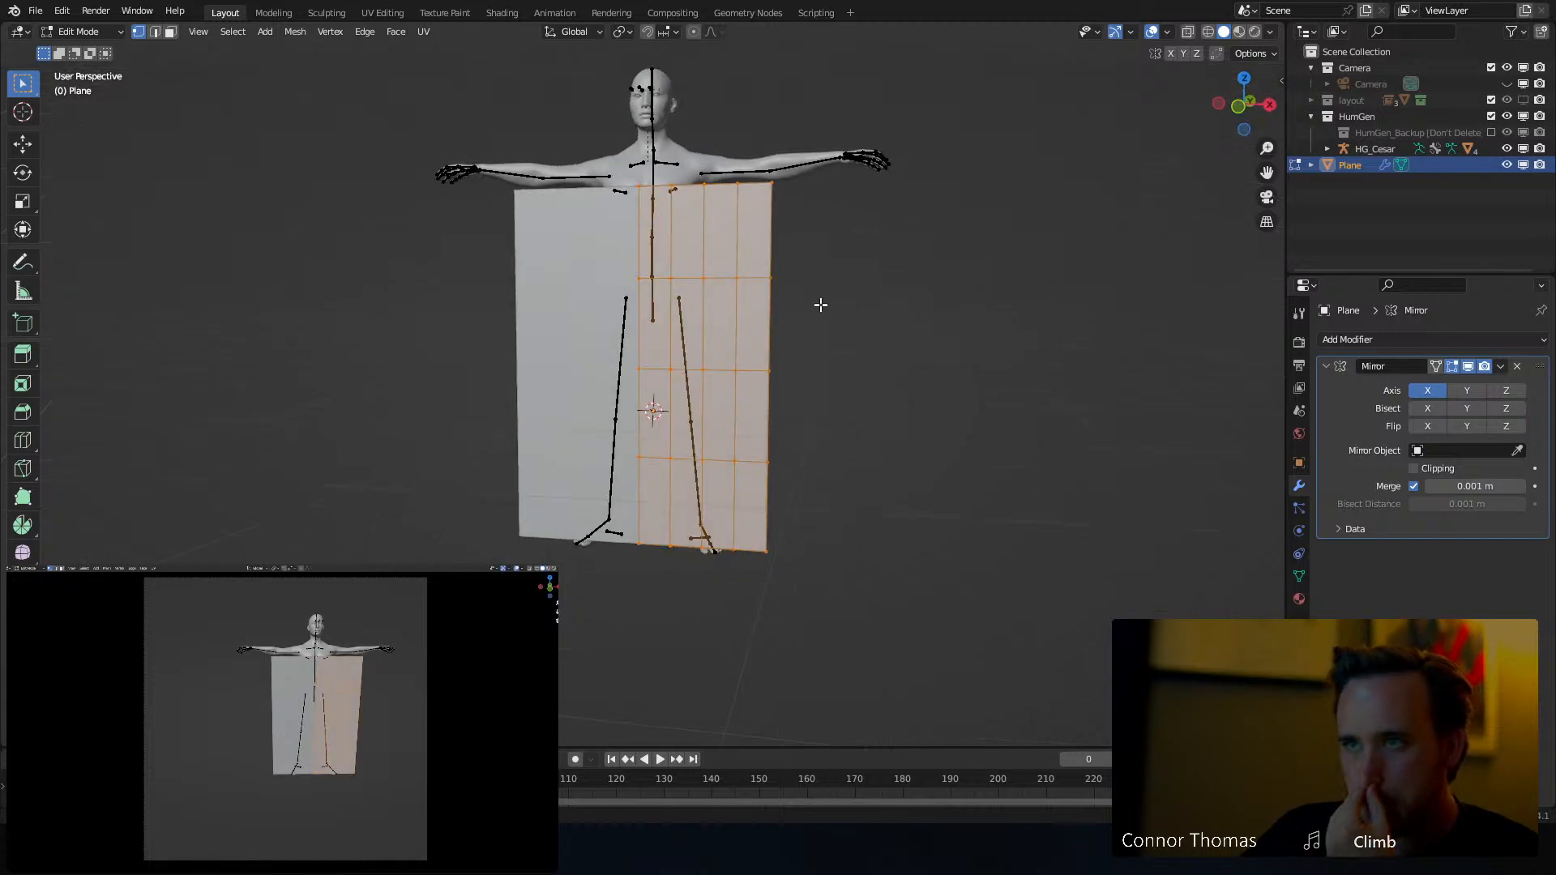
{"action": "key", "text": "KP_1"}
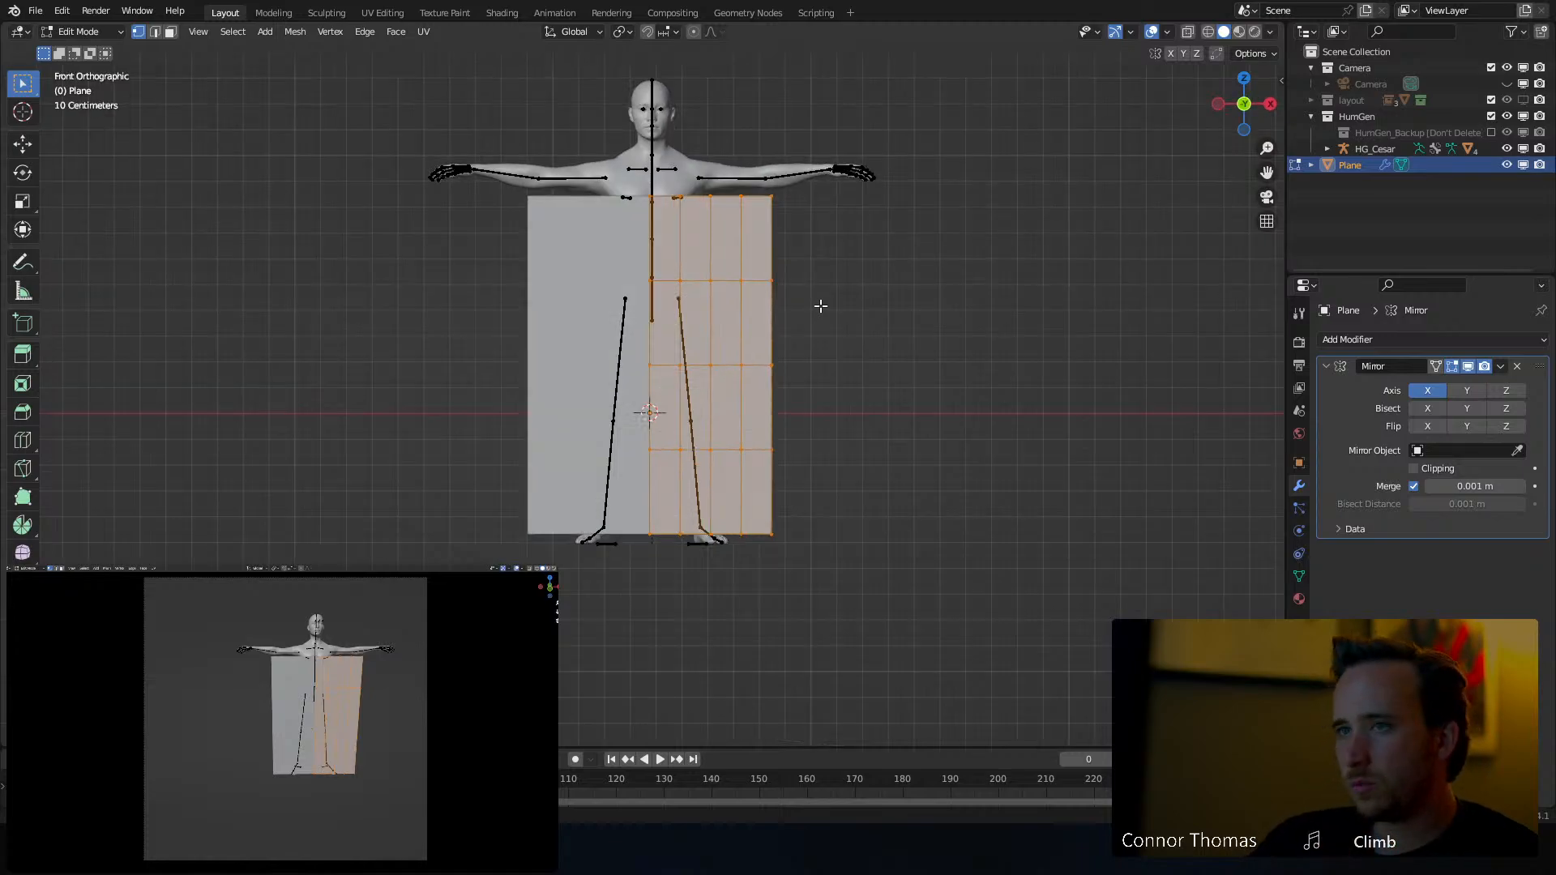
{"action": "scroll", "coordinate": [821, 305], "scroll_direction": "up", "scroll_amount": 4}
{"action": "scroll", "coordinate": [835, 348], "scroll_direction": "down", "scroll_amount": 1}
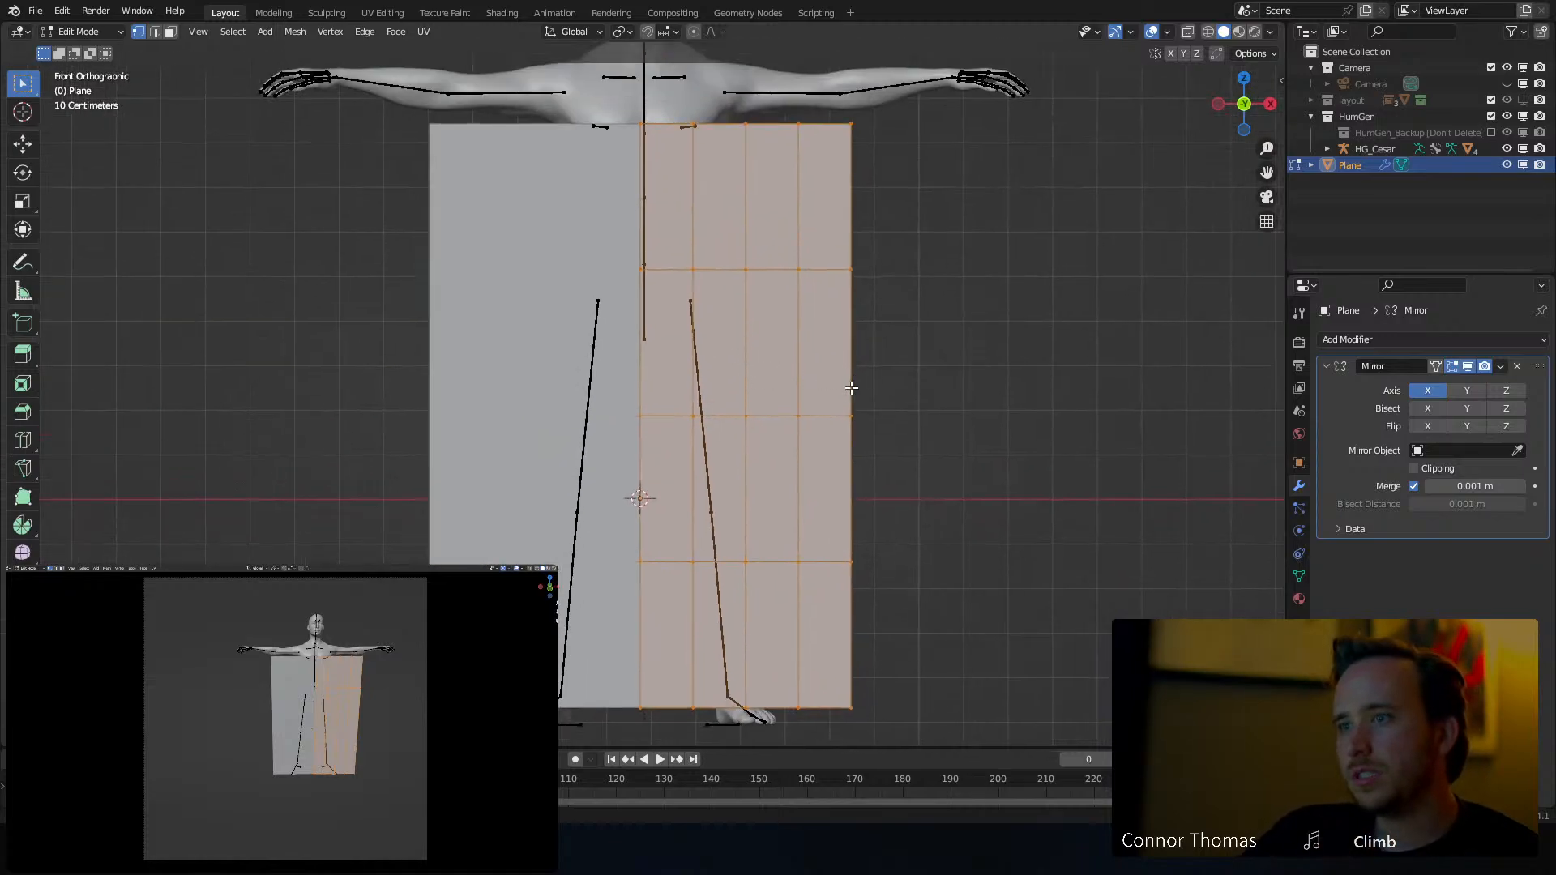
{"action": "middle_click_drag", "start_coordinate": [848, 367], "coordinate": [865, 462], "text": "shift"}
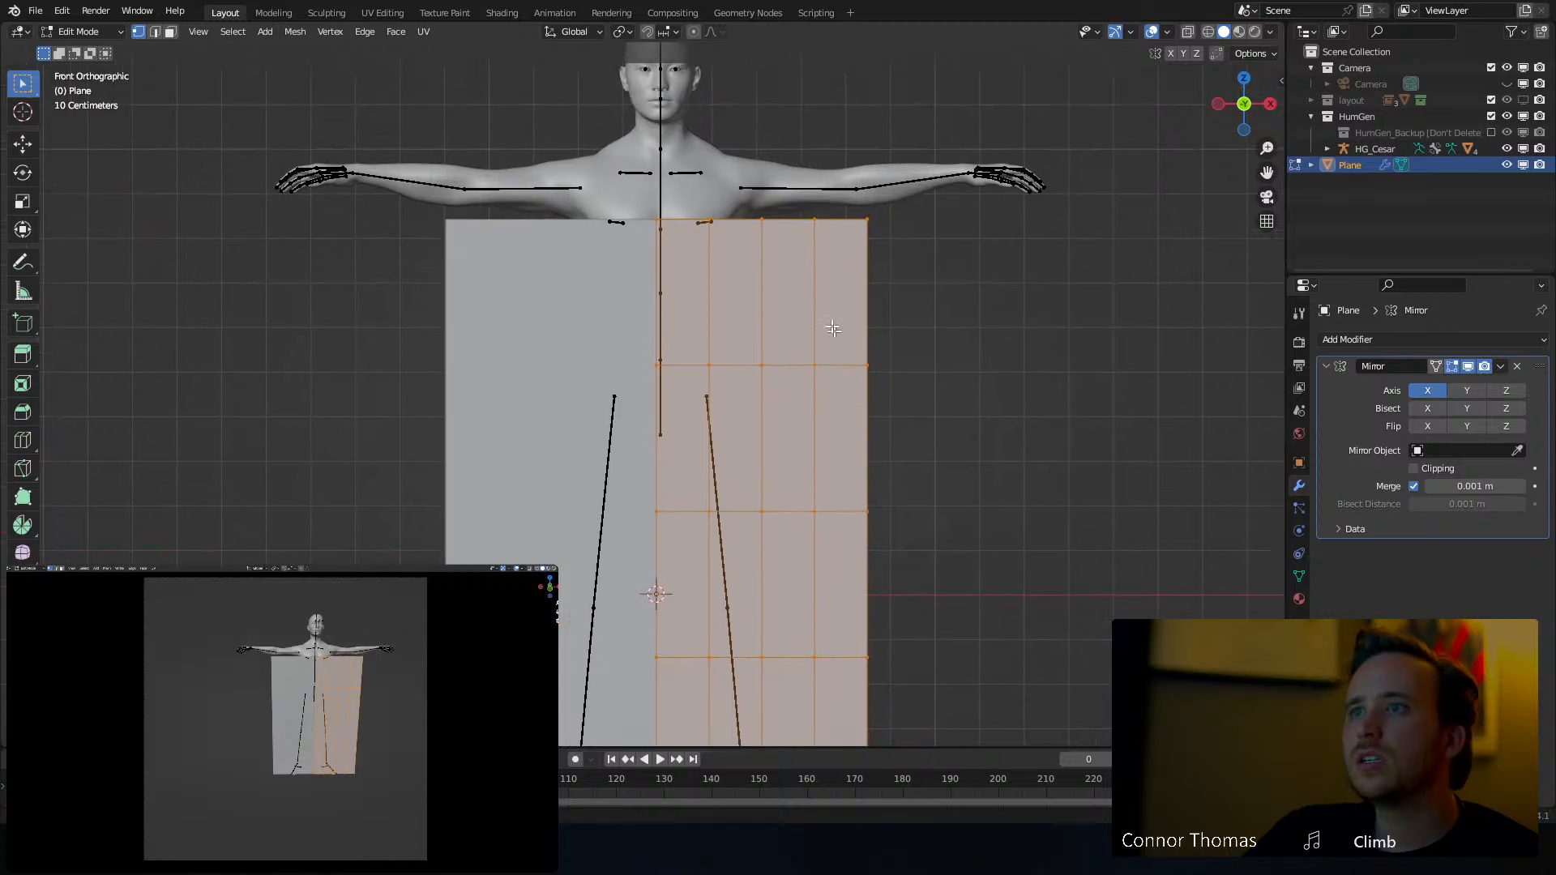
{"action": "middle_click_drag", "start_coordinate": [805, 285], "coordinate": [812, 354], "text": "shift"}
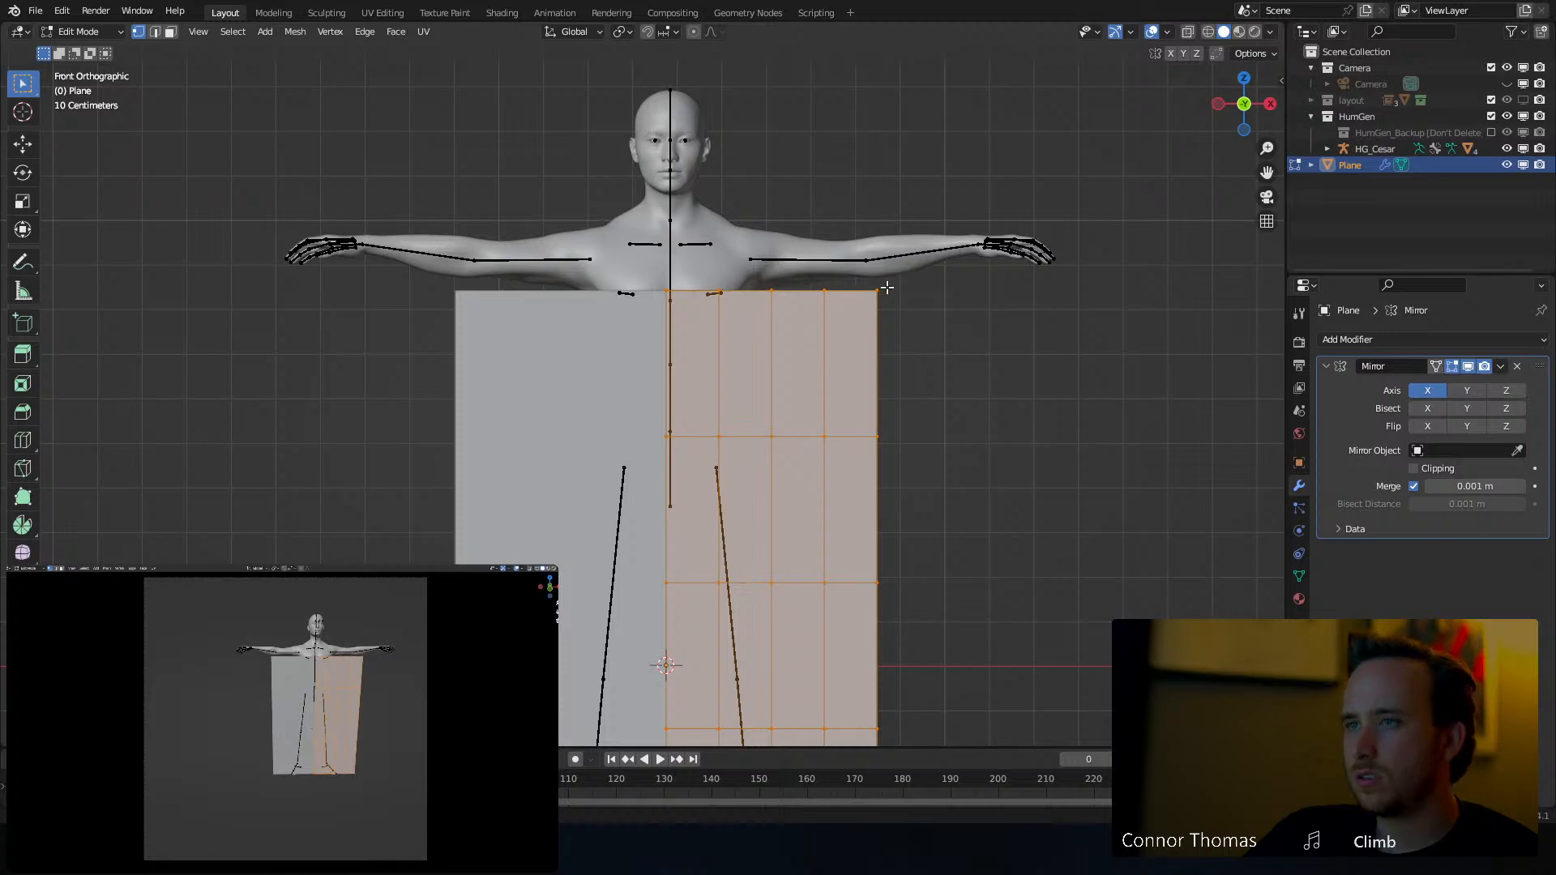
{"action": "key", "text": "alt+a"}
{"action": "key", "text": "c"}
{"action": "left_click_drag", "start_coordinate": [876, 312], "coordinate": [601, 306]}
{"action": "key", "text": "Escape"}
{"action": "key", "text": "e"}
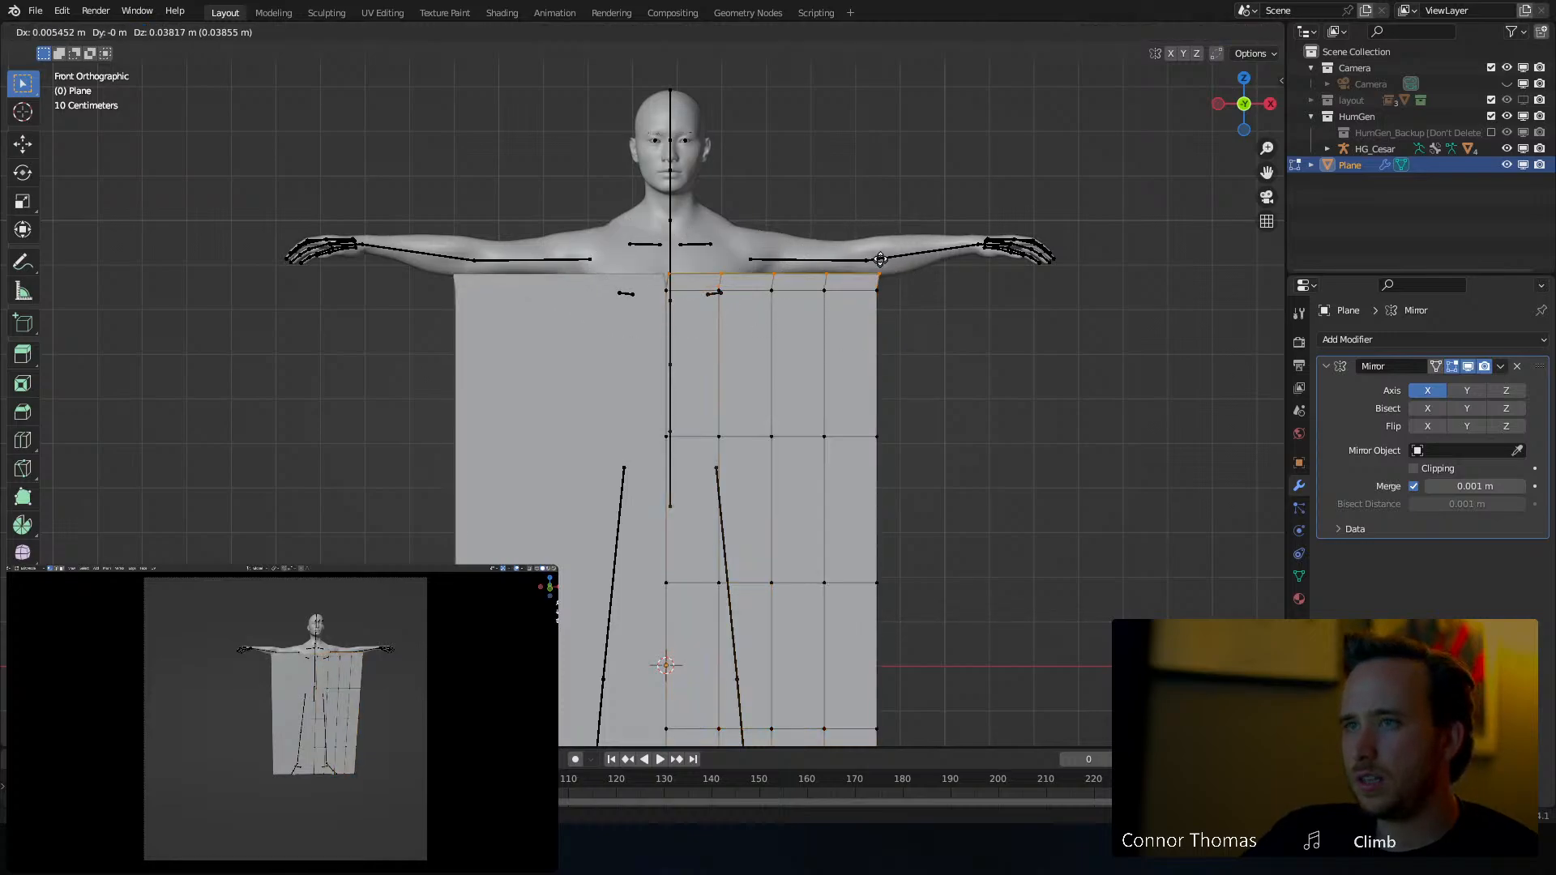
{"action": "key", "text": "z"}
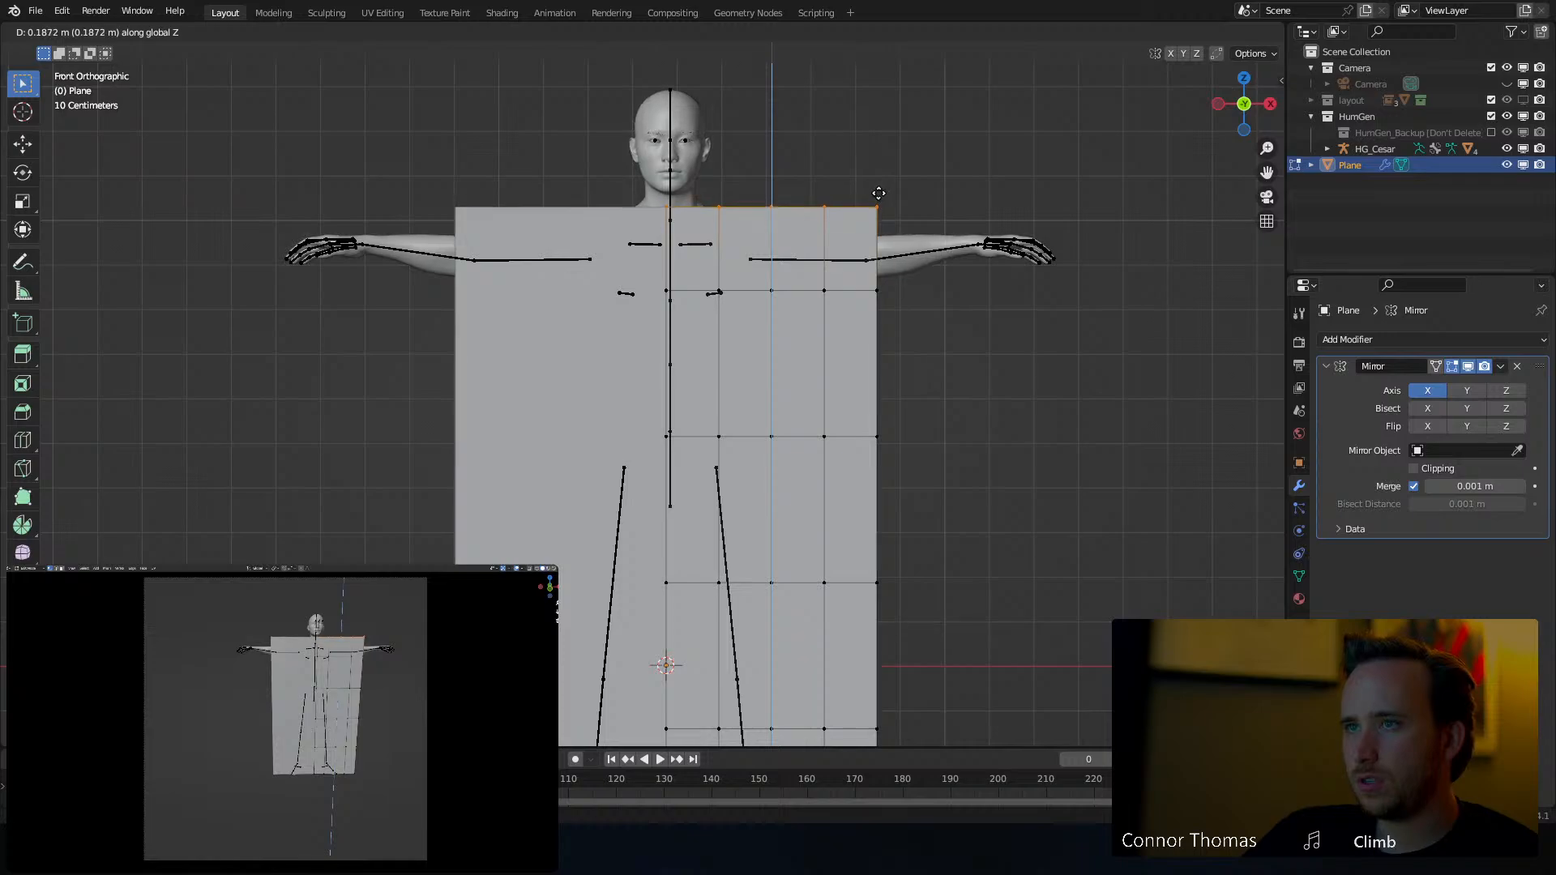
{"action": "left_click", "coordinate": [879, 193]}
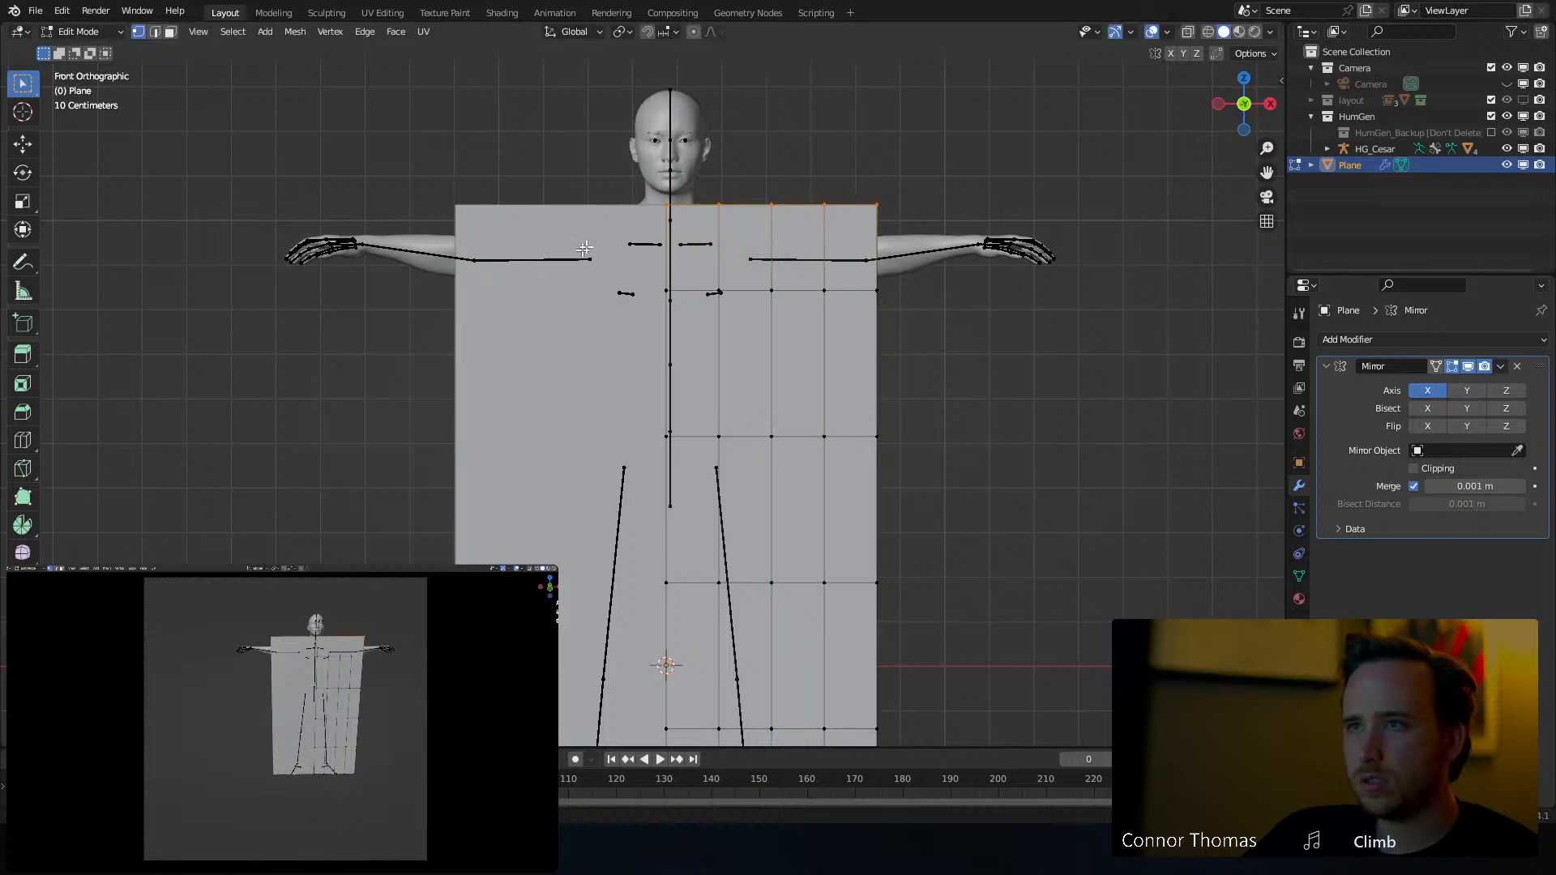
Lower the center vertex of the top edge along Z to the upper chest to form a V neckline
{"action": "left_click", "coordinate": [675, 204]}
{"action": "key", "text": "g"}
{"action": "key", "text": "z"}
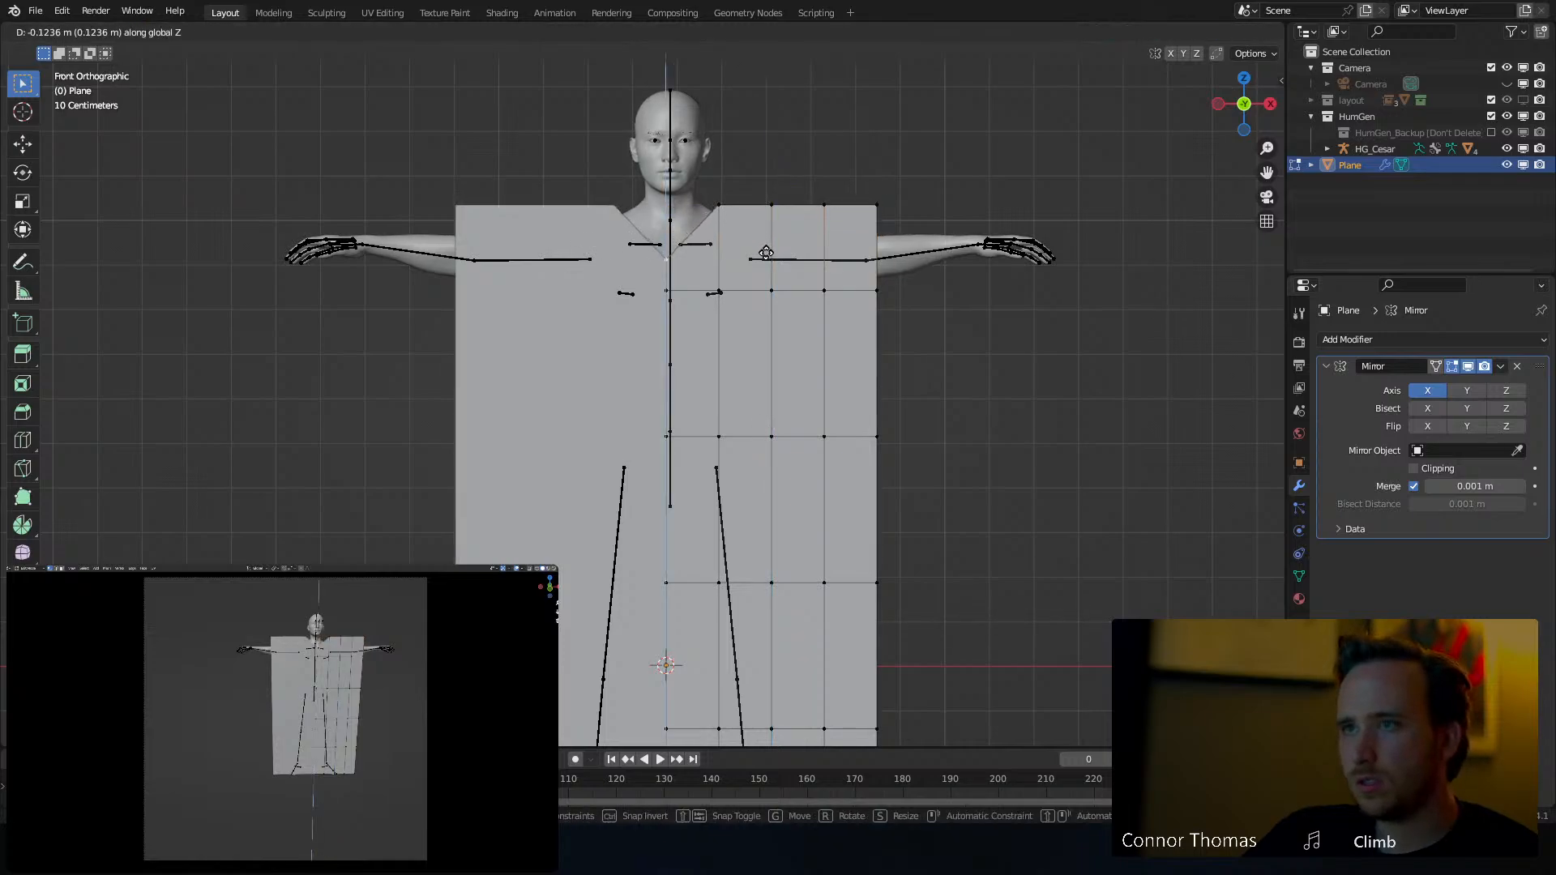
{"action": "left_click", "coordinate": [764, 274]}
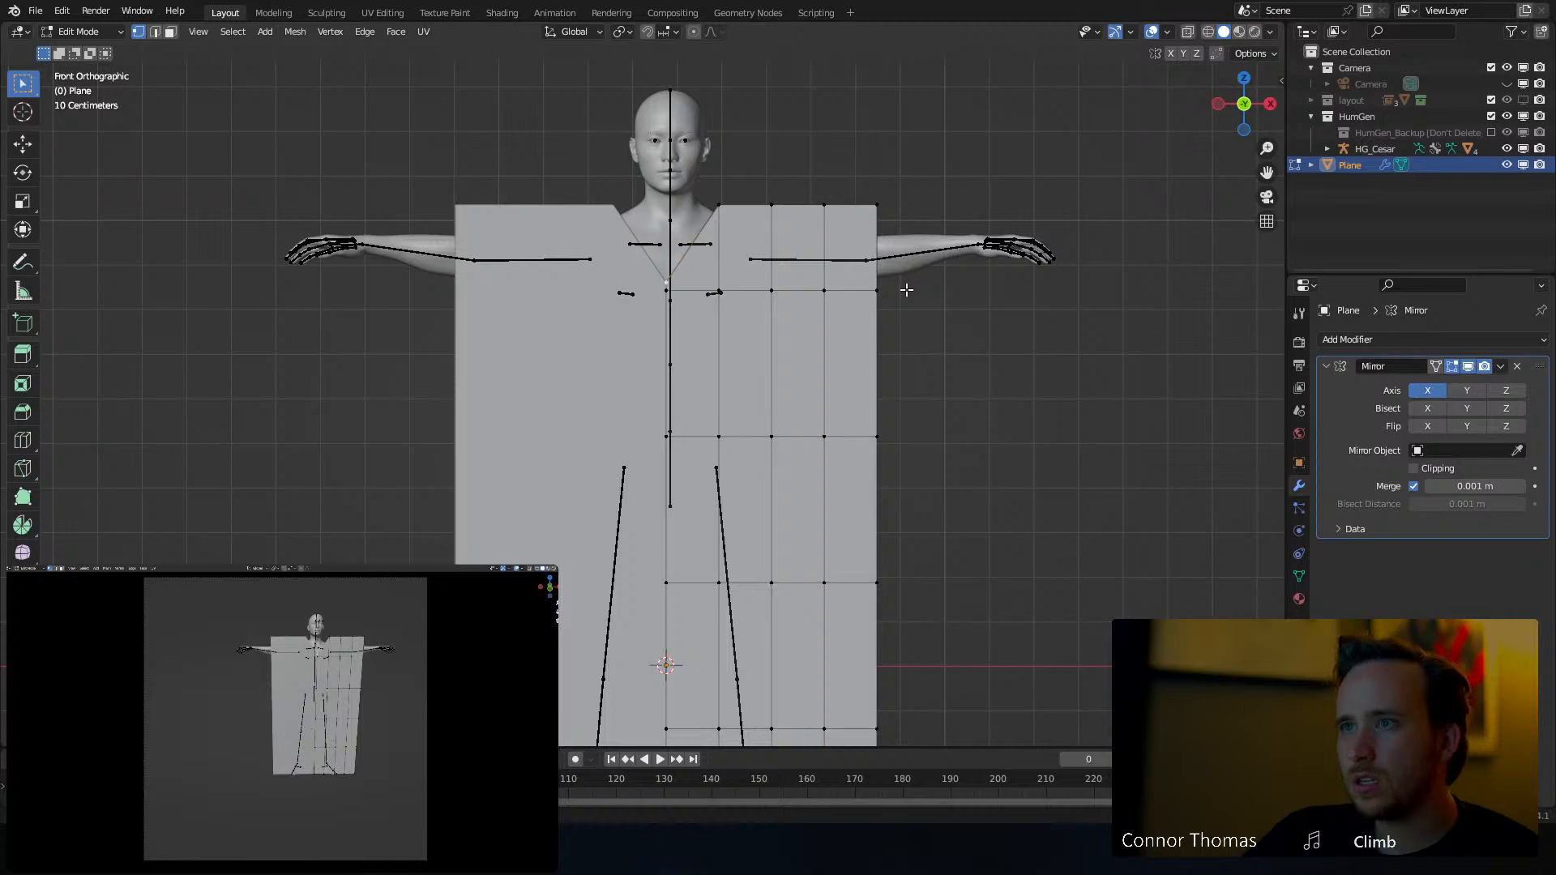
Switch to wireframe shading, add the outer vertex columns to the selection and scale them along X to just over three quarters
{"action": "key", "text": "z"}
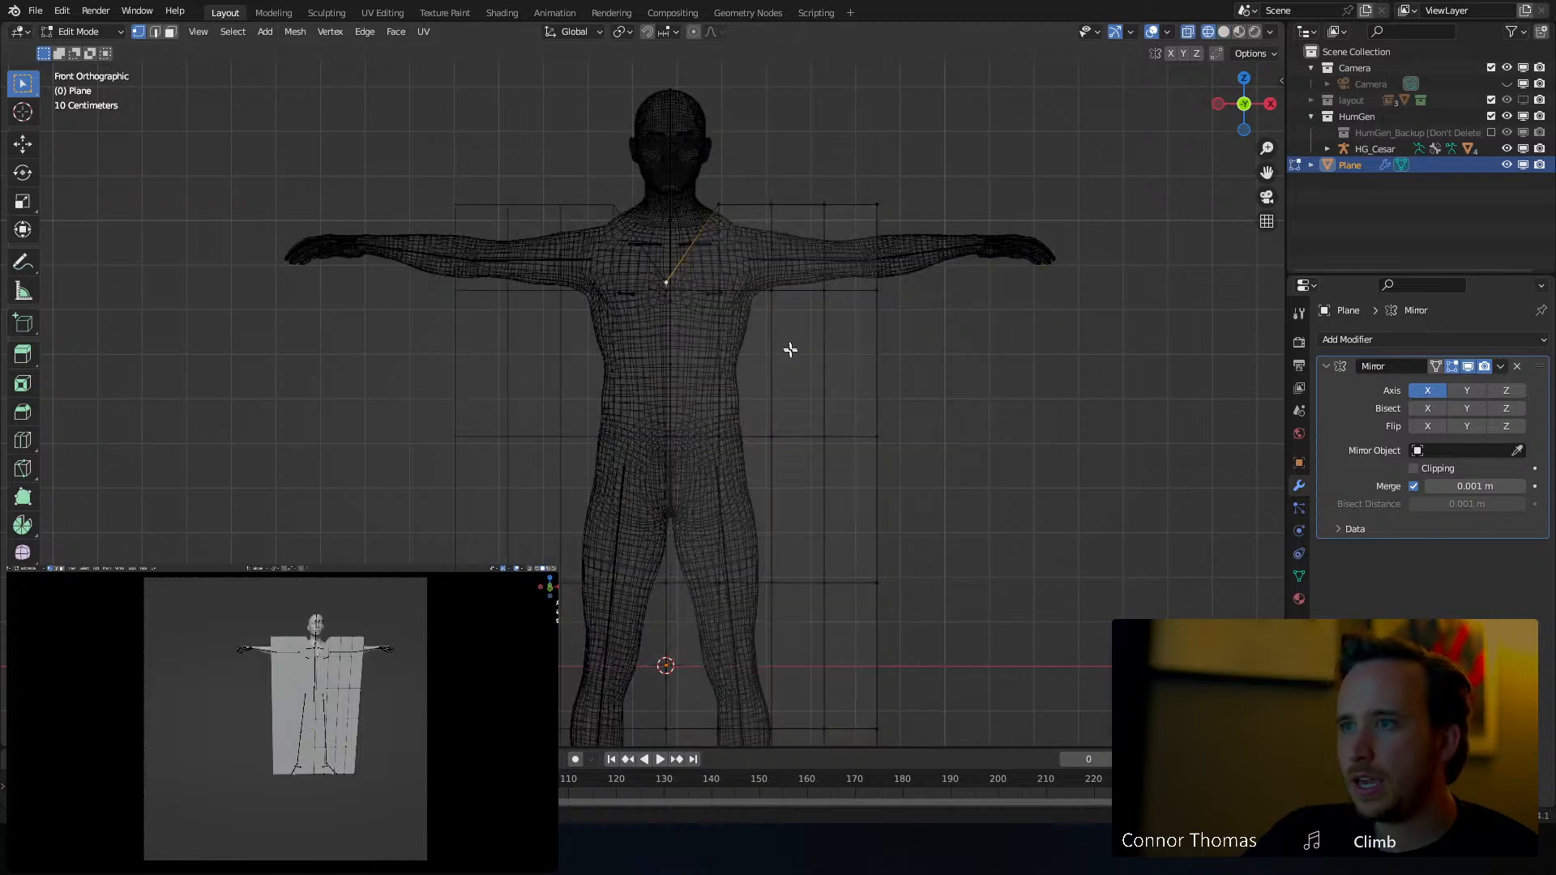
{"action": "middle_click_drag", "start_coordinate": [929, 370], "coordinate": [930, 357], "text": "shift"}
{"action": "scroll", "coordinate": [882, 222], "scroll_direction": "down", "scroll_amount": 4}
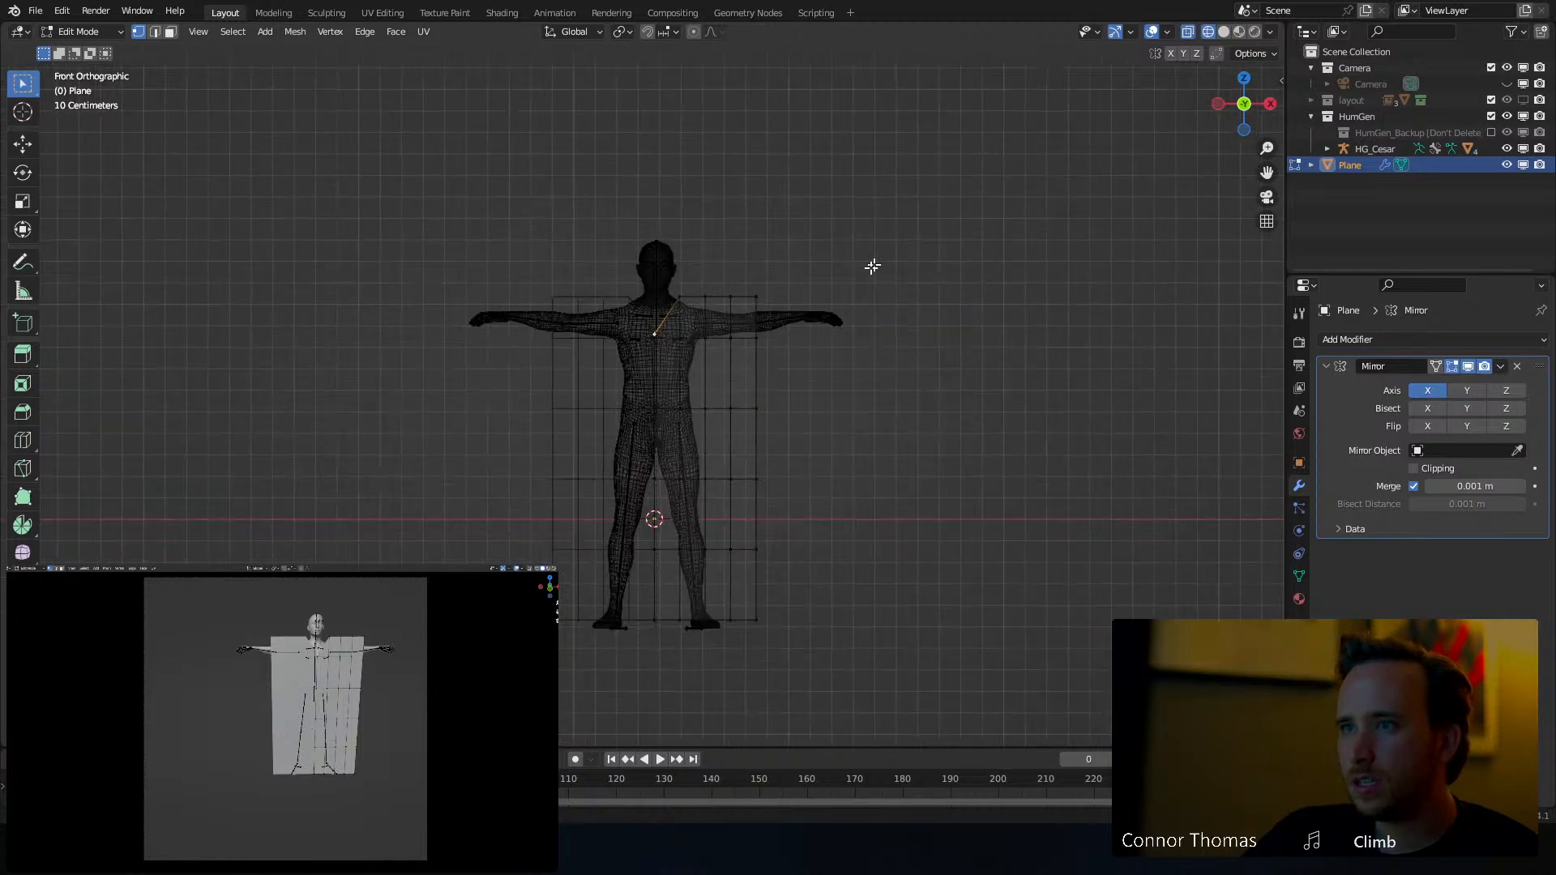
{"action": "key", "text": "c"}
{"action": "mouse_move", "coordinate": [768, 283]}
{"action": "left_mouse_down"}
{"action": "mouse_move", "coordinate": [740, 313]}
{"action": "mouse_move", "coordinate": [761, 416]}
{"action": "mouse_move", "coordinate": [751, 608]}
{"action": "left_mouse_up"}
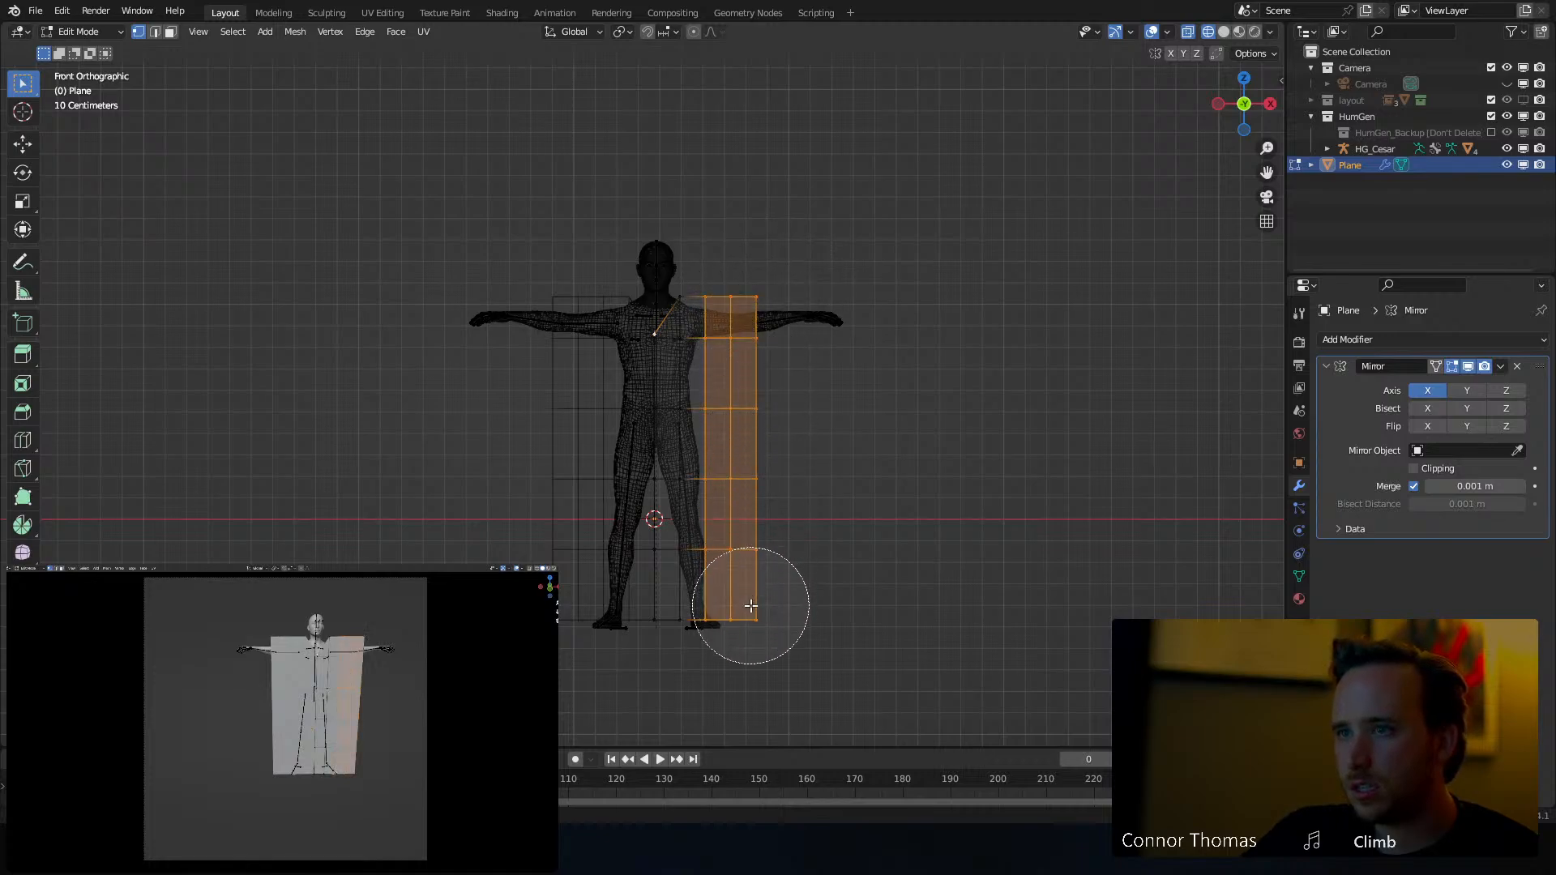
{"action": "key", "text": "Escape"}
{"action": "key", "text": "s"}
{"action": "key", "text": "x"}
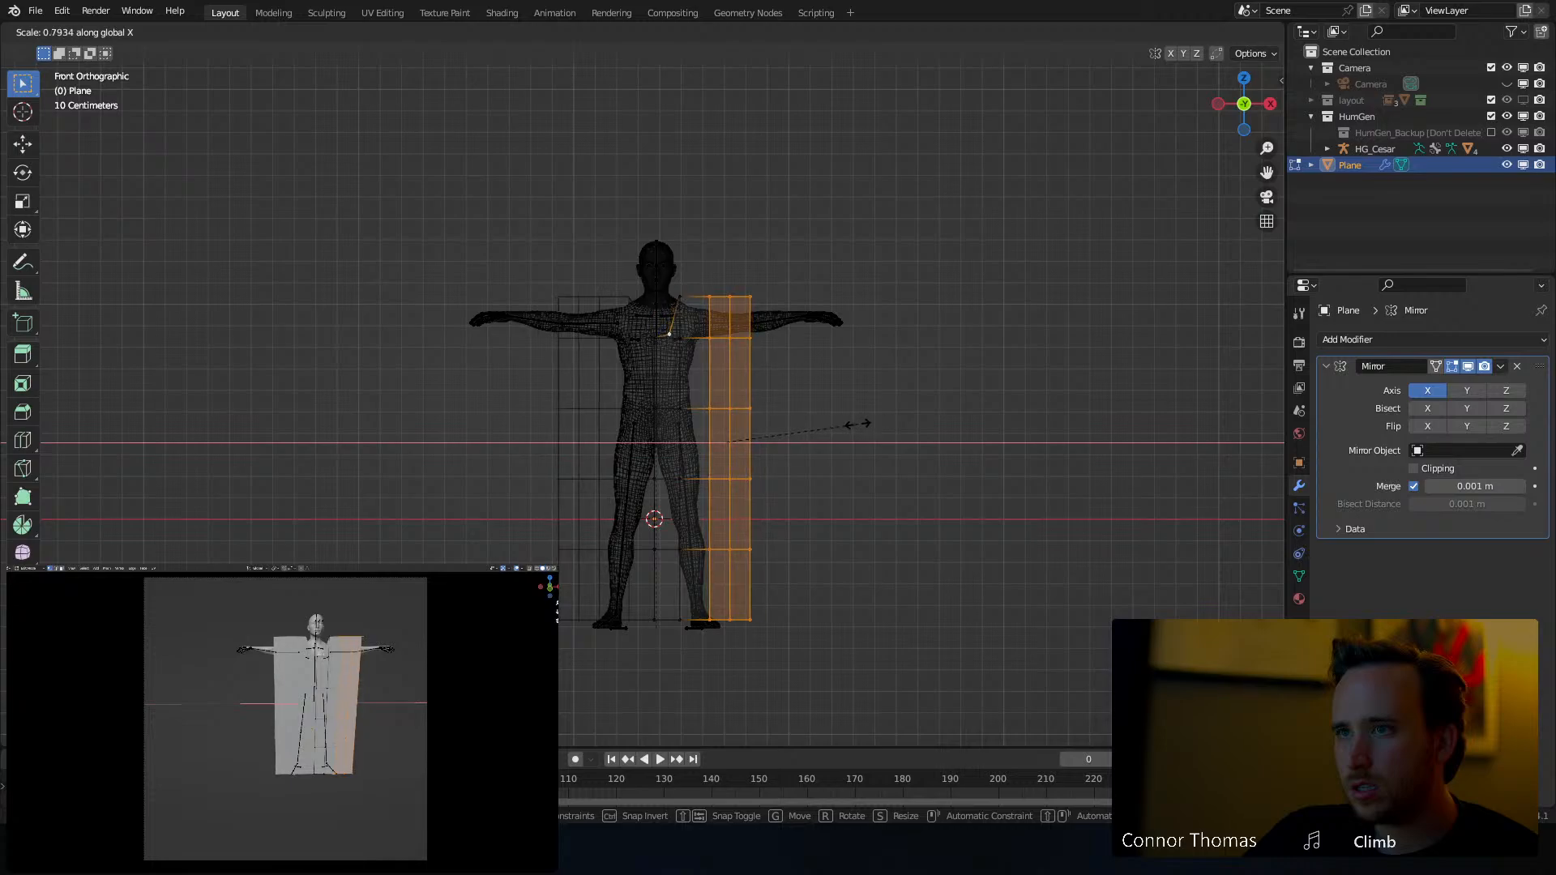
{"action": "left_click", "coordinate": [848, 421]}
Move the selected outer columns inward along X by a few centimetres, closer to the body
{"action": "key", "text": "g"}
{"action": "key", "text": "x"}
{"action": "left_click", "coordinate": [836, 423]}
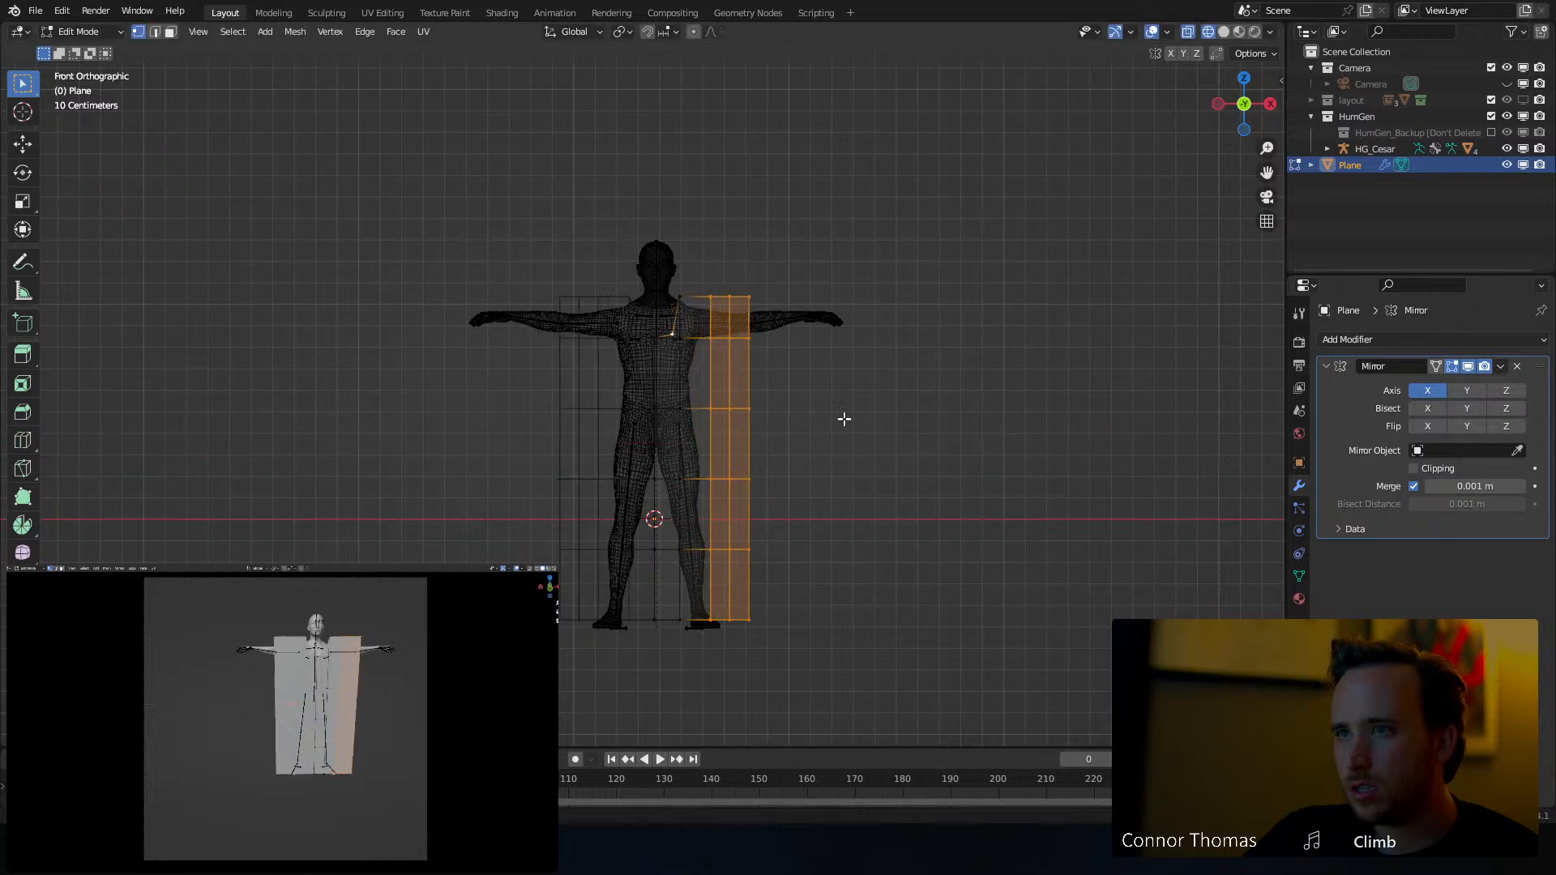
{"action": "scroll", "coordinate": [721, 354], "scroll_direction": "up", "scroll_amount": 2}
{"action": "key", "text": "g"}
{"action": "key", "text": "x"}
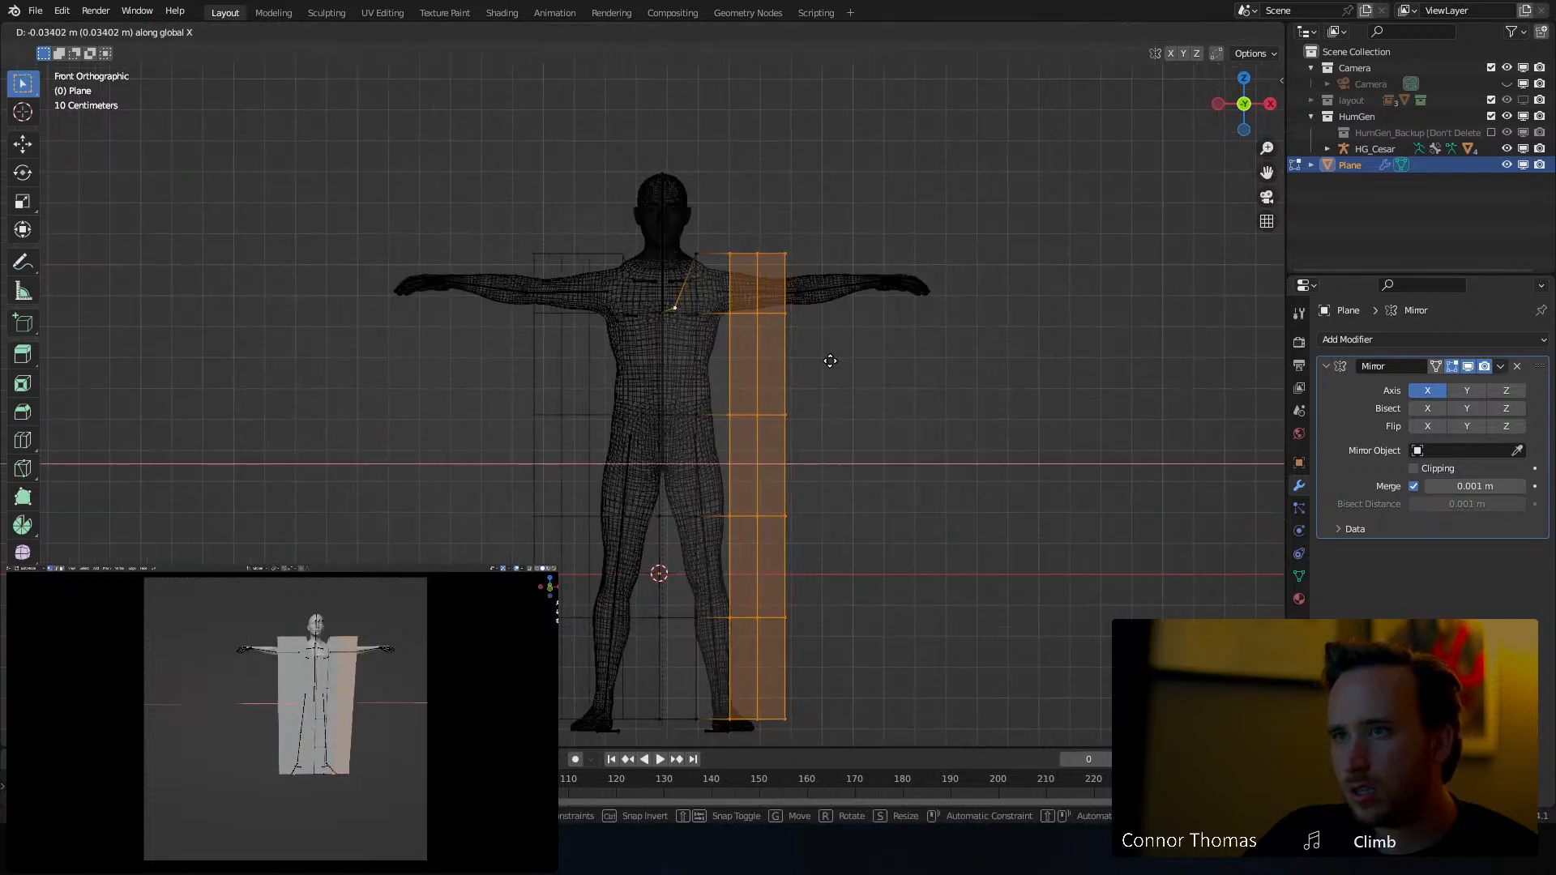
{"action": "left_click", "coordinate": [827, 362]}
Move the two outer vertices of the hip-level row slightly inward along X to start a waist
{"action": "mouse_move", "coordinate": [825, 340]}
{"action": "middle_mouse_down", "text": "shift"}
{"action": "mouse_move", "coordinate": [878, 266]}
{"action": "mouse_move", "coordinate": [879, 299]}
{"action": "middle_mouse_up", "text": "shift"}
{"action": "key", "text": "a"}
{"action": "key", "text": "a"}
{"action": "scroll", "coordinate": [858, 302], "scroll_direction": "up", "scroll_amount": 2}
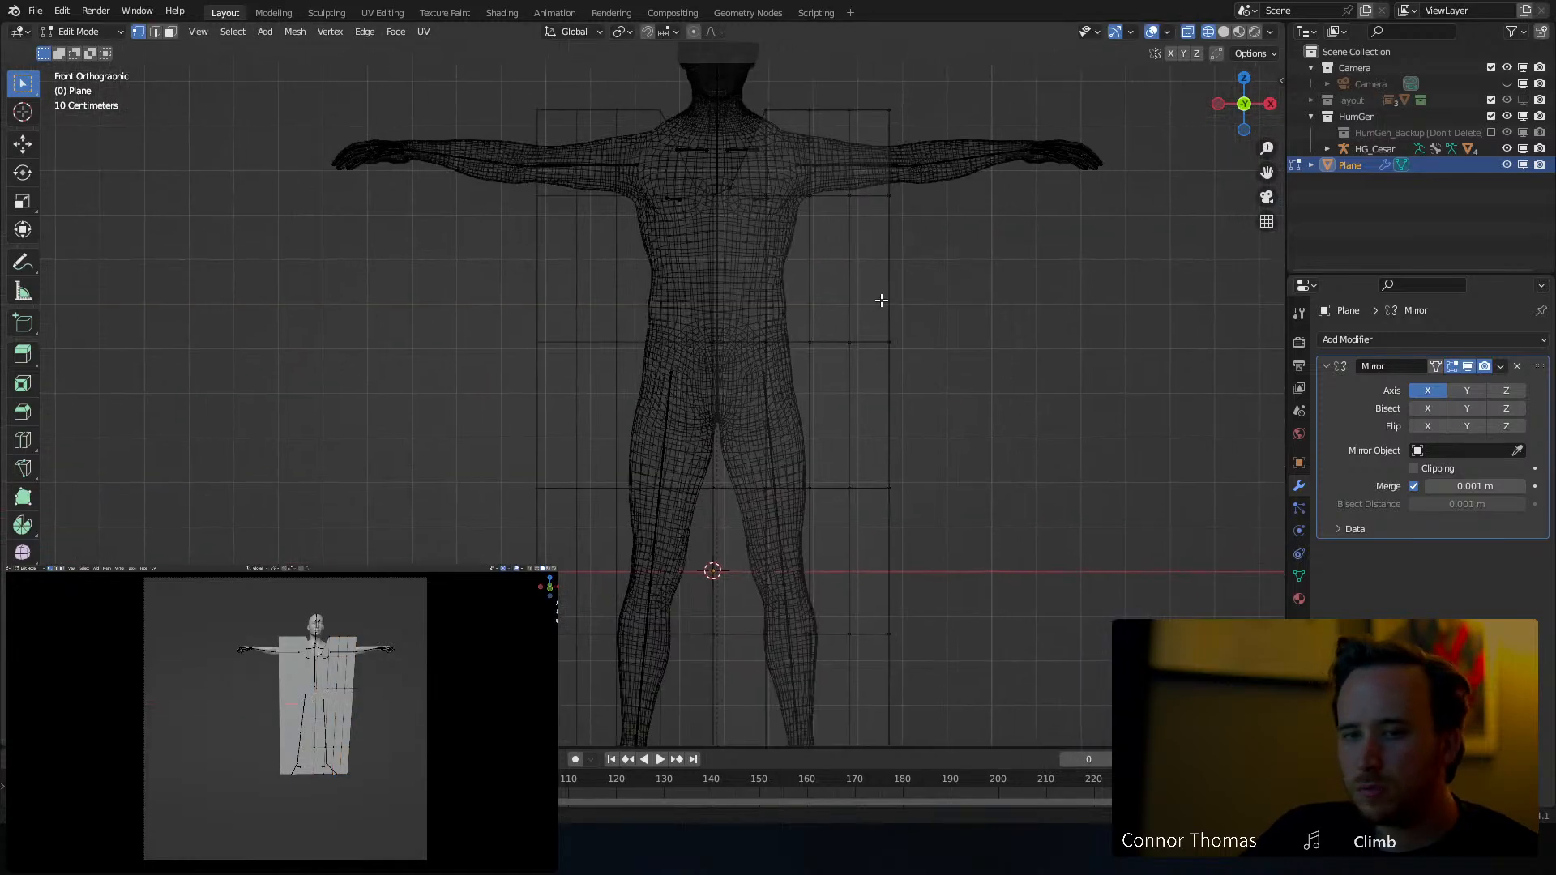
{"action": "key", "text": "c"}
{"action": "left_click", "coordinate": [898, 336]}
{"action": "key", "text": "Escape"}
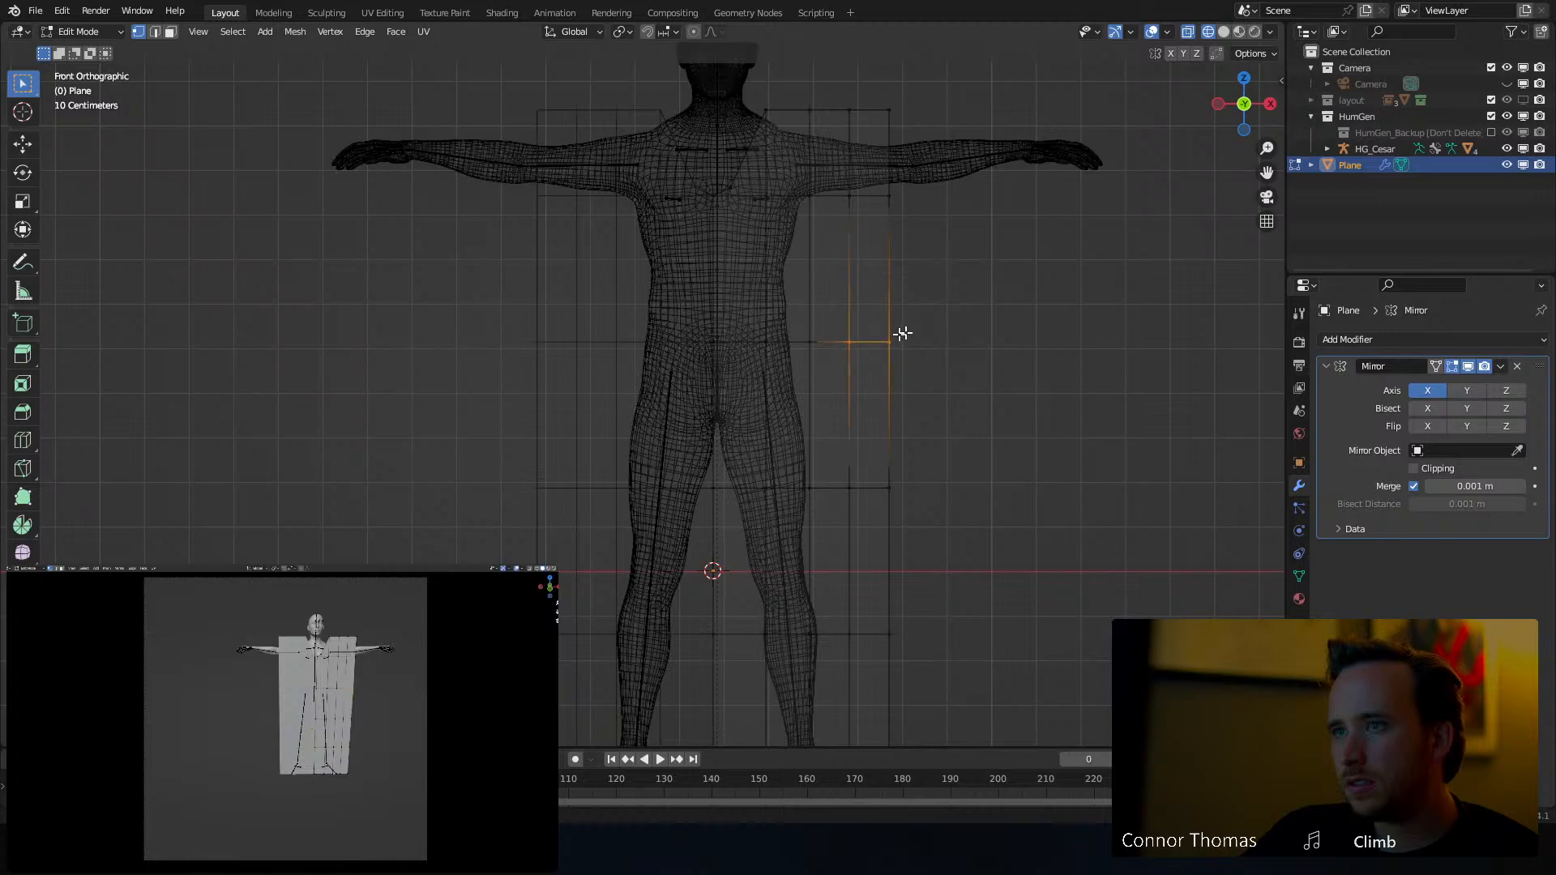
{"action": "key", "text": "g"}
{"action": "key", "text": "x"}
{"action": "left_click", "coordinate": [952, 338]}
Move only the outermost hip-level vertex further inward along X, close to its neighbouring column
{"action": "key", "text": "a"}
{"action": "key", "text": "a"}
{"action": "key", "text": "c"}
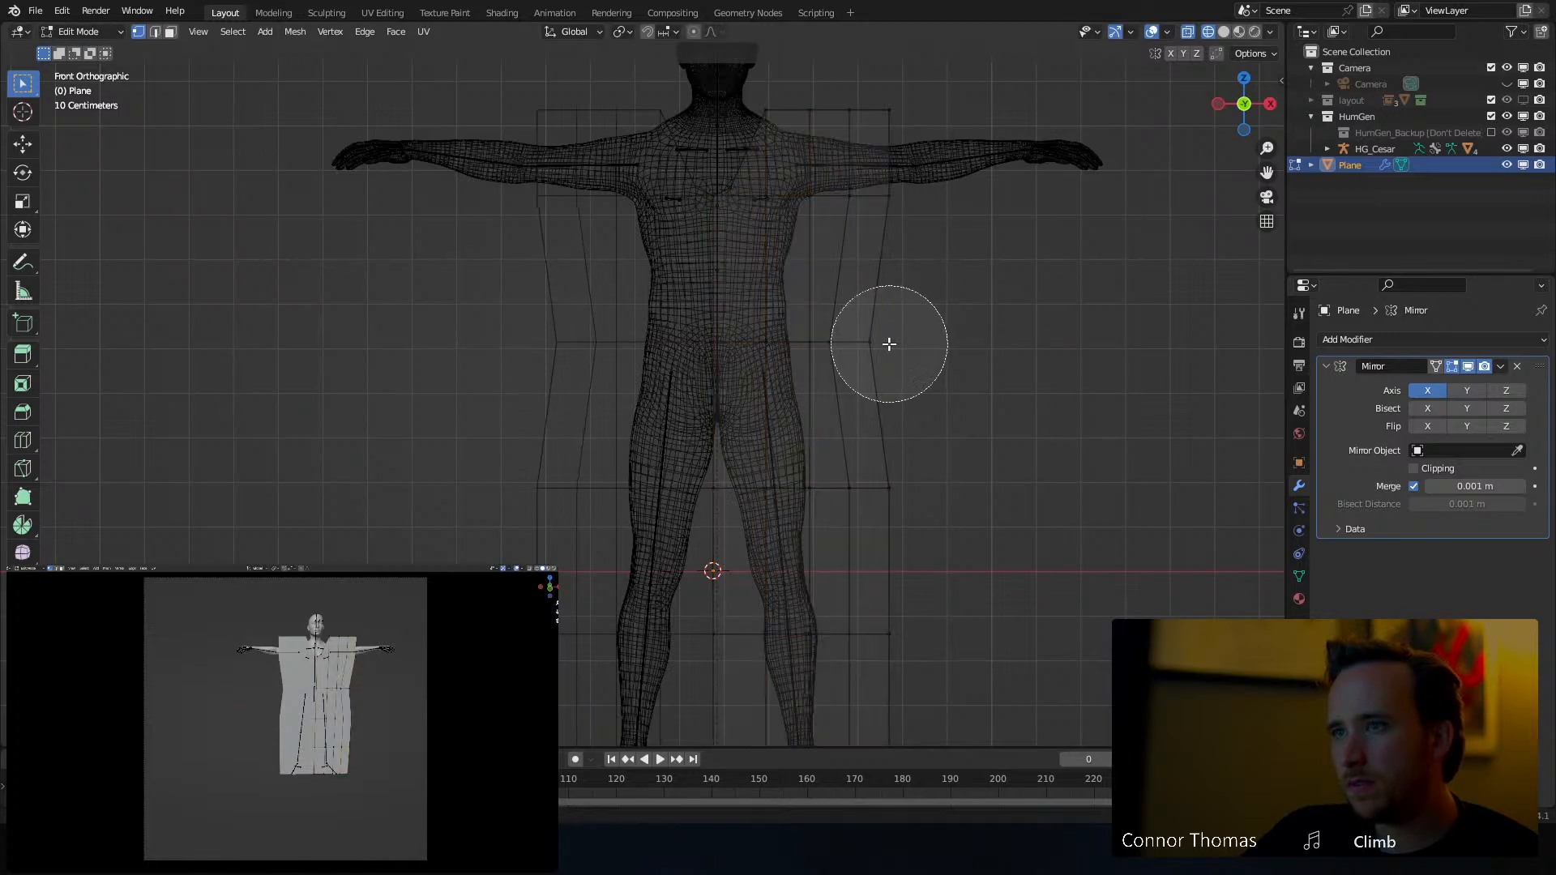
{"action": "left_click", "coordinate": [890, 343]}
{"action": "key", "text": "Escape"}
{"action": "key", "text": "g"}
{"action": "key", "text": "x"}
{"action": "left_click", "coordinate": [977, 336]}
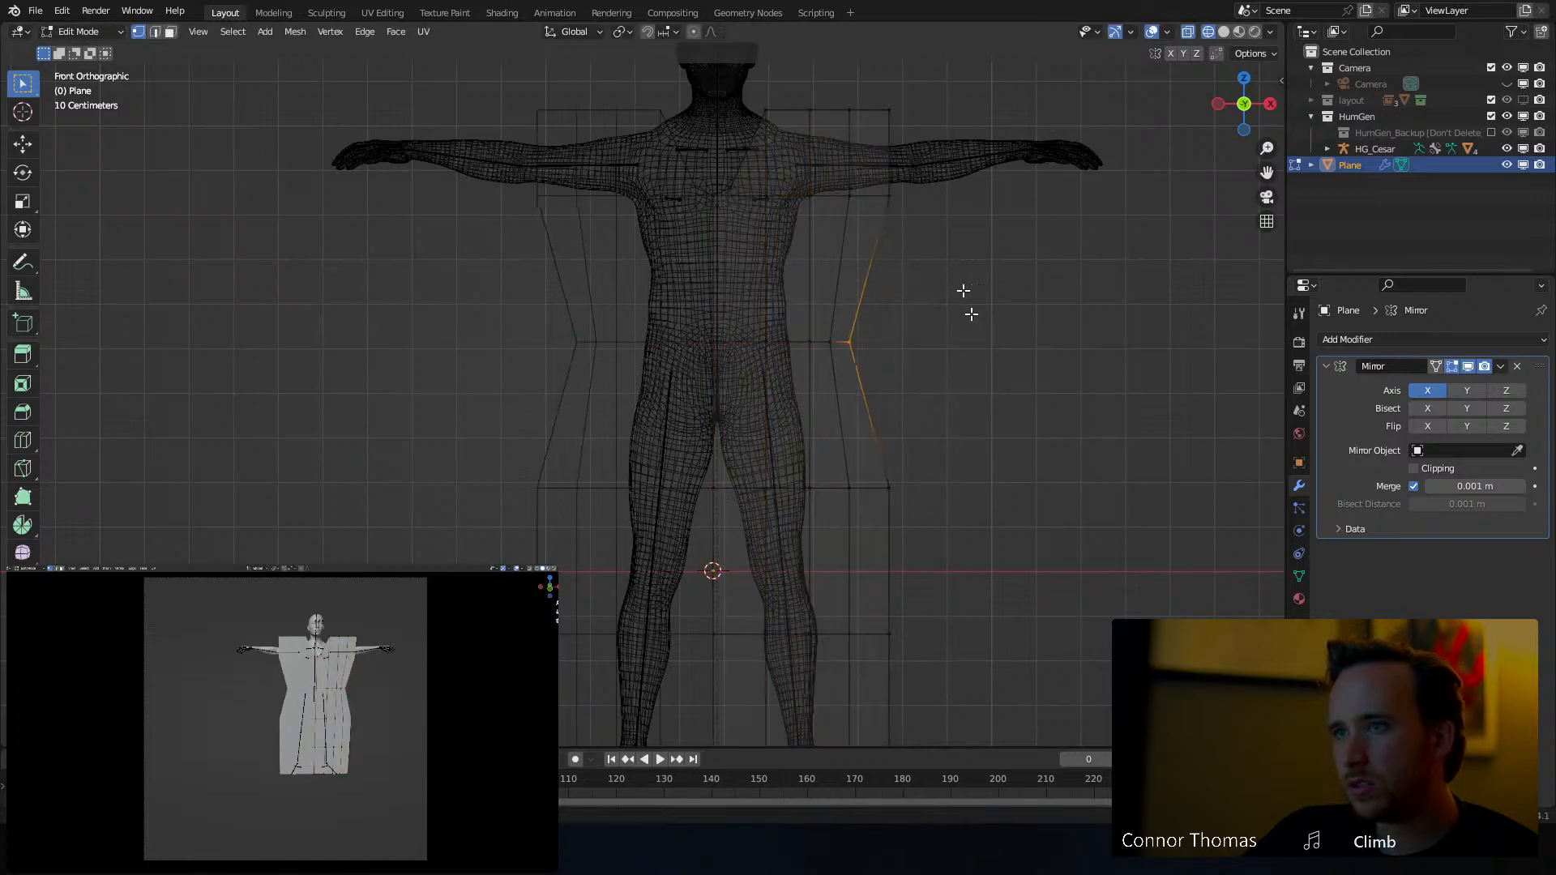
Move the two outer vertices of the armpit-level row inward along X towards the torso
{"action": "key", "text": "a"}
{"action": "key", "text": "a"}
{"action": "key", "text": "c"}
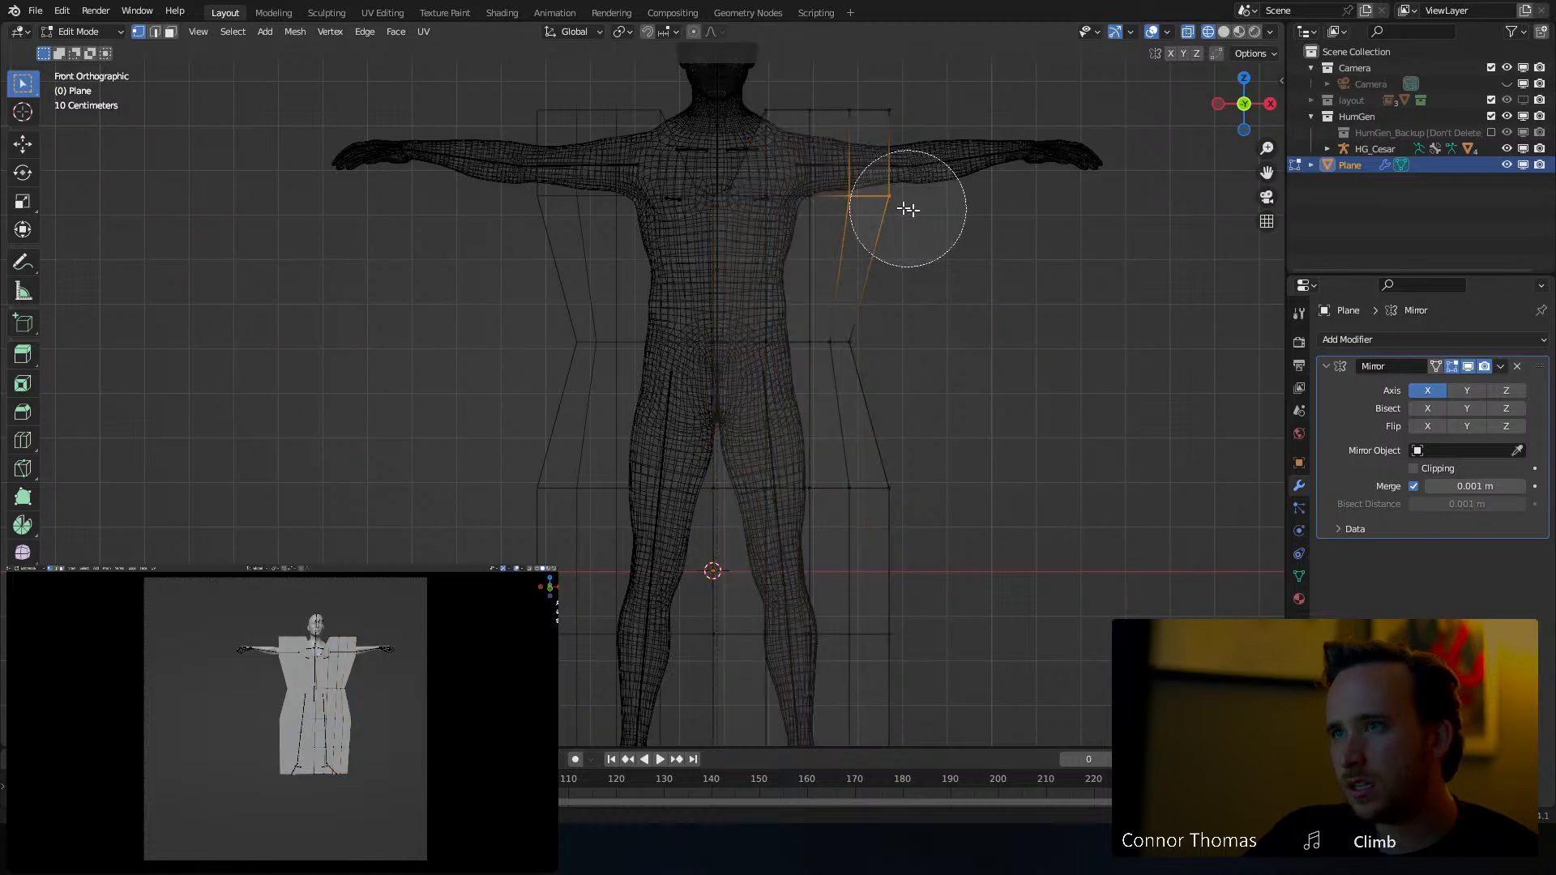
{"action": "left_click", "coordinate": [910, 209]}
{"action": "key", "text": "Escape"}
{"action": "key", "text": "g"}
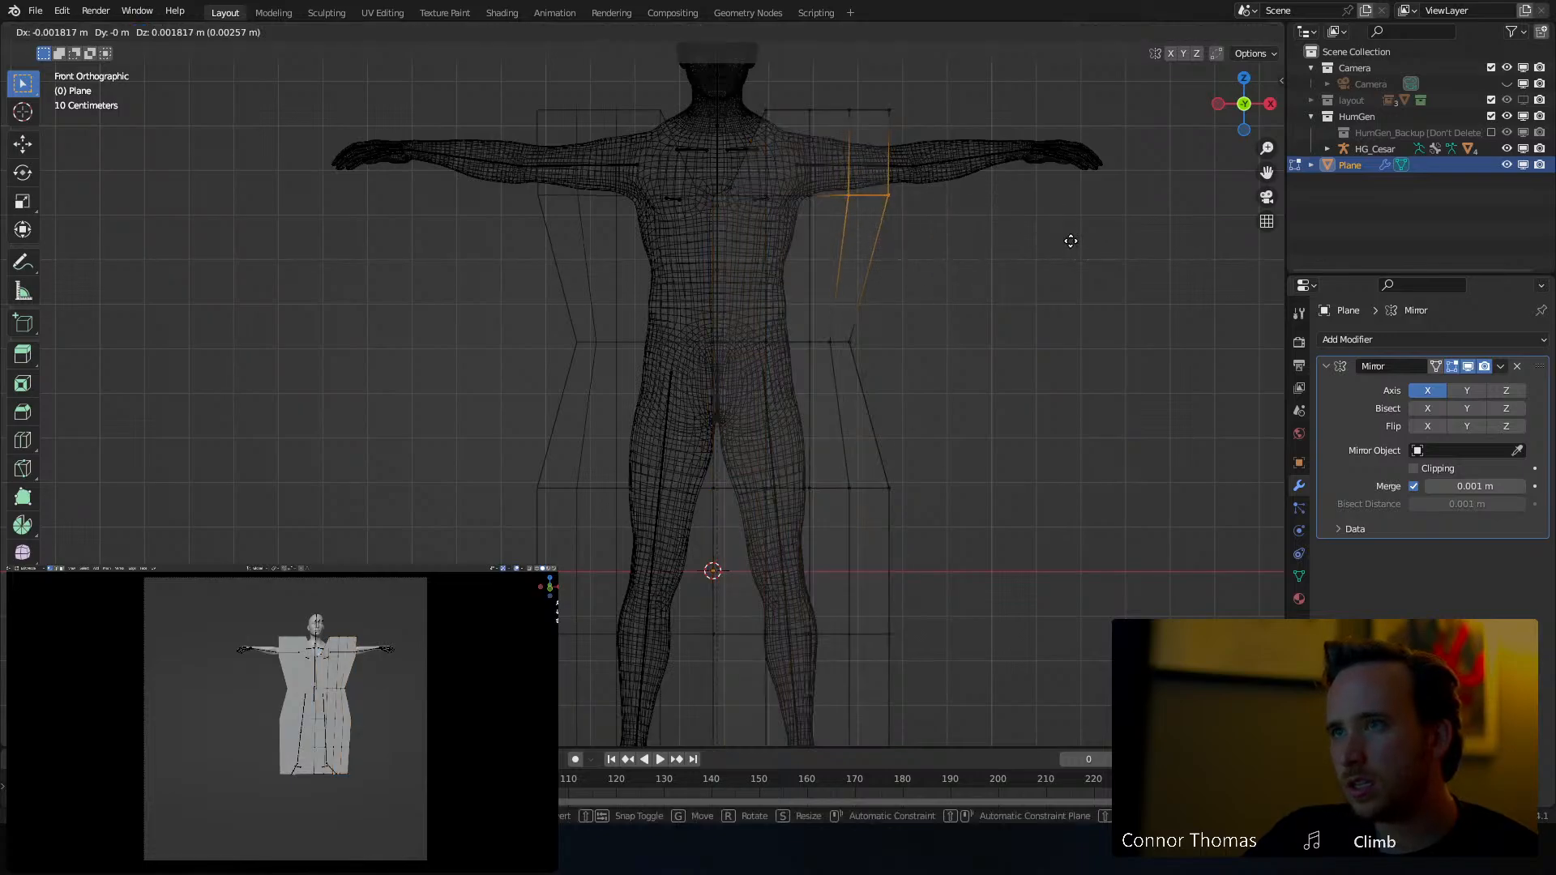
{"action": "key", "text": "x"}
{"action": "left_click", "coordinate": [1048, 241]}
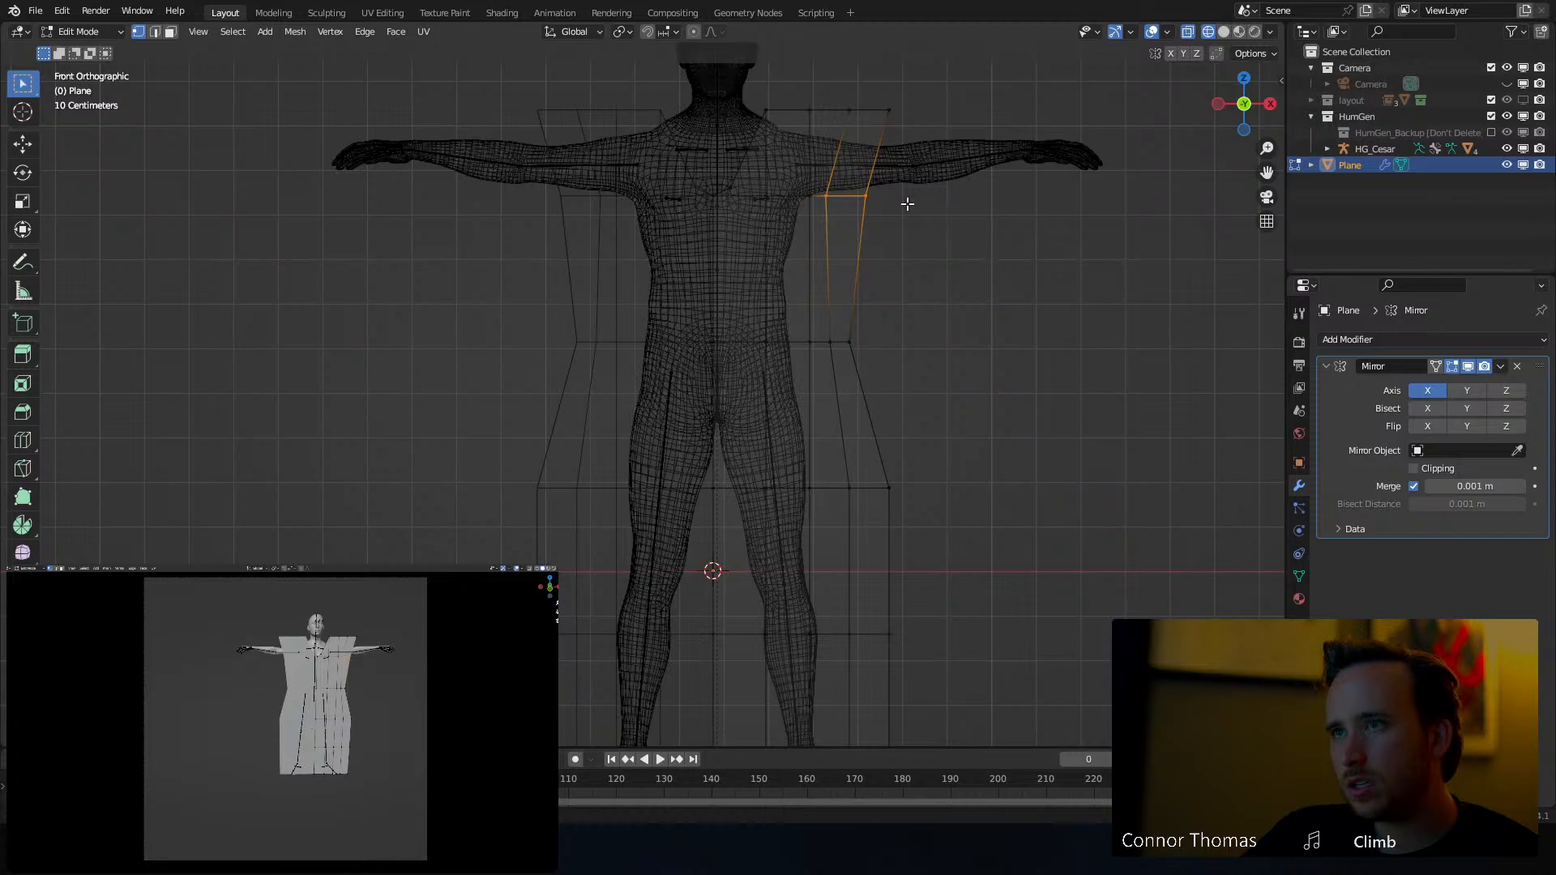
Move the two outer vertices of the top shoulder edge inward along X to line up above the armpit vertices
{"action": "middle_click_drag", "start_coordinate": [907, 203], "coordinate": [917, 266], "text": "shift"}
{"action": "key", "text": "a"}
{"action": "key", "text": "a"}
{"action": "key", "text": "c"}
{"action": "left_click", "coordinate": [896, 165]}
{"action": "key", "text": "Escape"}
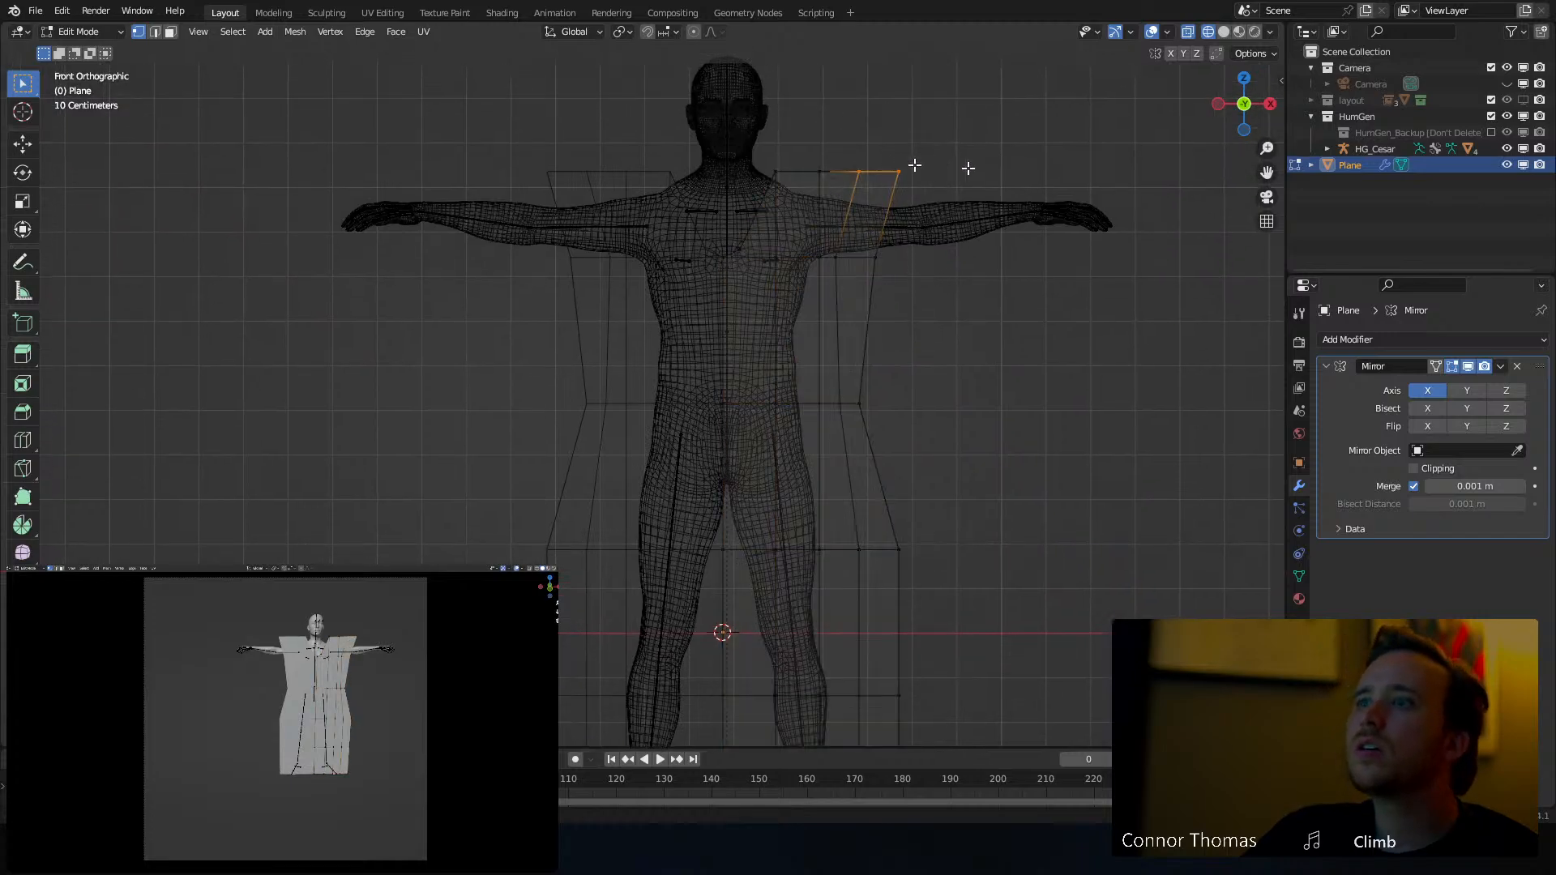
{"action": "key", "text": "g"}
{"action": "key", "text": "x"}
{"action": "left_click", "coordinate": [987, 179]}
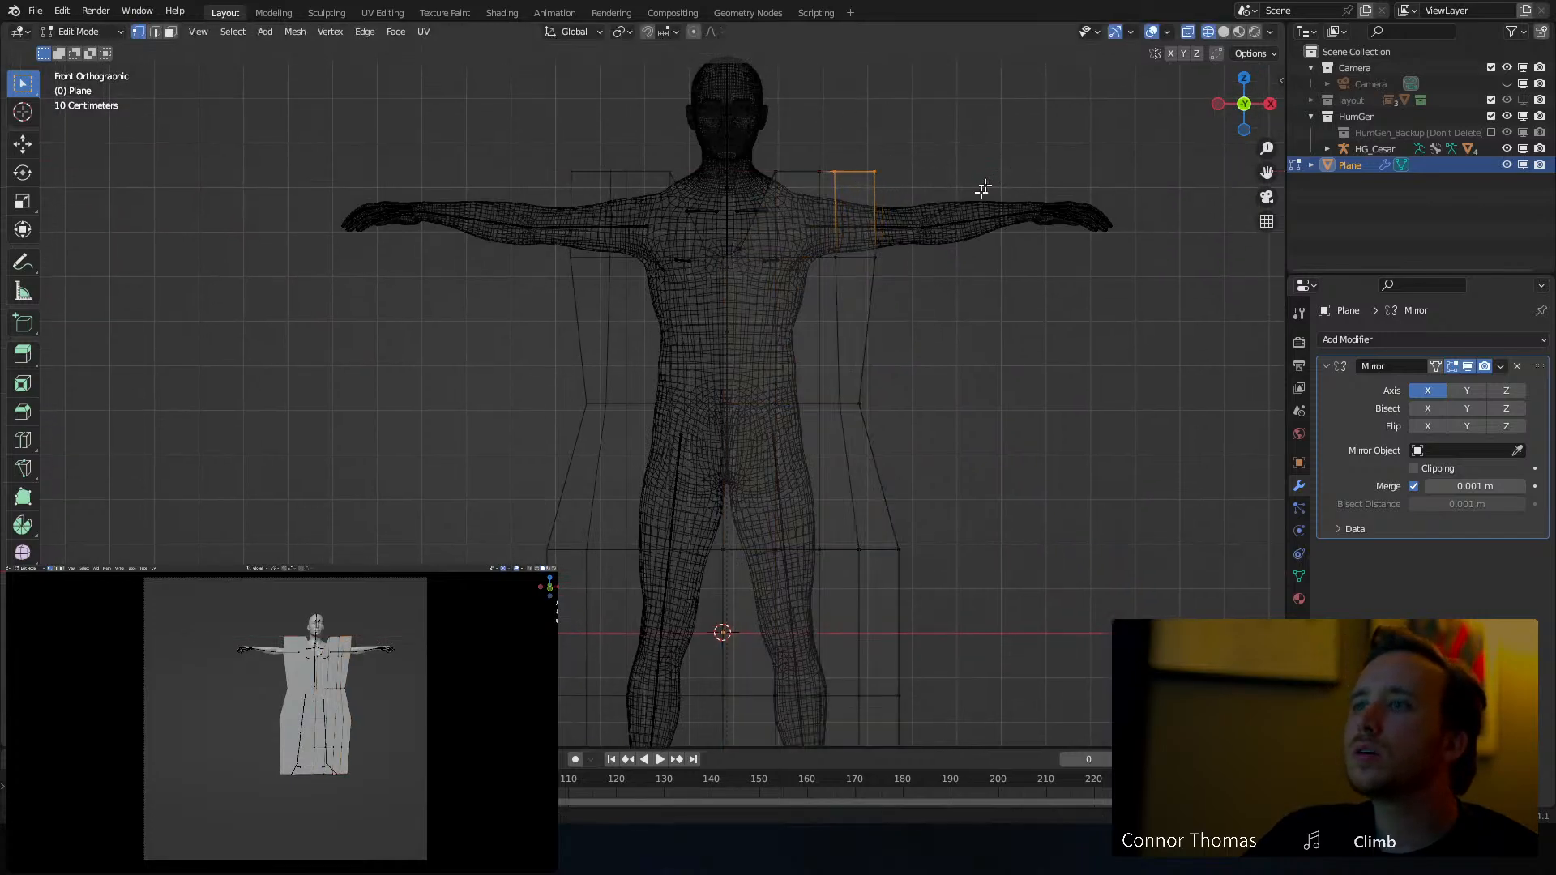
Move only the outermost armpit-level vertex inward along X so the shoulder's end edge slants towards the torso
{"action": "key", "text": "a"}
{"action": "key", "text": "a"}
{"action": "key", "text": "c"}
{"action": "left_click", "coordinate": [917, 265]}
{"action": "key", "text": "Escape"}
{"action": "key", "text": "g"}
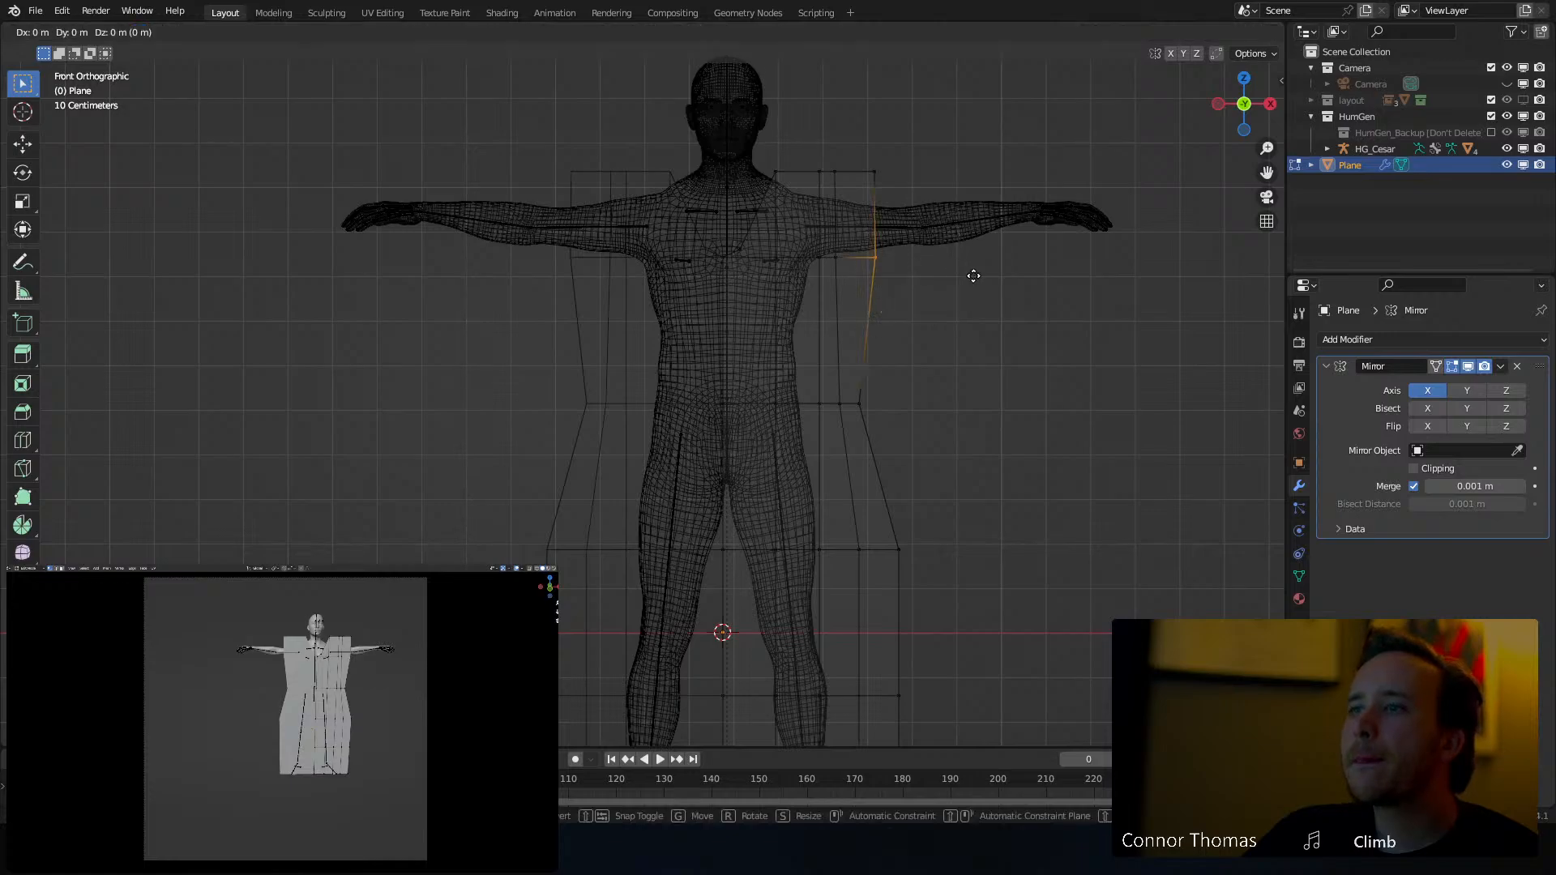
{"action": "key", "text": "x"}
{"action": "left_click", "coordinate": [947, 277]}
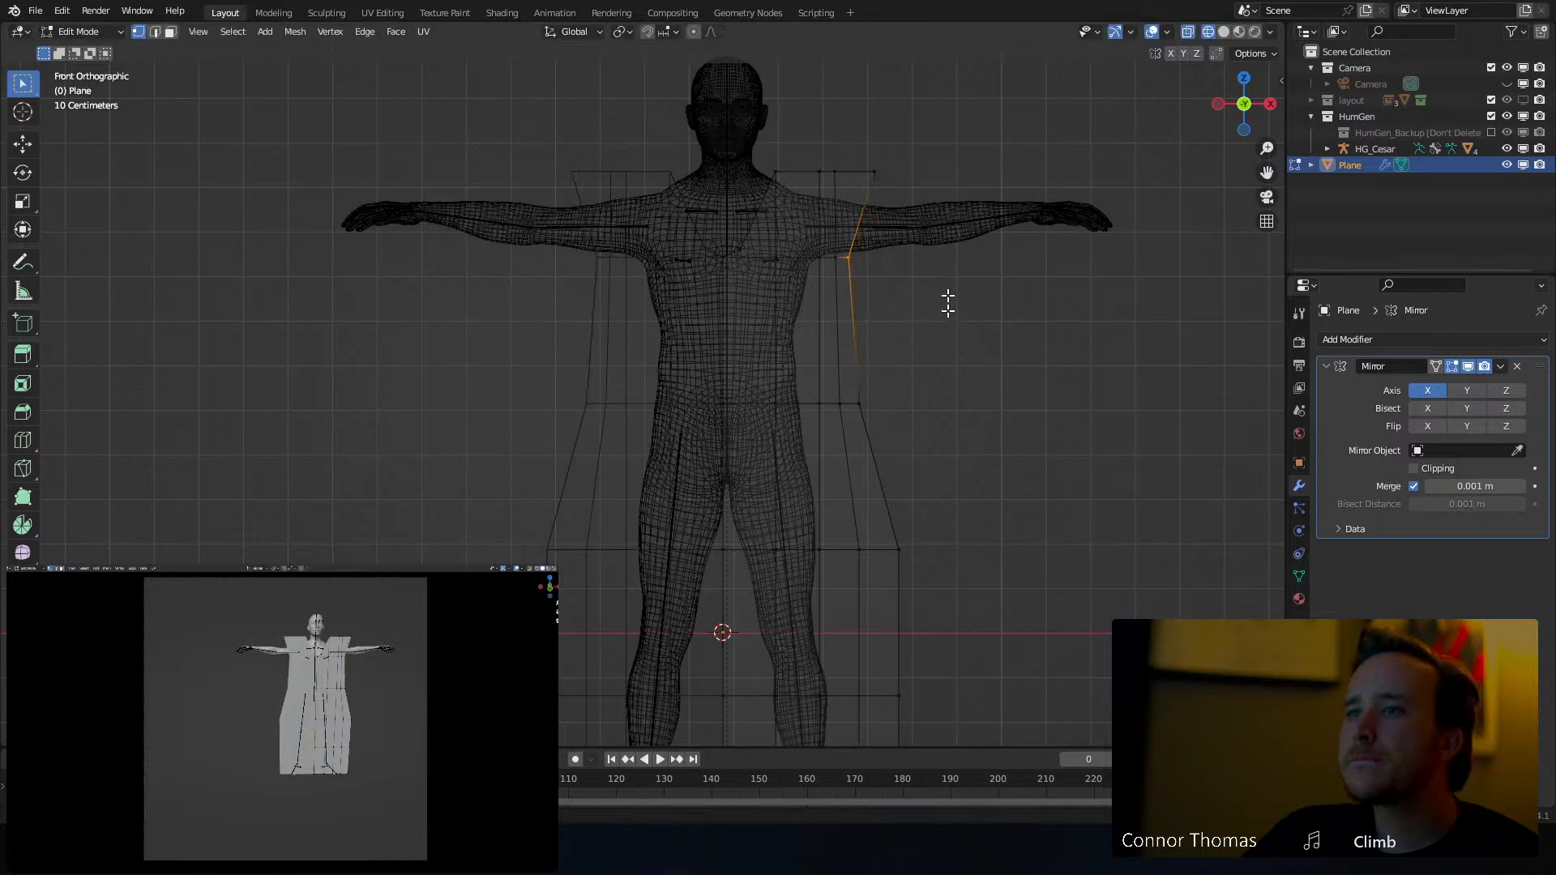
Extrude the slanted shoulder end edge outward along X past the hand to form the sleeve
{"action": "scroll", "coordinate": [946, 303], "scroll_direction": "down", "scroll_amount": 4, "text": "shift"}
{"action": "scroll", "coordinate": [909, 282], "scroll_direction": "up", "scroll_amount": 2, "text": "shift"}
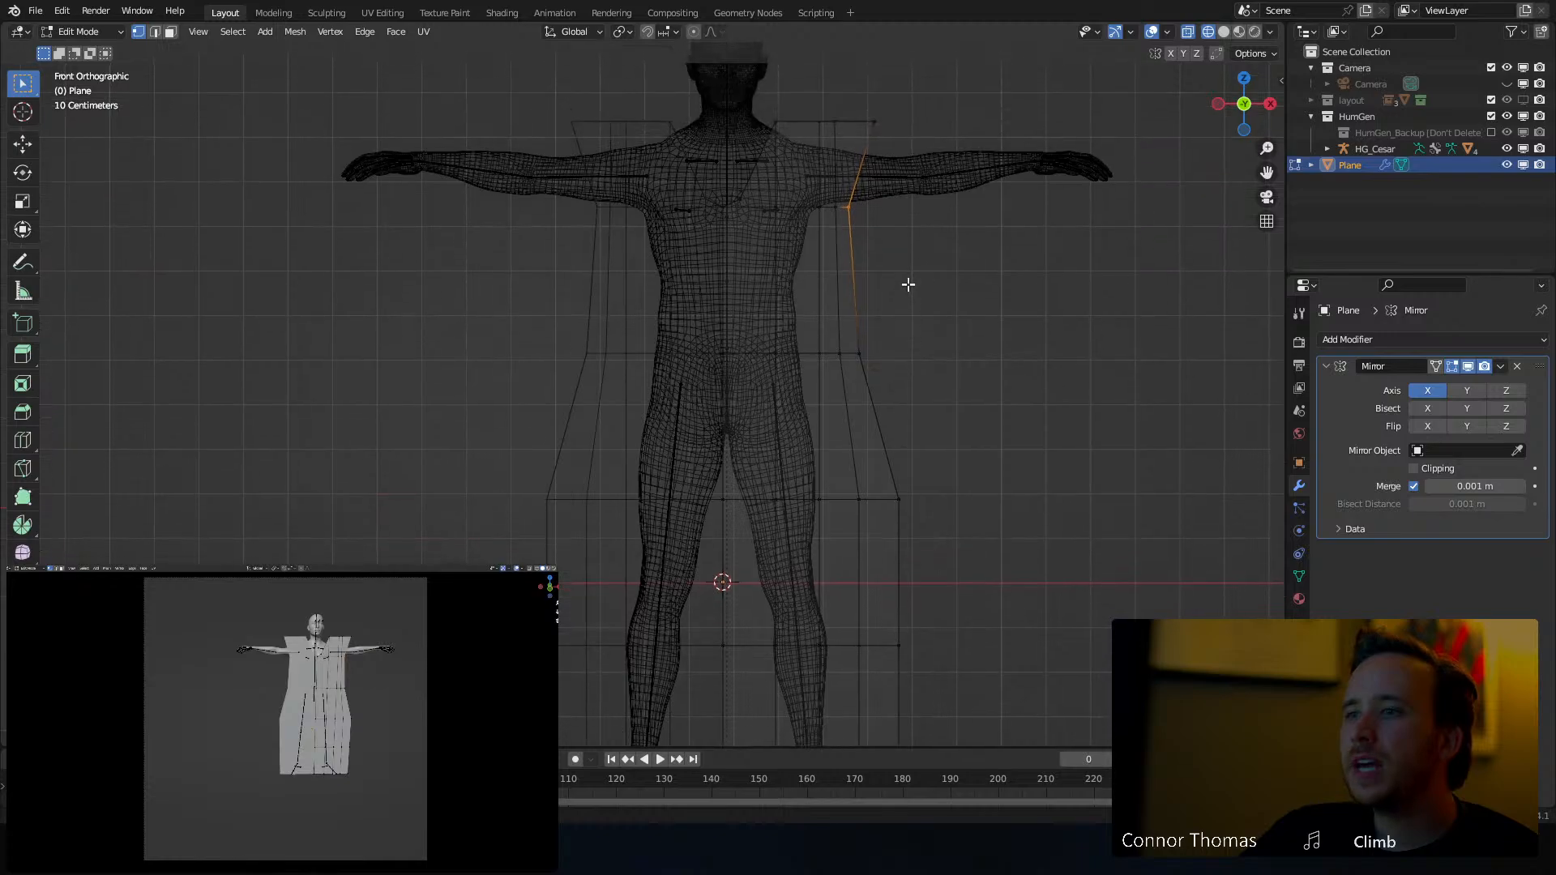
{"action": "middle_click_drag", "start_coordinate": [895, 210], "coordinate": [903, 252], "text": "shift"}
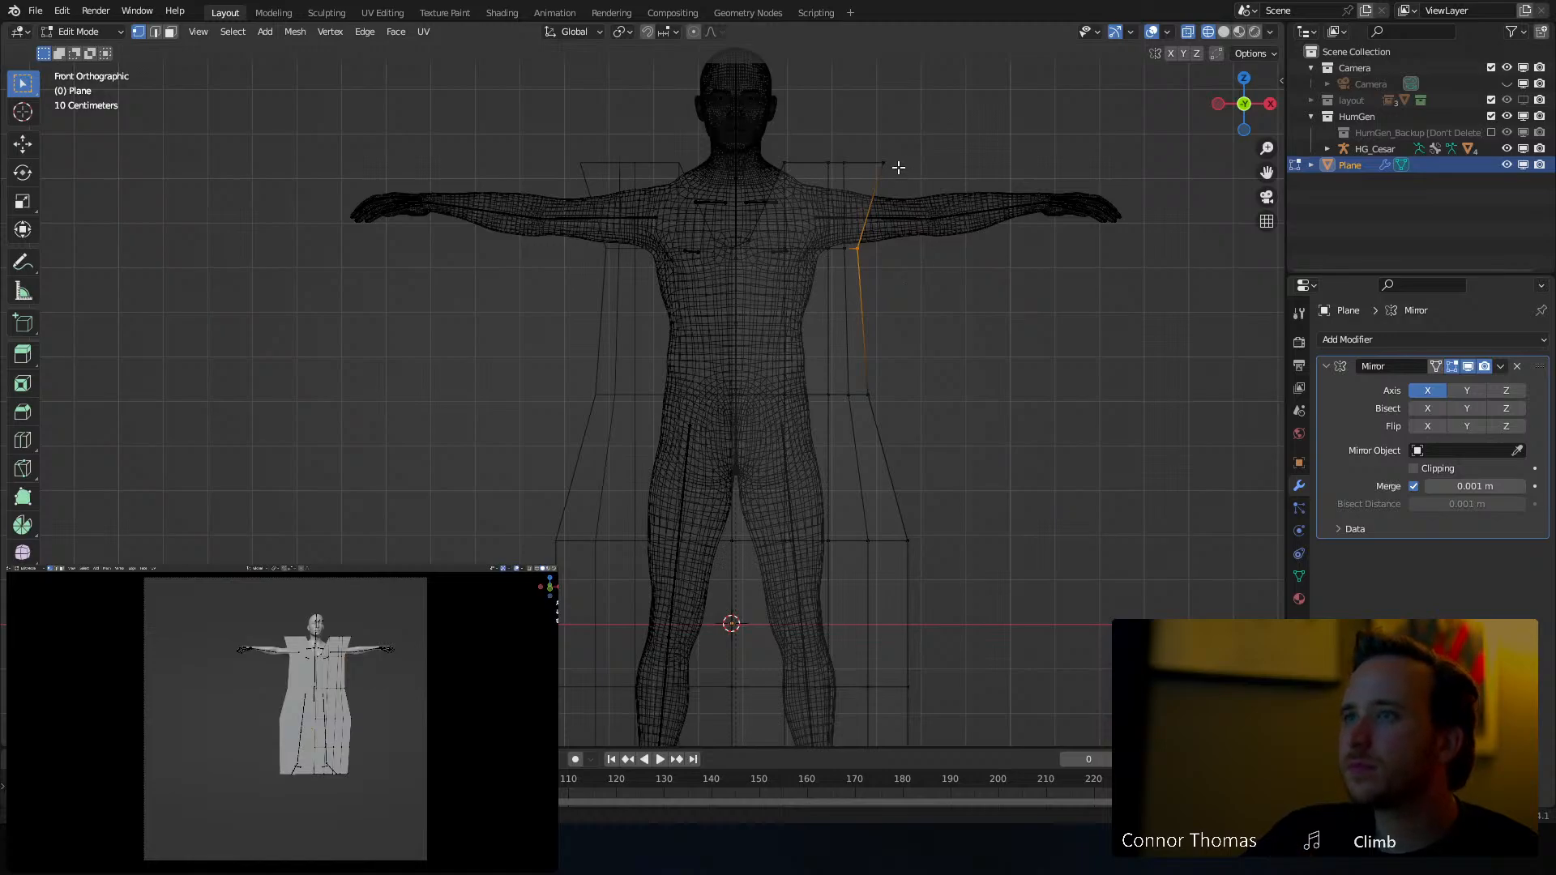
{"action": "key", "text": "e"}
{"action": "key", "text": "x"}
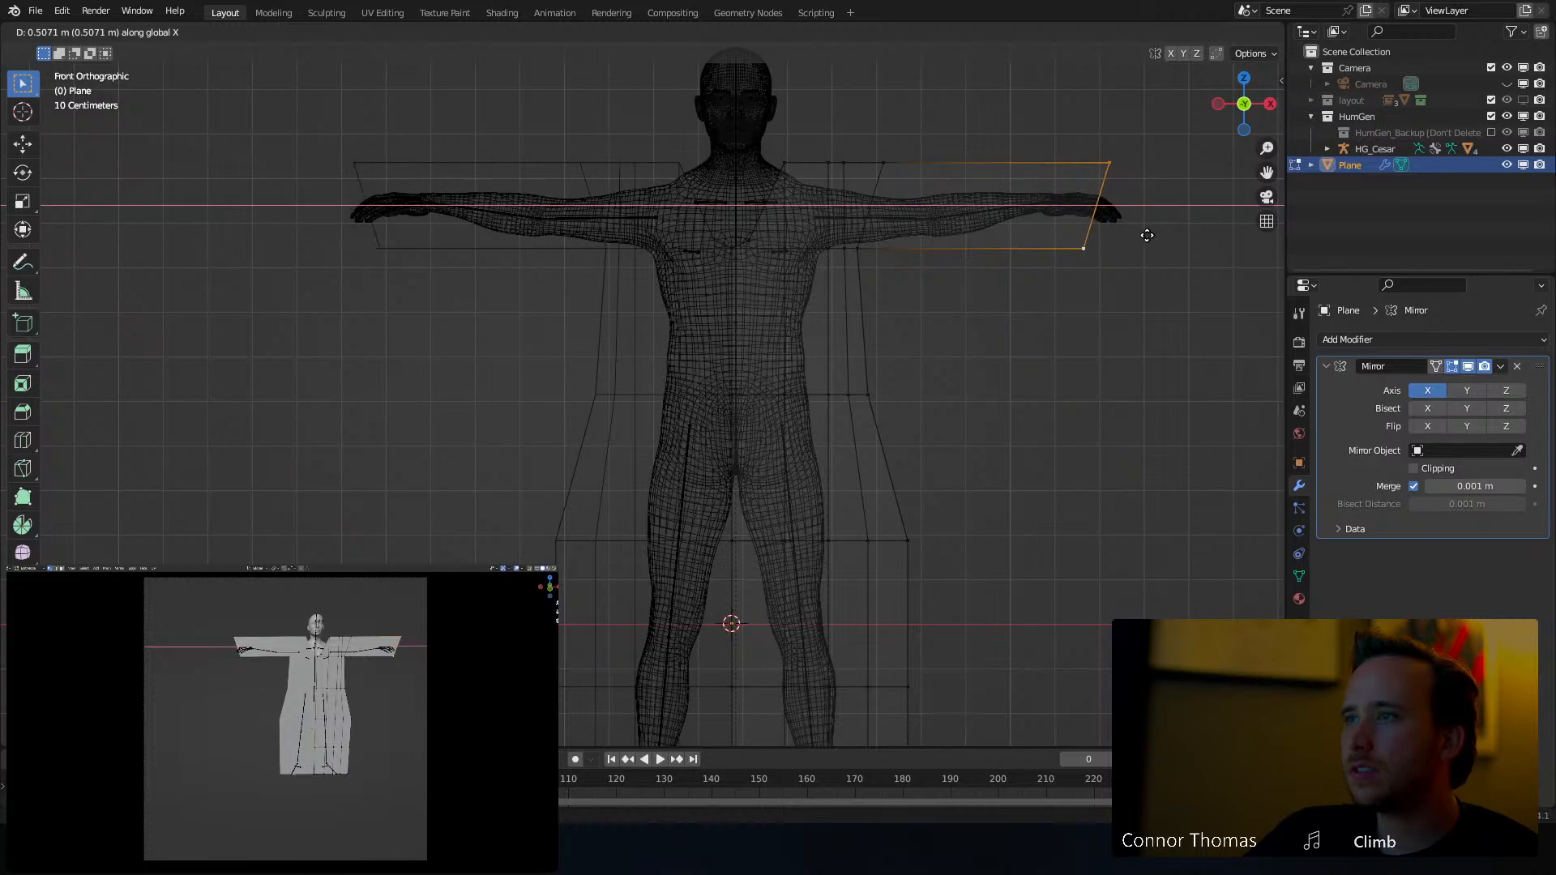
{"action": "left_click", "coordinate": [1195, 231]}
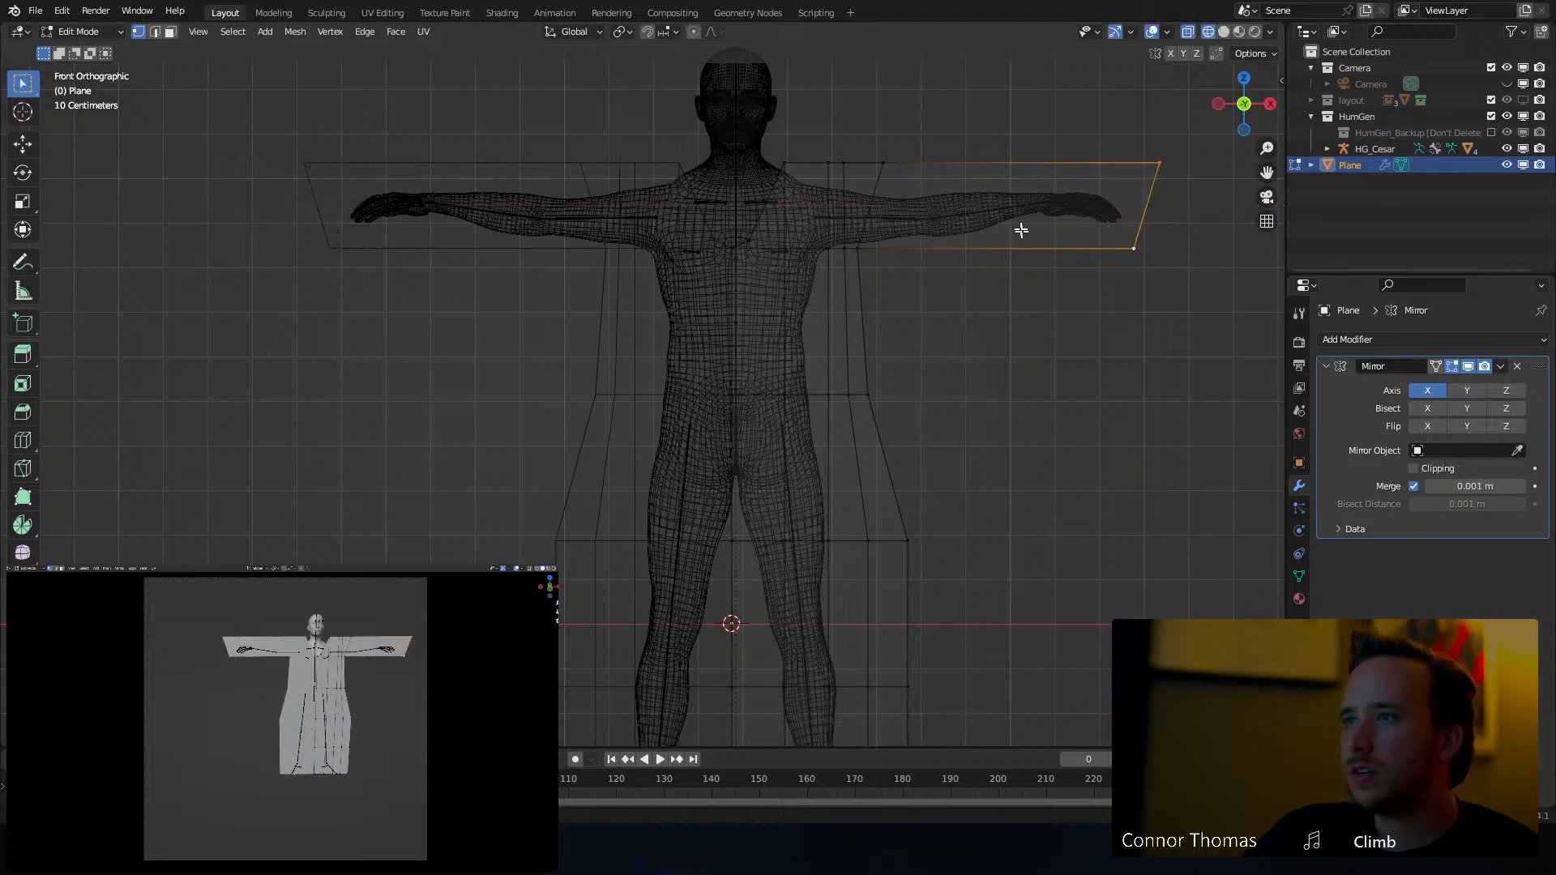
Add four evenly spaced loop cuts across the sleeve between shoulder and cuff
{"action": "key", "text": "ctrl+r"}
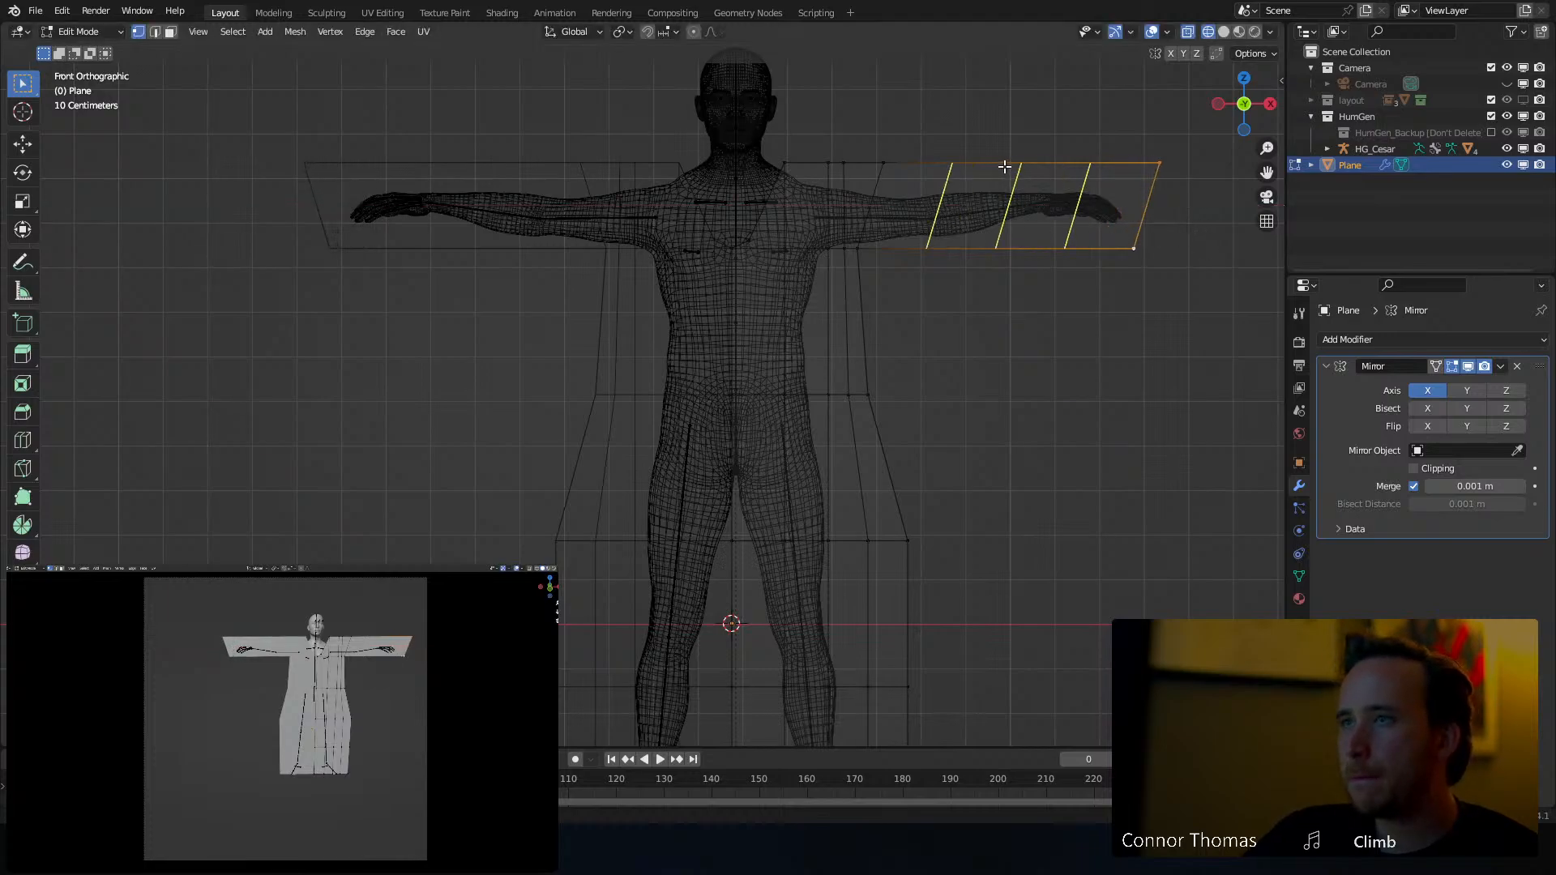
{"action": "left_click", "coordinate": [1005, 167]}
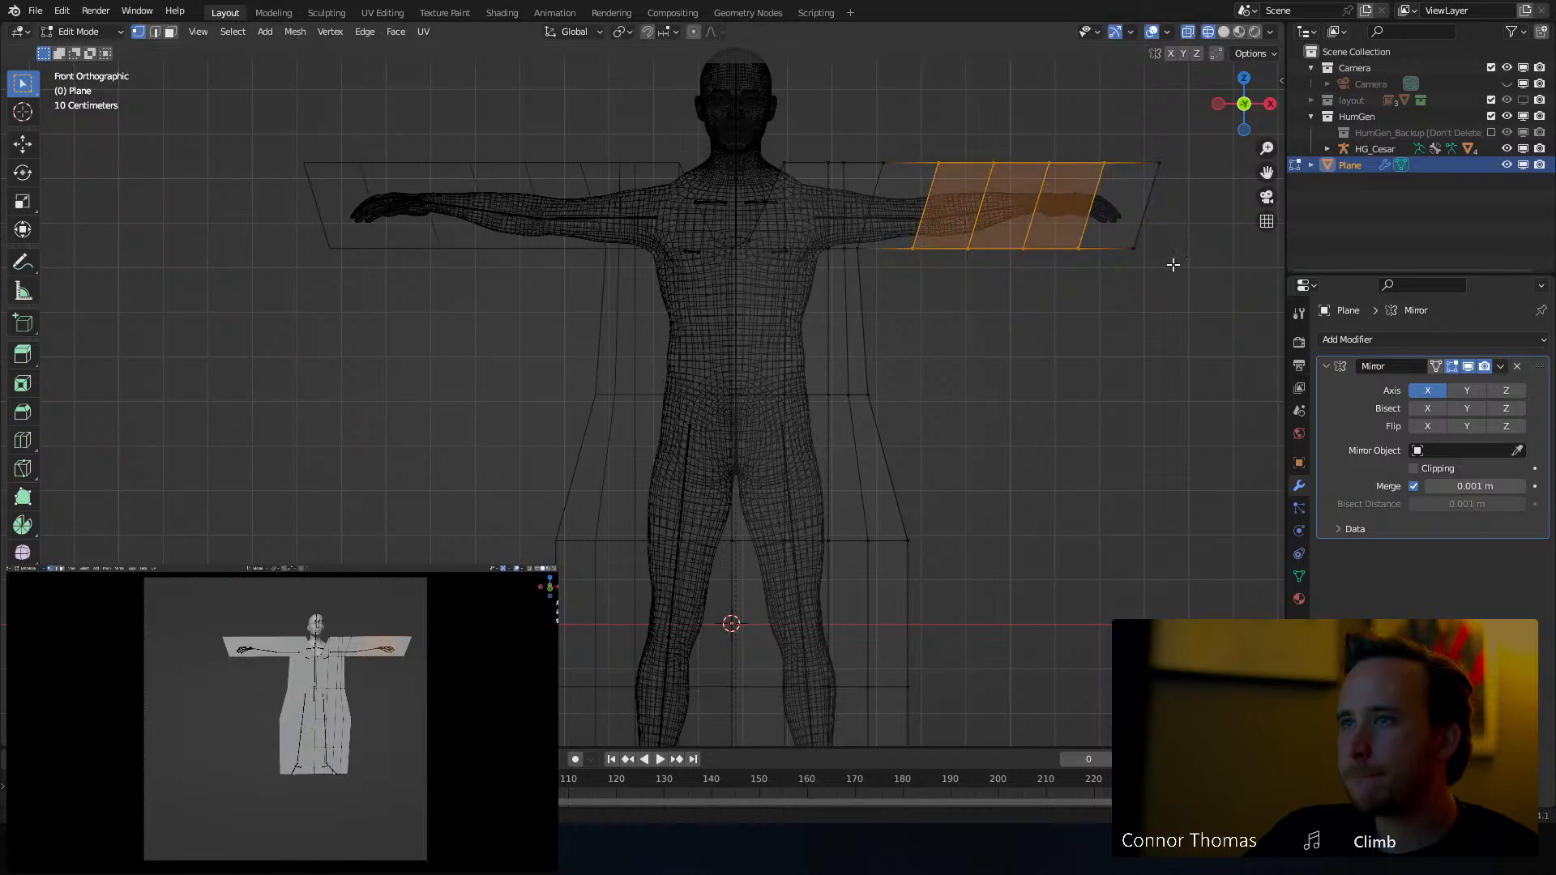
{"action": "key", "text": "alt+a"}
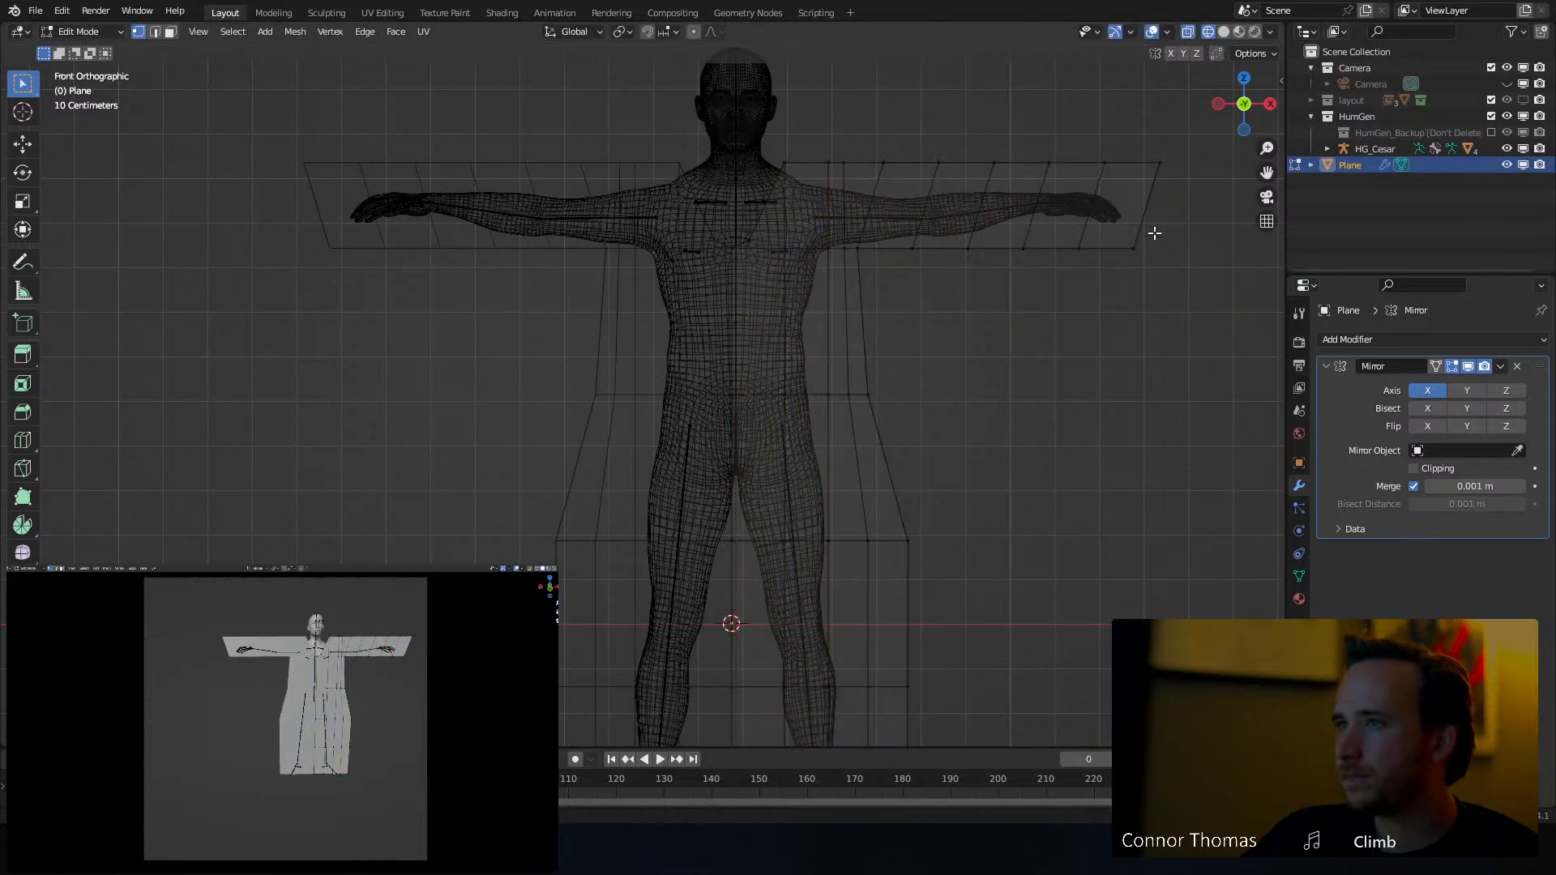
Add two evenly spaced lengthwise loop cuts running from the cuff through the sleeve to the neckline
{"action": "key", "text": "ctrl+r"}
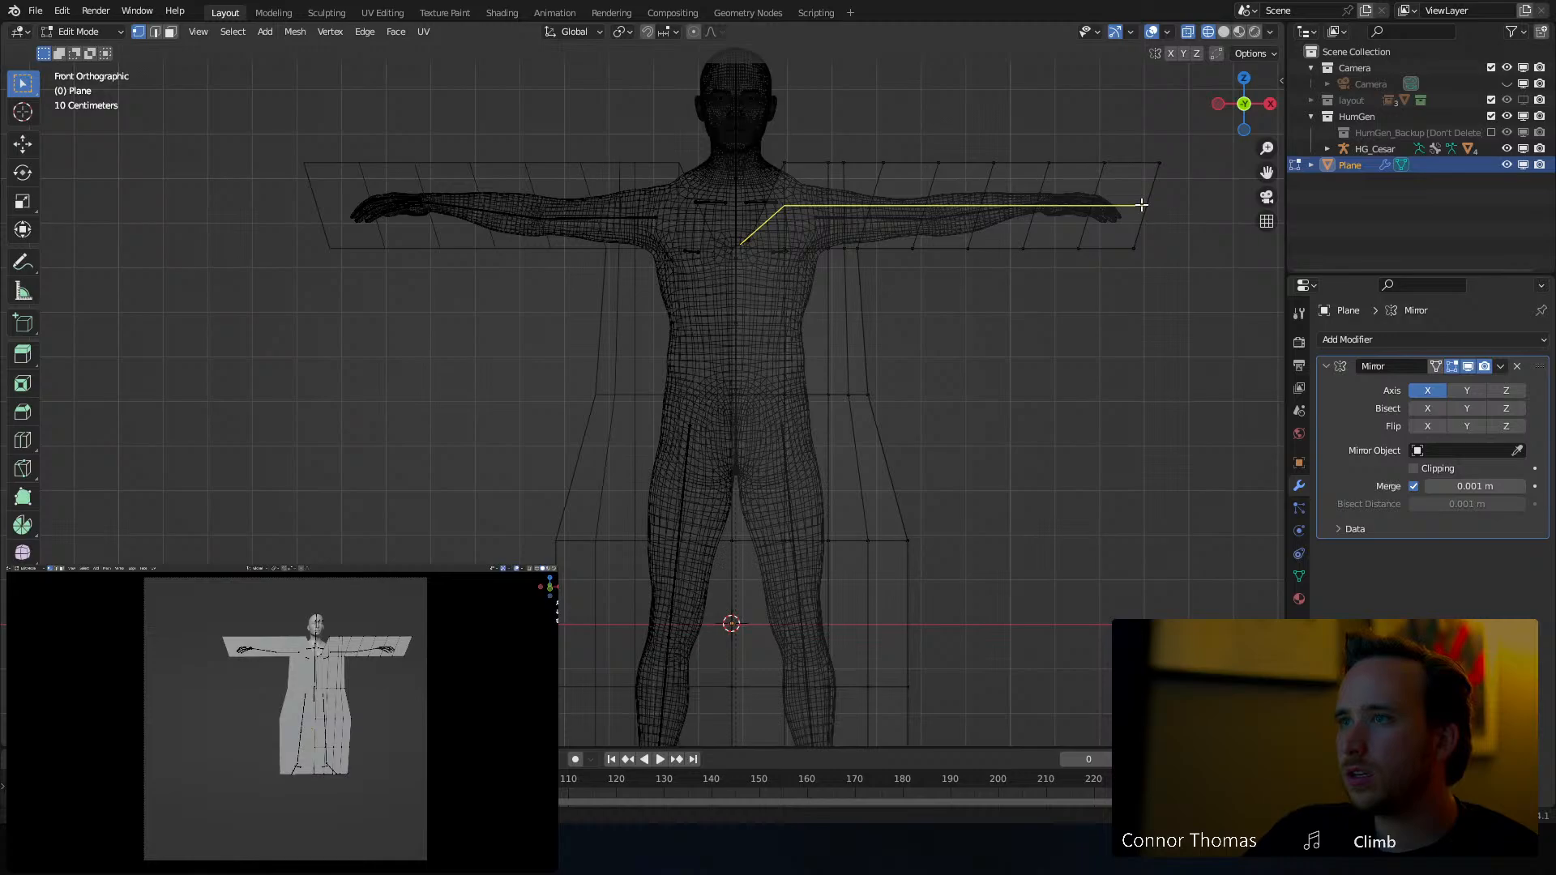
{"action": "left_click", "coordinate": [1141, 204]}
{"action": "right_click", "coordinate": [1142, 205]}
{"action": "left_click", "coordinate": [994, 359]}
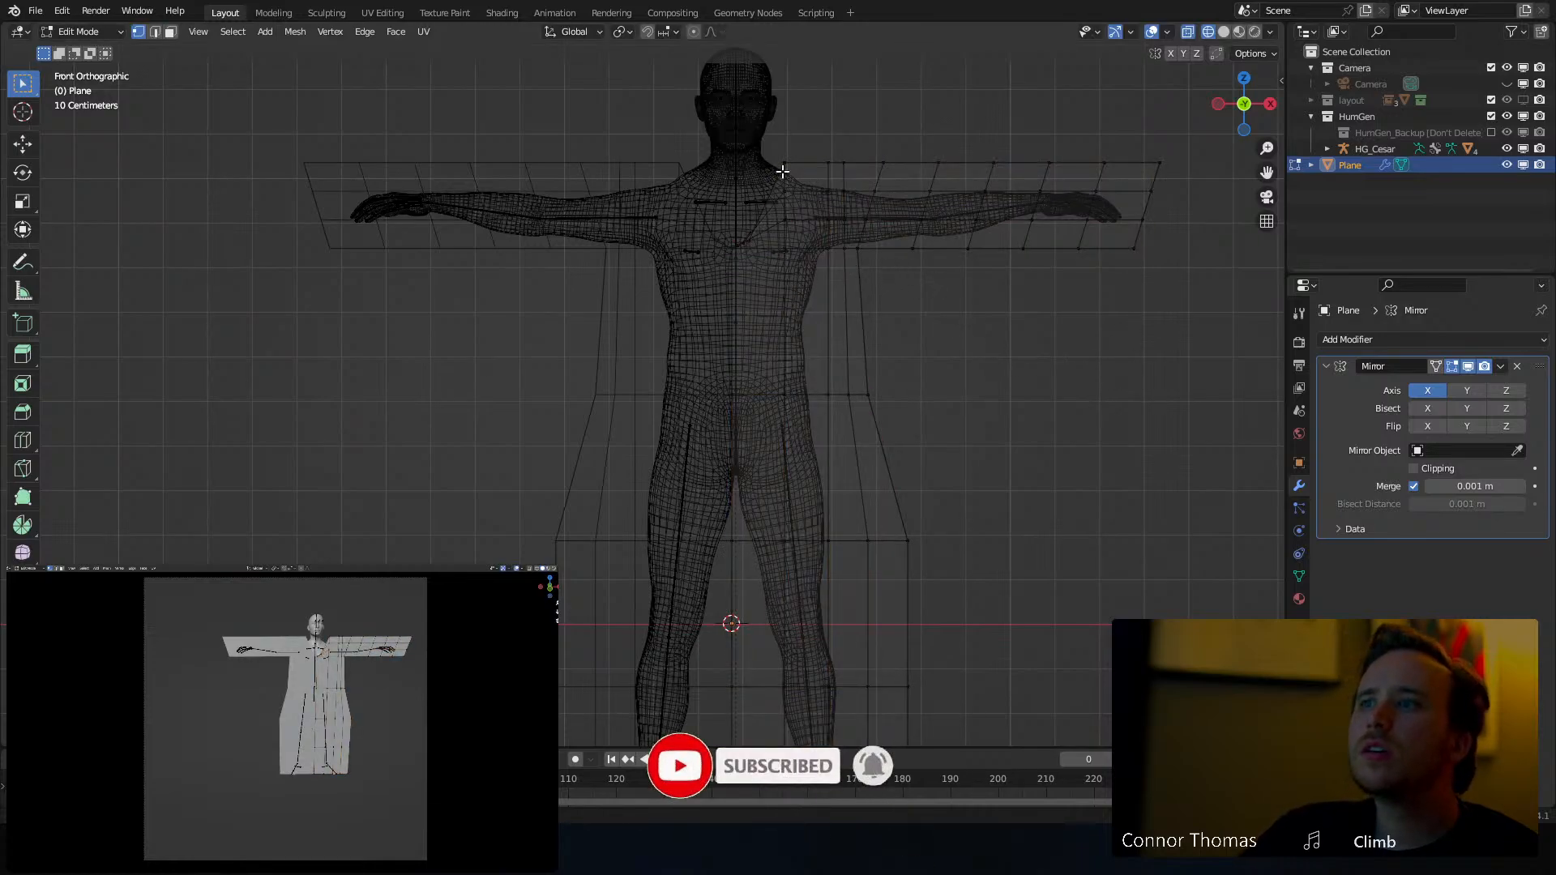
Move the outermost thigh-level vertex inward along X to straighten the skirt's side edge
{"action": "middle_click_drag", "start_coordinate": [885, 474], "coordinate": [947, 476], "text": "shift"}
{"action": "left_click", "coordinate": [932, 451]}
{"action": "key", "text": "g"}
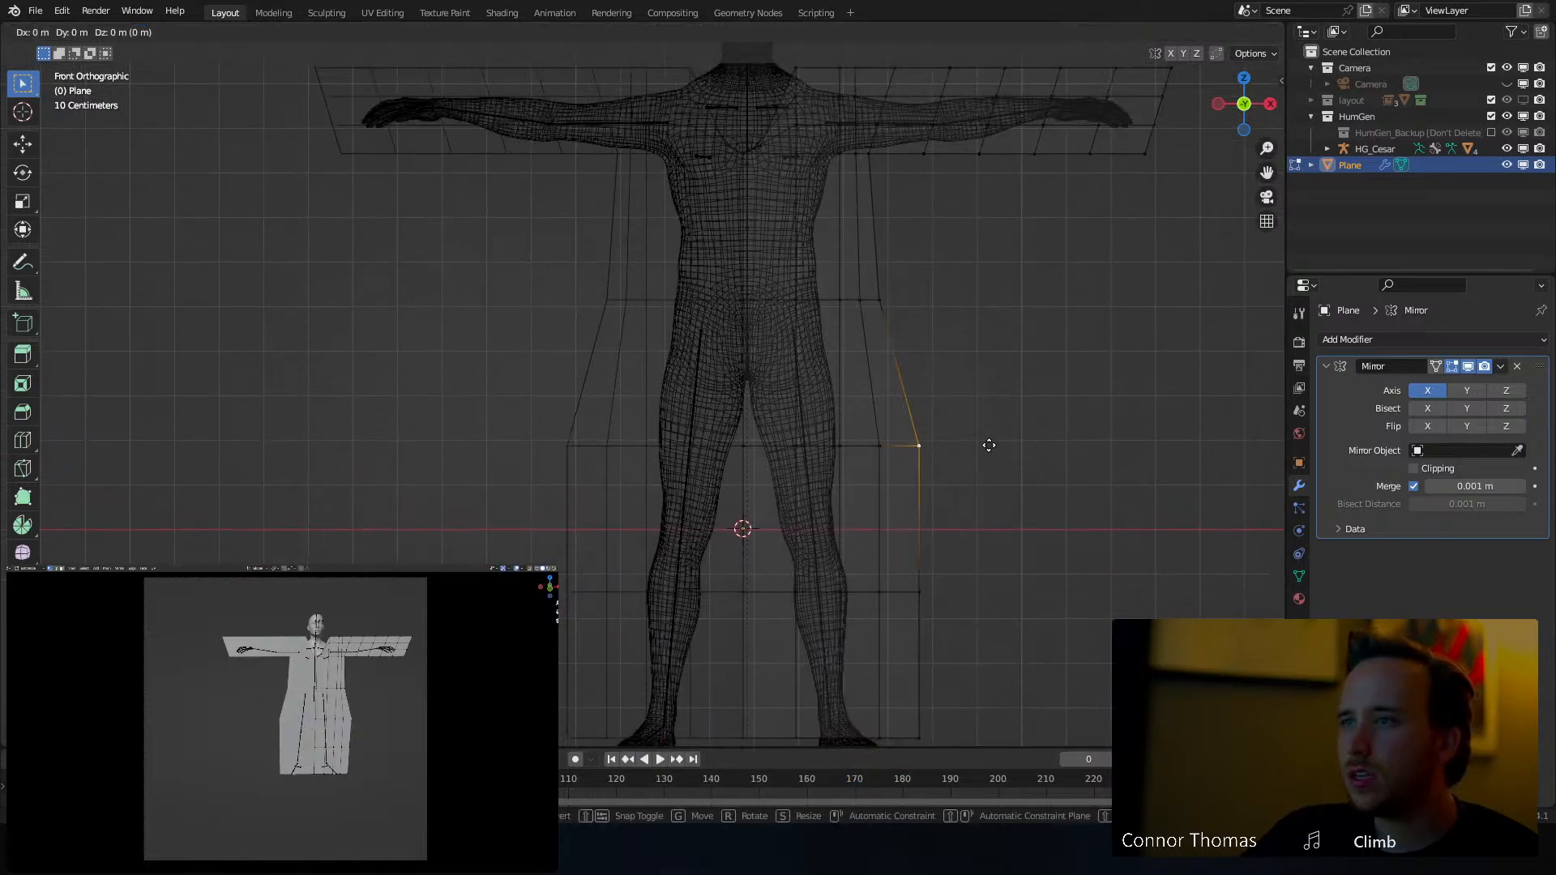
{"action": "key", "text": "x"}
{"action": "left_click", "coordinate": [971, 445]}
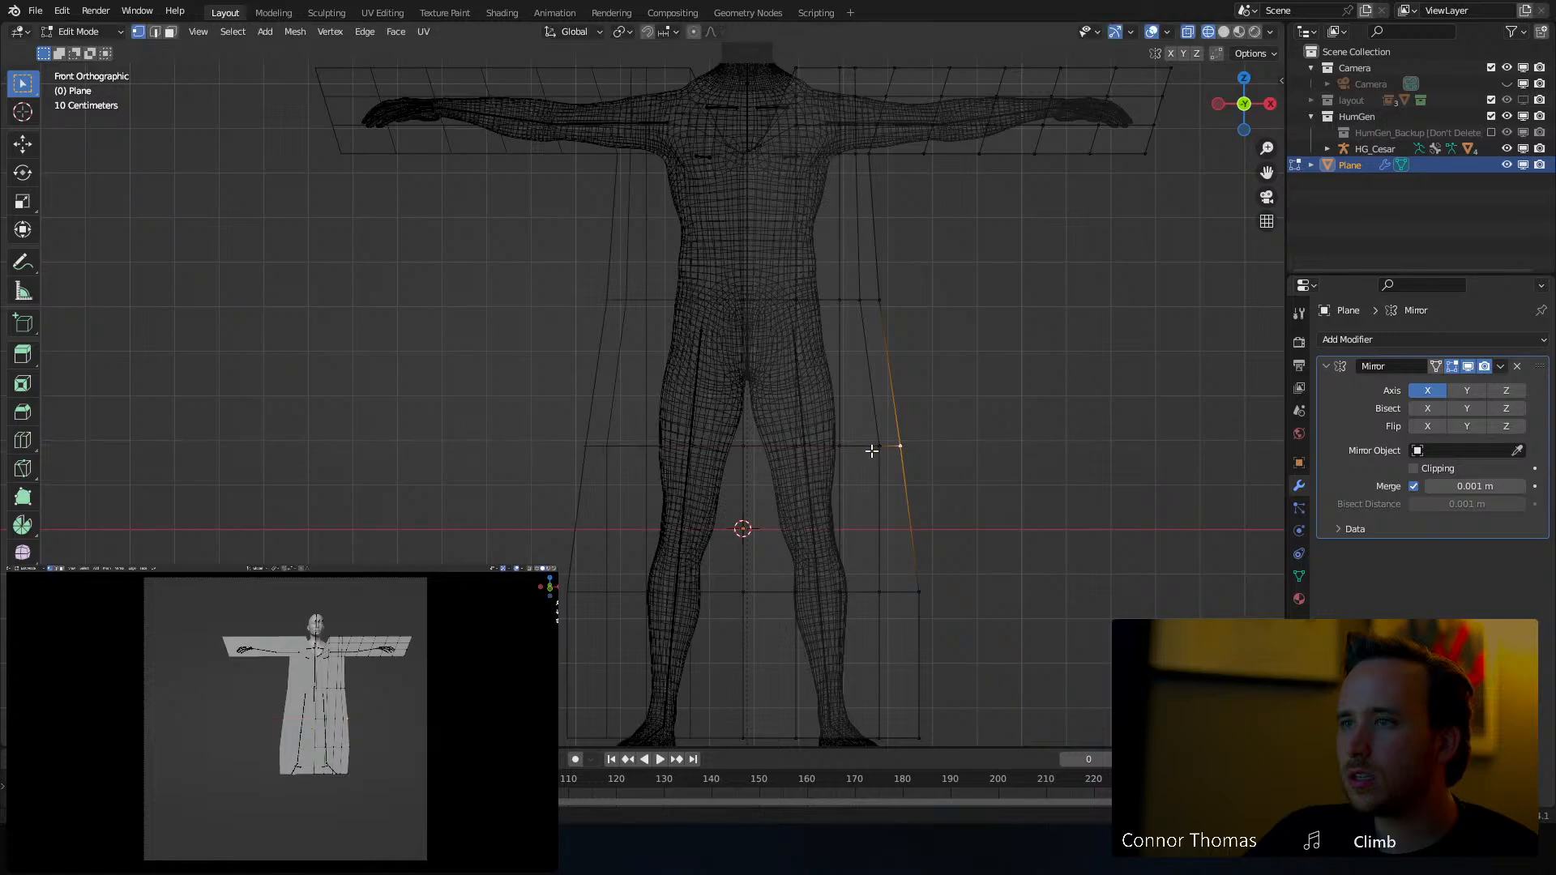
Move the second-outermost thigh-level vertex slightly inward along X to even out the column spacing
{"action": "left_click", "coordinate": [874, 451]}
{"action": "key", "text": "g"}
{"action": "key", "text": "x"}
{"action": "left_click", "coordinate": [928, 451]}
{"action": "key", "text": "a"}
{"action": "key", "text": "alt+a"}
Add a horizontal loop cut below the hip-level row and slide it up close beneath that row
{"action": "scroll", "coordinate": [888, 349], "scroll_direction": "up", "scroll_amount": 3, "text": "shift"}
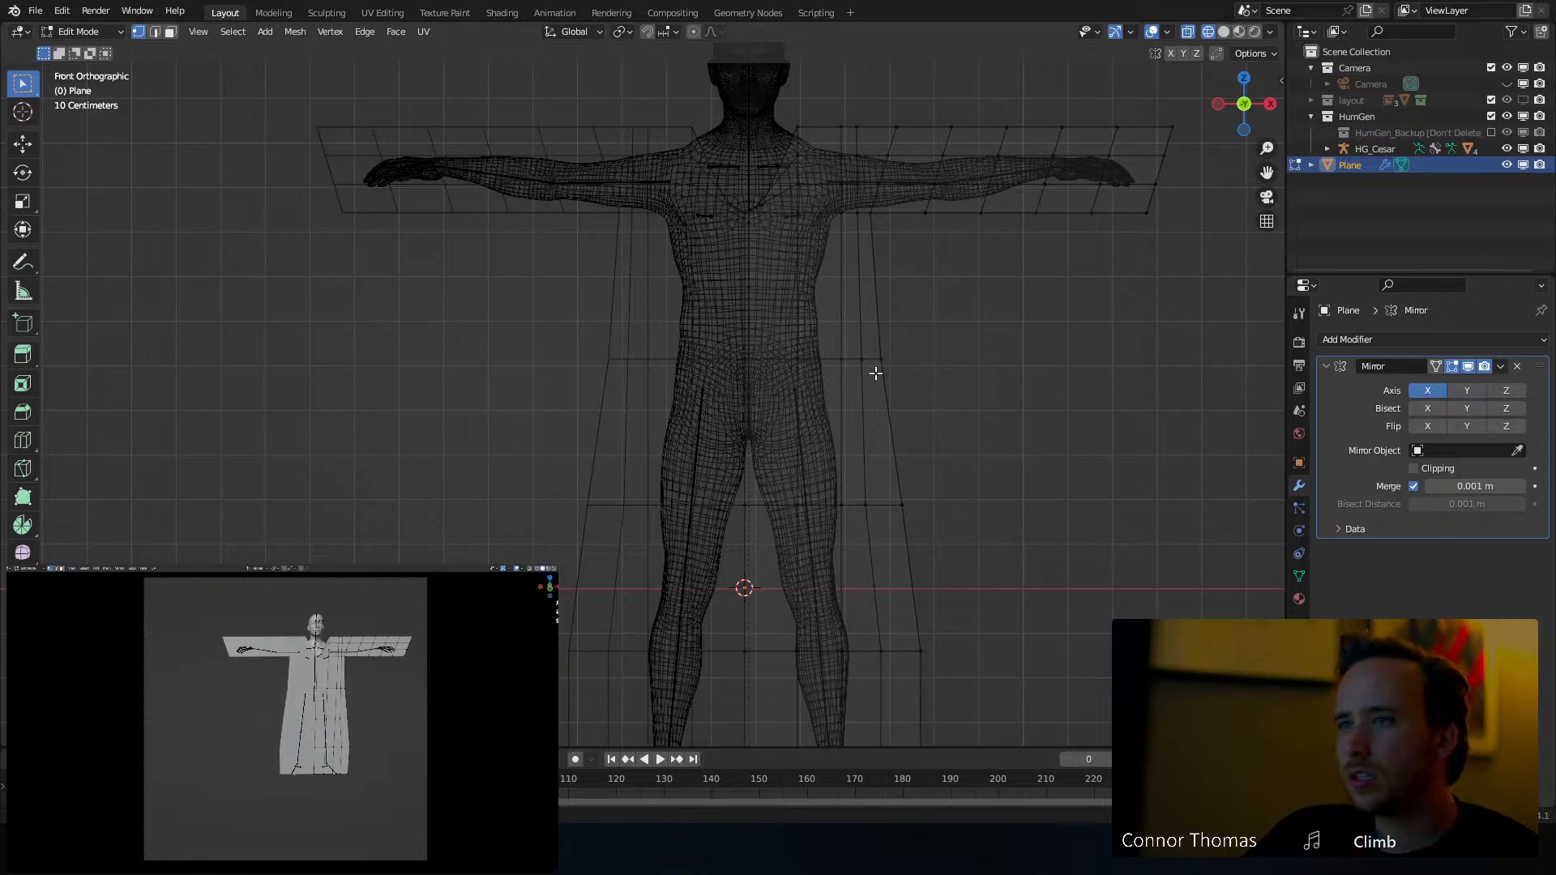
{"action": "key", "text": "ctrl+r"}
{"action": "left_click", "coordinate": [869, 399]}
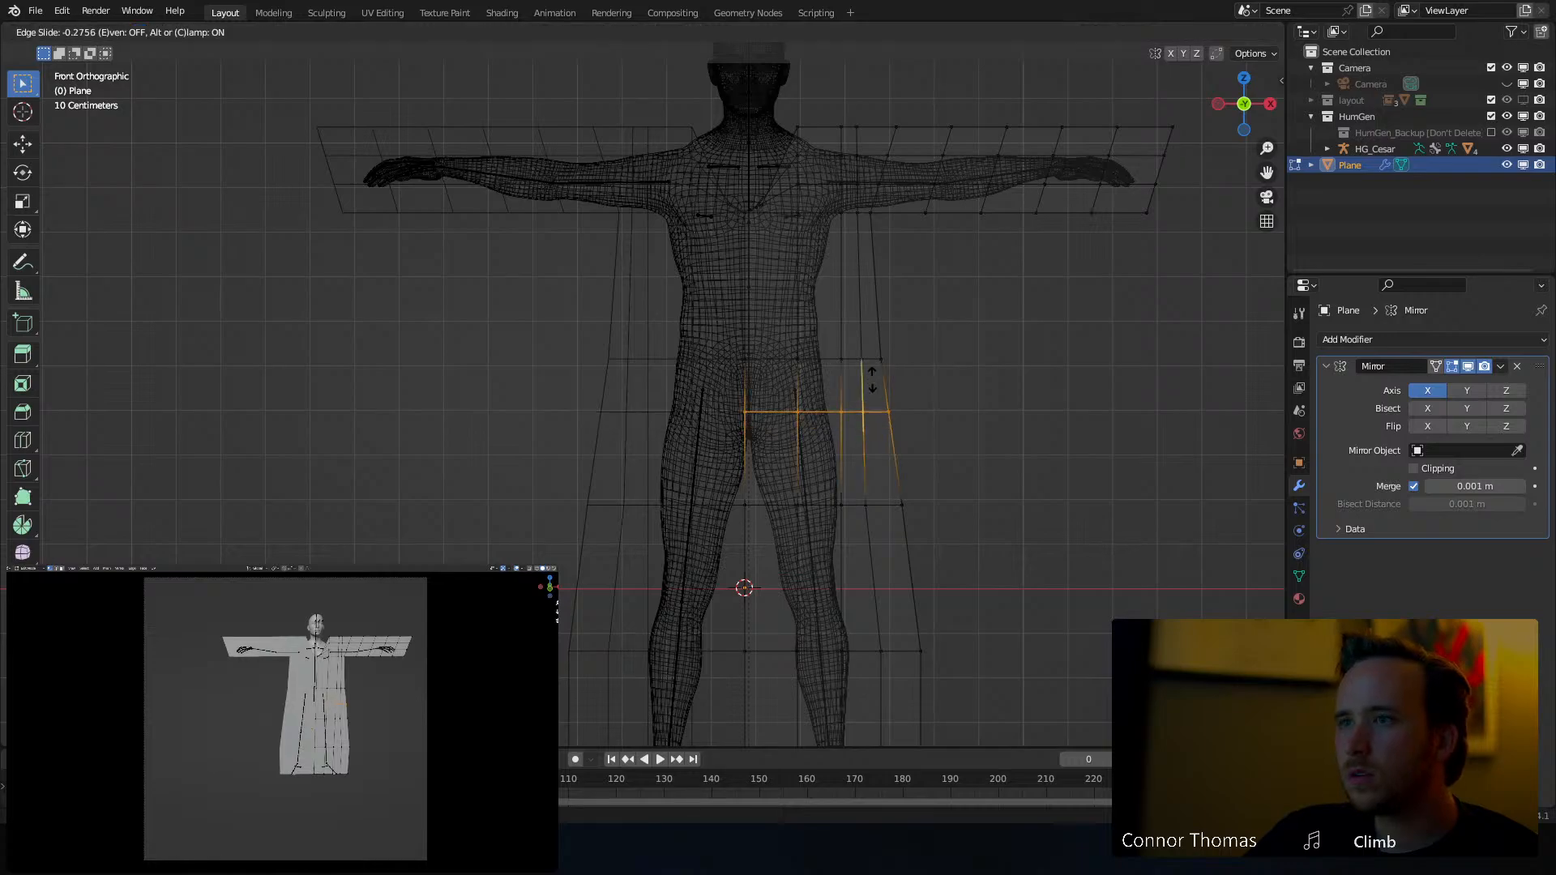
{"action": "left_click", "coordinate": [869, 342]}
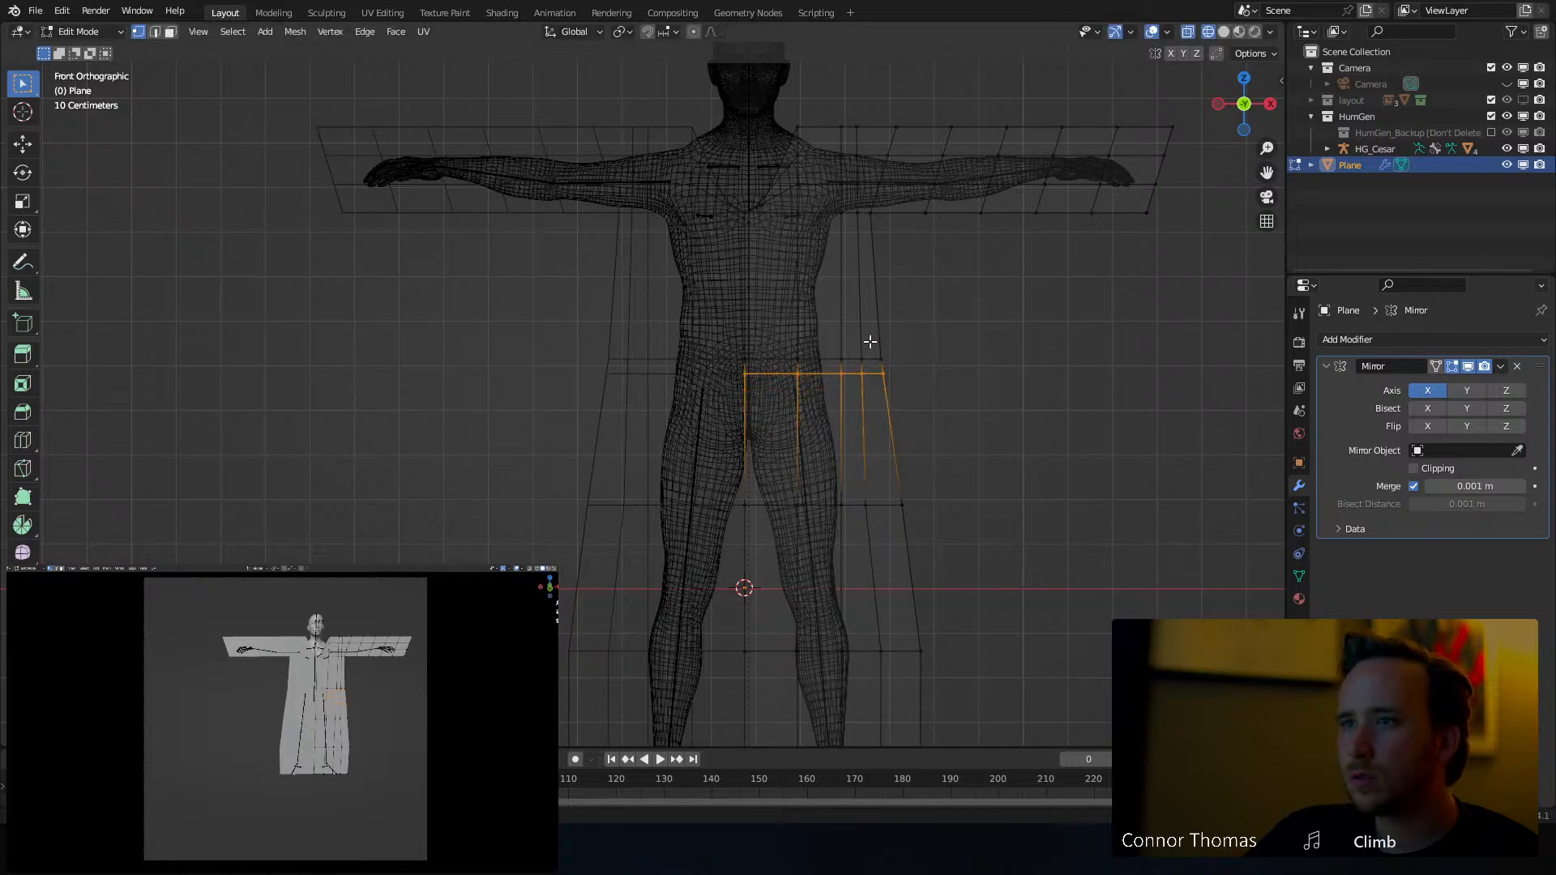
{"action": "left_click", "coordinate": [985, 332]}
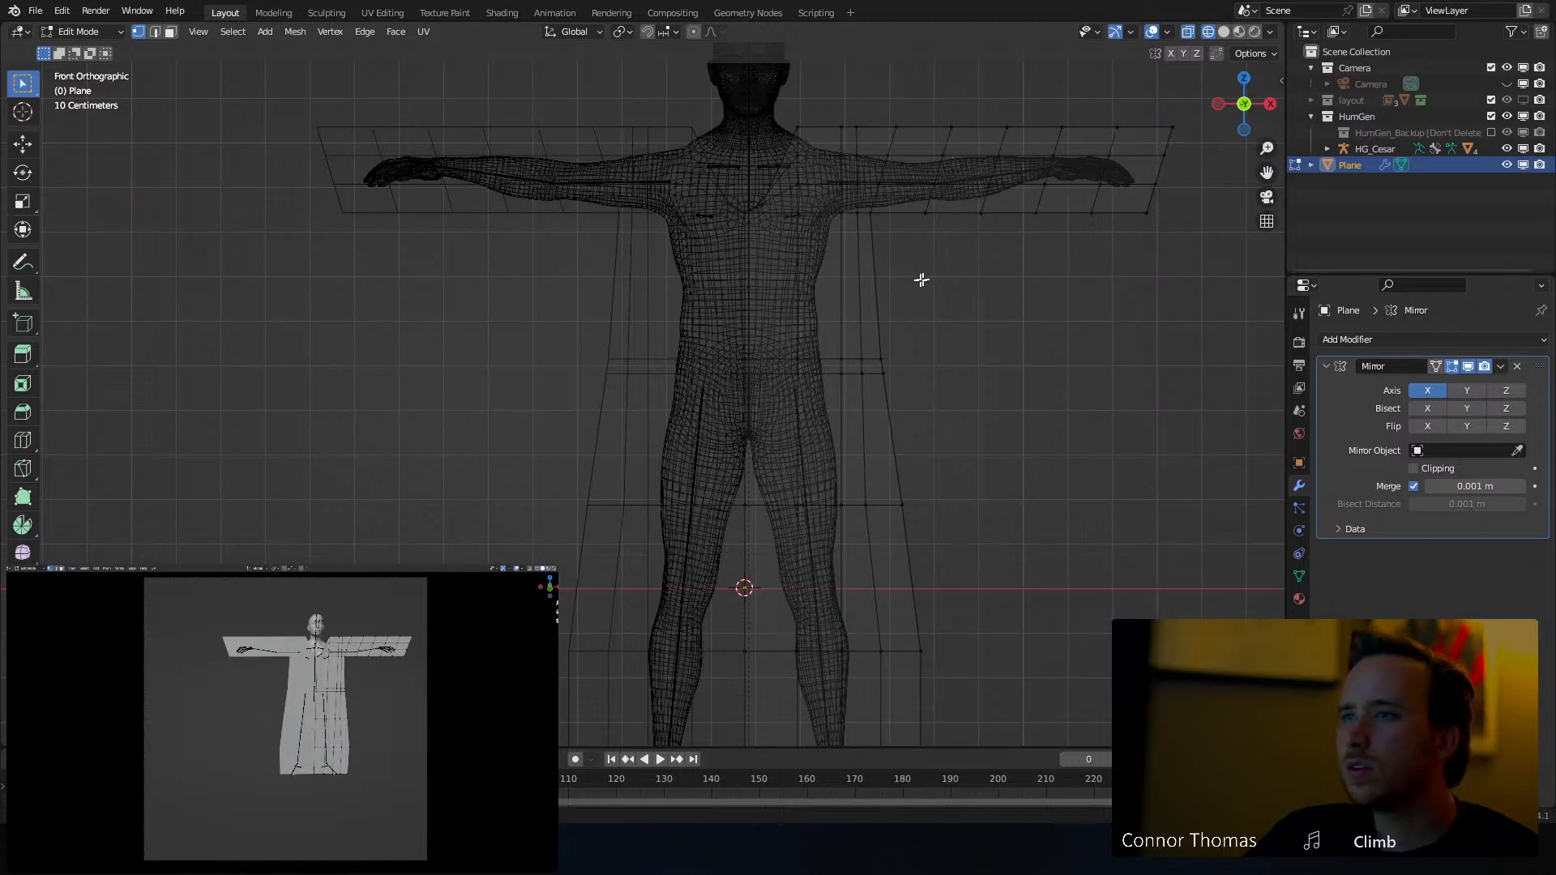
Add a horizontal loop cut midway between the armpit-level and hip-level rows
{"action": "key", "text": "ctrl+r"}
{"action": "left_click", "coordinate": [873, 274]}
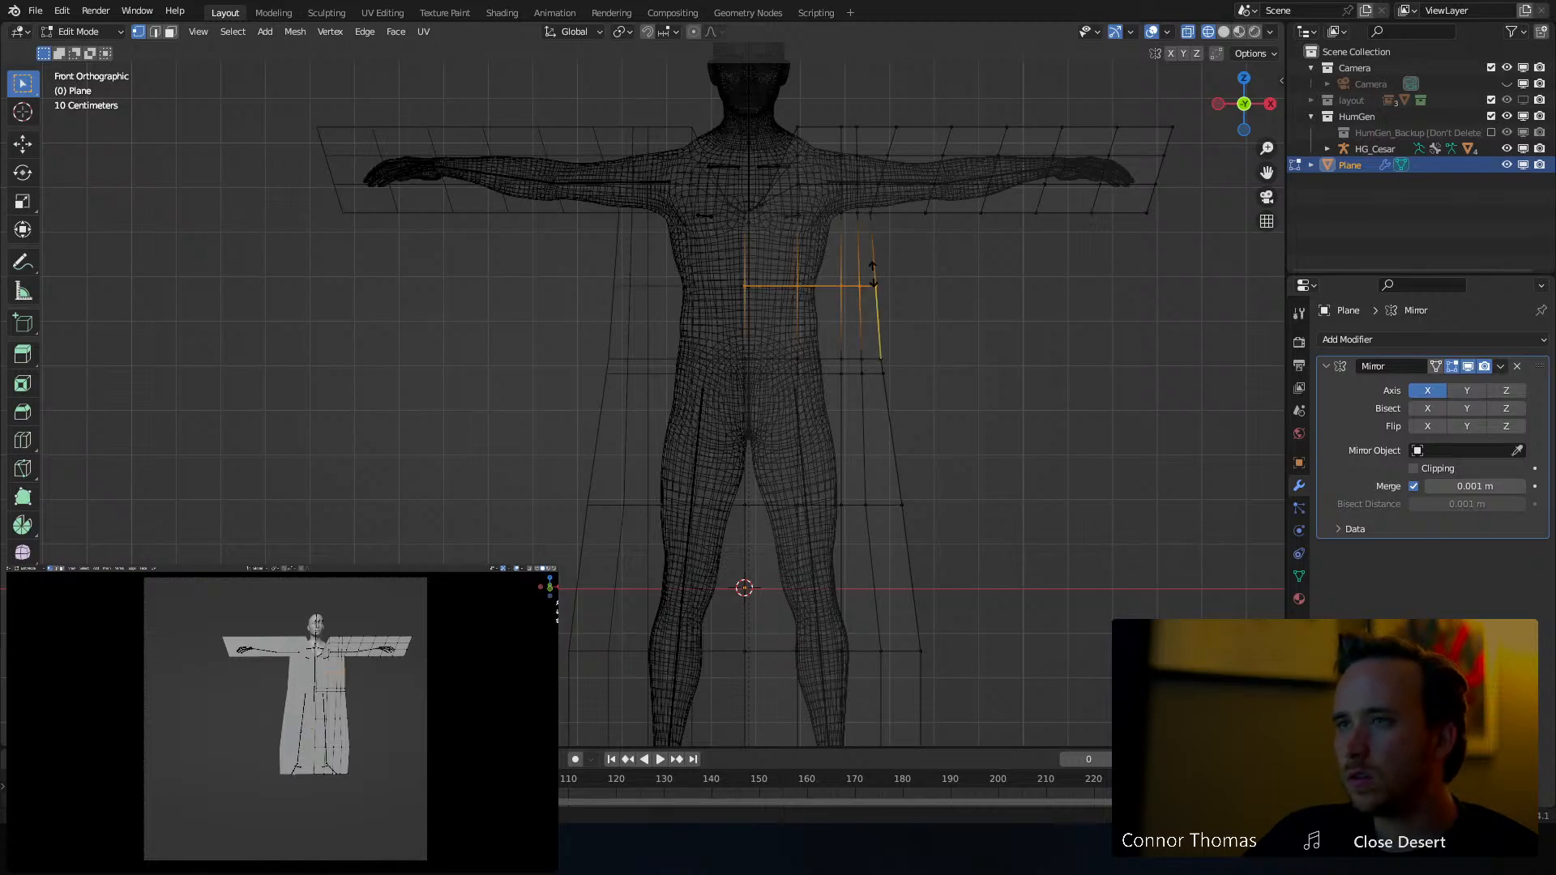
{"action": "left_click", "coordinate": [889, 285]}
Move the three outer vertices of the new waist row inward along X by about 0.049 m
{"action": "key", "text": "c"}
{"action": "left_click", "coordinate": [891, 284]}
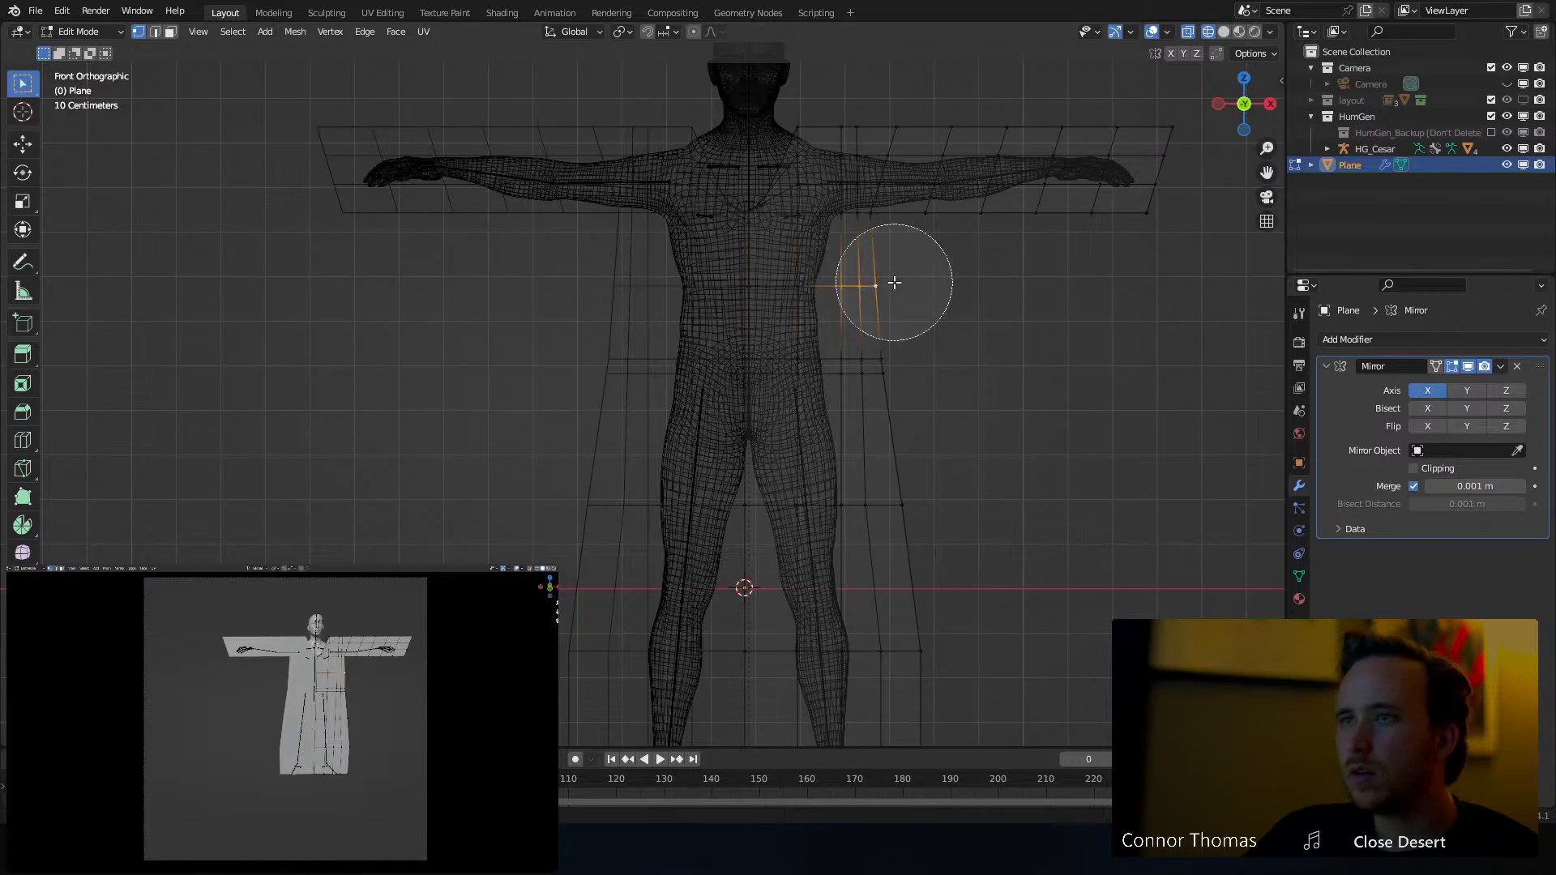
{"action": "scroll", "coordinate": [891, 289], "scroll_direction": "up", "scroll_amount": 3}
{"action": "right_click", "coordinate": [981, 291]}
{"action": "key", "text": "g"}
{"action": "key", "text": "x"}
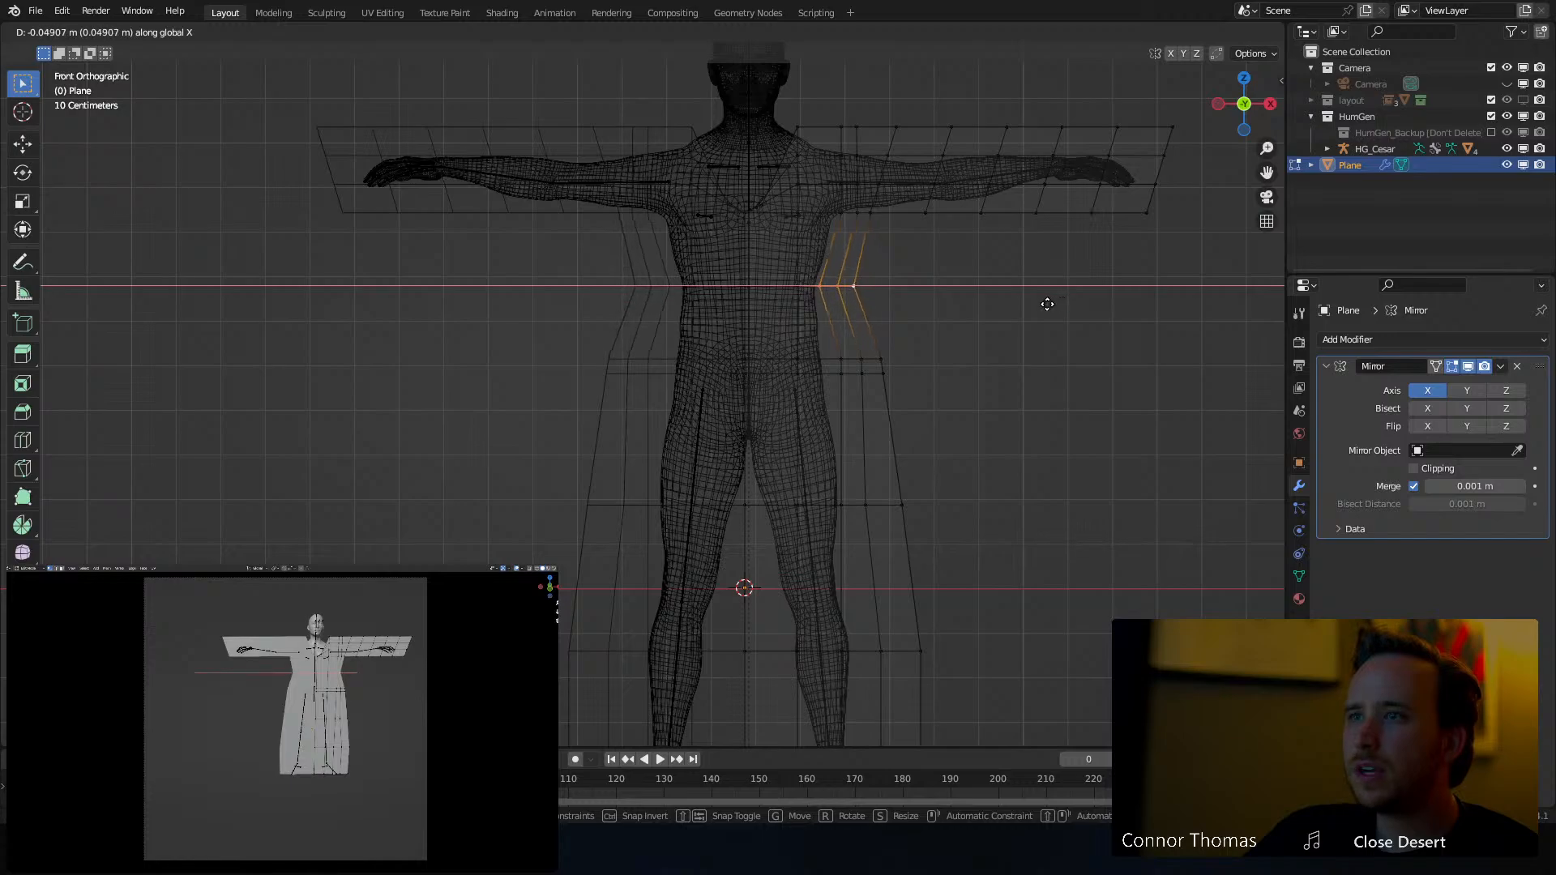
{"action": "left_click", "coordinate": [1047, 304]}
Move the outer vertices of the two hip-level rows inward along X by about 0.04 m
{"action": "key", "text": "a"}
{"action": "key", "text": "a"}
{"action": "key", "text": "c"}
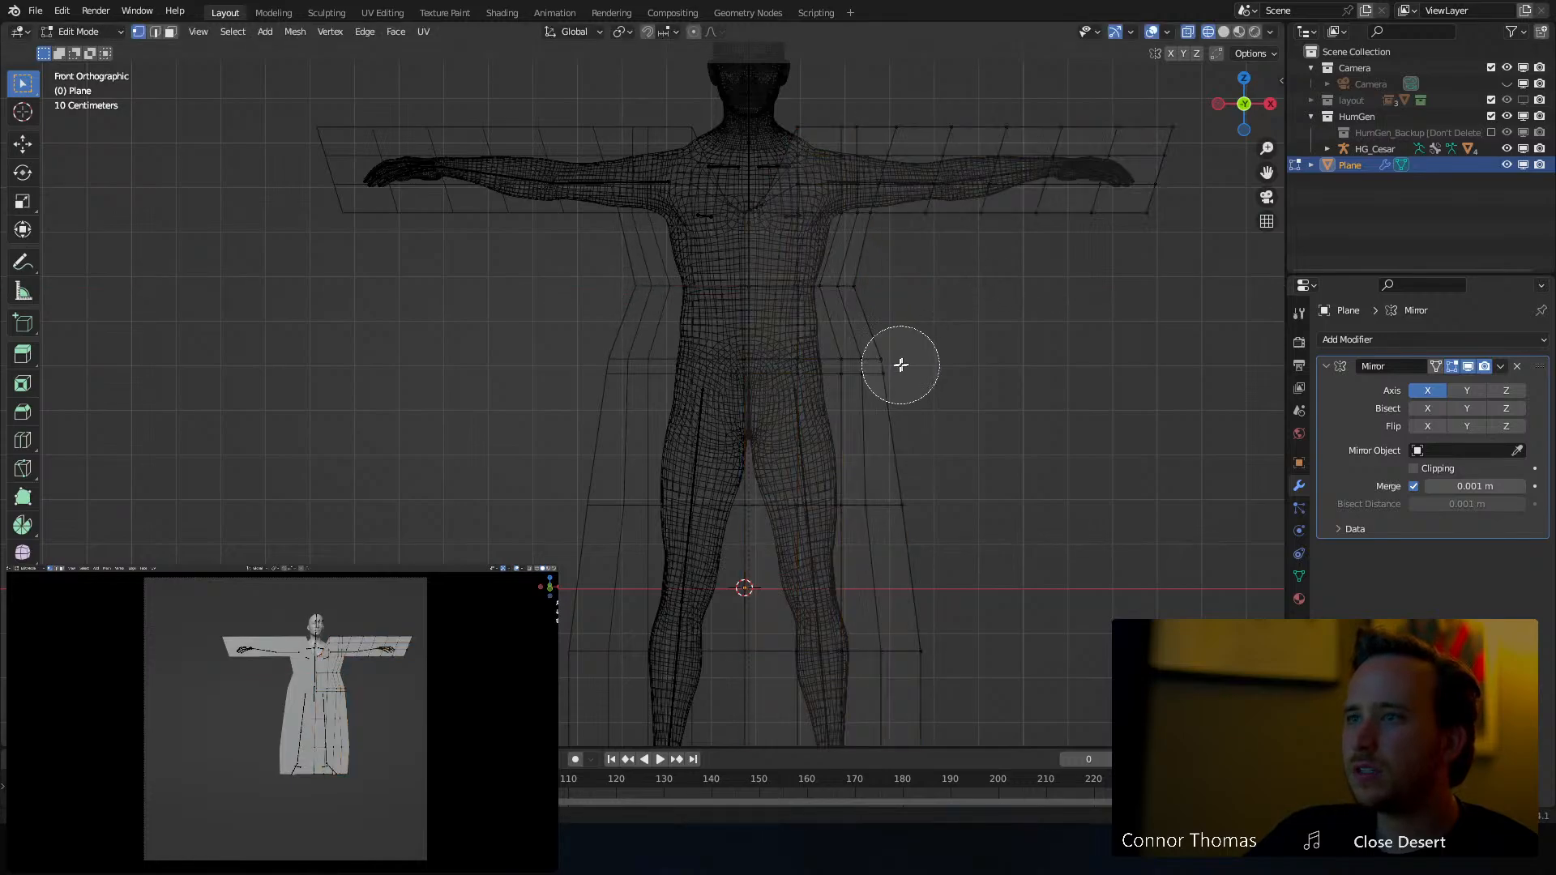
{"action": "left_click", "coordinate": [869, 369]}
{"action": "right_click", "coordinate": [1000, 347]}
{"action": "key", "text": "g"}
{"action": "key", "text": "x"}
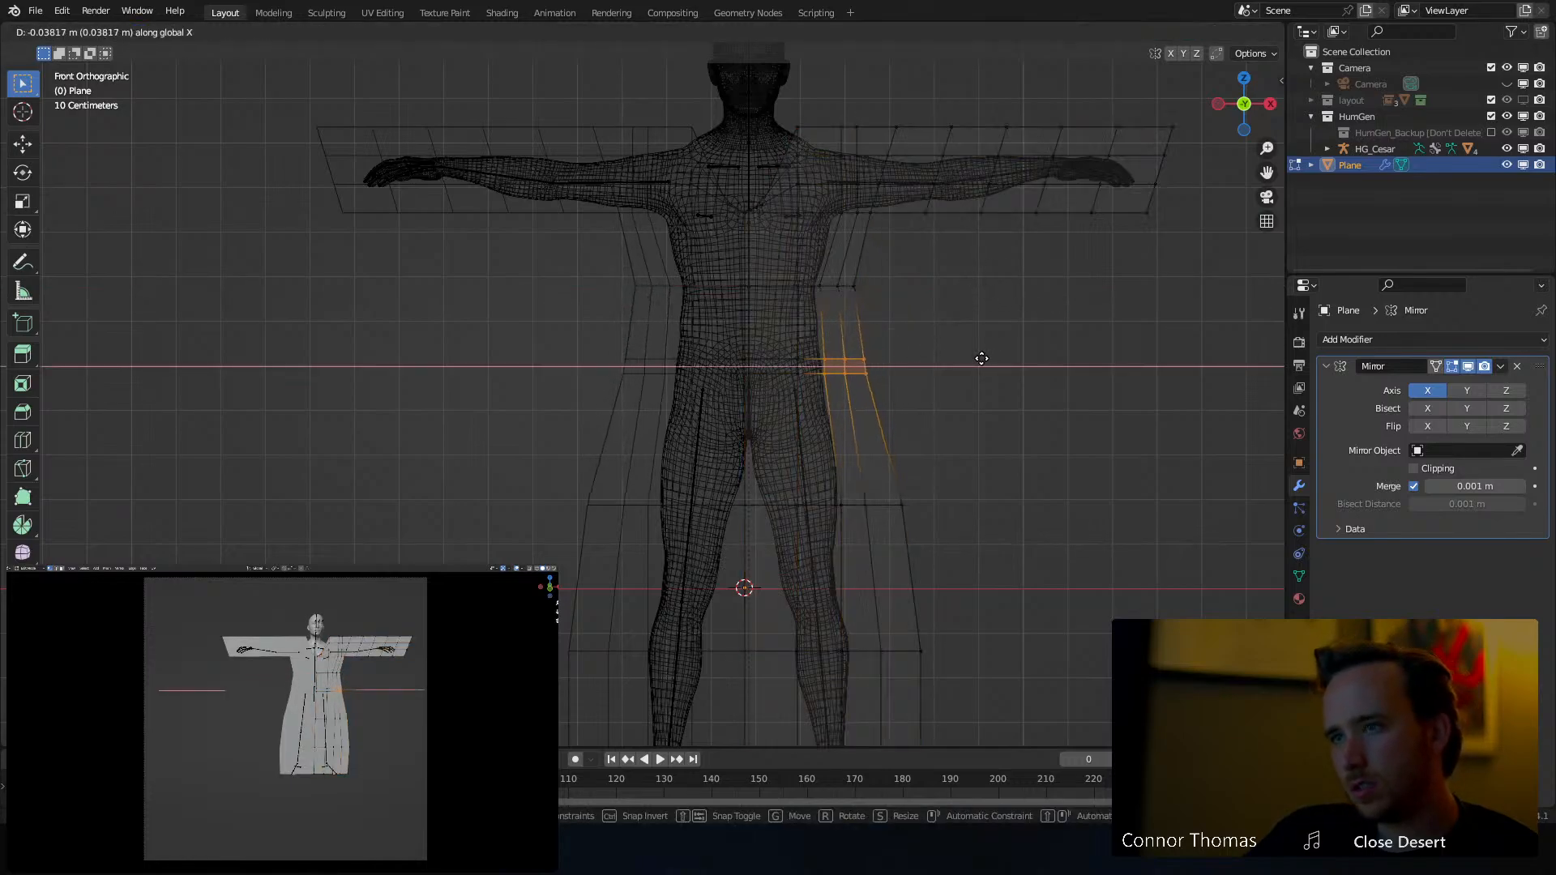
{"action": "left_click", "coordinate": [978, 359]}
{"action": "key", "text": "alt+a"}
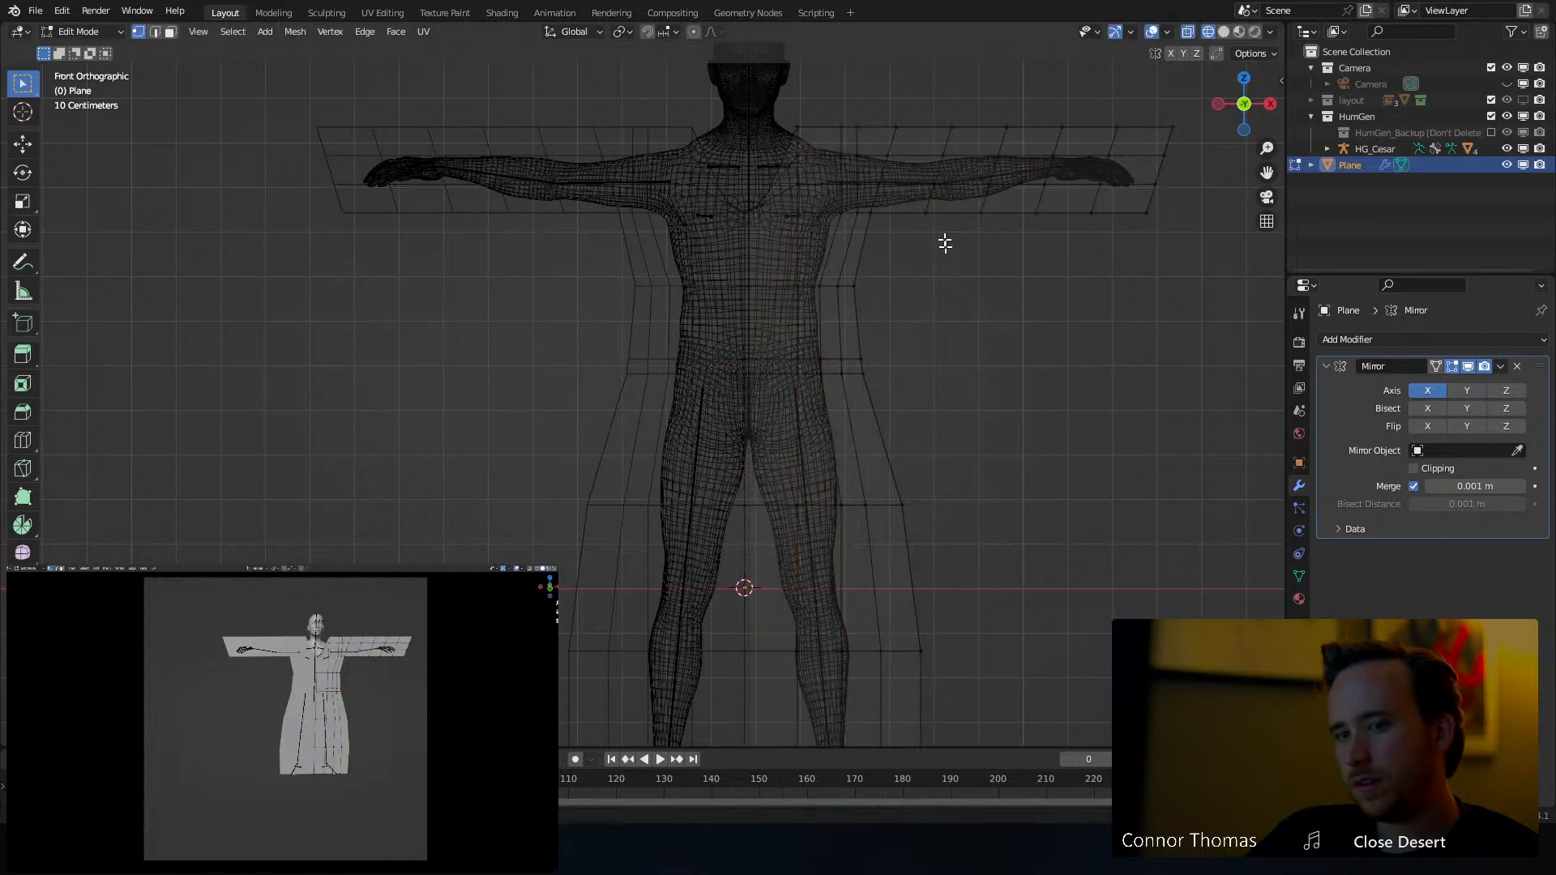
Extrude the whole front panel backward along Y to give the robe depth around the body
{"action": "middle_click_drag", "start_coordinate": [942, 243], "coordinate": [762, 291], "text": "shift"}
{"action": "key", "text": "Tab"}
{"action": "key", "text": "Tab"}
{"action": "key", "text": "a"}
{"action": "key", "text": "g"}
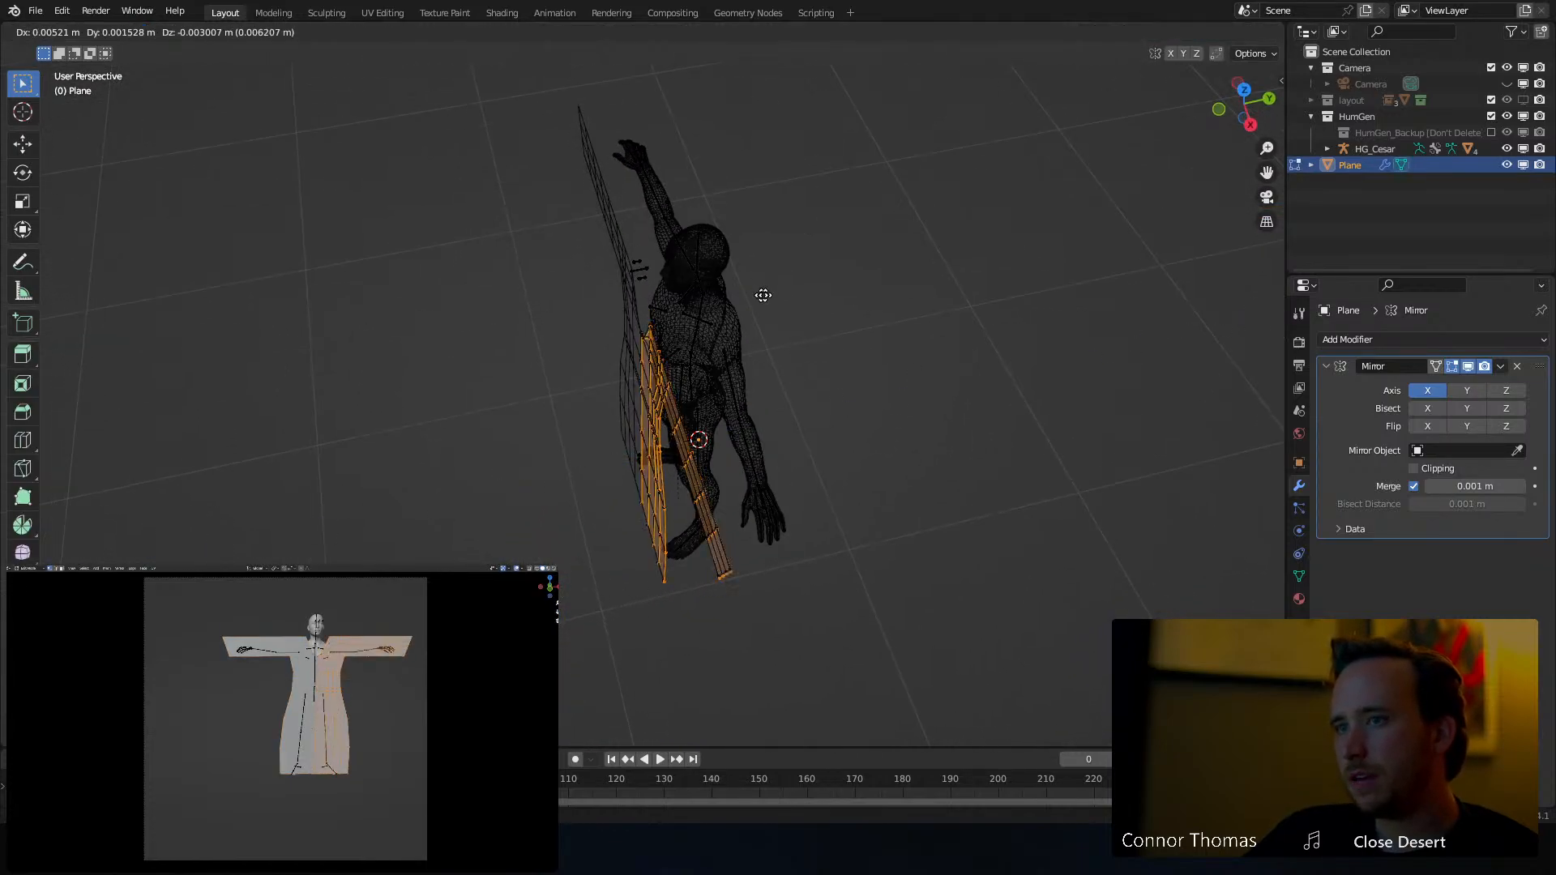
{"action": "key", "text": "z"}
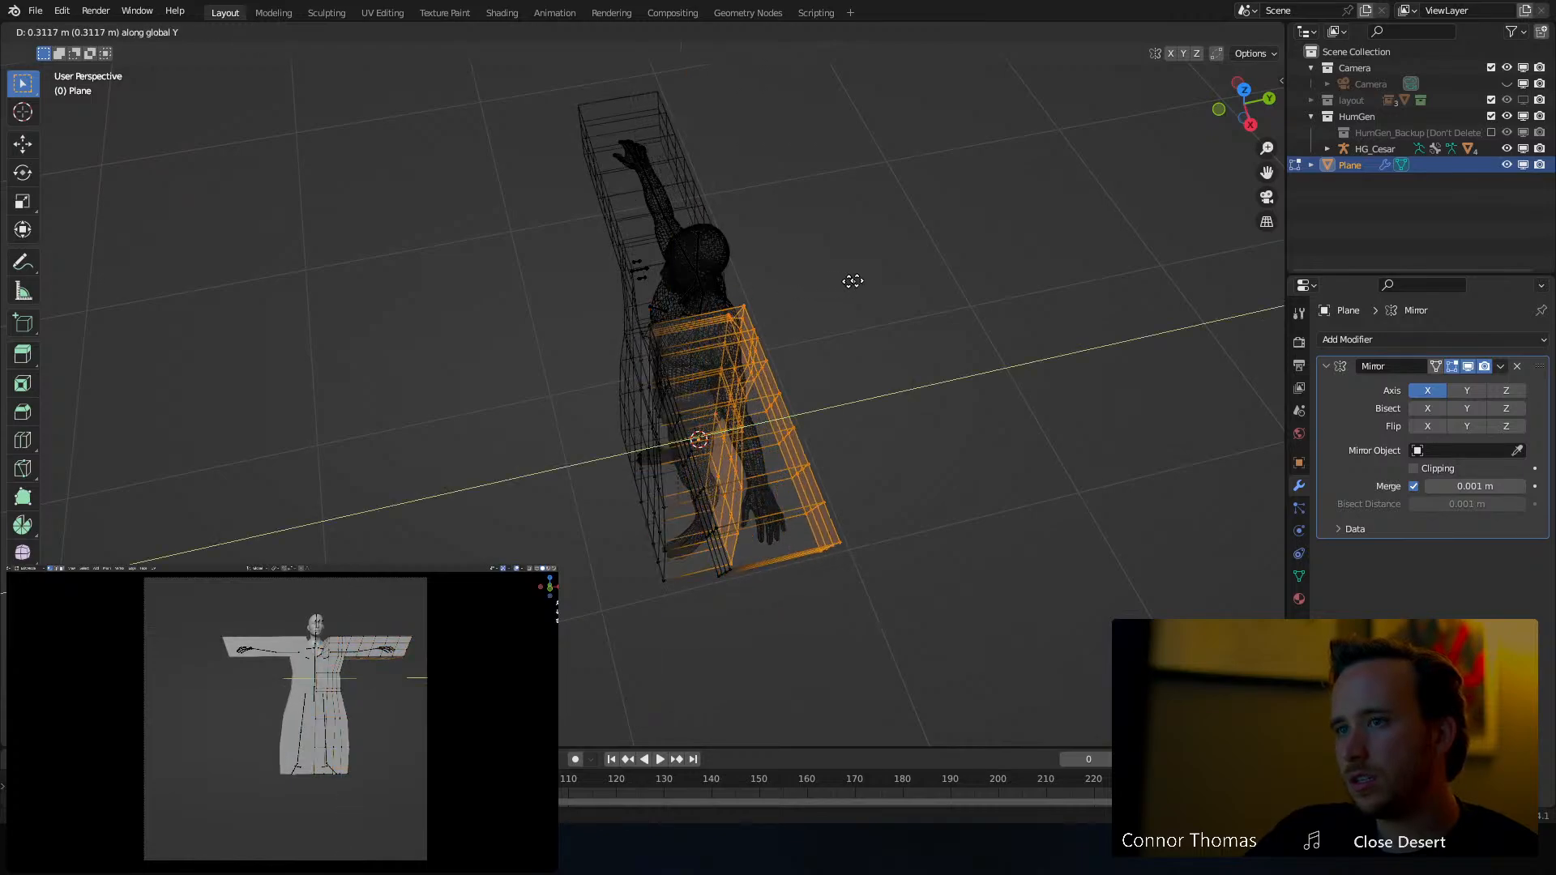
{"action": "left_click", "coordinate": [897, 279]}
Adjust the extruded robe geometry along Y so it surrounds the body from front and back
{"action": "mouse_move", "coordinate": [888, 307]}
{"action": "middle_mouse_down"}
{"action": "mouse_move", "coordinate": [938, 226]}
{"action": "mouse_move", "coordinate": [907, 268]}
{"action": "mouse_move", "coordinate": [795, 271]}
{"action": "mouse_move", "coordinate": [823, 264]}
{"action": "mouse_move", "coordinate": [761, 249]}
{"action": "mouse_move", "coordinate": [784, 256]}
{"action": "mouse_move", "coordinate": [792, 319]}
{"action": "mouse_move", "coordinate": [921, 347]}
{"action": "mouse_move", "coordinate": [976, 309]}
{"action": "middle_mouse_up"}
{"action": "key", "text": "g"}
{"action": "key", "text": "y"}
{"action": "left_click", "coordinate": [859, 279]}
{"action": "key", "text": "shift+z"}
{"action": "key", "text": "g"}
{"action": "key", "text": "y"}
{"action": "left_click", "coordinate": [799, 254]}
Select the extruded side faces inside the neckline and check the robe's fit around the neck and shoulders
{"action": "scroll", "coordinate": [690, 241], "scroll_direction": "up", "scroll_amount": 4}
{"action": "middle_click_drag", "start_coordinate": [683, 162], "coordinate": [810, 290], "text": "shift"}
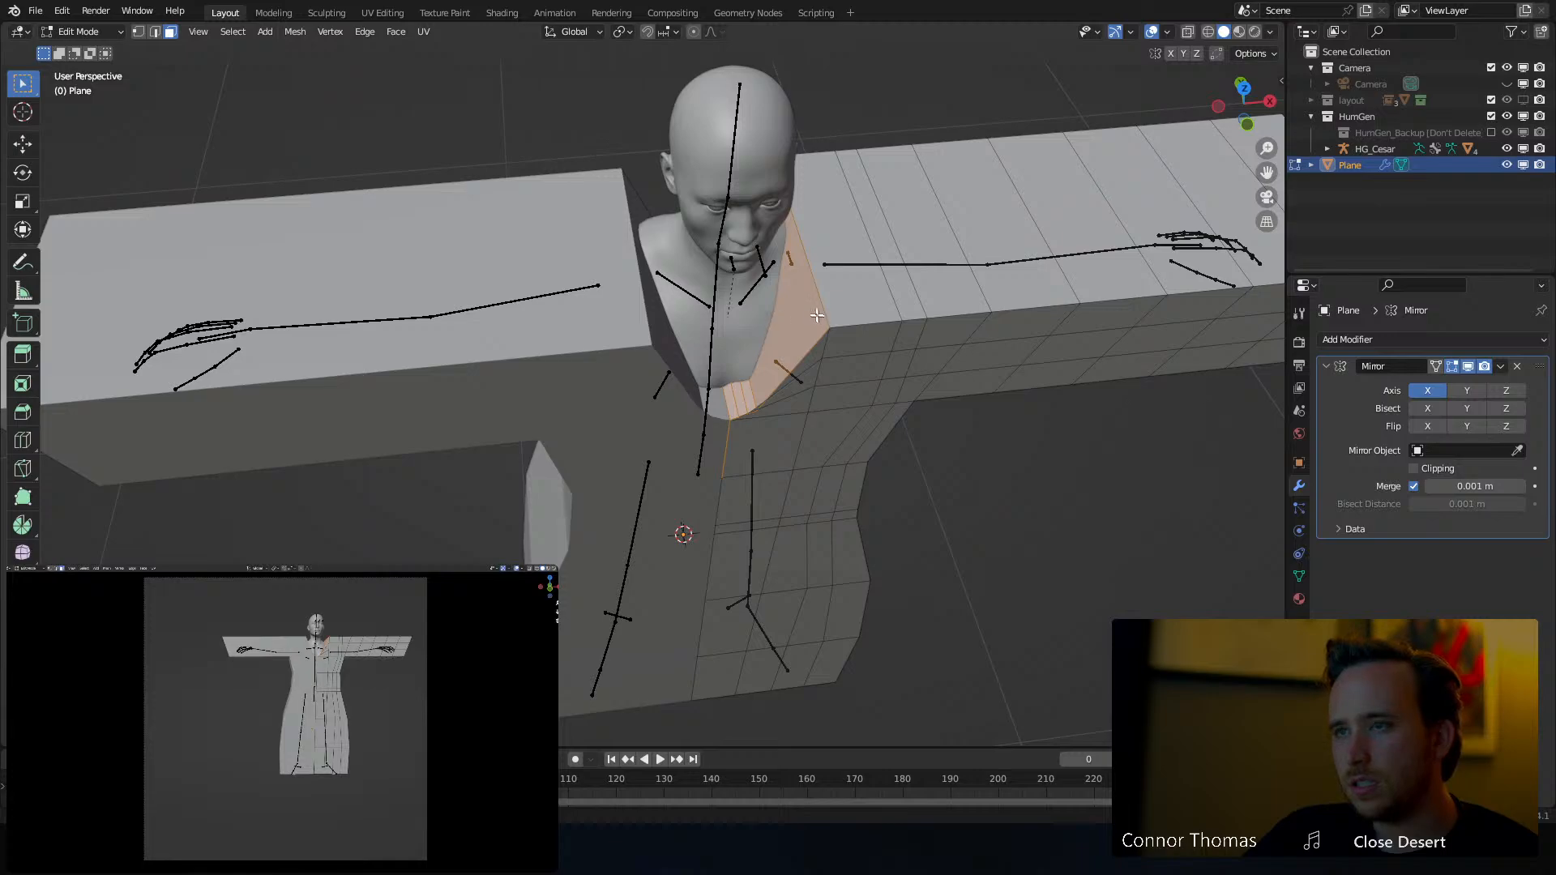
{"action": "middle_click_drag", "start_coordinate": [817, 315], "coordinate": [680, 298]}
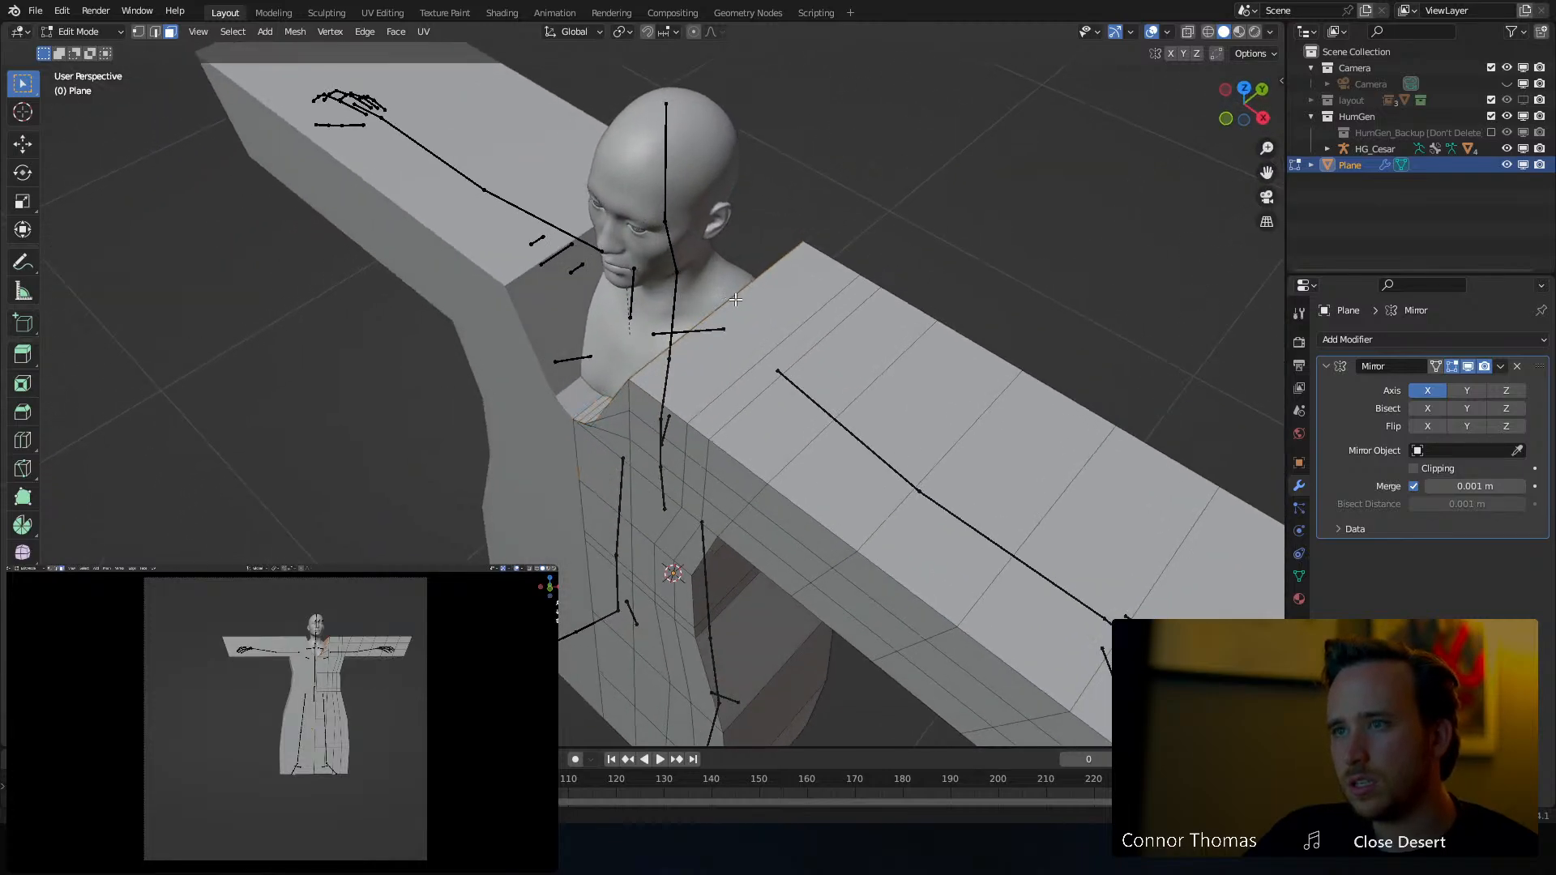
{"action": "middle_click_drag", "start_coordinate": [697, 306], "coordinate": [810, 330]}
Apply the Mirror modifier to the robe and inspect the combined mesh in wireframe
{"action": "key", "text": "Tab"}
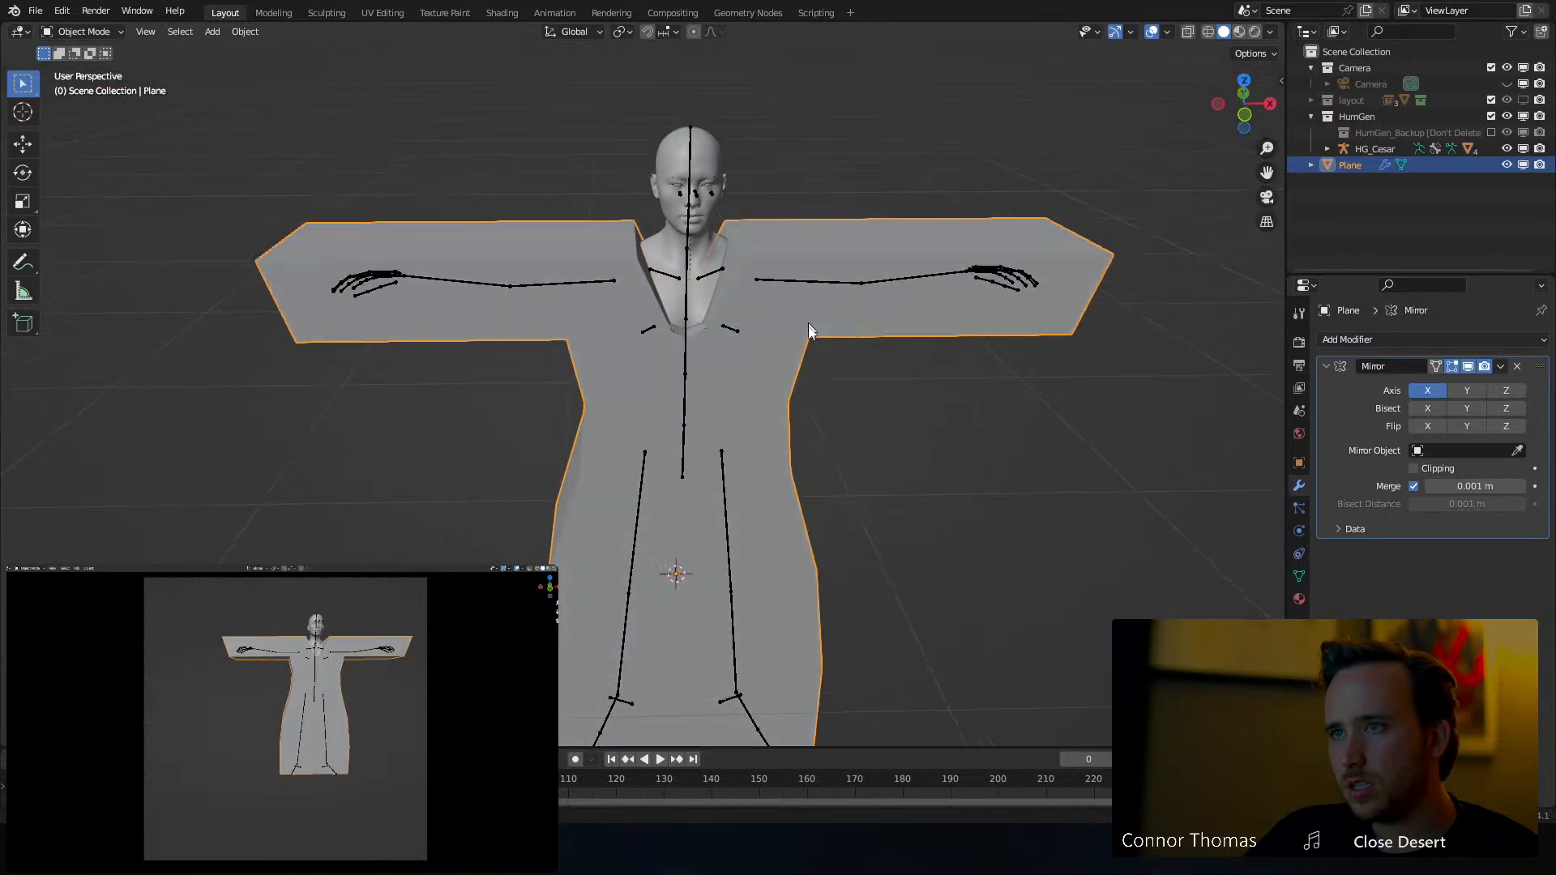
{"action": "key", "text": "ctrl+a"}
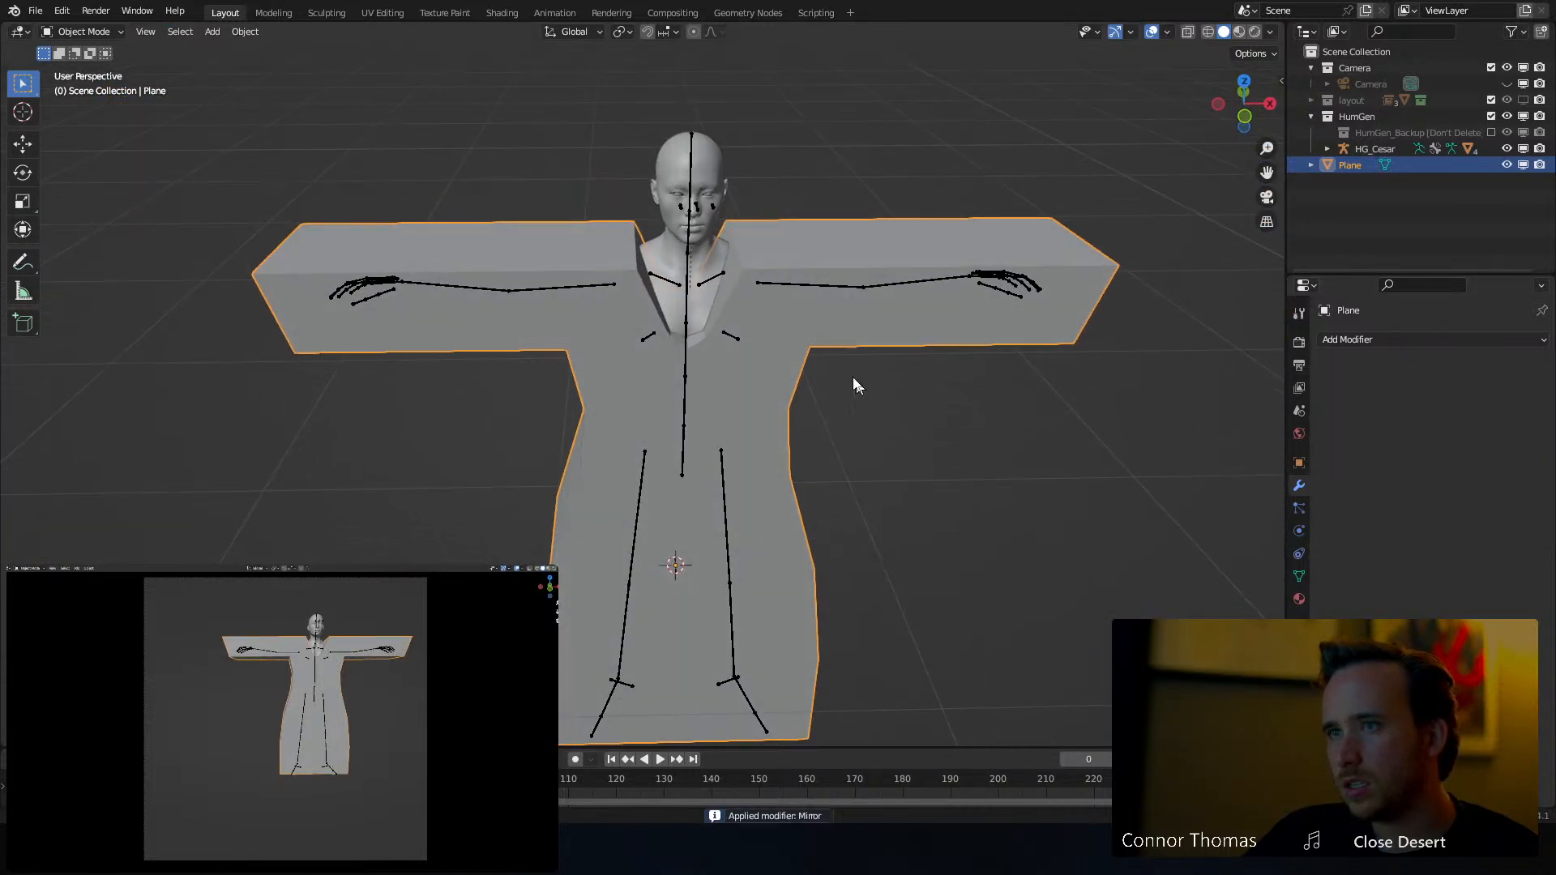
{"action": "mouse_move", "coordinate": [856, 386]}
{"action": "middle_mouse_down"}
{"action": "mouse_move", "coordinate": [851, 427]}
{"action": "mouse_move", "coordinate": [730, 368]}
{"action": "middle_mouse_up"}
{"action": "key", "text": "Tab"}
{"action": "key", "text": "z"}
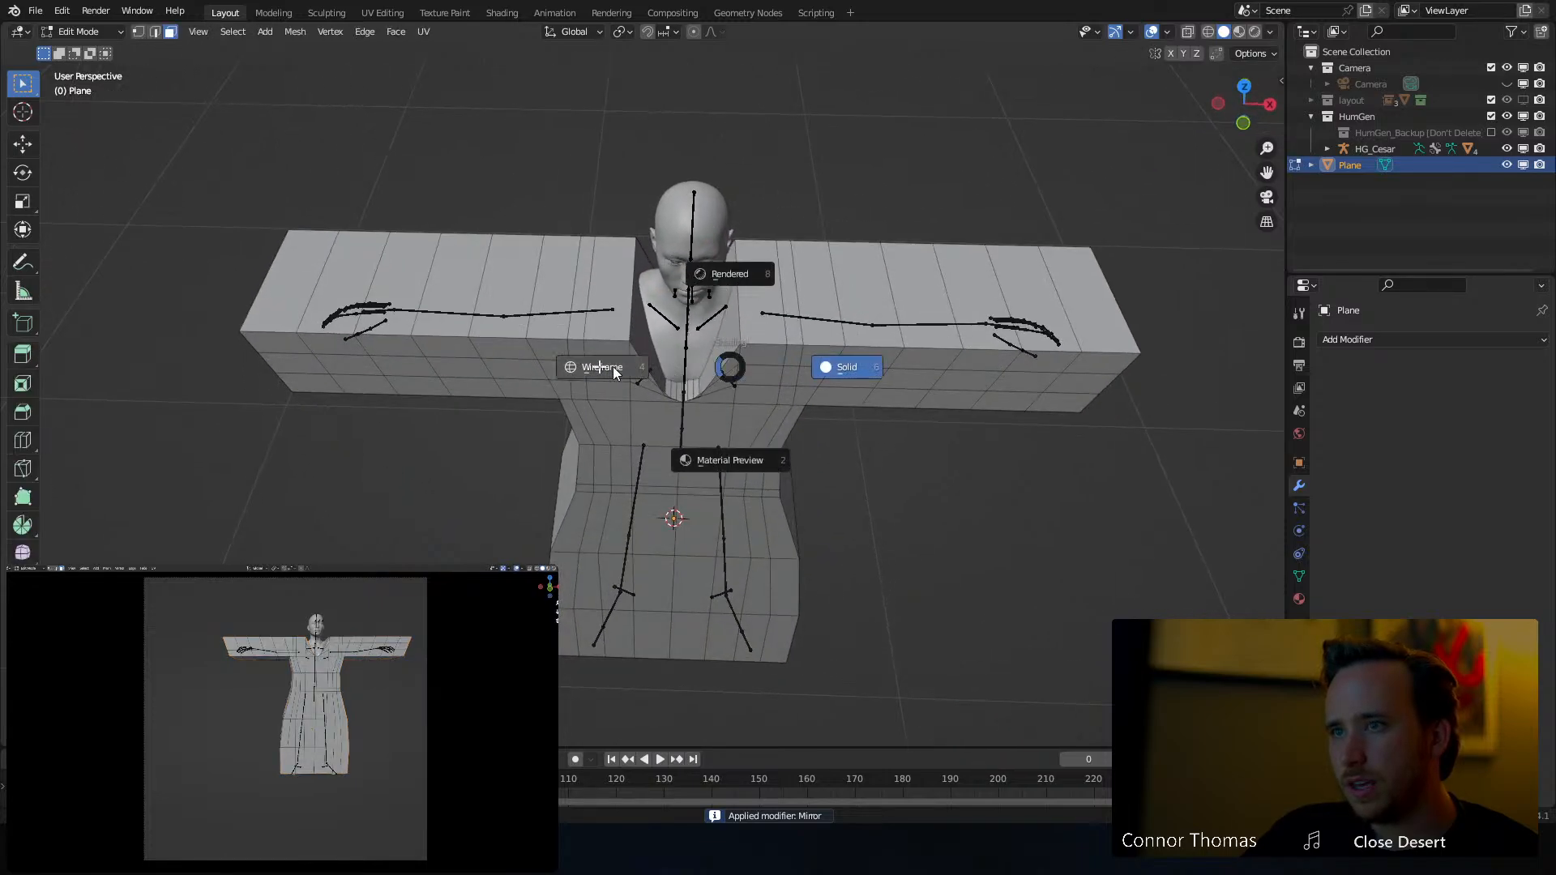
{"action": "left_click", "coordinate": [613, 367]}
{"action": "mouse_move", "coordinate": [613, 366]}
{"action": "middle_mouse_down"}
{"action": "mouse_move", "coordinate": [730, 357]}
{"action": "mouse_move", "coordinate": [740, 316]}
{"action": "mouse_move", "coordinate": [678, 348]}
{"action": "mouse_move", "coordinate": [556, 348]}
{"action": "mouse_move", "coordinate": [567, 372]}
{"action": "mouse_move", "coordinate": [677, 322]}
{"action": "middle_mouse_up"}
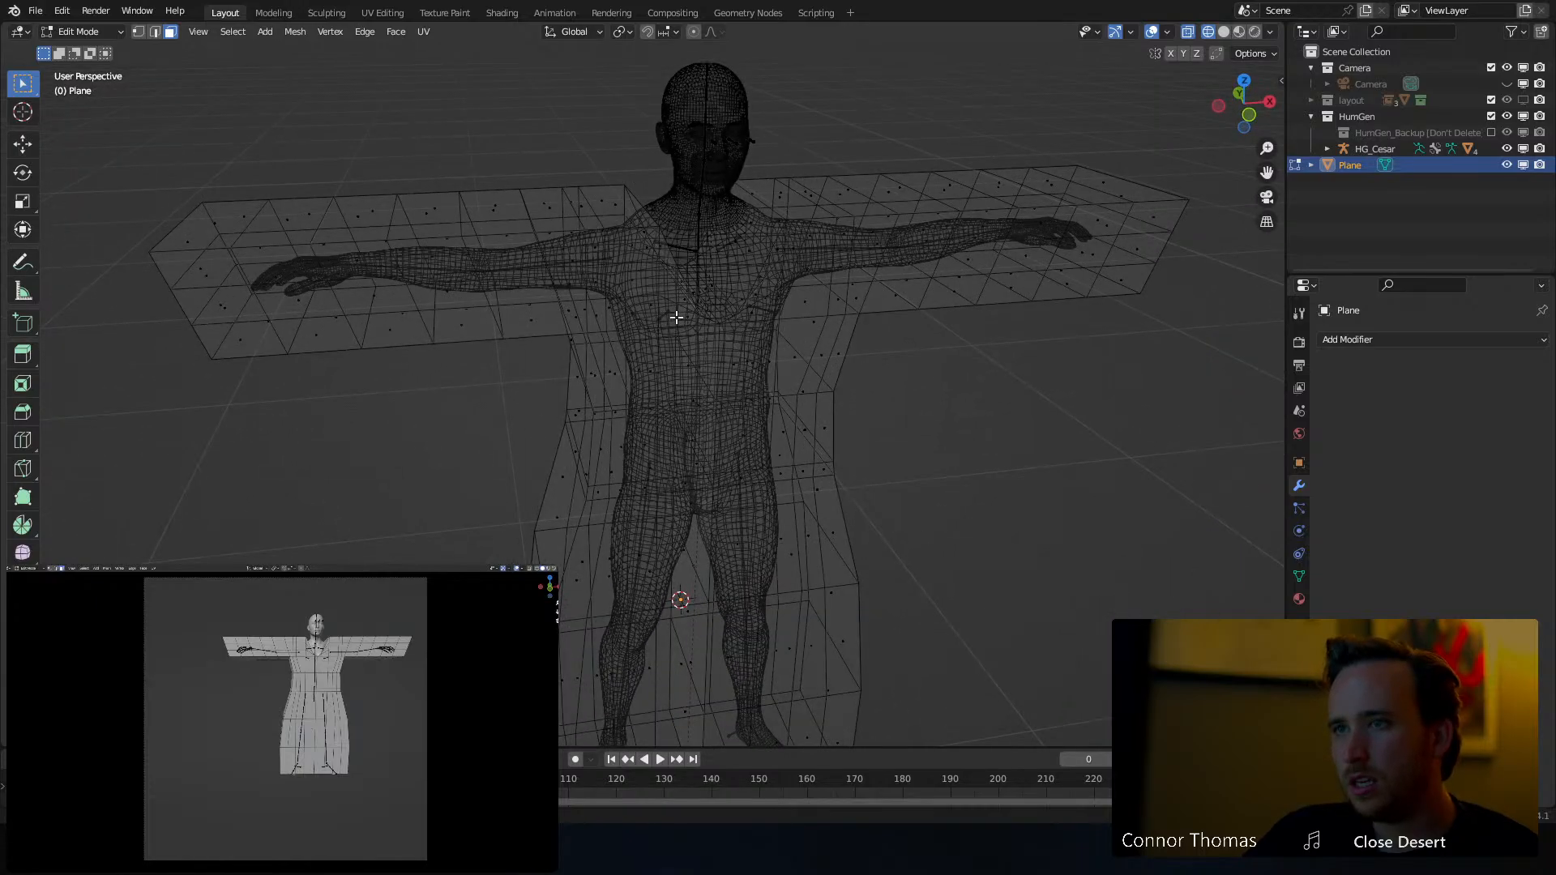
Undo the Mirror application, the neckline work and the extrusion, back to the flat front panel
{"action": "key", "text": "ctrl+z"}
{"action": "key", "text": "ctrl+z"}
{"action": "key", "text": "ctrl+z"}
{"action": "key", "text": "ctrl+z"}
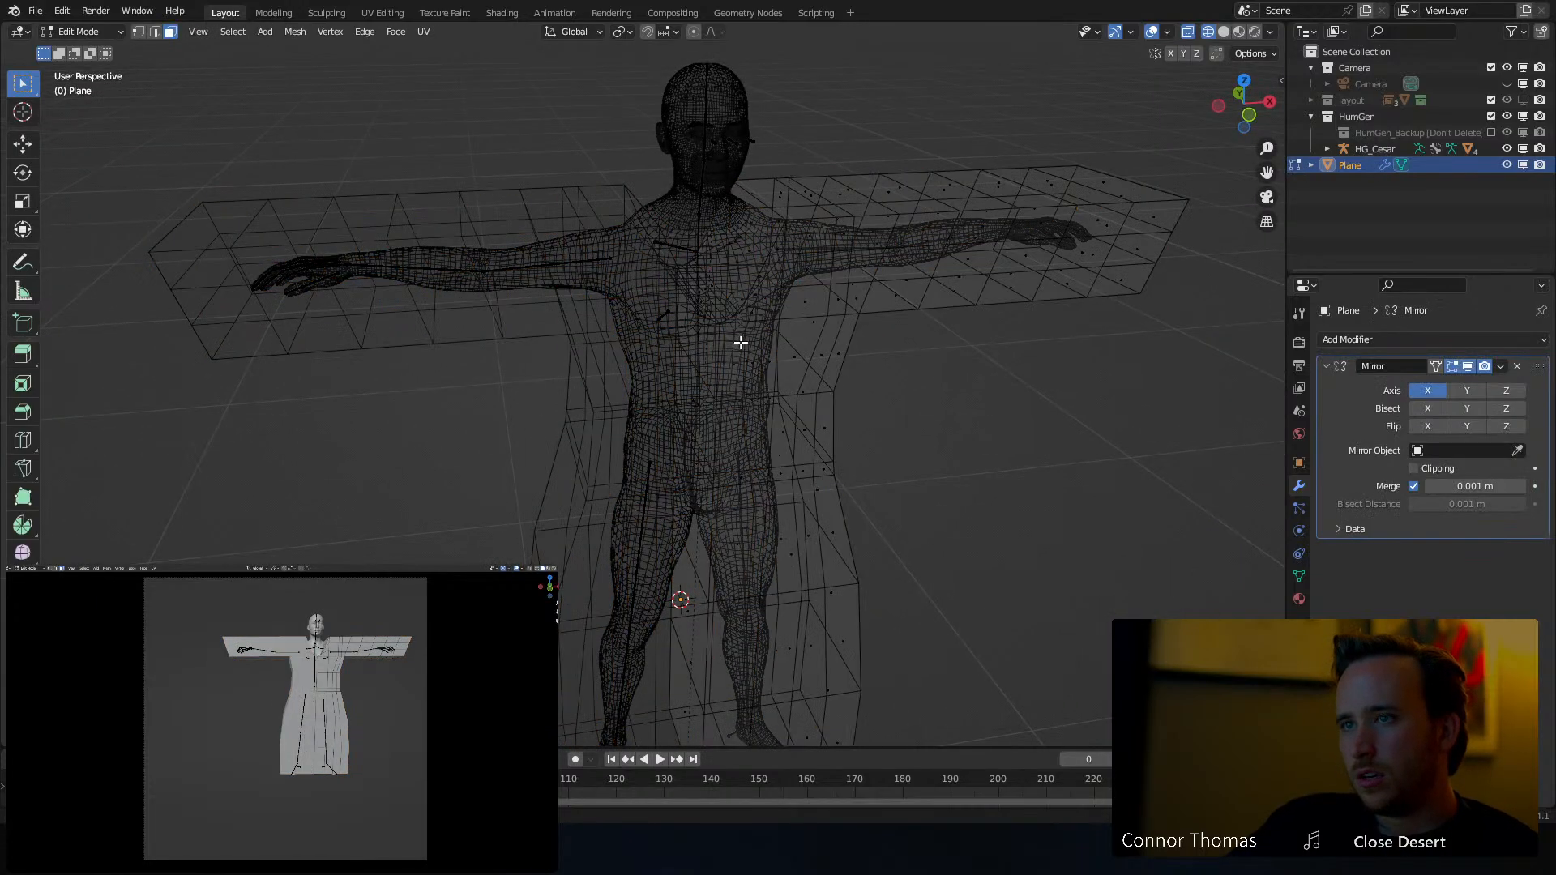
{"action": "key", "text": "ctrl+z"}
{"action": "key", "text": "ctrl+z"}
{"action": "key", "text": "ctrl+z"}
{"action": "key", "text": "ctrl+z"}
{"action": "key", "text": "ctrl+z"}
{"action": "key", "text": "ctrl+z"}
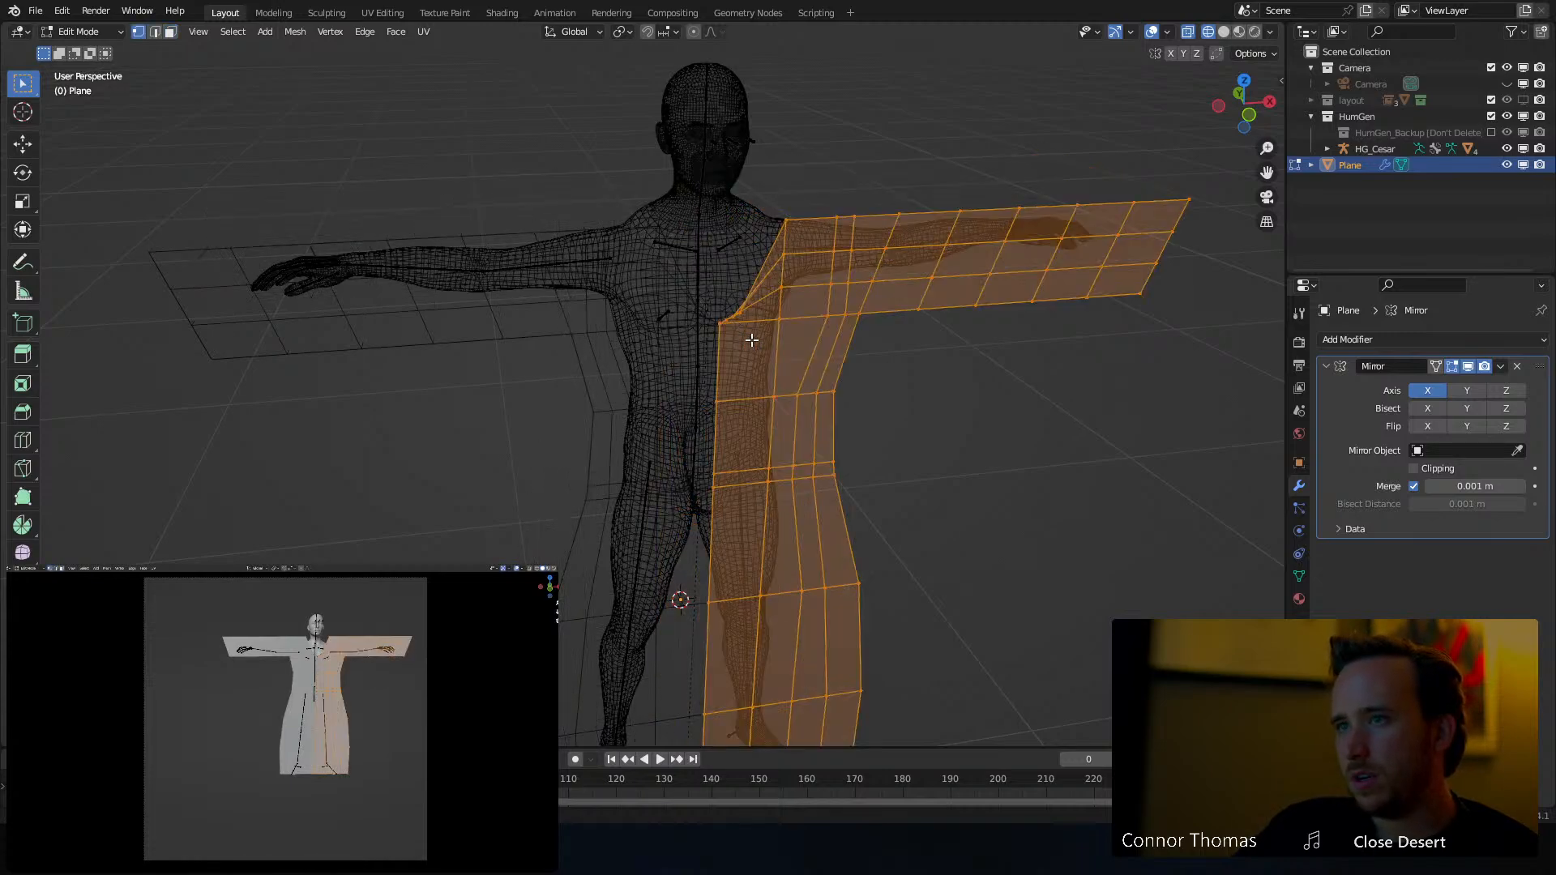
Switch the flat, mirrored front panel from mesh editing to Object Mode
{"action": "middle_click_drag", "start_coordinate": [931, 305], "coordinate": [889, 360]}
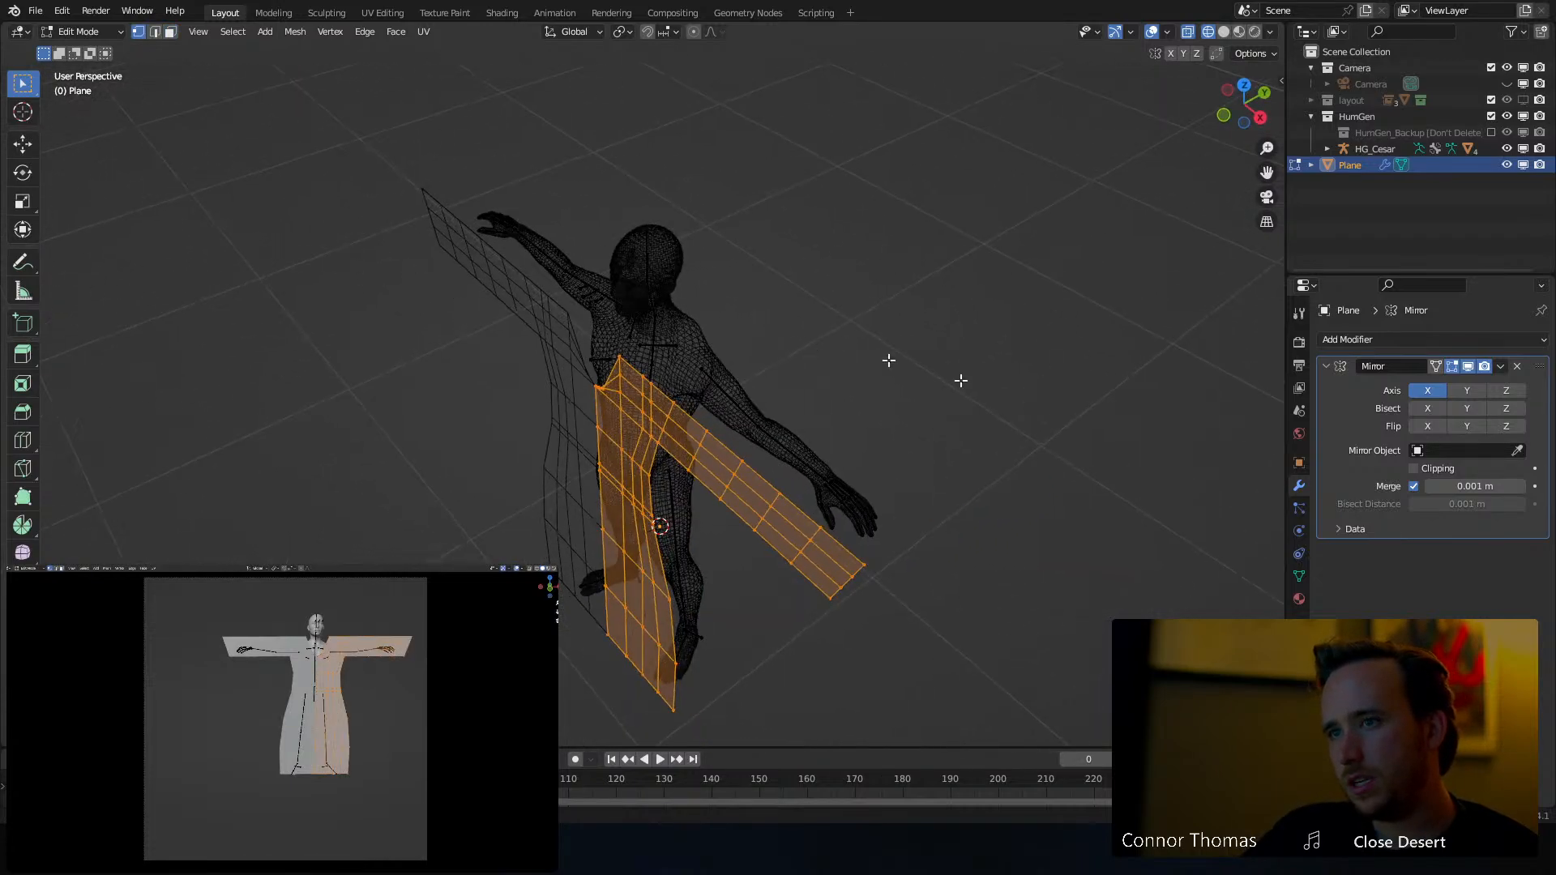
{"action": "key", "text": "Tab"}
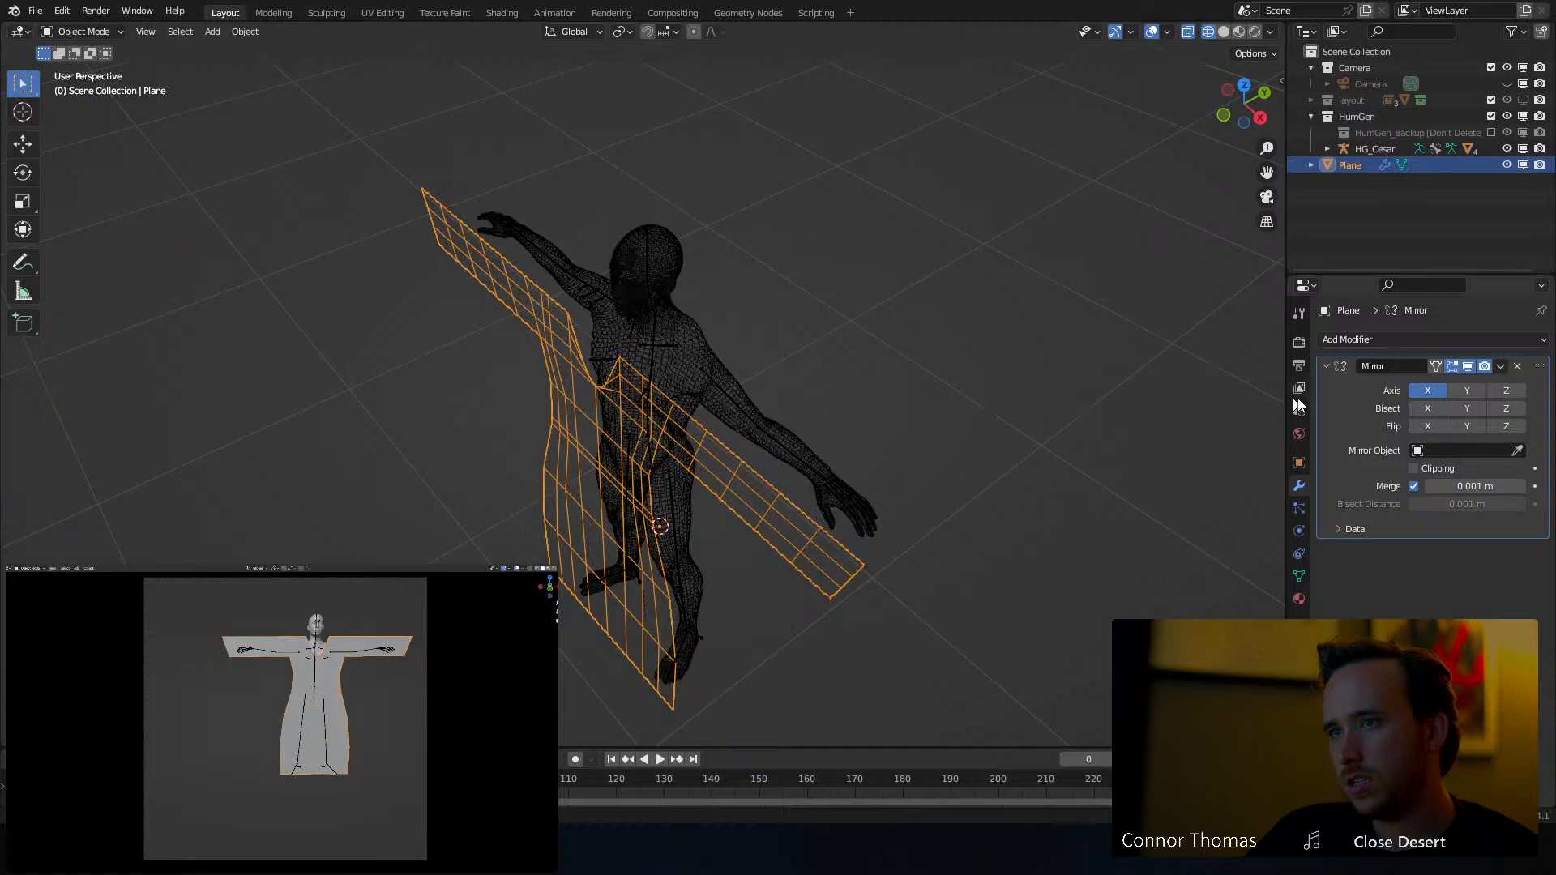
Apply the Mirror modifier and extrude the entire front panel backward past the body to give the robe its depth
{"action": "key", "text": "ctrl+a"}
{"action": "key", "text": "Tab"}
{"action": "key", "text": "e"}
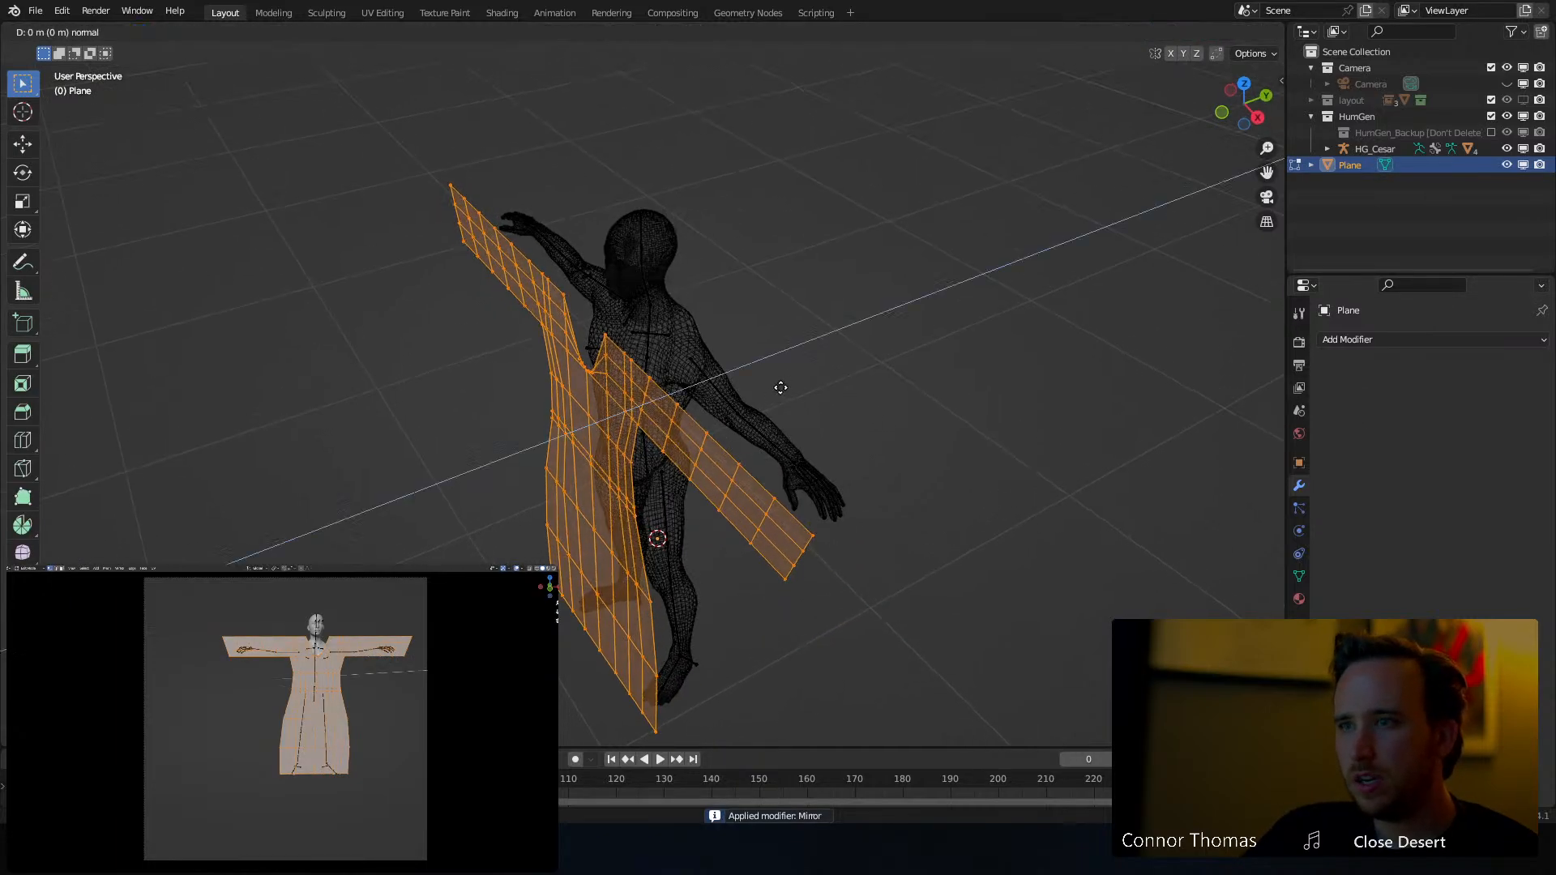
{"action": "left_click", "coordinate": [871, 352]}
Delete the end faces that close off both sleeves so that the hands can pass through
{"action": "middle_click_drag", "start_coordinate": [872, 351], "coordinate": [740, 368]}
{"action": "key", "text": "z"}
{"action": "left_click", "coordinate": [871, 385]}
{"action": "mouse_move", "coordinate": [889, 389]}
{"action": "middle_mouse_down"}
{"action": "mouse_move", "coordinate": [841, 368]}
{"action": "mouse_move", "coordinate": [856, 409]}
{"action": "mouse_move", "coordinate": [900, 414]}
{"action": "mouse_move", "coordinate": [1067, 381]}
{"action": "mouse_move", "coordinate": [778, 313]}
{"action": "mouse_move", "coordinate": [706, 255]}
{"action": "middle_mouse_up"}
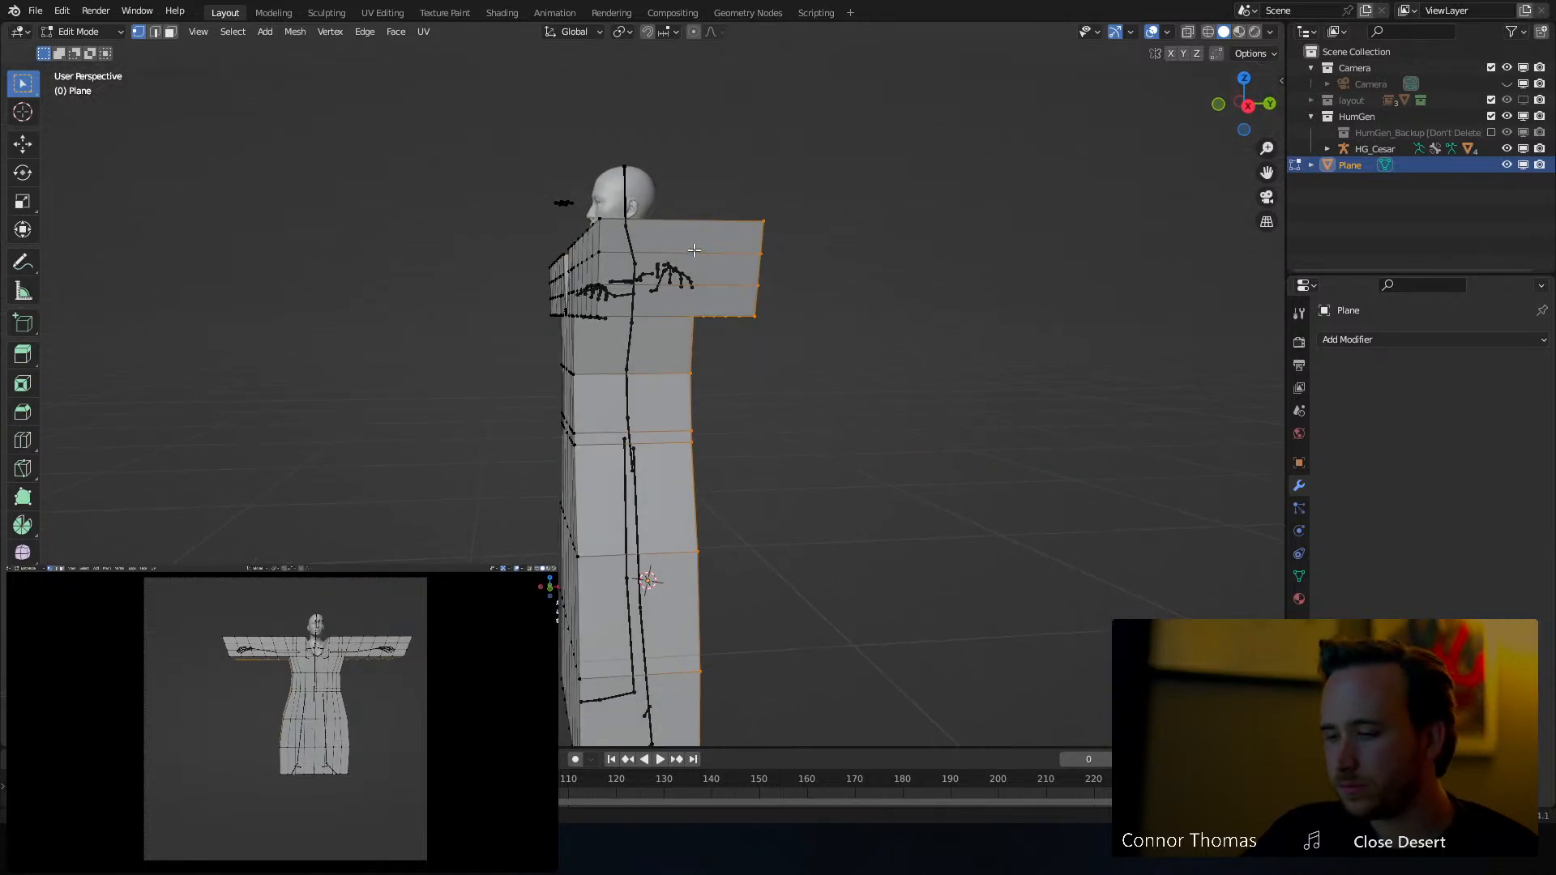
{"action": "key", "text": "3"}
{"action": "scroll", "coordinate": [695, 250], "scroll_direction": "up", "scroll_amount": 3}
{"action": "left_click_drag", "start_coordinate": [751, 114], "coordinate": [730, 156]}
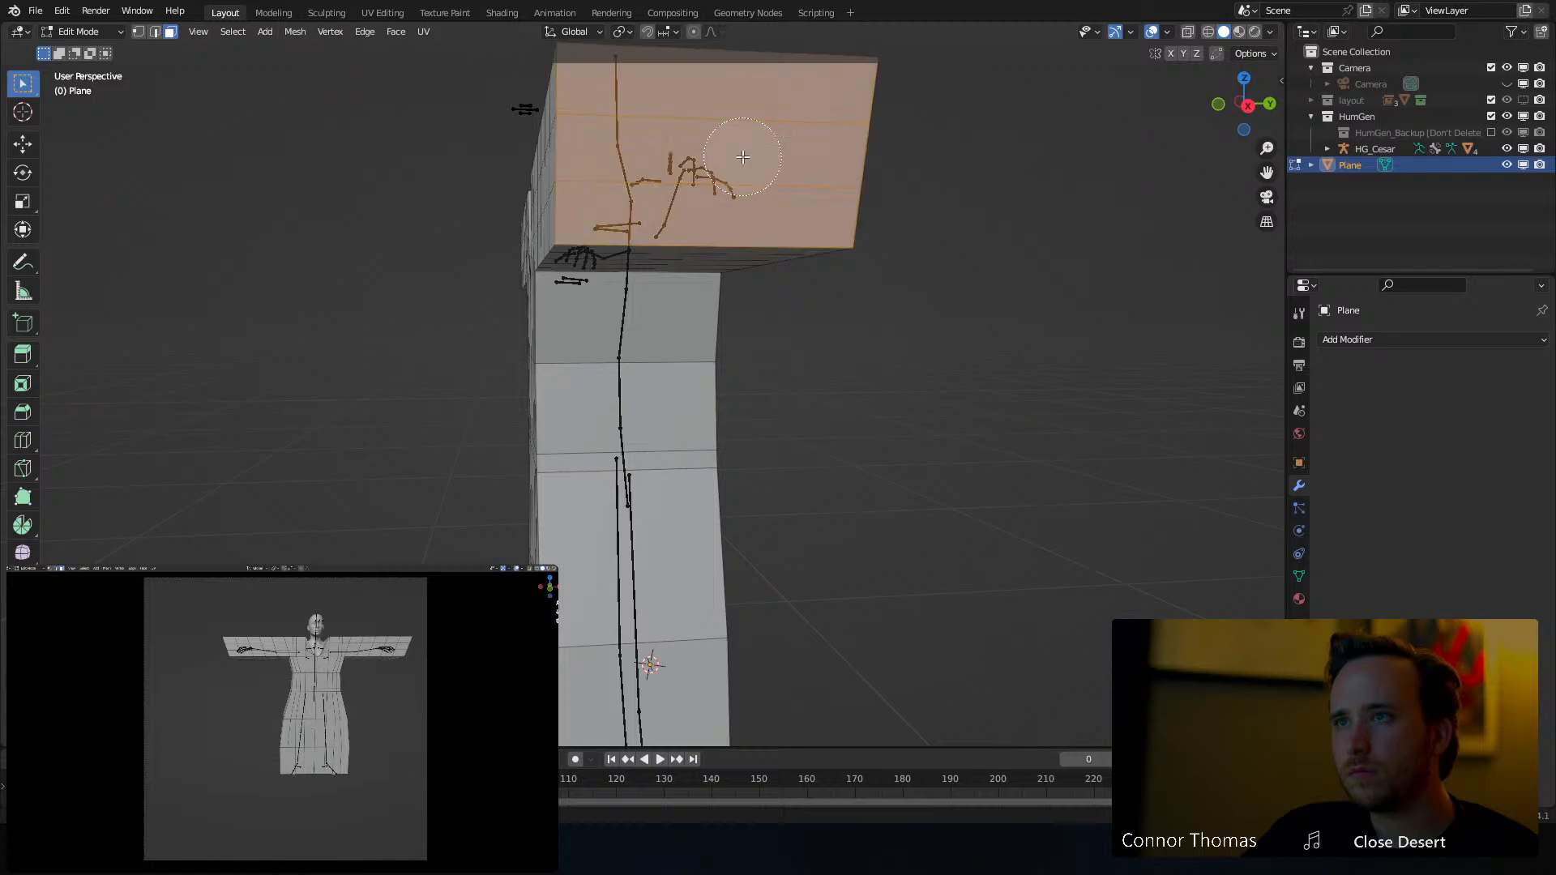
{"action": "mouse_move", "coordinate": [730, 156]}
{"action": "middle_mouse_down"}
{"action": "mouse_move", "coordinate": [712, 191]}
{"action": "mouse_move", "coordinate": [728, 204]}
{"action": "mouse_move", "coordinate": [610, 315]}
{"action": "middle_mouse_up"}
{"action": "key", "text": "x"}
{"action": "left_click", "coordinate": [717, 238]}
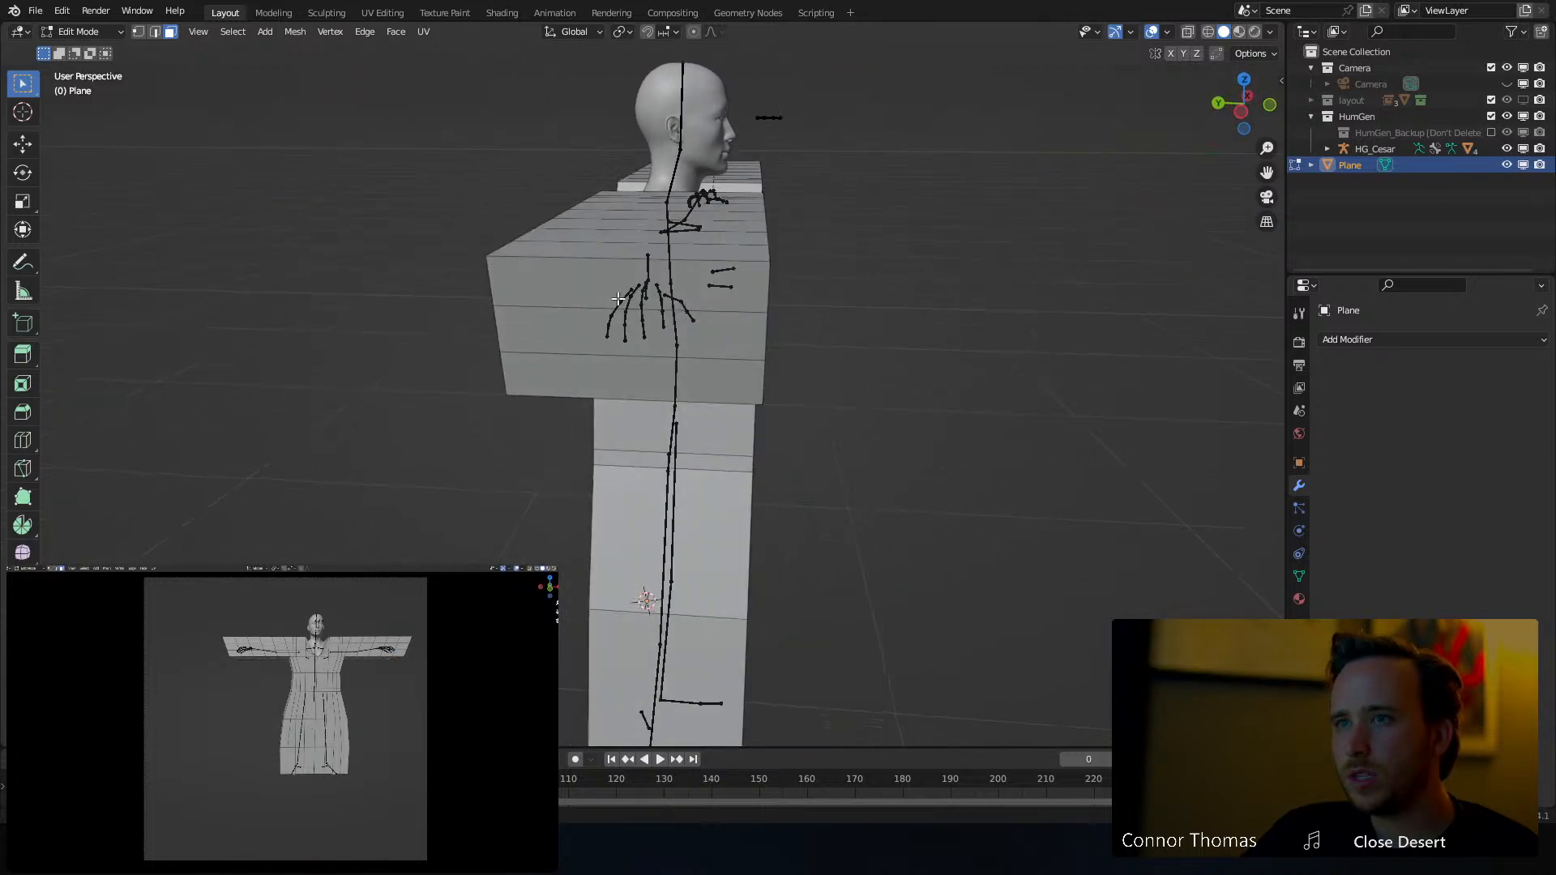
{"action": "left_click_drag", "start_coordinate": [610, 315], "coordinate": [611, 332]}
{"action": "key", "text": "x"}
{"action": "left_click", "coordinate": [611, 332]}
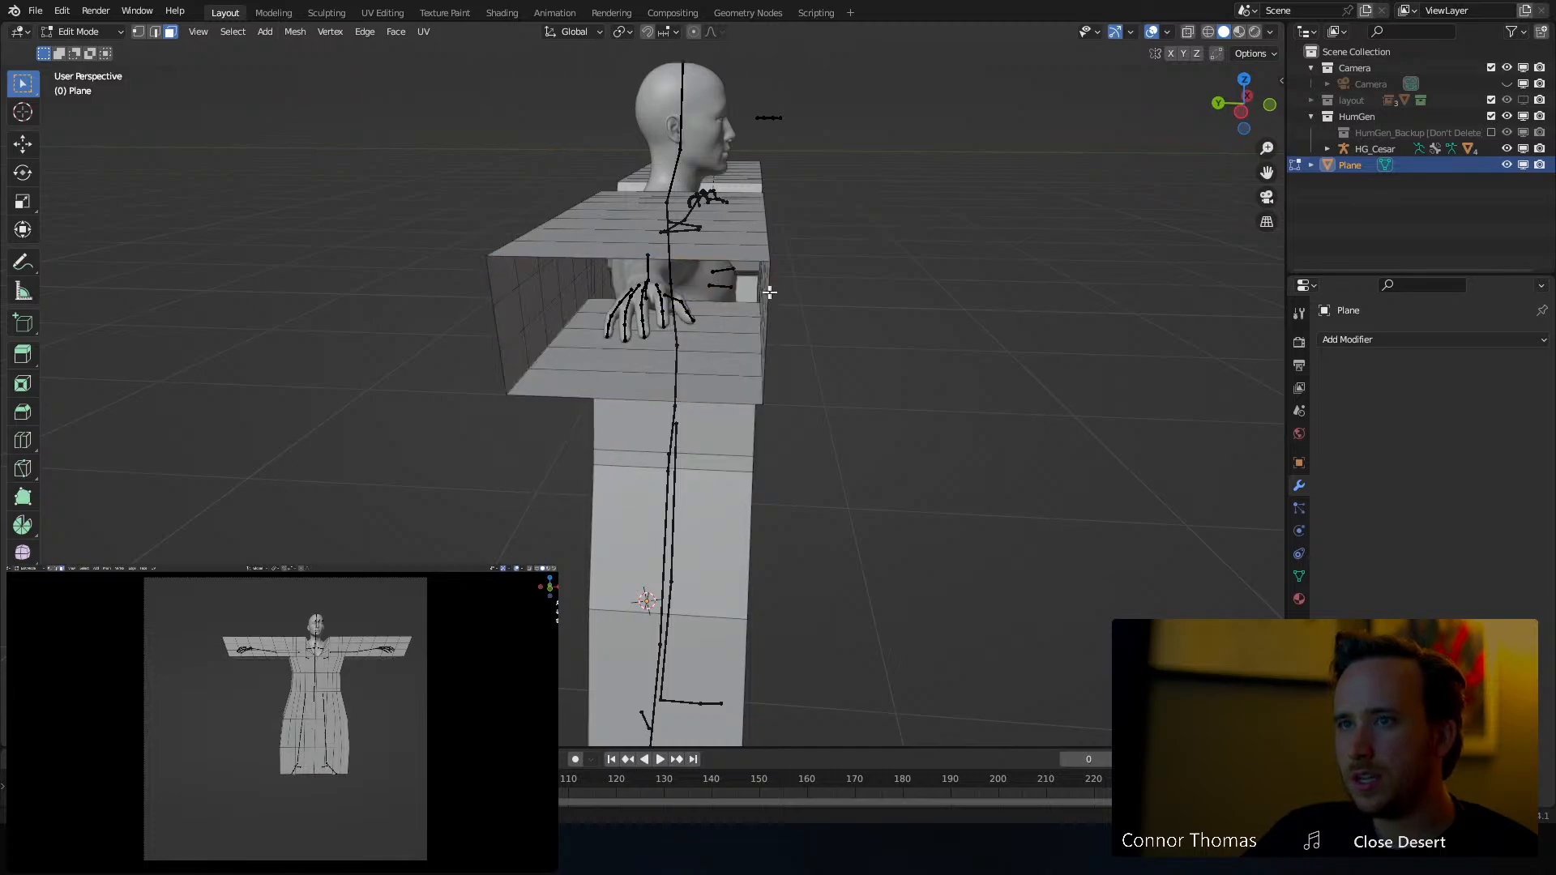
Delete the extruded faces lining the neckline to open the robe around the neck
{"action": "mouse_move", "coordinate": [611, 332]}
{"action": "middle_mouse_down"}
{"action": "mouse_move", "coordinate": [658, 396]}
{"action": "mouse_move", "coordinate": [615, 369]}
{"action": "mouse_move", "coordinate": [645, 331]}
{"action": "middle_mouse_up"}
{"action": "key", "text": "z"}
{"action": "left_click", "coordinate": [592, 333]}
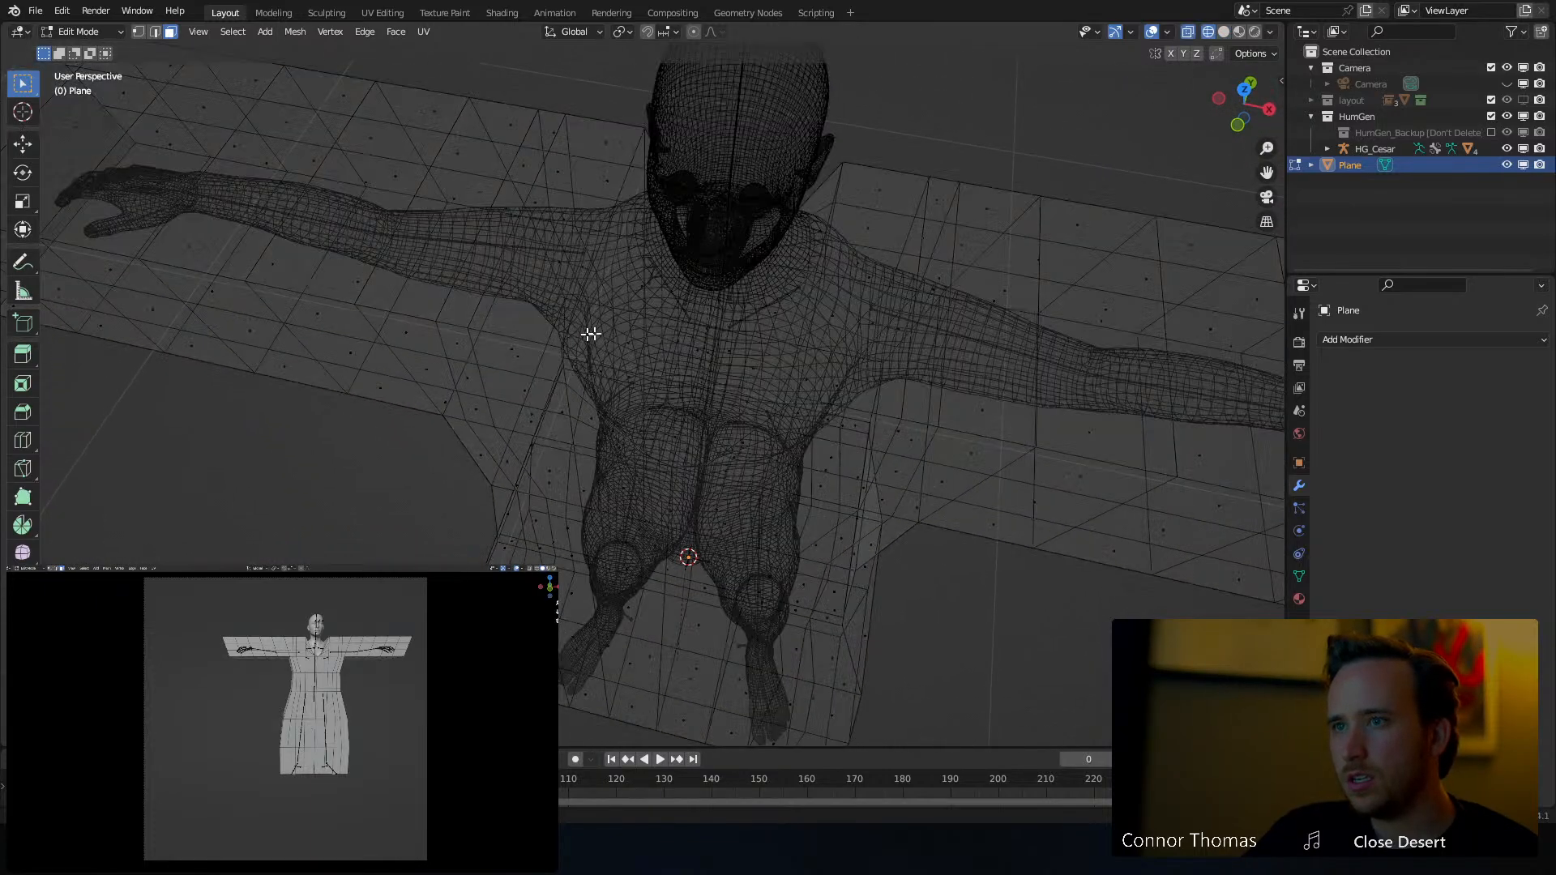
{"action": "key", "text": "z"}
{"action": "left_click", "coordinate": [765, 324]}
{"action": "left_click_drag", "start_coordinate": [640, 358], "coordinate": [681, 383]}
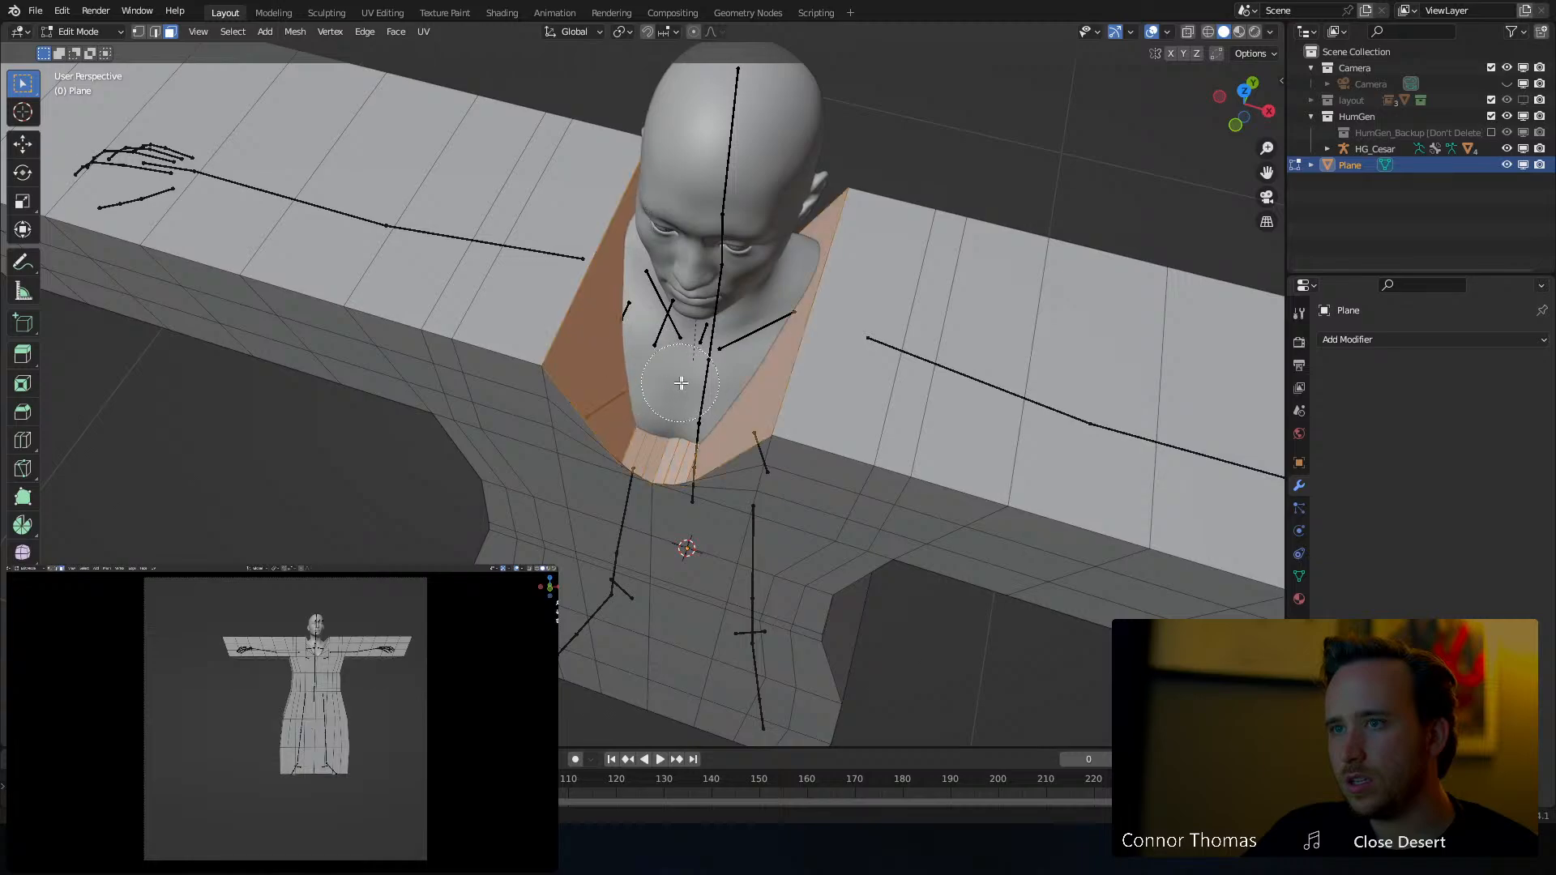
{"action": "key", "text": "x"}
{"action": "left_click", "coordinate": [698, 387]}
Delete the faces closing the bottom hem beneath the feet
{"action": "middle_click_drag", "start_coordinate": [699, 387], "coordinate": [776, 252]}
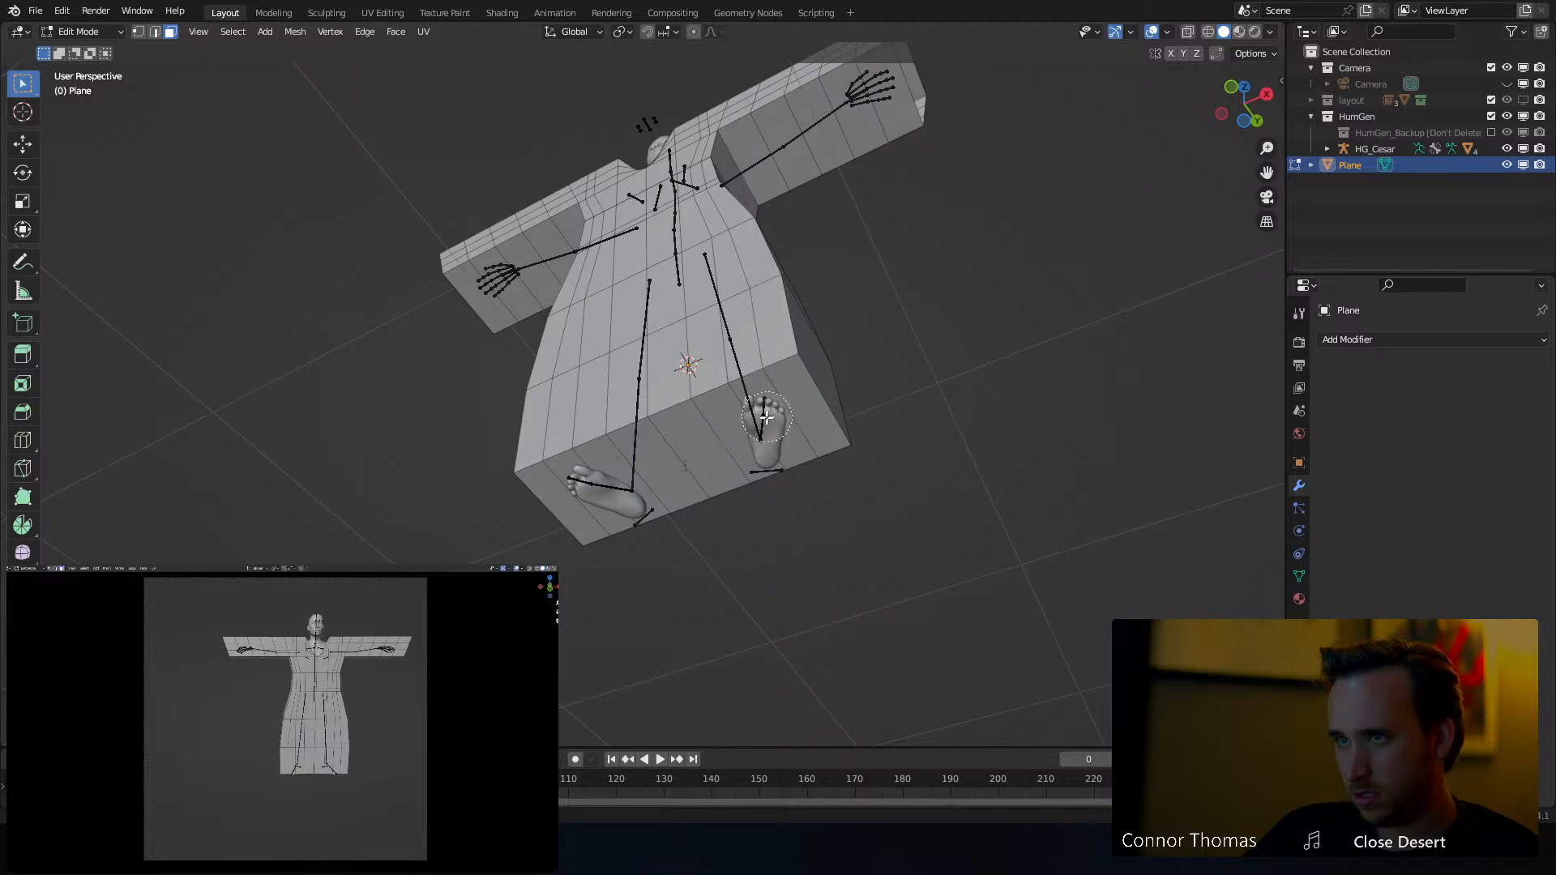
{"action": "left_click_drag", "start_coordinate": [766, 417], "coordinate": [582, 493]}
{"action": "key", "text": "x"}
{"action": "left_click", "coordinate": [582, 493]}
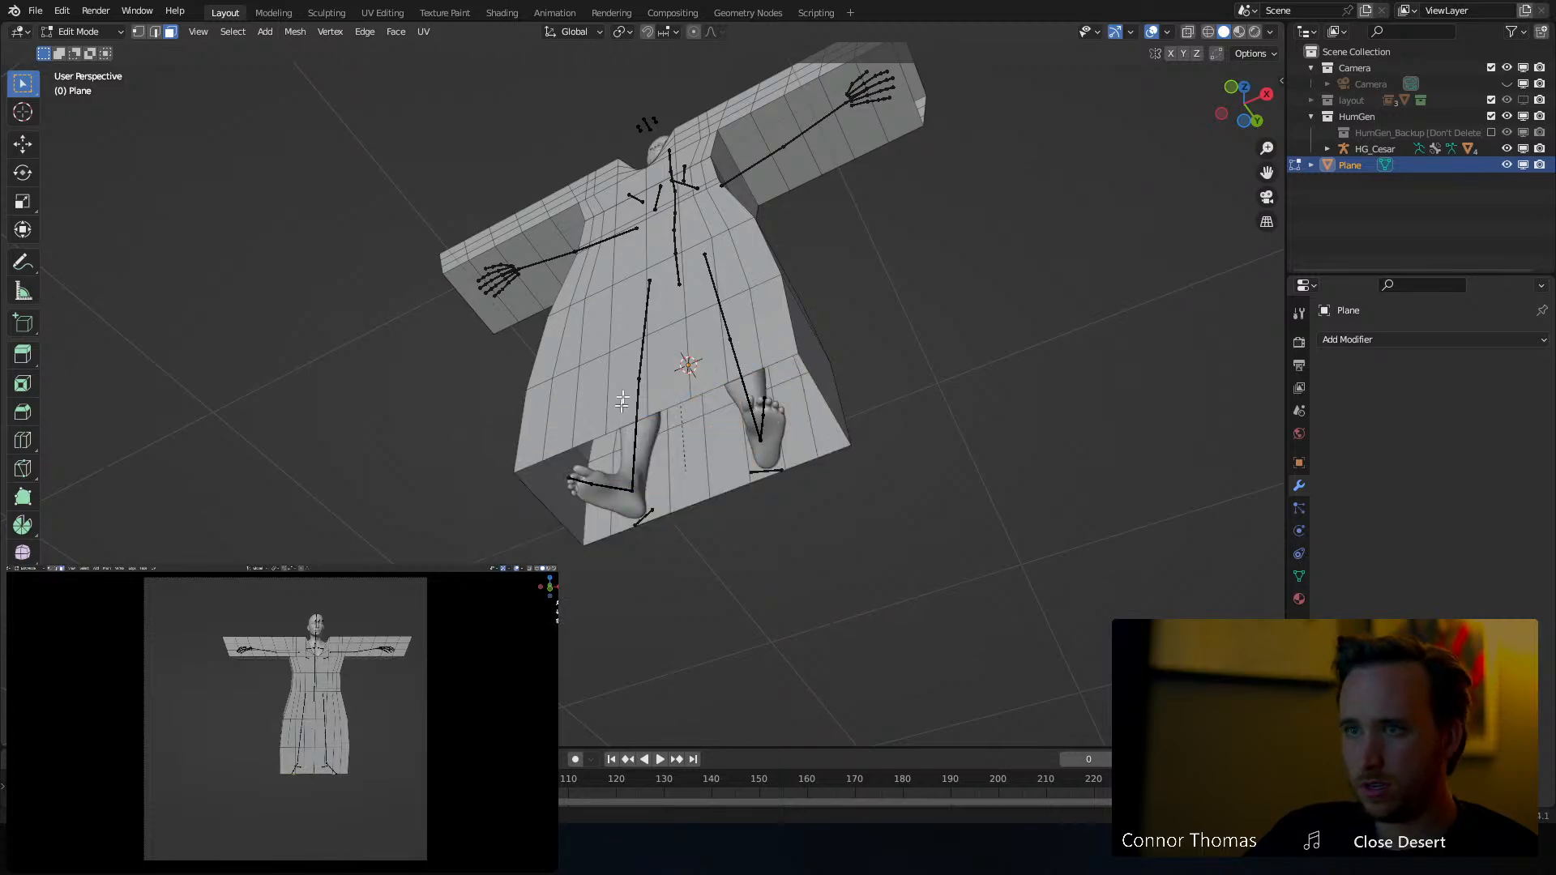
Raise the top face beside the neck on the character's left shoulder slightly along the Z axis
{"action": "middle_click_drag", "start_coordinate": [622, 401], "coordinate": [723, 274]}
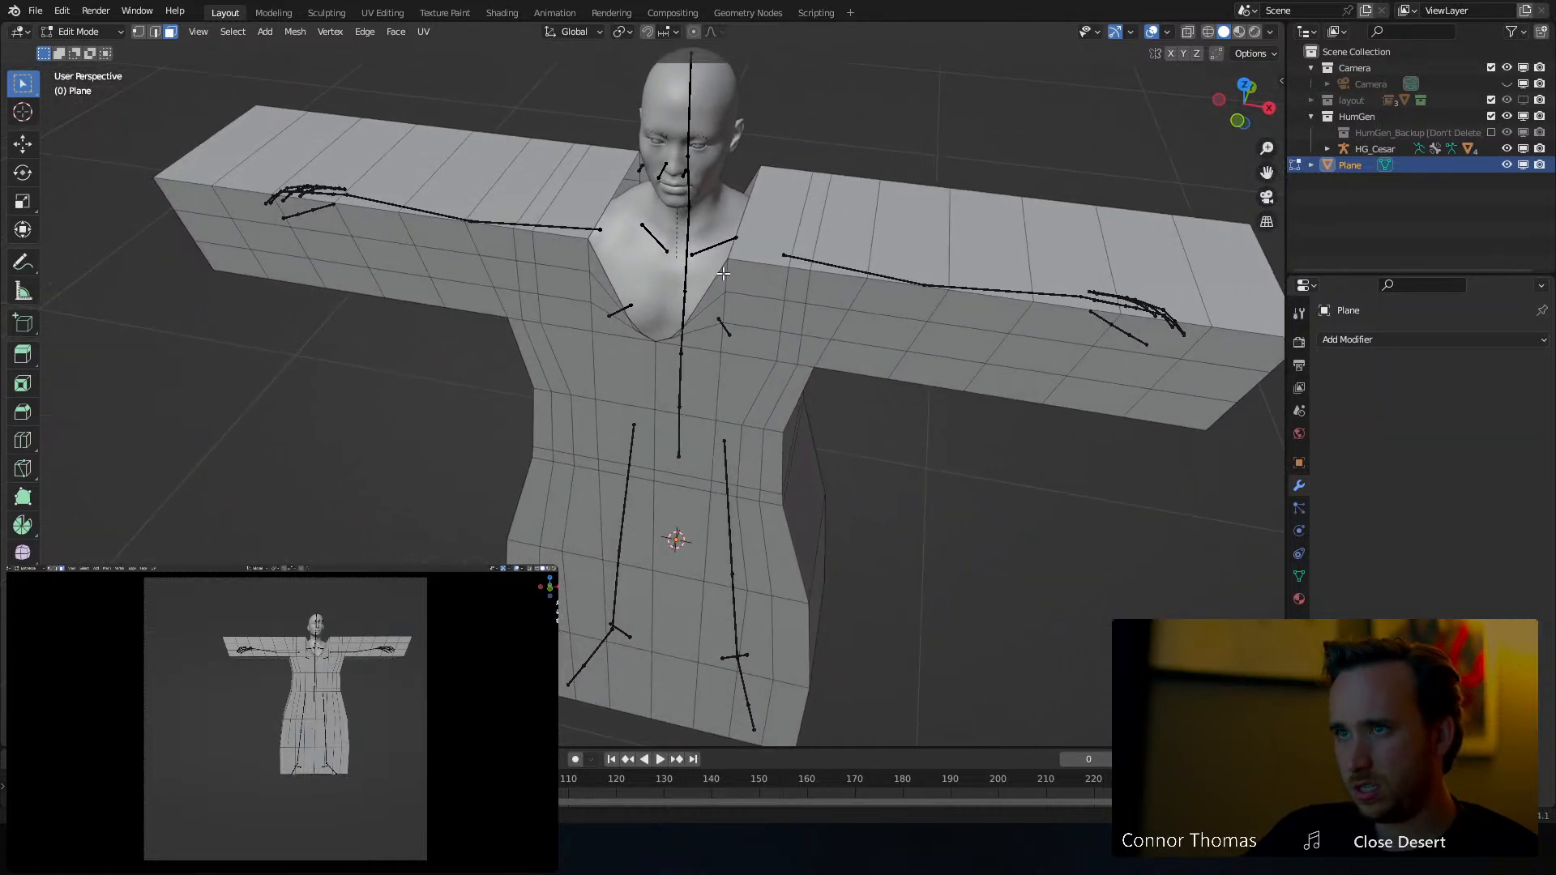
{"action": "left_click", "coordinate": [774, 207]}
{"action": "key", "text": "g"}
{"action": "key", "text": "z"}
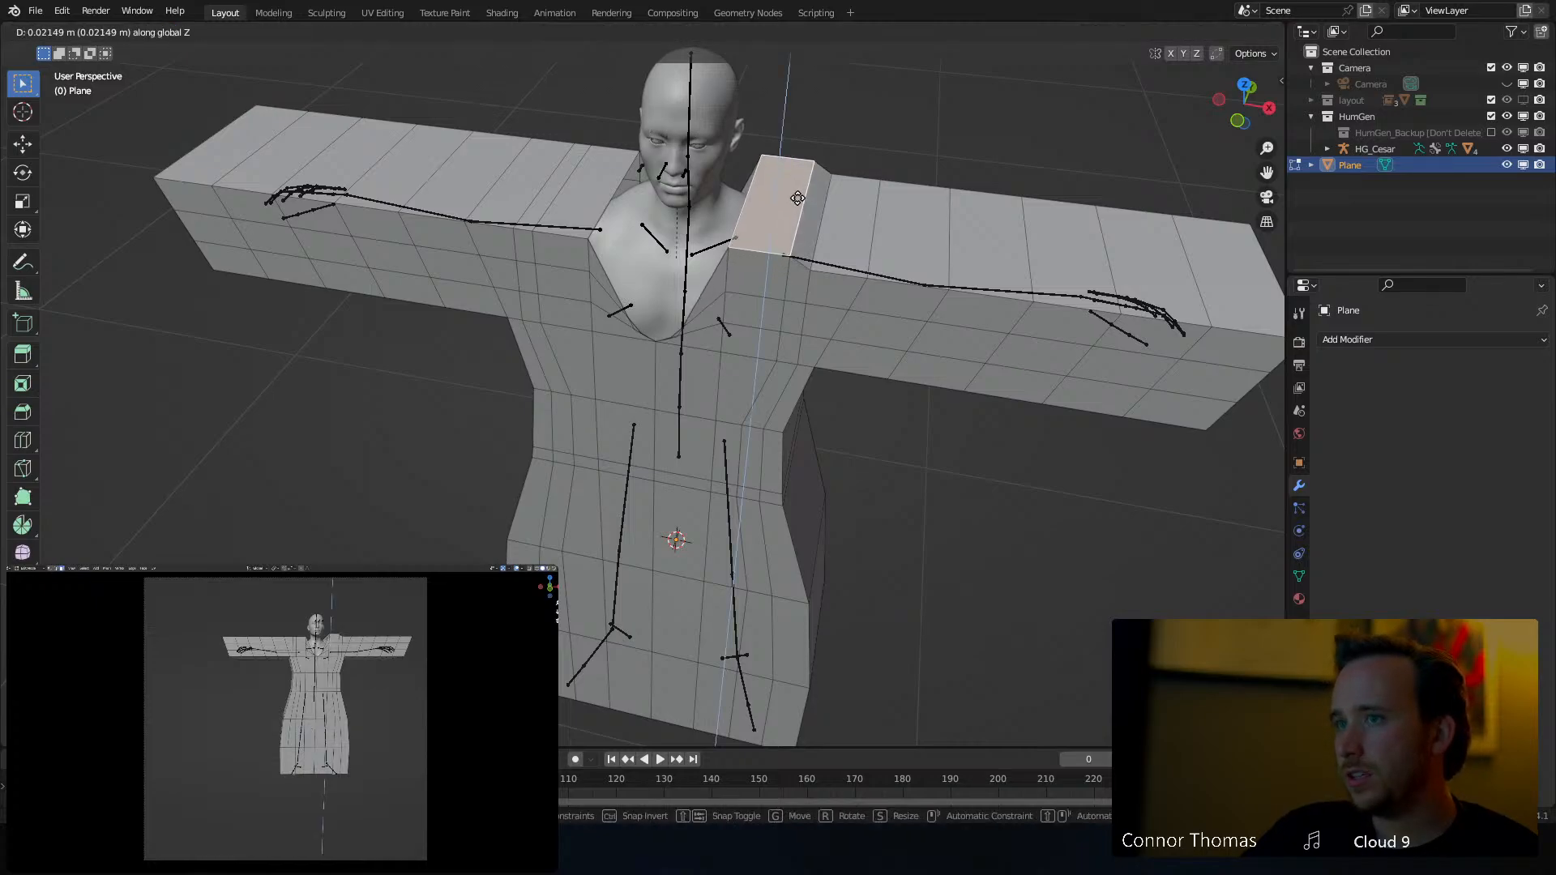
{"action": "left_click", "coordinate": [798, 198]}
{"action": "middle_click_drag", "start_coordinate": [798, 207], "coordinate": [766, 284]}
{"action": "key", "text": "g"}
{"action": "key", "text": "z"}
{"action": "left_click", "coordinate": [798, 176]}
Reposition the vertices on the character's left side of the back neckline's lowest point to reshape its curve
{"action": "middle_click_drag", "start_coordinate": [766, 284], "coordinate": [625, 313]}
{"action": "scroll", "coordinate": [618, 264], "scroll_direction": "up", "scroll_amount": 4}
{"action": "key", "text": "1"}
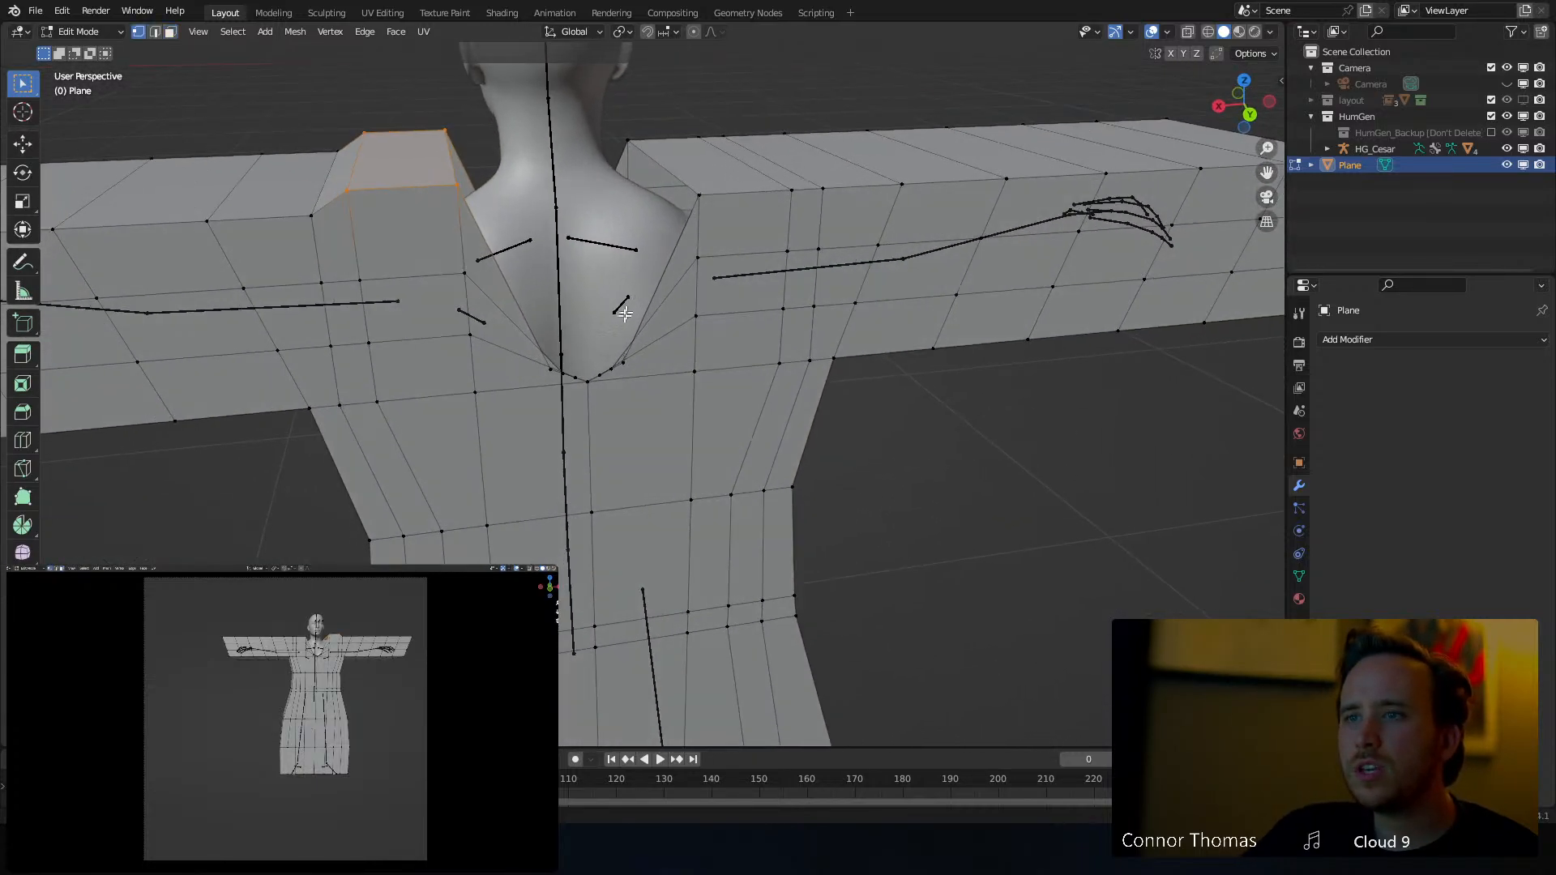
{"action": "left_click", "coordinate": [551, 375]}
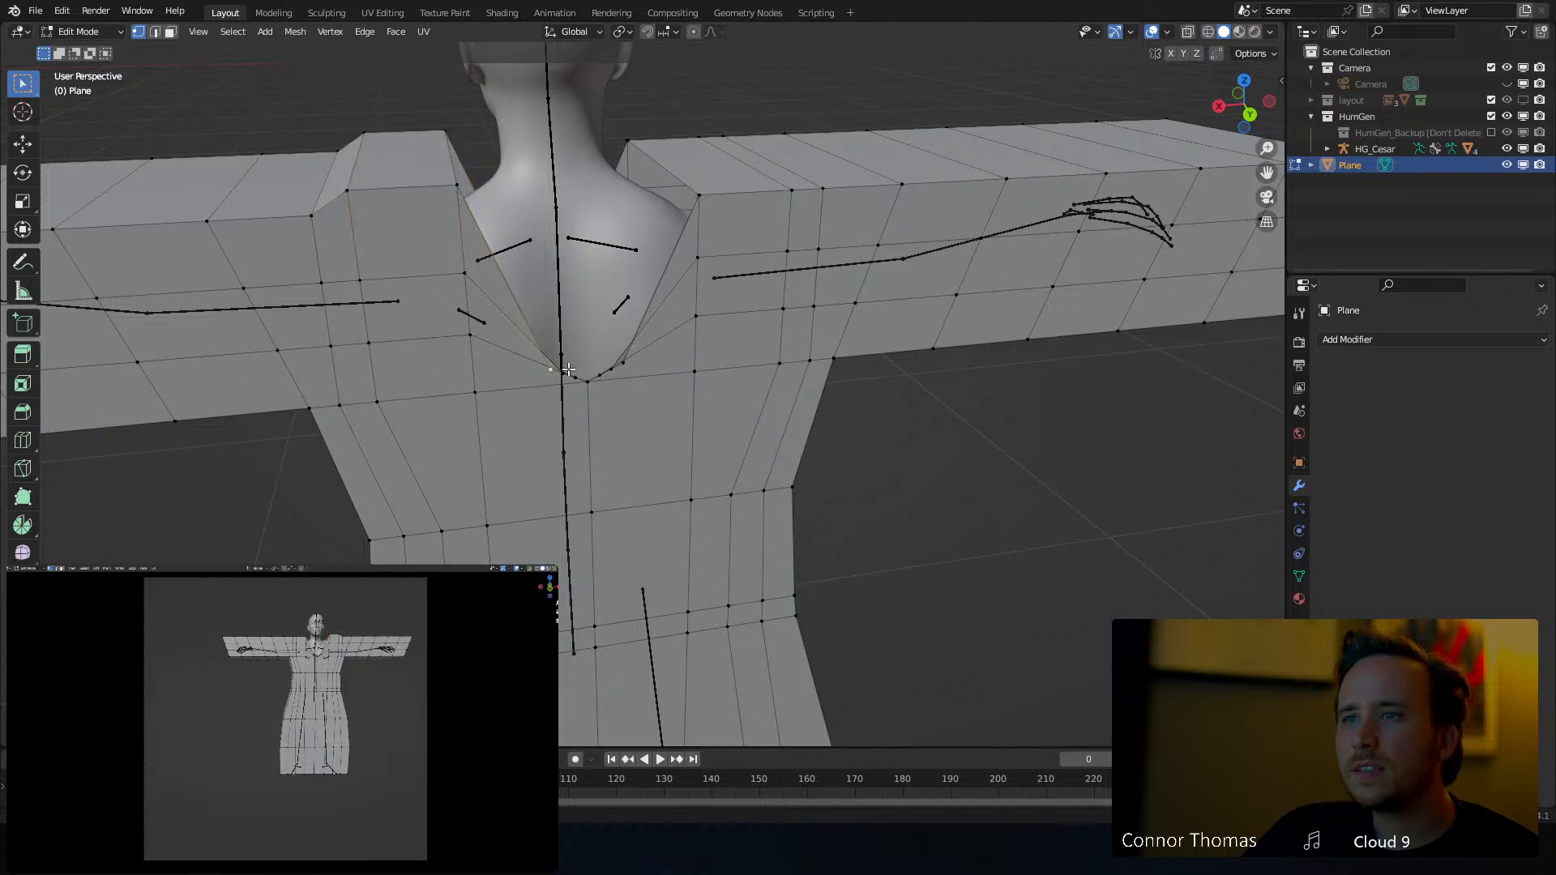
{"action": "key", "text": "g"}
{"action": "left_click", "coordinate": [572, 348]}
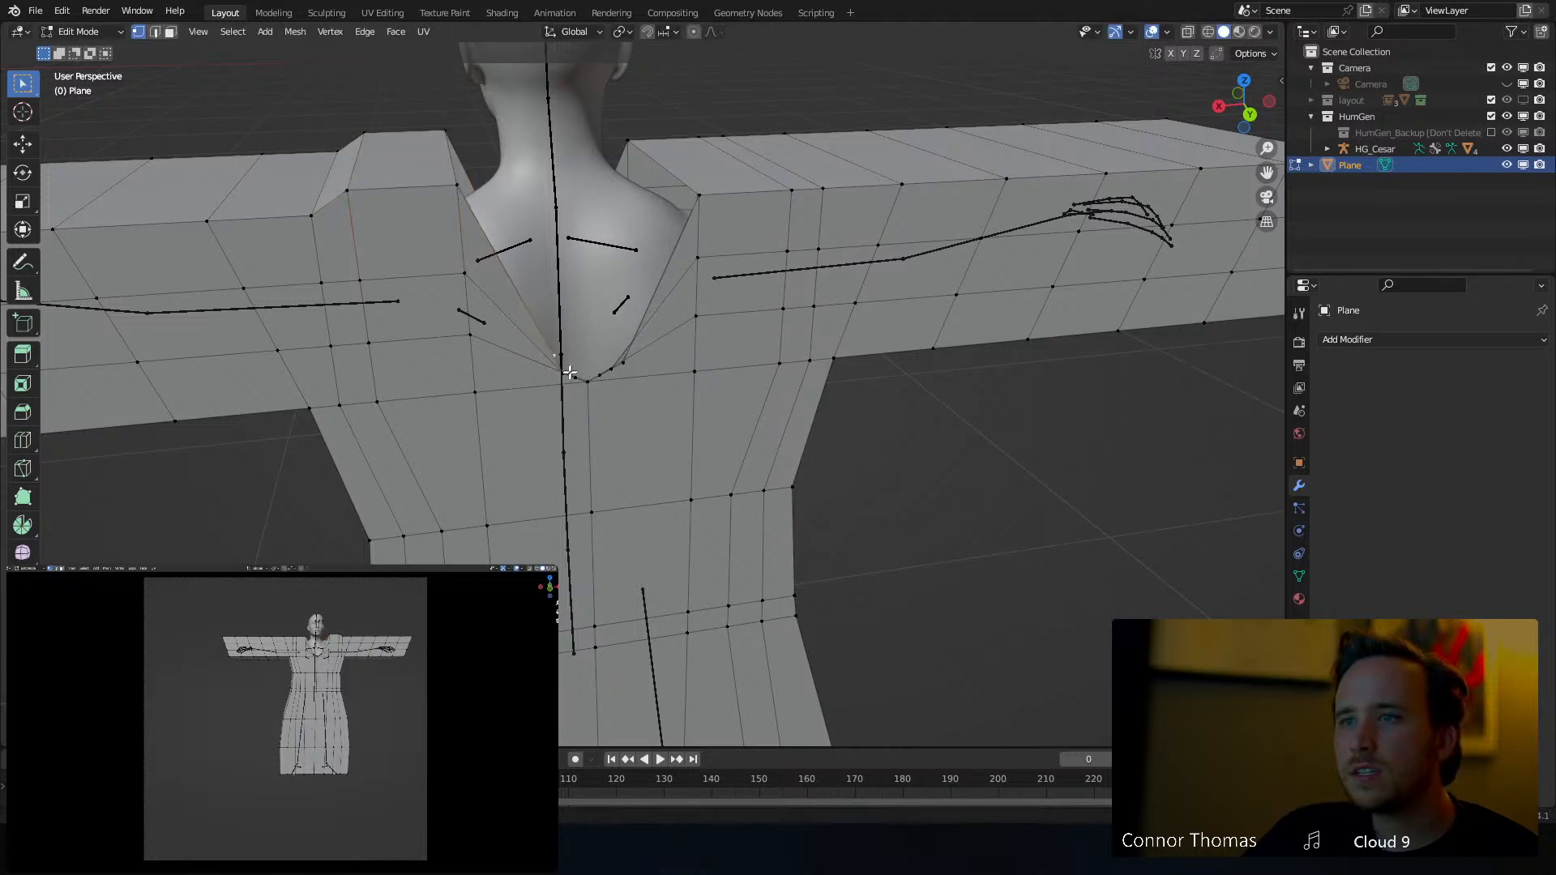
{"action": "key", "text": "g"}
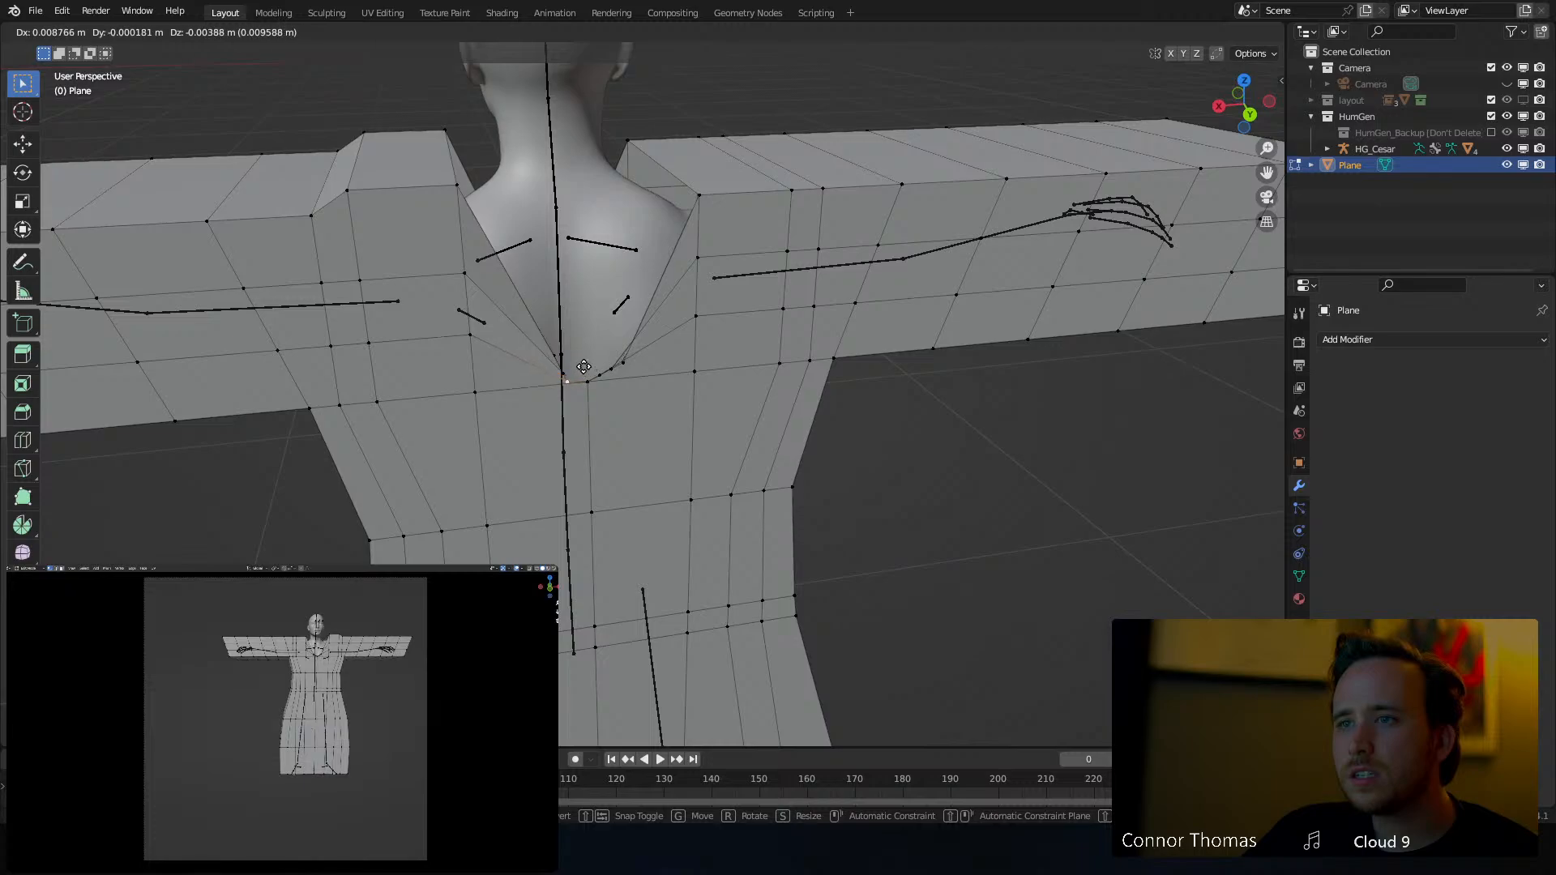
{"action": "left_click", "coordinate": [572, 371]}
{"action": "key", "text": "g"}
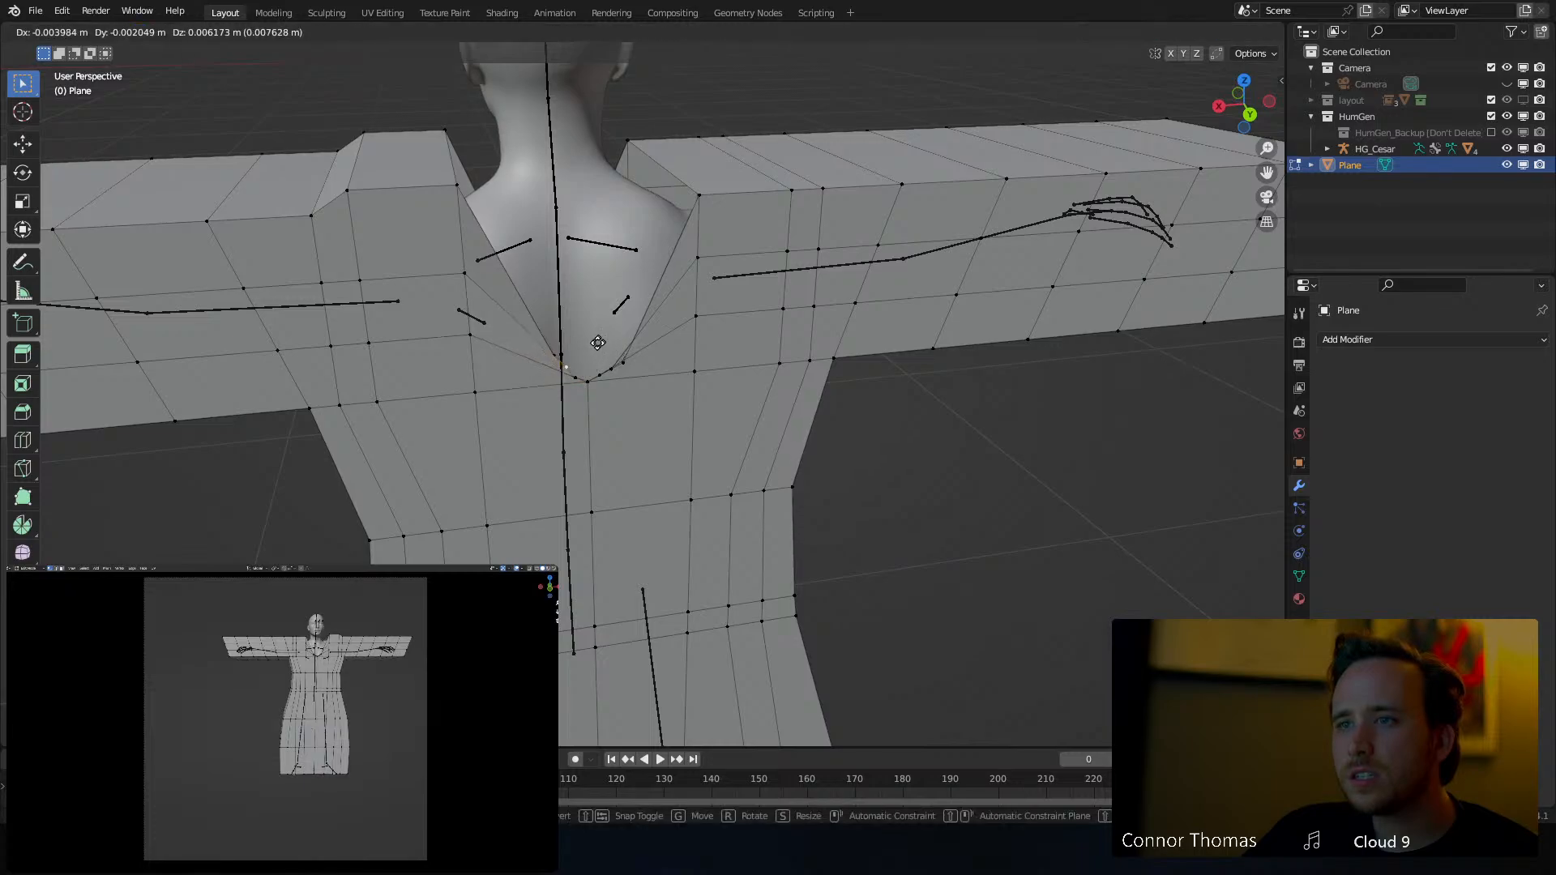
{"action": "left_click", "coordinate": [596, 347]}
Adjust the vertices on the opposite side of the back neckline's low point, then clear the selection
{"action": "scroll", "coordinate": [594, 352], "scroll_direction": "up", "scroll_amount": 5}
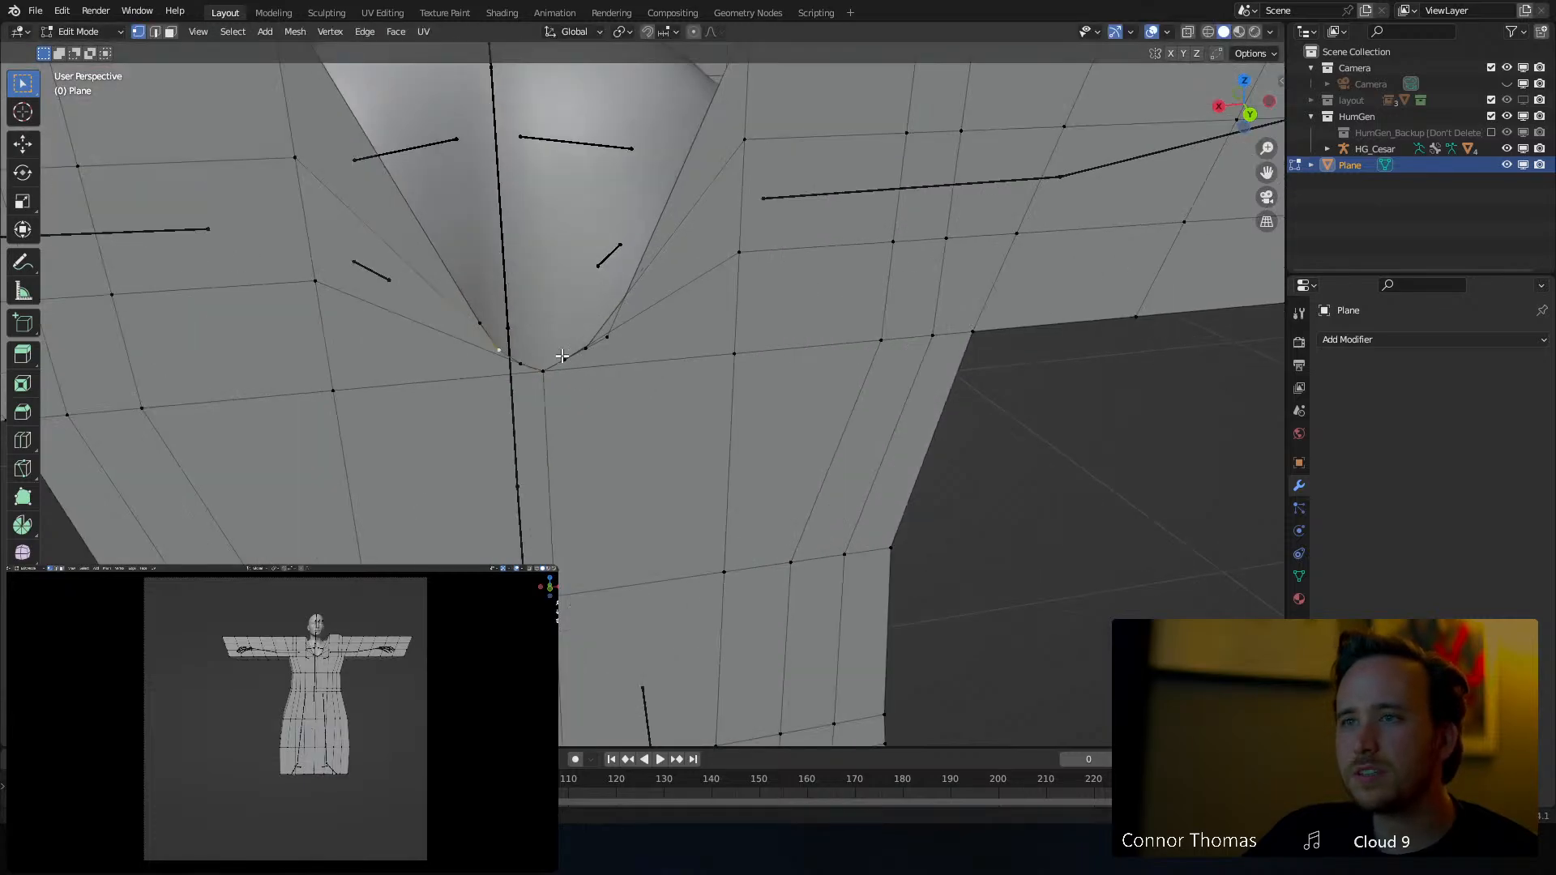
{"action": "key", "text": "g"}
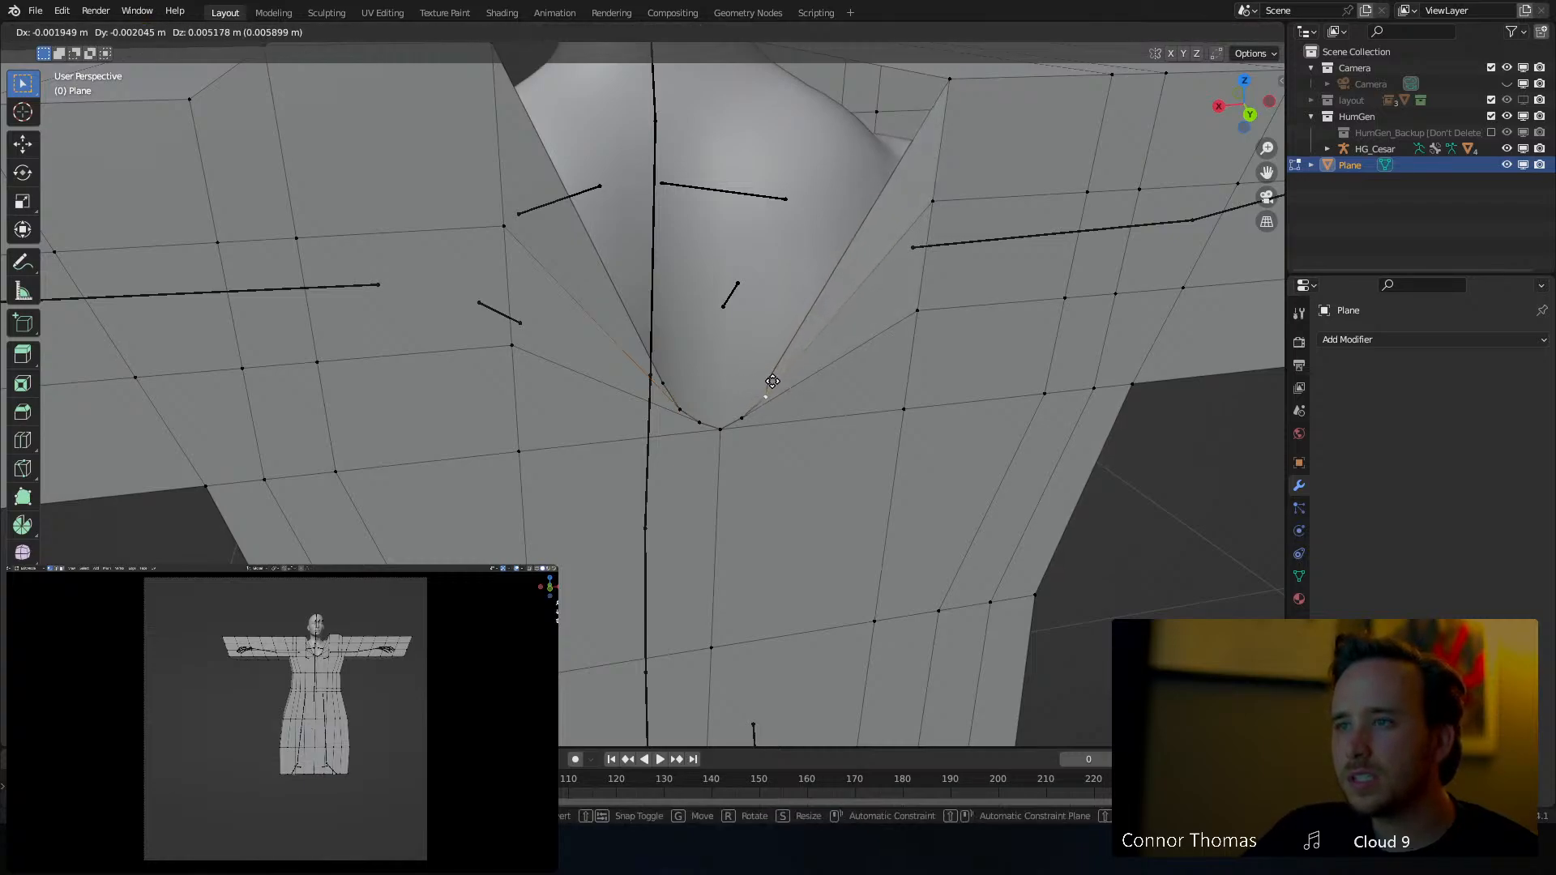
{"action": "left_click", "coordinate": [772, 382]}
{"action": "key", "text": "a"}
{"action": "key", "text": "a"}
Select all side faces between front and back from the top wireframe view and delete only the faces, keeping their connecting edges
{"action": "mouse_move", "coordinate": [750, 350]}
{"action": "middle_mouse_down"}
{"action": "mouse_move", "coordinate": [770, 392]}
{"action": "mouse_move", "coordinate": [792, 392]}
{"action": "mouse_move", "coordinate": [749, 386]}
{"action": "mouse_move", "coordinate": [766, 359]}
{"action": "mouse_move", "coordinate": [744, 357]}
{"action": "middle_mouse_up"}
{"action": "scroll", "coordinate": [769, 391], "scroll_direction": "down", "scroll_amount": 4}
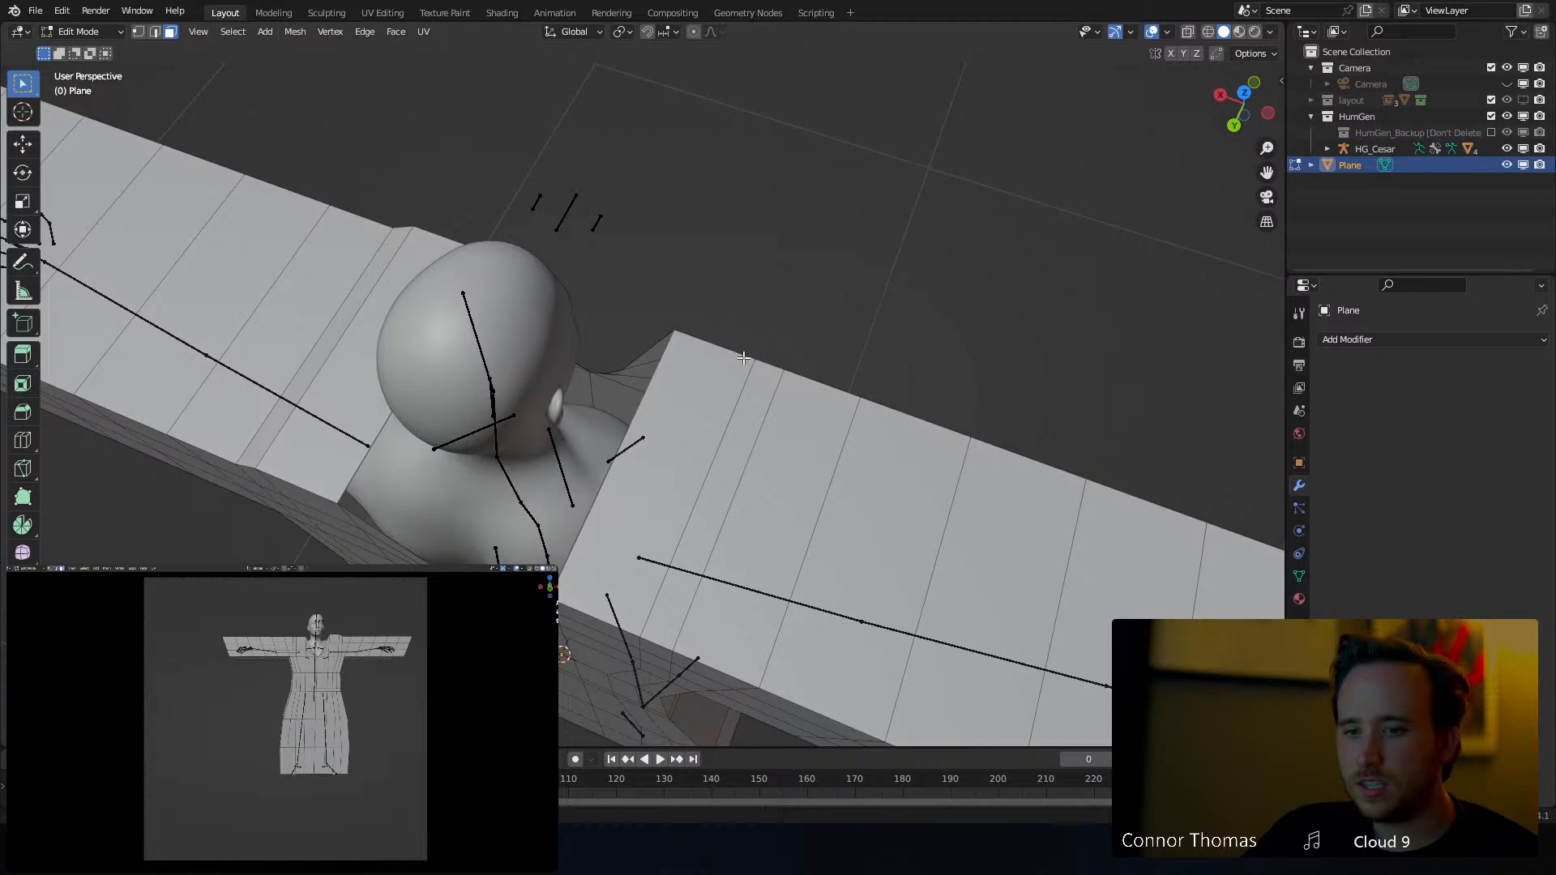
{"action": "key", "text": "KP_7"}
{"action": "scroll", "coordinate": [662, 332], "scroll_direction": "down", "scroll_amount": 2}
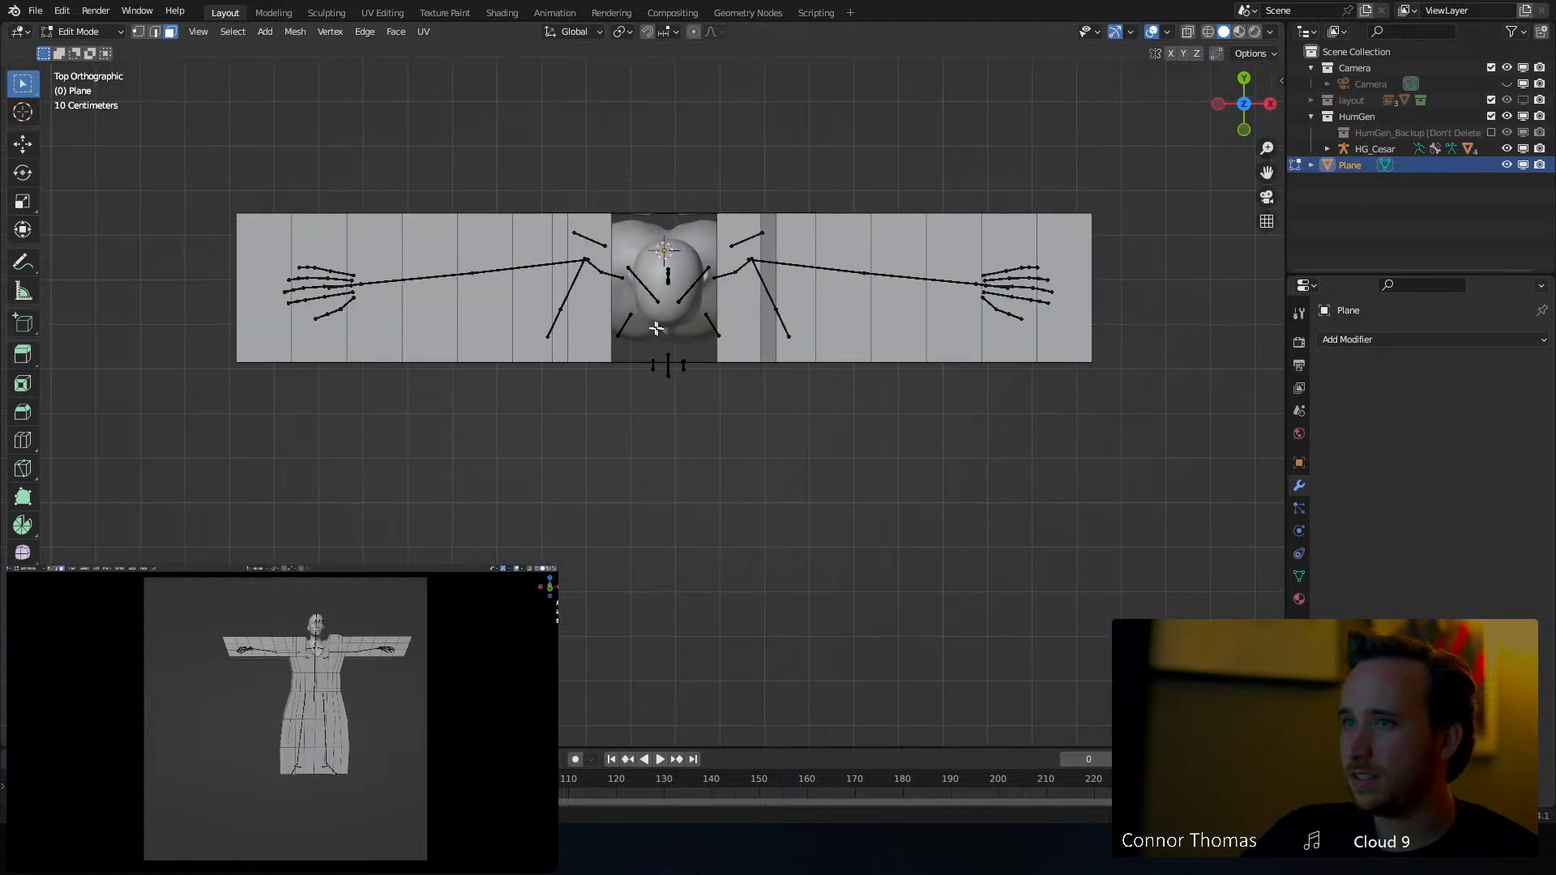
{"action": "key", "text": "shift+z"}
{"action": "middle_click_drag", "start_coordinate": [762, 318], "coordinate": [756, 345], "text": "shift"}
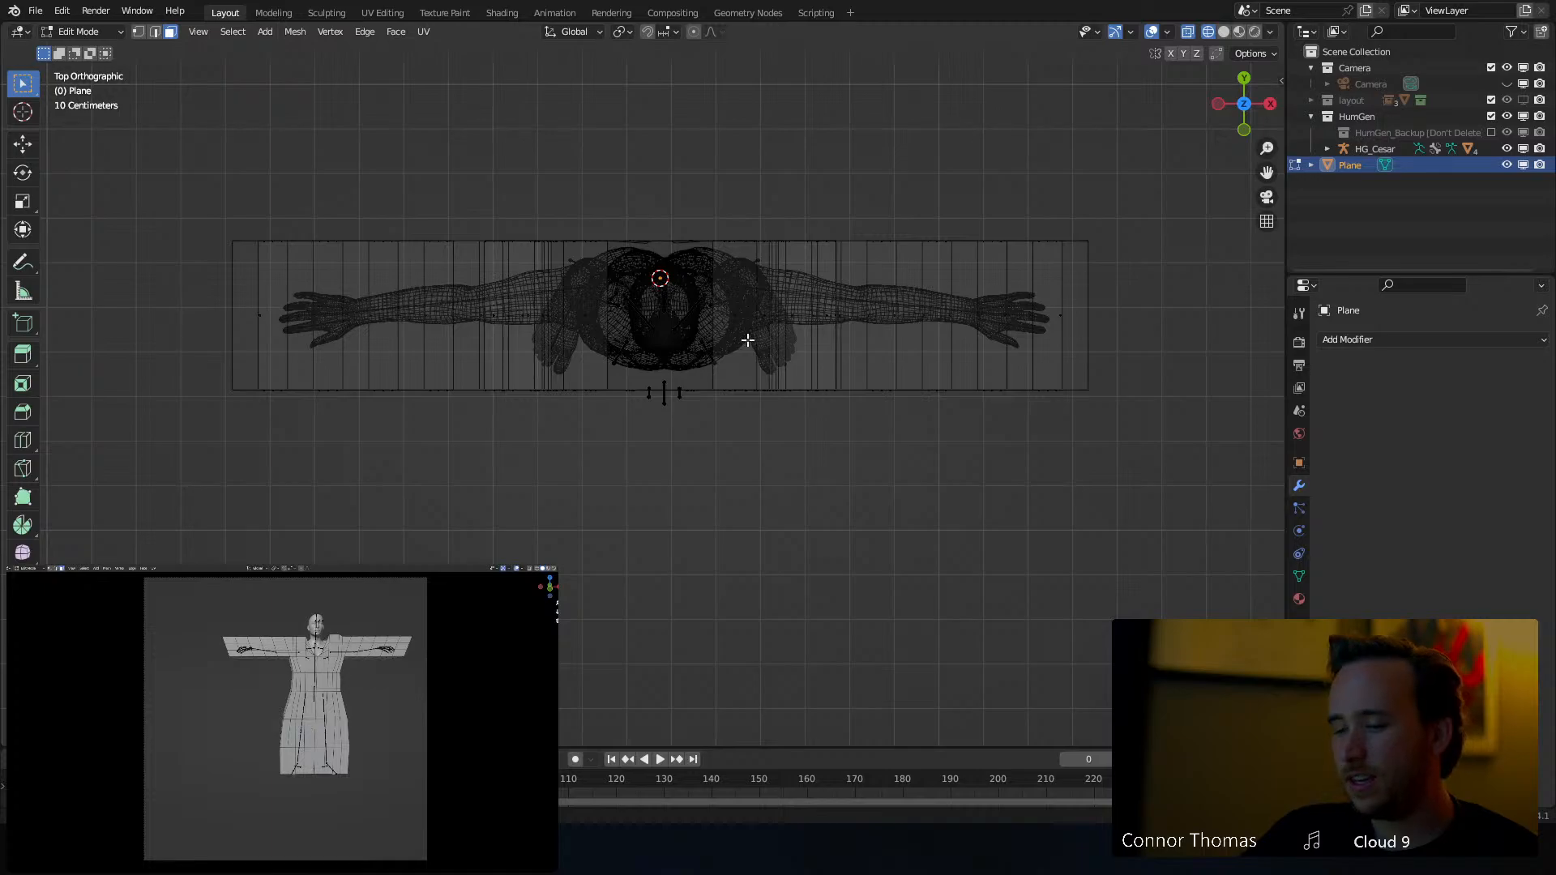
{"action": "left_click_drag", "start_coordinate": [101, 286], "coordinate": [1211, 334]}
{"action": "key", "text": "x"}
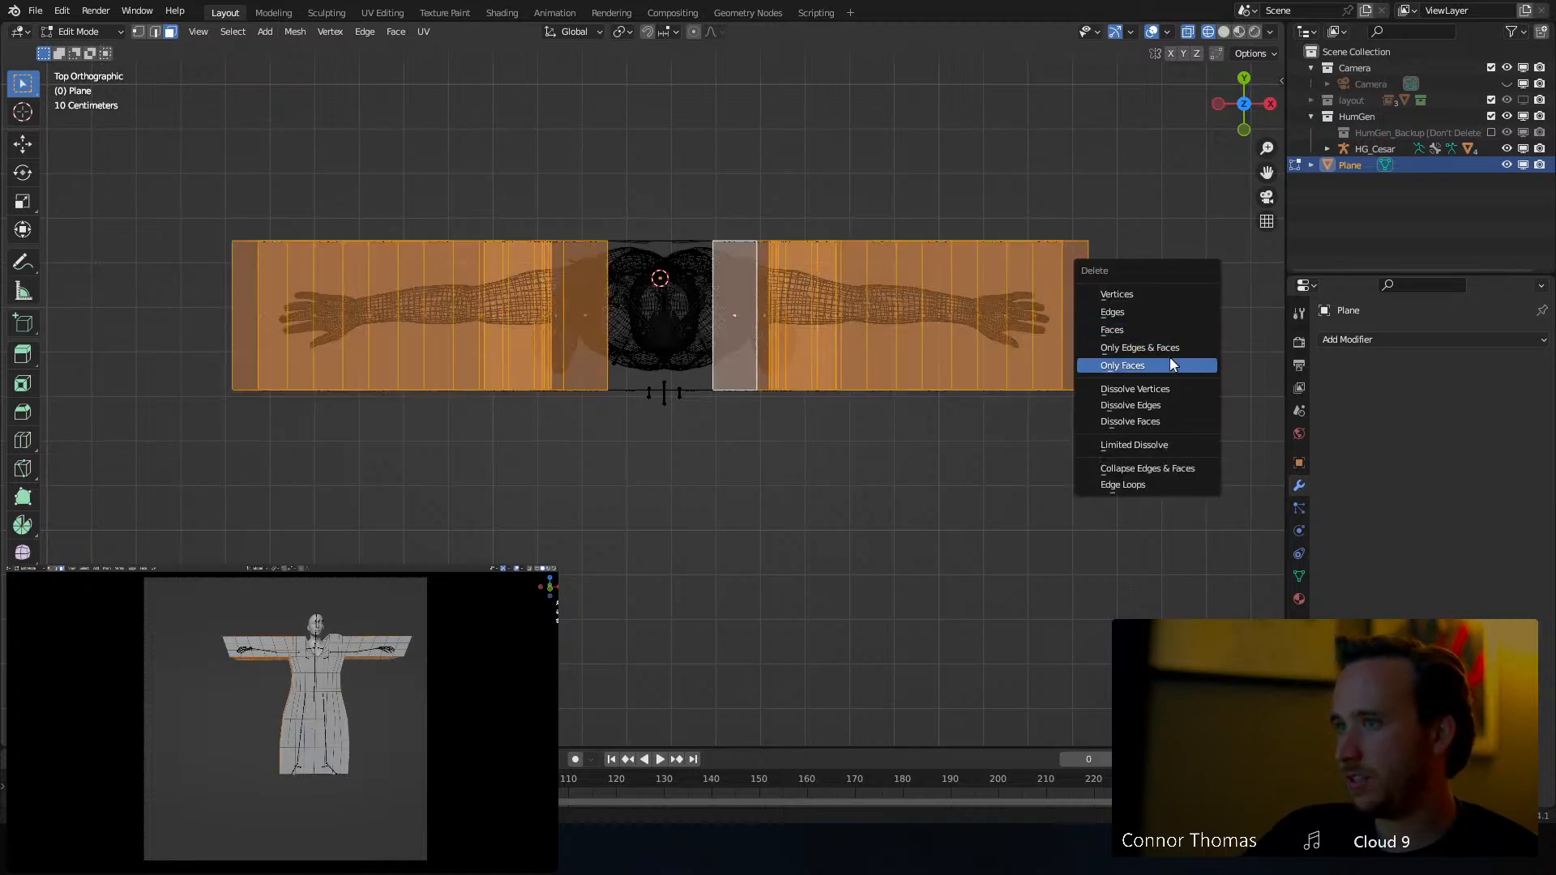
{"action": "left_click", "coordinate": [1099, 366]}
Flare the character's left sleeve by scaling its end edges to about 1.54 and slightly enlarging the adjacent edge loop
{"action": "middle_click_drag", "start_coordinate": [902, 401], "coordinate": [853, 231]}
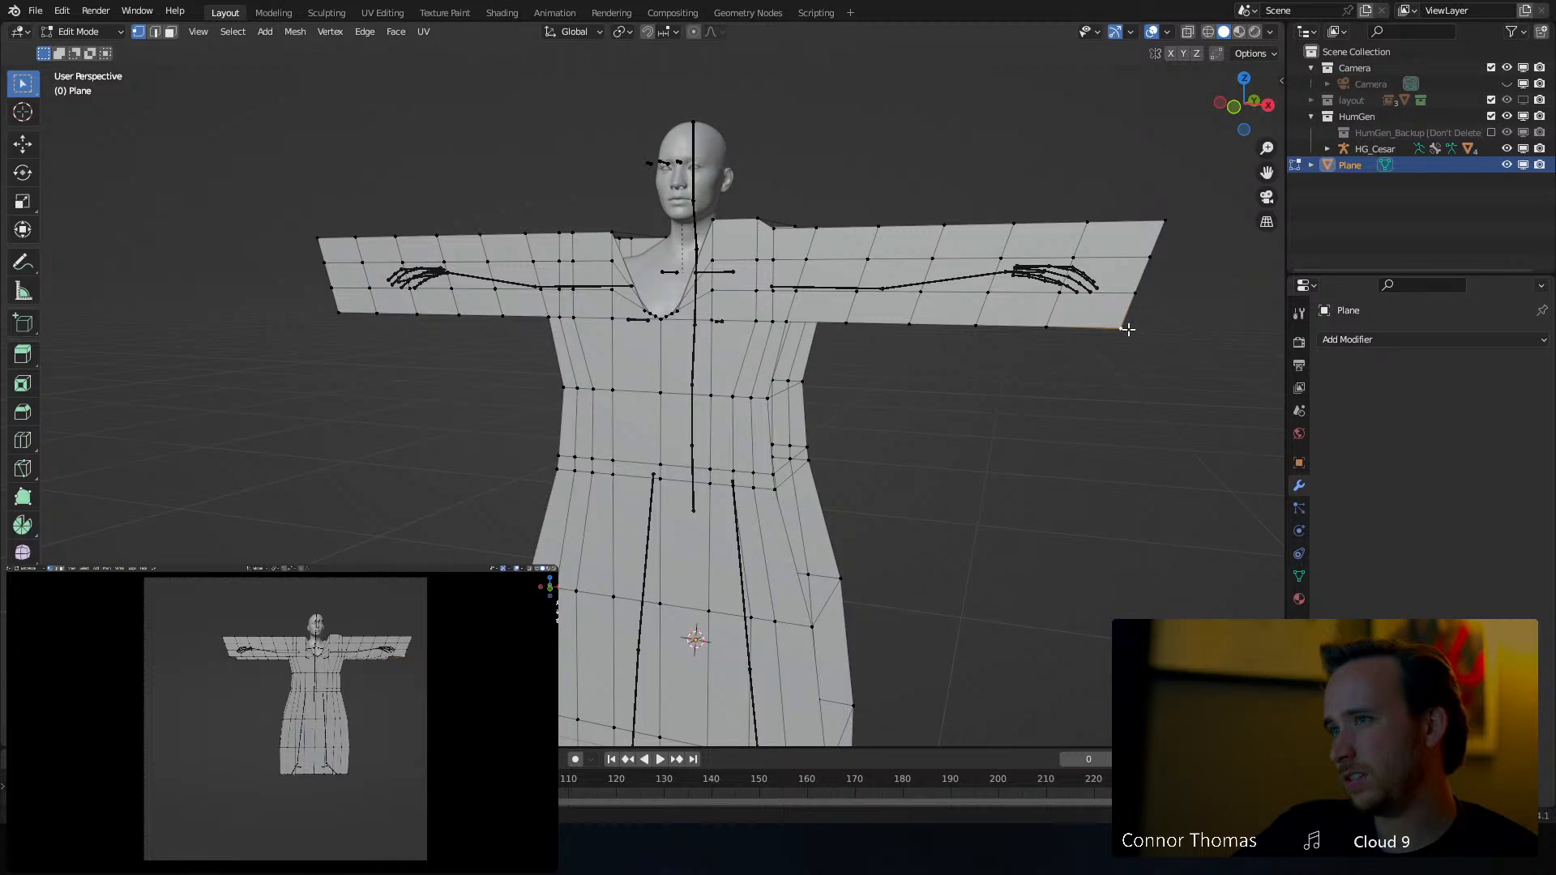
{"action": "key", "text": "s"}
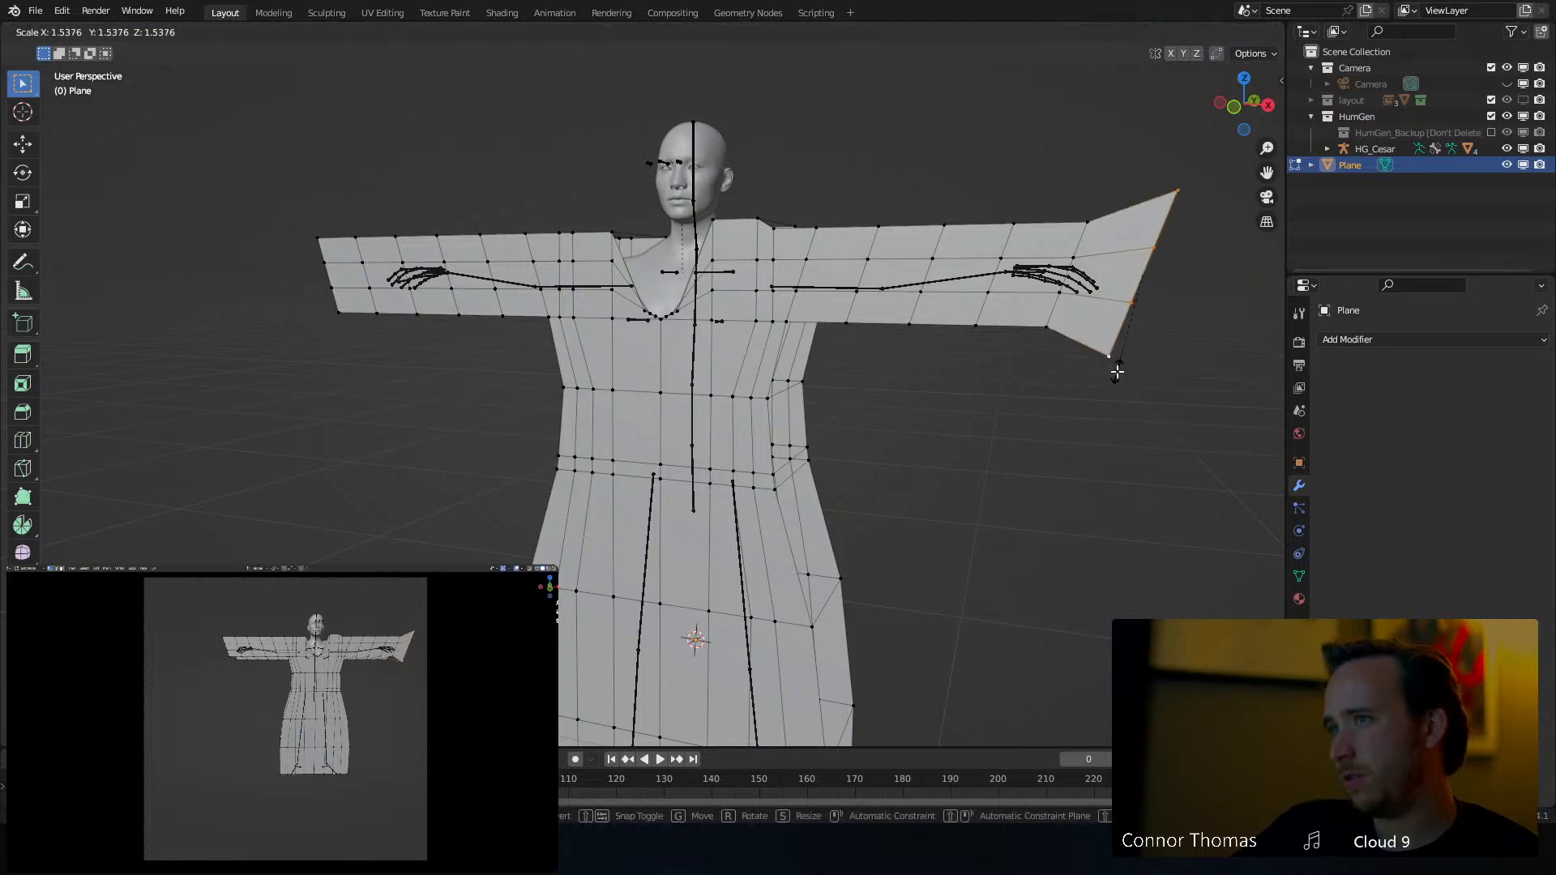
{"action": "left_click", "coordinate": [1117, 372]}
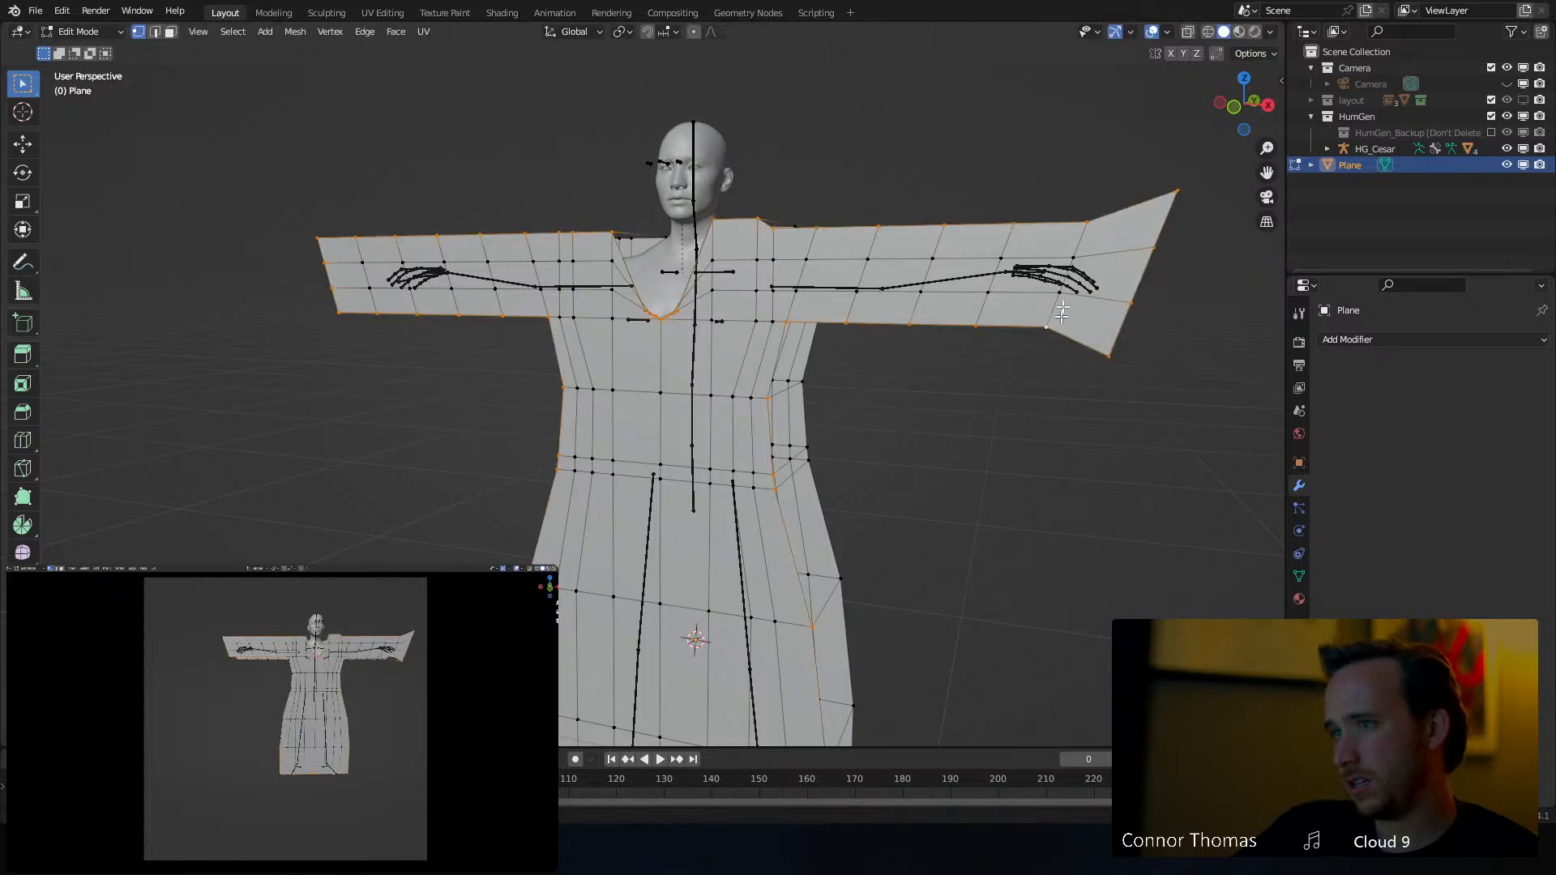
{"action": "left_click", "coordinate": [1071, 272], "text": "alt"}
{"action": "key", "text": "s"}
{"action": "left_click", "coordinate": [1037, 339]}
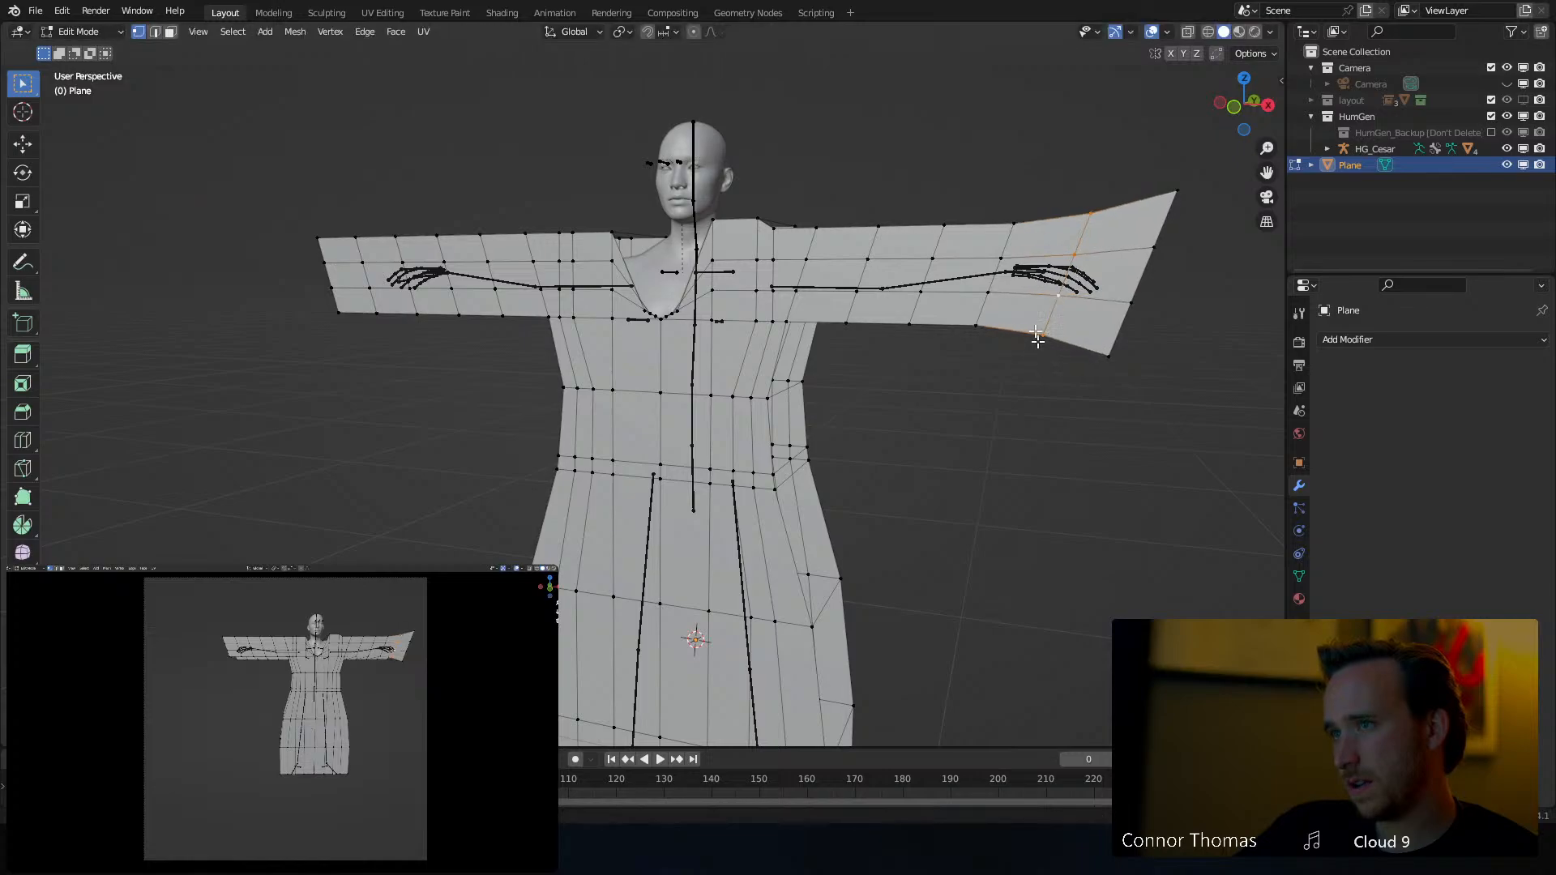
Return to Object Mode, add a Cloth modifier to the robe and bring up its physics settings down to the Pressure section
{"action": "middle_click_drag", "start_coordinate": [1024, 256], "coordinate": [772, 468]}
{"action": "key", "text": "a"}
{"action": "key", "text": "Tab"}
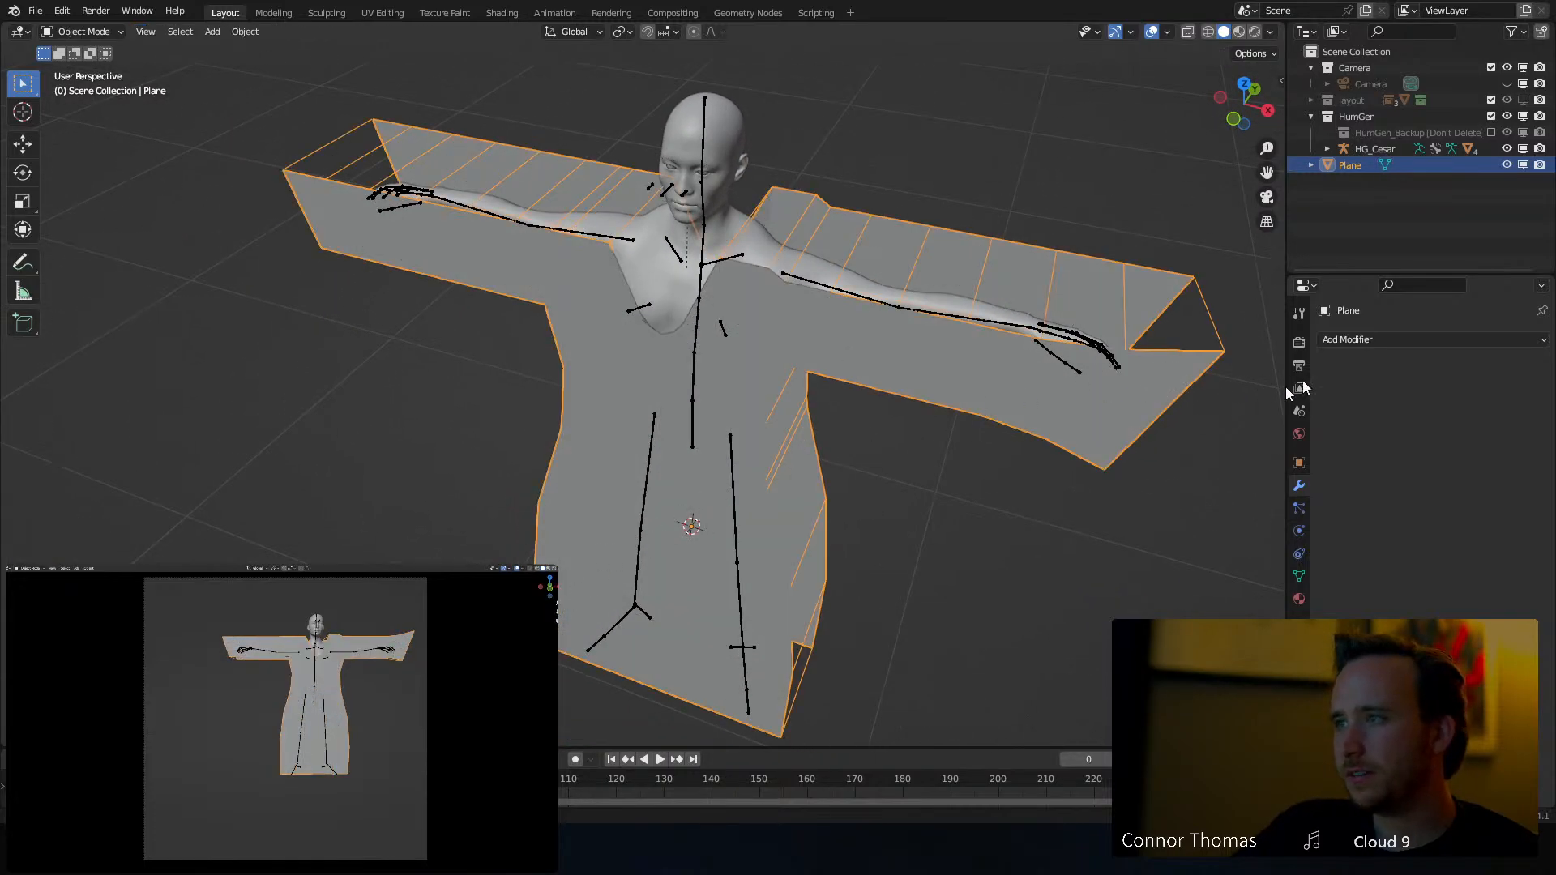
{"action": "left_click", "coordinate": [1339, 340]}
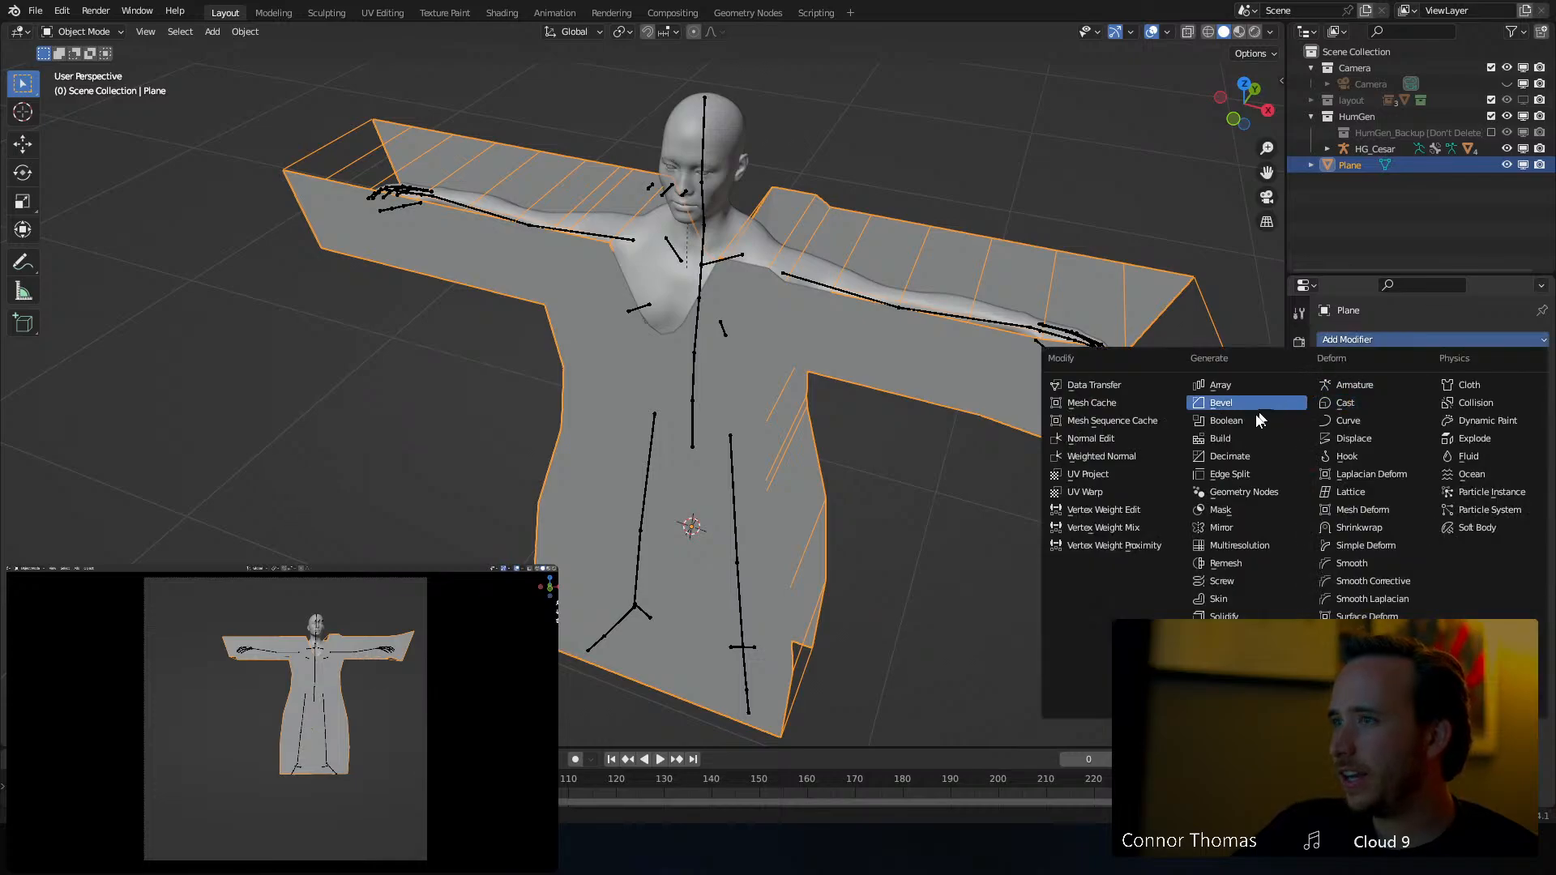
{"action": "left_click", "coordinate": [1471, 388]}
{"action": "left_click", "coordinate": [1299, 509]}
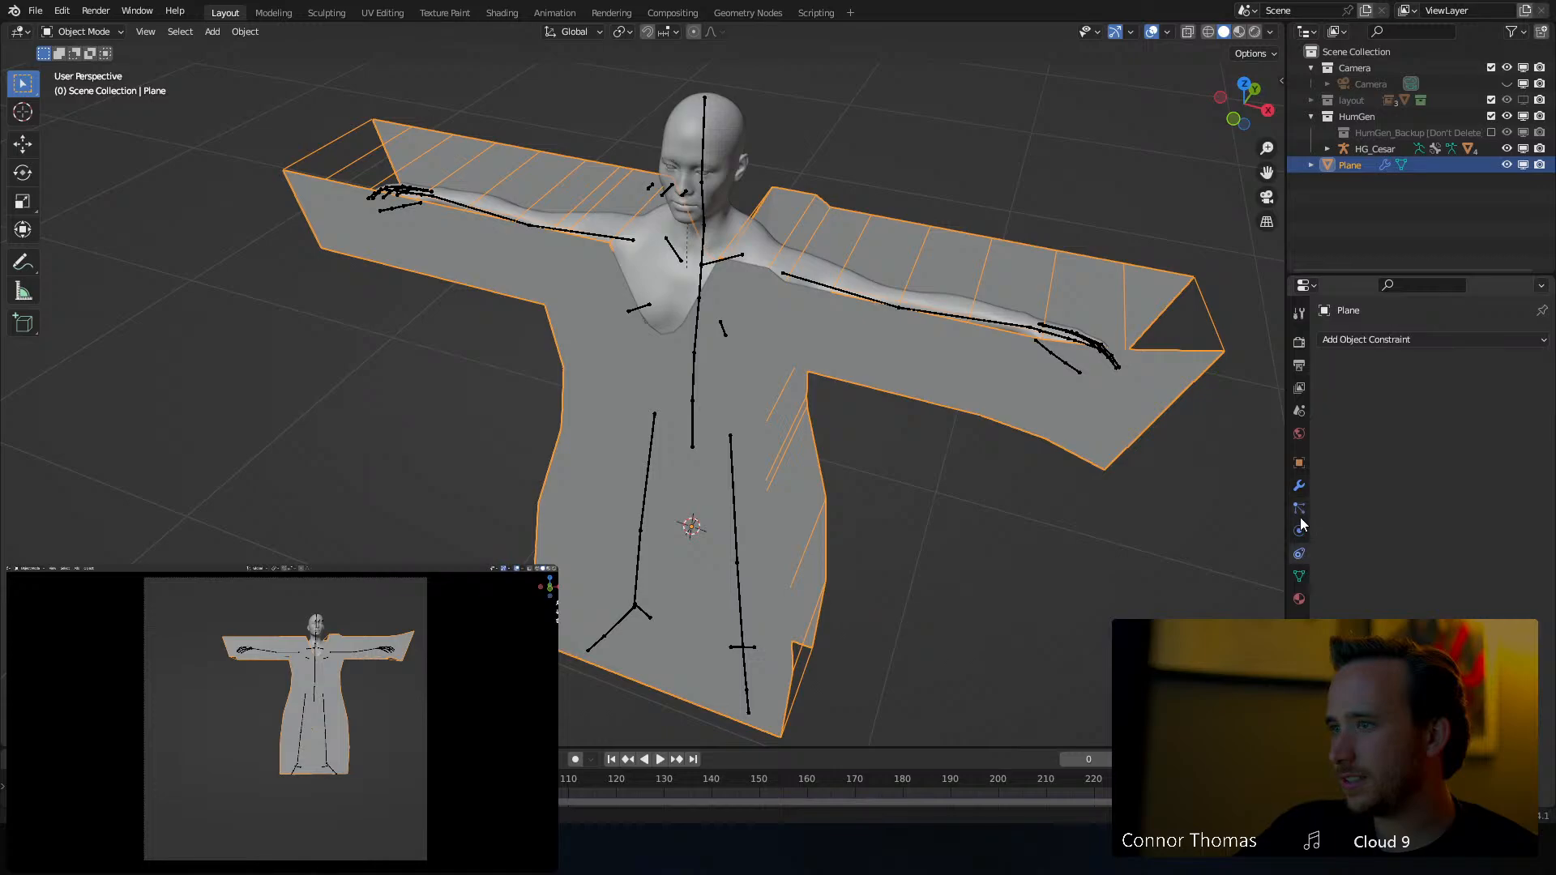
{"action": "left_click", "coordinate": [1301, 531]}
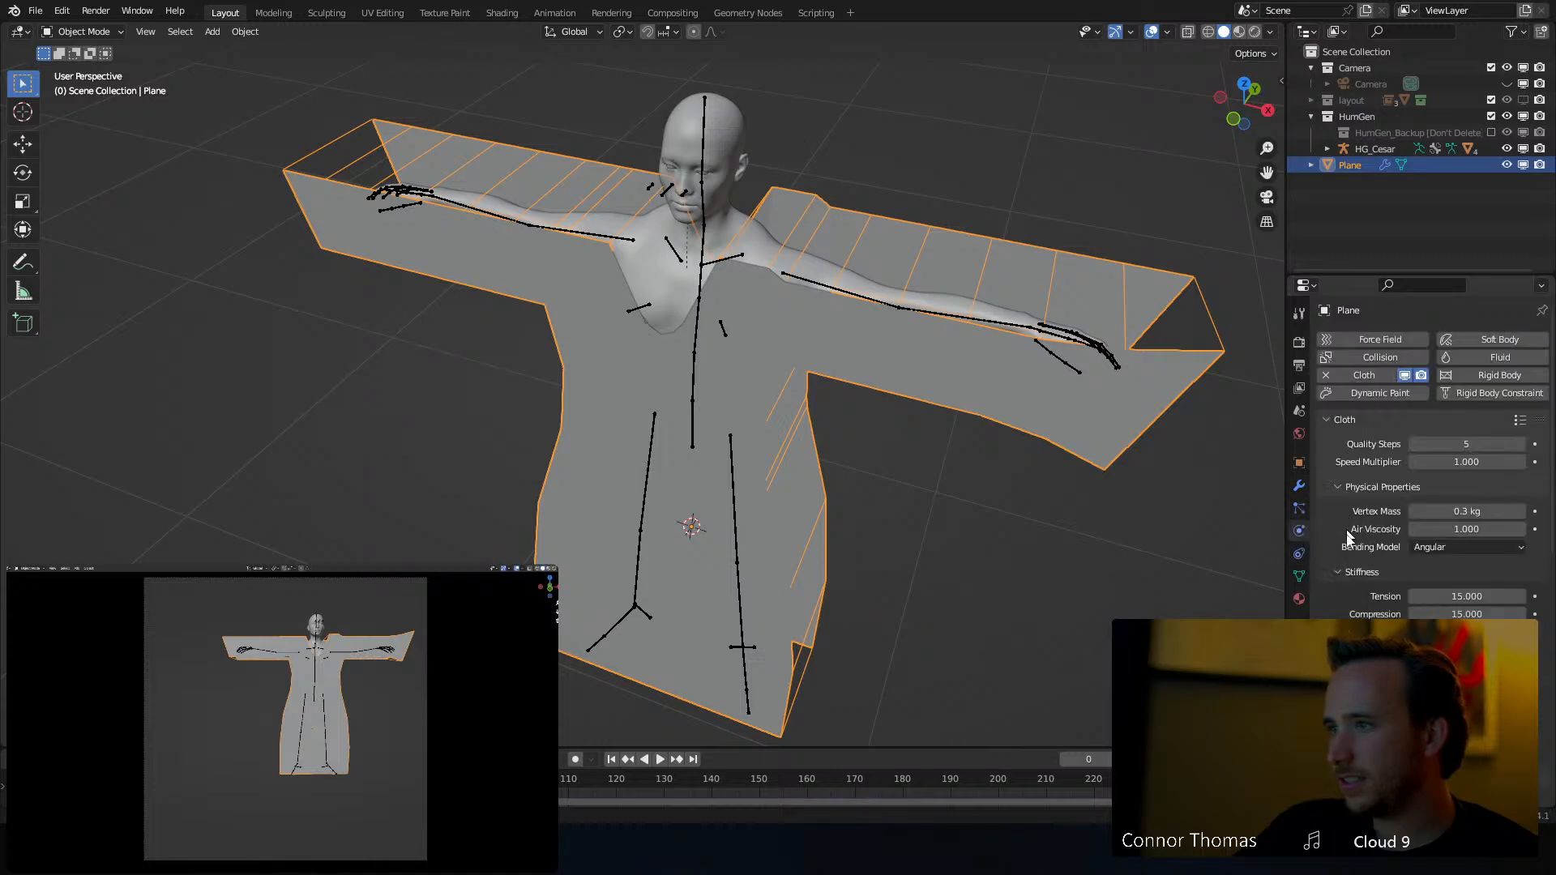
{"action": "scroll", "coordinate": [1350, 537], "scroll_direction": "down", "scroll_amount": 12}
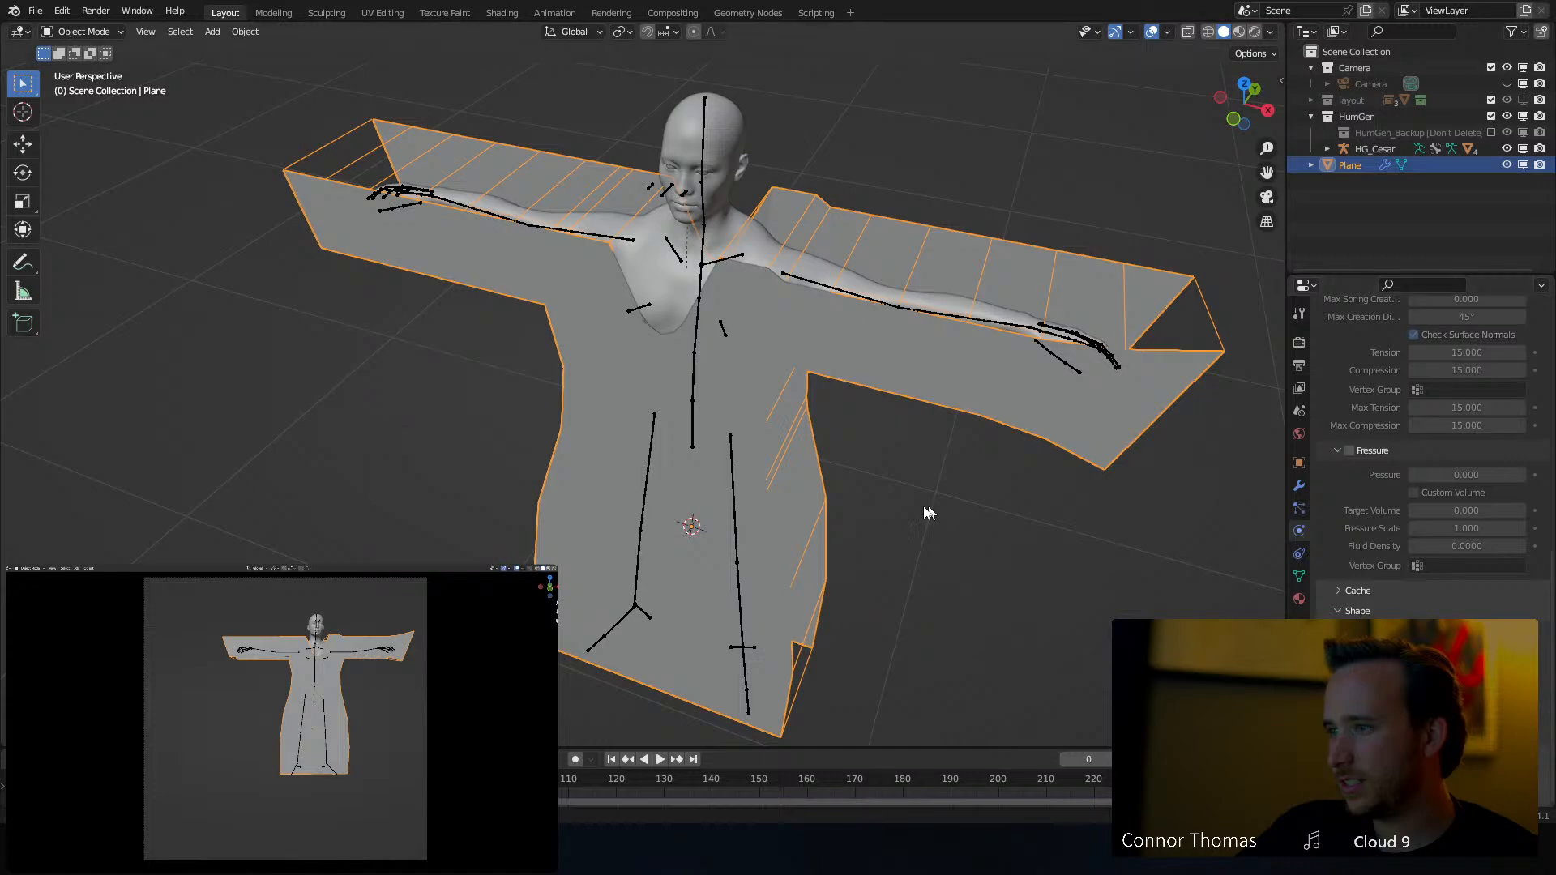
Play the cloth simulation in stages to frame 25 and inspect how the robe drapes over the body
{"action": "key", "text": "space"}
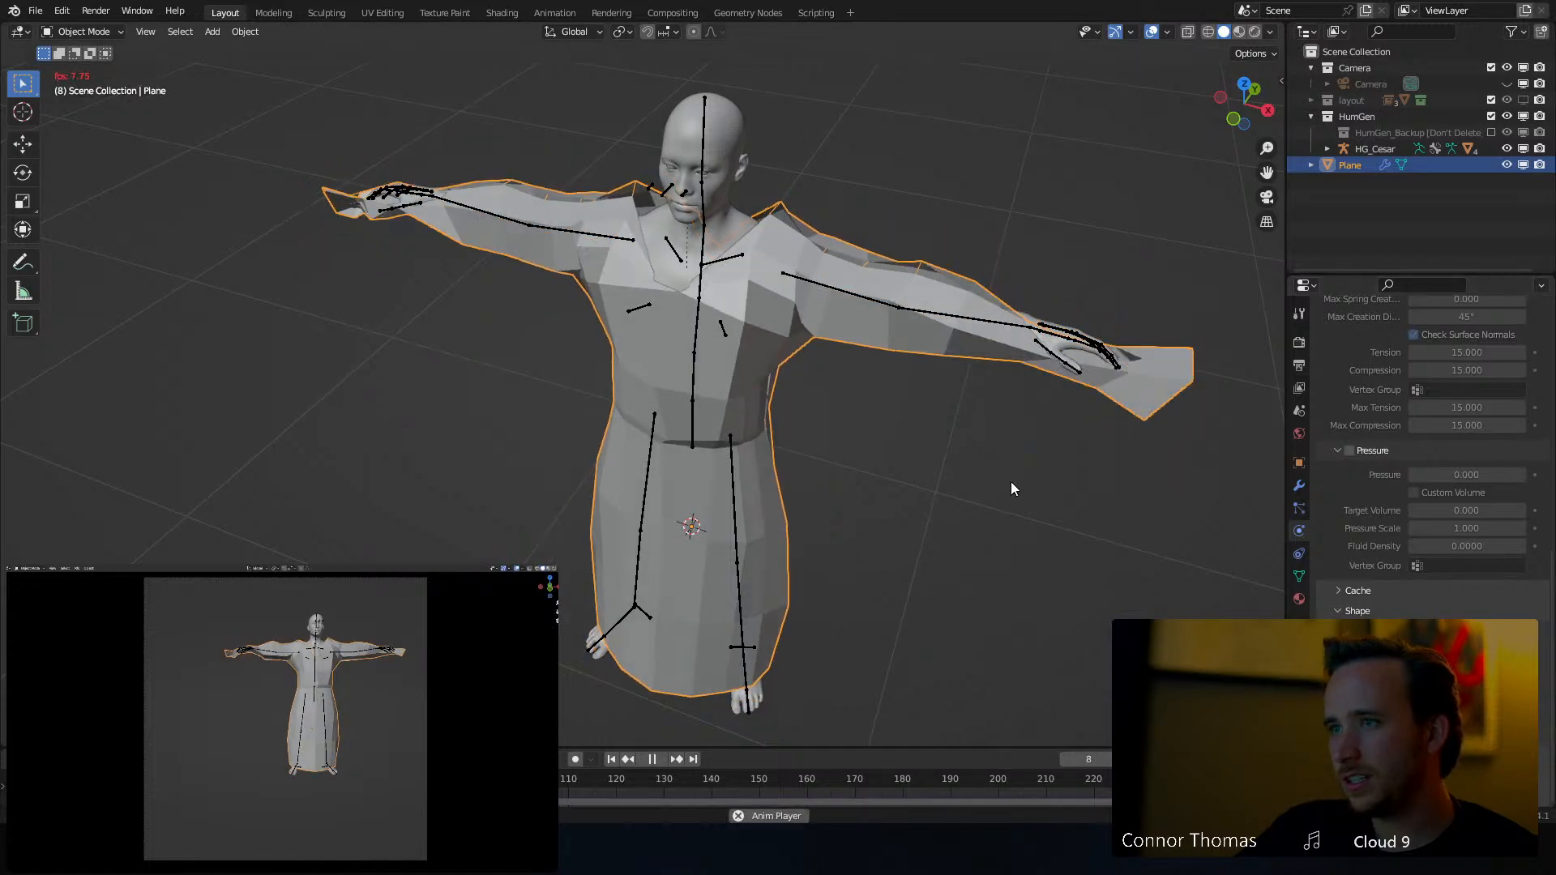
{"action": "key", "text": "space"}
{"action": "middle_click_drag", "start_coordinate": [1009, 486], "coordinate": [1005, 410]}
{"action": "key", "text": "space"}
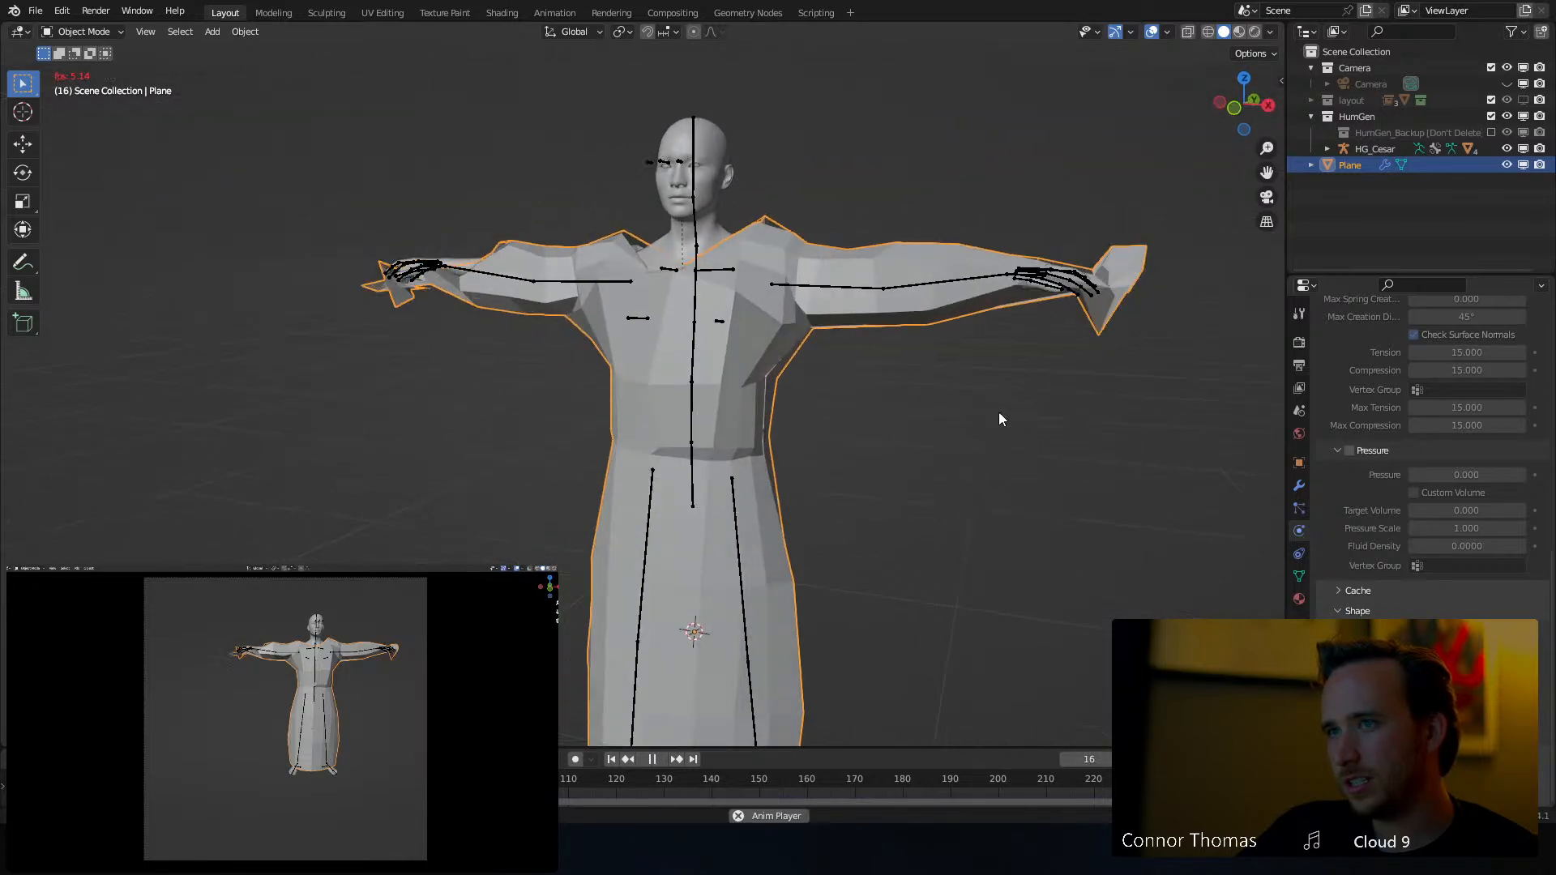
{"action": "key", "text": "space"}
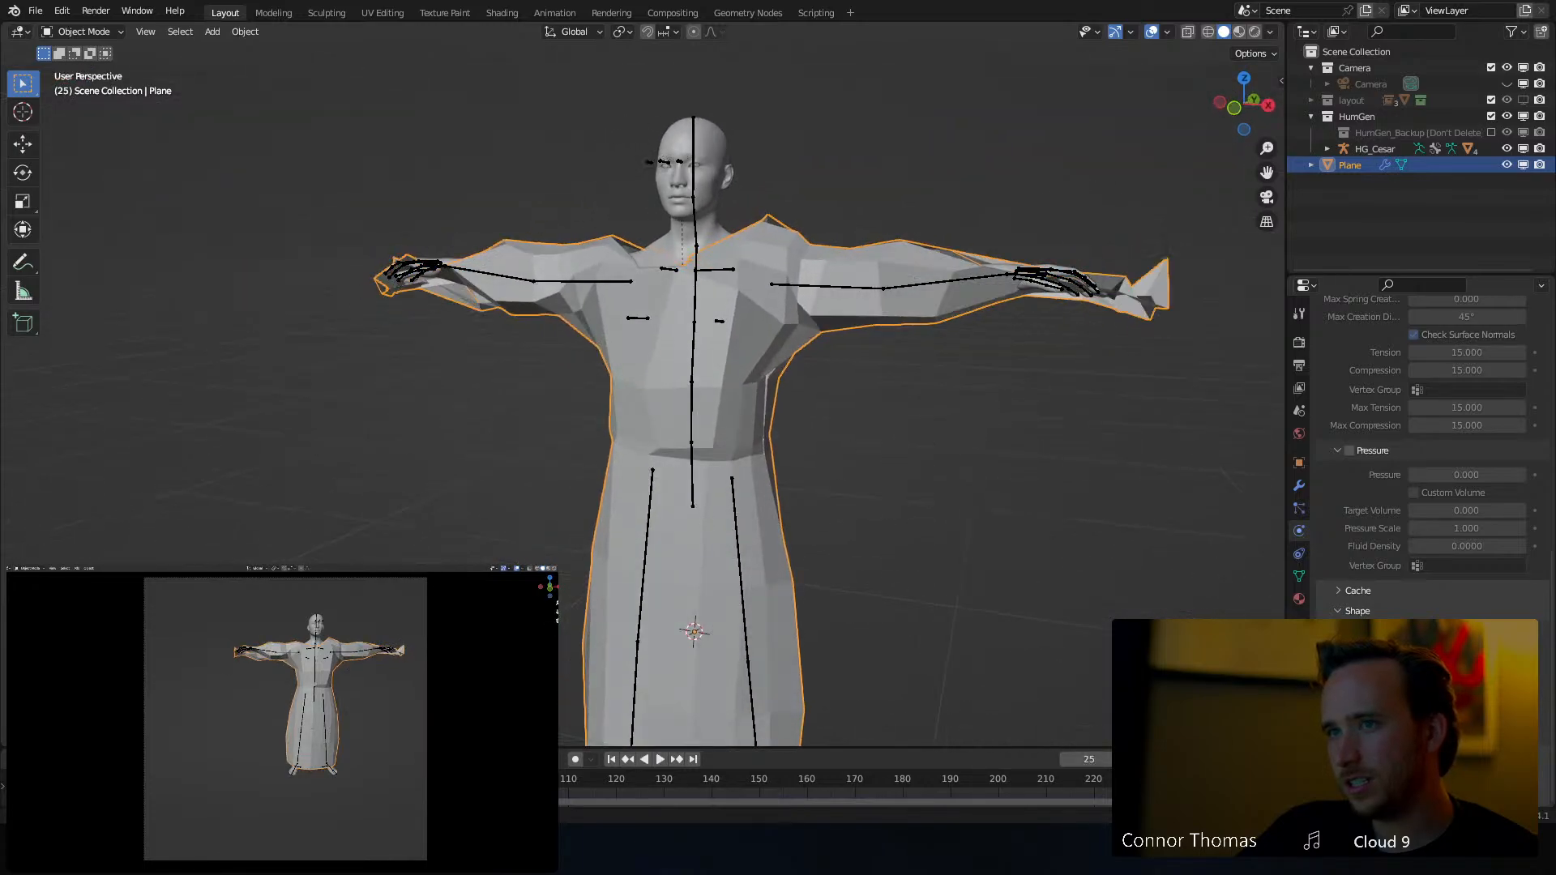
{"action": "scroll", "coordinate": [1001, 419], "scroll_direction": "down", "scroll_amount": 1}
{"action": "scroll", "coordinate": [484, 586], "scroll_direction": "down", "scroll_amount": 3}
{"action": "mouse_move", "coordinate": [484, 585]}
{"action": "middle_mouse_down"}
{"action": "mouse_move", "coordinate": [707, 607]}
{"action": "mouse_move", "coordinate": [629, 576]}
{"action": "mouse_move", "coordinate": [369, 578]}
{"action": "mouse_move", "coordinate": [422, 571]}
{"action": "mouse_move", "coordinate": [454, 608]}
{"action": "mouse_move", "coordinate": [486, 599]}
{"action": "middle_mouse_up"}
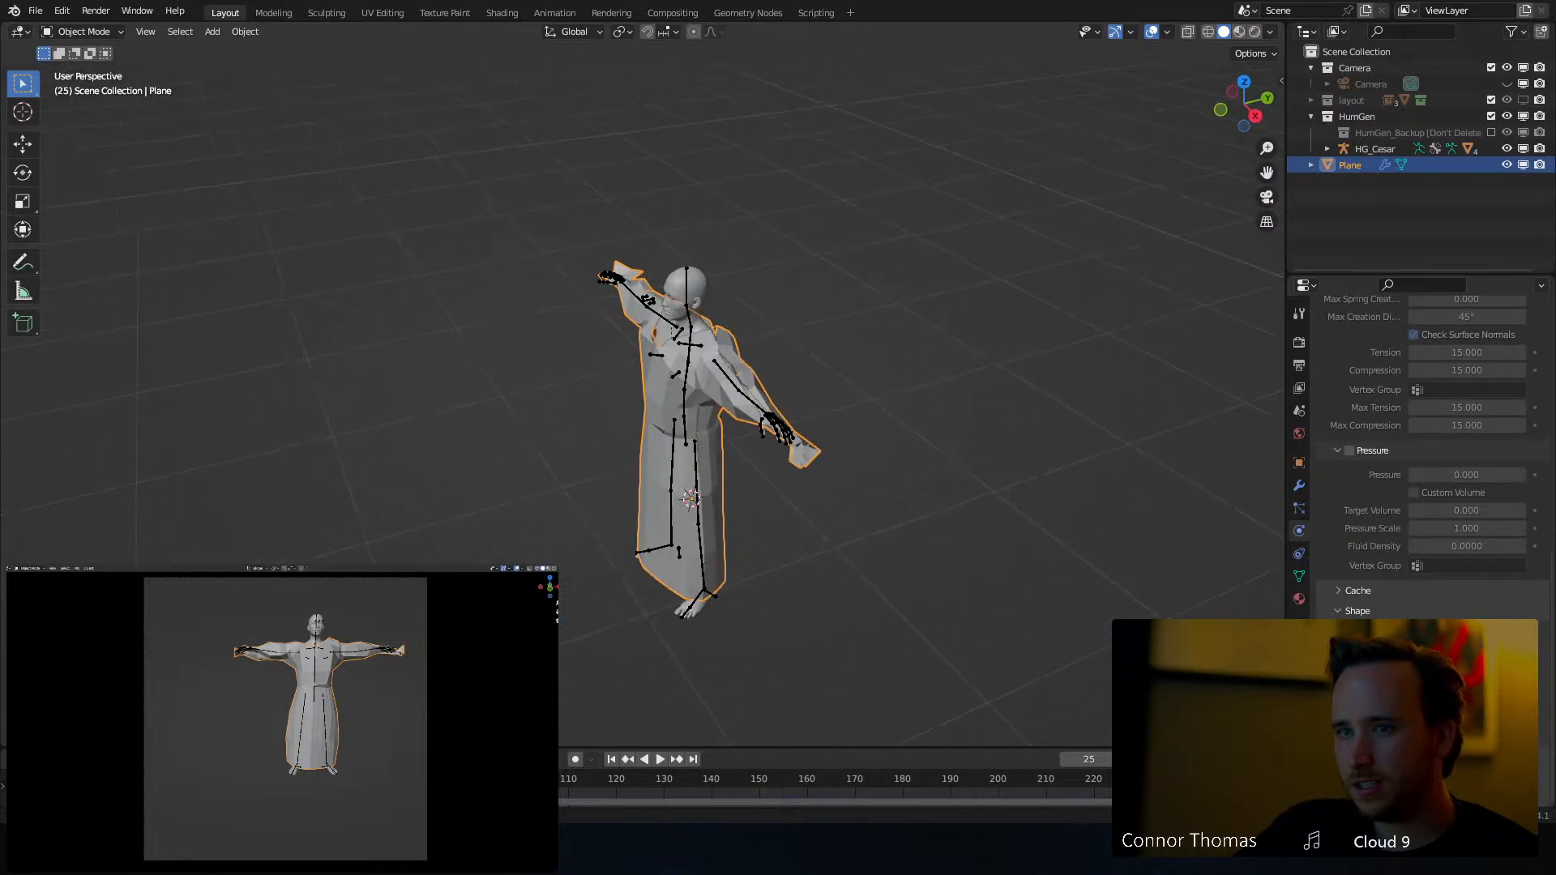
Return to frame 0 and move the front panel's side waist vertices along Y toward the body
{"action": "key", "text": "shift+Left"}
{"action": "key", "text": "space"}
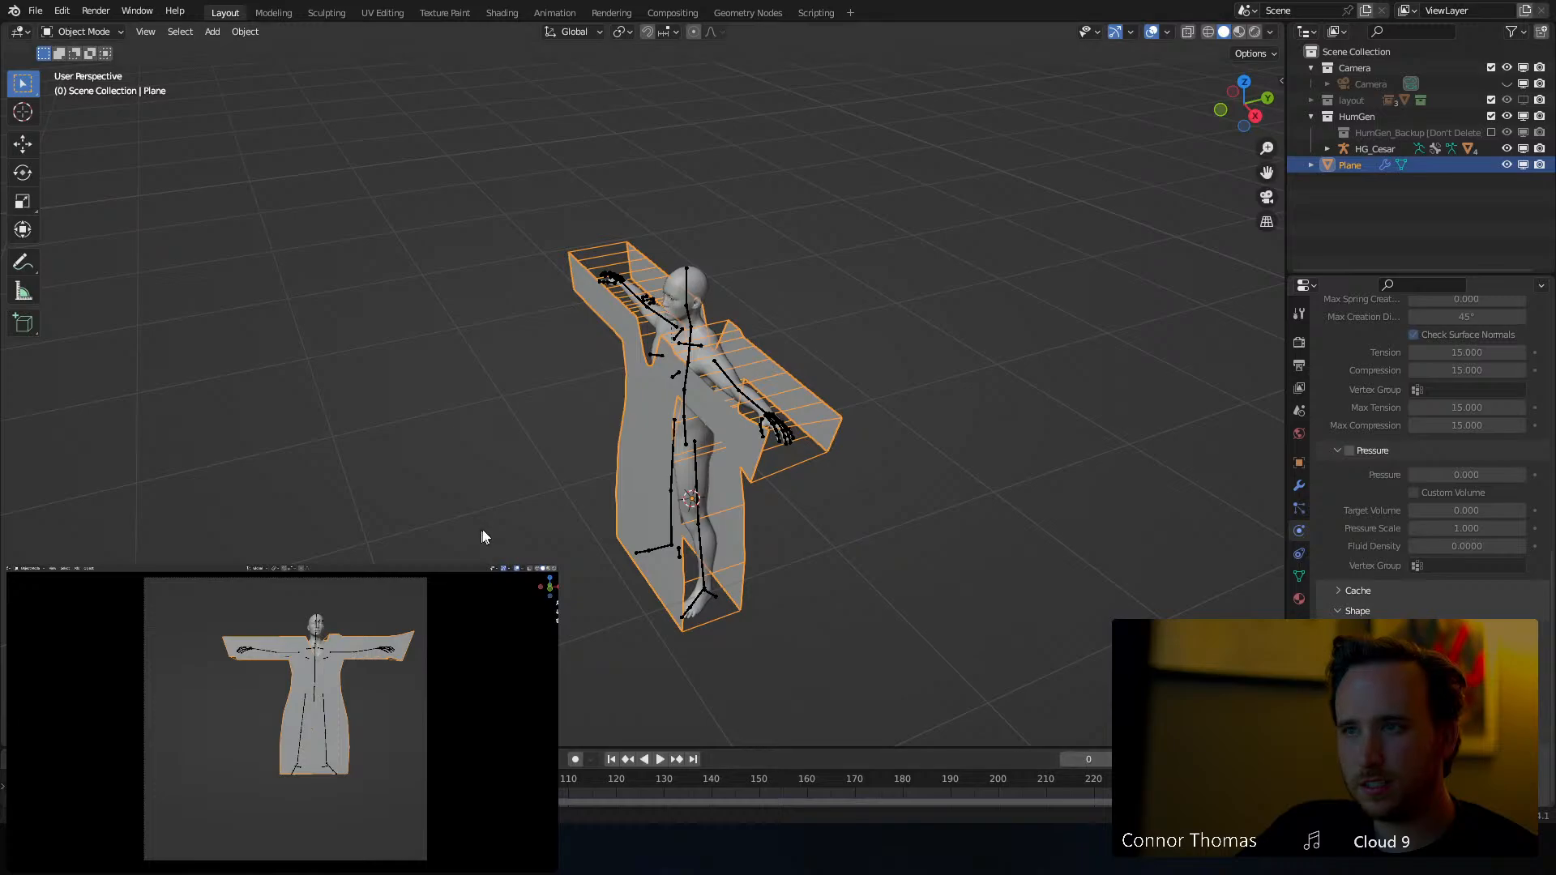
{"action": "middle_click_drag", "start_coordinate": [481, 531], "coordinate": [604, 543]}
{"action": "scroll", "coordinate": [689, 479], "scroll_direction": "up", "scroll_amount": 4}
{"action": "middle_click_drag", "start_coordinate": [750, 462], "coordinate": [628, 377]}
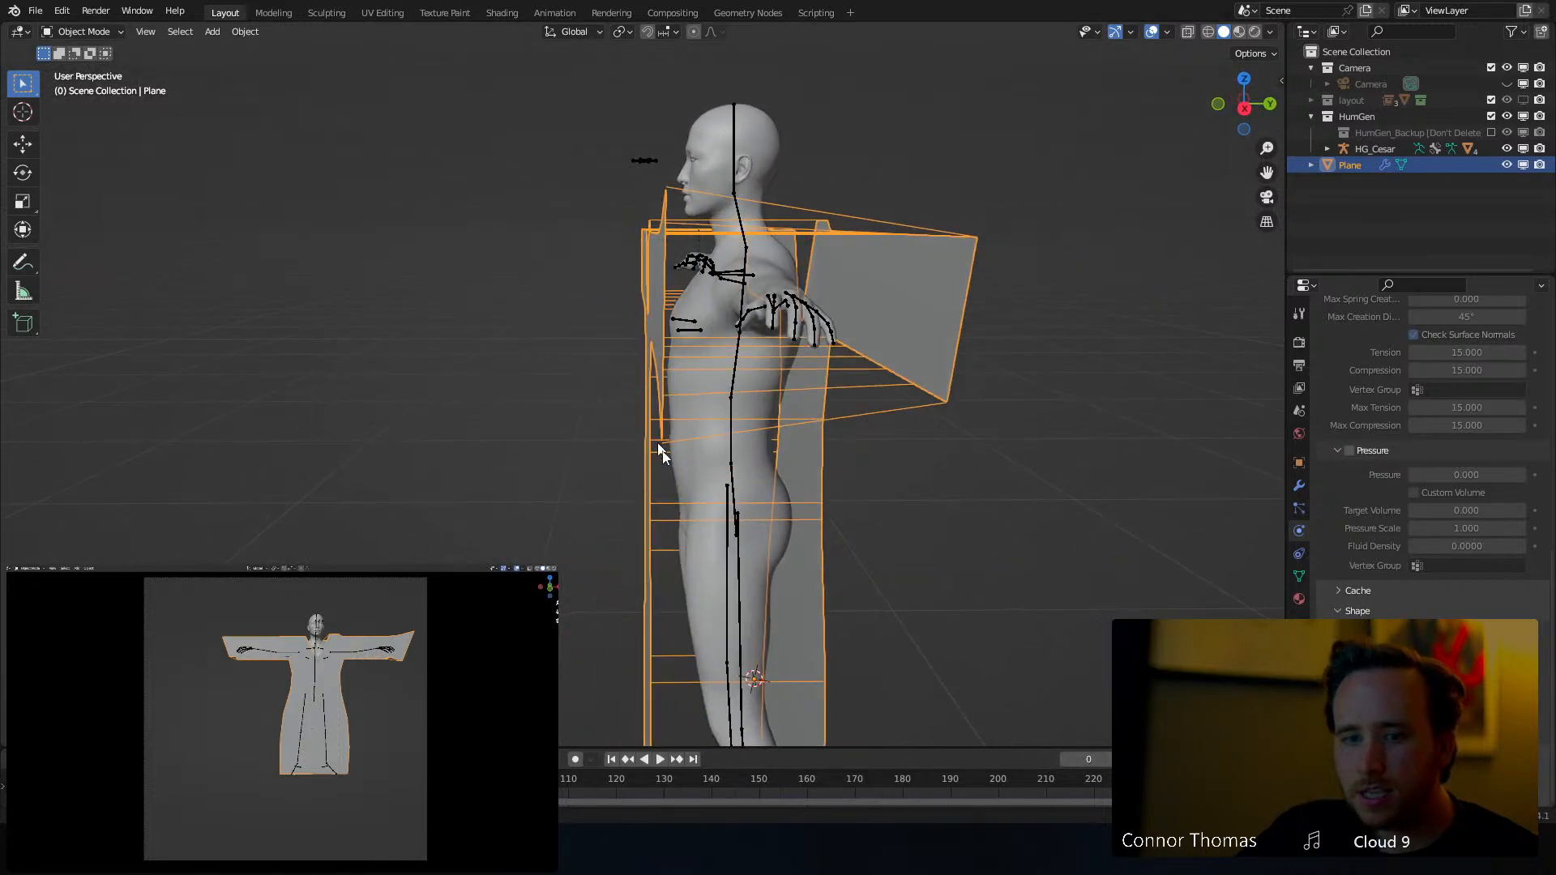
{"action": "middle_click_drag", "start_coordinate": [660, 445], "coordinate": [720, 460]}
{"action": "key", "text": "Tab"}
{"action": "middle_click_drag", "start_coordinate": [621, 457], "coordinate": [718, 448]}
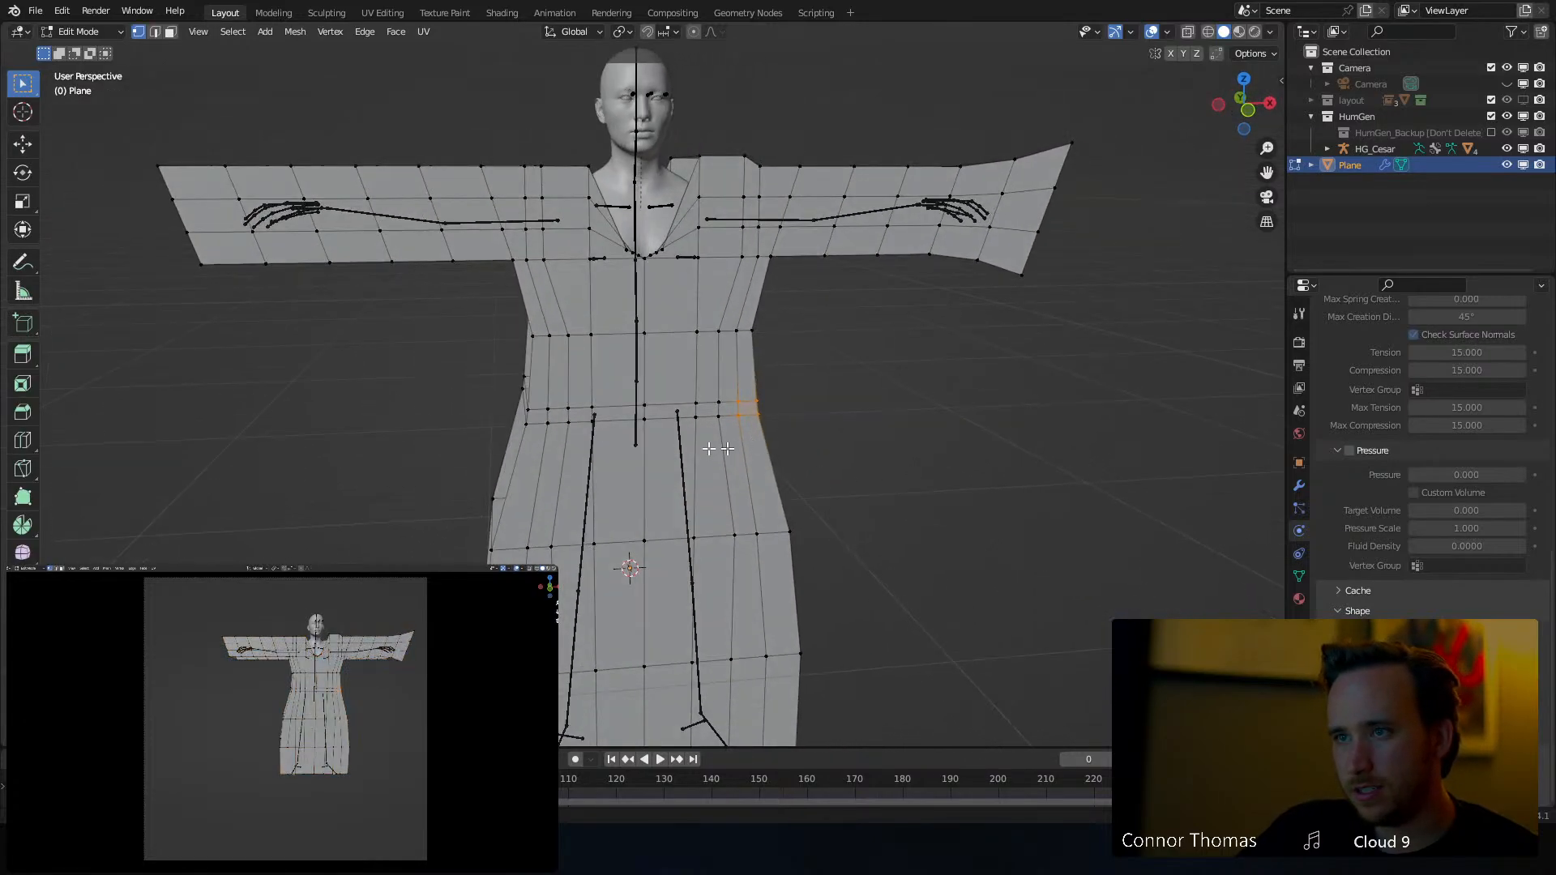
{"action": "middle_click_drag", "start_coordinate": [533, 423], "coordinate": [694, 469]}
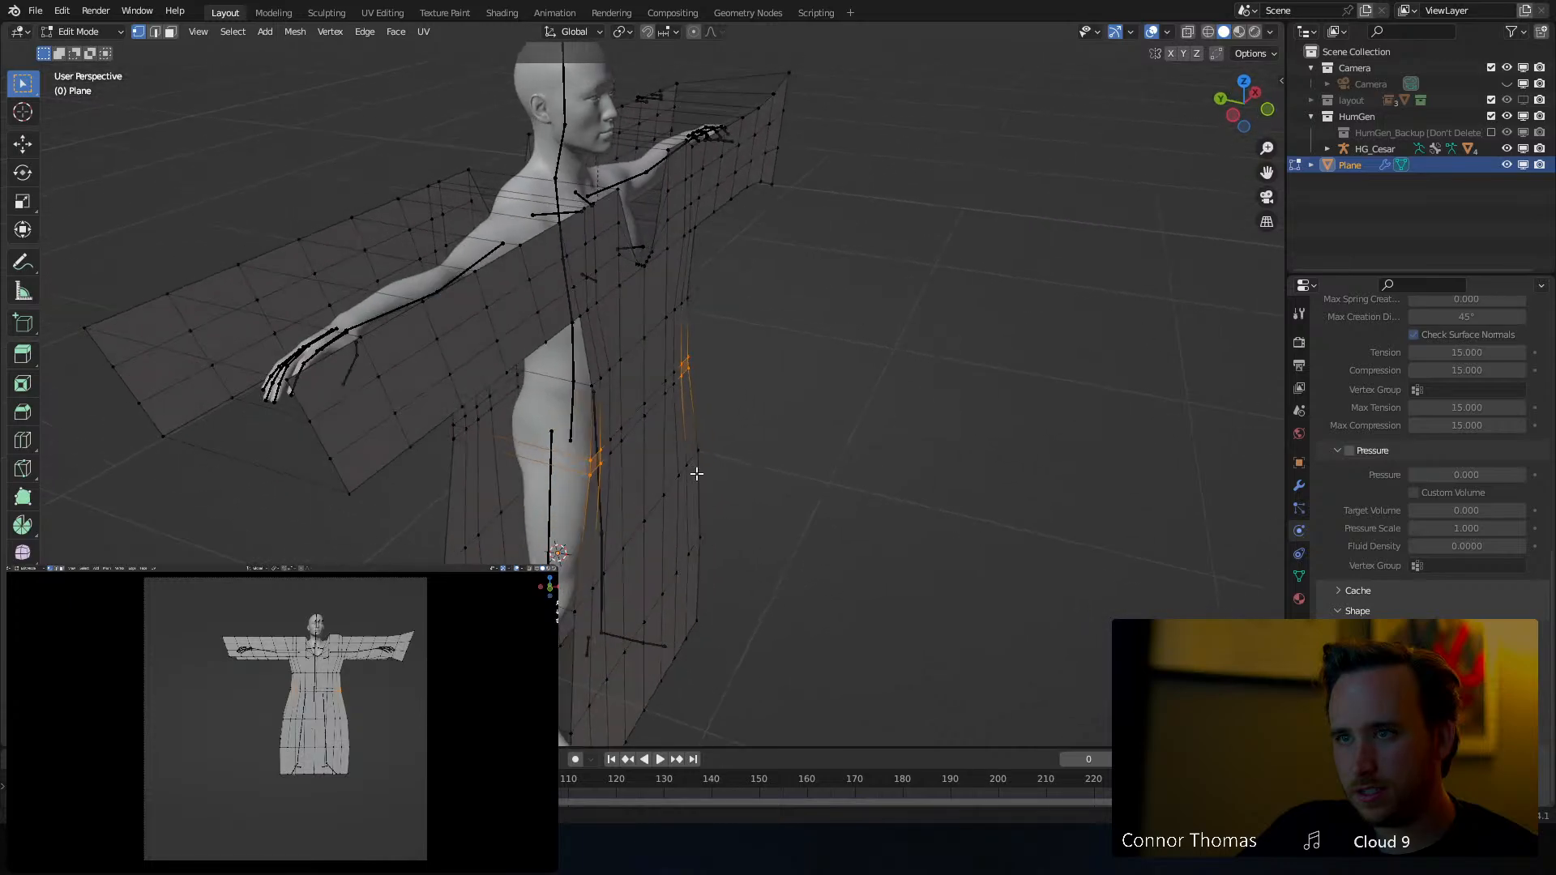
{"action": "key", "text": "g"}
{"action": "key", "text": "y"}
{"action": "left_click", "coordinate": [680, 471]}
Play the cloth simulation to frame 18, inspect how the robe drapes from several sides, and return to frame 0
{"action": "key", "text": "Tab"}
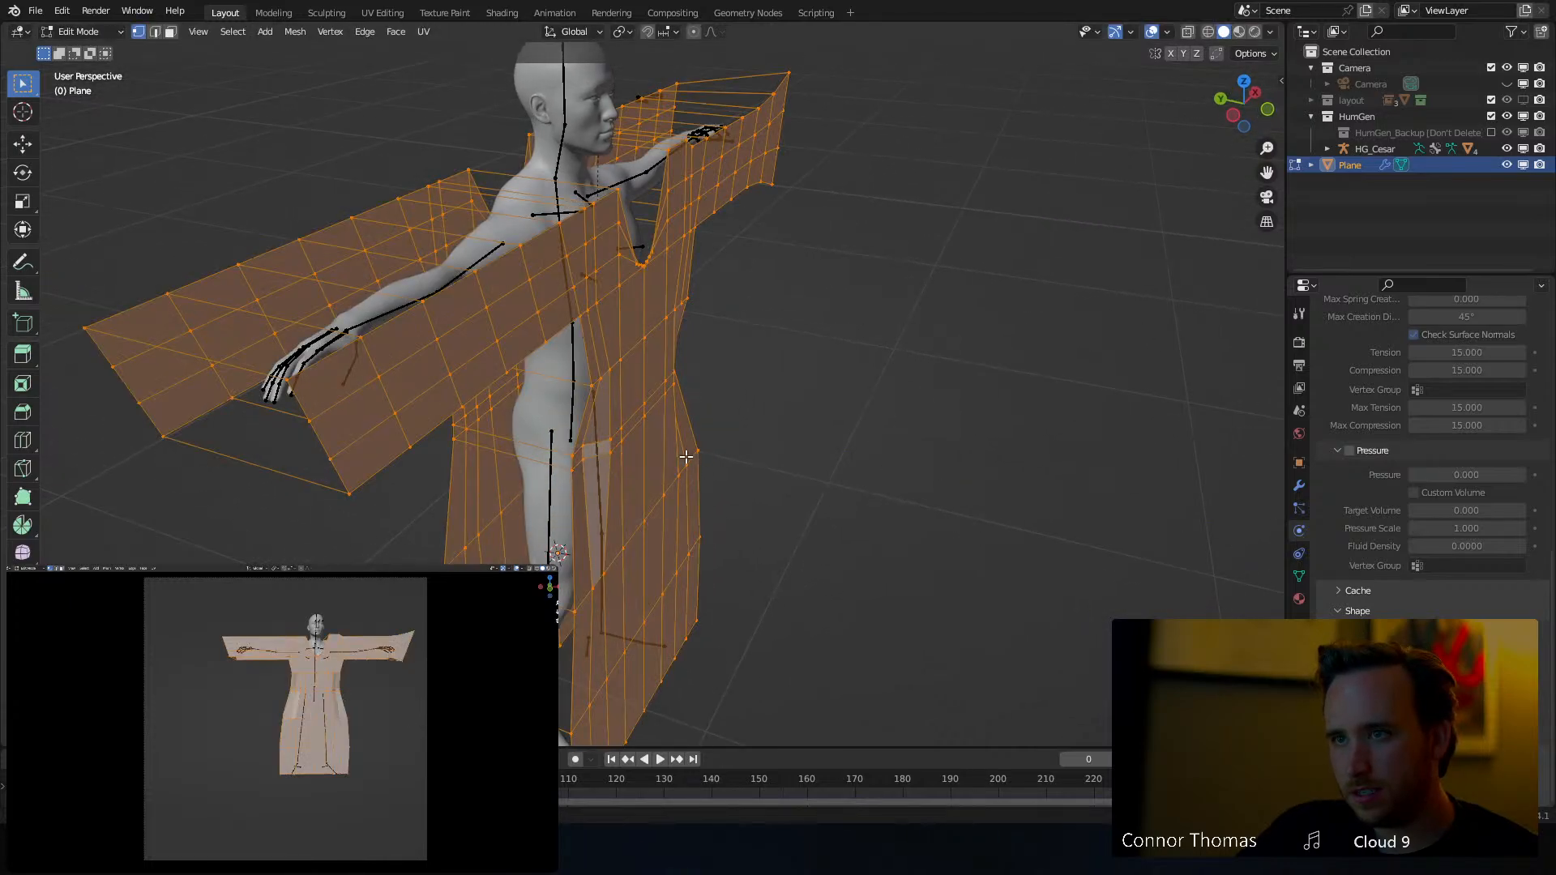
{"action": "key", "text": "space"}
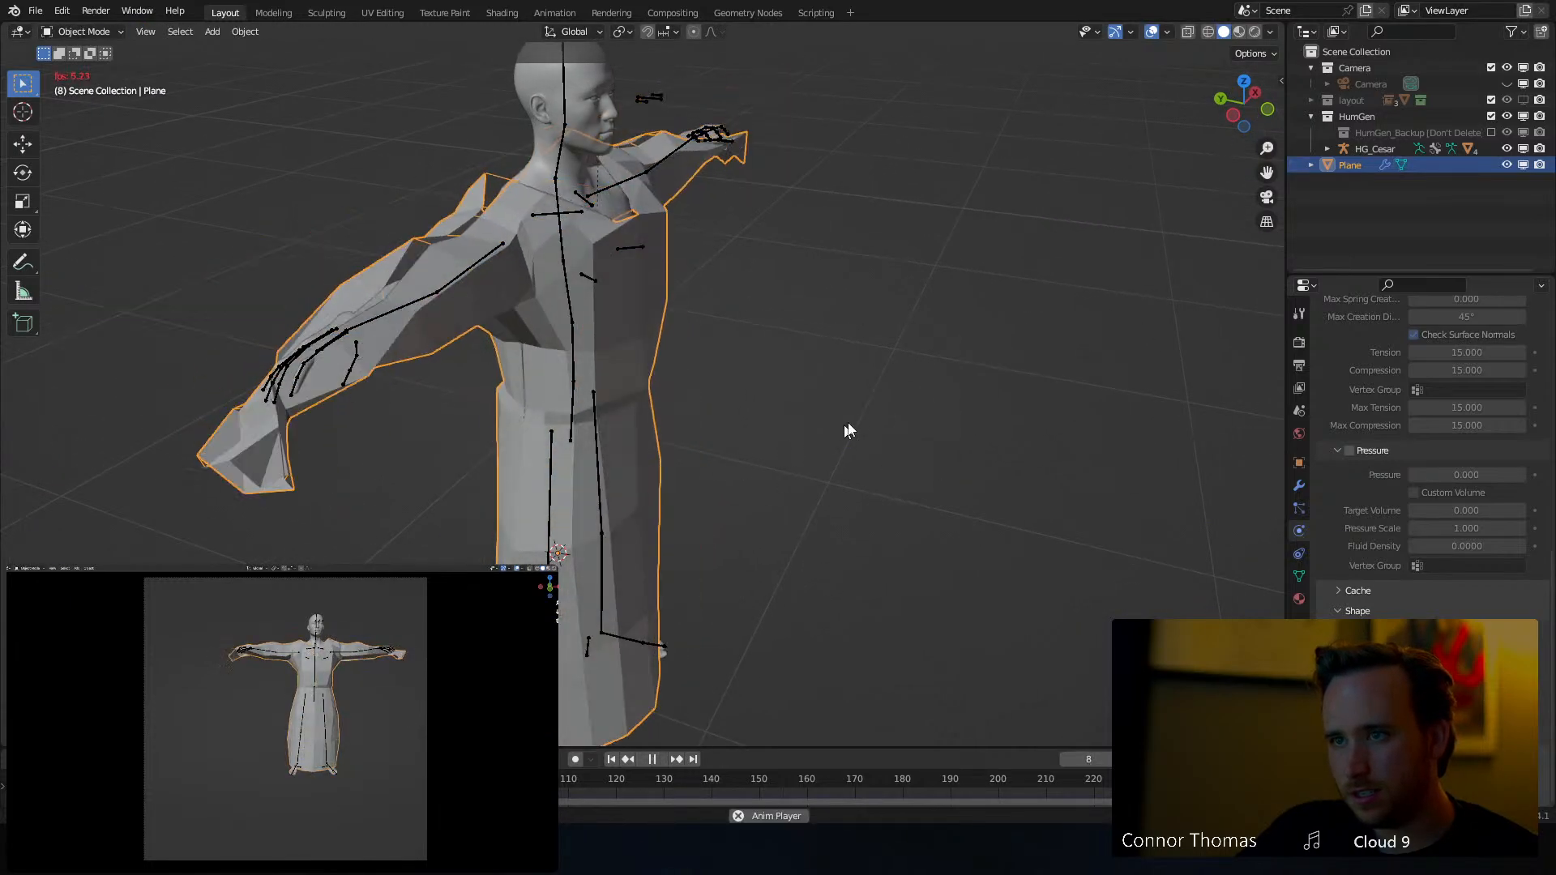
{"action": "key", "text": "space"}
{"action": "middle_click_drag", "start_coordinate": [872, 406], "coordinate": [680, 356]}
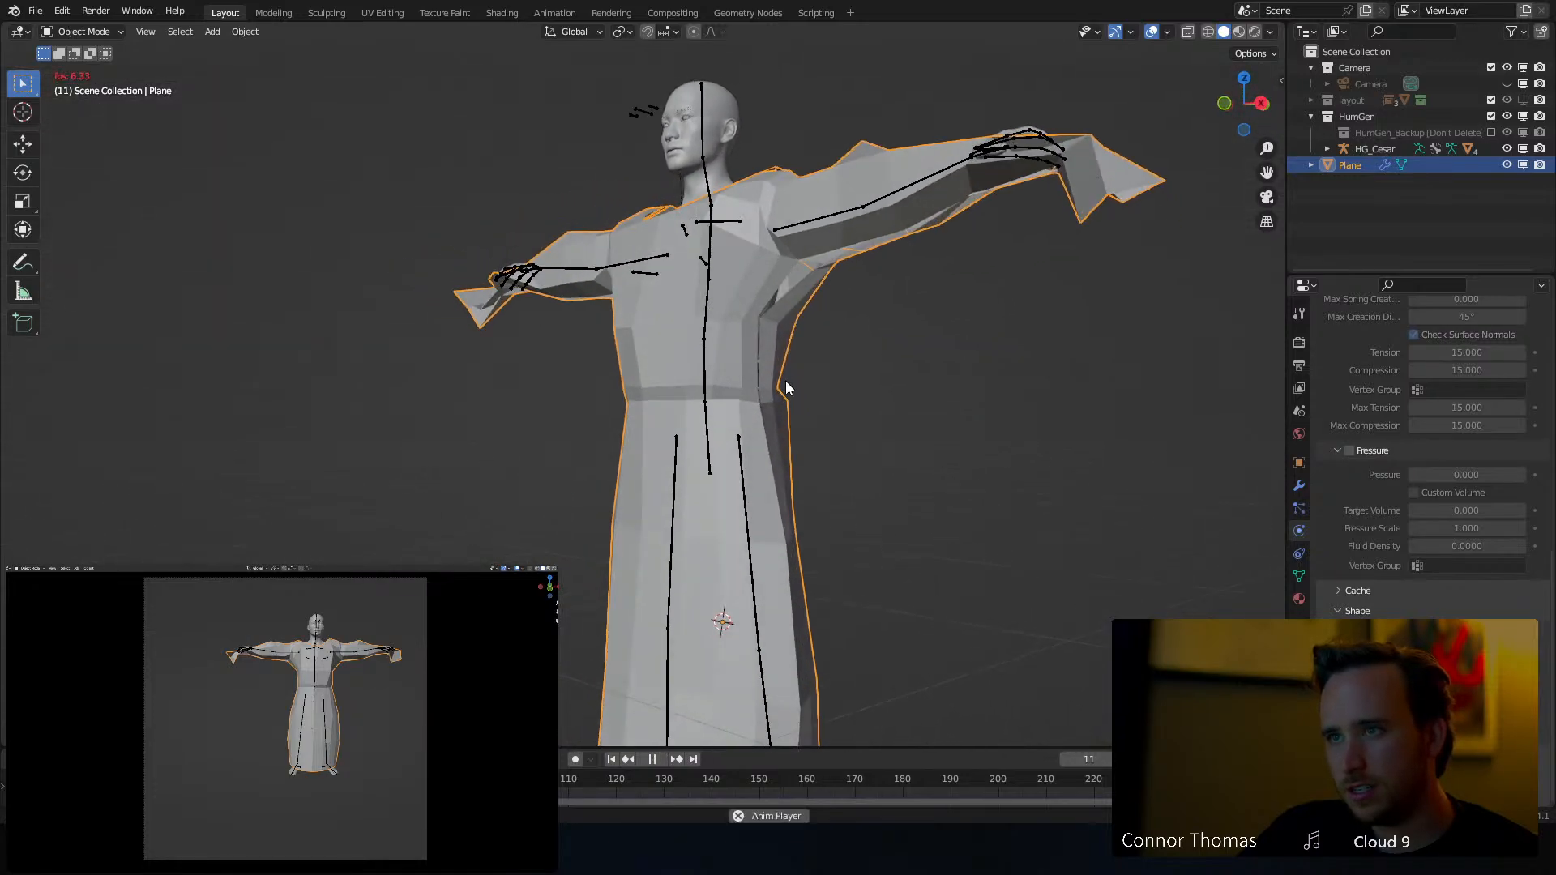
{"action": "key", "text": "space"}
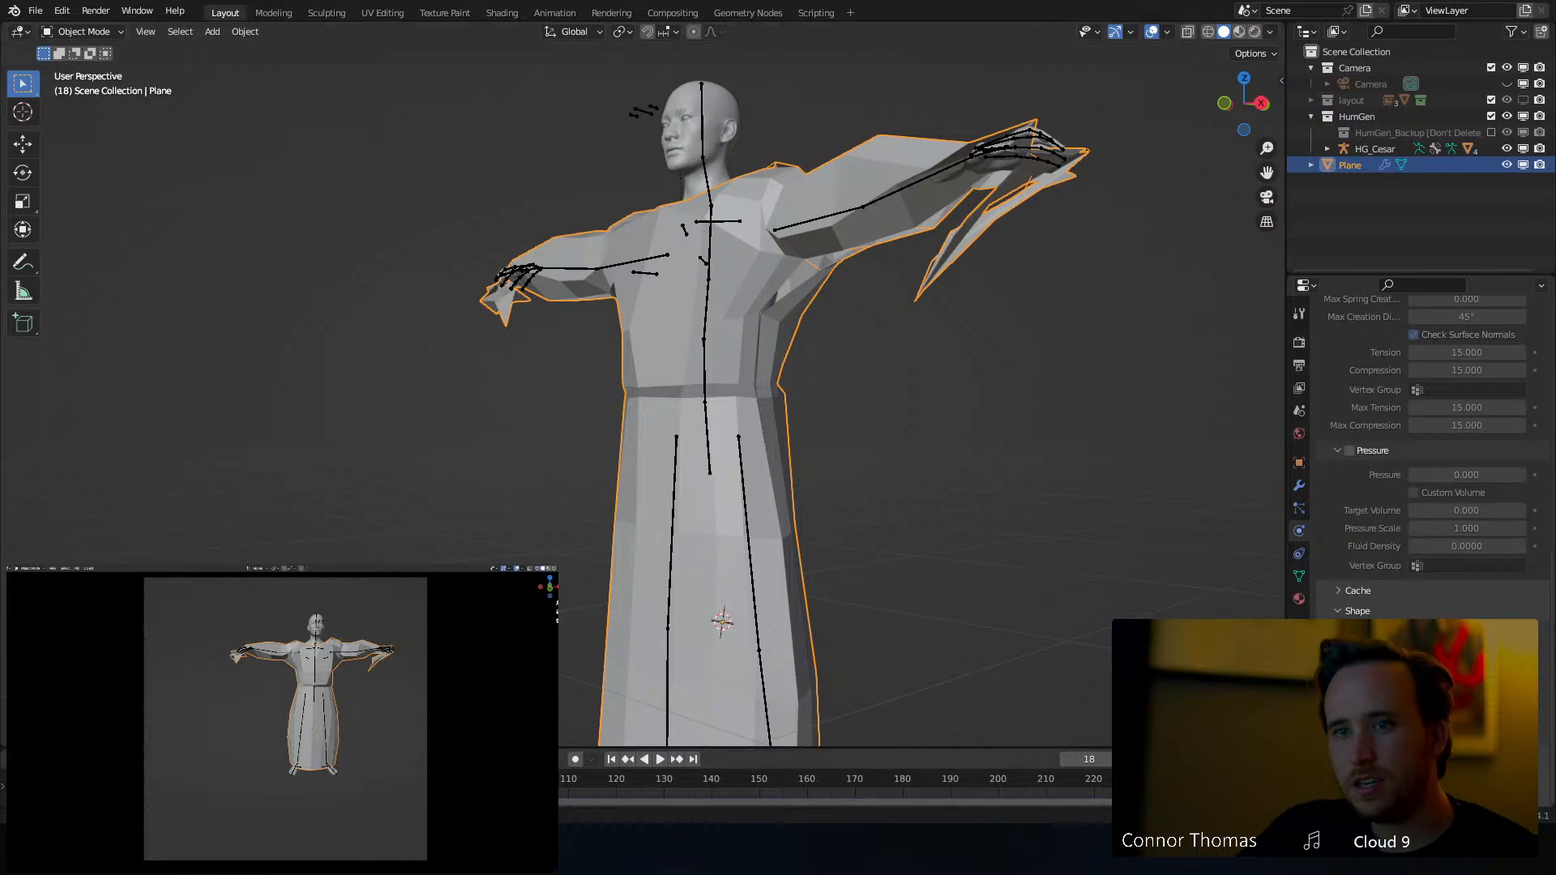
{"action": "key", "text": "shift+Left"}
{"action": "key", "text": "space"}
{"action": "middle_click_drag", "start_coordinate": [421, 372], "coordinate": [737, 340]}
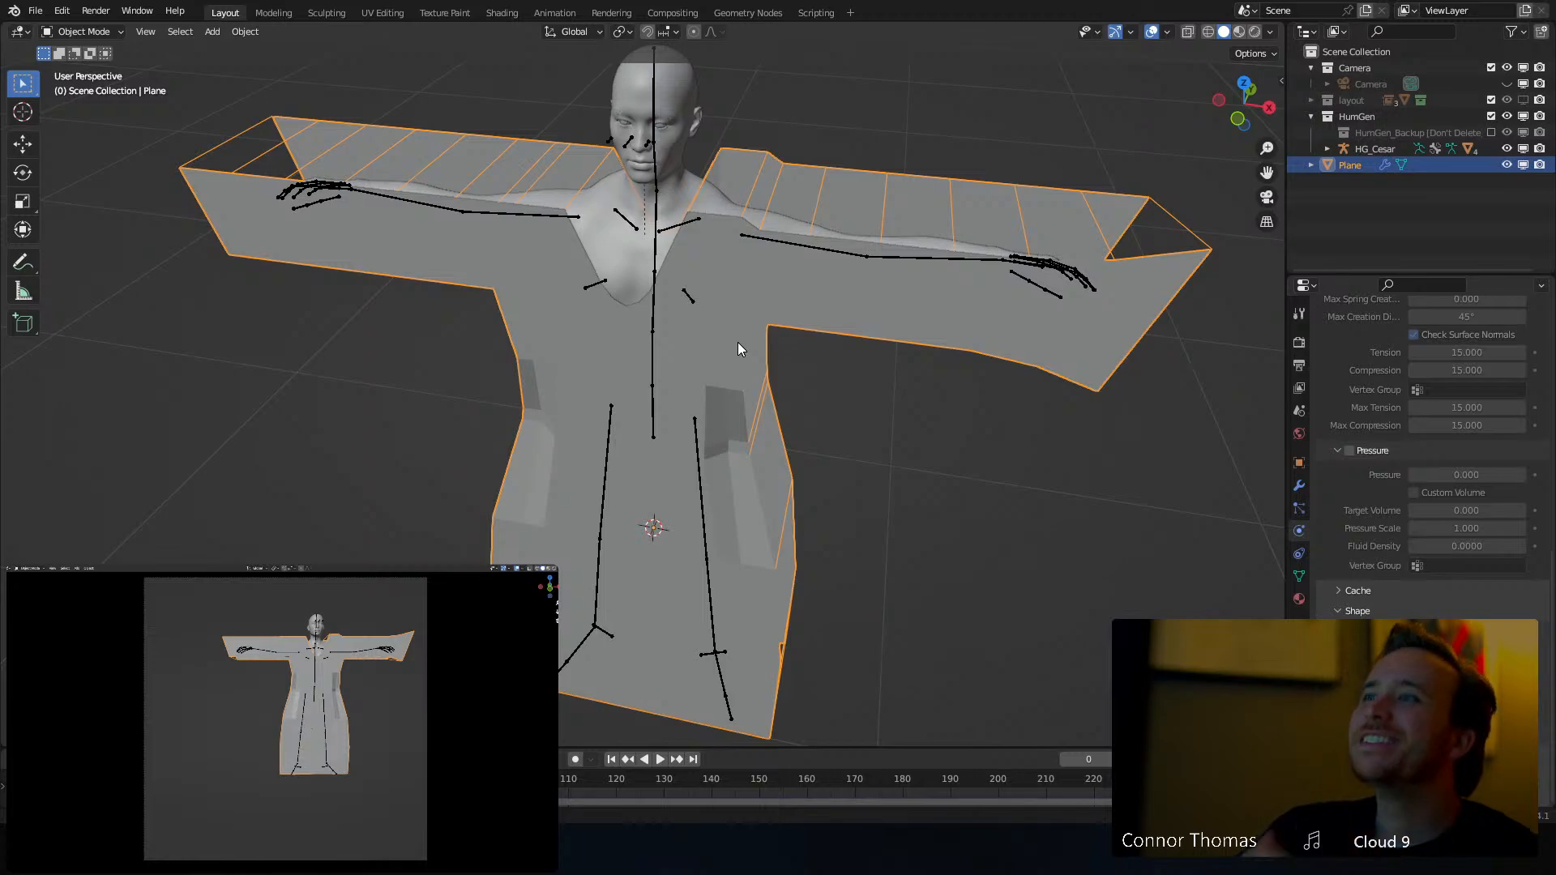
Flare the back panel's left sleeve by scaling its end edges to about 1.56 and the adjacent edge loop to about 1.15
{"action": "middle_click_drag", "start_coordinate": [738, 348], "coordinate": [957, 259]}
{"action": "key", "text": "Tab"}
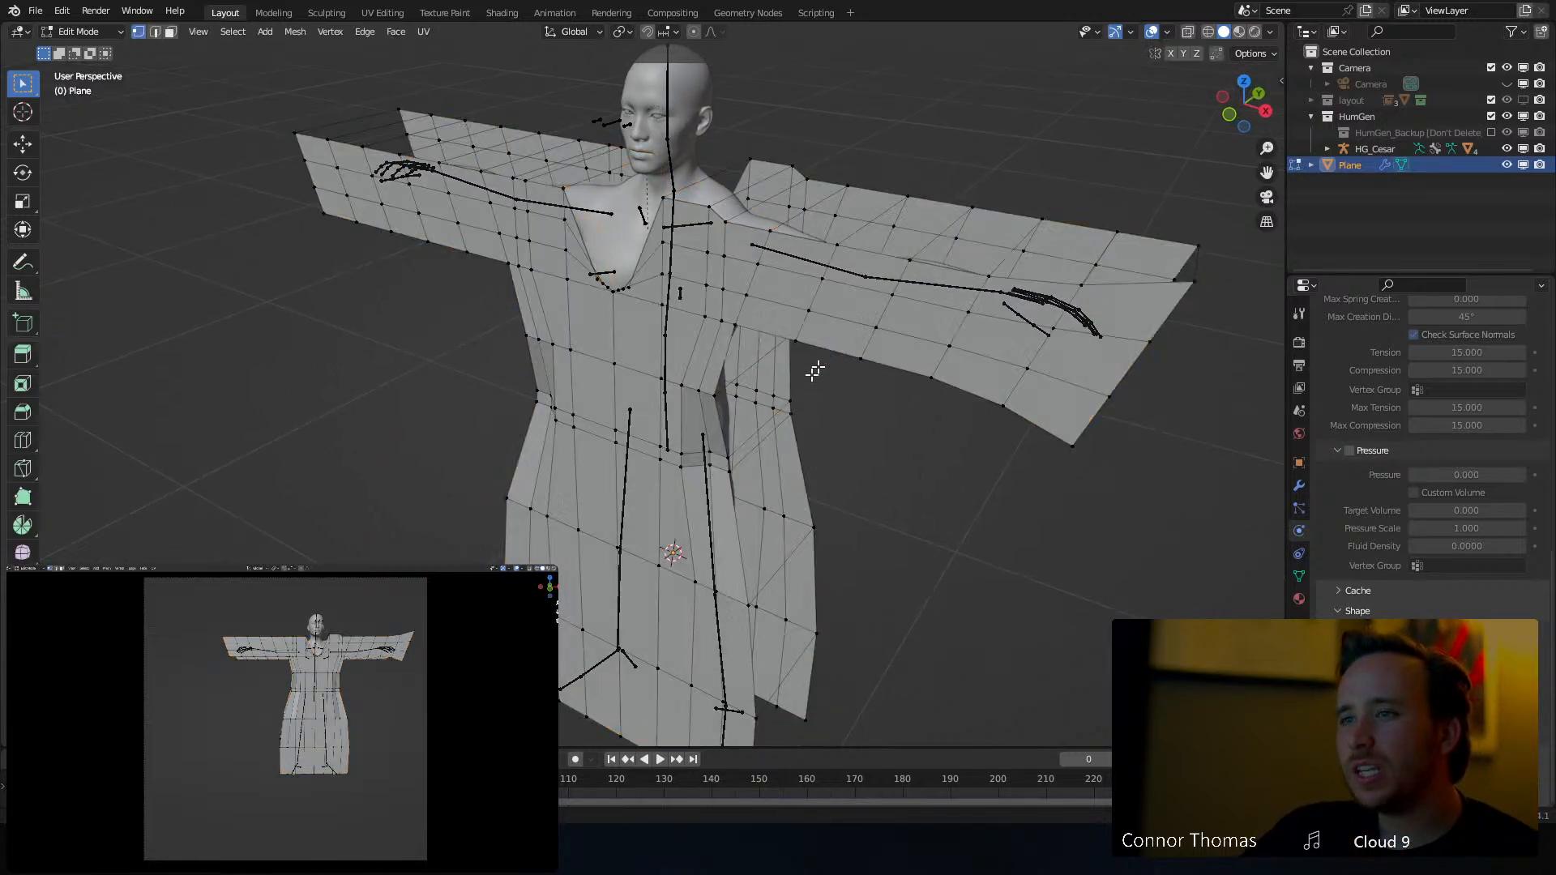
{"action": "key", "text": "a"}
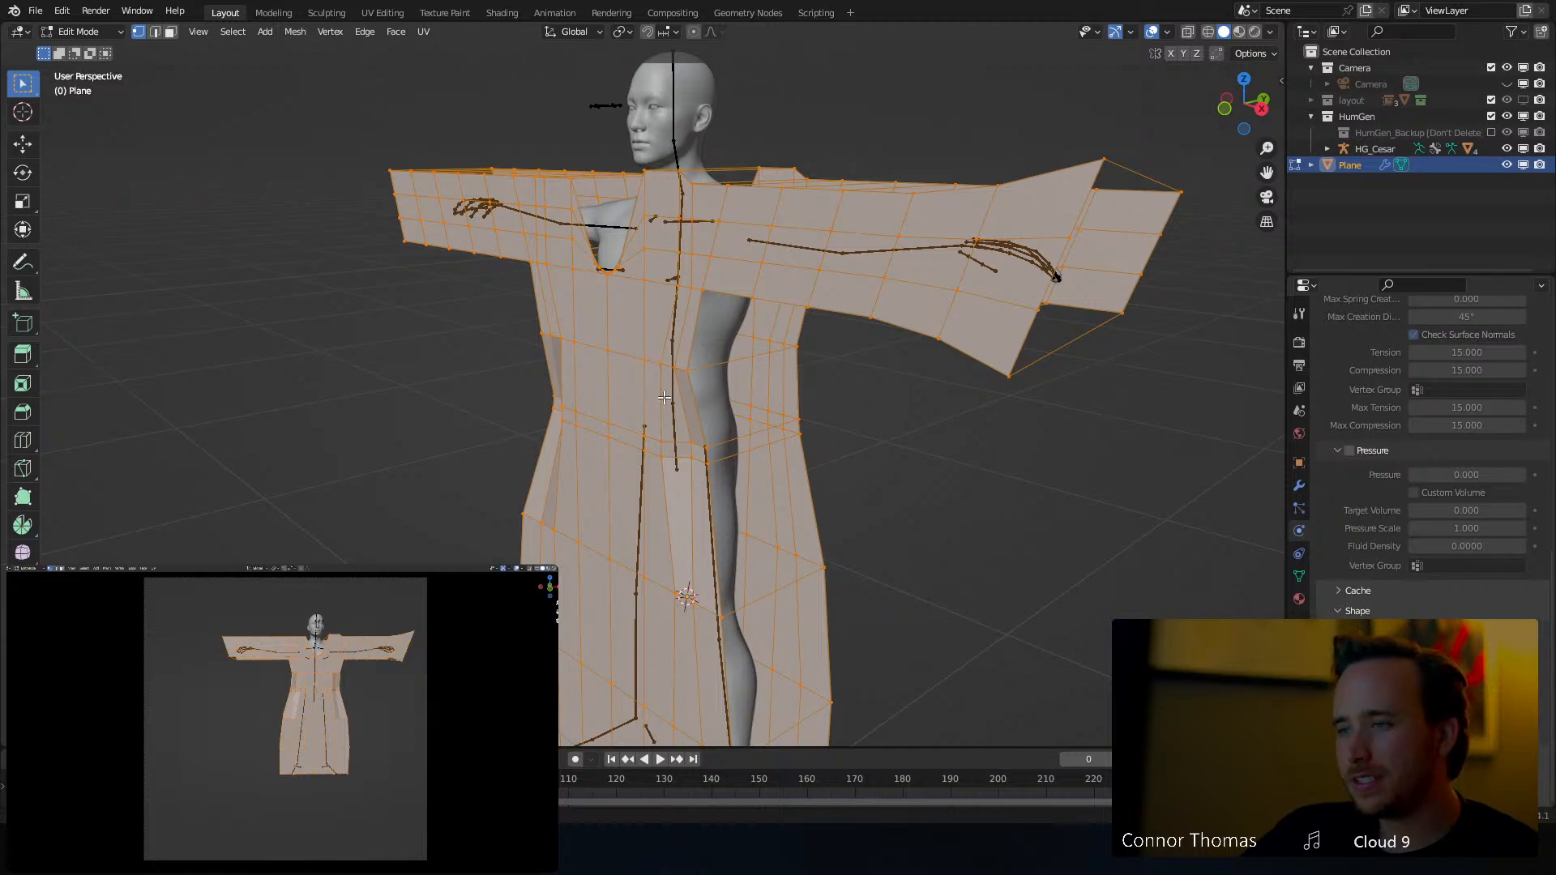
{"action": "middle_click_drag", "start_coordinate": [664, 397], "coordinate": [785, 287]}
{"action": "key", "text": "alt+a"}
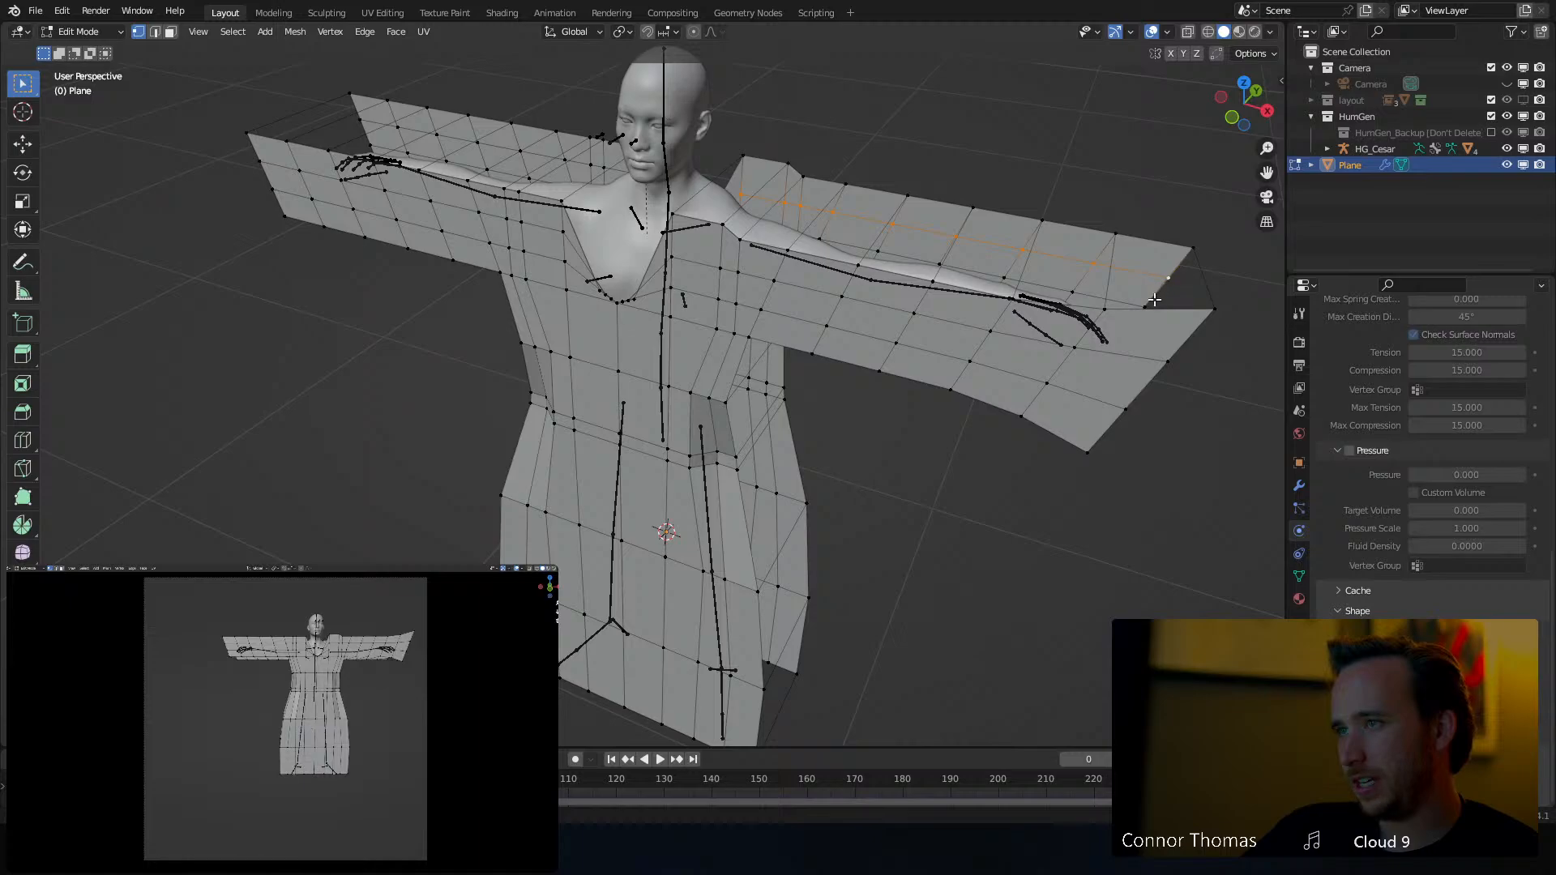
{"action": "middle_click_drag", "start_coordinate": [1175, 295], "coordinate": [1193, 300]}
{"action": "key", "text": "s"}
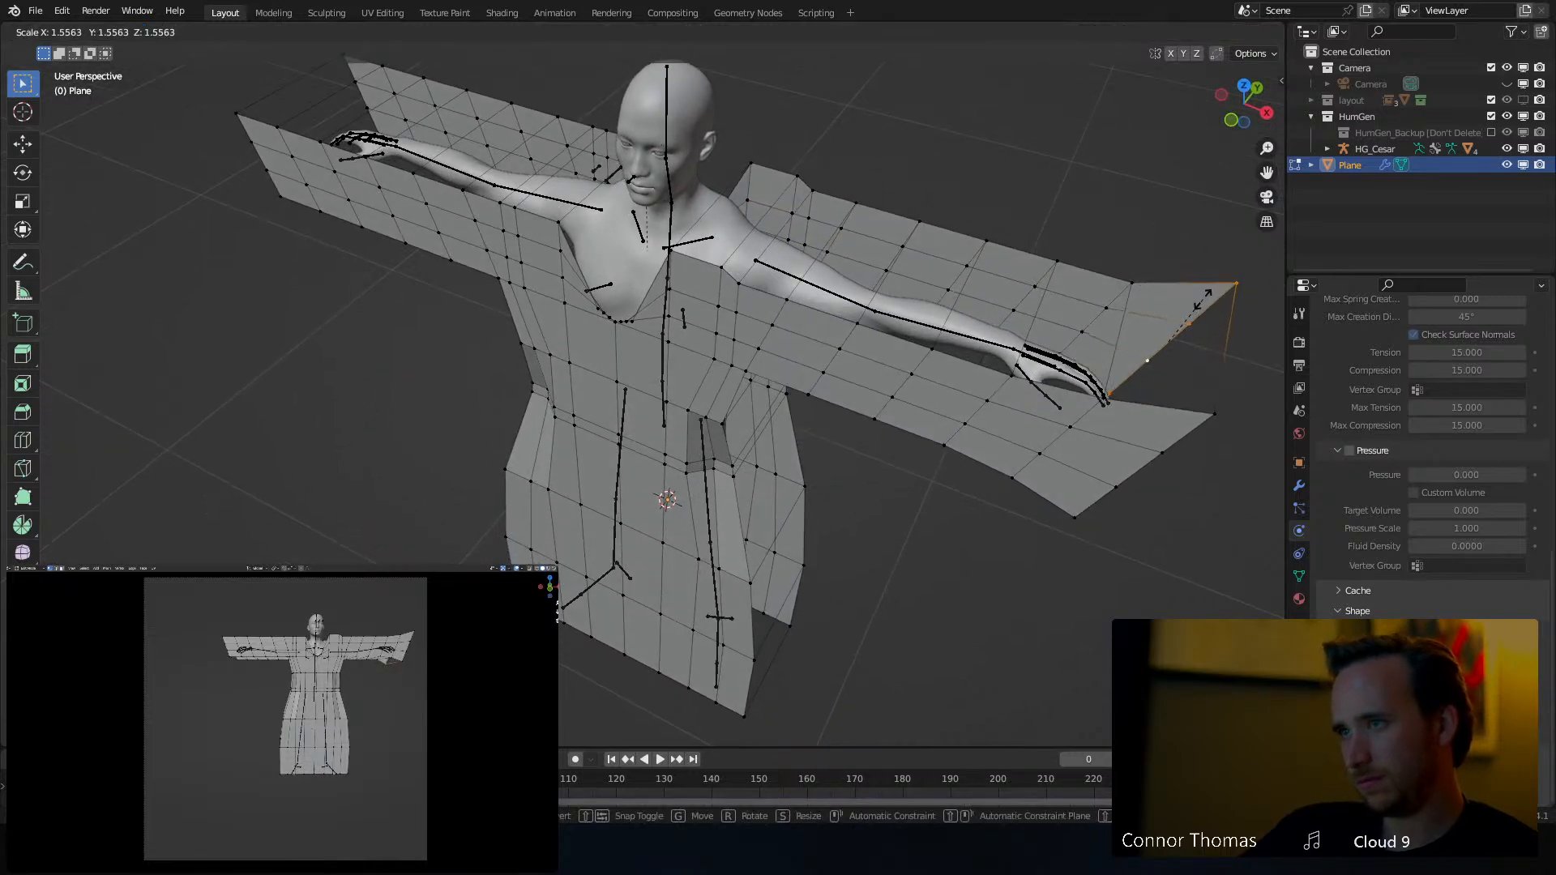
{"action": "left_click", "coordinate": [1203, 300]}
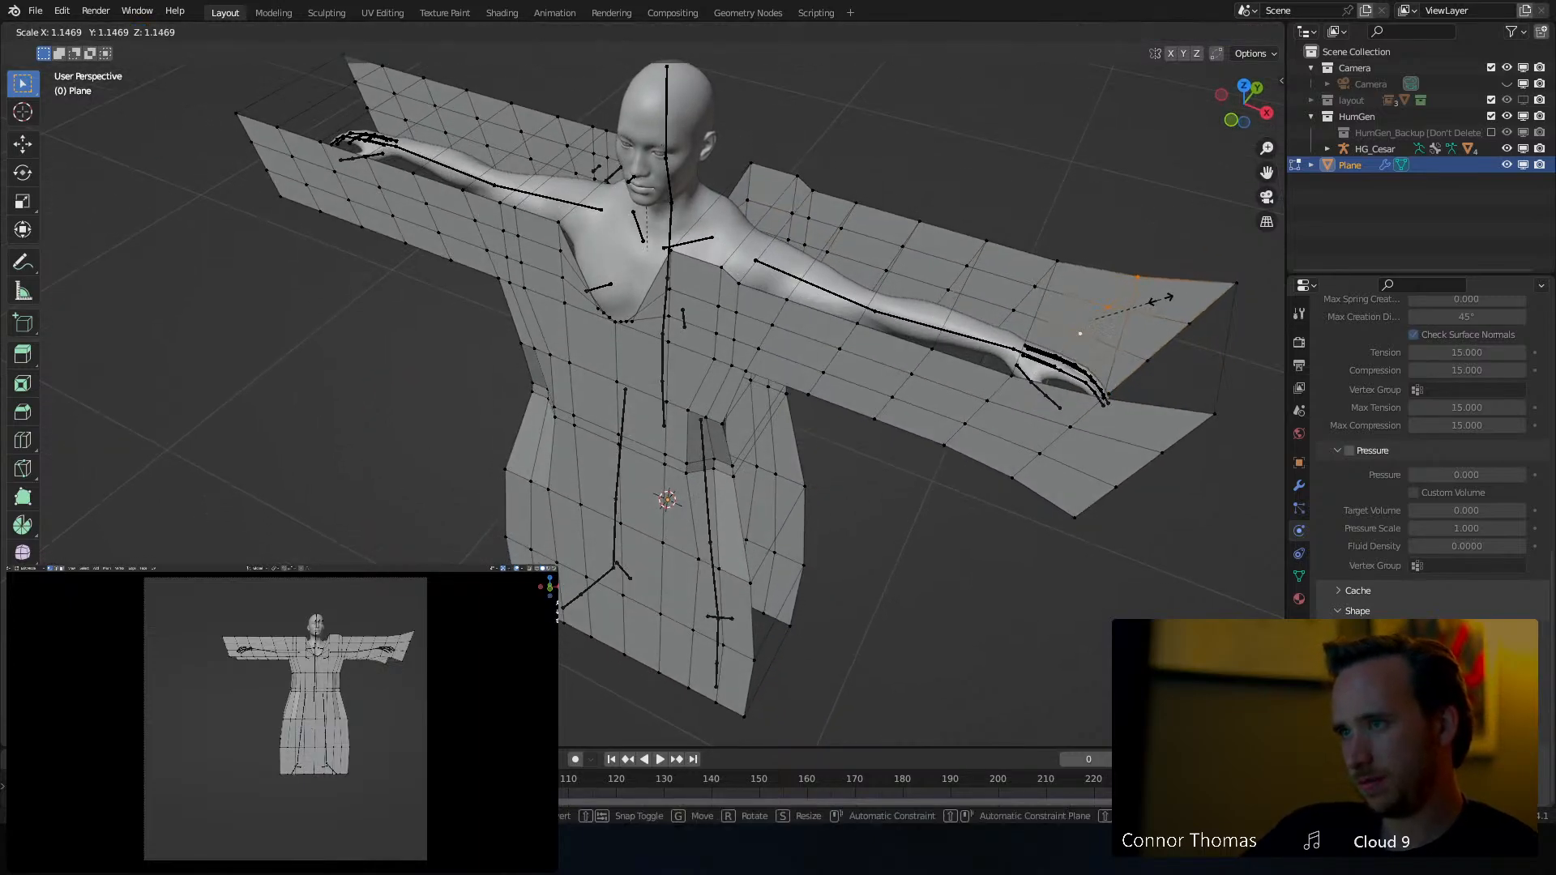
{"action": "key", "text": "a"}
{"action": "key", "text": "alt+a"}
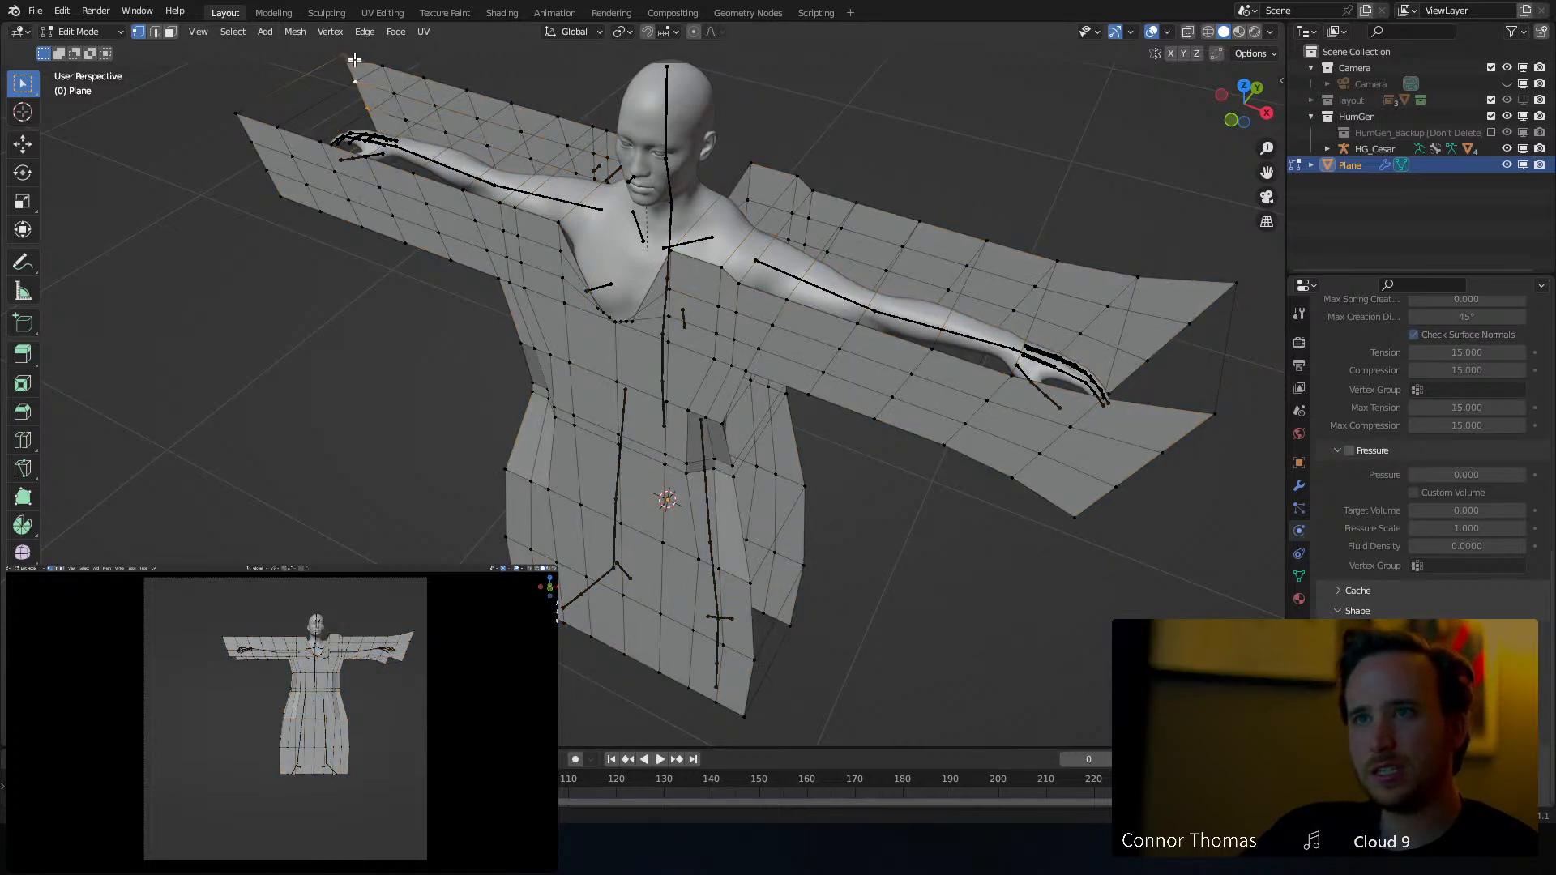
Flare the right sleeve on both panels by enlarging its end edges and slightly scaling up the adjacent edge loops, the front one to about 1.07
{"action": "key", "text": "s"}
{"action": "left_click", "coordinate": [358, 185]}
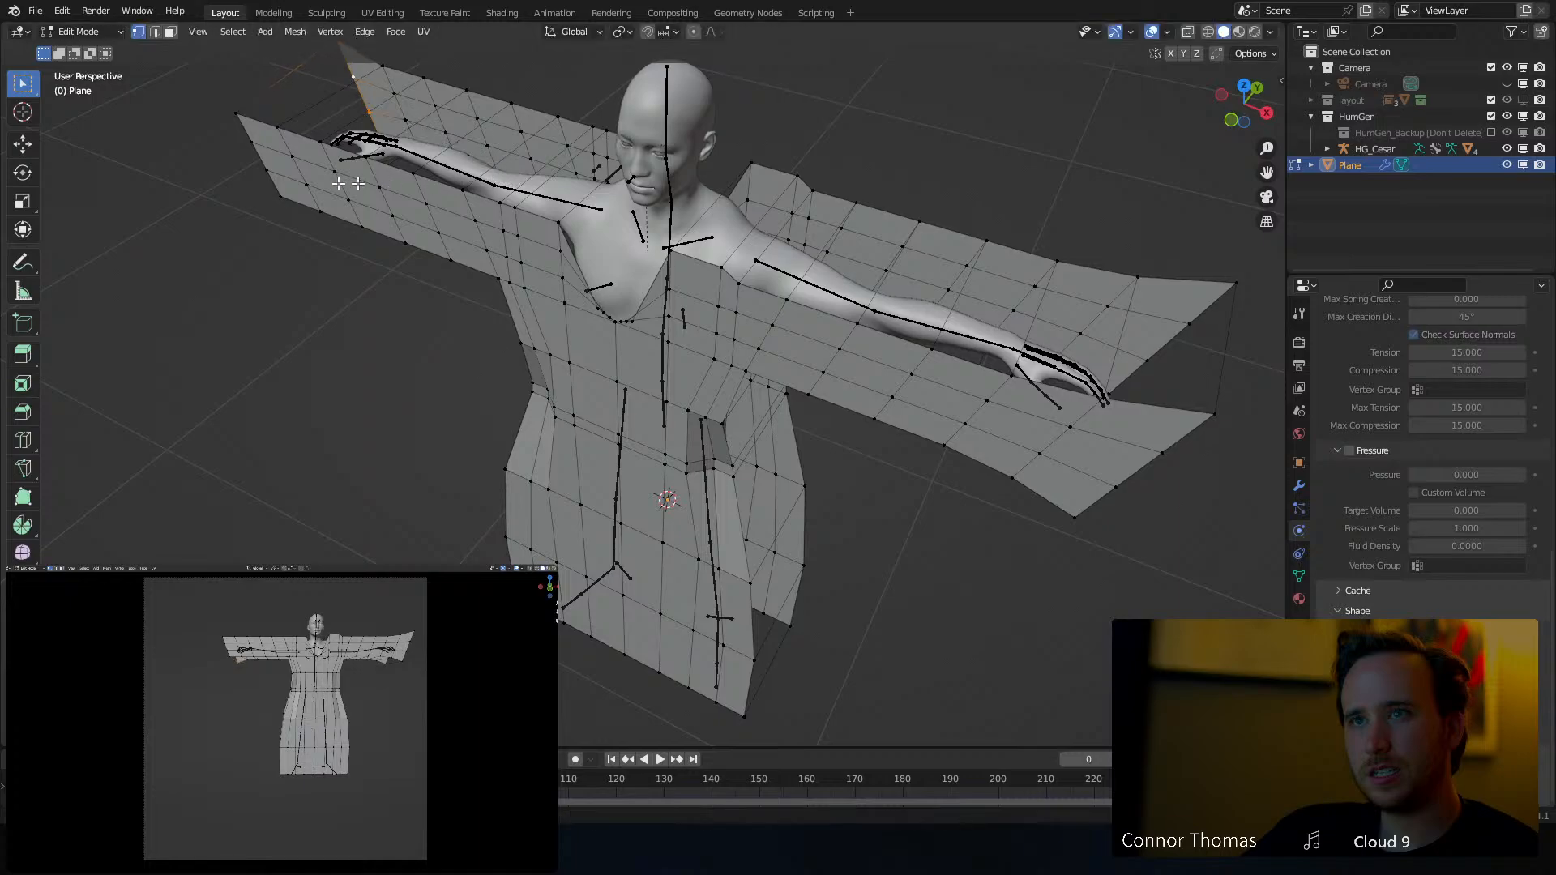
{"action": "key", "text": "s"}
{"action": "left_click", "coordinate": [392, 216]}
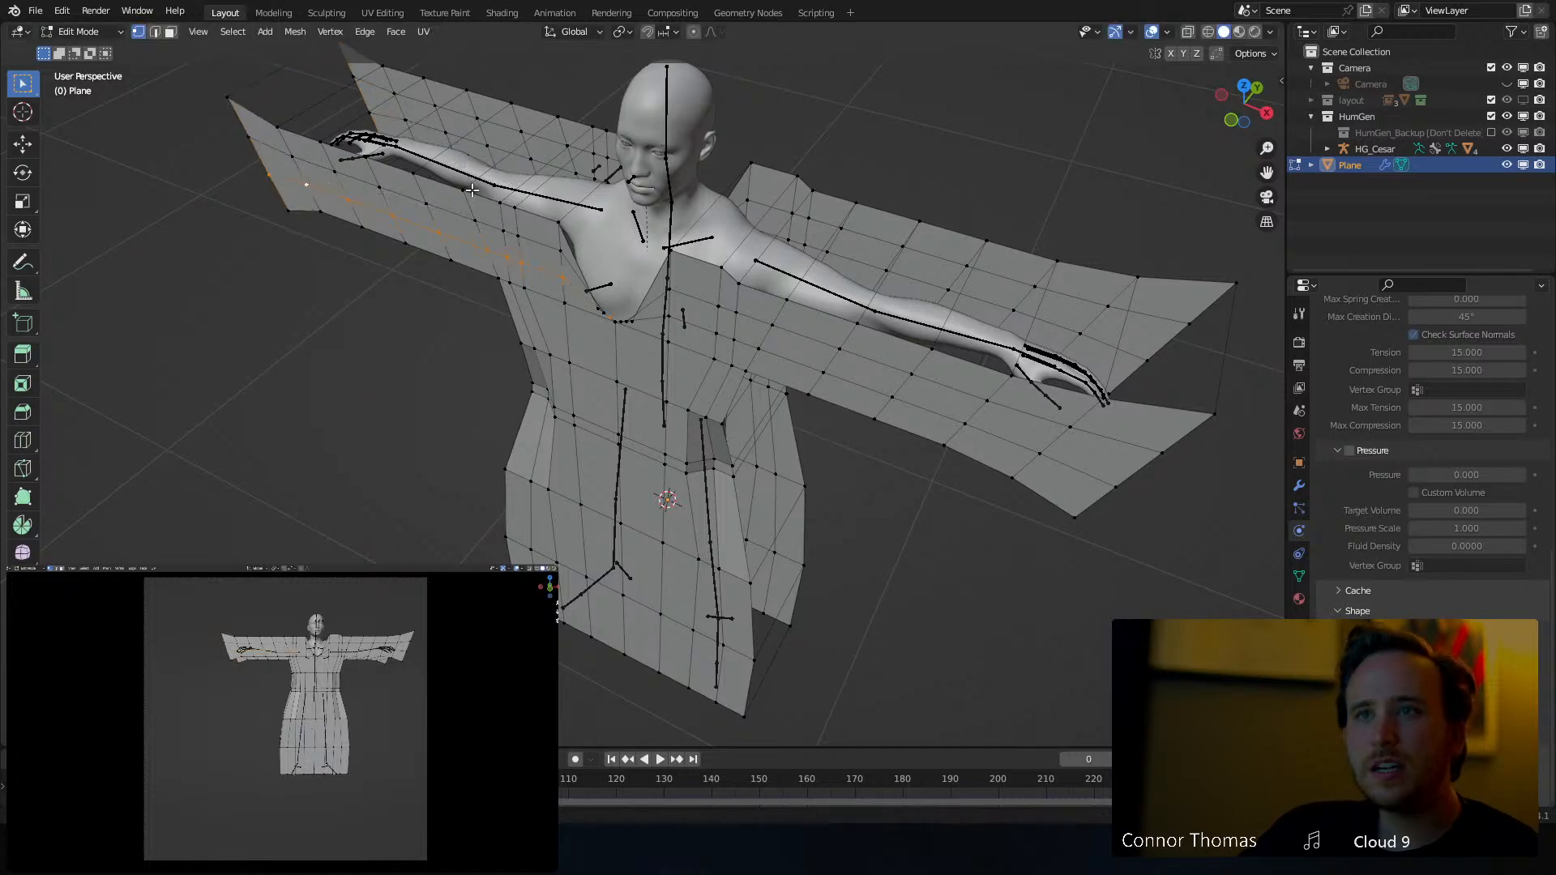
{"action": "key", "text": "s"}
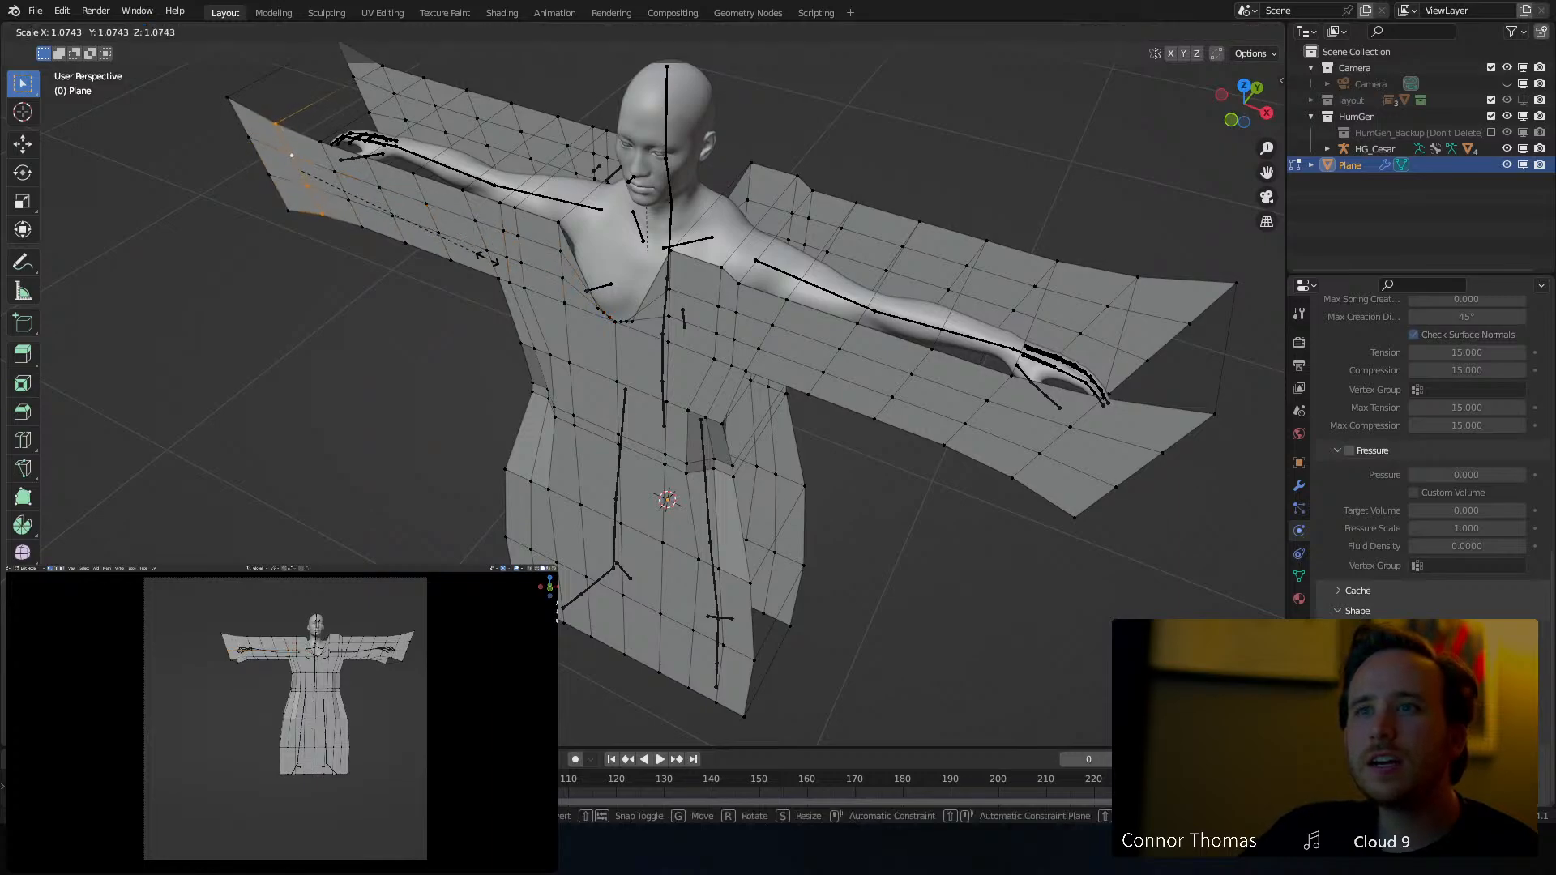
{"action": "left_click", "coordinate": [498, 262]}
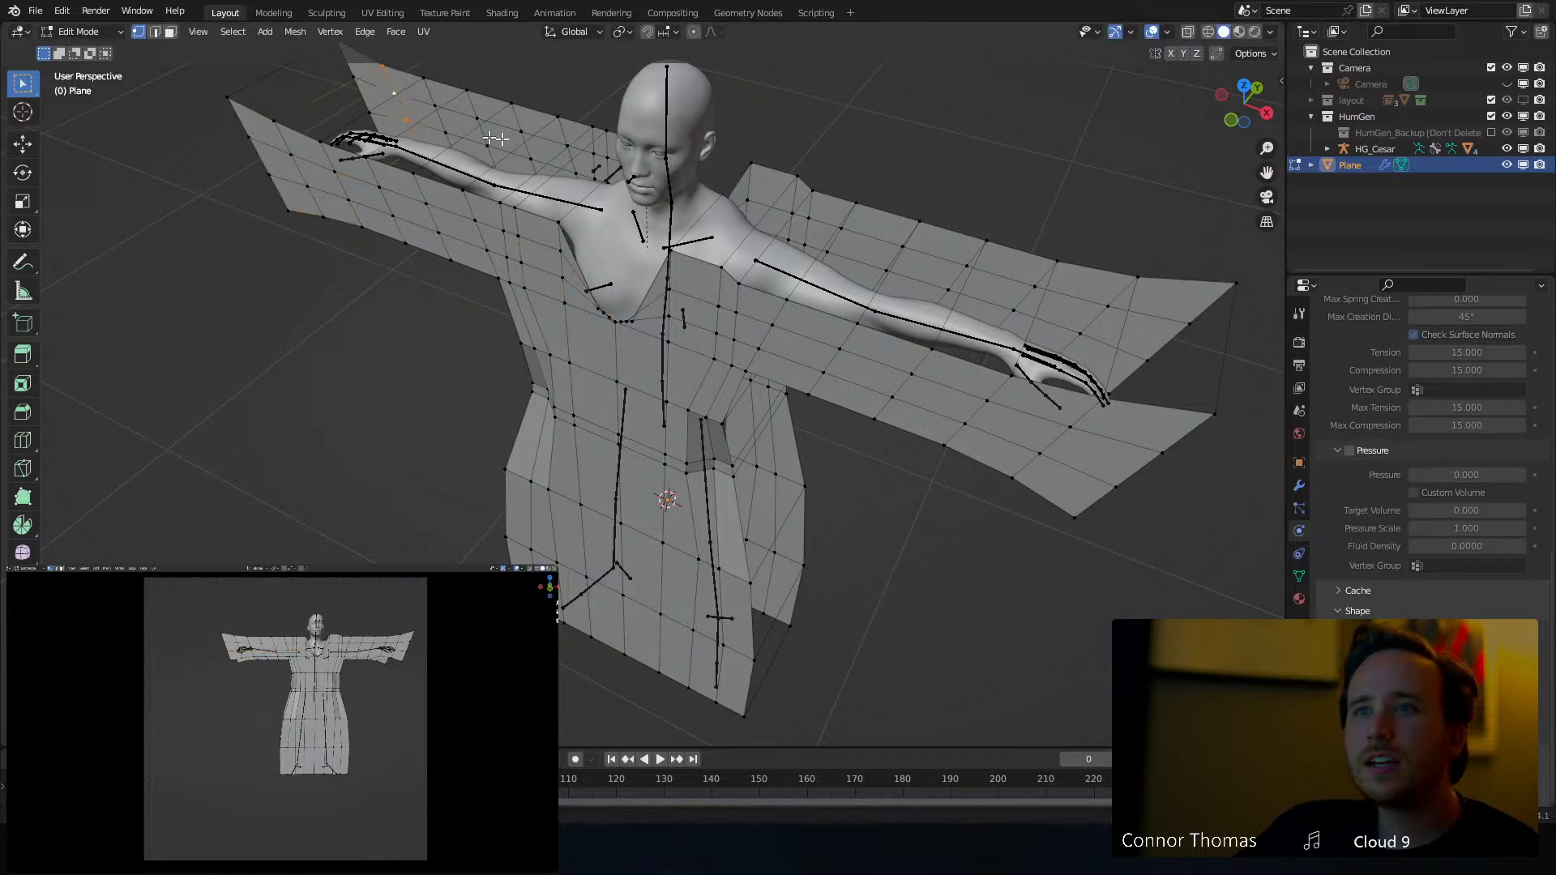
{"action": "key", "text": "s"}
{"action": "left_click", "coordinate": [558, 166]}
{"action": "key", "text": "Tab"}
Delete only the faces of the narrow waist band on the front and back panels, keeping their edges as sewing edges
{"action": "middle_click_drag", "start_coordinate": [563, 220], "coordinate": [488, 206]}
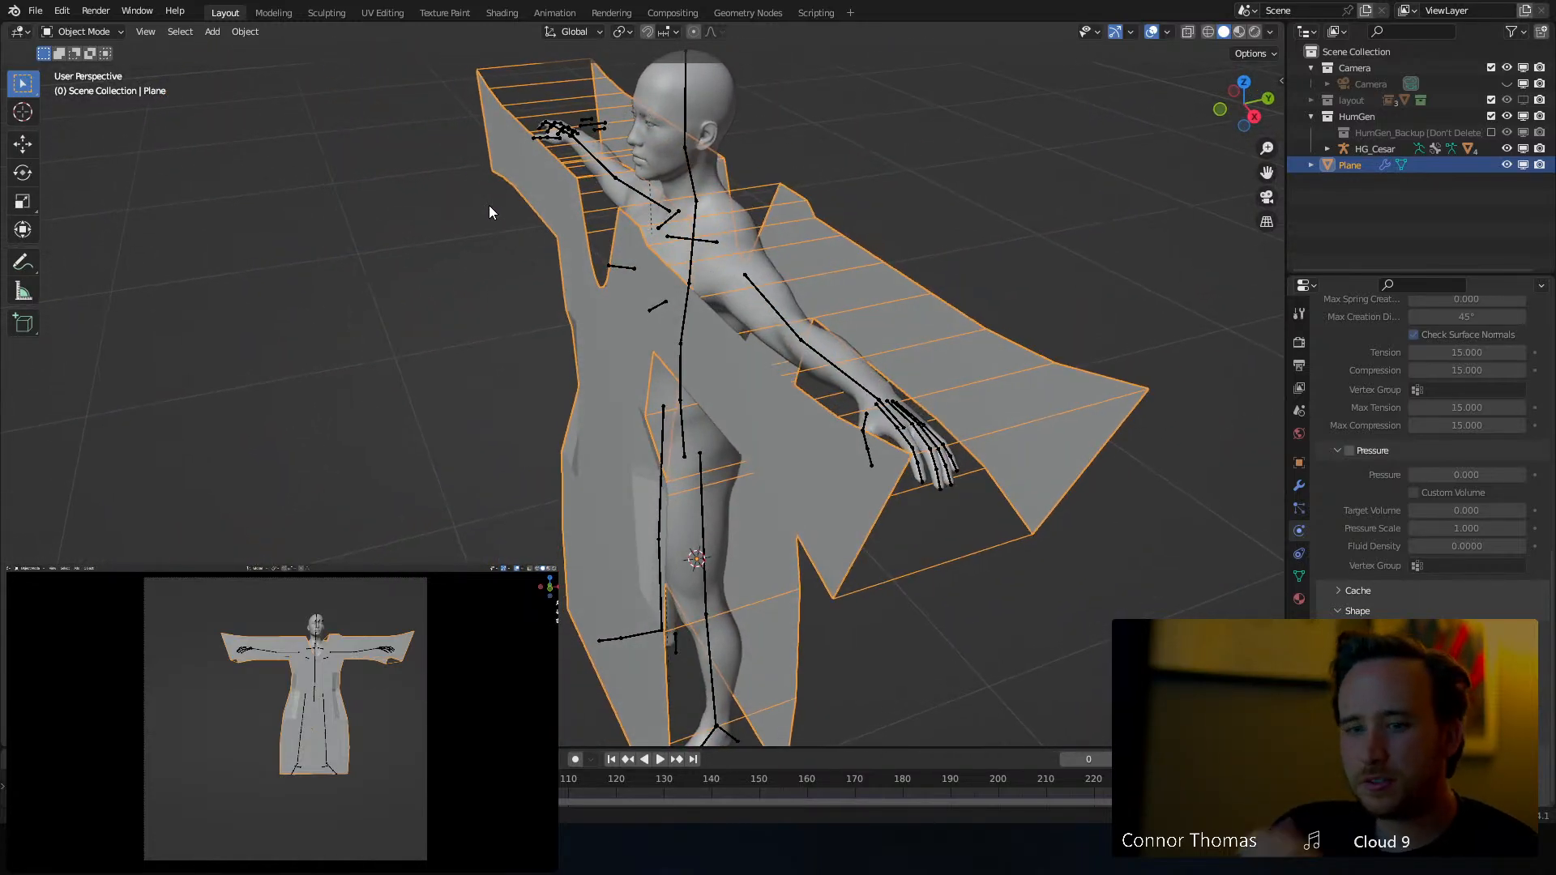
{"action": "mouse_move", "coordinate": [615, 283]}
{"action": "middle_mouse_down"}
{"action": "mouse_move", "coordinate": [652, 316]}
{"action": "mouse_move", "coordinate": [607, 312]}
{"action": "middle_mouse_up"}
{"action": "scroll", "coordinate": [751, 337], "scroll_direction": "up", "scroll_amount": 5}
{"action": "key", "text": "Tab"}
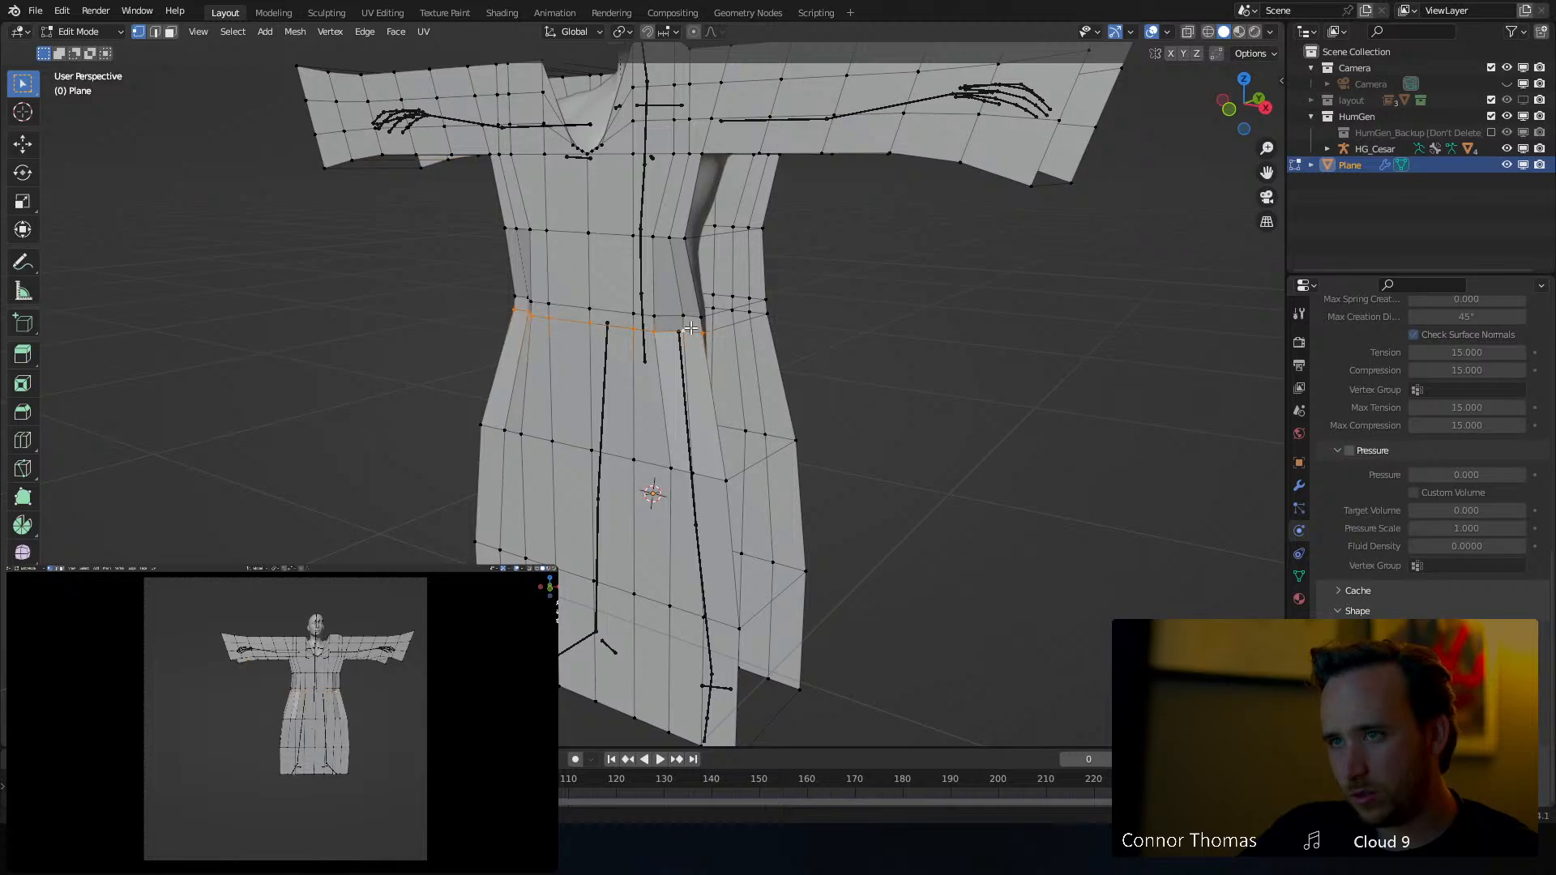
{"action": "key", "text": "2"}
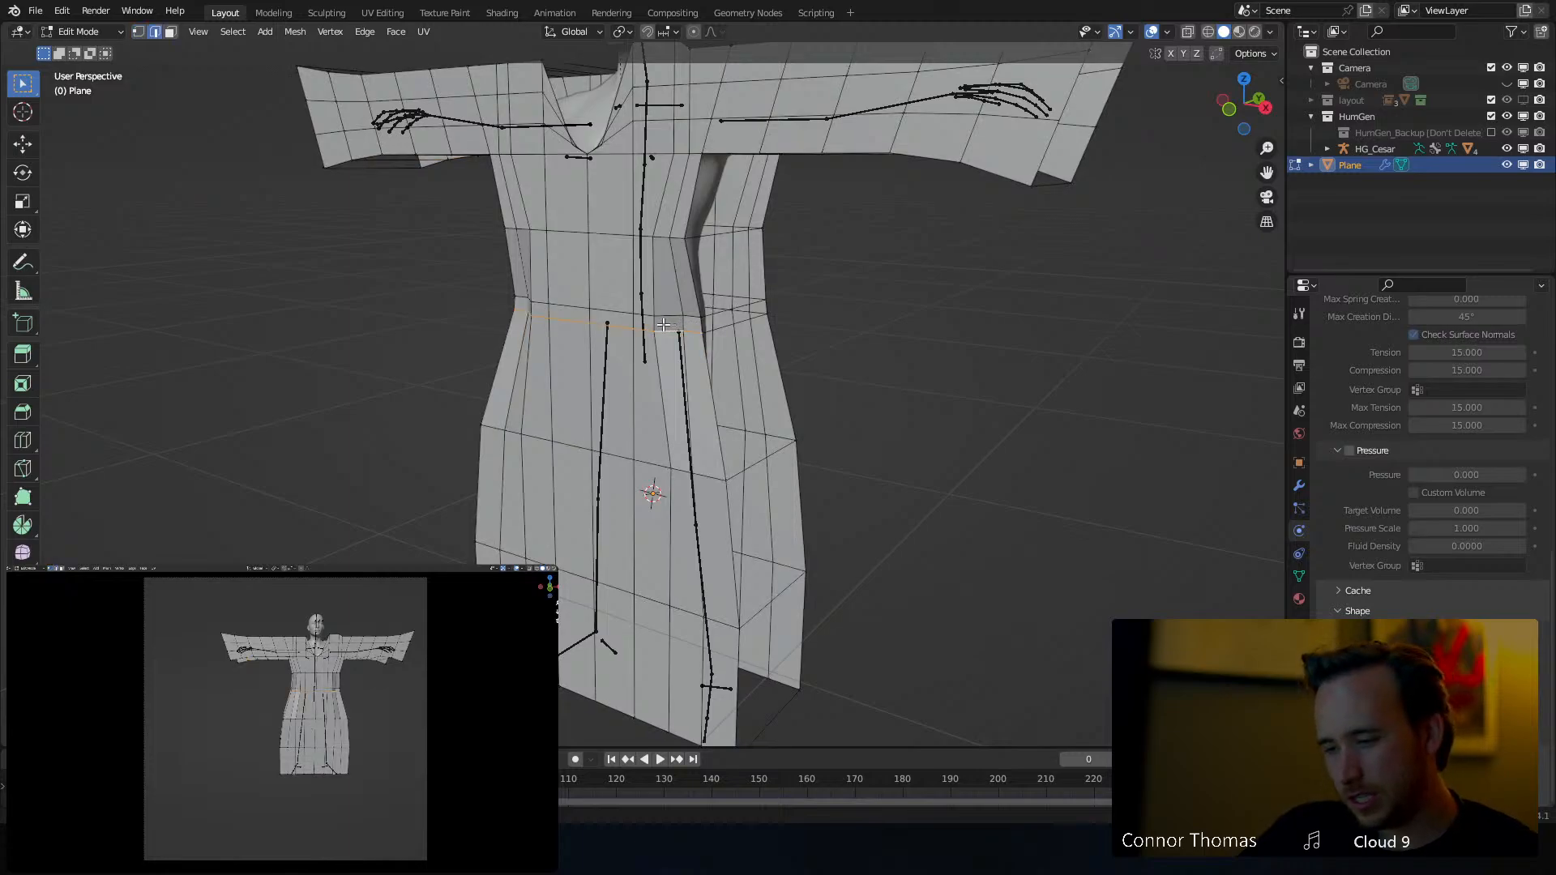
{"action": "key", "text": "3"}
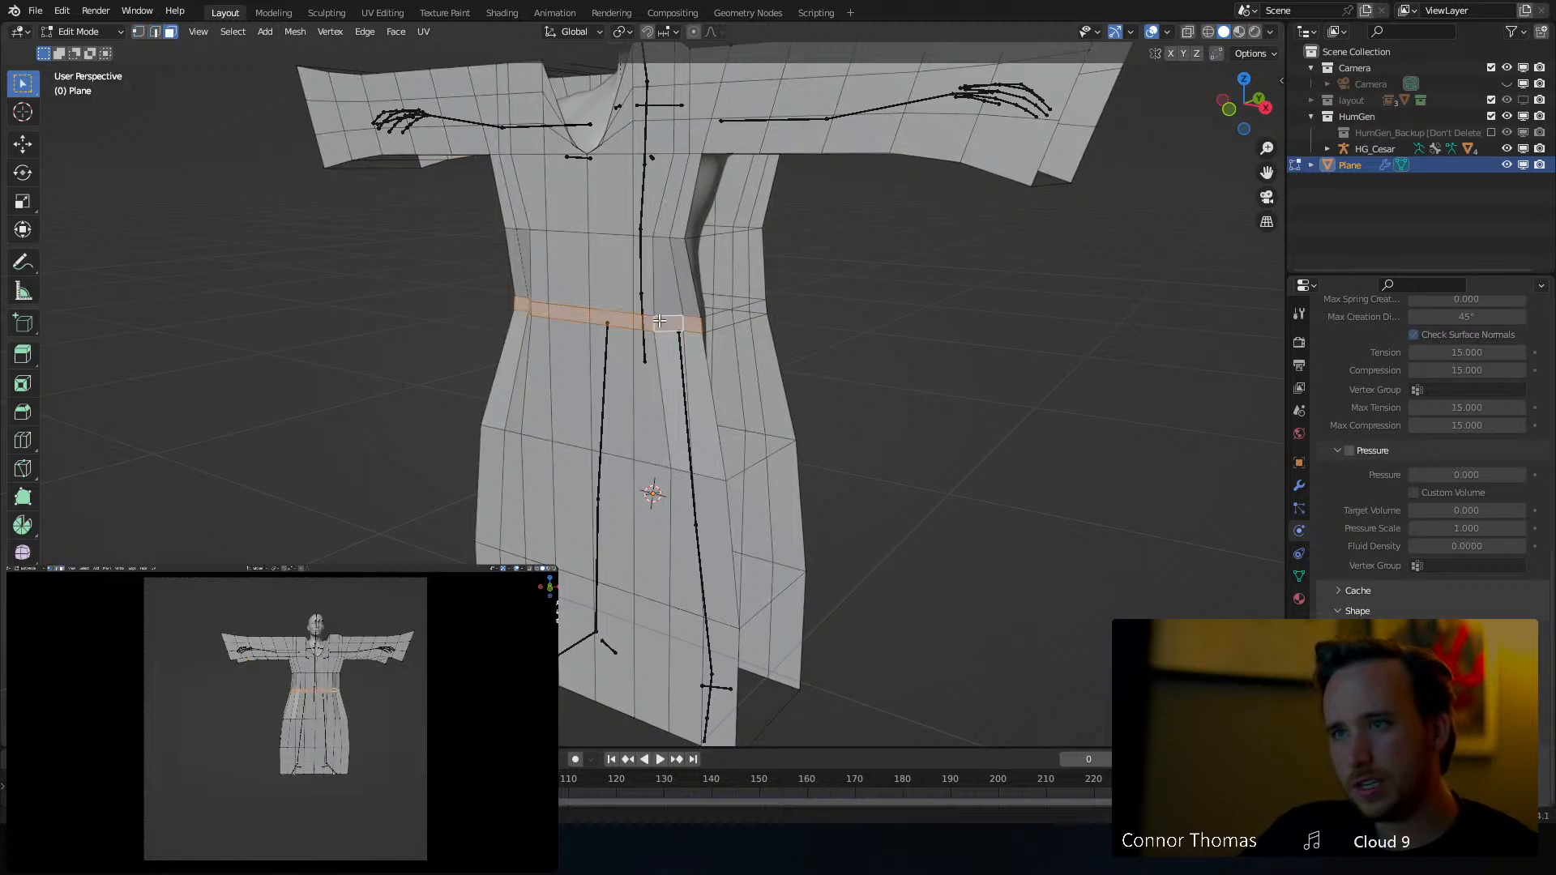
{"action": "key", "text": "x"}
{"action": "left_click", "coordinate": [679, 323]}
{"action": "middle_click_drag", "start_coordinate": [679, 322], "coordinate": [708, 387]}
{"action": "left_click", "coordinate": [630, 327], "text": "alt"}
{"action": "key", "text": "x"}
{"action": "left_click", "coordinate": [630, 330]}
Play the cloth simulation to frame 21, inspect the sewn waist and sleeves from several angles, and return to frame 0
{"action": "key", "text": "Tab"}
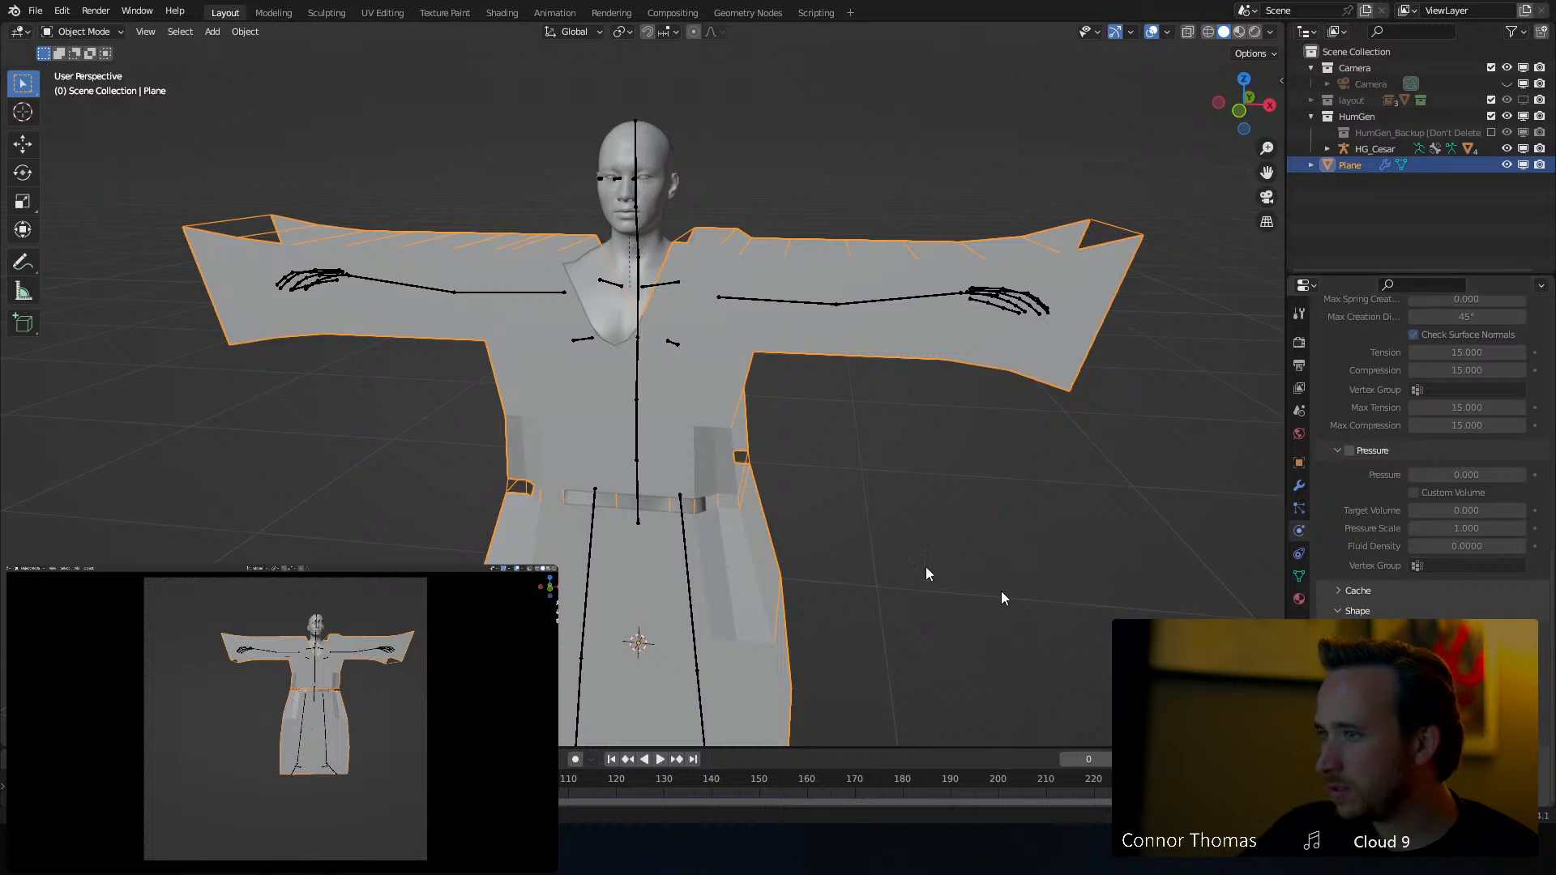
{"action": "key", "text": "space"}
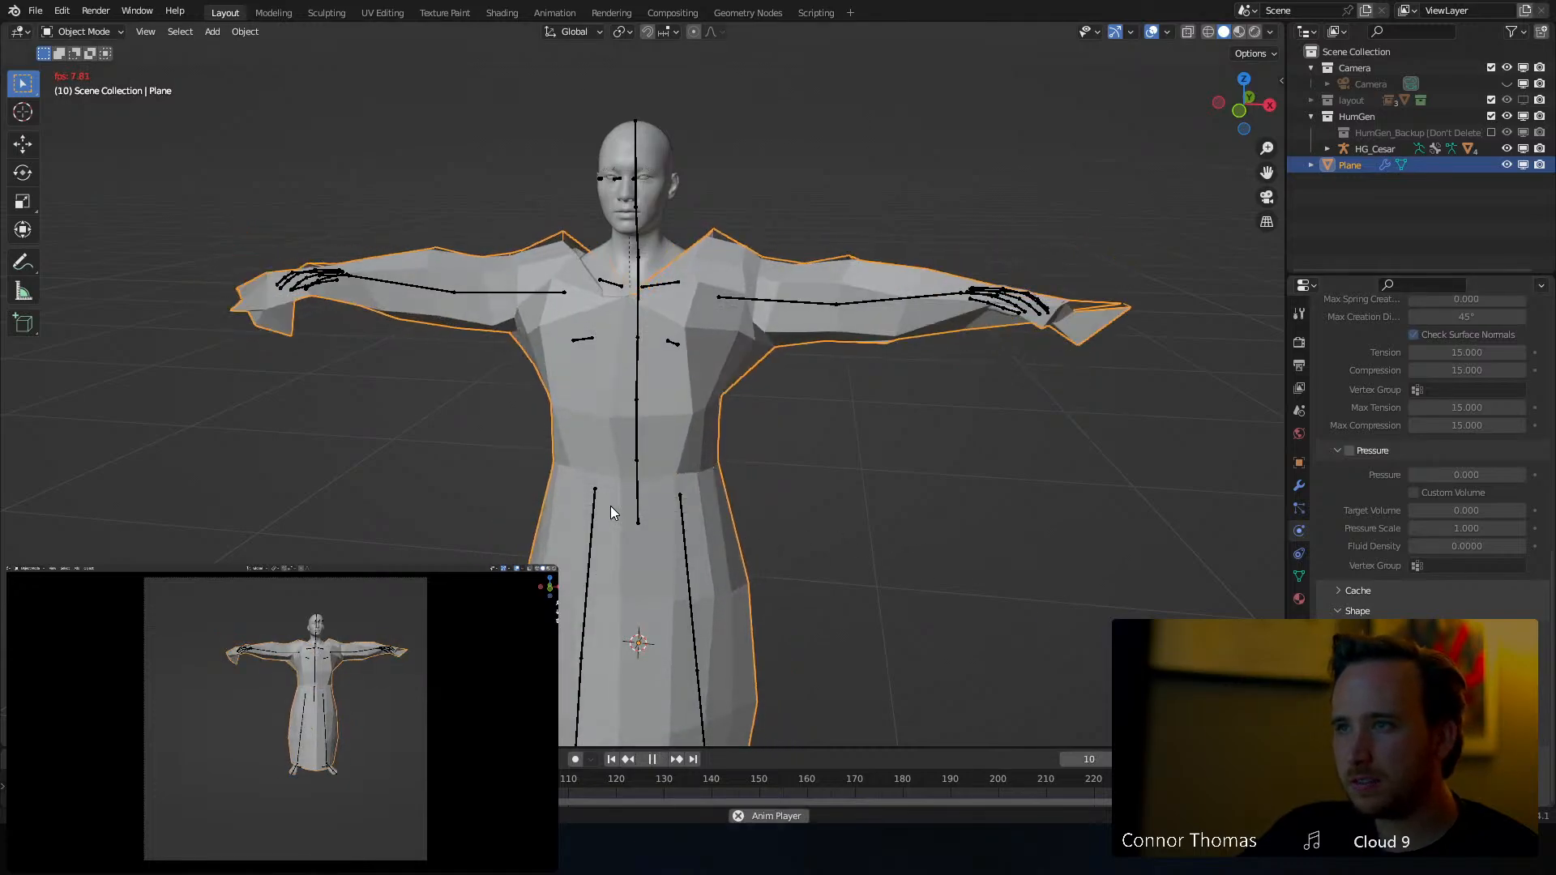
{"action": "key", "text": "space"}
{"action": "middle_click_drag", "start_coordinate": [922, 502], "coordinate": [801, 406]}
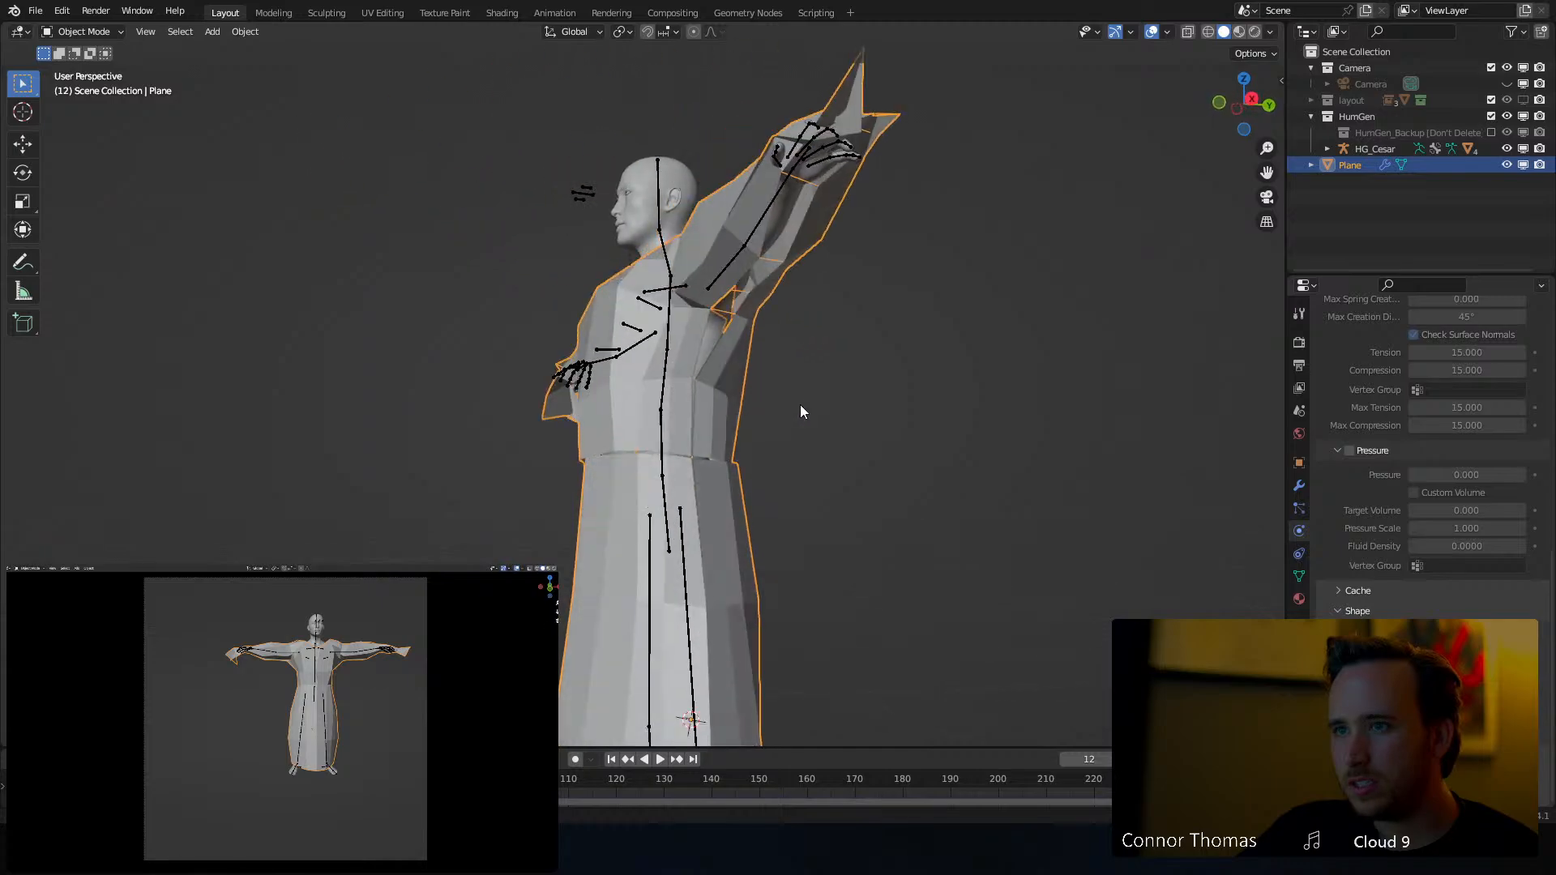
{"action": "key", "text": "Right"}
{"action": "key", "text": "Right"}
{"action": "key", "text": "Right"}
{"action": "key", "text": "Right"}
{"action": "key", "text": "Right"}
{"action": "key", "text": "Right"}
{"action": "key", "text": "Right"}
{"action": "key", "text": "Right"}
{"action": "key", "text": "Right"}
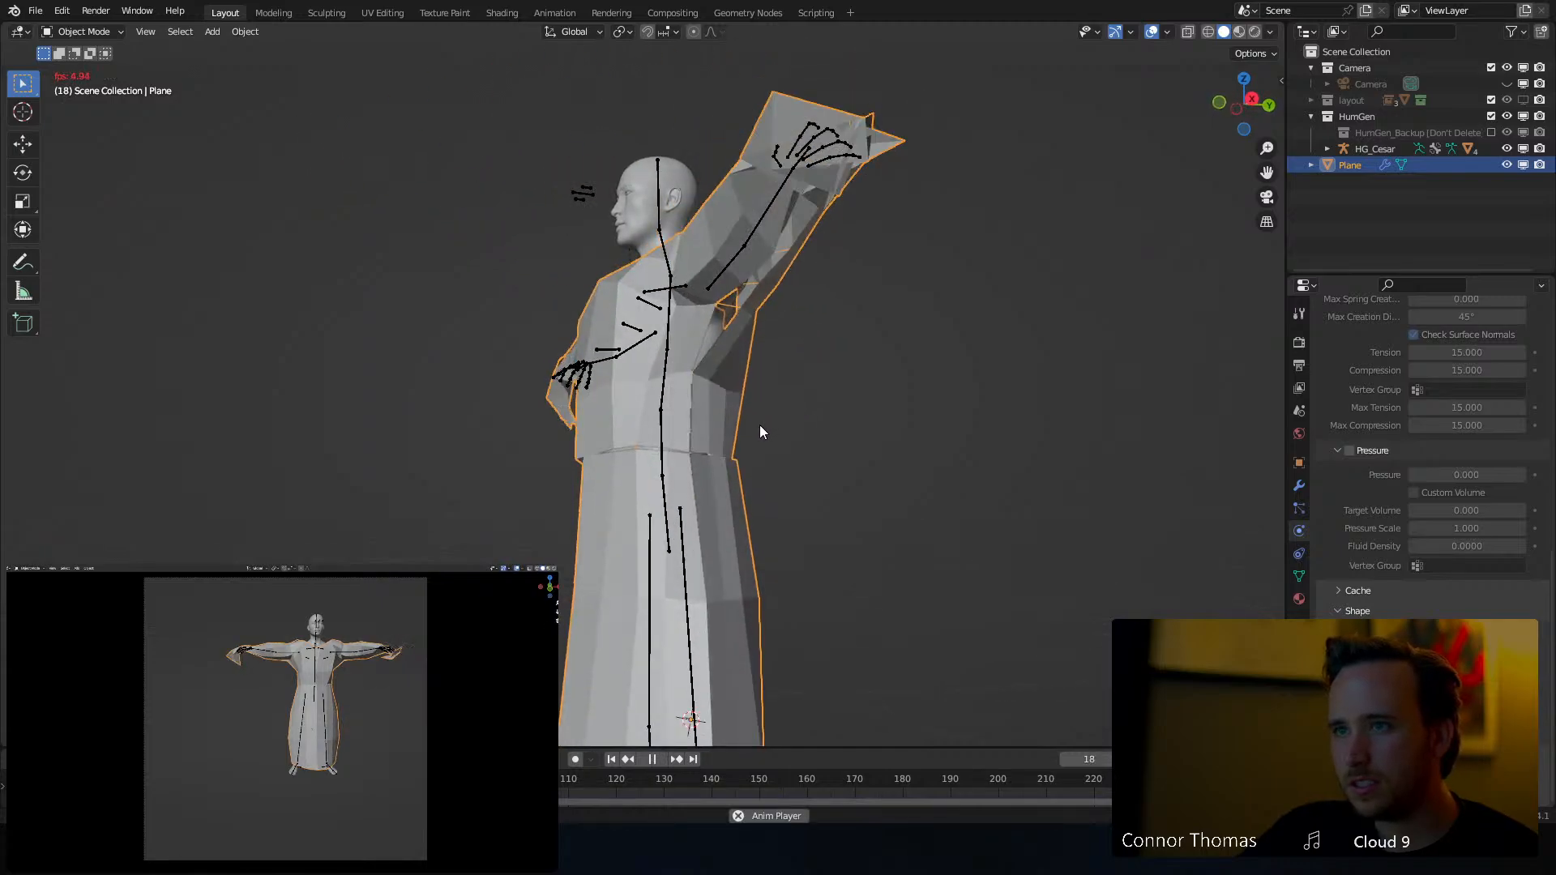
{"action": "middle_click_drag", "start_coordinate": [655, 408], "coordinate": [824, 462]}
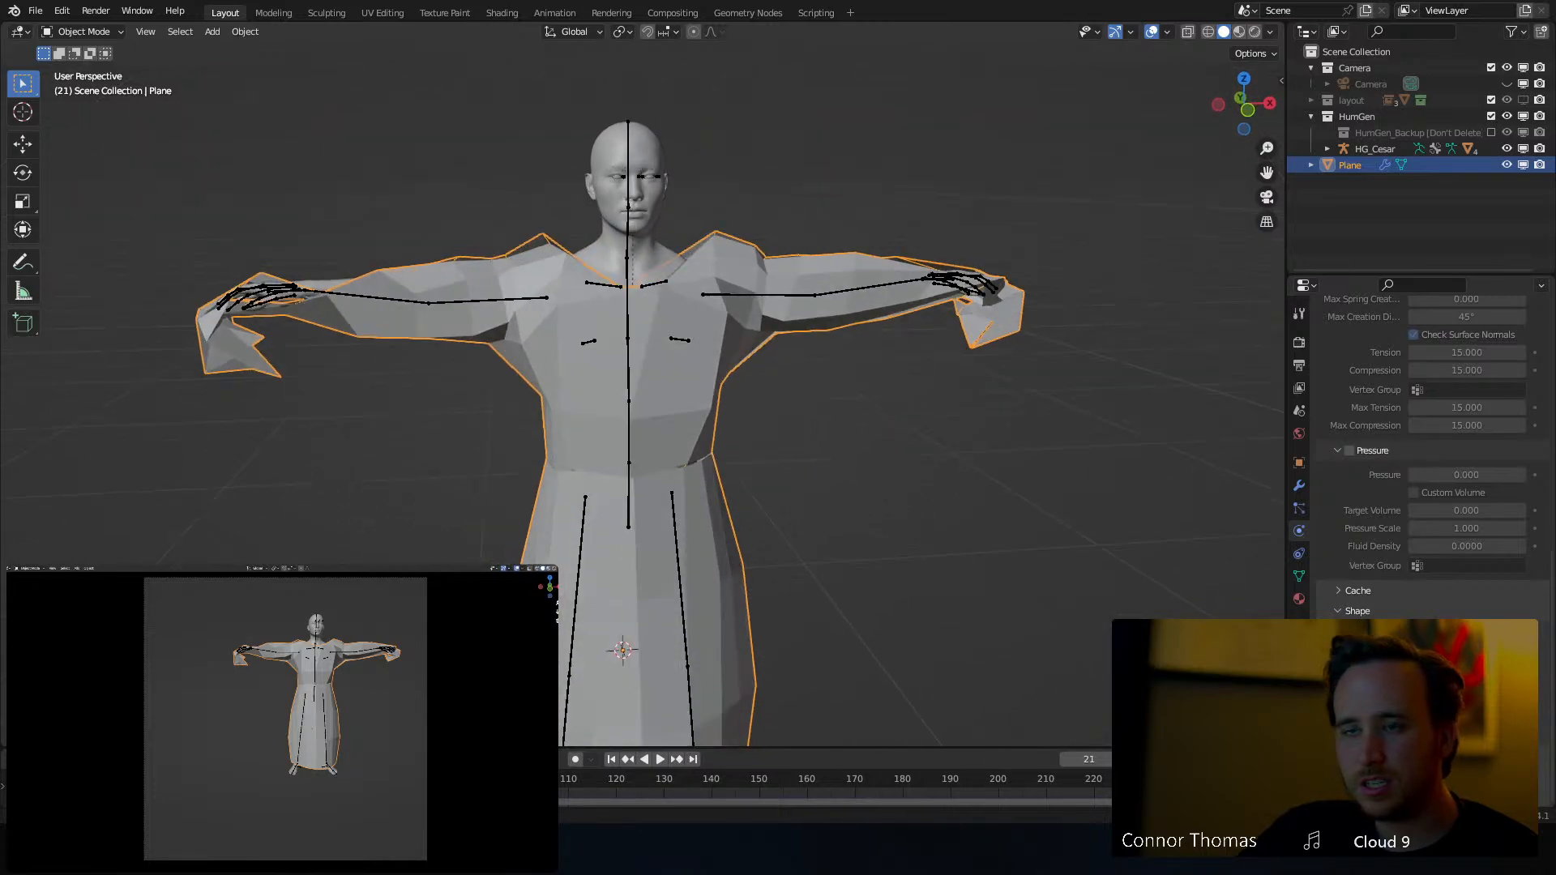
{"action": "left_click_drag", "start_coordinate": [144, 779], "coordinate": [43, 779]}
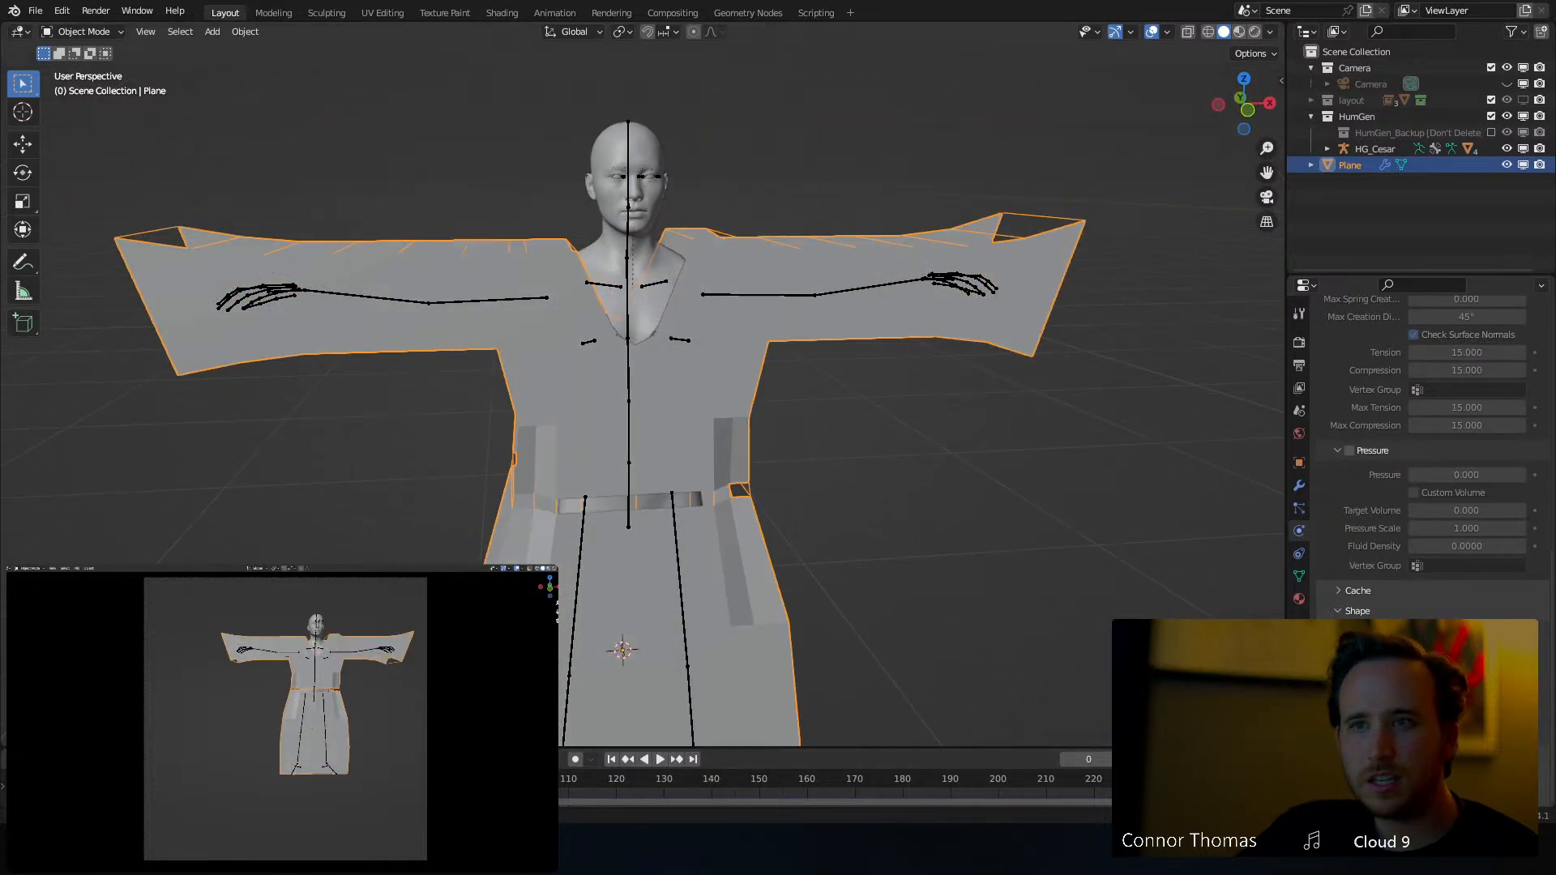
Select the whole upper front piece of the robe with its sleeves and subdivide it once
{"action": "middle_click_drag", "start_coordinate": [624, 381], "coordinate": [650, 411]}
{"action": "key", "text": "Tab"}
{"action": "key", "text": "l"}
{"action": "right_click", "coordinate": [650, 411]}
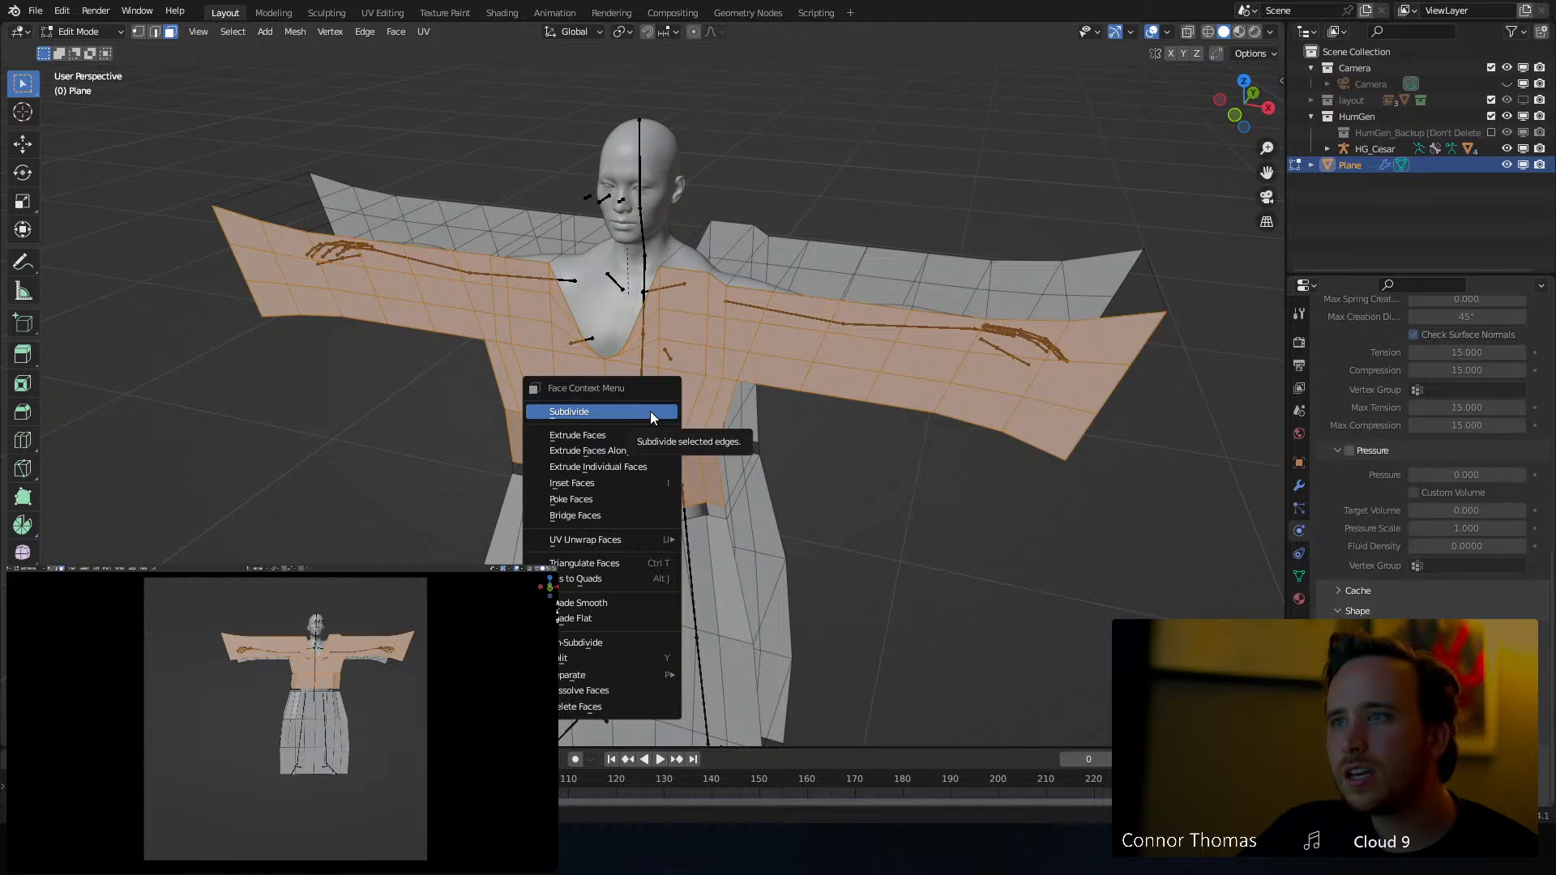
{"action": "left_click", "coordinate": [650, 411]}
{"action": "middle_click_drag", "start_coordinate": [1060, 321], "coordinate": [964, 342]}
{"action": "middle_click_drag", "start_coordinate": [835, 431], "coordinate": [777, 333]}
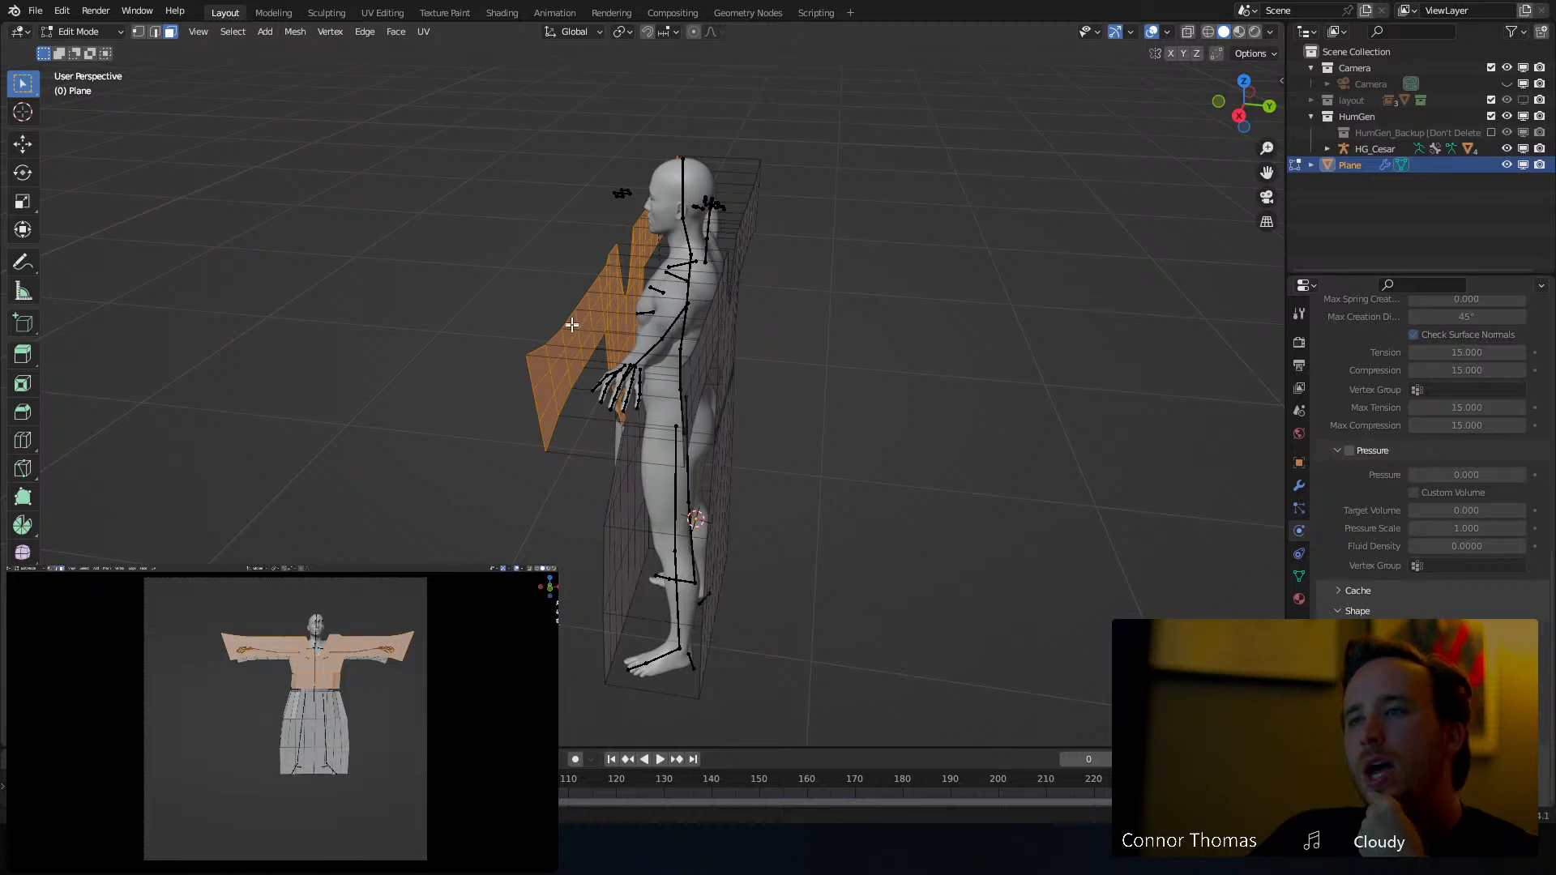
{"action": "middle_click_drag", "start_coordinate": [572, 324], "coordinate": [685, 349]}
{"action": "mouse_move", "coordinate": [769, 405]}
{"action": "middle_mouse_down"}
{"action": "mouse_move", "coordinate": [757, 375]}
{"action": "mouse_move", "coordinate": [760, 393]}
{"action": "middle_mouse_up"}
Select the robe's entire back panel in the top wireframe view and delete its vertices
{"action": "key", "text": "KP_7"}
{"action": "key", "text": "alt+a"}
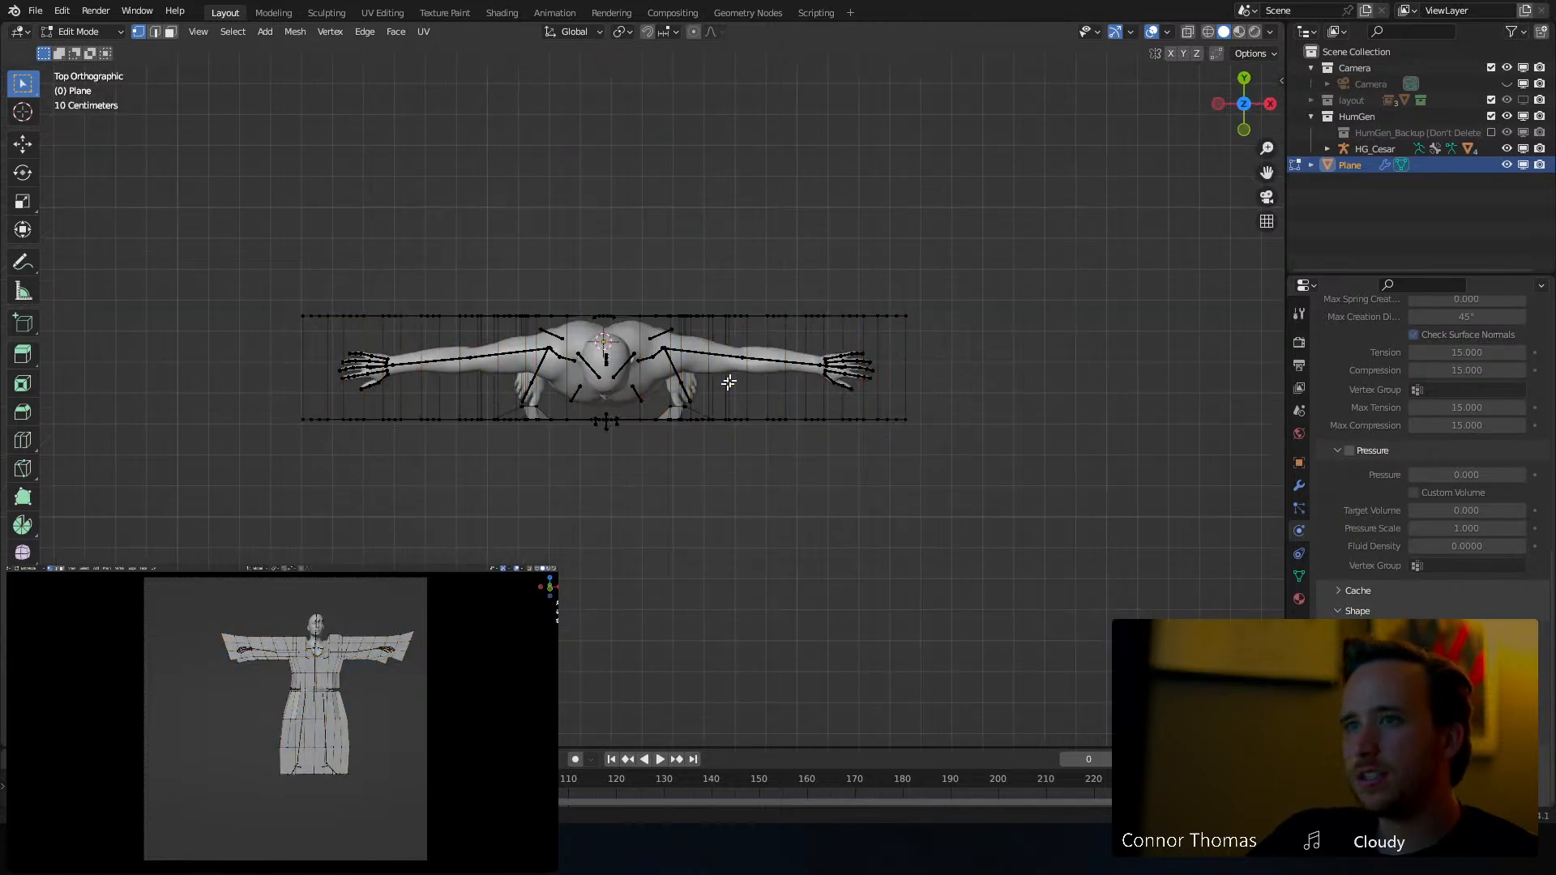
{"action": "key", "text": "shift+z"}
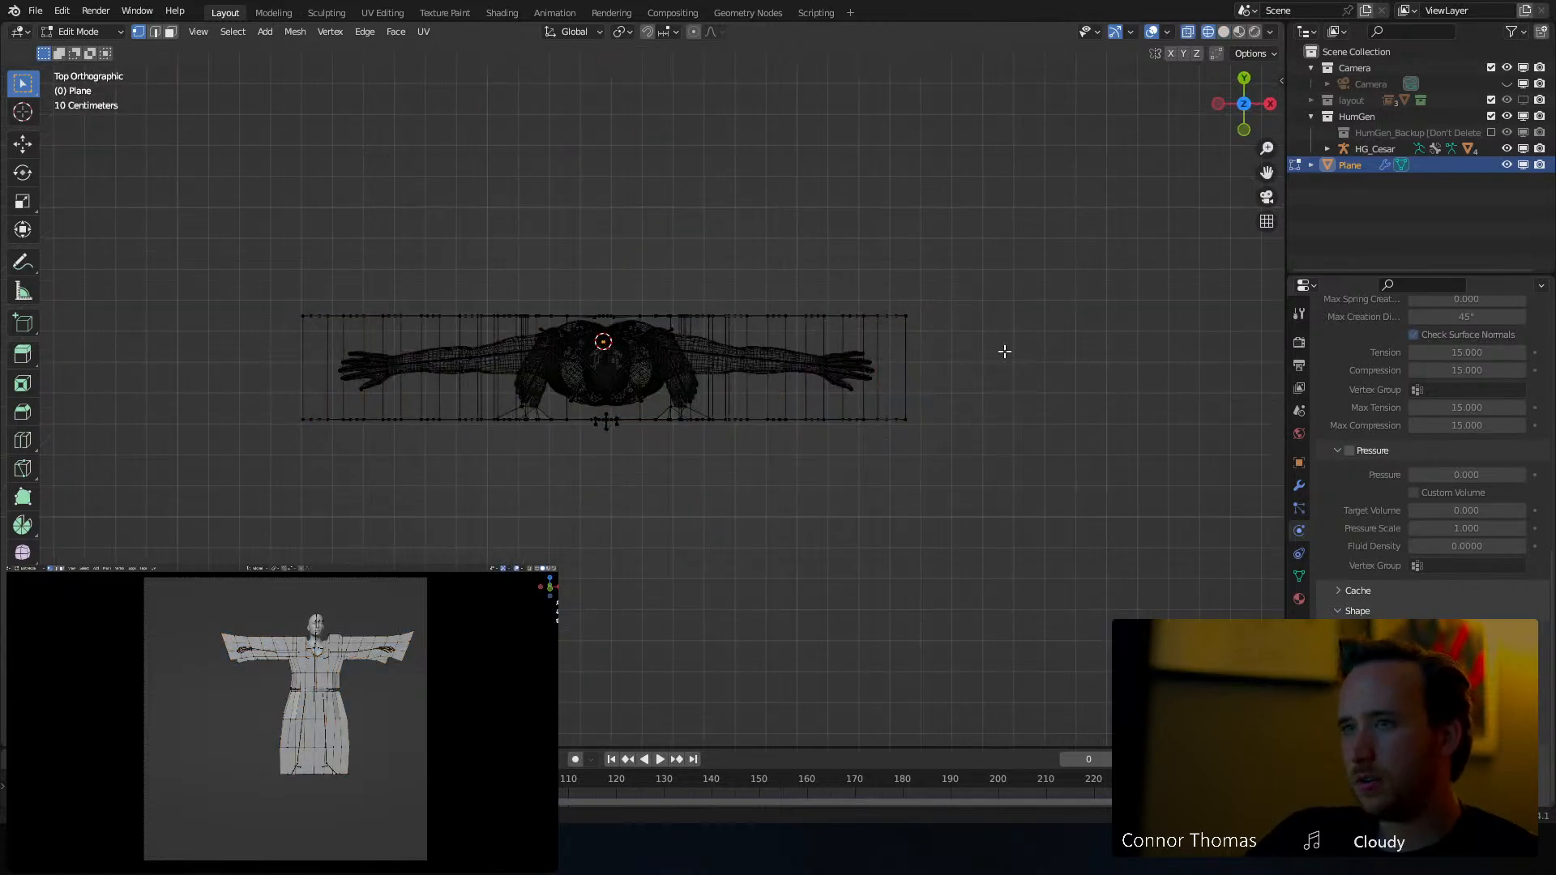
{"action": "left_click_drag", "start_coordinate": [1005, 348], "coordinate": [134, 215]}
{"action": "key", "text": "x"}
{"action": "left_click", "coordinate": [513, 223]}
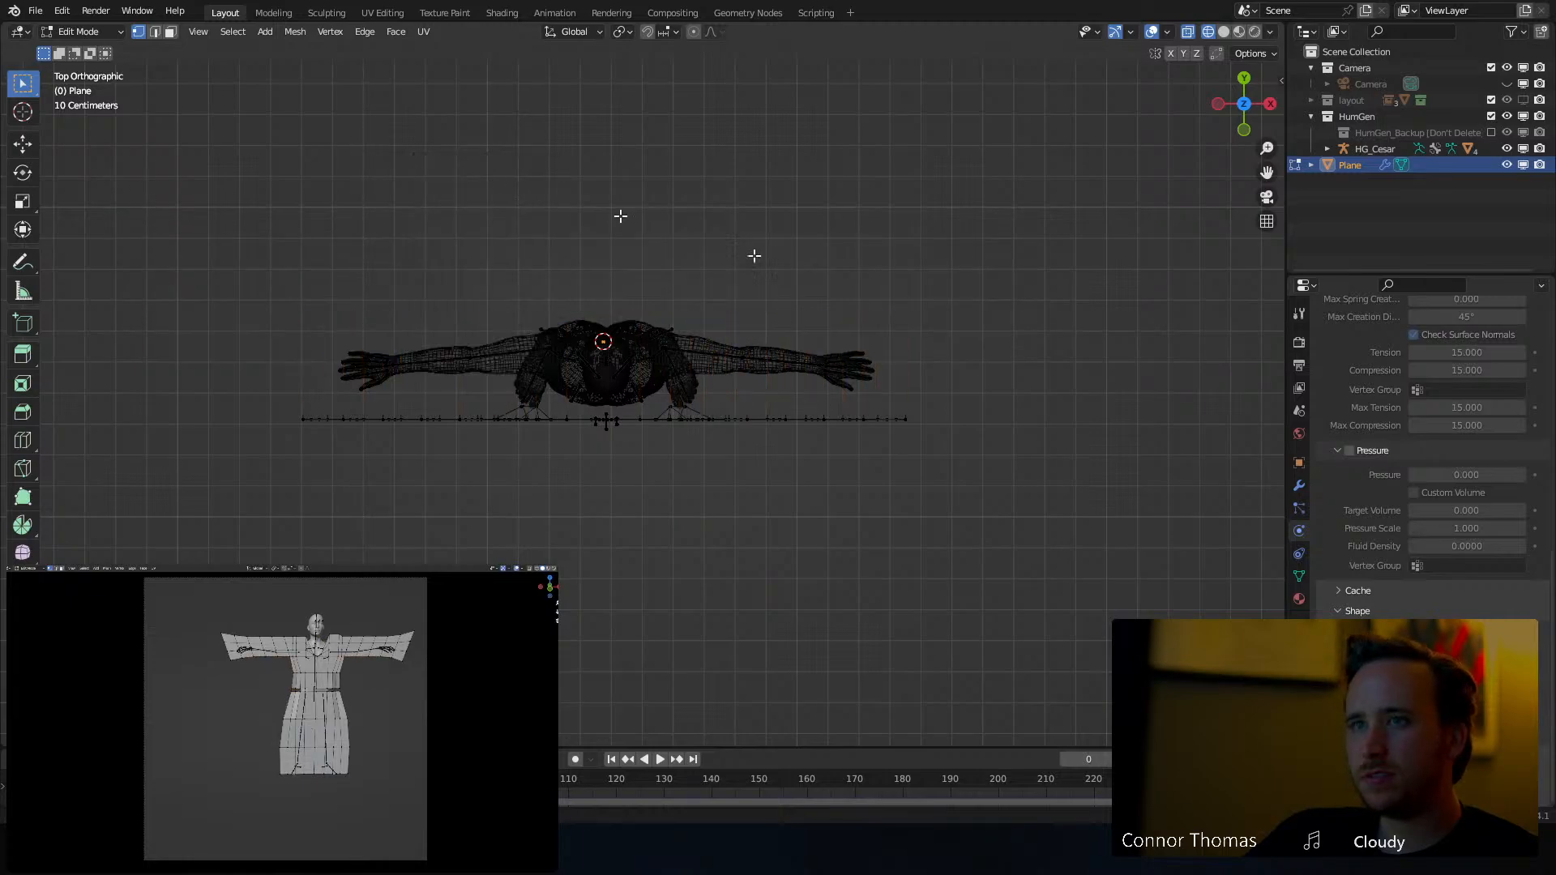
Select the whole front panel and extrude it about 0.38 m behind the body to form a matching back panel
{"action": "middle_click_drag", "start_coordinate": [754, 254], "coordinate": [886, 299]}
{"action": "key", "text": "Tab"}
{"action": "middle_click_drag", "start_coordinate": [955, 366], "coordinate": [925, 415]}
{"action": "key", "text": "Tab"}
{"action": "key", "text": "a"}
{"action": "key", "text": "e"}
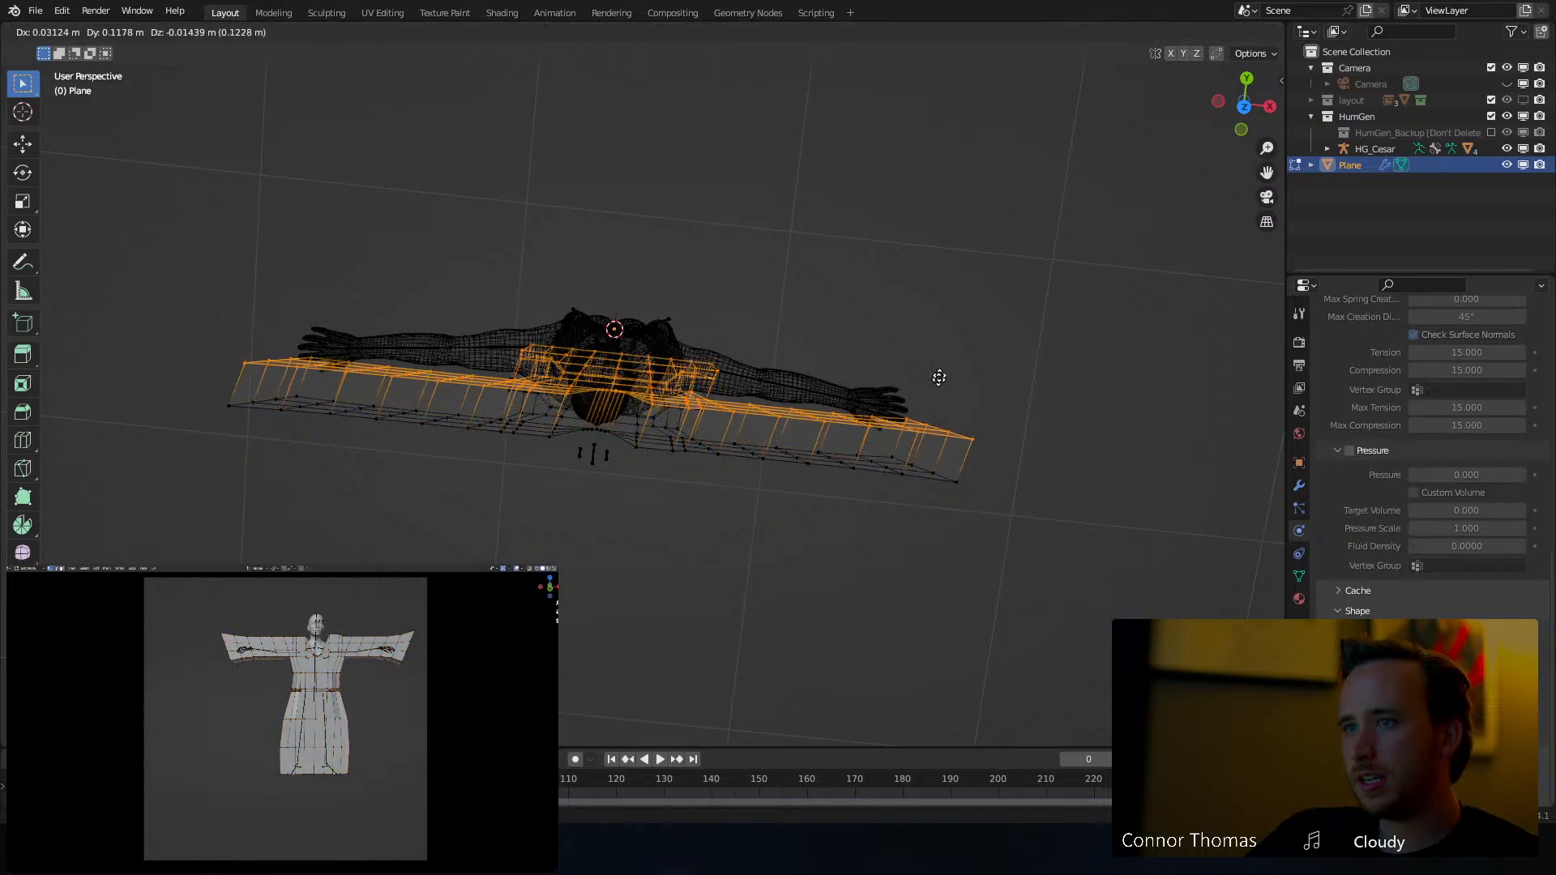
{"action": "key", "text": "z"}
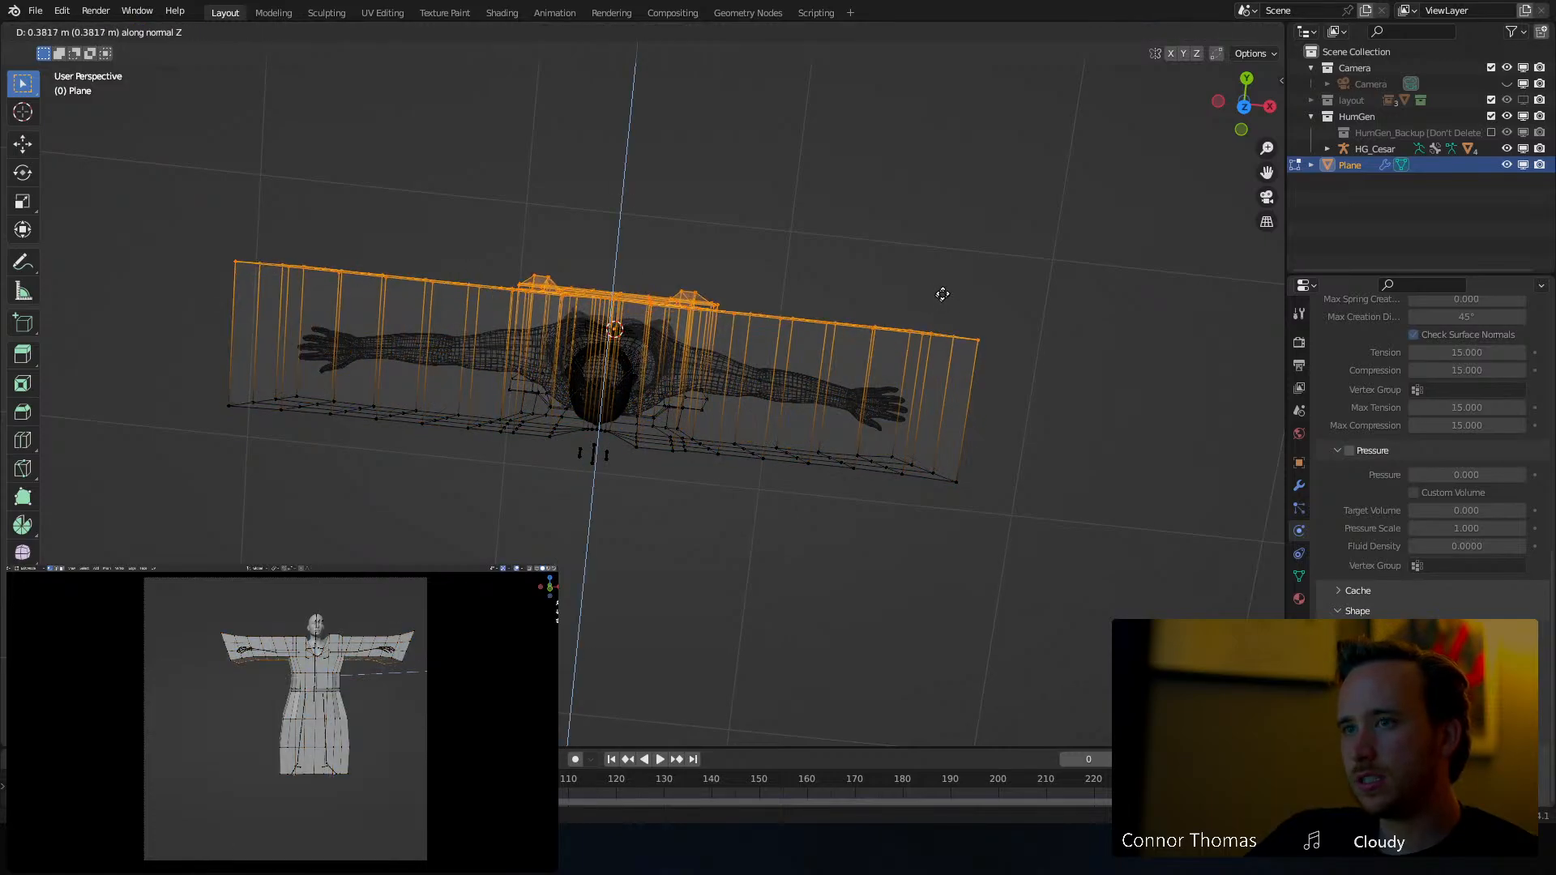
{"action": "left_click", "coordinate": [955, 297]}
{"action": "middle_click_drag", "start_coordinate": [955, 297], "coordinate": [888, 374]}
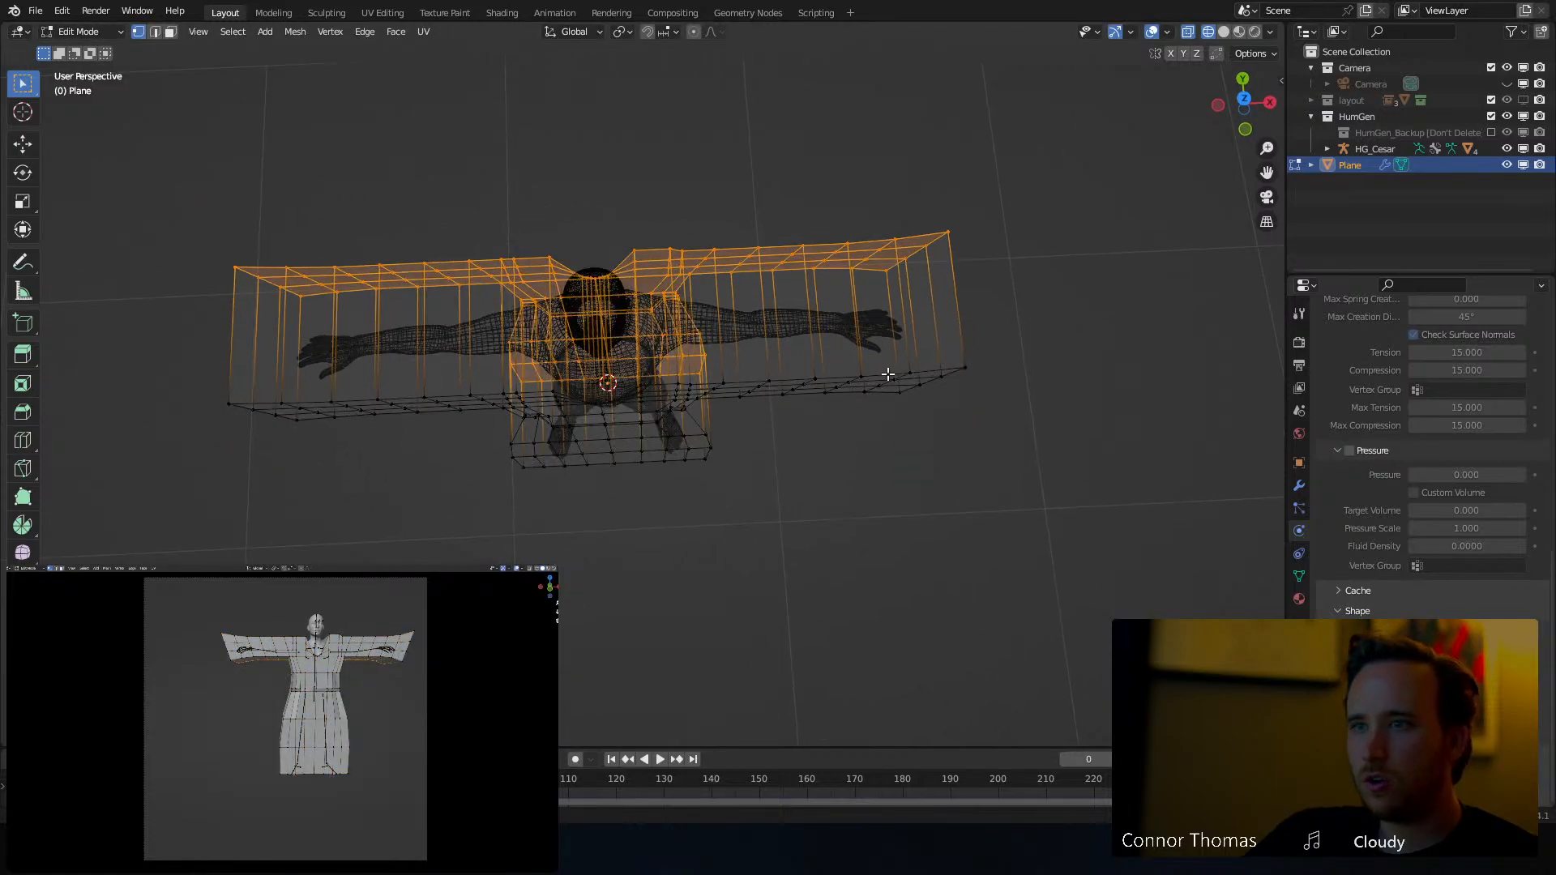
Circle-select the faces bridging the neckline between the front and back panels and delete those faces
{"action": "key", "text": "3"}
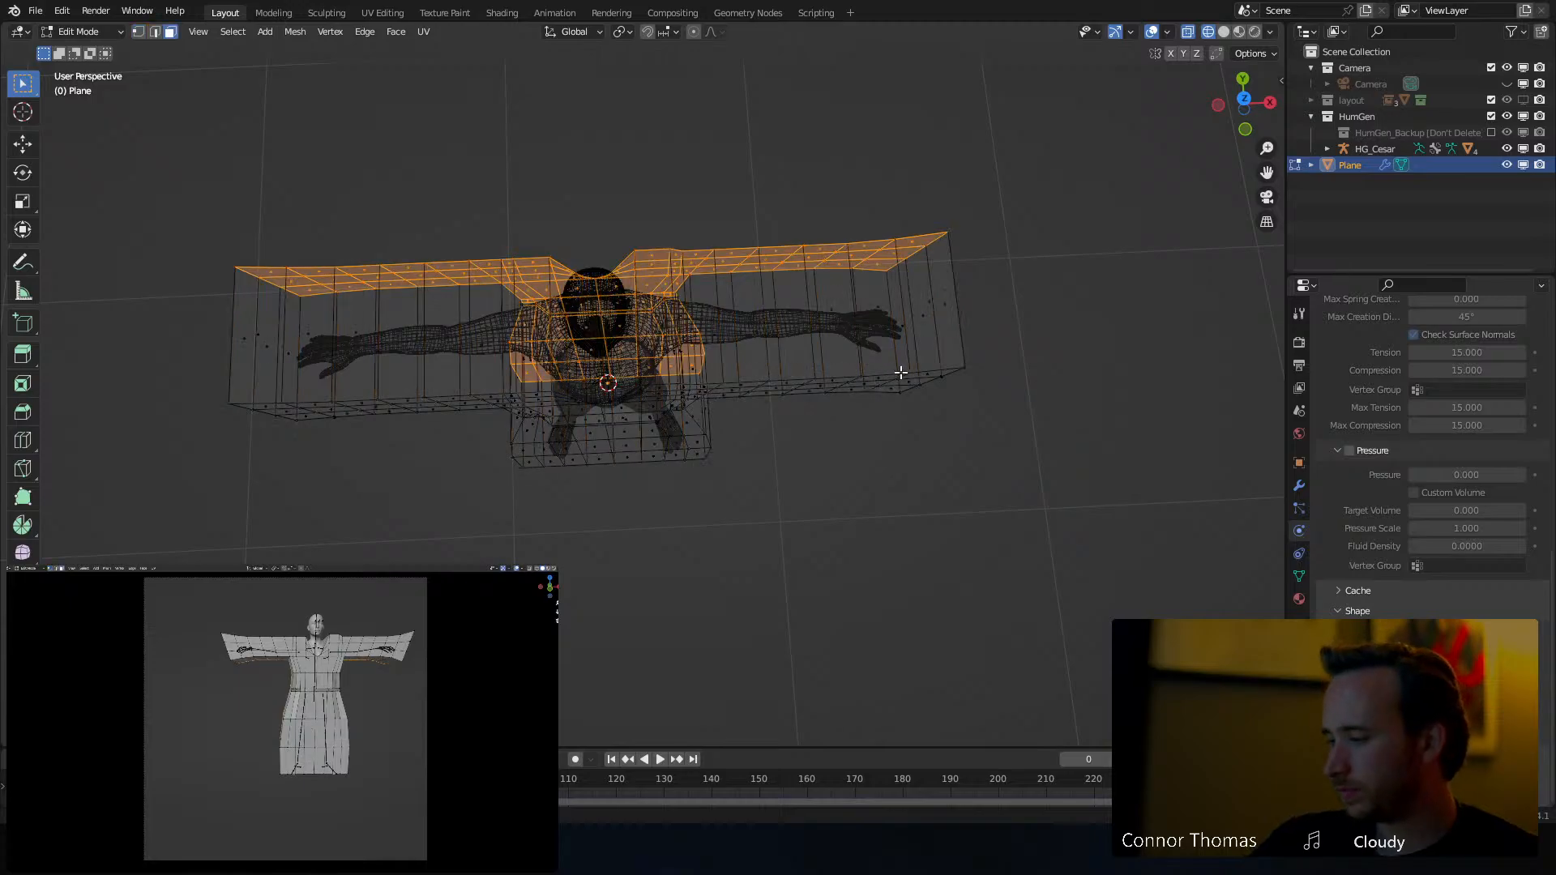
{"action": "key", "text": "KP_1"}
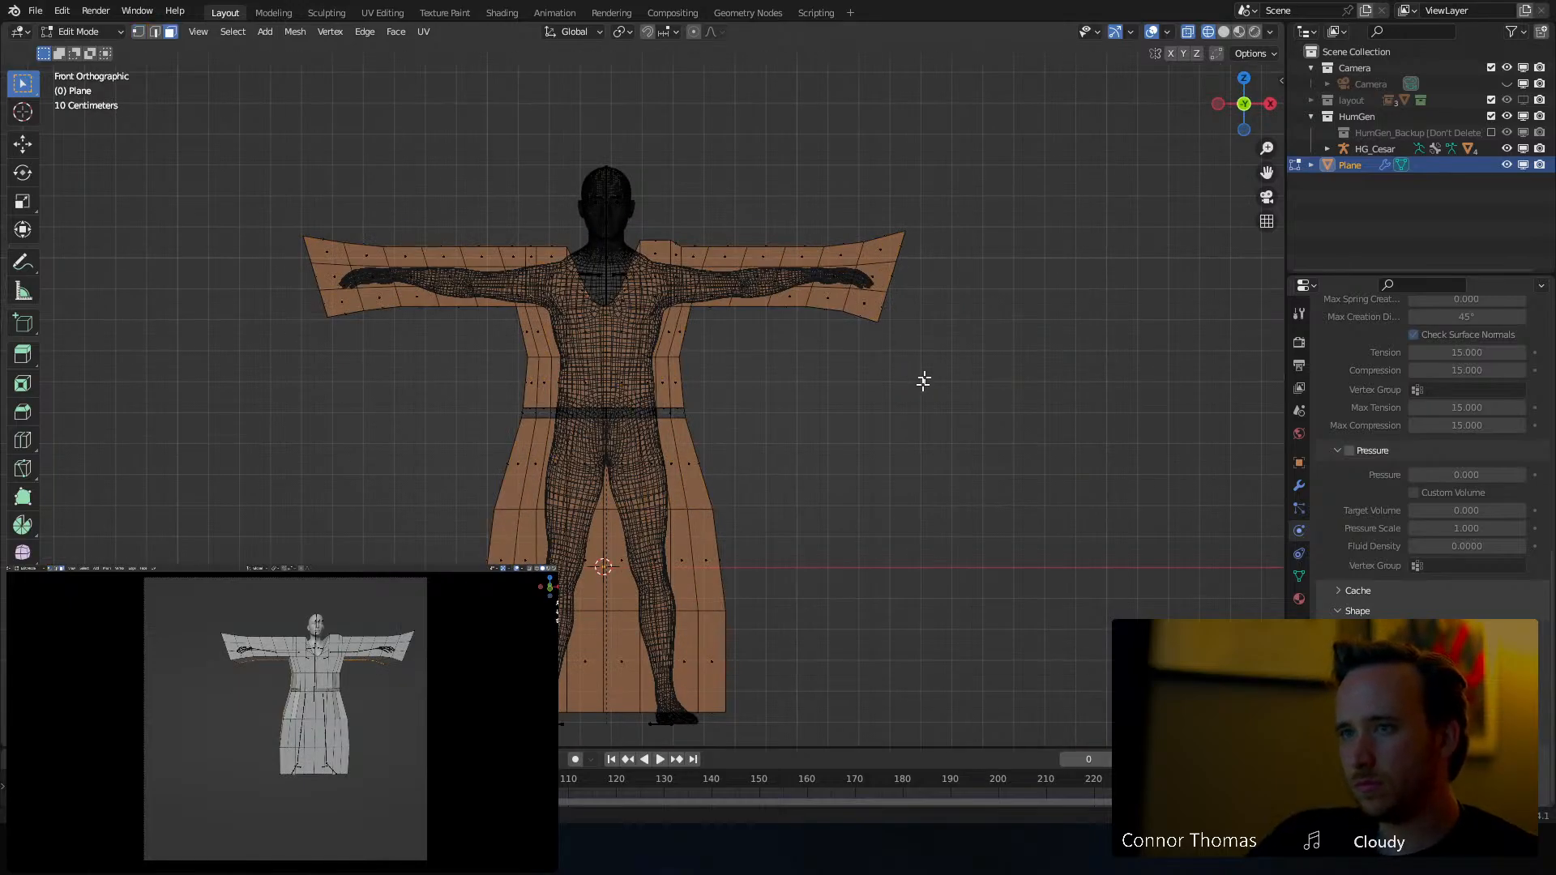
{"action": "scroll", "coordinate": [672, 377], "scroll_direction": "up", "scroll_amount": 4}
{"action": "key", "text": "a"}
{"action": "mouse_move", "coordinate": [719, 251]}
{"action": "middle_mouse_down"}
{"action": "mouse_move", "coordinate": [715, 359]}
{"action": "mouse_move", "coordinate": [654, 274]}
{"action": "mouse_move", "coordinate": [688, 221]}
{"action": "mouse_move", "coordinate": [646, 215]}
{"action": "middle_mouse_up"}
{"action": "key", "text": "z"}
{"action": "mouse_move", "coordinate": [535, 251]}
{"action": "middle_mouse_down"}
{"action": "mouse_move", "coordinate": [608, 263]}
{"action": "mouse_move", "coordinate": [533, 258]}
{"action": "middle_mouse_up"}
{"action": "key", "text": "c"}
{"action": "left_click_drag", "start_coordinate": [532, 258], "coordinate": [533, 271]}
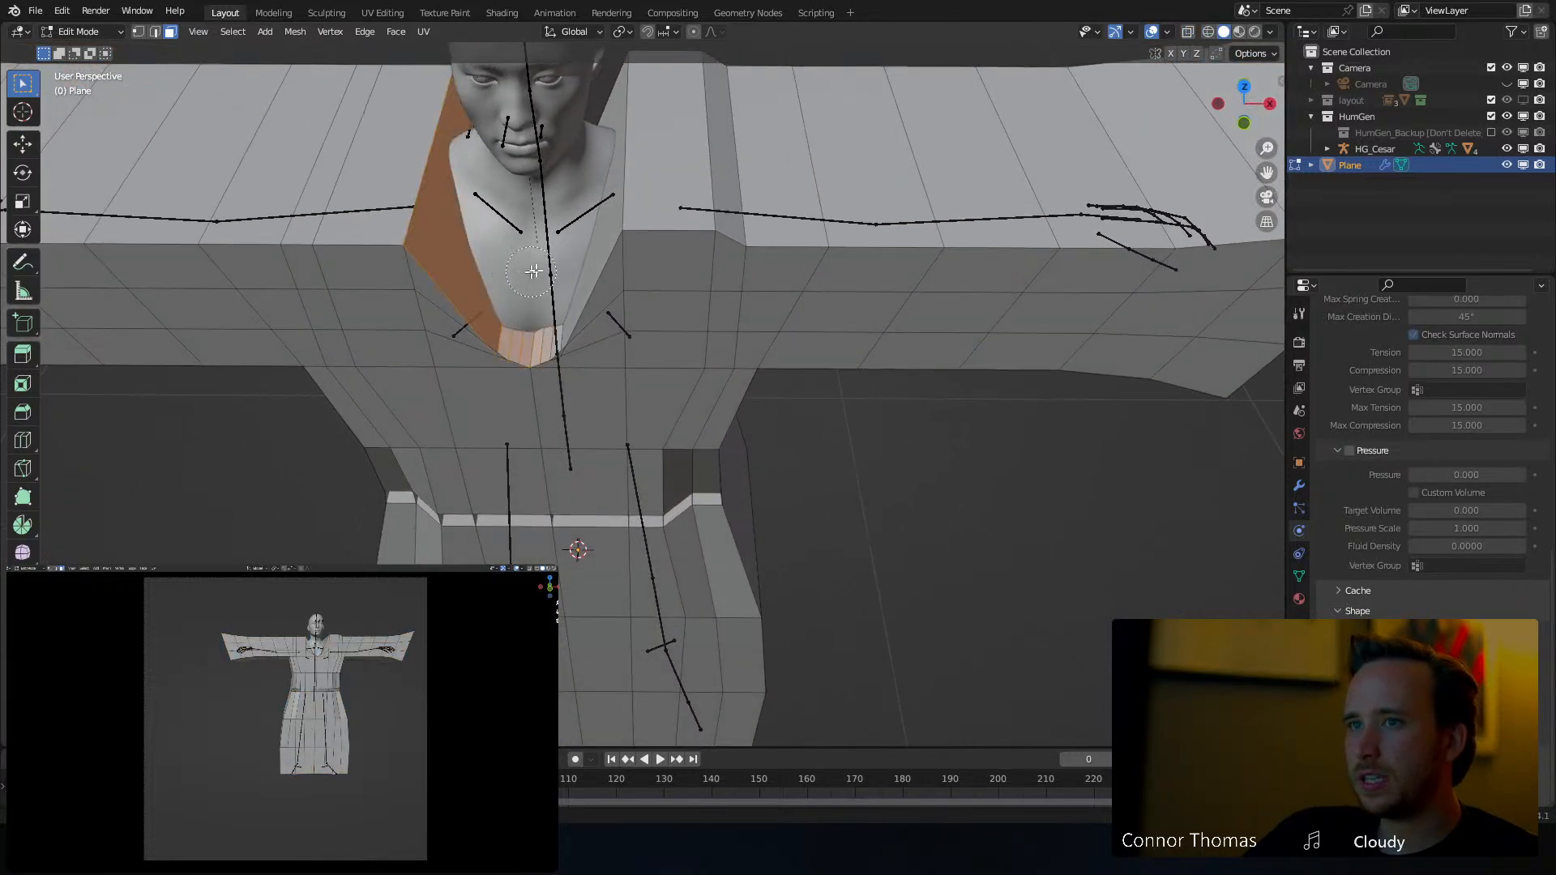
{"action": "key", "text": "Escape"}
{"action": "key", "text": "x"}
{"action": "left_click", "coordinate": [558, 235]}
{"action": "middle_click_drag", "start_coordinate": [691, 181], "coordinate": [672, 155]}
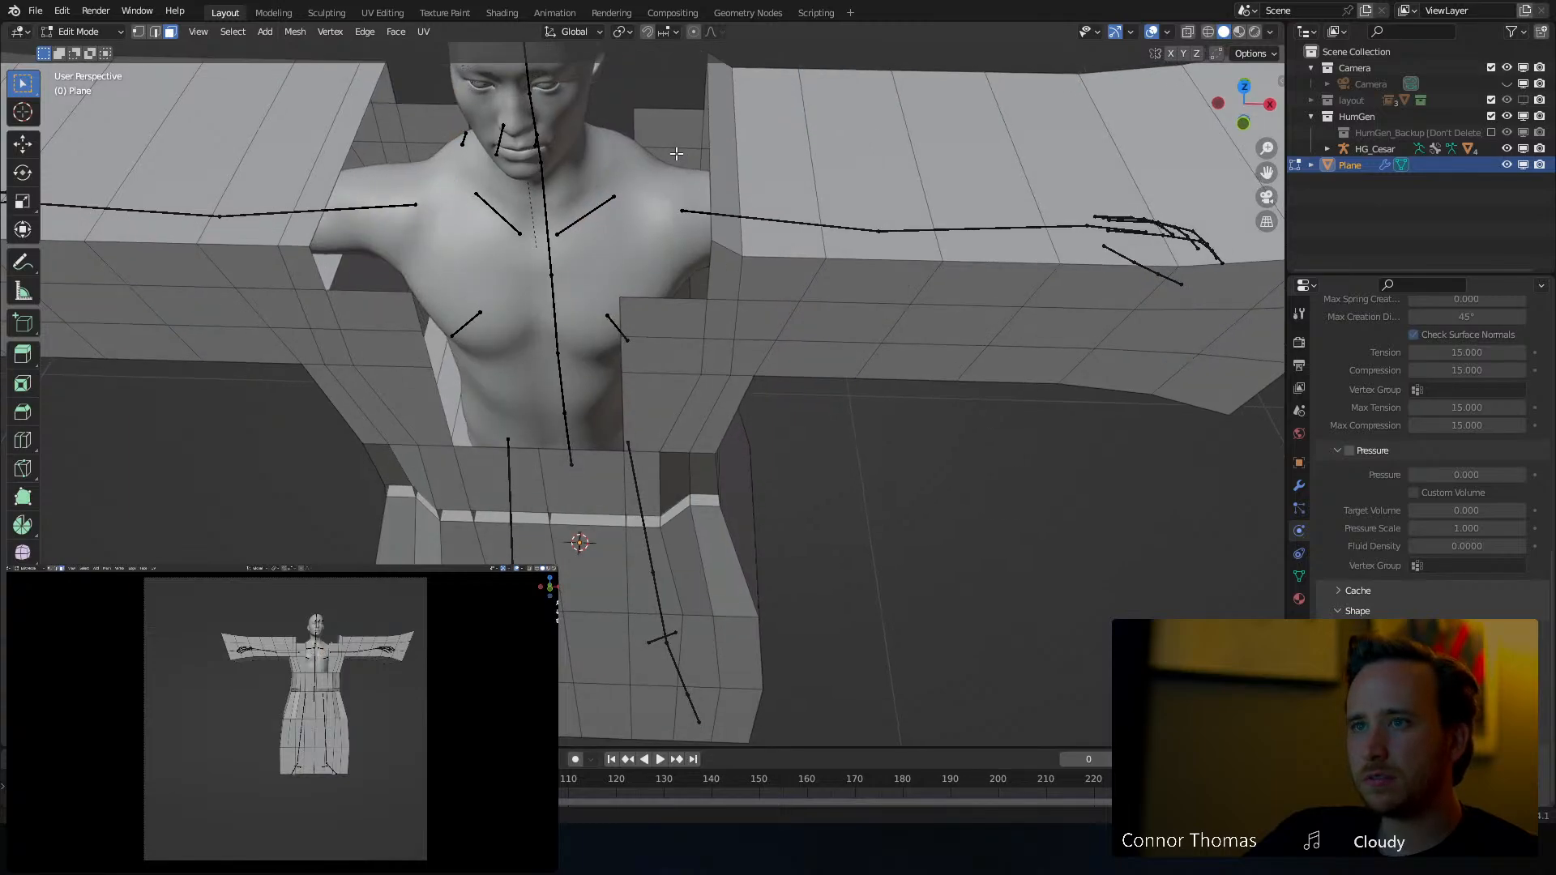
{"action": "key", "text": "ctrl+z"}
{"action": "key", "text": "x"}
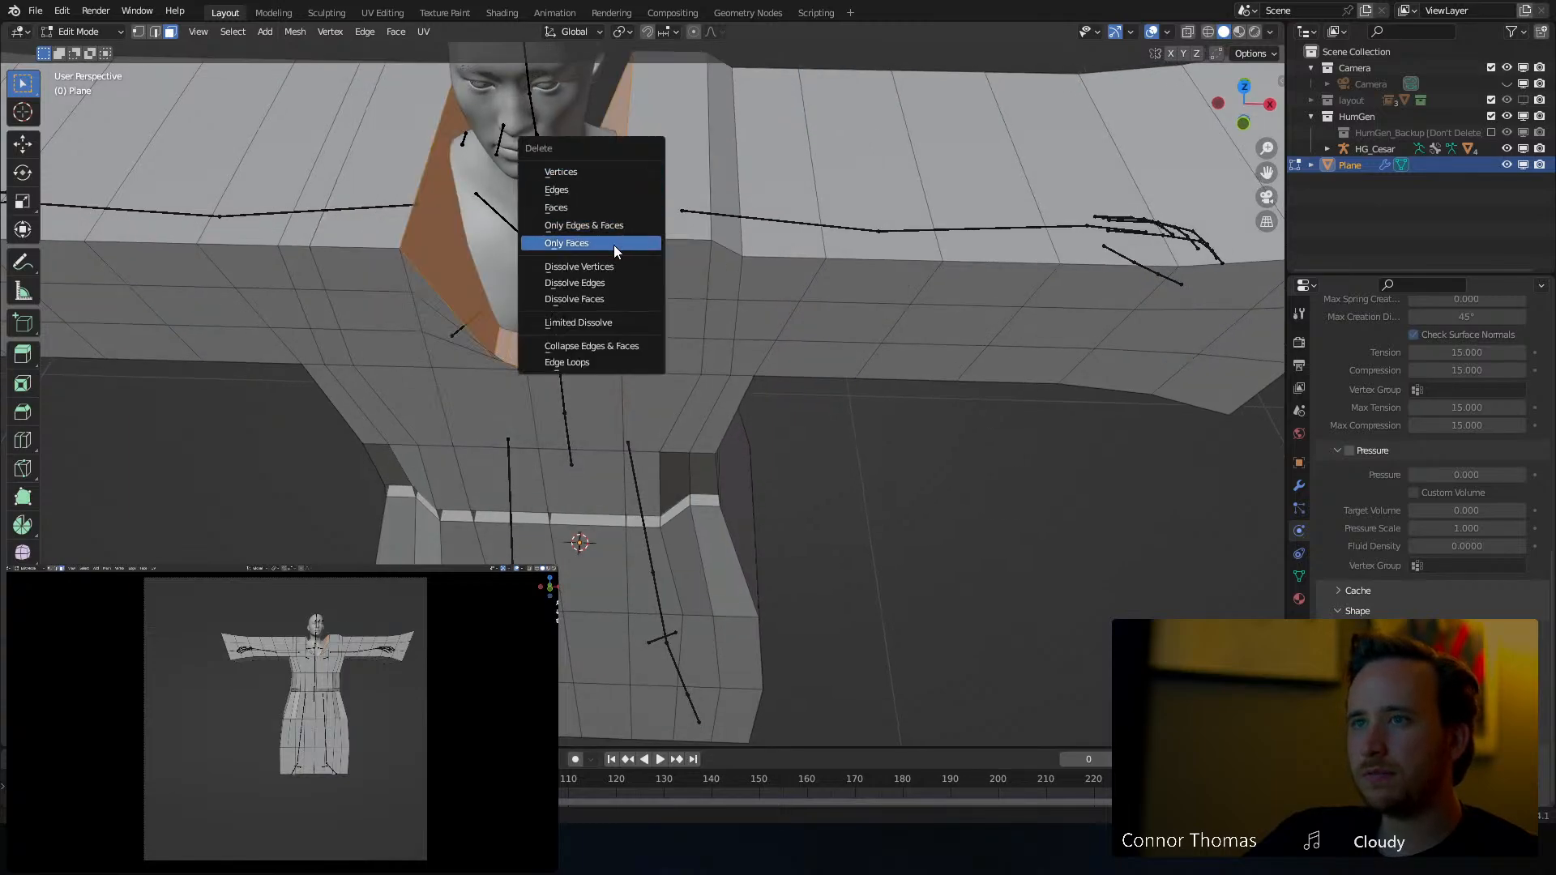
{"action": "left_click", "coordinate": [606, 209]}
Box-select the faces connecting the front and back panels in the top wireframe view
{"action": "scroll", "coordinate": [780, 220], "scroll_direction": "down", "scroll_amount": 3}
{"action": "middle_click_drag", "start_coordinate": [780, 224], "coordinate": [702, 283]}
{"action": "key", "text": "KP_7"}
{"action": "key", "text": "shift+z"}
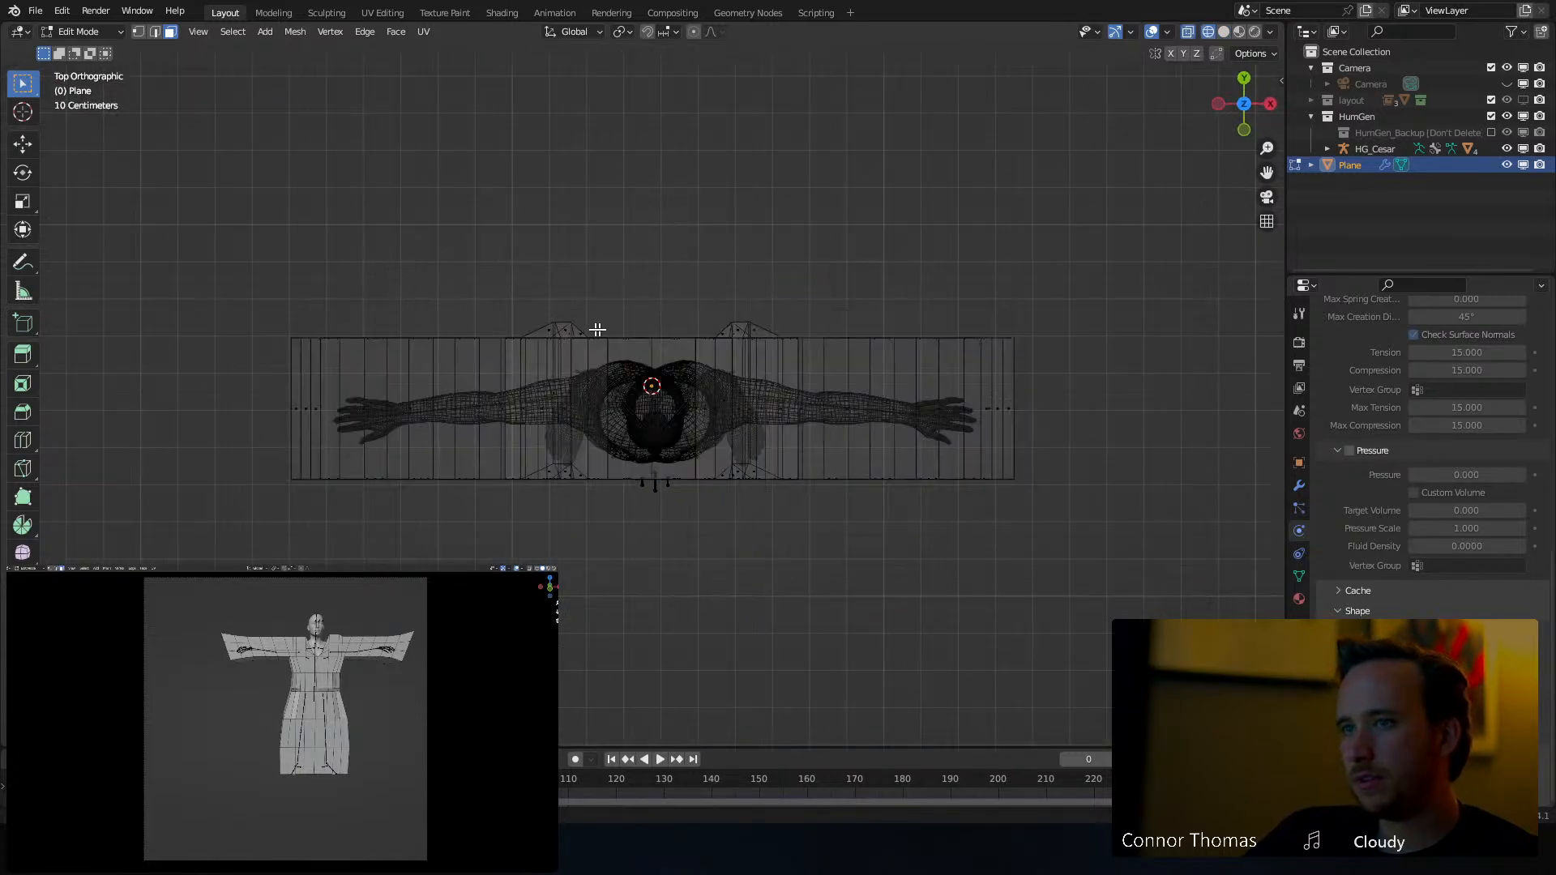
{"action": "left_click_drag", "start_coordinate": [161, 377], "coordinate": [1151, 439]}
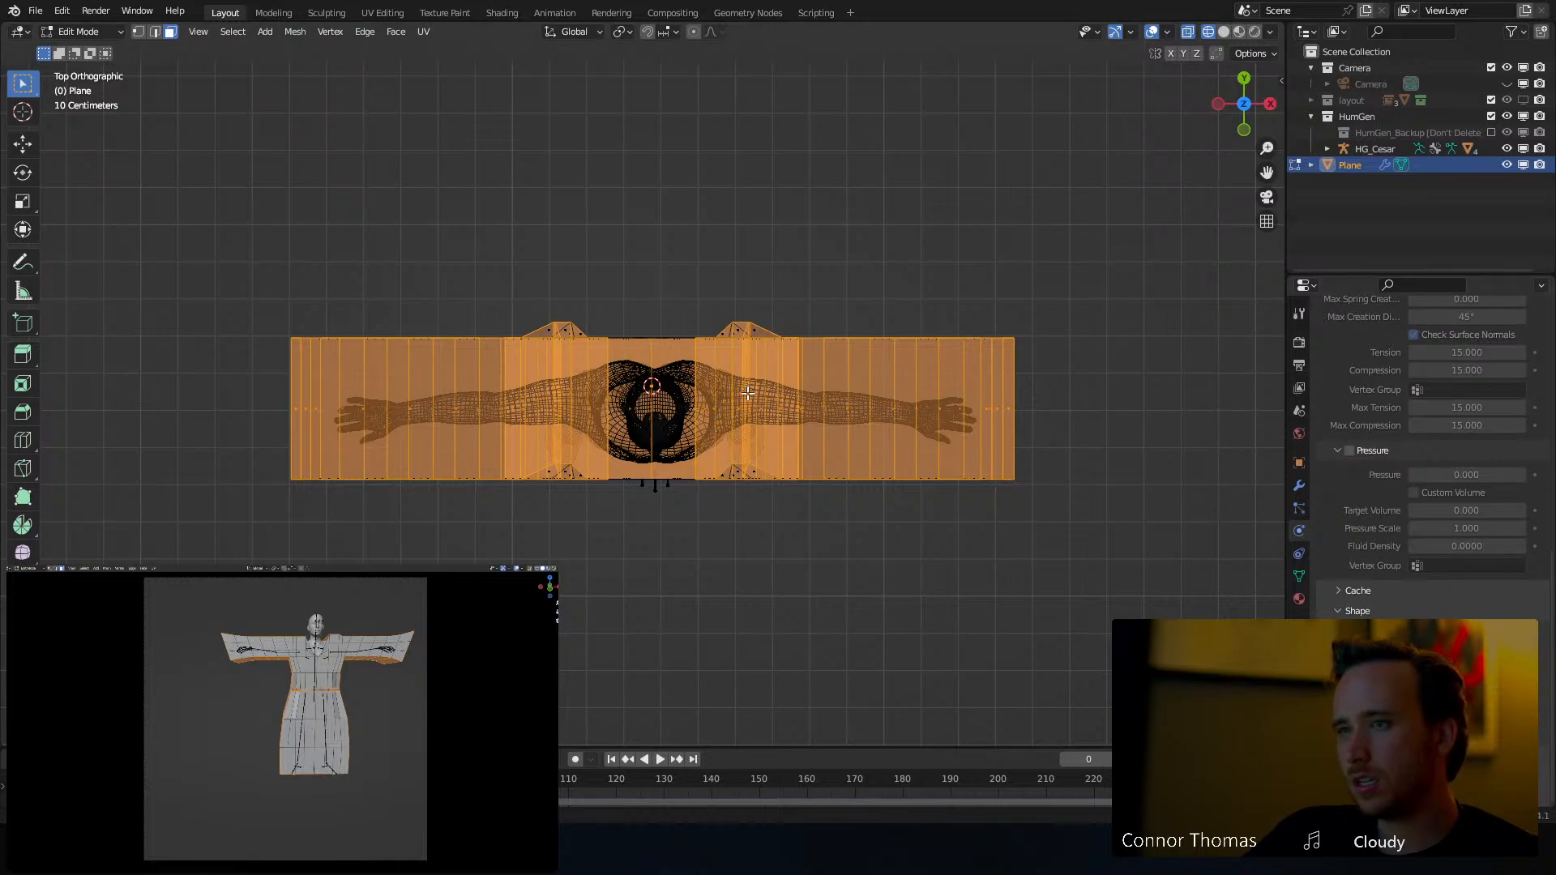
Try to subdivide the entire extruded robe twice in vertex mode with solid shading
{"action": "key", "text": "1"}
{"action": "key", "text": "z"}
{"action": "left_click", "coordinate": [820, 396]}
{"action": "middle_click_drag", "start_coordinate": [798, 430], "coordinate": [778, 323]}
{"action": "key", "text": "a"}
{"action": "right_click", "coordinate": [736, 315]}
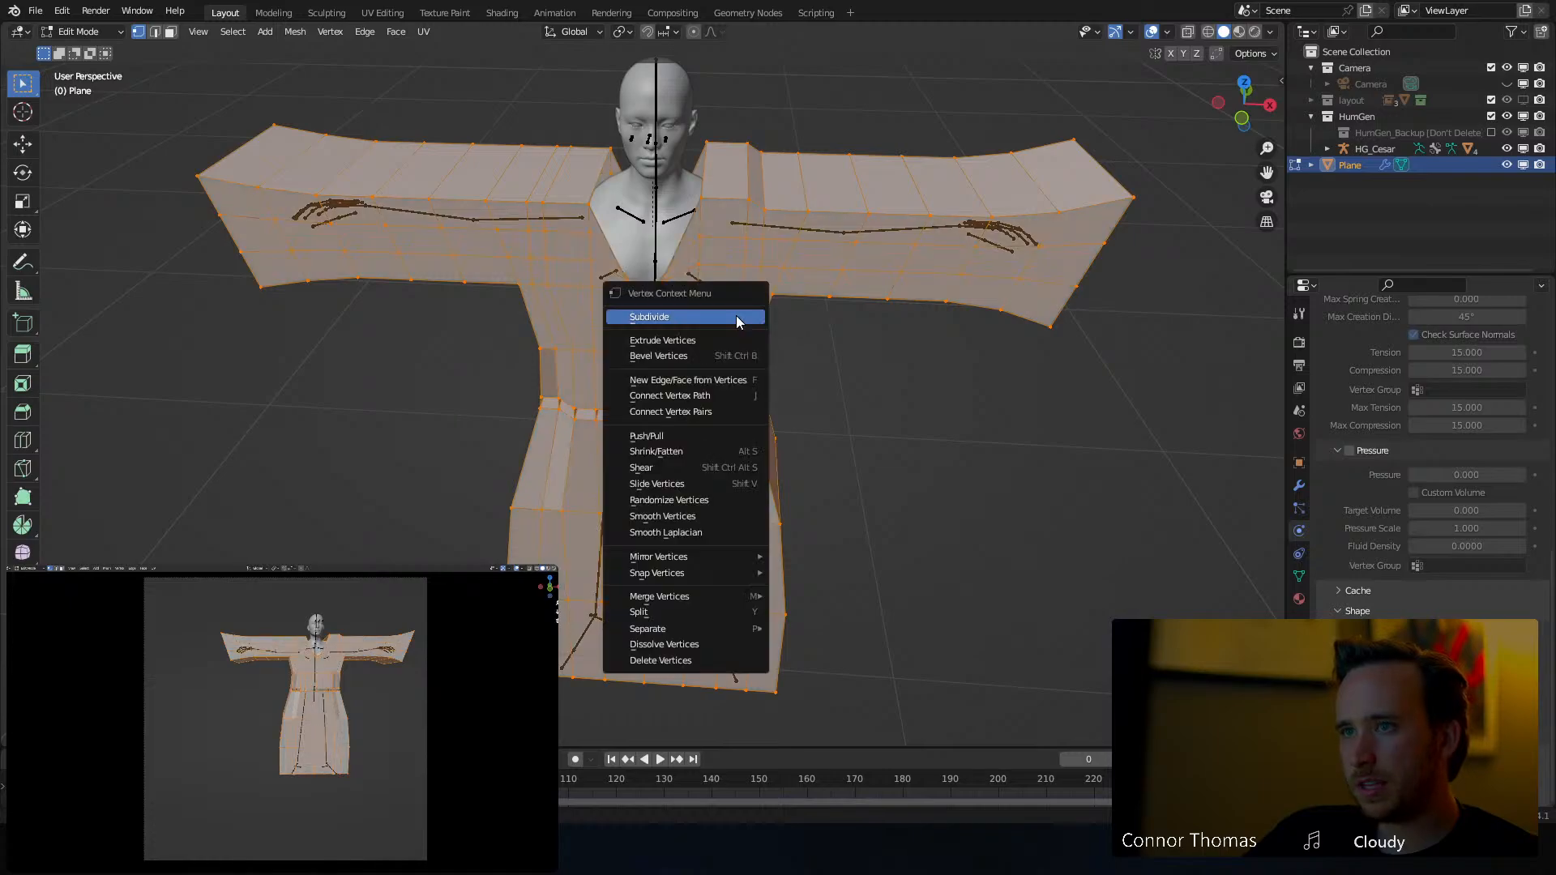
{"action": "left_click", "coordinate": [738, 319]}
{"action": "right_click", "coordinate": [737, 318]}
{"action": "left_click", "coordinate": [736, 316]}
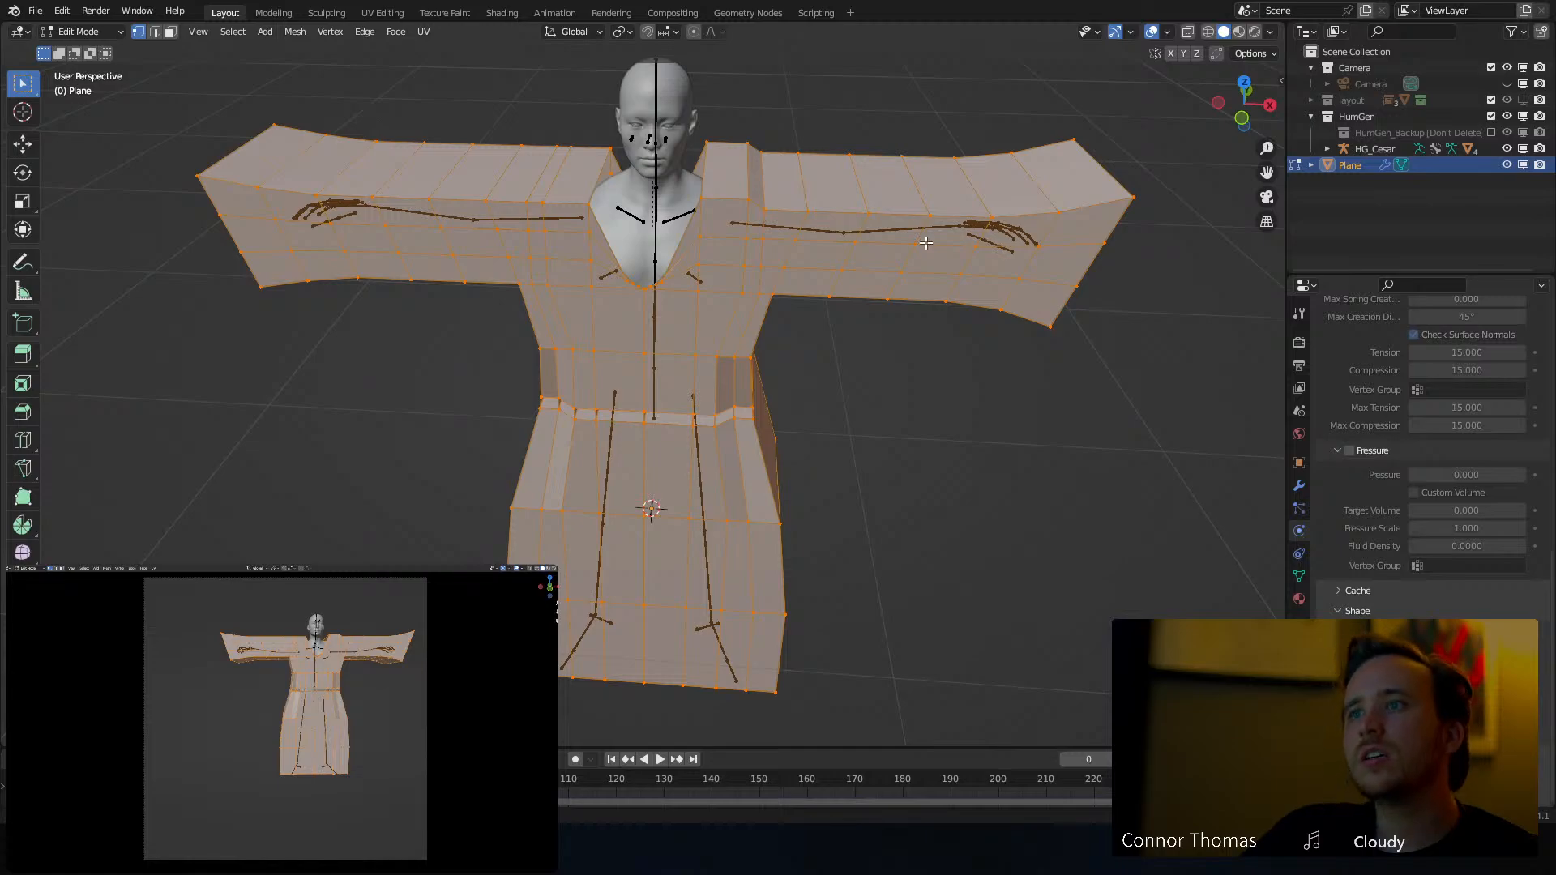
Undo the subdivision, the neckline deletion and the back-panel extrusion to return to the single front panel
{"action": "key", "text": "ctrl+z"}
{"action": "key", "text": "ctrl+z"}
{"action": "key", "text": "ctrl+z"}
{"action": "key", "text": "ctrl+z"}
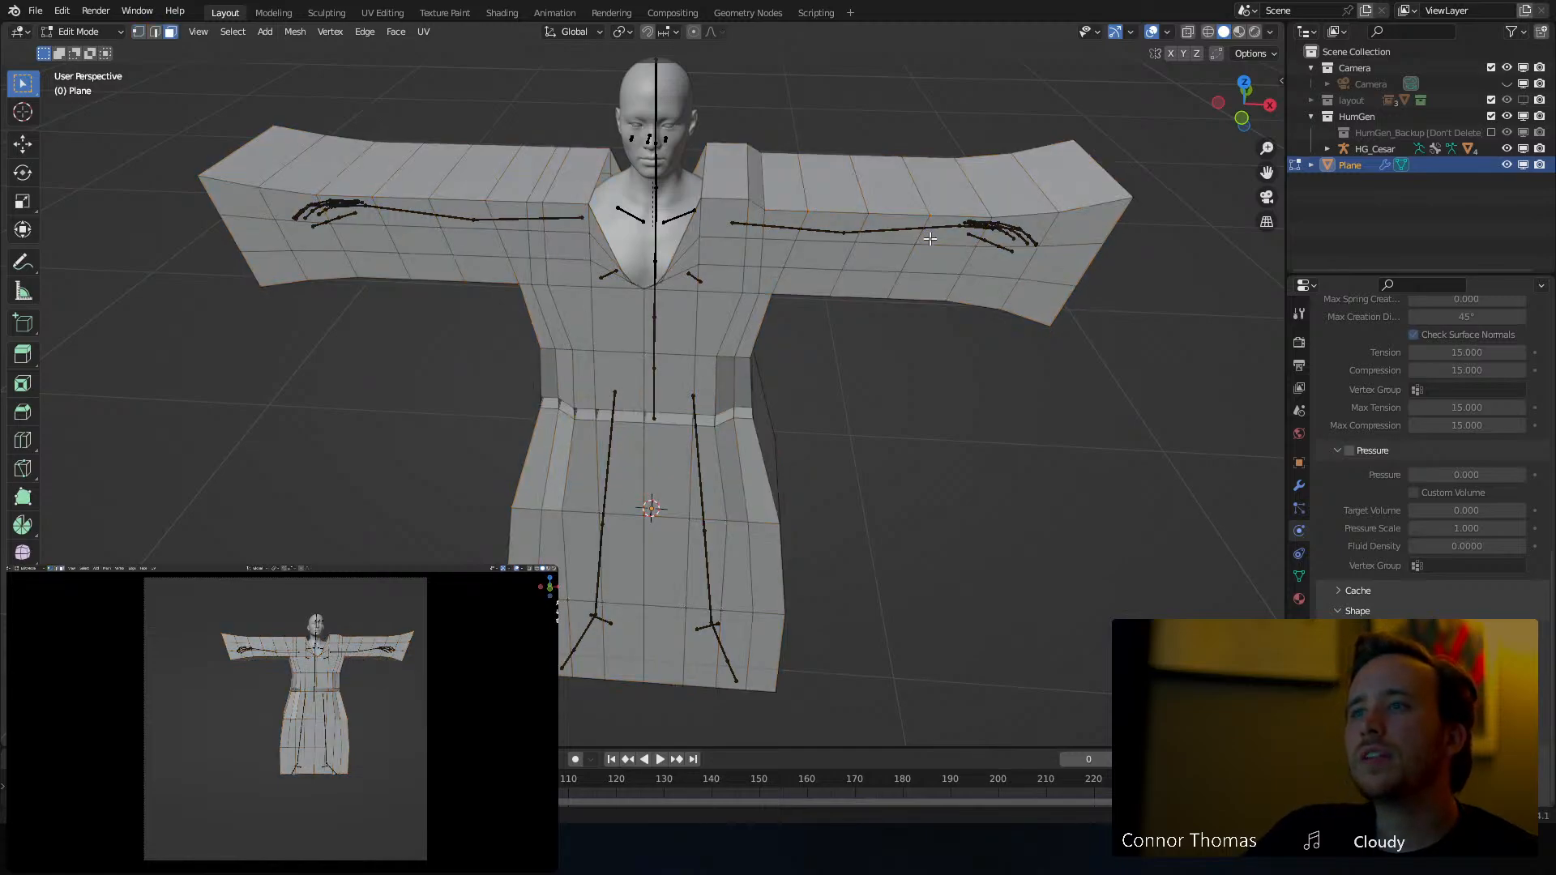
{"action": "key", "text": "ctrl+z"}
{"action": "key", "text": "ctrl+z"}
{"action": "key", "text": "ctrl+z"}
{"action": "key", "text": "ctrl+z"}
{"action": "key", "text": "ctrl+z"}
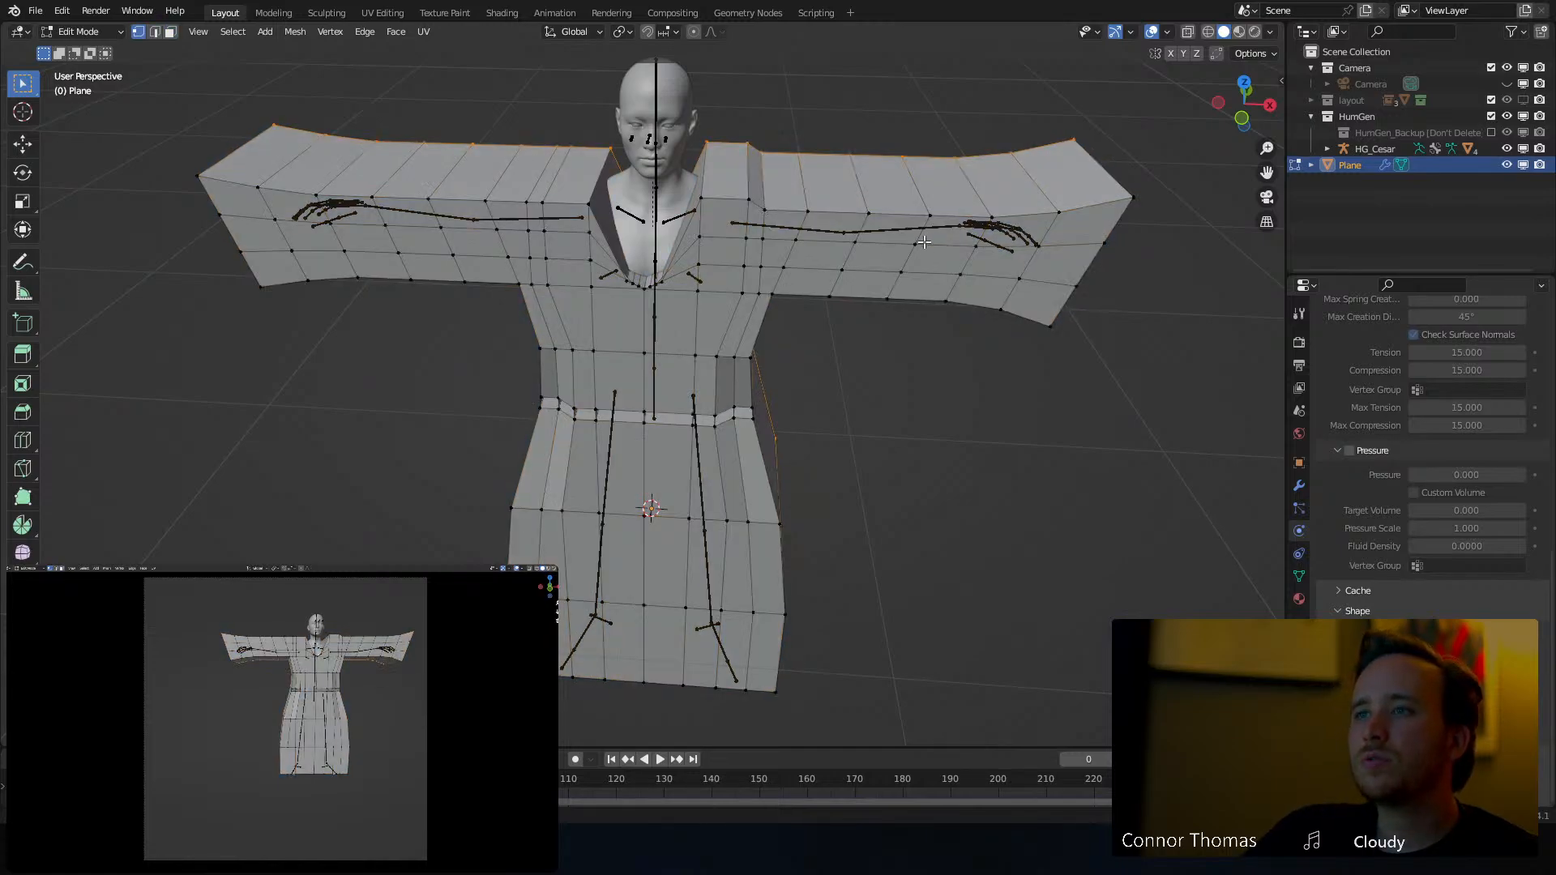
{"action": "key", "text": "ctrl+z"}
Subdivide the whole selected front panel three times in a row
{"action": "right_click", "coordinate": [710, 305]}
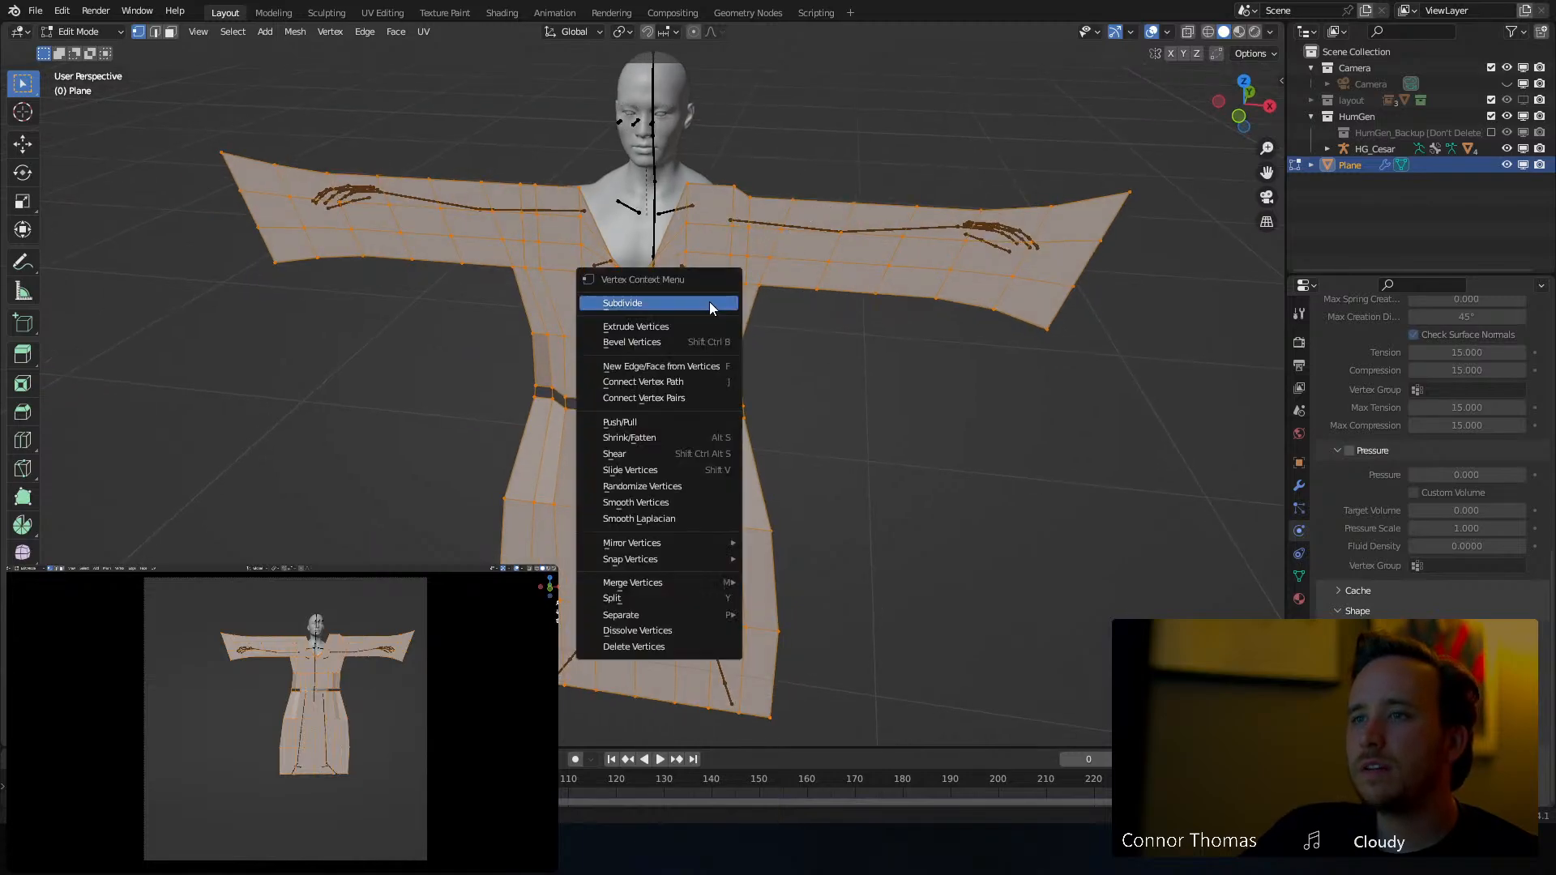
{"action": "left_click", "coordinate": [709, 303]}
{"action": "right_click", "coordinate": [709, 302]}
{"action": "left_click", "coordinate": [709, 303]}
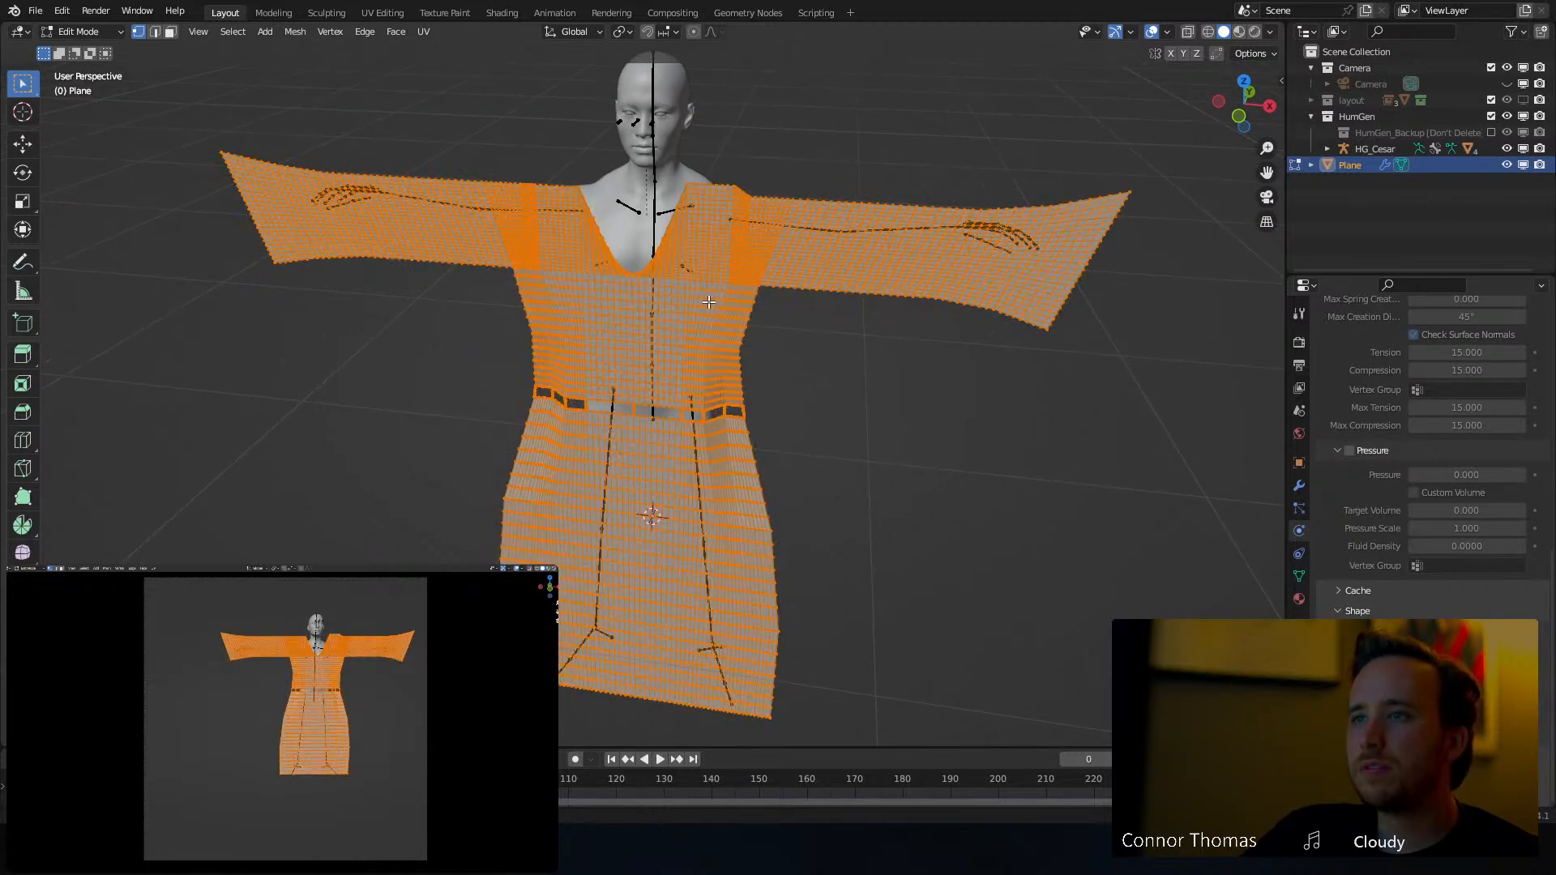
{"action": "right_click", "coordinate": [709, 302]}
{"action": "left_click", "coordinate": [707, 300]}
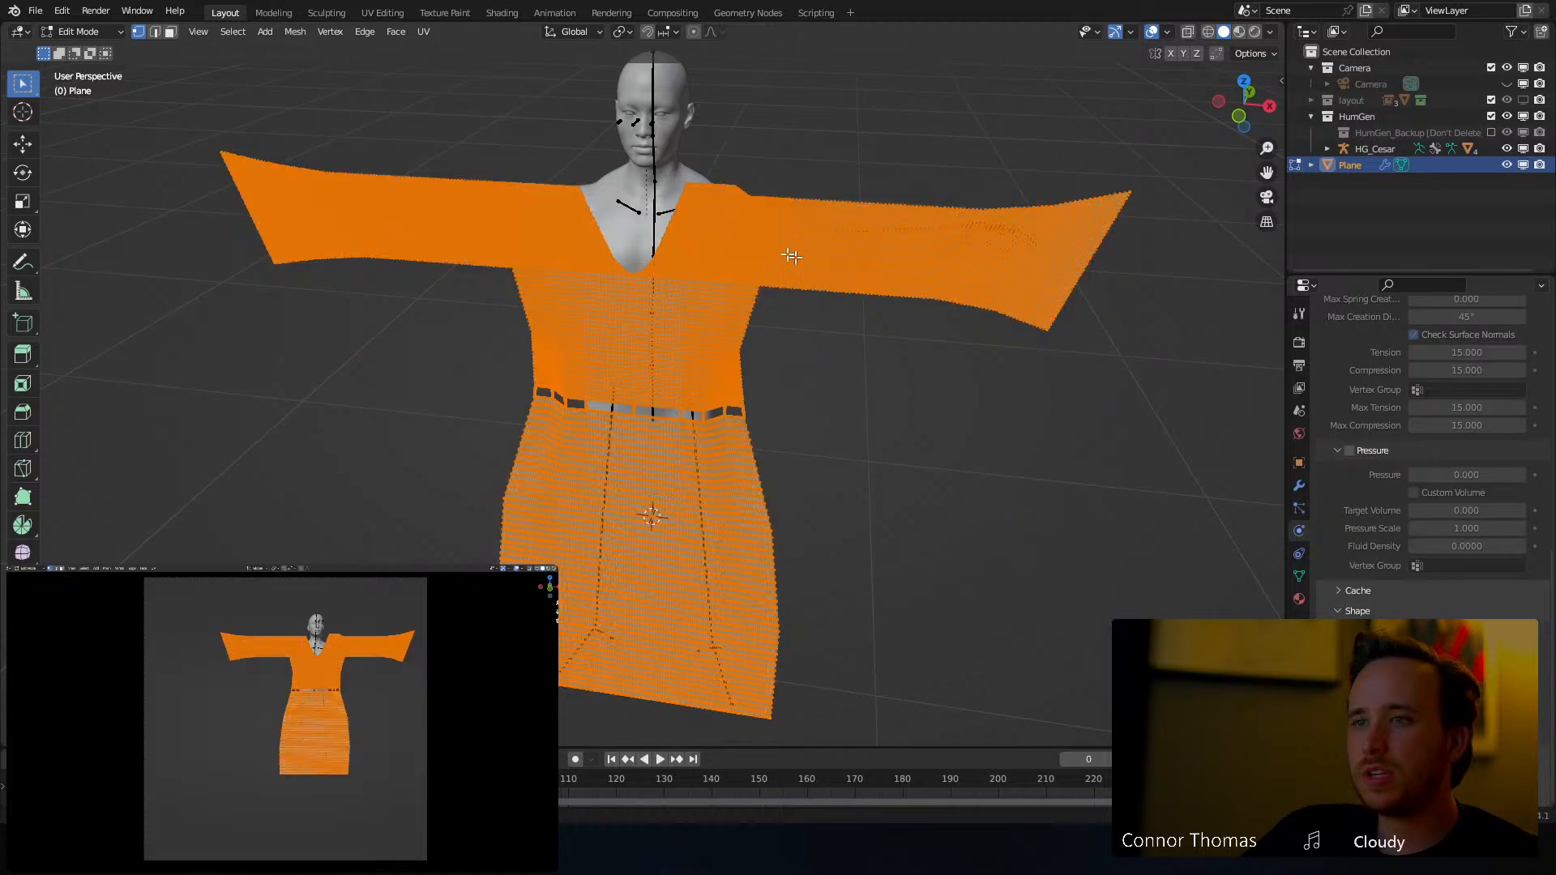
Extrude the subdivided front panel about 0.4 m behind the body along its normal in top view
{"action": "middle_click_drag", "start_coordinate": [790, 255], "coordinate": [738, 293]}
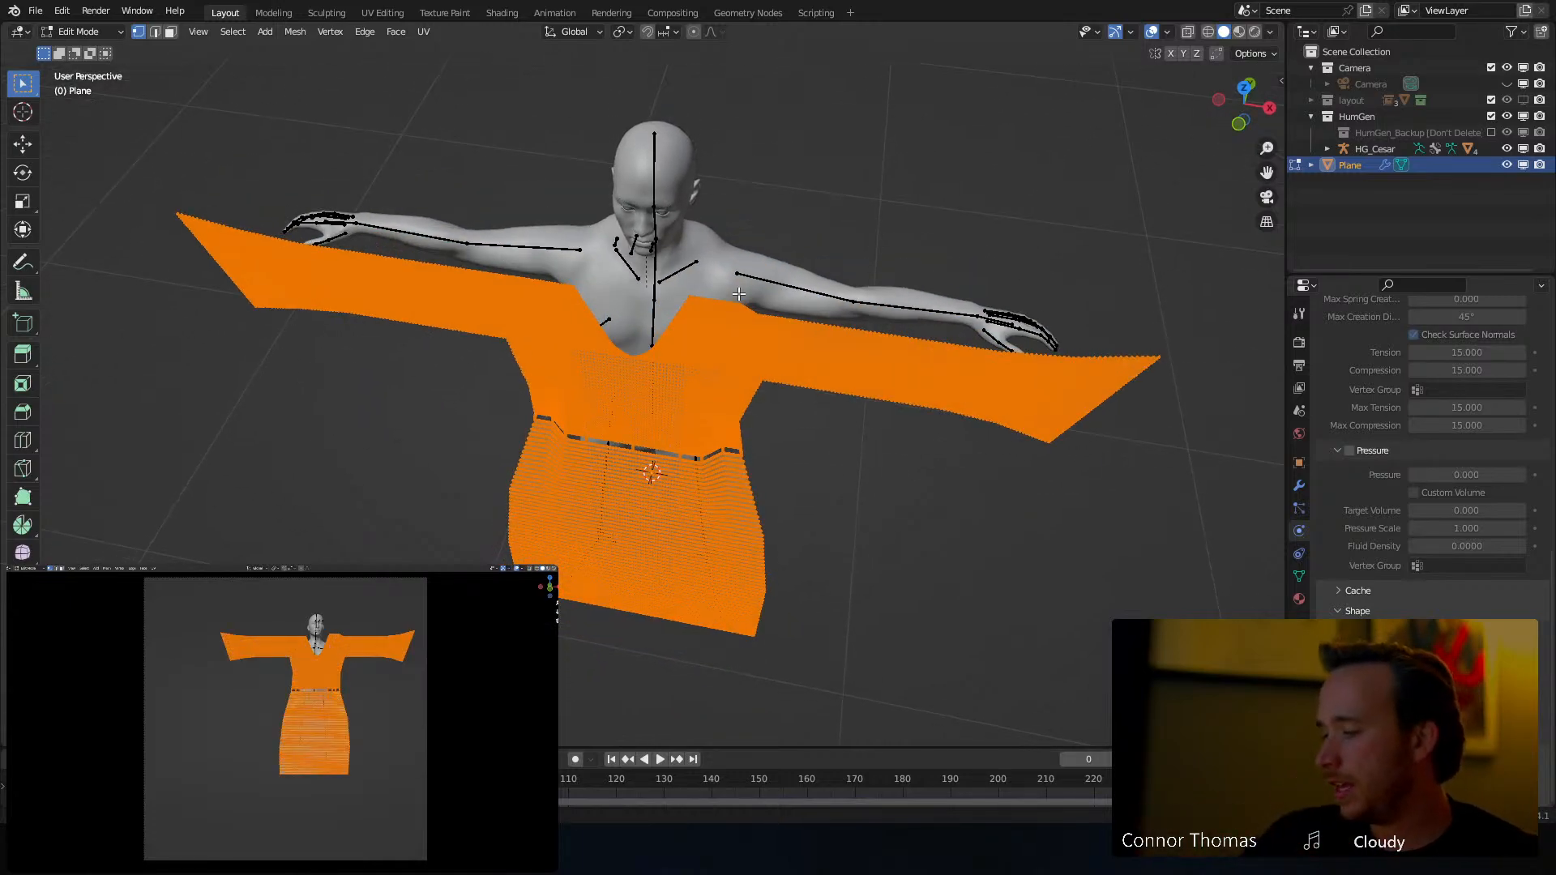
{"action": "key", "text": "KP_7"}
{"action": "key", "text": "e"}
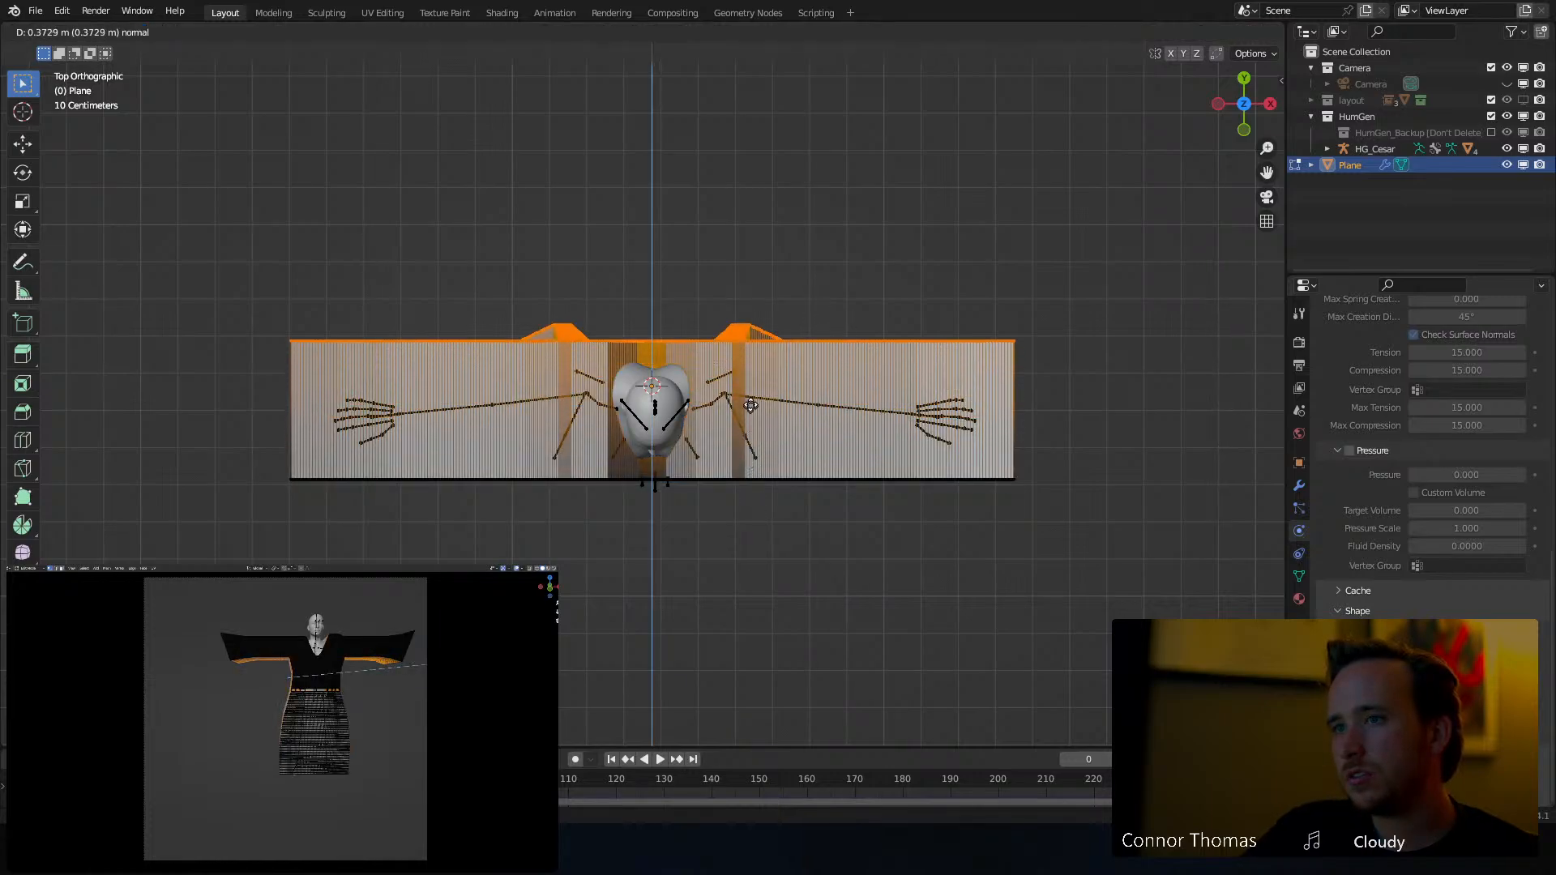
{"action": "left_click", "coordinate": [751, 389]}
{"action": "mouse_move", "coordinate": [751, 389]}
{"action": "middle_mouse_down"}
{"action": "mouse_move", "coordinate": [660, 357]}
{"action": "mouse_move", "coordinate": [564, 357]}
{"action": "mouse_move", "coordinate": [705, 389]}
{"action": "middle_mouse_up"}
{"action": "key", "text": "KP_7"}
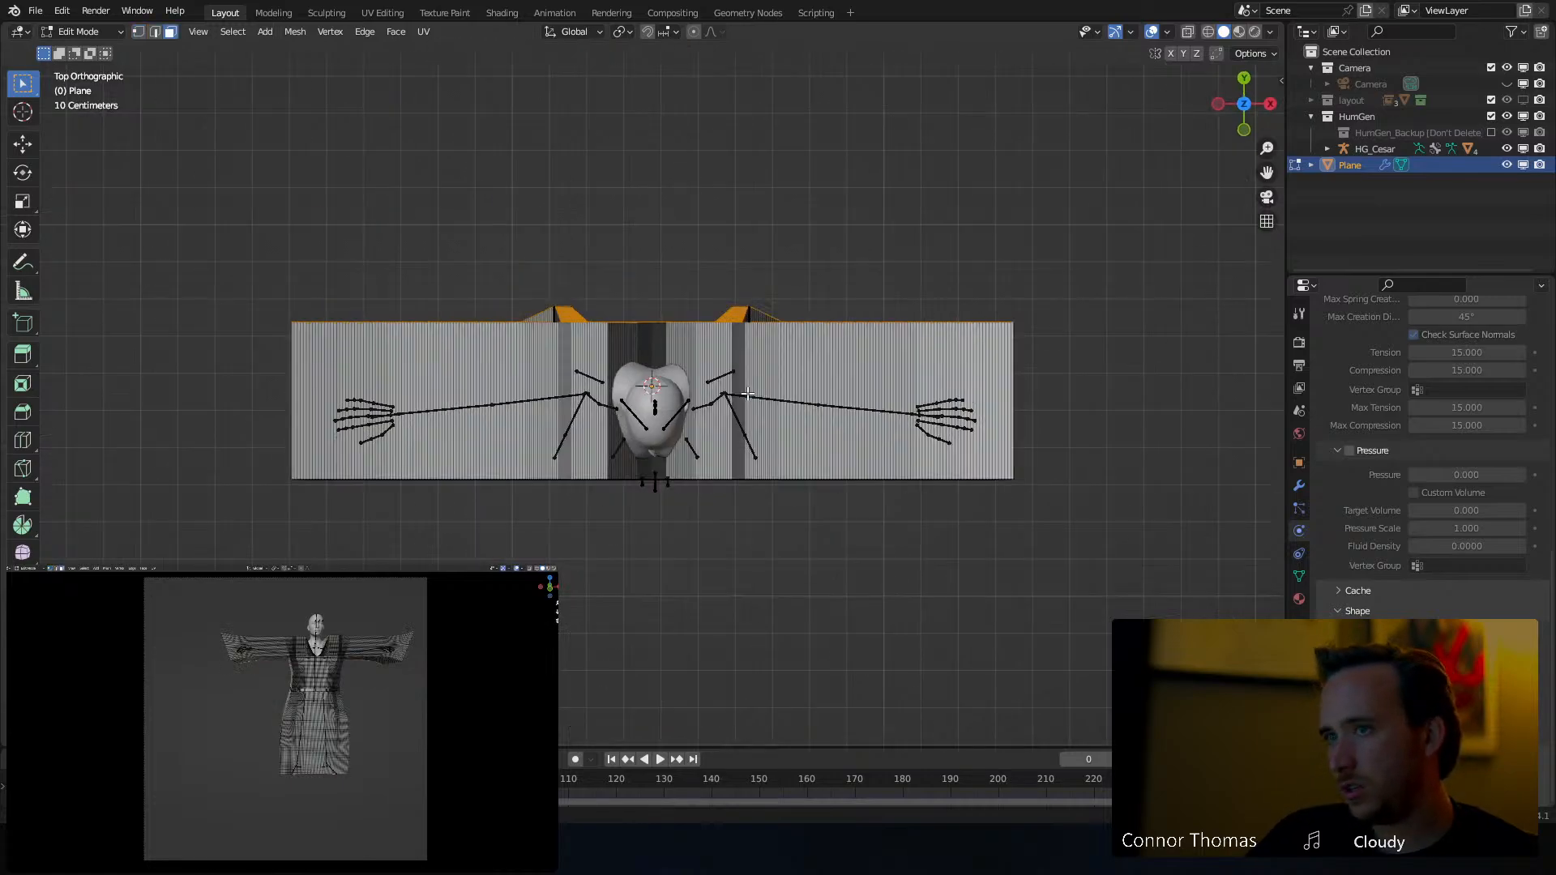
{"action": "key", "text": "z"}
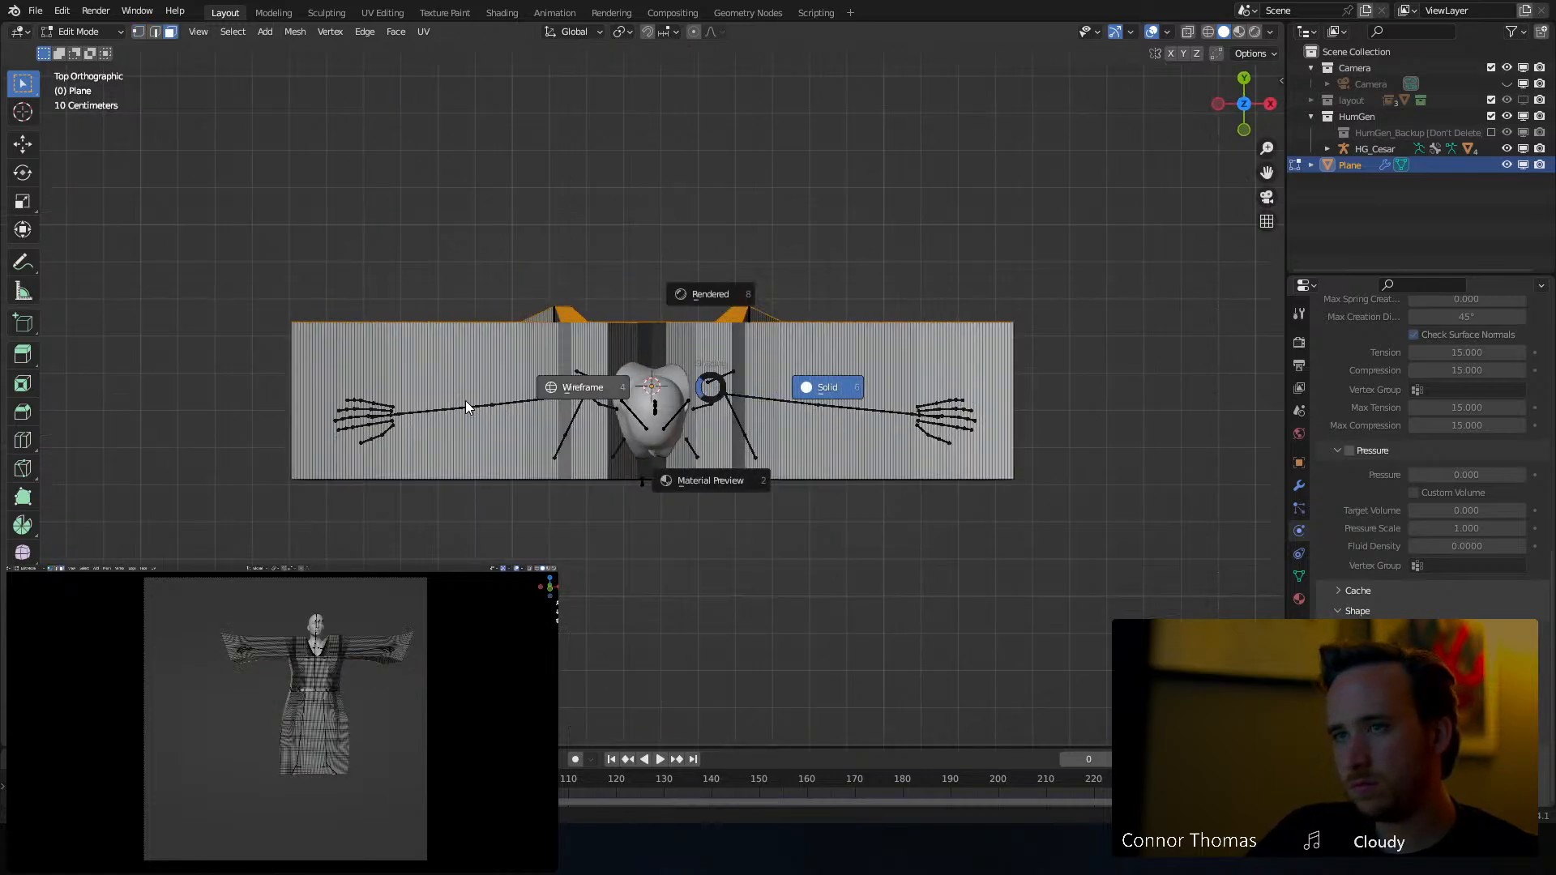
{"action": "left_click", "coordinate": [944, 359]}
Circle-select the bridging faces around the neckline opening and delete the selected faces
{"action": "scroll", "coordinate": [689, 403], "scroll_direction": "up", "scroll_amount": 1}
{"action": "middle_click_drag", "start_coordinate": [688, 428], "coordinate": [674, 355]}
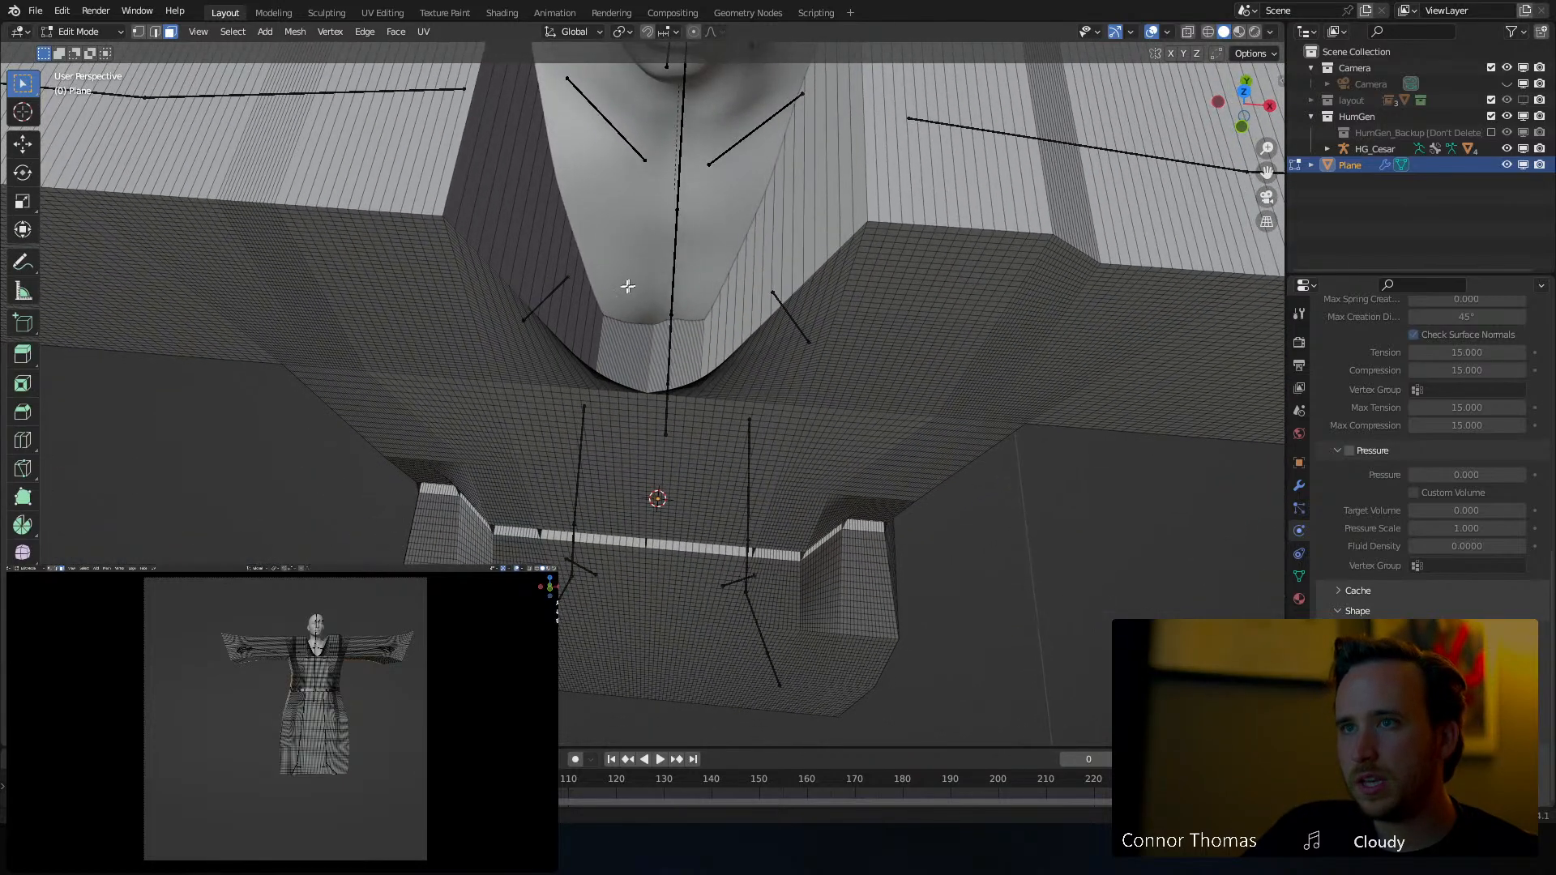
{"action": "middle_click_drag", "start_coordinate": [625, 285], "coordinate": [587, 287]}
{"action": "key", "text": "c"}
{"action": "mouse_move", "coordinate": [476, 210]}
{"action": "left_mouse_down"}
{"action": "mouse_move", "coordinate": [568, 357]}
{"action": "mouse_move", "coordinate": [754, 268]}
{"action": "mouse_move", "coordinate": [816, 195]}
{"action": "left_mouse_up"}
{"action": "key", "text": "x"}
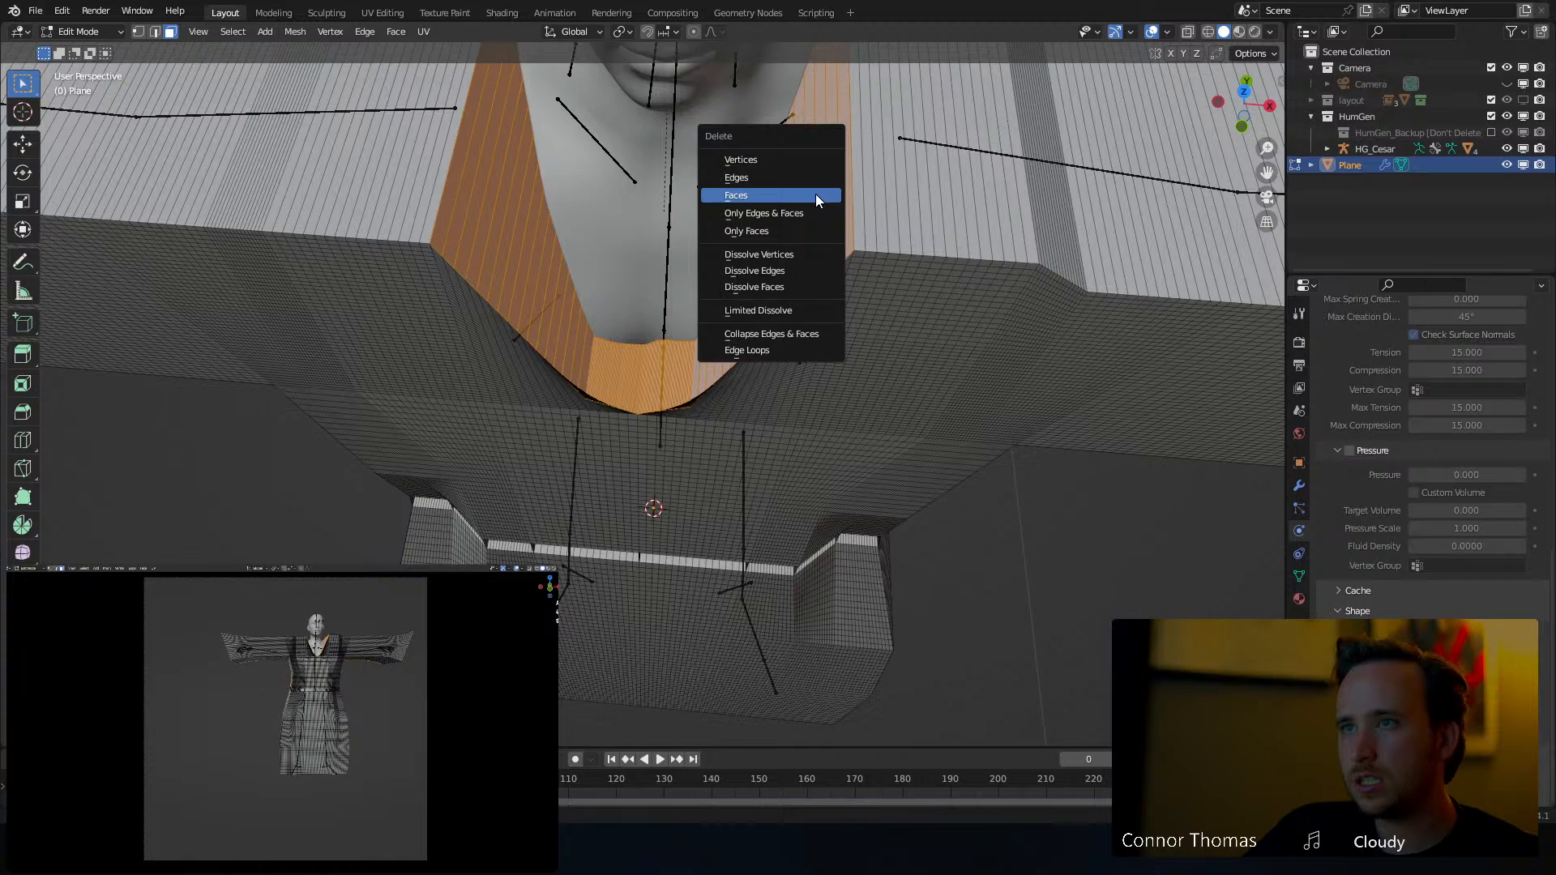
{"action": "left_click", "coordinate": [815, 193]}
Select the faces closing the bottom hem of the skirt, delete them and check the robe's back
{"action": "scroll", "coordinate": [824, 247], "scroll_direction": "down", "scroll_amount": 3}
{"action": "scroll", "coordinate": [824, 247], "scroll_direction": "down", "scroll_amount": 5}
{"action": "middle_click_drag", "start_coordinate": [809, 268], "coordinate": [783, 69]}
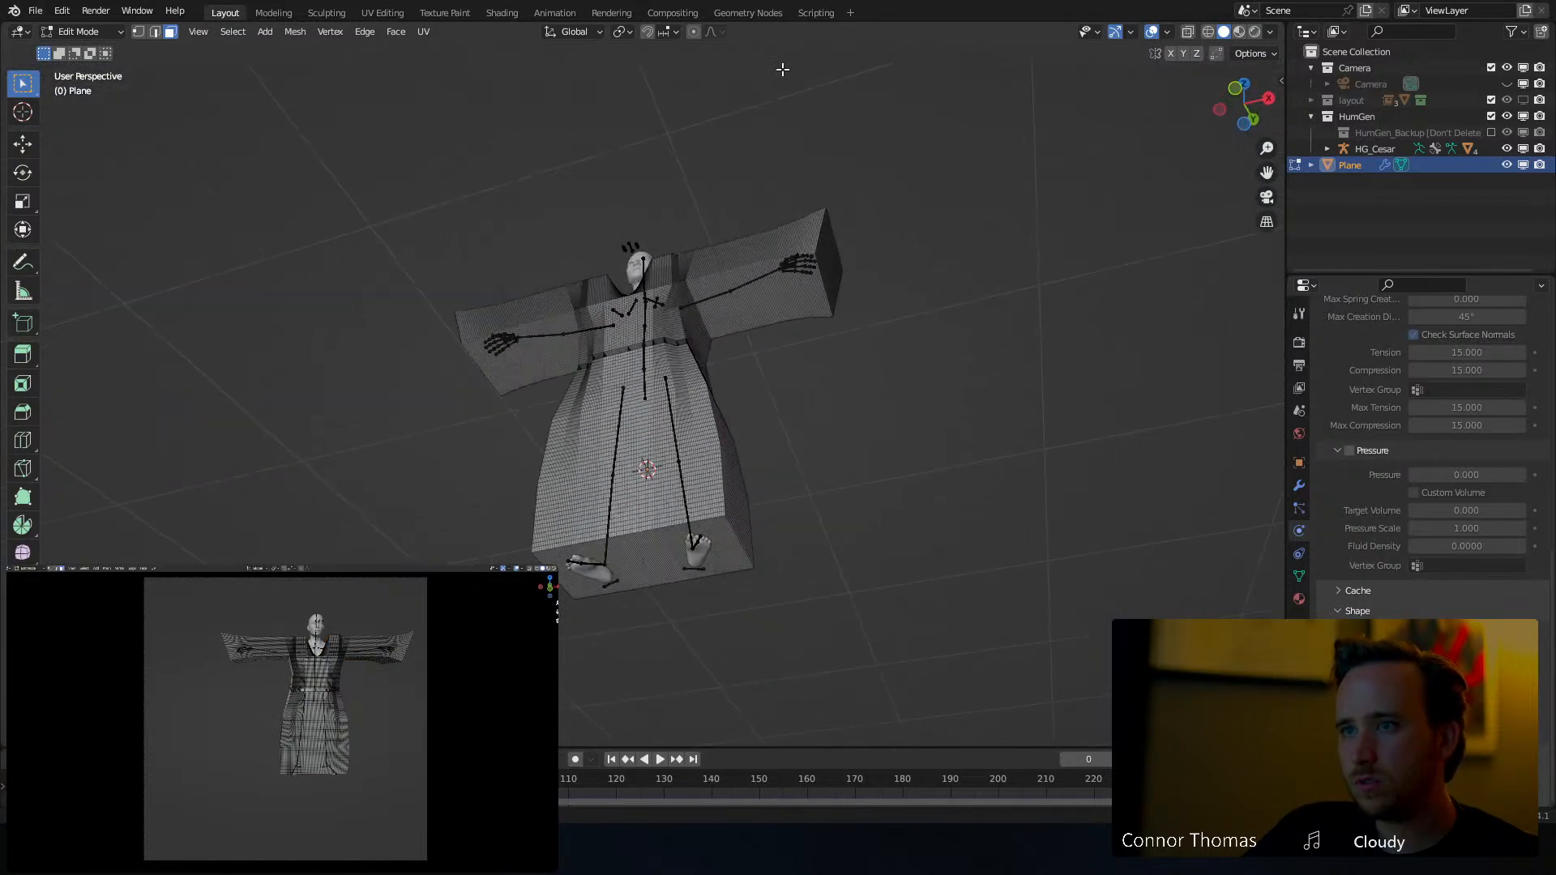
{"action": "scroll", "coordinate": [714, 519], "scroll_direction": "up", "scroll_amount": 3}
{"action": "mouse_move", "coordinate": [714, 519]}
{"action": "middle_mouse_down"}
{"action": "mouse_move", "coordinate": [810, 486]}
{"action": "mouse_move", "coordinate": [836, 496]}
{"action": "middle_mouse_up"}
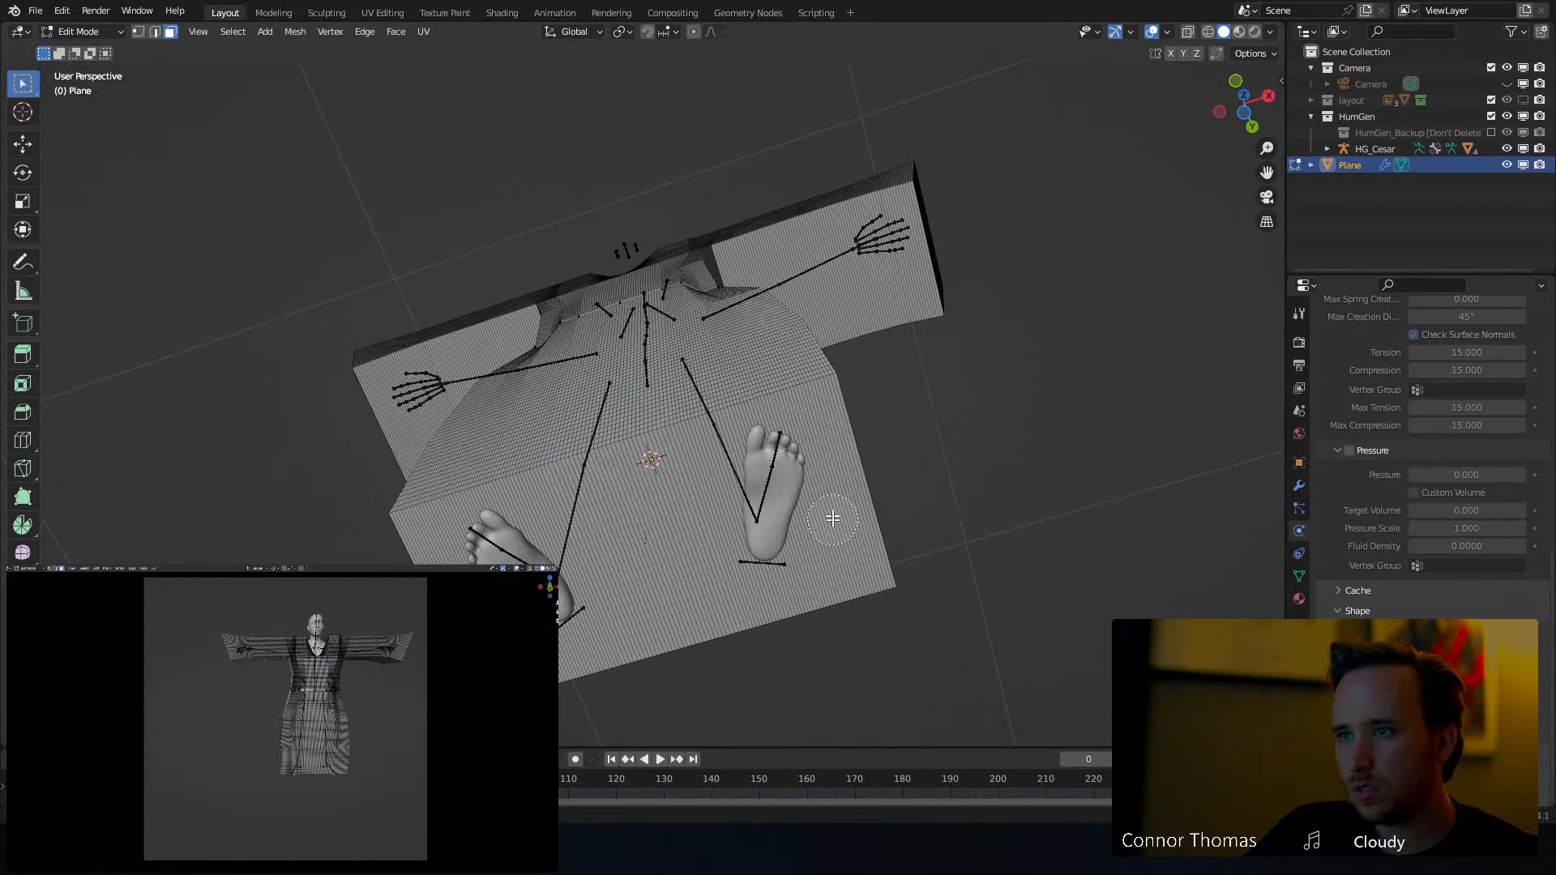
{"action": "mouse_move", "coordinate": [840, 491]}
{"action": "left_mouse_down"}
{"action": "mouse_move", "coordinate": [843, 559]}
{"action": "mouse_move", "coordinate": [478, 551]}
{"action": "left_mouse_up"}
{"action": "middle_click_drag", "start_coordinate": [884, 500], "coordinate": [1143, 441]}
{"action": "key", "text": "x"}
{"action": "left_click", "coordinate": [901, 506]}
{"action": "middle_click_drag", "start_coordinate": [955, 427], "coordinate": [904, 562]}
{"action": "middle_click_drag", "start_coordinate": [740, 434], "coordinate": [848, 462]}
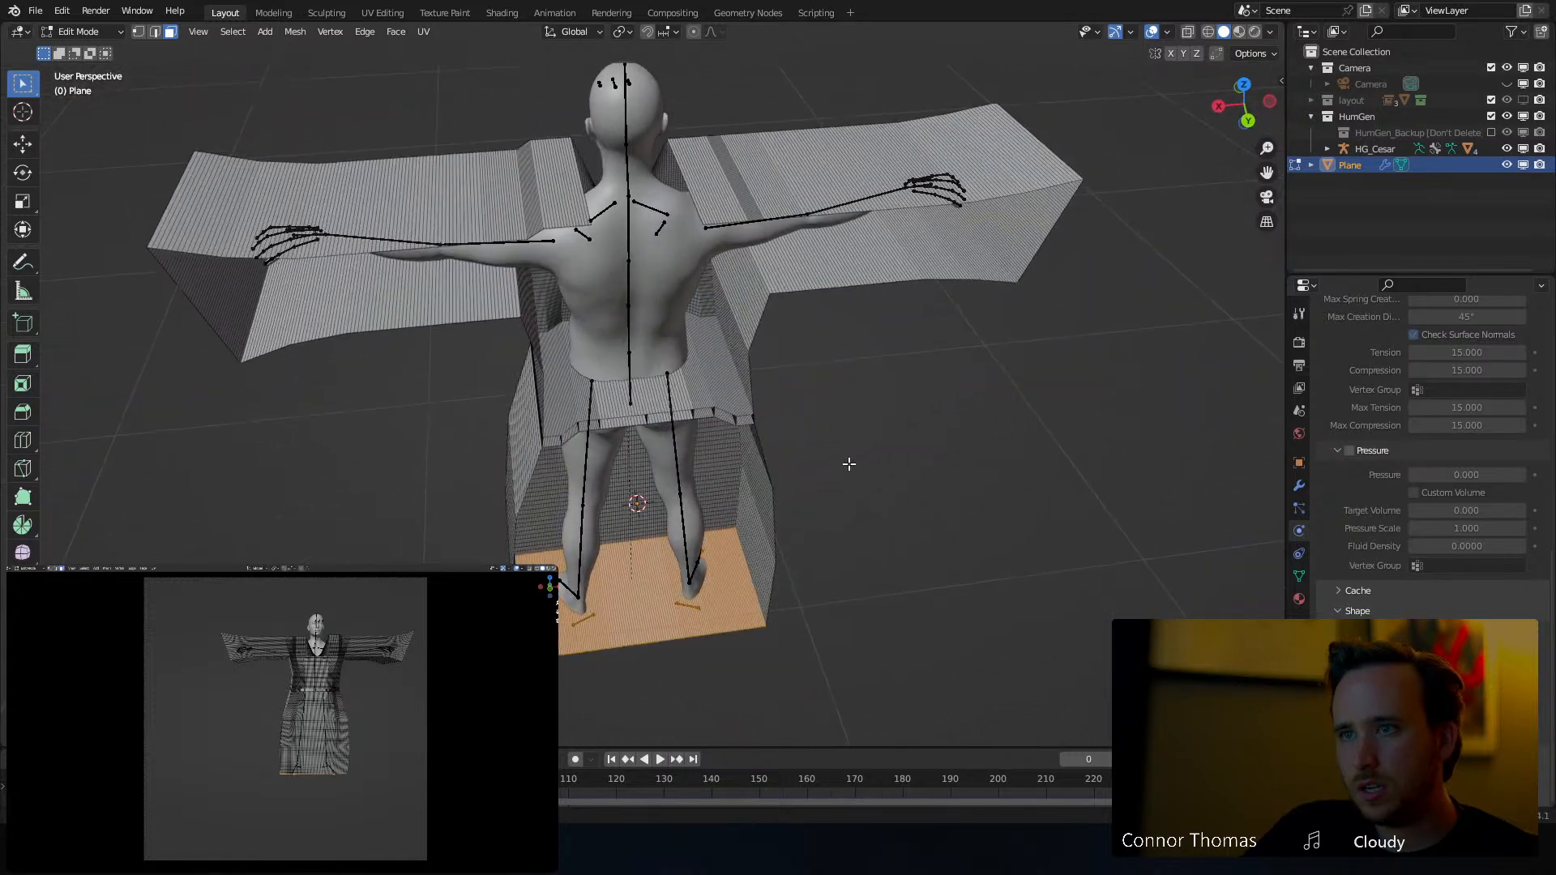
Undo the hem and neckline face deletions
{"action": "key", "text": "alt+a"}
{"action": "key", "text": "a"}
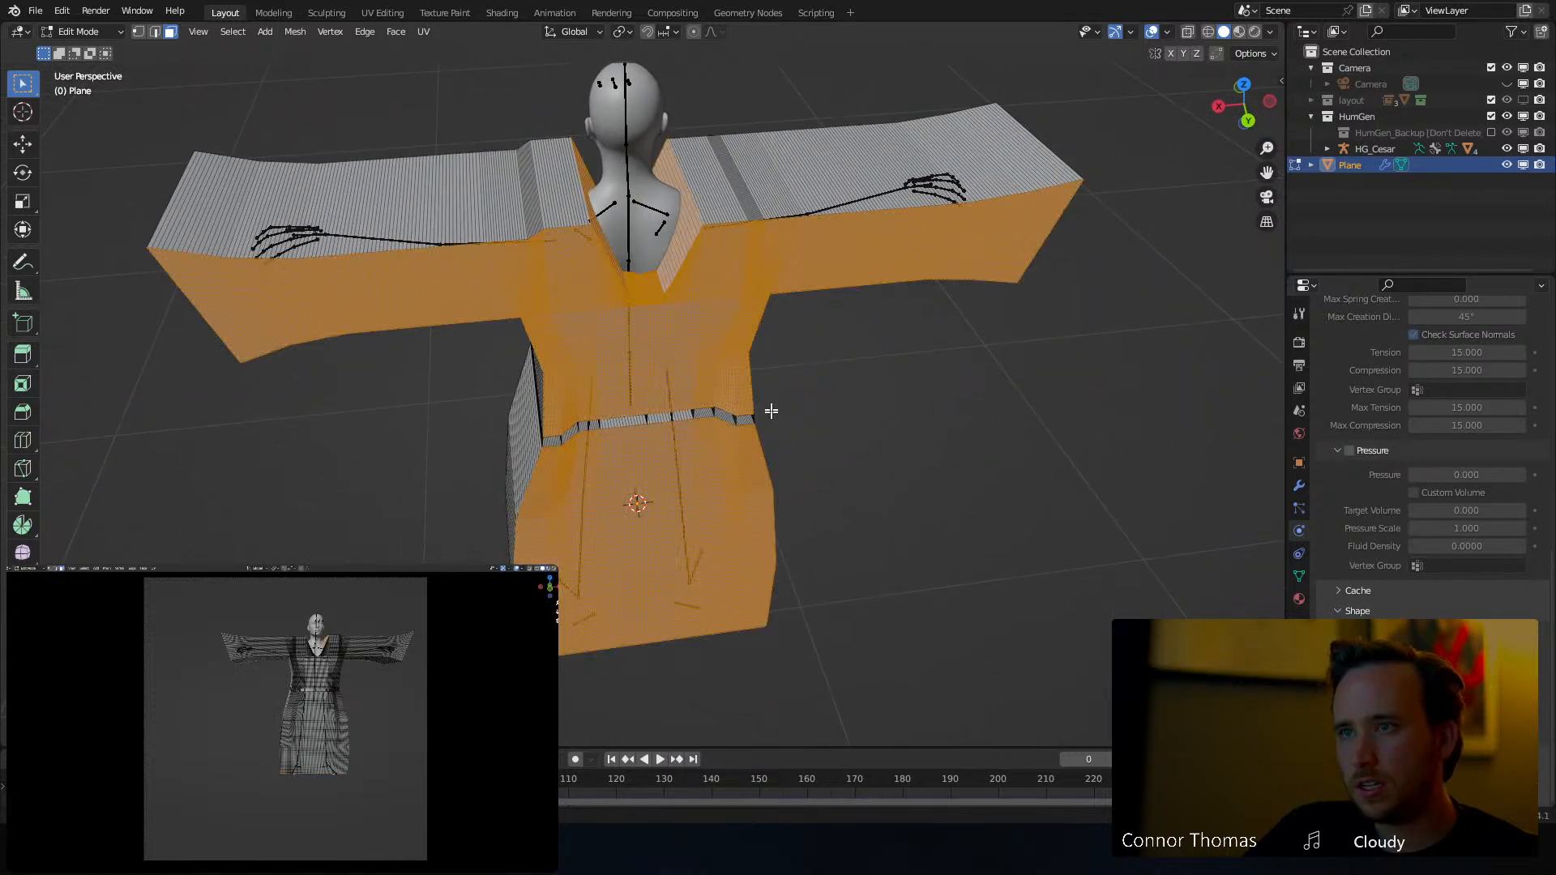
{"action": "middle_click_drag", "start_coordinate": [771, 412], "coordinate": [764, 374]}
Clear the selection, circle-select only the neckline's bridging faces without the shoulder faces, and delete those faces
{"action": "key", "text": "alt+a"}
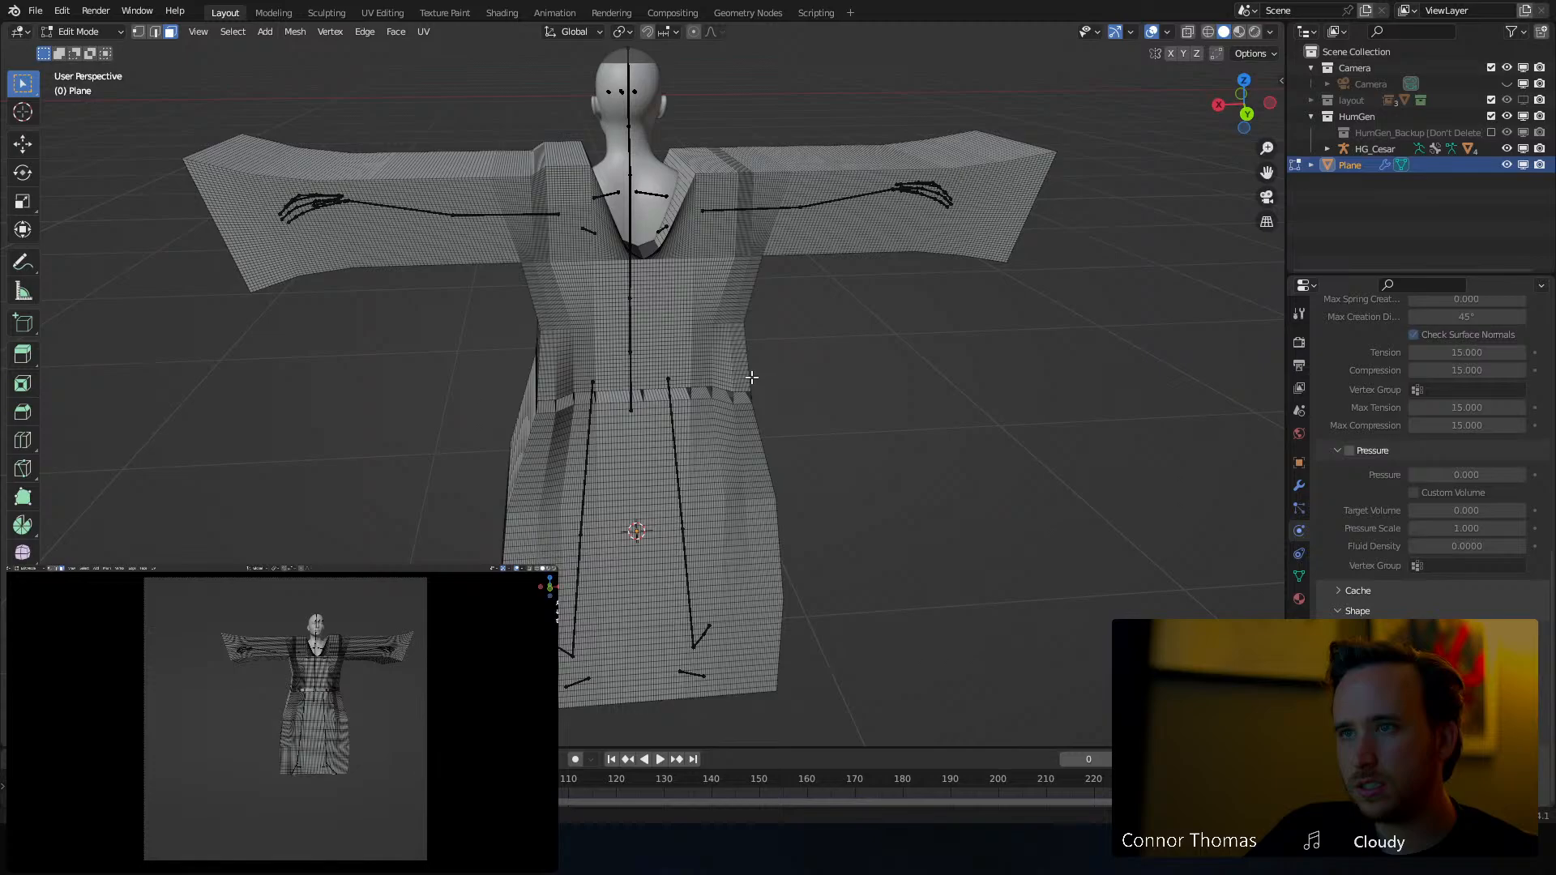
{"action": "key", "text": "KP_7"}
{"action": "scroll", "coordinate": [678, 394], "scroll_direction": "up", "scroll_amount": 6}
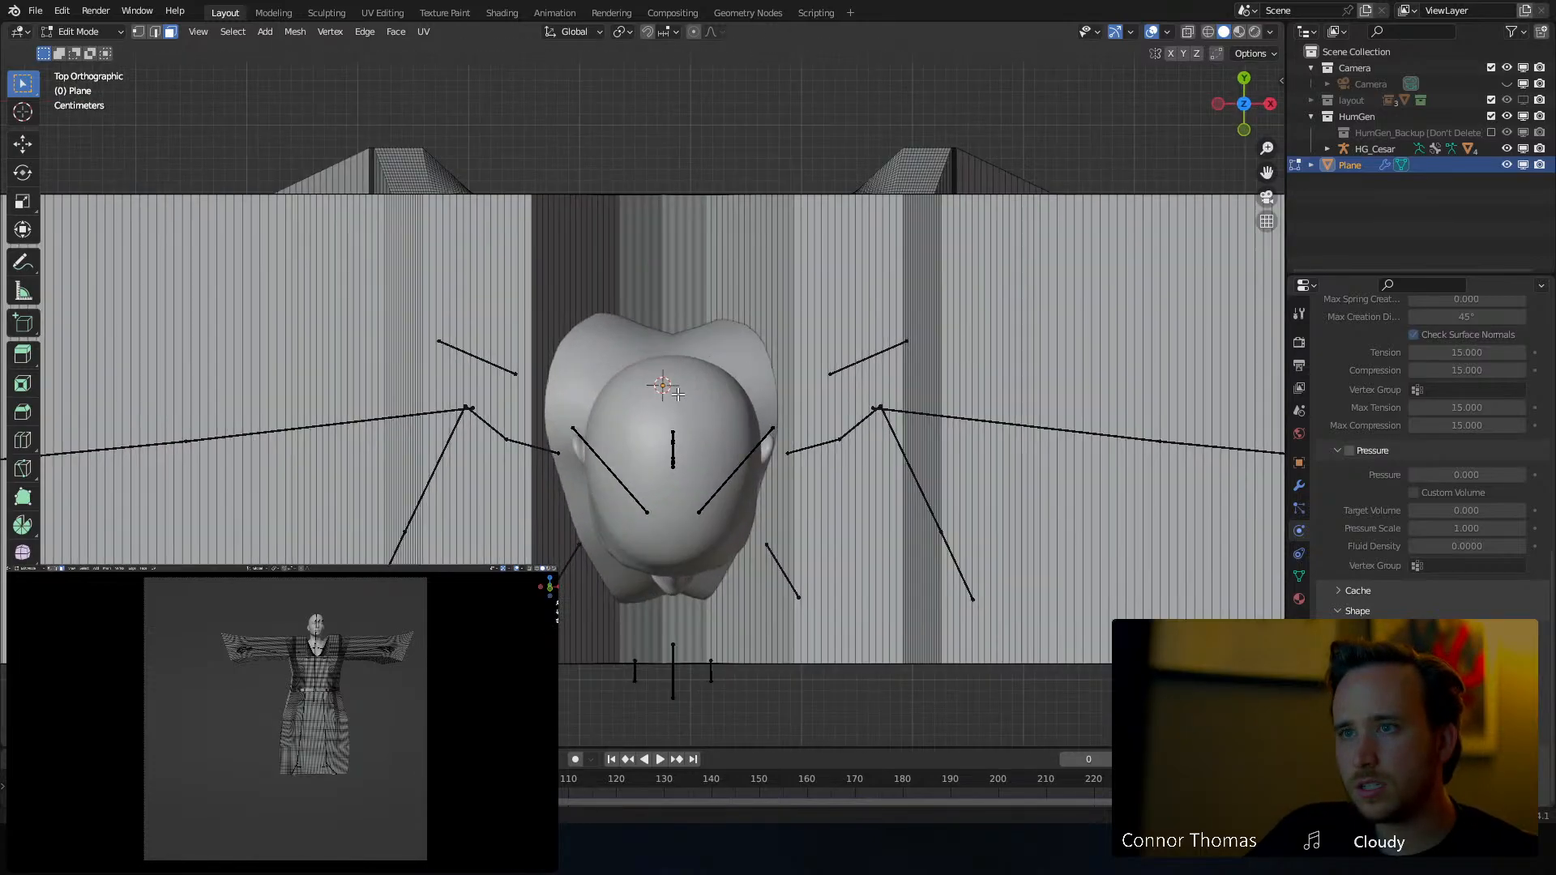
{"action": "scroll", "coordinate": [678, 394], "scroll_direction": "up", "scroll_amount": 1}
{"action": "key", "text": "c"}
{"action": "left_click_drag", "start_coordinate": [538, 292], "coordinate": [926, 291]}
{"action": "key", "text": "Escape"}
{"action": "mouse_move", "coordinate": [922, 318]}
{"action": "middle_mouse_down"}
{"action": "mouse_move", "coordinate": [815, 455]}
{"action": "mouse_move", "coordinate": [808, 430]}
{"action": "middle_mouse_up"}
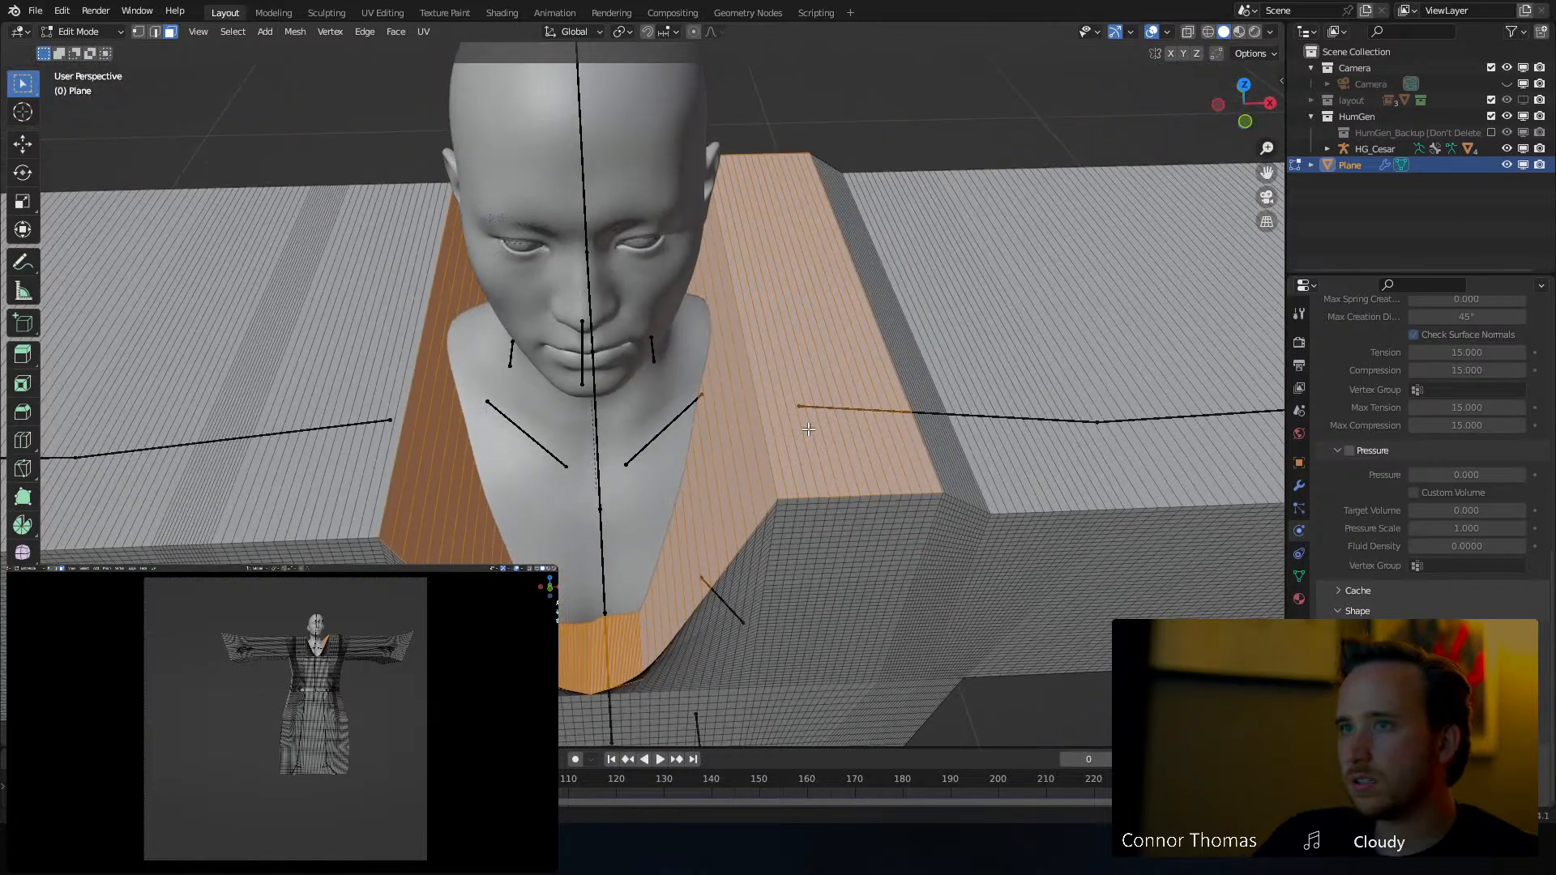
{"action": "middle_click_drag", "start_coordinate": [729, 375], "coordinate": [735, 445]}
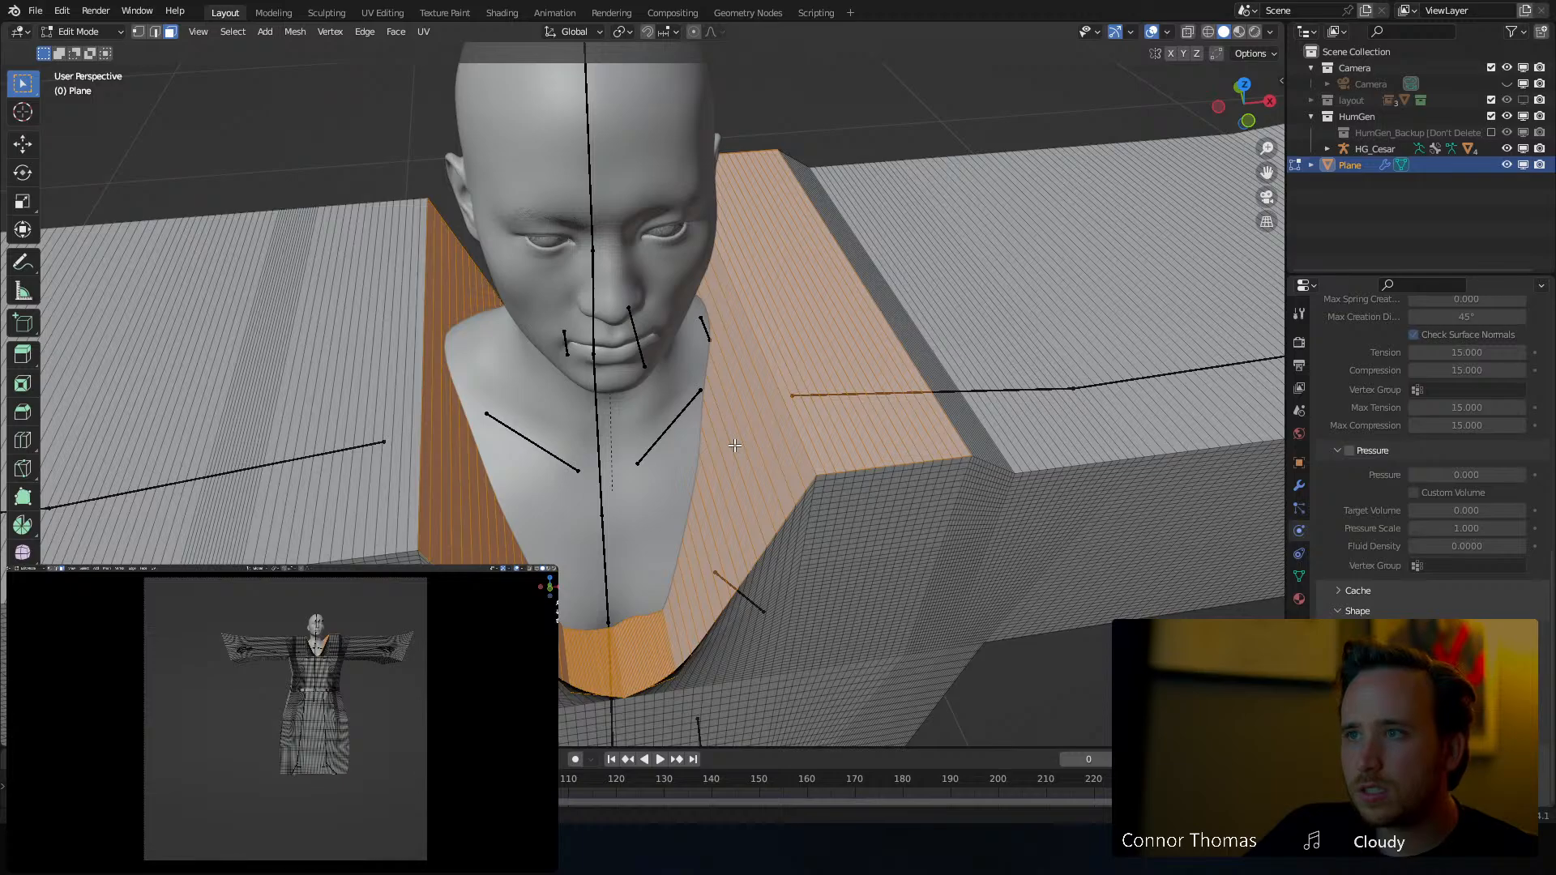
{"action": "key", "text": "Escape"}
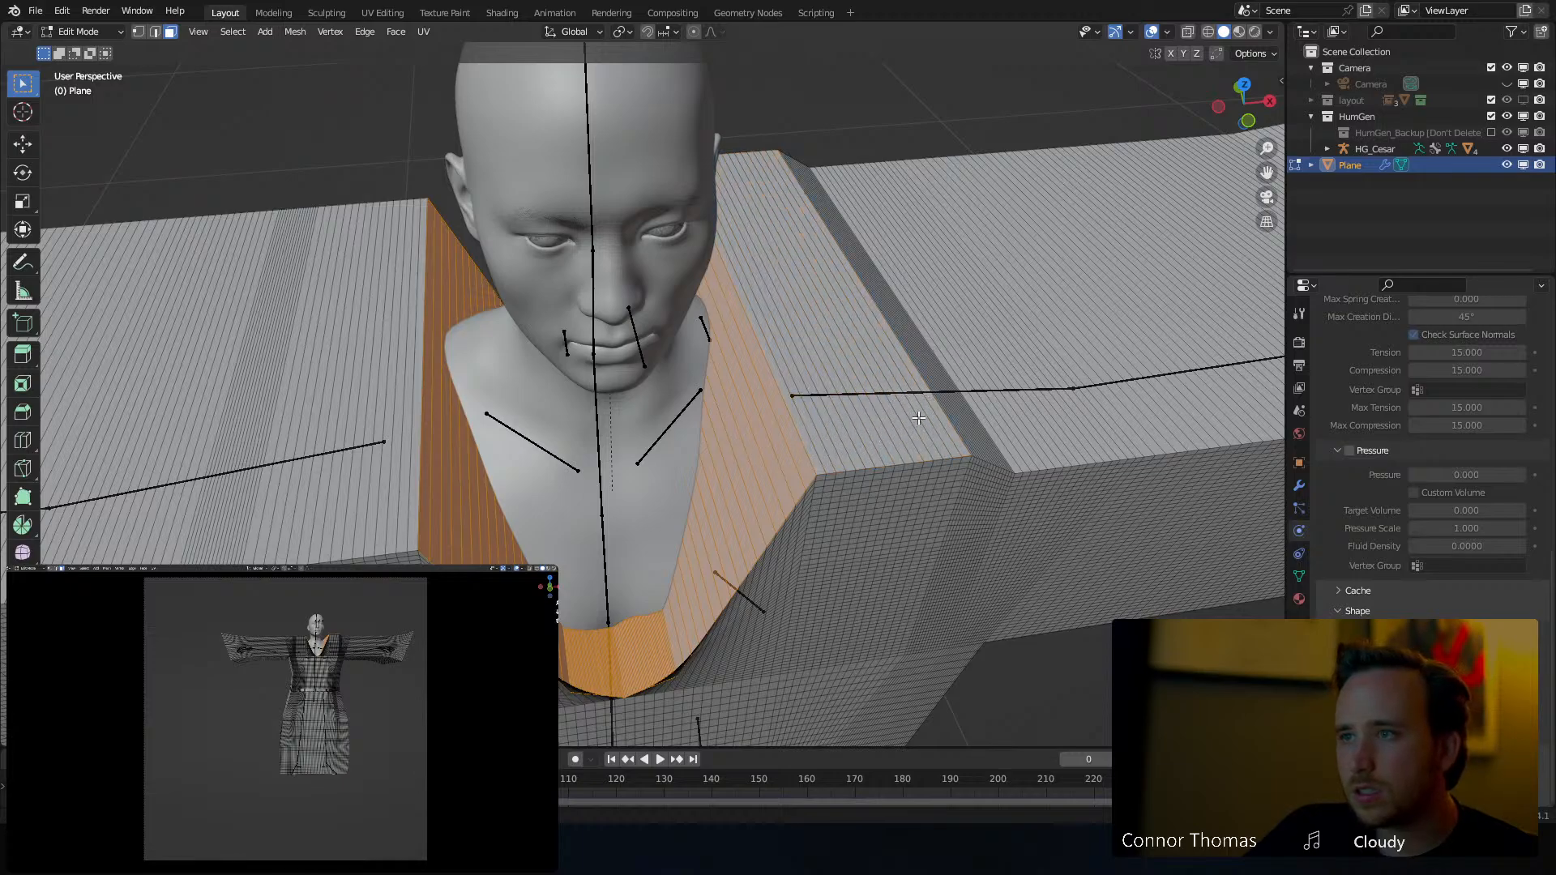
{"action": "middle_click_drag", "start_coordinate": [838, 439], "coordinate": [601, 352]}
{"action": "key", "text": "x"}
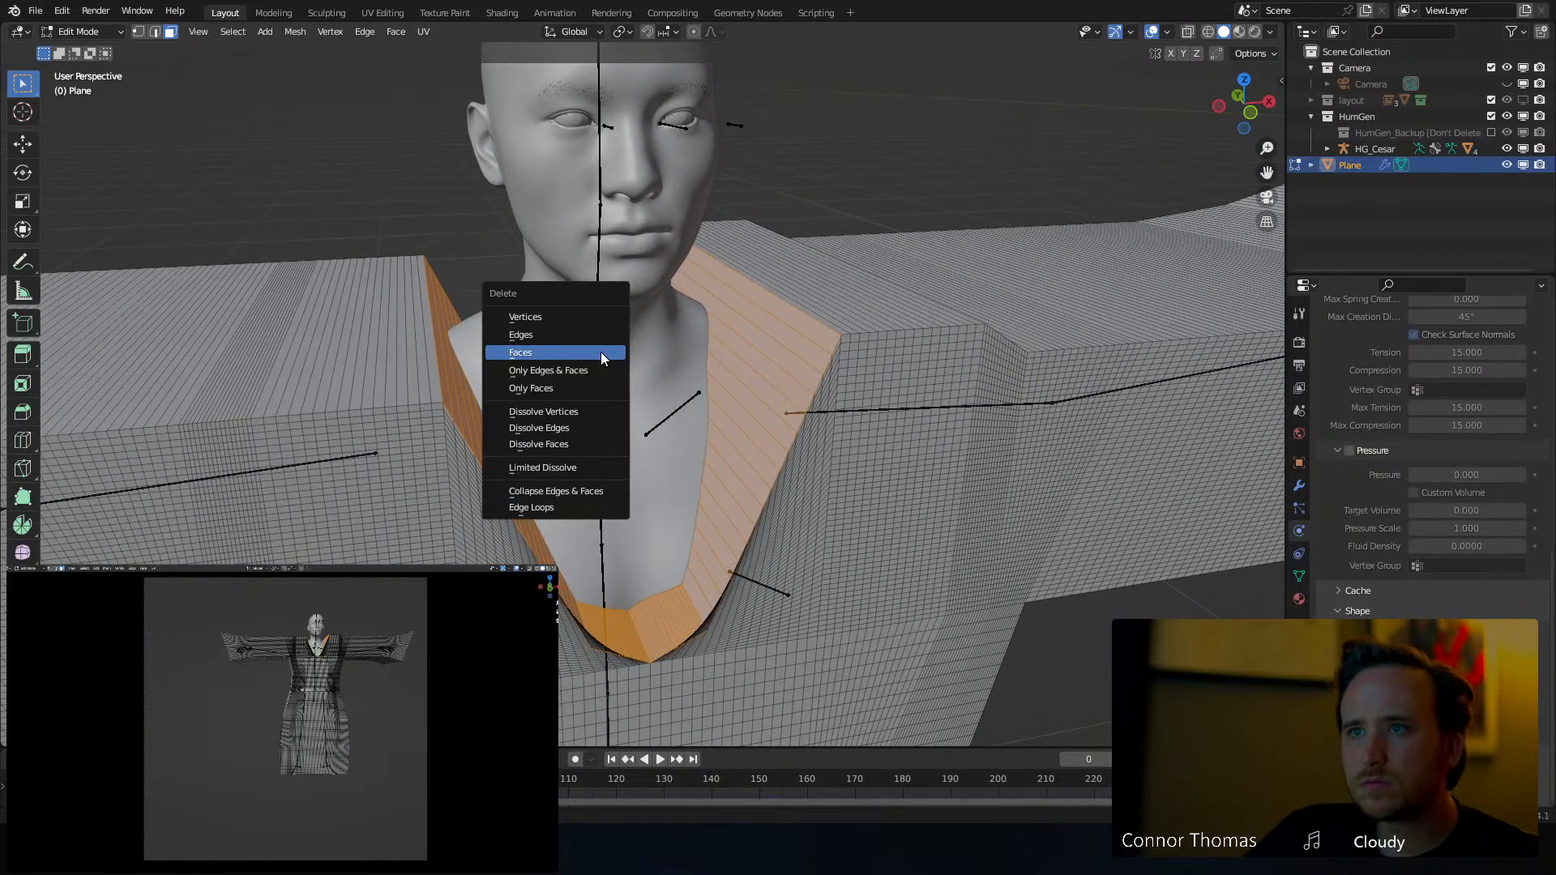
{"action": "left_click", "coordinate": [601, 352]}
{"action": "middle_click_drag", "start_coordinate": [722, 385], "coordinate": [758, 367]}
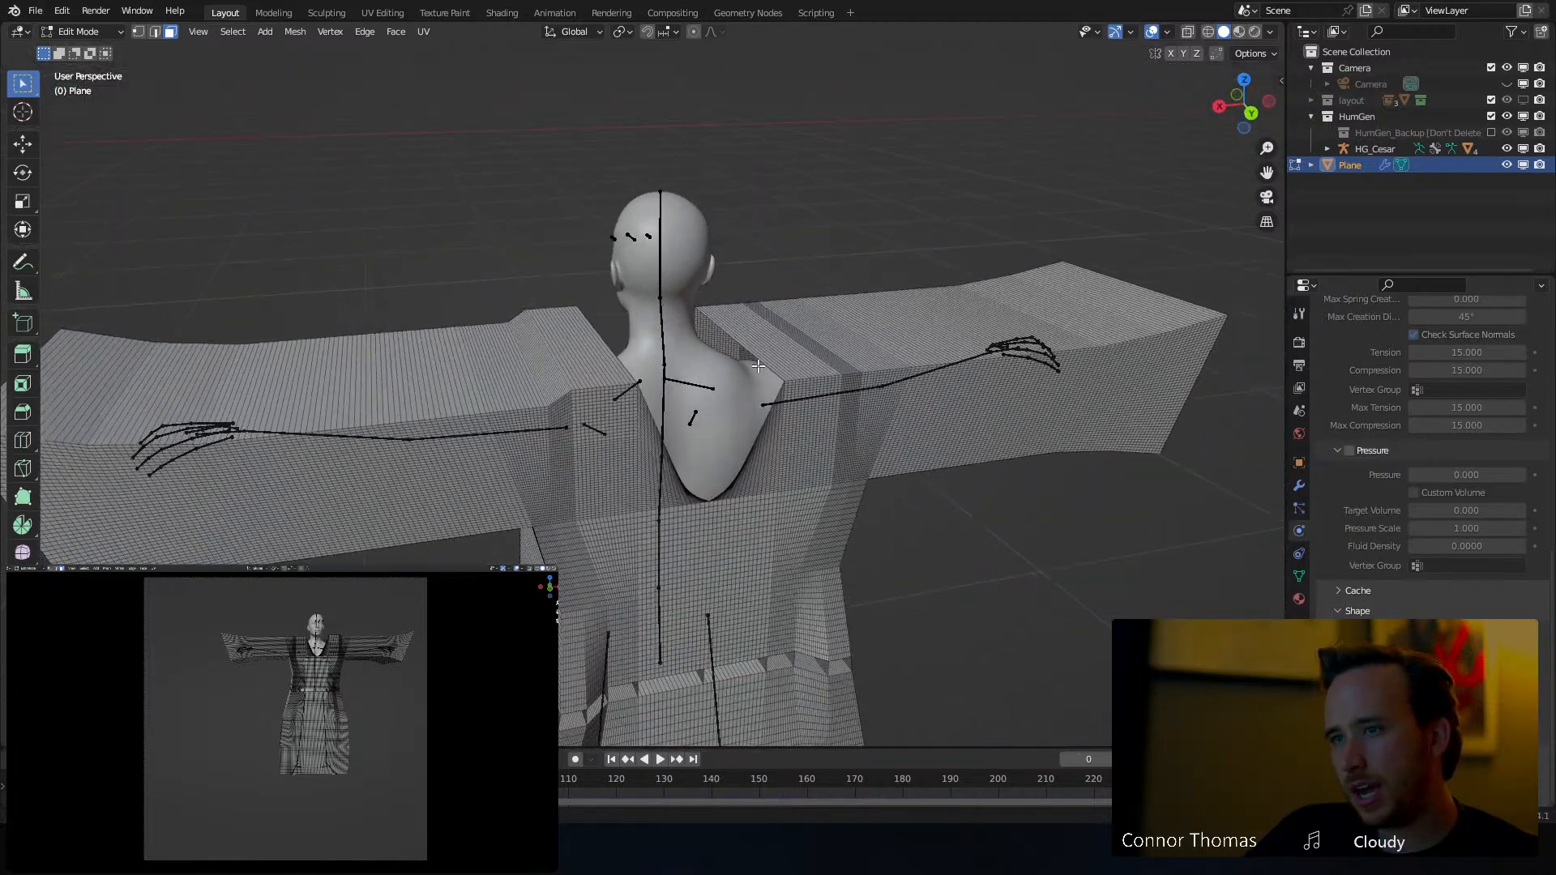
{"action": "middle_click_drag", "start_coordinate": [791, 438], "coordinate": [936, 393]}
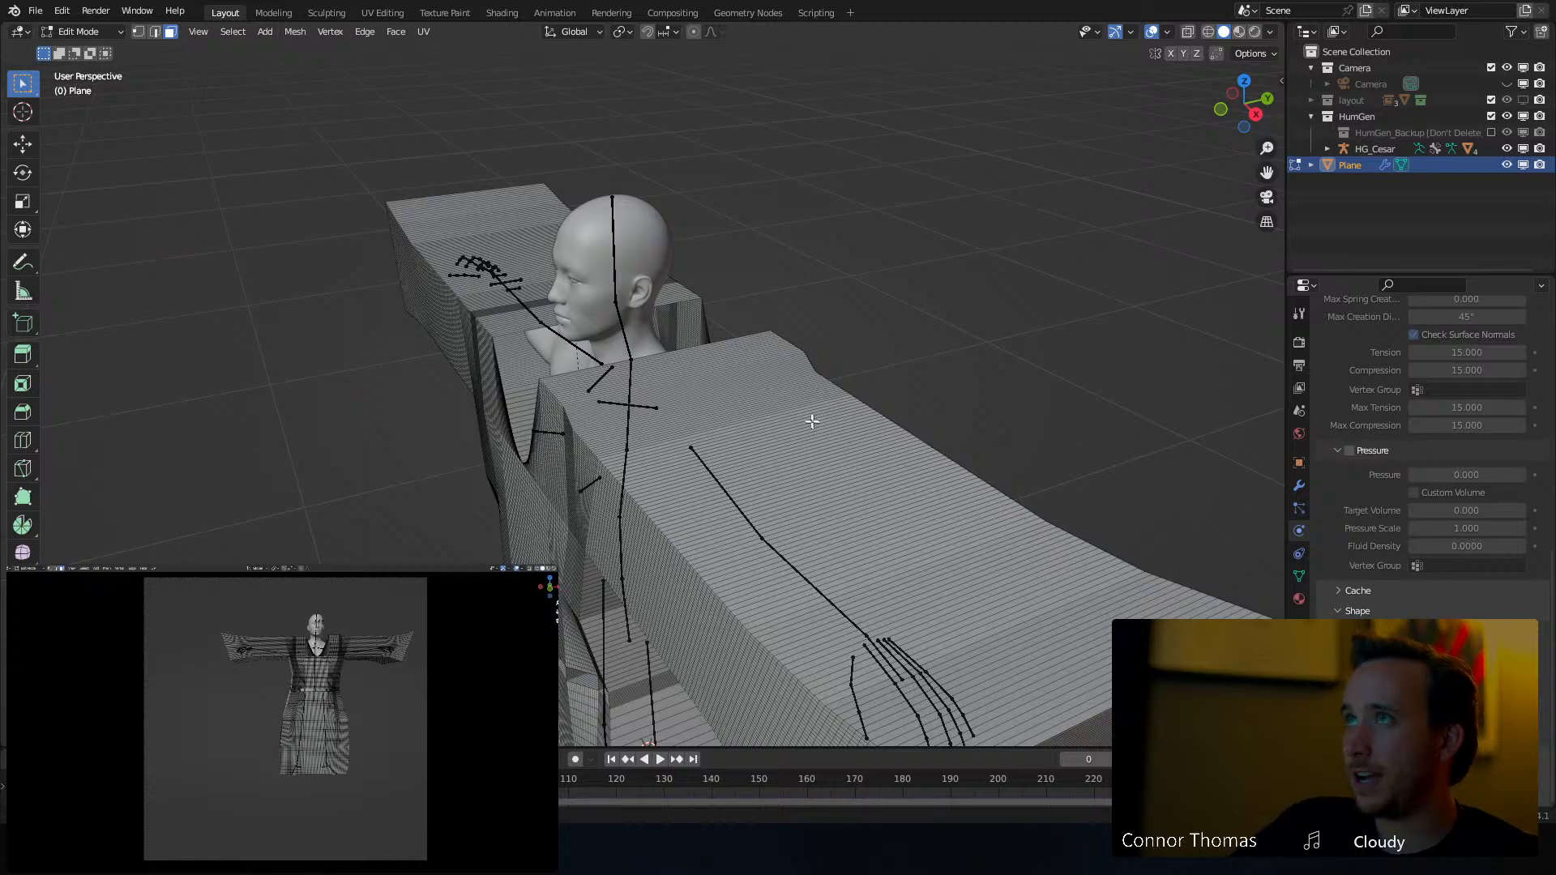
Circle-select the faces closing the cuff of one sleeve and delete them
{"action": "middle_click_drag", "start_coordinate": [812, 421], "coordinate": [1066, 379]}
{"action": "key", "text": "c"}
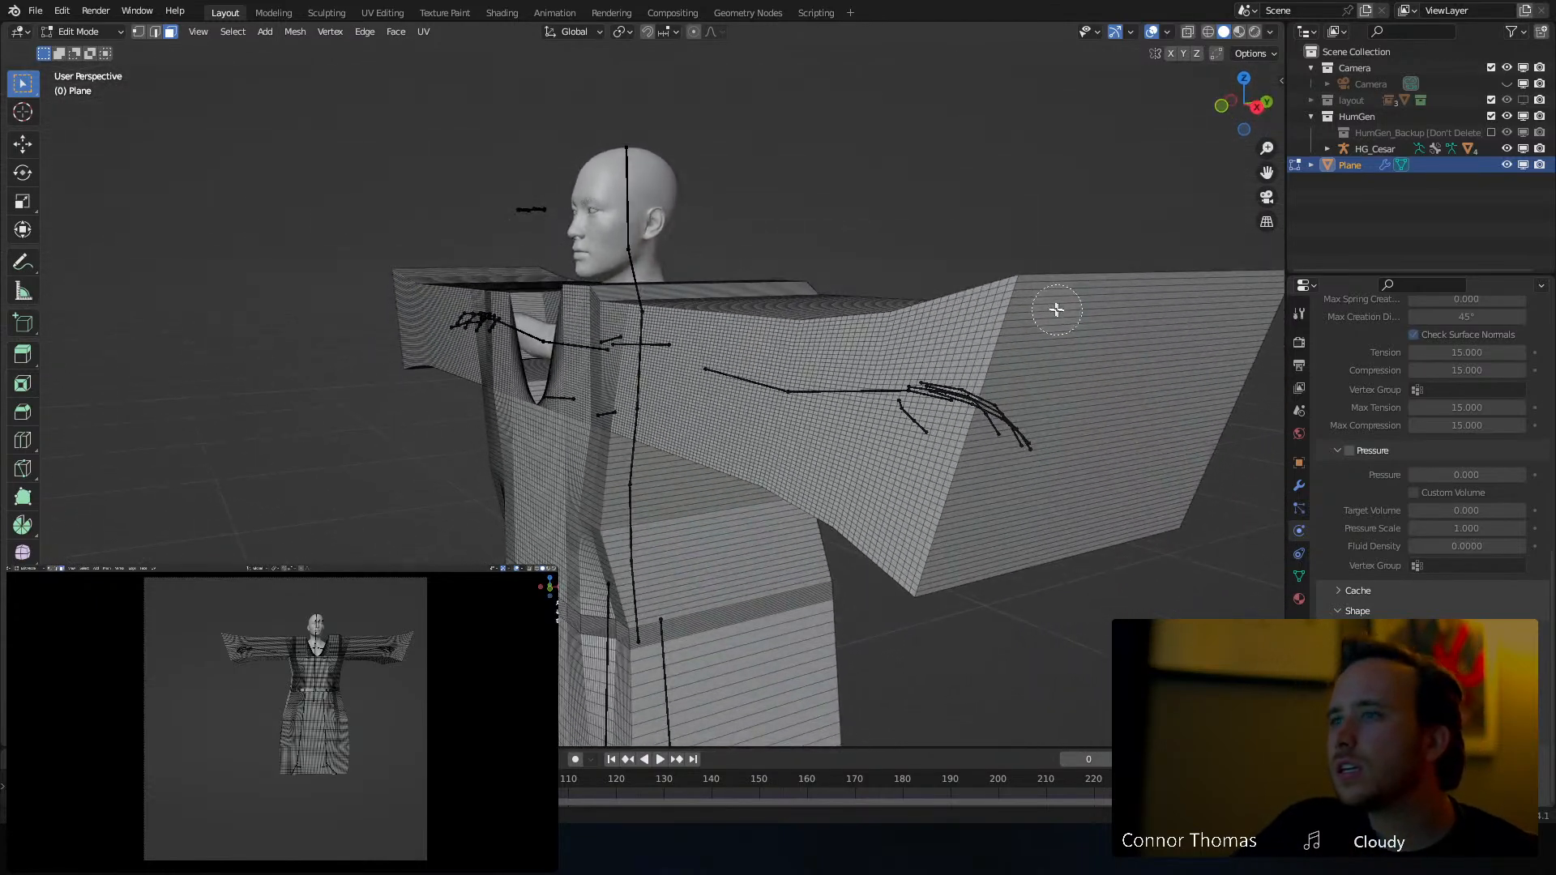
{"action": "left_click_drag", "start_coordinate": [1057, 310], "coordinate": [1009, 540]}
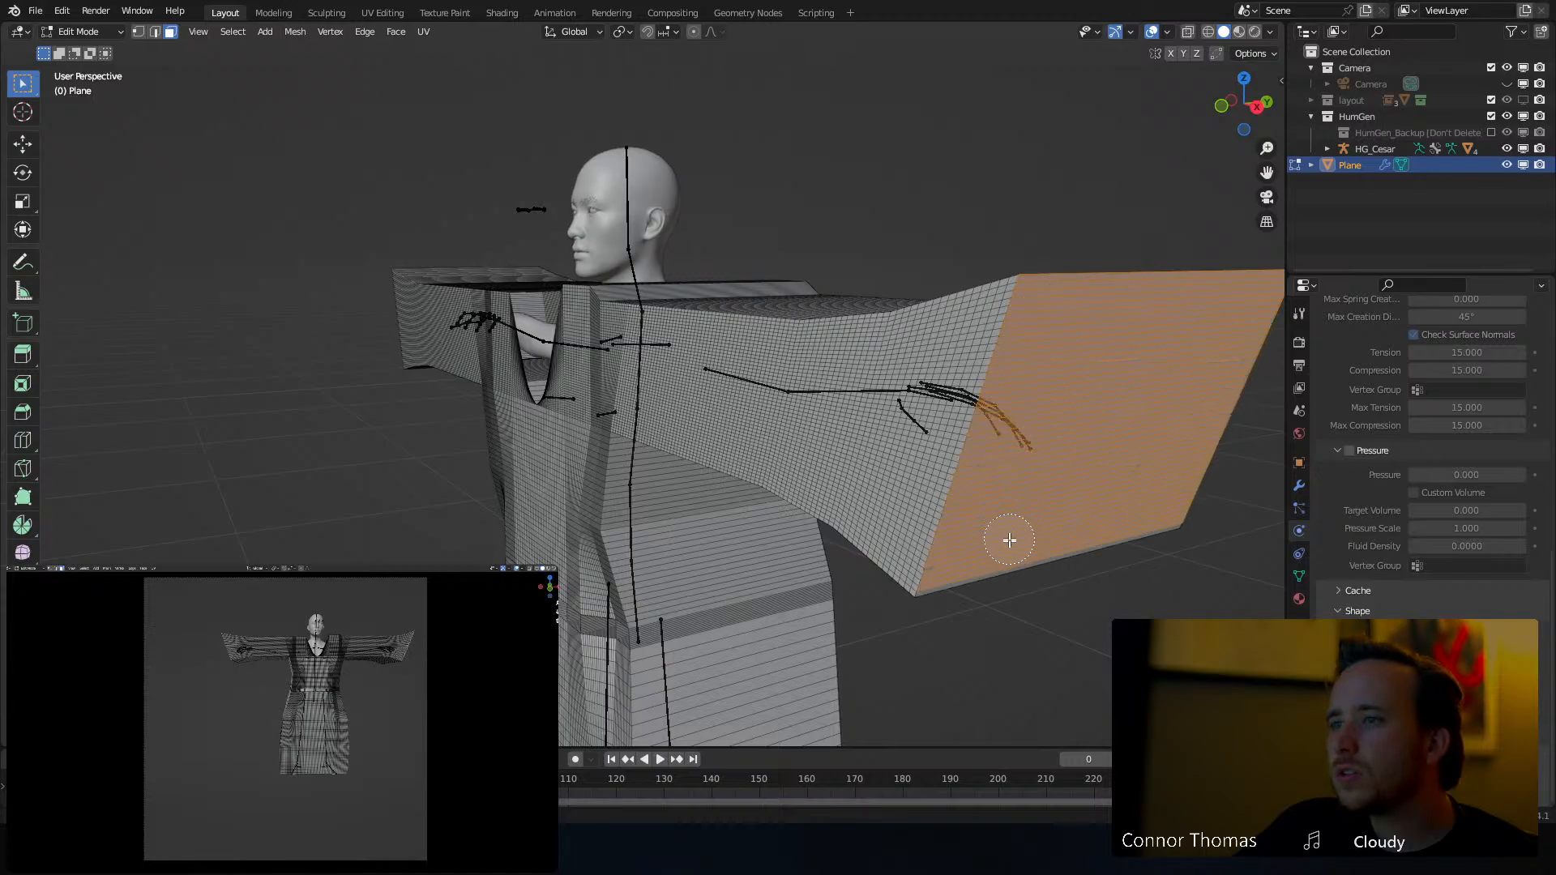
{"action": "right_click", "coordinate": [1009, 540]}
{"action": "middle_click_drag", "start_coordinate": [1054, 450], "coordinate": [746, 260]}
{"action": "key", "text": "x"}
{"action": "left_click", "coordinate": [1040, 324]}
Circle-select the faces closing the opposite sleeve's cuff and delete them
{"action": "key", "text": "c"}
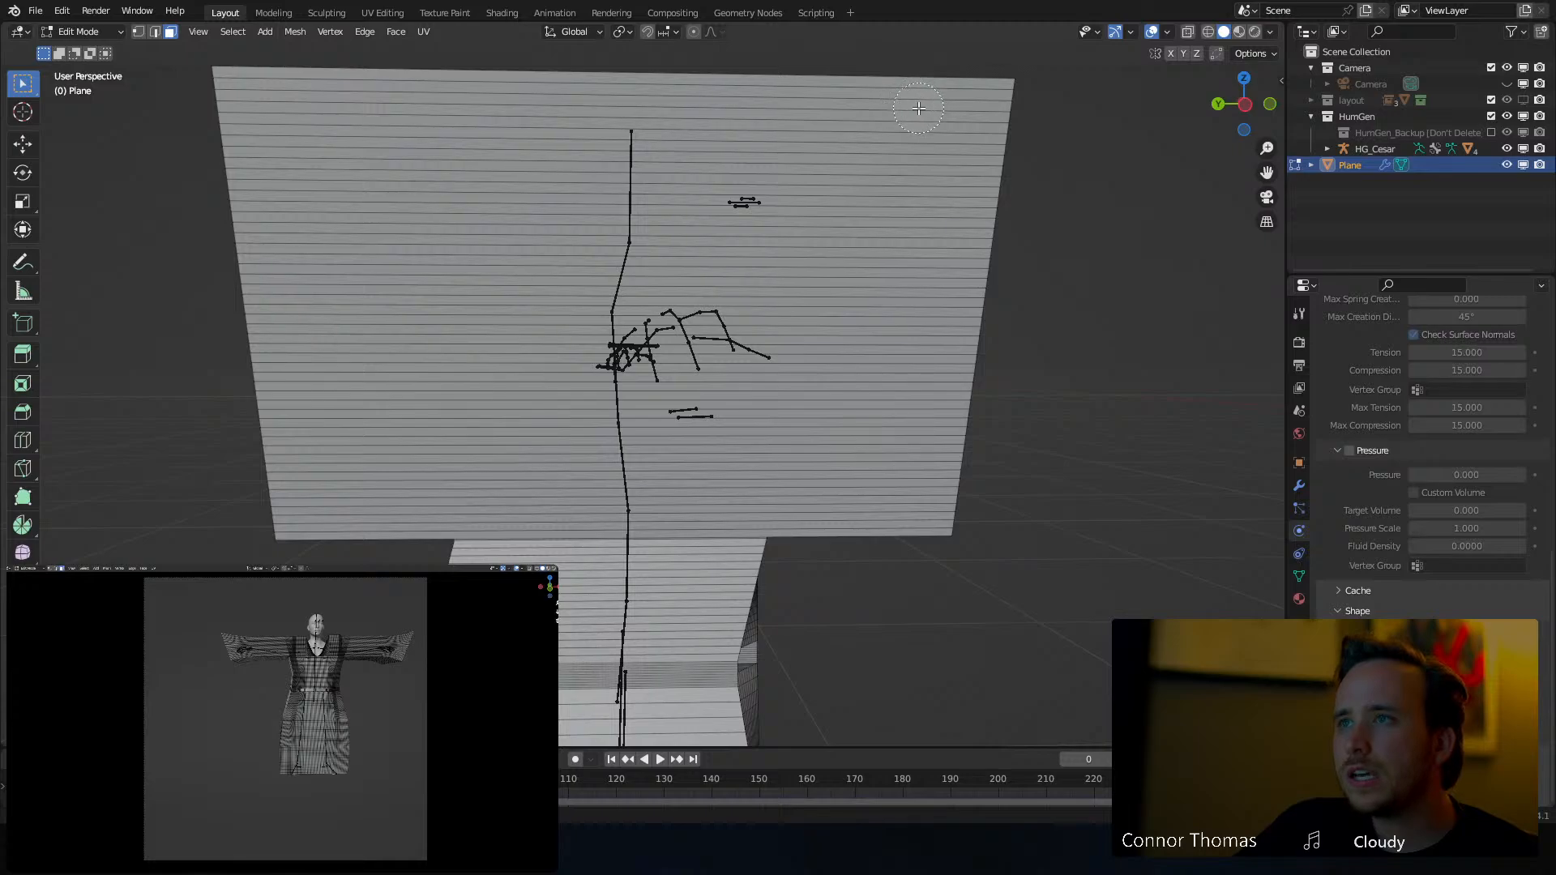
{"action": "mouse_move", "coordinate": [918, 108]}
{"action": "left_mouse_down"}
{"action": "mouse_move", "coordinate": [809, 427]}
{"action": "mouse_move", "coordinate": [831, 503]}
{"action": "left_mouse_up"}
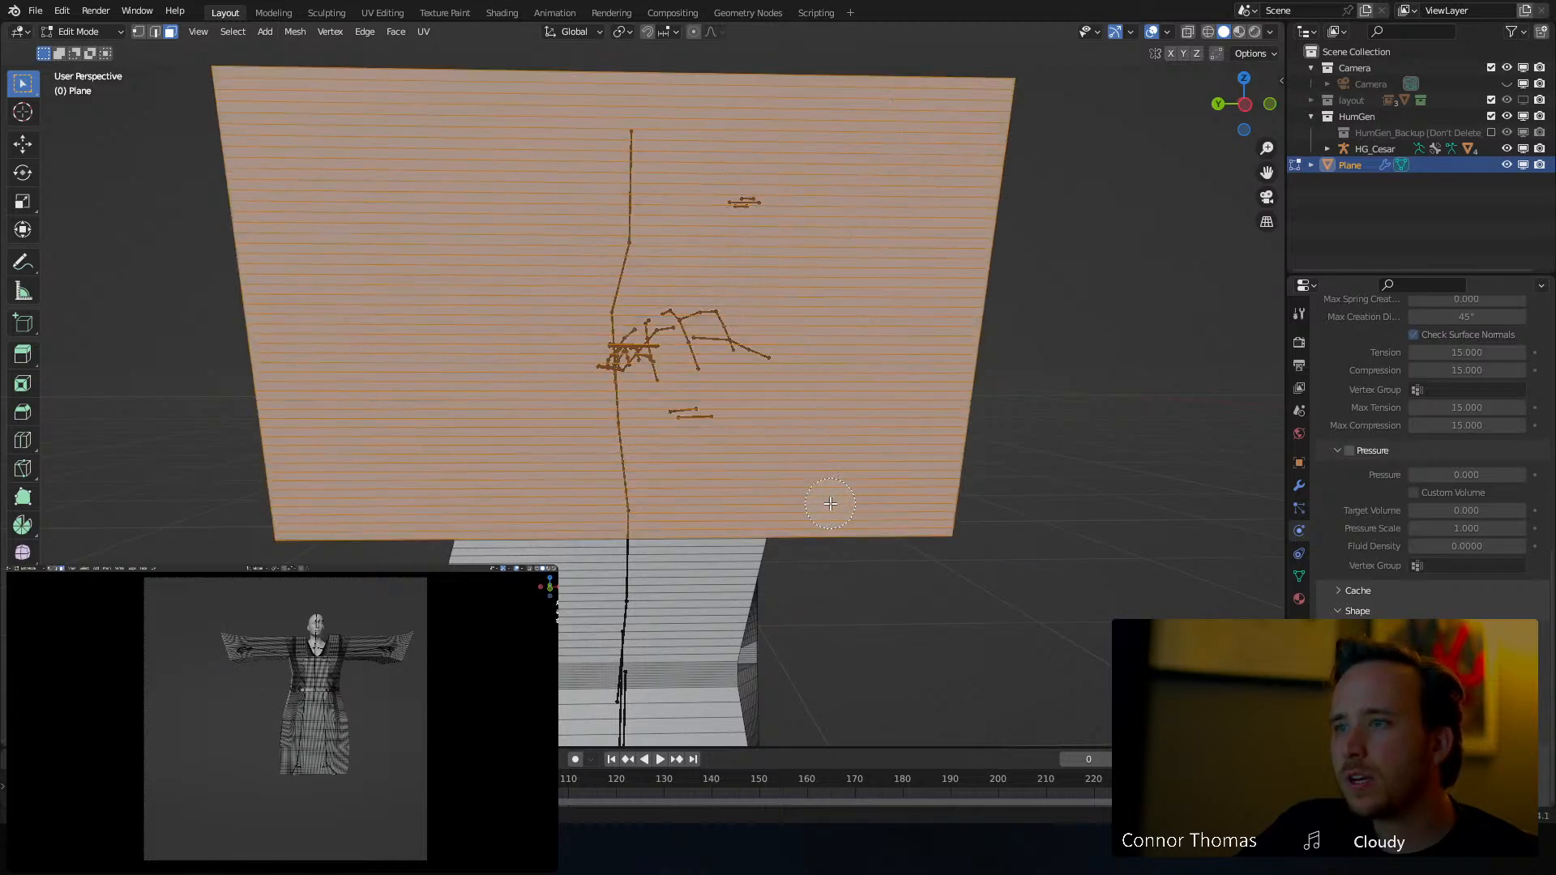
{"action": "key", "text": "x"}
{"action": "left_click", "coordinate": [835, 511]}
Circle-select the faces closing the skirt's bottom hem and delete them, undoing and repeating the deletion once
{"action": "middle_click_drag", "start_coordinate": [889, 514], "coordinate": [601, 374]}
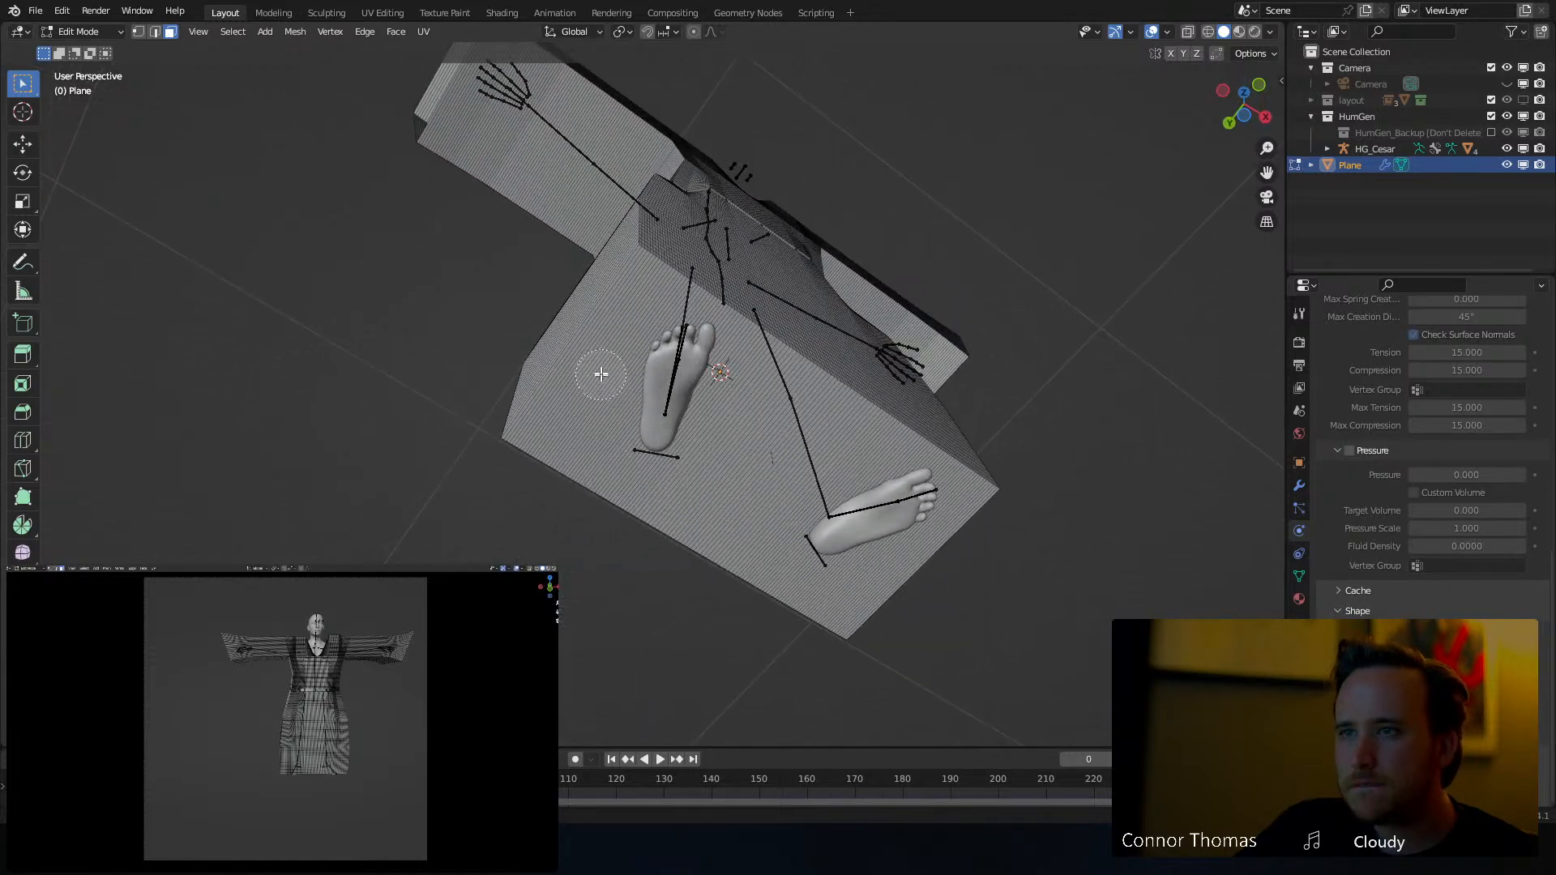
{"action": "key", "text": "Escape"}
{"action": "middle_click_drag", "start_coordinate": [697, 391], "coordinate": [505, 350]}
{"action": "scroll", "coordinate": [620, 367], "scroll_direction": "up", "scroll_amount": 1}
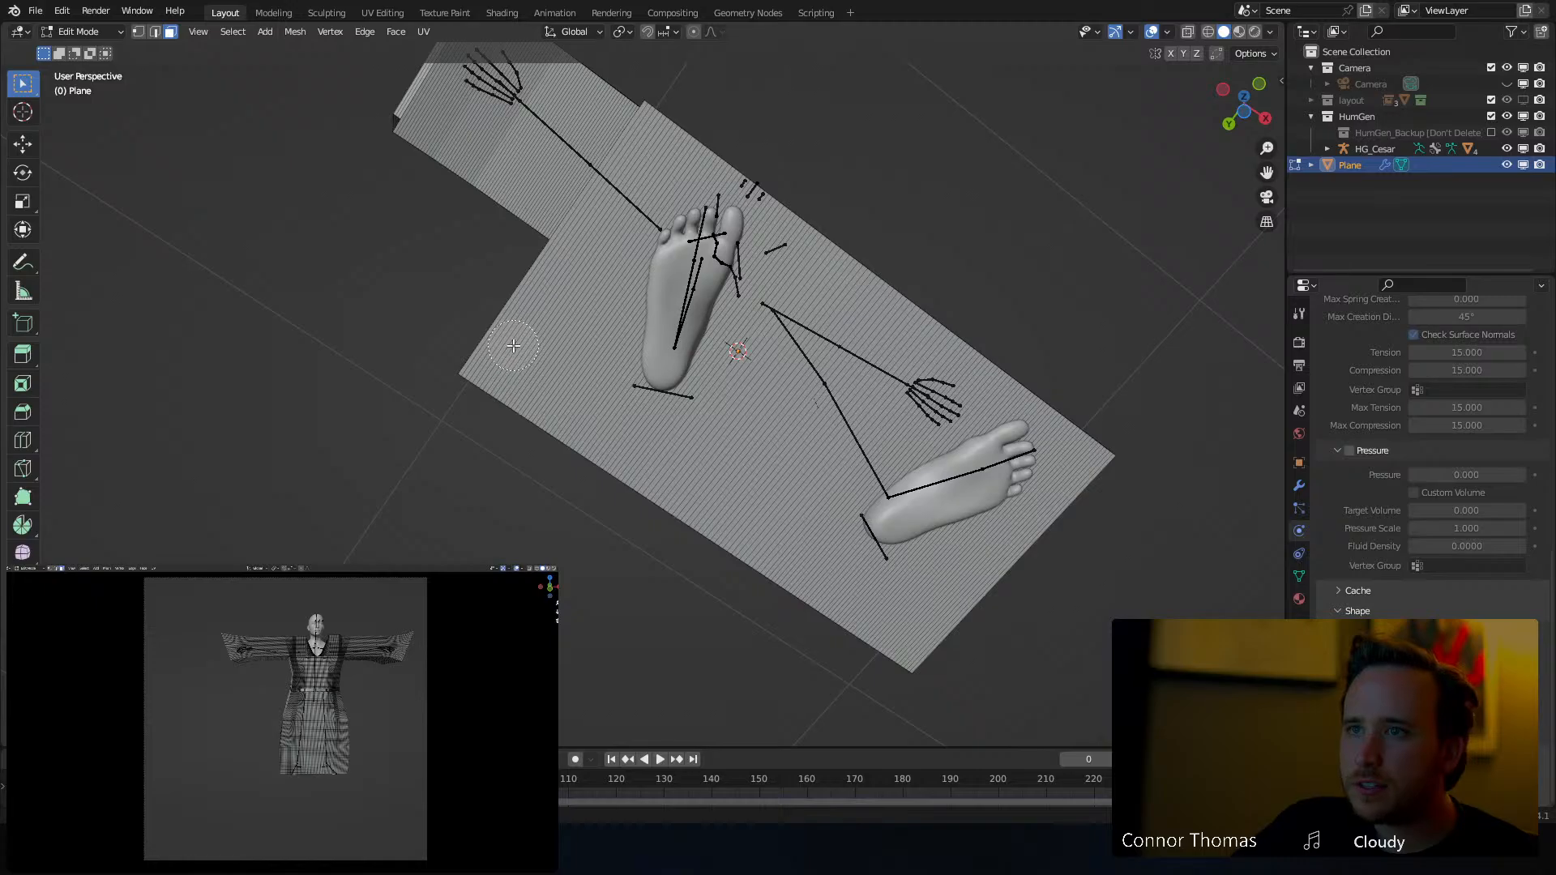
{"action": "mouse_move", "coordinate": [514, 345]}
{"action": "left_mouse_down"}
{"action": "mouse_move", "coordinate": [584, 210]}
{"action": "mouse_move", "coordinate": [729, 365]}
{"action": "mouse_move", "coordinate": [1029, 545]}
{"action": "left_mouse_up"}
{"action": "middle_click_drag", "start_coordinate": [1030, 545], "coordinate": [881, 589]}
{"action": "key", "text": "x"}
{"action": "left_click", "coordinate": [863, 542]}
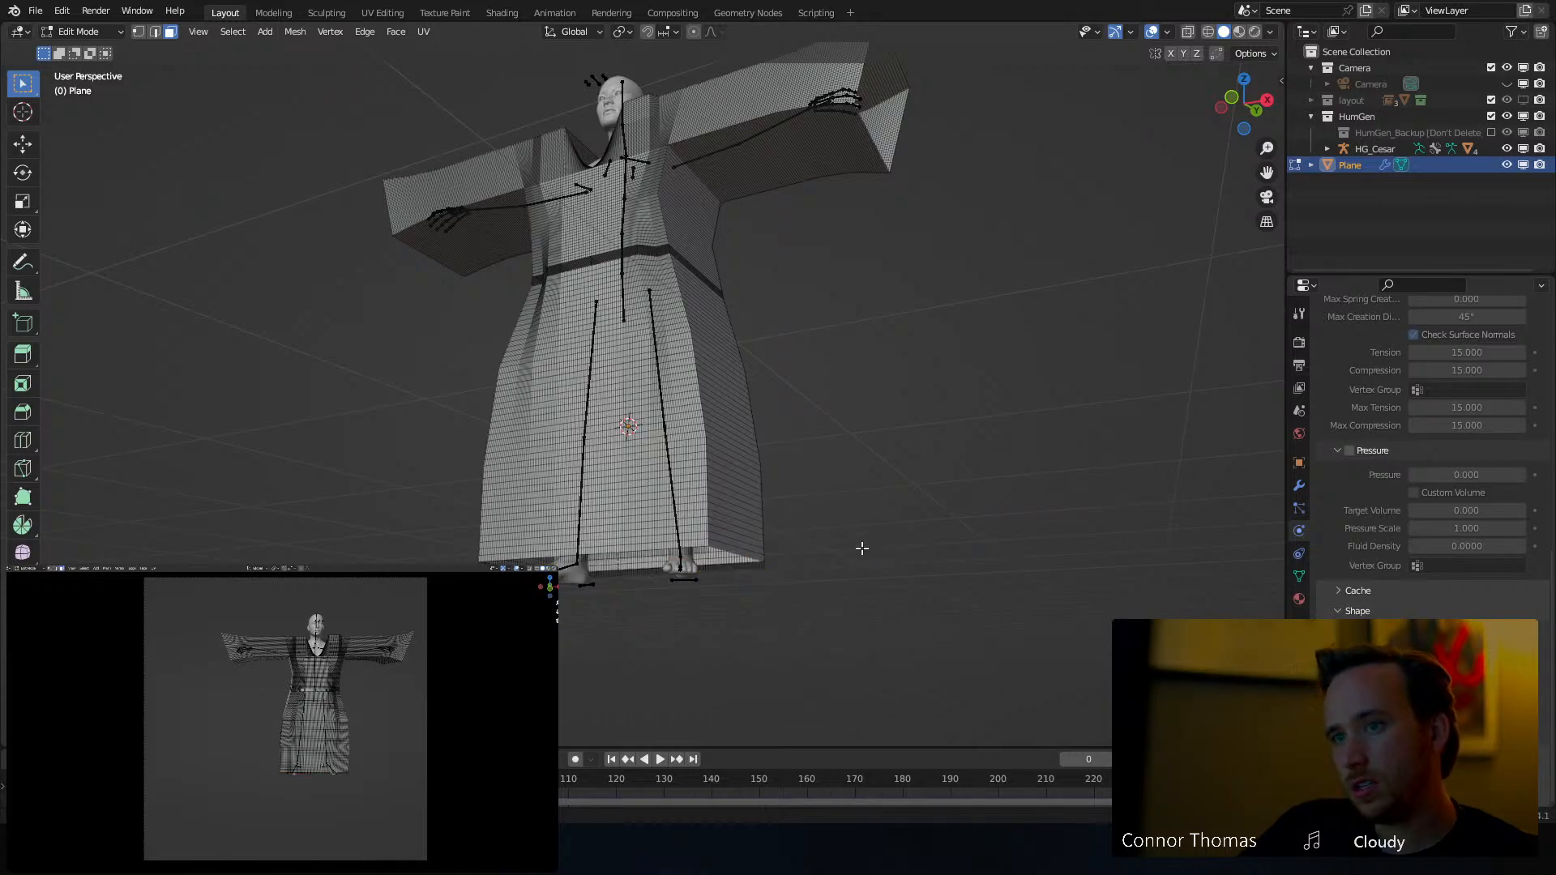
{"action": "key", "text": "ctrl+z"}
{"action": "key", "text": "x"}
{"action": "left_click", "coordinate": [843, 558]}
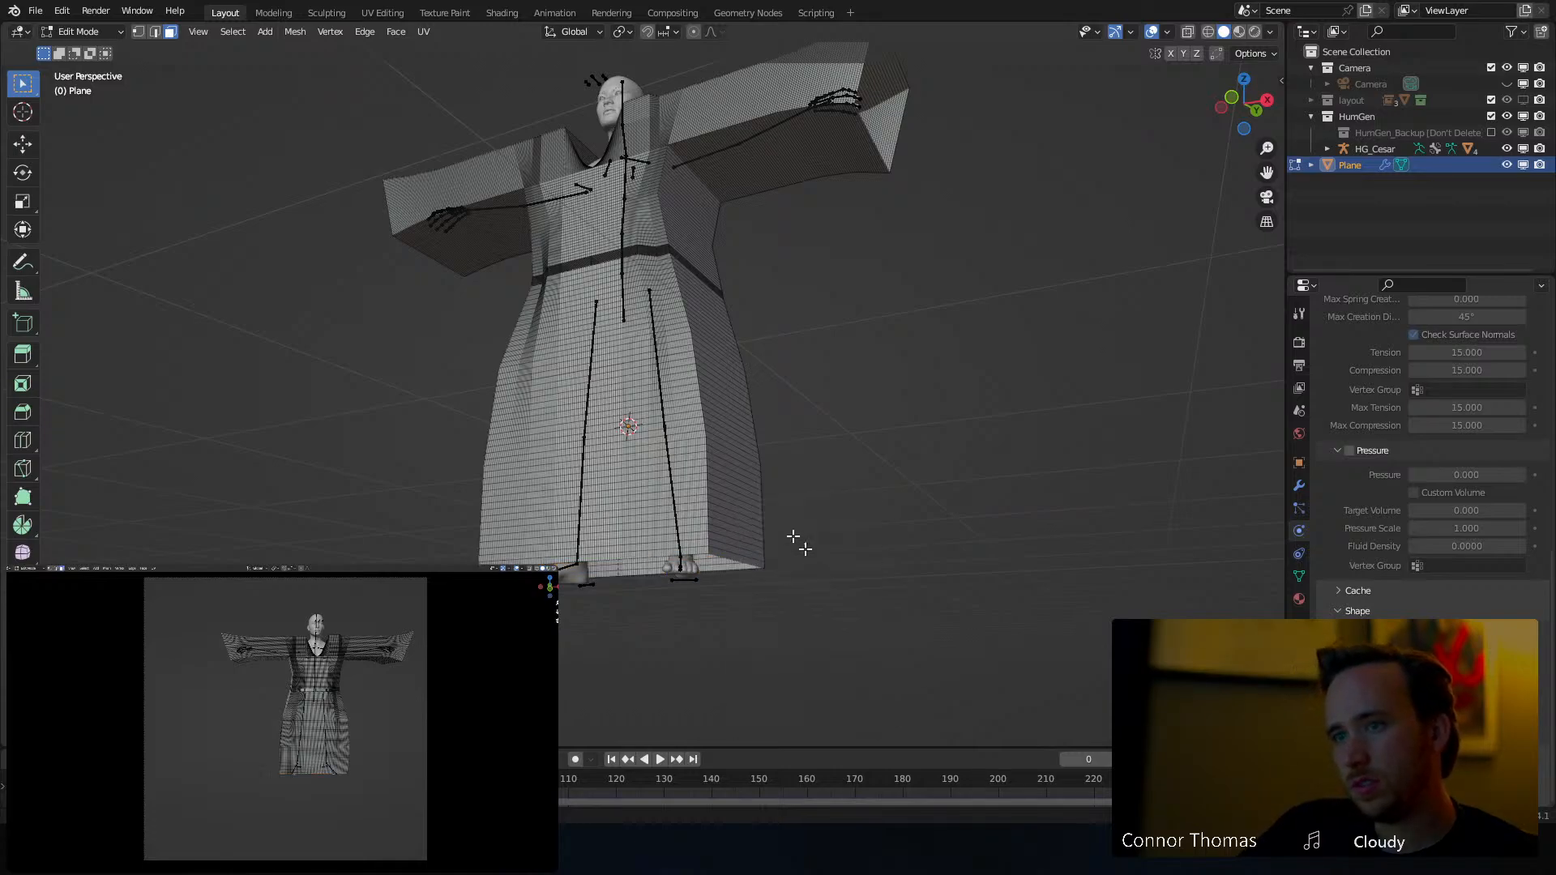
Inspect the robe's opened hem from below in wireframe and the whole robe in Object Mode
{"action": "mouse_move", "coordinate": [800, 542]}
{"action": "middle_mouse_down"}
{"action": "mouse_move", "coordinate": [765, 410]}
{"action": "mouse_move", "coordinate": [766, 336]}
{"action": "mouse_move", "coordinate": [758, 356]}
{"action": "mouse_move", "coordinate": [733, 348]}
{"action": "mouse_move", "coordinate": [747, 285]}
{"action": "mouse_move", "coordinate": [737, 302]}
{"action": "mouse_move", "coordinate": [837, 312]}
{"action": "middle_mouse_up"}
{"action": "key", "text": "z"}
{"action": "left_click", "coordinate": [678, 324]}
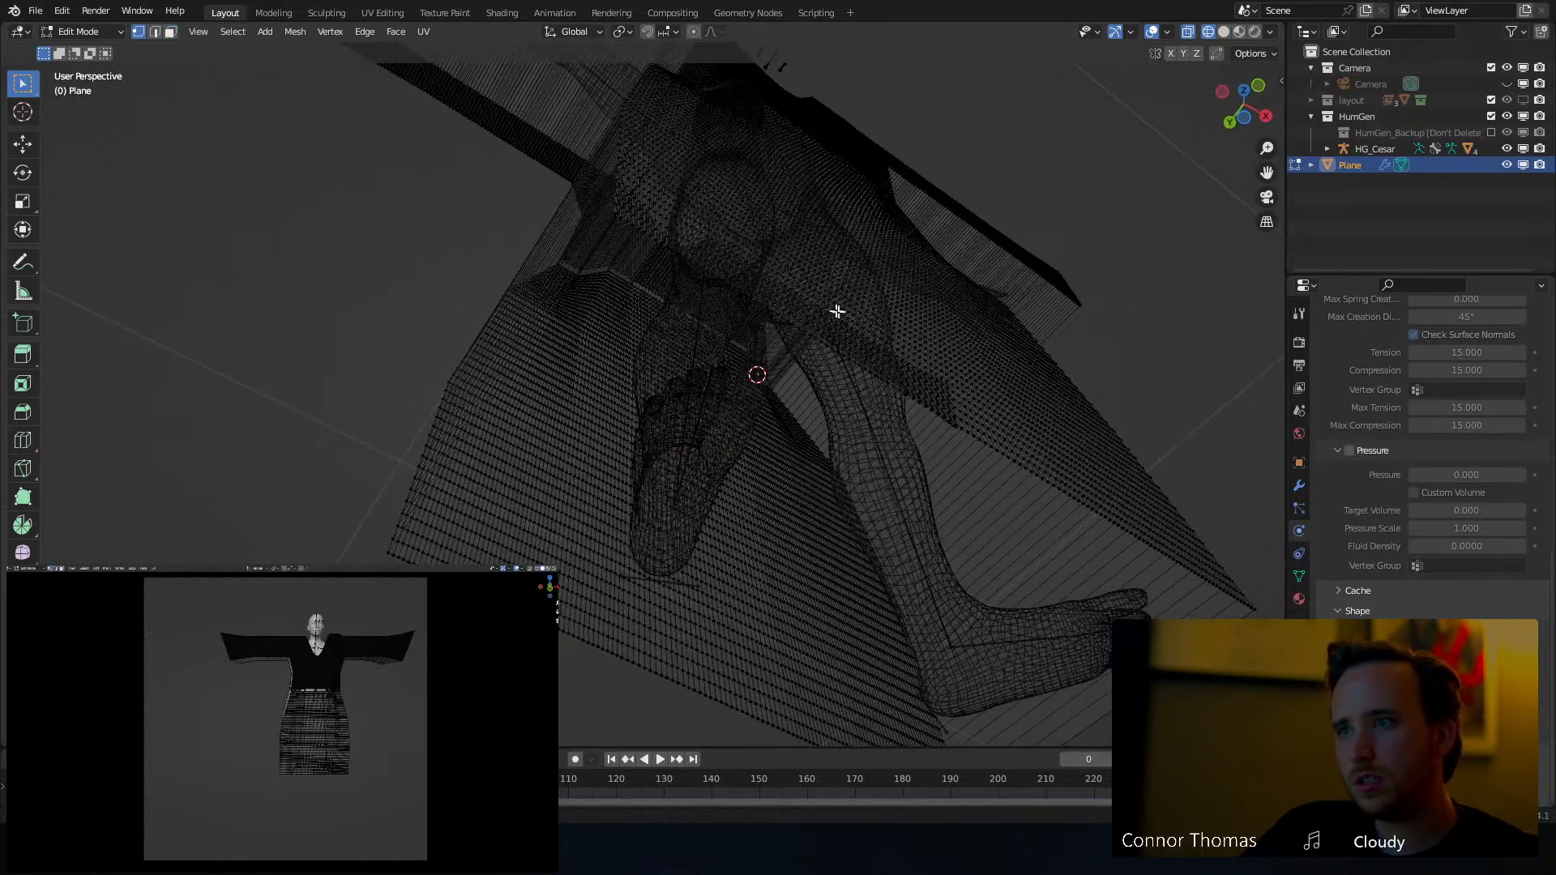
{"action": "key", "text": "Tab"}
{"action": "middle_click_drag", "start_coordinate": [838, 365], "coordinate": [806, 369]}
{"action": "key", "text": "shift+z"}
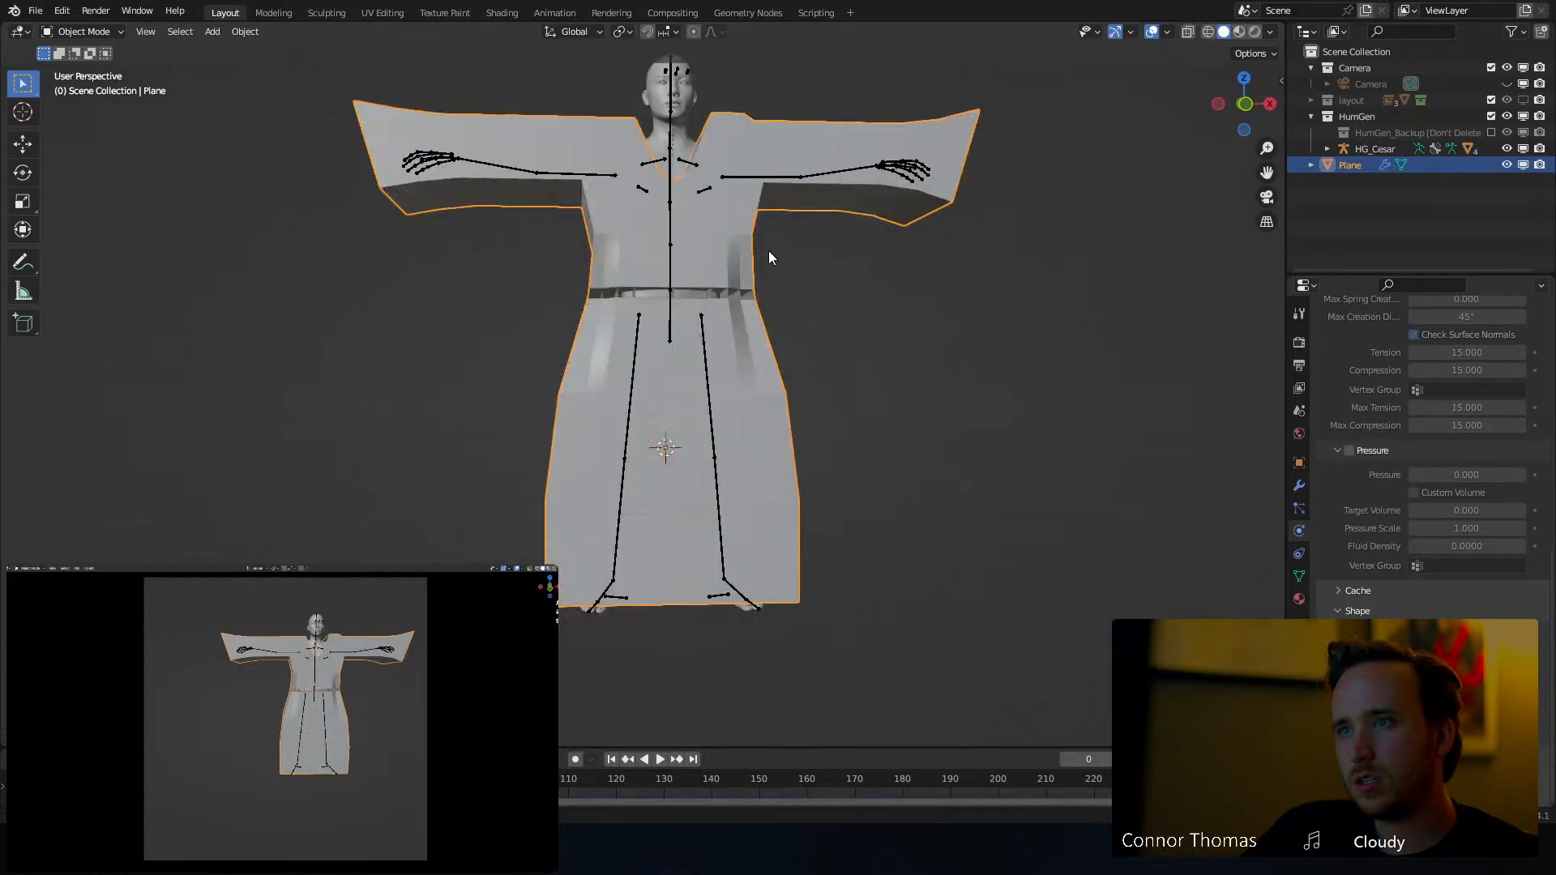
{"action": "mouse_move", "coordinate": [768, 254]}
{"action": "middle_mouse_down"}
{"action": "mouse_move", "coordinate": [767, 362]}
{"action": "mouse_move", "coordinate": [705, 316]}
{"action": "mouse_move", "coordinate": [744, 310]}
{"action": "middle_mouse_up"}
{"action": "key", "text": "Tab"}
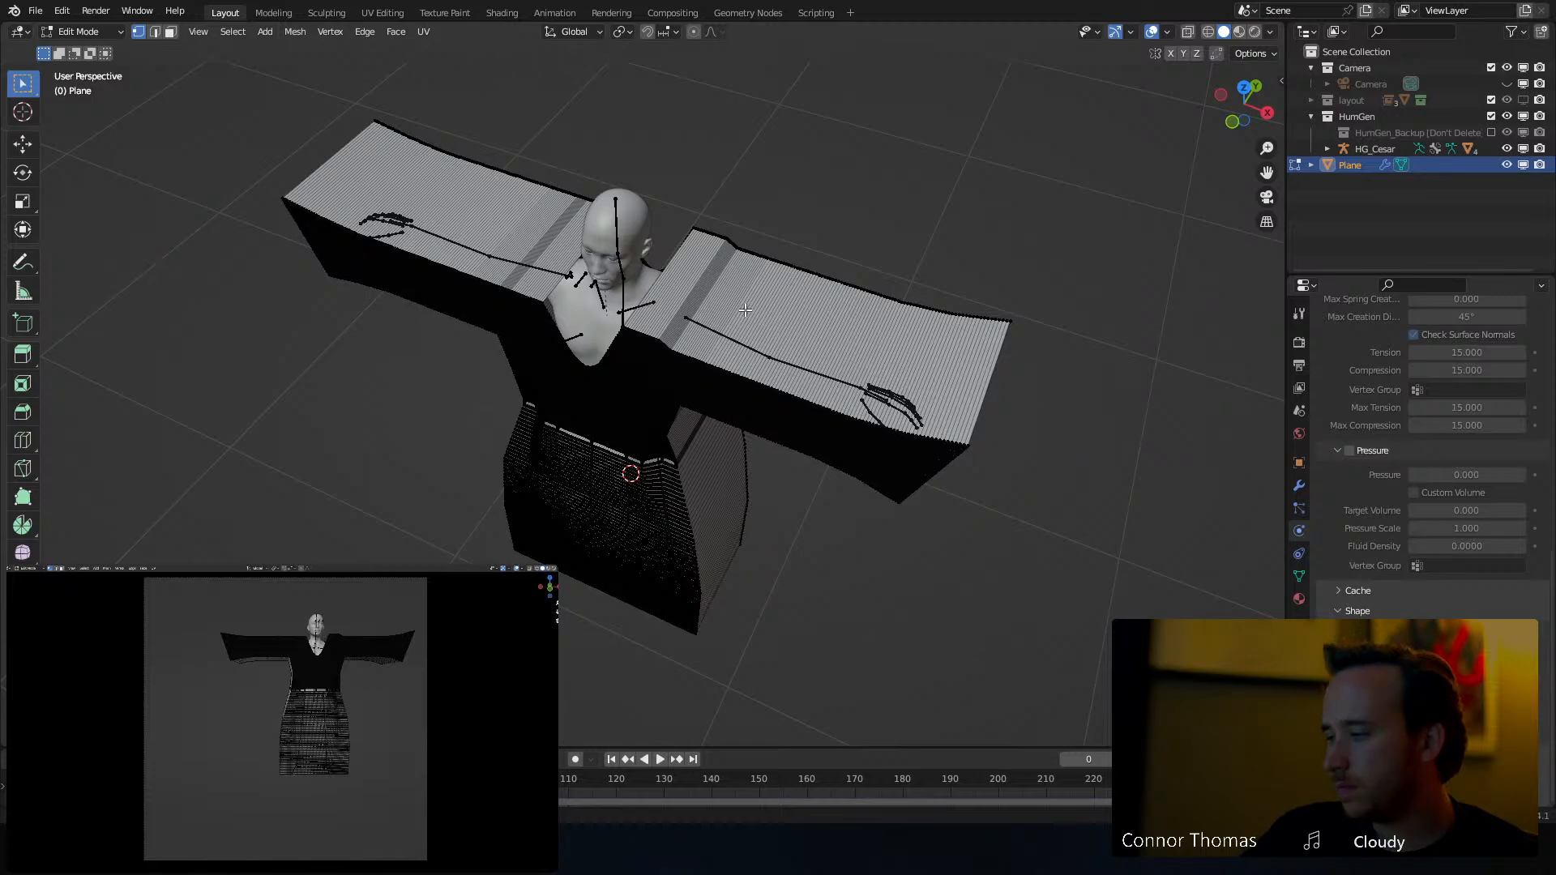
Box-select all faces bridging the front and back panels in wireframe and delete only the faces, keeping their edges for sewing
{"action": "key", "text": "KP_7"}
{"action": "key", "text": "shift+z"}
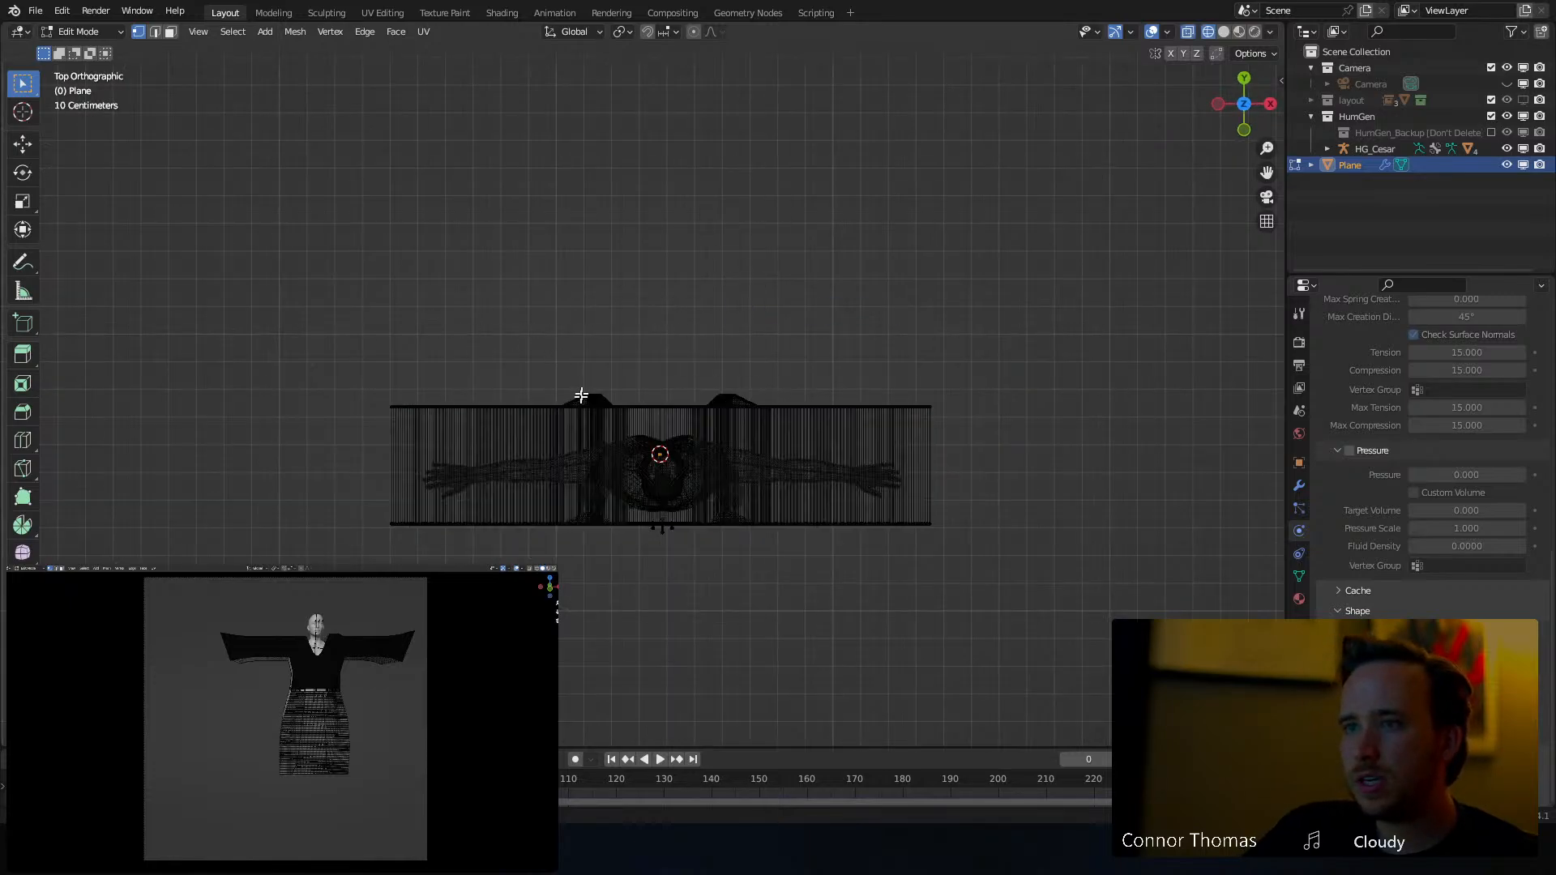
{"action": "key", "text": "3"}
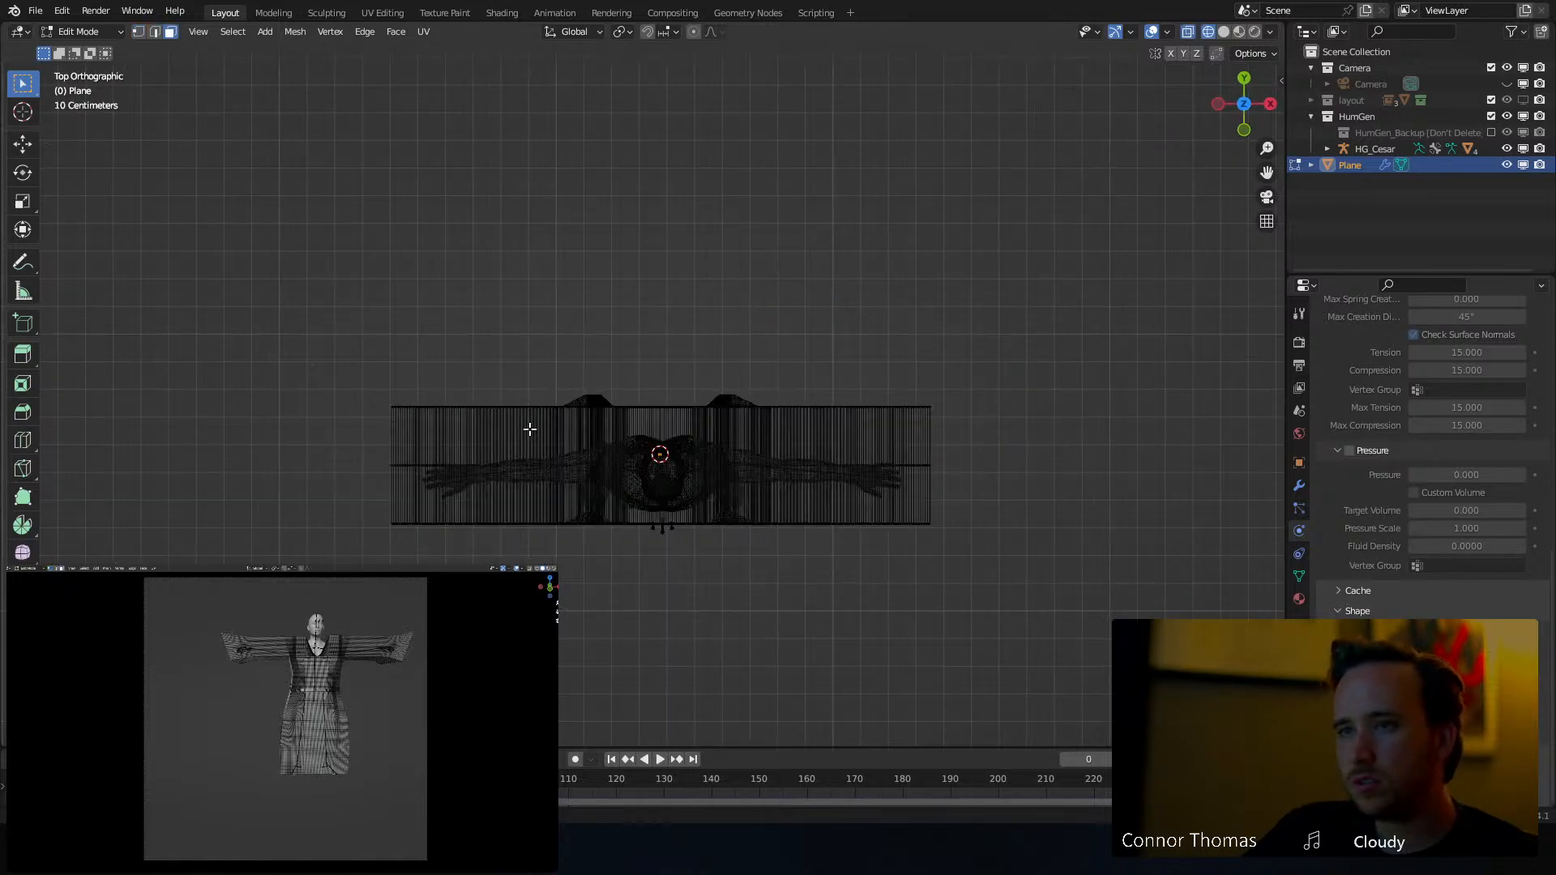
{"action": "scroll", "coordinate": [438, 462], "scroll_direction": "up", "scroll_amount": 5}
{"action": "middle_click_drag", "start_coordinate": [465, 502], "coordinate": [359, 381], "text": "shift"}
{"action": "scroll", "coordinate": [495, 350], "scroll_direction": "down", "scroll_amount": 2}
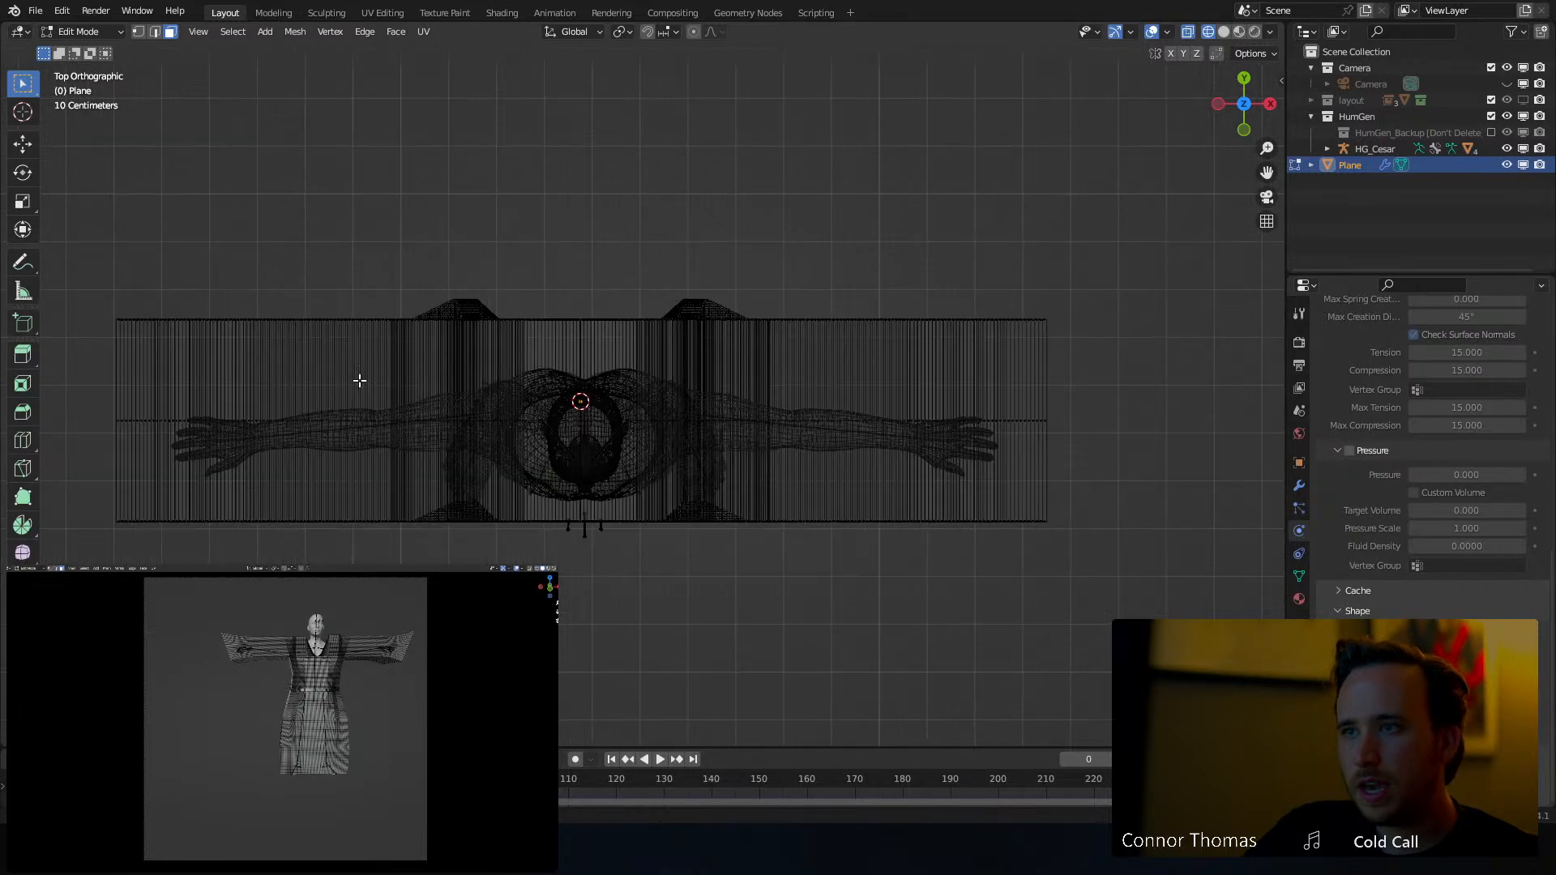
{"action": "key", "text": "b"}
{"action": "left_click_drag", "start_coordinate": [80, 386], "coordinate": [1154, 436]}
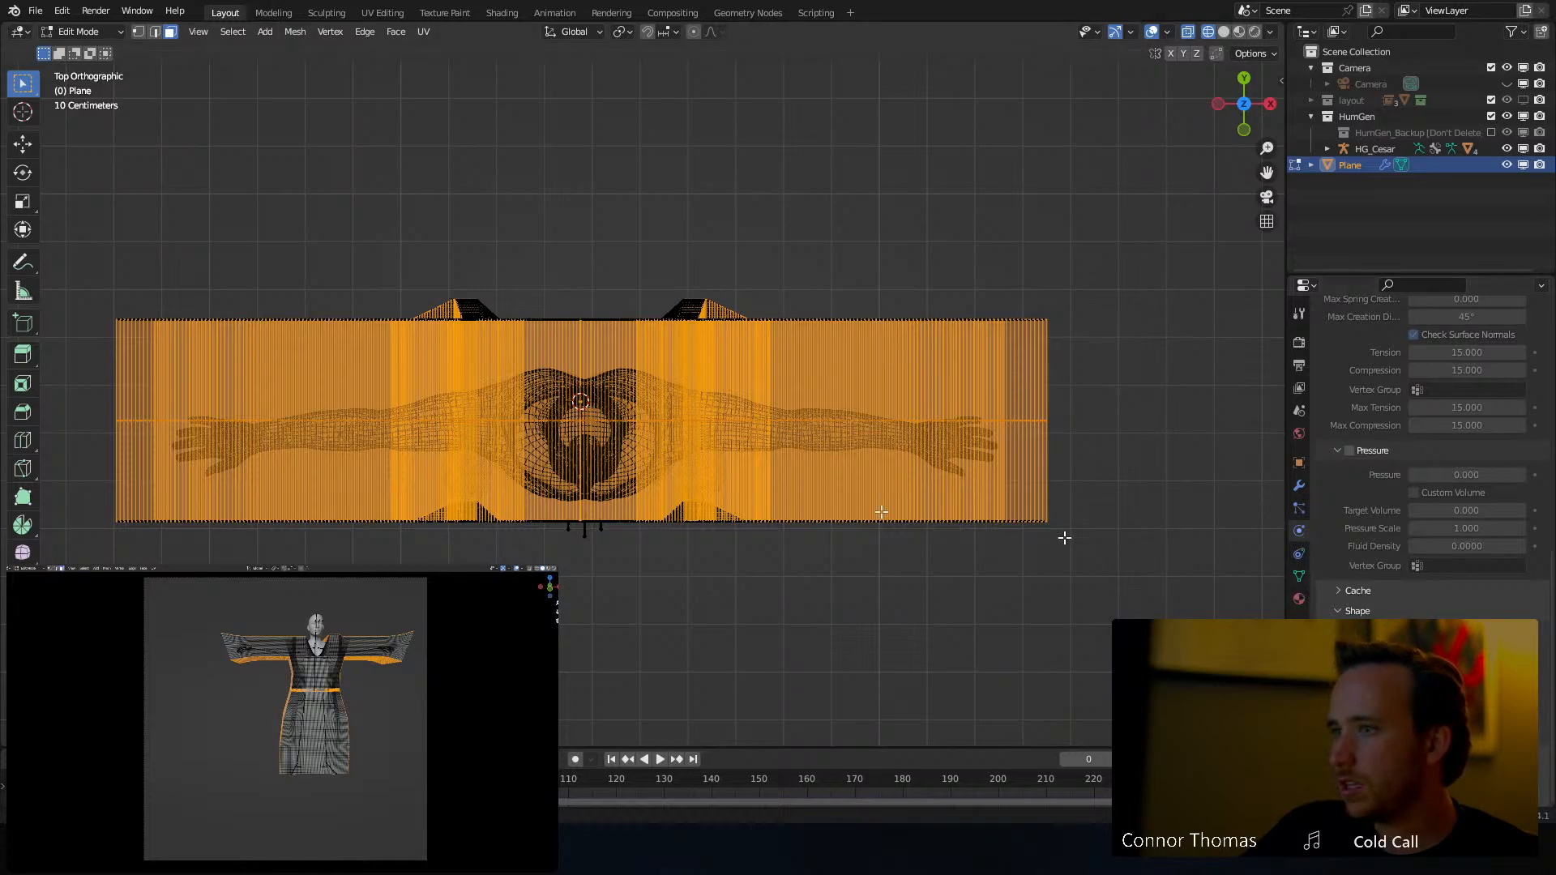
{"action": "key", "text": "x"}
{"action": "left_click", "coordinate": [595, 464]}
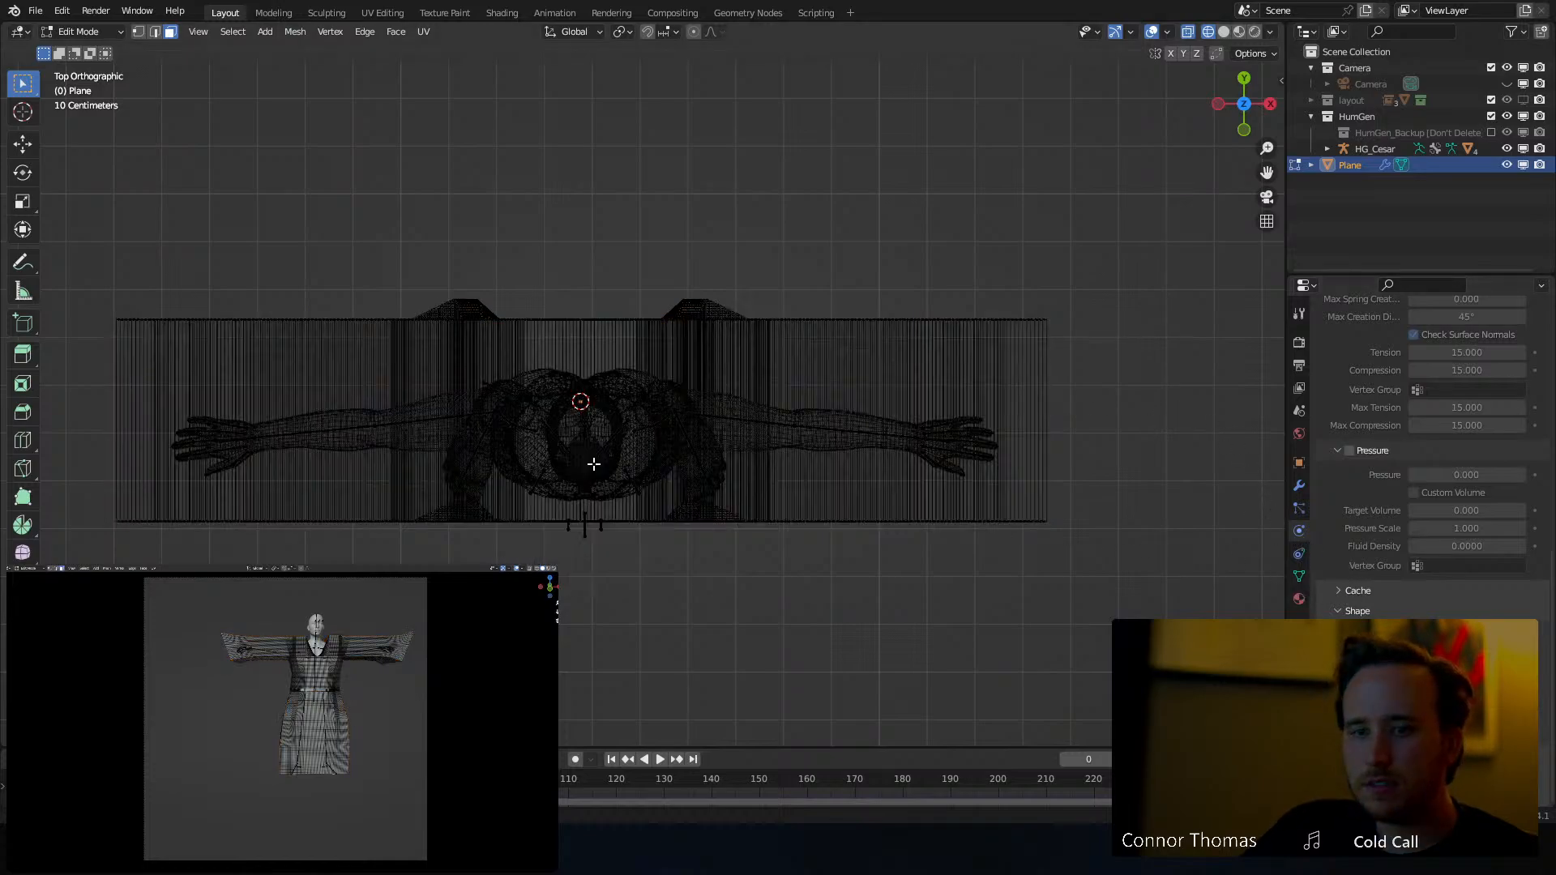
Return to solid shading with vertex selection and save the file
{"action": "key", "text": "z"}
{"action": "left_click", "coordinate": [832, 468]}
{"action": "key", "text": "1"}
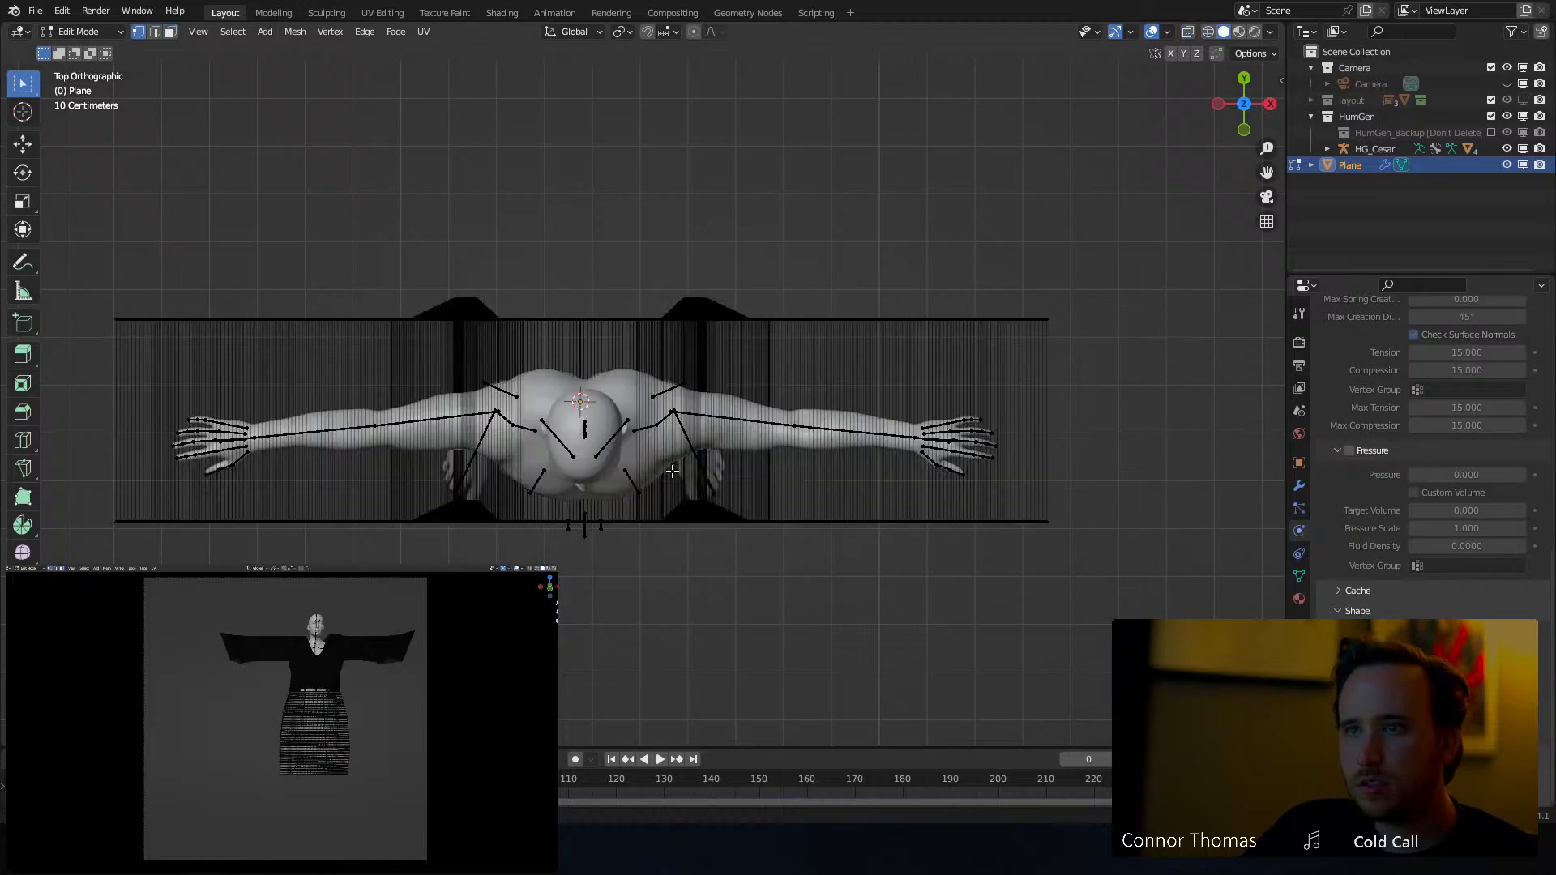
{"action": "middle_click_drag", "start_coordinate": [693, 468], "coordinate": [688, 347]}
{"action": "key", "text": "ctrl+s"}
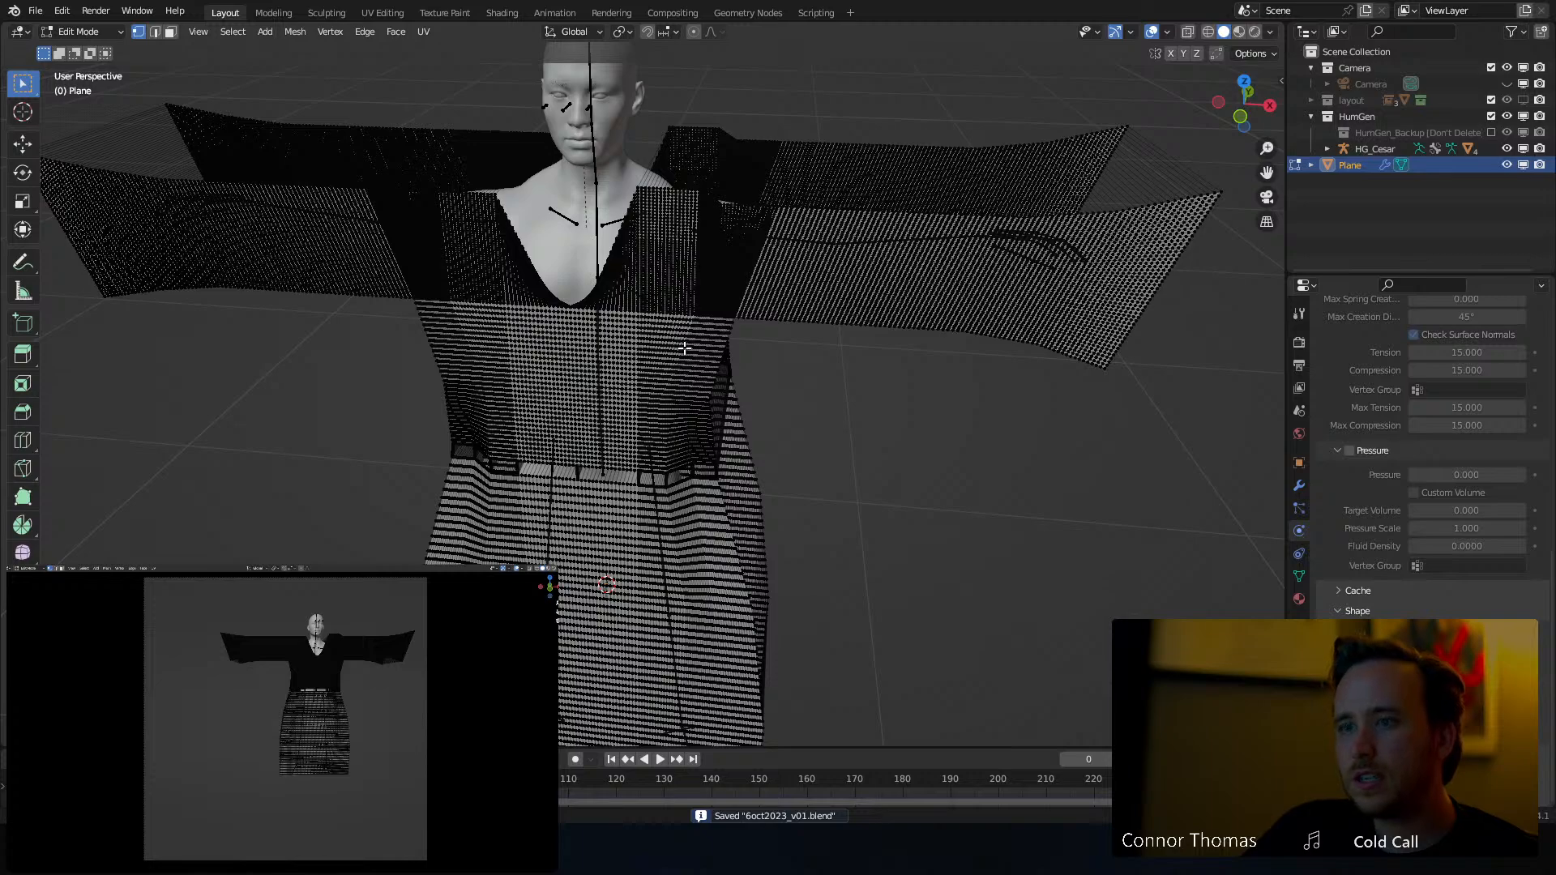
Play the robe's cloth simulation in Object Mode, stop it and restart it from the beginning
{"action": "key", "text": "Tab"}
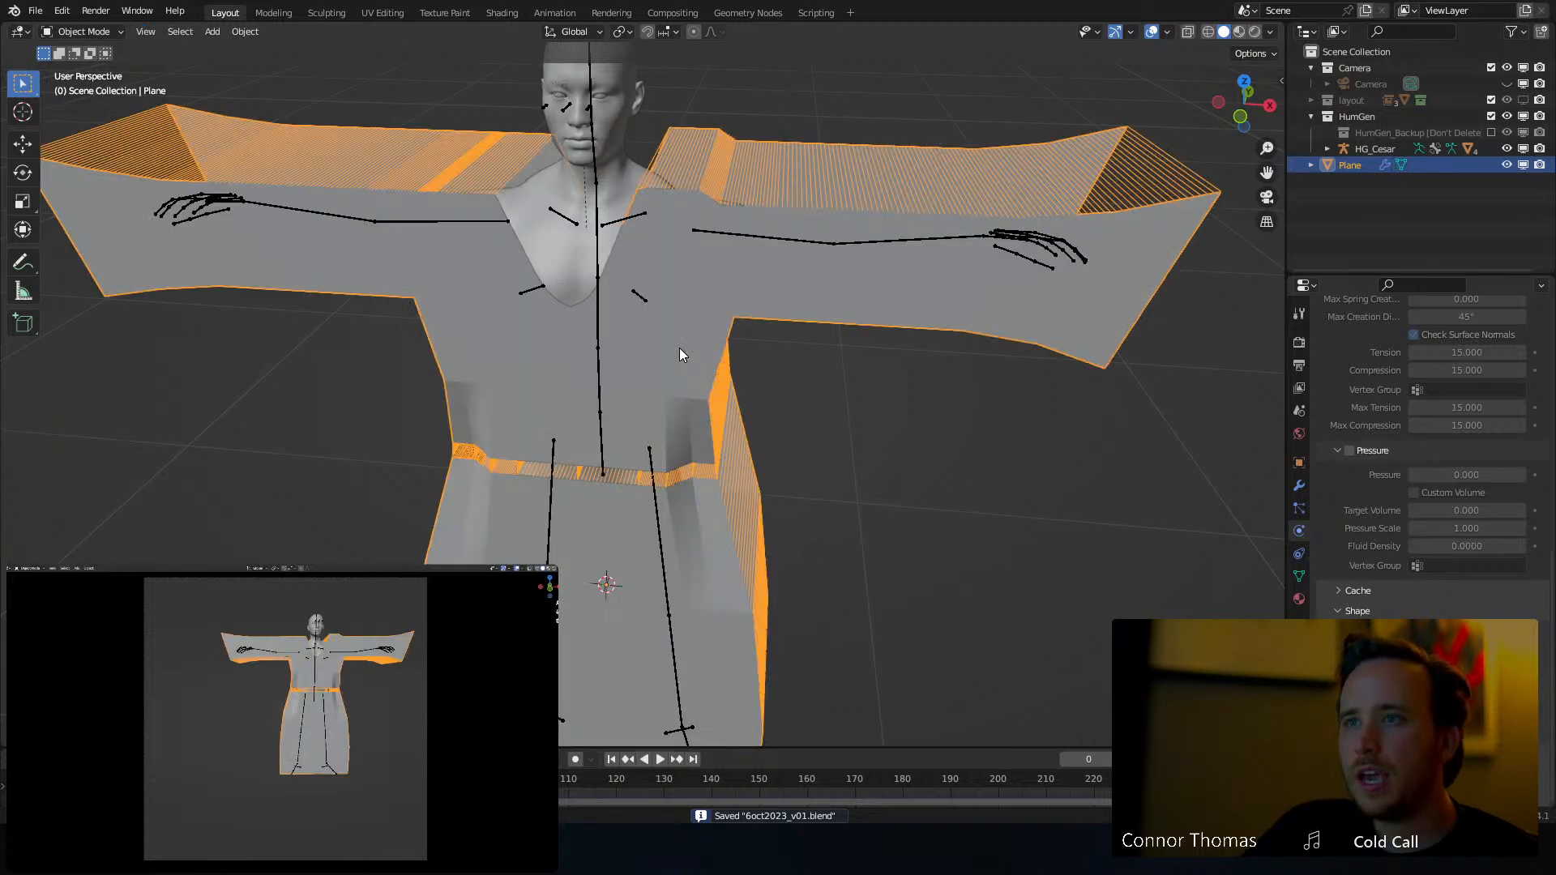
{"action": "key", "text": "space"}
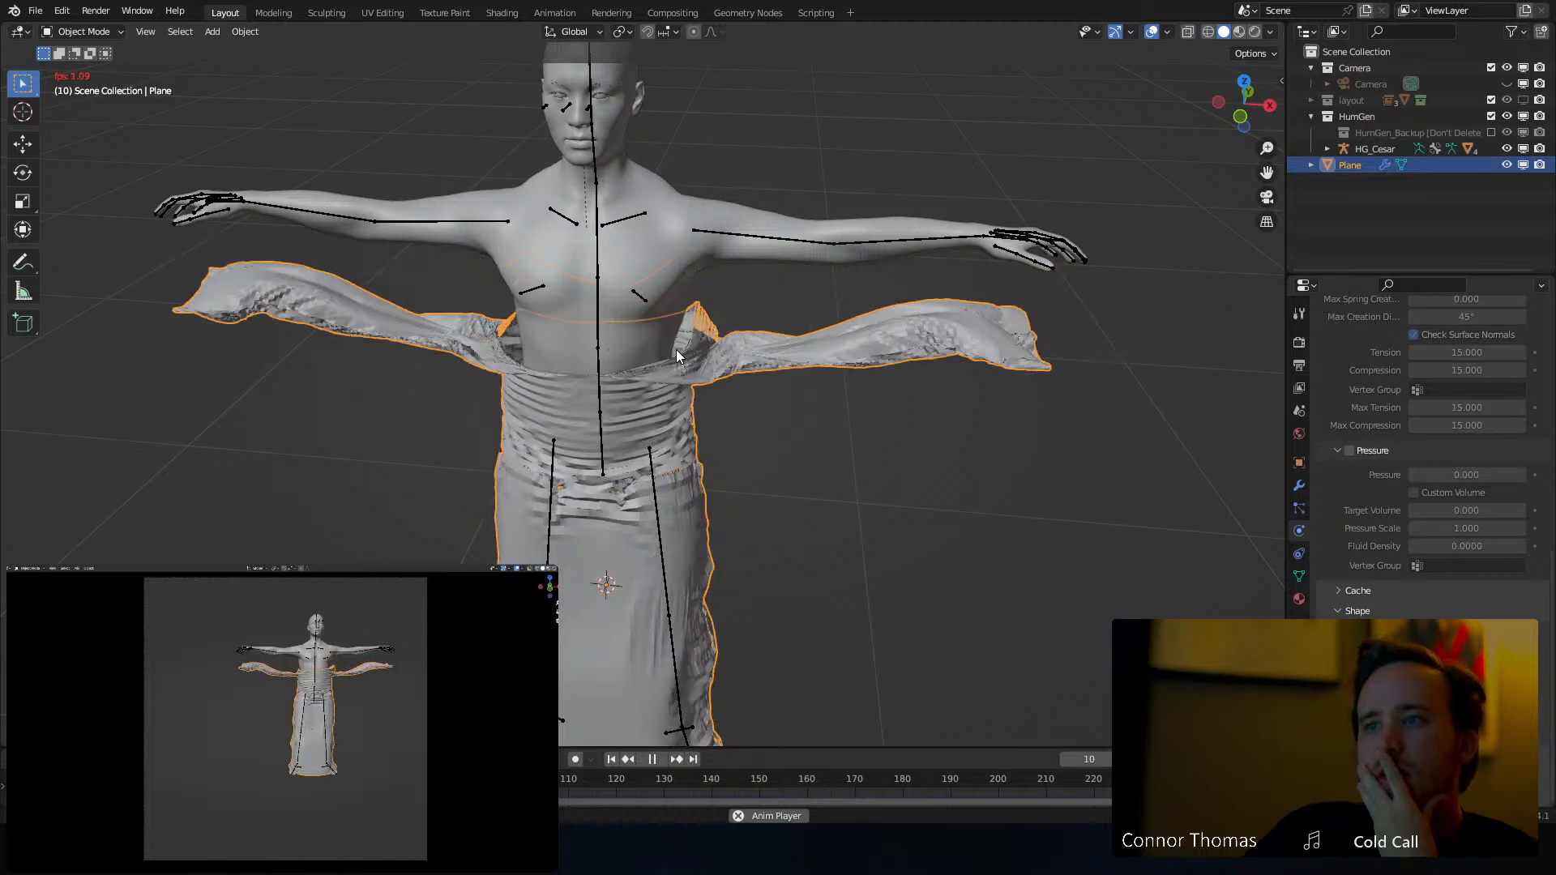
{"action": "key", "text": "space"}
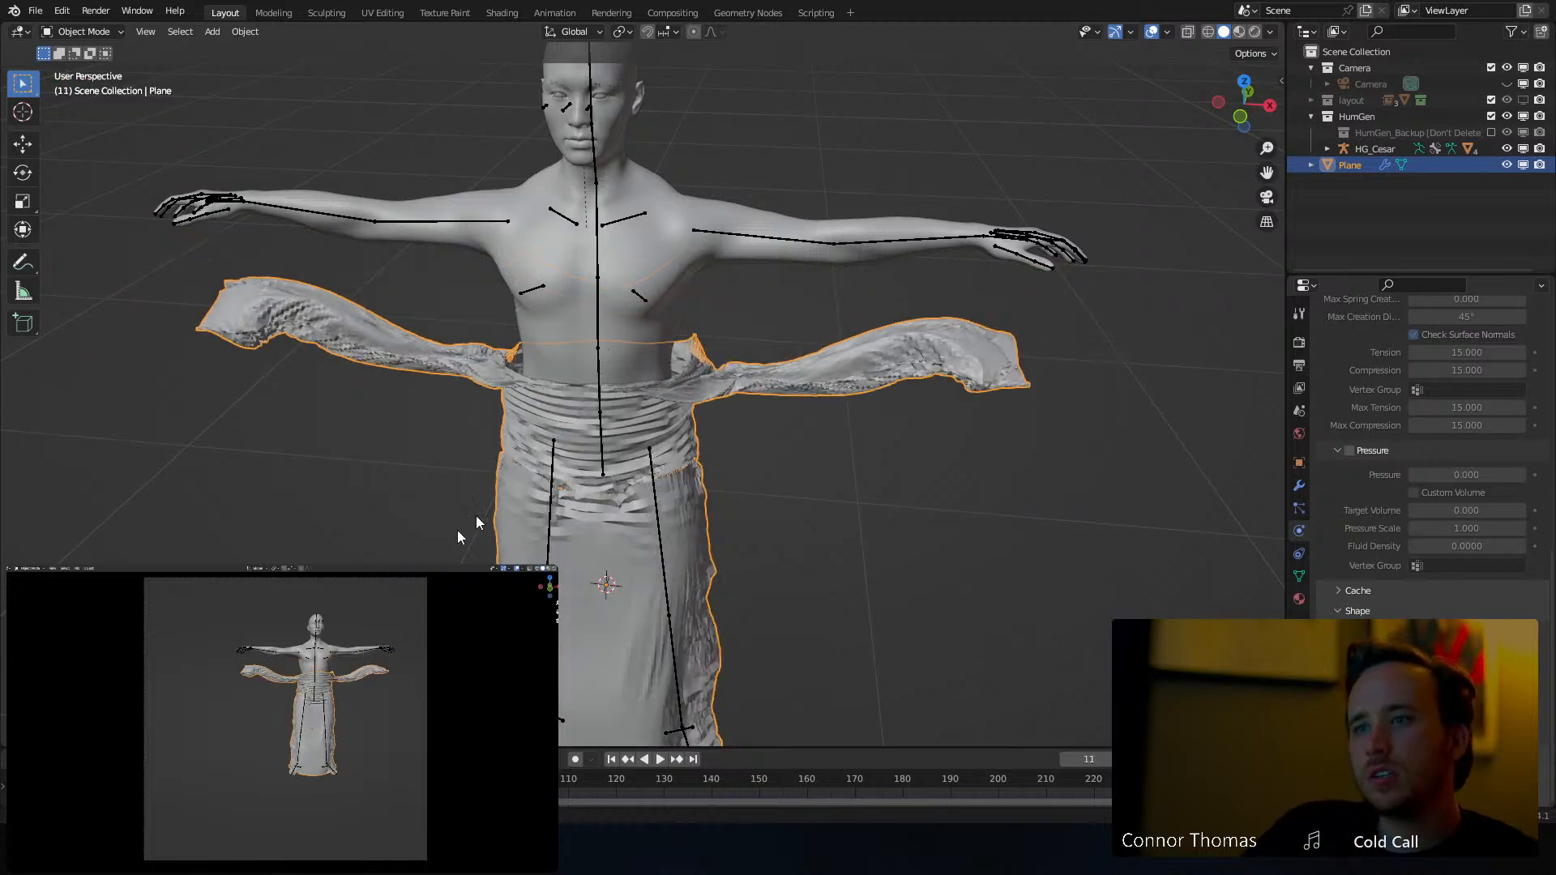
{"action": "key", "text": "shift+Left"}
{"action": "key", "text": "space"}
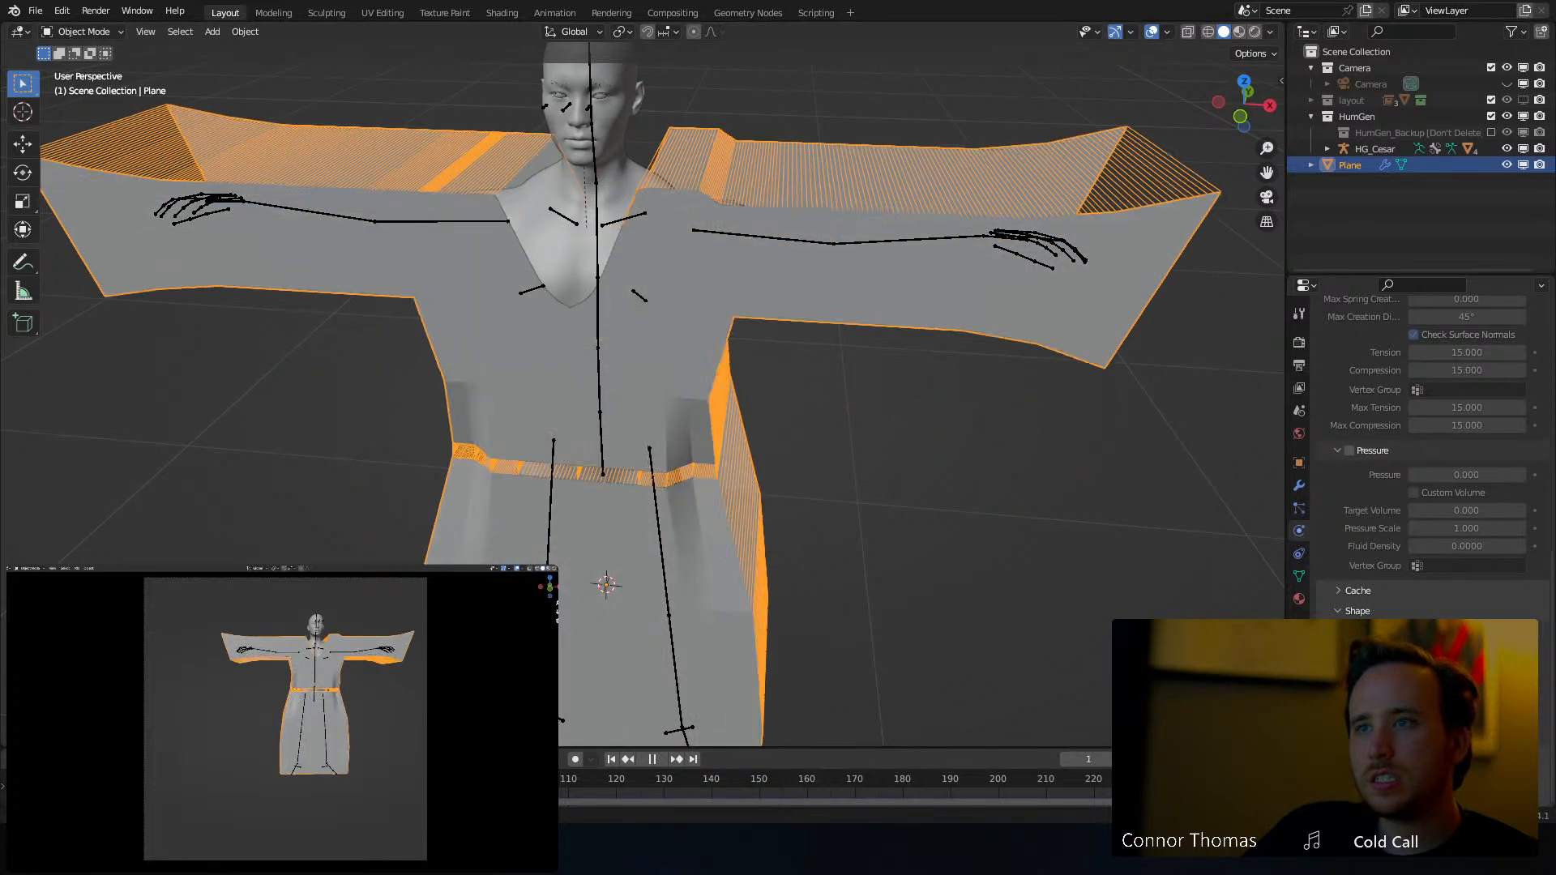
Check the body's collision settings and go back to the robe's cloth settings
{"action": "left_click", "coordinate": [544, 243]}
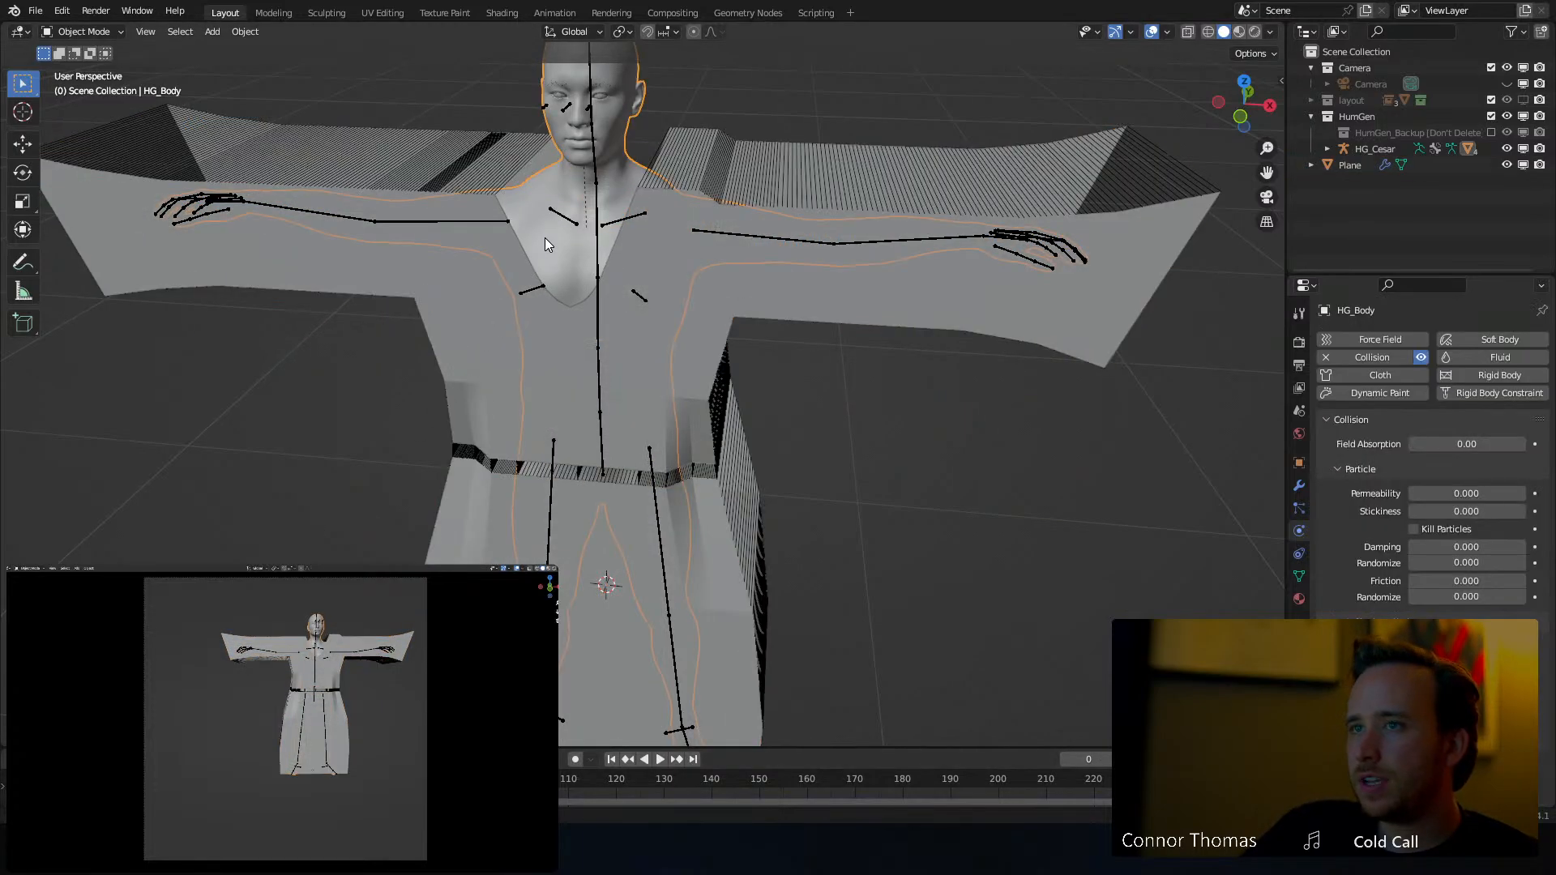
{"action": "left_click", "coordinate": [478, 359]}
{"action": "scroll", "coordinate": [1432, 458], "scroll_direction": "down", "scroll_amount": 8}
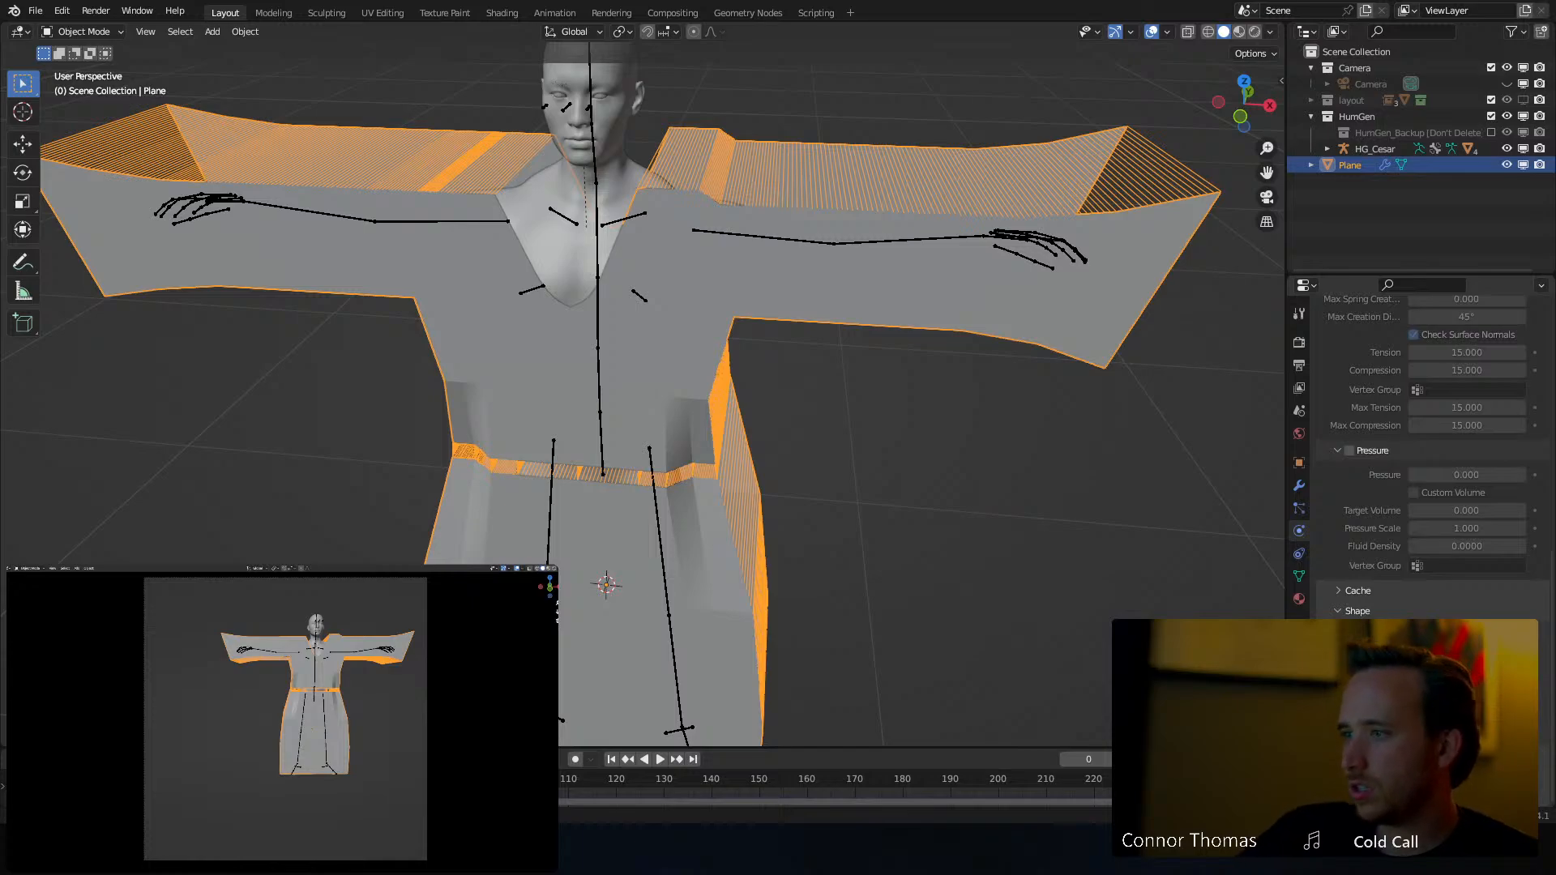
Run the cloth simulation again and step back through its first frames to review the draping
{"action": "key", "text": "space"}
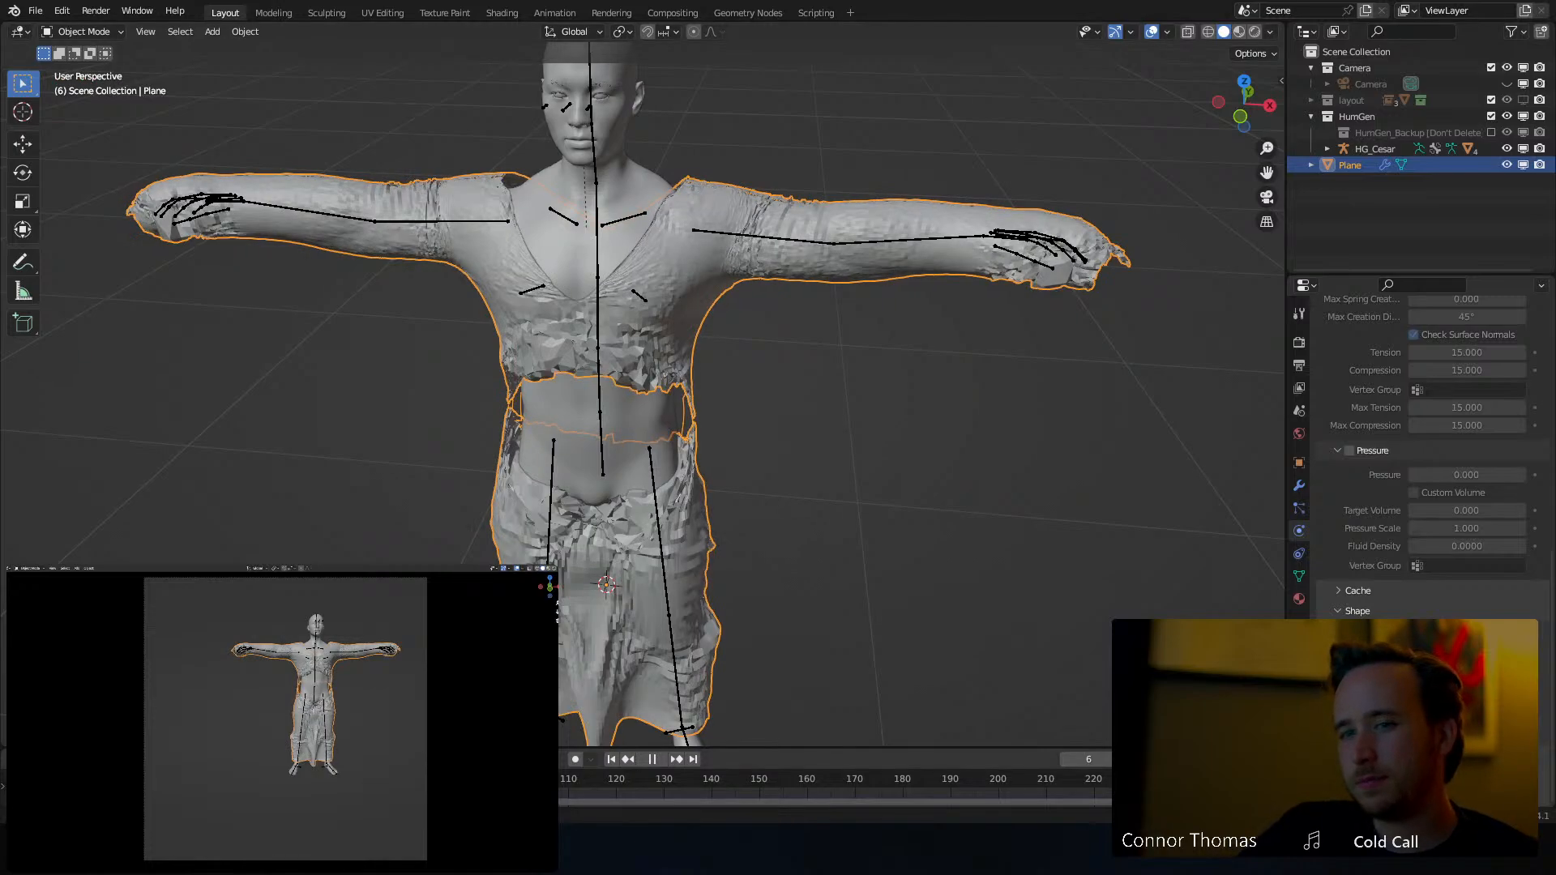
{"action": "key", "text": "Left"}
{"action": "key", "text": "Left"}
{"action": "key", "text": "Left"}
{"action": "key", "text": "Left"}
{"action": "key", "text": "Left"}
{"action": "key", "text": "space"}
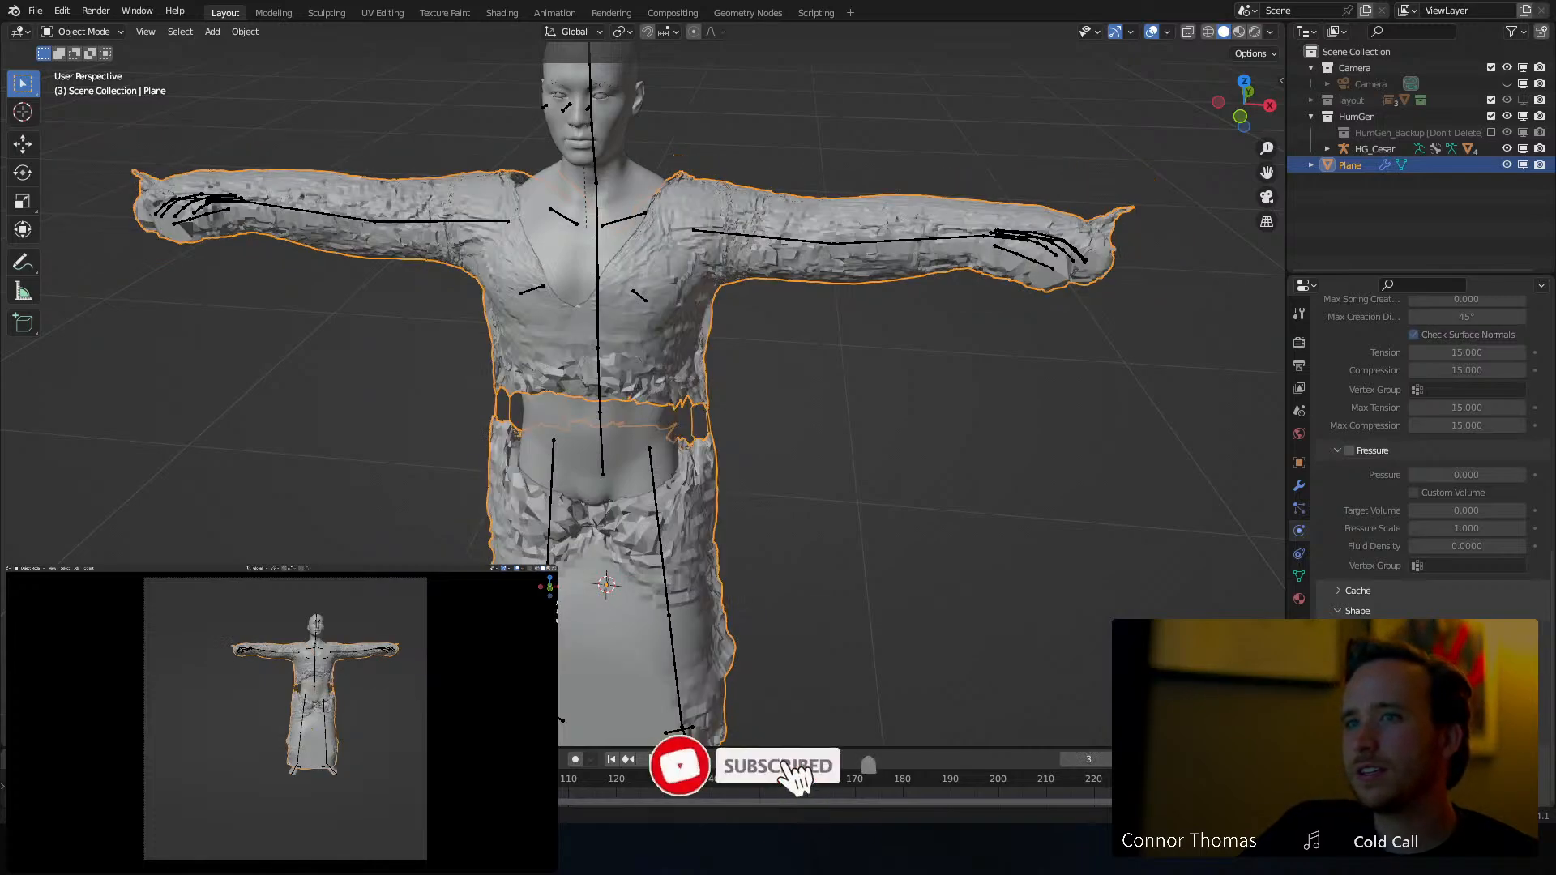
Apply Shade Smooth to the robe and clear the selection
{"action": "right_click", "coordinate": [635, 336]}
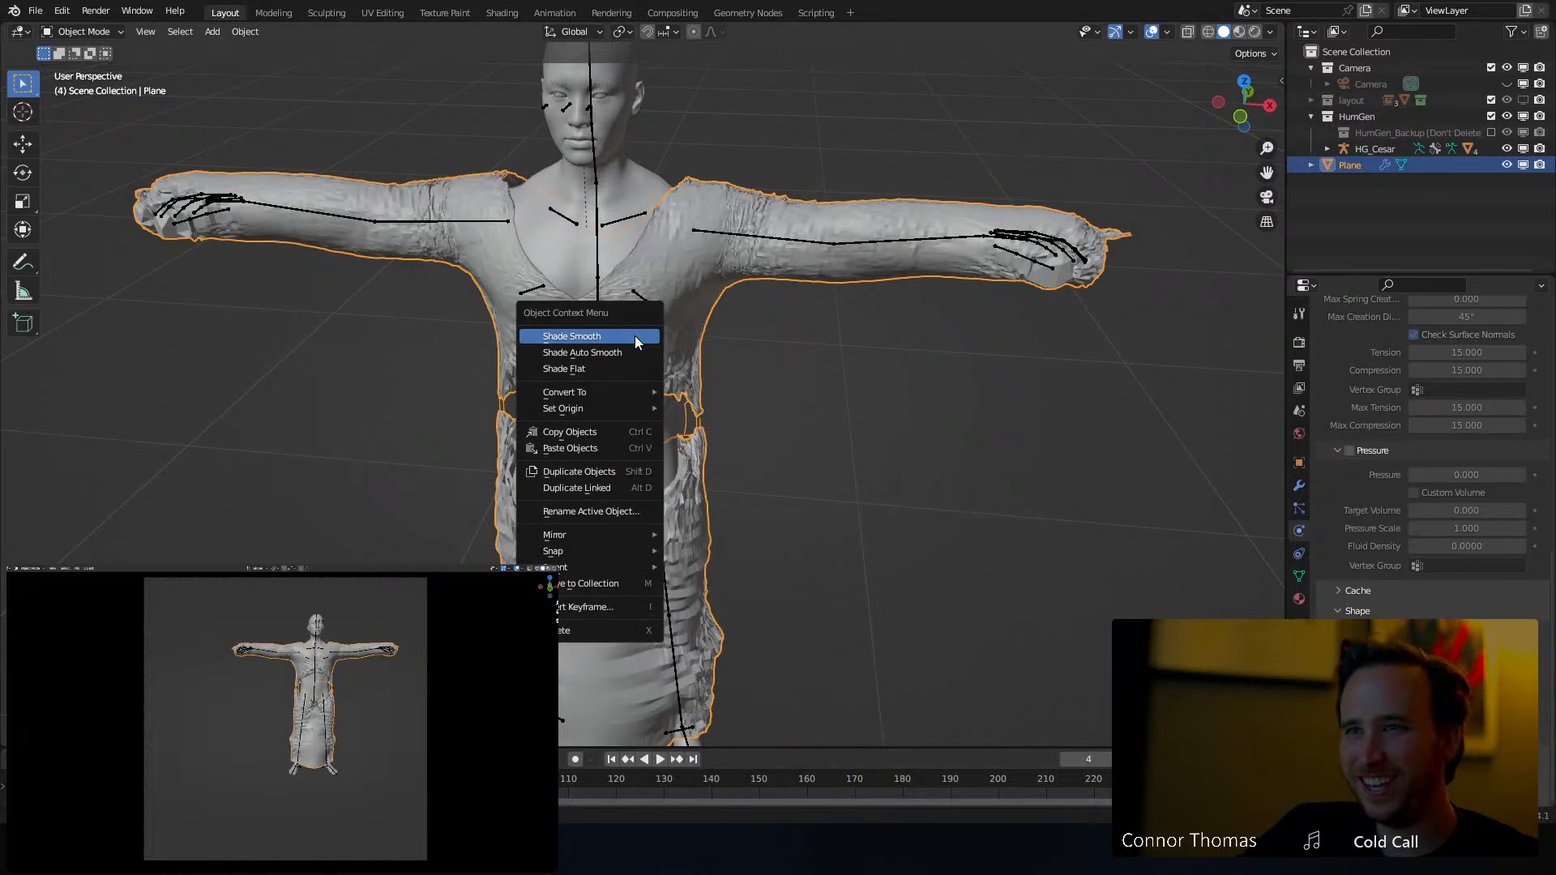
{"action": "left_click", "coordinate": [635, 336]}
{"action": "key", "text": "alt+a"}
Examine the draped robe with the viewport overlays hidden, and restore the overlays
{"action": "middle_click_drag", "start_coordinate": [639, 356], "coordinate": [571, 218]}
{"action": "left_click", "coordinate": [1151, 28]}
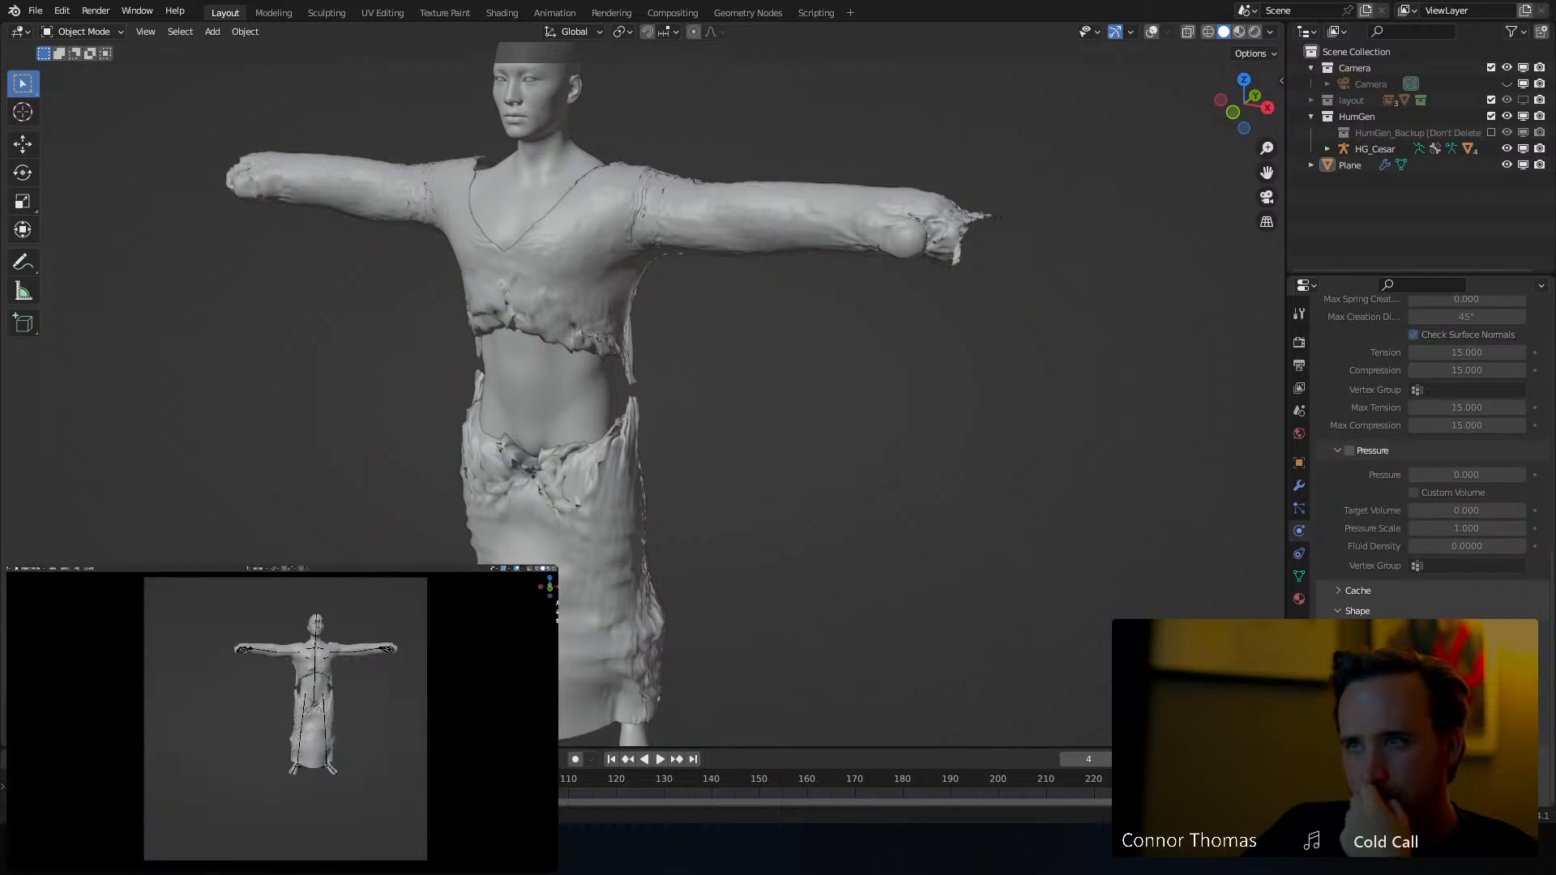
{"action": "middle_click_drag", "start_coordinate": [719, 474], "coordinate": [671, 445]}
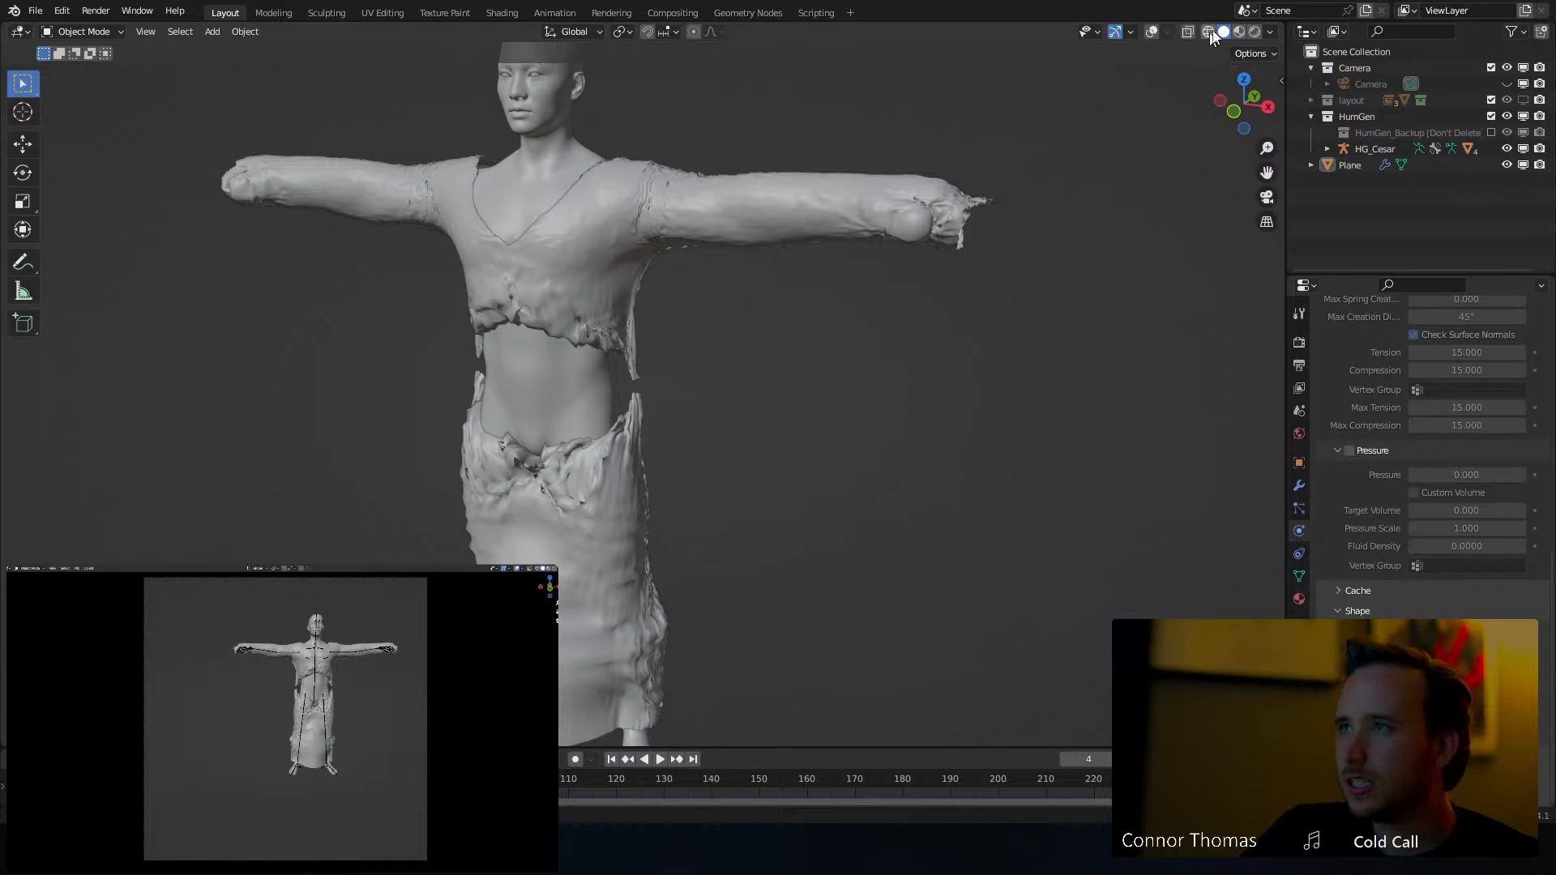
{"action": "left_click", "coordinate": [1151, 32]}
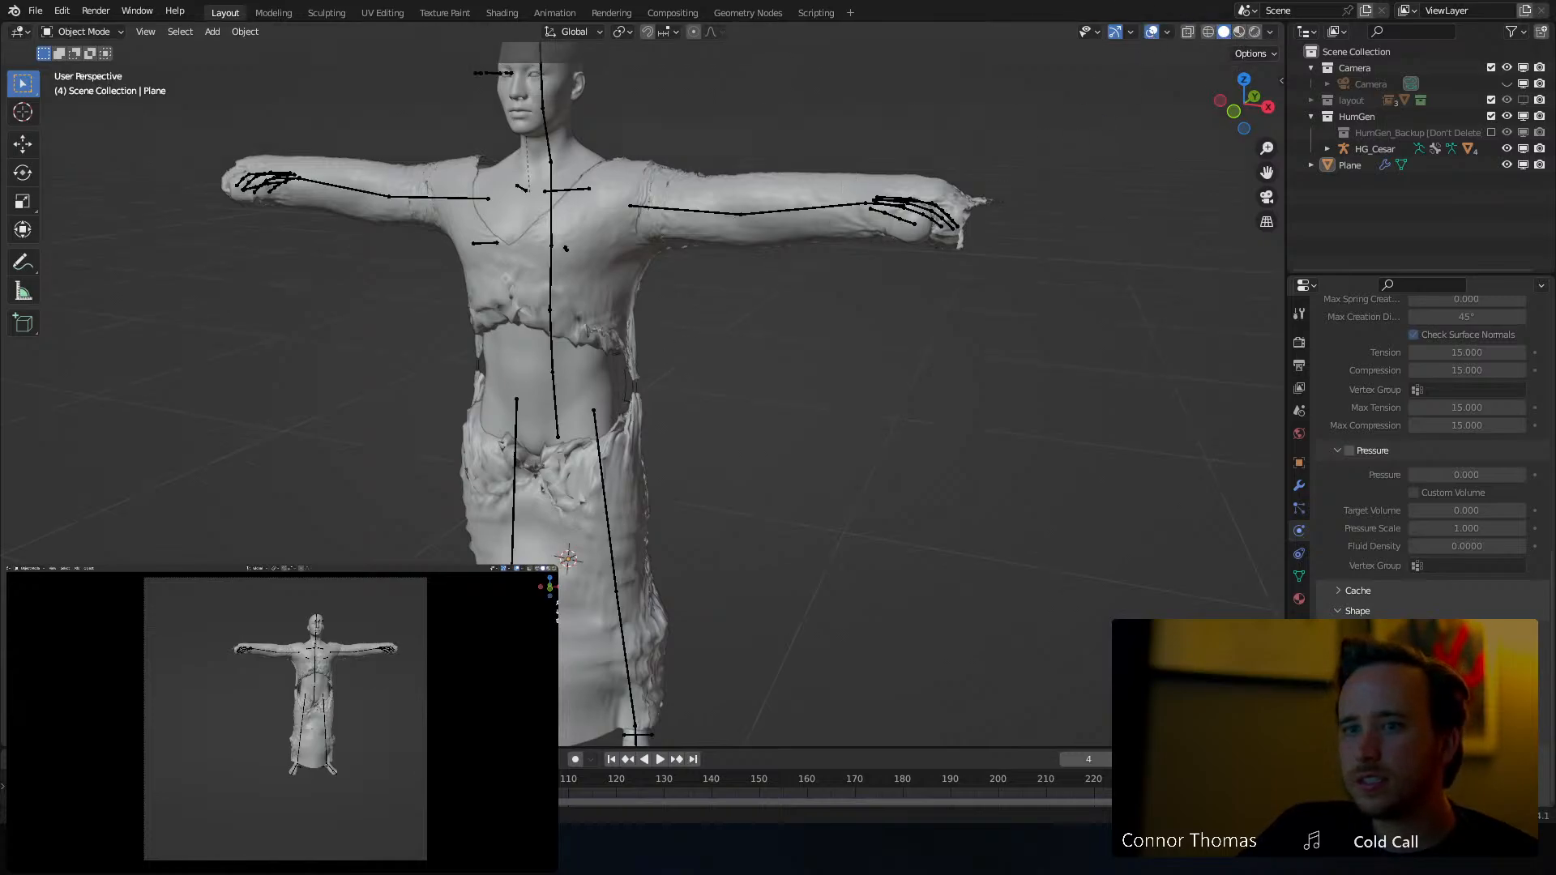
Return to the start frame and open the robe mesh for editing at the waist band, seen from the side
{"action": "key", "text": "shift+Left"}
{"action": "key", "text": "space"}
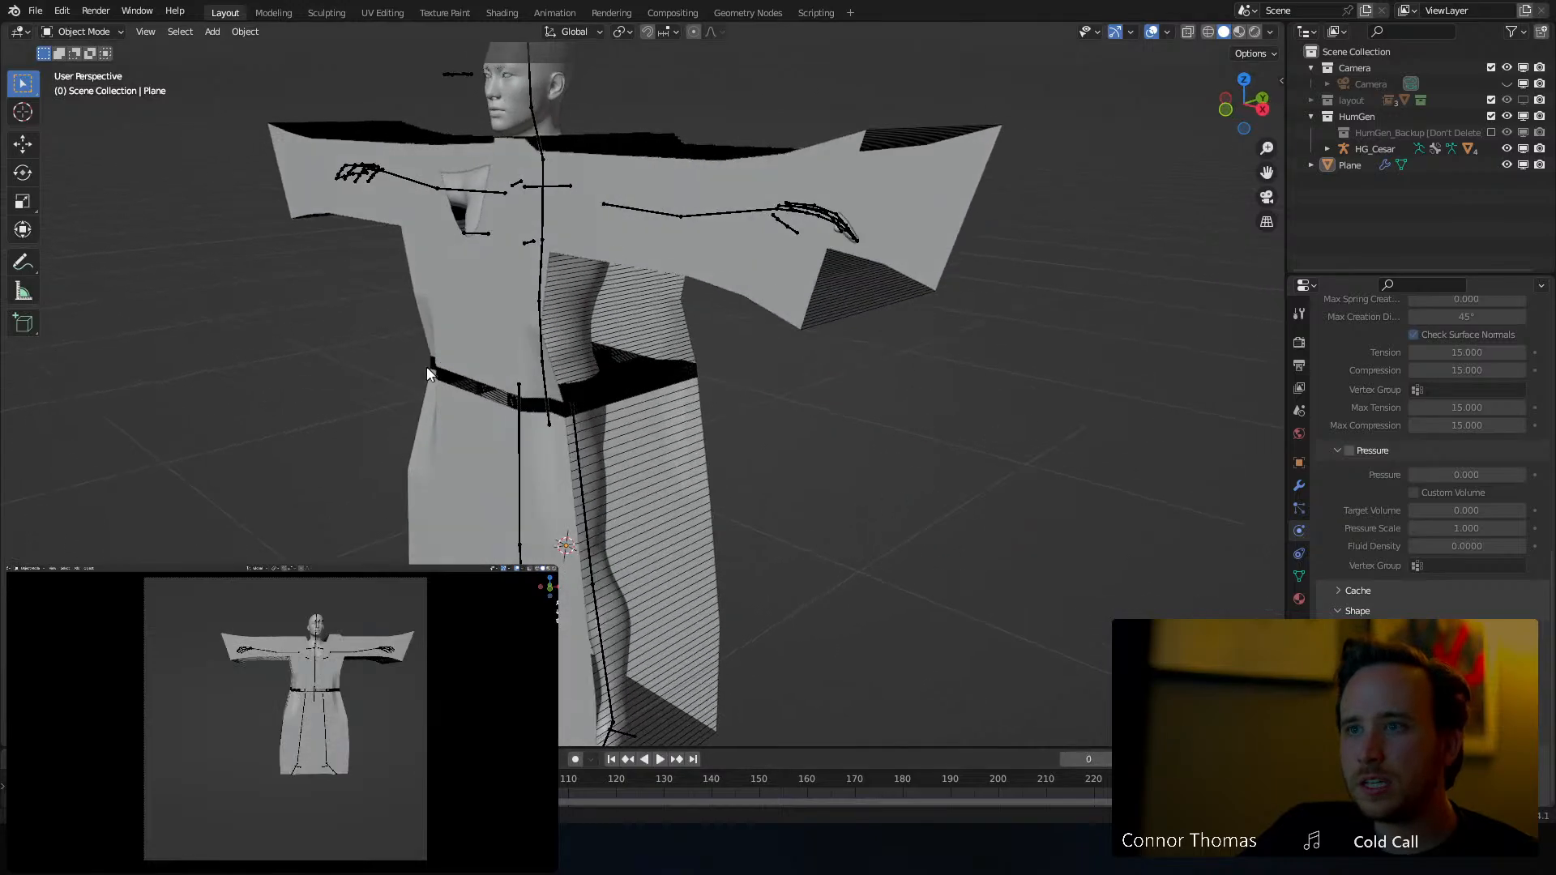
{"action": "left_click", "coordinate": [527, 280]}
{"action": "mouse_move", "coordinate": [598, 232]}
{"action": "middle_mouse_down"}
{"action": "mouse_move", "coordinate": [613, 295]}
{"action": "mouse_move", "coordinate": [606, 243]}
{"action": "middle_mouse_up"}
{"action": "key", "text": "Tab"}
{"action": "scroll", "coordinate": [606, 279], "scroll_direction": "up", "scroll_amount": 7}
{"action": "middle_click_drag", "start_coordinate": [602, 295], "coordinate": [670, 331]}
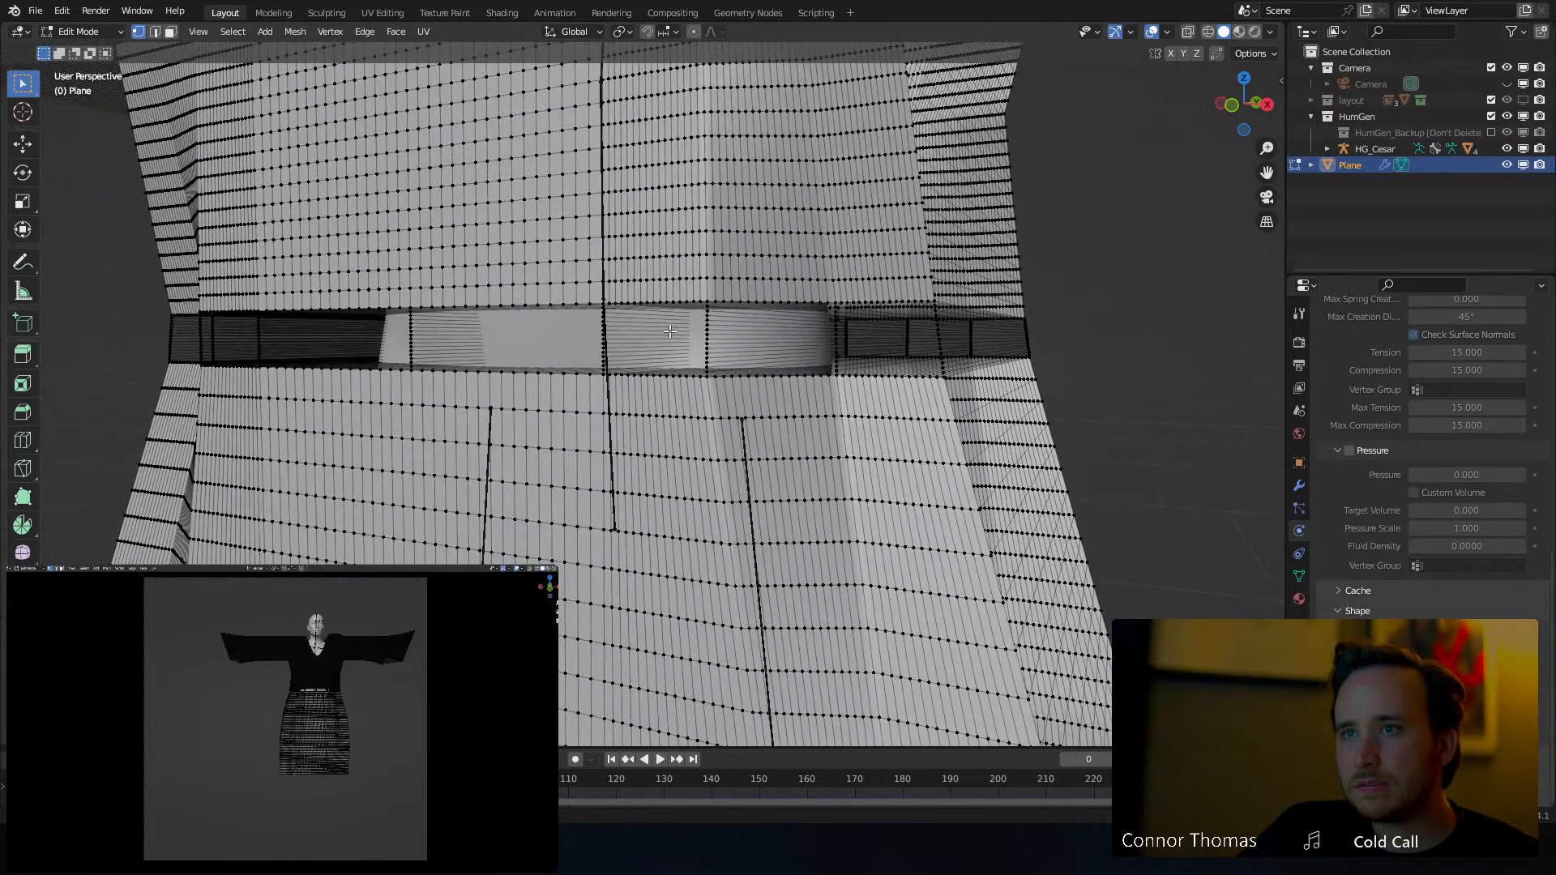
{"action": "key", "text": "KP_3"}
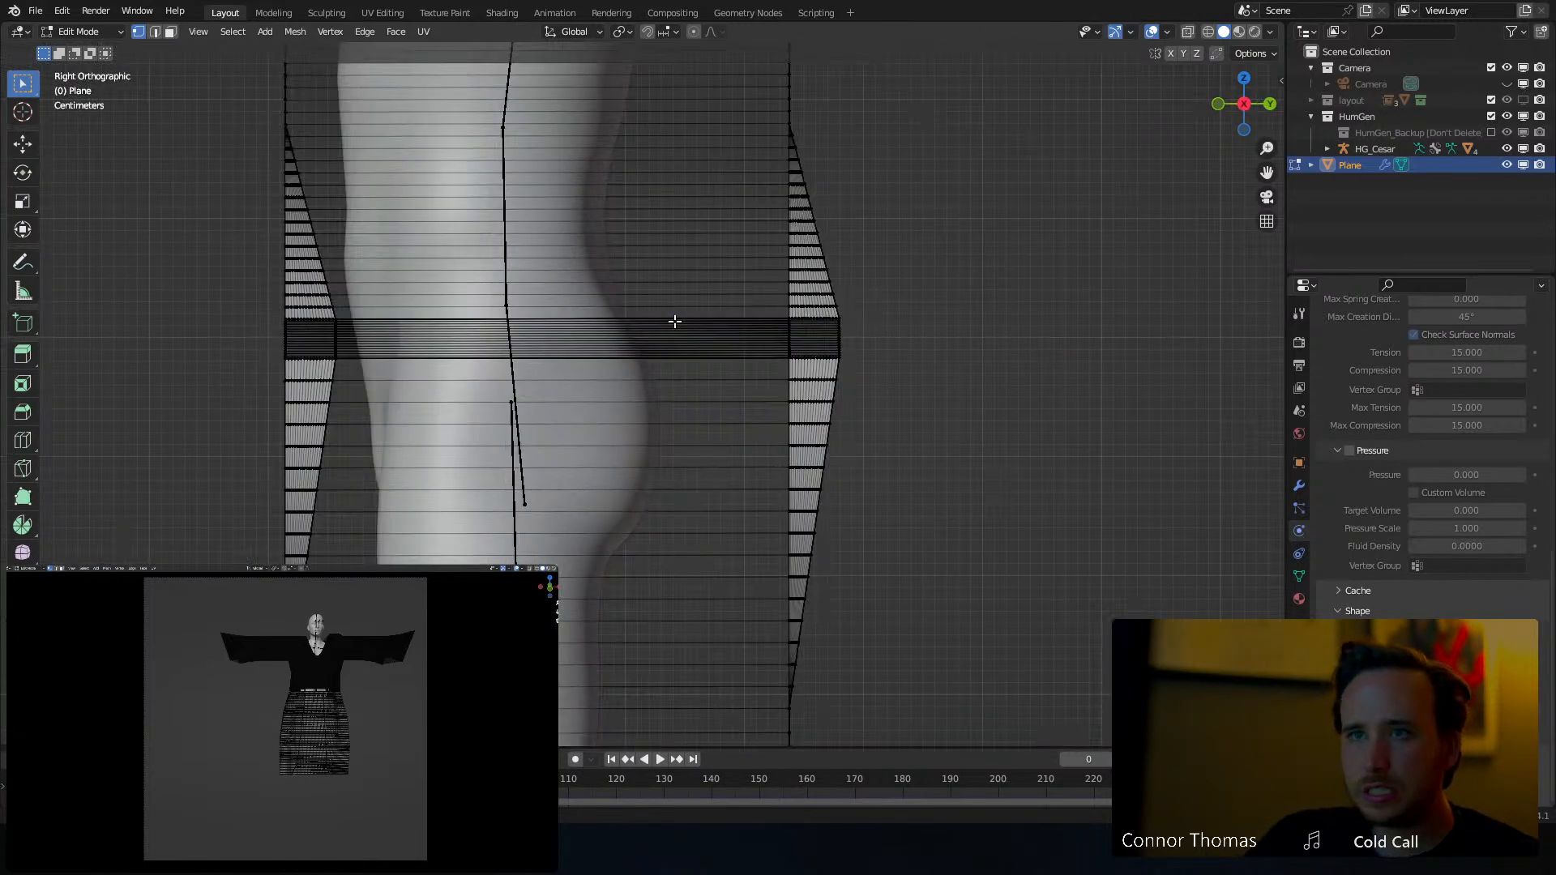
{"action": "middle_click_drag", "start_coordinate": [348, 349], "coordinate": [608, 362], "text": "shift"}
{"action": "scroll", "coordinate": [533, 381], "scroll_direction": "up", "scroll_amount": 3}
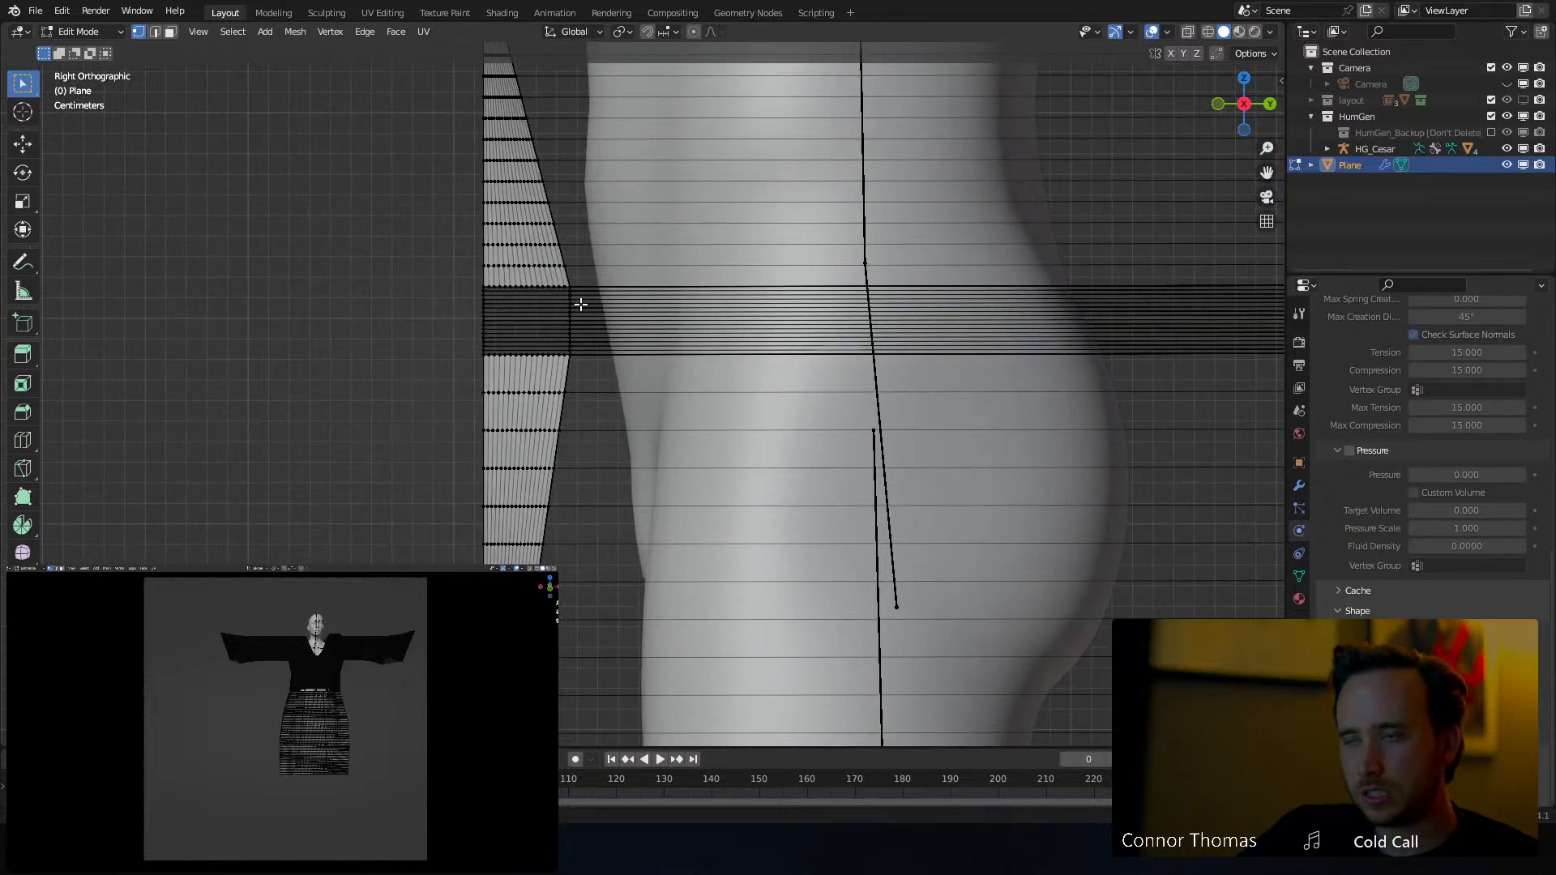
Select the edge loop along the top of the robe's waistband
{"action": "middle_click_drag", "start_coordinate": [581, 326], "coordinate": [747, 295]}
{"action": "left_click", "coordinate": [820, 278], "text": "alt"}
{"action": "scroll", "coordinate": [748, 295], "scroll_direction": "down", "scroll_amount": 4}
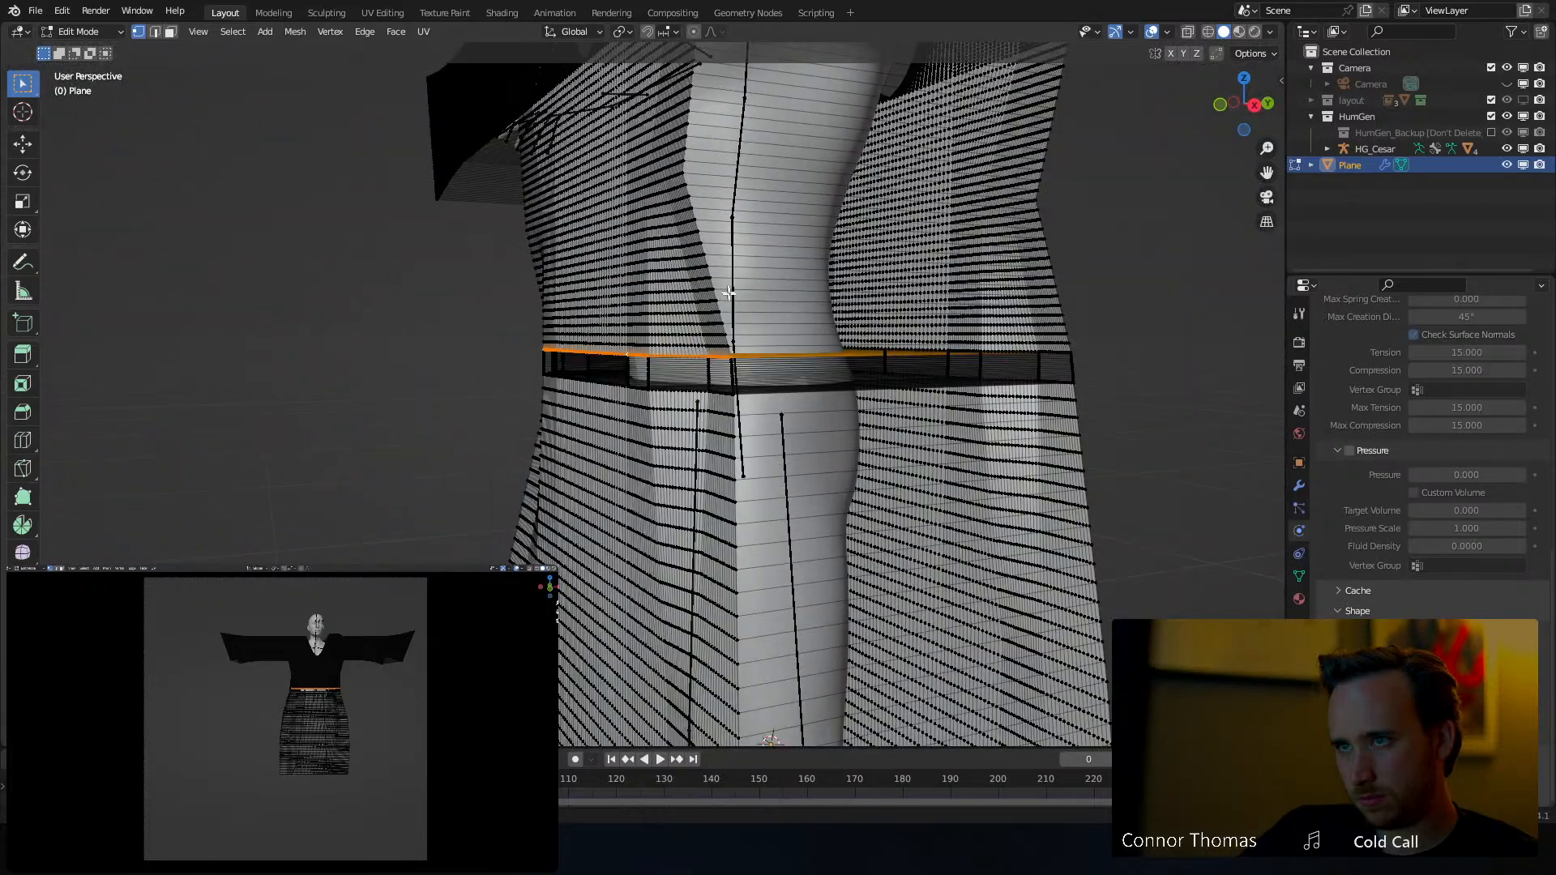
{"action": "scroll", "coordinate": [730, 293], "scroll_direction": "down", "scroll_amount": 4}
{"action": "scroll", "coordinate": [697, 401], "scroll_direction": "up", "scroll_amount": 4}
{"action": "scroll", "coordinate": [699, 411], "scroll_direction": "down", "scroll_amount": 3}
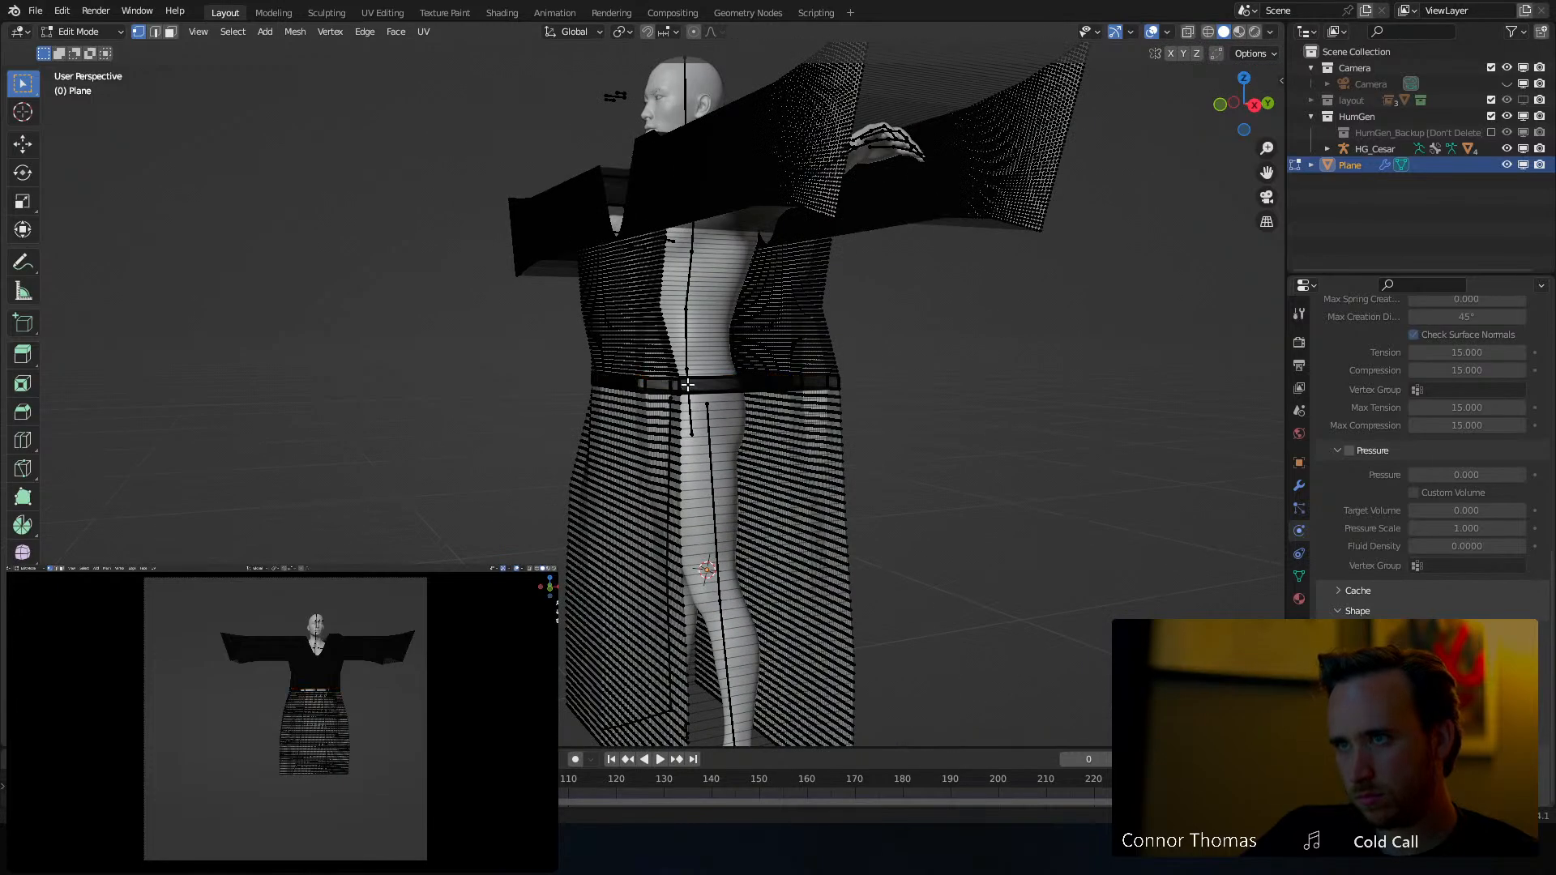
{"action": "key", "text": "Tab"}
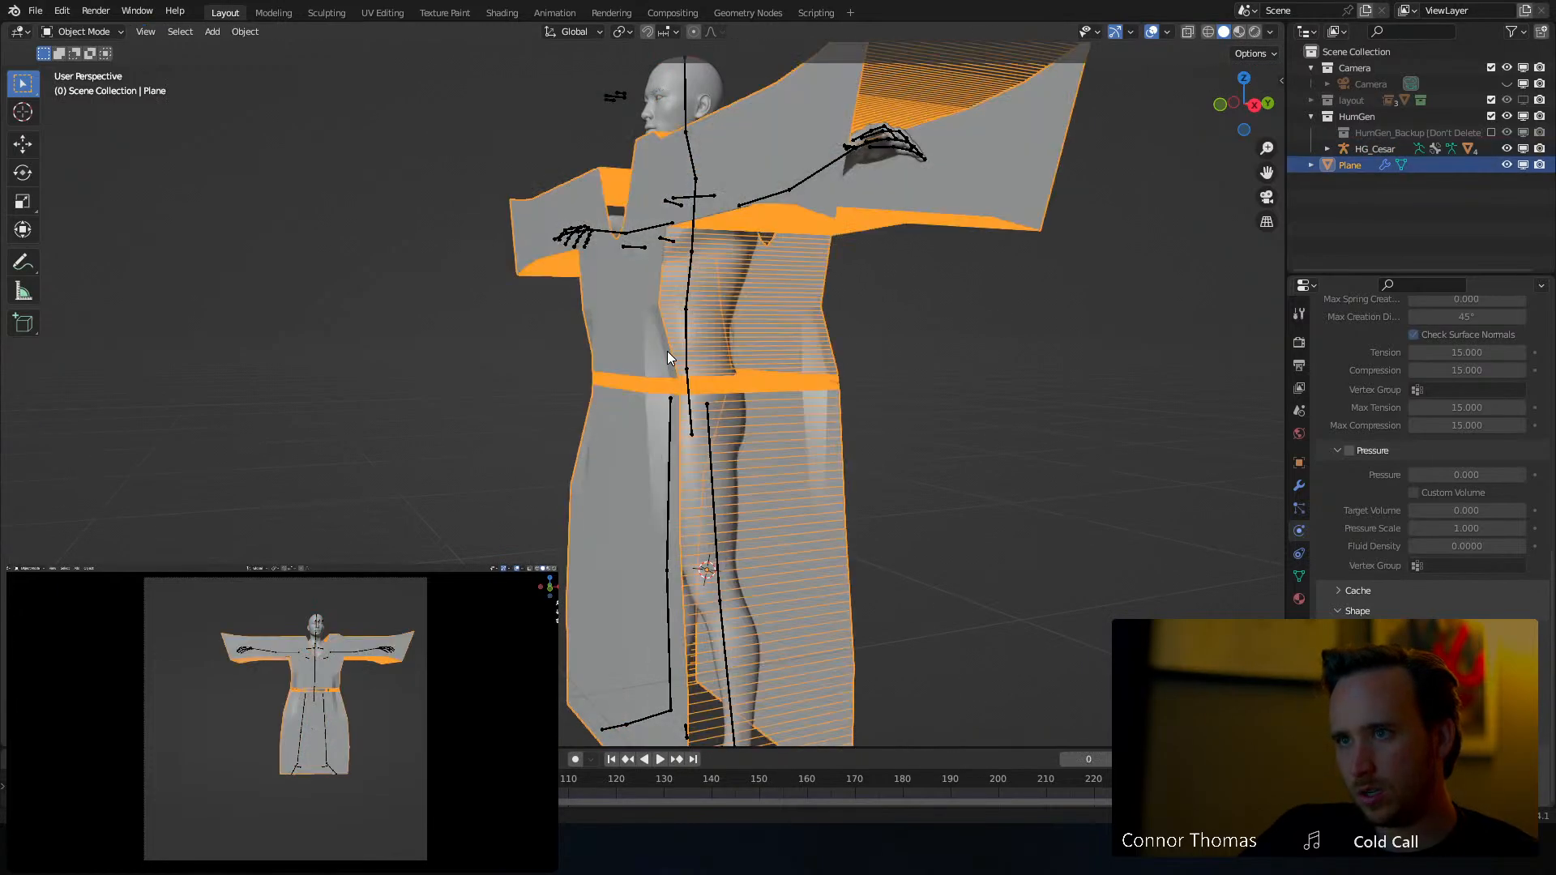
{"action": "key", "text": "Tab"}
{"action": "key", "text": "Tab"}
{"action": "key", "text": "Tab"}
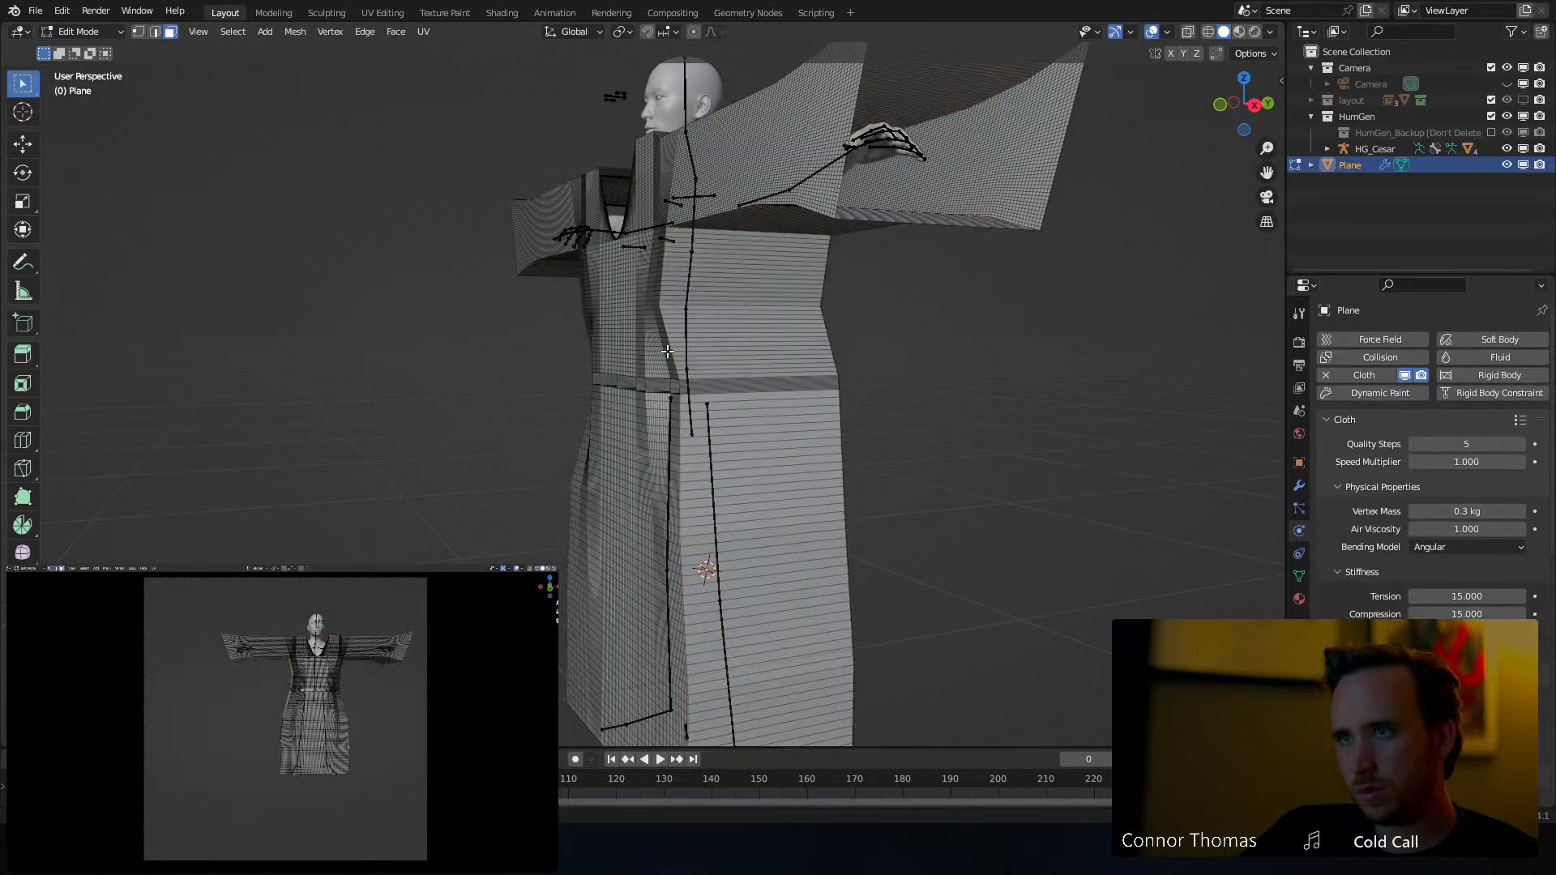
{"action": "key", "text": "Tab"}
{"action": "key", "text": "Tab"}
{"action": "key", "text": "1"}
{"action": "key", "text": "3"}
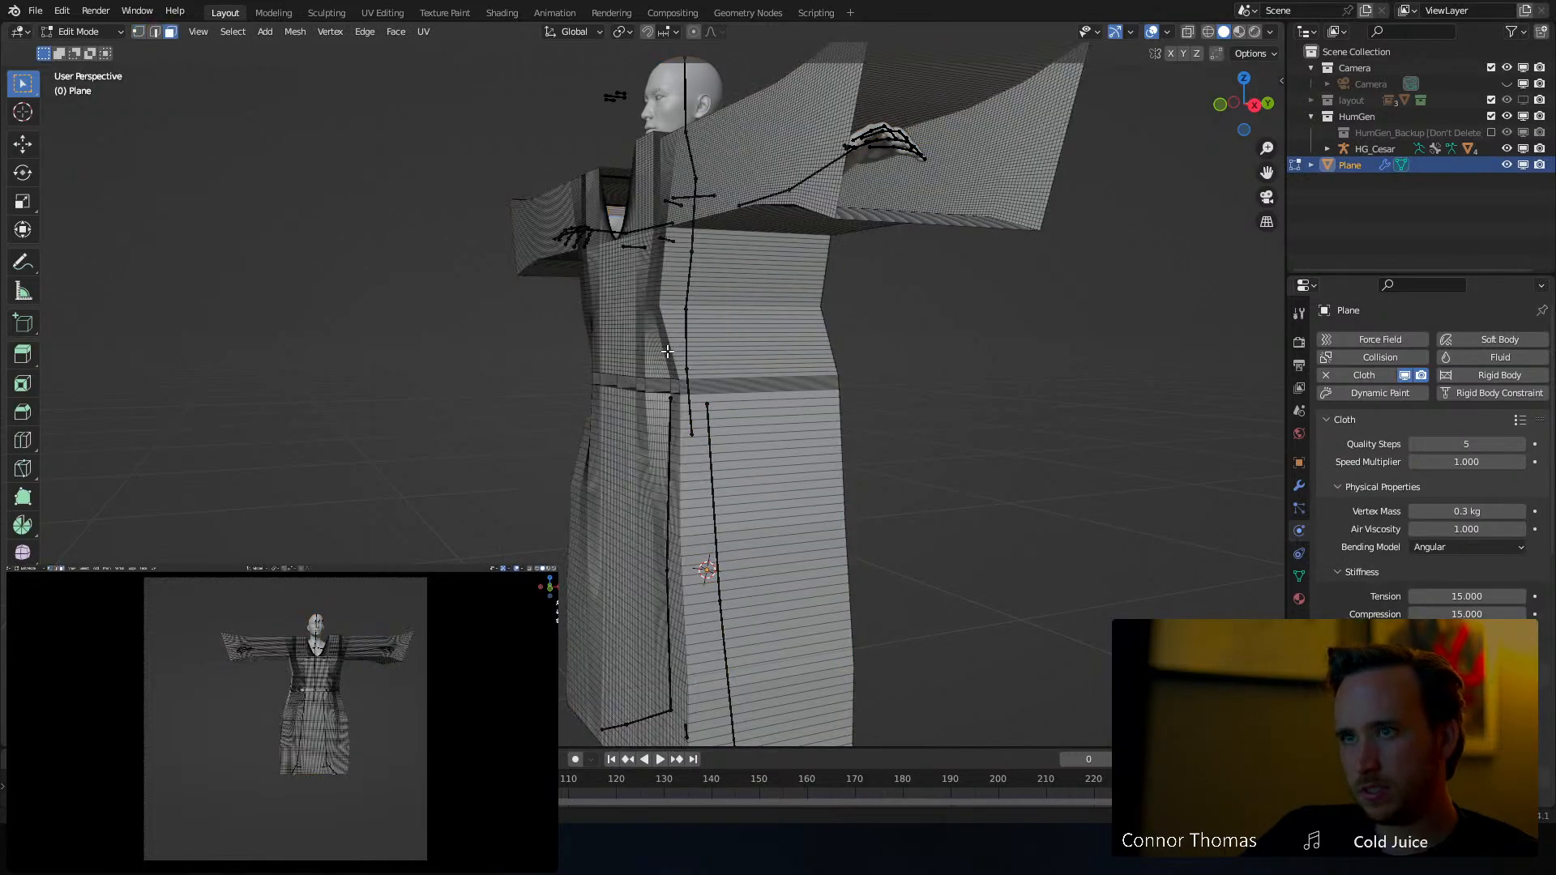
Undo the most recent edits to the robe mesh
{"action": "key", "text": "ctrl+z"}
{"action": "key", "text": "ctrl+z"}
{"action": "key", "text": "ctrl+z"}
{"action": "key", "text": "ctrl+z"}
{"action": "key", "text": "ctrl+z"}
{"action": "key", "text": "ctrl+z"}
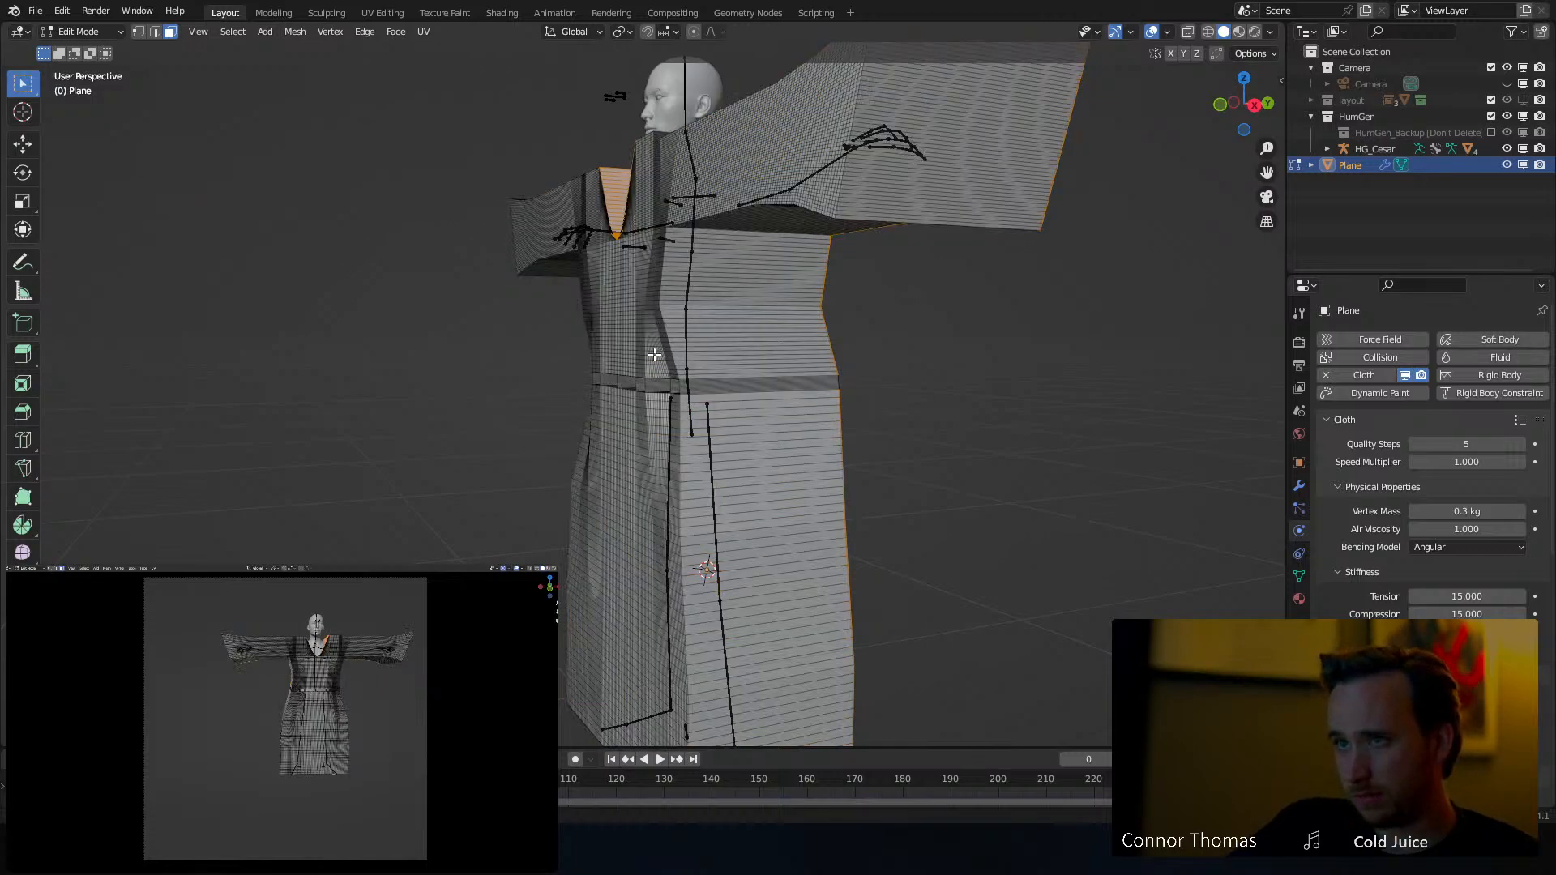
Delete the vertices of the robe's entire back half, selecting through the mesh from the top view
{"action": "middle_click_drag", "start_coordinate": [673, 340], "coordinate": [771, 319]}
{"action": "key", "text": "1"}
{"action": "key", "text": "KP_7"}
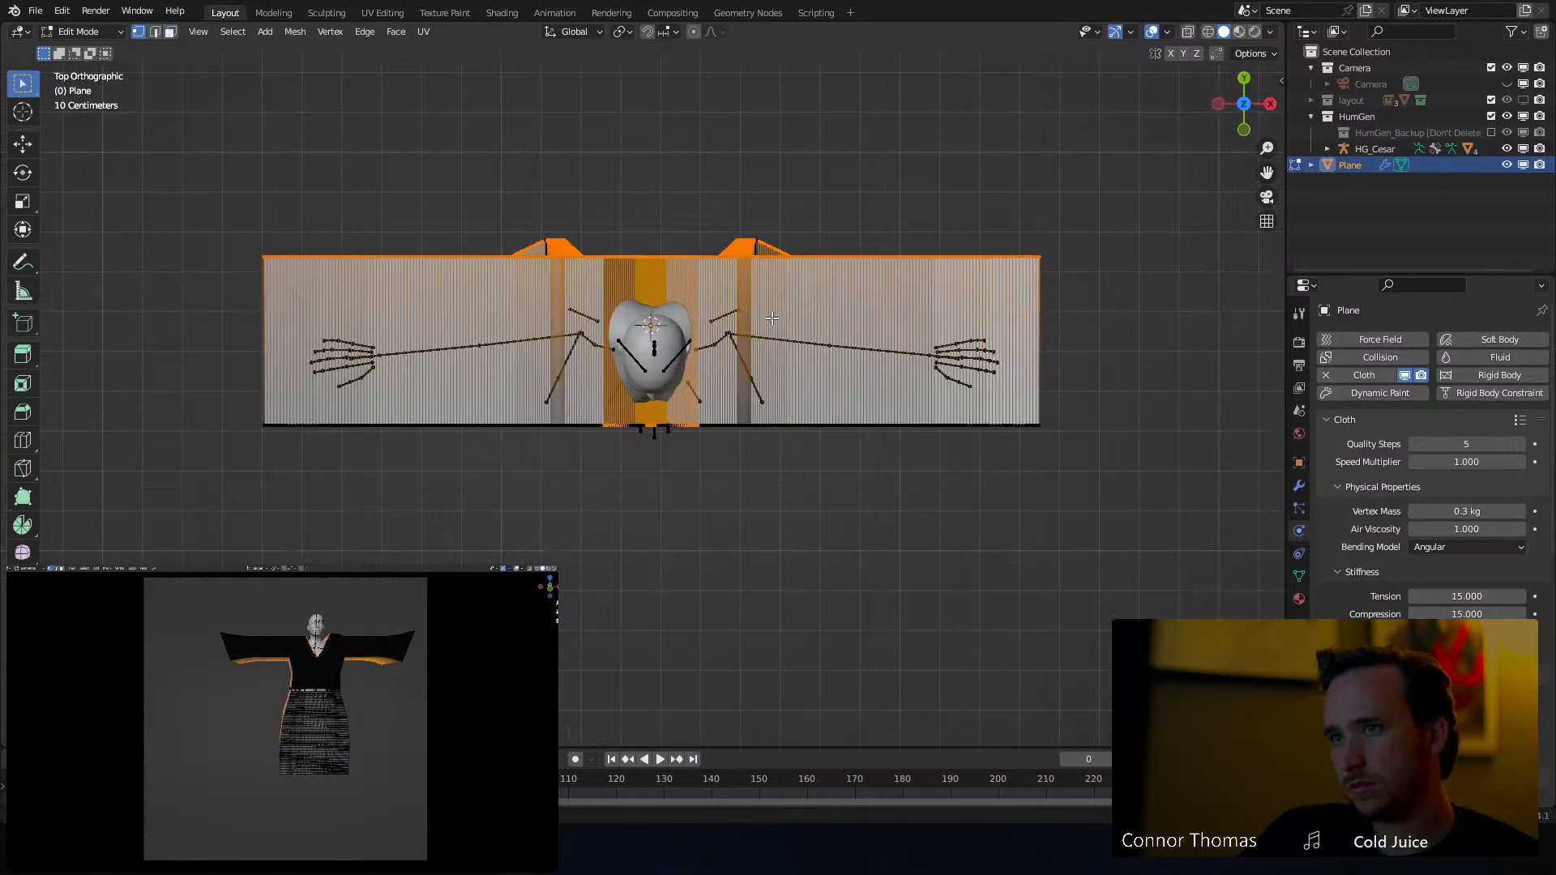
{"action": "key", "text": "alt+a"}
{"action": "key", "text": "shift+z"}
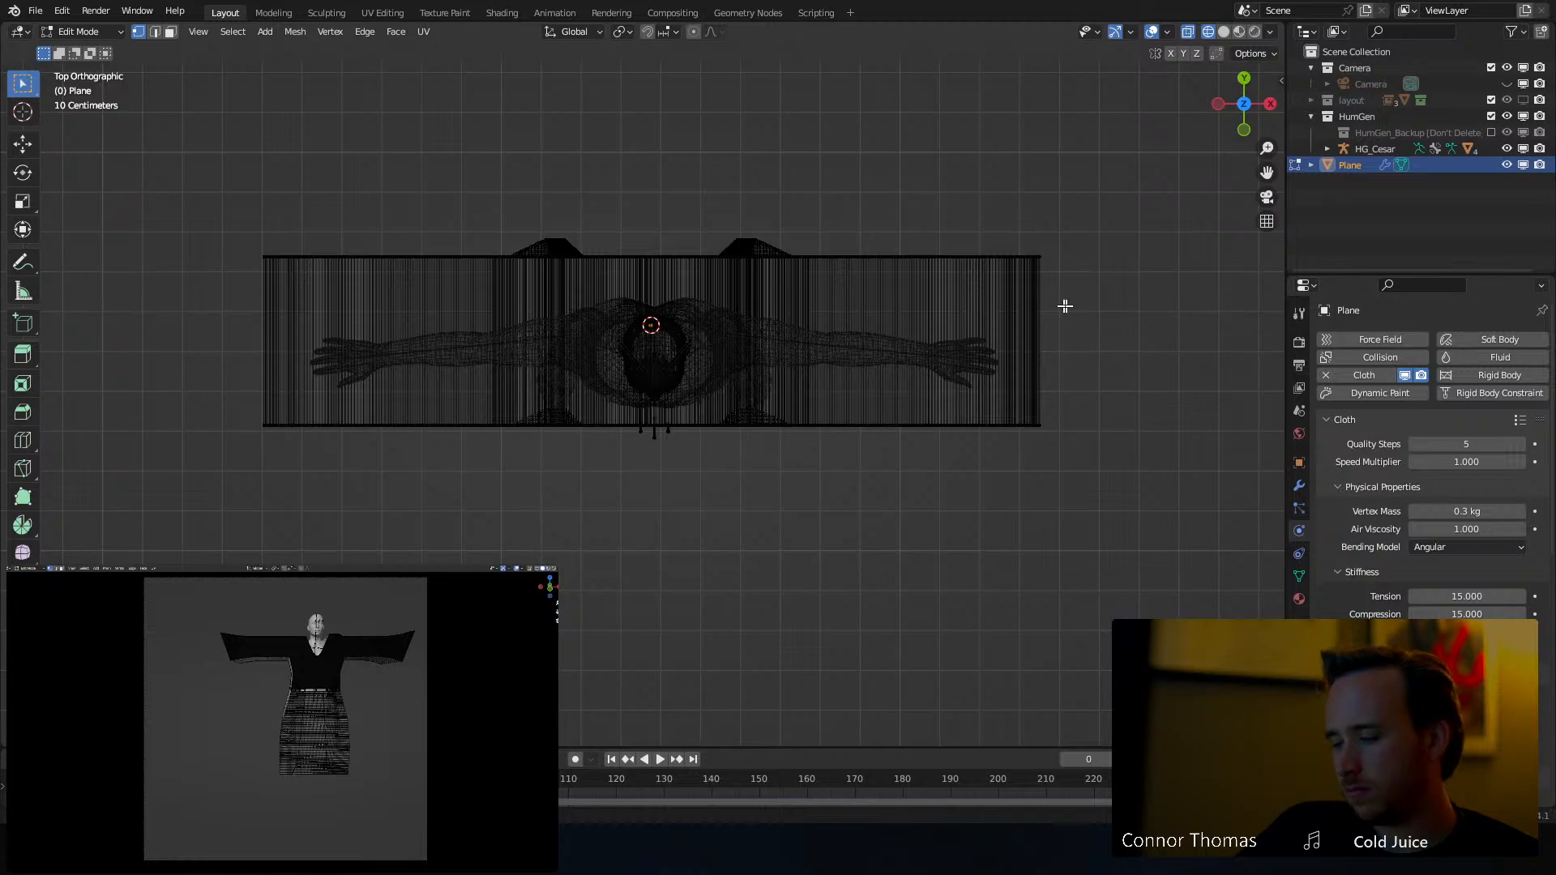
{"action": "key", "text": "b"}
{"action": "left_click_drag", "start_coordinate": [1124, 321], "coordinate": [20, 78]}
{"action": "key", "text": "x"}
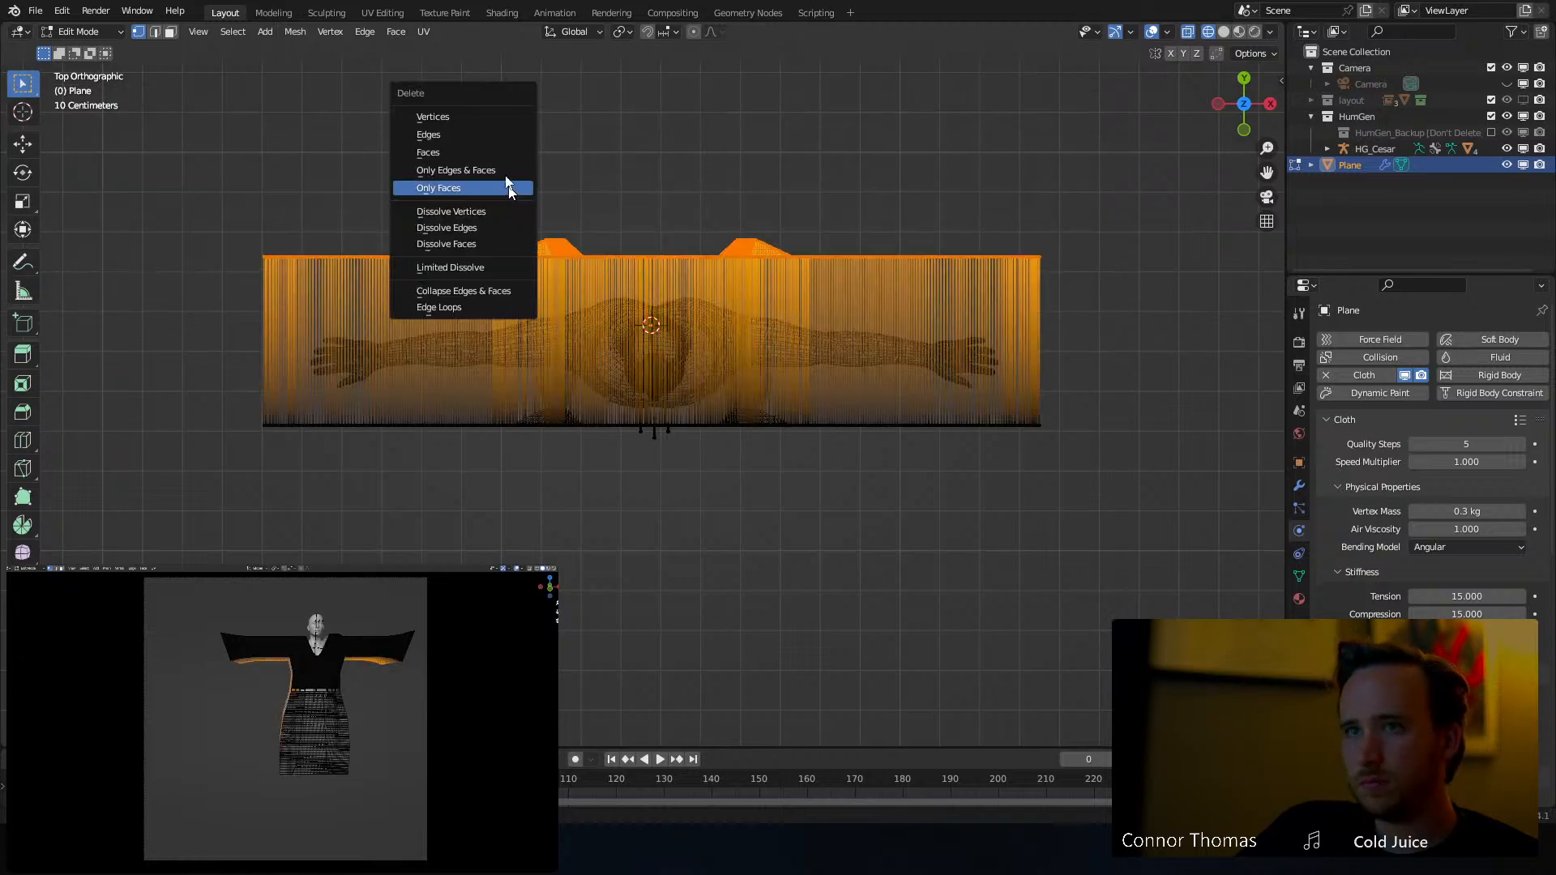
{"action": "left_click", "coordinate": [473, 117]}
{"action": "middle_click_drag", "start_coordinate": [713, 349], "coordinate": [637, 335]}
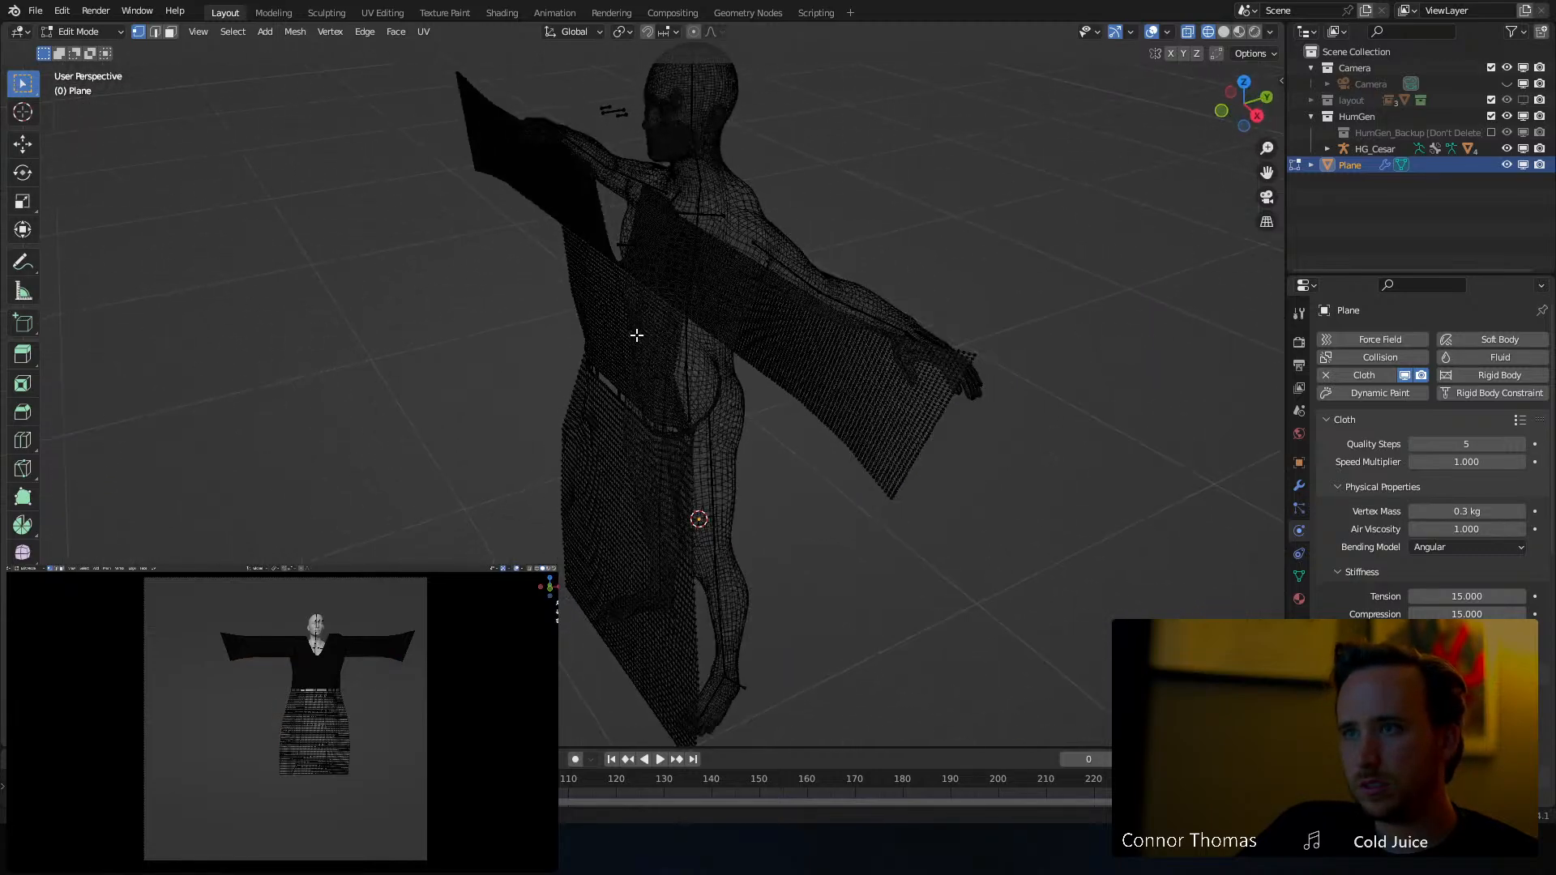
{"action": "key", "text": "shift+z"}
Delete all the skirt's vertices below the waistband, selecting through the mesh in wireframe display
{"action": "middle_click_drag", "start_coordinate": [879, 358], "coordinate": [771, 393]}
{"action": "scroll", "coordinate": [766, 385], "scroll_direction": "up", "scroll_amount": 6}
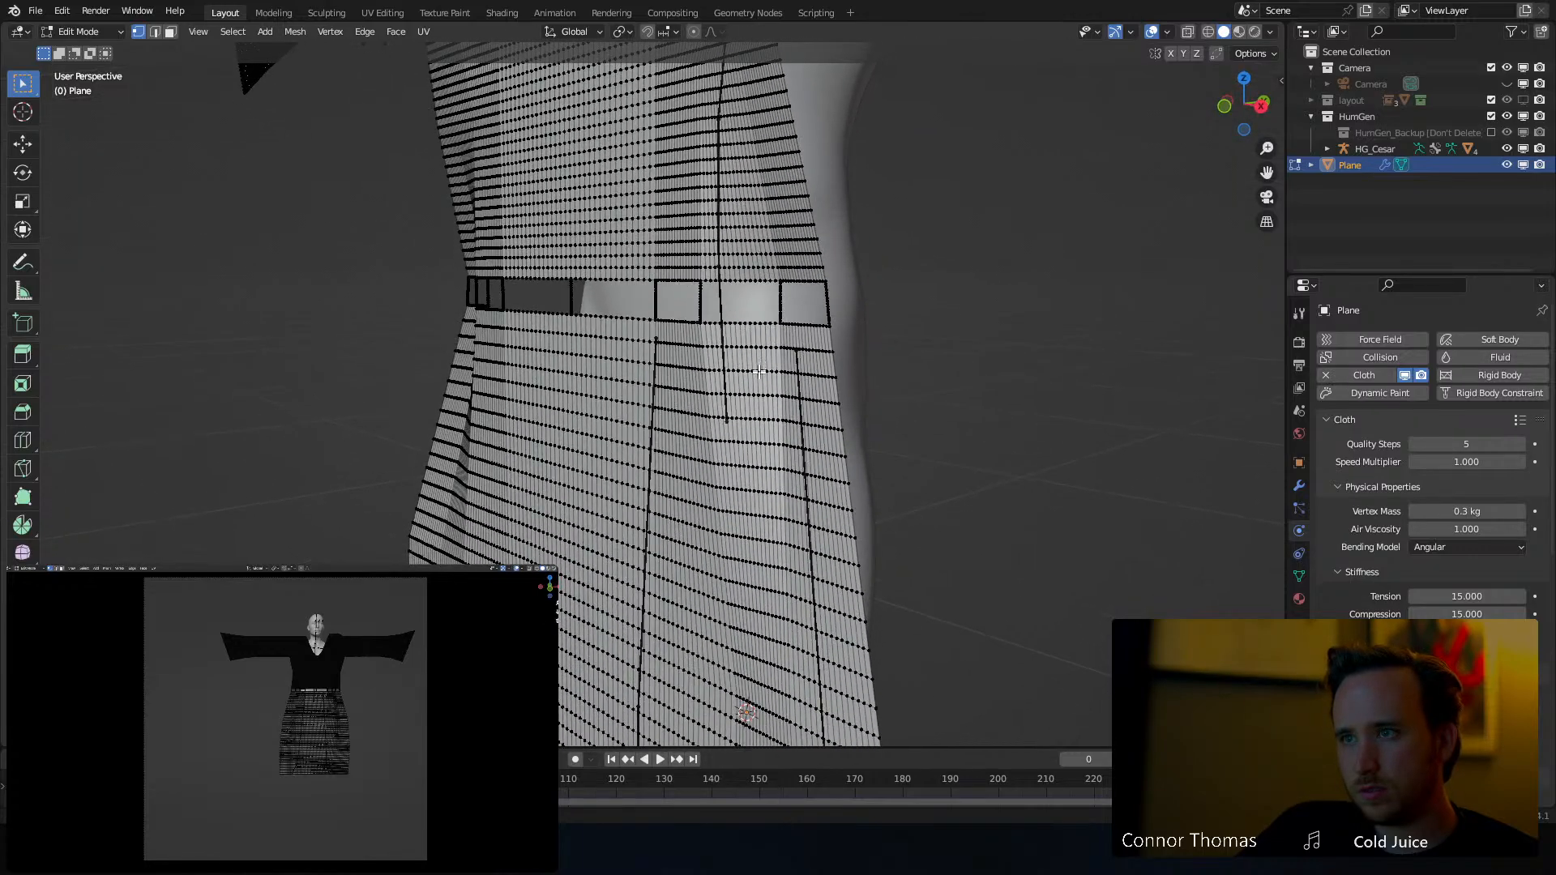
{"action": "scroll", "coordinate": [797, 353], "scroll_direction": "up", "scroll_amount": 2}
{"action": "scroll", "coordinate": [925, 322], "scroll_direction": "down", "scroll_amount": 5}
{"action": "key", "text": "shift+z"}
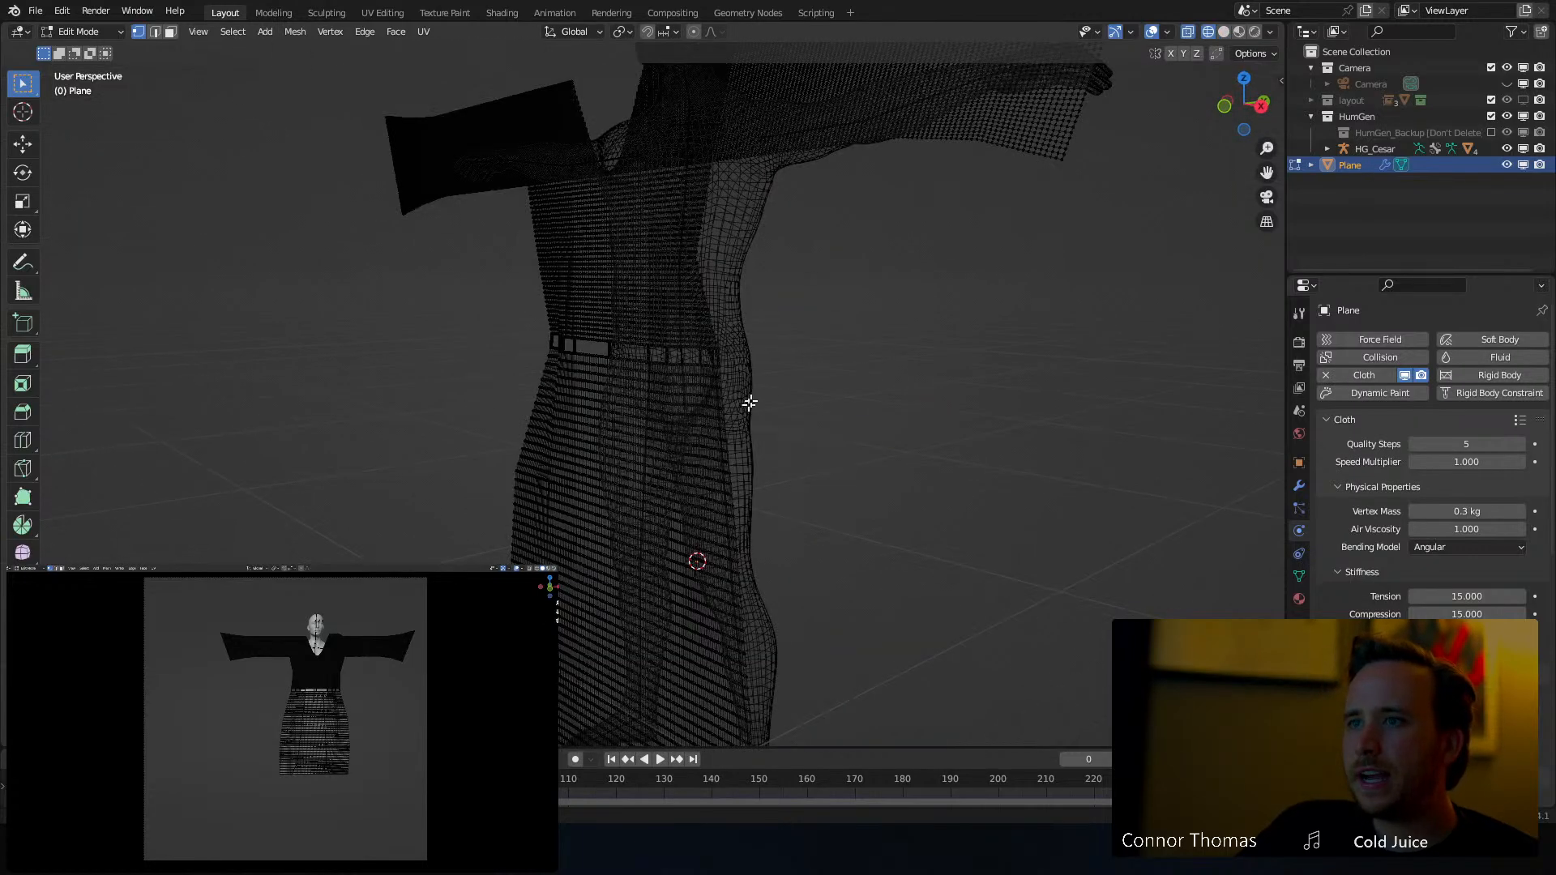
{"action": "middle_click_drag", "start_coordinate": [738, 409], "coordinate": [730, 291], "text": "shift"}
{"action": "scroll", "coordinate": [736, 340], "scroll_direction": "down", "scroll_amount": 2}
{"action": "key", "text": "b"}
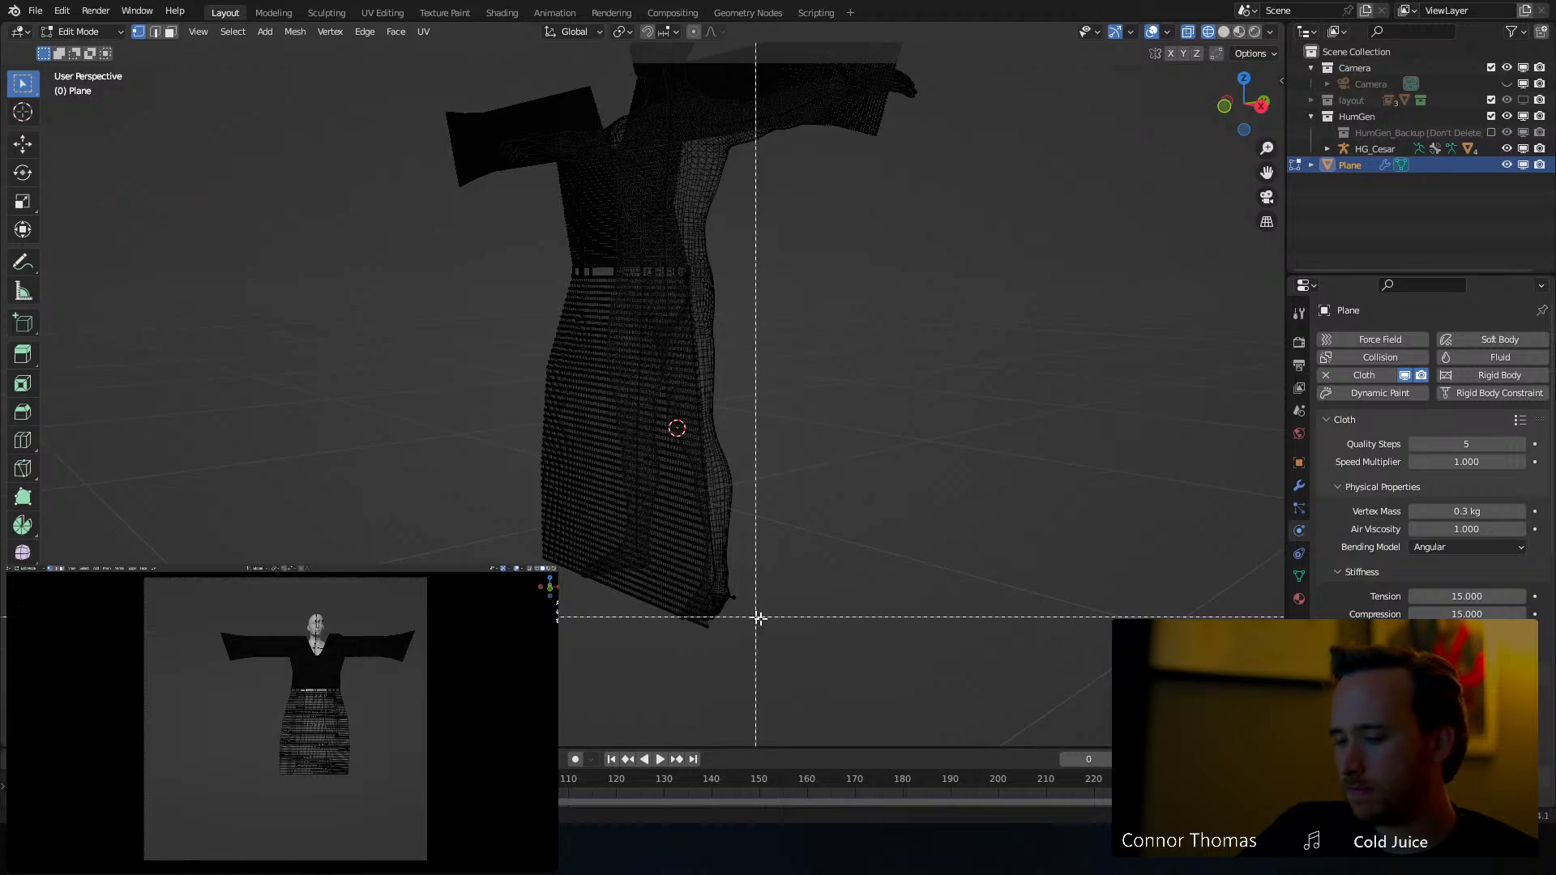
{"action": "left_click_drag", "start_coordinate": [777, 654], "coordinate": [408, 272]}
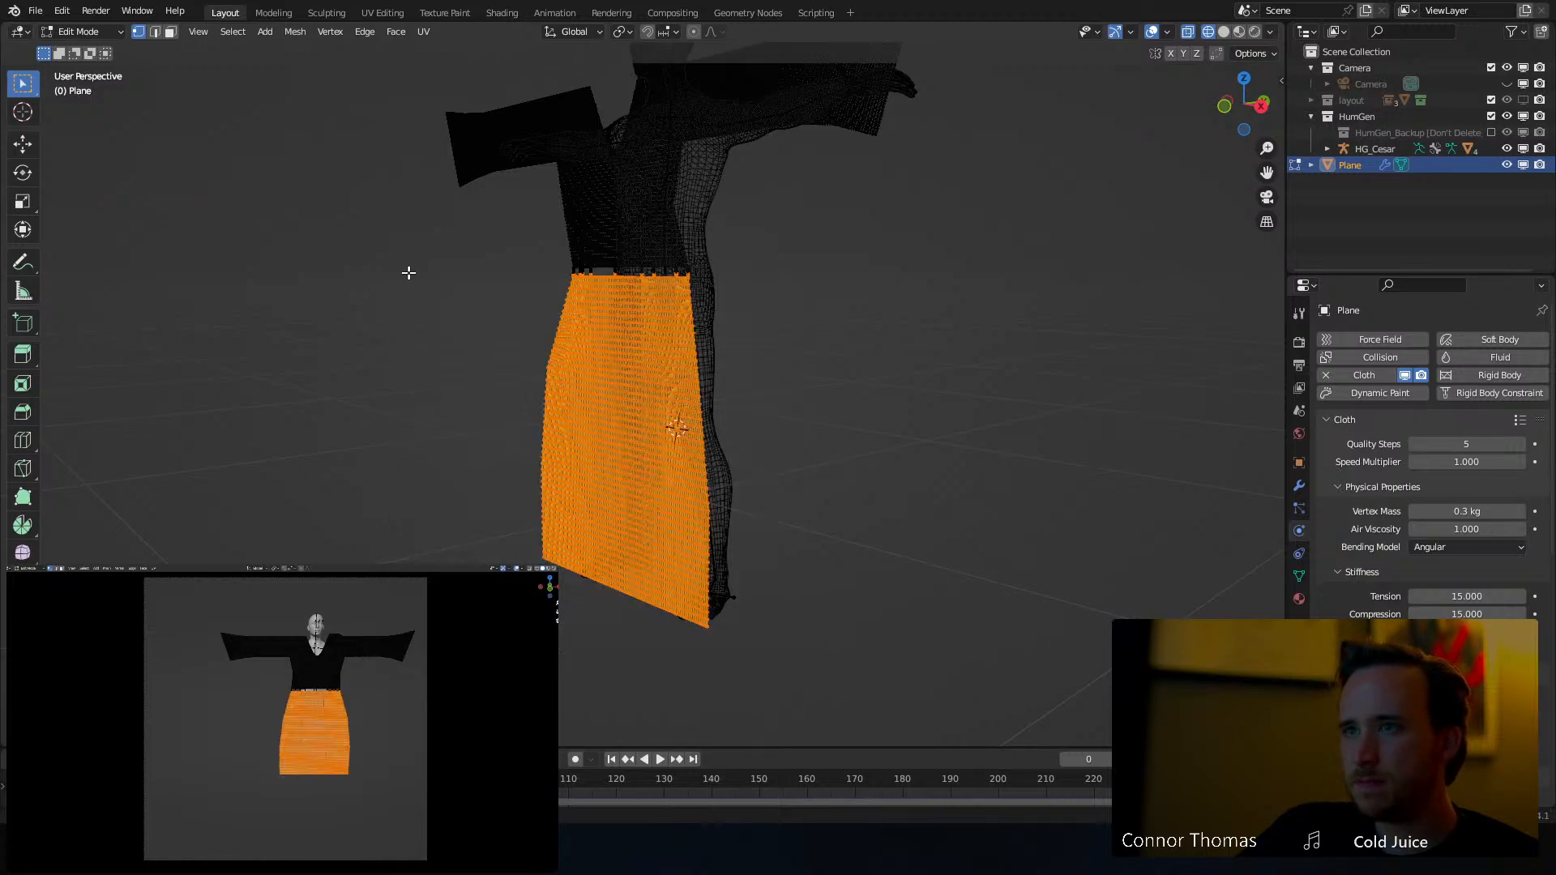
{"action": "key", "text": "x"}
{"action": "left_click", "coordinate": [647, 301]}
Delete the leftover waistband vertices hanging below the upper garment's bottom edge, working in wireframe from the front view
{"action": "scroll", "coordinate": [692, 284], "scroll_direction": "up", "scroll_amount": 5}
{"action": "middle_click_drag", "start_coordinate": [696, 202], "coordinate": [675, 343], "text": "shift"}
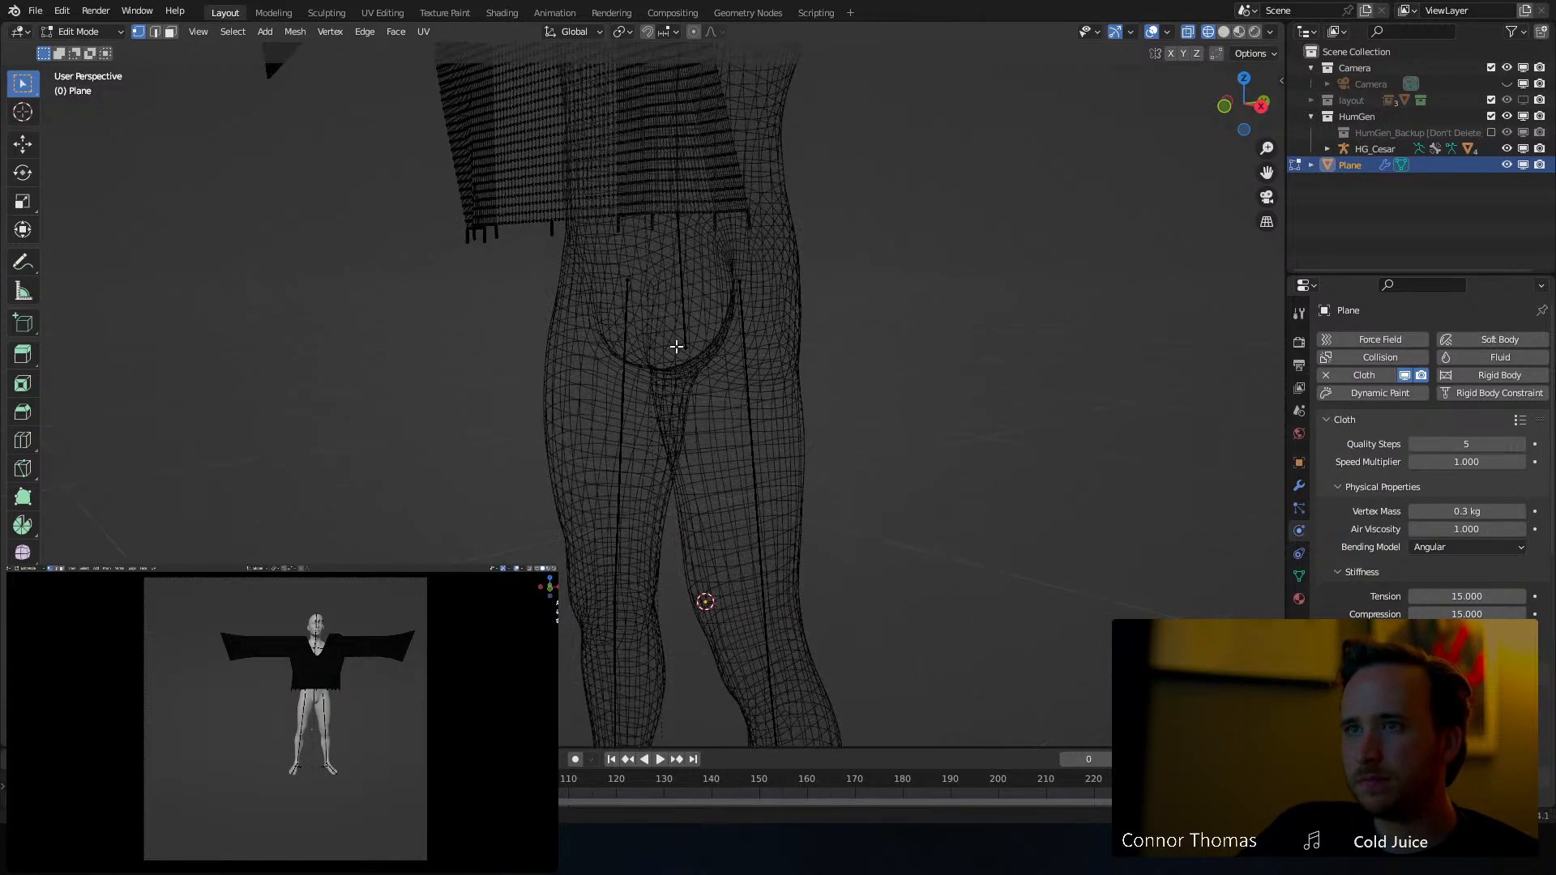
{"action": "key", "text": "shift+z"}
{"action": "scroll", "coordinate": [771, 258], "scroll_direction": "up", "scroll_amount": 2}
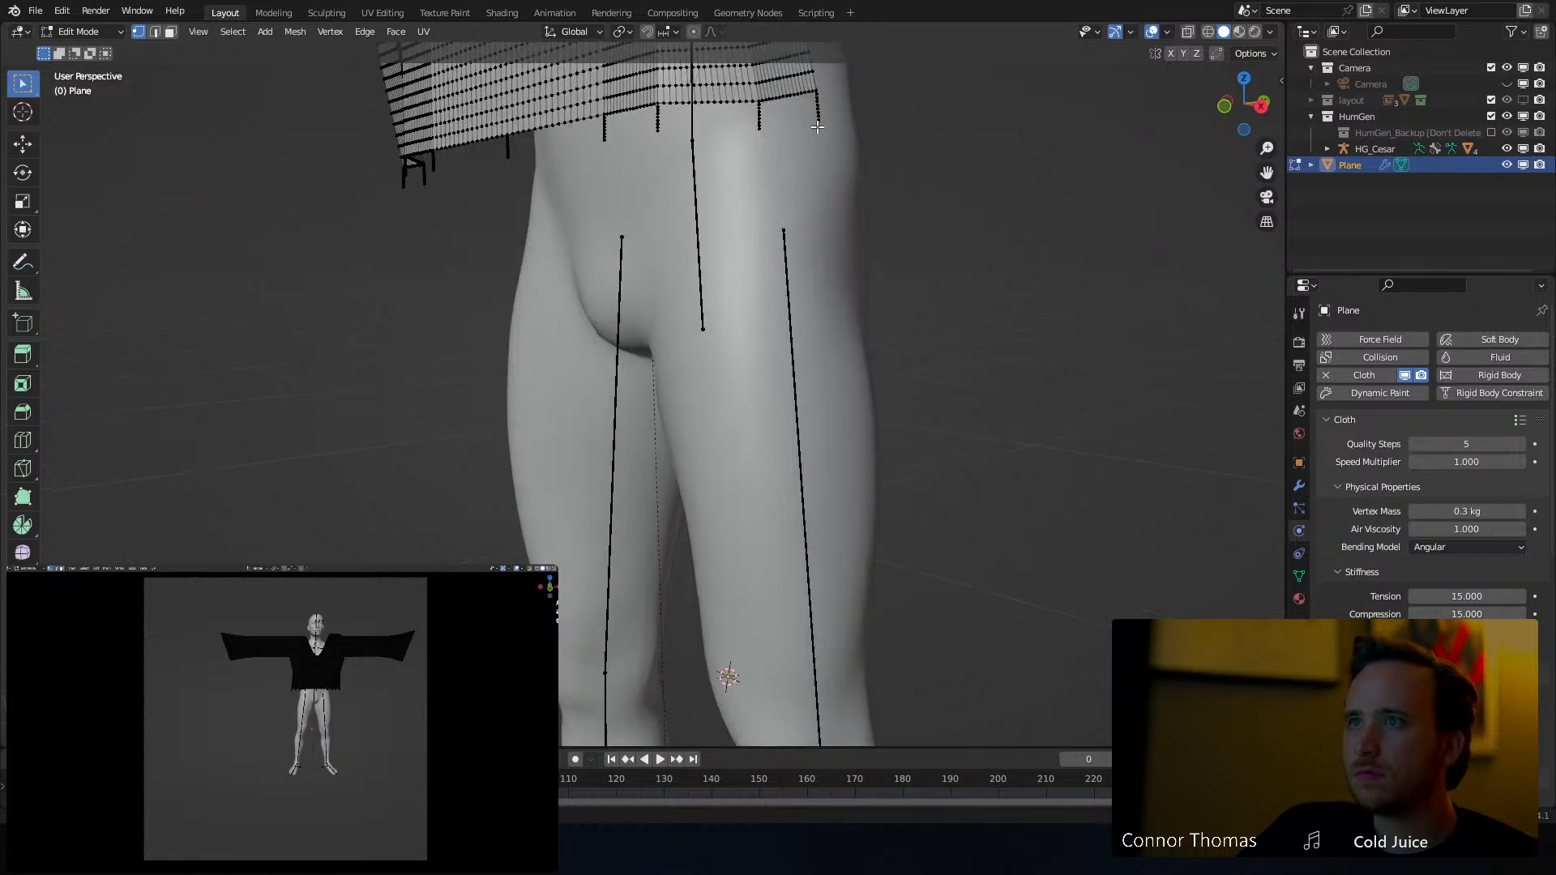
{"action": "key", "text": "KP_1"}
{"action": "key", "text": "z"}
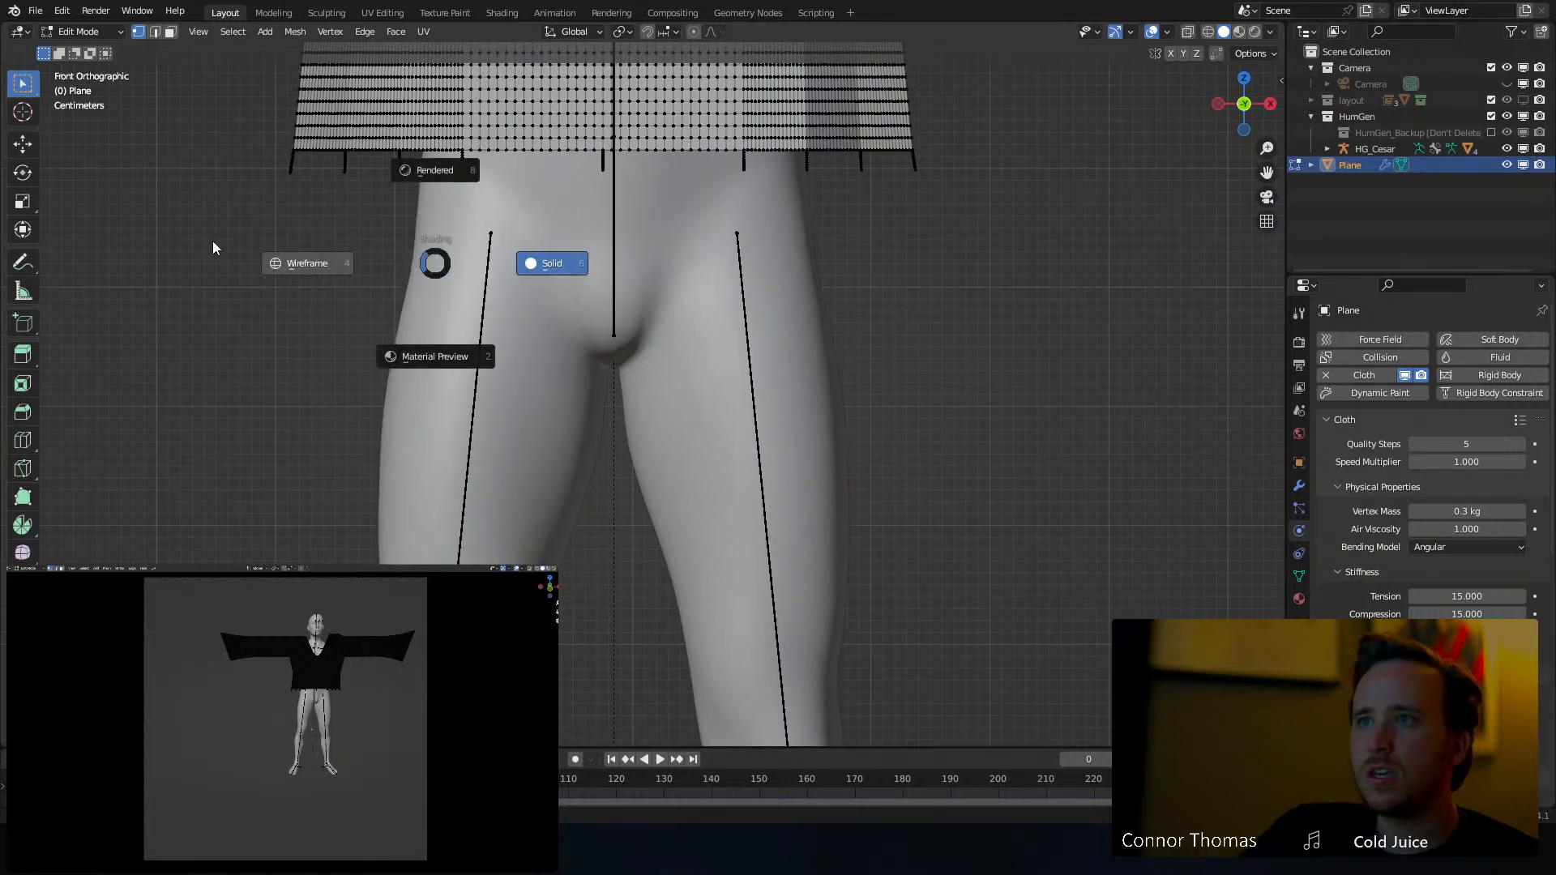
{"action": "left_click", "coordinate": [213, 247]}
{"action": "middle_click_drag", "start_coordinate": [863, 325], "coordinate": [878, 381], "text": "shift"}
{"action": "left_click_drag", "start_coordinate": [967, 453], "coordinate": [171, 205]}
{"action": "key", "text": "x"}
{"action": "left_click", "coordinate": [658, 228]}
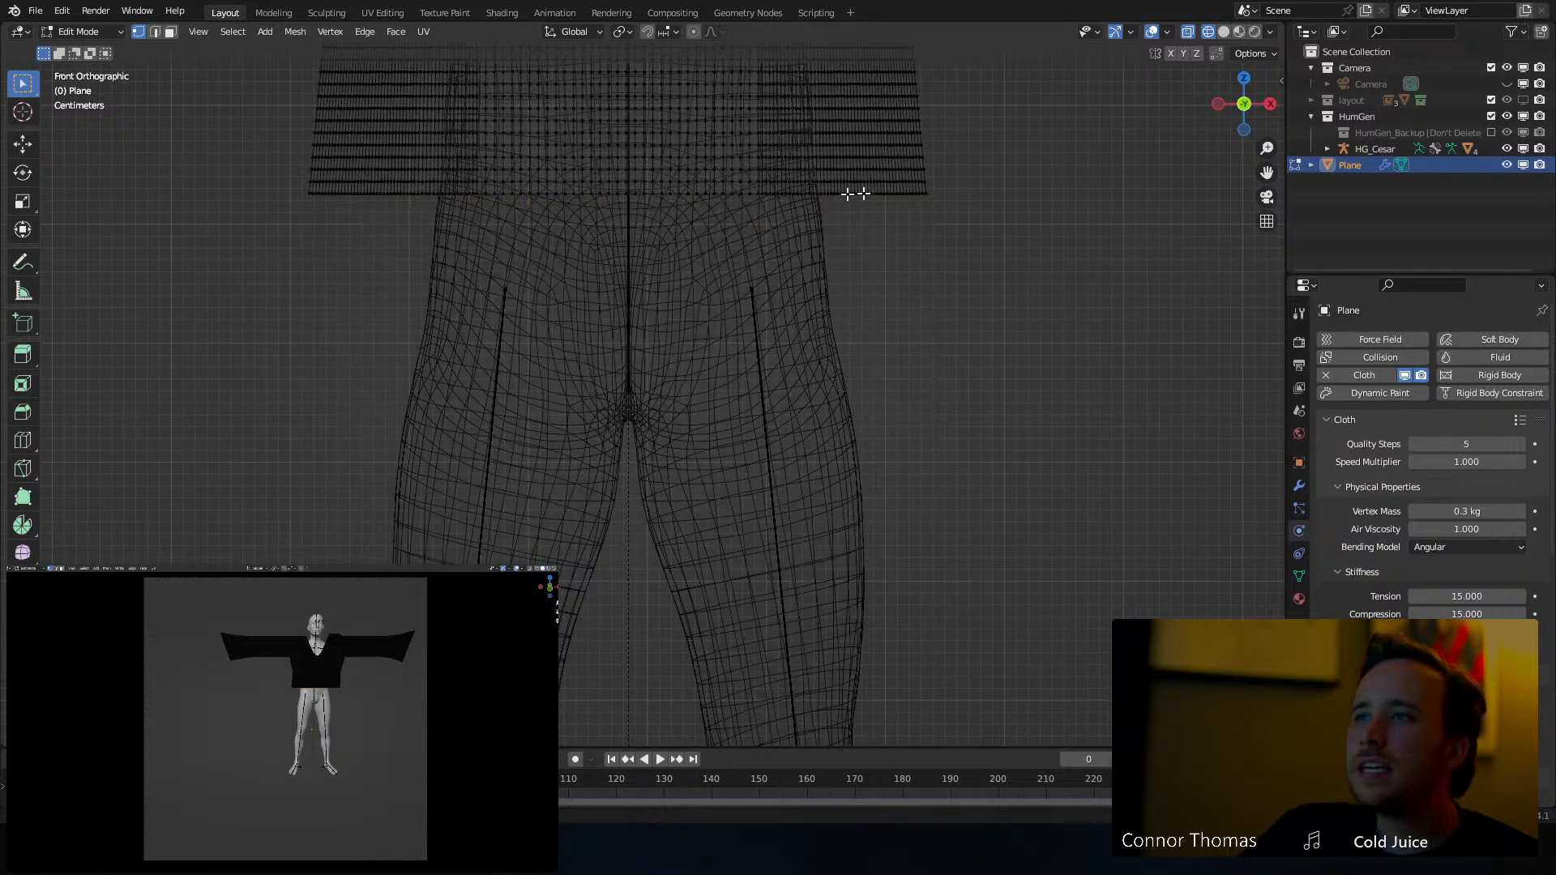
Extrude the upper garment's bottom edge loop straight down to mid-thigh and scale the new edge up slightly
{"action": "left_click", "coordinate": [896, 194], "text": "alt"}
{"action": "key", "text": "e"}
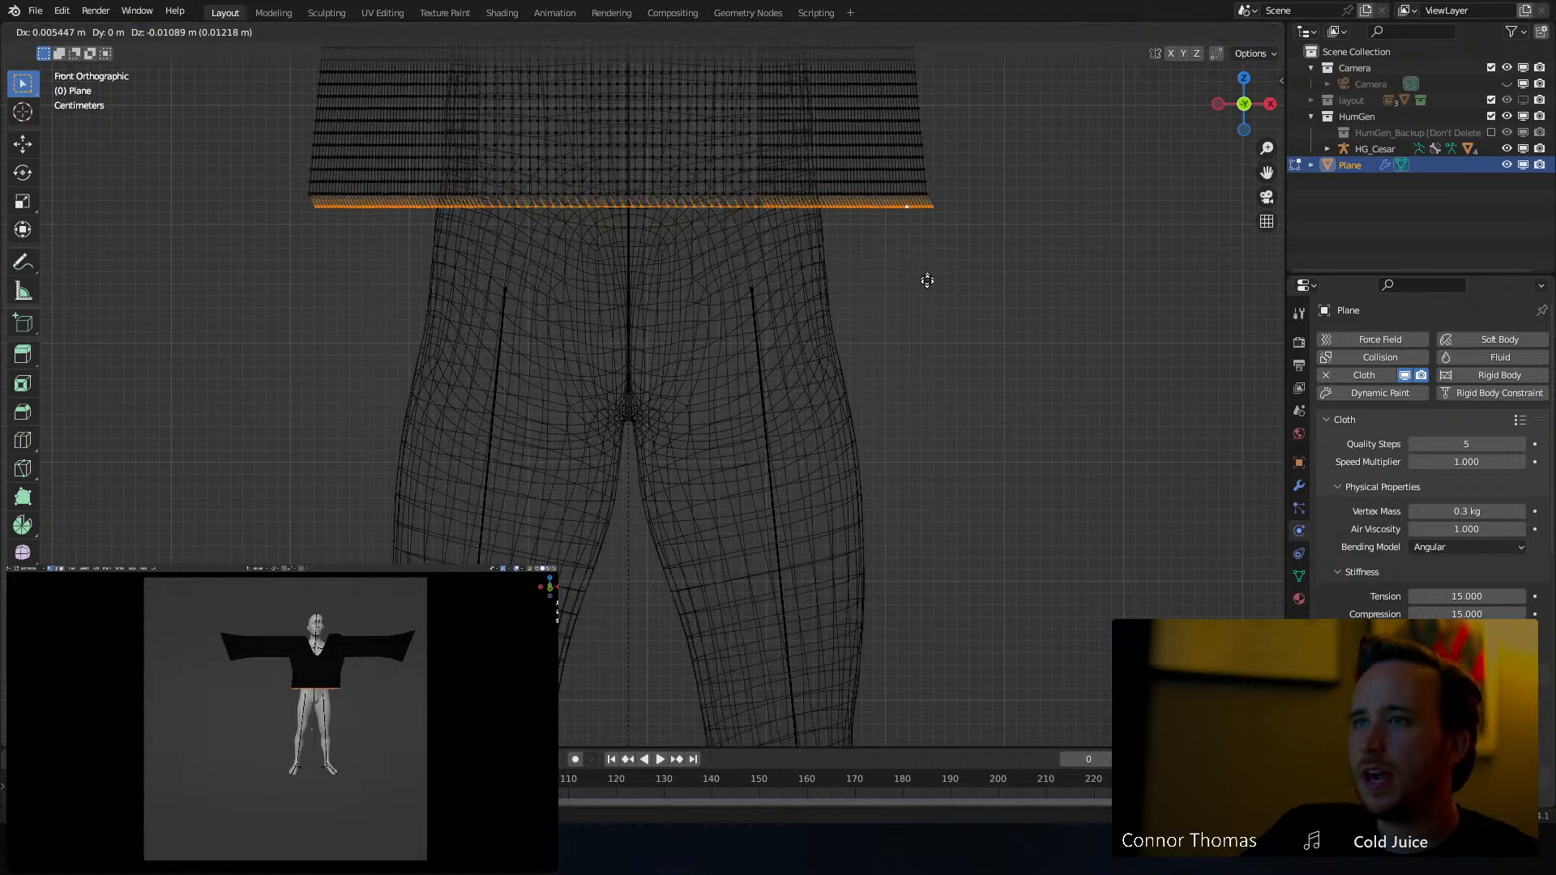
{"action": "key", "text": "z"}
{"action": "left_click", "coordinate": [938, 649]}
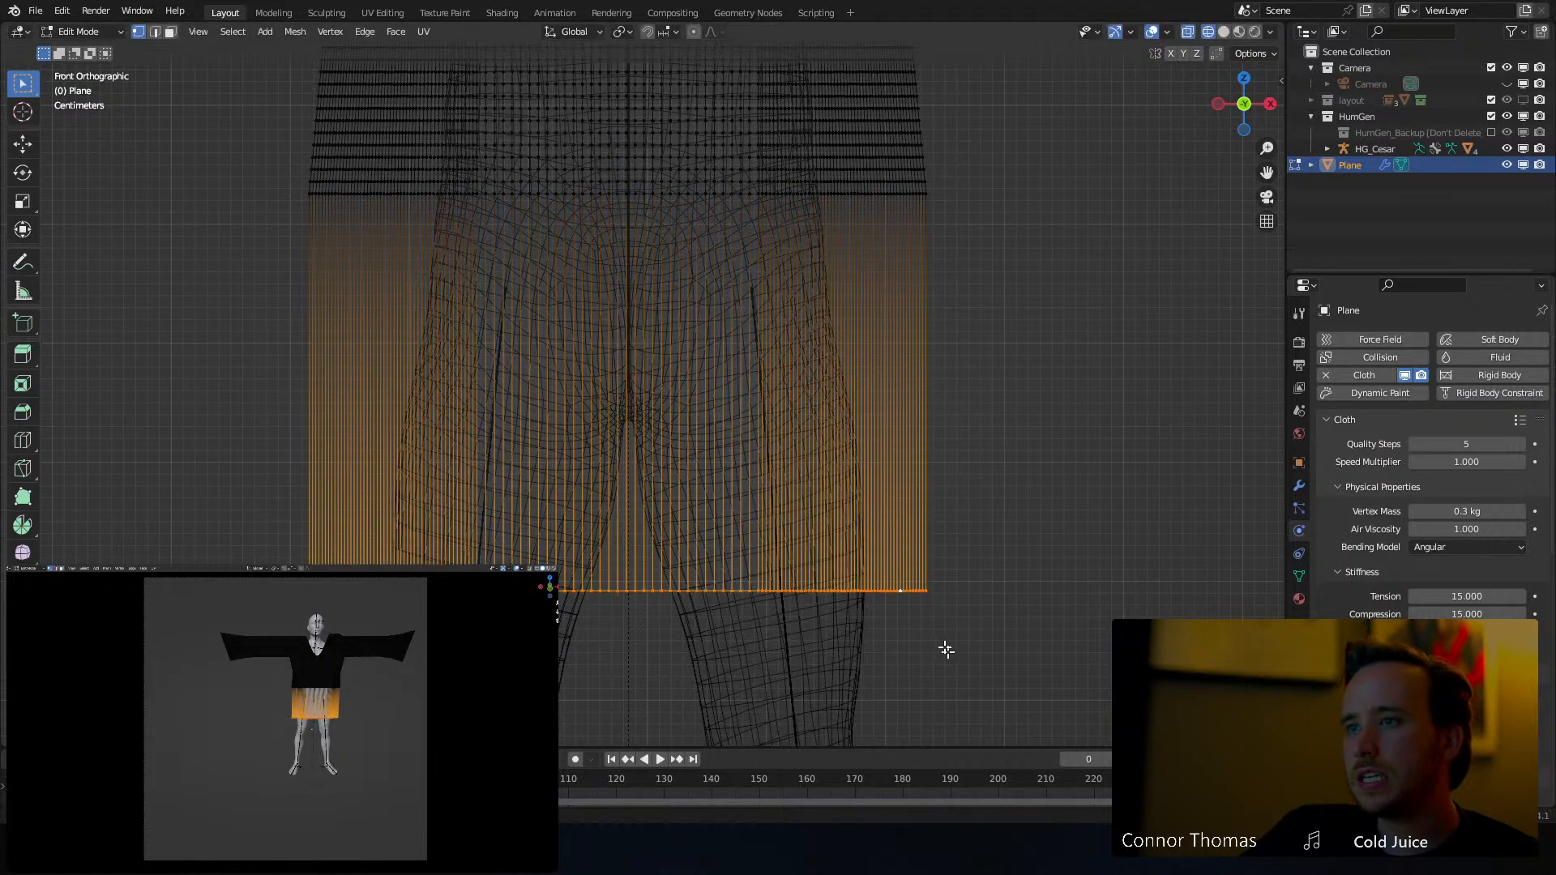
{"action": "scroll", "coordinate": [844, 591], "scroll_direction": "down", "scroll_amount": 4}
{"action": "key", "text": "s"}
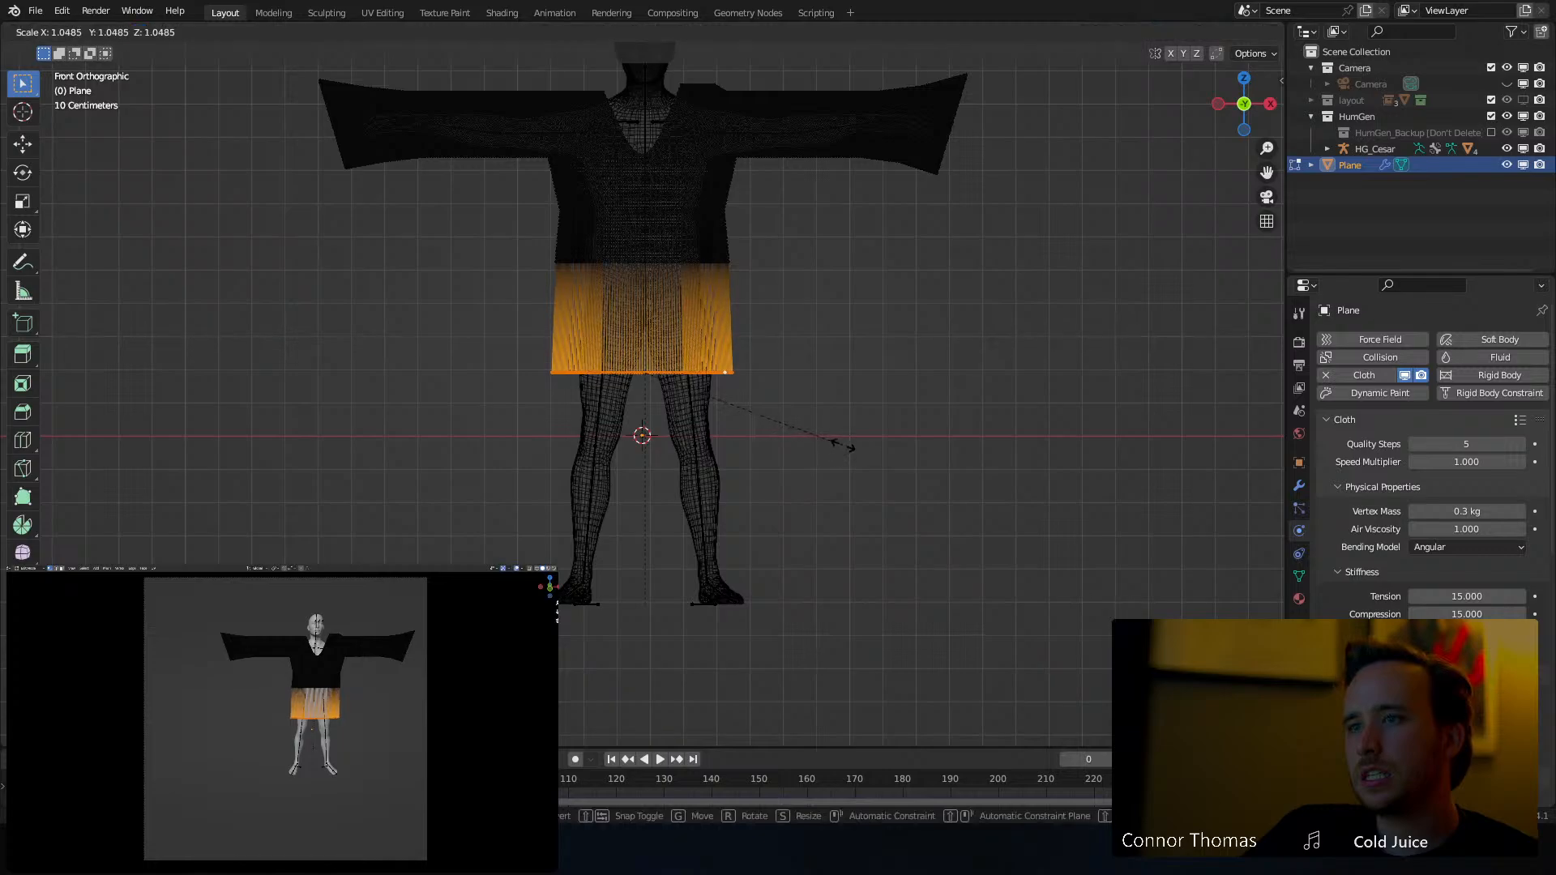
{"action": "left_click", "coordinate": [863, 444]}
Extrude the skirt's lower edge along Z to just below the knees and scale it up by about 1.24
{"action": "key", "text": "e"}
{"action": "key", "text": "z"}
{"action": "key", "text": "z"}
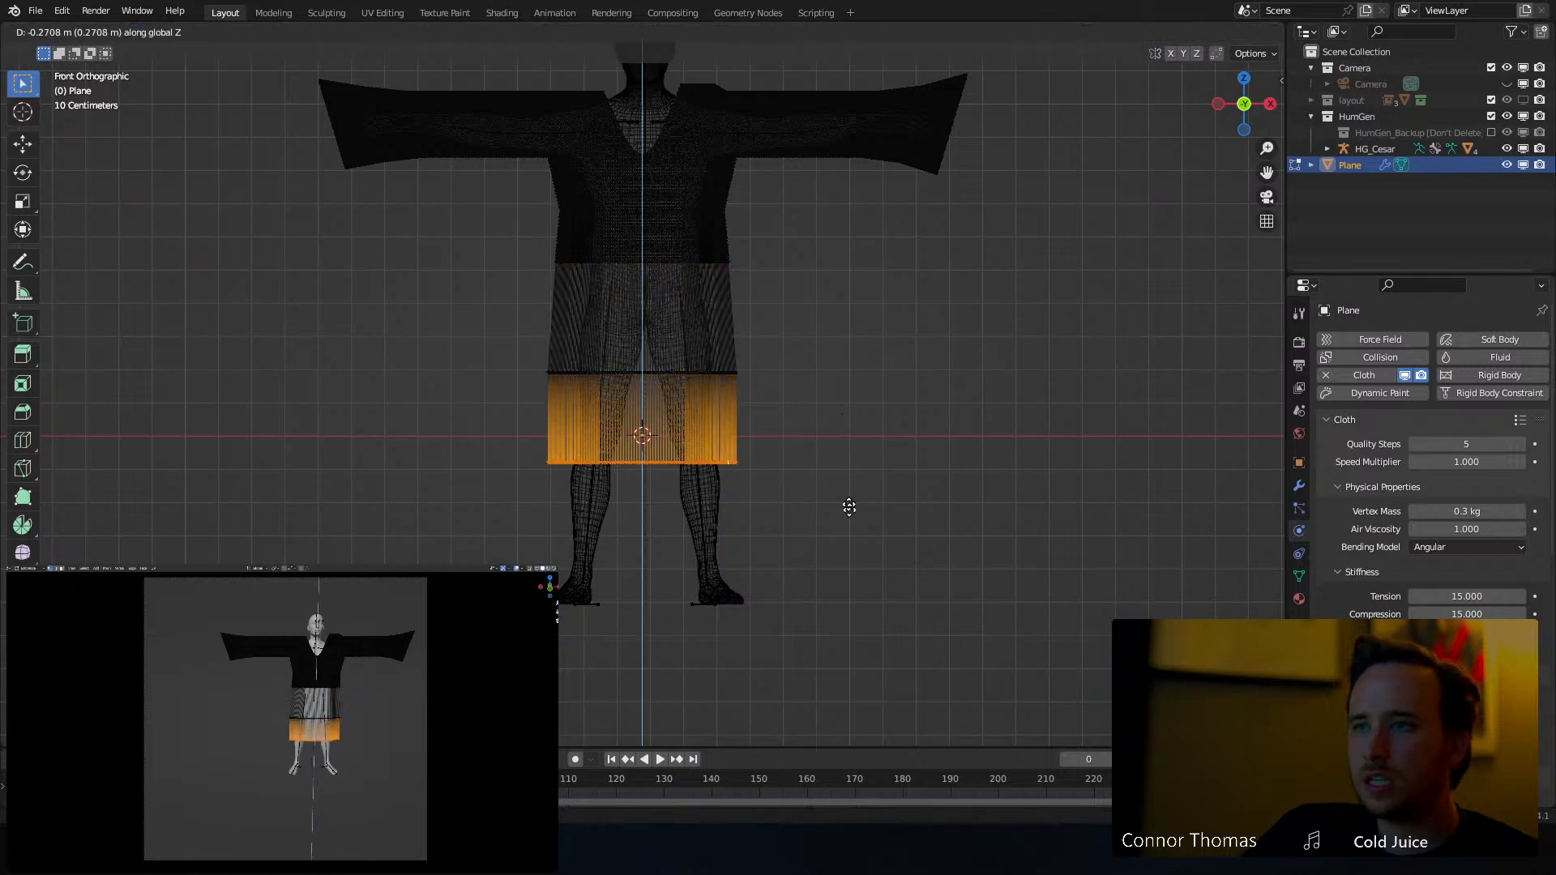
{"action": "left_click", "coordinate": [871, 533]}
{"action": "key", "text": "s"}
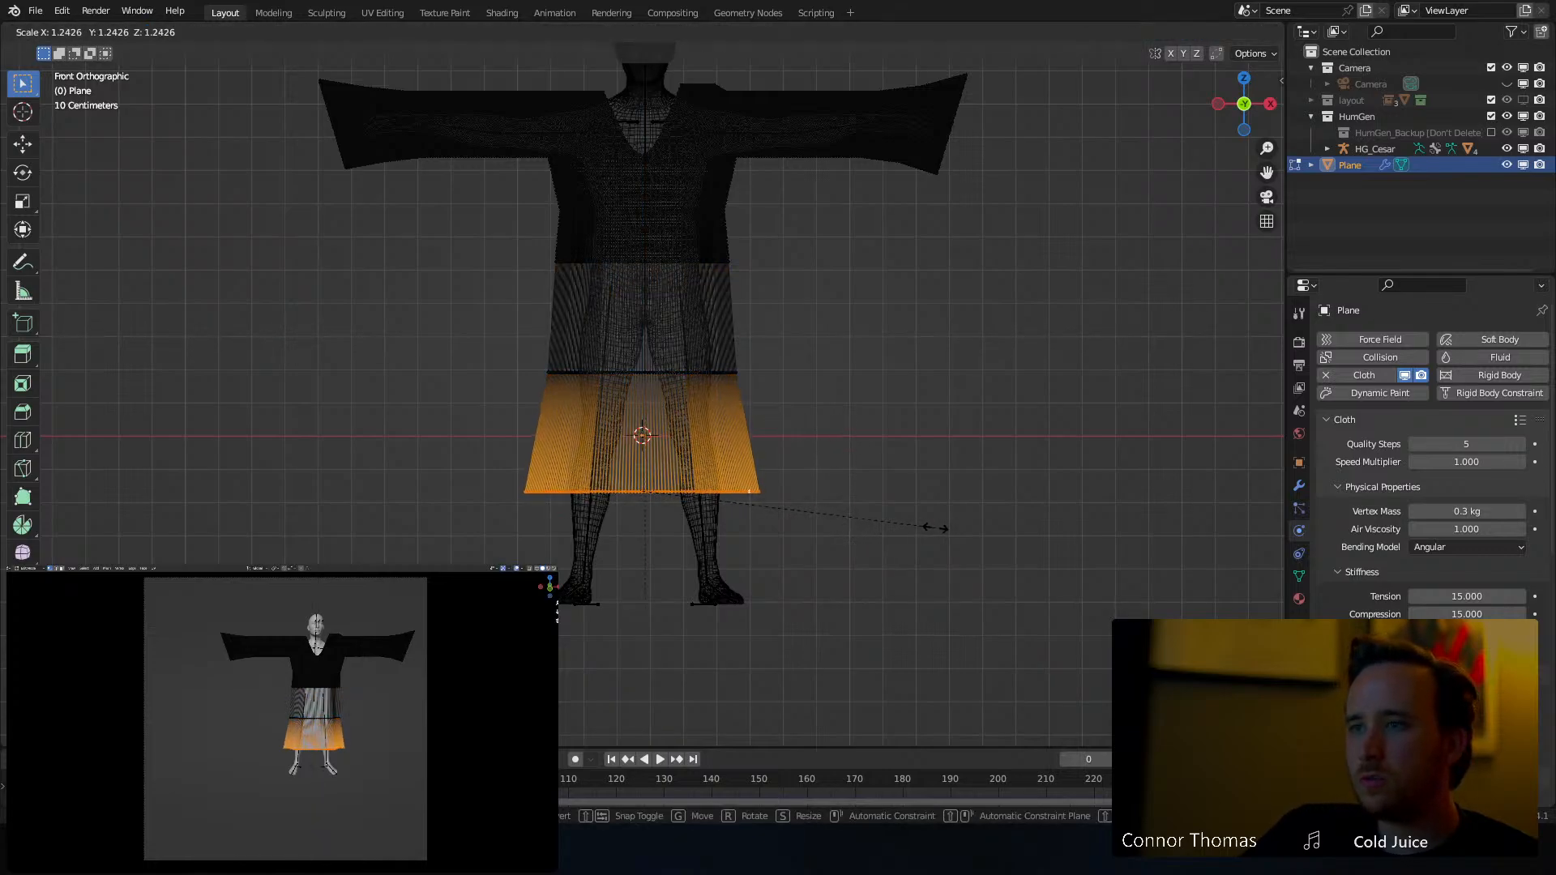
{"action": "left_click", "coordinate": [931, 528]}
Extrude the skirt's lower edge straight down to the feet and scale the hem up to widen the flare
{"action": "key", "text": "e"}
{"action": "key", "text": "z"}
{"action": "left_click", "coordinate": [846, 597]}
{"action": "key", "text": "s"}
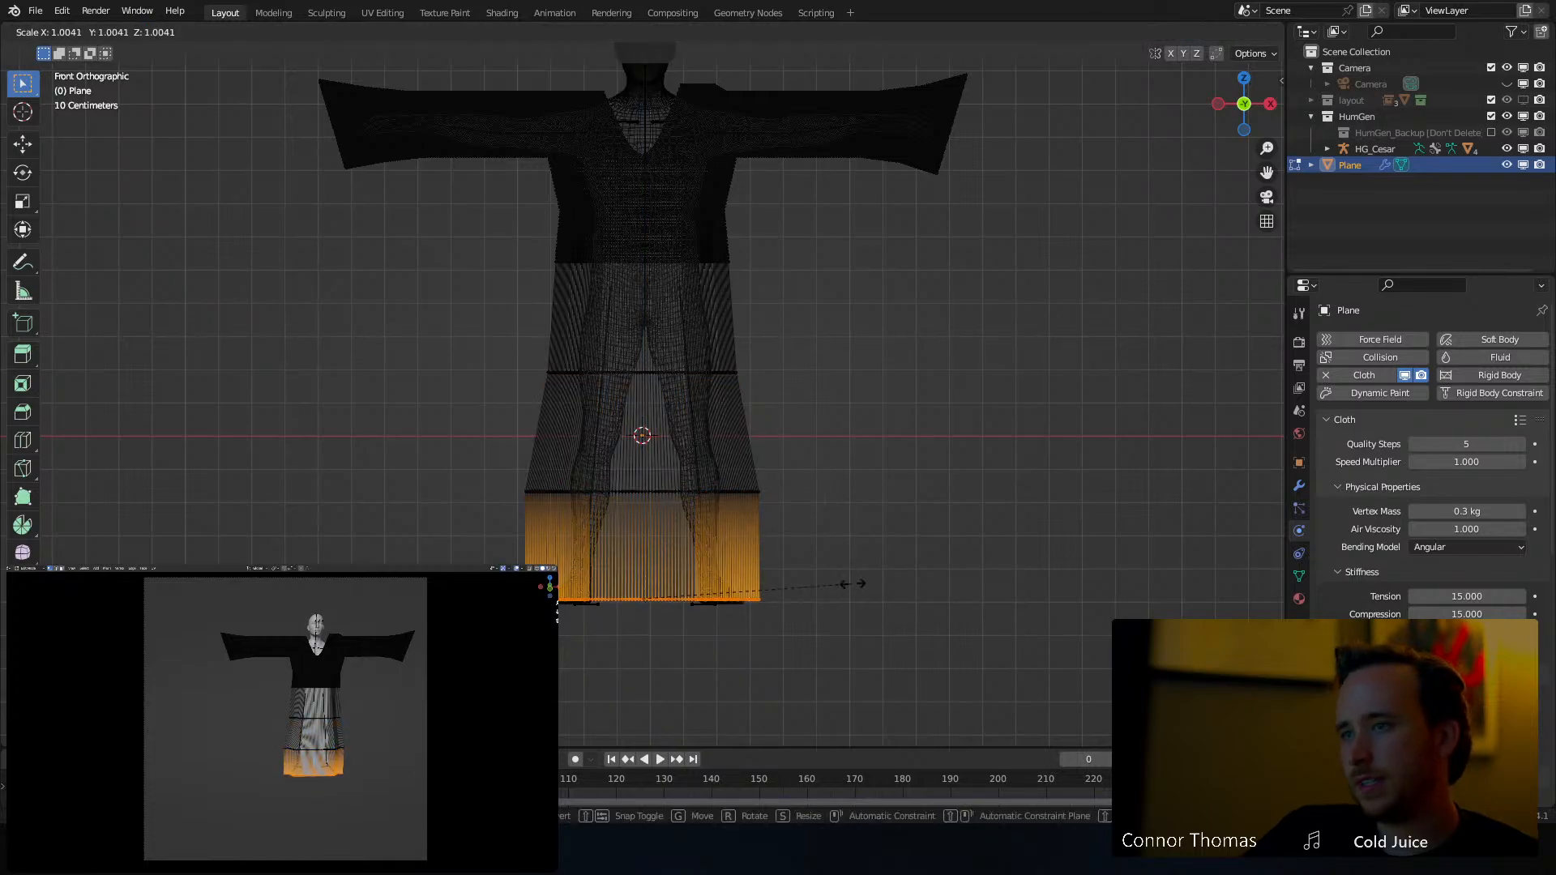
{"action": "left_click", "coordinate": [899, 591]}
Select all the new skirt faces and subdivide them
{"action": "scroll", "coordinate": [713, 357], "scroll_direction": "up", "scroll_amount": 2}
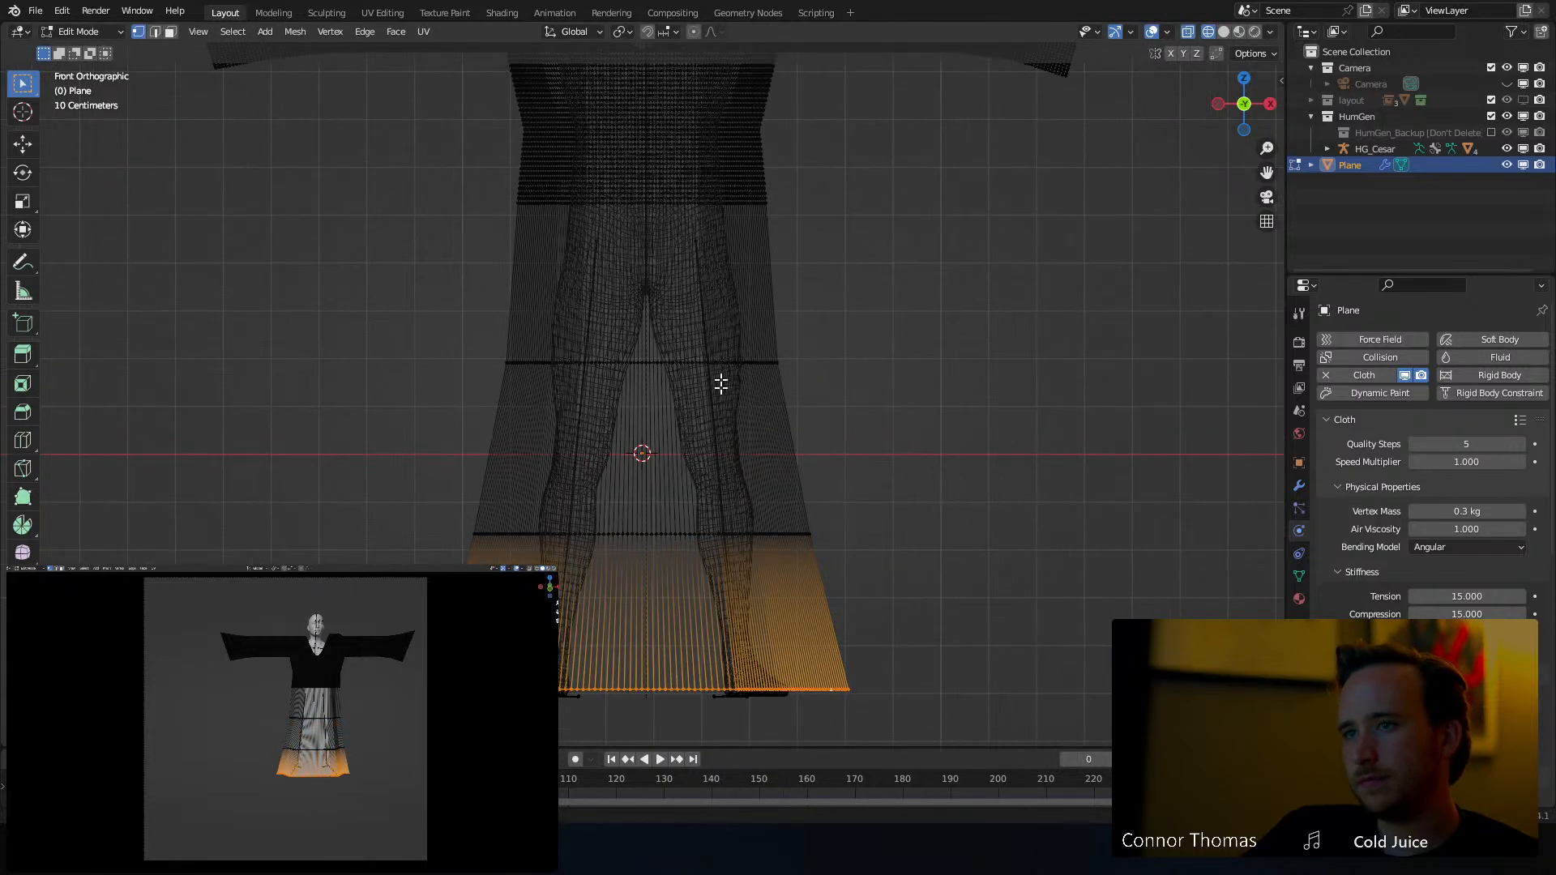
{"action": "key", "text": "a"}
{"action": "key", "text": "alt+a"}
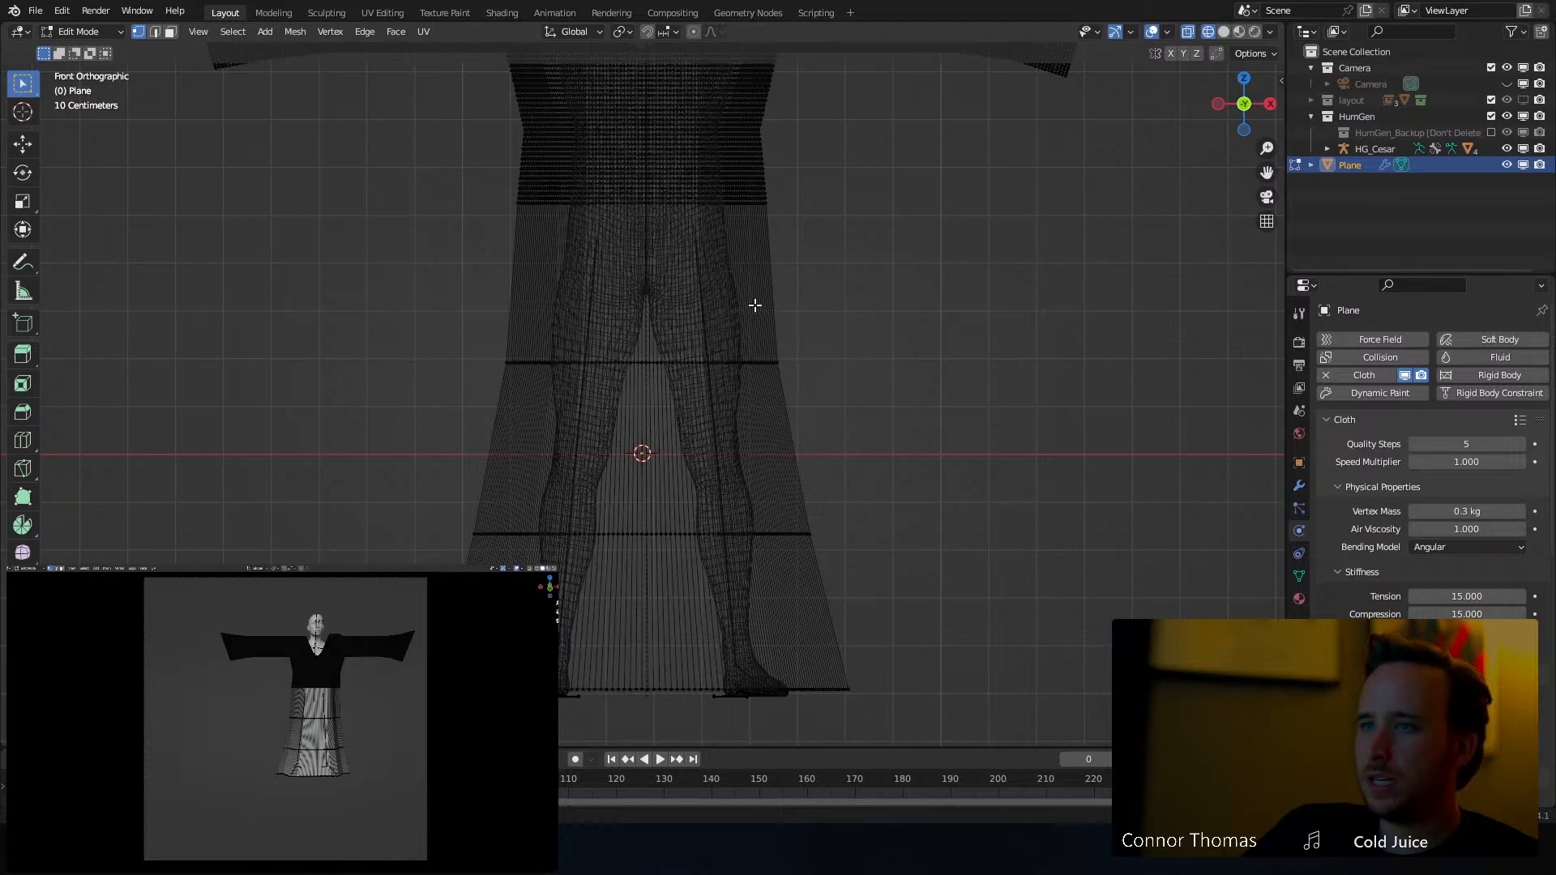
{"action": "key", "text": "a"}
{"action": "key", "text": "alt+a"}
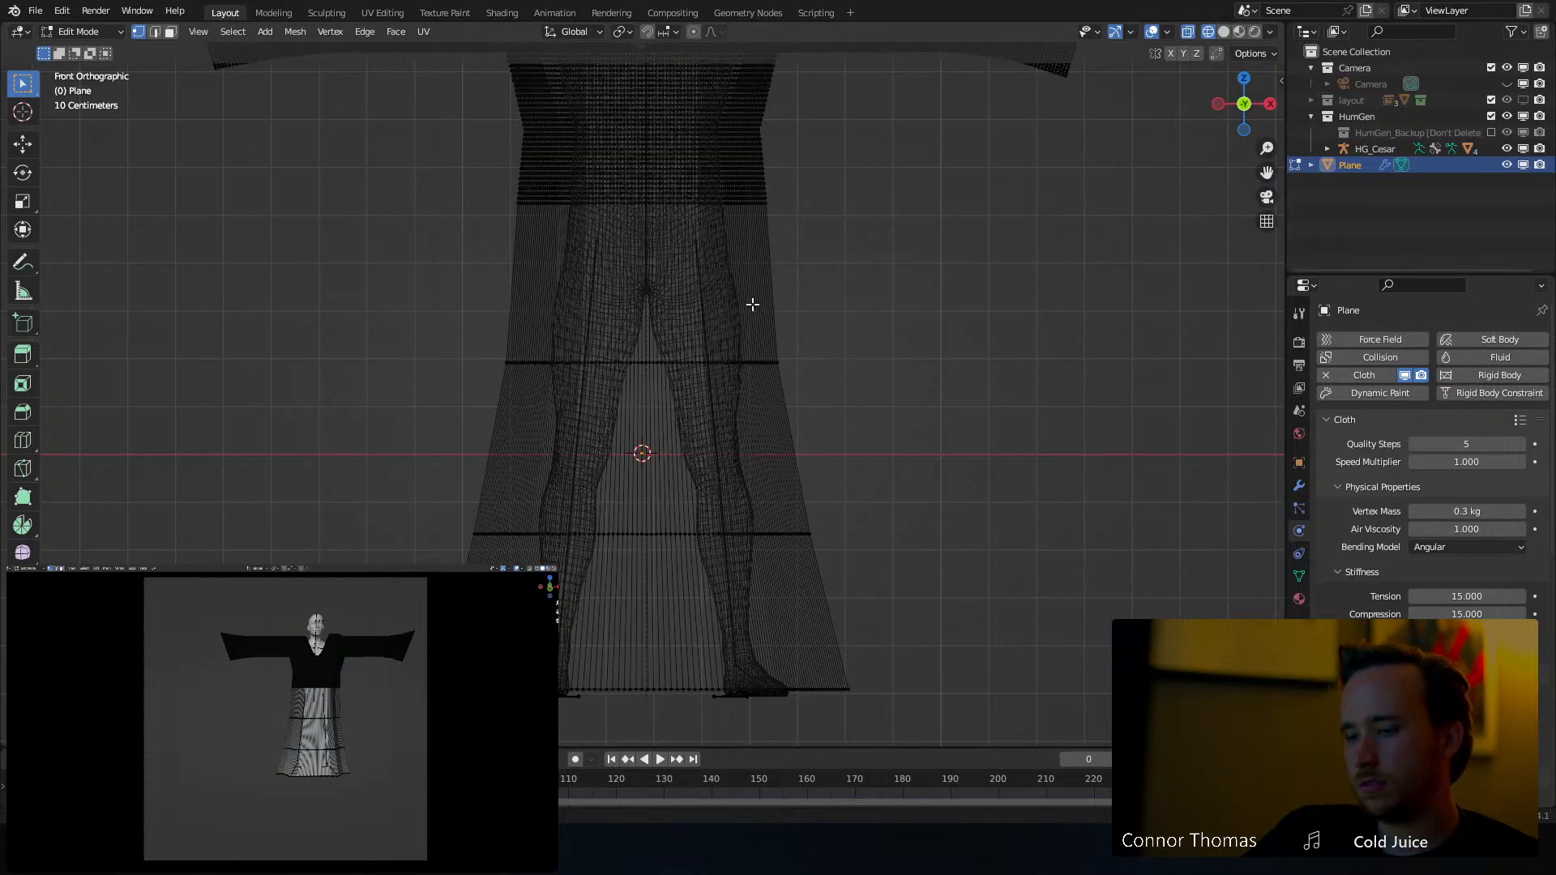
{"action": "key", "text": "3"}
{"action": "mouse_move", "coordinate": [779, 302]}
{"action": "left_mouse_down"}
{"action": "mouse_move", "coordinate": [597, 288]}
{"action": "mouse_move", "coordinate": [476, 424]}
{"action": "mouse_move", "coordinate": [851, 469]}
{"action": "mouse_move", "coordinate": [856, 611]}
{"action": "mouse_move", "coordinate": [684, 618]}
{"action": "mouse_move", "coordinate": [592, 576]}
{"action": "left_mouse_up"}
{"action": "middle_click_drag", "start_coordinate": [643, 315], "coordinate": [635, 394], "text": "shift"}
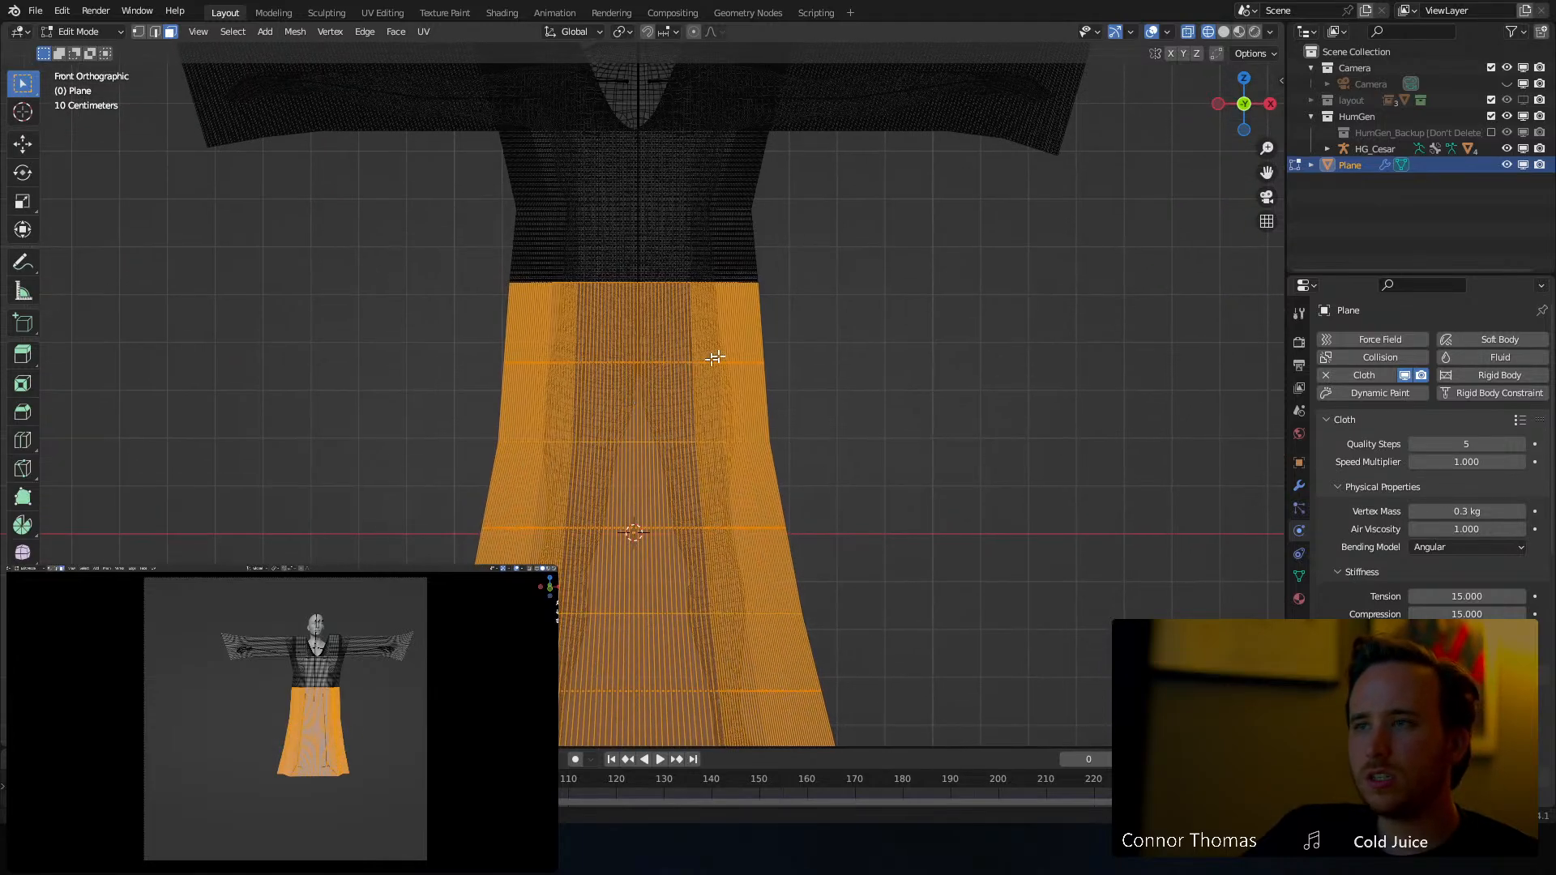
{"action": "right_click", "coordinate": [703, 418]}
{"action": "left_click", "coordinate": [702, 418]}
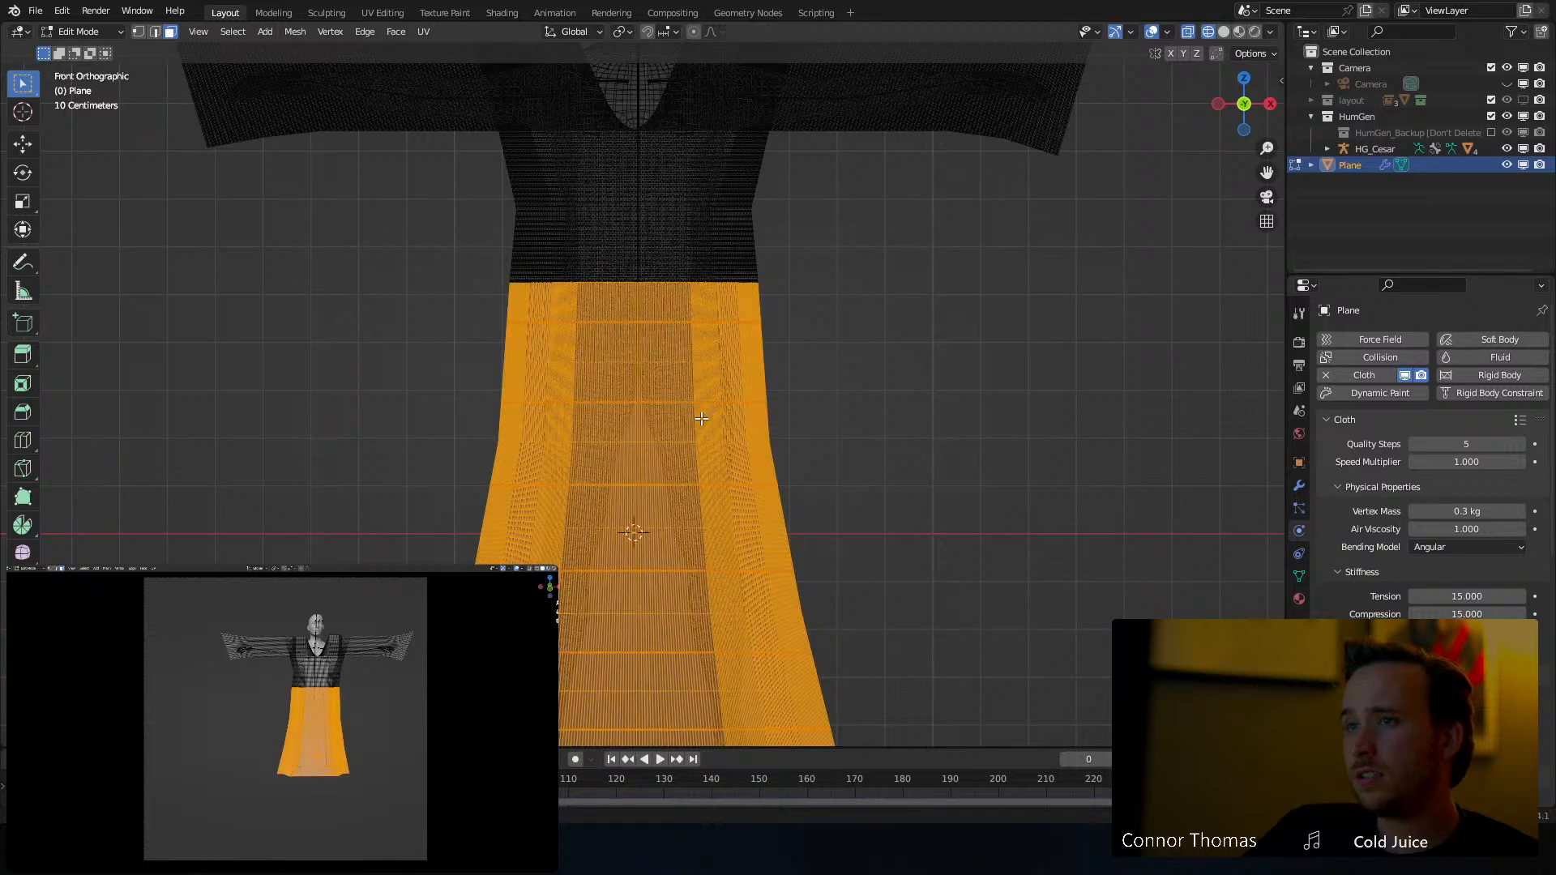
Subdivide the skirt faces two more times, keeping the whole skirt selected
{"action": "key", "text": "alt+a"}
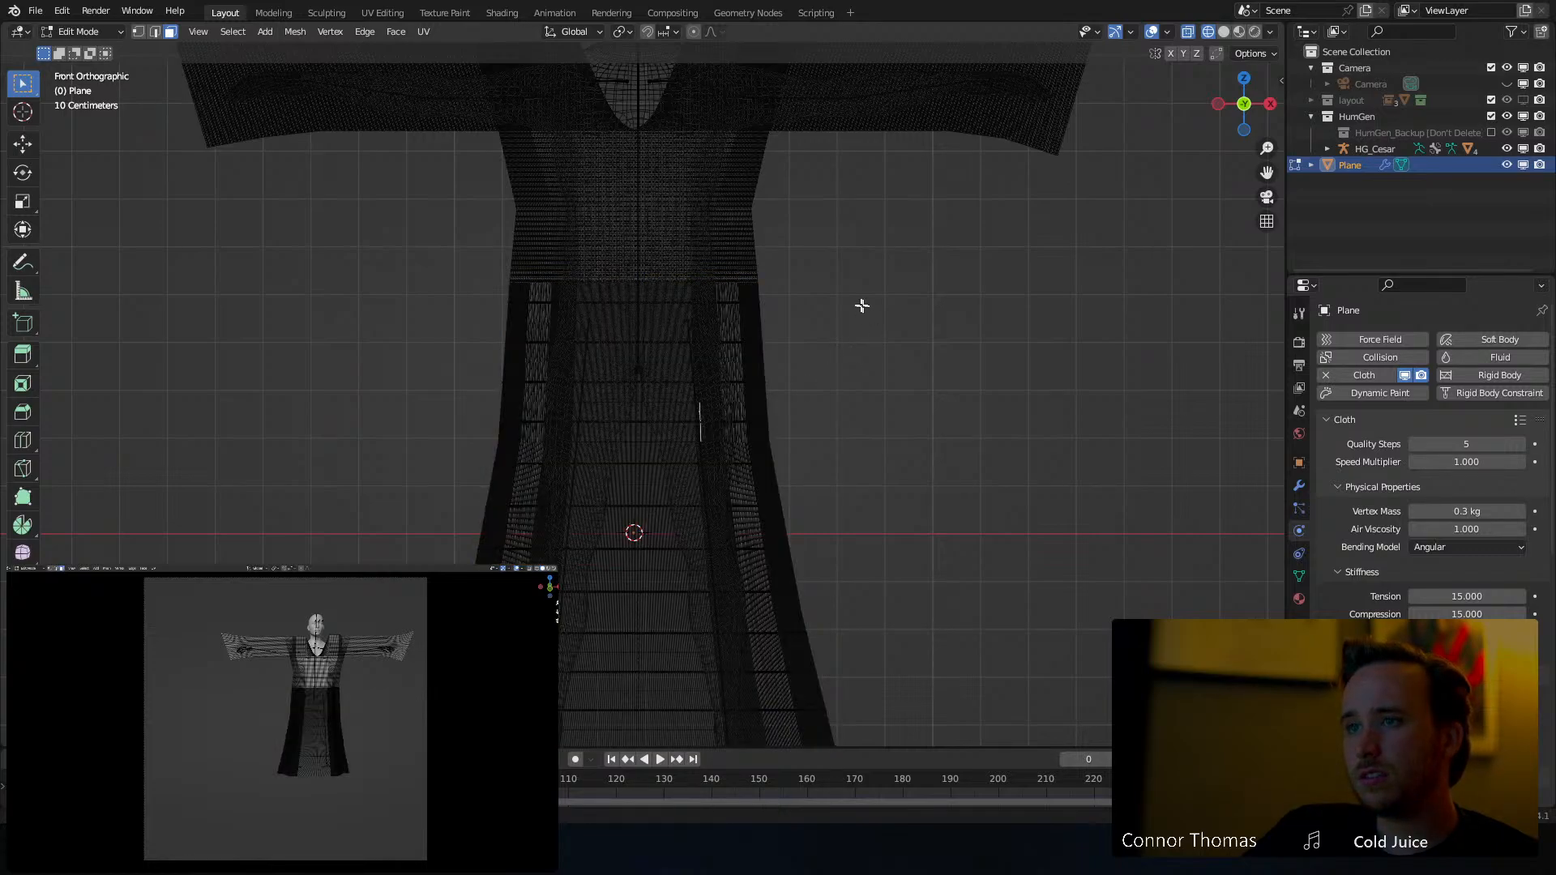
{"action": "key", "text": "ctrl+z"}
{"action": "right_click", "coordinate": [693, 373]}
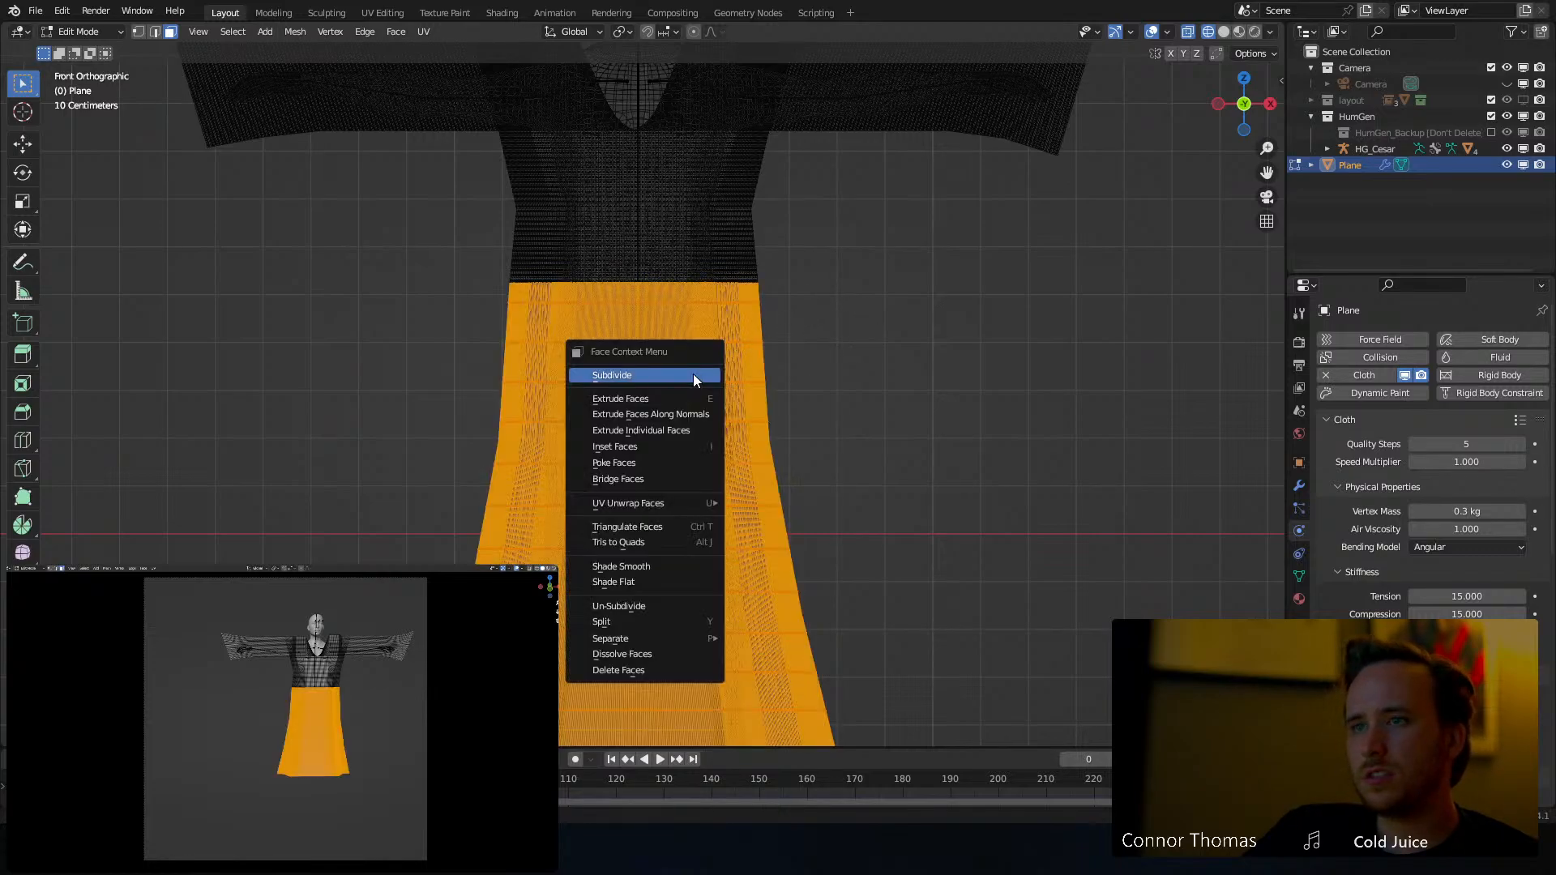
{"action": "left_click", "coordinate": [693, 370]}
{"action": "right_click", "coordinate": [704, 367]}
{"action": "left_click", "coordinate": [704, 366]}
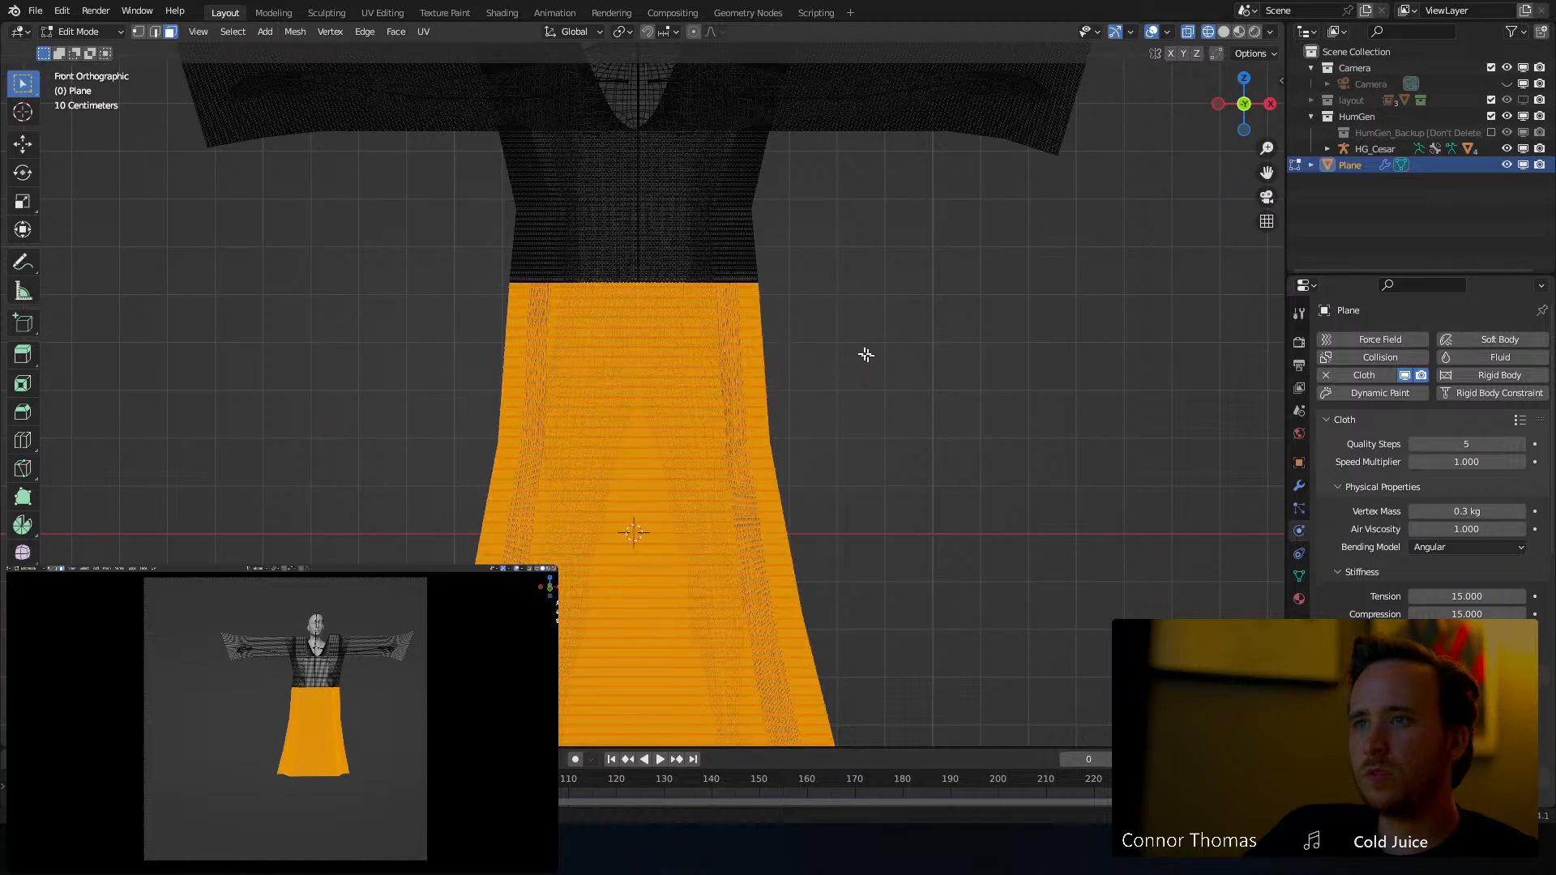
Return to Object Mode, inspect the rebuilt skirt from an angle, and select the robe object
{"action": "key", "text": "Tab"}
{"action": "key", "text": "alt+a"}
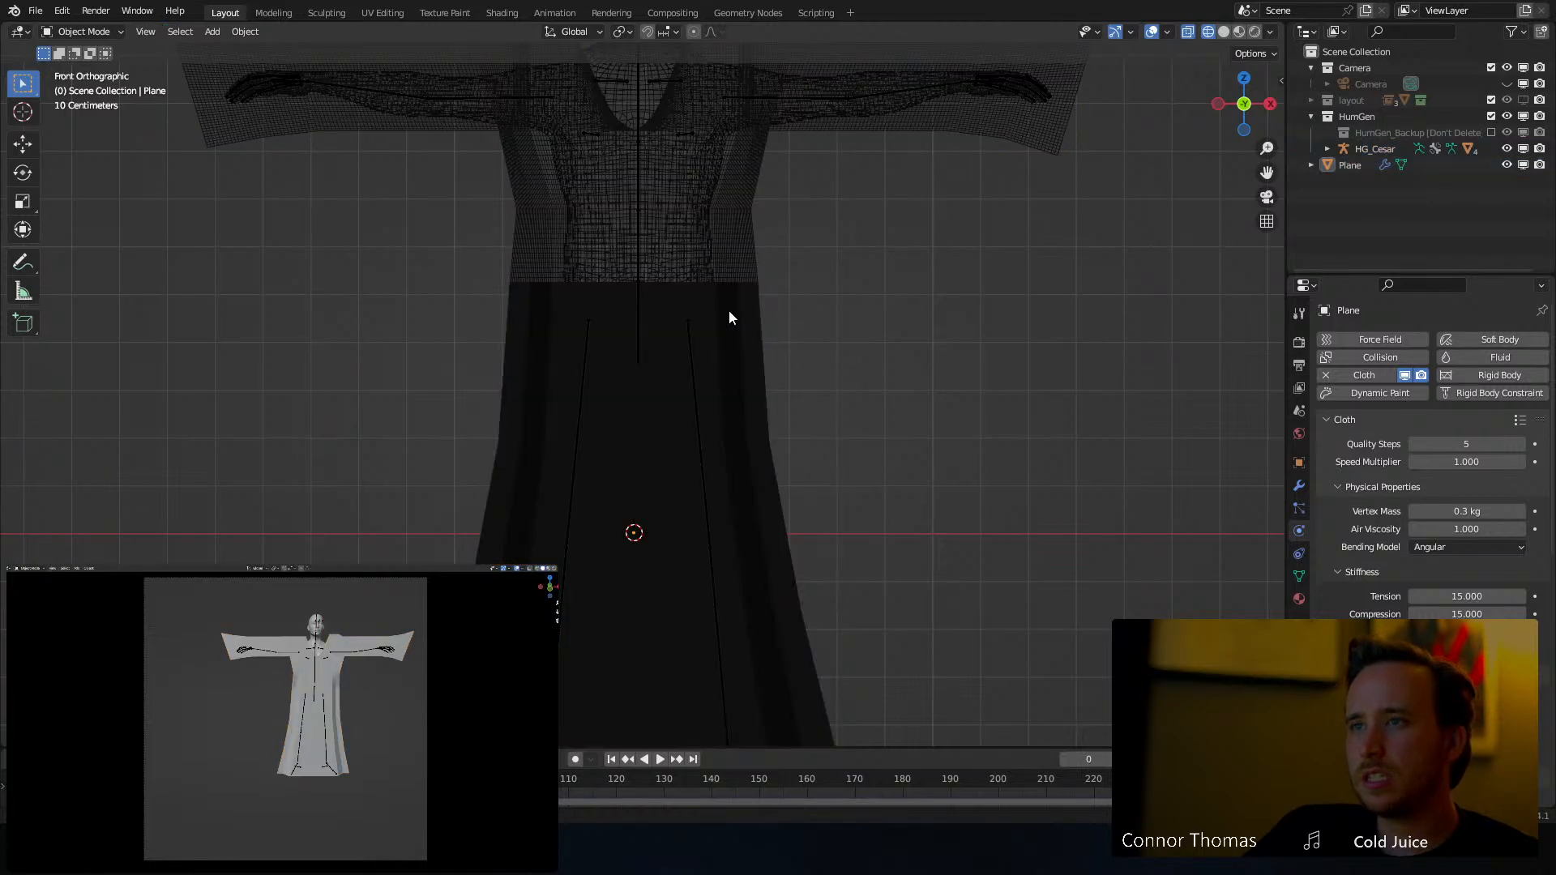
{"action": "middle_click_drag", "start_coordinate": [730, 320], "coordinate": [861, 341]}
{"action": "scroll", "coordinate": [572, 378], "scroll_direction": "up", "scroll_amount": 10}
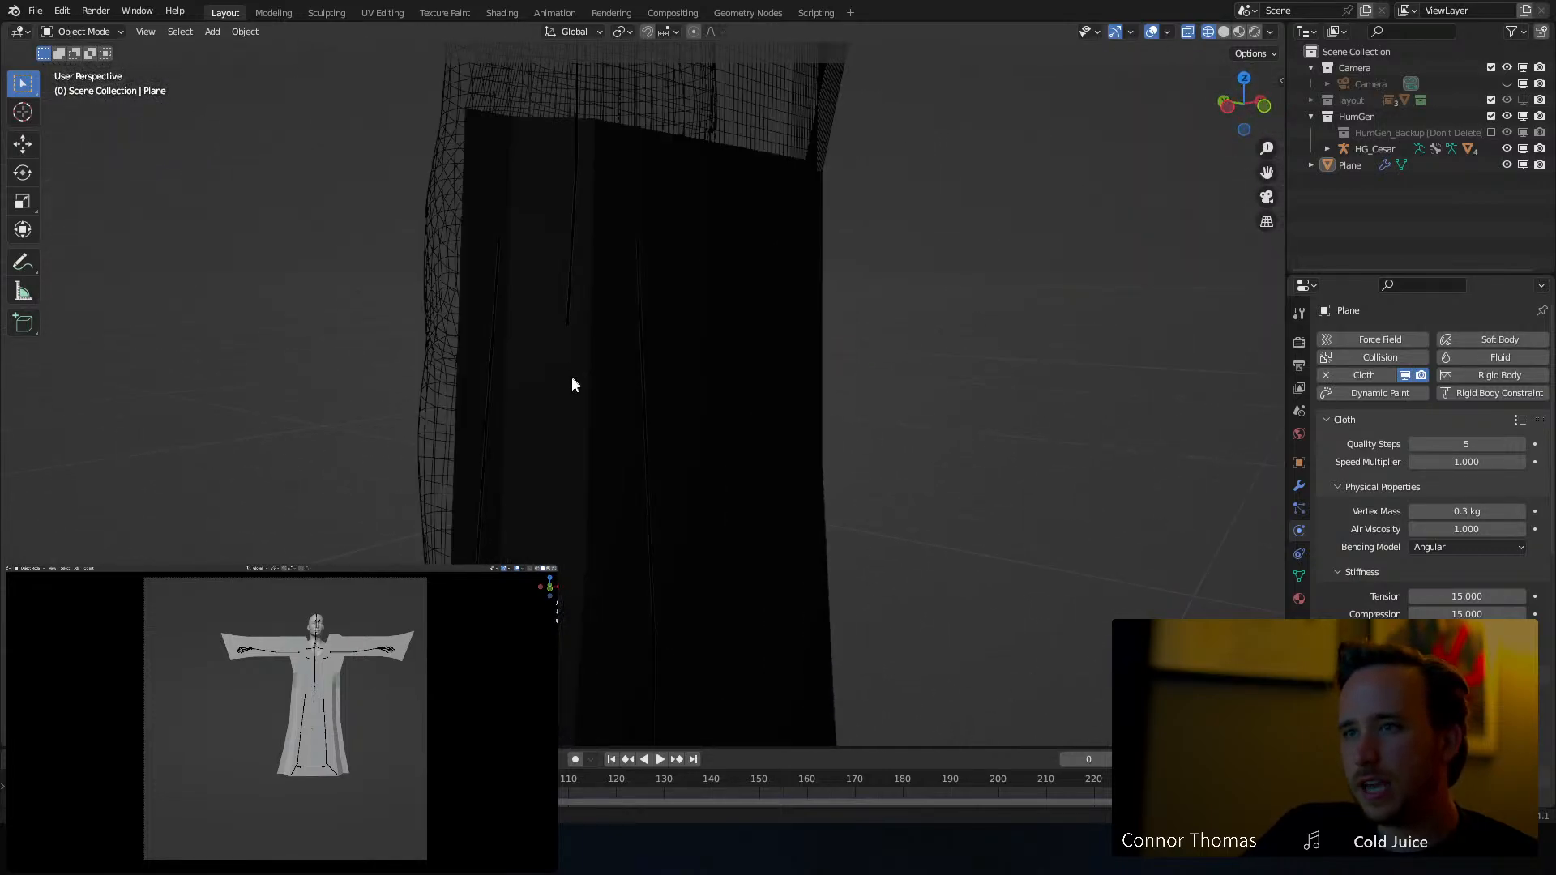
{"action": "scroll", "coordinate": [571, 381], "scroll_direction": "down", "scroll_amount": 6}
{"action": "left_click", "coordinate": [664, 260]}
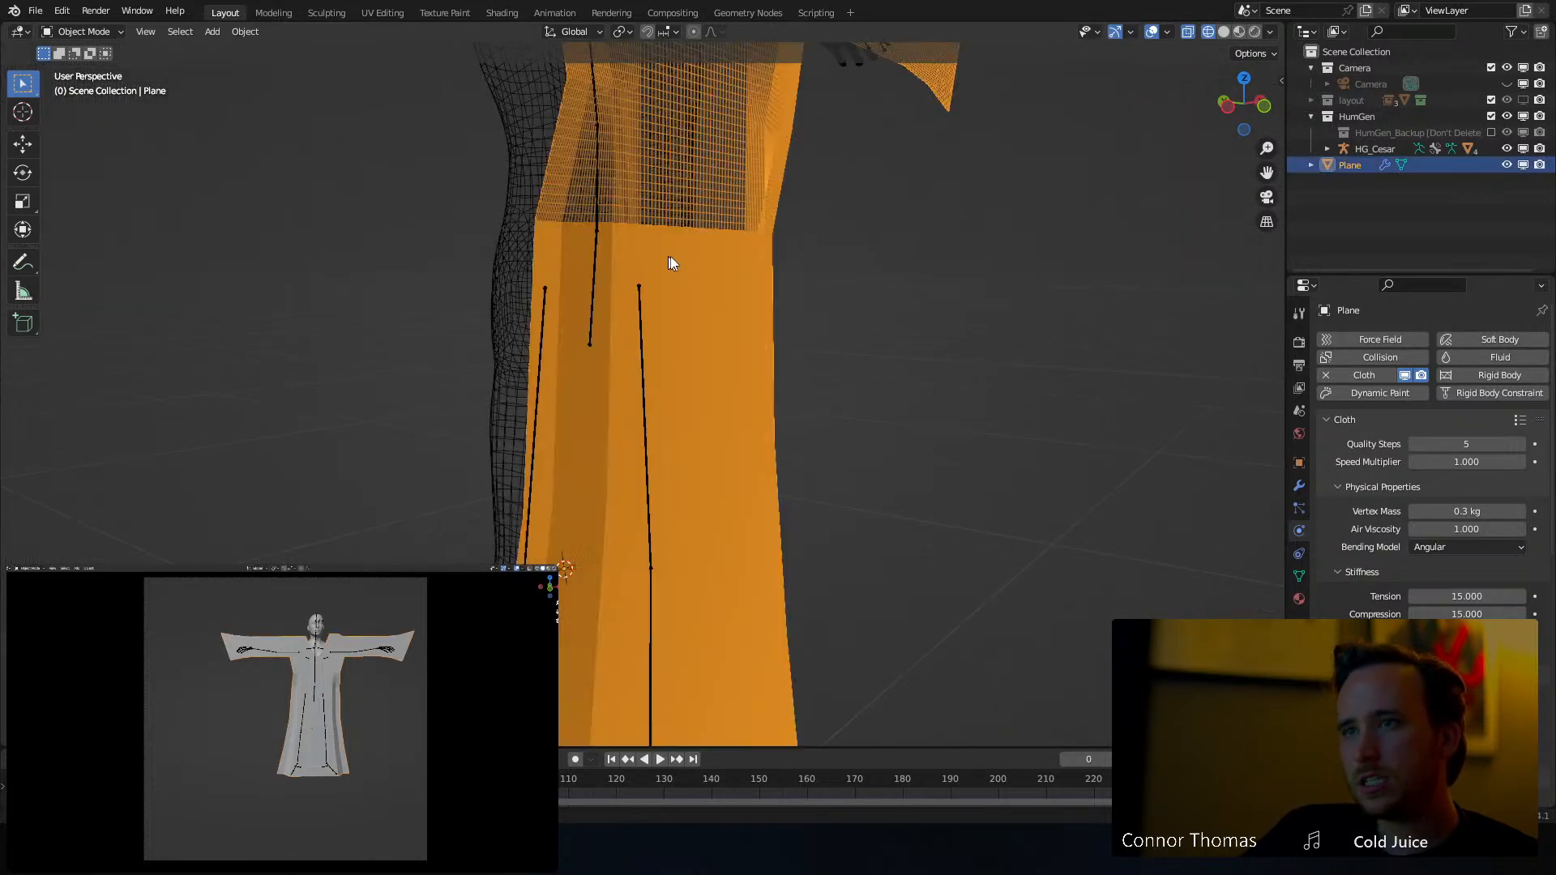
Select the entire robe mesh and extrude it about 0.4 m backward in top view, past the figure's back
{"action": "middle_click_drag", "start_coordinate": [670, 257], "coordinate": [710, 222]}
{"action": "scroll", "coordinate": [712, 219], "scroll_direction": "down", "scroll_amount": 4}
{"action": "middle_click_drag", "start_coordinate": [727, 134], "coordinate": [602, 197]}
{"action": "key", "text": "Tab"}
{"action": "key", "text": "a"}
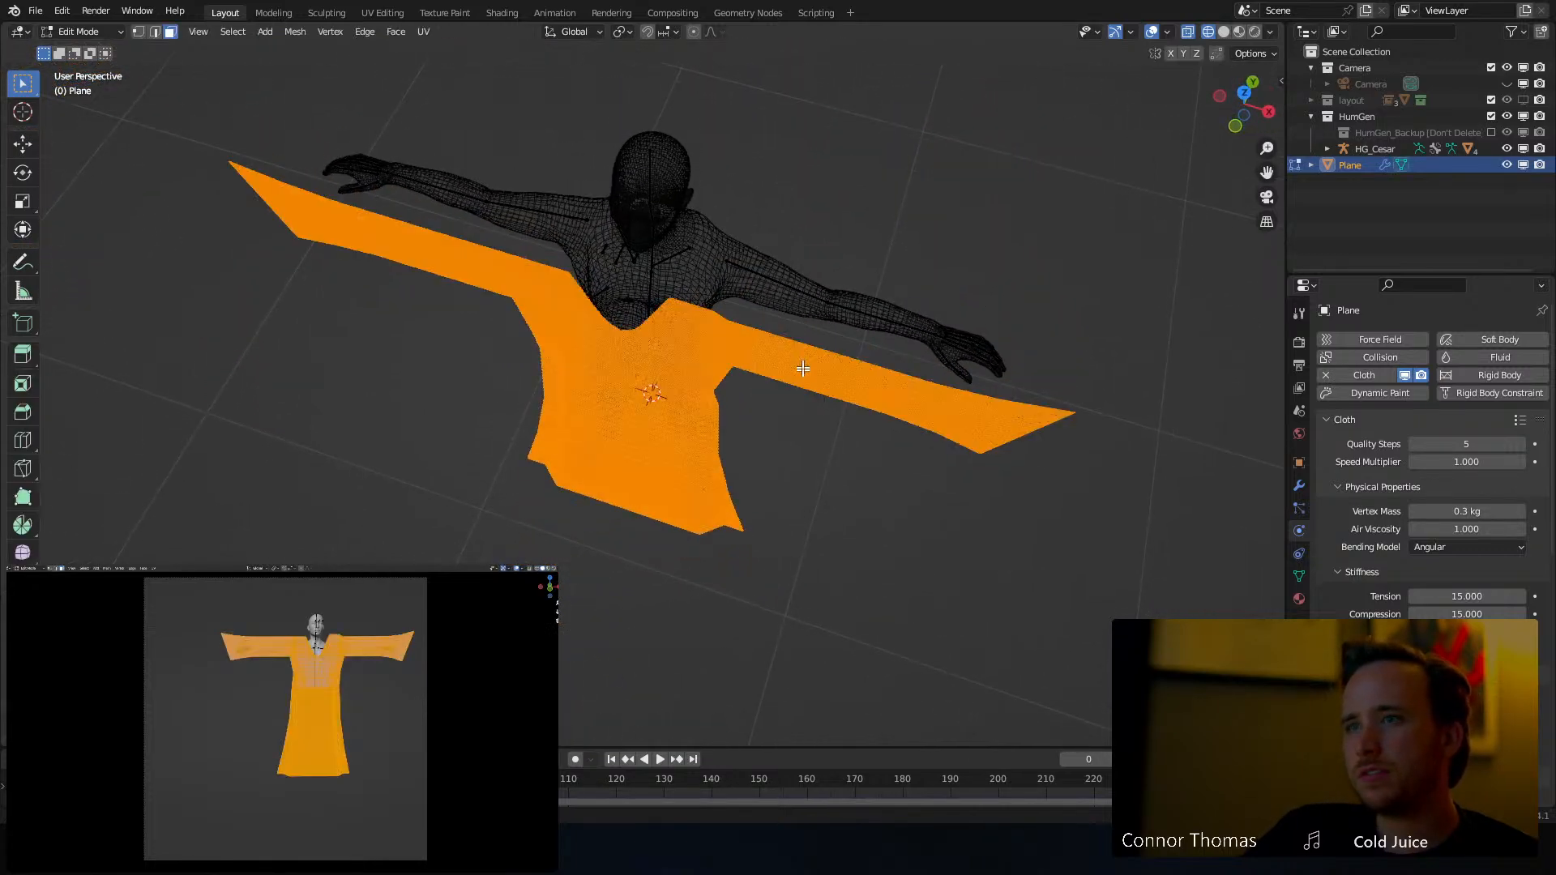
{"action": "key", "text": "KP_7"}
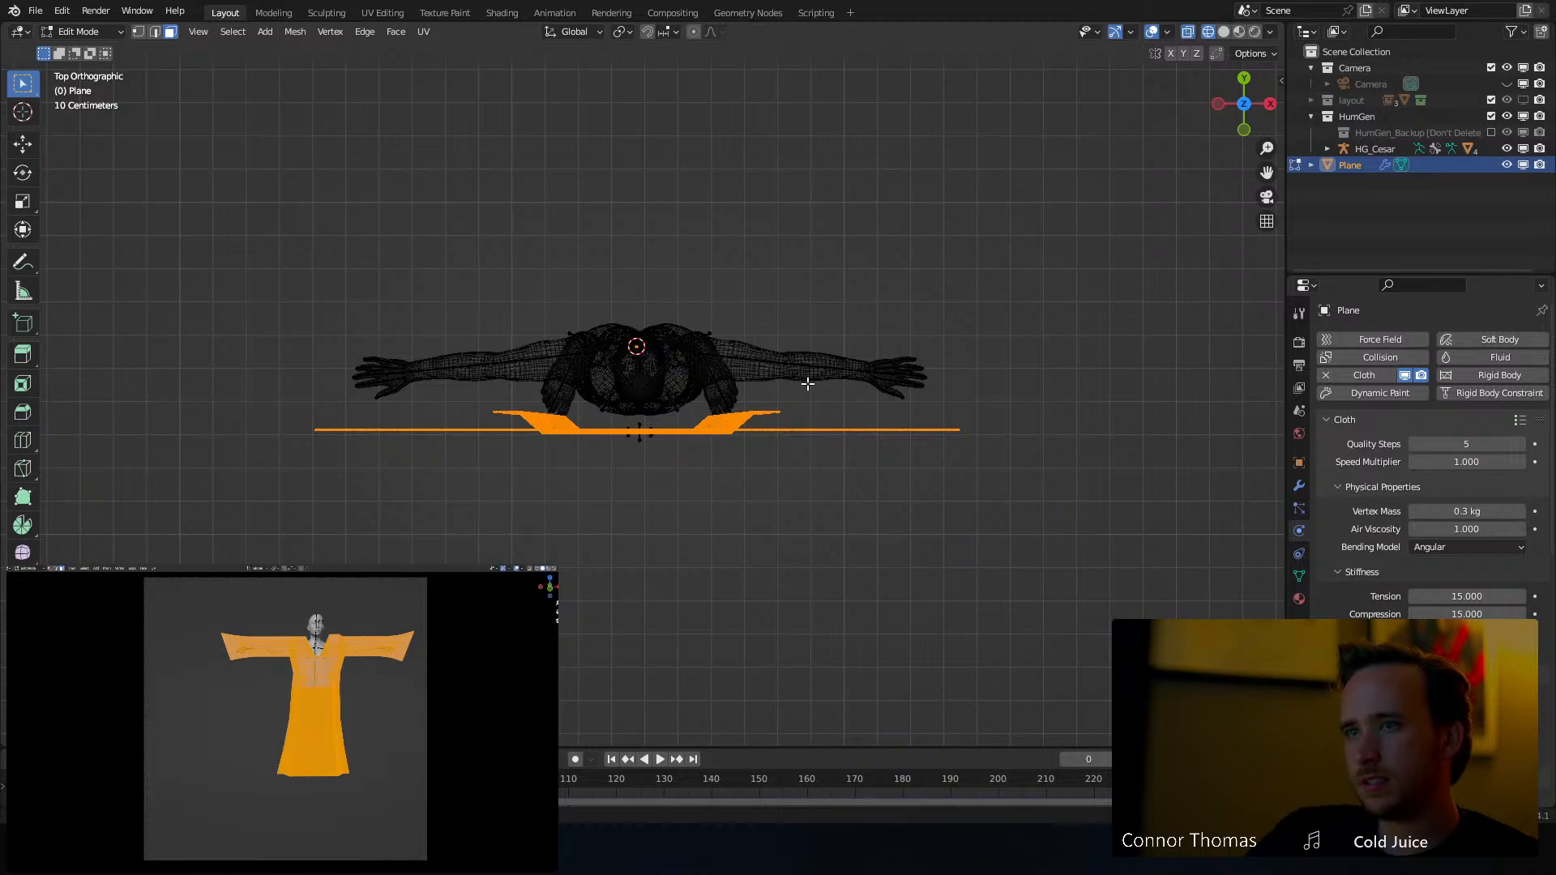
{"action": "key", "text": "e"}
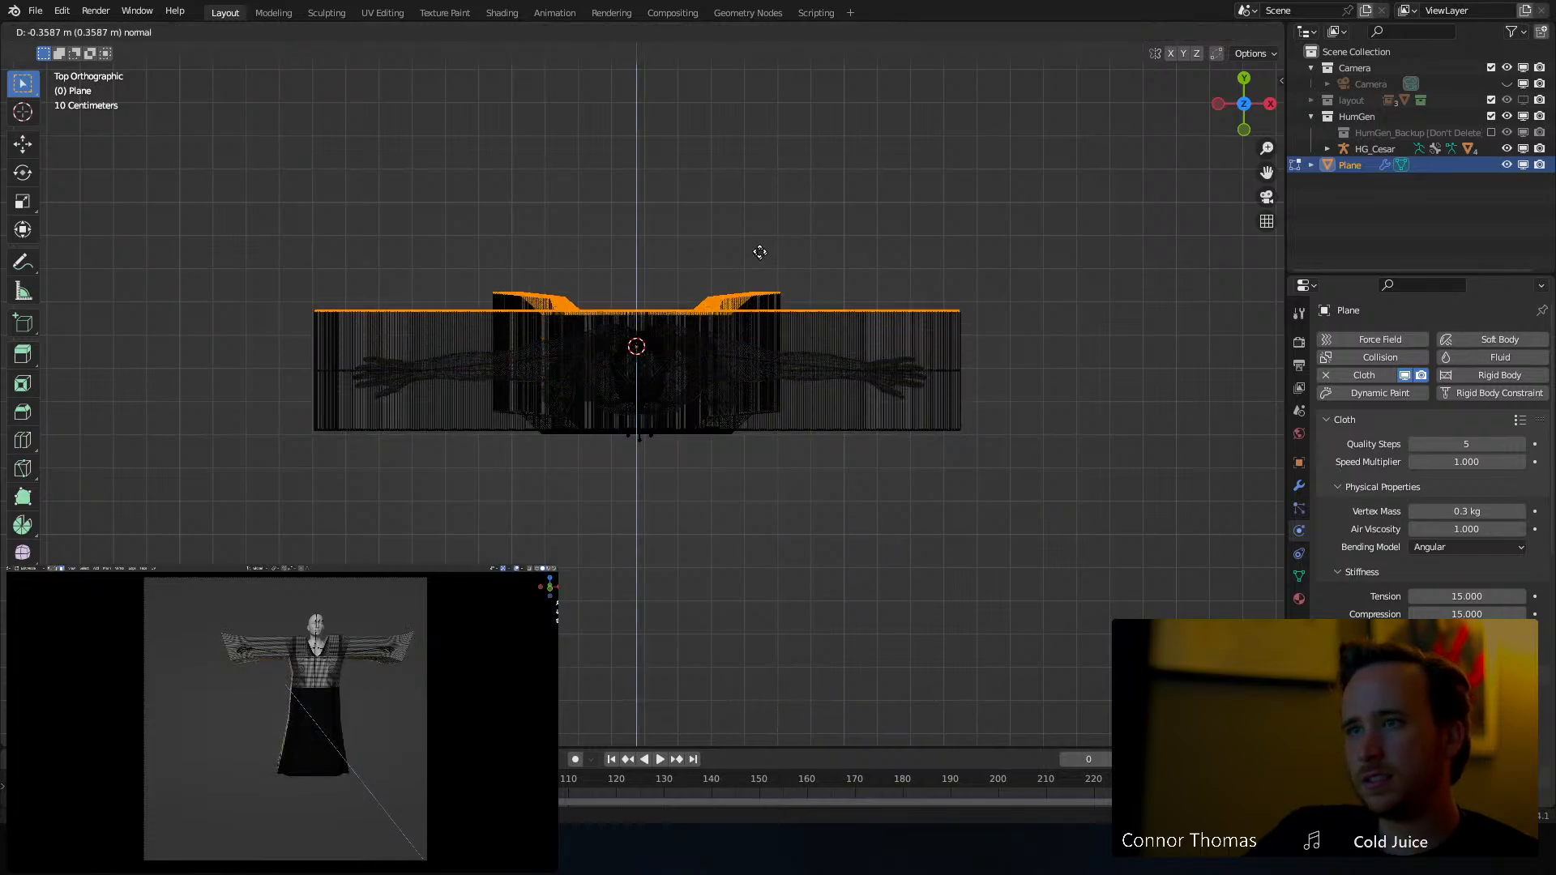
{"action": "left_click", "coordinate": [760, 252]}
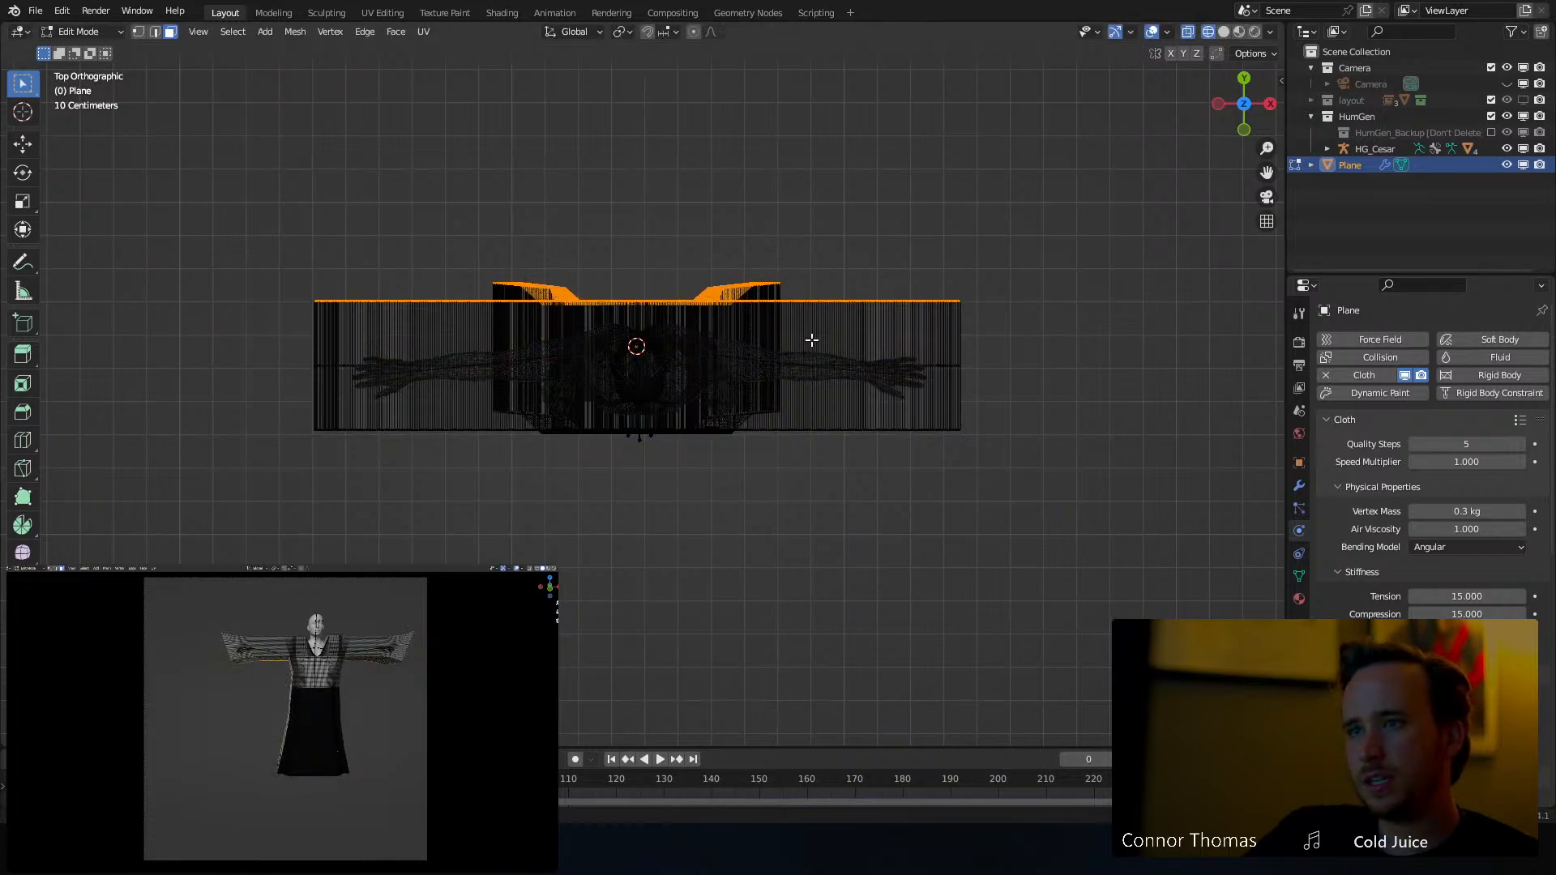
Delete the extruded faces lining the neck opening between front and back, leaving the shoulder-top faces out of the selection
{"action": "key", "text": "shift+z"}
{"action": "scroll", "coordinate": [649, 348], "scroll_direction": "up", "scroll_amount": 7}
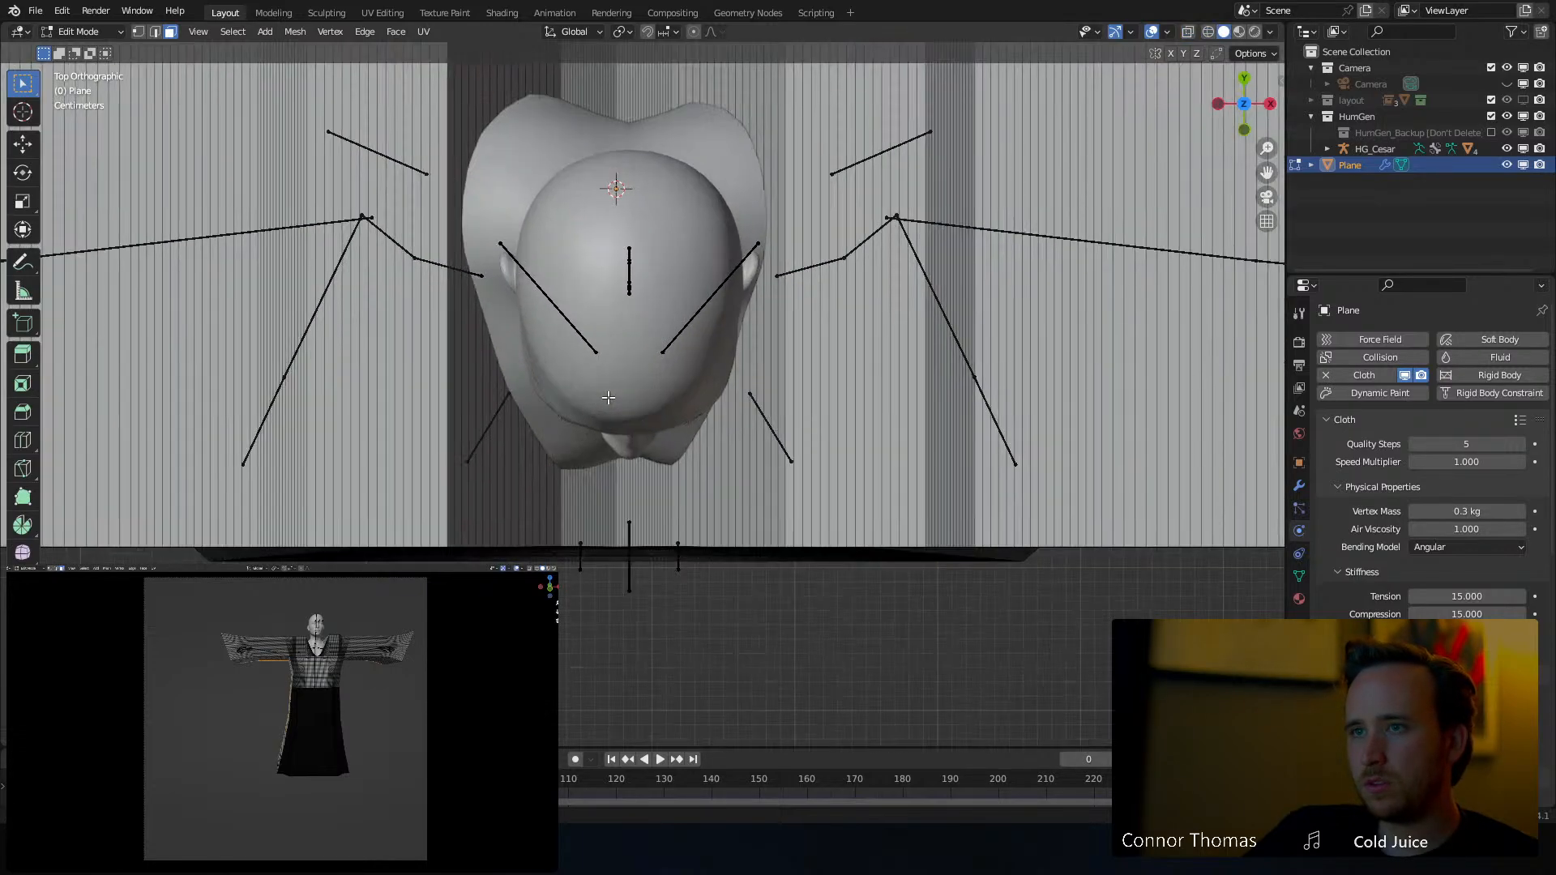
{"action": "left_click", "coordinate": [770, 412]}
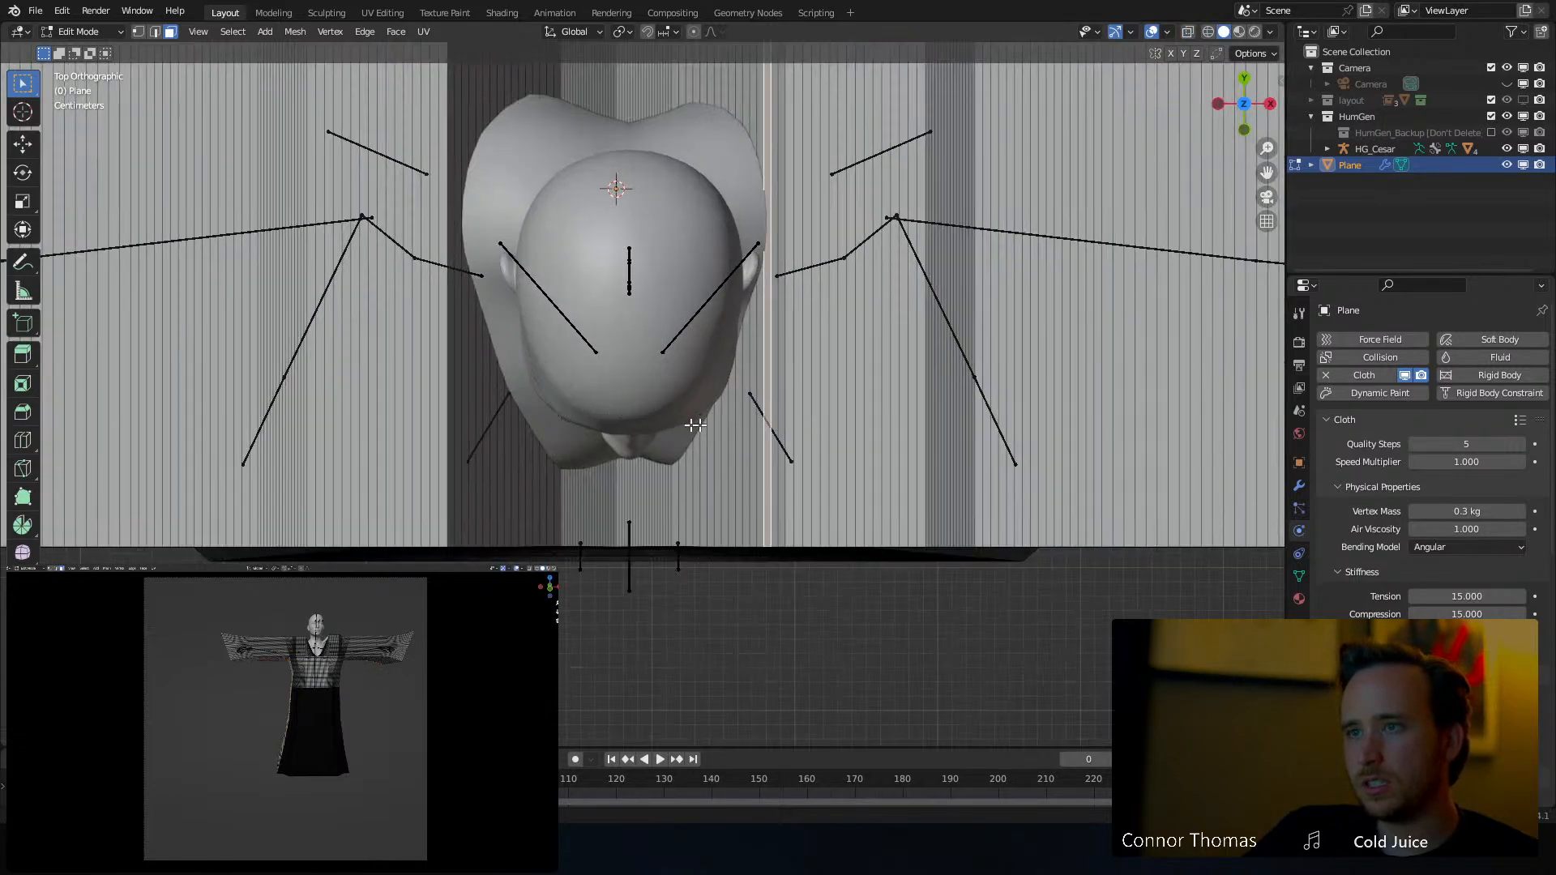
{"action": "key", "text": "a"}
{"action": "key", "text": "alt+a"}
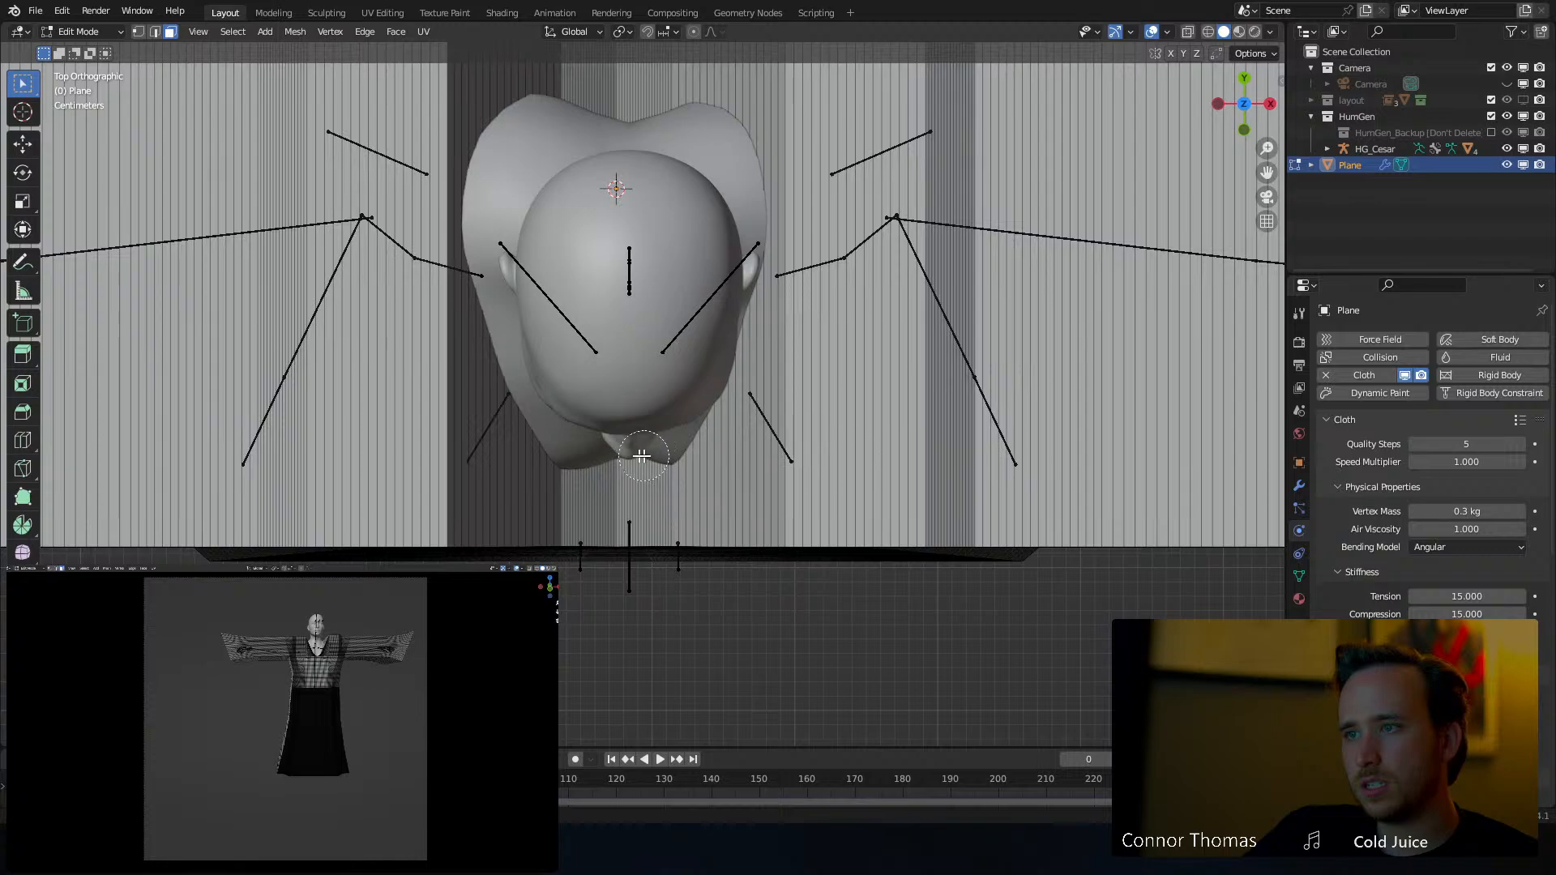
{"action": "left_click_drag", "start_coordinate": [475, 463], "coordinate": [879, 459]}
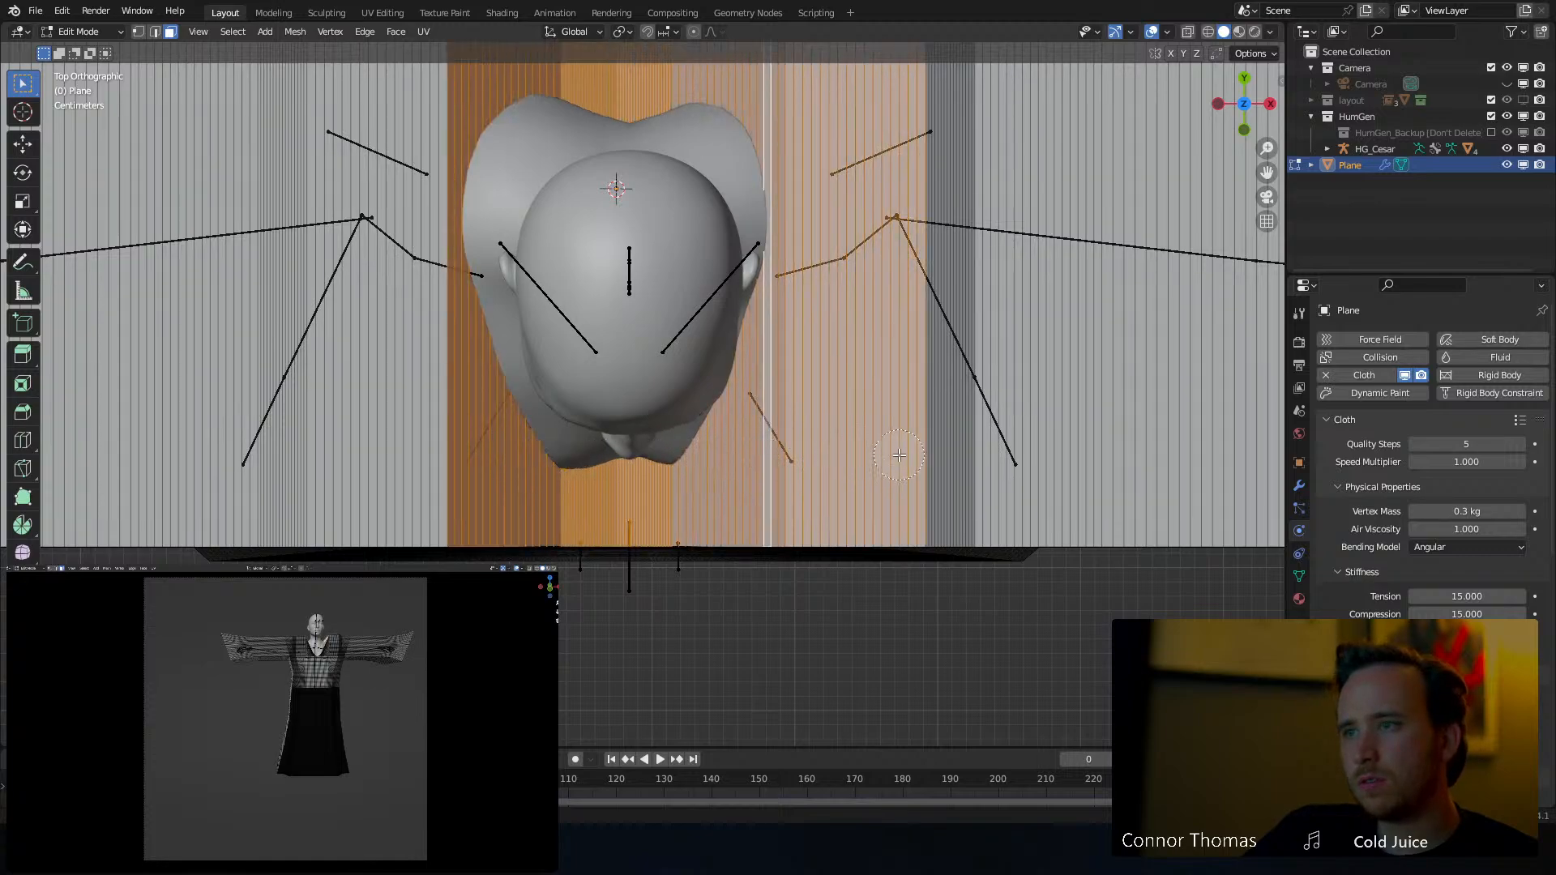
{"action": "middle_click_drag", "start_coordinate": [888, 483], "coordinate": [849, 430]}
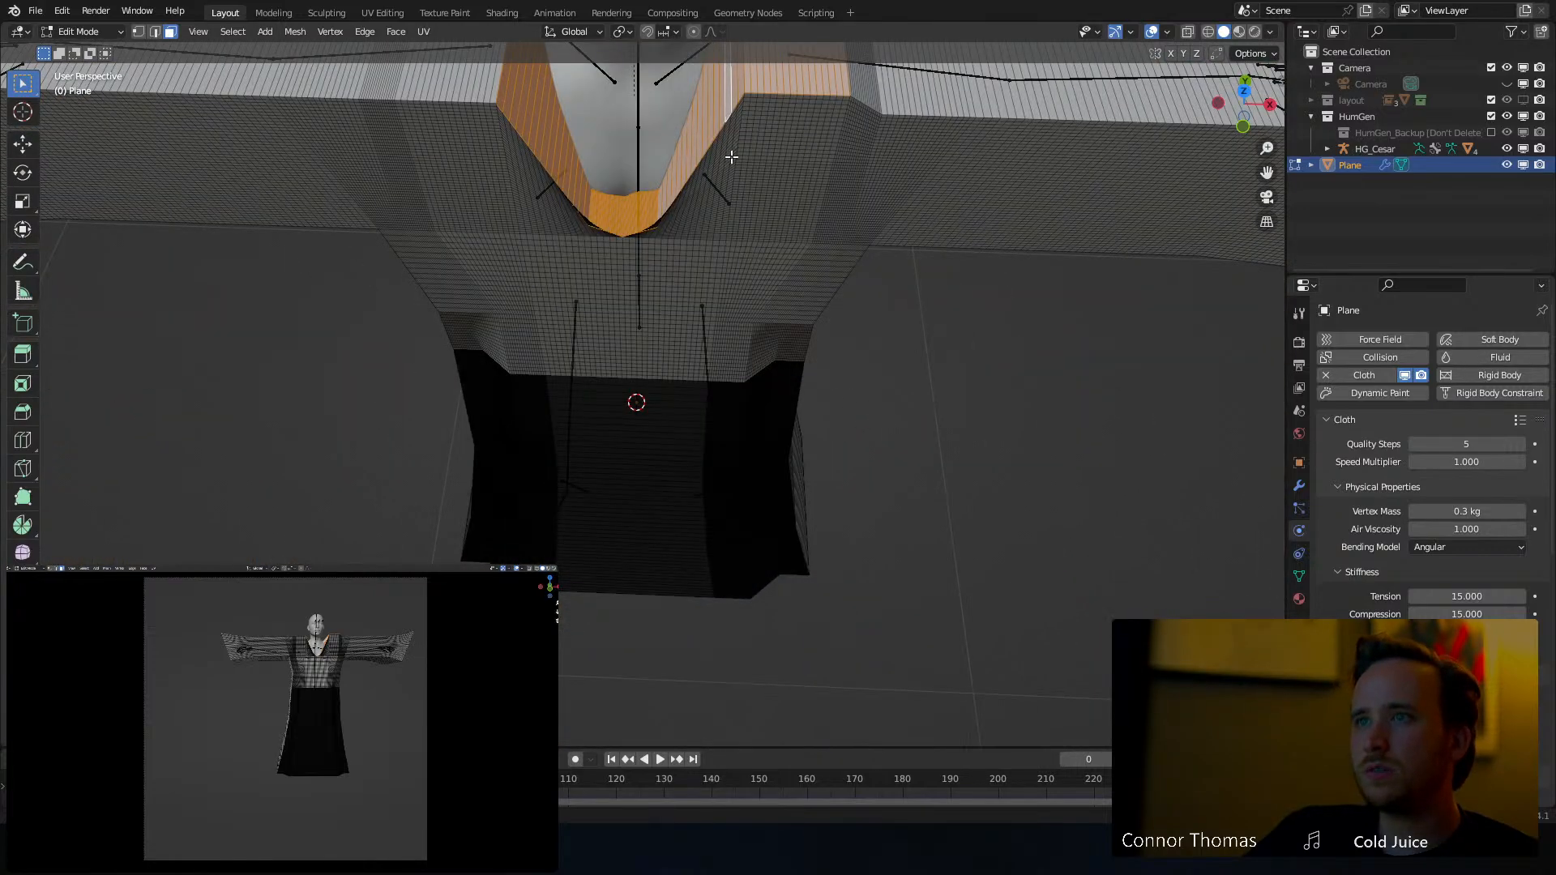
{"action": "middle_click_drag", "start_coordinate": [731, 158], "coordinate": [733, 484], "text": "shift"}
{"action": "scroll", "coordinate": [733, 483], "scroll_direction": "up", "scroll_amount": 4}
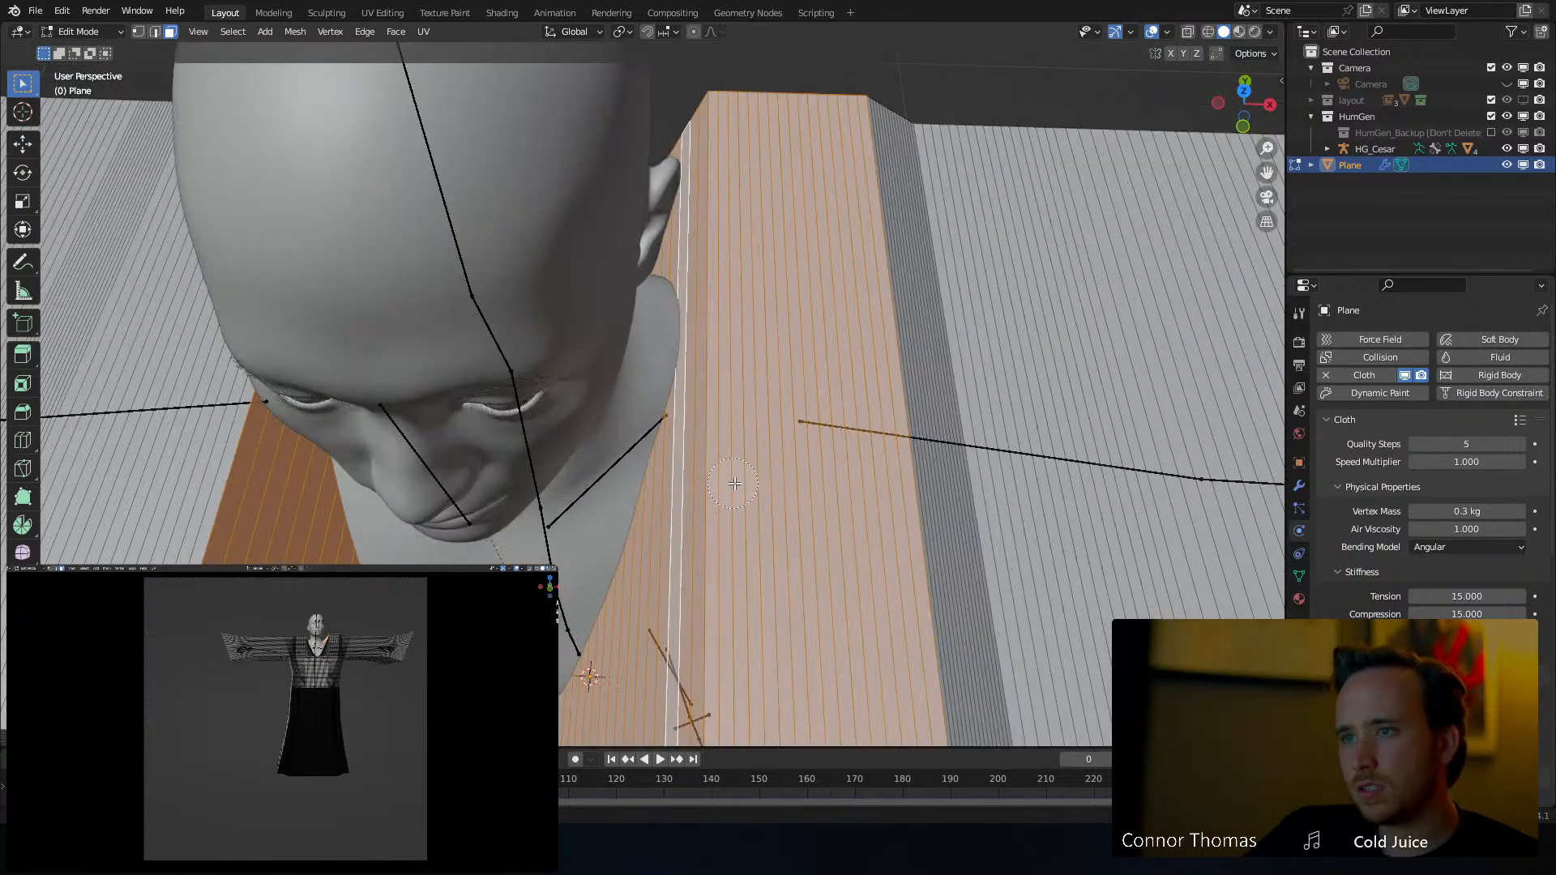
{"action": "middle_click_drag", "start_coordinate": [739, 493], "coordinate": [892, 487]}
{"action": "key", "text": "Escape"}
{"action": "scroll", "coordinate": [673, 566], "scroll_direction": "down", "scroll_amount": 6}
{"action": "scroll", "coordinate": [651, 536], "scroll_direction": "up", "scroll_amount": 8}
{"action": "scroll", "coordinate": [652, 536], "scroll_direction": "down", "scroll_amount": 8}
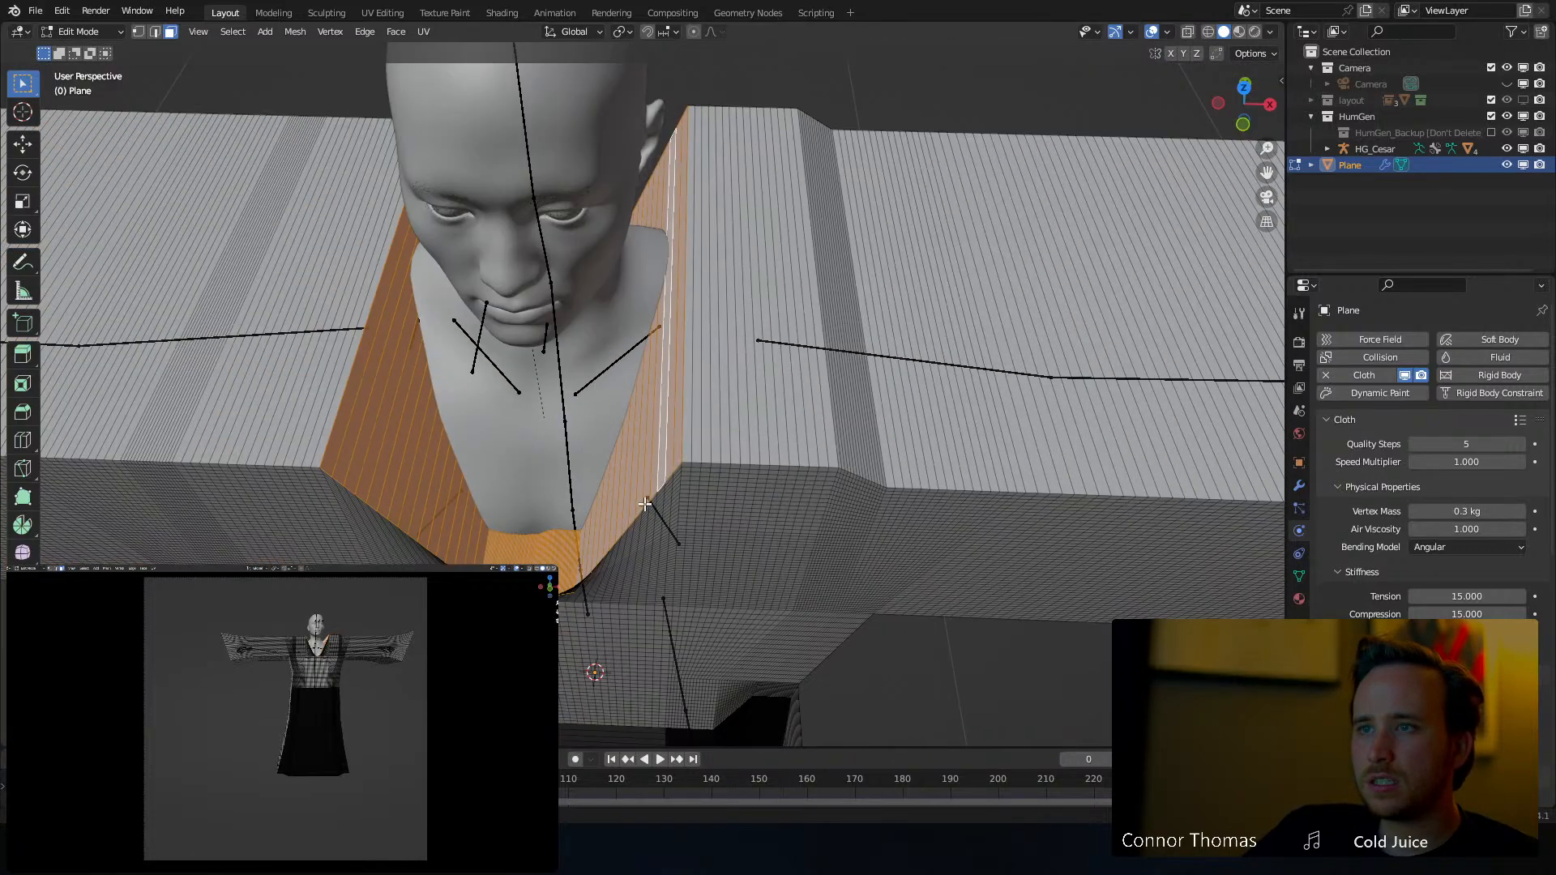
{"action": "middle_click_drag", "start_coordinate": [625, 472], "coordinate": [641, 395]}
{"action": "middle_click_drag", "start_coordinate": [639, 326], "coordinate": [634, 374], "text": "shift"}
{"action": "key", "text": "x"}
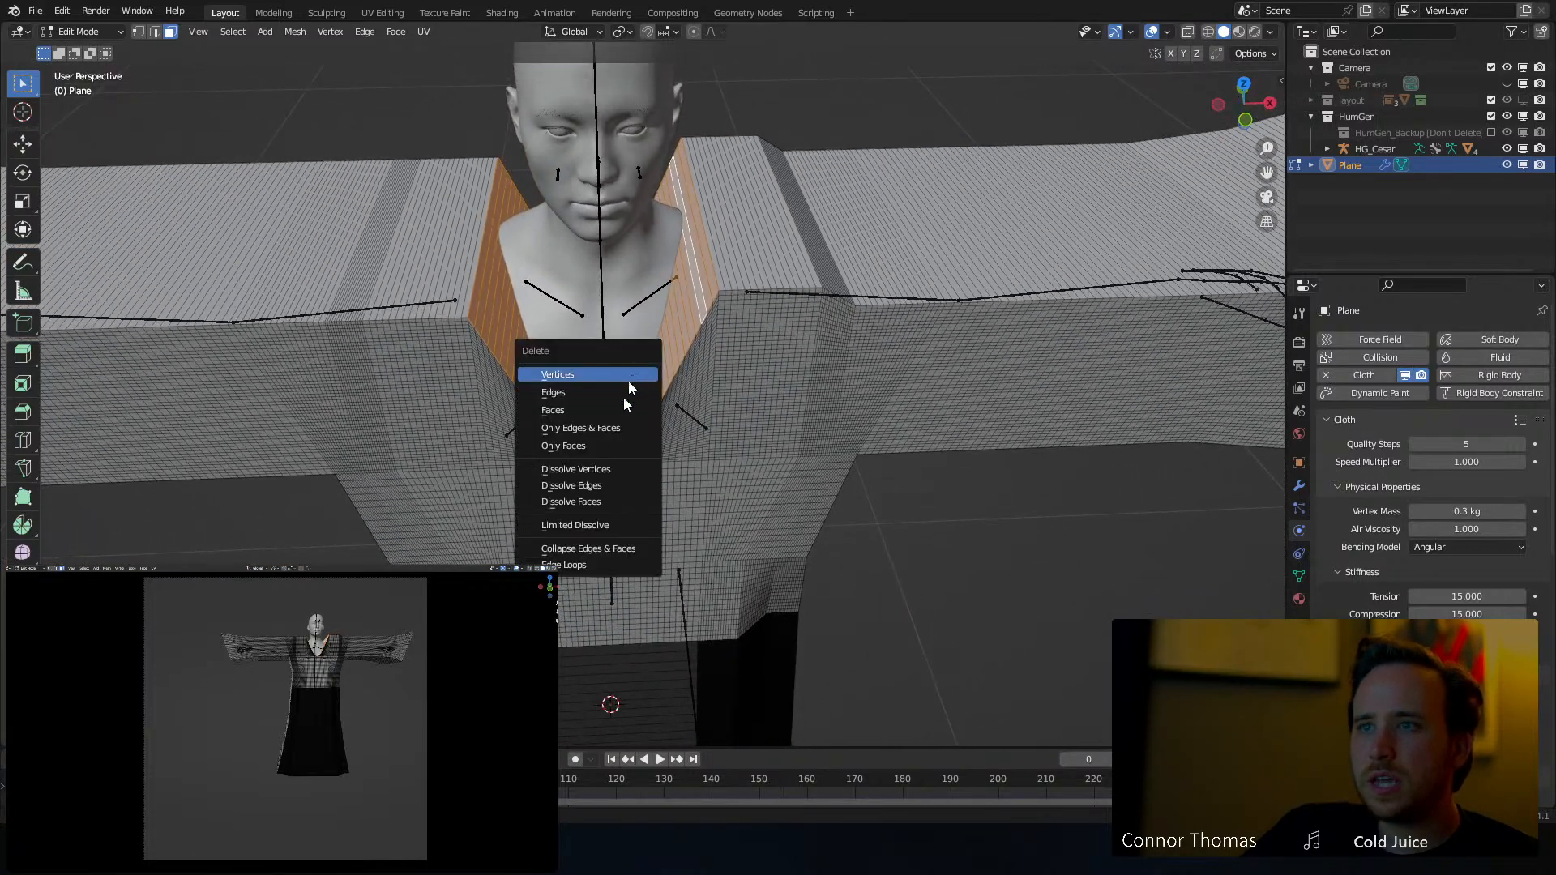
{"action": "left_click", "coordinate": [577, 408]}
Select and delete the faces closing the end of the first sleeve
{"action": "middle_click_drag", "start_coordinate": [862, 280], "coordinate": [827, 263]}
{"action": "middle_click_drag", "start_coordinate": [542, 240], "coordinate": [519, 224]}
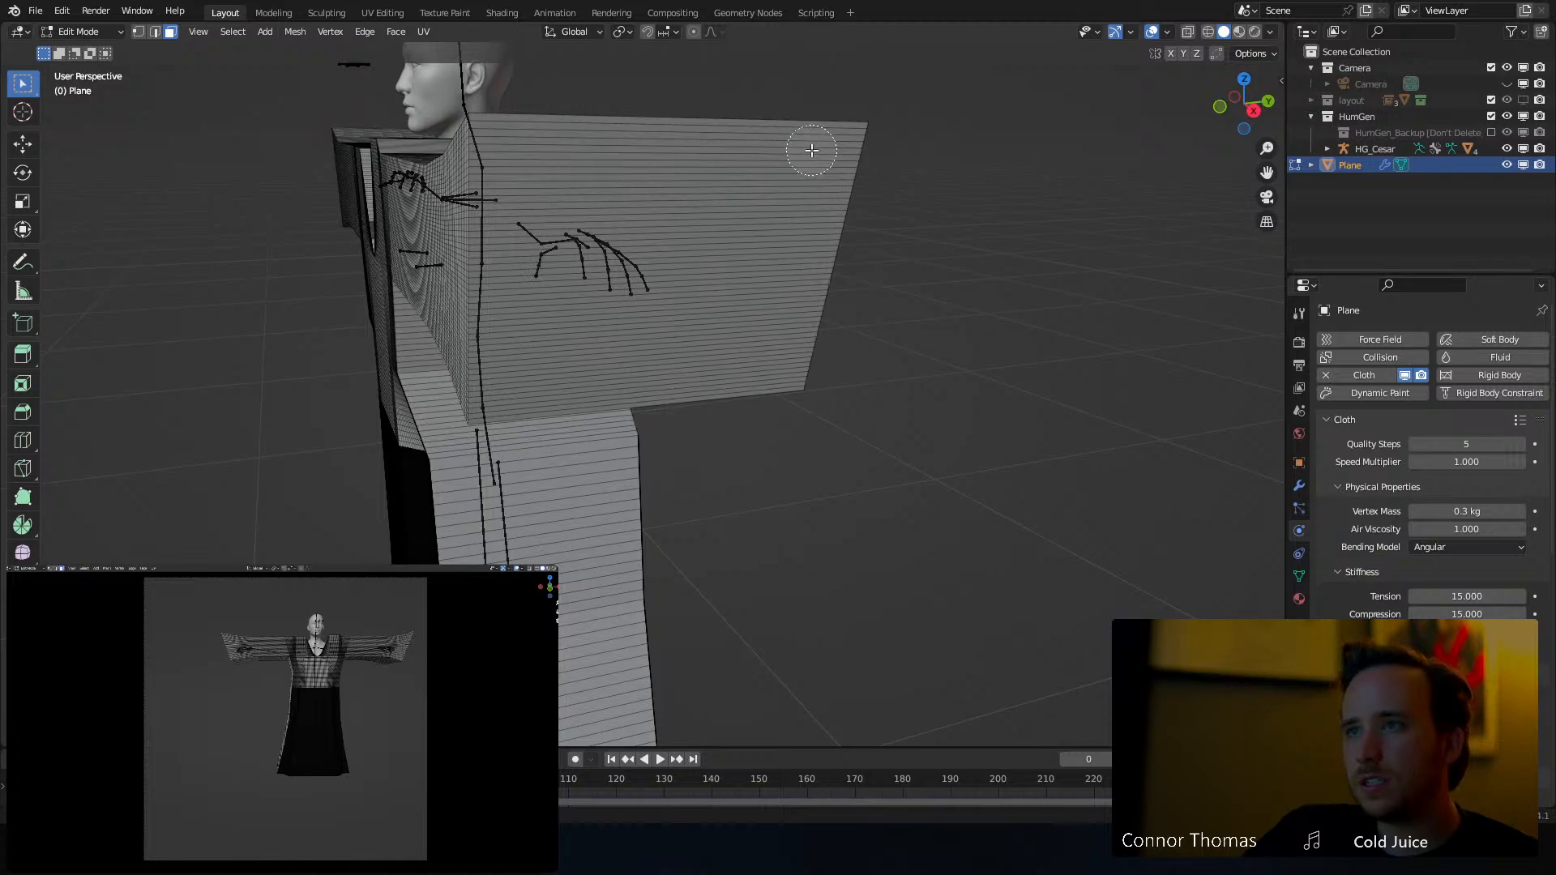
{"action": "mouse_move", "coordinate": [811, 150]}
{"action": "left_mouse_down"}
{"action": "mouse_move", "coordinate": [702, 323]}
{"action": "mouse_move", "coordinate": [698, 372]}
{"action": "left_mouse_up"}
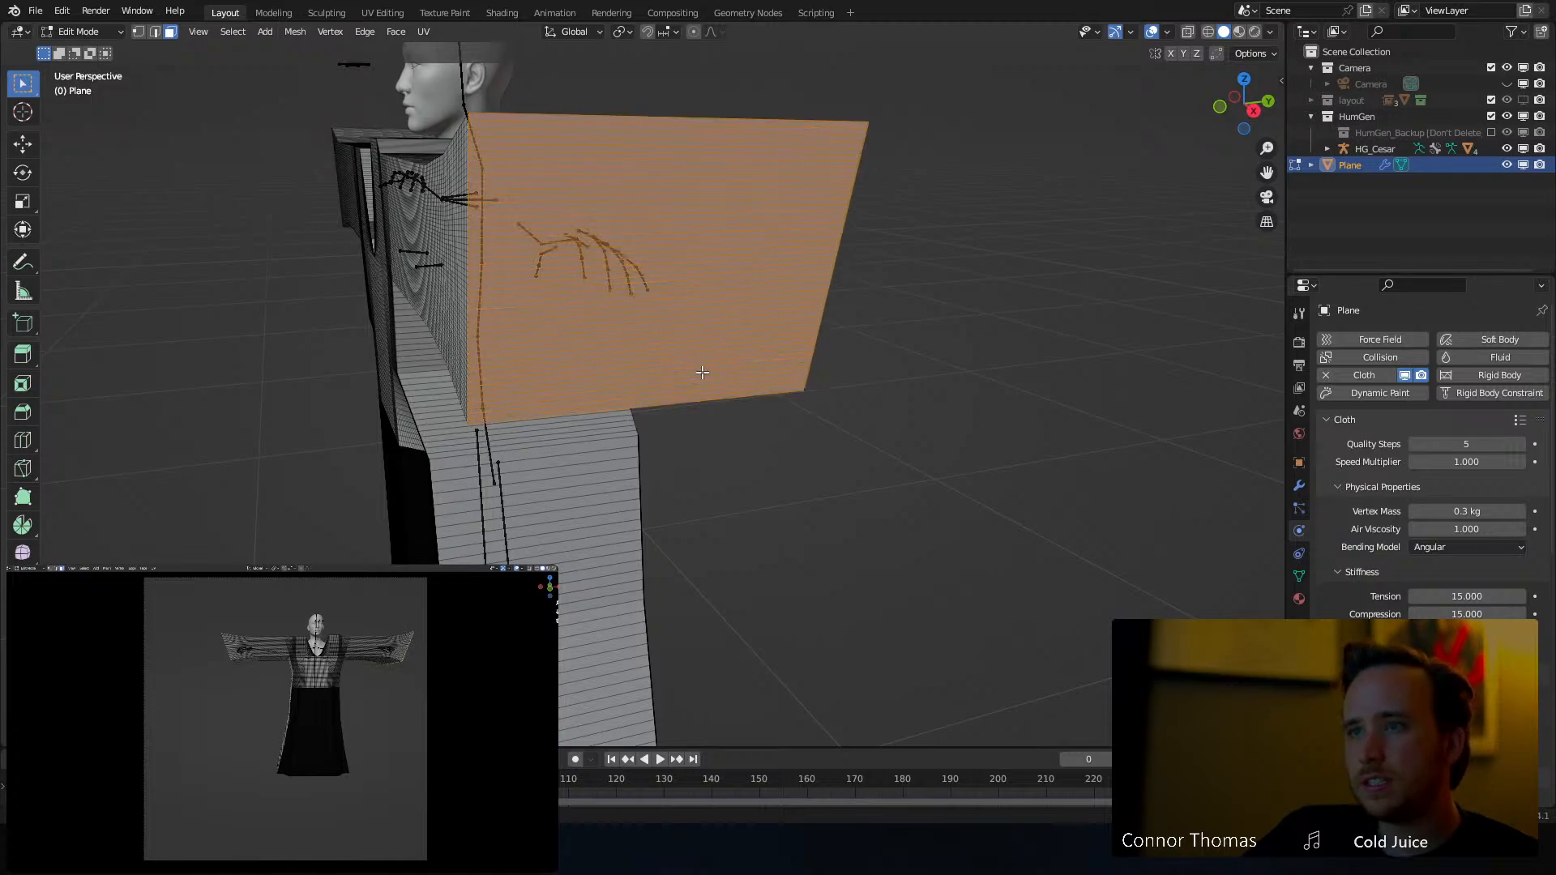
{"action": "key", "text": "x"}
{"action": "left_click", "coordinate": [688, 372]}
Circle-select all faces closing the end of the opposite sleeve and delete them
{"action": "middle_click_drag", "start_coordinate": [688, 372], "coordinate": [640, 344]}
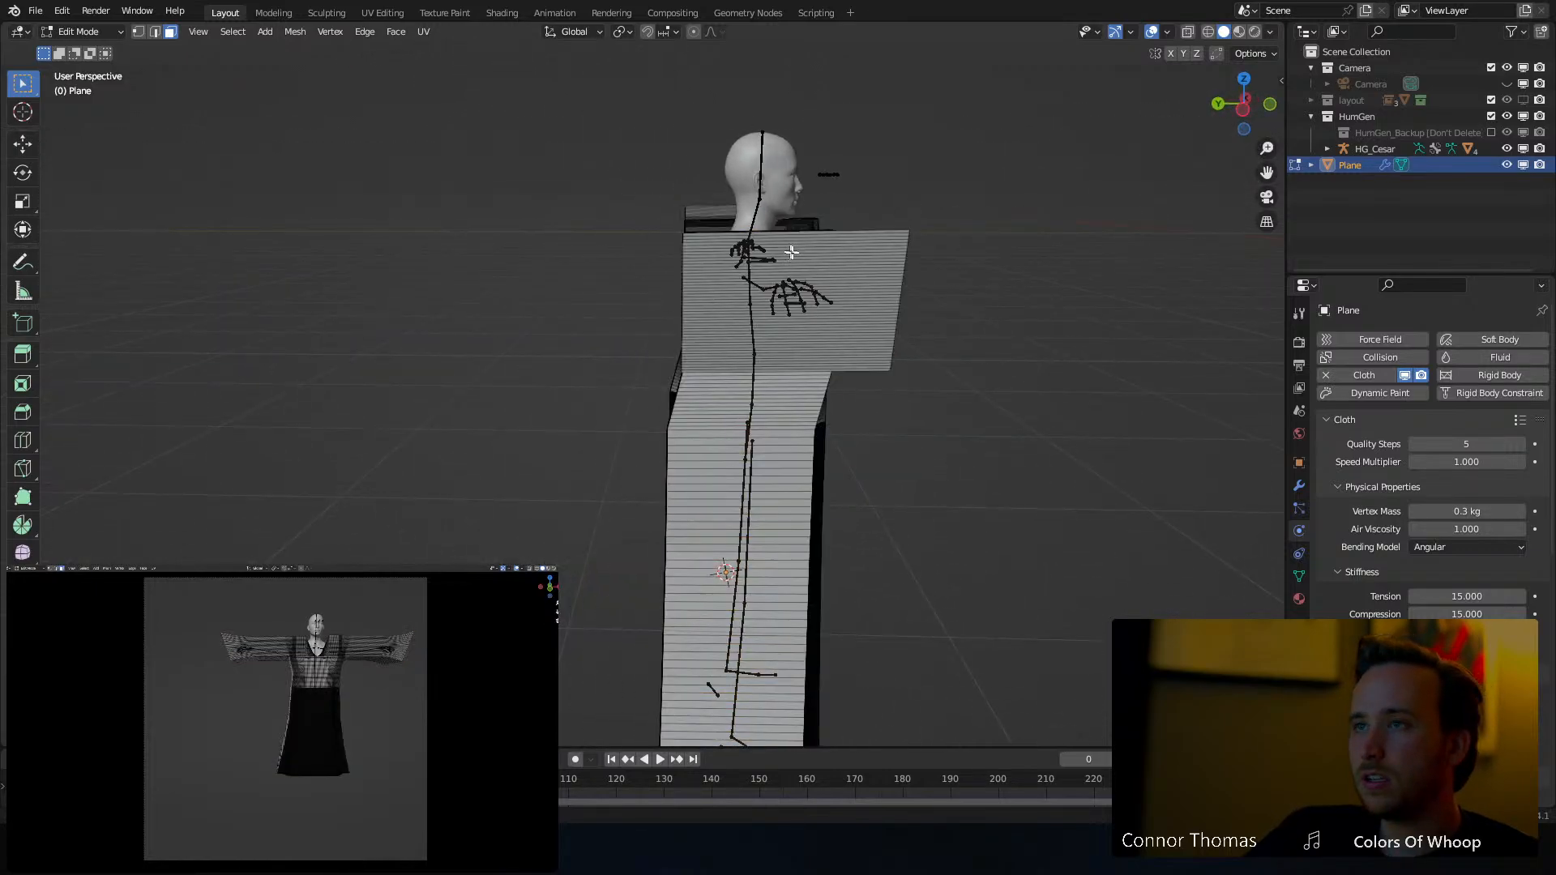
{"action": "middle_click_drag", "start_coordinate": [792, 252], "coordinate": [885, 265]}
{"action": "middle_click_drag", "start_coordinate": [882, 263], "coordinate": [879, 252]}
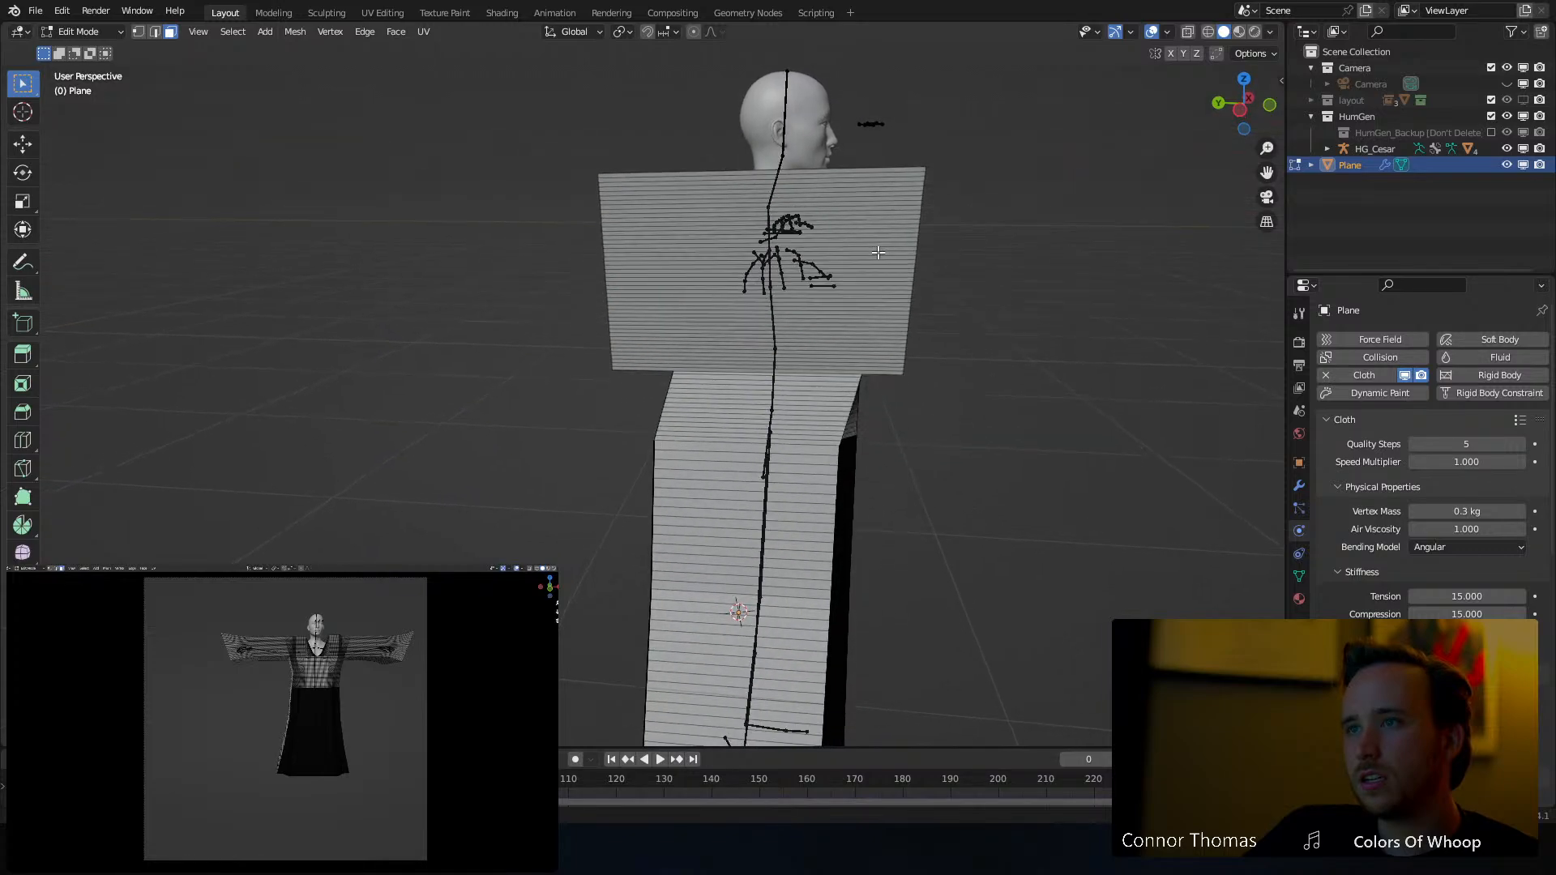
{"action": "key", "text": "c"}
{"action": "left_click_drag", "start_coordinate": [860, 183], "coordinate": [834, 321]}
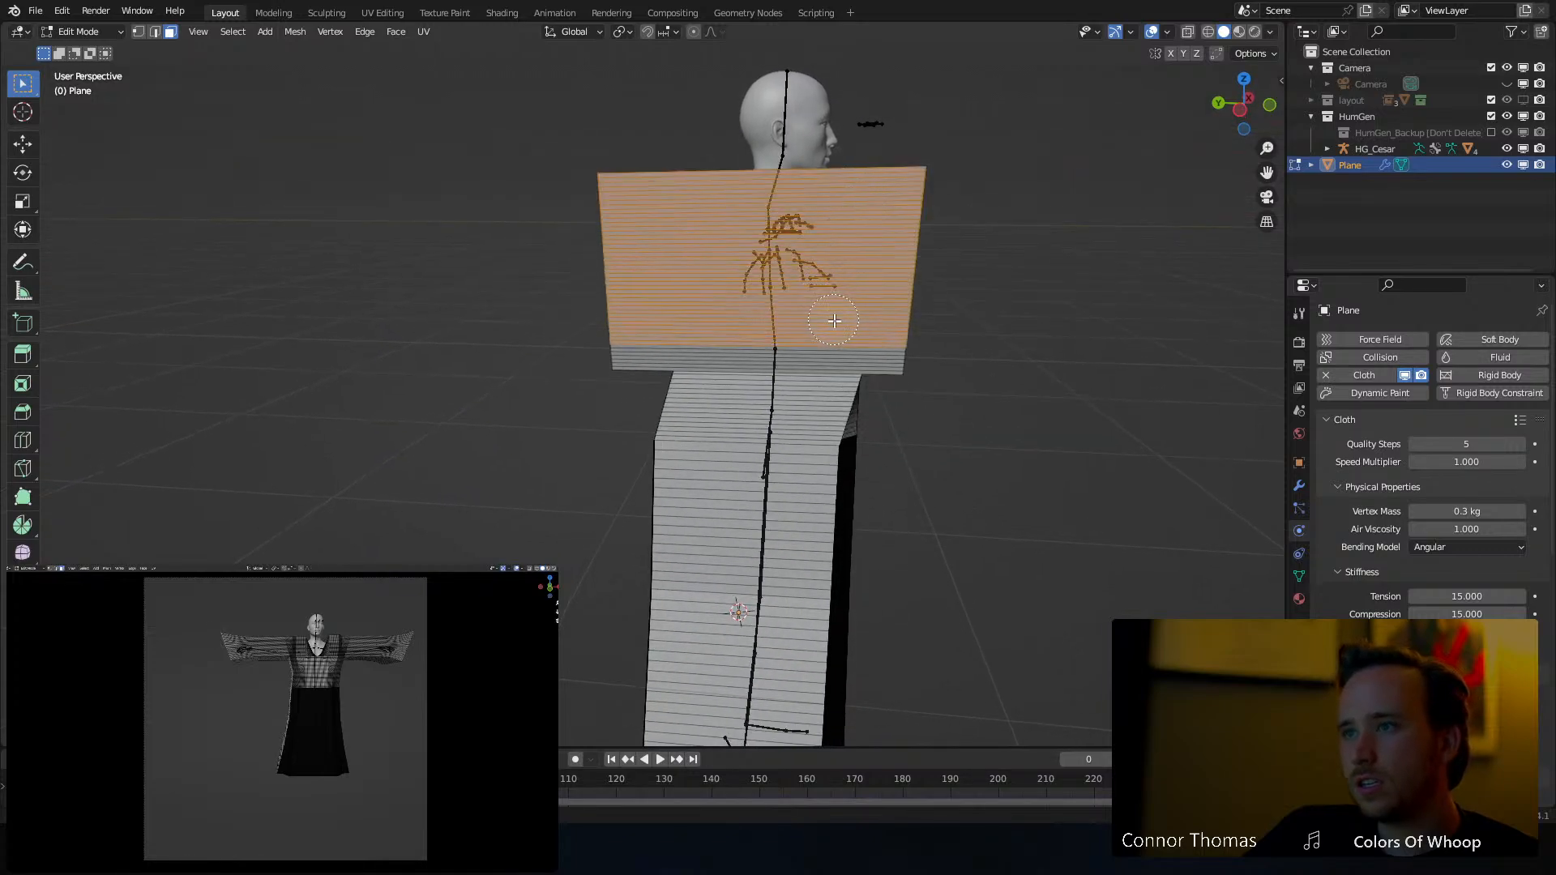
{"action": "right_click", "coordinate": [851, 351]}
{"action": "scroll", "coordinate": [853, 350], "scroll_direction": "up", "scroll_amount": 1}
{"action": "key", "text": "c"}
{"action": "left_click_drag", "start_coordinate": [972, 301], "coordinate": [988, 349]}
{"action": "right_click", "coordinate": [988, 350]}
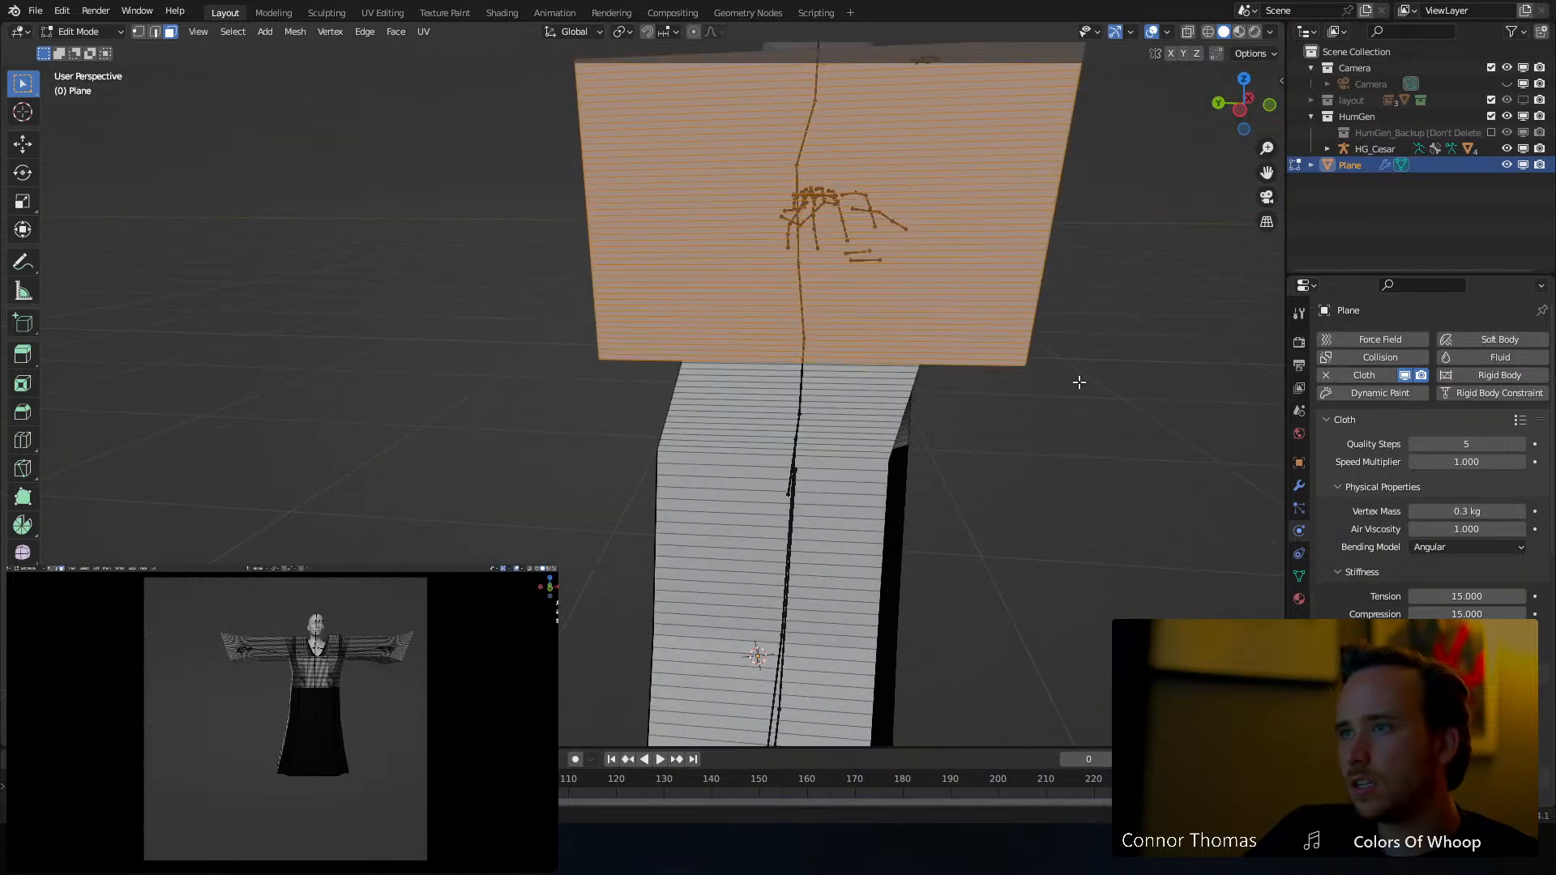
{"action": "key", "text": "x"}
{"action": "left_click", "coordinate": [1073, 381]}
Circle-select the faces closing the underside of the skirt around the feet and delete them
{"action": "mouse_move", "coordinate": [1073, 380]}
{"action": "middle_mouse_down"}
{"action": "mouse_move", "coordinate": [1000, 341]}
{"action": "mouse_move", "coordinate": [914, 223]}
{"action": "mouse_move", "coordinate": [885, 379]}
{"action": "mouse_move", "coordinate": [914, 351]}
{"action": "mouse_move", "coordinate": [1031, 368]}
{"action": "mouse_move", "coordinate": [1004, 348]}
{"action": "mouse_move", "coordinate": [1043, 389]}
{"action": "mouse_move", "coordinate": [1050, 368]}
{"action": "middle_mouse_up"}
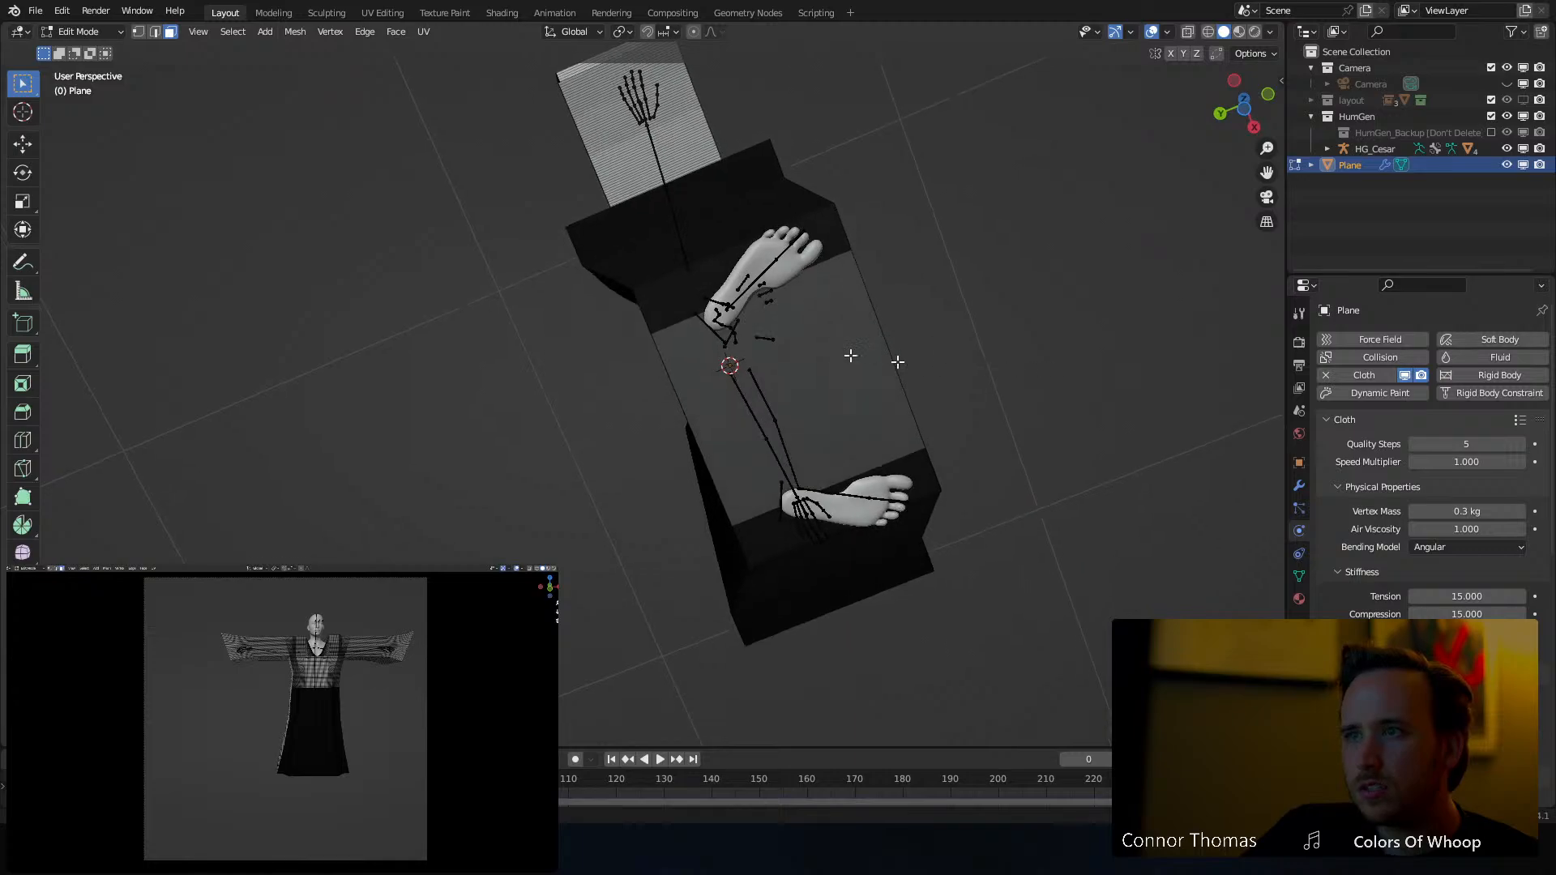
{"action": "key", "text": "c"}
{"action": "right_click", "coordinate": [813, 228]}
{"action": "middle_click_drag", "start_coordinate": [894, 241], "coordinate": [907, 217]}
{"action": "key", "text": "c"}
{"action": "mouse_move", "coordinate": [801, 86]}
{"action": "left_mouse_down"}
{"action": "mouse_move", "coordinate": [881, 431]}
{"action": "mouse_move", "coordinate": [913, 497]}
{"action": "mouse_move", "coordinate": [956, 526]}
{"action": "left_mouse_up"}
{"action": "right_click", "coordinate": [955, 527]}
{"action": "mouse_move", "coordinate": [1024, 316]}
{"action": "middle_mouse_down"}
{"action": "mouse_move", "coordinate": [1029, 257]}
{"action": "mouse_move", "coordinate": [1063, 330]}
{"action": "mouse_move", "coordinate": [1014, 268]}
{"action": "mouse_move", "coordinate": [811, 378]}
{"action": "mouse_move", "coordinate": [636, 434]}
{"action": "mouse_move", "coordinate": [596, 369]}
{"action": "mouse_move", "coordinate": [608, 251]}
{"action": "mouse_move", "coordinate": [597, 306]}
{"action": "mouse_move", "coordinate": [619, 455]}
{"action": "mouse_move", "coordinate": [454, 404]}
{"action": "middle_mouse_up"}
{"action": "key", "text": "x"}
{"action": "left_click", "coordinate": [776, 382]}
In wireframe top view, box-select the side faces joining the robe's front and back and delete only the faces, keeping their edges
{"action": "key", "text": "KP_7"}
{"action": "key", "text": "z"}
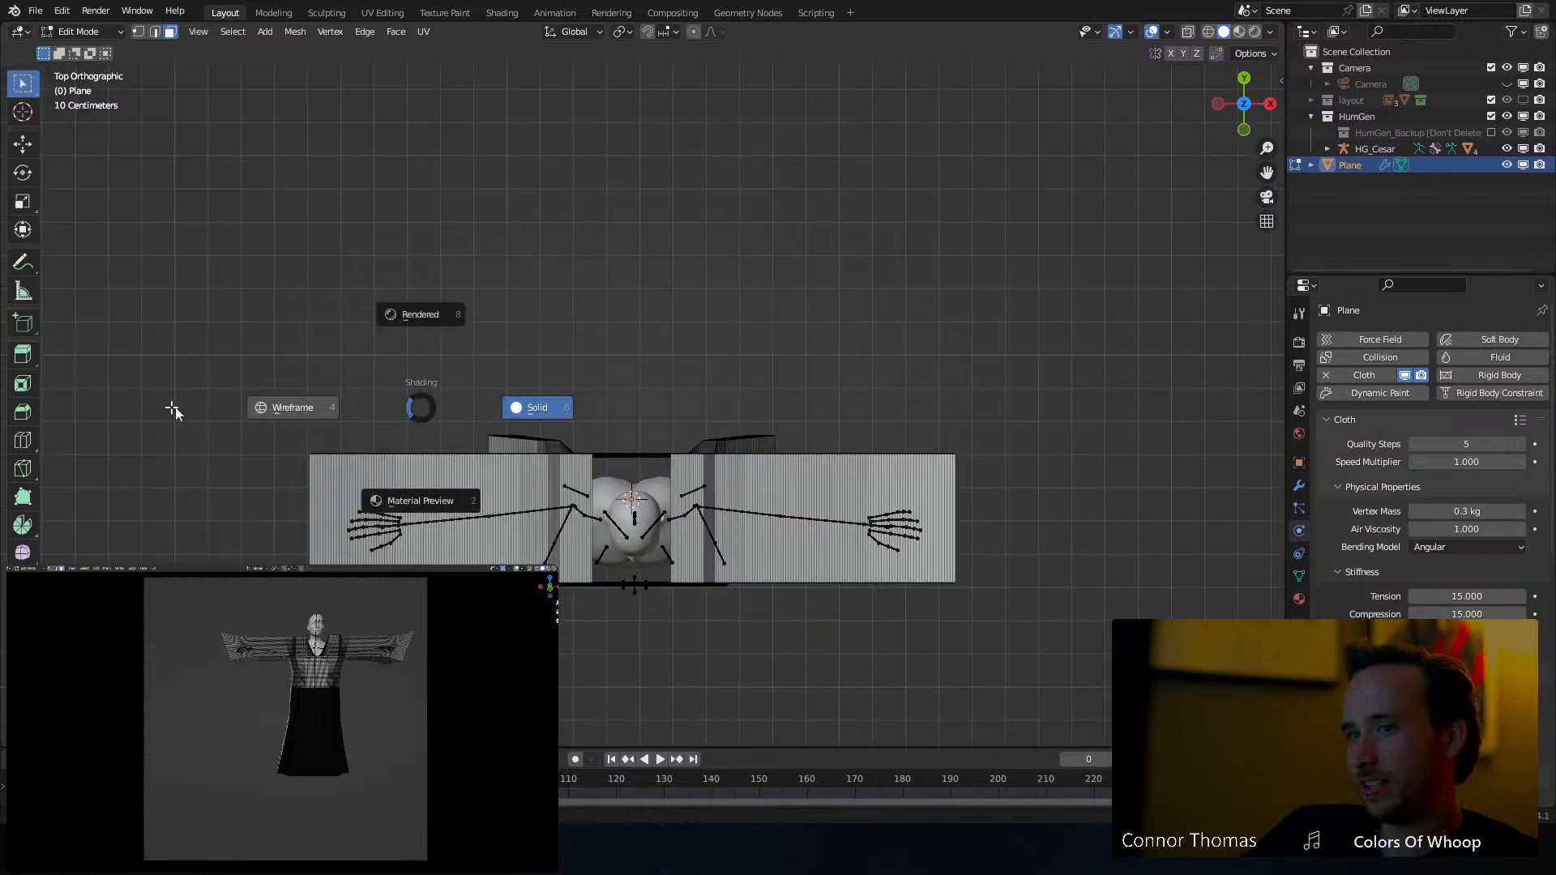
{"action": "left_click", "coordinate": [174, 410]}
{"action": "middle_click_drag", "start_coordinate": [351, 409], "coordinate": [349, 337], "text": "shift"}
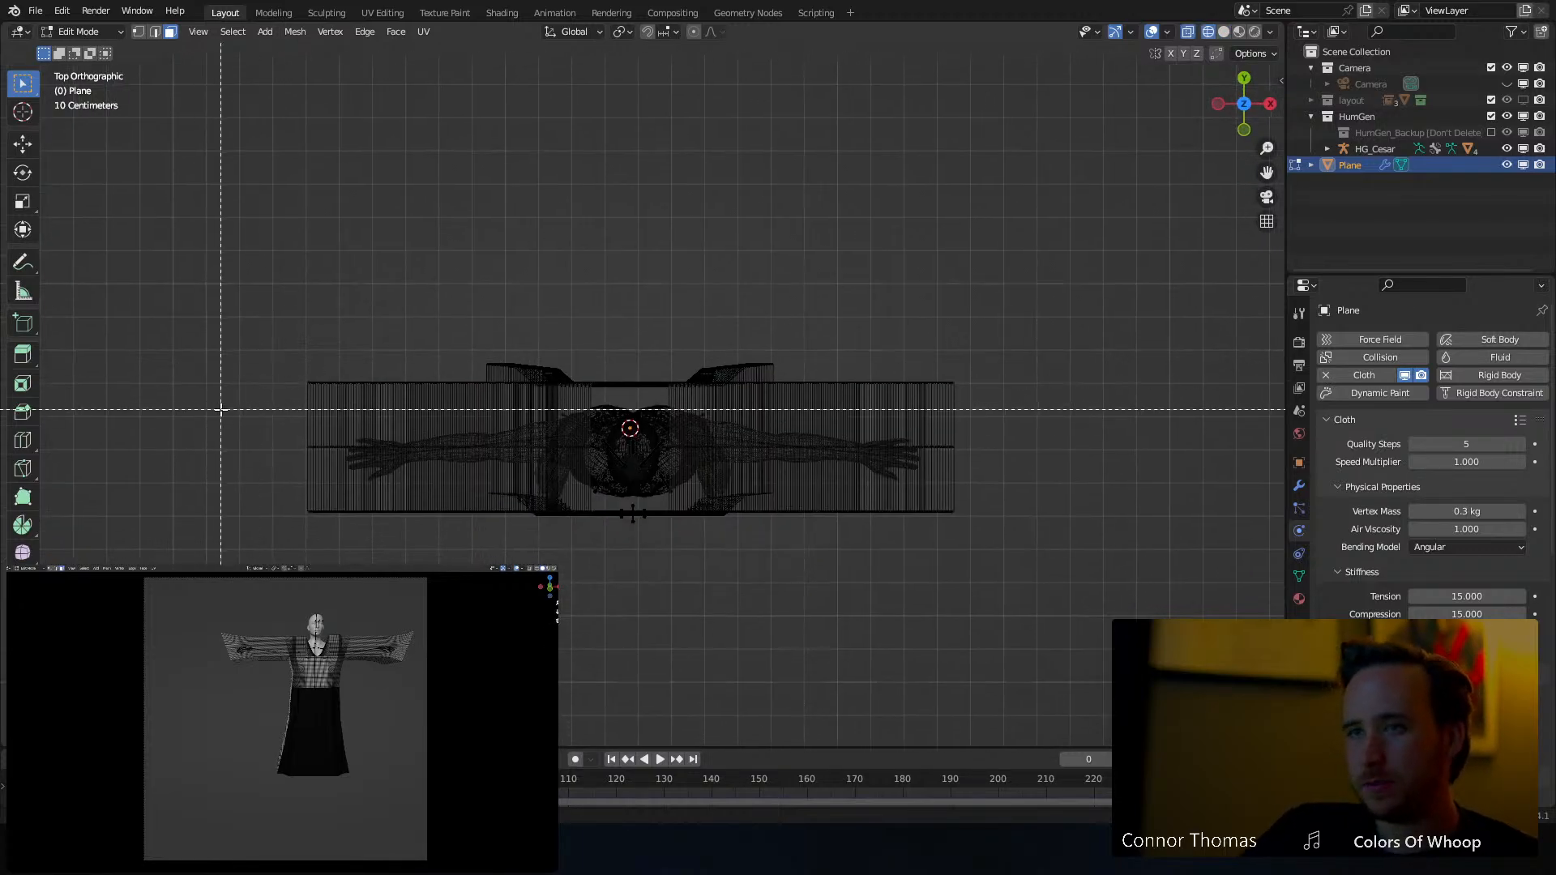
{"action": "left_click_drag", "start_coordinate": [221, 409], "coordinate": [1071, 471]}
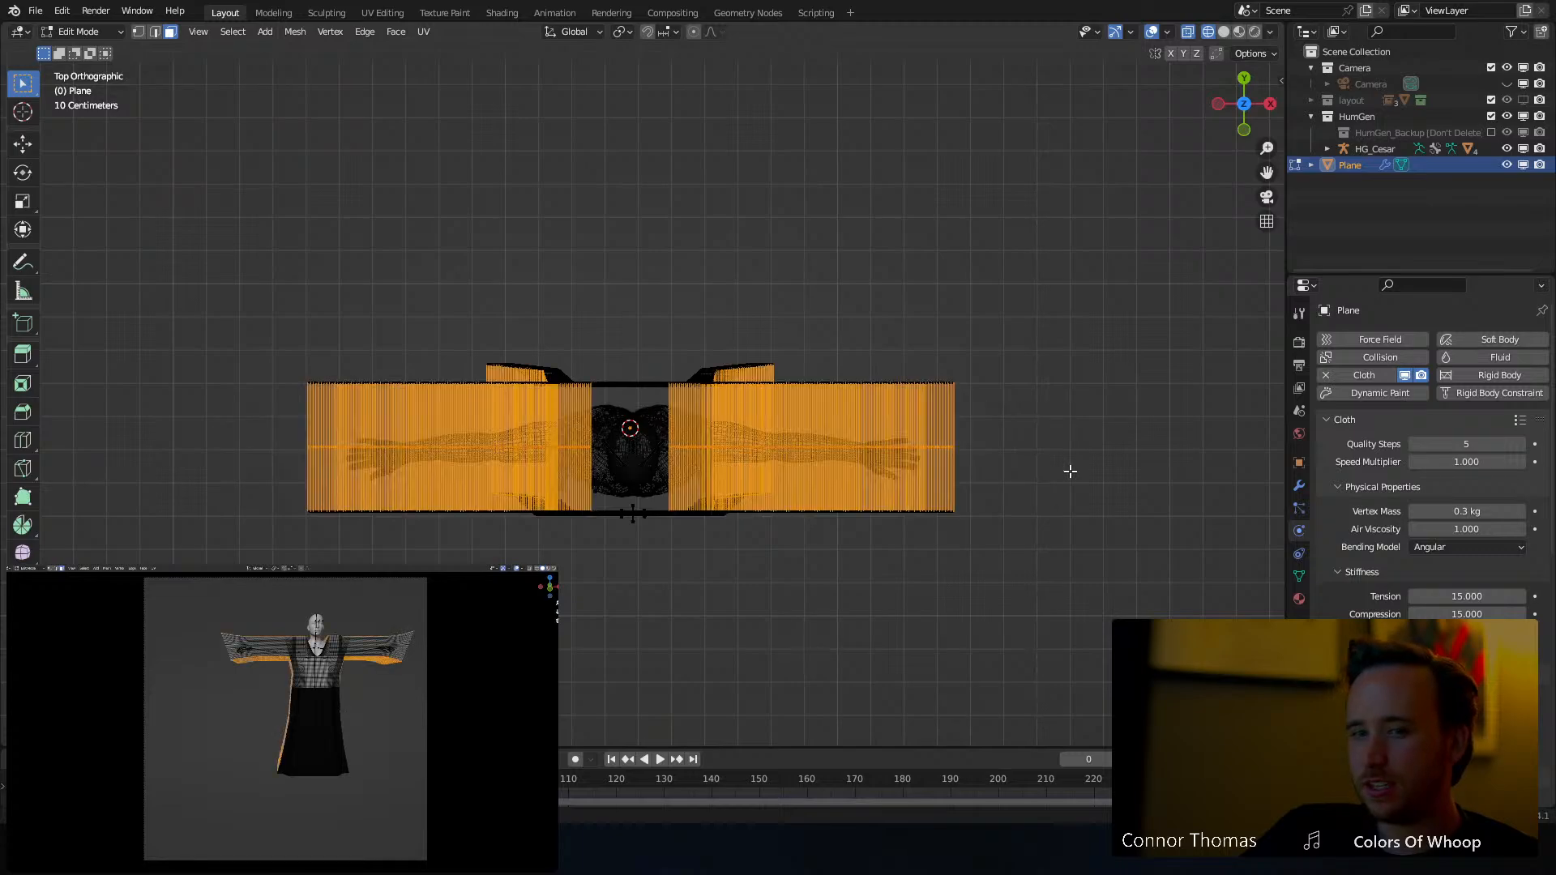
{"action": "key", "text": "x"}
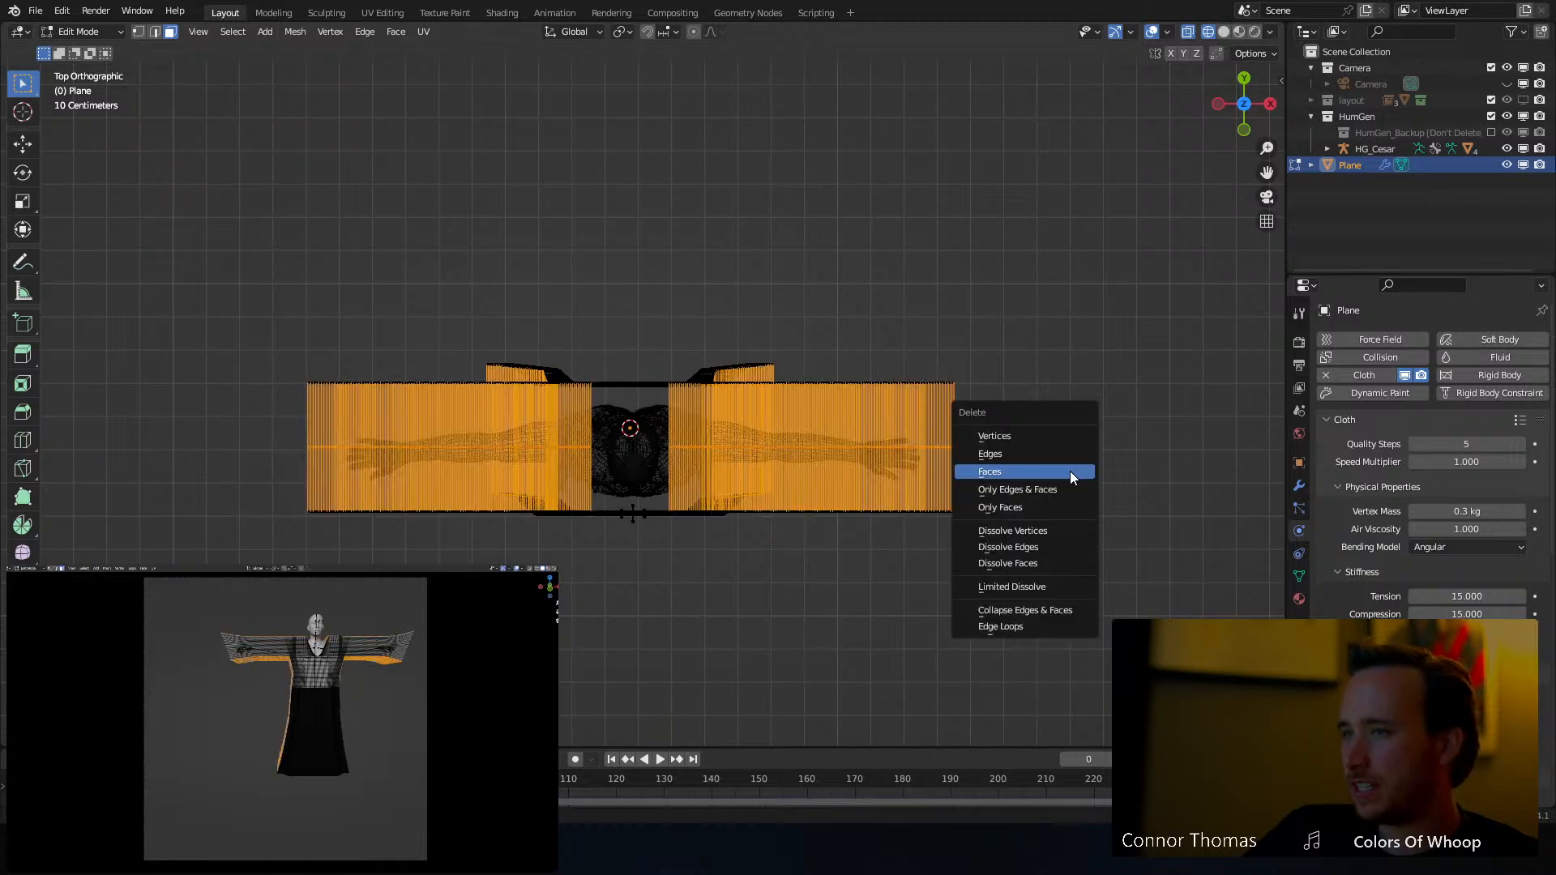
{"action": "left_click", "coordinate": [1034, 506]}
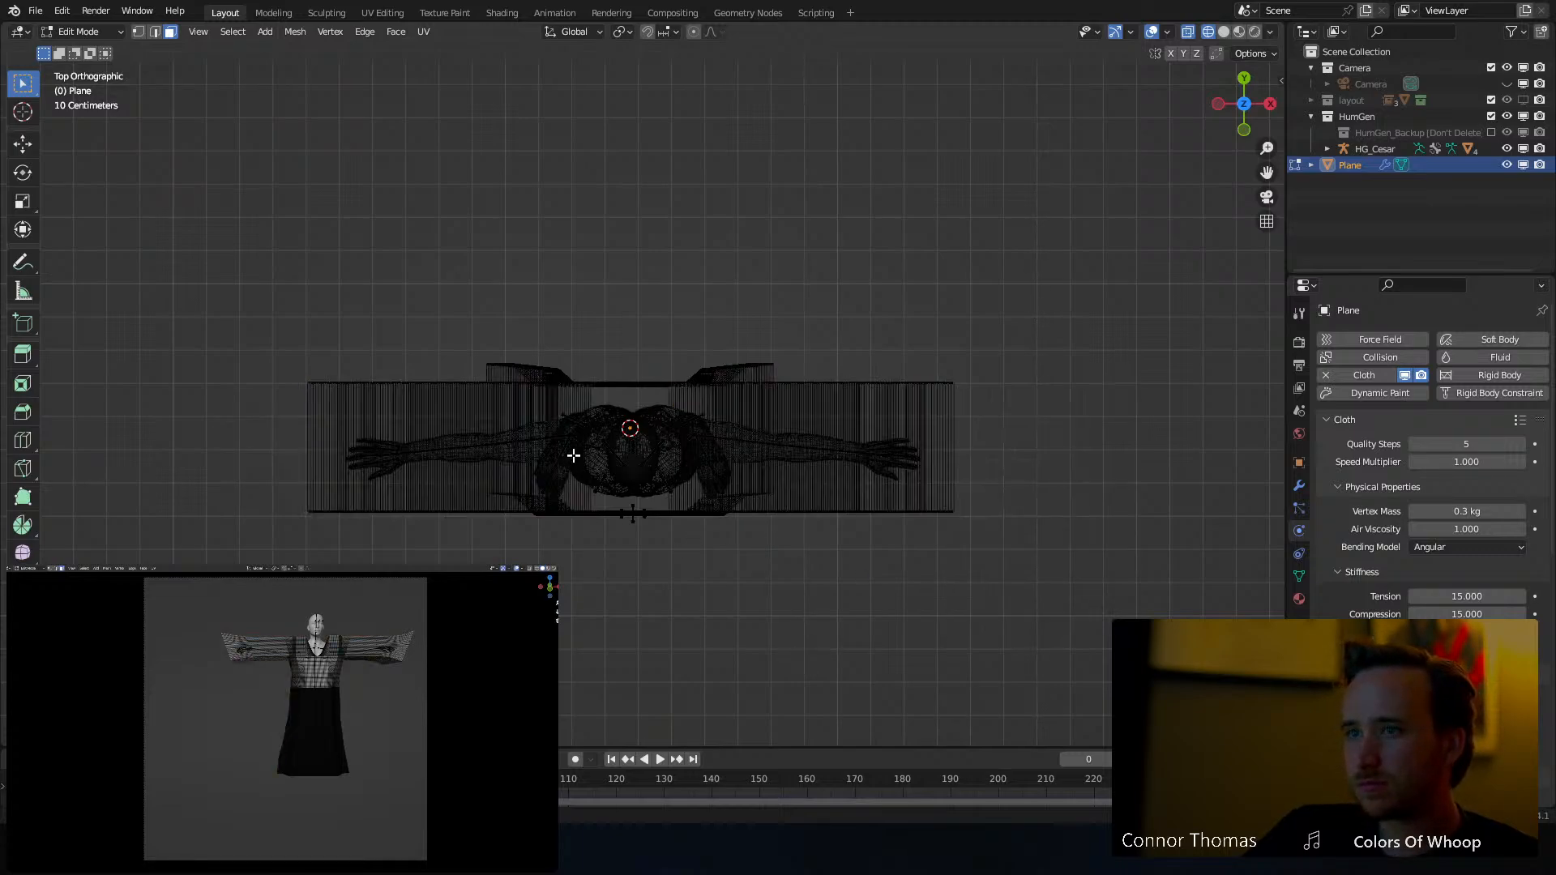
Return to solid shading and Object Mode, and play the cloth simulation on the robe
{"action": "middle_click_drag", "start_coordinate": [573, 456], "coordinate": [573, 397]}
{"action": "scroll", "coordinate": [584, 403], "scroll_direction": "up", "scroll_amount": 2}
{"action": "key", "text": "z"}
{"action": "left_click", "coordinate": [910, 431]}
{"action": "mouse_move", "coordinate": [820, 446]}
{"action": "middle_mouse_down"}
{"action": "mouse_move", "coordinate": [765, 261]}
{"action": "mouse_move", "coordinate": [712, 320]}
{"action": "mouse_move", "coordinate": [655, 334]}
{"action": "mouse_move", "coordinate": [635, 308]}
{"action": "mouse_move", "coordinate": [712, 278]}
{"action": "mouse_move", "coordinate": [795, 278]}
{"action": "mouse_move", "coordinate": [759, 289]}
{"action": "middle_mouse_up"}
{"action": "scroll", "coordinate": [809, 387], "scroll_direction": "down", "scroll_amount": 5}
{"action": "scroll", "coordinate": [764, 255], "scroll_direction": "up", "scroll_amount": 5}
{"action": "key", "text": "Tab"}
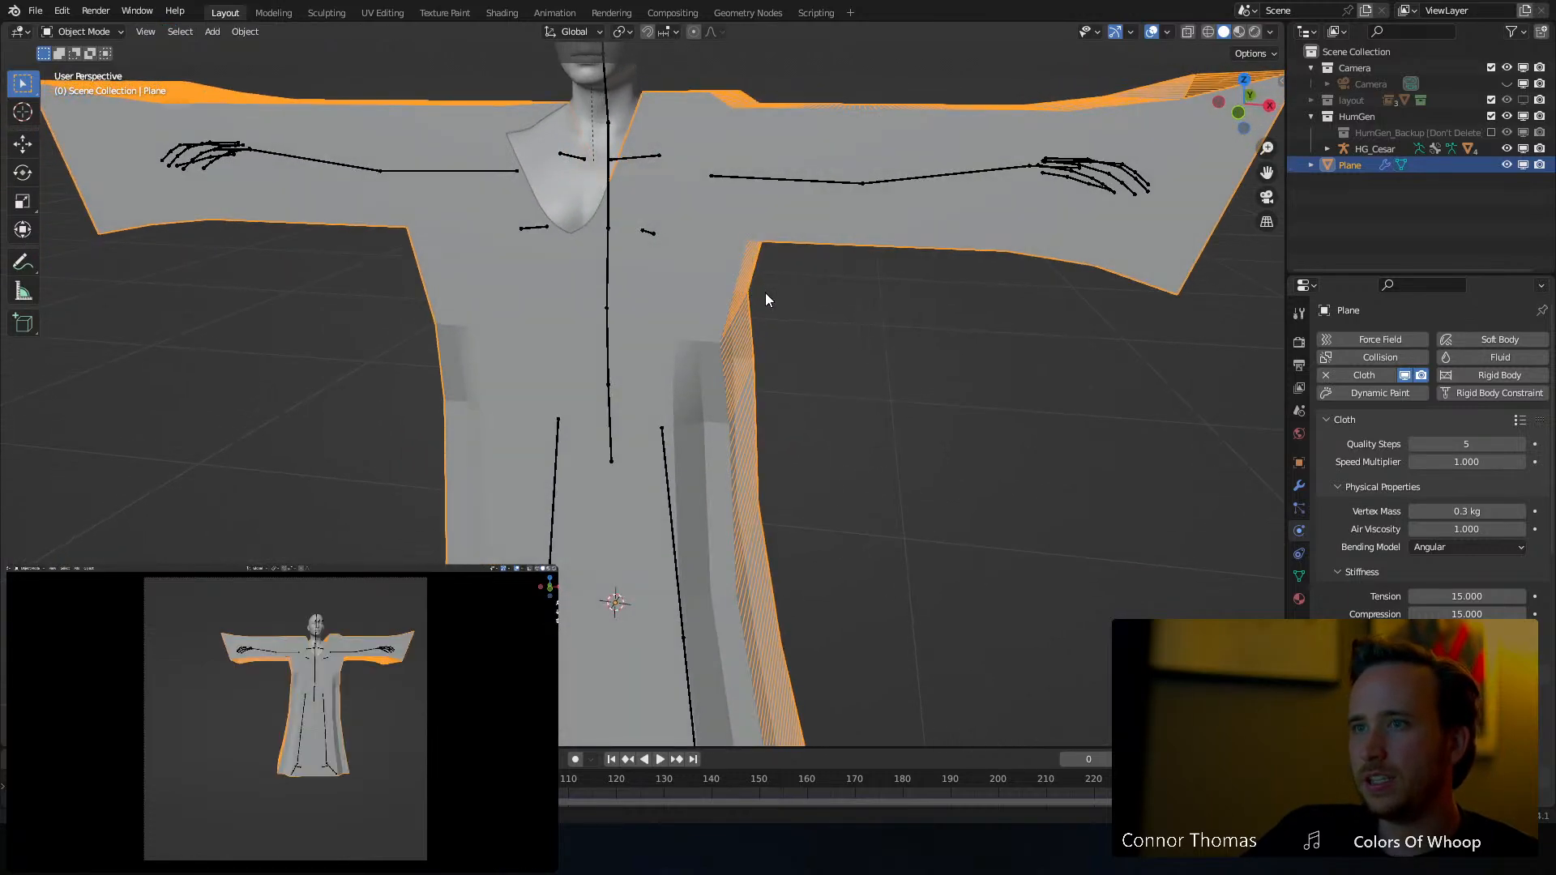
{"action": "key", "text": "space"}
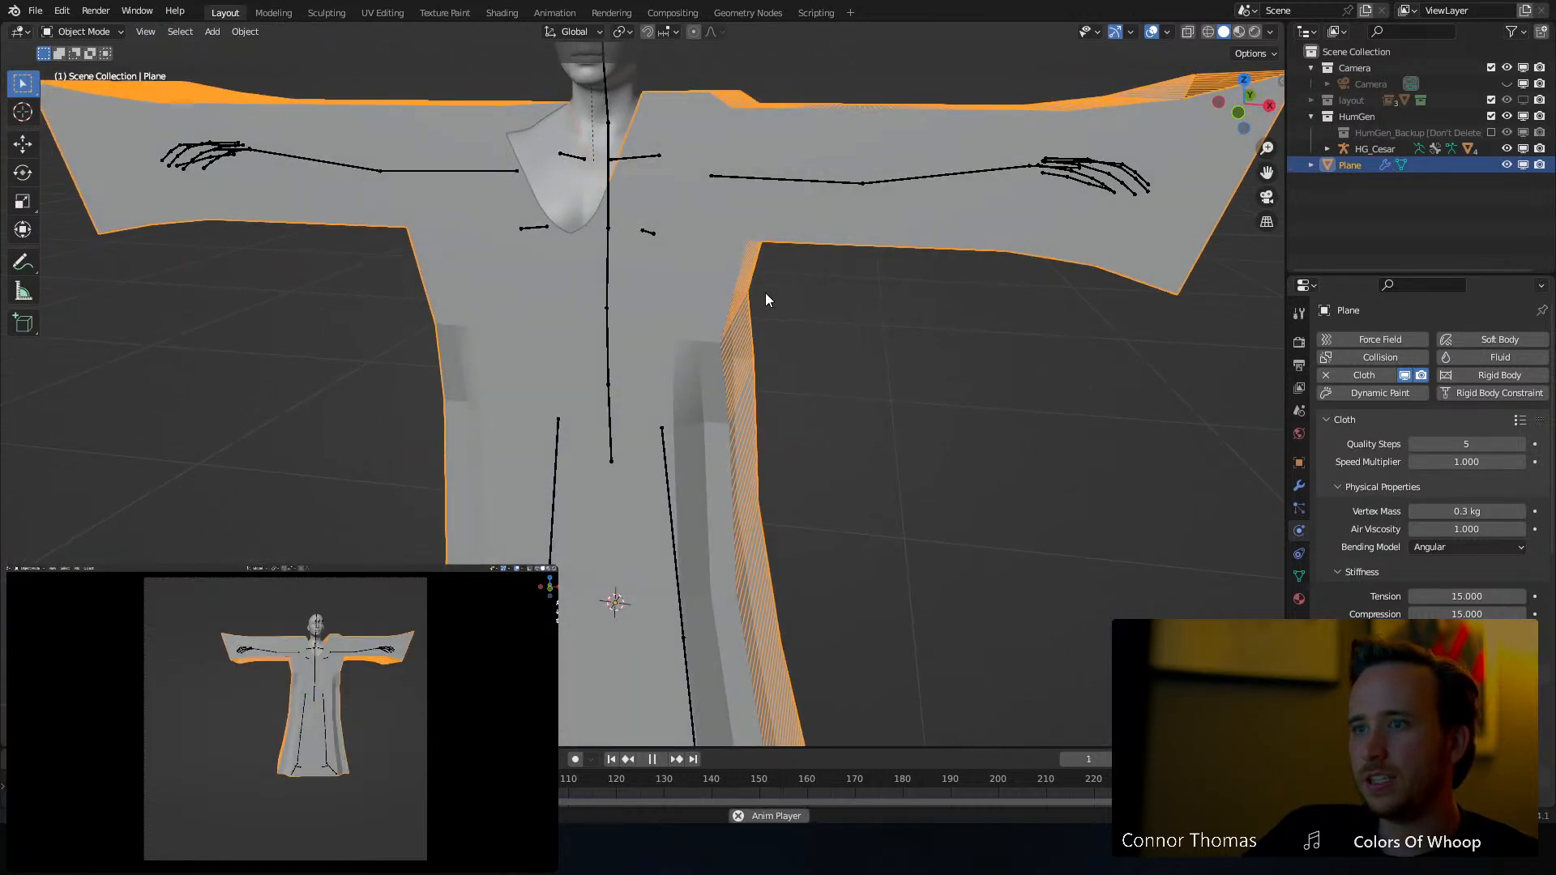
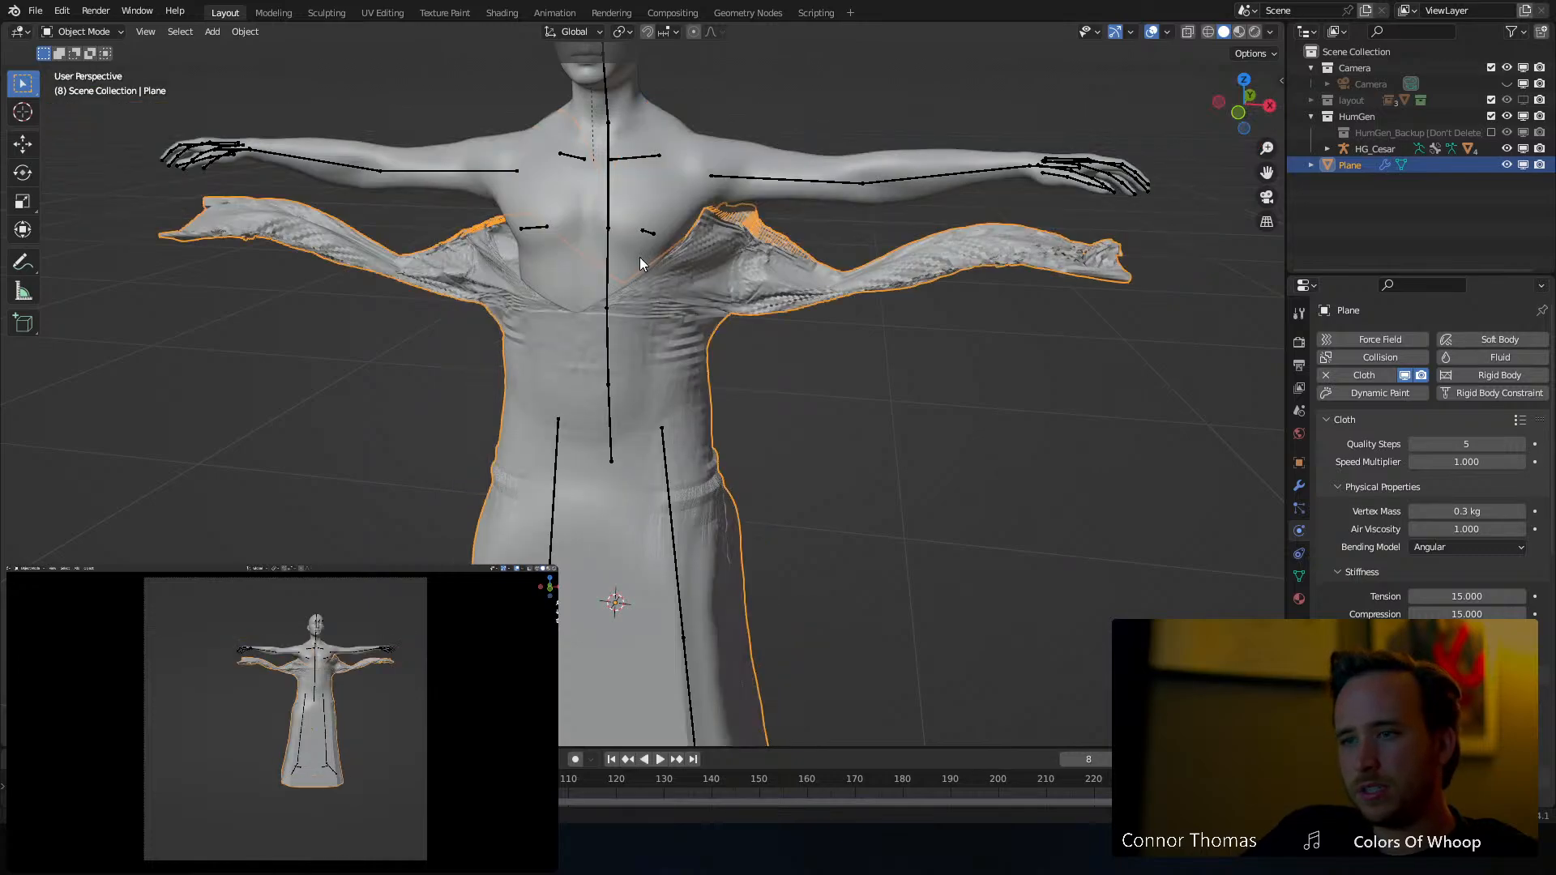
Inspect the simulated robe from the side and delete the robe object
{"action": "middle_click_drag", "start_coordinate": [638, 229], "coordinate": [467, 186]}
{"action": "middle_click_drag", "start_coordinate": [685, 439], "coordinate": [596, 334]}
{"action": "key", "text": "Delete"}
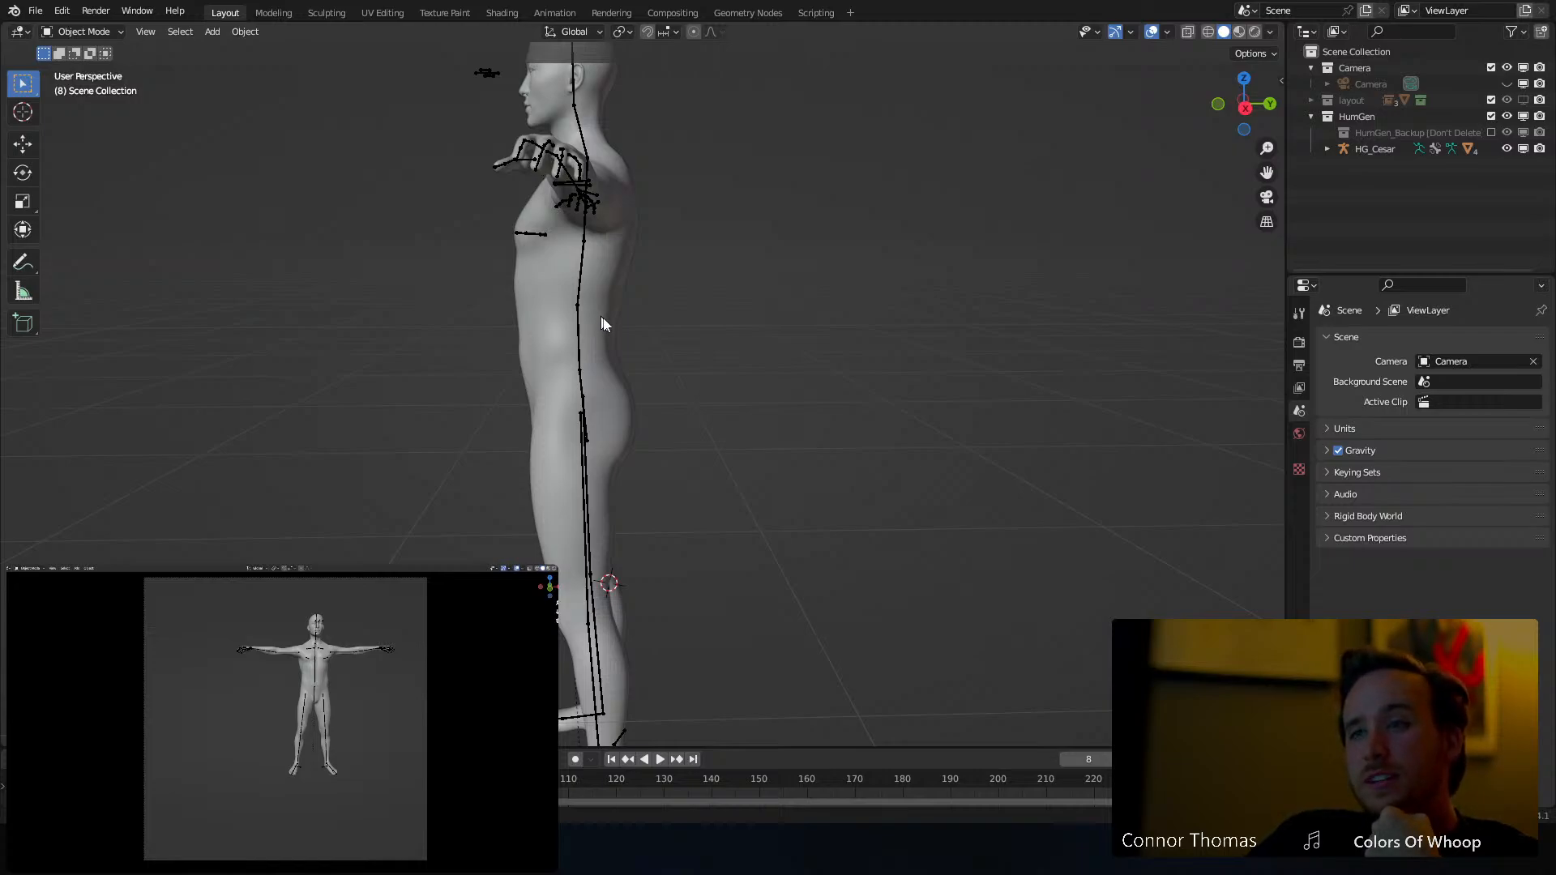
{"action": "middle_click_drag", "start_coordinate": [601, 324], "coordinate": [673, 358]}
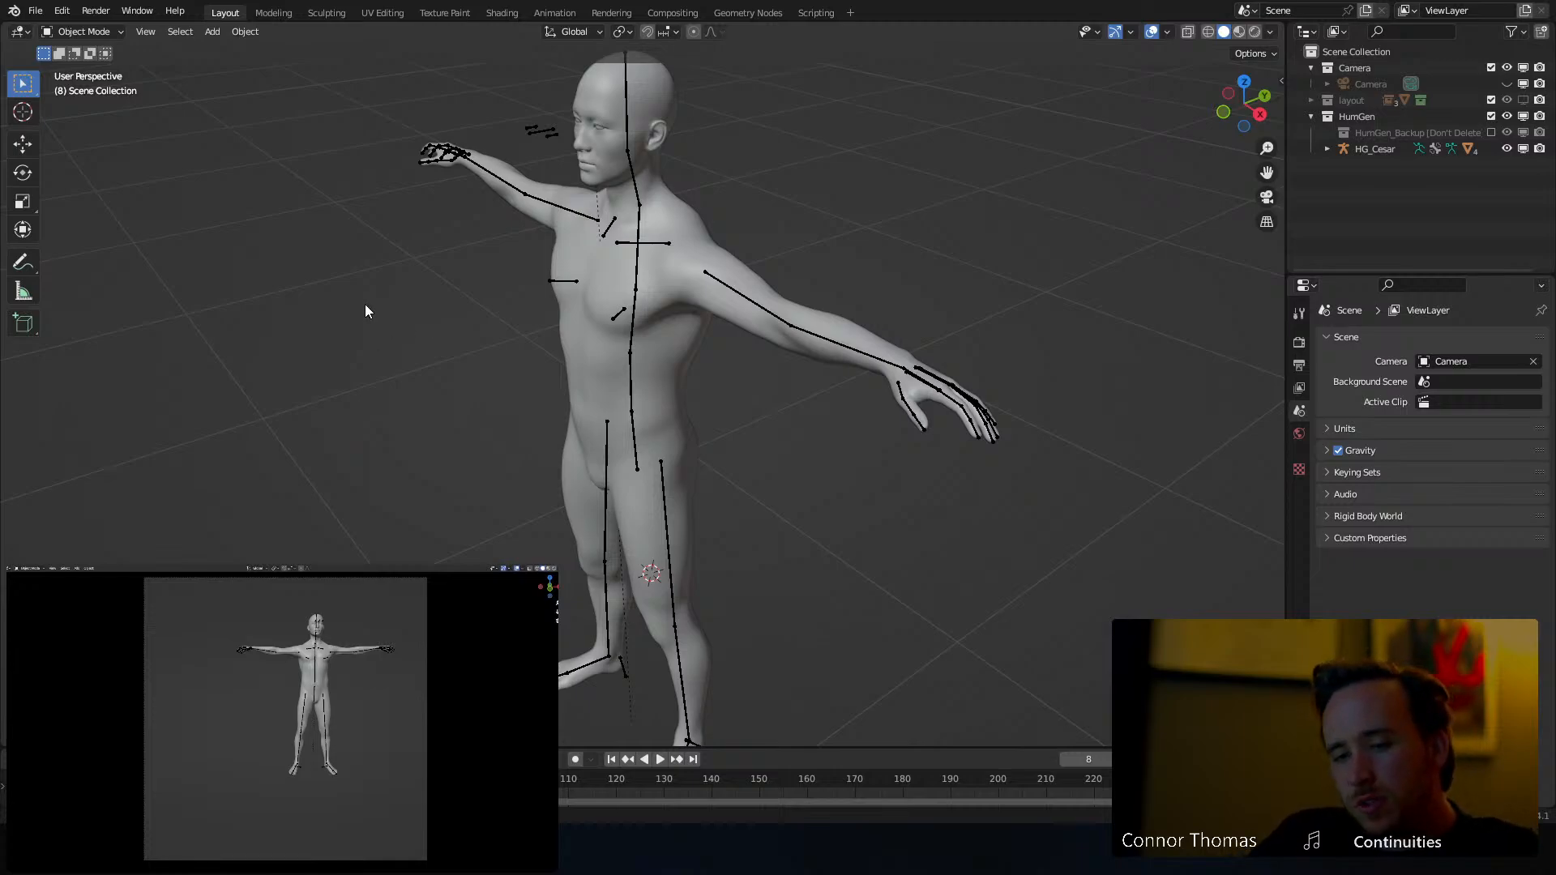
Unhide the camera with its reference image, view the figure through it, and select the figure's armature
{"action": "left_click", "coordinate": [728, 297]}
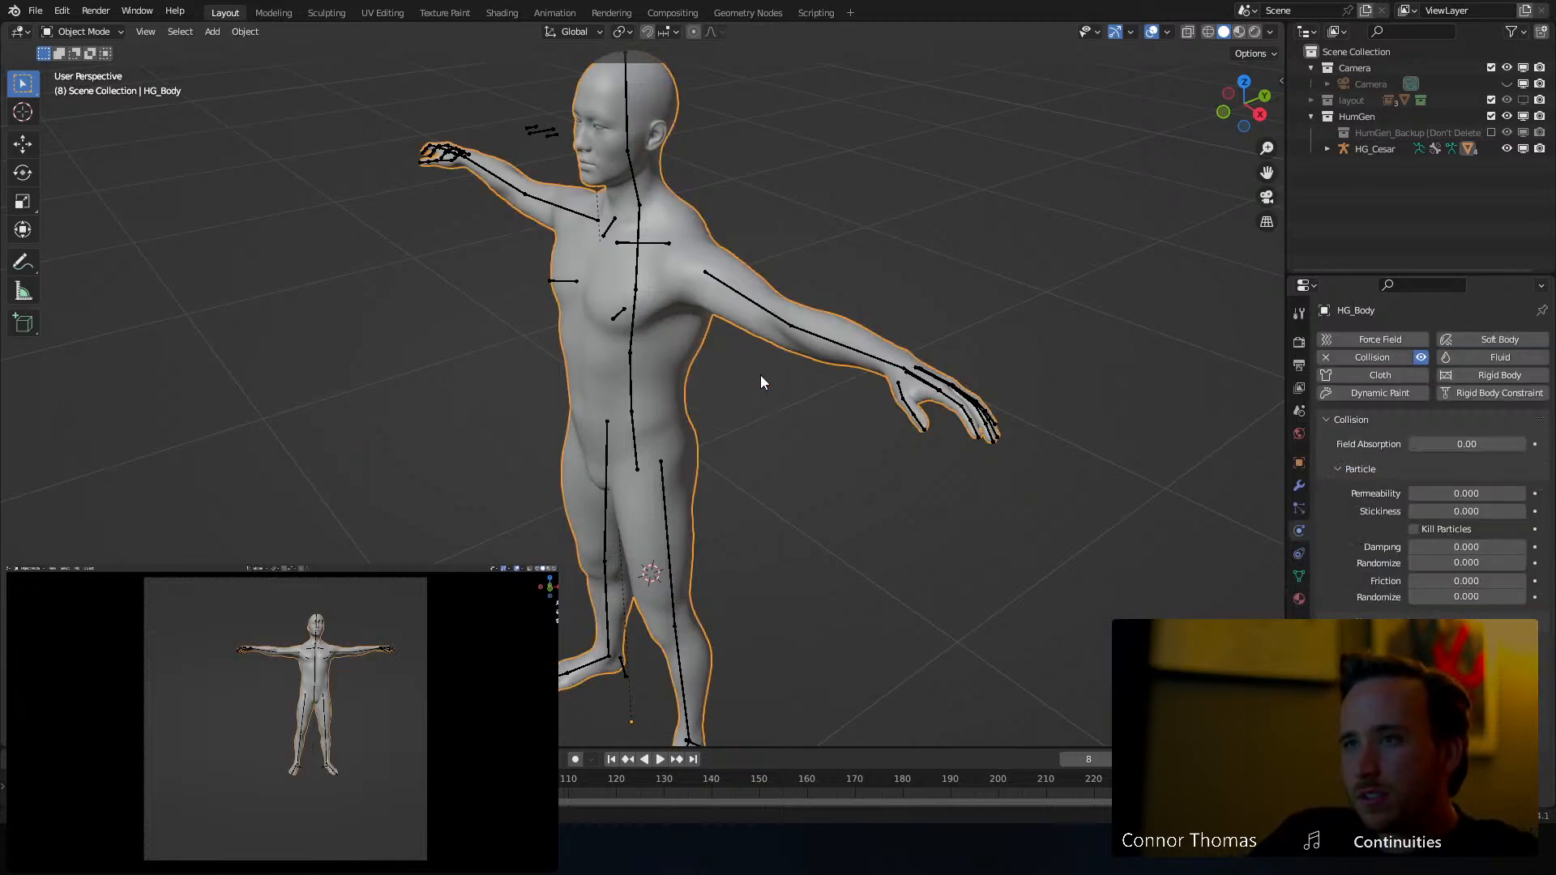
{"action": "left_click", "coordinate": [757, 318]}
{"action": "middle_click_drag", "start_coordinate": [756, 353], "coordinate": [798, 367]}
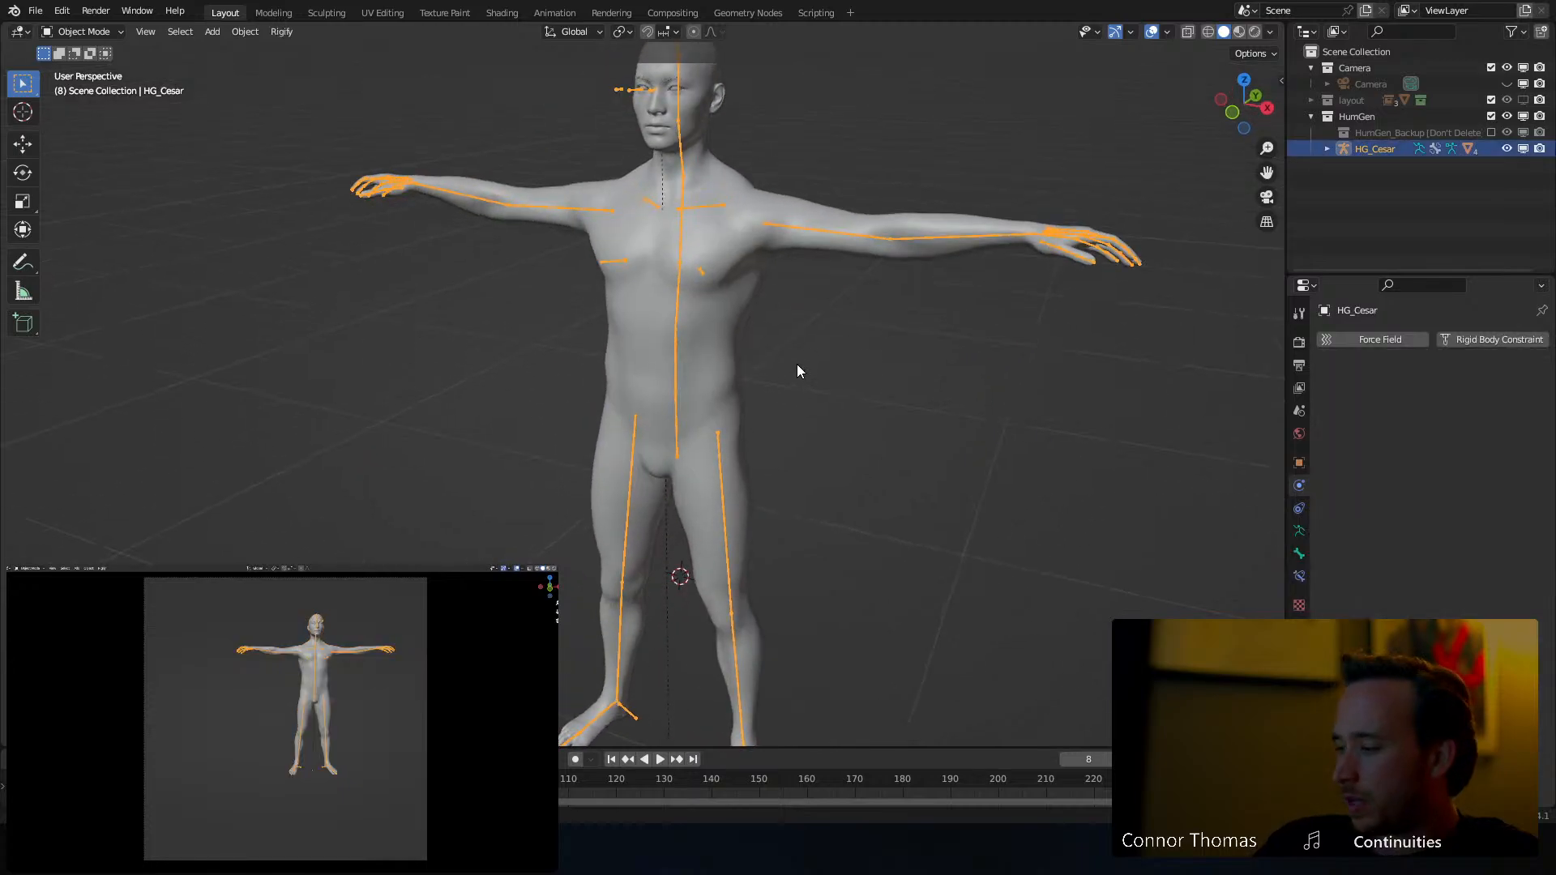
{"action": "key", "text": "KP_1"}
{"action": "key", "text": "KP_0"}
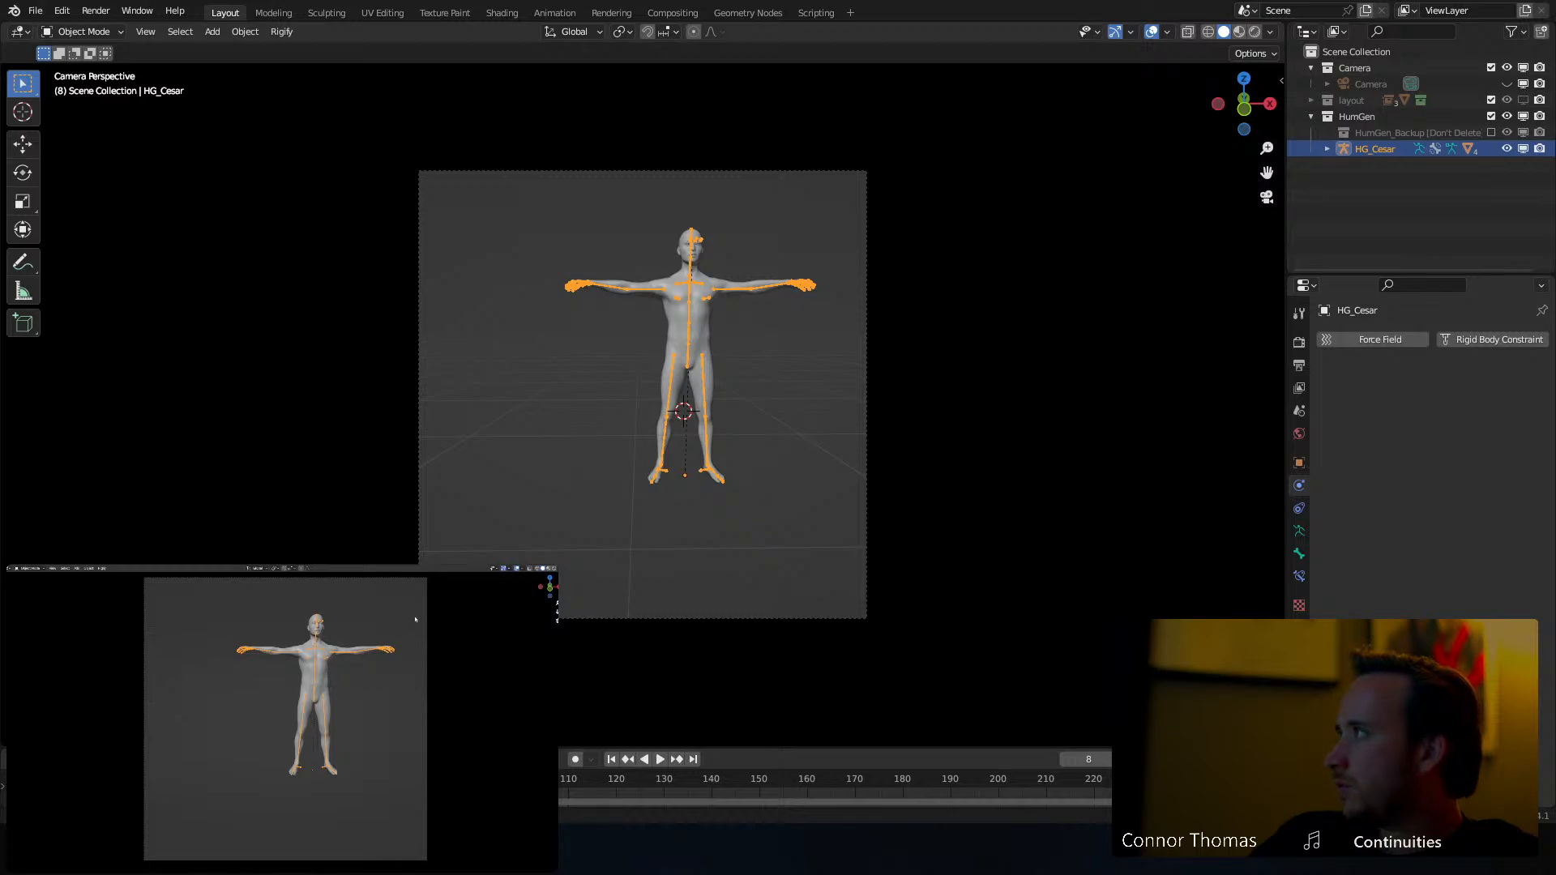
{"action": "key", "text": "alt+h"}
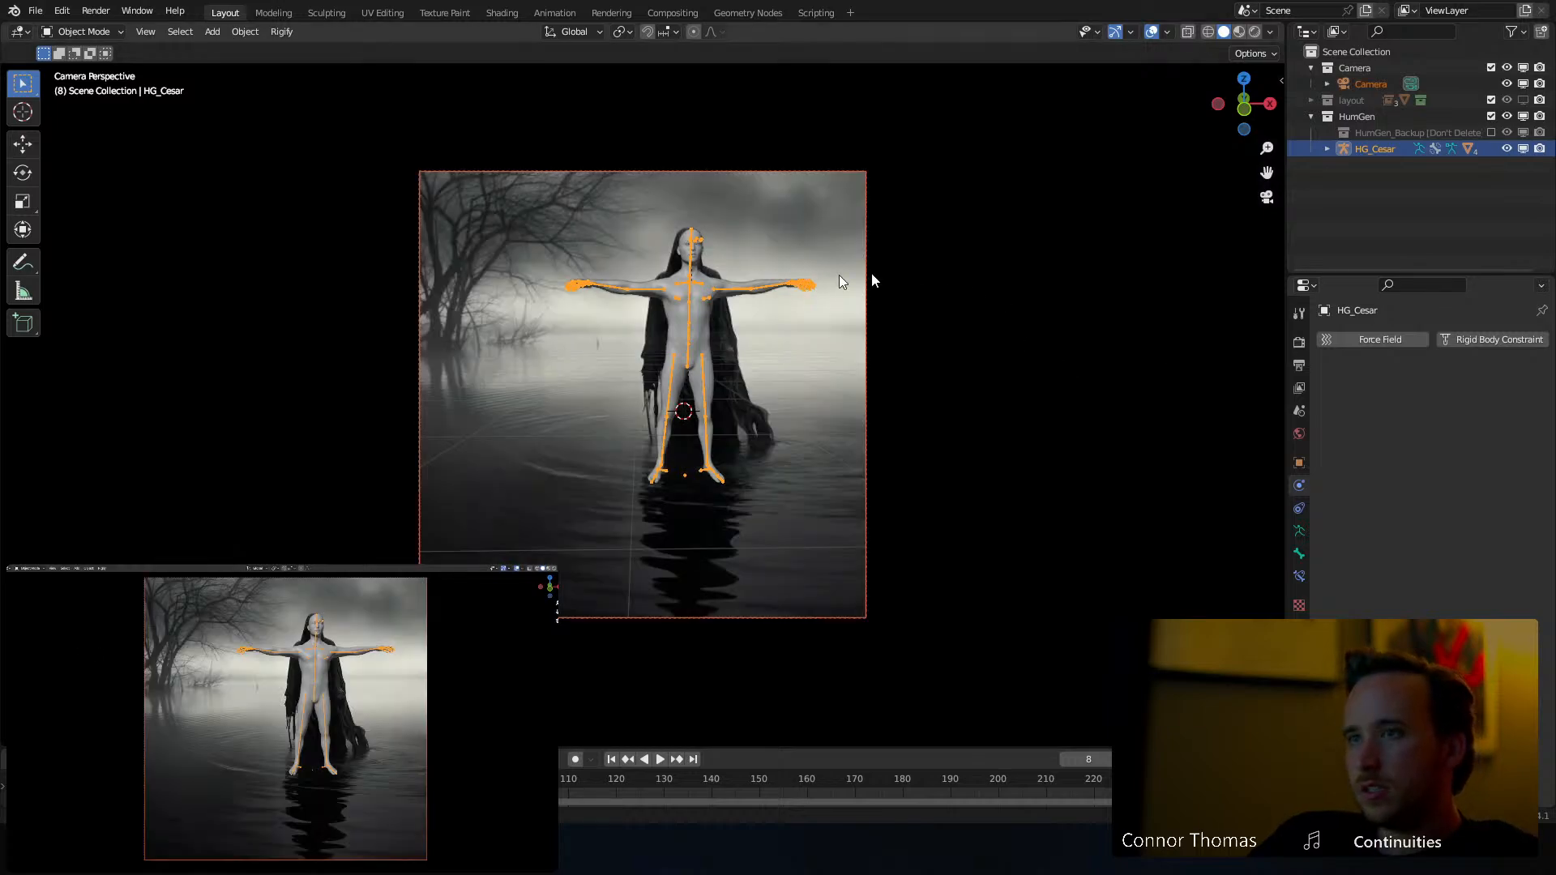
{"action": "key", "text": "alt+a"}
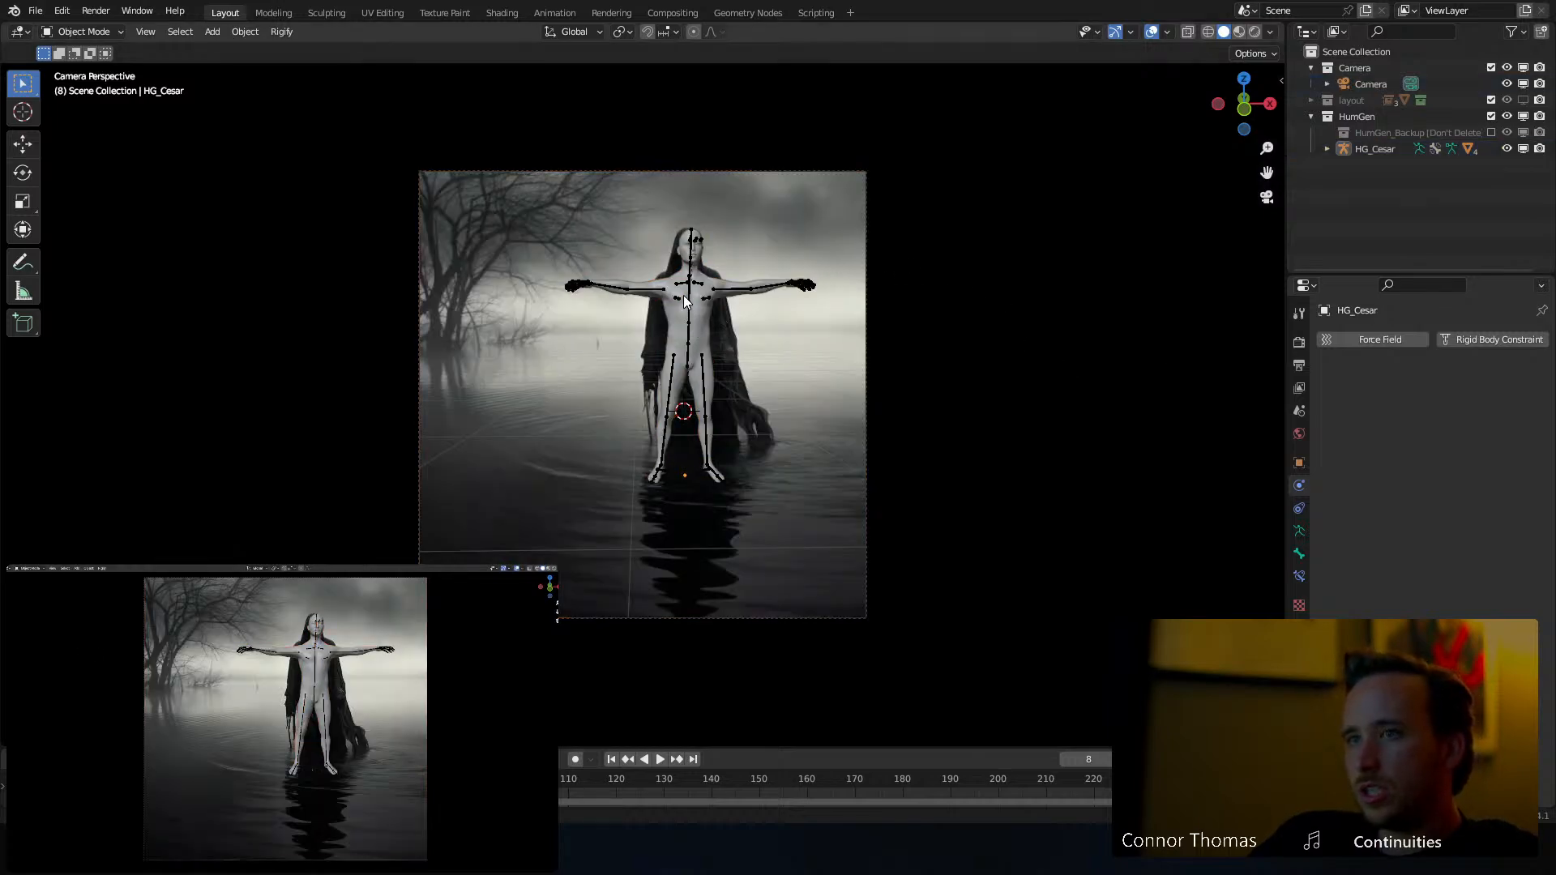
{"action": "left_click", "coordinate": [652, 289]}
{"action": "scroll", "coordinate": [682, 290], "scroll_direction": "up", "scroll_amount": 5}
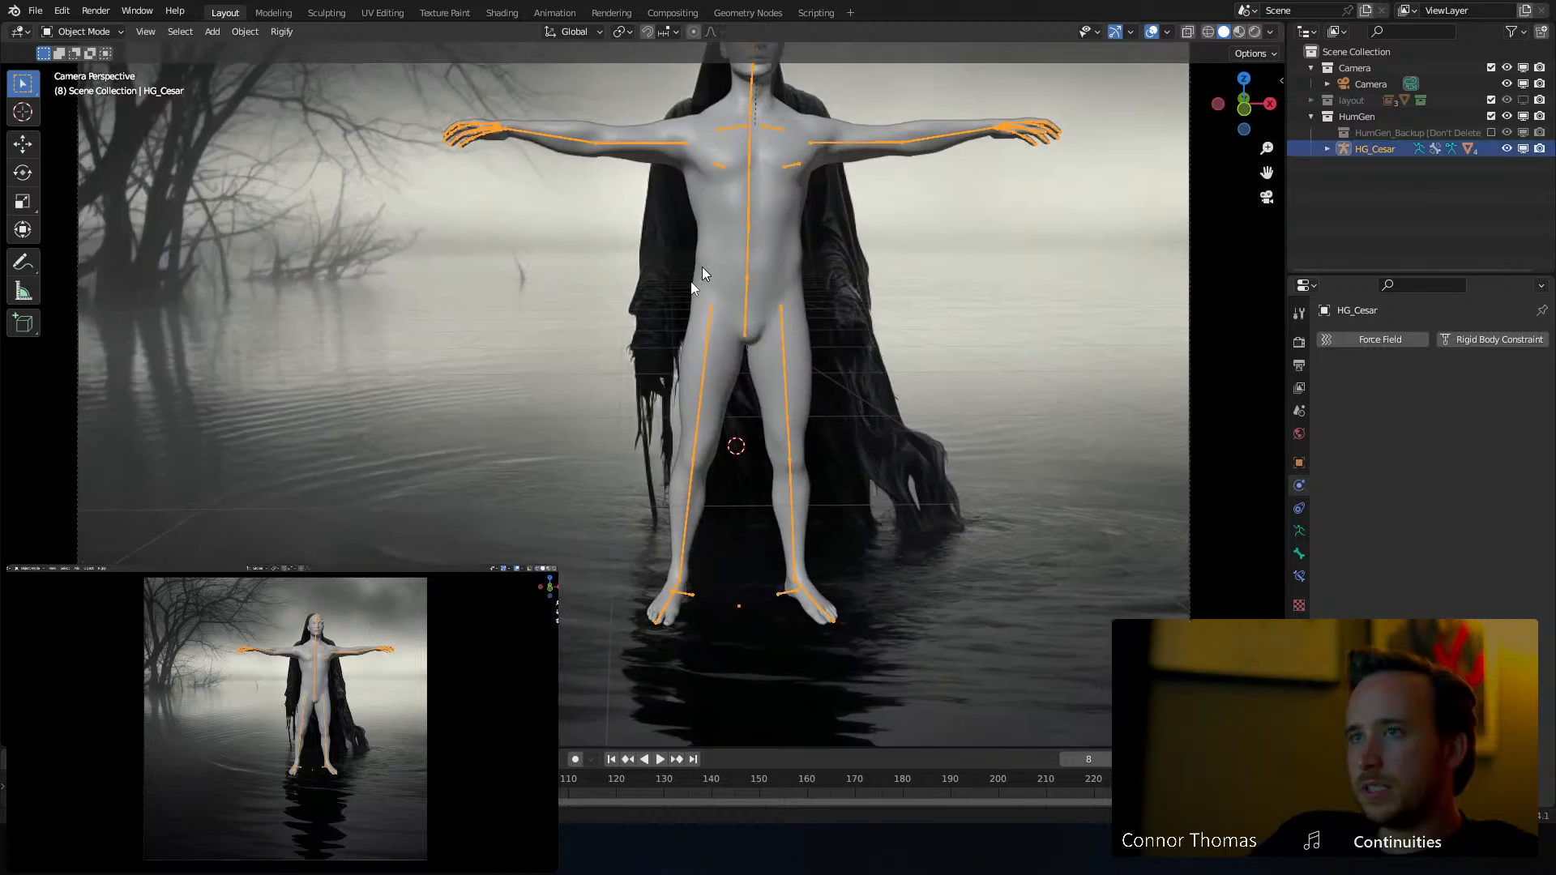
Enter Pose Mode and rotate both upper arm bones down so the figure's arms hang beside the body
{"action": "middle_click_drag", "start_coordinate": [679, 195], "coordinate": [657, 290], "text": "shift"}
{"action": "key", "text": "ctrl+Tab"}
{"action": "left_click", "coordinate": [655, 240]}
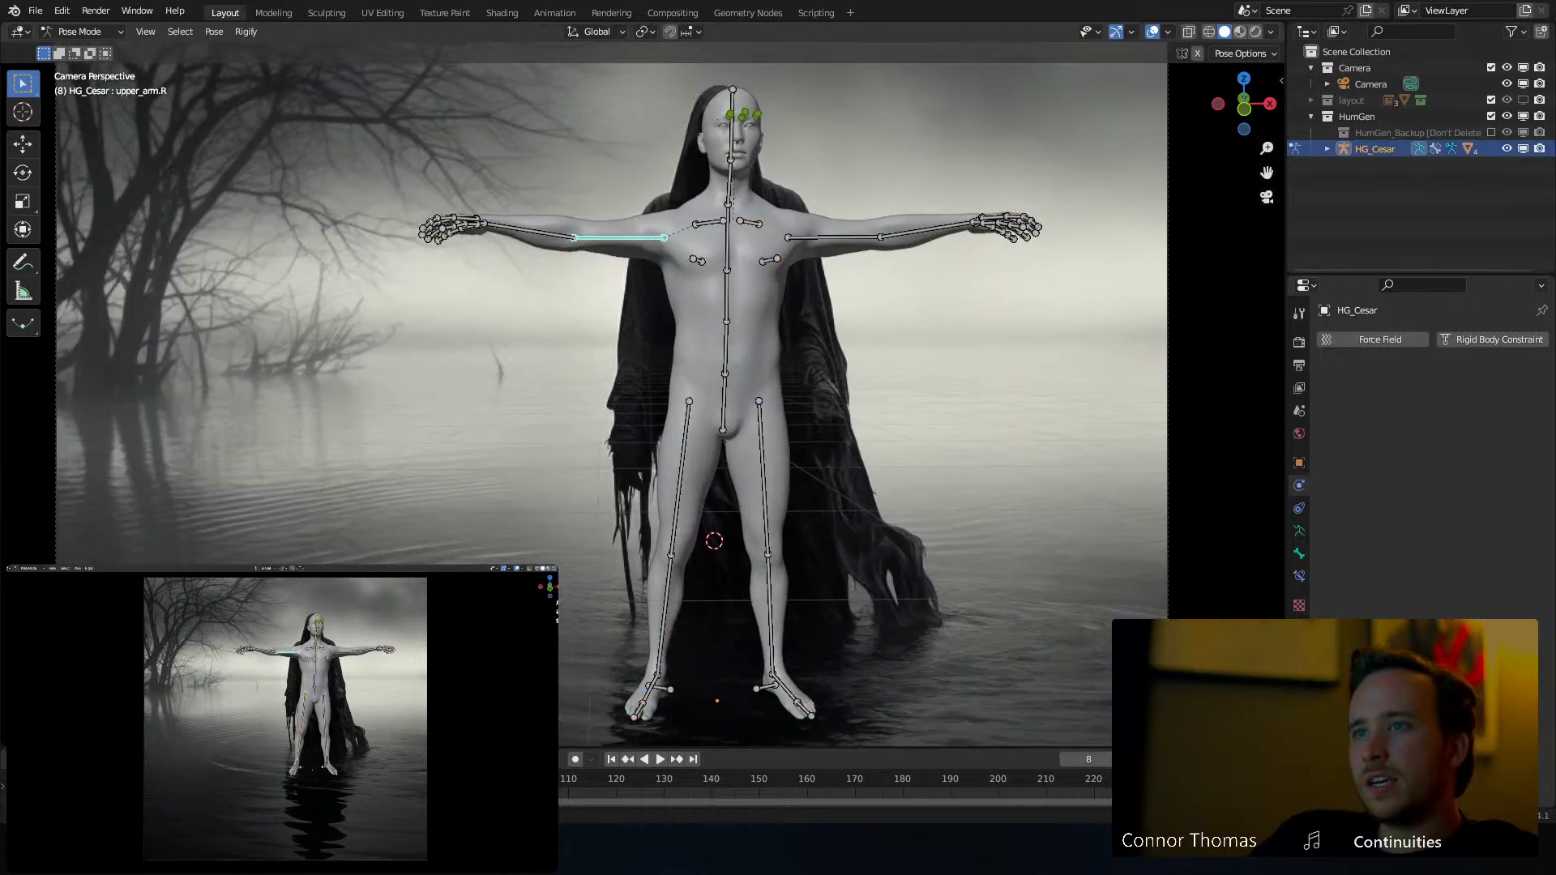
{"action": "key", "text": "r"}
{"action": "left_click", "coordinate": [741, 357]}
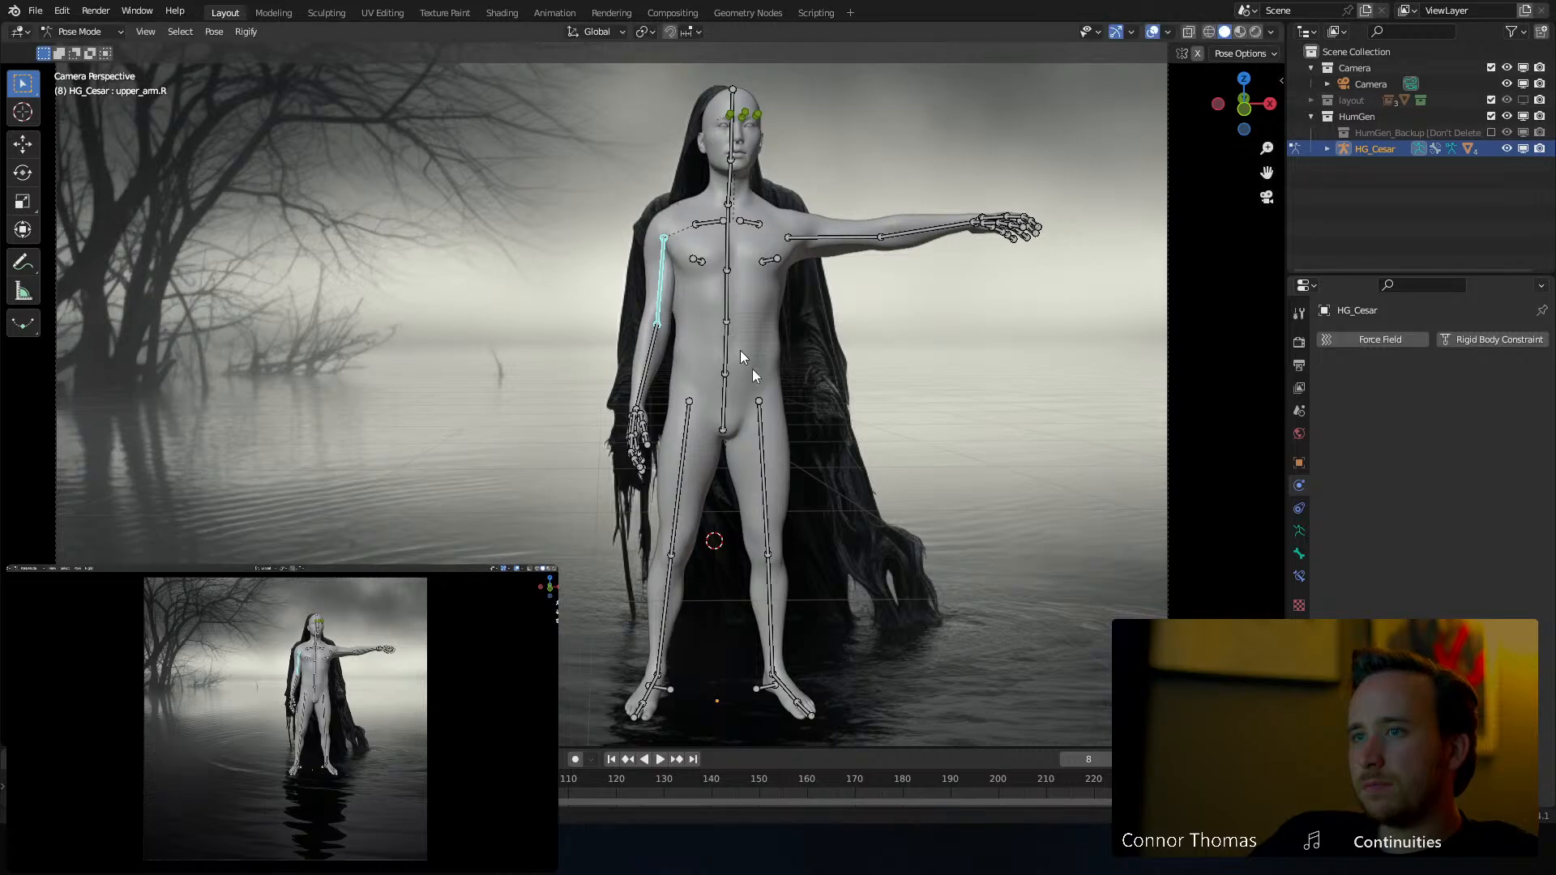
{"action": "left_click", "coordinate": [846, 240]}
{"action": "key", "text": "r"}
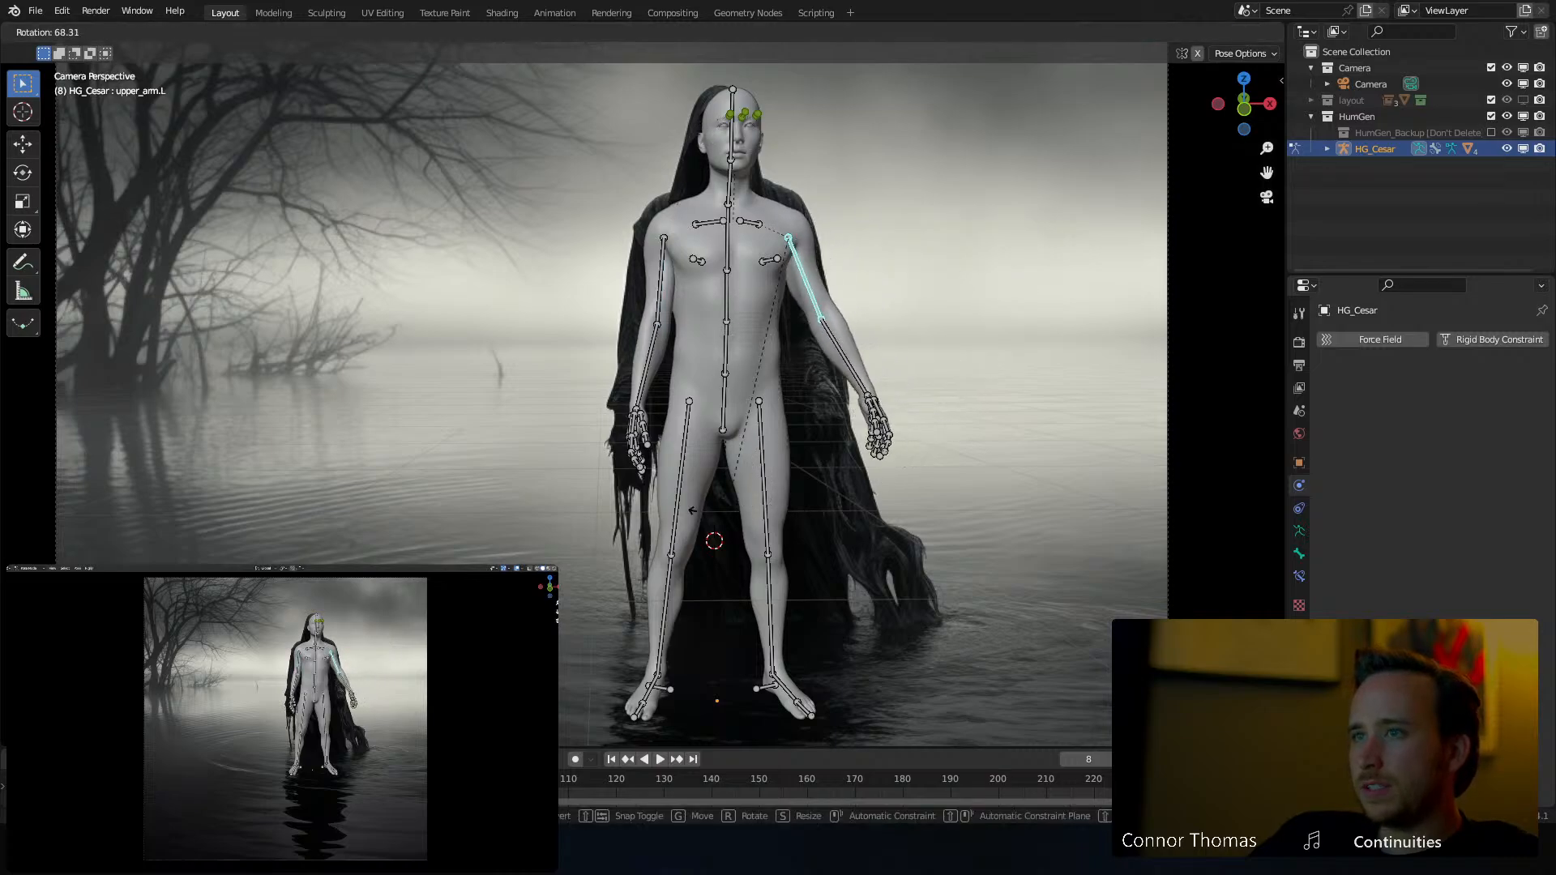
{"action": "left_click", "coordinate": [659, 506]}
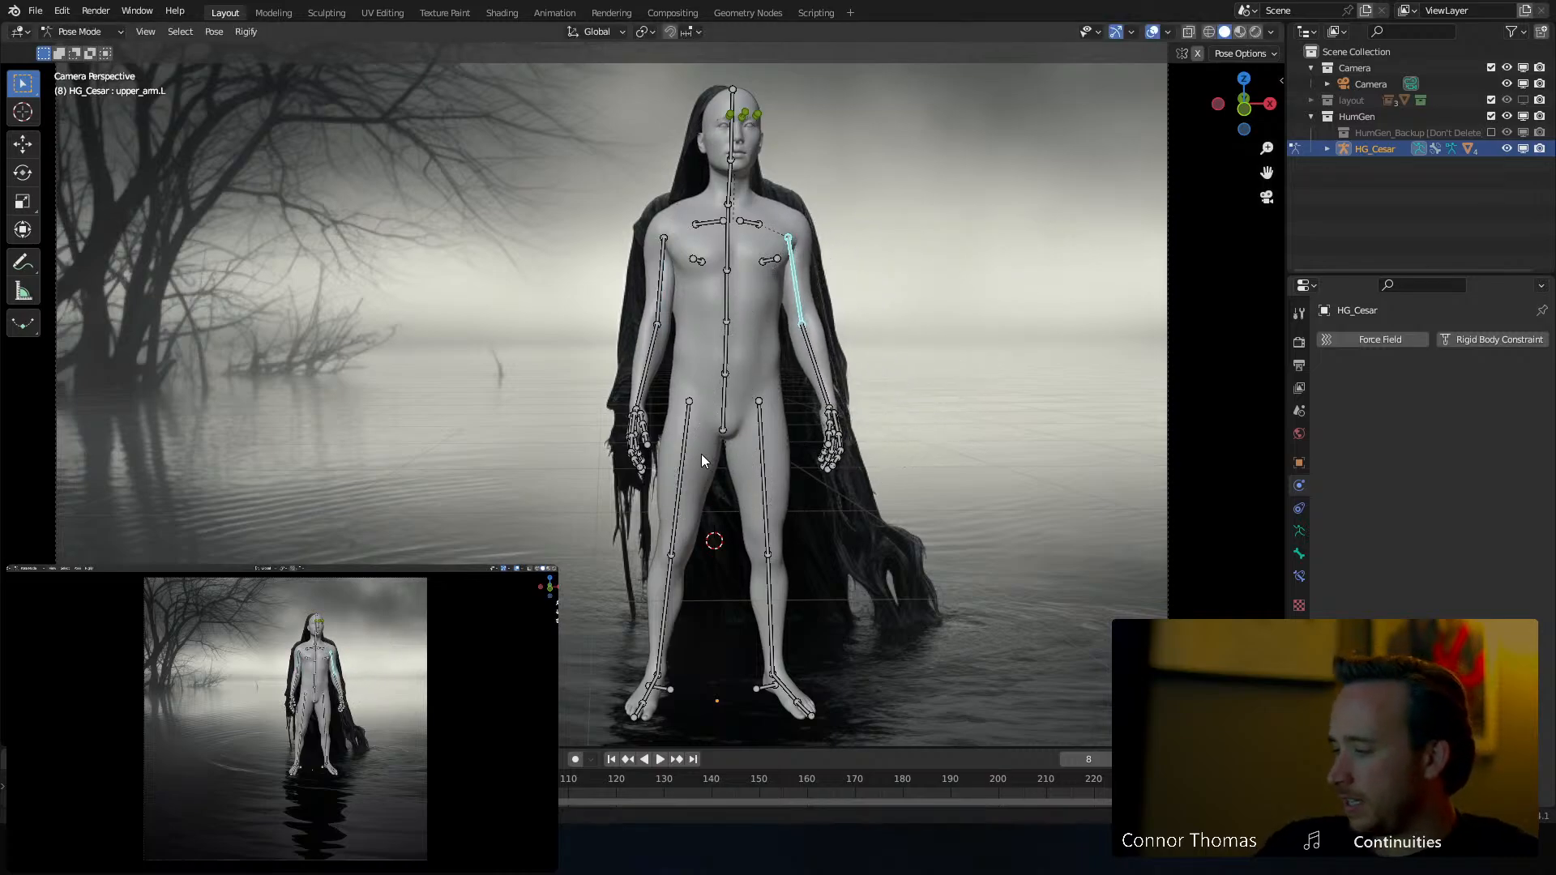
From the side, rotate the figure's left upper arm backward and its left forearm forward to bend the elbow naturally
{"action": "key", "text": "KP_Decimal"}
{"action": "scroll", "coordinate": [702, 460], "scroll_direction": "down", "scroll_amount": 5}
{"action": "middle_click_drag", "start_coordinate": [702, 461], "coordinate": [501, 349]}
{"action": "key", "text": "r"}
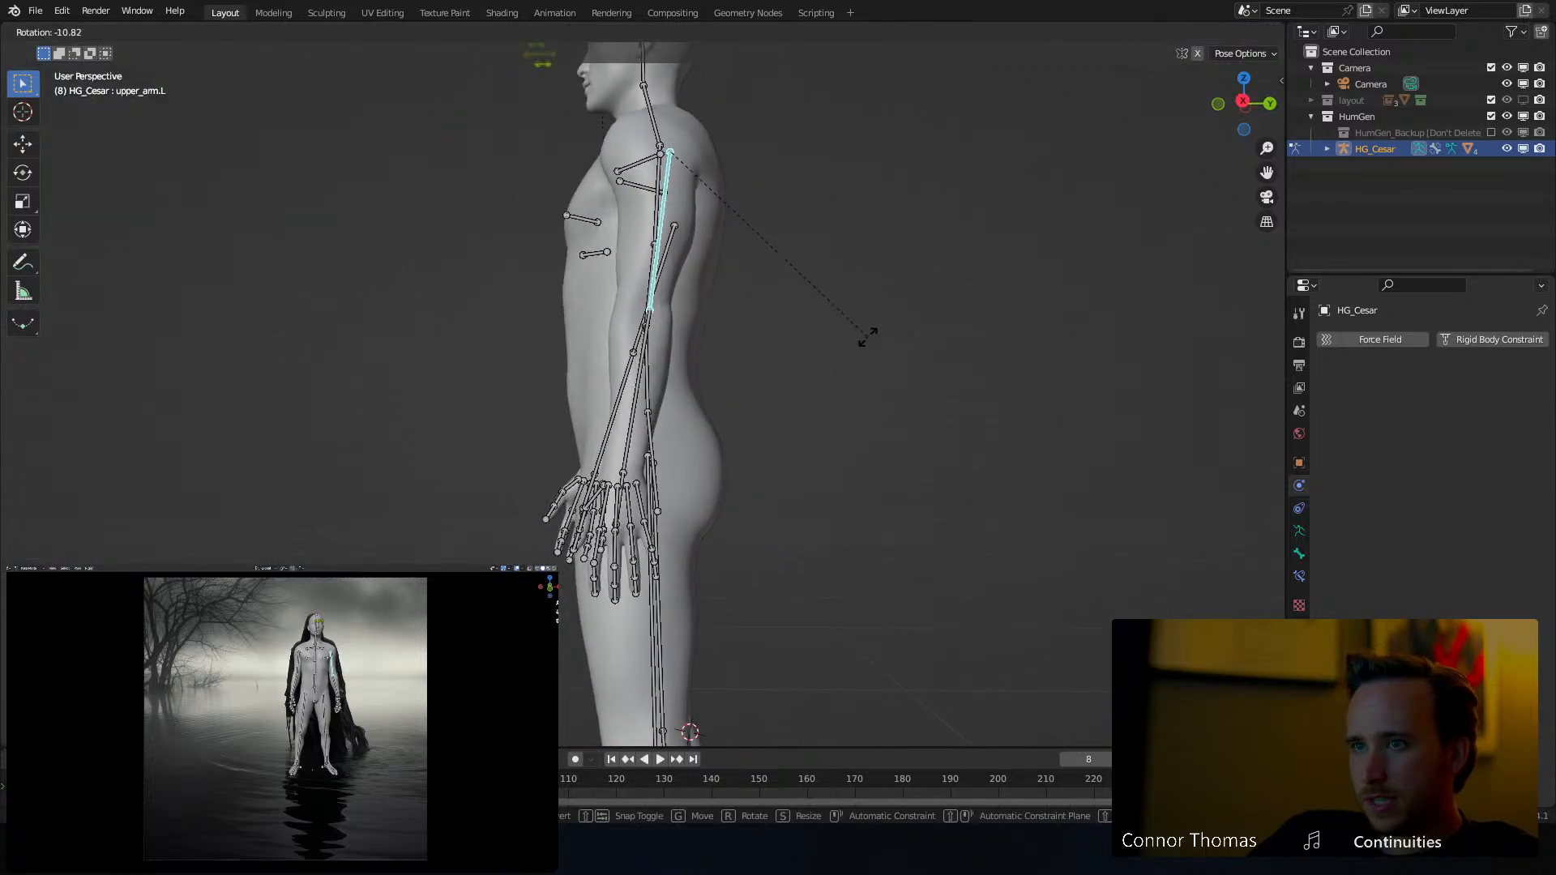
{"action": "left_click", "coordinate": [878, 325]}
{"action": "left_click", "coordinate": [669, 373]}
{"action": "key", "text": "r"}
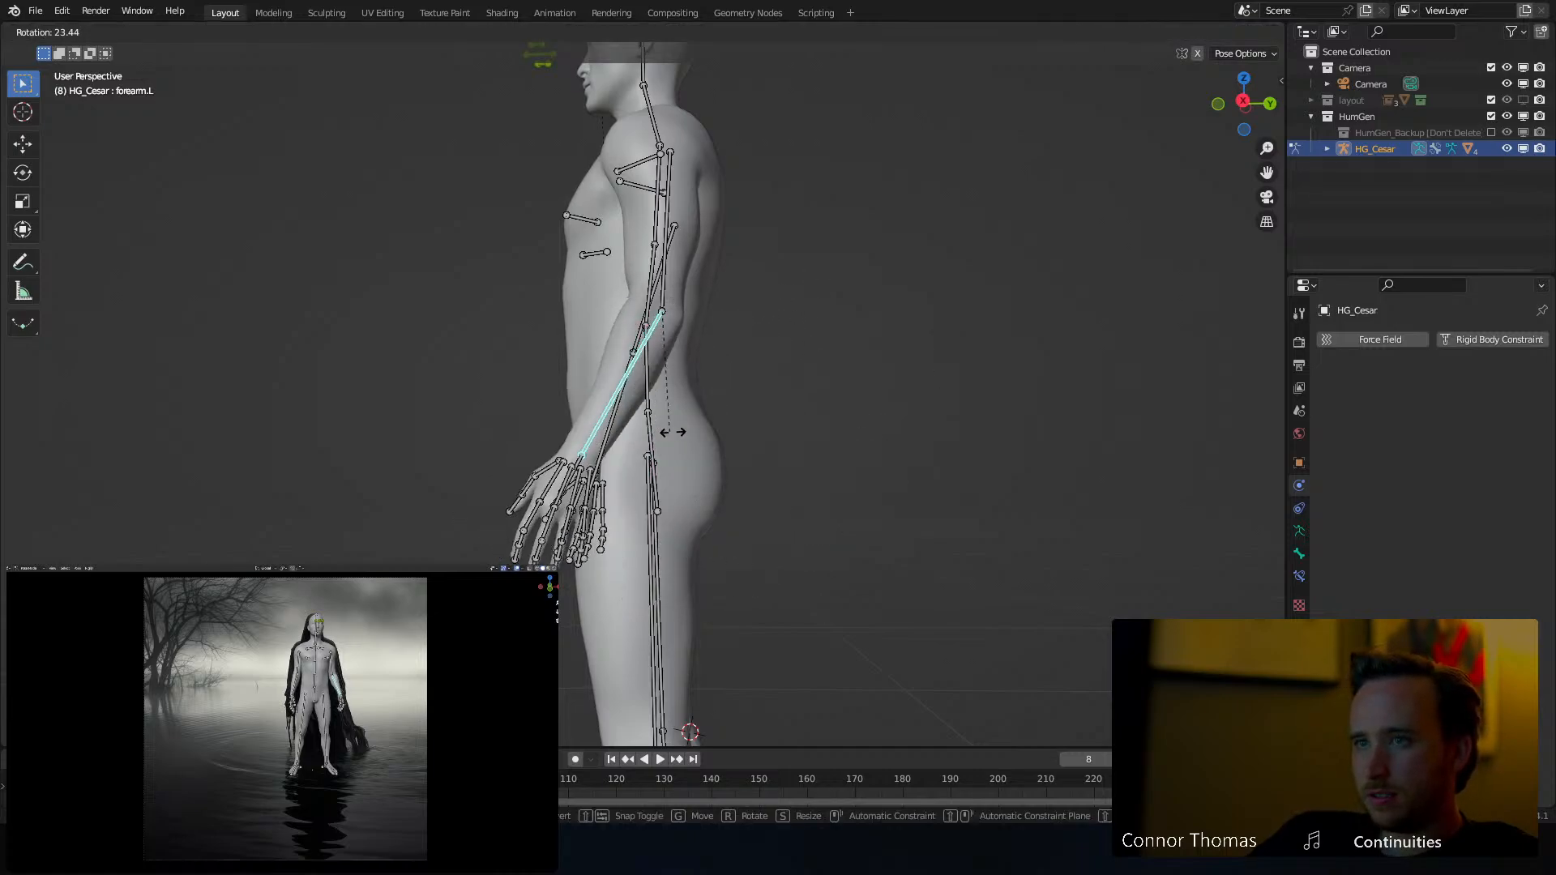
{"action": "left_click", "coordinate": [565, 410]}
{"action": "middle_click_drag", "start_coordinate": [565, 405], "coordinate": [609, 516]}
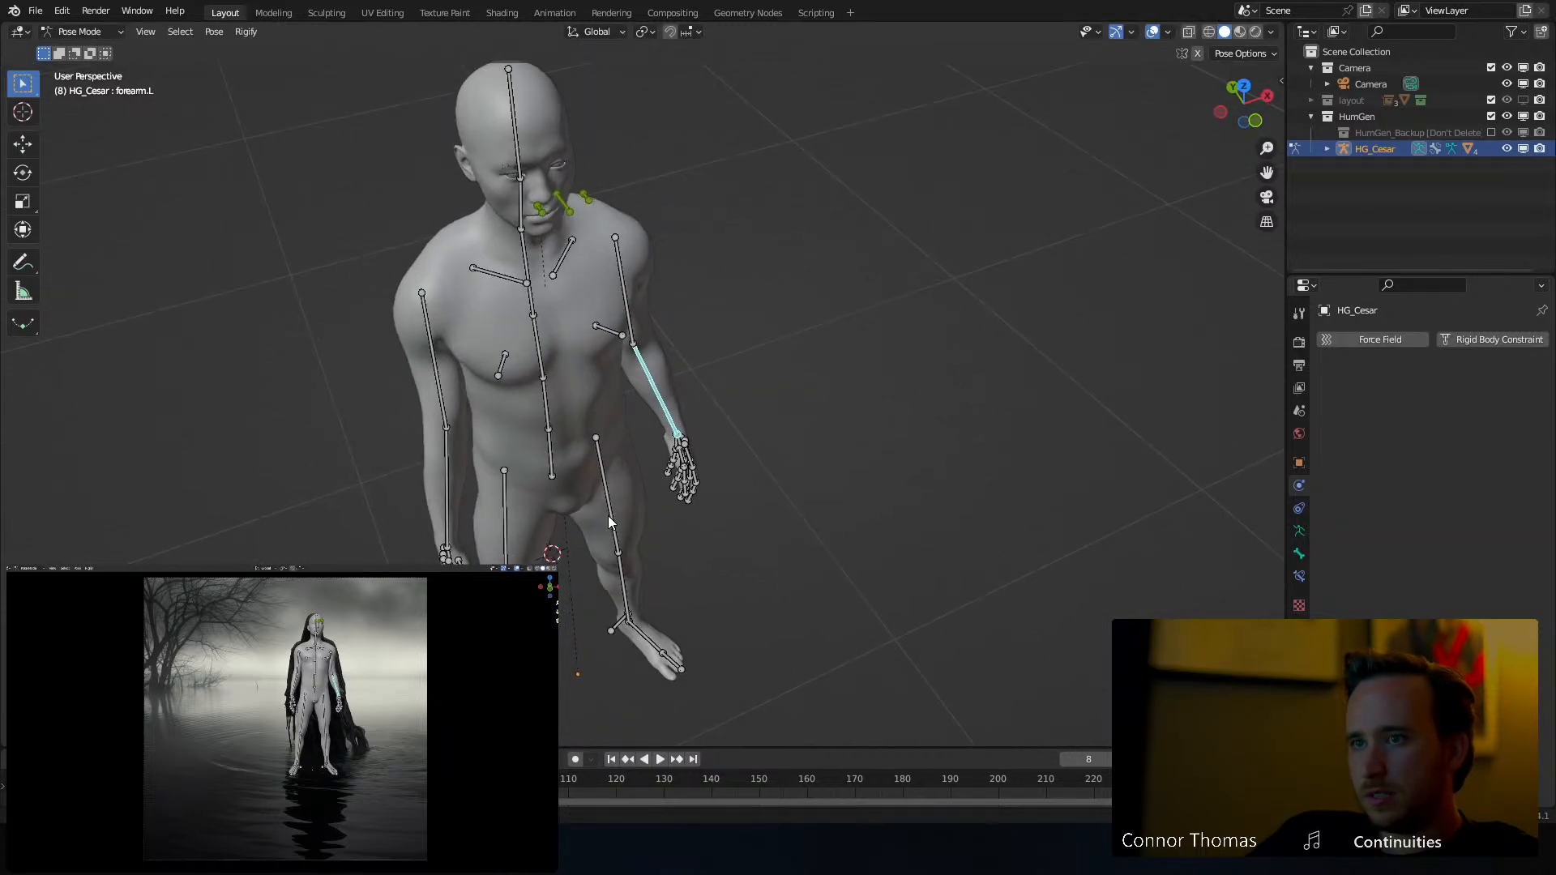
Select the head bone and, through the camera, trackball-rotate it so the face turns and tilts downward
{"action": "left_click", "coordinate": [528, 151]}
{"action": "key", "text": "KP_0"}
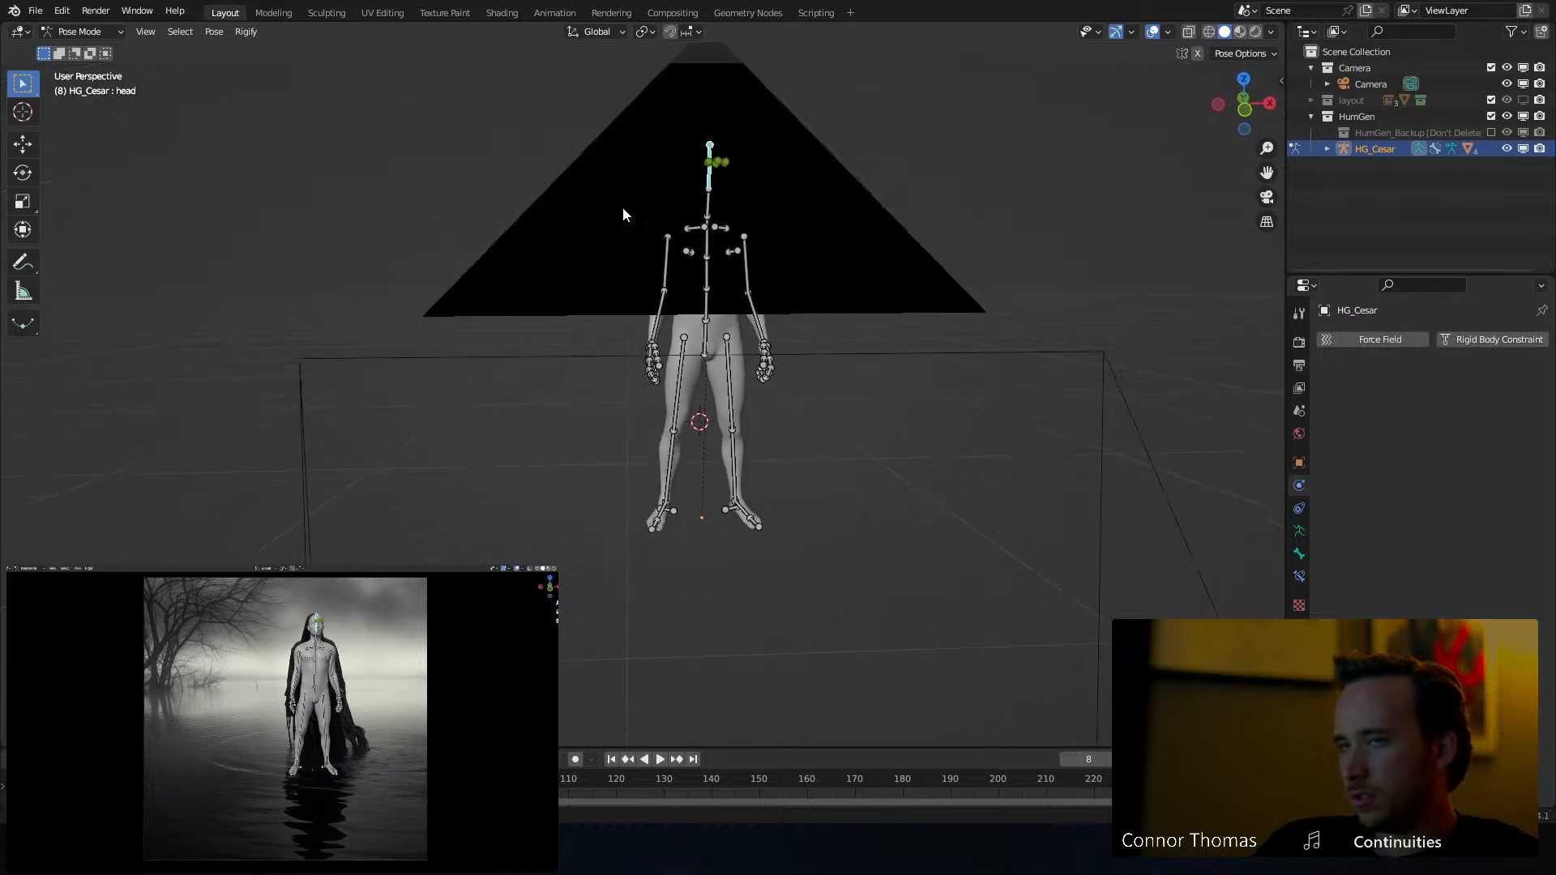
{"action": "key", "text": "g"}
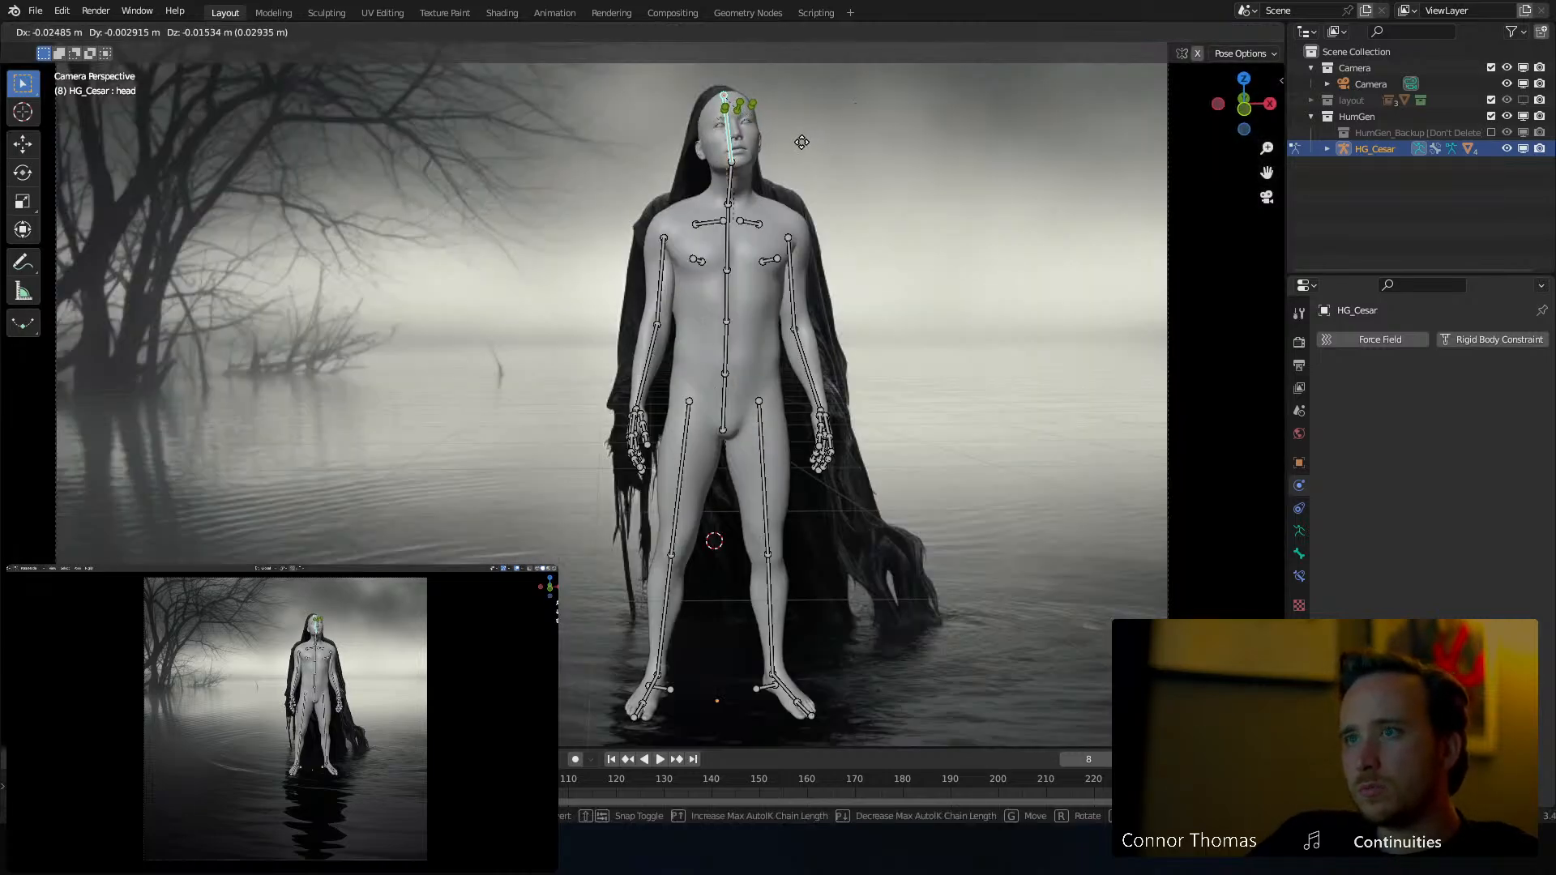
{"action": "right_click", "coordinate": [813, 139]}
{"action": "key", "text": "r"}
{"action": "key", "text": "r"}
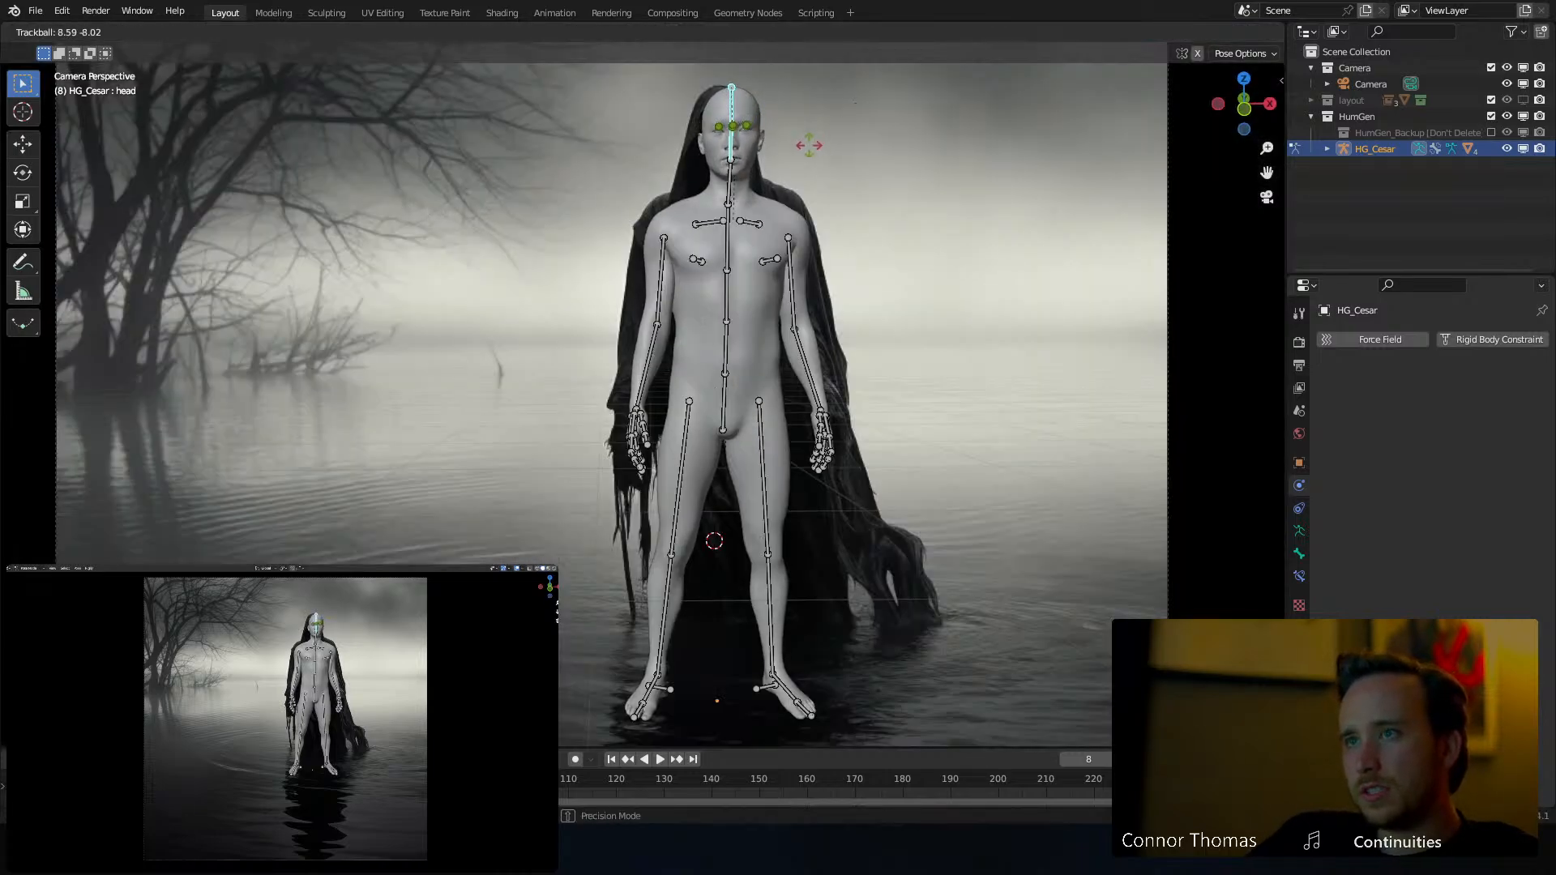
{"action": "left_click", "coordinate": [809, 145]}
{"action": "left_click", "coordinate": [730, 219]}
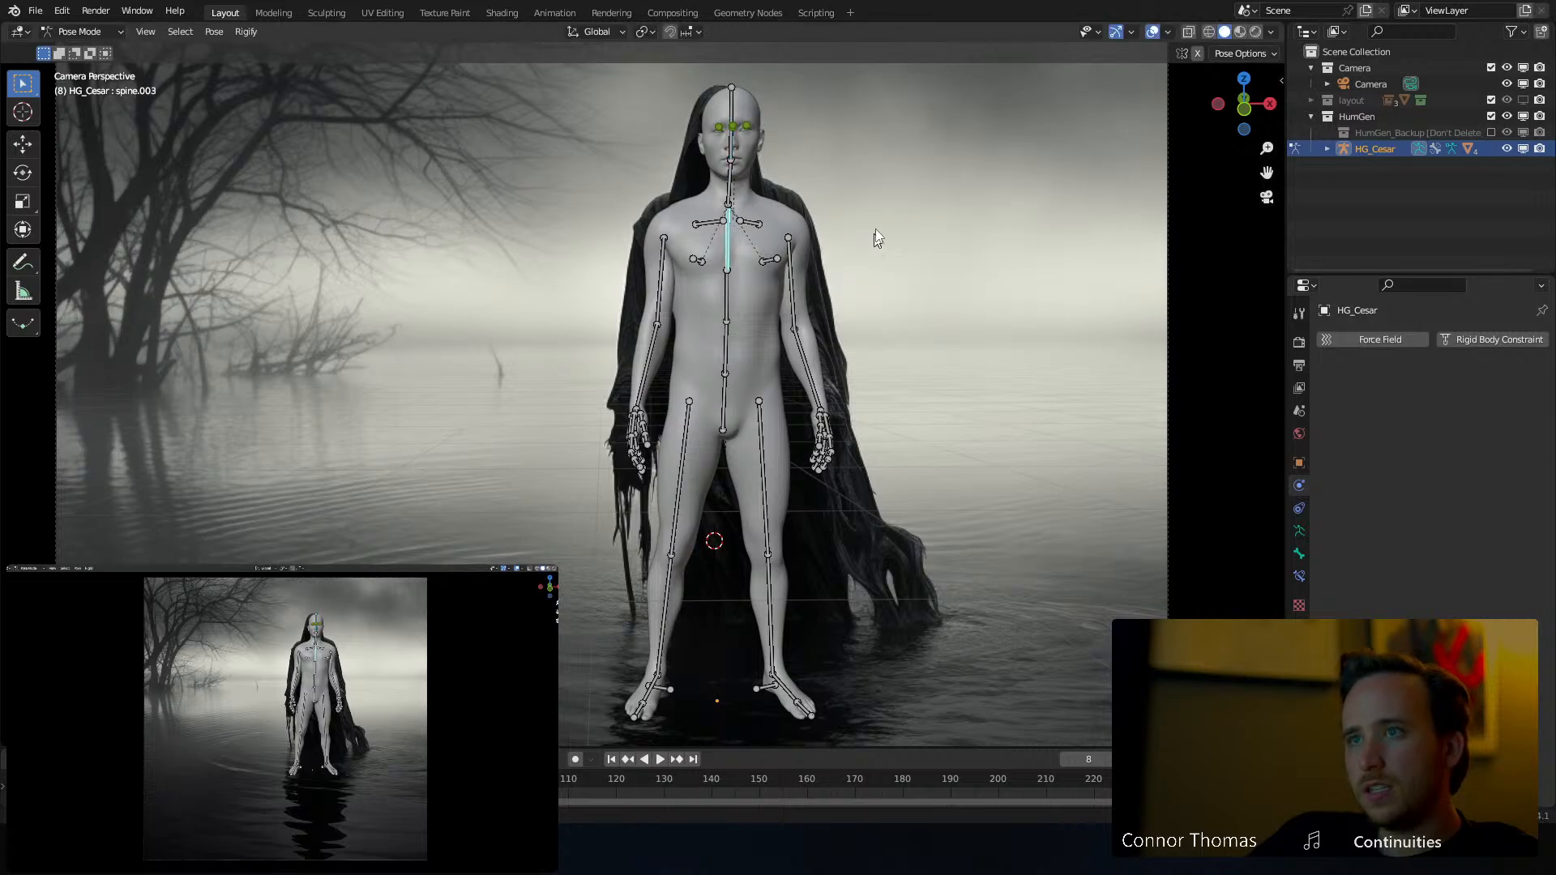
{"action": "key", "text": "r"}
{"action": "left_click", "coordinate": [882, 235]}
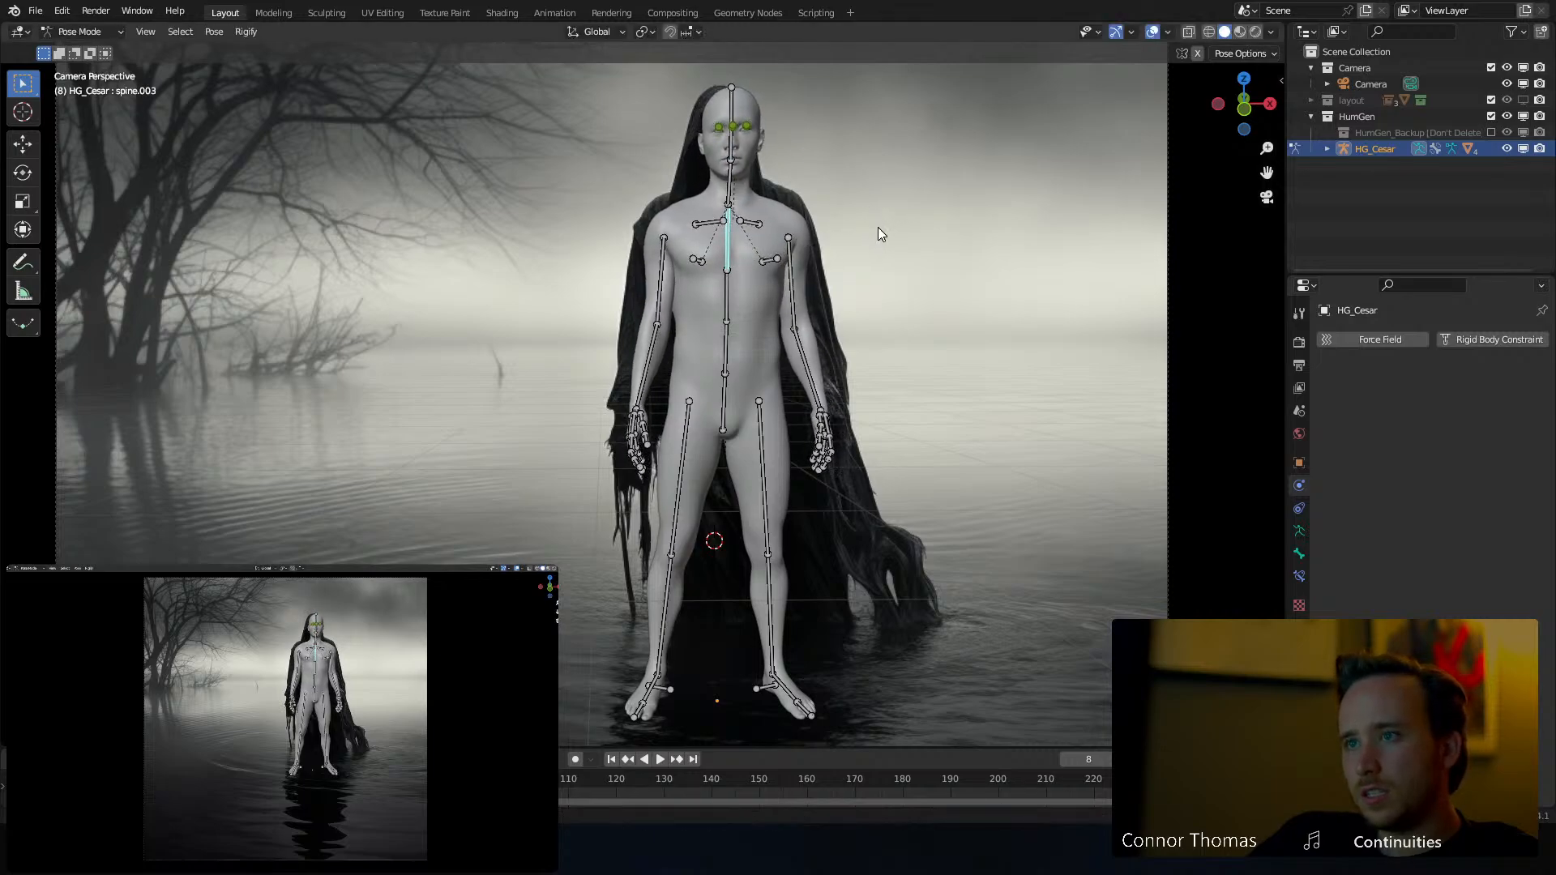
{"action": "left_click", "coordinate": [723, 407]}
{"action": "key", "text": "g"}
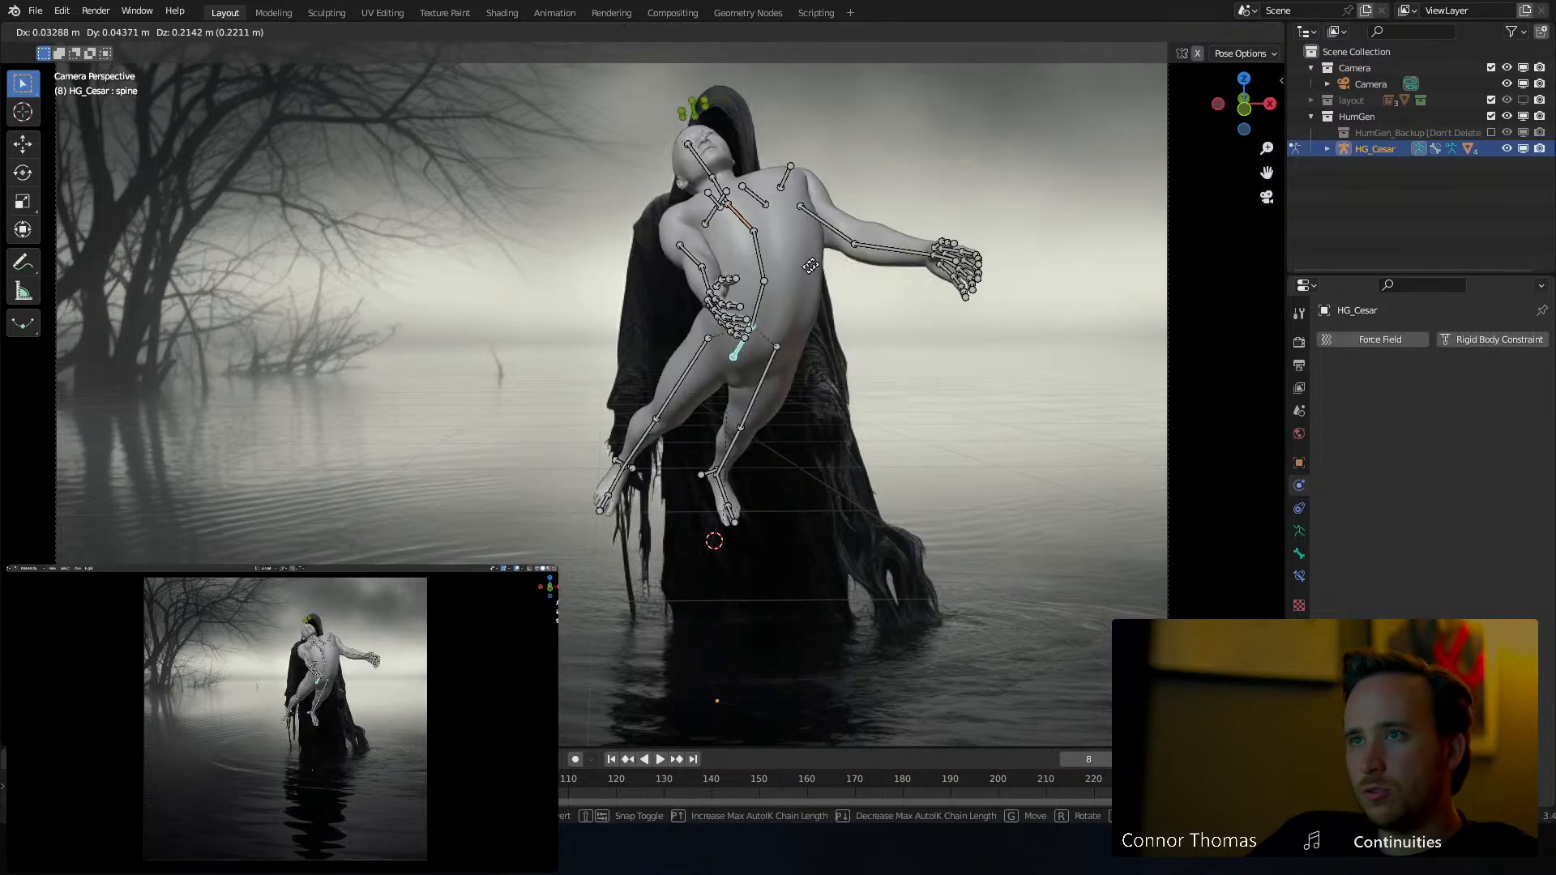
{"action": "right_click", "coordinate": [755, 199]}
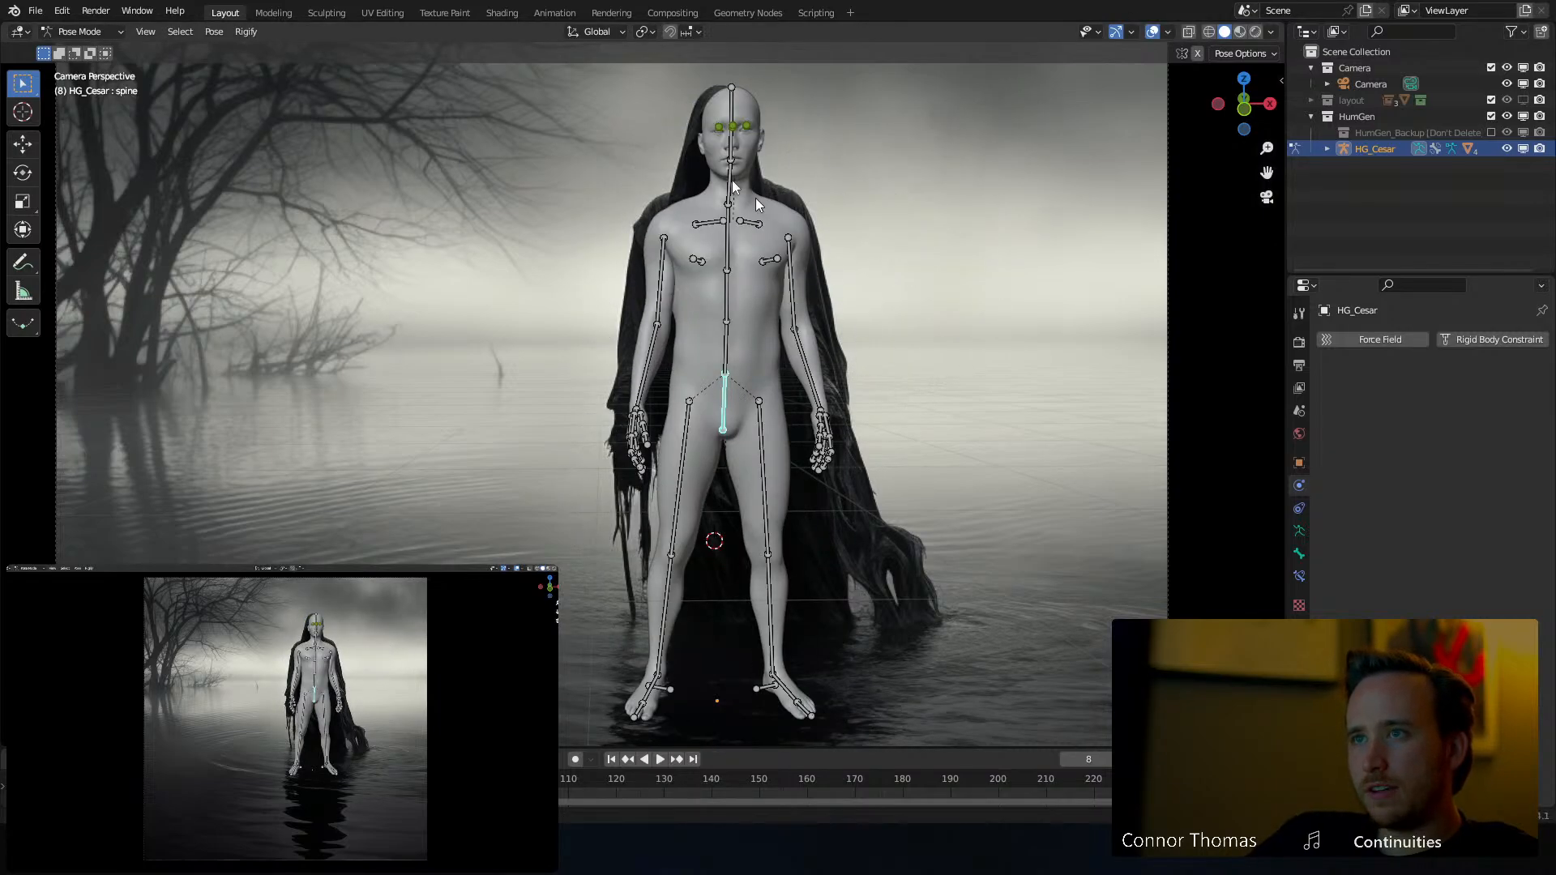
Rotate the neck bone about 6 degrees sideways, then refine the head bone's rotation to match the reference
{"action": "left_click", "coordinate": [731, 195]}
{"action": "key", "text": "r"}
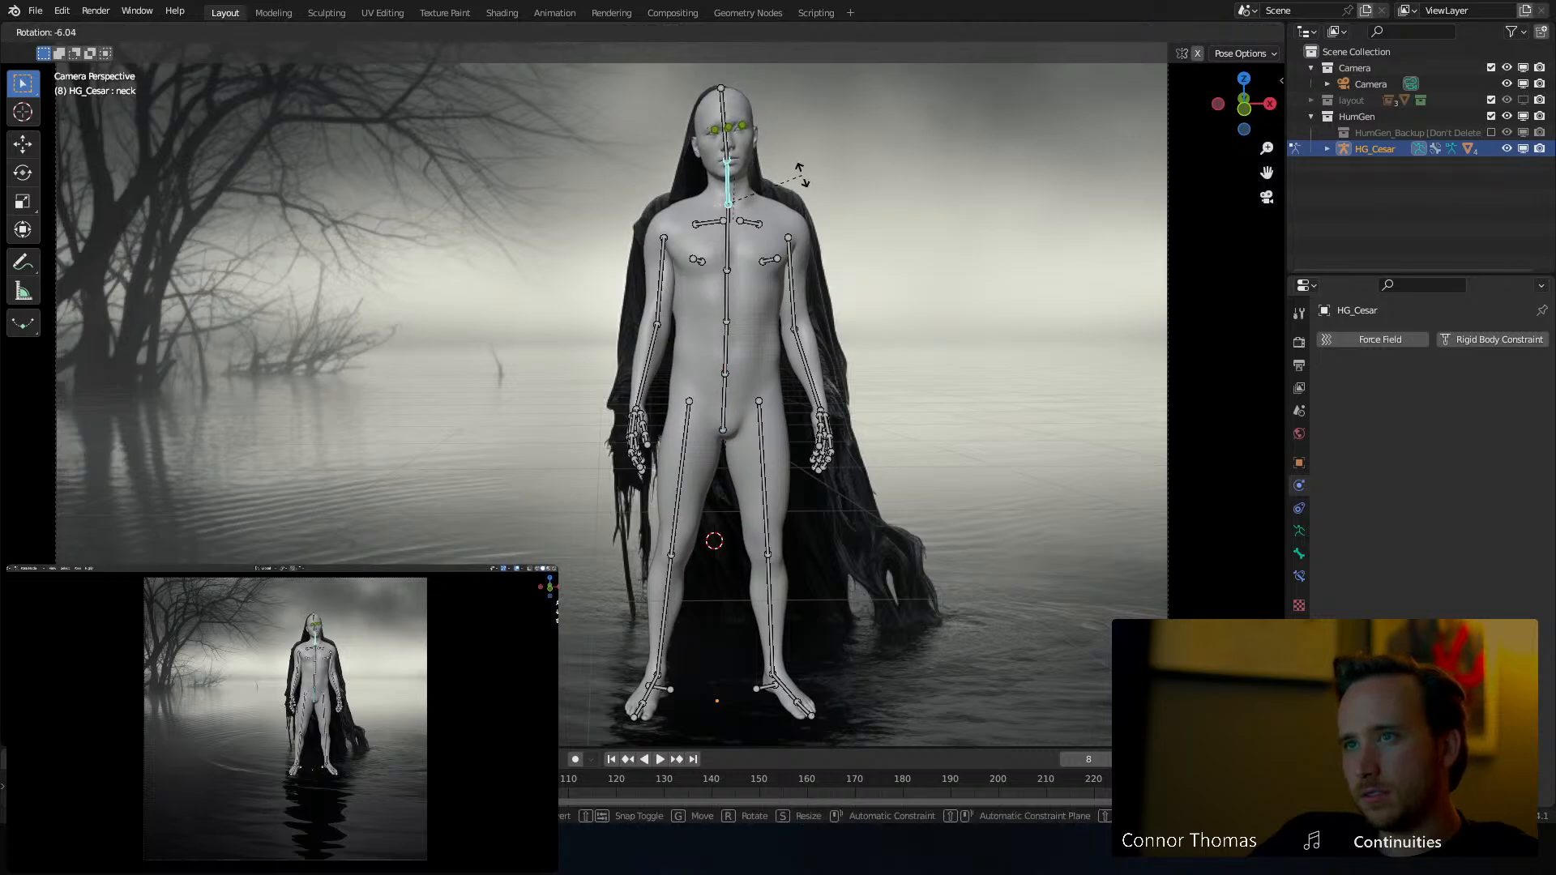
{"action": "left_click", "coordinate": [799, 180]}
{"action": "left_click", "coordinate": [728, 115]}
{"action": "key", "text": "r"}
{"action": "key", "text": "r"}
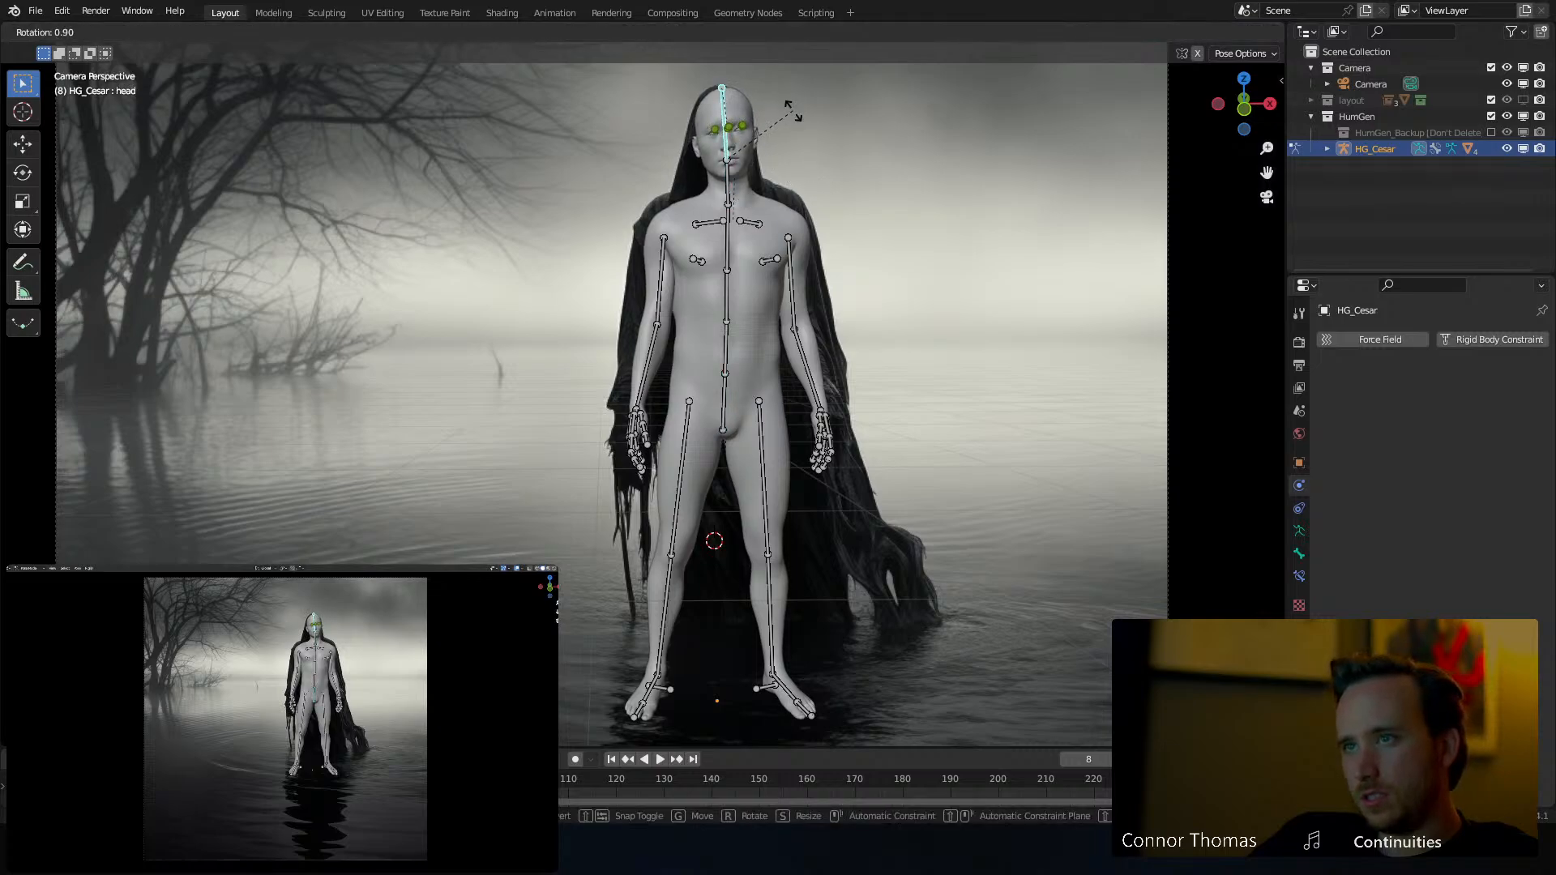
{"action": "left_click", "coordinate": [783, 112]}
Return to Object Mode, deselect everything and enable the layout collection in the viewport
{"action": "key", "text": "ctrl+Tab"}
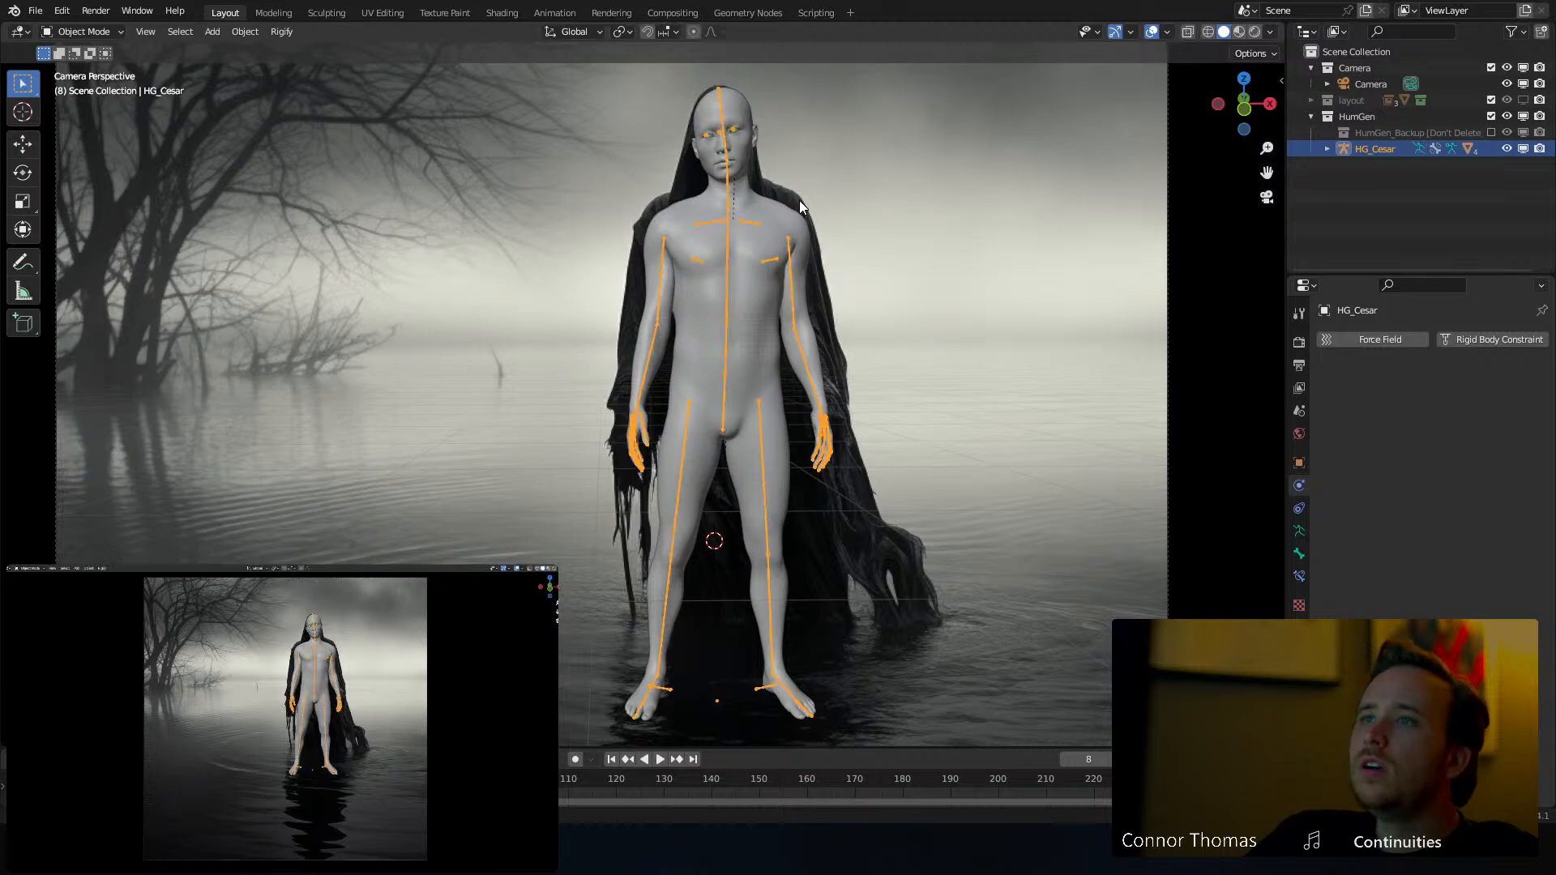
{"action": "key", "text": "a"}
{"action": "key", "text": "a"}
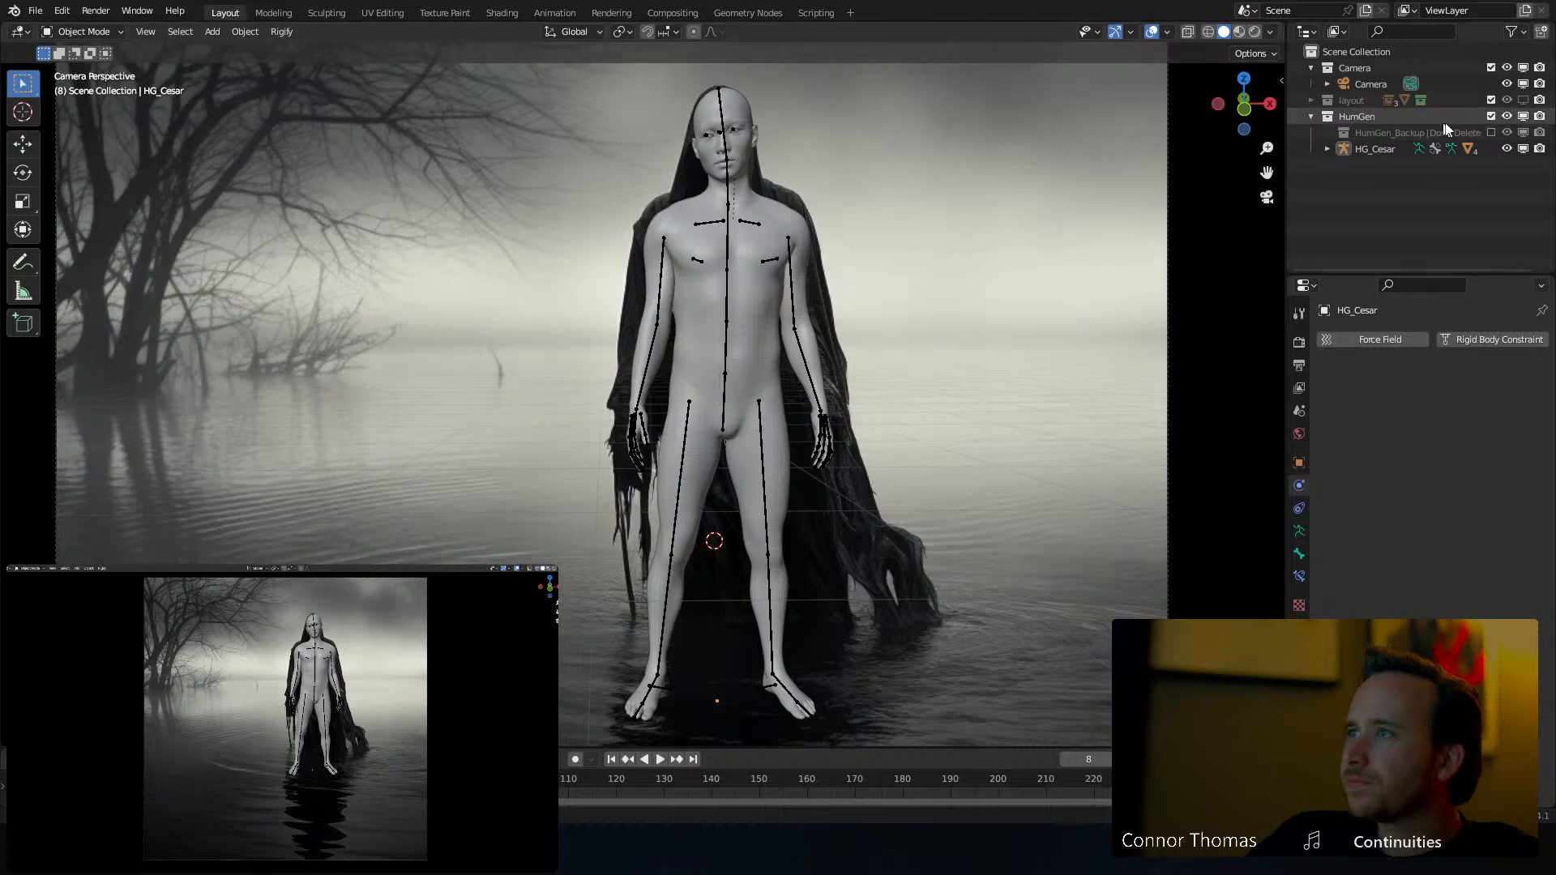
{"action": "left_click", "coordinate": [1525, 101]}
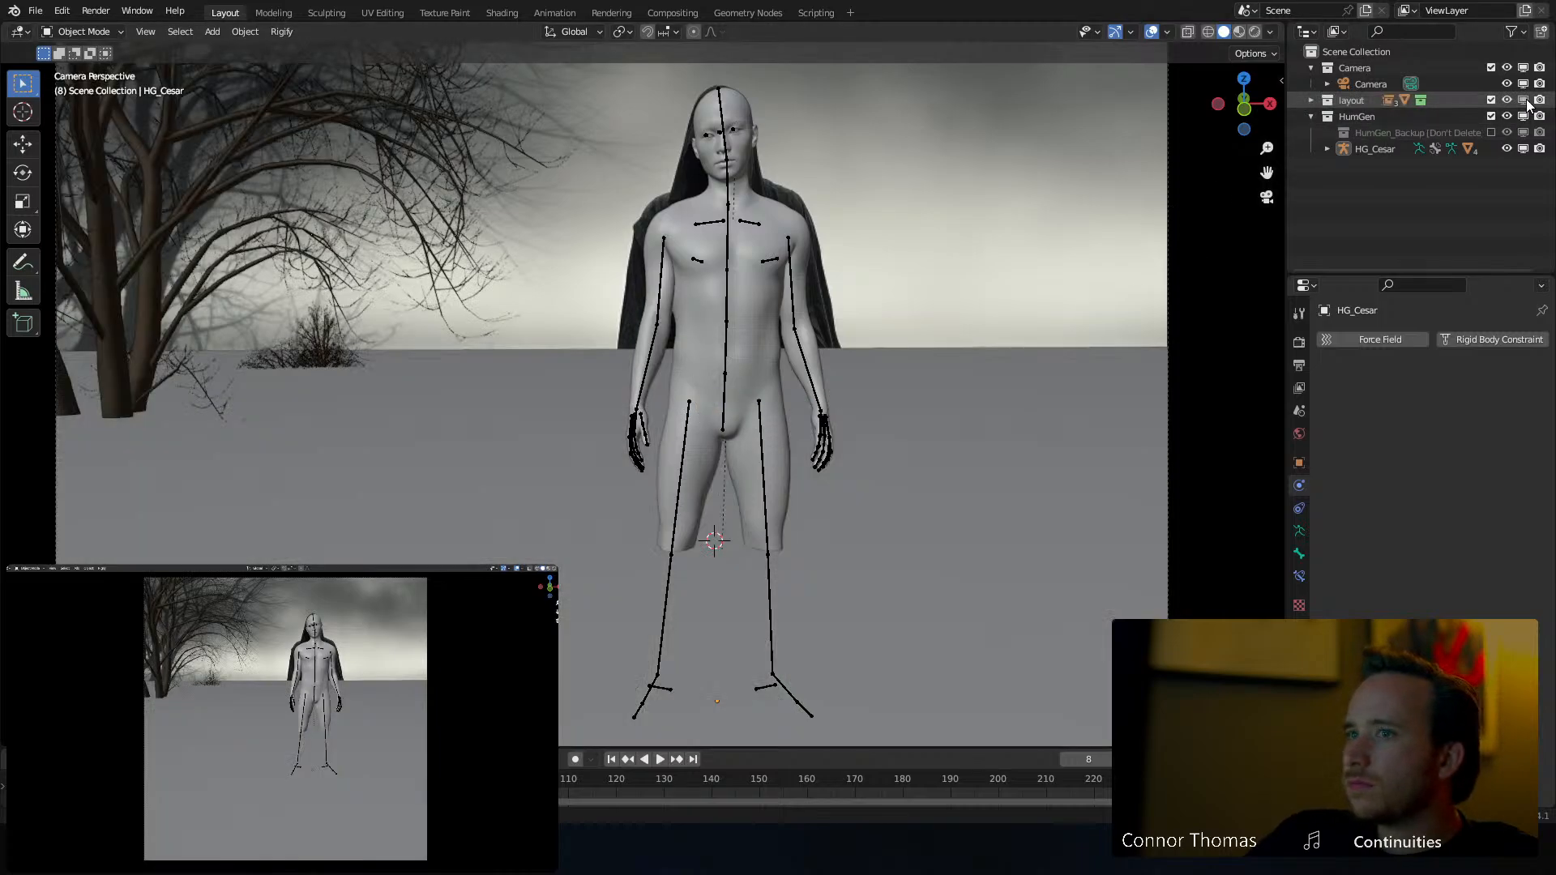
Add a plane mesh and, in Edit Mode, rotate it 90 degrees about the X axis to stand upright
{"action": "middle_click_drag", "start_coordinate": [762, 211], "coordinate": [659, 188]}
{"action": "key", "text": "shift+a"}
{"action": "mouse_move", "coordinate": [658, 188]}
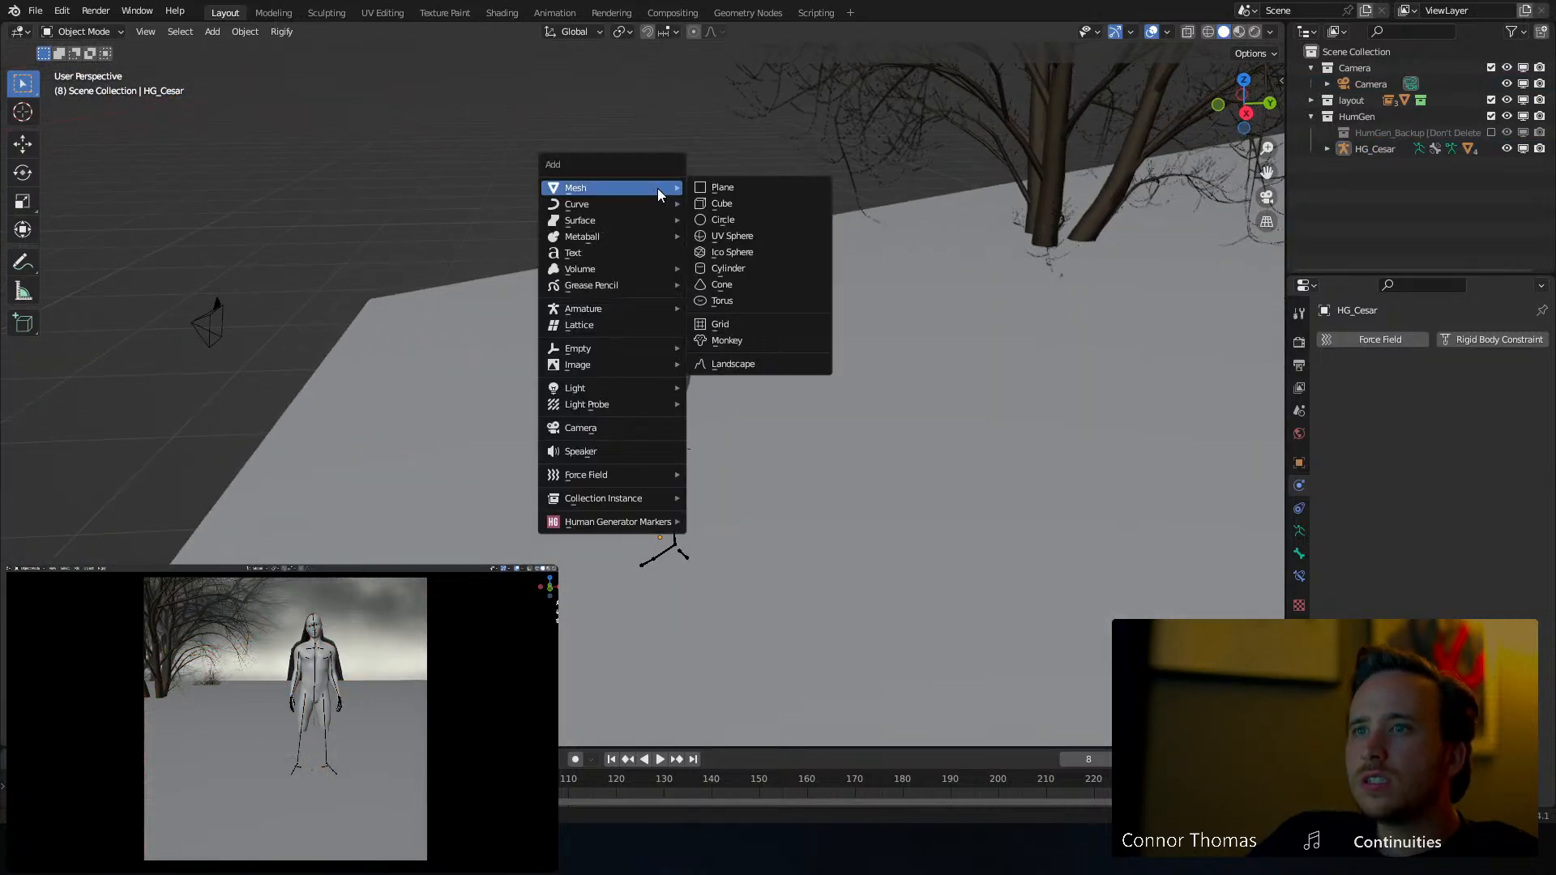
{"action": "left_click", "coordinate": [745, 190]}
{"action": "middle_click_drag", "start_coordinate": [718, 318], "coordinate": [703, 290]}
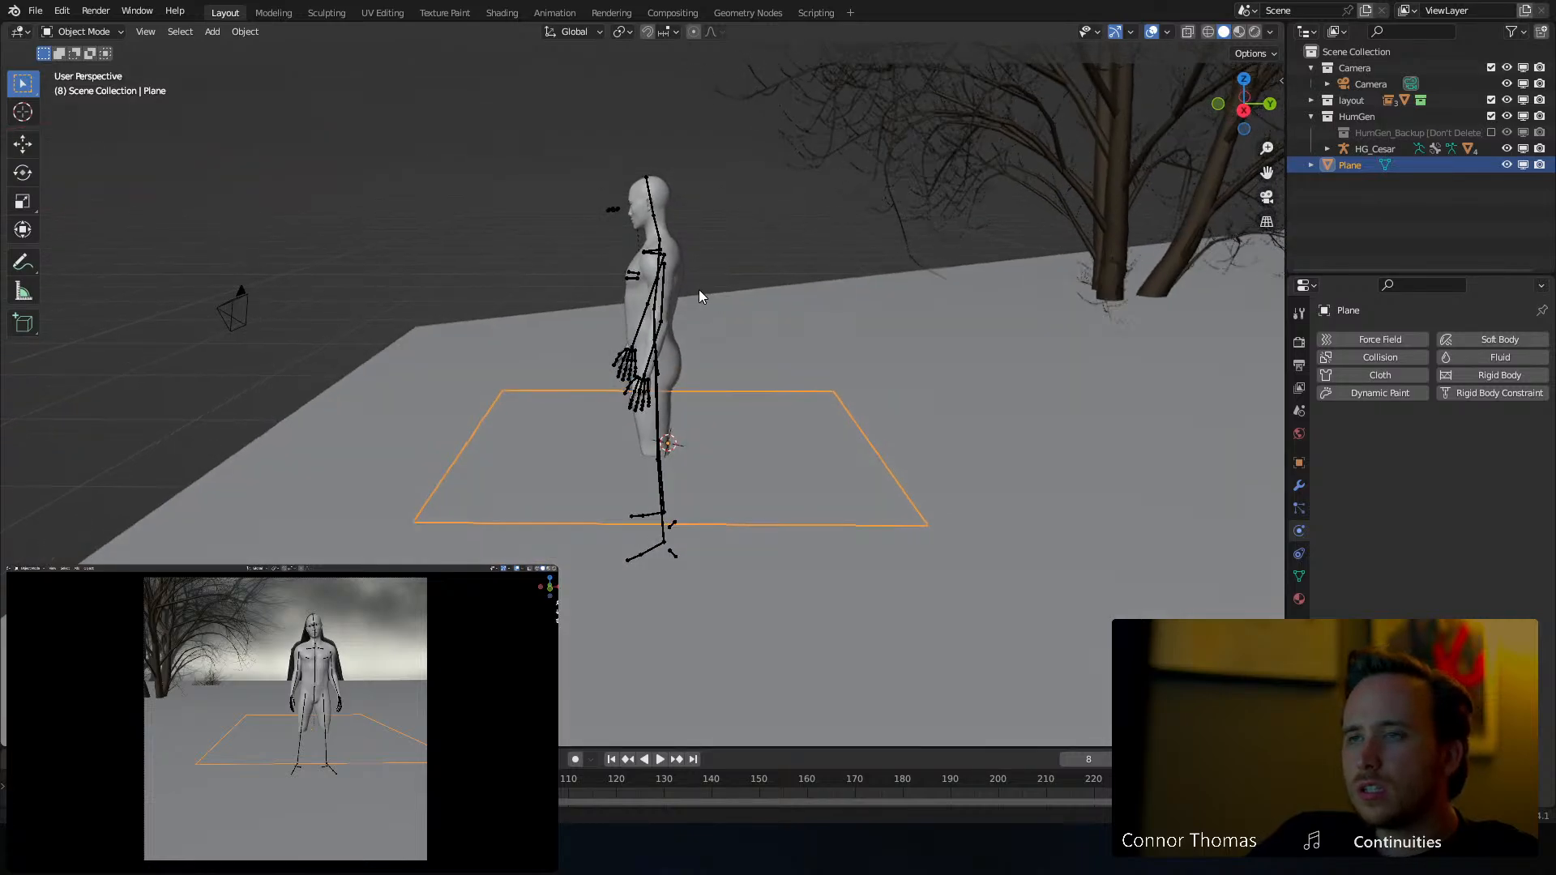
{"action": "key", "text": "Tab"}
{"action": "type", "text": "rx"}
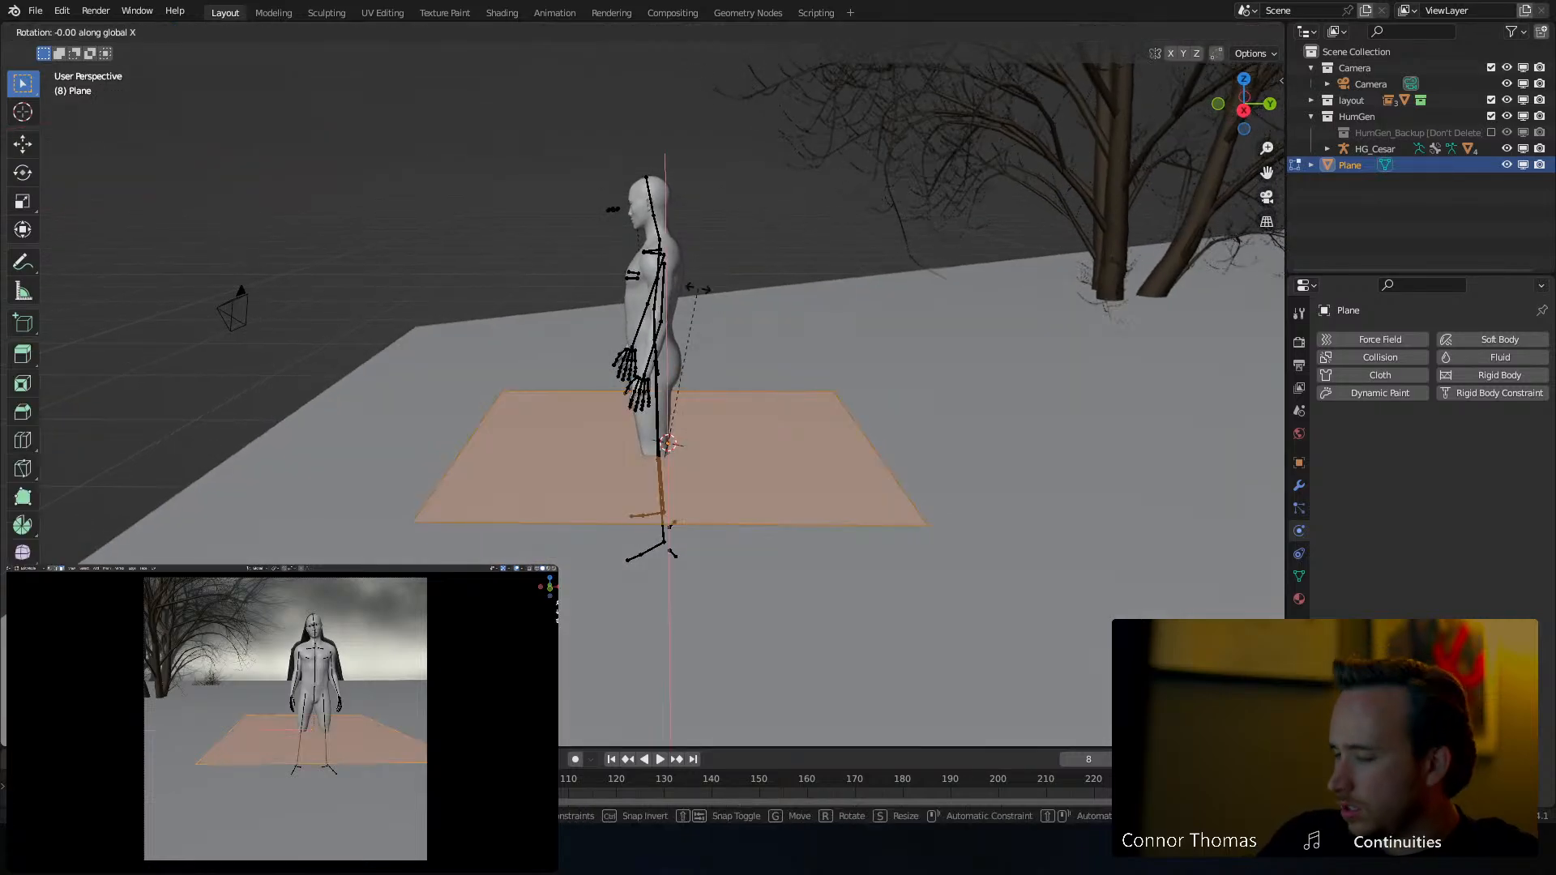
{"action": "type", "text": "90"}
{"action": "key", "text": "Return"}
Scale the plane to about 0.4, move it along Y in front of the figure and raise it along Z over the torso
{"action": "middle_click_drag", "start_coordinate": [672, 357], "coordinate": [823, 445]}
{"action": "key", "text": "s"}
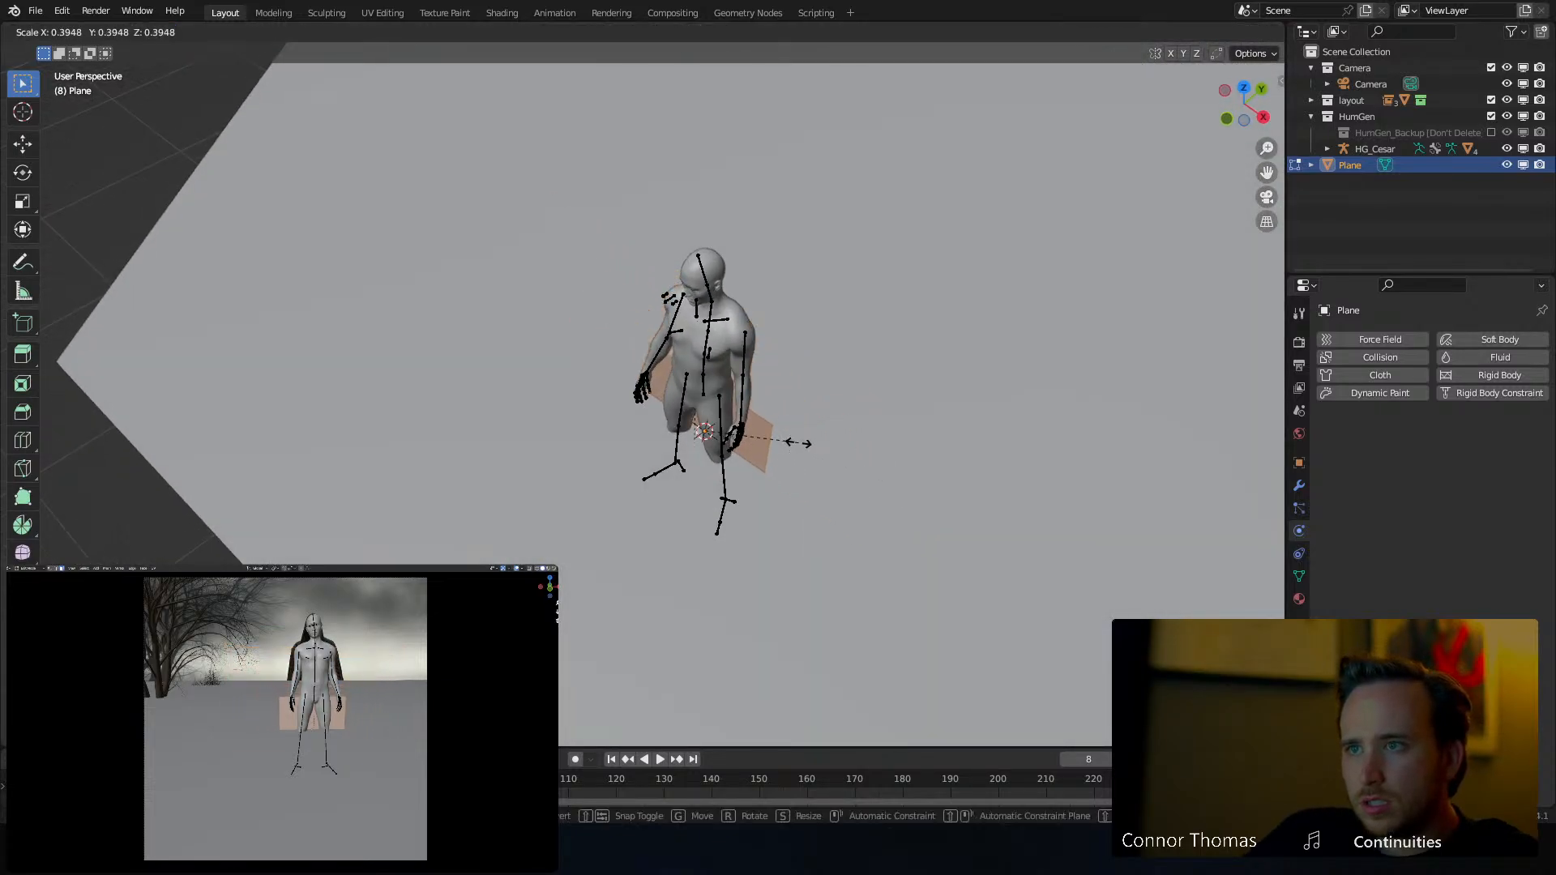
{"action": "left_click", "coordinate": [801, 441]}
{"action": "key", "text": "g"}
{"action": "key", "text": "y"}
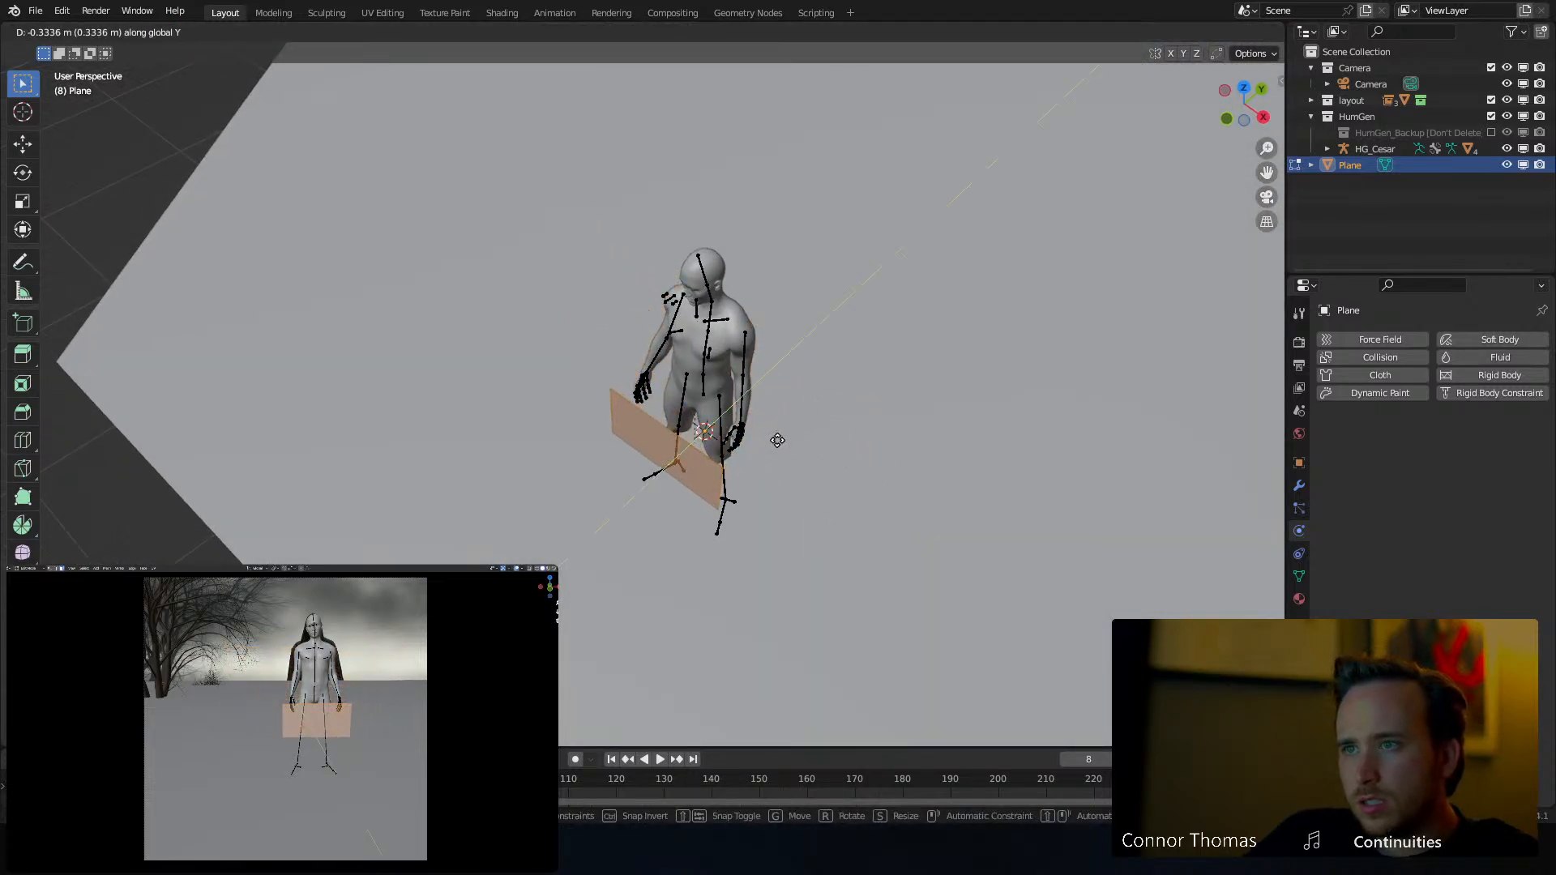
{"action": "key", "text": "z"}
{"action": "middle_click_drag", "start_coordinate": [754, 423], "coordinate": [780, 375]}
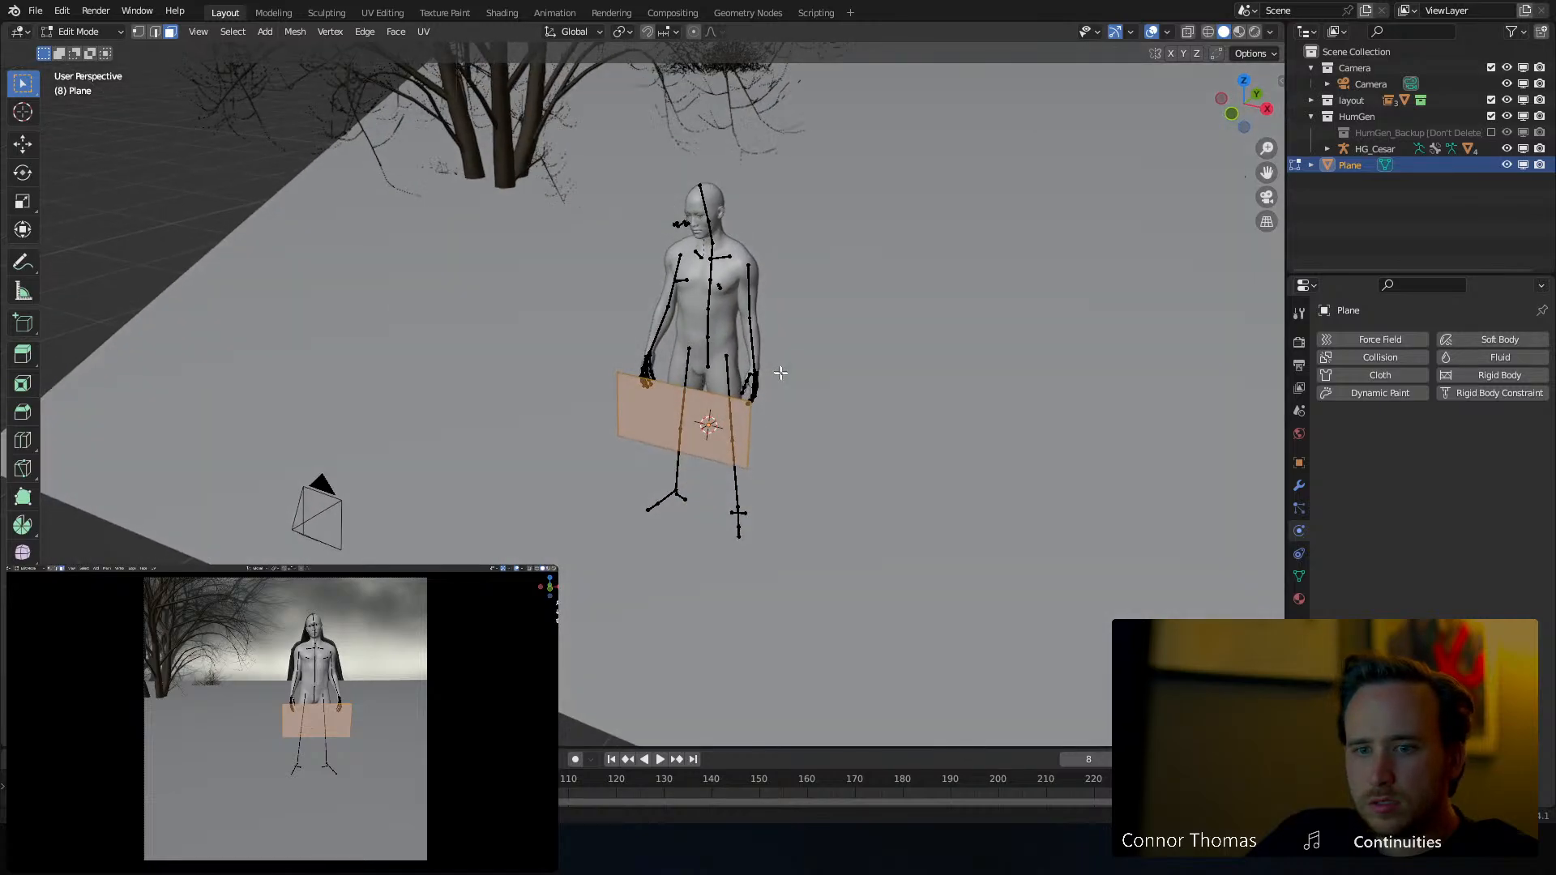
{"action": "left_click", "coordinate": [835, 303]}
{"action": "middle_click_drag", "start_coordinate": [835, 304], "coordinate": [848, 302]}
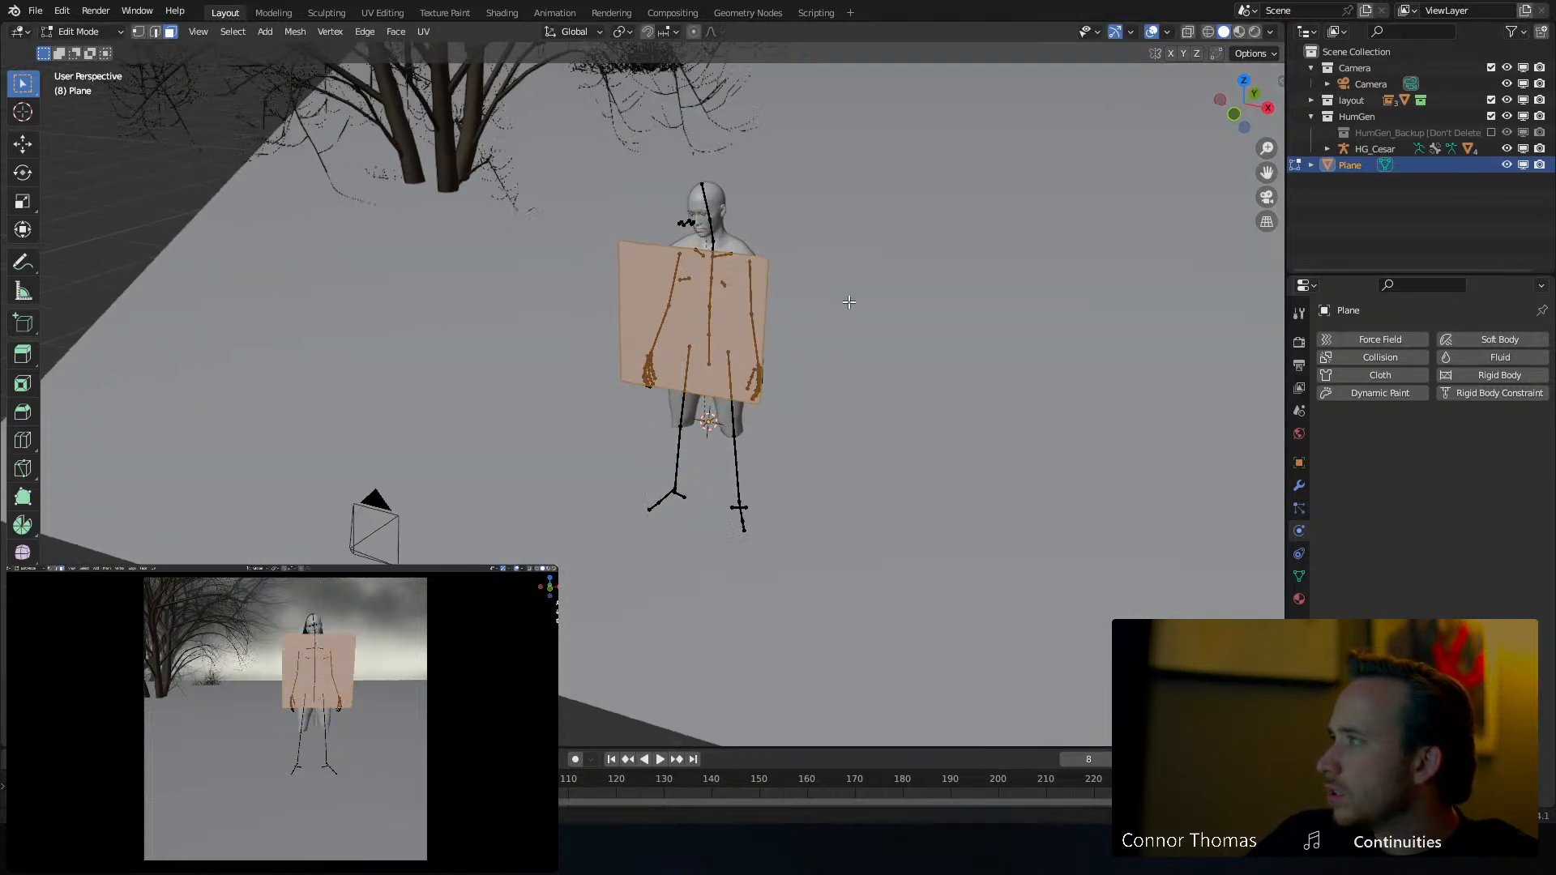
{"action": "scroll", "coordinate": [849, 301], "scroll_direction": "up", "scroll_amount": 5}
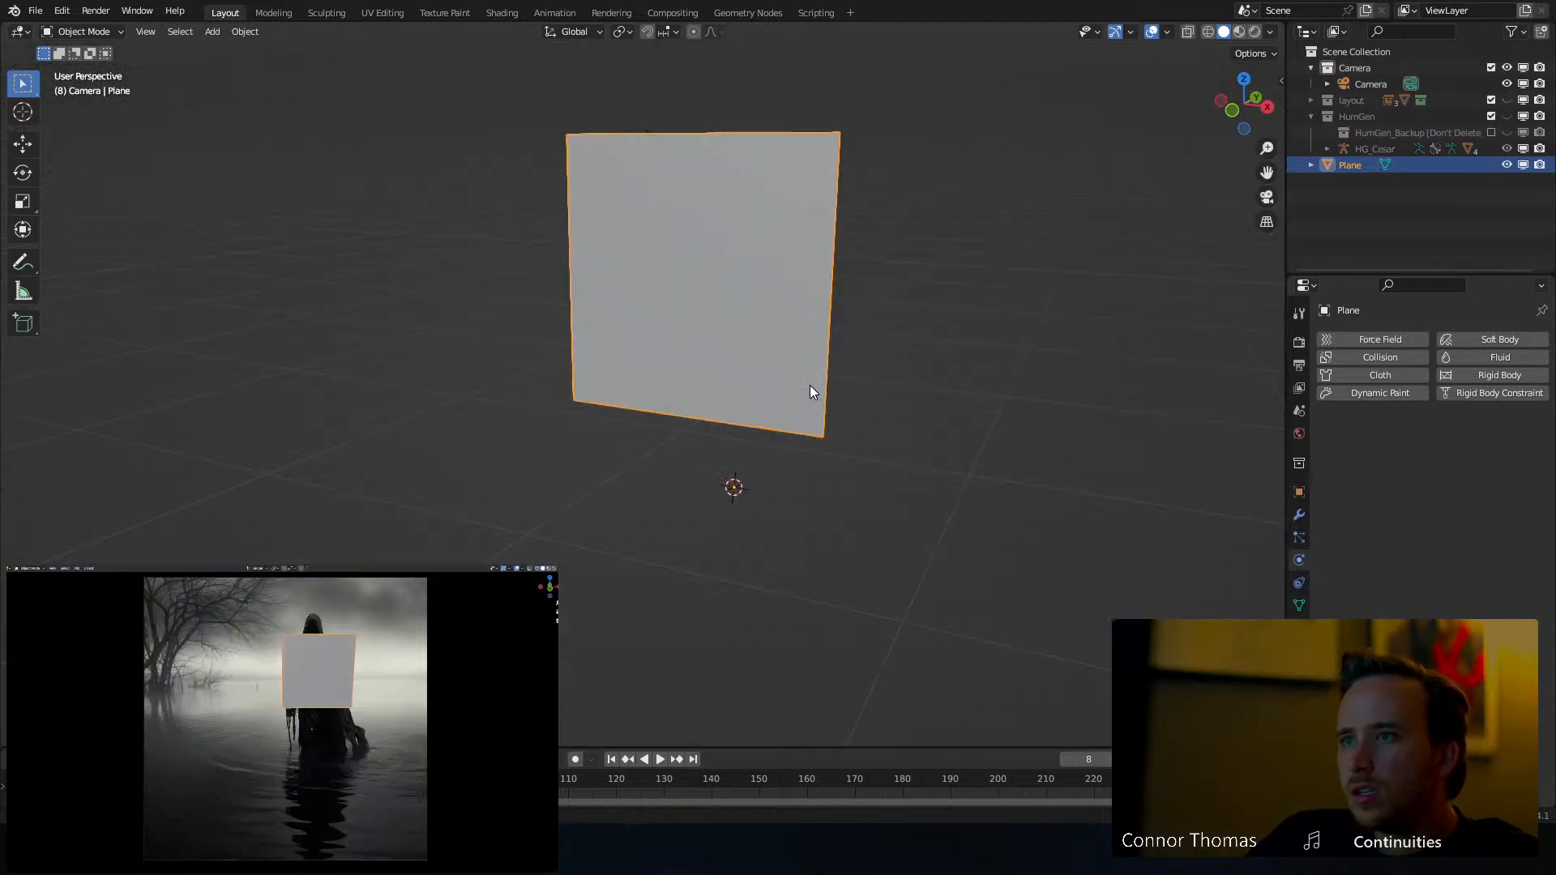
{"action": "key", "text": "2"}
{"action": "key", "text": "3"}
{"action": "key", "text": "2"}
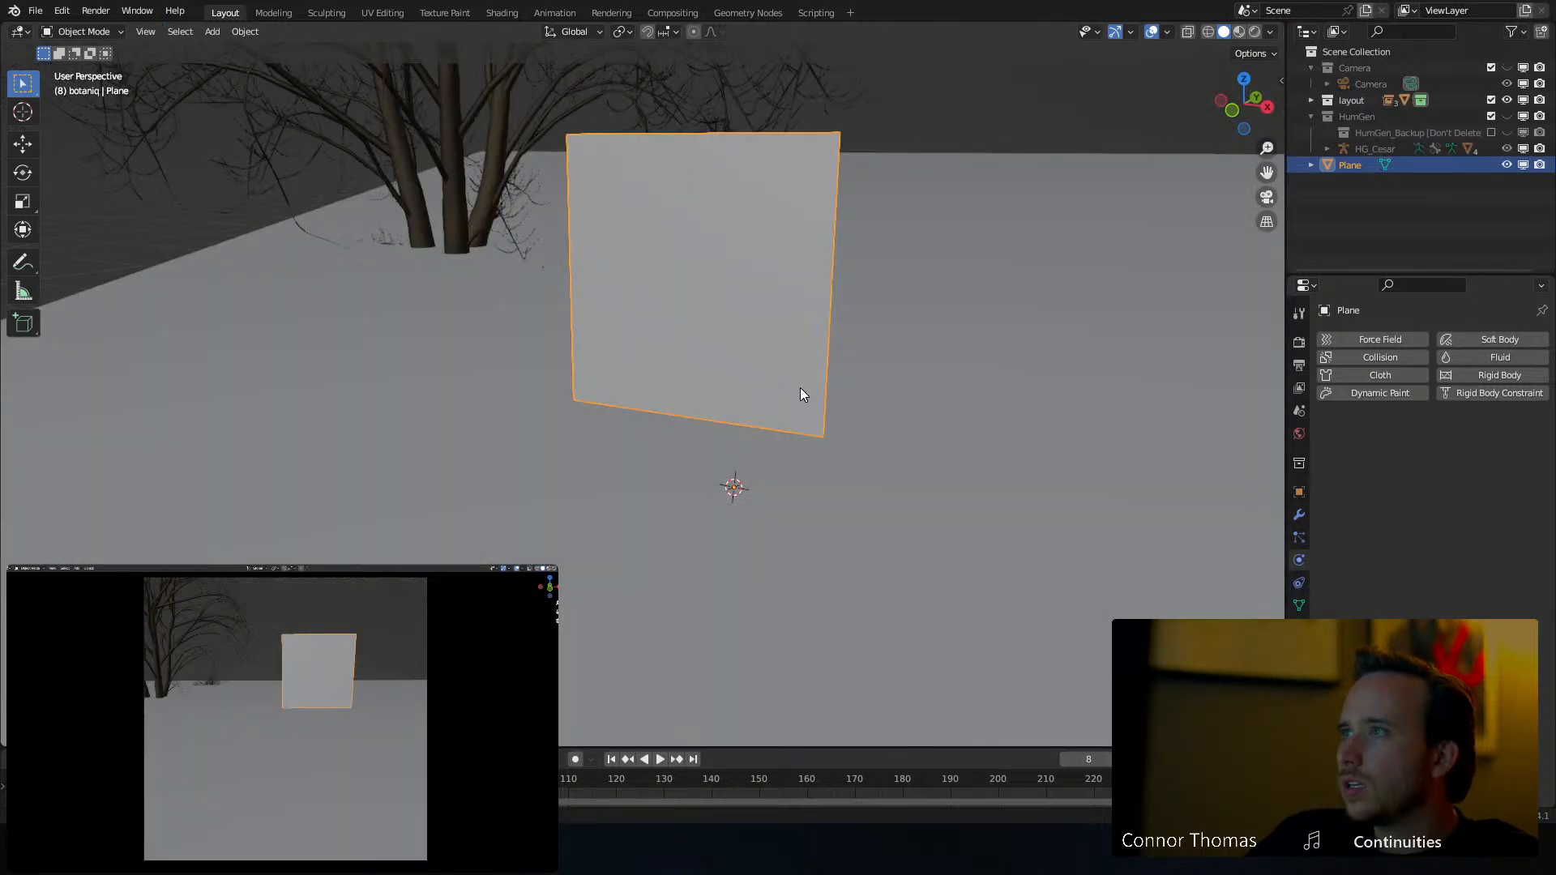
{"action": "key", "text": "1"}
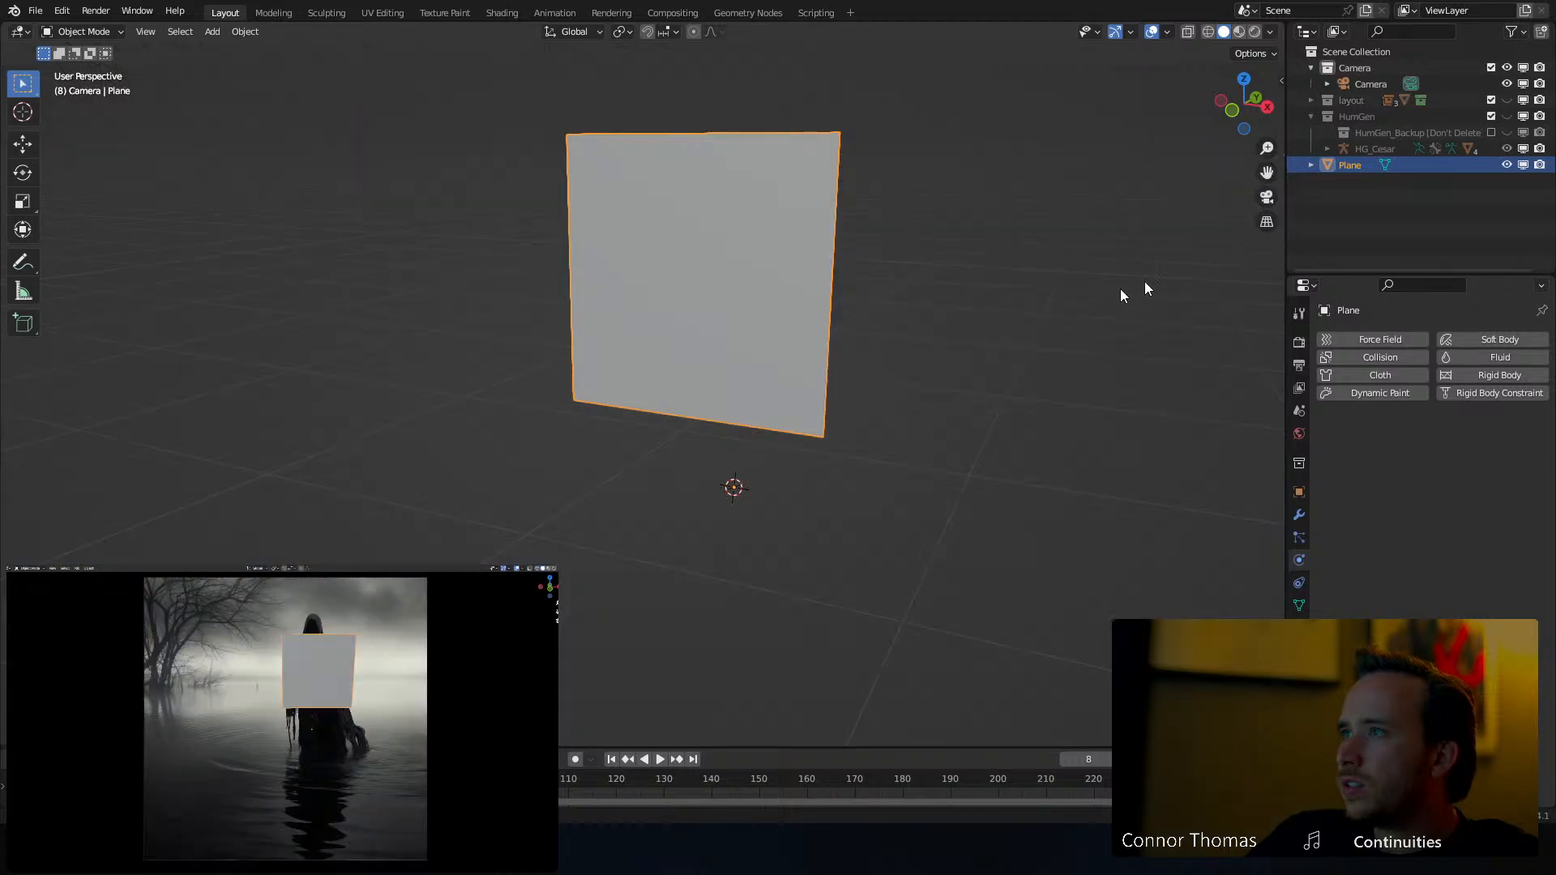
{"action": "left_click", "coordinate": [1508, 100]}
{"action": "left_click", "coordinate": [1507, 117]}
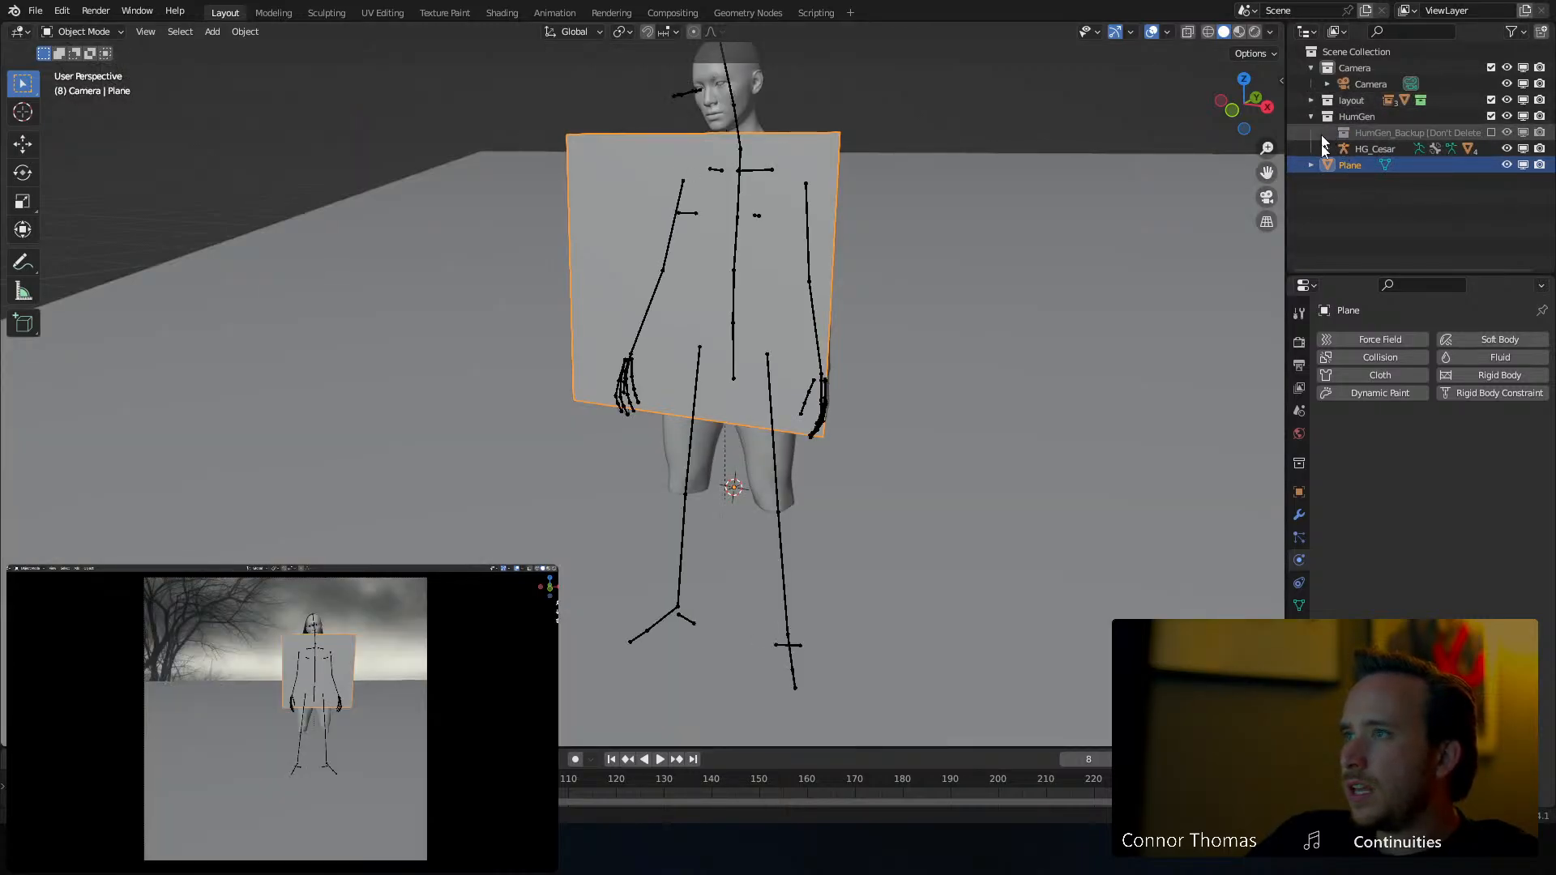
In Edit Mode, select the plane's bottom edge and lower it about 0.47 m along Z
{"action": "middle_click_drag", "start_coordinate": [921, 201], "coordinate": [807, 374]}
{"action": "key", "text": "Tab"}
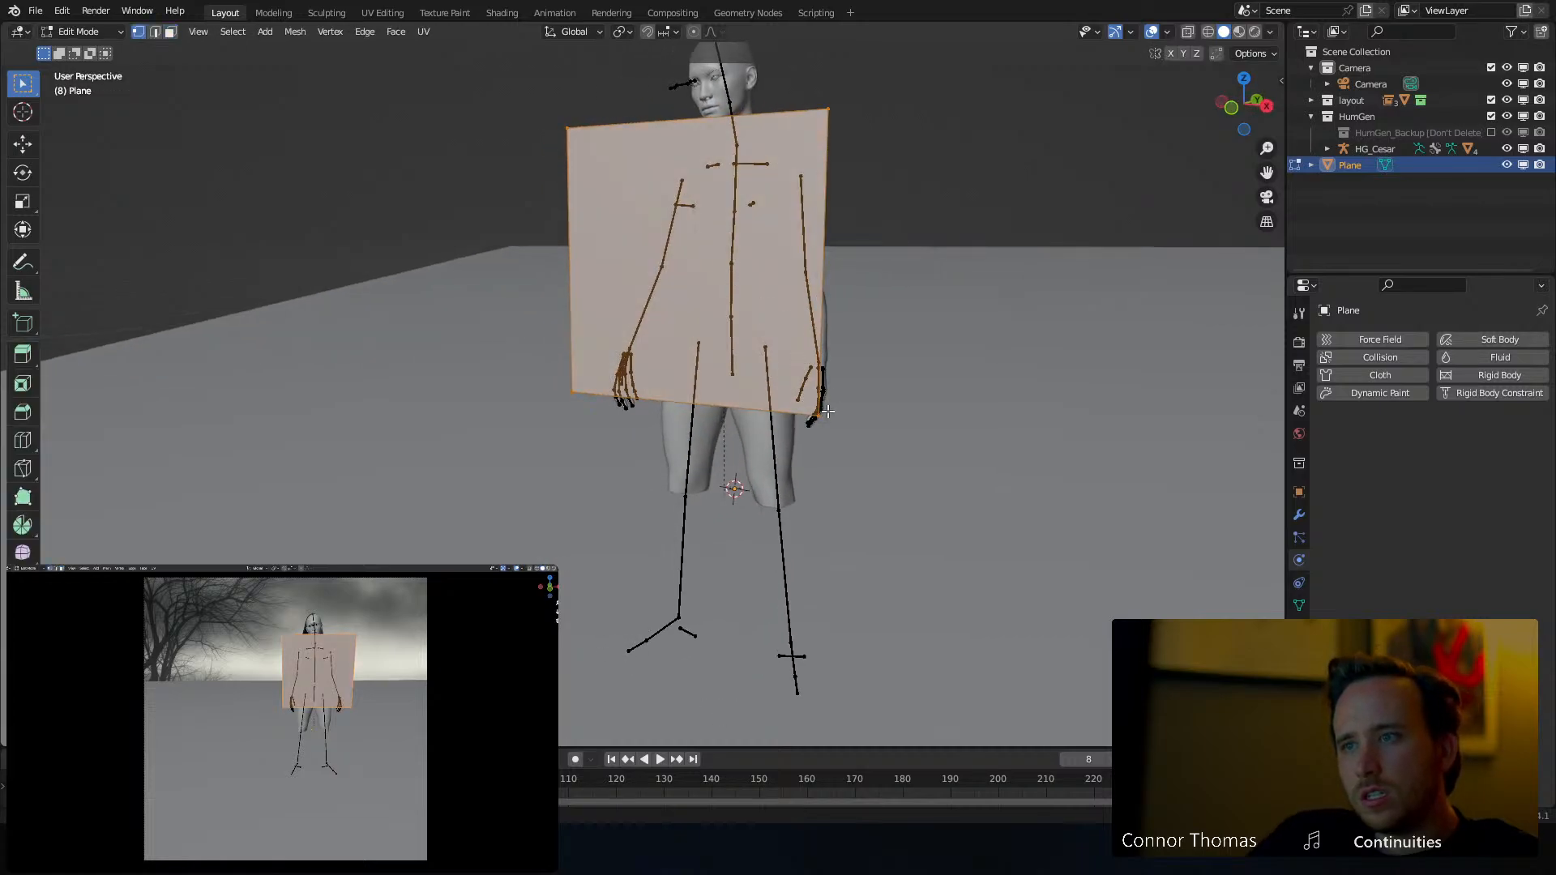
{"action": "key", "text": "alt+a"}
{"action": "key", "text": "c"}
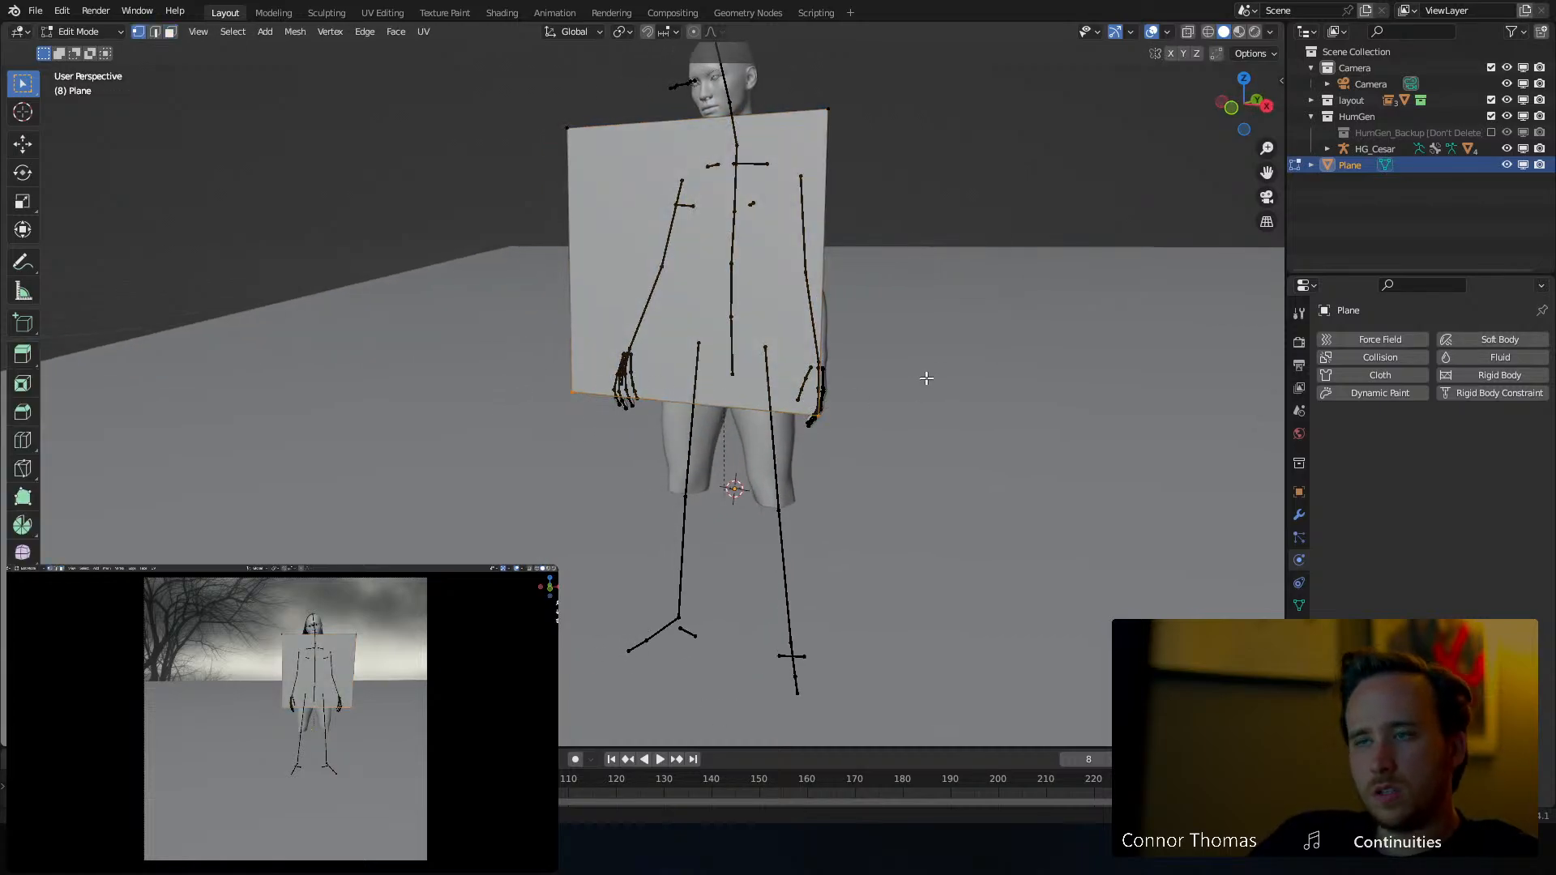
{"action": "key", "text": "g"}
{"action": "key", "text": "z"}
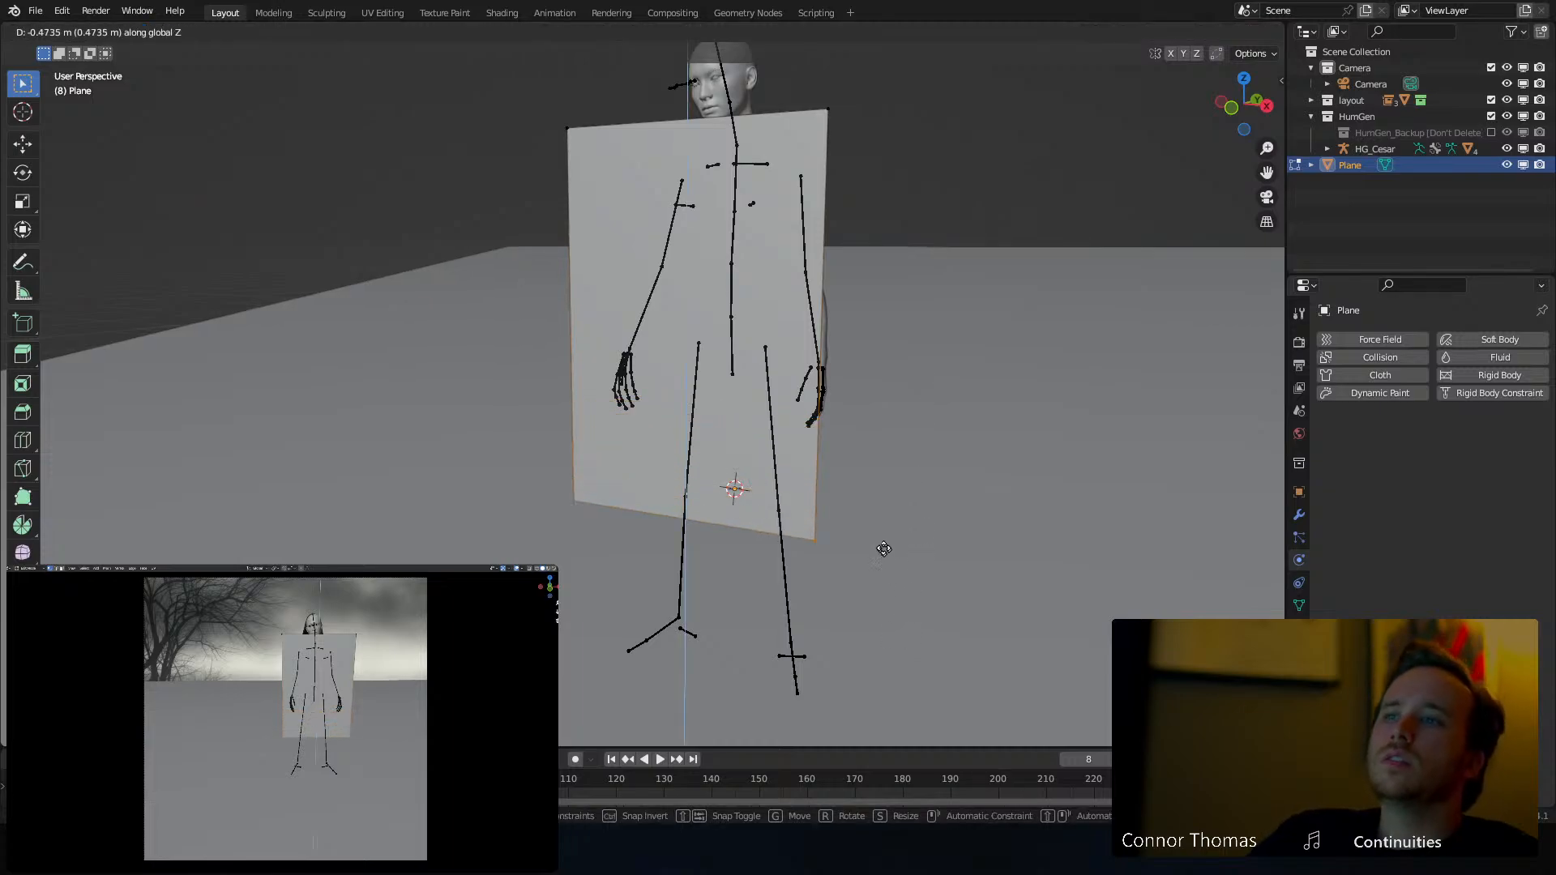
{"action": "left_click", "coordinate": [884, 550]}
Switch to wireframe shading, return to Object Mode and hide the large water plane
{"action": "key", "text": "z"}
{"action": "middle_click_drag", "start_coordinate": [726, 486], "coordinate": [879, 497]}
{"action": "scroll", "coordinate": [882, 496], "scroll_direction": "down", "scroll_amount": 4}
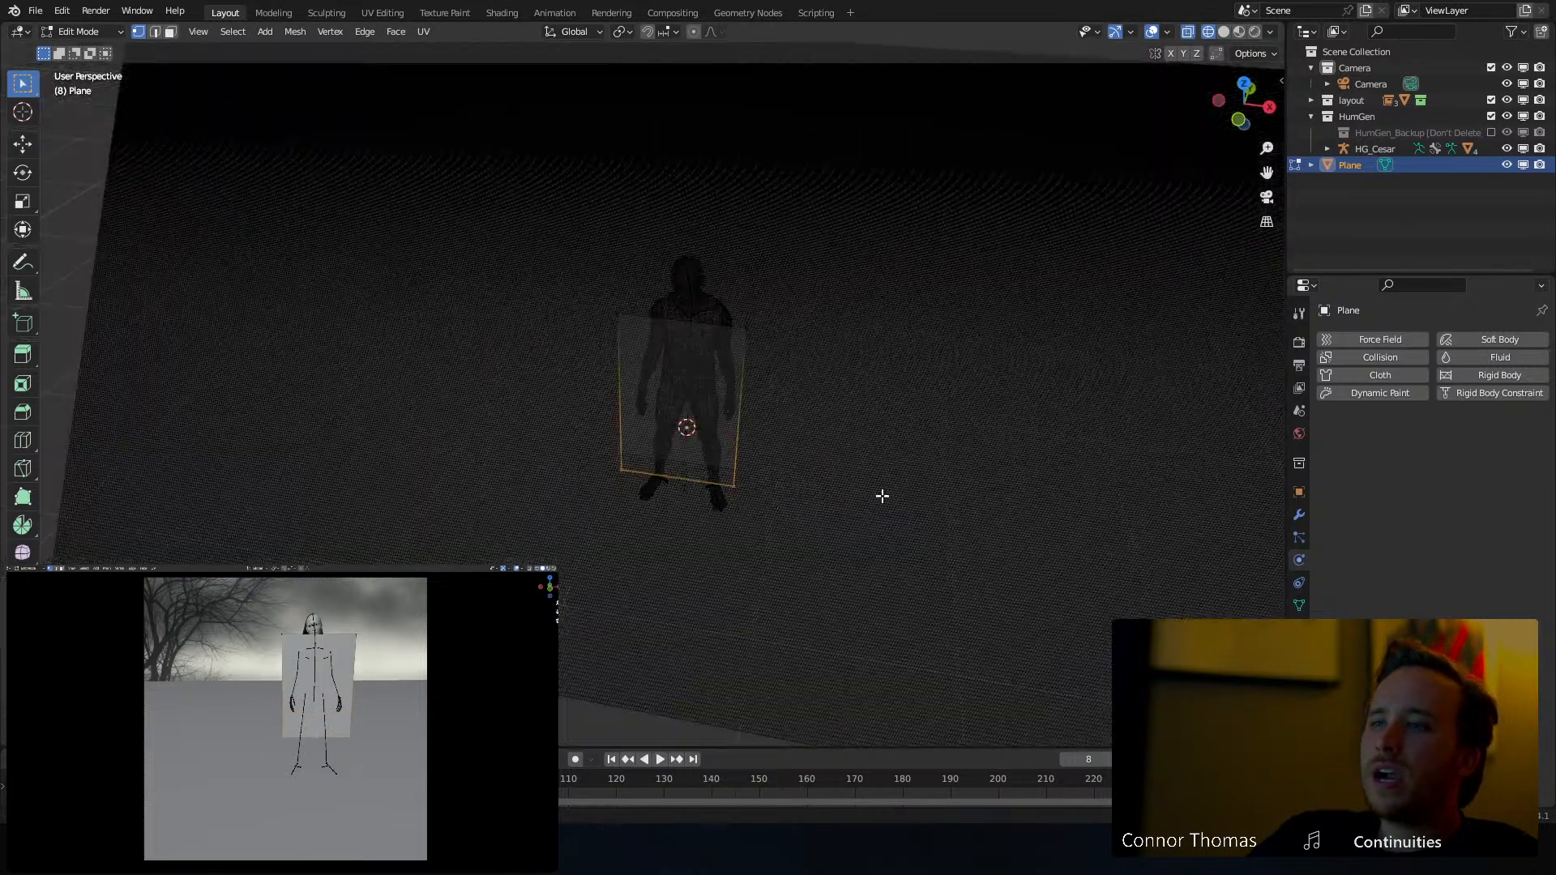
{"action": "left_click", "coordinate": [883, 494]}
{"action": "key", "text": "Tab"}
{"action": "left_click", "coordinate": [863, 489]}
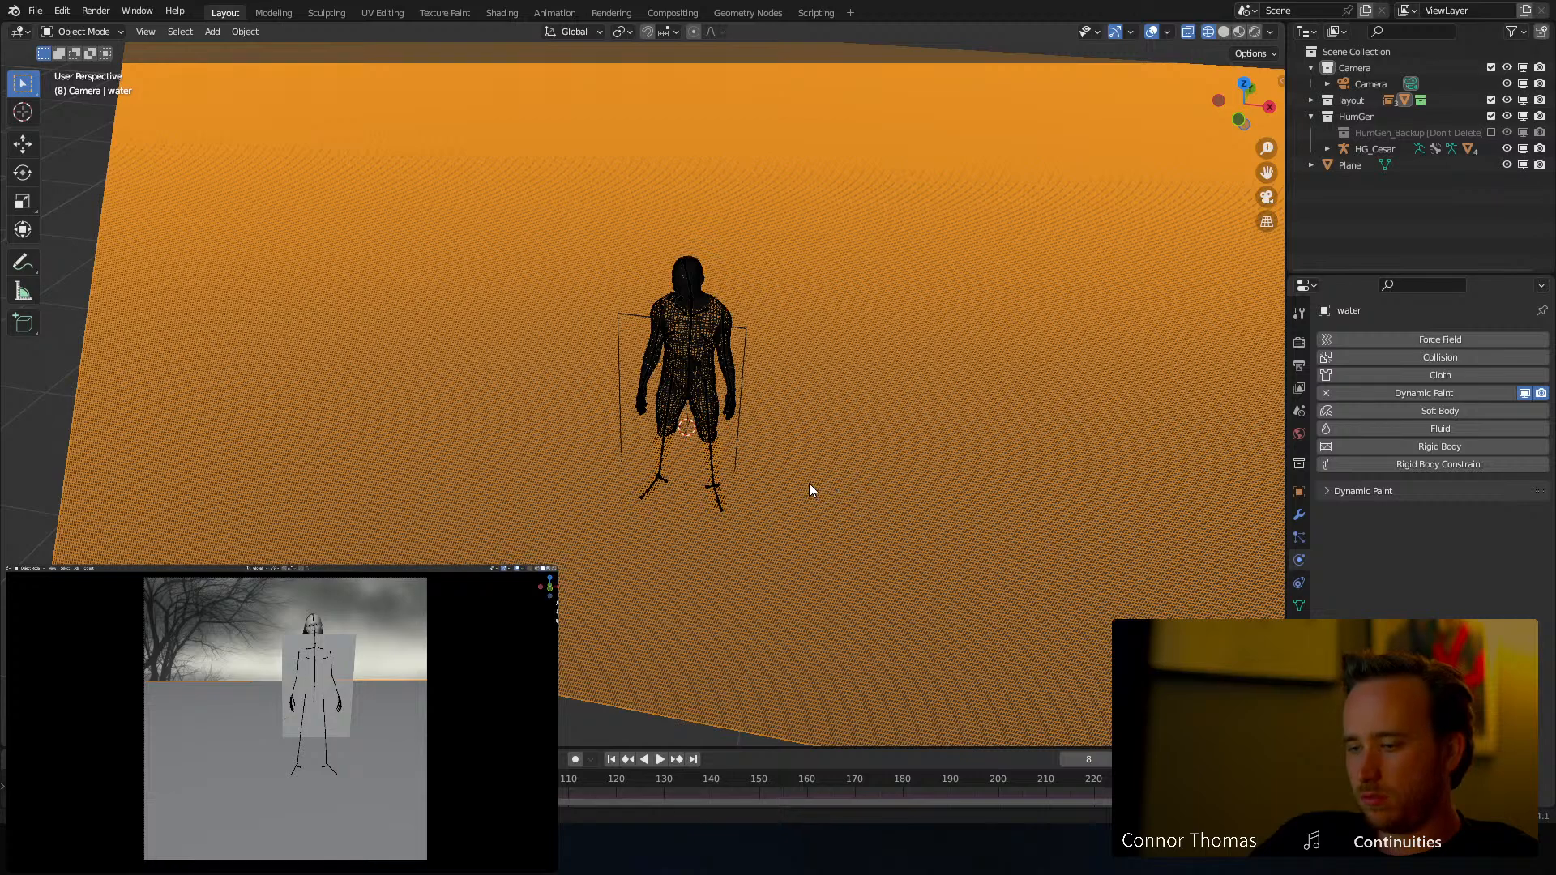
{"action": "key", "text": "h"}
Enter Edit Mode on the robe plane, add a centred vertical loop cut and lower its top vertex to the figure's neckline
{"action": "scroll", "coordinate": [799, 448], "scroll_direction": "up", "scroll_amount": 4}
{"action": "left_click", "coordinate": [897, 229]}
{"action": "middle_click_drag", "start_coordinate": [919, 206], "coordinate": [904, 301], "text": "shift"}
{"action": "middle_click_drag", "start_coordinate": [905, 301], "coordinate": [840, 216]}
{"action": "key", "text": "Tab"}
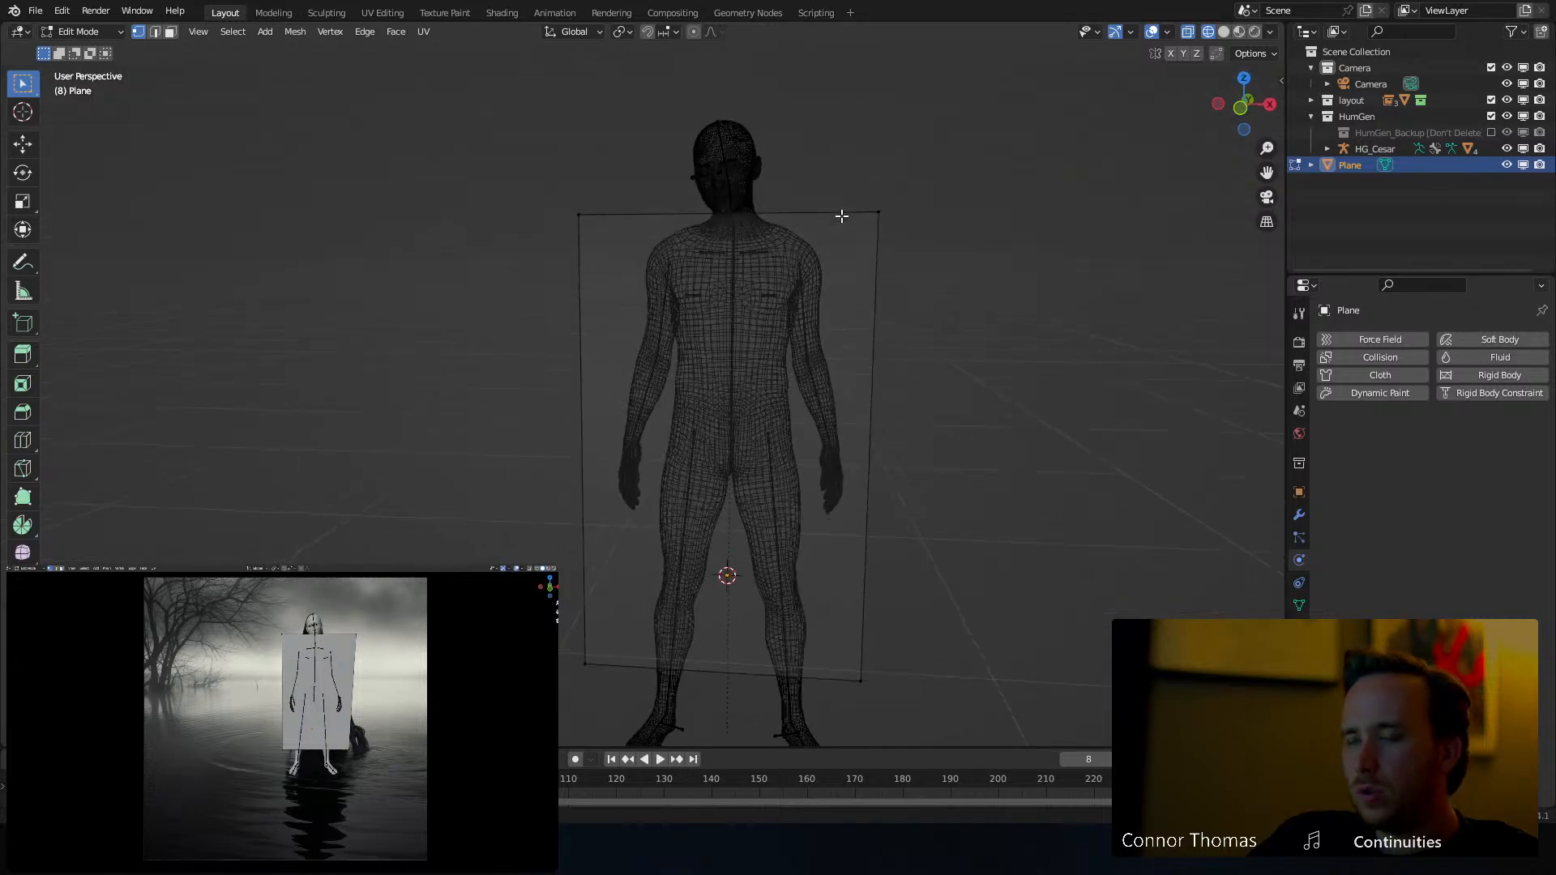
{"action": "key", "text": "ctrl+r"}
{"action": "left_click", "coordinate": [754, 228]}
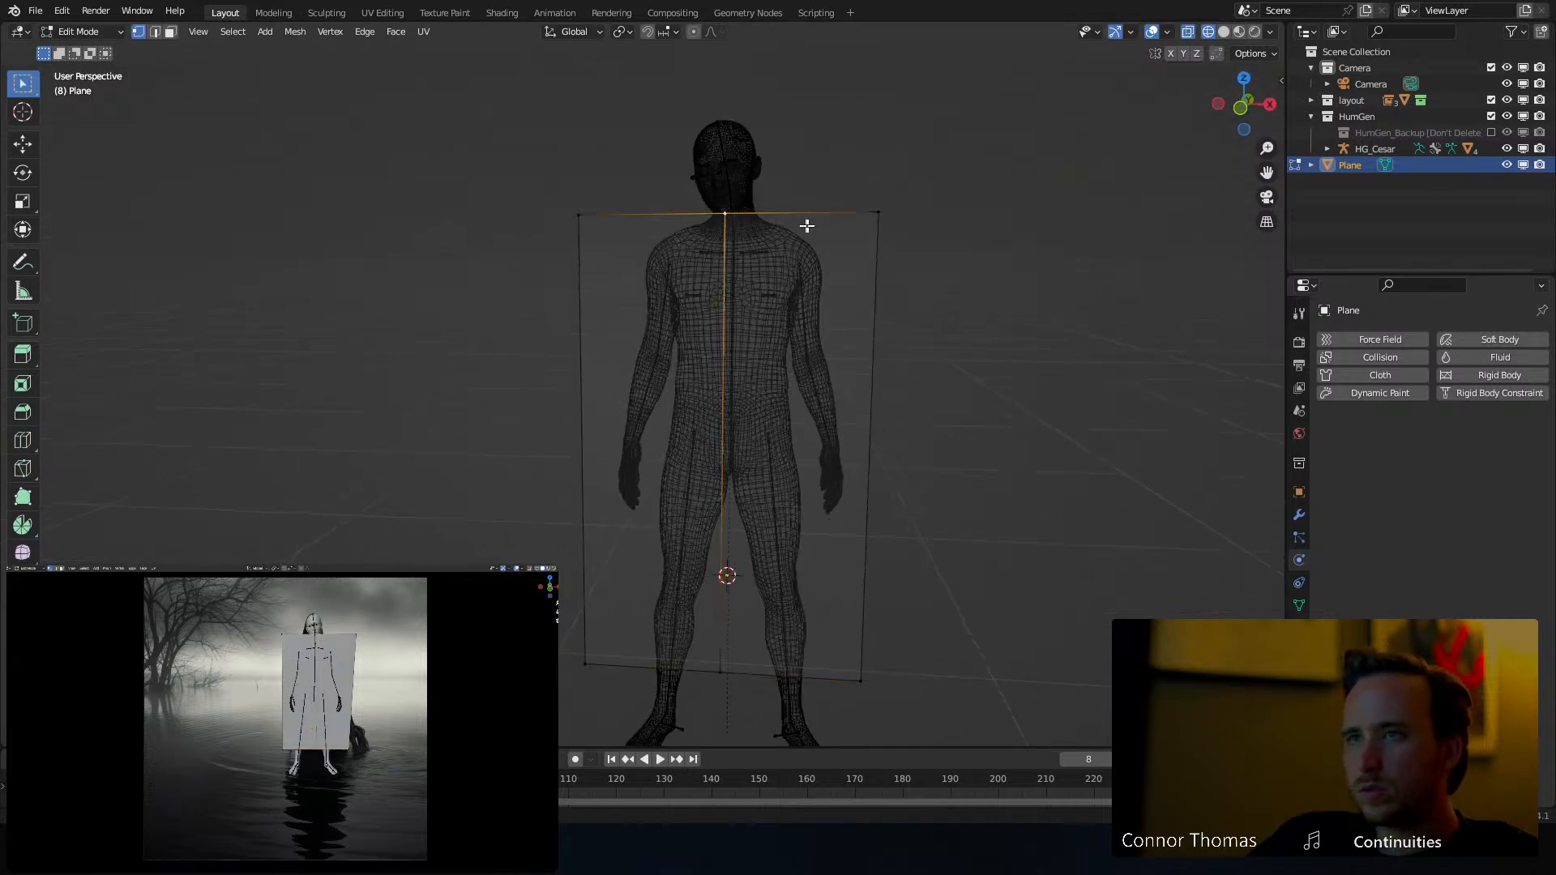
{"action": "key", "text": "g"}
{"action": "left_click", "coordinate": [814, 254]}
Add a second vertical loop cut midway across the +X half of the robe plane
{"action": "middle_click_drag", "start_coordinate": [813, 254], "coordinate": [892, 260]}
{"action": "key", "text": "ctrl+r"}
{"action": "left_click", "coordinate": [831, 238]}
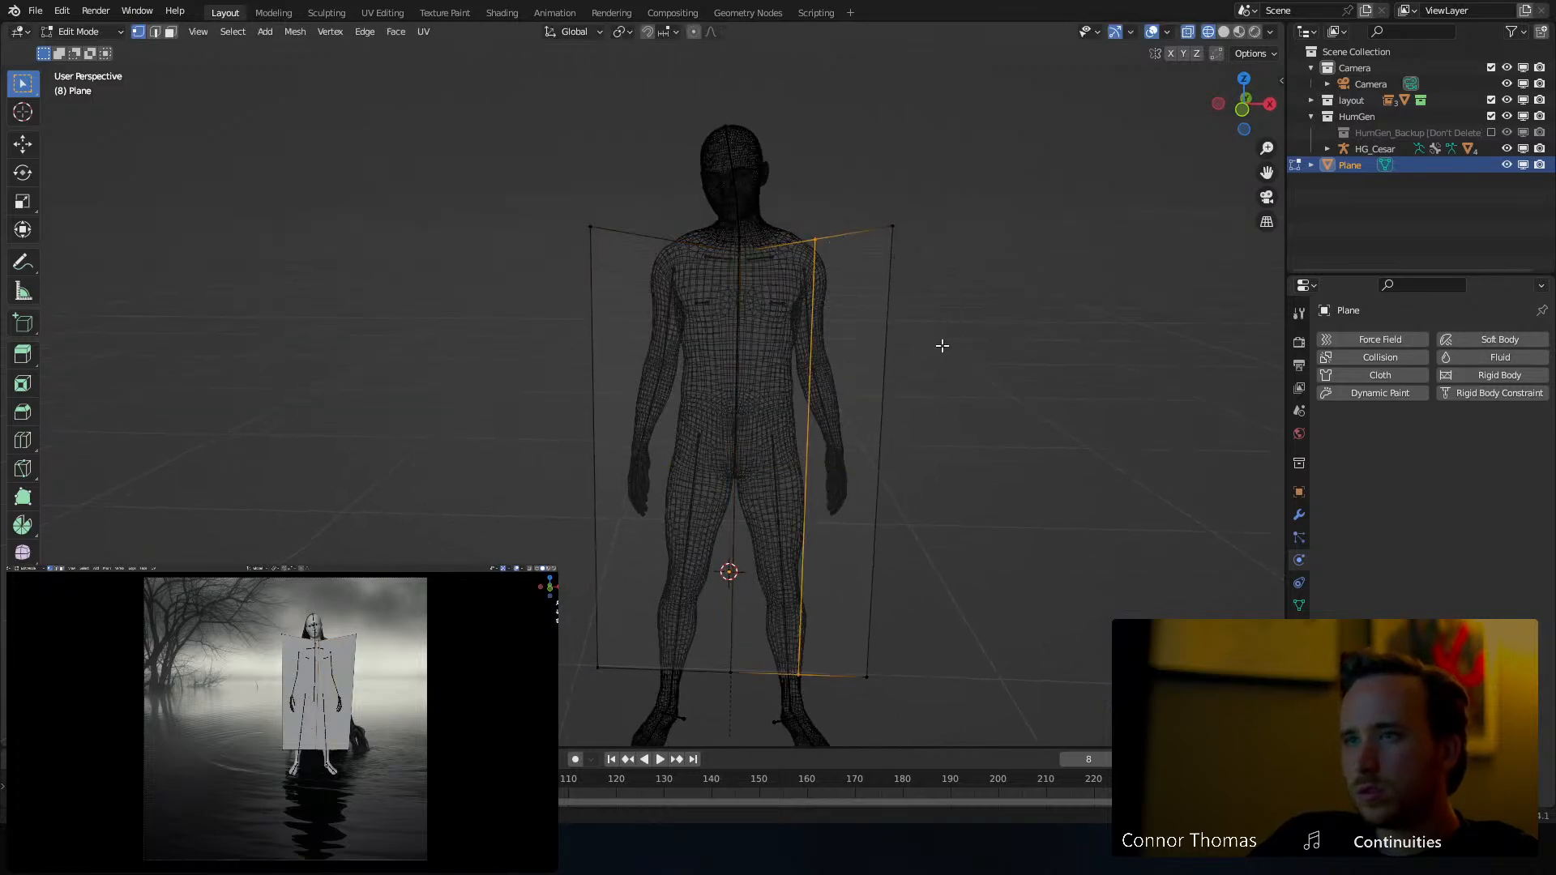
{"action": "middle_click_drag", "start_coordinate": [942, 346], "coordinate": [924, 251], "text": "shift"}
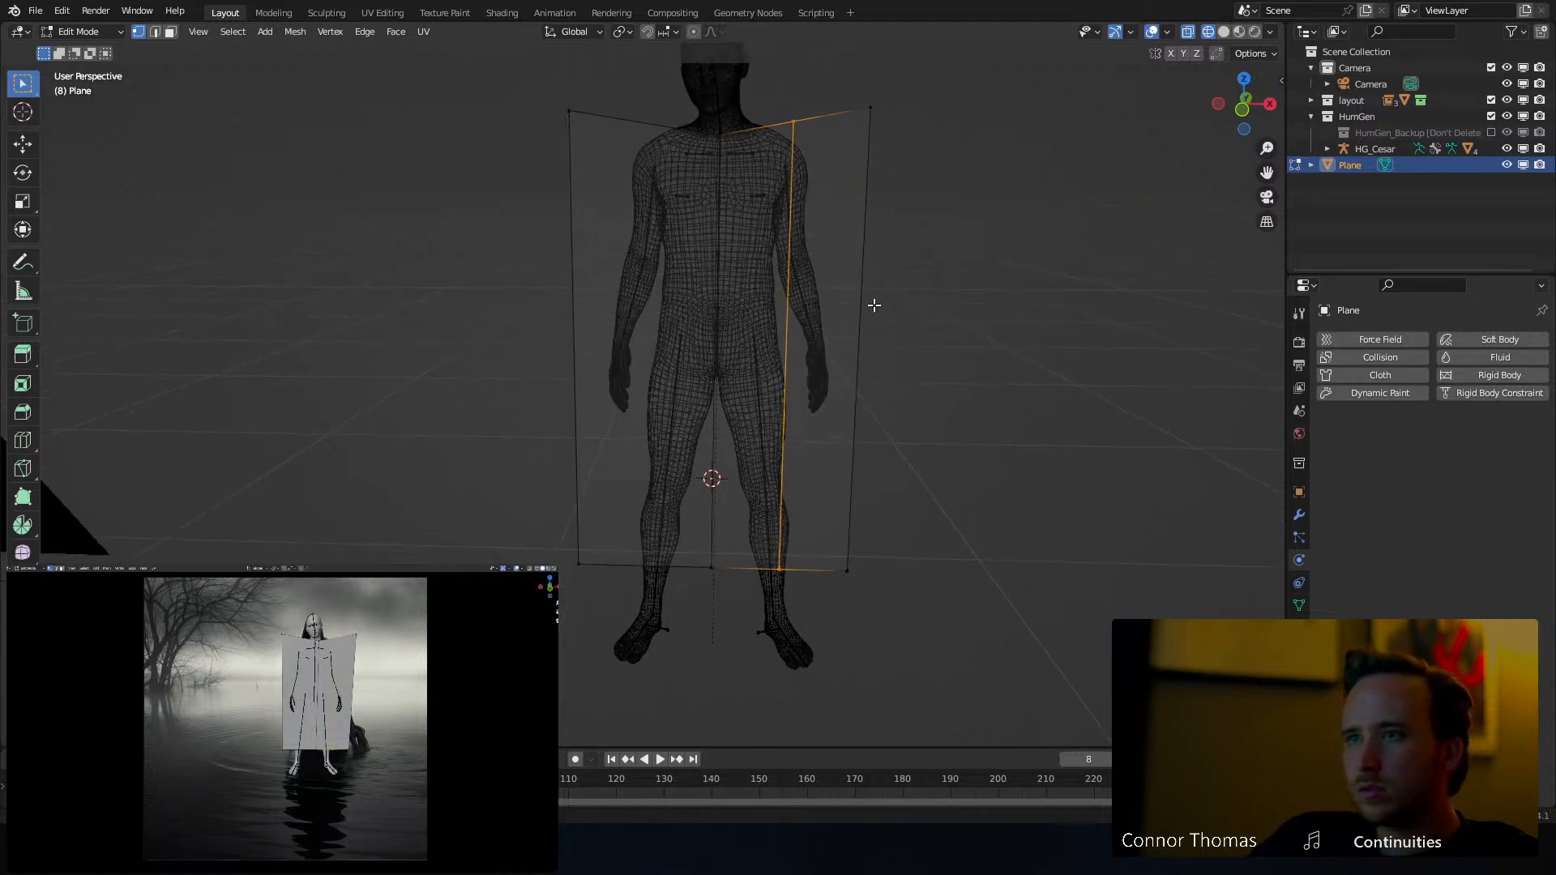
Add a horizontal loop cut at hip height and select its two outer vertices
{"action": "key", "text": "a"}
{"action": "key", "text": "a"}
{"action": "key", "text": "ctrl+r"}
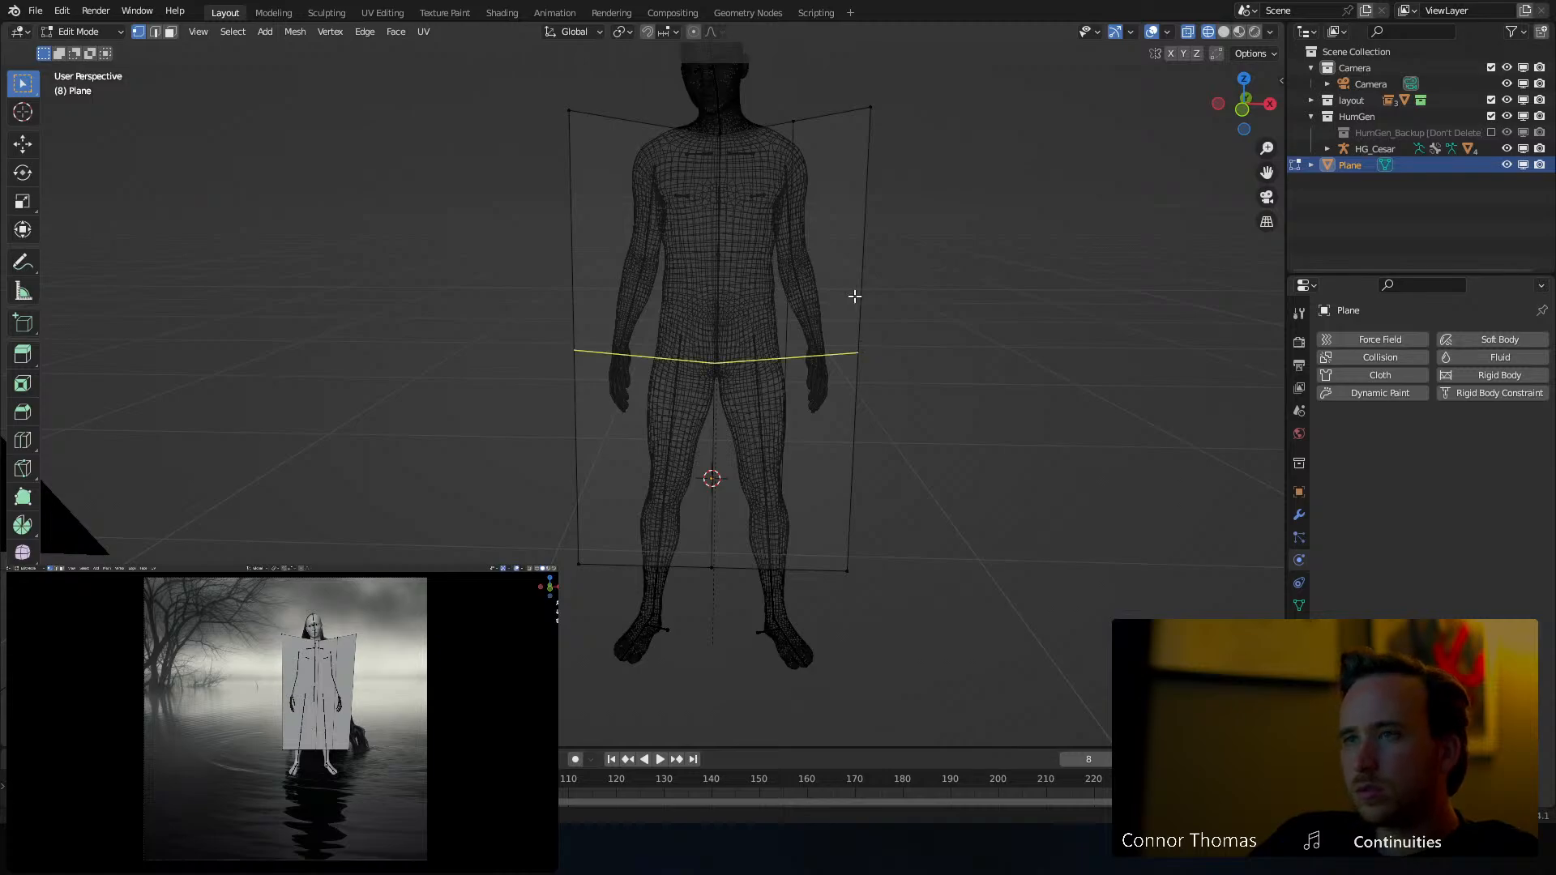
{"action": "double_click", "coordinate": [856, 296]}
{"action": "left_click", "coordinate": [878, 347]}
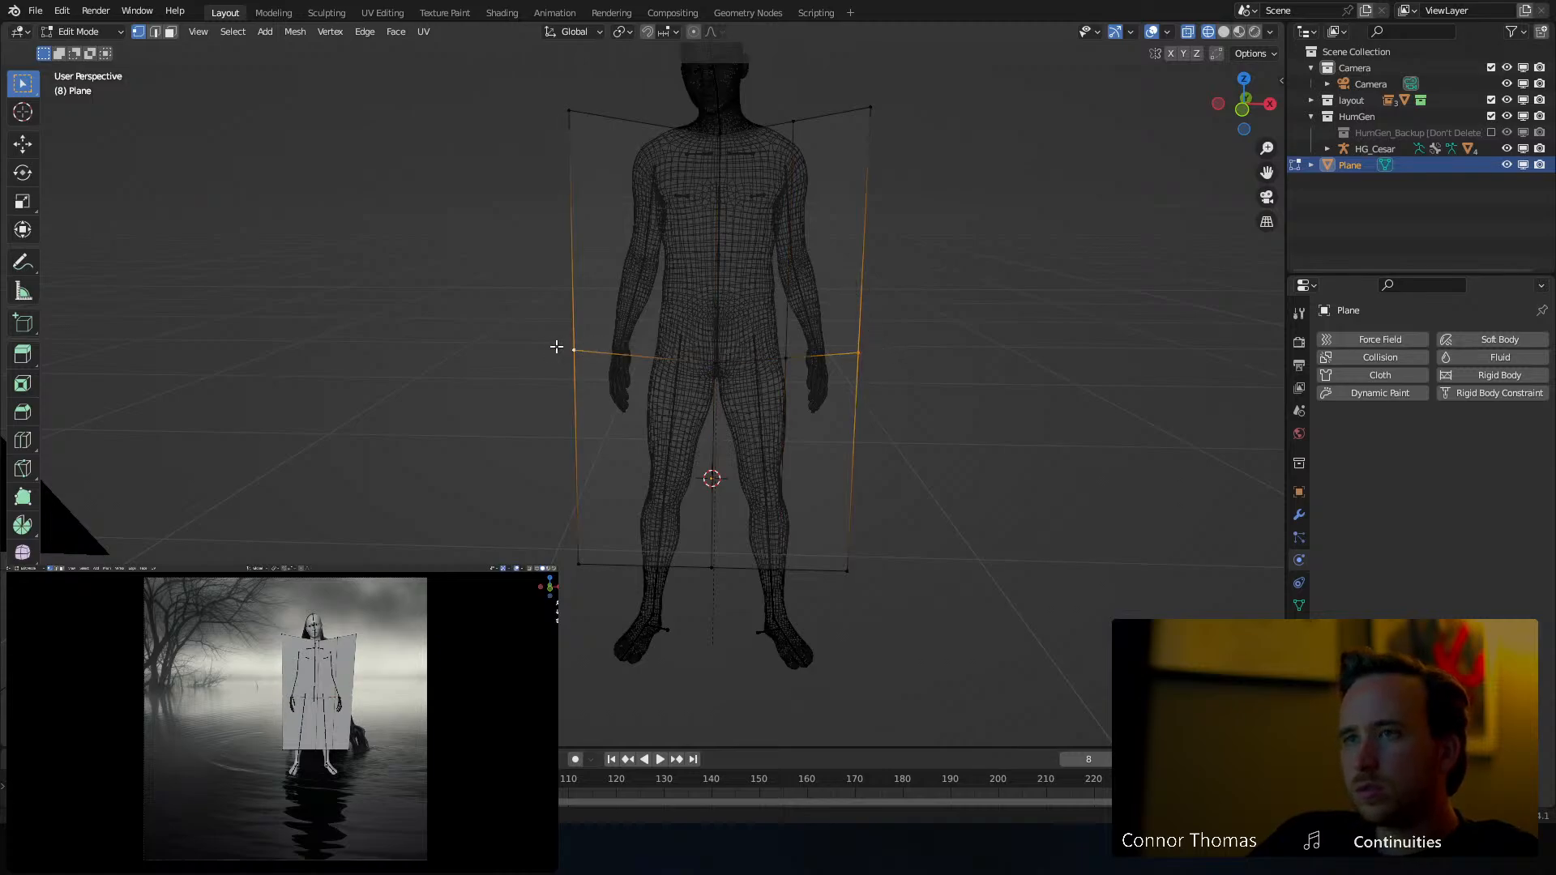
Narrow the hip-height loop to about 0.53 along X, and in front view widen it again by about 1.22
{"action": "key", "text": "s"}
{"action": "key", "text": "x"}
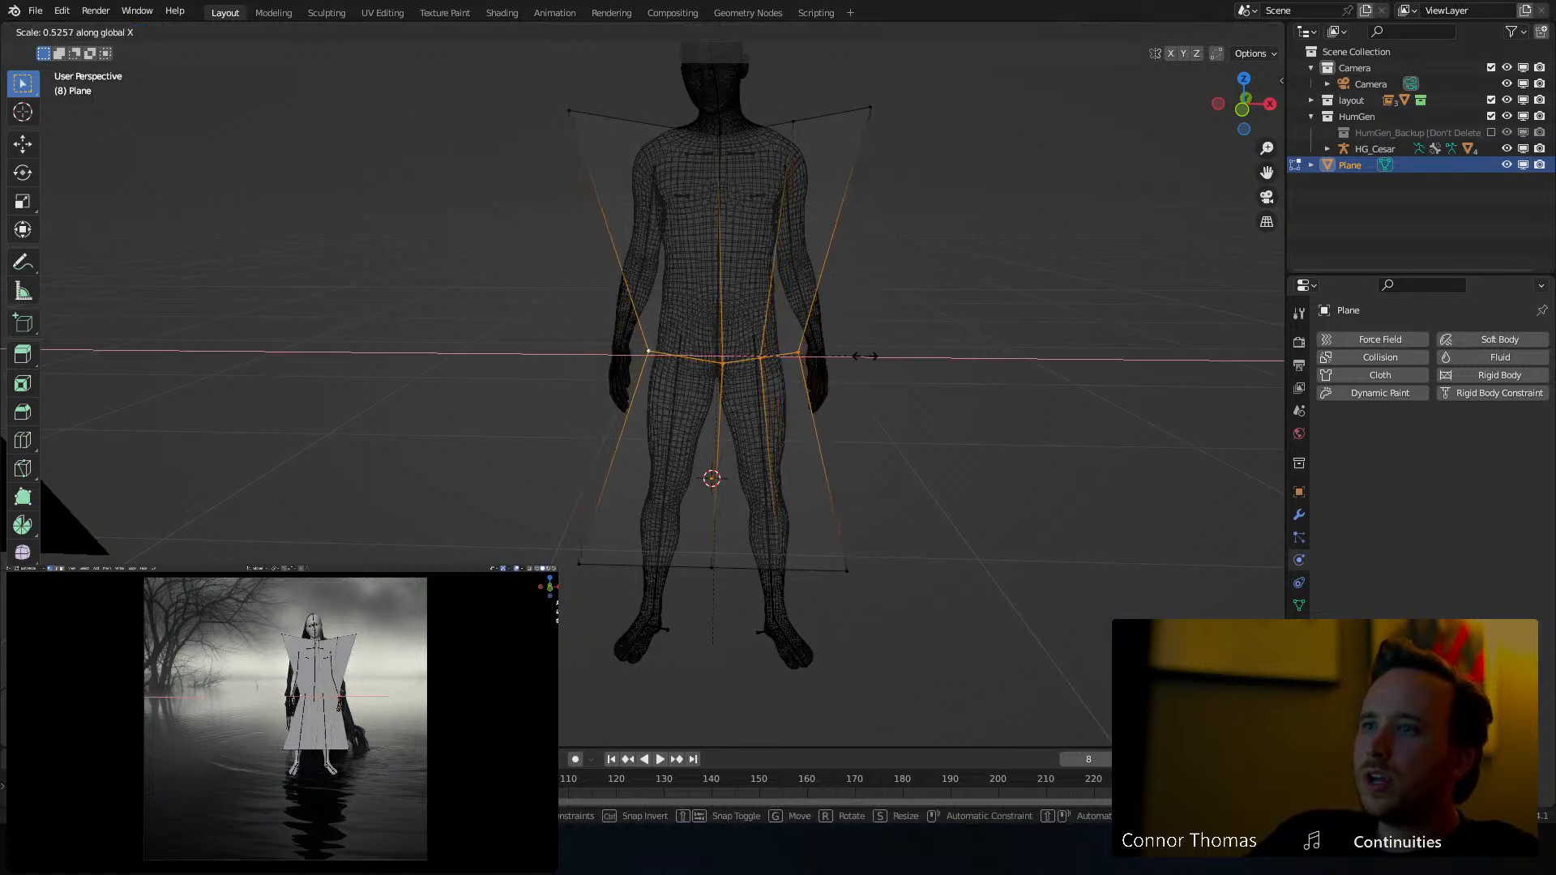
{"action": "left_click", "coordinate": [857, 349]}
{"action": "key", "text": "KP_1"}
{"action": "scroll", "coordinate": [857, 349], "scroll_direction": "up", "scroll_amount": 5}
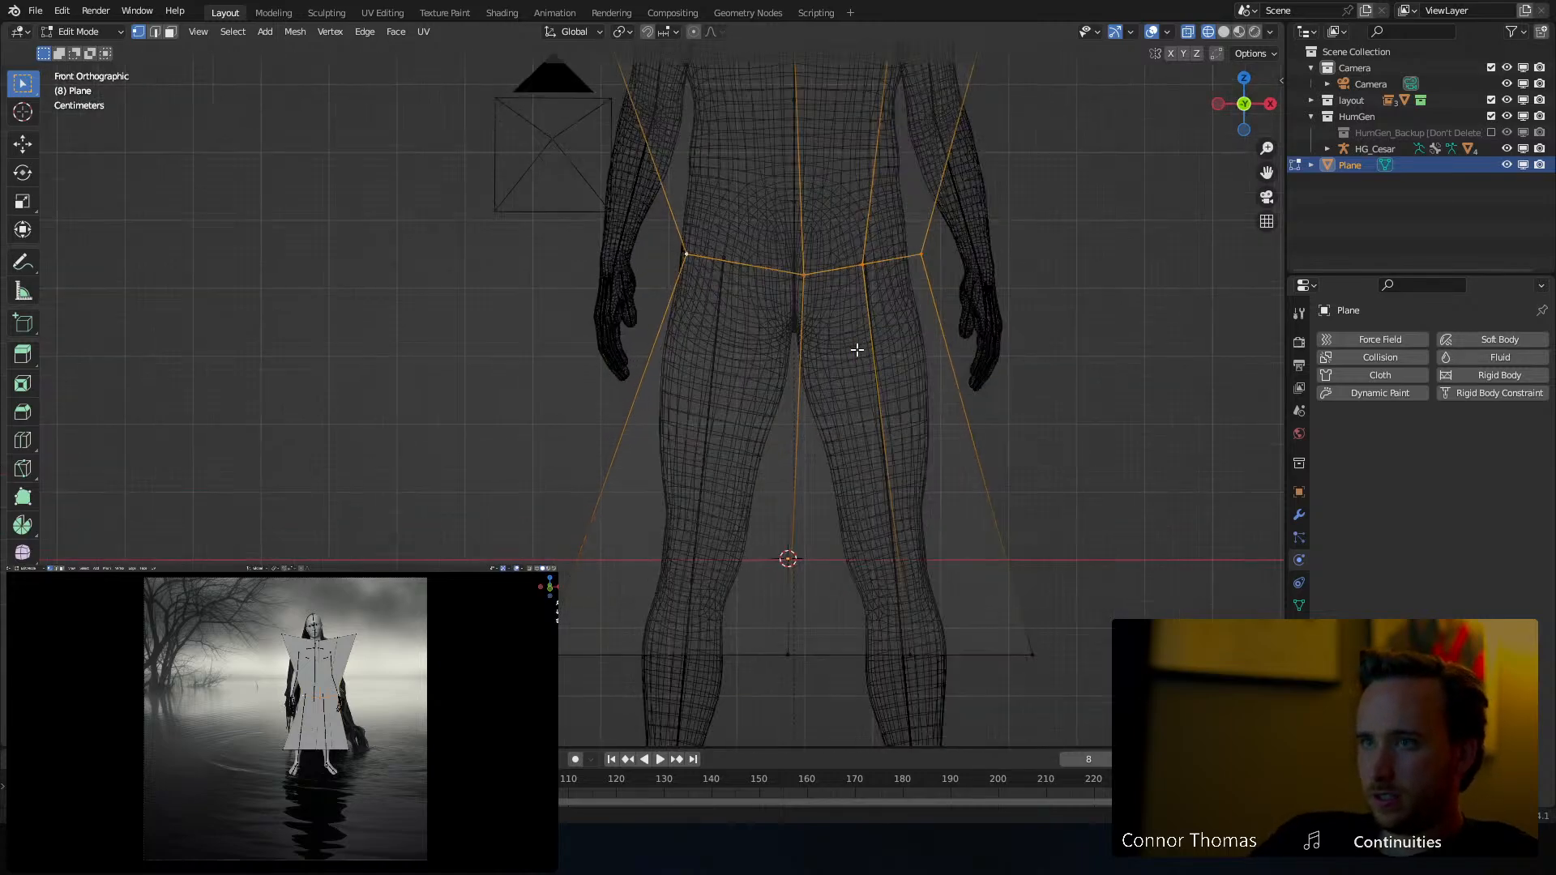
{"action": "middle_click_drag", "start_coordinate": [783, 278], "coordinate": [622, 359], "text": "shift"}
{"action": "key", "text": "s"}
{"action": "key", "text": "x"}
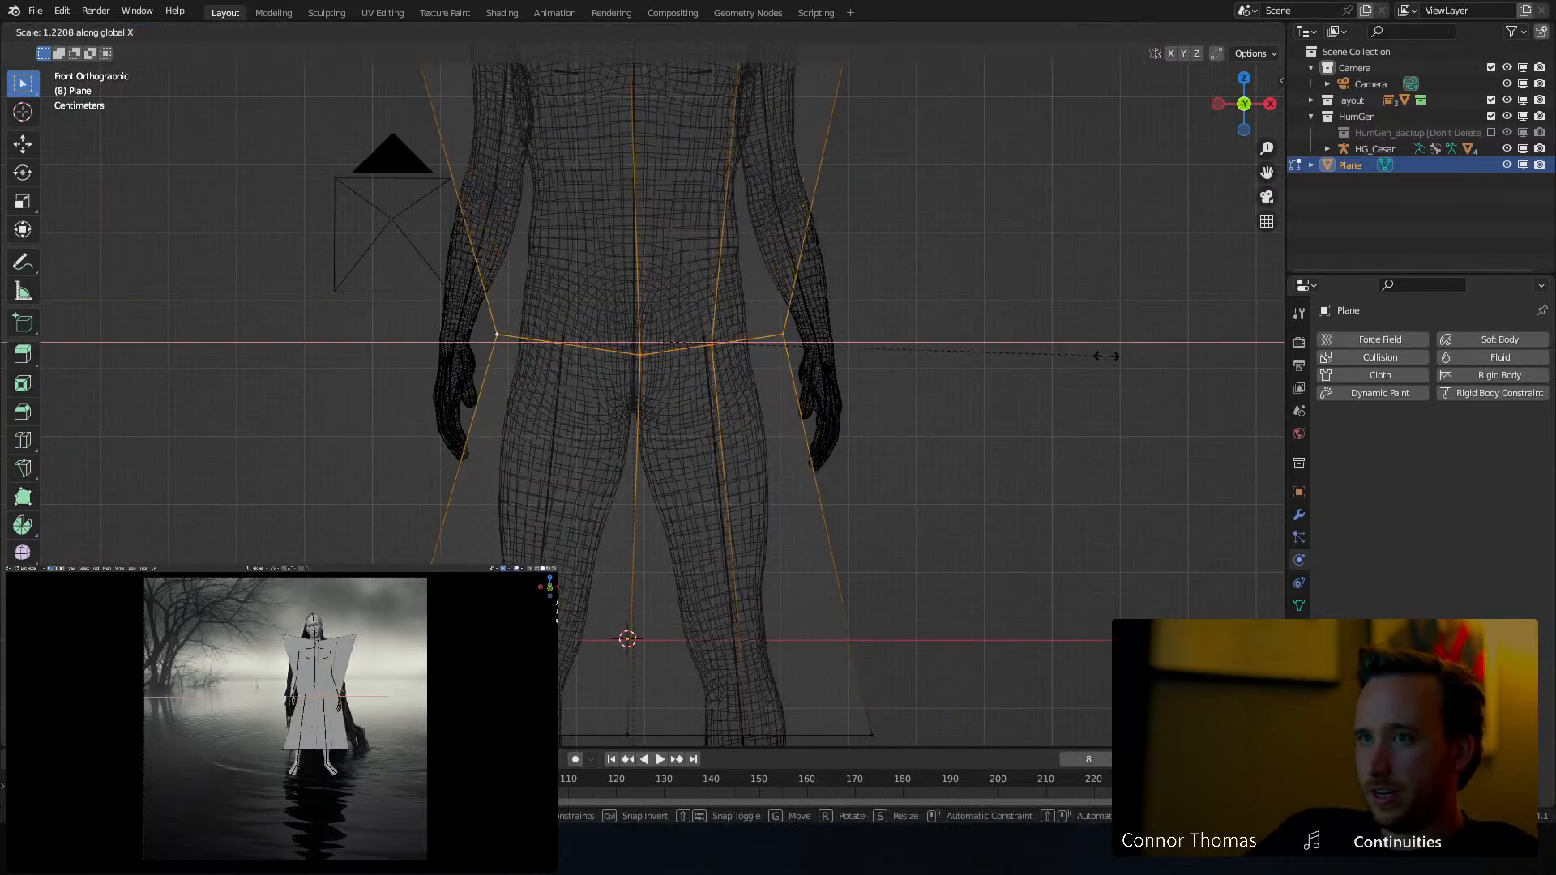
{"action": "left_click", "coordinate": [1106, 354]}
{"action": "scroll", "coordinate": [861, 372], "scroll_direction": "down", "scroll_amount": 2}
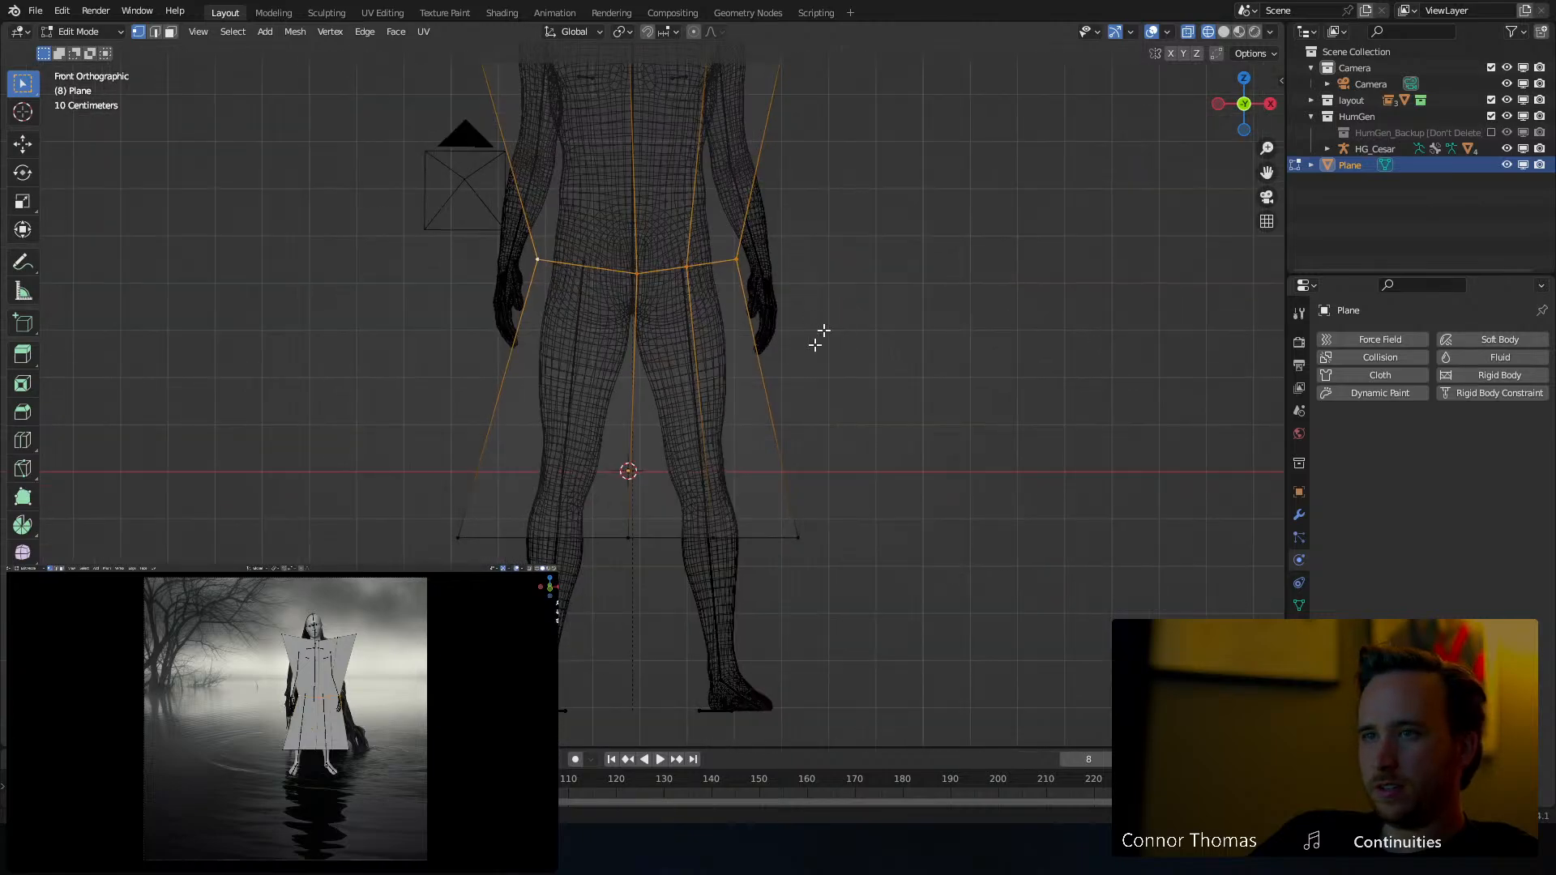
Select the robe's bottom edge vertices, lower them along Z to just below the feet and scale them wider
{"action": "key", "text": "alt+a"}
{"action": "key", "text": "c"}
{"action": "left_click_drag", "start_coordinate": [815, 535], "coordinate": [394, 542]}
{"action": "right_click", "coordinate": [394, 543]}
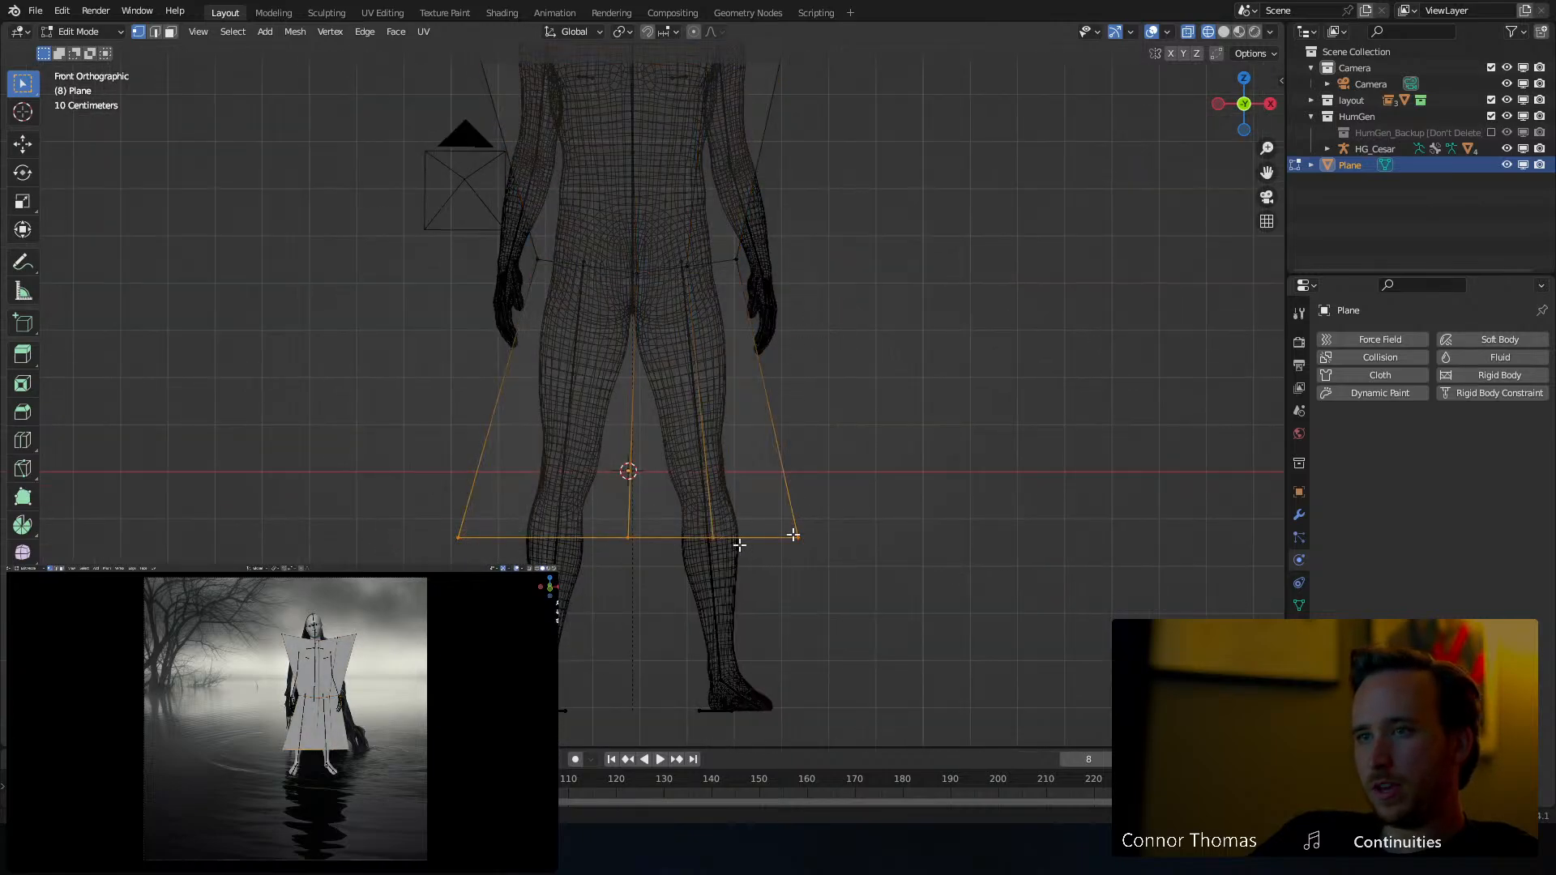
{"action": "key", "text": "g"}
{"action": "key", "text": "z"}
{"action": "left_click", "coordinate": [852, 684]}
{"action": "key", "text": "s"}
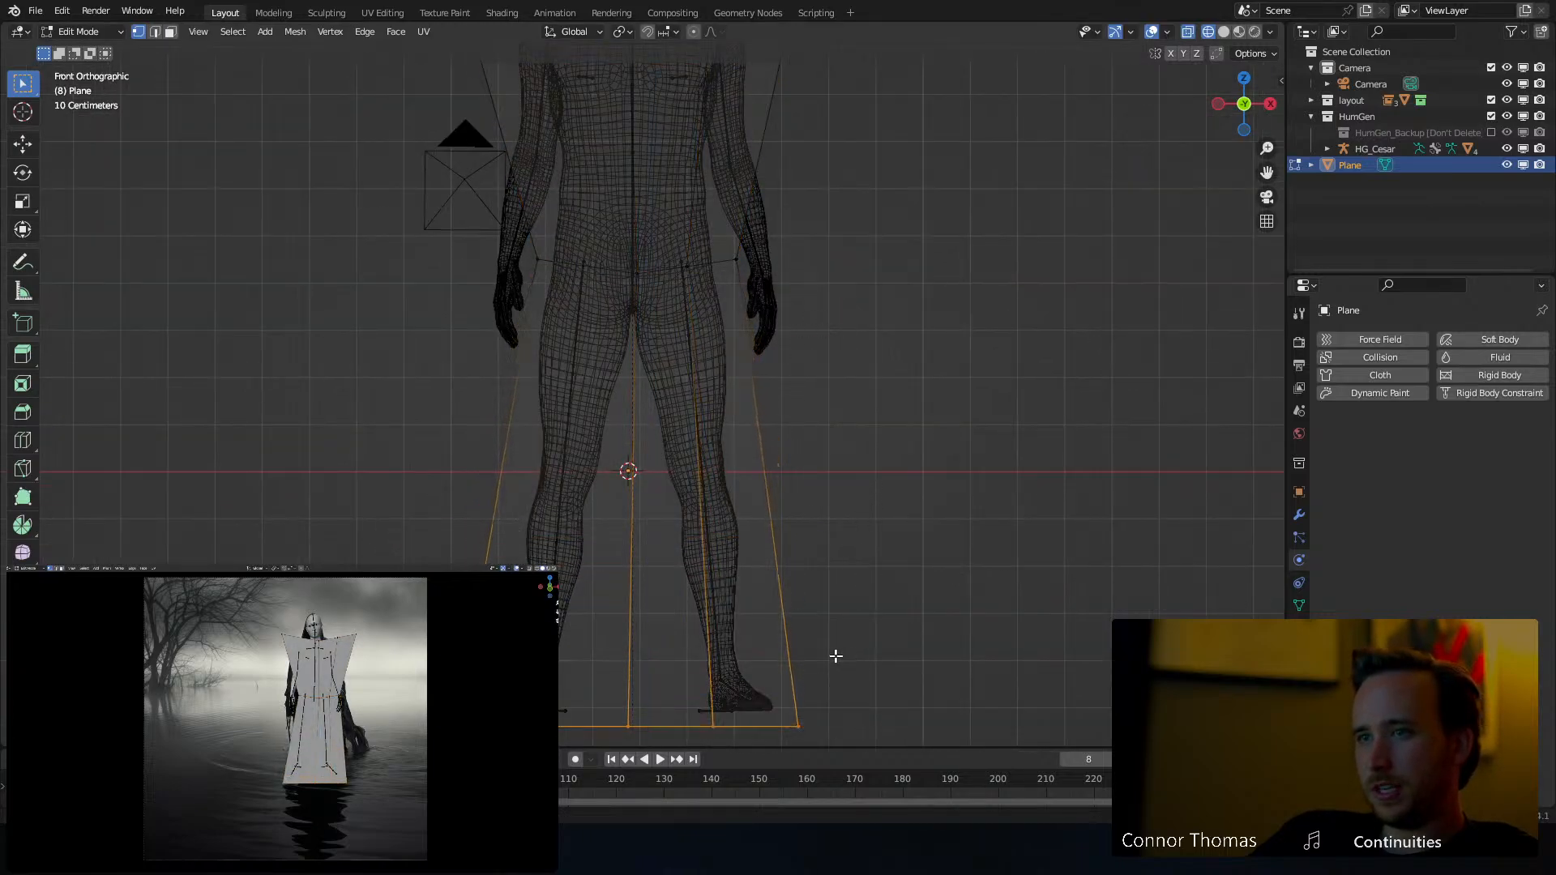
{"action": "left_click", "coordinate": [882, 656]}
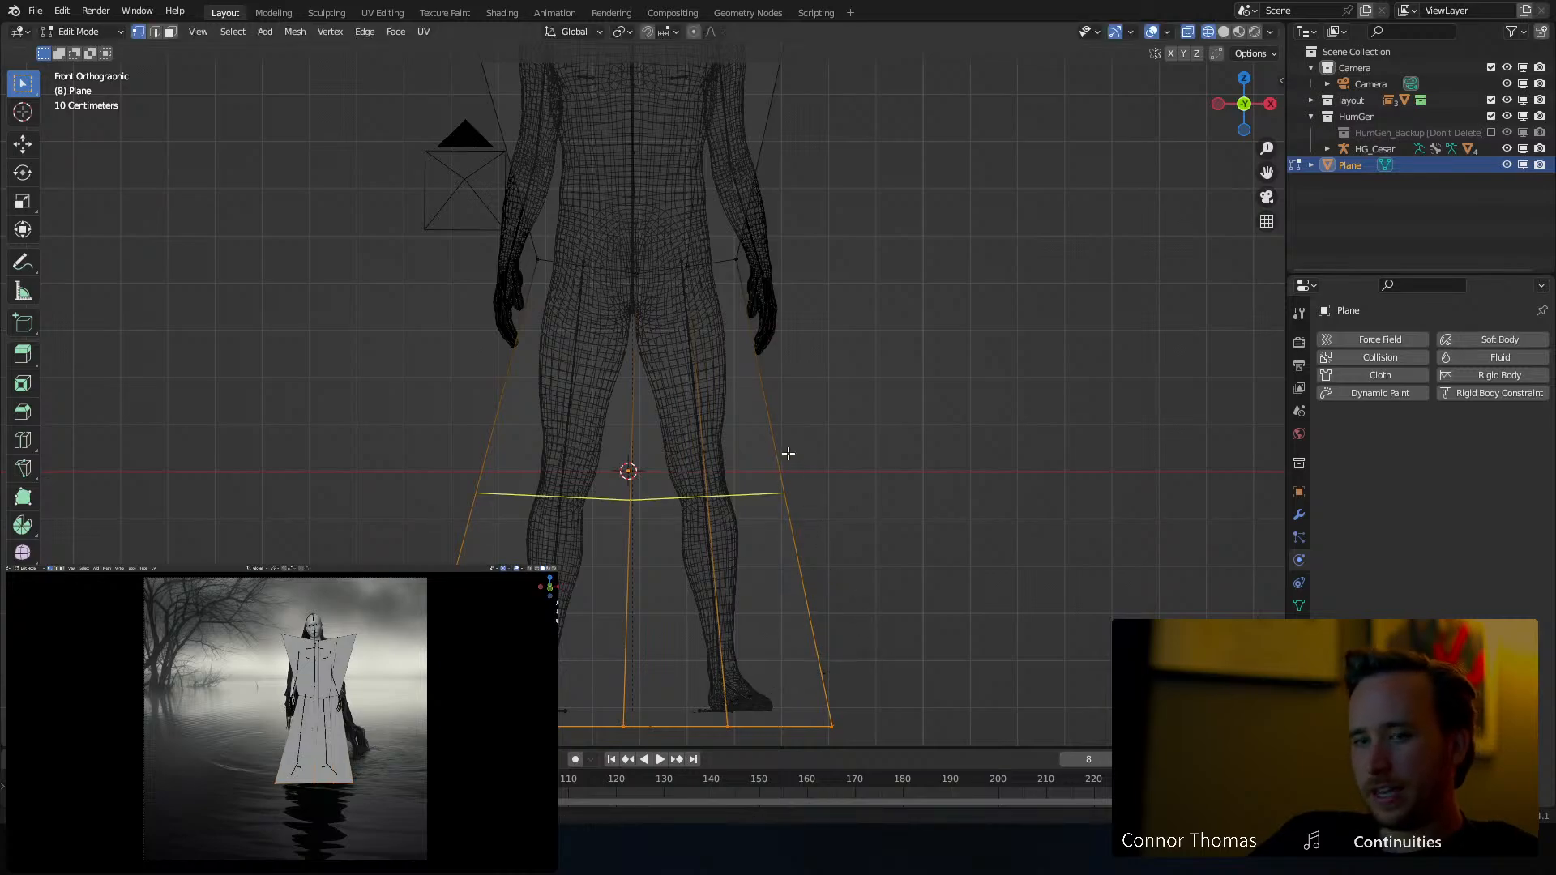
Add four evenly spaced horizontal loop cuts between the hips and the hem and clear the selection
{"action": "scroll", "coordinate": [788, 453], "scroll_direction": "up", "scroll_amount": 3}
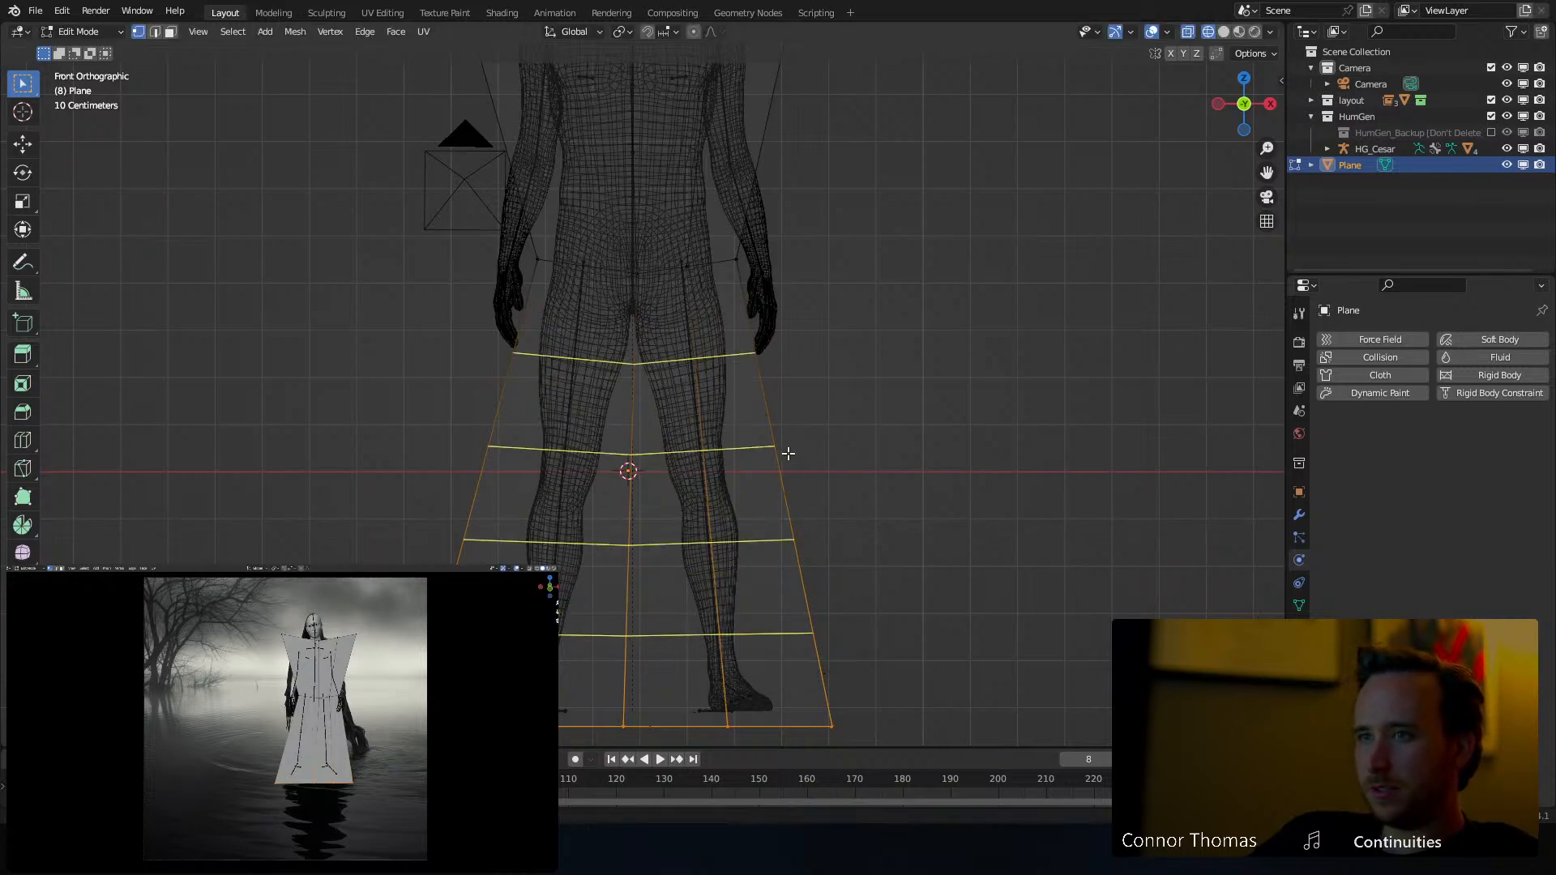
{"action": "left_click", "coordinate": [787, 454]}
{"action": "right_click", "coordinate": [788, 453]}
{"action": "middle_click_drag", "start_coordinate": [821, 219], "coordinate": [830, 330], "text": "shift"}
{"action": "key", "text": "a"}
{"action": "key", "text": "a"}
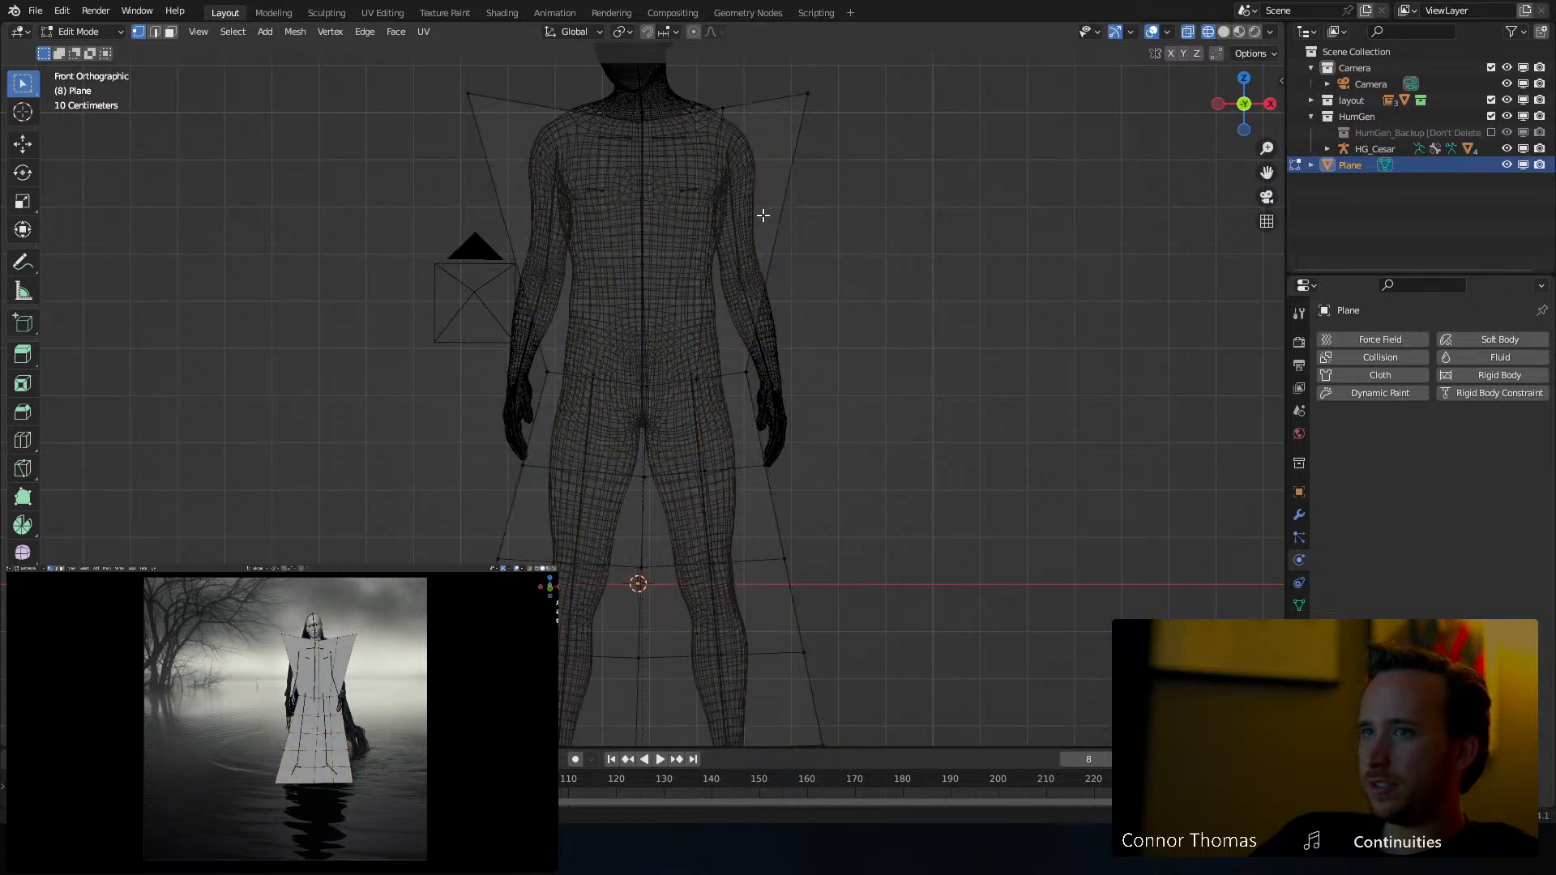
Add a horizontal loop cut at chest height and narrow it along X to the width of the torso
{"action": "left_click", "coordinate": [756, 219]}
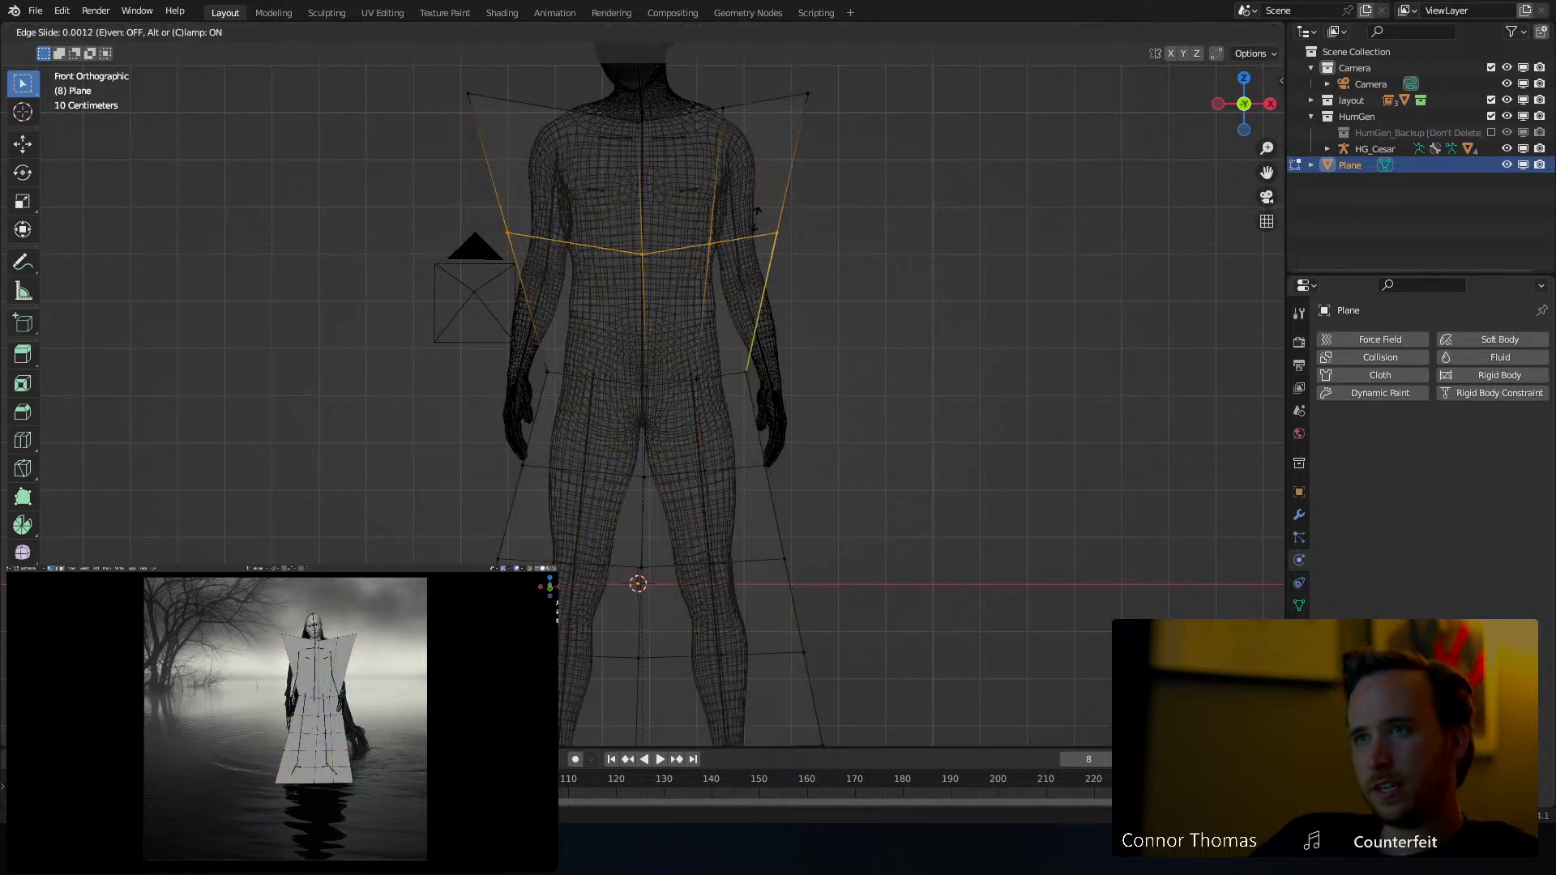
{"action": "left_click", "coordinate": [932, 240]}
{"action": "key", "text": "s"}
{"action": "key", "text": "x"}
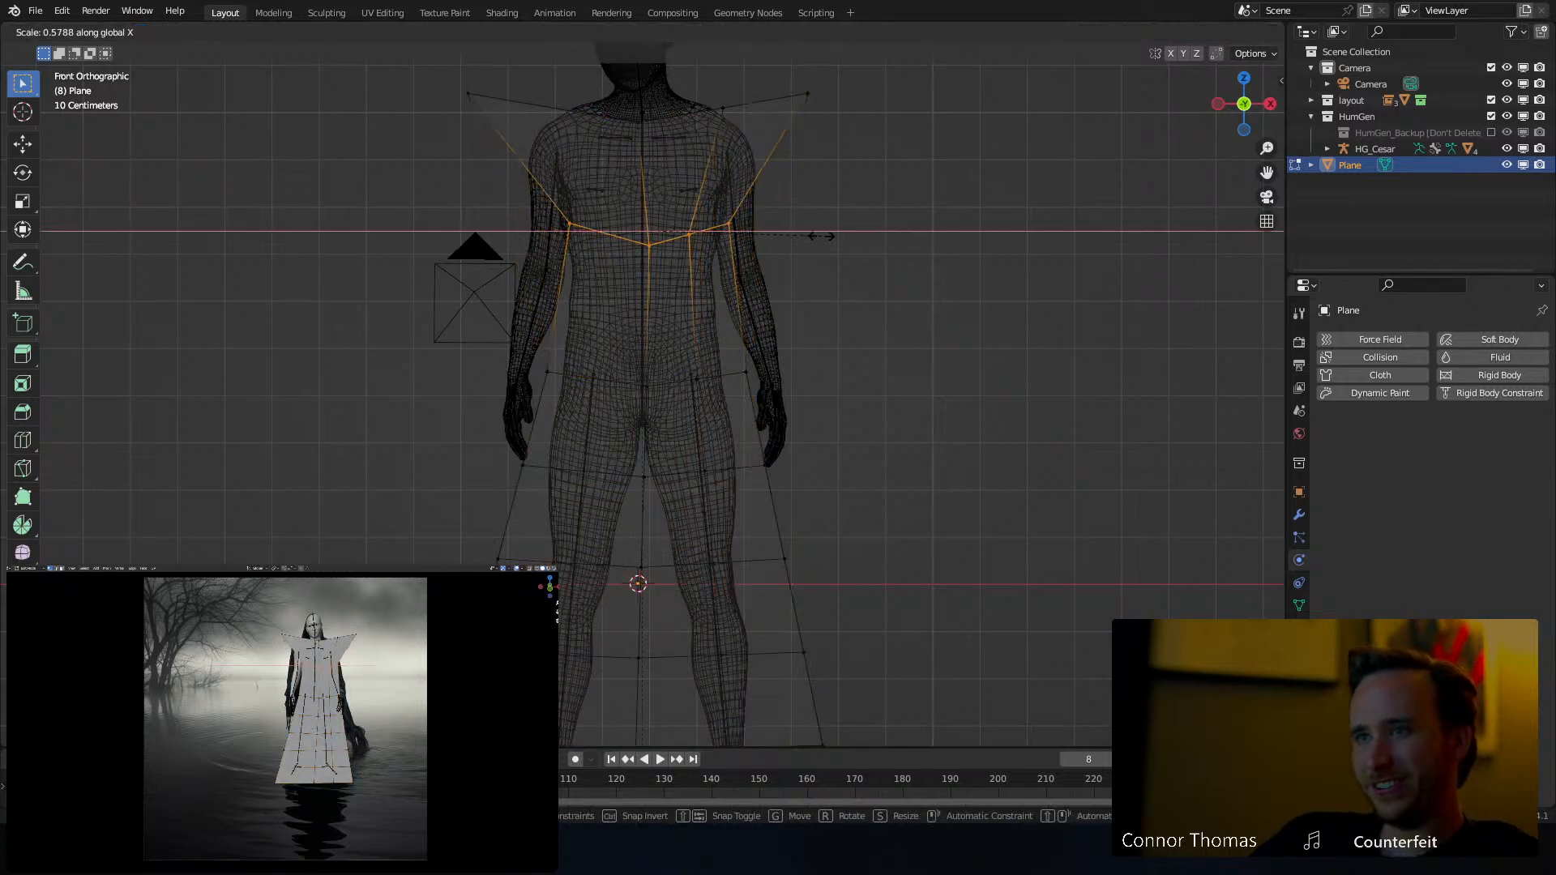
{"action": "left_click", "coordinate": [804, 235]}
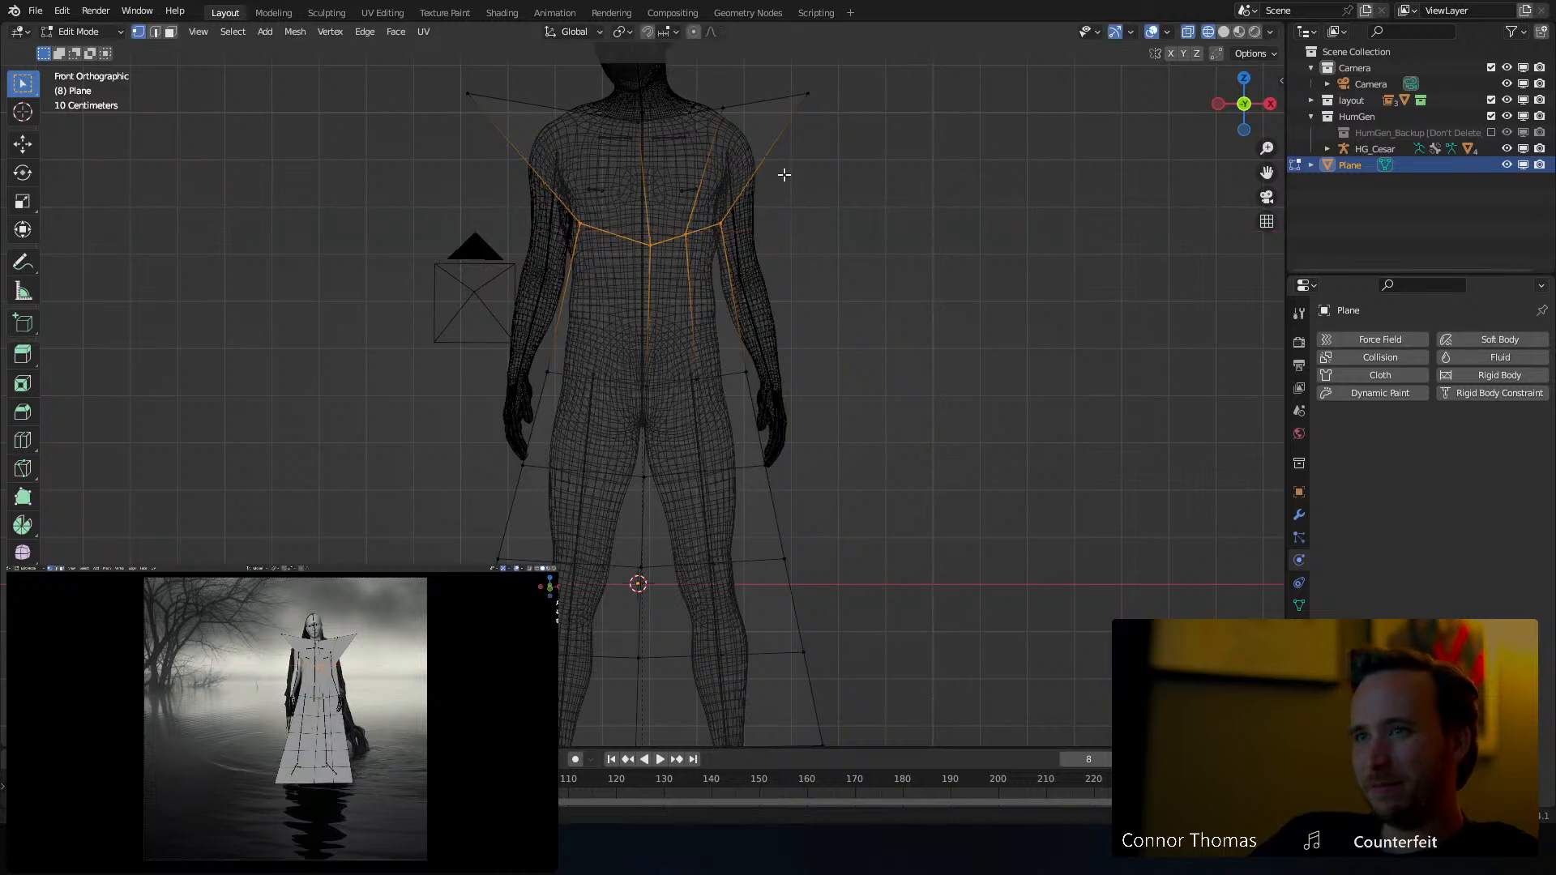
{"action": "middle_click_drag", "start_coordinate": [768, 303], "coordinate": [808, 233], "text": "shift"}
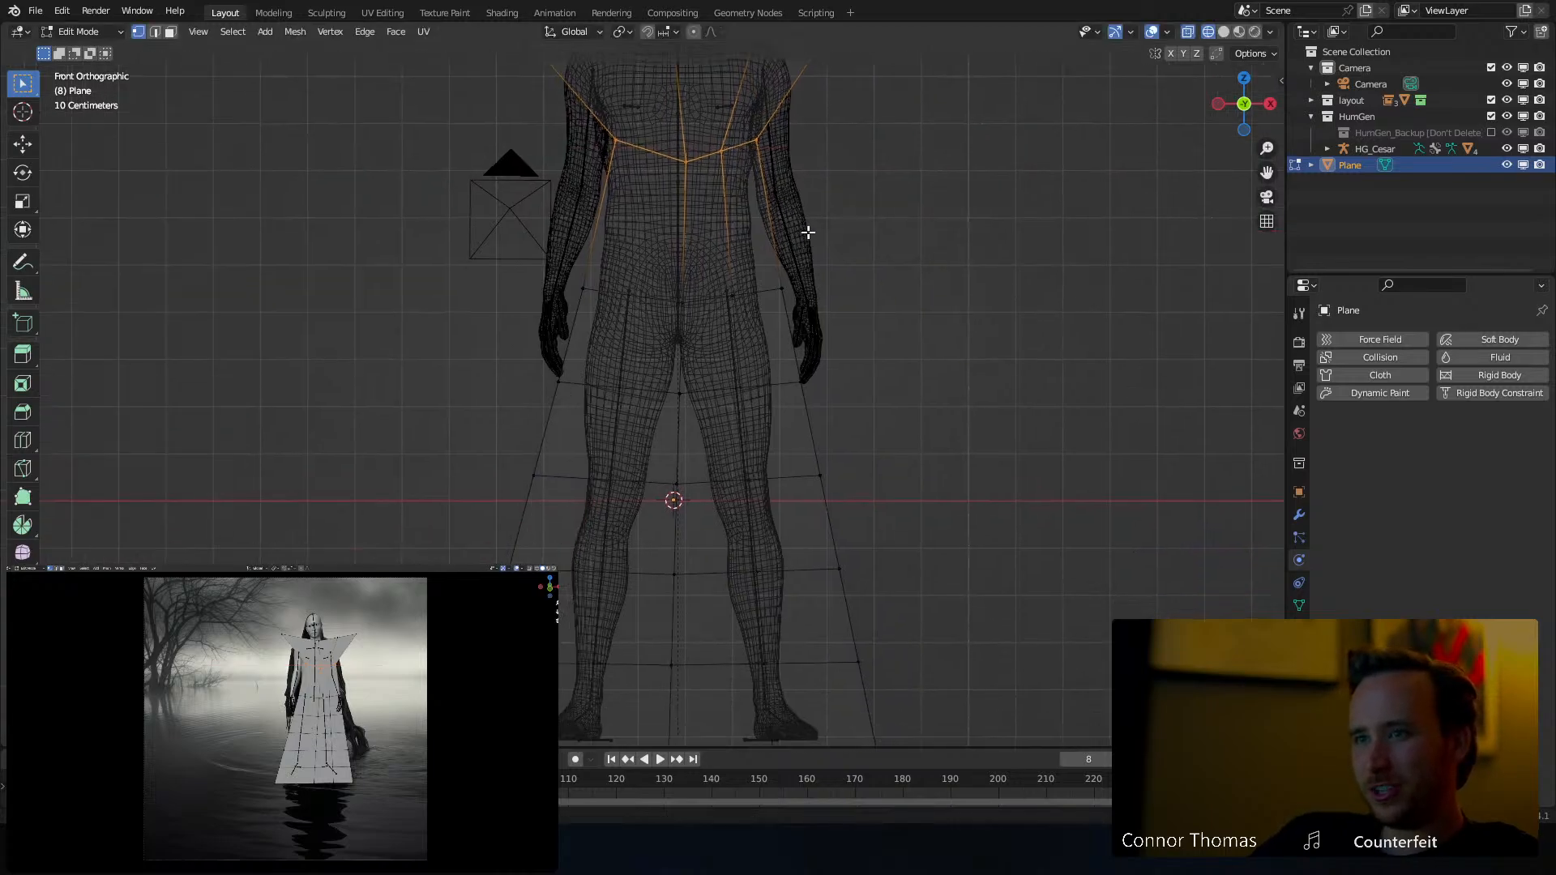
Select the whole robe mesh, subdivide it once and clear the selection
{"action": "middle_click_drag", "start_coordinate": [805, 356], "coordinate": [685, 323], "text": "shift"}
{"action": "middle_click_drag", "start_coordinate": [613, 363], "coordinate": [795, 361]}
{"action": "key", "text": "a"}
{"action": "right_click", "coordinate": [821, 317]}
{"action": "left_click", "coordinate": [821, 313]}
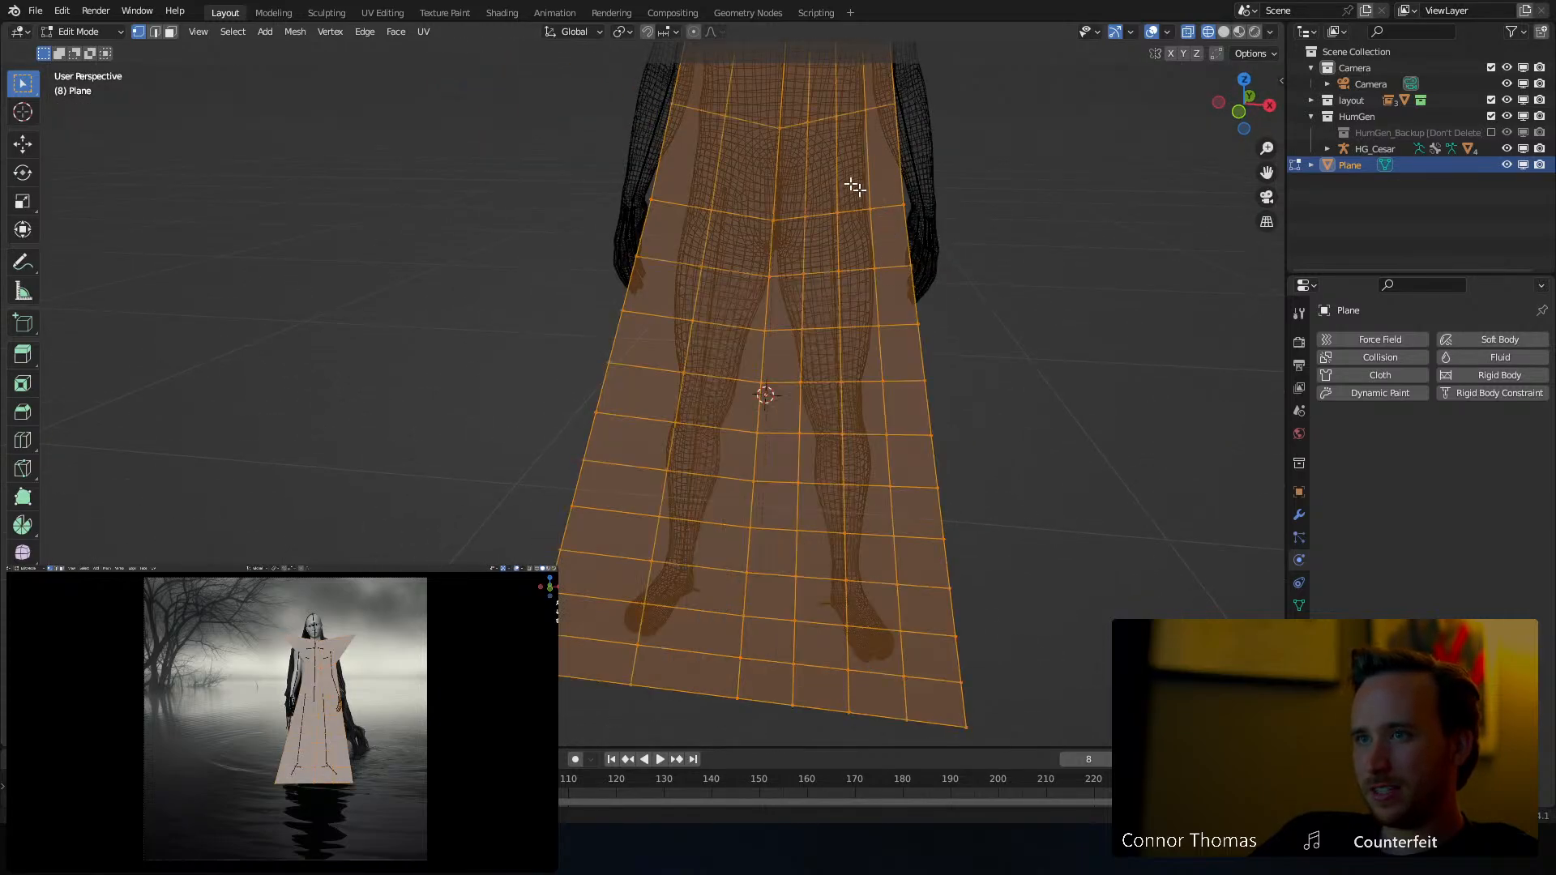
{"action": "middle_click_drag", "start_coordinate": [848, 181], "coordinate": [843, 295]}
{"action": "key", "text": "alt+a"}
{"action": "key", "text": "KP_1"}
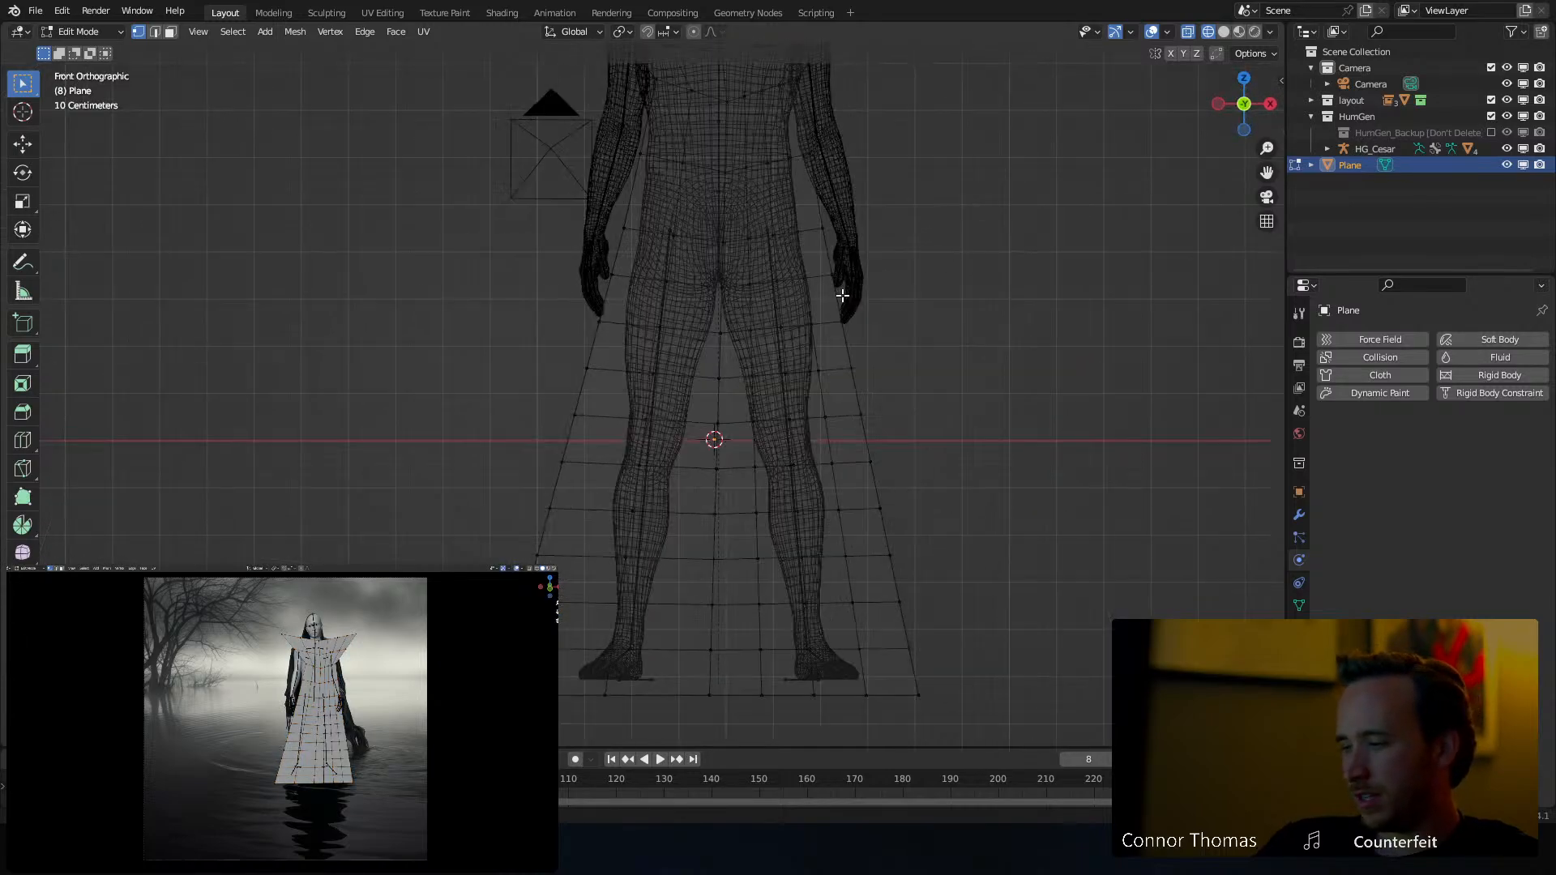
Try to scale and move the robe's two top corner vertices inward above the shoulders
{"action": "scroll", "coordinate": [823, 373], "scroll_direction": "up", "scroll_amount": 2}
{"action": "middle_click_drag", "start_coordinate": [837, 273], "coordinate": [850, 454], "text": "shift"}
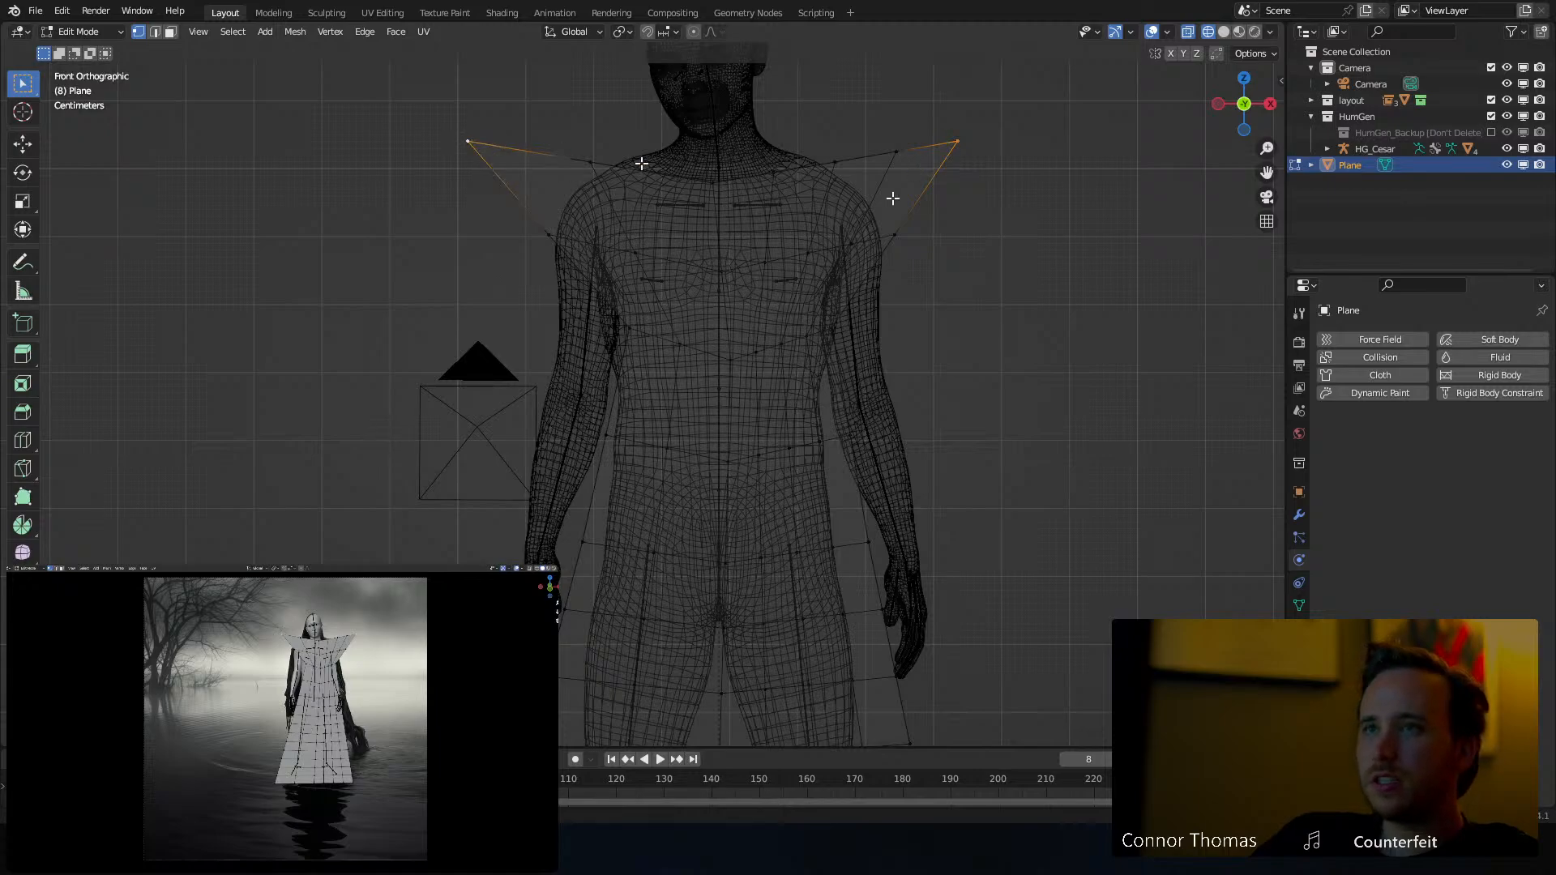
{"action": "key", "text": "s"}
{"action": "left_click", "coordinate": [1159, 236]}
{"action": "key", "text": "g"}
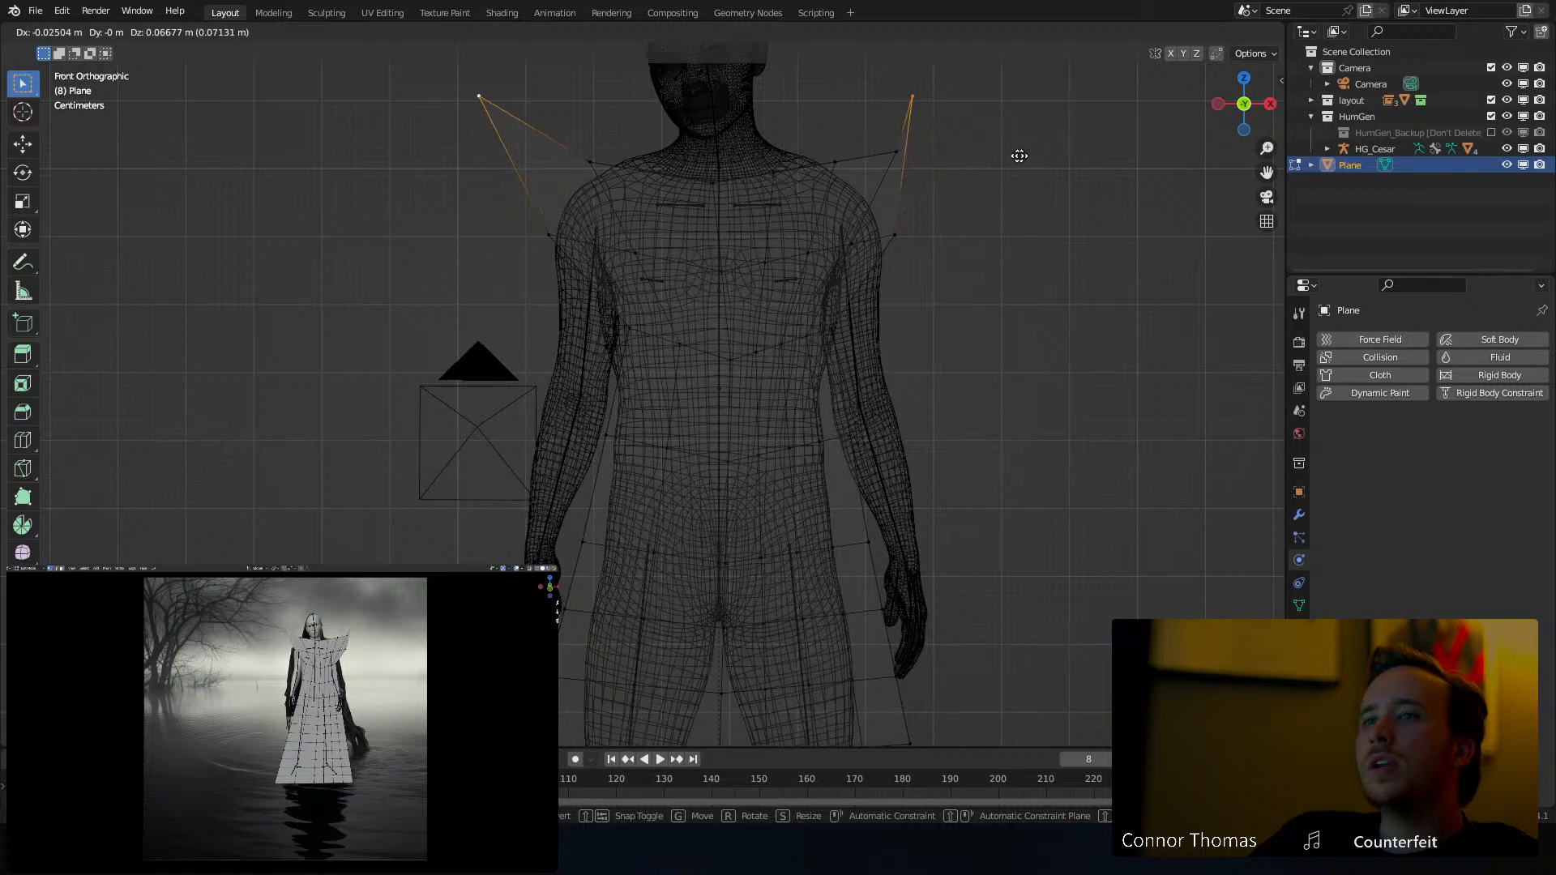
{"action": "left_click", "coordinate": [894, 90]}
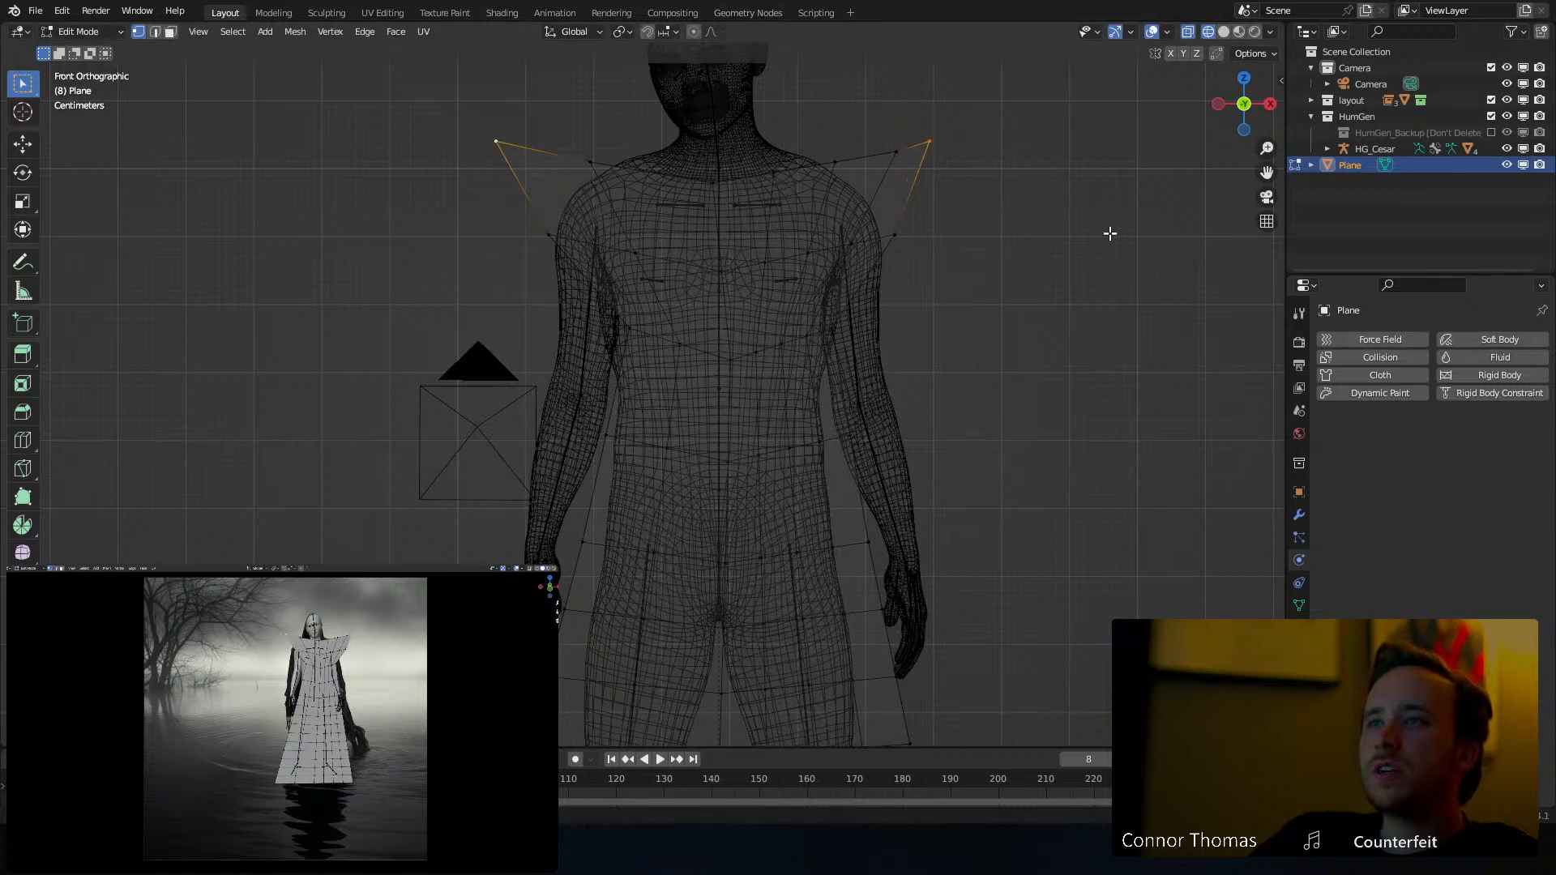
{"action": "key", "text": "s"}
{"action": "key", "text": "Escape"}
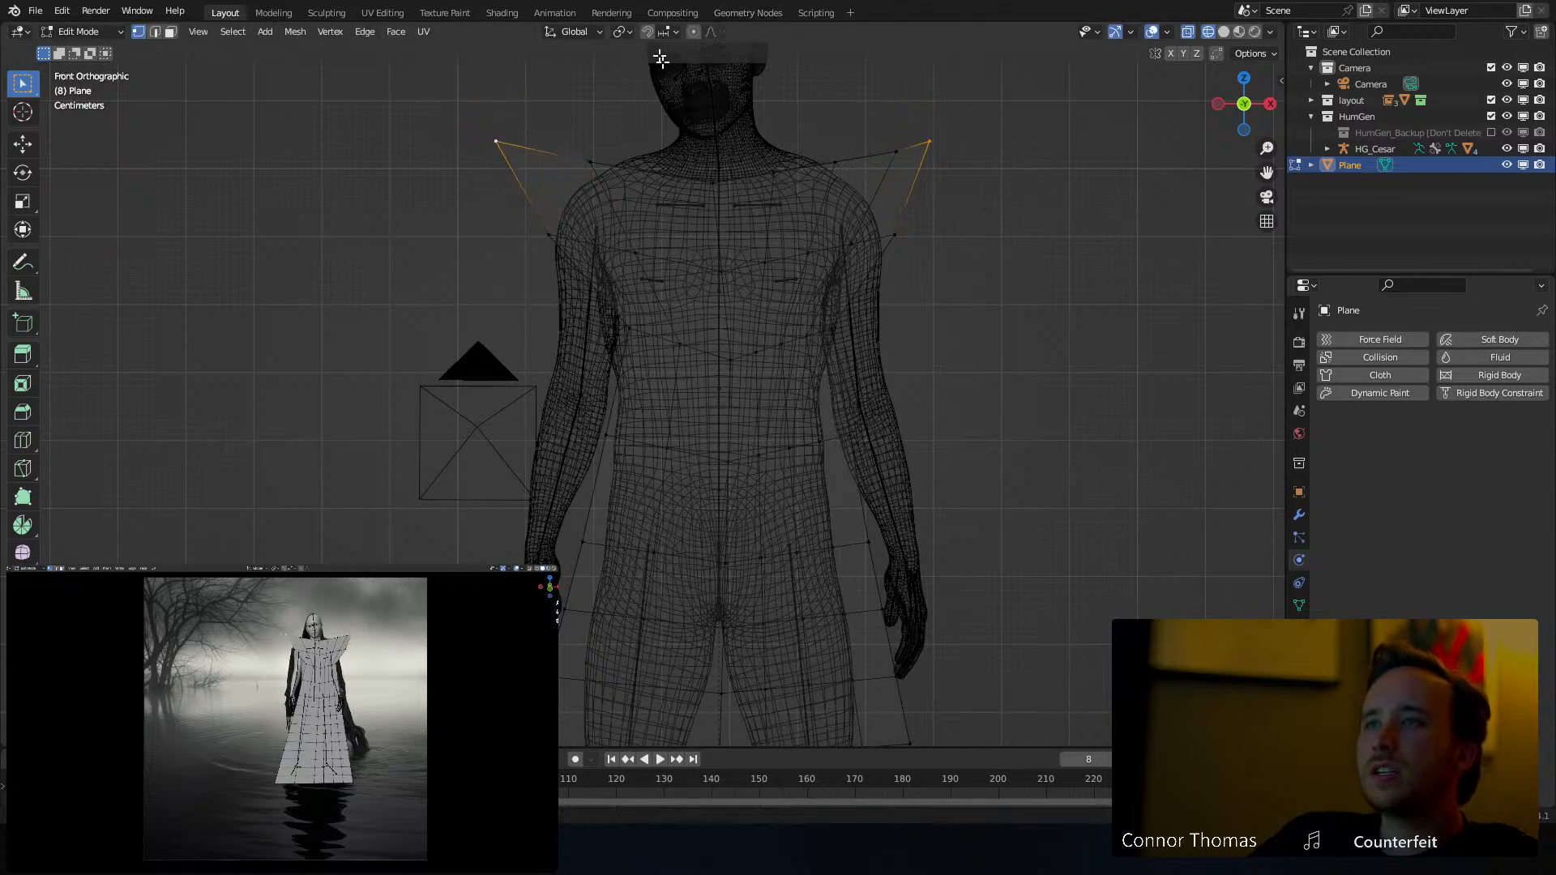
Set the transform pivot to Median Point and try scaling the two top corner vertices inward again
{"action": "left_click", "coordinate": [621, 32]}
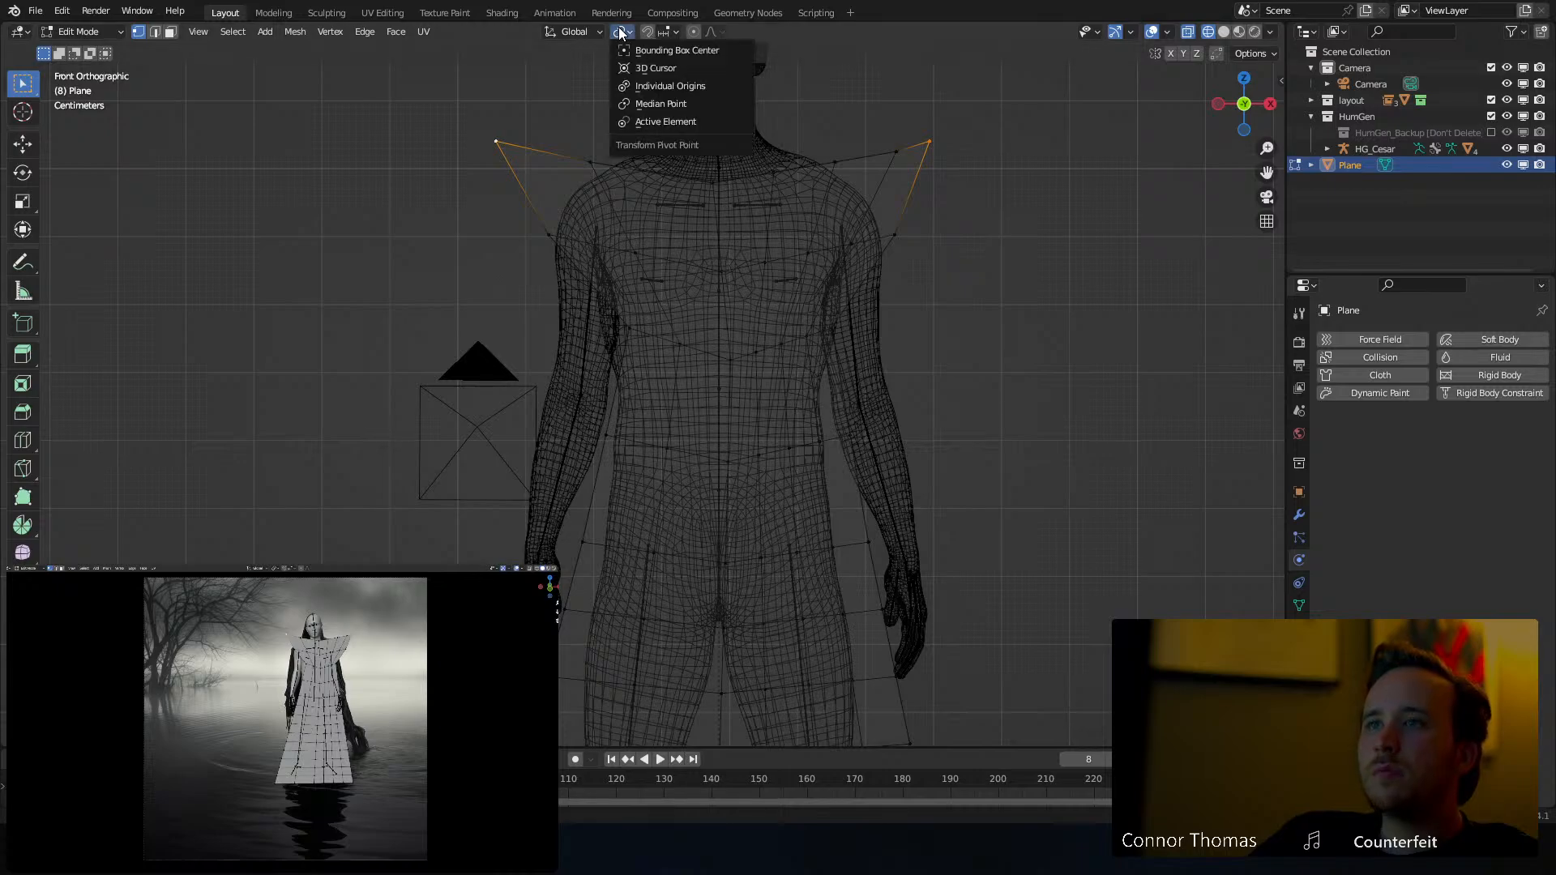
{"action": "left_click", "coordinate": [626, 104]}
{"action": "key", "text": "s"}
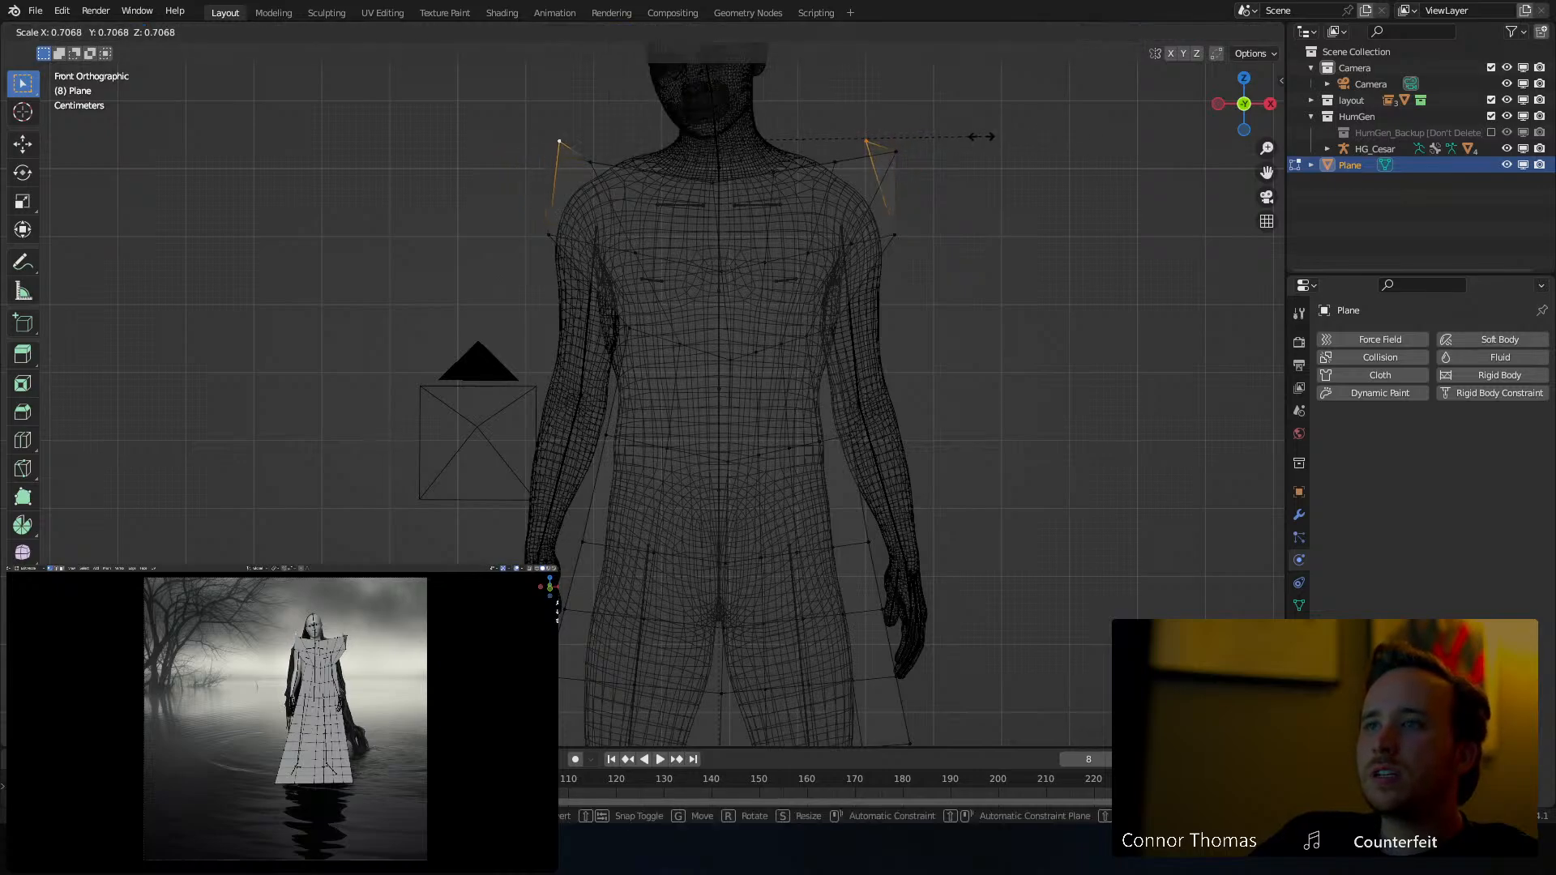
{"action": "key", "text": "Escape"}
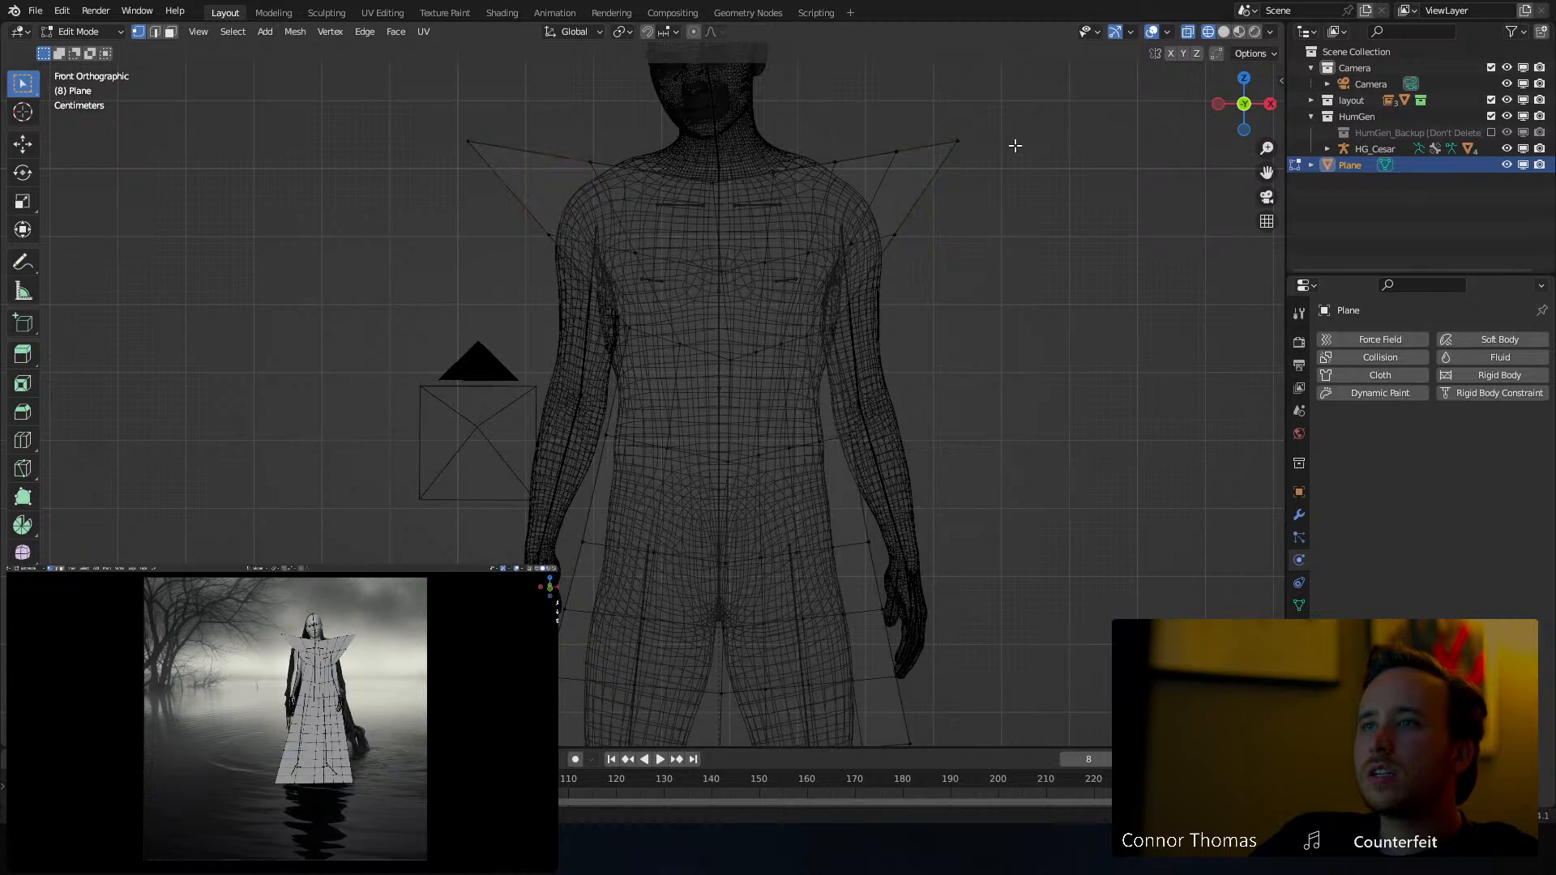
Undo the robe edits back to the unscaled hip-height loop with its two outer vertices selected
{"action": "key", "text": "a"}
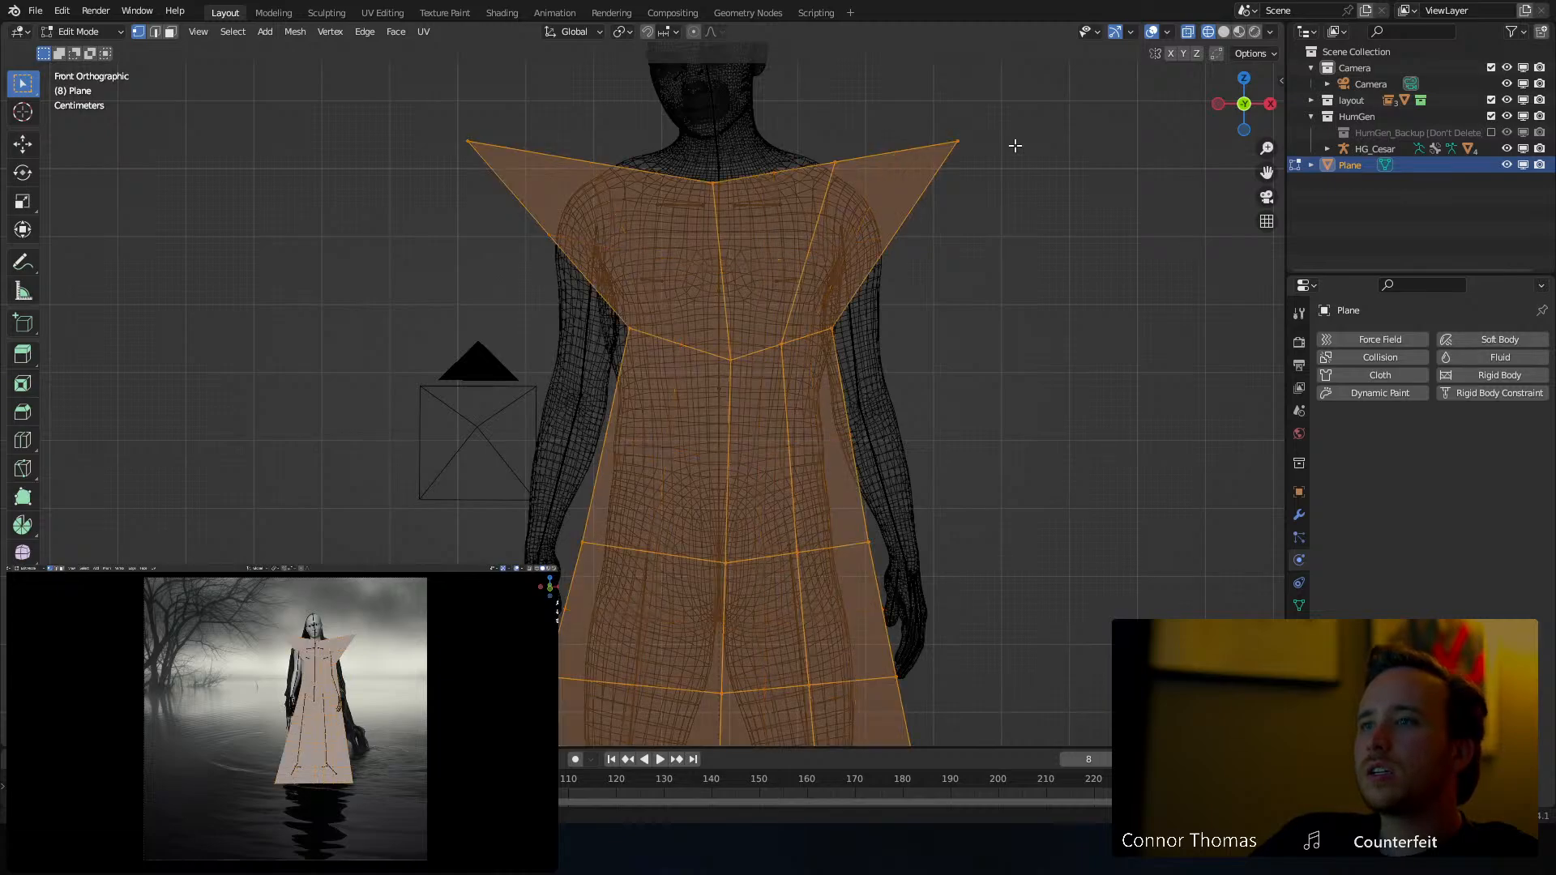
{"action": "key", "text": "alt+a"}
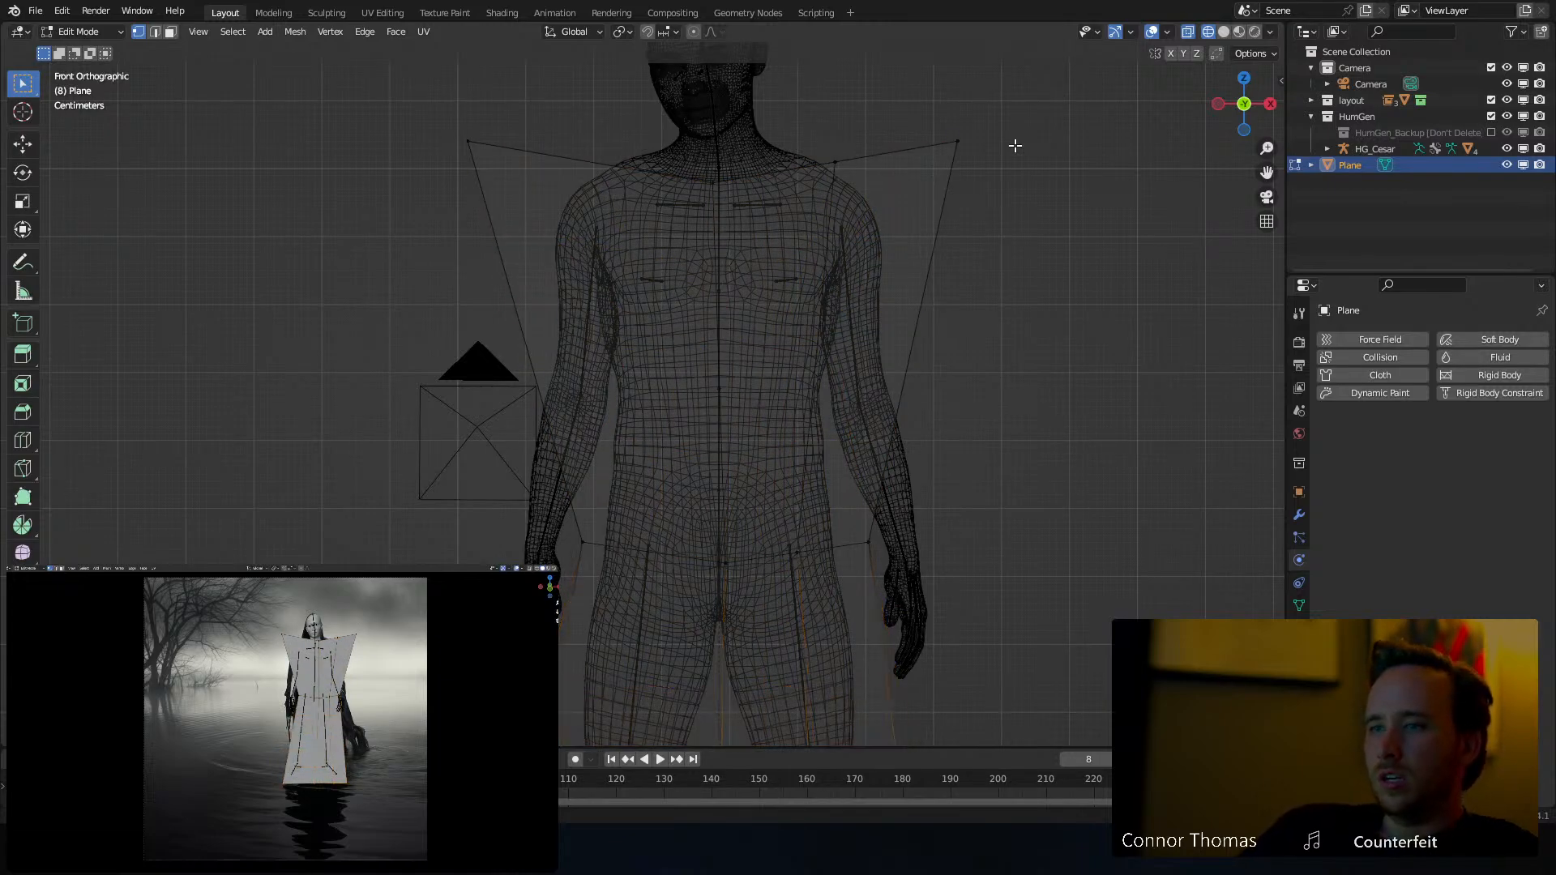
{"action": "key", "text": "ctrl+z"}
{"action": "key", "text": "ctrl+z"}
{"action": "key", "text": "ctrl+z"}
{"action": "key", "text": "ctrl+z"}
{"action": "key", "text": "ctrl+z"}
{"action": "key", "text": "ctrl+z"}
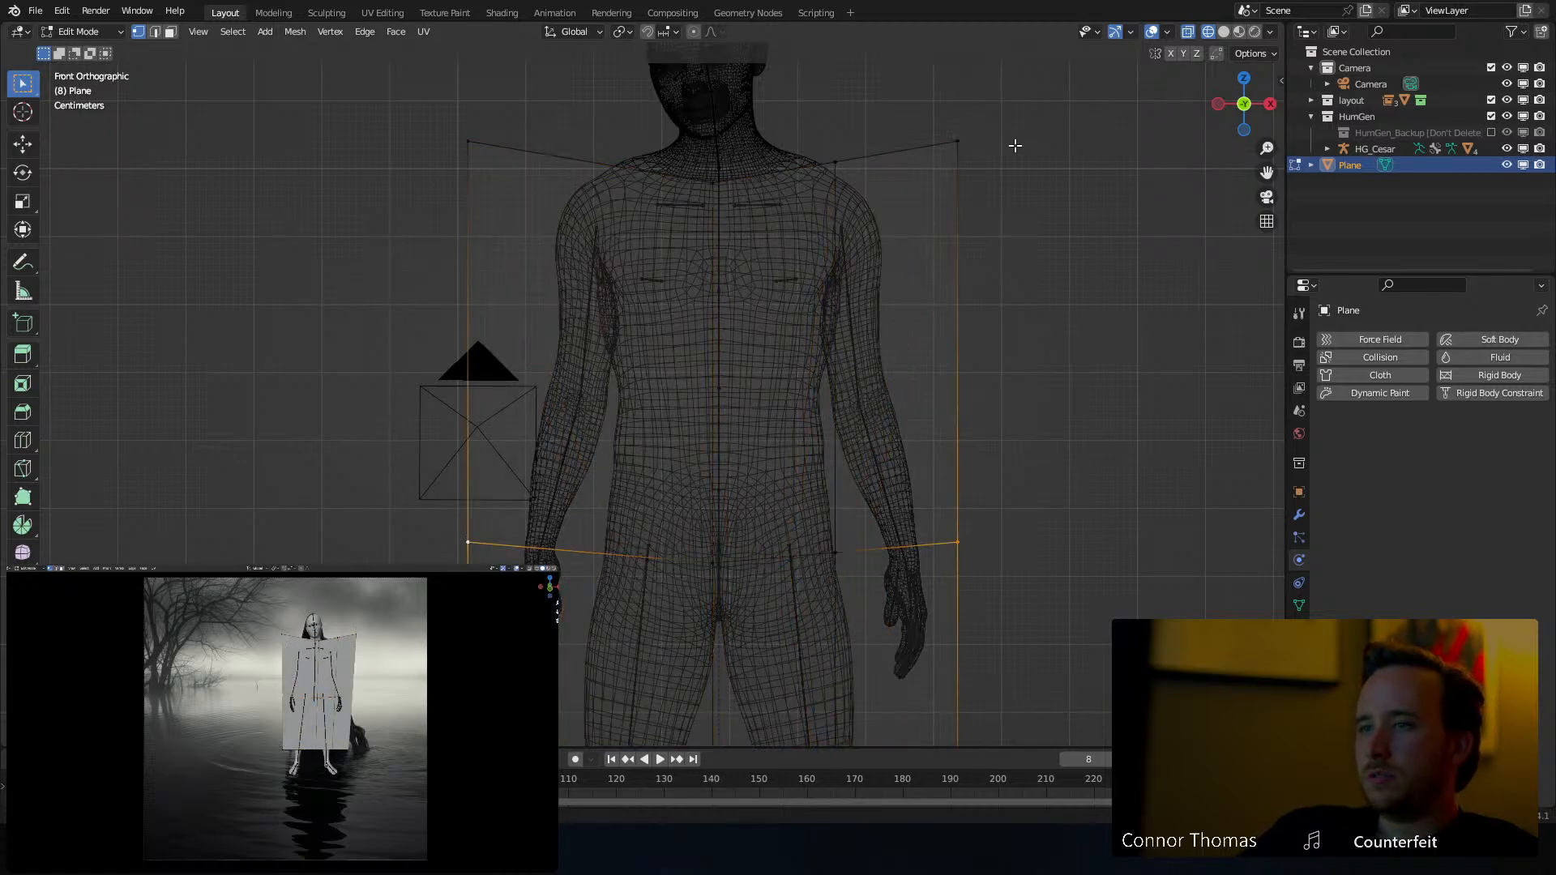
Scale the two outer hip-height vertices inward to about 0.61 and return to Object Mode
{"action": "scroll", "coordinate": [1014, 154], "scroll_direction": "down", "scroll_amount": 5}
{"action": "scroll", "coordinate": [931, 375], "scroll_direction": "up", "scroll_amount": 1}
{"action": "key", "text": "s"}
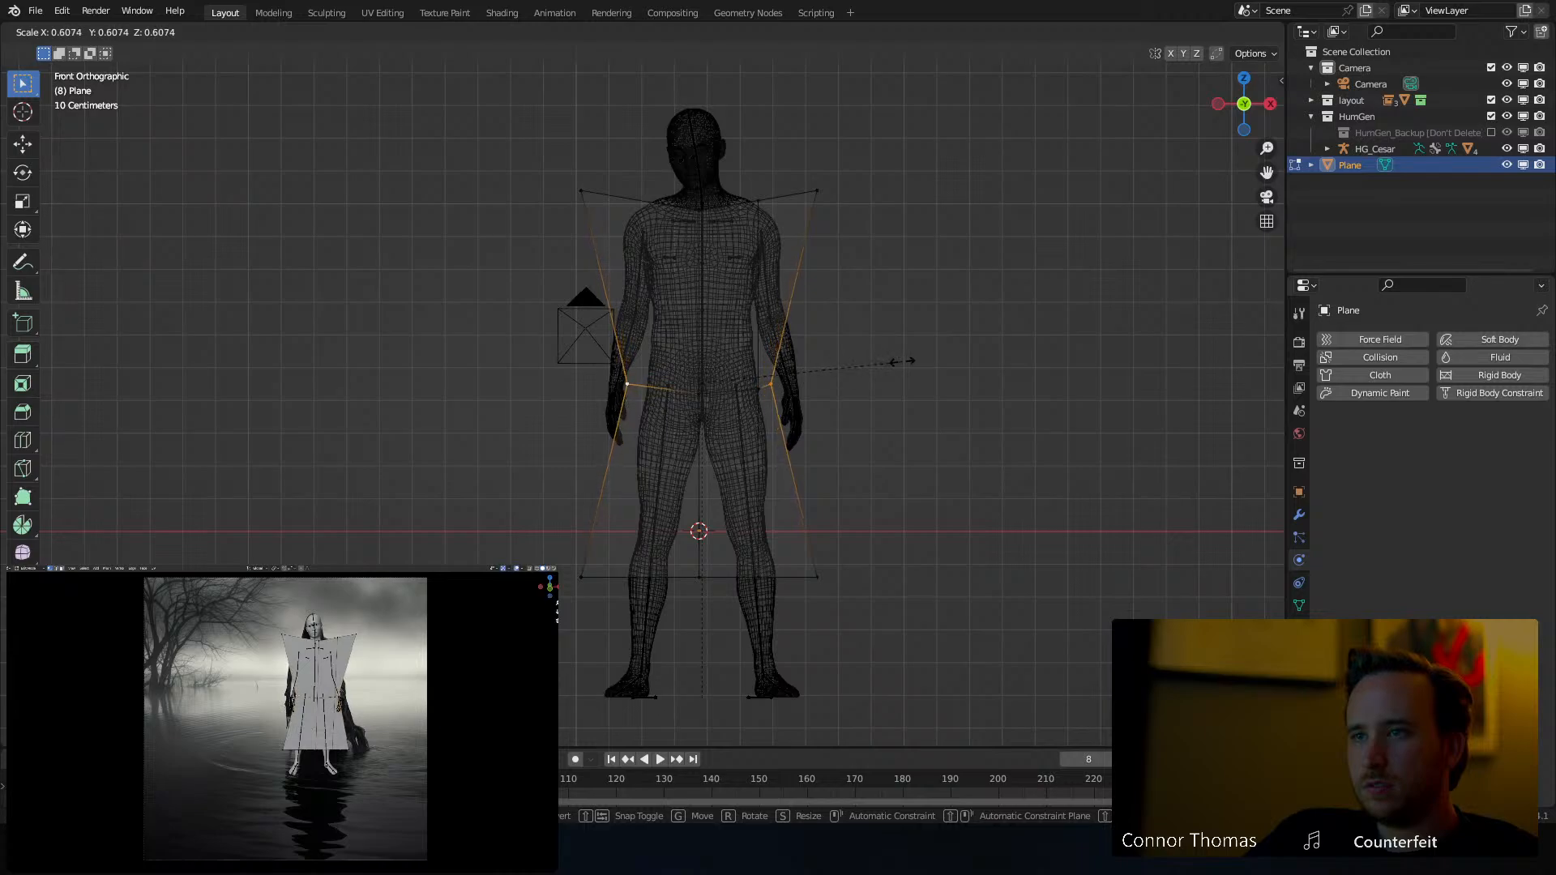
{"action": "left_click", "coordinate": [900, 361]}
{"action": "key", "text": "Tab"}
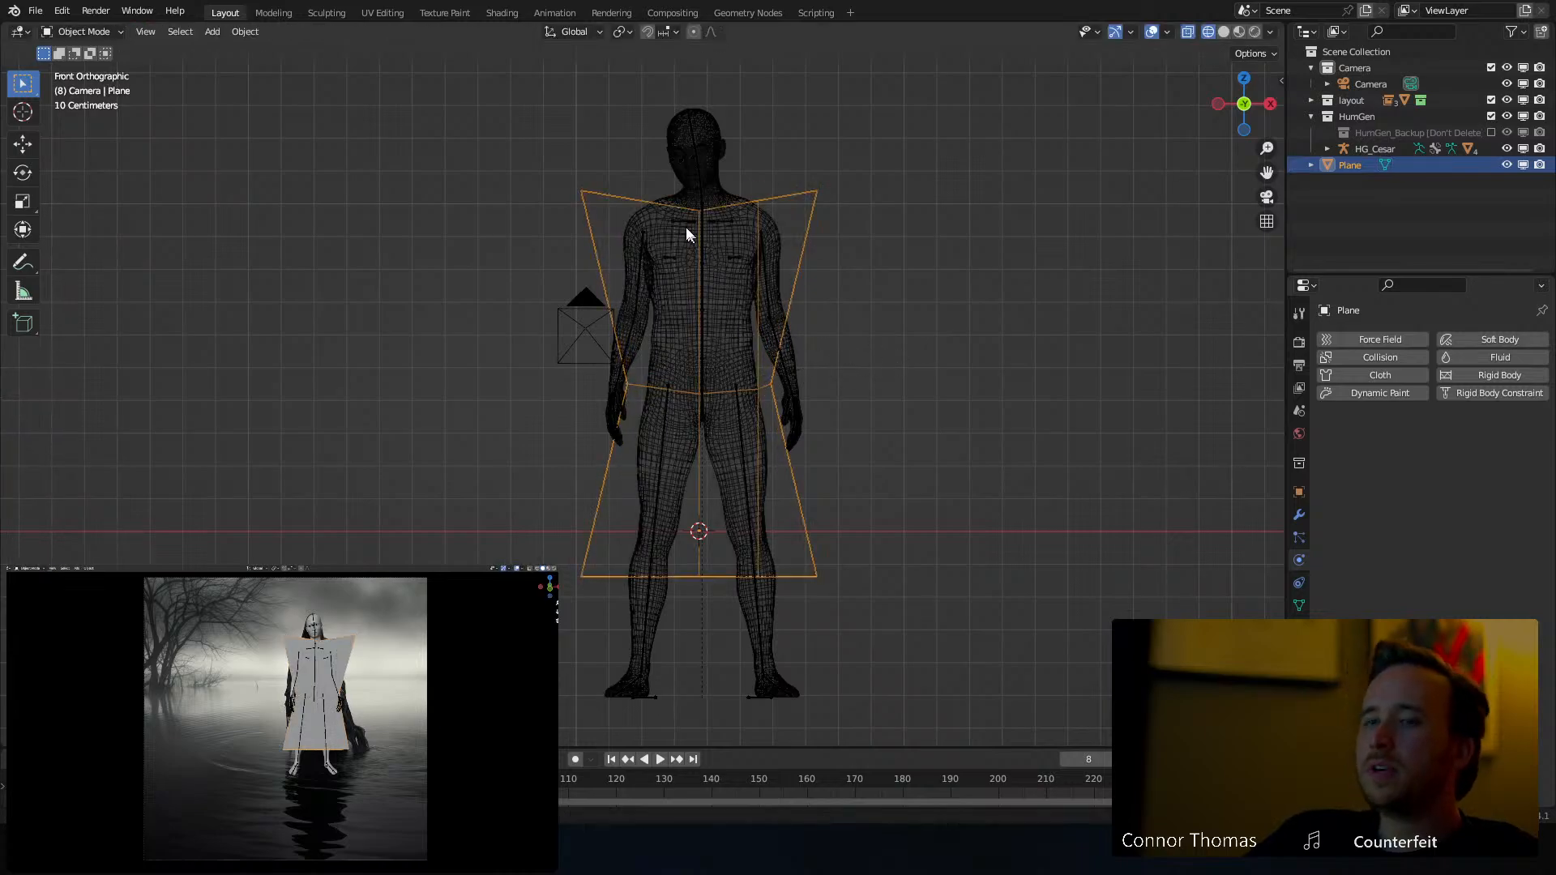
Edit the robe mesh and move the camera-side hip vertex and both outer hem corner vertices inward toward the legs
{"action": "scroll", "coordinate": [689, 243], "scroll_direction": "up", "scroll_amount": 2}
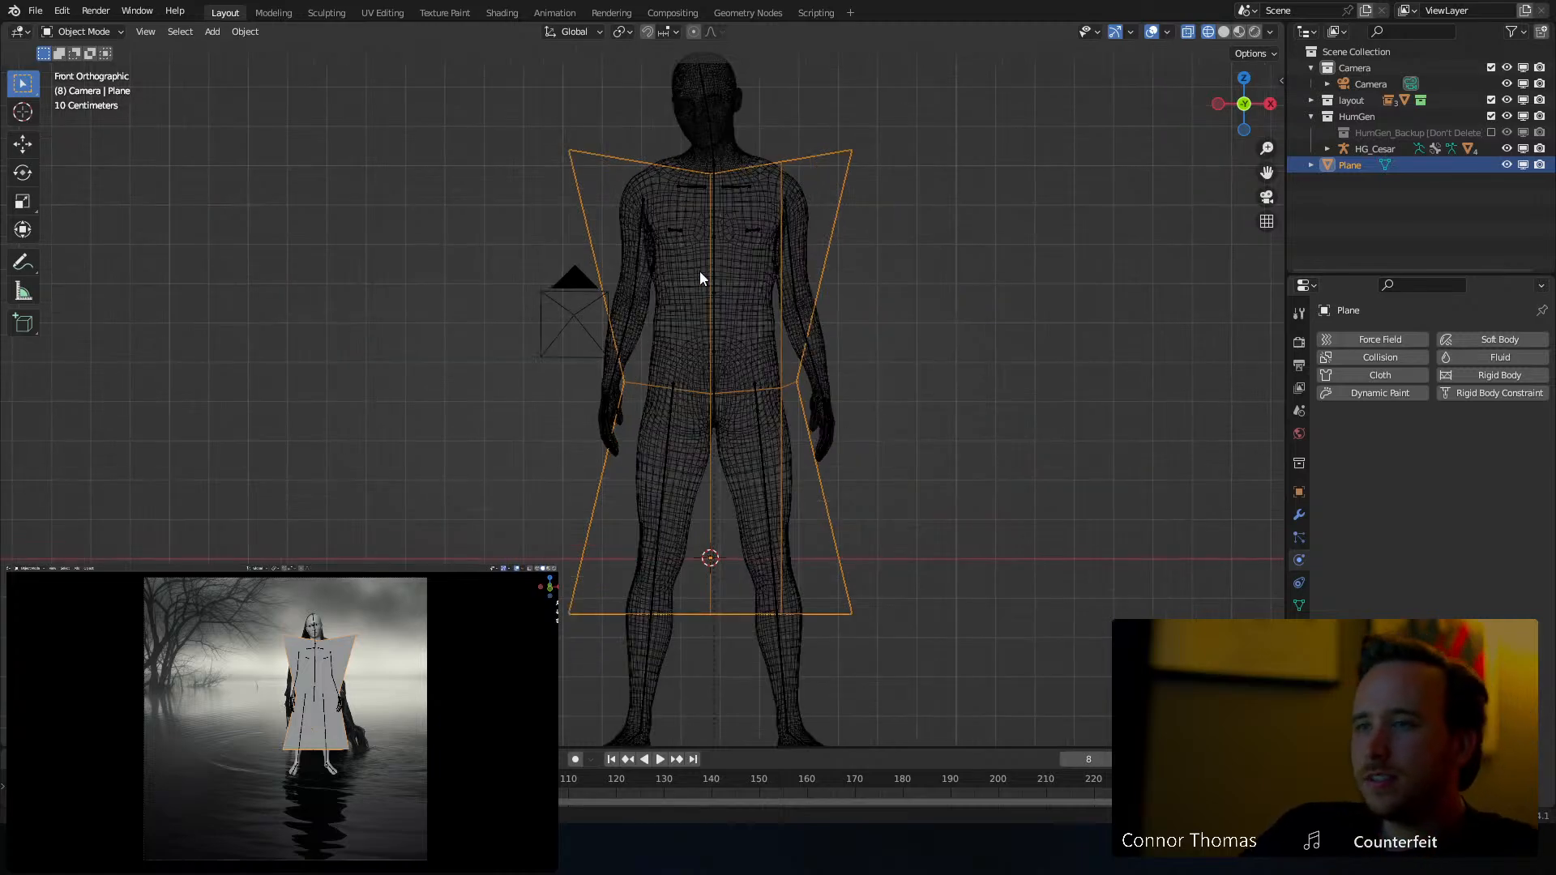
{"action": "key", "text": "Tab"}
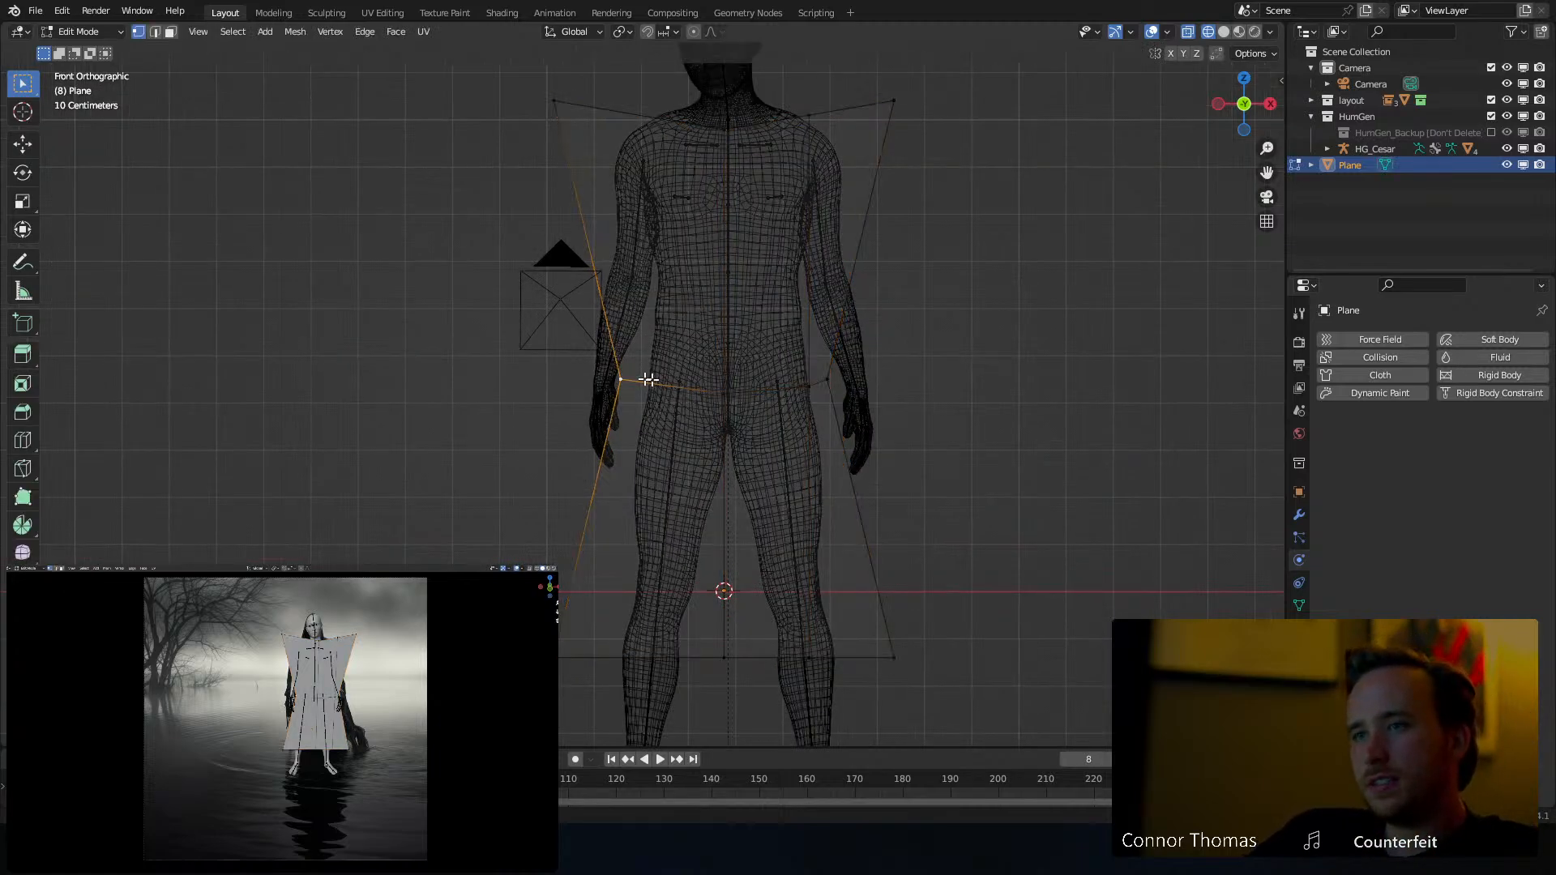
{"action": "left_click", "coordinate": [699, 382]}
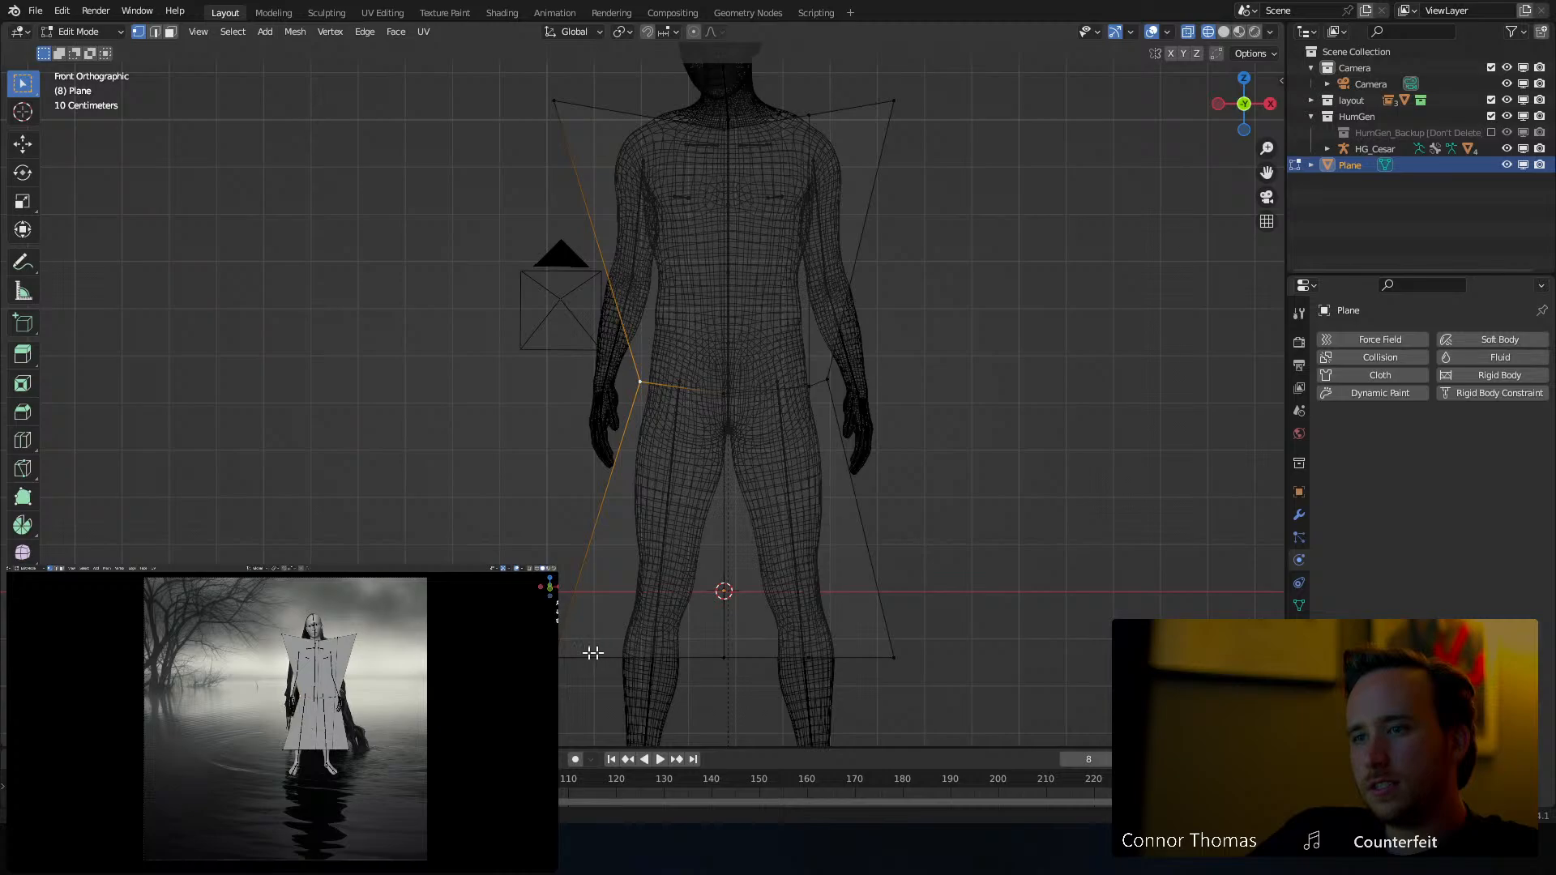
{"action": "left_click", "coordinate": [561, 656]}
{"action": "key", "text": "g"}
{"action": "left_click", "coordinate": [605, 658]}
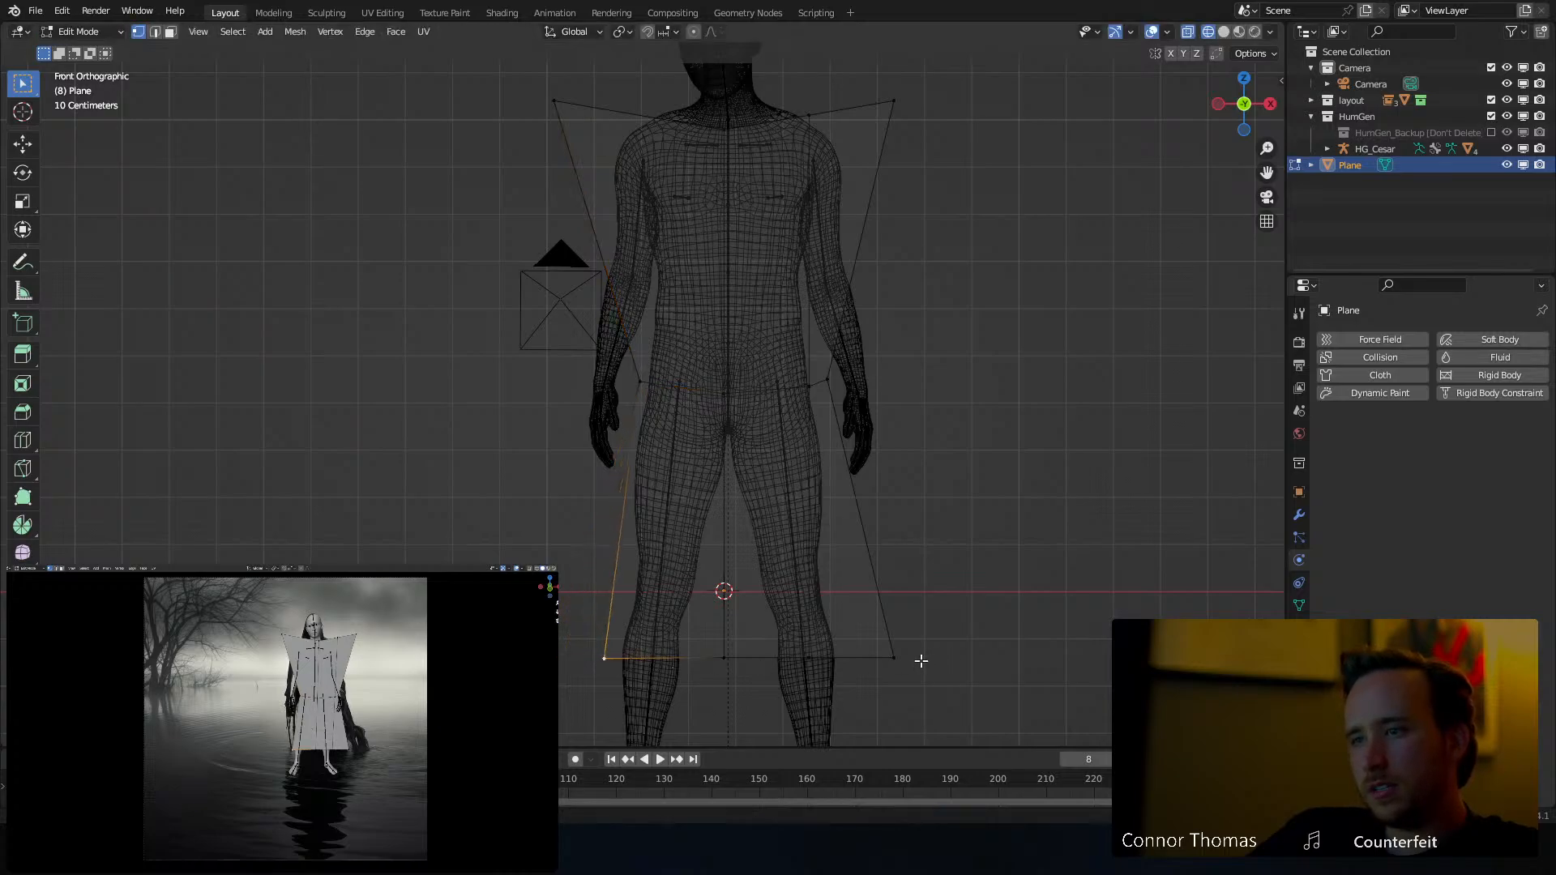
{"action": "left_click", "coordinate": [919, 661]}
{"action": "key", "text": "g"}
{"action": "left_click", "coordinate": [893, 667]}
{"action": "scroll", "coordinate": [816, 462], "scroll_direction": "up", "scroll_amount": 5, "text": "shift"}
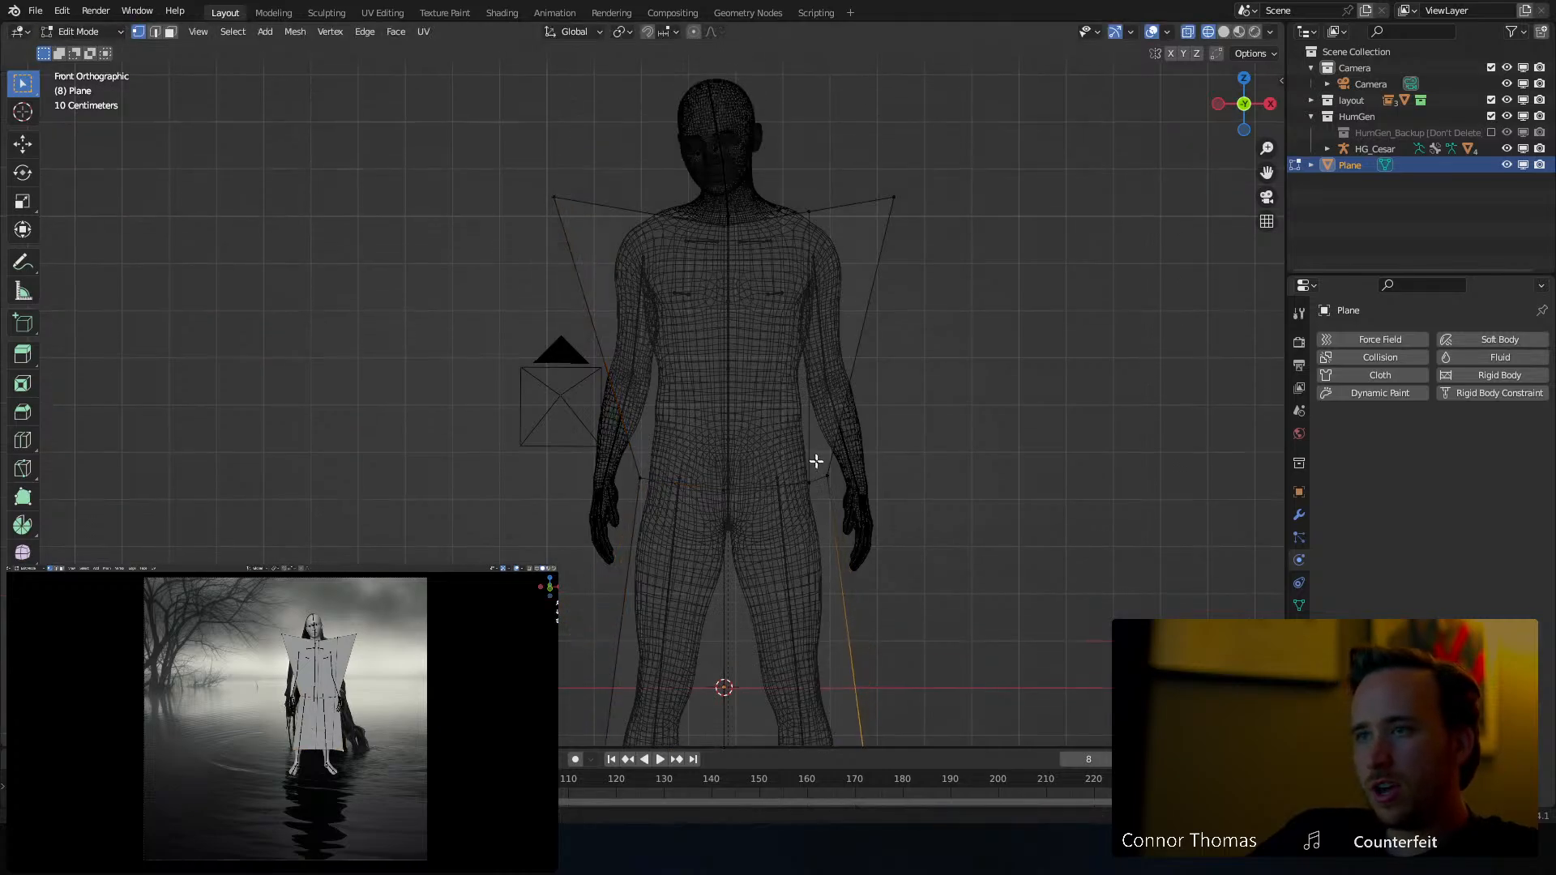
Move the robe's two top corner vertices inward so they sit just above the shoulders
{"action": "left_click", "coordinate": [895, 197]}
{"action": "key", "text": "g"}
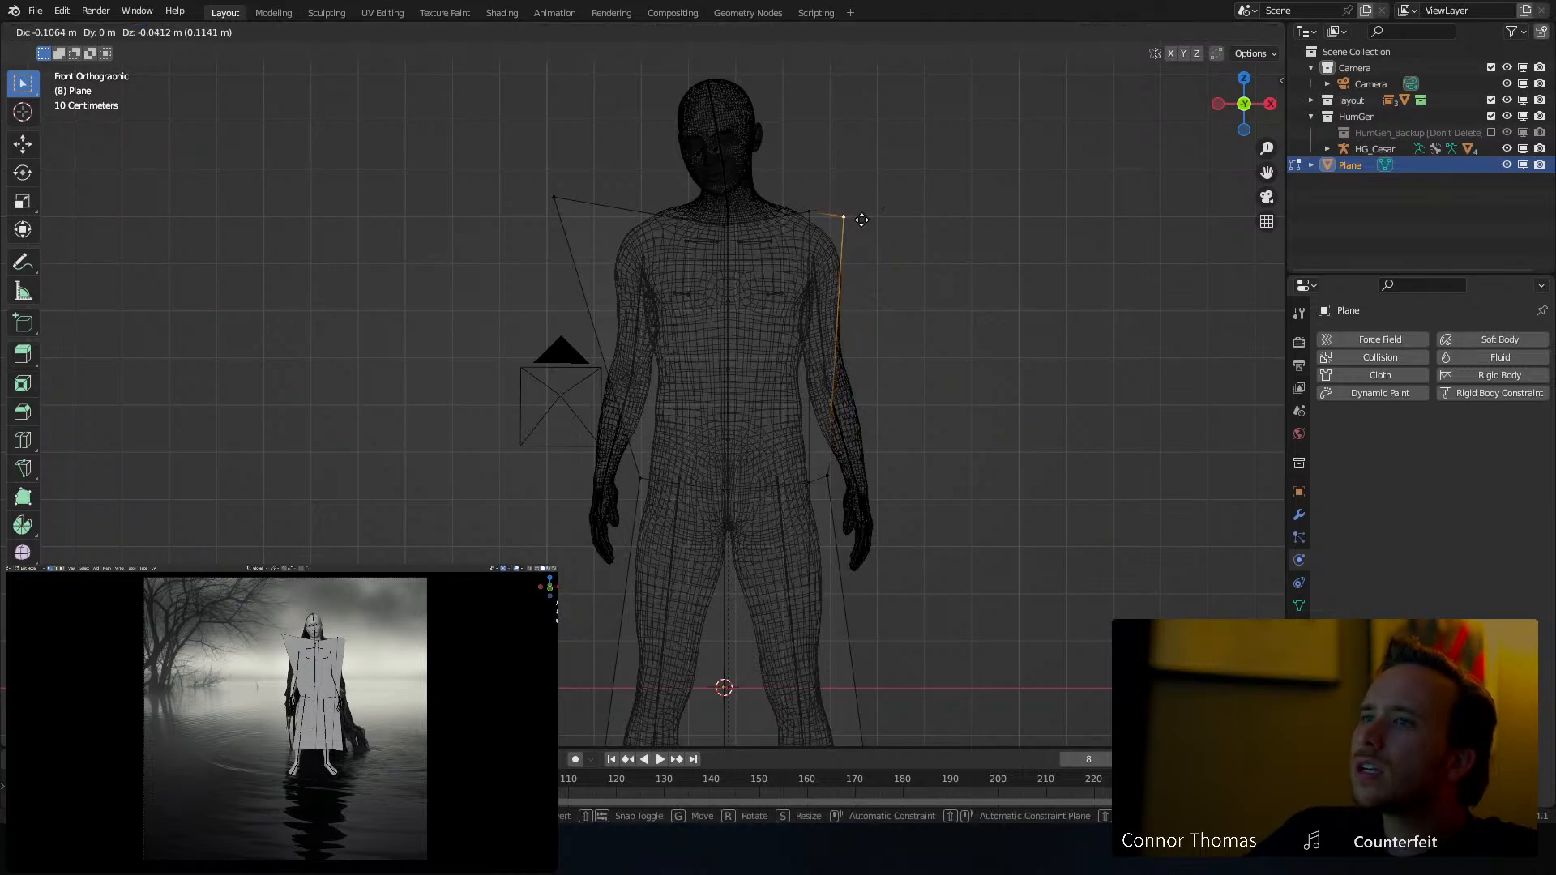
{"action": "left_click", "coordinate": [861, 219]}
{"action": "left_click", "coordinate": [551, 198]}
{"action": "key", "text": "g"}
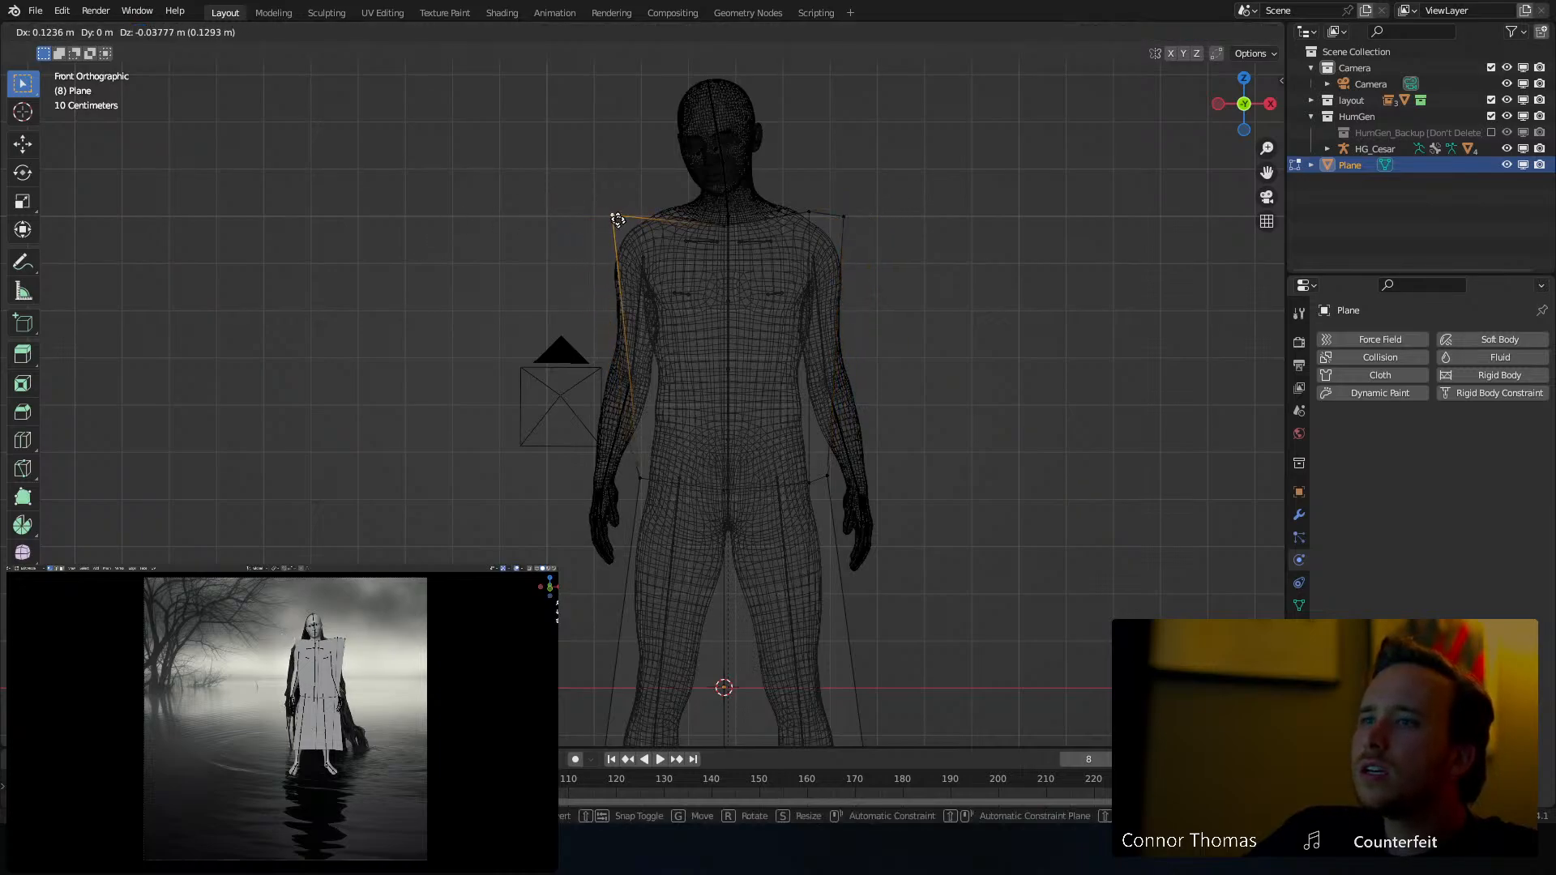
{"action": "left_click", "coordinate": [626, 208]}
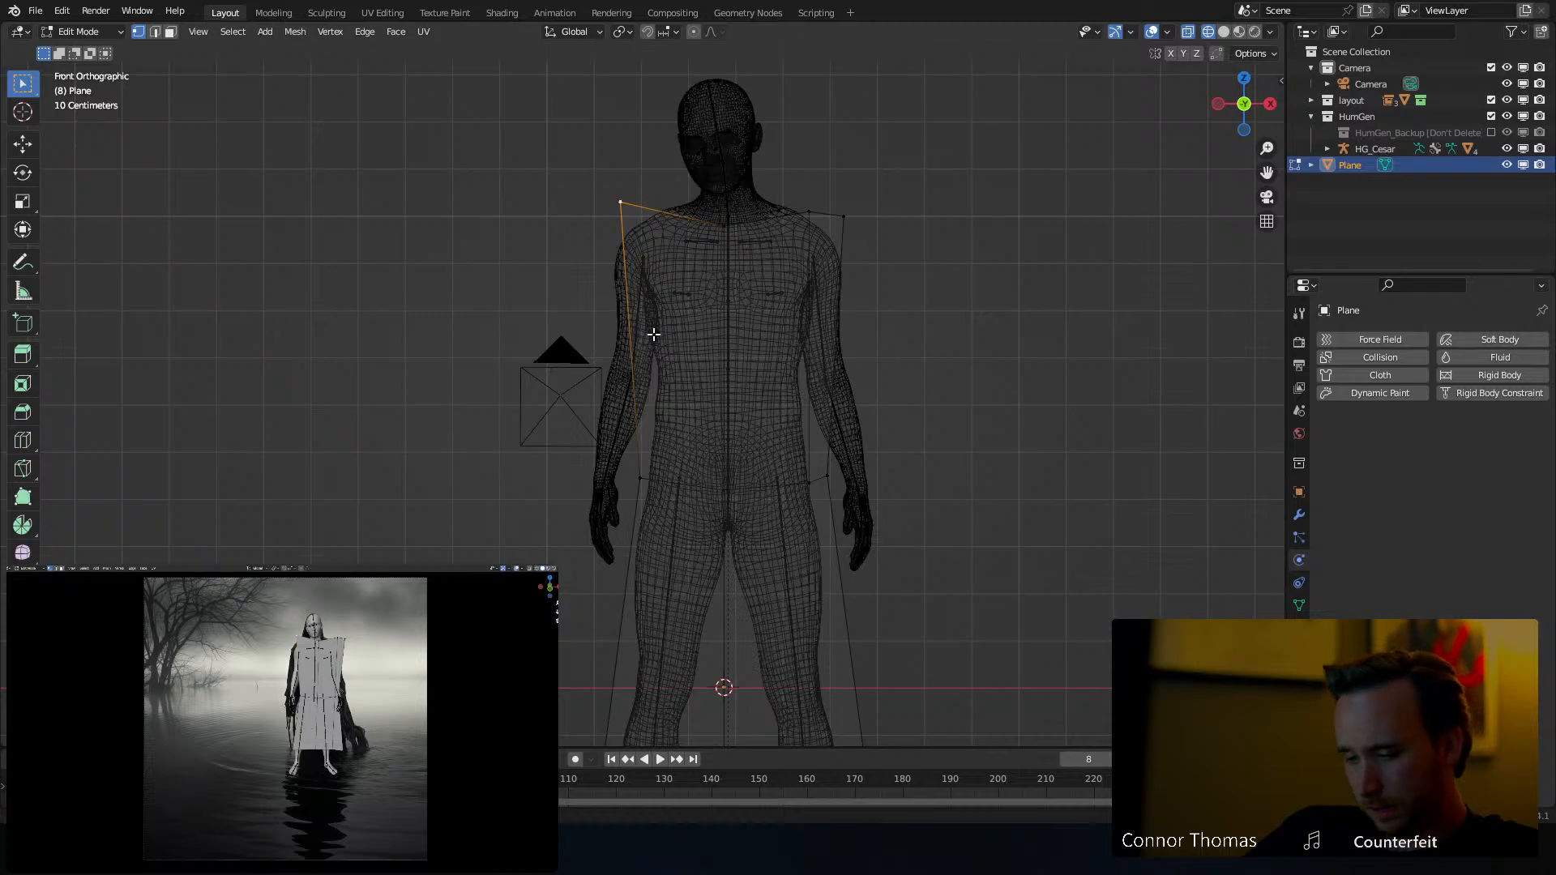
Add a horizontal loop cut at waist height, moving its camera-side vertex about 0.05 m inward and 0.04 m down and lowering the opposite inner vertex
{"action": "key", "text": "ctrl+r"}
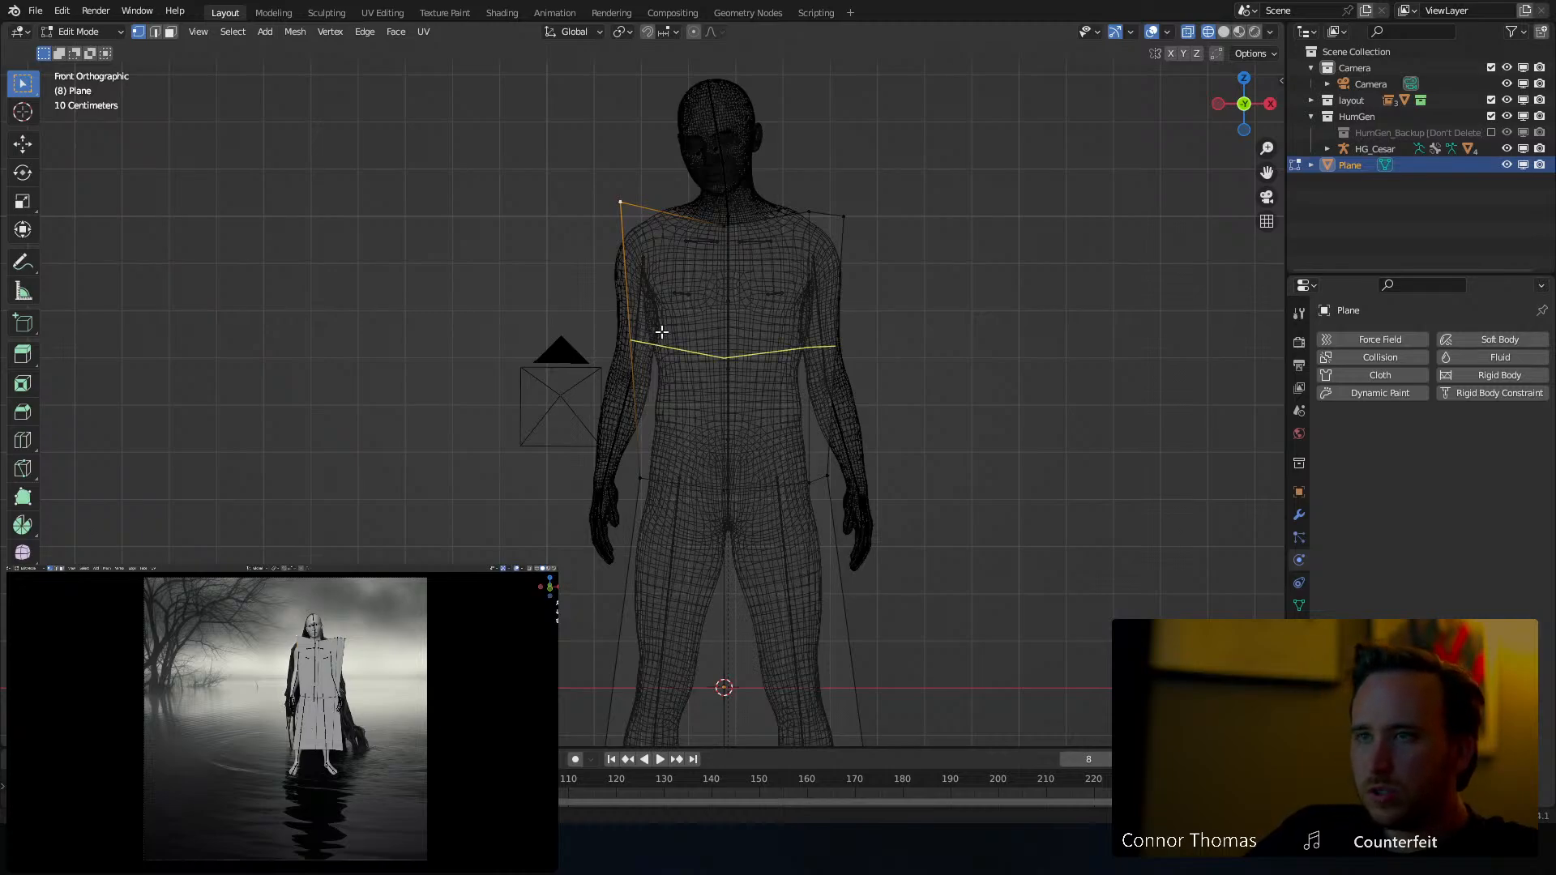
{"action": "left_click", "coordinate": [653, 336]}
{"action": "scroll", "coordinate": [685, 299], "scroll_direction": "up", "scroll_amount": 2}
{"action": "left_click", "coordinate": [638, 316]}
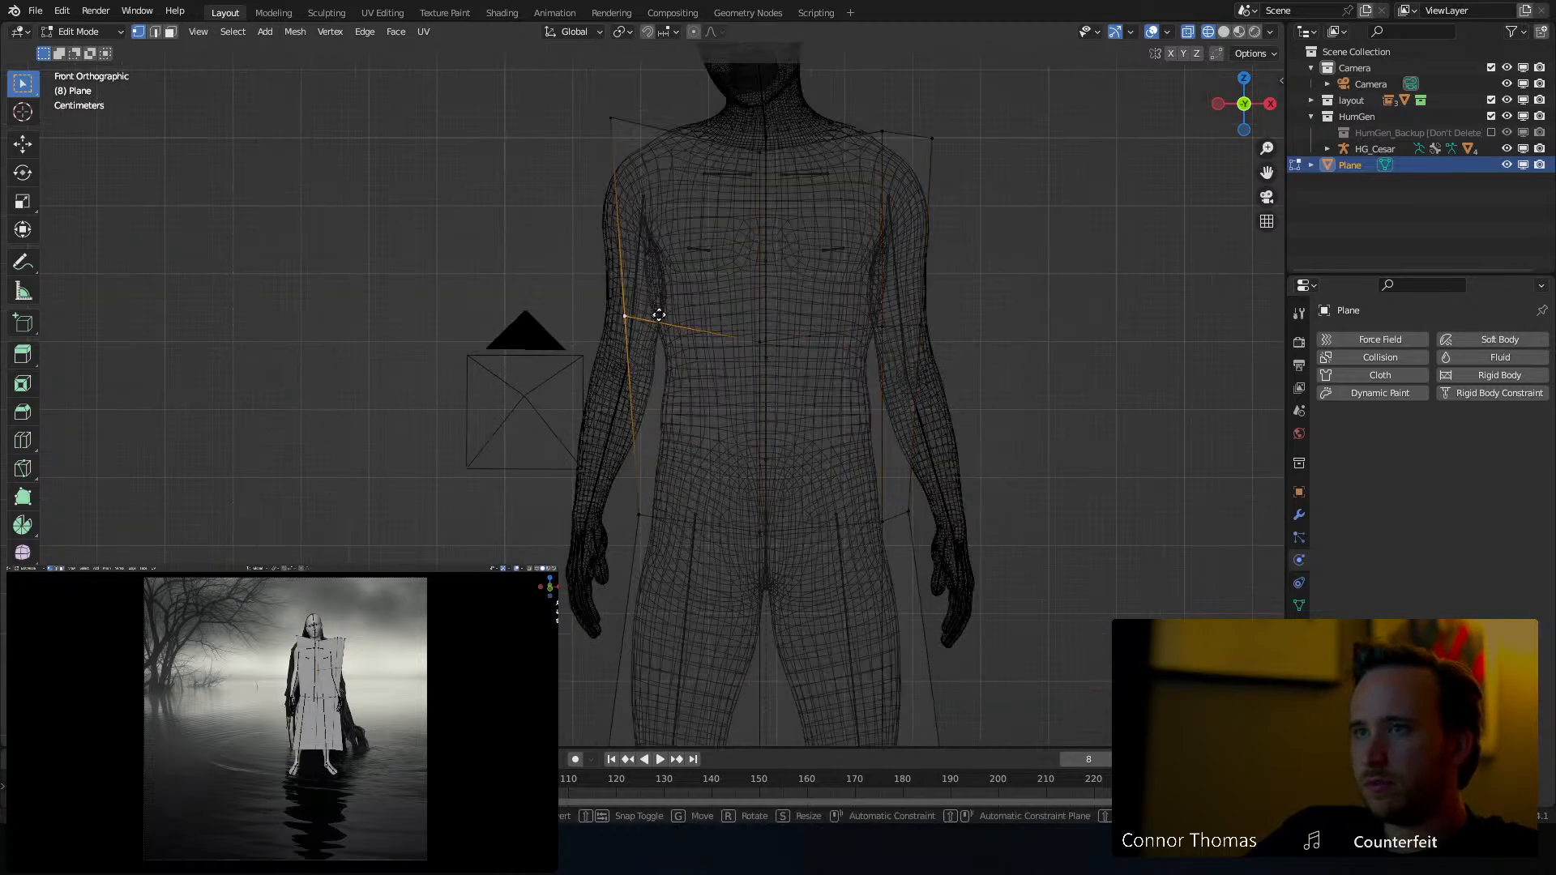
{"action": "key", "text": "g"}
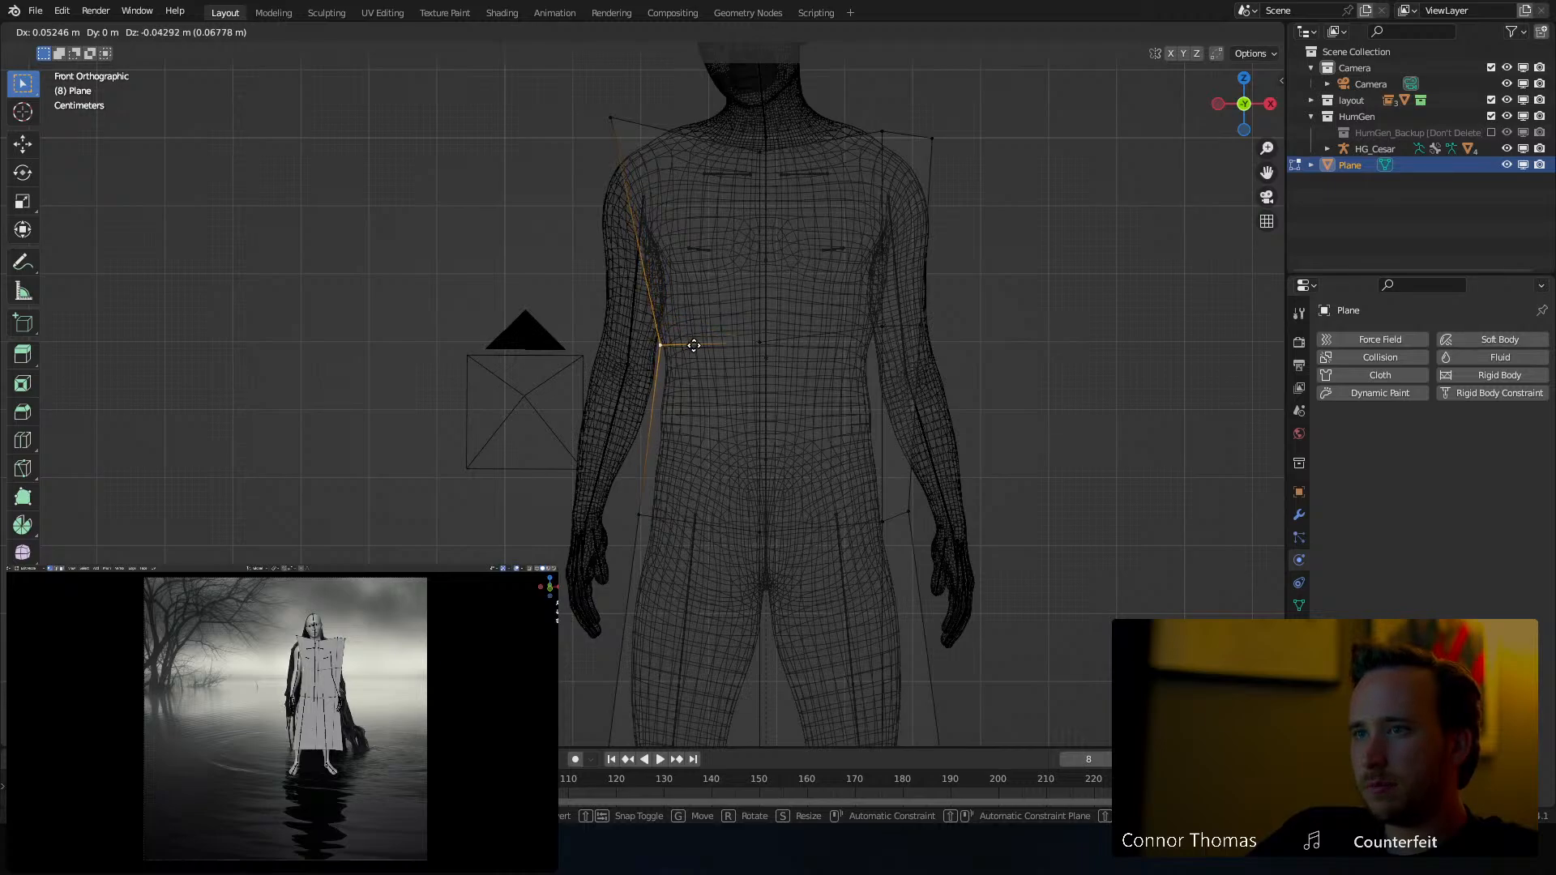
{"action": "left_click", "coordinate": [694, 344]}
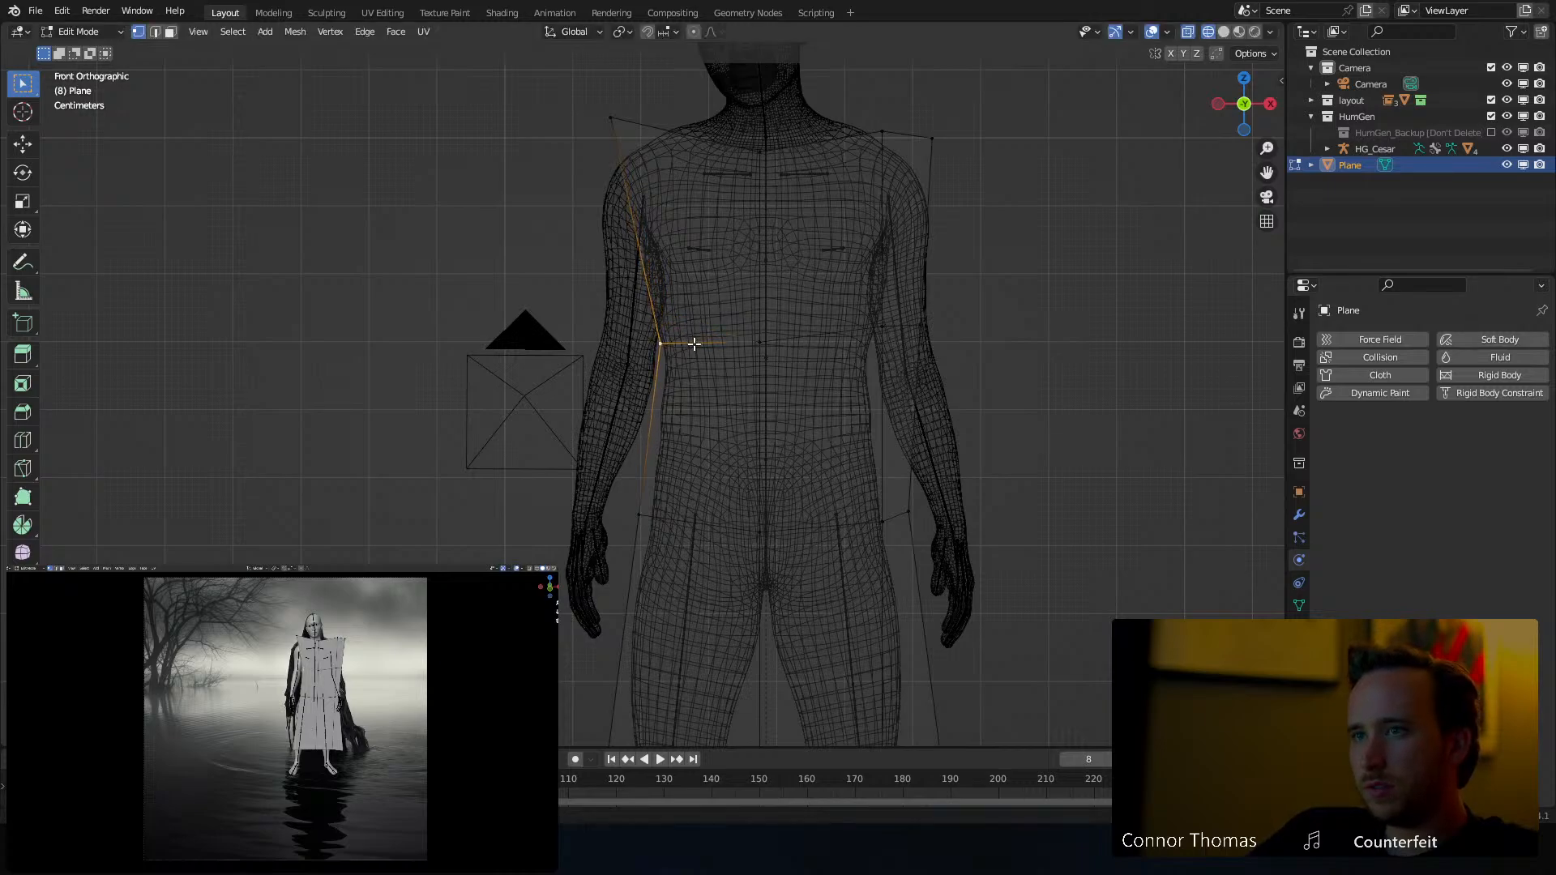
{"action": "left_click", "coordinate": [884, 332]}
{"action": "key", "text": "g"}
{"action": "left_click", "coordinate": [883, 363]}
{"action": "left_click", "coordinate": [926, 325]}
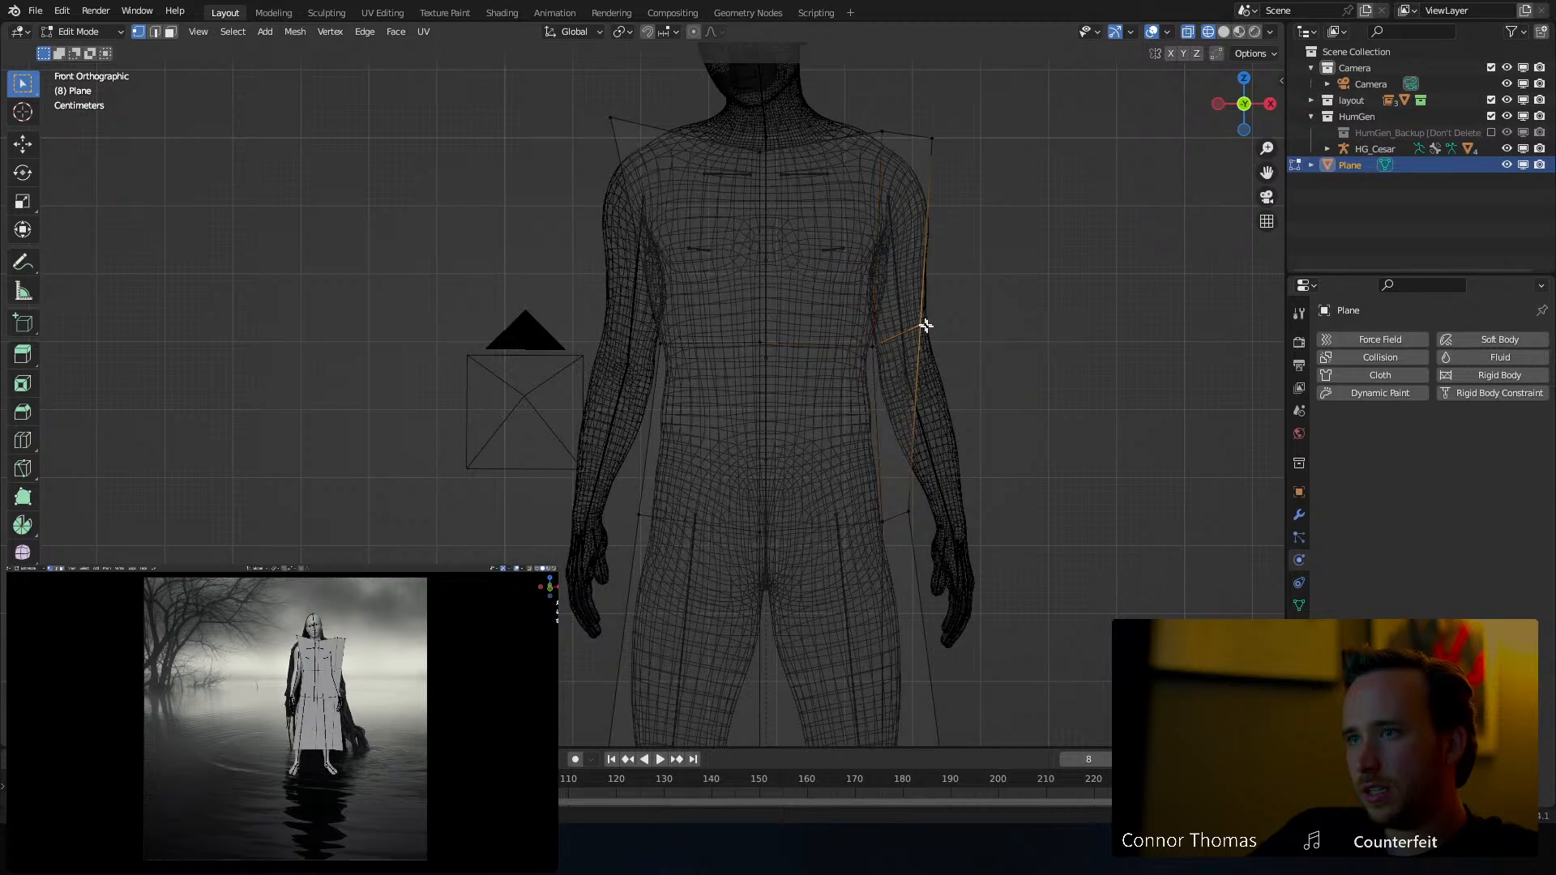
{"action": "key", "text": "g"}
{"action": "right_click", "coordinate": [929, 478]}
{"action": "key", "text": "x"}
{"action": "key", "text": "Escape"}
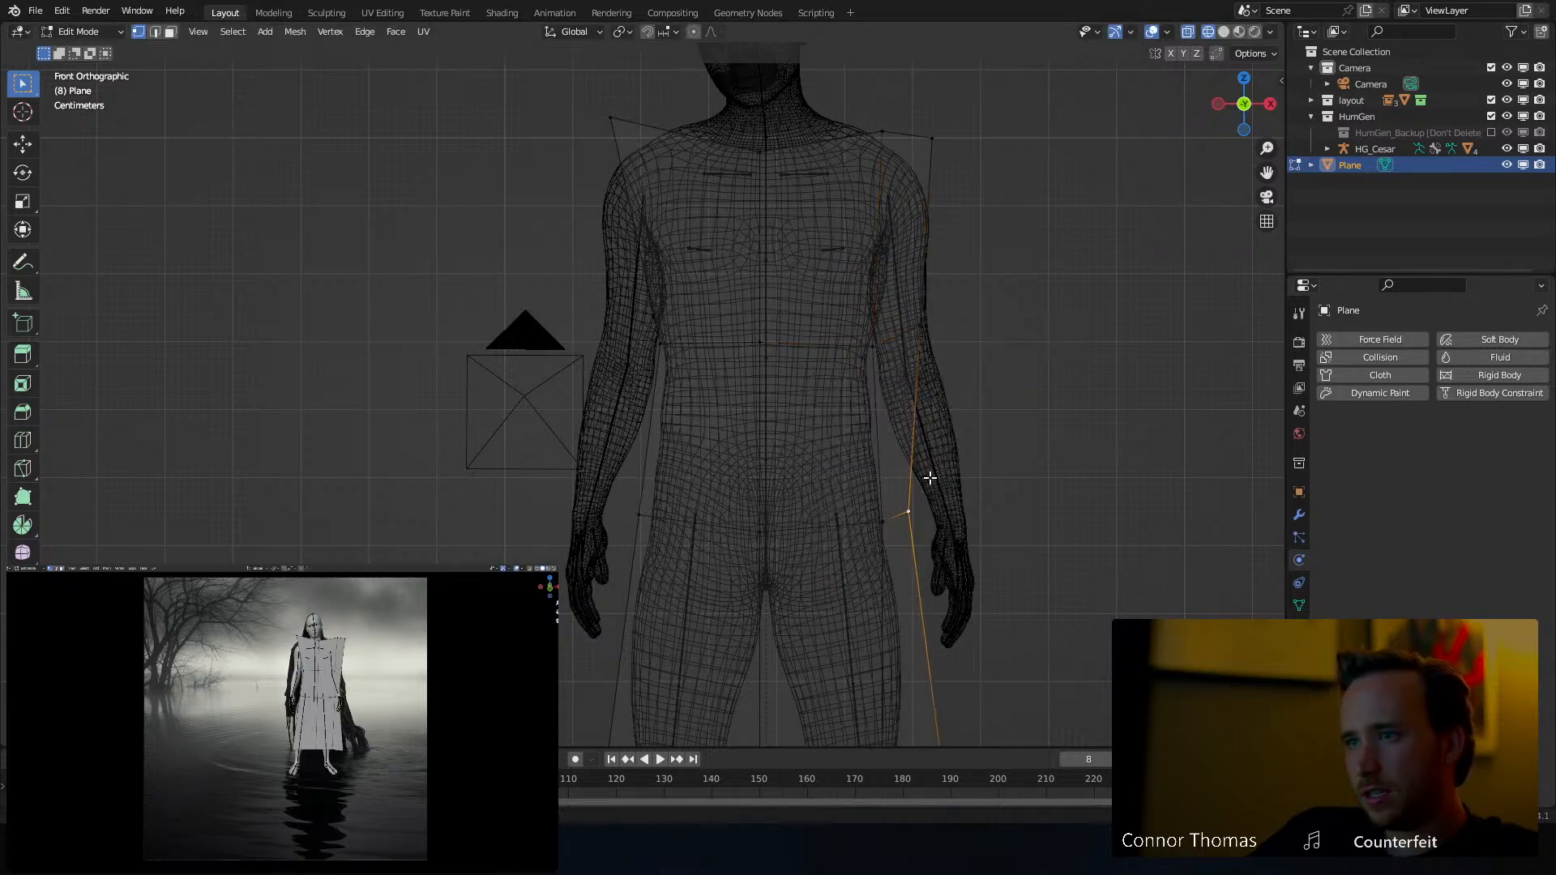
Delete the outer hip vertex and the outer hem vertex of the side strip away from the camera
{"action": "key", "text": "x"}
{"action": "left_click", "coordinate": [910, 408]}
{"action": "middle_click_drag", "start_coordinate": [947, 455], "coordinate": [926, 308], "text": "shift"}
{"action": "scroll", "coordinate": [924, 305], "scroll_direction": "down", "scroll_amount": 2}
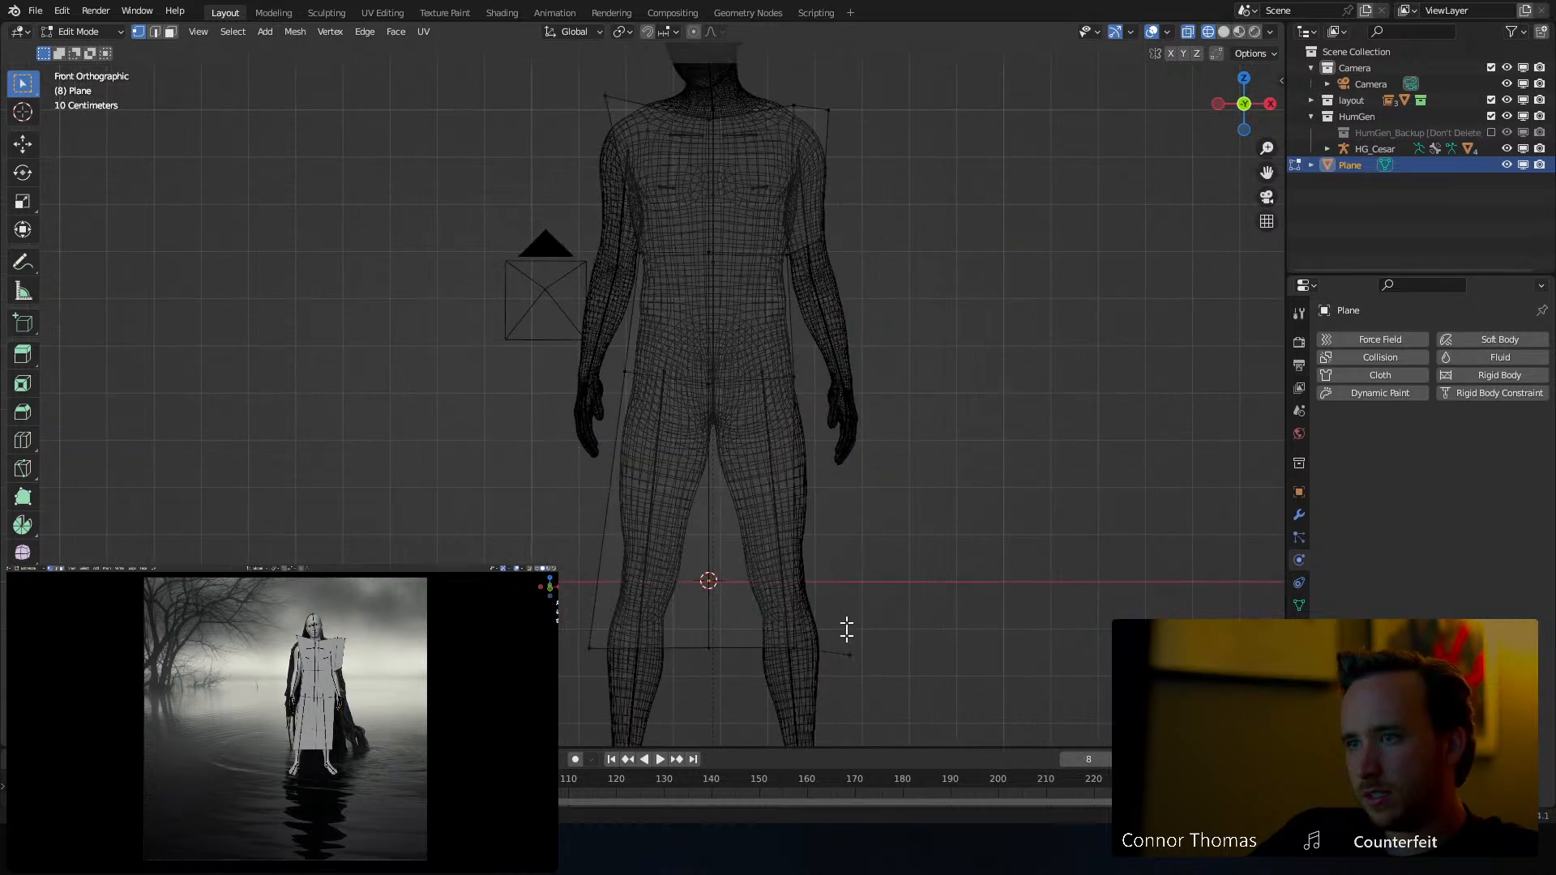
{"action": "key", "text": "x"}
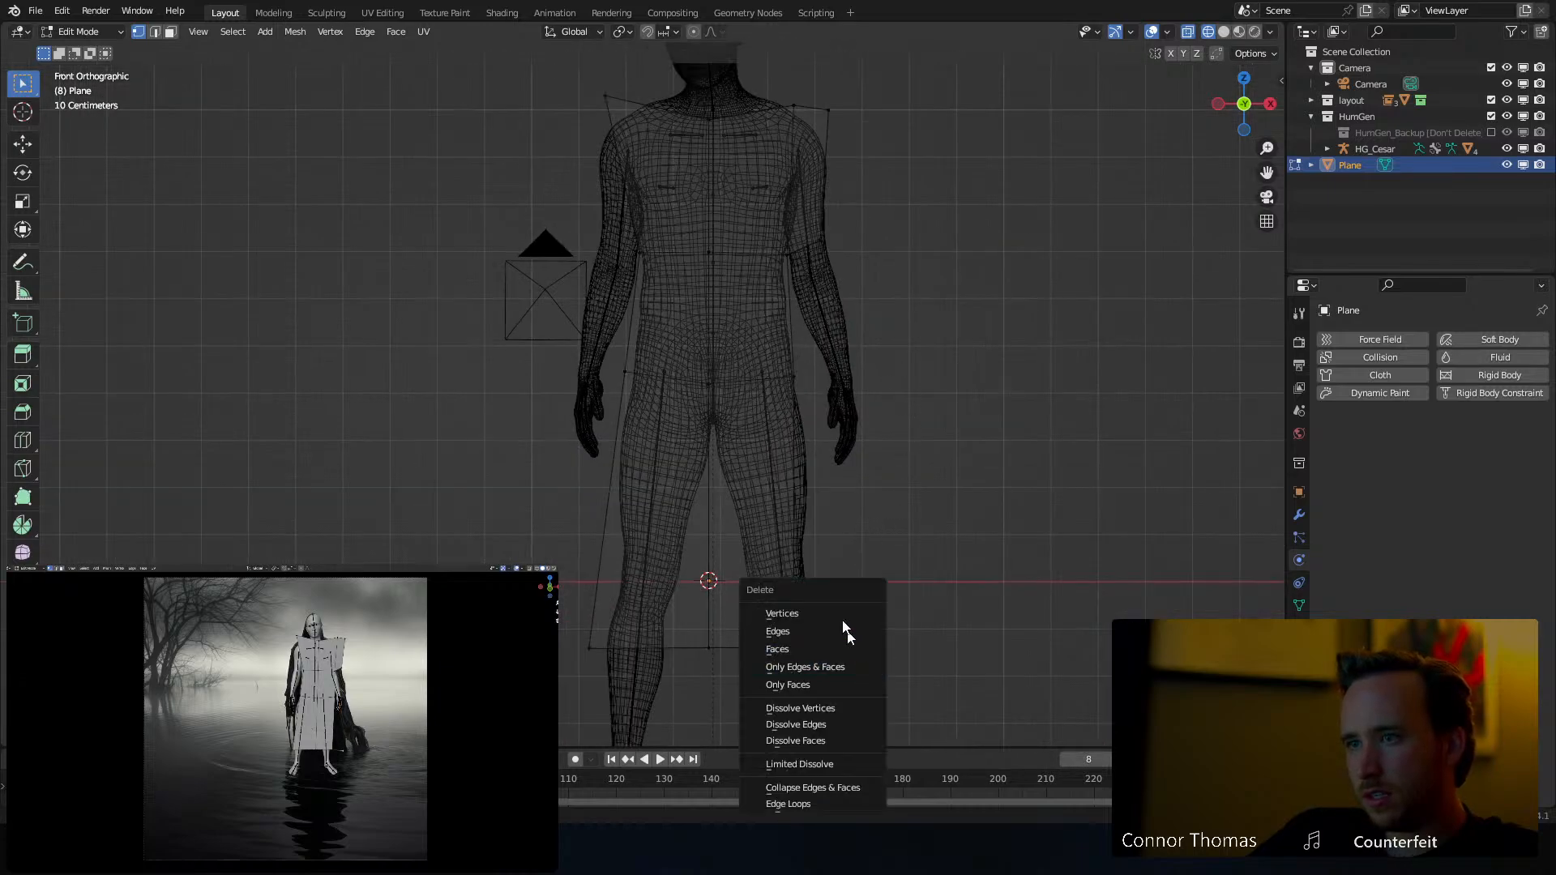
{"action": "left_click", "coordinate": [831, 610]}
Move the remaining hem corner vertex about 0.11 m outward and the hip vertex above it about 0.02 m outward
{"action": "left_click", "coordinate": [790, 653]}
{"action": "key", "text": "g"}
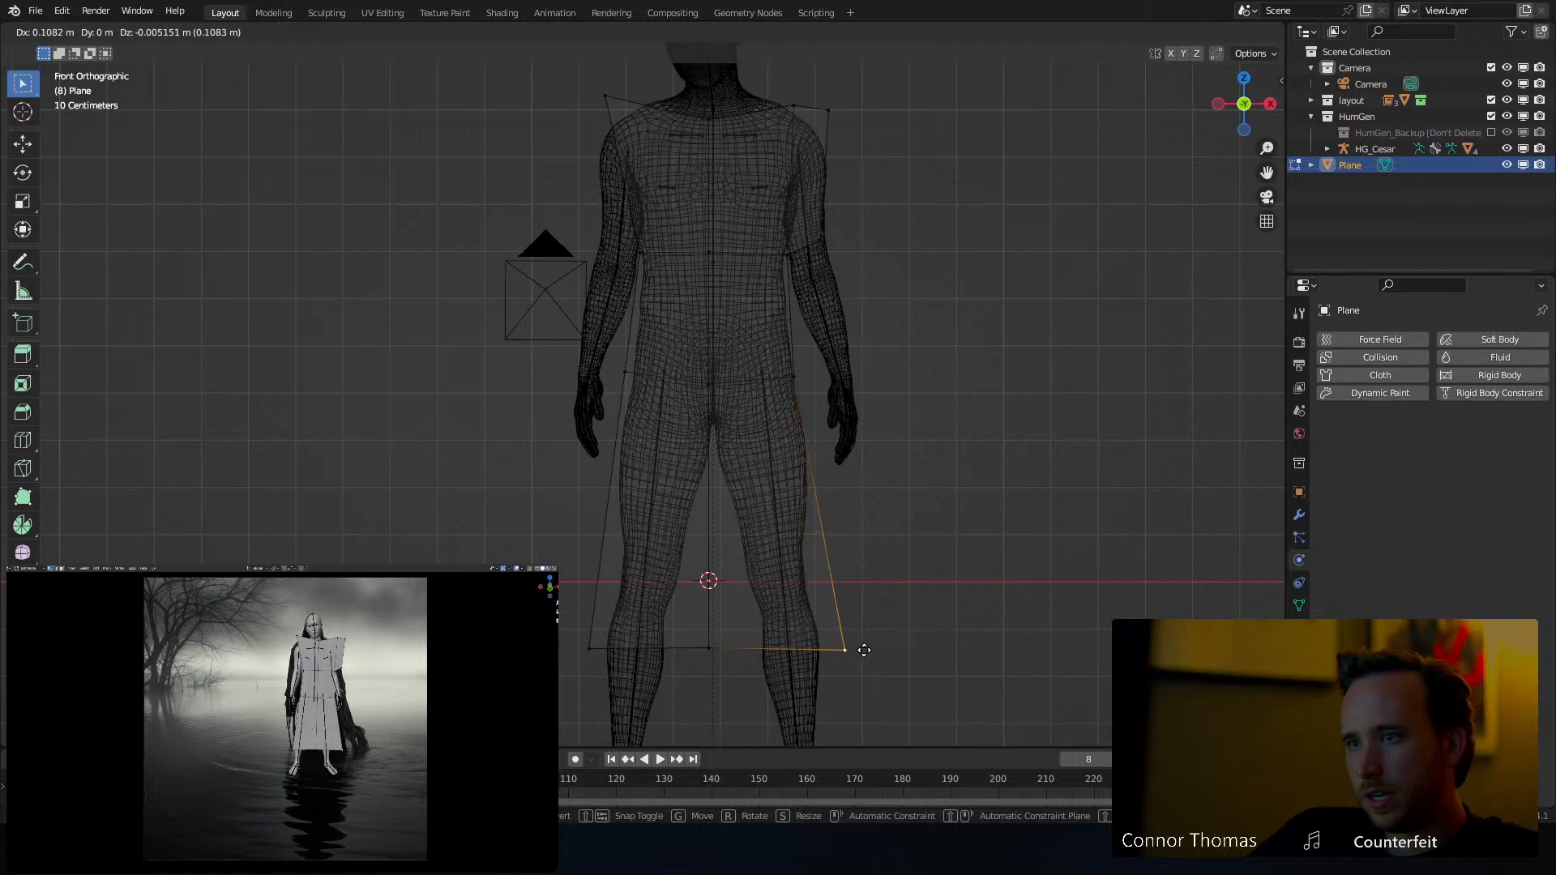
{"action": "left_click", "coordinate": [865, 649]}
{"action": "left_click", "coordinate": [801, 371]}
{"action": "key", "text": "g"}
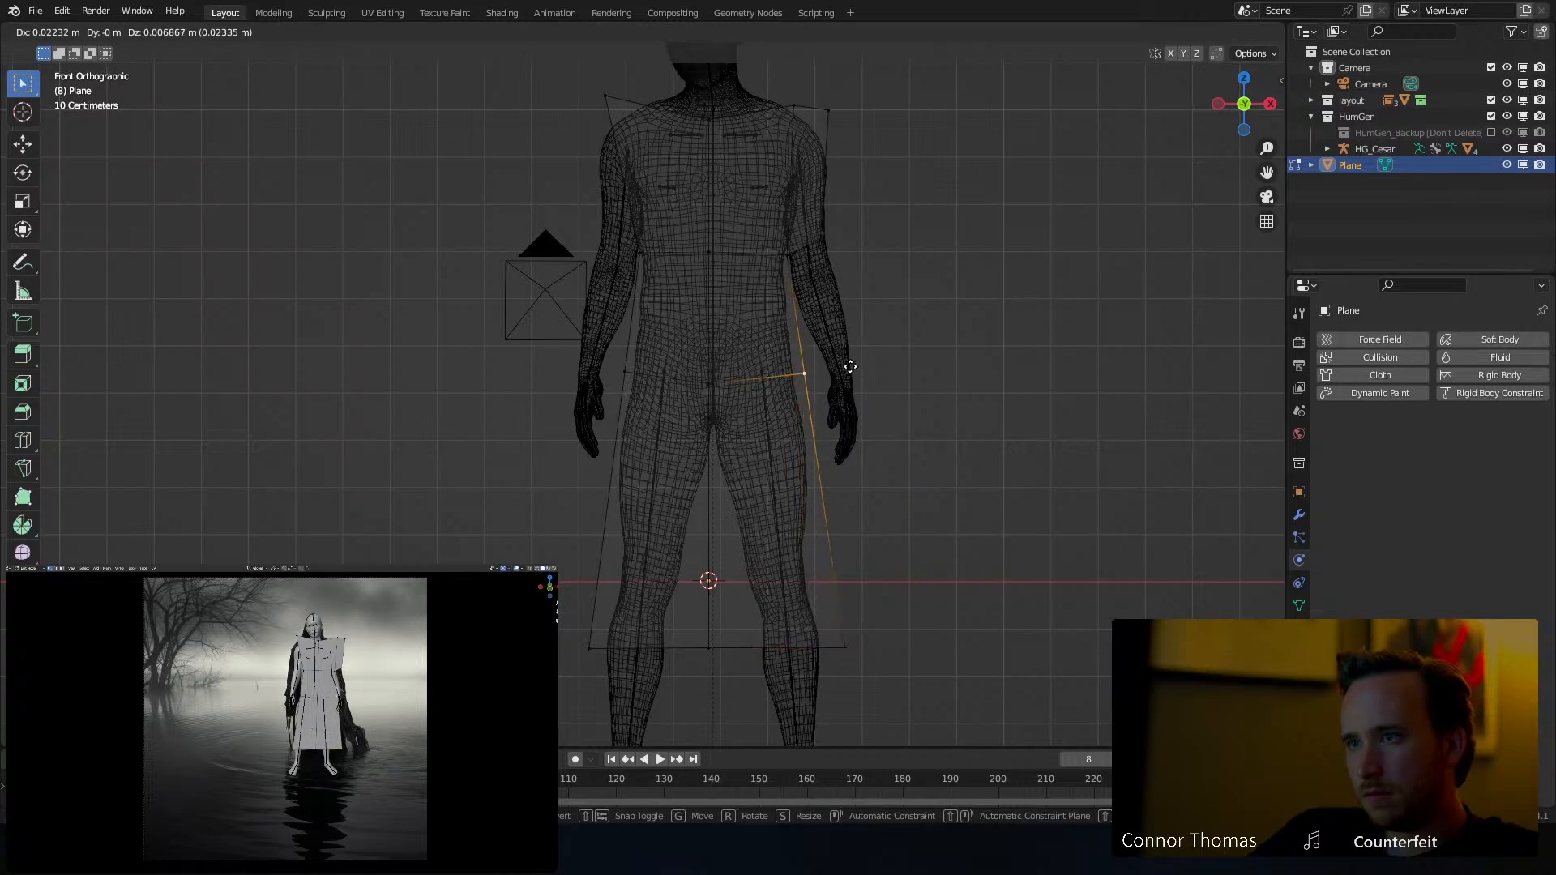
{"action": "left_click", "coordinate": [849, 368]}
Lower the inner waist vertex on the side away from the camera by about 0.03 m
{"action": "left_click", "coordinate": [793, 253]}
{"action": "key", "text": "g"}
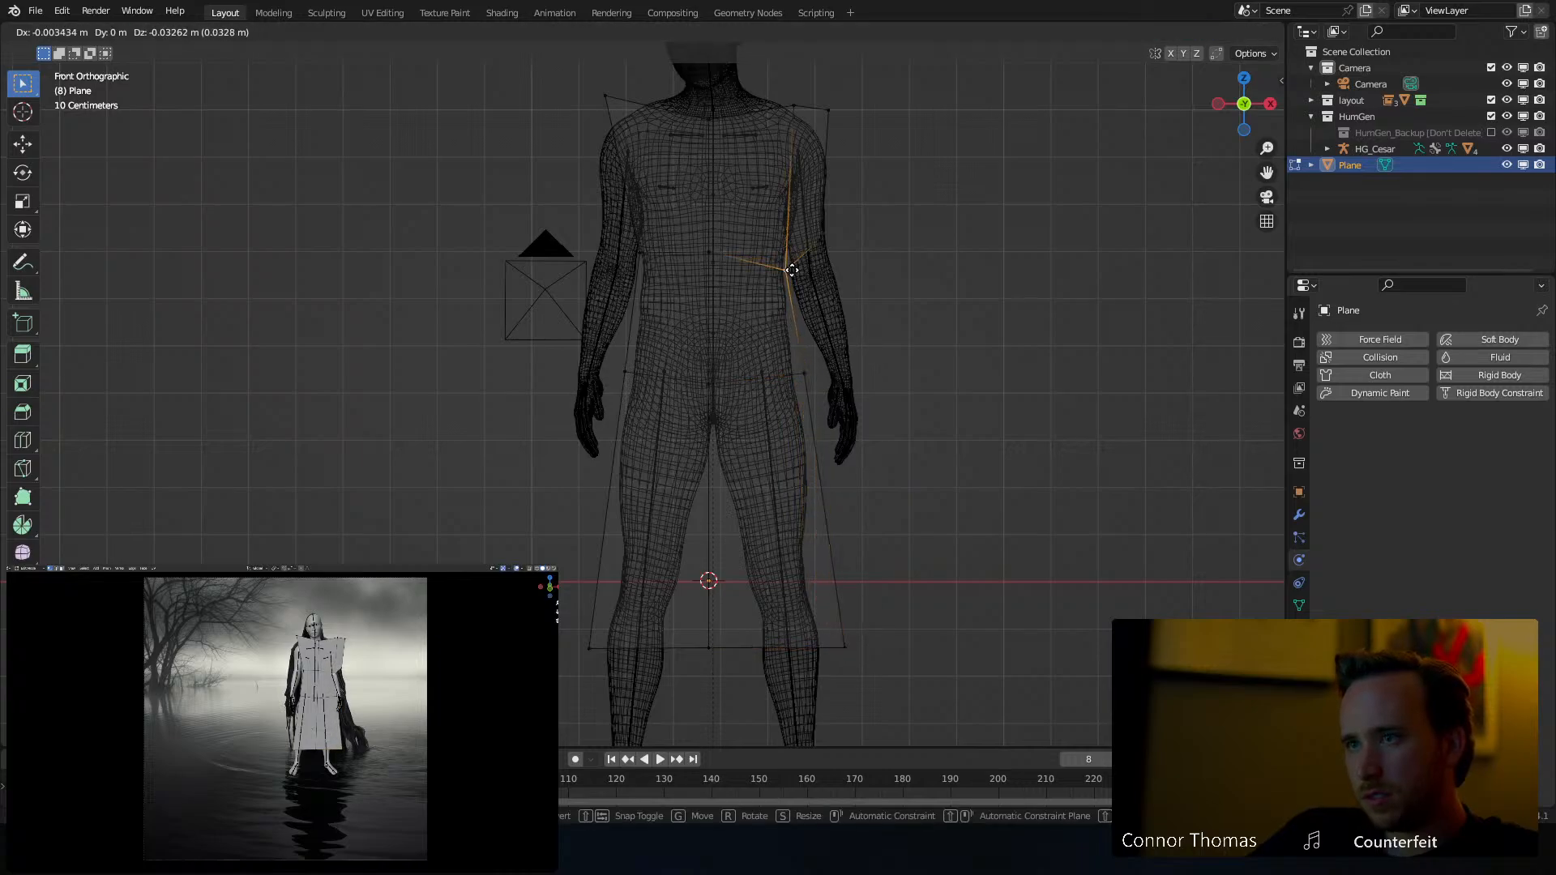
{"action": "left_click", "coordinate": [792, 269]}
{"action": "scroll", "coordinate": [798, 324], "scroll_direction": "up", "scroll_amount": 3}
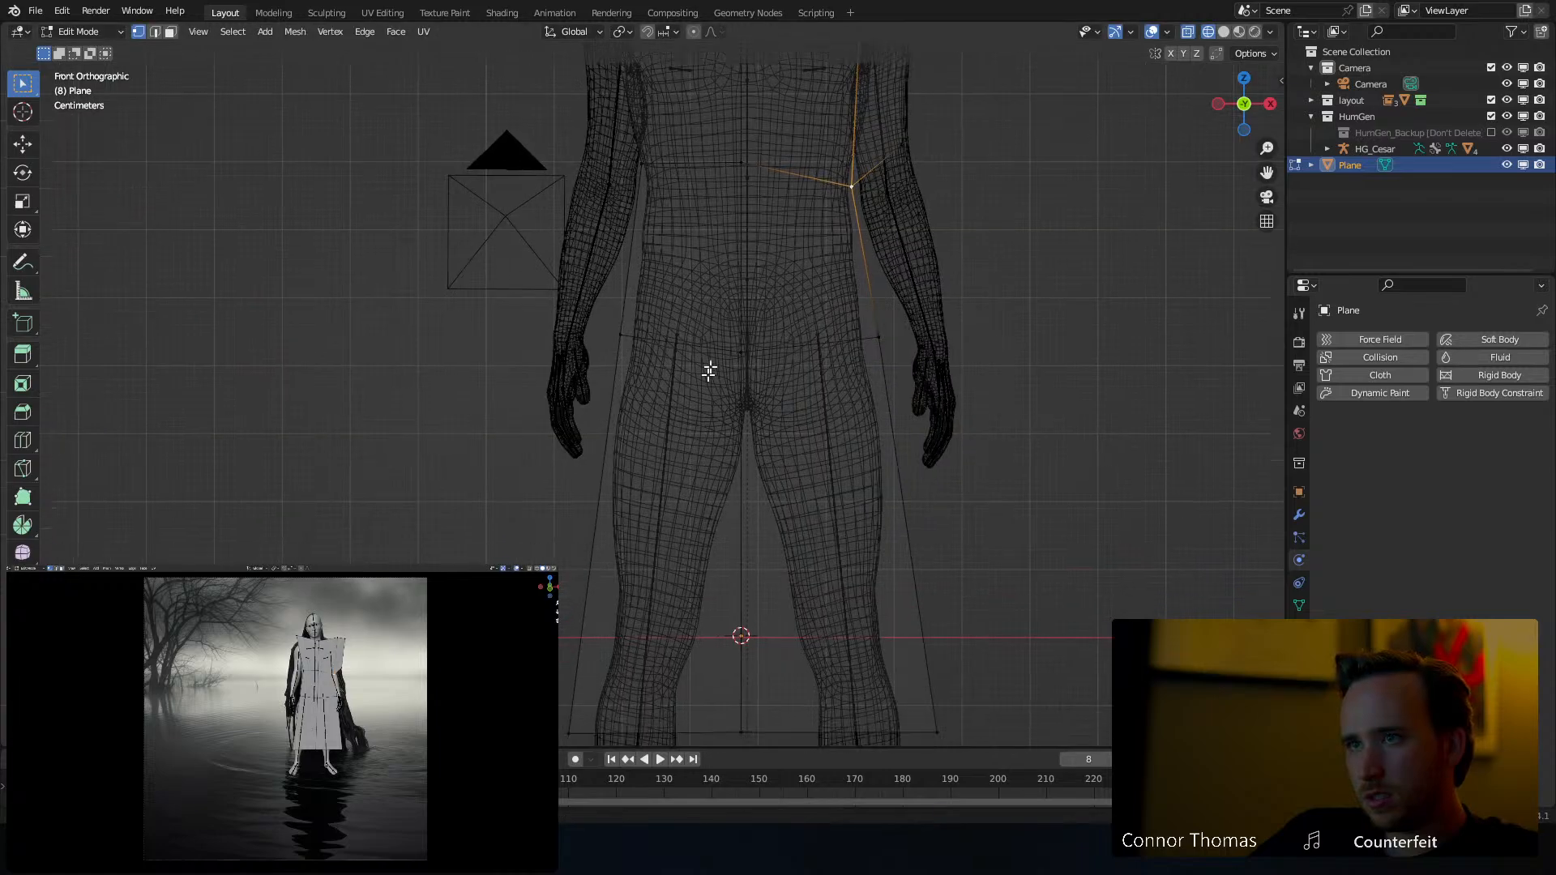
{"action": "middle_click_drag", "start_coordinate": [689, 221], "coordinate": [702, 316], "text": "shift"}
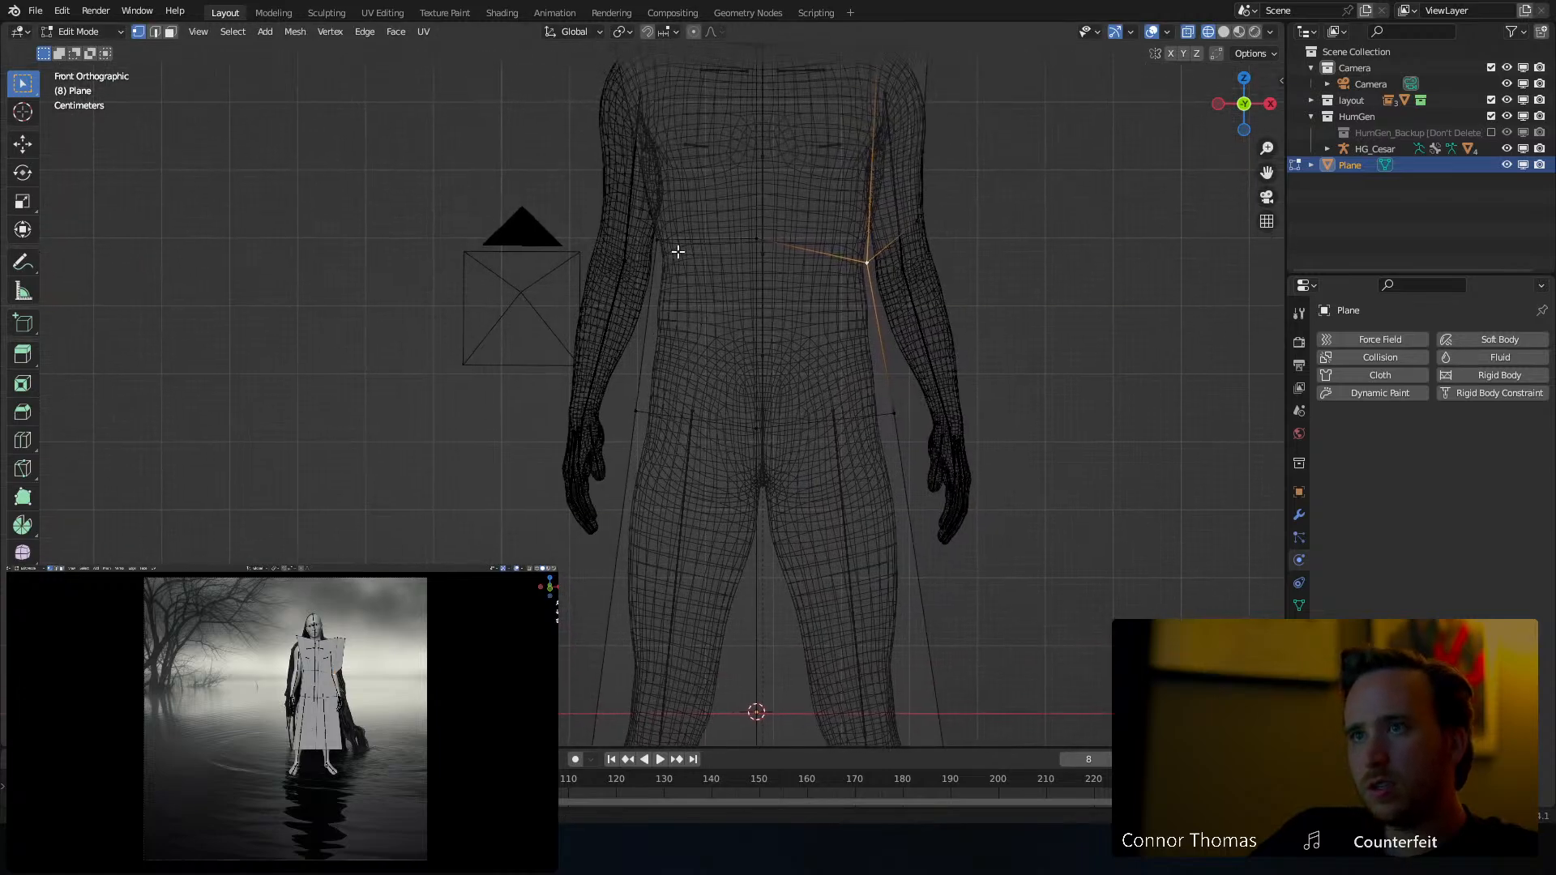
{"action": "left_click", "coordinate": [669, 249]}
{"action": "middle_click_drag", "start_coordinate": [666, 226], "coordinate": [668, 261]}
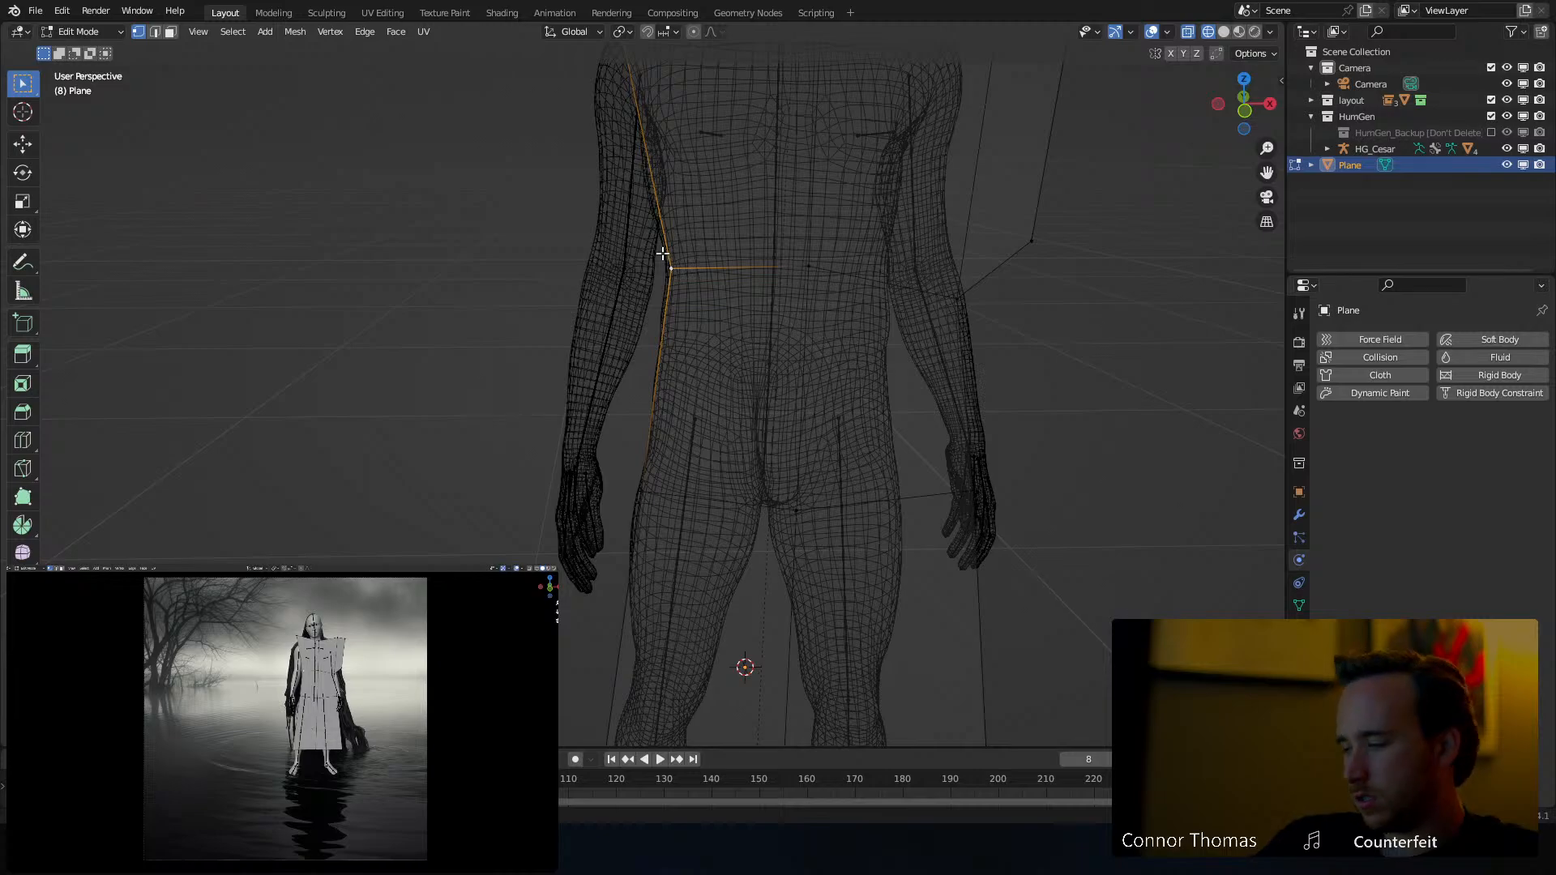
{"action": "key", "text": "KP_1"}
{"action": "key", "text": "g"}
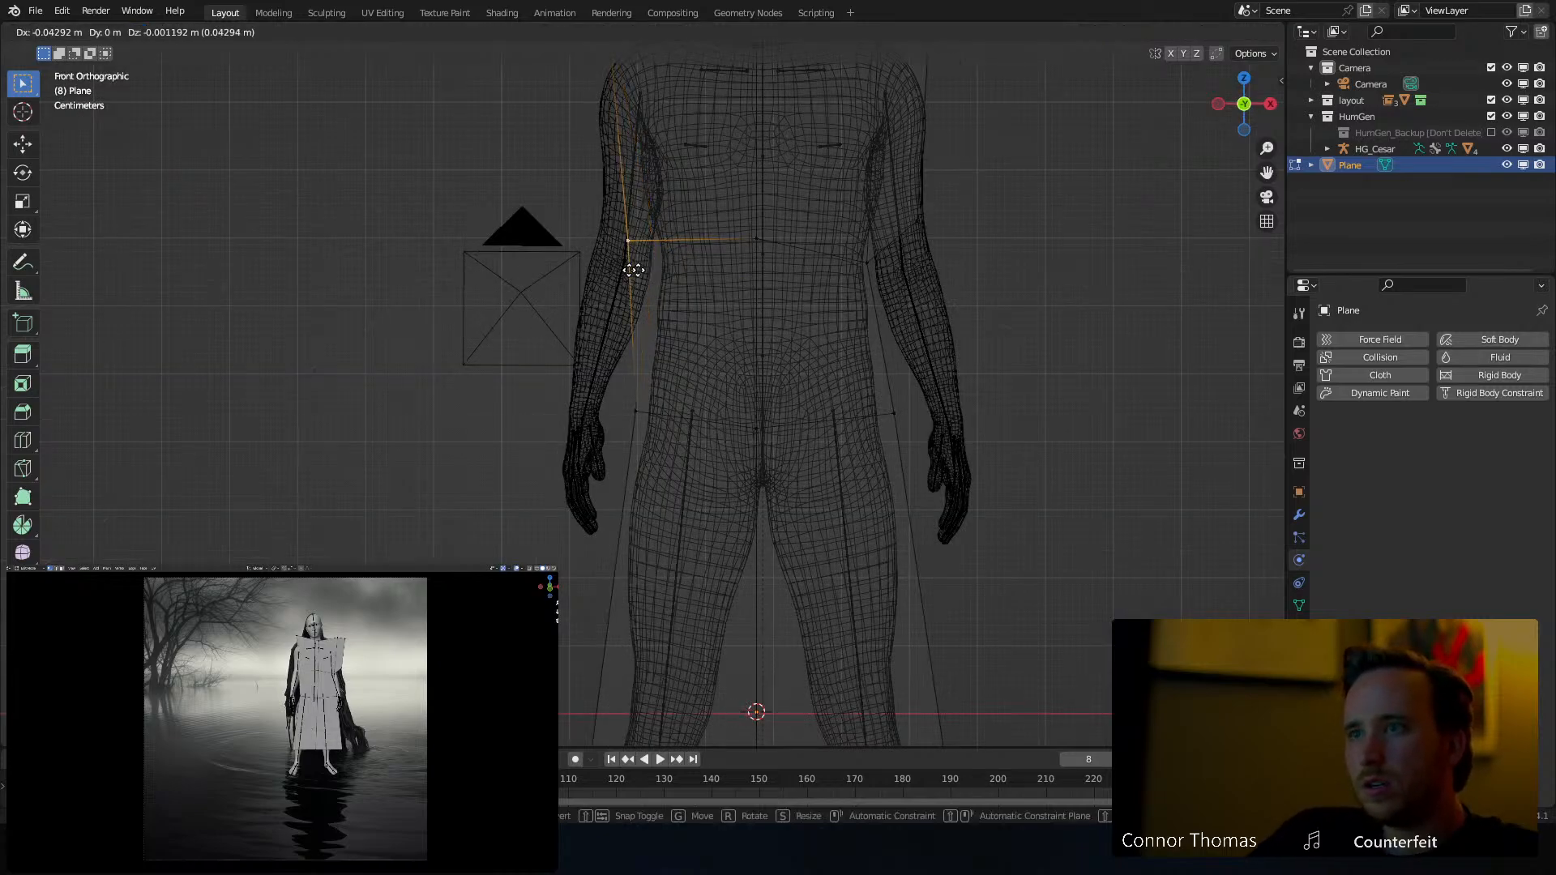
{"action": "key", "text": "Escape"}
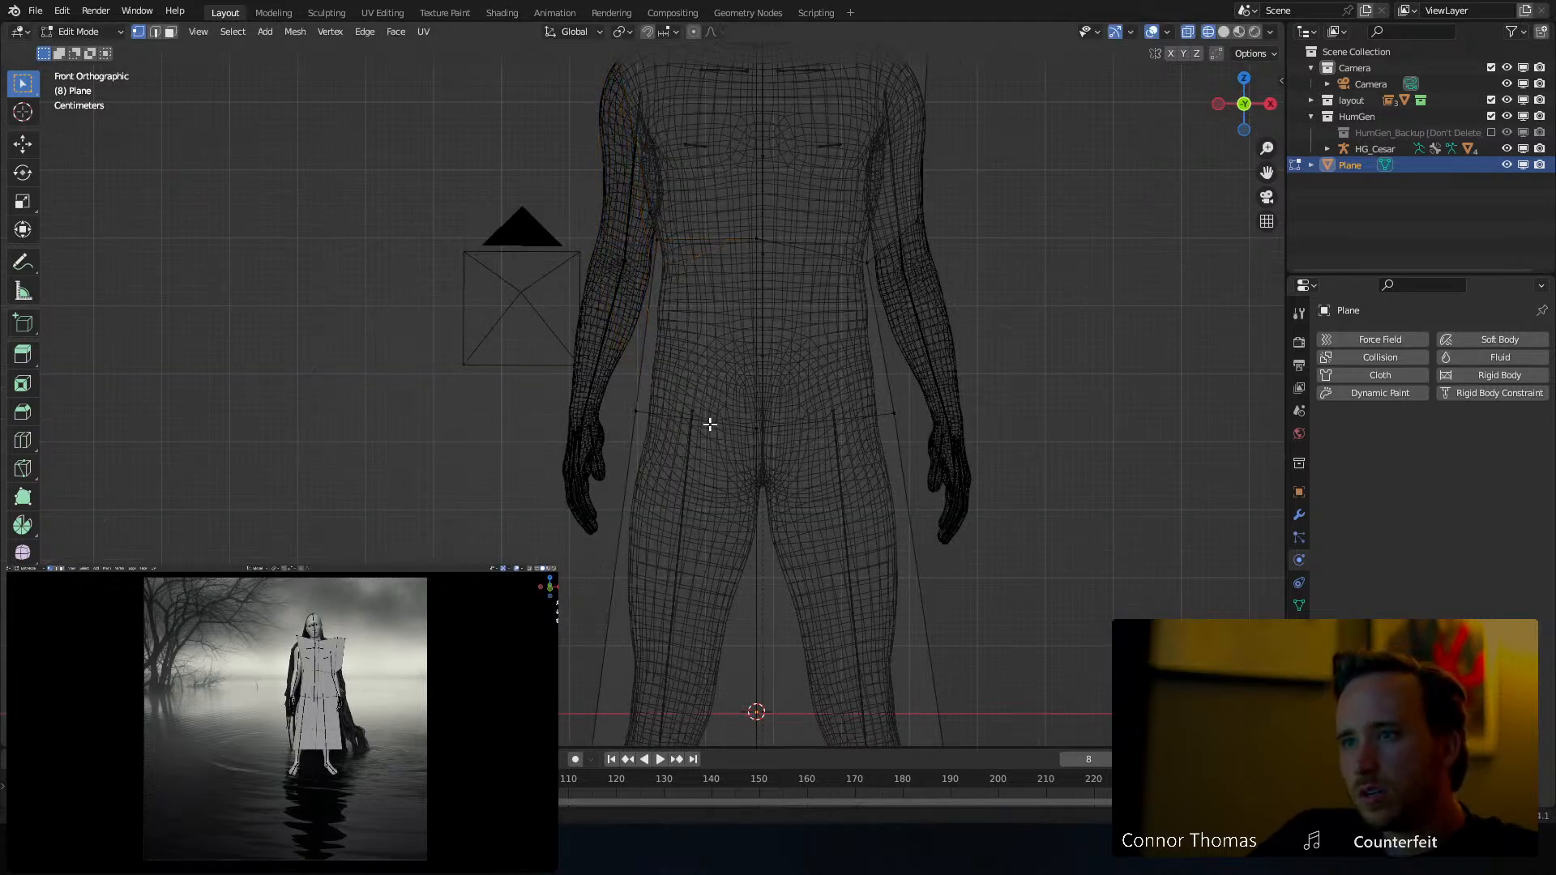
Switch the viewport to solid shading and move the robe's camera-side waist vertex slightly down
{"action": "key", "text": "z"}
{"action": "left_click", "coordinate": [774, 423]}
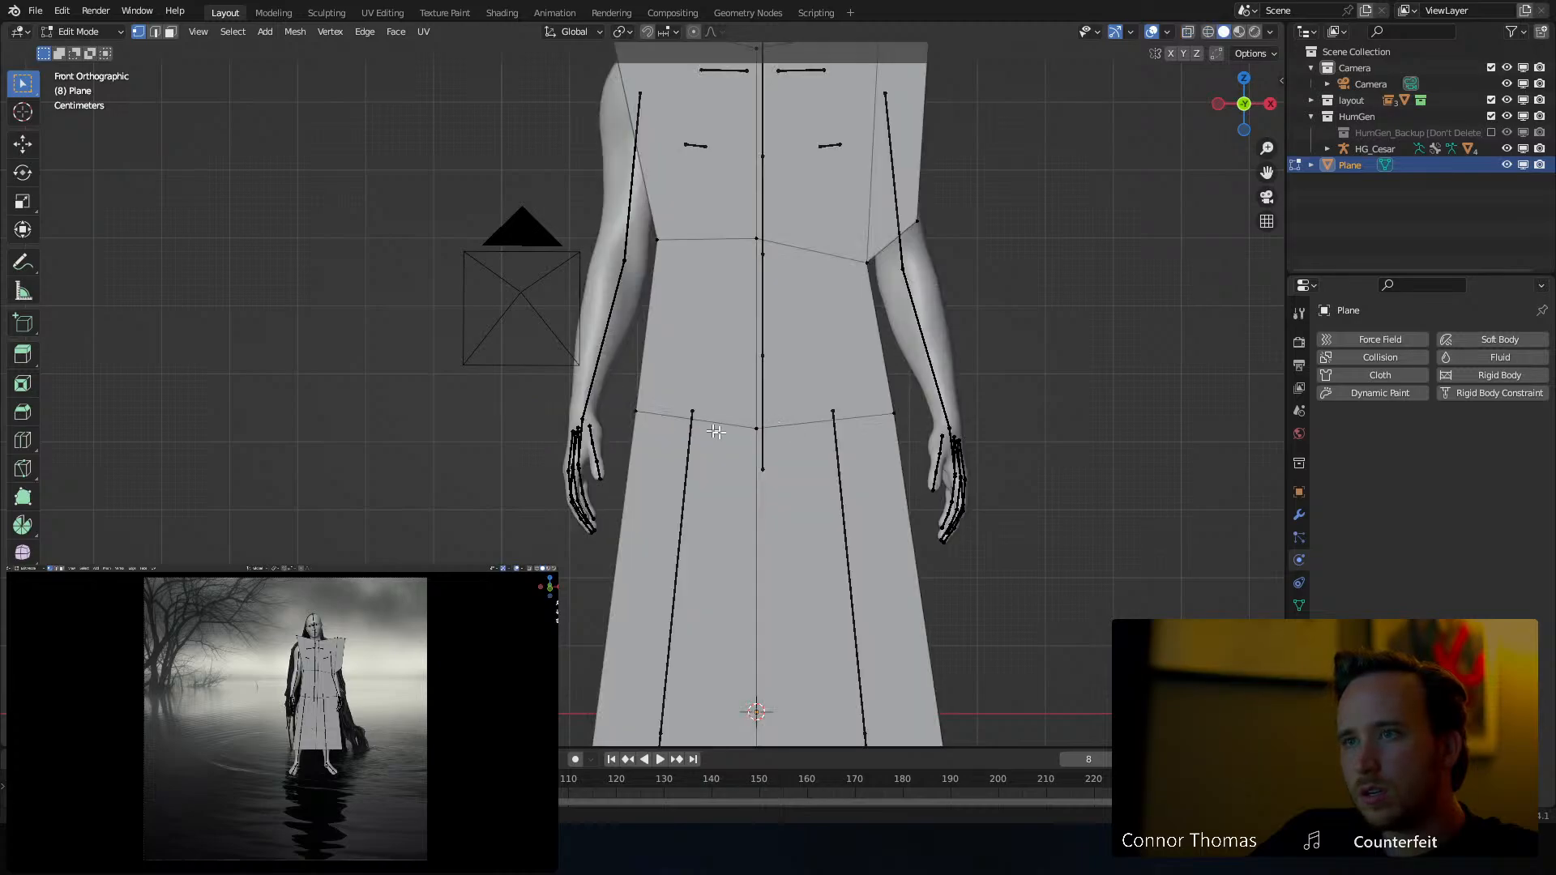
{"action": "scroll", "coordinate": [794, 426], "scroll_direction": "down", "scroll_amount": 1}
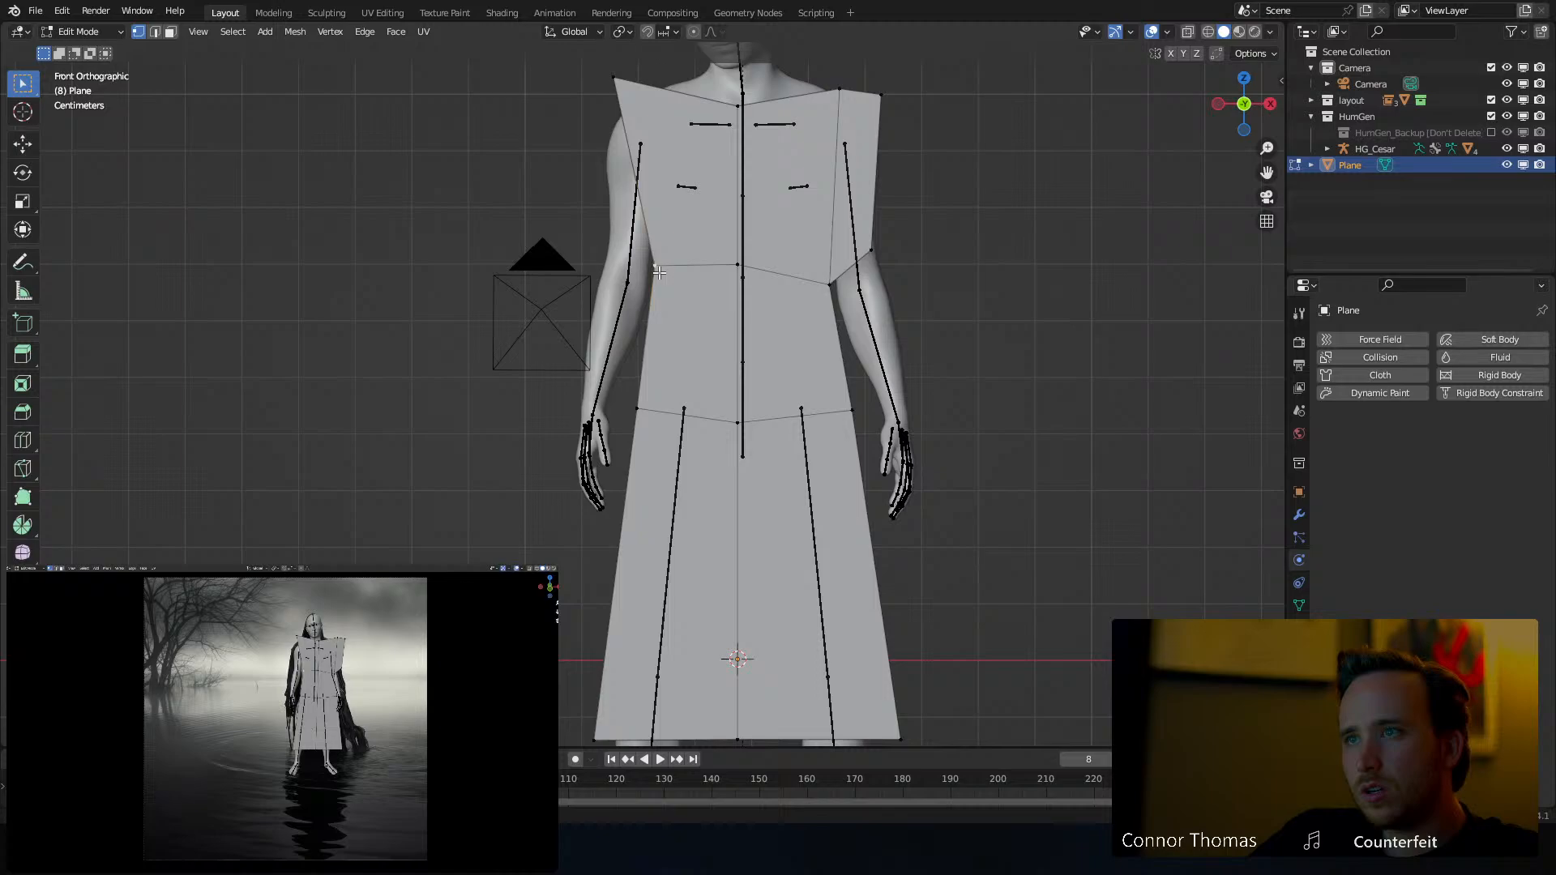
{"action": "key", "text": "g"}
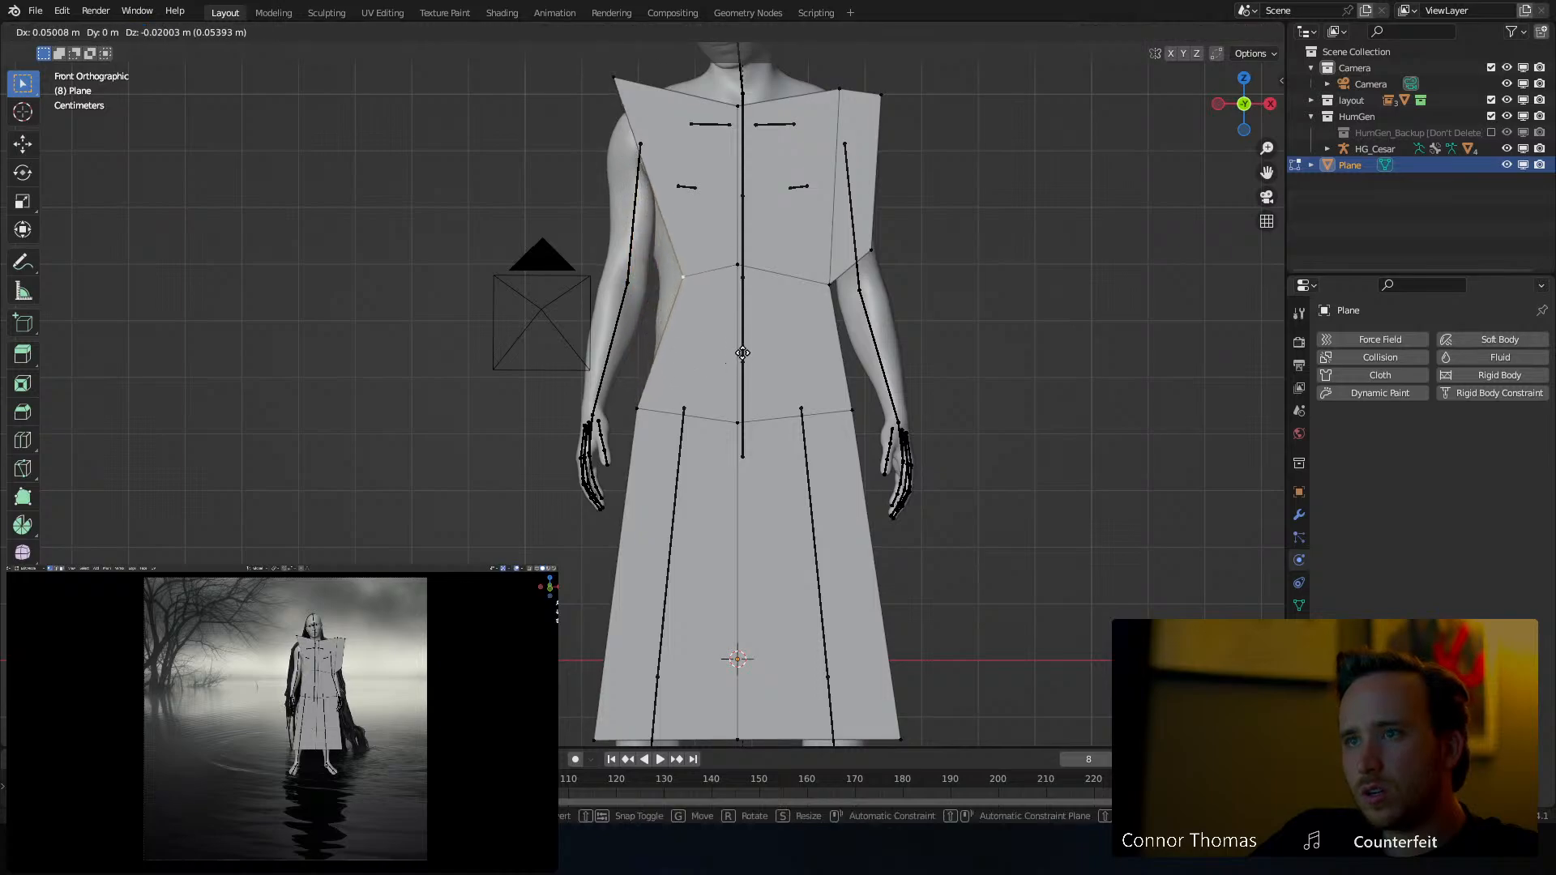
{"action": "left_click", "coordinate": [713, 349]}
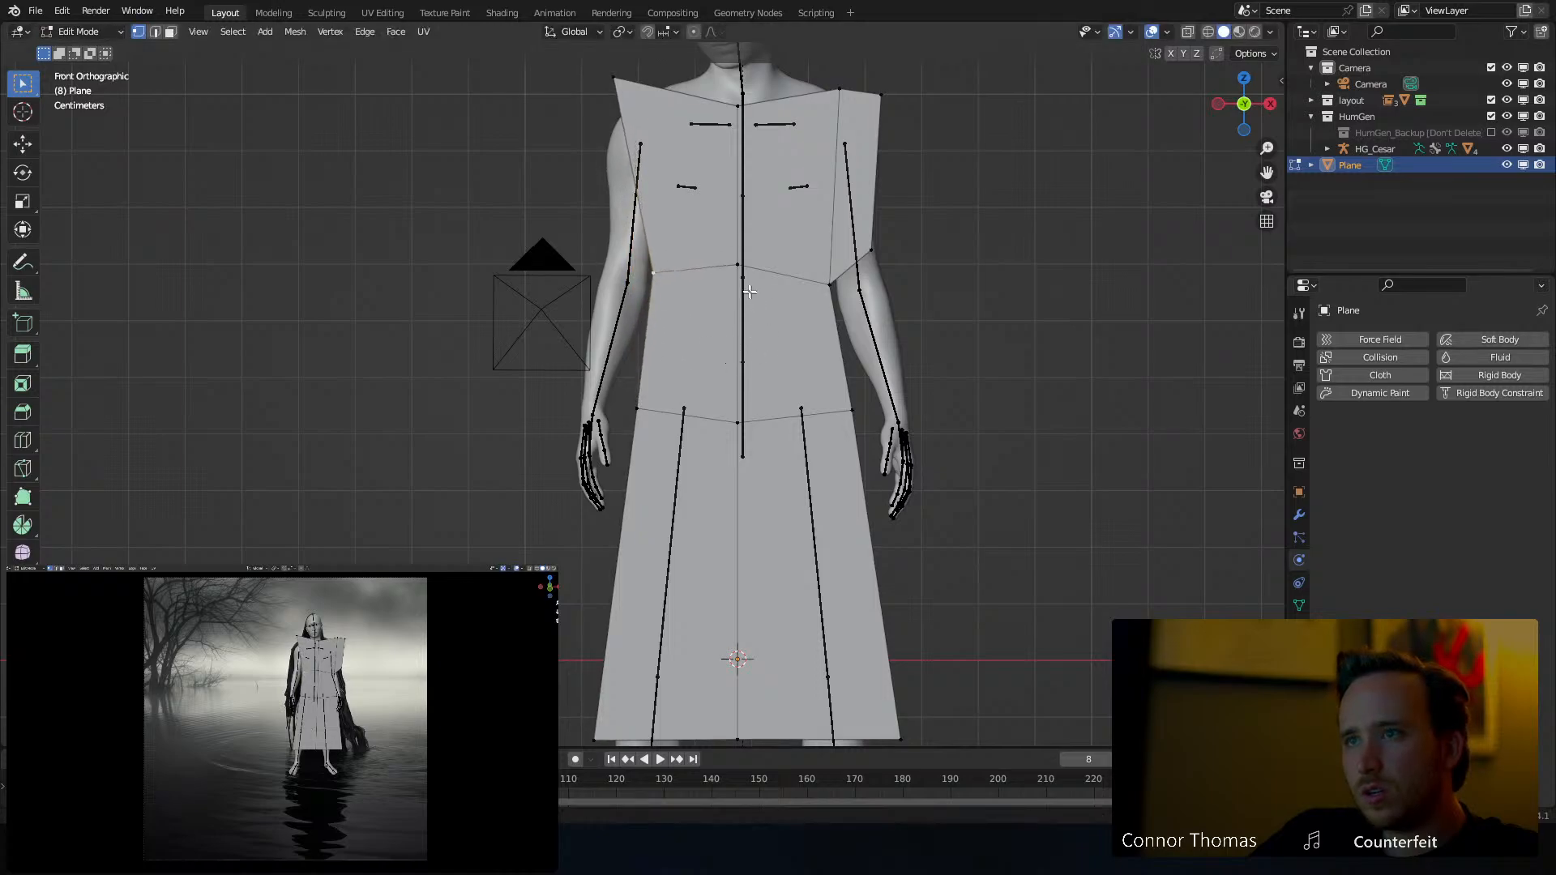
{"action": "key", "text": "g"}
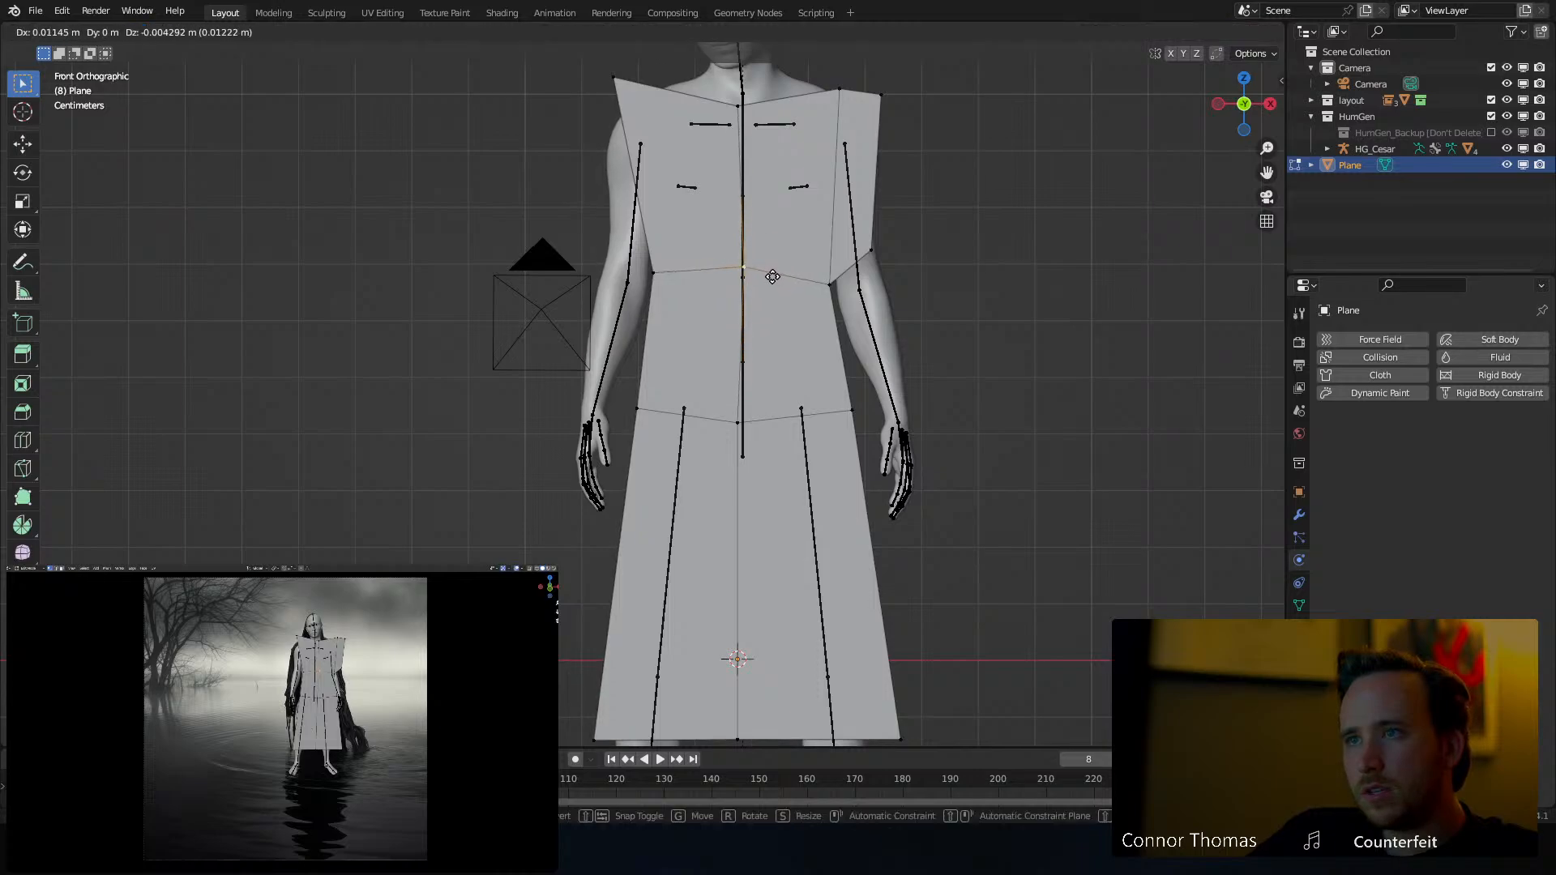
{"action": "right_click", "coordinate": [774, 281]}
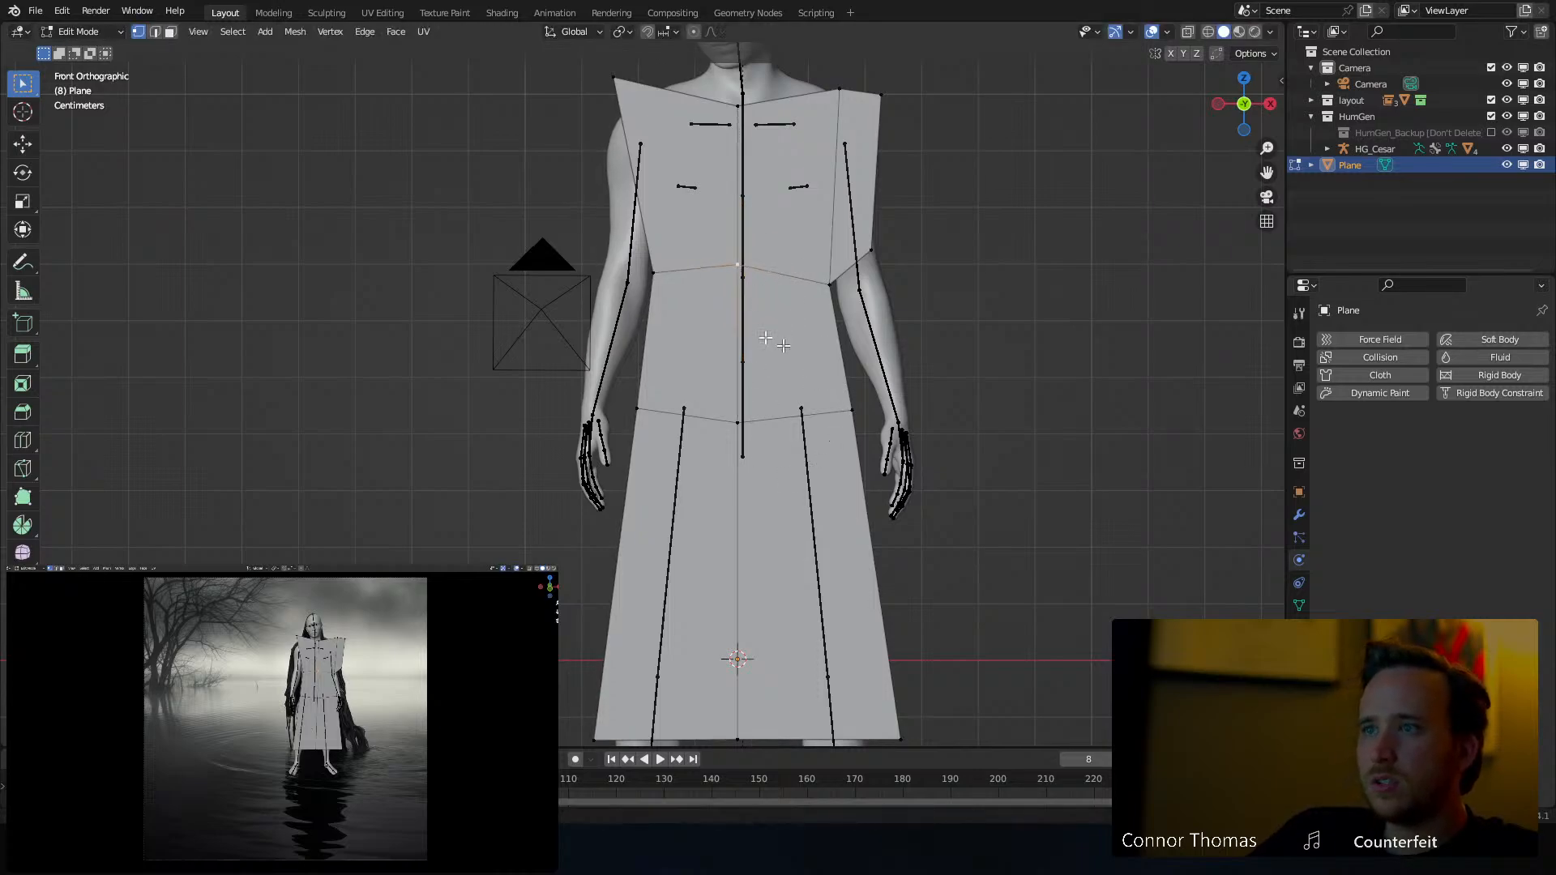
Extrude the robe's camera-side chest edge outward over the upper arm and position its vertices to form a short sleeve
{"action": "key", "text": "g"}
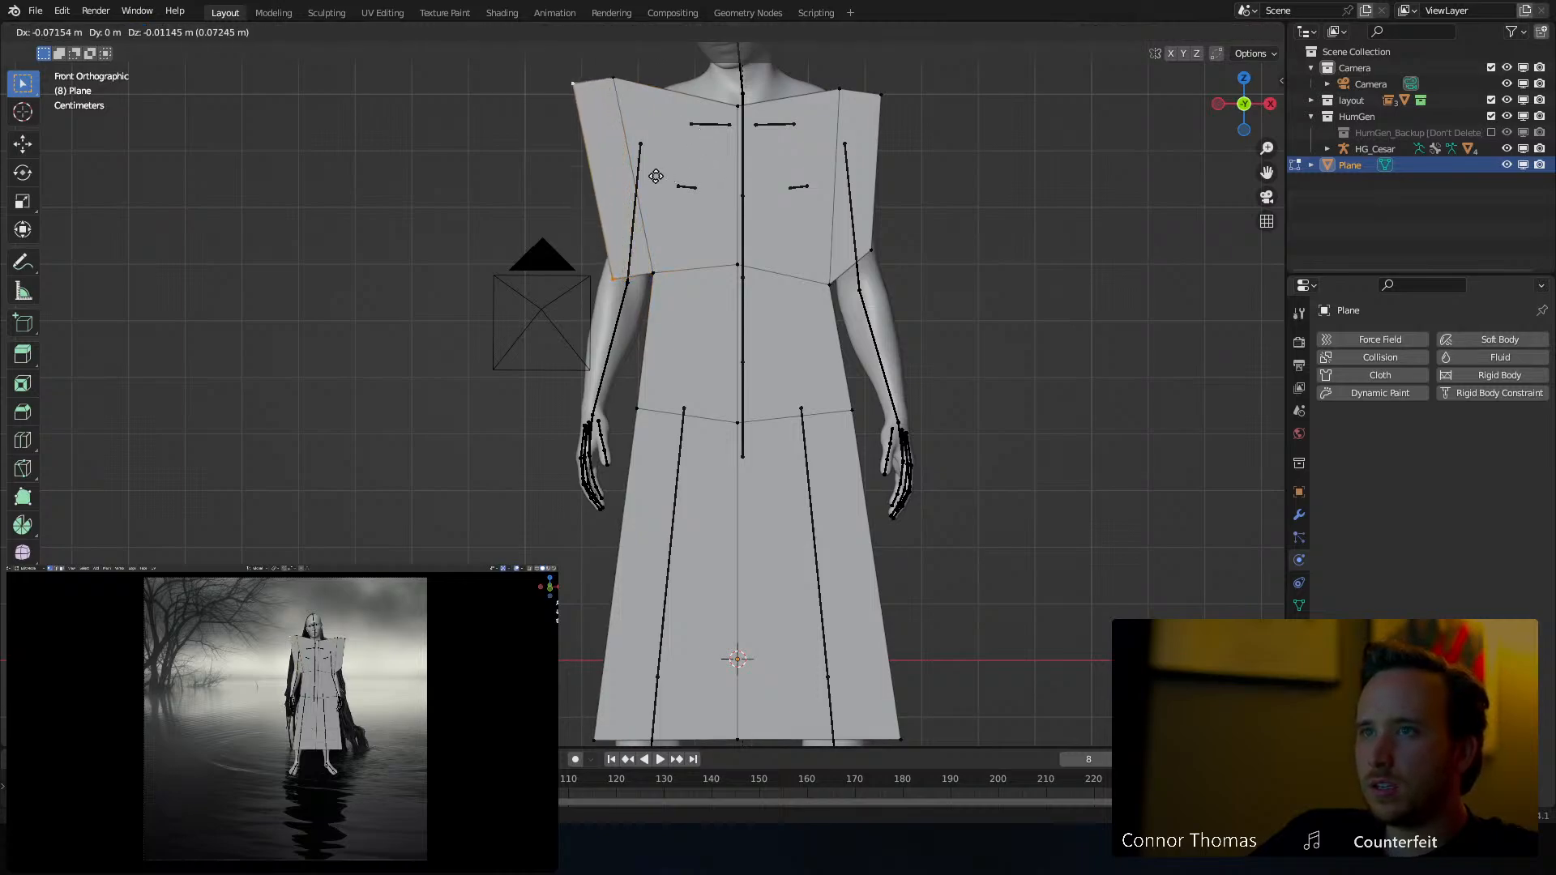
{"action": "left_click", "coordinate": [653, 251]}
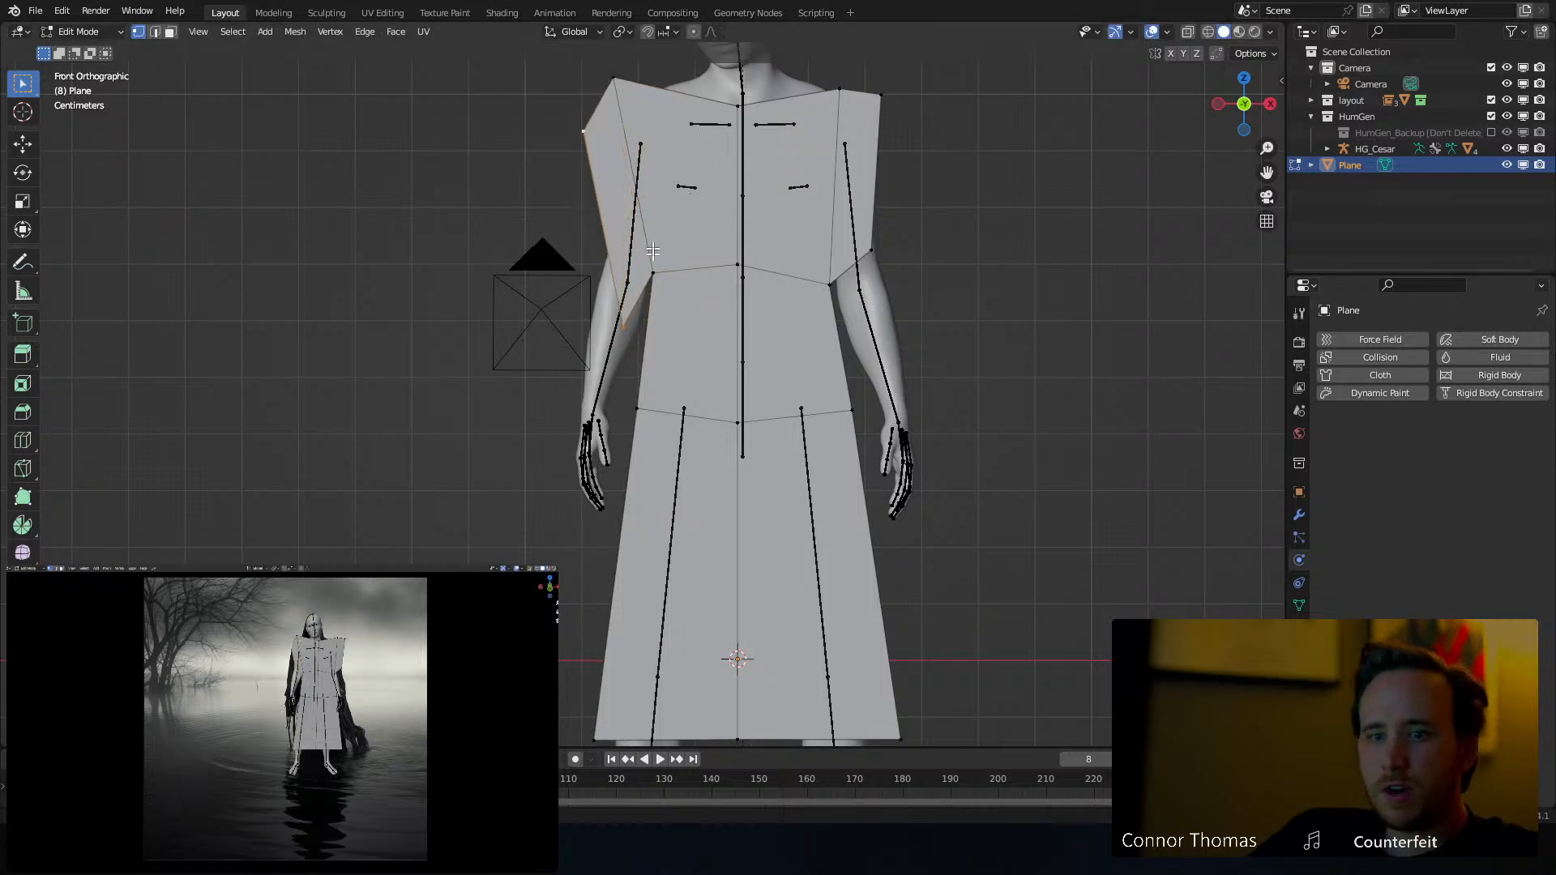
{"action": "key", "text": "g"}
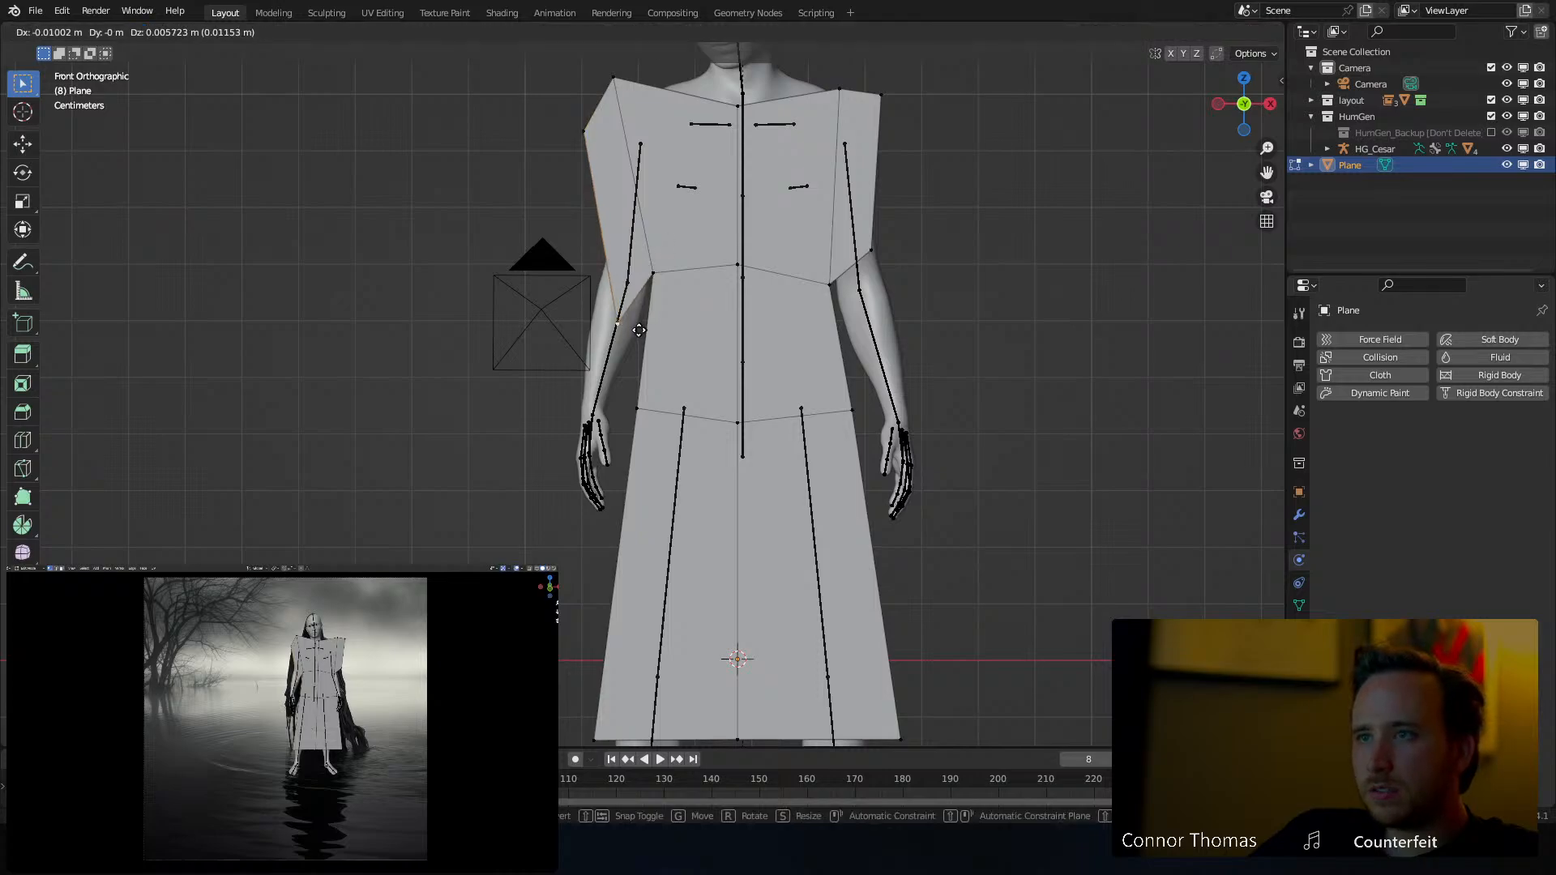
{"action": "left_click", "coordinate": [614, 315]}
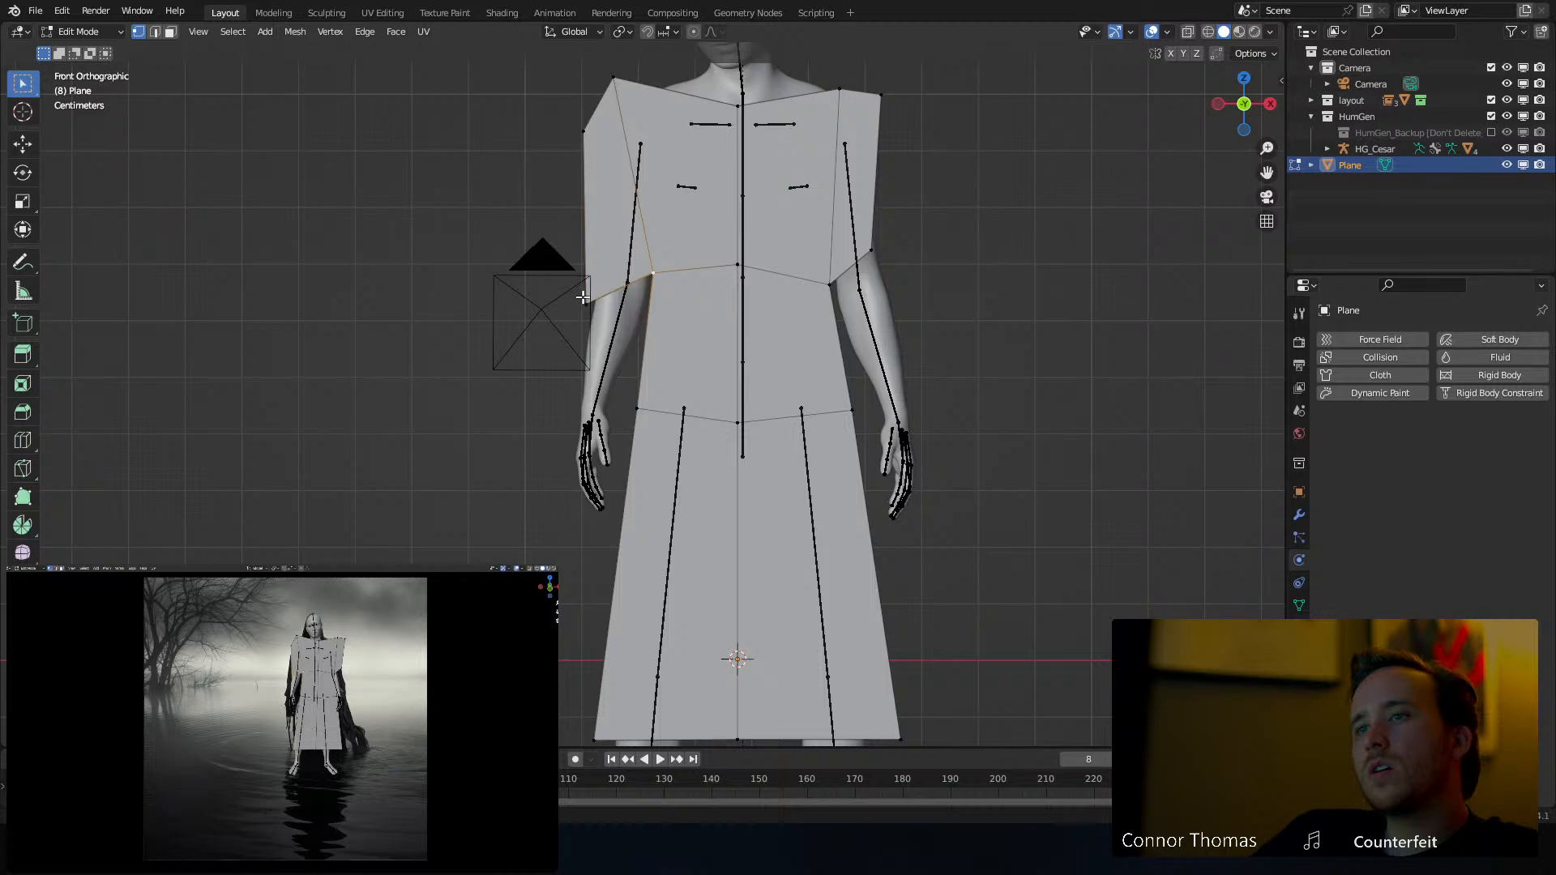
Extrude the bottom edge of the camera-side sleeve down along the forearm to just below the hand, widening away from the body
{"action": "key", "text": "e"}
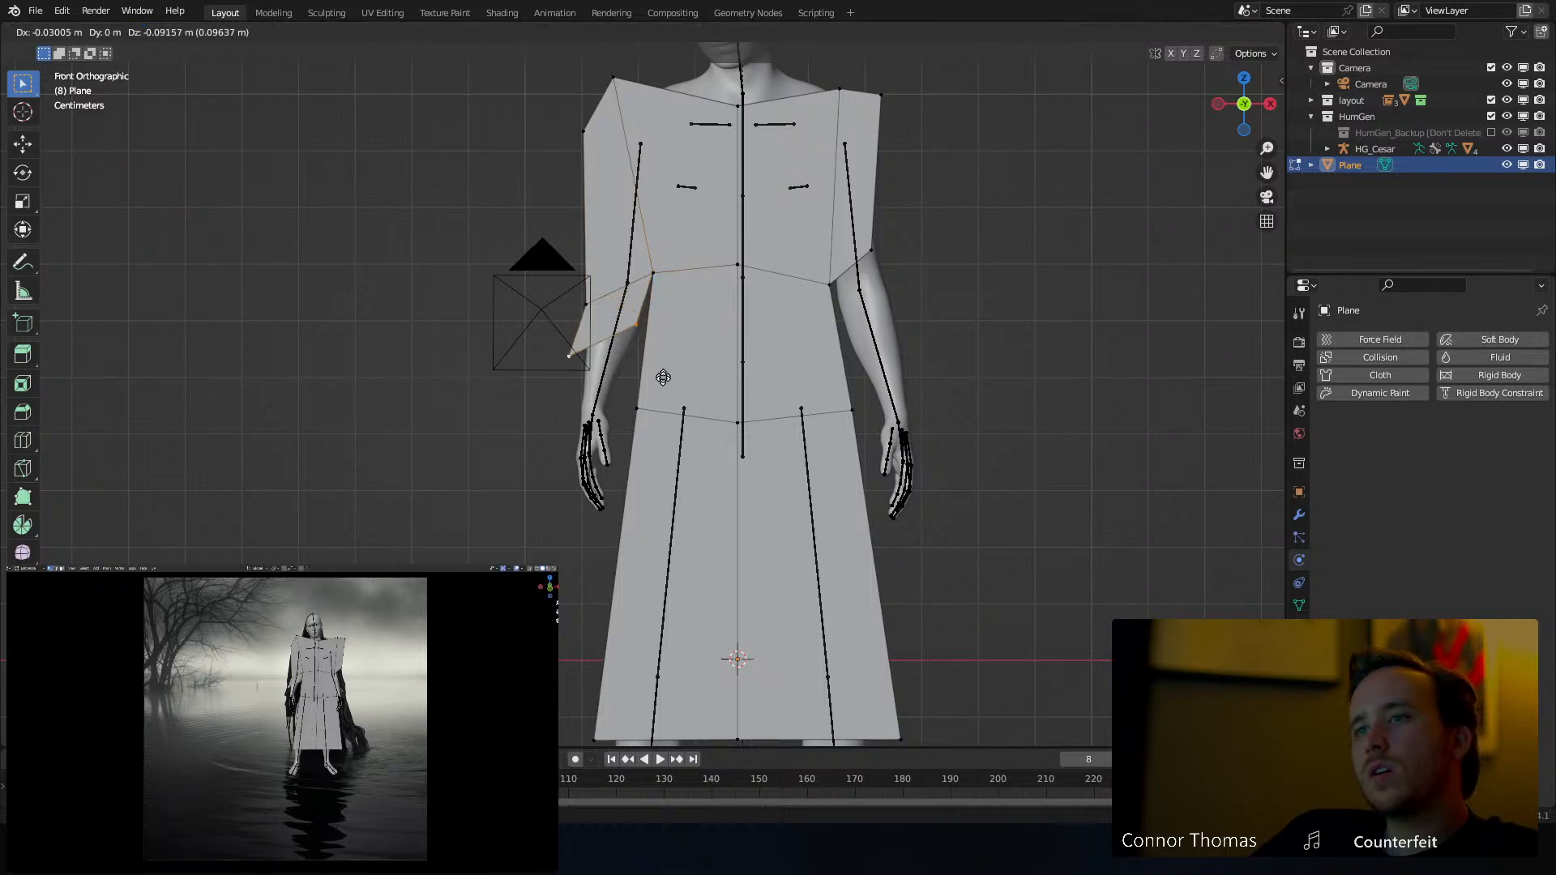
{"action": "left_click", "coordinate": [641, 478]}
{"action": "key", "text": "g"}
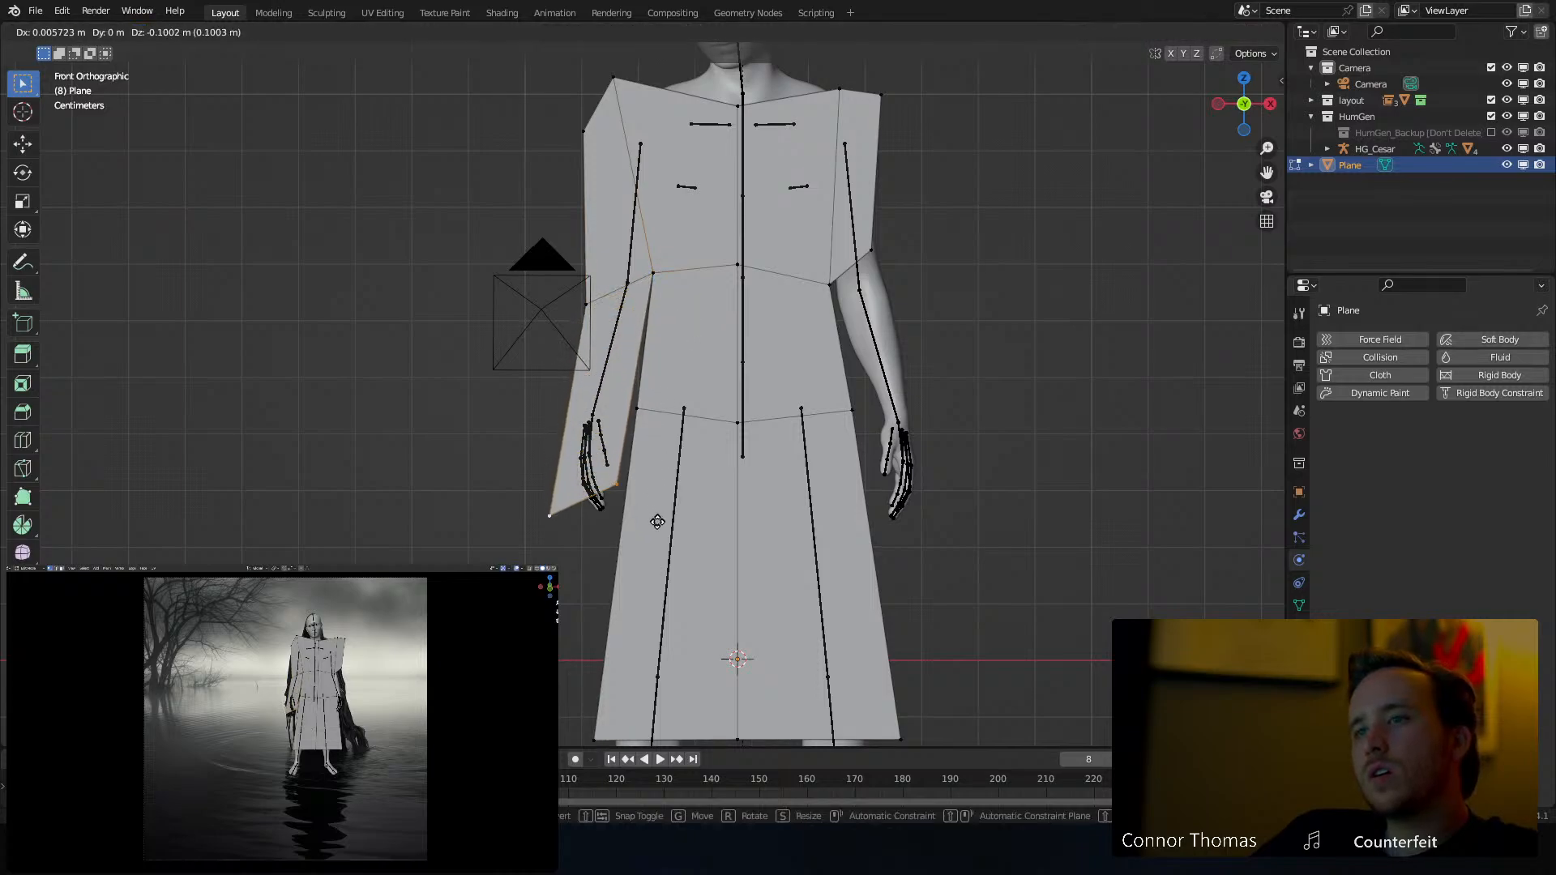
{"action": "left_click", "coordinate": [658, 535]}
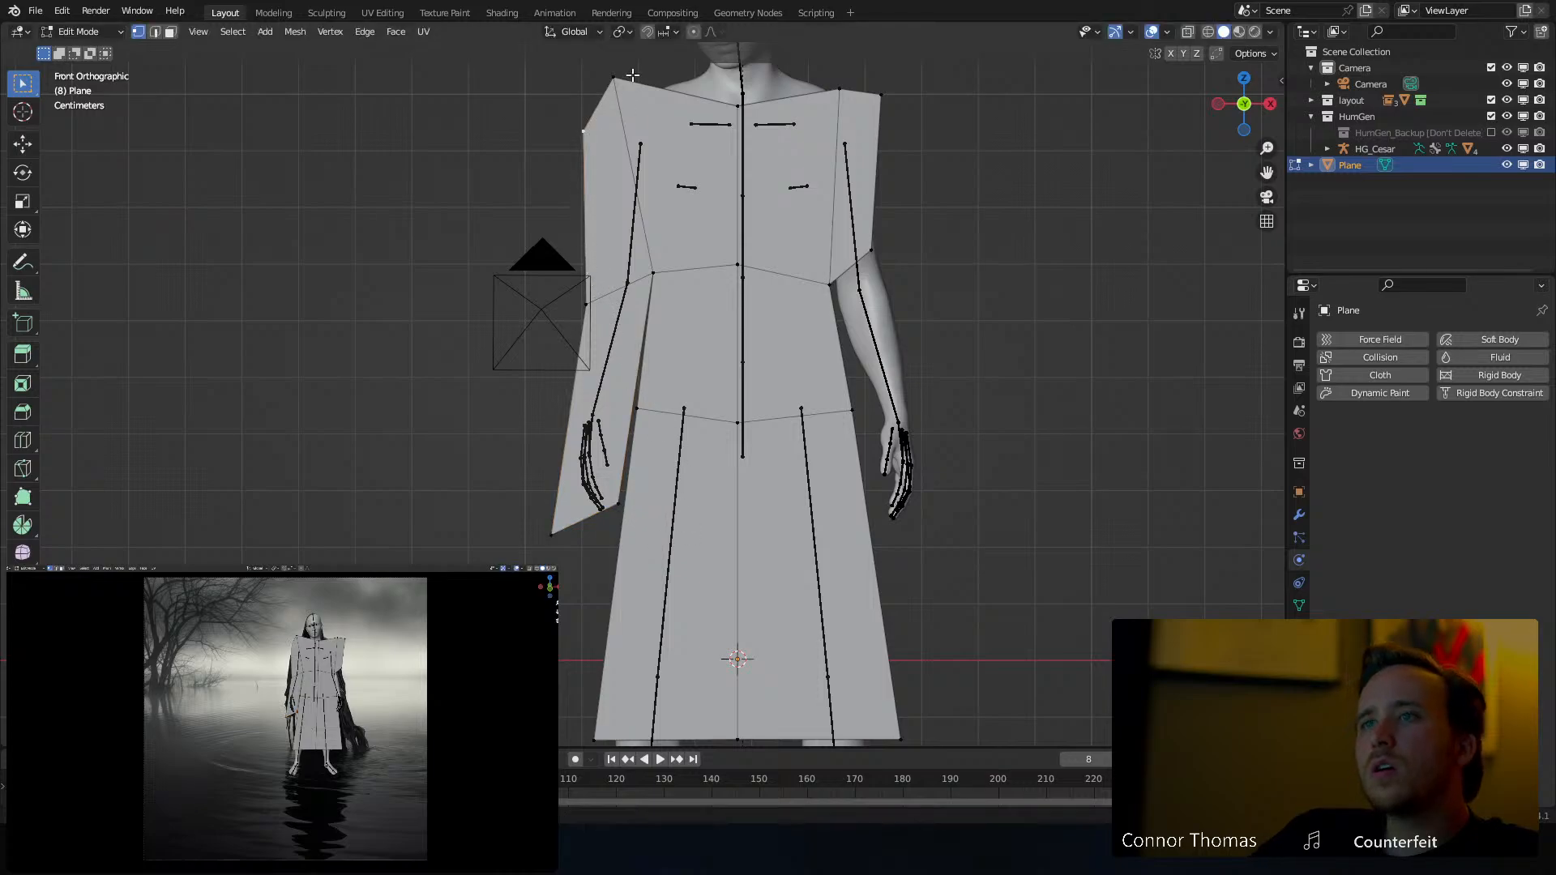
Move the robe's two upper shoulder vertices inward toward the neck, raising the one on the side away from the camera slightly
{"action": "left_click", "coordinate": [614, 79]}
{"action": "key", "text": "g"}
{"action": "left_click", "coordinate": [663, 75]}
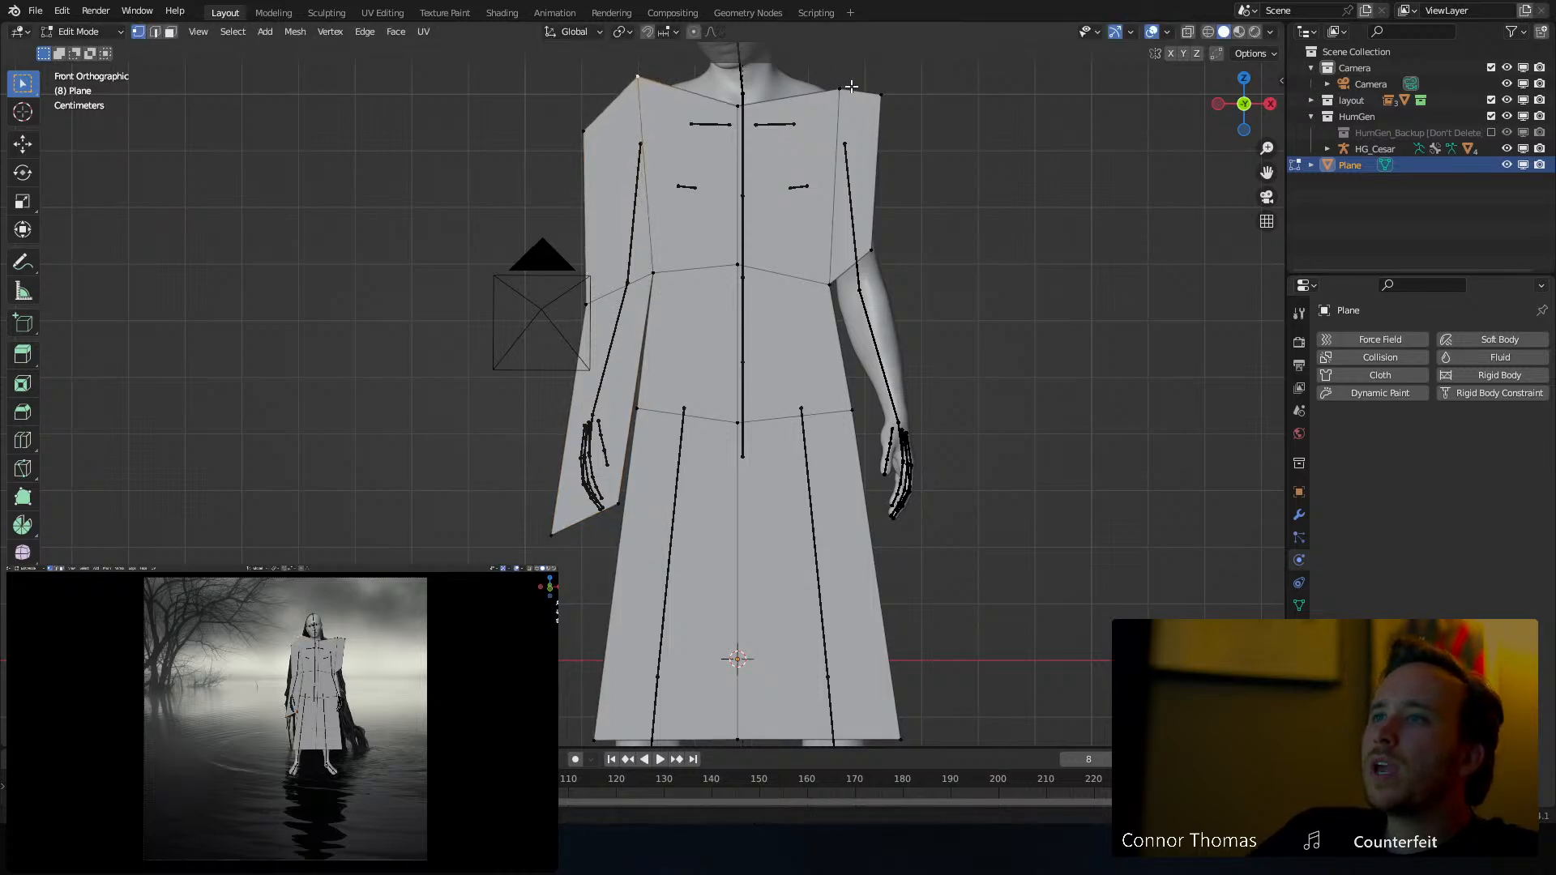
{"action": "left_click", "coordinate": [843, 87]}
{"action": "key", "text": "g"}
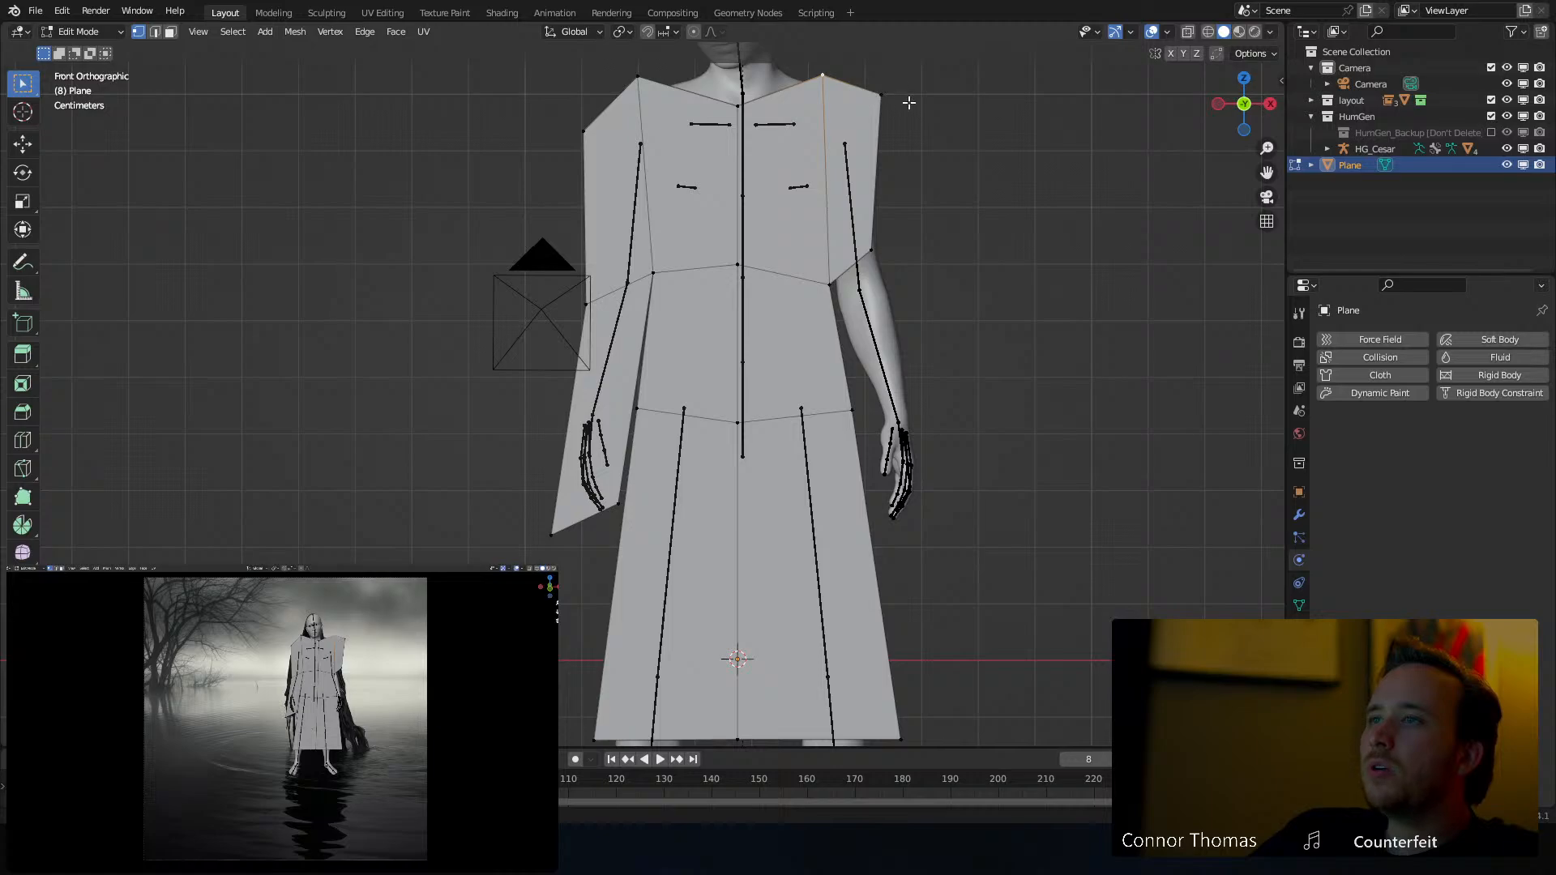
{"action": "key", "text": "g"}
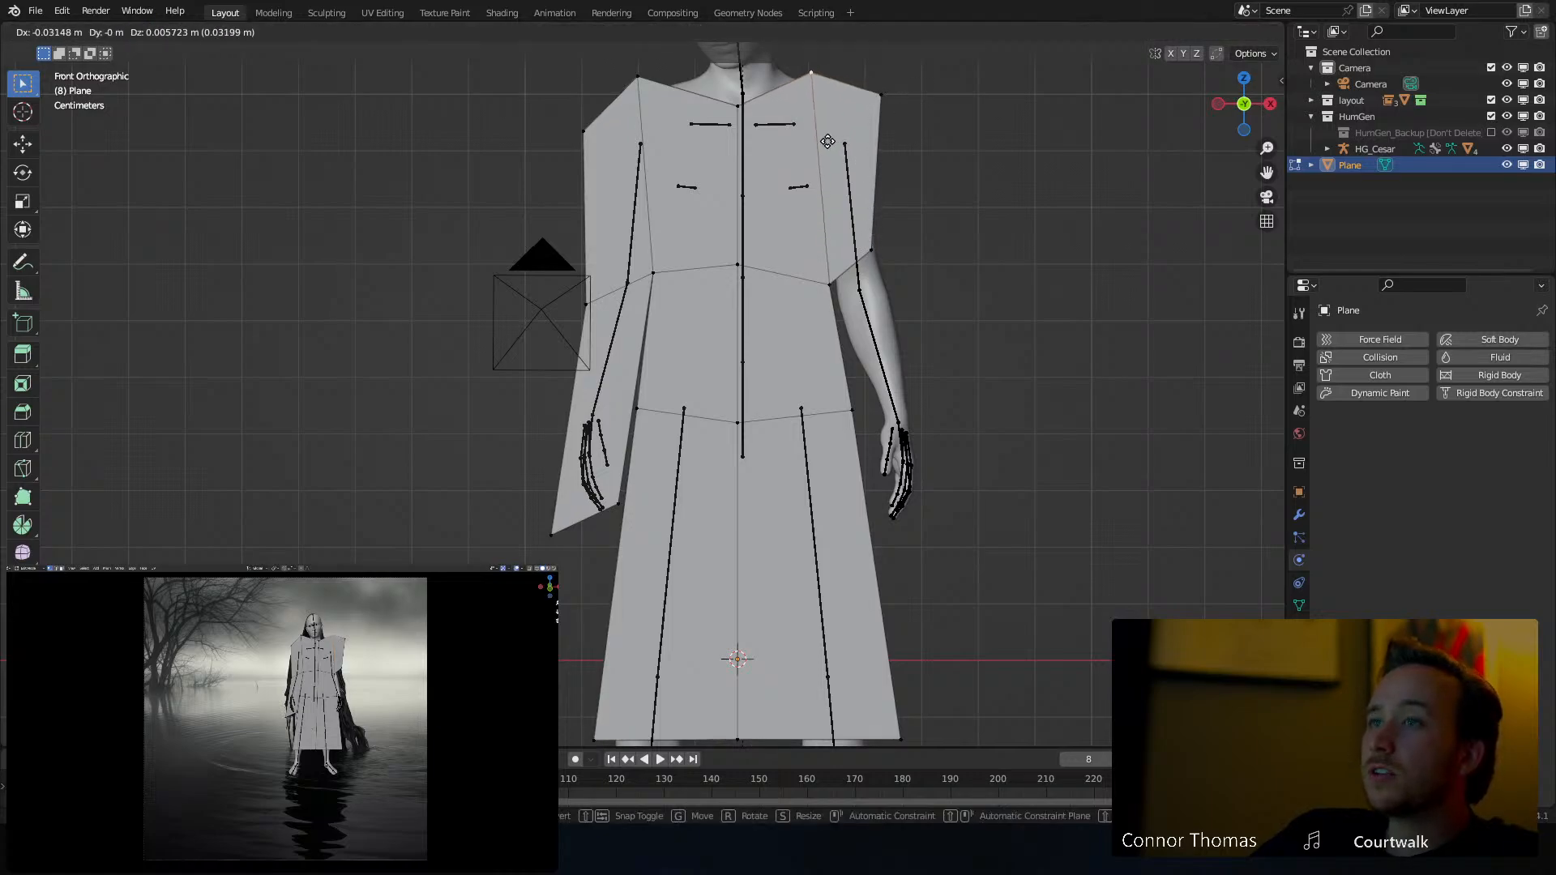
{"action": "left_click", "coordinate": [827, 139]}
Move the outer elbow vertex of the sleeve on the side away from the camera outward
{"action": "left_click", "coordinate": [879, 254]}
{"action": "key", "text": "g"}
{"action": "left_click", "coordinate": [913, 250]}
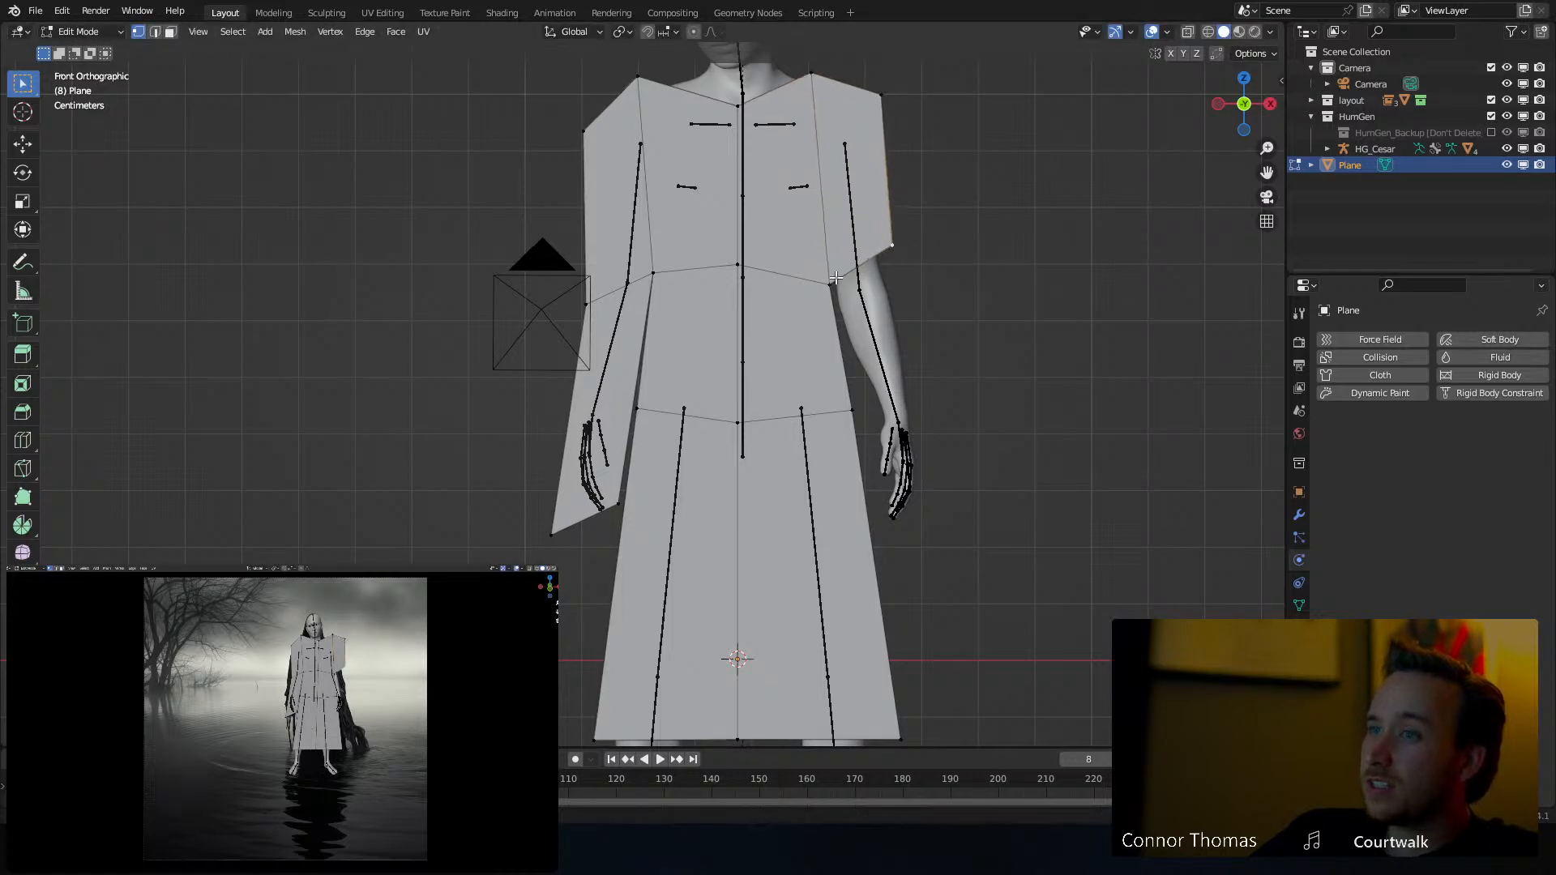
Extrude the far-side sleeve's lower edge down along the forearm in three sections, ending below the hand
{"action": "key", "text": "e"}
{"action": "left_click", "coordinate": [947, 405]}
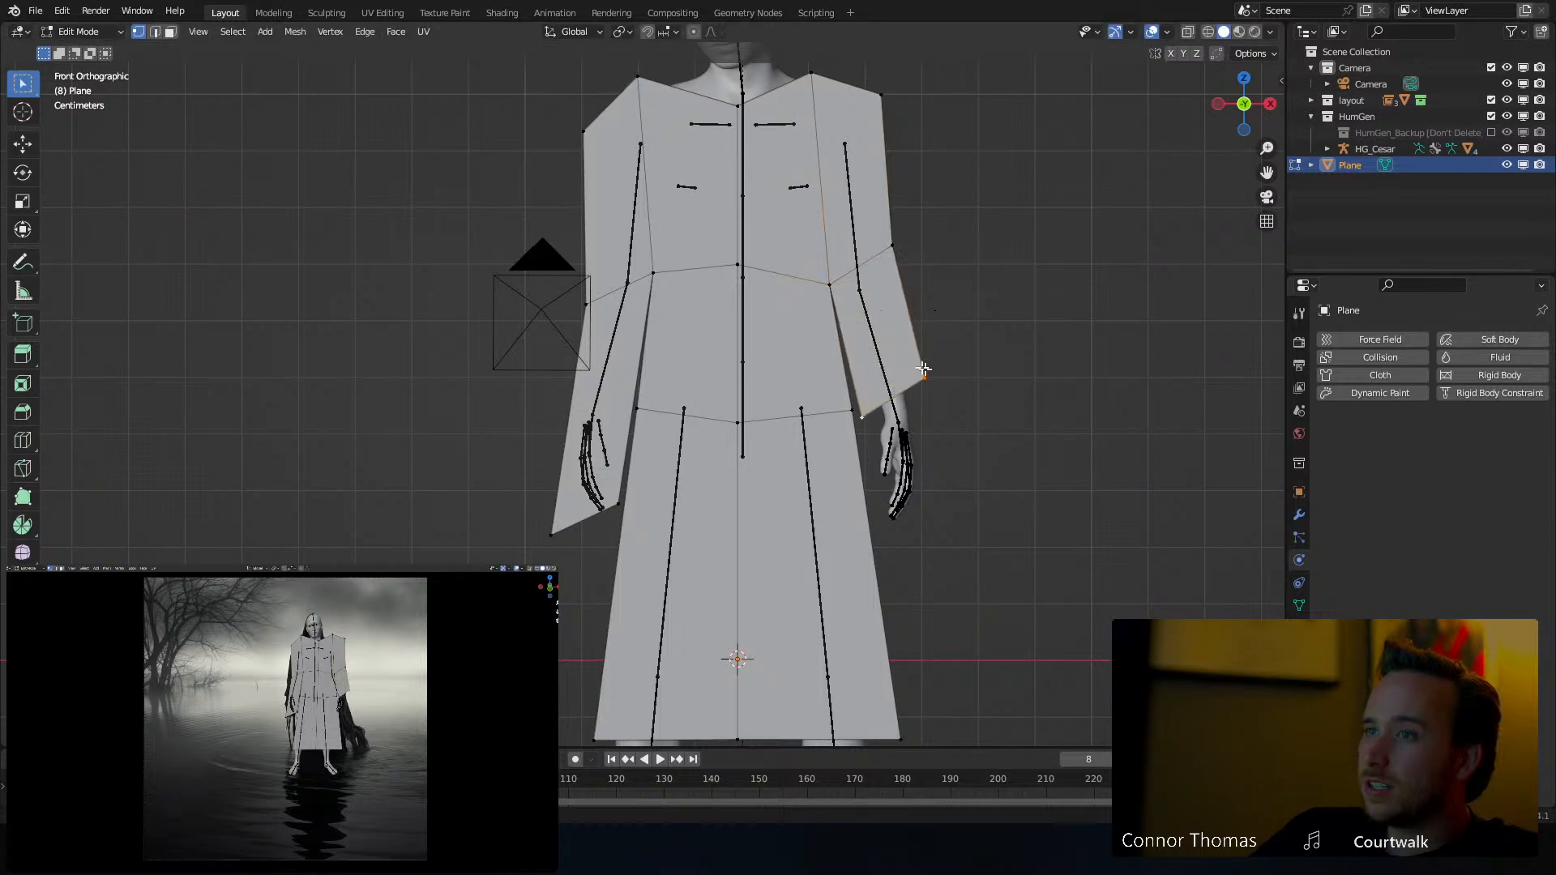
{"action": "key", "text": "e"}
{"action": "left_click", "coordinate": [932, 520]}
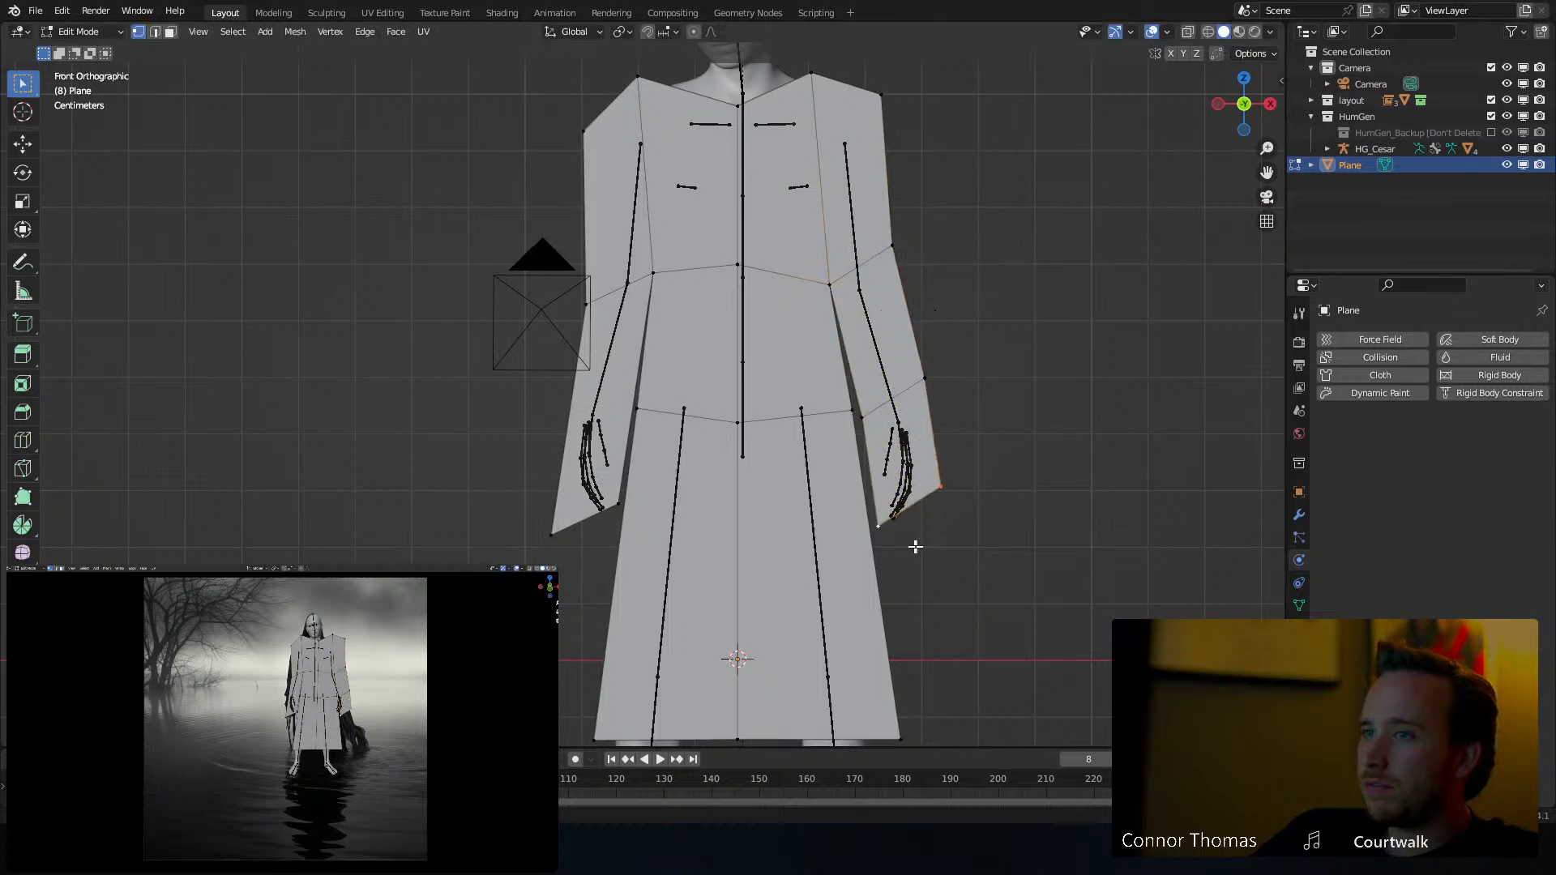
{"action": "middle_click_drag", "start_coordinate": [913, 545], "coordinate": [900, 427], "text": "shift"}
{"action": "key", "text": "e"}
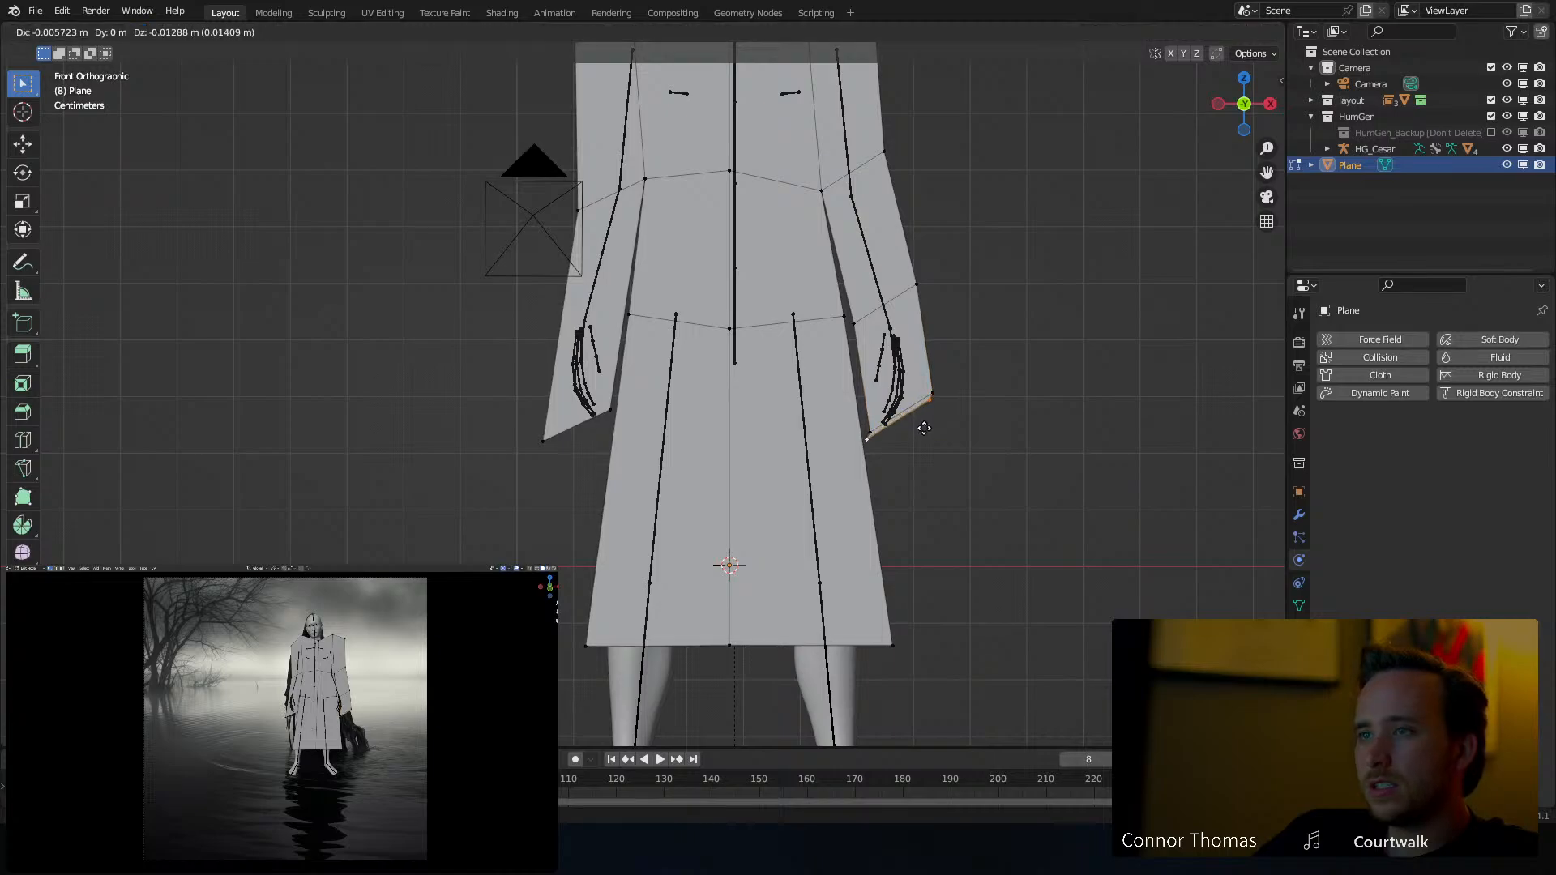
{"action": "left_click", "coordinate": [937, 467]}
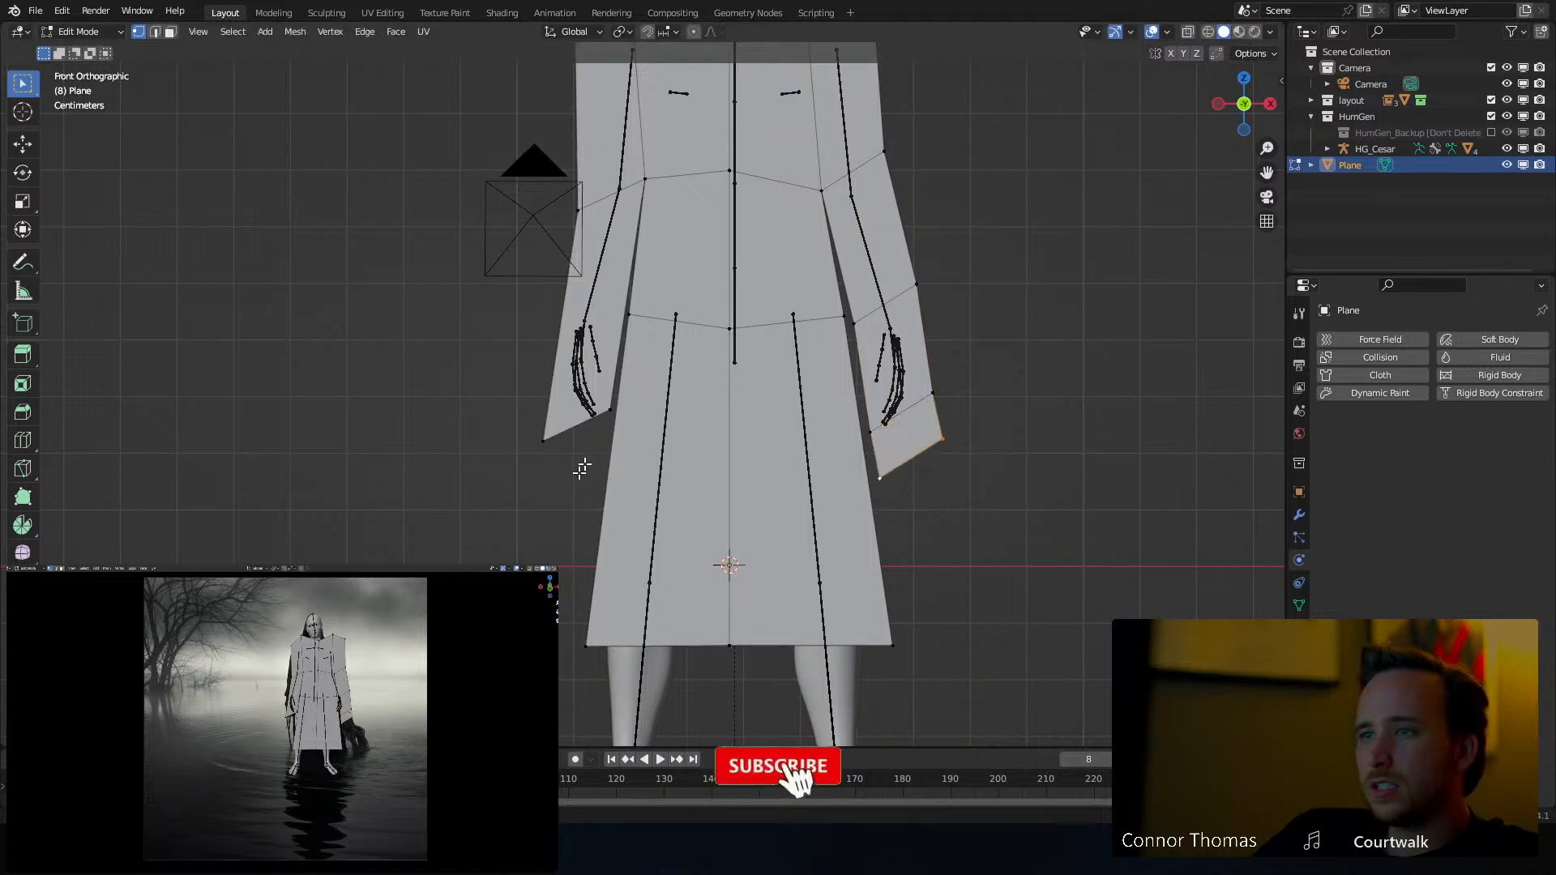
Extrude the end edge of the camera-side sleeve about 0.13 m further down past the hand
{"action": "left_click", "coordinate": [609, 416]}
{"action": "left_click", "coordinate": [515, 436], "text": "shift"}
{"action": "key", "text": "e"}
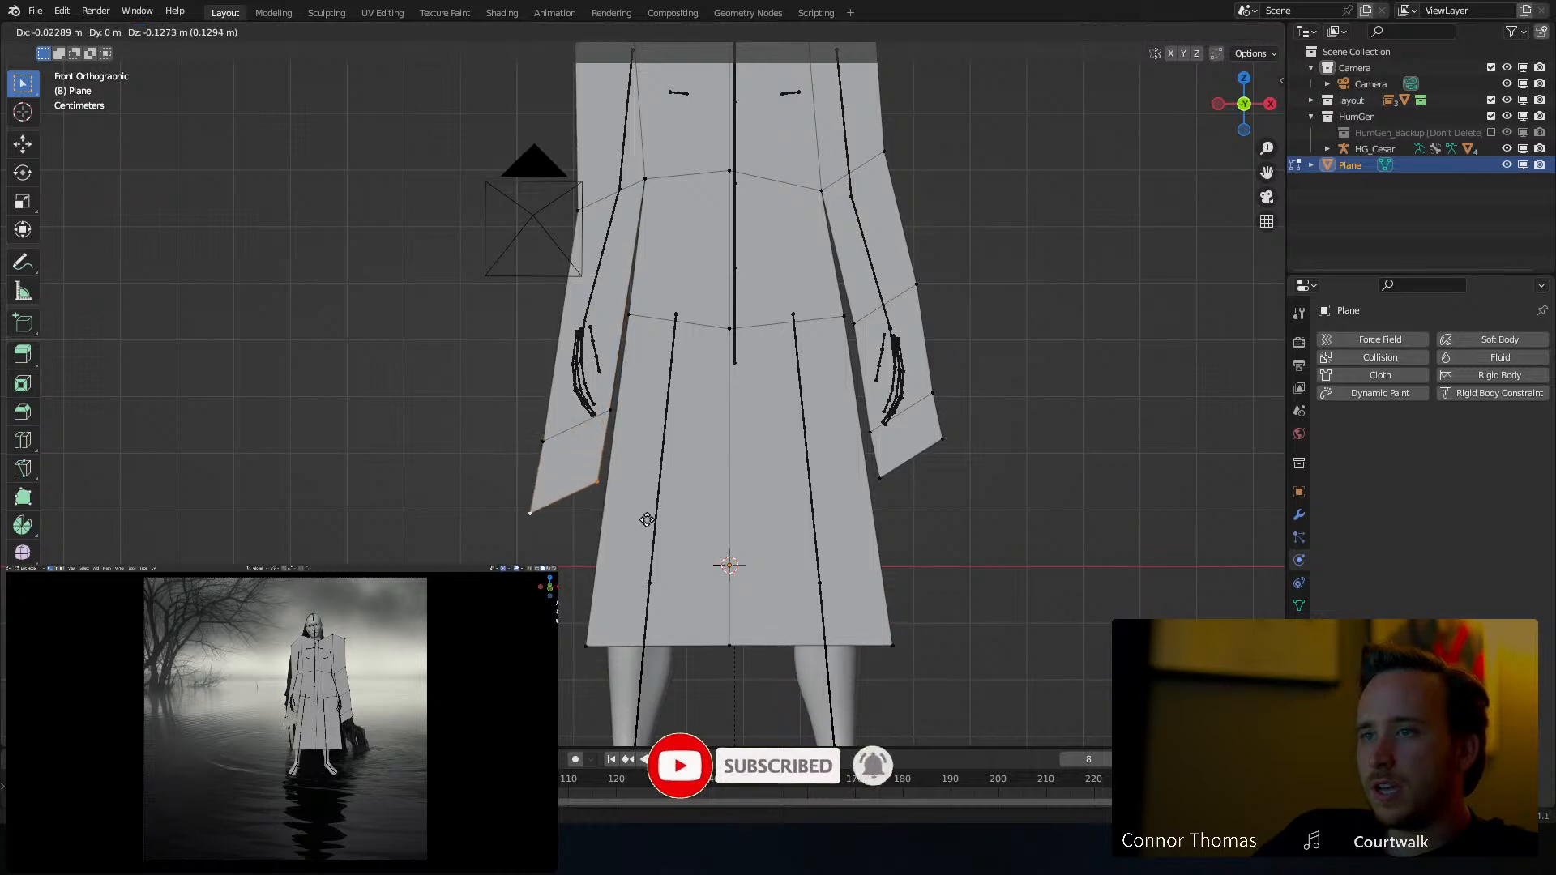
{"action": "left_click", "coordinate": [647, 513]}
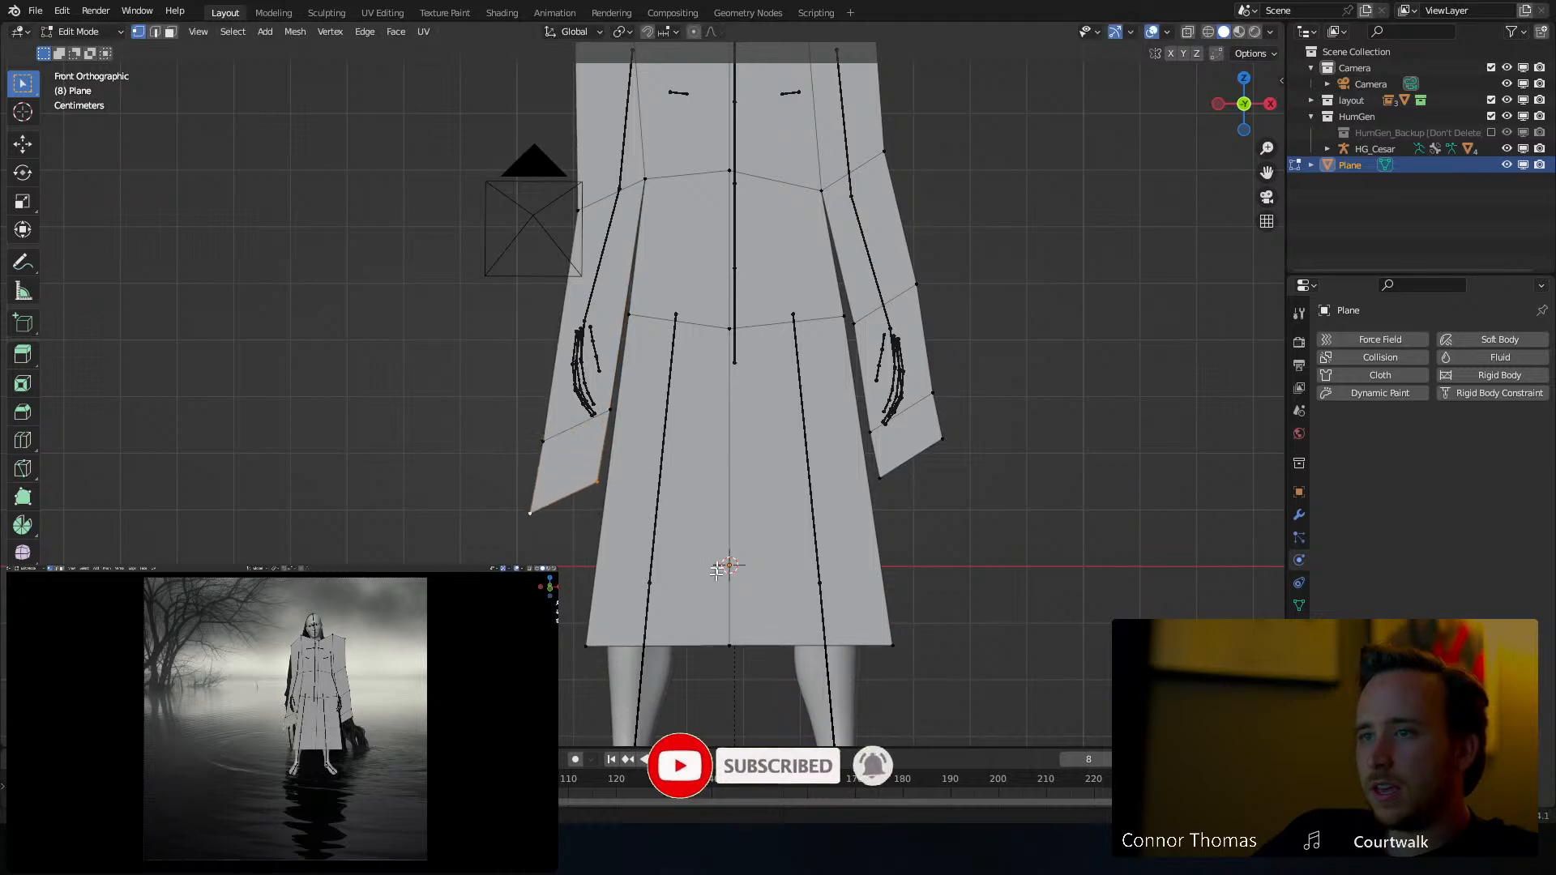
Extrude the robe's whole hem edge down to the ankles
{"action": "left_click", "coordinate": [577, 661]}
{"action": "left_click", "coordinate": [879, 650], "text": "ctrl"}
{"action": "middle_click_drag", "start_coordinate": [861, 590], "coordinate": [858, 480], "text": "shift"}
{"action": "scroll", "coordinate": [847, 472], "scroll_direction": "down", "scroll_amount": 3}
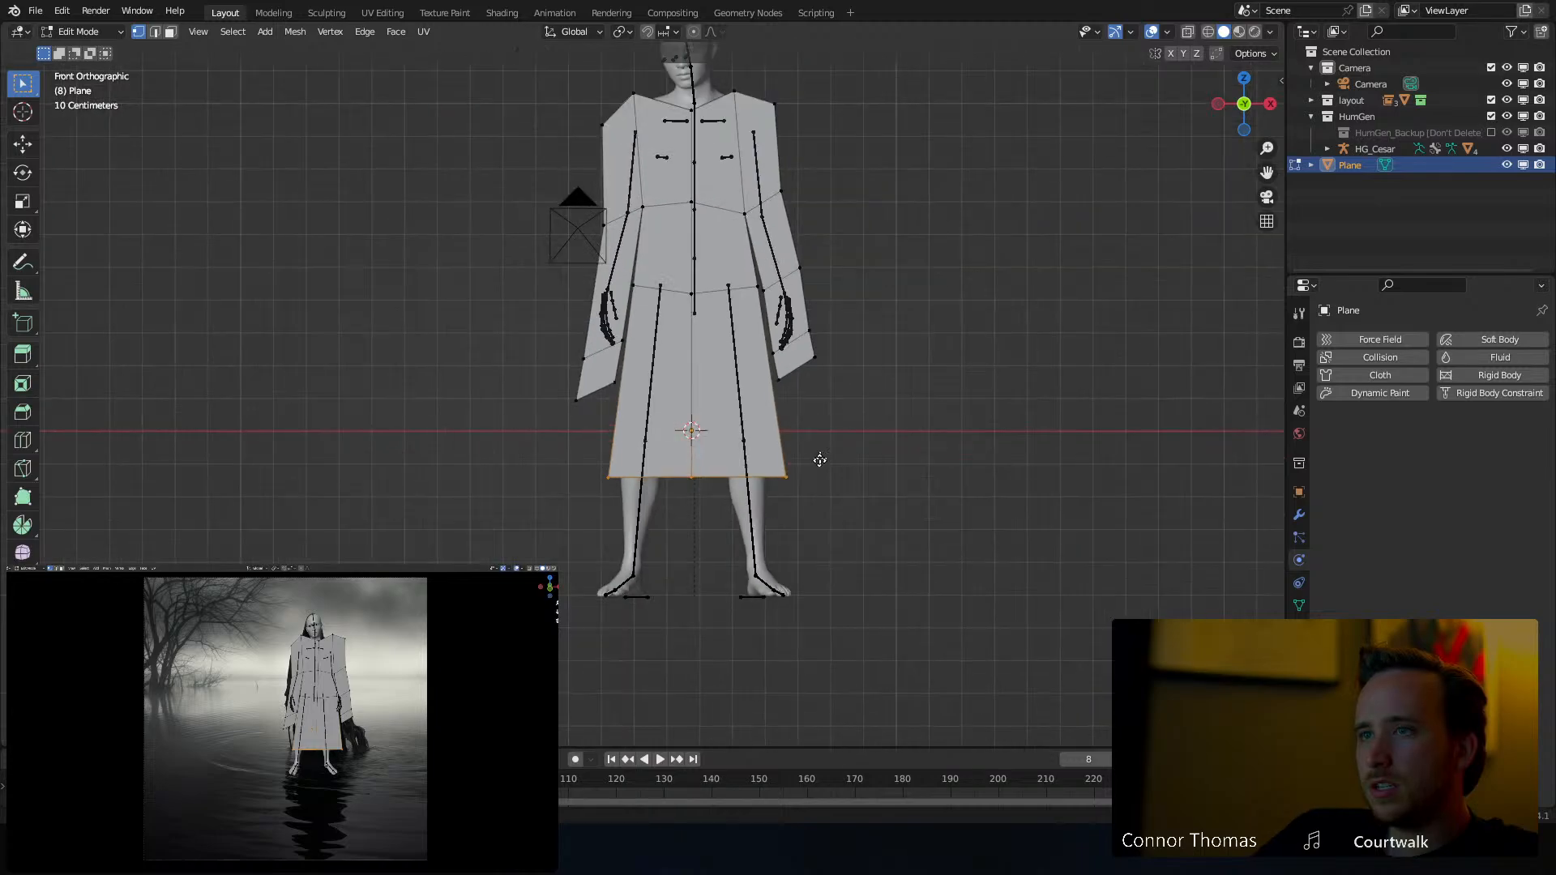
{"action": "key", "text": "e"}
{"action": "left_click", "coordinate": [817, 567]}
Scale the new hem edge to about 1.33 to flare the skirt and adjust its height above the feet
{"action": "key", "text": "s"}
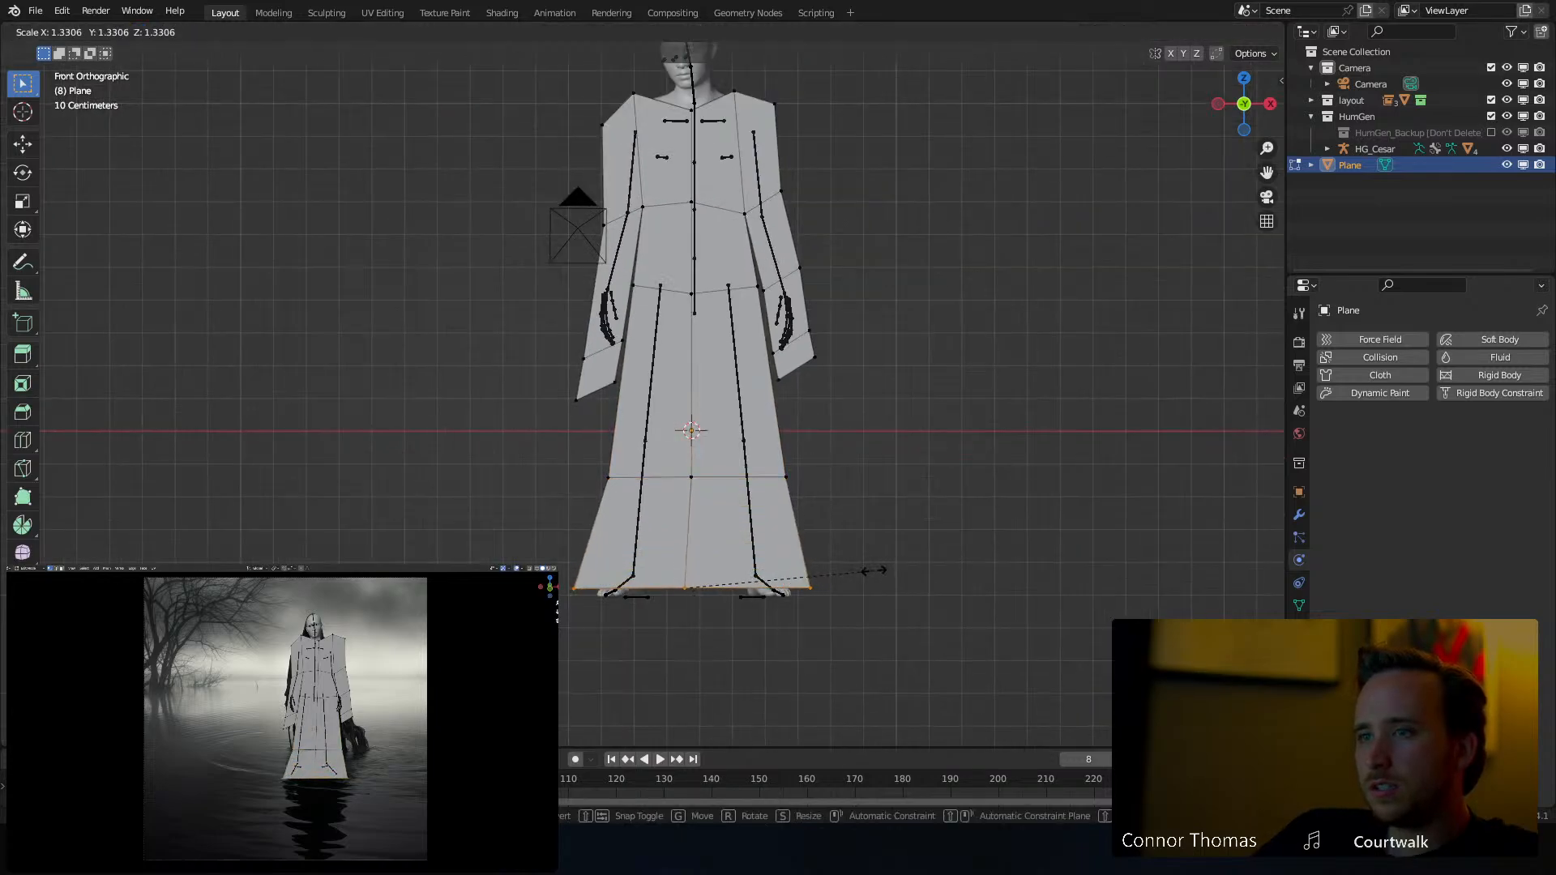
{"action": "left_click", "coordinate": [874, 570]}
{"action": "key", "text": "g"}
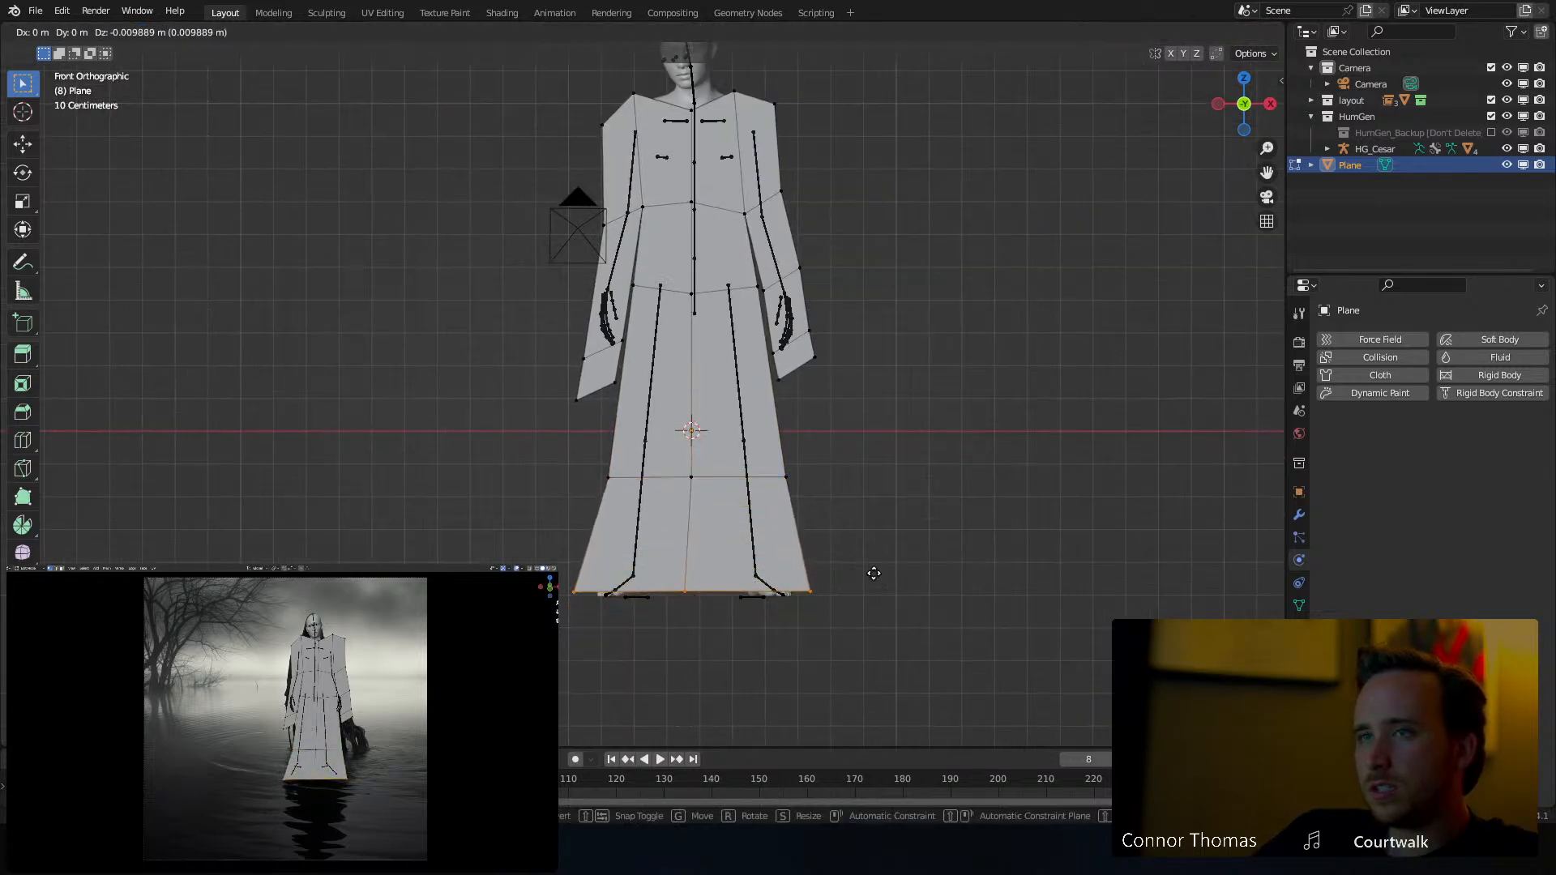
{"action": "middle_click_drag", "start_coordinate": [868, 514], "coordinate": [717, 428]}
{"action": "left_click", "coordinate": [760, 368]}
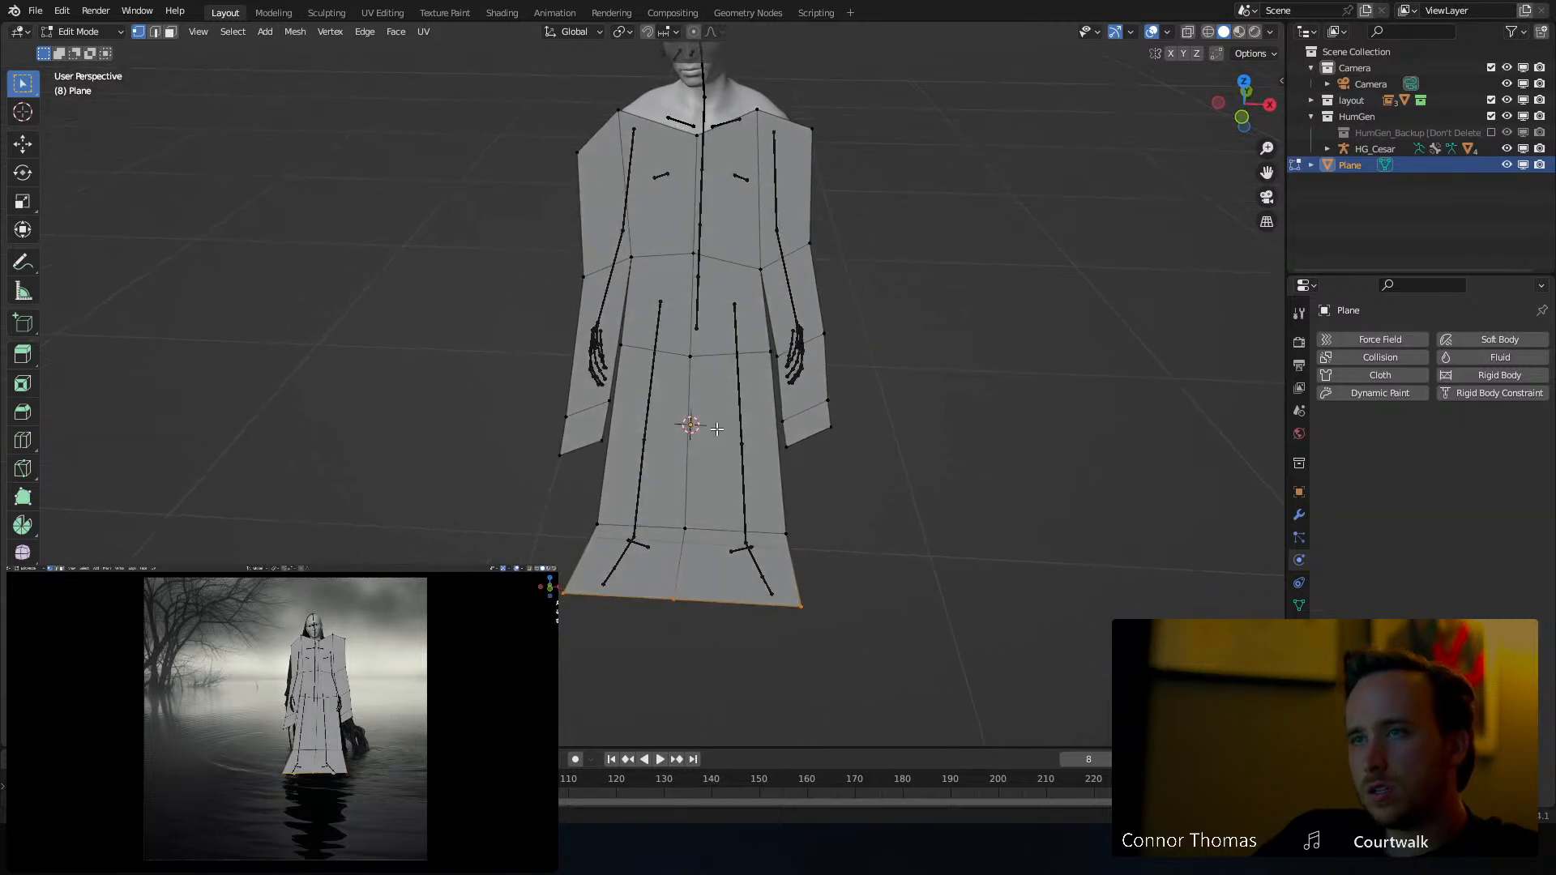
Add a vertical loop cut down each half of the robe's torso and skirt, one on either side of the centre line
{"action": "key", "text": "ctrl+r"}
{"action": "left_click", "coordinate": [721, 276]}
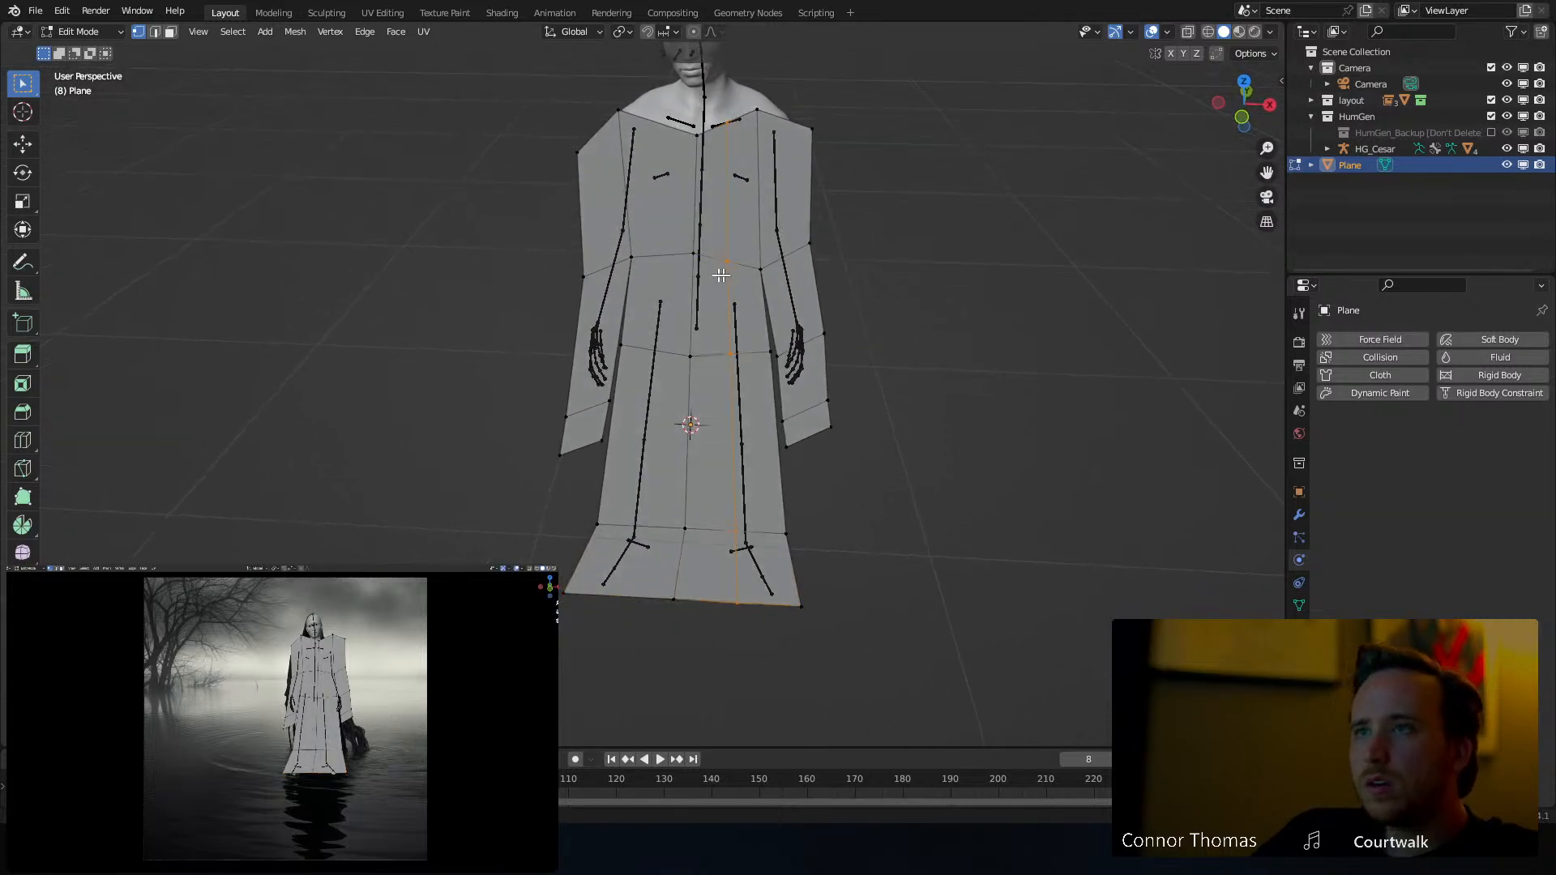
{"action": "left_click", "coordinate": [665, 154]}
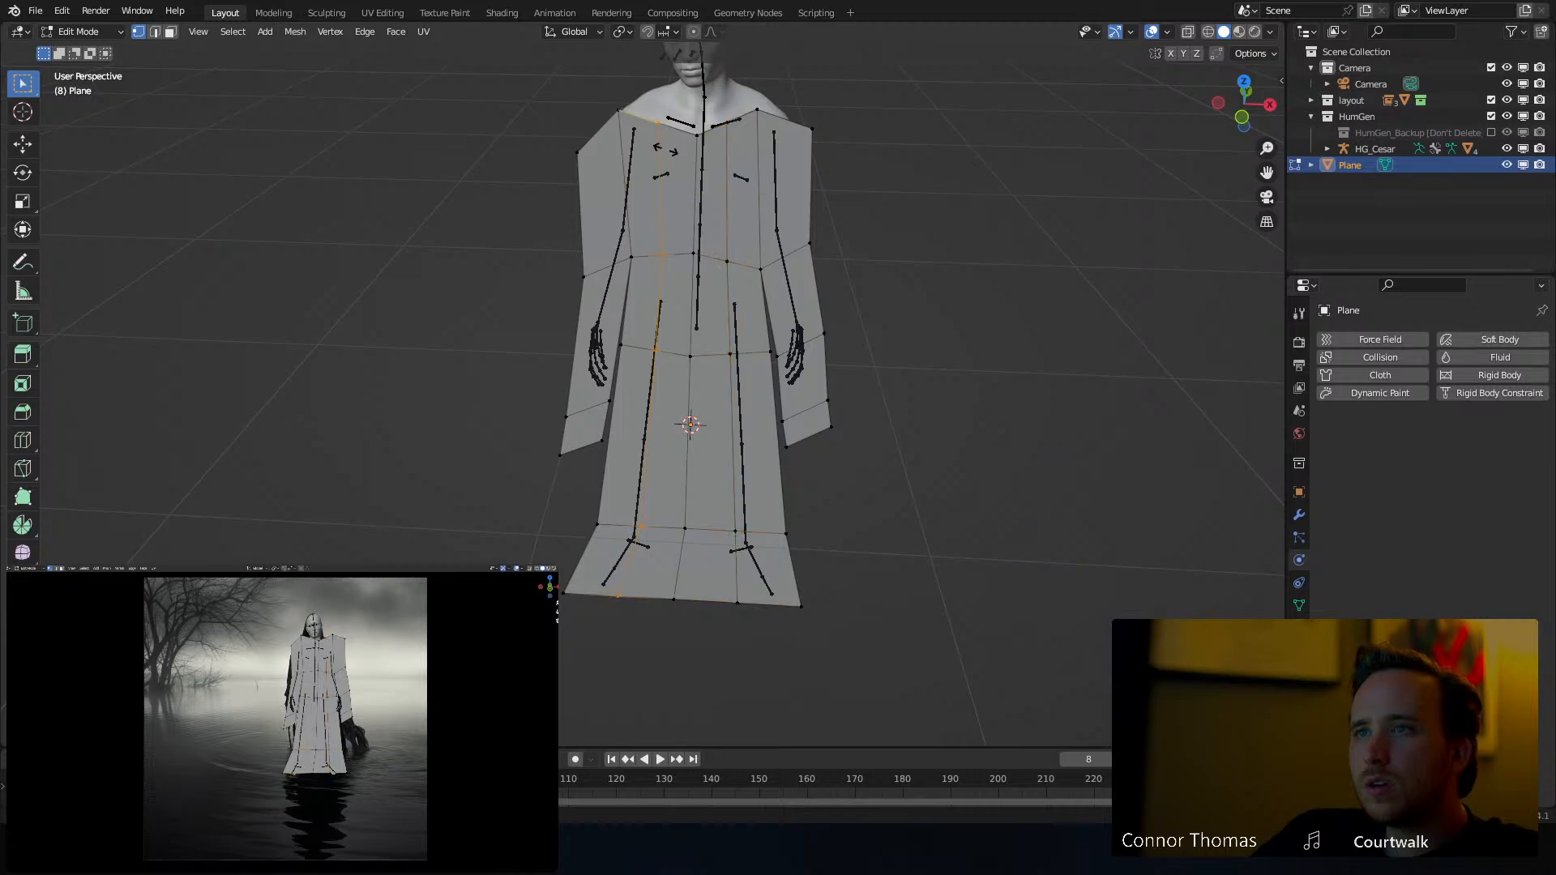
Add a lengthwise loop cut down the middle of each sleeve, from shoulder to sleeve end
{"action": "middle_click_drag", "start_coordinate": [756, 163], "coordinate": [609, 214]}
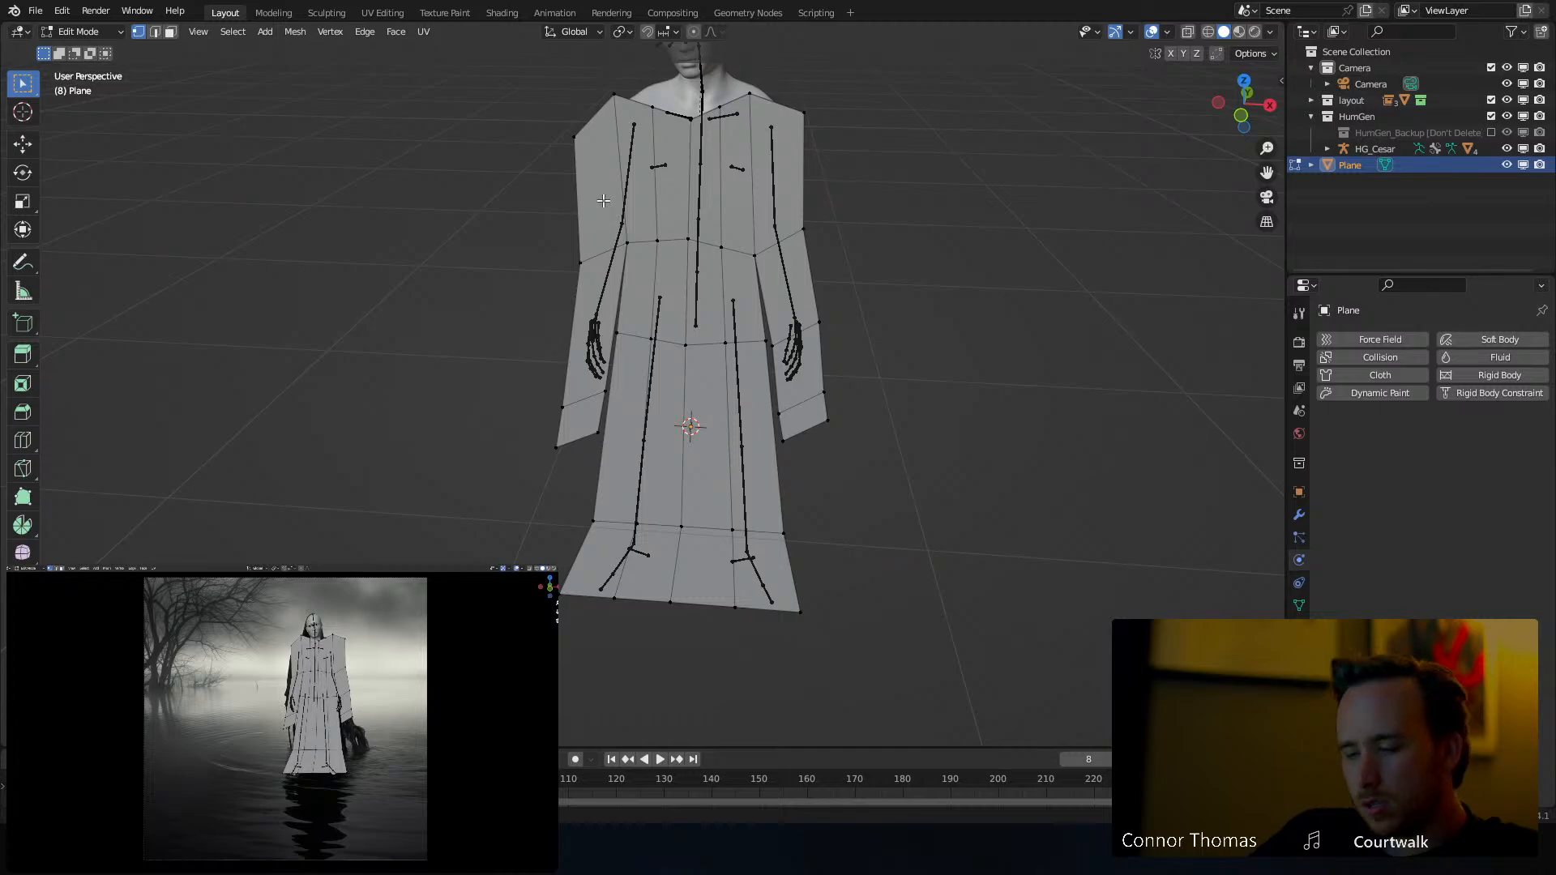
{"action": "key", "text": "ctrl+r"}
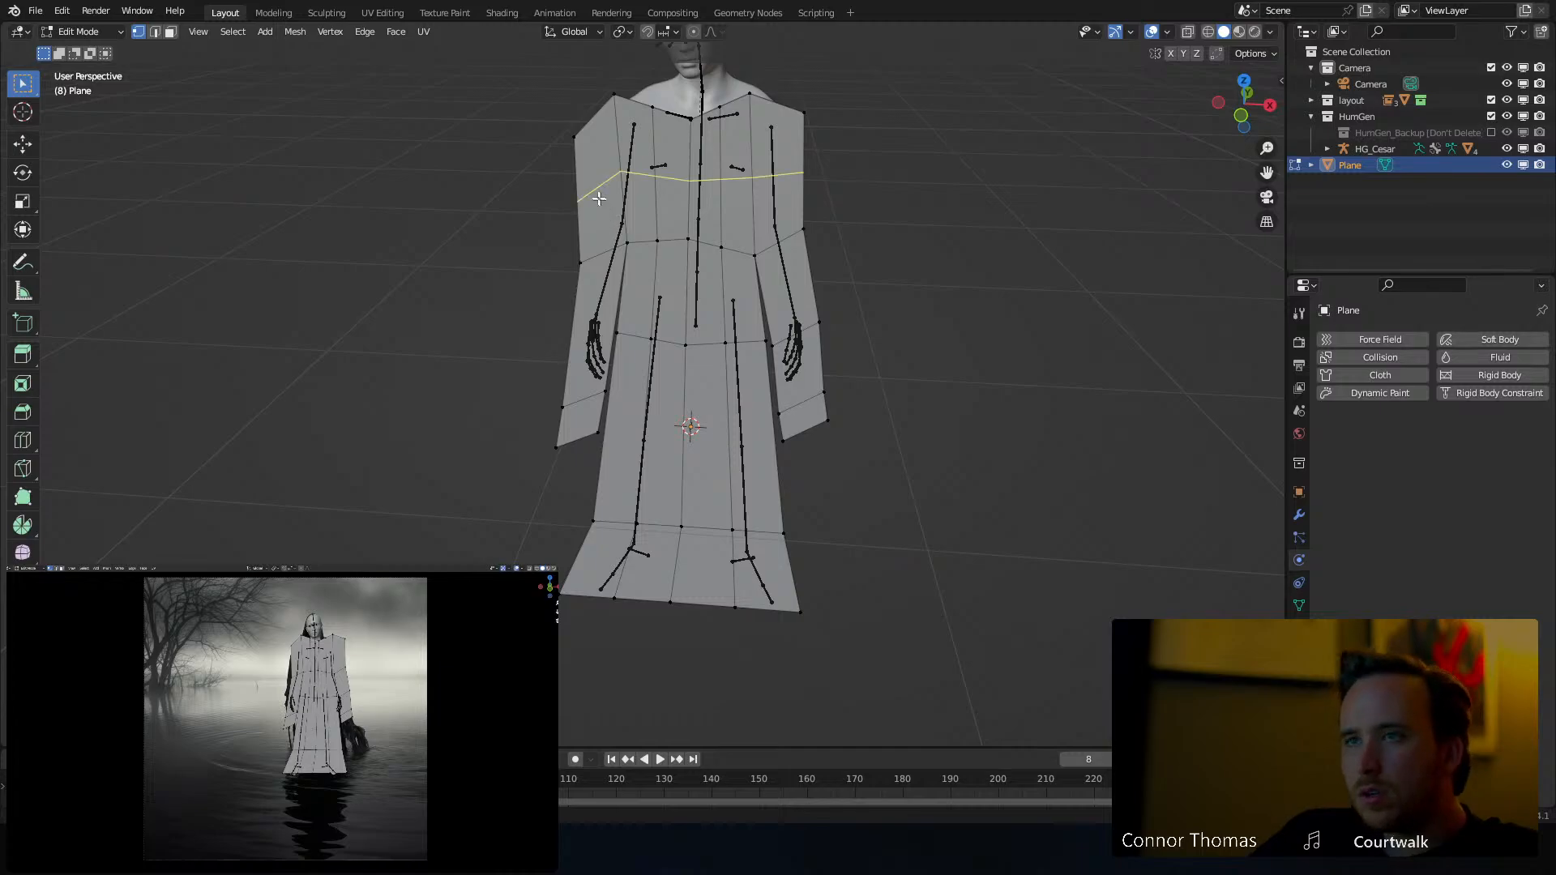
{"action": "left_click", "coordinate": [782, 122]}
{"action": "middle_click_drag", "start_coordinate": [801, 144], "coordinate": [790, 230]}
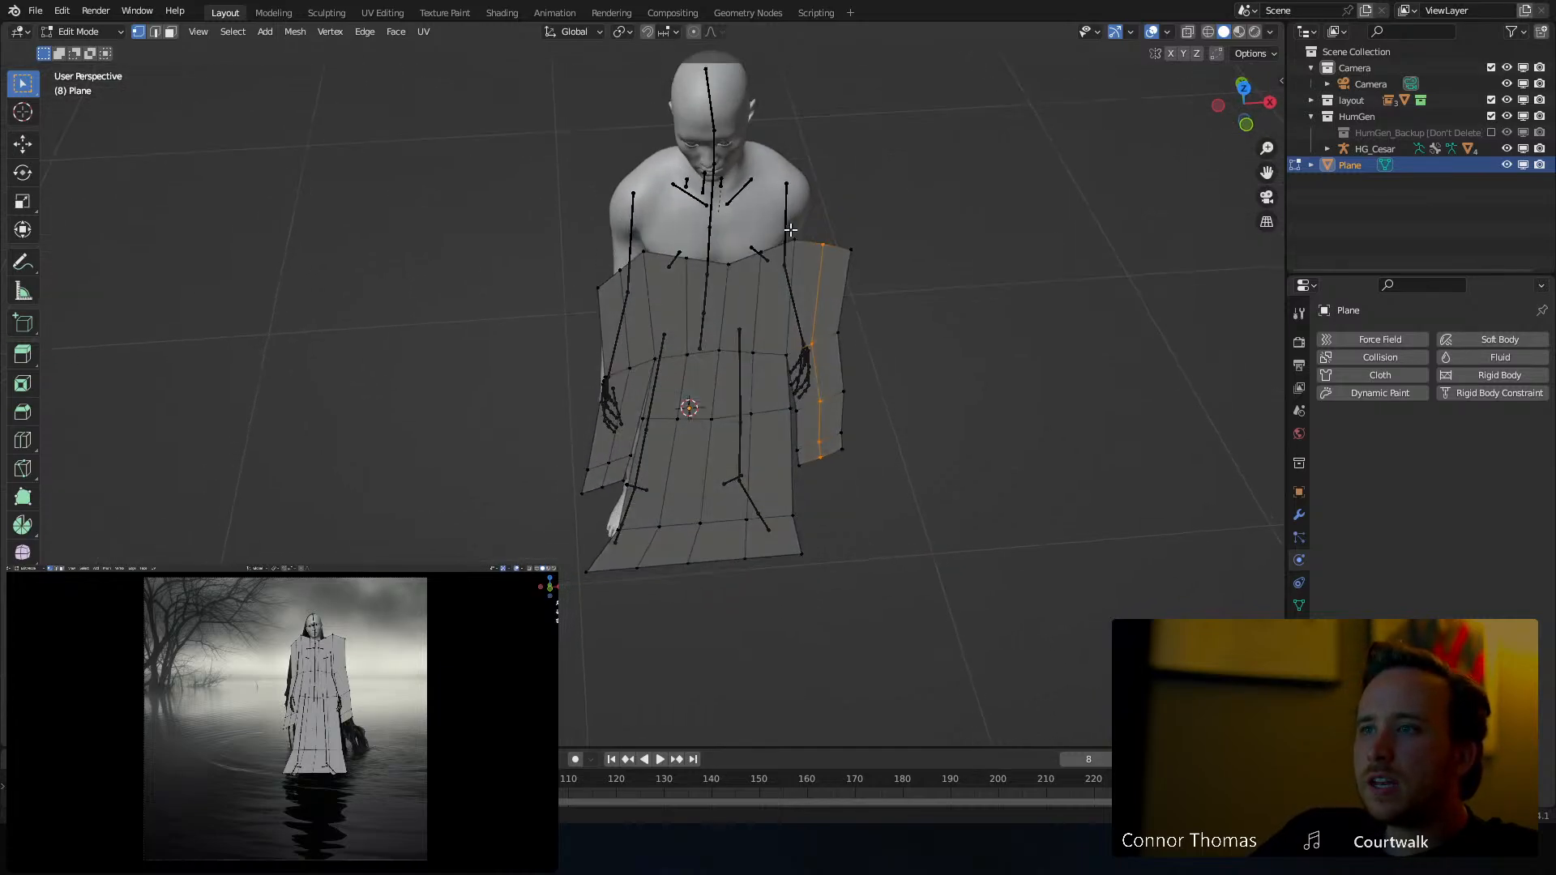
{"action": "key", "text": "KP_1"}
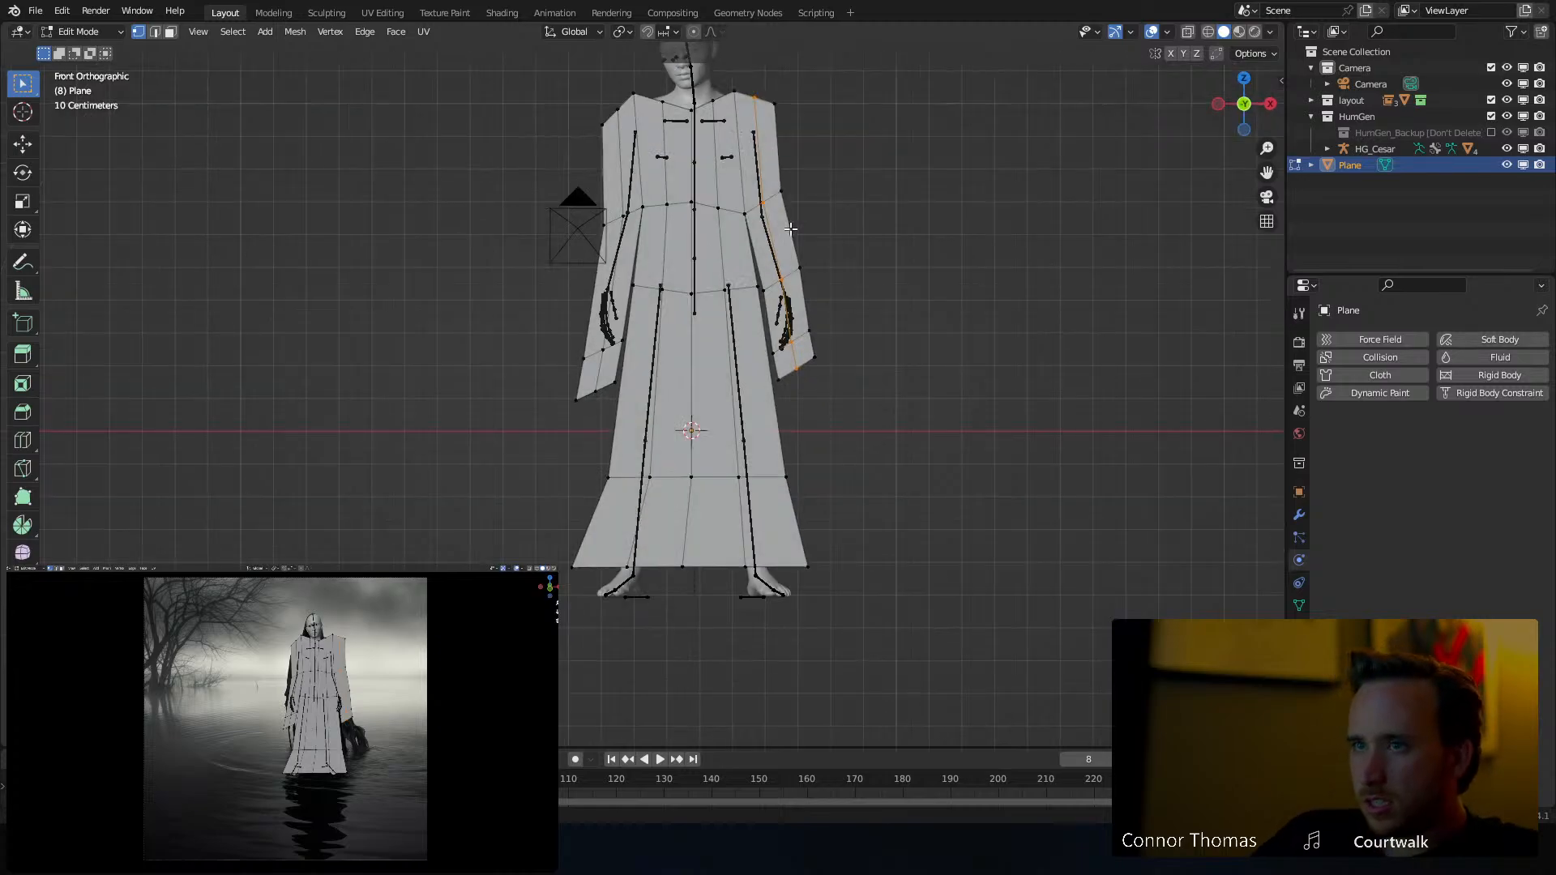
Add a horizontal loop cut across the skirt below the hips and another across the chest and upper sleeves
{"action": "scroll", "coordinate": [790, 229], "scroll_direction": "up", "scroll_amount": 2}
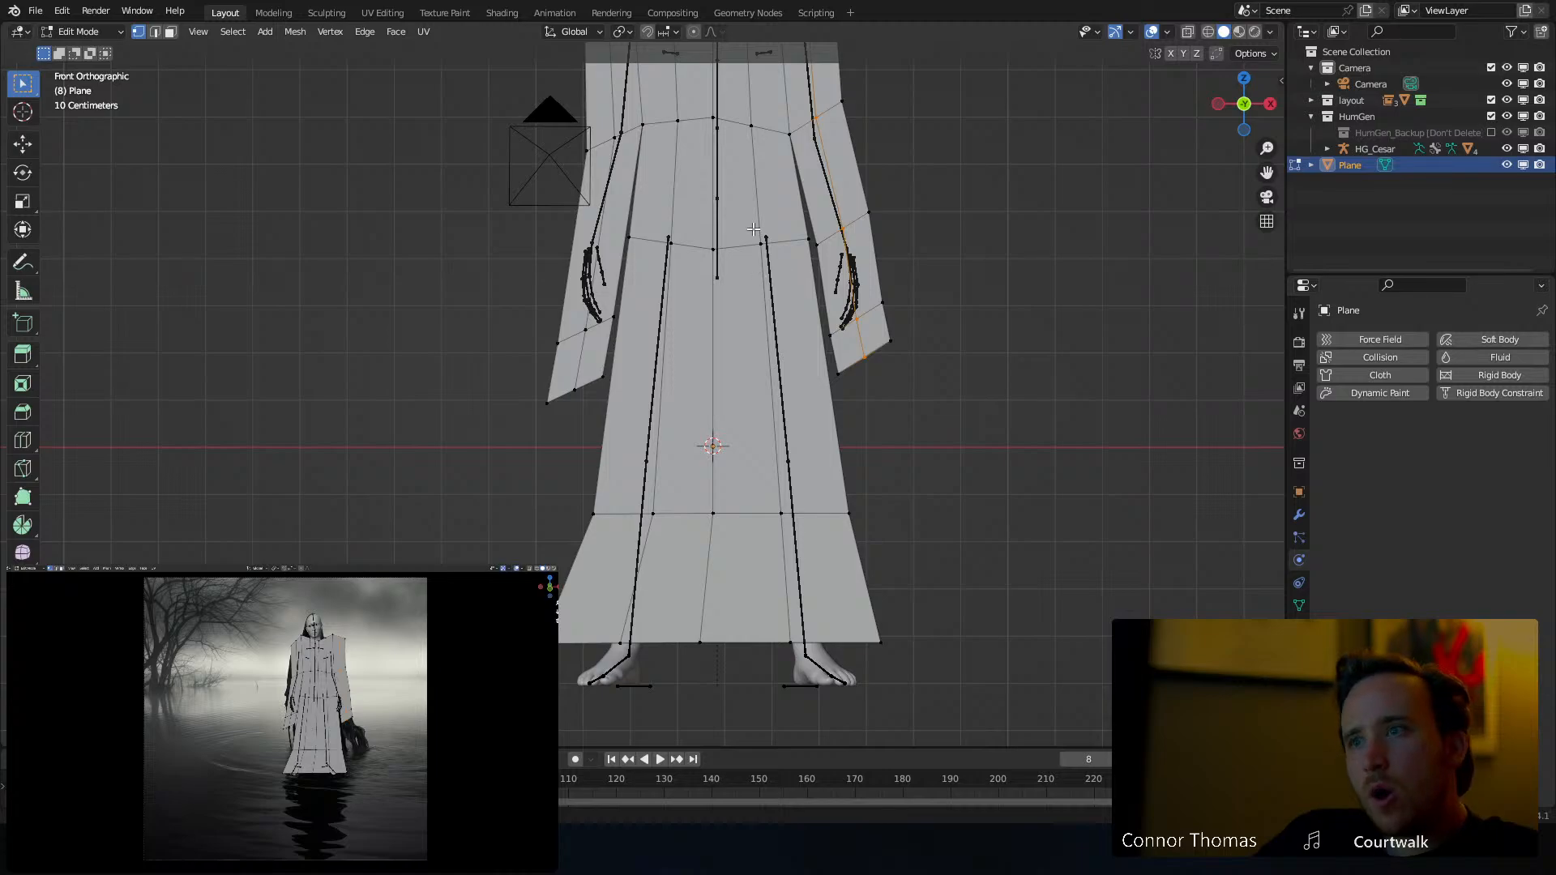
{"action": "middle_click_drag", "start_coordinate": [771, 202], "coordinate": [719, 385]}
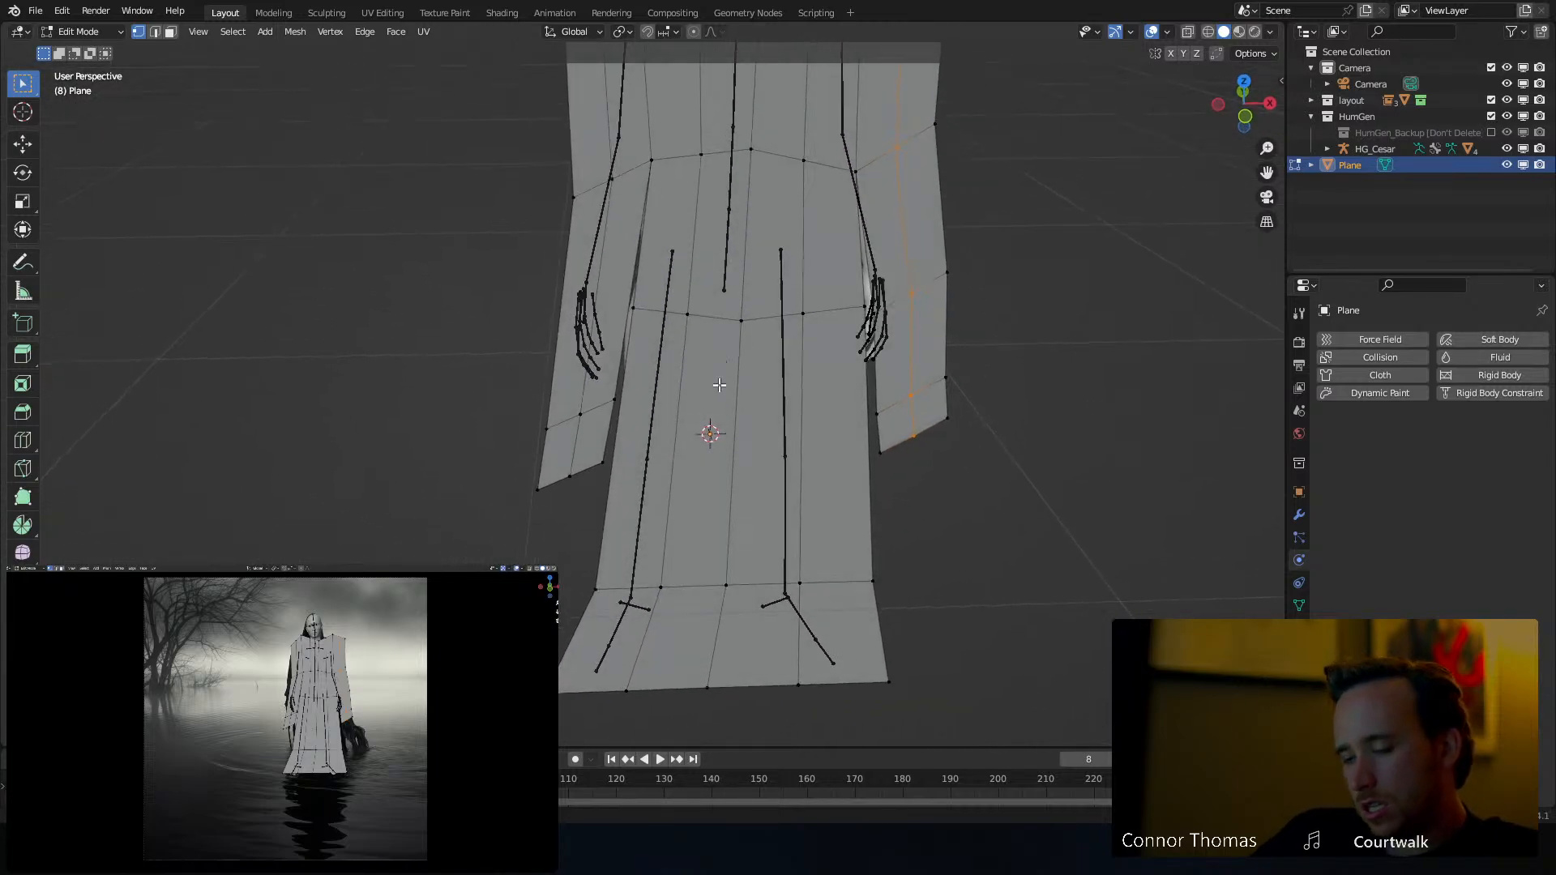
{"action": "left_click", "coordinate": [709, 427]}
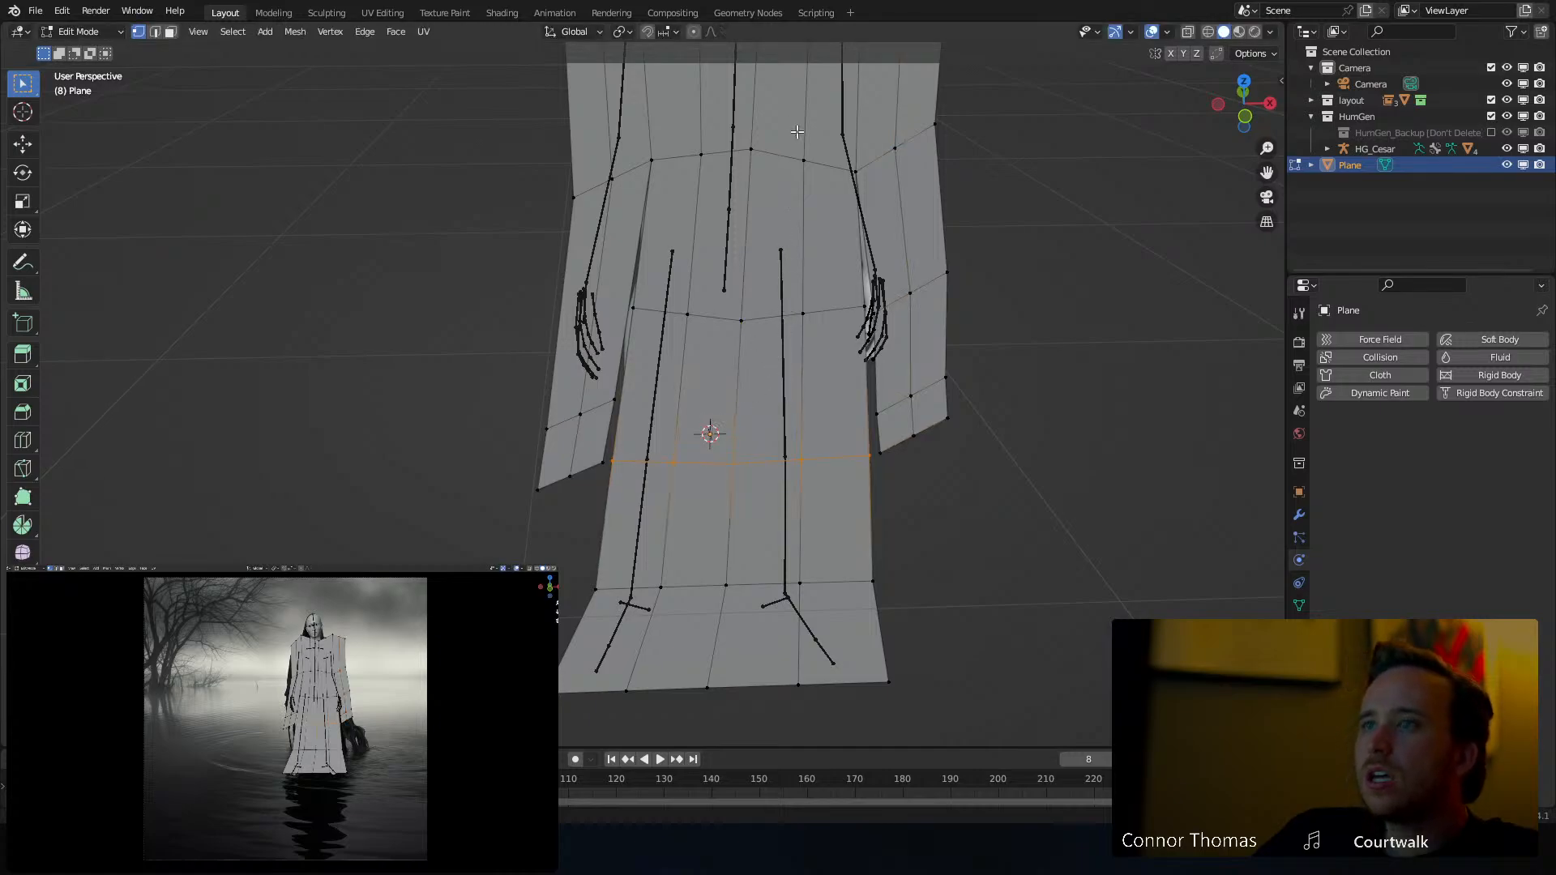
{"action": "middle_click_drag", "start_coordinate": [789, 131], "coordinate": [786, 313]}
{"action": "key", "text": "ctrl+r"}
{"action": "left_click", "coordinate": [792, 311]}
Extrude the entire robe mesh back along the global Y axis so it encloses the body
{"action": "key", "text": "a"}
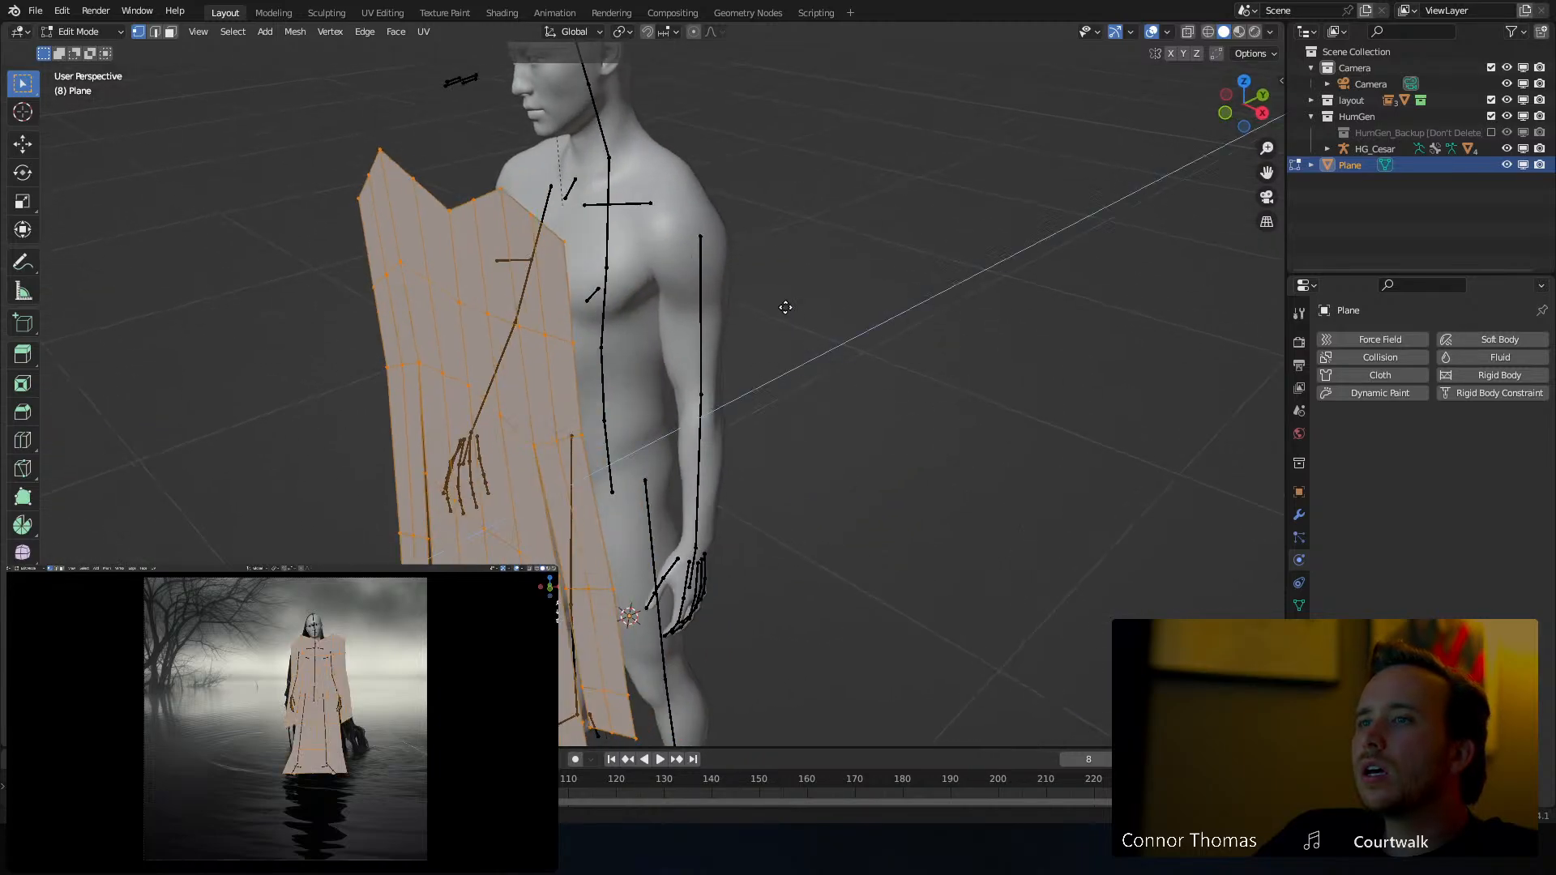
{"action": "key", "text": "g"}
{"action": "key", "text": "z"}
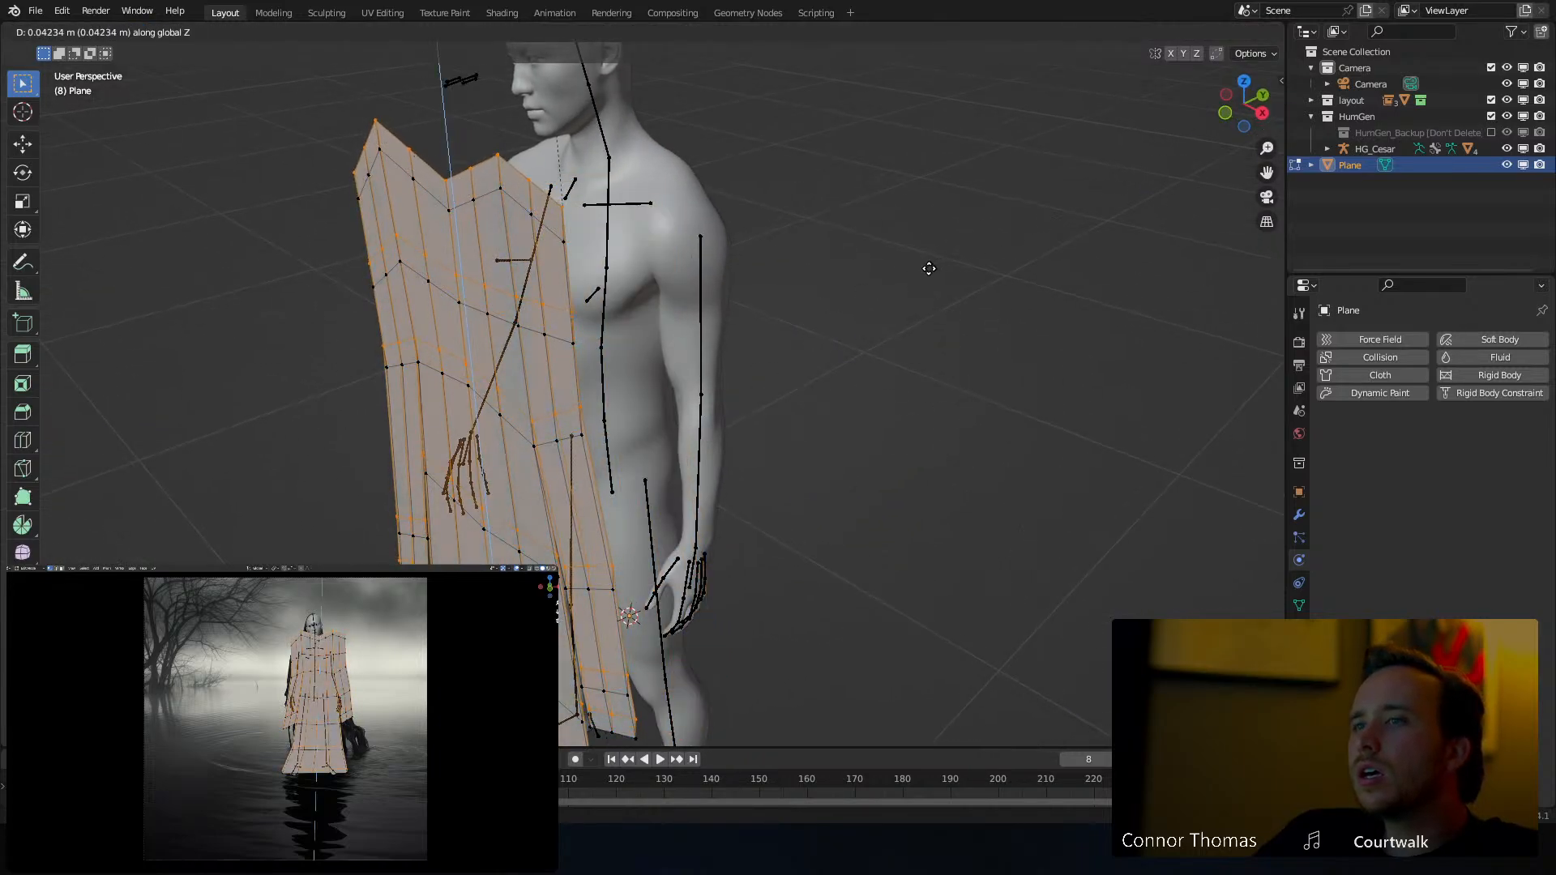
{"action": "key", "text": "y"}
{"action": "left_click", "coordinate": [1009, 264]}
{"action": "middle_click_drag", "start_coordinate": [1009, 264], "coordinate": [808, 164]}
Delete the two faces closing the end of the sleeve on the side away from the camera
{"action": "key", "text": "3"}
{"action": "left_click", "coordinate": [820, 392]}
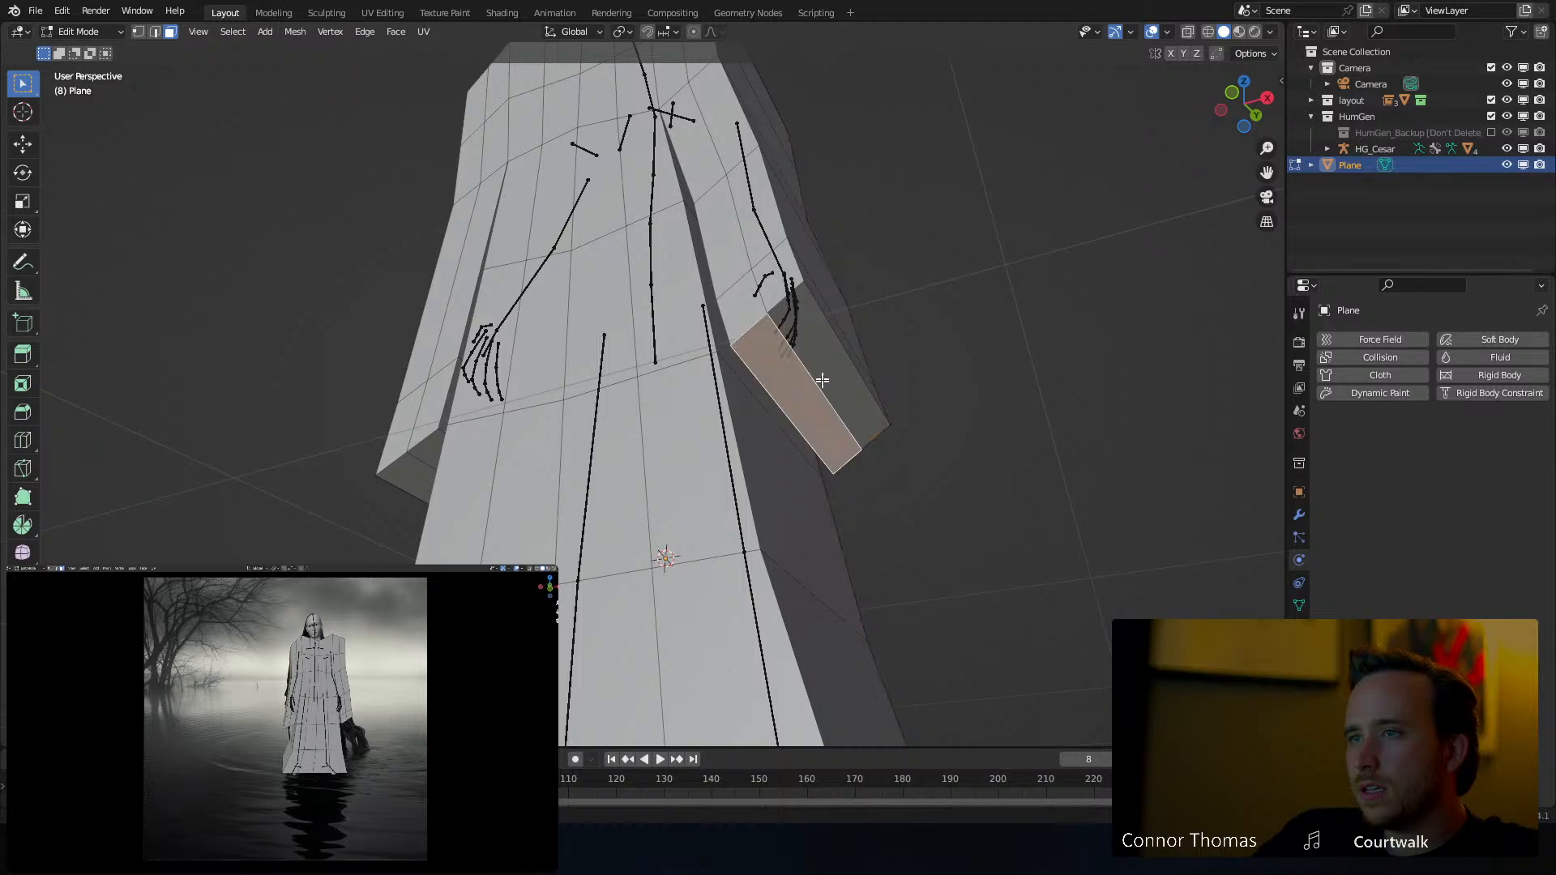
{"action": "left_click", "coordinate": [827, 373], "text": "shift"}
{"action": "key", "text": "x"}
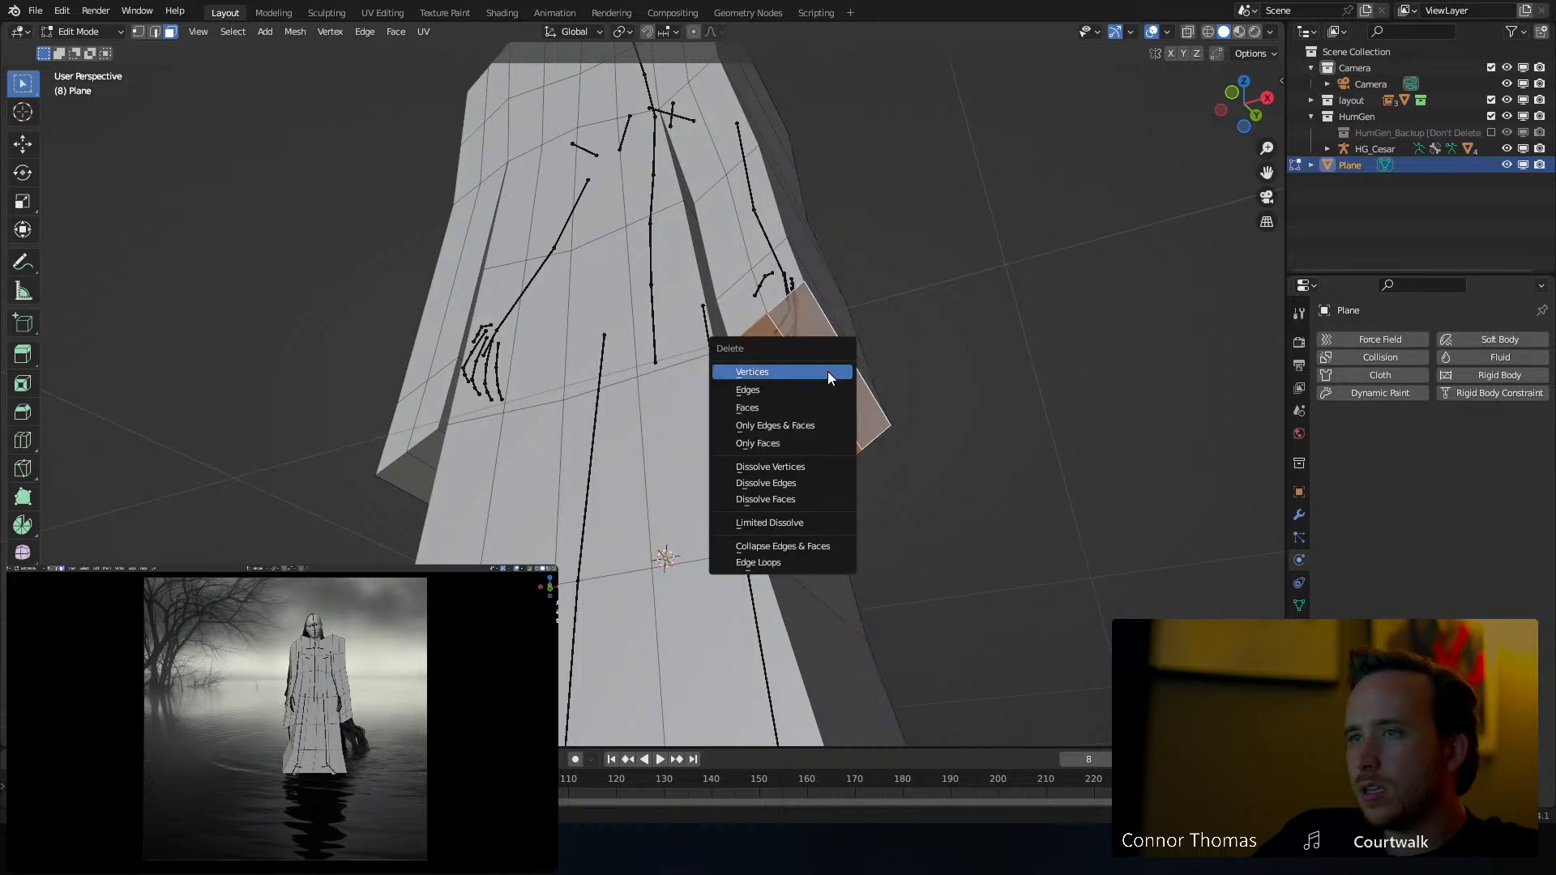
{"action": "left_click", "coordinate": [781, 408]}
Delete the faces closing the end of the camera-side sleeve
{"action": "middle_click_drag", "start_coordinate": [780, 408], "coordinate": [645, 378]}
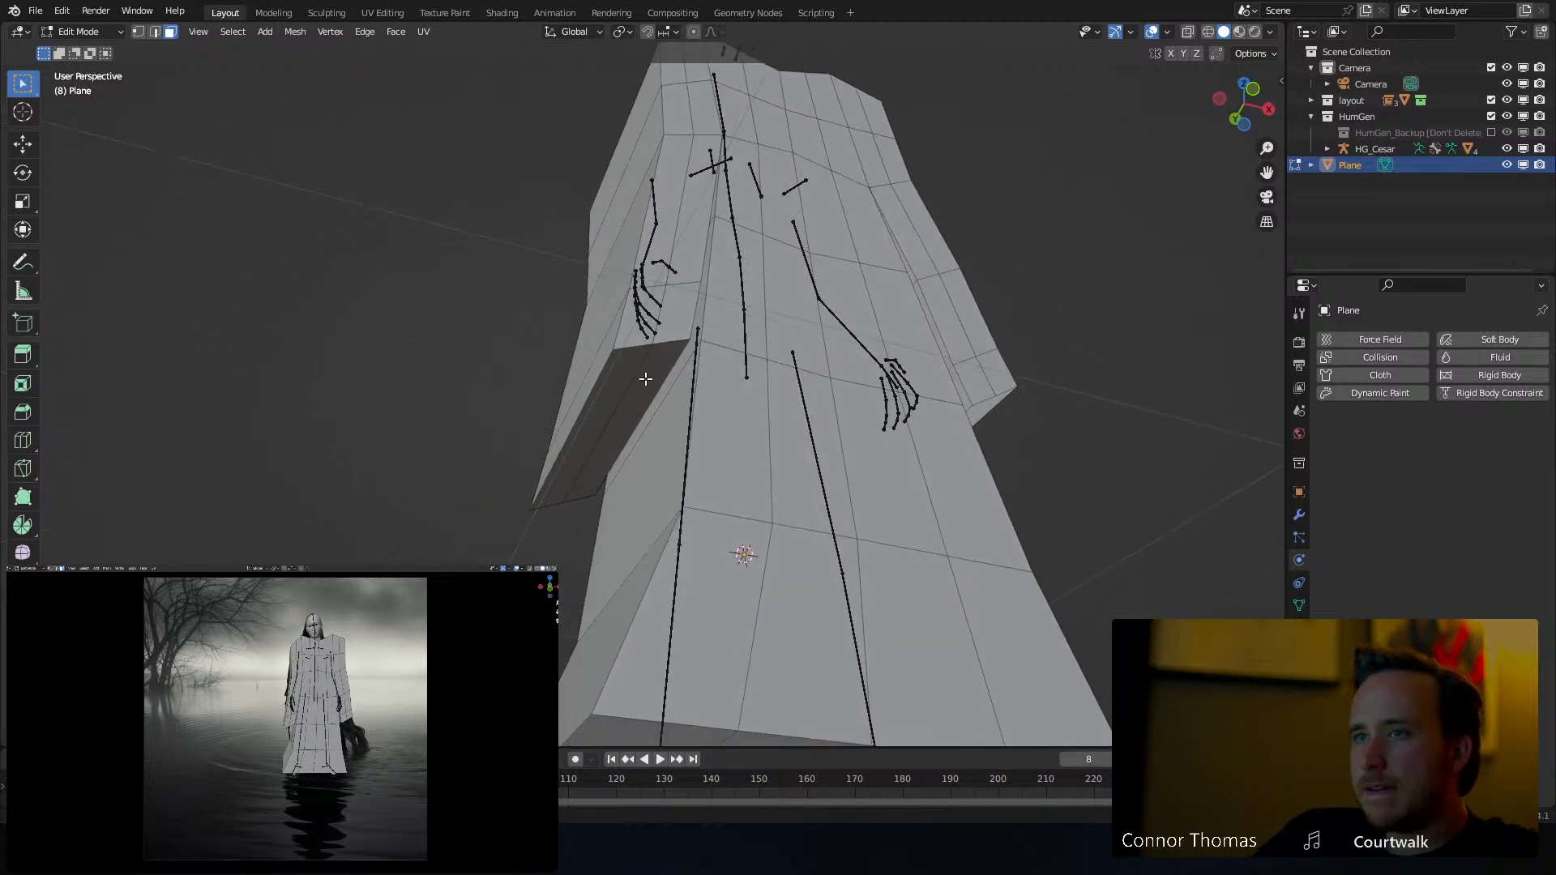
{"action": "left_click", "coordinate": [645, 379]}
{"action": "key", "text": "x"}
{"action": "left_click", "coordinate": [622, 380]}
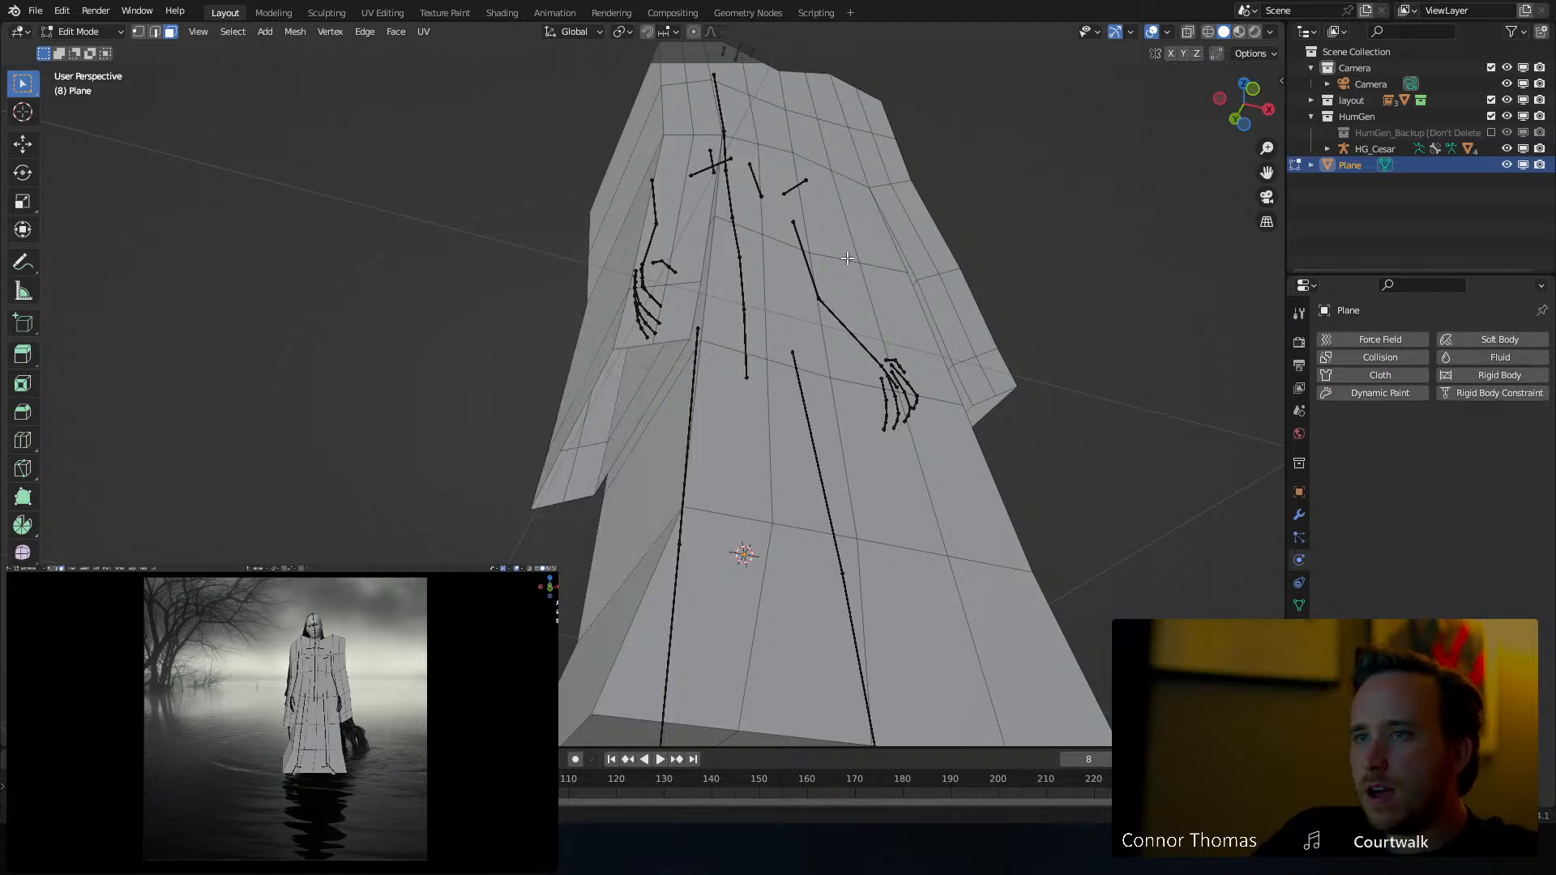
Delete the top faces of the robe around the neck to make an opening for the head
{"action": "middle_click_drag", "start_coordinate": [847, 258], "coordinate": [798, 218]}
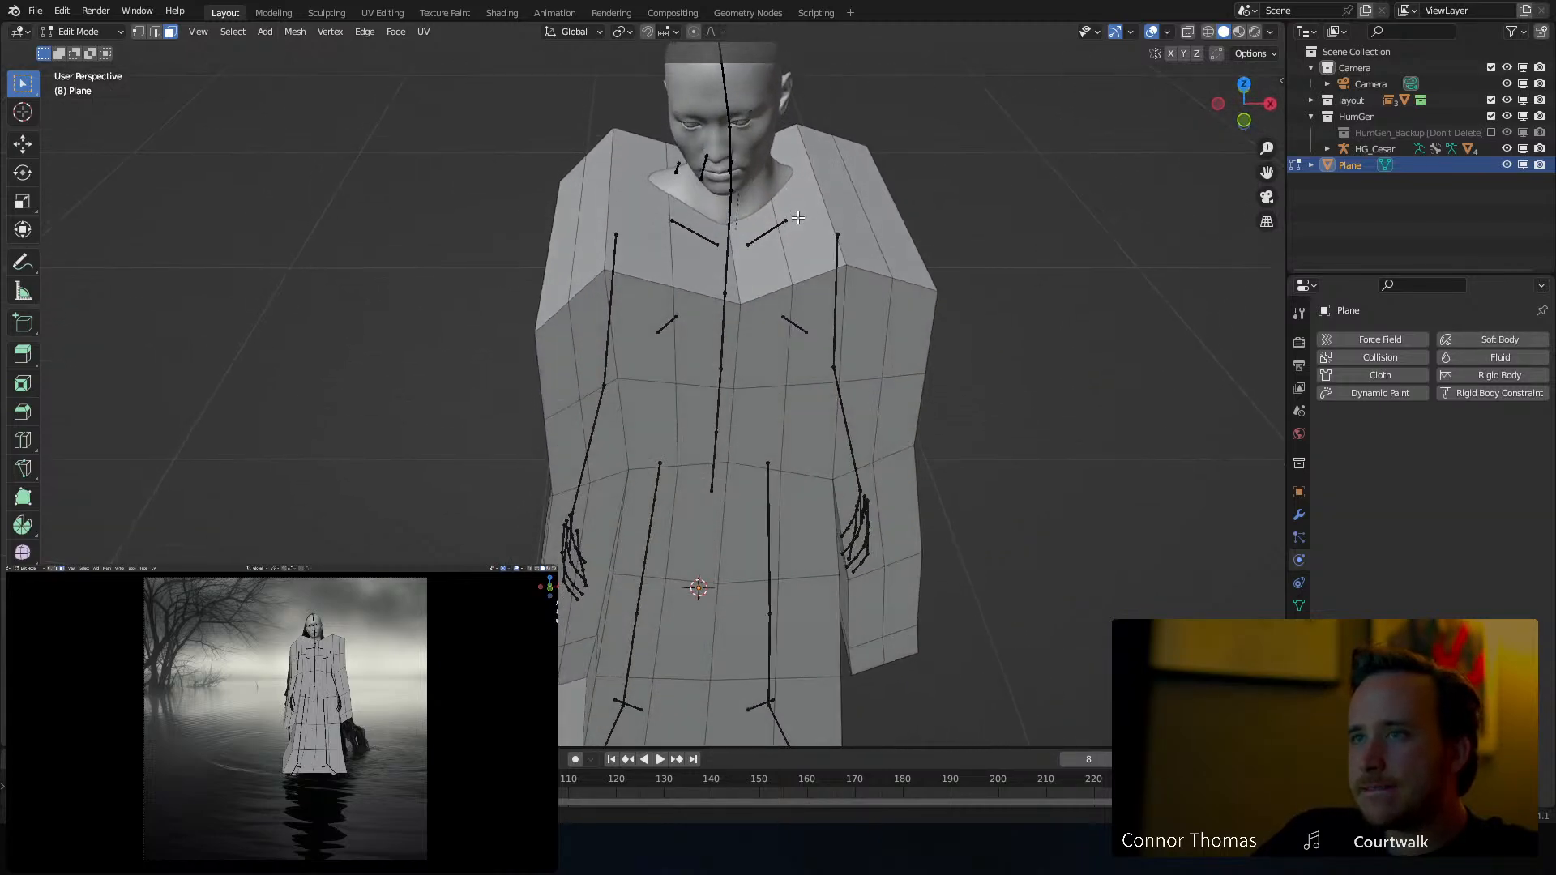
{"action": "left_click", "coordinate": [792, 230]}
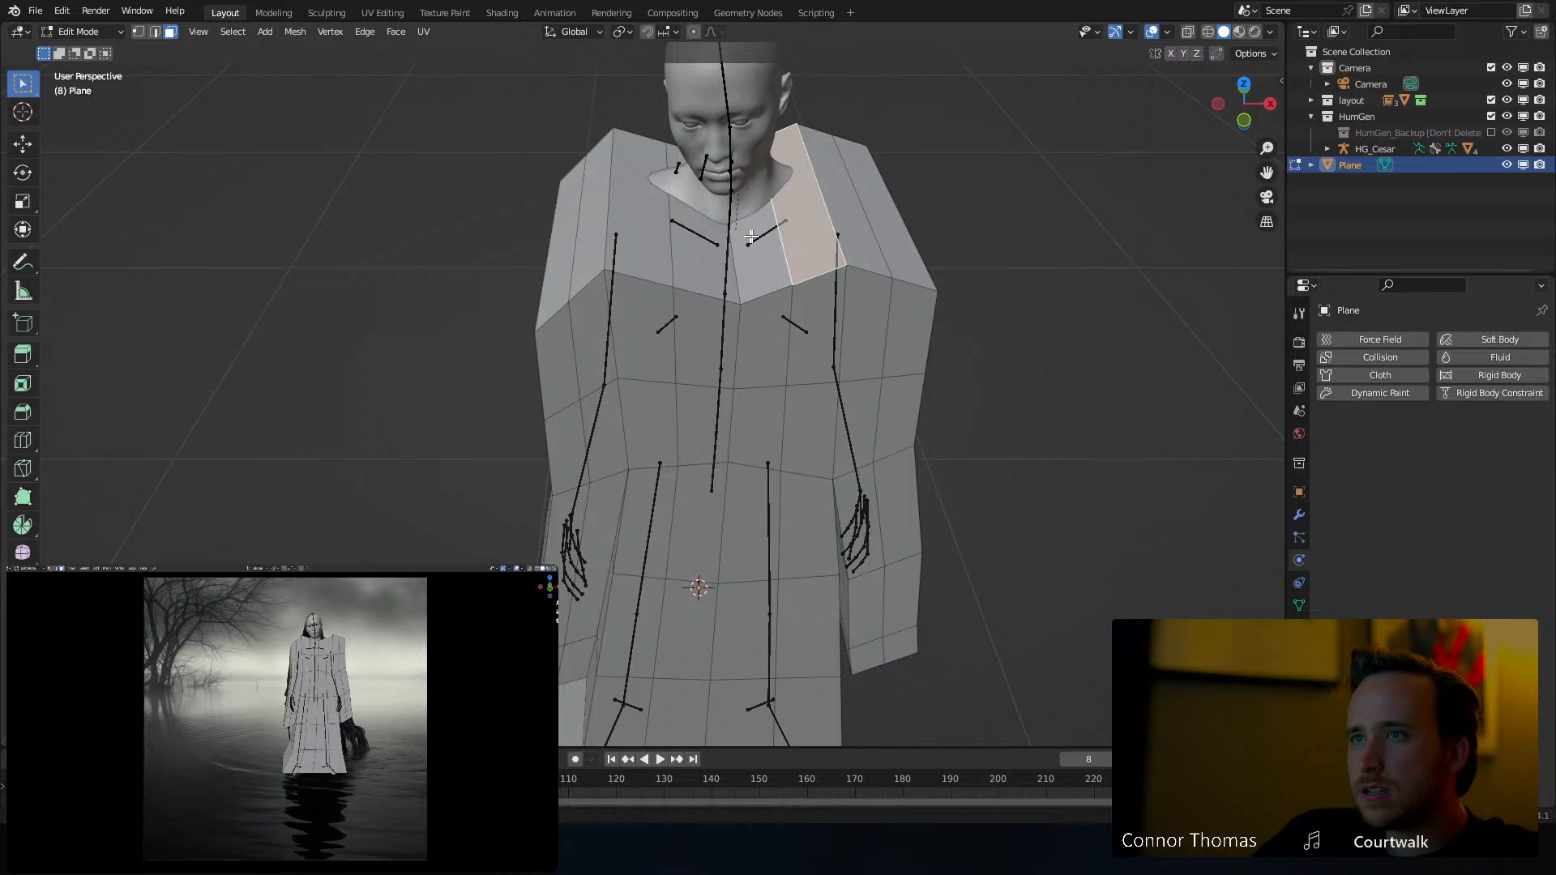
{"action": "left_click", "coordinate": [686, 245], "text": "shift"}
{"action": "left_click", "coordinate": [645, 243], "text": "shift"}
{"action": "middle_click_drag", "start_coordinate": [795, 235], "coordinate": [741, 196]}
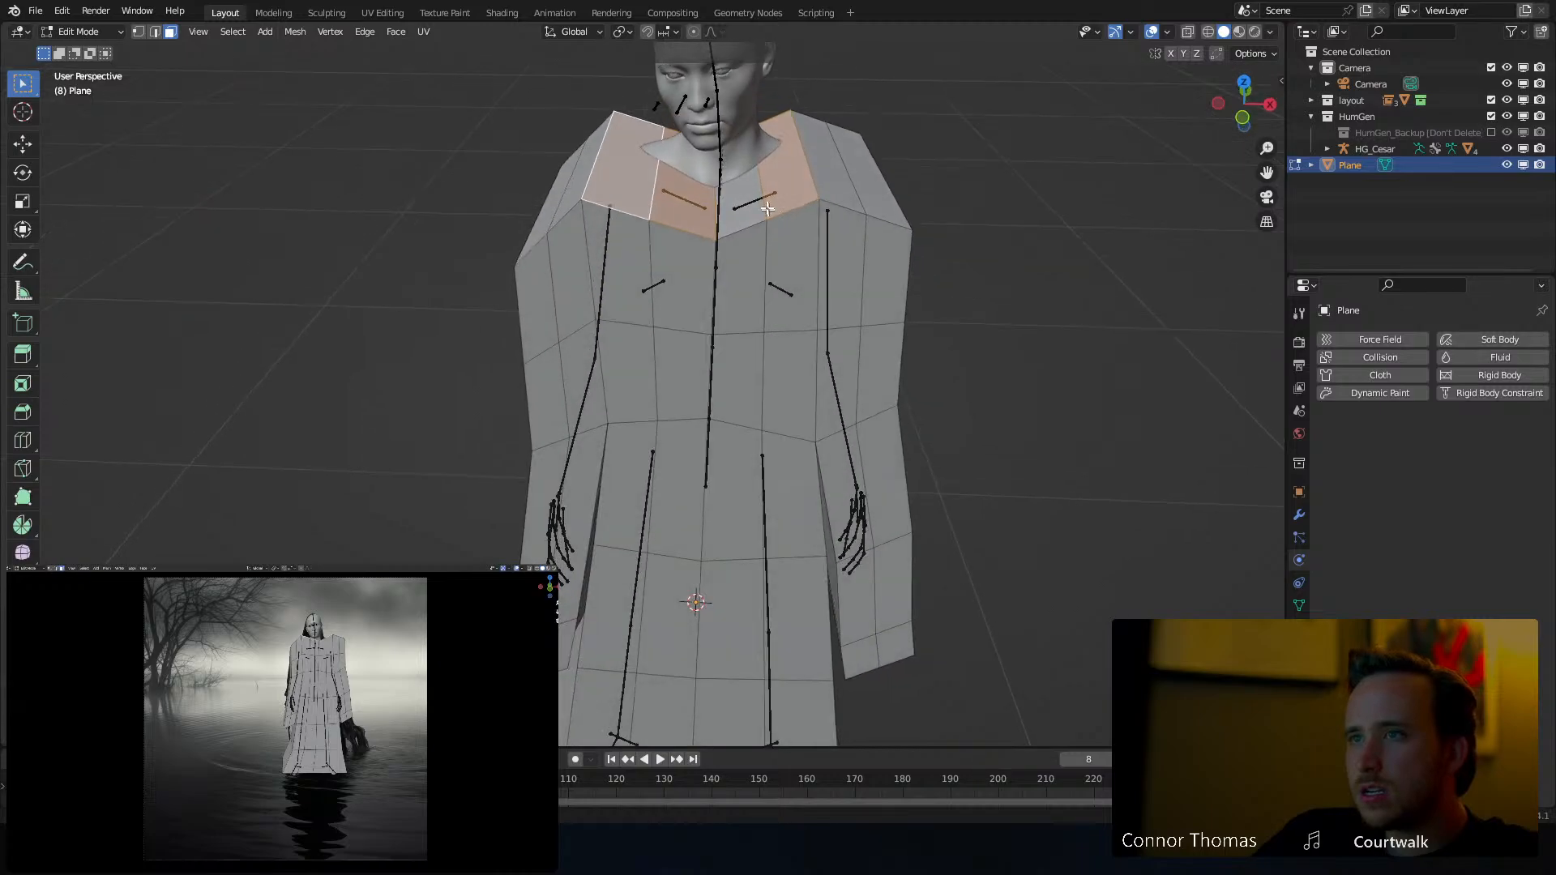
{"action": "key", "text": "x"}
{"action": "left_click", "coordinate": [741, 196]}
Delete the four faces closing the bottom of the skirt beneath the feet
{"action": "middle_click_drag", "start_coordinate": [851, 199], "coordinate": [869, 316]}
{"action": "middle_click_drag", "start_coordinate": [857, 495], "coordinate": [900, 292], "text": "shift"}
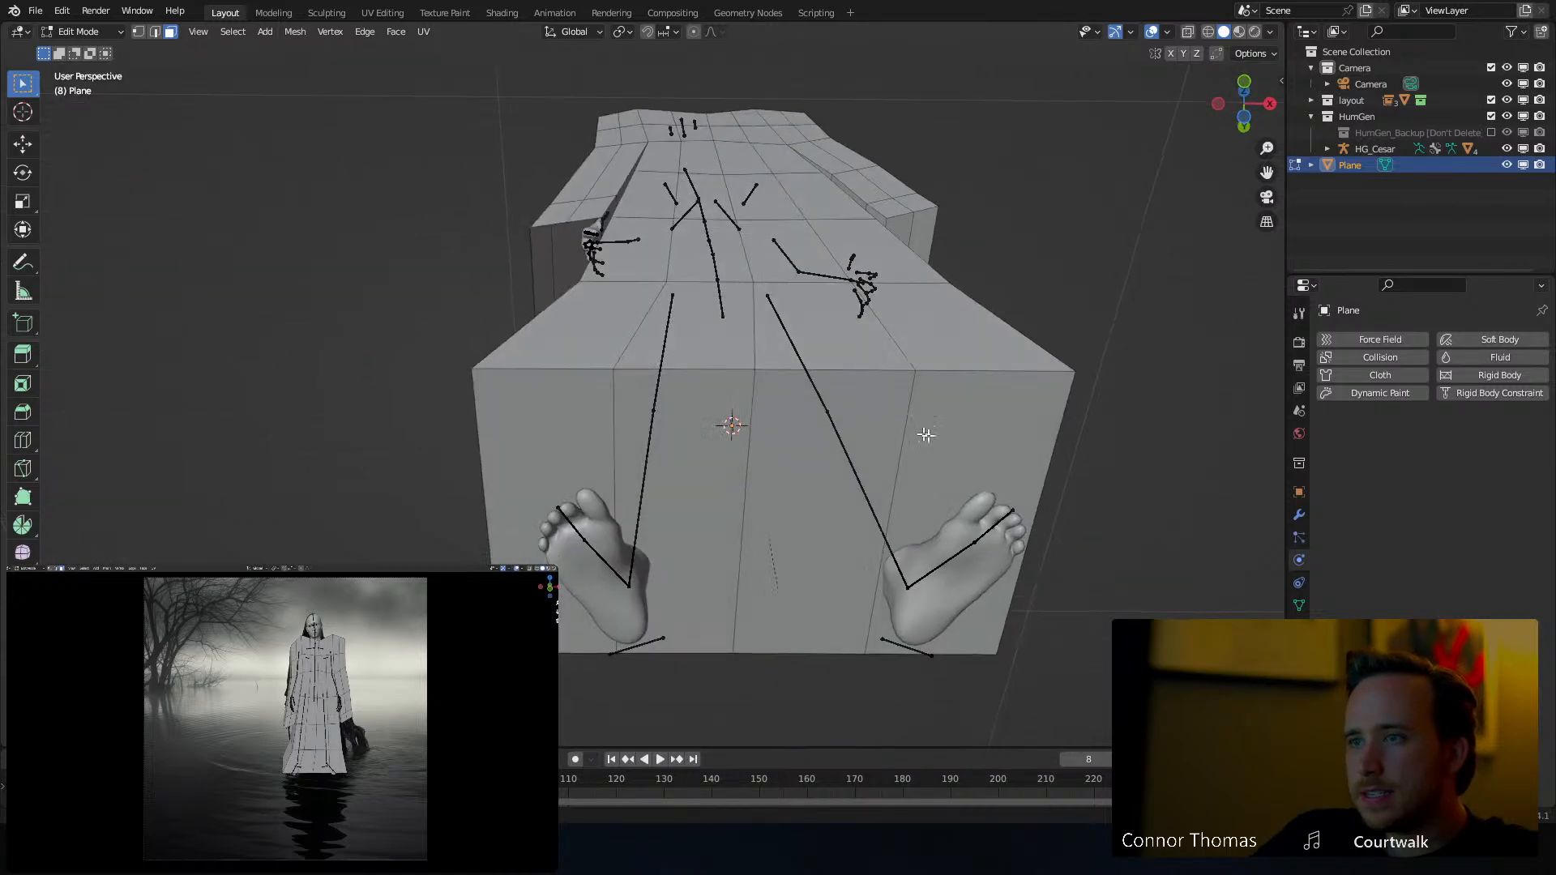
{"action": "left_click", "coordinate": [940, 442]}
{"action": "left_click", "coordinate": [811, 458], "text": "shift"}
{"action": "left_click", "coordinate": [674, 467], "text": "shift"}
{"action": "left_click", "coordinate": [571, 455], "text": "shift"}
{"action": "key", "text": "x"}
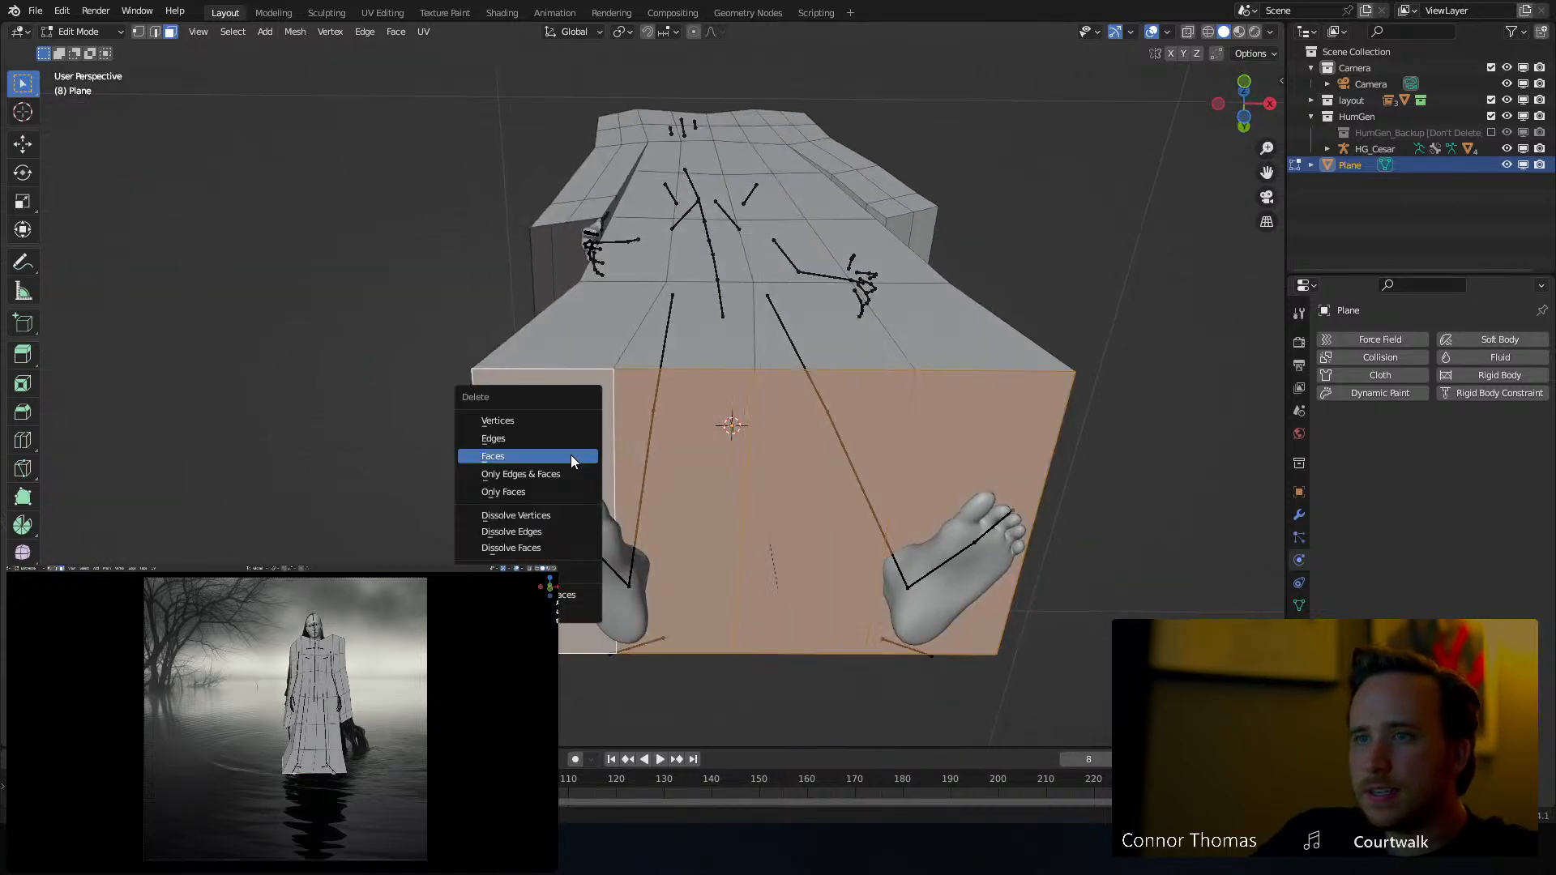
{"action": "left_click", "coordinate": [571, 455]}
Select every remaining face joining the robe's front and back panels in wireframe and delete only the faces, keeping their edges
{"action": "middle_click_drag", "start_coordinate": [571, 454], "coordinate": [883, 372]}
{"action": "key", "text": "KP_7"}
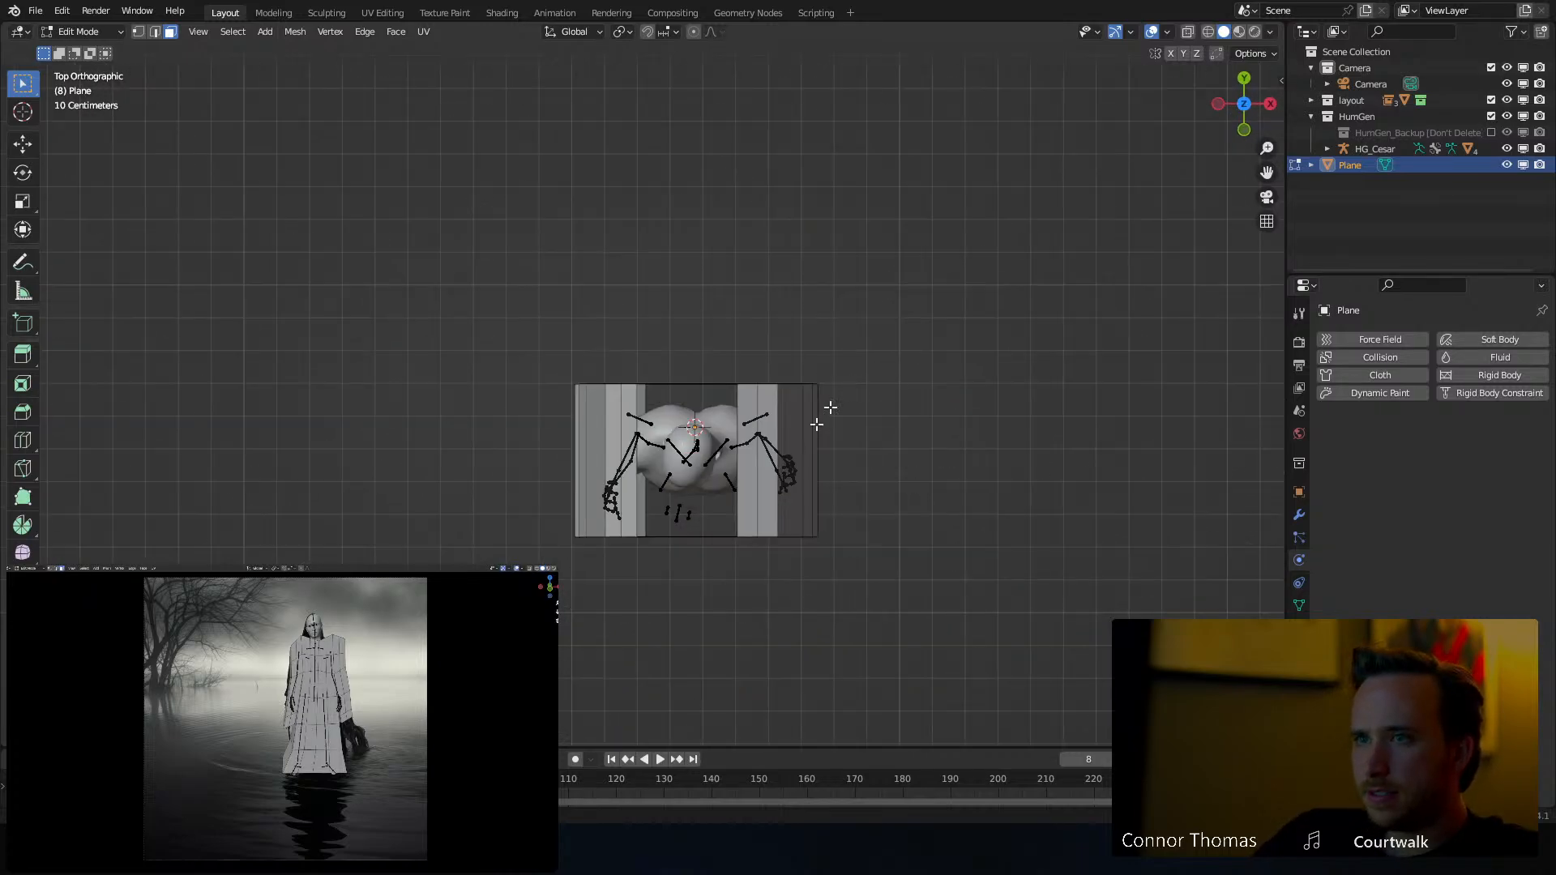
{"action": "key", "text": "z"}
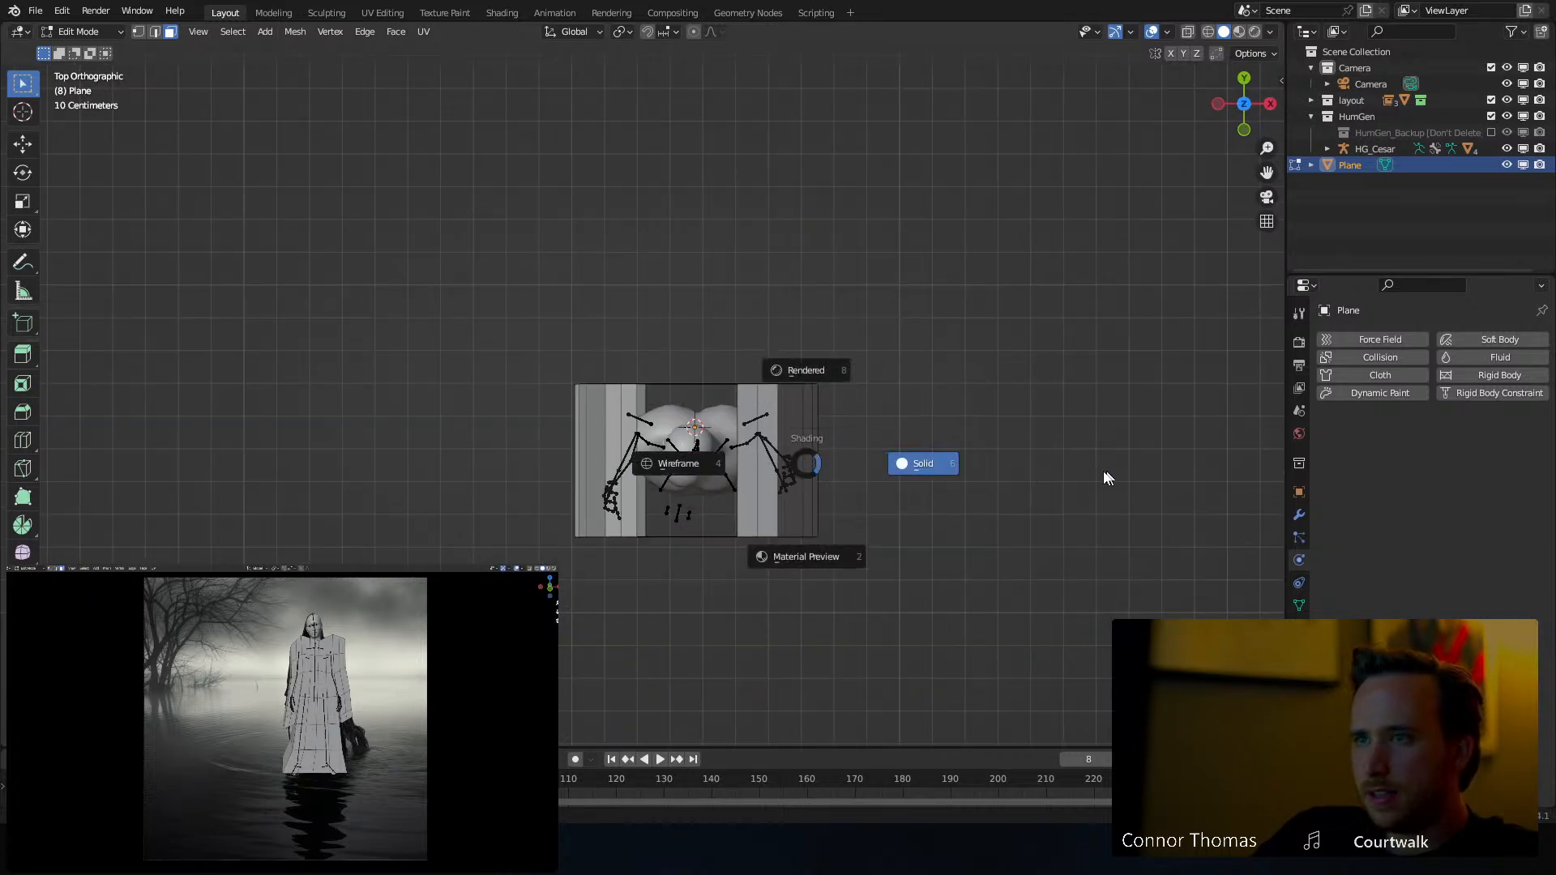
{"action": "left_click", "coordinate": [485, 480]}
{"action": "key", "text": "b"}
{"action": "left_click_drag", "start_coordinate": [491, 422], "coordinate": [876, 495]}
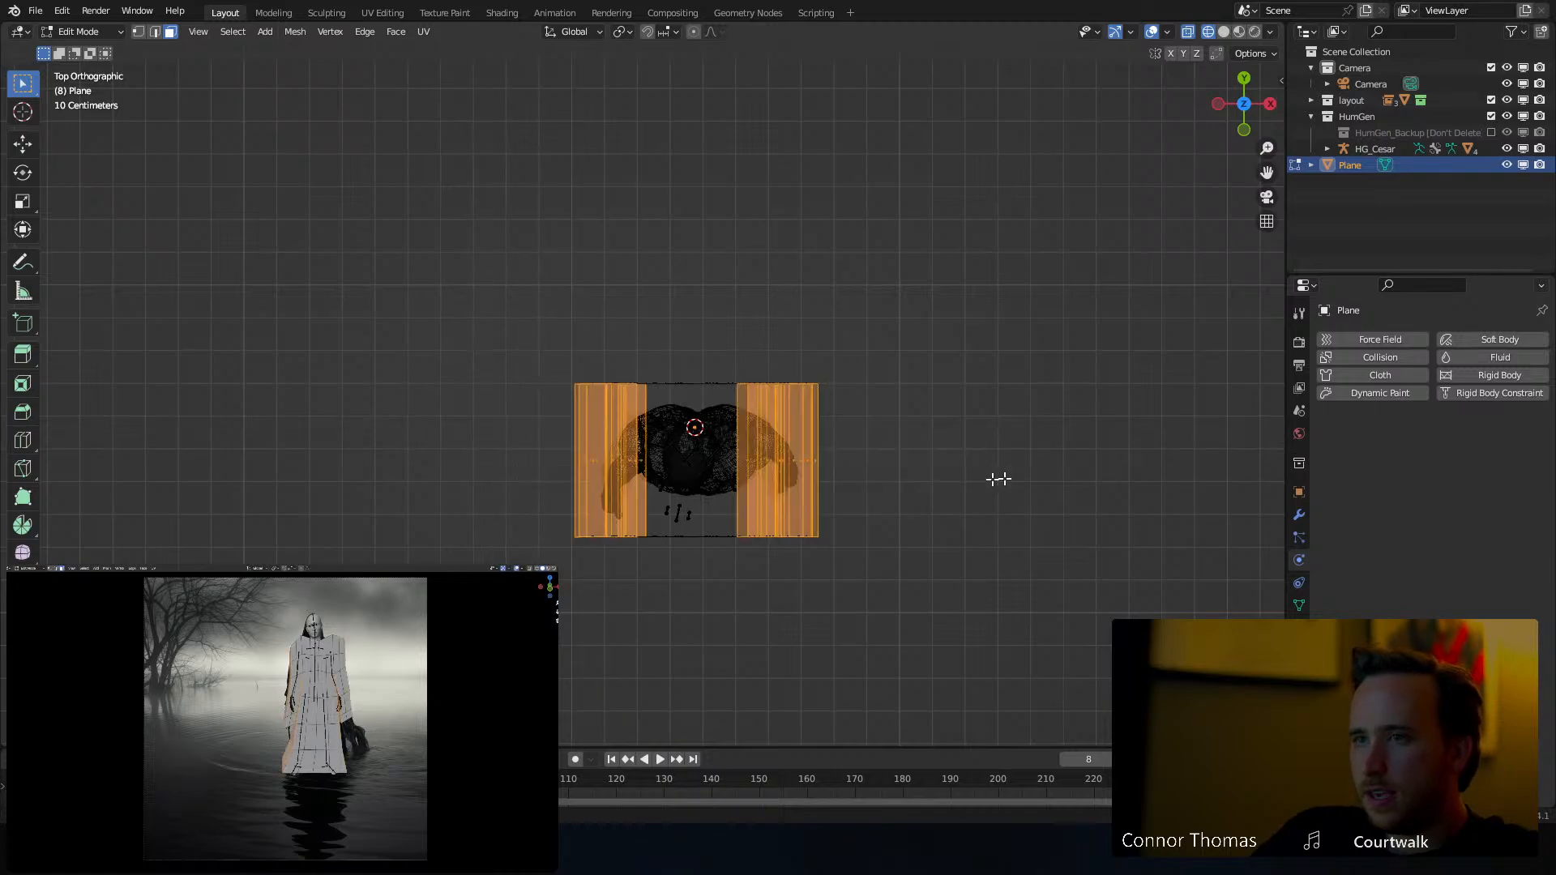
{"action": "right_click", "coordinate": [995, 480]}
{"action": "middle_click_drag", "start_coordinate": [985, 459], "coordinate": [813, 324]}
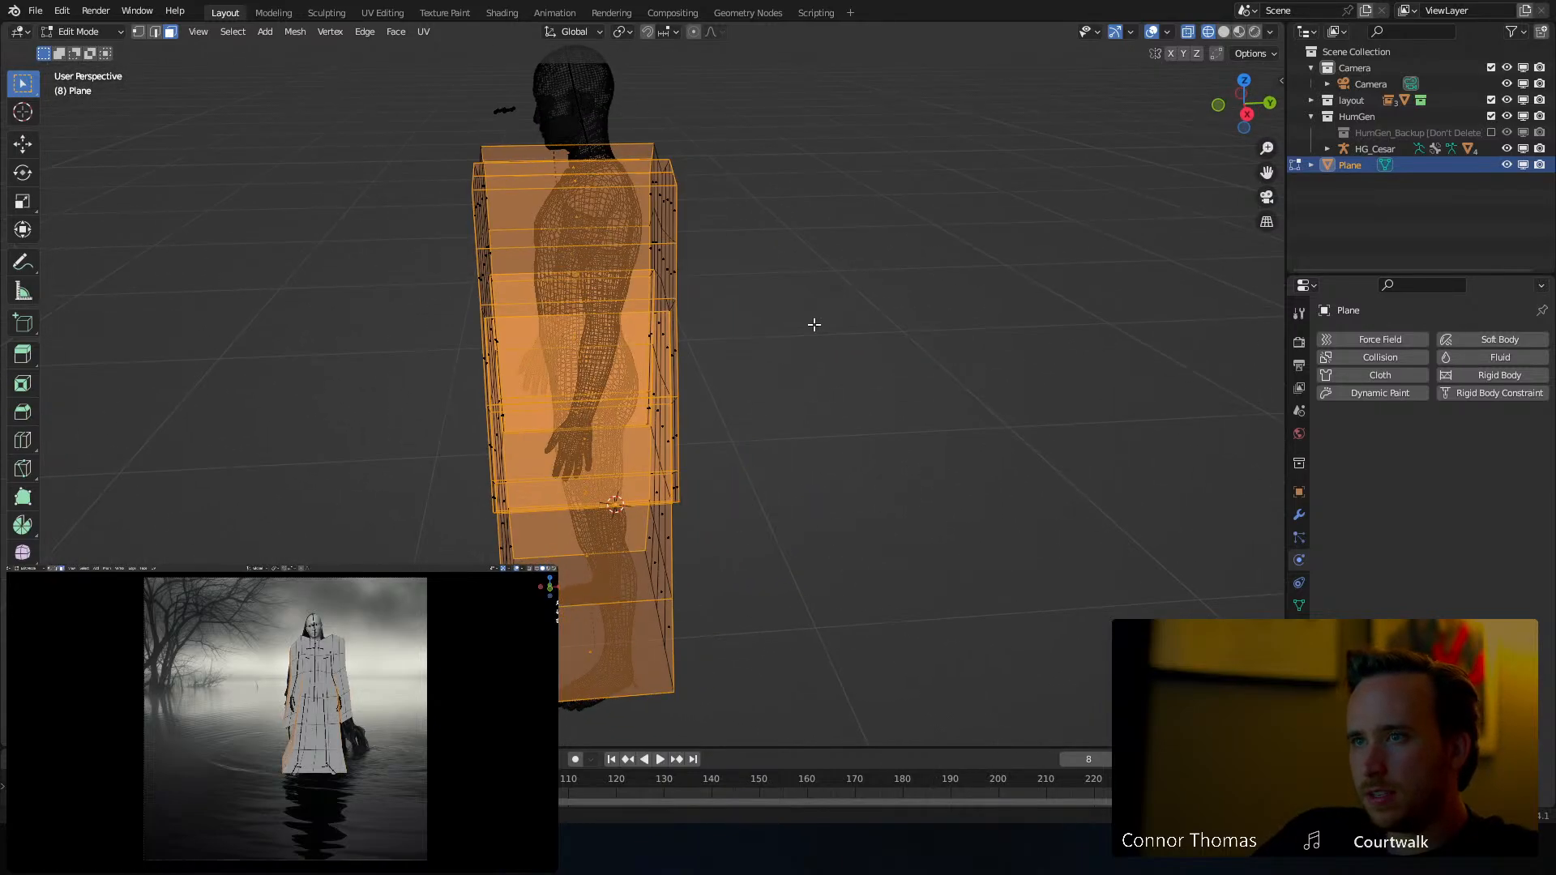
{"action": "key", "text": "x"}
{"action": "left_click", "coordinate": [795, 363]}
Leave mesh editing and switch the viewport back to solid shading
{"action": "key", "text": "Tab"}
{"action": "mouse_move", "coordinate": [593, 375]}
{"action": "middle_mouse_down"}
{"action": "mouse_move", "coordinate": [716, 390]}
{"action": "mouse_move", "coordinate": [832, 367]}
{"action": "middle_mouse_up"}
{"action": "key", "text": "z"}
{"action": "left_click", "coordinate": [965, 369]}
{"action": "middle_click_drag", "start_coordinate": [980, 369], "coordinate": [1119, 387]}
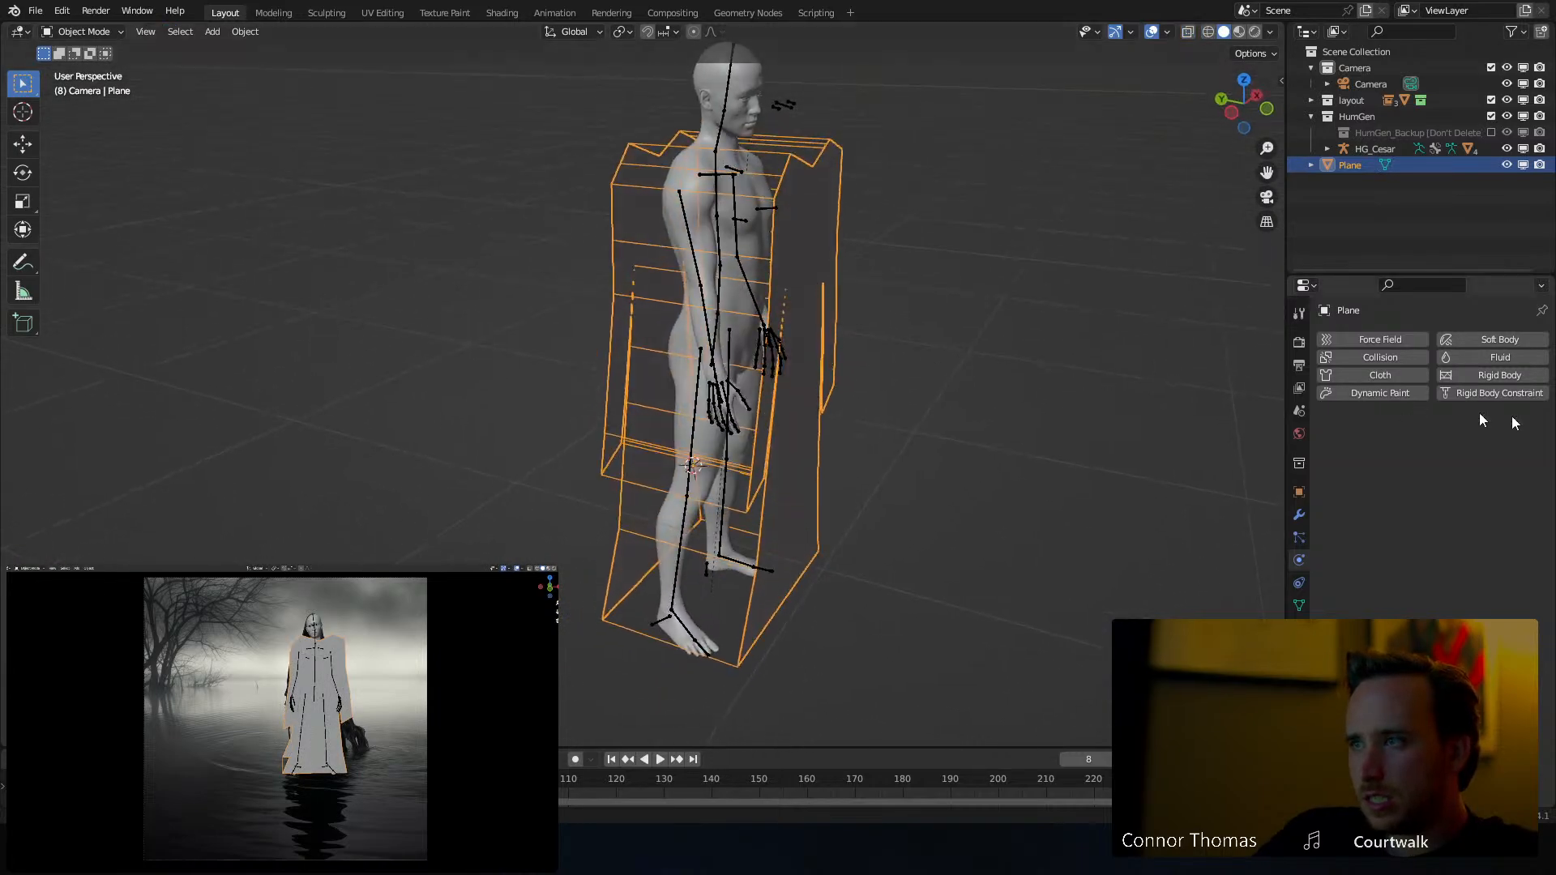
Add Cloth physics to the robe and enable Sewing in its shape settings
{"action": "left_click", "coordinate": [1380, 375]}
{"action": "scroll", "coordinate": [1427, 446], "scroll_direction": "down", "scroll_amount": 5}
{"action": "scroll", "coordinate": [1426, 454], "scroll_direction": "down", "scroll_amount": 6}
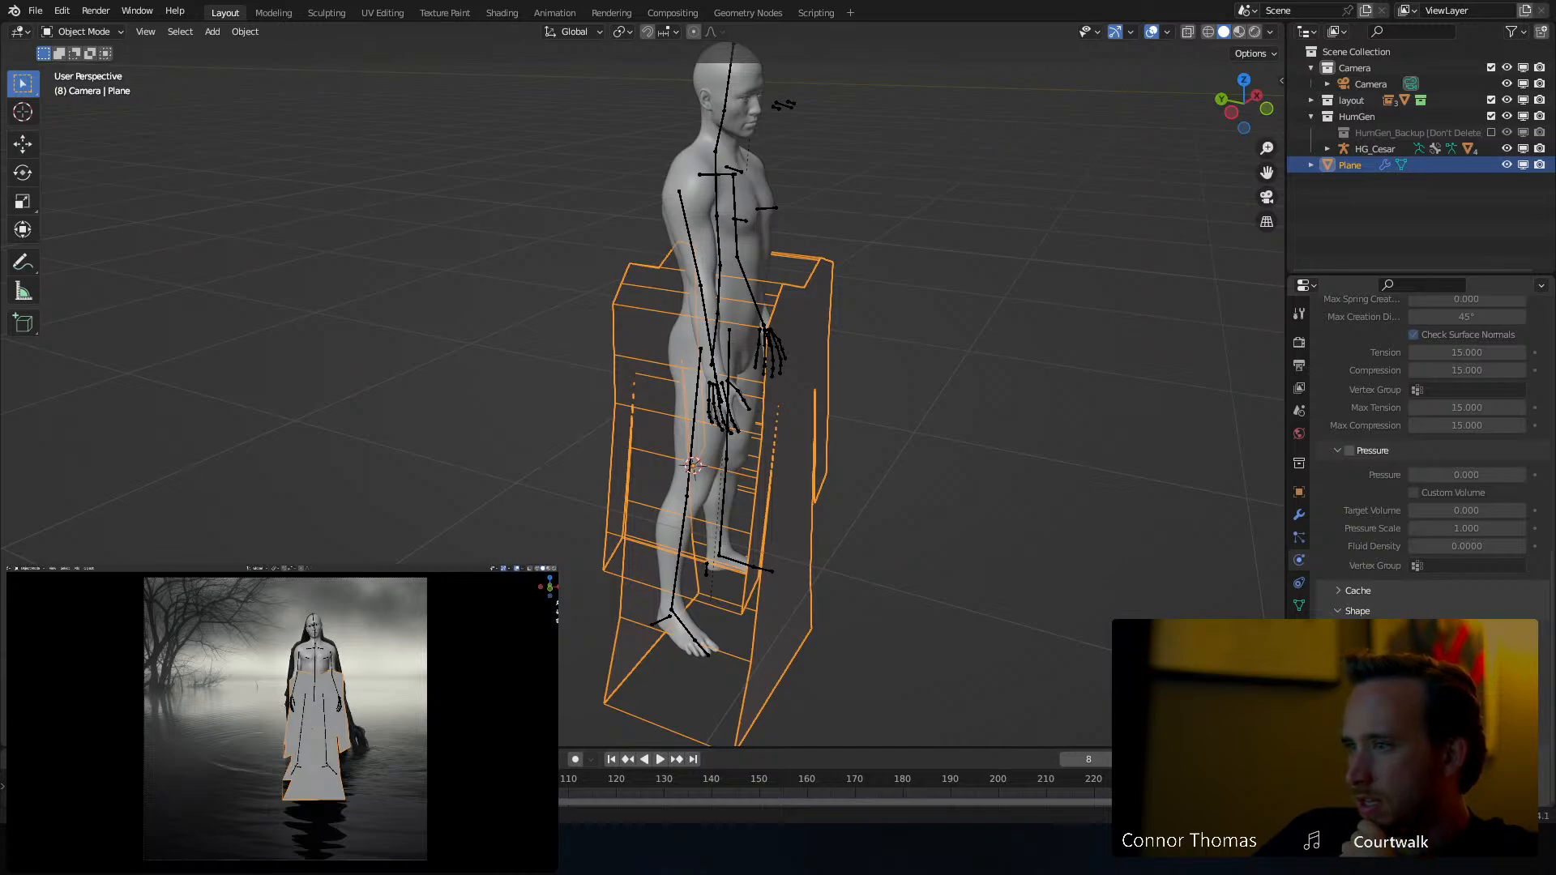
{"action": "scroll", "coordinate": [1427, 454], "scroll_direction": "down", "scroll_amount": 5}
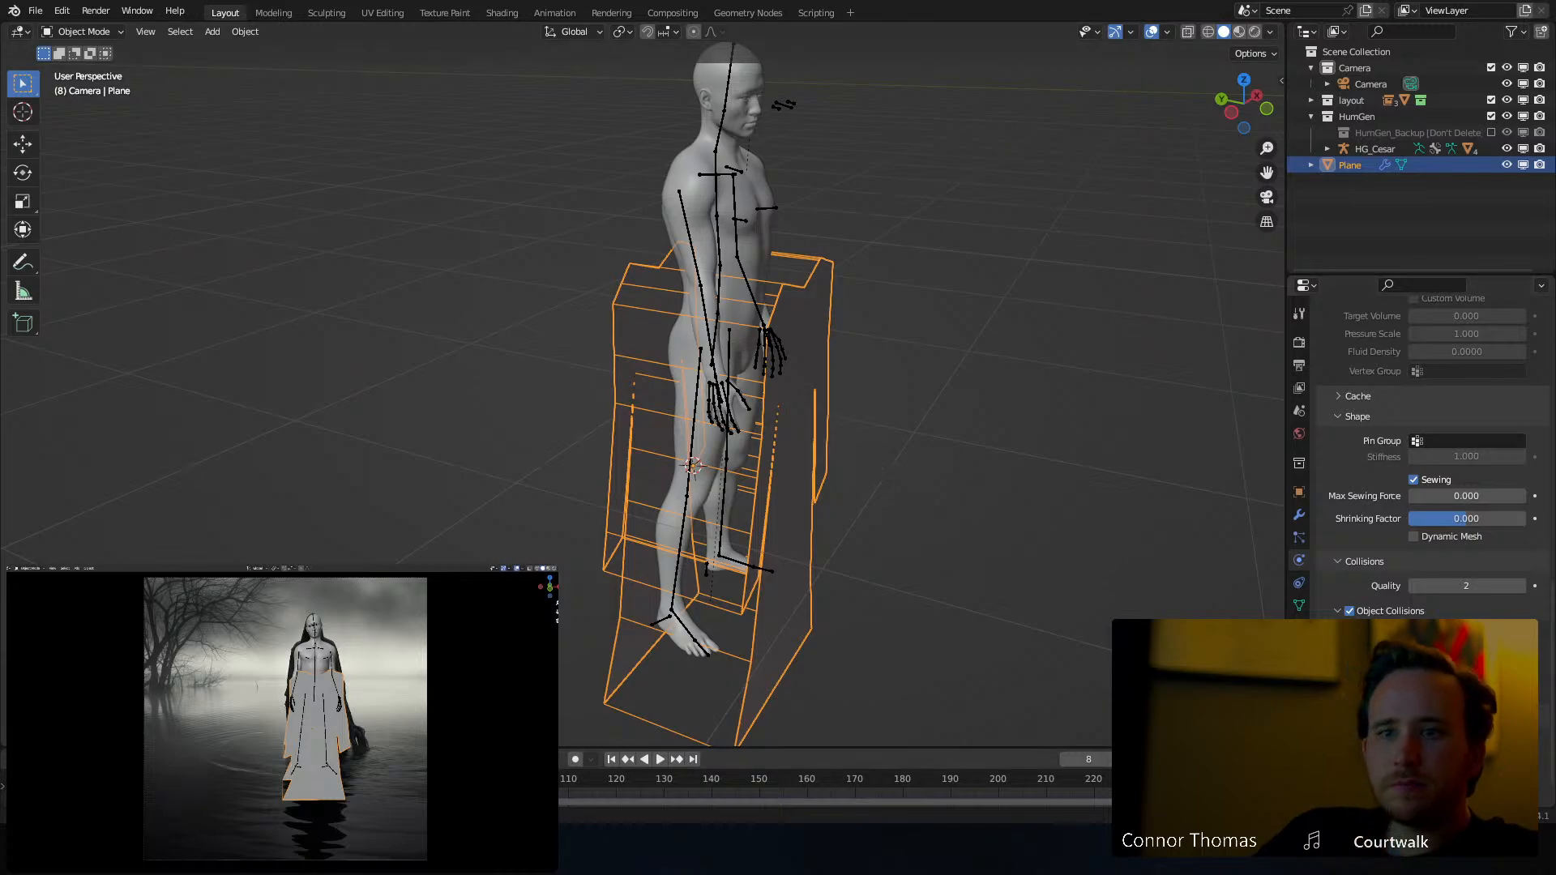
Play the cloth simulation from the first frame, pausing and replaying it to inspect the robe's fit from several angles
{"action": "key", "text": "shift+Left"}
{"action": "key", "text": "space"}
{"action": "middle_click_drag", "start_coordinate": [571, 362], "coordinate": [498, 342]}
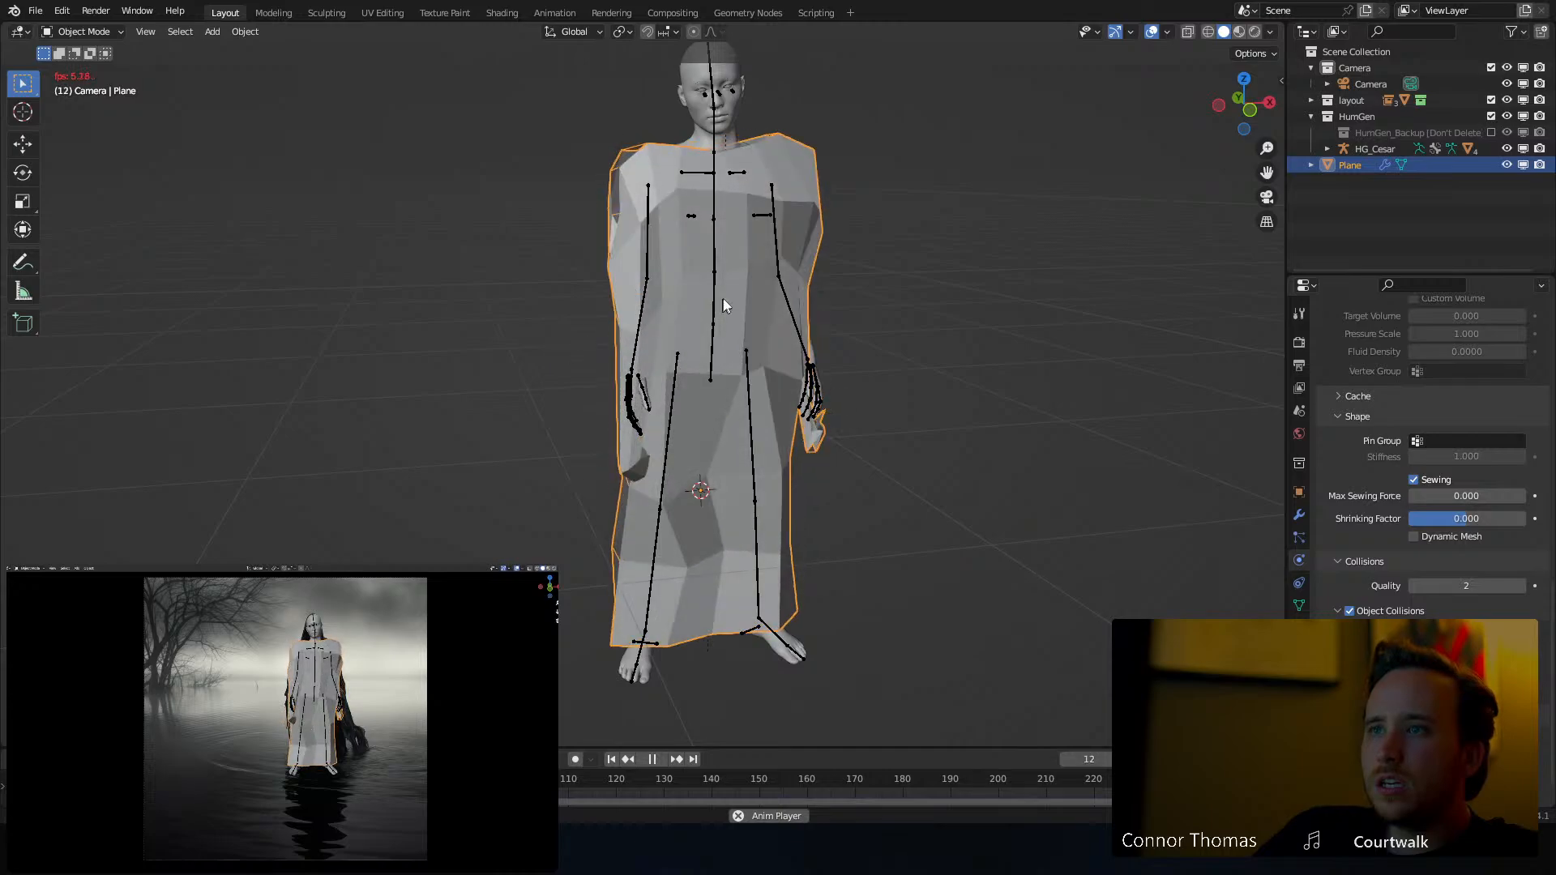
{"action": "key", "text": "space"}
{"action": "middle_click_drag", "start_coordinate": [646, 299], "coordinate": [582, 246]}
{"action": "key", "text": "space"}
{"action": "key", "text": "space"}
{"action": "middle_click_drag", "start_coordinate": [789, 282], "coordinate": [598, 394]}
{"action": "key", "text": "shift+Left"}
{"action": "key", "text": "space"}
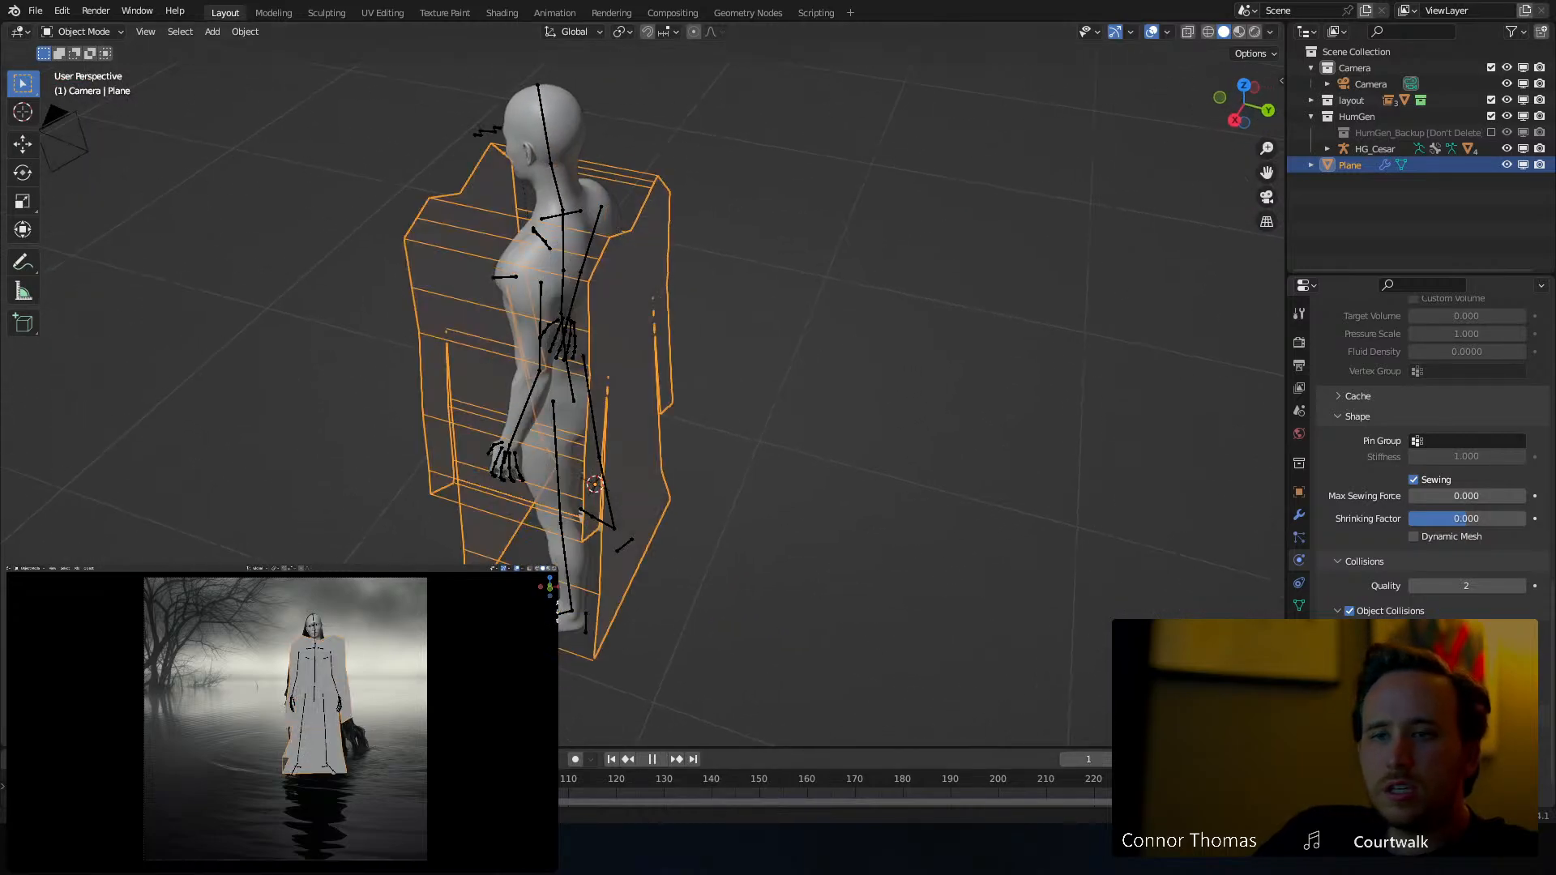
{"action": "key", "text": "space"}
{"action": "middle_click_drag", "start_coordinate": [401, 331], "coordinate": [478, 332]}
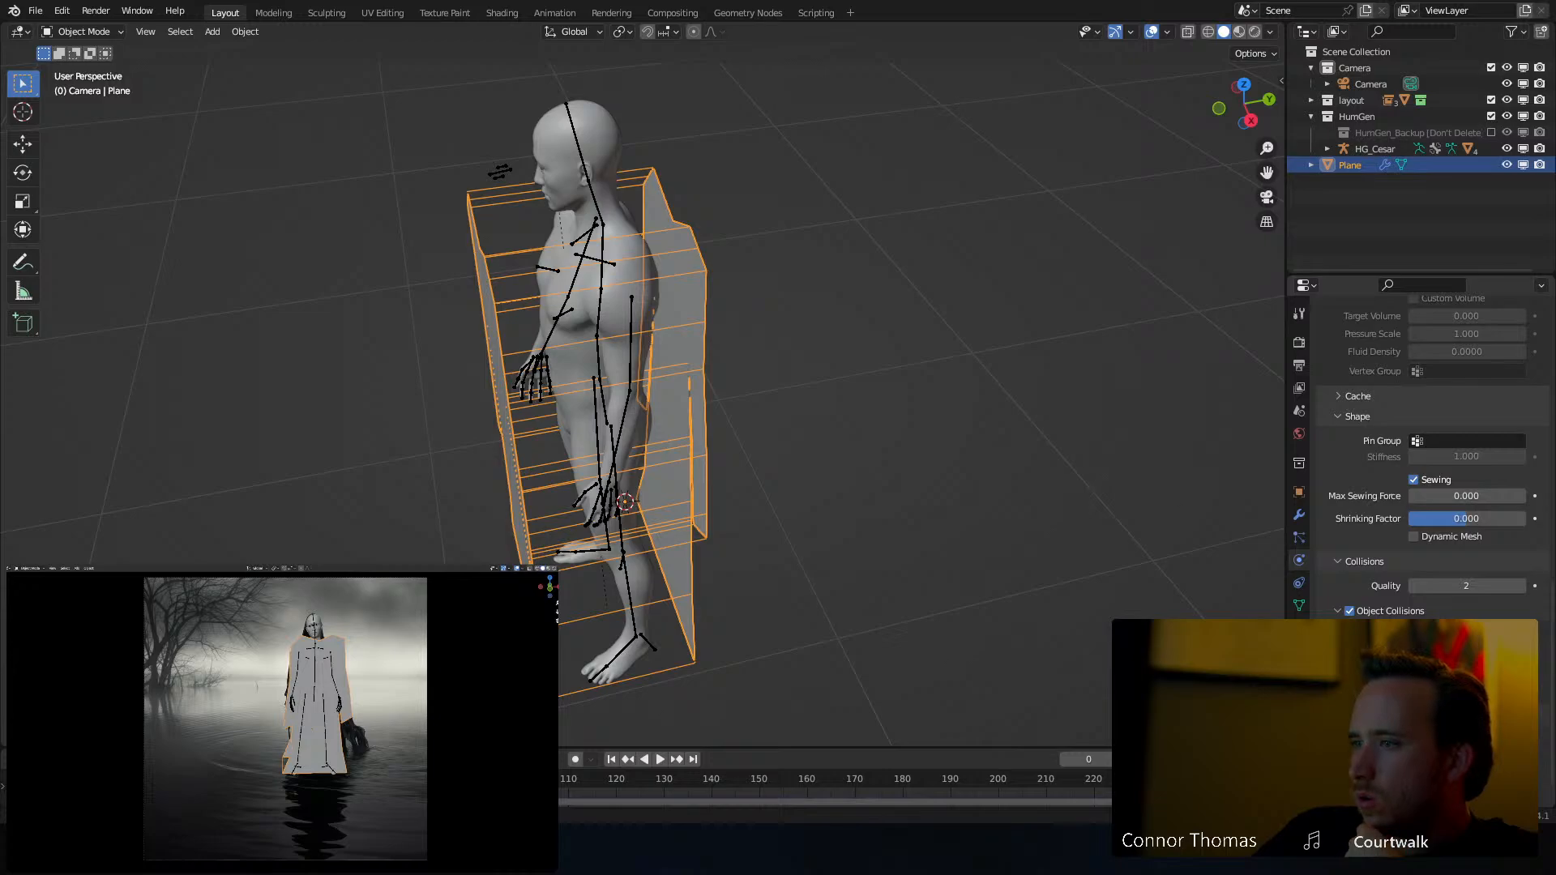
Set the cloth's Max Sewing Force to 62.7, replay the simulation and rewind to the start
{"action": "scroll", "coordinate": [1355, 590], "scroll_direction": "up", "scroll_amount": 2}
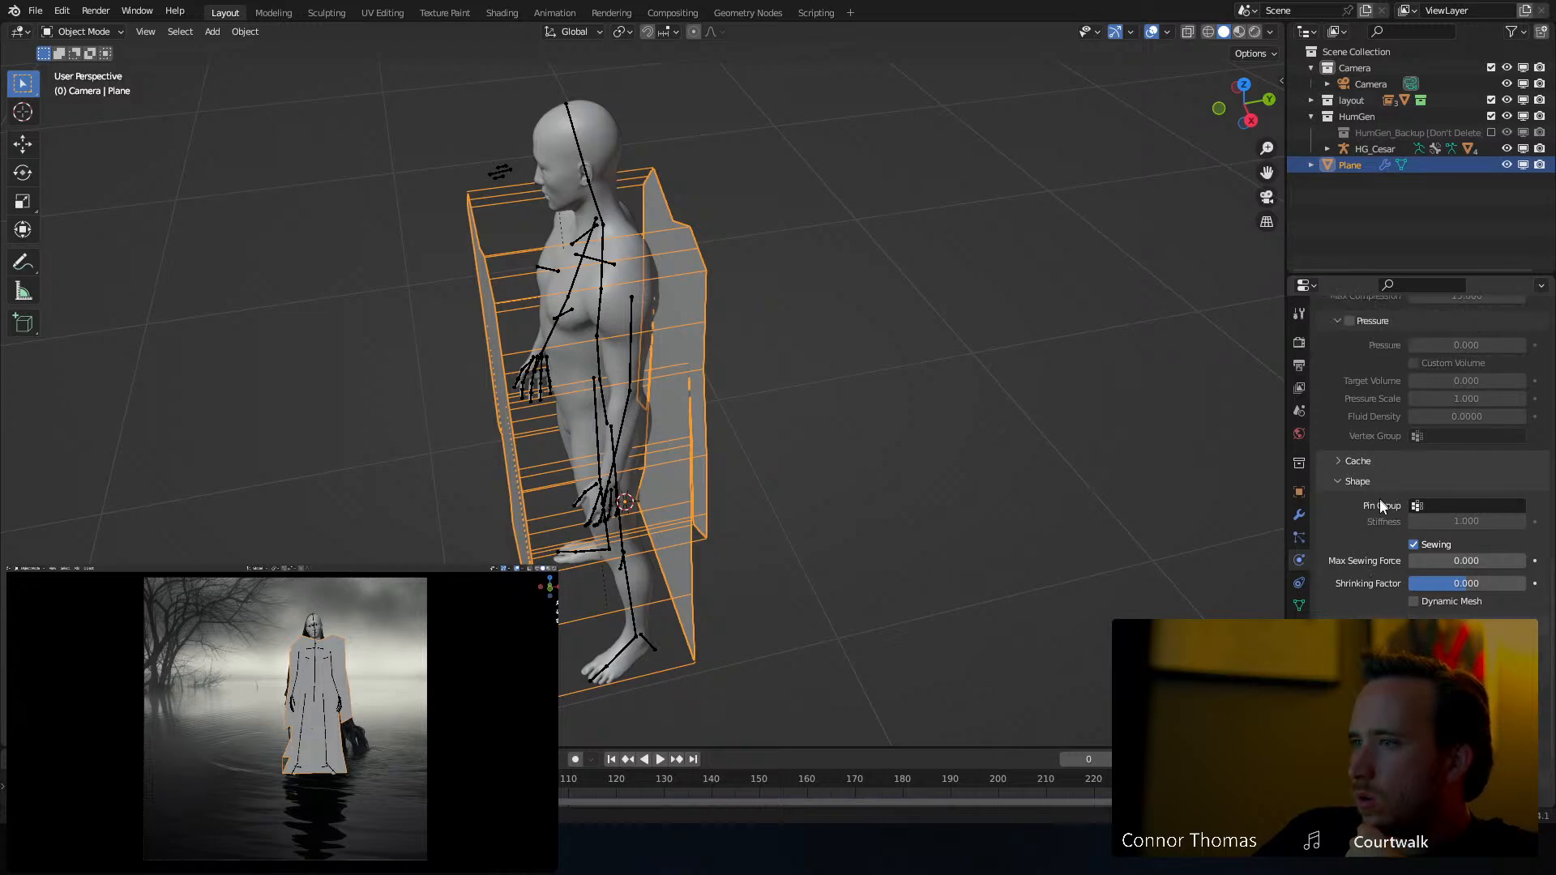
{"action": "left_click_drag", "start_coordinate": [1454, 562], "coordinate": [1518, 562]}
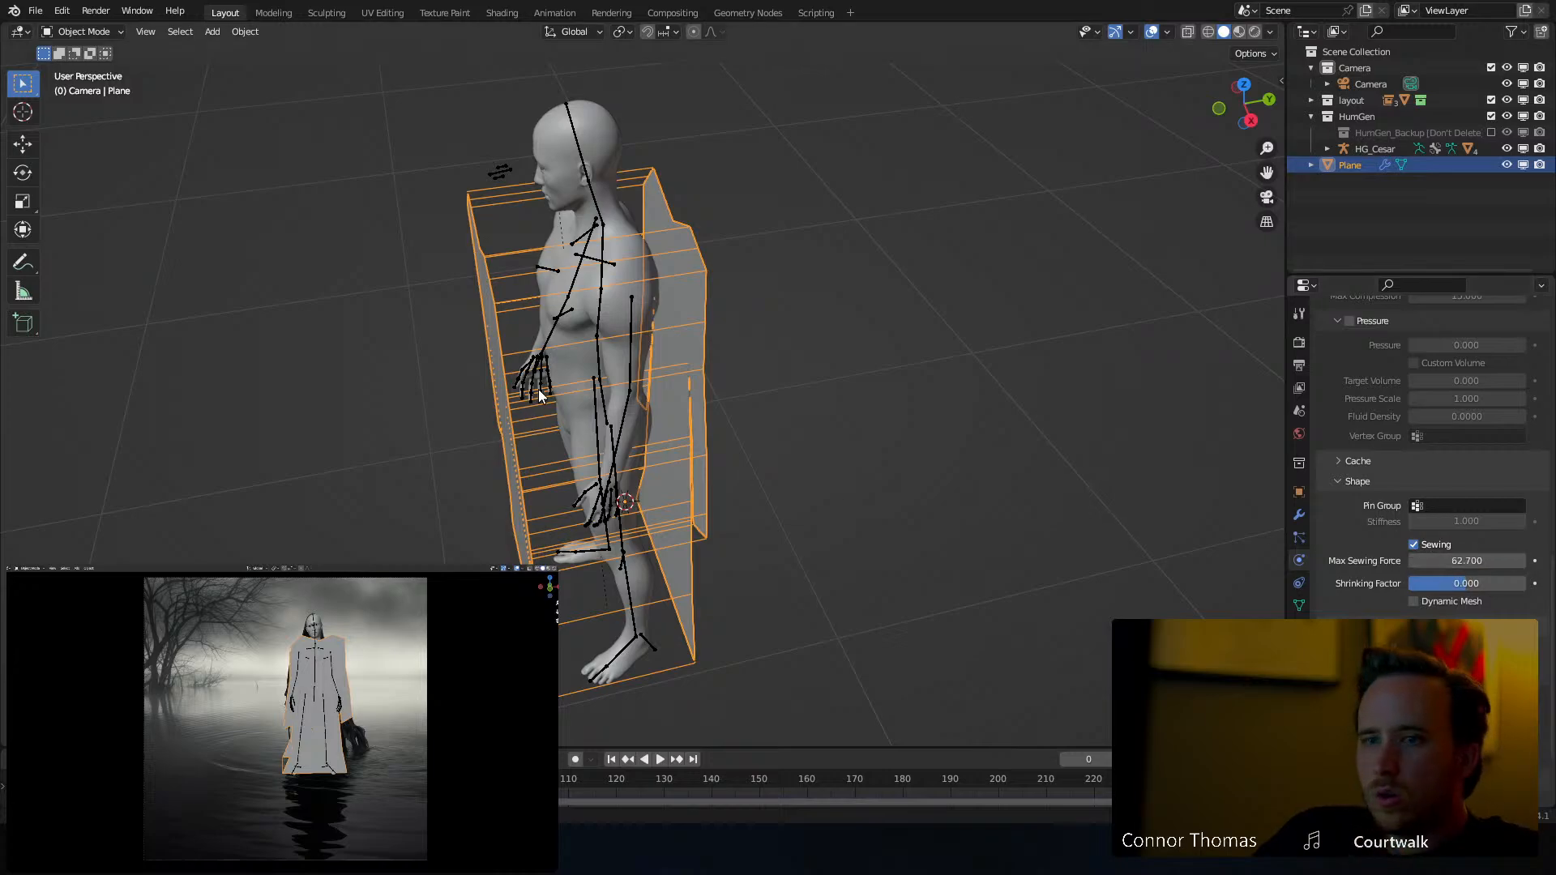
{"action": "key", "text": "space"}
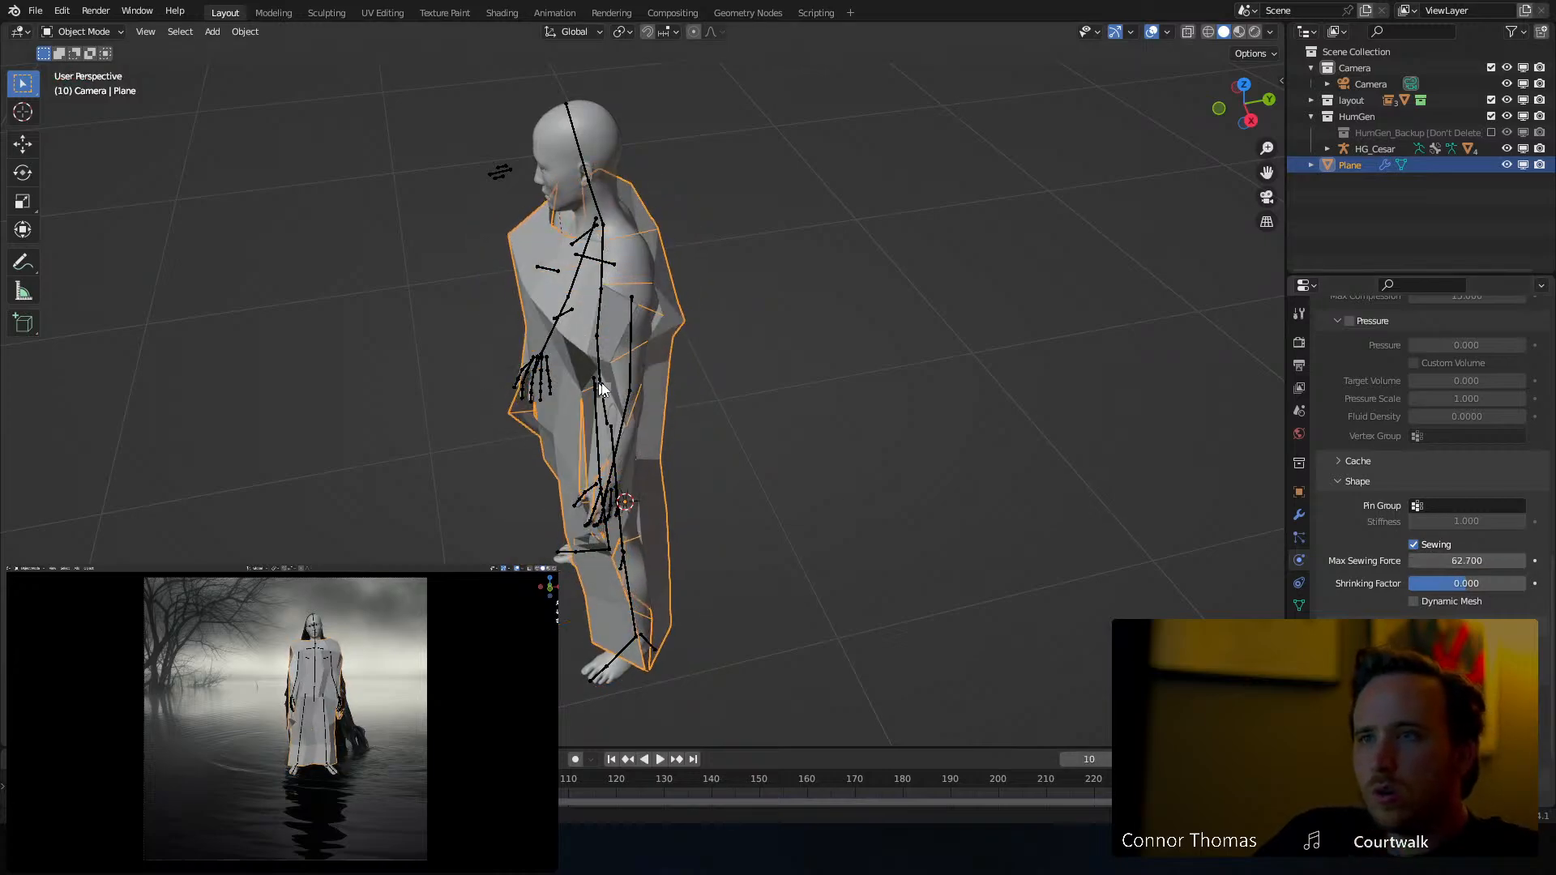
{"action": "middle_click_drag", "start_coordinate": [601, 382], "coordinate": [877, 319]}
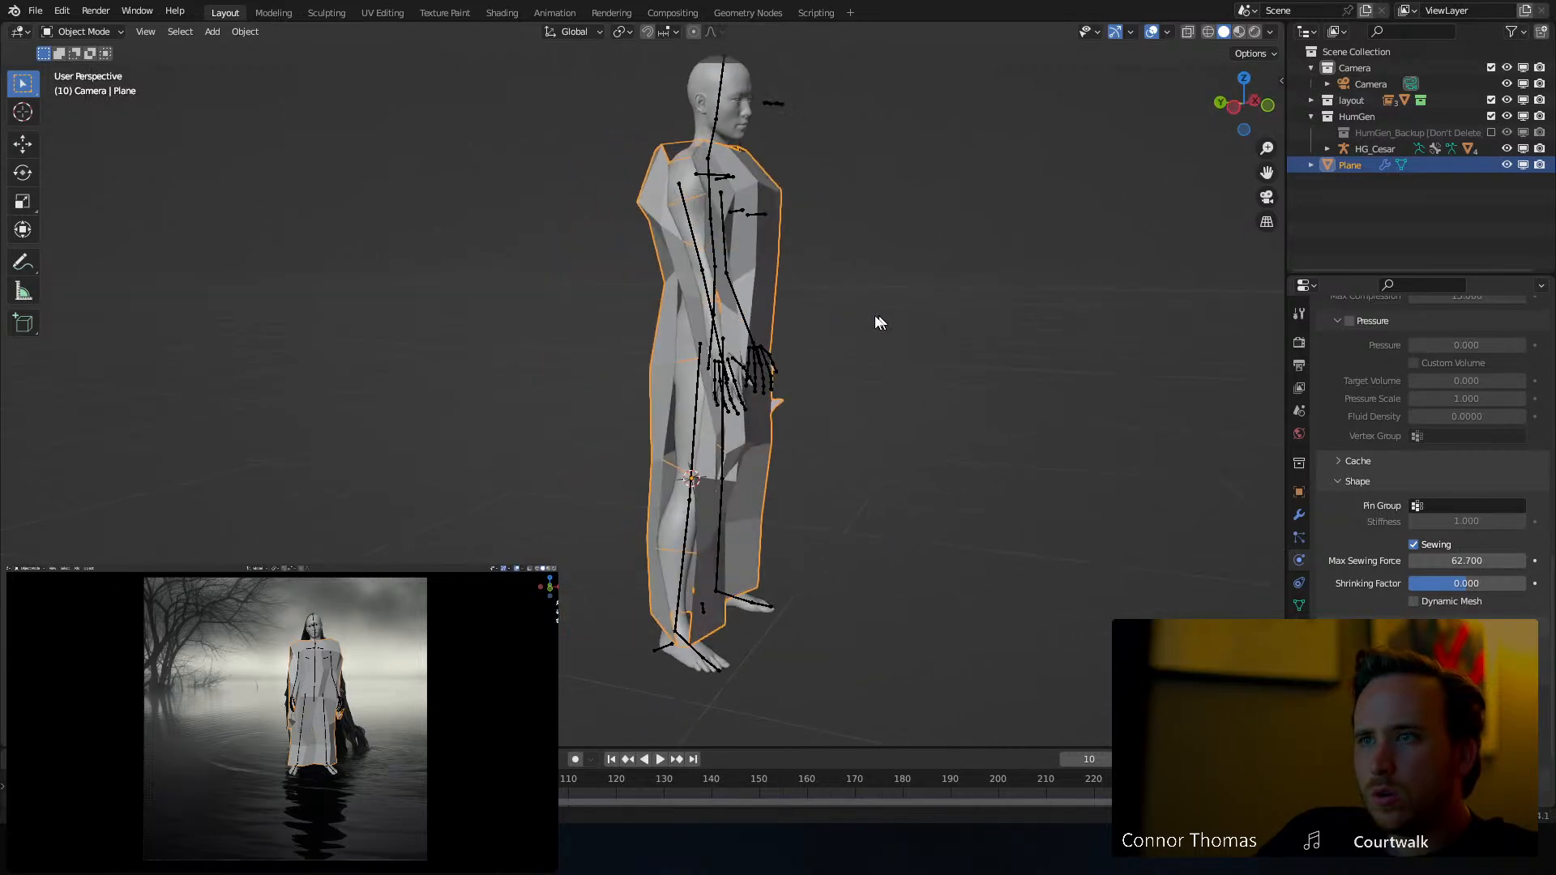
{"action": "key", "text": "shift+Left"}
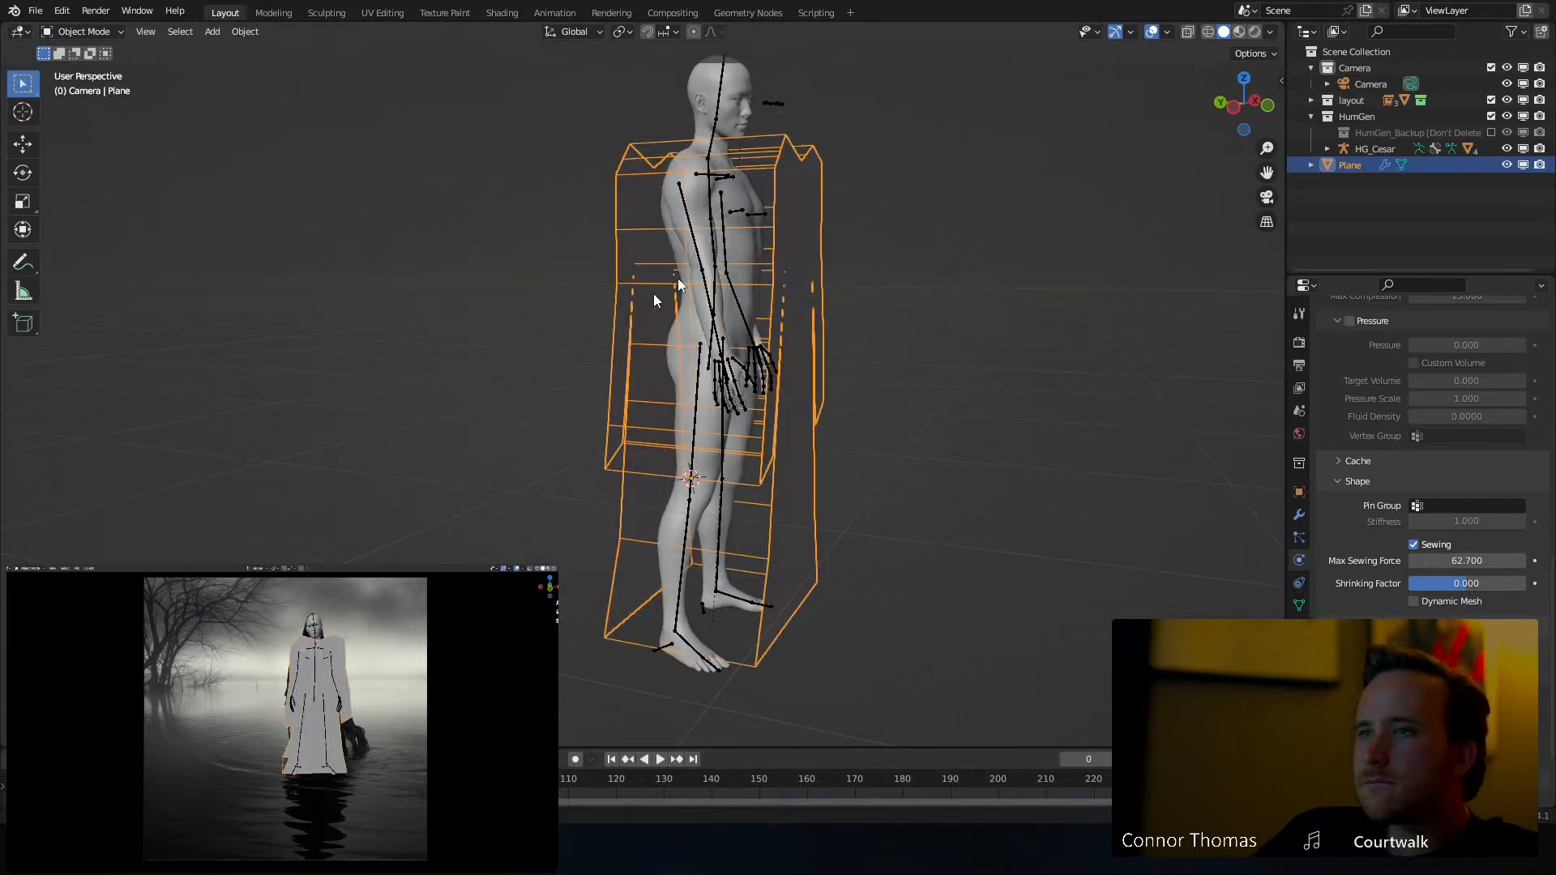
Add a Subdivision modifier with viewport and render levels of 5 to the robe and place it above the Cloth modifier
{"action": "middle_click_drag", "start_coordinate": [655, 299], "coordinate": [689, 297]}
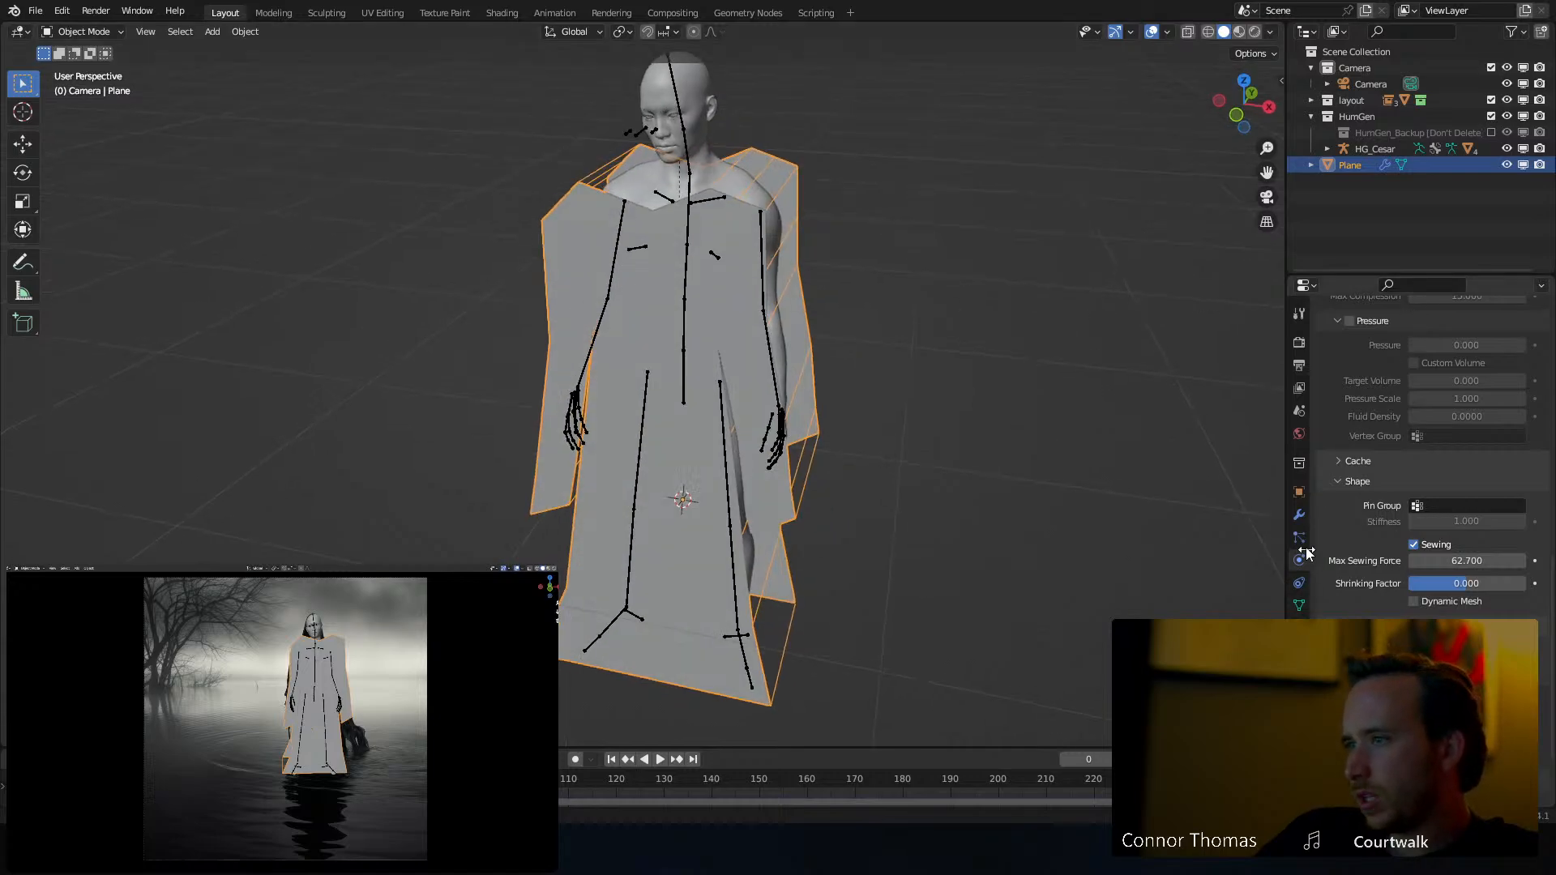
{"action": "left_click", "coordinate": [1300, 515]}
{"action": "left_click", "coordinate": [1403, 340]}
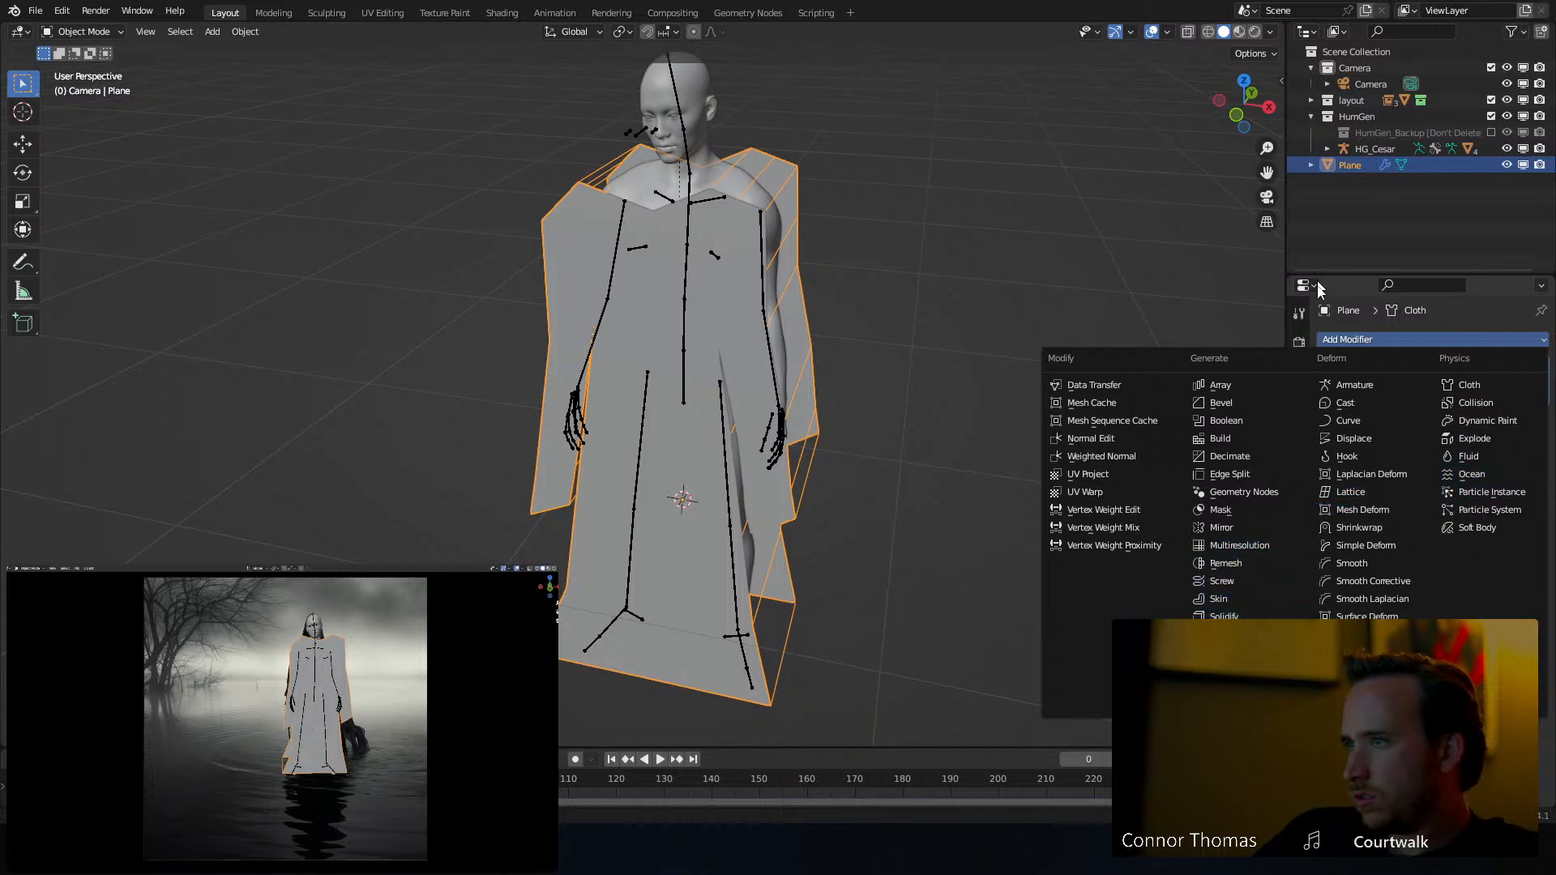
{"action": "key", "text": "ctrl+1"}
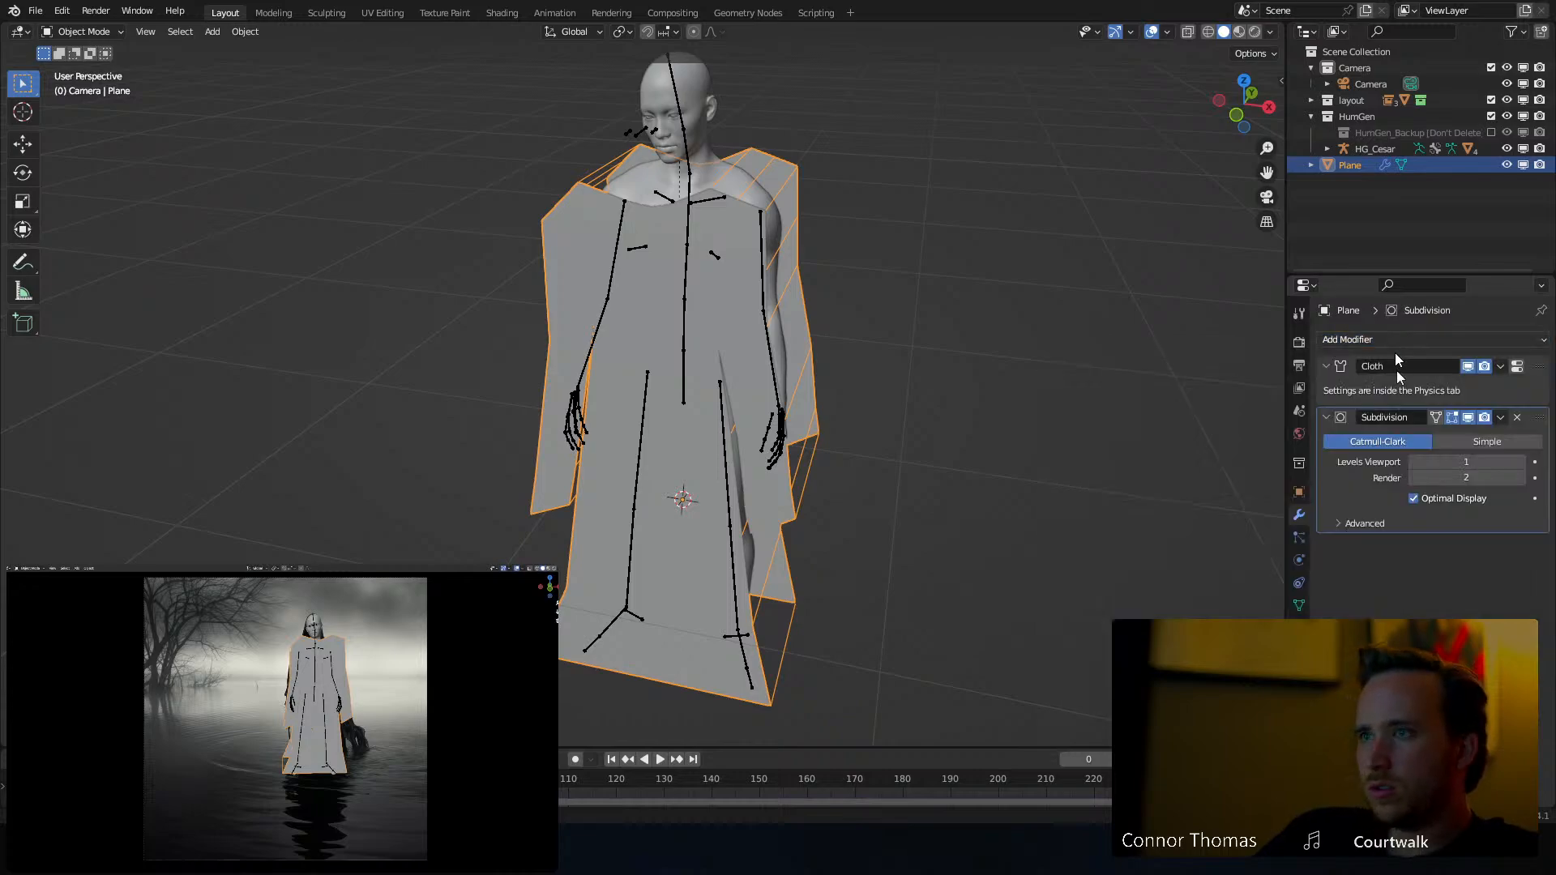
{"action": "left_click", "coordinate": [1522, 478]}
{"action": "left_click", "coordinate": [1521, 479]}
{"action": "left_click", "coordinate": [1522, 478]}
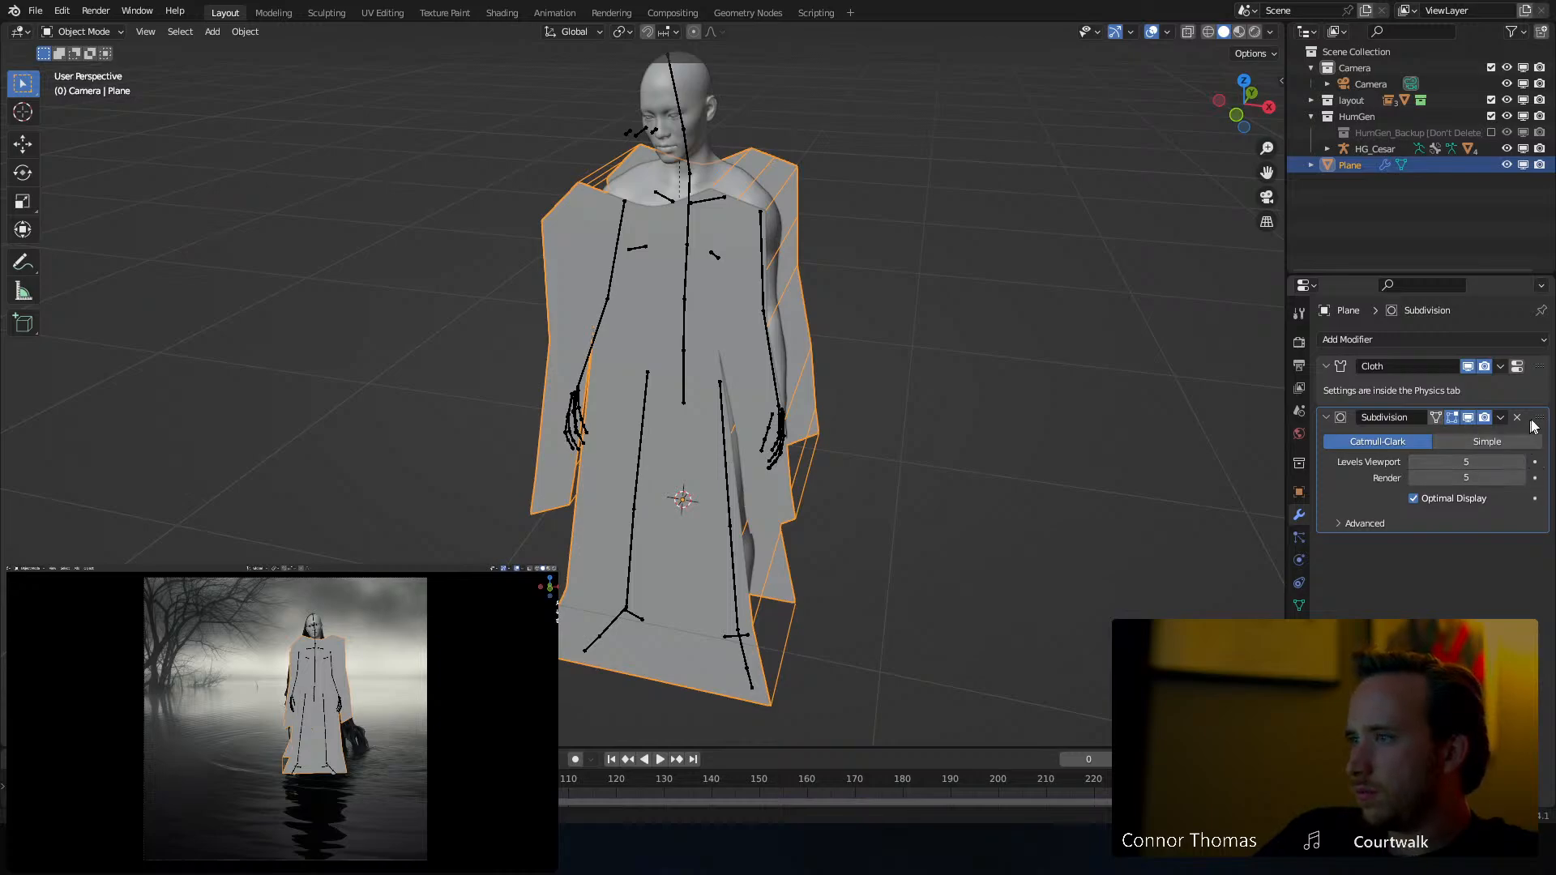
{"action": "left_click_drag", "start_coordinate": [1538, 422], "coordinate": [1535, 351]}
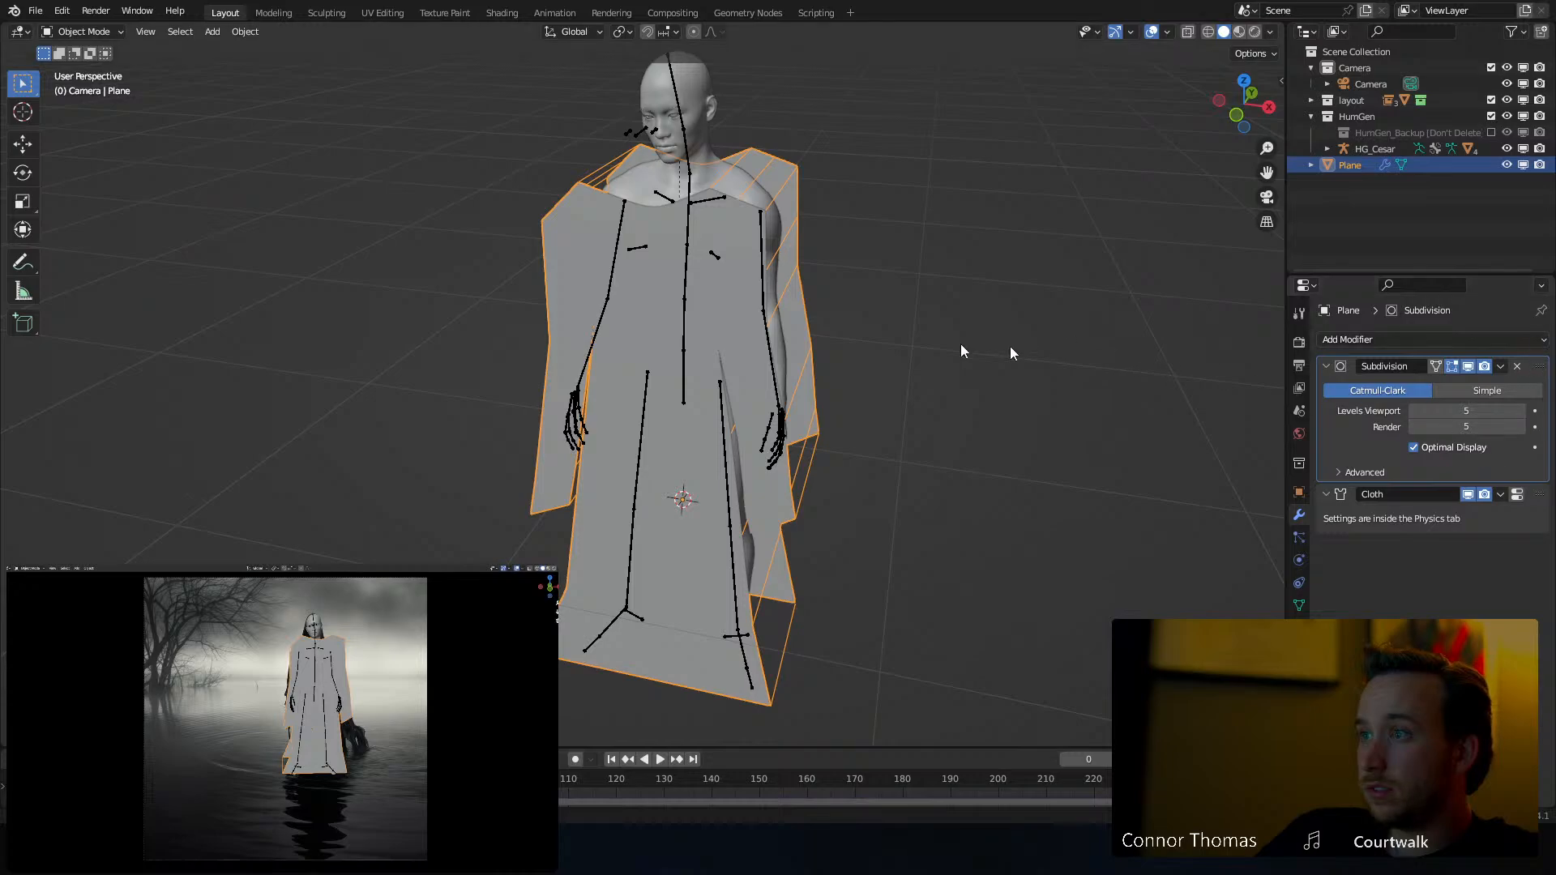
Try to play the cloth simulation on the subdivided robe and cancel the program's problem report
{"action": "key", "text": "space"}
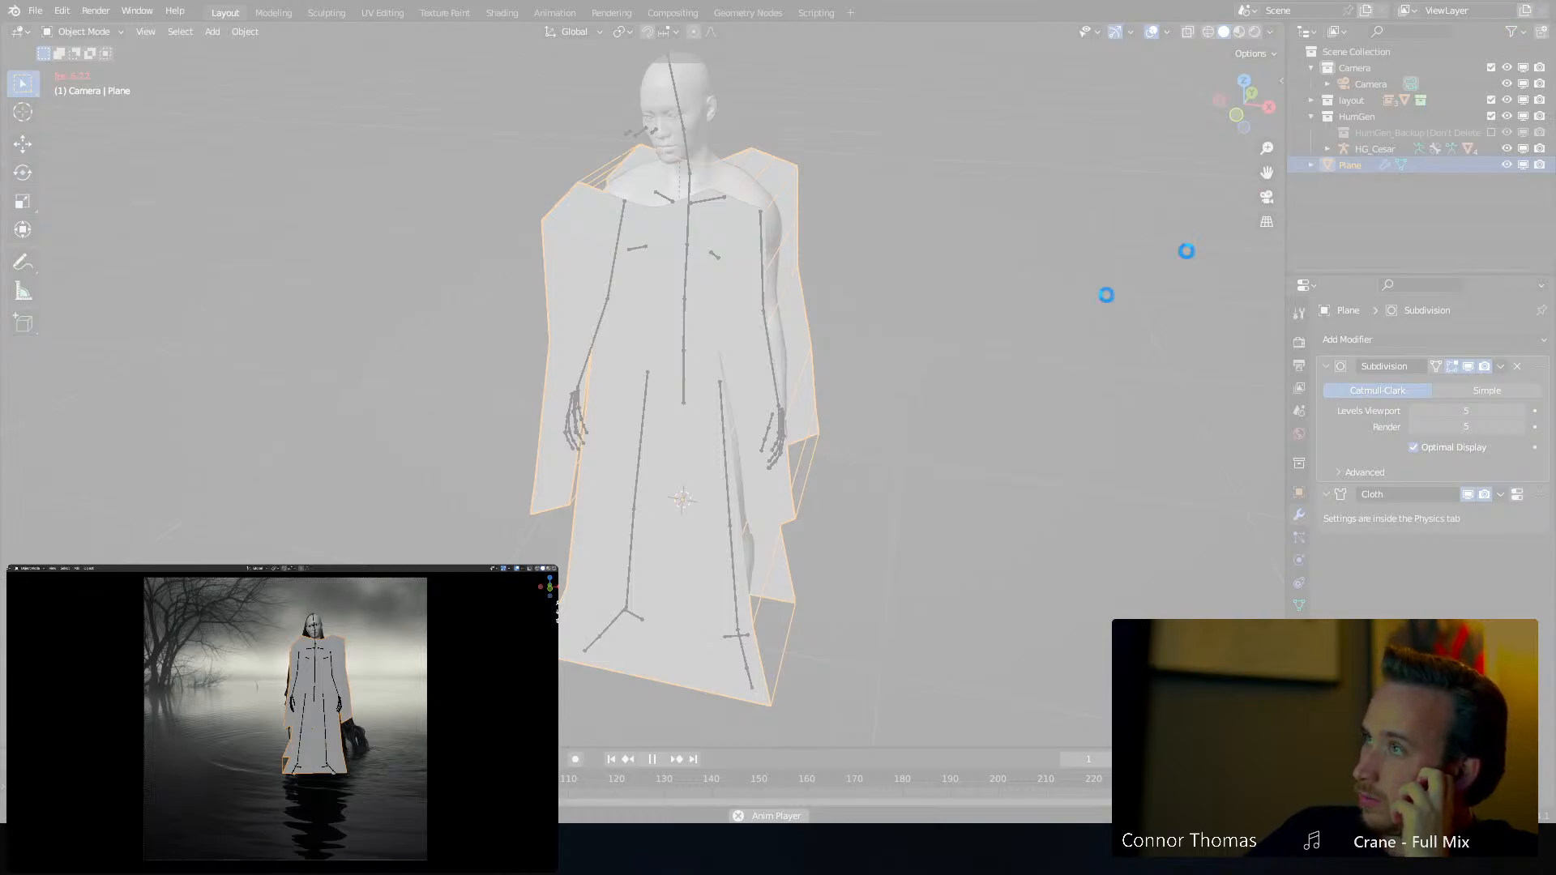
{"action": "left_click", "coordinate": [717, 424]}
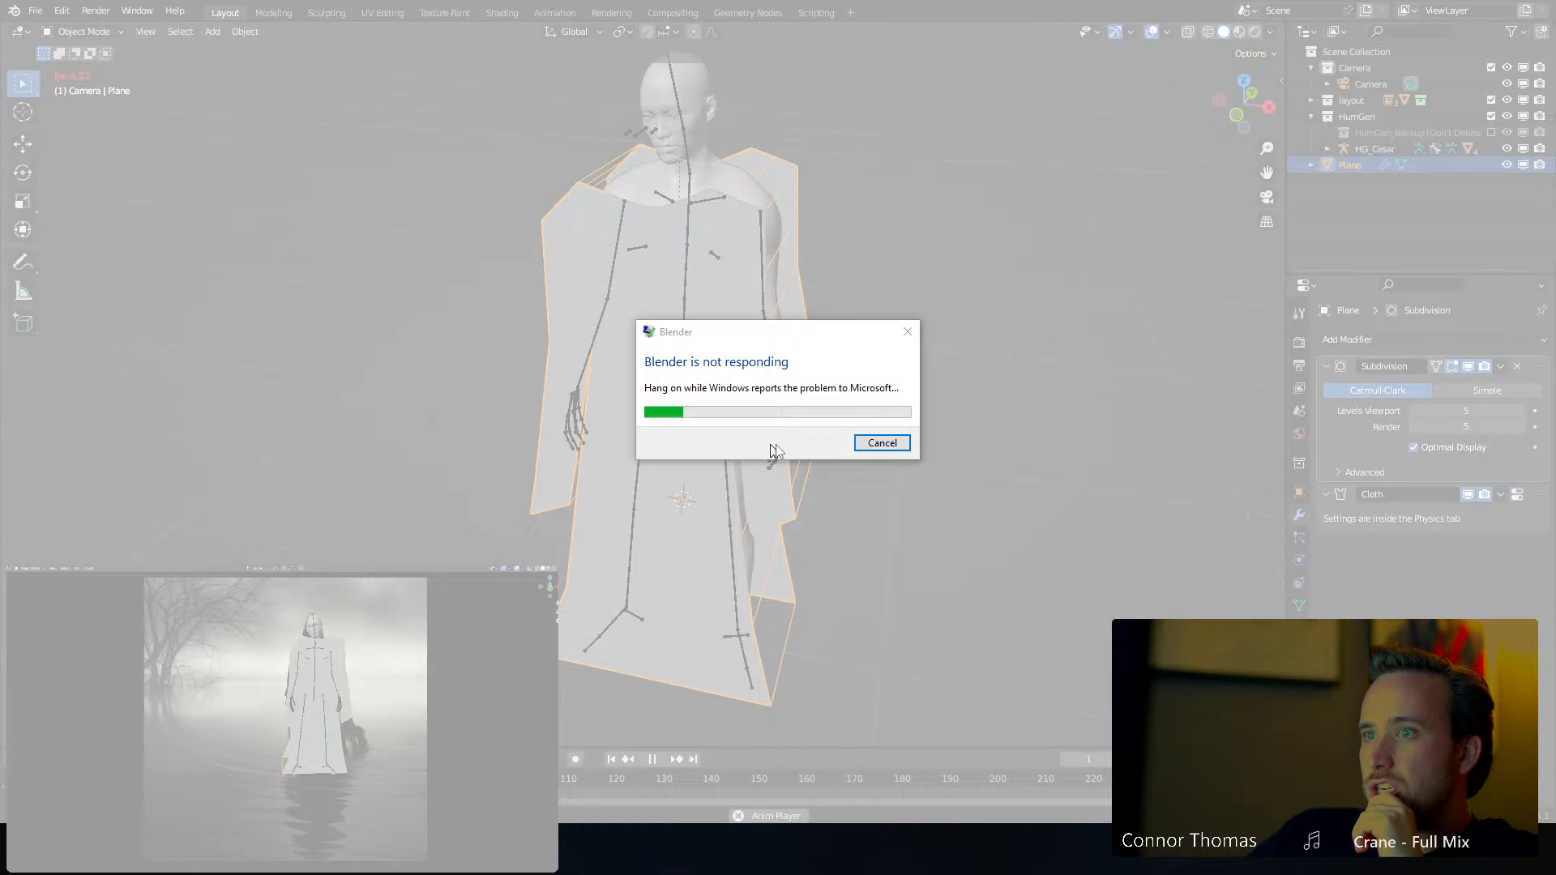
{"action": "left_click", "coordinate": [882, 443]}
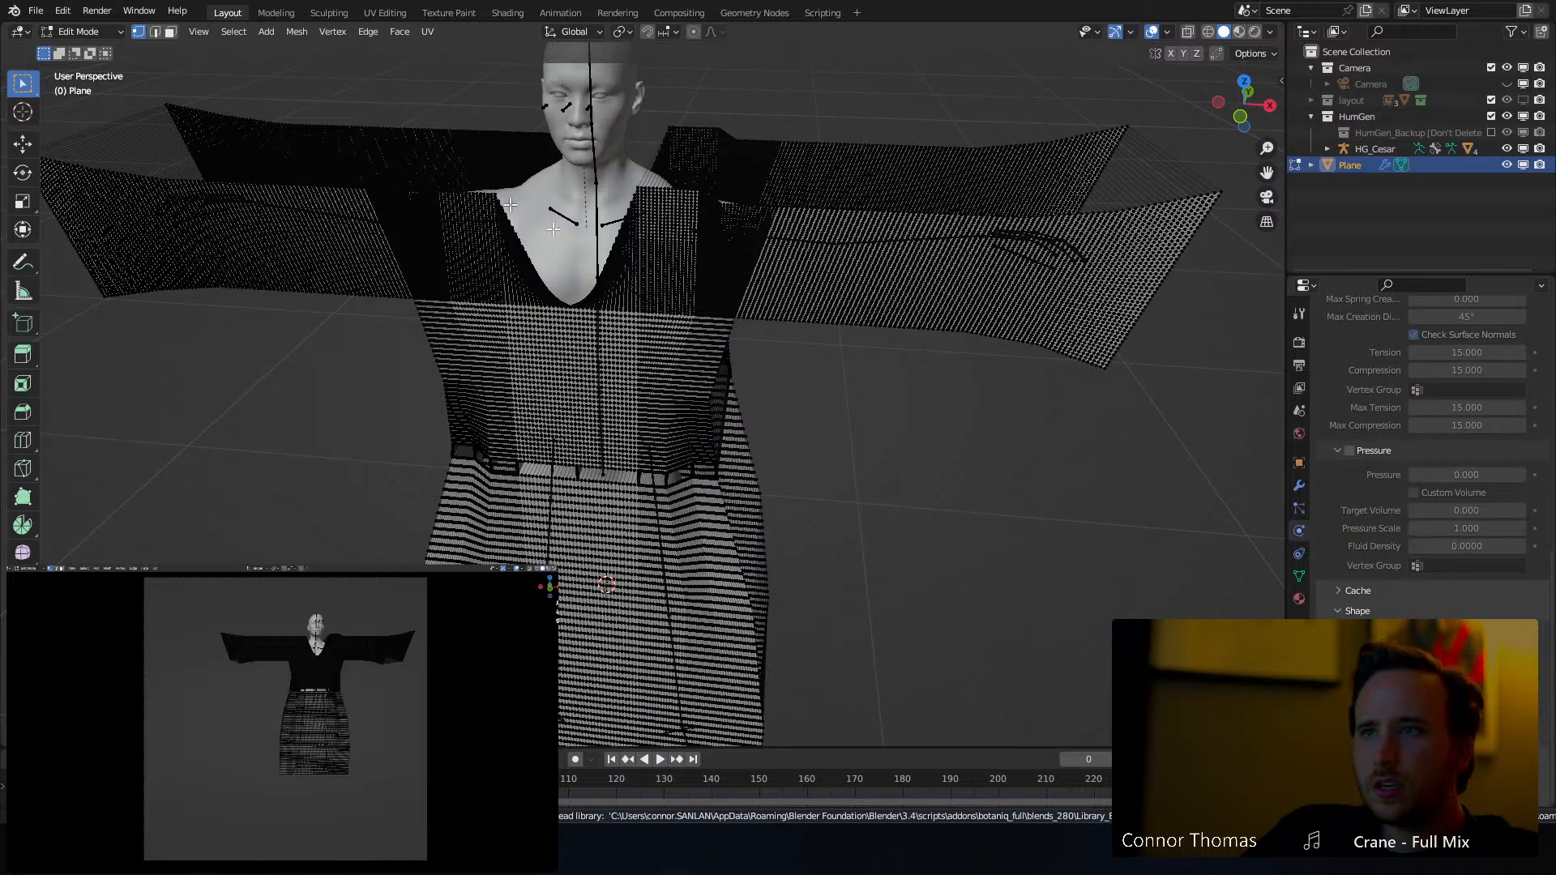
Recover the auto-saved file 6oct2023_v01_7400_autosave.blend
{"action": "middle_click_drag", "start_coordinate": [553, 229], "coordinate": [151, 57]}
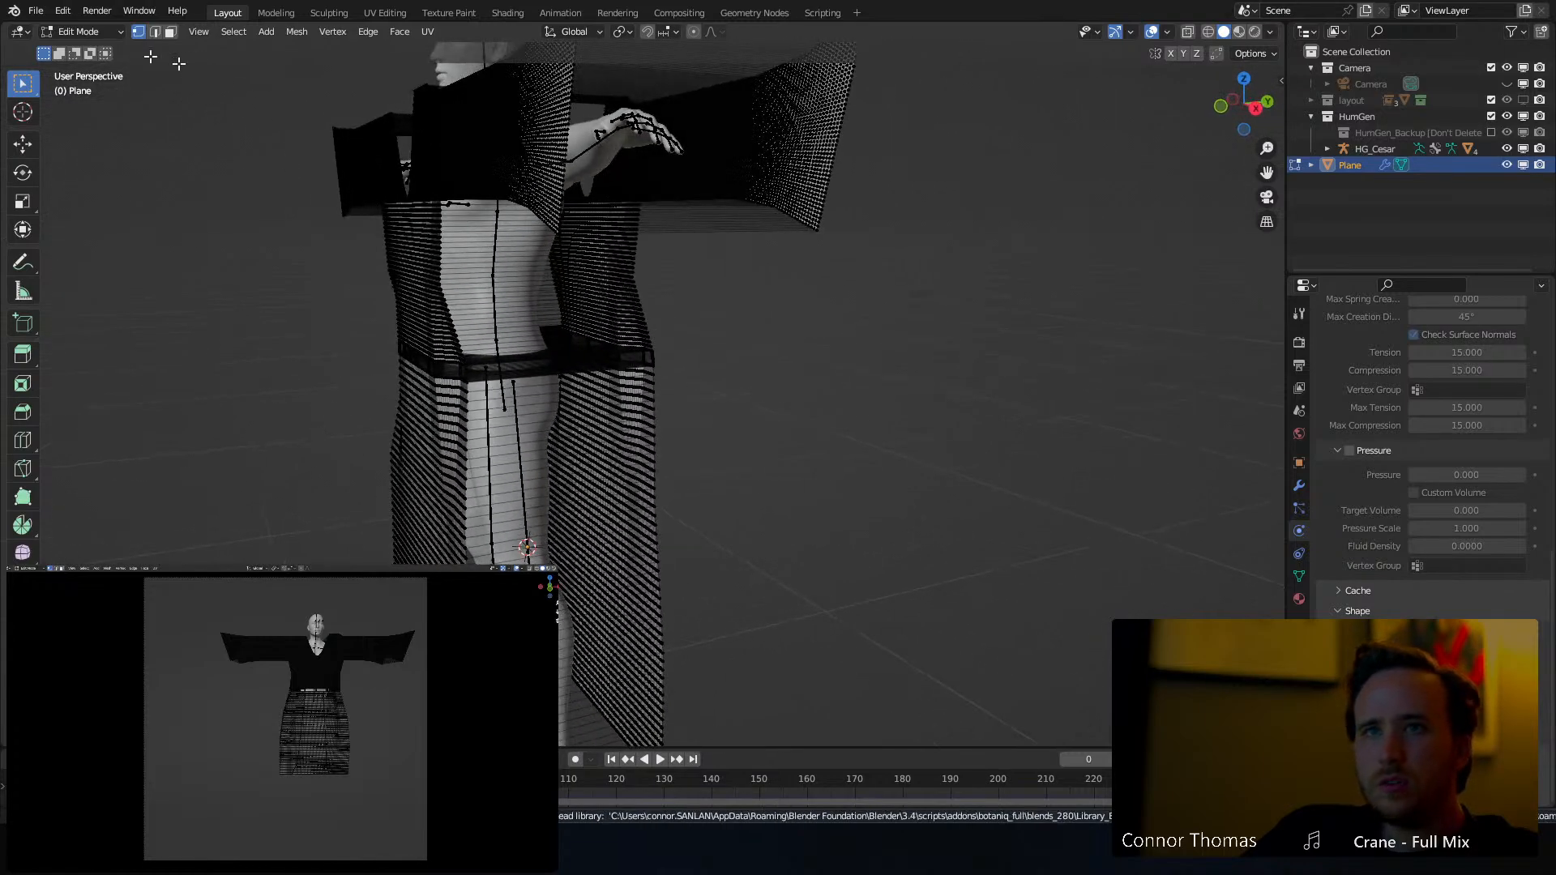
{"action": "left_click", "coordinate": [33, 11]}
{"action": "mouse_move", "coordinate": [133, 96]}
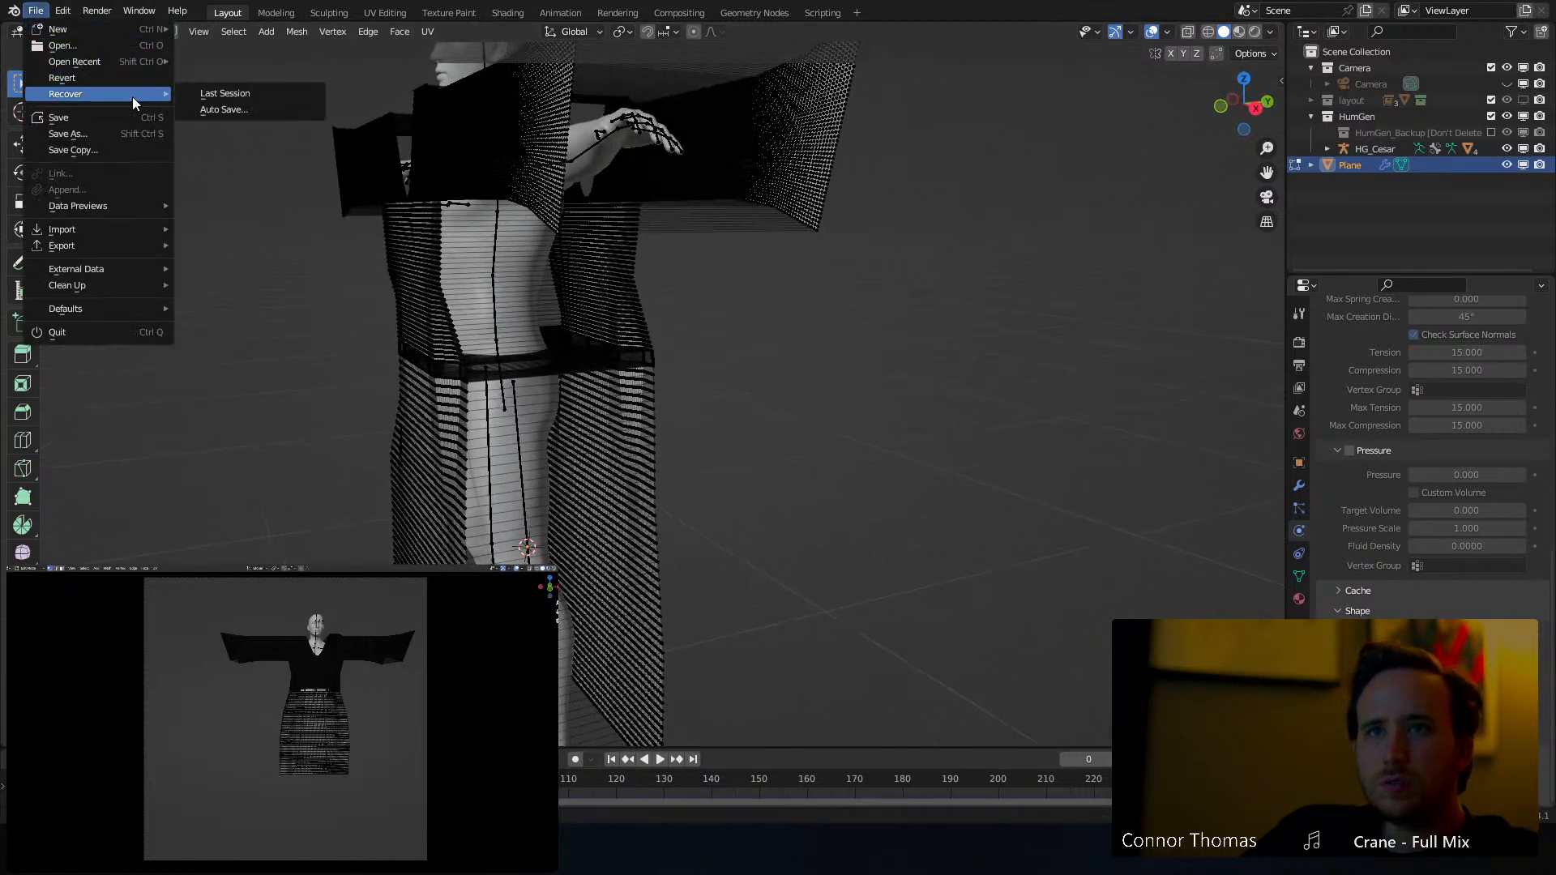
{"action": "left_click", "coordinate": [242, 109]}
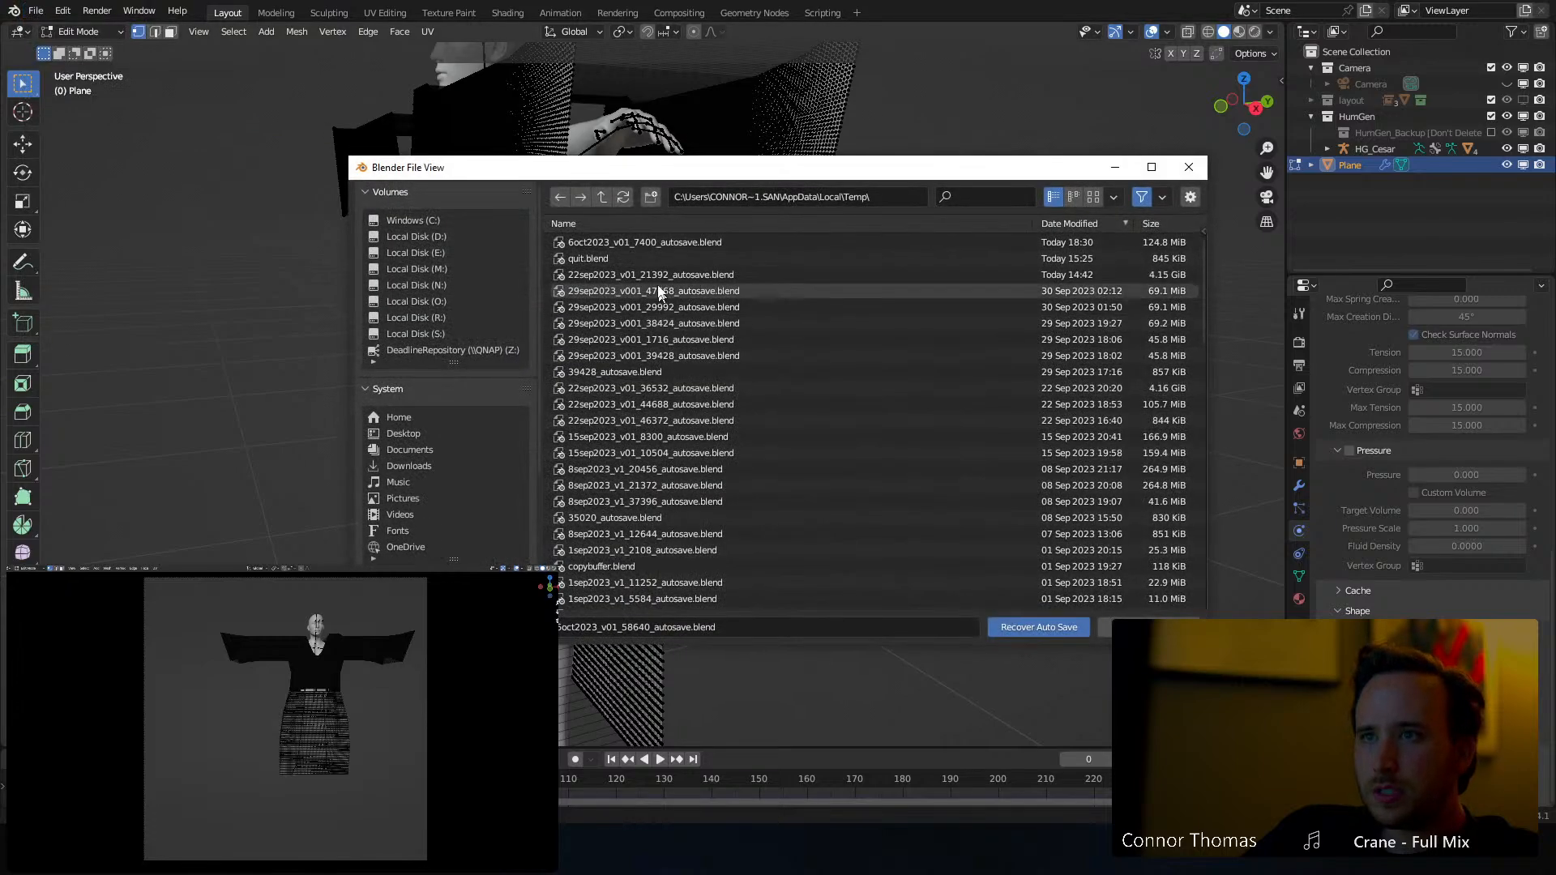
{"action": "left_click", "coordinate": [635, 243]}
{"action": "double_click", "coordinate": [635, 243]}
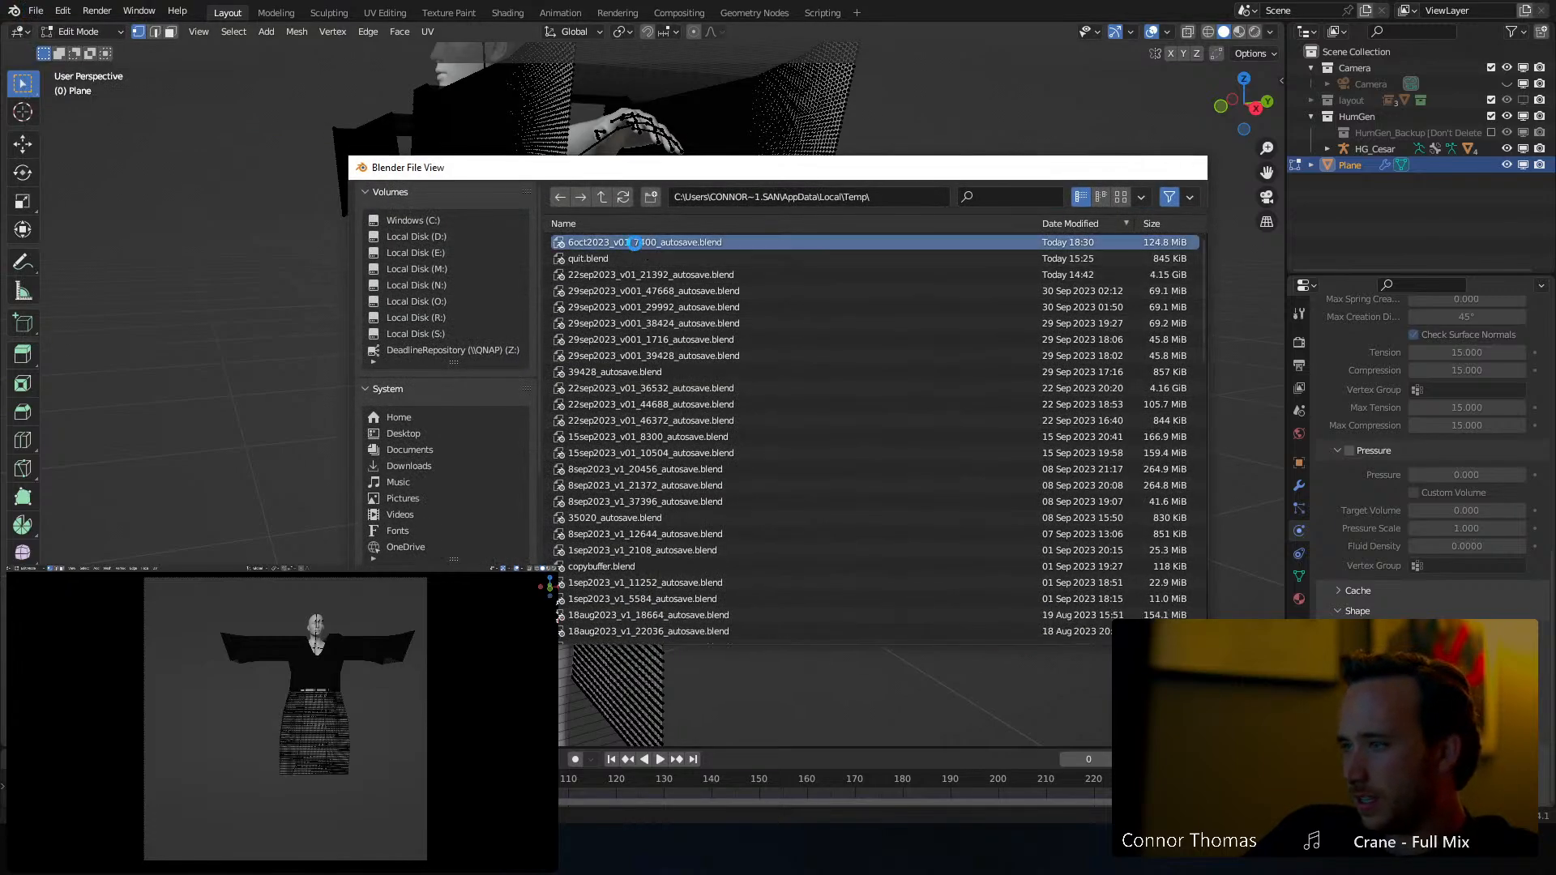
{"action": "middle_click_drag", "start_coordinate": [754, 318], "coordinate": [789, 404]}
{"action": "key", "text": "Delete"}
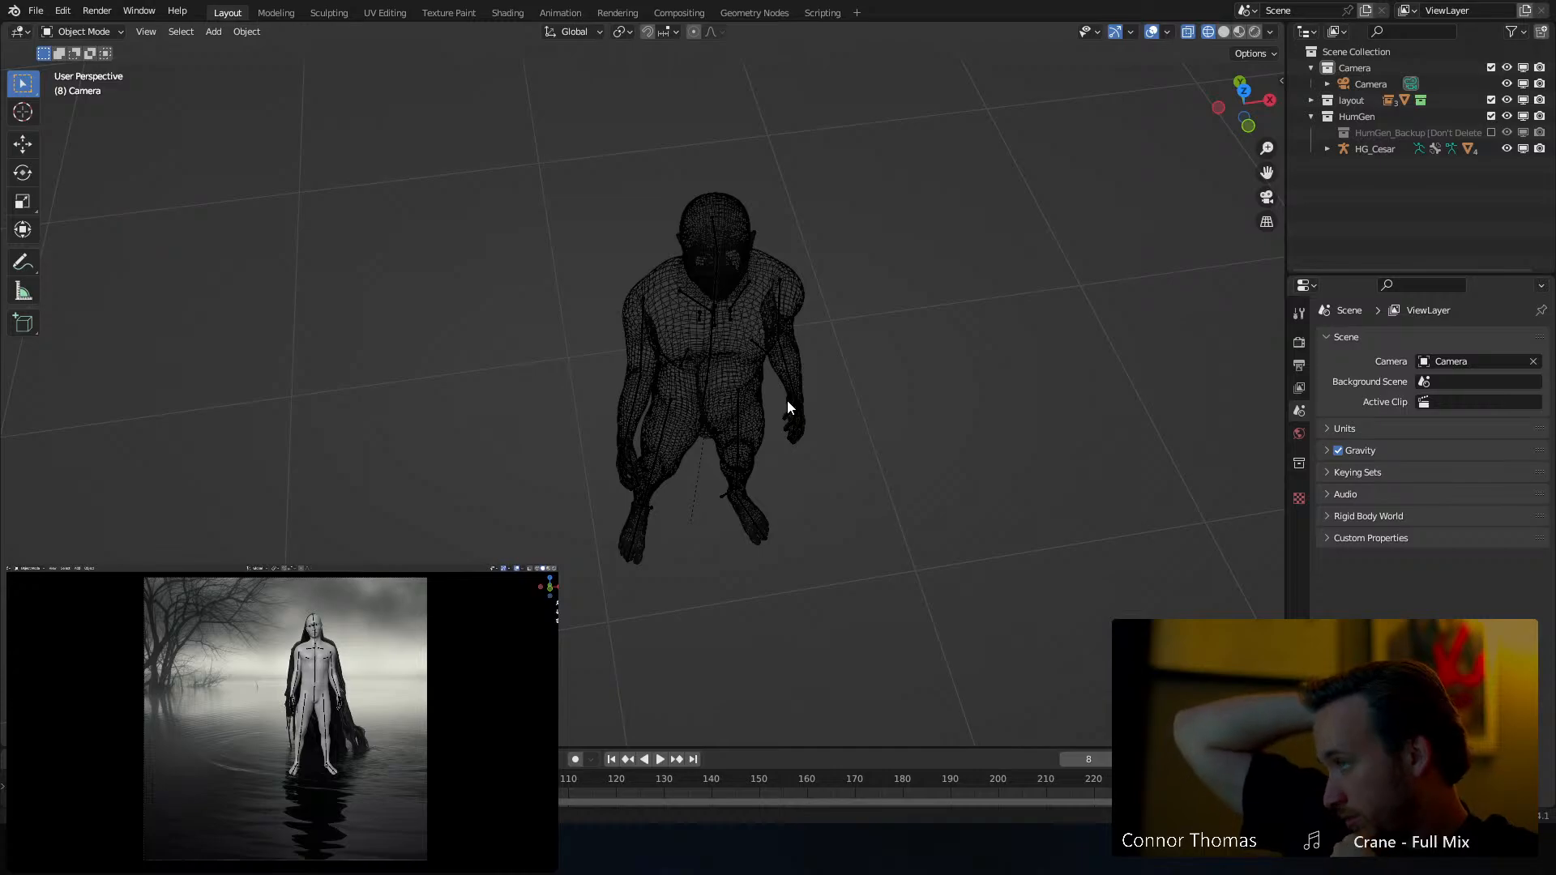
{"action": "key", "text": "ctrl+z"}
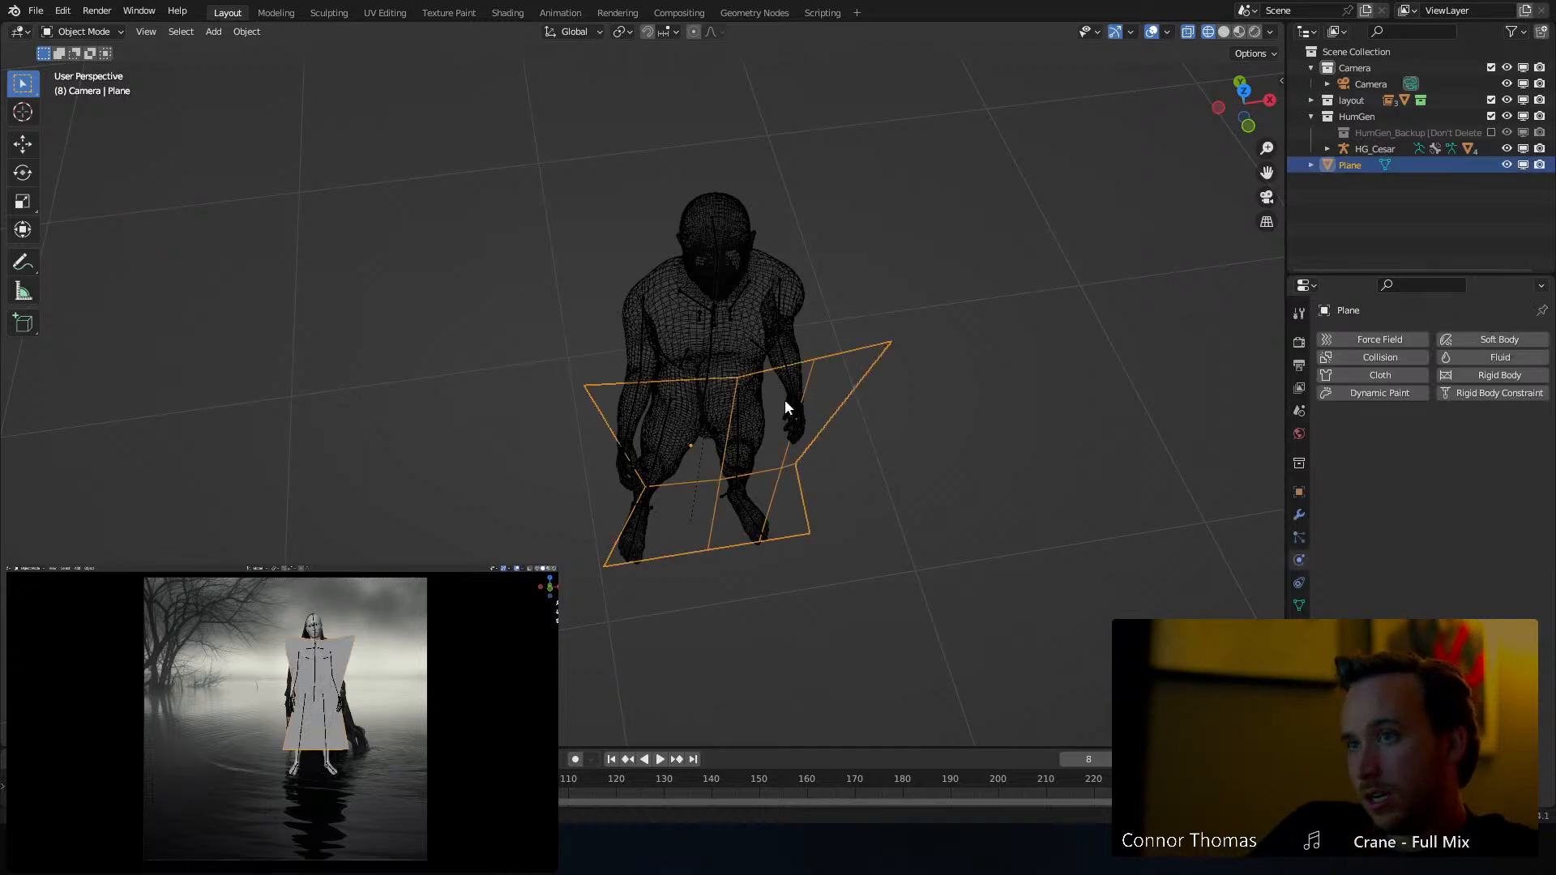
Move the whole robe panel along Y up against the figure's front and scale it down to about 0.94
{"action": "middle_click_drag", "start_coordinate": [784, 401], "coordinate": [707, 399]}
{"action": "key", "text": "Tab"}
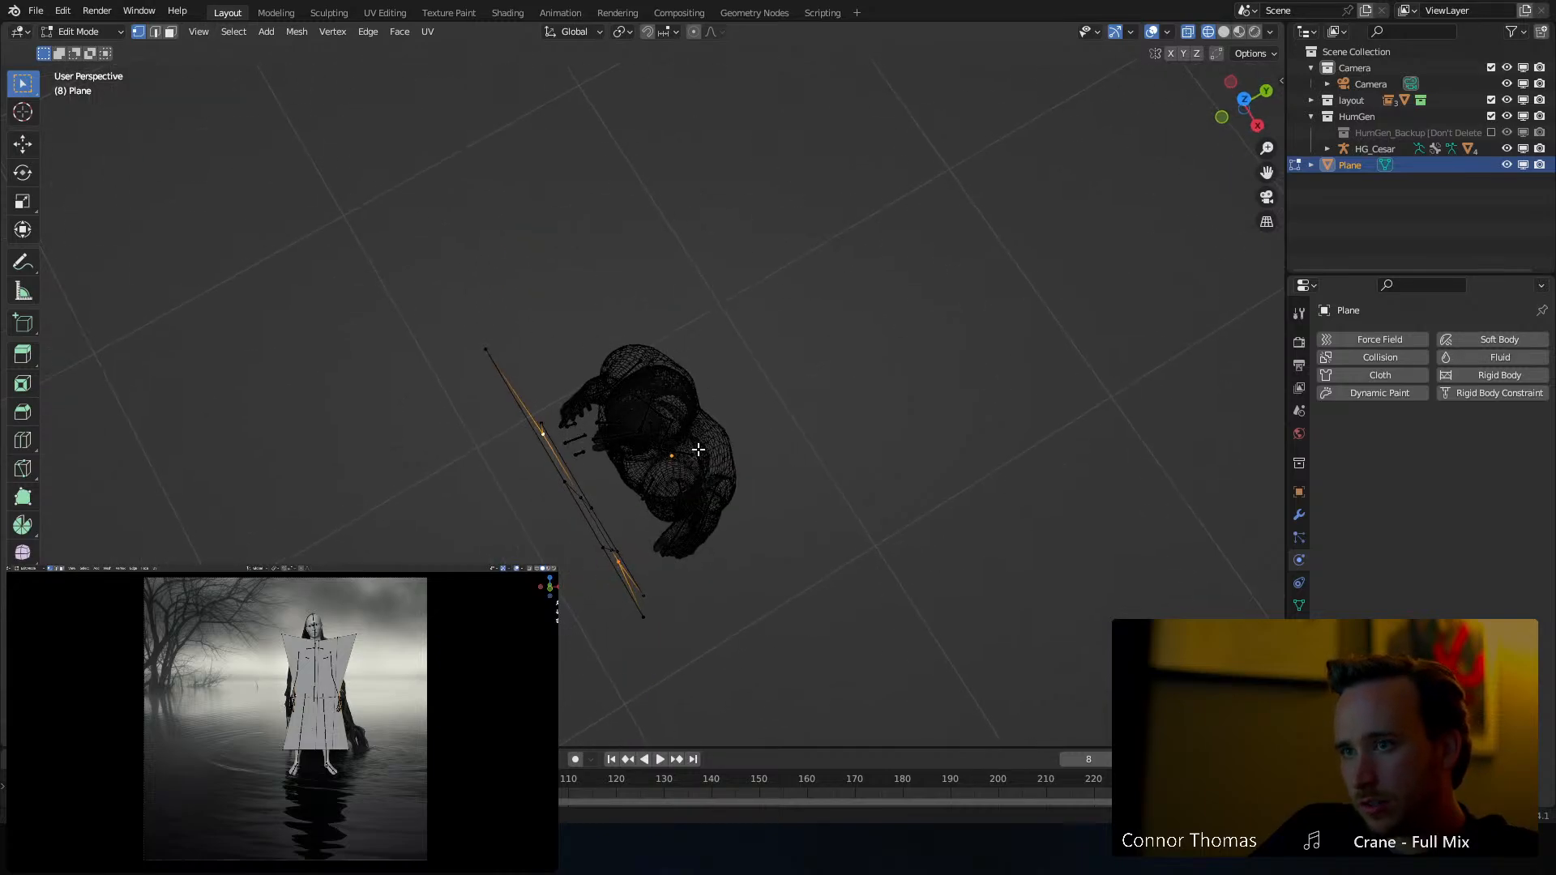
{"action": "key", "text": "g"}
{"action": "key", "text": "y"}
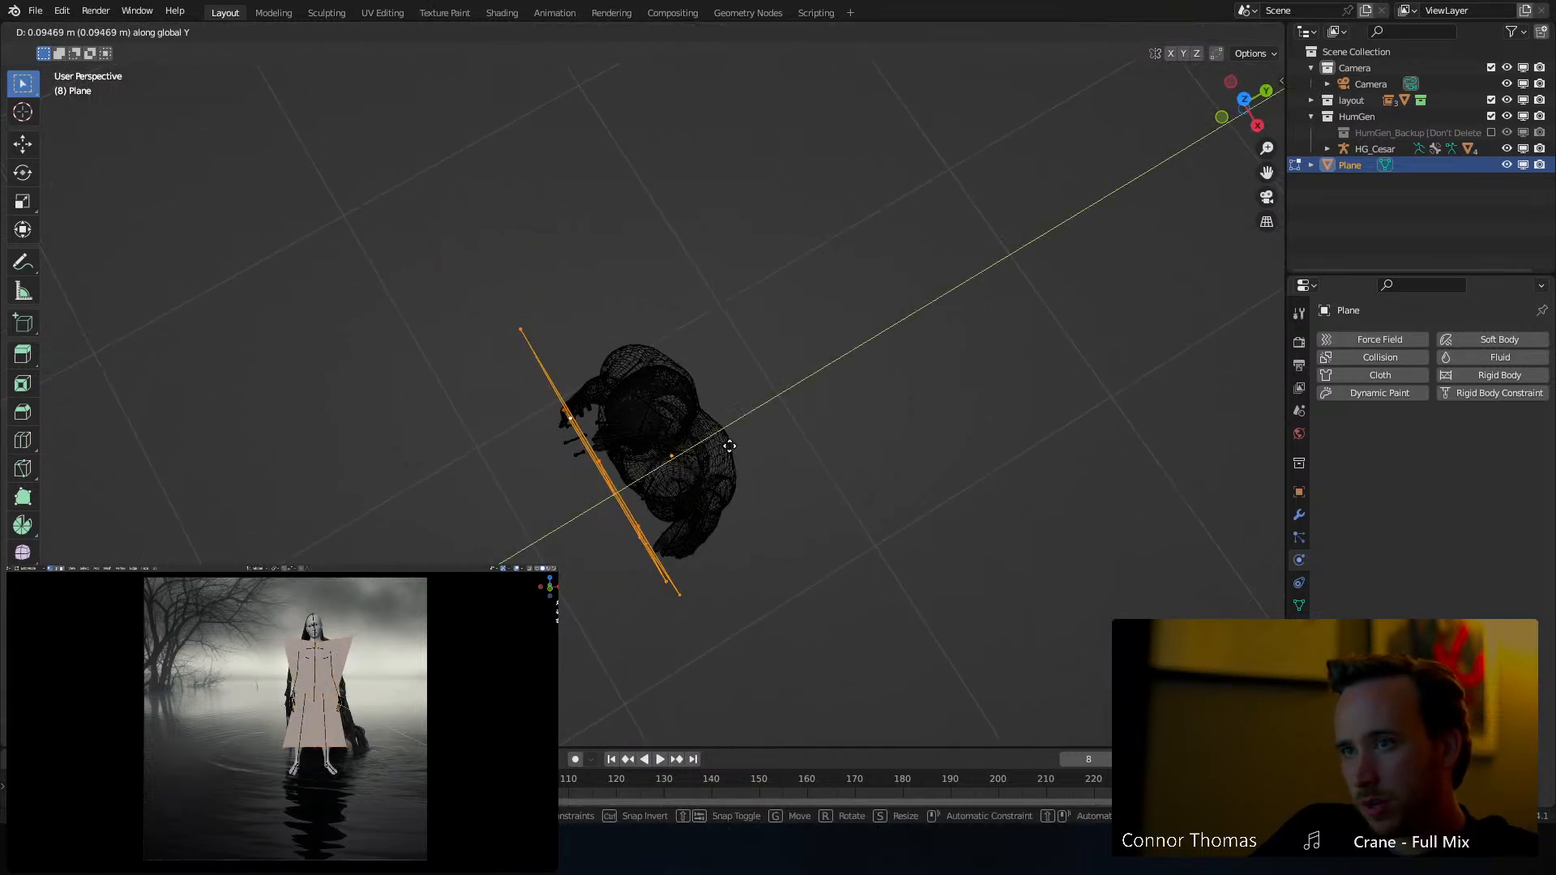
{"action": "left_click", "coordinate": [743, 437]}
{"action": "key", "text": "KP_1"}
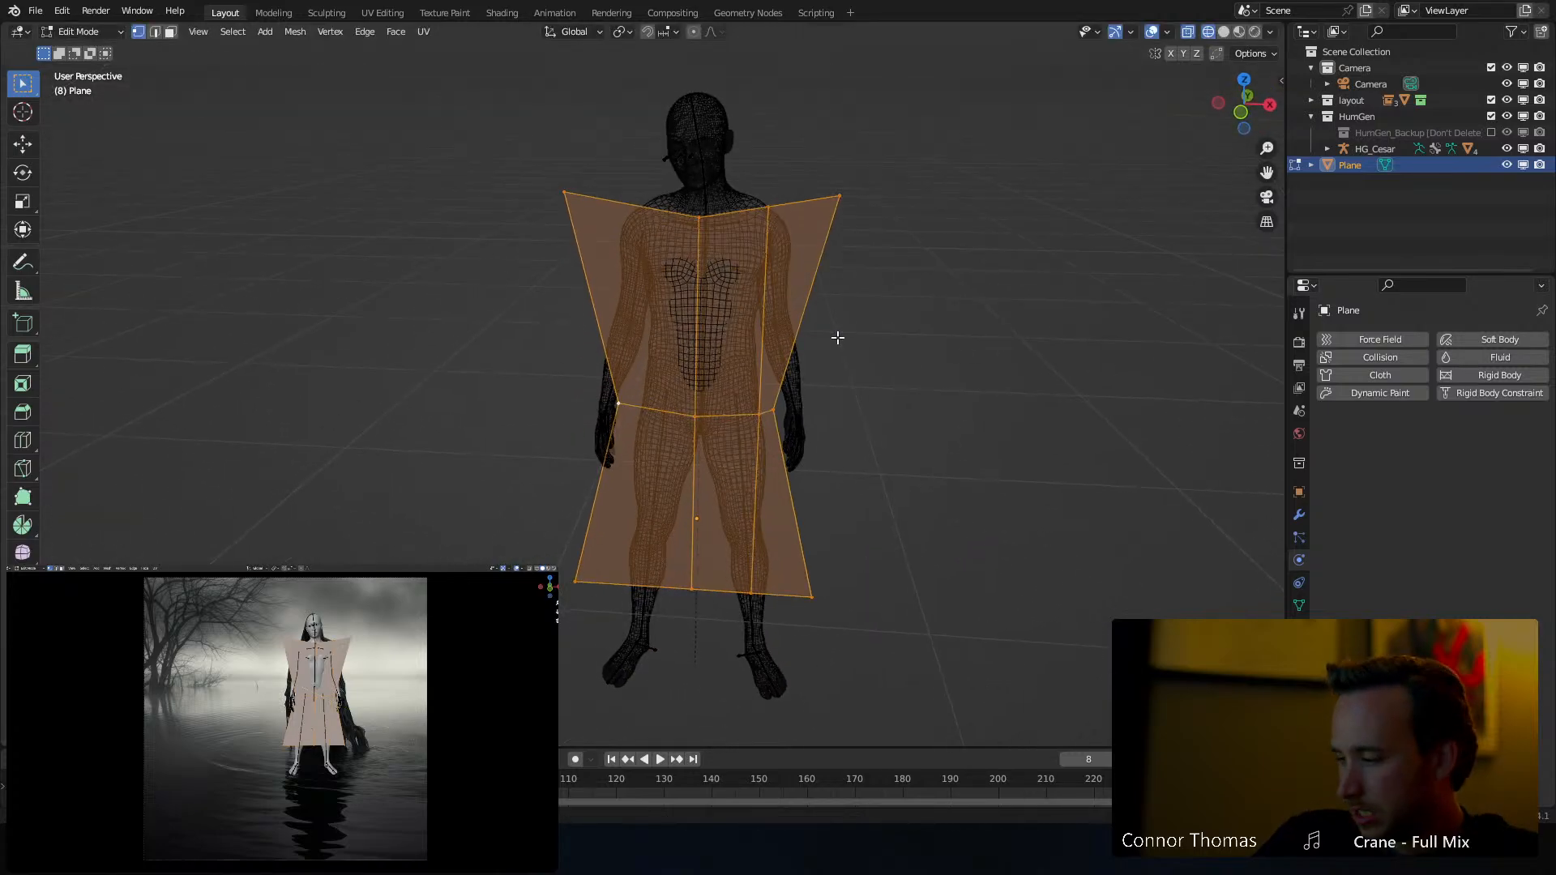
{"action": "scroll", "coordinate": [828, 346], "scroll_direction": "up", "scroll_amount": 3}
{"action": "key", "text": "s"}
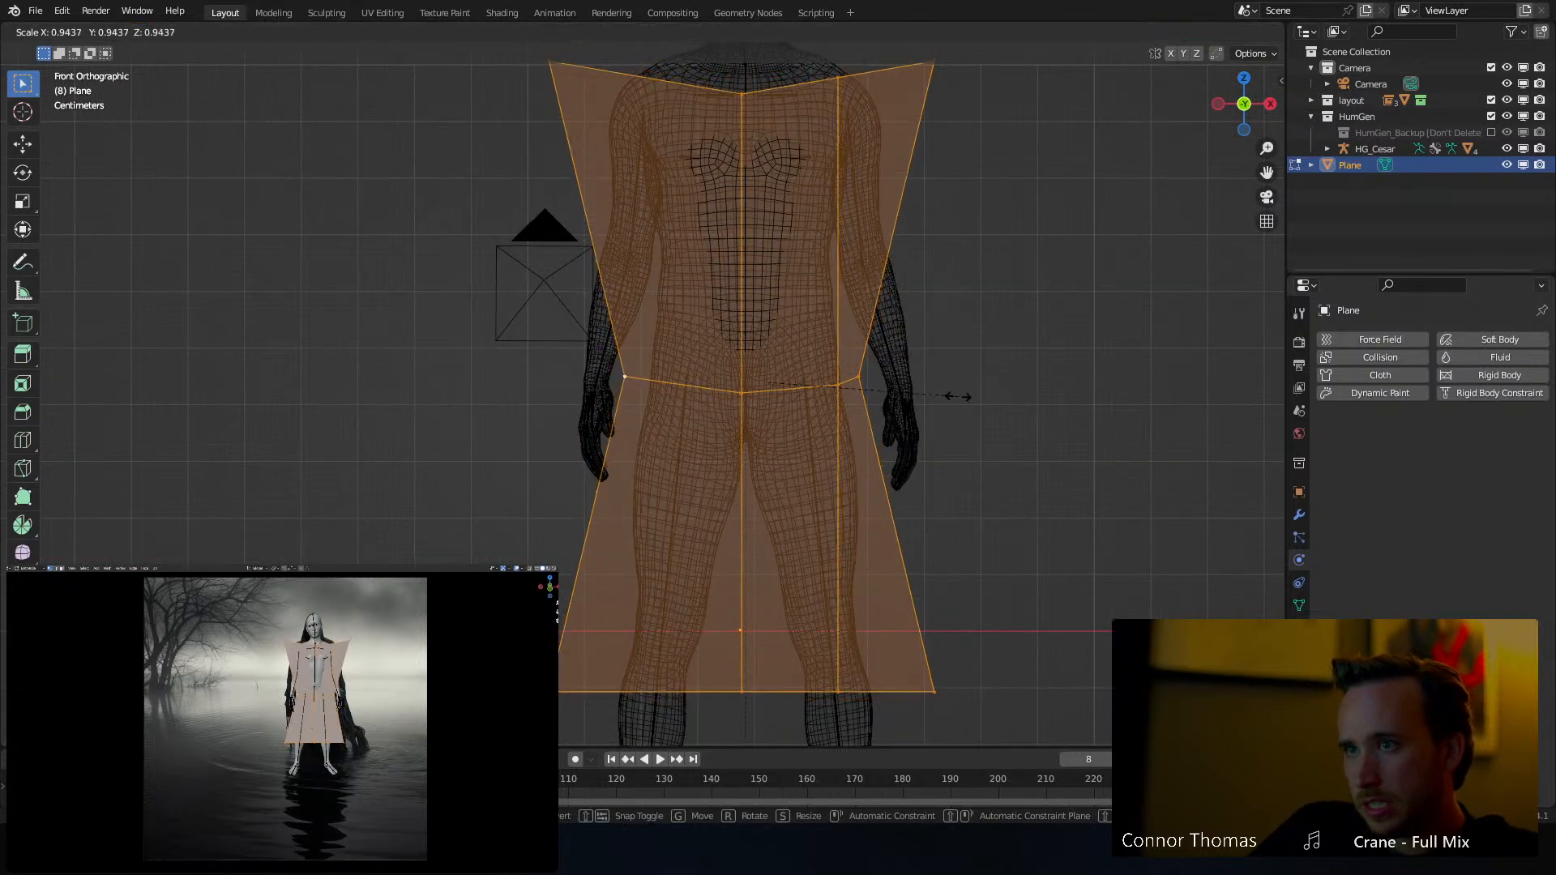
{"action": "left_click", "coordinate": [956, 396]}
Move the panel's waist corner and hem corner on the figure's right side inward toward the body
{"action": "left_click", "coordinate": [660, 381]}
{"action": "key", "text": "g"}
{"action": "left_click", "coordinate": [684, 387]}
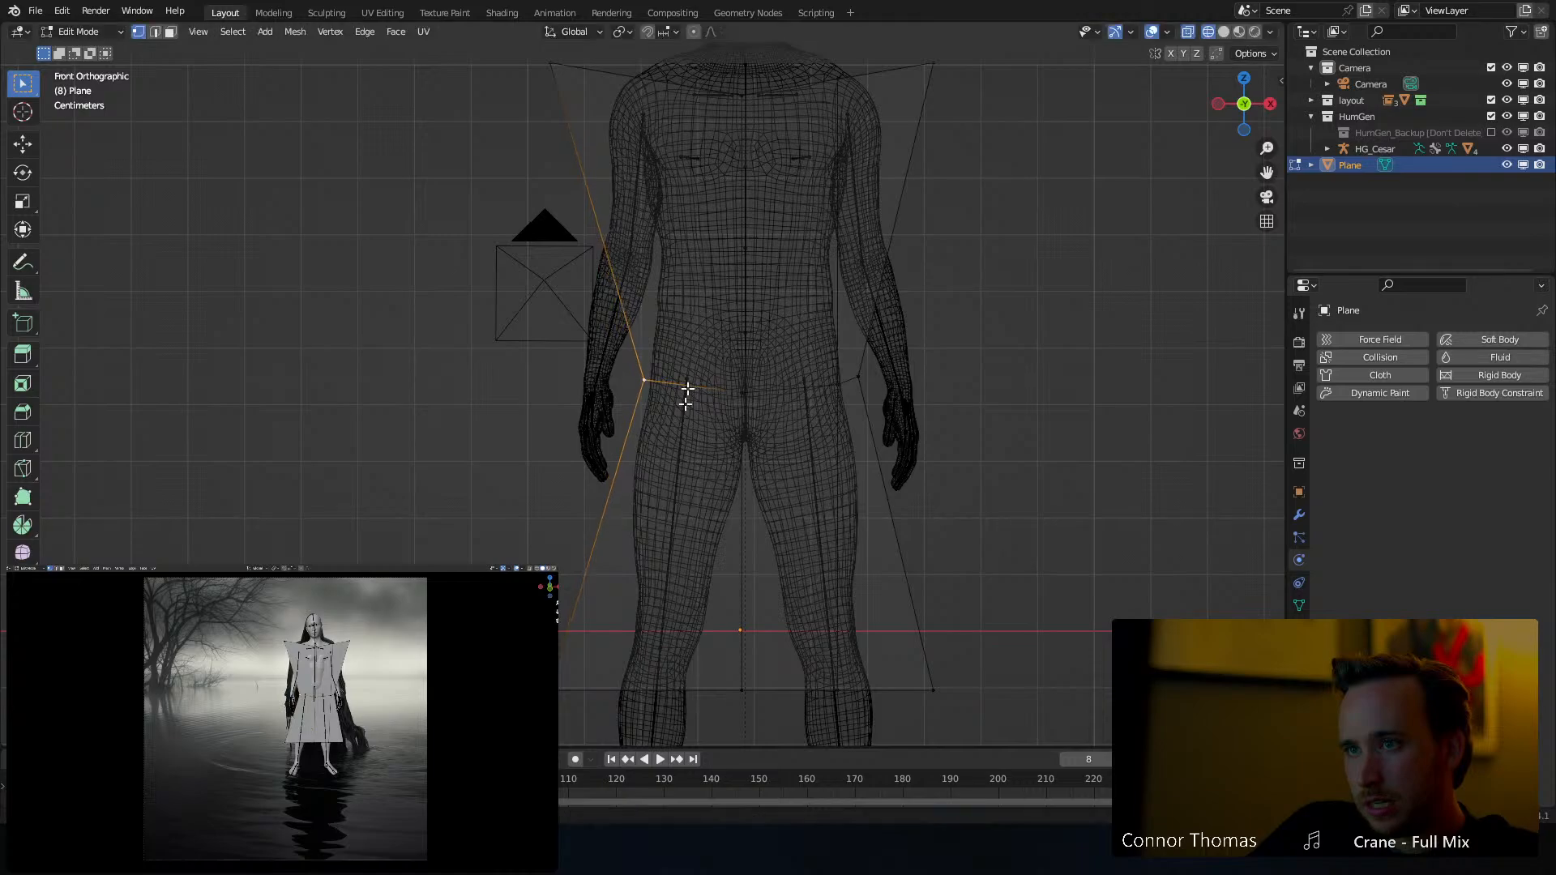
{"action": "middle_click_drag", "start_coordinate": [612, 646], "coordinate": [625, 521], "text": "shift"}
{"action": "left_click", "coordinate": [578, 567]}
{"action": "key", "text": "g"}
{"action": "left_click", "coordinate": [637, 568]}
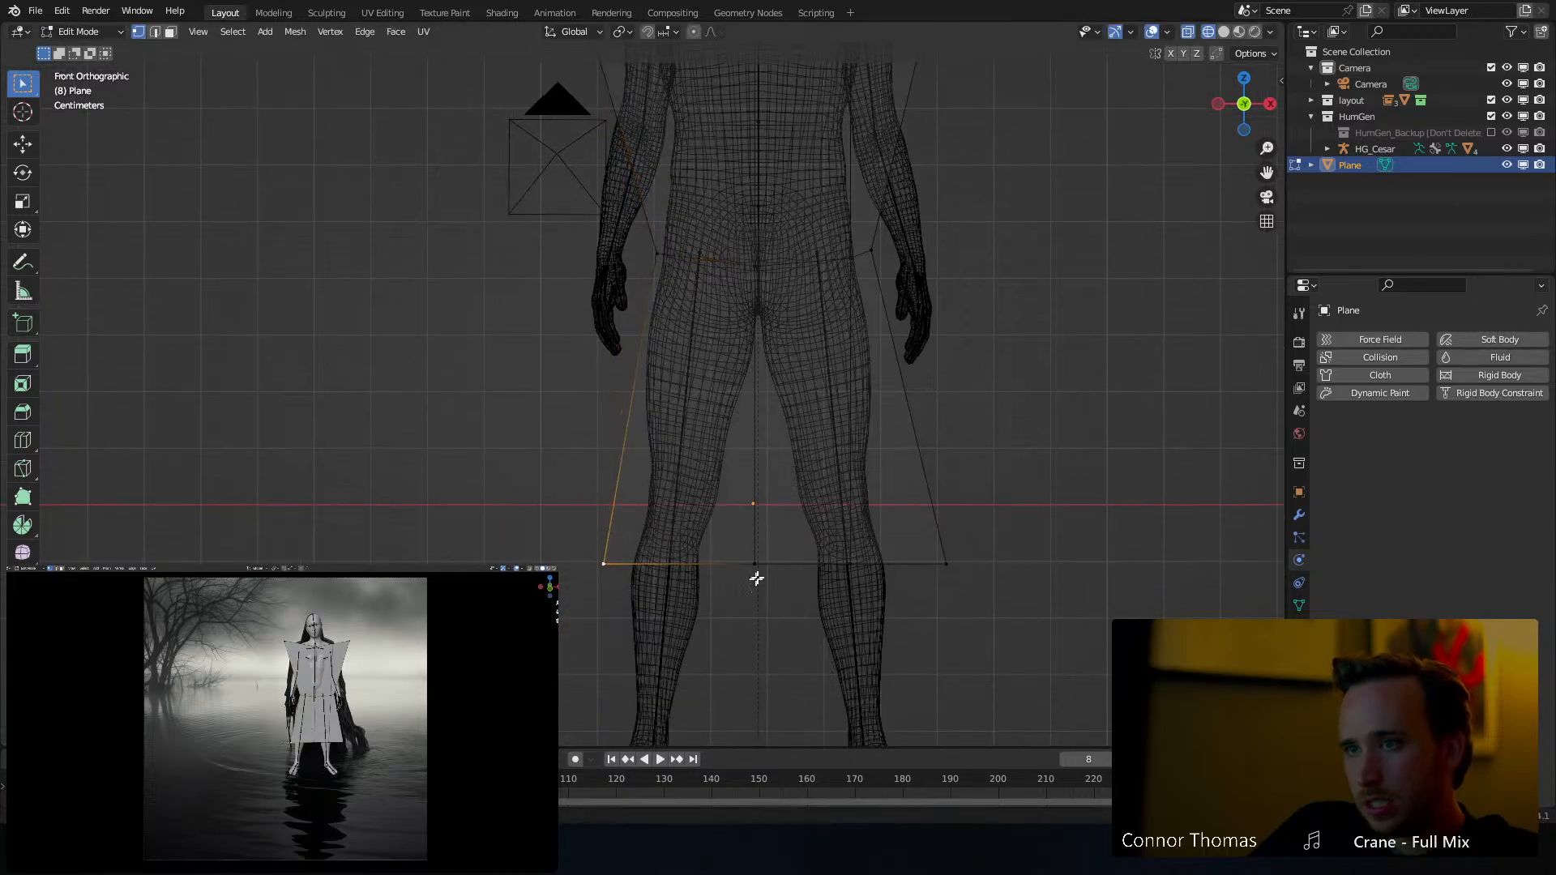
{"action": "scroll", "coordinate": [937, 563], "scroll_direction": "down", "scroll_amount": 4}
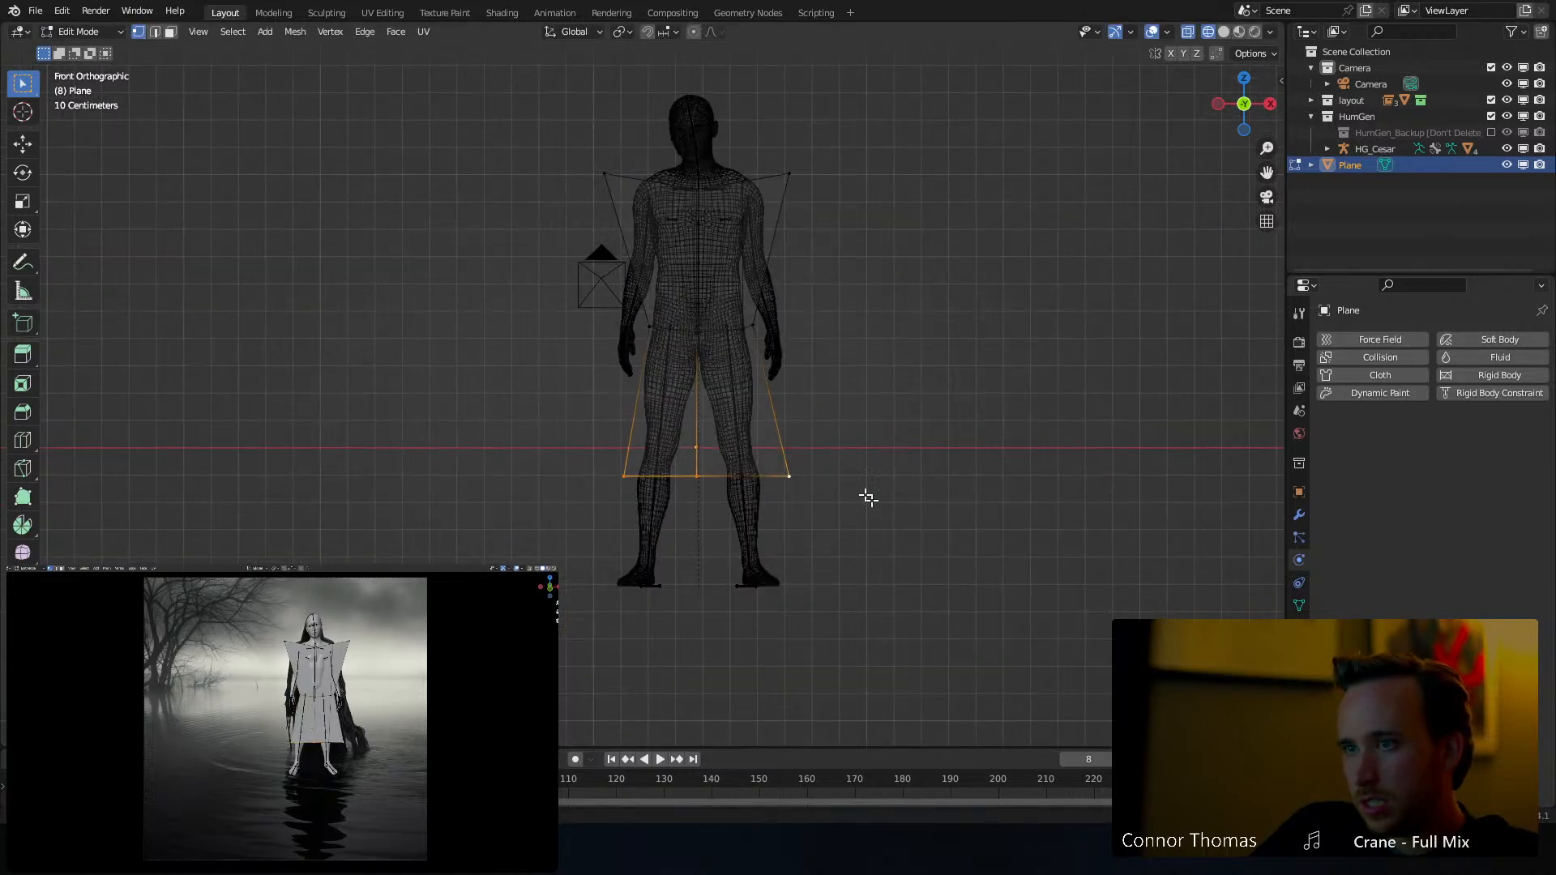
{"action": "key", "text": "e"}
{"action": "left_click", "coordinate": [849, 600]}
{"action": "key", "text": "ctrl+z"}
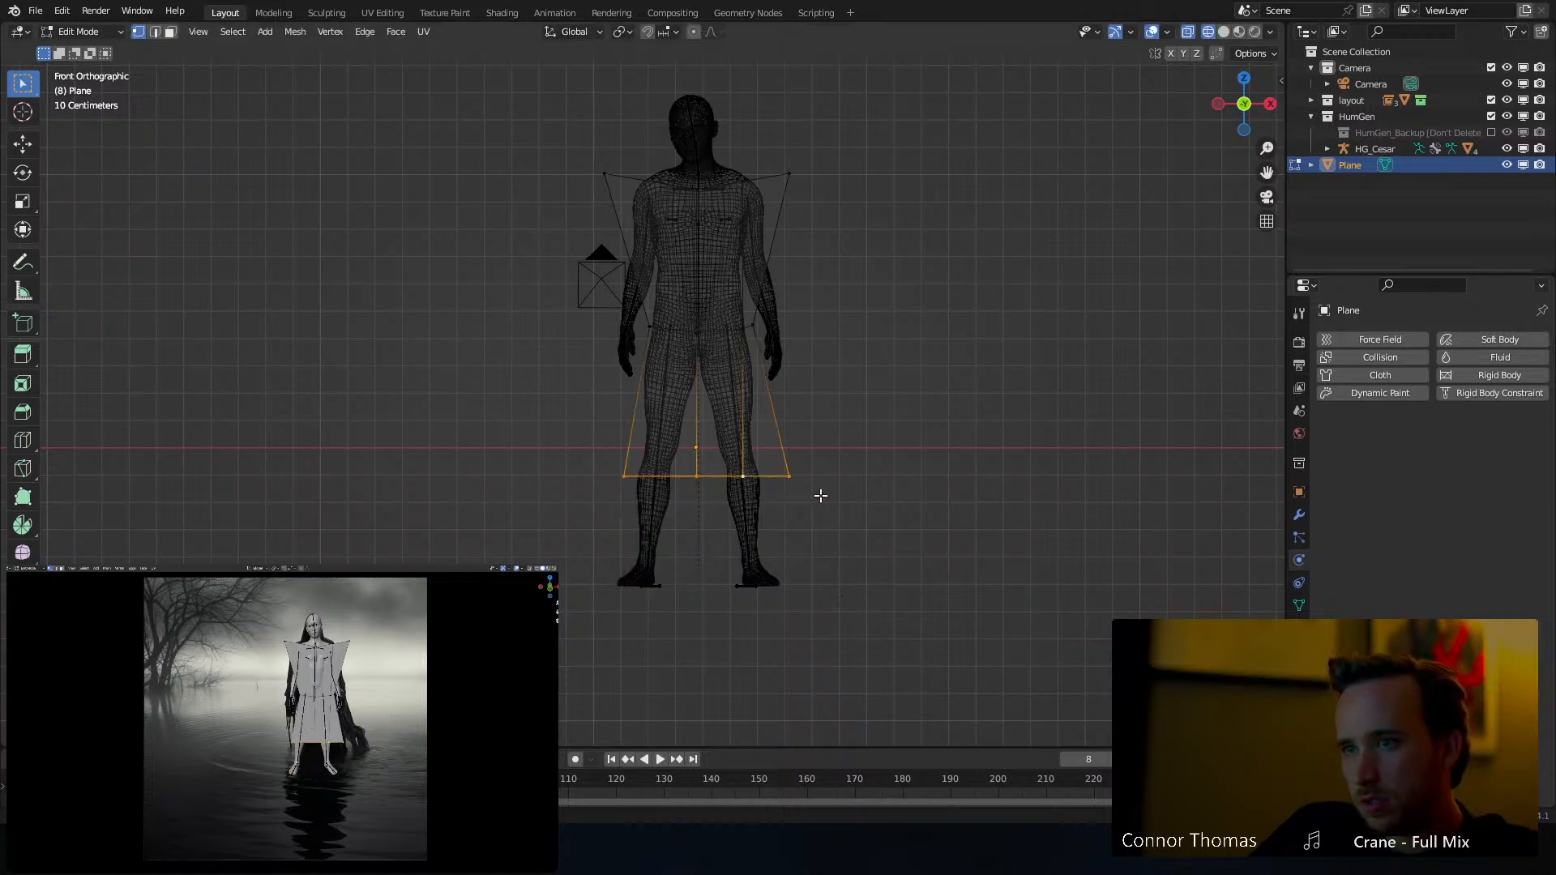
Extrude all the hem vertices of the panel down to the figure's feet
{"action": "key", "text": "e"}
{"action": "left_click", "coordinate": [813, 612]}
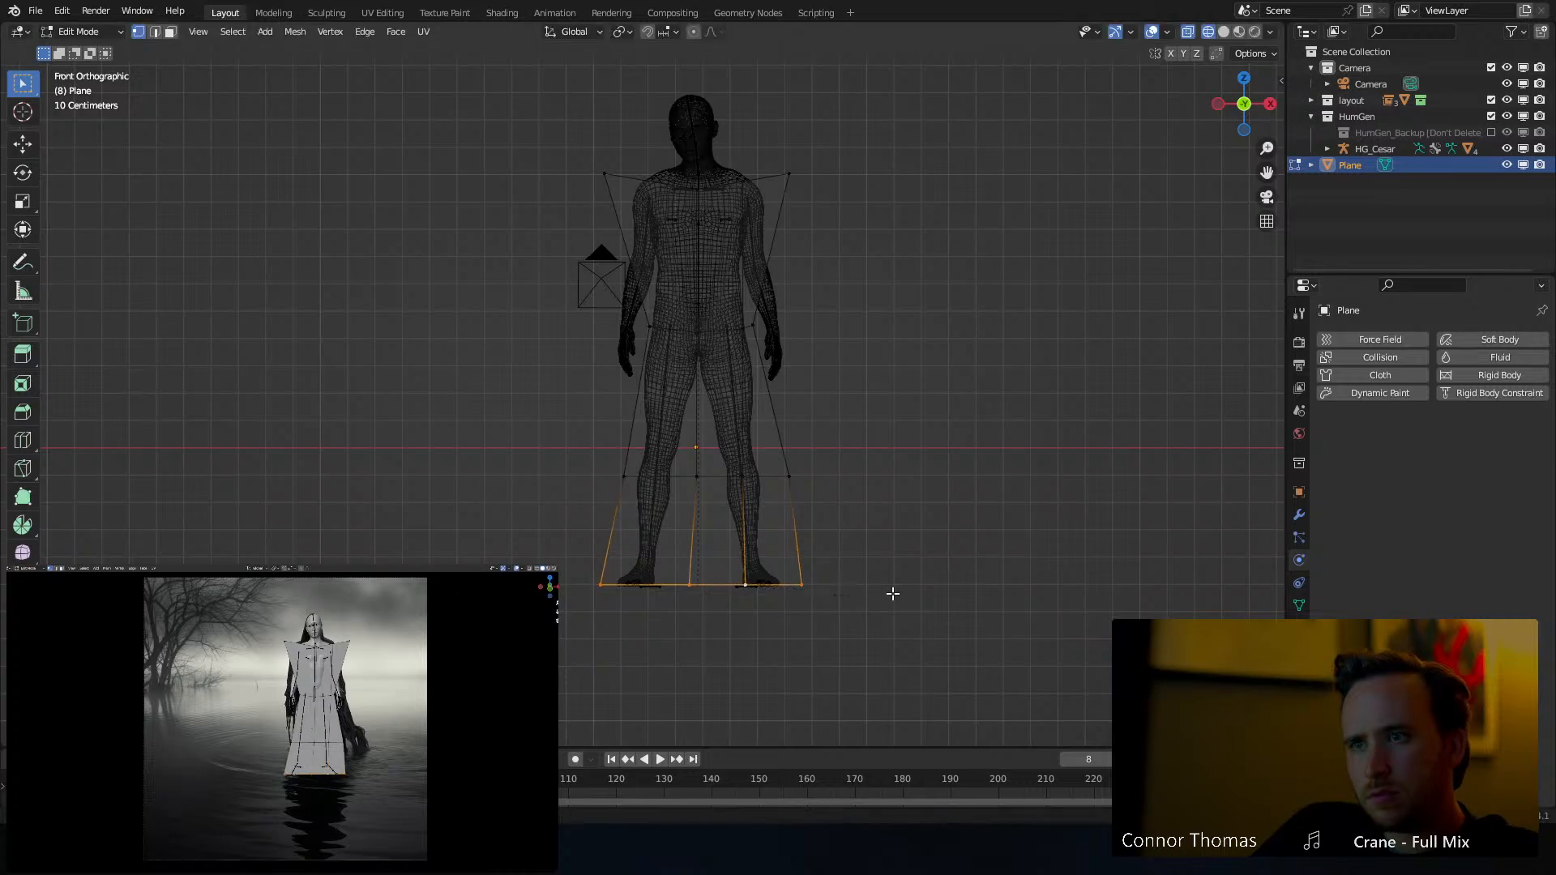
Move both outer top corners of the panel inward and slightly up so they sit above the shoulders
{"action": "scroll", "coordinate": [813, 473], "scroll_direction": "up", "scroll_amount": 3}
{"action": "scroll", "coordinate": [790, 339], "scroll_direction": "up", "scroll_amount": 2}
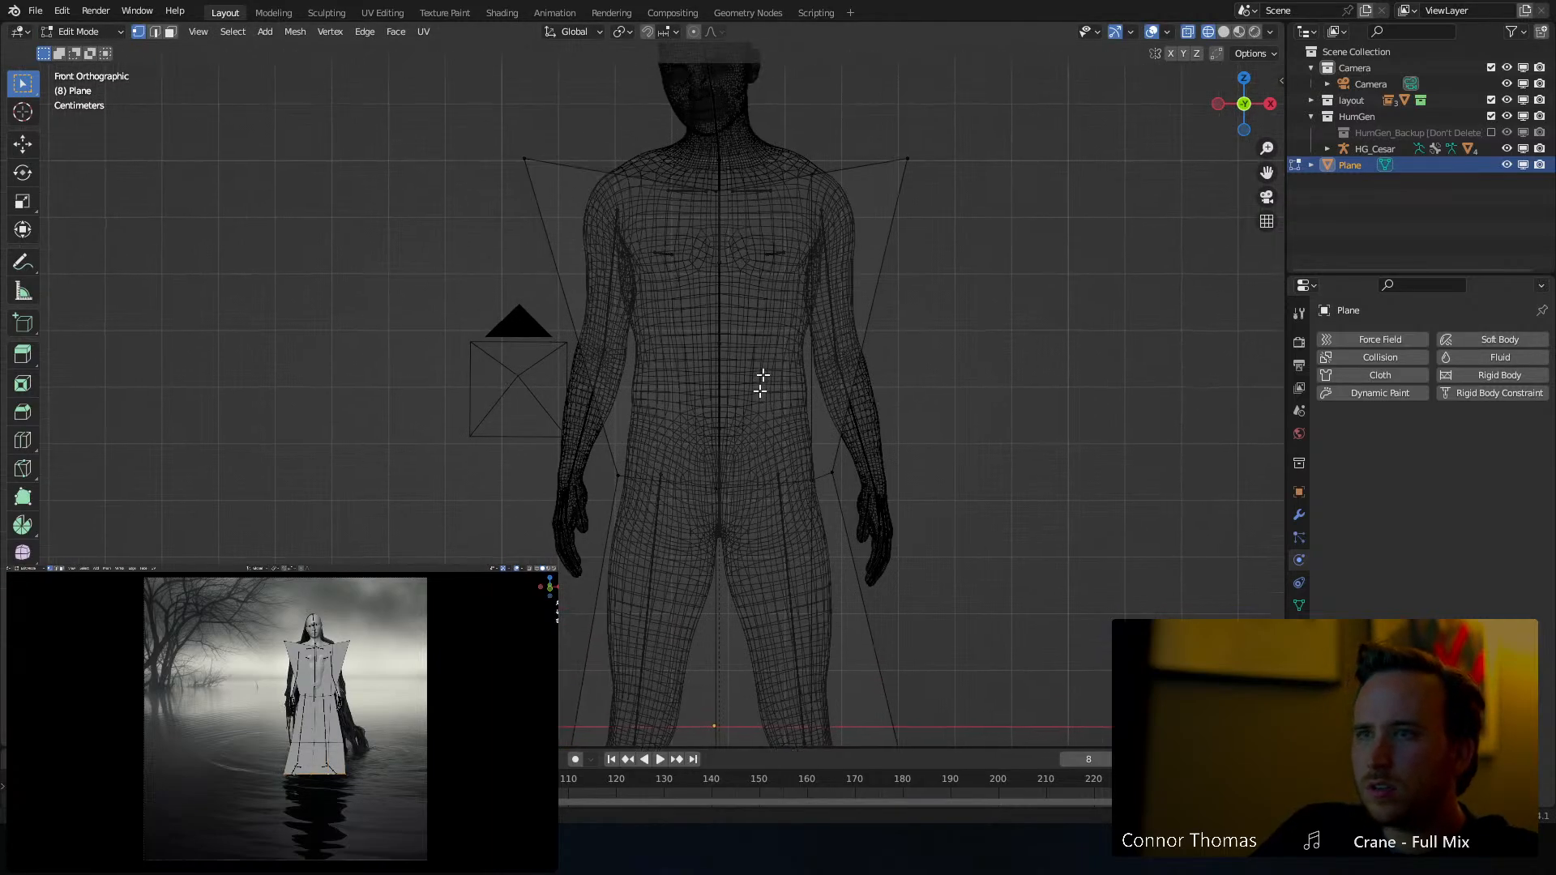
{"action": "left_click_drag", "start_coordinate": [531, 161], "coordinate": [513, 198]}
{"action": "key", "text": "g"}
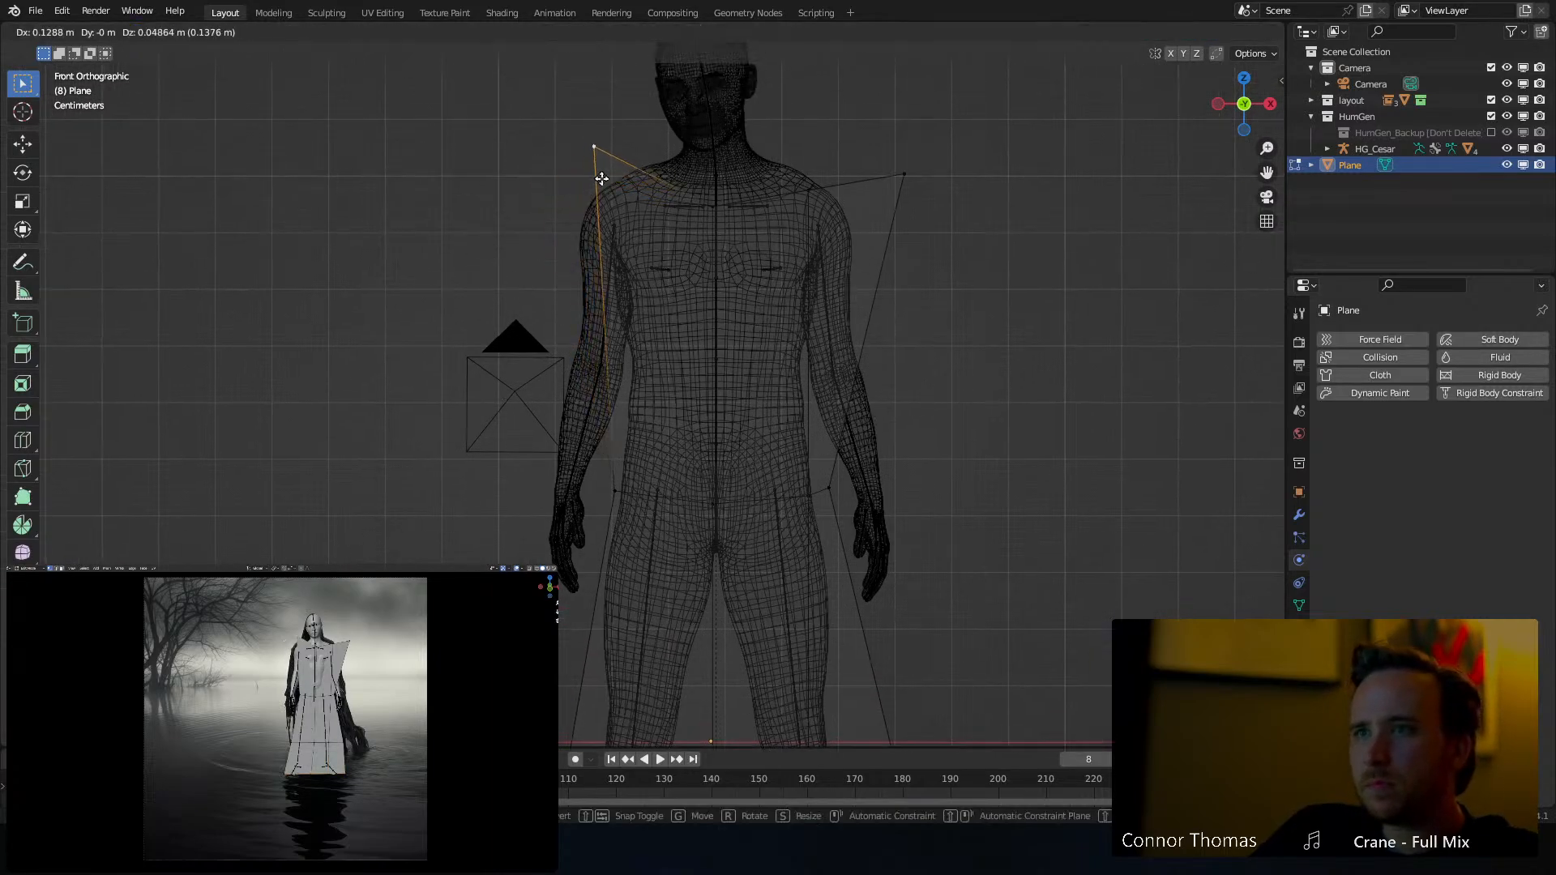
{"action": "left_click", "coordinate": [601, 173]}
{"action": "key", "text": "g"}
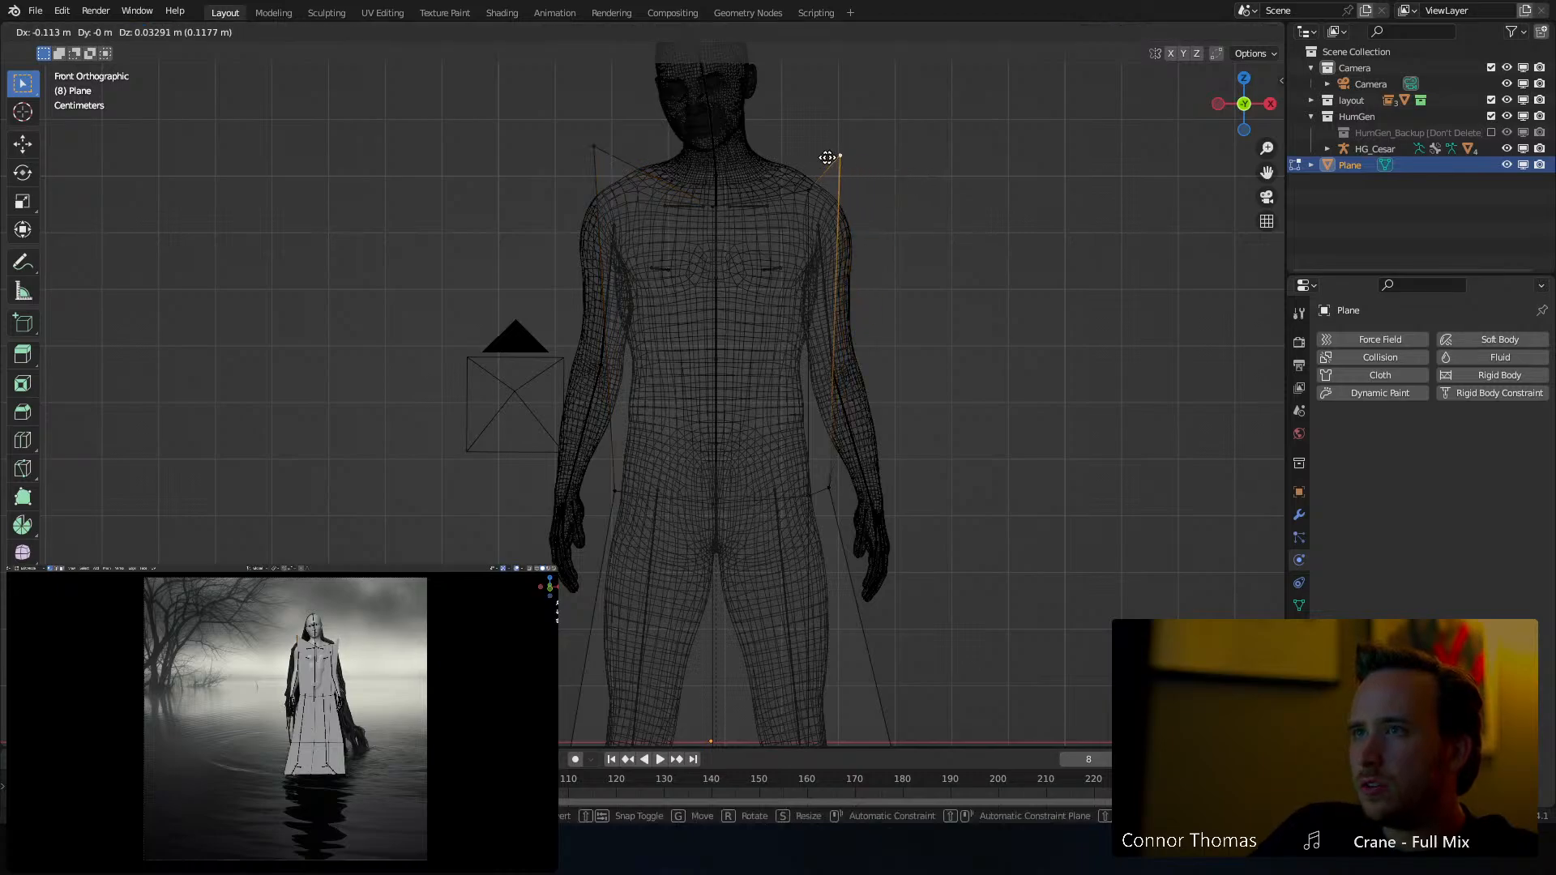
{"action": "left_click", "coordinate": [826, 163]}
Raise the neckline vertex on the figure's left above the shoulder and move the centre neckline vertex up to the neck base
{"action": "left_click", "coordinate": [805, 194]}
{"action": "key", "text": "g"}
{"action": "left_click", "coordinate": [788, 117]}
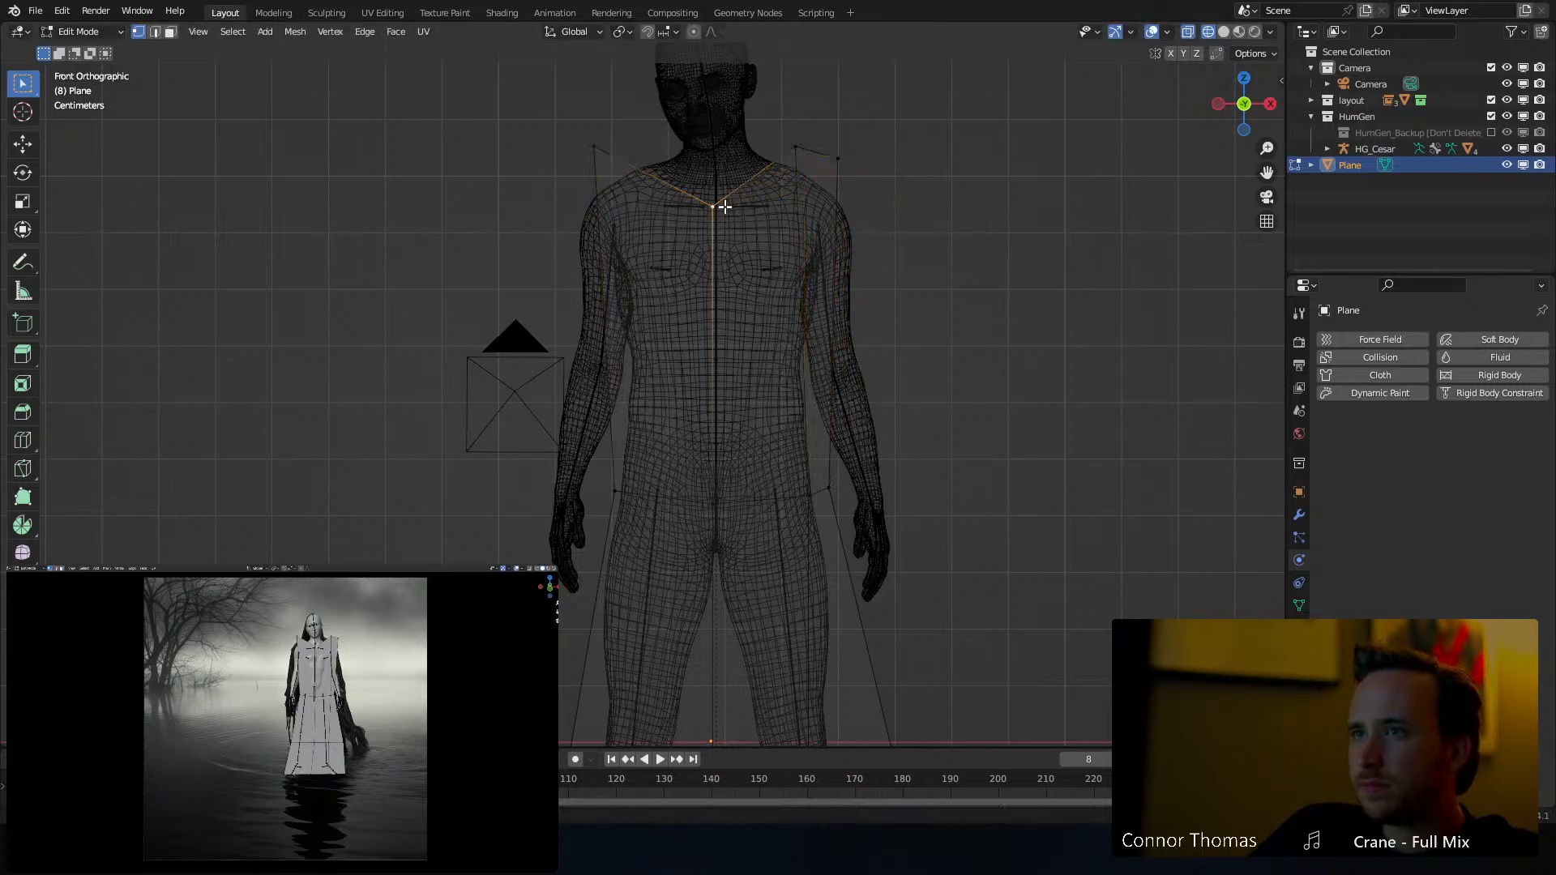
{"action": "key", "text": "g"}
{"action": "left_click", "coordinate": [729, 185]}
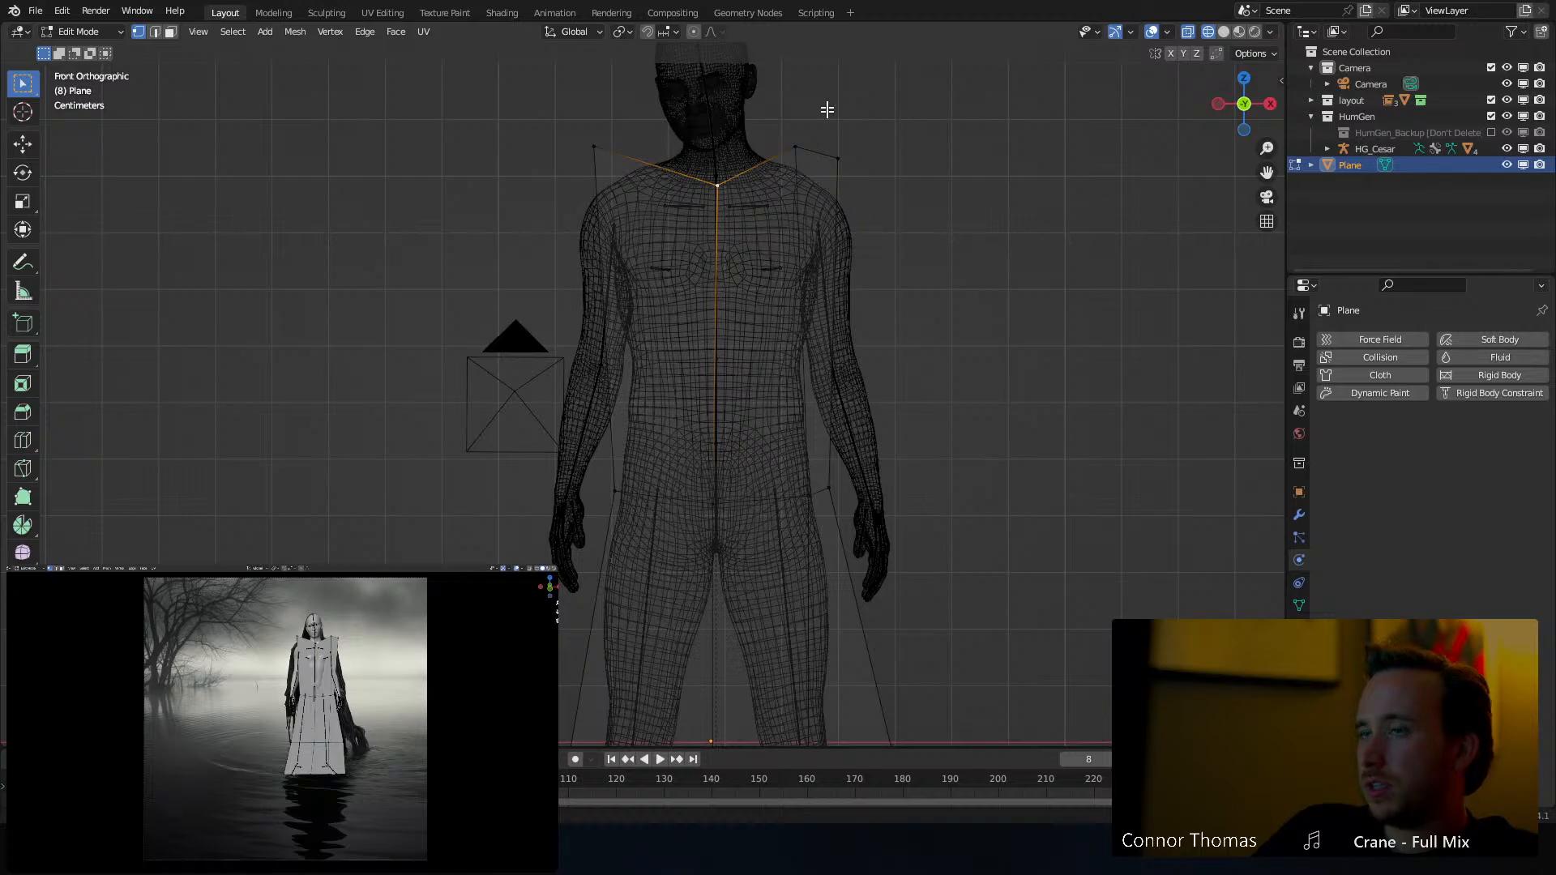
Move the panel's top edge back toward the shoulders and pull a new chest-height edge loop forward off the chest
{"action": "middle_click_drag", "start_coordinate": [827, 110], "coordinate": [616, 235]}
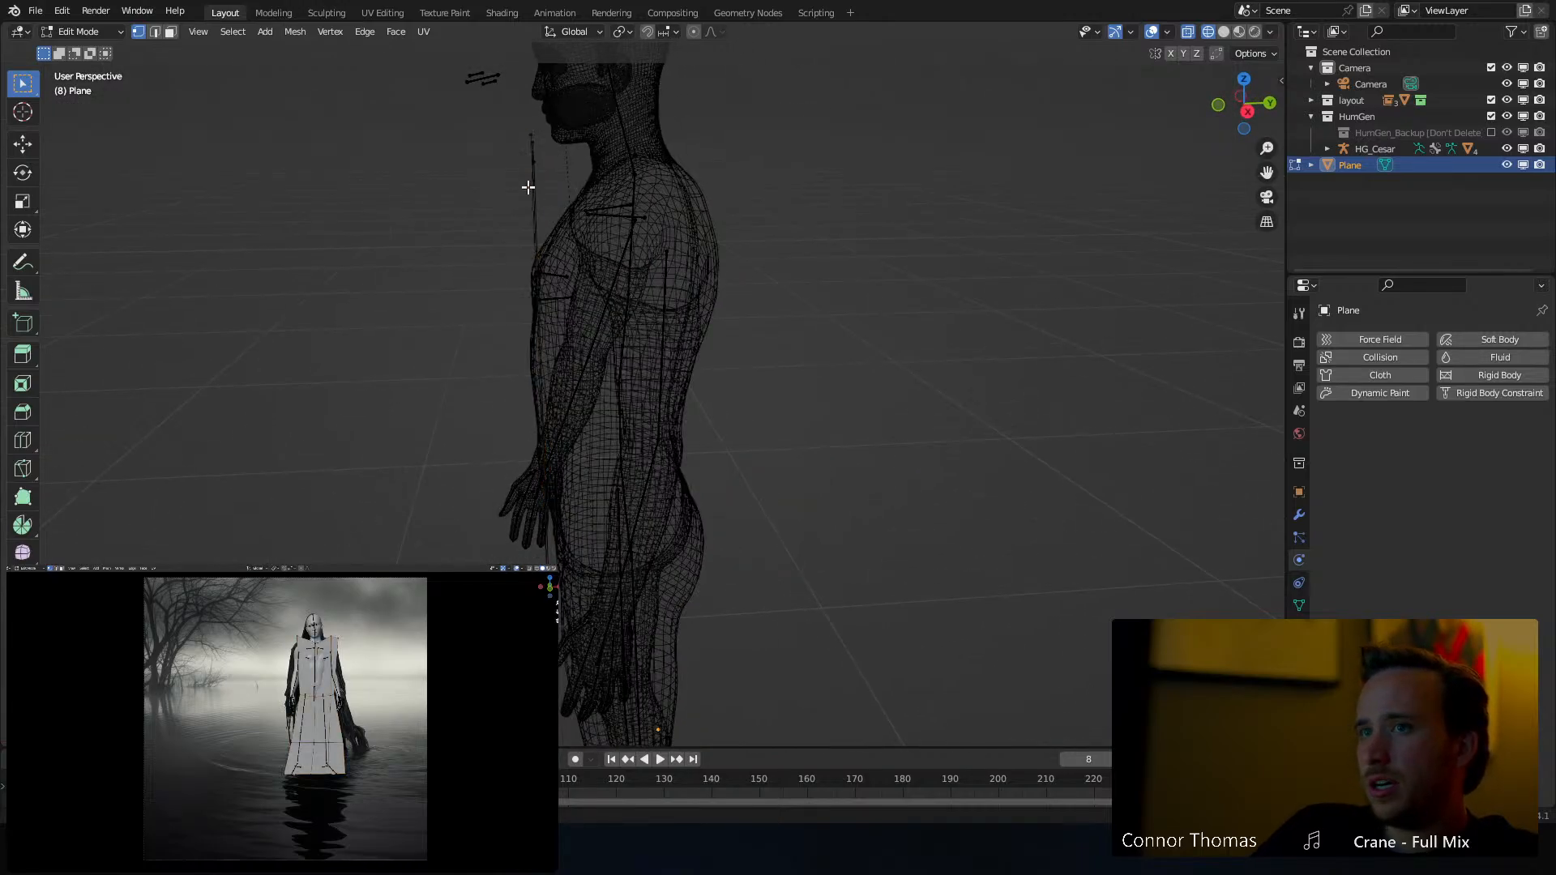
{"action": "middle_click_drag", "start_coordinate": [530, 93], "coordinate": [618, 174]}
{"action": "key", "text": "g"}
{"action": "left_click", "coordinate": [624, 278]}
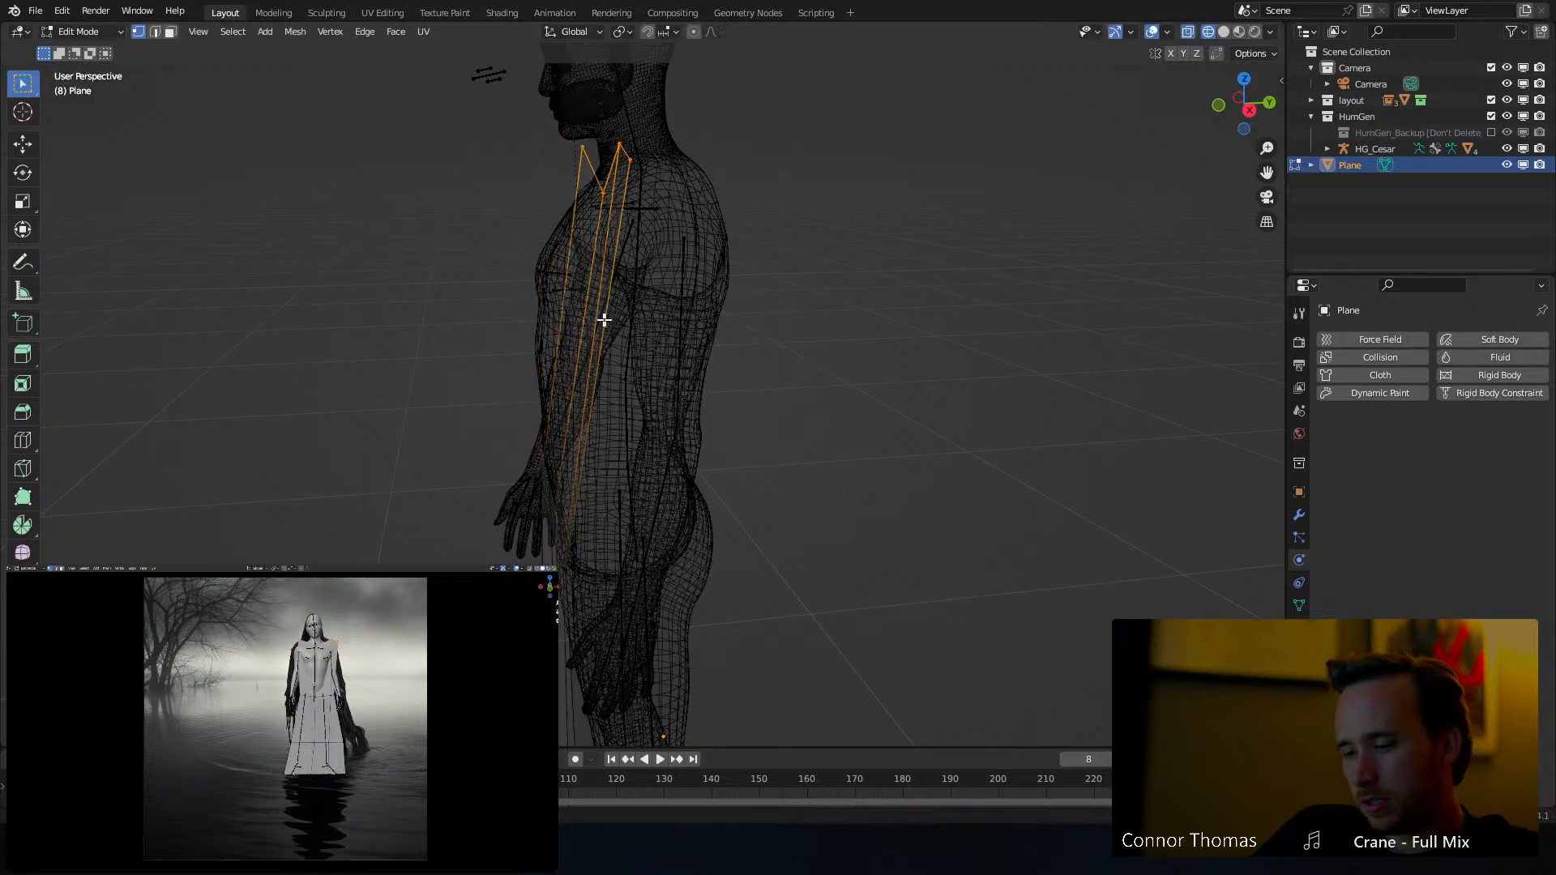
{"action": "middle_click_drag", "start_coordinate": [665, 351], "coordinate": [647, 319]}
{"action": "key", "text": "g"}
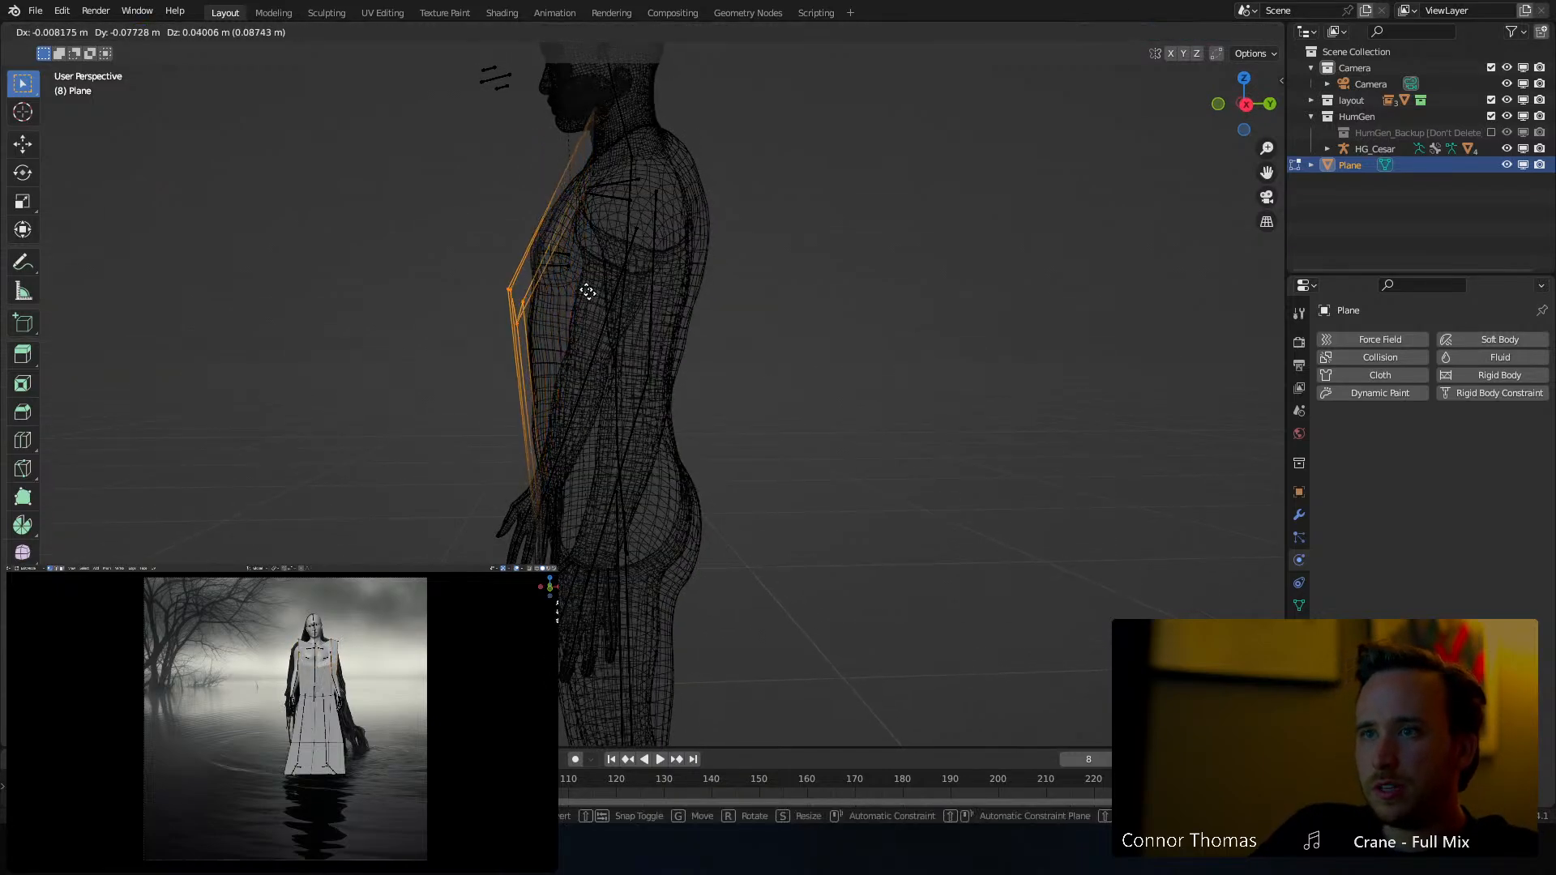
{"action": "left_click", "coordinate": [588, 254]}
Switch to solid shading and reposition individual upper vertices of the front panel to fit around the chest and shoulders
{"action": "key", "text": "z"}
{"action": "mouse_move", "coordinate": [588, 254]}
{"action": "middle_mouse_down"}
{"action": "mouse_move", "coordinate": [721, 306]}
{"action": "mouse_move", "coordinate": [598, 292]}
{"action": "mouse_move", "coordinate": [642, 294]}
{"action": "mouse_move", "coordinate": [740, 244]}
{"action": "mouse_move", "coordinate": [714, 256]}
{"action": "mouse_move", "coordinate": [658, 232]}
{"action": "middle_mouse_up"}
{"action": "left_click", "coordinate": [708, 280]}
{"action": "key", "text": "g"}
{"action": "left_click", "coordinate": [554, 280]}
{"action": "key", "text": "g"}
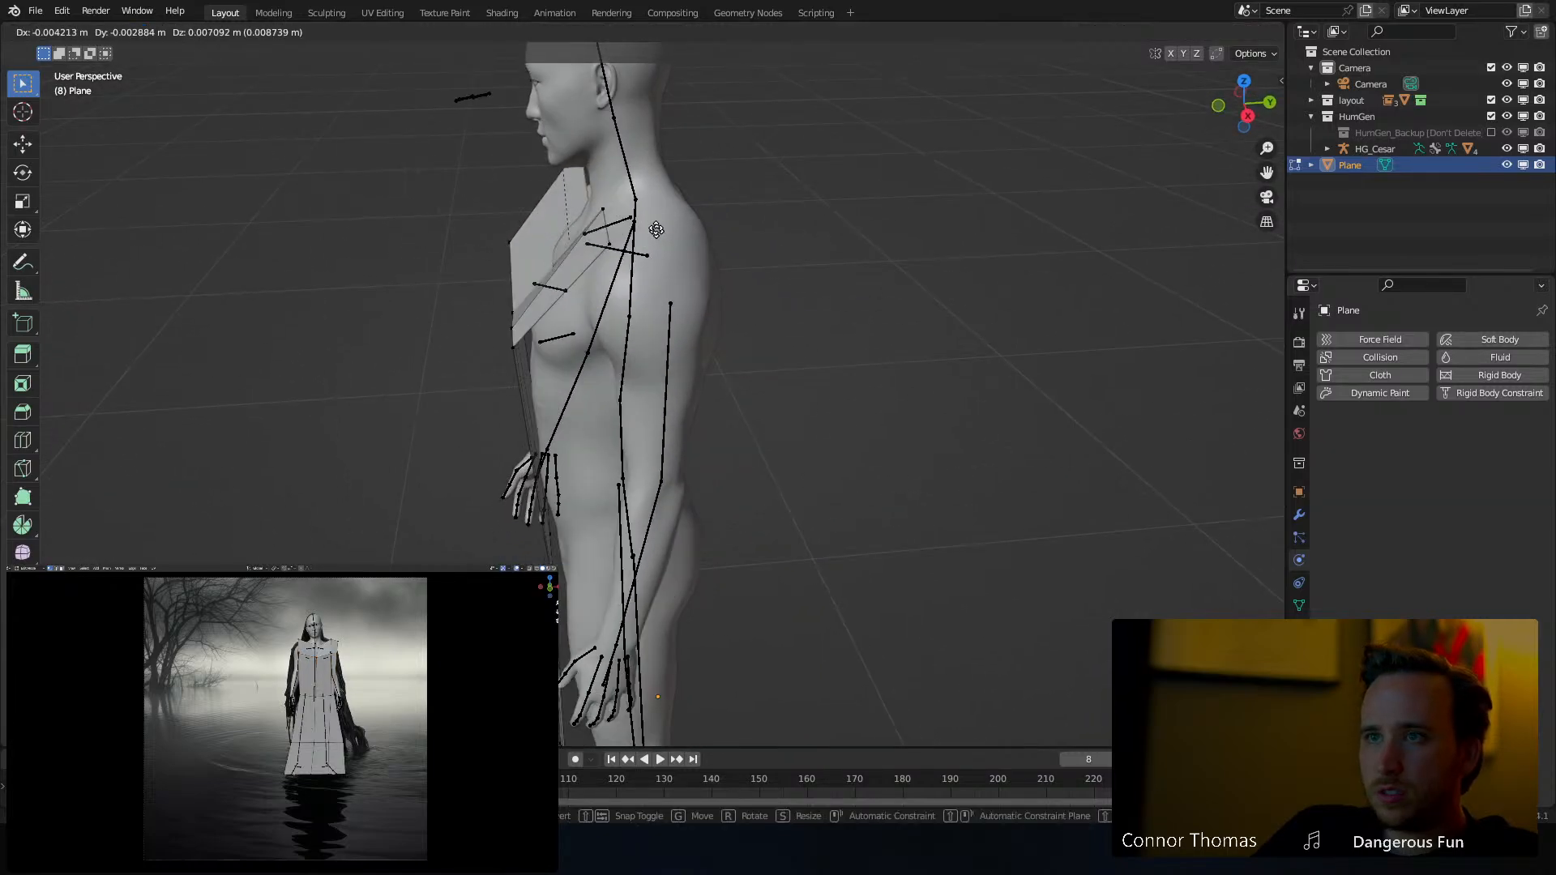
{"action": "left_click", "coordinate": [639, 212]}
{"action": "middle_click_drag", "start_coordinate": [613, 284], "coordinate": [638, 311]}
{"action": "key", "text": "g"}
{"action": "left_click", "coordinate": [619, 277]}
Adjust the front panel's waist vertices on both sides, bringing those on the figure's left inward
{"action": "left_click", "coordinate": [624, 308]}
{"action": "key", "text": "g"}
{"action": "left_click", "coordinate": [677, 313]}
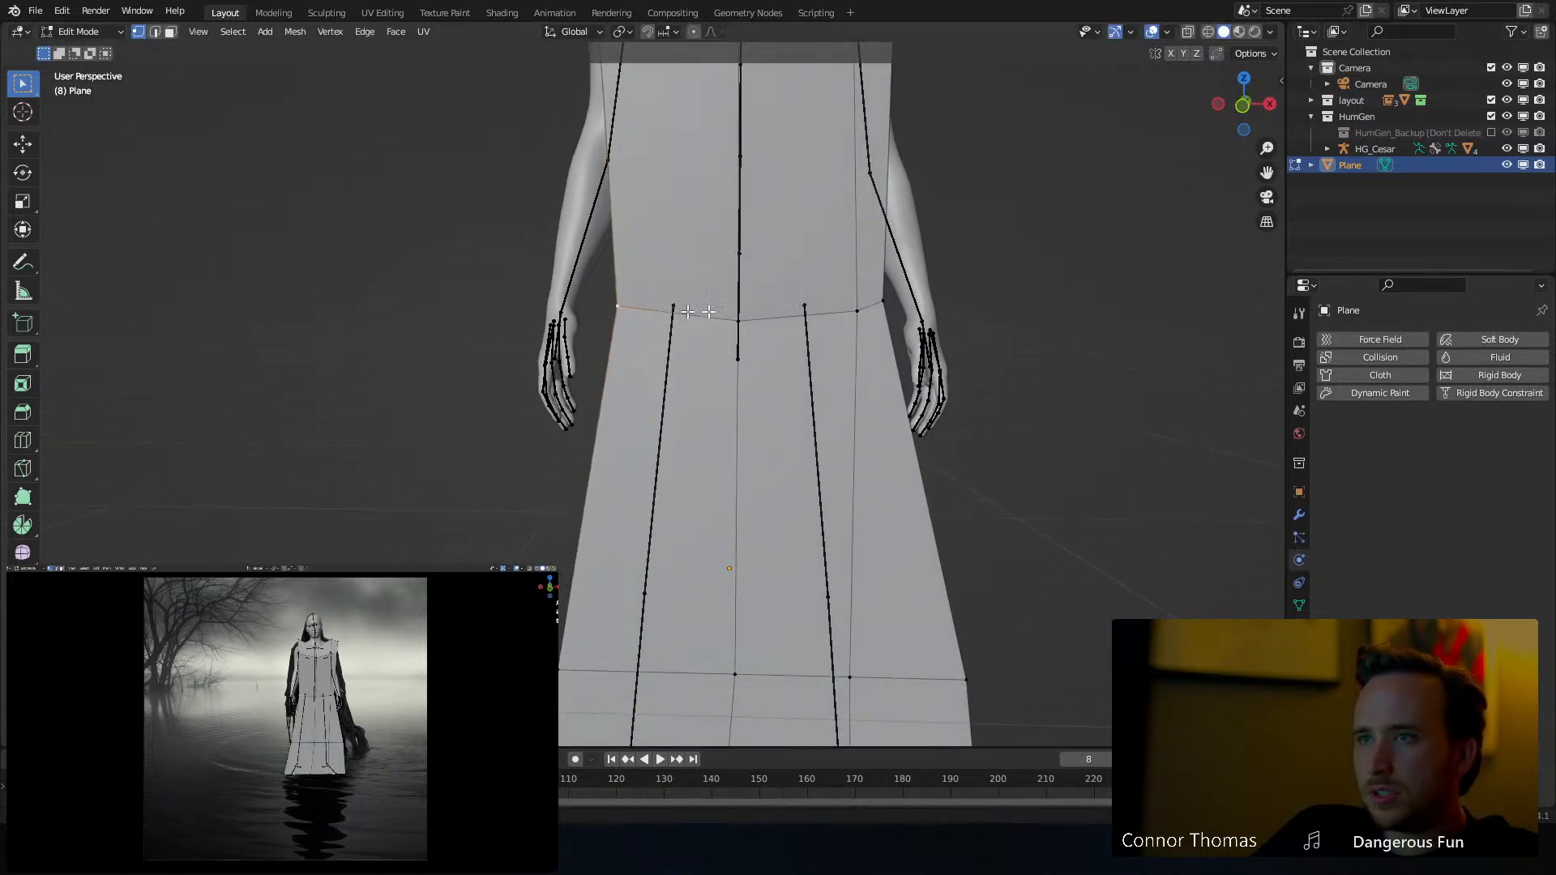
{"action": "left_click", "coordinate": [857, 311]}
{"action": "key", "text": "g"}
{"action": "left_click", "coordinate": [827, 331]}
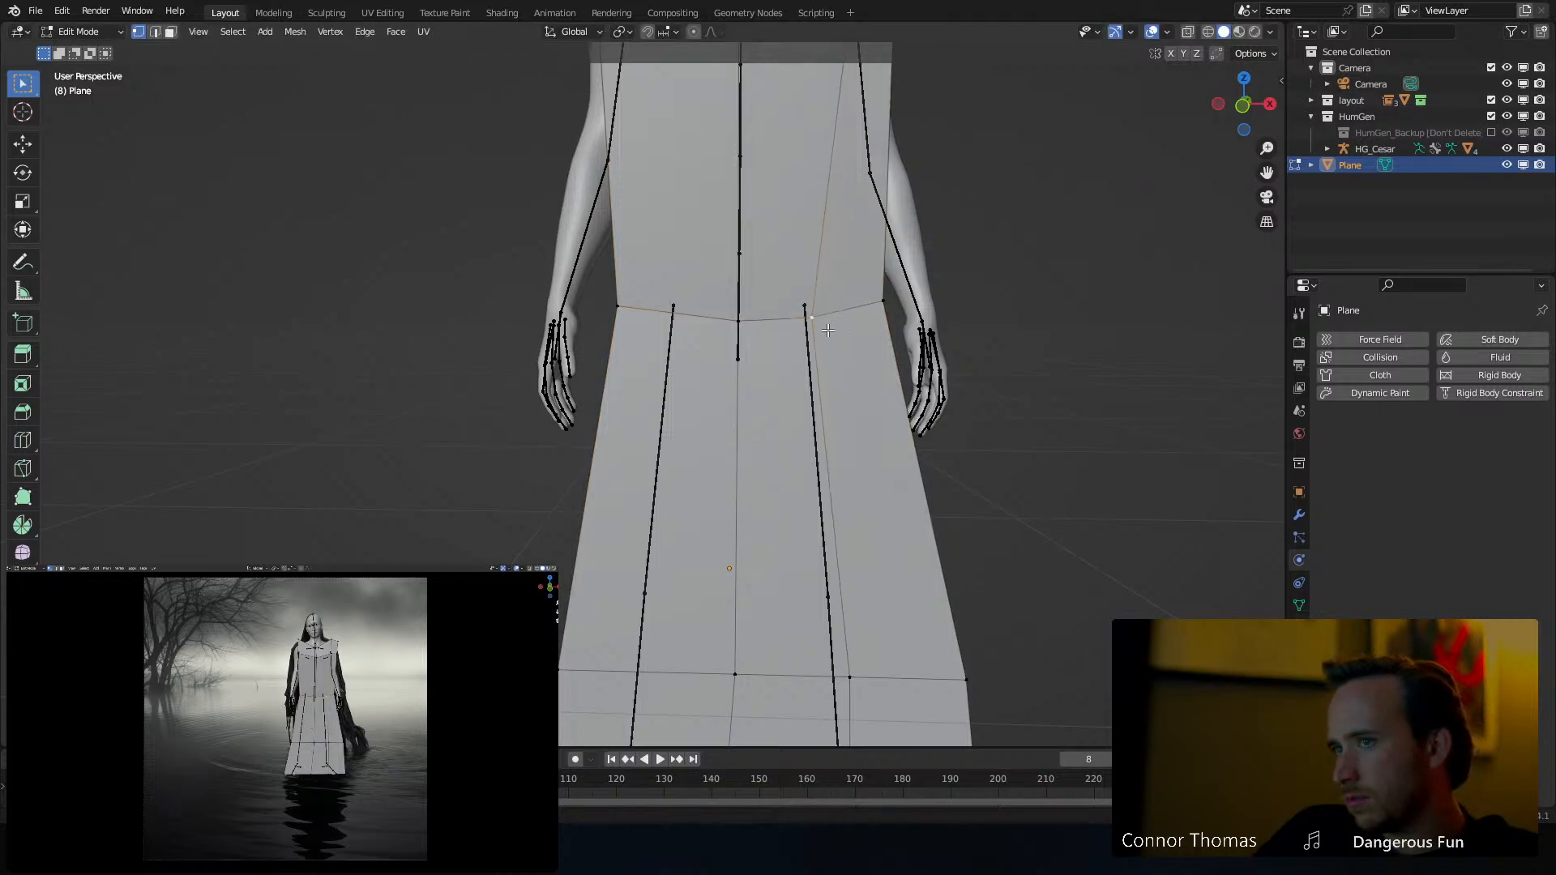
{"action": "key", "text": "g"}
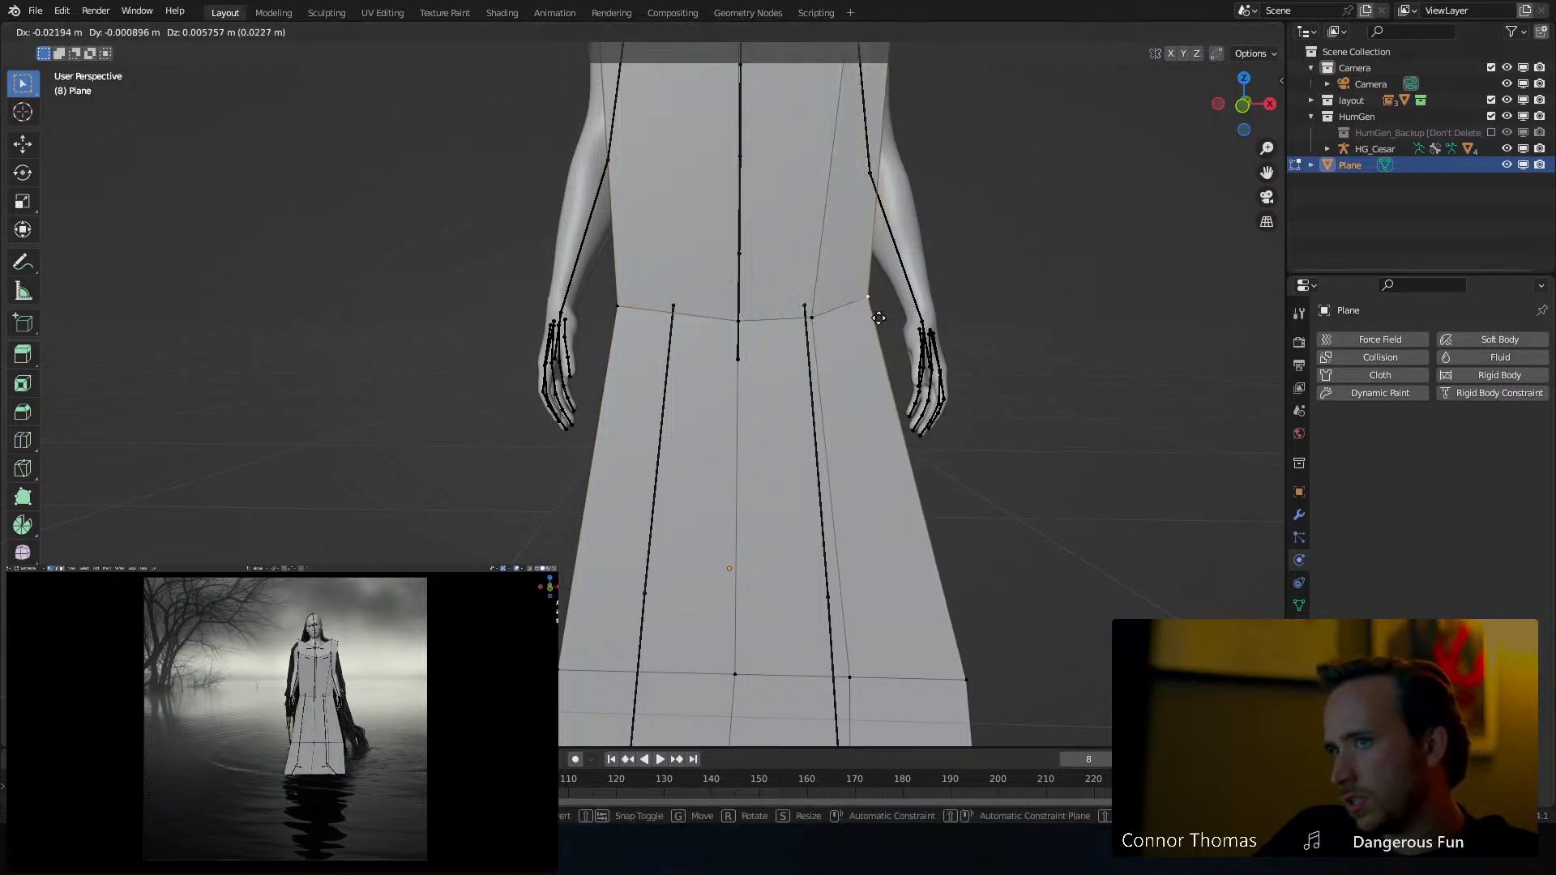
{"action": "left_click", "coordinate": [879, 321]}
Reposition the chest-level side vertices of the front panel, seen from above, to follow the curve of the torso
{"action": "middle_click_drag", "start_coordinate": [921, 220], "coordinate": [783, 328], "text": "shift"}
{"action": "middle_click_drag", "start_coordinate": [625, 344], "coordinate": [725, 478]}
{"action": "key", "text": "g"}
{"action": "left_click", "coordinate": [674, 482]}
{"action": "key", "text": "g"}
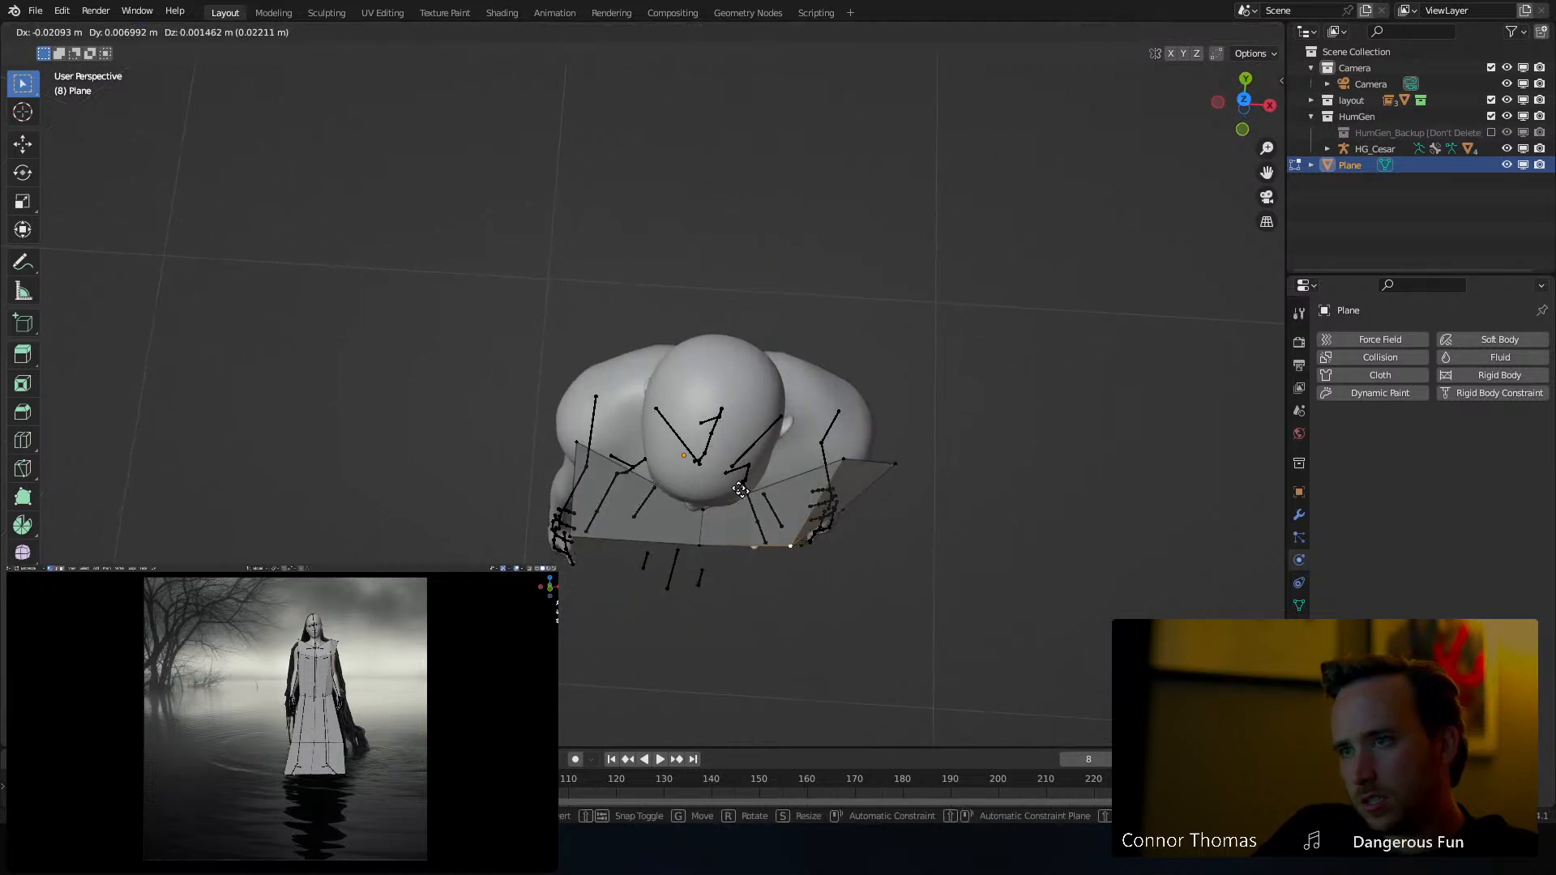
{"action": "left_click", "coordinate": [733, 484]}
{"action": "middle_click_drag", "start_coordinate": [574, 540], "coordinate": [596, 304]}
{"action": "key", "text": "g"}
{"action": "left_click", "coordinate": [687, 502]}
Add a horizontal edge loop across the panel's stomach area and move vertices on its side to fit the body
{"action": "key", "text": "ctrl+r"}
{"action": "left_click", "coordinate": [601, 249]}
{"action": "left_click", "coordinate": [602, 252]}
{"action": "left_click", "coordinate": [554, 237]}
{"action": "key", "text": "g"}
{"action": "left_click", "coordinate": [517, 263]}
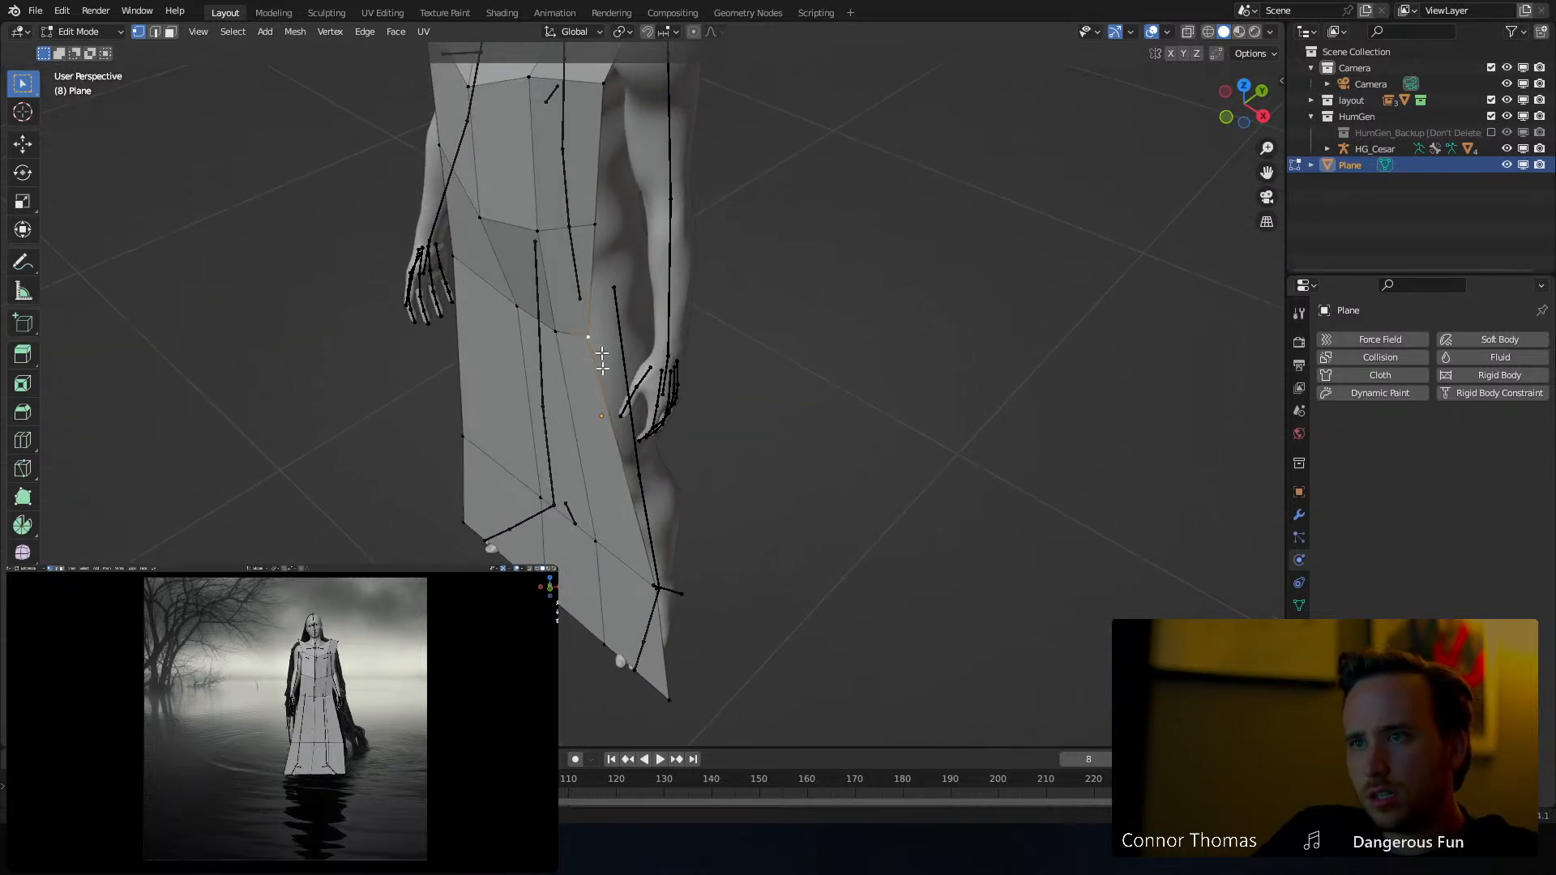
Extrude the panel's side edge on the figure's left, from waist to hem, backward in strips around the hip
{"action": "mouse_move", "coordinate": [629, 232]}
{"action": "middle_mouse_down"}
{"action": "mouse_move", "coordinate": [592, 296]}
{"action": "mouse_move", "coordinate": [633, 267]}
{"action": "mouse_move", "coordinate": [640, 236]}
{"action": "middle_mouse_up"}
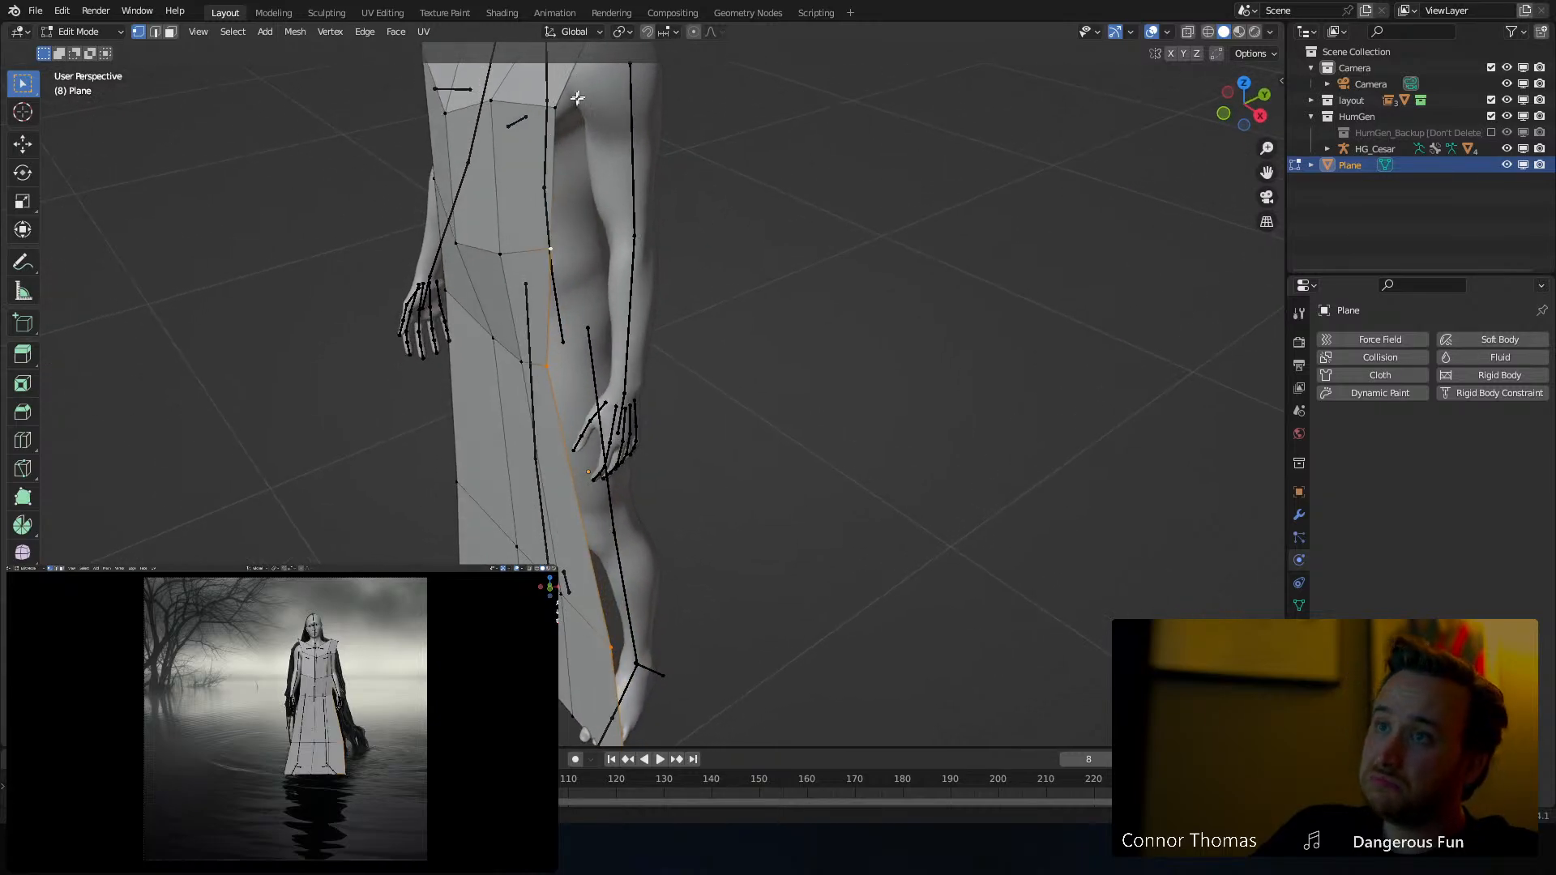
{"action": "middle_click_drag", "start_coordinate": [577, 99], "coordinate": [562, 280]}
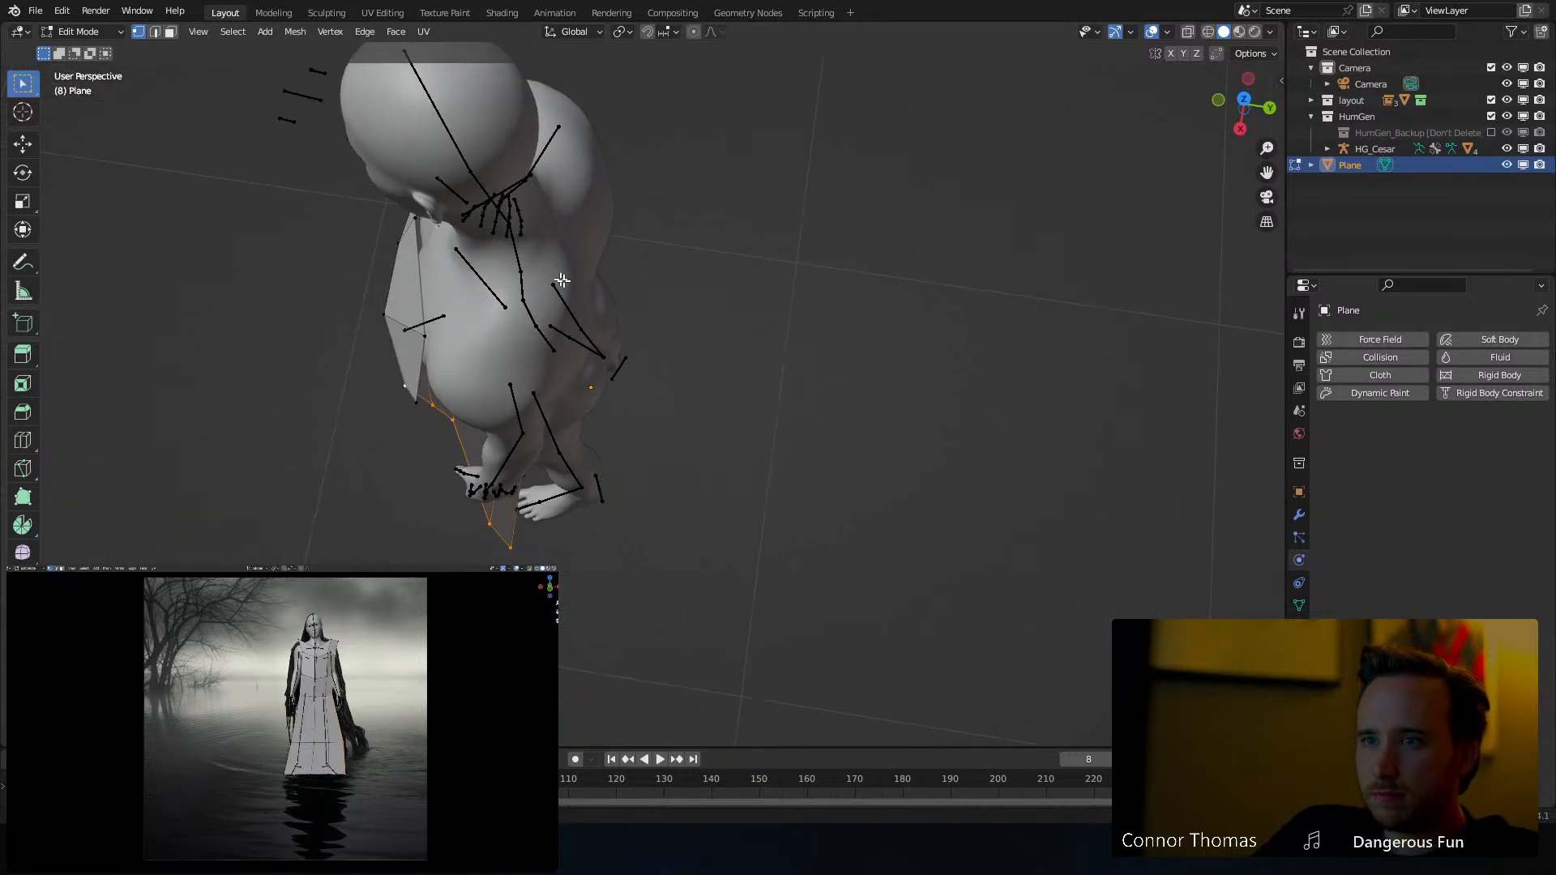
{"action": "key", "text": "g"}
{"action": "left_click", "coordinate": [644, 326]}
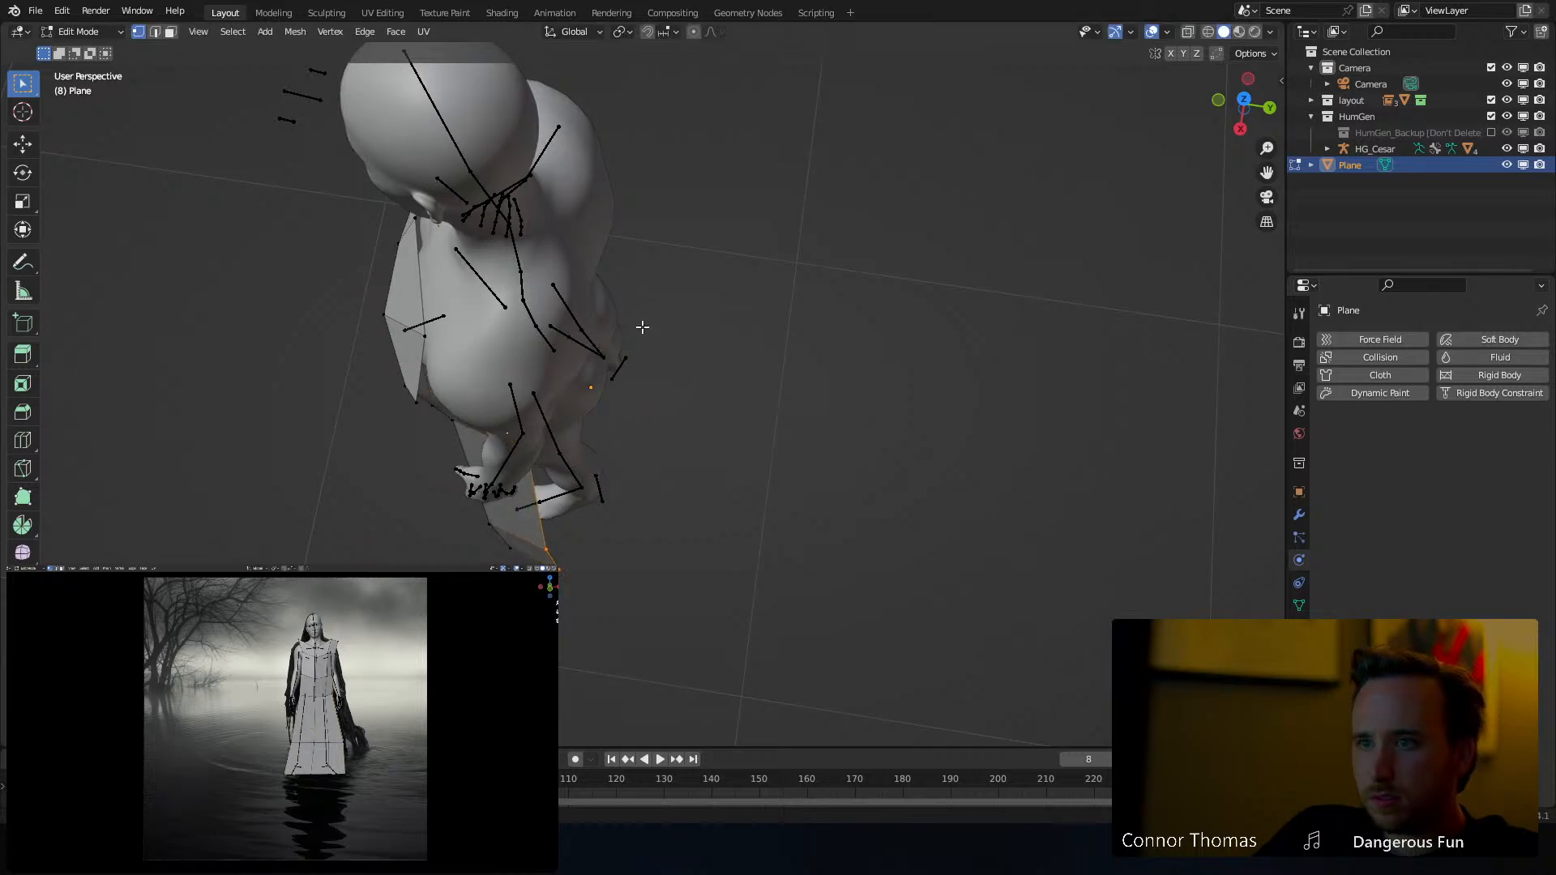
{"action": "middle_click_drag", "start_coordinate": [635, 330], "coordinate": [754, 437]}
{"action": "key", "text": "e"}
{"action": "left_click", "coordinate": [576, 326]}
{"action": "key", "text": "g"}
{"action": "left_click", "coordinate": [631, 415]}
Extend the cloth across the figure's back with further extruded strips, rotating and moving each new edge around the body
{"action": "key", "text": "g"}
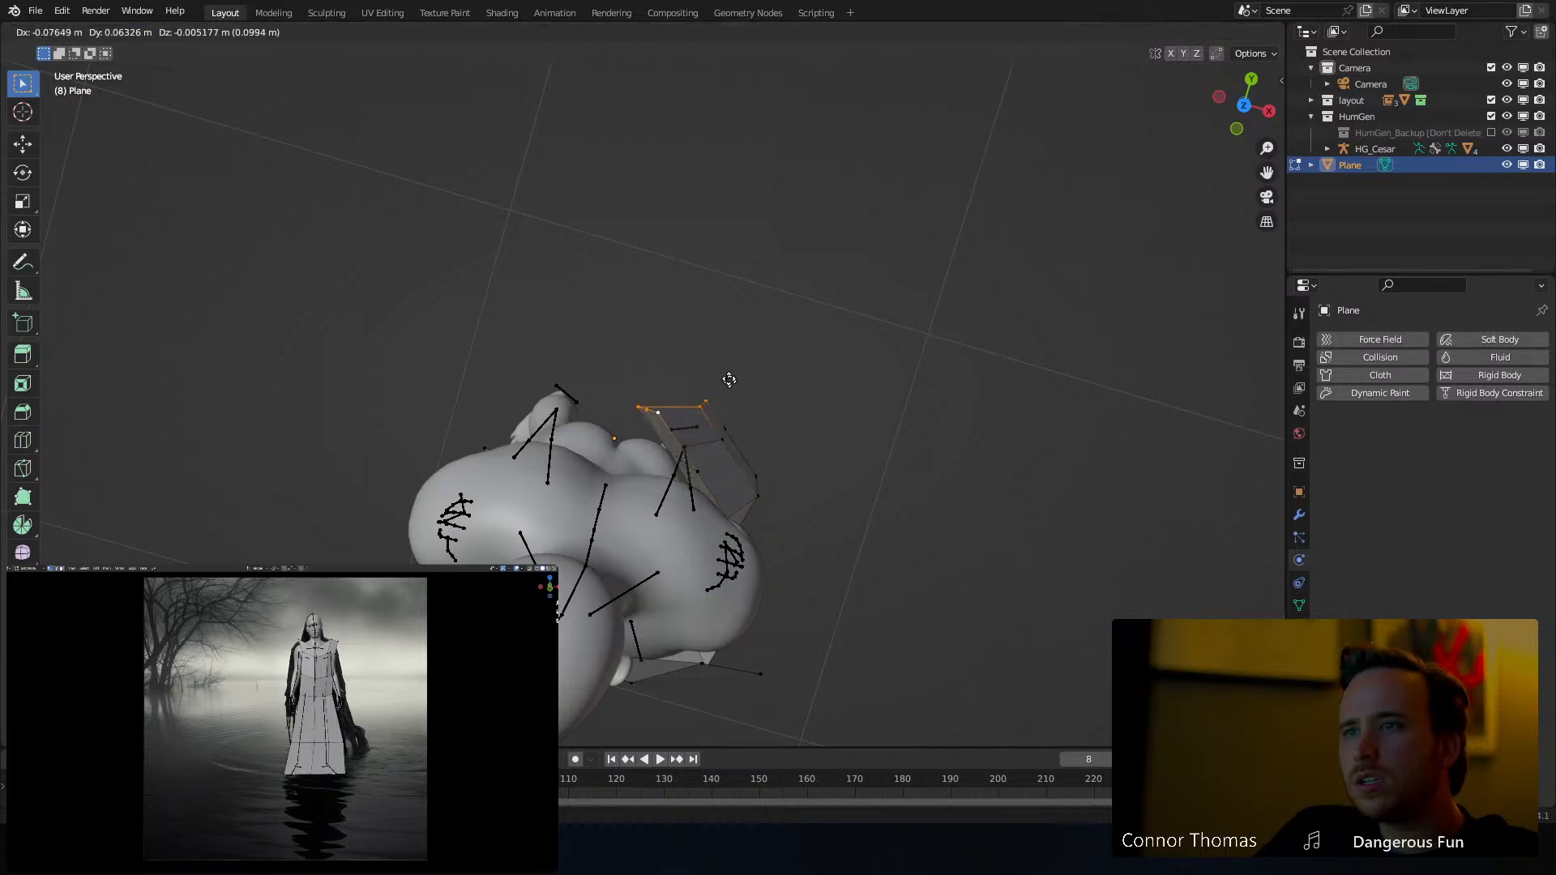
{"action": "key", "text": "r"}
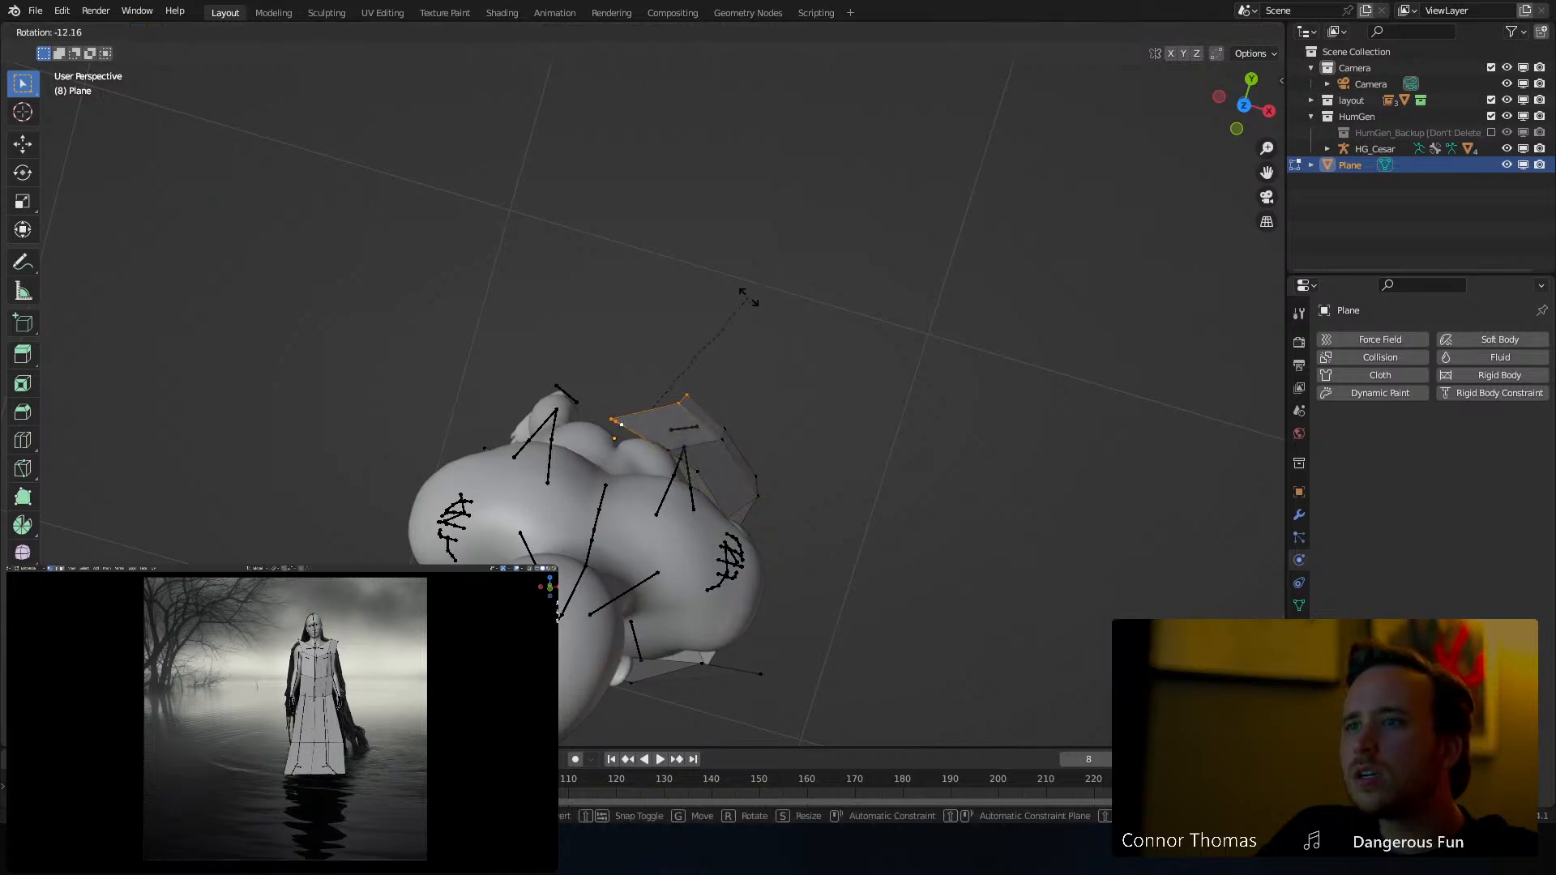
{"action": "key", "text": "g"}
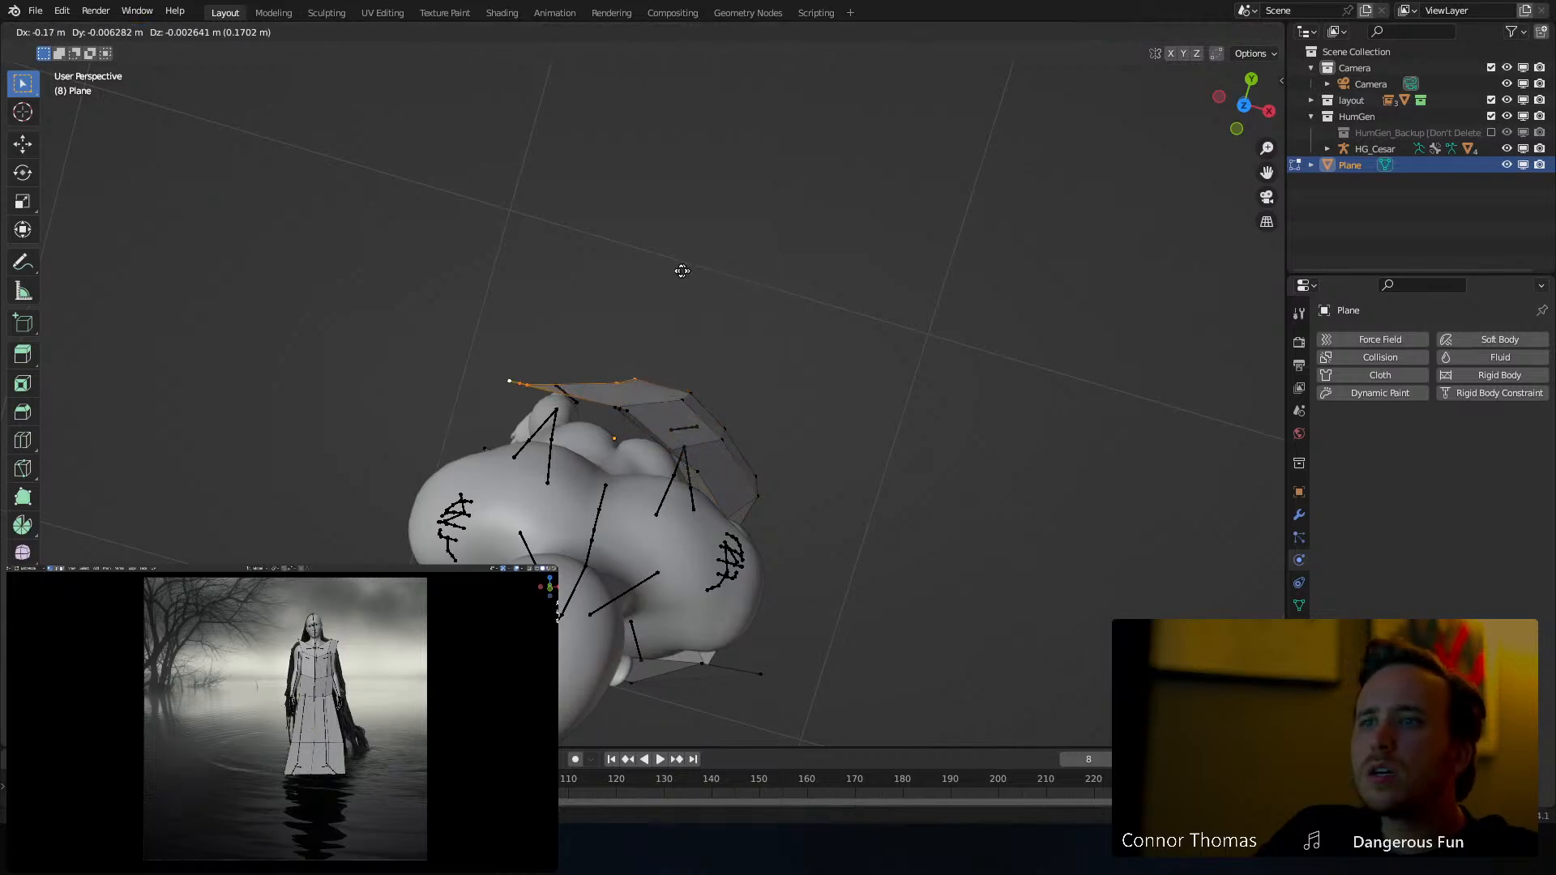
{"action": "left_click", "coordinate": [681, 271]}
{"action": "middle_click_drag", "start_coordinate": [674, 278], "coordinate": [643, 299]}
{"action": "key", "text": "r"}
{"action": "key", "text": "r"}
{"action": "left_click", "coordinate": [674, 309]}
{"action": "key", "text": "g"}
{"action": "left_click", "coordinate": [577, 278]}
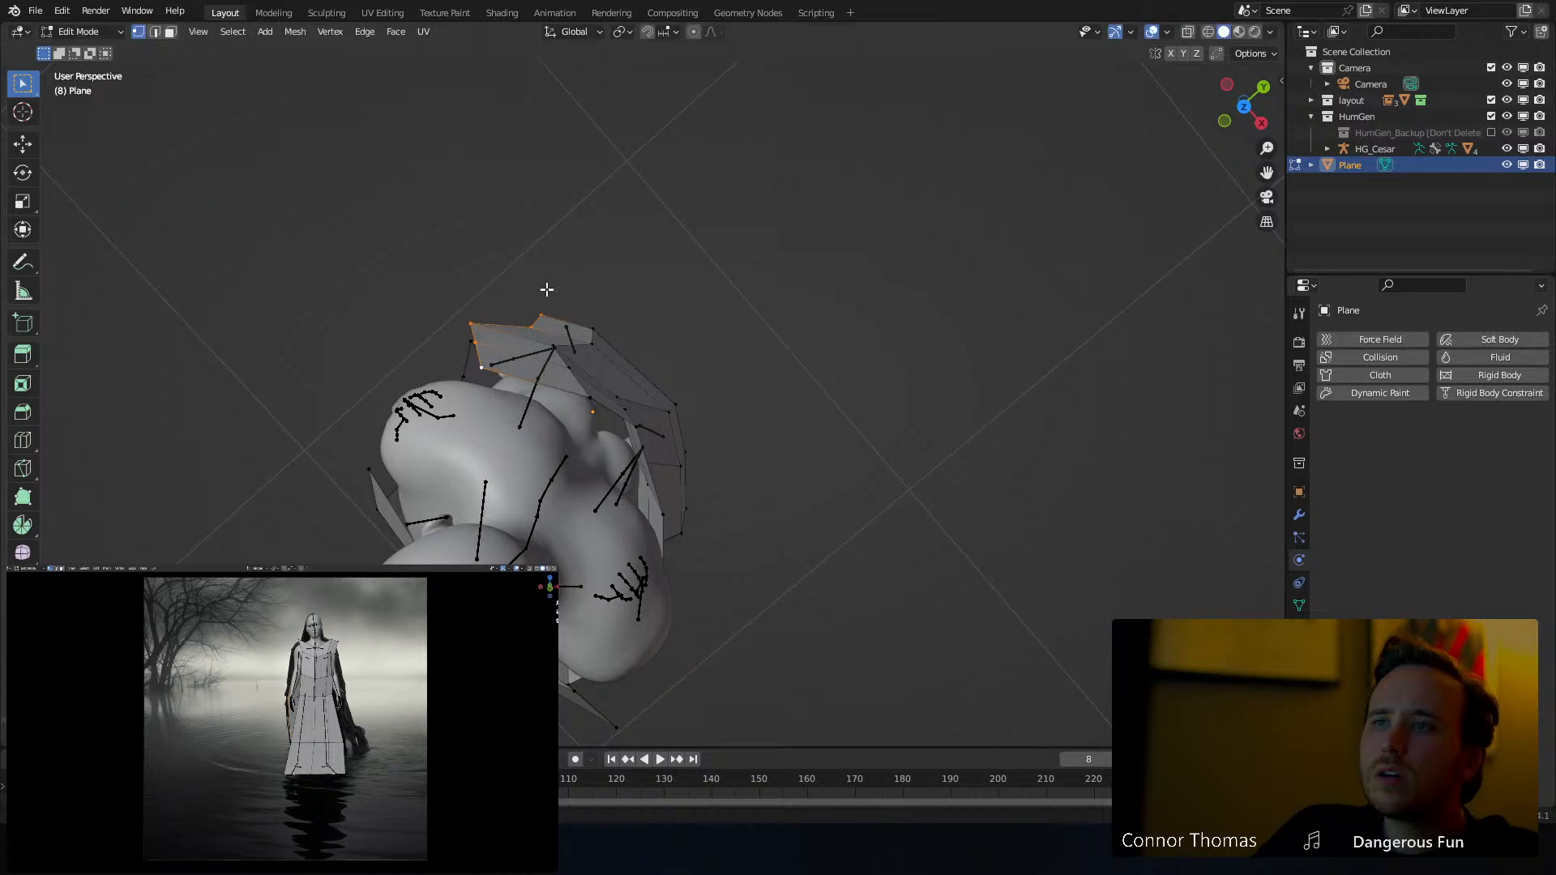
Extrude the wrapped edge around the figure's right side and move it toward the front panel
{"action": "middle_click_drag", "start_coordinate": [545, 291], "coordinate": [723, 278]}
{"action": "key", "text": "e"}
{"action": "left_click", "coordinate": [635, 262]}
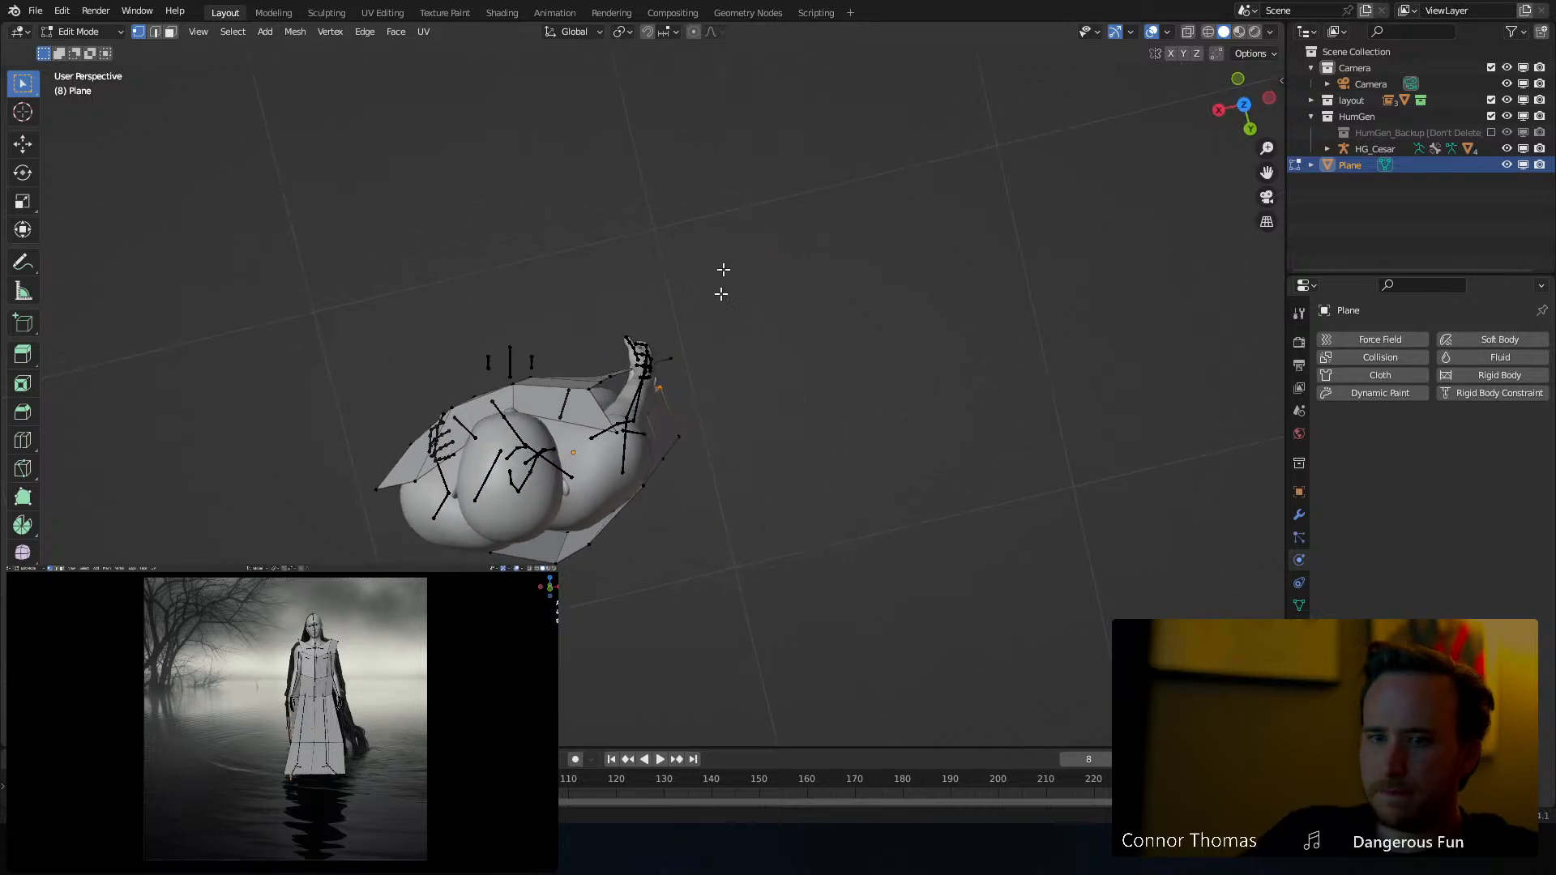
{"action": "middle_click_drag", "start_coordinate": [655, 545], "coordinate": [673, 487]}
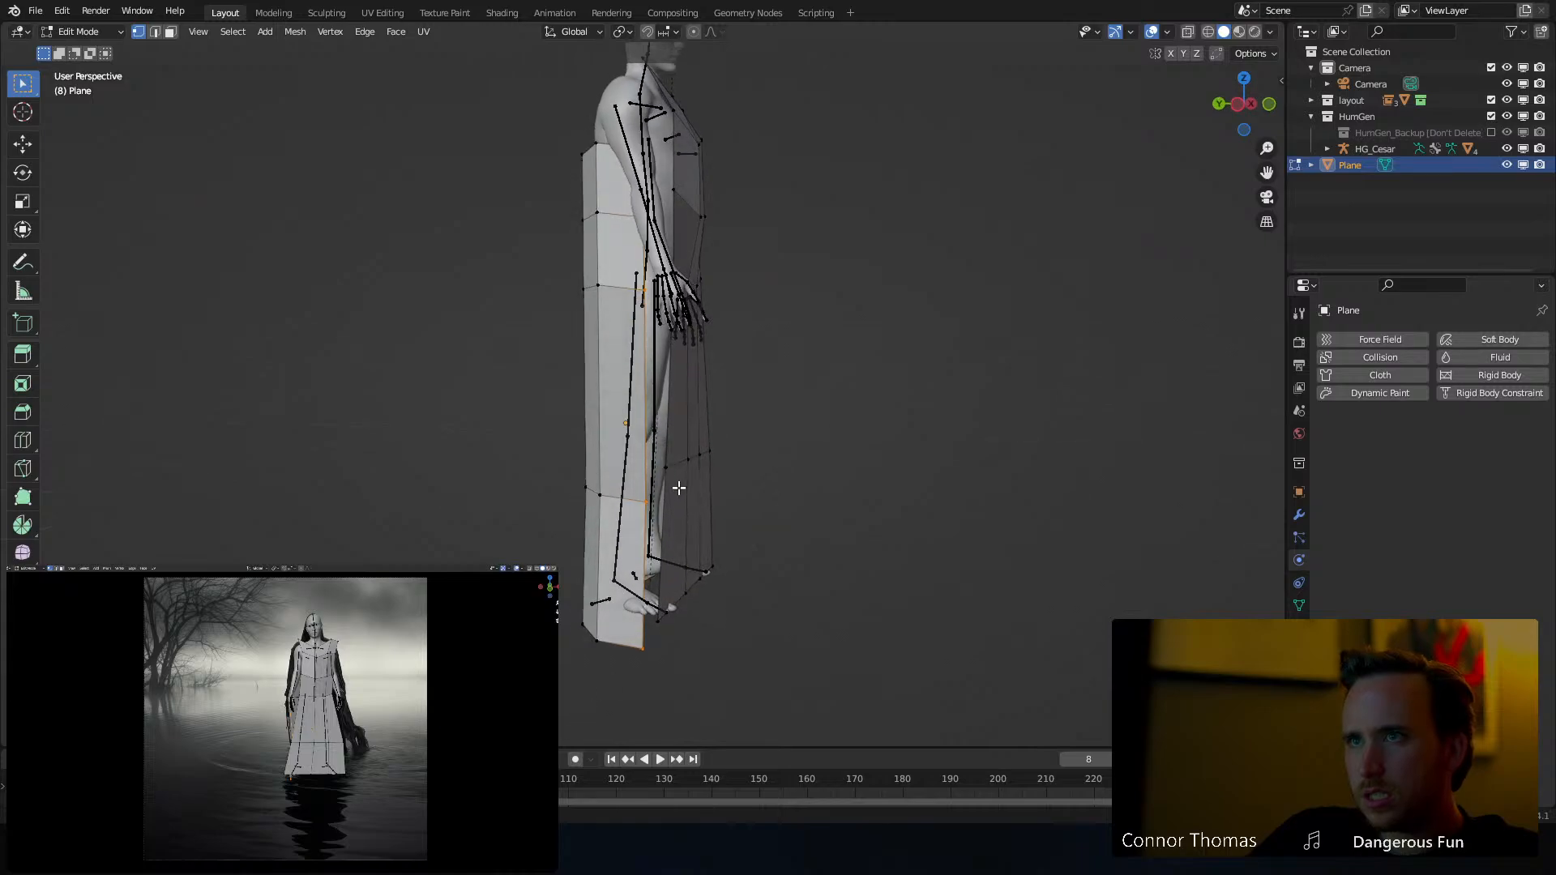
{"action": "key", "text": "g"}
{"action": "left_click", "coordinate": [684, 458]}
Switch to wireframe and fill the lowest gap between the wrapped edge and the front panel's right side with a face
{"action": "scroll", "coordinate": [677, 487], "scroll_direction": "up", "scroll_amount": 3}
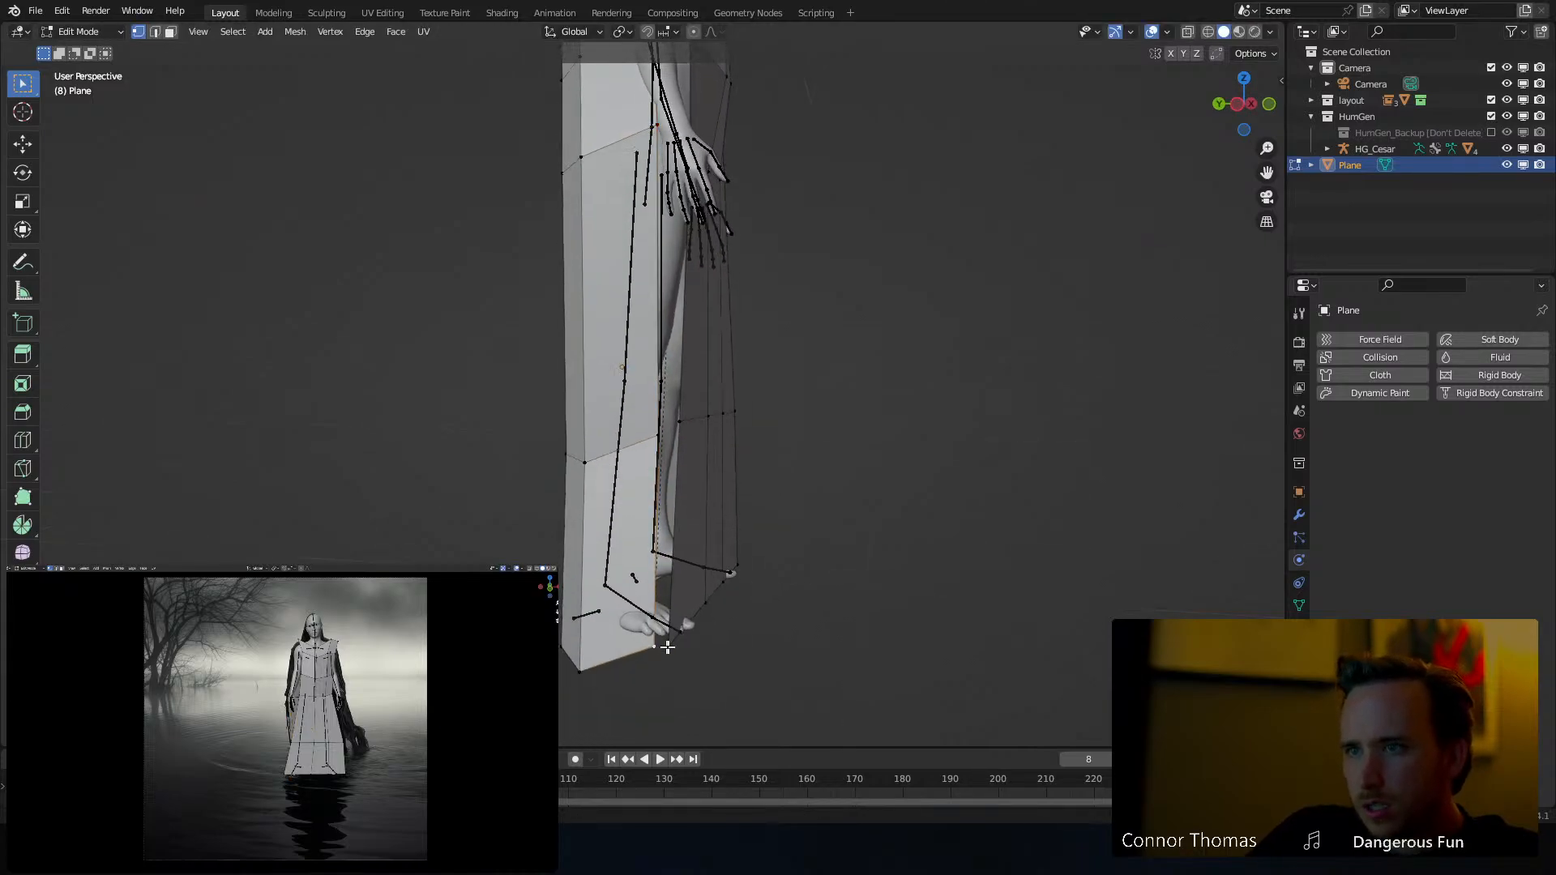
{"action": "mouse_move", "coordinate": [688, 584]}
{"action": "middle_mouse_down"}
{"action": "mouse_move", "coordinate": [650, 457]}
{"action": "mouse_move", "coordinate": [722, 449]}
{"action": "mouse_move", "coordinate": [694, 496]}
{"action": "middle_mouse_up"}
{"action": "left_click", "coordinate": [677, 424], "text": "shift"}
{"action": "key", "text": "z"}
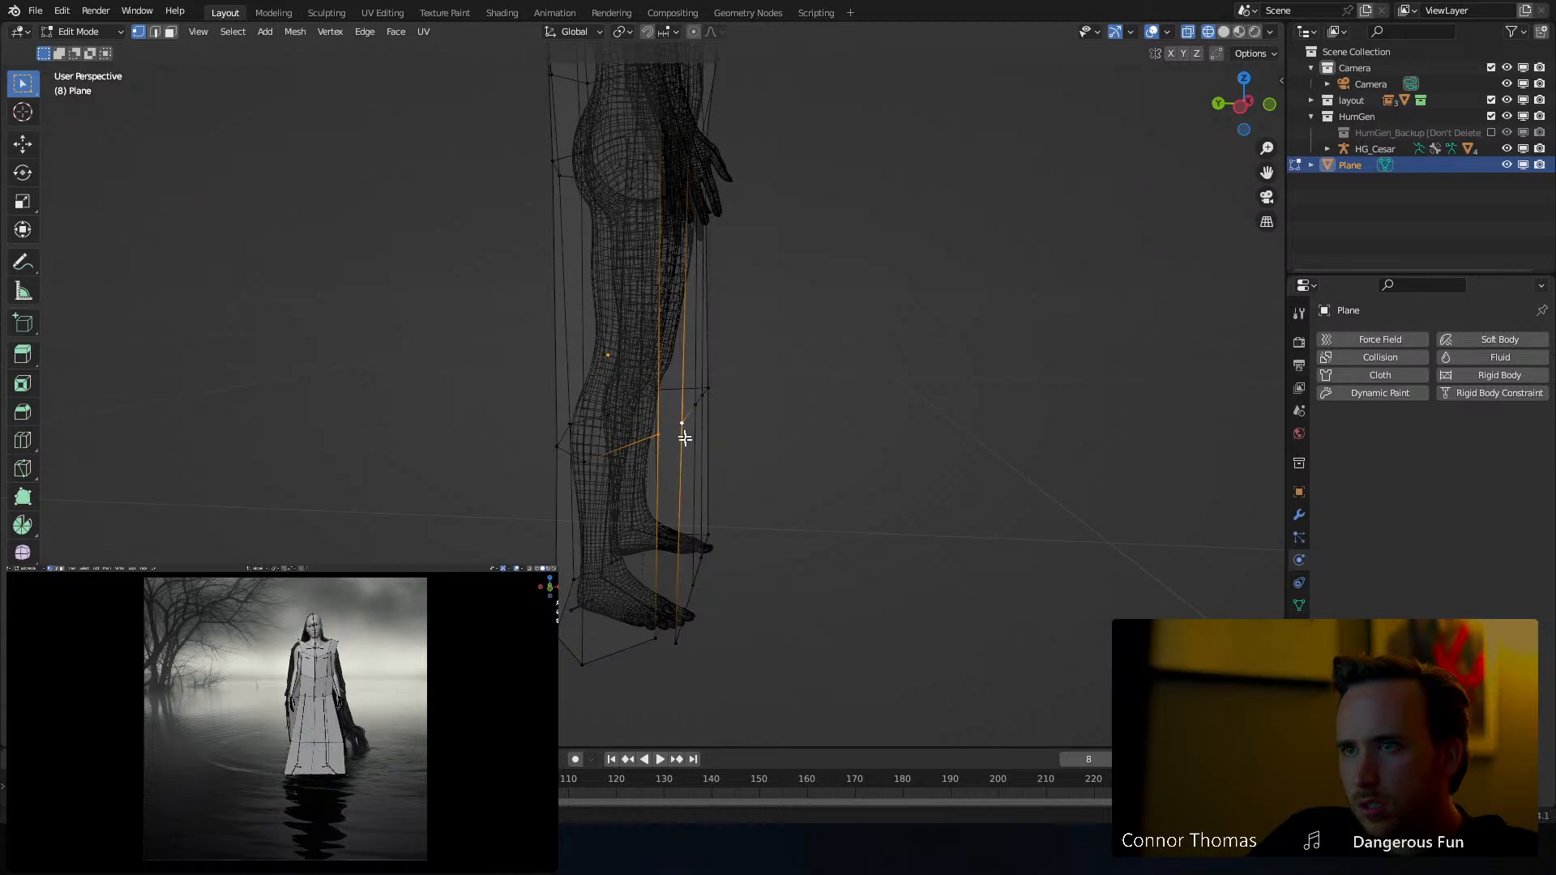
{"action": "left_click", "coordinate": [667, 632]}
{"action": "left_click", "coordinate": [680, 444], "text": "shift"}
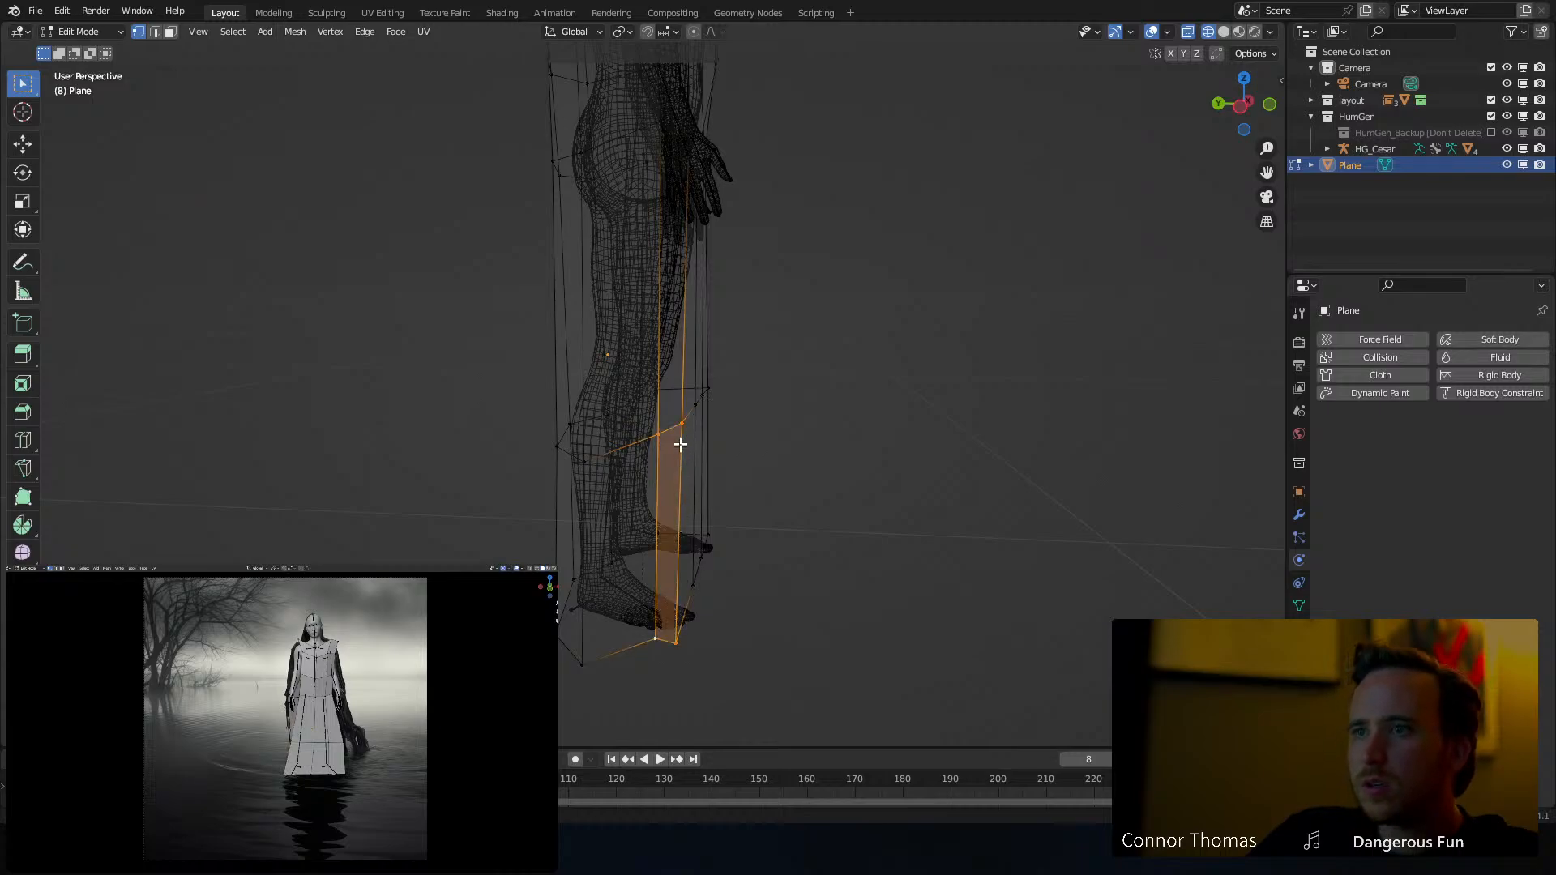
Return to solid shading and fill the upper skirt gap between the wrapped edge and the front panel with a face
{"action": "mouse_move", "coordinate": [672, 425]}
{"action": "middle_mouse_down"}
{"action": "mouse_move", "coordinate": [670, 476]}
{"action": "mouse_move", "coordinate": [650, 434]}
{"action": "mouse_move", "coordinate": [620, 452]}
{"action": "middle_mouse_up"}
{"action": "key", "text": "z"}
{"action": "left_click", "coordinate": [673, 453]}
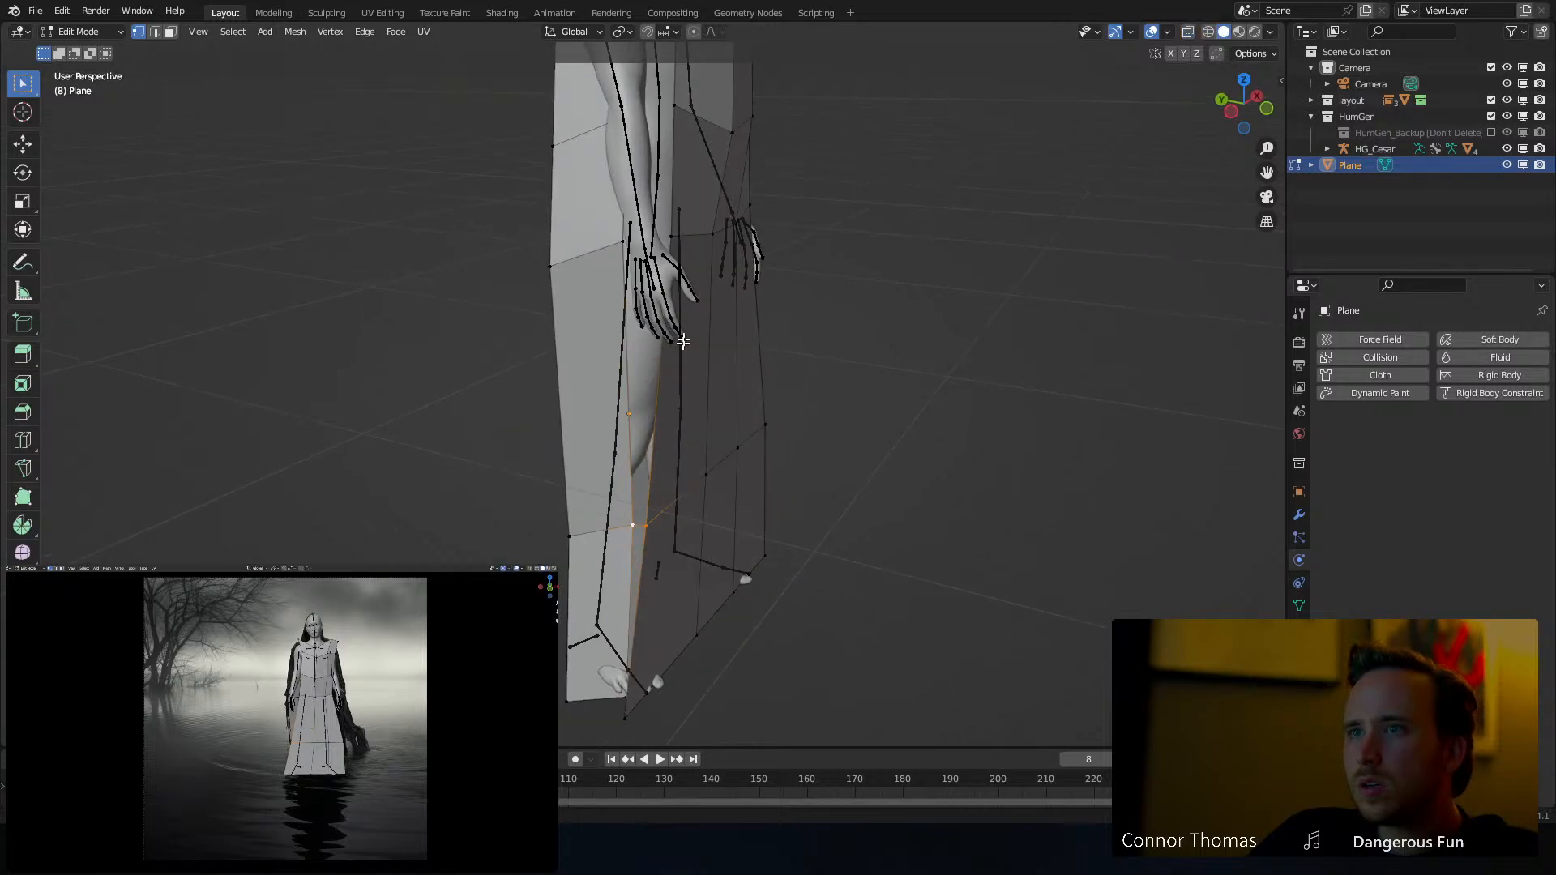
{"action": "middle_click_drag", "start_coordinate": [736, 244], "coordinate": [668, 343]}
{"action": "key", "text": "f"}
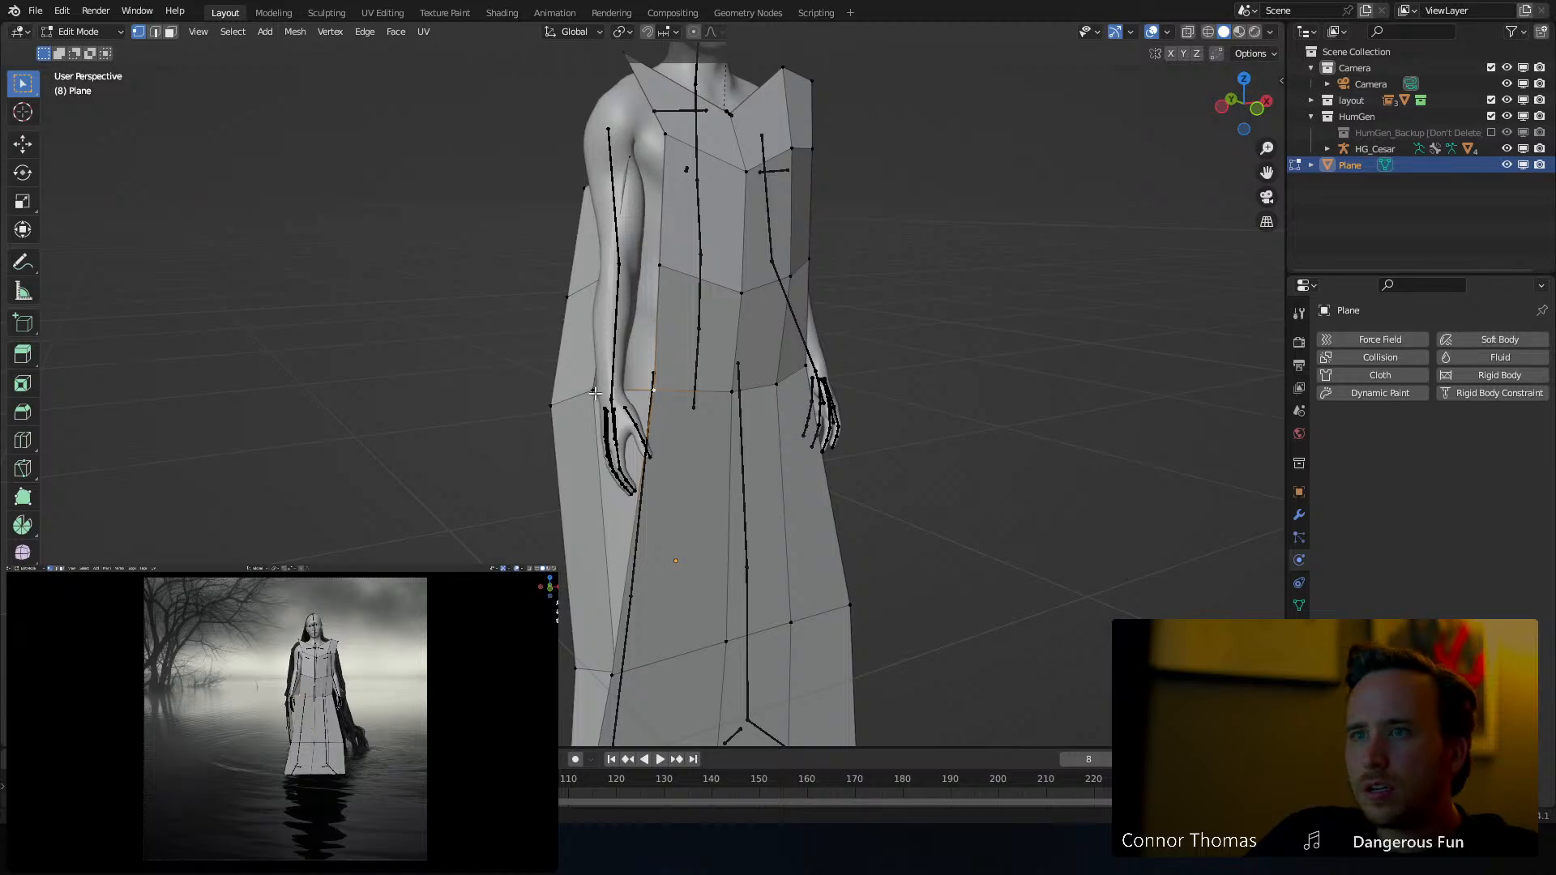
Close the waist gap on the figure's right side with a face and reposition its corner vertices toward the front panel
{"action": "middle_click_drag", "start_coordinate": [652, 403], "coordinate": [510, 224]}
{"action": "key", "text": "g"}
{"action": "left_click", "coordinate": [652, 293]}
{"action": "key", "text": "g"}
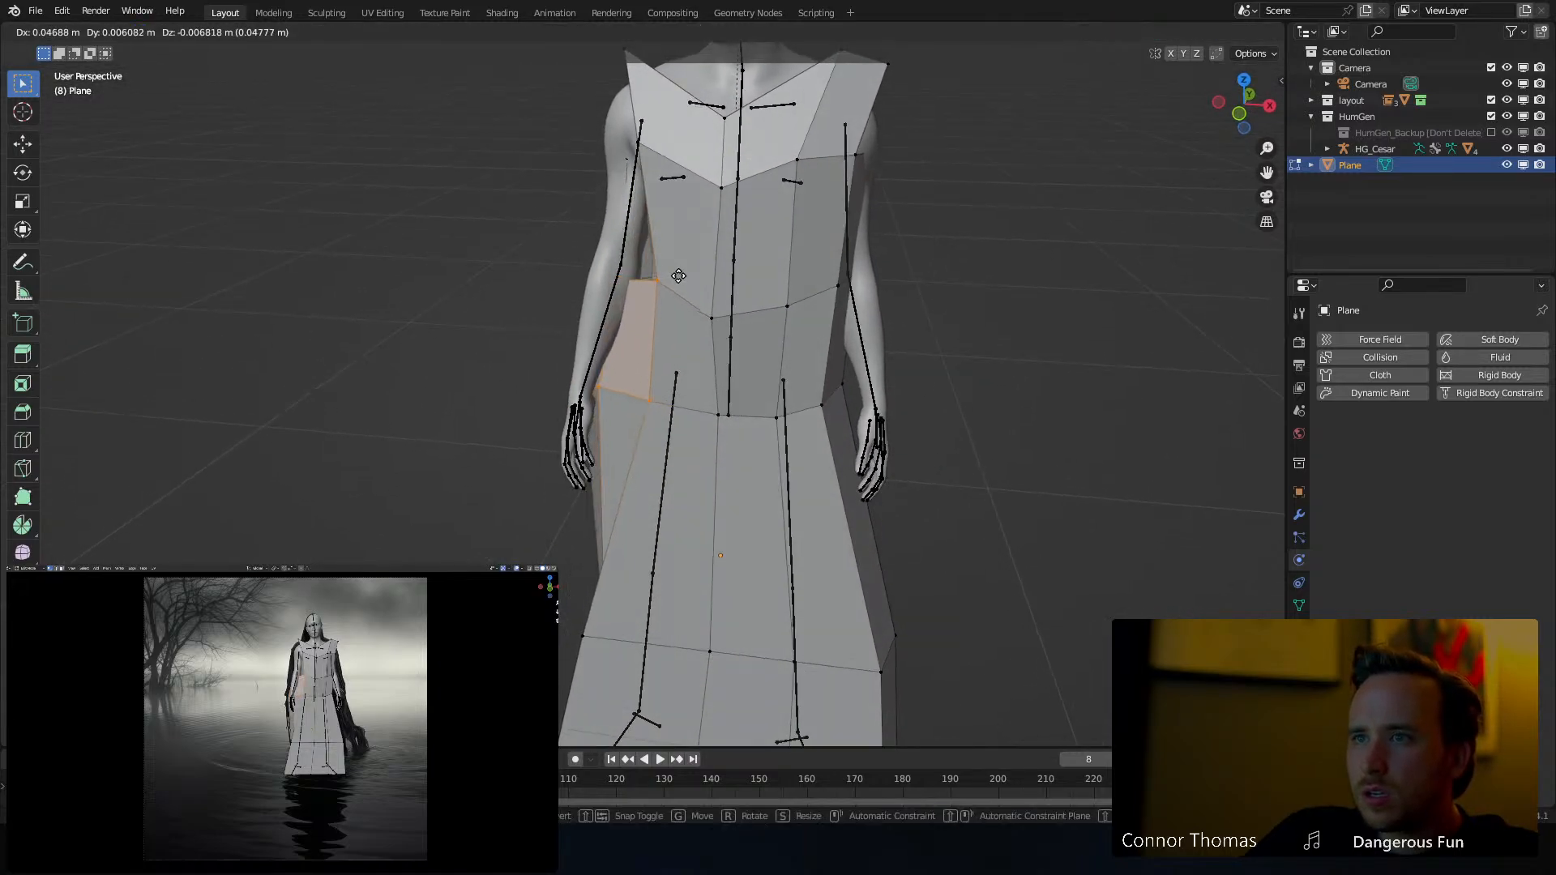
{"action": "left_click", "coordinate": [678, 276]}
{"action": "mouse_move", "coordinate": [679, 276]}
{"action": "middle_mouse_down"}
{"action": "mouse_move", "coordinate": [757, 354]}
{"action": "mouse_move", "coordinate": [641, 332]}
{"action": "mouse_move", "coordinate": [731, 341]}
{"action": "mouse_move", "coordinate": [690, 289]}
{"action": "middle_mouse_up"}
{"action": "left_click", "coordinate": [692, 331]}
{"action": "key", "text": "g"}
{"action": "left_click", "coordinate": [679, 333]}
Move the waist and hip vertices at the rear of the figure's right side to even out the cloth
{"action": "left_click", "coordinate": [619, 385]}
{"action": "middle_click_drag", "start_coordinate": [620, 385], "coordinate": [695, 372]}
{"action": "key", "text": "g"}
{"action": "left_click", "coordinate": [667, 376]}
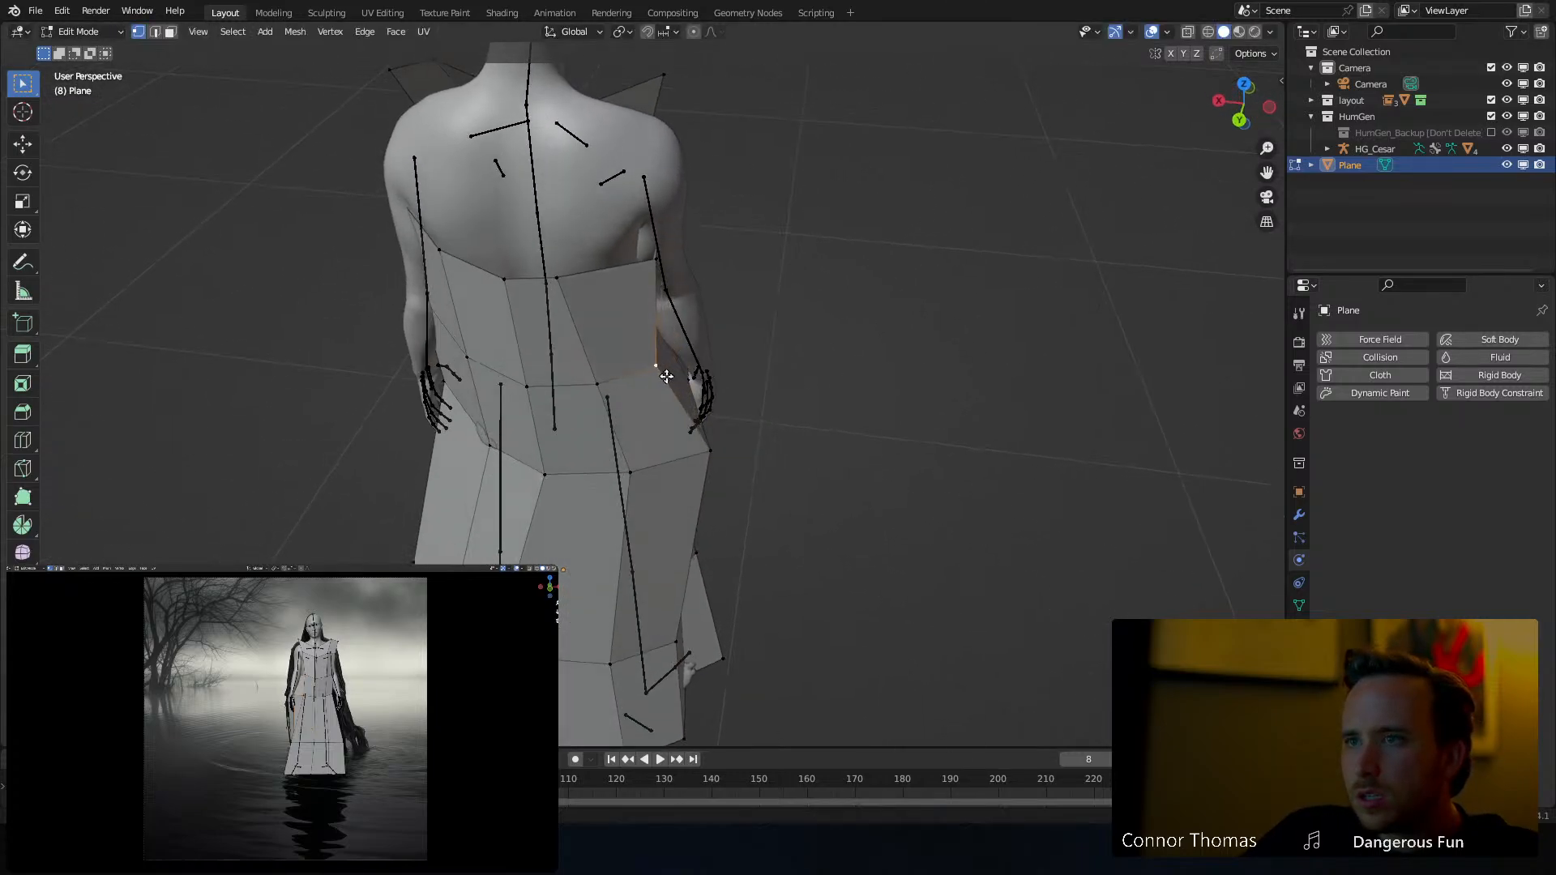
{"action": "left_click", "coordinate": [716, 454]}
{"action": "middle_click_drag", "start_coordinate": [716, 454], "coordinate": [803, 451]}
{"action": "key", "text": "g"}
{"action": "left_click", "coordinate": [745, 466]}
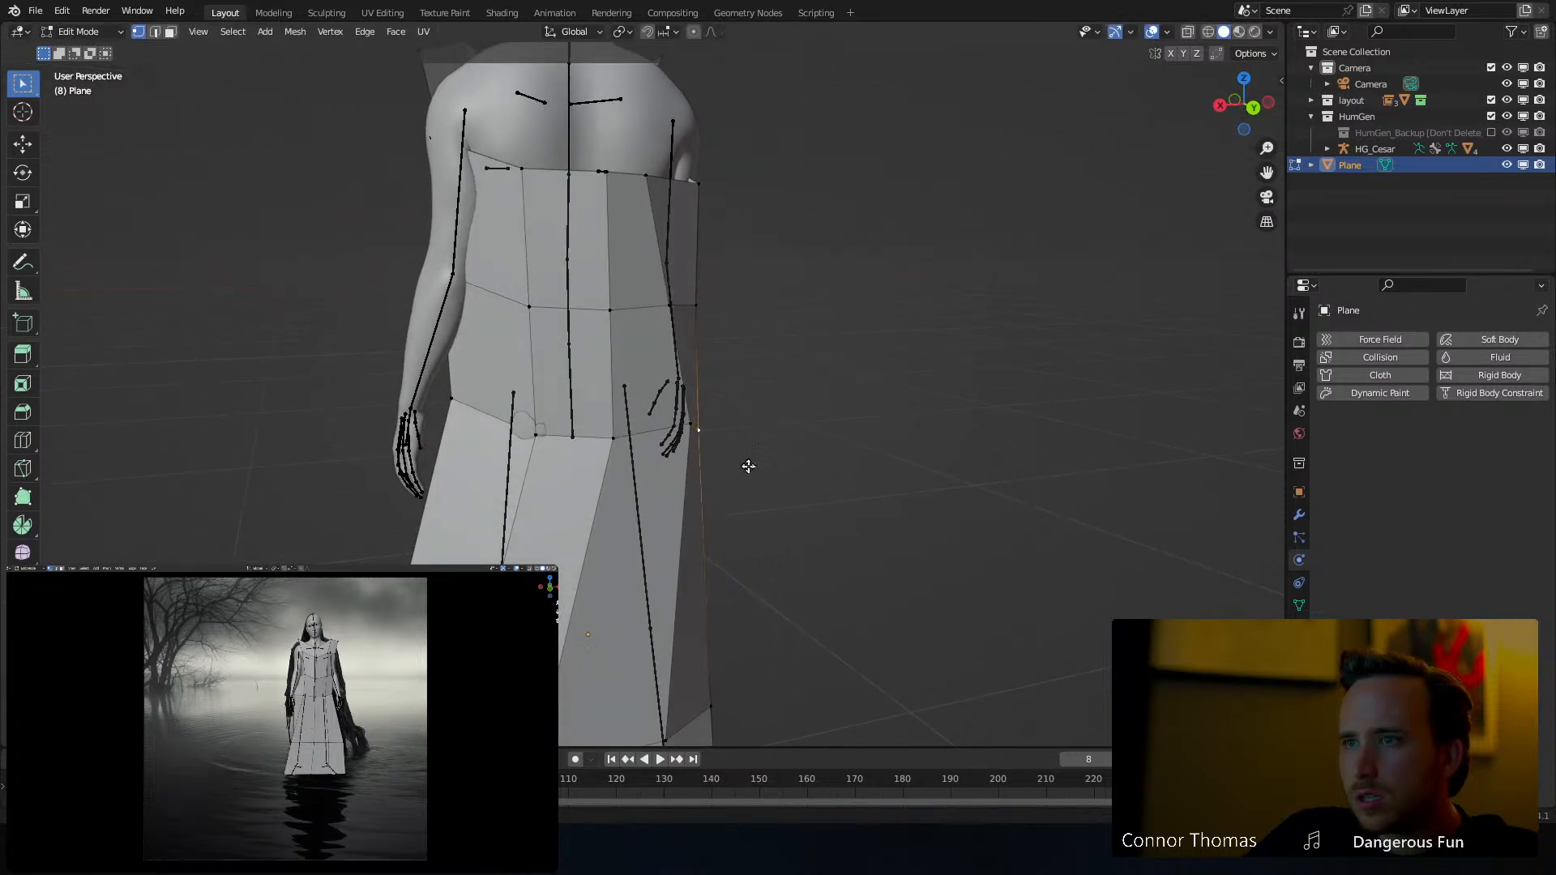
Try to select the vertices around the opening beneath the figure's right arm, using wireframe to reach the hidden ones
{"action": "middle_click_drag", "start_coordinate": [772, 352], "coordinate": [749, 383]}
{"action": "scroll", "coordinate": [781, 372], "scroll_direction": "up", "scroll_amount": 4}
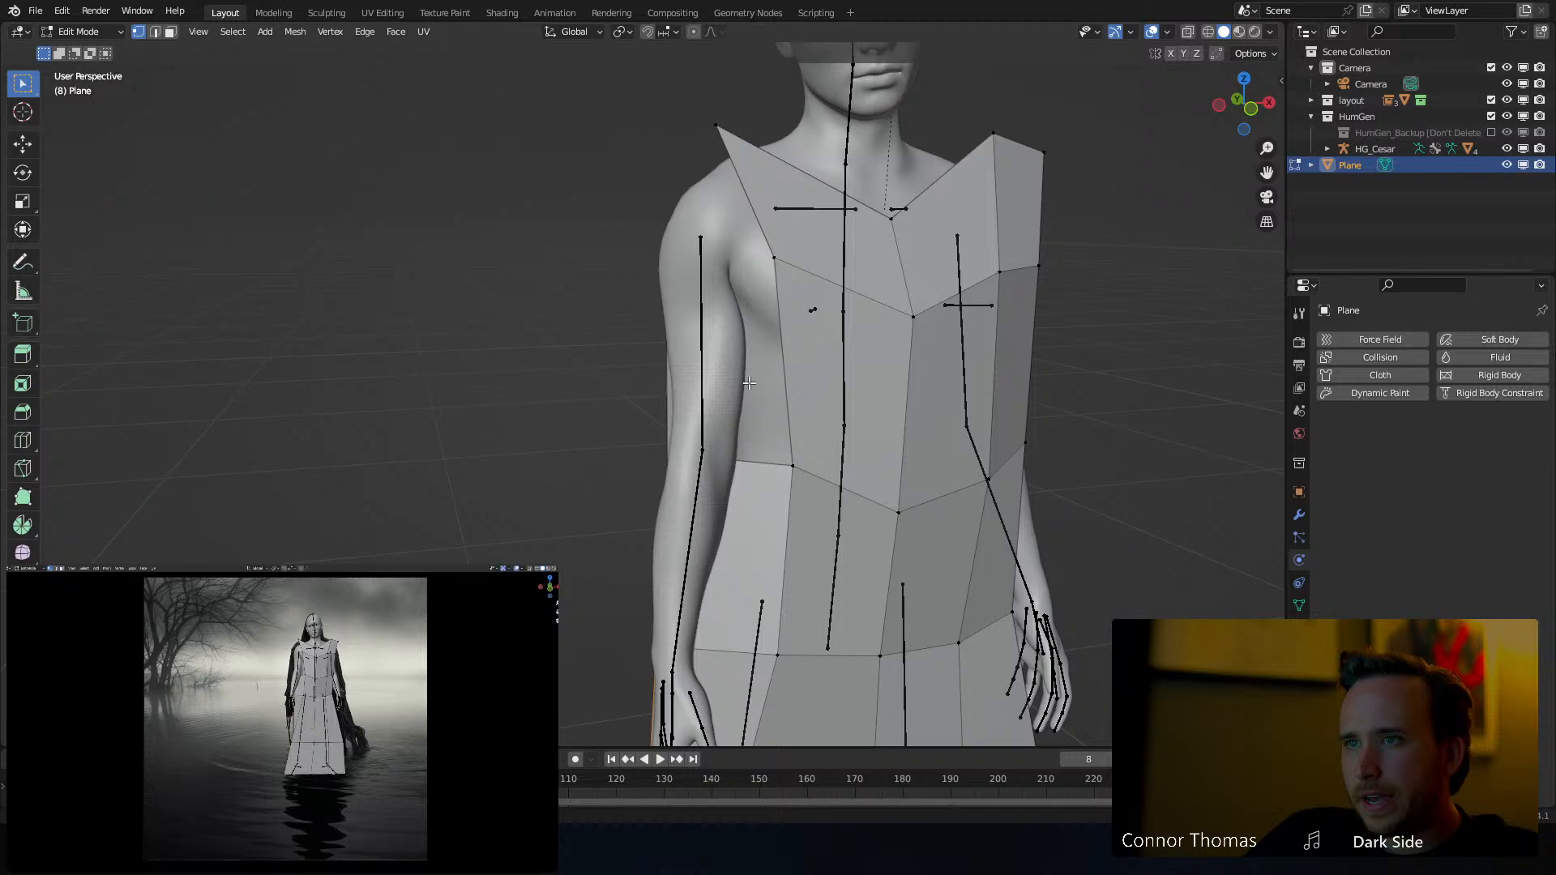
{"action": "left_click", "coordinate": [790, 457]}
{"action": "middle_click_drag", "start_coordinate": [790, 457], "coordinate": [677, 451]}
{"action": "mouse_move", "coordinate": [696, 394]}
{"action": "middle_mouse_down"}
{"action": "mouse_move", "coordinate": [824, 414]}
{"action": "mouse_move", "coordinate": [837, 390]}
{"action": "mouse_move", "coordinate": [768, 380]}
{"action": "middle_mouse_up"}
{"action": "key", "text": "shift+z"}
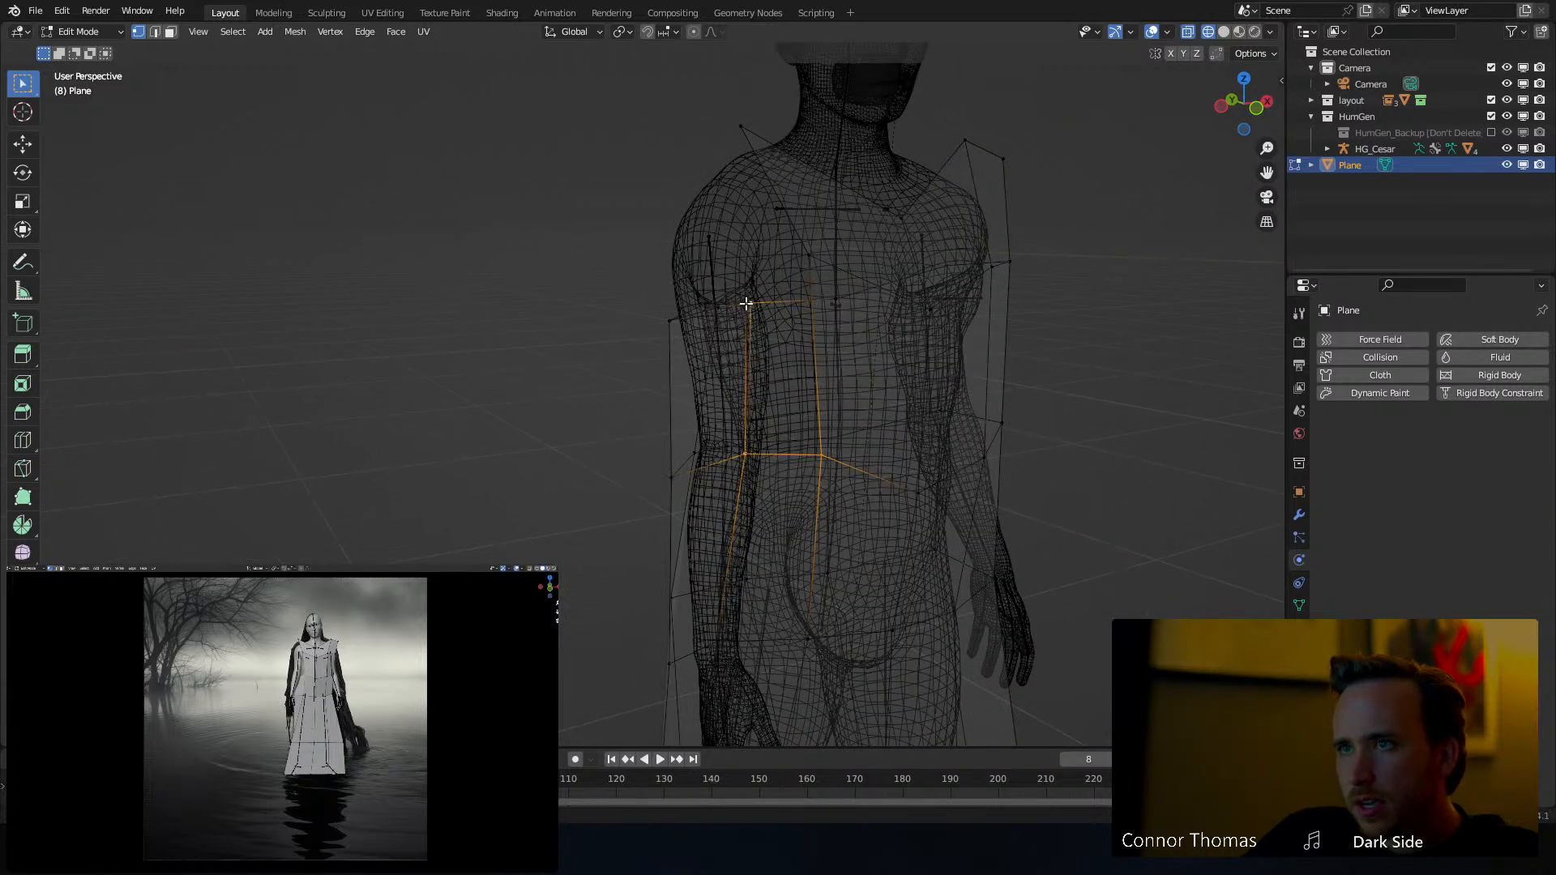
{"action": "middle_click_drag", "start_coordinate": [746, 304], "coordinate": [835, 313]}
{"action": "key", "text": "shift+z"}
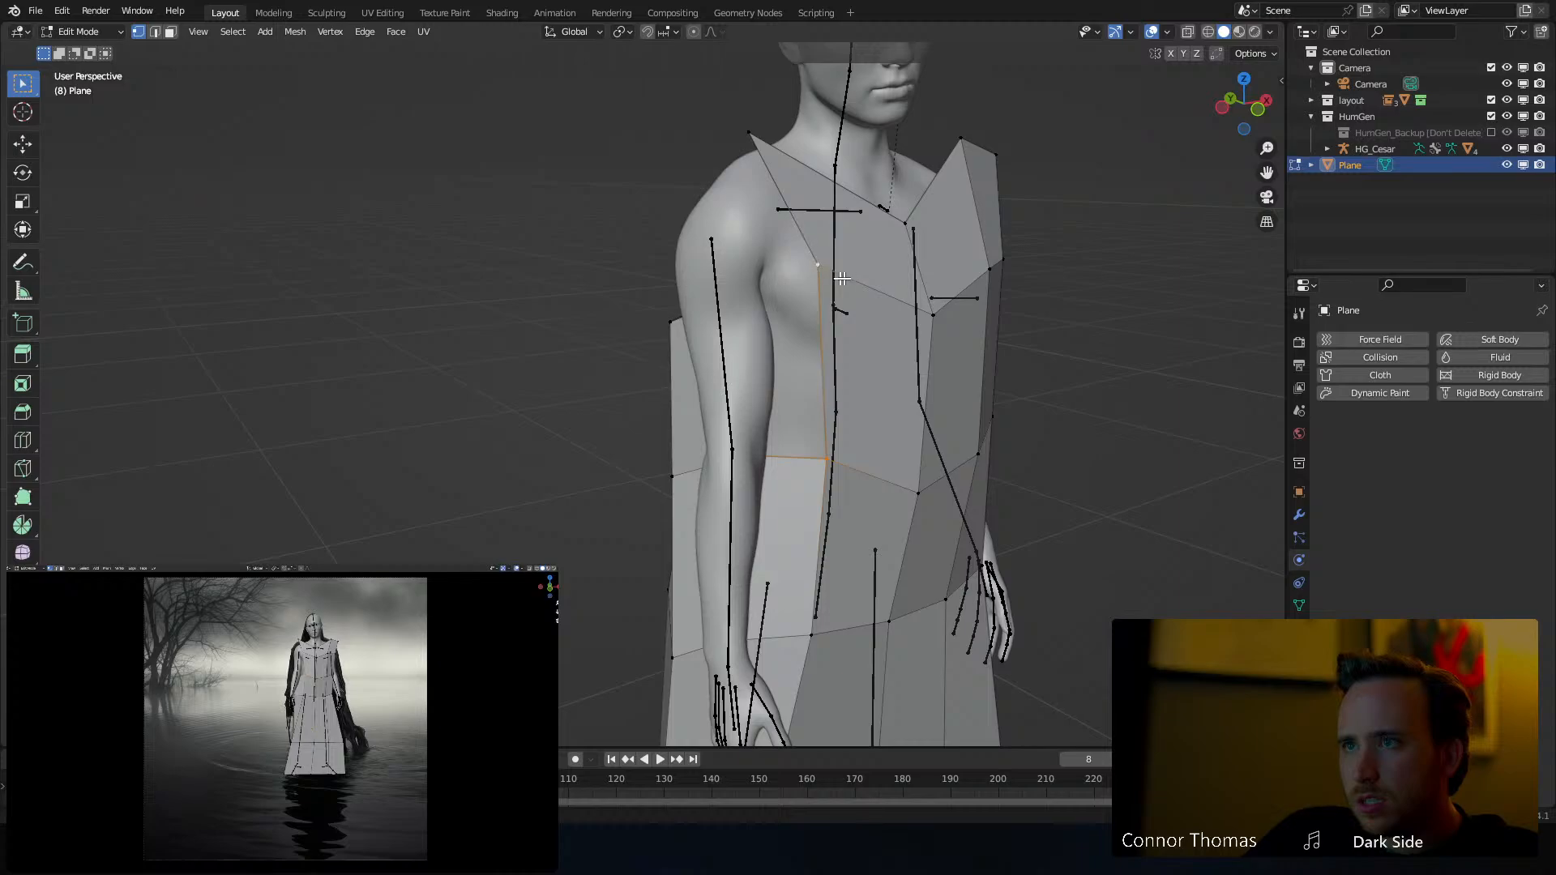
{"action": "key", "text": "a"}
{"action": "middle_click_drag", "start_coordinate": [822, 291], "coordinate": [928, 383]}
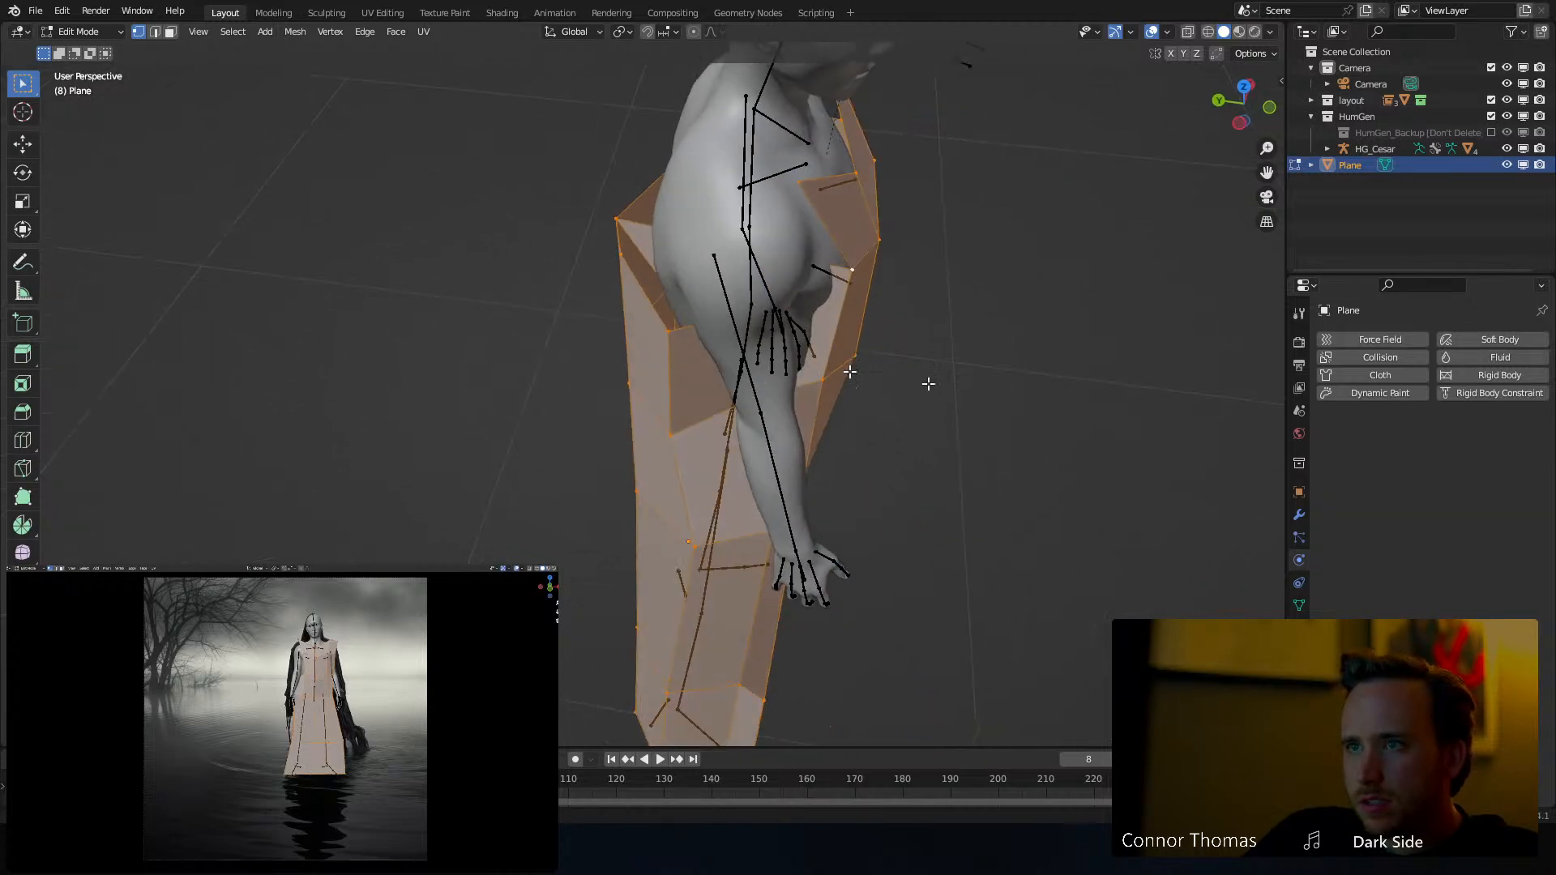
{"action": "key", "text": "alt+a"}
{"action": "middle_click_drag", "start_coordinate": [770, 336], "coordinate": [792, 323]}
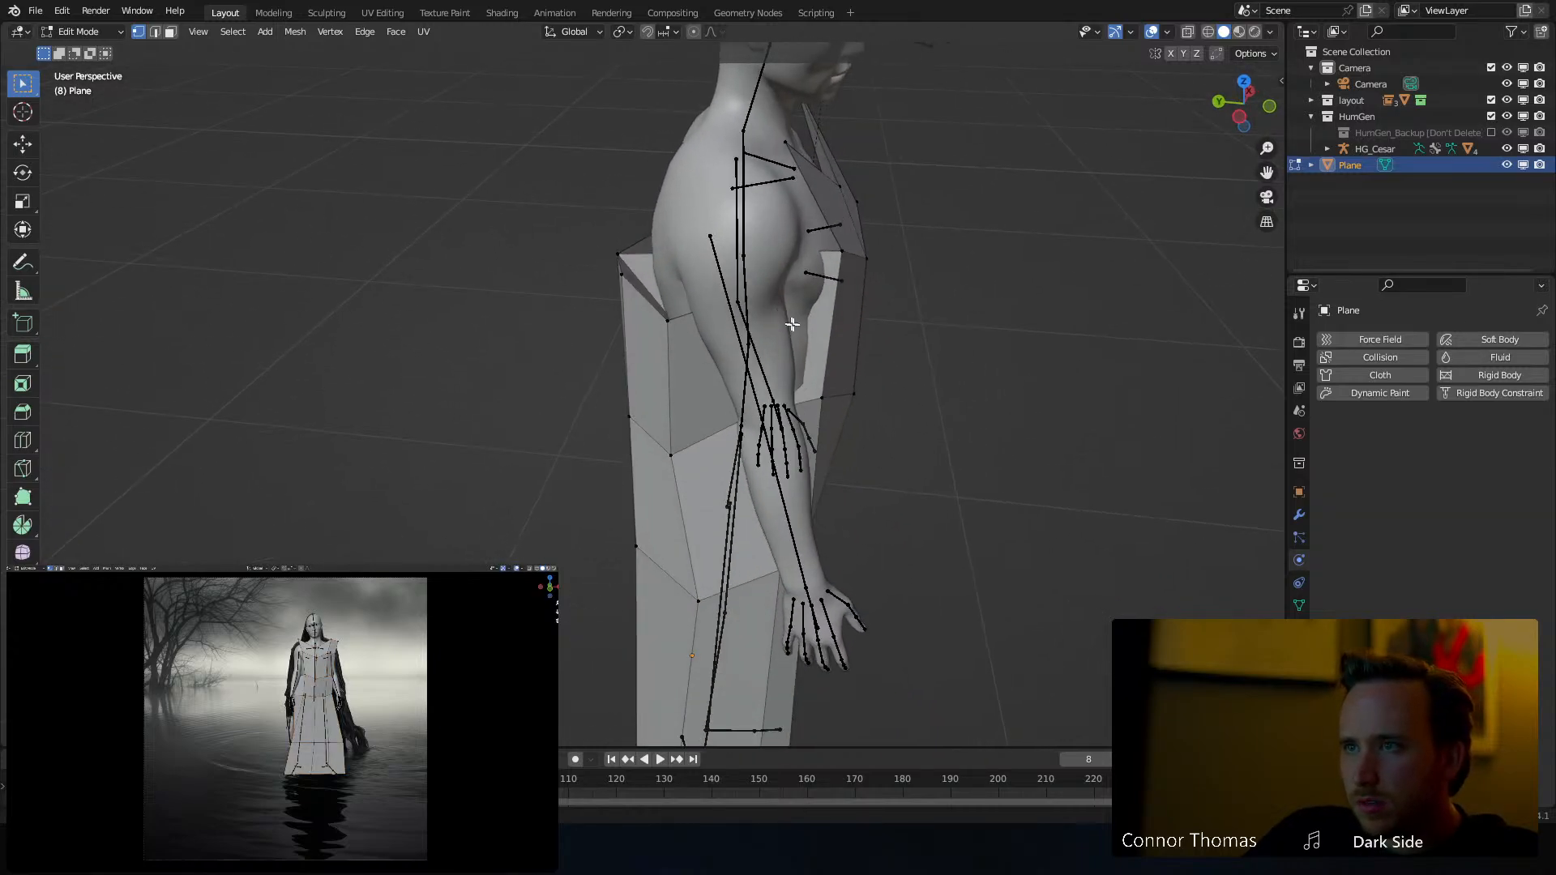
{"action": "right_click", "coordinate": [766, 303]}
{"action": "key", "text": "Escape"}
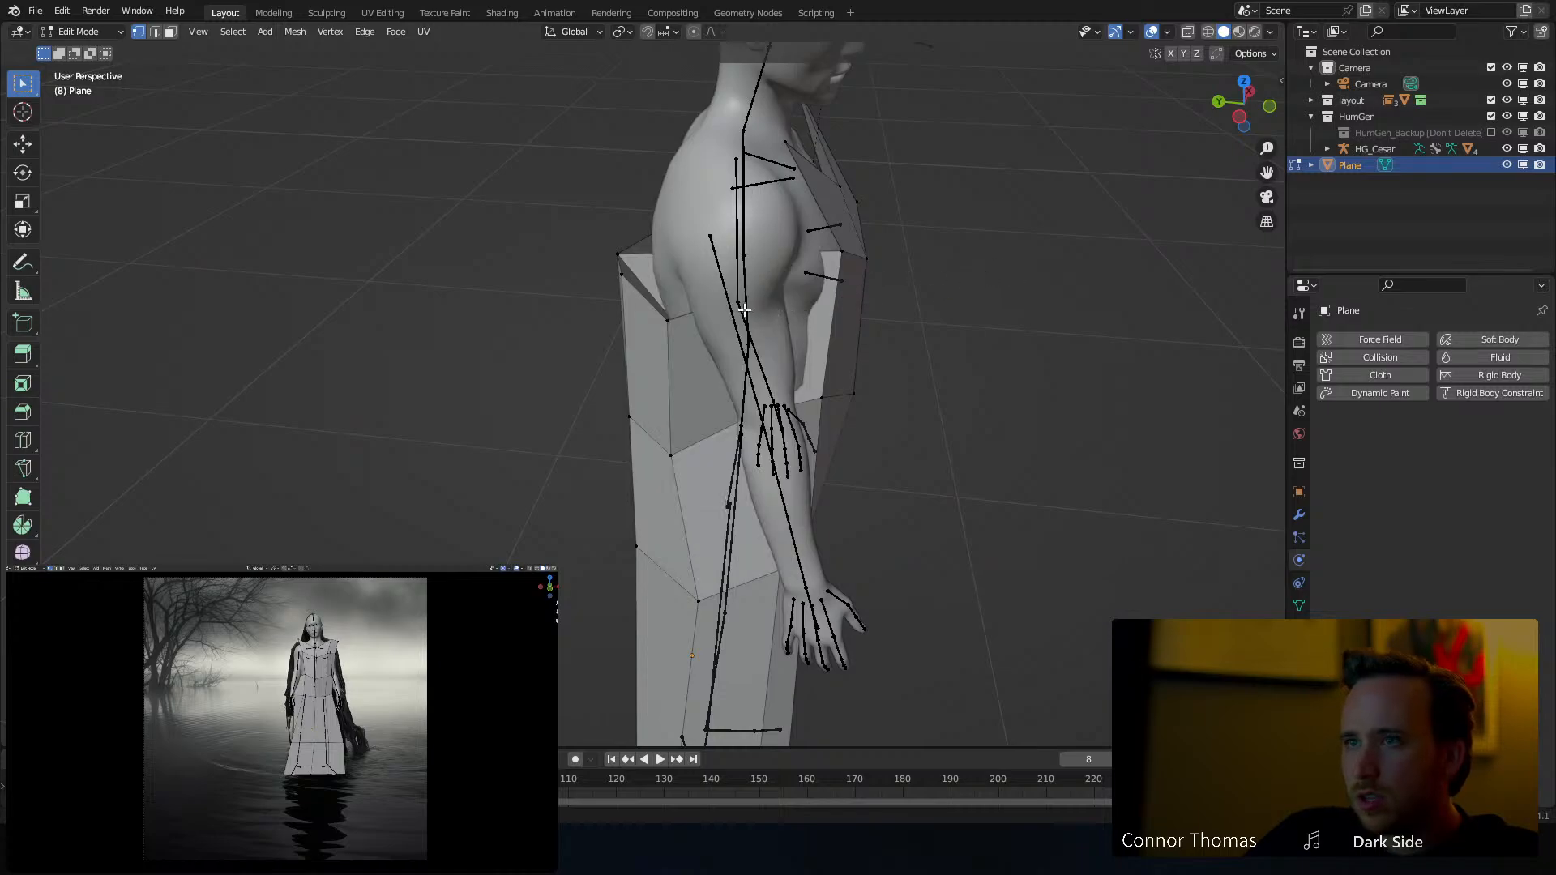
Reposition the vertex hidden behind the right arm and fill the chest-level side gap with a face
{"action": "key", "text": "shift+z"}
{"action": "mouse_move", "coordinate": [757, 323]}
{"action": "middle_mouse_down"}
{"action": "mouse_move", "coordinate": [851, 324]}
{"action": "mouse_move", "coordinate": [820, 292]}
{"action": "mouse_move", "coordinate": [719, 375]}
{"action": "mouse_move", "coordinate": [635, 354]}
{"action": "mouse_move", "coordinate": [598, 316]}
{"action": "mouse_move", "coordinate": [768, 351]}
{"action": "mouse_move", "coordinate": [737, 333]}
{"action": "mouse_move", "coordinate": [941, 407]}
{"action": "mouse_move", "coordinate": [941, 375]}
{"action": "mouse_move", "coordinate": [927, 416]}
{"action": "middle_mouse_up"}
{"action": "key", "text": "shift+z"}
{"action": "key", "text": "g"}
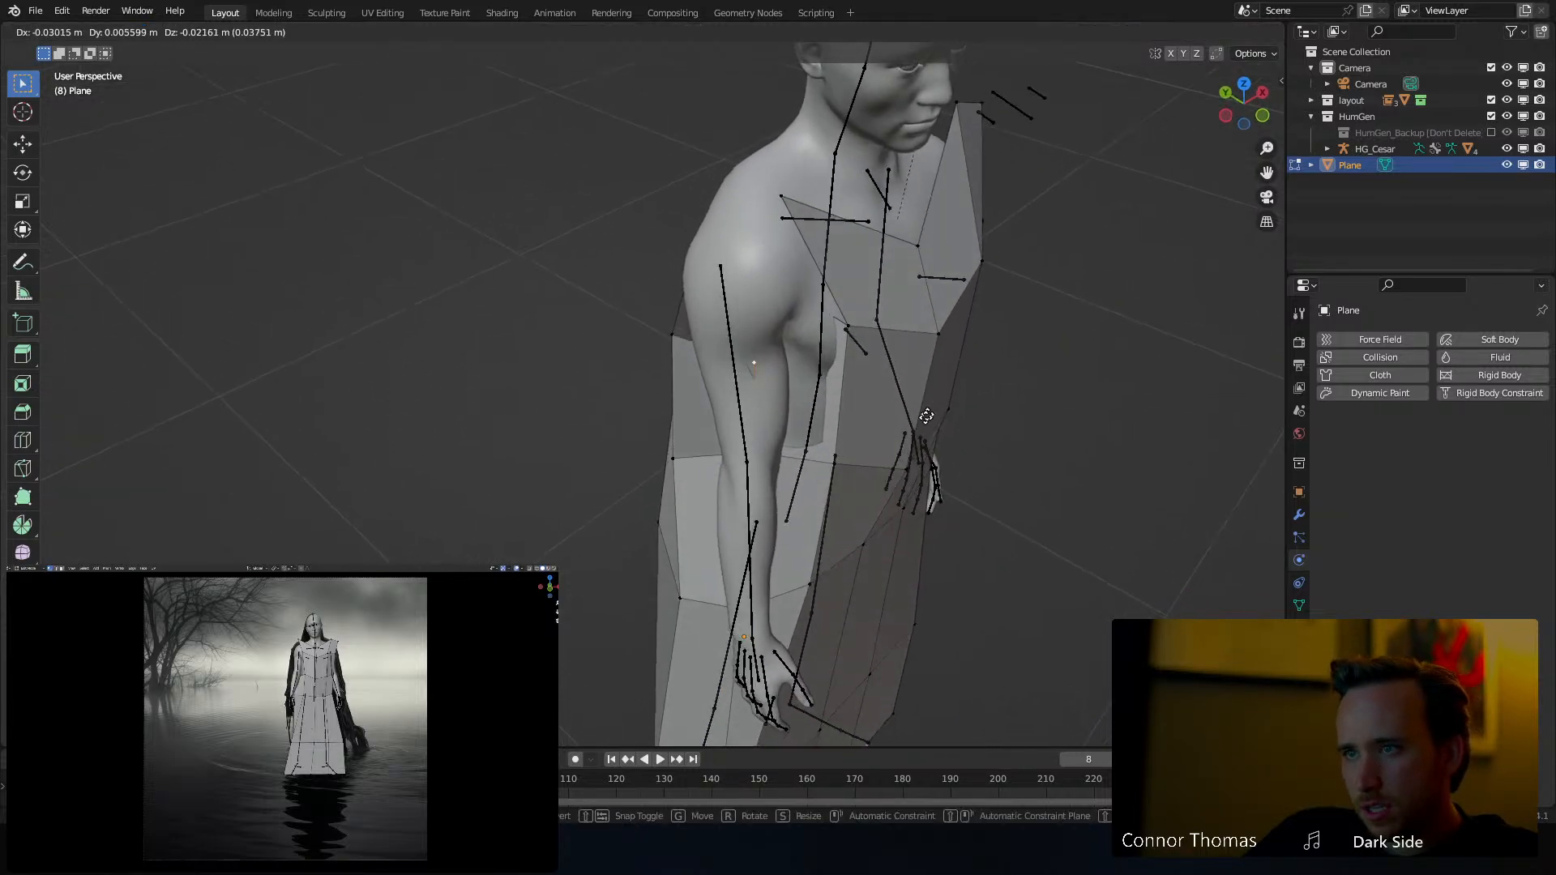
{"action": "left_click", "coordinate": [947, 406]}
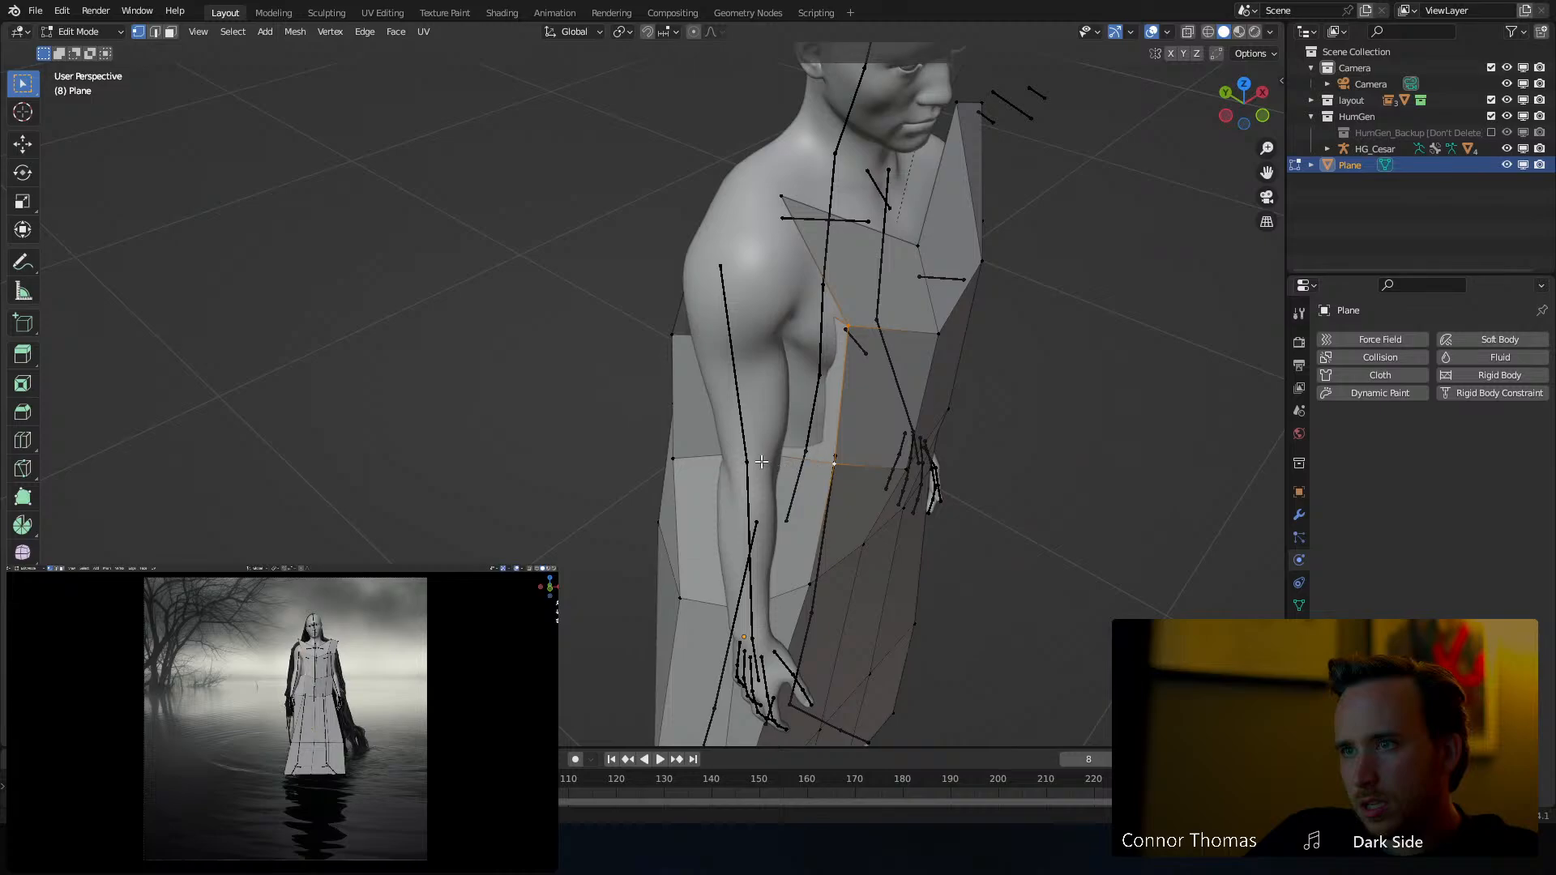
{"action": "middle_click_drag", "start_coordinate": [818, 392], "coordinate": [863, 409]}
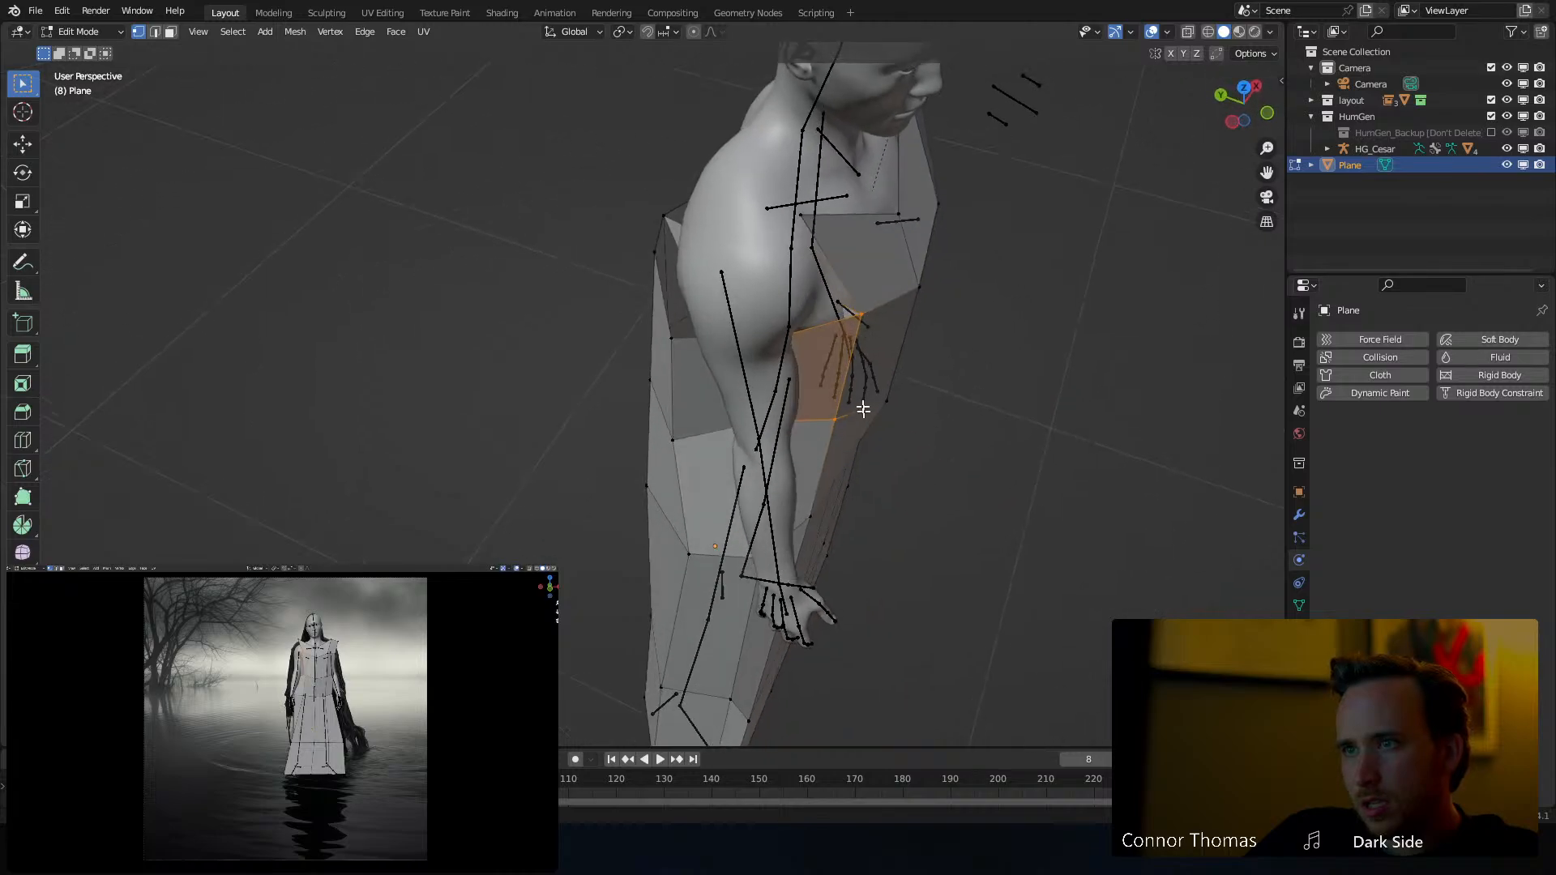
Delete the stray face at the top of the back cloth behind the right shoulder
{"action": "key", "text": "x"}
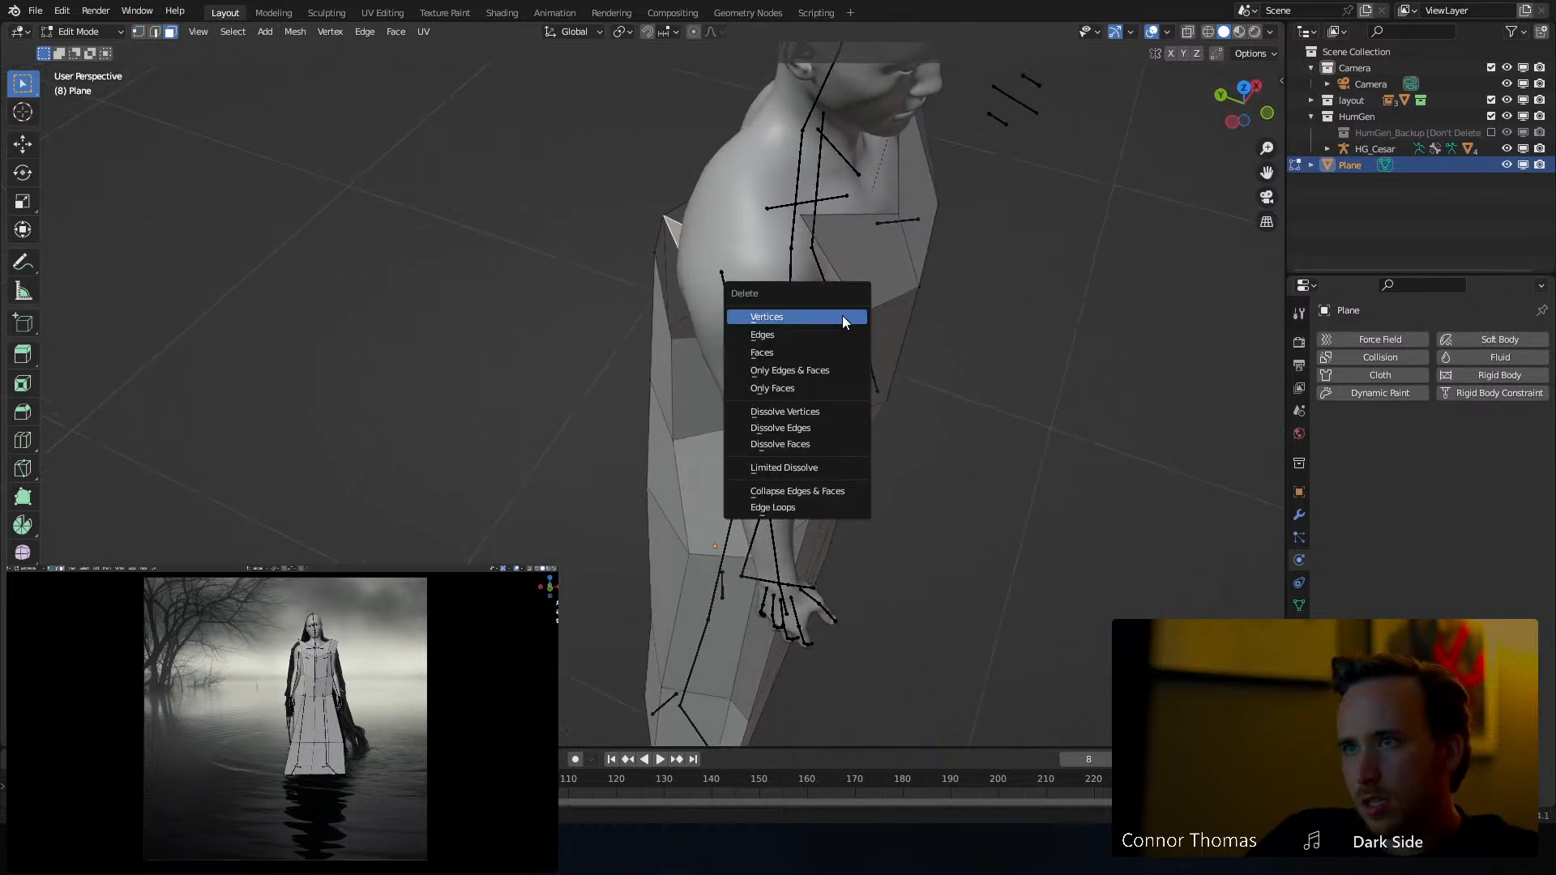
{"action": "left_click", "coordinate": [814, 388]}
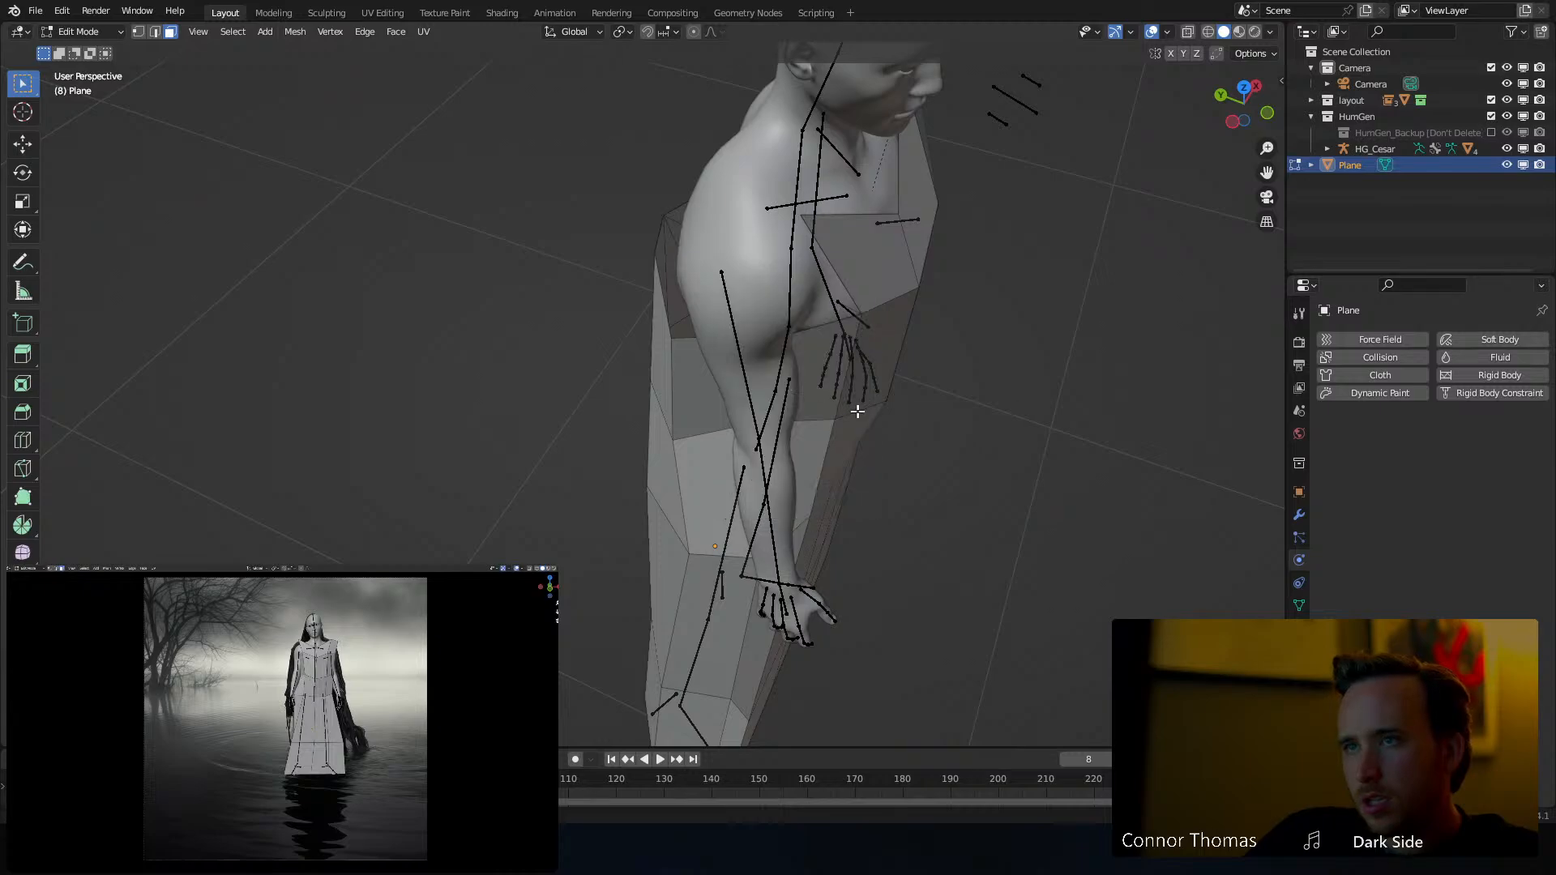
{"action": "middle_click_drag", "start_coordinate": [814, 387], "coordinate": [741, 322]}
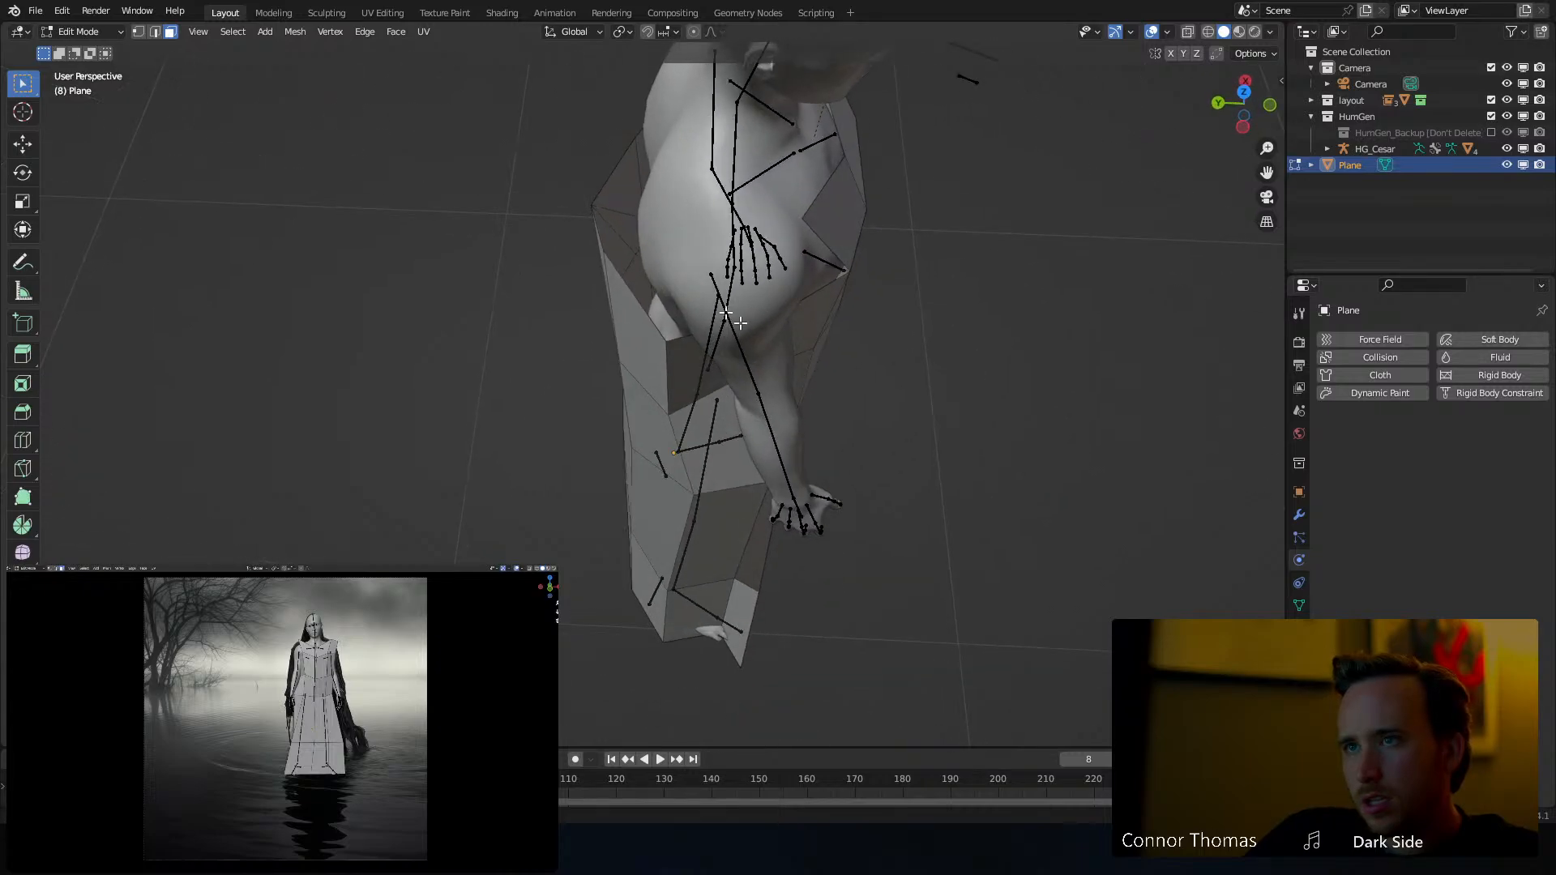
{"action": "key", "text": "x"}
{"action": "left_click", "coordinate": [626, 209]}
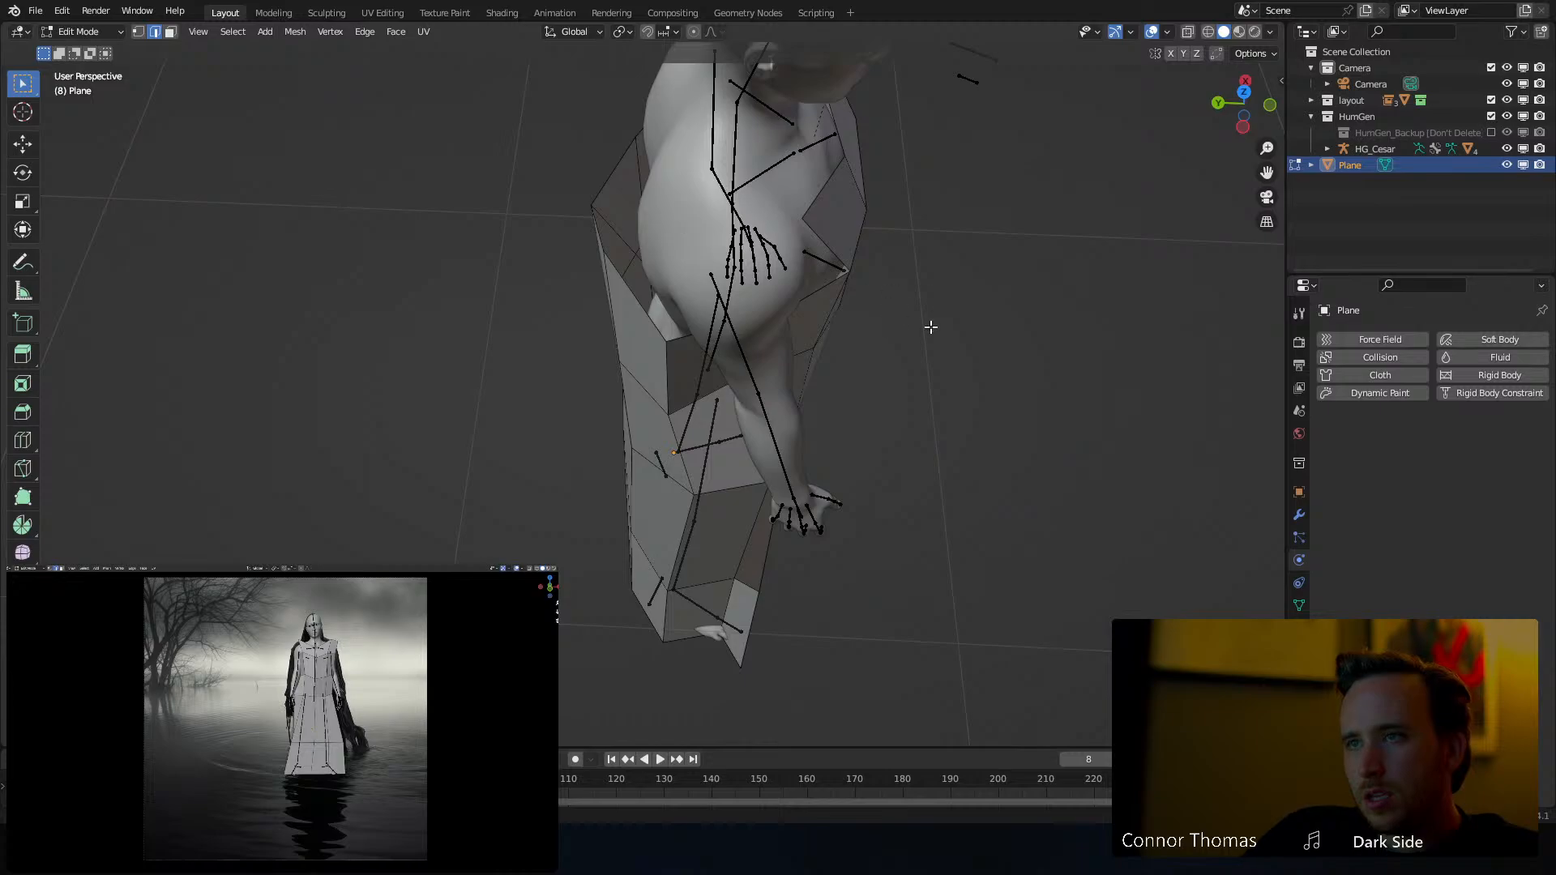
Move the hem corner vertex on the figure's right side outward so the front and side panels meet
{"action": "middle_click_drag", "start_coordinate": [930, 327], "coordinate": [712, 310]}
{"action": "scroll", "coordinate": [697, 264], "scroll_direction": "down", "scroll_amount": 5}
{"action": "scroll", "coordinate": [600, 313], "scroll_direction": "up", "scroll_amount": 5}
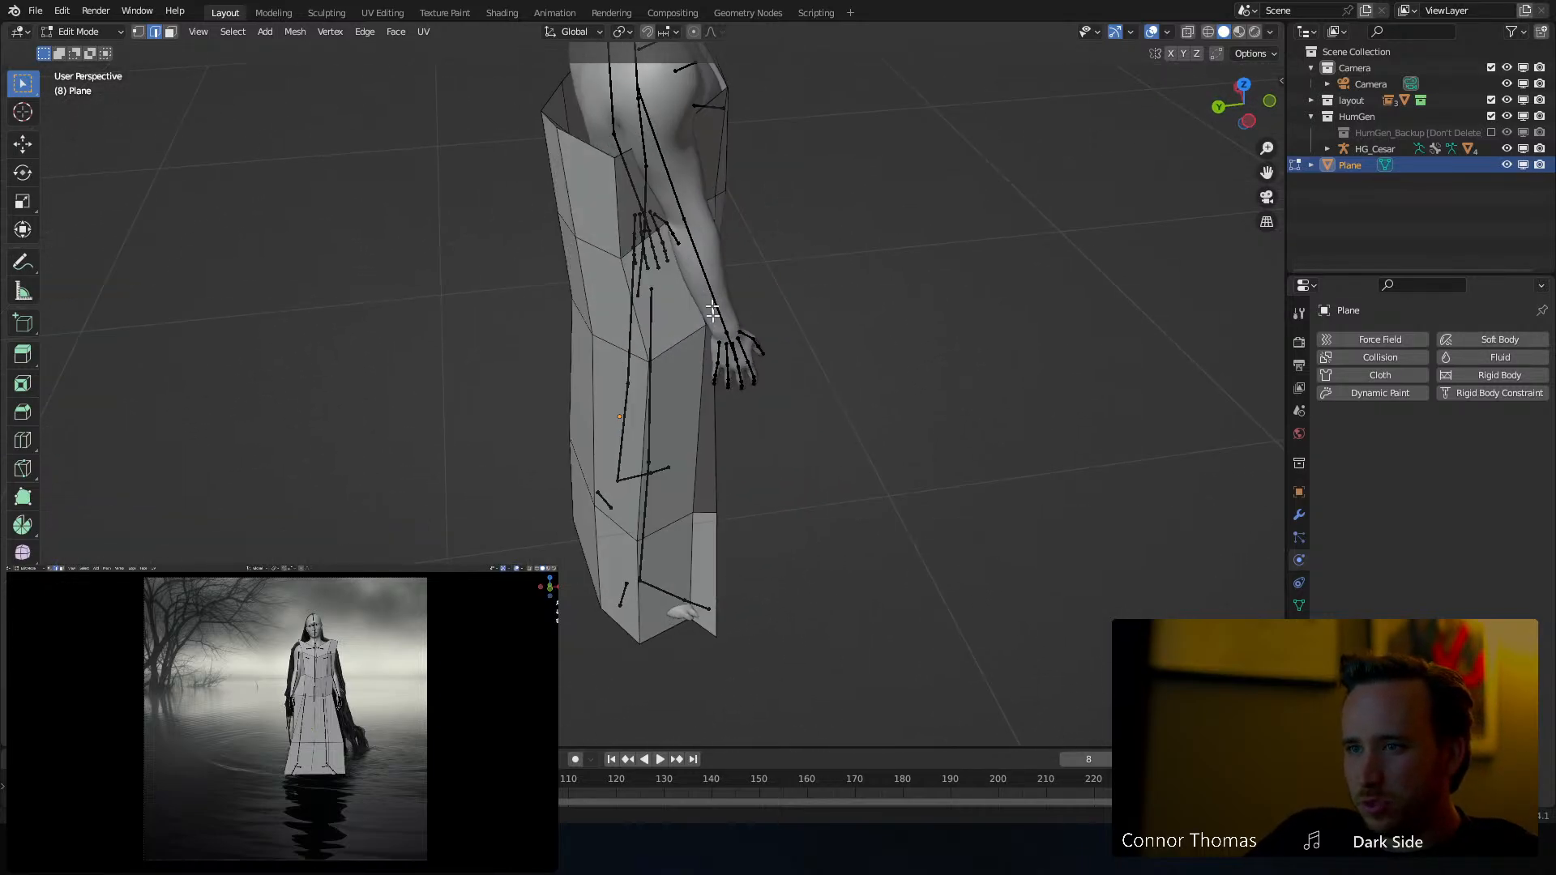
{"action": "middle_click_drag", "start_coordinate": [724, 641], "coordinate": [462, 462]}
{"action": "key", "text": "g"}
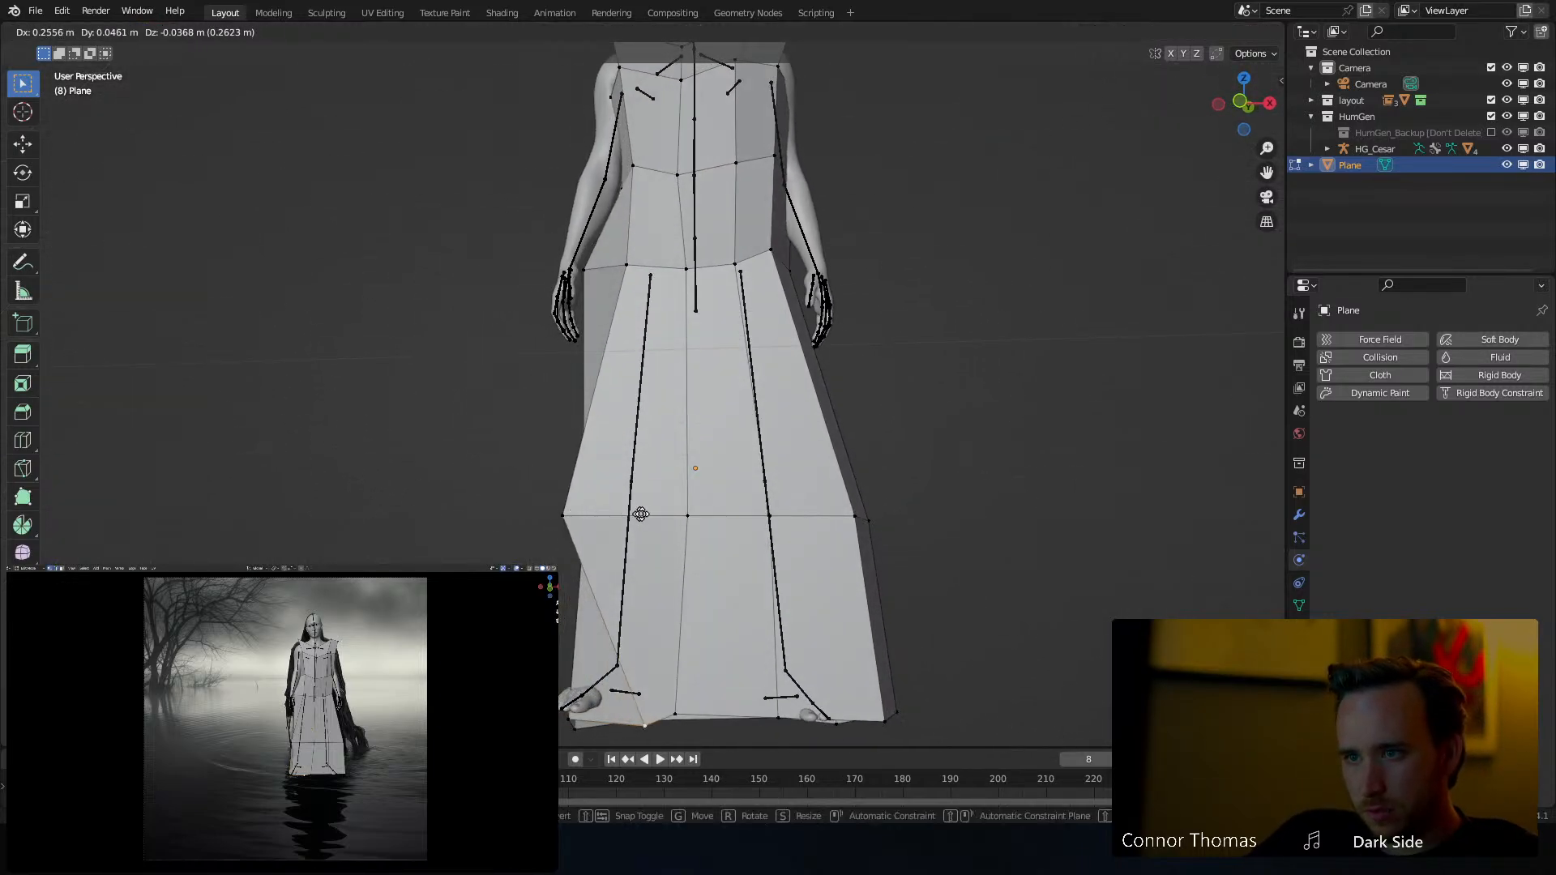
{"action": "left_click", "coordinate": [601, 491]}
{"action": "middle_click_drag", "start_coordinate": [602, 559], "coordinate": [596, 531]}
{"action": "key", "text": "g"}
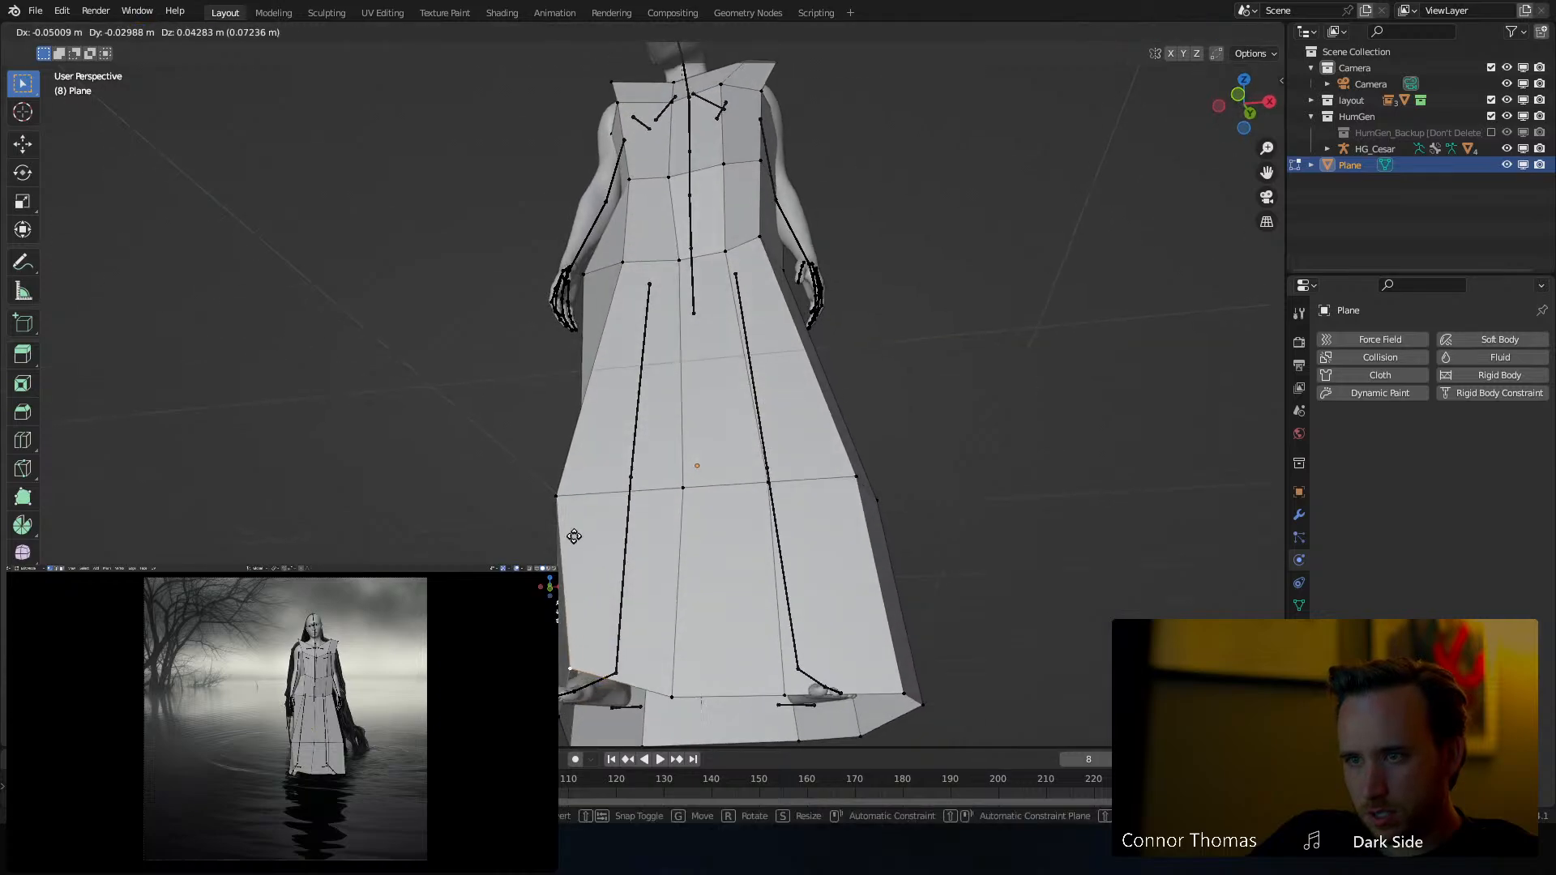
{"action": "left_click", "coordinate": [574, 536]}
{"action": "key", "text": "g"}
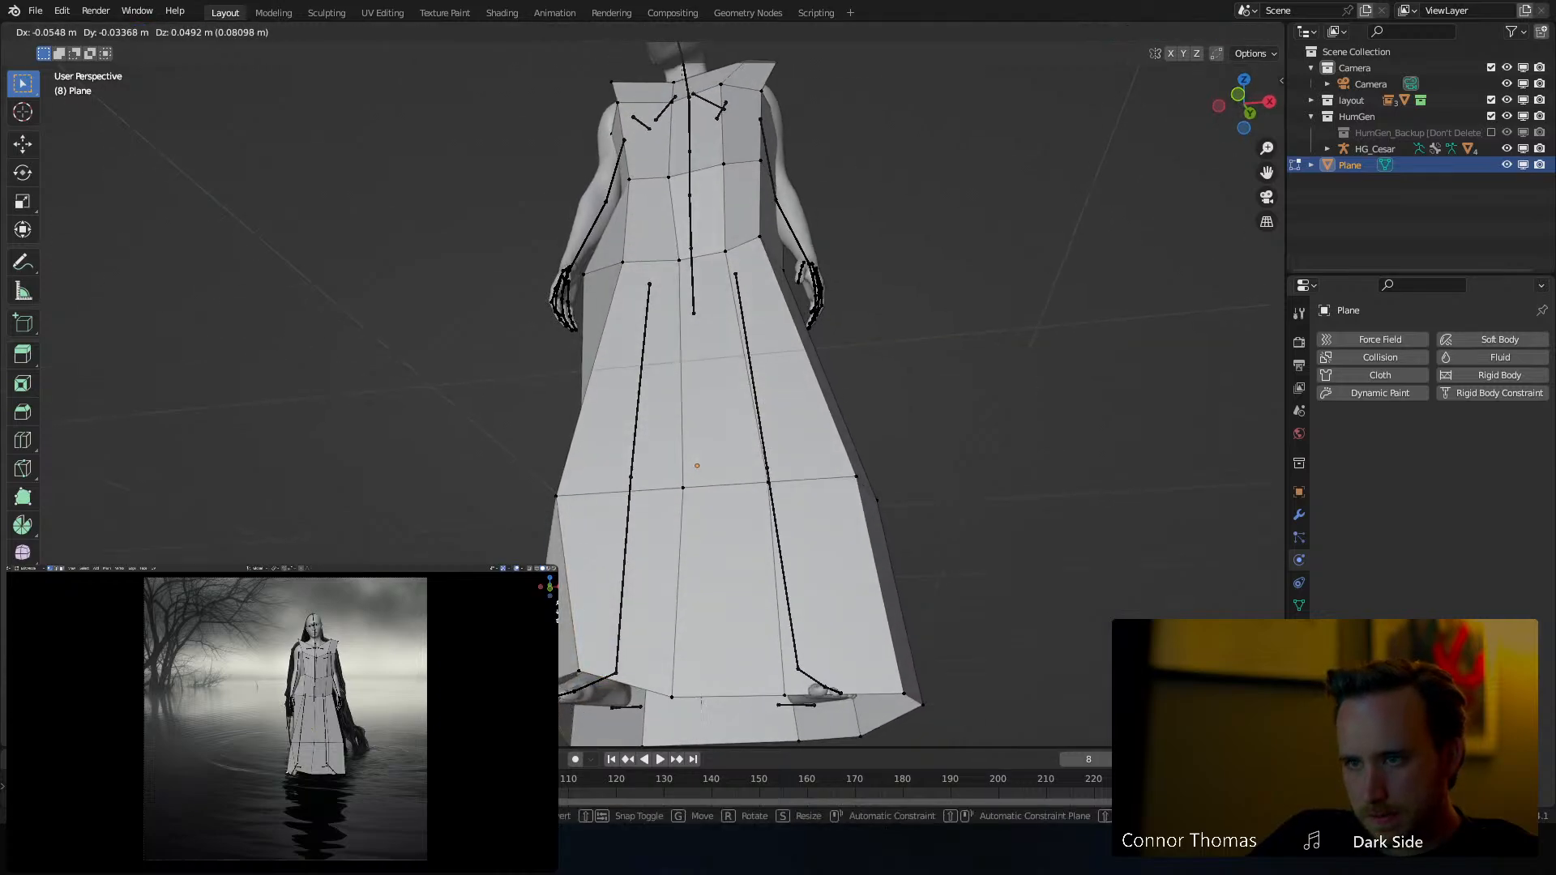
{"action": "left_click", "coordinate": [572, 651]}
{"action": "middle_click_drag", "start_coordinate": [572, 651], "coordinate": [726, 697]}
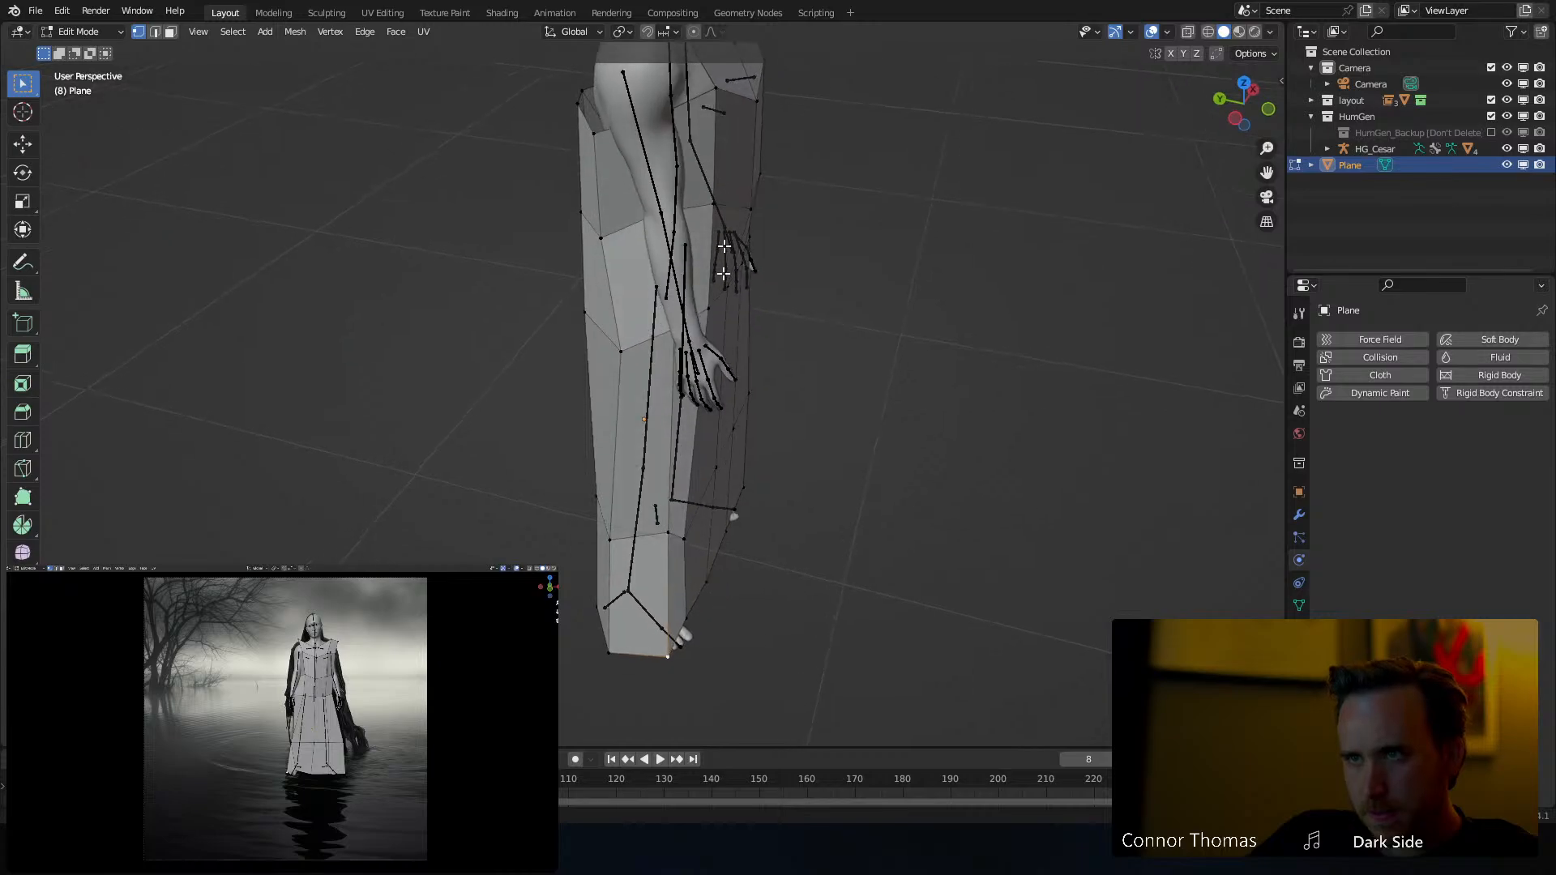
Move the chest panel's raised upper corner back over the figure's right shoulder
{"action": "middle_click_drag", "start_coordinate": [724, 245], "coordinate": [673, 185]}
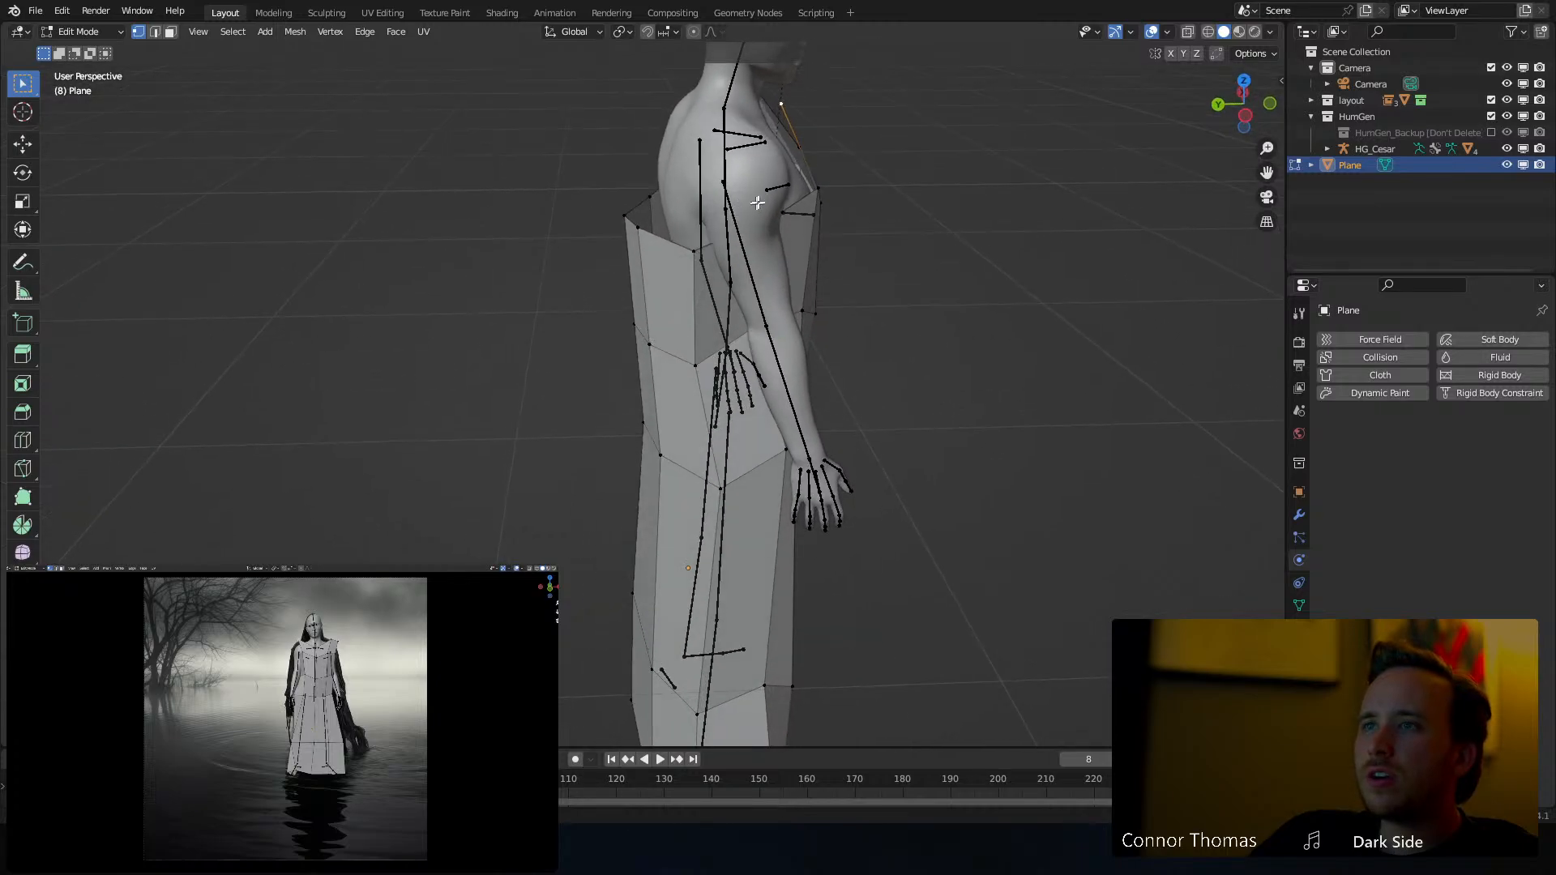
{"action": "key", "text": "g"}
{"action": "left_click", "coordinate": [638, 200]}
Try to extrude a vertex upward and forward from the chest panel's side corner, and delete it
{"action": "middle_click_drag", "start_coordinate": [699, 244], "coordinate": [665, 235]}
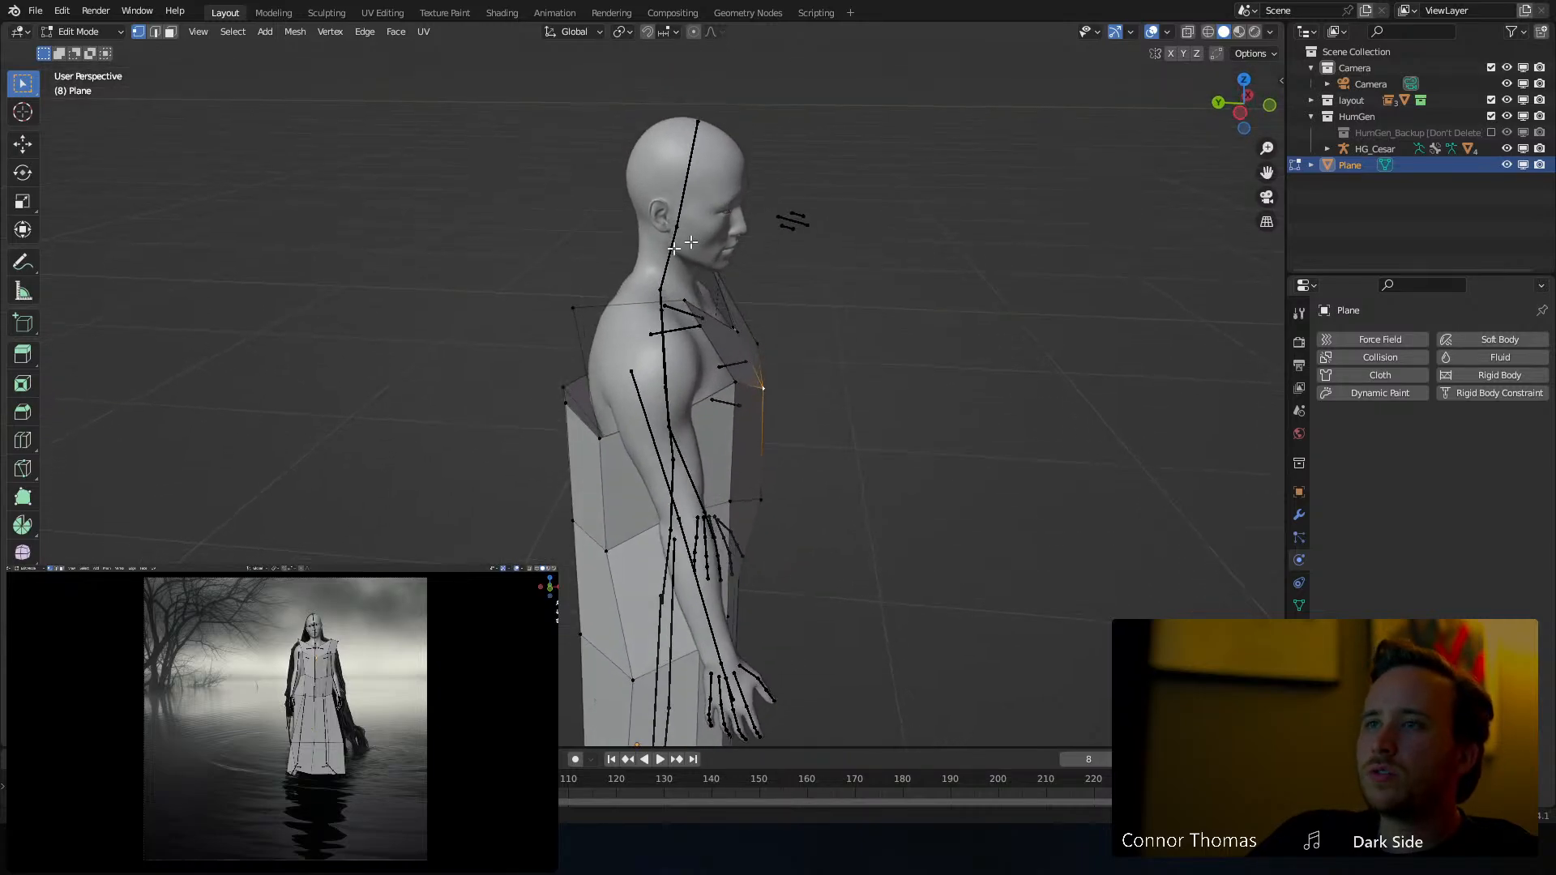
{"action": "key", "text": "g"}
{"action": "left_click", "coordinate": [685, 181]}
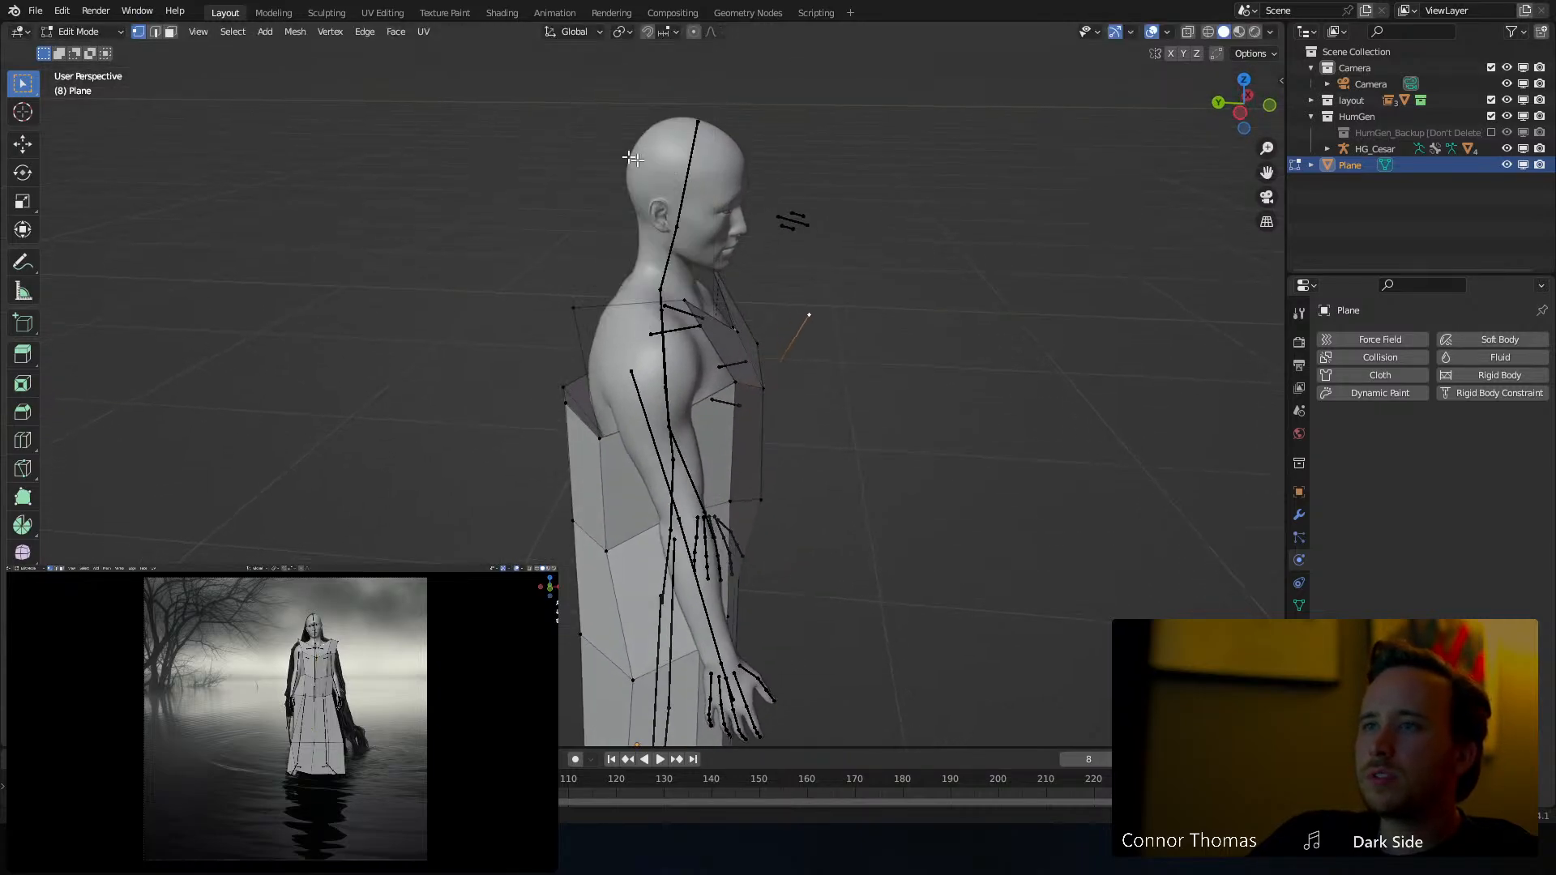
{"action": "key", "text": "x"}
{"action": "left_click", "coordinate": [622, 108]}
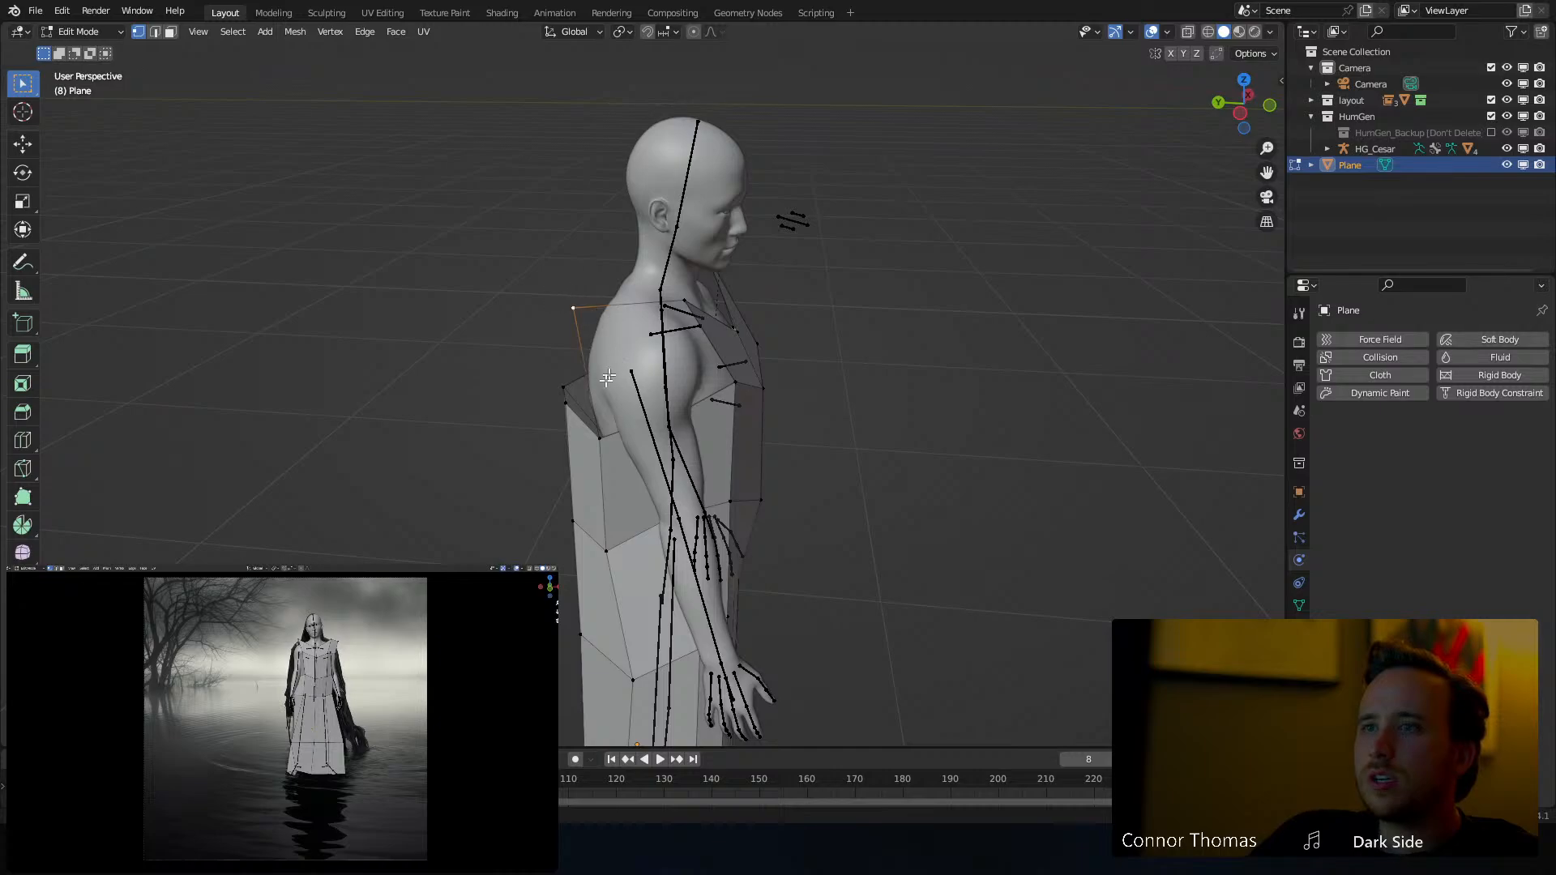
Extrude the shoulder's rear corner vertex upward behind the head and onward over it to begin a hood outline
{"action": "key", "text": "g"}
{"action": "left_click", "coordinate": [602, 211]}
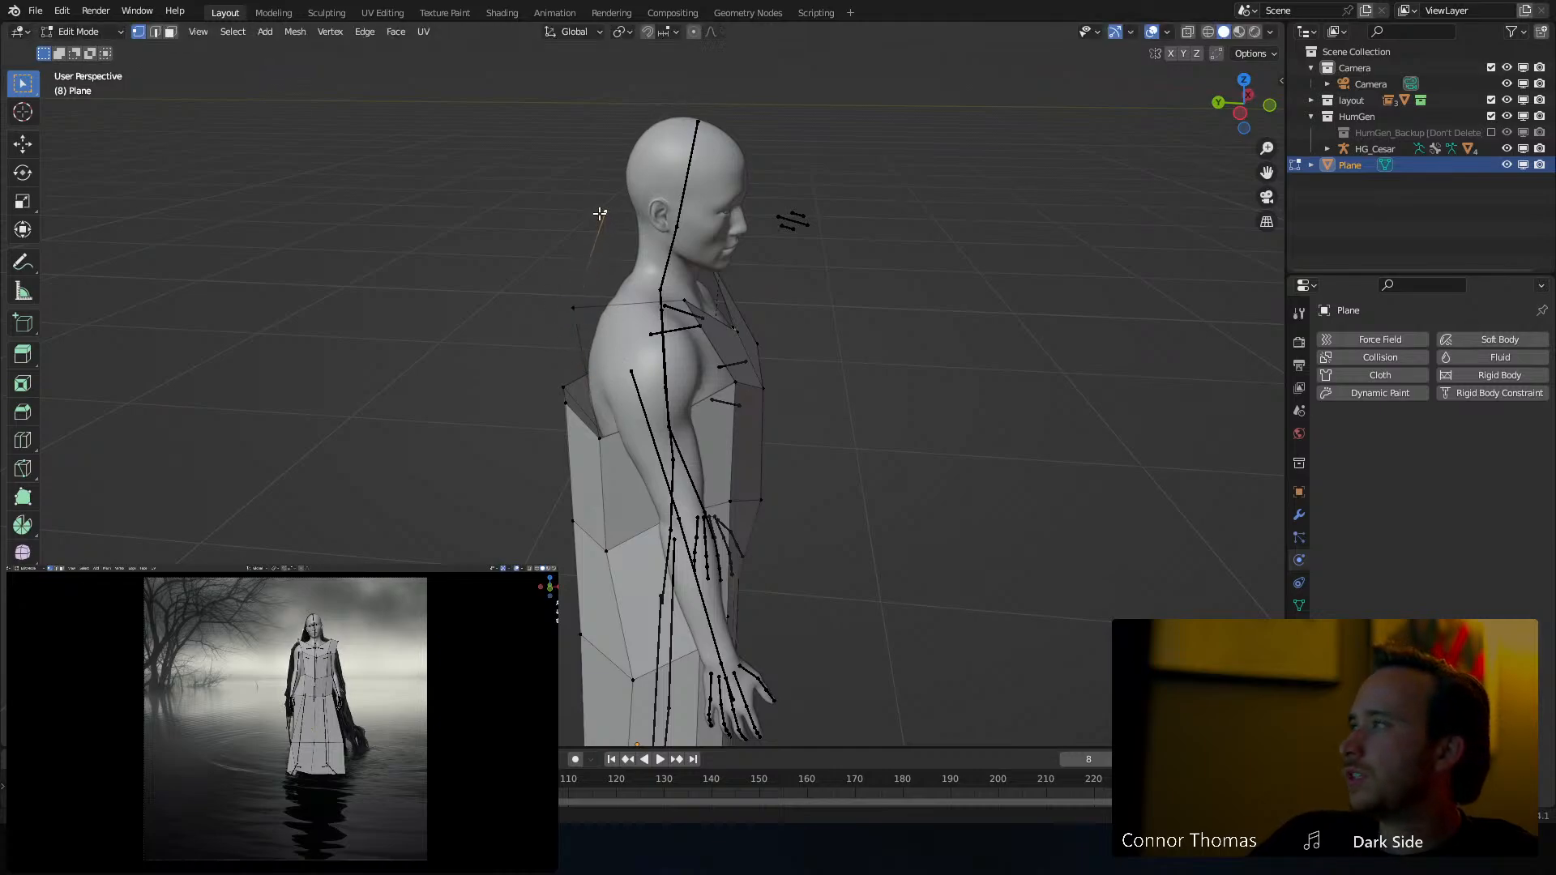
{"action": "key", "text": "e"}
{"action": "middle_click_drag", "start_coordinate": [723, 160], "coordinate": [615, 389]}
{"action": "key", "text": "g"}
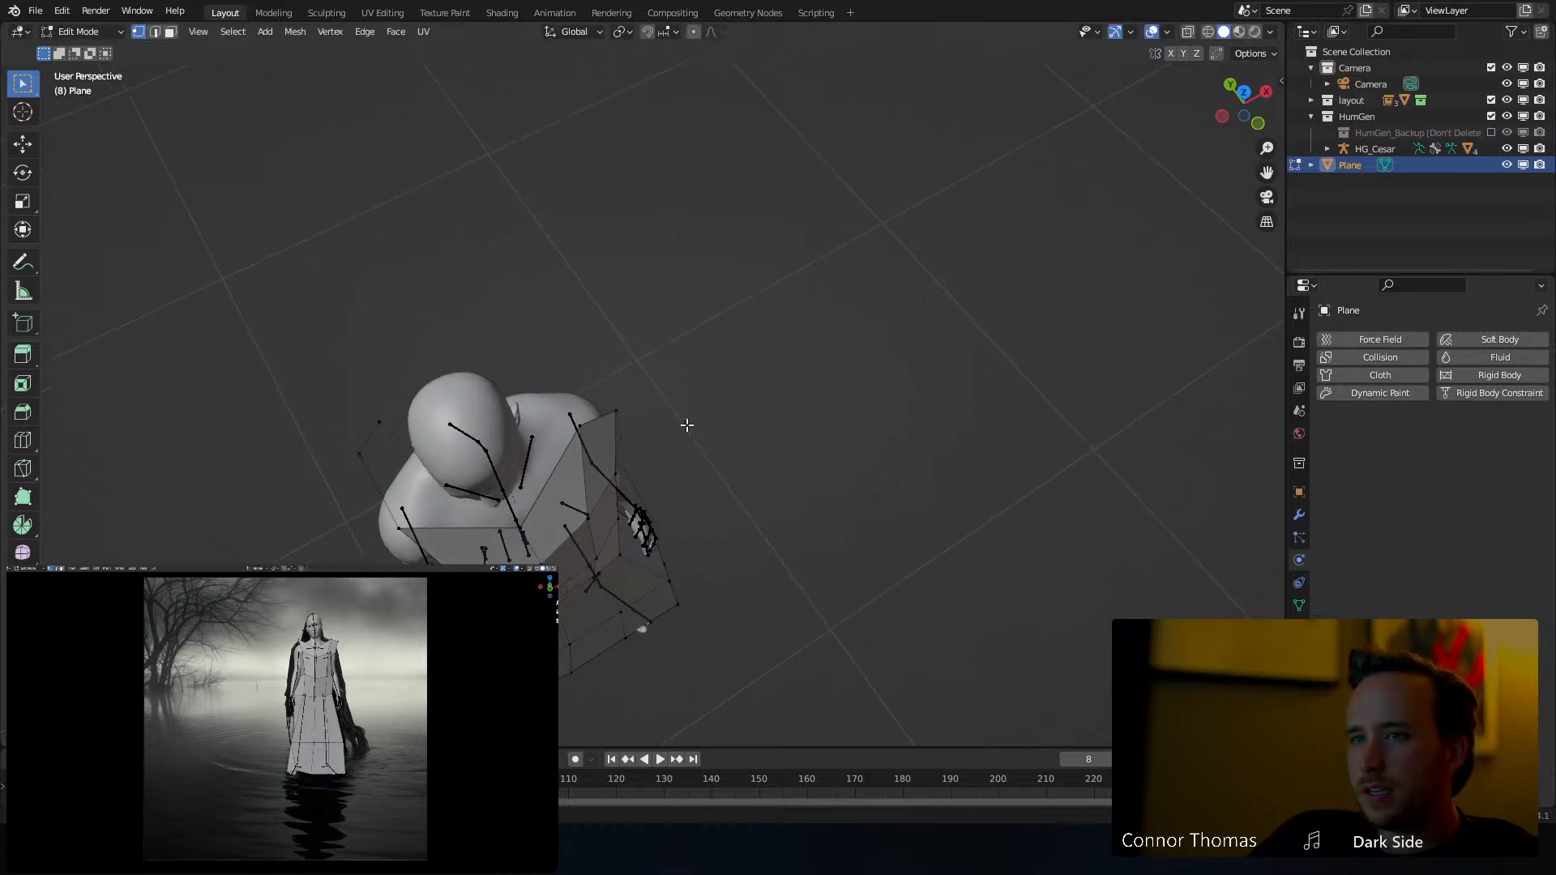
Switch to wireframe and move the hood outline's vertices around the head as seen from above
{"action": "key", "text": "z"}
{"action": "left_click", "coordinate": [446, 465]}
{"action": "key", "text": "g"}
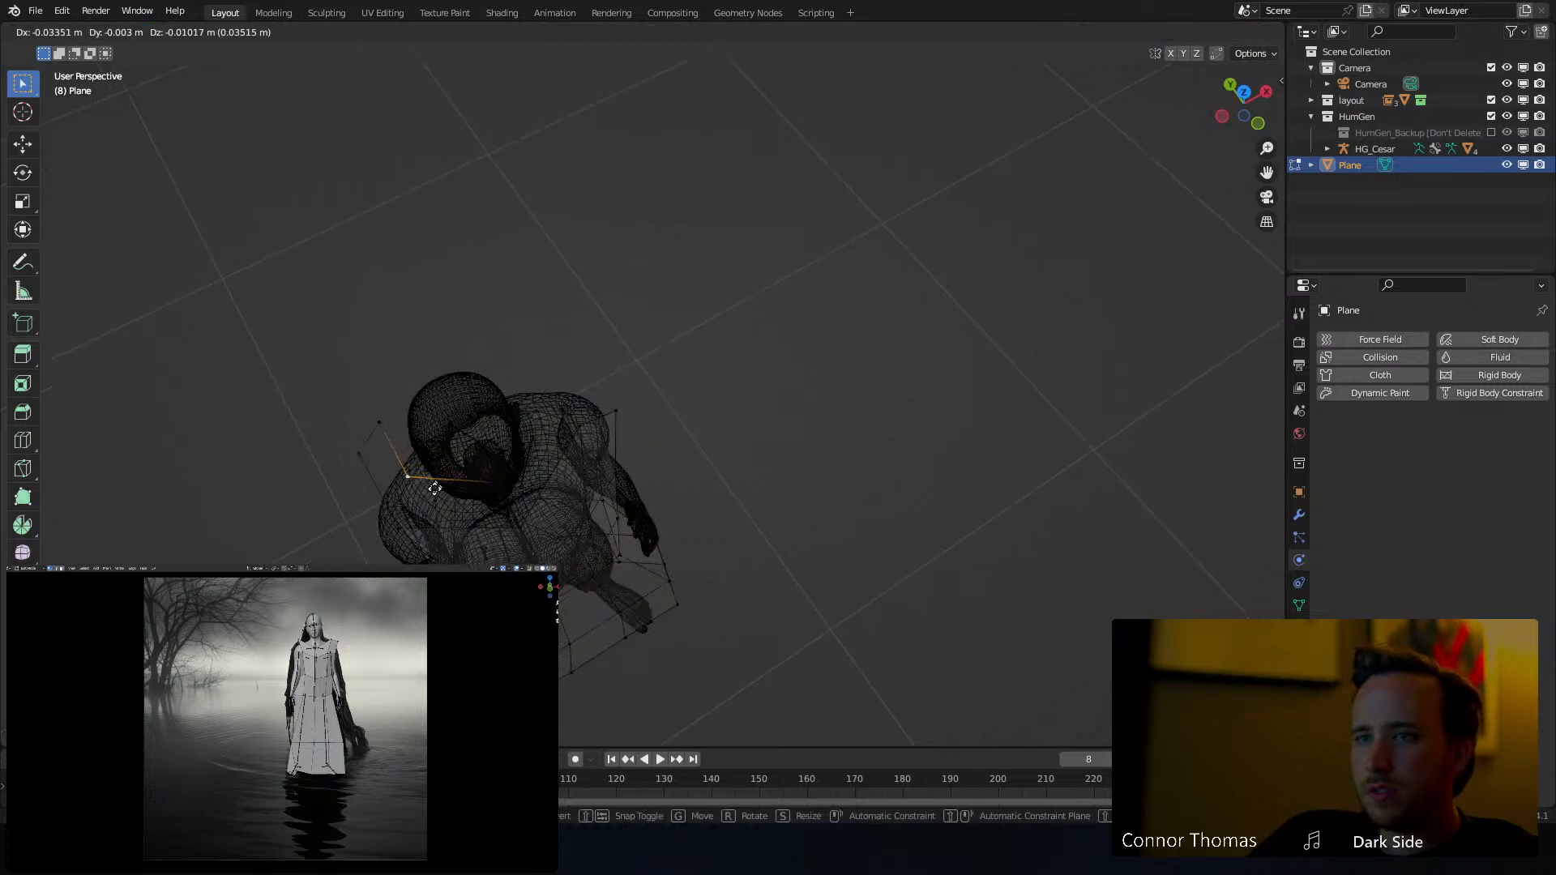
{"action": "left_click", "coordinate": [491, 483]}
{"action": "key", "text": "g"}
{"action": "left_click", "coordinate": [516, 516]}
Return to solid shading and move the selected hood vertex down toward the neck
{"action": "middle_click_drag", "start_coordinate": [542, 466], "coordinate": [589, 533]}
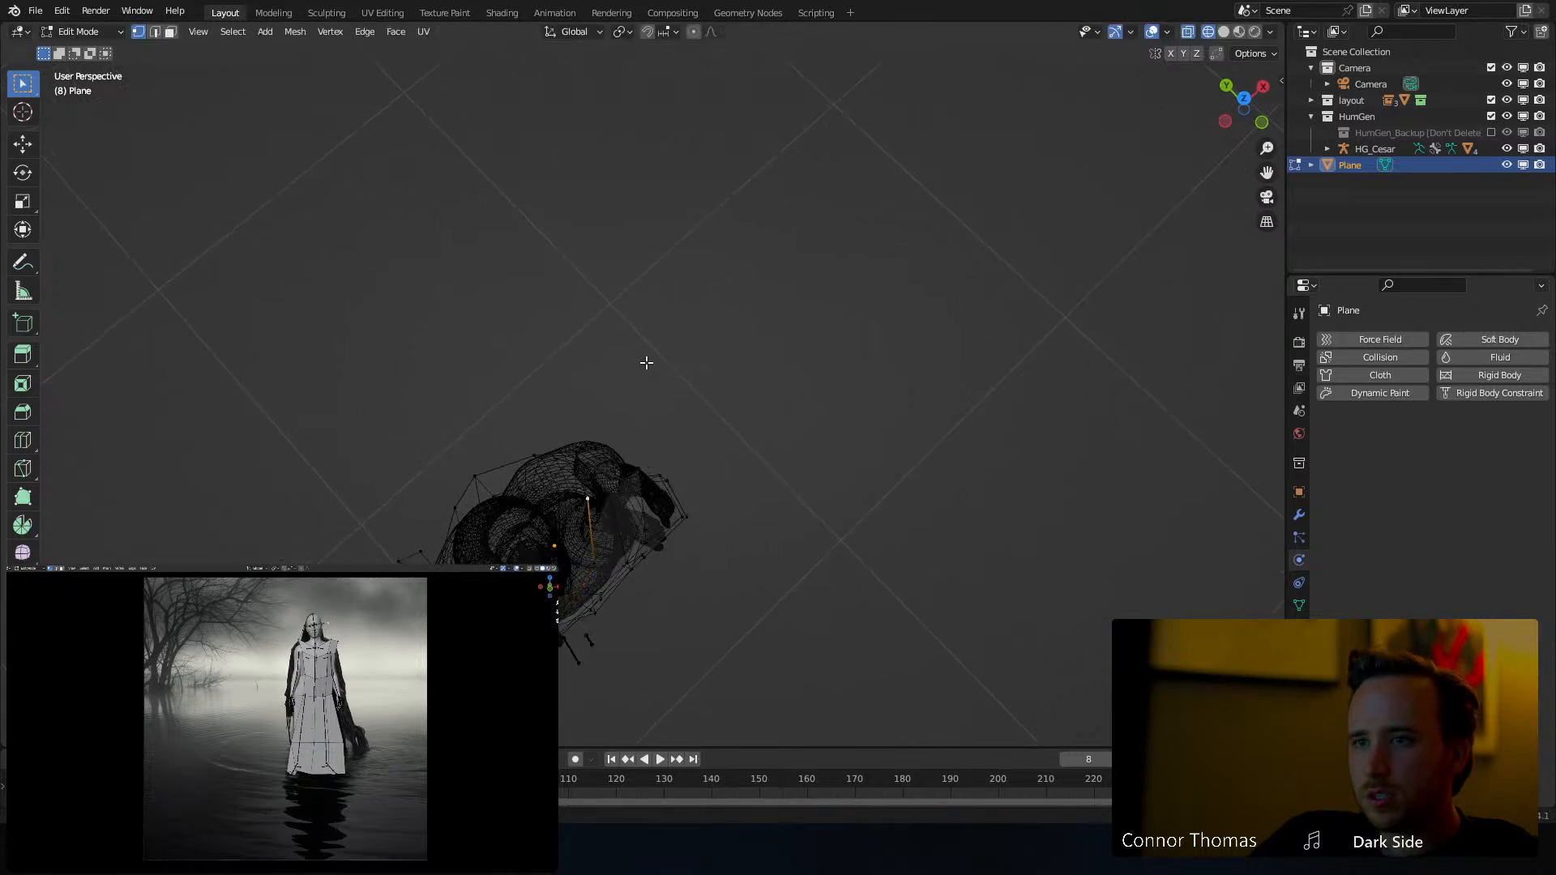
{"action": "mouse_move", "coordinate": [652, 470]}
{"action": "middle_mouse_down"}
{"action": "mouse_move", "coordinate": [602, 452]}
{"action": "mouse_move", "coordinate": [706, 344]}
{"action": "mouse_move", "coordinate": [584, 333]}
{"action": "mouse_move", "coordinate": [559, 308]}
{"action": "mouse_move", "coordinate": [588, 202]}
{"action": "middle_mouse_up"}
{"action": "key", "text": "shift+z"}
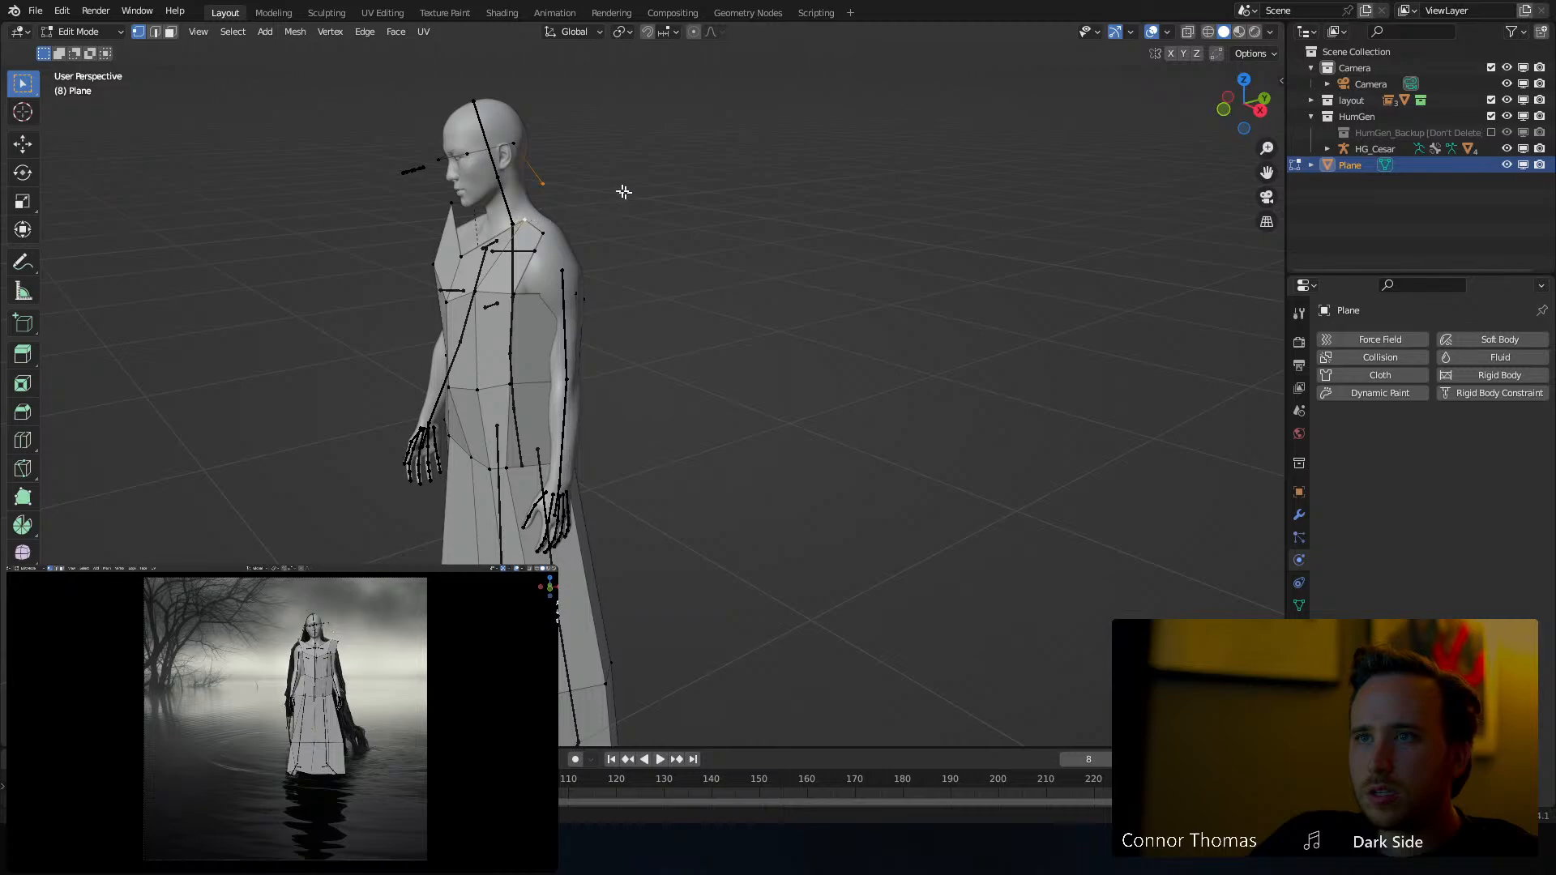
{"action": "middle_click_drag", "start_coordinate": [585, 188], "coordinate": [535, 194]}
{"action": "key", "text": "g"}
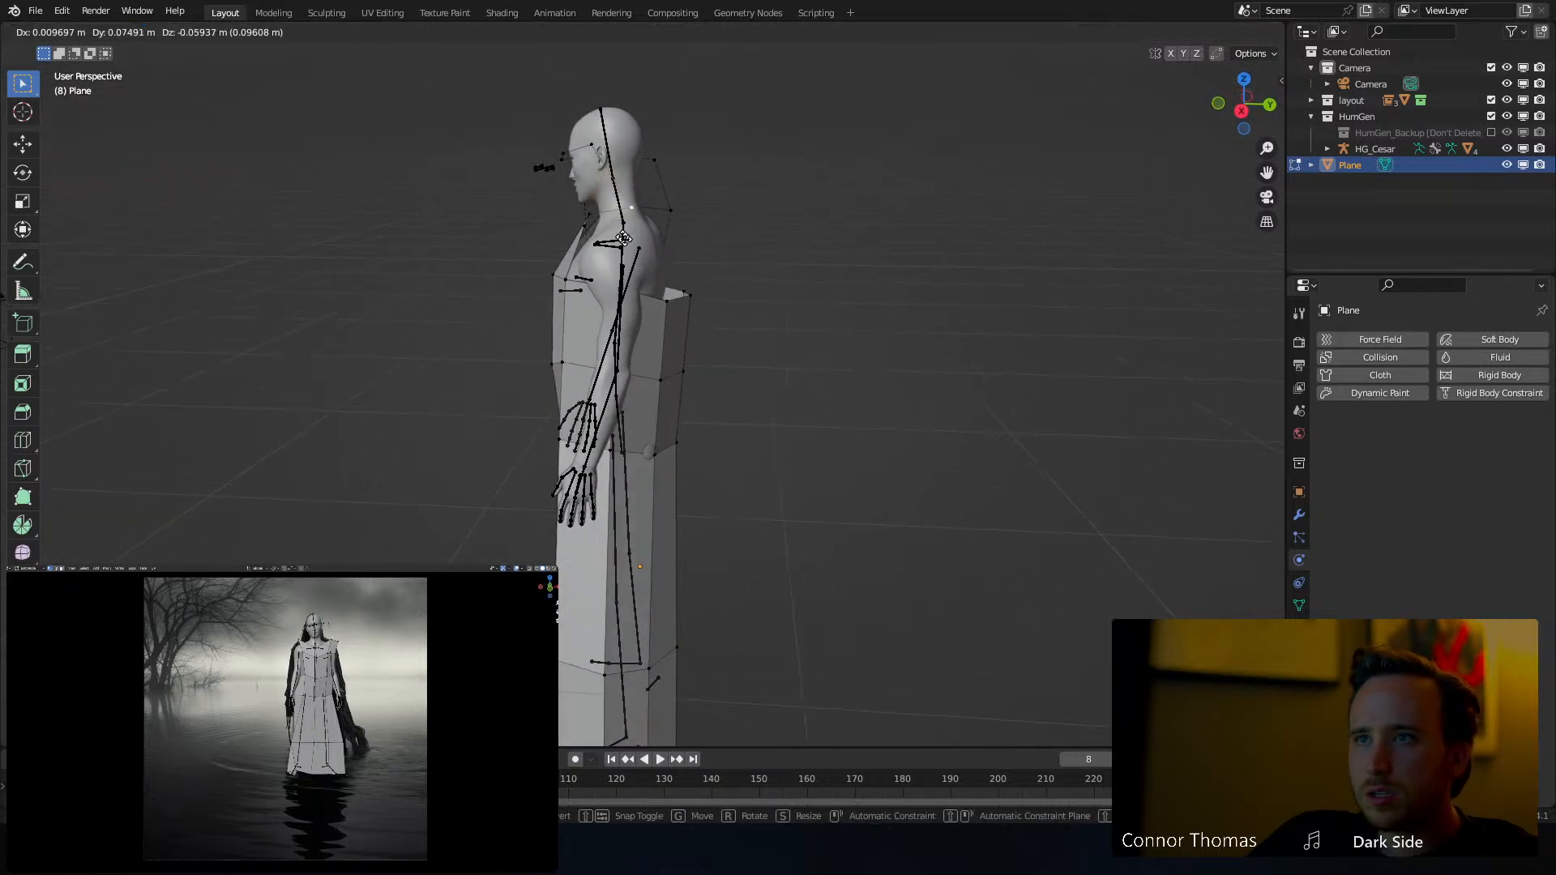
{"action": "left_click", "coordinate": [628, 256]}
Subdivide the hood edge behind the neck and move its new middle vertex up and away from the neck
{"action": "middle_click_drag", "start_coordinate": [652, 221], "coordinate": [631, 295]}
{"action": "scroll", "coordinate": [625, 163], "scroll_direction": "up", "scroll_amount": 2}
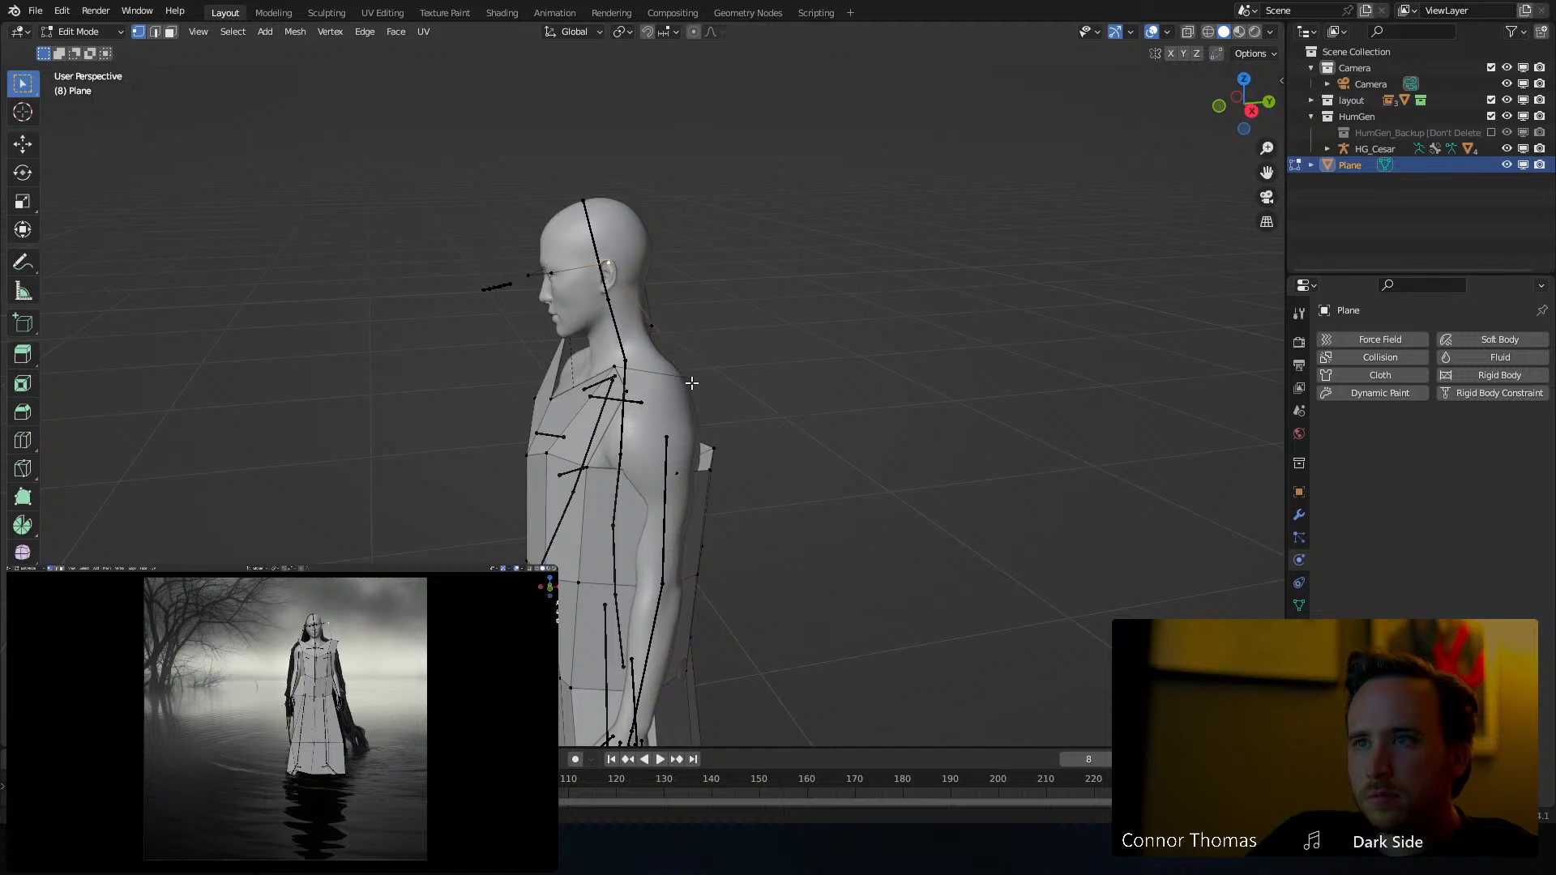
{"action": "right_click", "coordinate": [663, 331]}
{"action": "left_click", "coordinate": [663, 330]}
{"action": "key", "text": "g"}
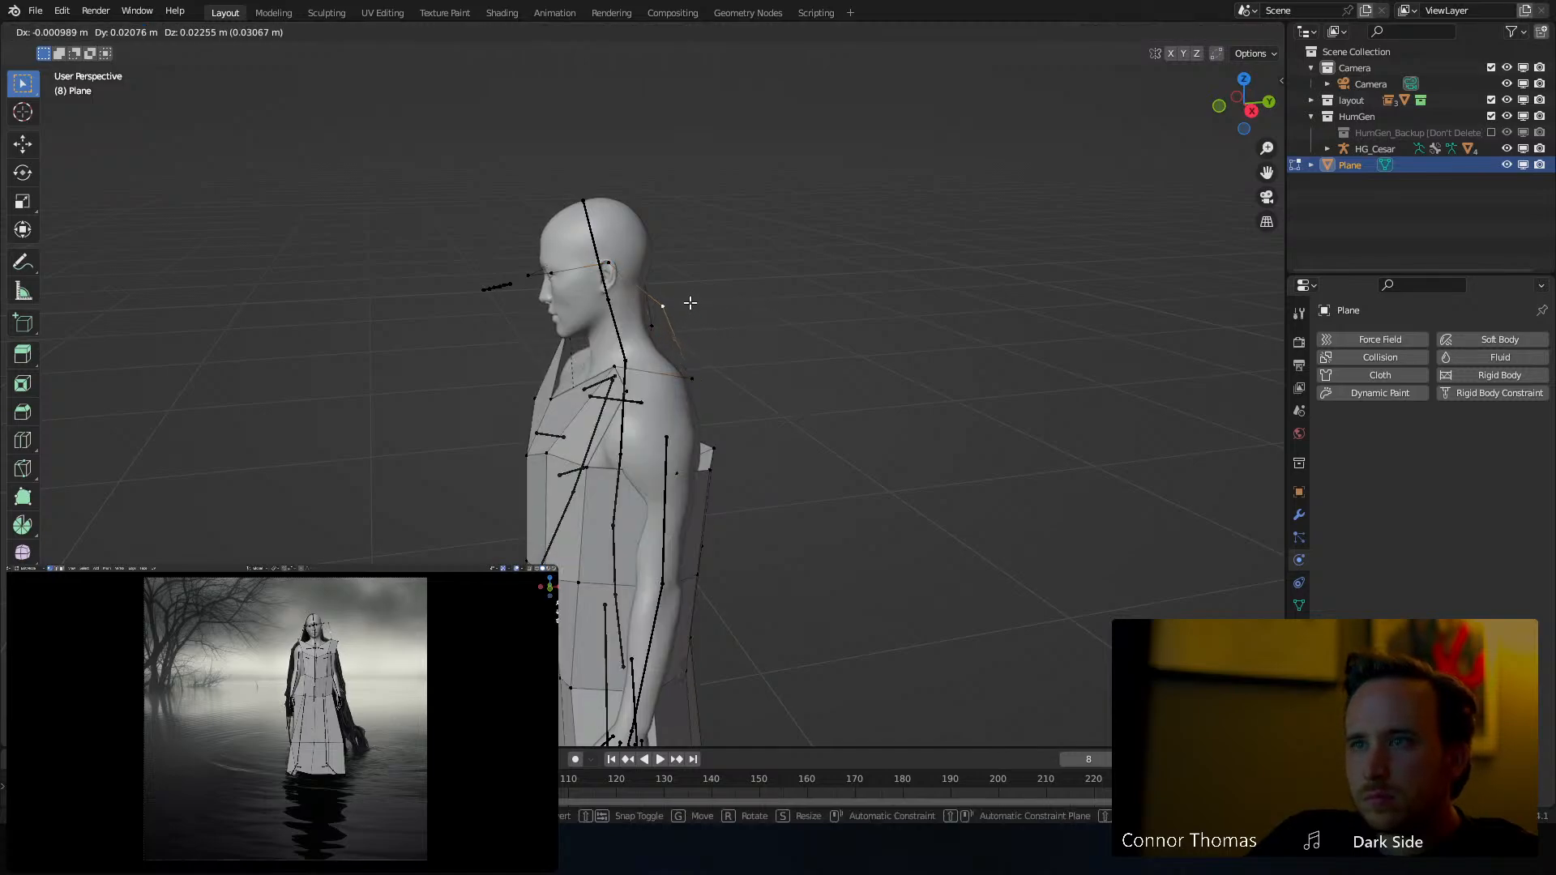
{"action": "left_click", "coordinate": [690, 302]}
Extend the outer hood outline backward above the head and down behind it toward the robe's back
{"action": "middle_click_drag", "start_coordinate": [695, 323], "coordinate": [735, 335]}
{"action": "key", "text": "g"}
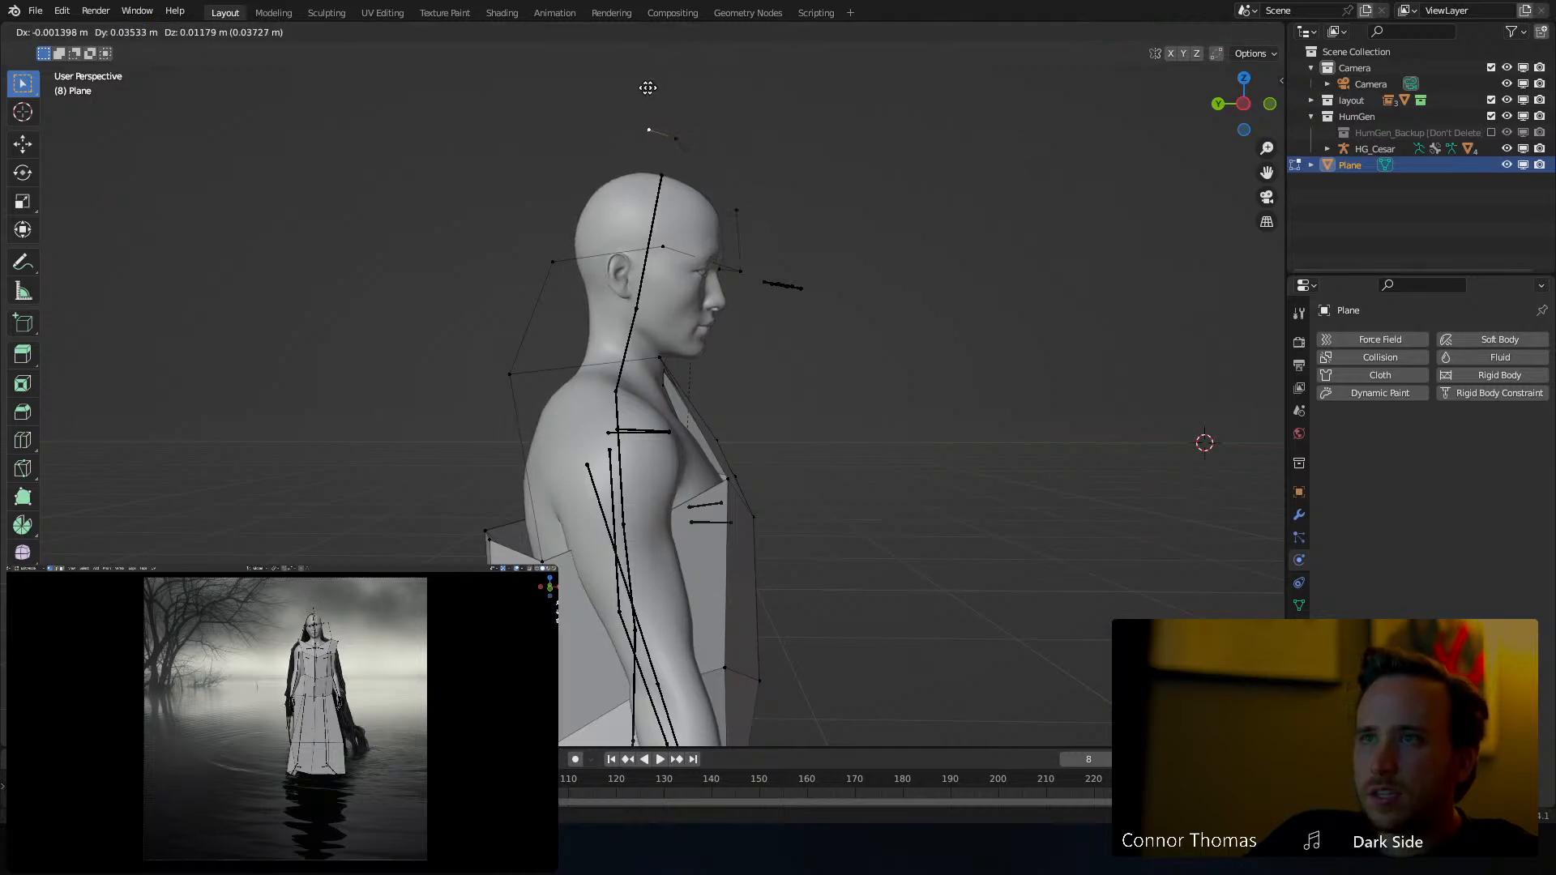
{"action": "left_click", "coordinate": [557, 99]}
{"action": "middle_click_drag", "start_coordinate": [552, 154], "coordinate": [664, 267]}
{"action": "key", "text": "g"}
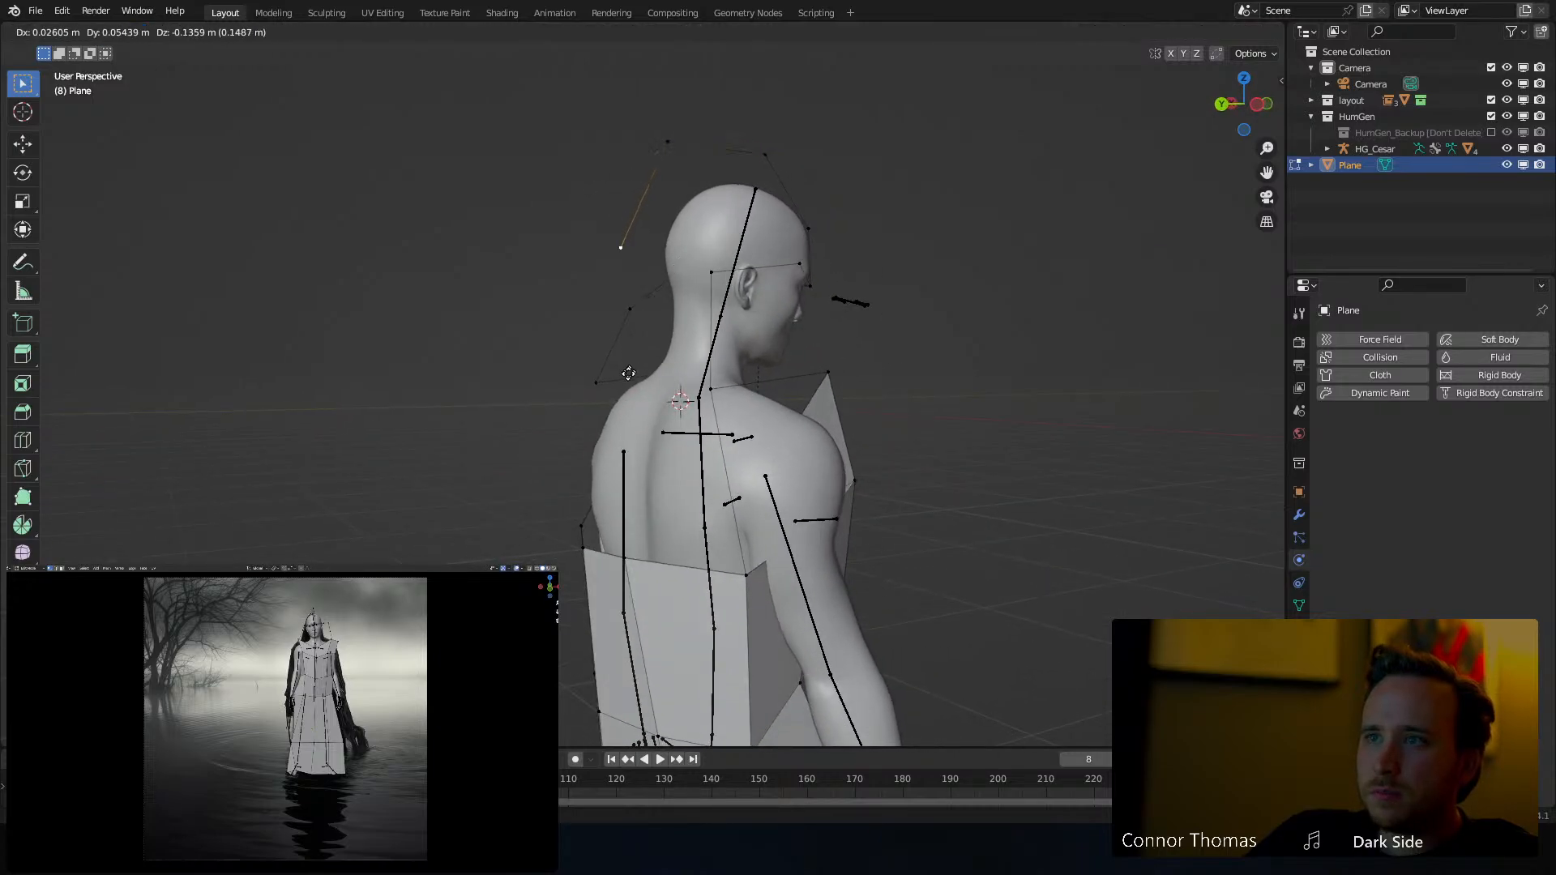
{"action": "mouse_move", "coordinate": [640, 381]}
{"action": "middle_mouse_down"}
{"action": "mouse_move", "coordinate": [663, 379]}
{"action": "mouse_move", "coordinate": [617, 379]}
{"action": "middle_mouse_up"}
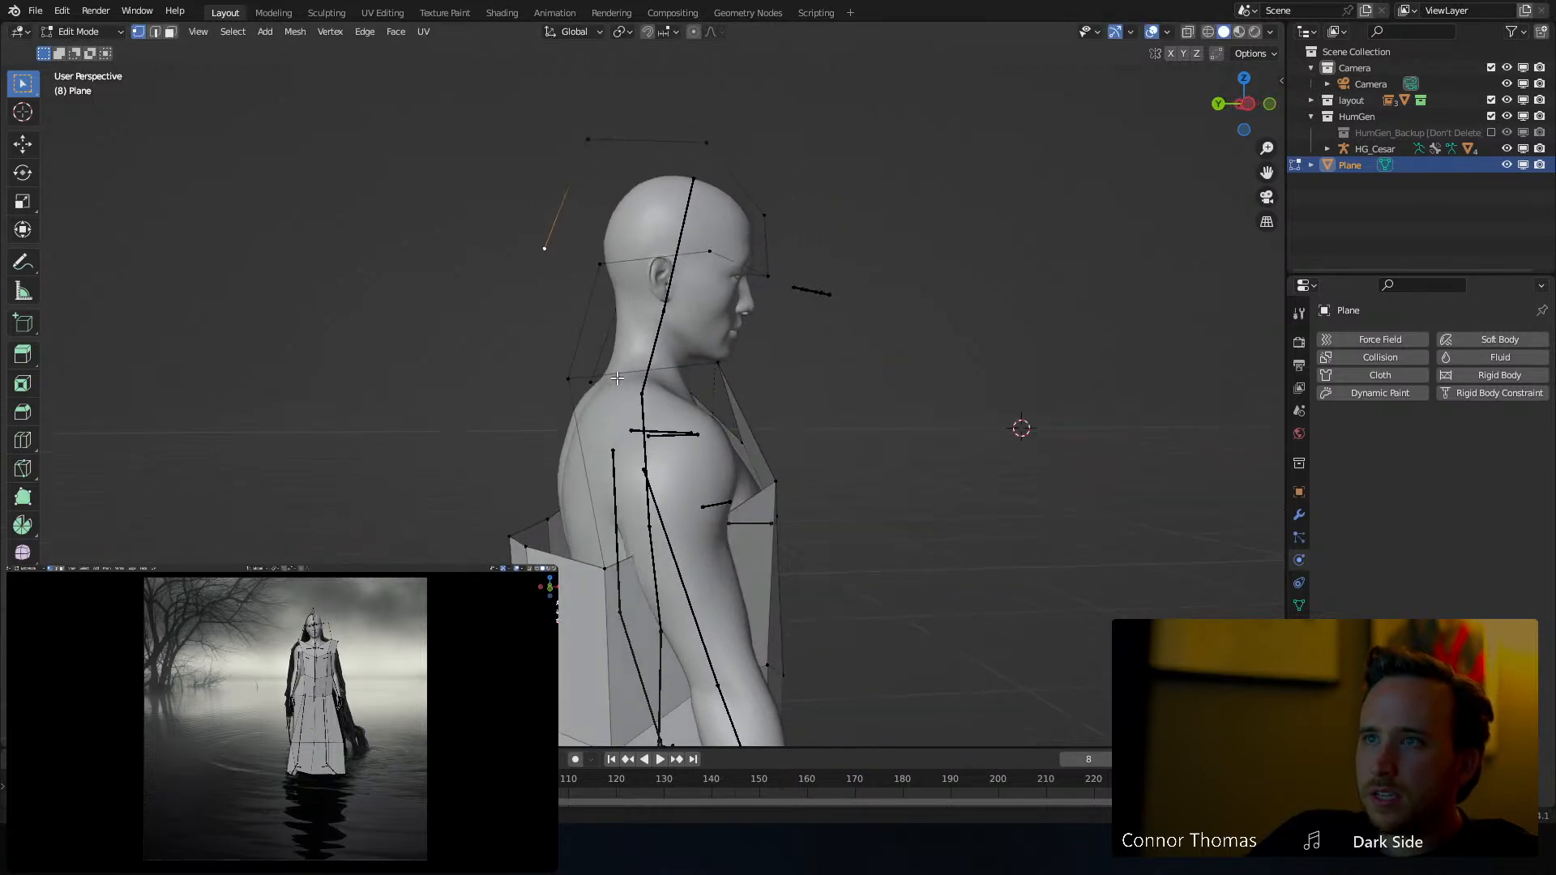
{"action": "key", "text": "g"}
{"action": "middle_click_drag", "start_coordinate": [551, 423], "coordinate": [546, 226]}
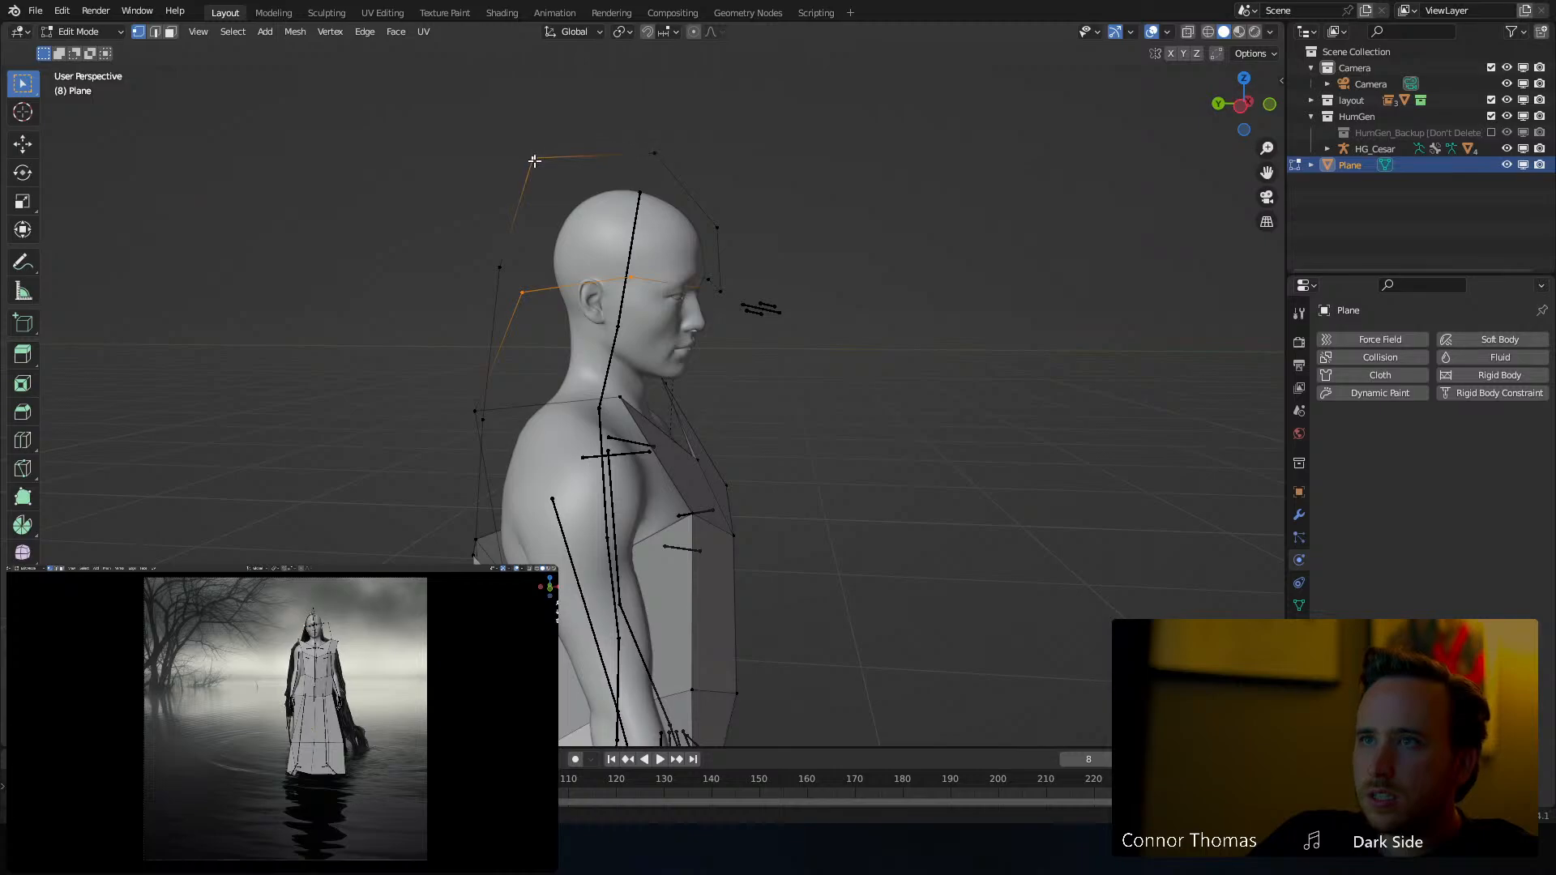
Subdivide the hood edge across the brow and position its new middle vertex in front of the forehead
{"action": "middle_click_drag", "start_coordinate": [659, 170], "coordinate": [626, 270]}
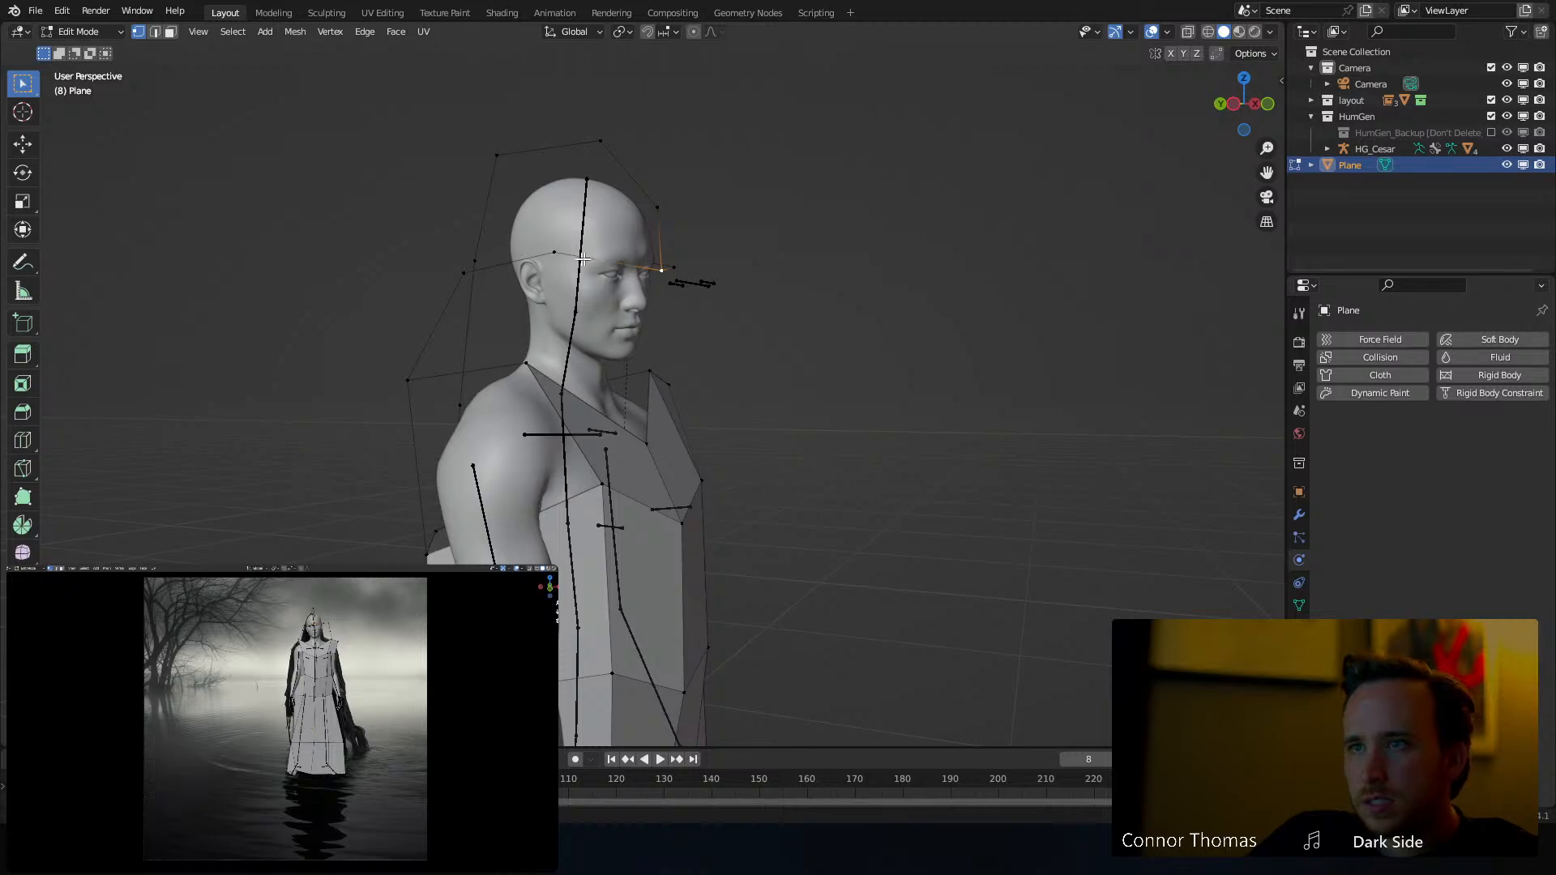
{"action": "right_click", "coordinate": [611, 262]}
{"action": "left_click", "coordinate": [612, 263]}
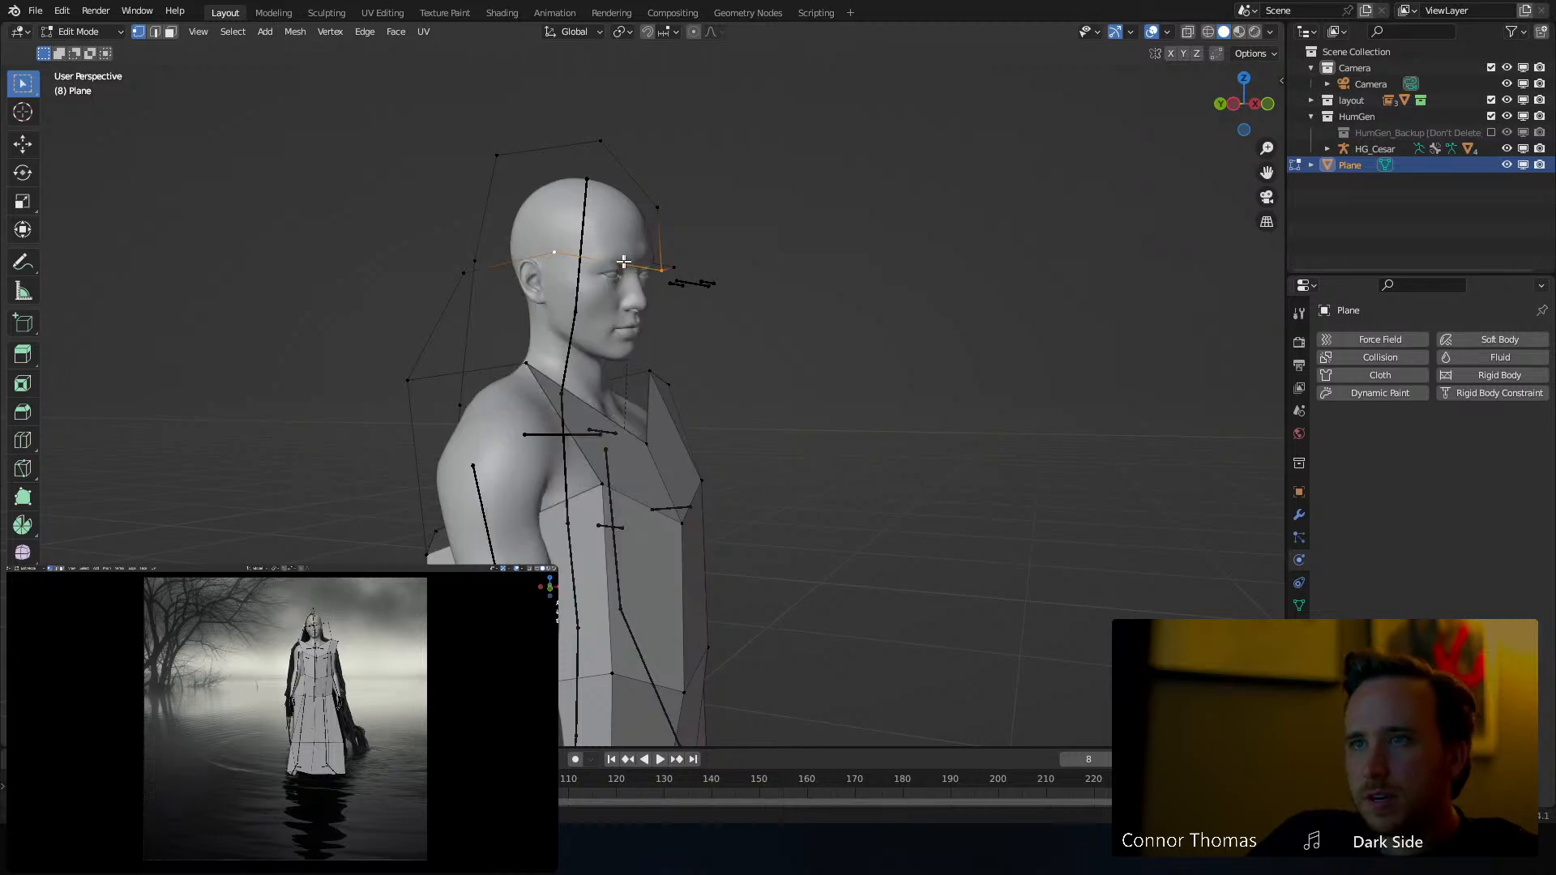
{"action": "left_click", "coordinate": [623, 263]}
{"action": "middle_click_drag", "start_coordinate": [623, 263], "coordinate": [638, 364]}
{"action": "key", "text": "g"}
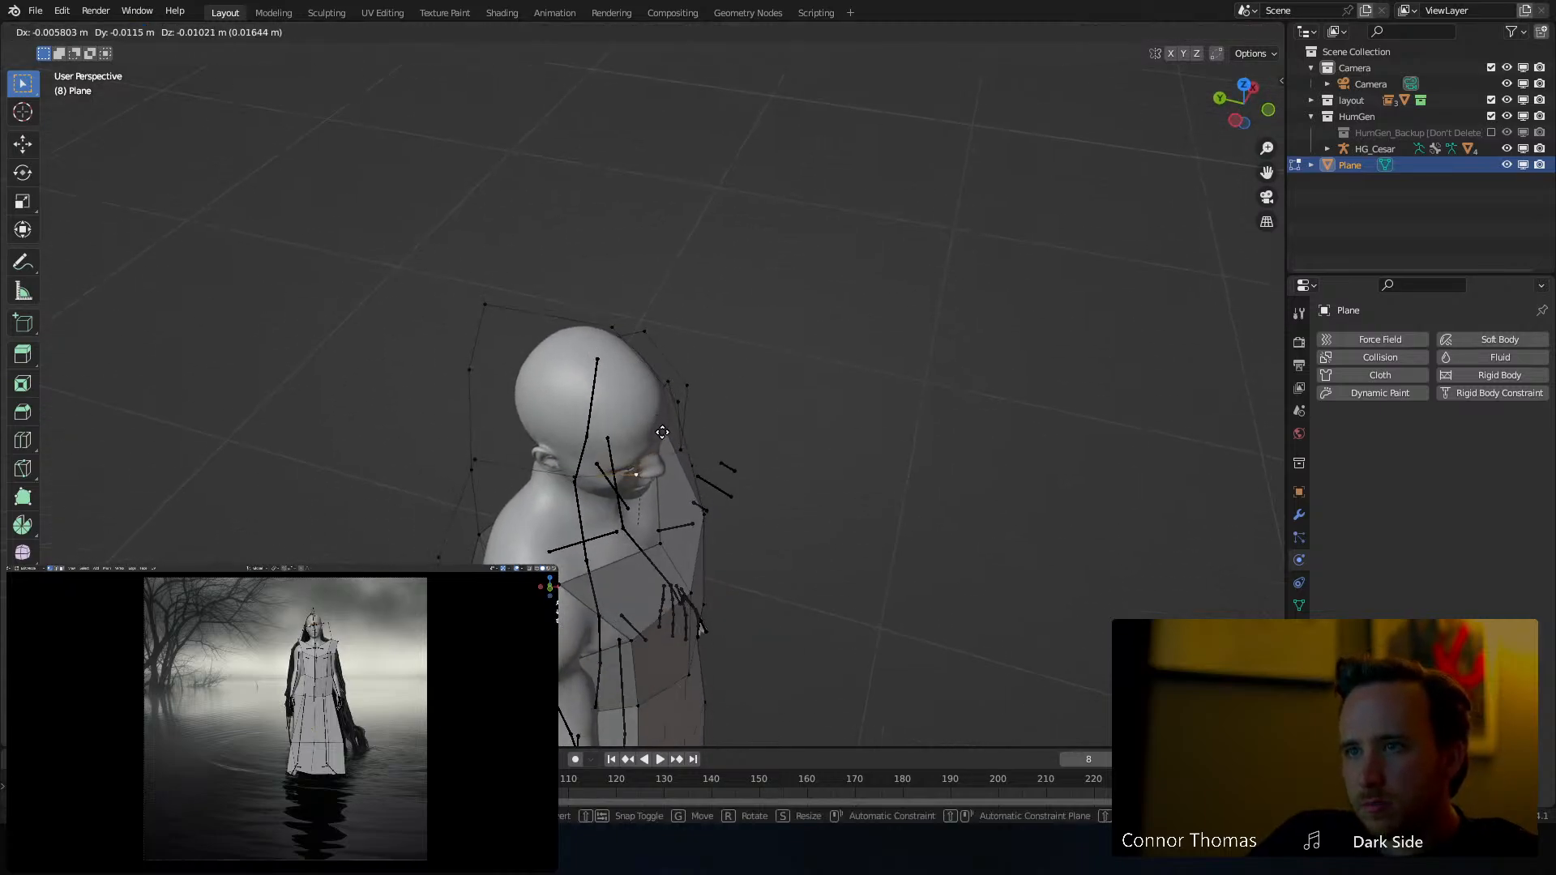
{"action": "left_click", "coordinate": [664, 433]}
{"action": "middle_click_drag", "start_coordinate": [663, 433], "coordinate": [622, 191]}
{"action": "key", "text": "g"}
{"action": "left_click", "coordinate": [761, 271]}
Extrude the new brow vertex up over the crown and down behind the head to the neck as a second hood line
{"action": "key", "text": "g"}
{"action": "key", "text": "e"}
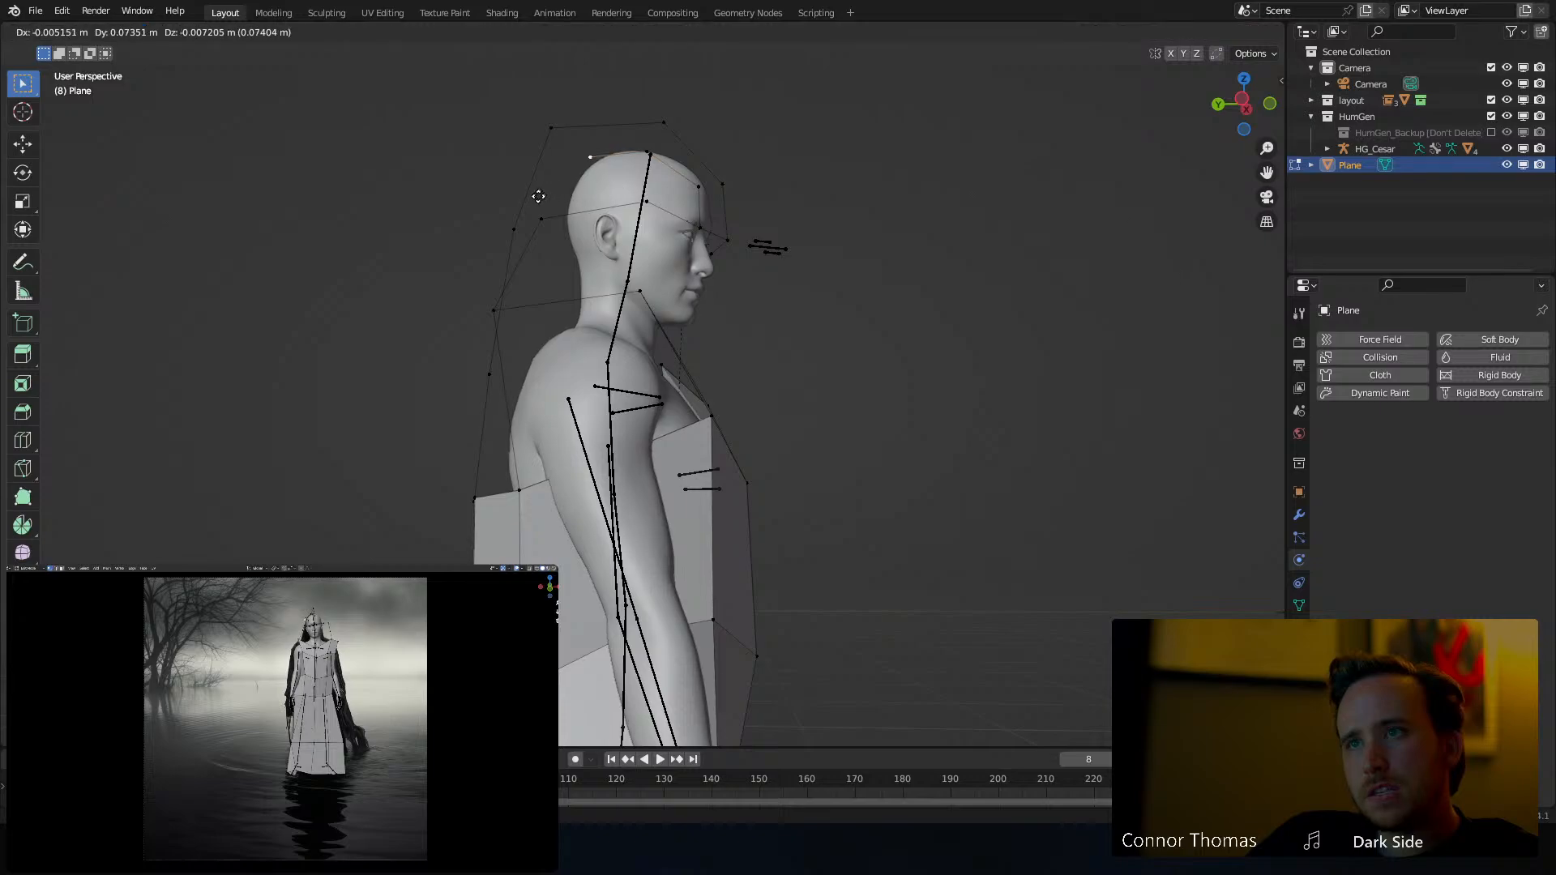
{"action": "middle_click_drag", "start_coordinate": [518, 195], "coordinate": [591, 220]}
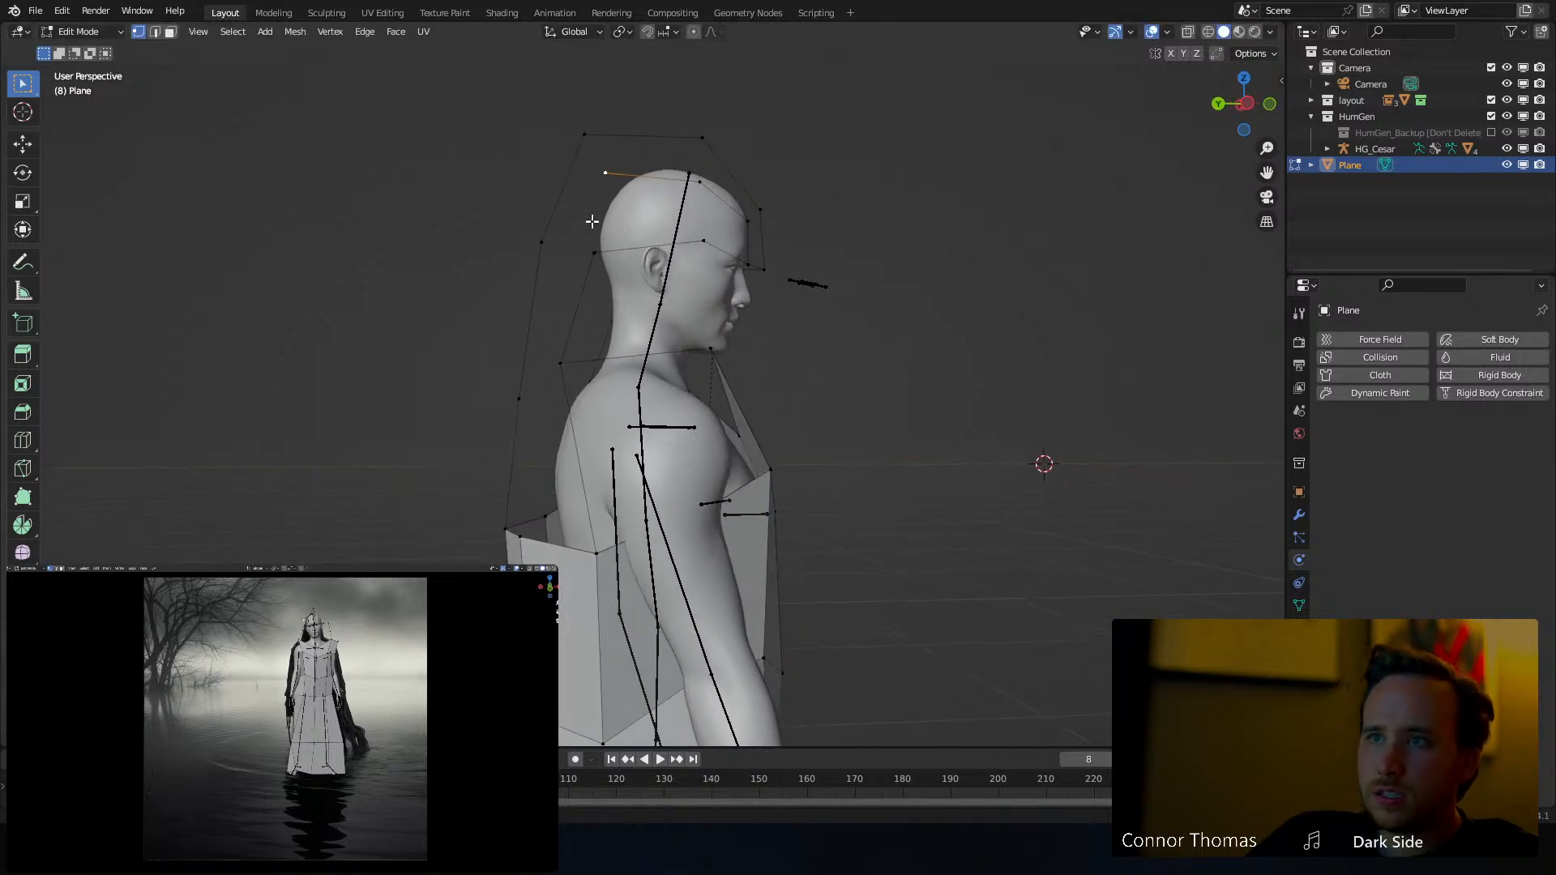
{"action": "key", "text": "e"}
{"action": "left_click", "coordinate": [541, 295]}
{"action": "middle_click_drag", "start_coordinate": [540, 296], "coordinate": [574, 304]}
{"action": "key", "text": "g"}
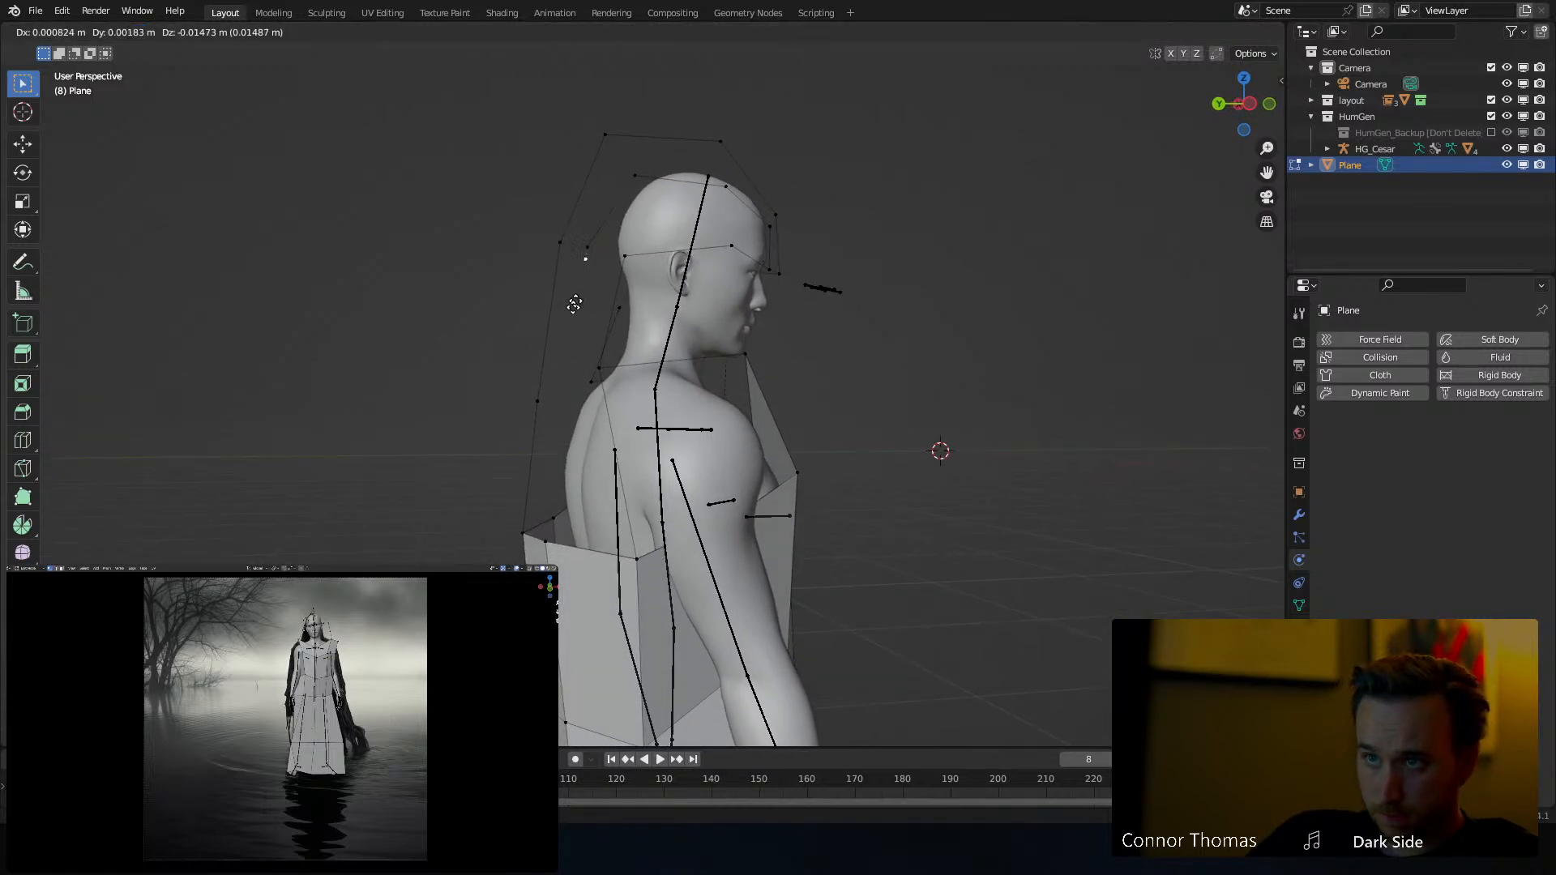
{"action": "left_click", "coordinate": [554, 419]}
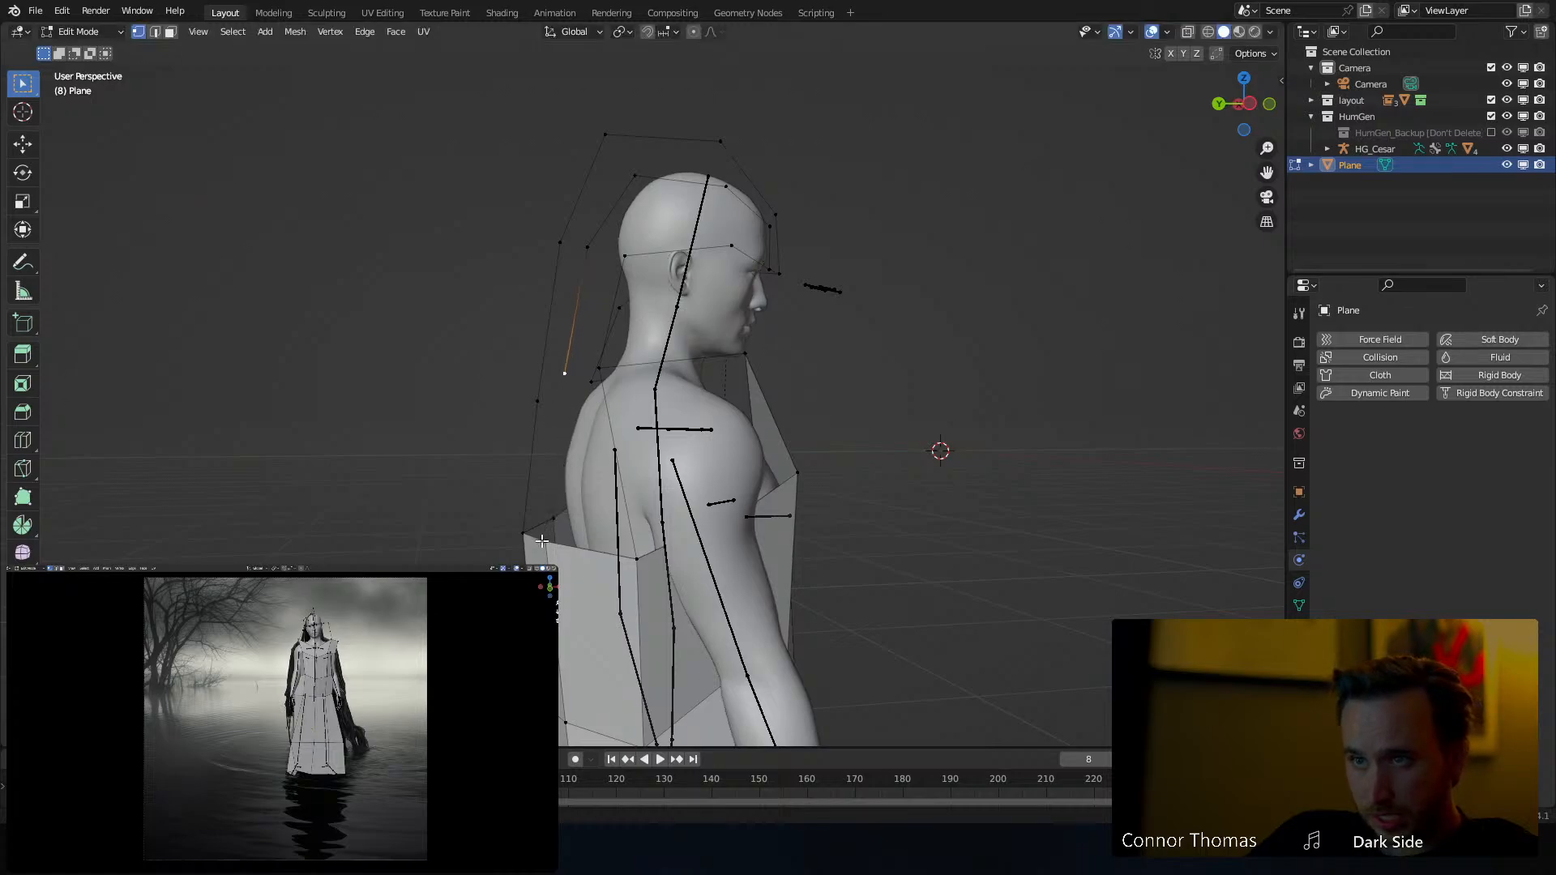
Position the next hood vertex beside the head and extrude another hood line from it over the head
{"action": "middle_click_drag", "start_coordinate": [647, 364], "coordinate": [519, 344]}
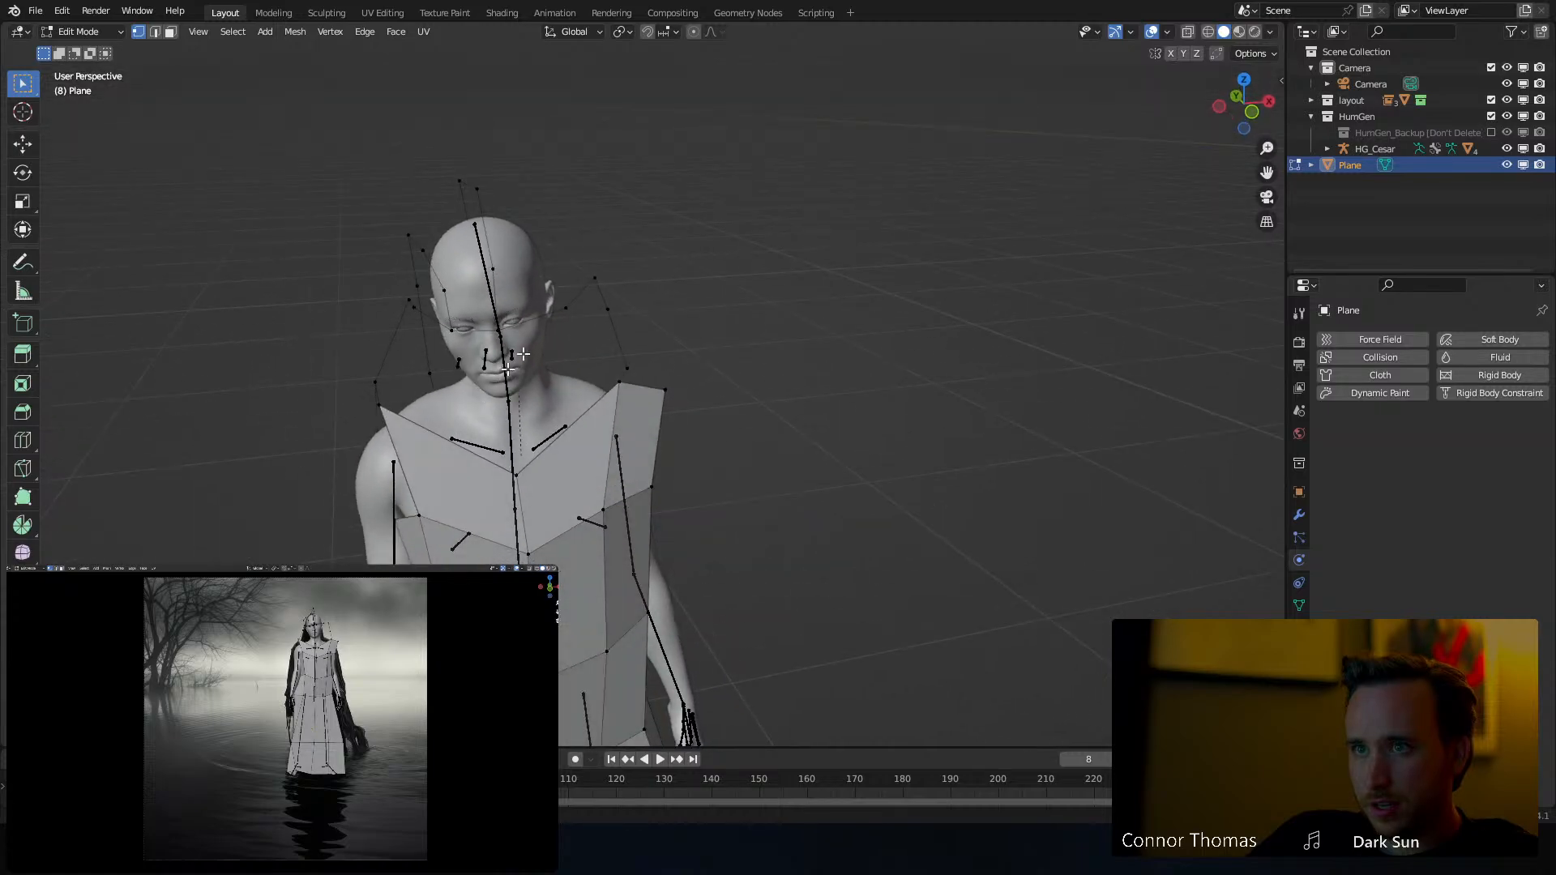
{"action": "scroll", "coordinate": [495, 267], "scroll_direction": "up", "scroll_amount": 5}
{"action": "middle_click_drag", "start_coordinate": [531, 214], "coordinate": [629, 285]}
{"action": "key", "text": "g"}
{"action": "left_click", "coordinate": [630, 197]}
{"action": "middle_click_drag", "start_coordinate": [631, 198], "coordinate": [772, 216]}
{"action": "key", "text": "e"}
{"action": "key", "text": "e"}
{"action": "left_click", "coordinate": [856, 383]}
Continue the hood line down the upper back to the robe's back edge and reposition its vertex behind the head
{"action": "middle_click_drag", "start_coordinate": [845, 516], "coordinate": [806, 318], "text": "shift"}
{"action": "key", "text": "e"}
{"action": "middle_click_drag", "start_coordinate": [776, 315], "coordinate": [535, 256]}
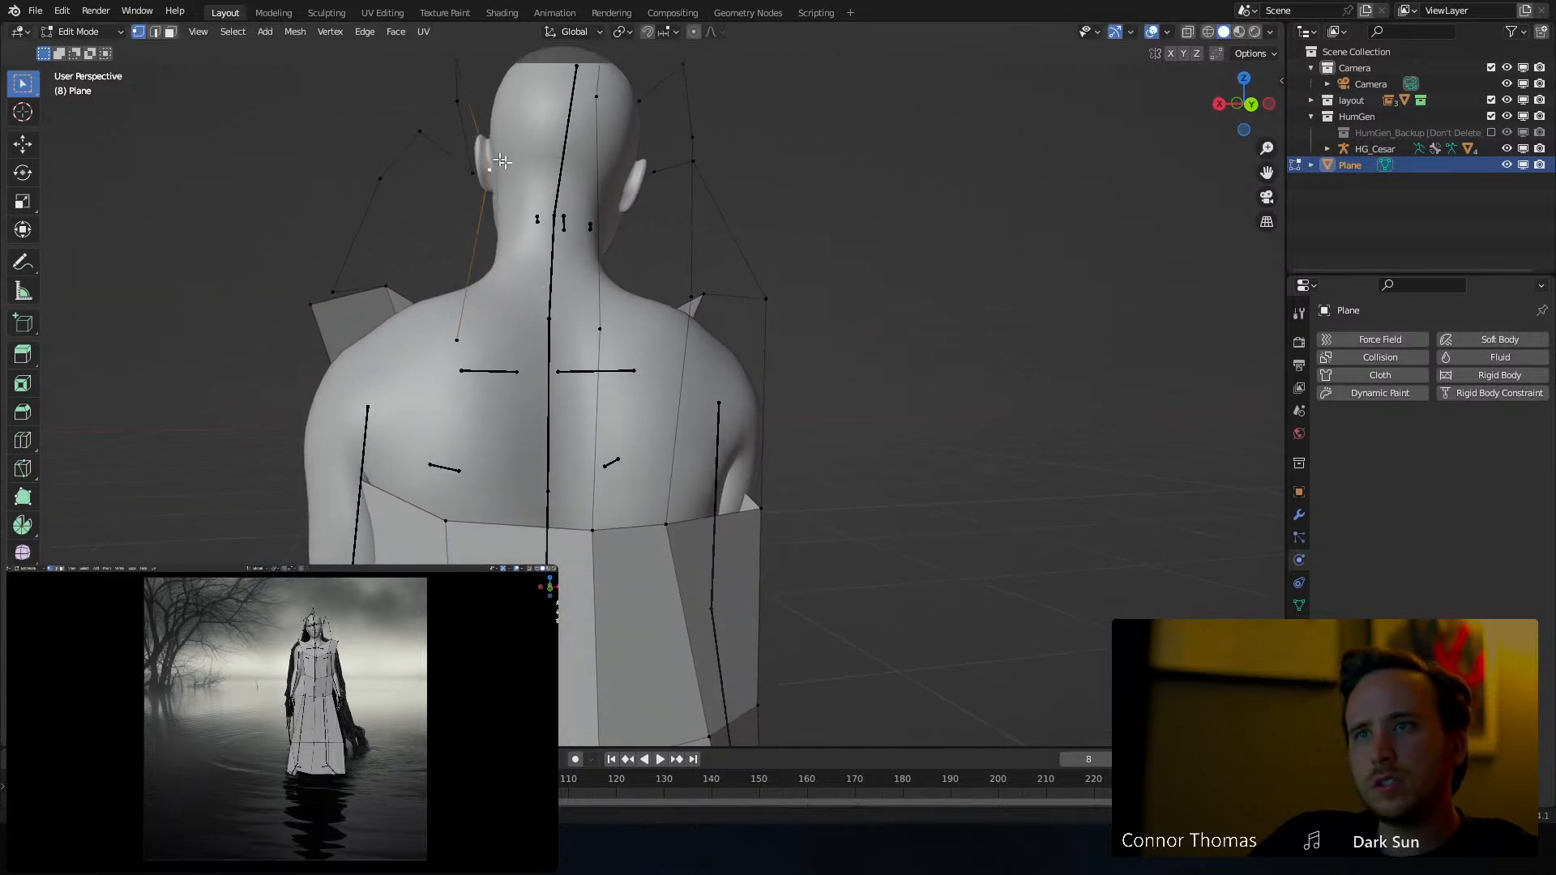
{"action": "key", "text": "g"}
{"action": "left_click", "coordinate": [516, 194]}
{"action": "middle_click_drag", "start_coordinate": [457, 359], "coordinate": [482, 520]}
{"action": "key", "text": "a"}
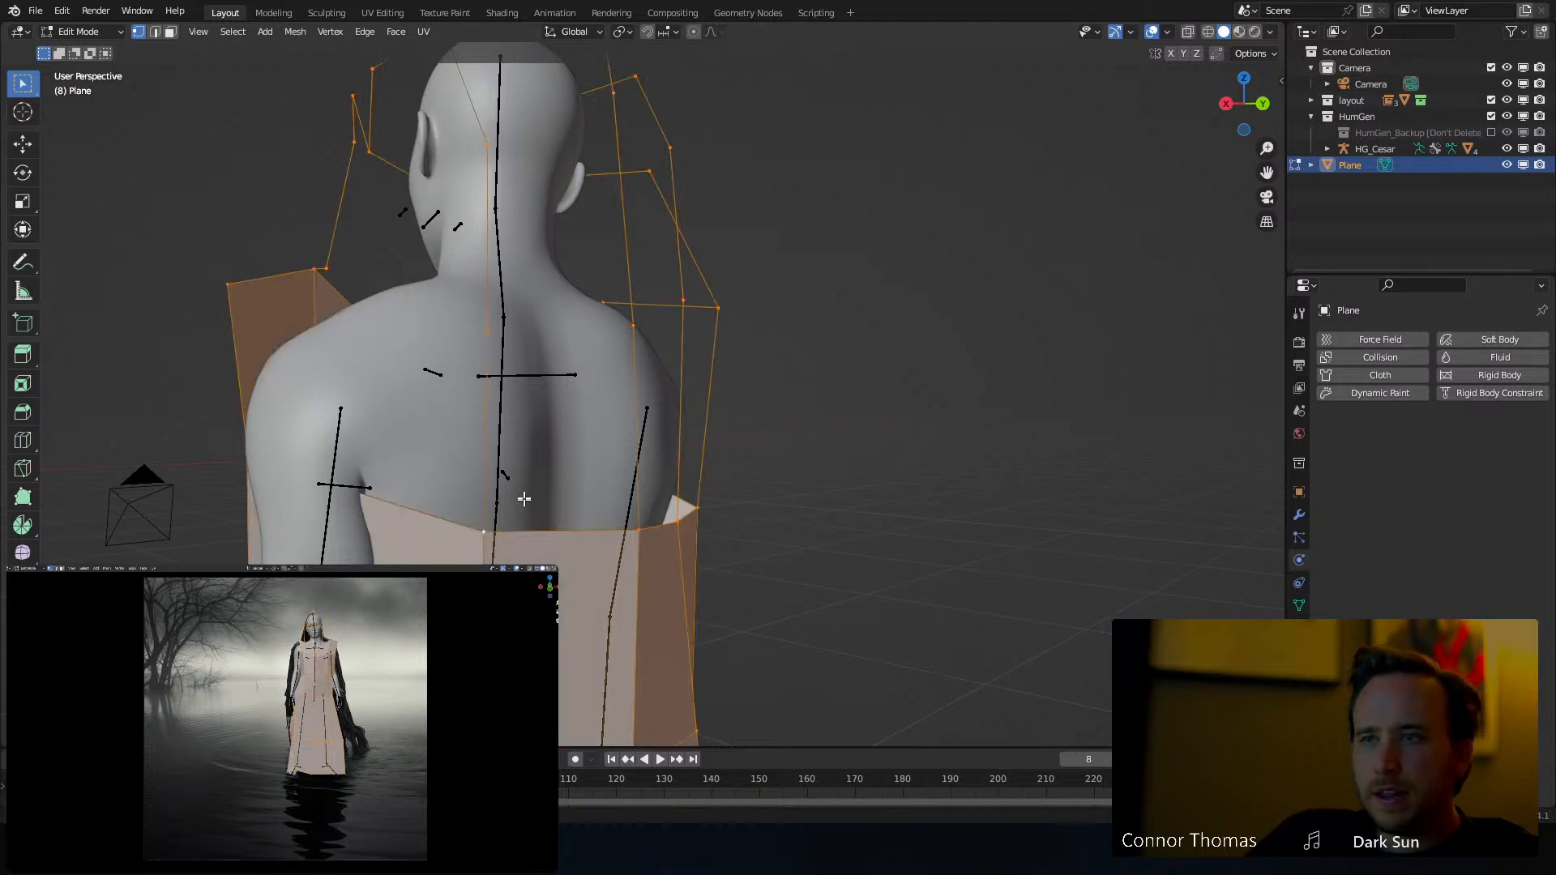
{"action": "key", "text": "a"}
Connect the rear shoulder vertex to the back panel's outer corner and move the connecting edge's middle vertex toward the back
{"action": "middle_click_drag", "start_coordinate": [519, 454], "coordinate": [588, 446]}
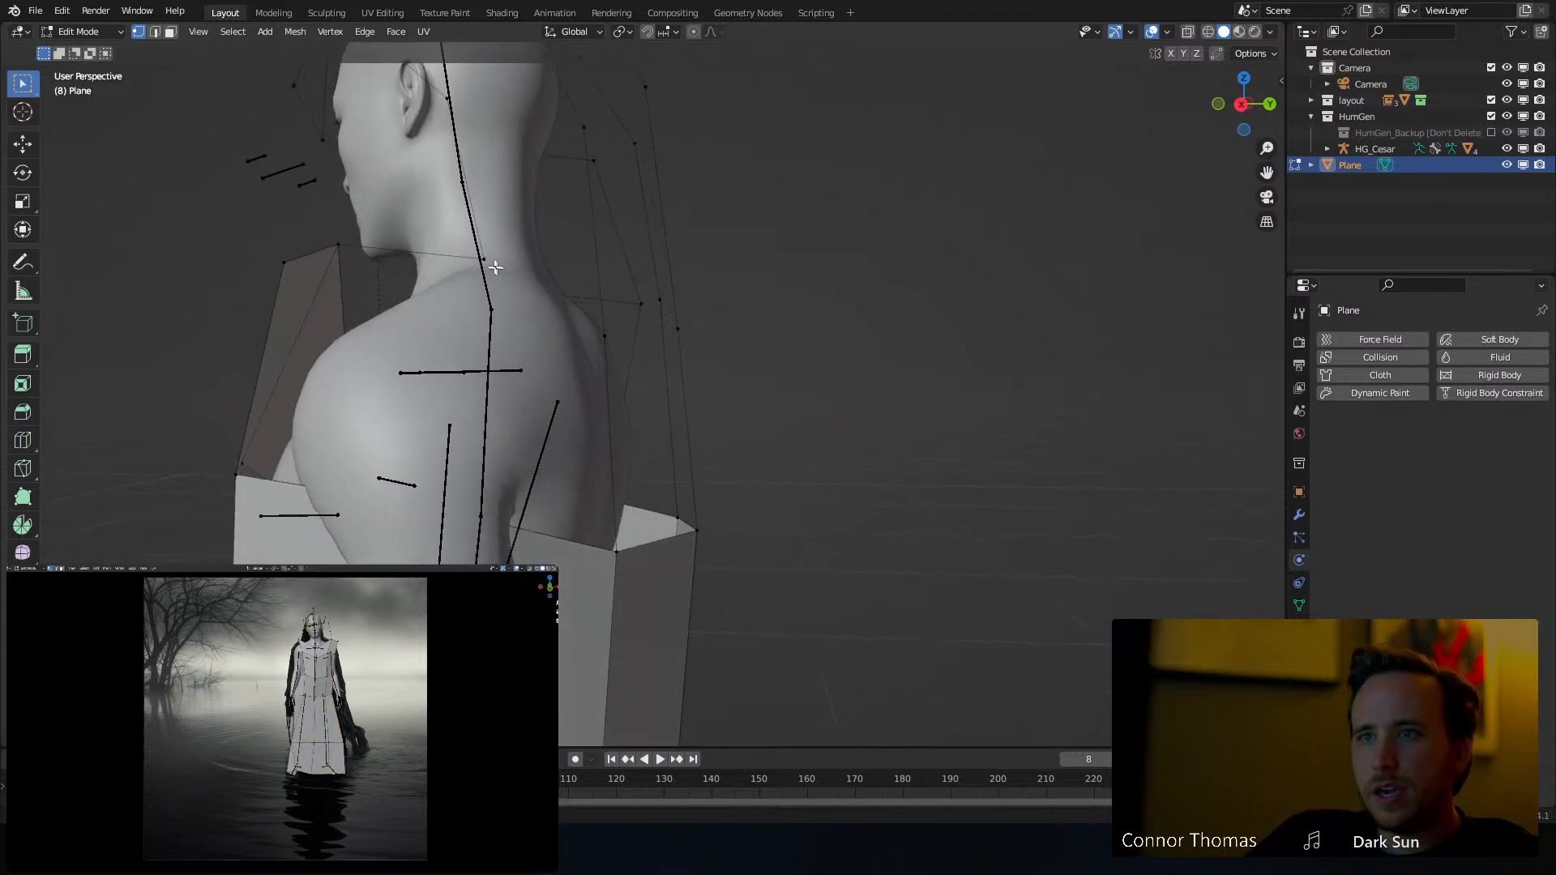
{"action": "middle_click_drag", "start_coordinate": [537, 304], "coordinate": [463, 292]}
{"action": "mouse_move", "coordinate": [493, 397]}
{"action": "middle_mouse_down", "text": "shift"}
{"action": "mouse_move", "coordinate": [507, 250]}
{"action": "mouse_move", "coordinate": [488, 403]}
{"action": "middle_mouse_up", "text": "shift"}
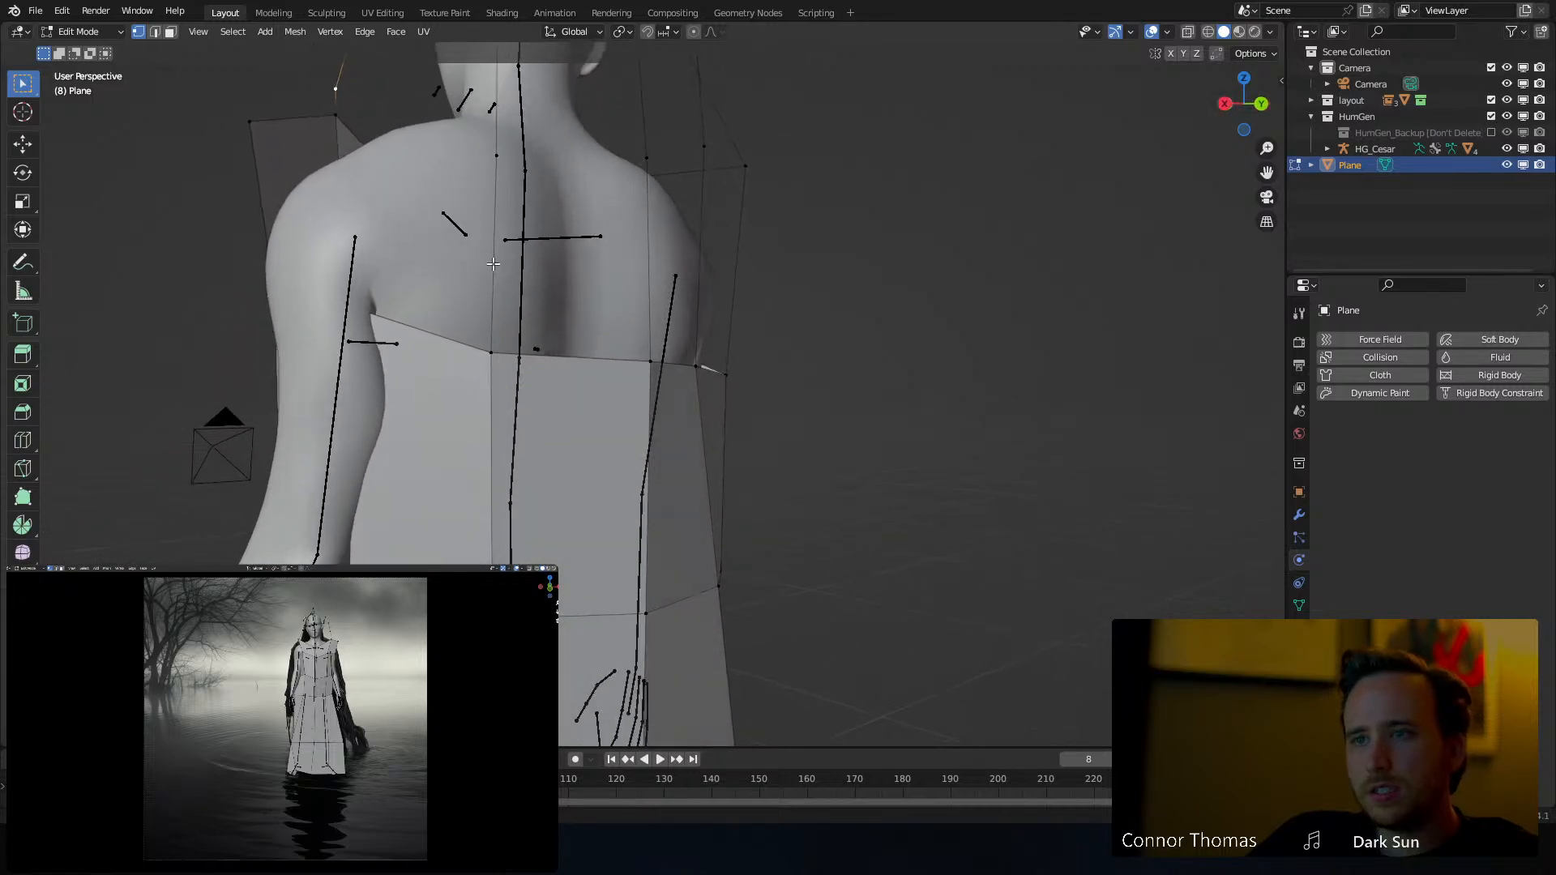
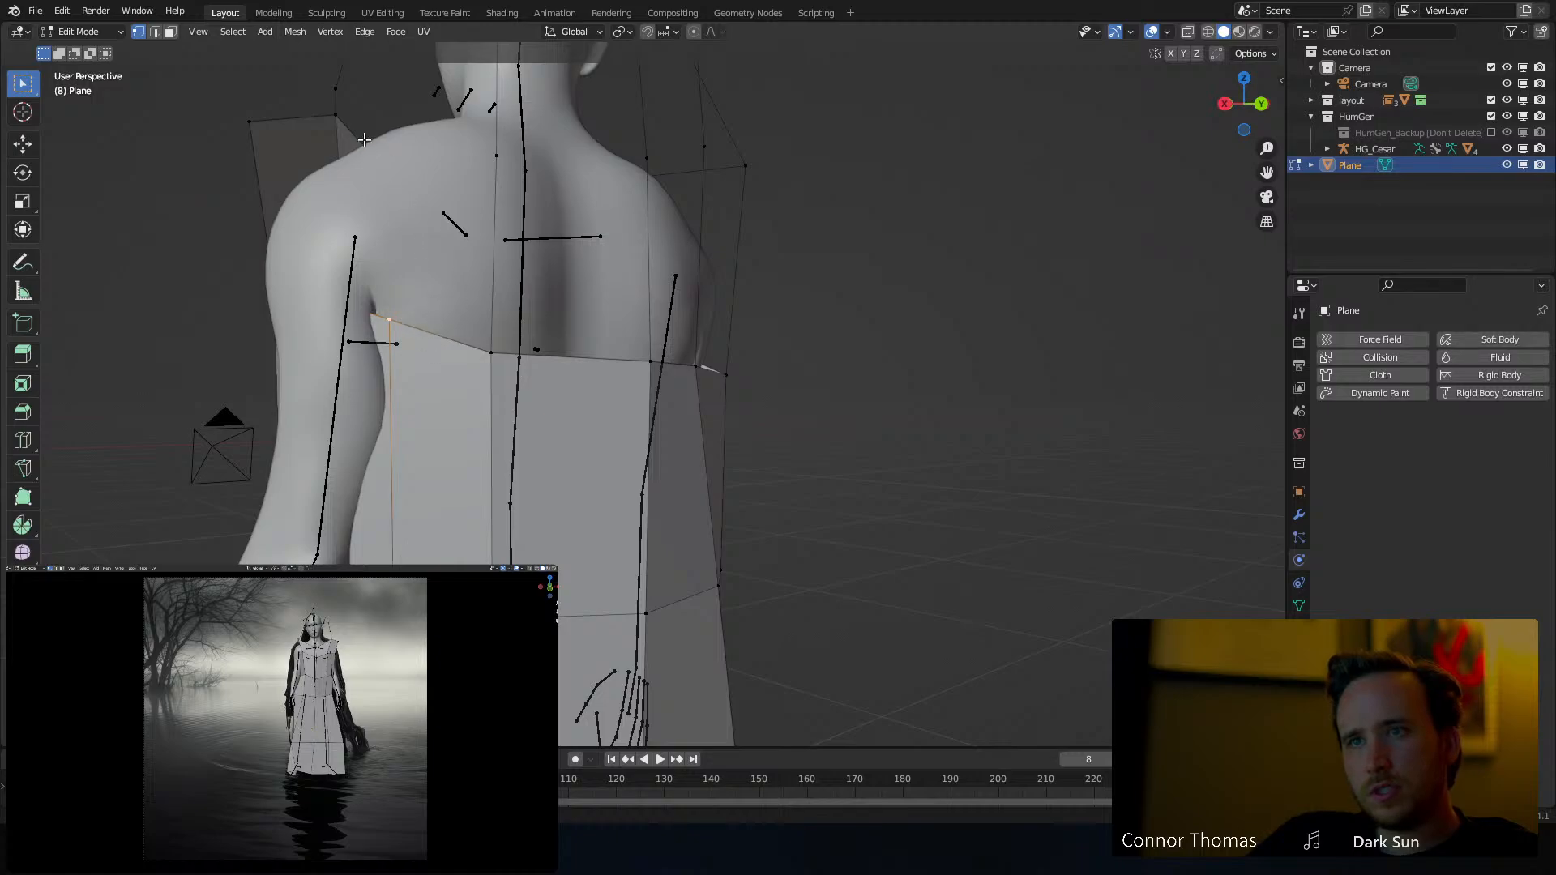
{"action": "middle_click_drag", "start_coordinate": [364, 139], "coordinate": [454, 165]}
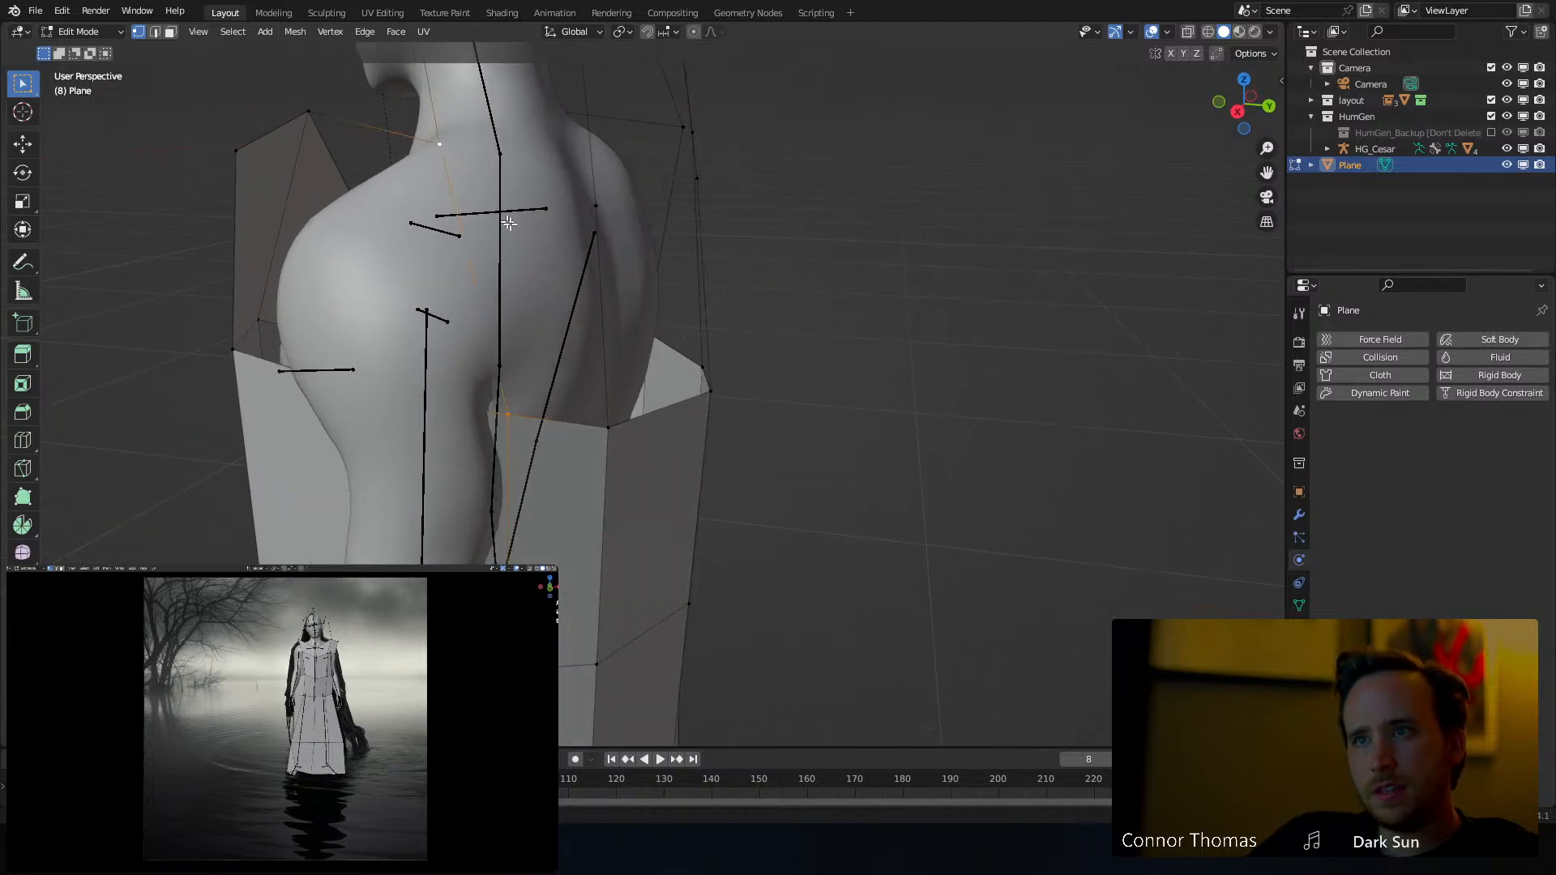
{"action": "middle_click_drag", "start_coordinate": [510, 223], "coordinate": [392, 361]}
{"action": "key", "text": "g"}
{"action": "left_click", "coordinate": [597, 242]}
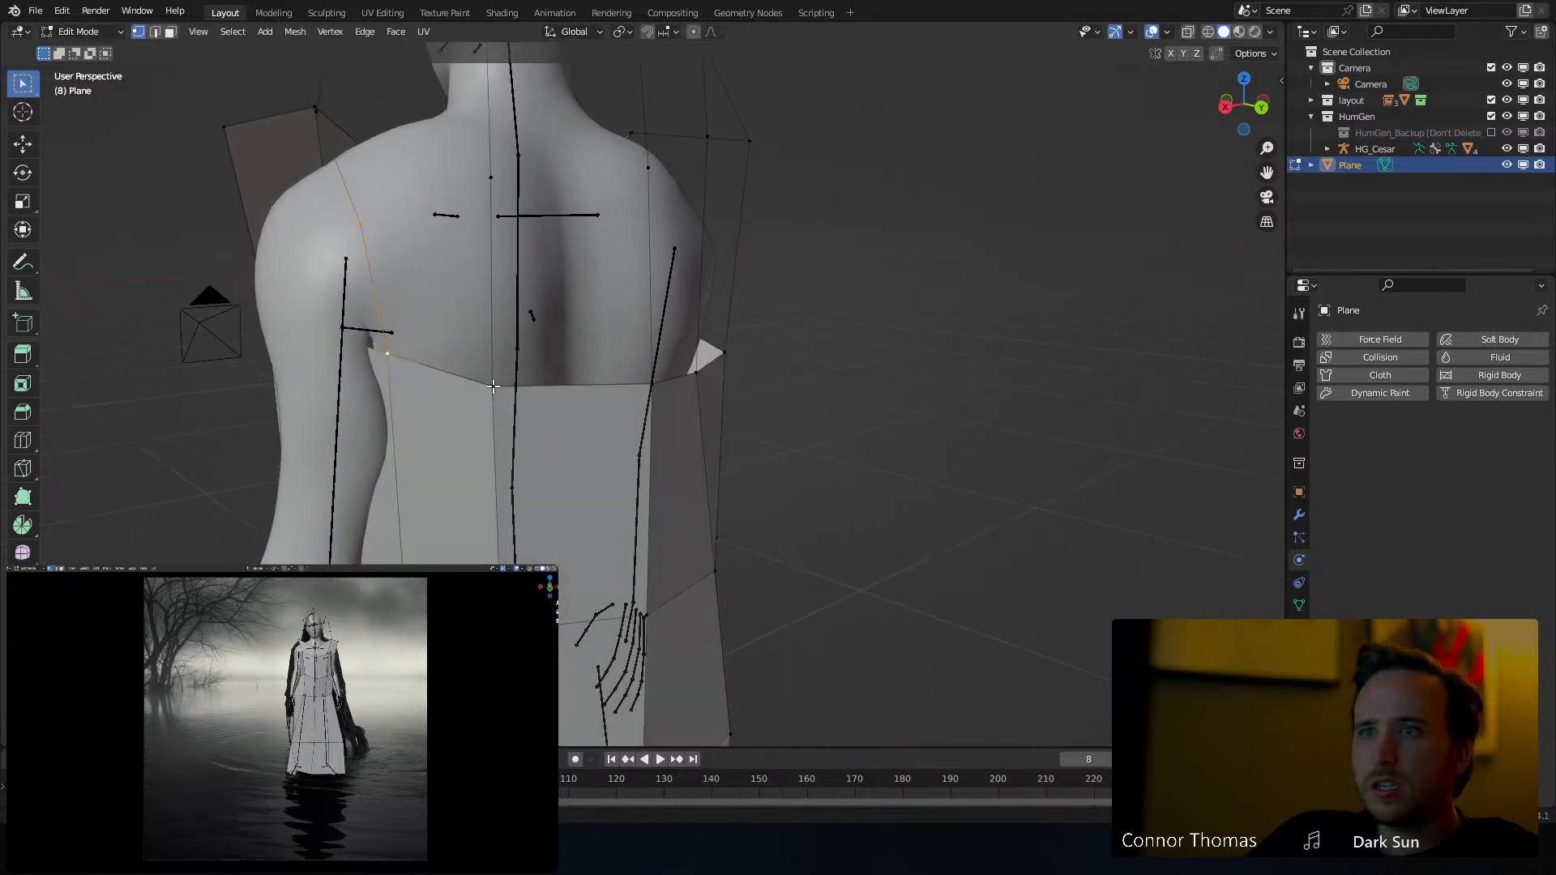
Fill three adjacent faces across the upper back between the robe's back edge and the hood line vertices above it
{"action": "left_click", "coordinate": [490, 177], "text": "shift"}
{"action": "key", "text": "f"}
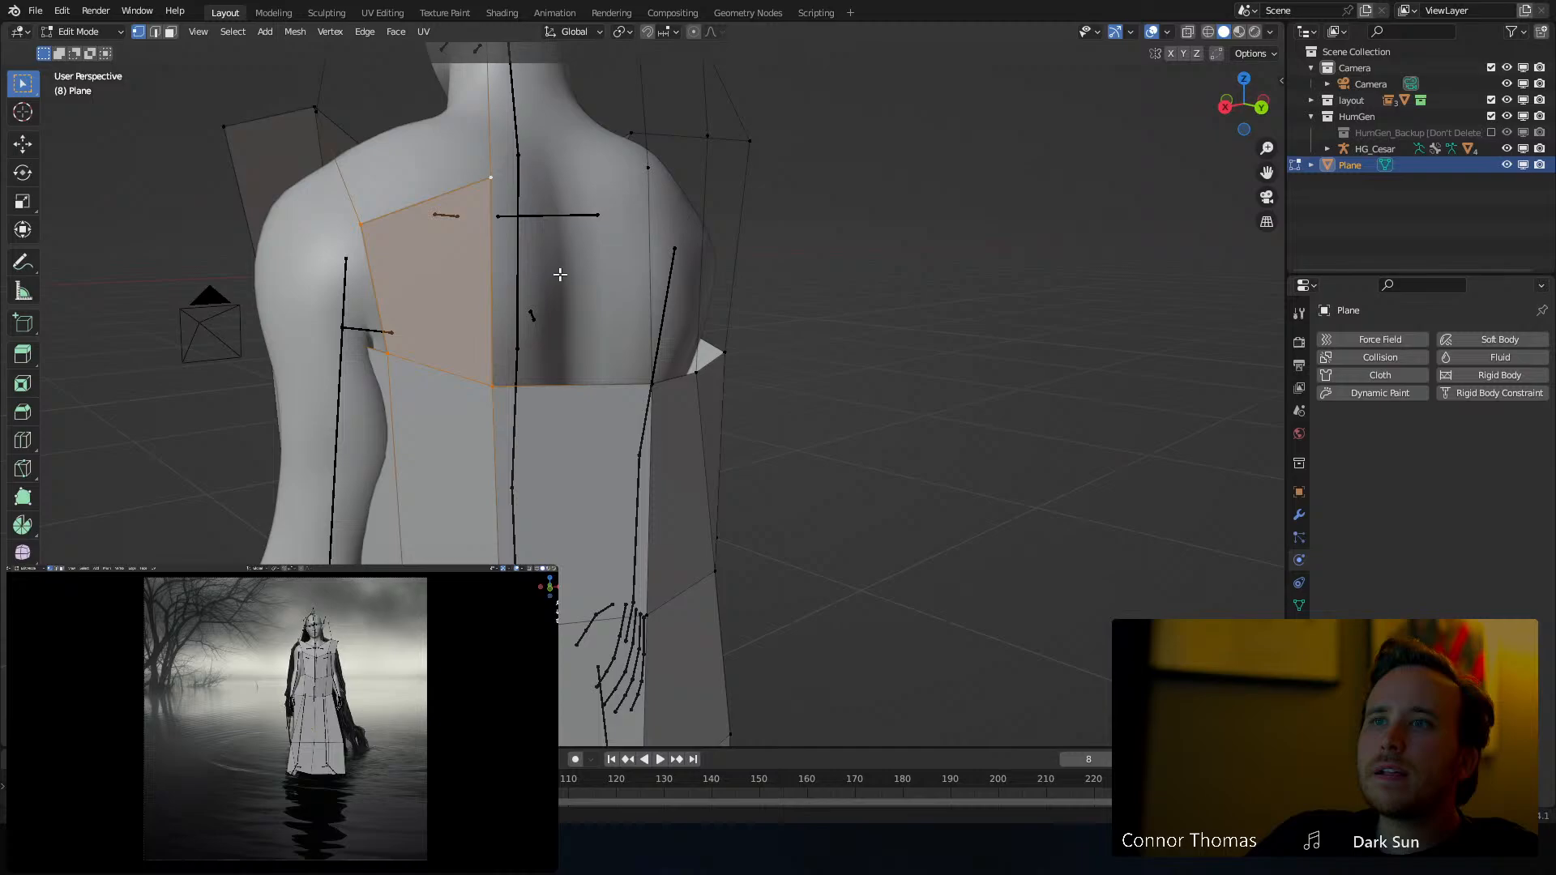
{"action": "left_click", "coordinate": [502, 377]}
{"action": "middle_click_drag", "start_coordinate": [502, 377], "coordinate": [582, 370]}
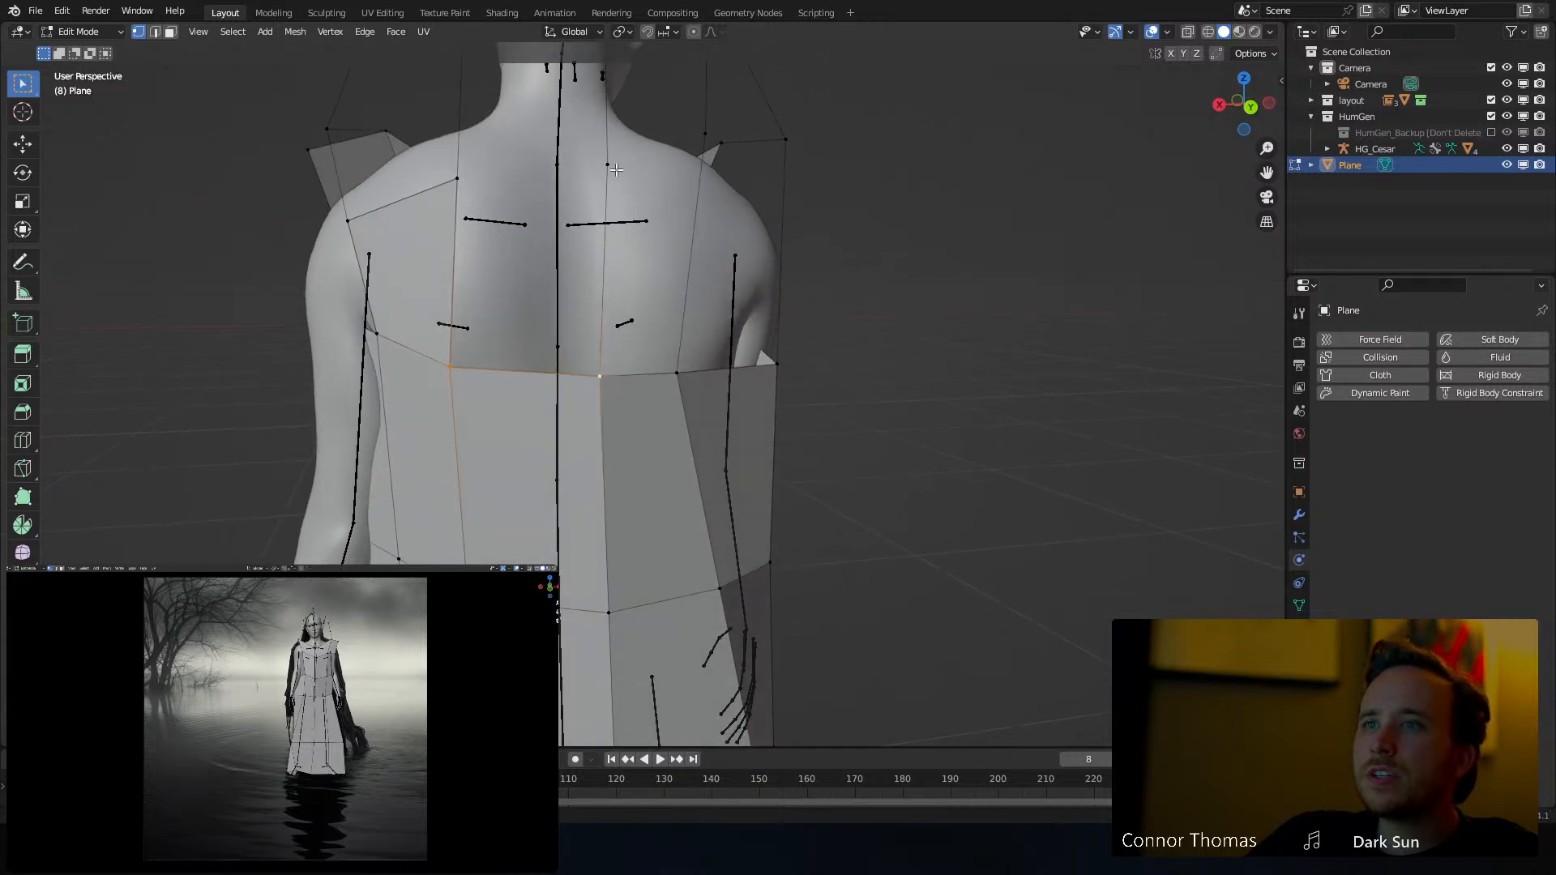
{"action": "key", "text": "f"}
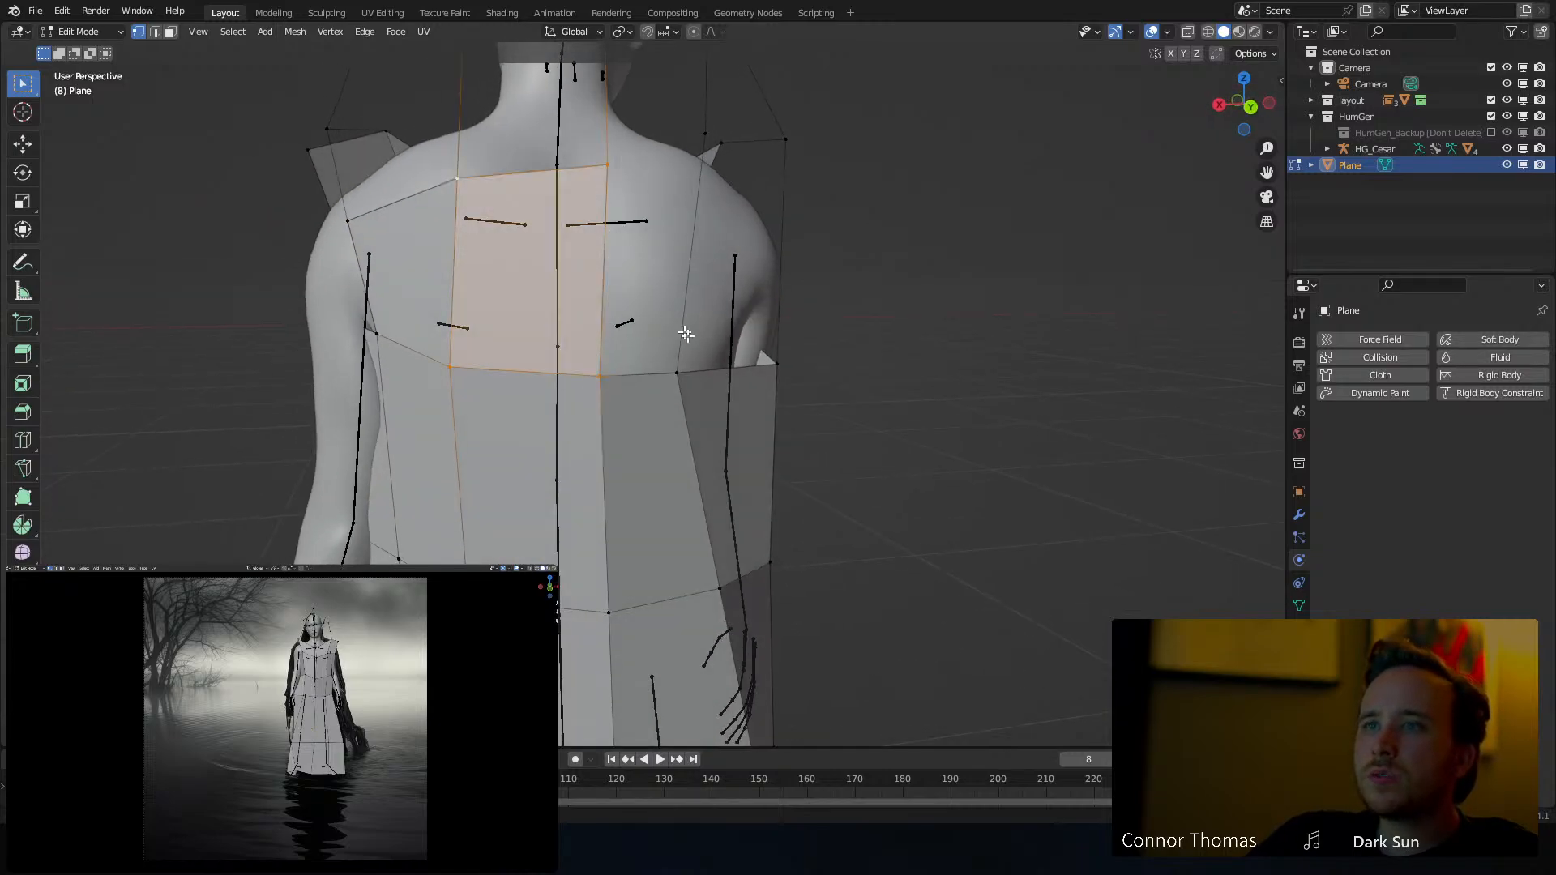
{"action": "left_click", "coordinate": [600, 376]}
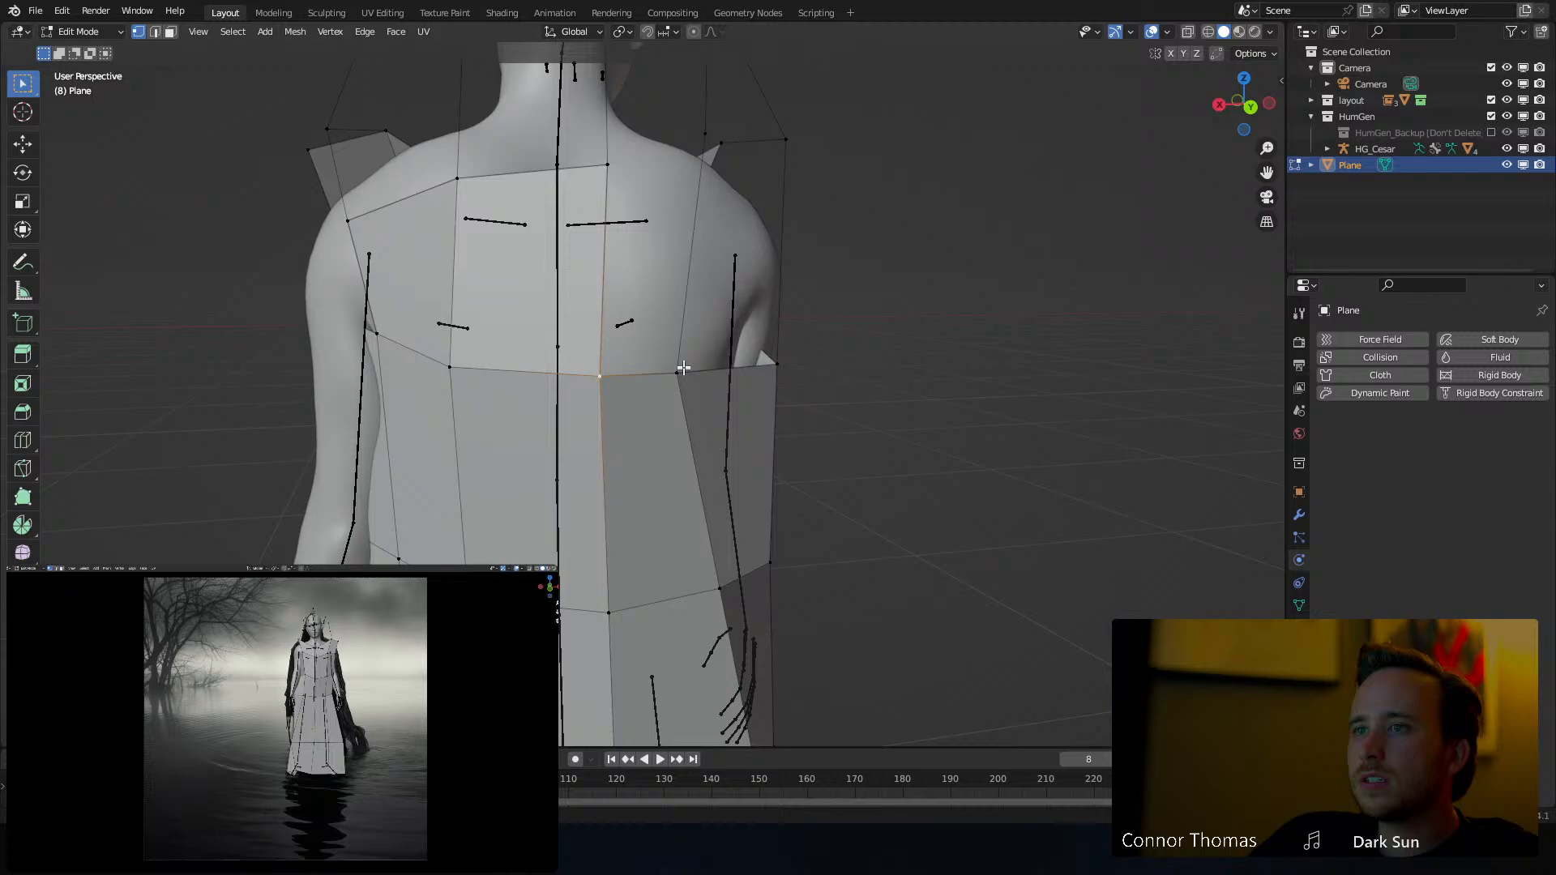
{"action": "left_click", "coordinate": [606, 167], "text": "shift"}
{"action": "key", "text": "f"}
Fill the remaining gap between the upper back faces and the opposite shoulder's edge
{"action": "middle_click_drag", "start_coordinate": [788, 184], "coordinate": [635, 316]}
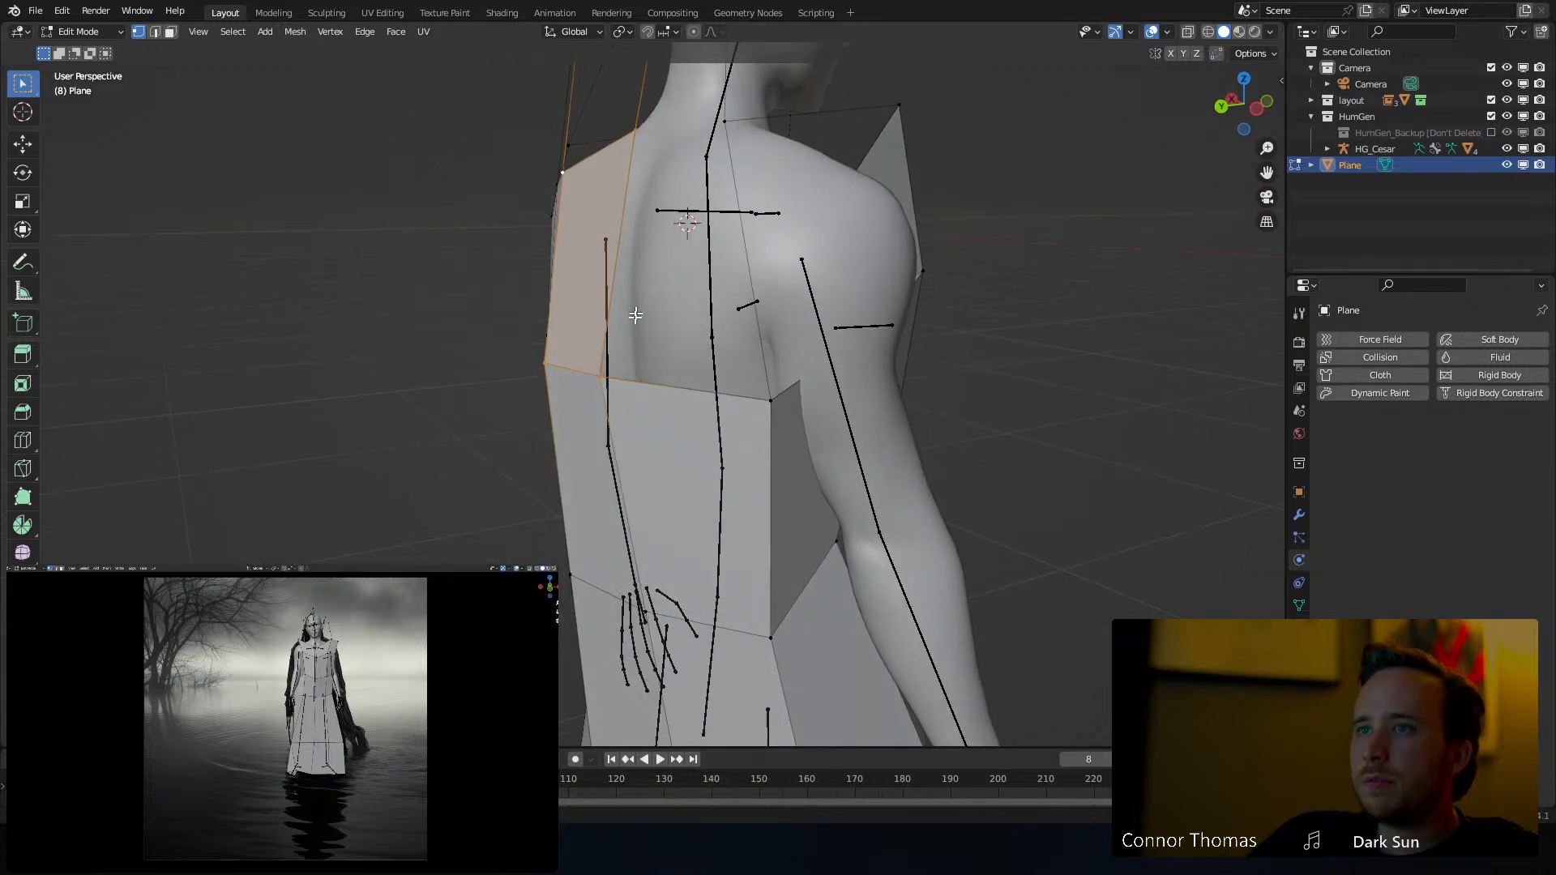
{"action": "left_click", "coordinate": [600, 367]}
{"action": "middle_click_drag", "start_coordinate": [731, 160], "coordinate": [797, 155]}
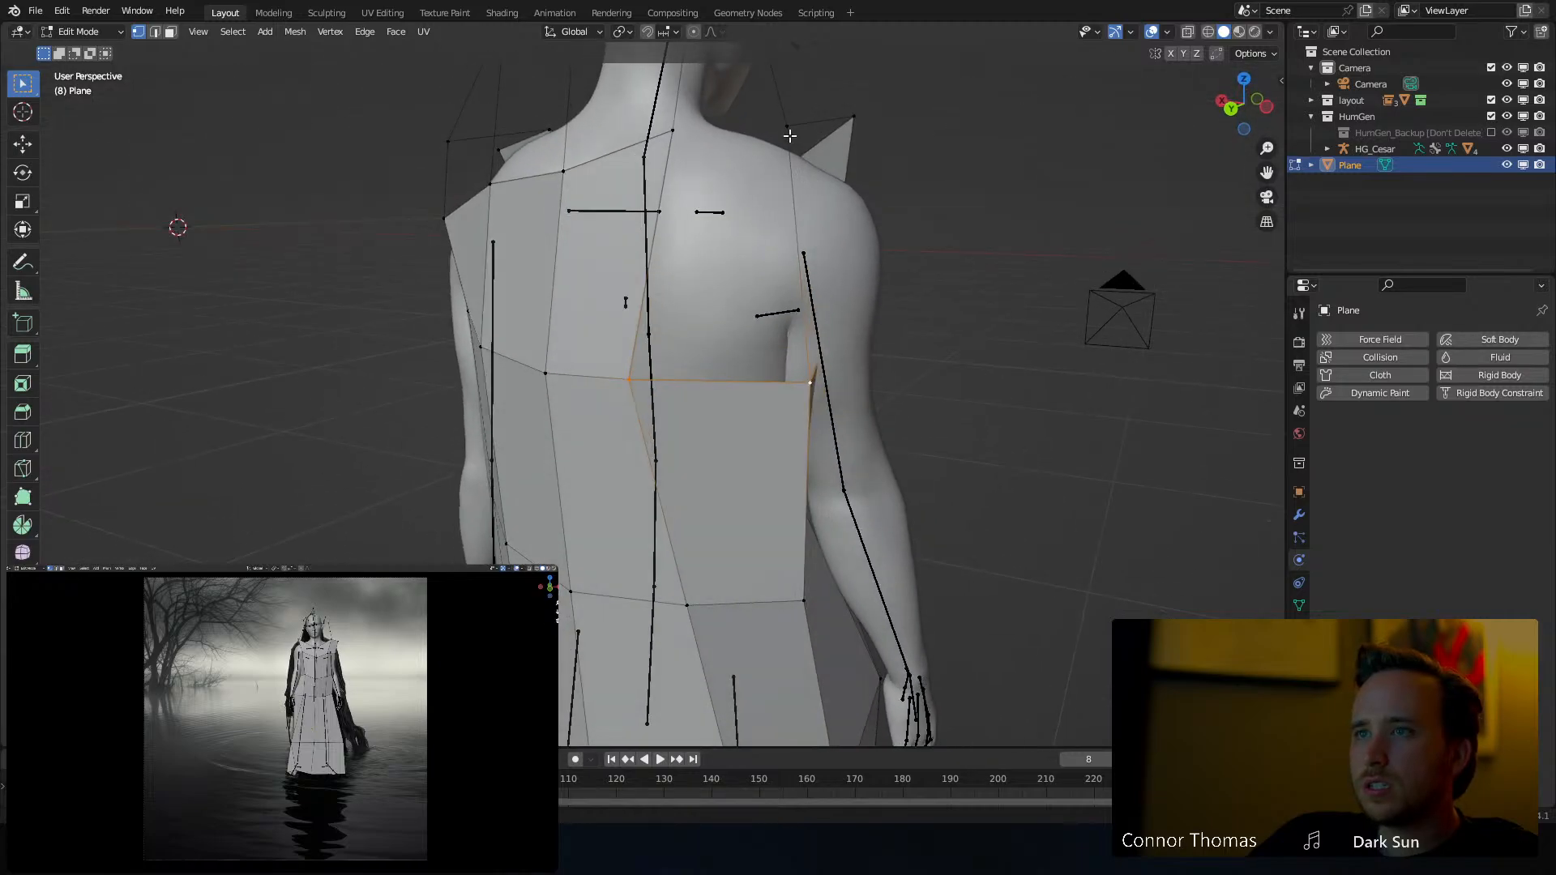
{"action": "middle_click_drag", "start_coordinate": [906, 150], "coordinate": [948, 153]}
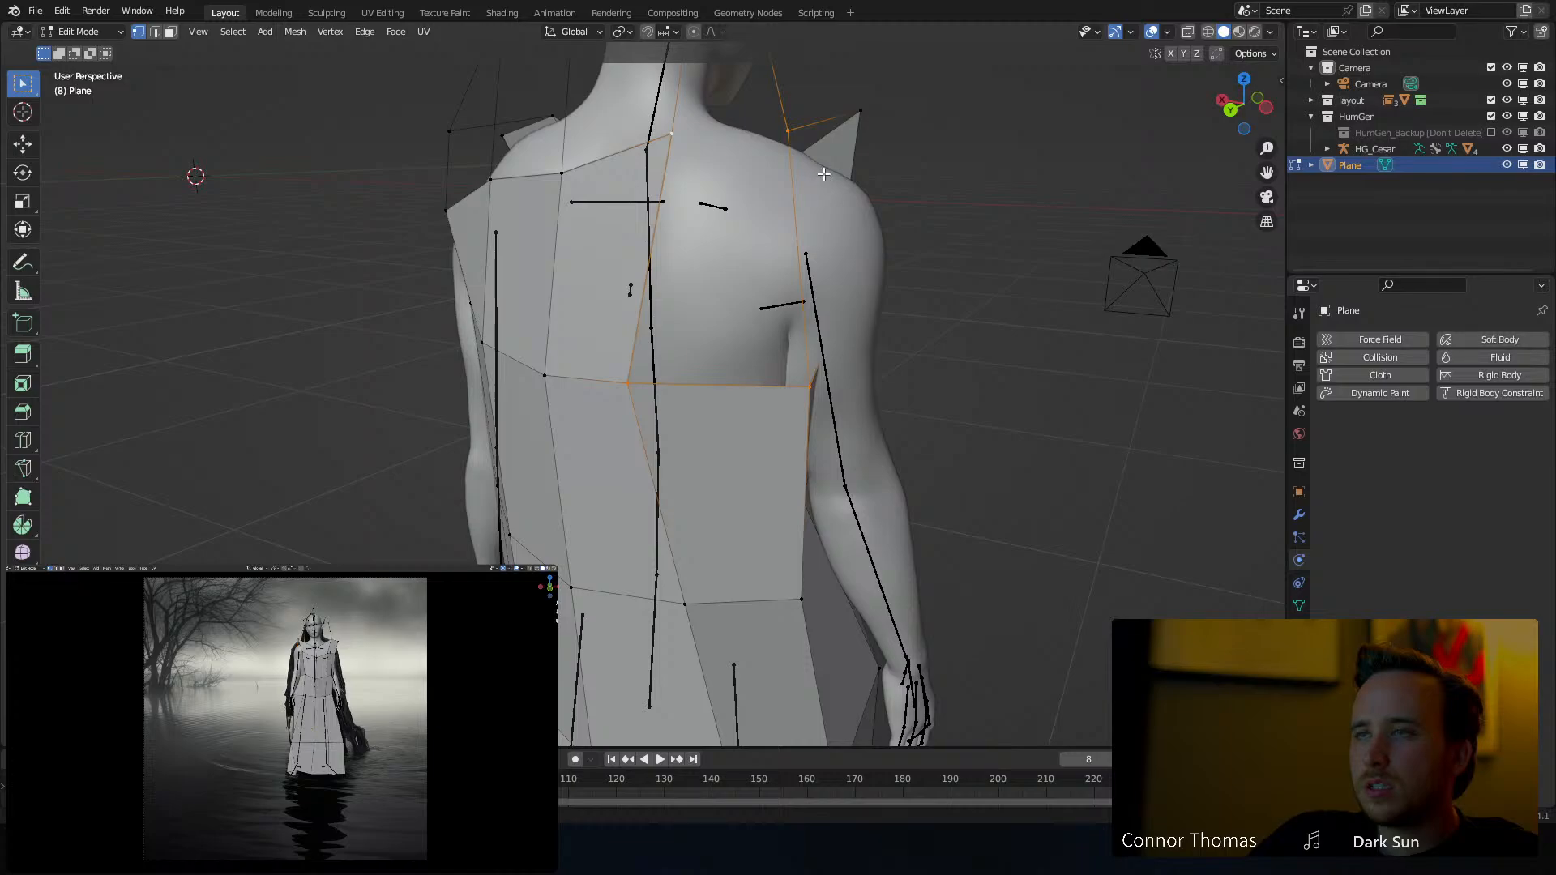
{"action": "middle_click_drag", "start_coordinate": [823, 173], "coordinate": [698, 384]}
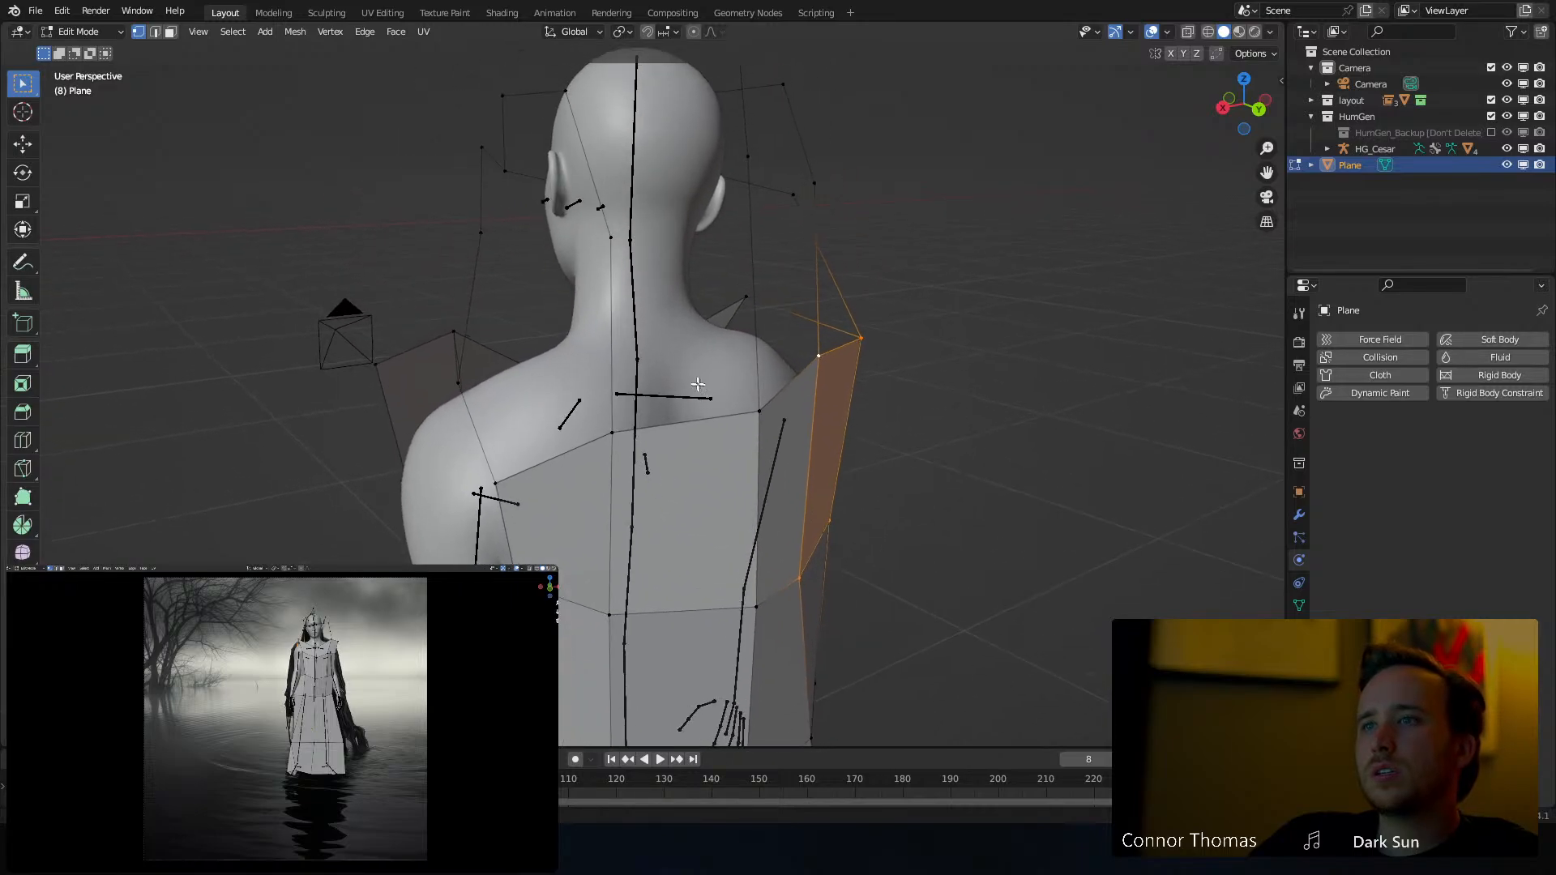
Remove the upper back's outer corner vertex, fill a face reaching up to the shoulder vertex instead, and adjust the vertex placement
{"action": "left_click", "coordinate": [616, 240]}
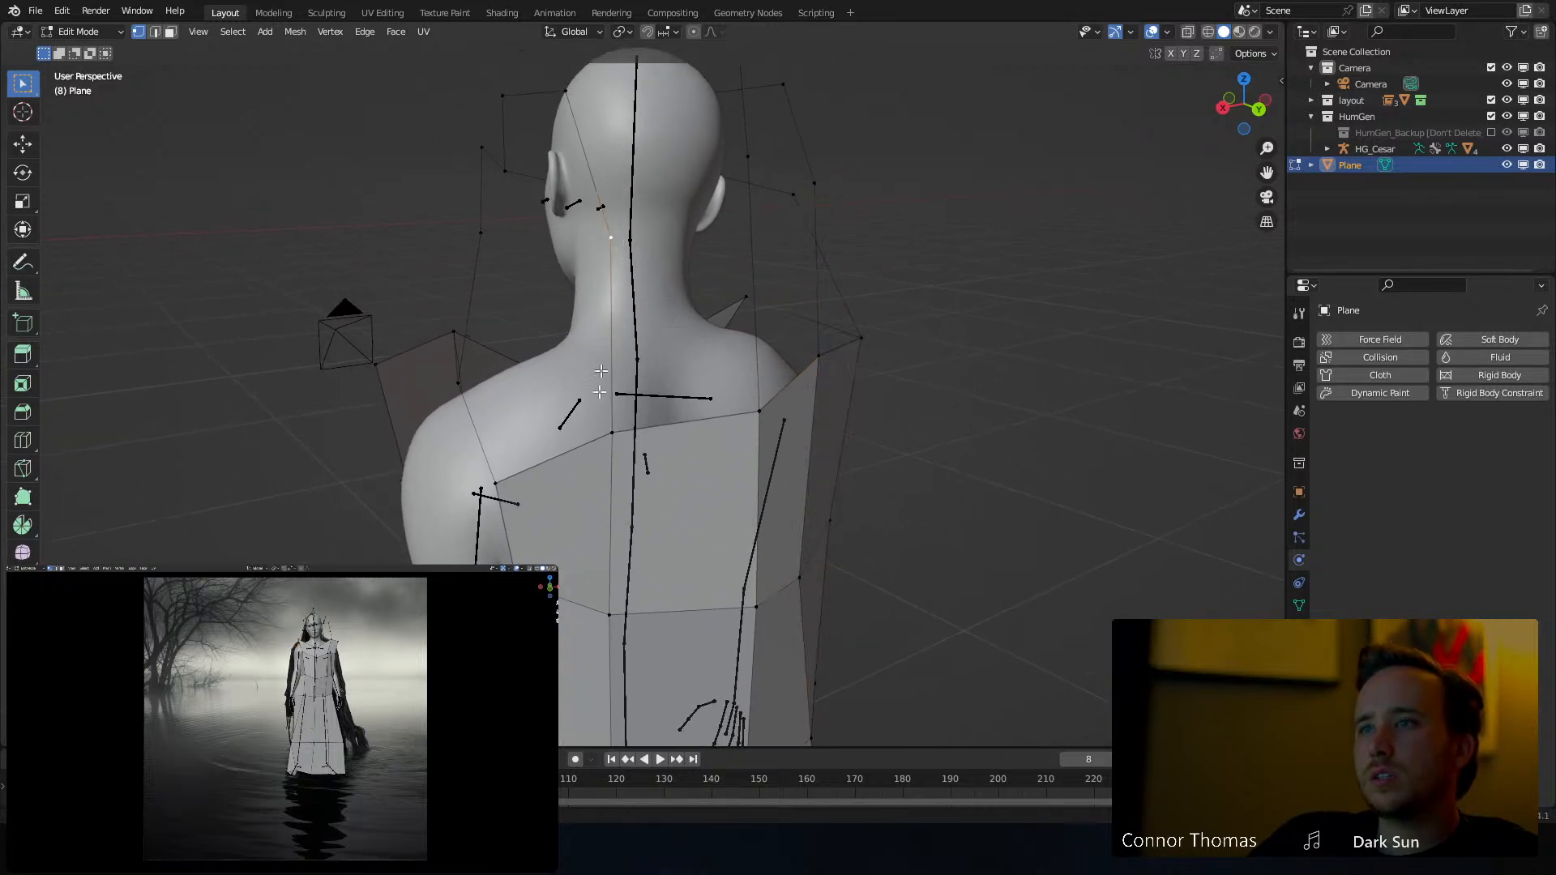
{"action": "left_click", "coordinate": [603, 432], "text": "shift"}
{"action": "left_click", "coordinate": [496, 482], "text": "shift"}
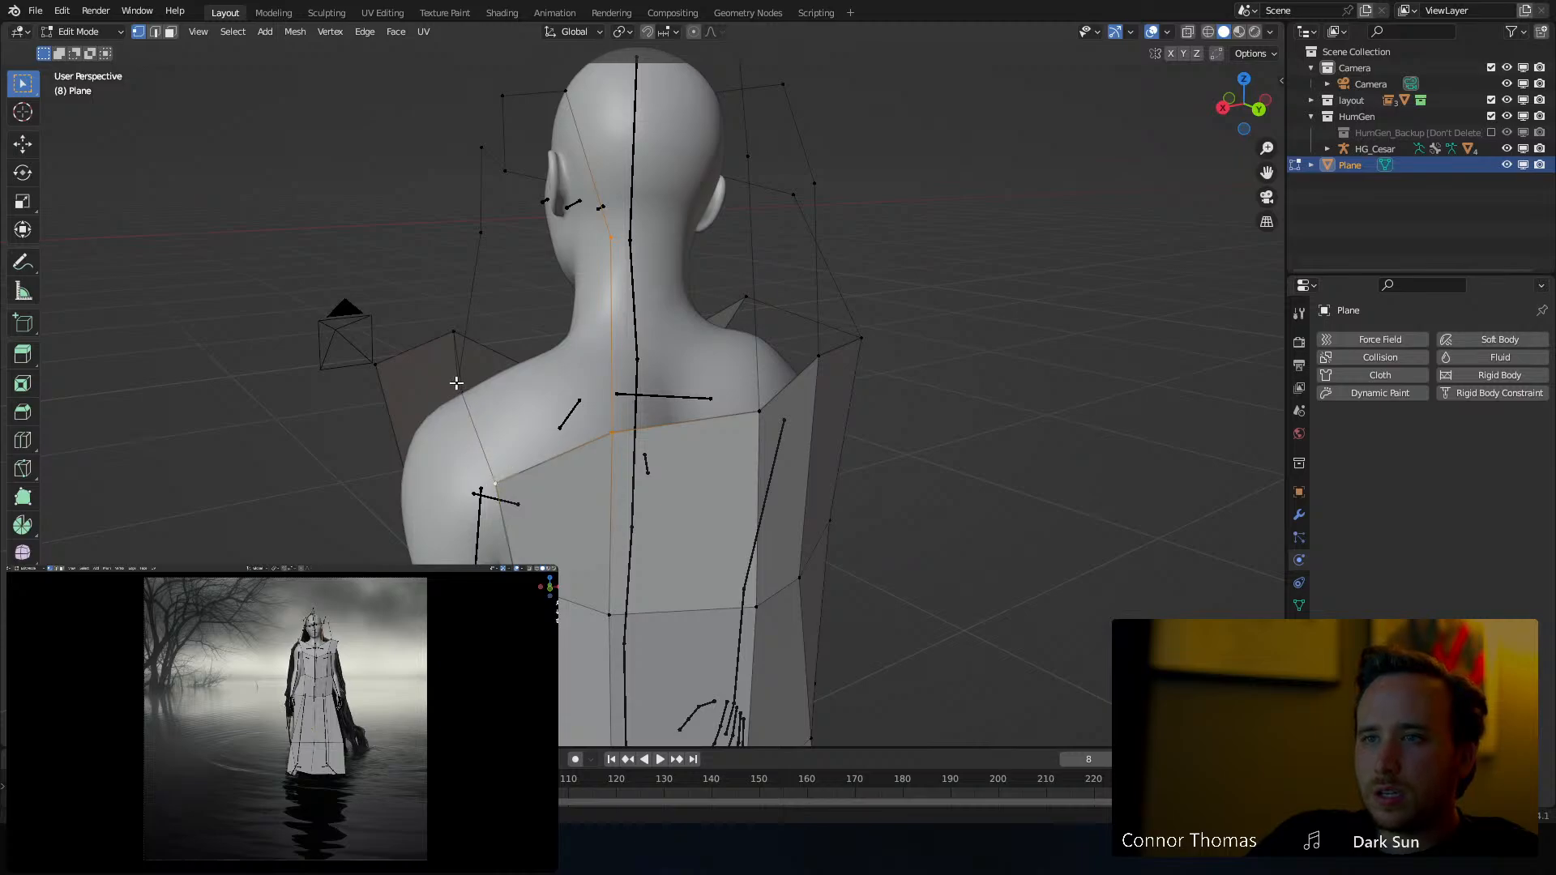
{"action": "middle_click_drag", "start_coordinate": [557, 426], "coordinate": [510, 436]}
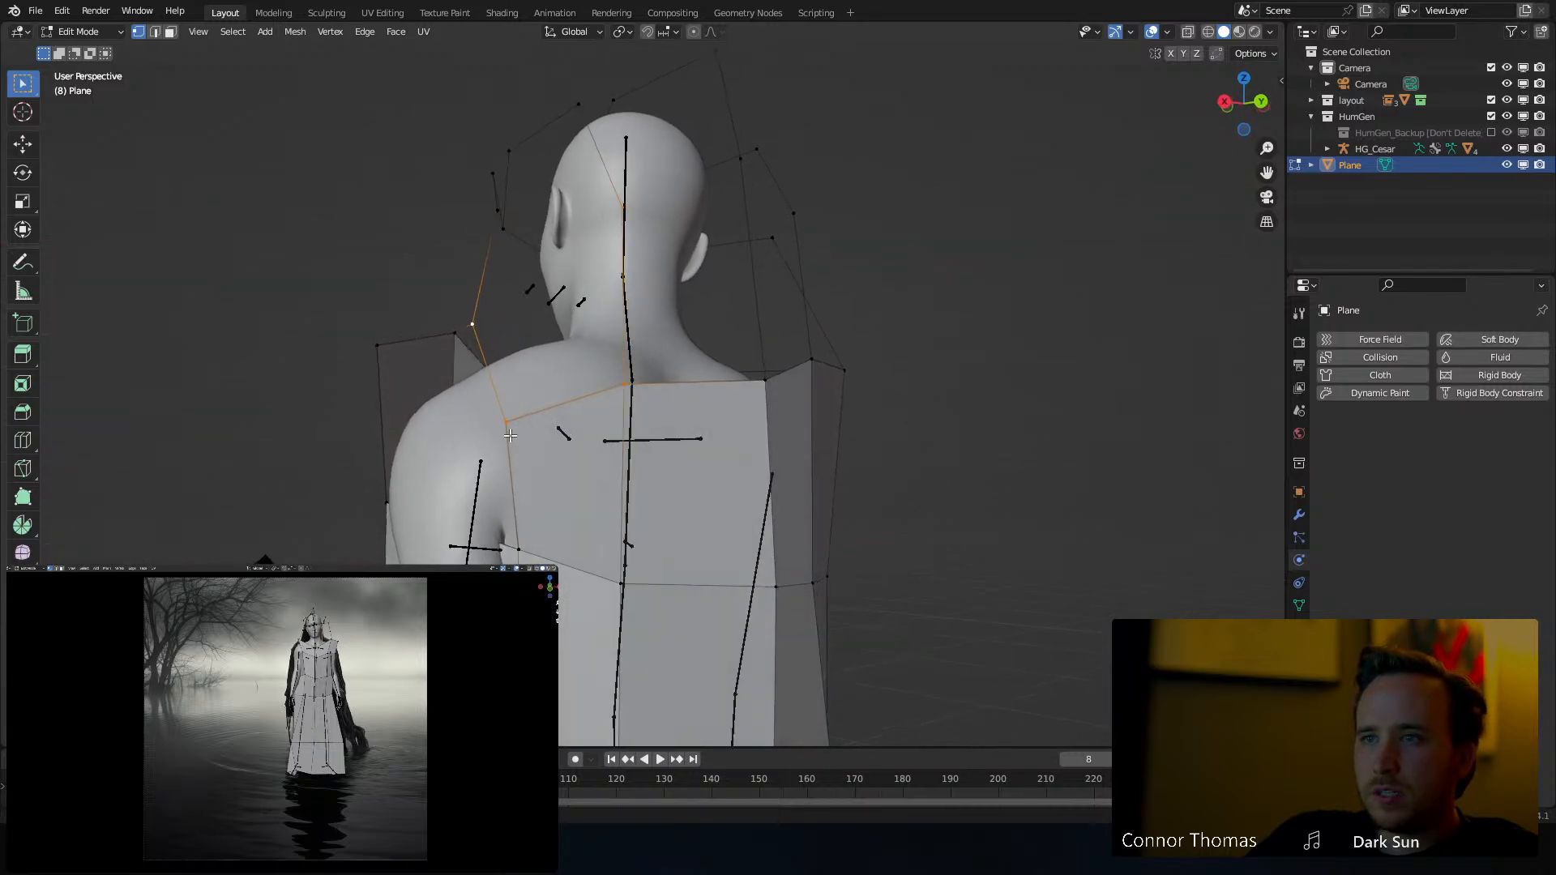
{"action": "key", "text": "x"}
{"action": "left_click", "coordinate": [514, 430]}
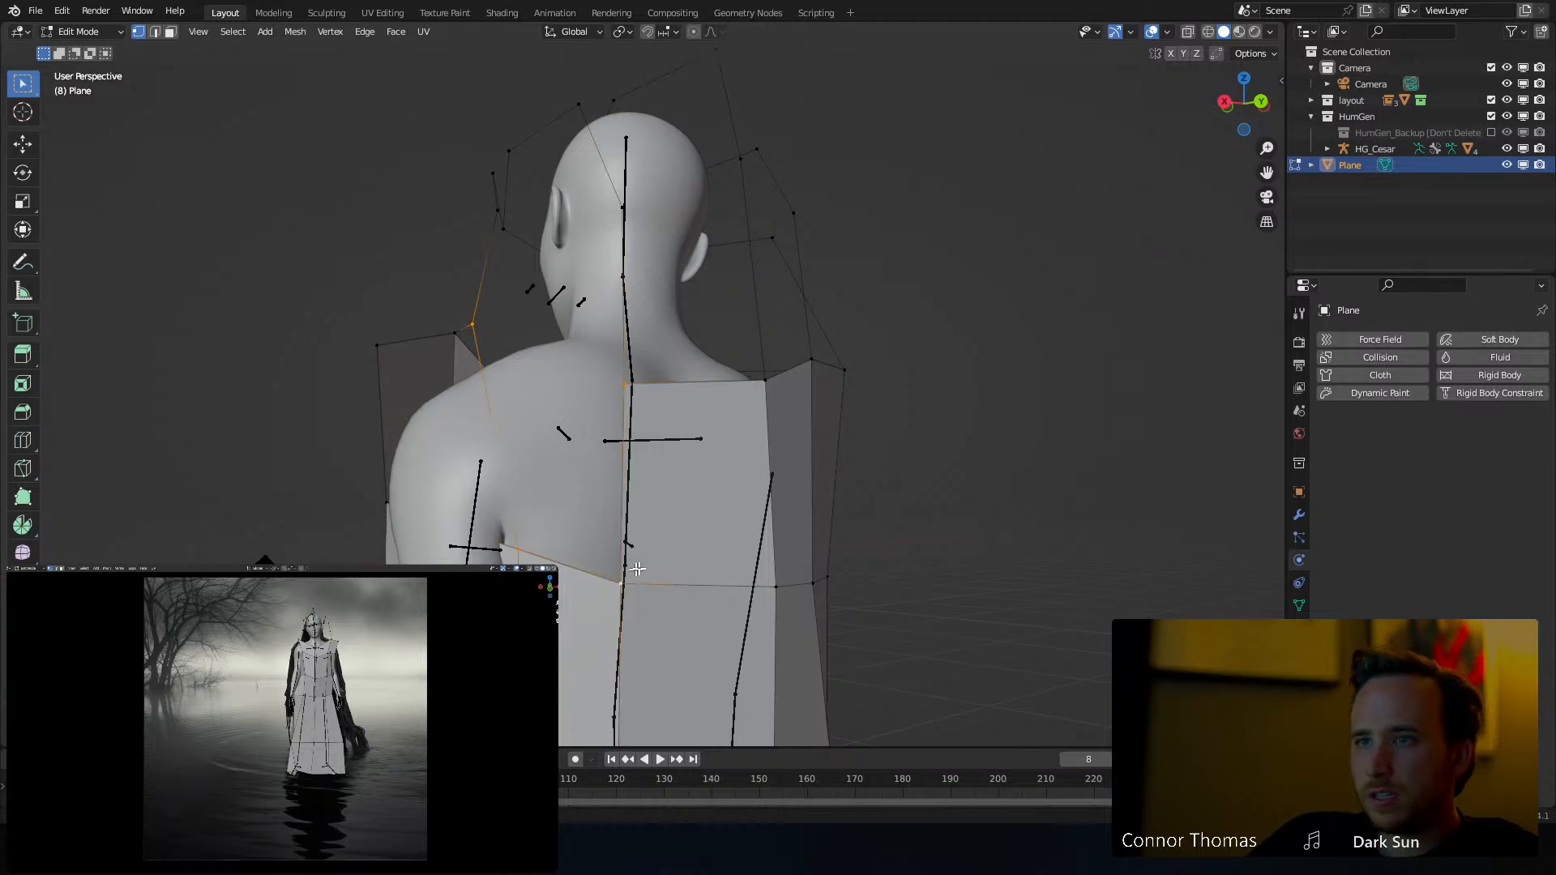
{"action": "key", "text": "f"}
{"action": "middle_click_drag", "start_coordinate": [521, 551], "coordinate": [653, 399]}
{"action": "key", "text": "g"}
{"action": "left_click", "coordinate": [570, 553]}
Fill the first hood face beside the neck between the upper back edge and the two hood lines above it
{"action": "left_click", "coordinate": [657, 425]}
{"action": "left_click", "coordinate": [539, 414], "text": "shift"}
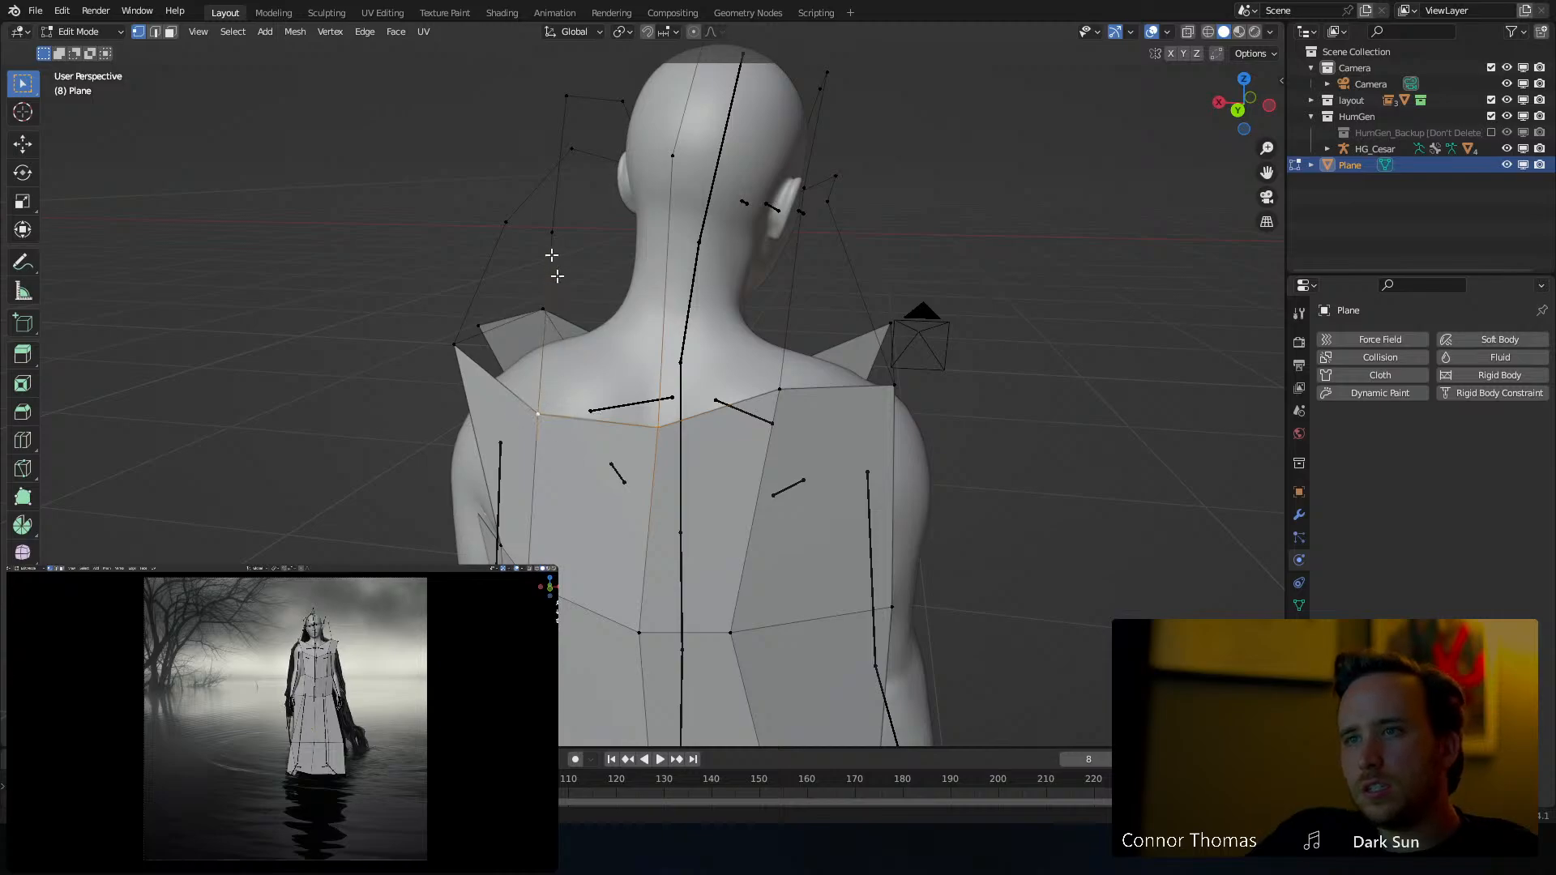
{"action": "left_click", "coordinate": [663, 166], "text": "shift"}
{"action": "key", "text": "f"}
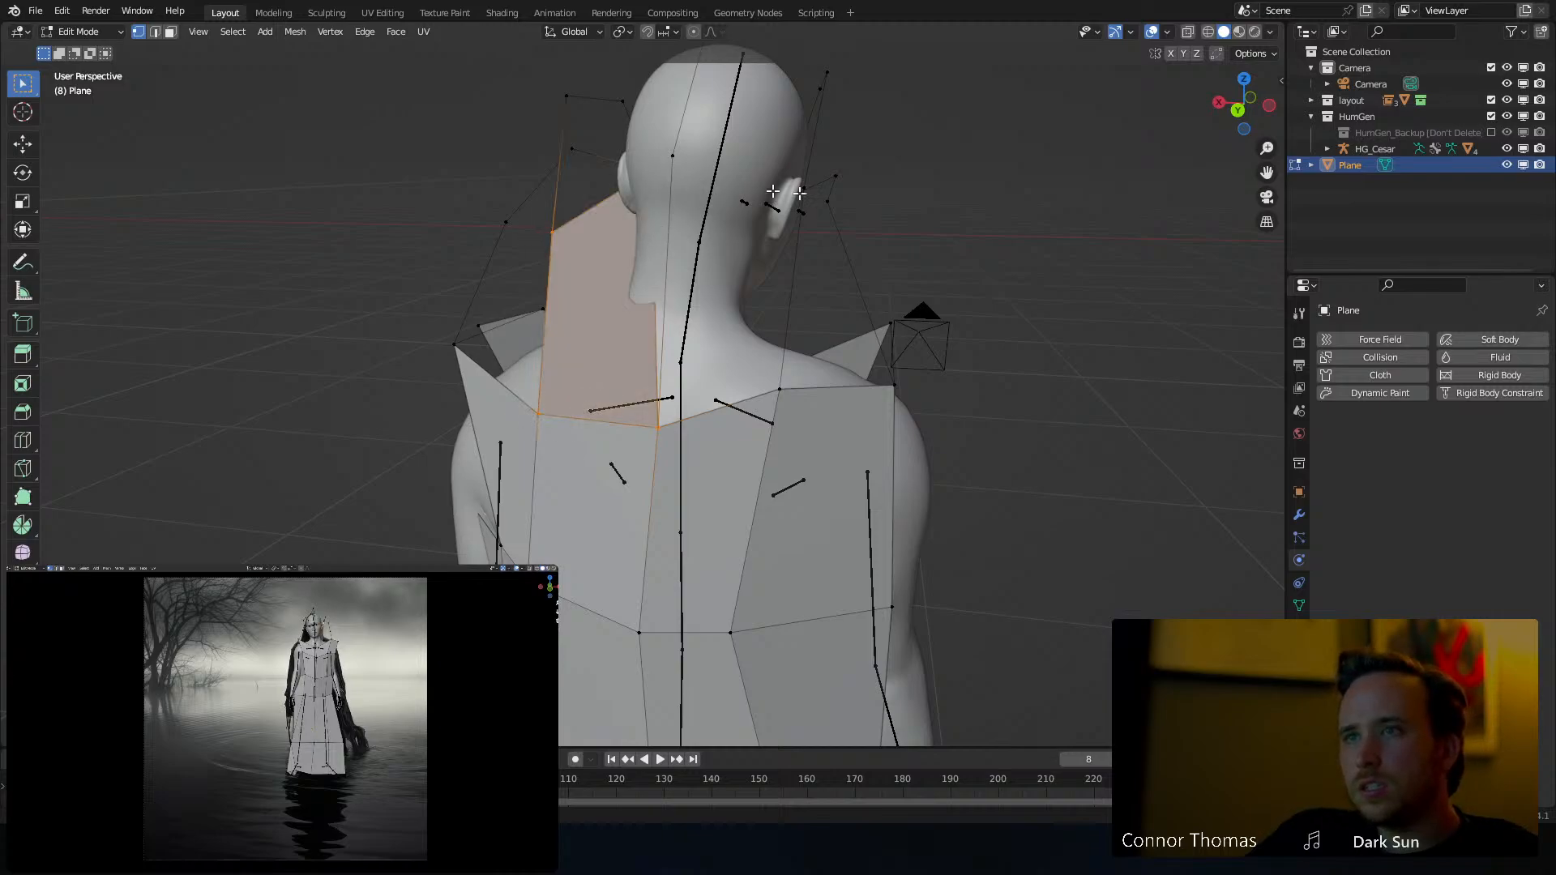
Undo the last hood face and fill two faces behind the neck instead, joining the upper back edge to the hood vertices above
{"action": "key", "text": "ctrl+z"}
{"action": "middle_click_drag", "start_coordinate": [672, 191], "coordinate": [697, 163]}
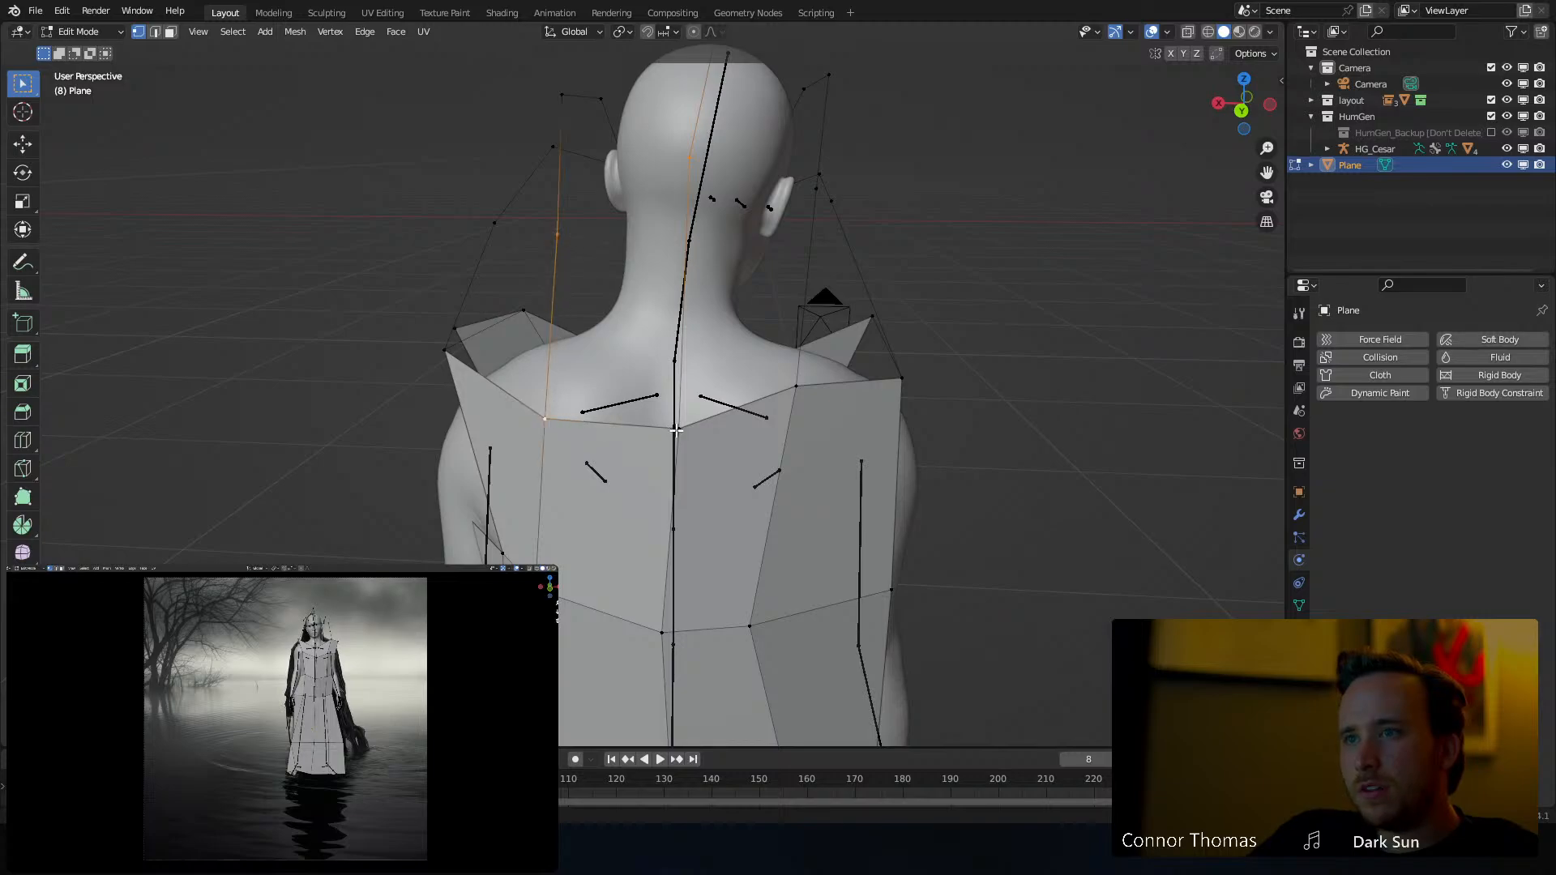
{"action": "key", "text": "f"}
{"action": "middle_click_drag", "start_coordinate": [764, 419], "coordinate": [755, 368]}
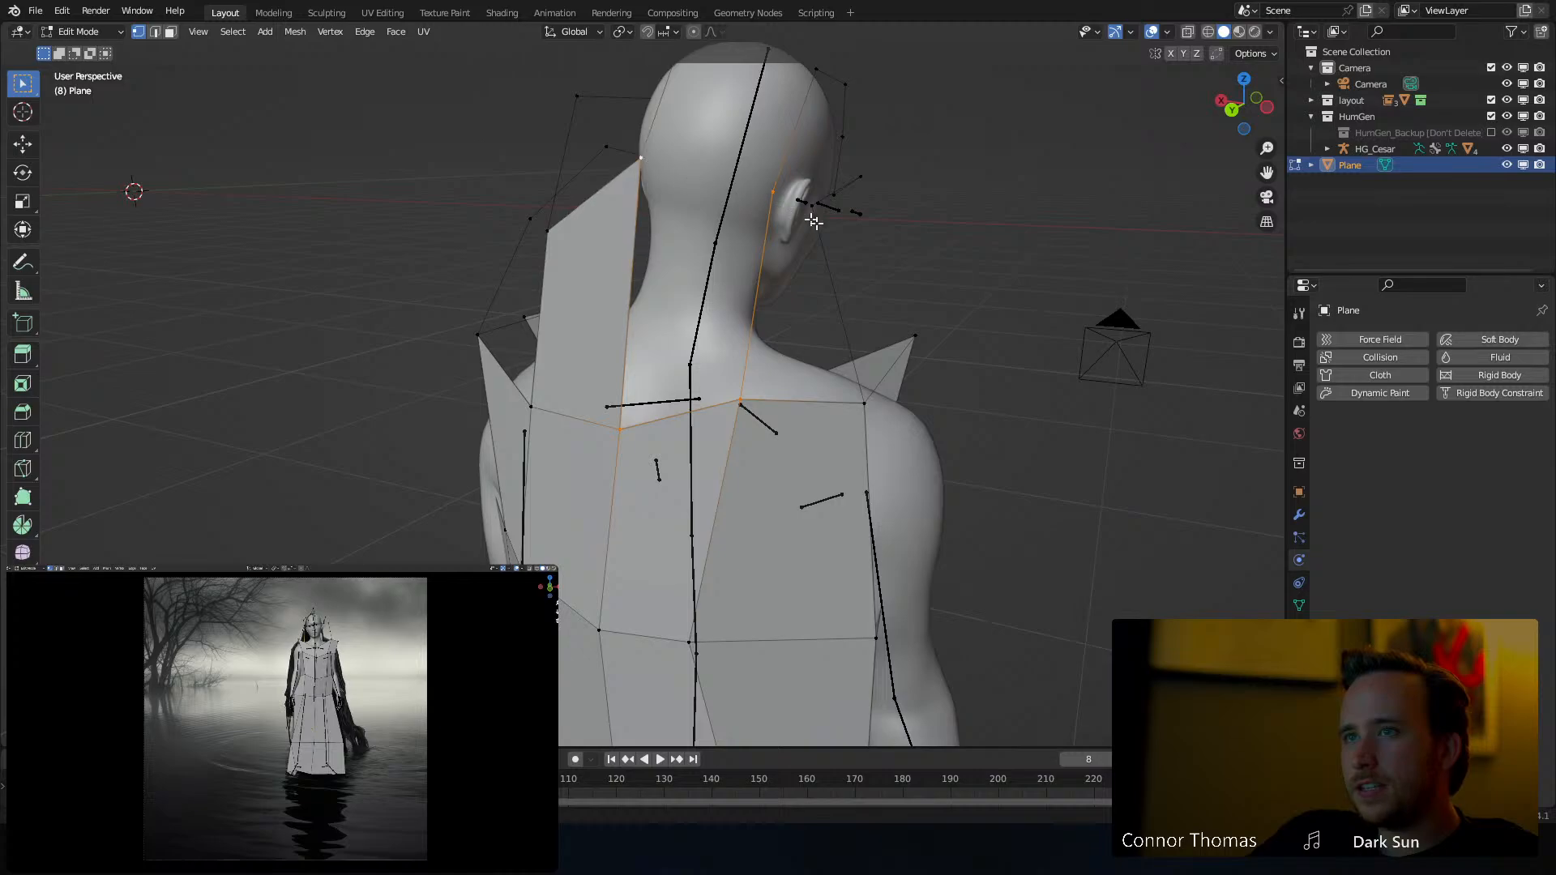
{"action": "middle_click_drag", "start_coordinate": [814, 222], "coordinate": [821, 289]}
{"action": "left_click", "coordinate": [685, 430]}
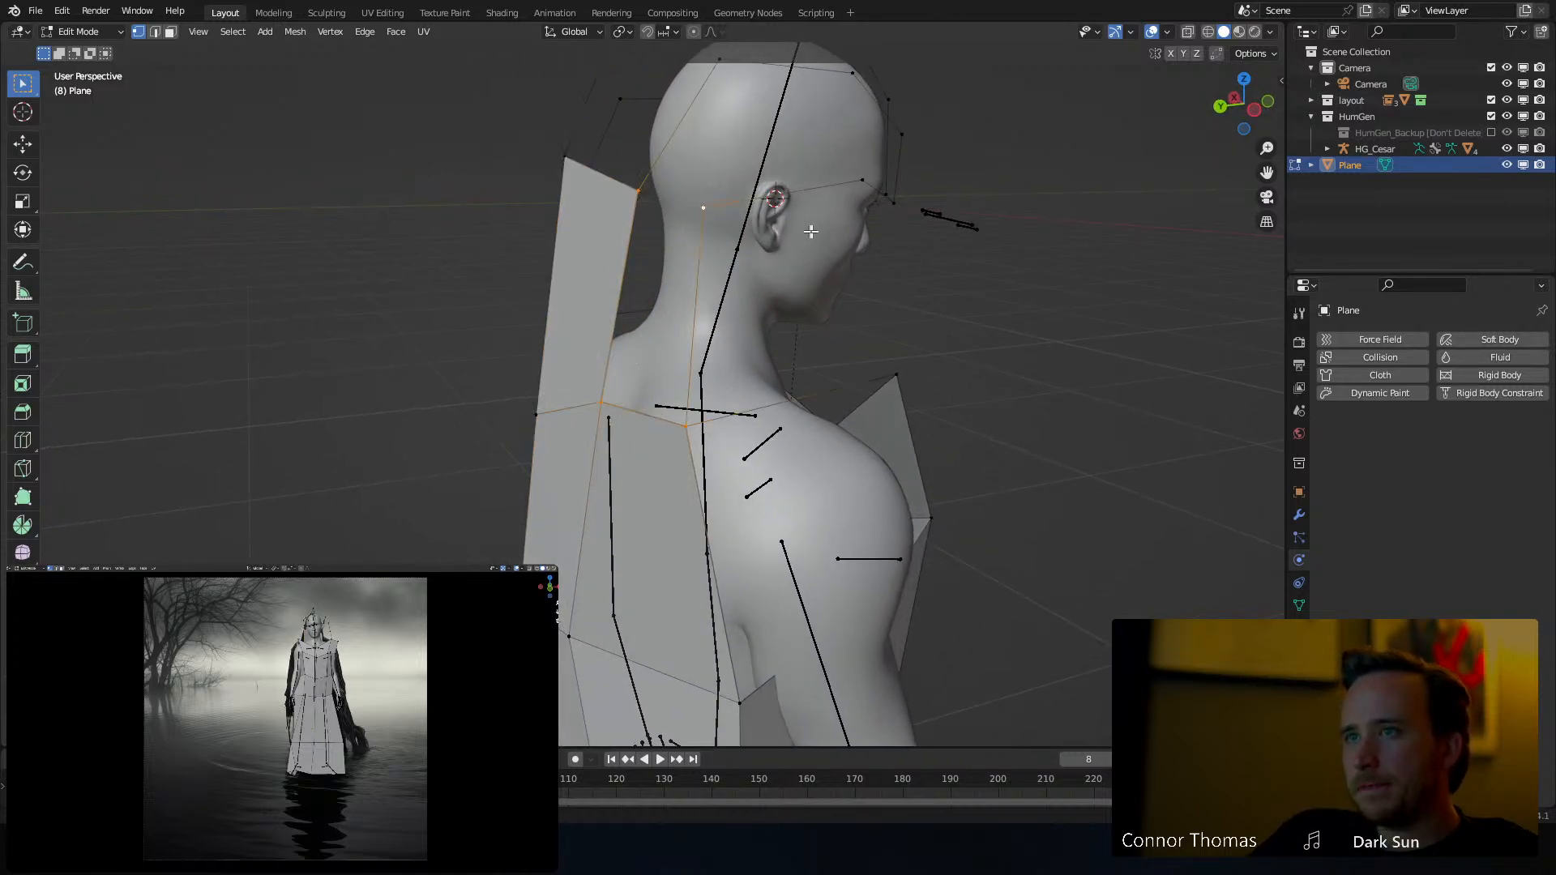
{"action": "key", "text": "f"}
Fill the hood's side face above the figure's right shoulder, from the back edge to the front neckline vertex
{"action": "middle_click_drag", "start_coordinate": [811, 232], "coordinate": [707, 267]}
{"action": "left_click", "coordinate": [602, 402]}
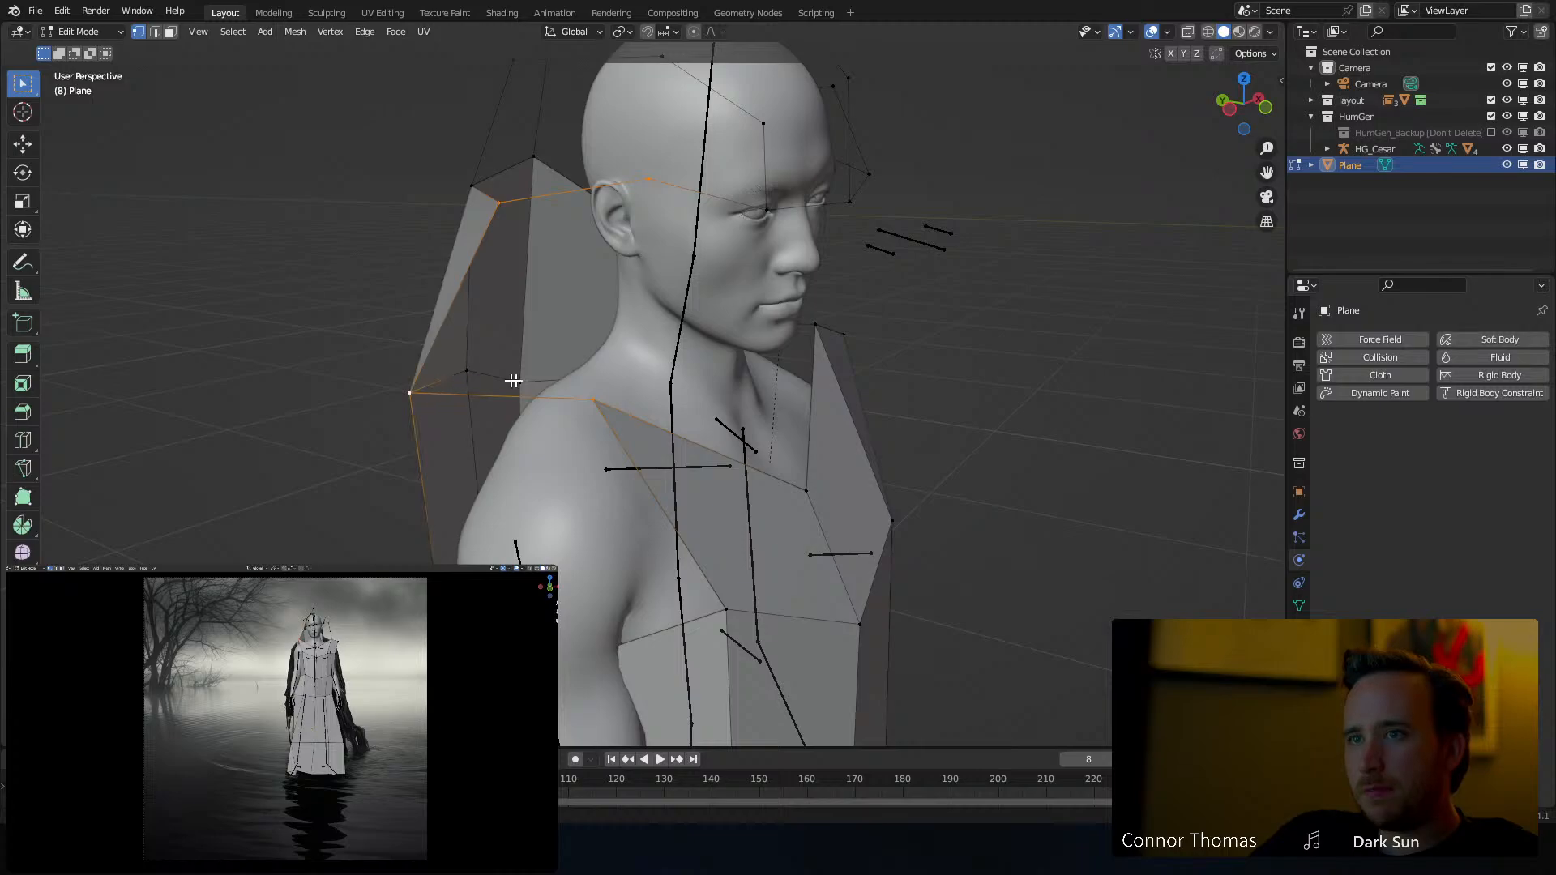
{"action": "key", "text": "f"}
{"action": "key", "text": "a"}
{"action": "key", "text": "a"}
Fill the hood face at the figure's right temple and the adjoining face across the brow
{"action": "middle_click_drag", "start_coordinate": [712, 361], "coordinate": [740, 296]}
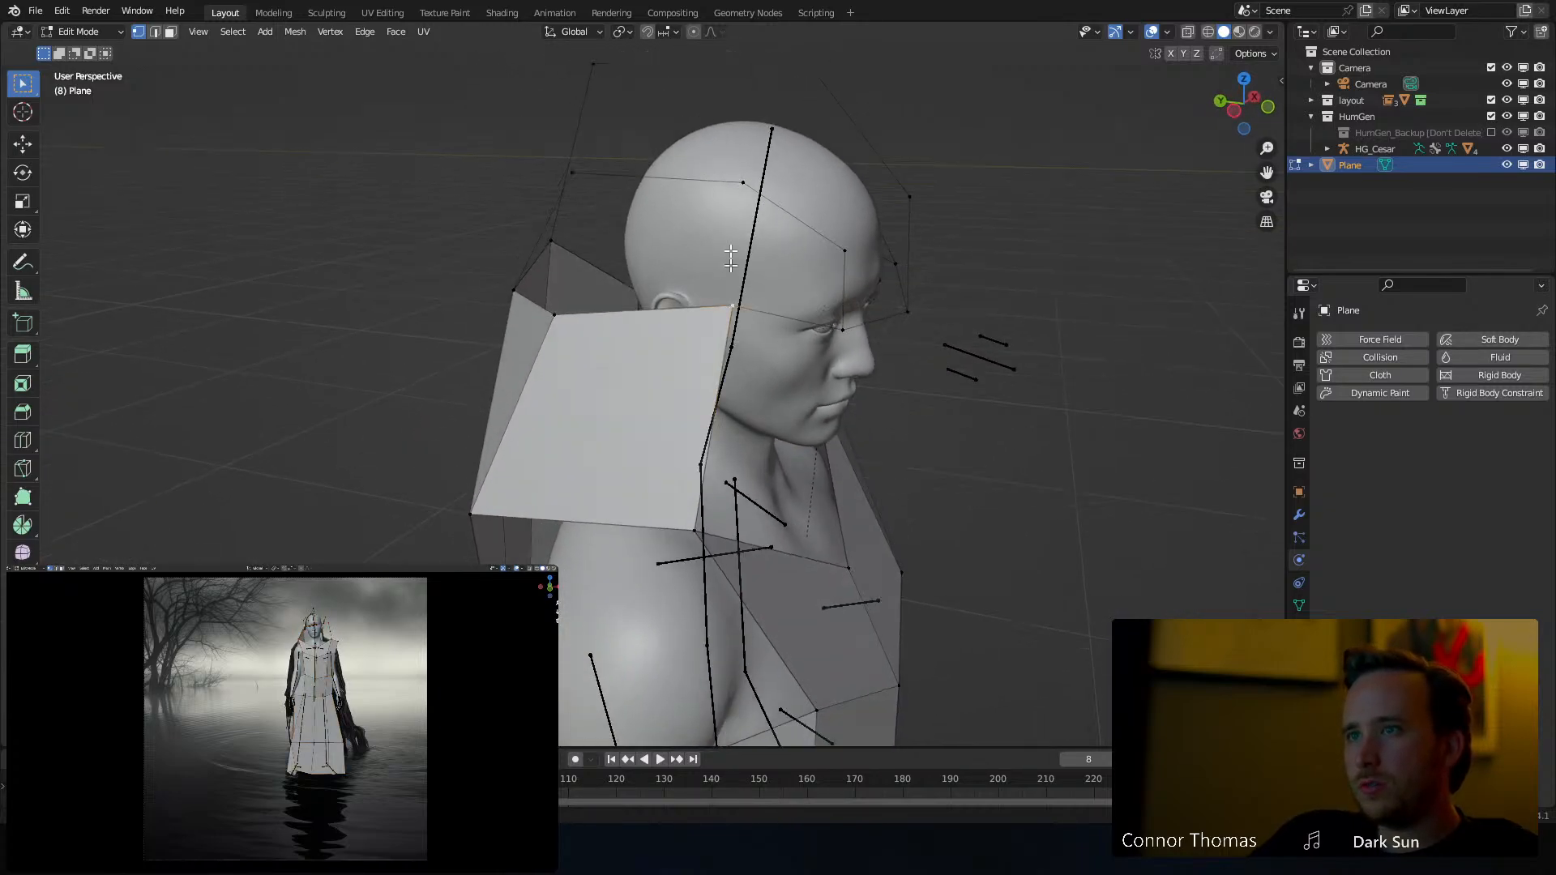
{"action": "key", "text": "f"}
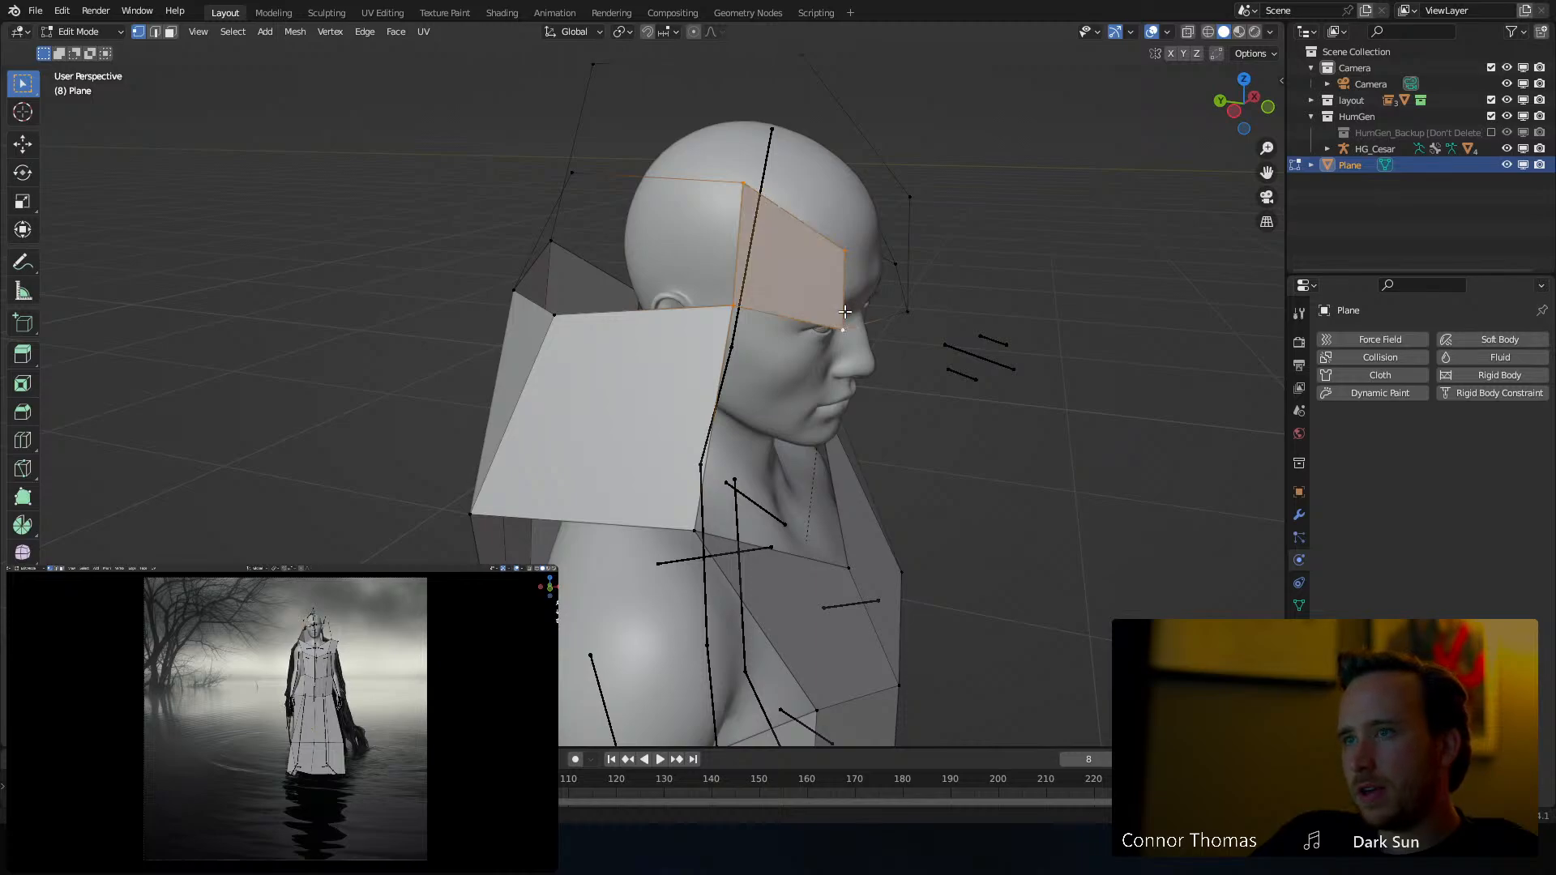
{"action": "middle_click_drag", "start_coordinate": [841, 311], "coordinate": [698, 312]}
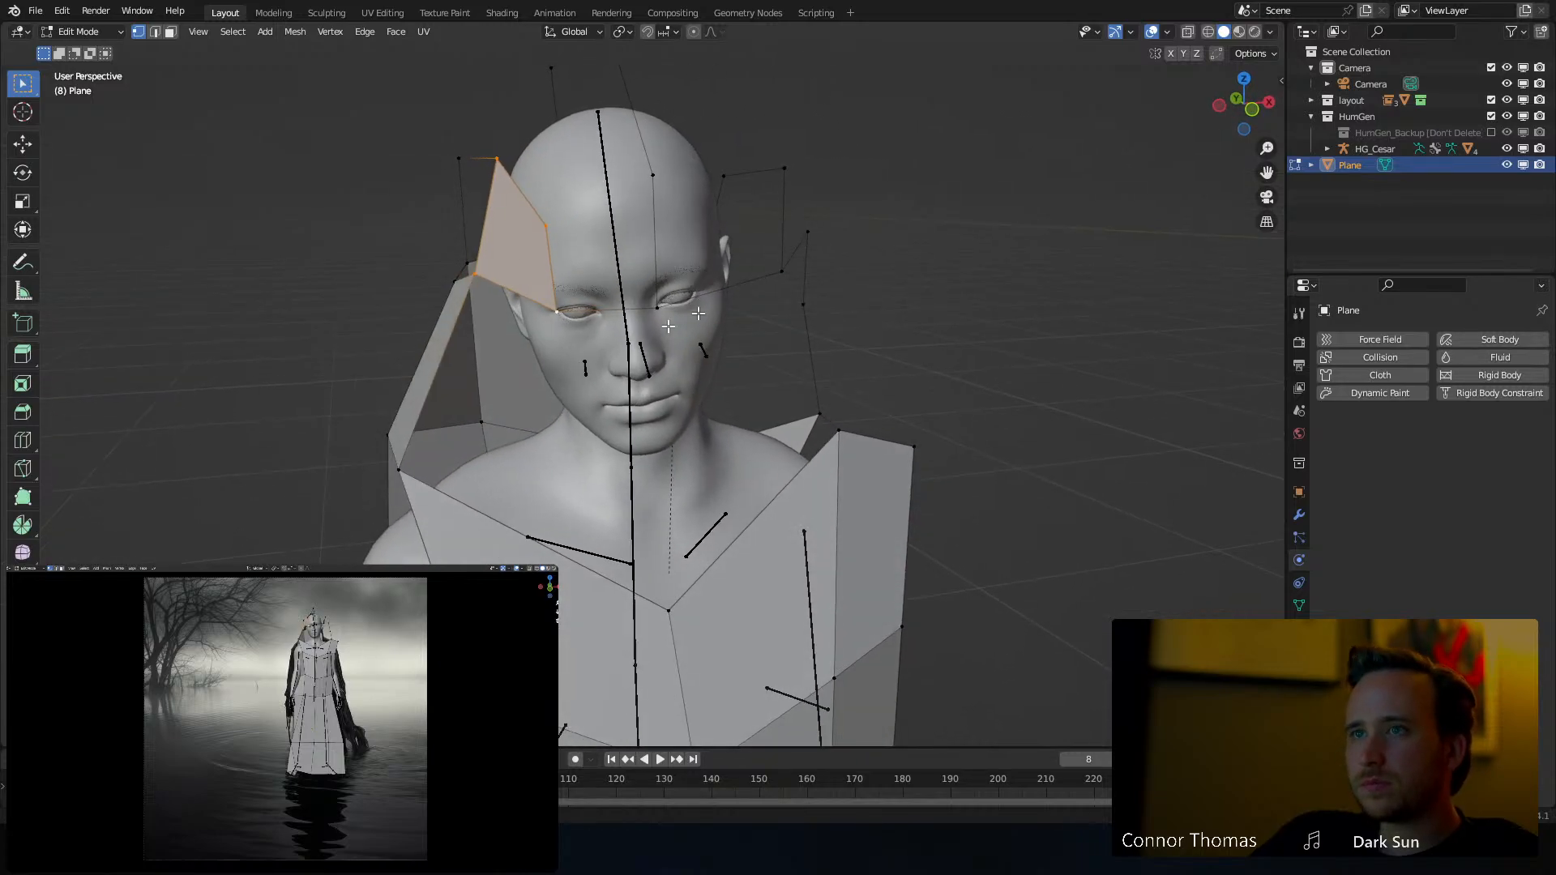
{"action": "left_click", "coordinate": [567, 304]}
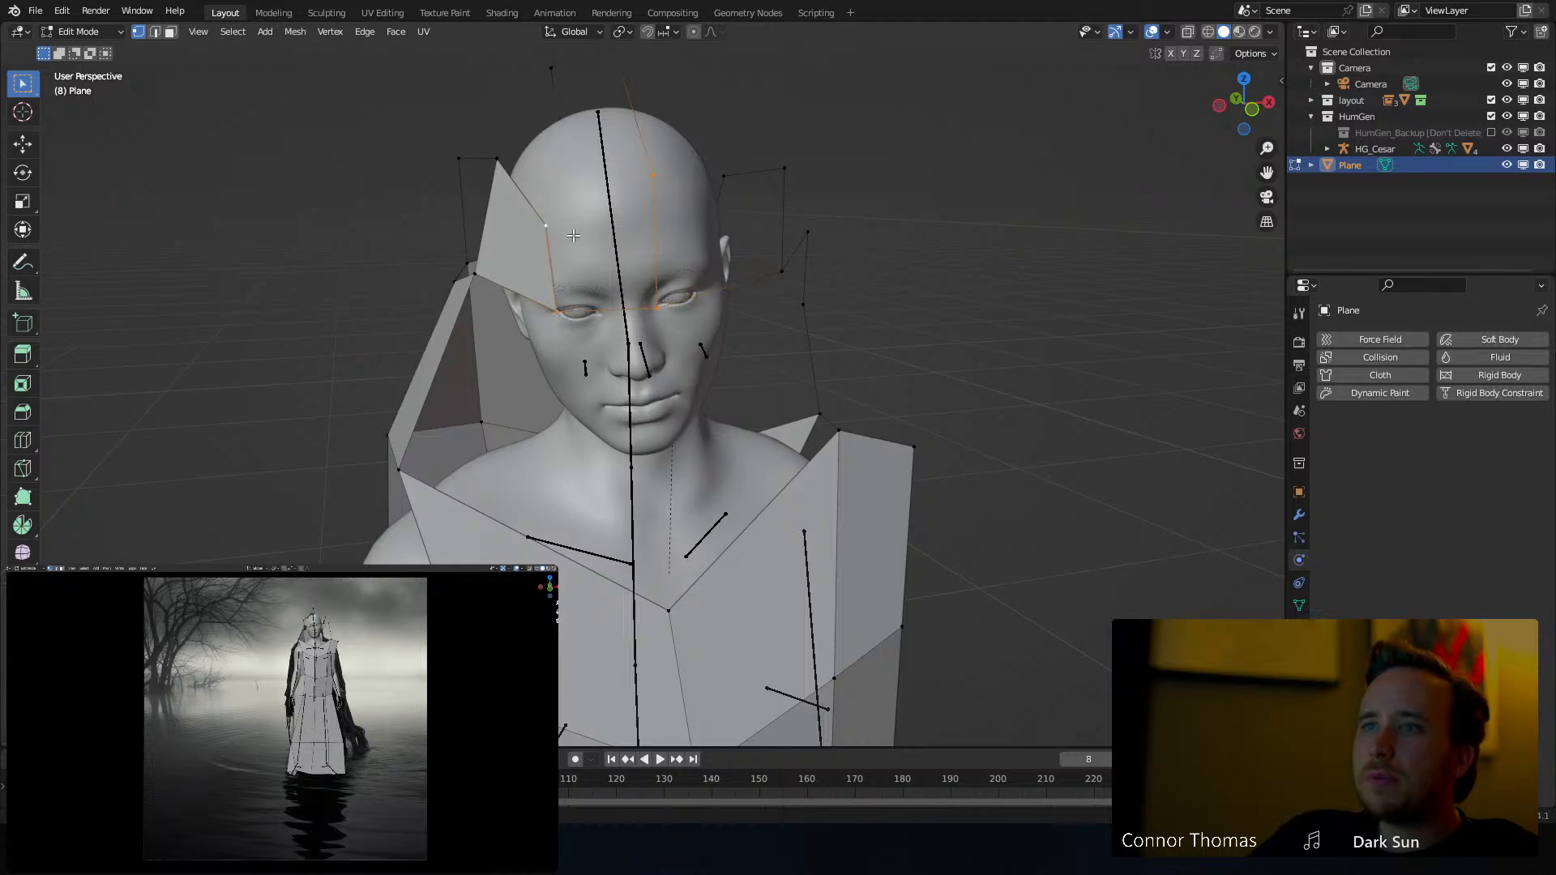
{"action": "key", "text": "f"}
Fill the front face rising from the brow to the hood's peak, and continue the brow band along the figure's left side
{"action": "middle_click_drag", "start_coordinate": [624, 237], "coordinate": [634, 329]}
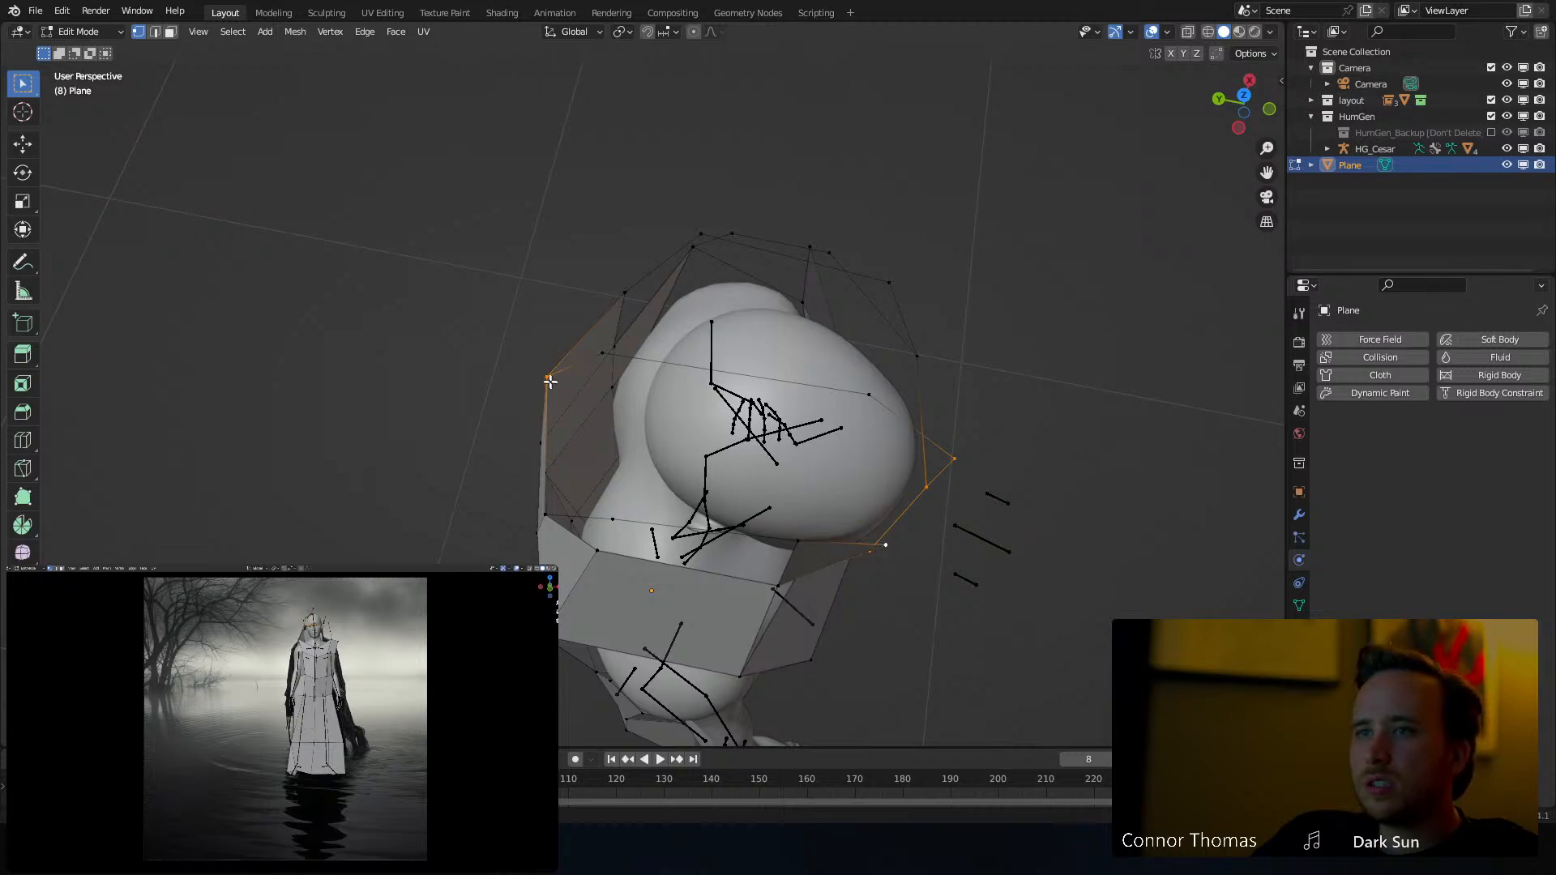
{"action": "middle_click_drag", "start_coordinate": [710, 408], "coordinate": [748, 334]}
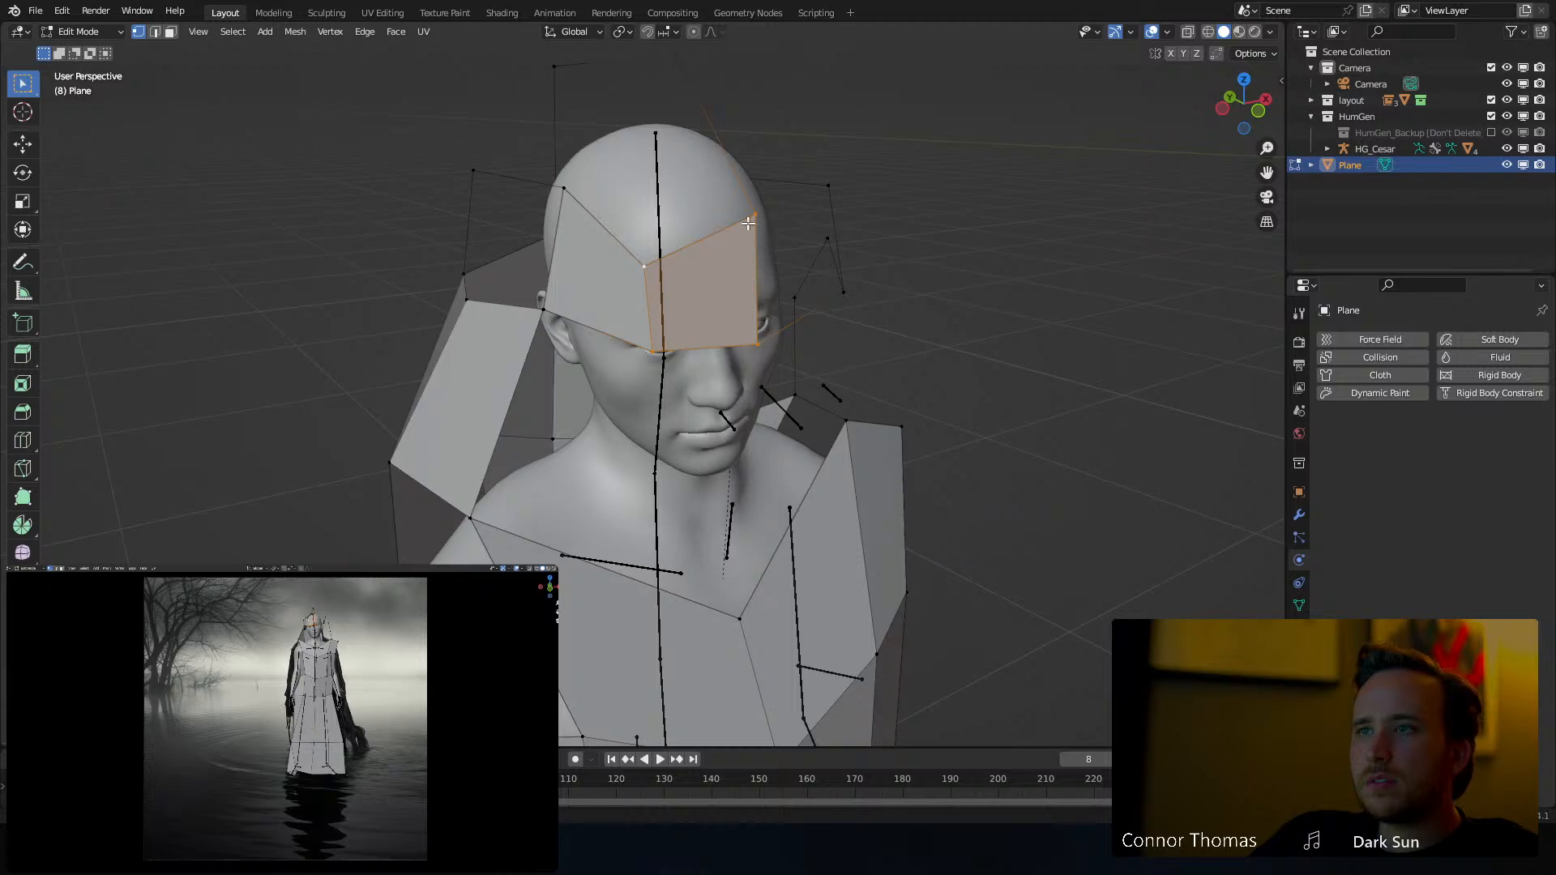
{"action": "middle_click_drag", "start_coordinate": [735, 165], "coordinate": [599, 335], "text": "shift"}
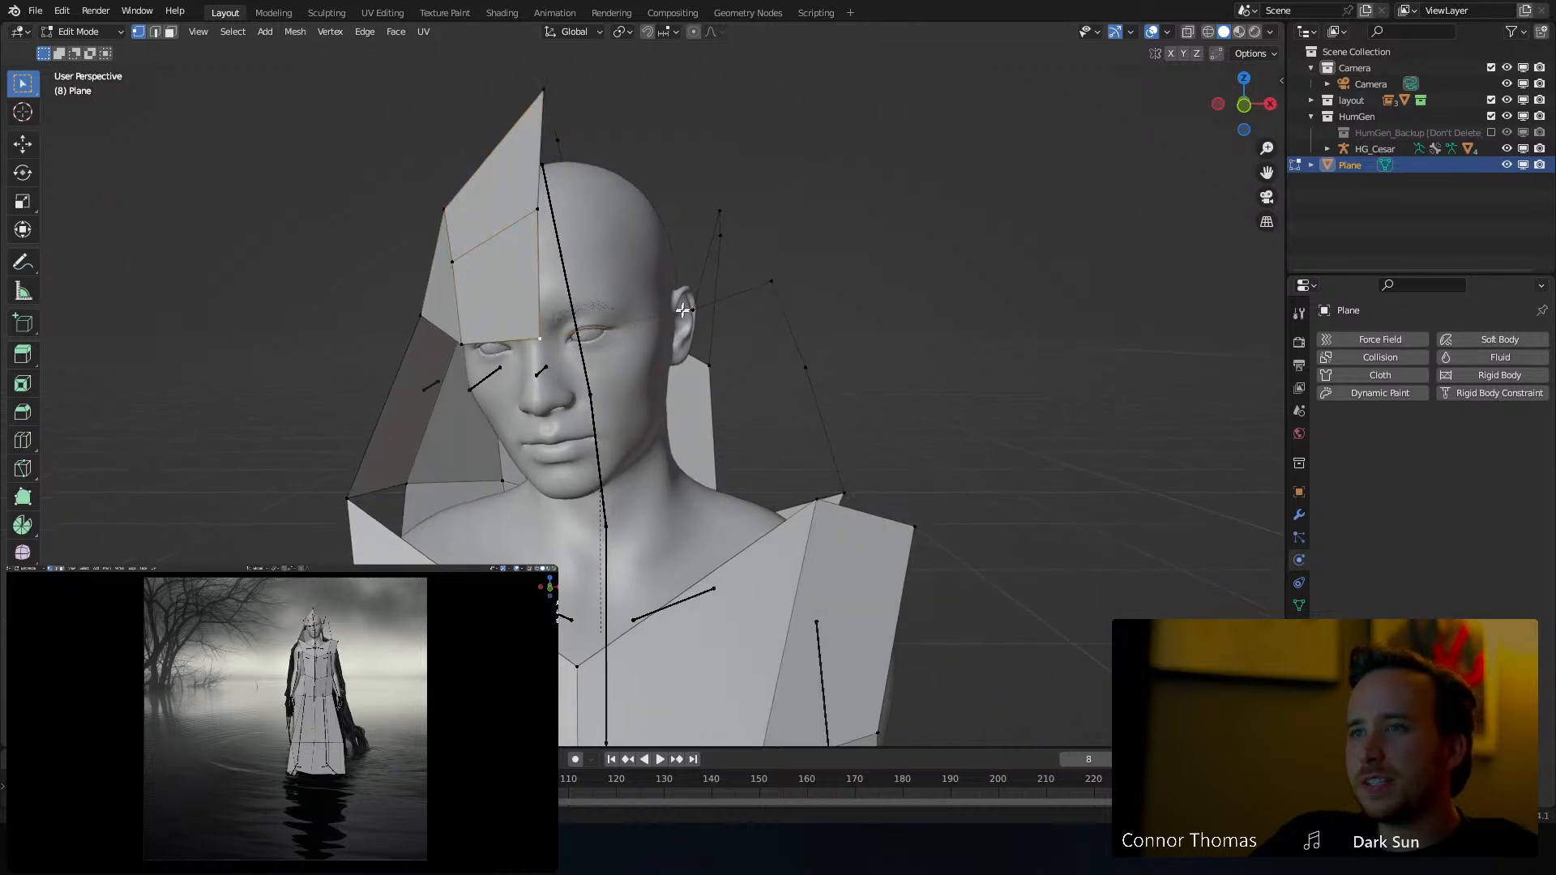
{"action": "middle_click_drag", "start_coordinate": [778, 207], "coordinate": [557, 282]}
{"action": "left_click", "coordinate": [556, 285]}
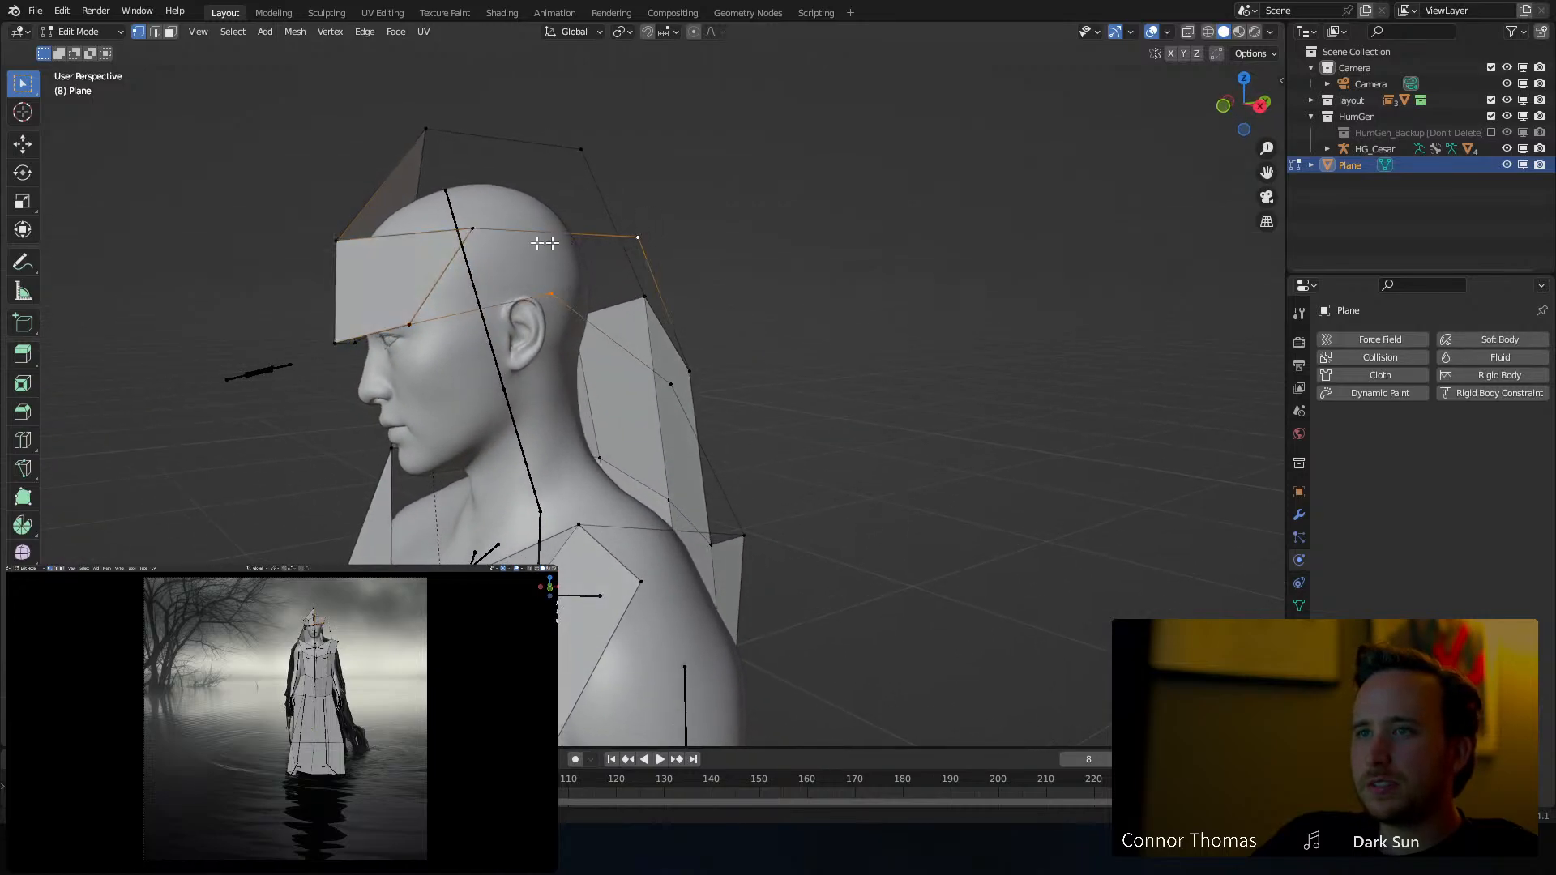
{"action": "key", "text": "f"}
Fill the hood face behind the figure's left ear and the face below it down to the upper back edge
{"action": "middle_click_drag", "start_coordinate": [705, 271], "coordinate": [547, 276]}
{"action": "left_click", "coordinate": [450, 295]}
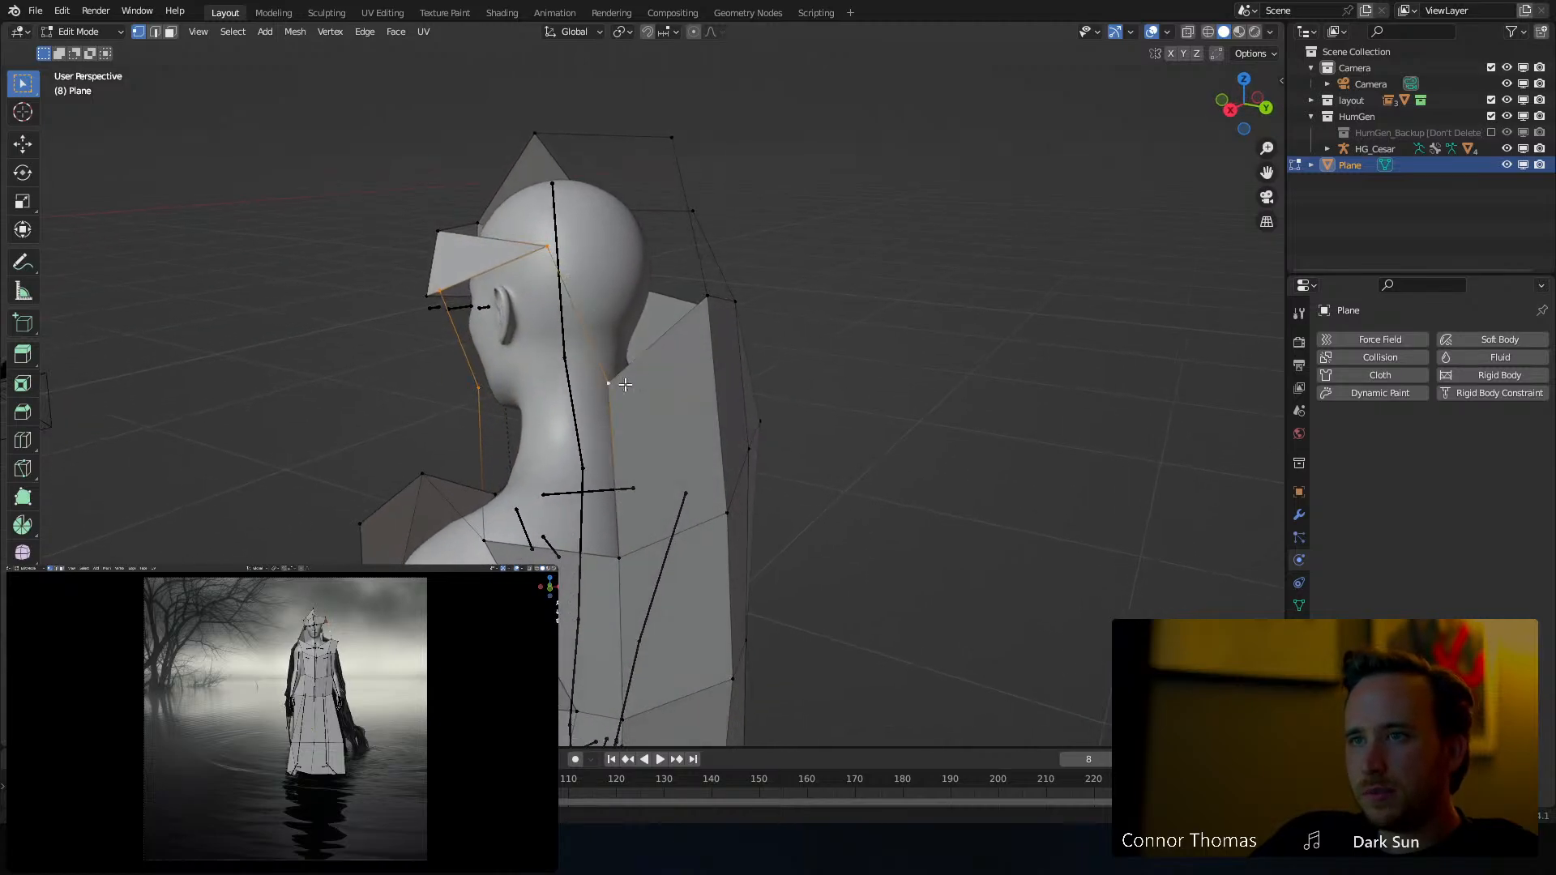
{"action": "key", "text": "f"}
{"action": "middle_click_drag", "start_coordinate": [625, 384], "coordinate": [656, 509]}
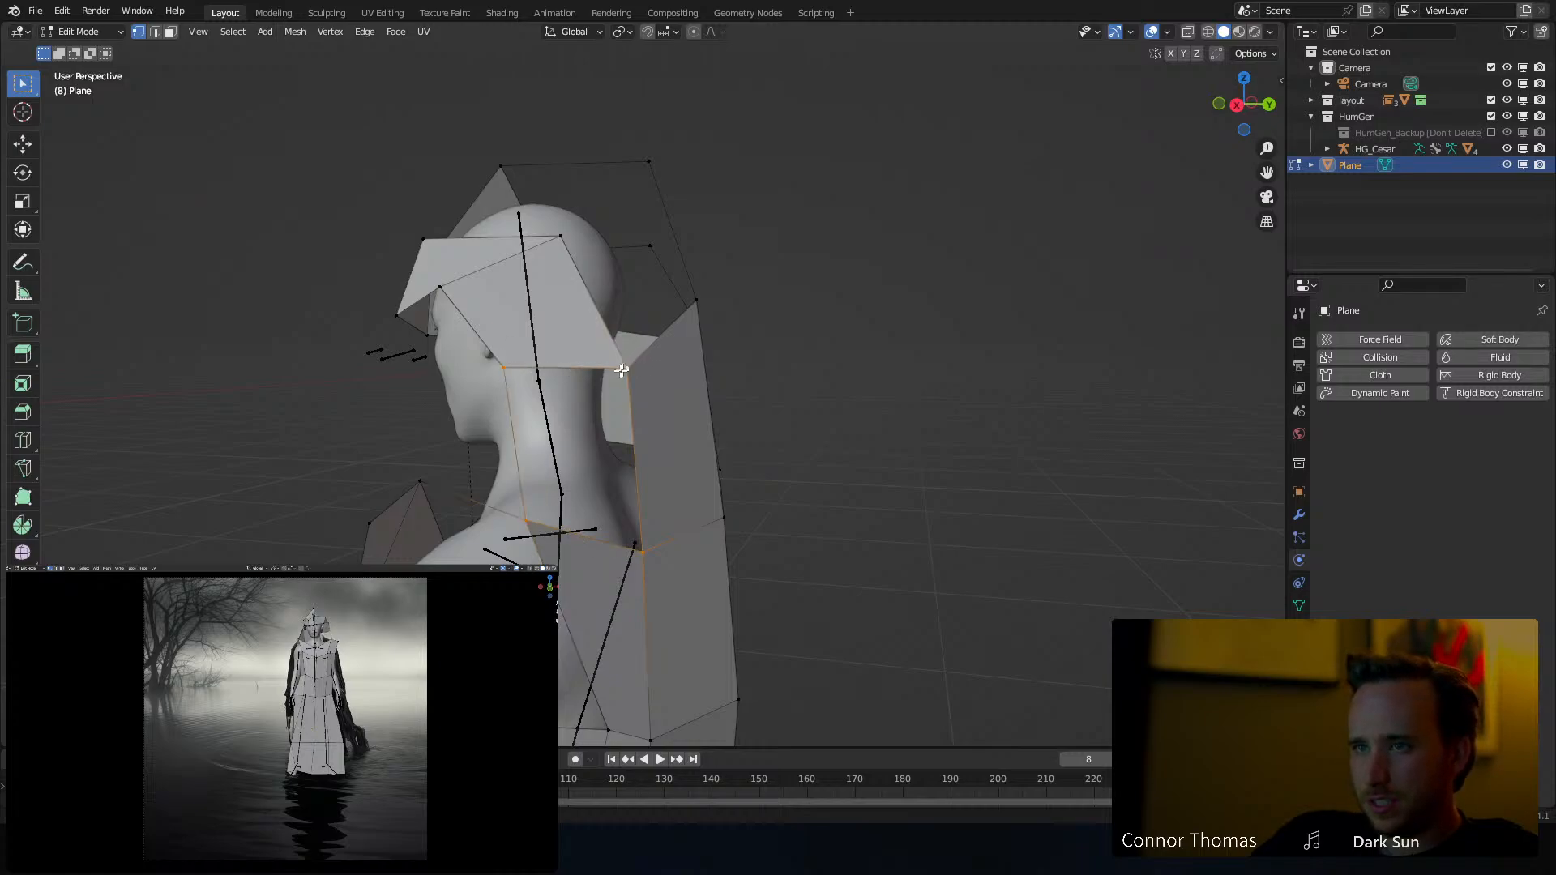
{"action": "middle_click_drag", "start_coordinate": [622, 370], "coordinate": [702, 414]}
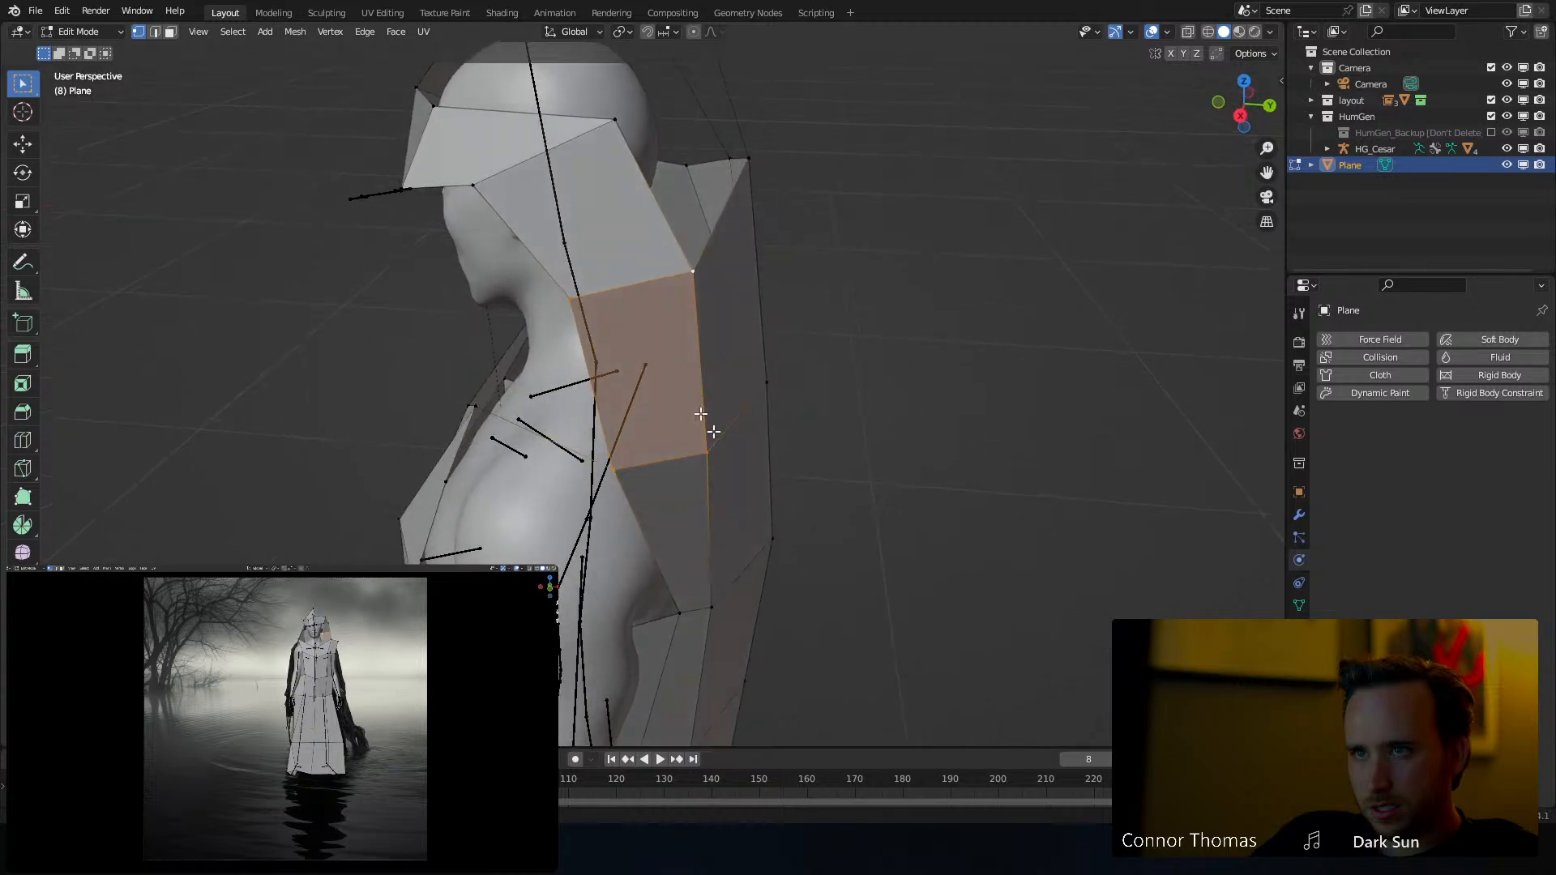
Fill a triangular face over the figure's left shoulder, joining the front shoulder panel to the upper back corner
{"action": "middle_click_drag", "start_coordinate": [621, 477], "coordinate": [778, 461]}
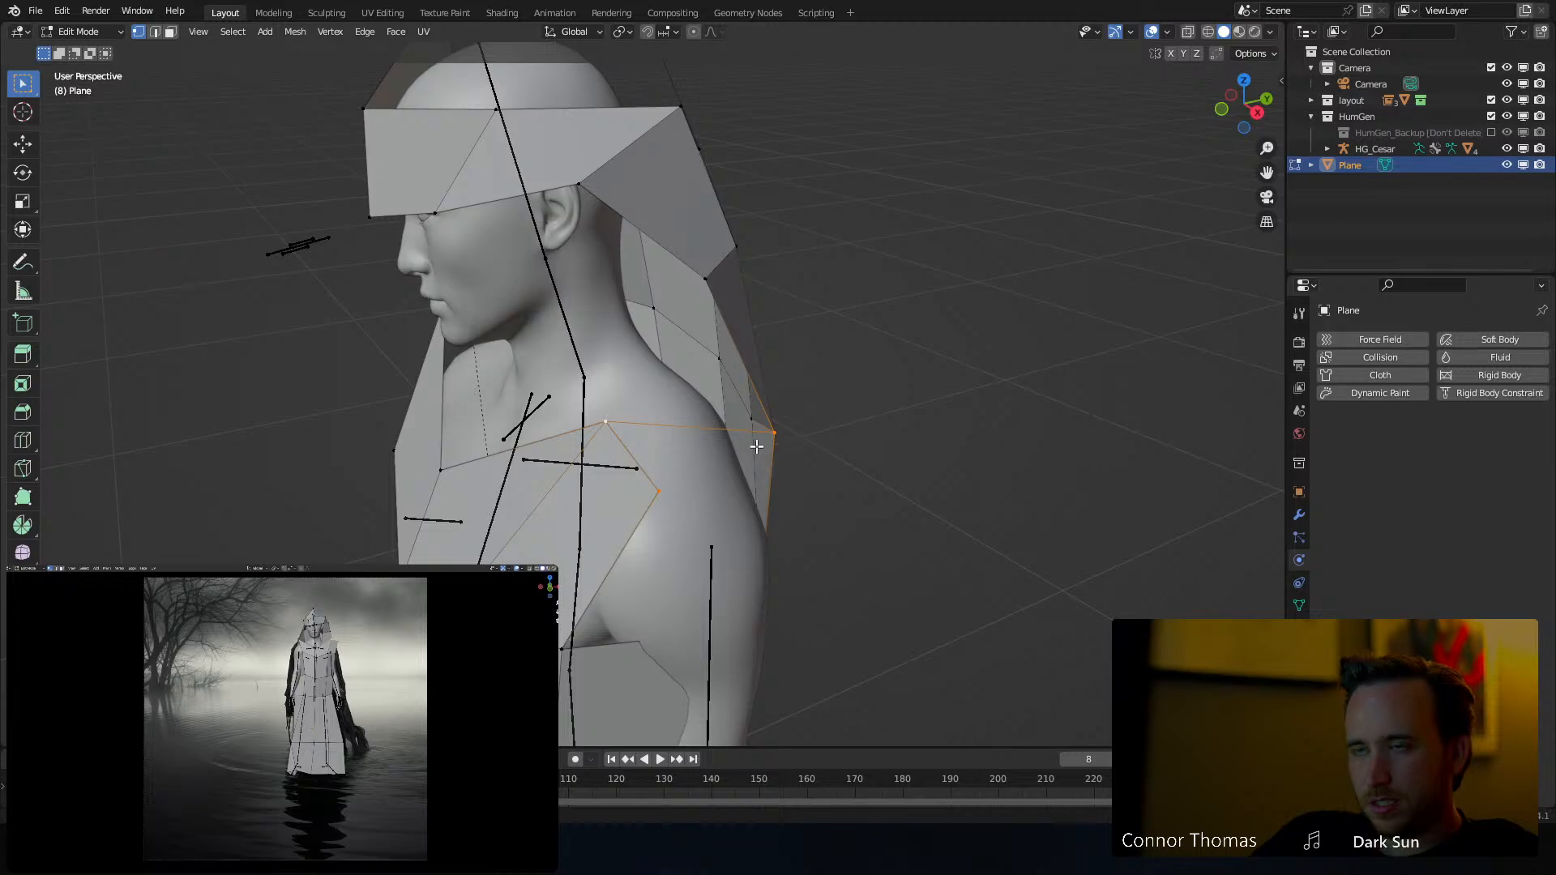
{"action": "mouse_move", "coordinate": [770, 459]}
{"action": "middle_mouse_down"}
{"action": "mouse_move", "coordinate": [865, 445]}
{"action": "mouse_move", "coordinate": [754, 451]}
{"action": "mouse_move", "coordinate": [841, 452]}
{"action": "mouse_move", "coordinate": [766, 442]}
{"action": "middle_mouse_up"}
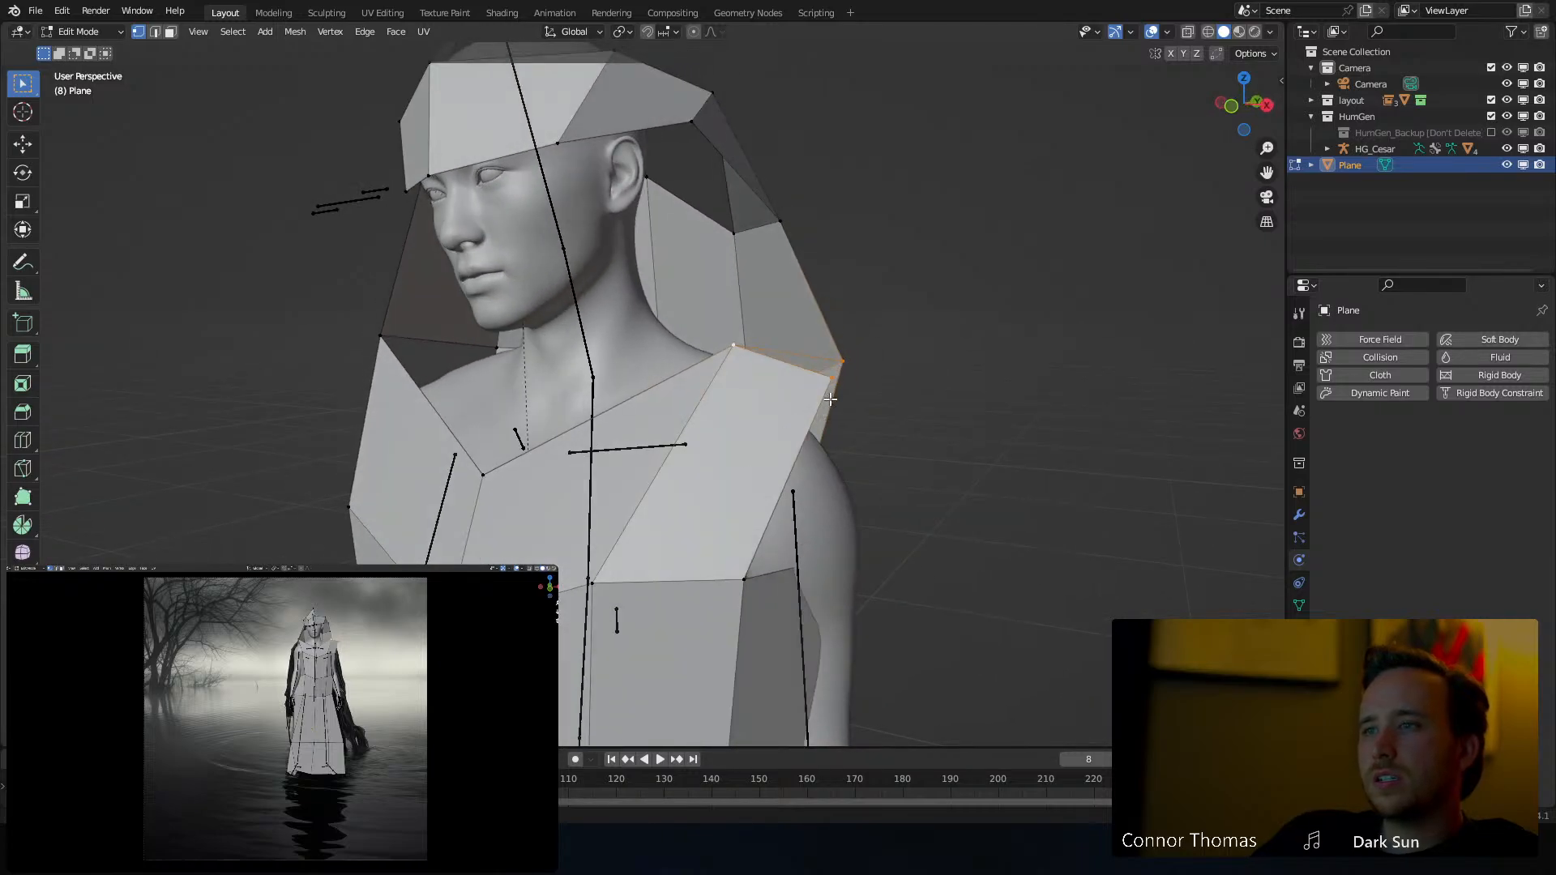
{"action": "middle_click_drag", "start_coordinate": [830, 387], "coordinate": [723, 451]}
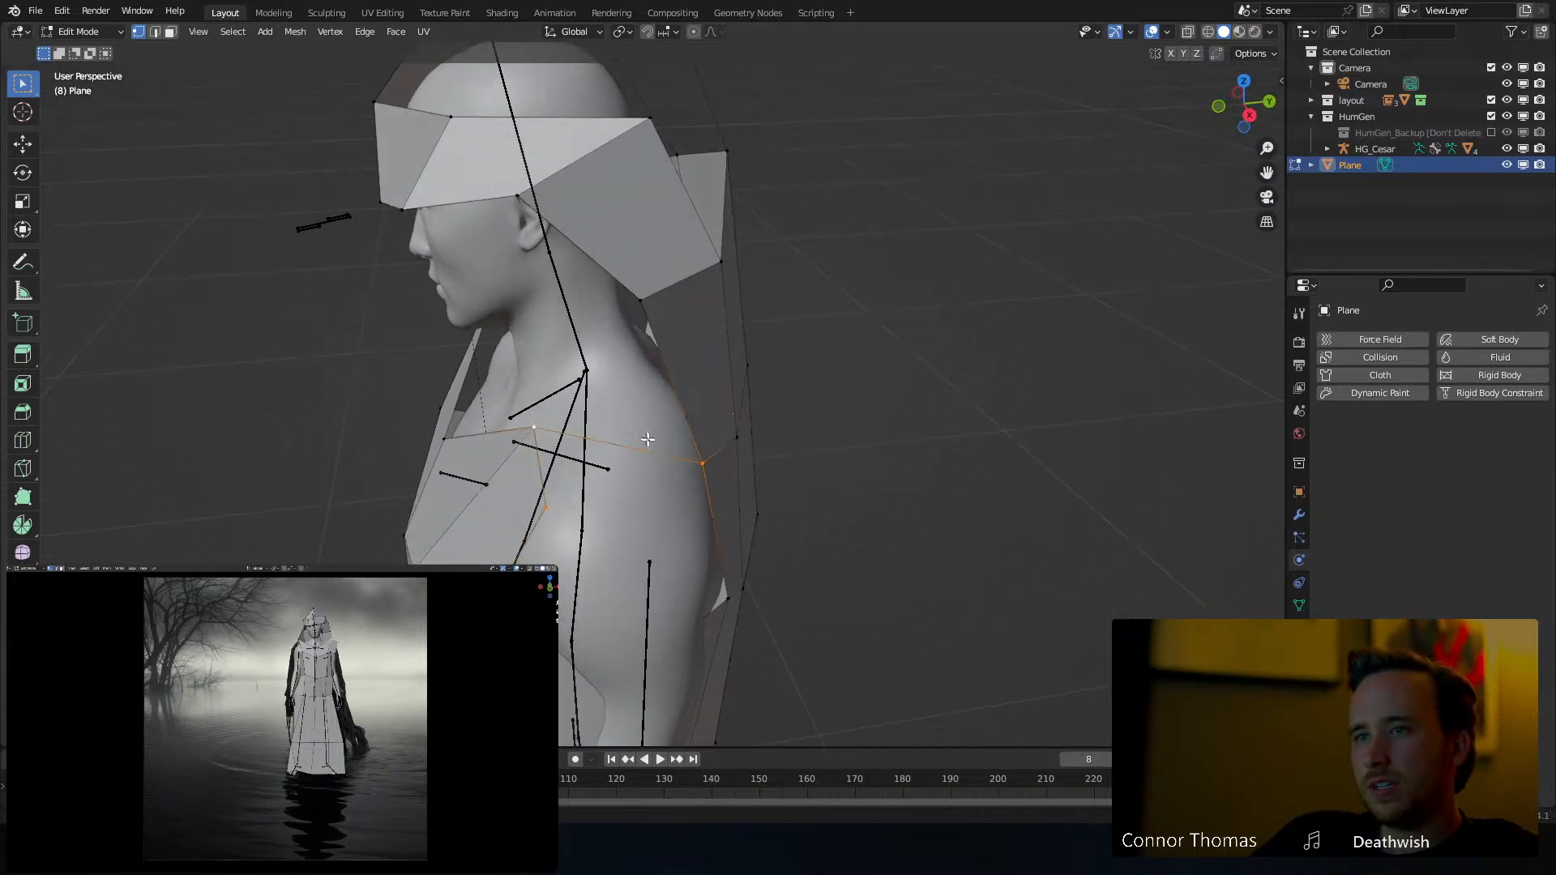
{"action": "key", "text": "f"}
{"action": "key", "text": "a"}
{"action": "key", "text": "a"}
Fill the opening beside the neck on the figure's left with two triangular faces between the hood's lower edge and the shoulder
{"action": "middle_click_drag", "start_coordinate": [626, 402], "coordinate": [694, 375]}
{"action": "left_click", "coordinate": [659, 402]}
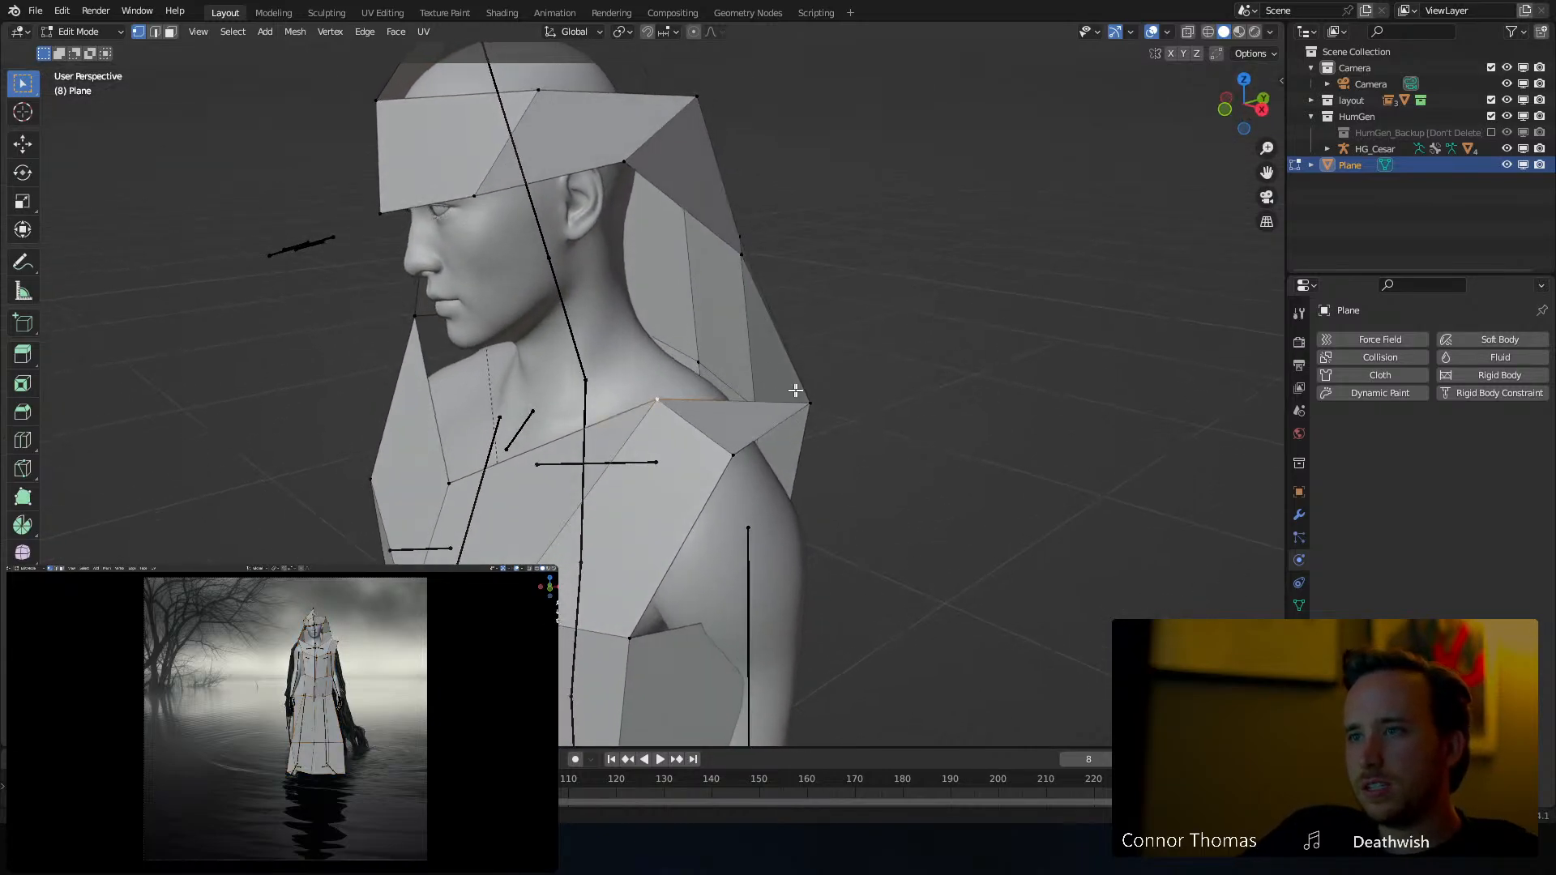
{"action": "middle_click_drag", "start_coordinate": [733, 234], "coordinate": [600, 161]}
{"action": "mouse_move", "coordinate": [740, 316]}
{"action": "middle_mouse_down"}
{"action": "mouse_move", "coordinate": [709, 309]}
{"action": "mouse_move", "coordinate": [698, 324]}
{"action": "middle_mouse_up"}
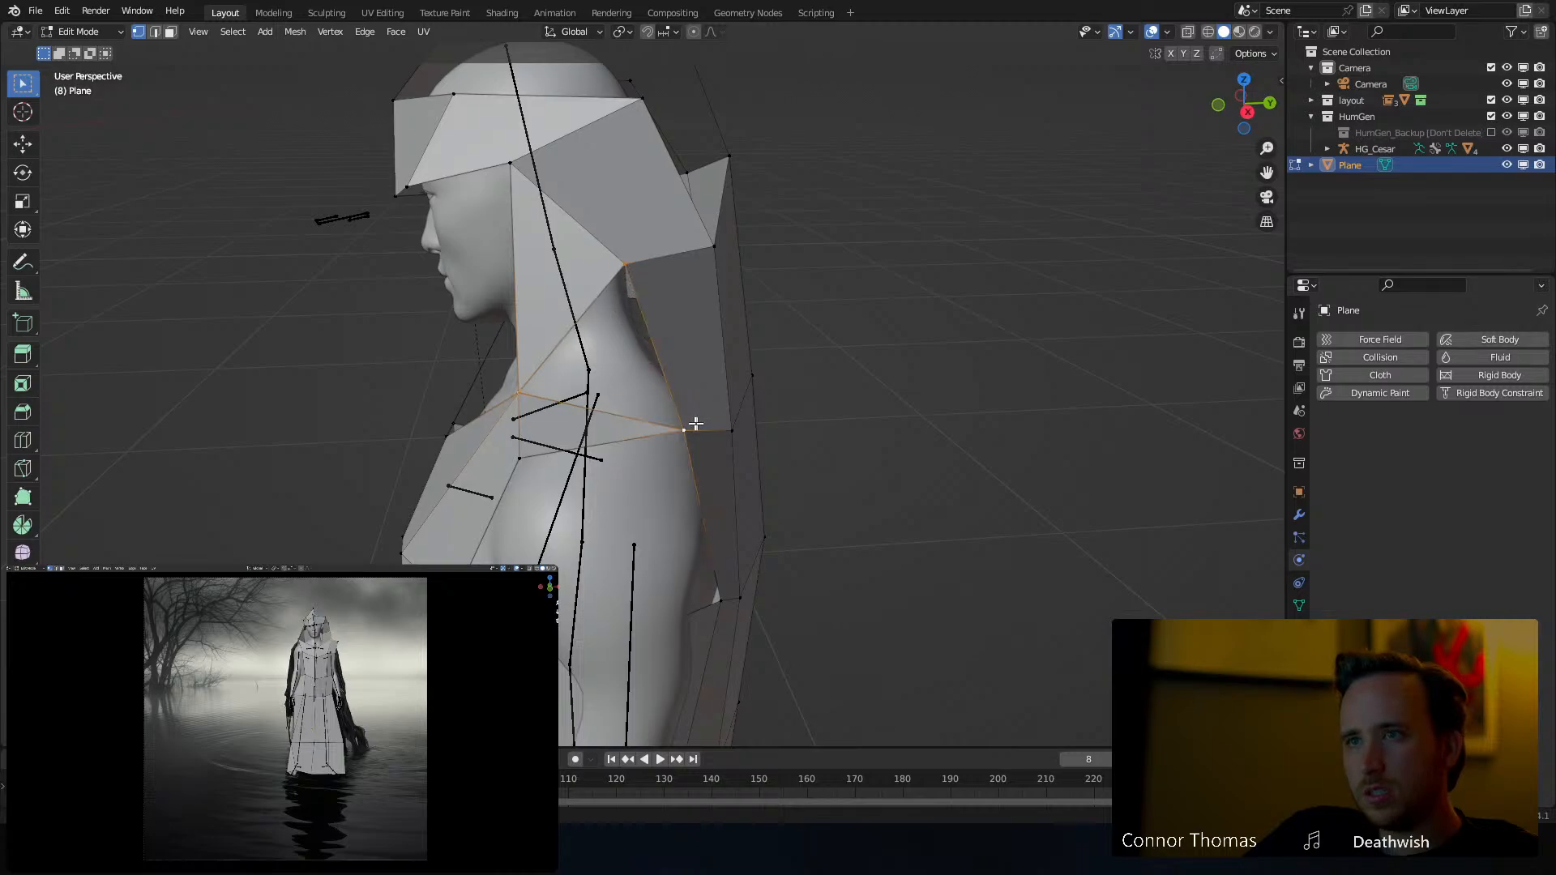
{"action": "key", "text": "f"}
{"action": "key", "text": "a"}
{"action": "key", "text": "a"}
Fill the hood's upper side face on the figure's left, between the top ridge and the brow band
{"action": "middle_click_drag", "start_coordinate": [556, 424], "coordinate": [637, 385]}
{"action": "middle_click_drag", "start_coordinate": [613, 488], "coordinate": [639, 358]}
{"action": "middle_click_drag", "start_coordinate": [711, 392], "coordinate": [621, 382]}
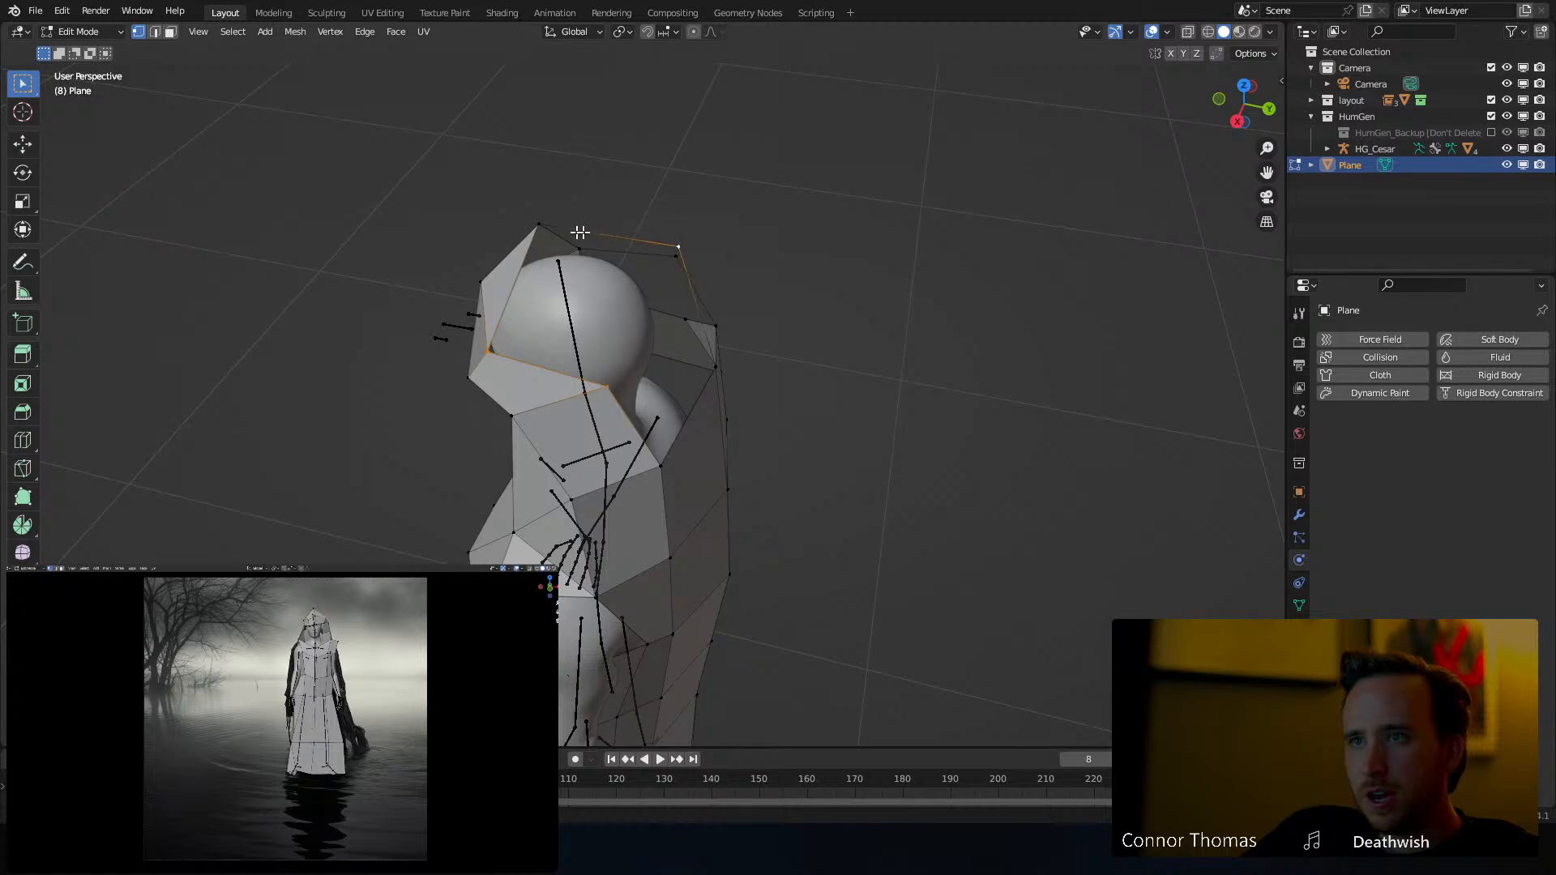
{"action": "middle_click_drag", "start_coordinate": [609, 242], "coordinate": [610, 408]}
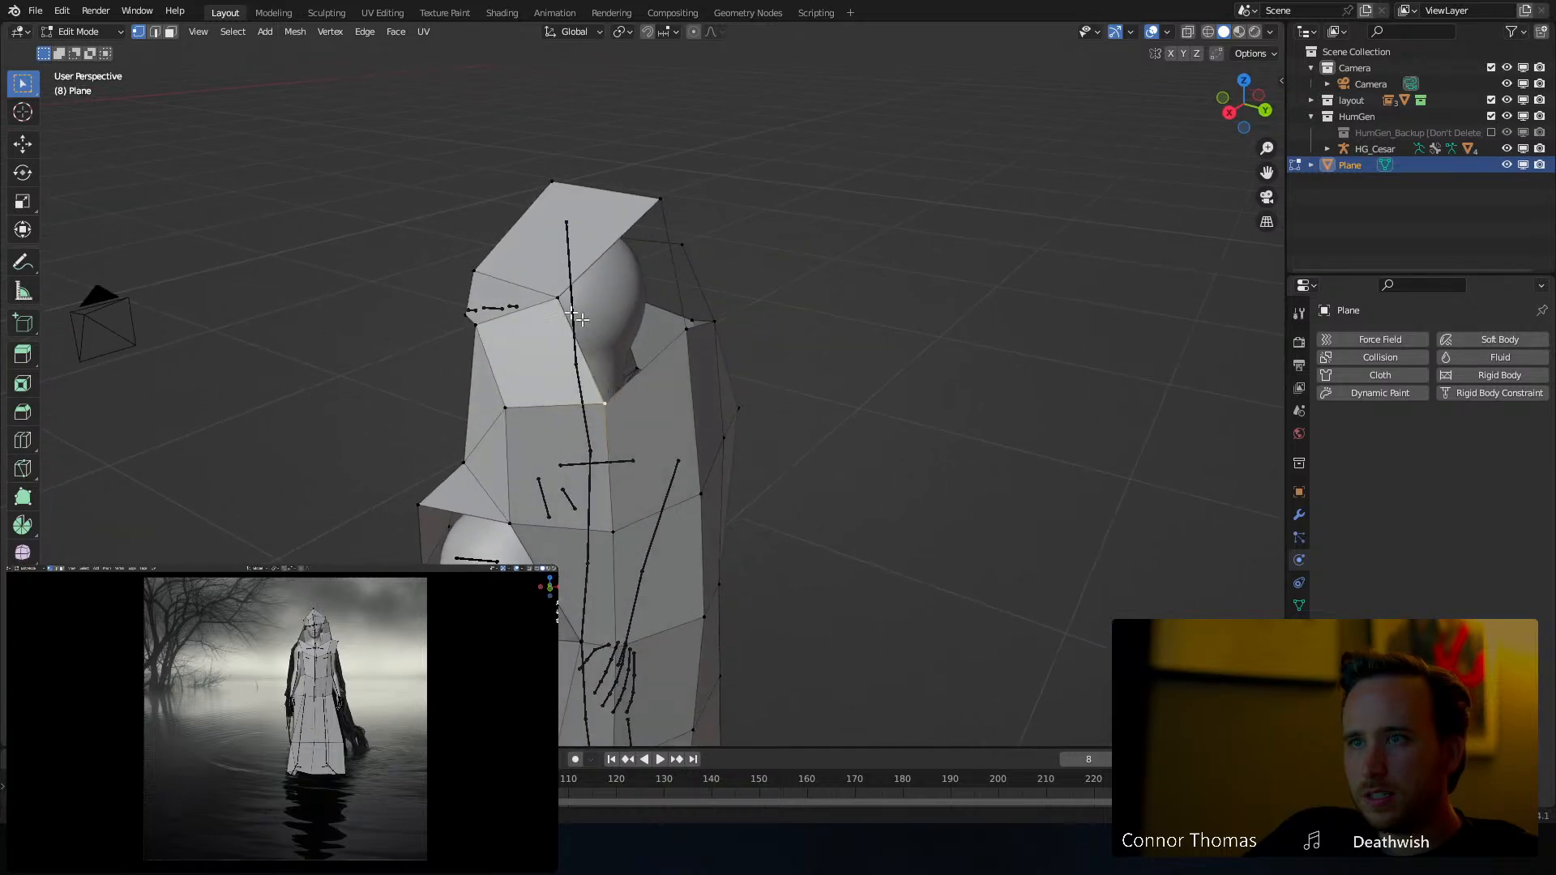
Fill the open faces across the back of the hood, working from the figure's left side toward the right
{"action": "middle_click_drag", "start_coordinate": [648, 296], "coordinate": [632, 333]}
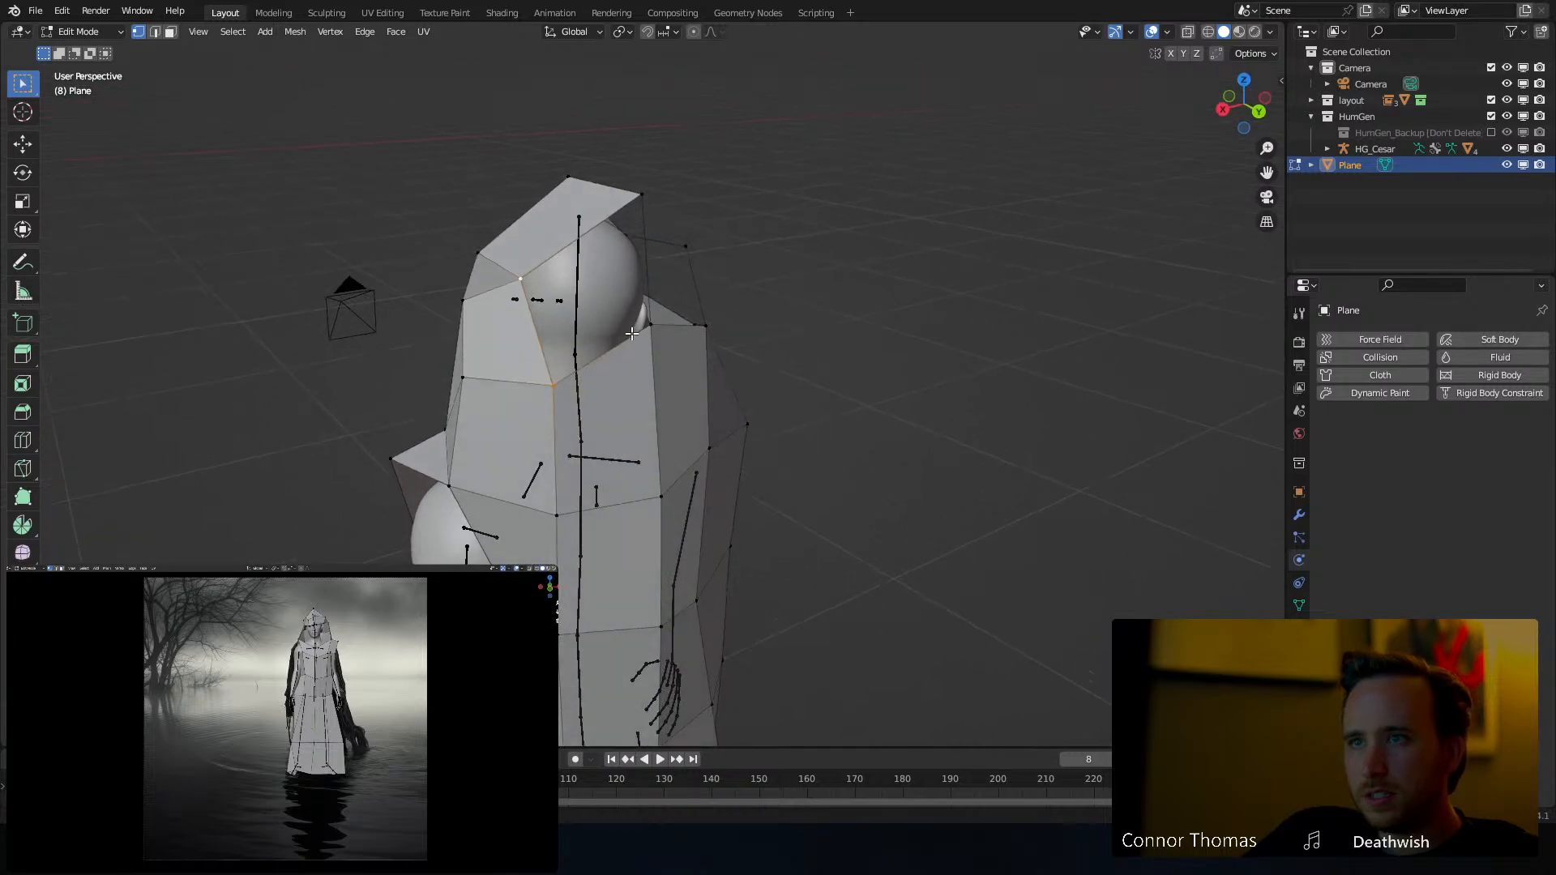
{"action": "left_click", "coordinate": [636, 190], "text": "shift"}
{"action": "key", "text": "f"}
{"action": "middle_click_drag", "start_coordinate": [734, 222], "coordinate": [576, 297]}
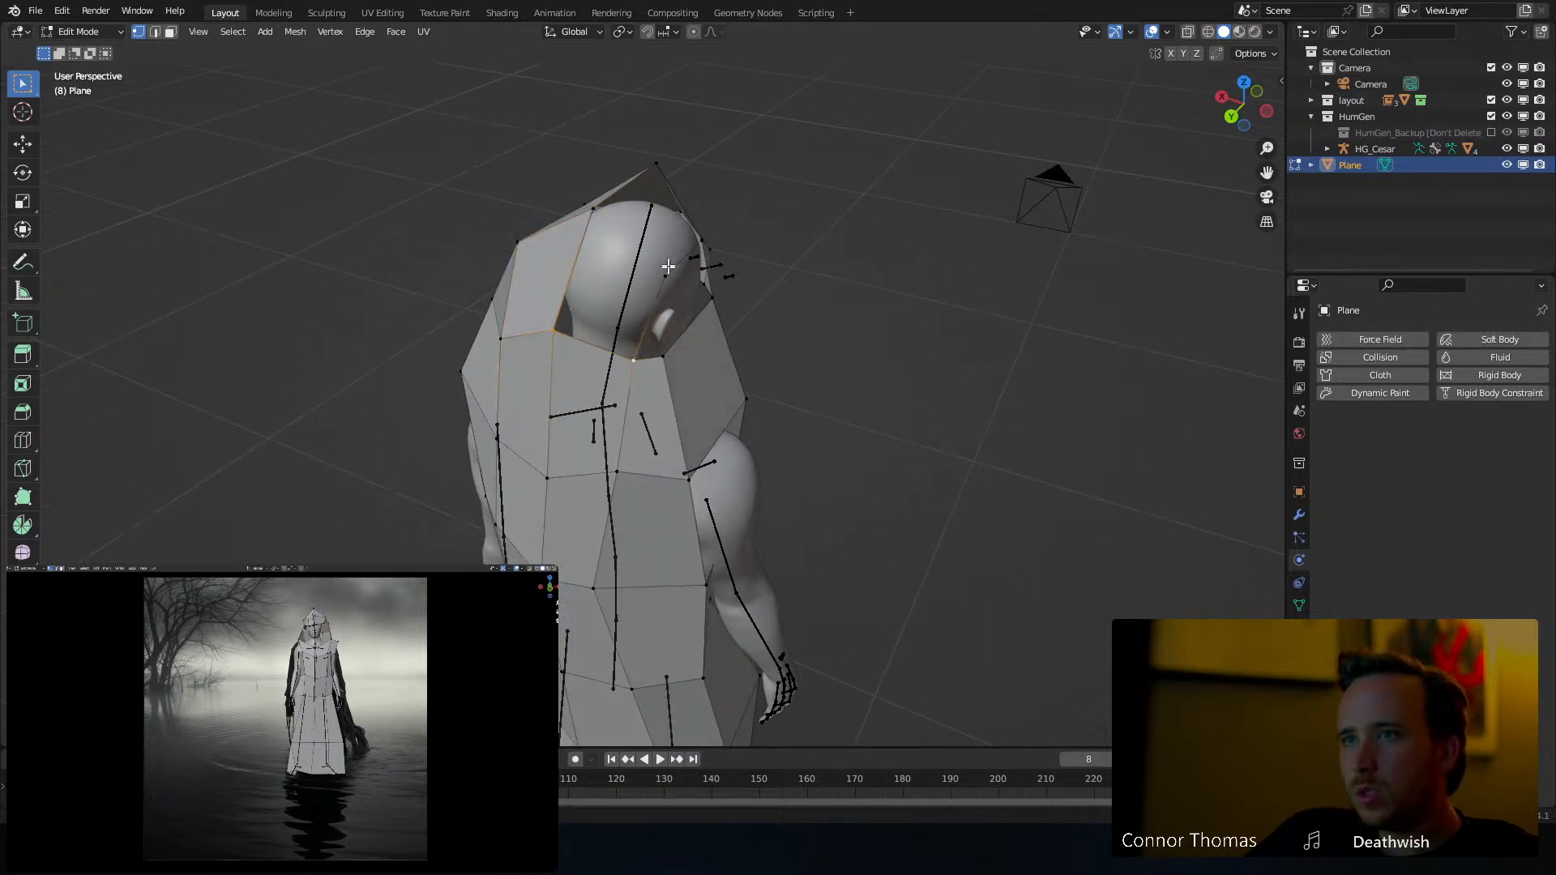
{"action": "key", "text": "f"}
{"action": "middle_click_drag", "start_coordinate": [646, 211], "coordinate": [639, 301]}
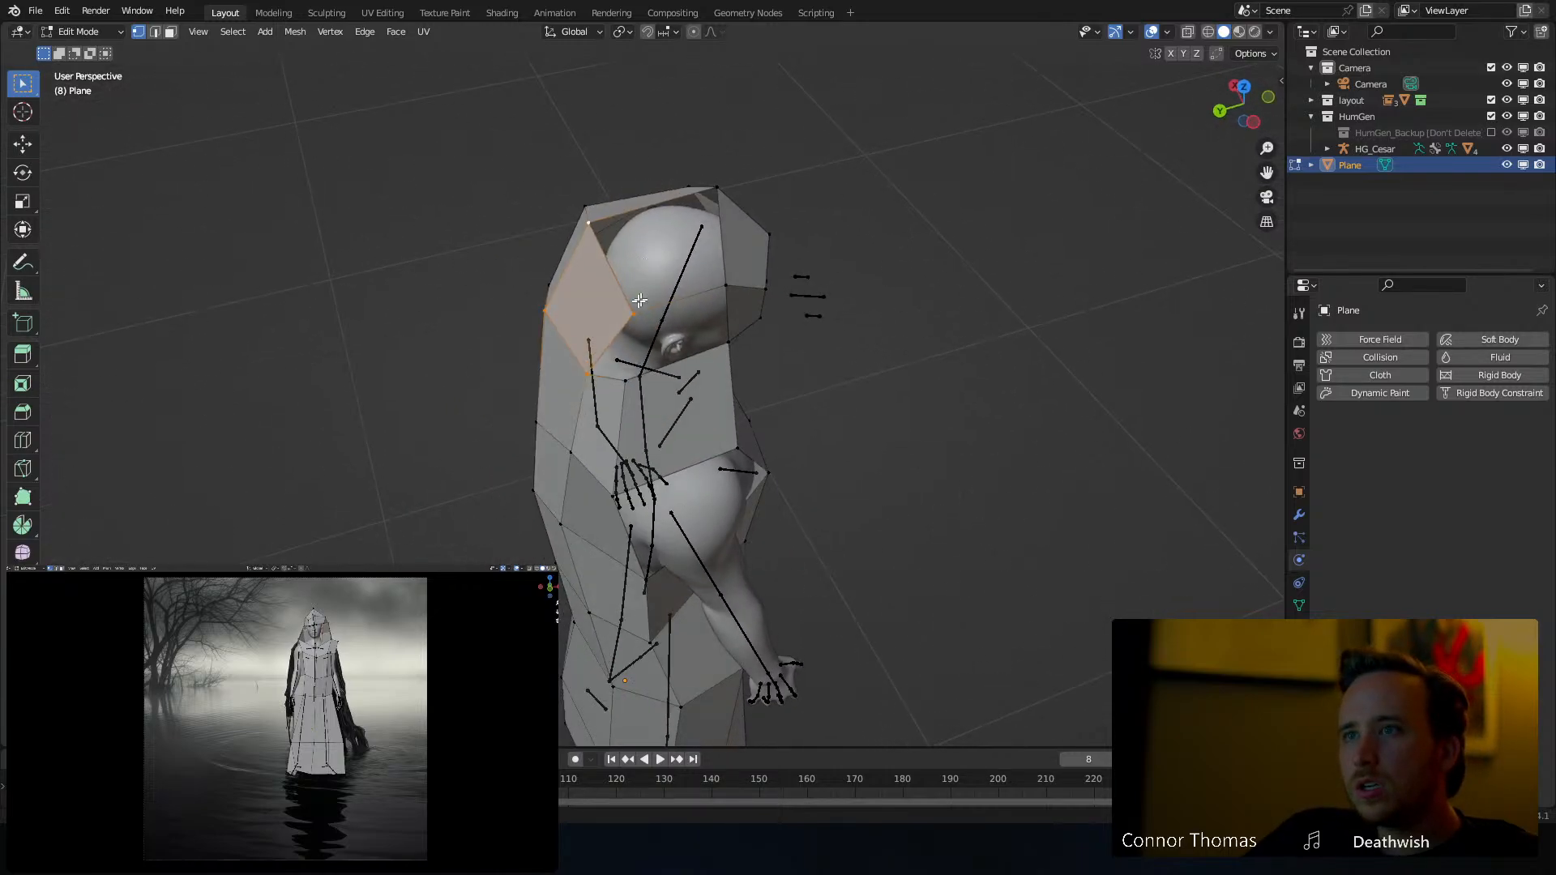
Fill the remaining hood openings on the figure's right, from the top ridge down to the gap behind the ear
{"action": "mouse_move", "coordinate": [700, 223]}
{"action": "middle_mouse_down"}
{"action": "mouse_move", "coordinate": [714, 294]}
{"action": "mouse_move", "coordinate": [737, 264]}
{"action": "mouse_move", "coordinate": [766, 322]}
{"action": "mouse_move", "coordinate": [705, 245]}
{"action": "middle_mouse_up"}
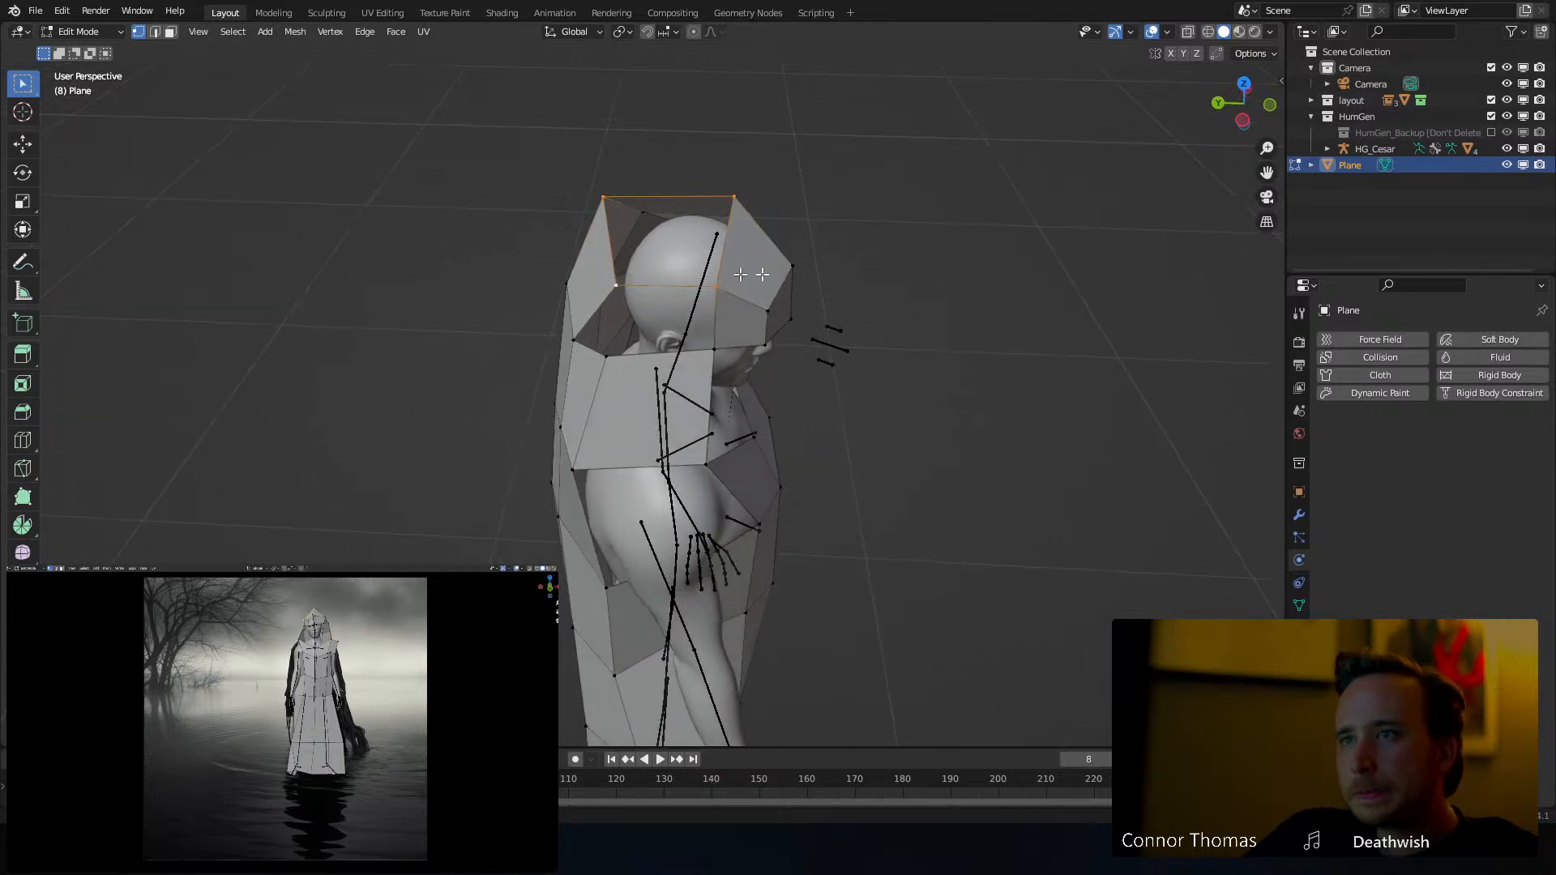
{"action": "middle_click_drag", "start_coordinate": [740, 275], "coordinate": [697, 290]}
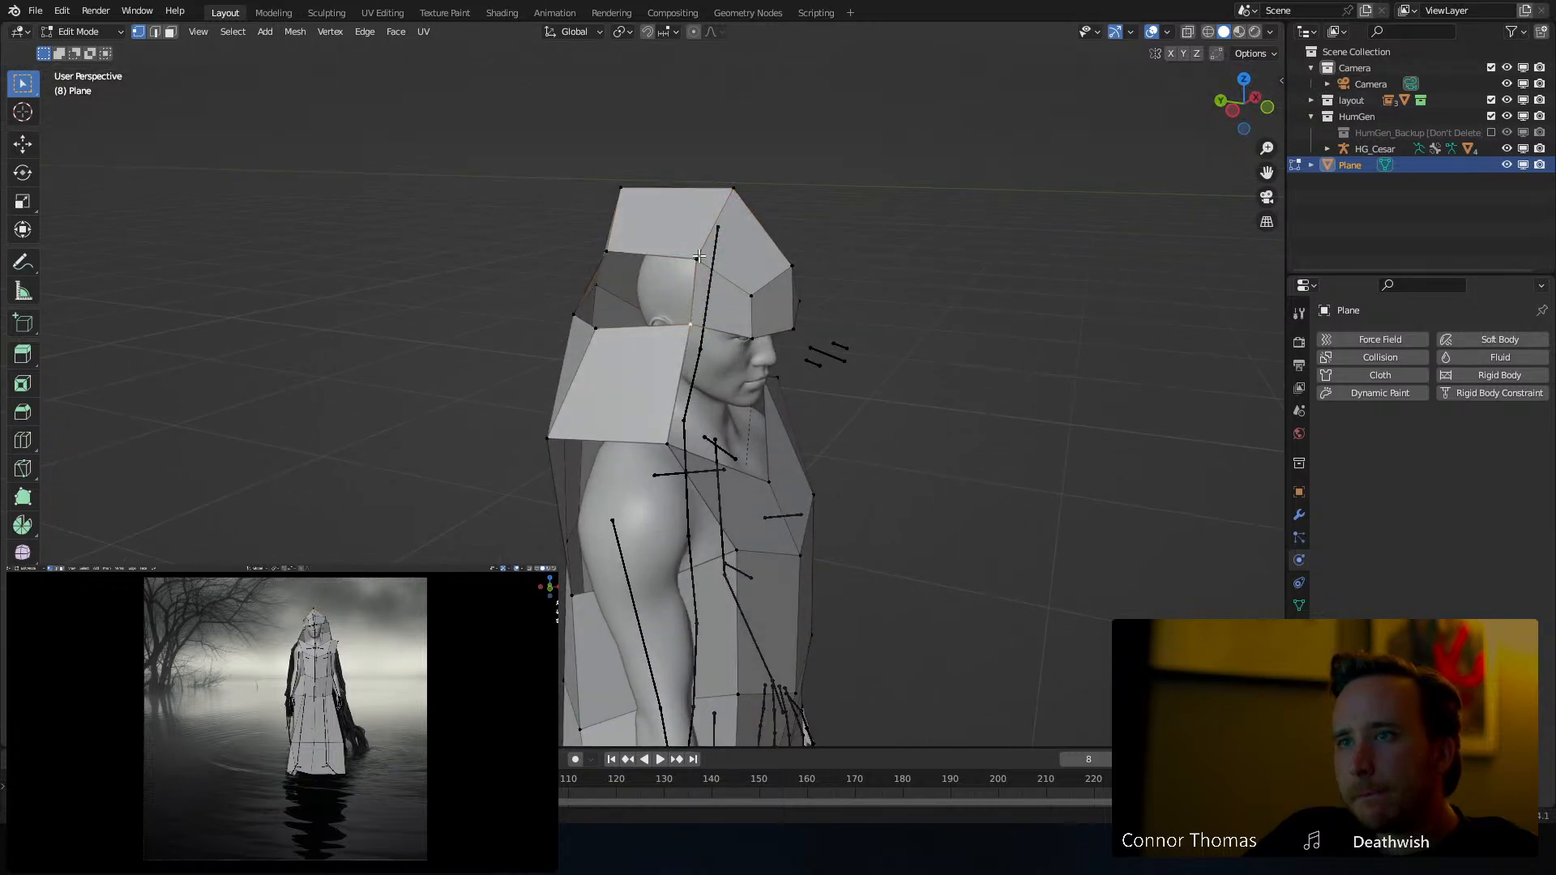
{"action": "middle_click_drag", "start_coordinate": [615, 251], "coordinate": [672, 248]}
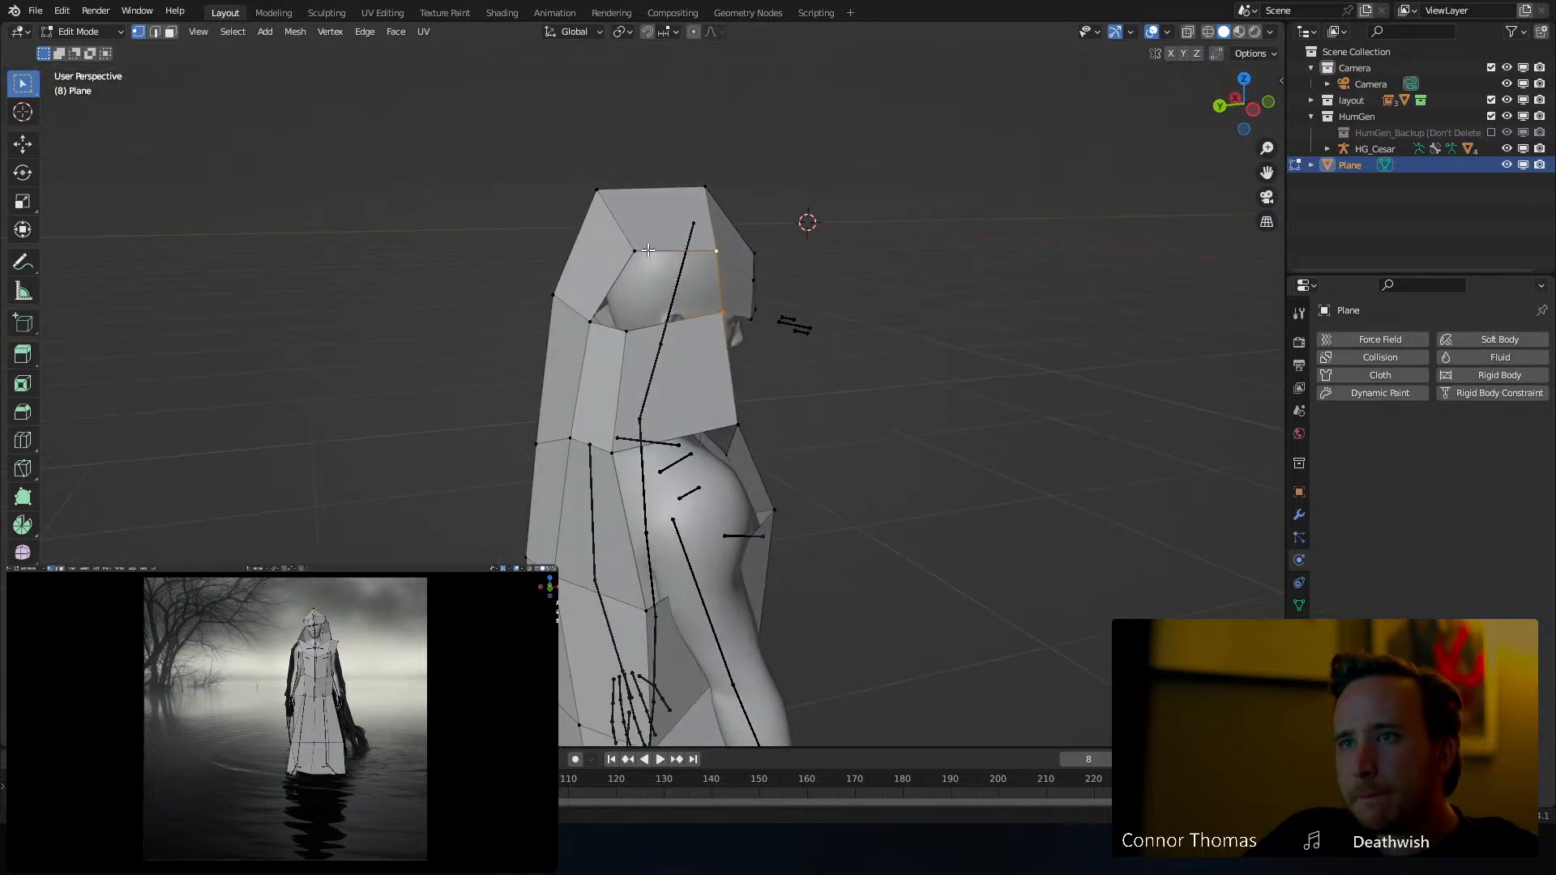
{"action": "left_click", "coordinate": [634, 255], "text": "shift"}
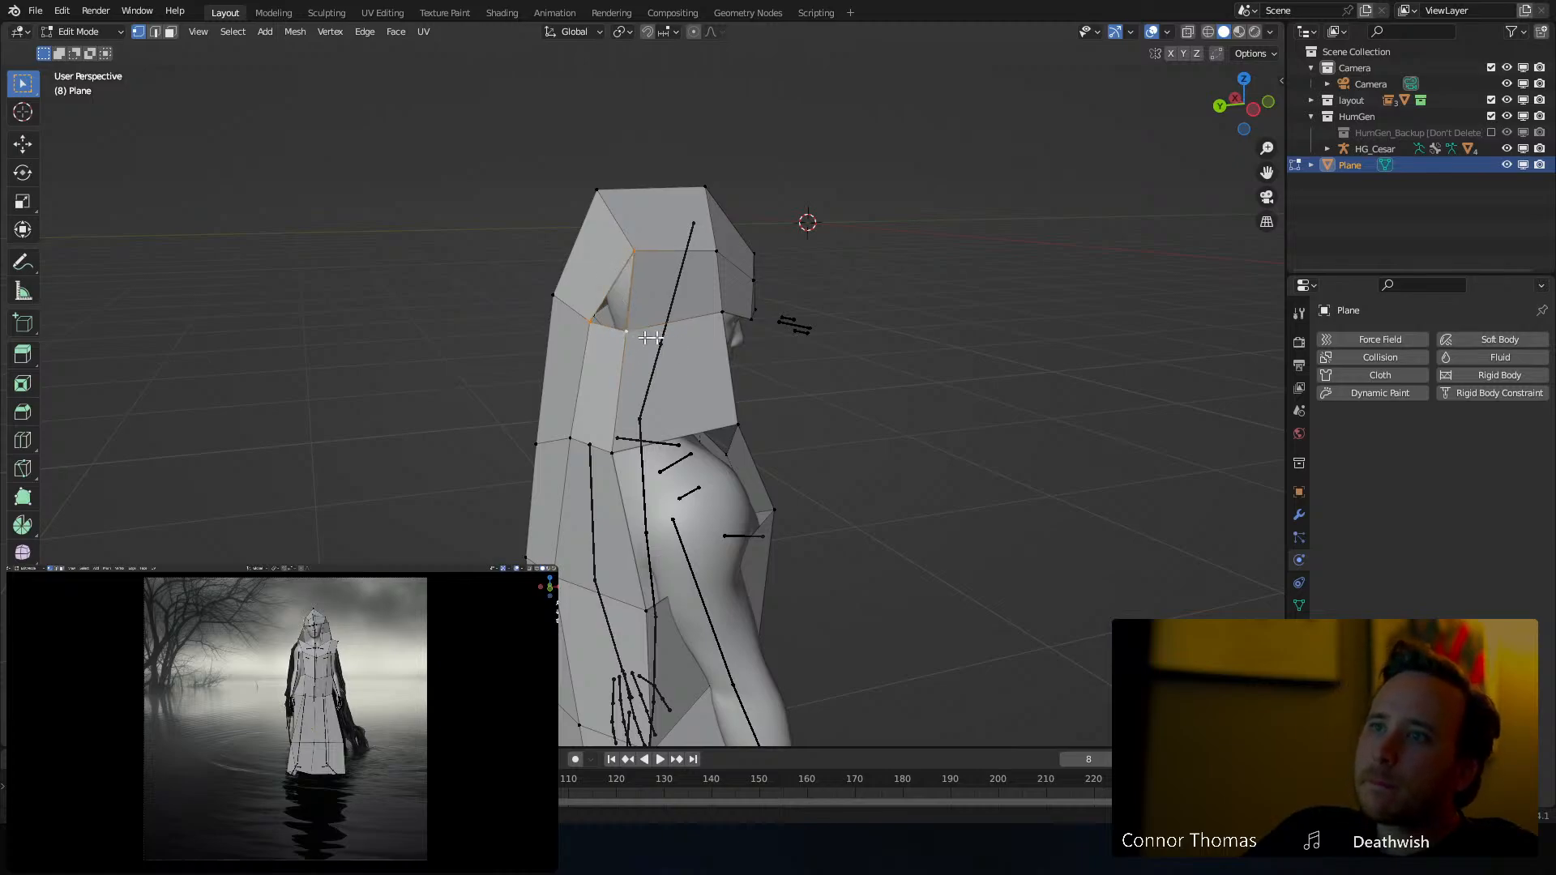
{"action": "middle_click_drag", "start_coordinate": [791, 326], "coordinate": [736, 390]}
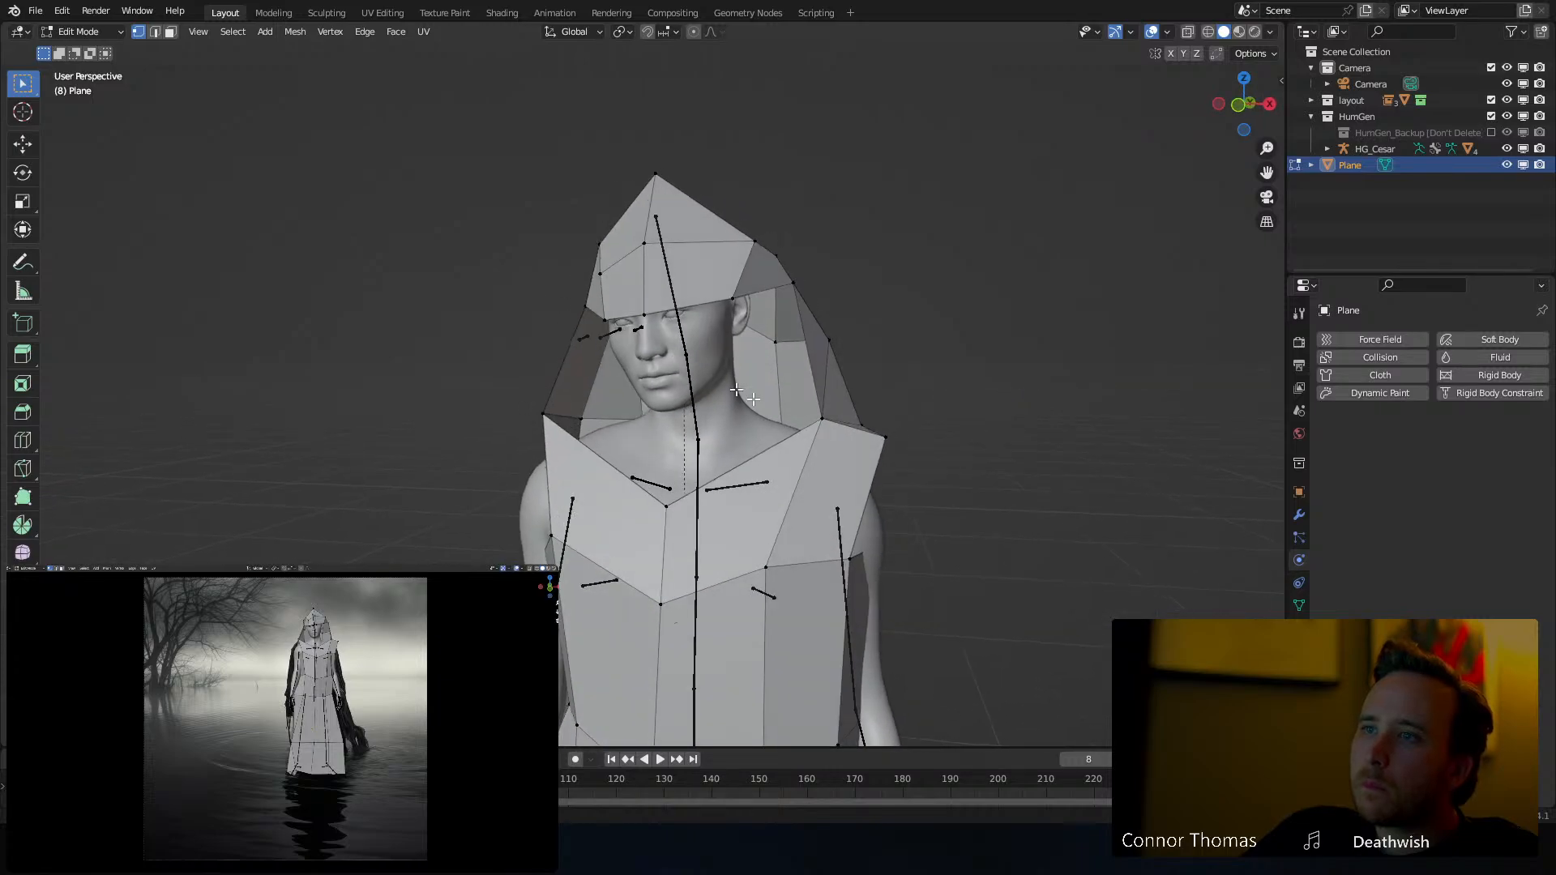
Move the front neckline corner vertices on both shoulders inward toward the neck
{"action": "left_click", "coordinate": [826, 420]}
{"action": "middle_click_drag", "start_coordinate": [826, 420], "coordinate": [663, 426]}
{"action": "key", "text": "g"}
{"action": "left_click", "coordinate": [801, 420]}
{"action": "key", "text": "g"}
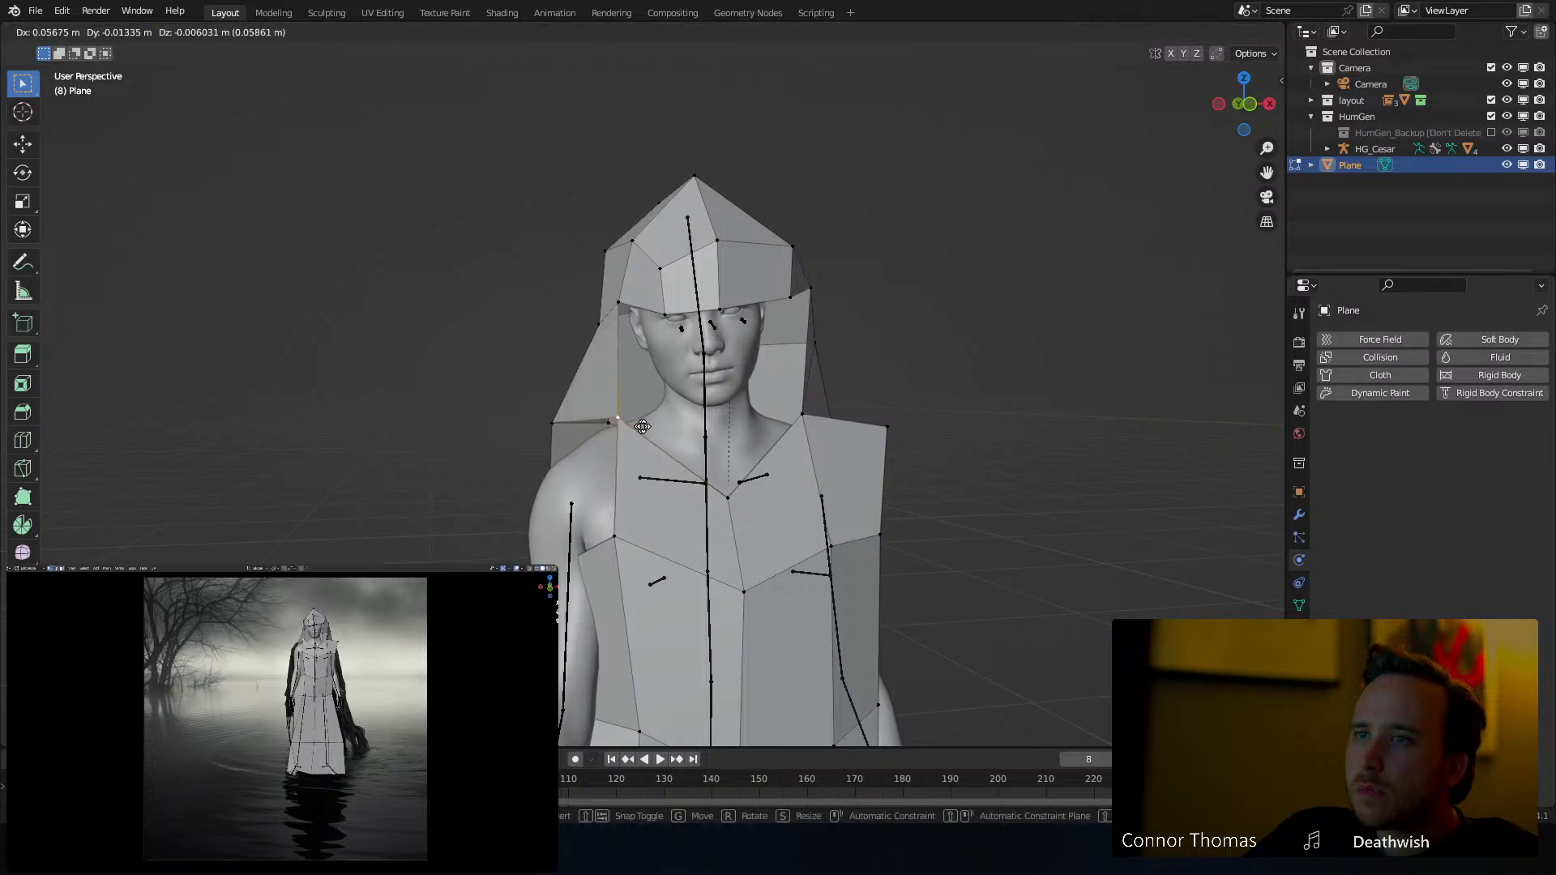
{"action": "left_click", "coordinate": [652, 427]}
{"action": "middle_click_drag", "start_coordinate": [654, 428], "coordinate": [659, 463]}
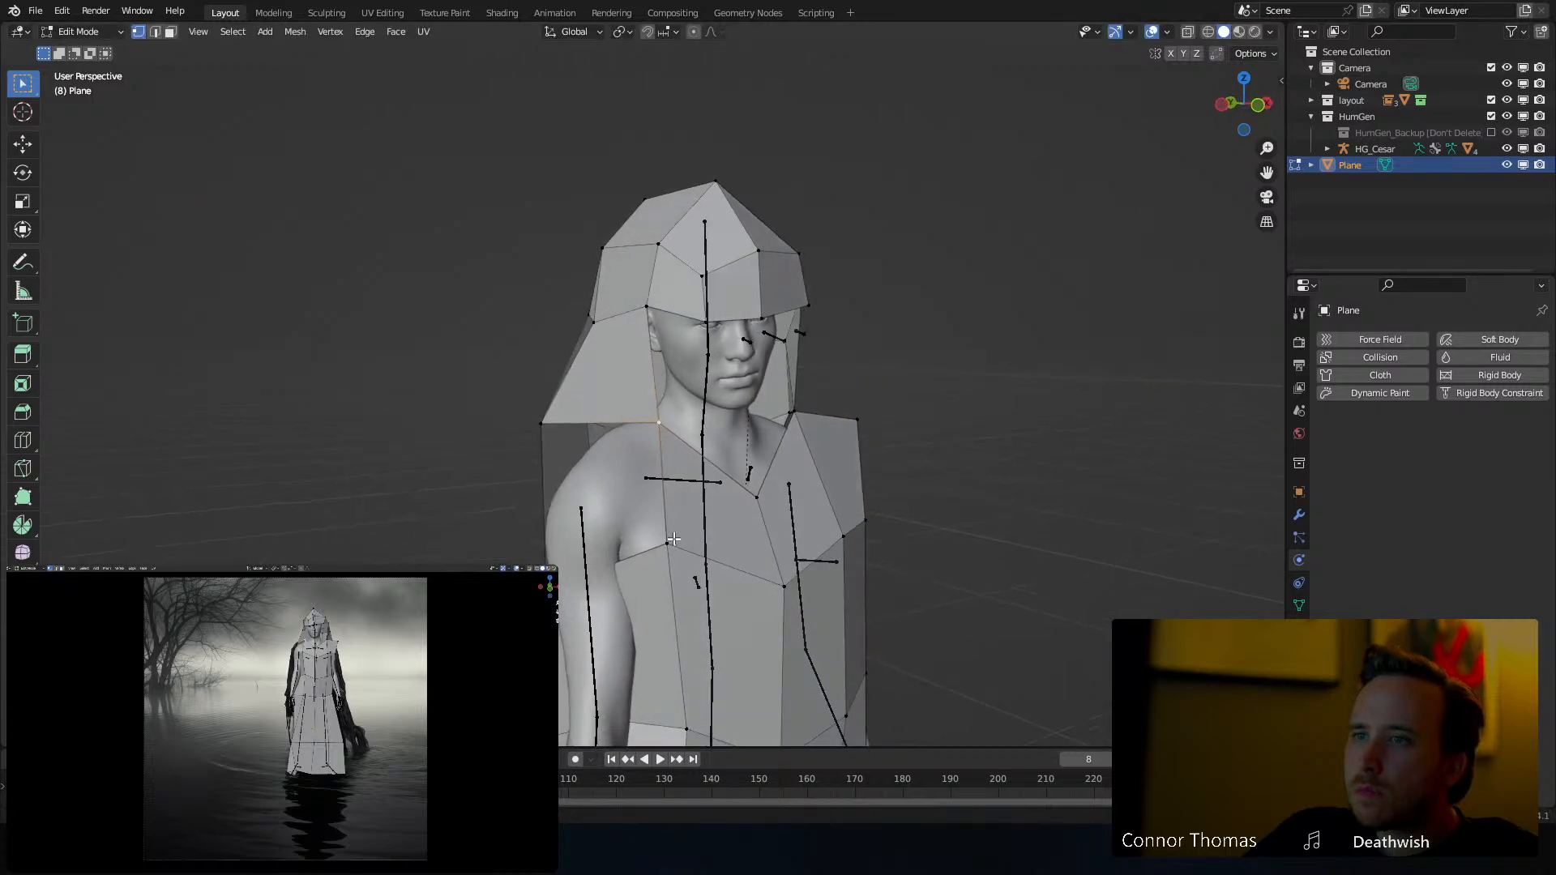
Add a vertical edge loop through the hood's right side and use its repositioned lower vertex to fill a triangle at the shoulder front
{"action": "key", "text": "ctrl+r"}
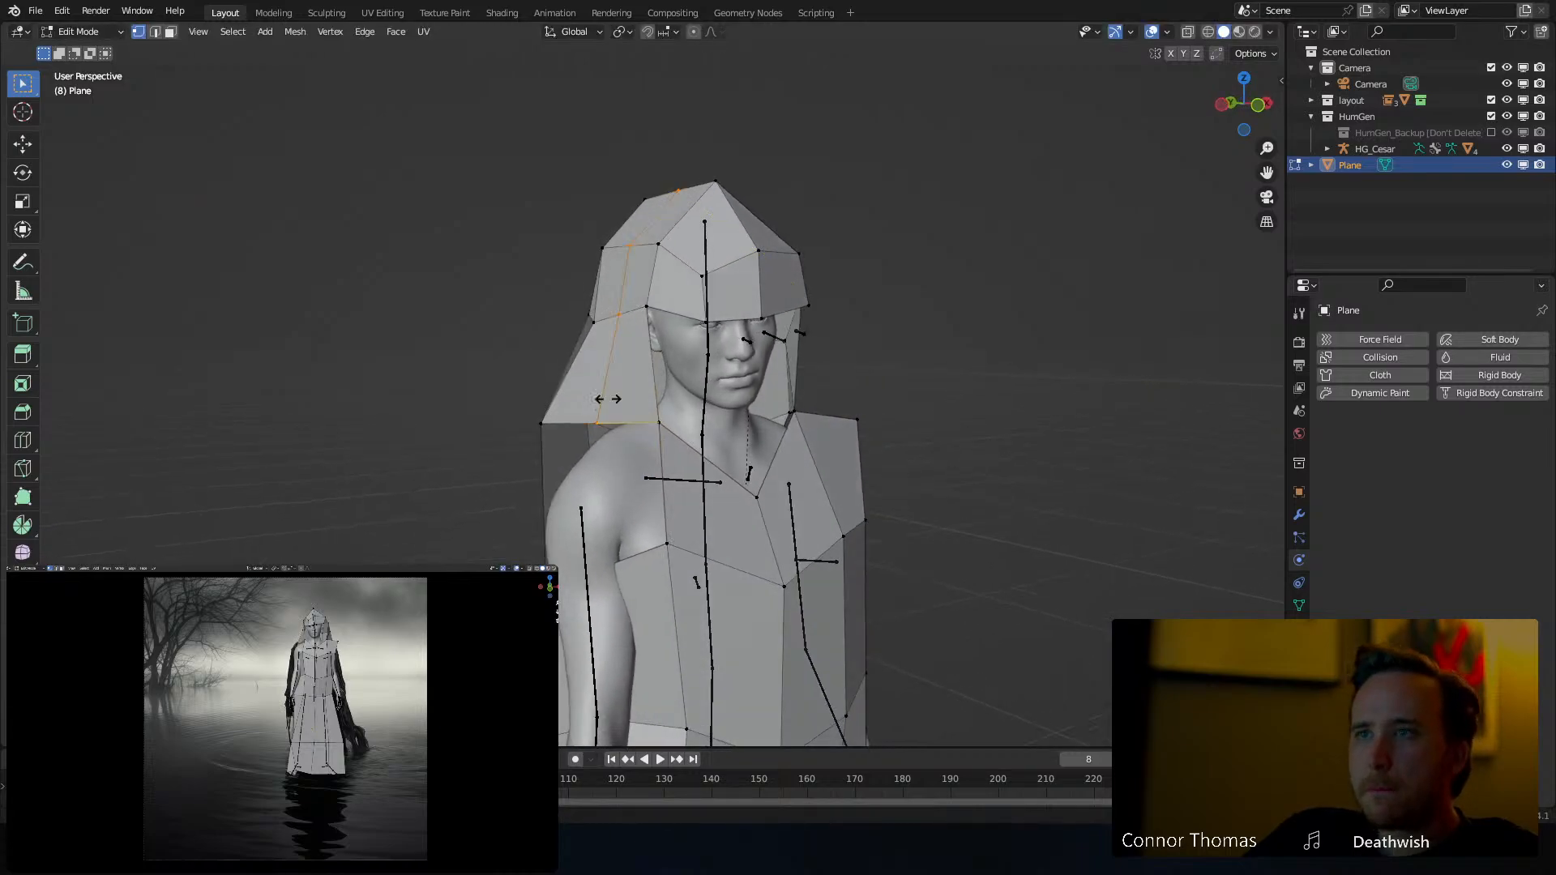
{"action": "left_click", "coordinate": [613, 404]}
{"action": "middle_click_drag", "start_coordinate": [612, 418], "coordinate": [681, 501]}
{"action": "key", "text": "g"}
{"action": "left_click", "coordinate": [621, 402]}
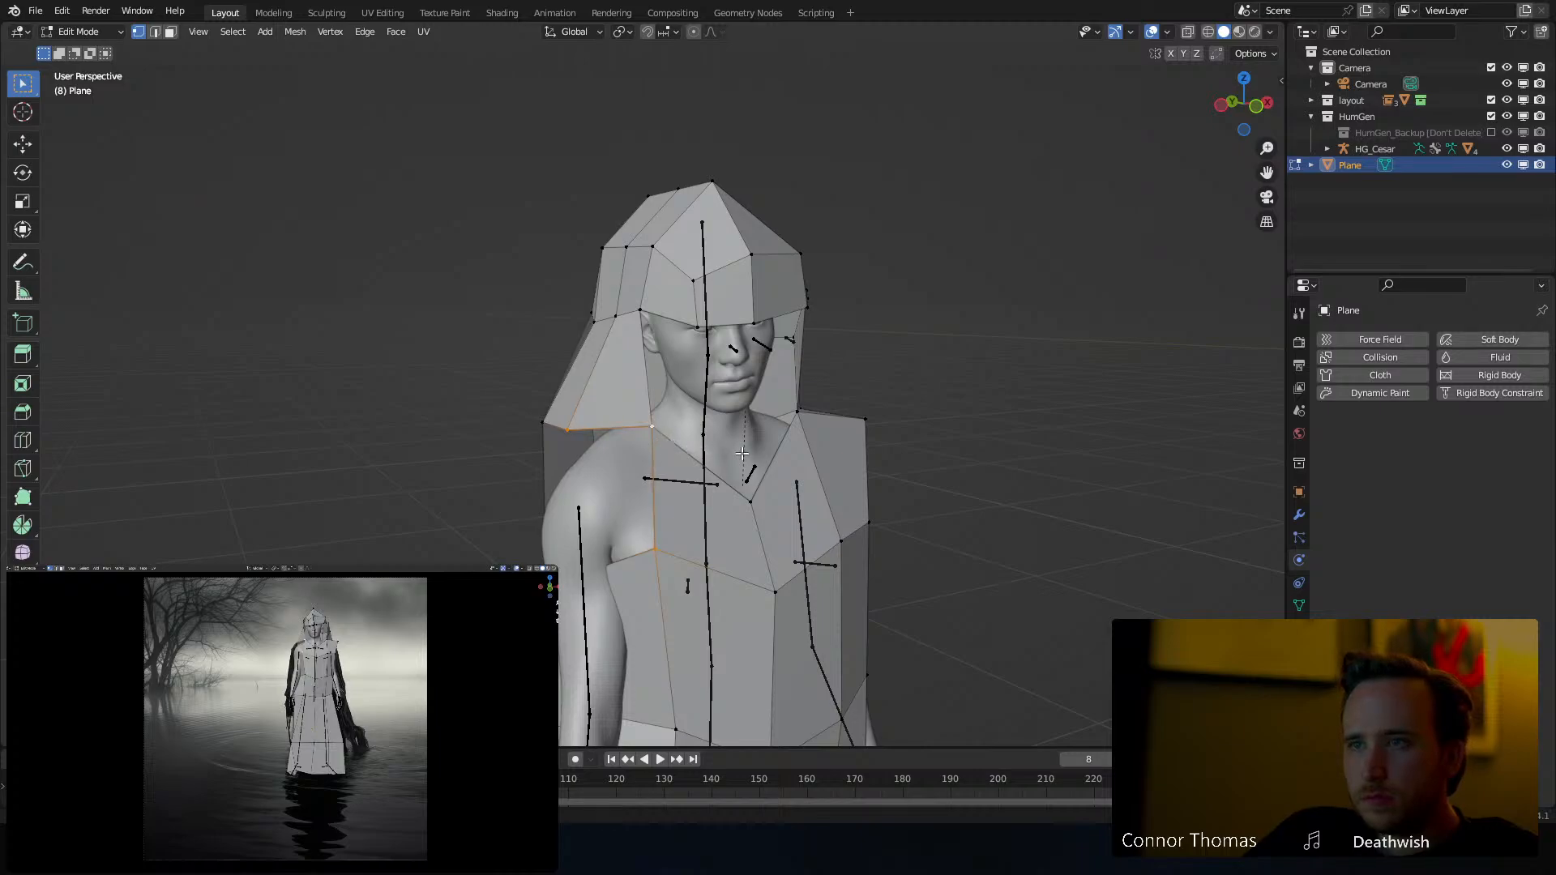
{"action": "left_click", "coordinate": [691, 550], "text": "alt"}
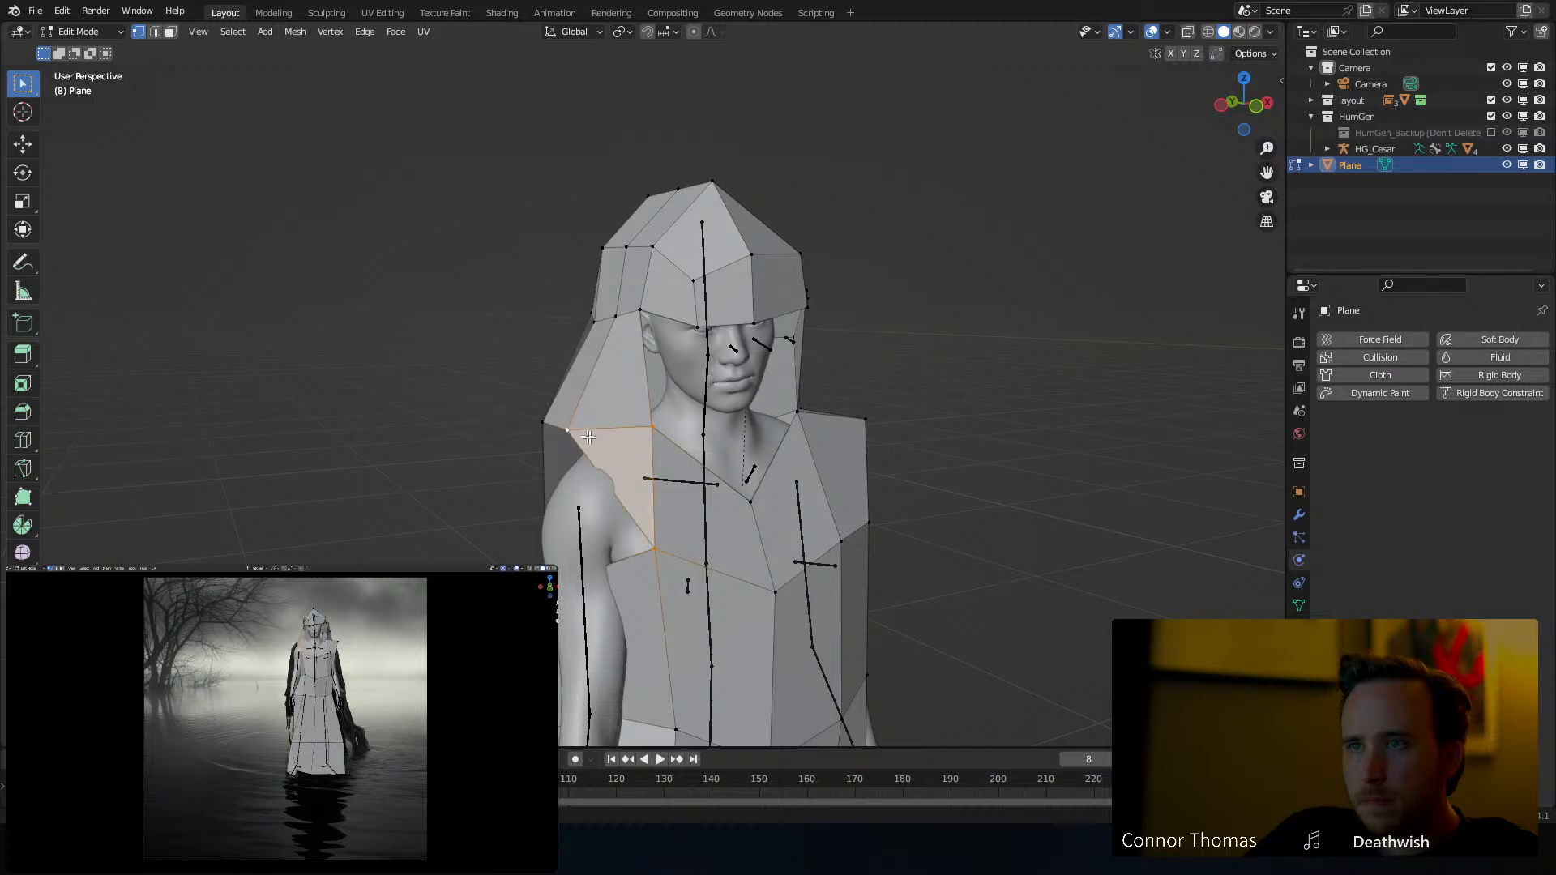
{"action": "middle_click_drag", "start_coordinate": [576, 437], "coordinate": [950, 402]}
Return the robe to Object Mode and add Cloth physics to it
{"action": "key", "text": "Tab"}
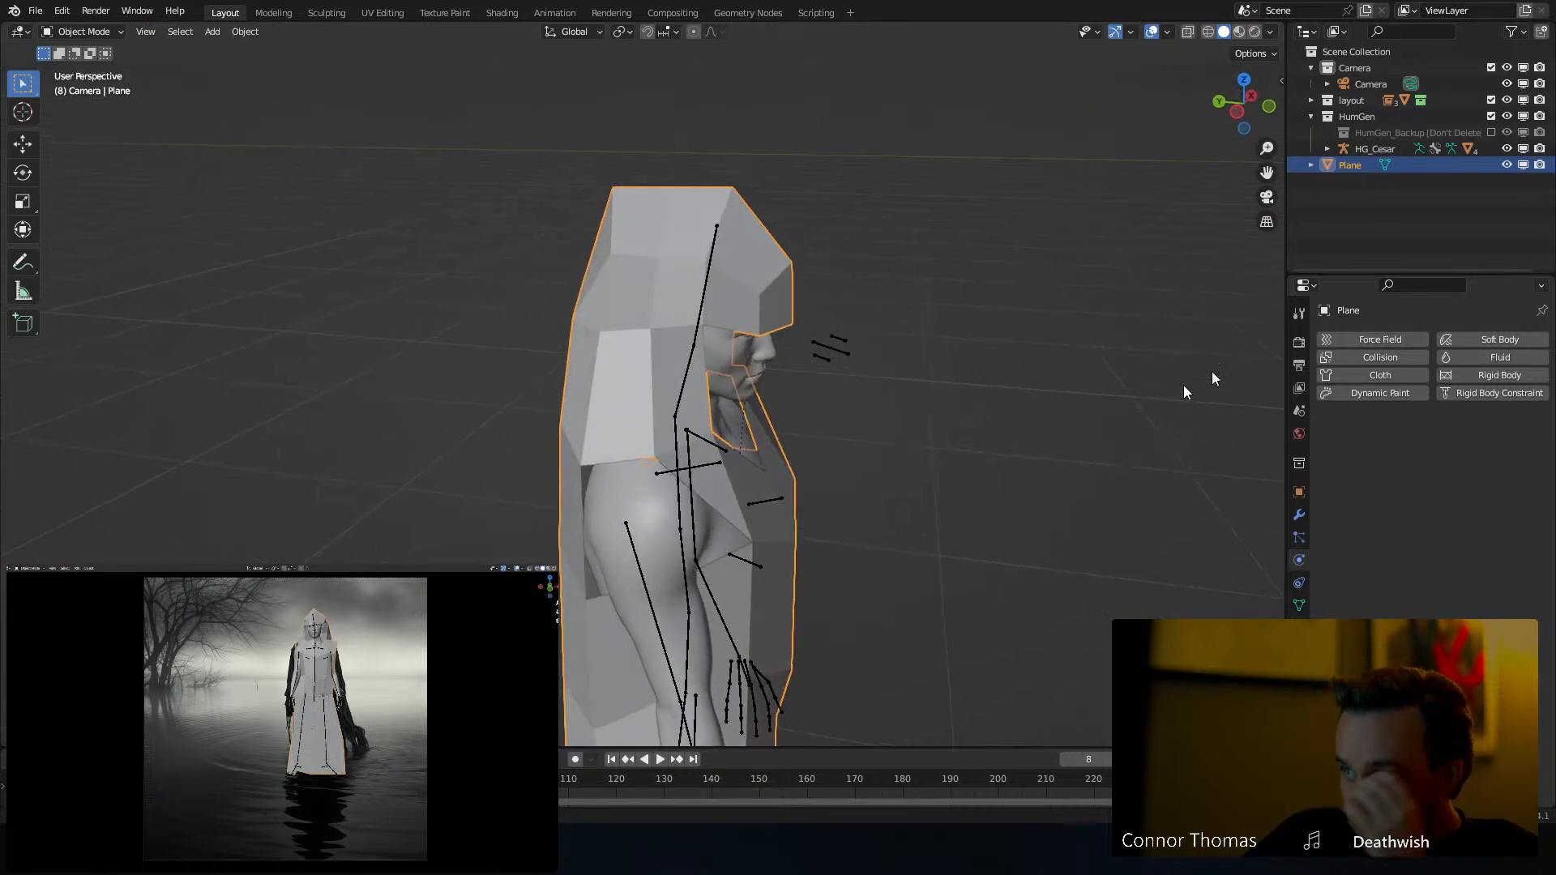
{"action": "left_click", "coordinate": [1360, 371]}
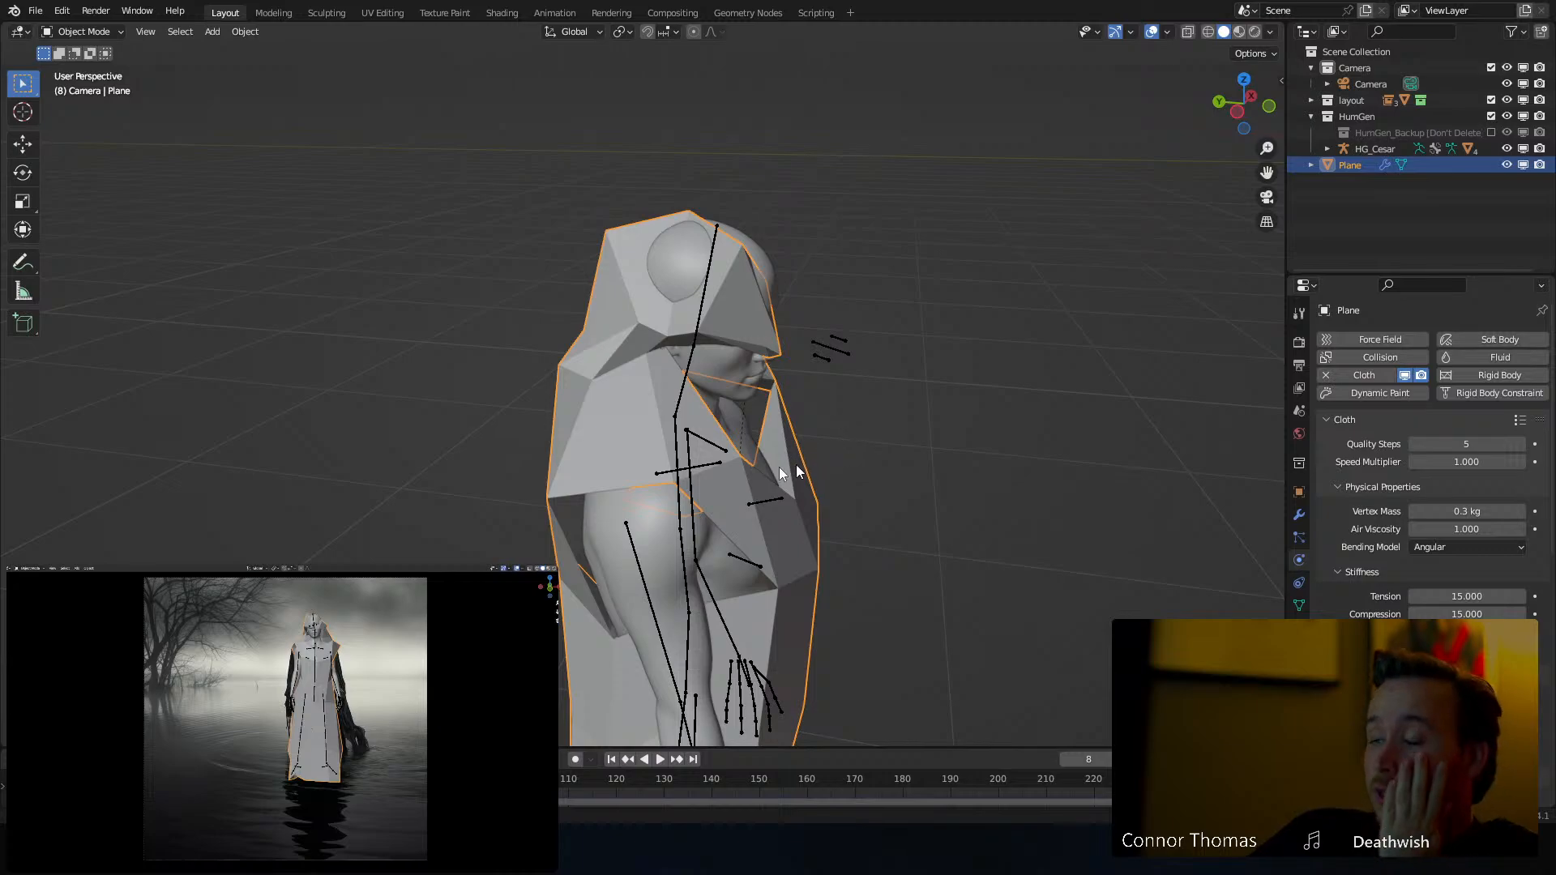
Replay the robe's cloth simulation from frame 0 to examine how it drapes over the figure, and return to the first frame
{"action": "middle_click_drag", "start_coordinate": [948, 431], "coordinate": [658, 480]}
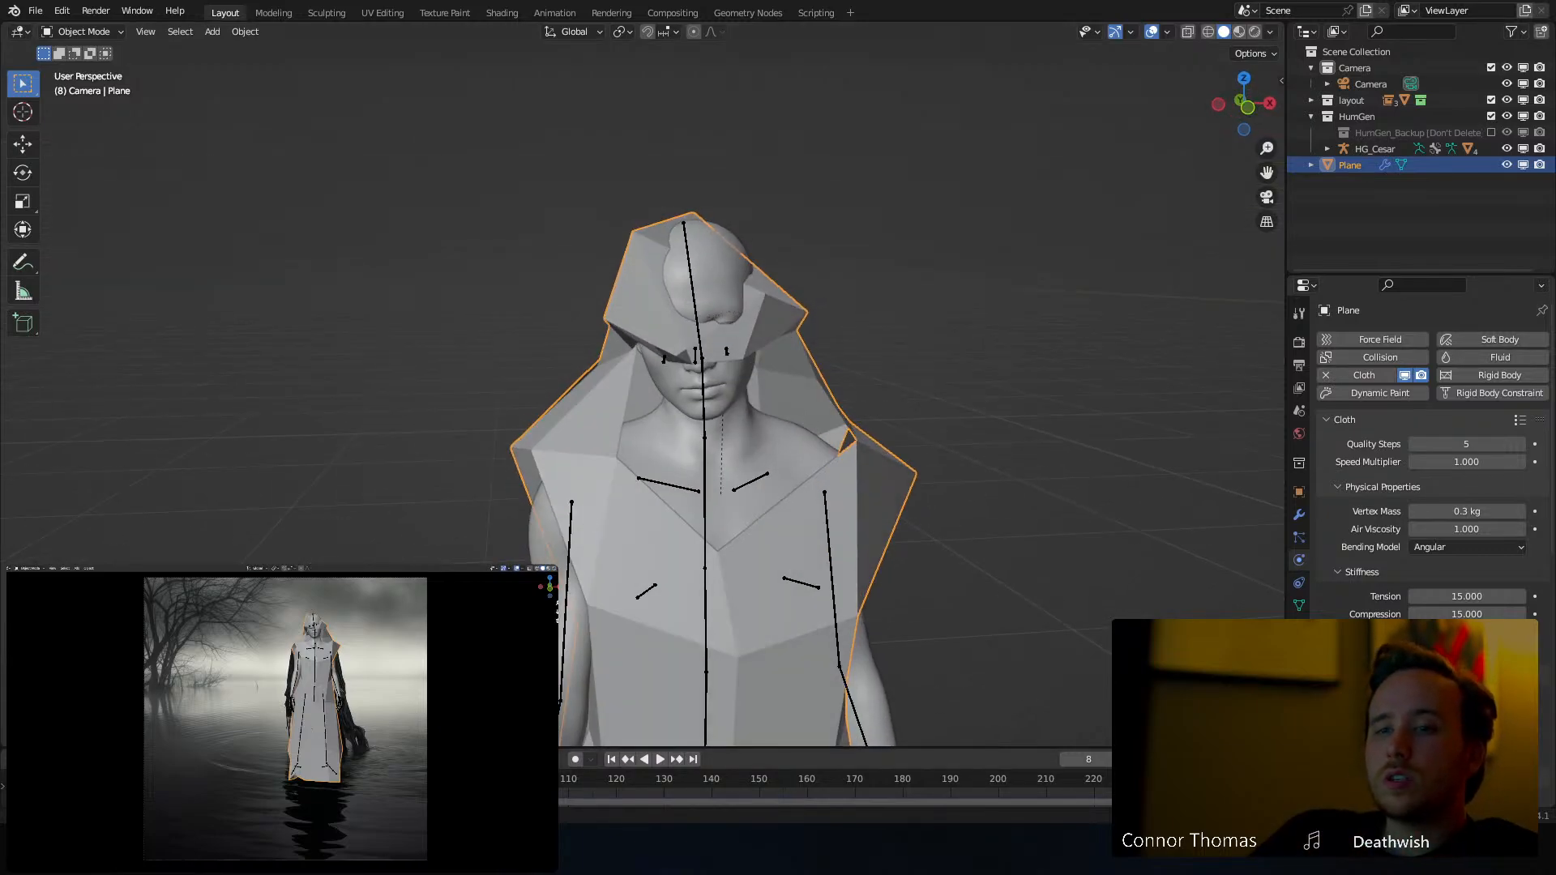
{"action": "key", "text": "shift+Left"}
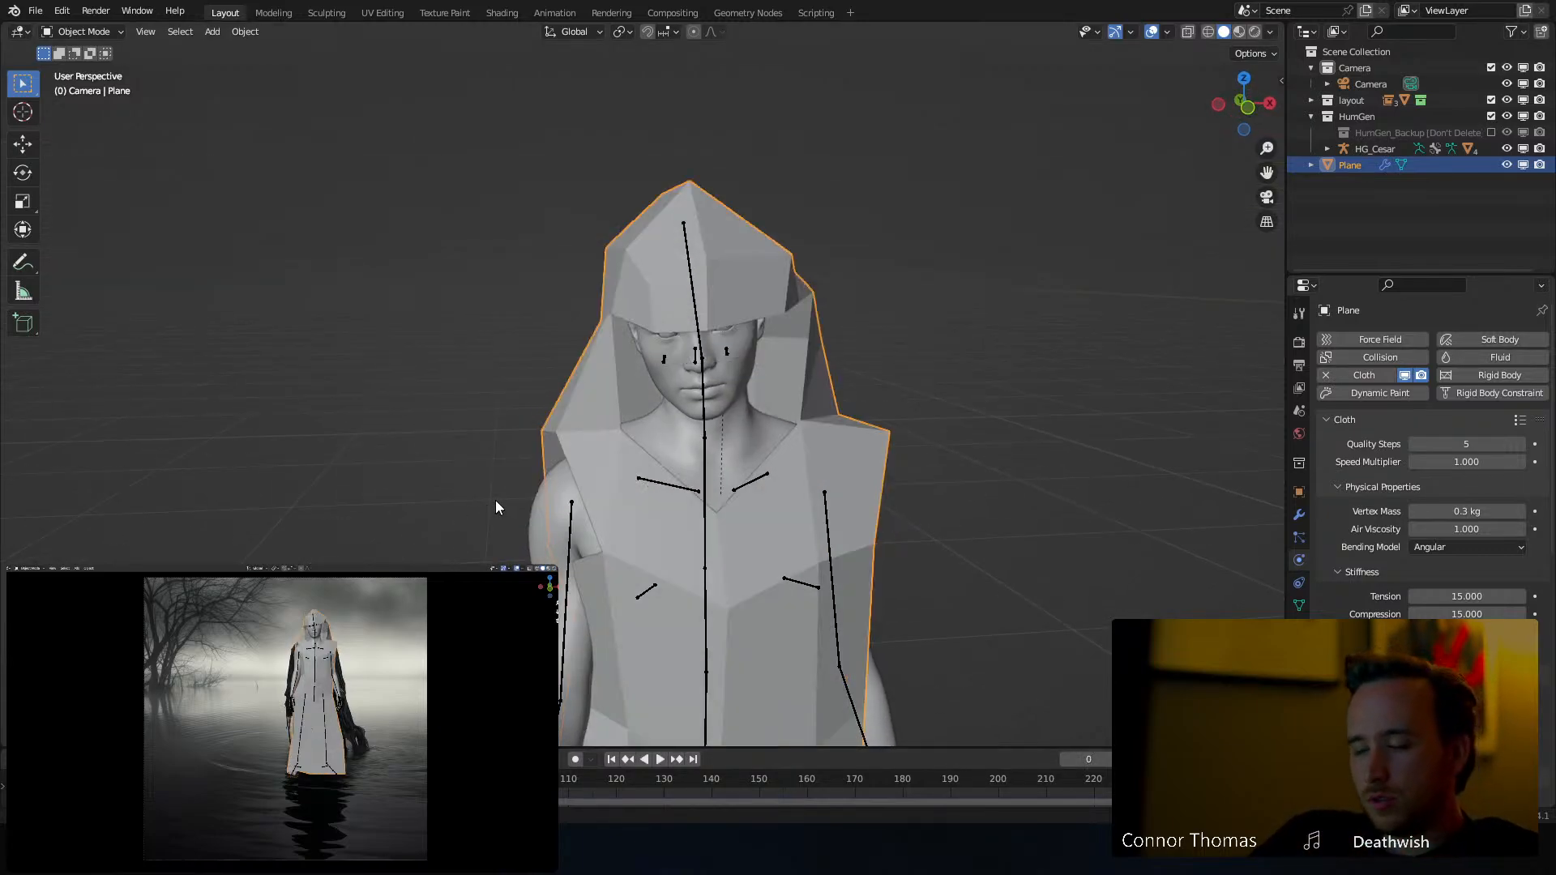
{"action": "key", "text": "space"}
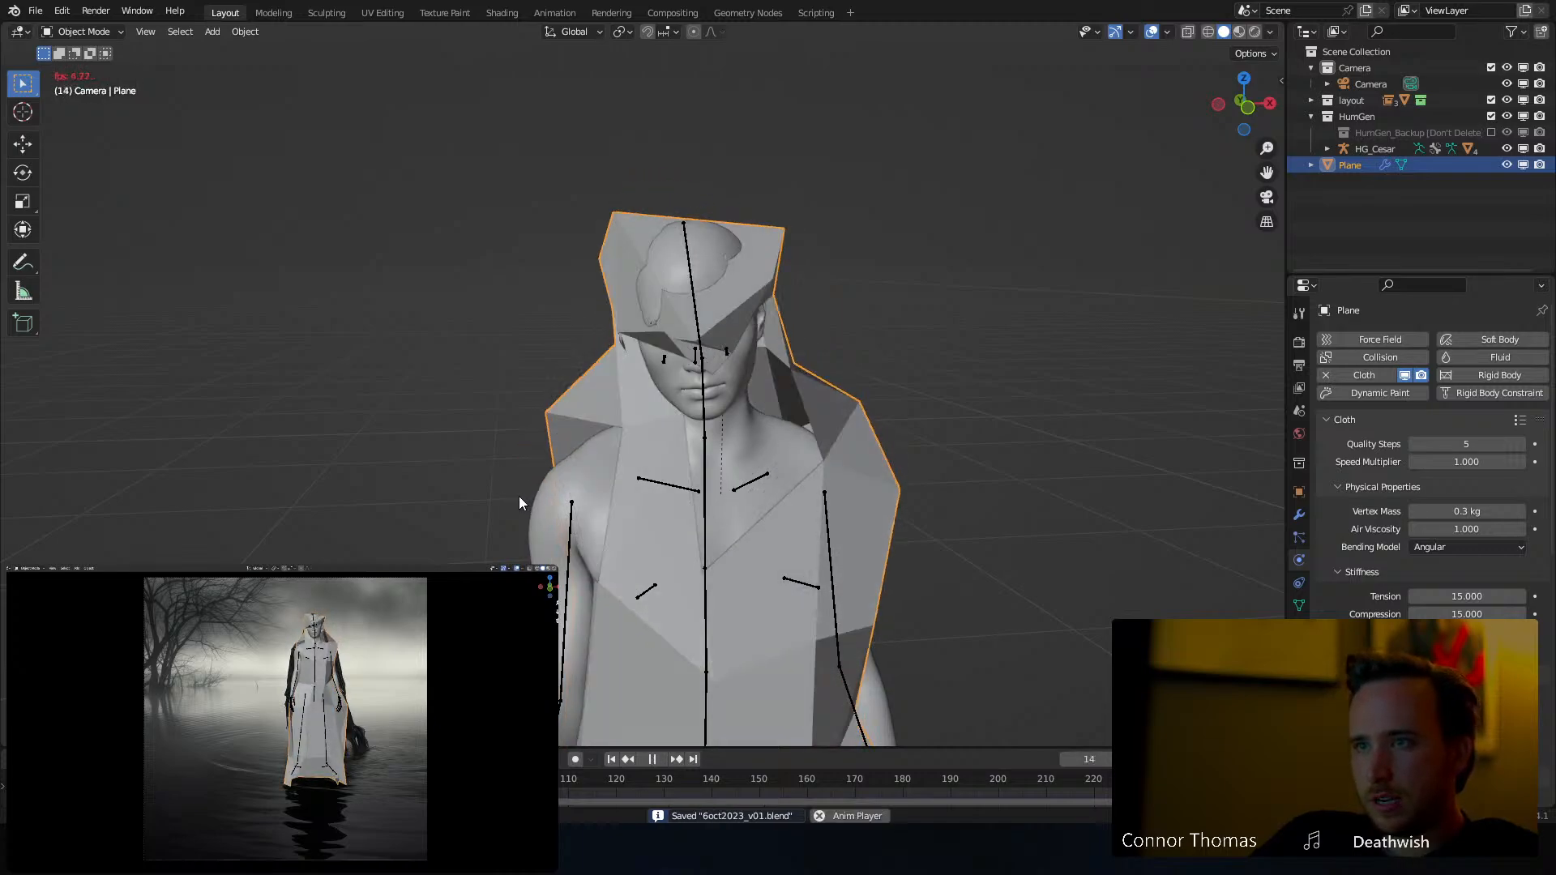
{"action": "key", "text": "shift+Left"}
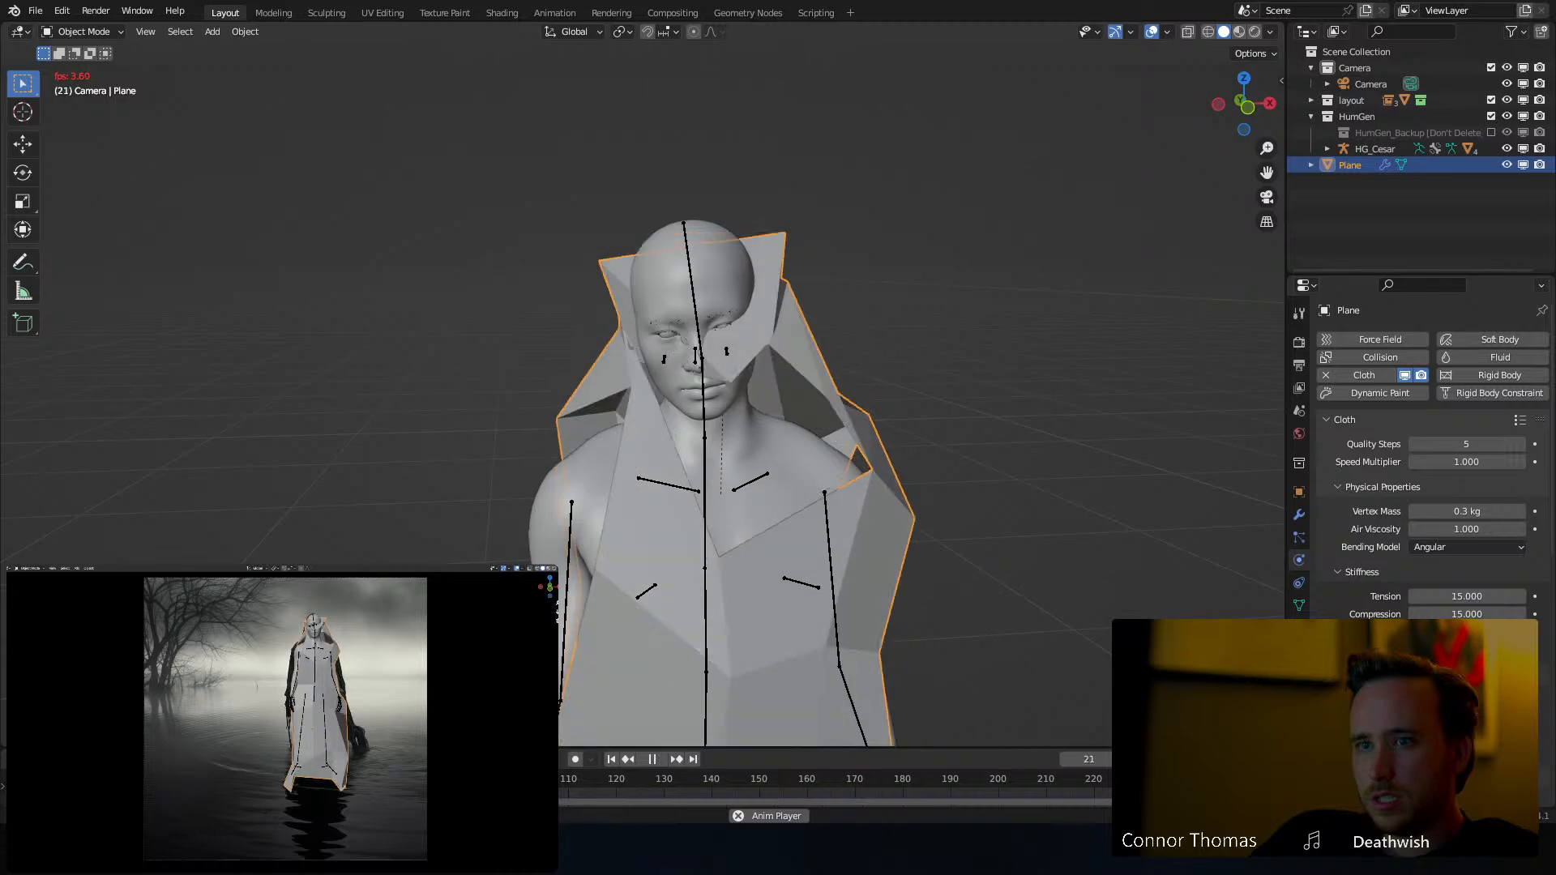
{"action": "key", "text": "Escape"}
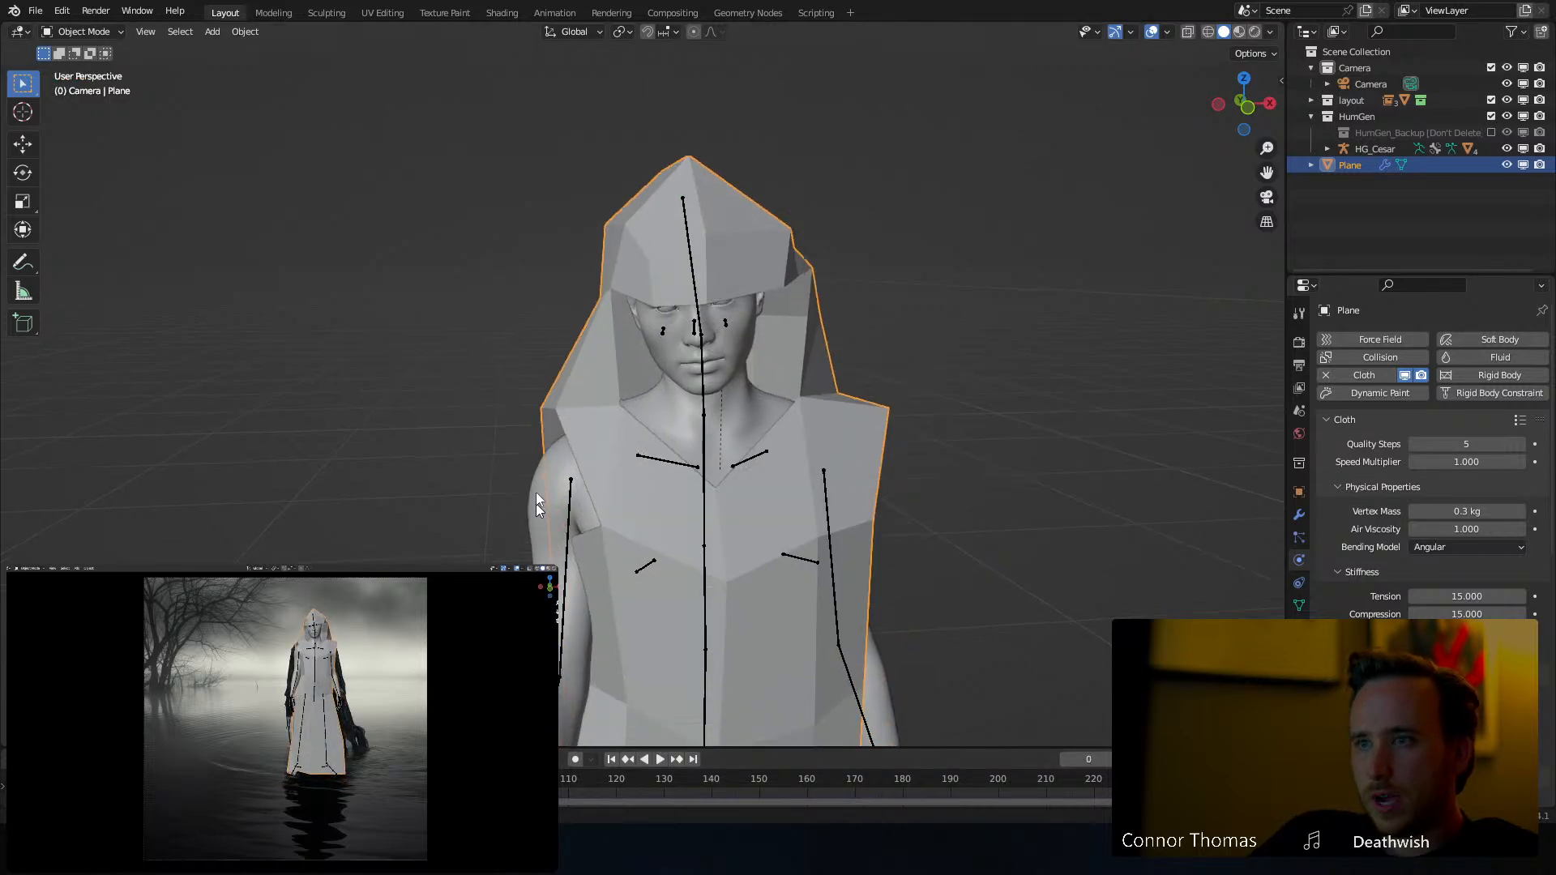
Add a Subdivision modifier with viewport level 1 to the robe and place it above the Cloth modifier in the stack
{"action": "scroll", "coordinate": [537, 493], "scroll_direction": "up", "scroll_amount": 3}
{"action": "middle_click_drag", "start_coordinate": [567, 340], "coordinate": [861, 340]}
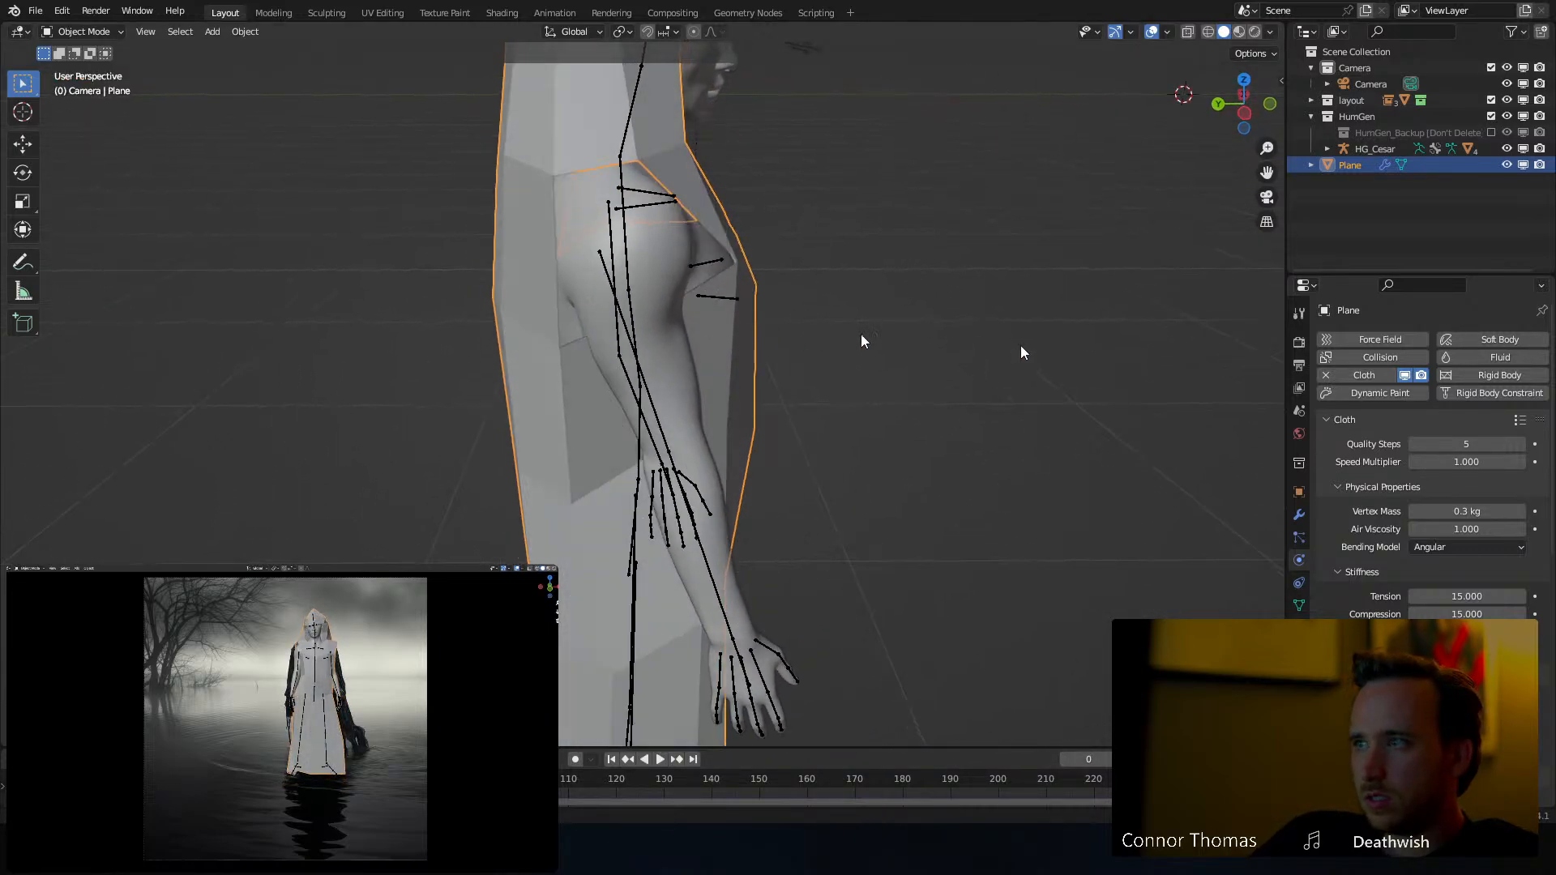
{"action": "scroll", "coordinate": [1386, 486], "scroll_direction": "down", "scroll_amount": 10}
{"action": "middle_click_drag", "start_coordinate": [1136, 431], "coordinate": [1019, 300]}
{"action": "scroll", "coordinate": [1328, 418], "scroll_direction": "up", "scroll_amount": 5}
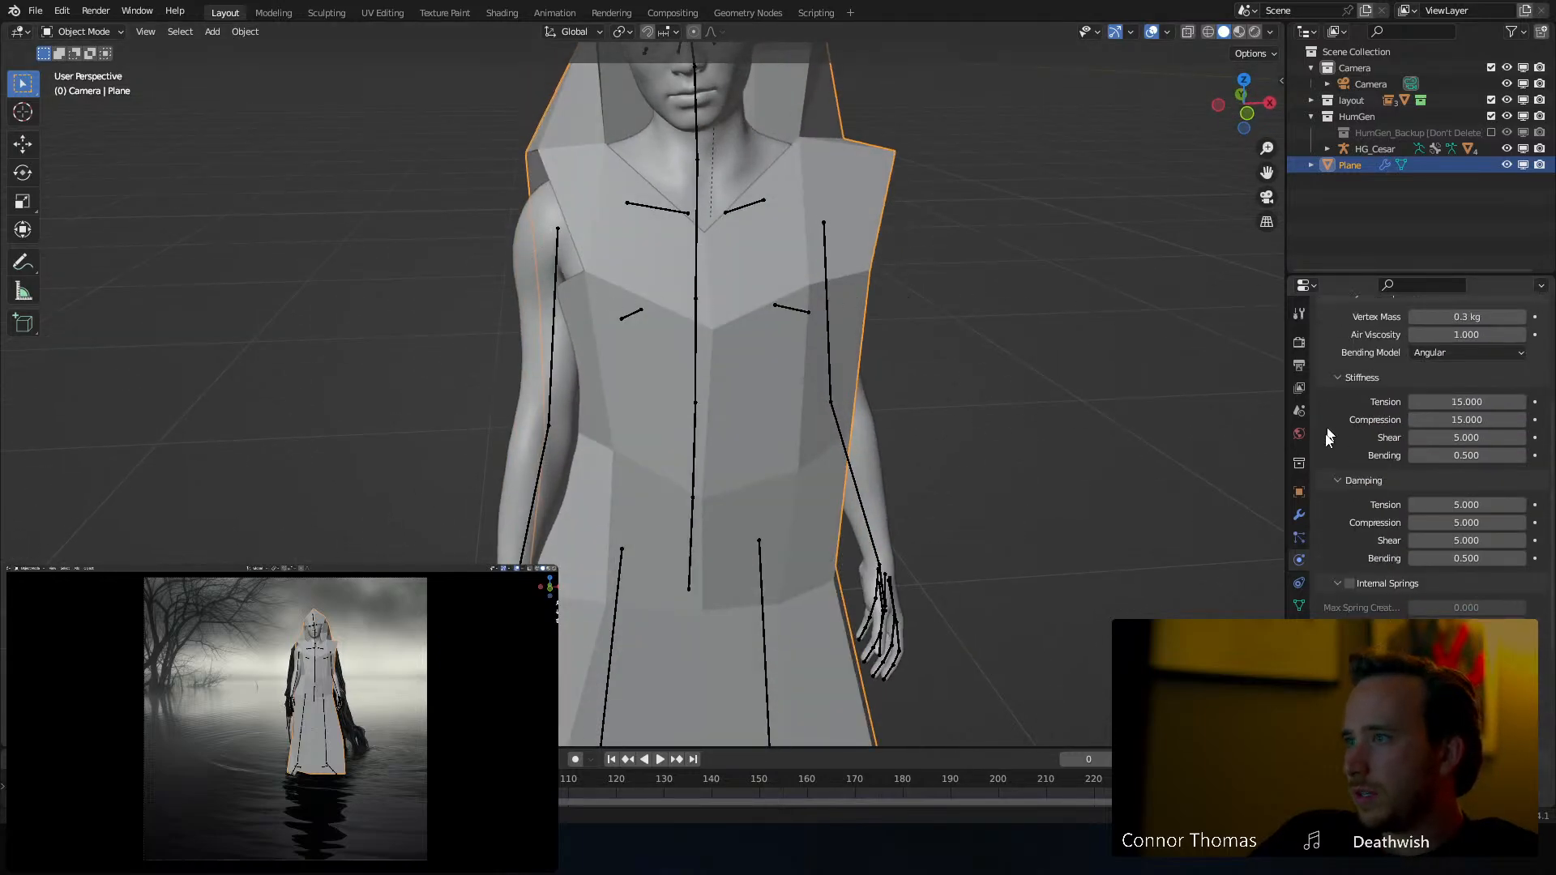
{"action": "left_click", "coordinate": [1300, 515]}
{"action": "left_click", "coordinate": [1412, 341]}
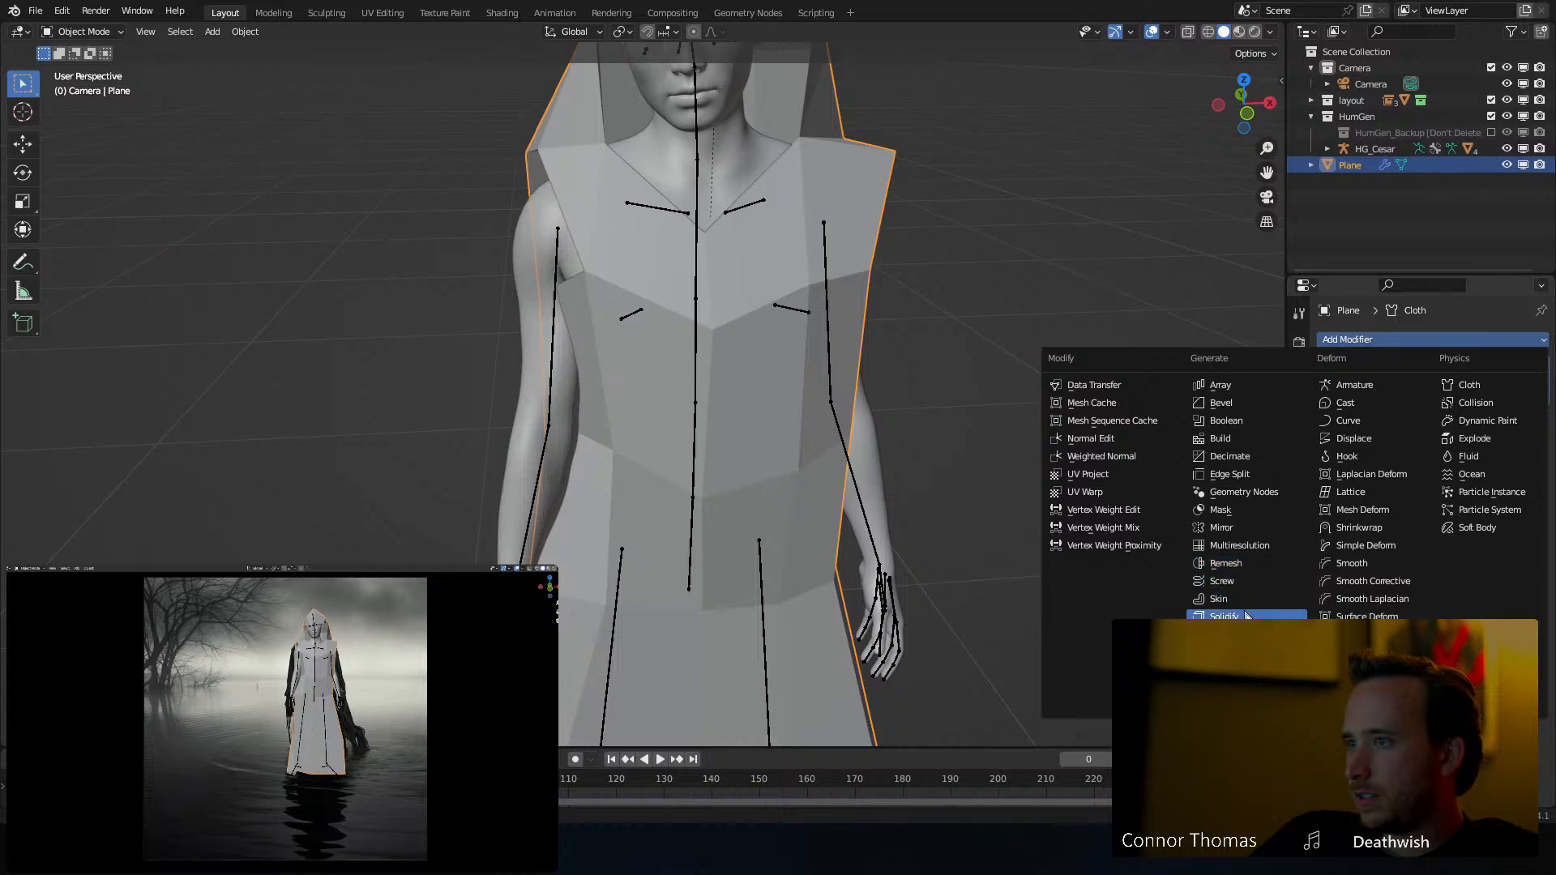
{"action": "key", "text": "ctrl+1"}
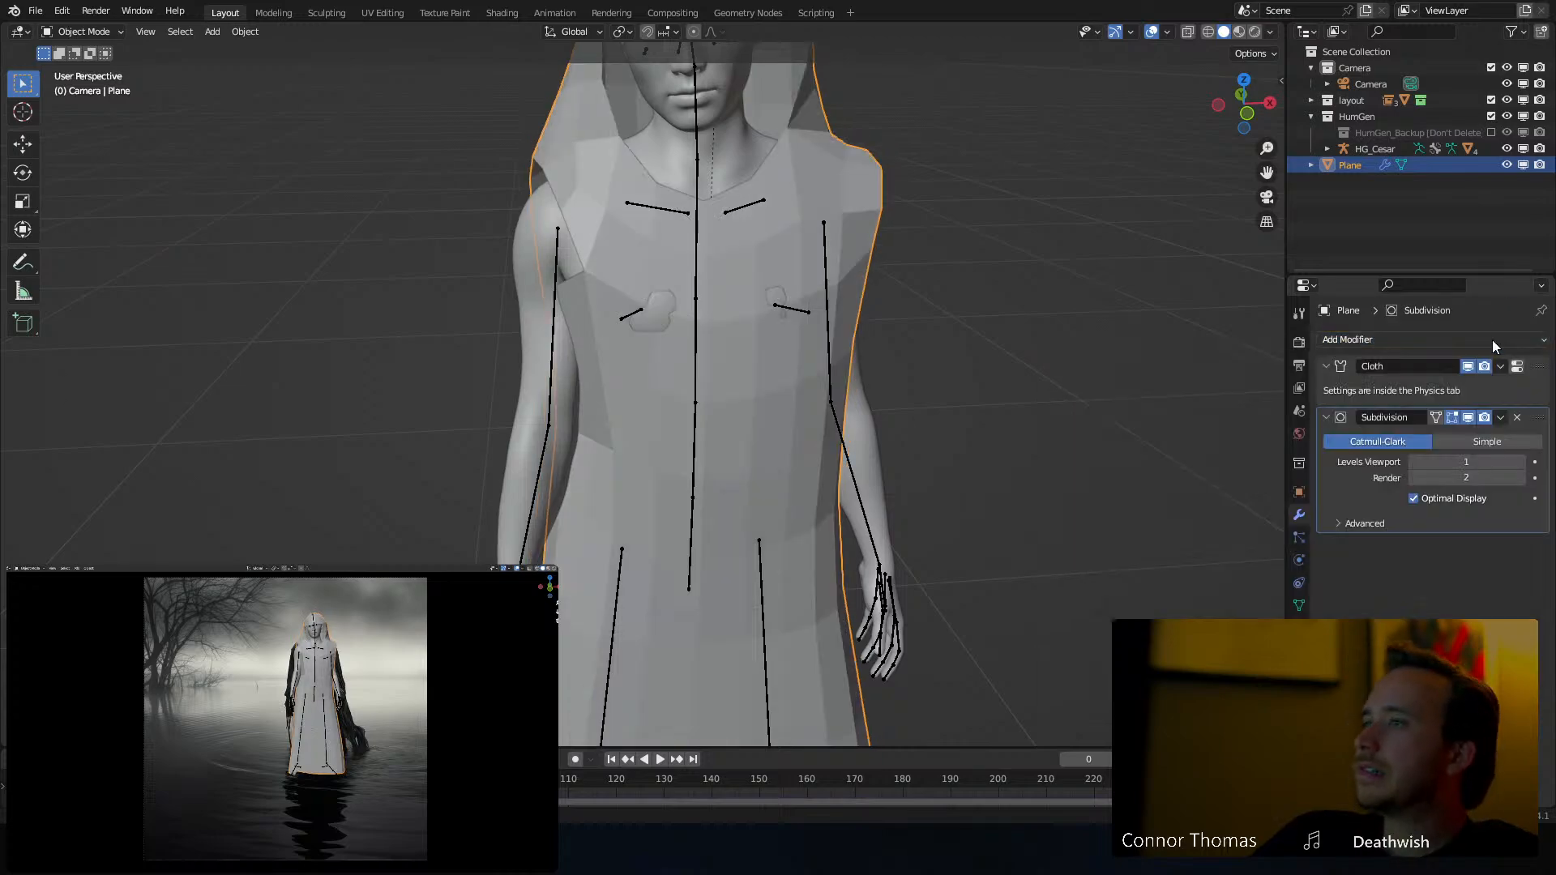
{"action": "left_click_drag", "start_coordinate": [1540, 418], "coordinate": [1540, 366]}
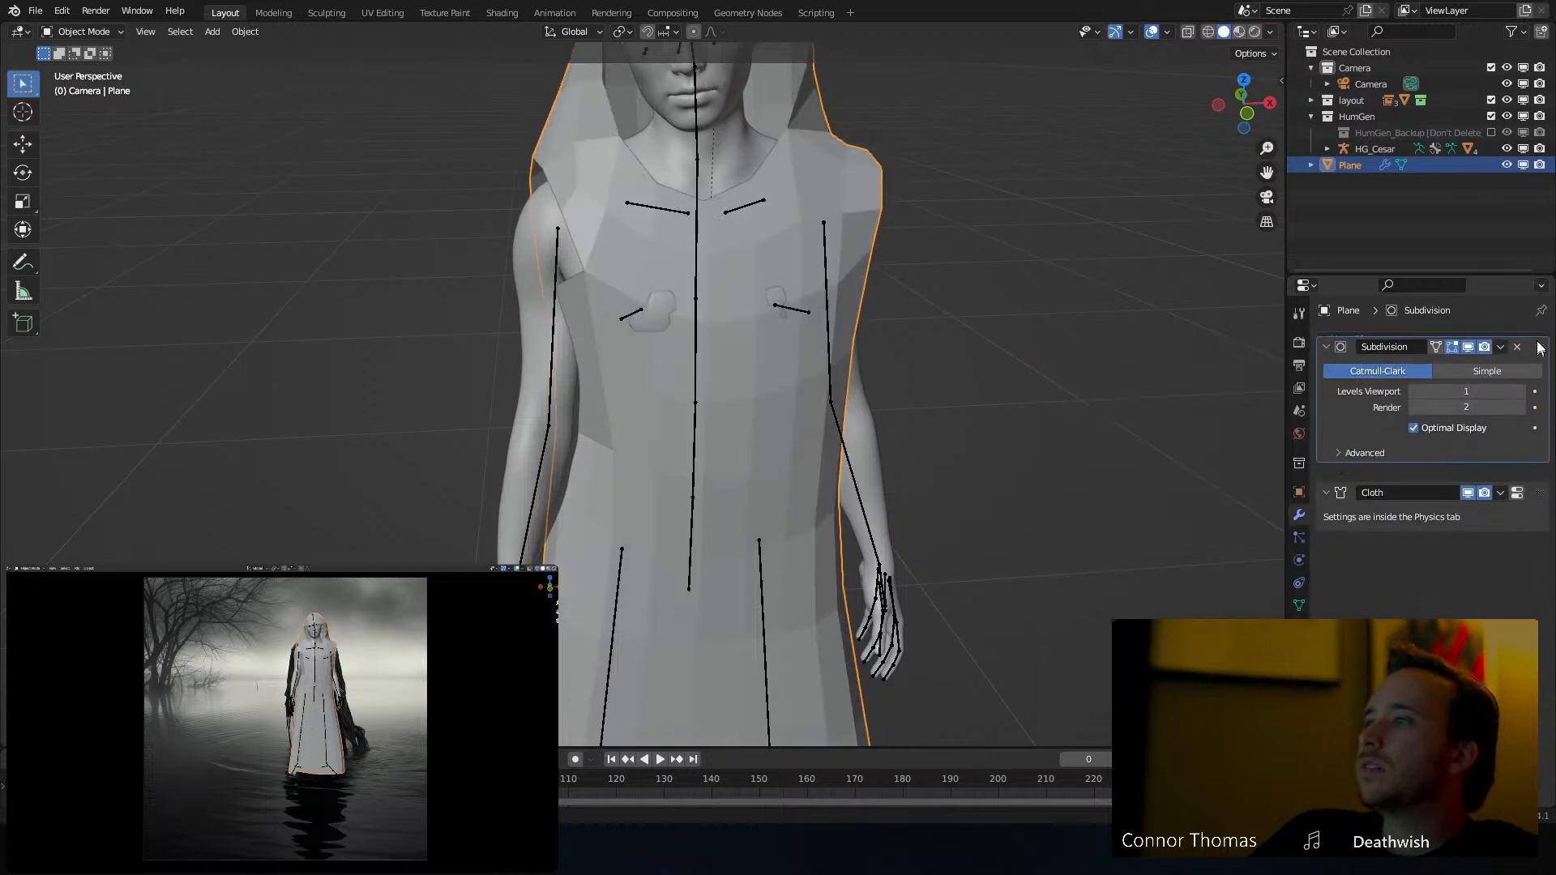
Play the cloth simulation with the subdivided robe, examine the drape from several angles, and return to frame 0
{"action": "key", "text": "space"}
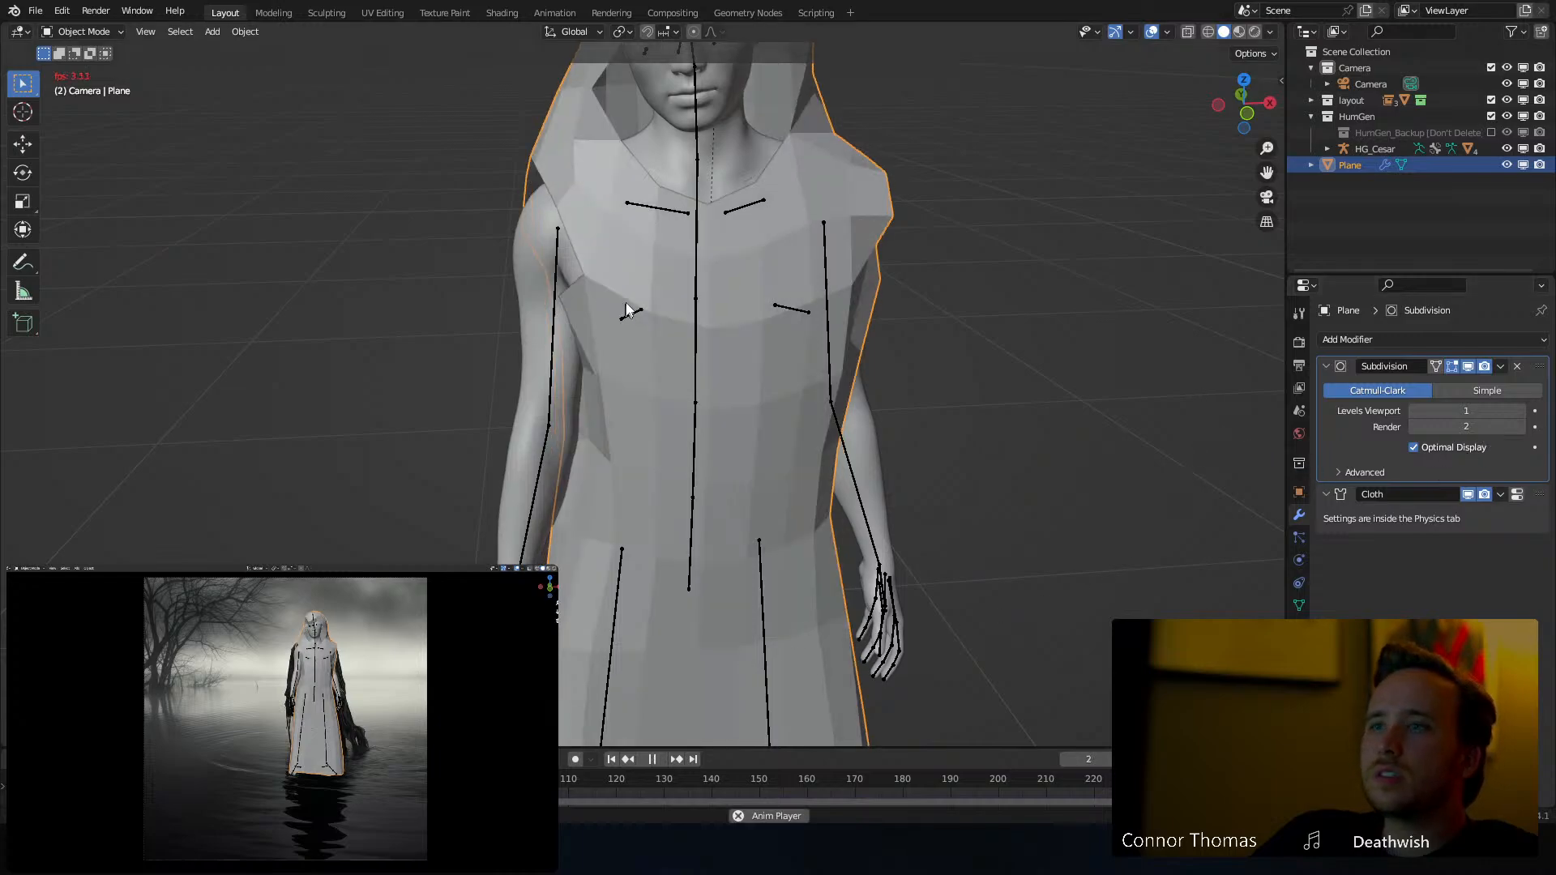
{"action": "key", "text": "space"}
{"action": "middle_click_drag", "start_coordinate": [707, 235], "coordinate": [653, 229]}
{"action": "scroll", "coordinate": [739, 226], "scroll_direction": "down", "scroll_amount": 4}
{"action": "scroll", "coordinate": [683, 145], "scroll_direction": "up", "scroll_amount": 1}
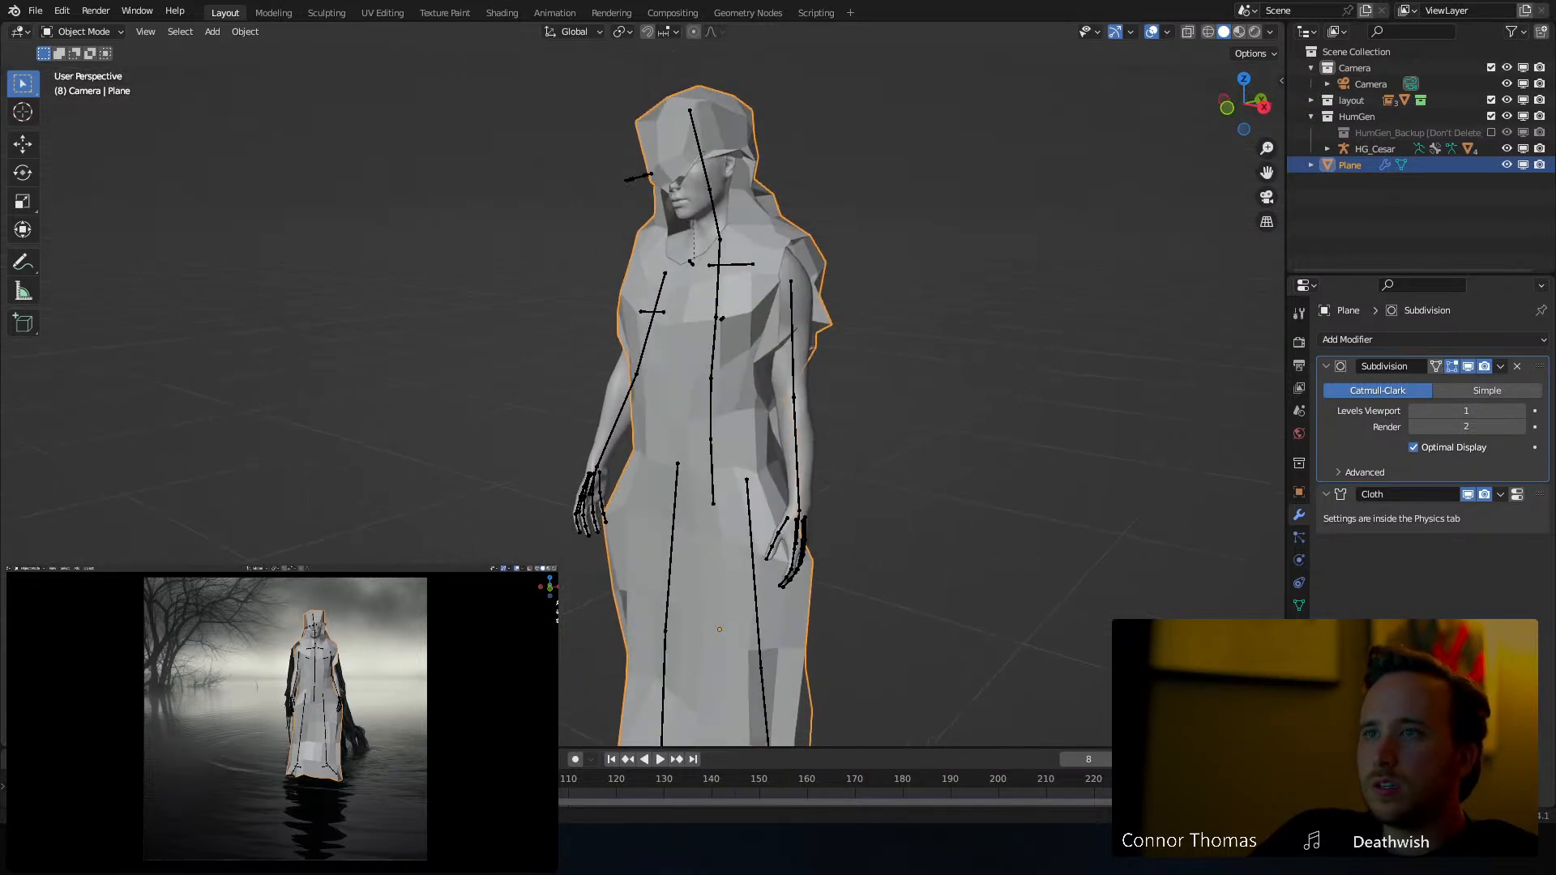
{"action": "key", "text": "shift+Left"}
{"action": "key", "text": "space"}
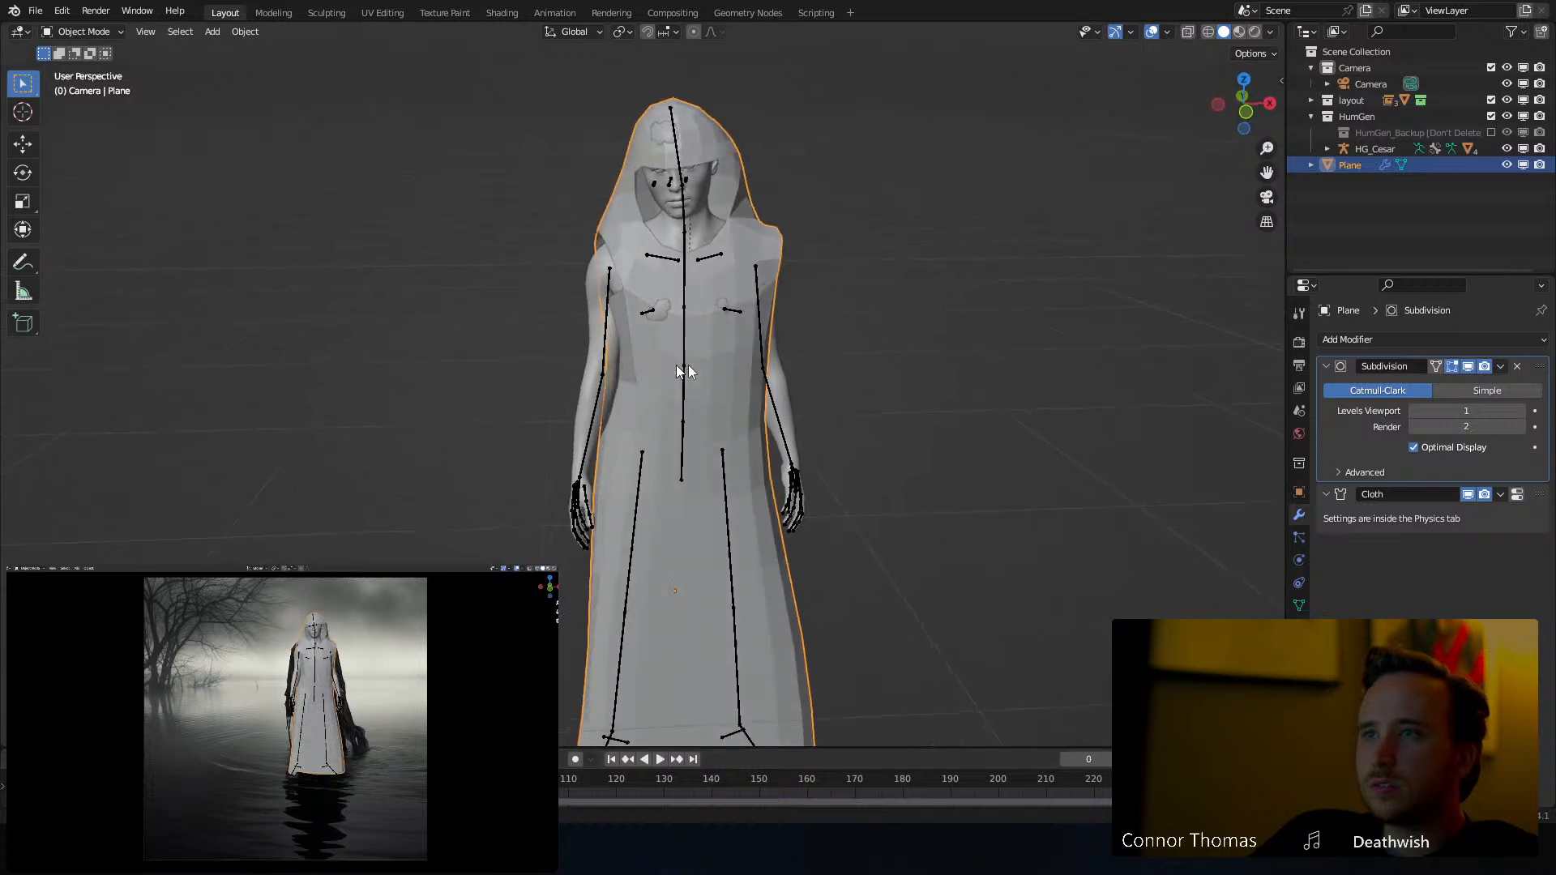
Edit the robe mesh and pull the middle vertex of the hood's front brim down over the figure's face
{"action": "middle_click_drag", "start_coordinate": [685, 364], "coordinate": [629, 130]}
{"action": "key", "text": "Tab"}
{"action": "scroll", "coordinate": [690, 187], "scroll_direction": "up", "scroll_amount": 5}
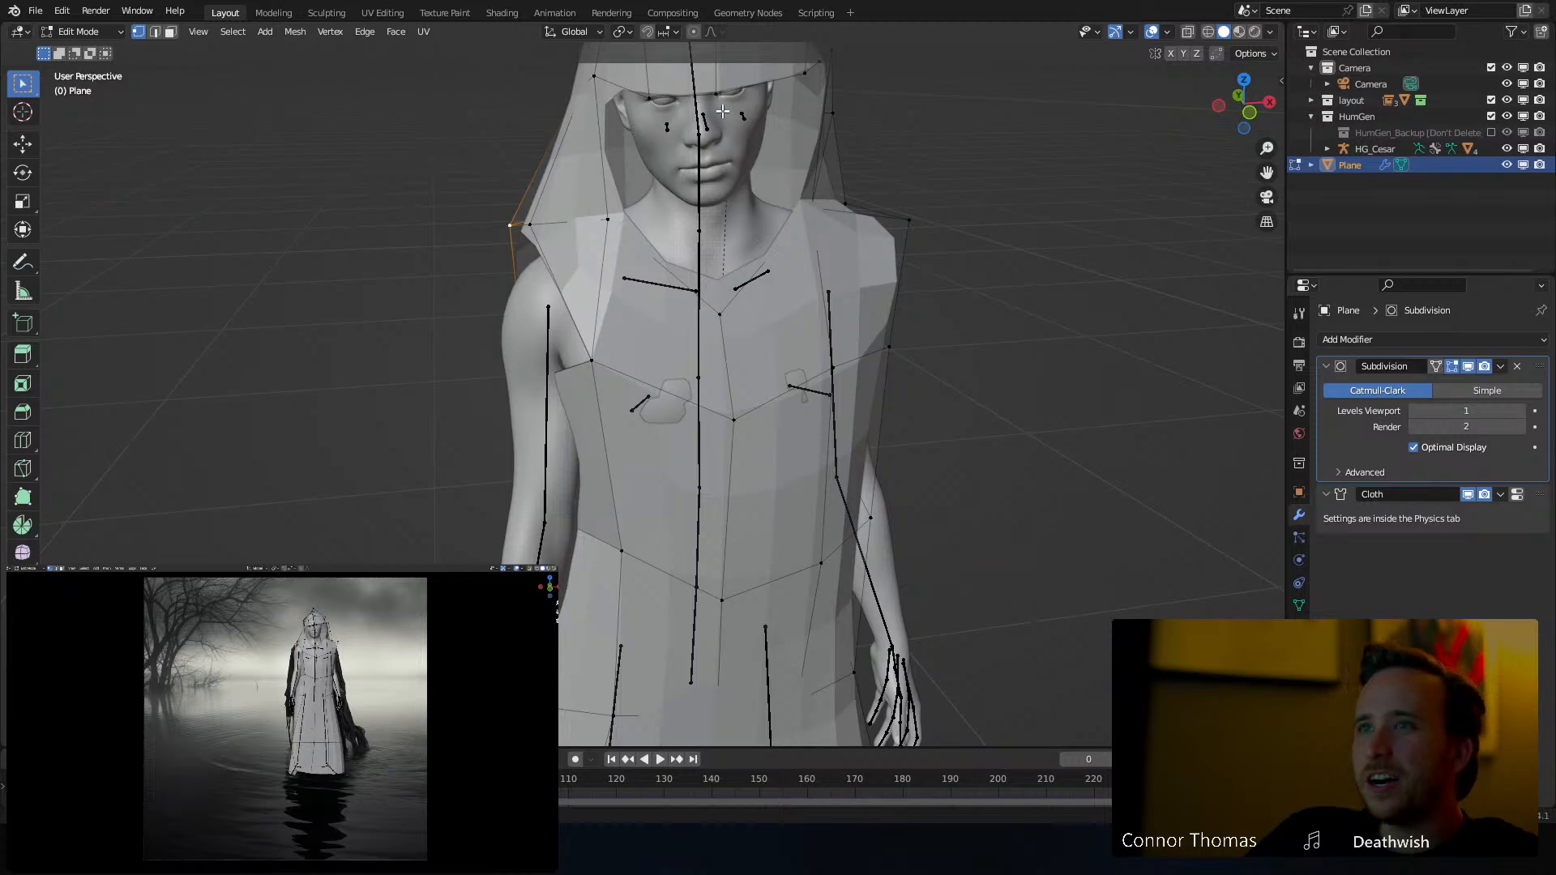
{"action": "middle_click_drag", "start_coordinate": [744, 92], "coordinate": [811, 156]}
{"action": "key", "text": "g"}
{"action": "left_click", "coordinate": [660, 223]}
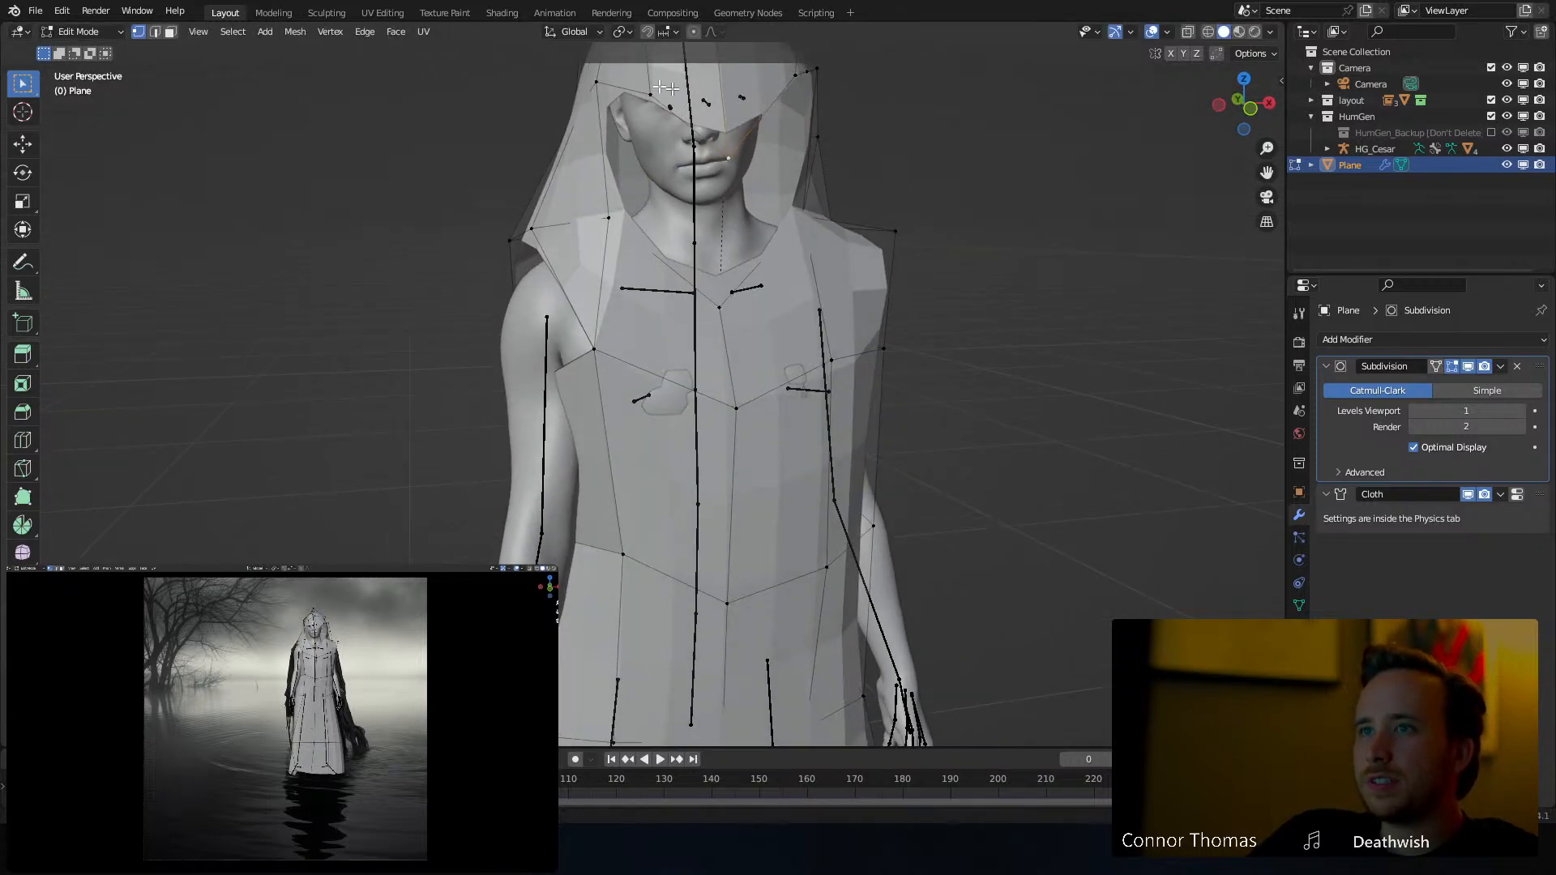
{"action": "middle_click_drag", "start_coordinate": [704, 97], "coordinate": [706, 182]}
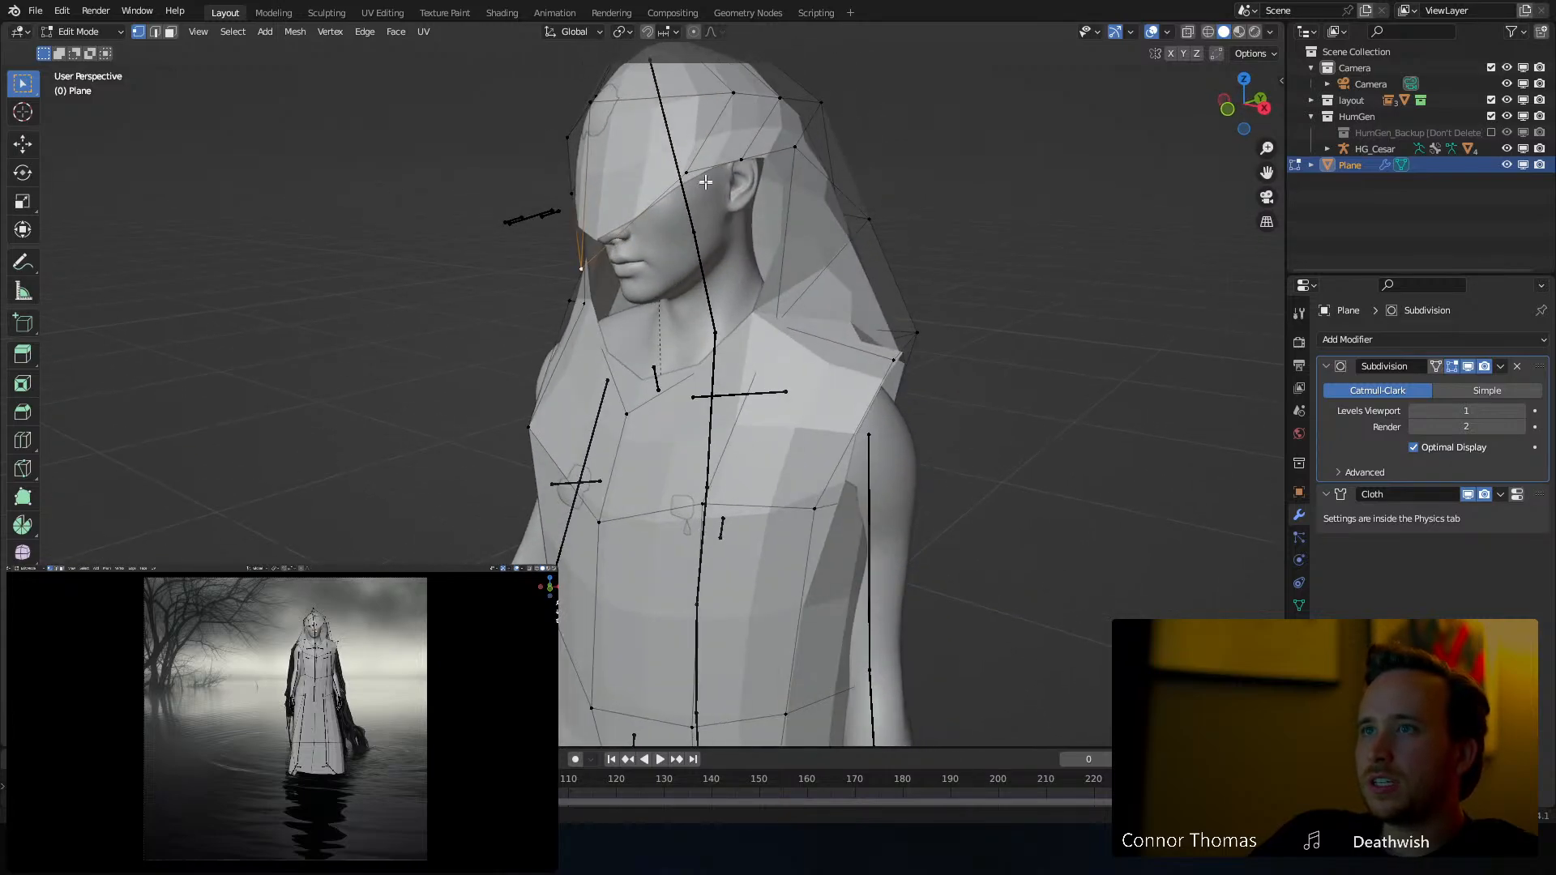
{"action": "key", "text": "g"}
{"action": "left_click", "coordinate": [860, 244]}
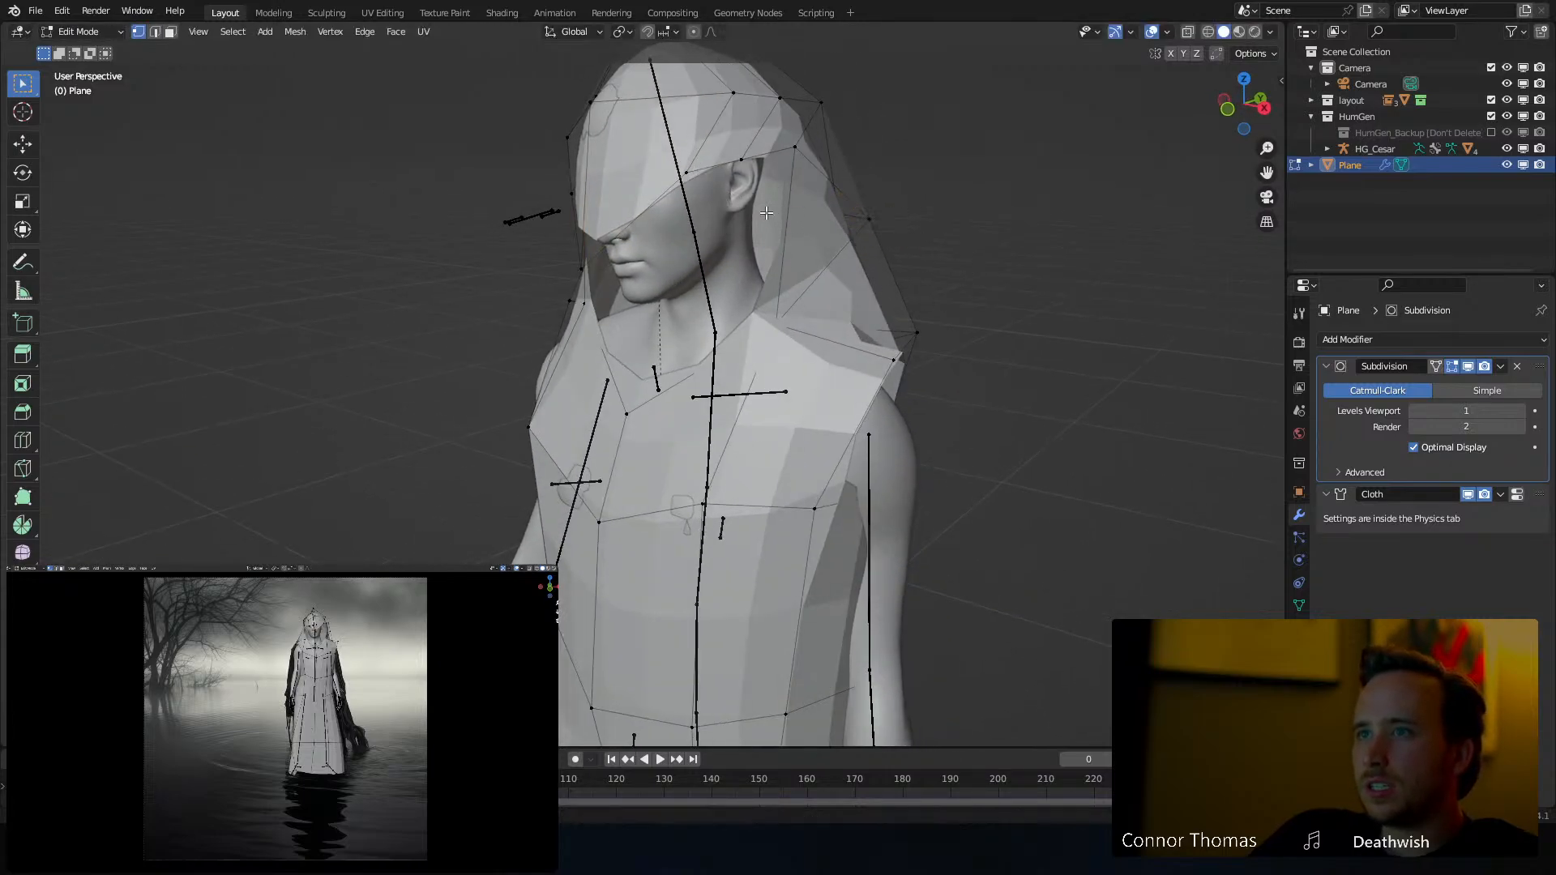
Extrude a chain of vertices from the robe's shoulder corner down the outside of the arm to the hand
{"action": "middle_click_drag", "start_coordinate": [700, 249], "coordinate": [784, 241]}
{"action": "middle_click_drag", "start_coordinate": [561, 328], "coordinate": [708, 261], "text": "shift"}
{"action": "scroll", "coordinate": [707, 261], "scroll_direction": "up", "scroll_amount": 2}
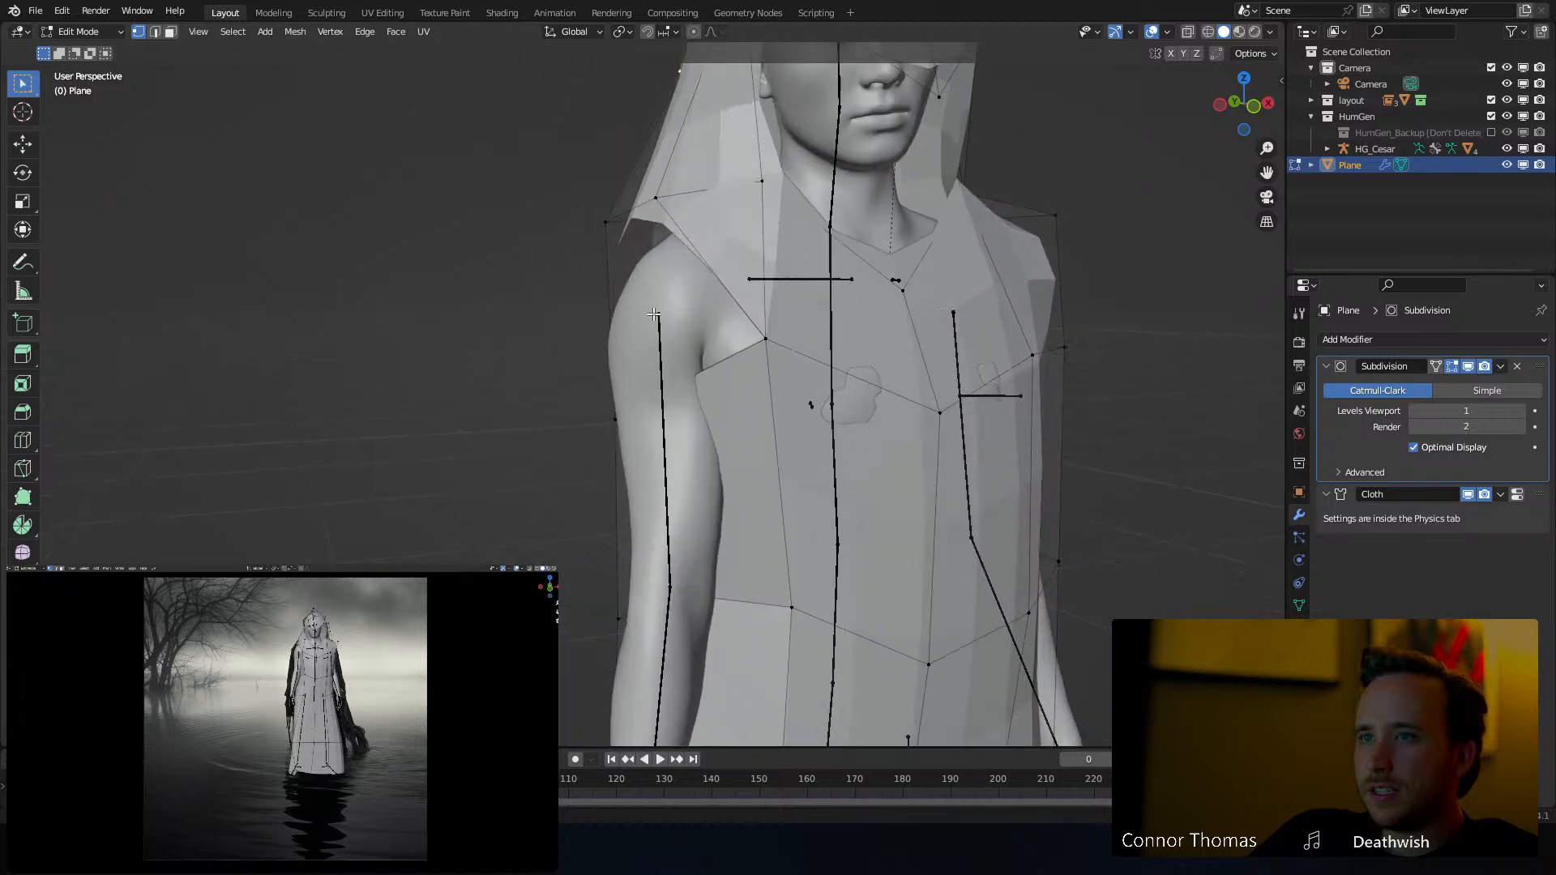
{"action": "left_click", "coordinate": [672, 165]}
{"action": "middle_click_drag", "start_coordinate": [672, 185], "coordinate": [596, 228]}
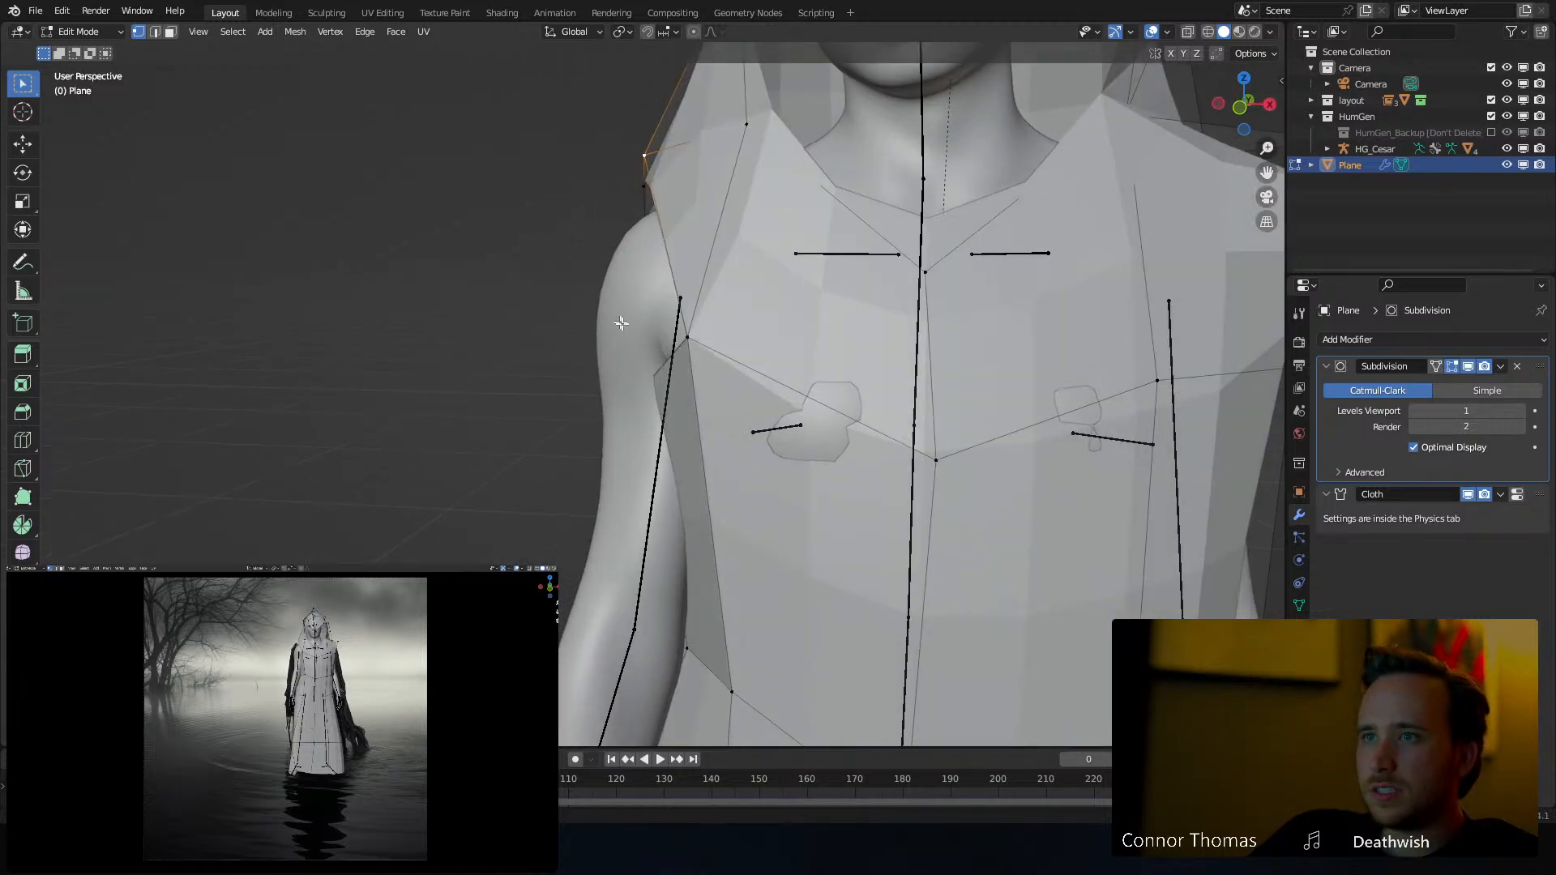
{"action": "scroll", "coordinate": [703, 214], "scroll_direction": "down", "scroll_amount": 3}
{"action": "mouse_move", "coordinate": [703, 215]}
{"action": "middle_mouse_down"}
{"action": "mouse_move", "coordinate": [720, 204]}
{"action": "mouse_move", "coordinate": [699, 227]}
{"action": "middle_mouse_up"}
{"action": "key", "text": "g"}
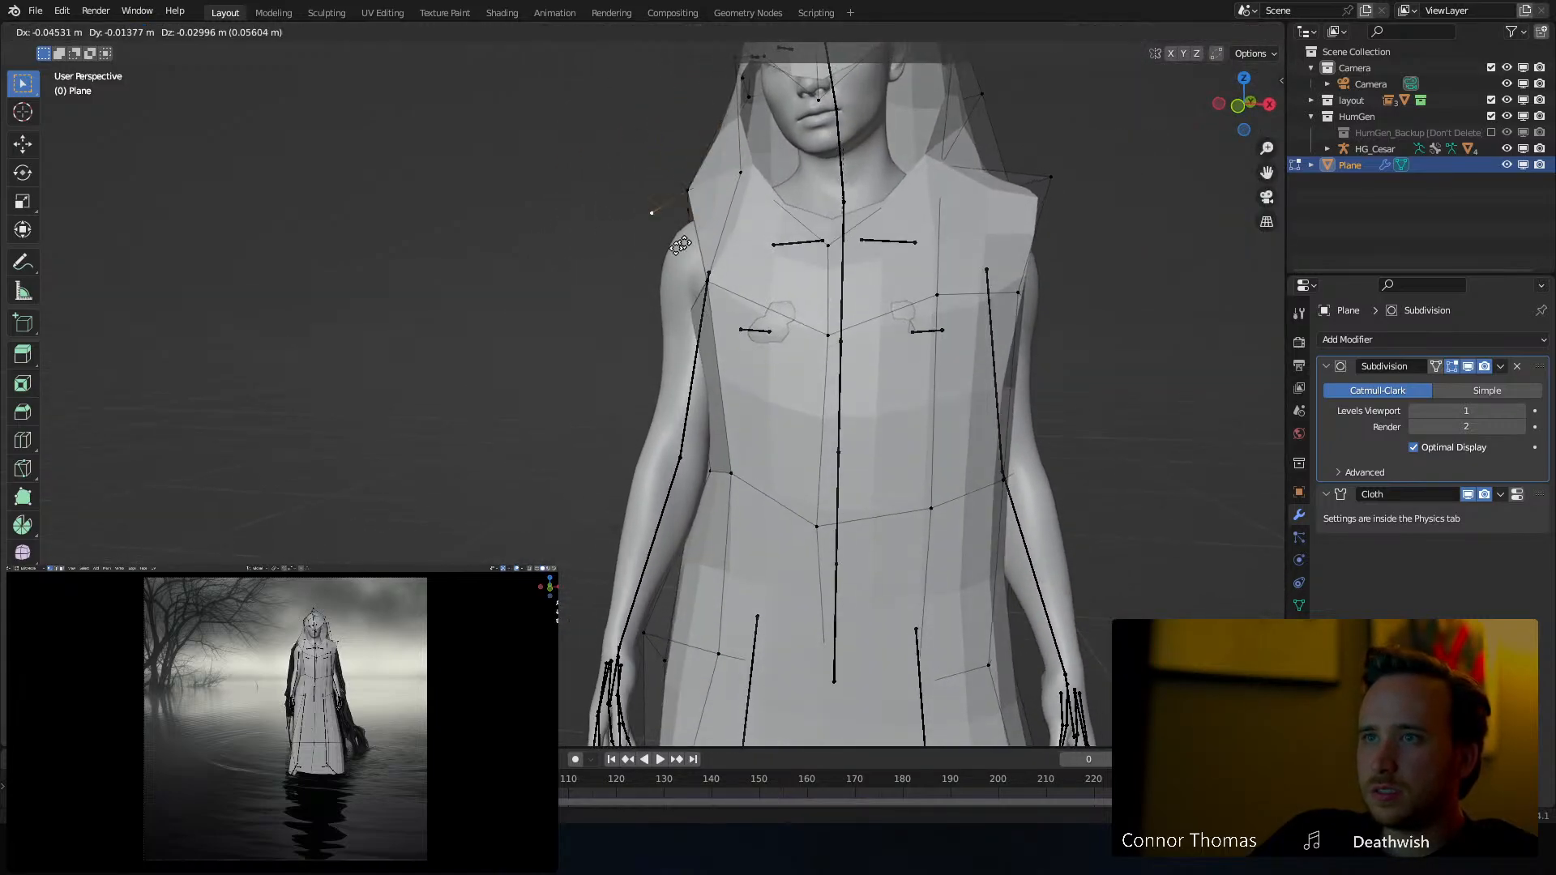
{"action": "key", "text": "e"}
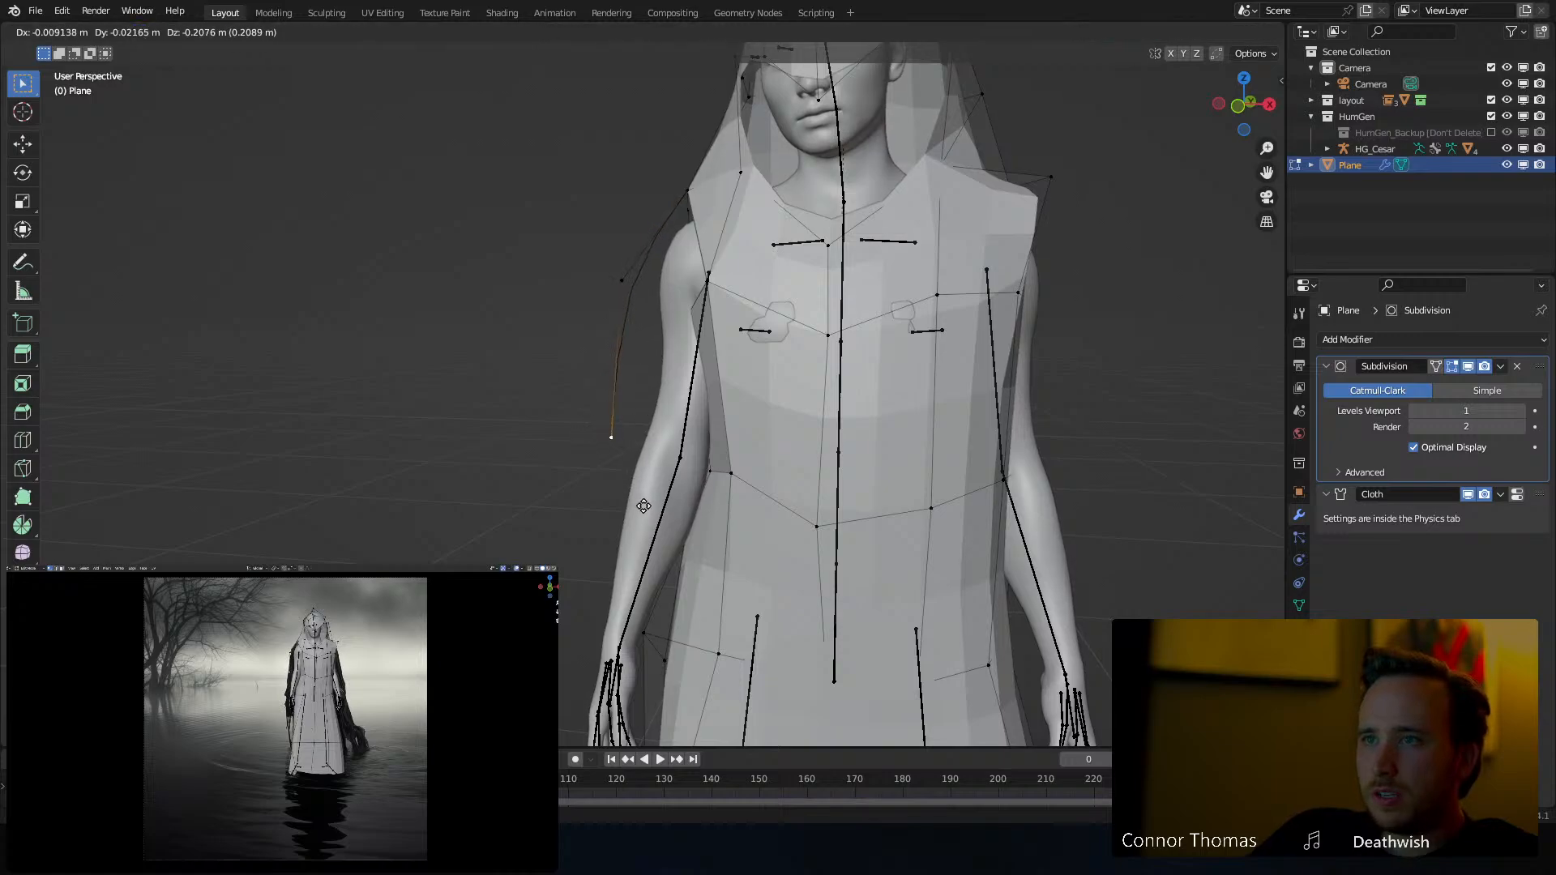
{"action": "middle_click_drag", "start_coordinate": [609, 564], "coordinate": [694, 365], "text": "shift"}
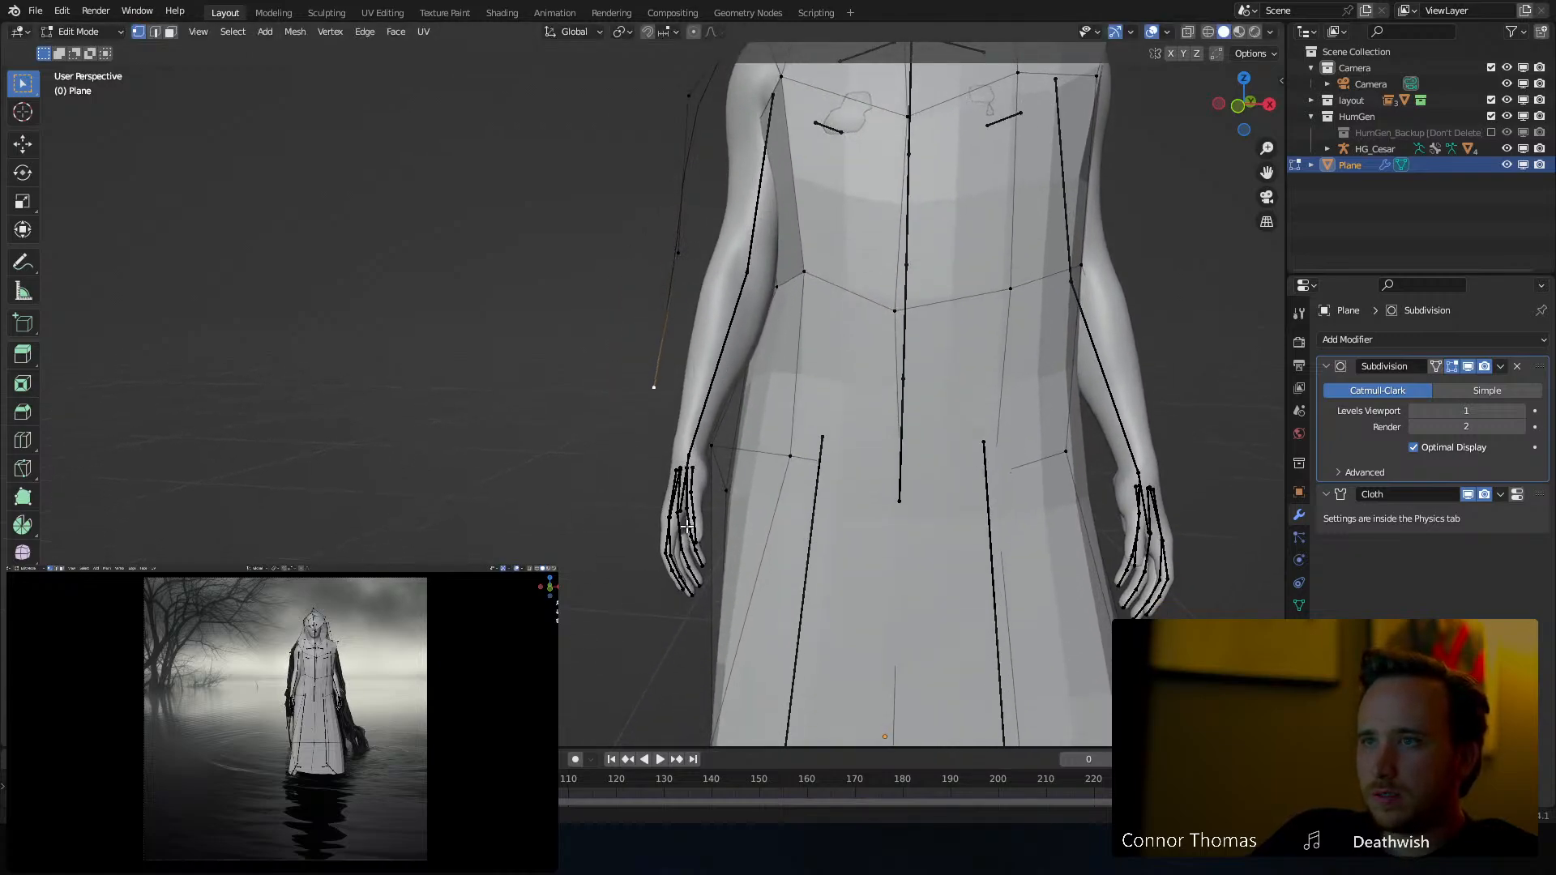
{"action": "key", "text": "e"}
{"action": "left_click", "coordinate": [656, 734]}
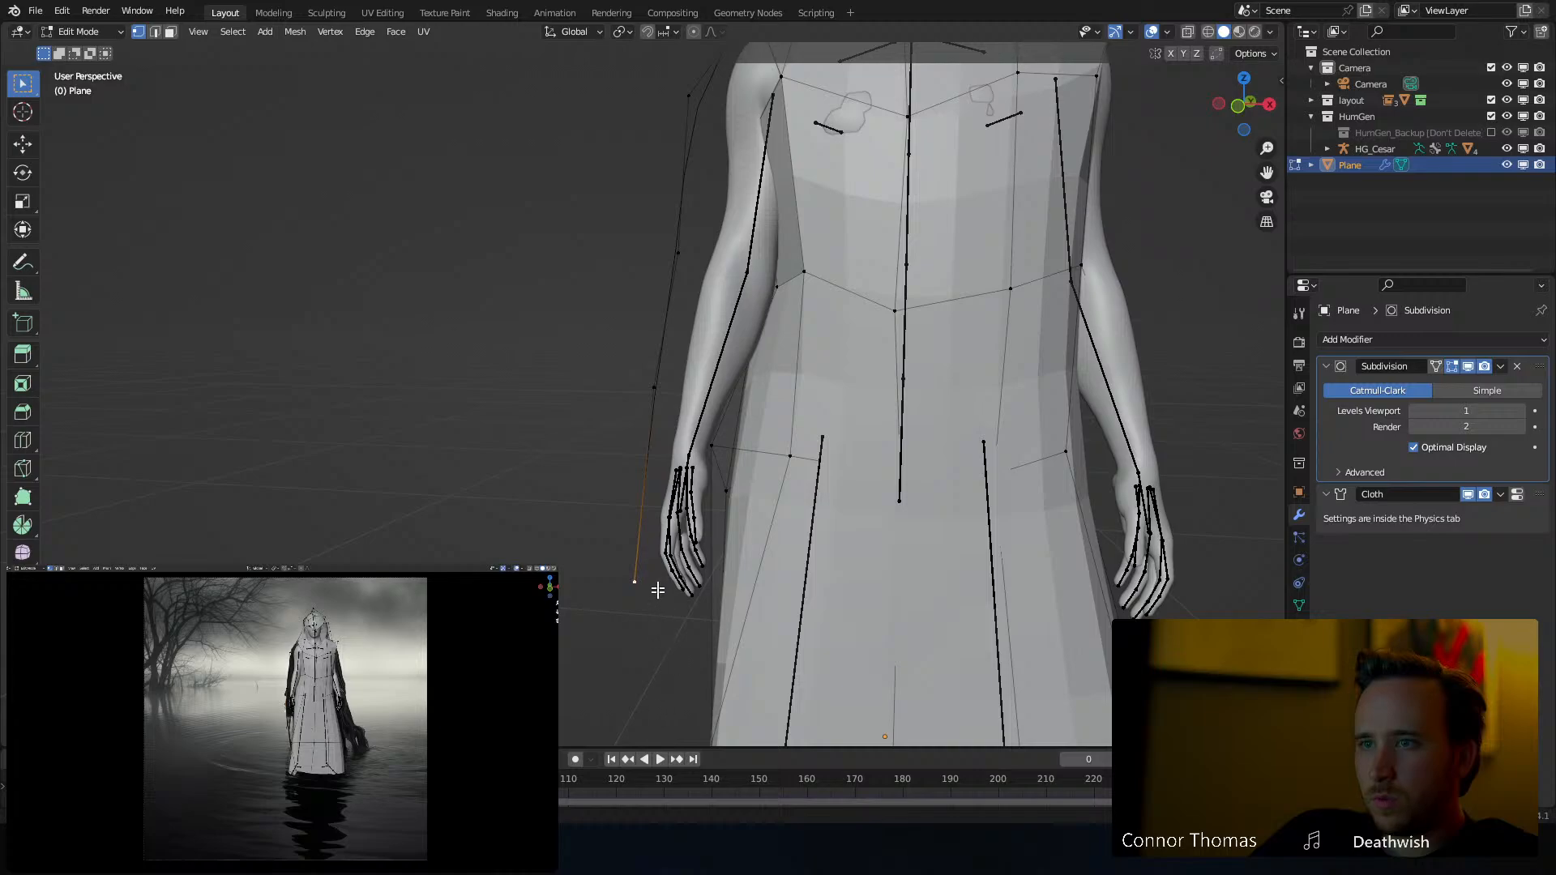
Extend the outer sleeve chain past the fingertips and shift its lower vertices to follow the arm in side view
{"action": "middle_click_drag", "start_coordinate": [683, 585], "coordinate": [869, 268]}
{"action": "key", "text": "g"}
{"action": "left_click", "coordinate": [944, 272]}
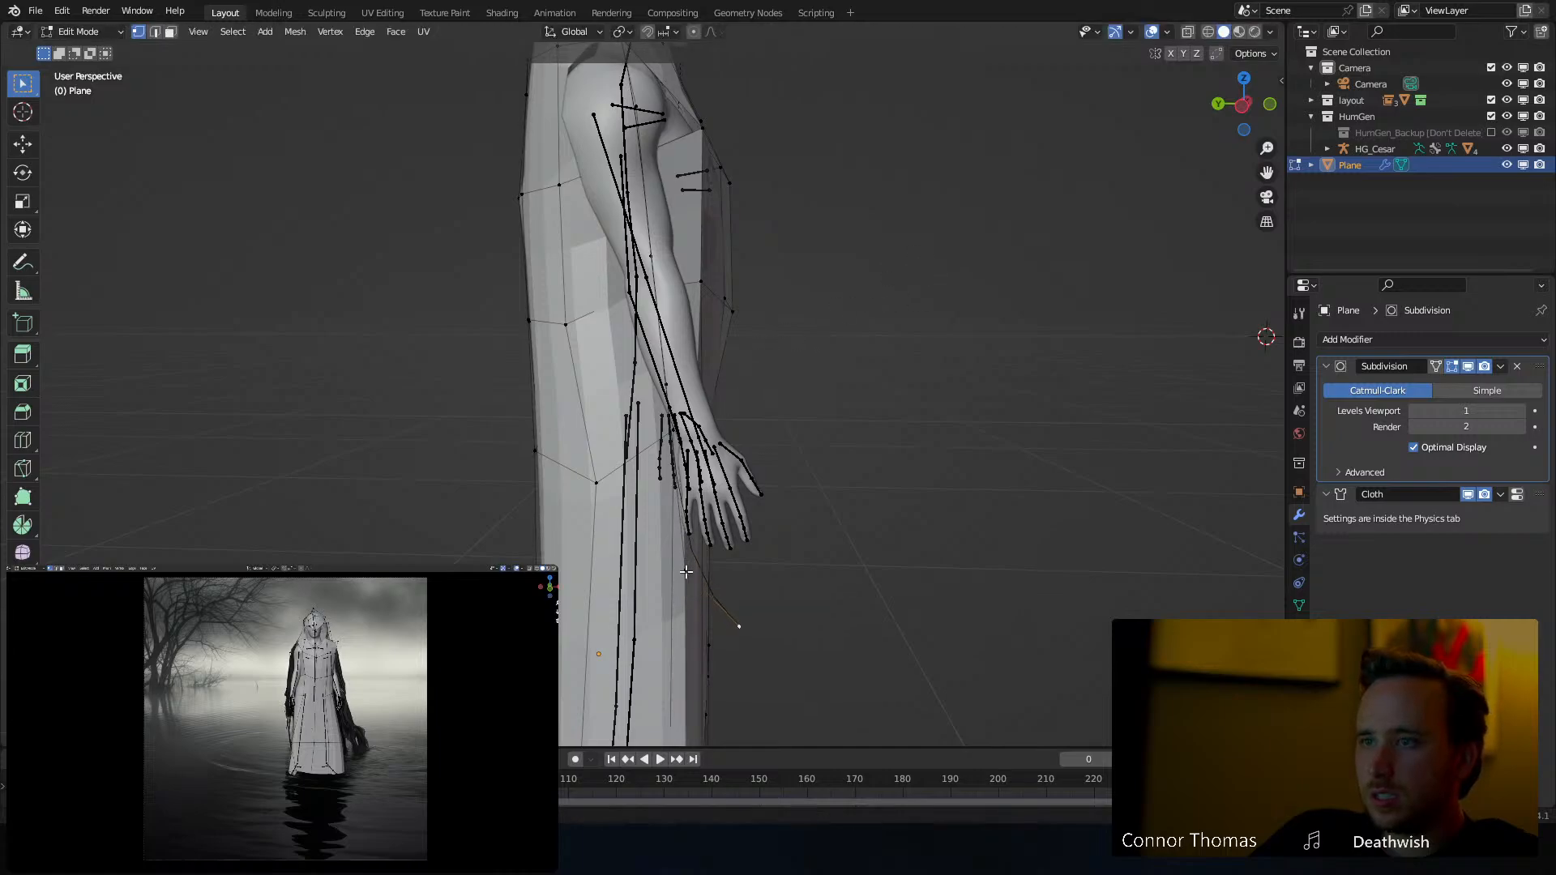
{"action": "key", "text": "g"}
{"action": "left_click", "coordinate": [761, 513]}
{"action": "middle_click_drag", "start_coordinate": [765, 484], "coordinate": [611, 415]}
{"action": "middle_click_drag", "start_coordinate": [790, 282], "coordinate": [792, 330]}
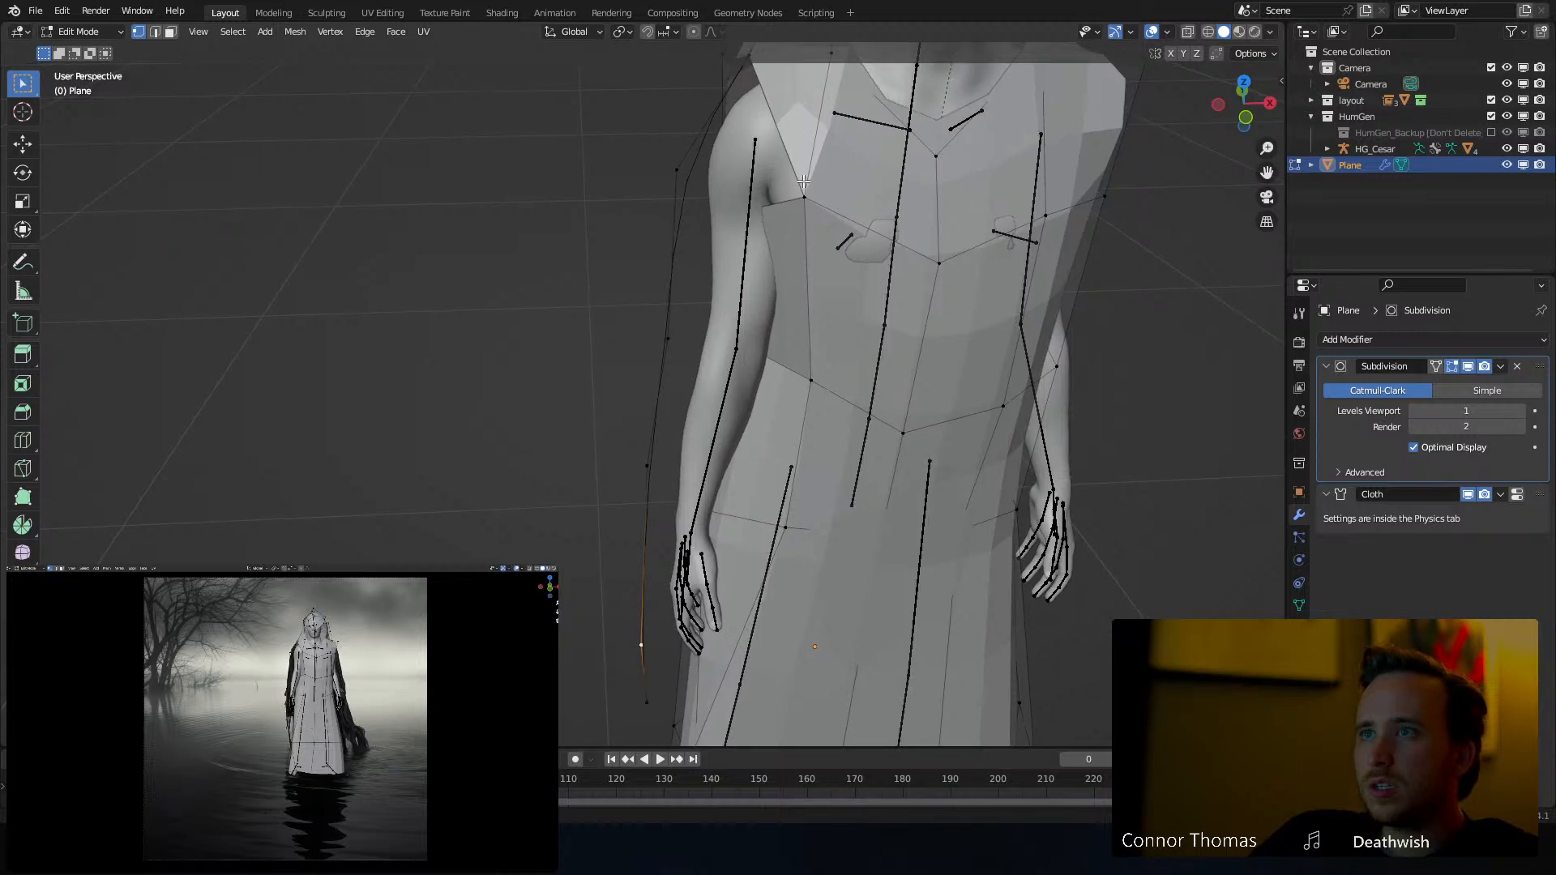
Extrude a second vertex chain from the robe's front armpit corner down along the arm to below the hand
{"action": "left_click", "coordinate": [810, 201]}
{"action": "middle_click_drag", "start_coordinate": [820, 223], "coordinate": [786, 236]}
{"action": "key", "text": "g"}
{"action": "key", "text": "g"}
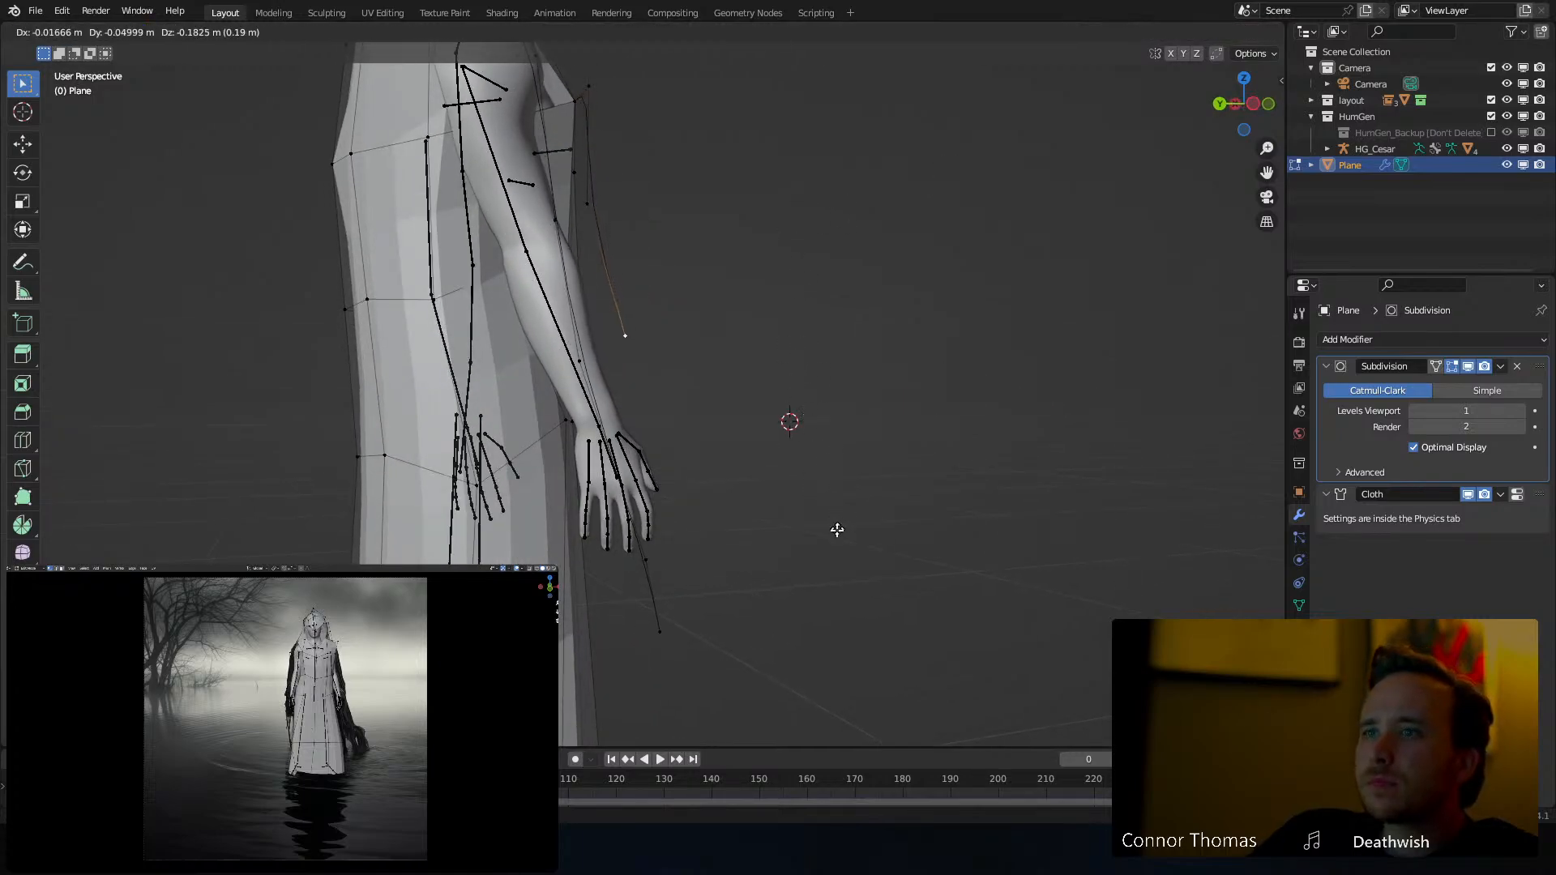
{"action": "key", "text": "g"}
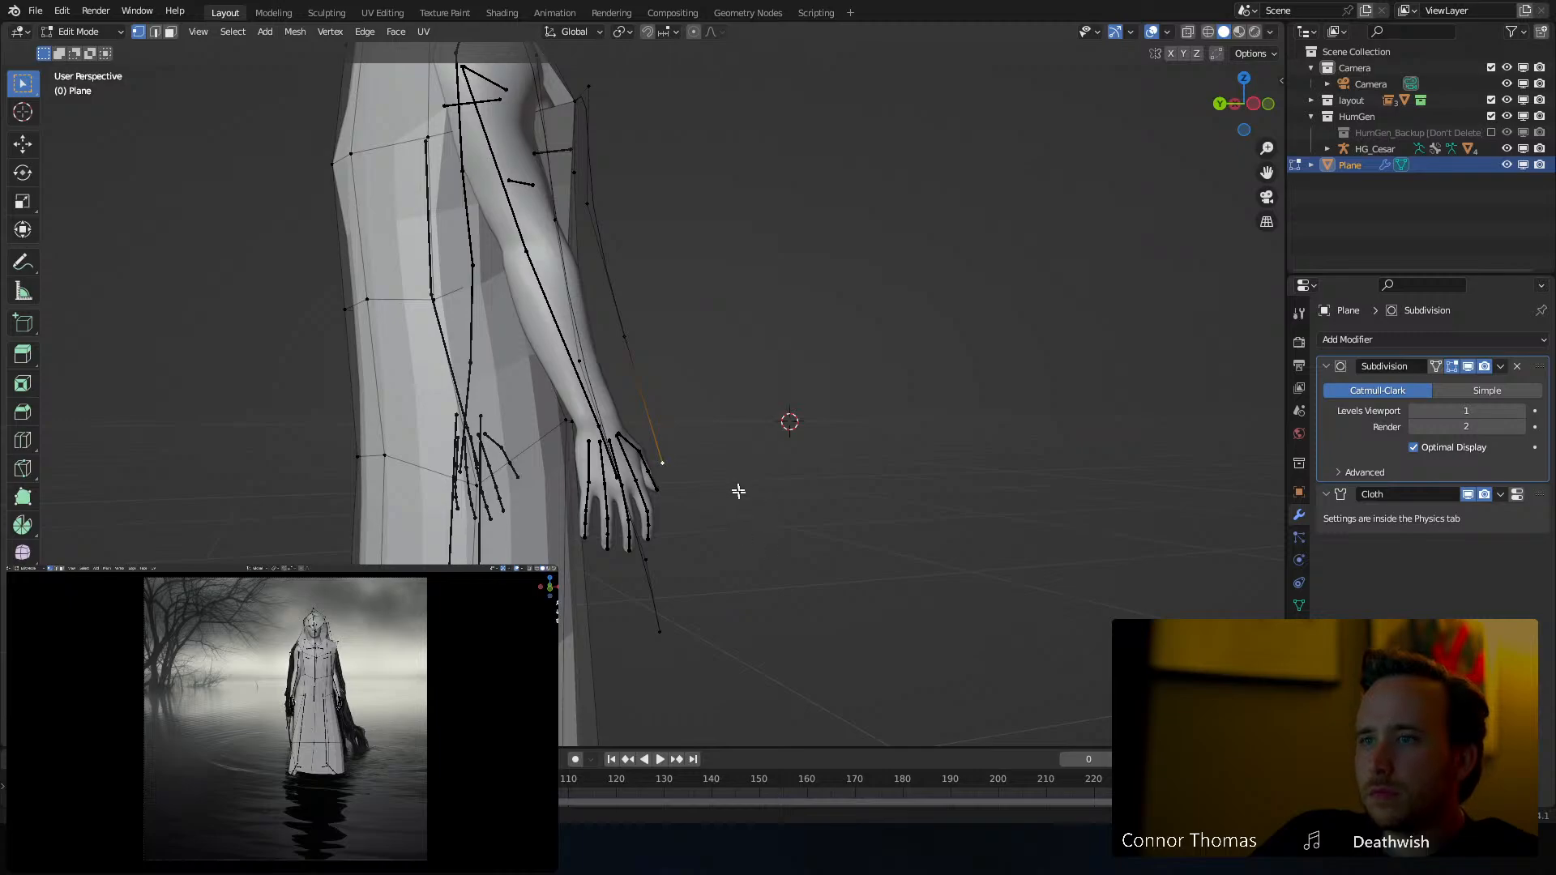
{"action": "key", "text": "g"}
{"action": "left_click", "coordinate": [775, 675]}
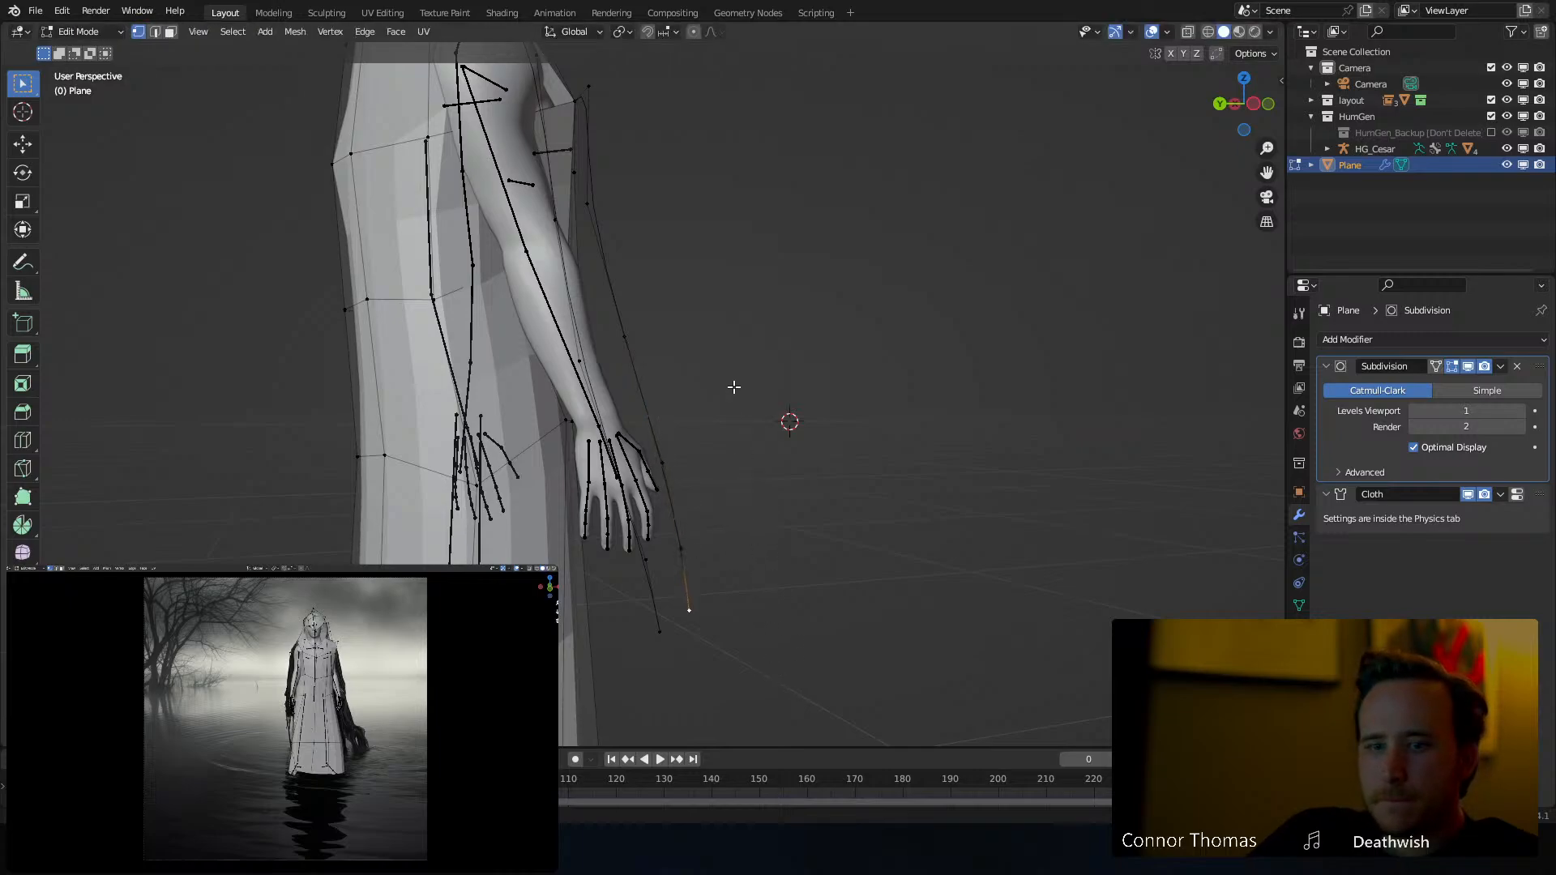
Extrude a third vertex chain down the length of the same arm to outline another side of the sleeve
{"action": "middle_click_drag", "start_coordinate": [730, 324], "coordinate": [607, 264]}
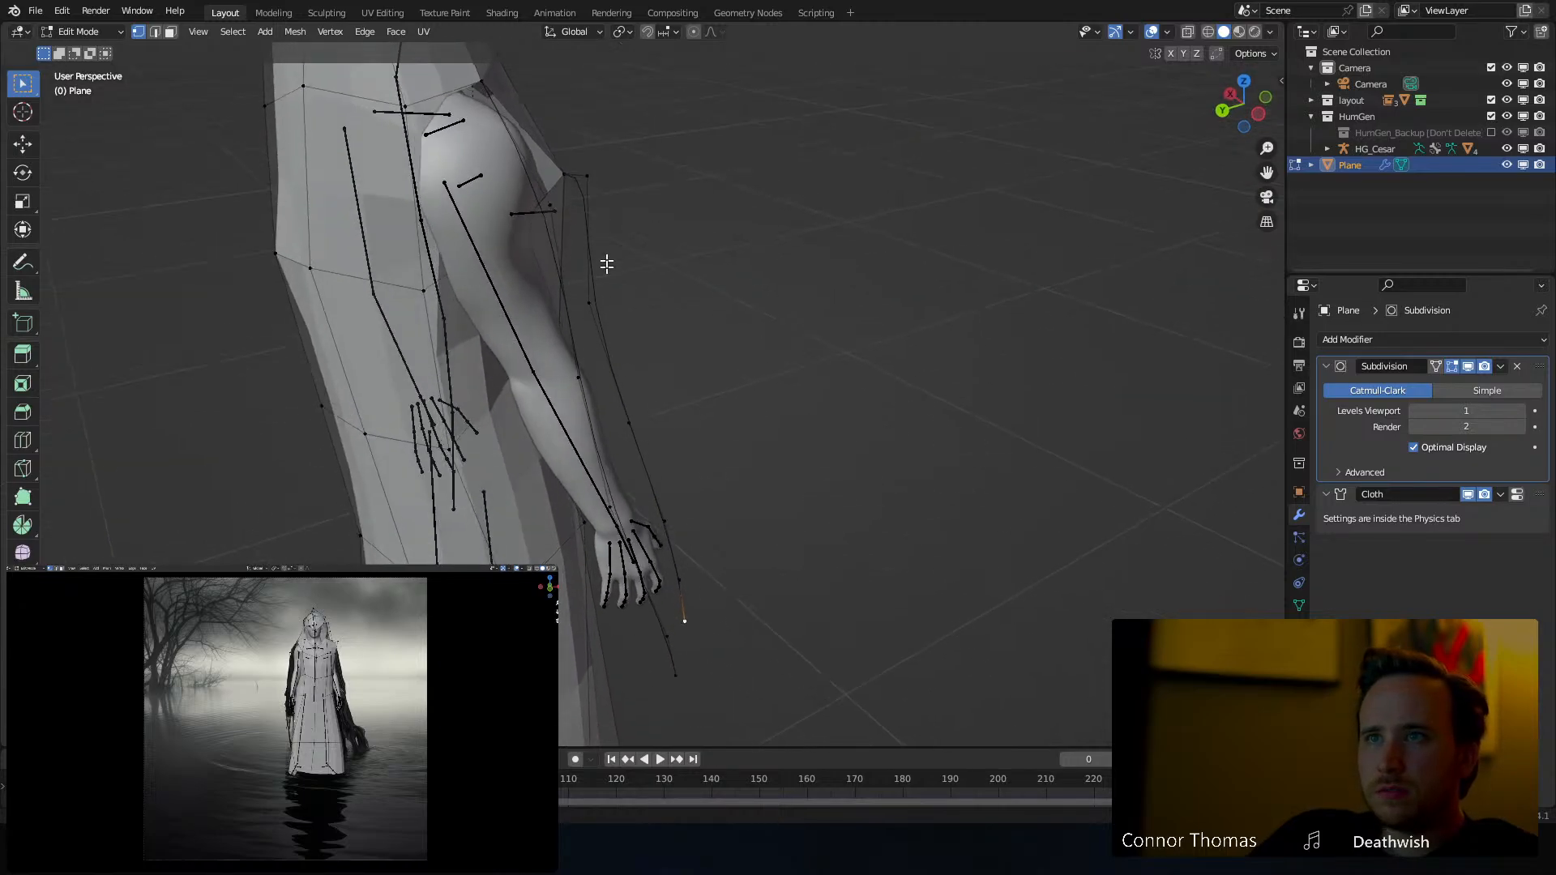
{"action": "middle_click_drag", "start_coordinate": [405, 107], "coordinate": [743, 226]}
{"action": "middle_click_drag", "start_coordinate": [698, 278], "coordinate": [438, 279]}
{"action": "key", "text": "g"}
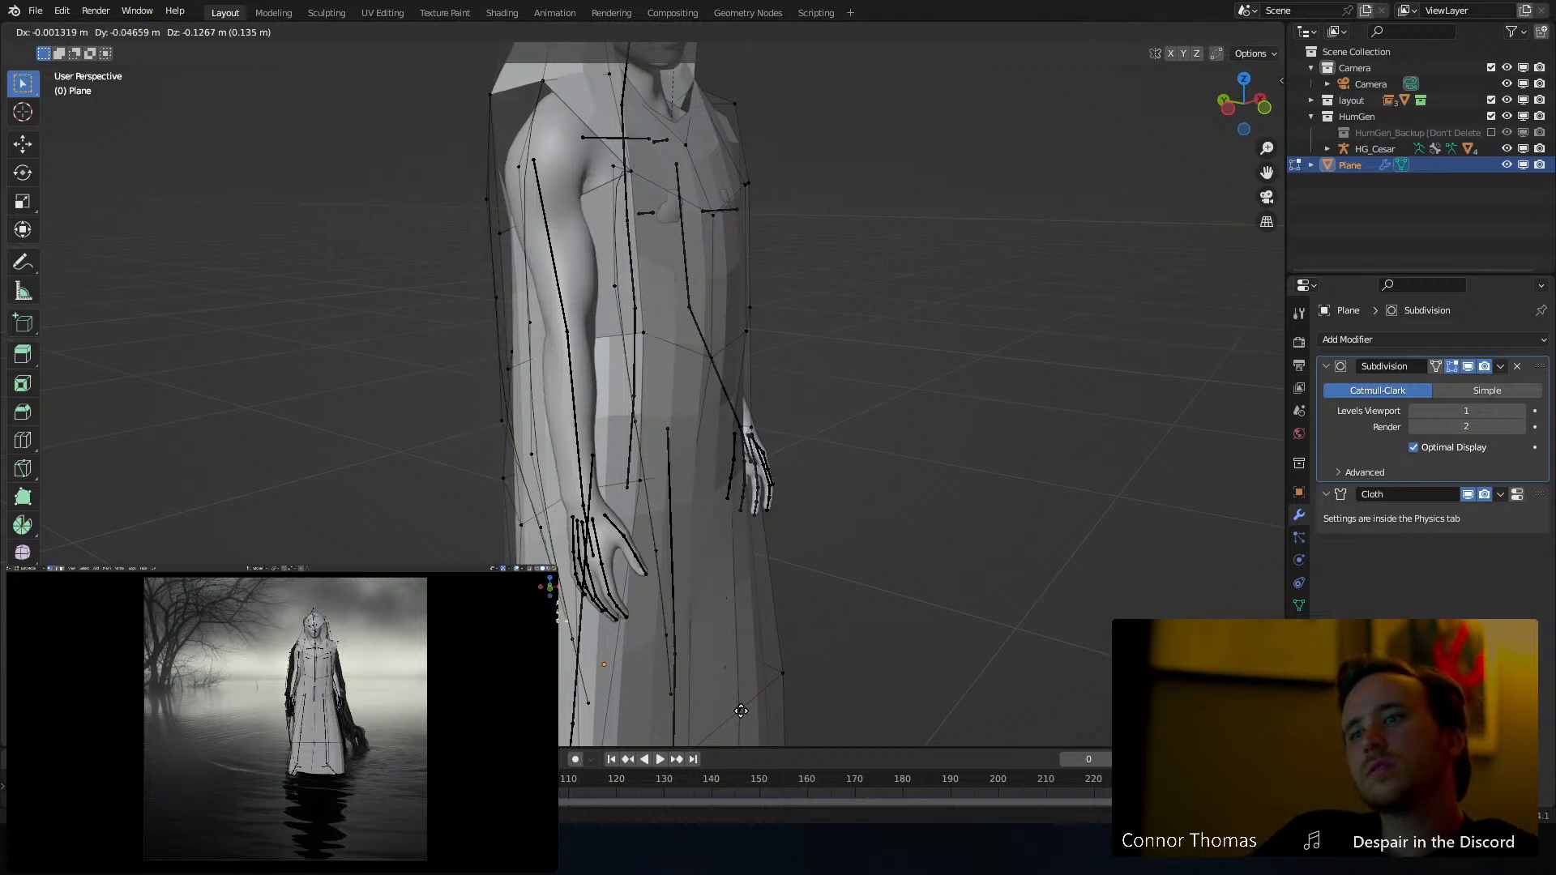
{"action": "middle_click_drag", "start_coordinate": [578, 488], "coordinate": [795, 449]}
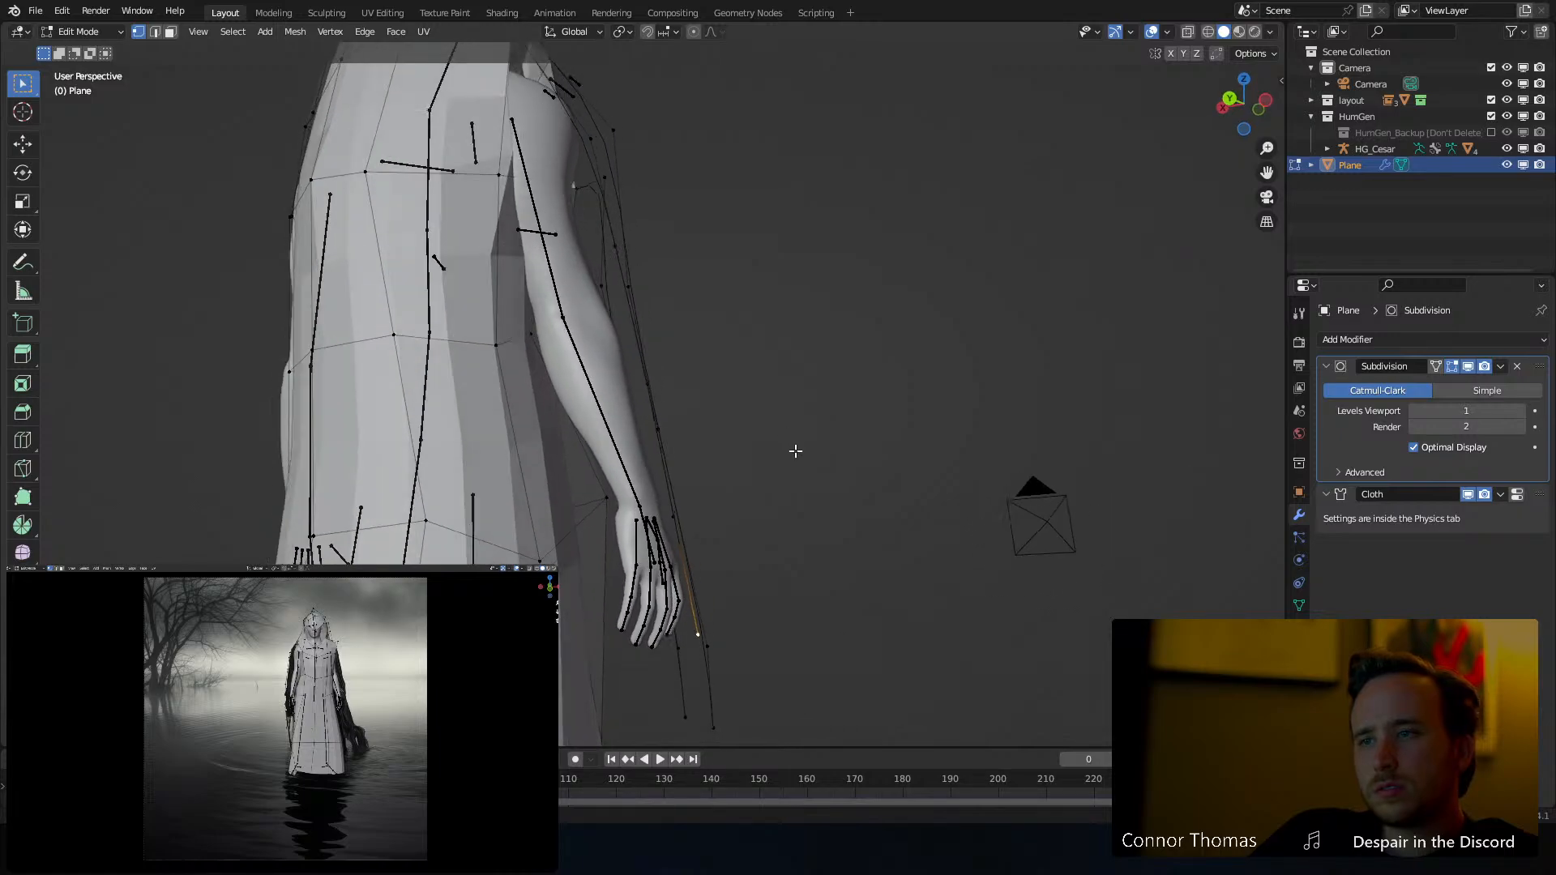
Reposition vertices of the sleeve chains around the forearm and hand so they run clear of the arm
{"action": "key", "text": "g"}
{"action": "left_click", "coordinate": [719, 546]}
{"action": "middle_click_drag", "start_coordinate": [712, 556], "coordinate": [649, 514]}
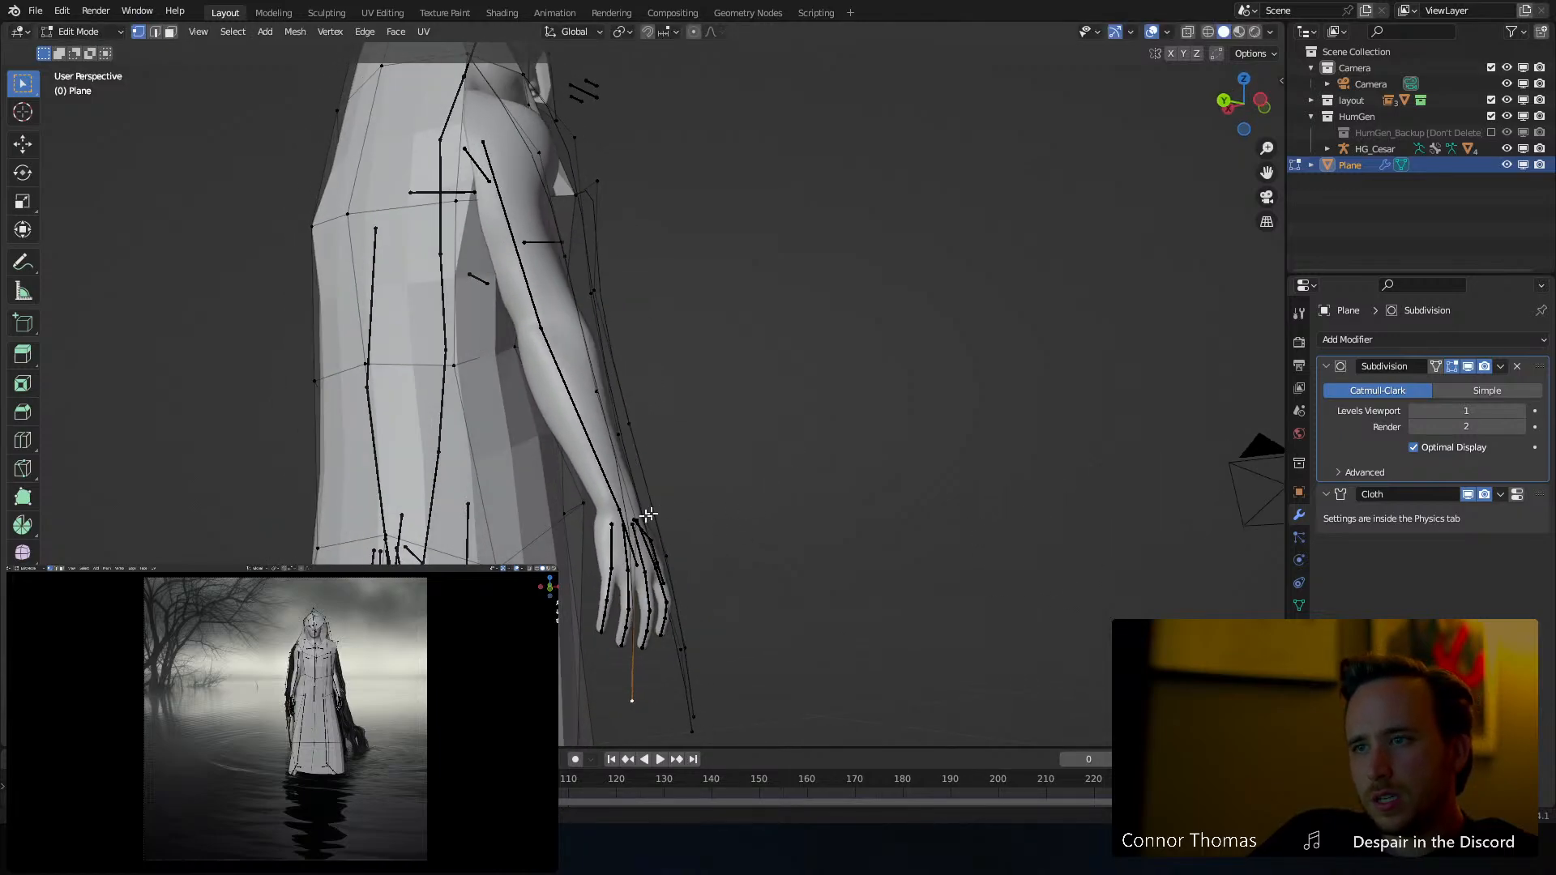
{"action": "key", "text": "g"}
{"action": "left_click", "coordinate": [659, 514]}
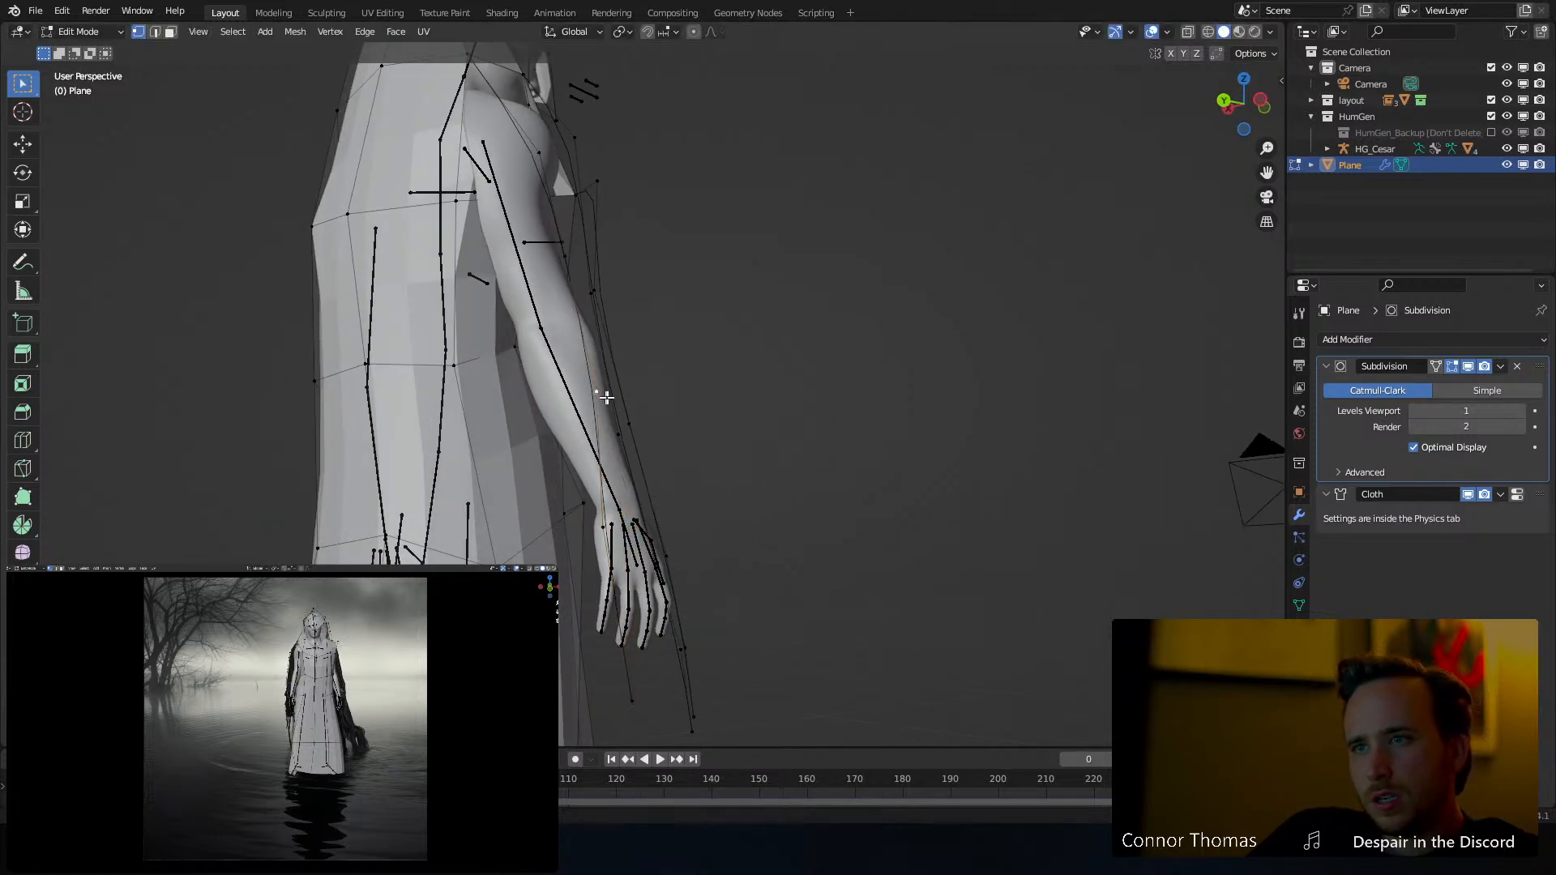
{"action": "key", "text": "g"}
{"action": "left_click", "coordinate": [659, 280]}
{"action": "middle_click_drag", "start_coordinate": [658, 279], "coordinate": [683, 244]}
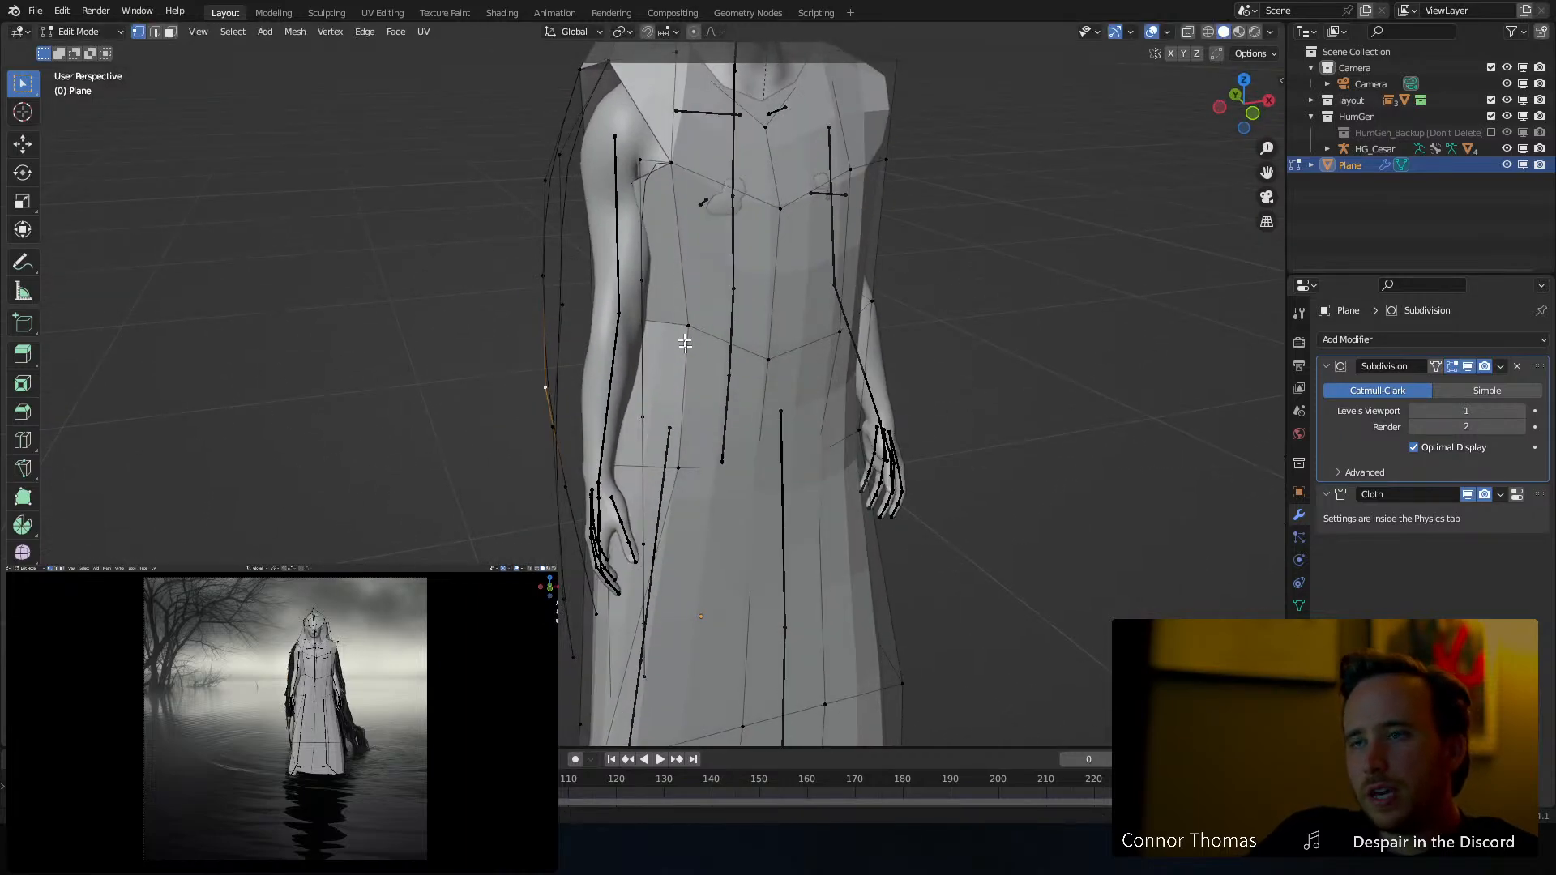
{"action": "middle_click_drag", "start_coordinate": [685, 343], "coordinate": [656, 305], "text": "shift"}
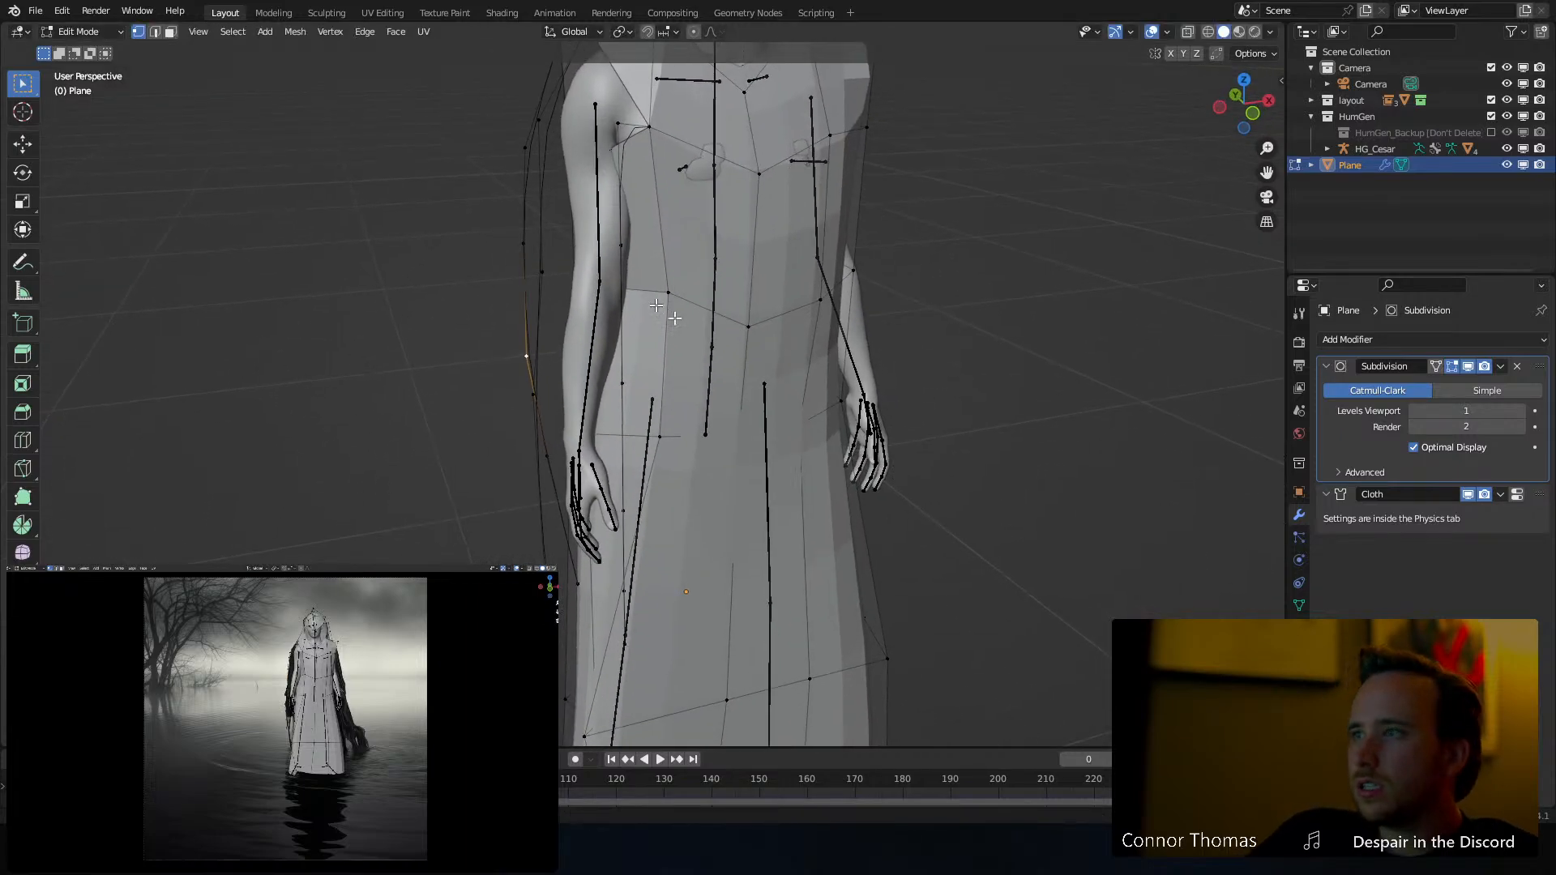
Turn off the Subdivision modifier's viewport display so the robe shows its base mesh around the arm
{"action": "left_click", "coordinate": [1468, 367]}
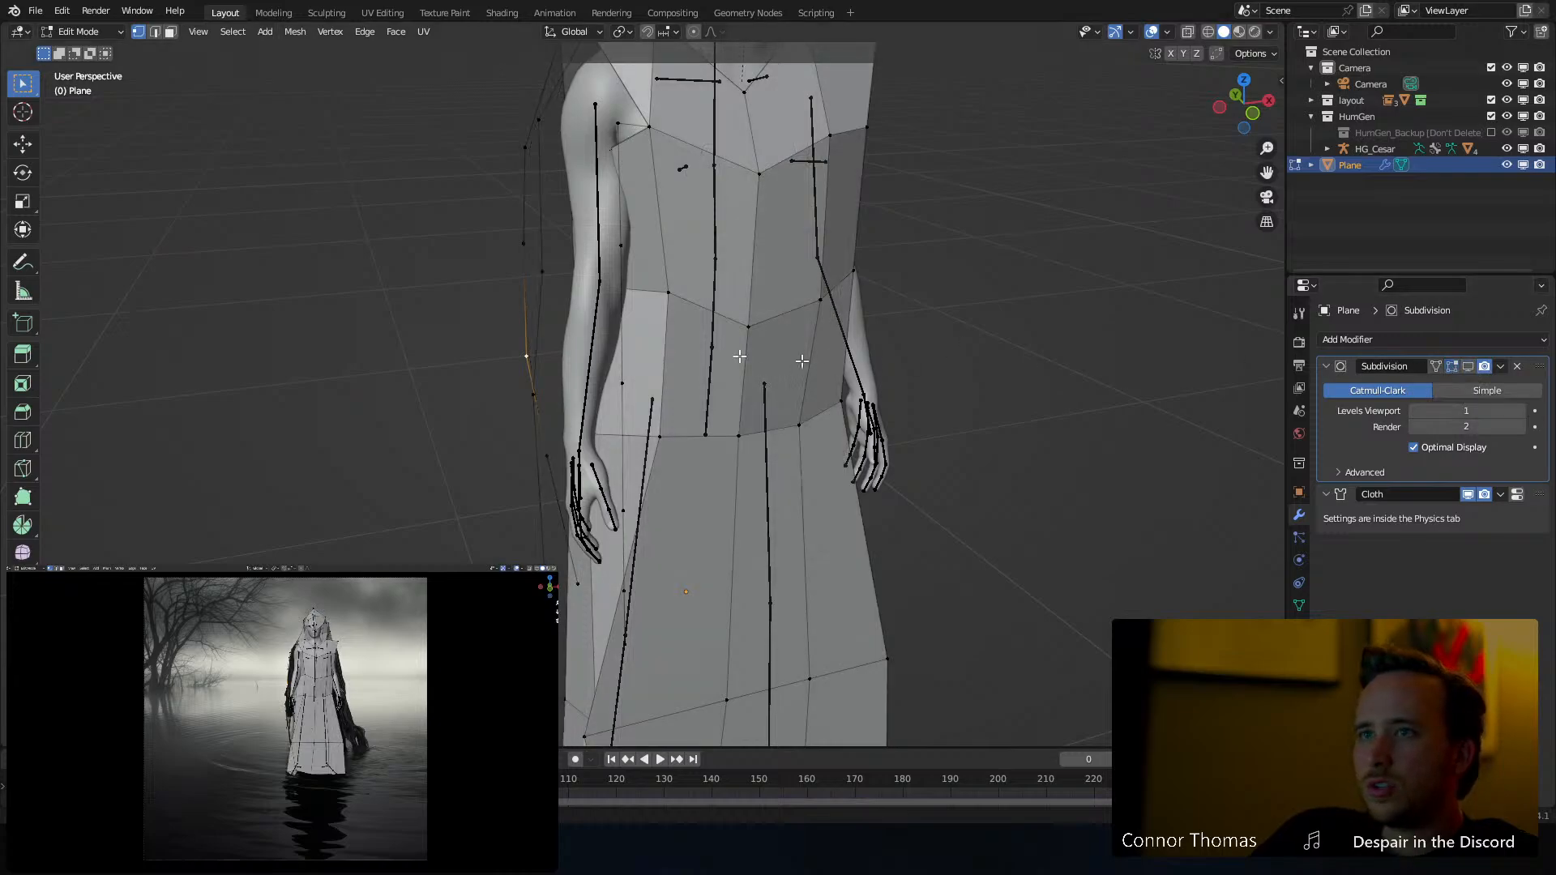
{"action": "middle_click_drag", "start_coordinate": [593, 304], "coordinate": [664, 298]}
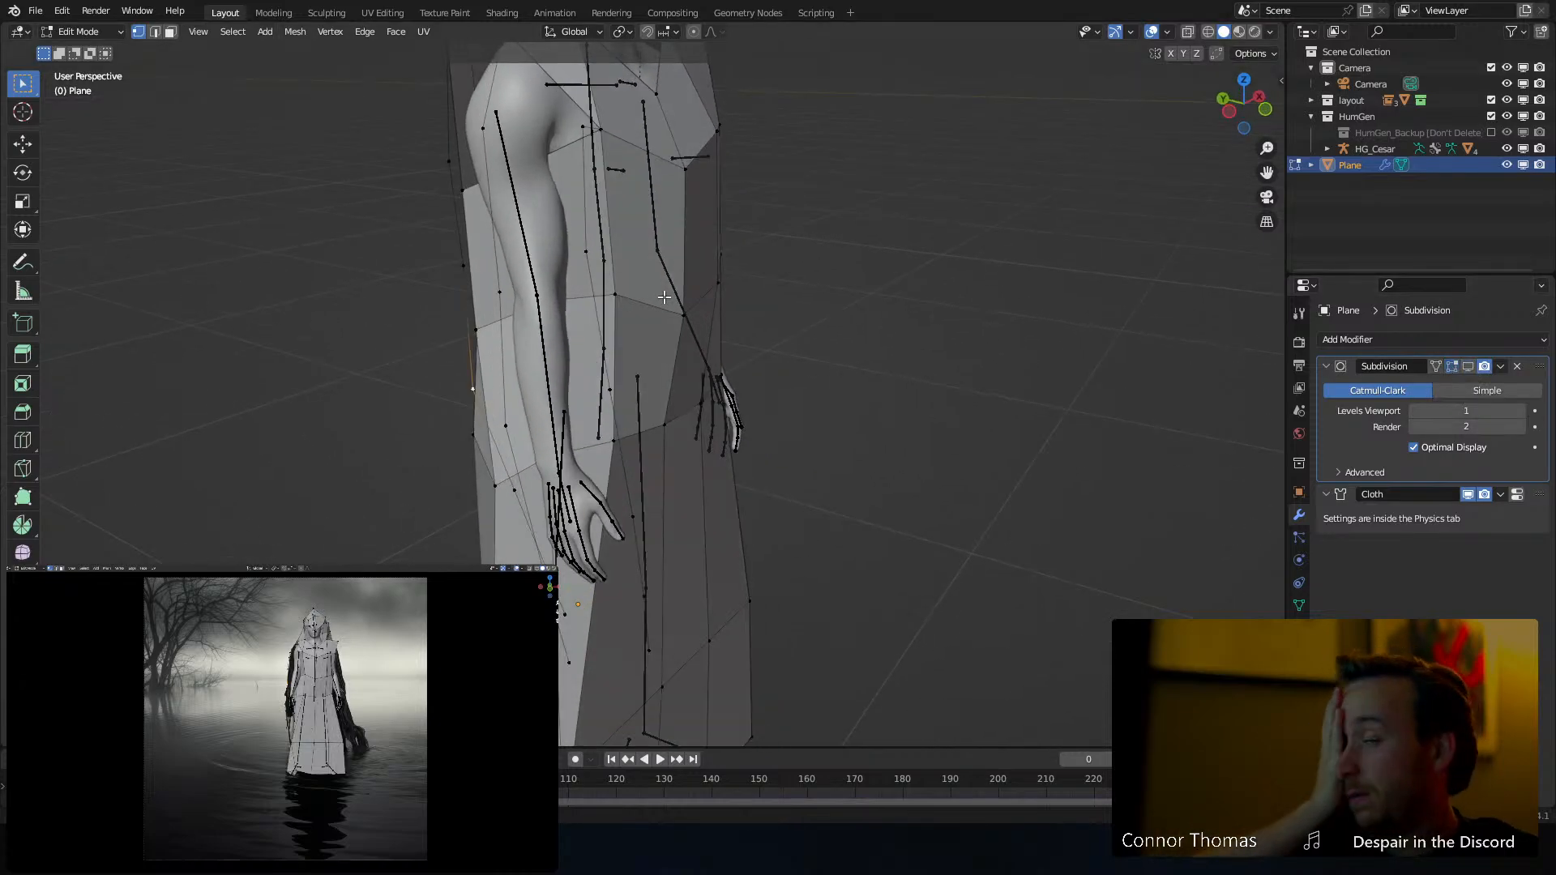
{"action": "middle_click_drag", "start_coordinate": [596, 363], "coordinate": [554, 310]}
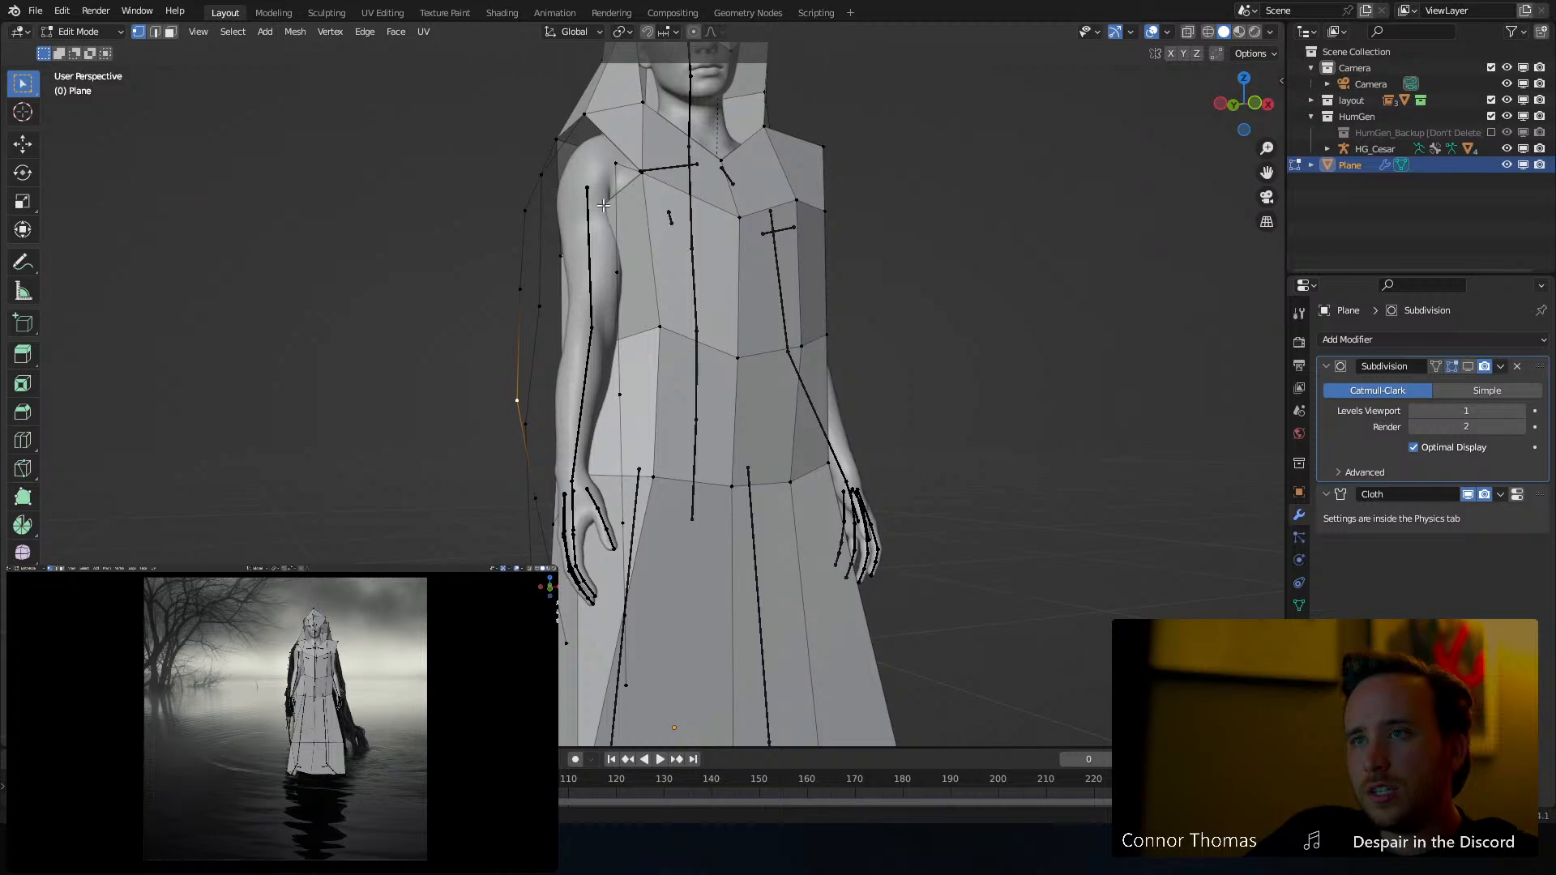
{"action": "middle_click_drag", "start_coordinate": [604, 205], "coordinate": [577, 196]}
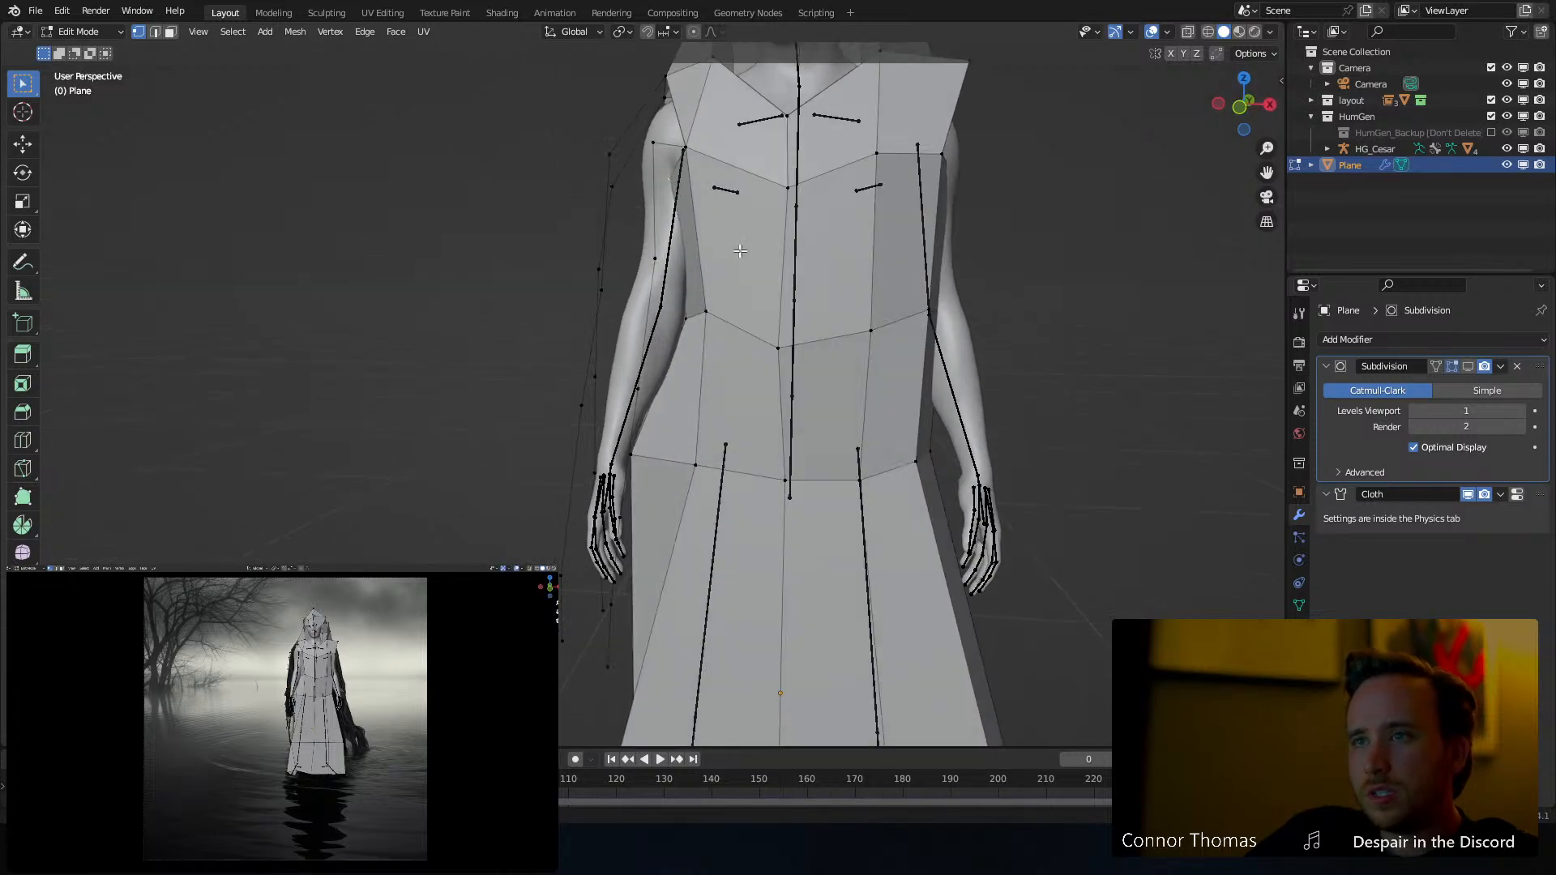
Reposition the vertices of the inner sleeve chain along the forearm and beside the hand
{"action": "key", "text": "g"}
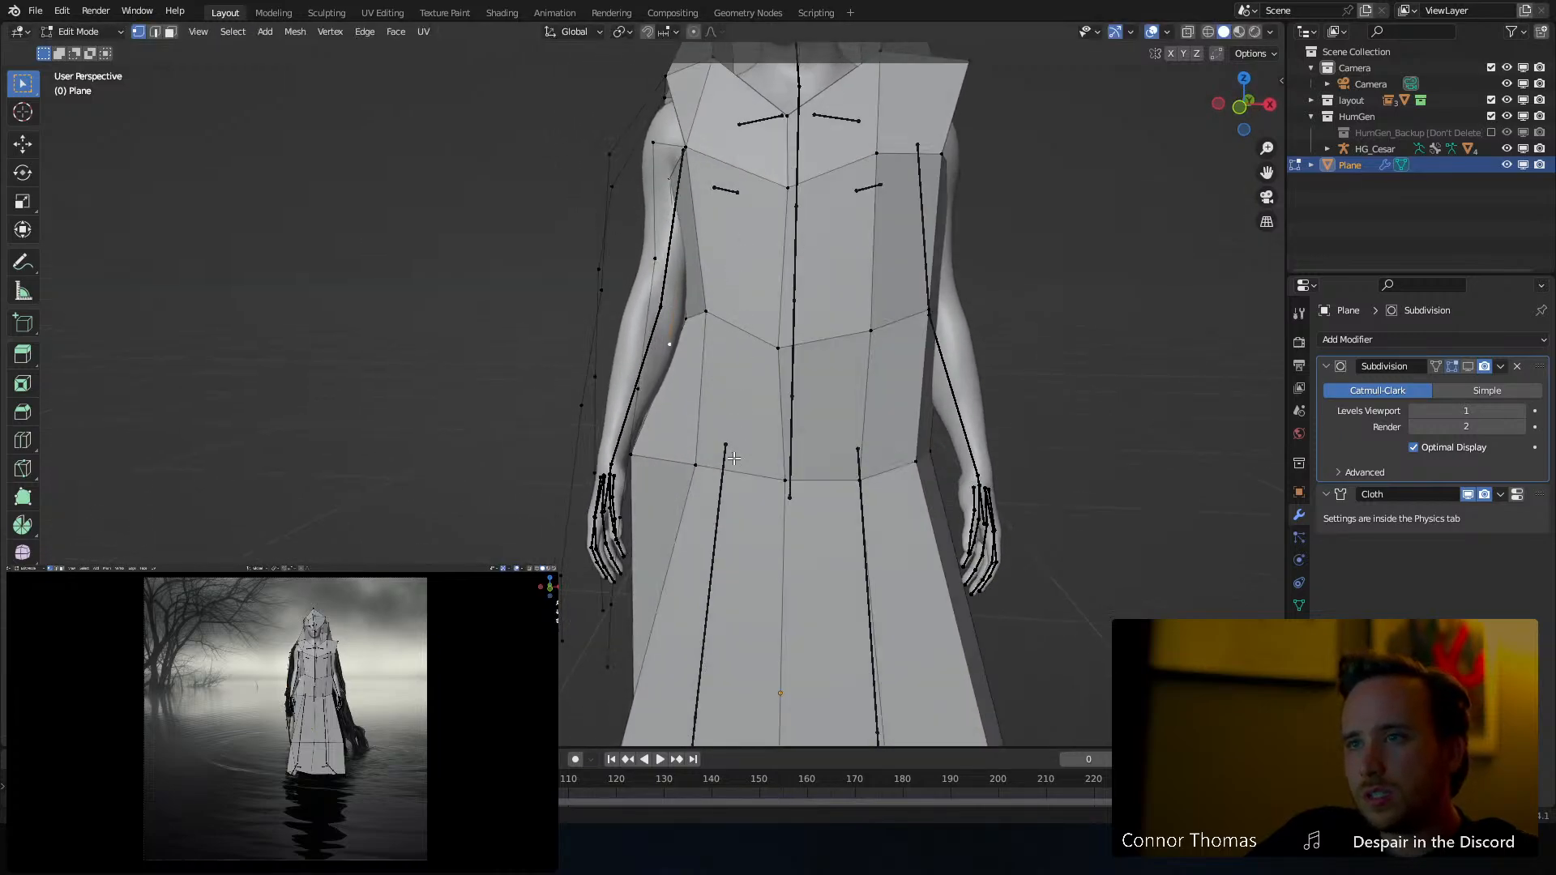
{"action": "key", "text": "g"}
{"action": "key", "text": "g"}
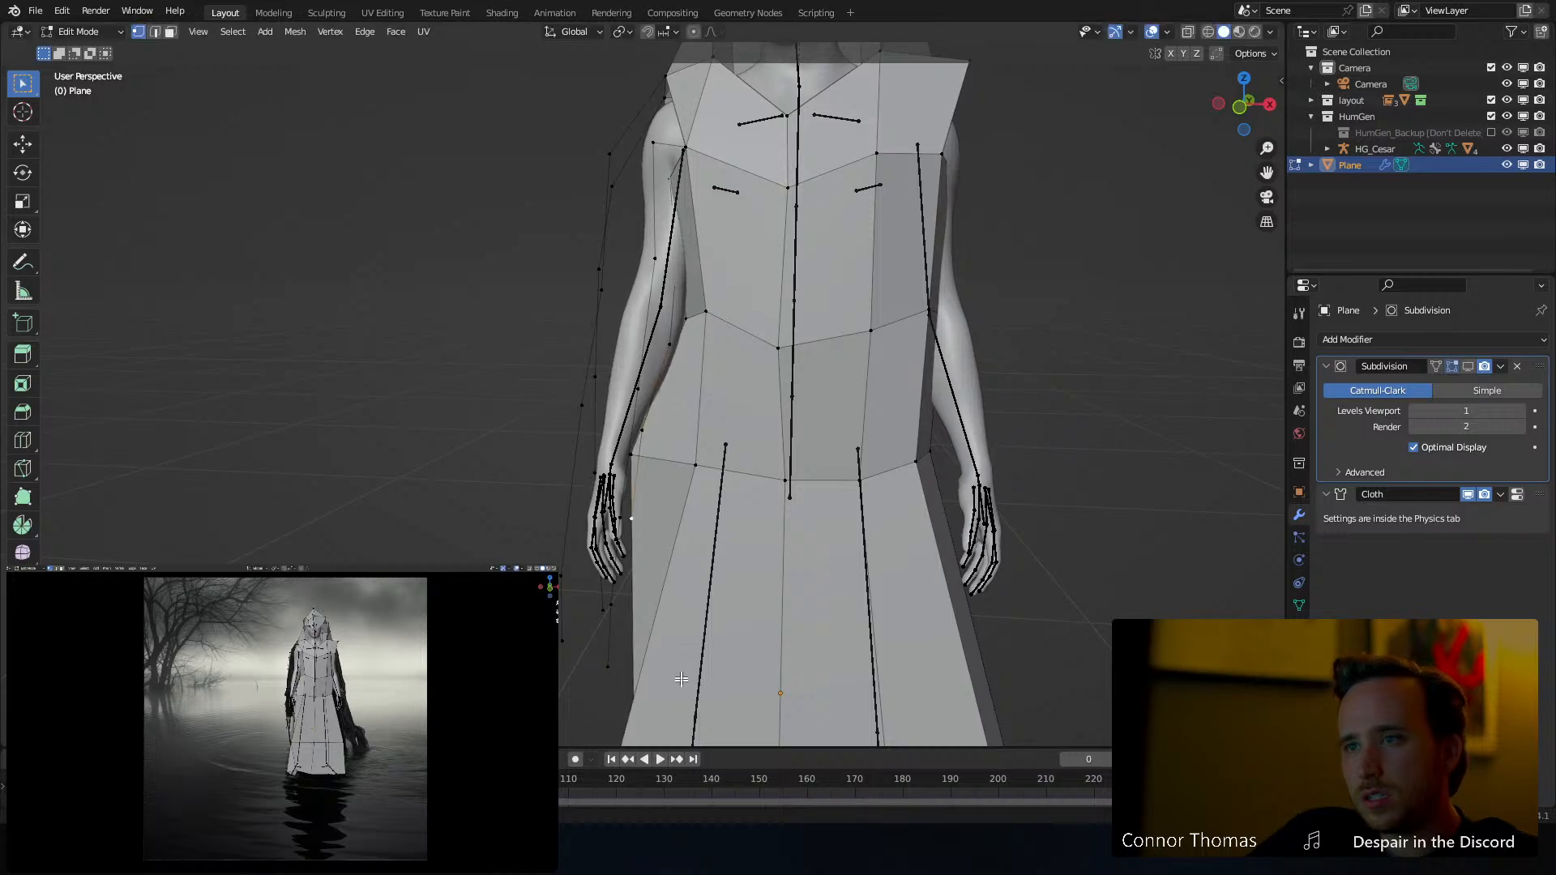
{"action": "key", "text": "g"}
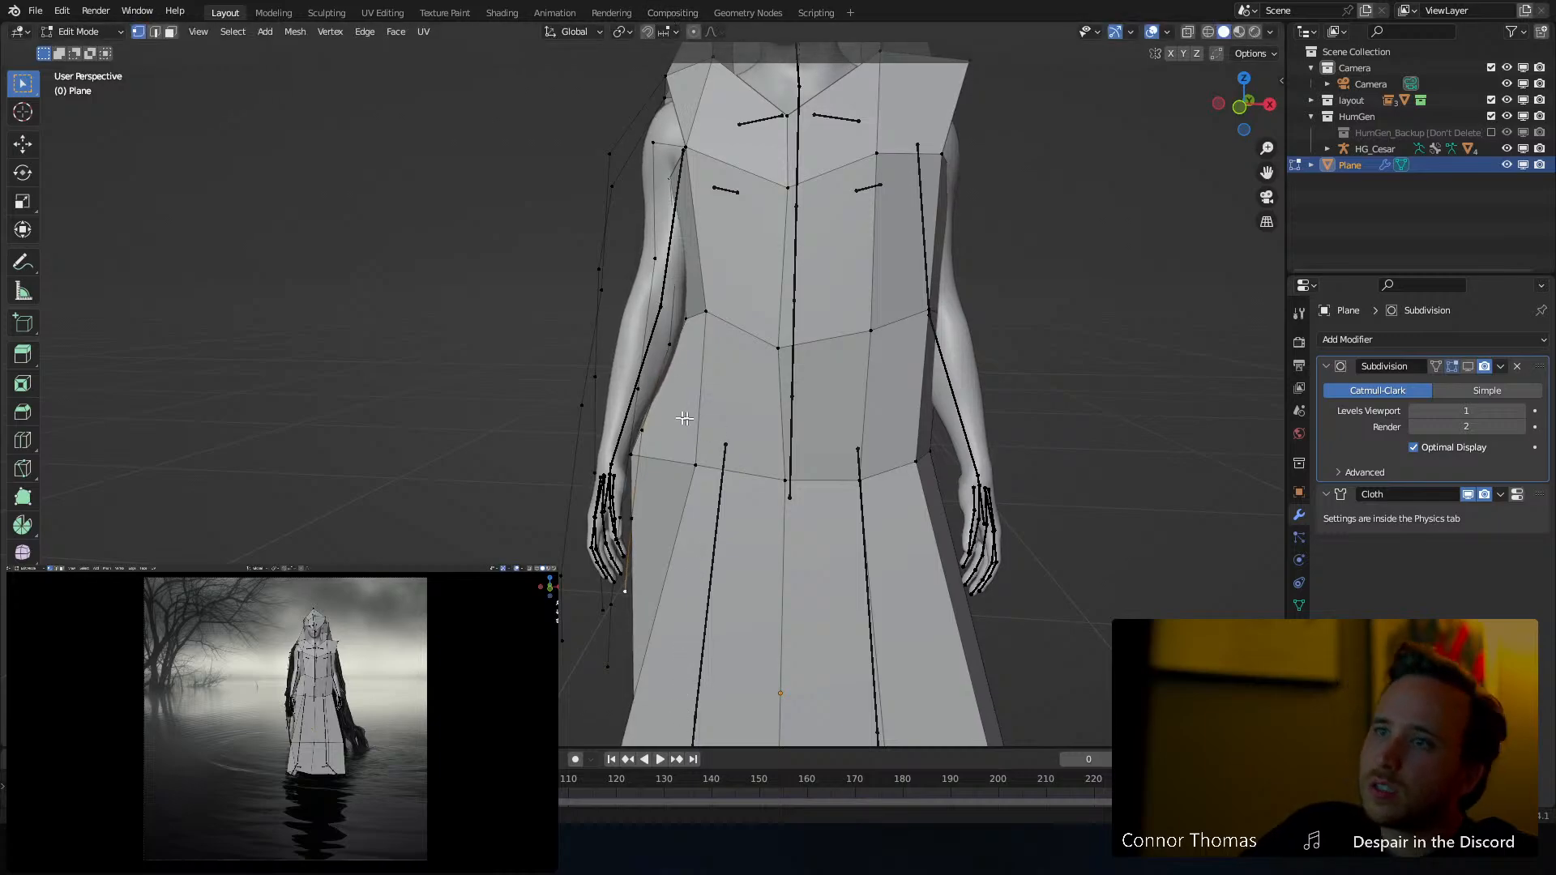
Fill a face between the ends of the two inner sleeve chains and continue the strip of faces up the arm
{"action": "middle_click_drag", "start_coordinate": [685, 417], "coordinate": [849, 413]}
{"action": "middle_click_drag", "start_coordinate": [673, 402], "coordinate": [680, 452]}
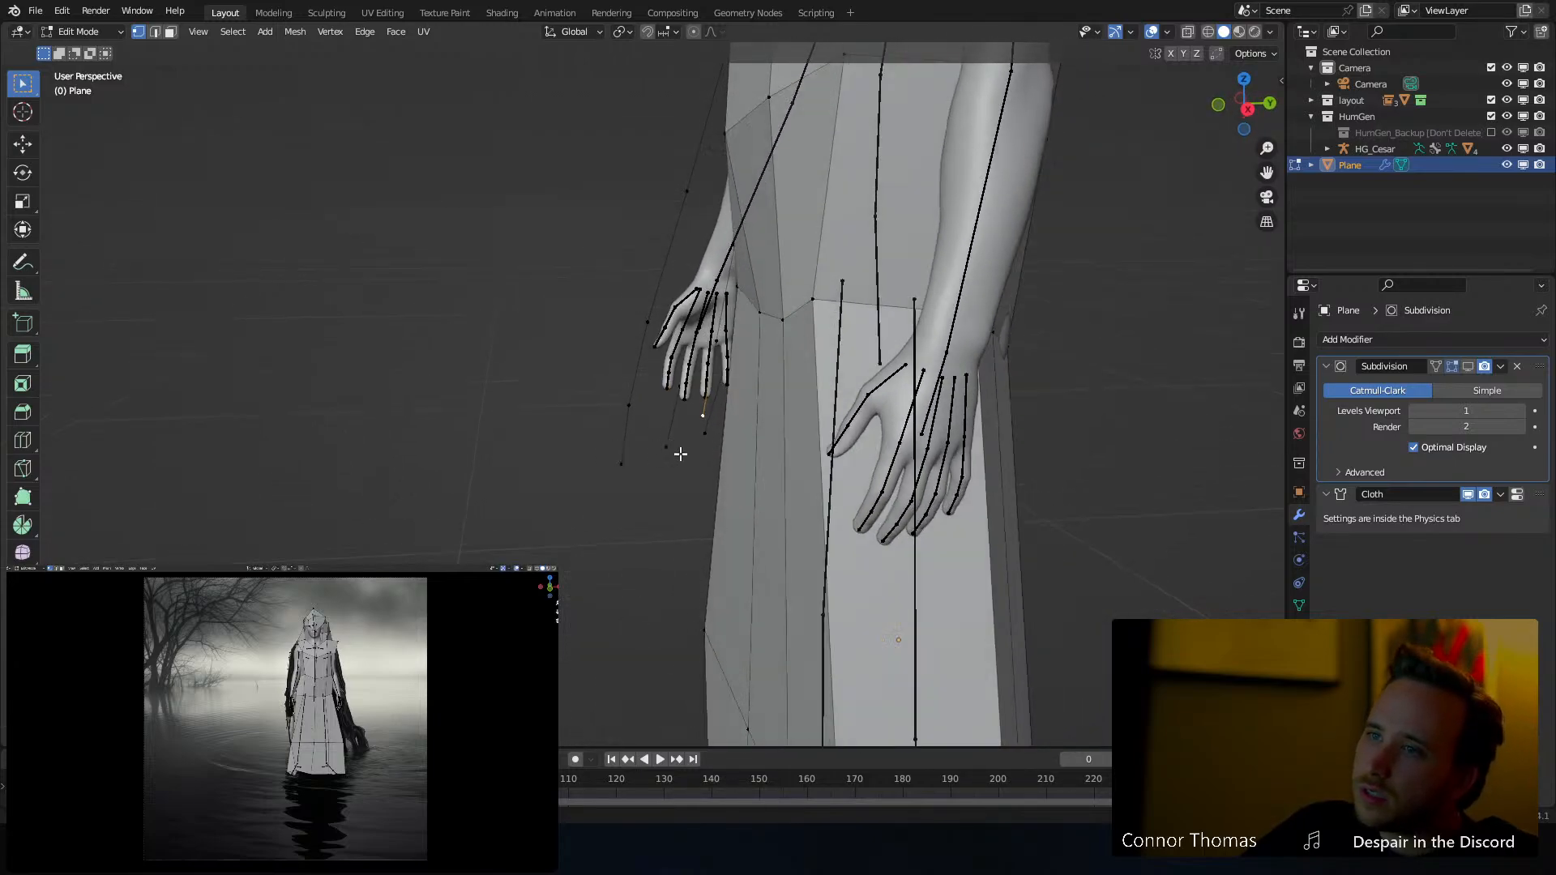
{"action": "left_click", "coordinate": [634, 462], "text": "shift"}
{"action": "key", "text": "f"}
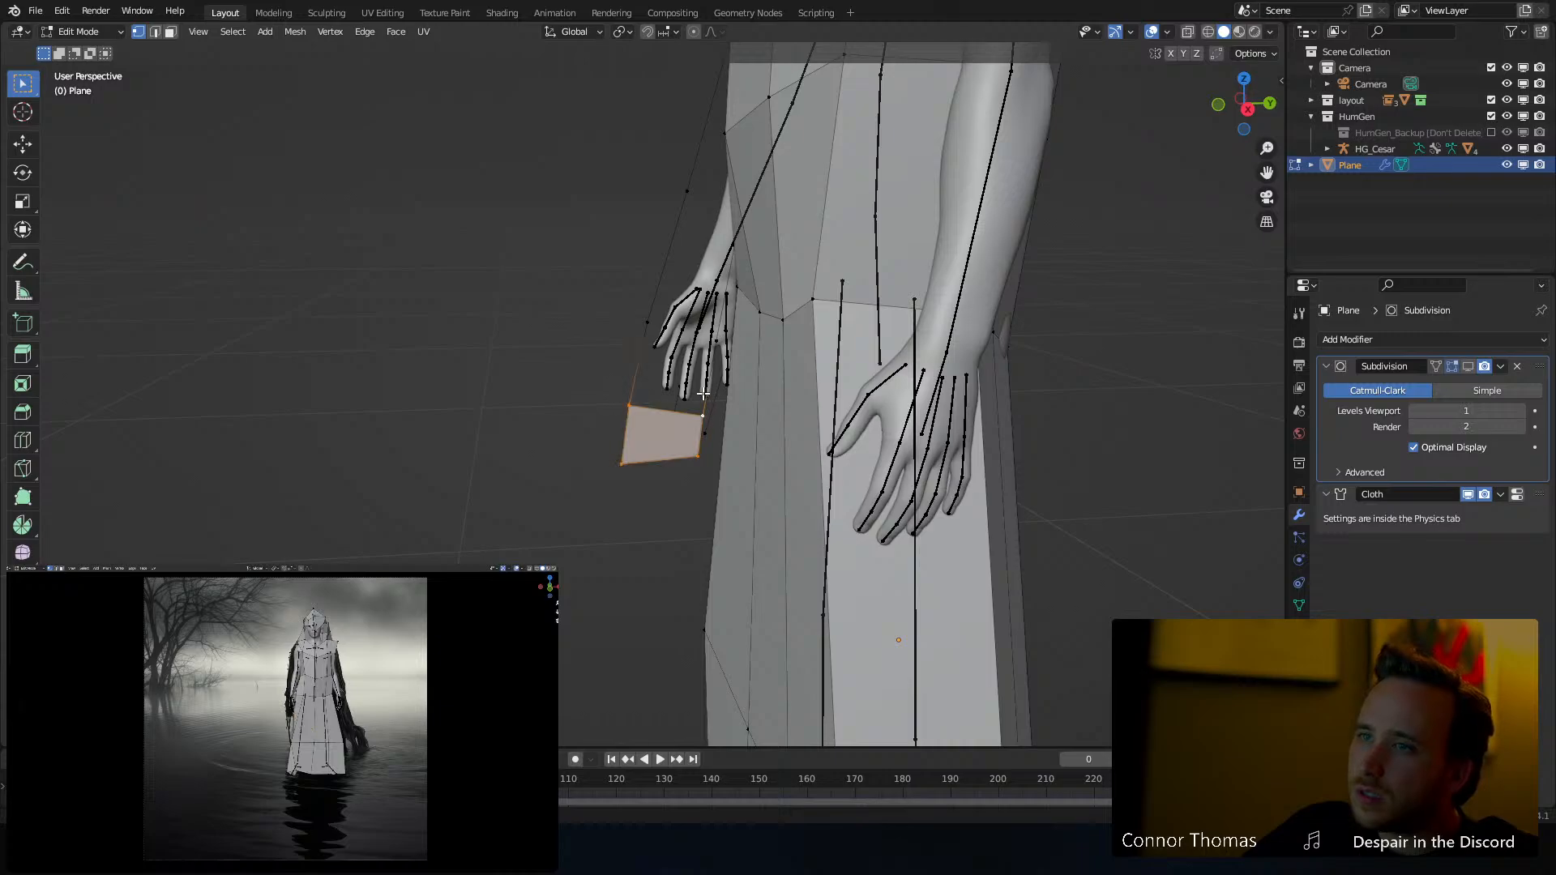
{"action": "key", "text": "2"}
{"action": "left_click", "coordinate": [673, 395]}
{"action": "middle_click_drag", "start_coordinate": [683, 318], "coordinate": [742, 326]}
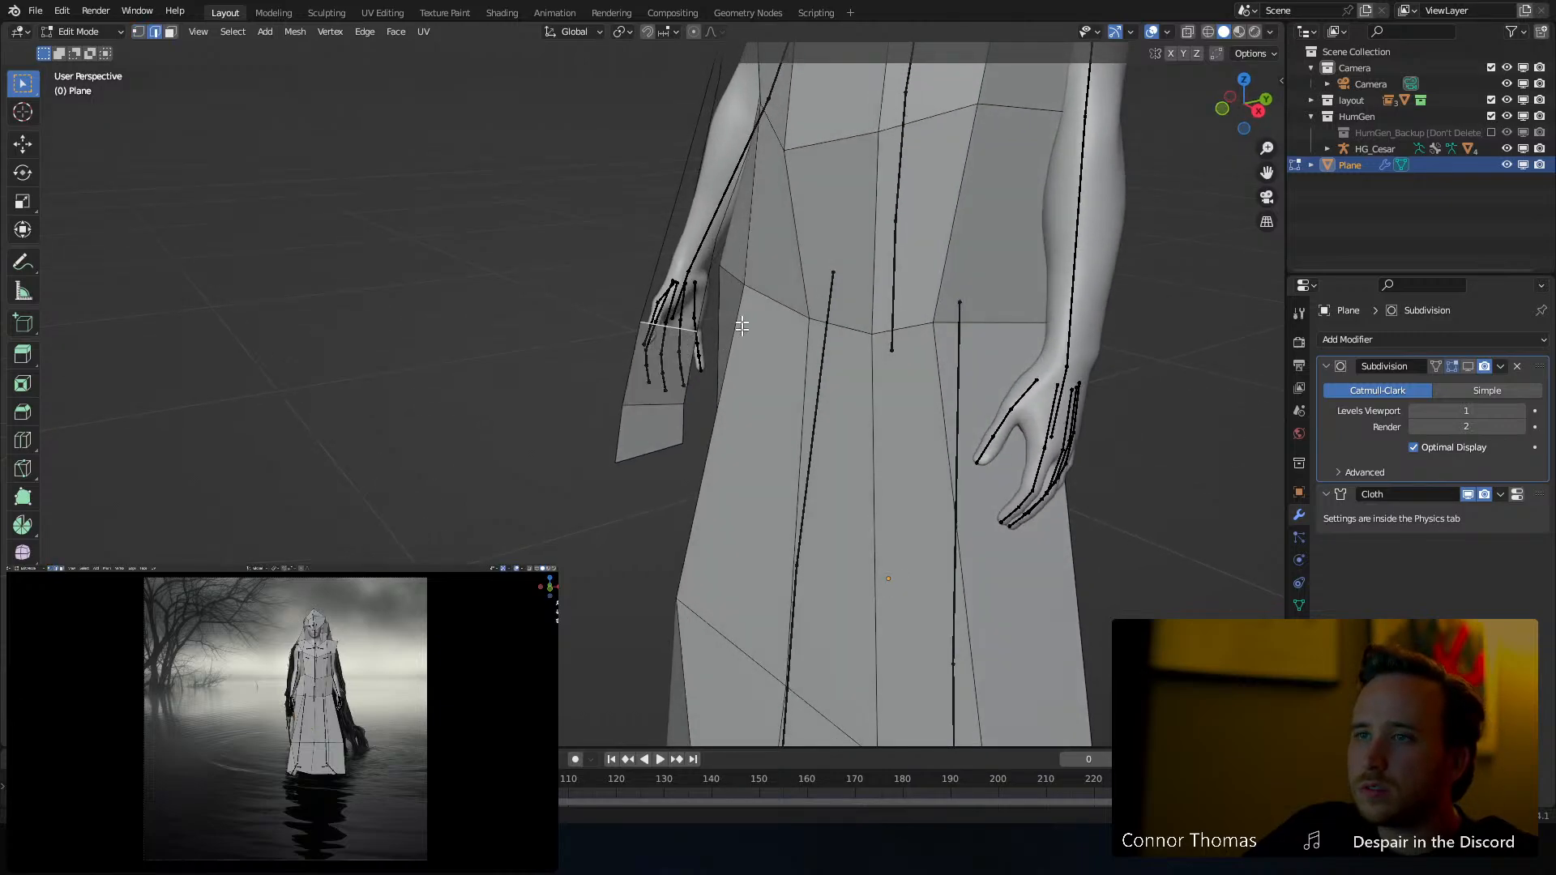
{"action": "middle_click_drag", "start_coordinate": [716, 241], "coordinate": [792, 251]}
{"action": "middle_click_drag", "start_coordinate": [758, 198], "coordinate": [705, 294]}
{"action": "key", "text": "f"}
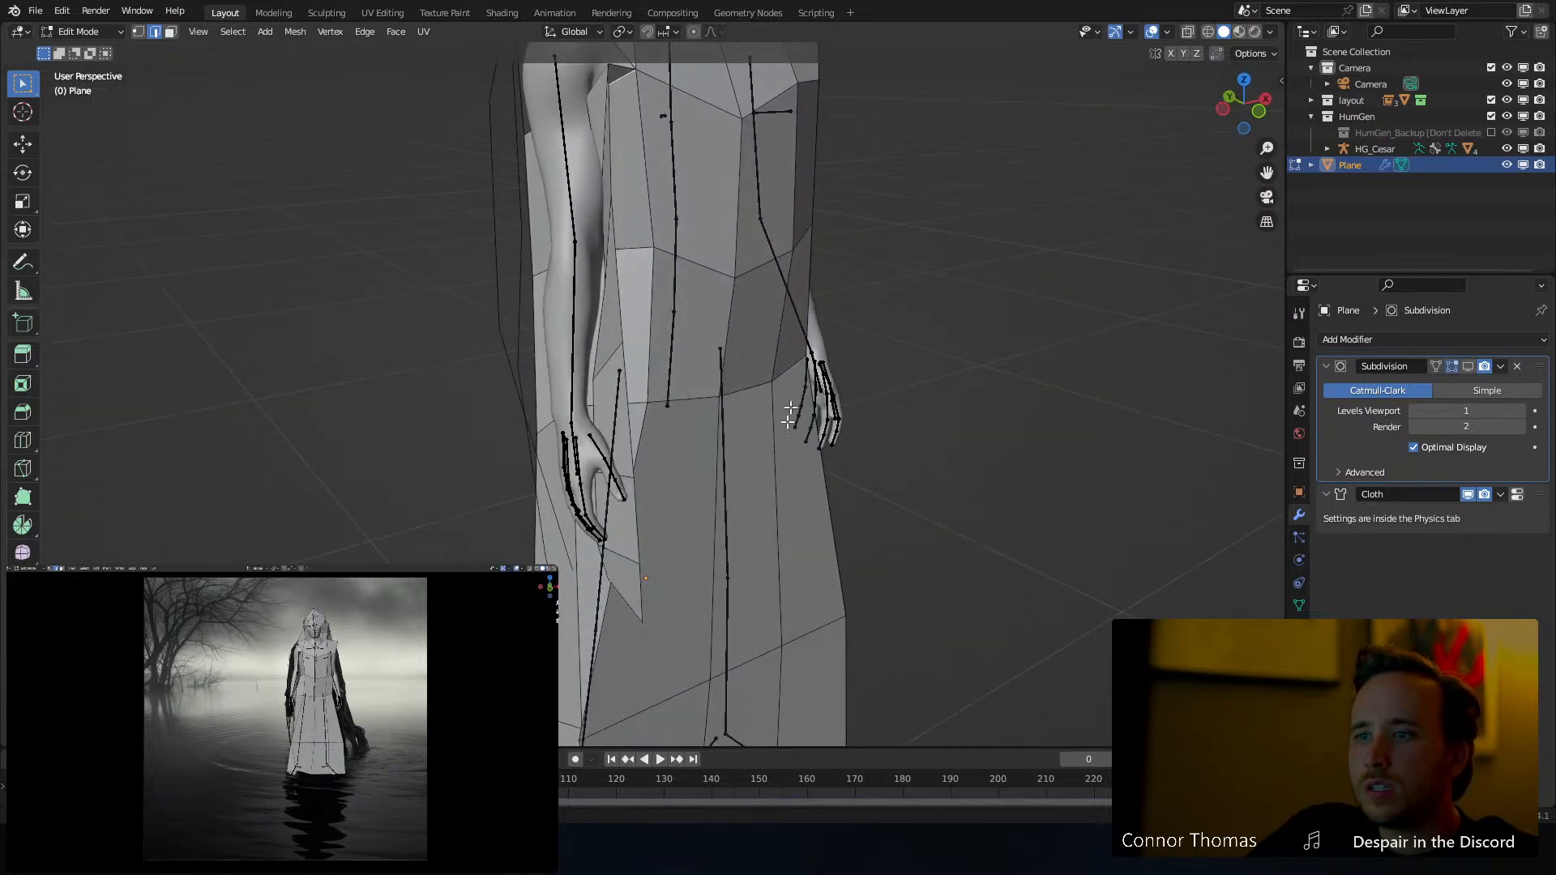
Fill a face across the front of the sleeve cuff between the inner and outer chains
{"action": "key", "text": "1"}
{"action": "left_click", "coordinate": [644, 624]}
{"action": "key", "text": "g"}
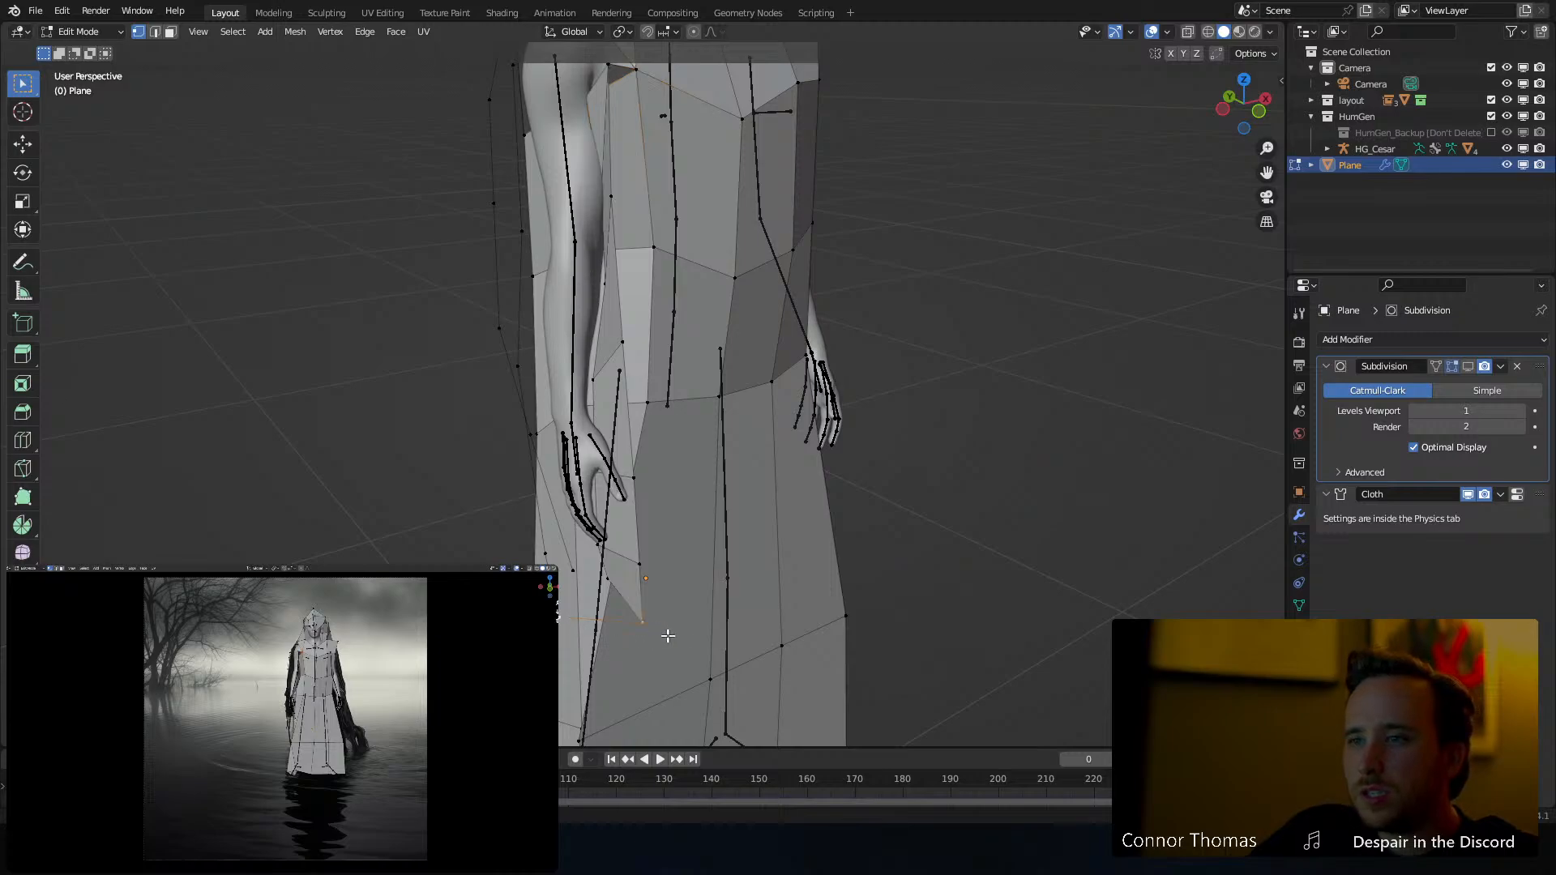
{"action": "key", "text": "3"}
{"action": "left_click", "coordinate": [613, 622]}
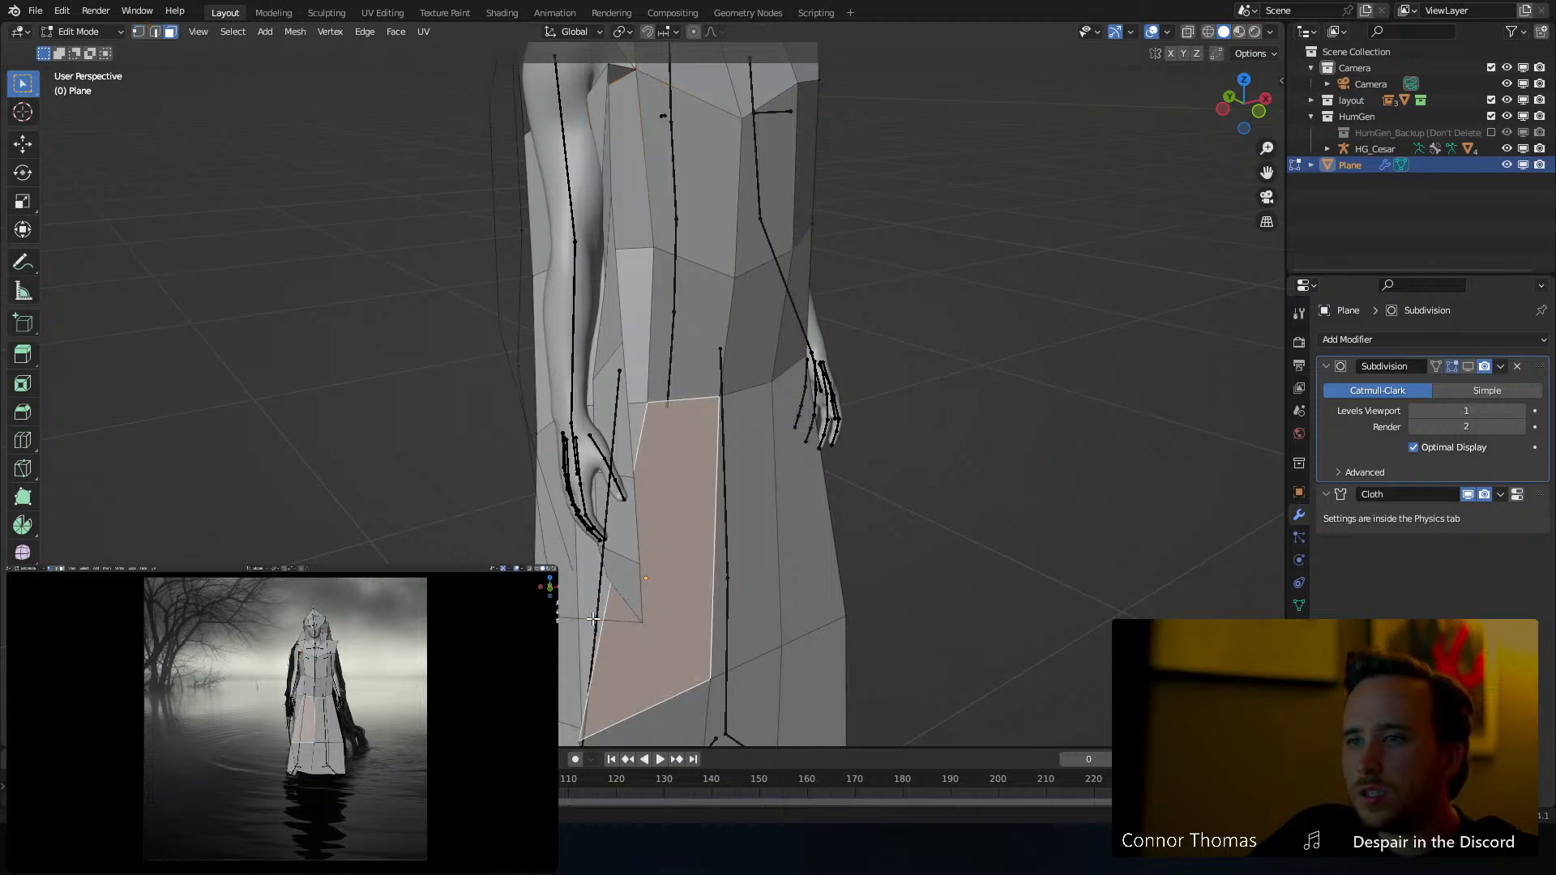
{"action": "key", "text": "2"}
{"action": "left_click", "coordinate": [603, 620]}
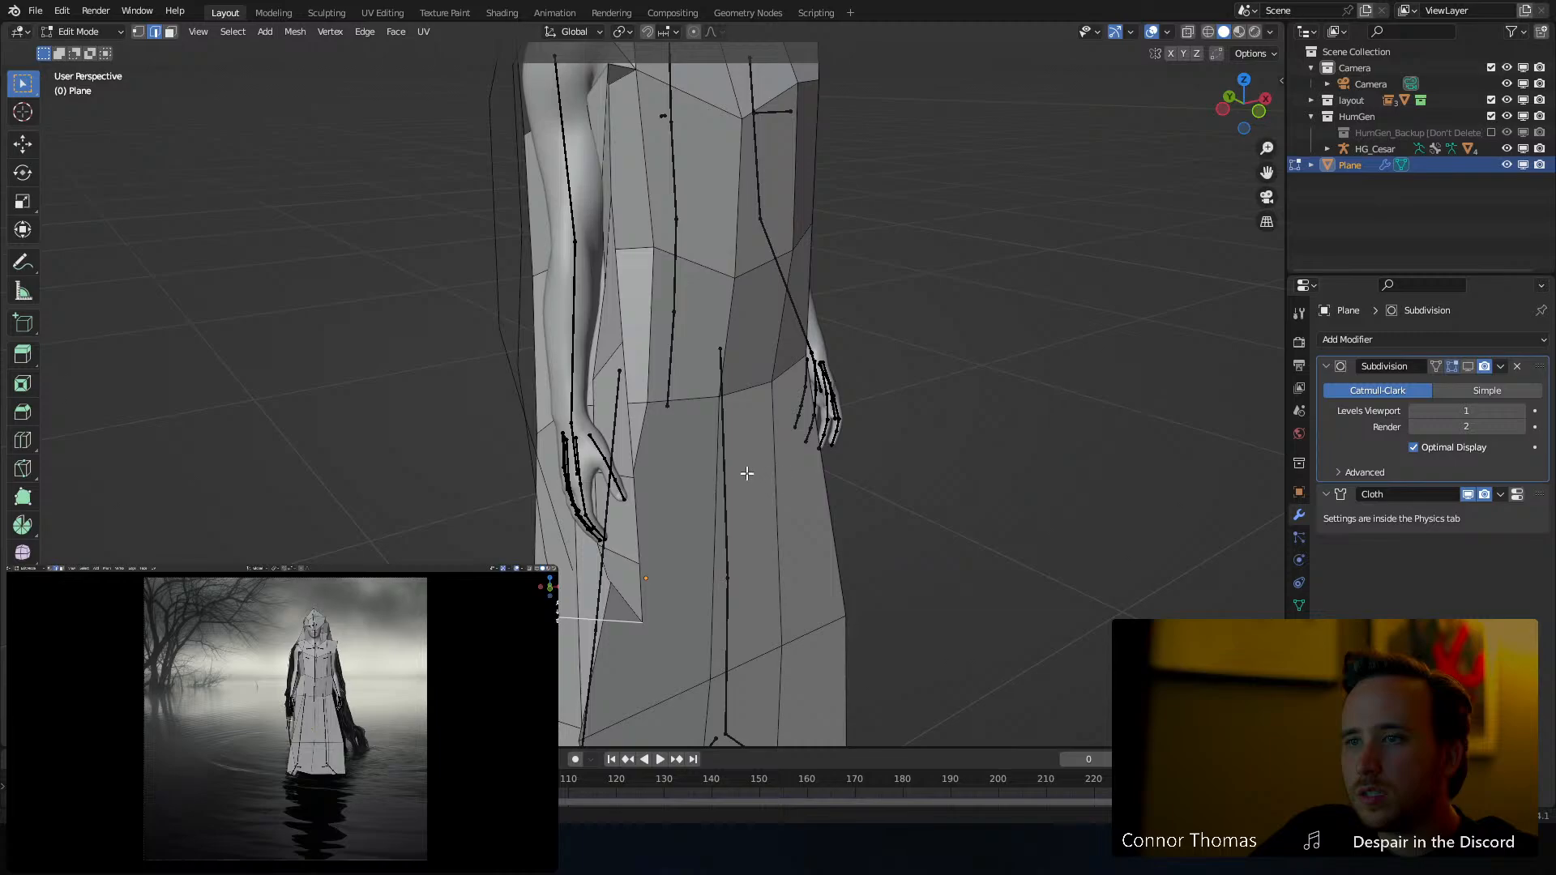
{"action": "key", "text": "1"}
{"action": "middle_click_drag", "start_coordinate": [701, 532], "coordinate": [616, 541]}
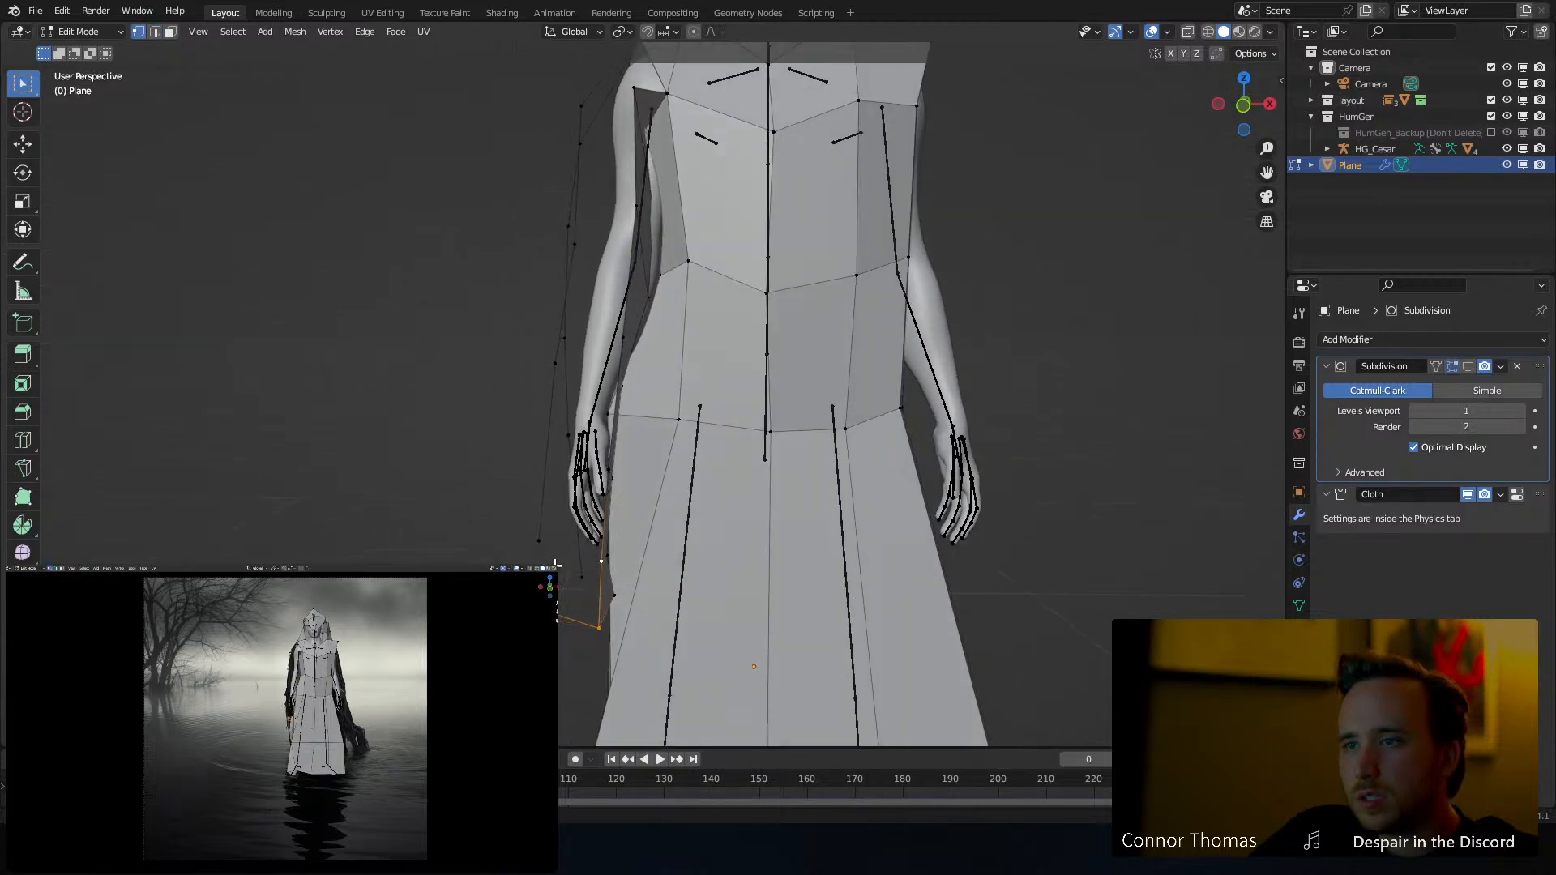
{"action": "key", "text": "f"}
Continue the front strip of sleeve faces from the cuff up to the shoulder
{"action": "key", "text": "2"}
{"action": "left_click", "coordinate": [582, 555]}
{"action": "key", "text": "f"}
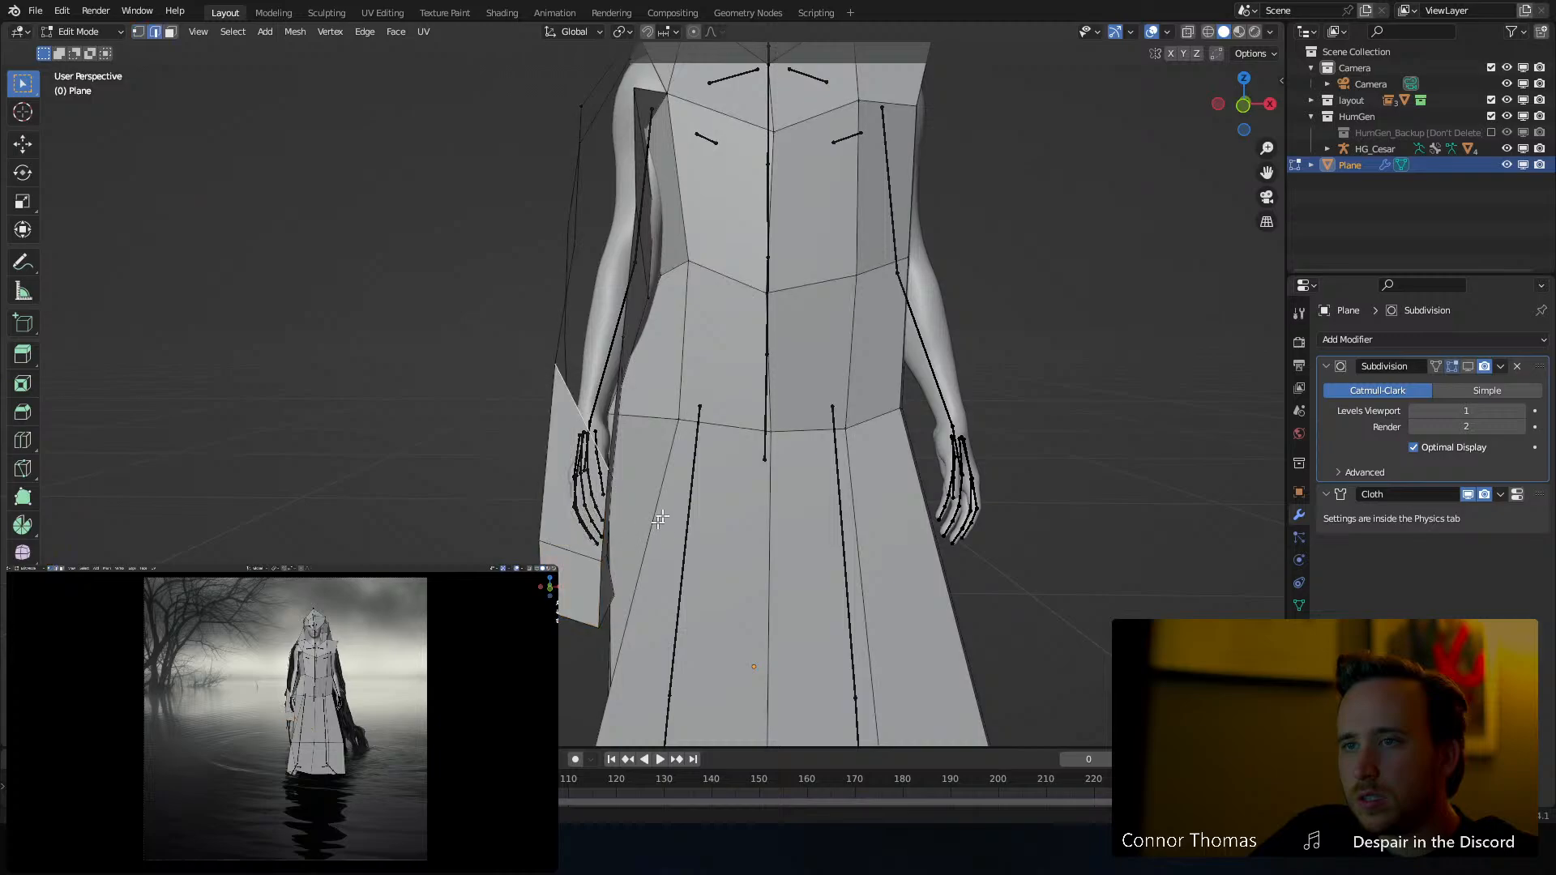
{"action": "middle_click_drag", "start_coordinate": [626, 414], "coordinate": [649, 354]}
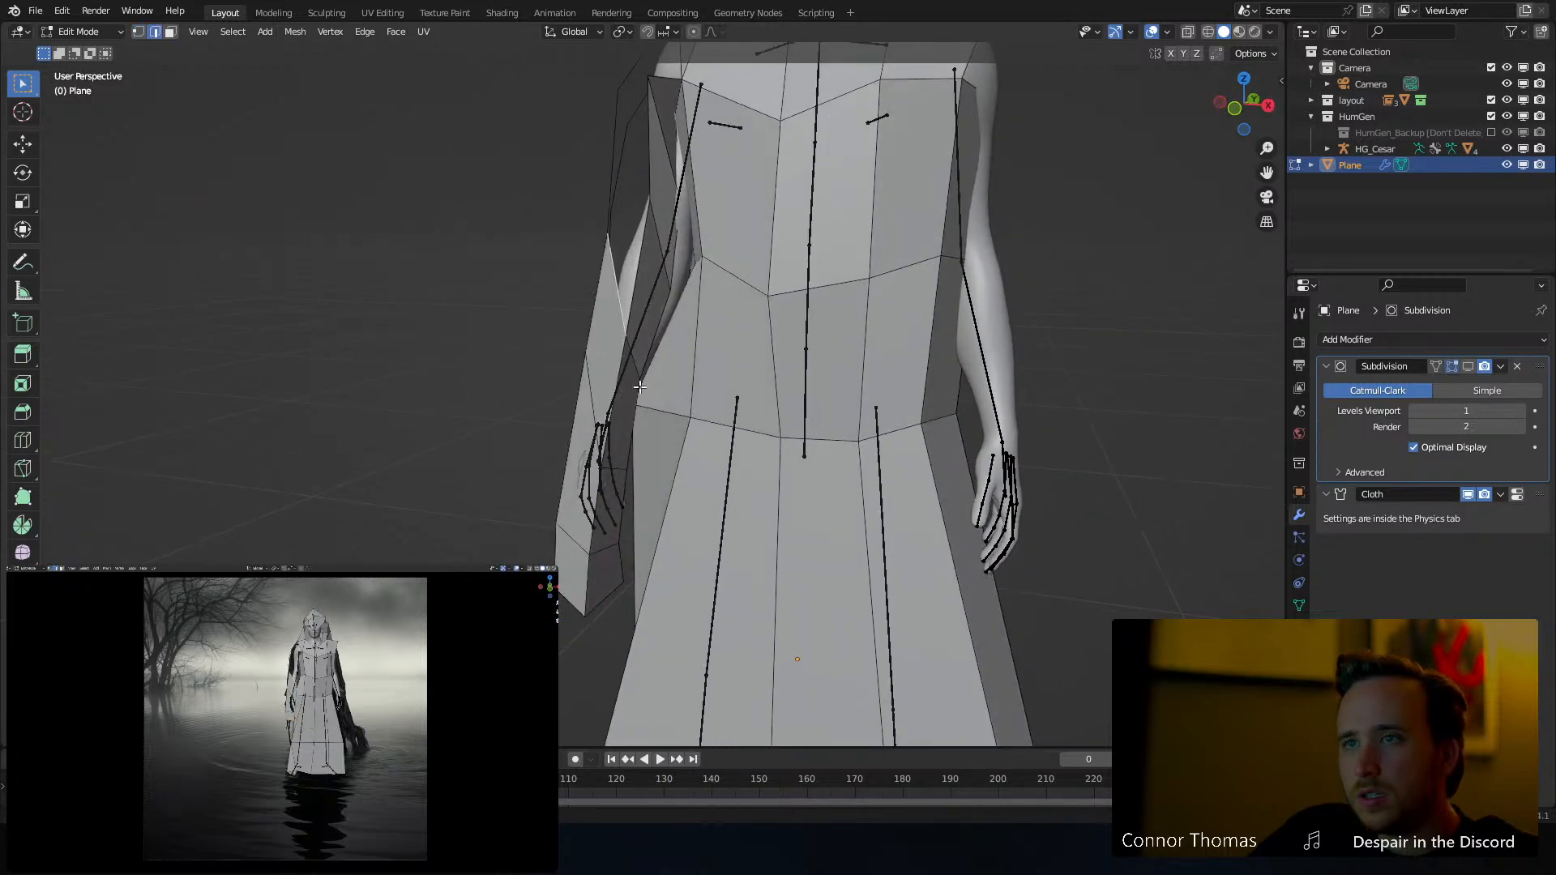
{"action": "middle_click_drag", "start_coordinate": [674, 269], "coordinate": [715, 277]}
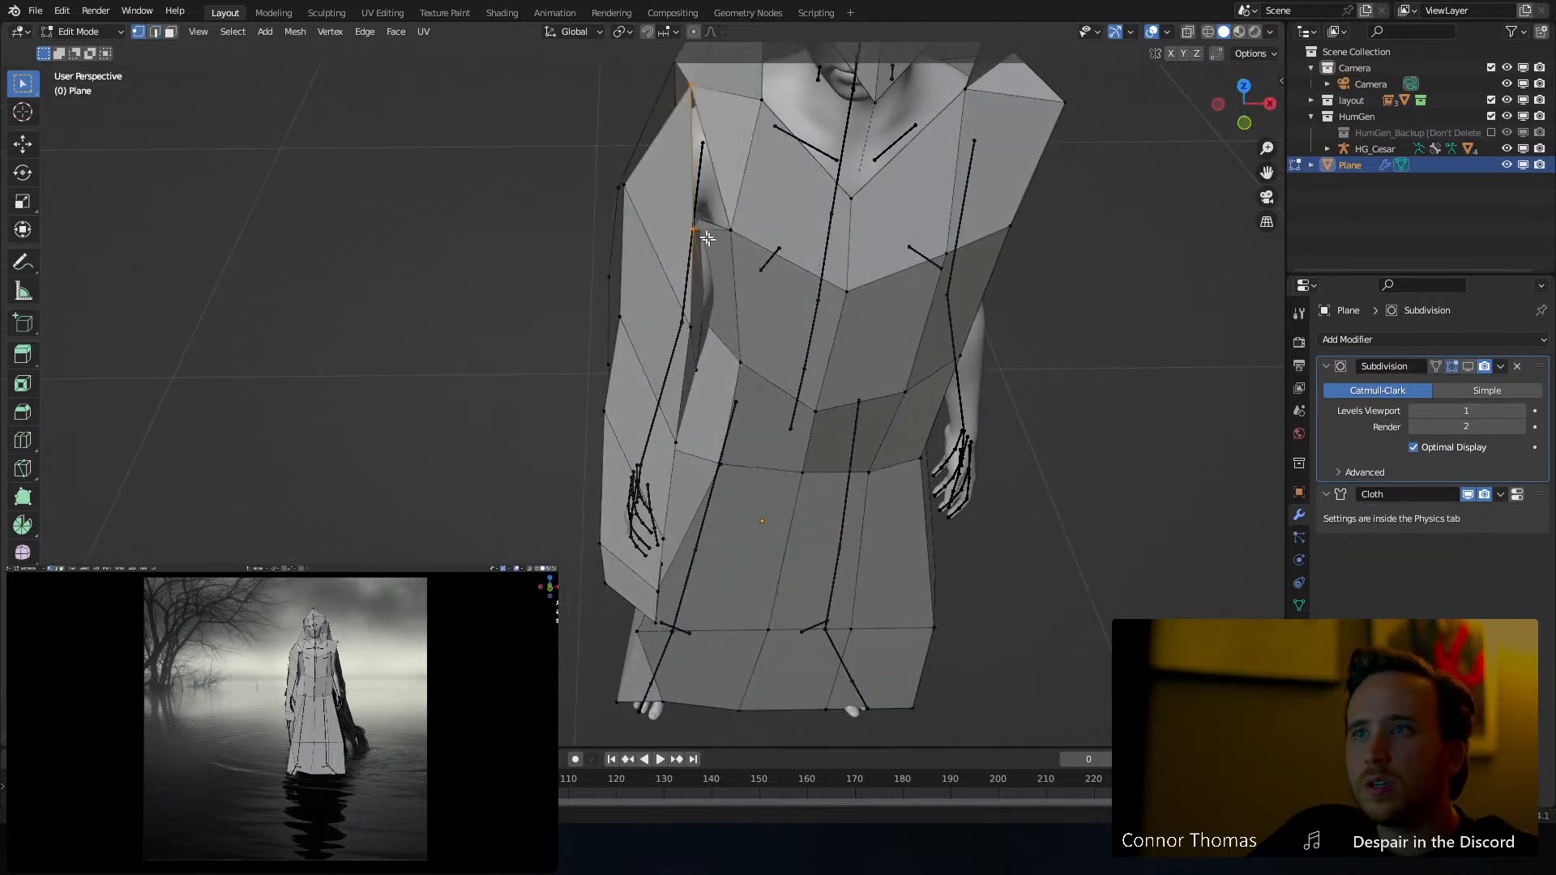
Subdivide the selection at the sleeve's lower end and fill a face on the outer side of the cuff
{"action": "middle_click_drag", "start_coordinate": [718, 223], "coordinate": [672, 528]}
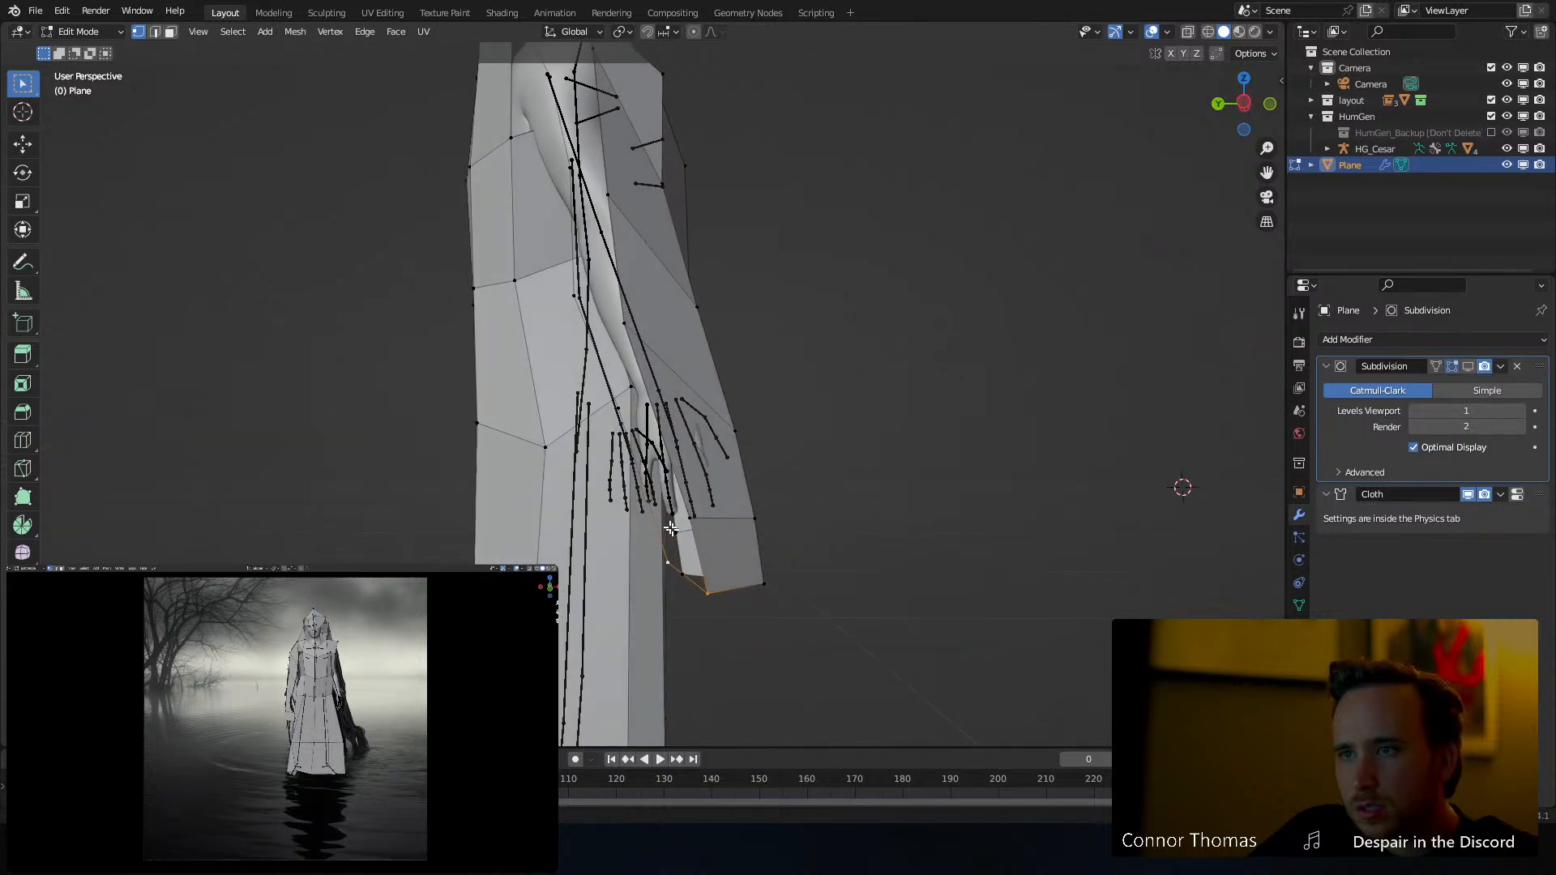
{"action": "right_click", "coordinate": [653, 498]}
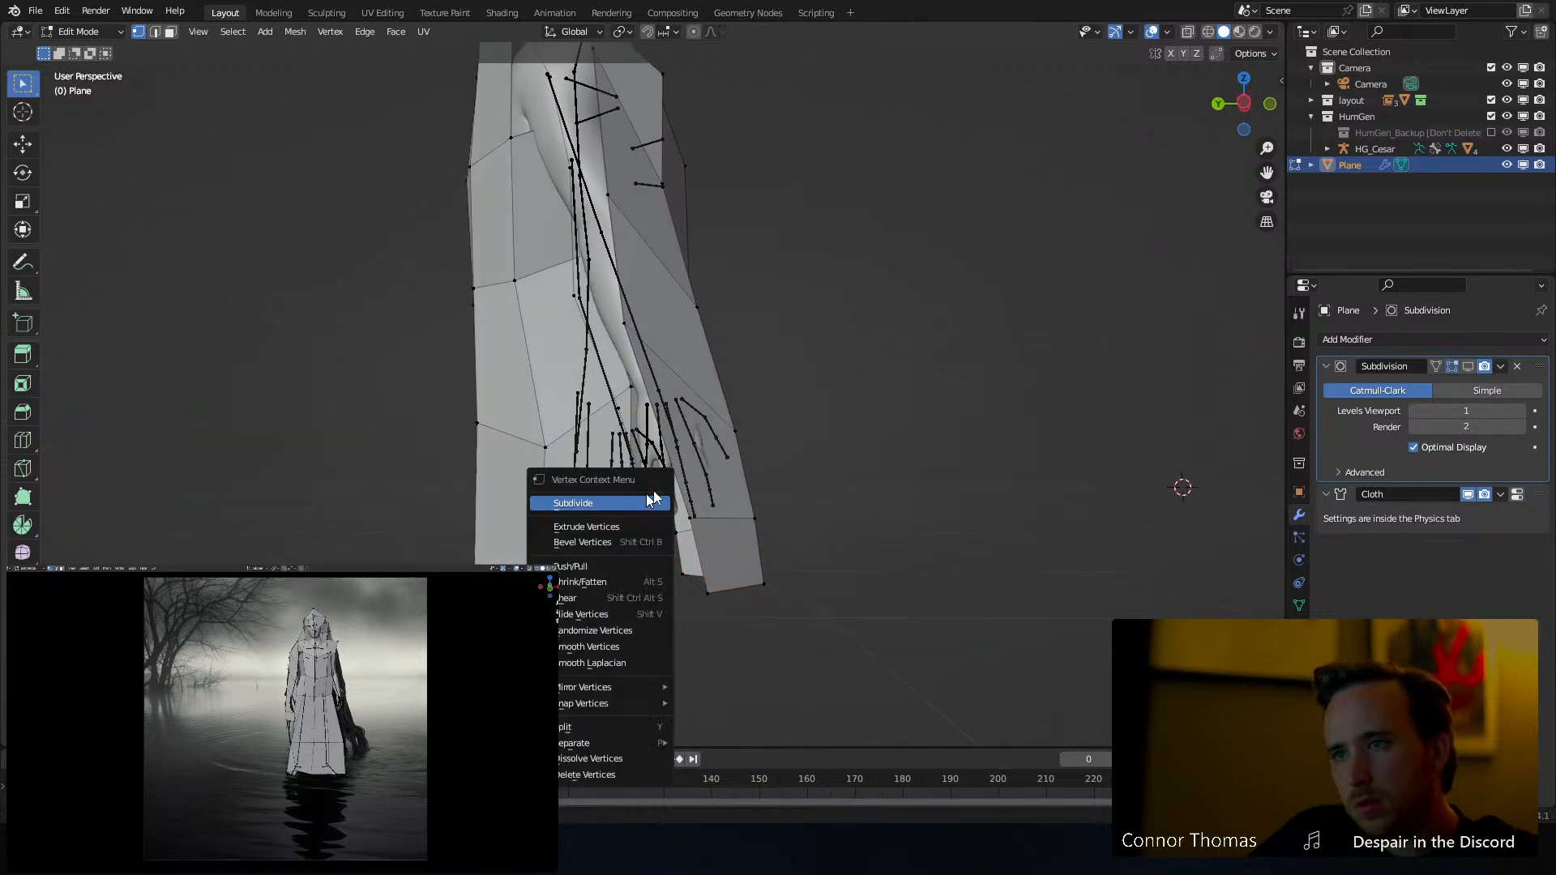
{"action": "left_click", "coordinate": [653, 503]}
{"action": "middle_click_drag", "start_coordinate": [655, 510], "coordinate": [676, 568]}
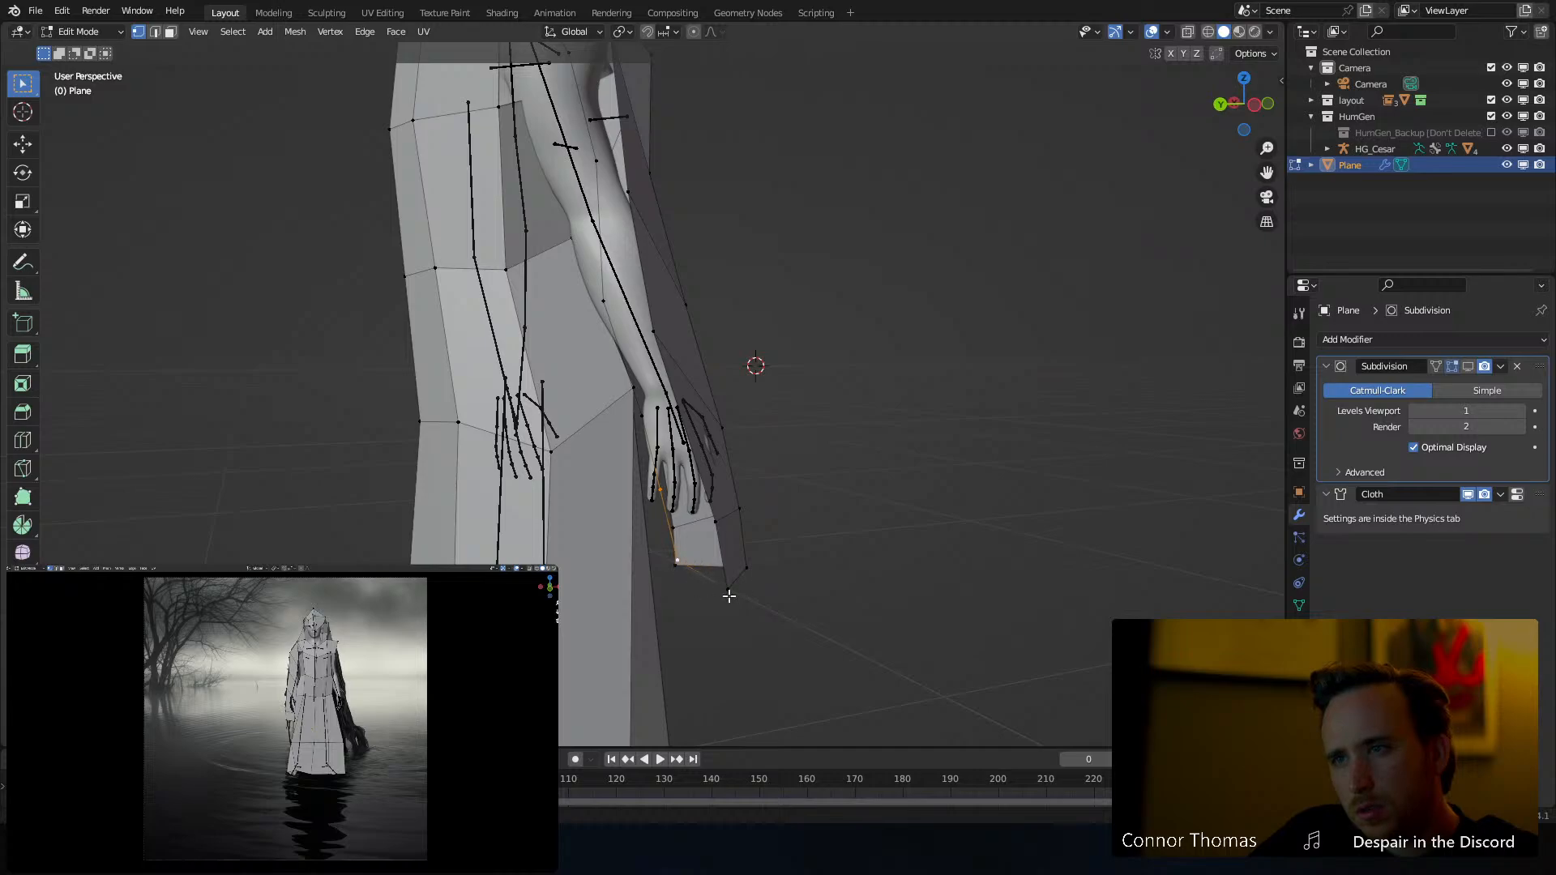
{"action": "key", "text": "f"}
{"action": "middle_click_drag", "start_coordinate": [771, 490], "coordinate": [724, 486]}
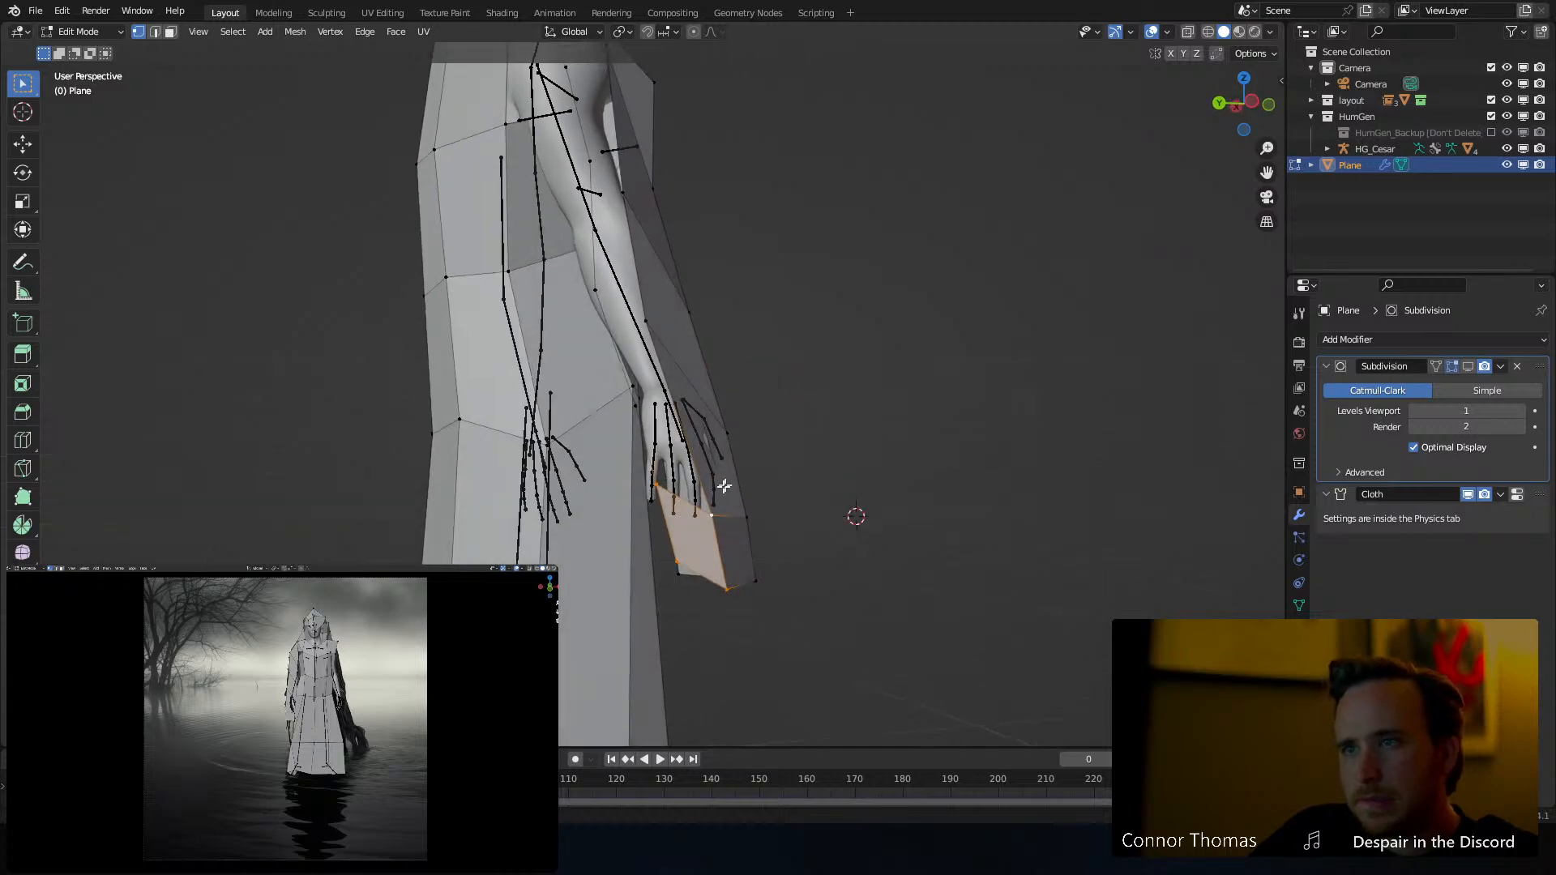
Extend the outer side of the sleeve with faces from the cuff's upper edge up the arm
{"action": "key", "text": "2"}
{"action": "left_click", "coordinate": [697, 502]}
{"action": "key", "text": "f"}
{"action": "key", "text": "f"}
Fill a face between the four back vertices of the cuff and continue the strip up the forearm
{"action": "middle_click_drag", "start_coordinate": [691, 223], "coordinate": [648, 456]}
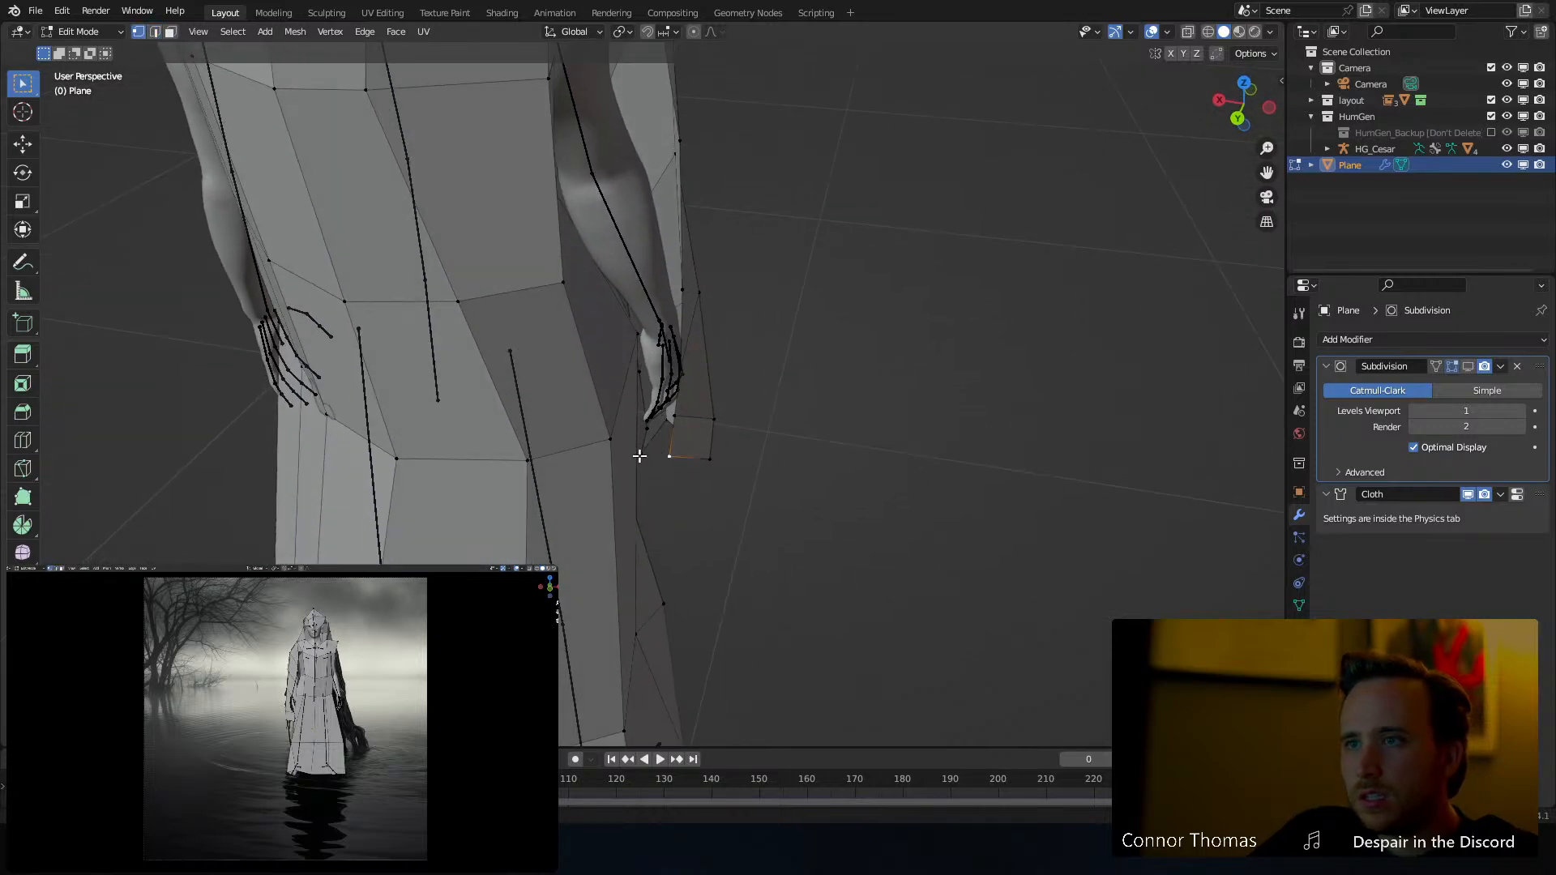
{"action": "left_click", "coordinate": [649, 428], "text": "shift"}
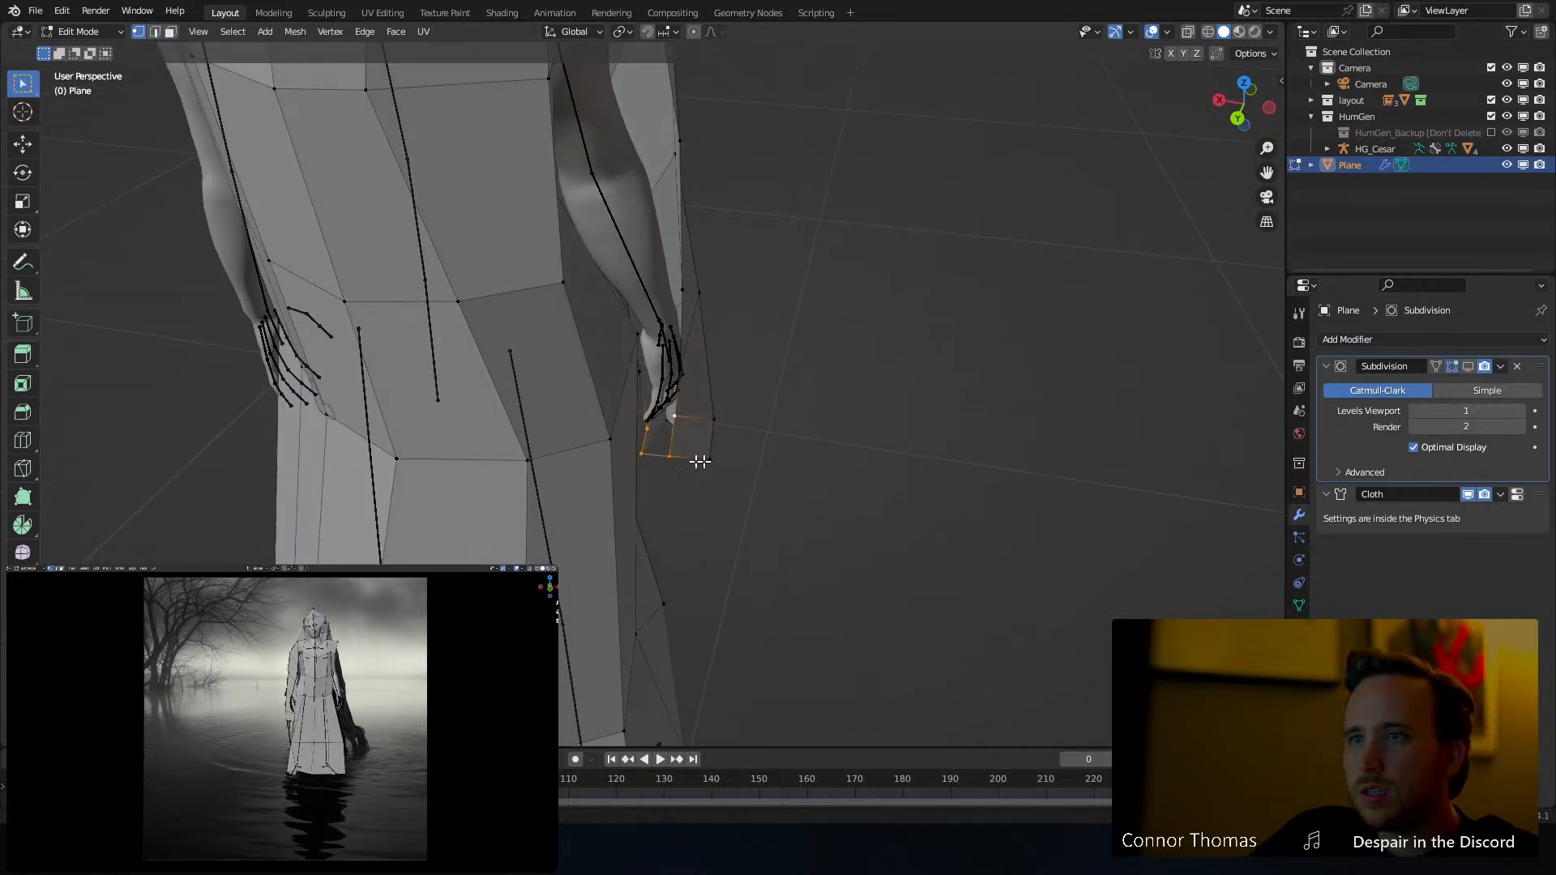
{"action": "key", "text": "2"}
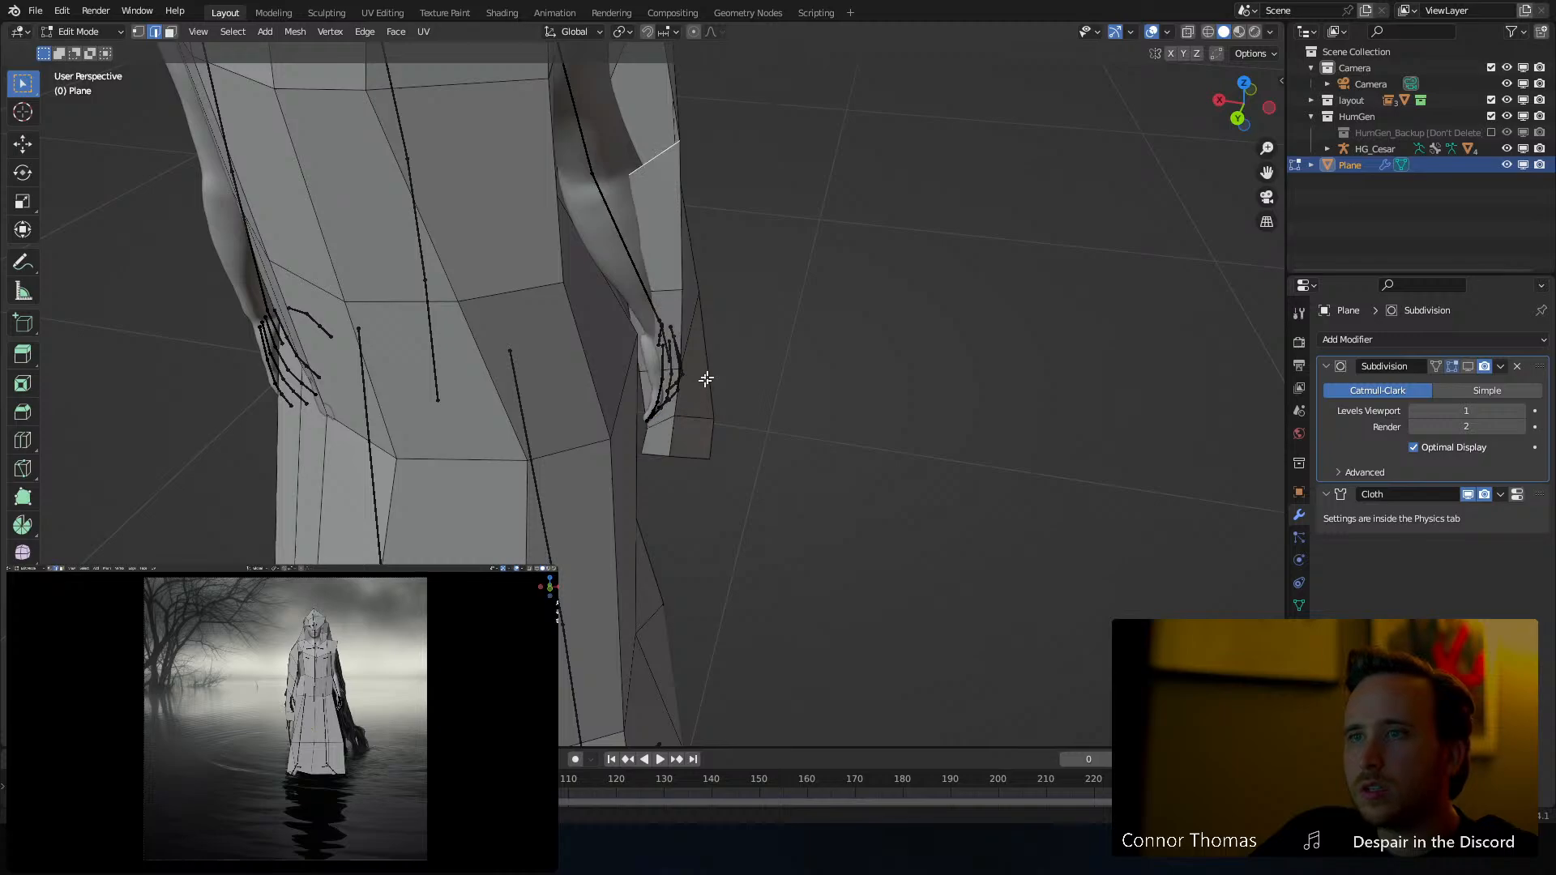
{"action": "middle_click_drag", "start_coordinate": [771, 139], "coordinate": [847, 387]}
Undo the latest face fills on the strip above the cuff
{"action": "key", "text": "ctrl+z"}
{"action": "key", "text": "ctrl+z"}
{"action": "key", "text": "ctrl+z"}
{"action": "key", "text": "ctrl+z"}
{"action": "key", "text": "ctrl+z"}
{"action": "key", "text": "ctrl+z"}
{"action": "key", "text": "1"}
Rebuild the strip of sleeve faces from the cuff edge up along the forearm
{"action": "scroll", "coordinate": [834, 365], "scroll_direction": "up", "scroll_amount": 5}
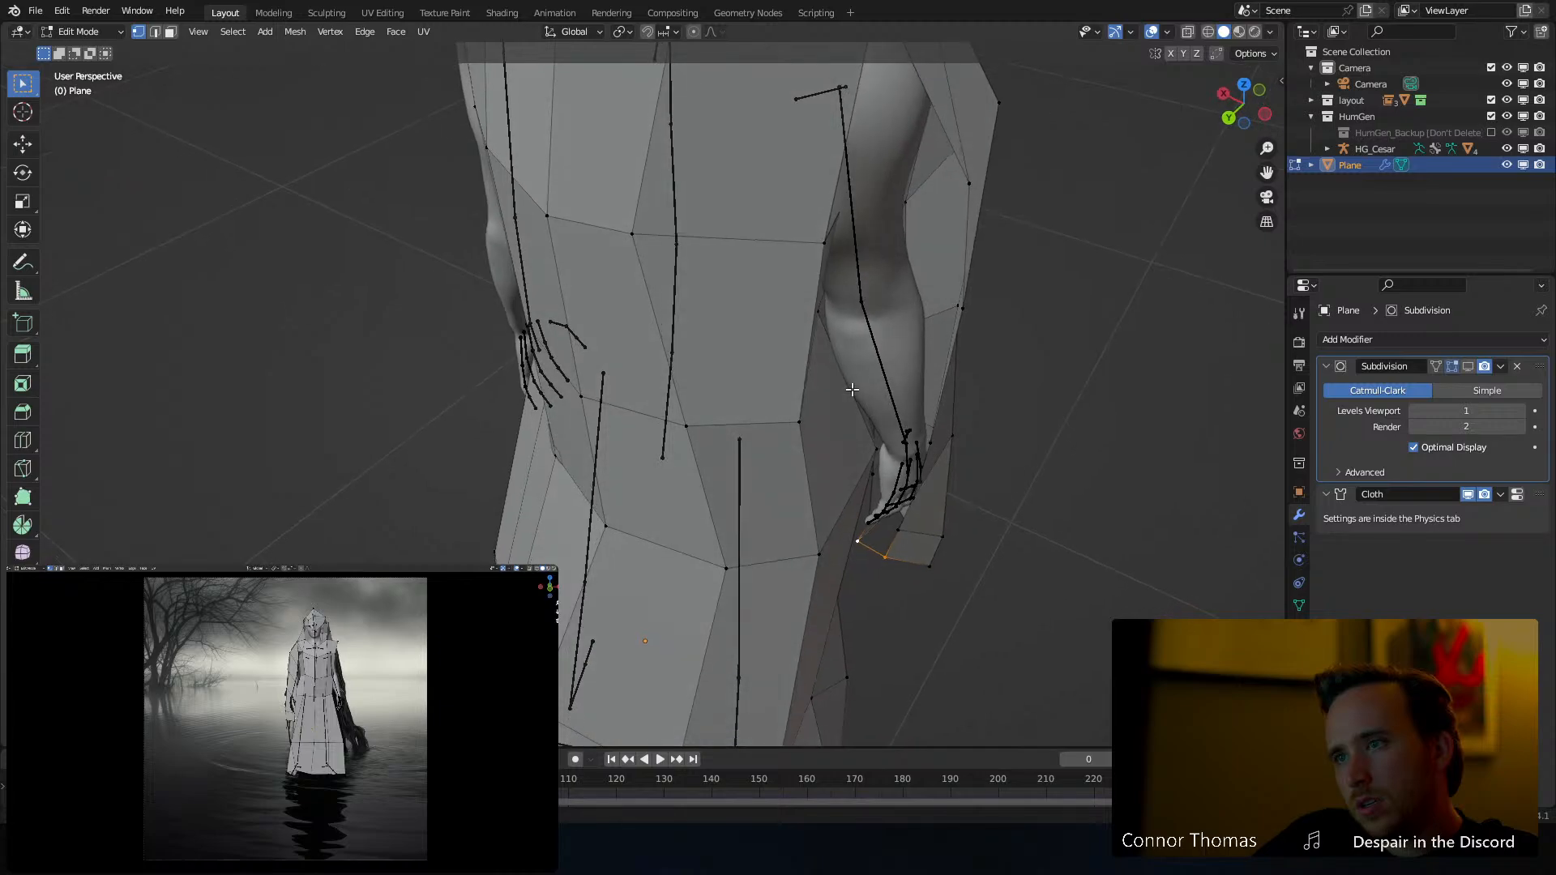
{"action": "key", "text": "2"}
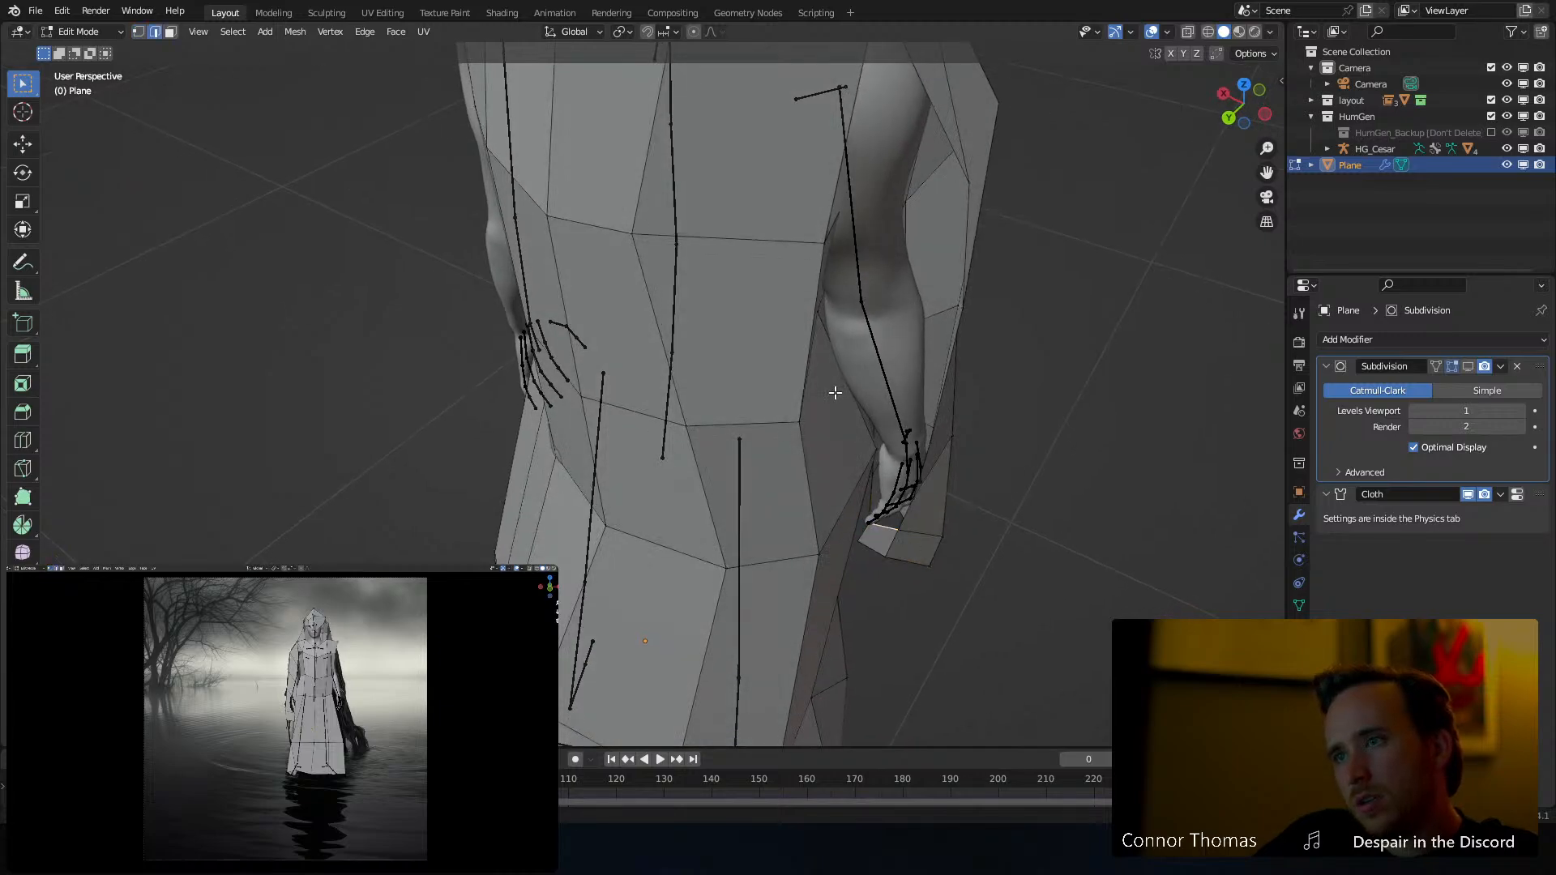
{"action": "key", "text": "alt+a"}
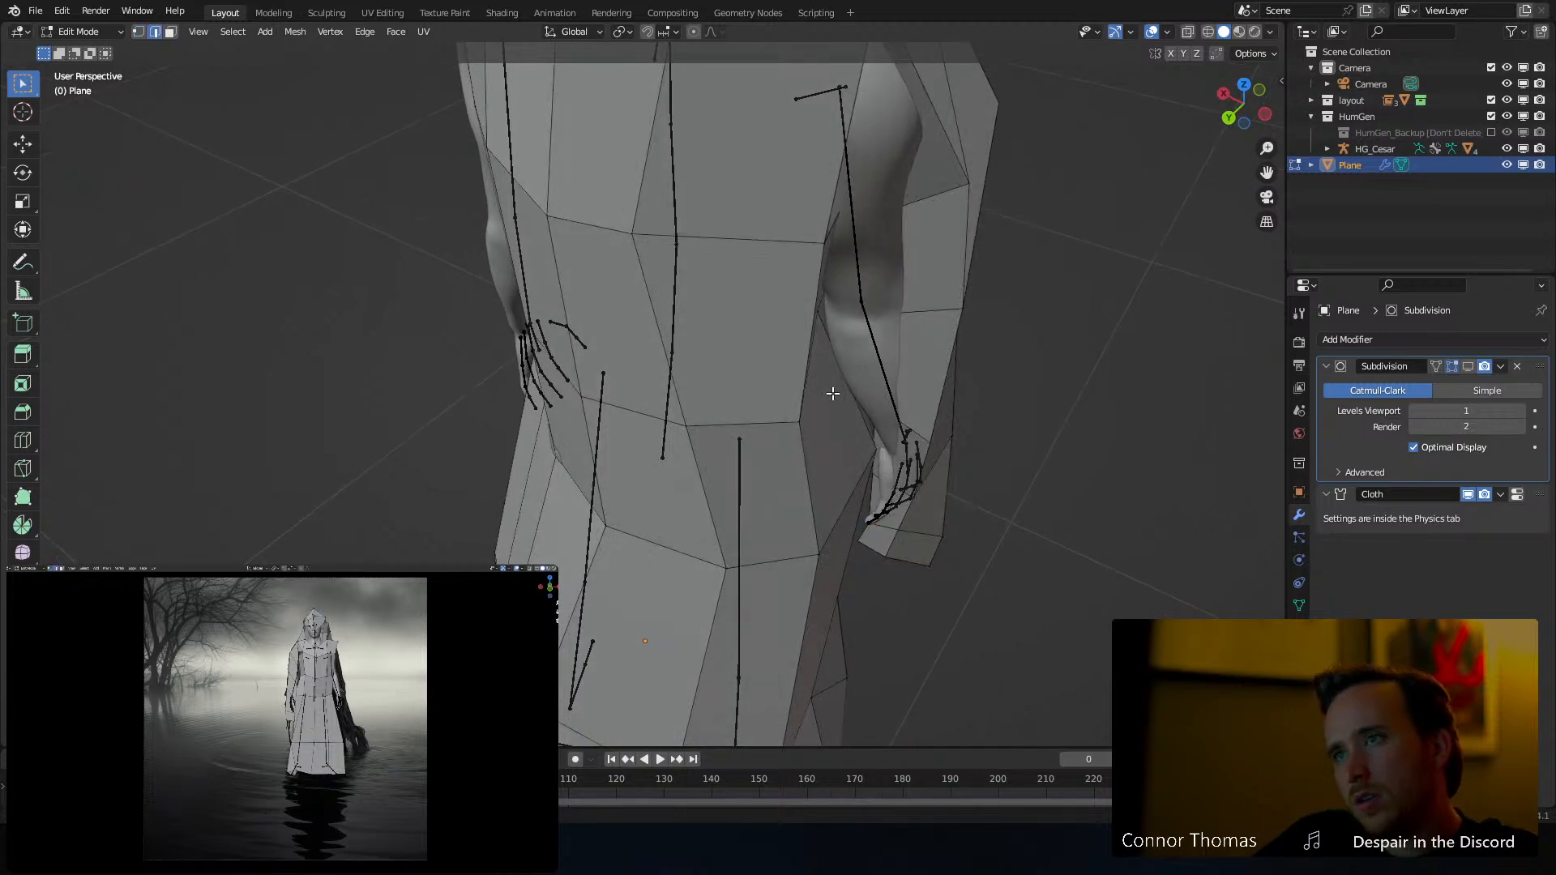
{"action": "middle_click_drag", "start_coordinate": [938, 404], "coordinate": [930, 421]}
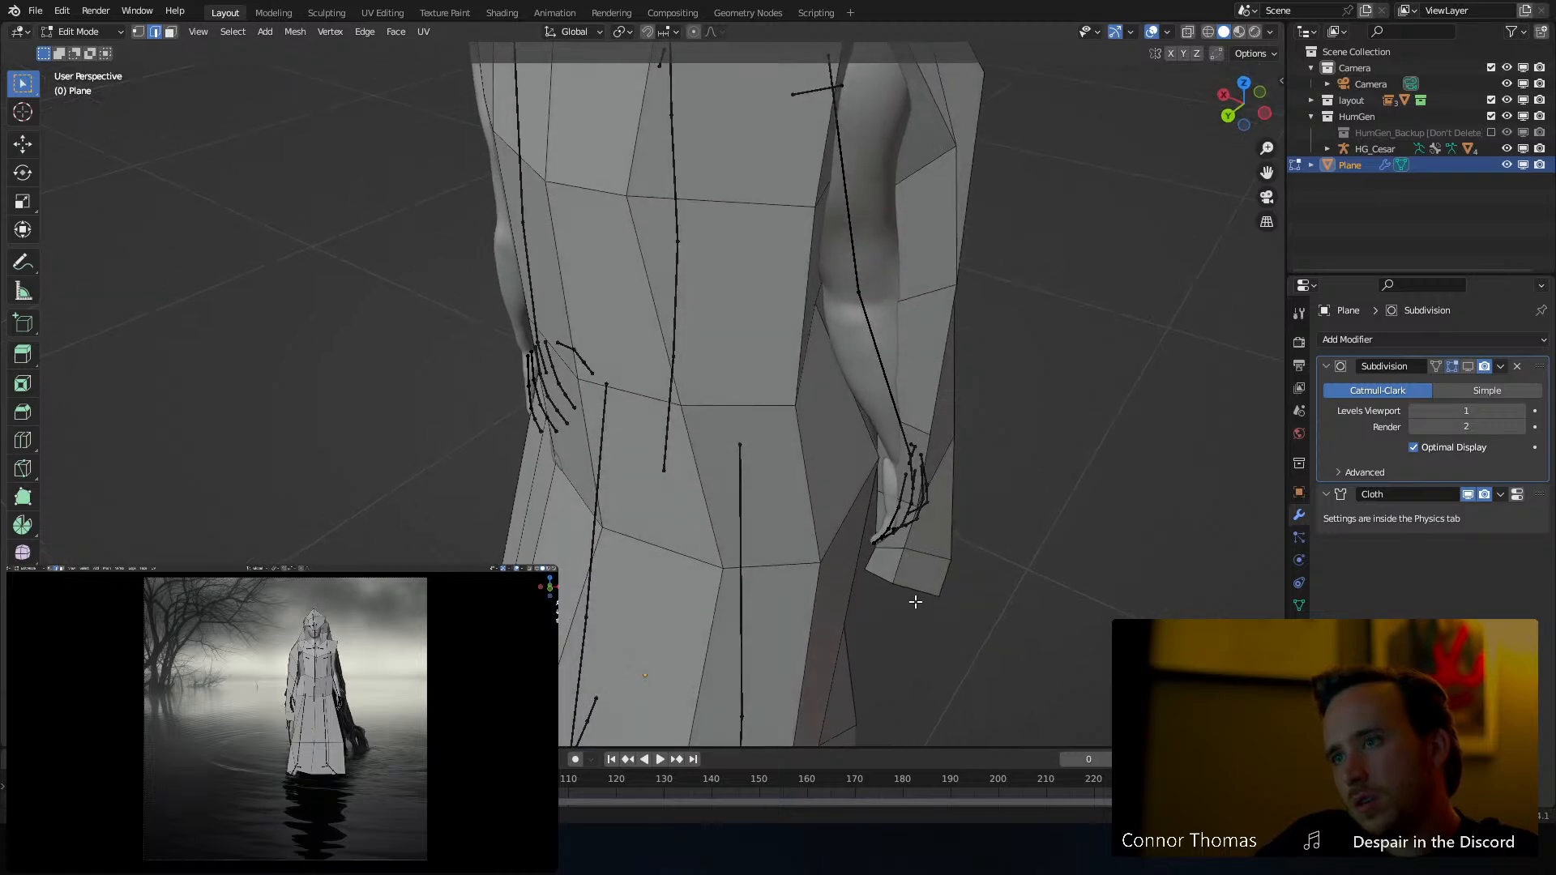
Add a loop cut to the sleeve's forearm section and move the selected lower sleeve vertices toward the robe
{"action": "key", "text": "1"}
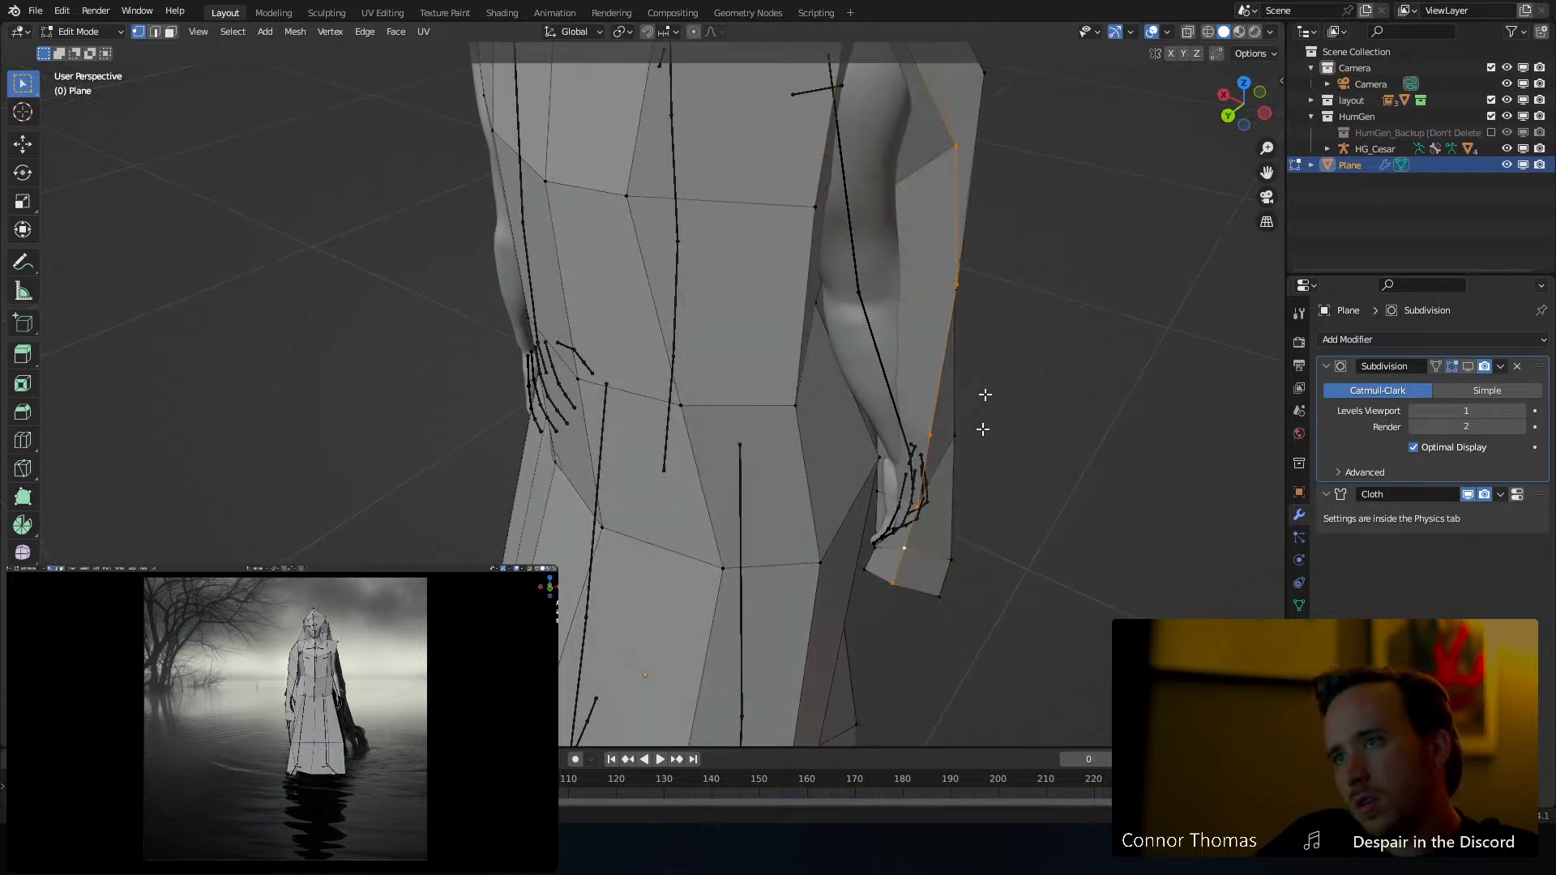
{"action": "middle_click_drag", "start_coordinate": [983, 410], "coordinate": [897, 361]}
{"action": "key", "text": "ctrl+r"}
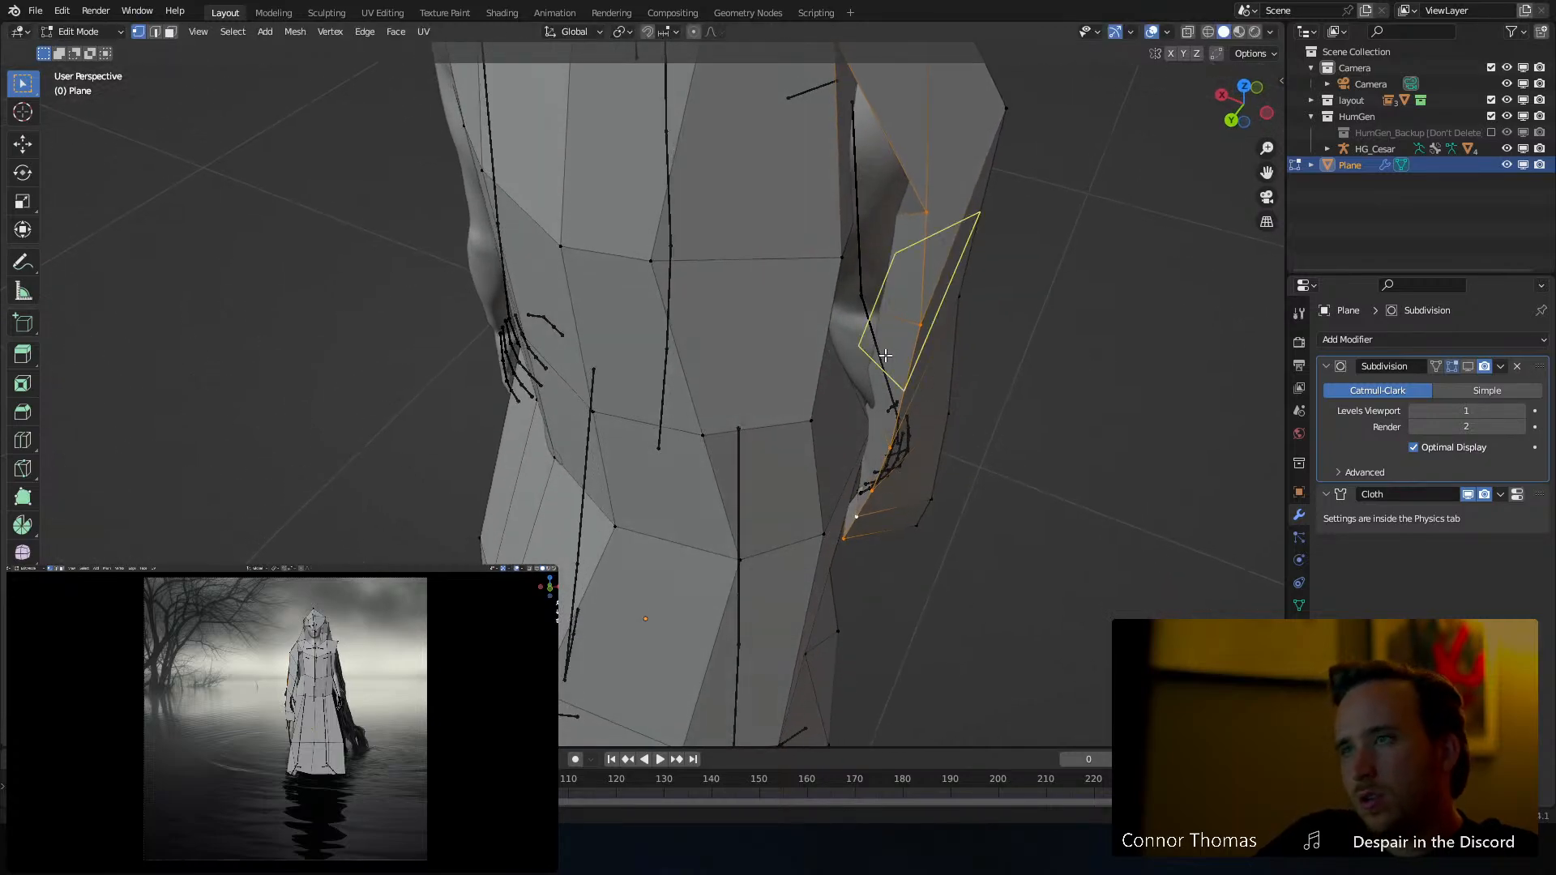
{"action": "left_click", "coordinate": [890, 300]}
{"action": "right_click", "coordinate": [1069, 283]}
{"action": "middle_click_drag", "start_coordinate": [1069, 284], "coordinate": [1043, 329]}
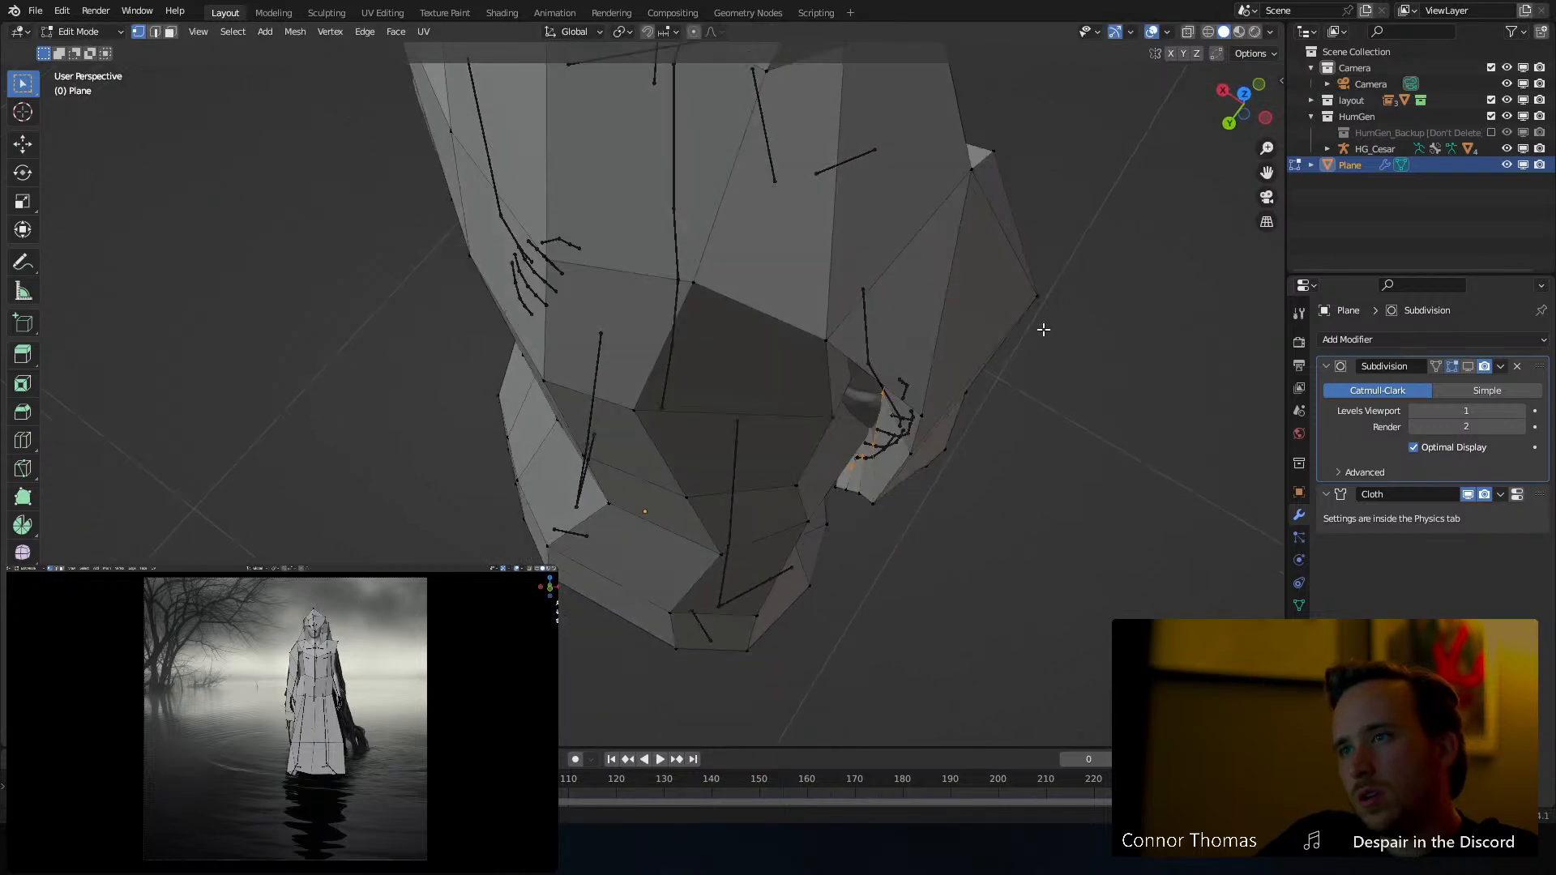
{"action": "key", "text": "g"}
{"action": "left_click", "coordinate": [985, 368]}
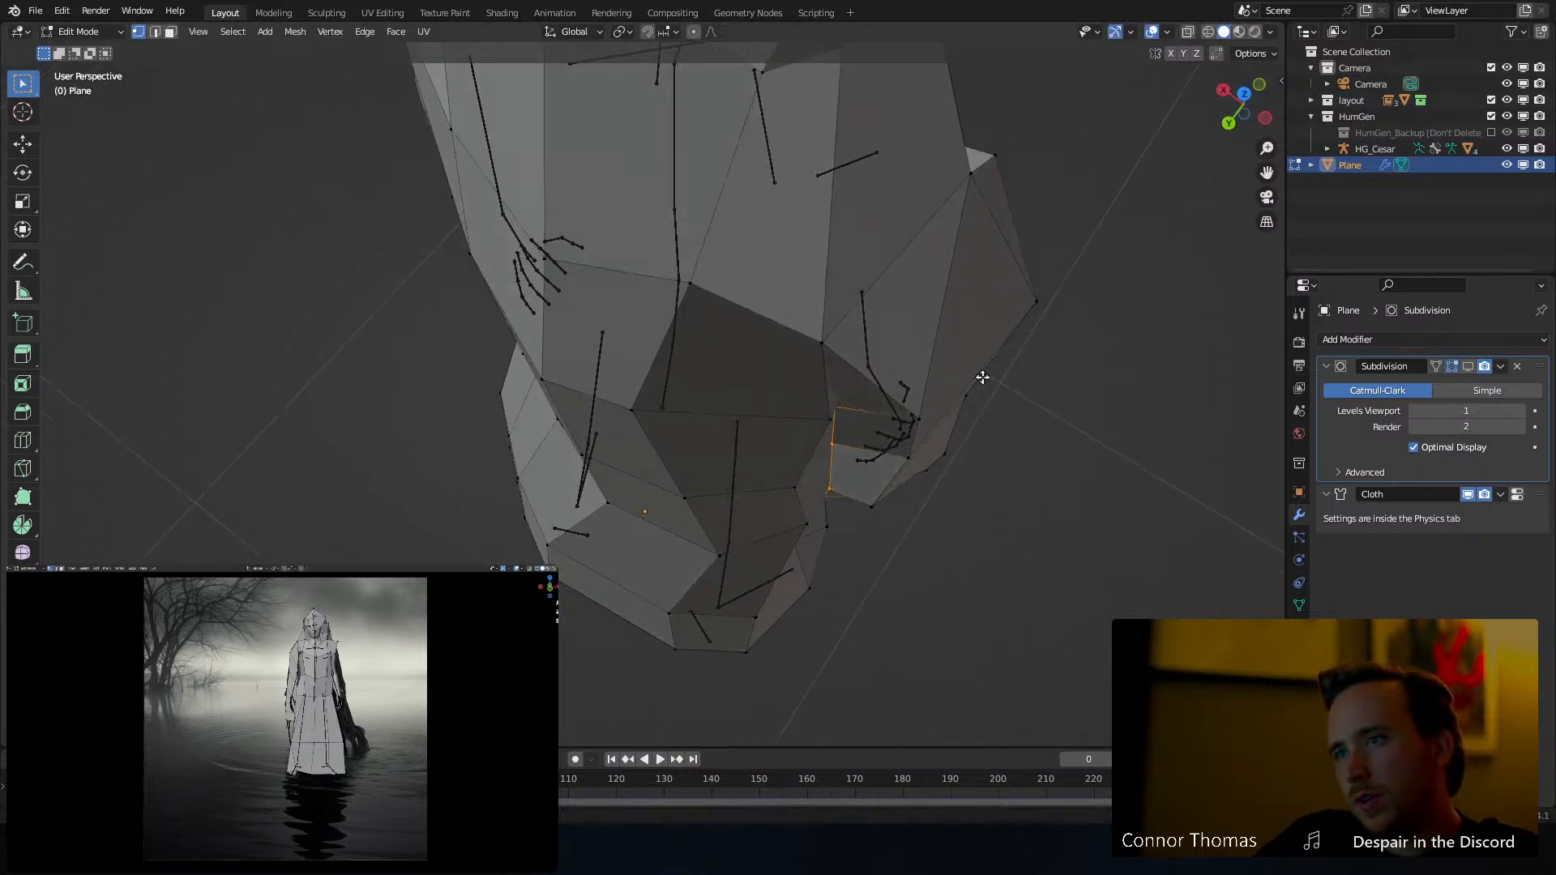
Return the robe to Object Mode and play the cloth simulation
{"action": "middle_click_drag", "start_coordinate": [983, 375], "coordinate": [746, 291]}
{"action": "key", "text": "Tab"}
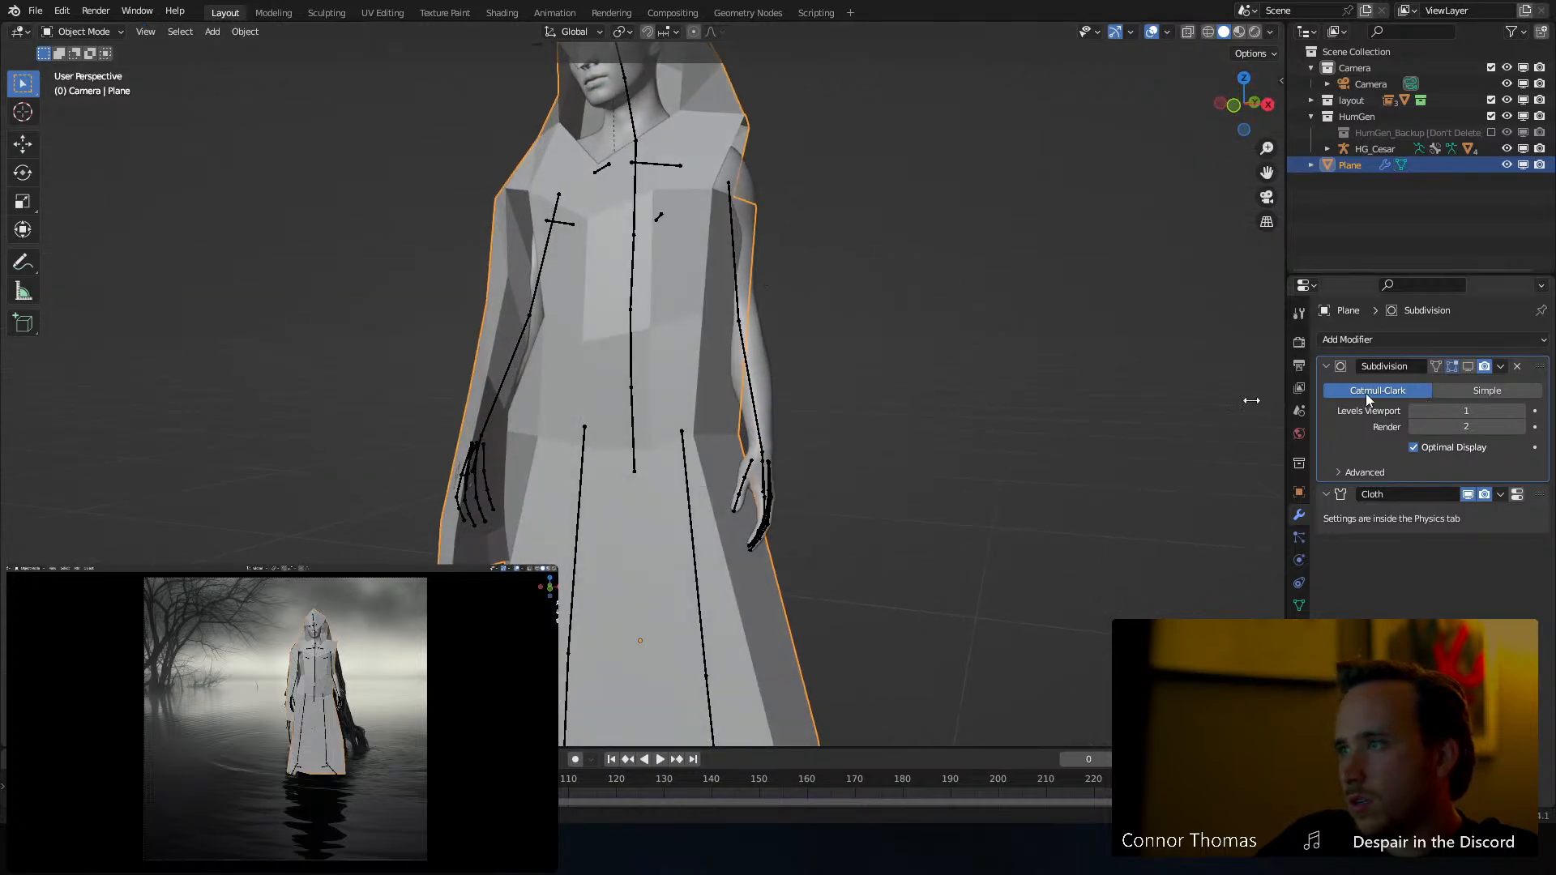
{"action": "key", "text": "space"}
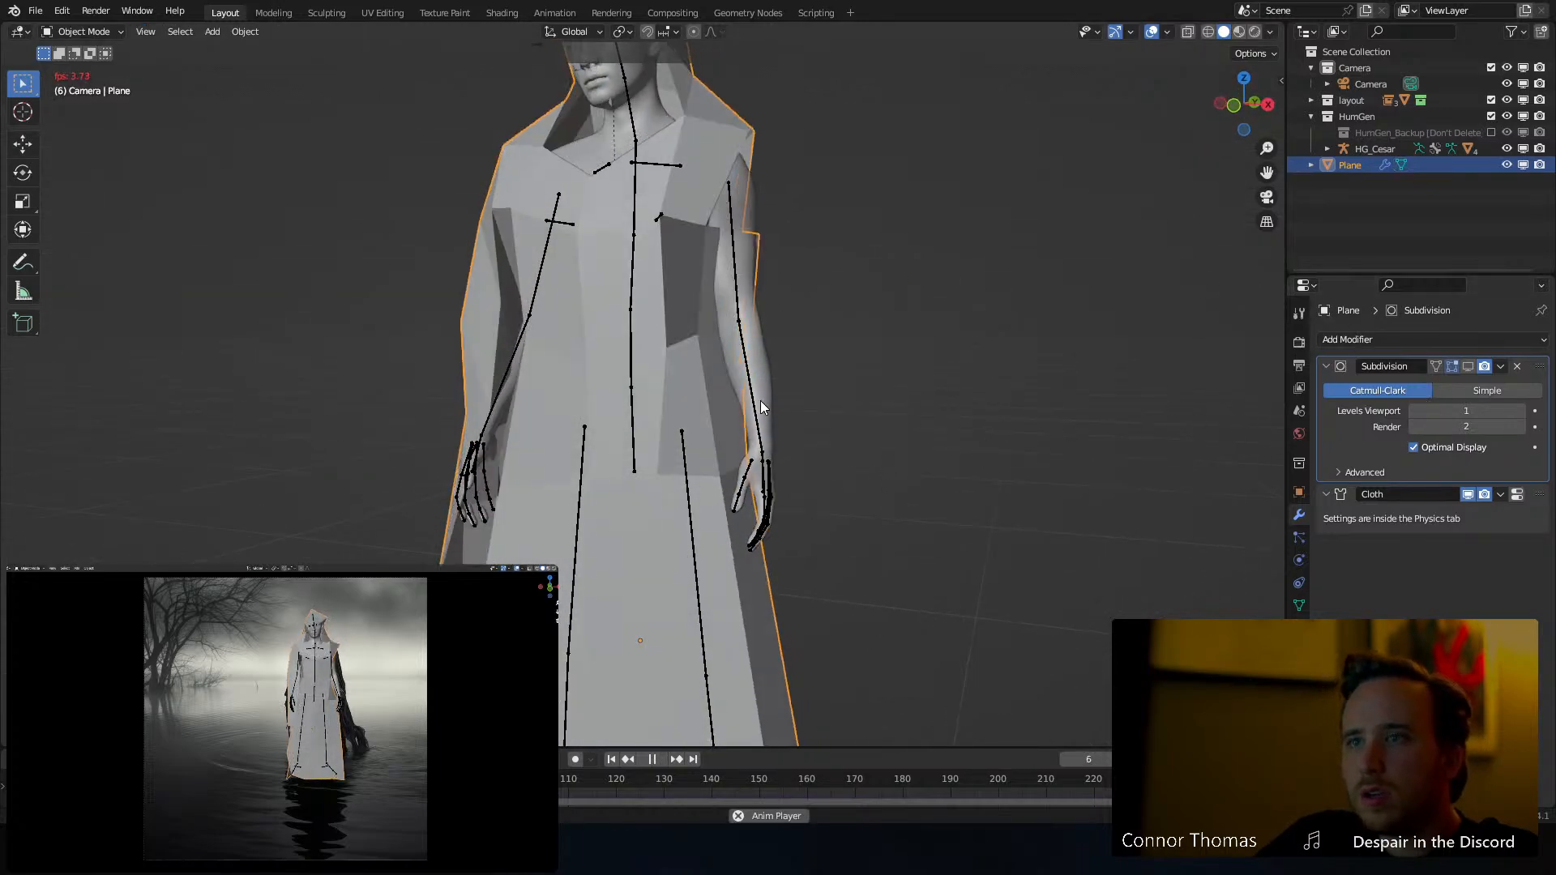
Run the cloth simulation in short bursts and check the robe's drape from an angled side view
{"action": "key", "text": "space"}
{"action": "middle_click_drag", "start_coordinate": [762, 403], "coordinate": [654, 431]}
{"action": "key", "text": "space"}
{"action": "key", "text": "space"}
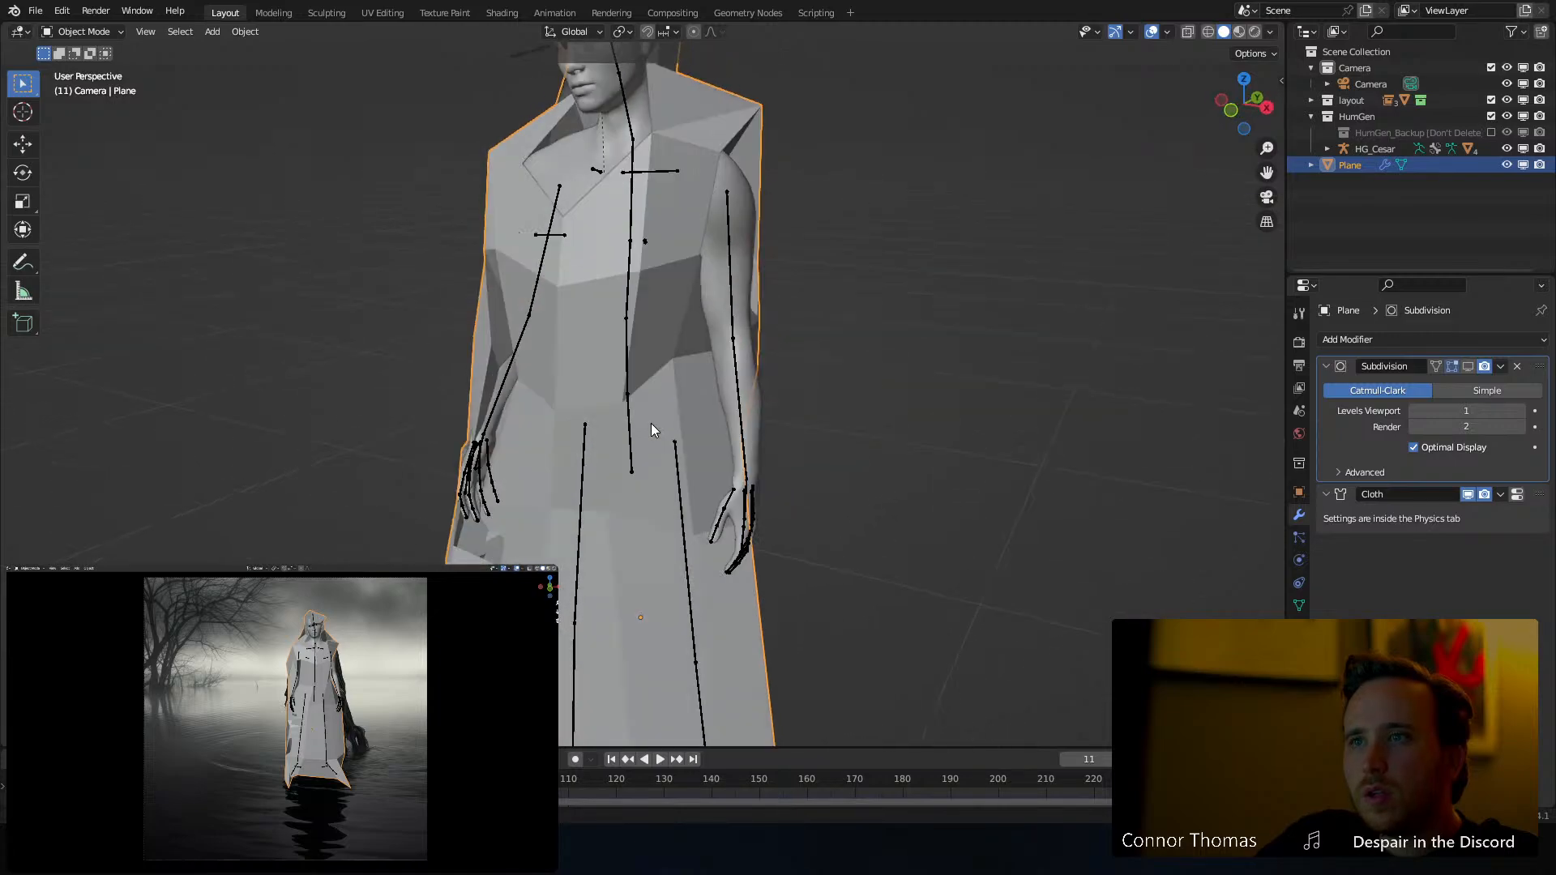
Enable the Subdivision modifier's viewport display and replay the robe's cloth simulation from the first frame
{"action": "left_click", "coordinate": [1468, 368]}
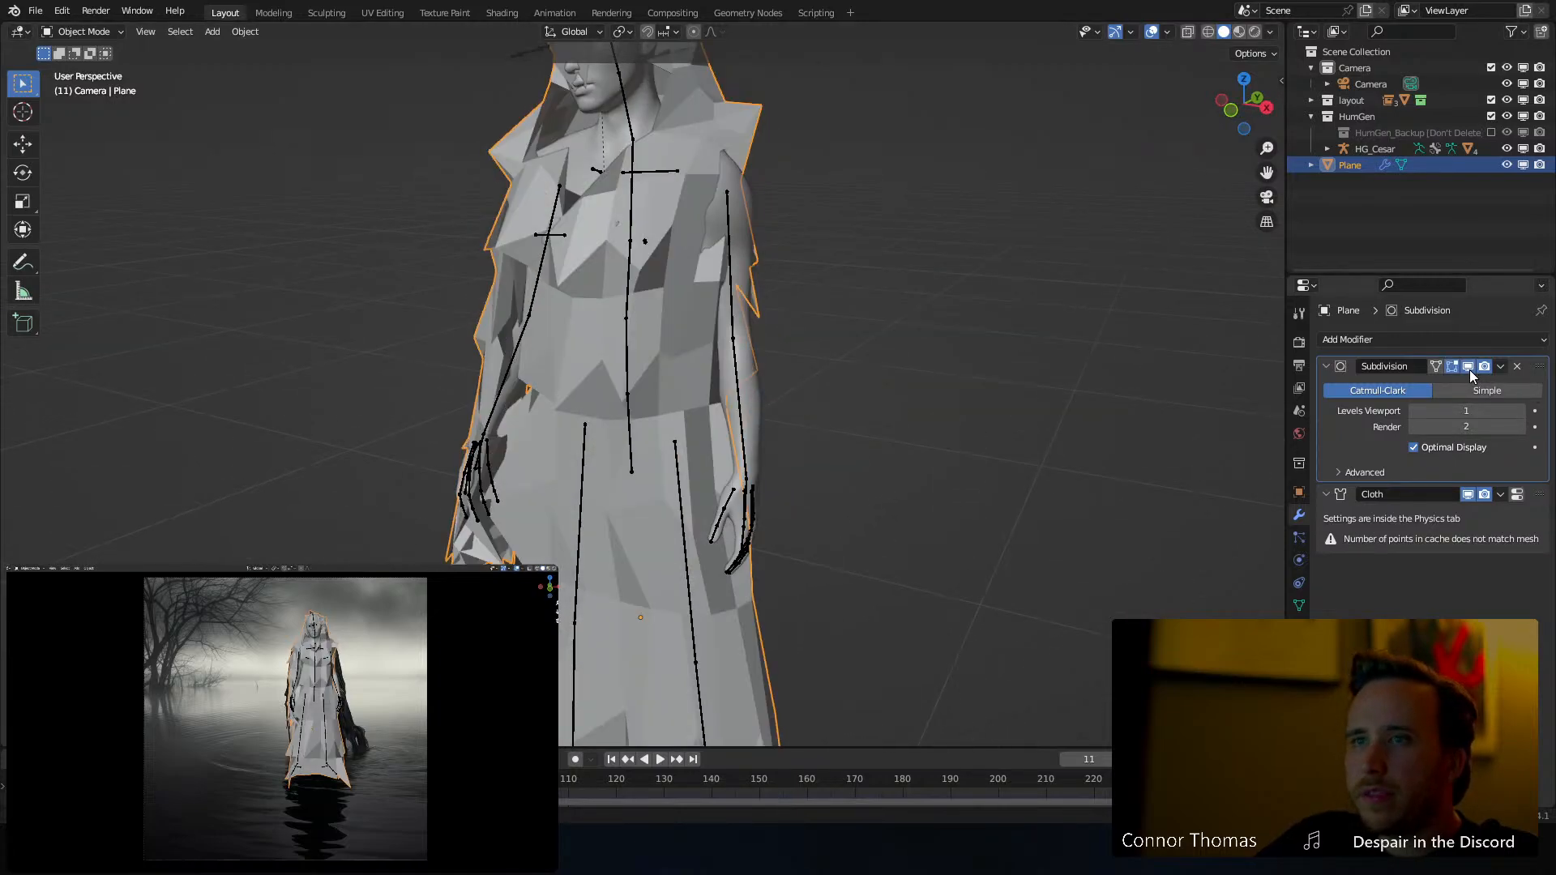
{"action": "middle_click_drag", "start_coordinate": [669, 316], "coordinate": [745, 309]}
{"action": "key", "text": "space"}
{"action": "key", "text": "space"}
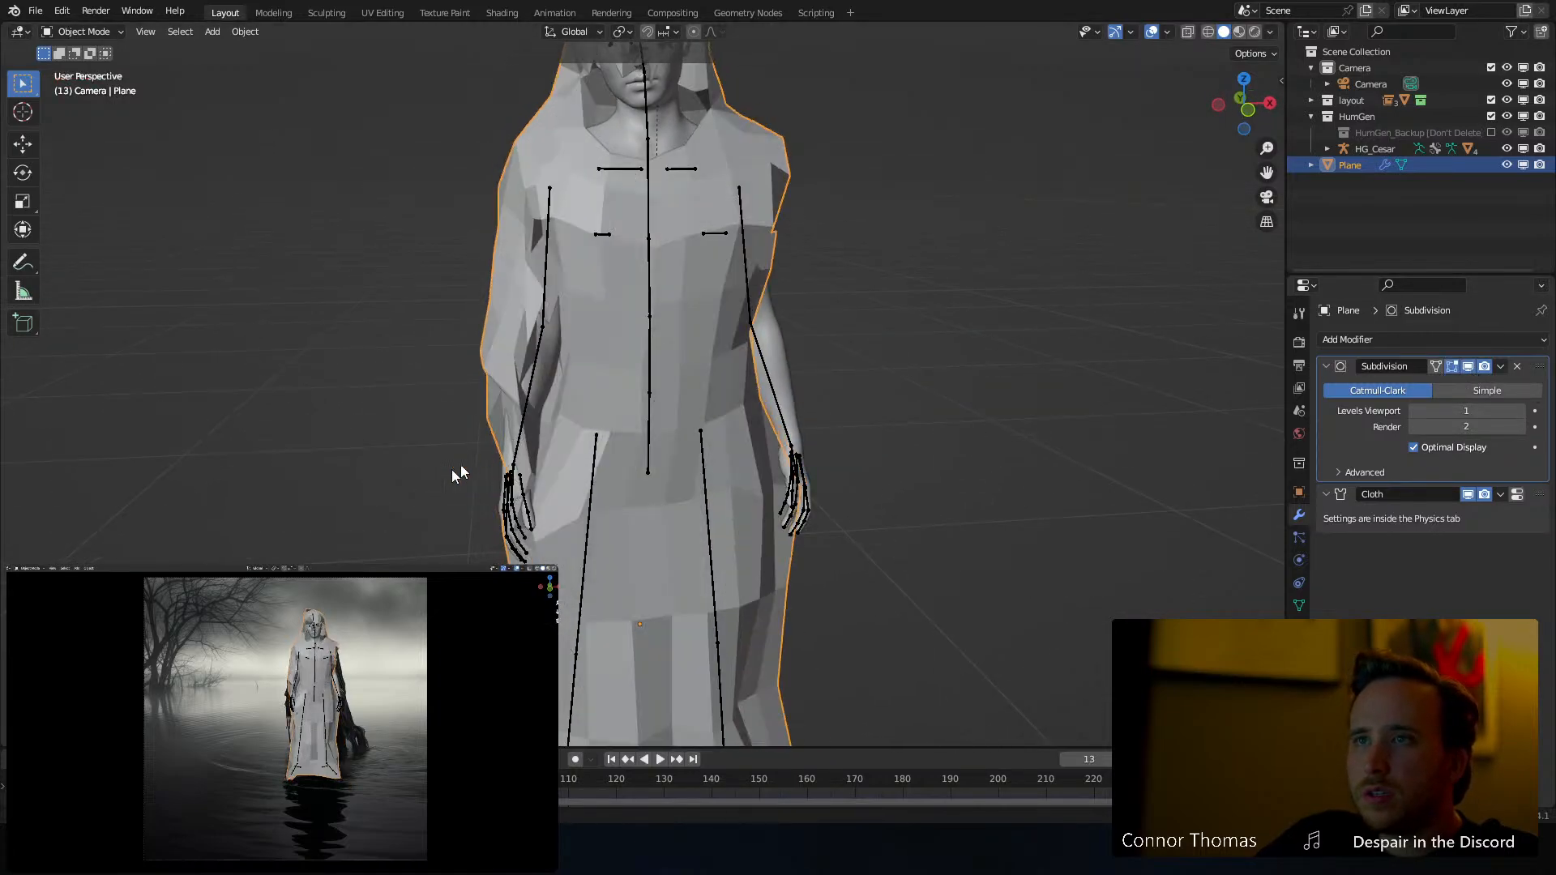
{"action": "key", "text": "shift+Left"}
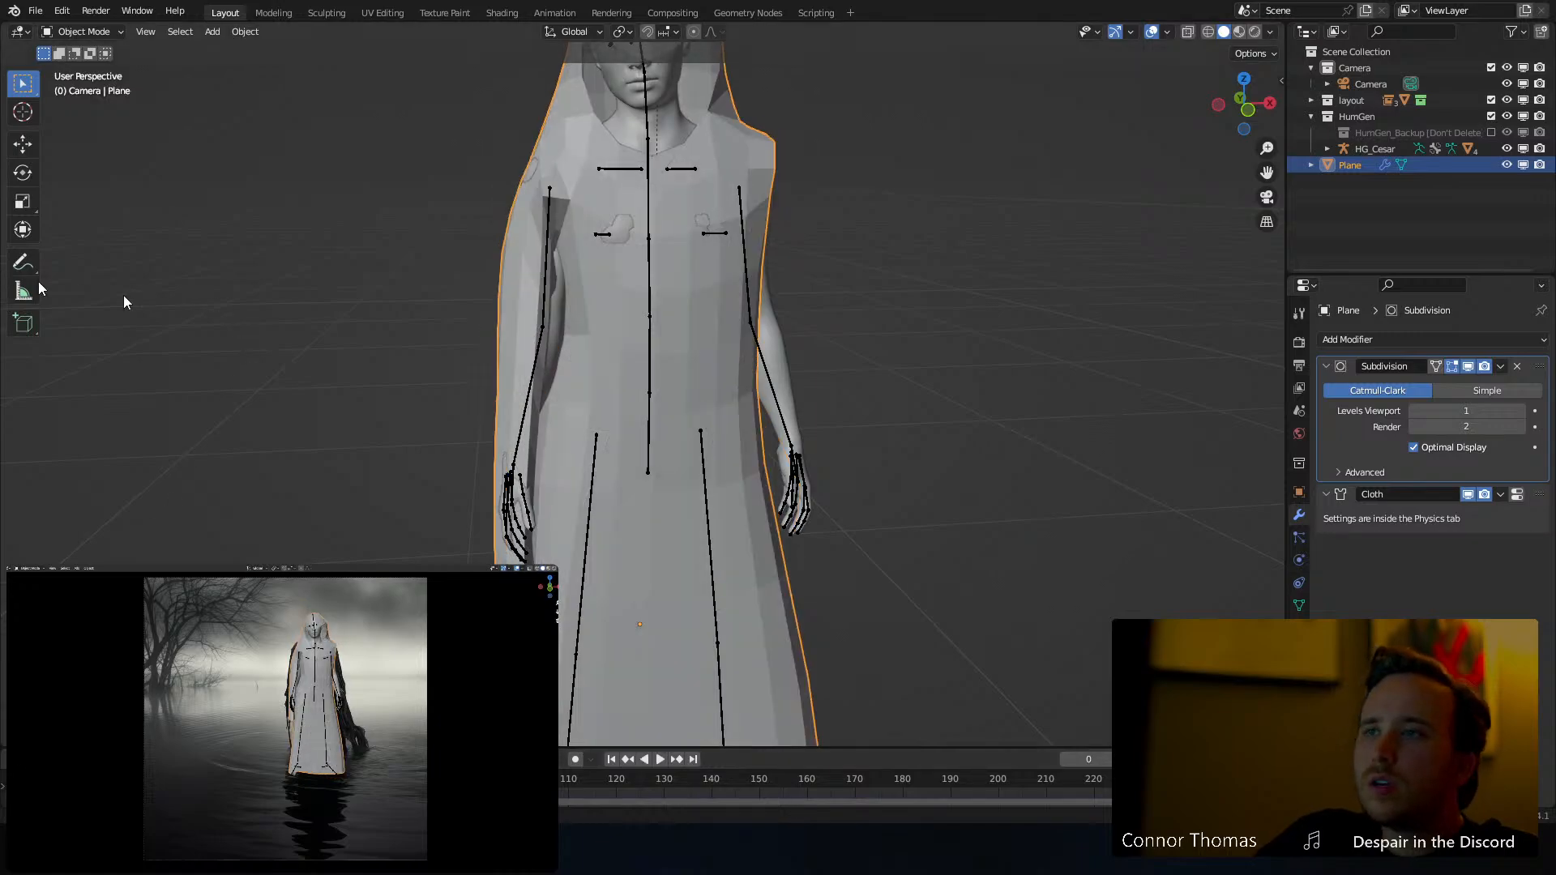
{"action": "key", "text": "space"}
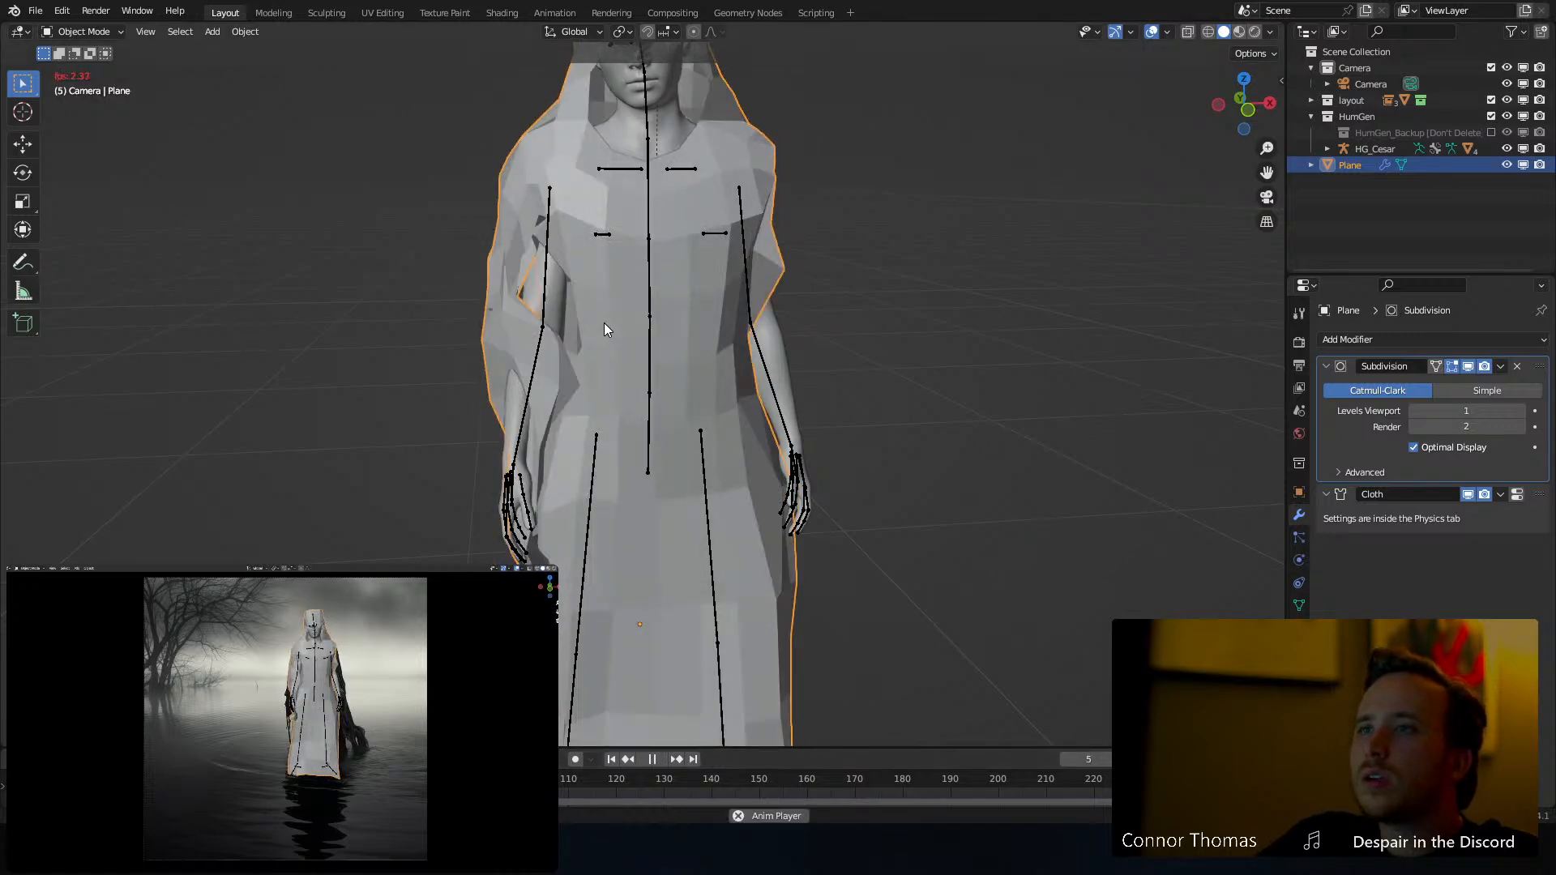
{"action": "key", "text": "space"}
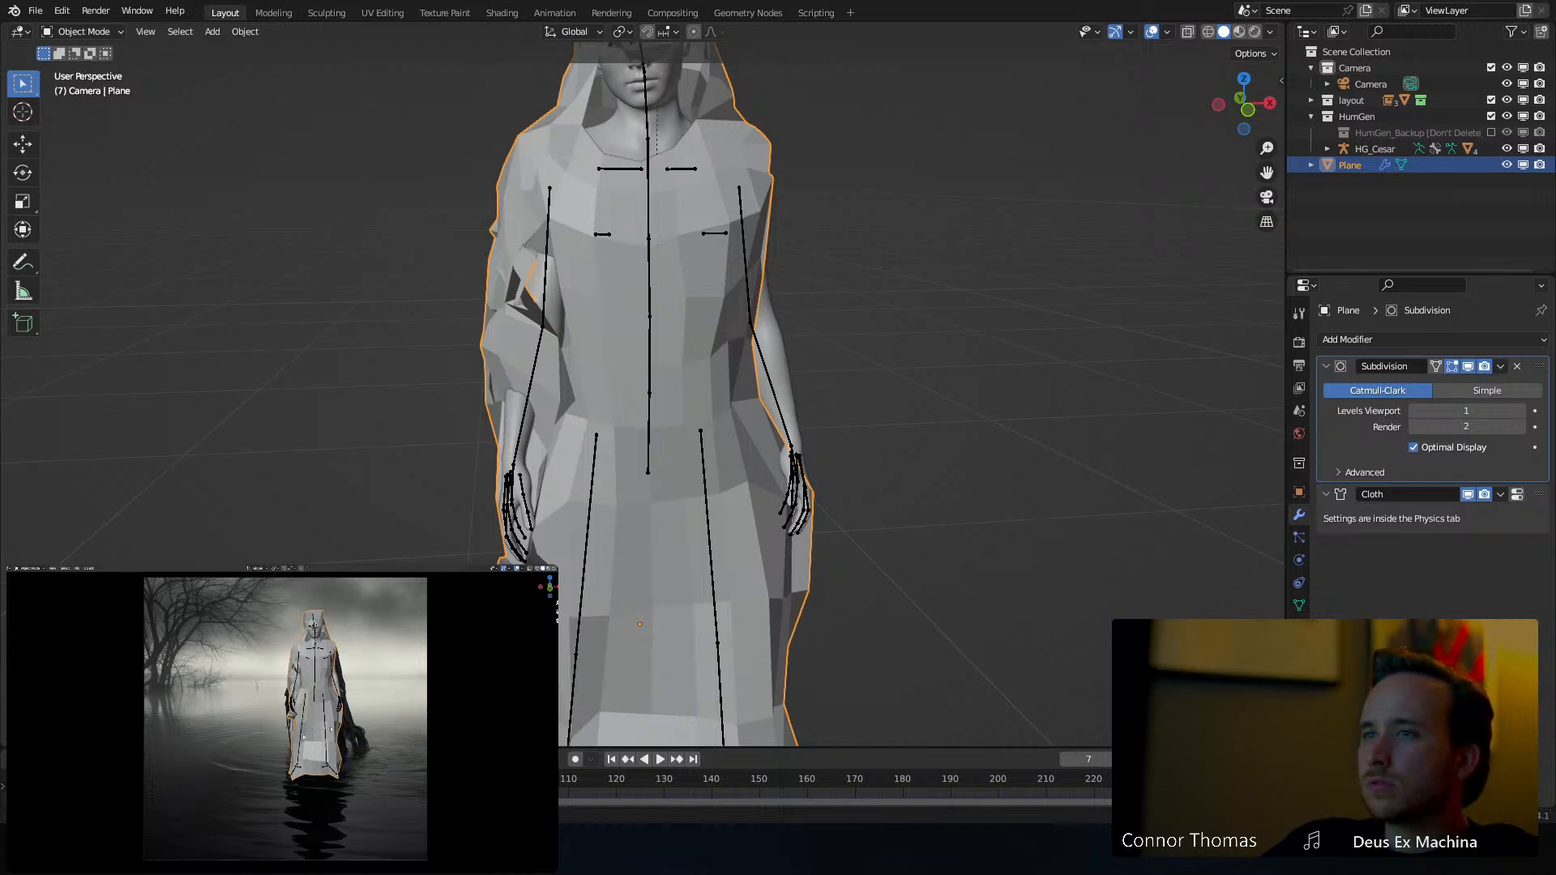
Set the Subdivision modifier's viewport levels to 2 and replay the cloth simulation from the first frame
{"action": "scroll", "coordinate": [707, 216], "scroll_direction": "down", "scroll_amount": 5}
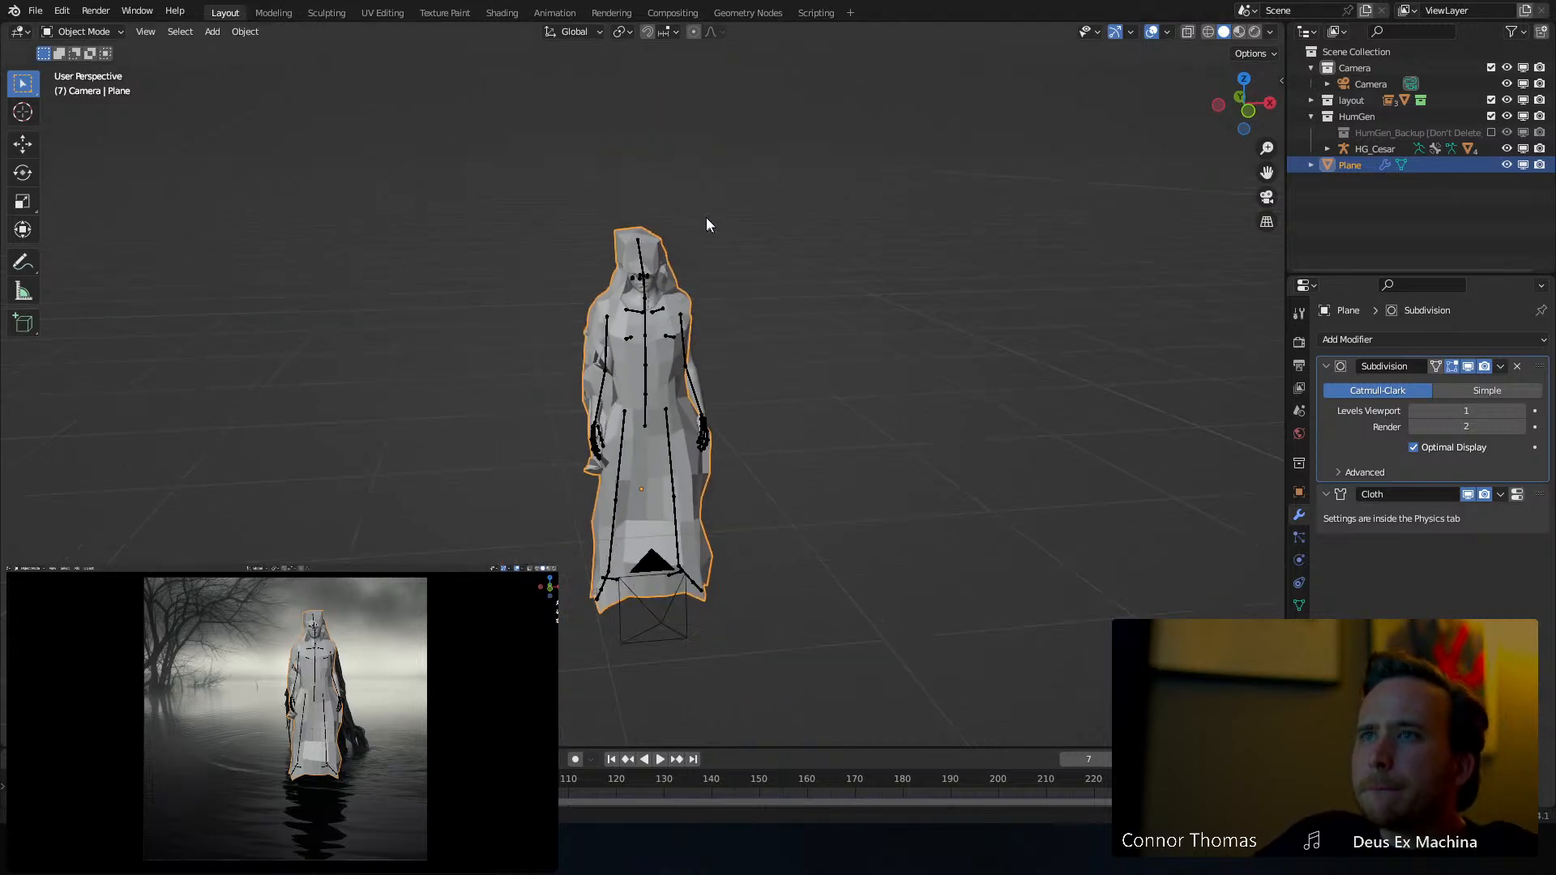
{"action": "scroll", "coordinate": [704, 213], "scroll_direction": "up", "scroll_amount": 4}
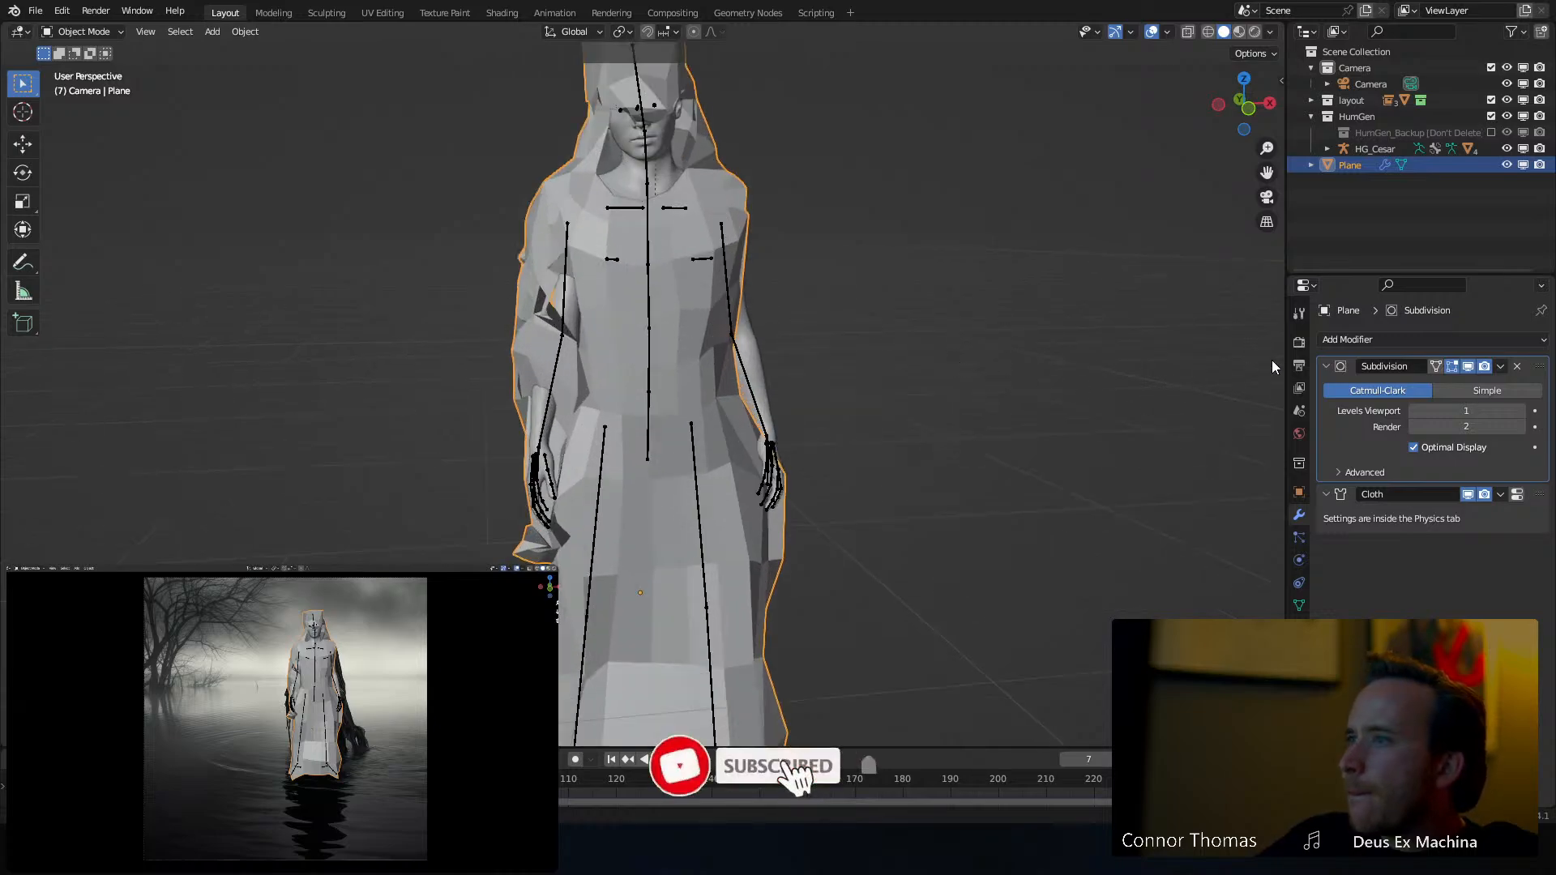
{"action": "left_click", "coordinate": [1523, 412]}
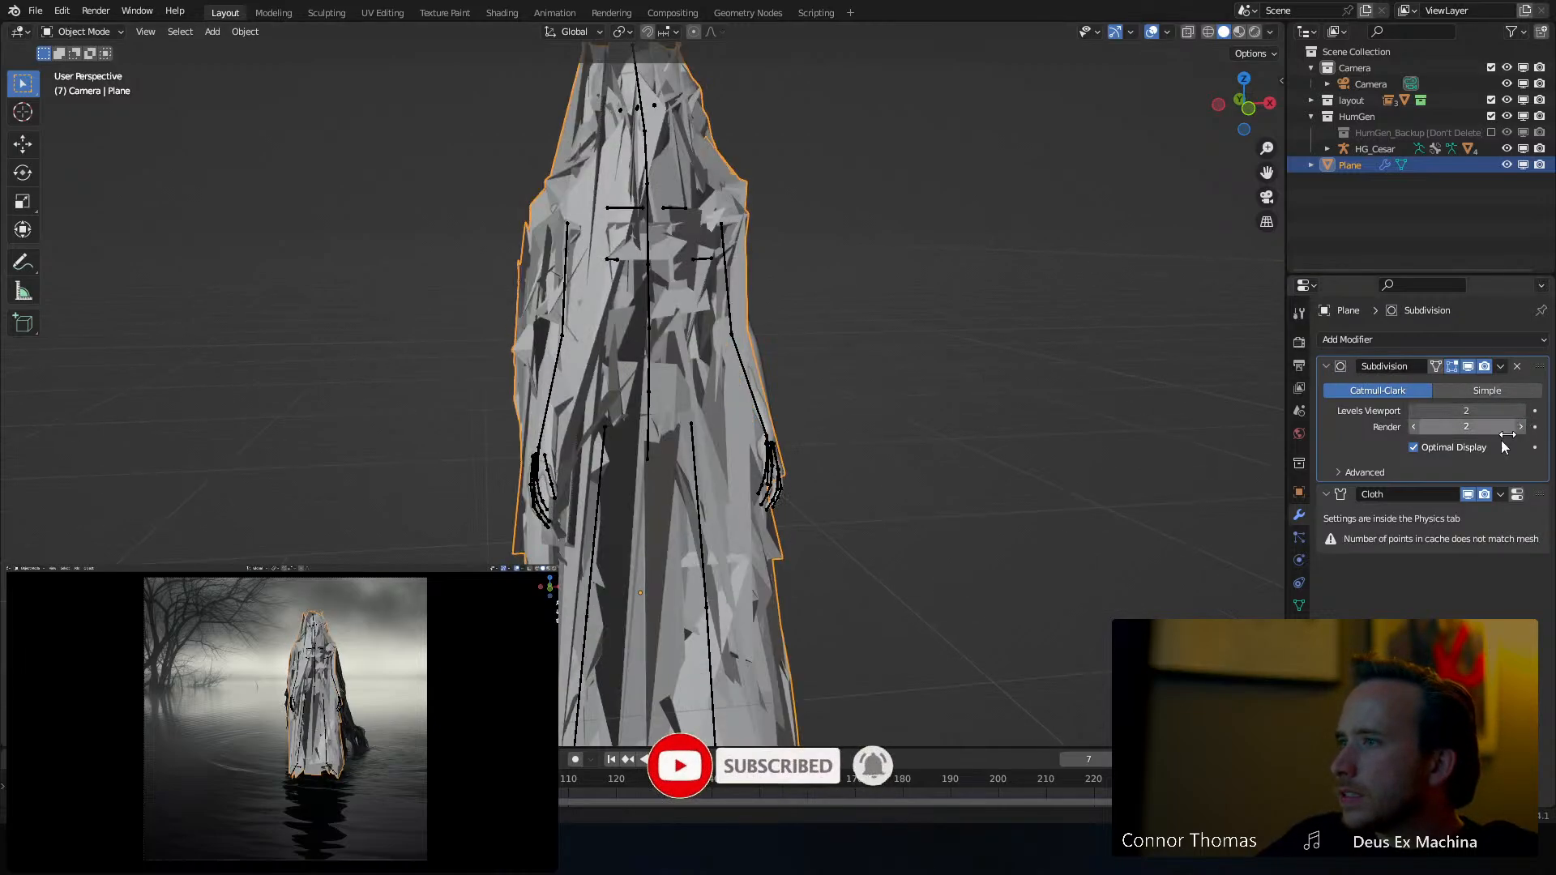
{"action": "key", "text": "shift+Left"}
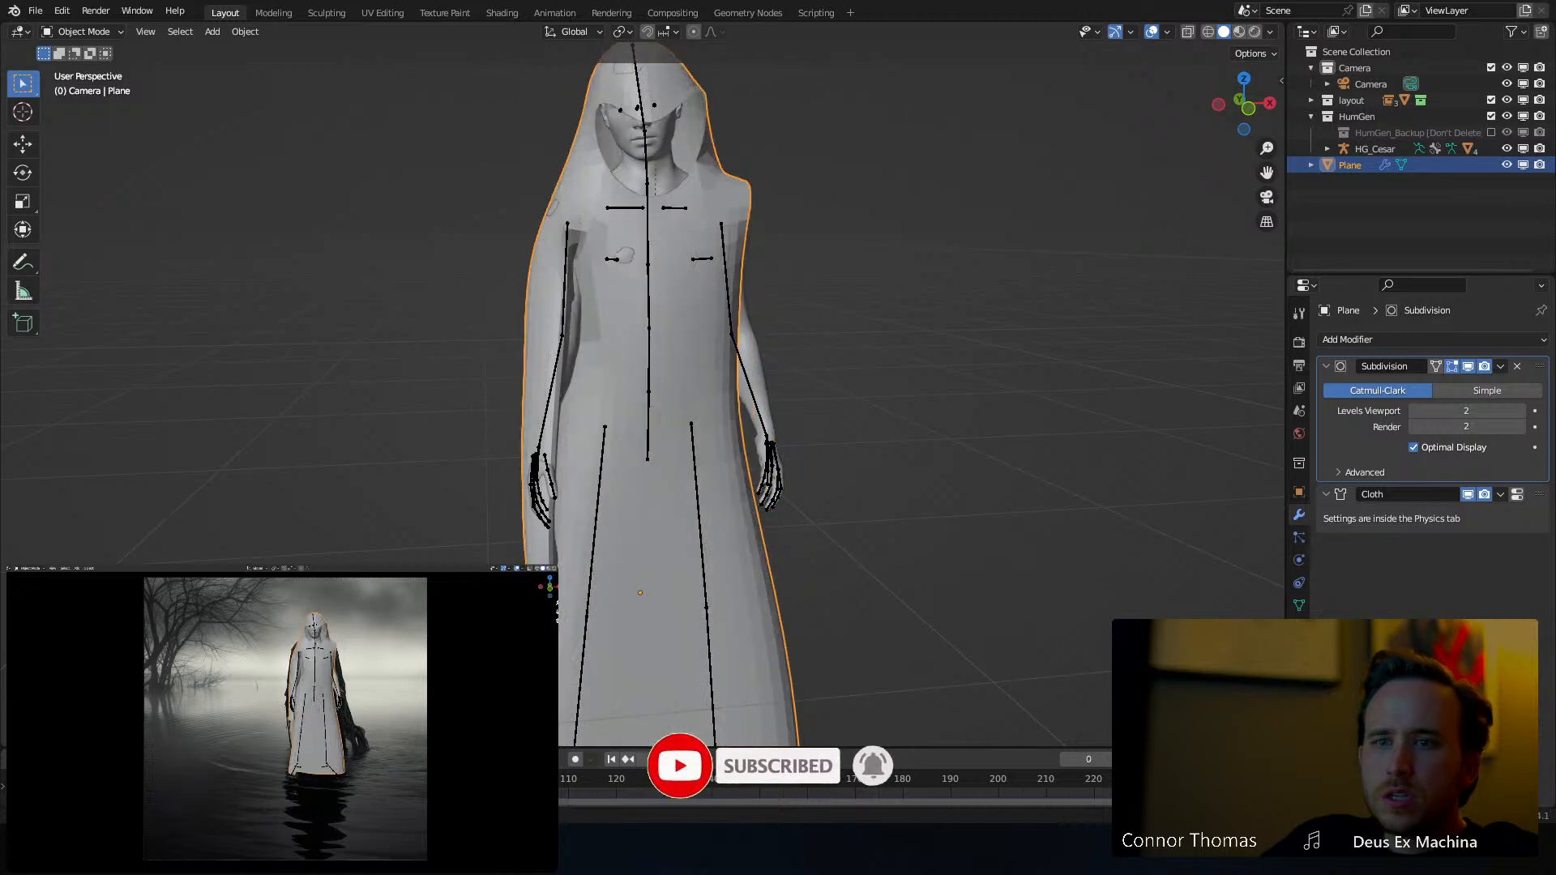
{"action": "key", "text": "space"}
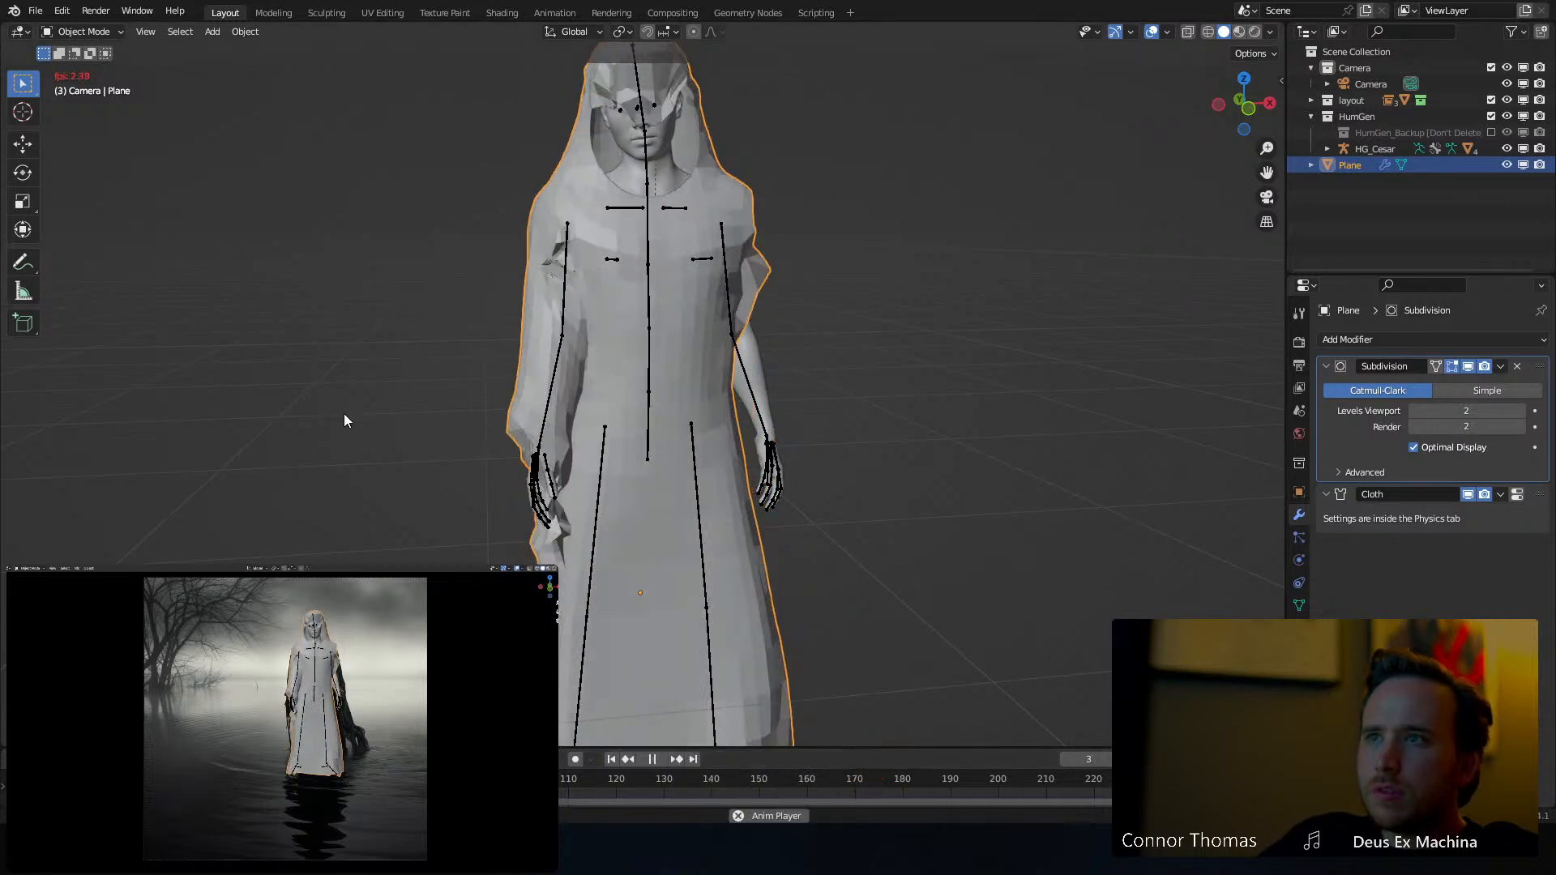
{"action": "key", "text": "space"}
{"action": "middle_click_drag", "start_coordinate": [492, 392], "coordinate": [653, 339]}
{"action": "key", "text": "space"}
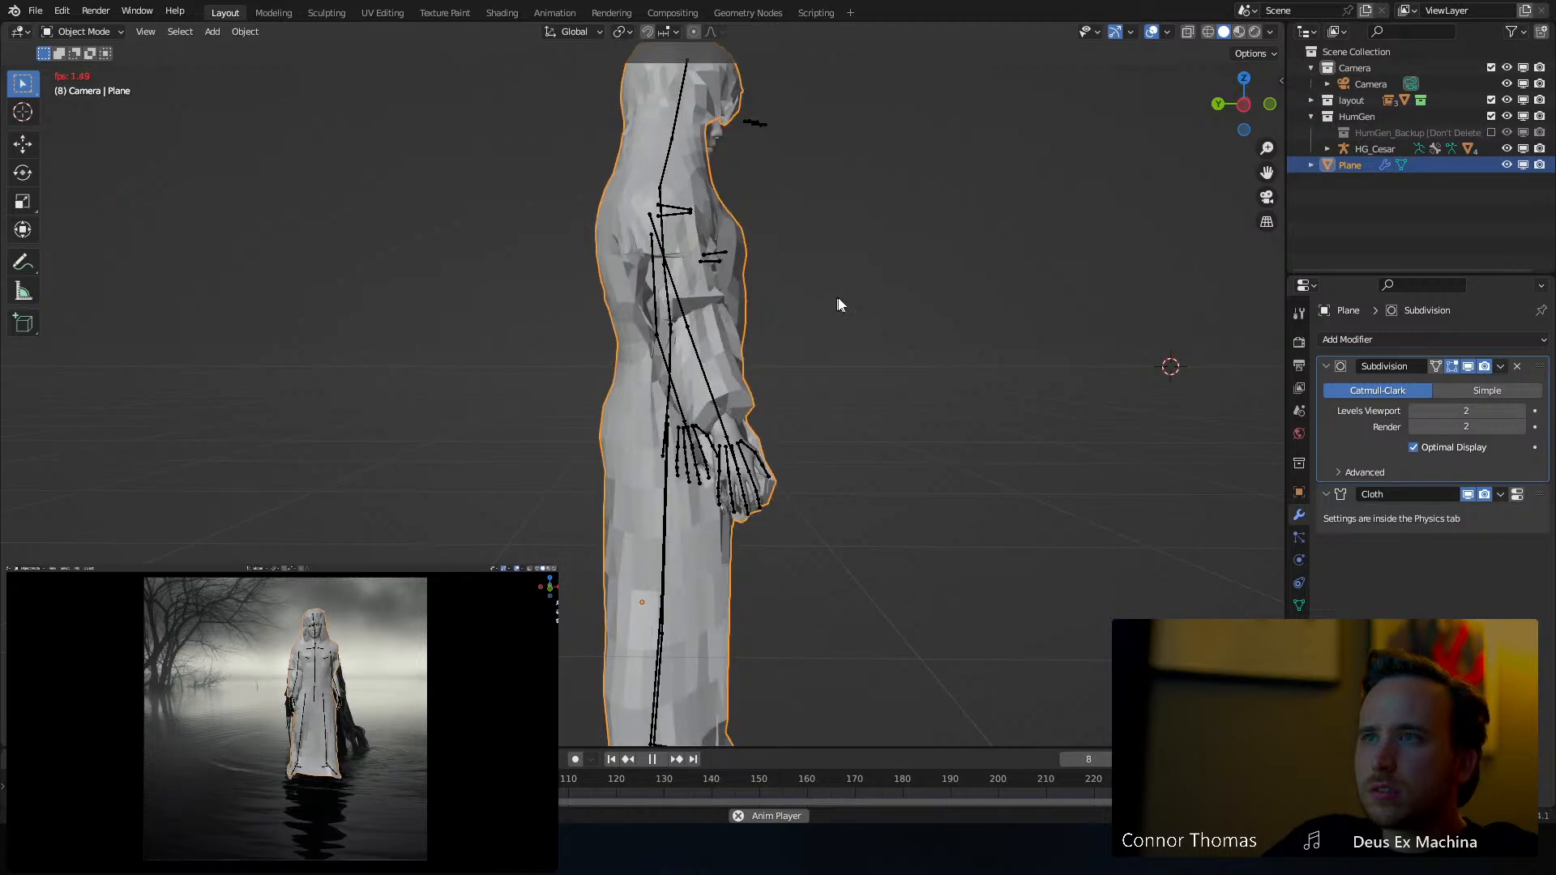
{"action": "key", "text": "space"}
Open the robe's cloth physics settings and look through them down to the Pressure section
{"action": "mouse_move", "coordinate": [775, 300]}
{"action": "middle_mouse_down"}
{"action": "mouse_move", "coordinate": [346, 325]}
{"action": "mouse_move", "coordinate": [660, 290]}
{"action": "mouse_move", "coordinate": [802, 293]}
{"action": "middle_mouse_up"}
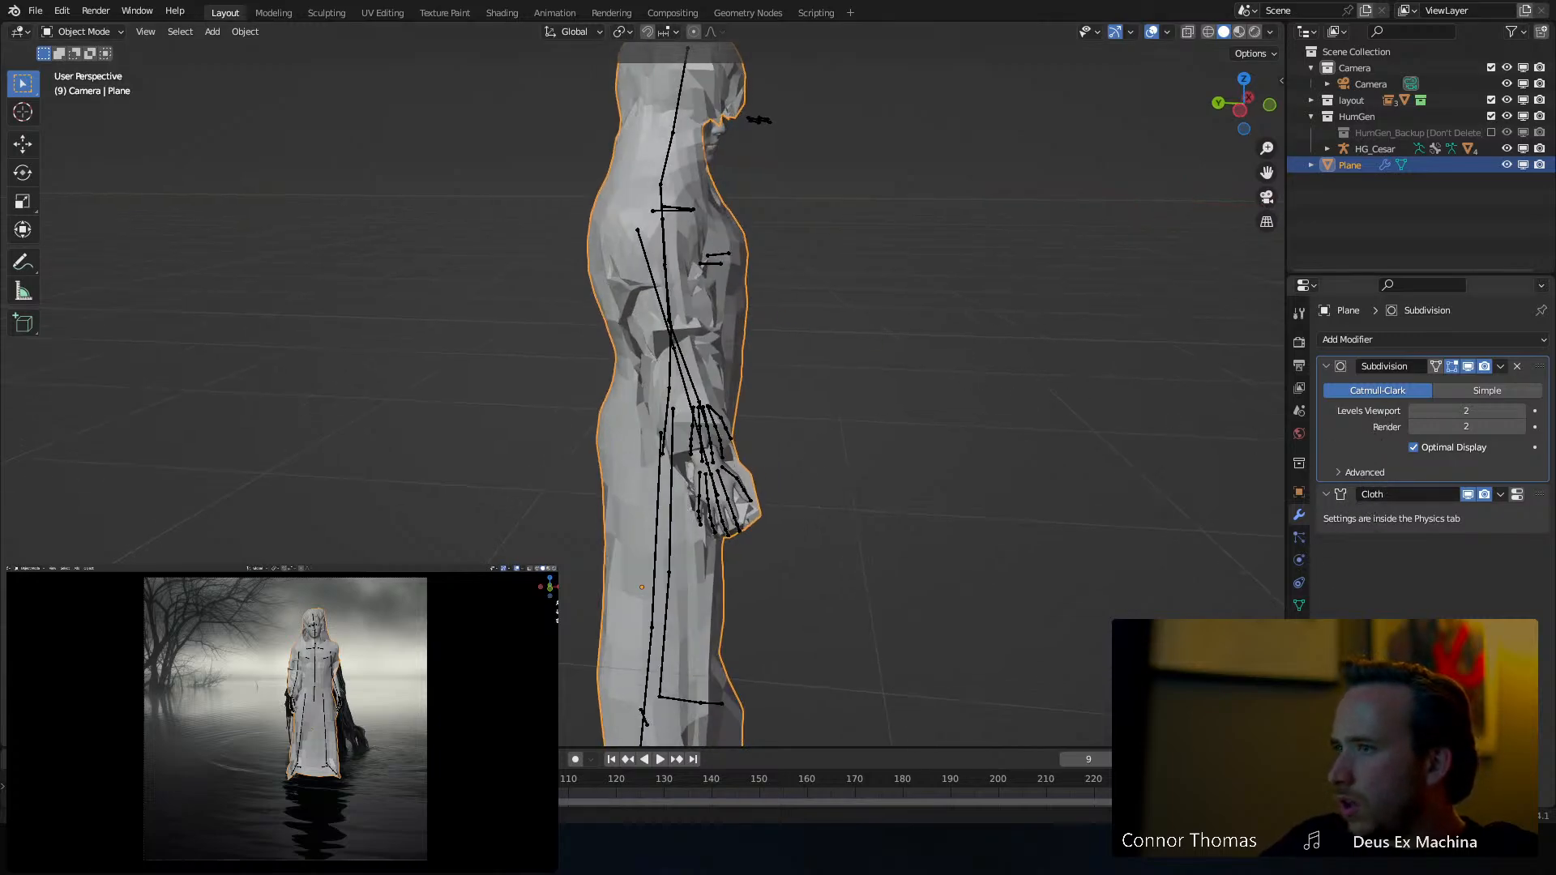
{"action": "left_click", "coordinate": [1300, 583]}
{"action": "left_click", "coordinate": [1299, 560]}
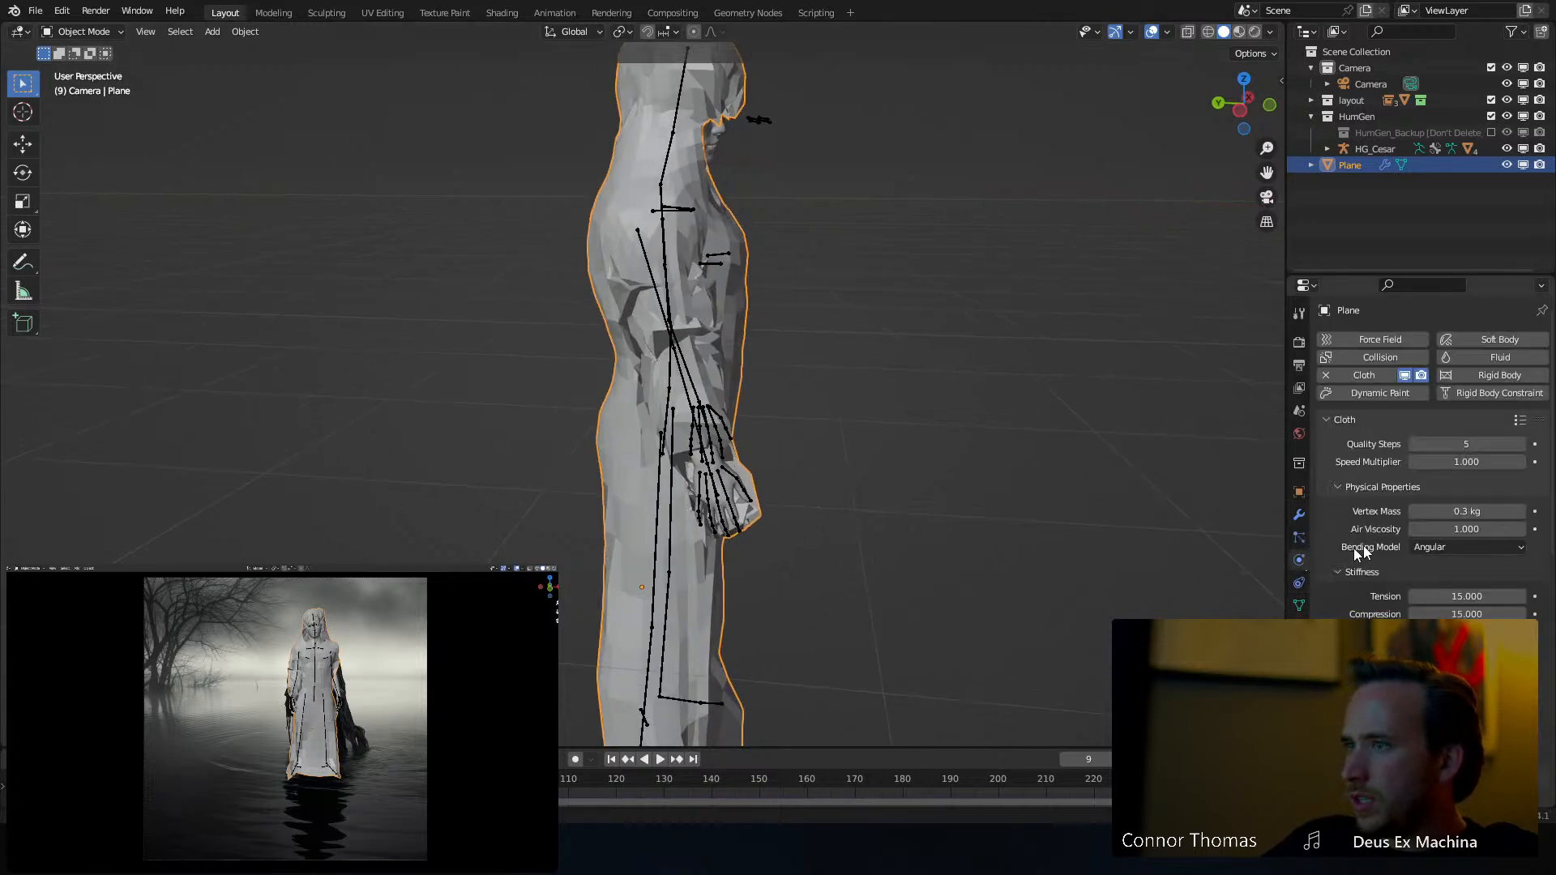
{"action": "scroll", "coordinate": [1359, 554], "scroll_direction": "down", "scroll_amount": 15}
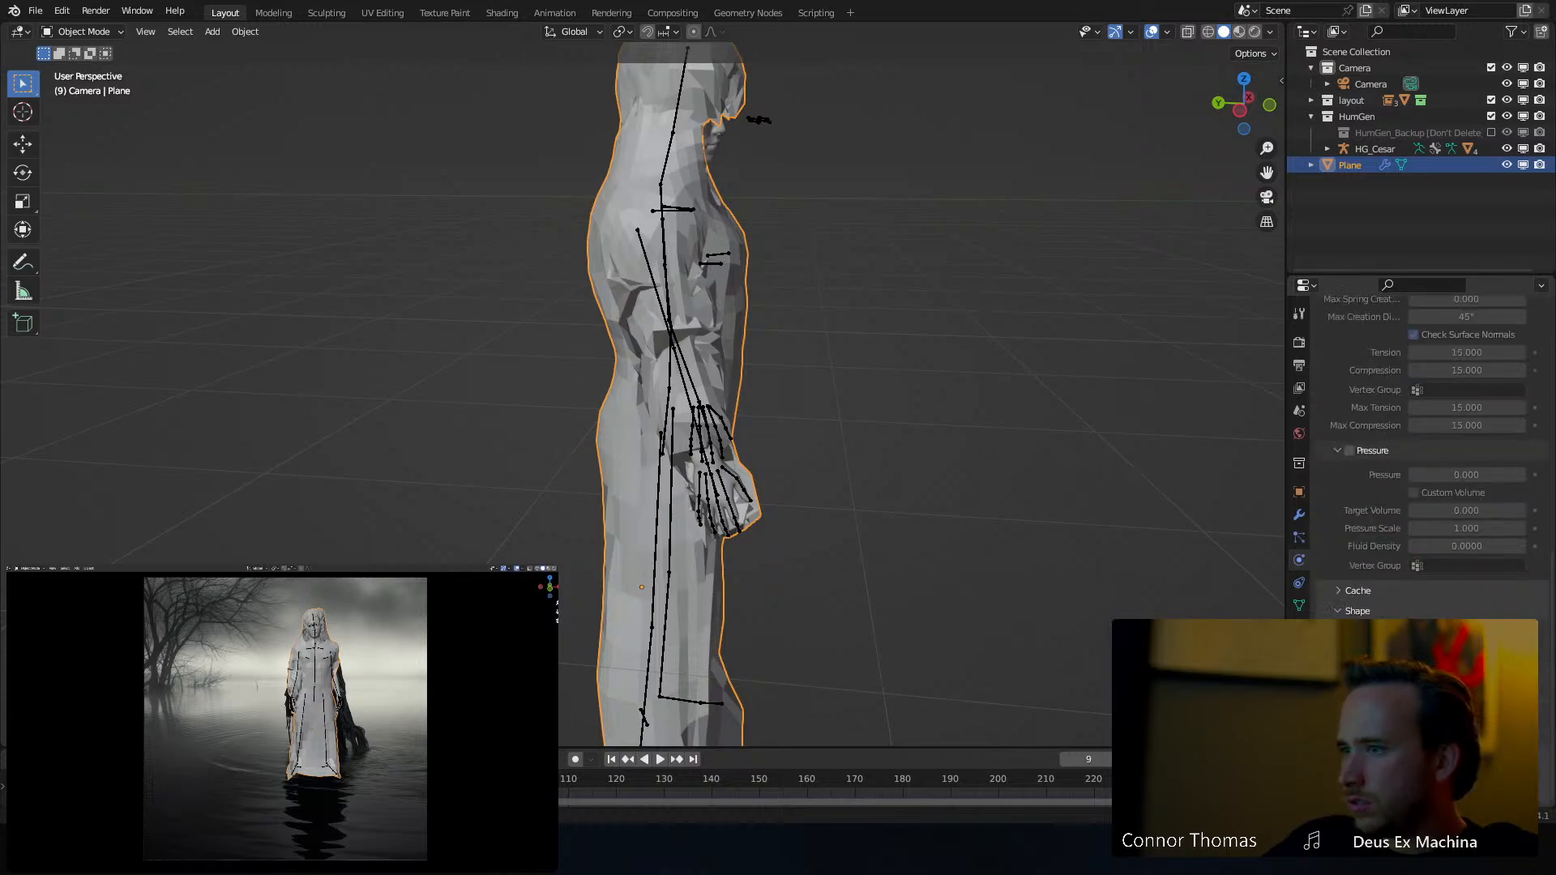
Shade the robe smooth and play the cloth simulation, checking the drape on both arms
{"action": "middle_click_drag", "start_coordinate": [746, 405], "coordinate": [843, 363]}
{"action": "right_click", "coordinate": [522, 368]}
{"action": "left_click", "coordinate": [522, 369]}
{"action": "key", "text": "space"}
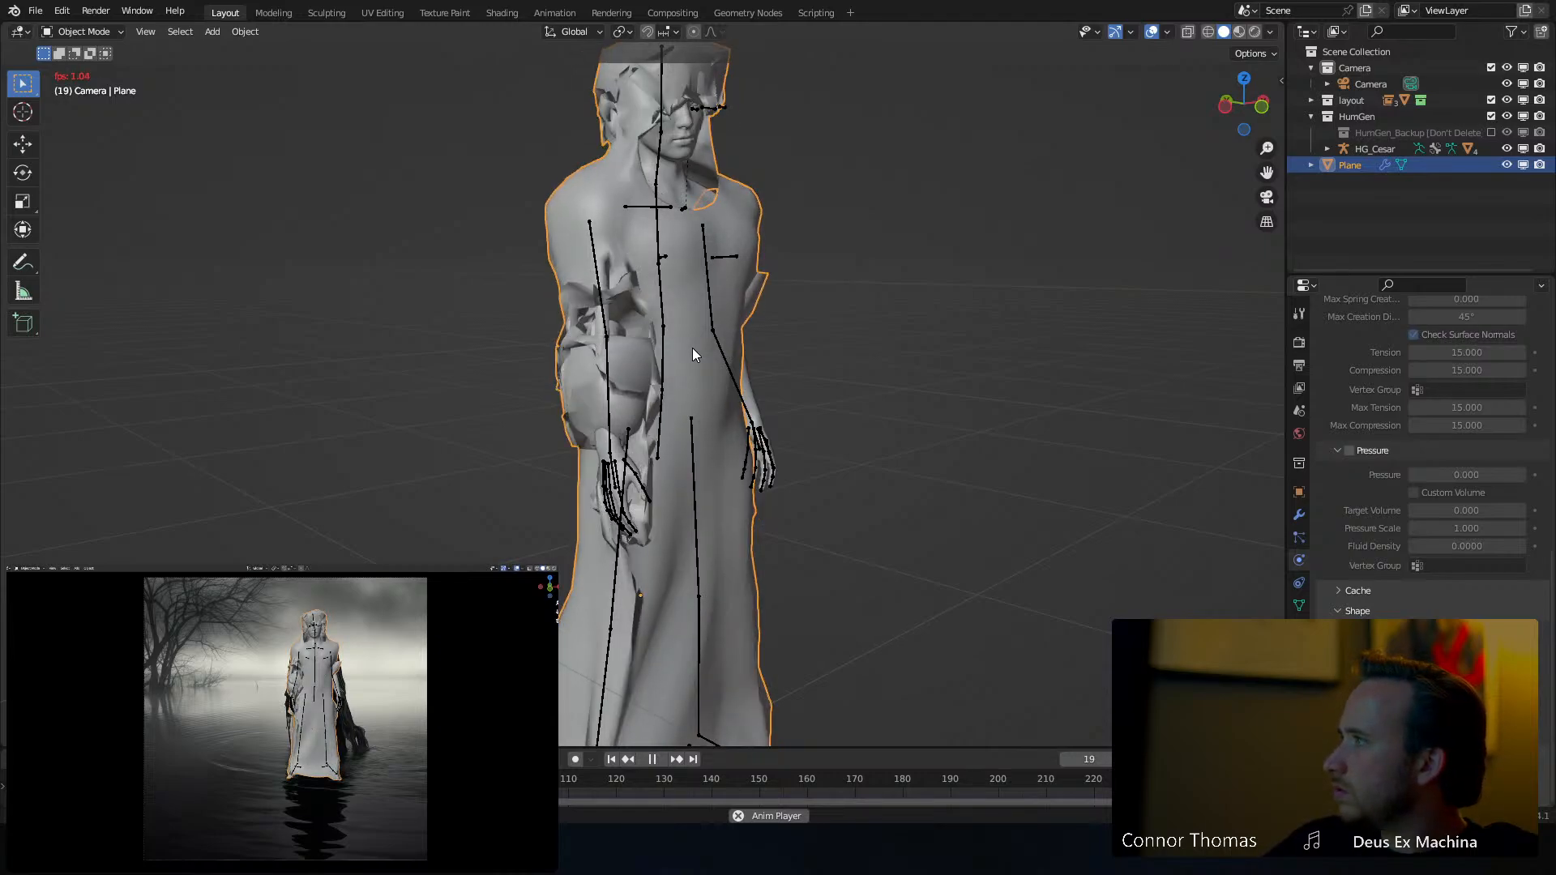
{"action": "key", "text": "space"}
{"action": "middle_click_drag", "start_coordinate": [848, 337], "coordinate": [434, 446]}
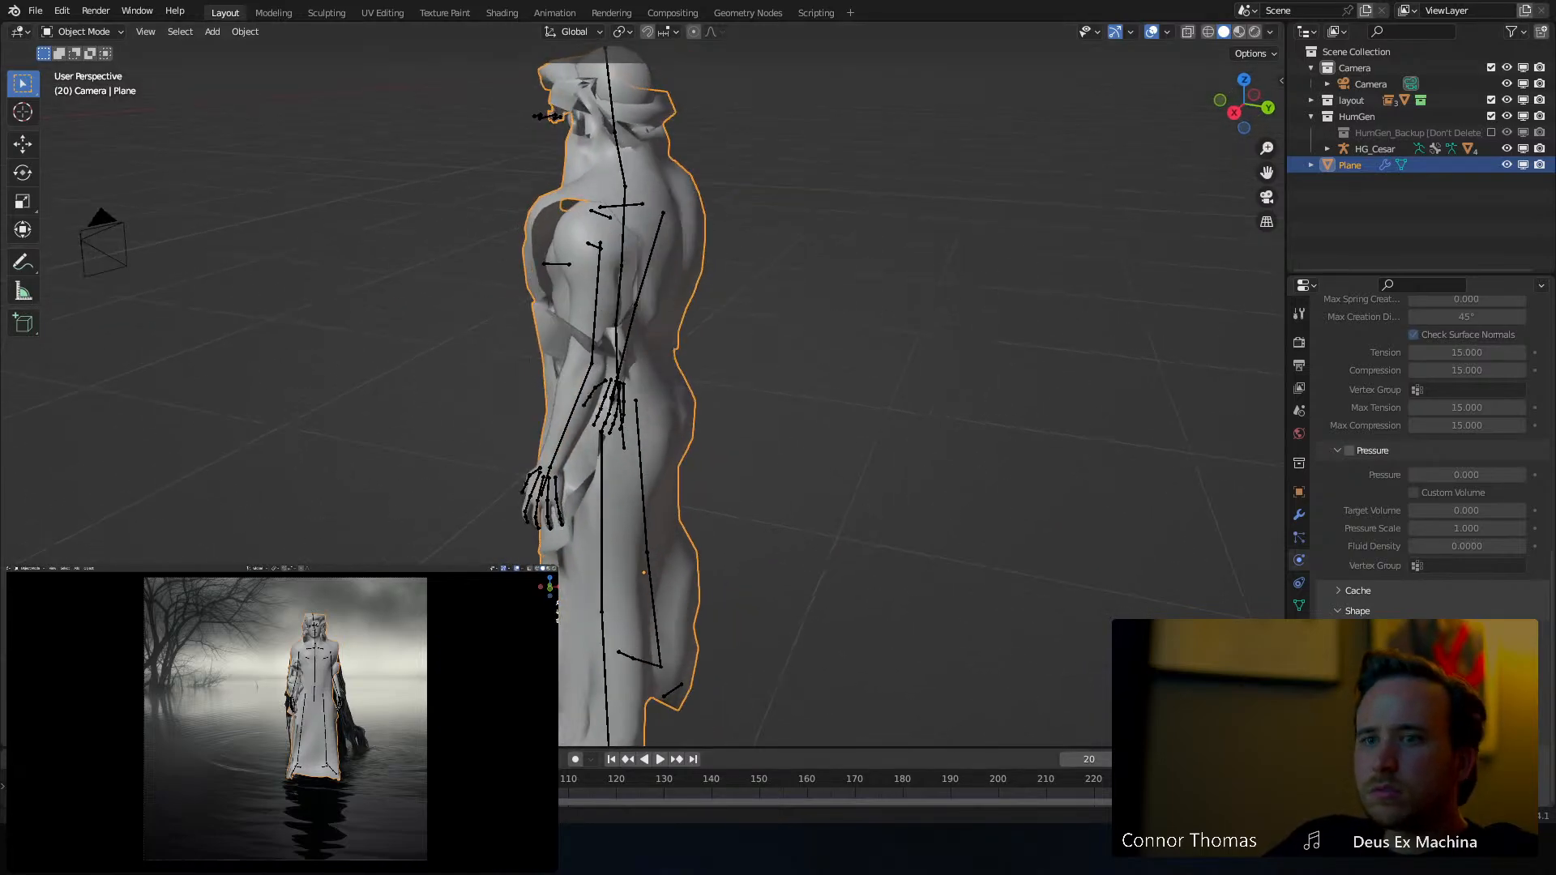
{"action": "key", "text": "space"}
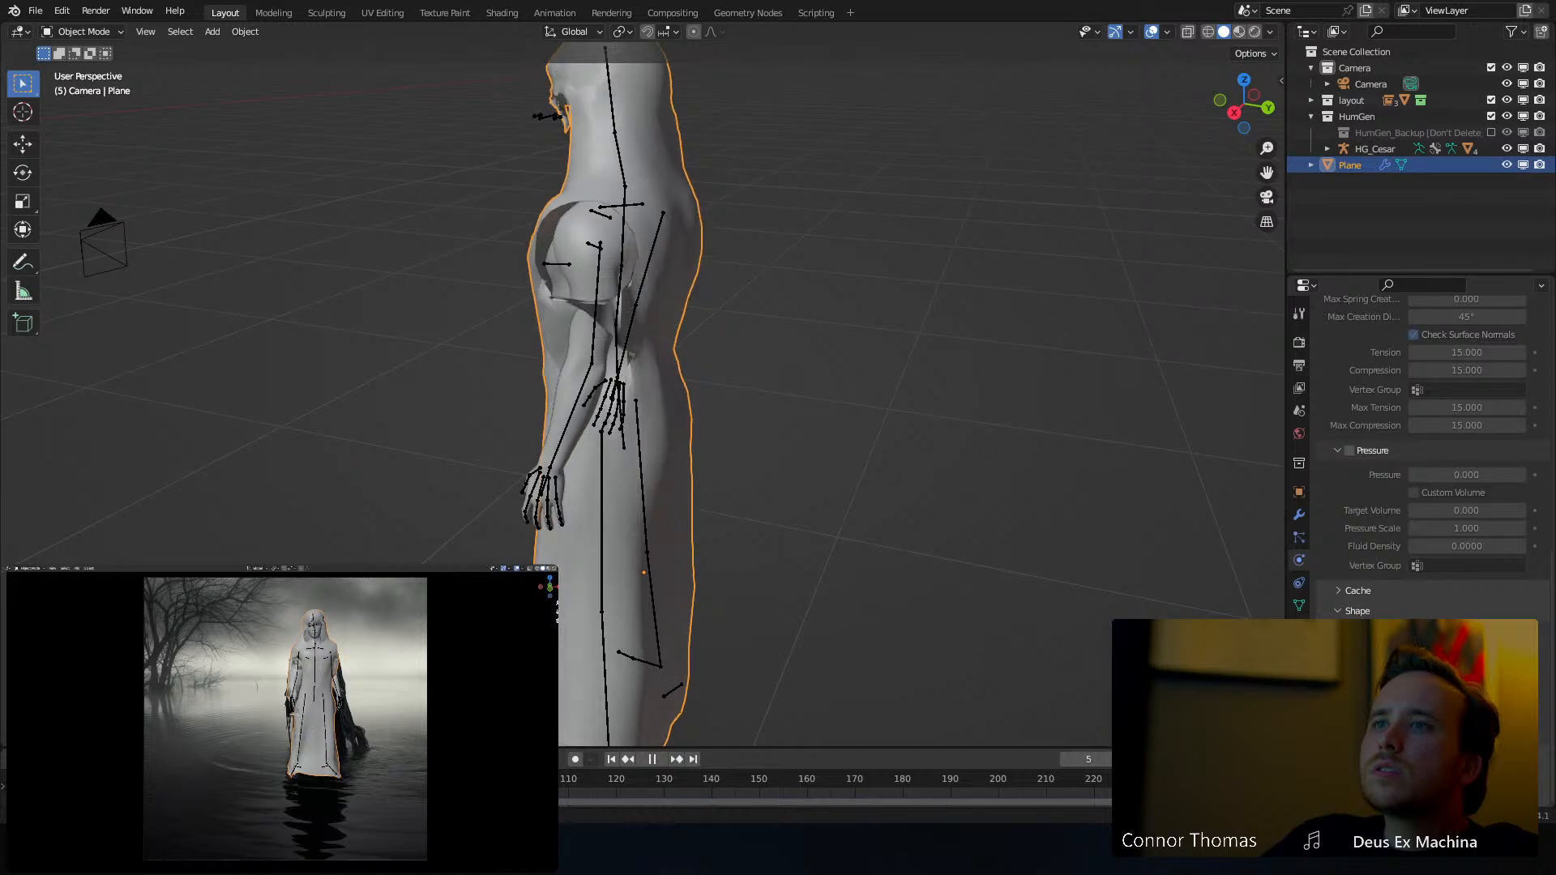
Hide the human body, its armature and the whole HumGen collection so only the robe shows
{"action": "middle_click_drag", "start_coordinate": [632, 426], "coordinate": [731, 263]}
{"action": "left_click", "coordinate": [637, 141]}
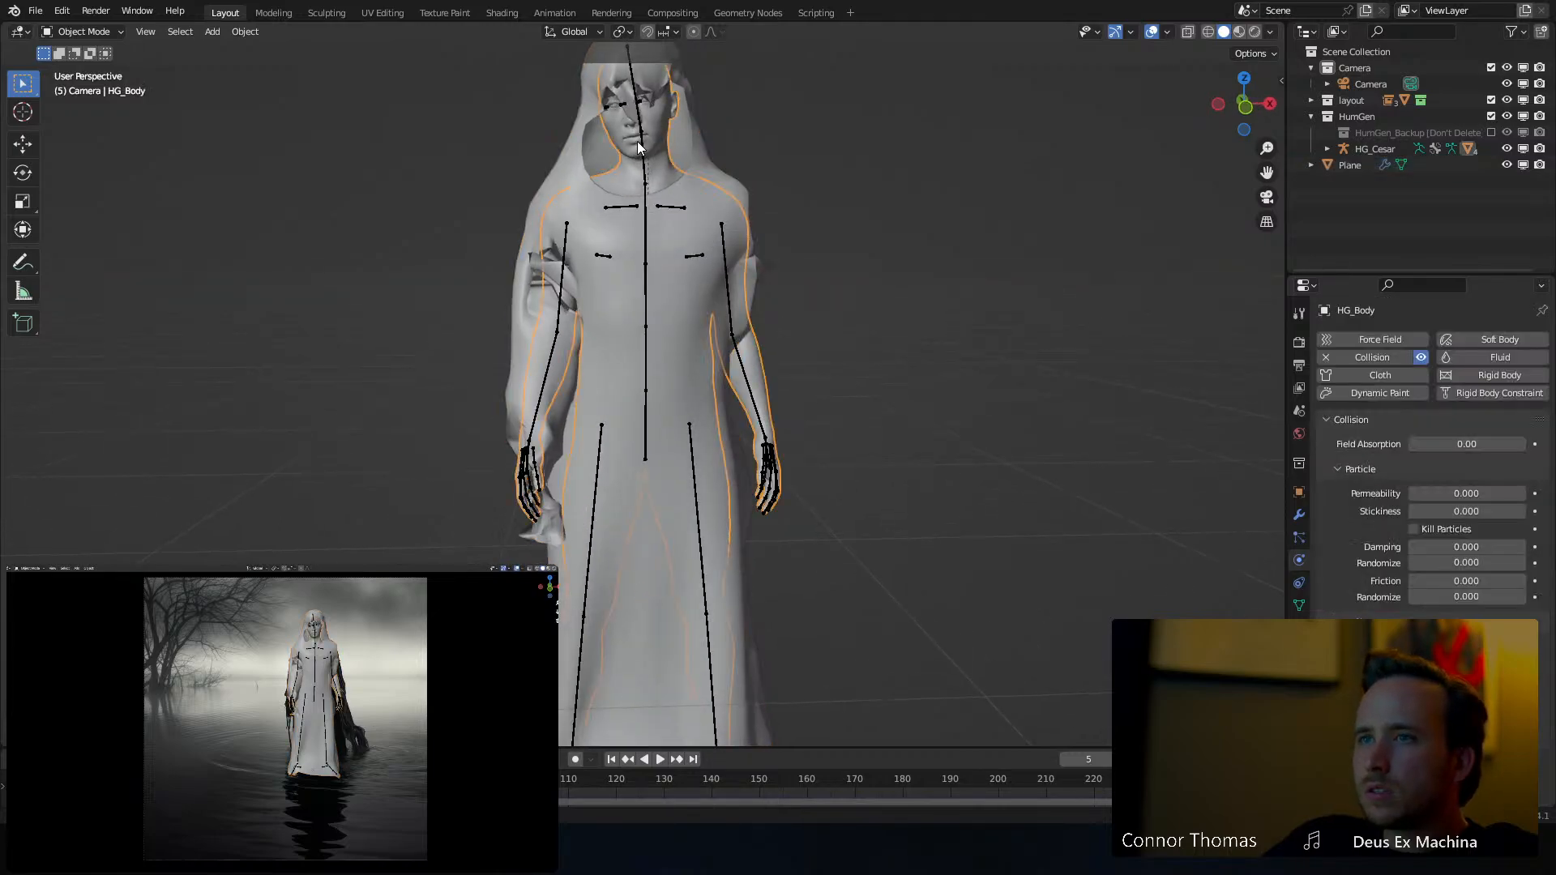
{"action": "key", "text": "h"}
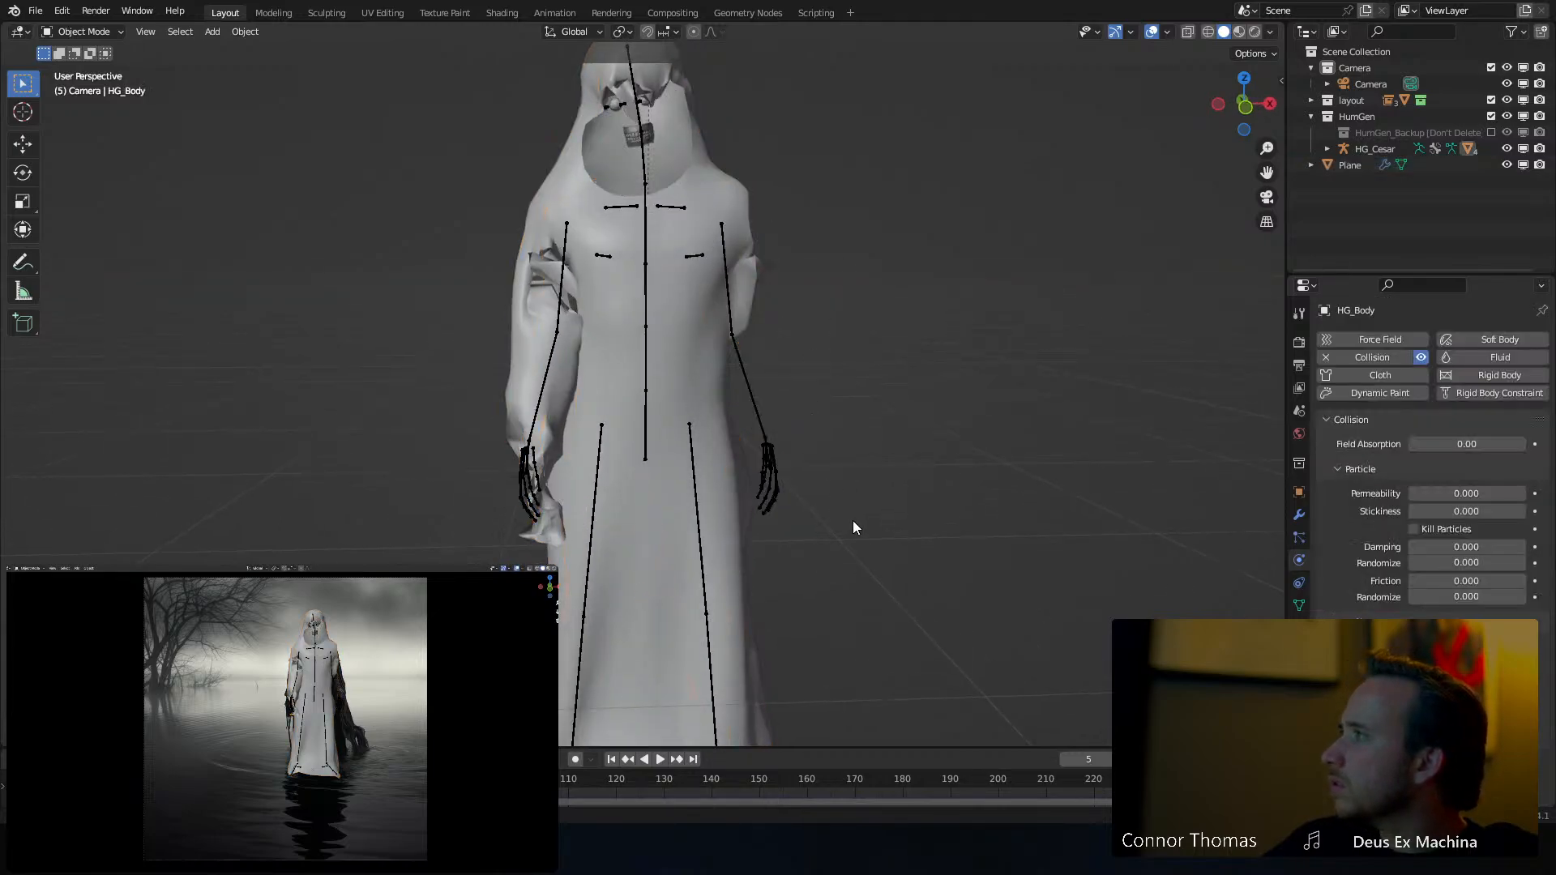
{"action": "left_click", "coordinate": [634, 134]}
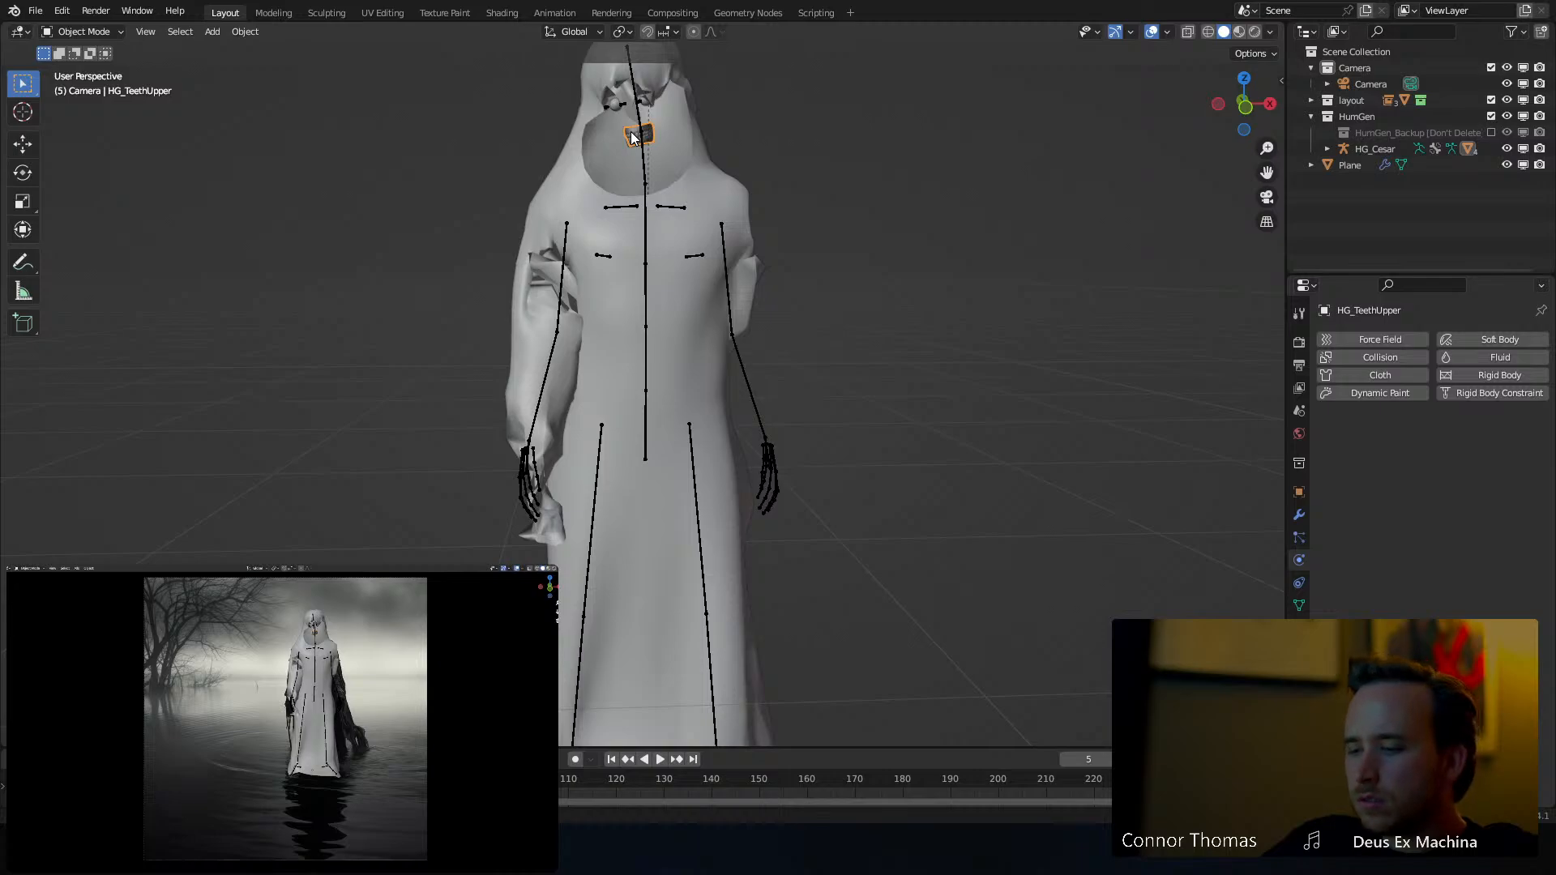
{"action": "left_click", "coordinate": [611, 105]}
{"action": "key", "text": "h"}
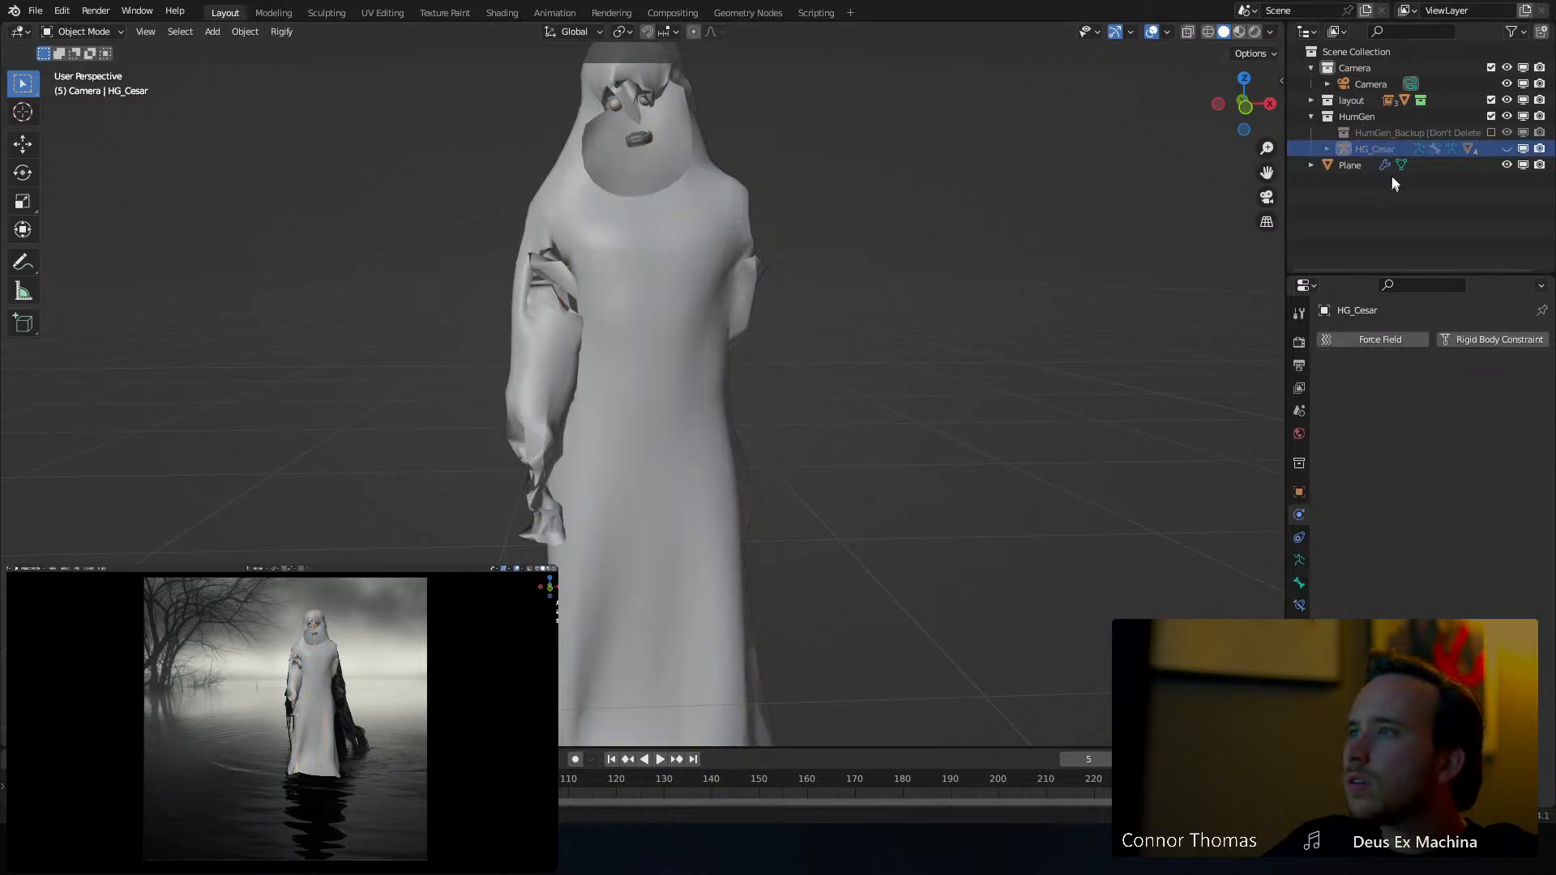
{"action": "left_click", "coordinate": [1507, 116]}
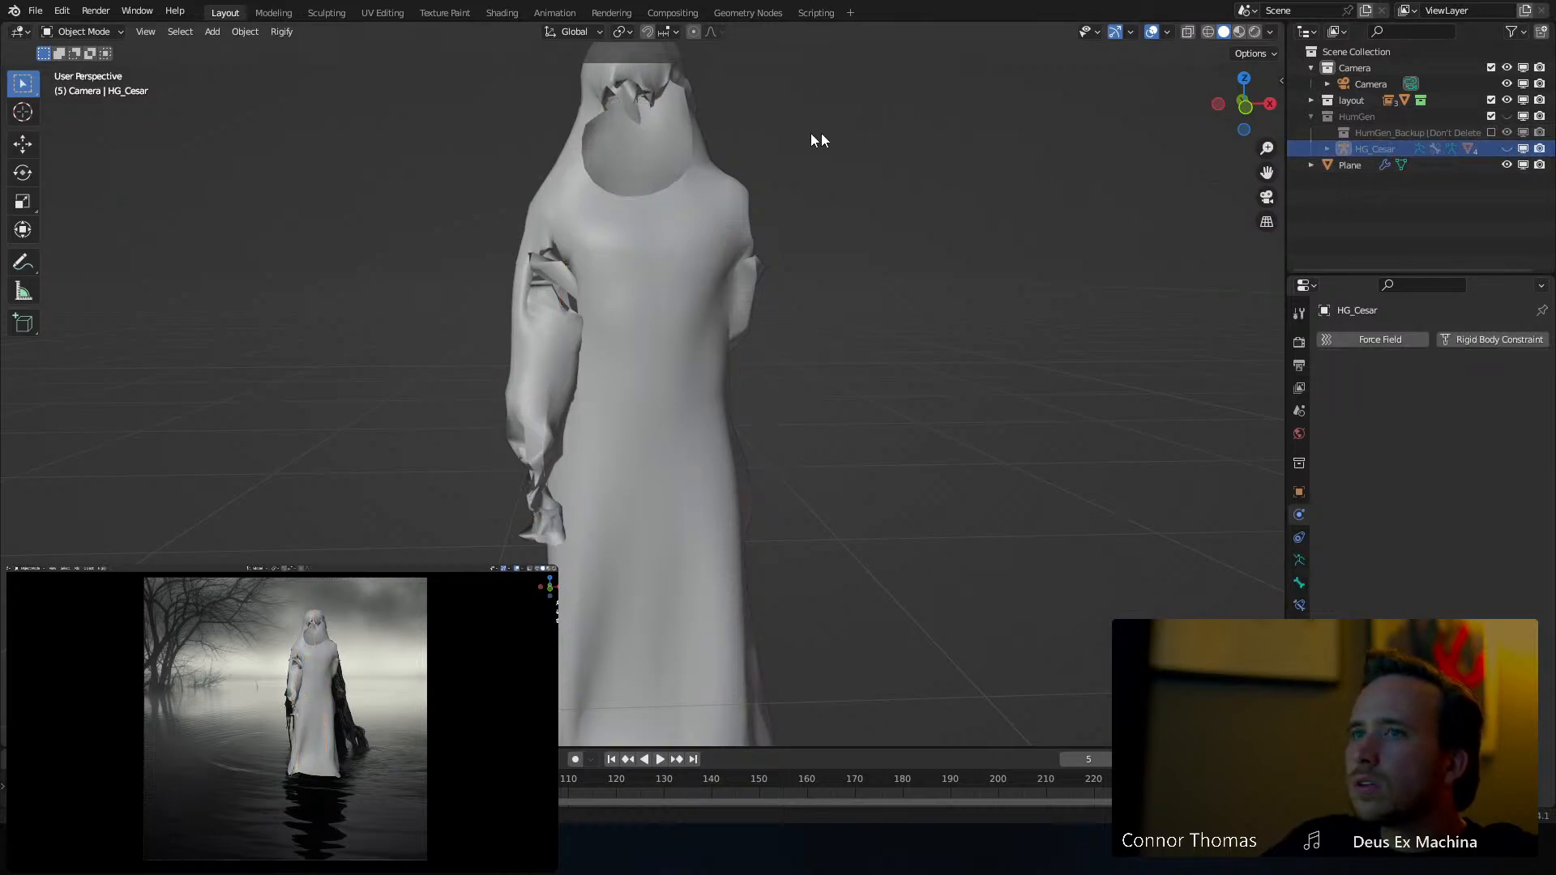
{"action": "middle_click_drag", "start_coordinate": [764, 258], "coordinate": [575, 363]}
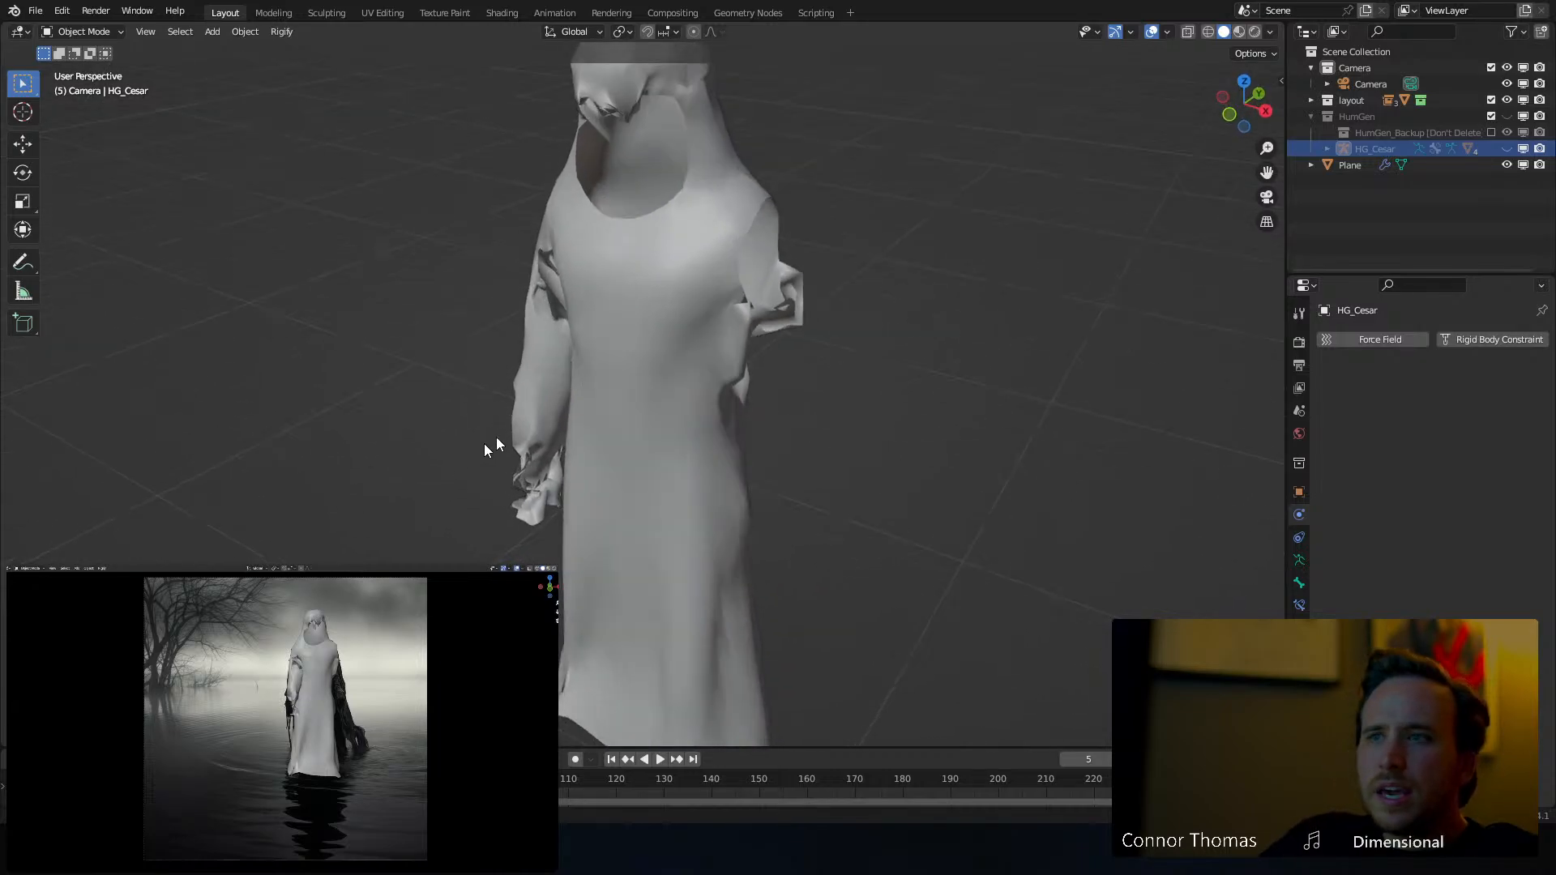
Edit the robe, select the open armhole edge on its sleeveless side and extrude it about 0.16 m outward and down
{"action": "left_click", "coordinate": [665, 235]}
{"action": "key", "text": "Tab"}
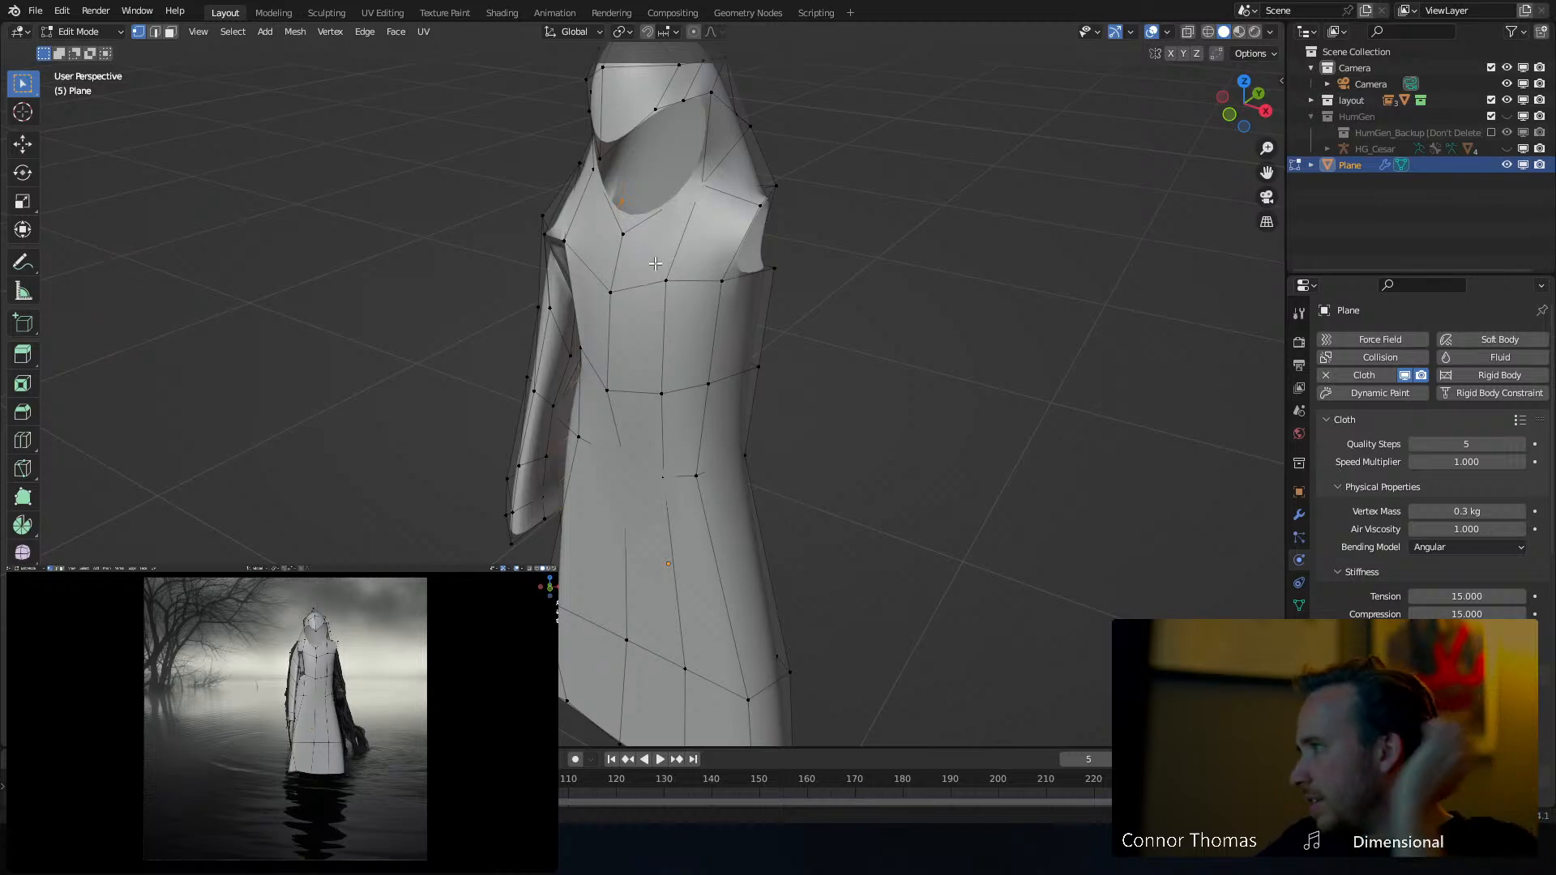
{"action": "middle_click_drag", "start_coordinate": [544, 462], "coordinate": [442, 401]}
{"action": "middle_click_drag", "start_coordinate": [712, 235], "coordinate": [844, 217]}
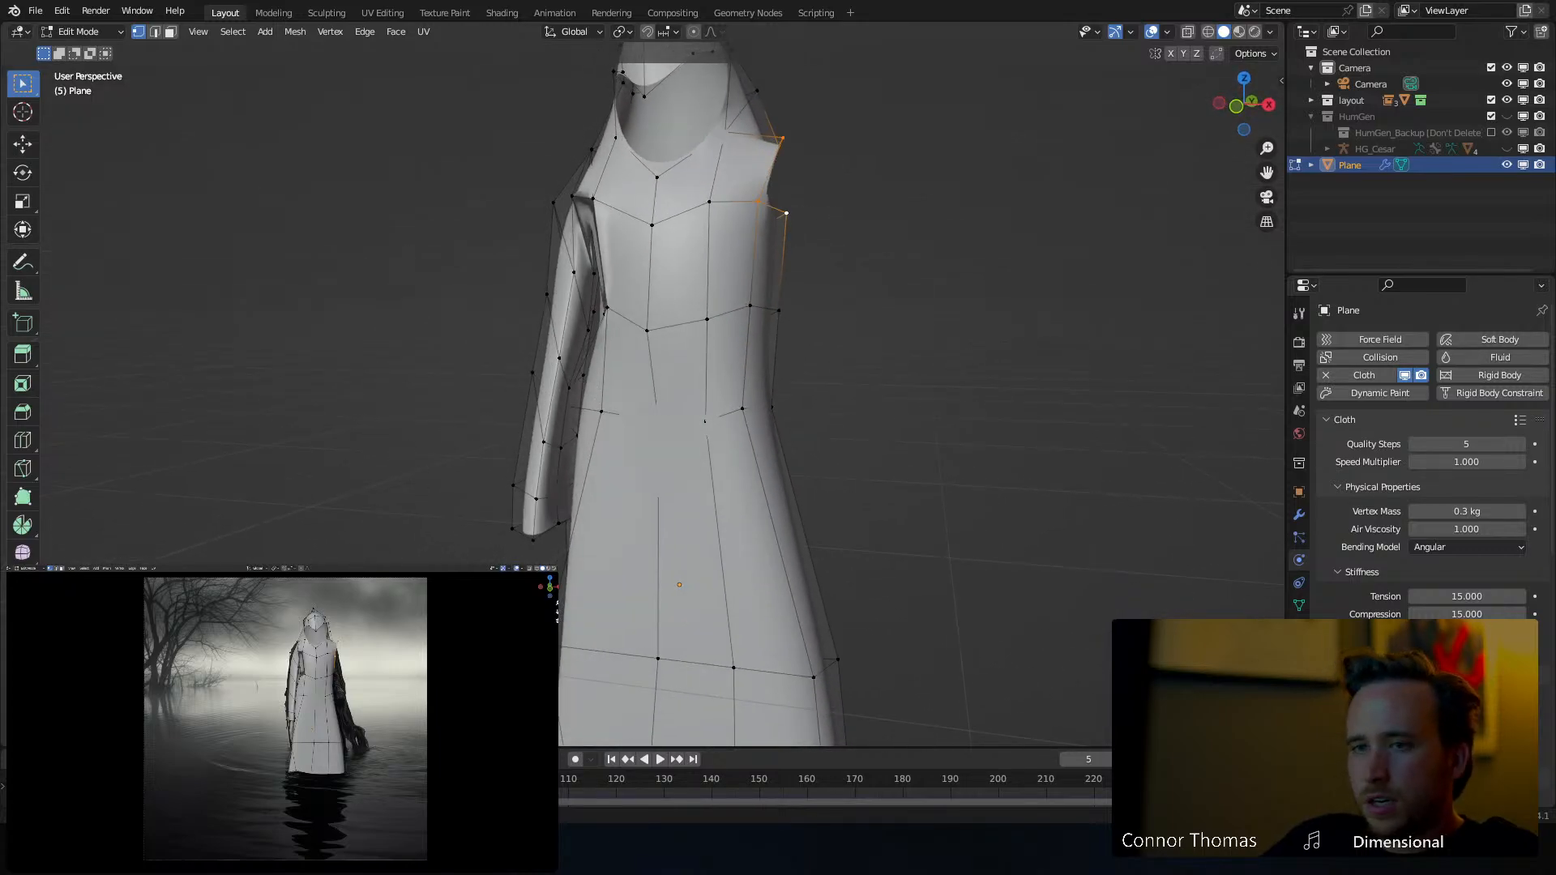
{"action": "middle_click_drag", "start_coordinate": [706, 289], "coordinate": [730, 285]}
{"action": "key", "text": "e"}
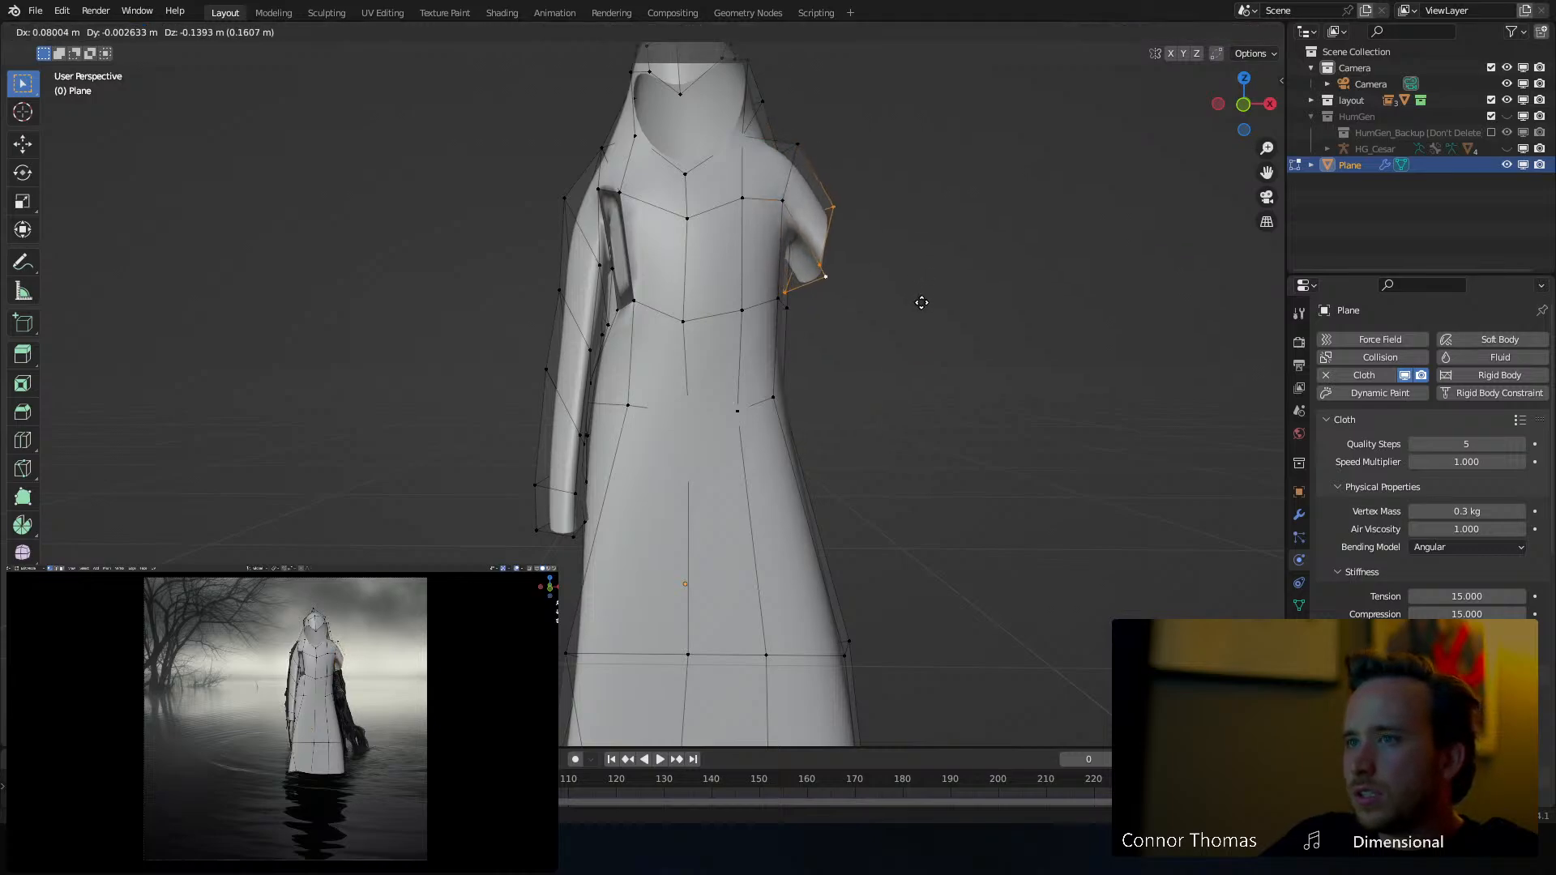
{"action": "left_click", "coordinate": [924, 306]}
Extrude the new sleeve down to the elbow, rotate, scale and reposition its open edge, and extrude it again to the wrist
{"action": "key", "text": "r"}
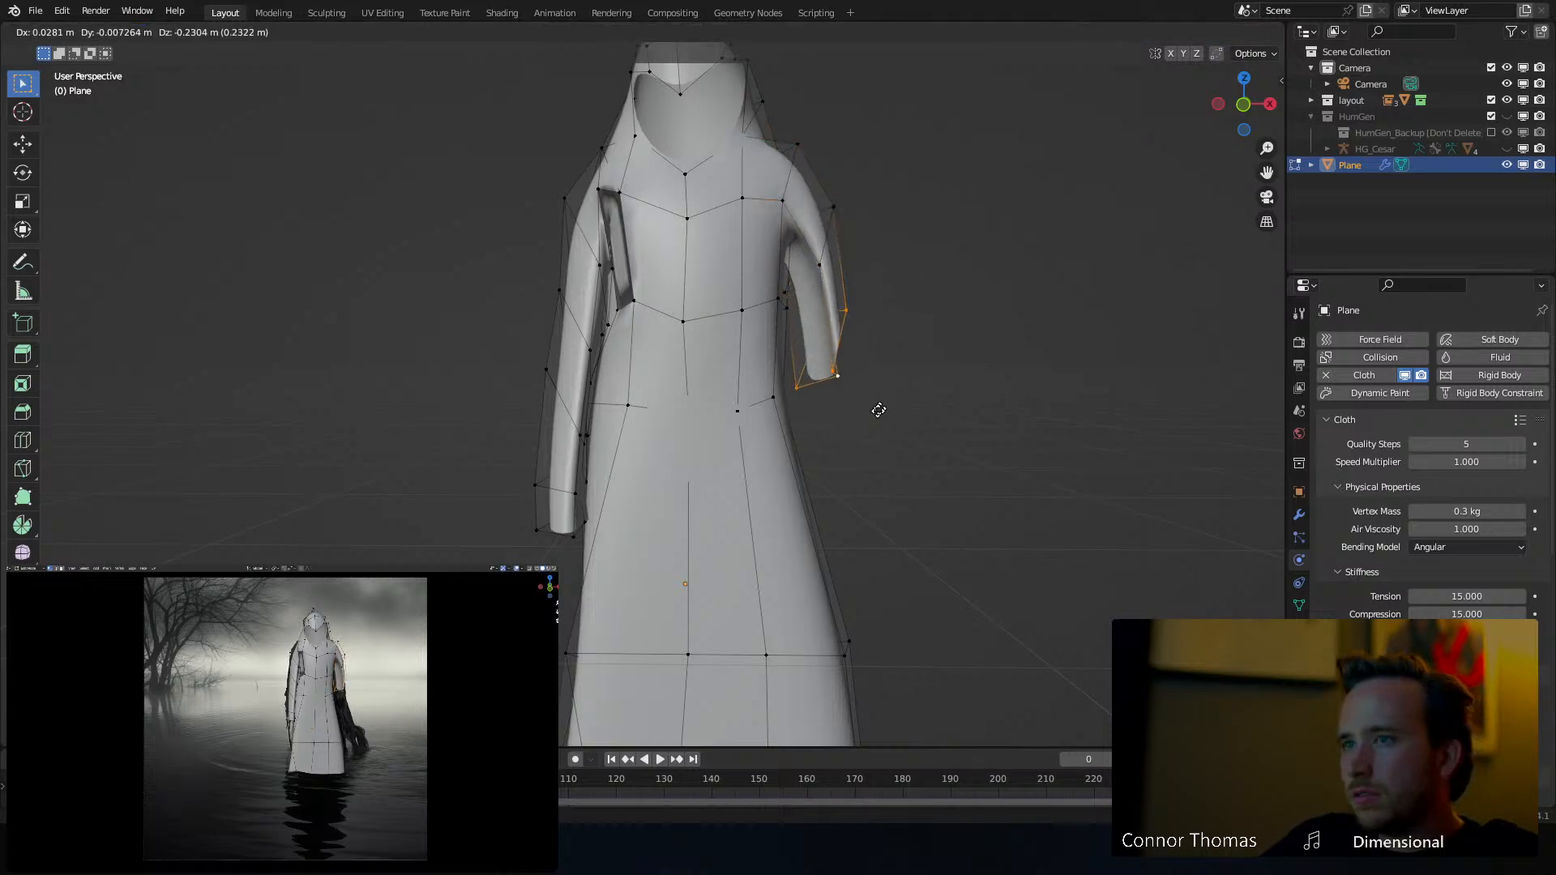
{"action": "left_click", "coordinate": [869, 461]}
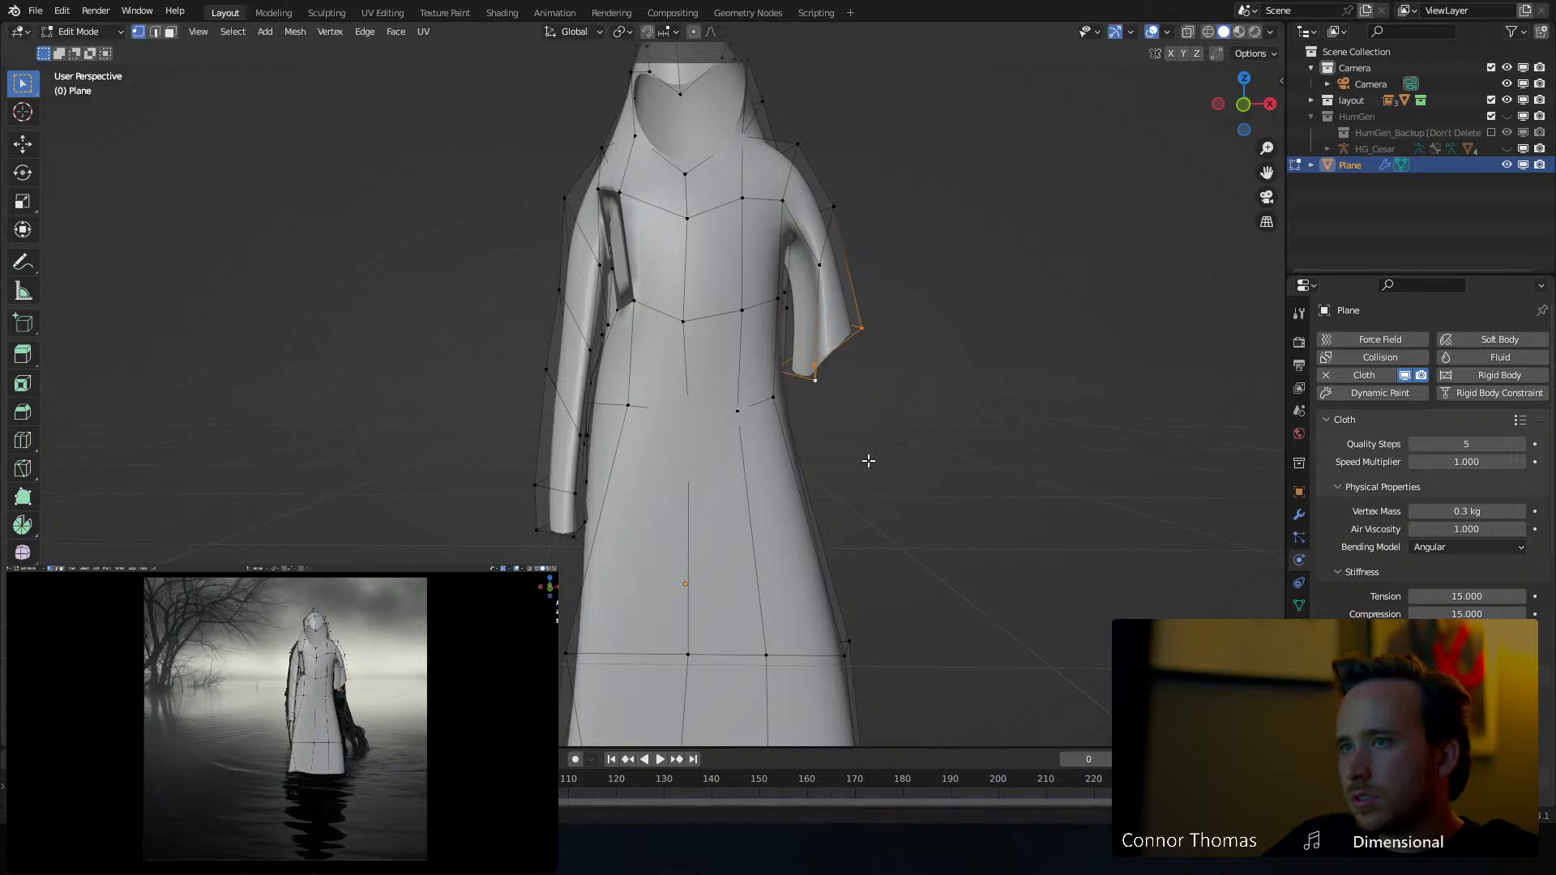
{"action": "key", "text": "s"}
{"action": "left_click", "coordinate": [897, 401]}
{"action": "key", "text": "g"}
{"action": "left_click", "coordinate": [873, 425]}
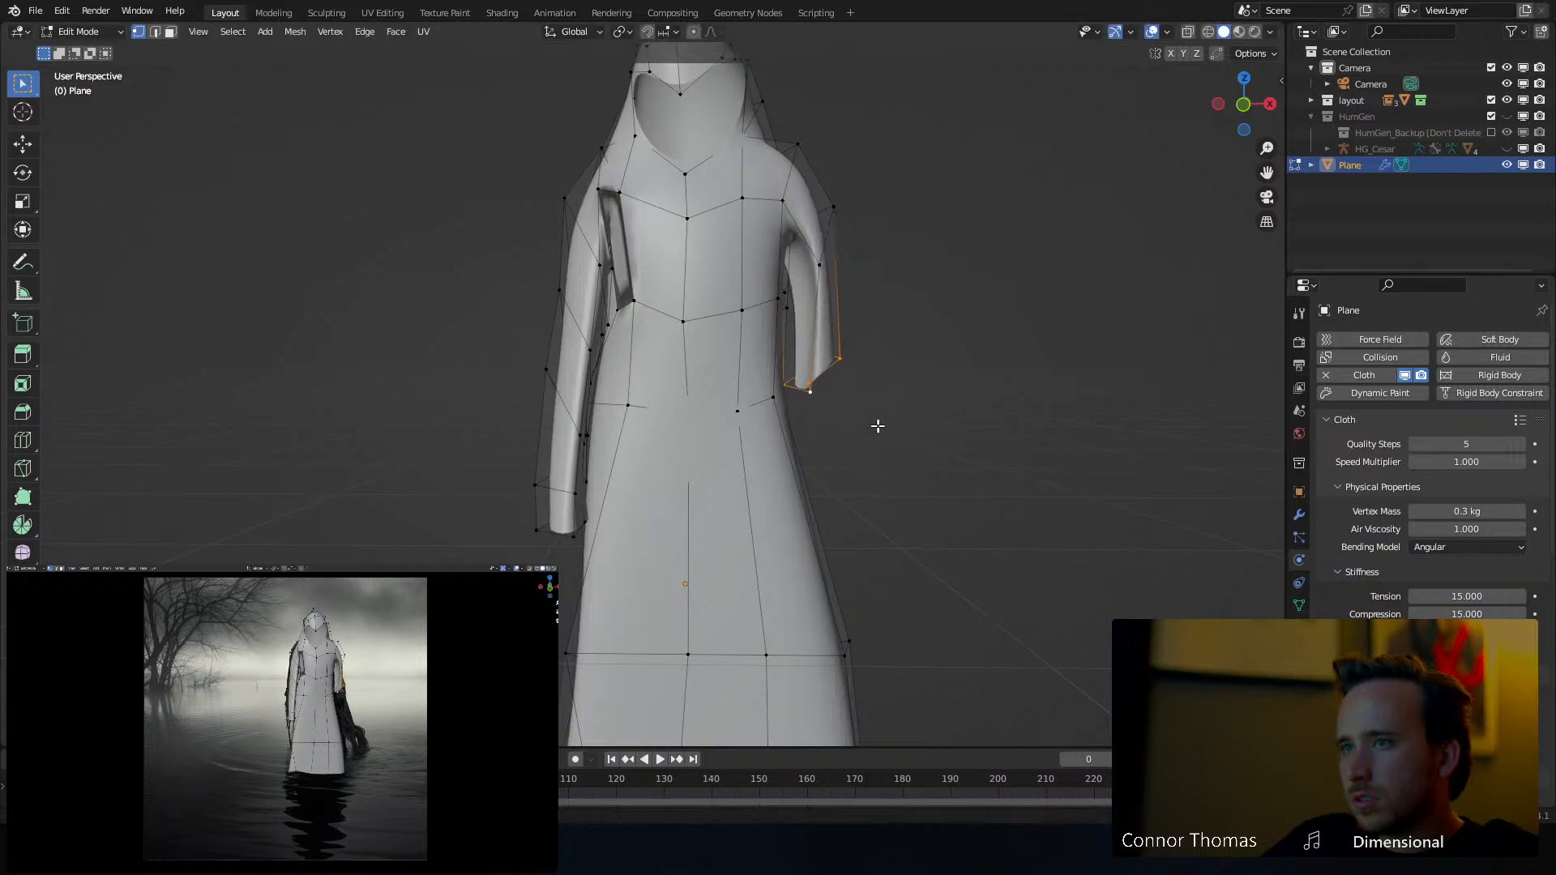
{"action": "key", "text": "e"}
{"action": "left_click", "coordinate": [892, 544]}
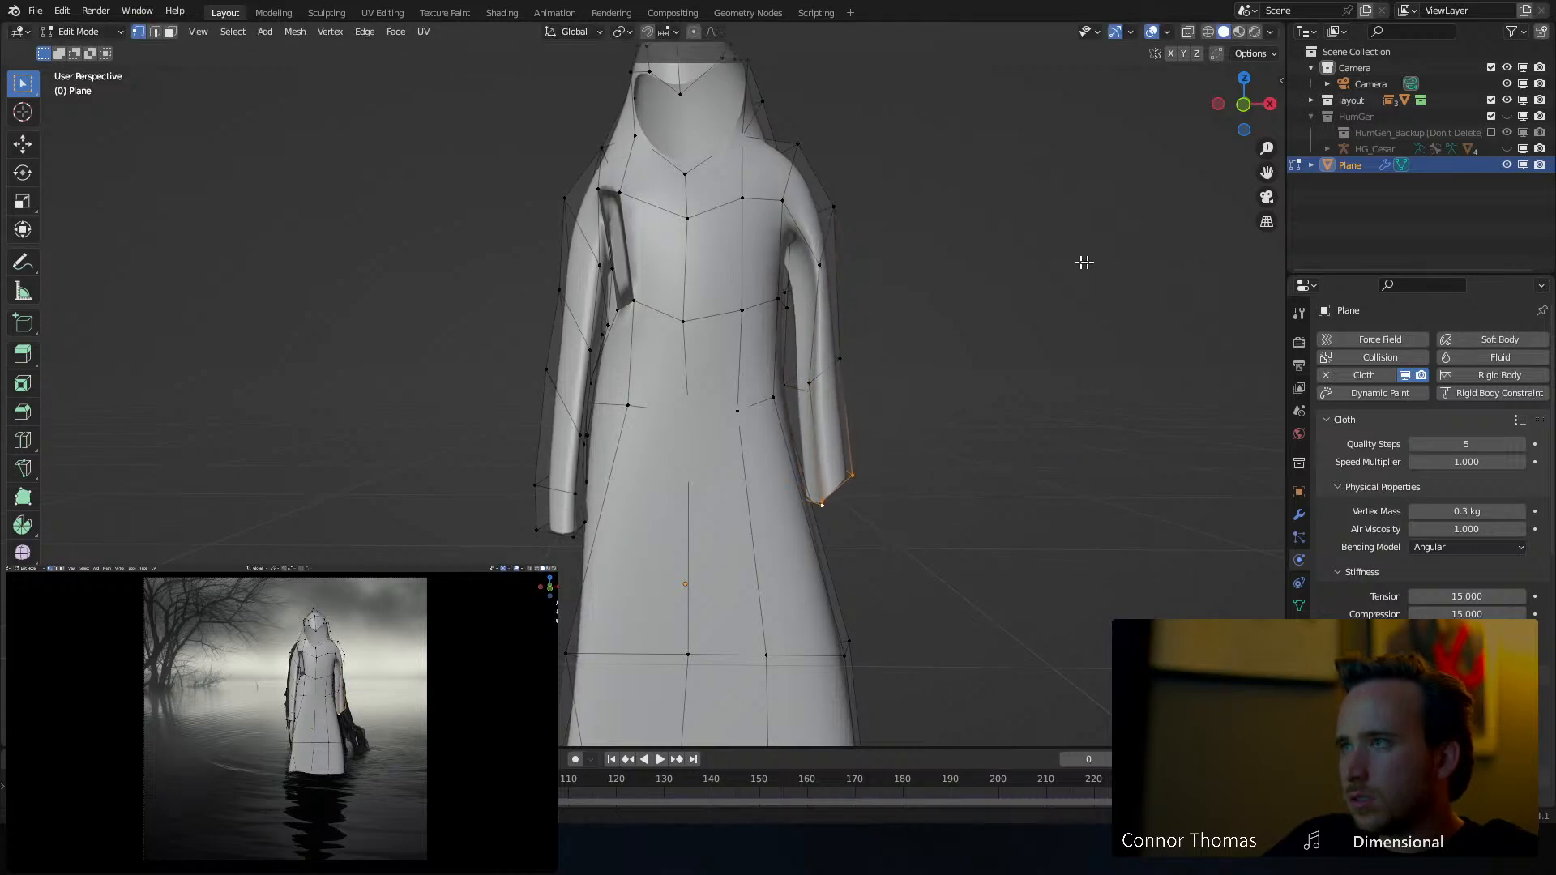
Return to Object Mode, unhide all objects and the HumGen collection, and select only the robe
{"action": "key", "text": "Tab"}
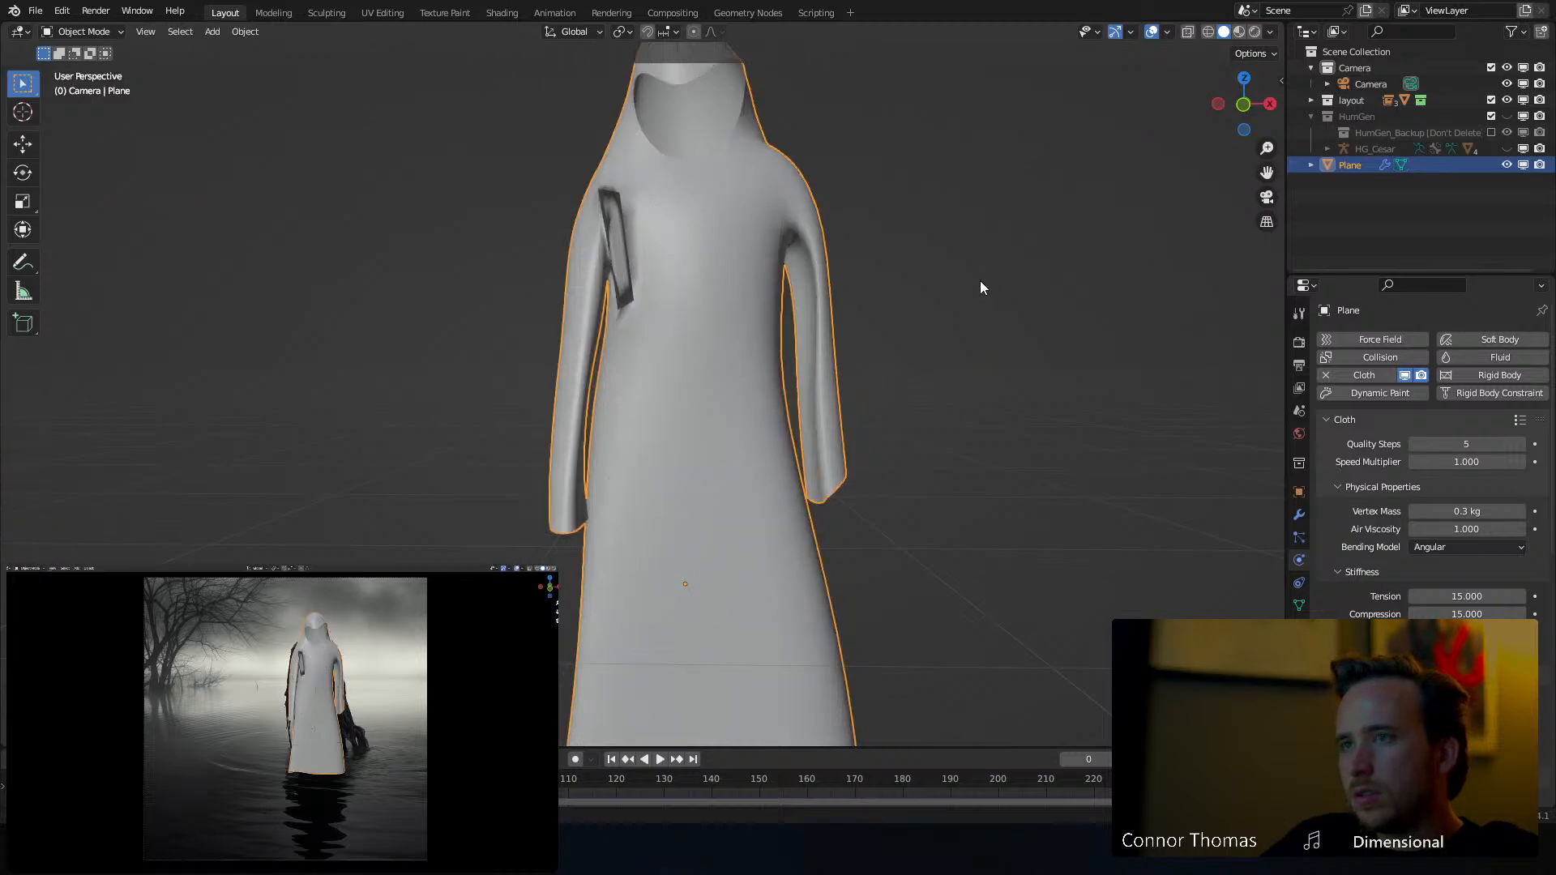
{"action": "key", "text": "alt+h"}
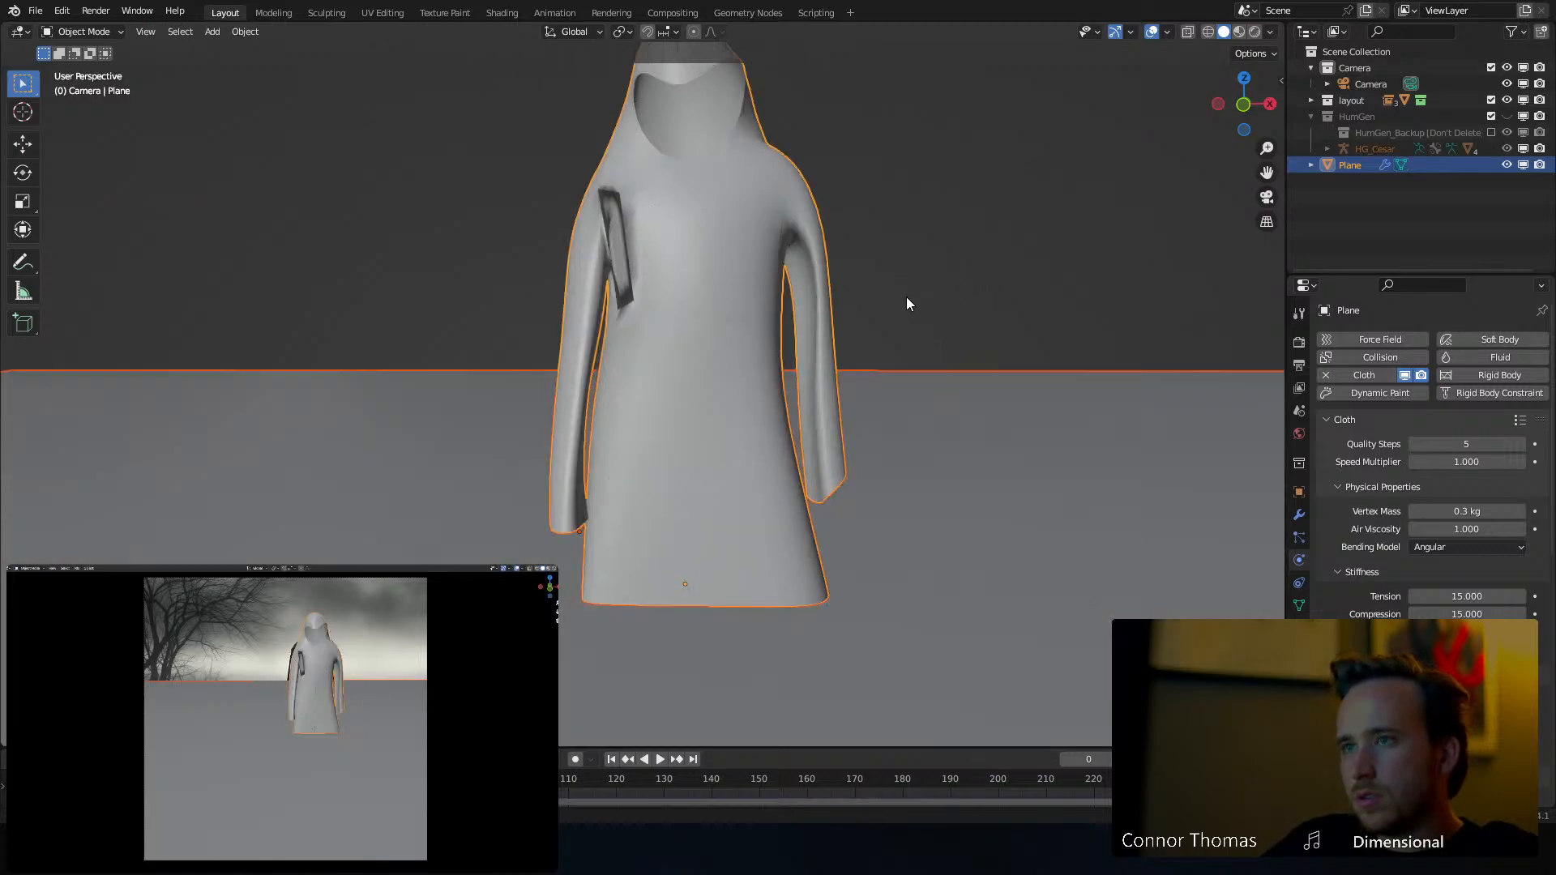
{"action": "left_click", "coordinate": [1508, 116]}
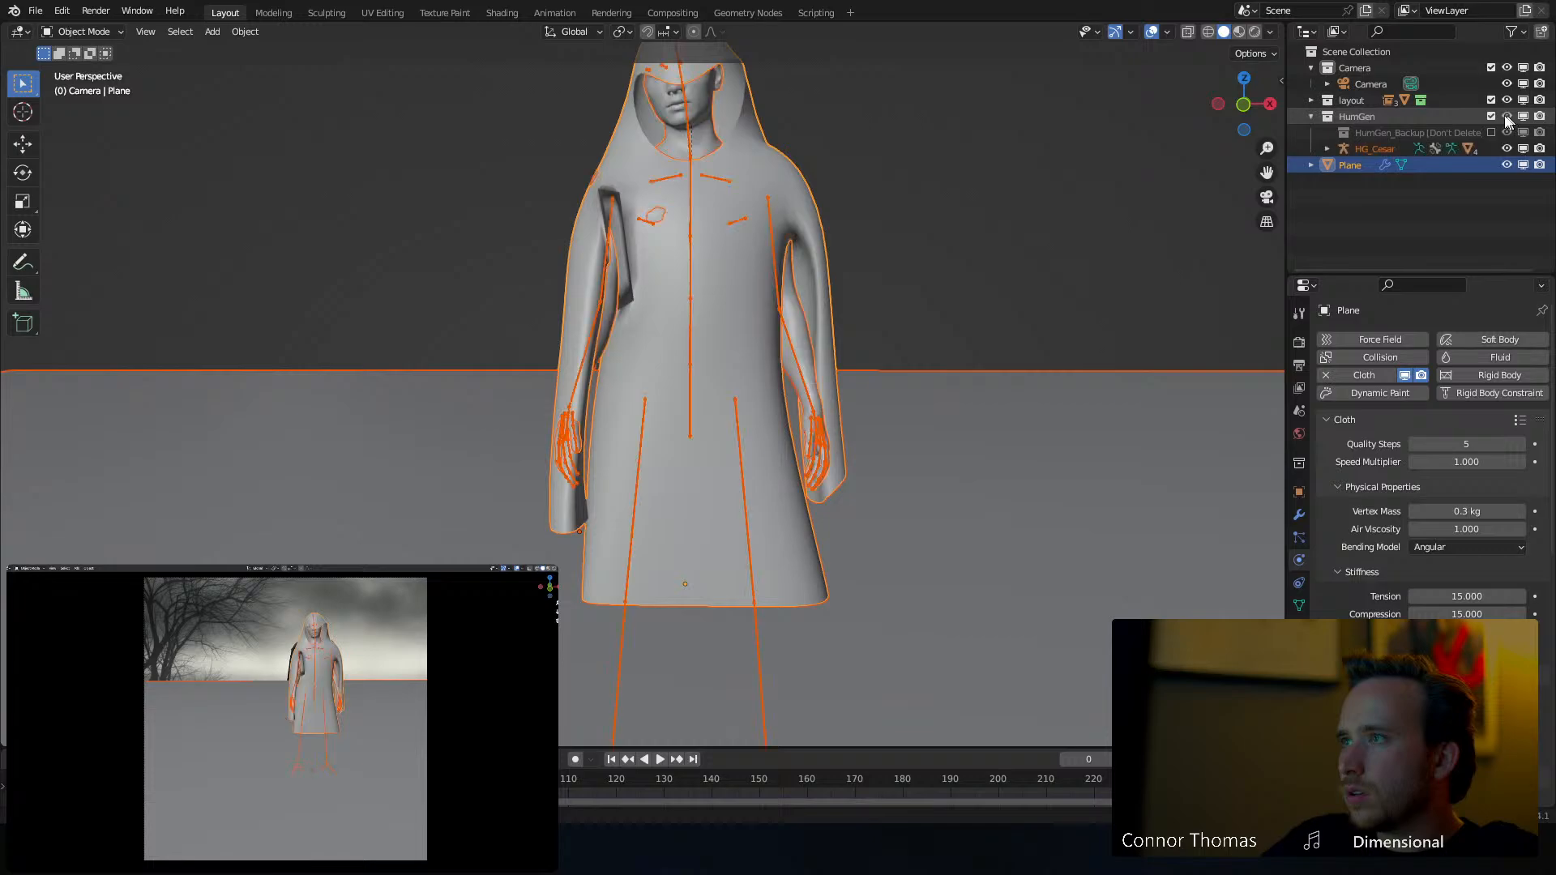
{"action": "left_click", "coordinate": [820, 366]}
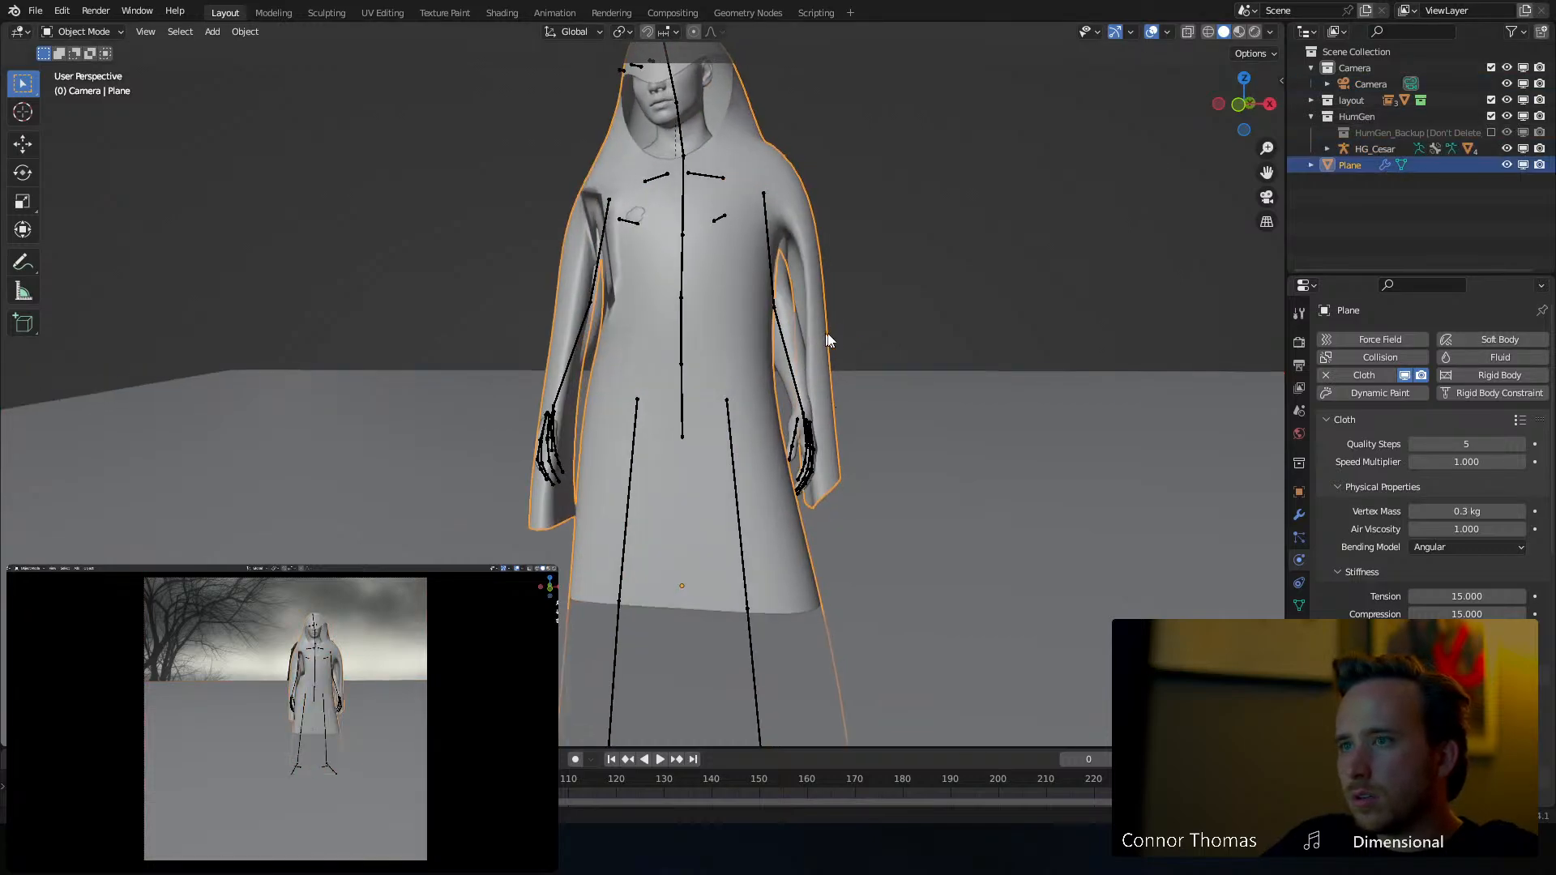
Edit the robe and try to reposition the new sleeve's elbow edge loop around the arm, using wireframe shading
{"action": "key", "text": "Tab"}
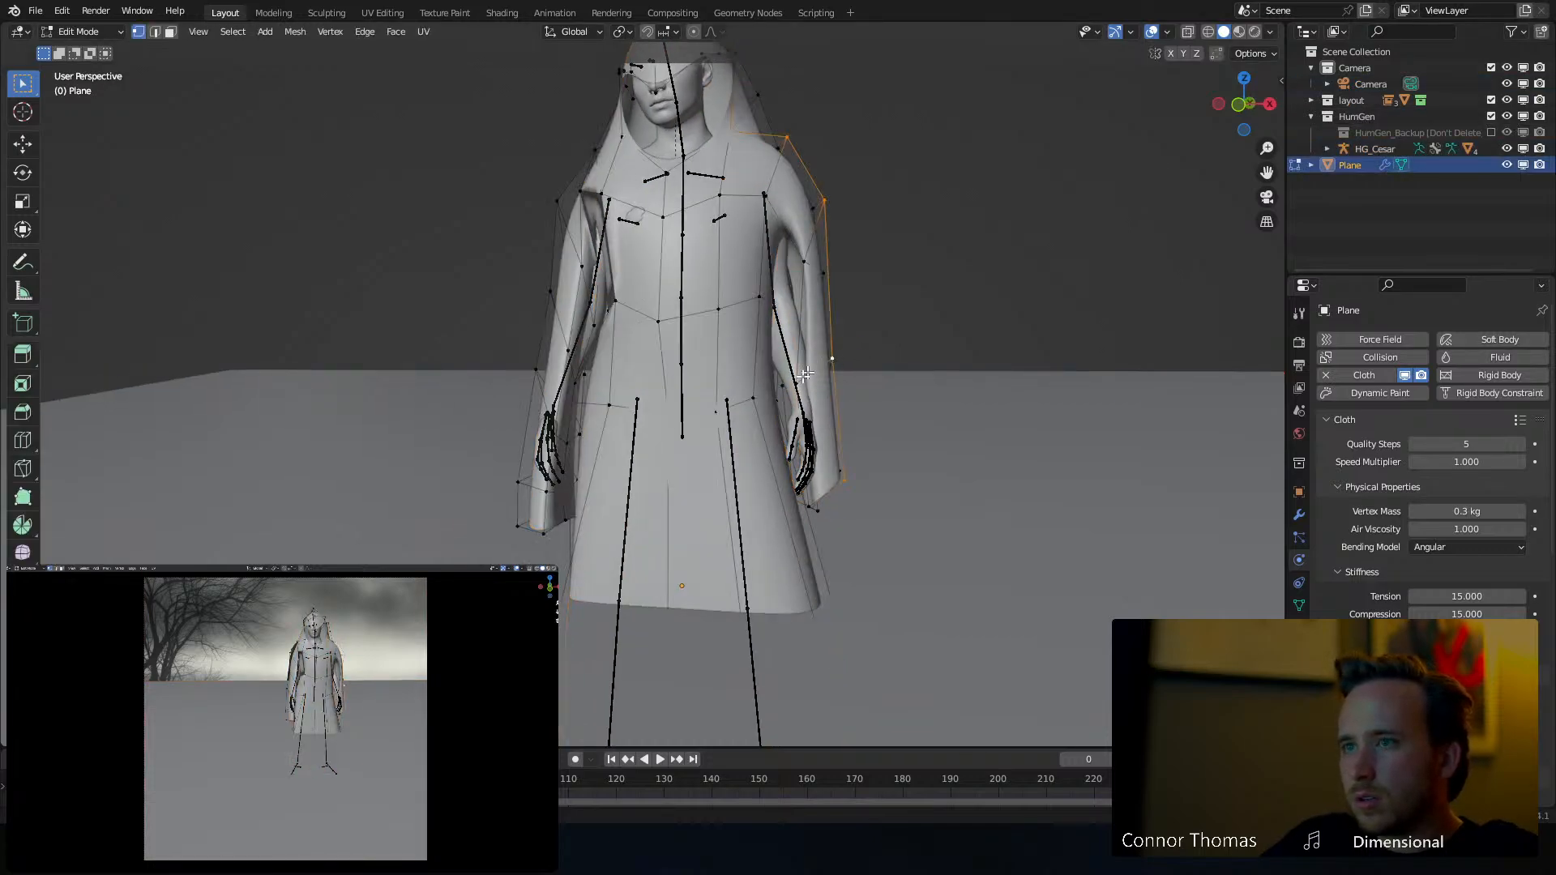
{"action": "key", "text": "g"}
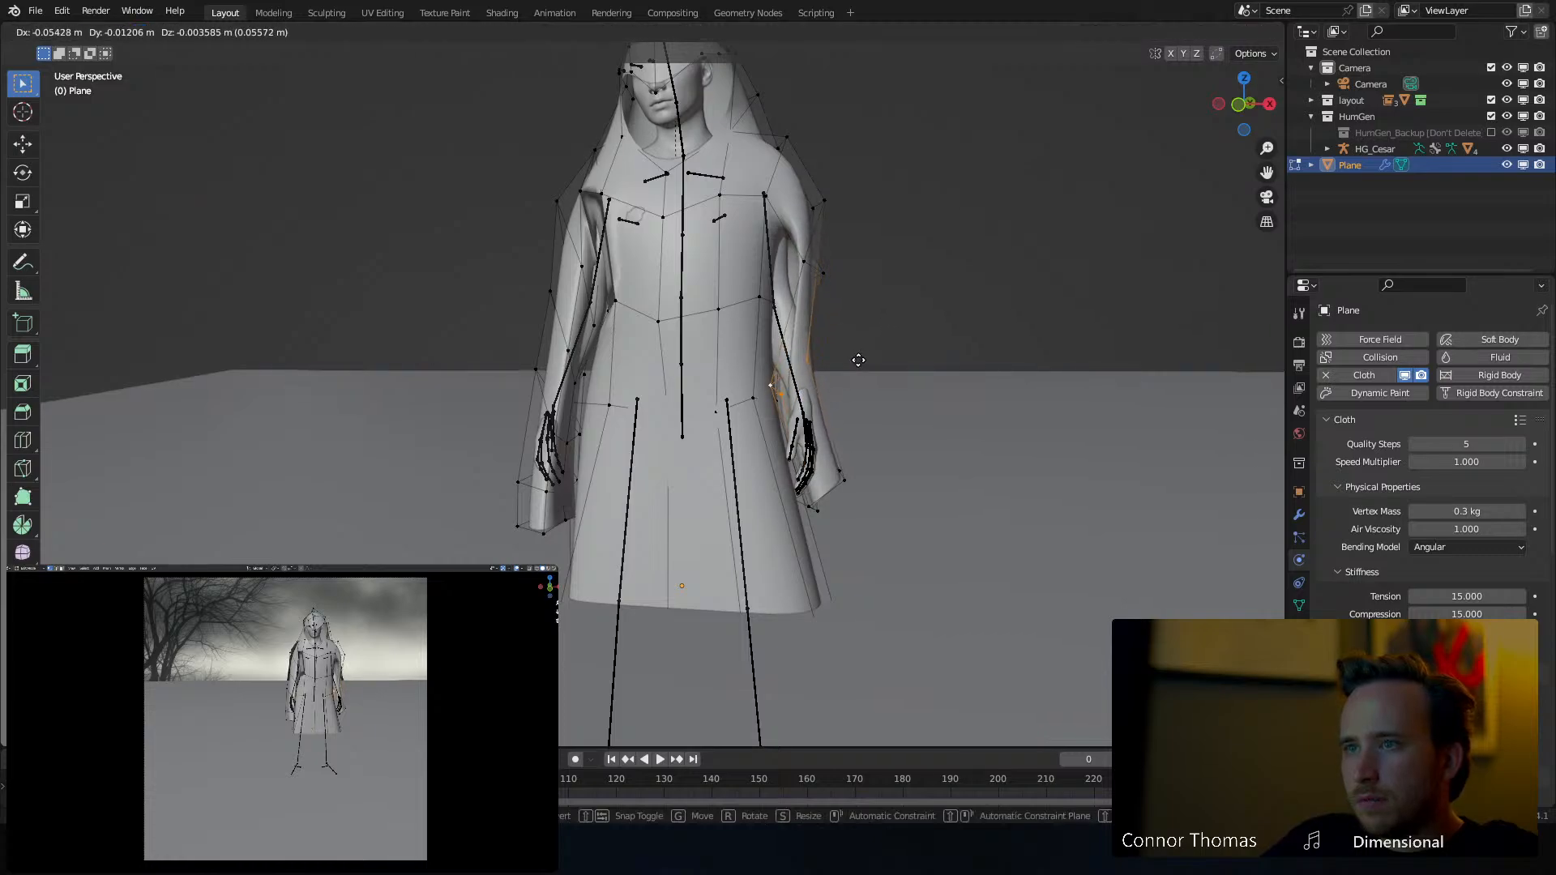
{"action": "left_click", "coordinate": [858, 359]}
{"action": "key", "text": "shift+z"}
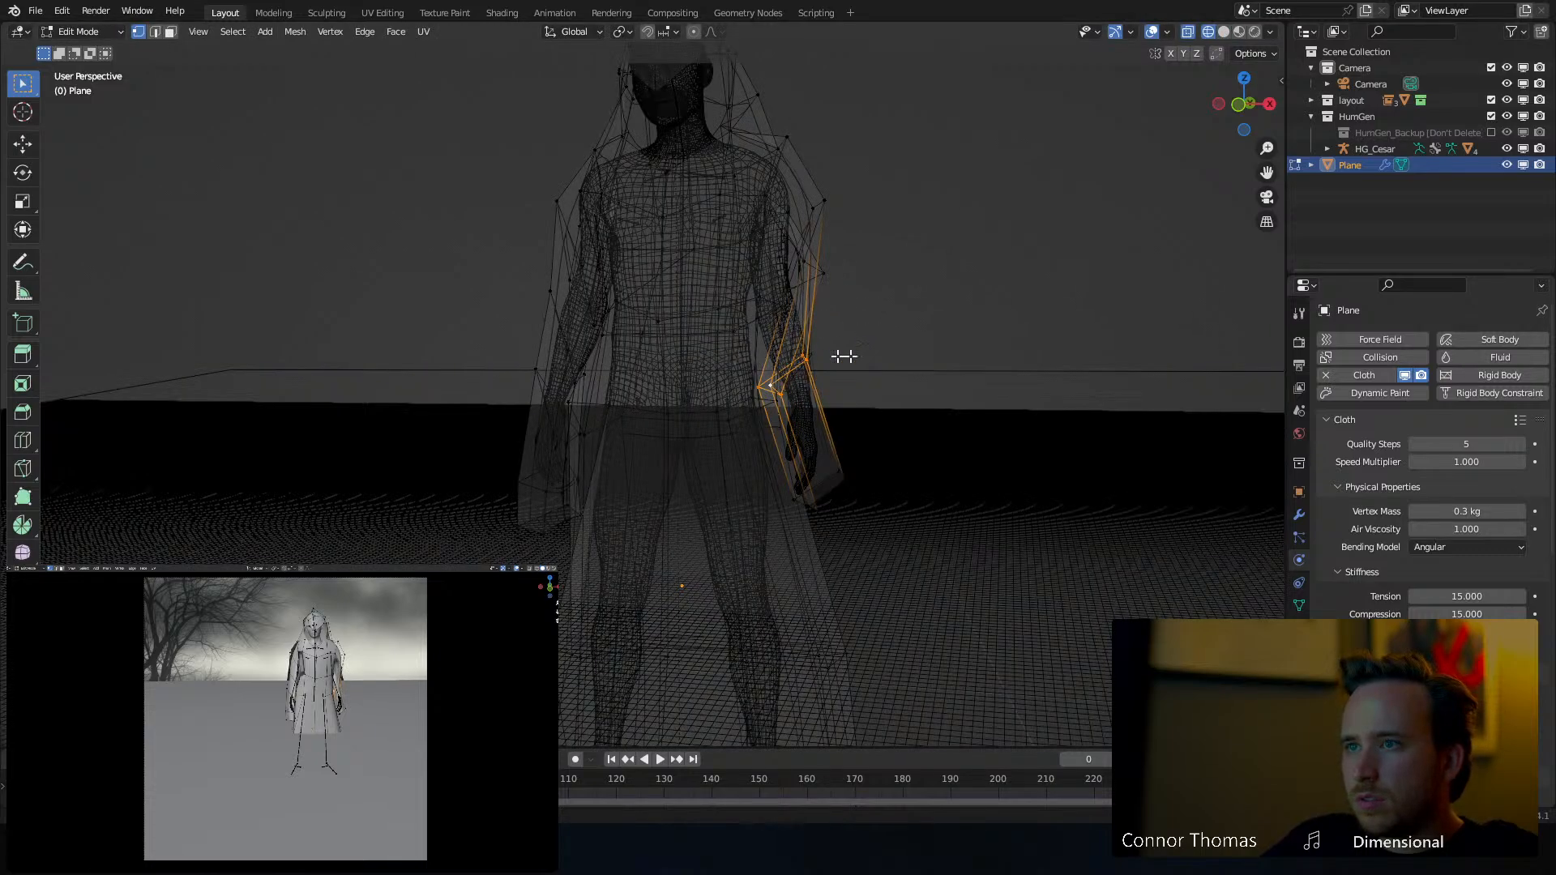
{"action": "key", "text": "g"}
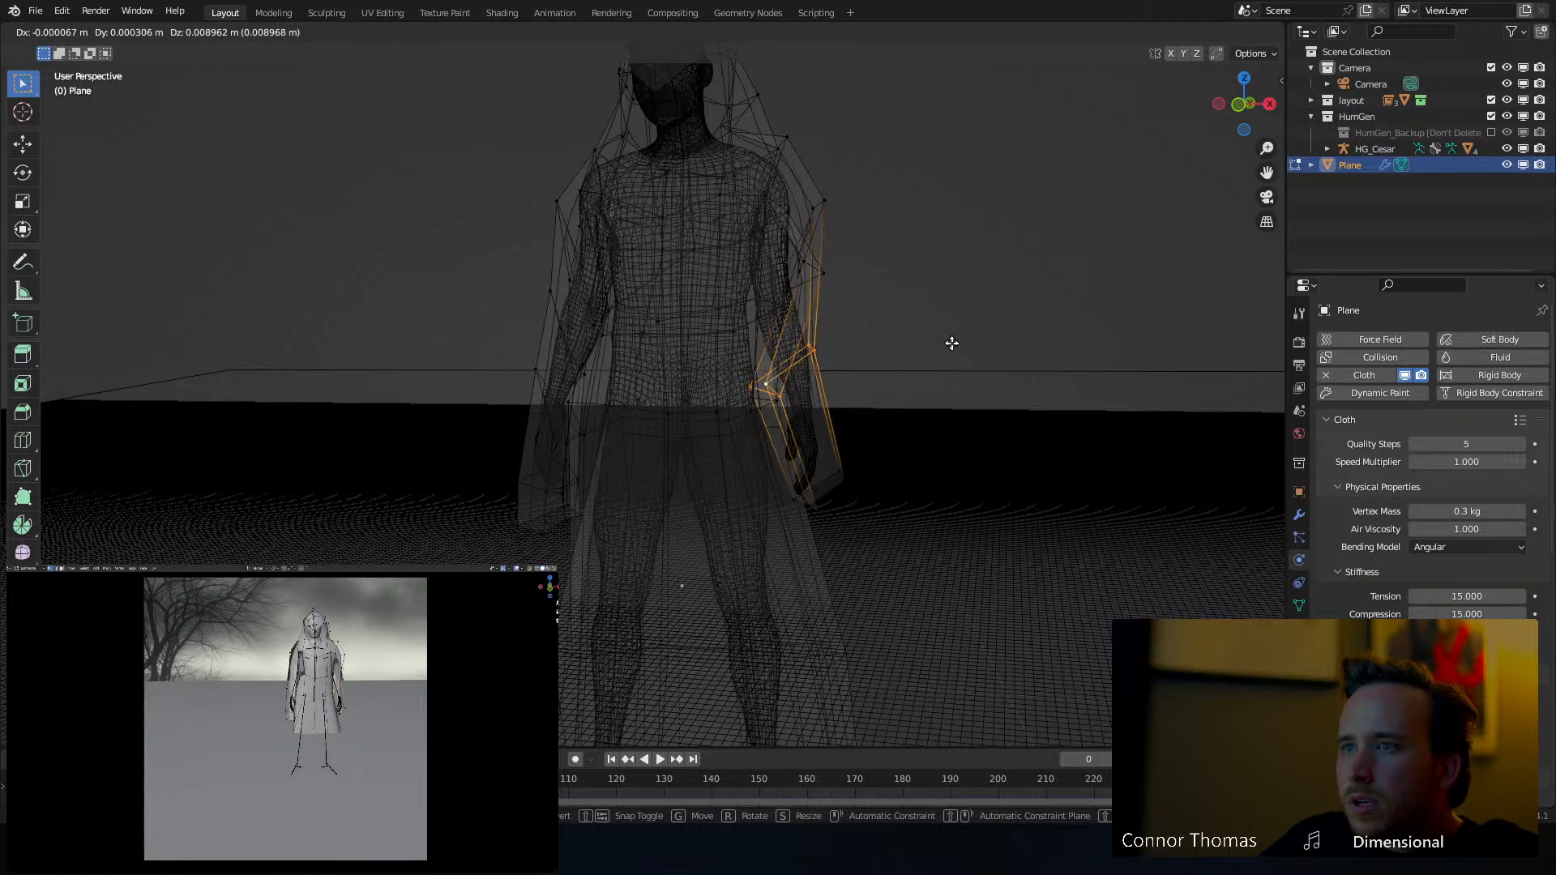
{"action": "left_click", "coordinate": [951, 341]}
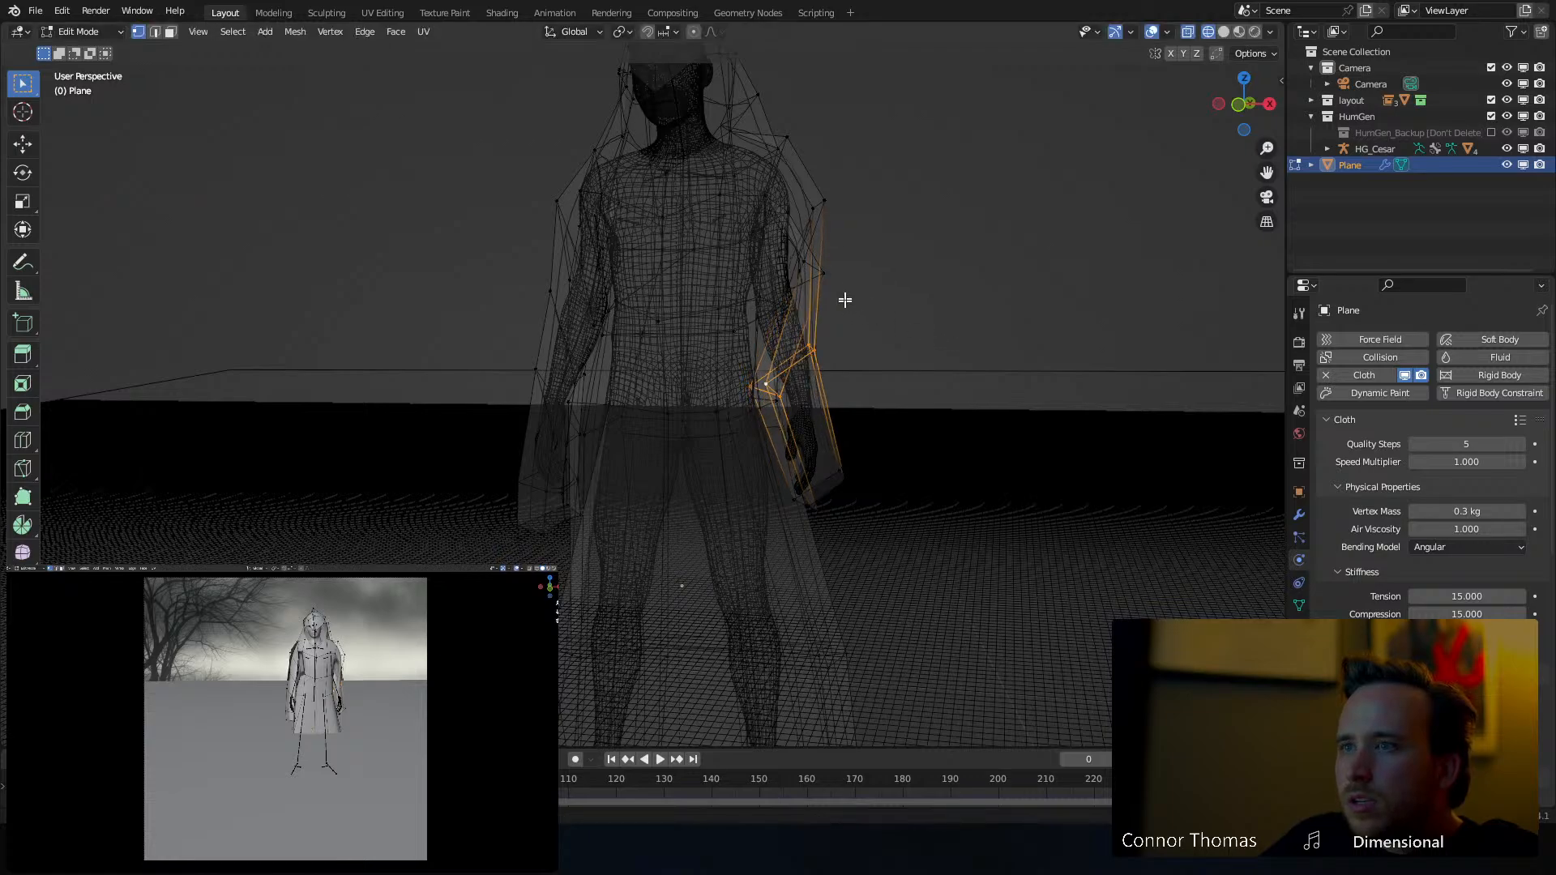
{"action": "left_click", "coordinate": [809, 264], "text": "alt"}
{"action": "key", "text": "z"}
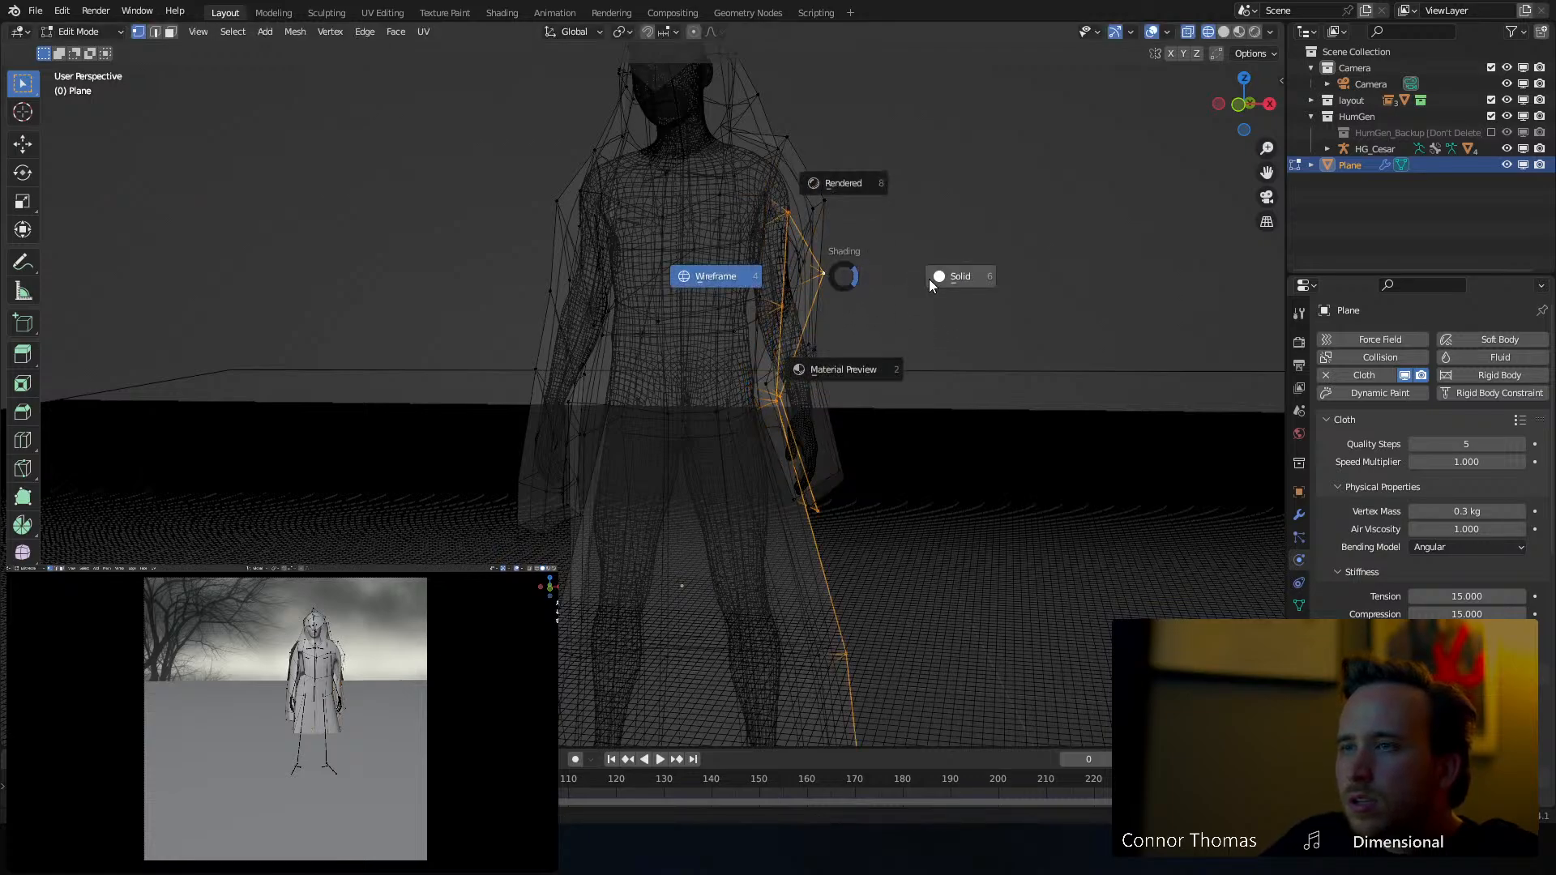
{"action": "left_click", "coordinate": [932, 276]}
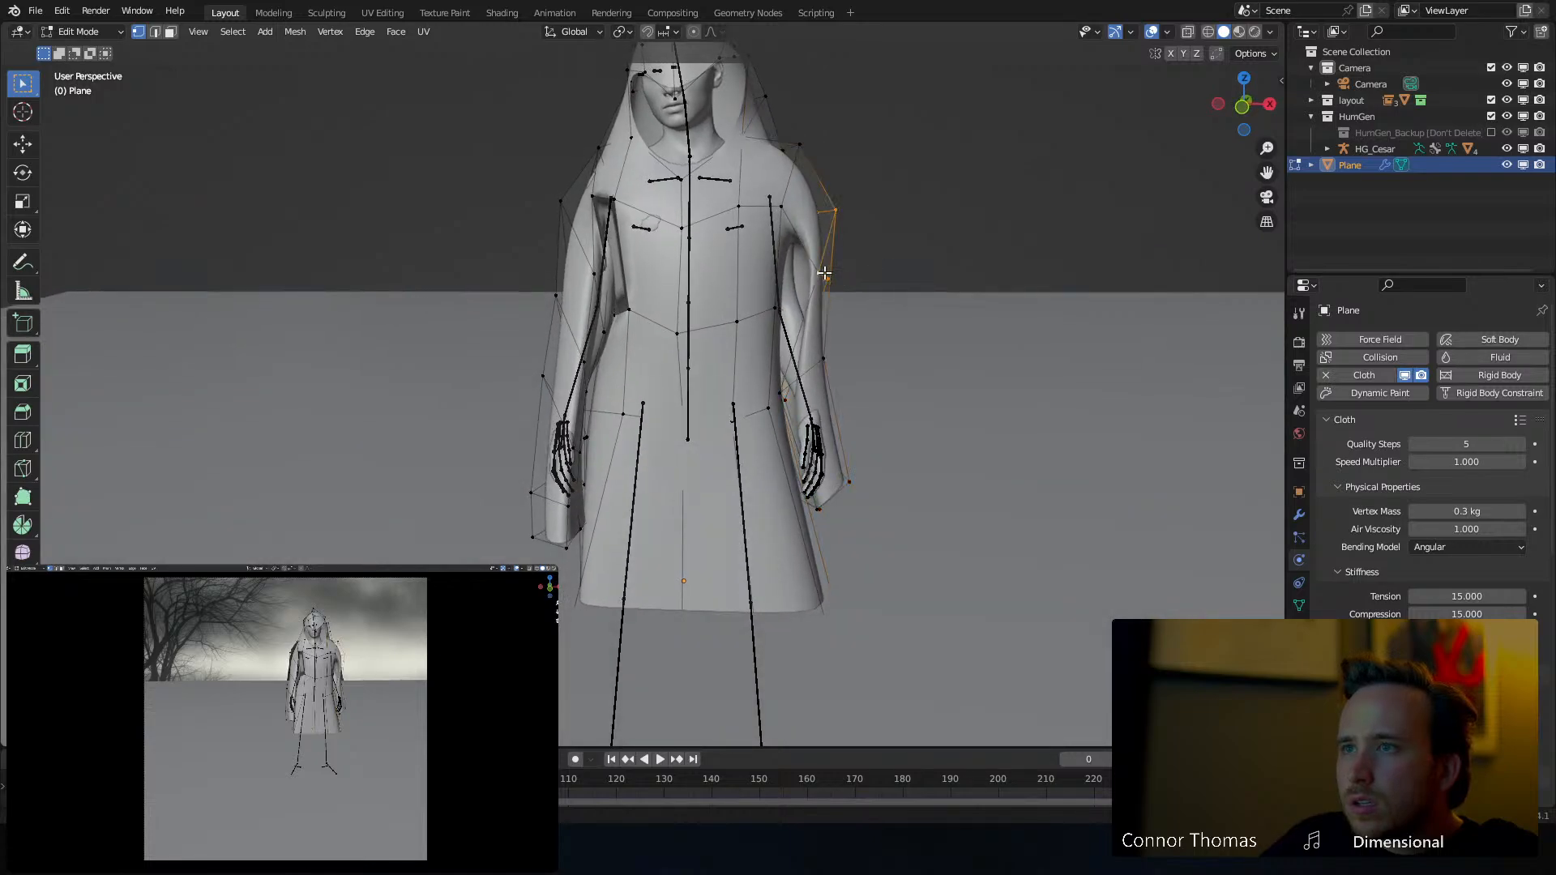
Undo the edits back to the robe's open armhole before the new sleeve, and move that armhole edge slightly inward and down
{"action": "key", "text": "ctrl+z"}
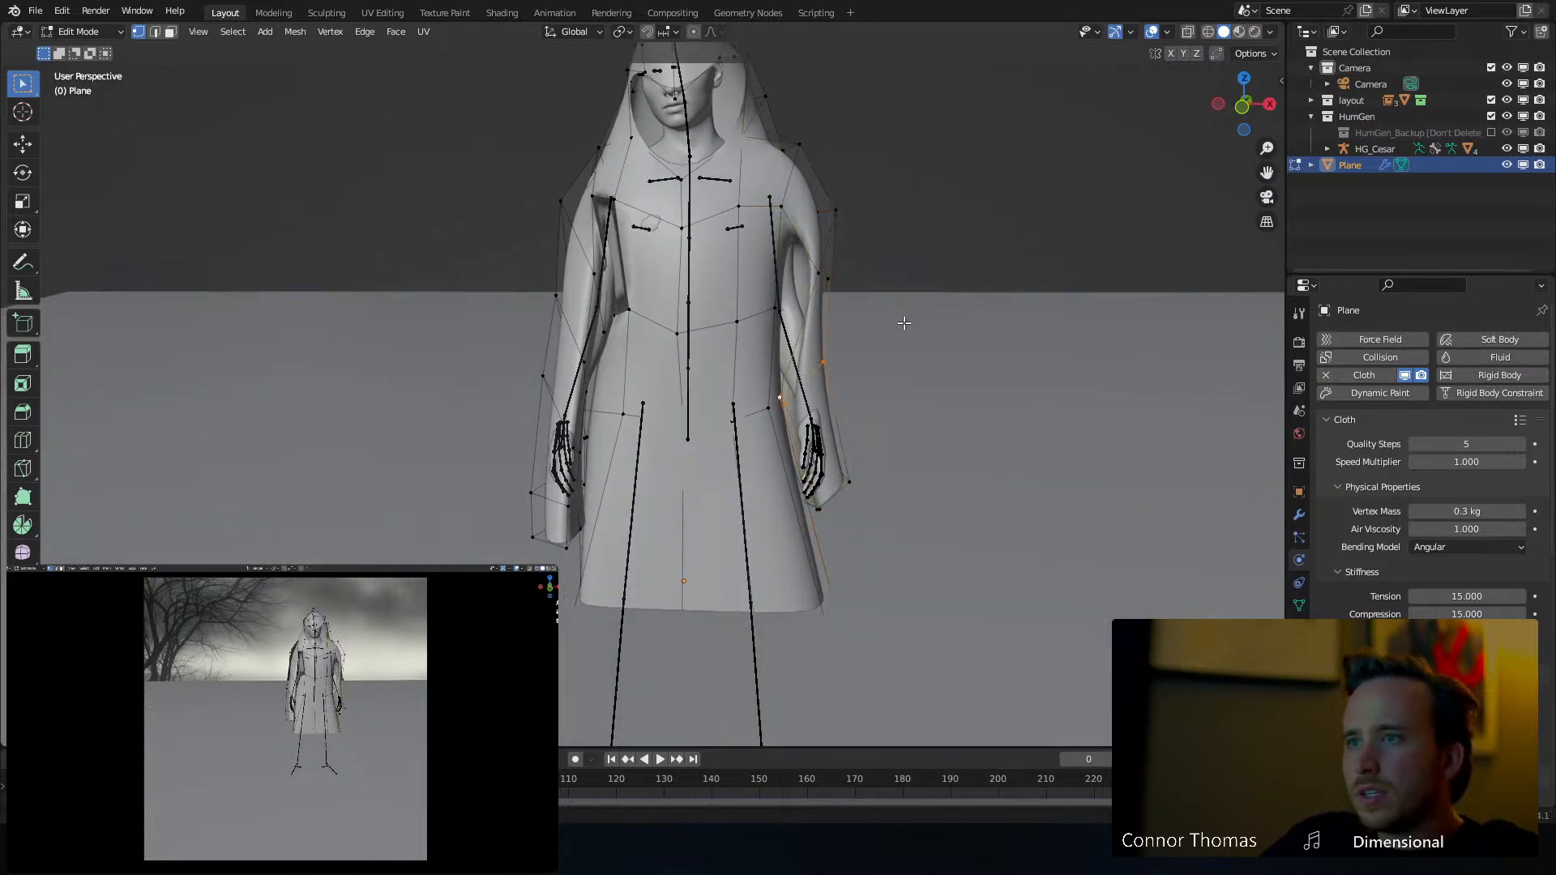
{"action": "key", "text": "ctrl+z"}
{"action": "key", "text": "ctrl+z"}
{"action": "key", "text": "ctrl+z"}
{"action": "key", "text": "ctrl+z"}
{"action": "key", "text": "ctrl+z"}
{"action": "key", "text": "ctrl+z"}
{"action": "key", "text": "ctrl+z"}
{"action": "key", "text": "ctrl+z"}
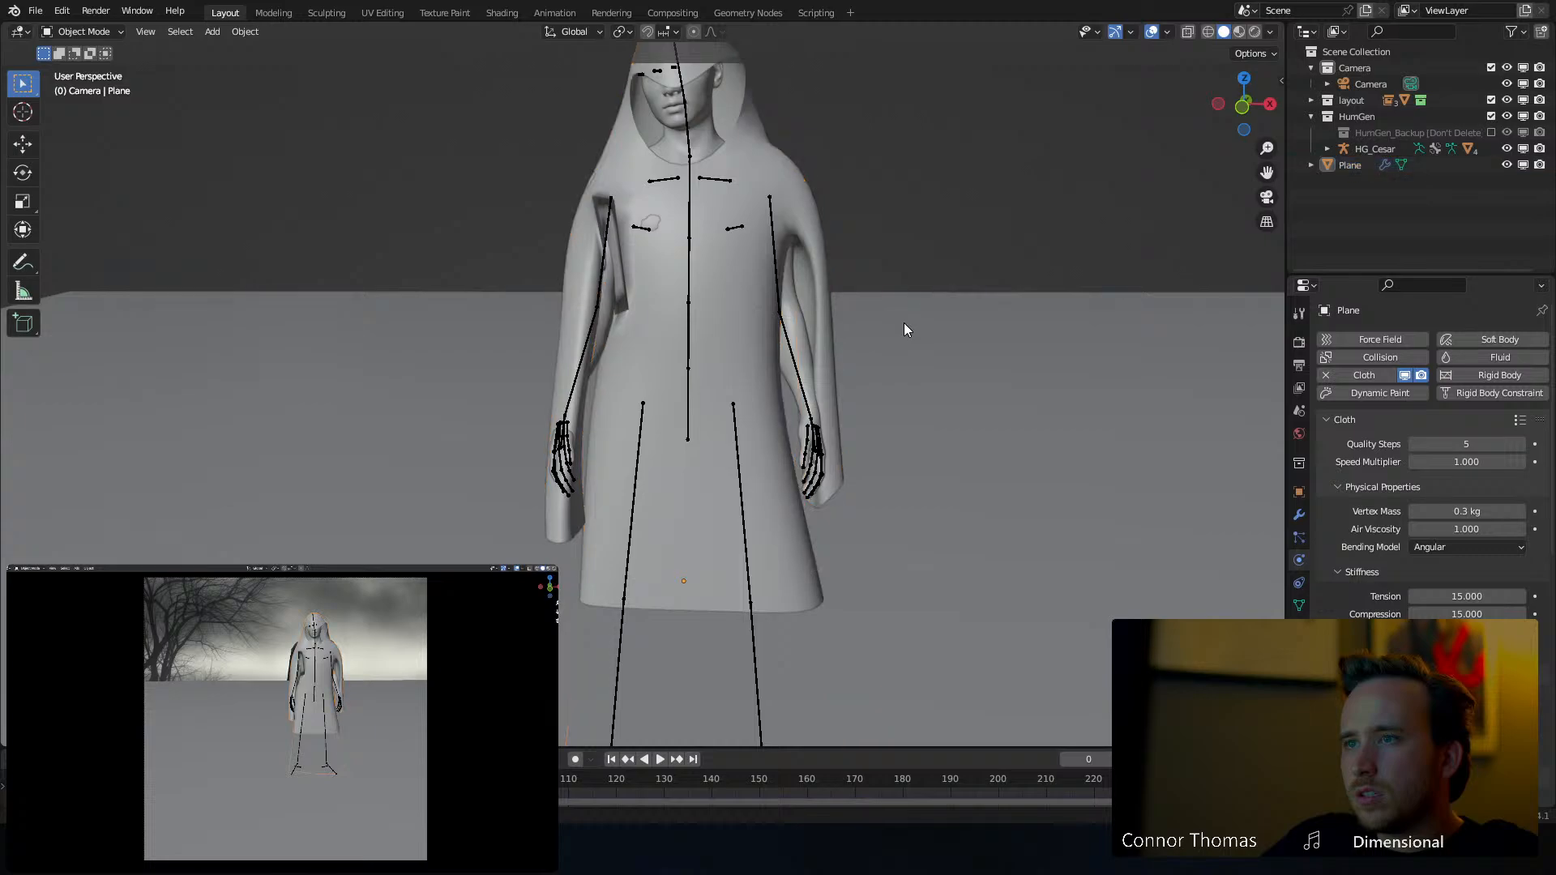
{"action": "key", "text": "ctrl+z"}
{"action": "key", "text": "ctrl+z"}
{"action": "key", "text": "ctrl+z"}
{"action": "key", "text": "ctrl+z"}
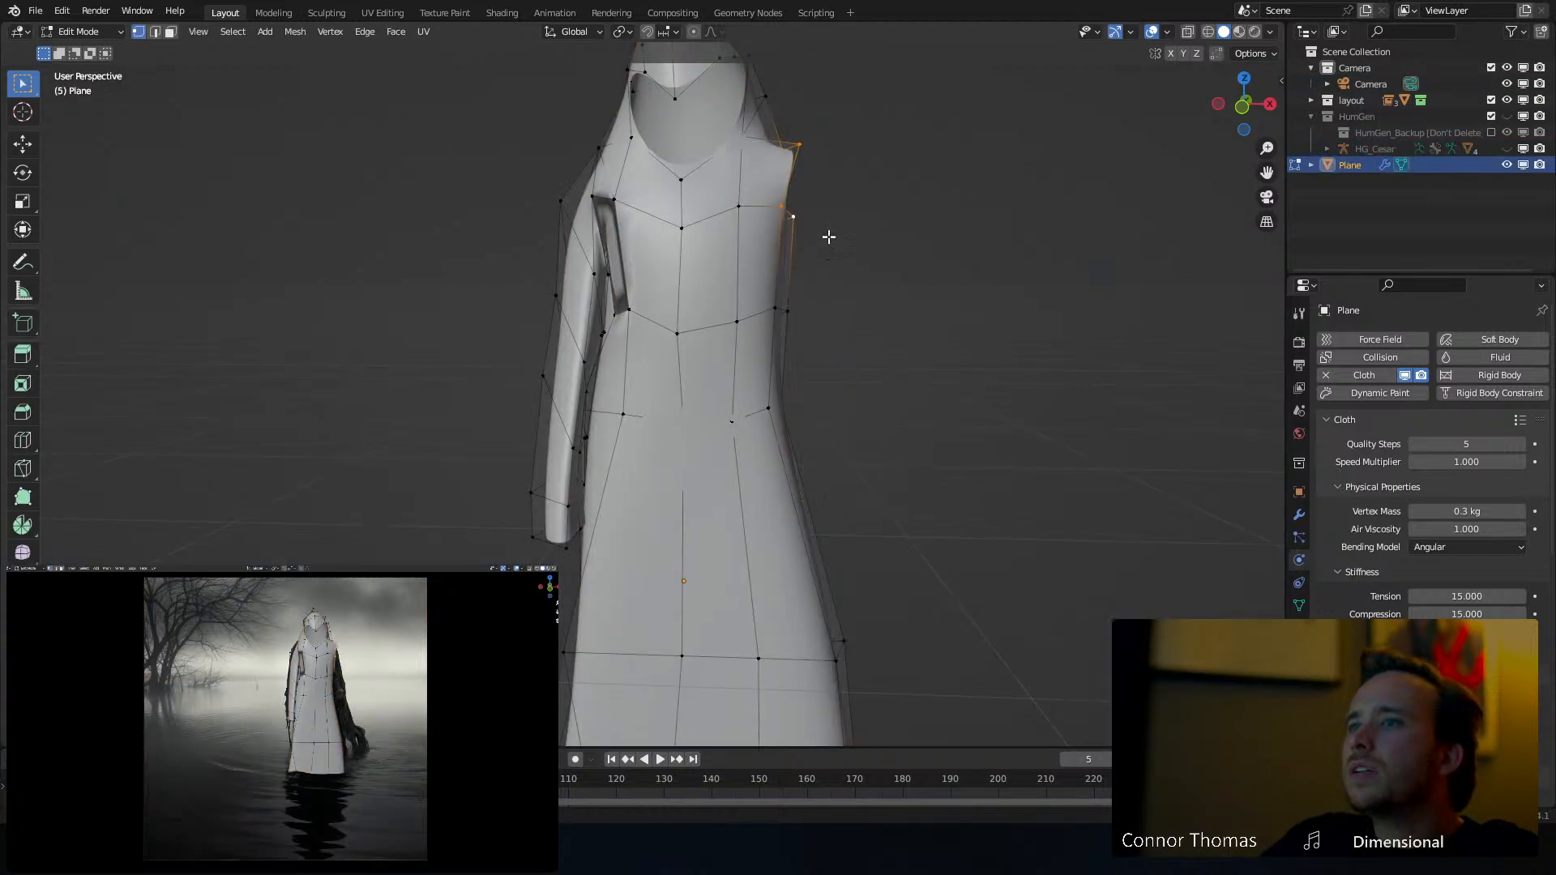
{"action": "key", "text": "g"}
{"action": "left_click", "coordinate": [812, 251]}
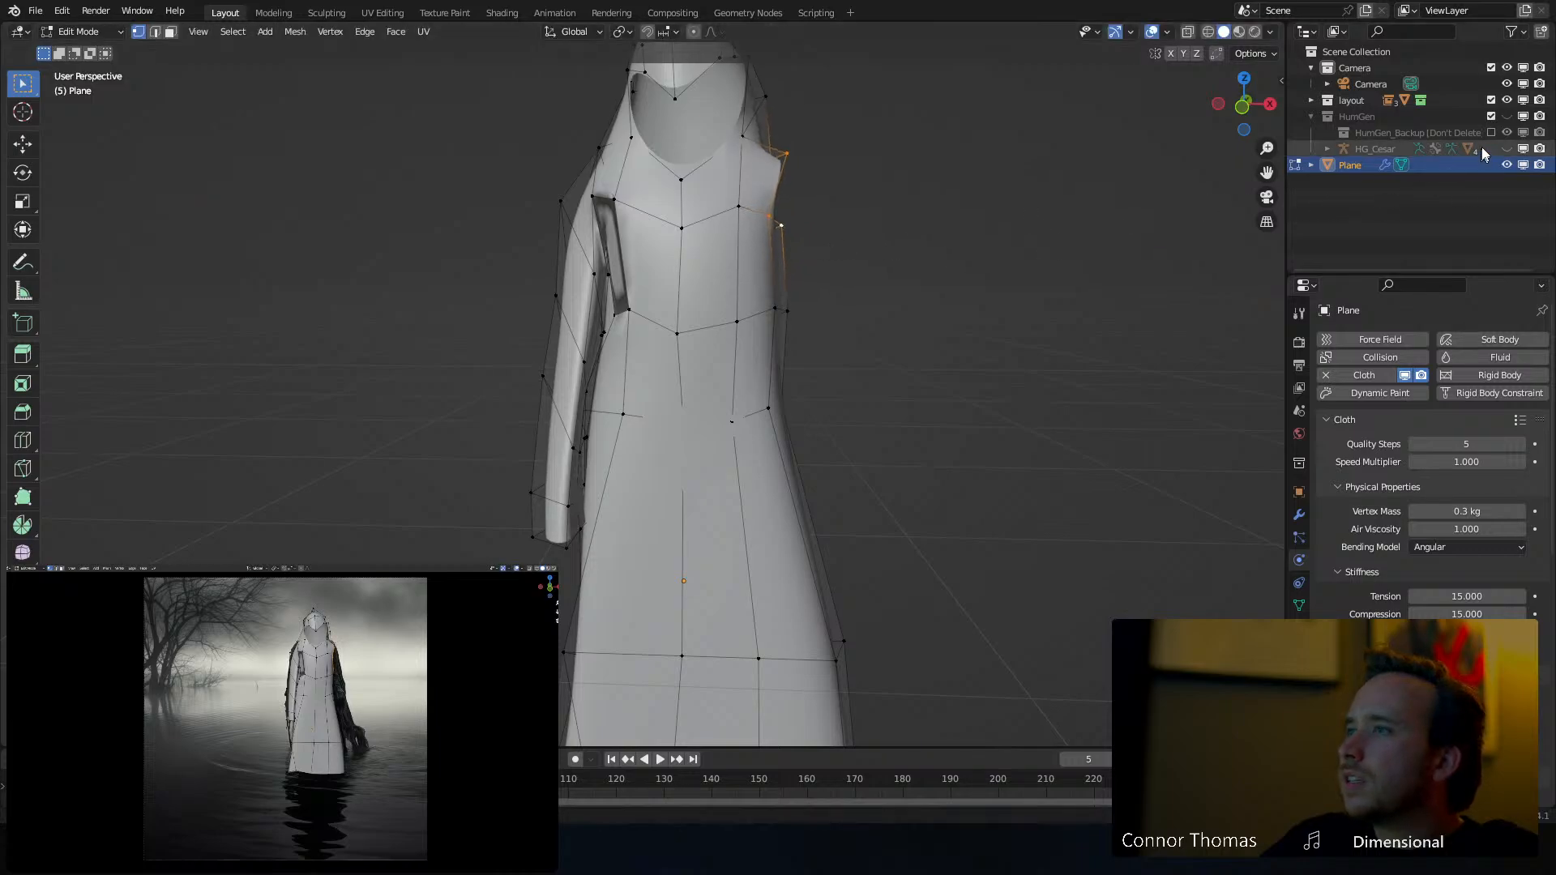
Show the HumGen collection and HG_Cesar, enable the HumGen_Backup collection, and unhide all objects in Object Mode
{"action": "left_click", "coordinate": [1509, 116]}
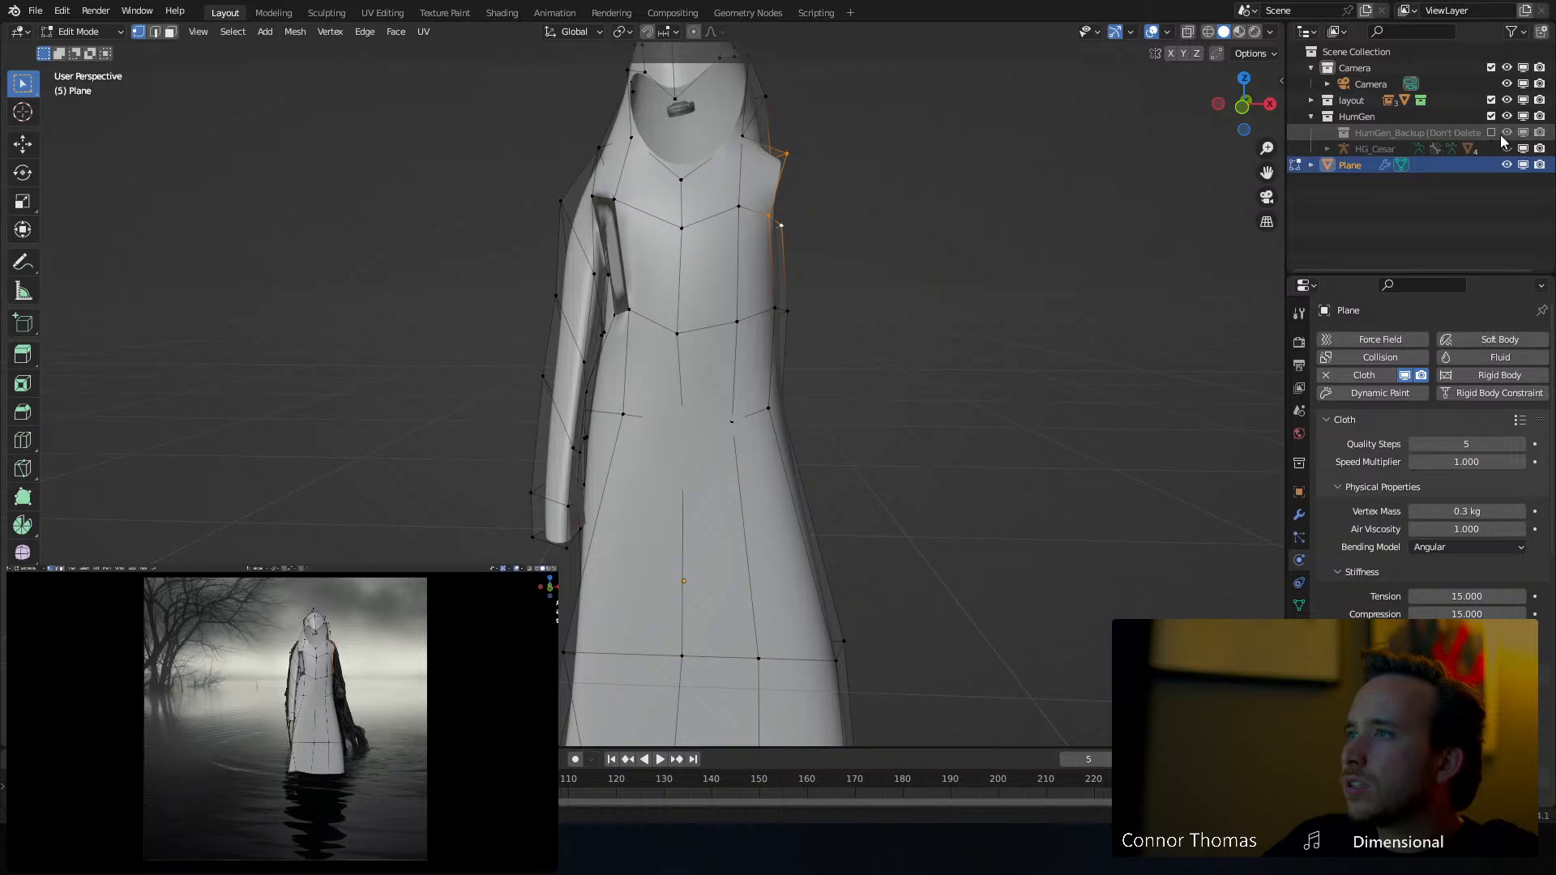
{"action": "left_click", "coordinate": [1492, 133]}
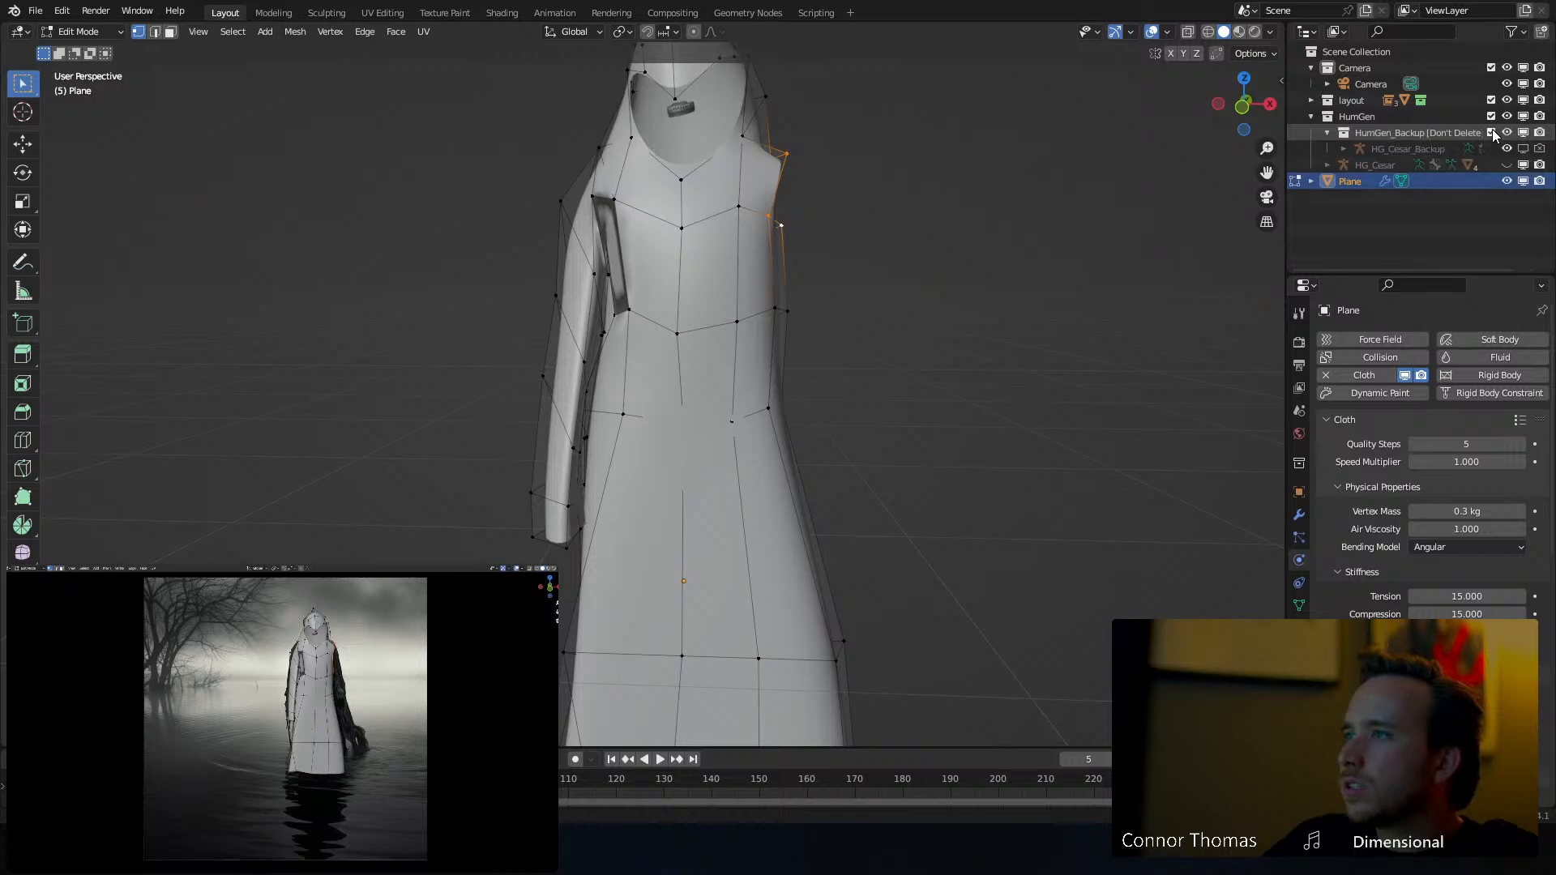
{"action": "left_click", "coordinate": [1508, 165]}
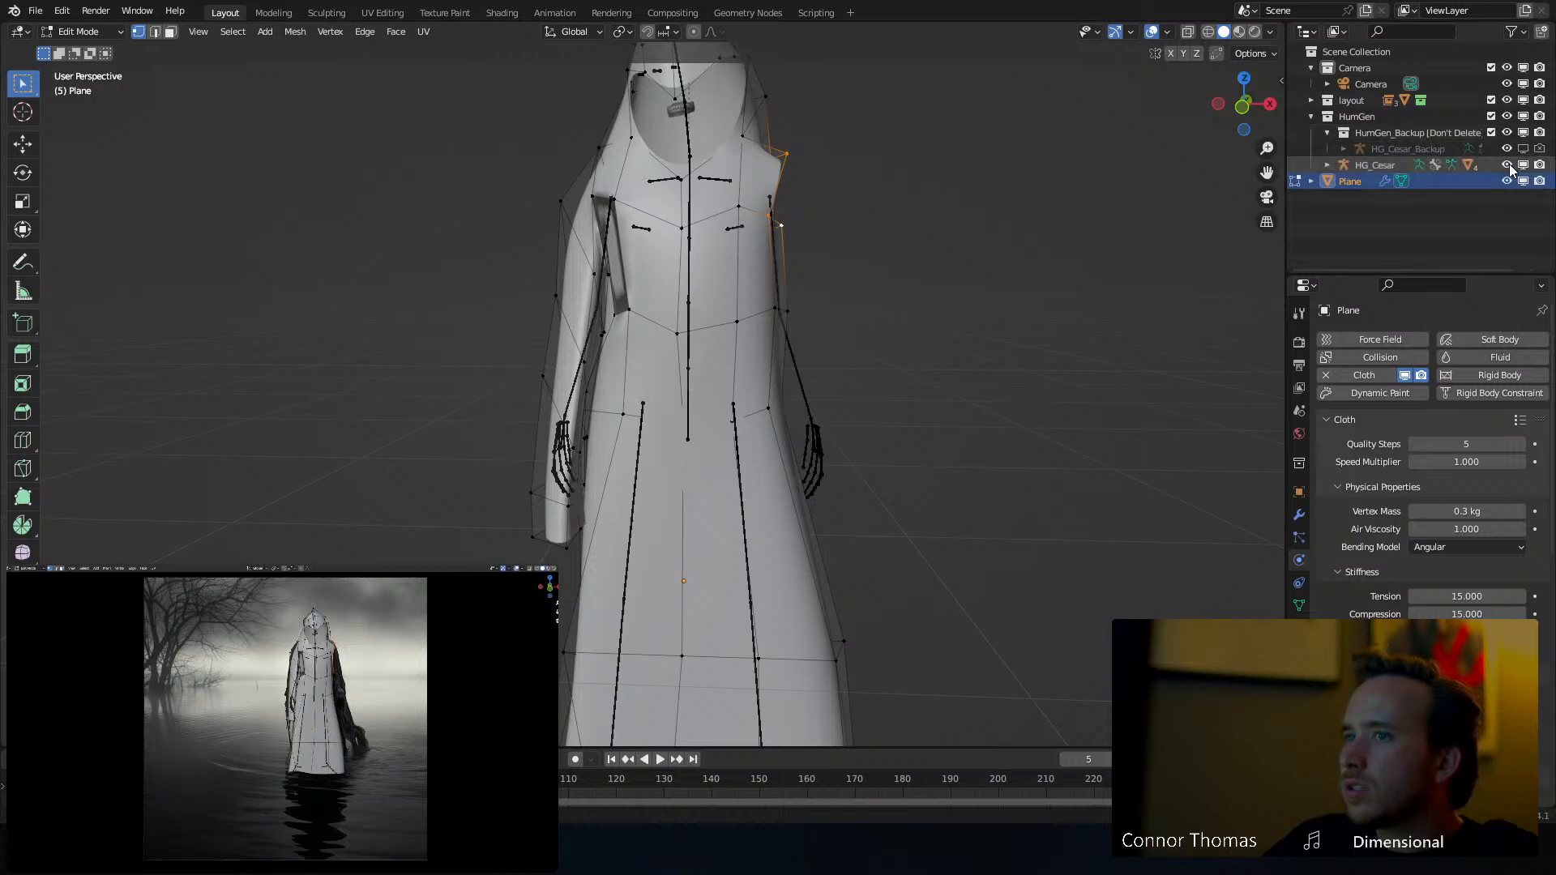
{"action": "key", "text": "Tab"}
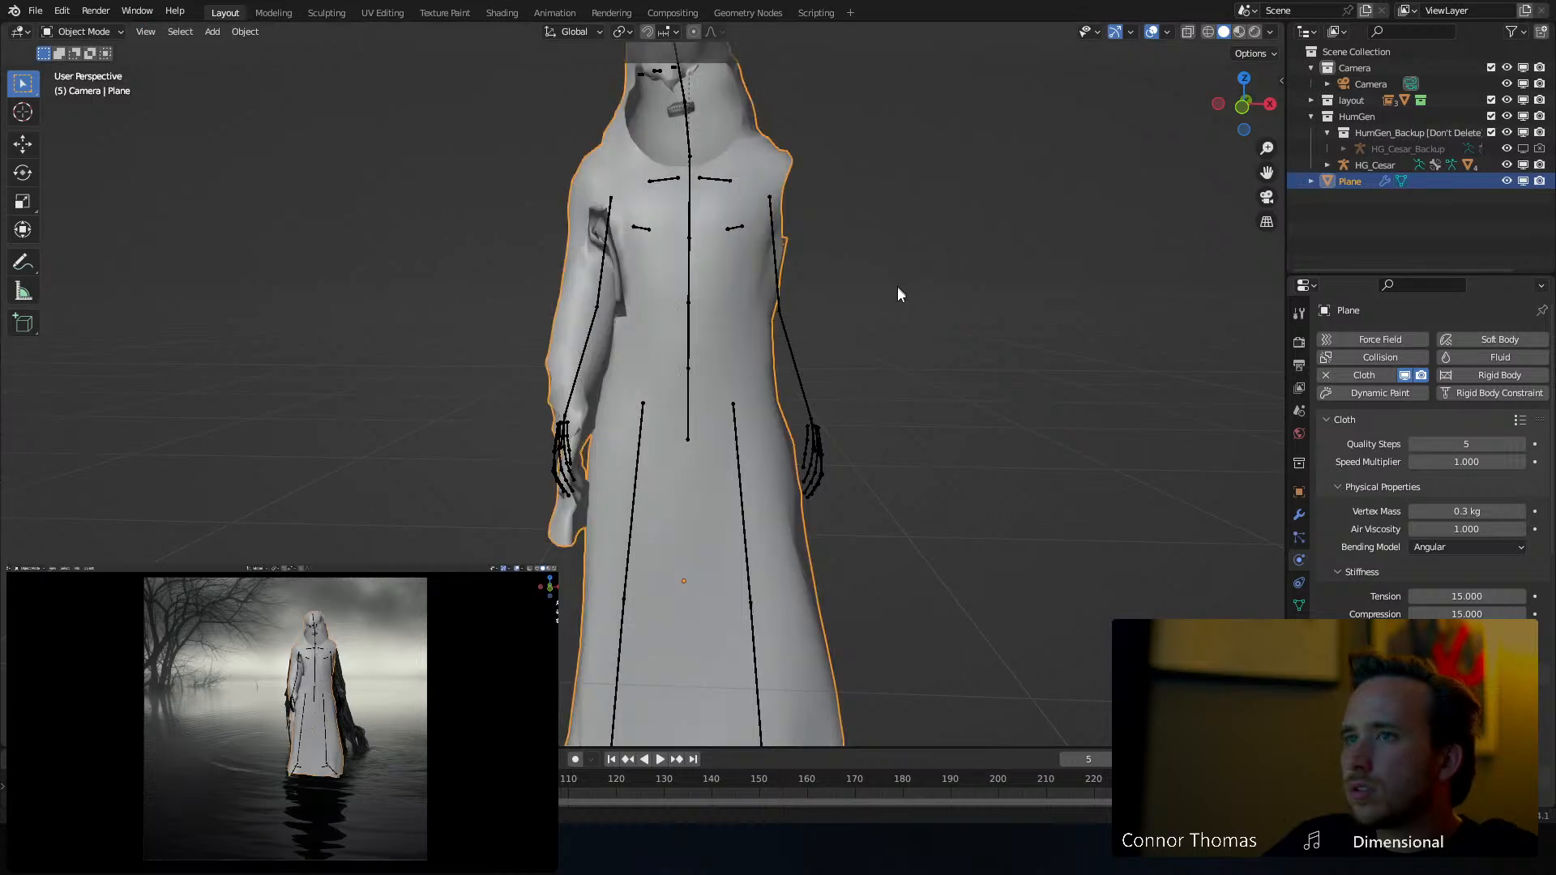
{"action": "key", "text": "alt+h"}
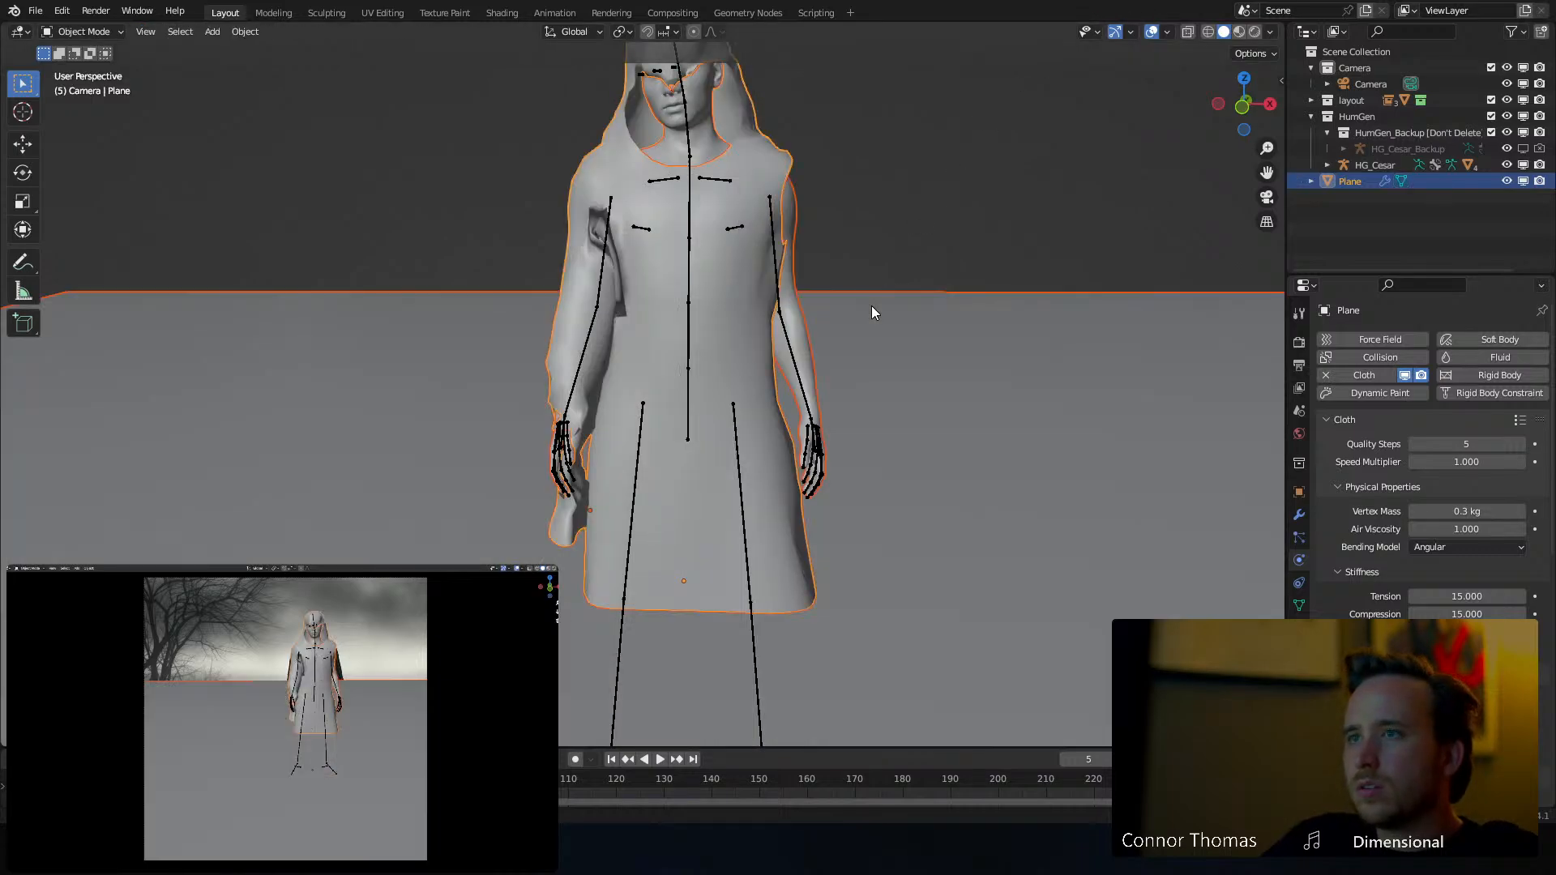
Edit only the robe, adjust the open armhole edge against the shoulder and extrude it outward and down over the upper arm
{"action": "key", "text": "a"}
{"action": "key", "text": "a"}
{"action": "left_click", "coordinate": [784, 164]}
{"action": "key", "text": "Tab"}
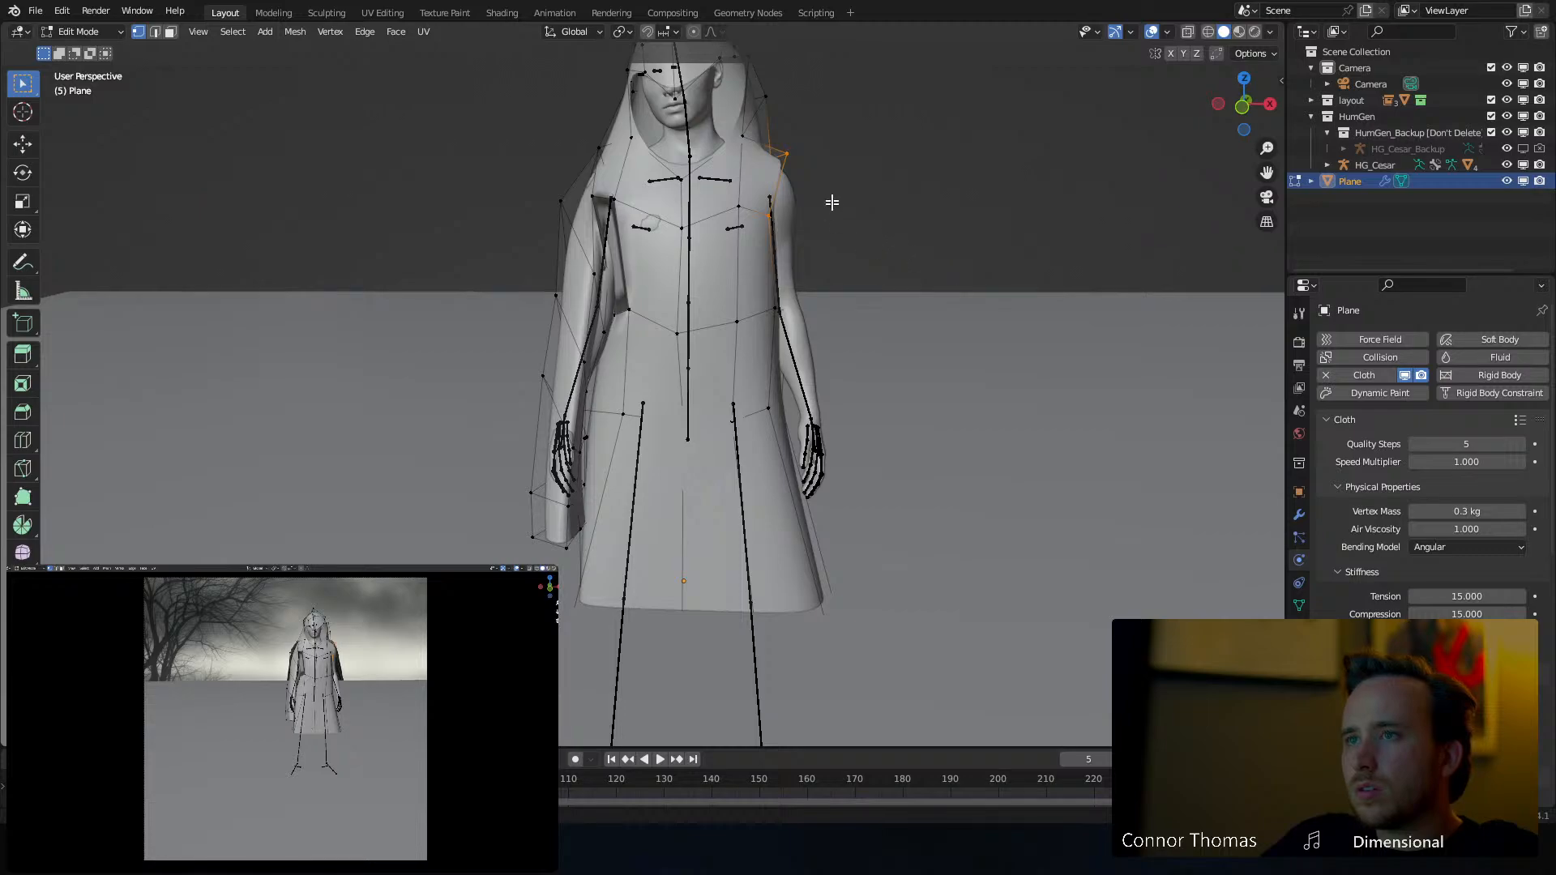
{"action": "key", "text": "g"}
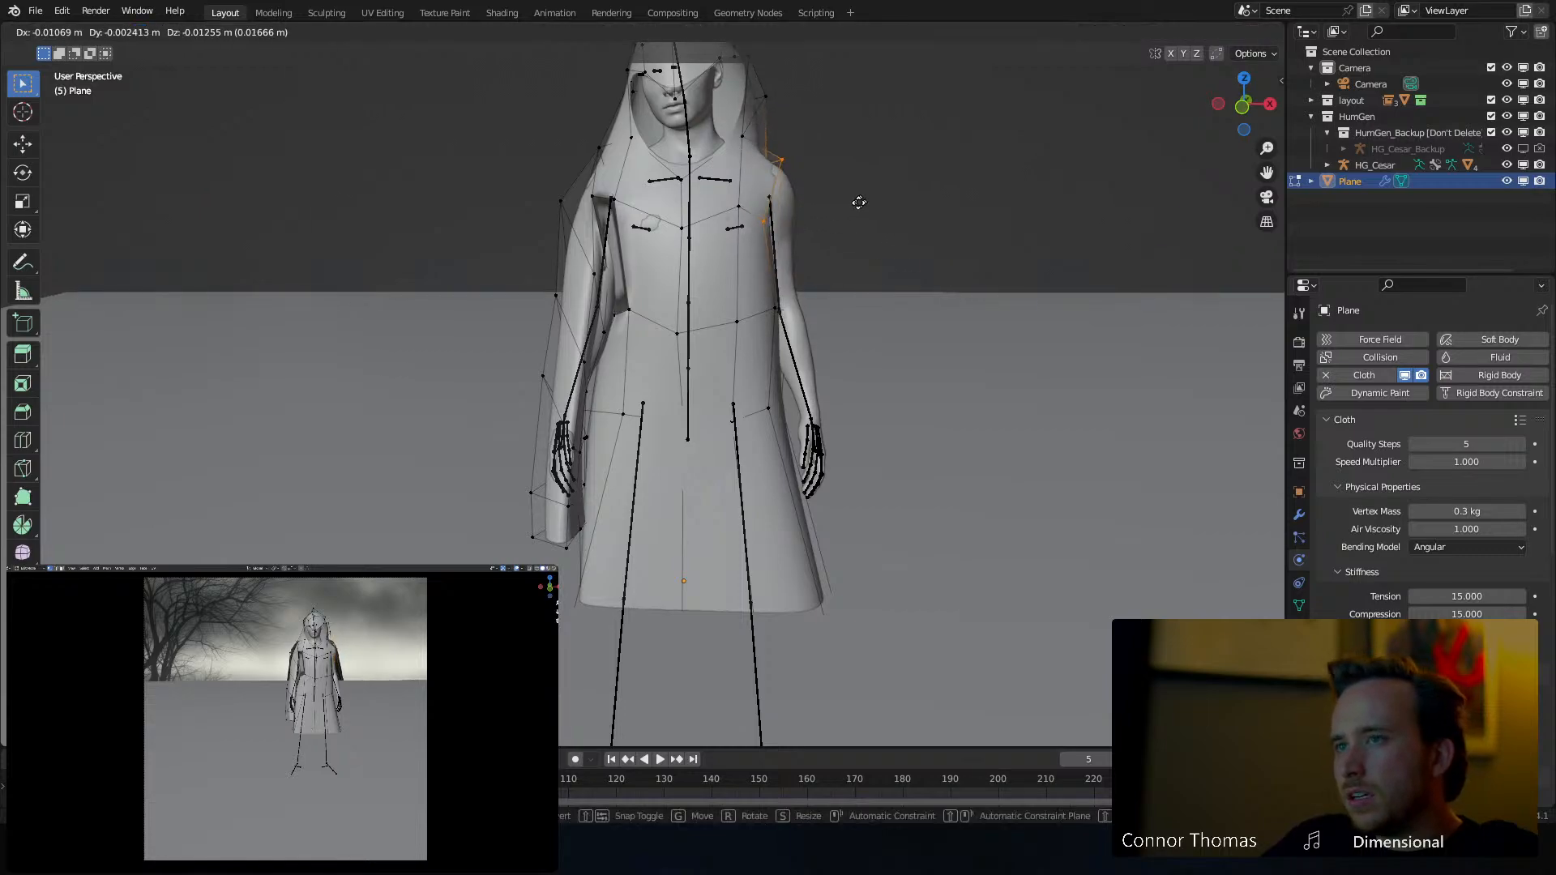
{"action": "key", "text": "r"}
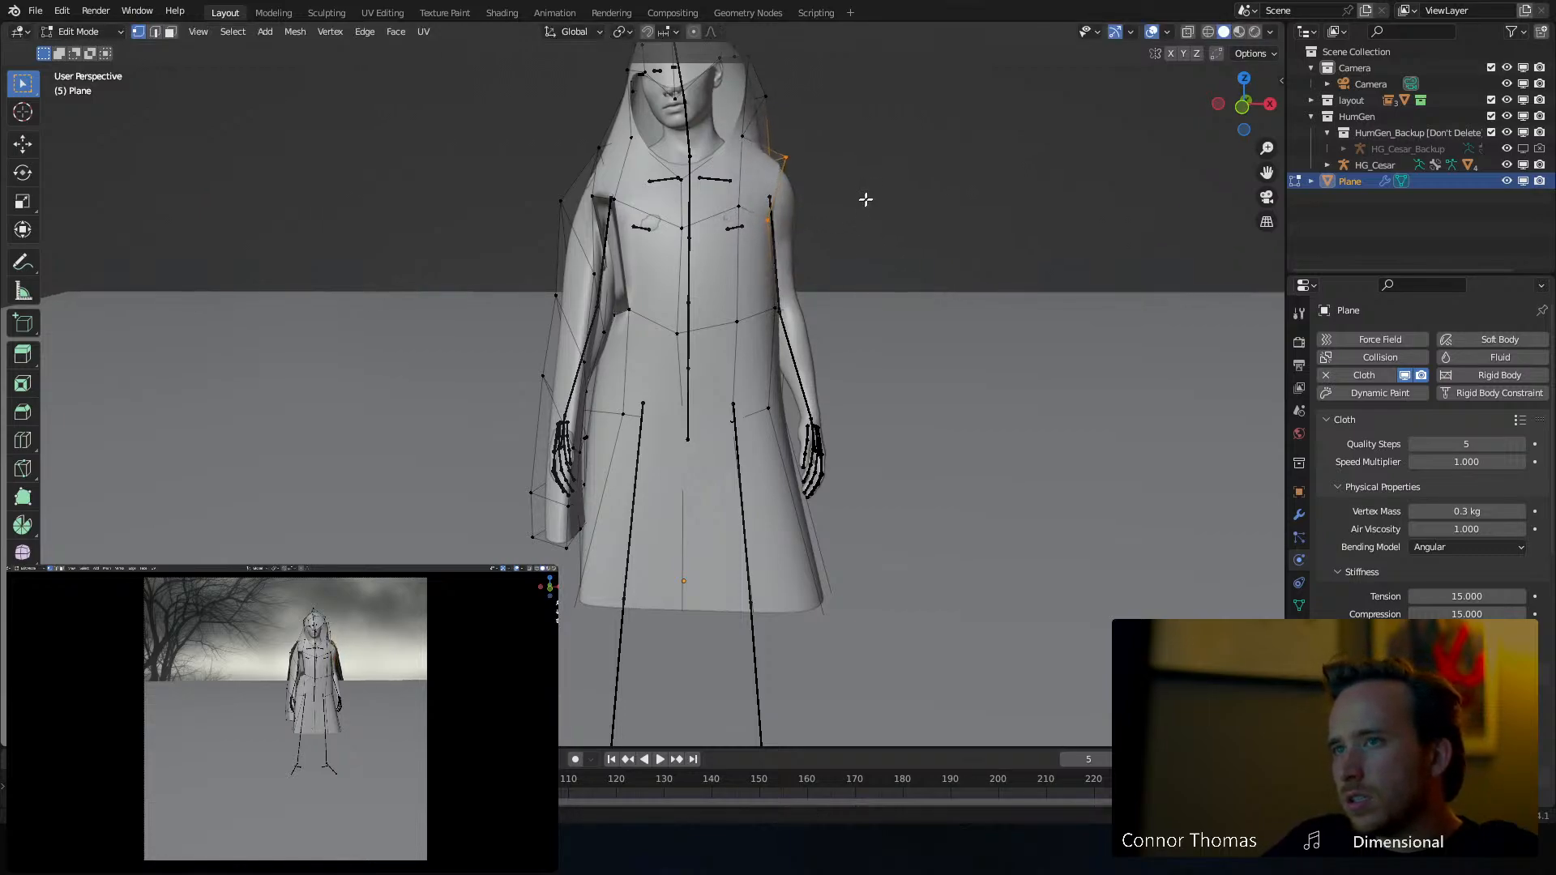
{"action": "key", "text": "Escape"}
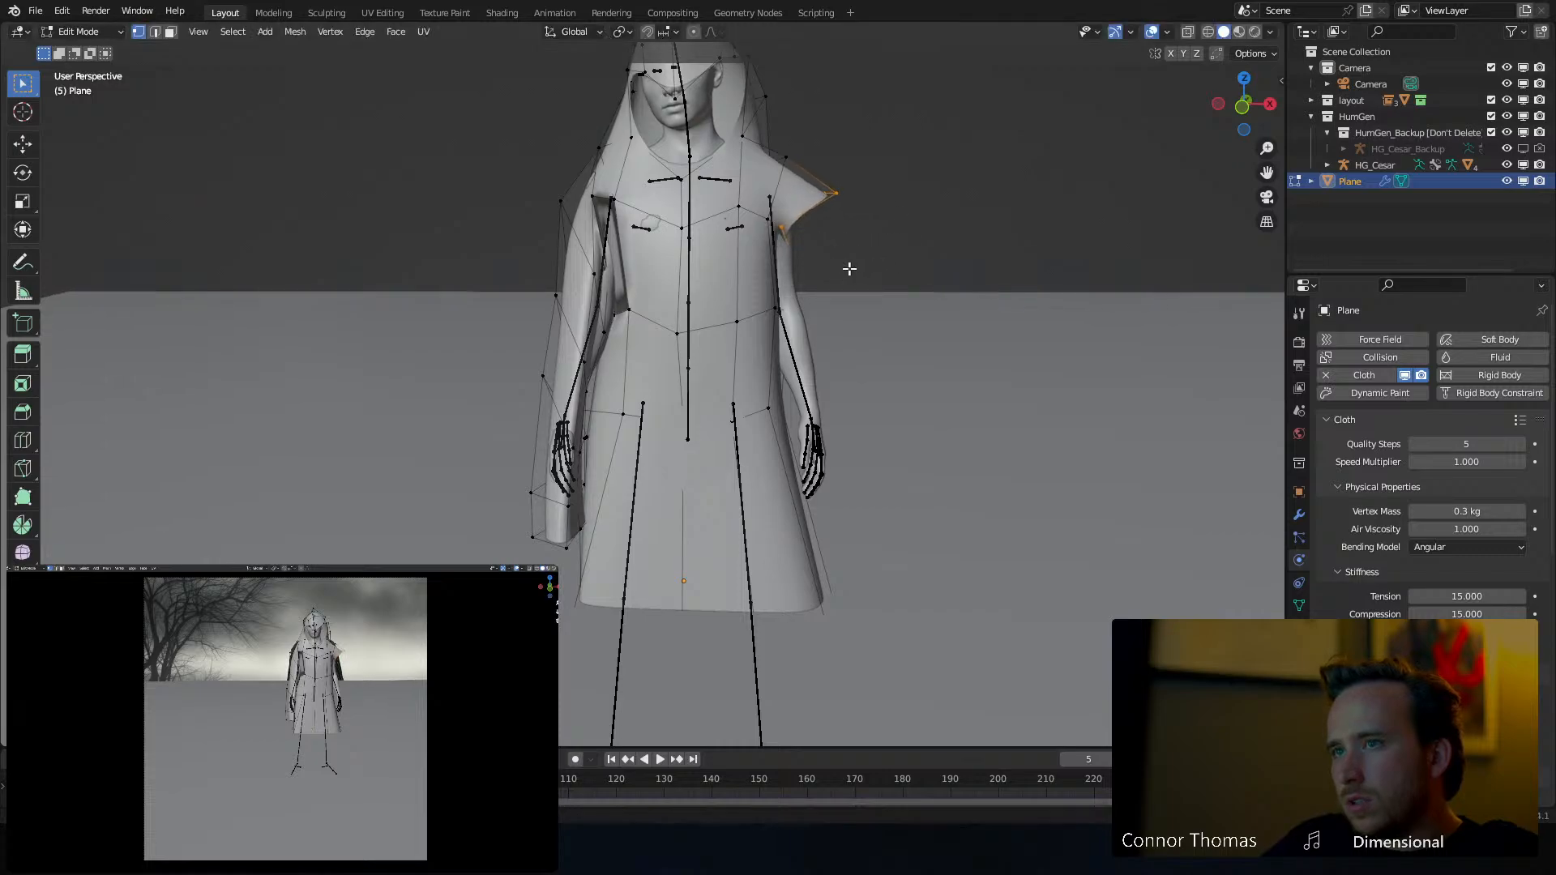
{"action": "key", "text": "g"}
{"action": "left_click", "coordinate": [830, 281]}
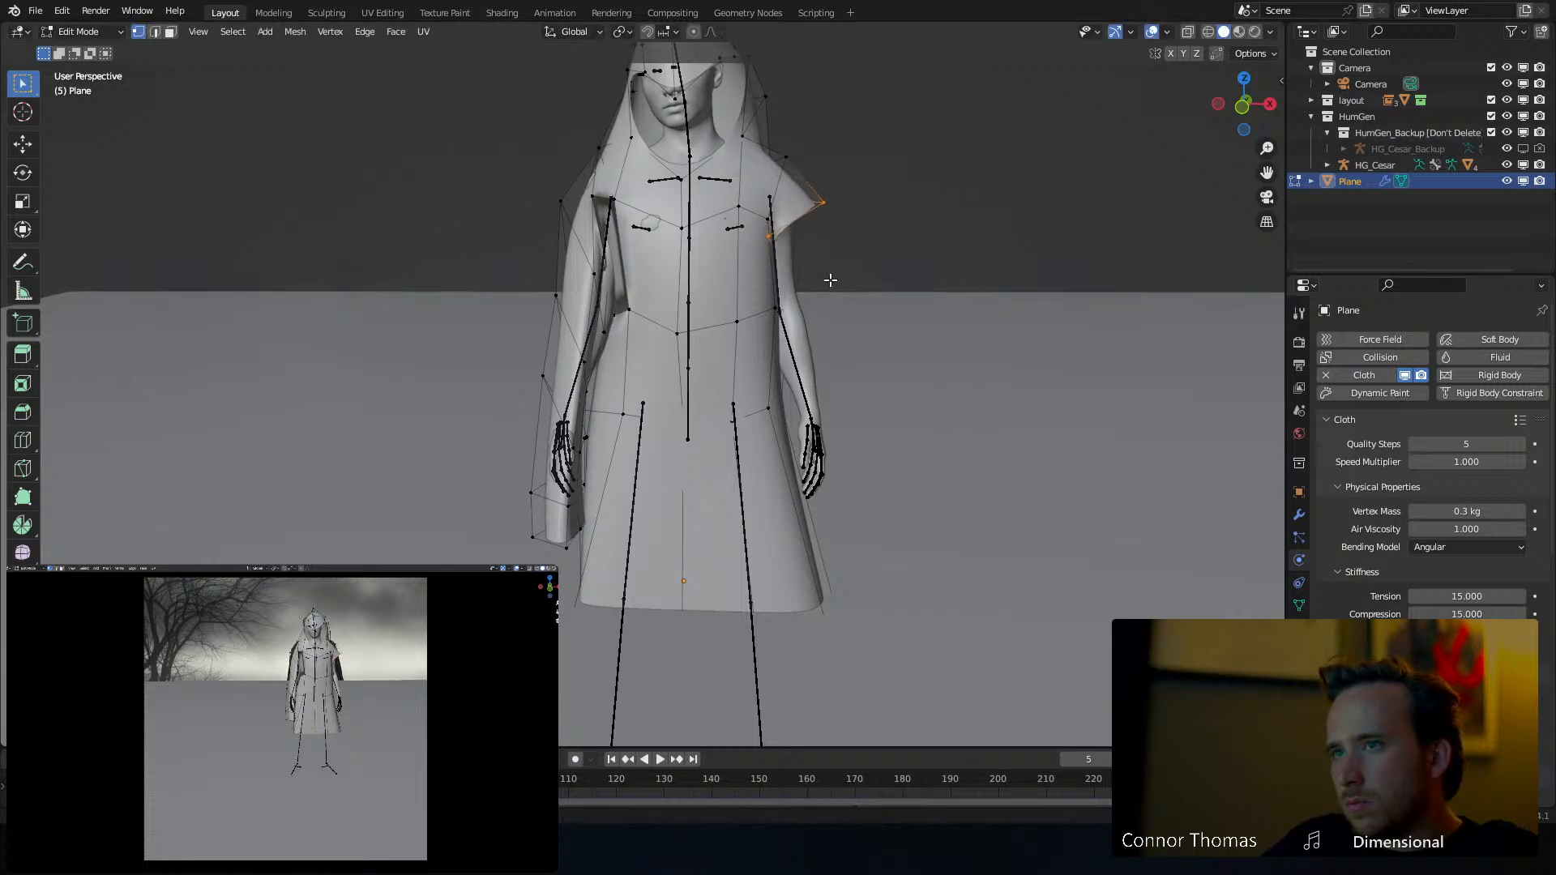
Extrude the sleeve down the arm in sections to the hand, scaling and repositioning its open edge around the hand
{"action": "key", "text": "g"}
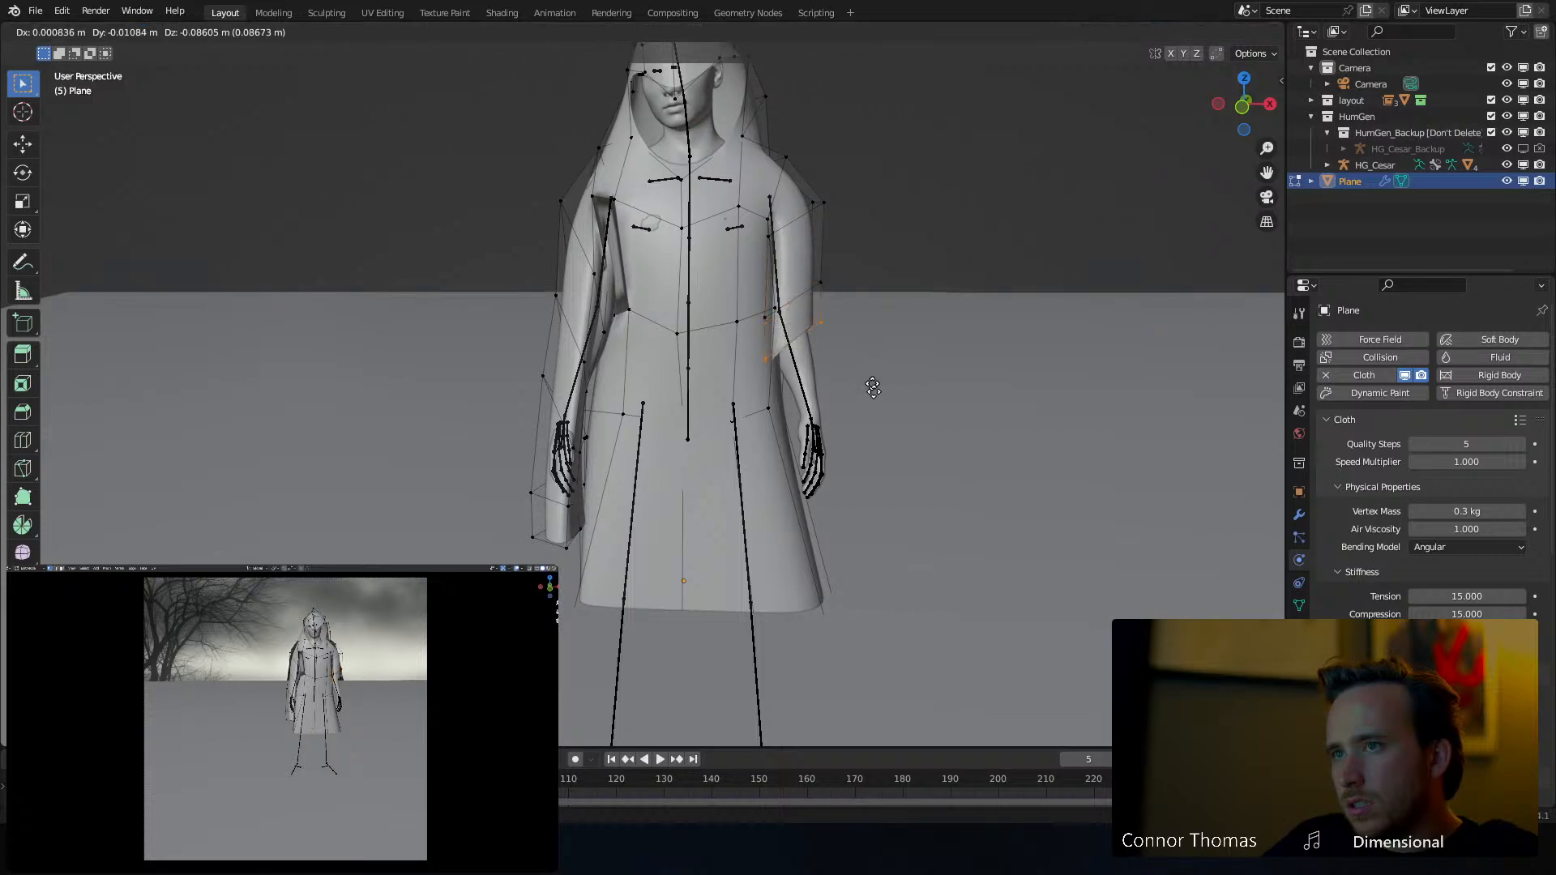
{"action": "key", "text": "s"}
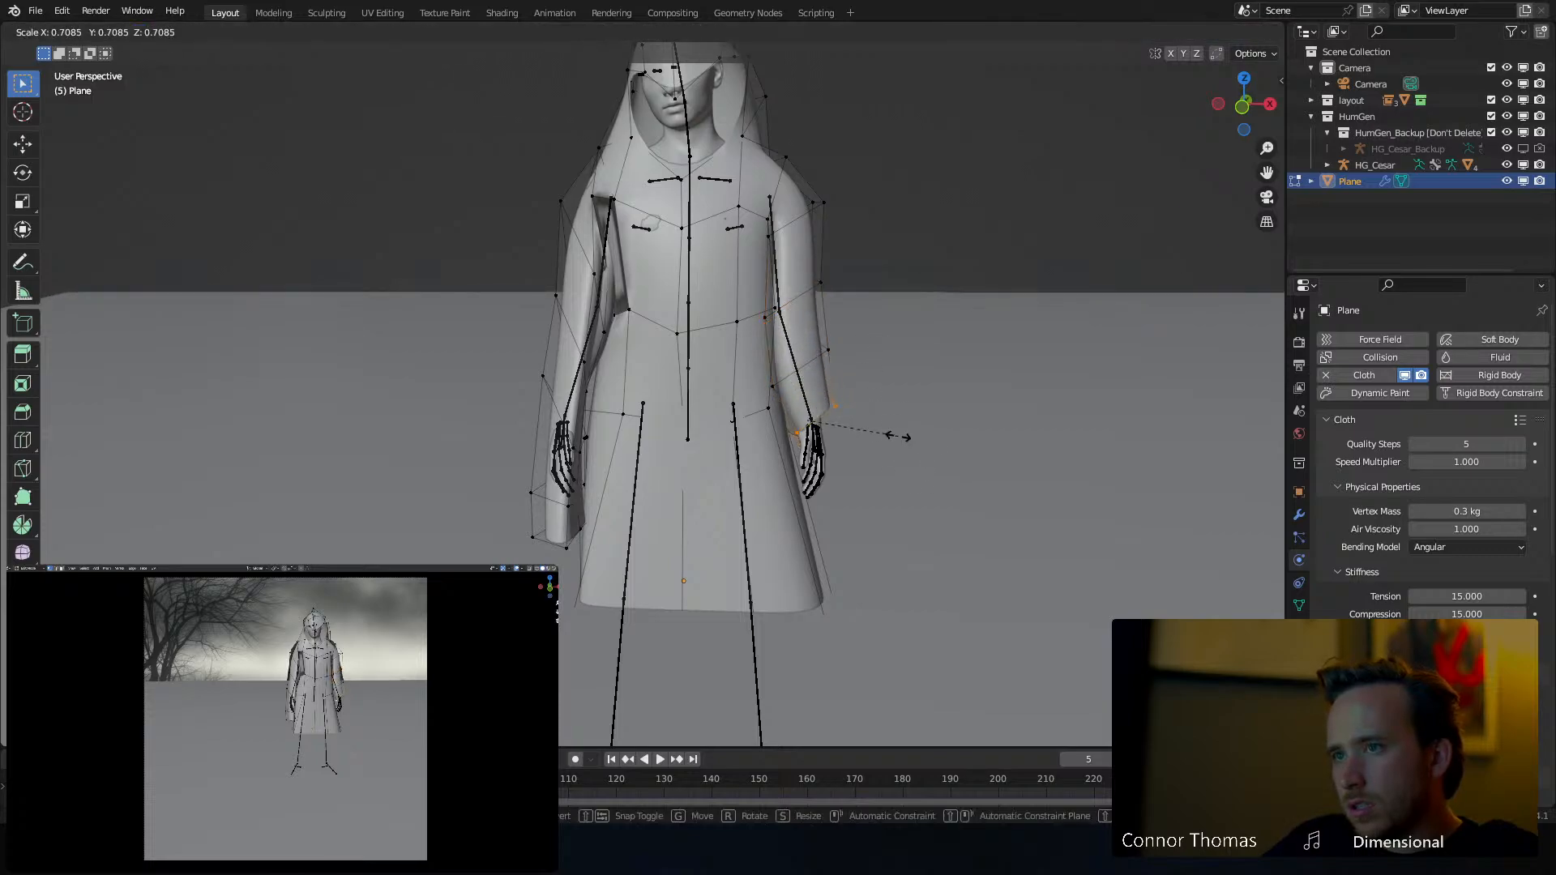
{"action": "left_click", "coordinate": [908, 478]}
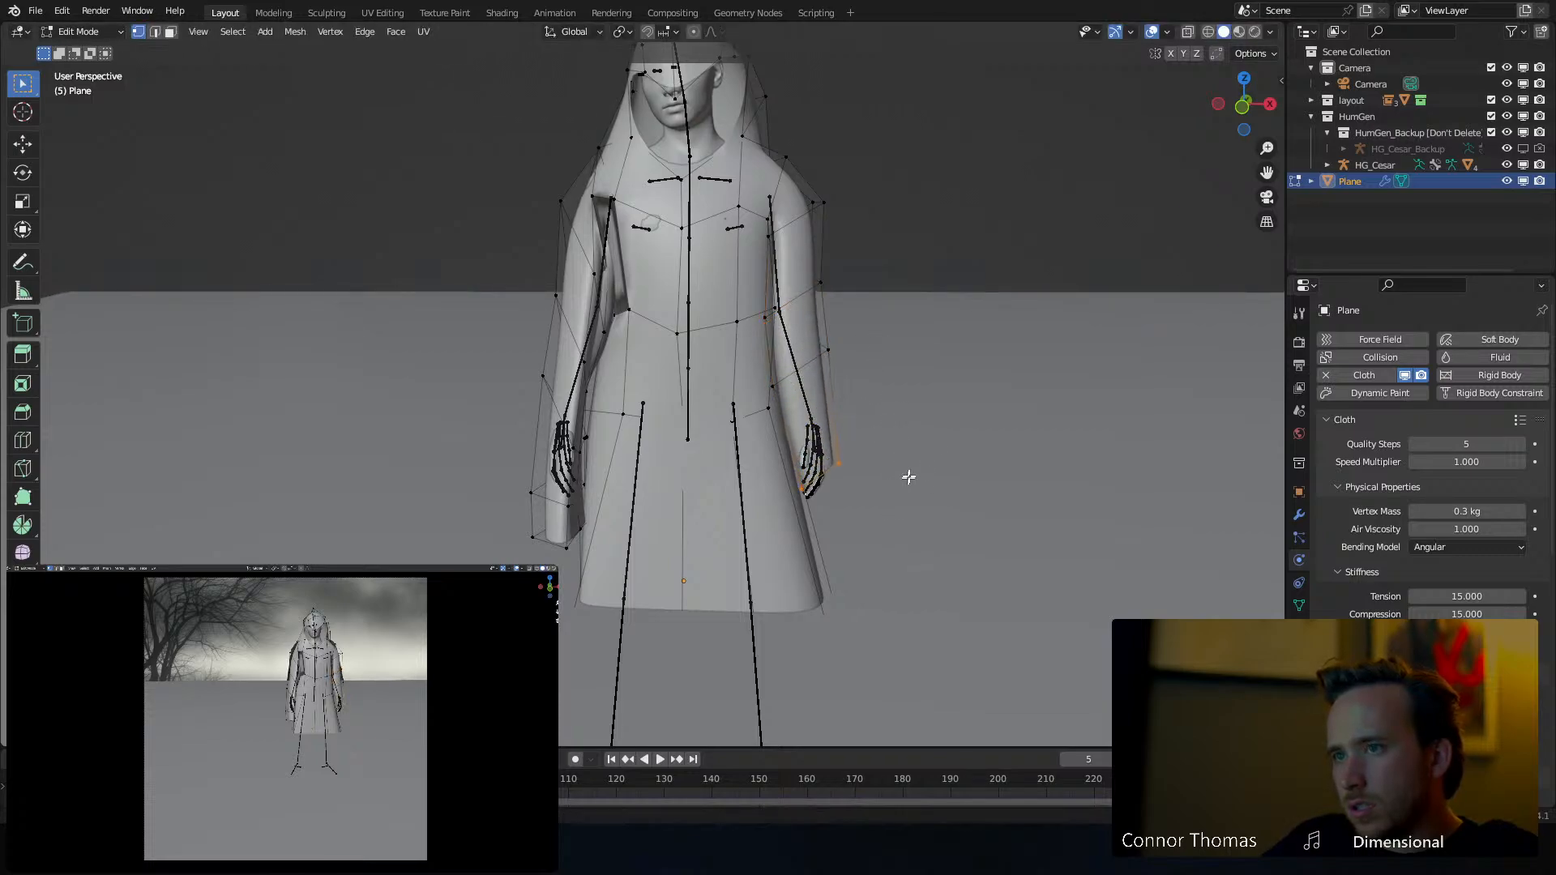
{"action": "key", "text": "s"}
{"action": "left_click", "coordinate": [972, 459]}
{"action": "key", "text": "g"}
{"action": "left_click", "coordinate": [966, 473]}
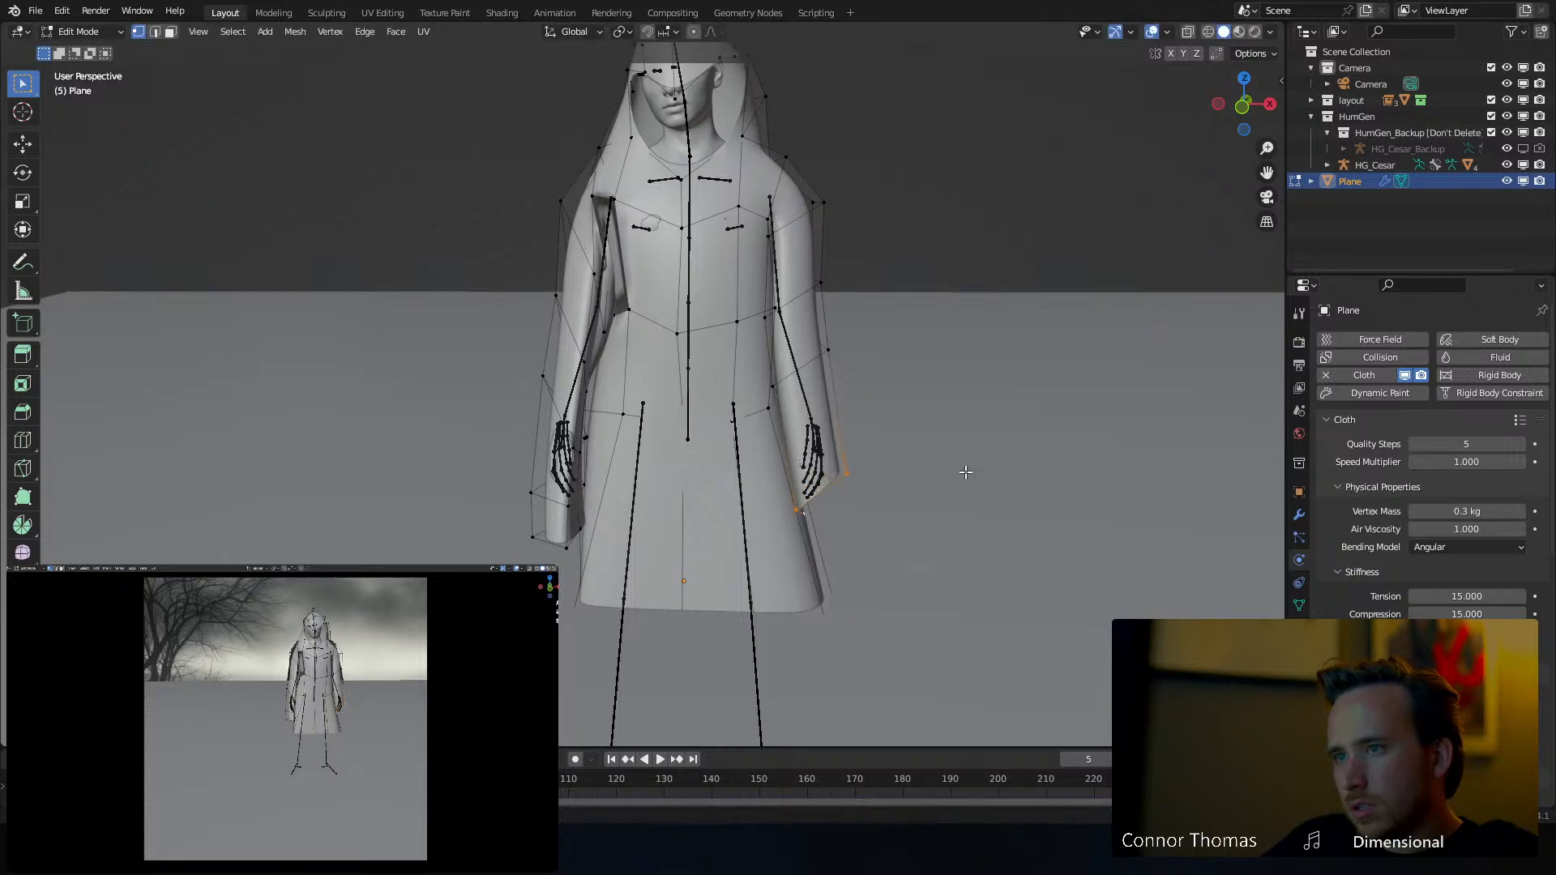
Extrude the sleeve's open edge past the fingertips and scale the cuff opening down slightly
{"action": "key", "text": "g"}
{"action": "left_click", "coordinate": [972, 532]}
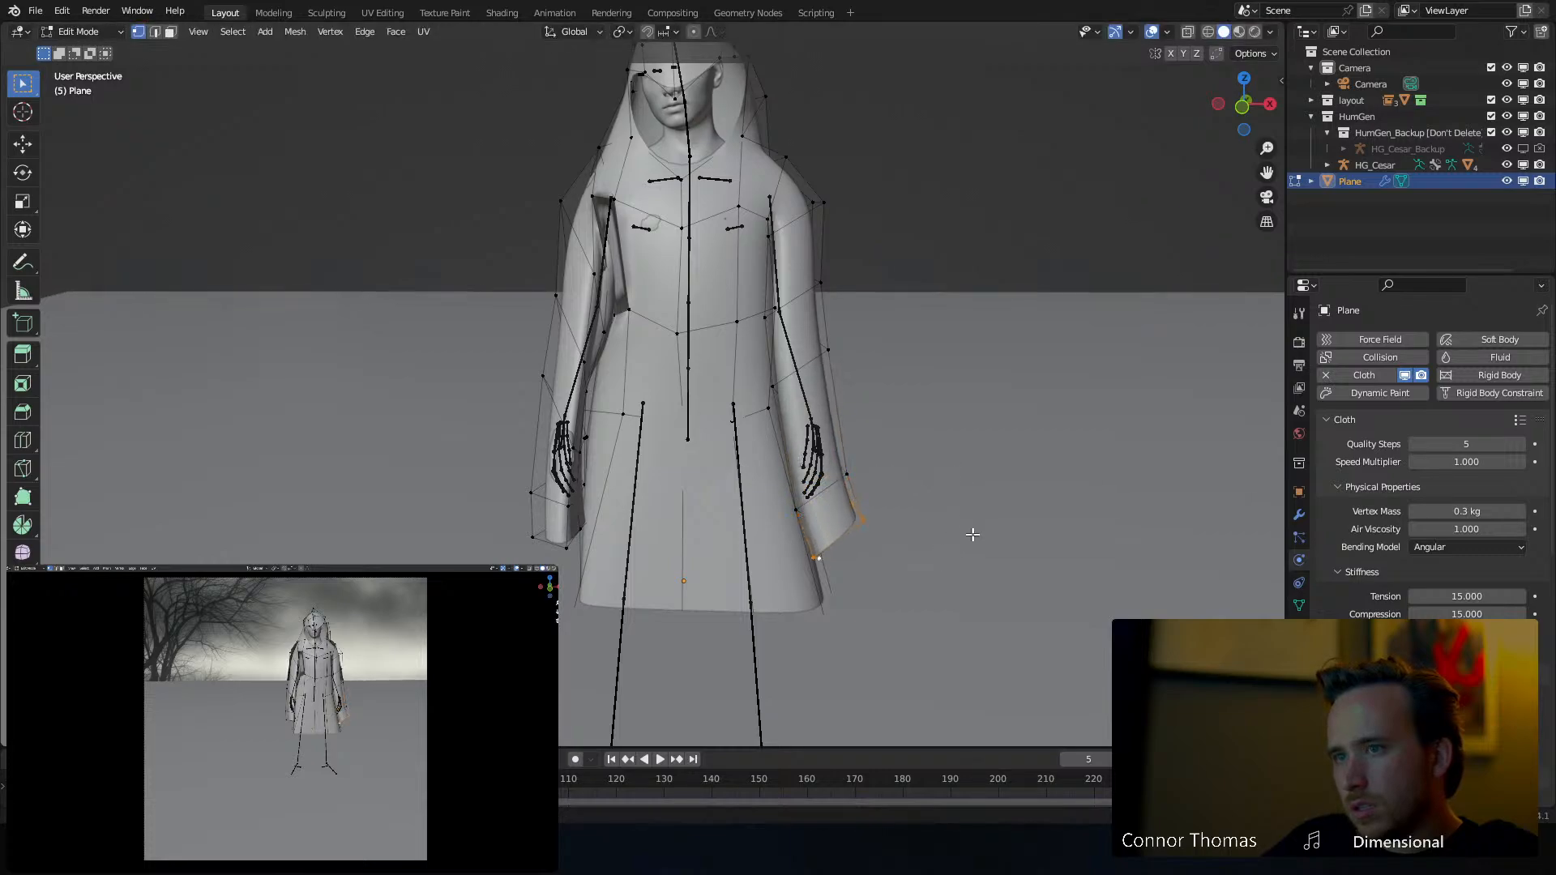
{"action": "key", "text": "s"}
{"action": "left_click", "coordinate": [940, 535]}
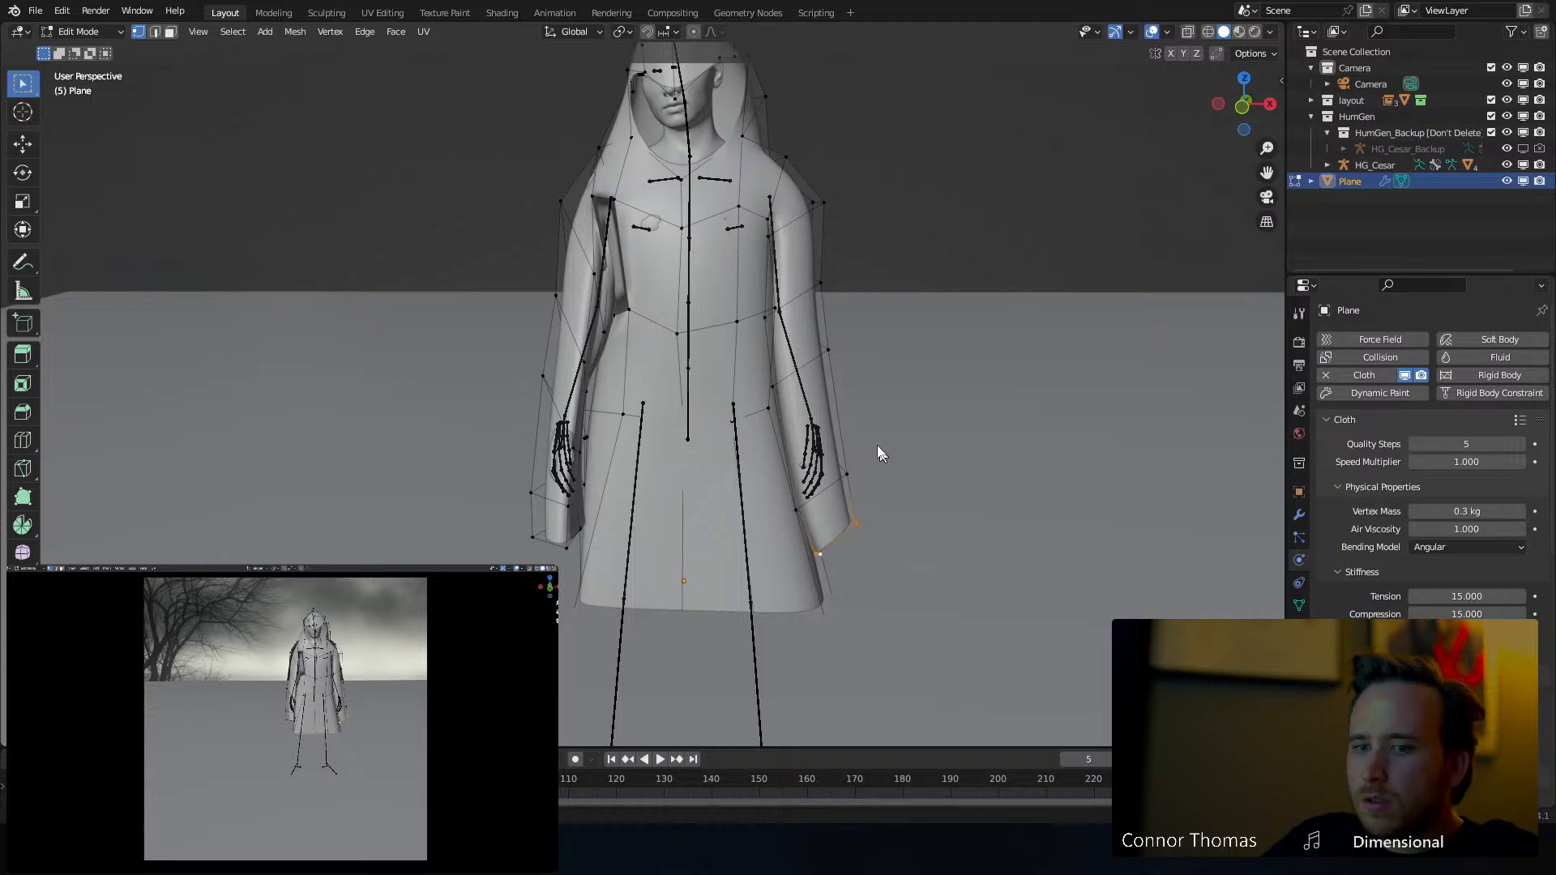
Return to Object Mode, deselect everything and rewind the cloth simulation to frame 0
{"action": "key", "text": "Tab"}
{"action": "left_click", "coordinate": [864, 427]}
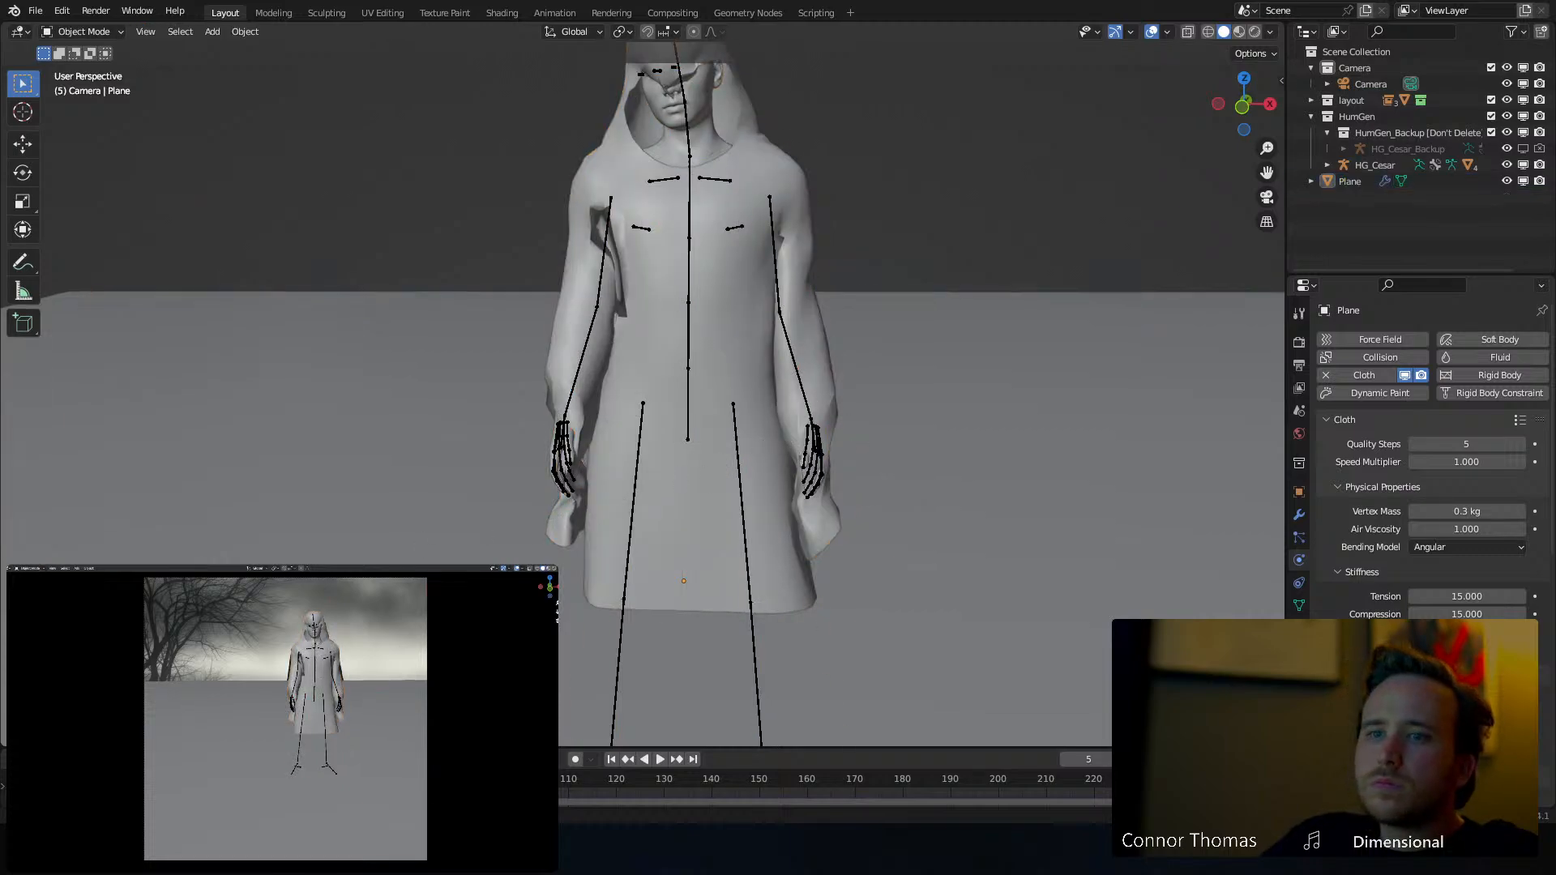
{"action": "key", "text": "shift+Left"}
{"action": "key", "text": "space"}
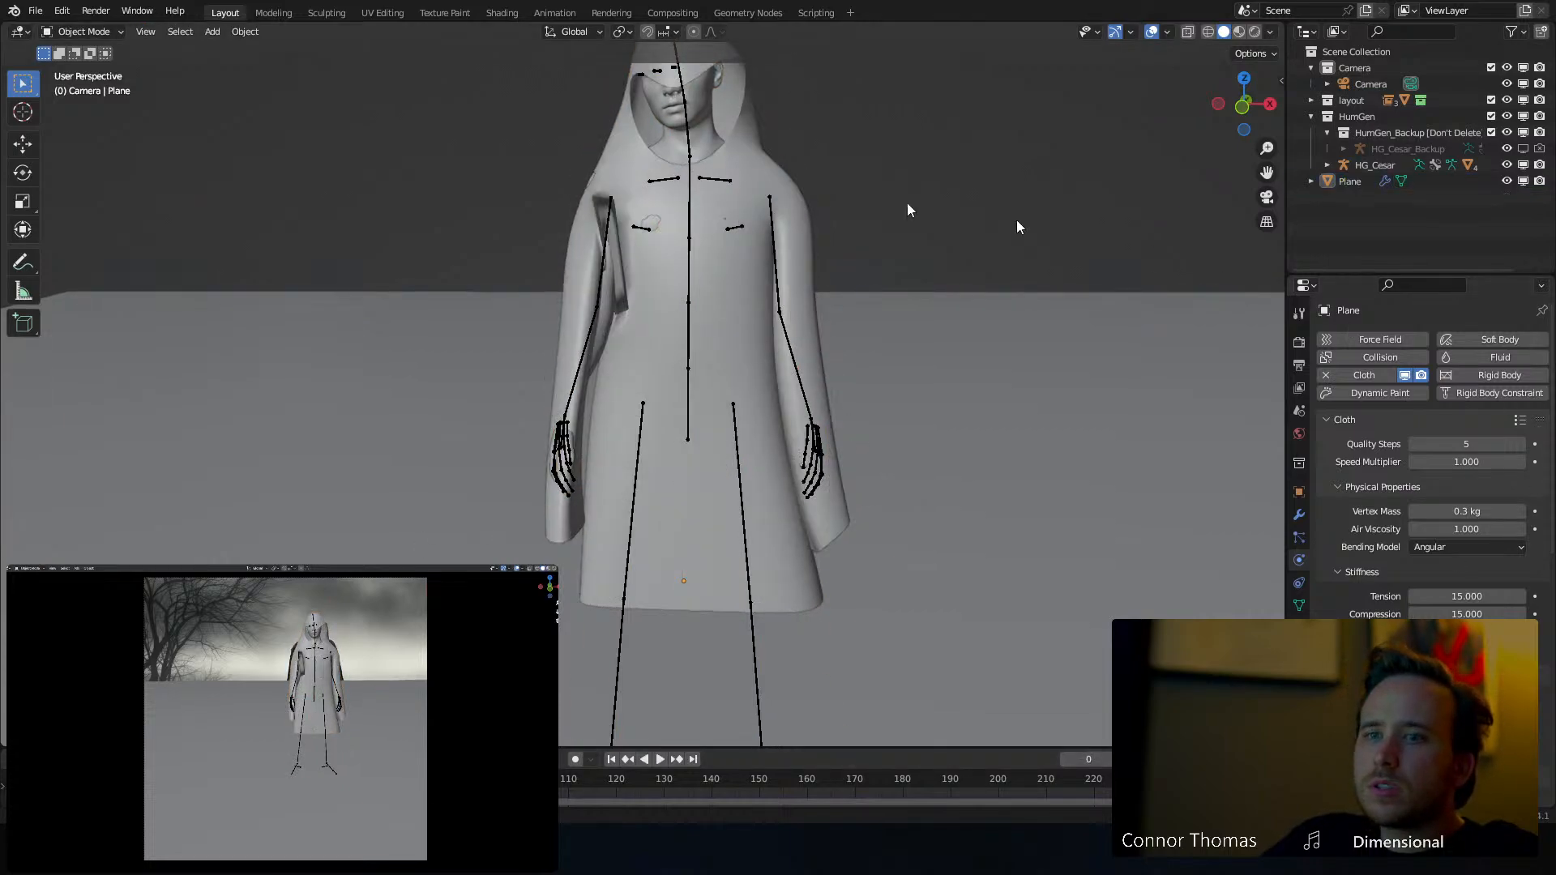
Edit the robe and scale the two neckline vertices beside the neck toward each other to about 0.37, using wireframe shading
{"action": "middle_click_drag", "start_coordinate": [809, 250], "coordinate": [737, 231]}
{"action": "scroll", "coordinate": [736, 231], "scroll_direction": "up", "scroll_amount": 3}
{"action": "left_click", "coordinate": [773, 123]}
{"action": "middle_click_drag", "start_coordinate": [775, 124], "coordinate": [843, 134]}
{"action": "middle_click_drag", "start_coordinate": [843, 133], "coordinate": [827, 237], "text": "shift"}
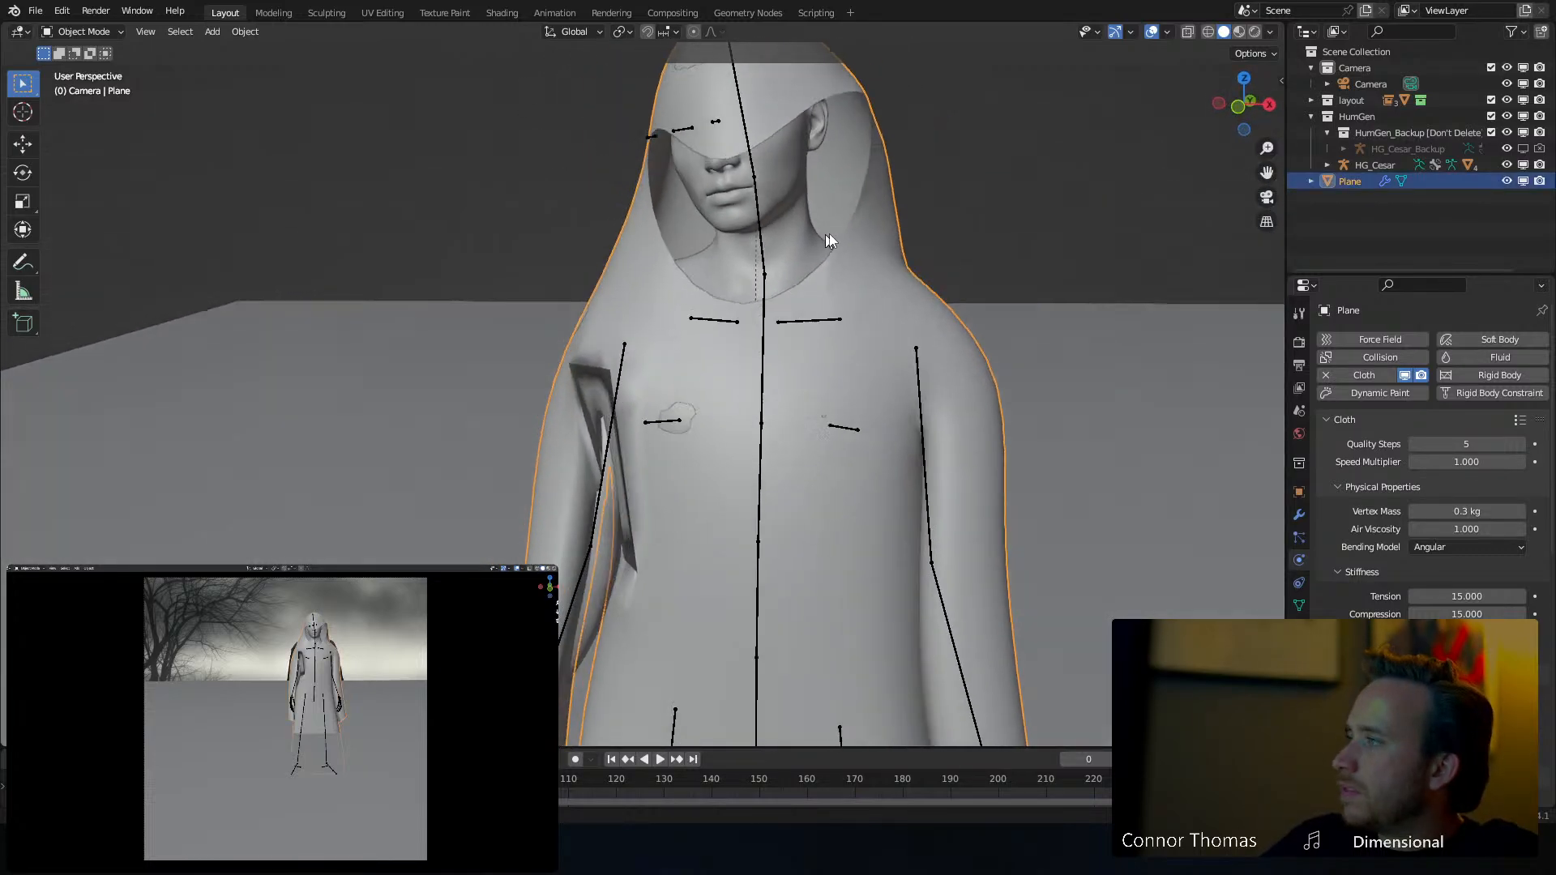
{"action": "key", "text": "Tab"}
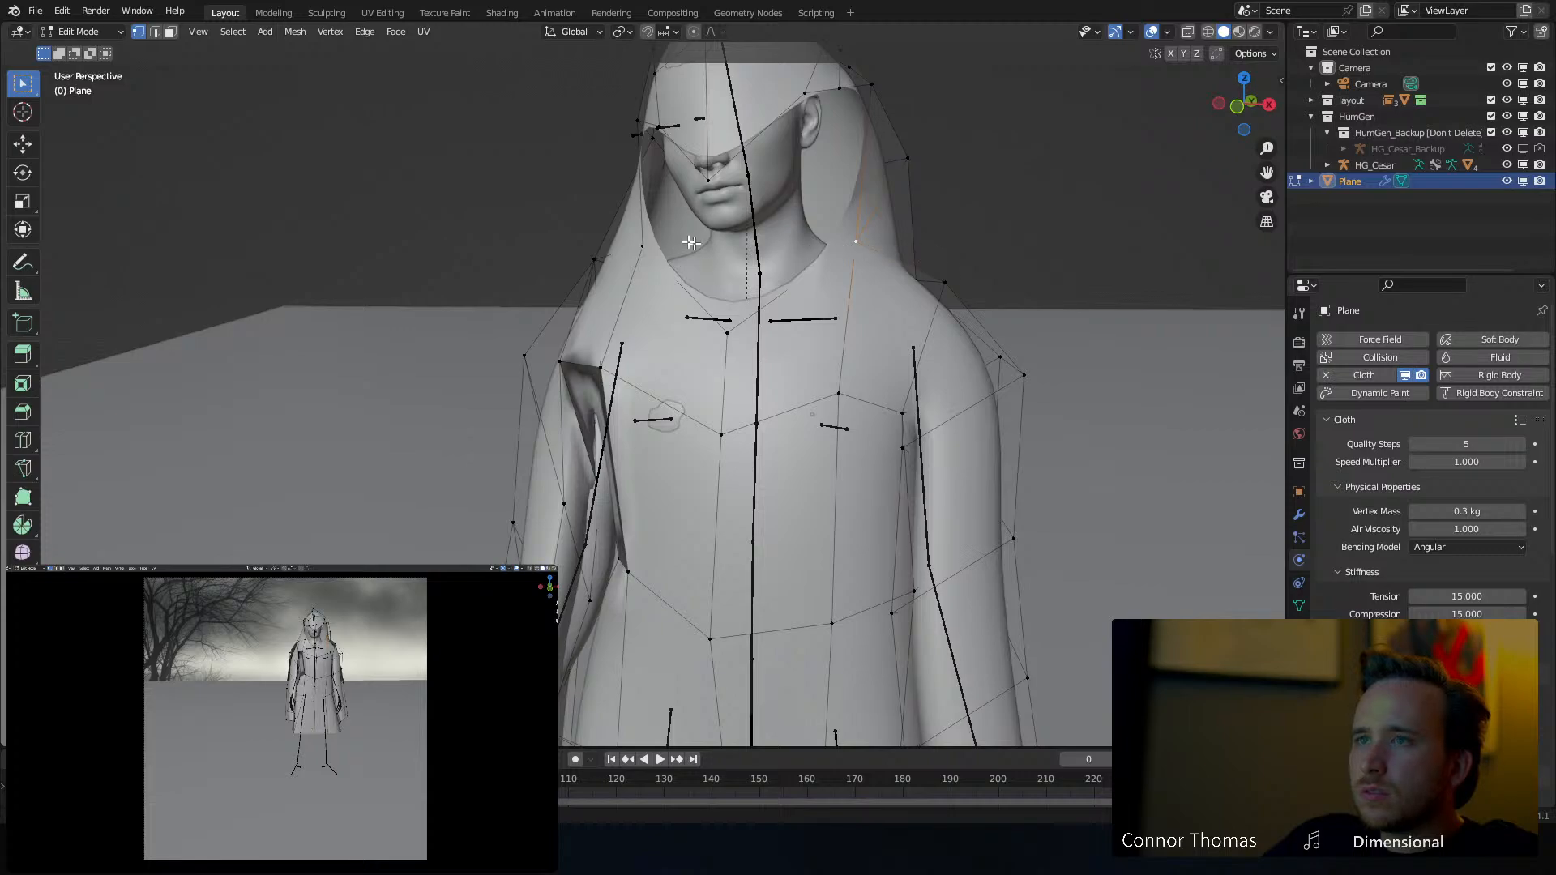
{"action": "key", "text": "s"}
{"action": "left_click", "coordinate": [1004, 232]}
{"action": "key", "text": "z"}
{"action": "left_click", "coordinate": [519, 283]}
{"action": "scroll", "coordinate": [568, 325], "scroll_direction": "down", "scroll_amount": 7}
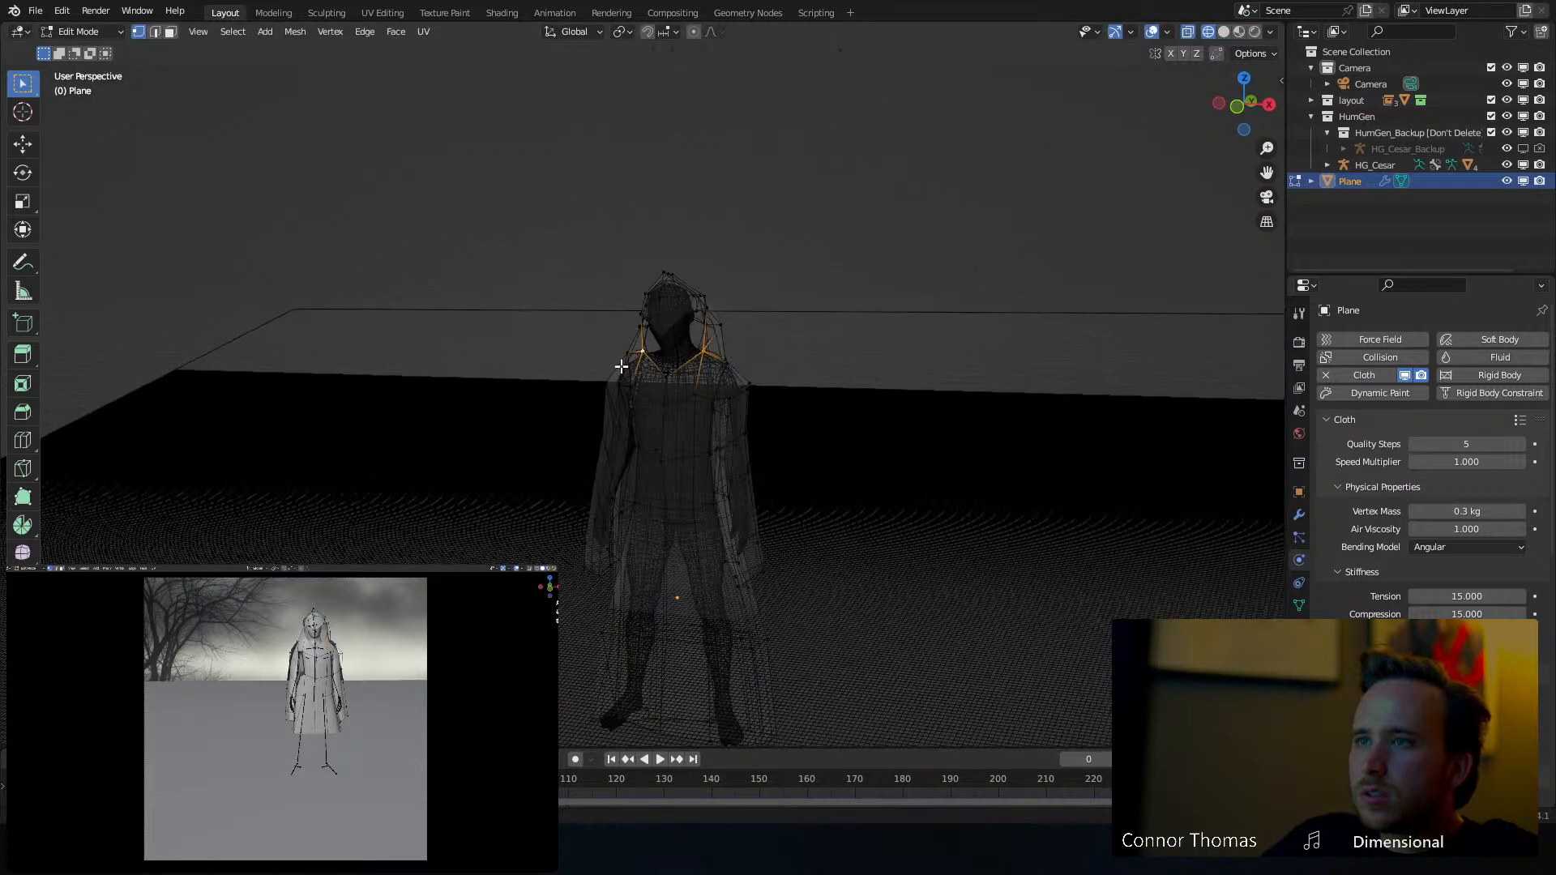
{"action": "scroll", "coordinate": [623, 365], "scroll_direction": "up", "scroll_amount": 8}
{"action": "key", "text": "s"}
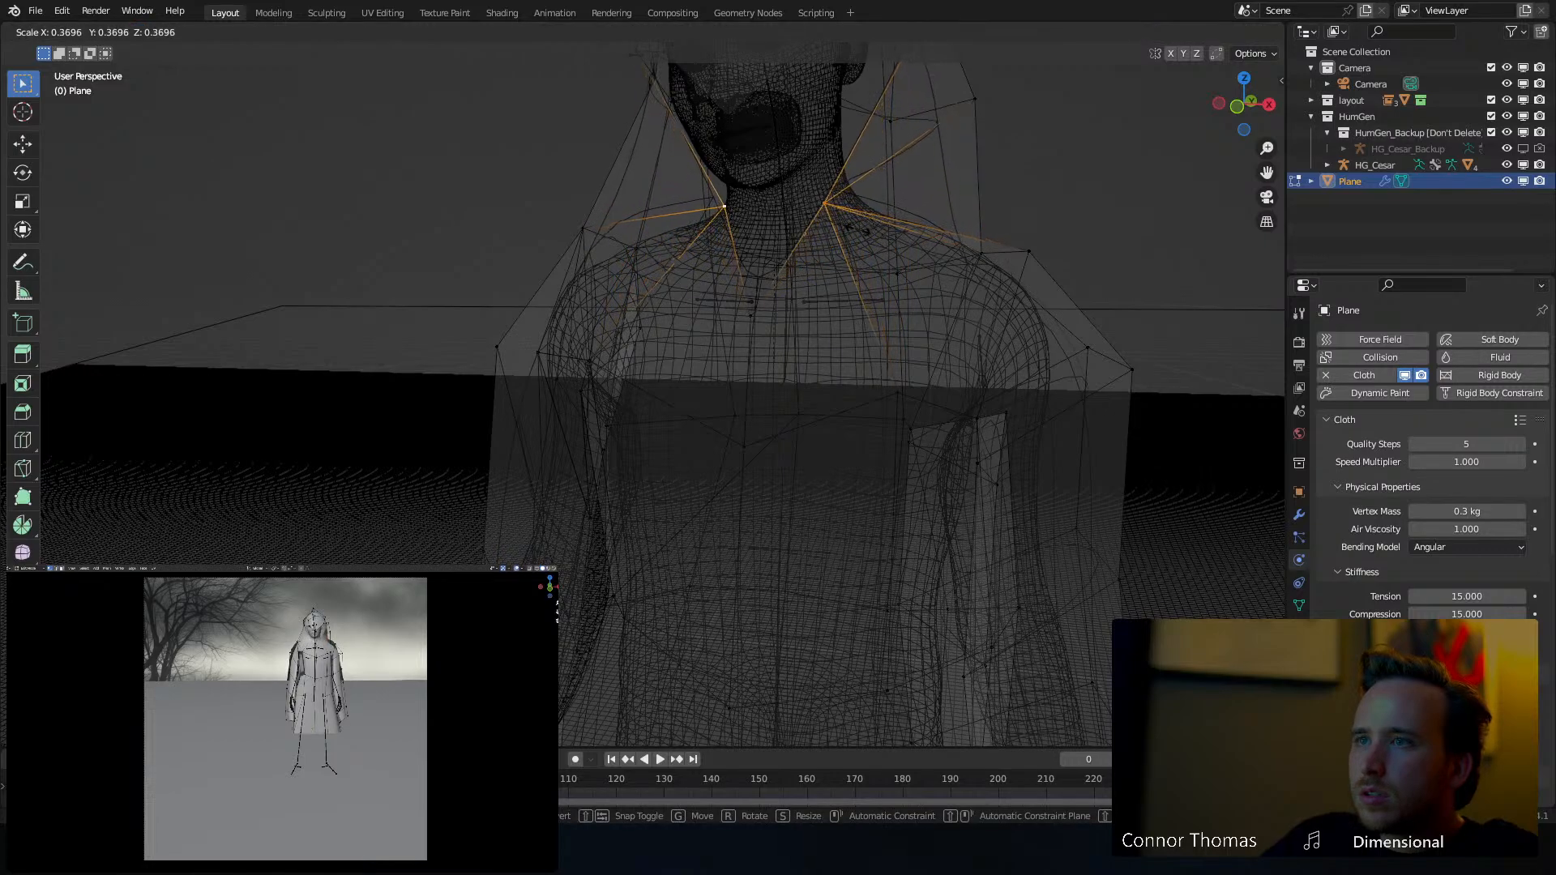
{"action": "left_click", "coordinate": [847, 243]}
{"action": "left_click", "coordinate": [932, 251]}
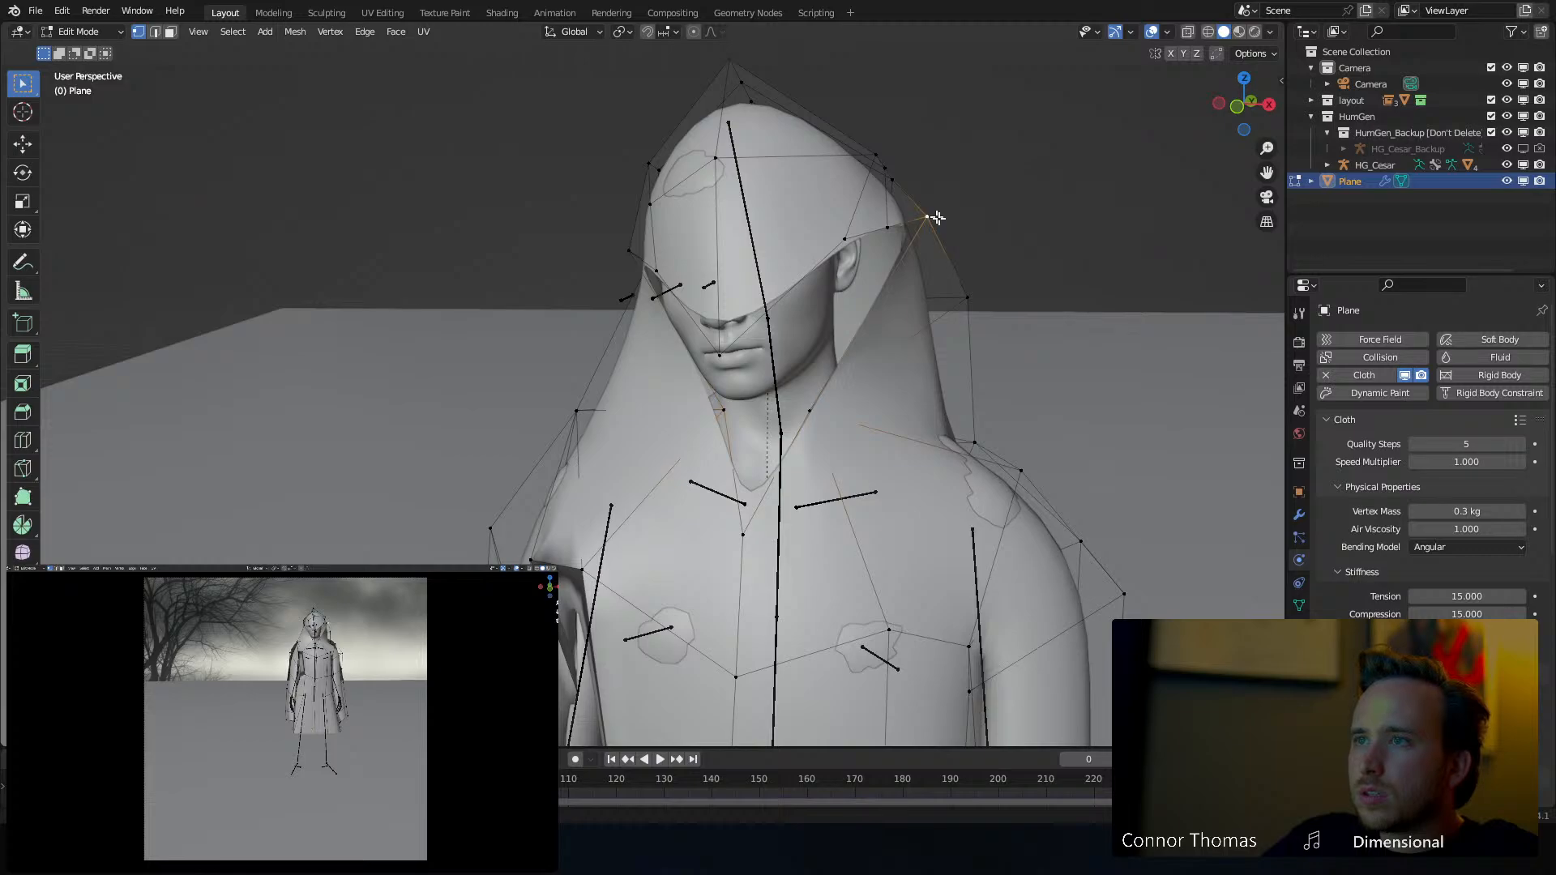
Move the vertices along both sides of the hood opening's edge inward and down around the face
{"action": "middle_click_drag", "start_coordinate": [938, 217], "coordinate": [965, 216]}
{"action": "key", "text": "g"}
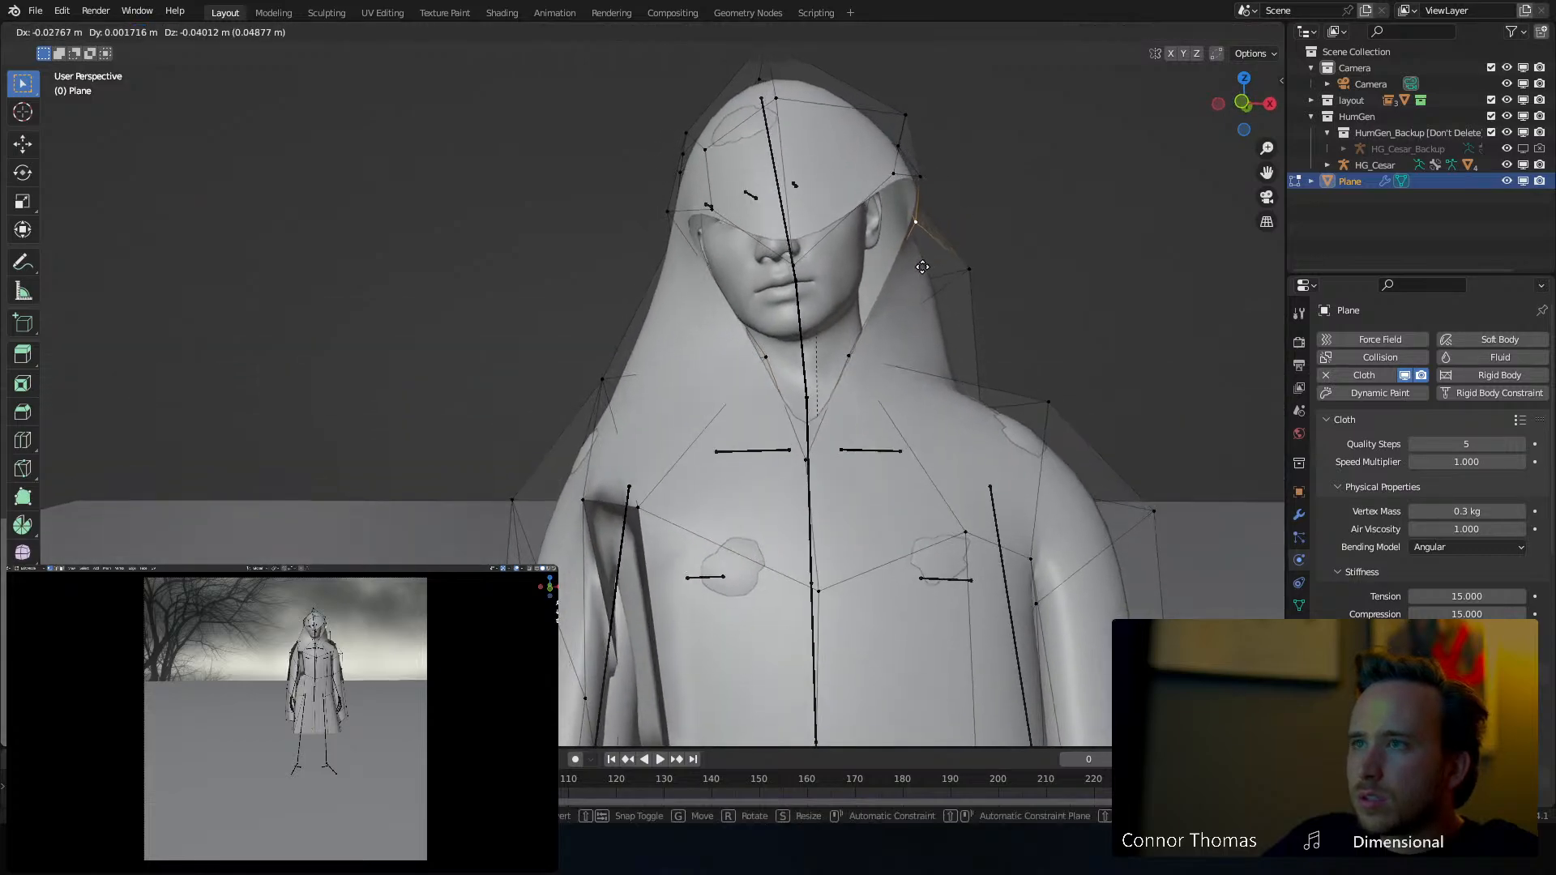
{"action": "left_click", "coordinate": [922, 267]}
{"action": "key", "text": "g"}
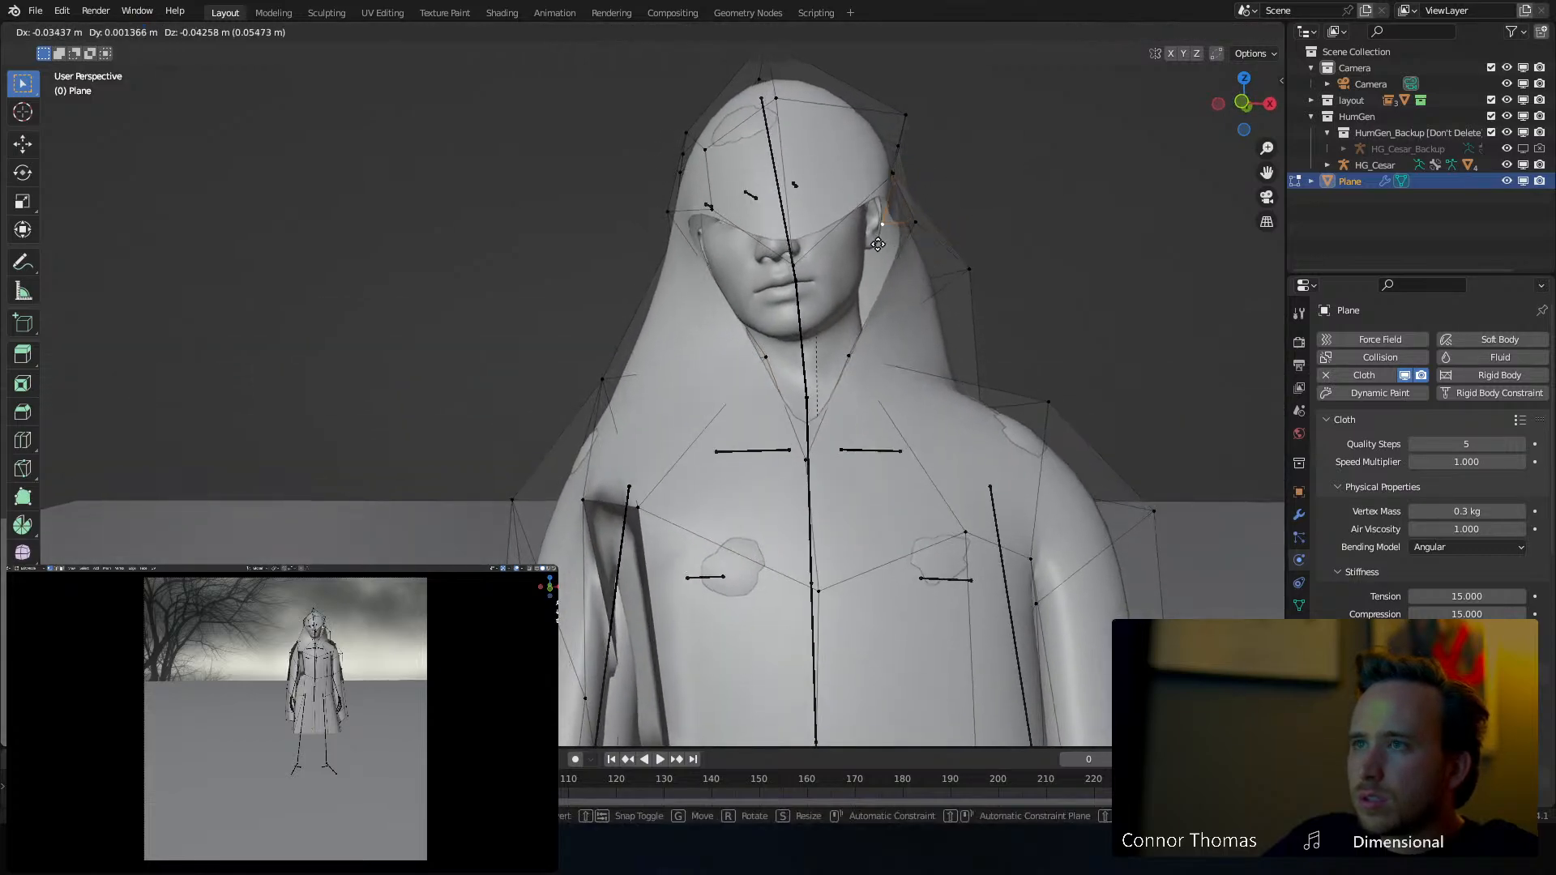
{"action": "left_click", "coordinate": [885, 240]}
{"action": "left_click", "coordinate": [889, 183]}
{"action": "key", "text": "g"}
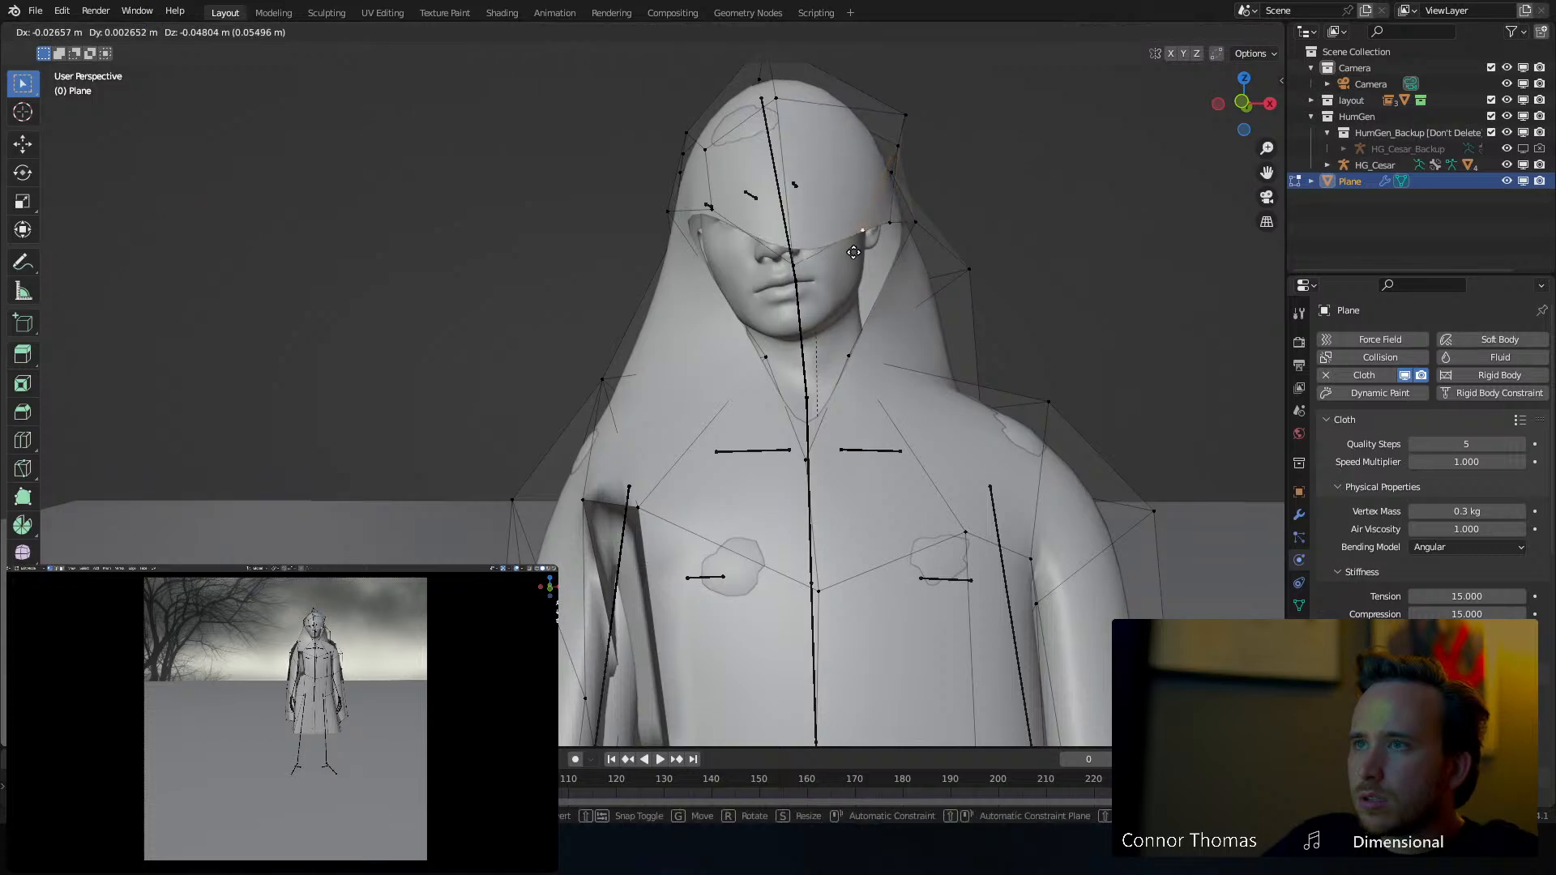
{"action": "left_click", "coordinate": [854, 262]}
{"action": "middle_click_drag", "start_coordinate": [715, 212], "coordinate": [762, 166]}
{"action": "left_click", "coordinate": [779, 227]}
{"action": "key", "text": "g"}
{"action": "left_click", "coordinate": [797, 253]}
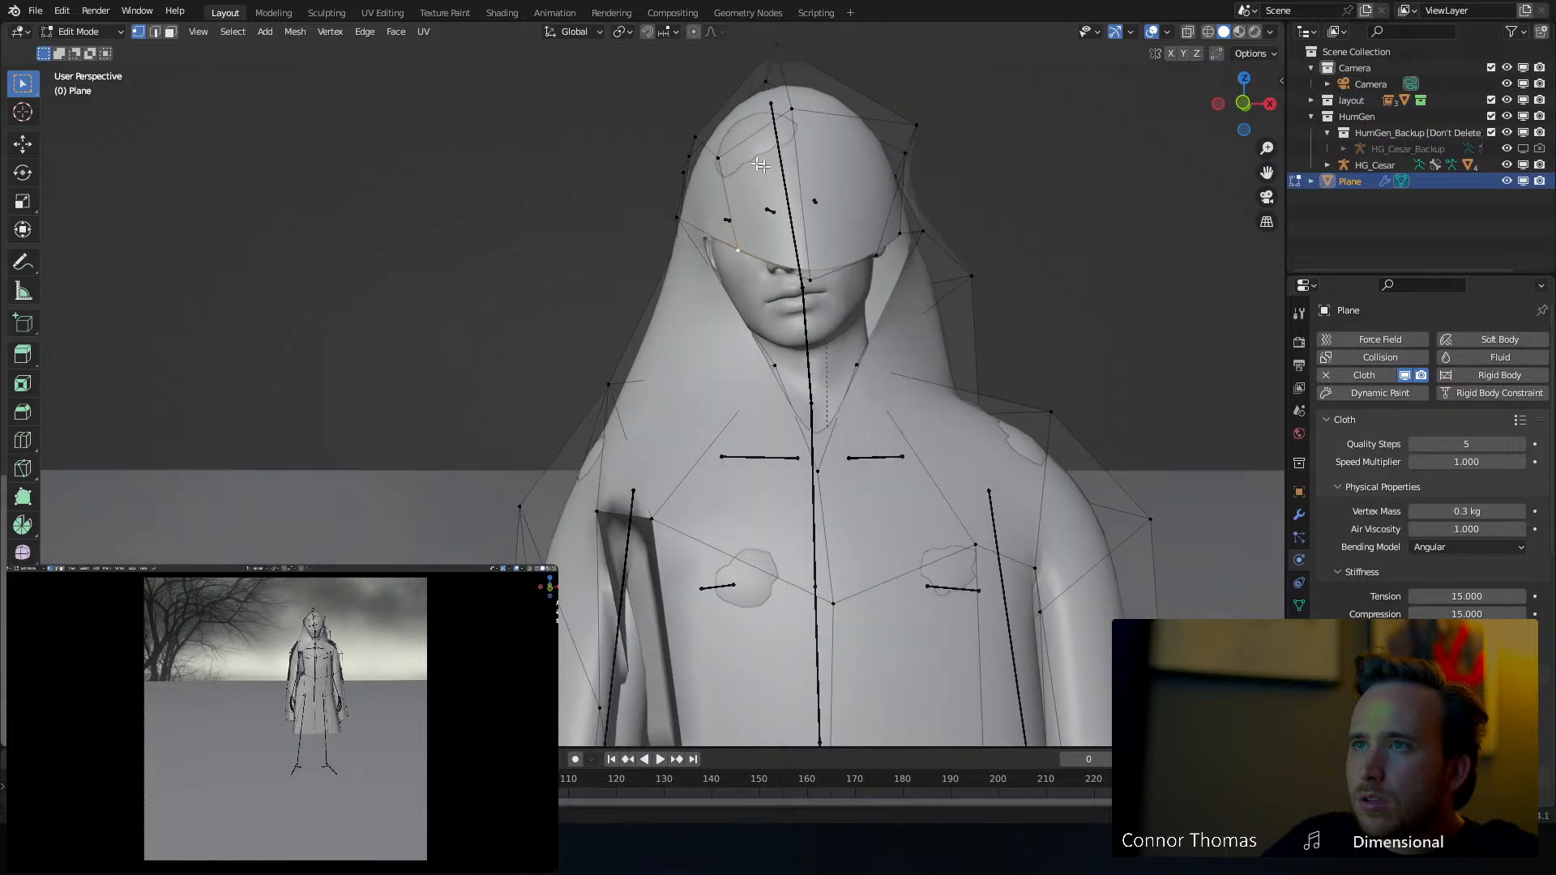
Raise the two front vertices at the top of the hood above the forehead to give the head more room
{"action": "left_click", "coordinate": [718, 160]}
{"action": "key", "text": "g"}
{"action": "left_click", "coordinate": [732, 110]}
{"action": "key", "text": "g"}
{"action": "left_click", "coordinate": [729, 106]}
{"action": "left_click", "coordinate": [789, 103]}
{"action": "key", "text": "g"}
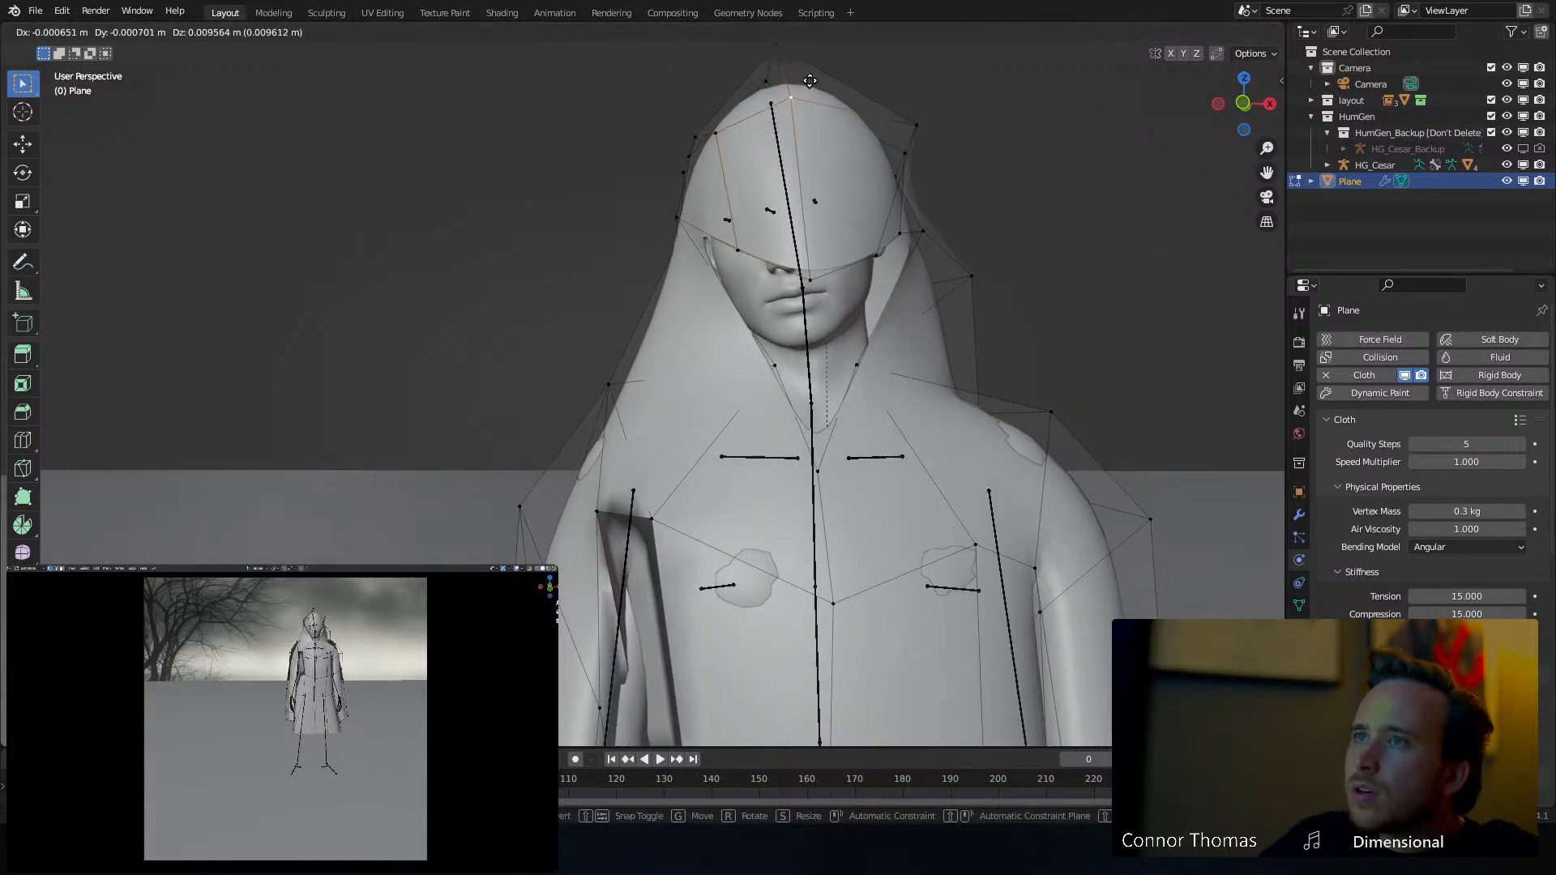
{"action": "left_click", "coordinate": [787, 85]}
Lower the middle vertex of the hood's front edge over the mouth
{"action": "middle_click_drag", "start_coordinate": [788, 85], "coordinate": [927, 94]}
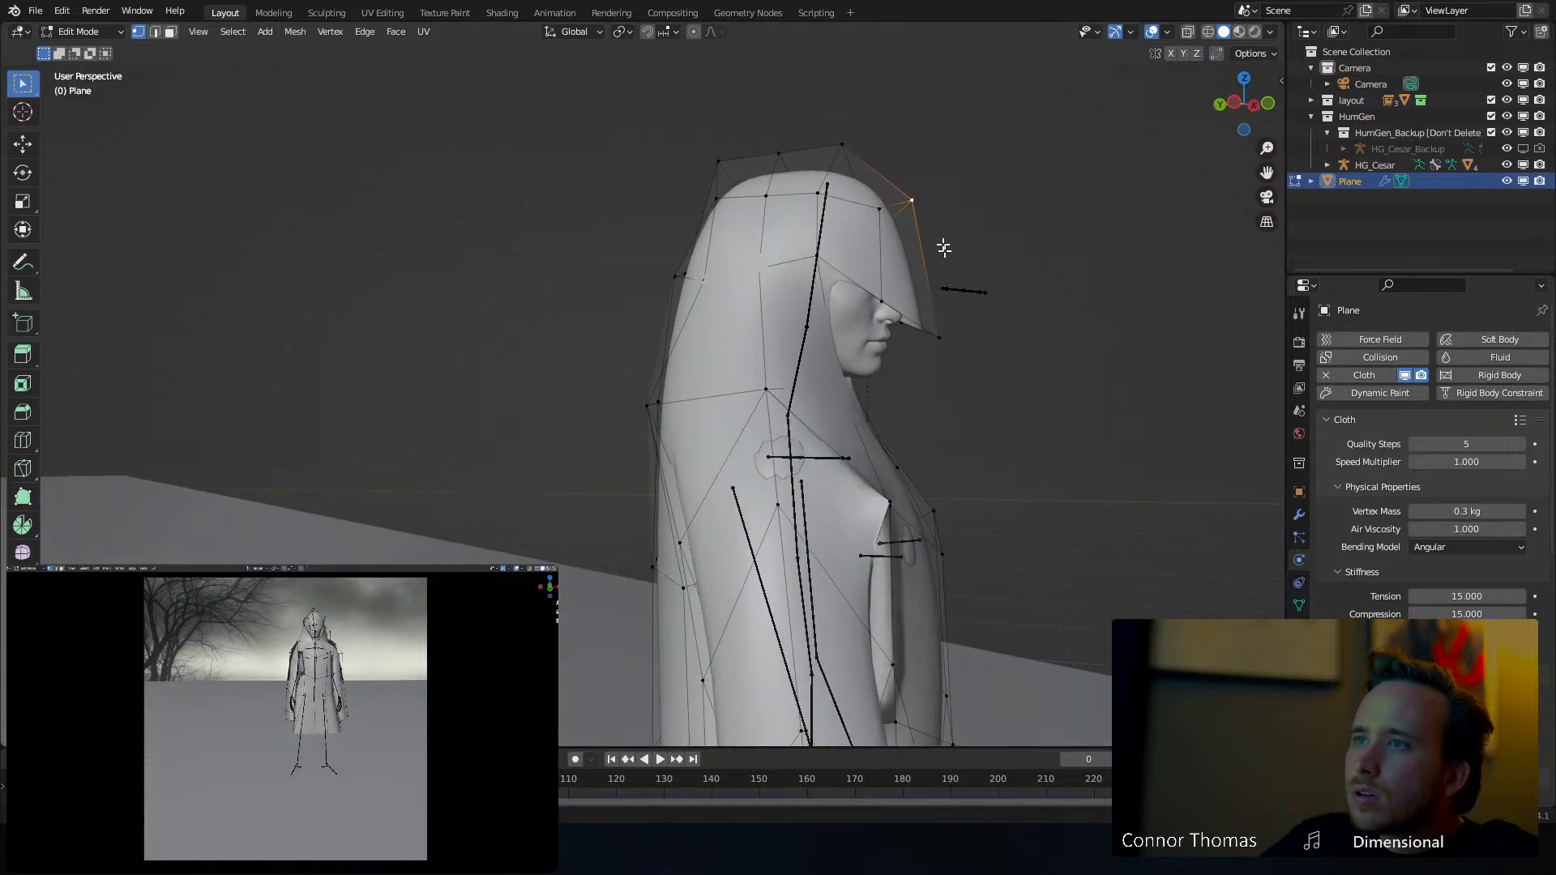
{"action": "middle_click_drag", "start_coordinate": [907, 167], "coordinate": [849, 331]}
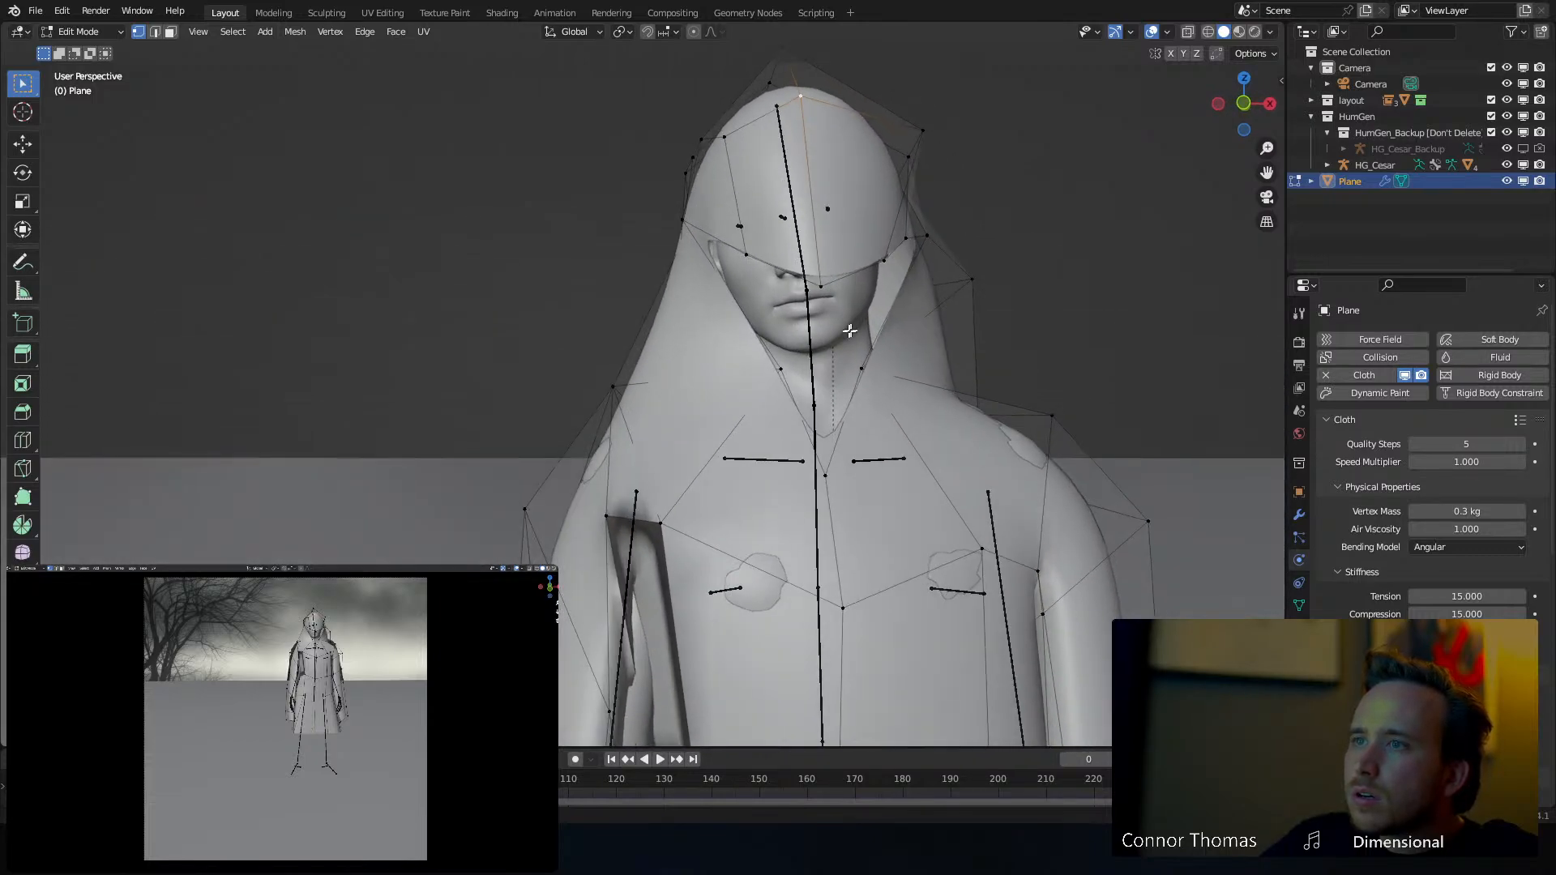
{"action": "key", "text": "g"}
{"action": "left_click", "coordinate": [850, 312]}
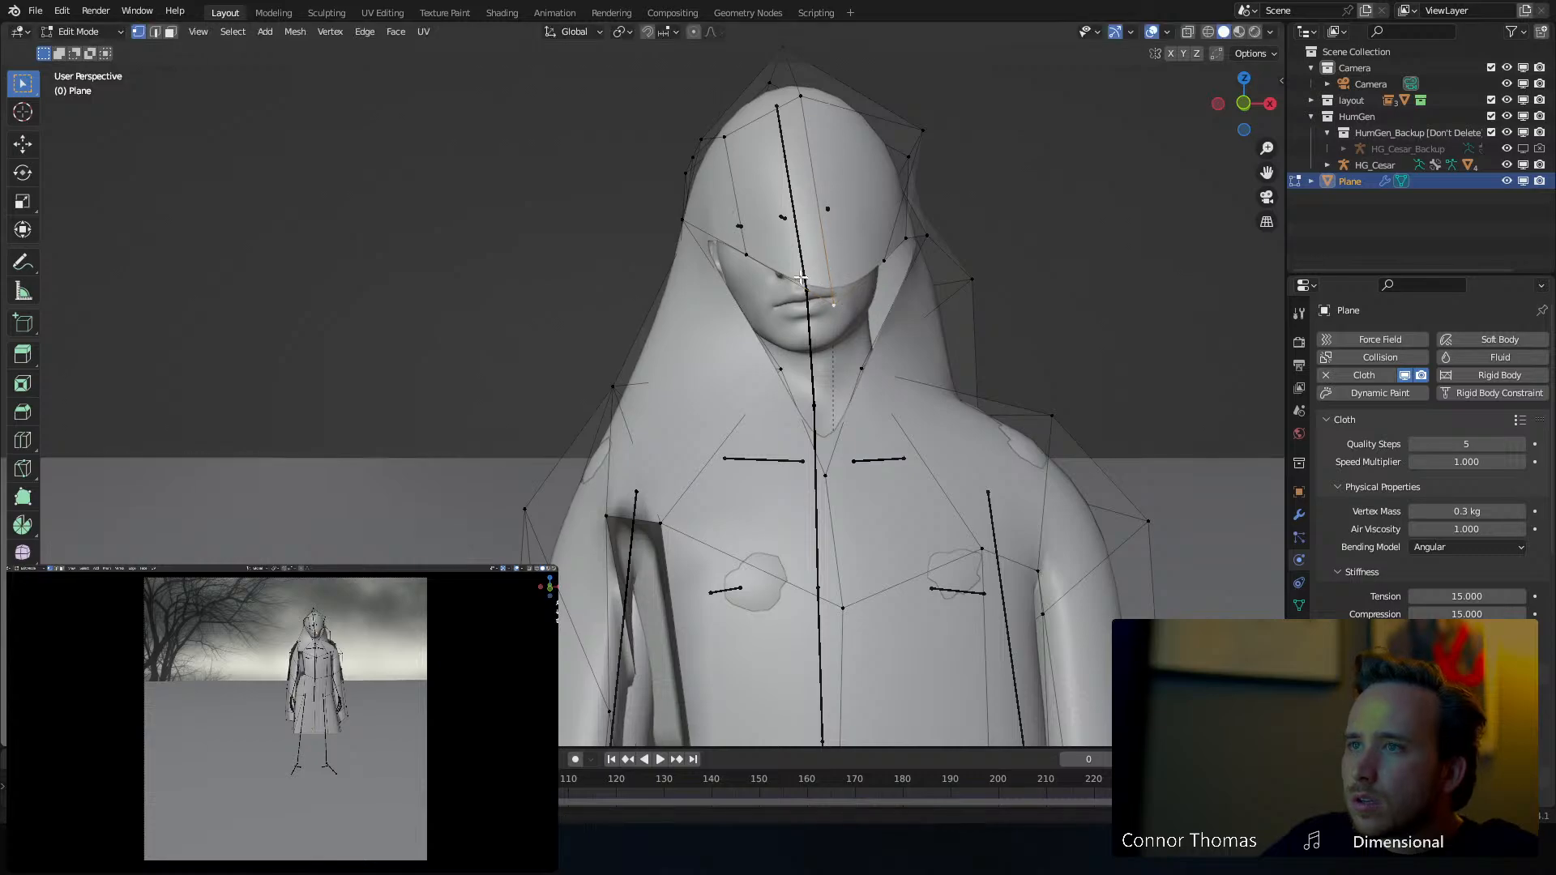
Add a loop cut down the hood's front between its centre and one side, and raise the cut's front-edge vertex
{"action": "key", "text": "ctrl+r"}
{"action": "left_click", "coordinate": [798, 272]}
{"action": "left_click", "coordinate": [794, 274]}
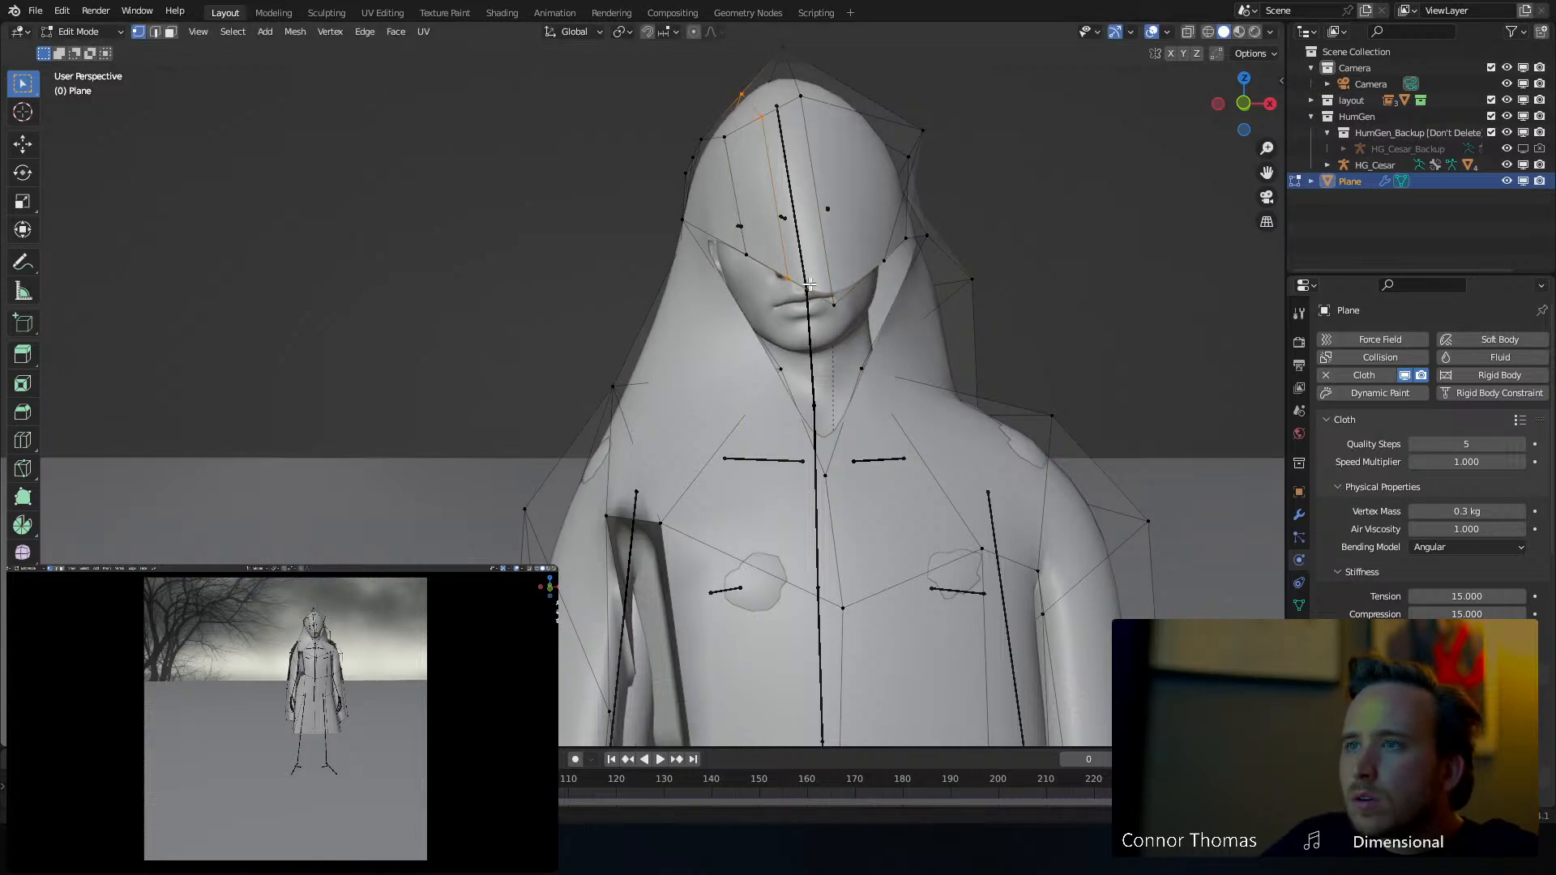
{"action": "key", "text": "g"}
{"action": "left_click", "coordinate": [793, 283]}
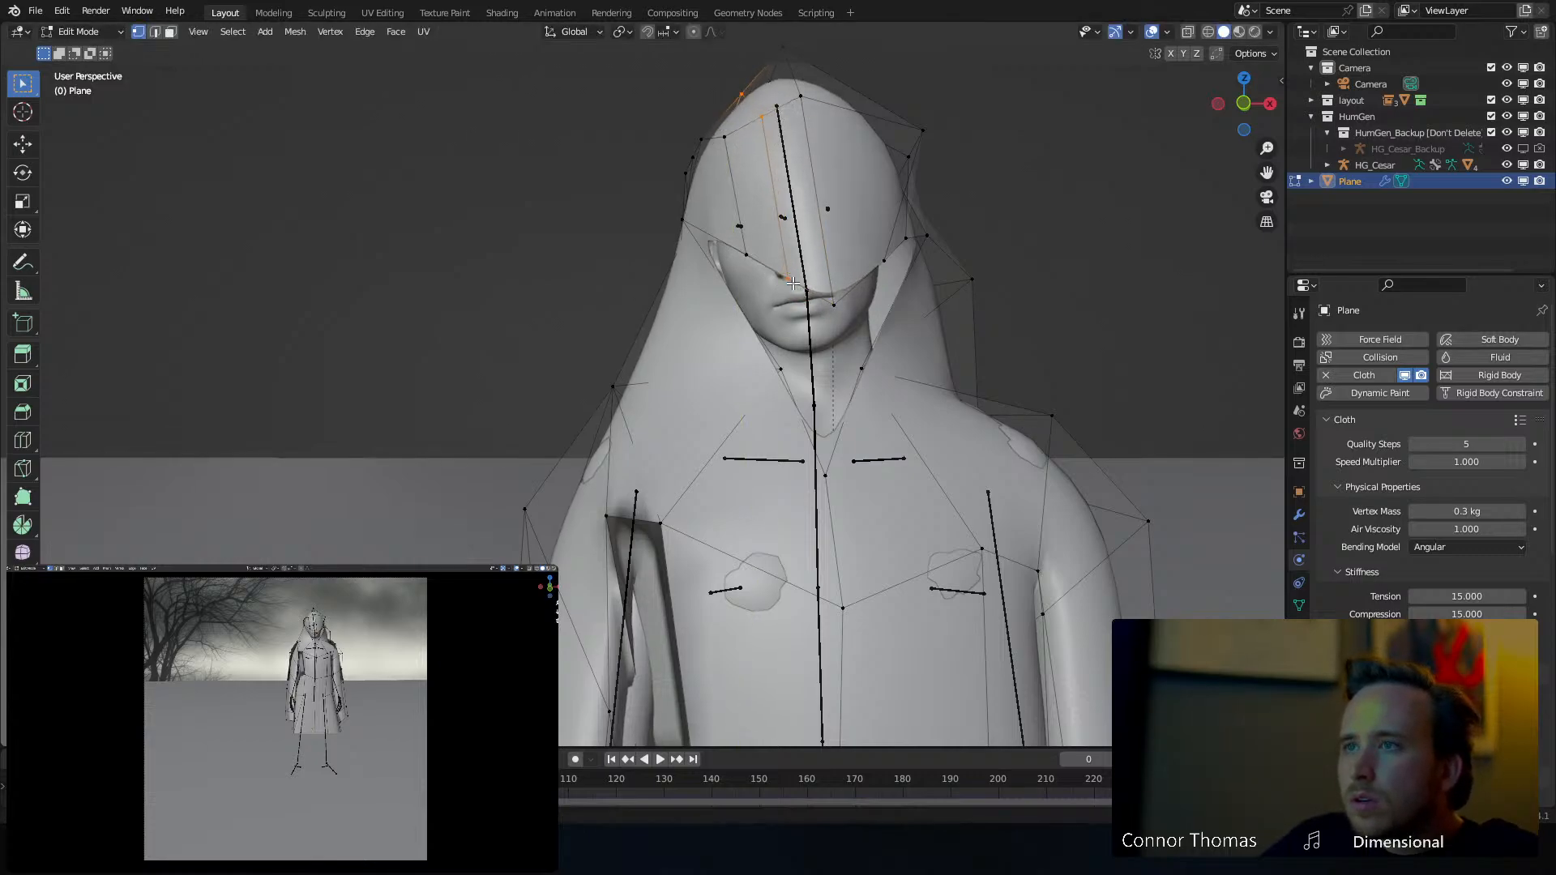
{"action": "key", "text": "g"}
{"action": "left_click", "coordinate": [859, 216]}
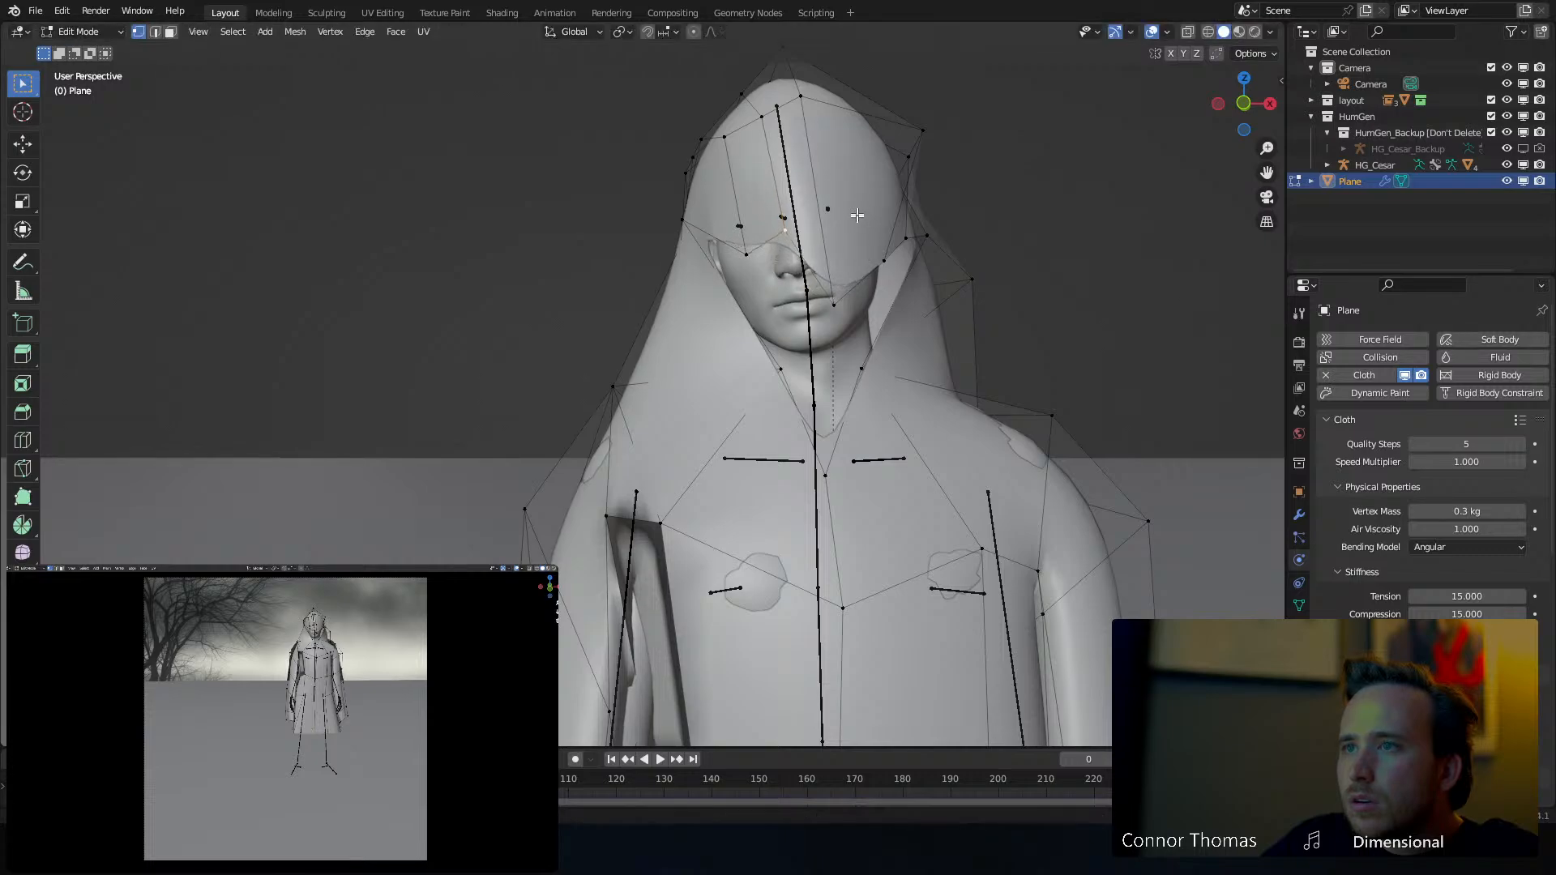
Raise the middle vertex of the hood's front edge to about the level of the nose
{"action": "middle_click_drag", "start_coordinate": [857, 216], "coordinate": [816, 250]}
{"action": "key", "text": "Tab"}
{"action": "key", "text": "Tab"}
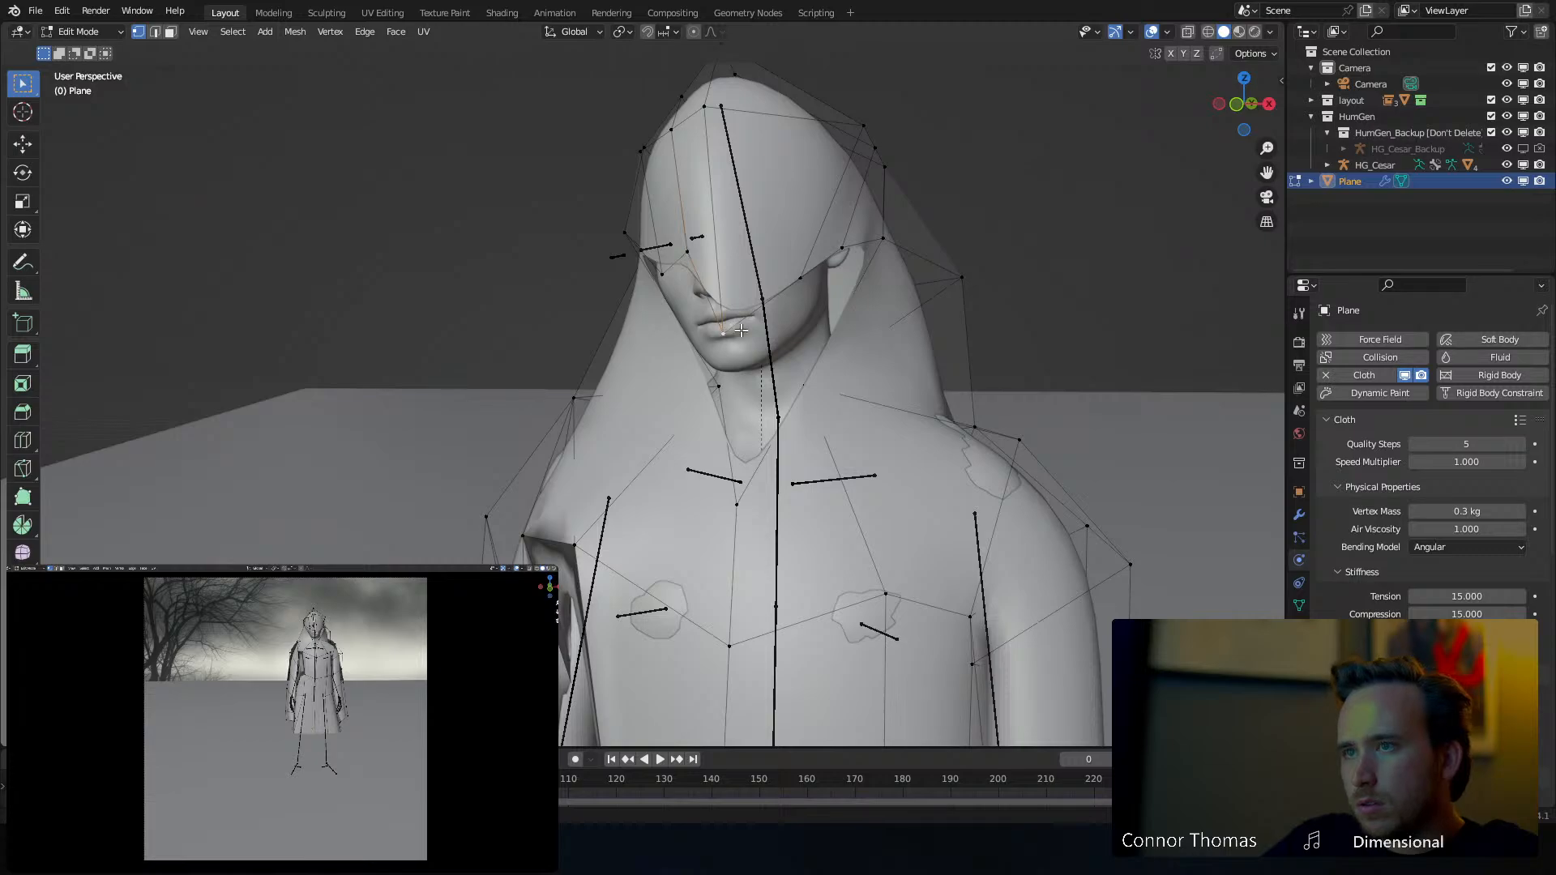
{"action": "key", "text": "g"}
{"action": "left_click", "coordinate": [738, 266]}
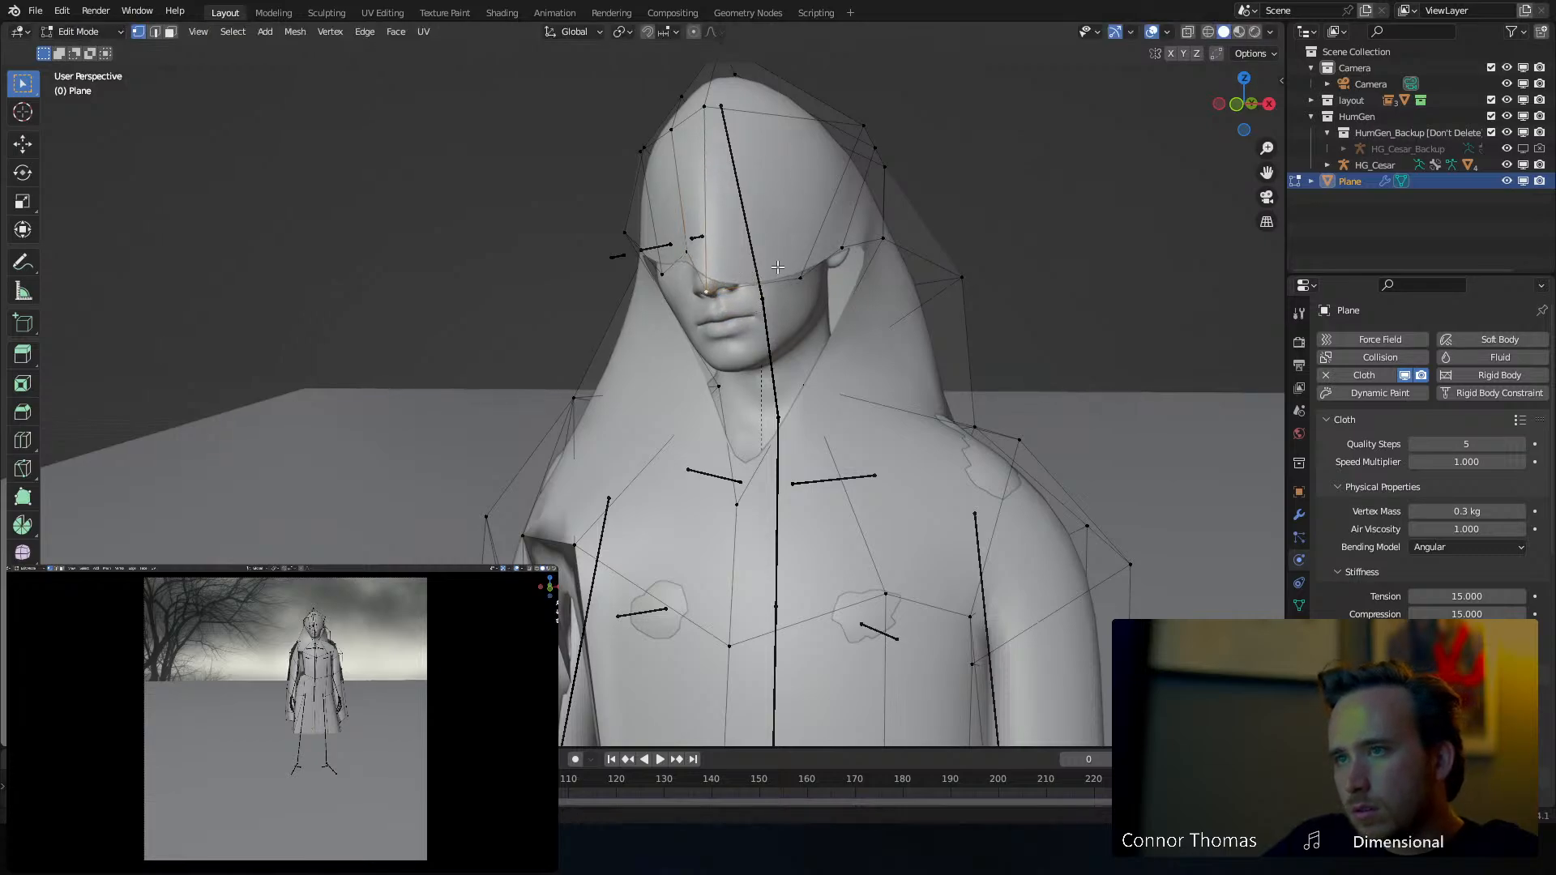
Add a matching loop cut on the other side of the hood's centre and raise its front-edge vertex
{"action": "middle_click_drag", "start_coordinate": [737, 266], "coordinate": [787, 277]}
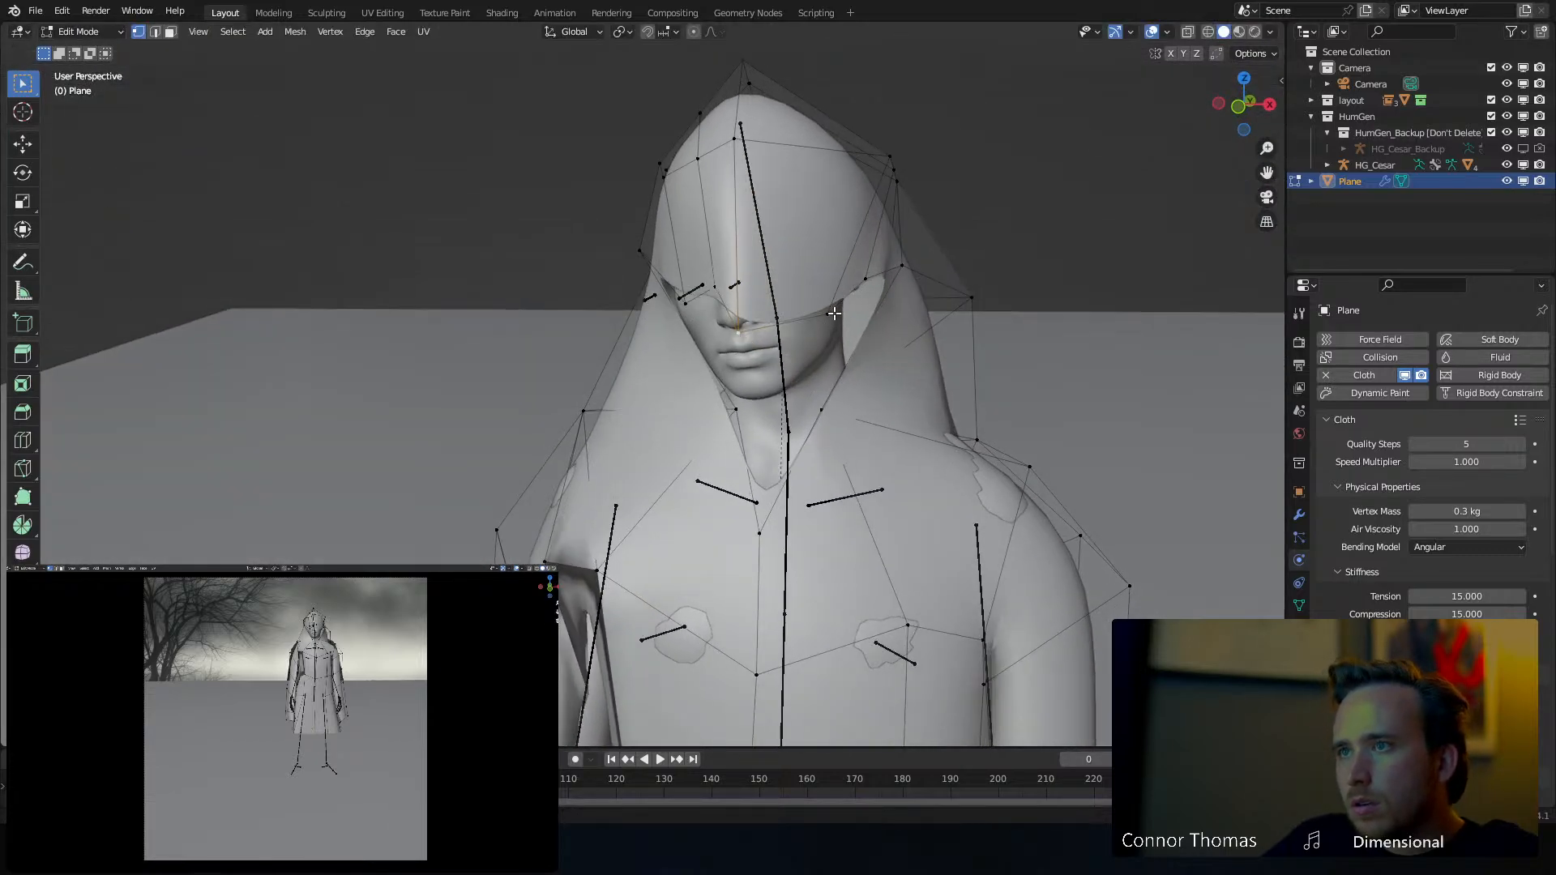
{"action": "key", "text": "g"}
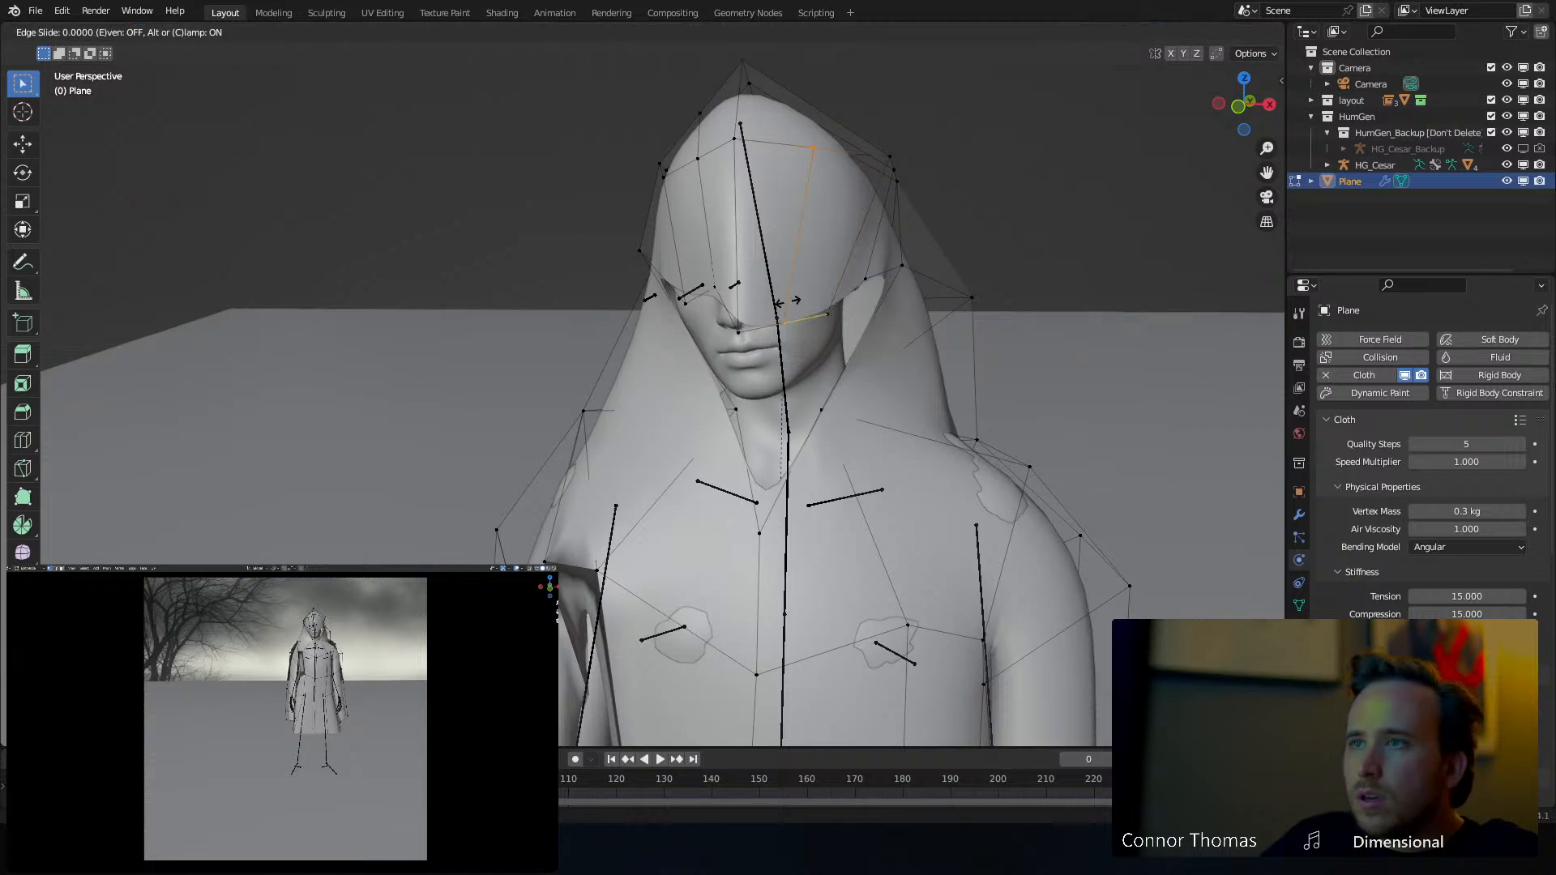
{"action": "left_click", "coordinate": [782, 317]}
{"action": "key", "text": "g"}
{"action": "left_click", "coordinate": [845, 259]}
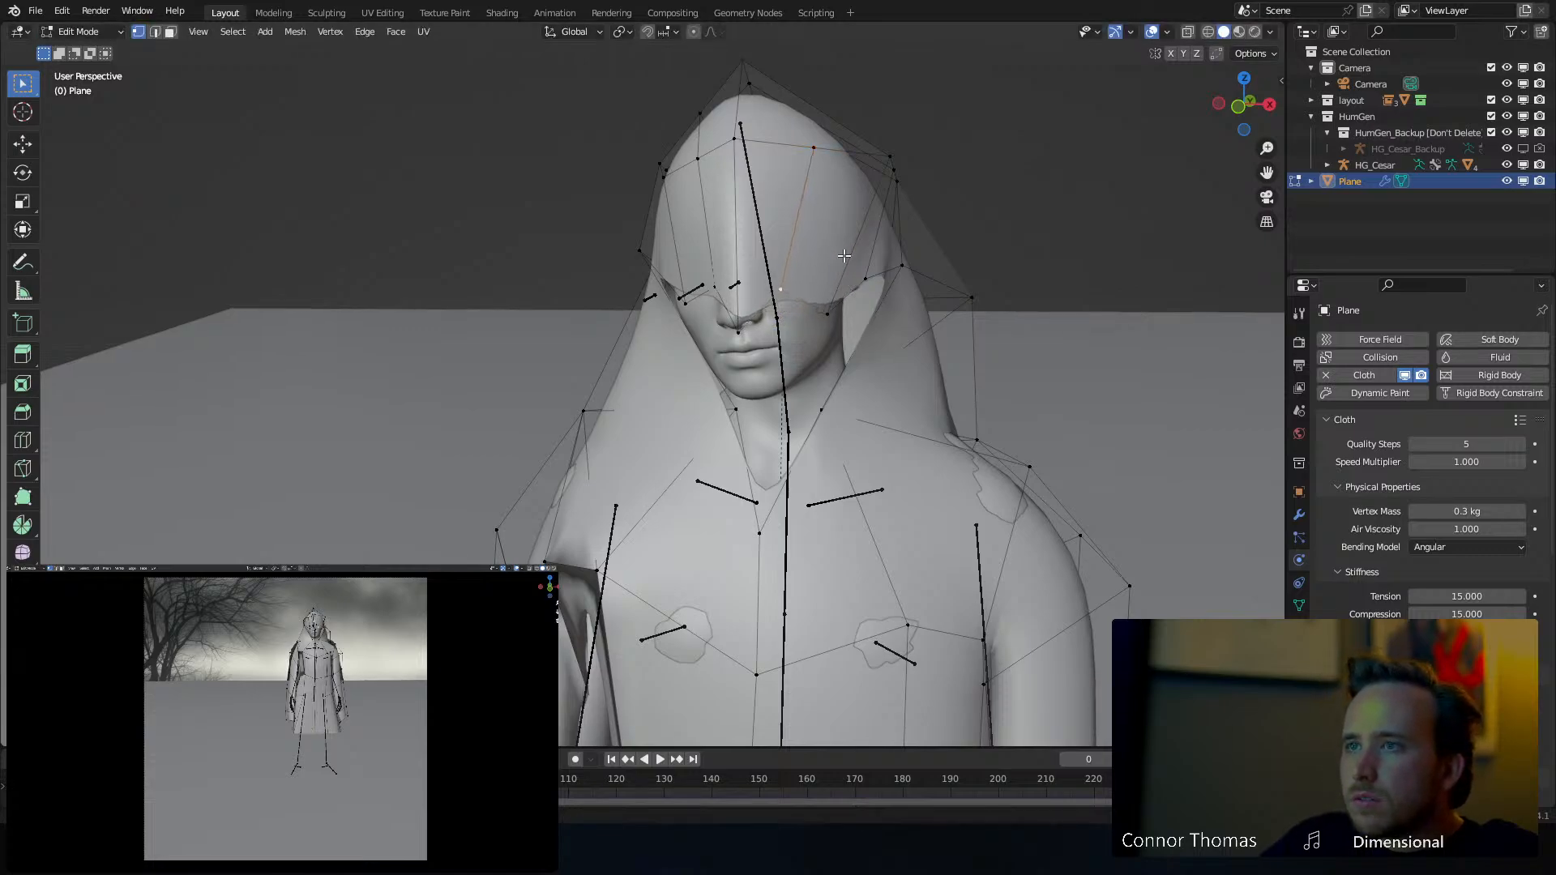
Return to Object Mode with the robe selected and play the cloth simulation to frame 3
{"action": "key", "text": "Tab"}
{"action": "middle_click_drag", "start_coordinate": [822, 372], "coordinate": [897, 351]}
{"action": "key", "text": "a"}
{"action": "key", "text": "a"}
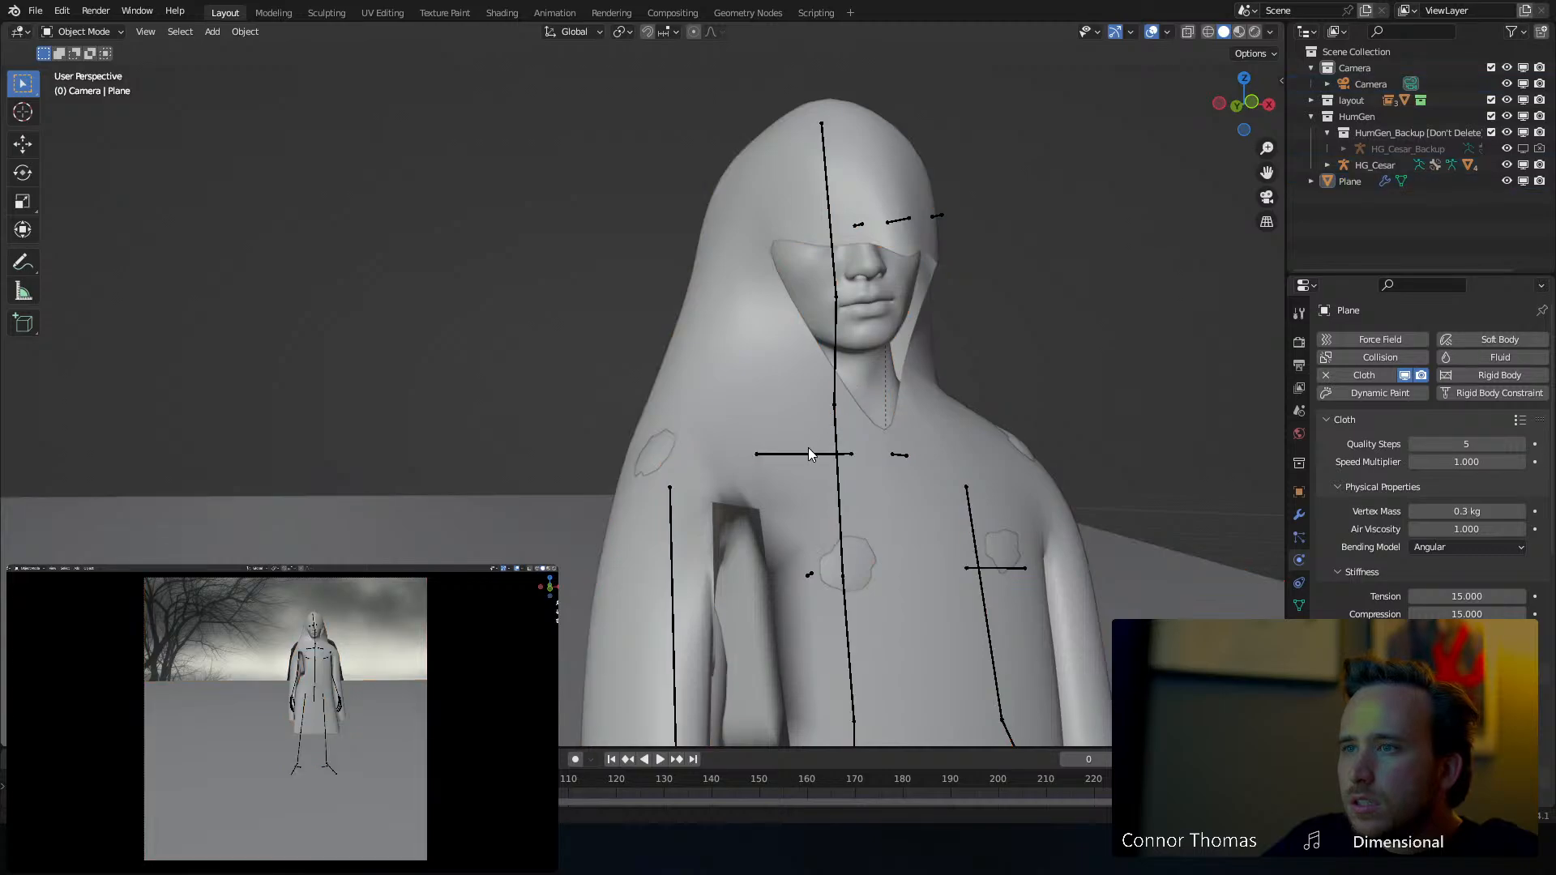
{"action": "middle_click_drag", "start_coordinate": [809, 448], "coordinate": [790, 301], "text": "shift"}
{"action": "scroll", "coordinate": [786, 305], "scroll_direction": "down", "scroll_amount": 2}
{"action": "left_click", "coordinate": [668, 378]}
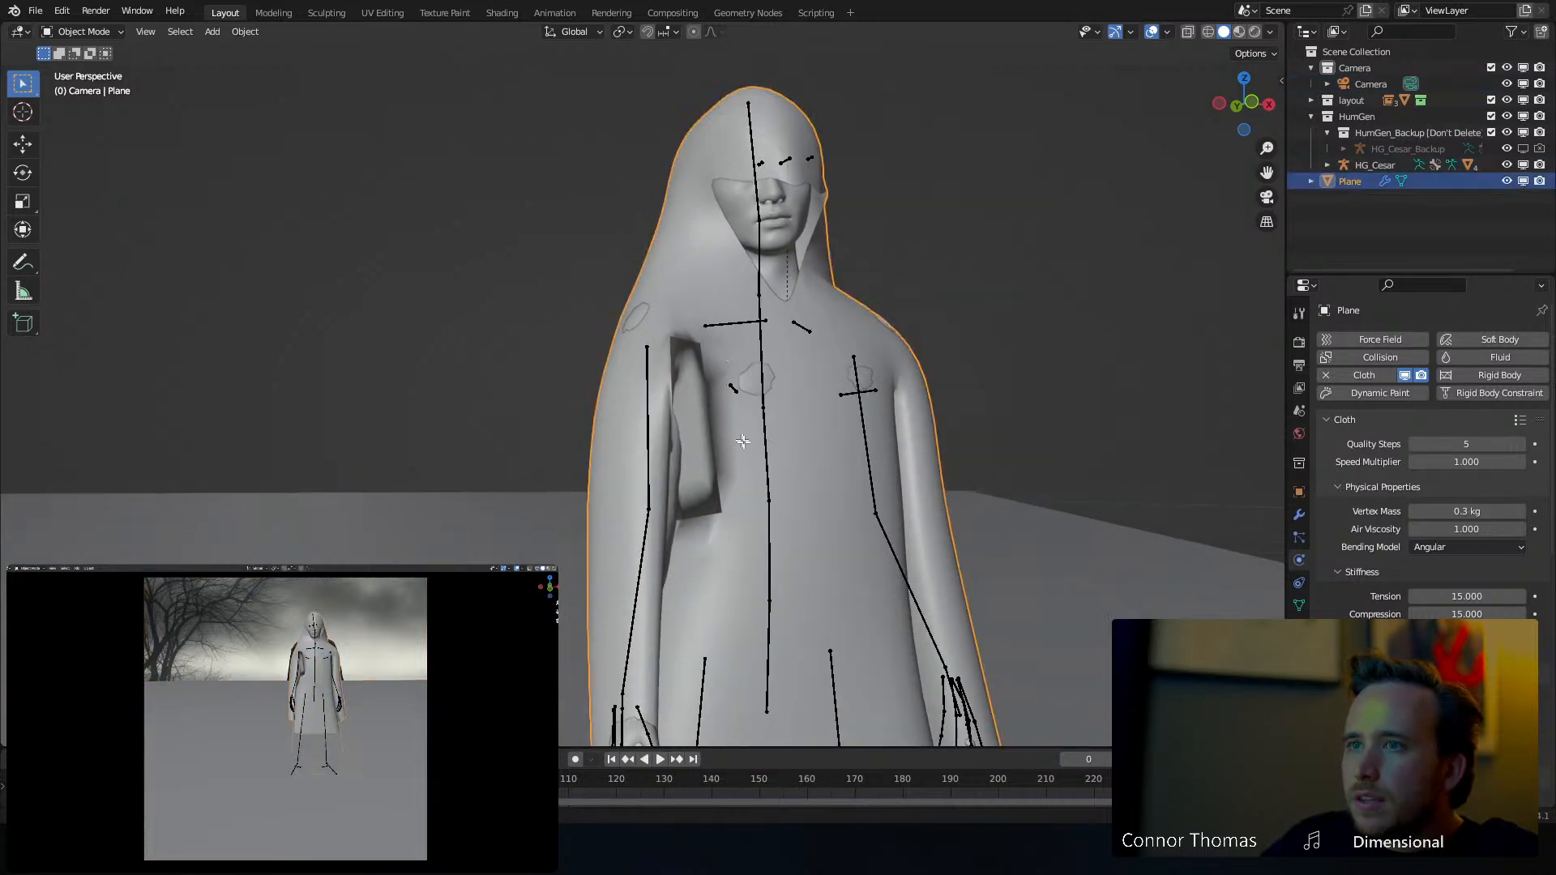
{"action": "key", "text": "Tab"}
{"action": "scroll", "coordinate": [696, 317], "scroll_direction": "down", "scroll_amount": 3}
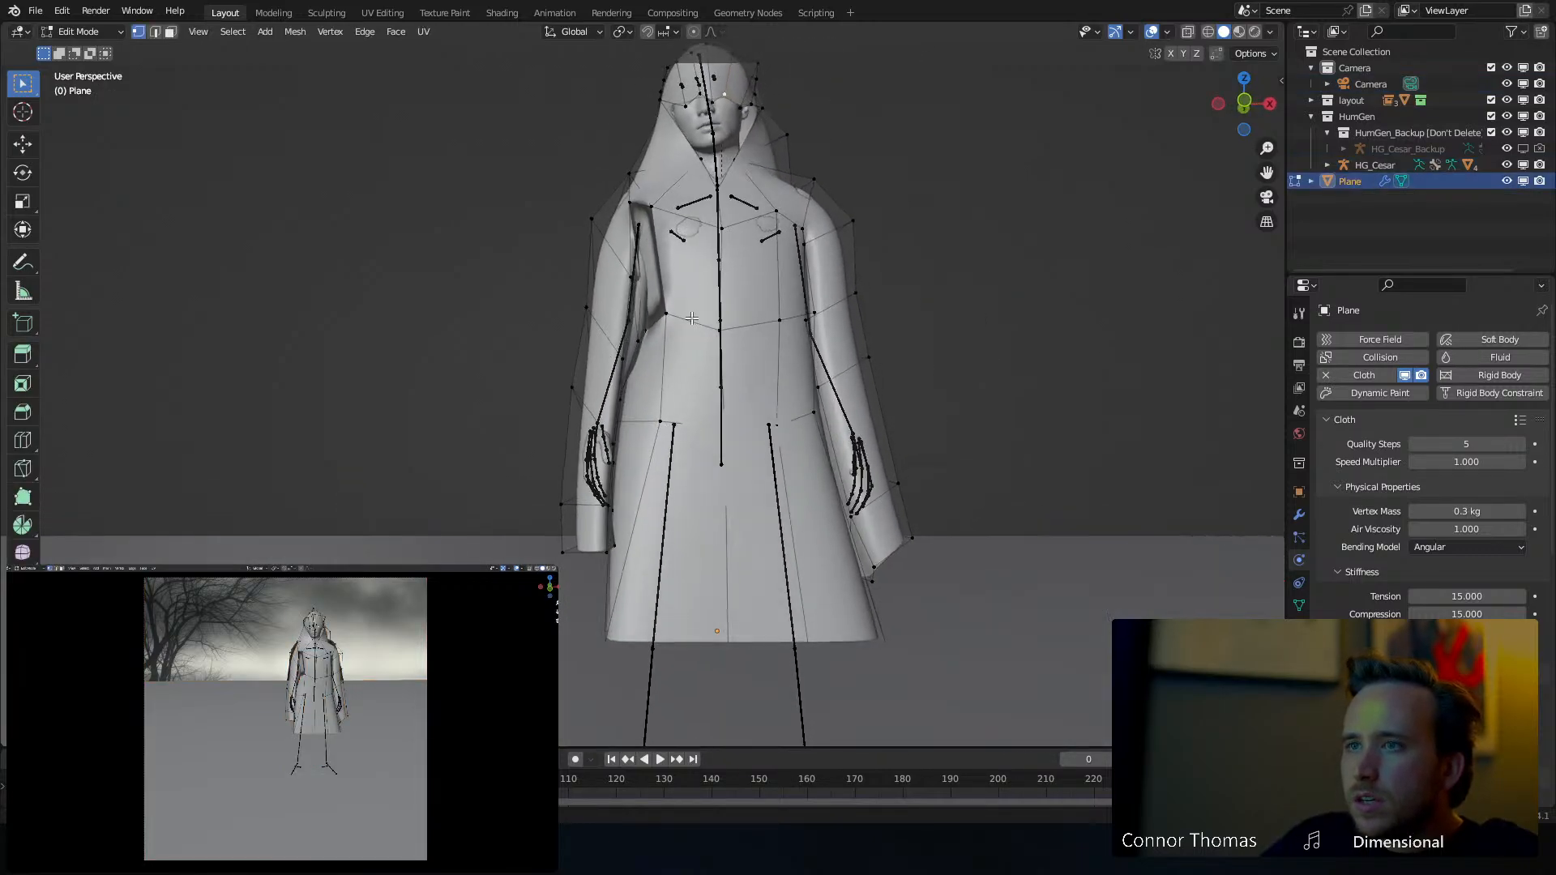
{"action": "key", "text": "Tab"}
{"action": "scroll", "coordinate": [748, 317], "scroll_direction": "up", "scroll_amount": 2}
{"action": "key", "text": "space"}
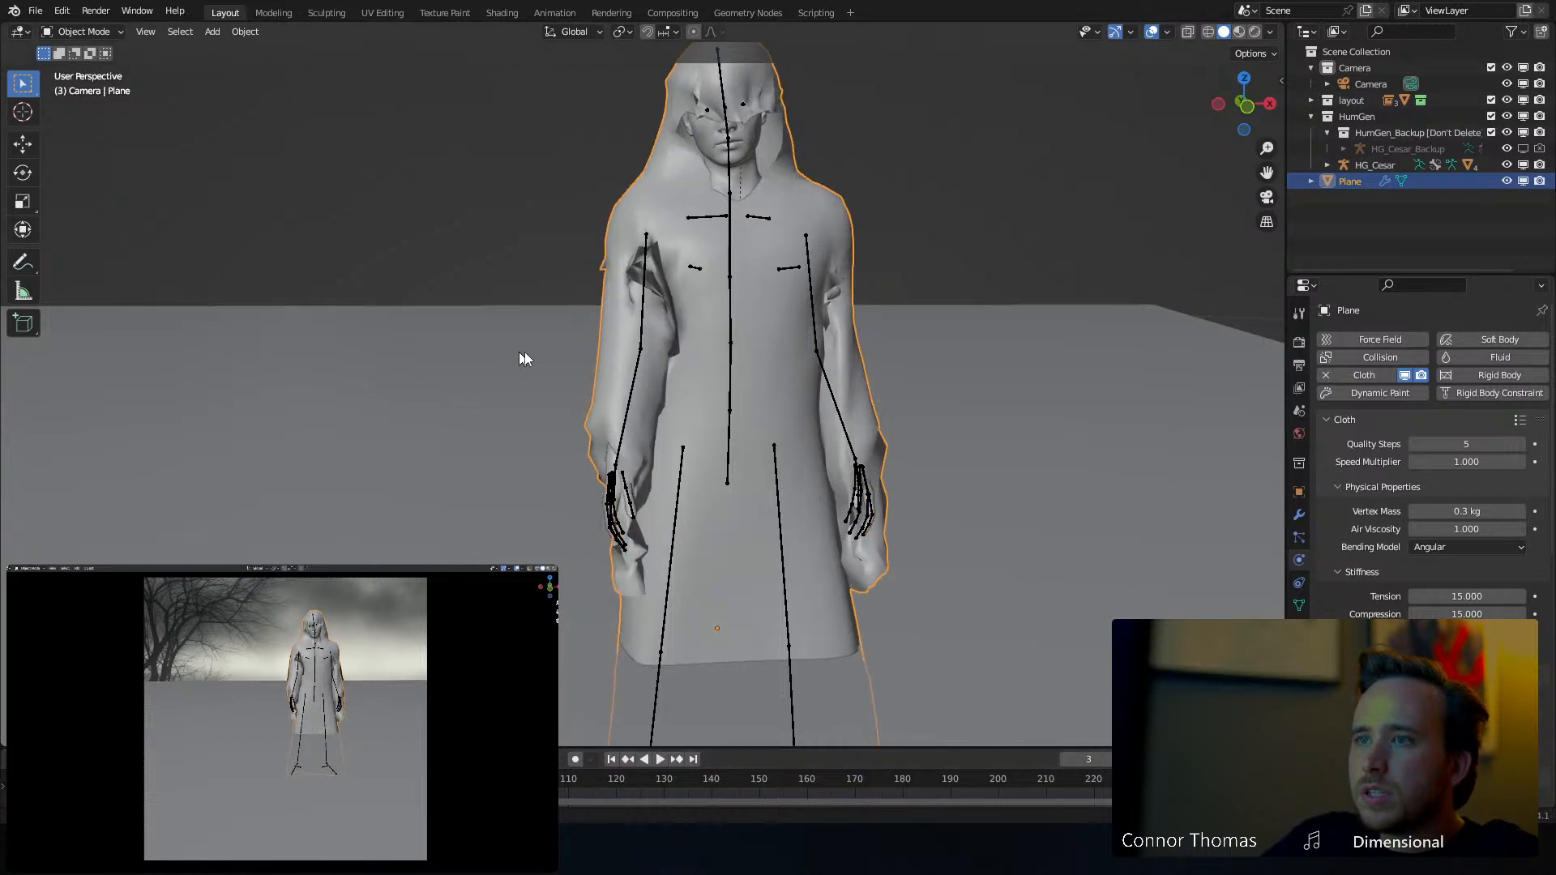
Try to apply the robe's Cloth modifier while the Subdivision modifier above it is still unapplied
{"action": "mouse_move", "coordinate": [524, 359]}
{"action": "middle_mouse_down"}
{"action": "mouse_move", "coordinate": [723, 357]}
{"action": "mouse_move", "coordinate": [299, 354]}
{"action": "mouse_move", "coordinate": [295, 368]}
{"action": "mouse_move", "coordinate": [609, 362]}
{"action": "mouse_move", "coordinate": [481, 374]}
{"action": "mouse_move", "coordinate": [691, 340]}
{"action": "mouse_move", "coordinate": [494, 352]}
{"action": "middle_mouse_up"}
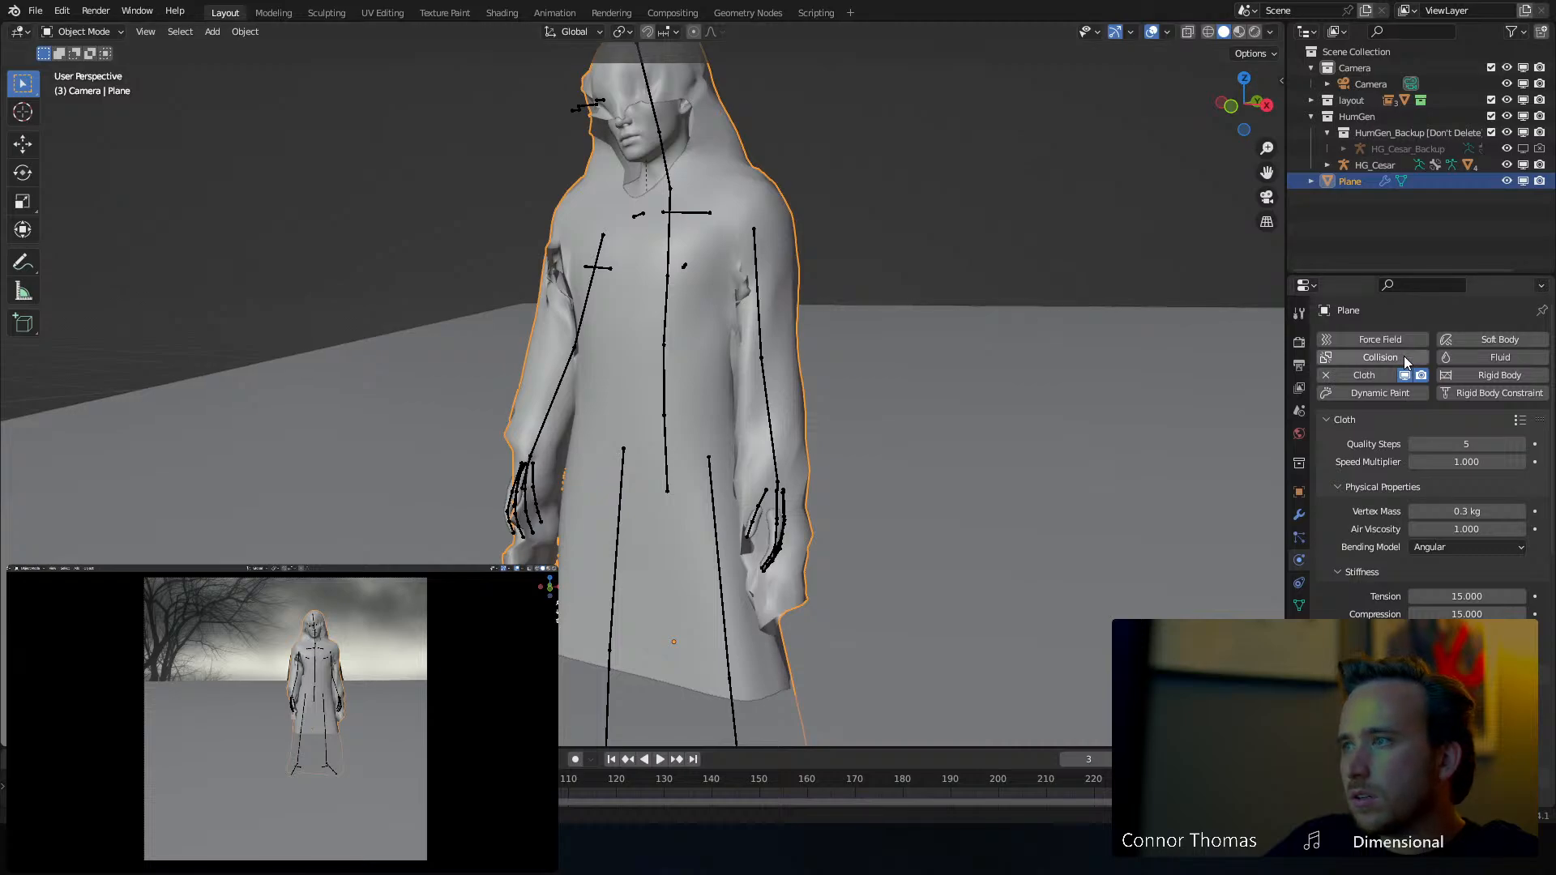
{"action": "left_click", "coordinate": [1300, 515]}
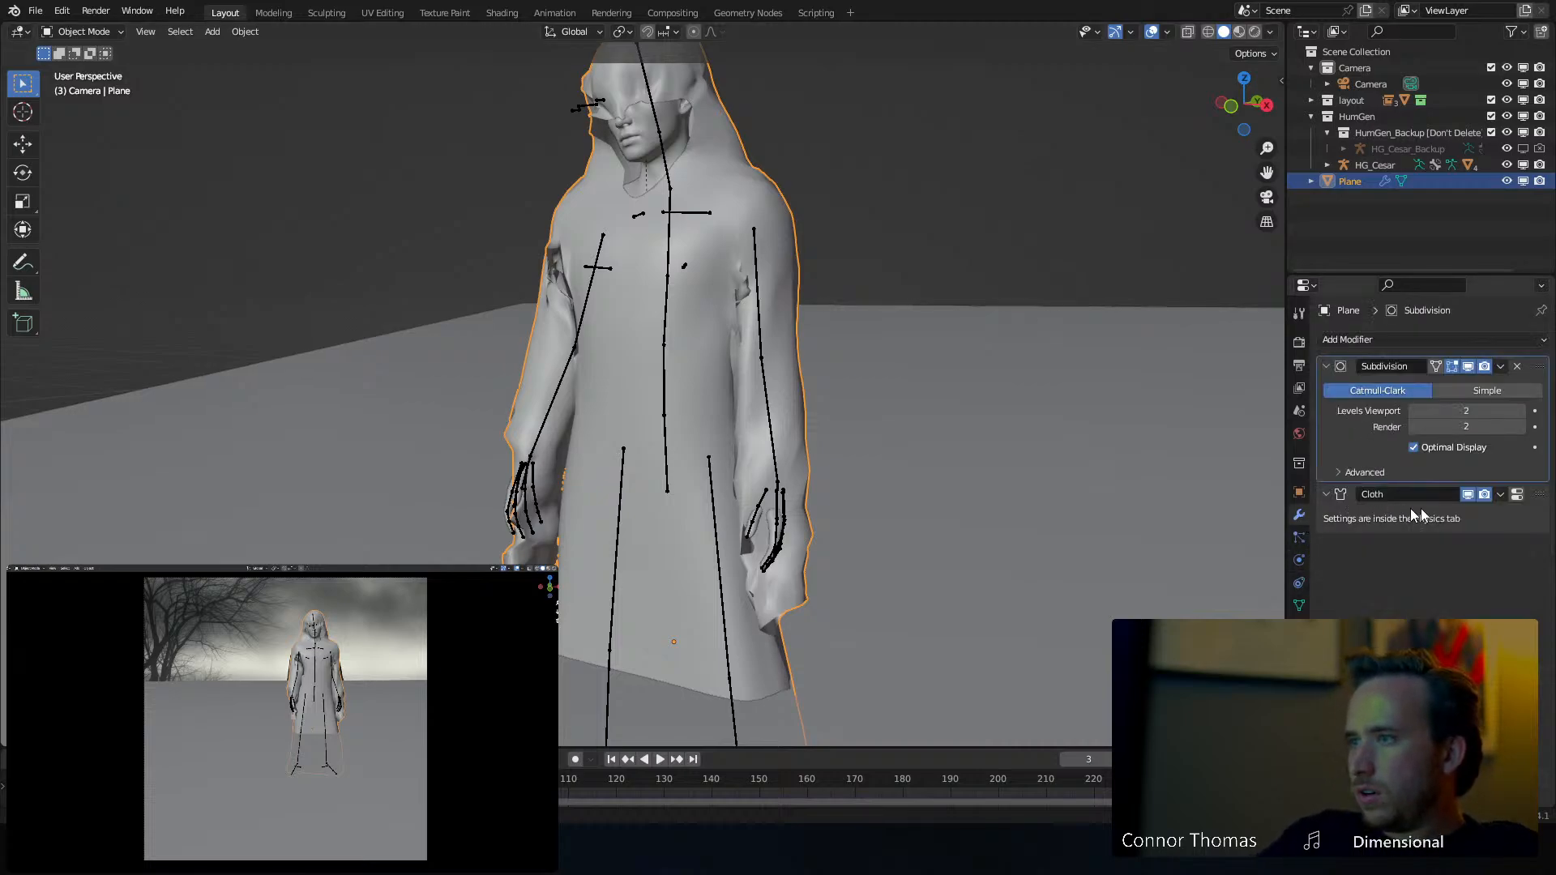
{"action": "left_click", "coordinate": [1501, 496]}
{"action": "left_click", "coordinate": [1451, 512]}
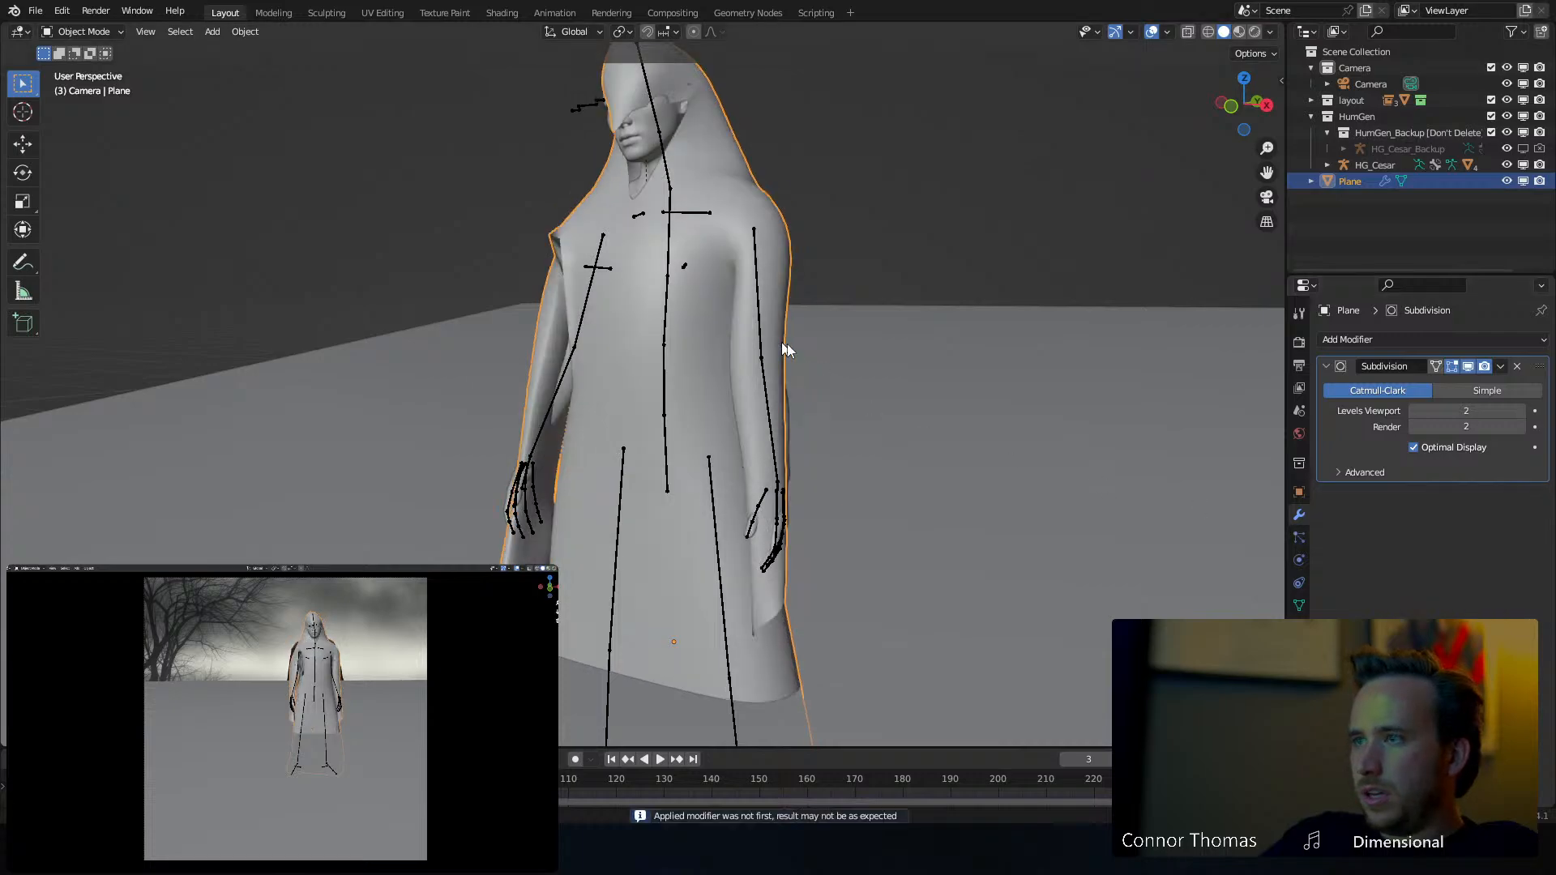
{"action": "middle_click_drag", "start_coordinate": [786, 344], "coordinate": [956, 347]}
{"action": "key", "text": "ctrl+z"}
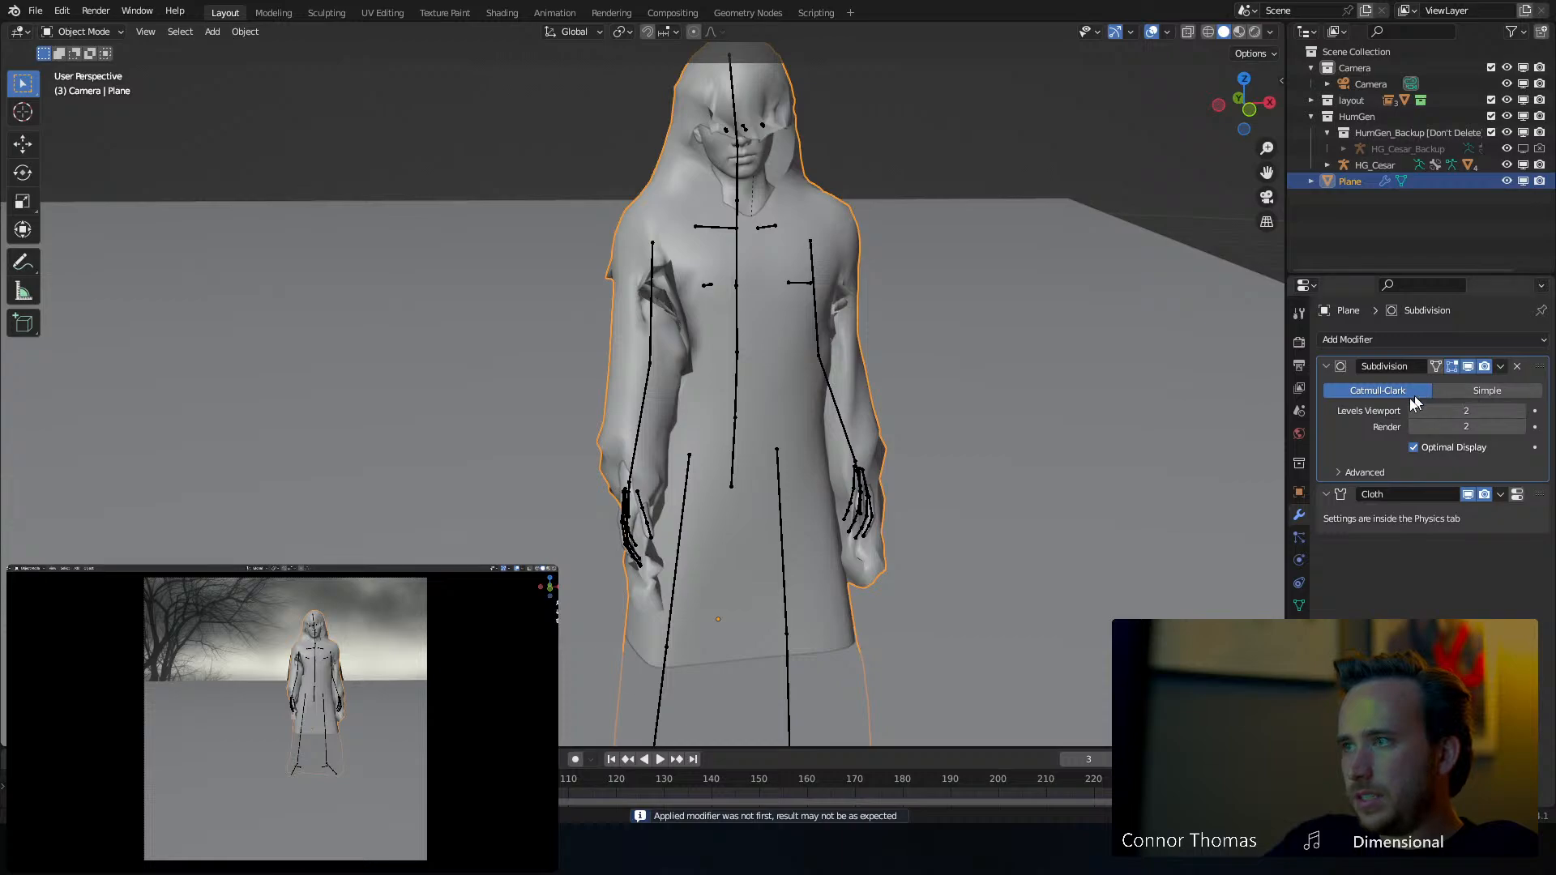
Apply the robe's Subdivision modifier followed by its Cloth modifier, and deselect everything
{"action": "key", "text": "ctrl+a"}
{"action": "key", "text": "ctrl+a"}
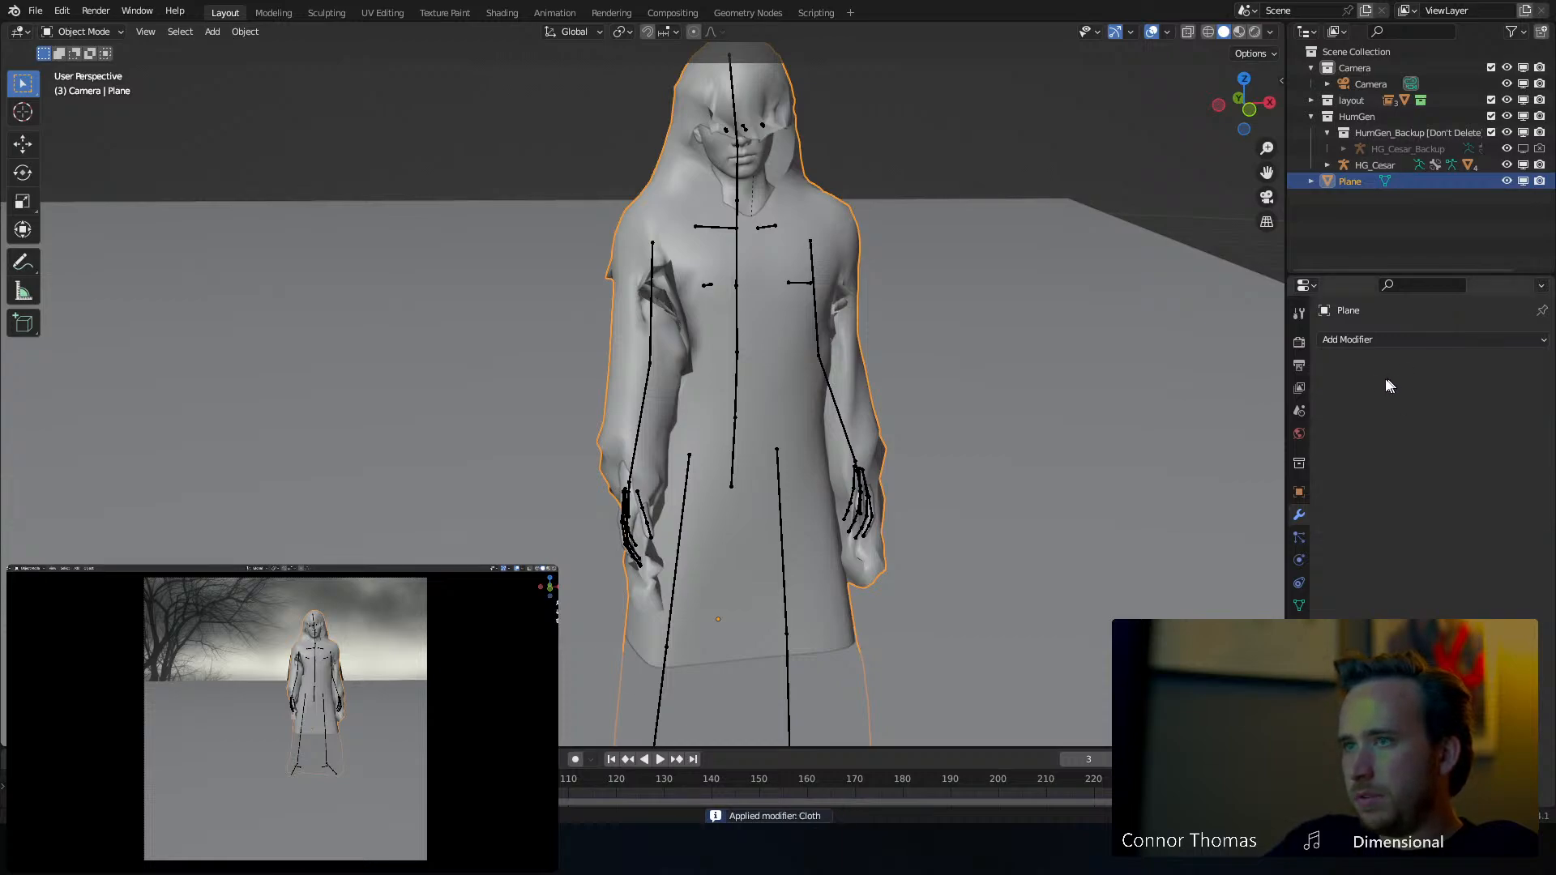
{"action": "middle_click_drag", "start_coordinate": [778, 365], "coordinate": [703, 302]}
{"action": "key", "text": "alt+a"}
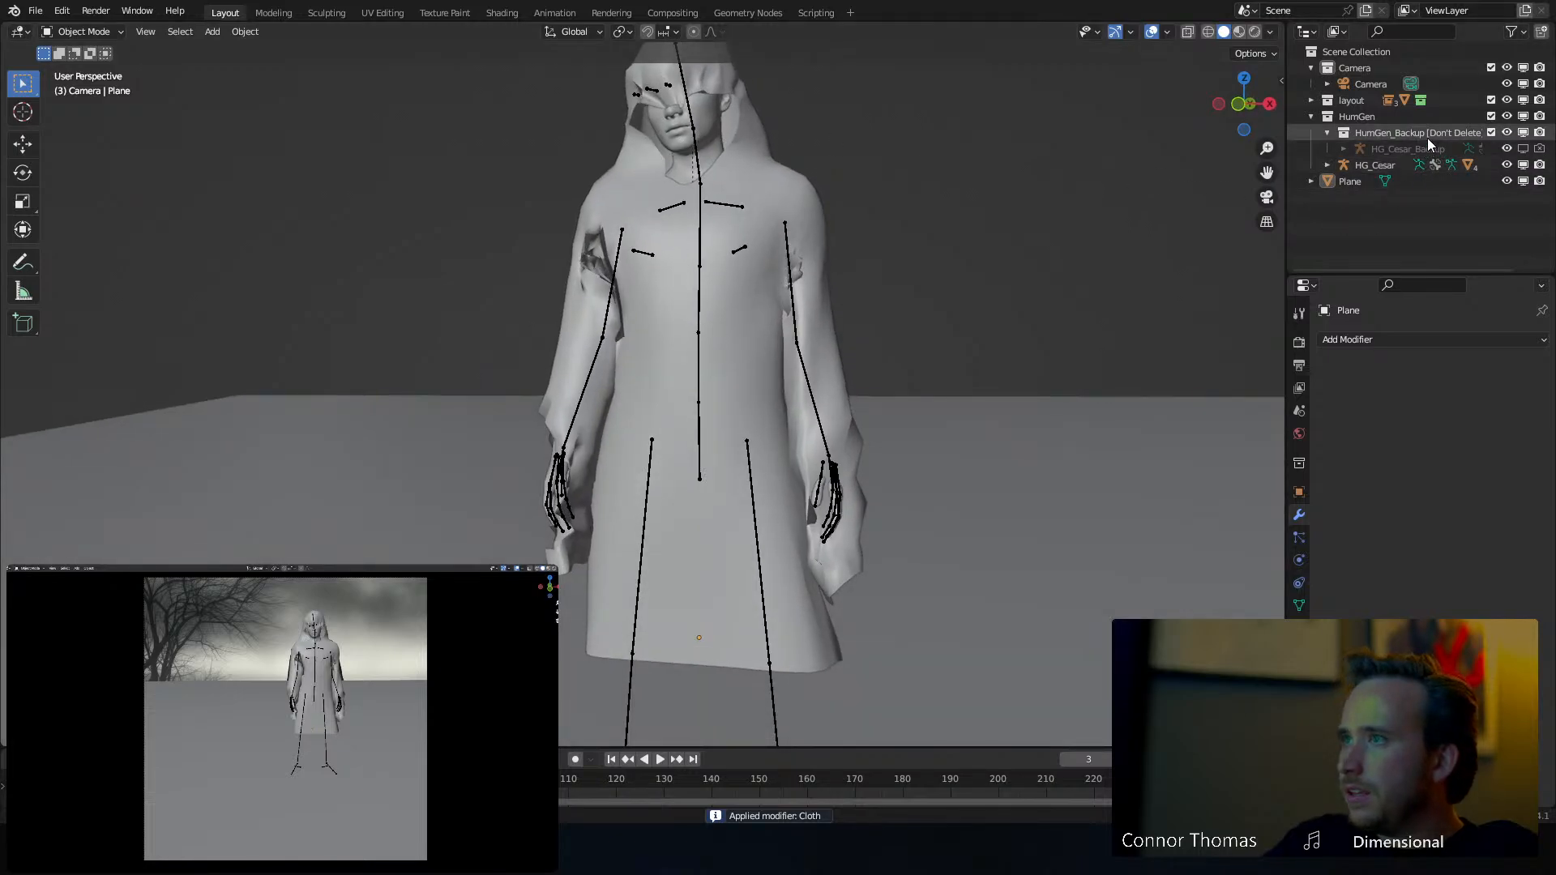
Hide the HumGen collection from the viewports and select the robe
{"action": "left_click", "coordinate": [1524, 117]}
{"action": "middle_click_drag", "start_coordinate": [742, 222], "coordinate": [655, 249]}
{"action": "left_click", "coordinate": [691, 296]}
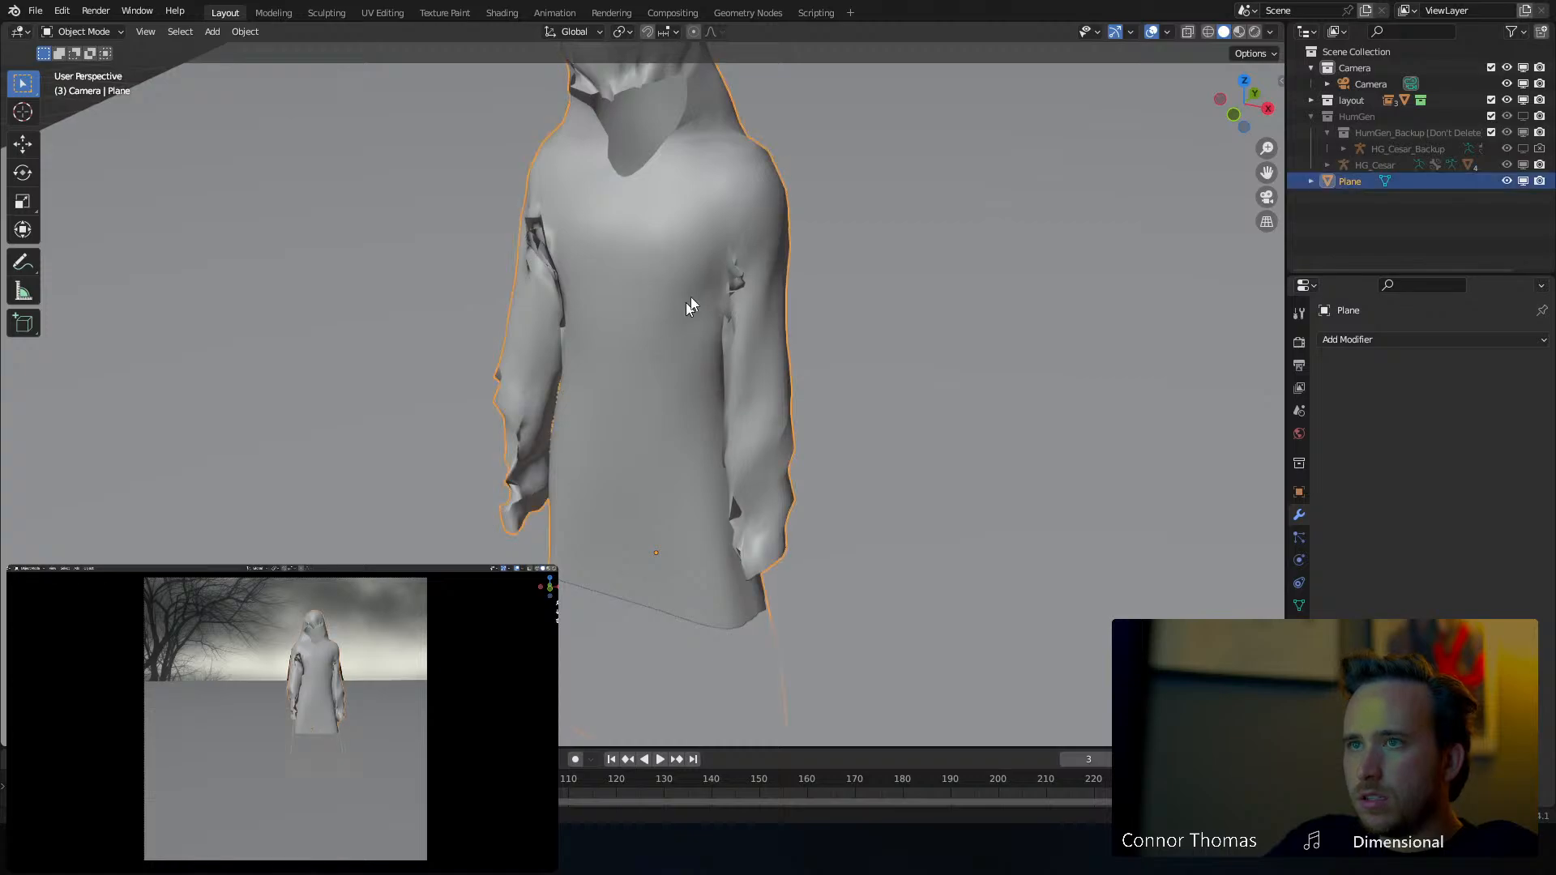
{"action": "key", "text": "Tab"}
{"action": "key", "text": "Tab"}
{"action": "middle_click_drag", "start_coordinate": [715, 296], "coordinate": [678, 284]}
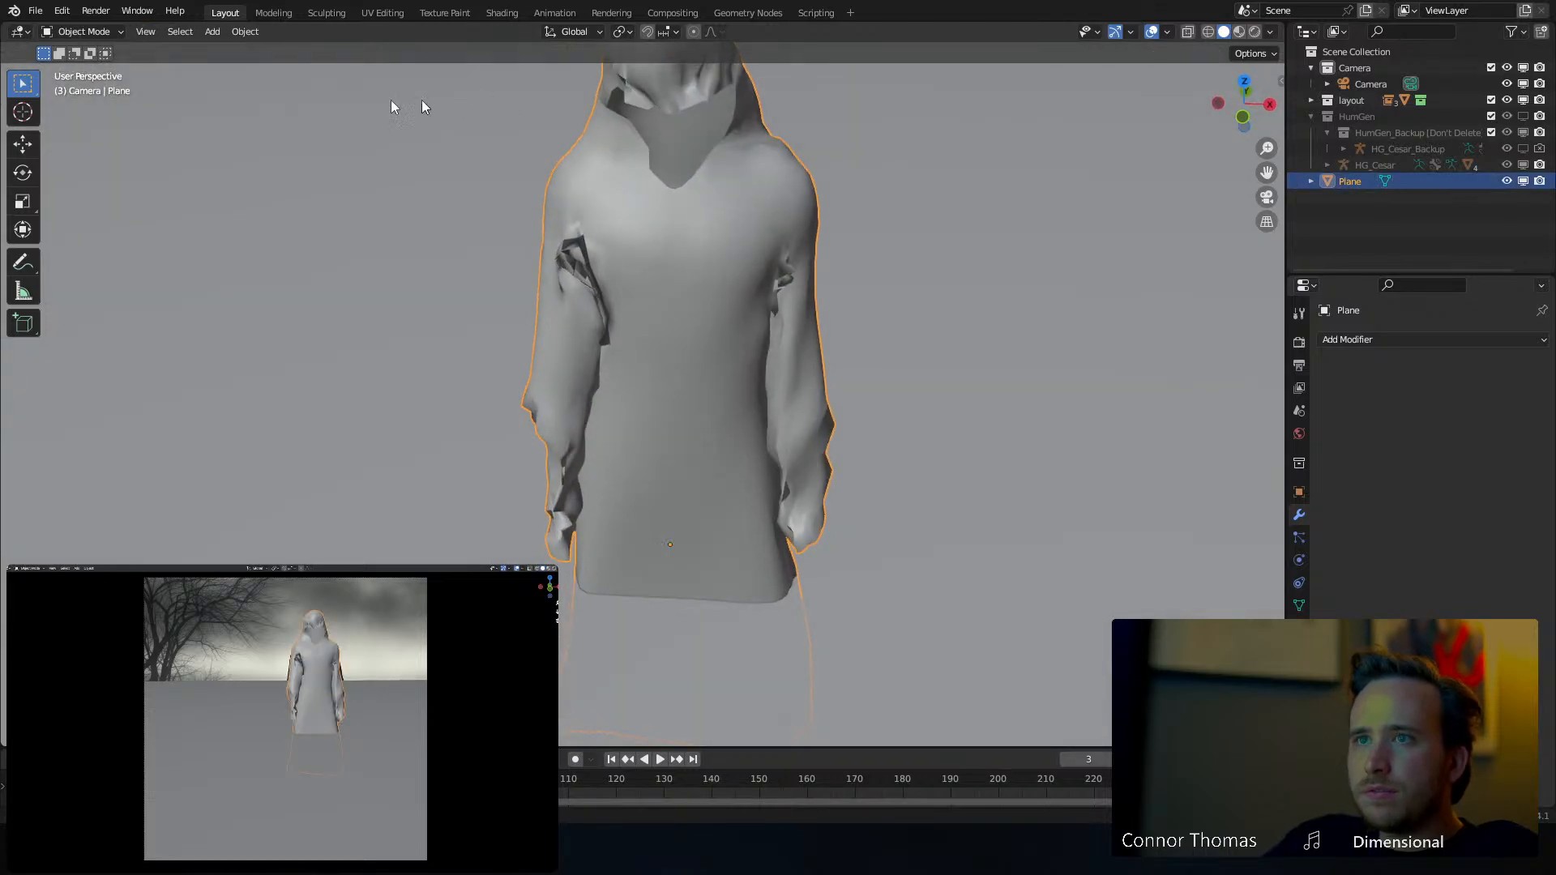
Switch the robe to Sculpt Mode, add a Multiresolution modifier and subdivide it twice
{"action": "left_click", "coordinate": [81, 31]}
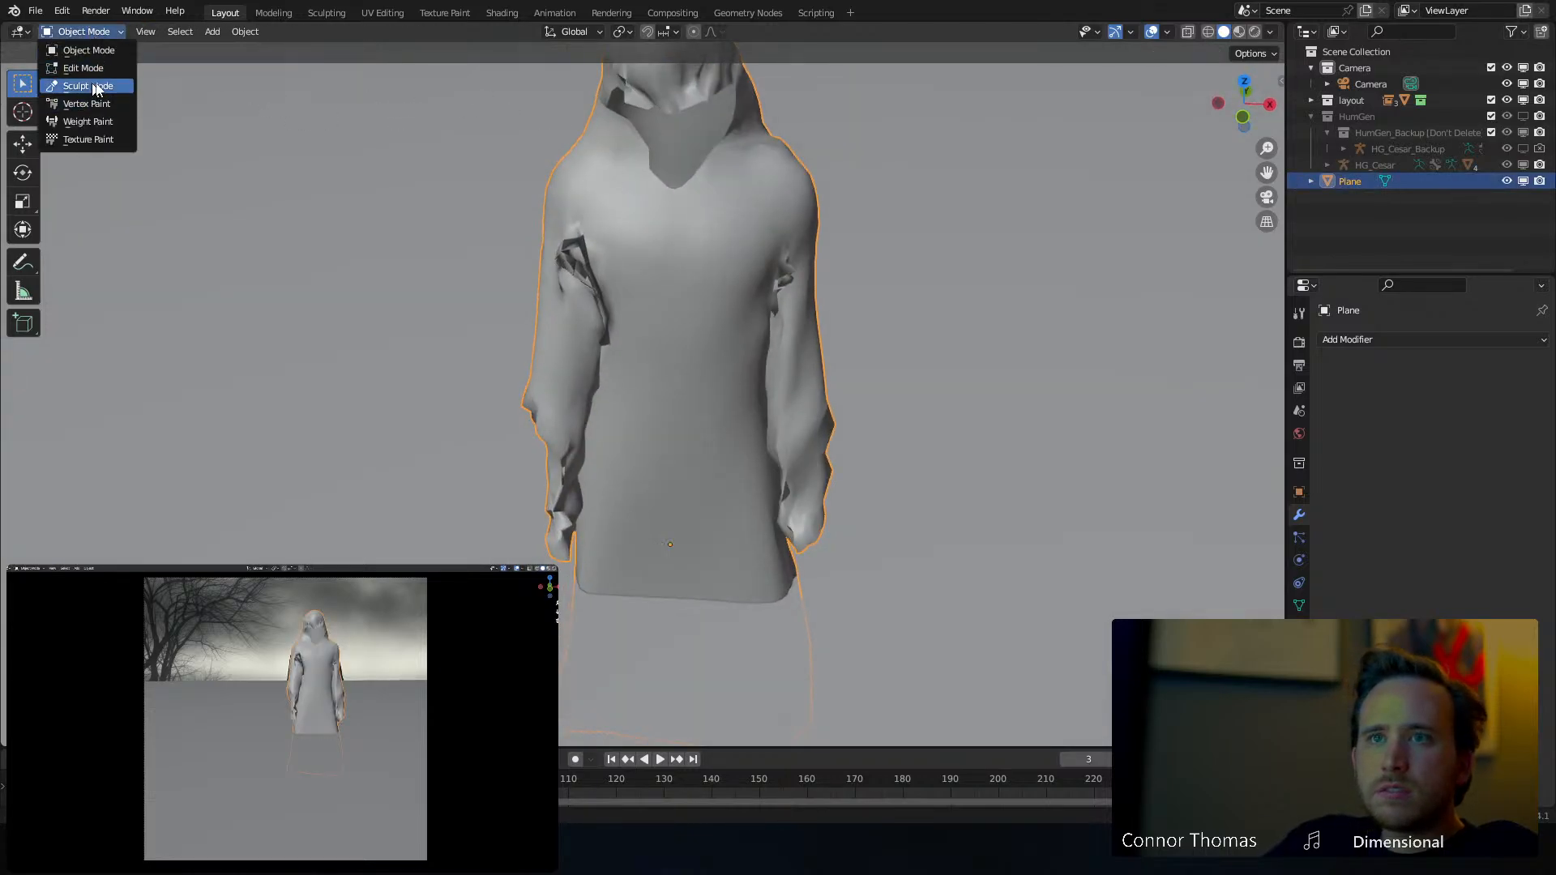
{"action": "left_click", "coordinate": [96, 87]}
{"action": "mouse_move", "coordinate": [799, 278]}
{"action": "middle_mouse_down"}
{"action": "mouse_move", "coordinate": [851, 271]}
{"action": "mouse_move", "coordinate": [819, 276]}
{"action": "middle_mouse_up"}
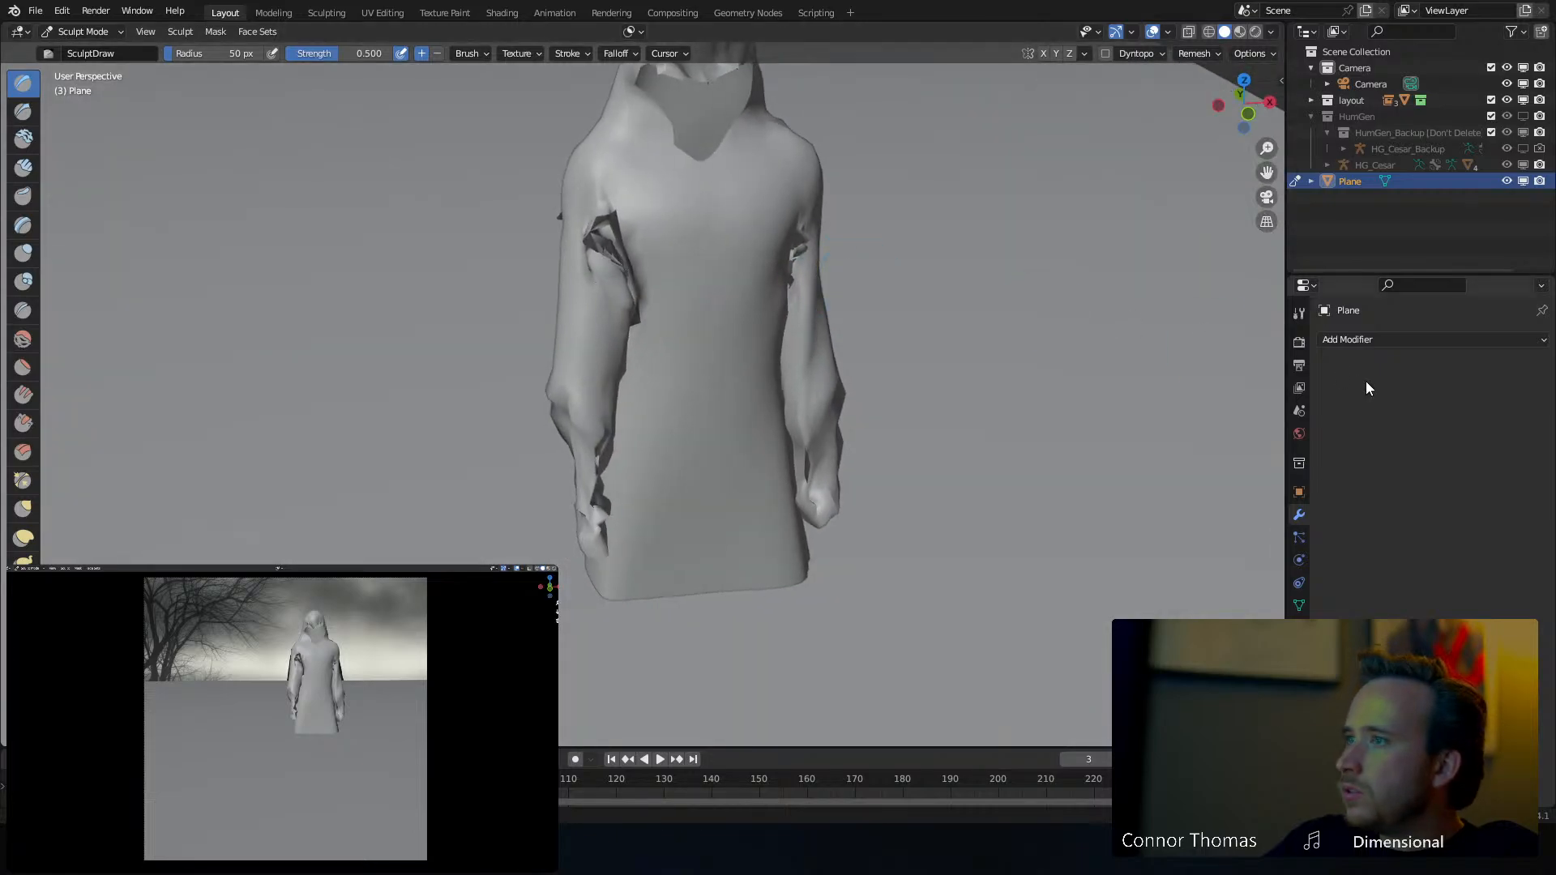
{"action": "left_click", "coordinate": [1395, 344]}
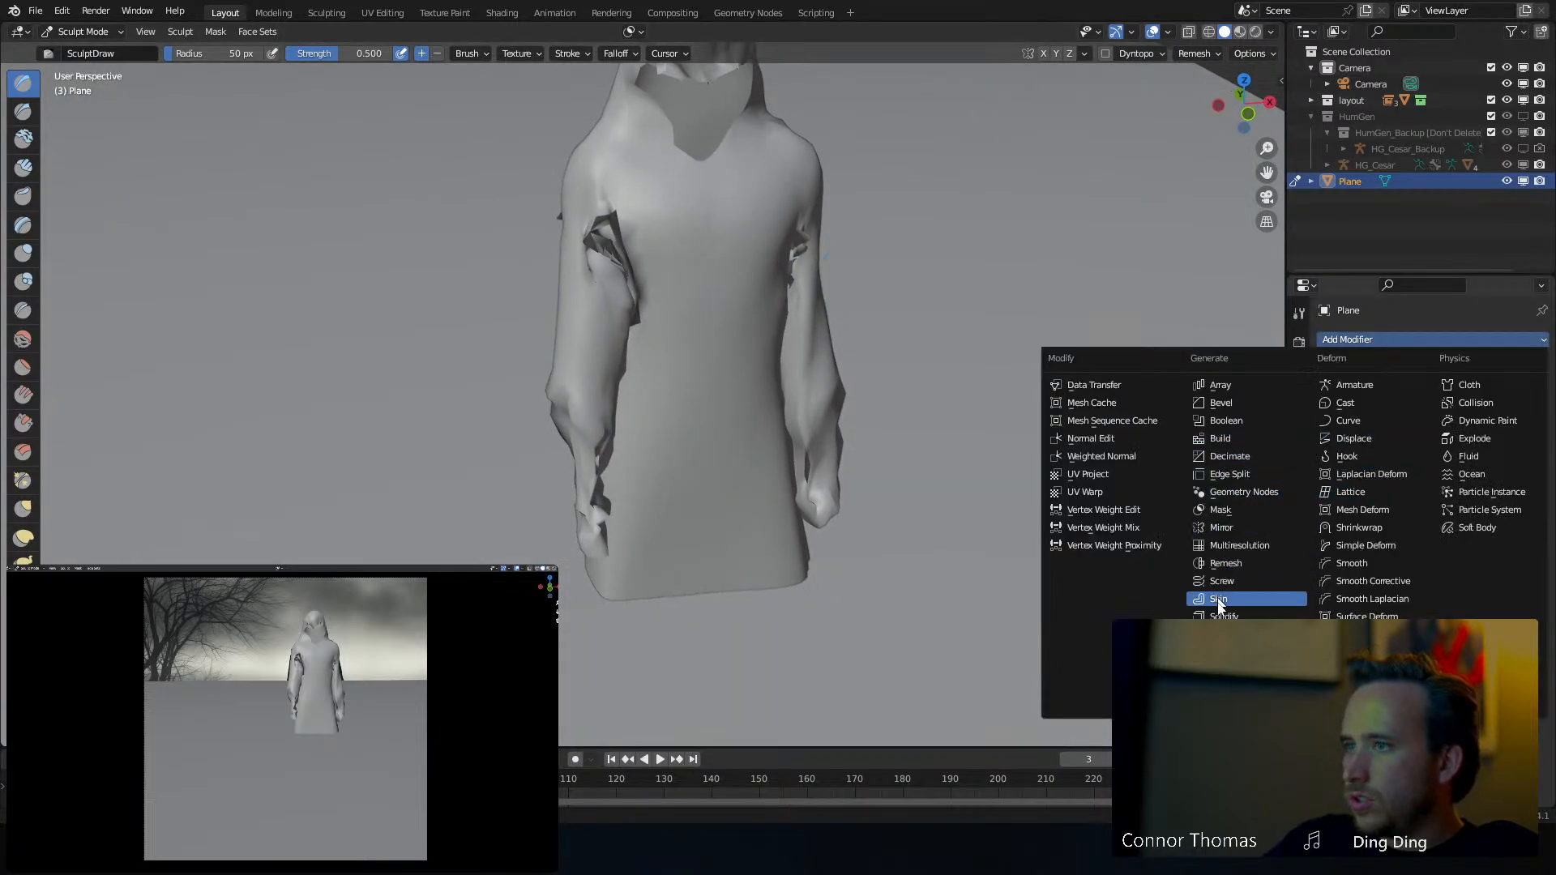
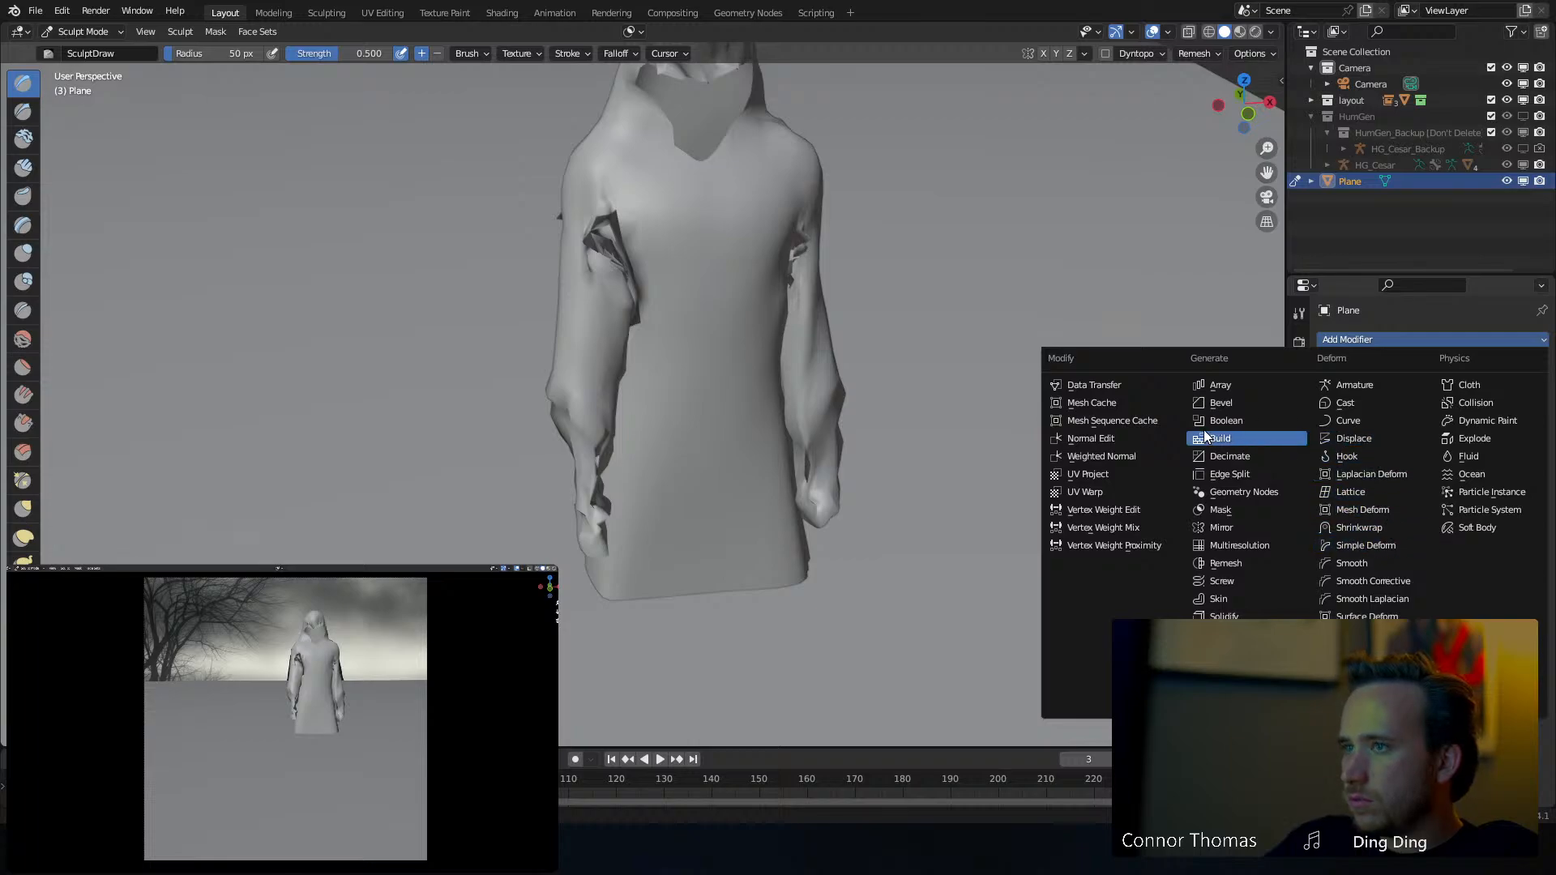
{"action": "left_click", "coordinate": [1224, 546]}
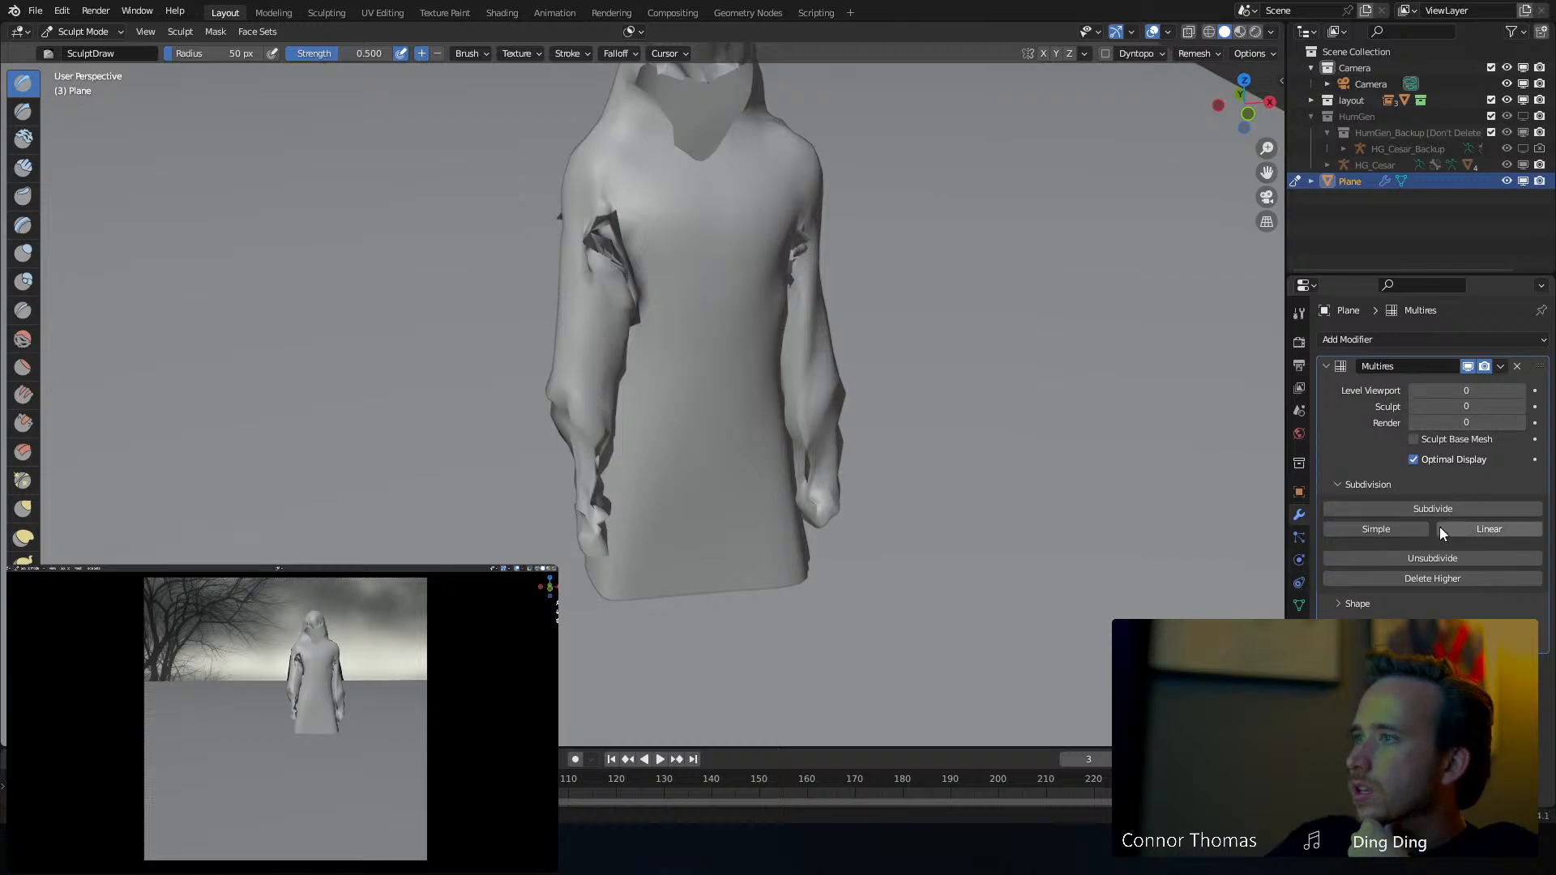
{"action": "left_click", "coordinate": [1417, 510]}
{"action": "left_click", "coordinate": [1417, 511]}
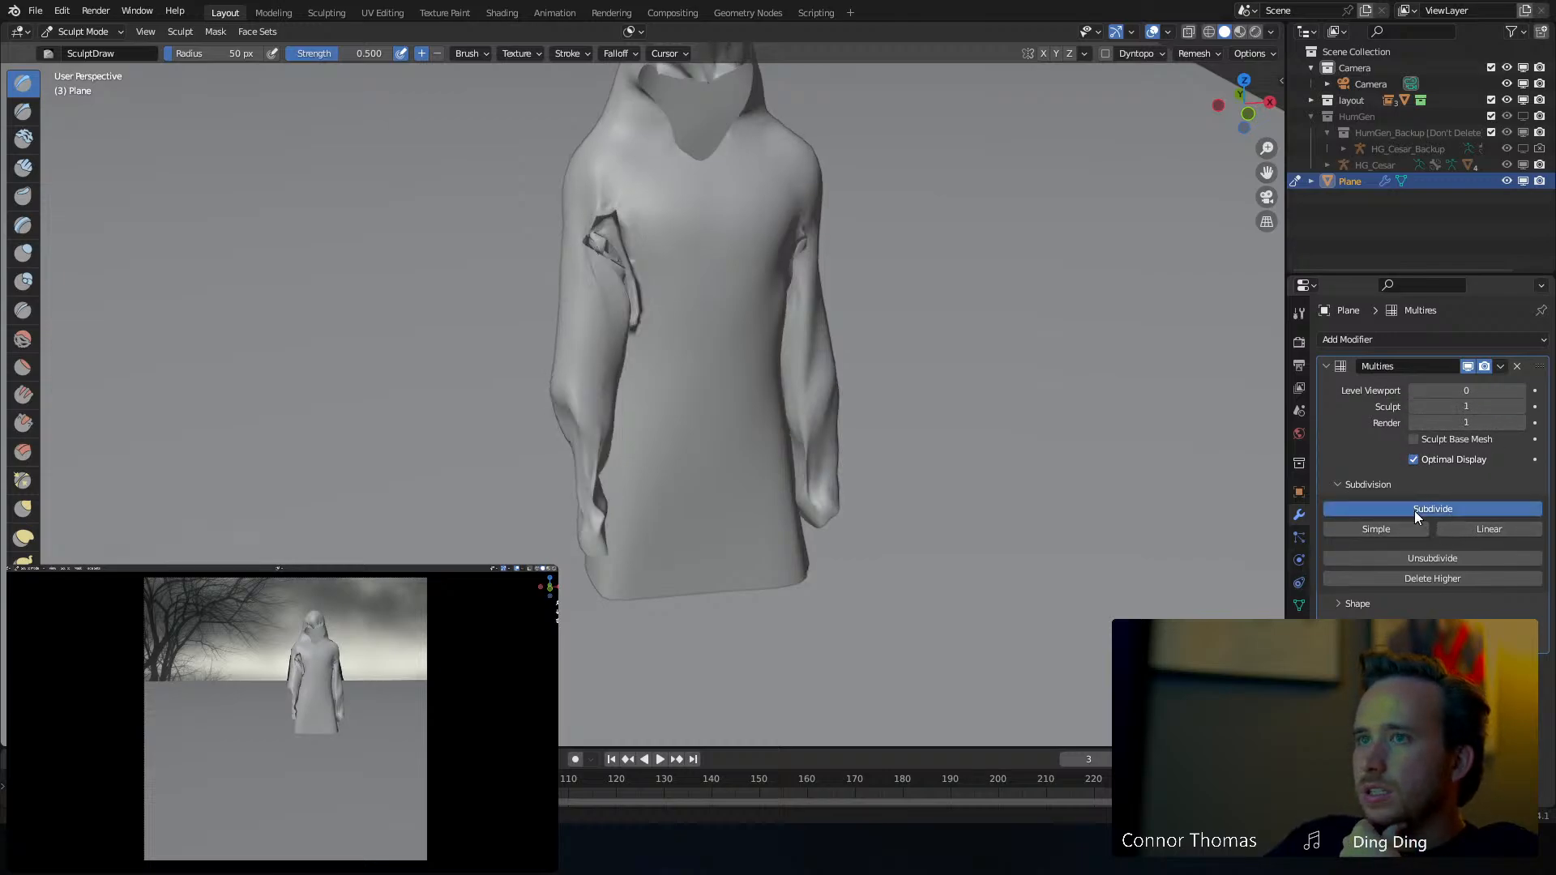
{"action": "middle_click_drag", "start_coordinate": [768, 236], "coordinate": [728, 233]}
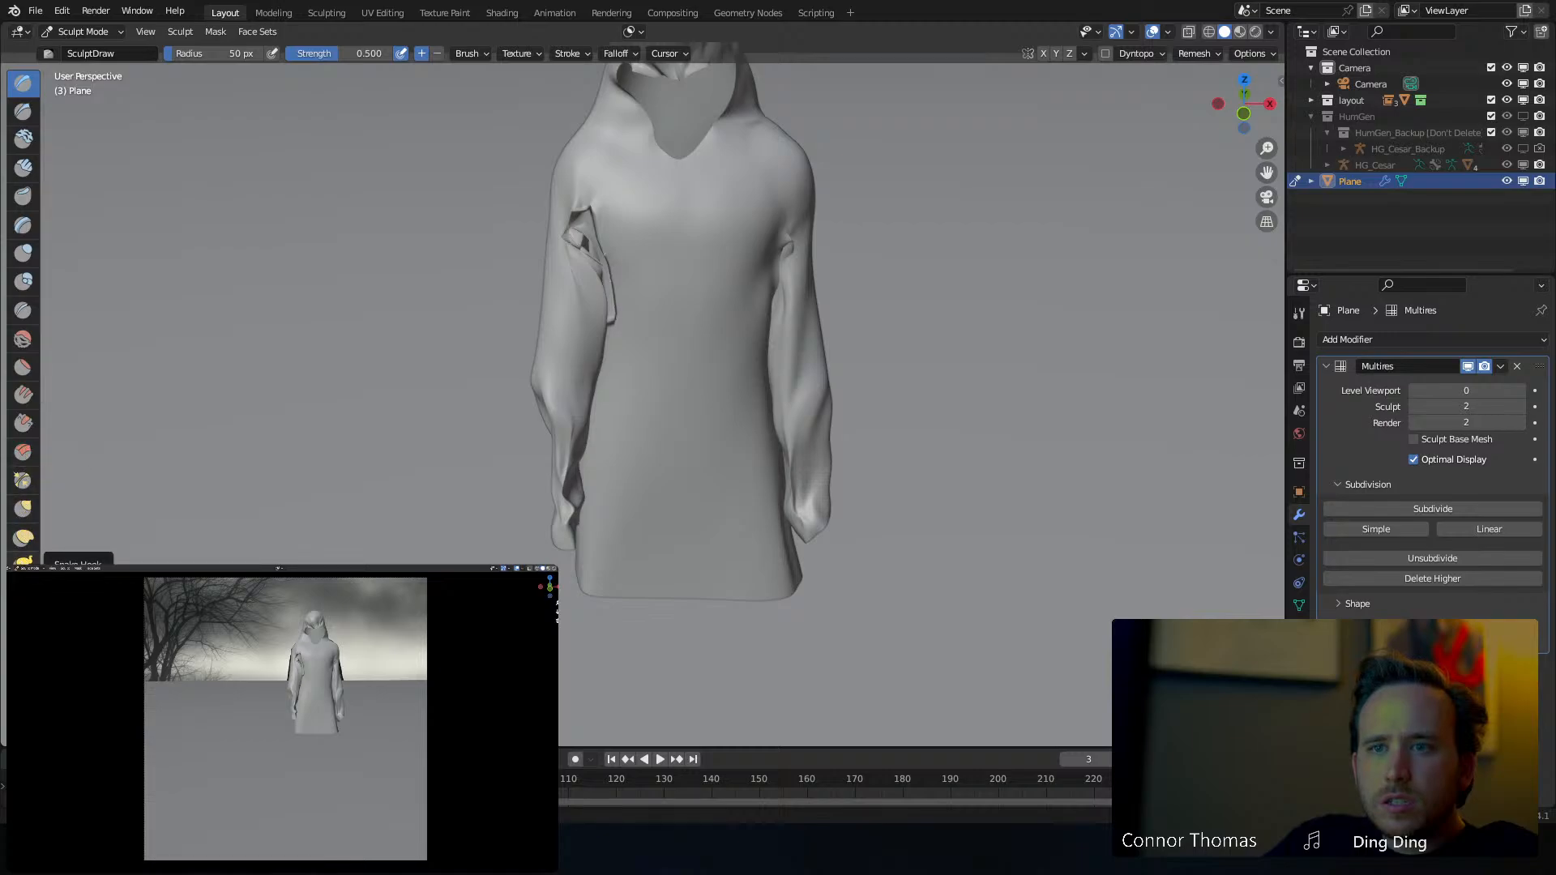
Sculpt a long vertical fold down the robe's front with the Crease brush at an 18 px radius
{"action": "left_click", "coordinate": [32, 313]}
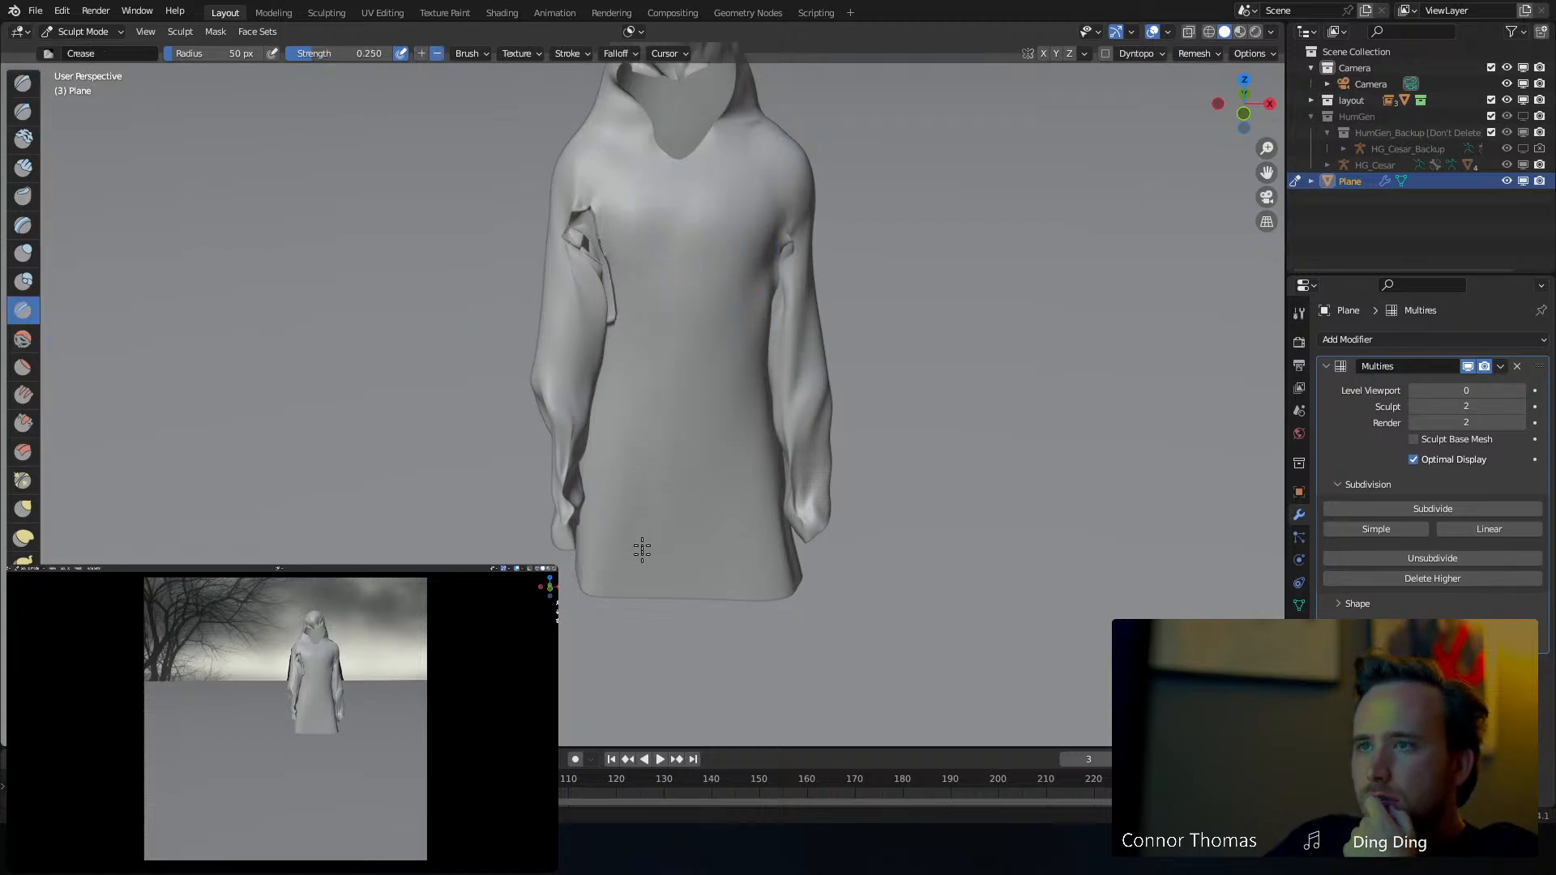
{"action": "key", "text": "space"}
{"action": "key", "text": "f"}
{"action": "left_click", "coordinate": [659, 274]}
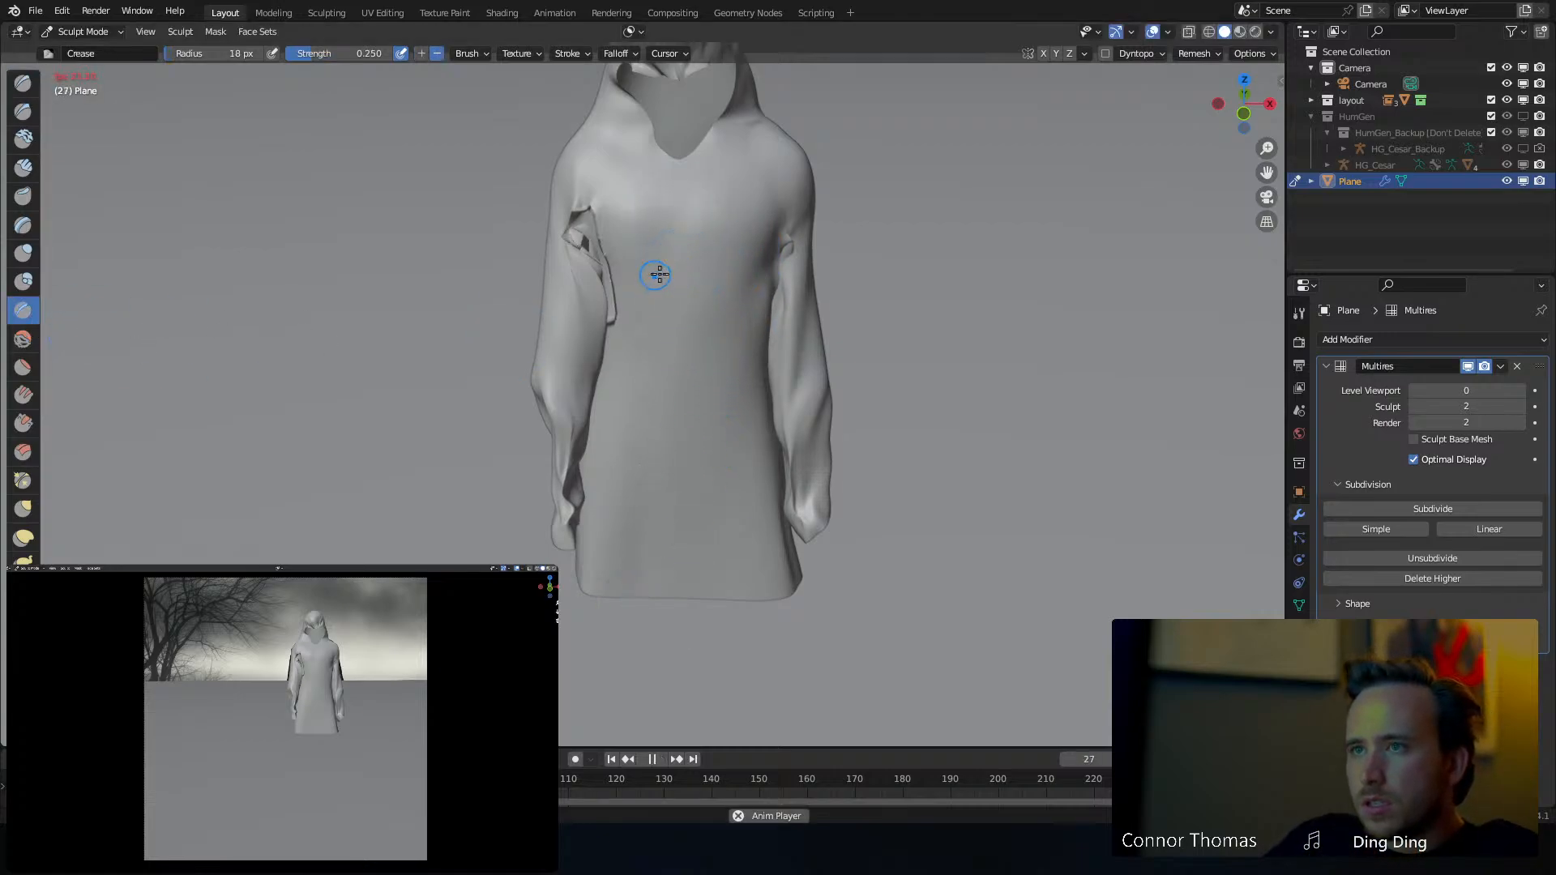
{"action": "key", "text": "space"}
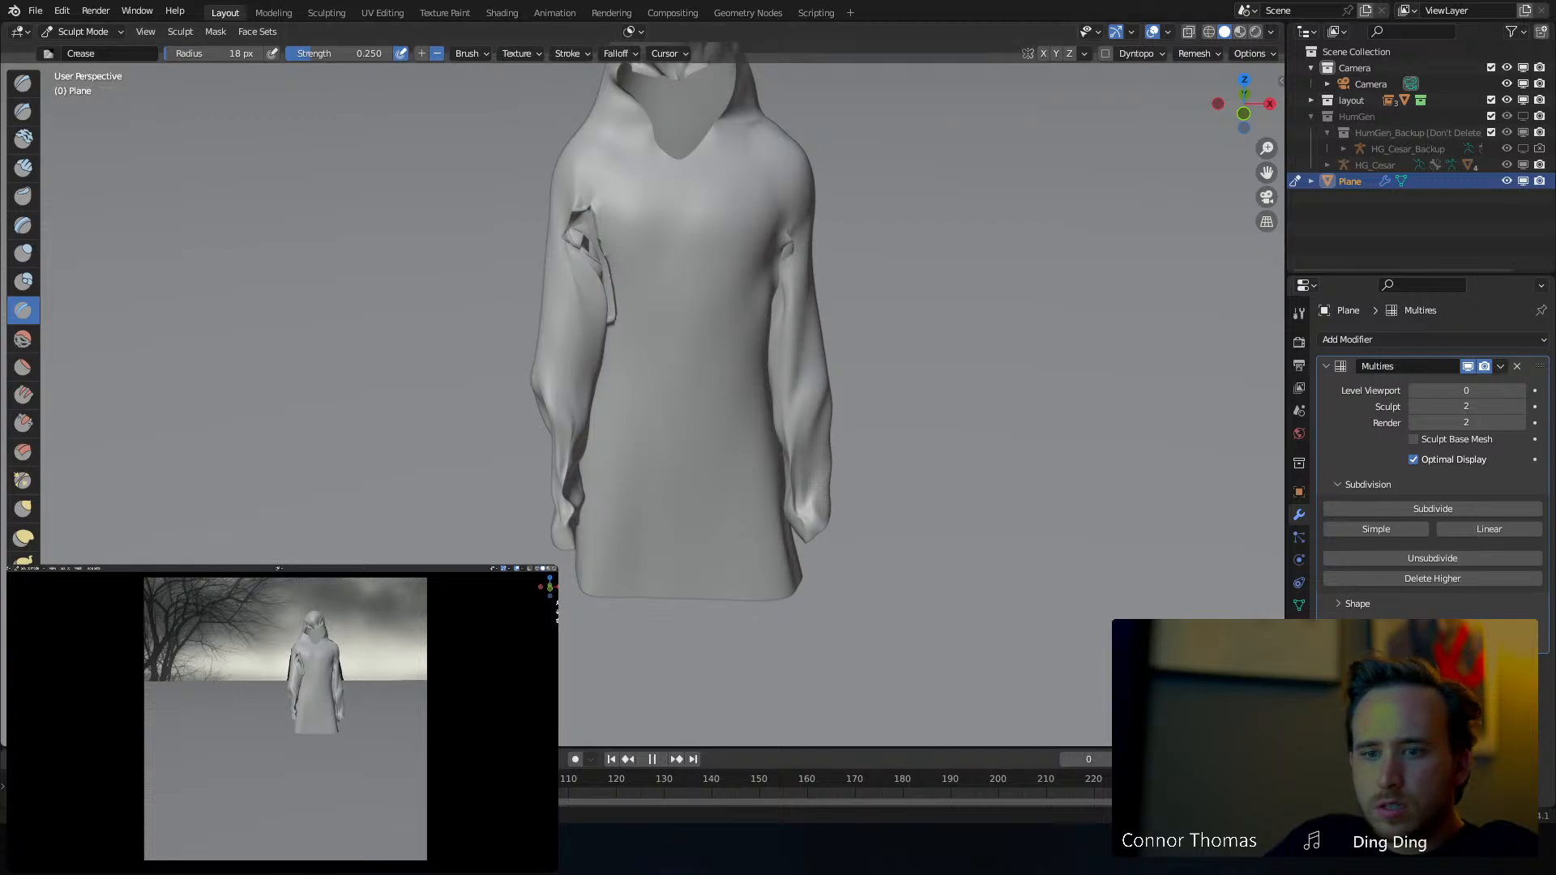
{"action": "key", "text": "space"}
{"action": "left_click_drag", "start_coordinate": [659, 165], "coordinate": [649, 539]}
{"action": "middle_click_drag", "start_coordinate": [672, 556], "coordinate": [629, 154]}
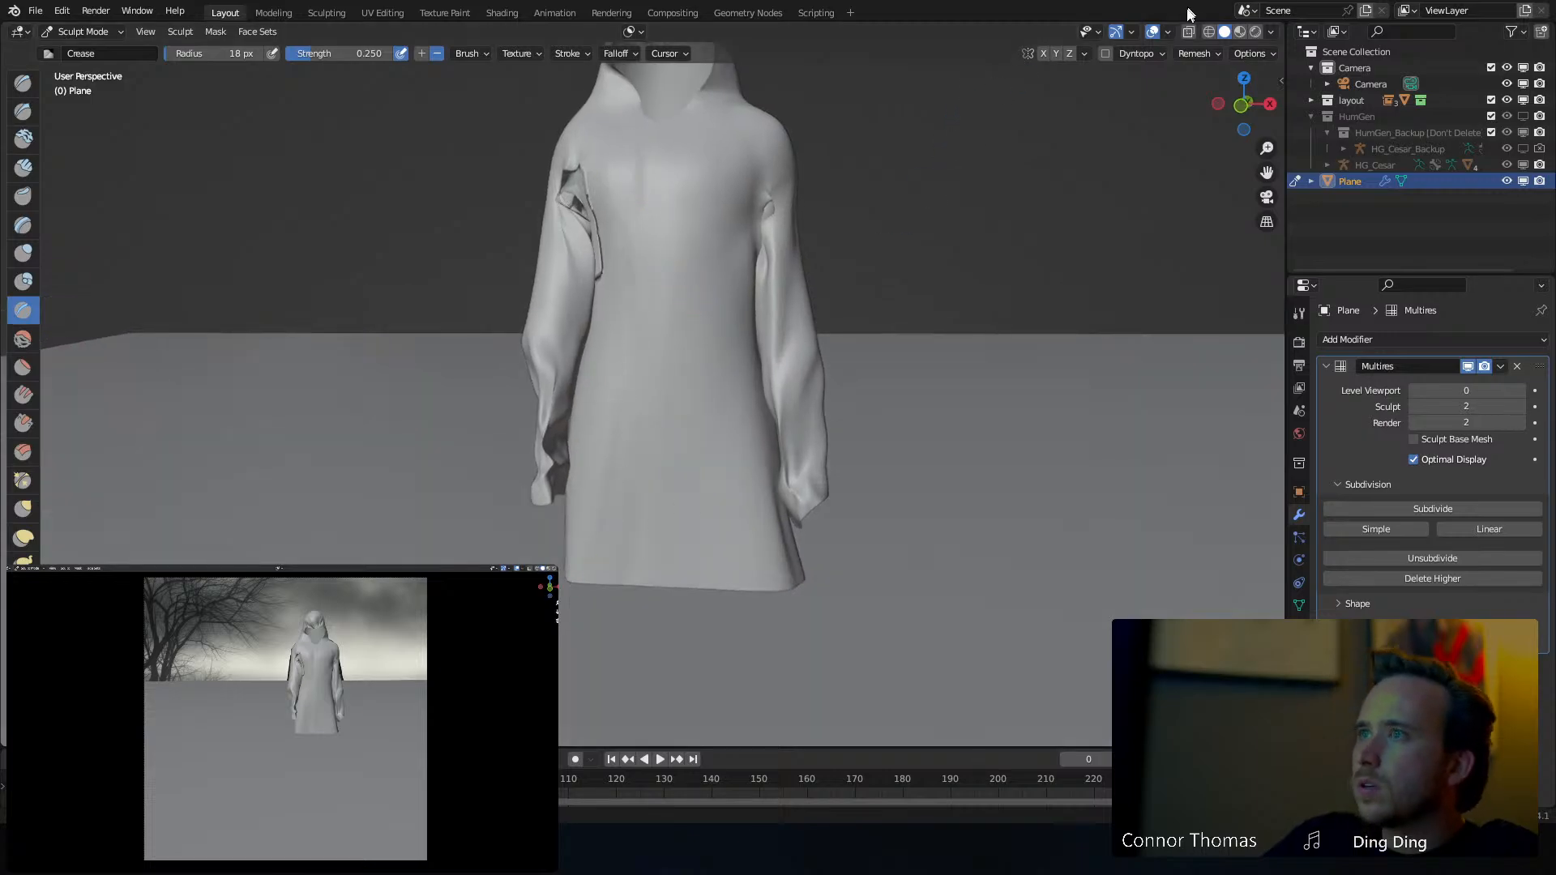
Add further vertical folds to the robe's front using the Crease brush at a 43 px radius
{"action": "left_click", "coordinate": [1170, 33]}
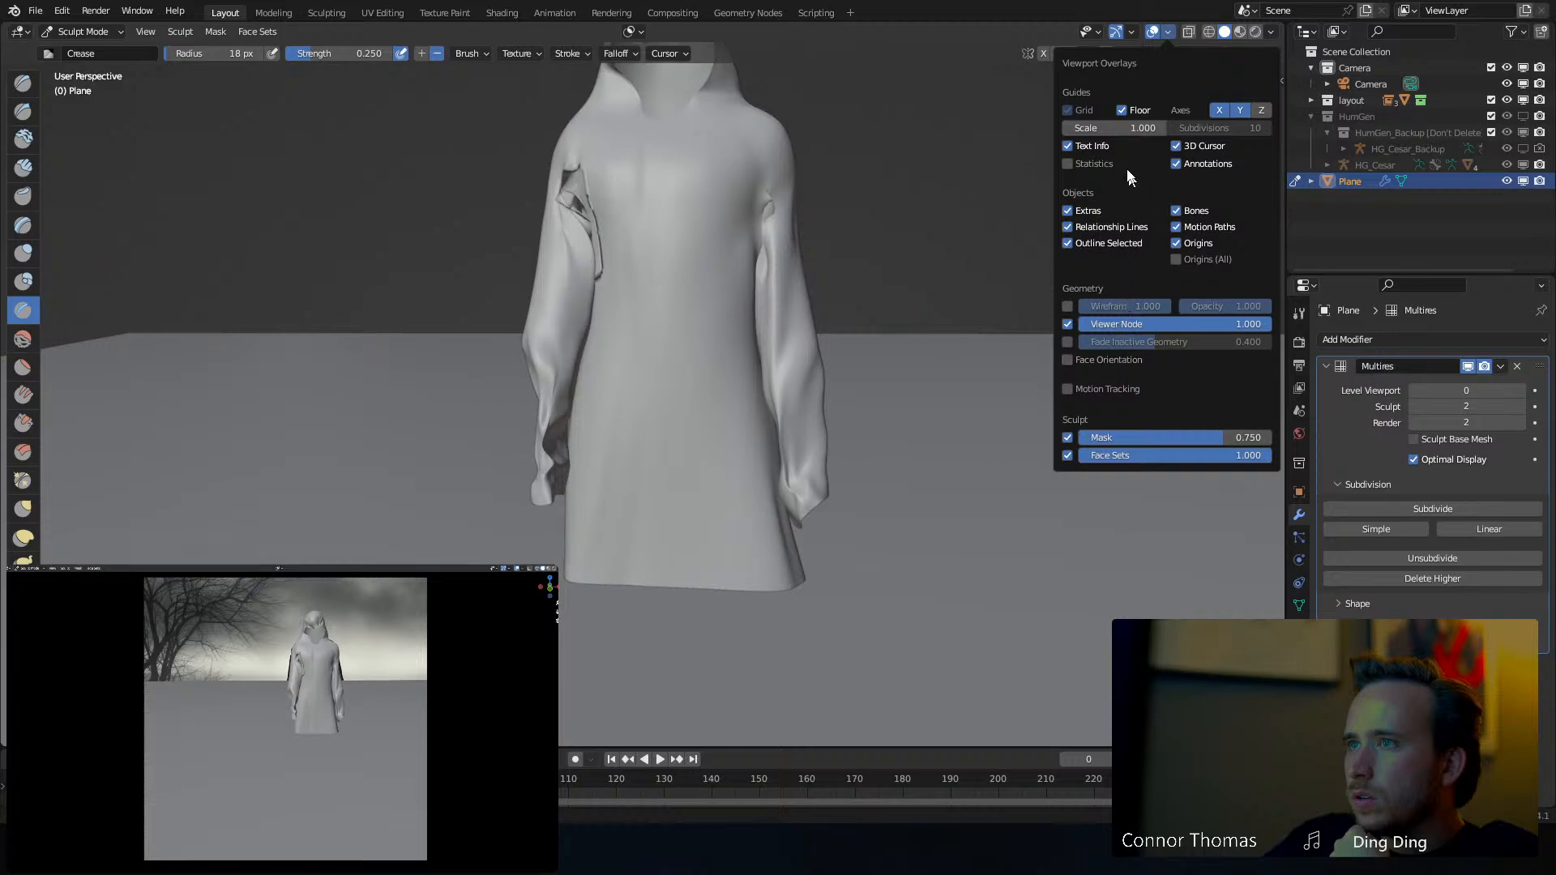
{"action": "scroll", "coordinate": [688, 181], "scroll_direction": "up", "scroll_amount": 5}
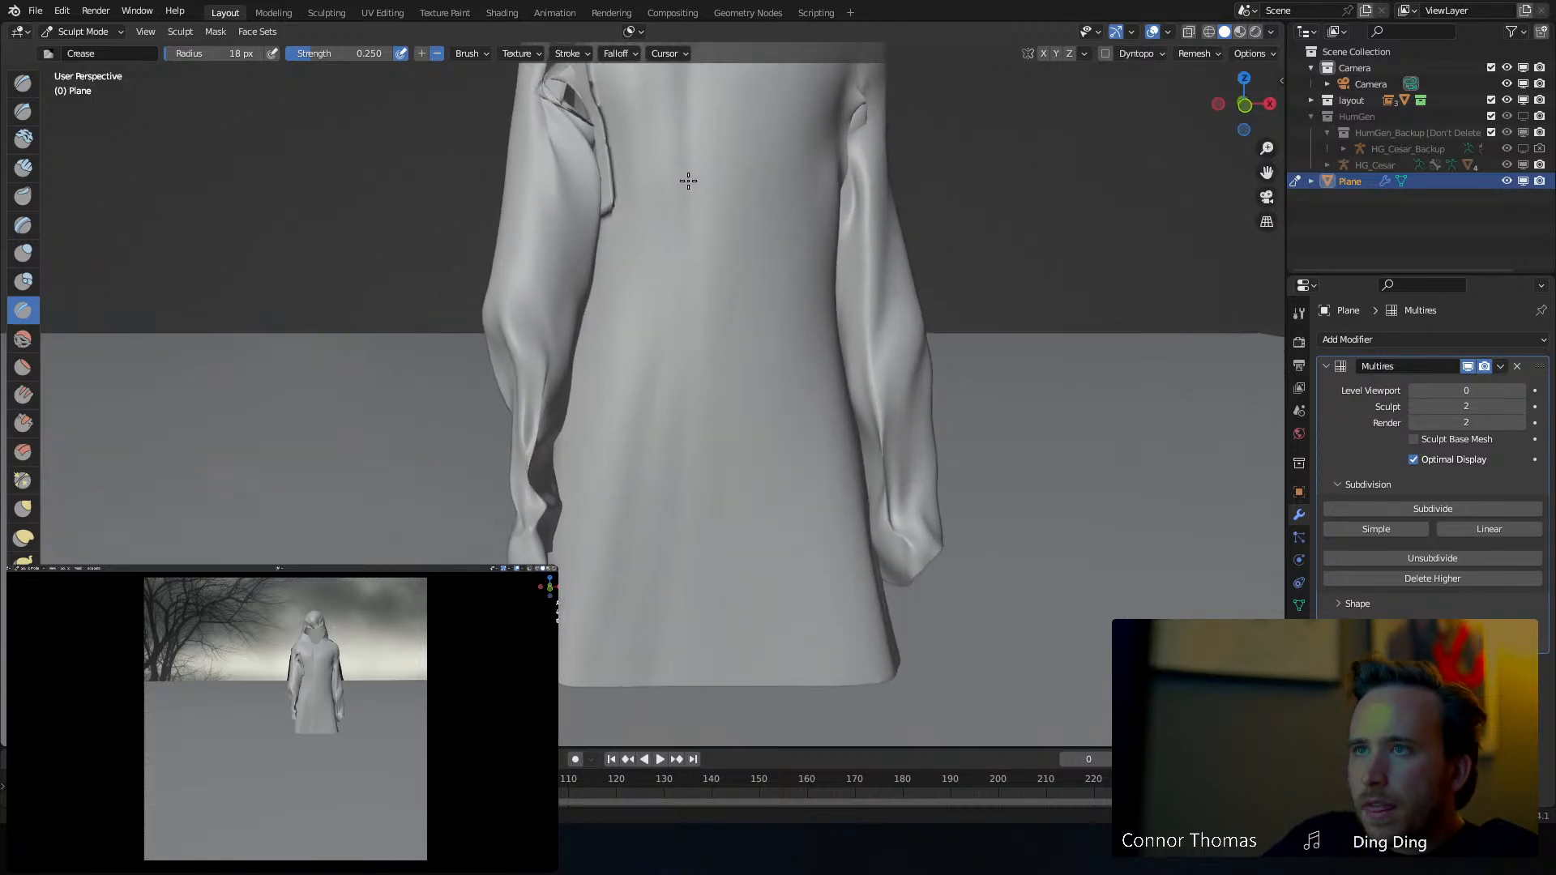
{"action": "middle_click_drag", "start_coordinate": [688, 181], "coordinate": [720, 161], "text": "shift"}
{"action": "scroll", "coordinate": [684, 202], "scroll_direction": "down", "scroll_amount": 1}
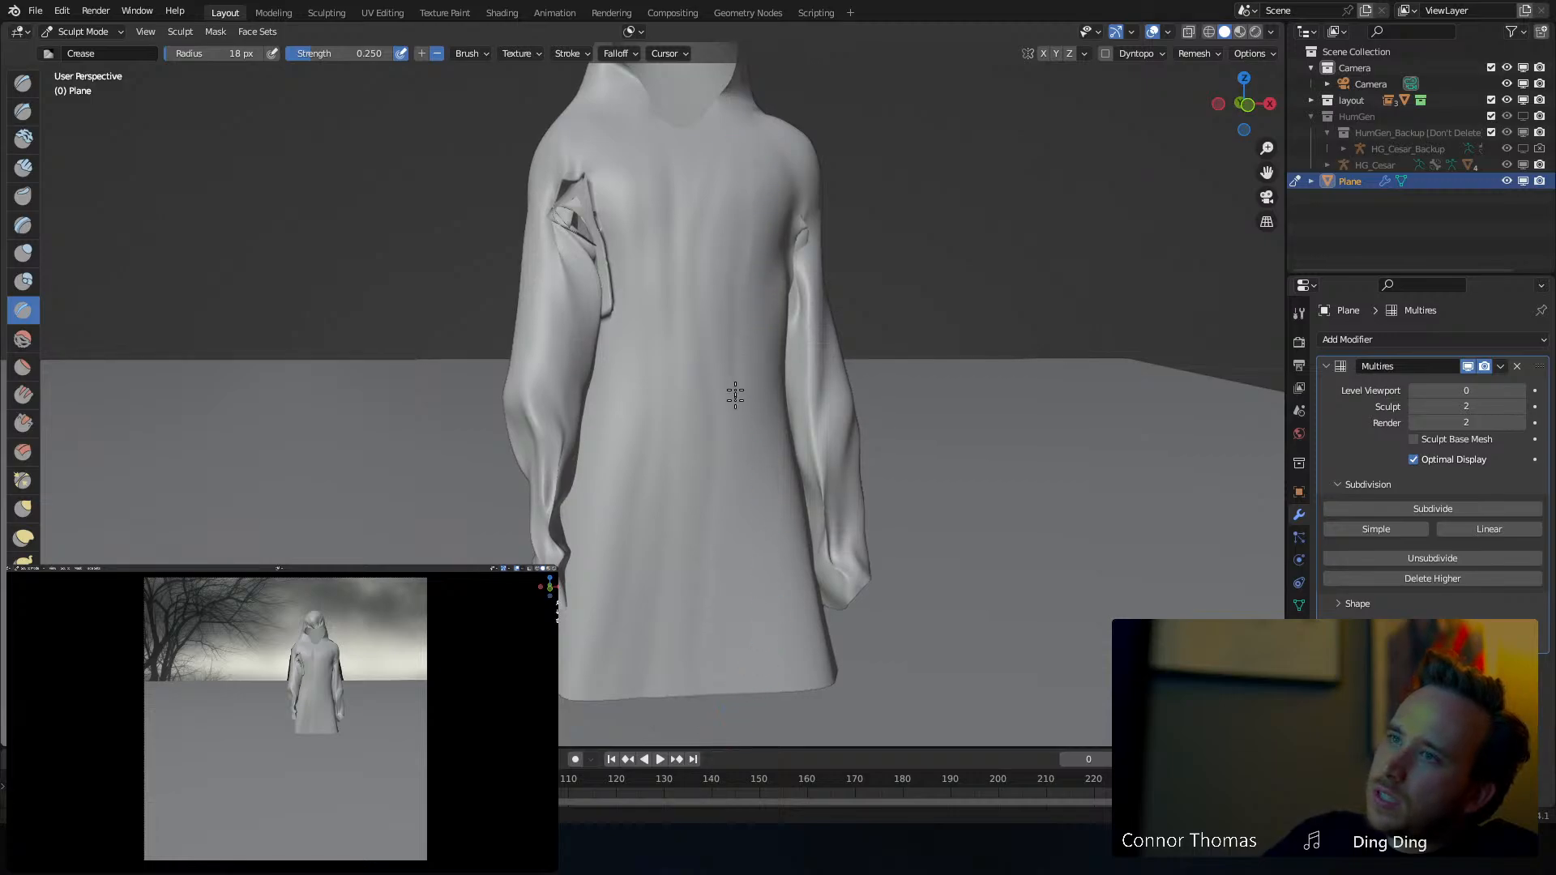
{"action": "key", "text": "f"}
{"action": "left_click", "coordinate": [720, 195]}
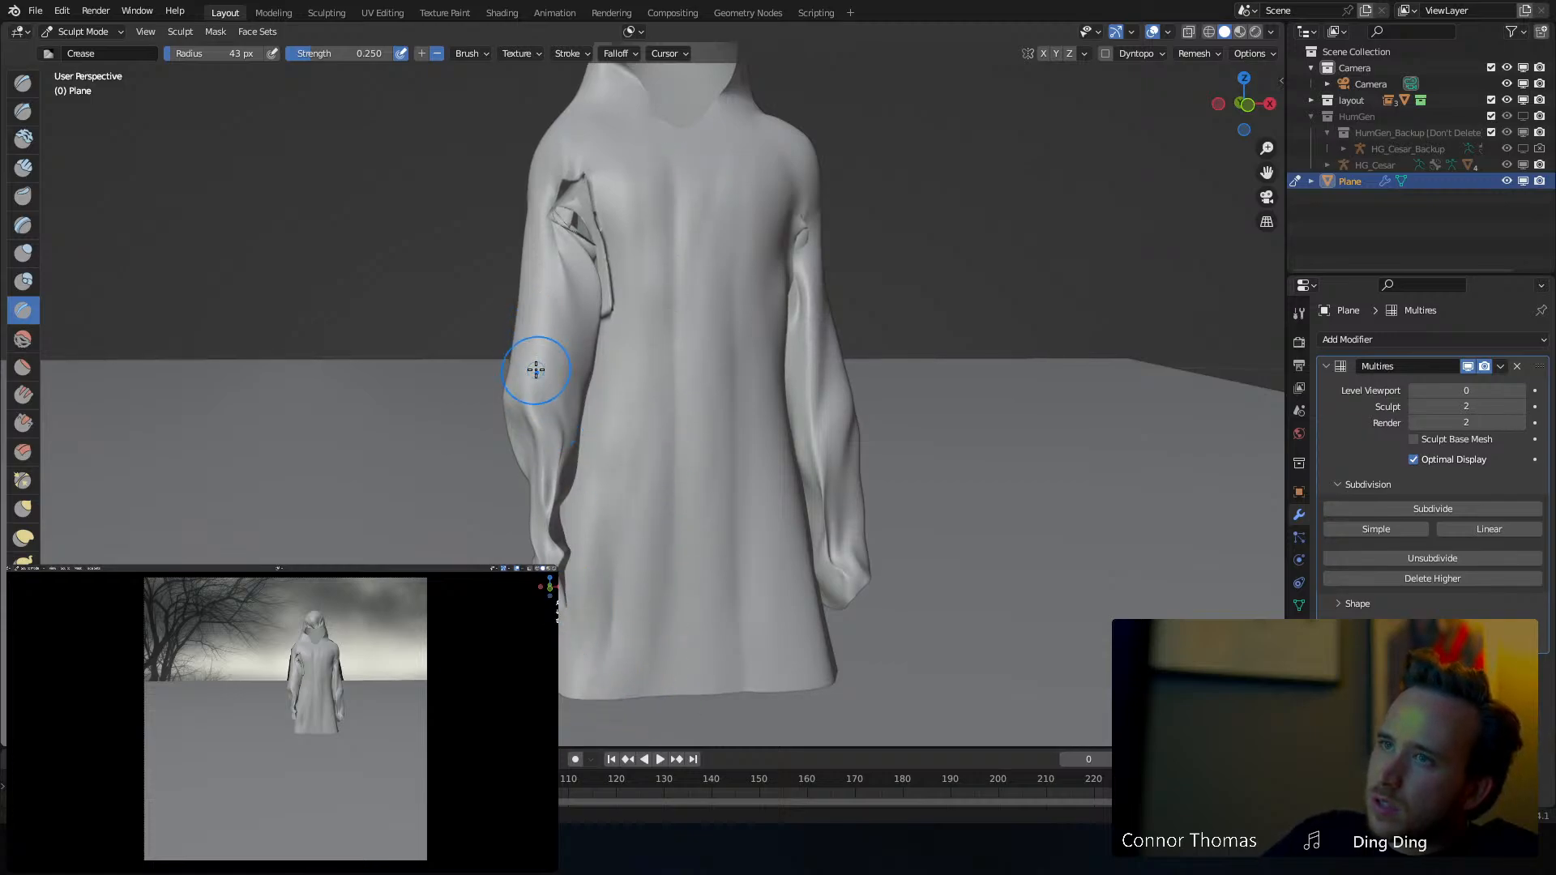
Crease folds into the robe's sleeve and chest with the brush radius enlarged to 58 px
{"action": "key", "text": "f"}
{"action": "left_click", "coordinate": [540, 323]}
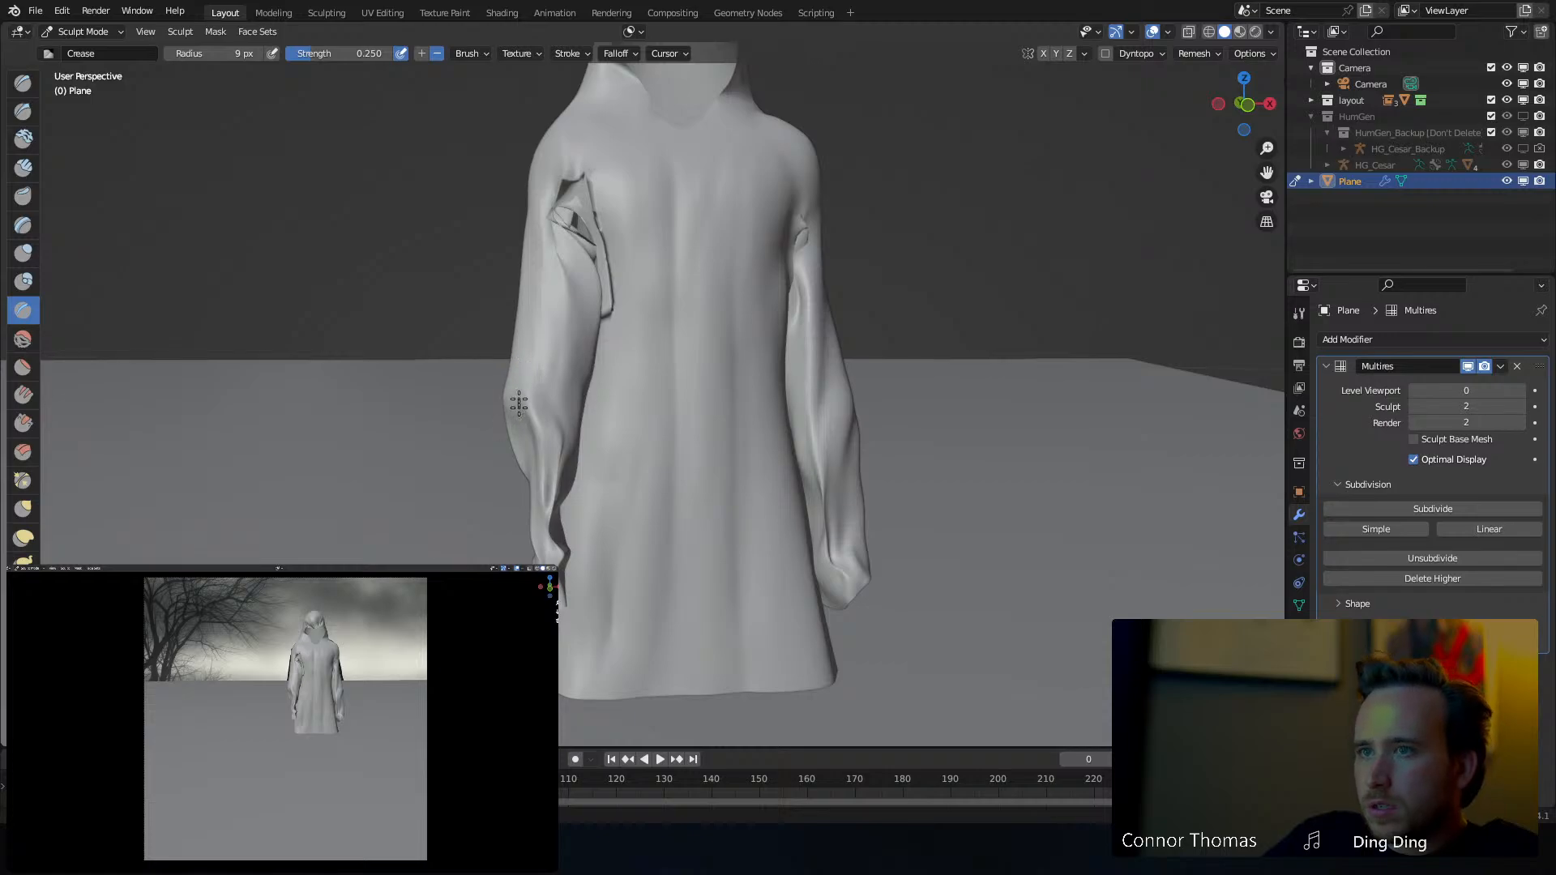
{"action": "middle_click_drag", "start_coordinate": [642, 243], "coordinate": [736, 318]}
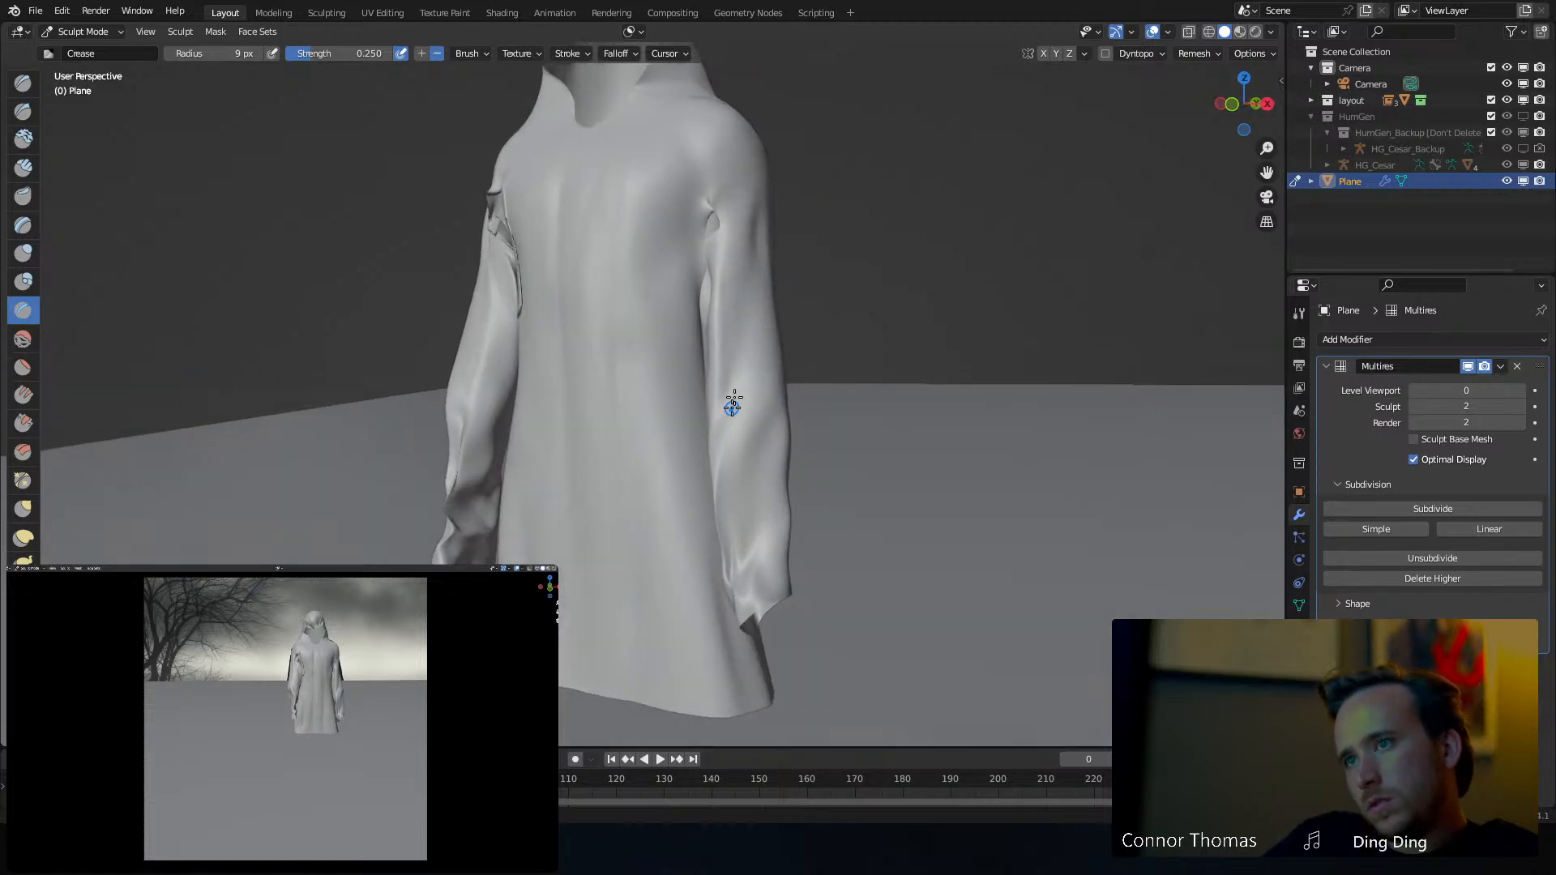
{"action": "key", "text": "f"}
{"action": "left_click", "coordinate": [757, 325]}
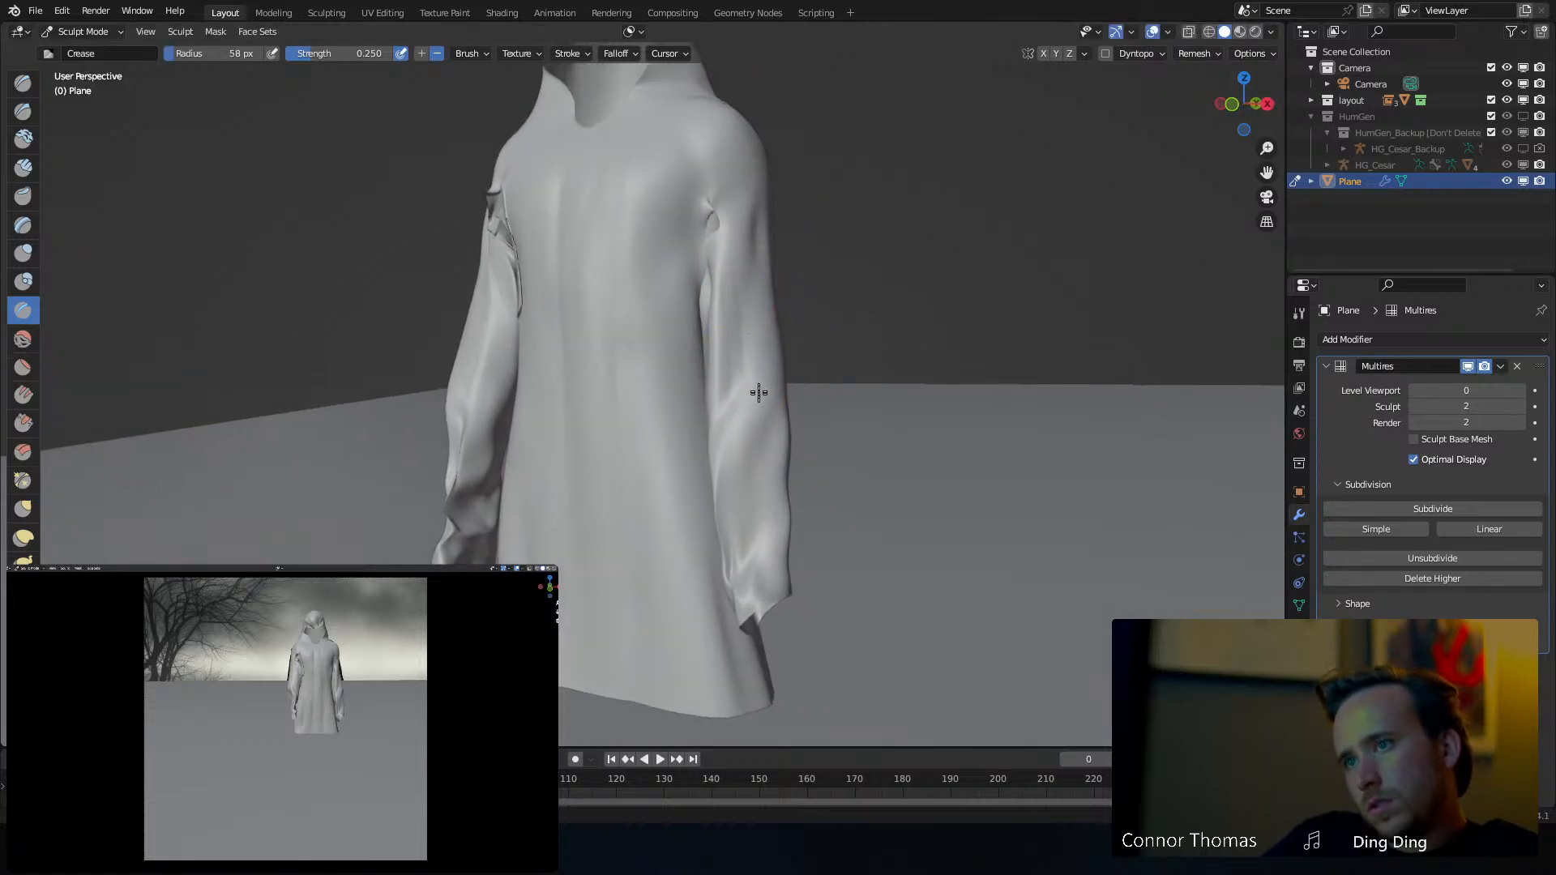
{"action": "left_click_drag", "start_coordinate": [767, 433], "coordinate": [749, 511]}
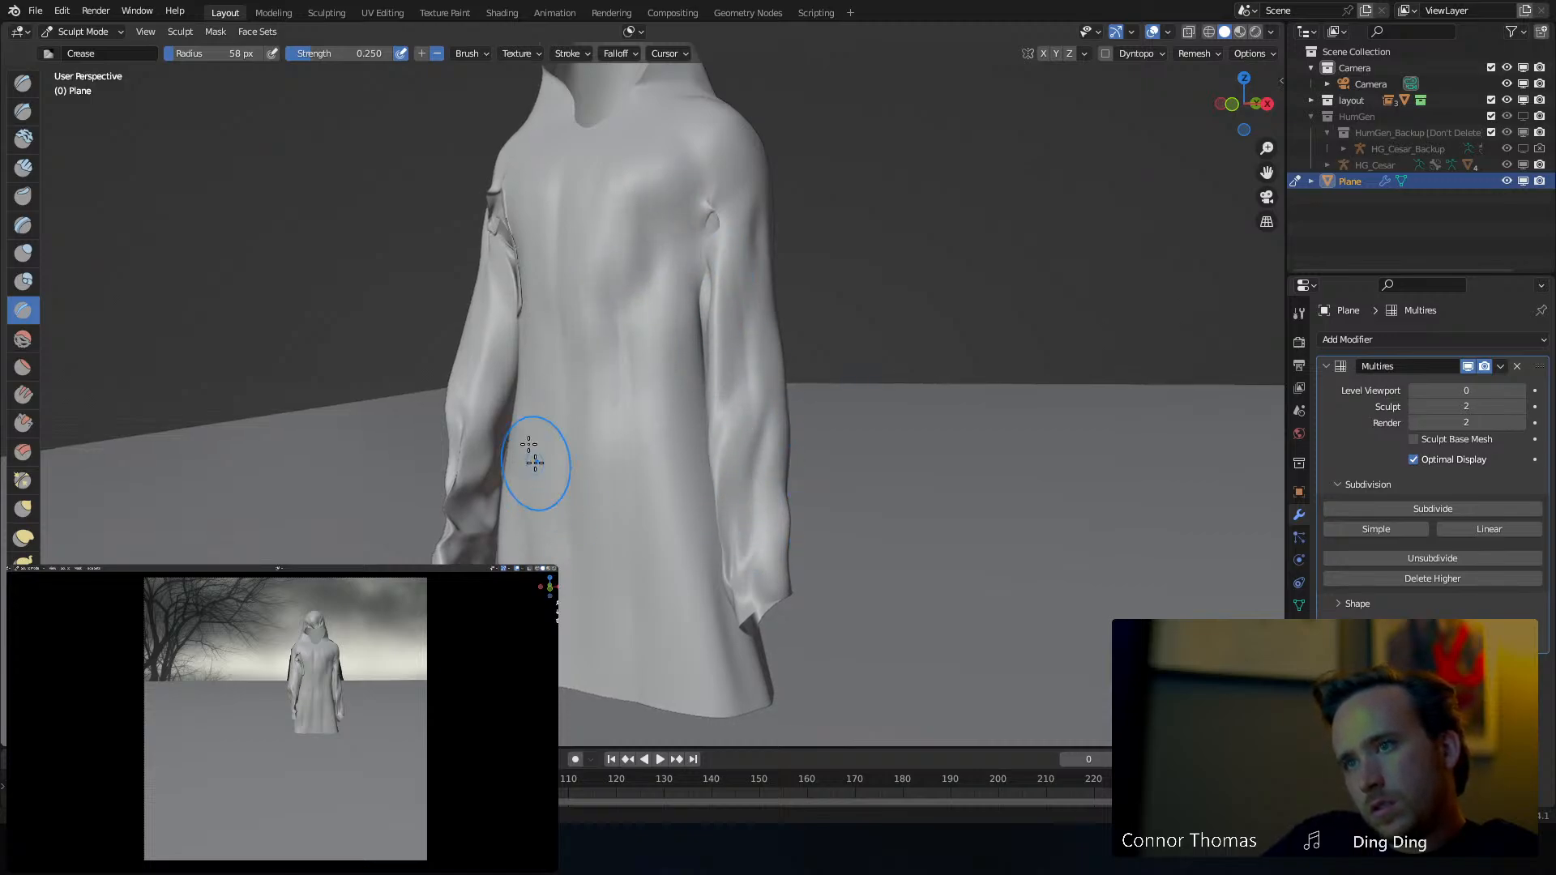
Crease more folds into the lower front of the robe, running down to the hem
{"action": "middle_click_drag", "start_coordinate": [559, 519], "coordinate": [698, 397]}
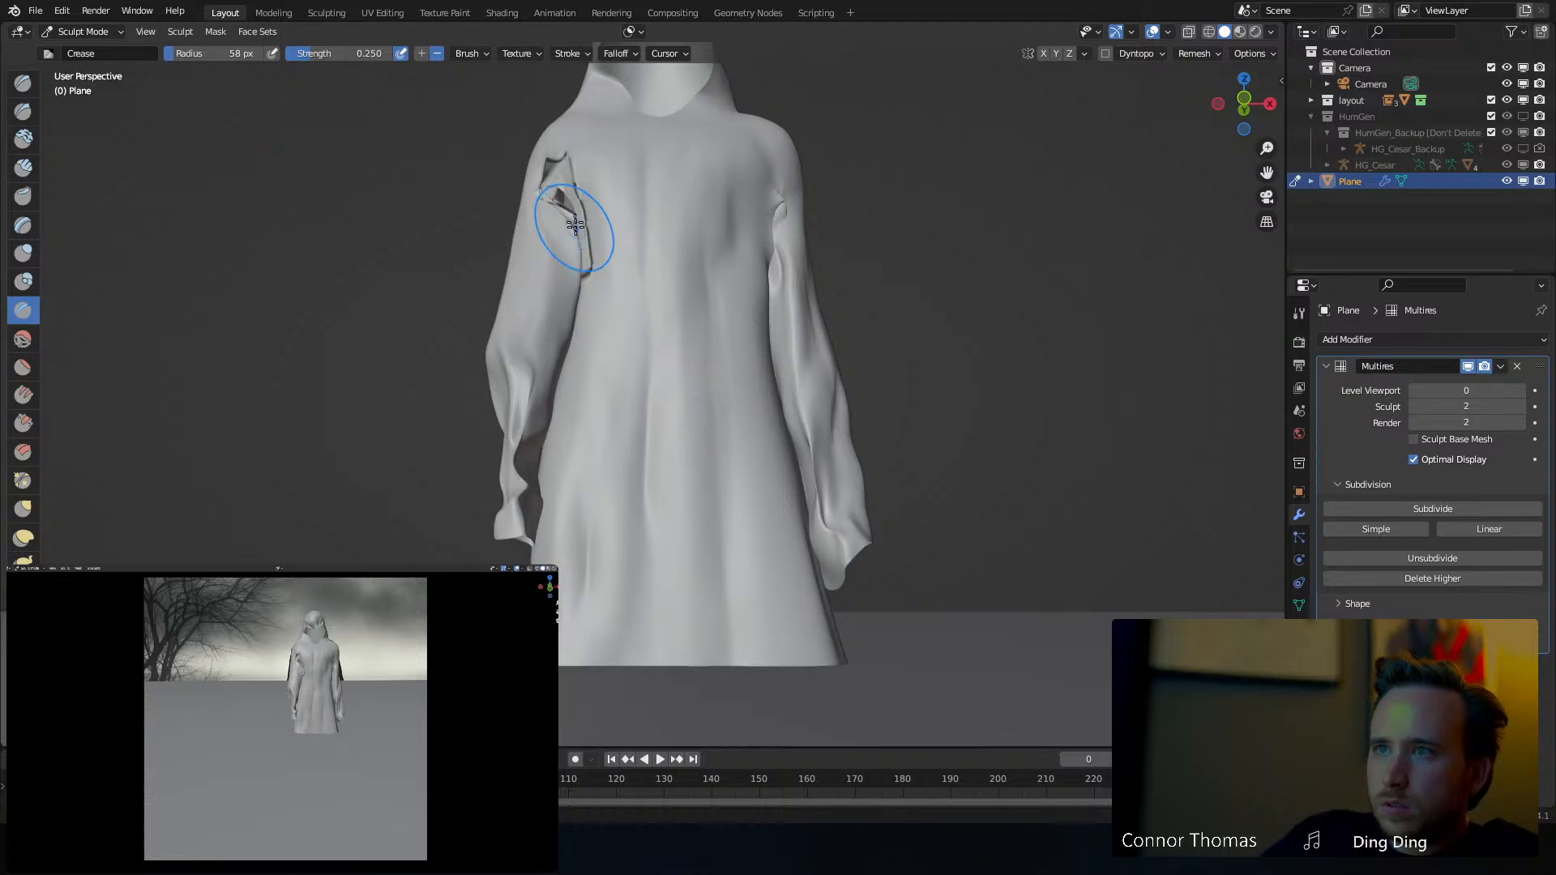
{"action": "left_click_drag", "start_coordinate": [589, 369], "coordinate": [598, 465]}
{"action": "left_click_drag", "start_coordinate": [594, 551], "coordinate": [602, 620]}
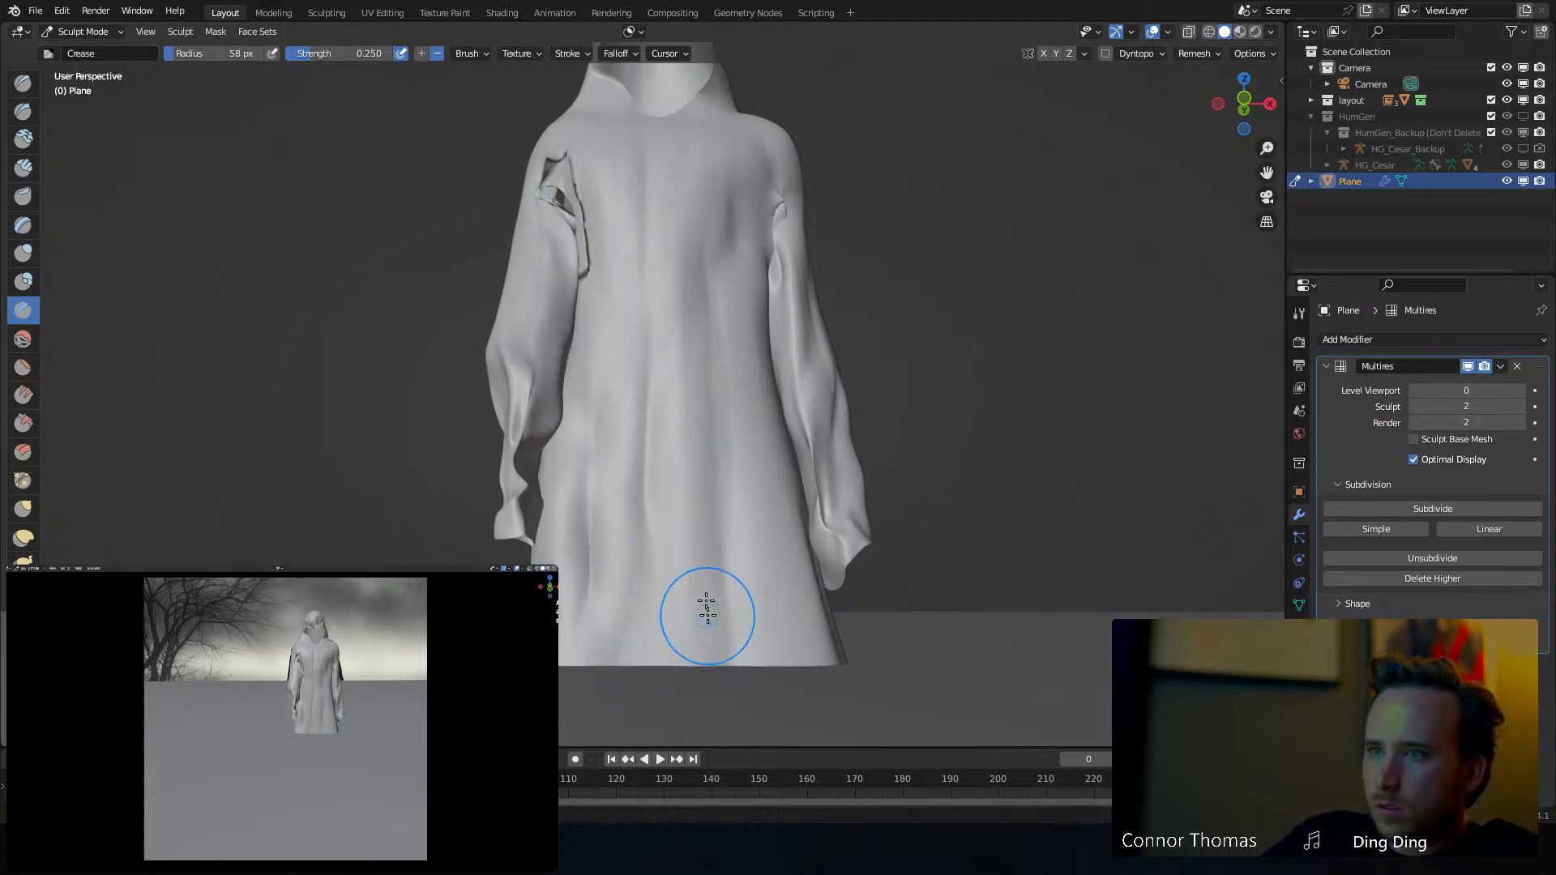
{"action": "mouse_move", "coordinate": [708, 613]}
{"action": "left_mouse_down"}
{"action": "mouse_move", "coordinate": [705, 539]}
{"action": "mouse_move", "coordinate": [661, 598]}
{"action": "left_mouse_up"}
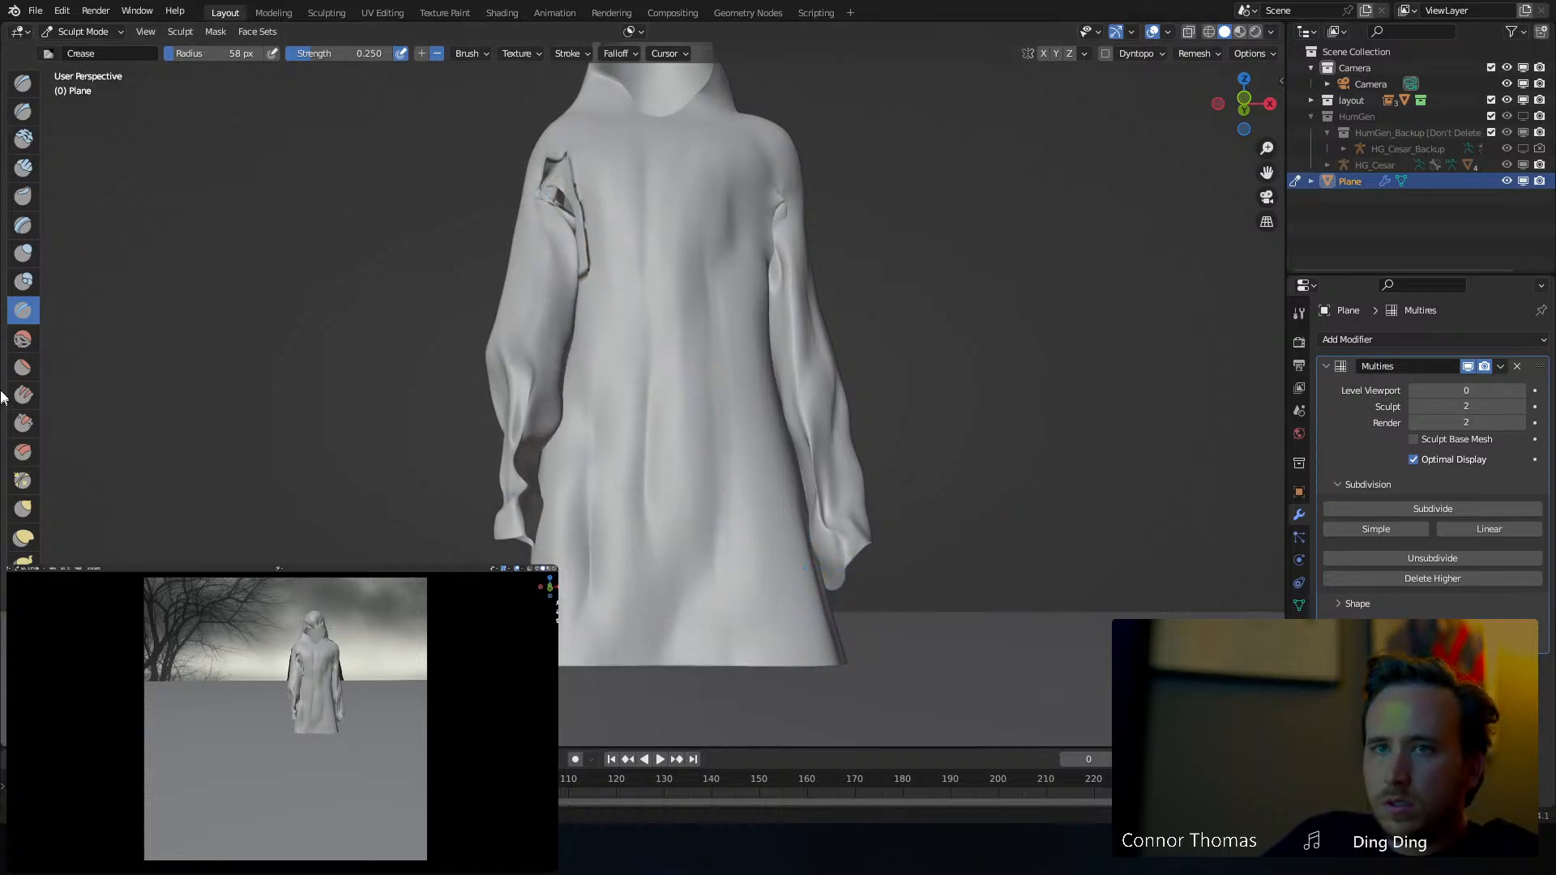
Pull the robe's side inward and reshape its hem with the Grab brush at a 92 px radius
{"action": "left_click", "coordinate": [22, 509]}
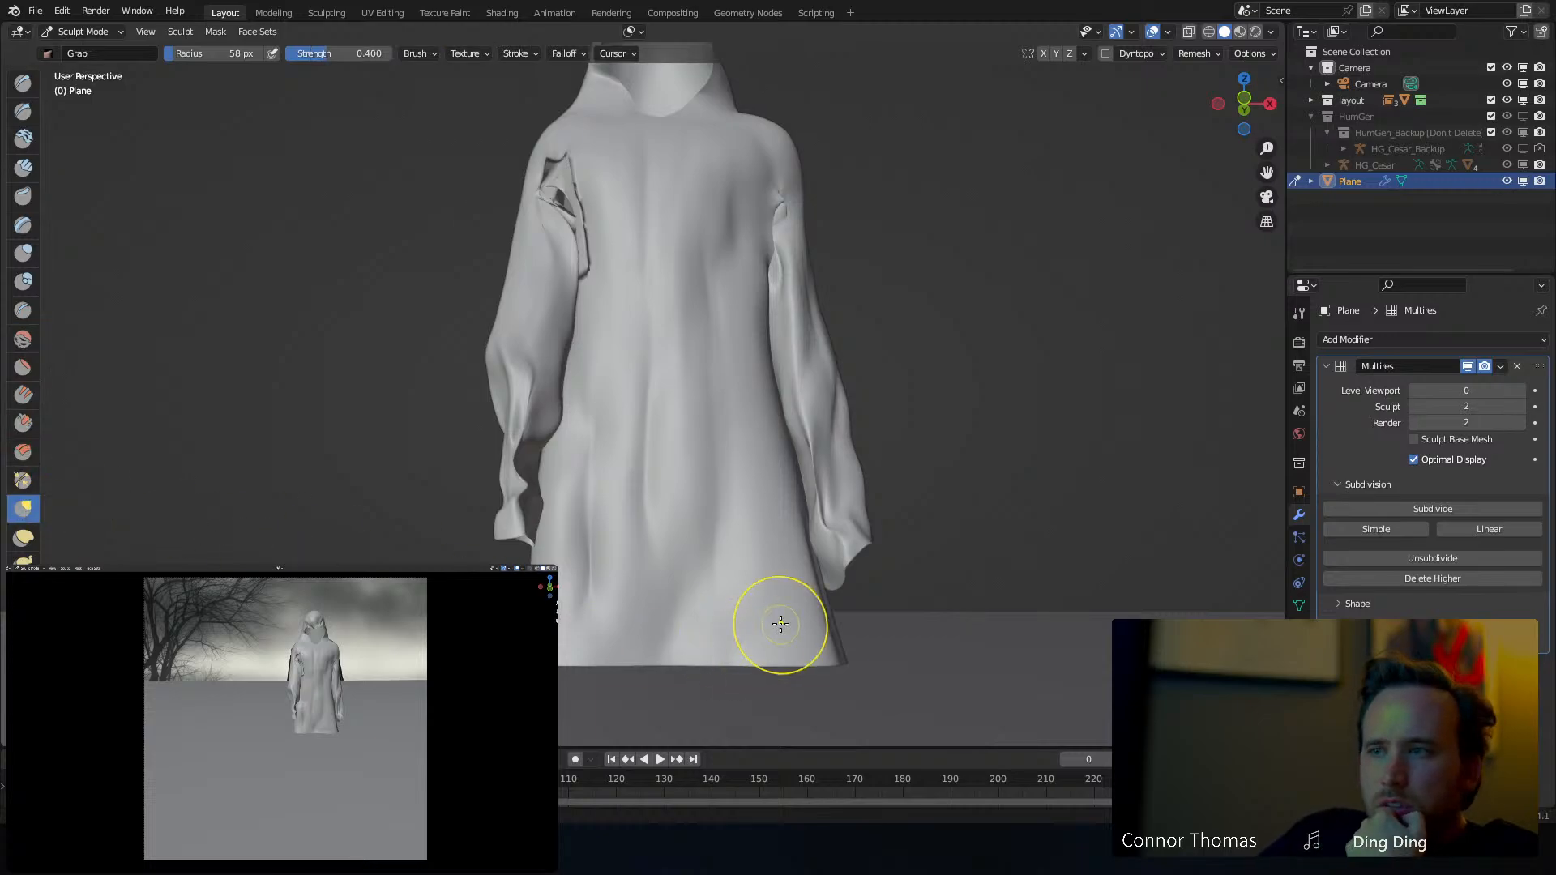
{"action": "key", "text": "f"}
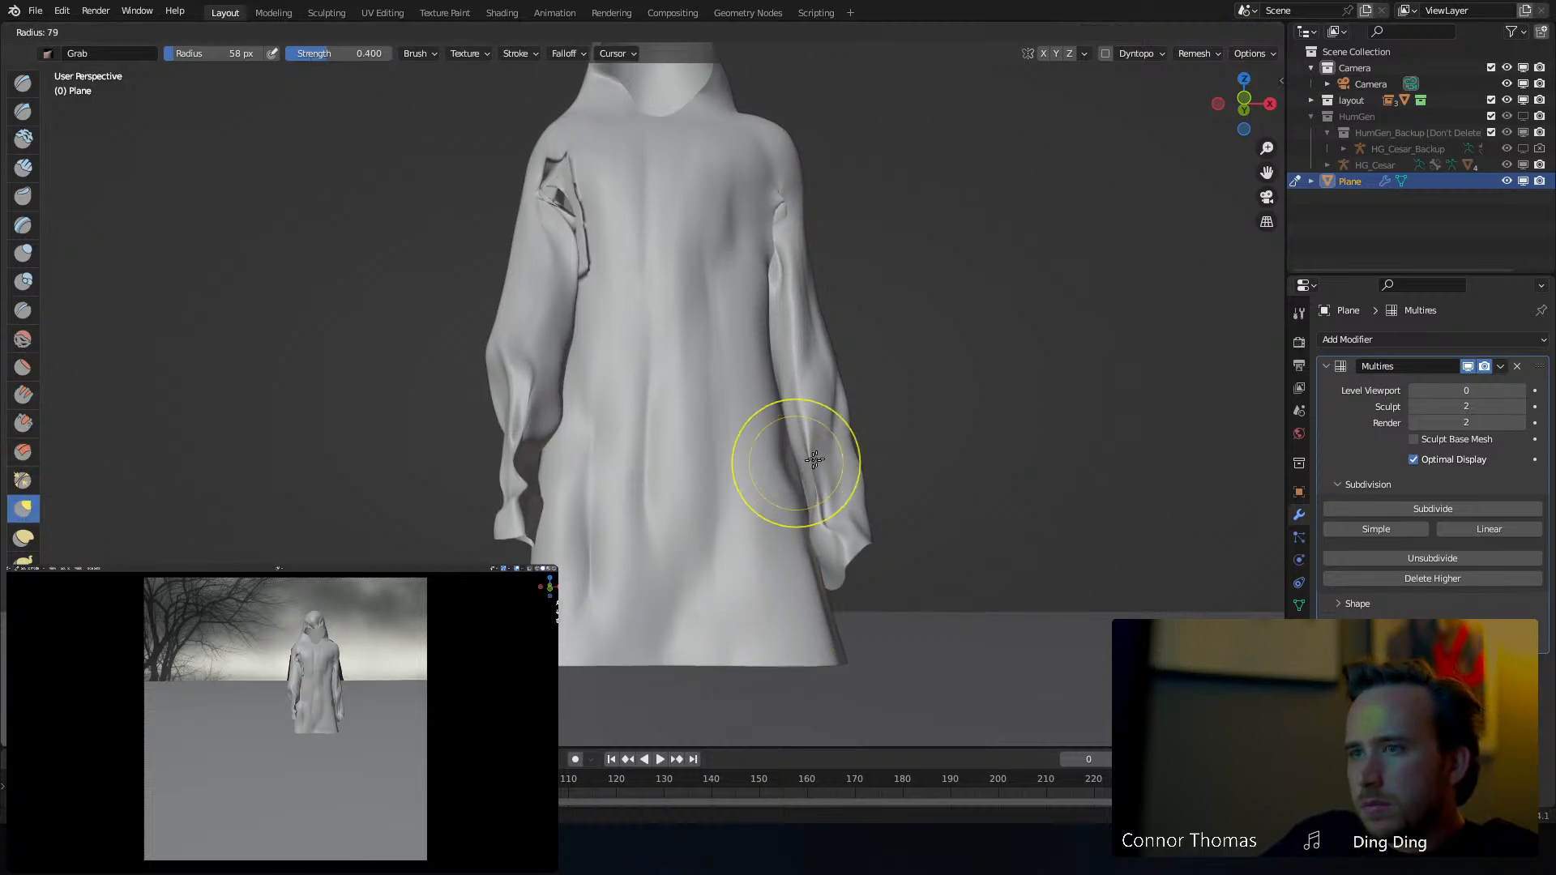
{"action": "left_click", "coordinate": [871, 463]}
{"action": "left_click_drag", "start_coordinate": [799, 445], "coordinate": [762, 428]}
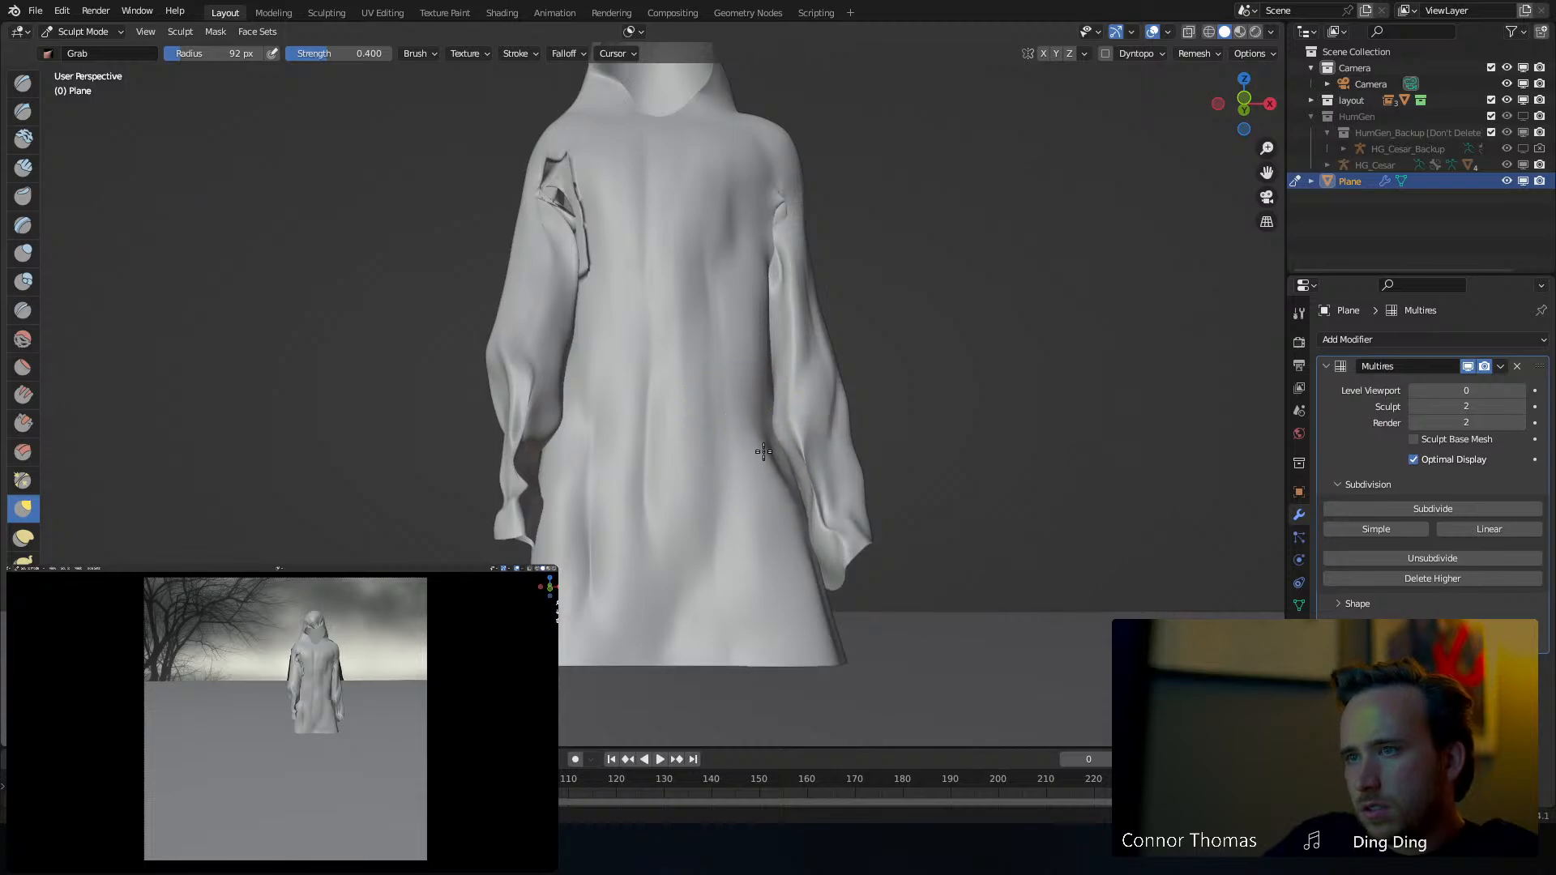
{"action": "mouse_move", "coordinate": [764, 445]}
{"action": "middle_mouse_down"}
{"action": "mouse_move", "coordinate": [546, 445]}
{"action": "mouse_move", "coordinate": [619, 451]}
{"action": "mouse_move", "coordinate": [632, 502]}
{"action": "mouse_move", "coordinate": [600, 535]}
{"action": "middle_mouse_up"}
{"action": "mouse_move", "coordinate": [582, 585]}
{"action": "left_mouse_down"}
{"action": "mouse_move", "coordinate": [603, 610]}
{"action": "mouse_move", "coordinate": [603, 659]}
{"action": "left_mouse_up"}
{"action": "mouse_move", "coordinate": [757, 593]}
{"action": "middle_mouse_down"}
{"action": "mouse_move", "coordinate": [698, 573]}
{"action": "mouse_move", "coordinate": [691, 604]}
{"action": "middle_mouse_up"}
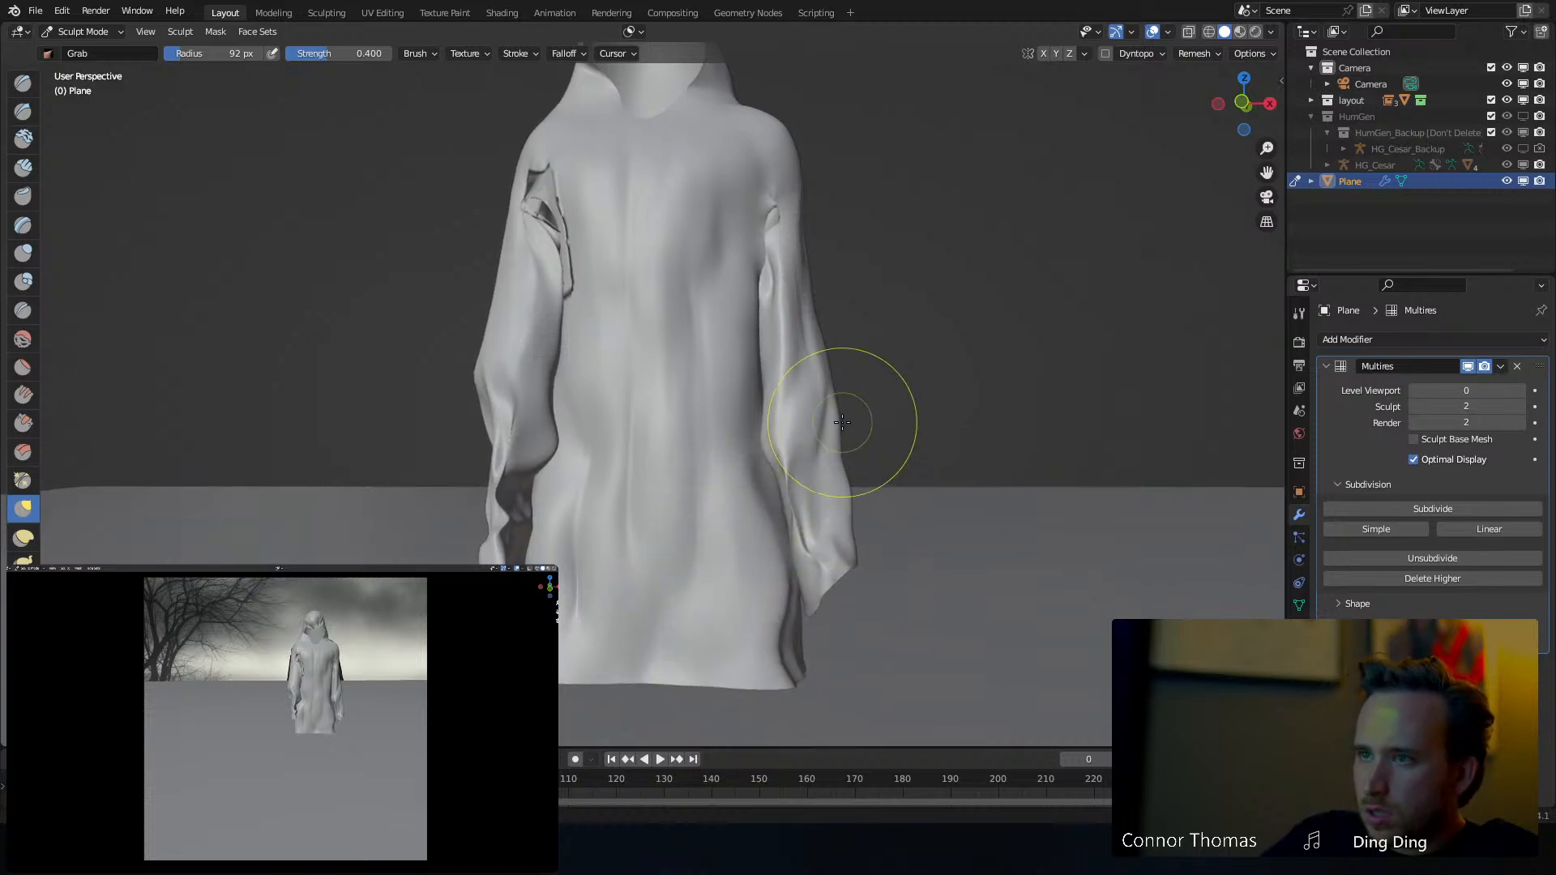
Enlarge the Grab brush to a 169 px radius and pull the sleeve and shoulder in towards the body
{"action": "key", "text": "f"}
{"action": "left_click", "coordinate": [912, 417]}
{"action": "left_click_drag", "start_coordinate": [813, 451], "coordinate": [769, 449]}
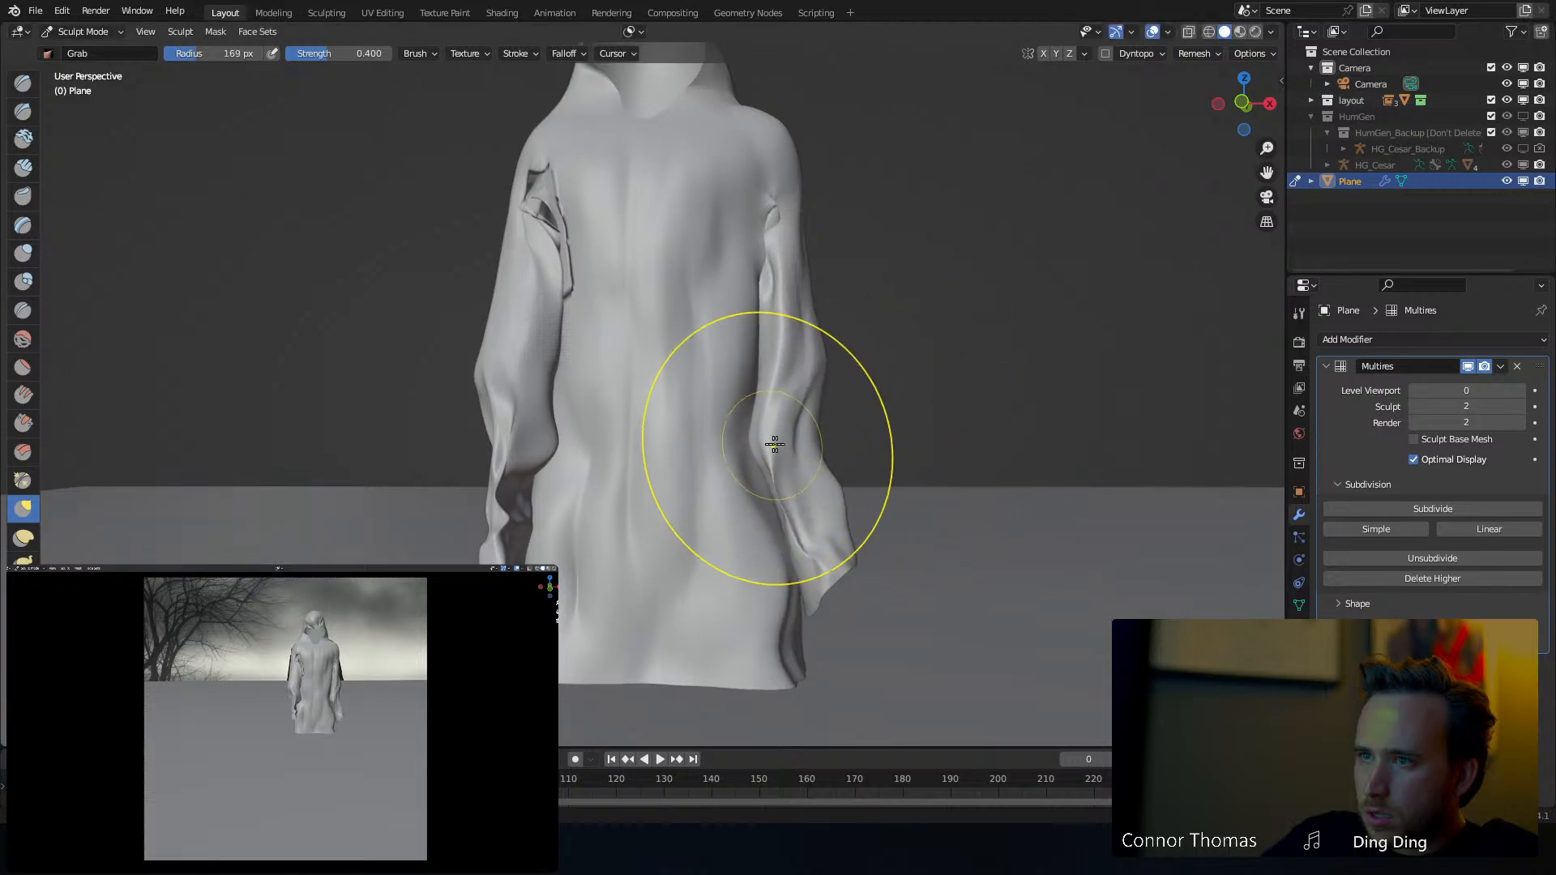
{"action": "left_click_drag", "start_coordinate": [808, 363], "coordinate": [786, 331]}
{"action": "left_click_drag", "start_coordinate": [811, 231], "coordinate": [799, 221]}
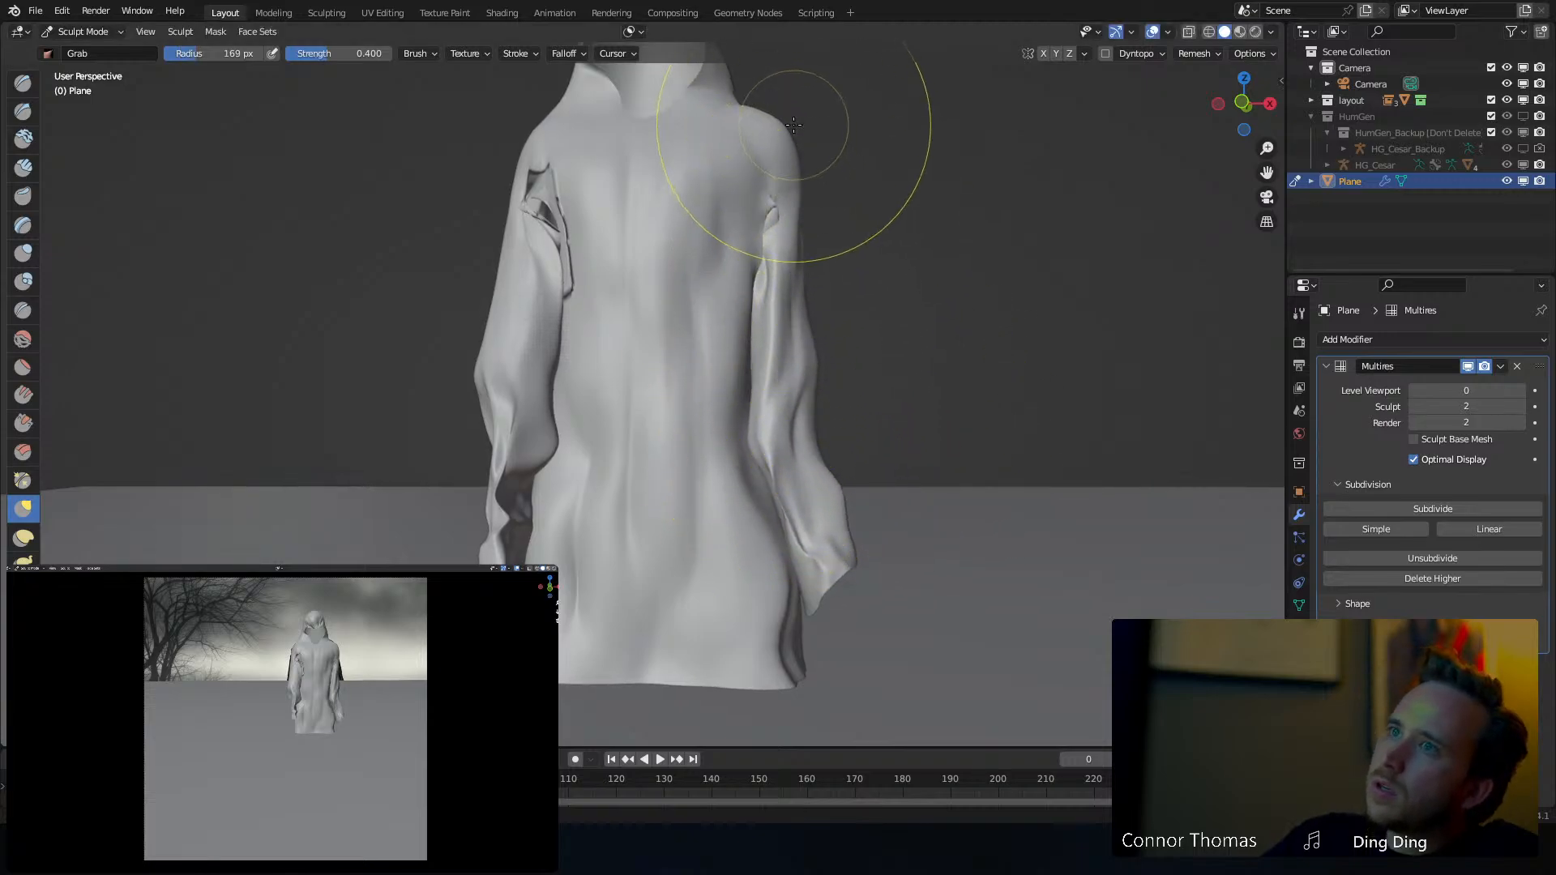
{"action": "left_click_drag", "start_coordinate": [798, 126], "coordinate": [794, 141]}
{"action": "middle_click_drag", "start_coordinate": [796, 142], "coordinate": [730, 260]}
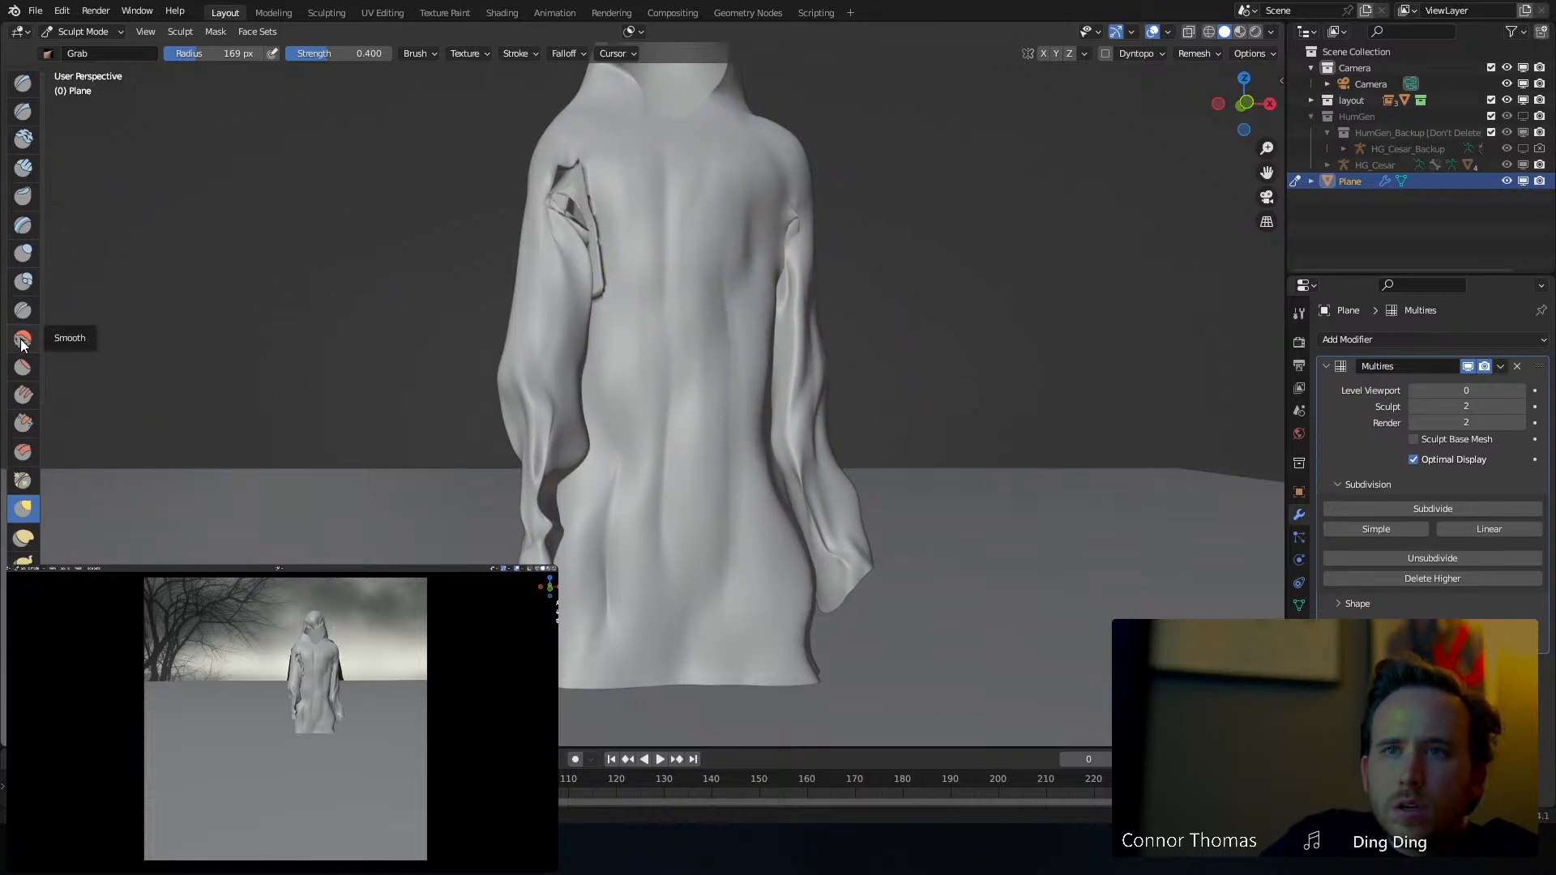
Pinch the folds on the robe's front with the Pinch/Magnify brush at a 9 px radius
{"action": "left_click", "coordinate": [23, 480]}
{"action": "middle_click_drag", "start_coordinate": [532, 333], "coordinate": [487, 348]}
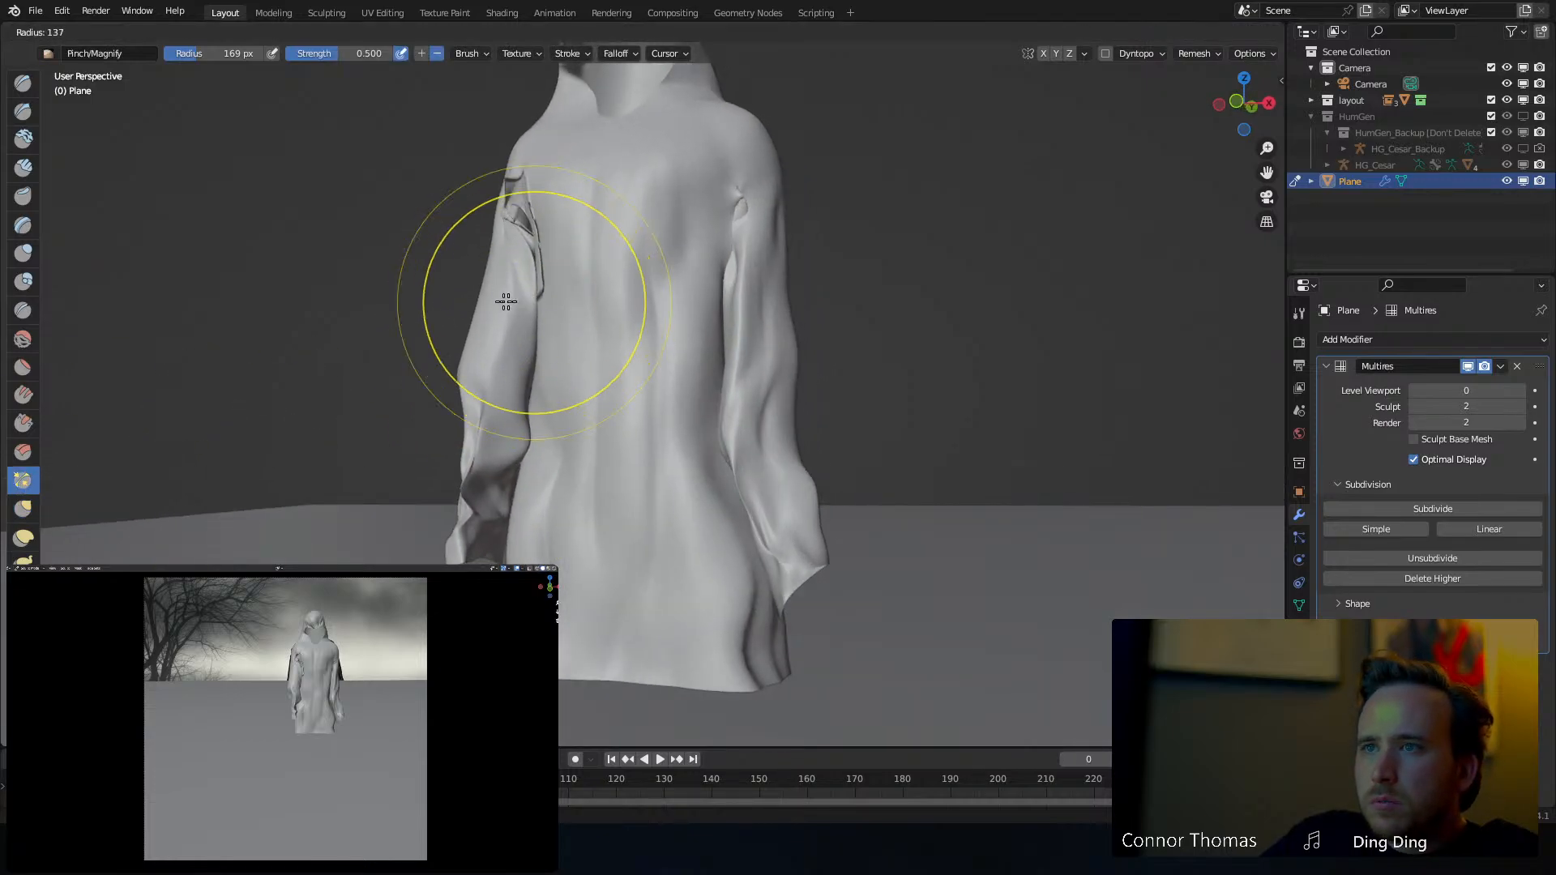
{"action": "key", "text": "f"}
{"action": "left_click", "coordinate": [543, 315]}
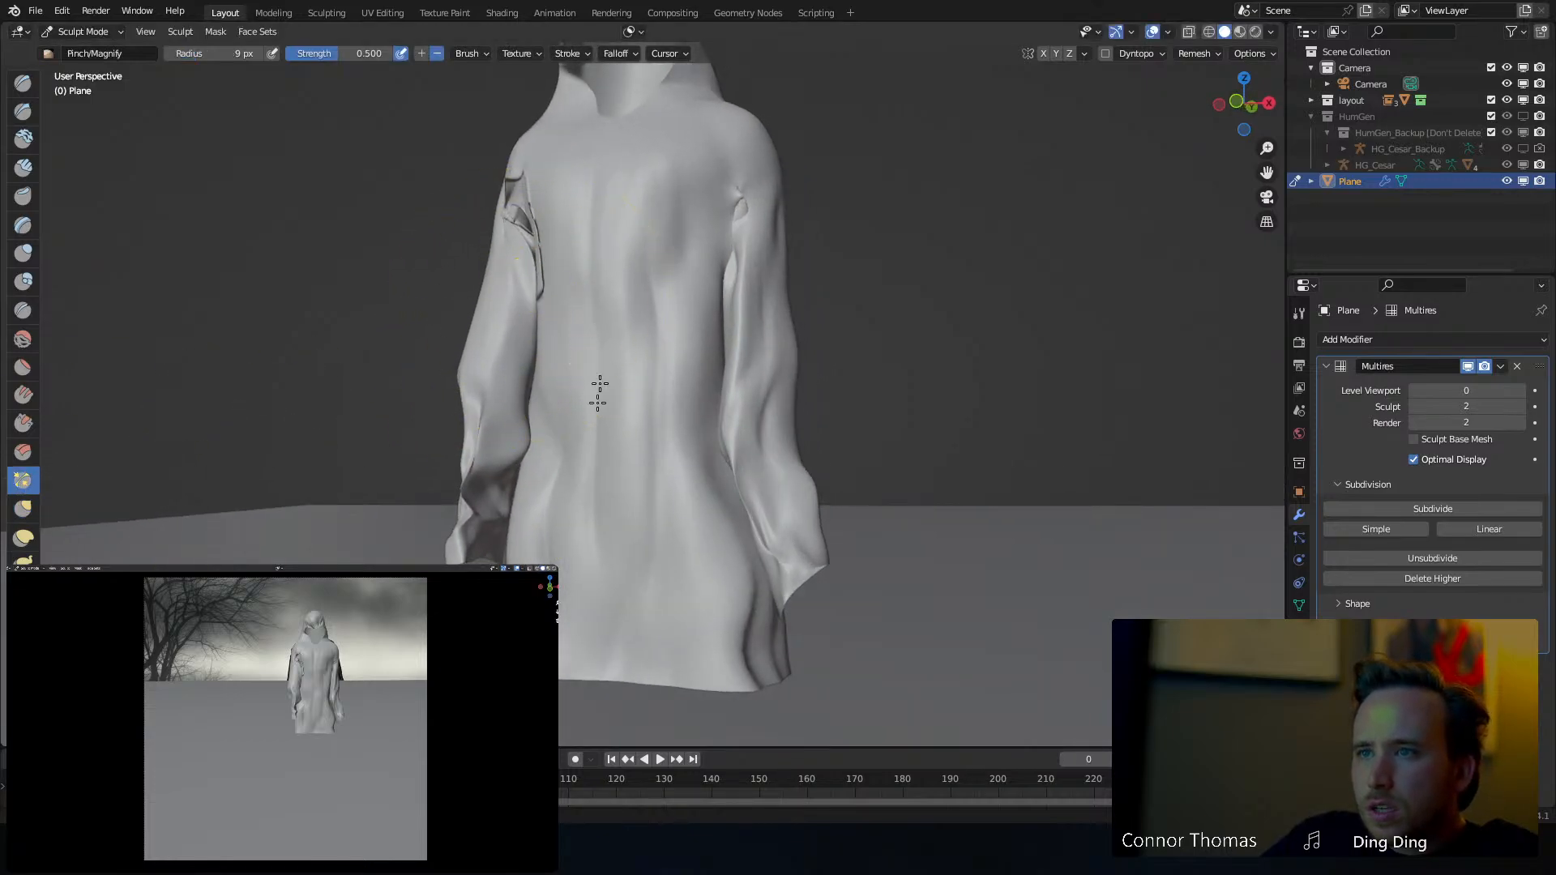
{"action": "mouse_move", "coordinate": [604, 138]}
{"action": "middle_mouse_down"}
{"action": "mouse_move", "coordinate": [646, 132]}
{"action": "mouse_move", "coordinate": [649, 173]}
{"action": "mouse_move", "coordinate": [765, 210]}
{"action": "mouse_move", "coordinate": [278, 316]}
{"action": "middle_mouse_up"}
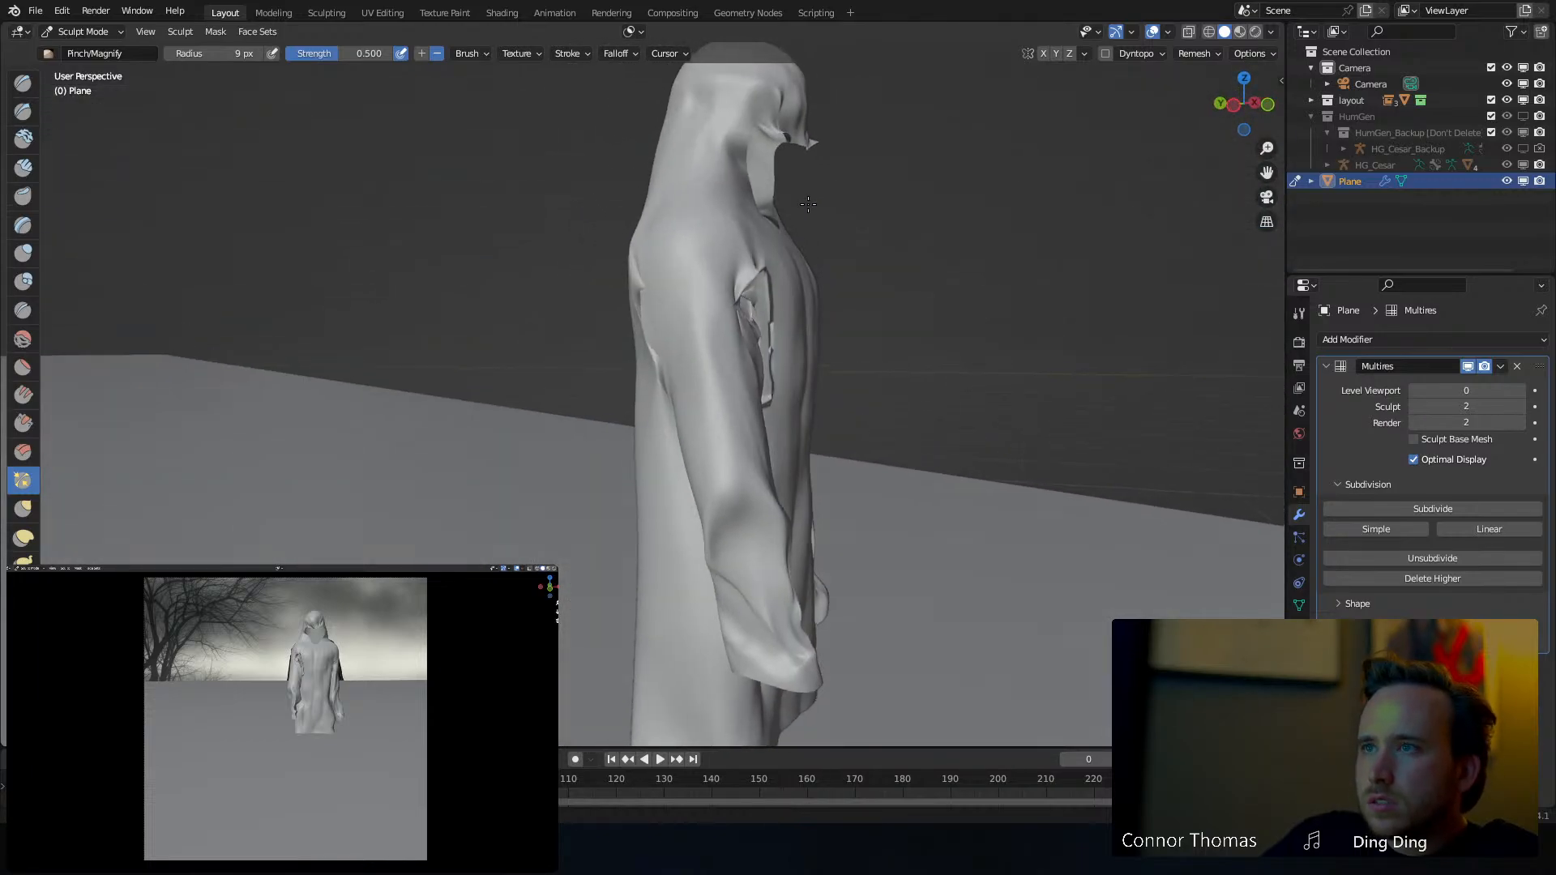
Pull the hood's brim down and its side inward with the Grab brush at a 145 px radius
{"action": "left_click", "coordinate": [23, 541]}
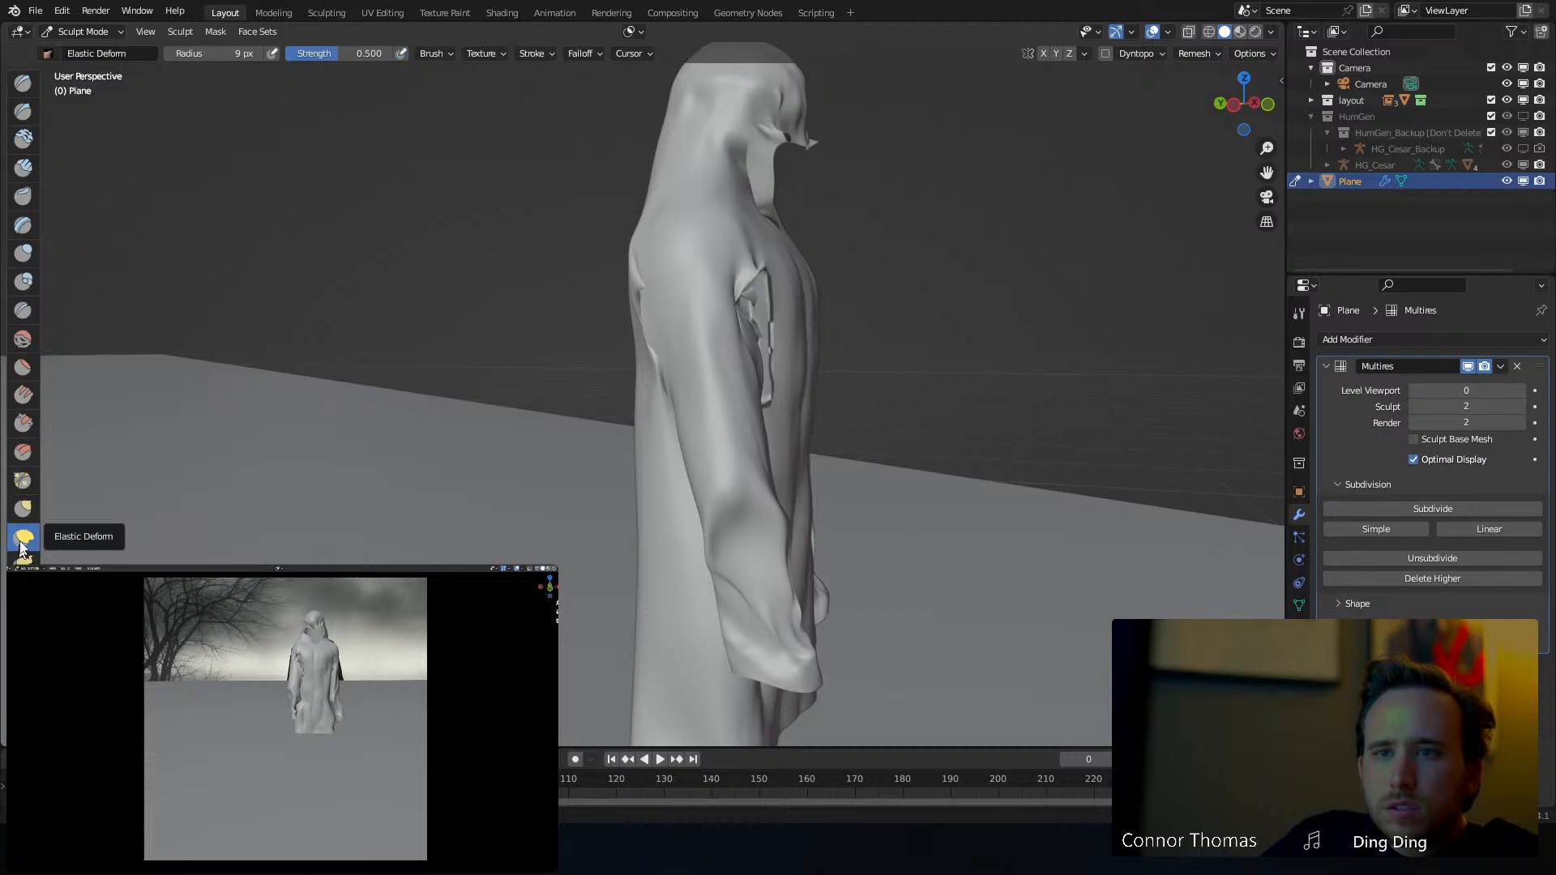
{"action": "left_click", "coordinate": [22, 508]}
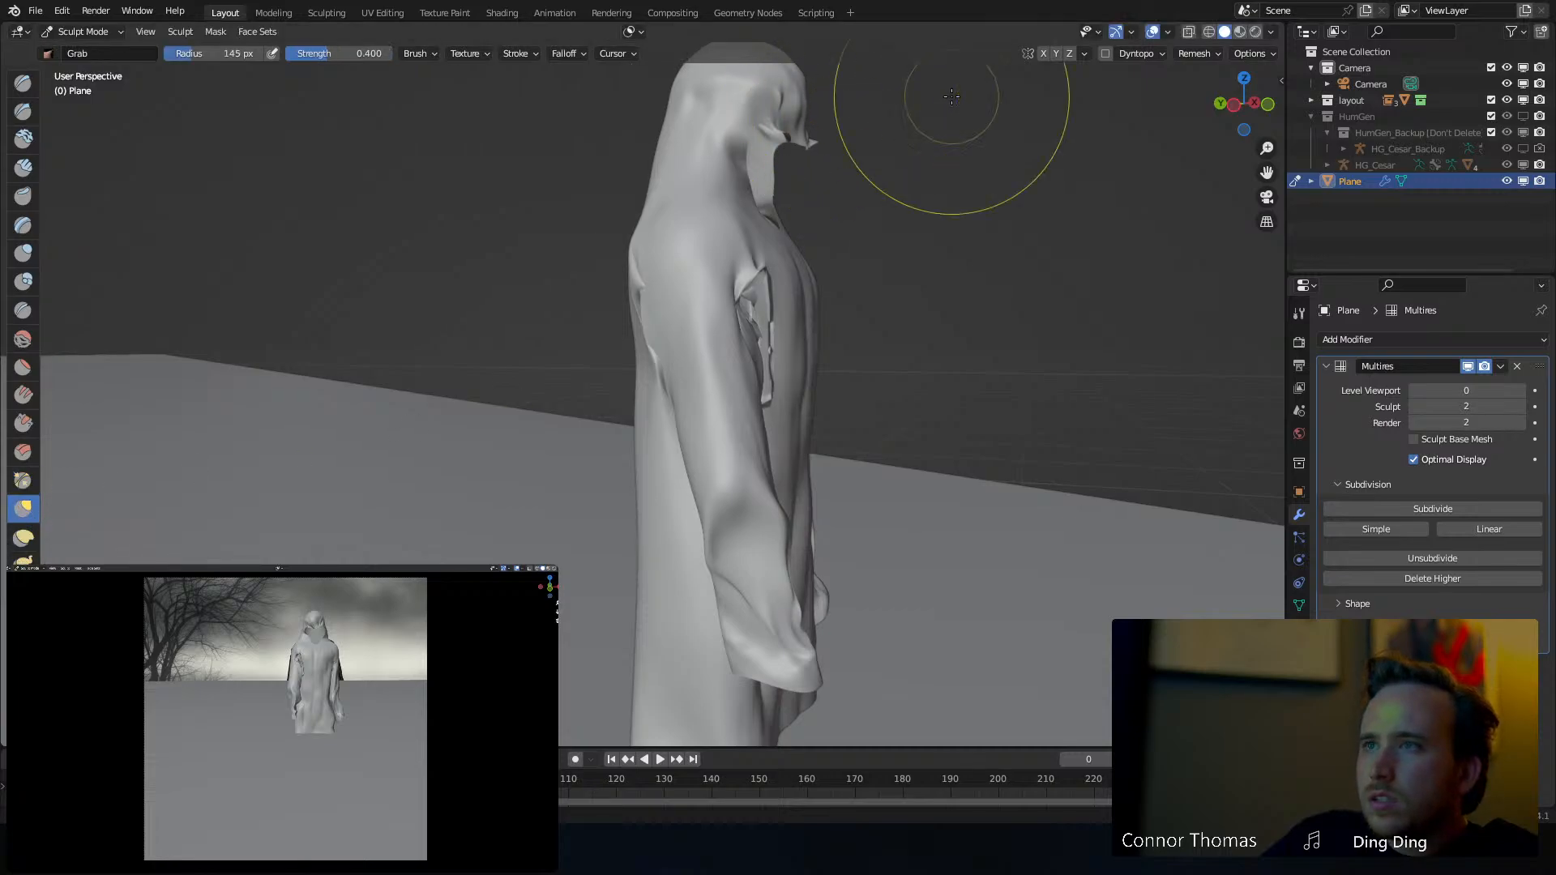
{"action": "middle_click_drag", "start_coordinate": [953, 96], "coordinate": [851, 146]}
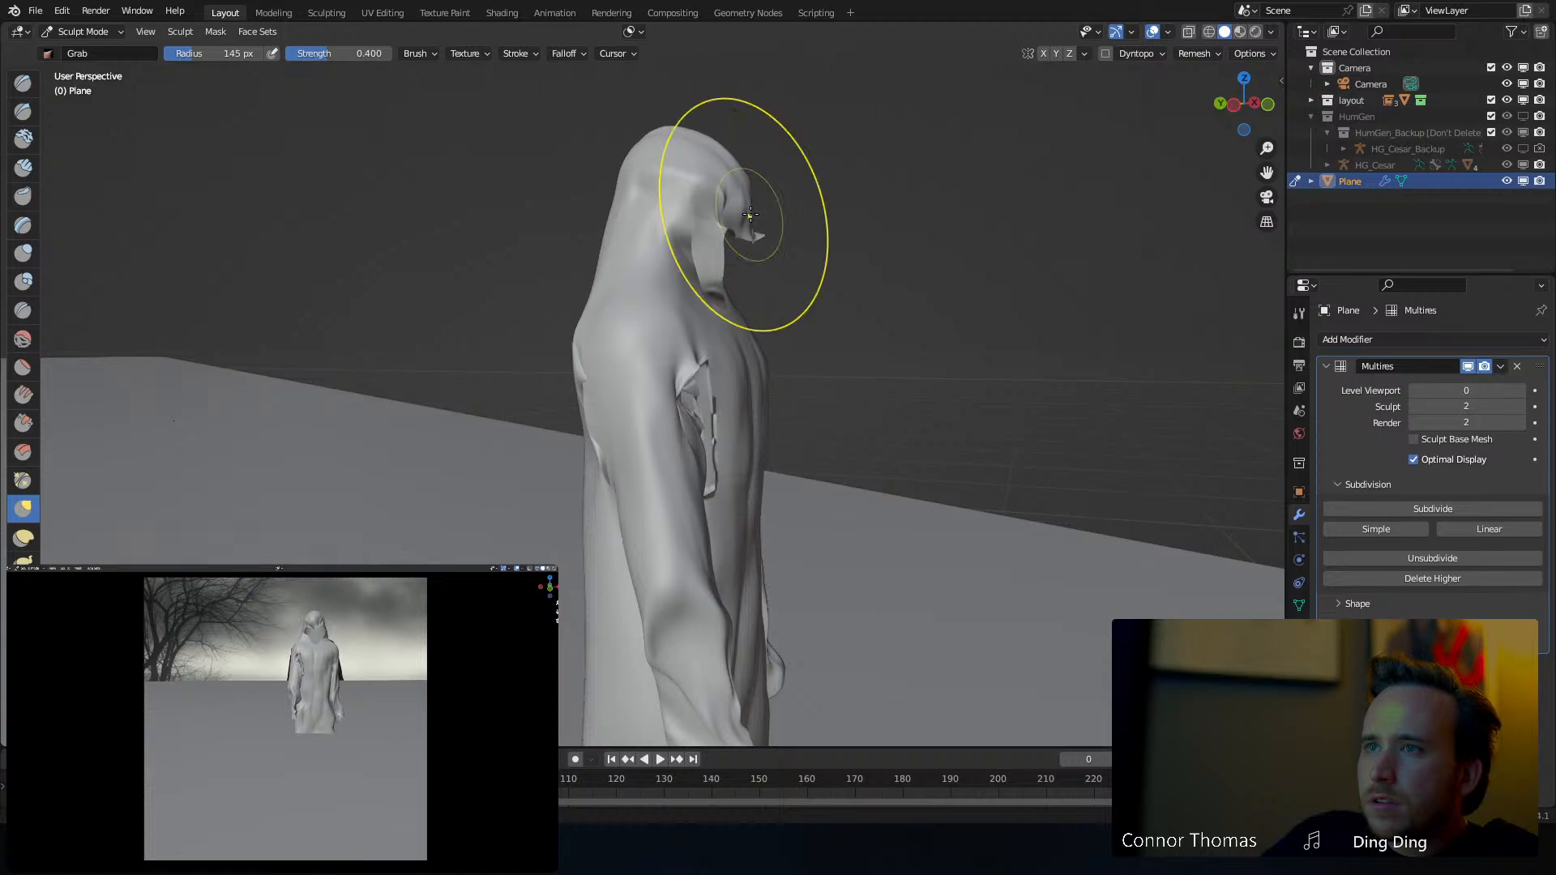
{"action": "left_click_drag", "start_coordinate": [666, 143], "coordinate": [664, 137]}
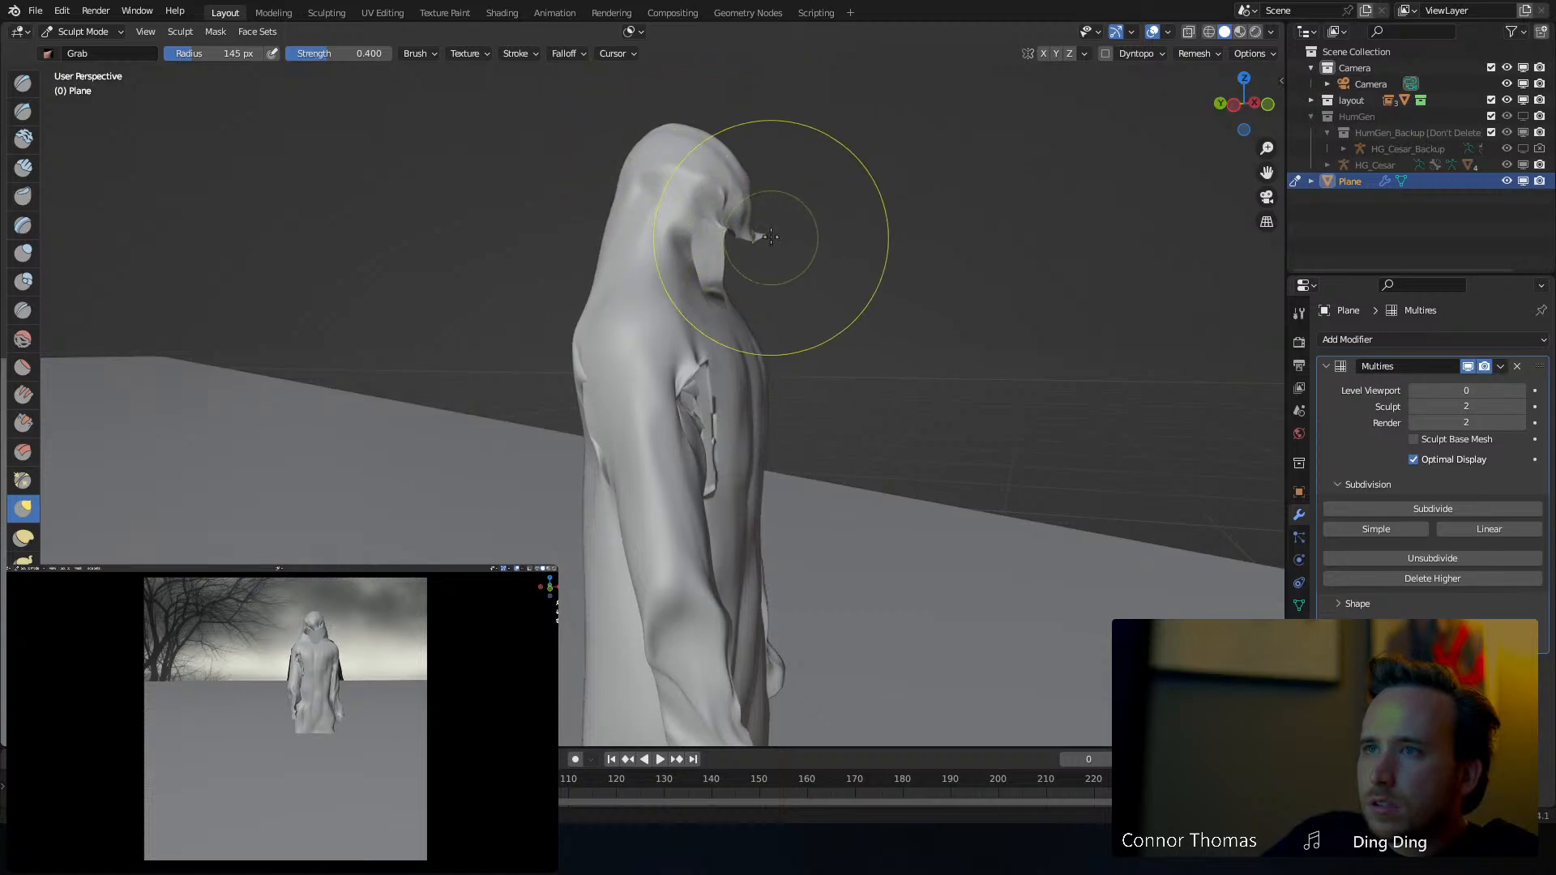
{"action": "mouse_move", "coordinate": [774, 239]}
{"action": "left_mouse_down"}
{"action": "mouse_move", "coordinate": [756, 263]}
{"action": "mouse_move", "coordinate": [754, 250]}
{"action": "left_mouse_up"}
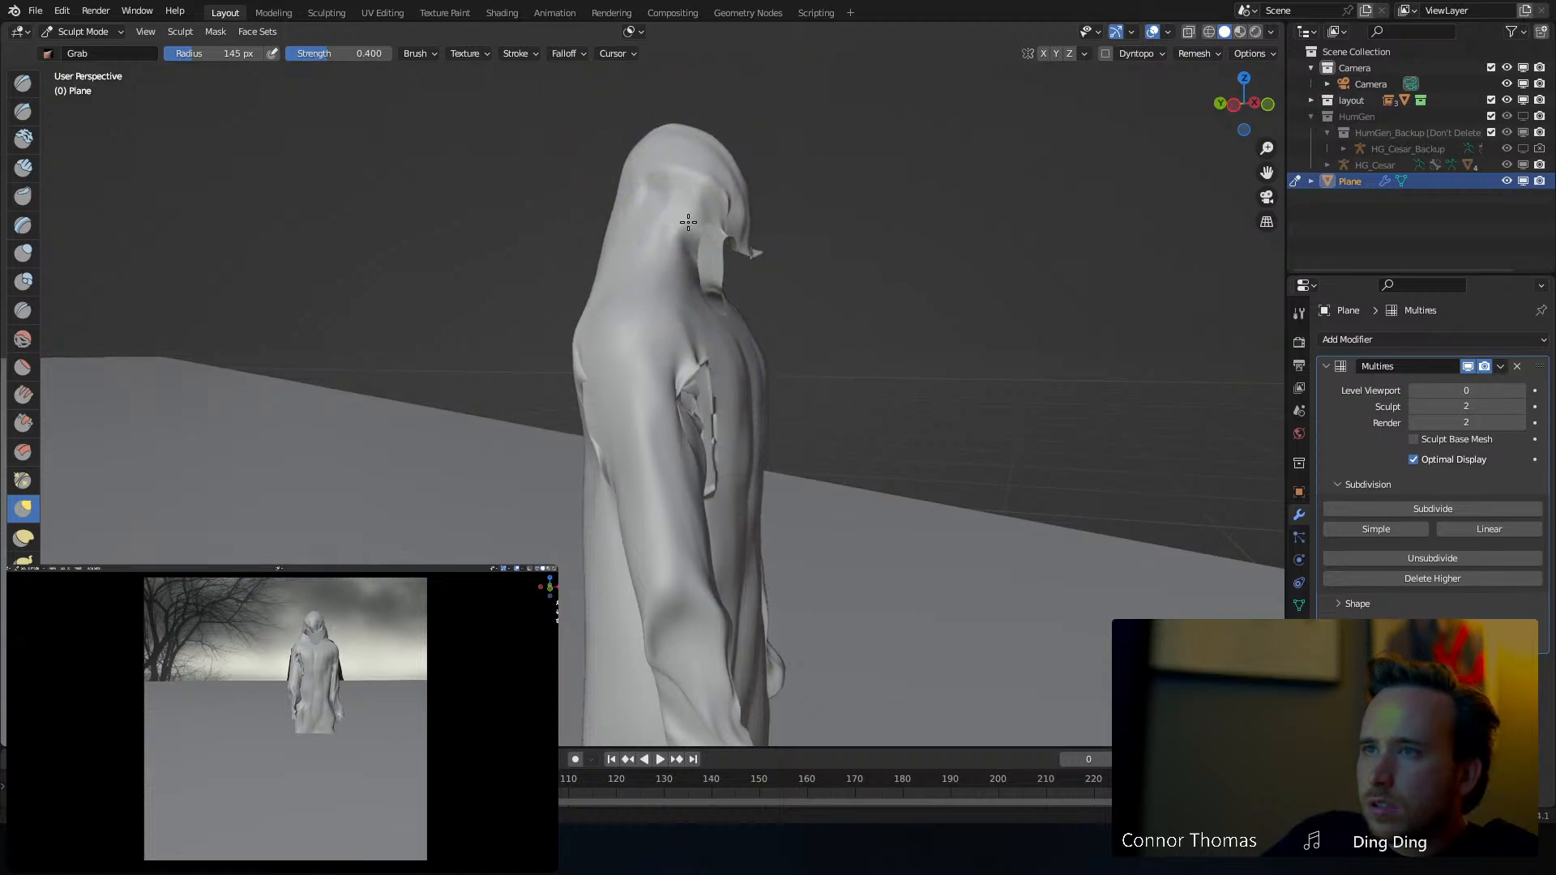
{"action": "middle_click_drag", "start_coordinate": [690, 231], "coordinate": [554, 174]}
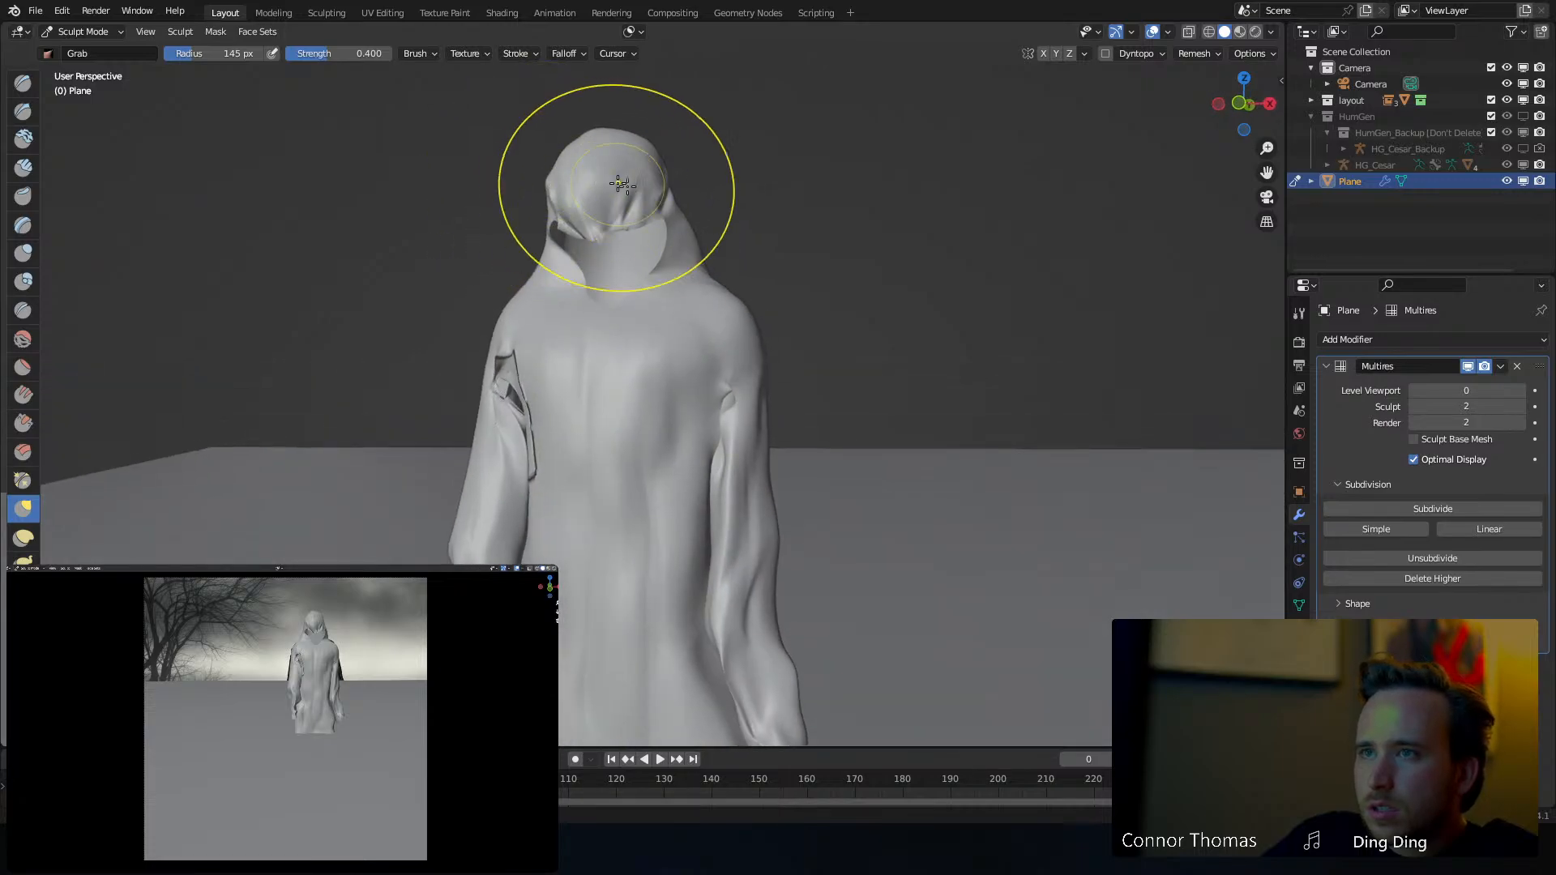
{"action": "left_click_drag", "start_coordinate": [671, 214], "coordinate": [649, 218]}
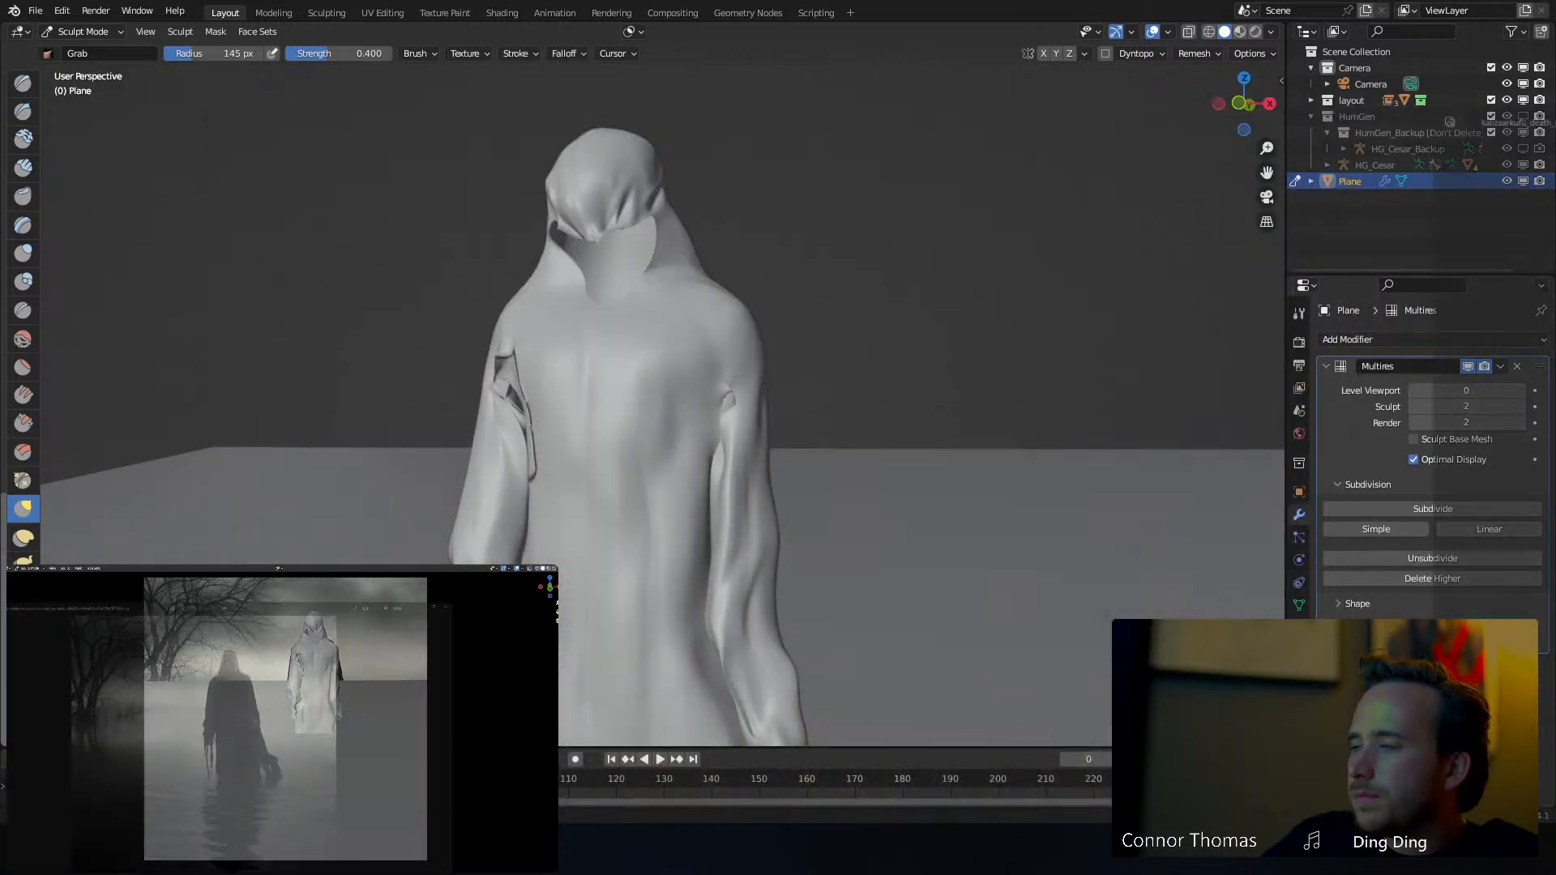
Lift the hood's front edge with the Grab brush to enlarge the face opening and reshape the crown
{"action": "scroll", "coordinate": [643, 271], "scroll_direction": "up", "scroll_amount": 2}
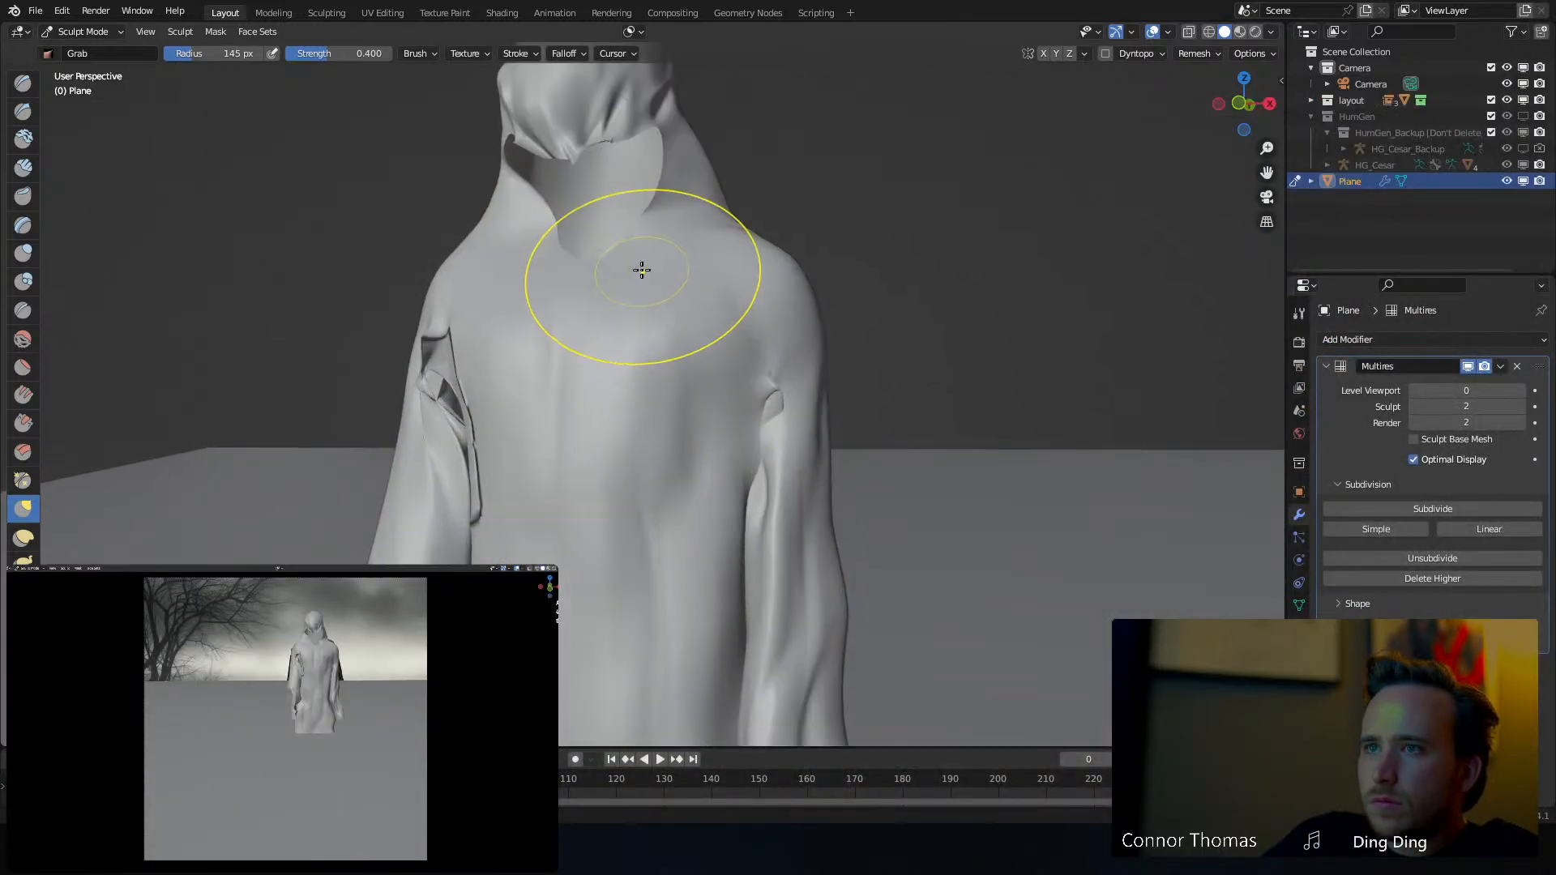
{"action": "mouse_move", "coordinate": [639, 193]}
{"action": "middle_mouse_down", "text": "shift"}
{"action": "mouse_move", "coordinate": [704, 306]}
{"action": "mouse_move", "coordinate": [718, 391]}
{"action": "middle_mouse_up", "text": "shift"}
{"action": "middle_click_drag", "start_coordinate": [718, 390], "coordinate": [713, 355]}
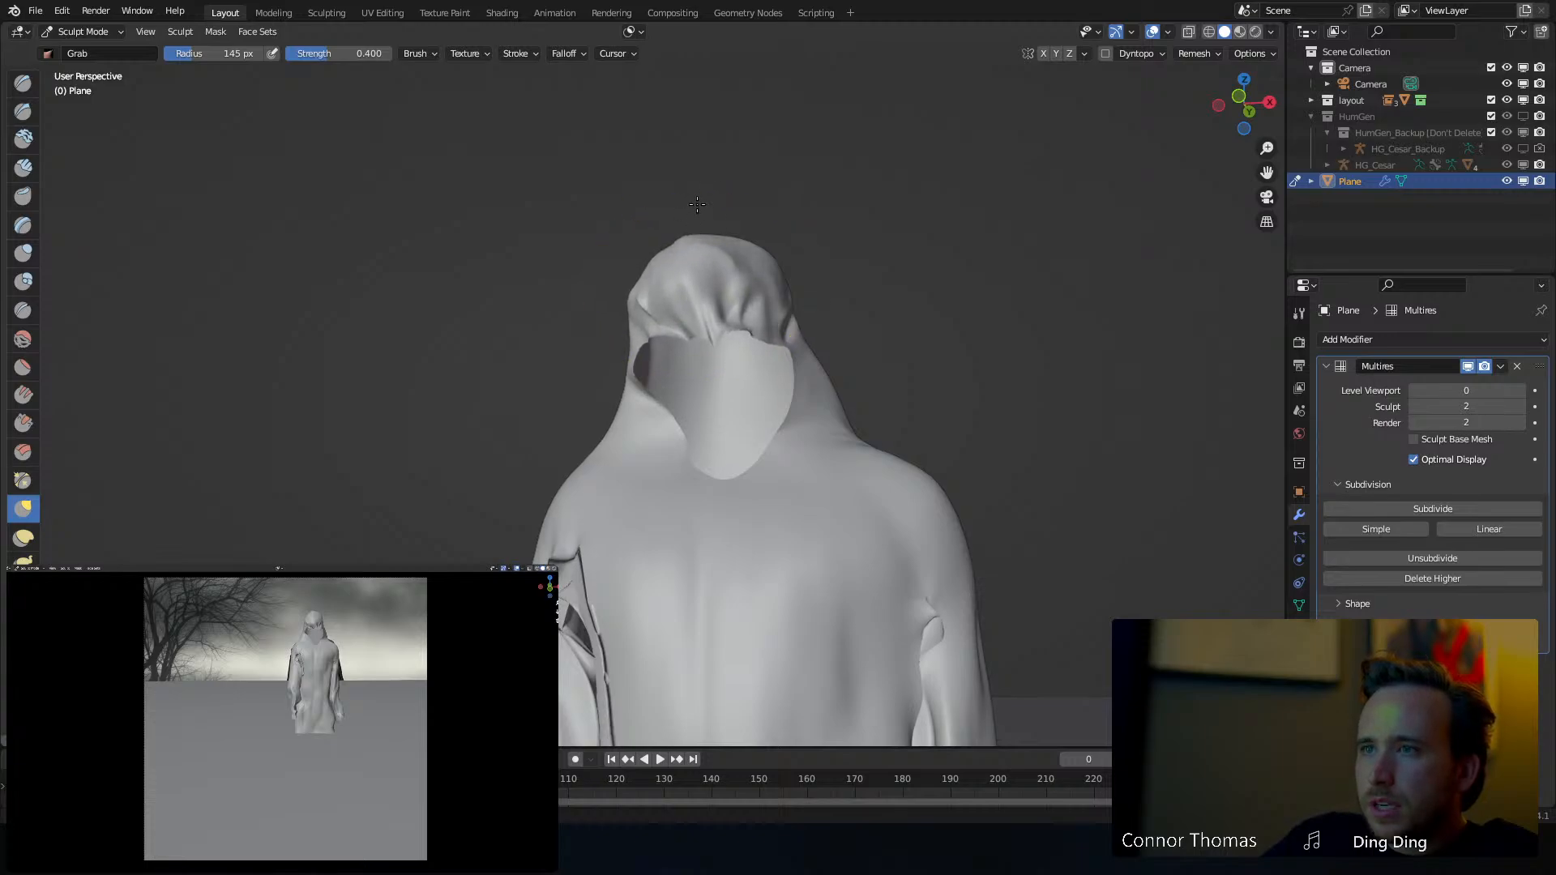
{"action": "mouse_move", "coordinate": [792, 254]}
{"action": "middle_mouse_down"}
{"action": "mouse_move", "coordinate": [713, 251]}
{"action": "mouse_move", "coordinate": [644, 271]}
{"action": "middle_mouse_up"}
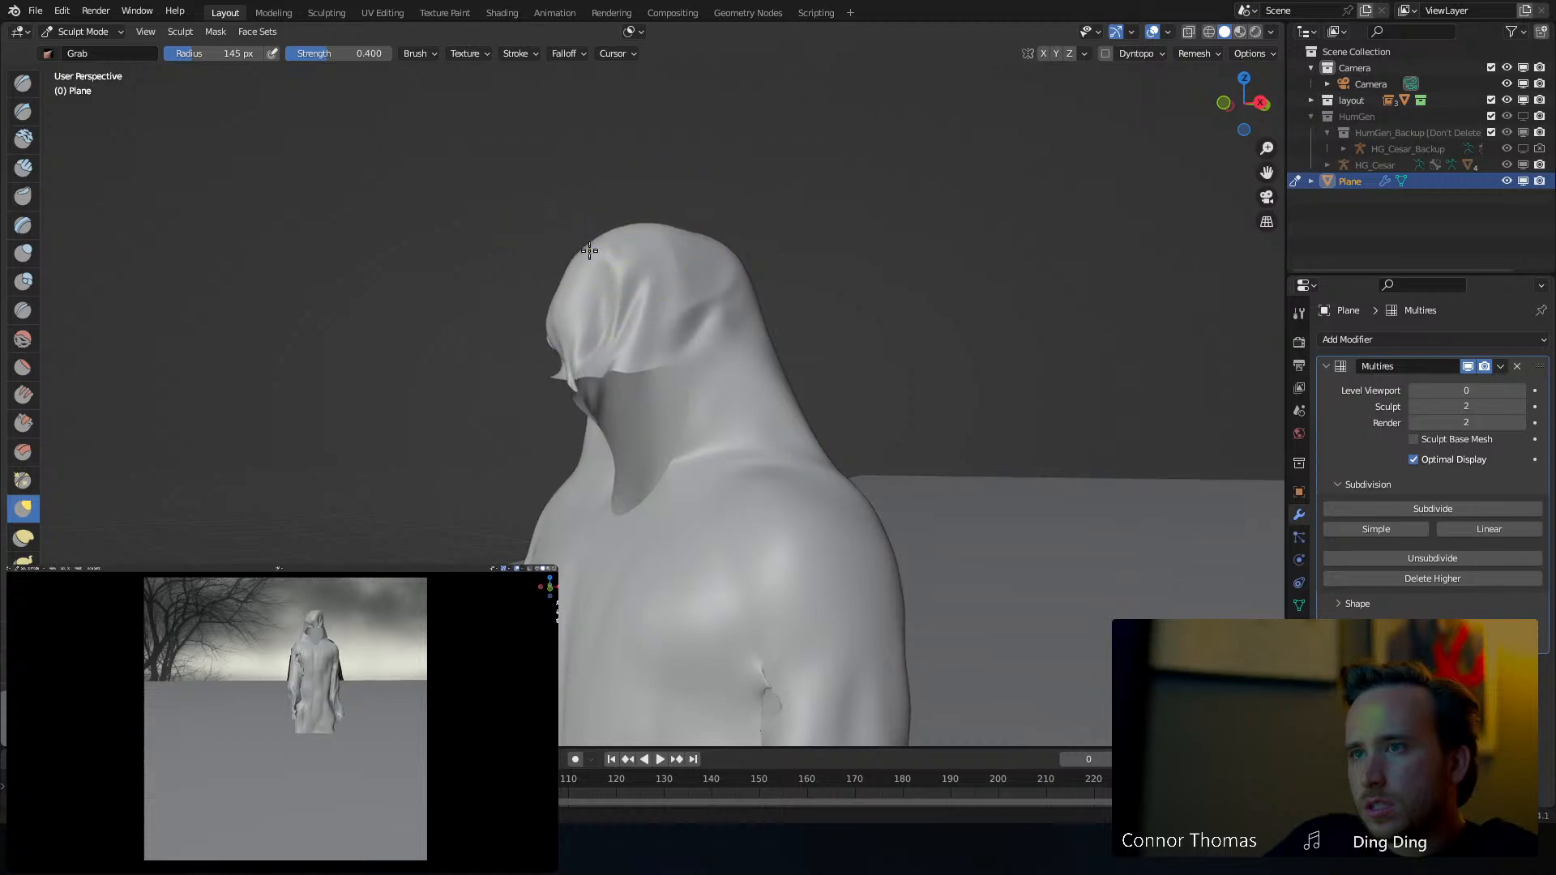
{"action": "left_click_drag", "start_coordinate": [590, 251], "coordinate": [592, 223]}
{"action": "left_click_drag", "start_coordinate": [585, 353], "coordinate": [573, 255]}
{"action": "left_click_drag", "start_coordinate": [563, 323], "coordinate": [577, 276]}
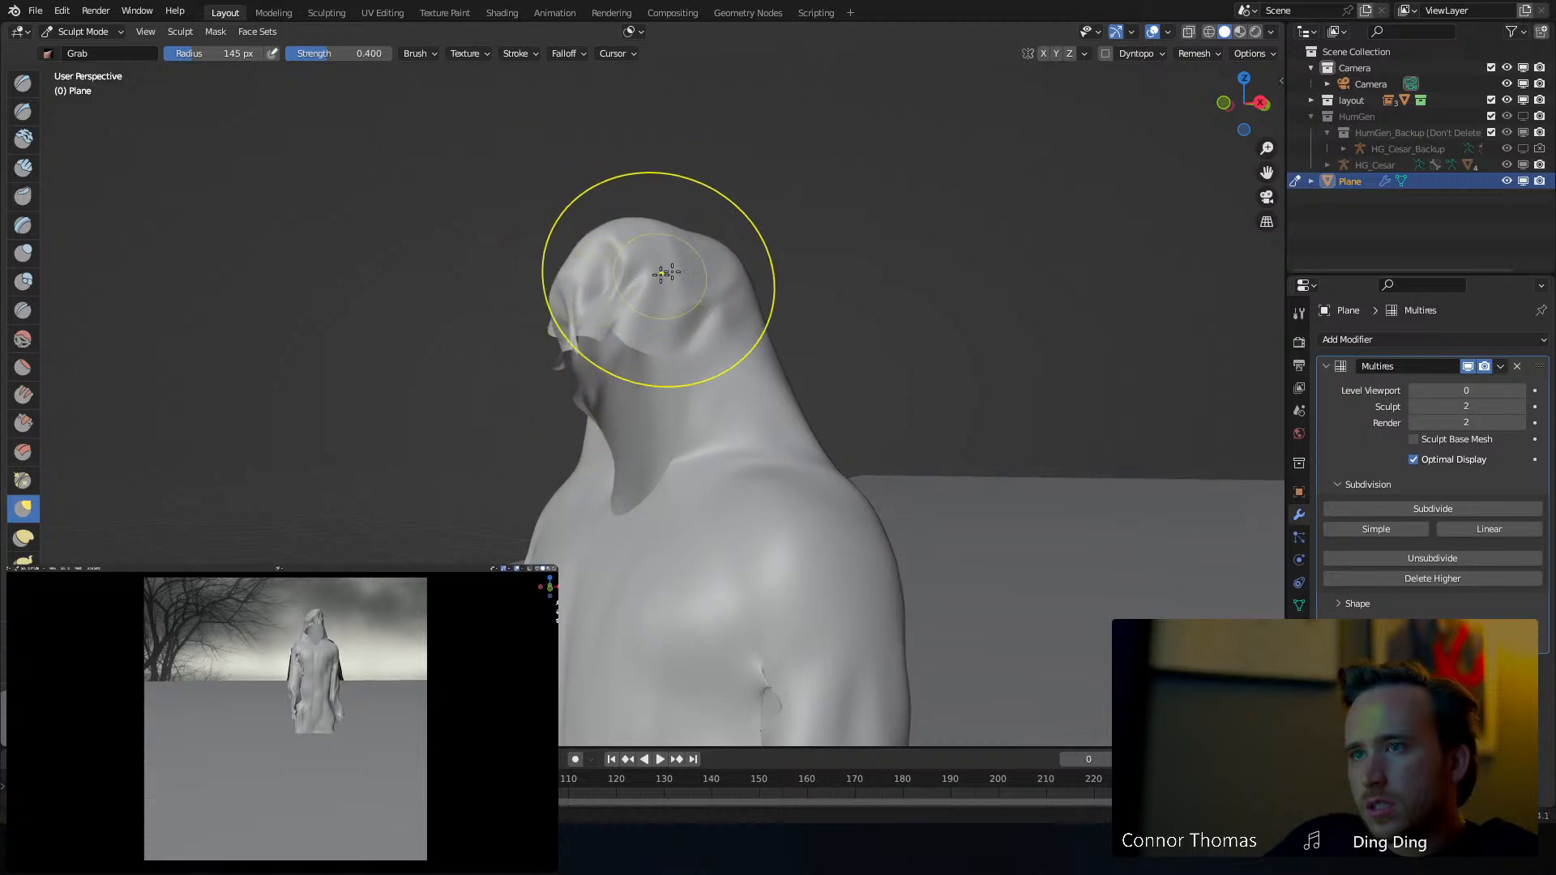
{"action": "middle_click_drag", "start_coordinate": [663, 274], "coordinate": [717, 290]}
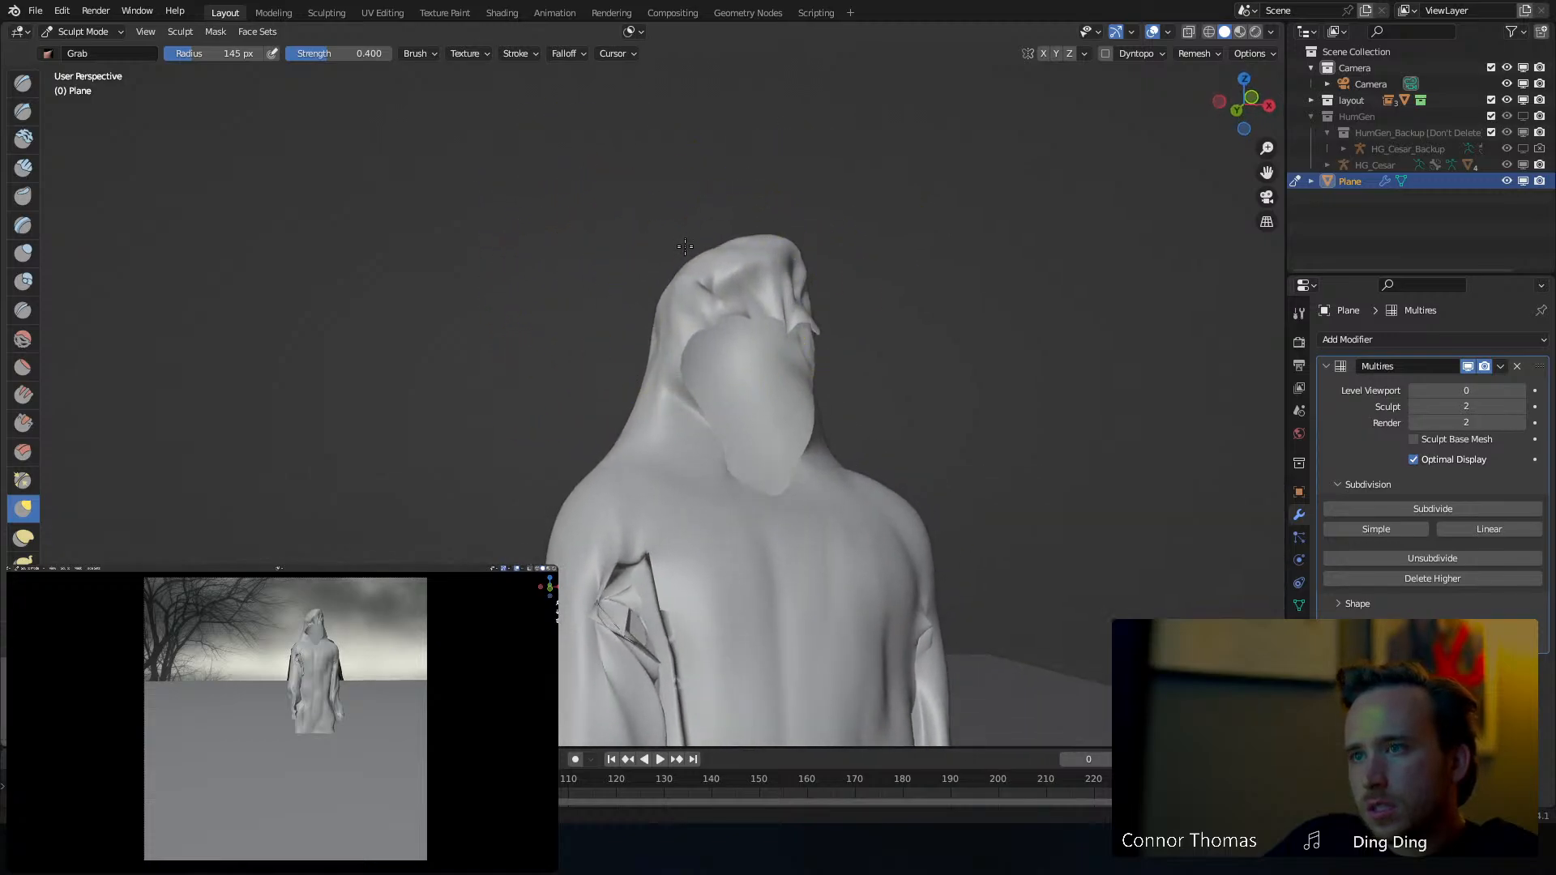
{"action": "middle_click_drag", "start_coordinate": [784, 250], "coordinate": [780, 274]}
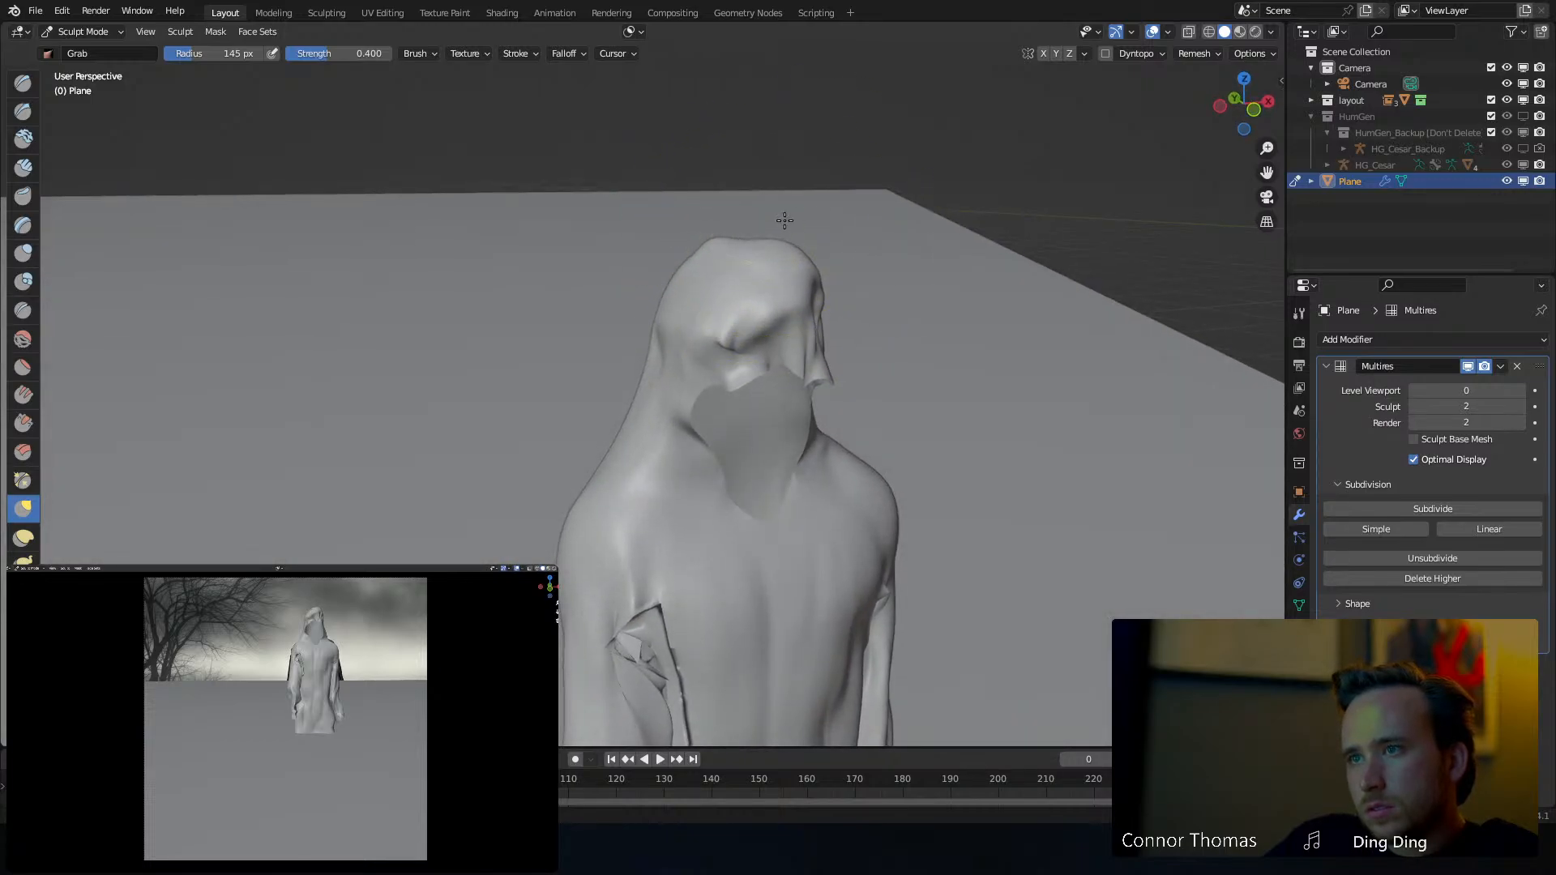
{"action": "mouse_move", "coordinate": [785, 219]}
{"action": "middle_mouse_down"}
{"action": "mouse_move", "coordinate": [835, 279]}
{"action": "mouse_move", "coordinate": [1027, 270]}
{"action": "mouse_move", "coordinate": [948, 295]}
{"action": "middle_mouse_up"}
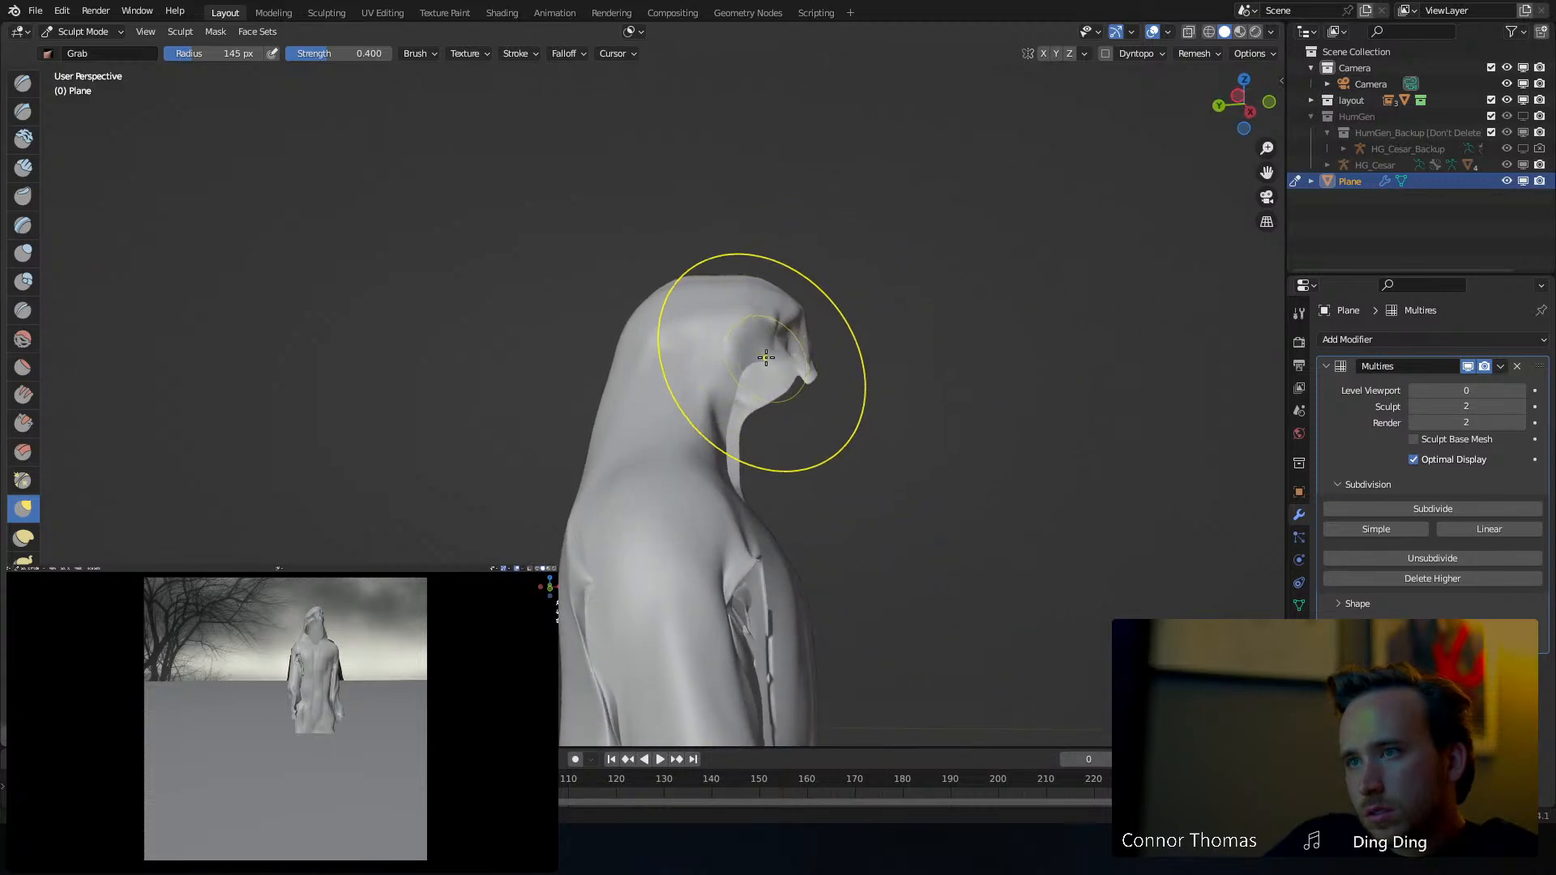
{"action": "mouse_move", "coordinate": [766, 357]}
{"action": "middle_mouse_down"}
{"action": "mouse_move", "coordinate": [851, 337]}
{"action": "mouse_move", "coordinate": [519, 329]}
{"action": "mouse_move", "coordinate": [598, 358]}
{"action": "mouse_move", "coordinate": [921, 354]}
{"action": "mouse_move", "coordinate": [815, 365]}
{"action": "middle_mouse_up"}
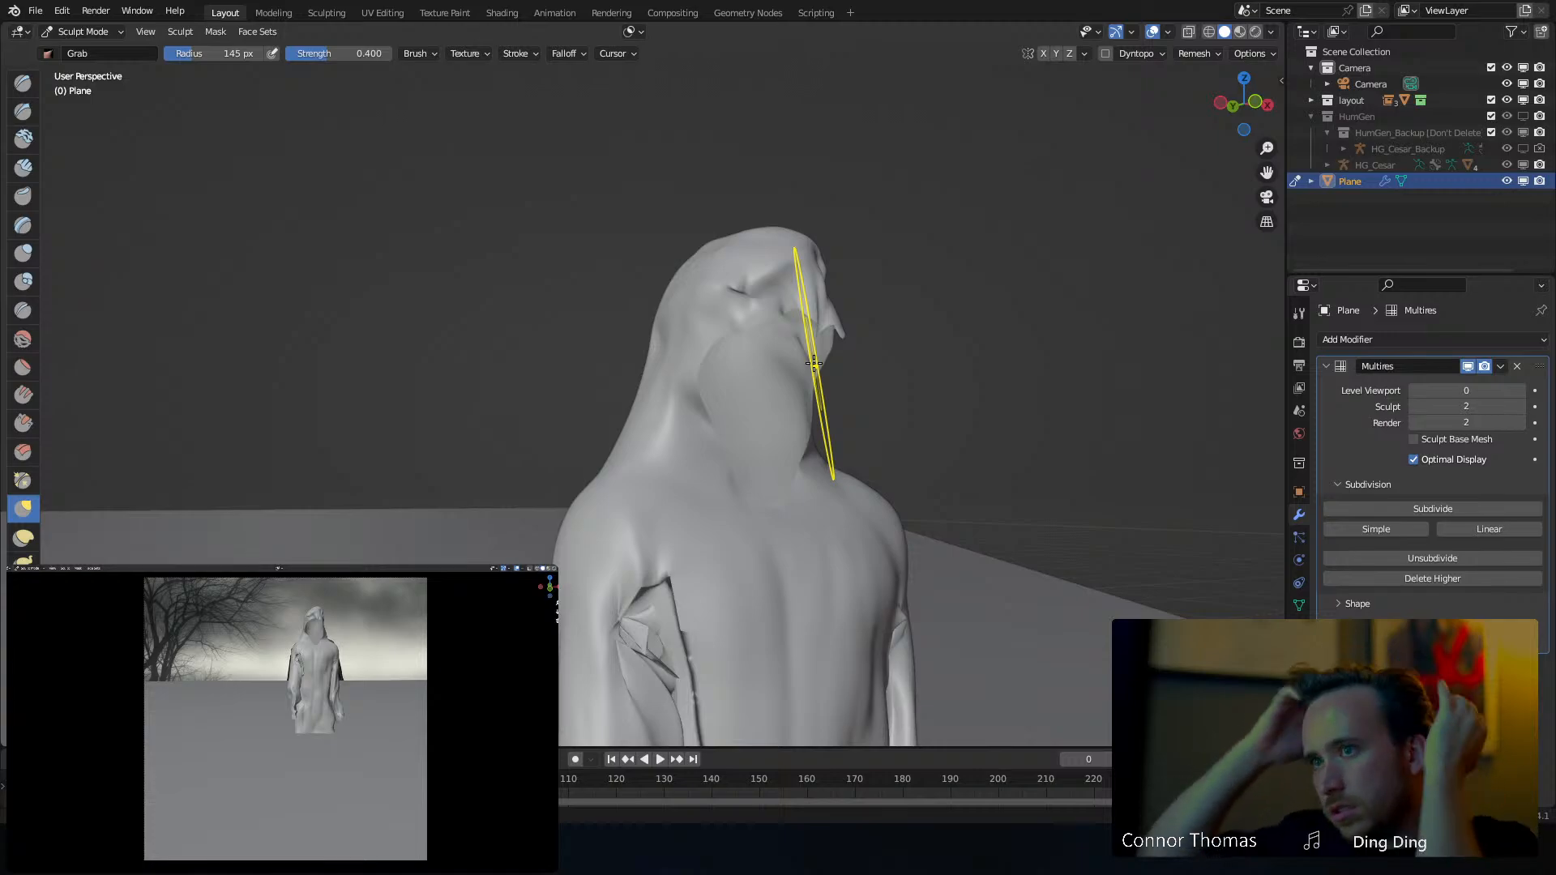
{"action": "middle_click_drag", "start_coordinate": [695, 305], "coordinate": [686, 315]}
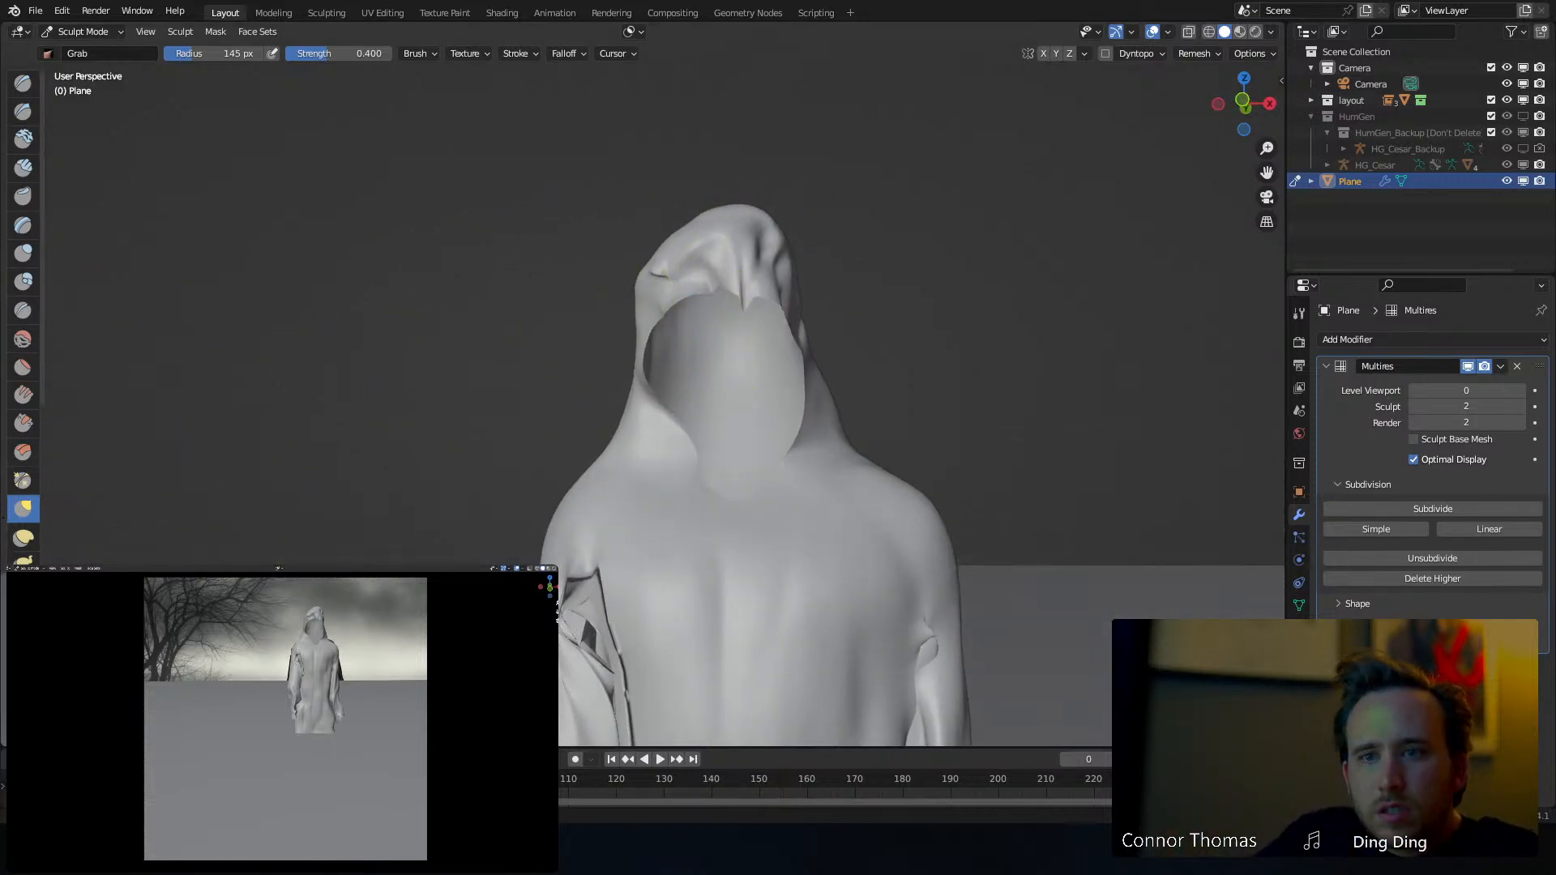
{"action": "left_click", "coordinate": [23, 623]}
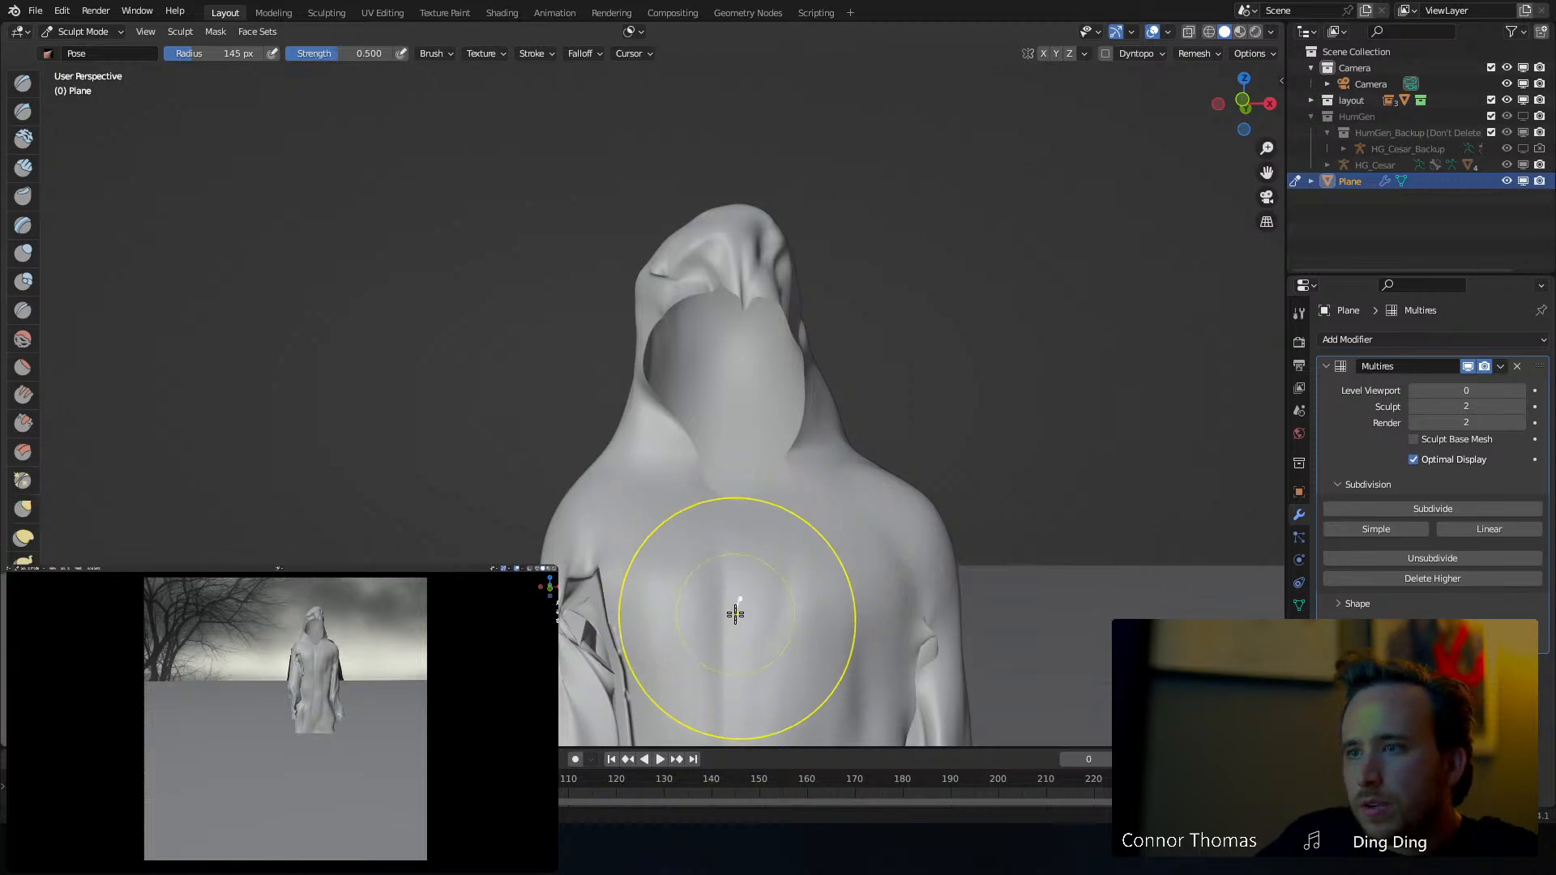
{"action": "left_click_drag", "start_coordinate": [732, 652], "coordinate": [734, 484]}
{"action": "mouse_move", "coordinate": [835, 554]}
{"action": "middle_mouse_down"}
{"action": "mouse_move", "coordinate": [899, 507]}
{"action": "mouse_move", "coordinate": [907, 550]}
{"action": "middle_mouse_up"}
{"action": "key", "text": "ctrl+z"}
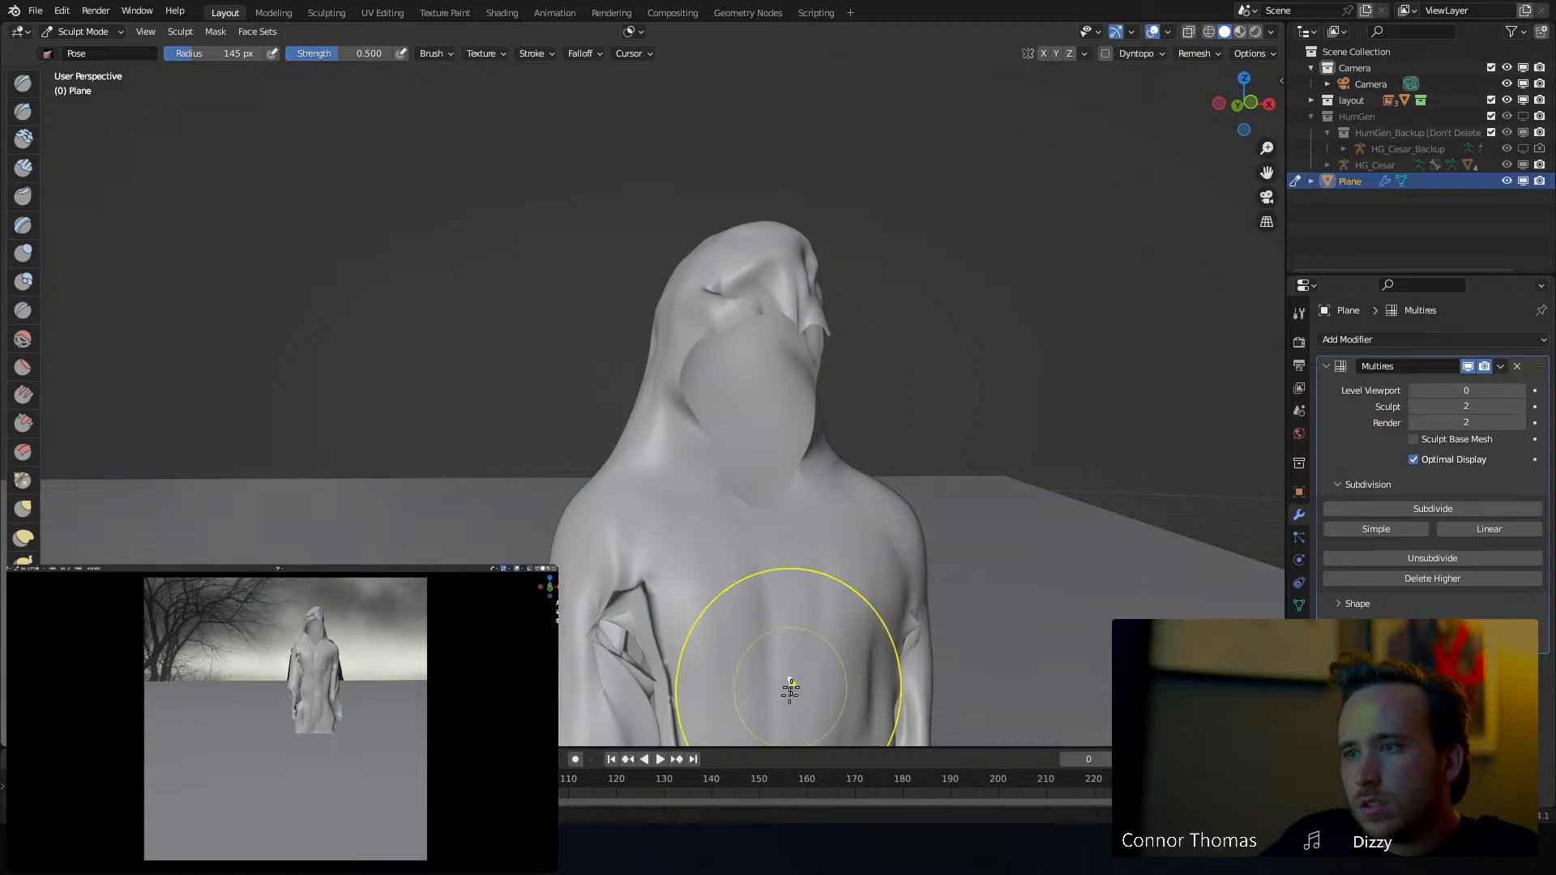
{"action": "left_click_drag", "start_coordinate": [776, 711], "coordinate": [791, 581]}
{"action": "key", "text": "ctrl+z"}
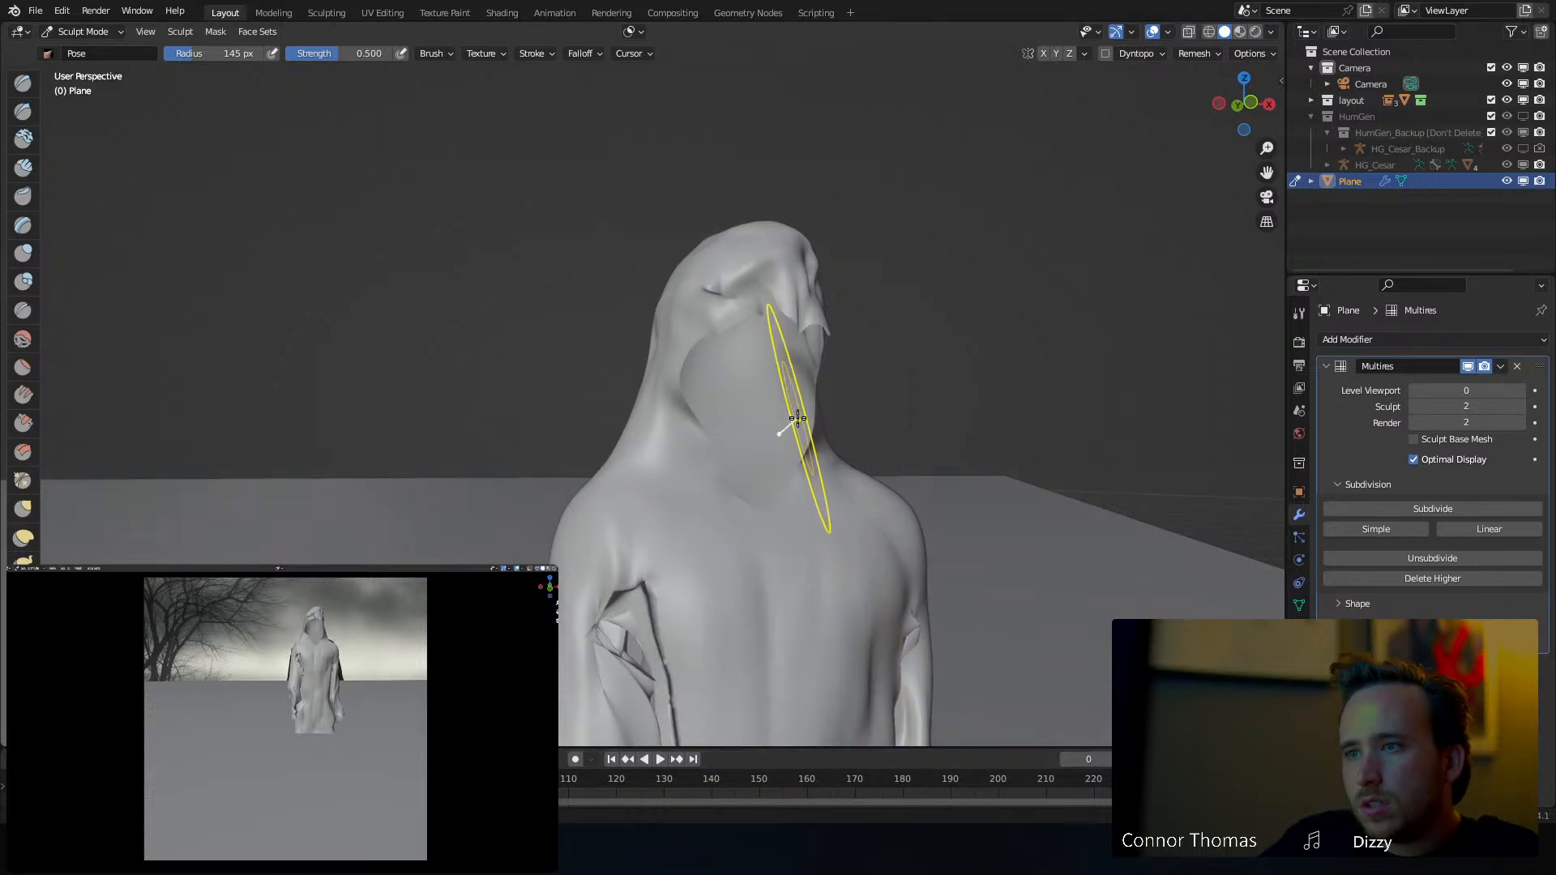
Bend the front of the hood above the face opening with the Pose brush at a 145 px radius
{"action": "mouse_move", "coordinate": [776, 278]}
{"action": "left_mouse_down"}
{"action": "mouse_move", "coordinate": [765, 244]}
{"action": "mouse_move", "coordinate": [737, 259]}
{"action": "mouse_move", "coordinate": [750, 258]}
{"action": "left_mouse_up"}
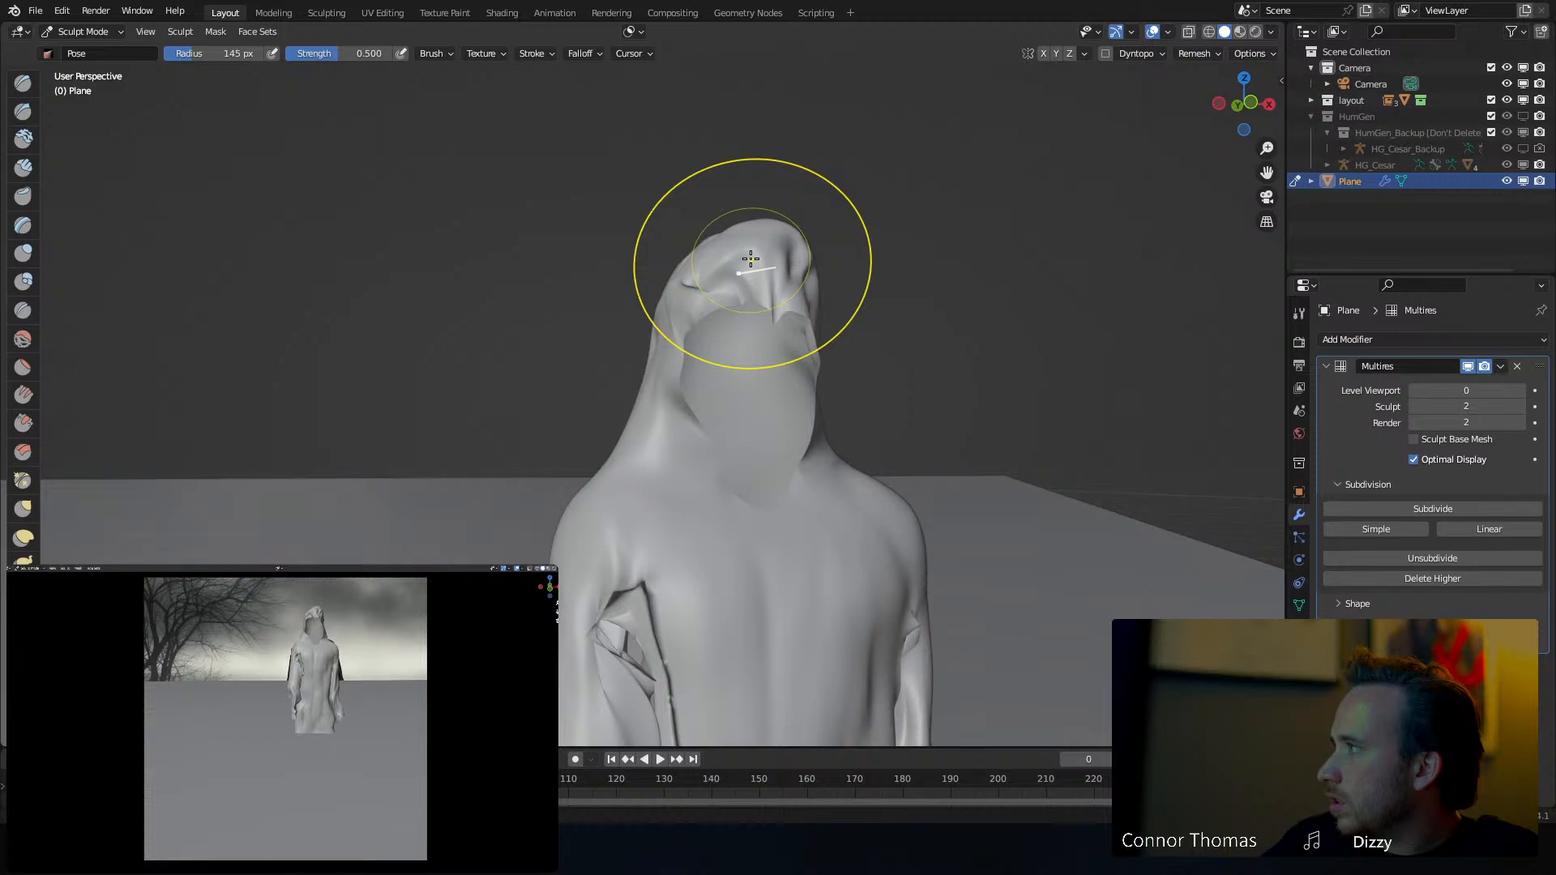
{"action": "middle_click_drag", "start_coordinate": [771, 556], "coordinate": [684, 528]}
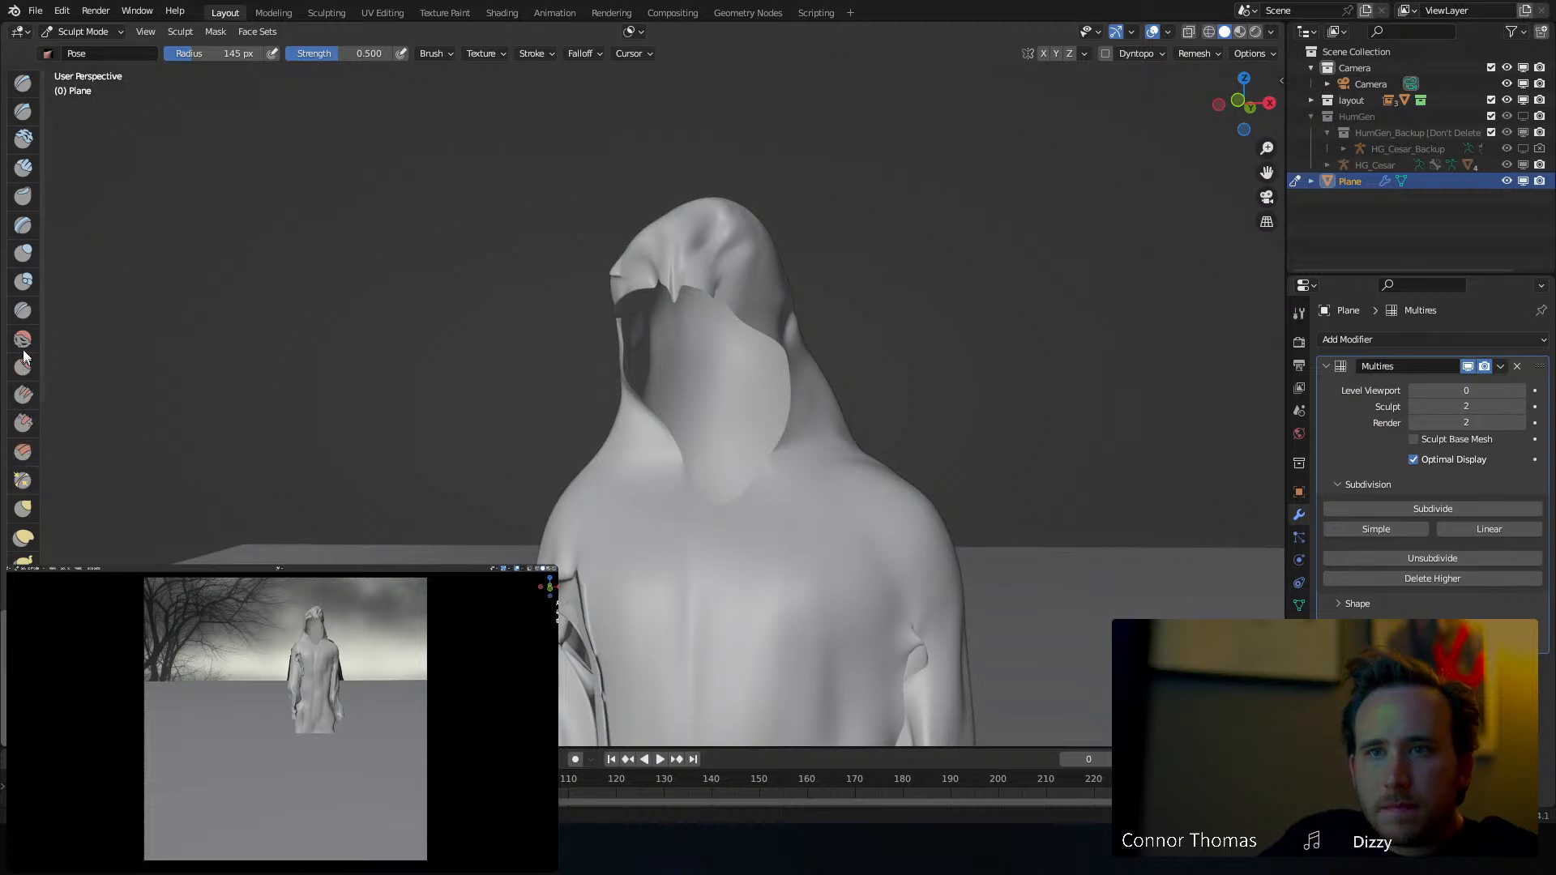
Crease vertical folds into the robe's chest with the Crease brush at a 38 px radius and 0.250 strength
{"action": "left_click", "coordinate": [23, 311]}
{"action": "key", "text": "ctrl+z"}
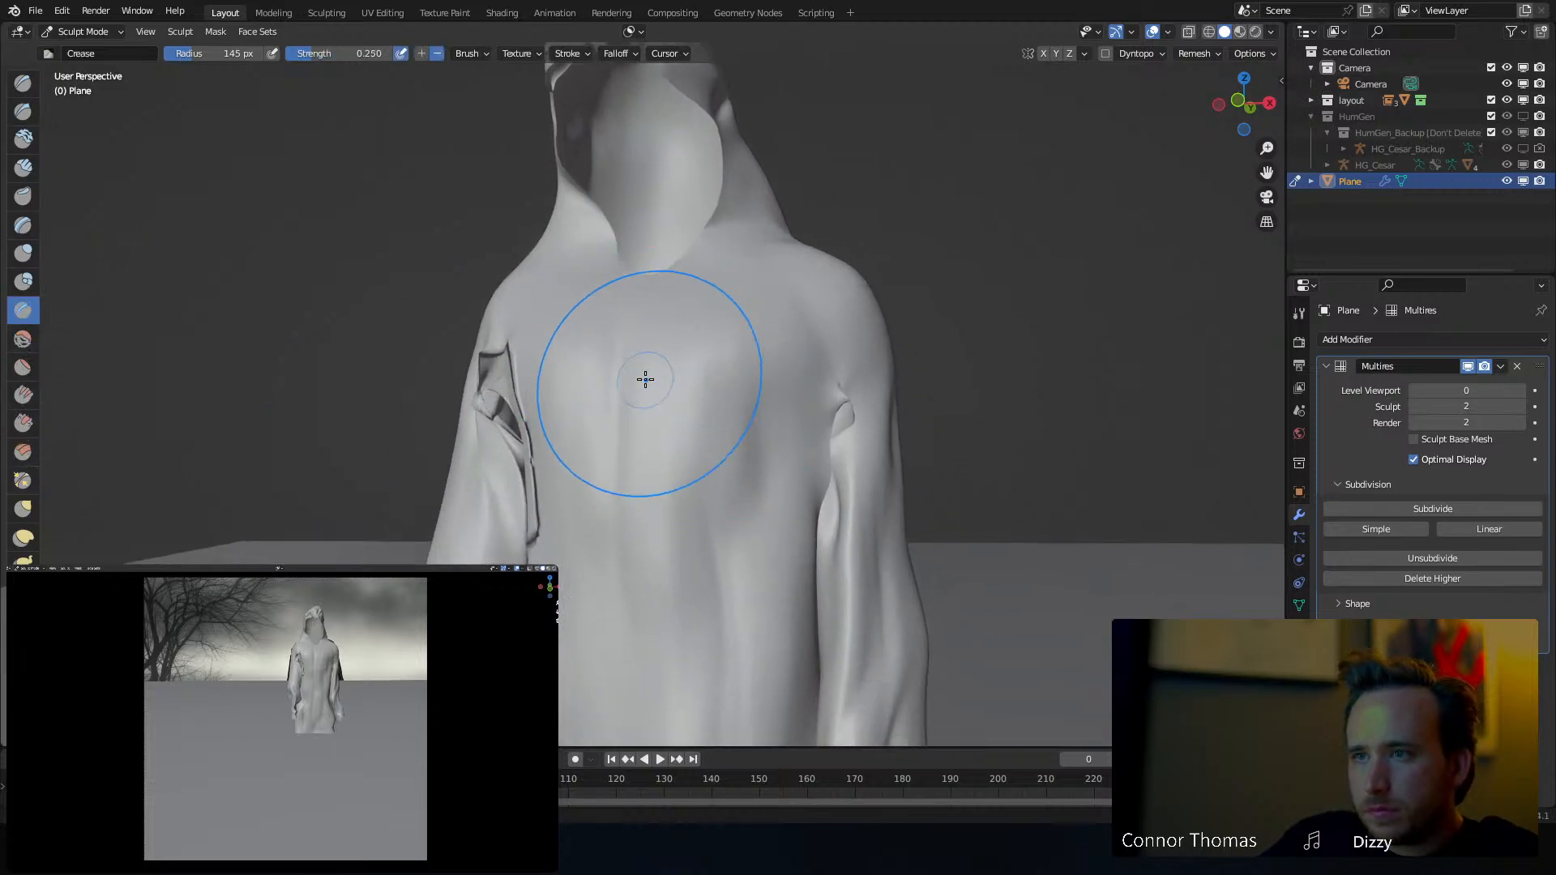
{"action": "key", "text": "f"}
{"action": "left_click", "coordinate": [534, 400]}
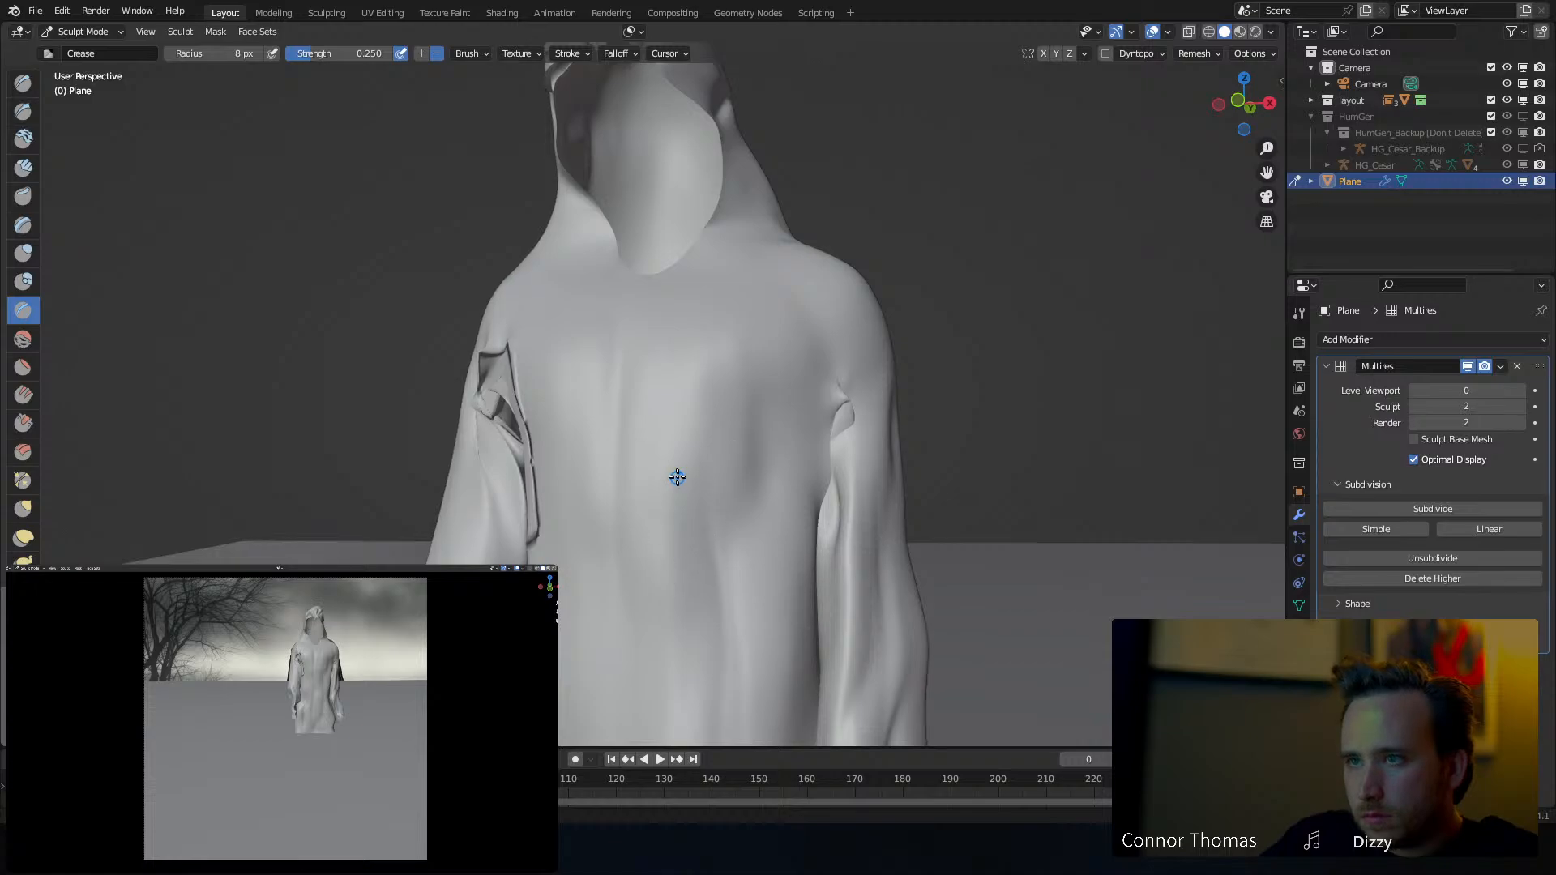
{"action": "key", "text": "f"}
{"action": "left_click", "coordinate": [650, 532]}
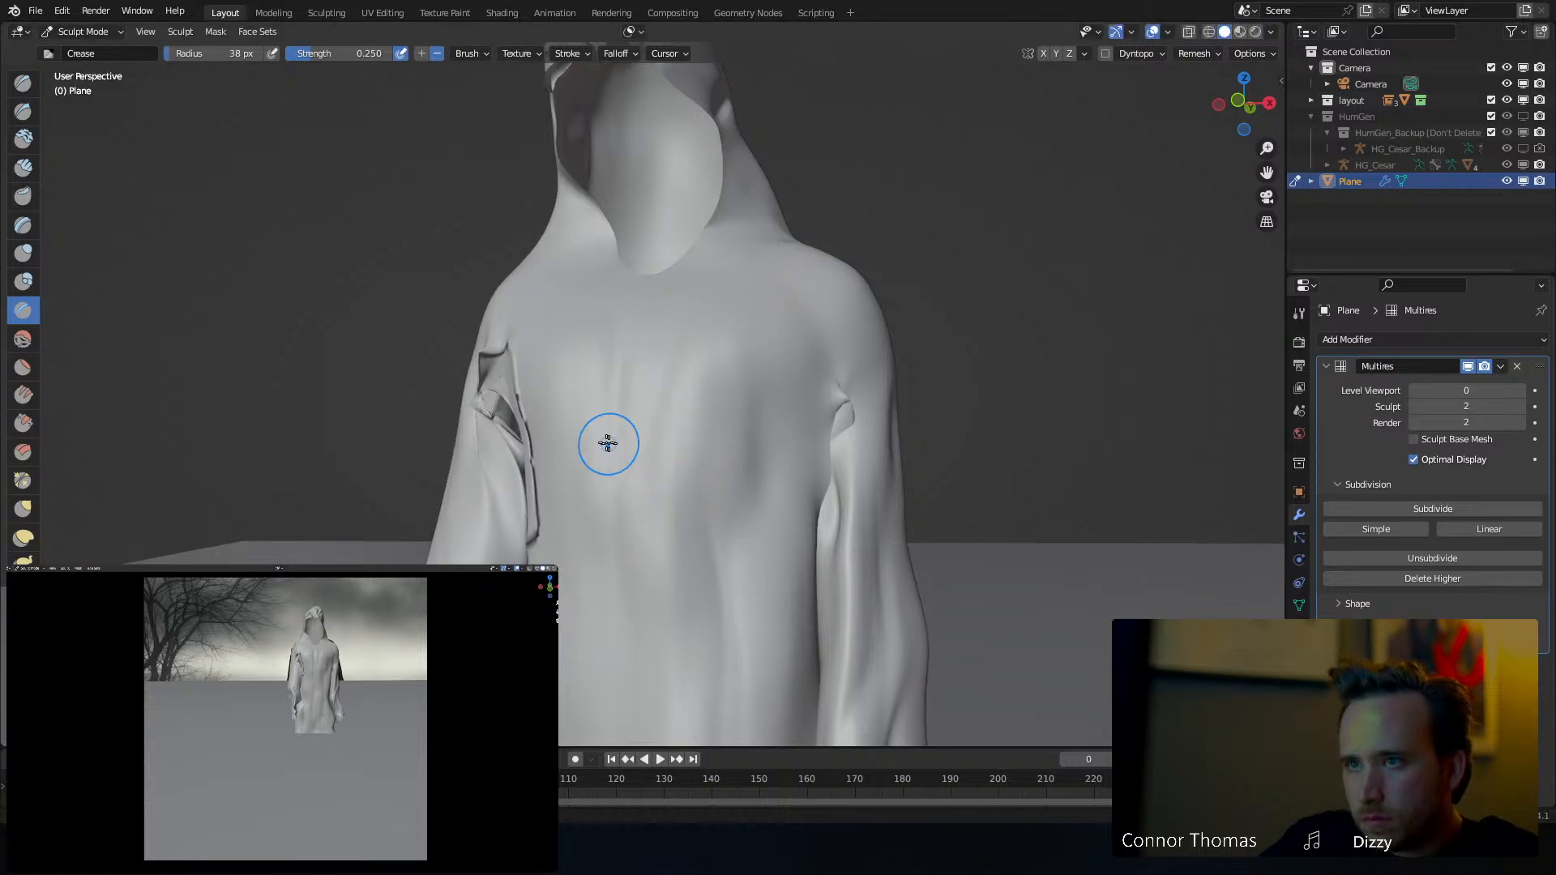
{"action": "mouse_move", "coordinate": [608, 444]}
{"action": "middle_mouse_down"}
{"action": "mouse_move", "coordinate": [674, 420]}
{"action": "mouse_move", "coordinate": [649, 389]}
{"action": "middle_mouse_up"}
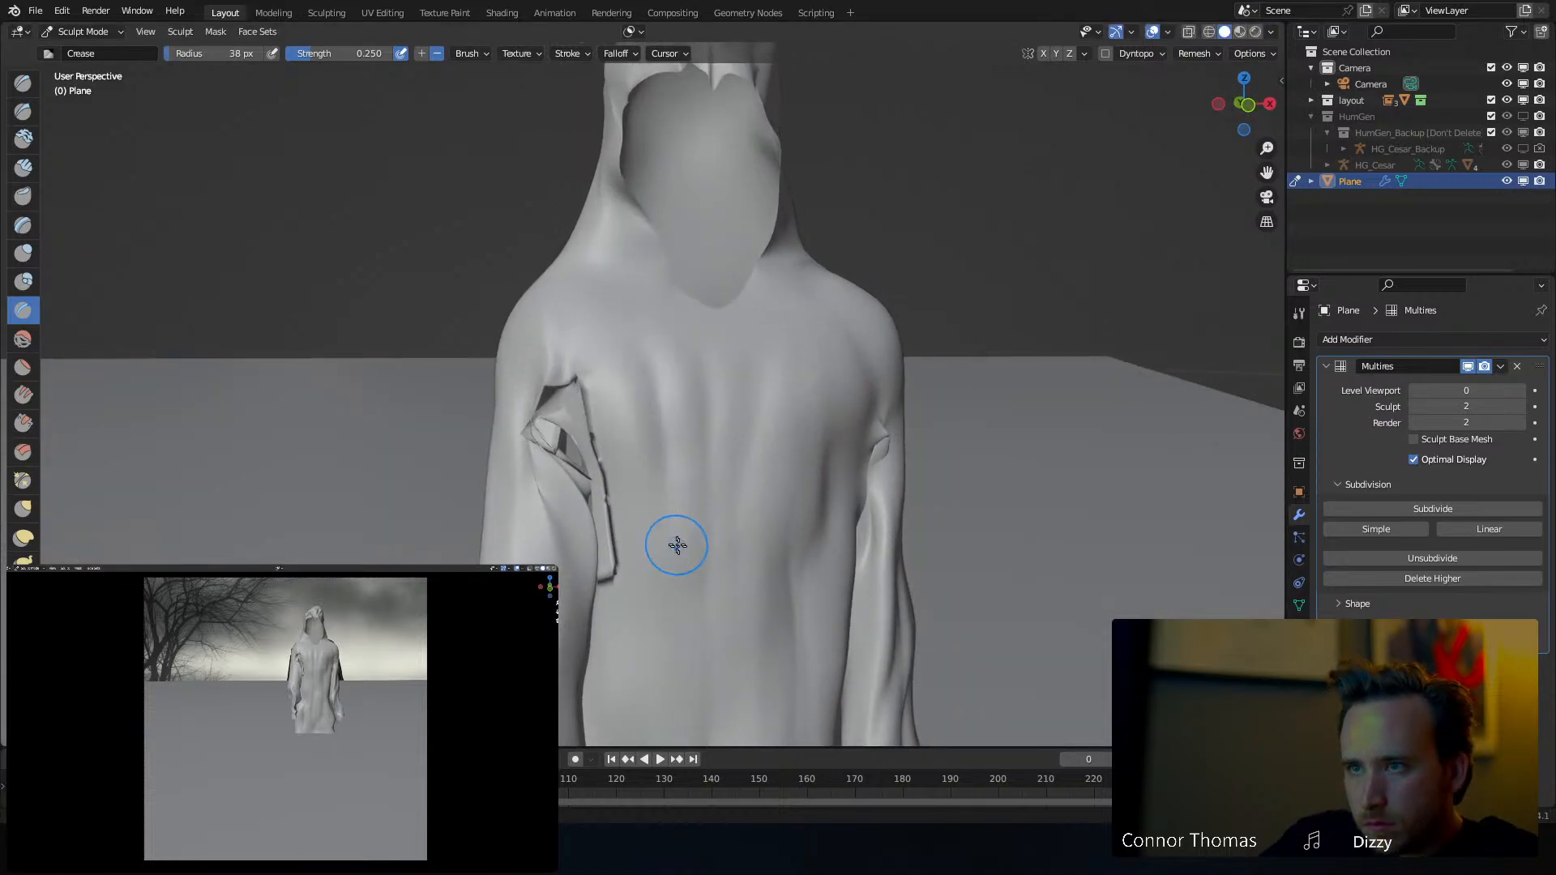
{"action": "mouse_move", "coordinate": [677, 544]}
{"action": "middle_mouse_down"}
{"action": "mouse_move", "coordinate": [736, 410]}
{"action": "mouse_move", "coordinate": [602, 302]}
{"action": "middle_mouse_up"}
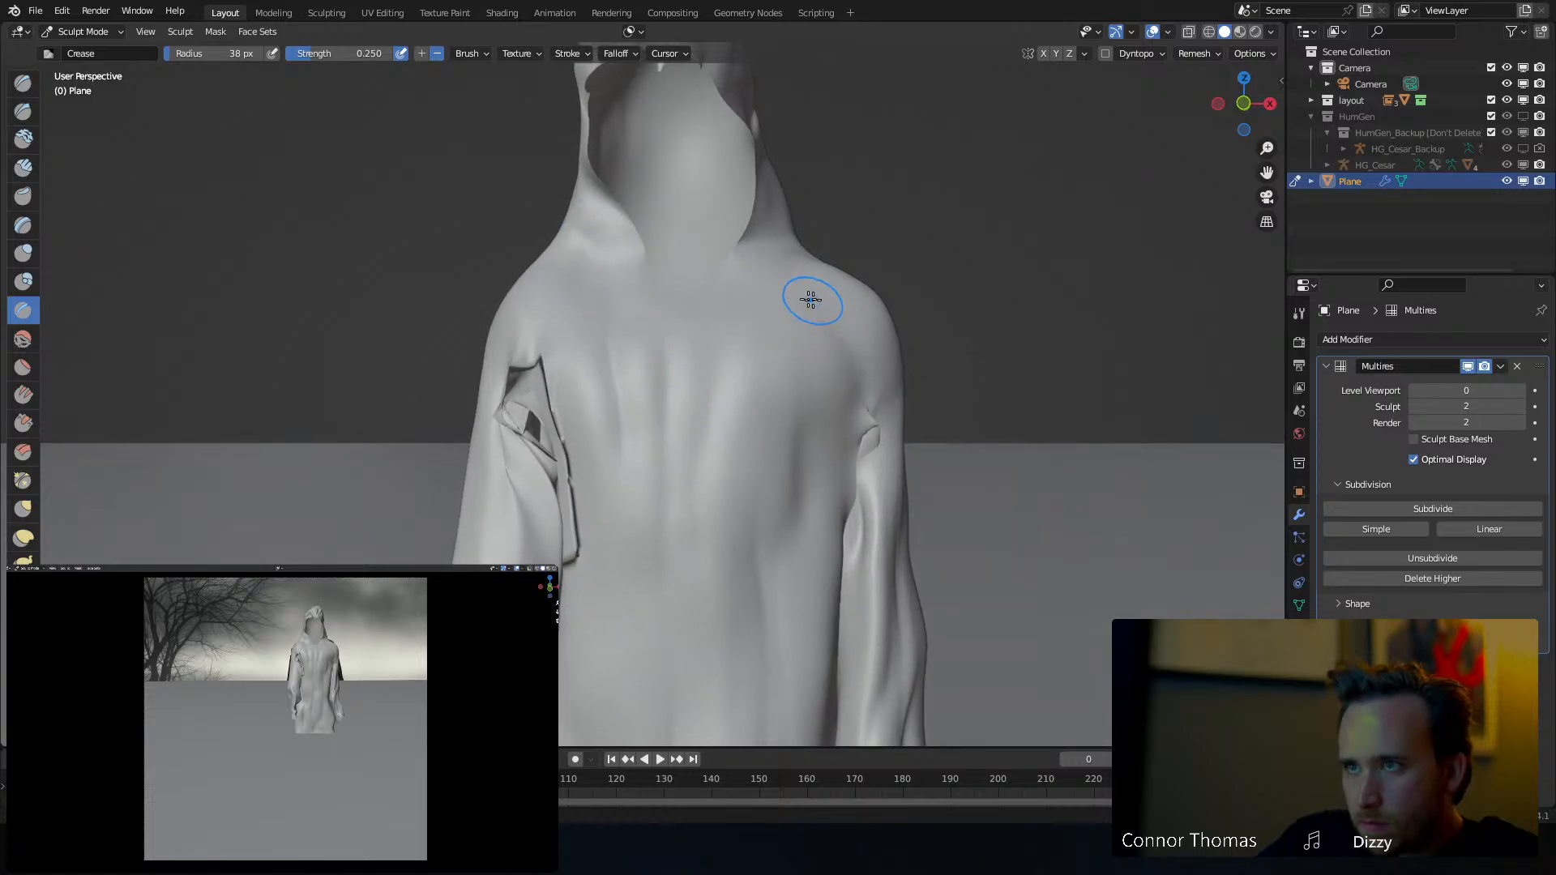
Crease folds into the side of the hood and around the shoulder and armpit
{"action": "middle_click_drag", "start_coordinate": [851, 174], "coordinate": [588, 249]}
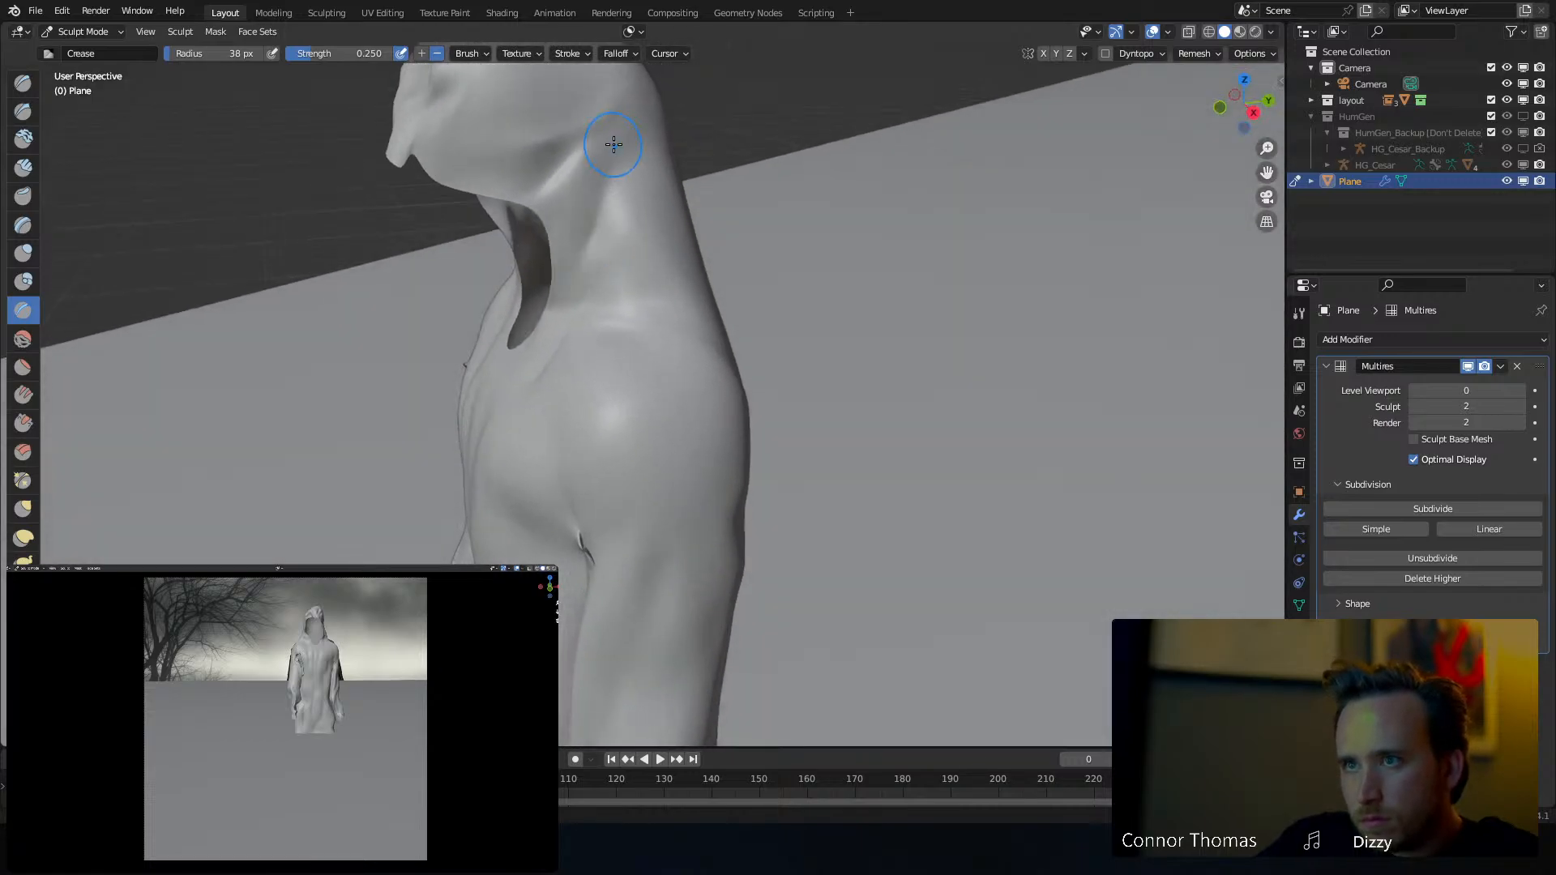
{"action": "mouse_move", "coordinate": [622, 80]}
{"action": "middle_mouse_down"}
{"action": "mouse_move", "coordinate": [637, 192]}
{"action": "mouse_move", "coordinate": [622, 257]}
{"action": "middle_mouse_up"}
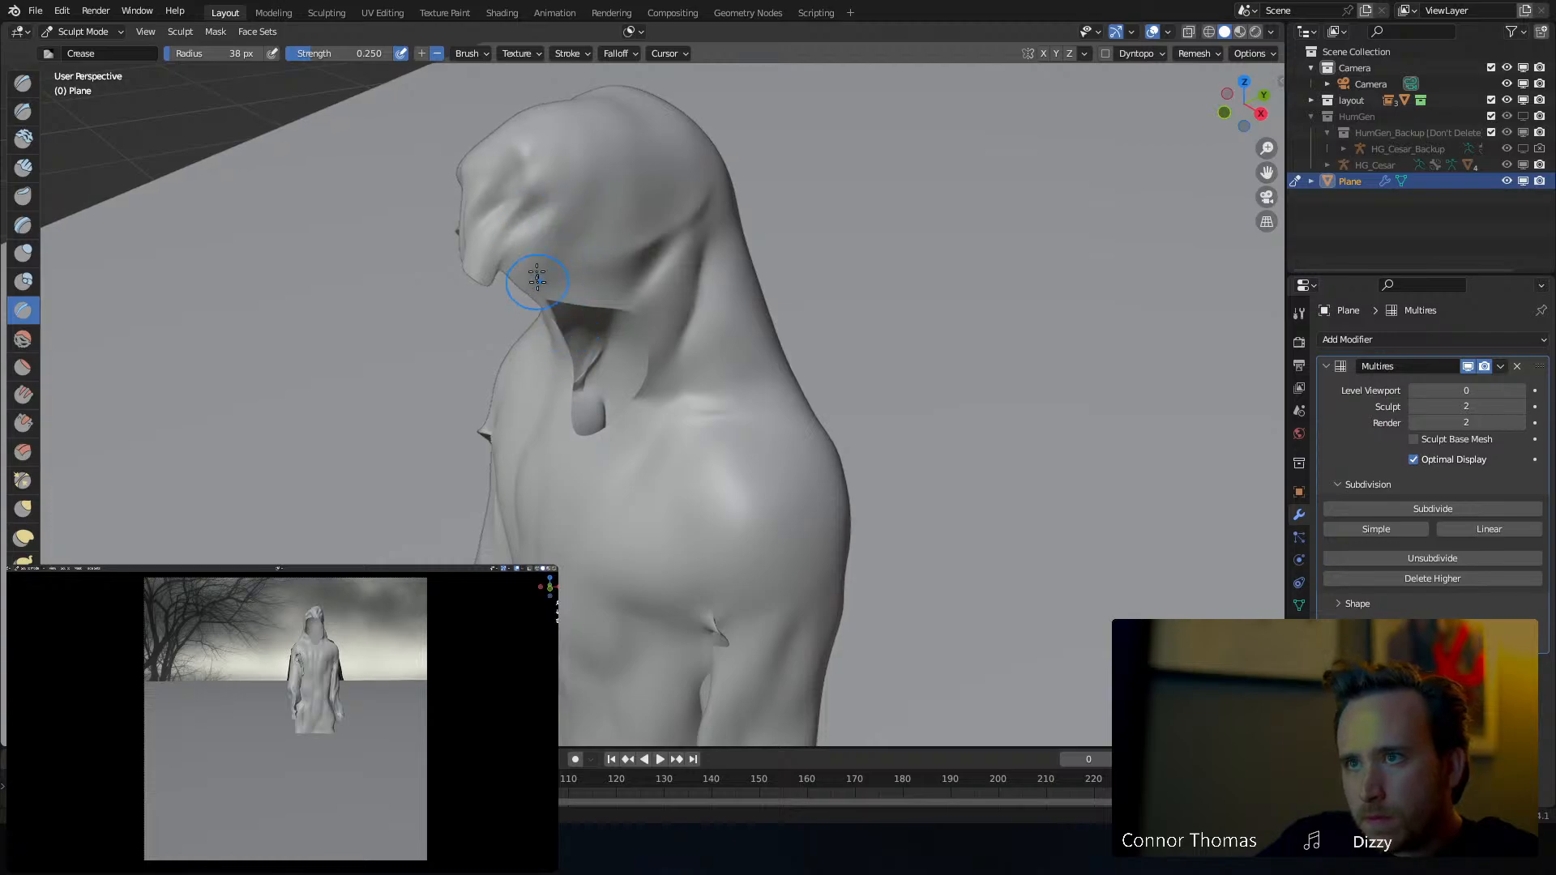
{"action": "middle_click_drag", "start_coordinate": [537, 280], "coordinate": [696, 215]}
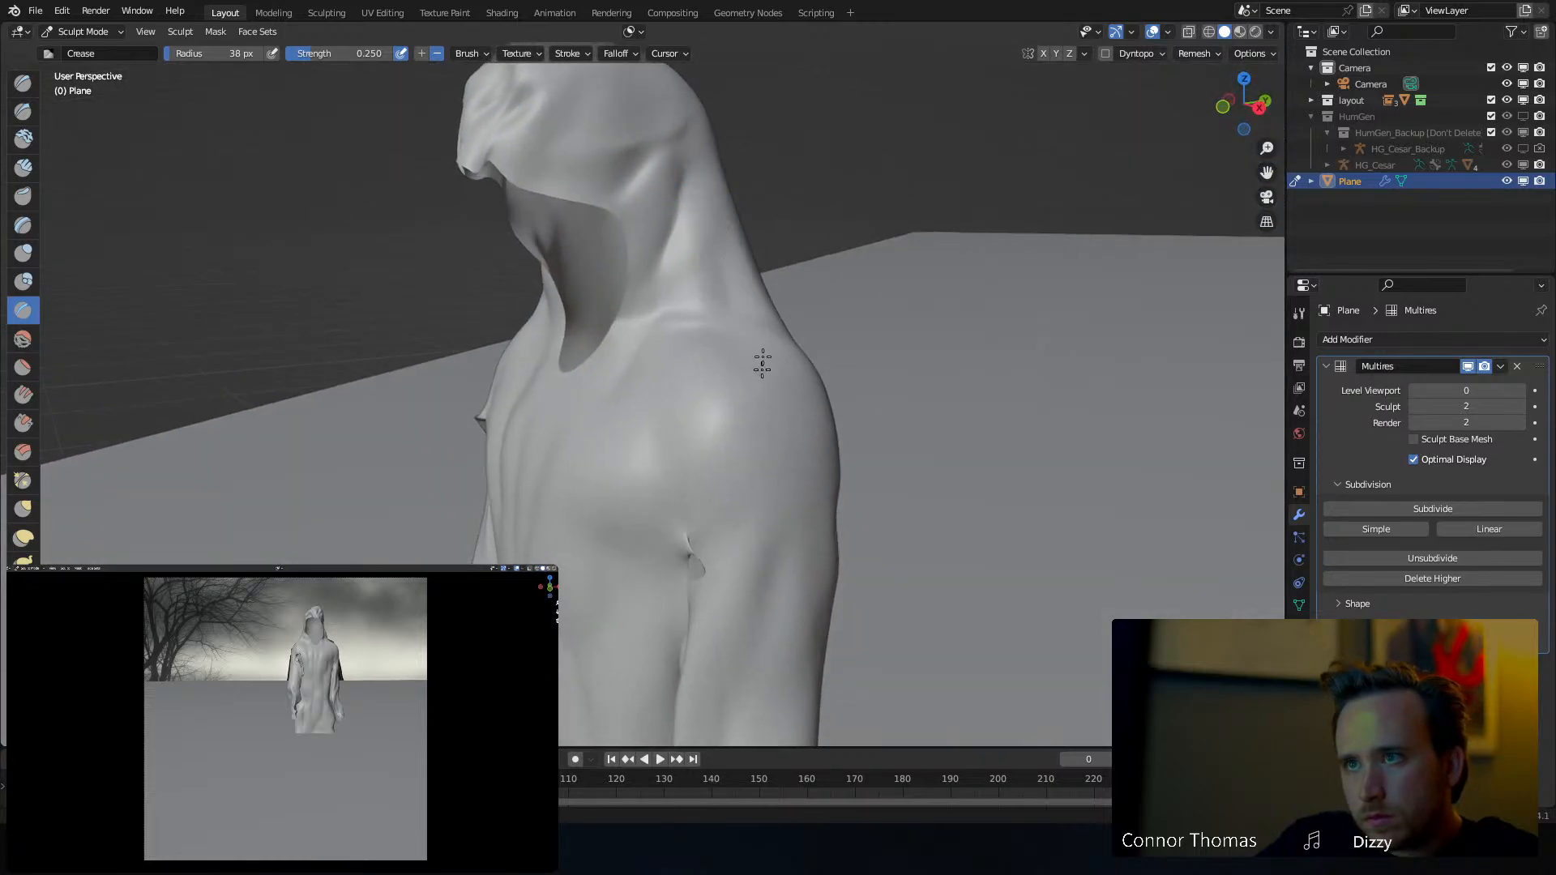
{"action": "middle_click_drag", "start_coordinate": [837, 480], "coordinate": [781, 311]}
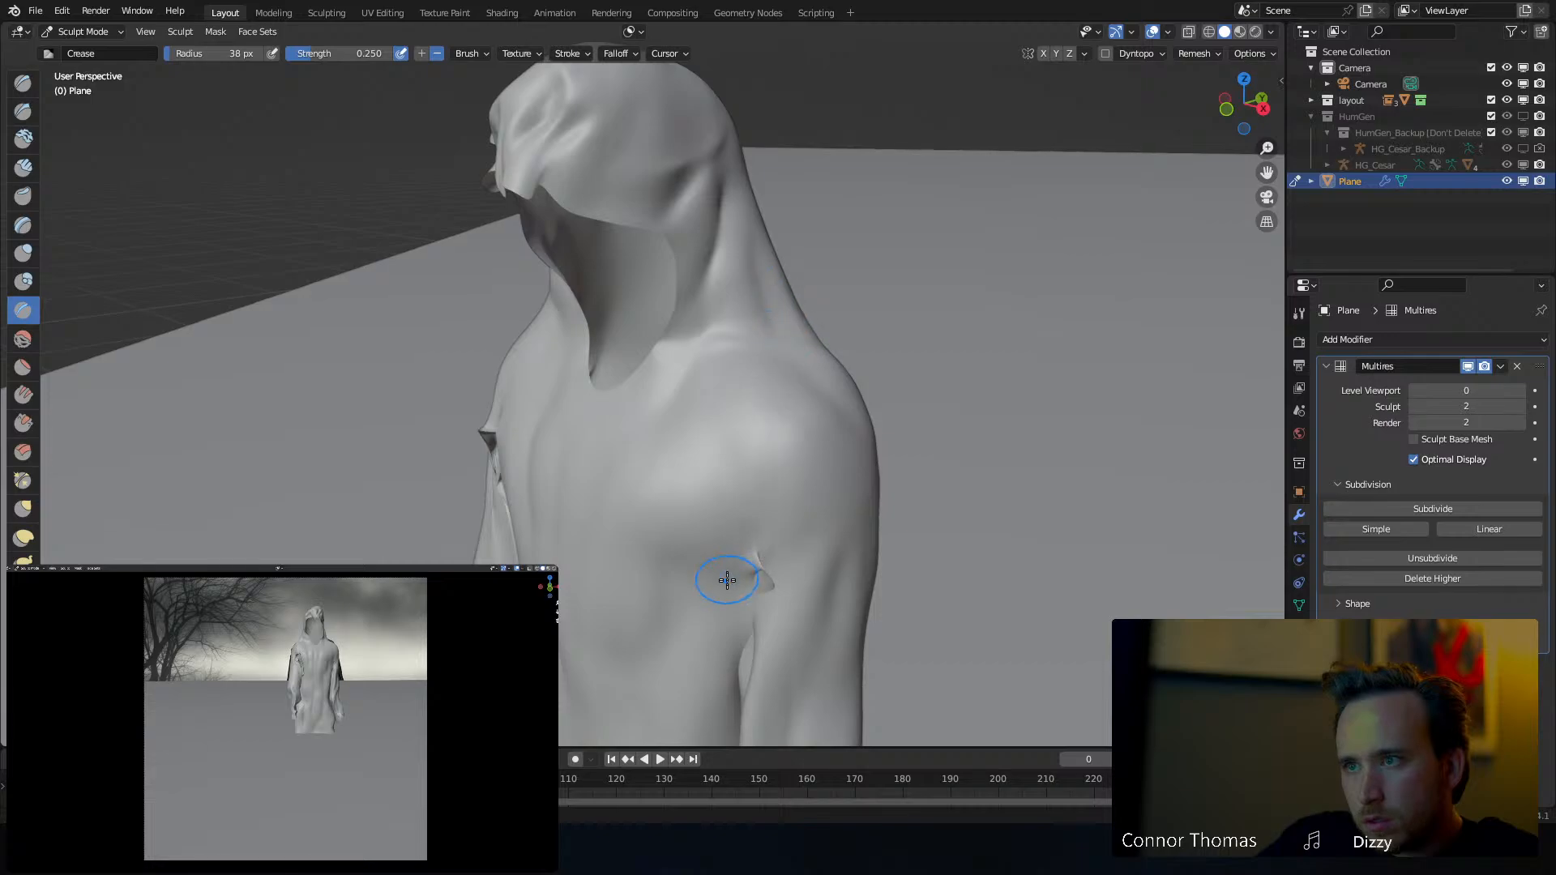
{"action": "middle_click_drag", "start_coordinate": [864, 554], "coordinate": [793, 467]}
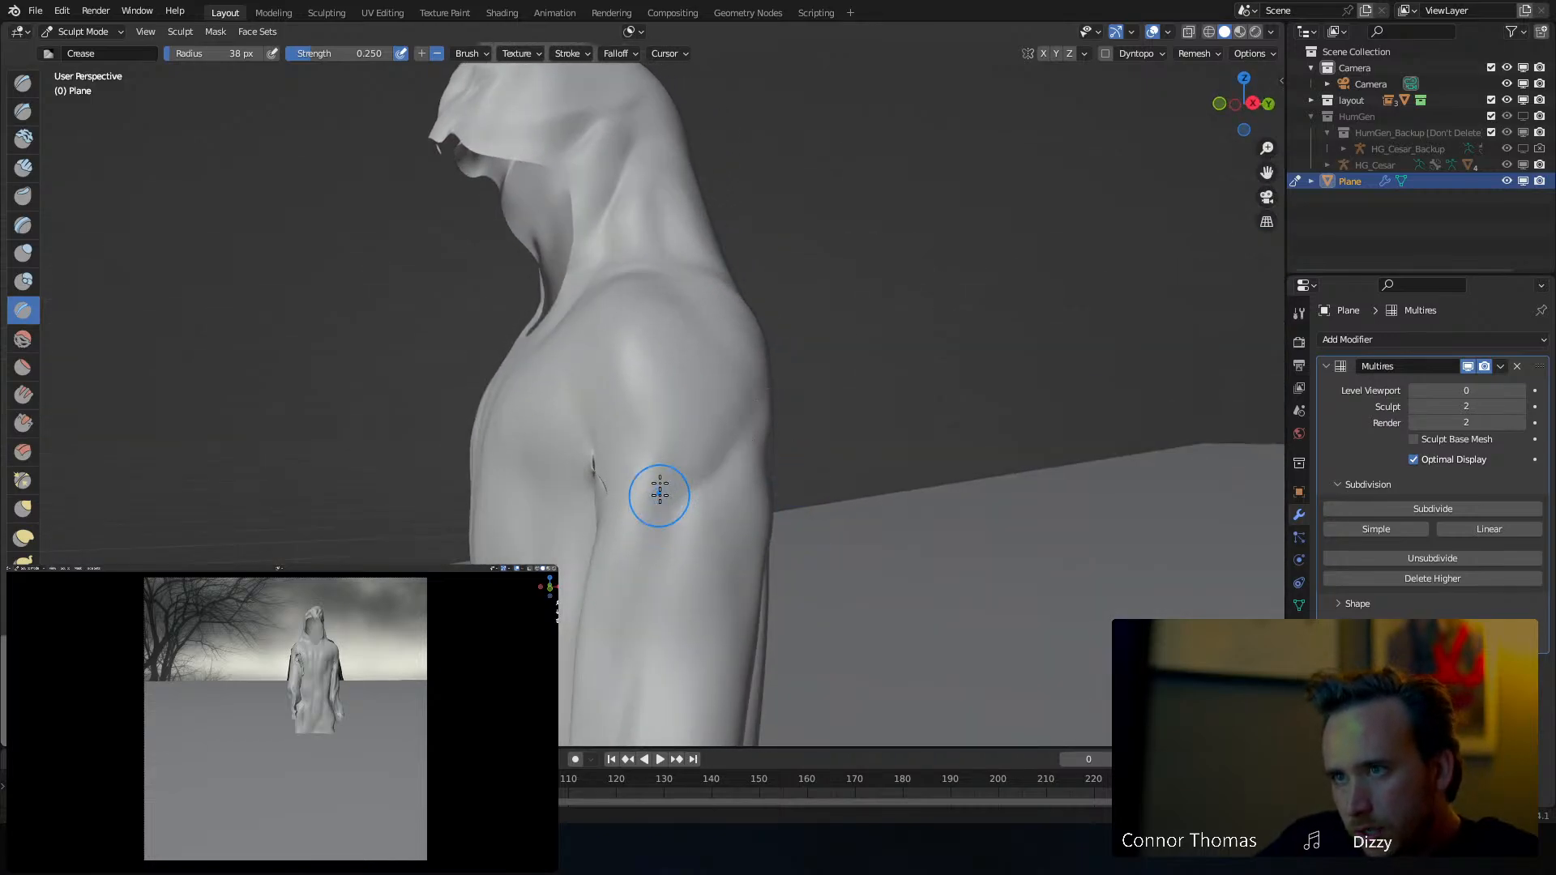
Crease folds across the upper arm and down the length of the same sleeve
{"action": "middle_click_drag", "start_coordinate": [961, 513], "coordinate": [581, 357]}
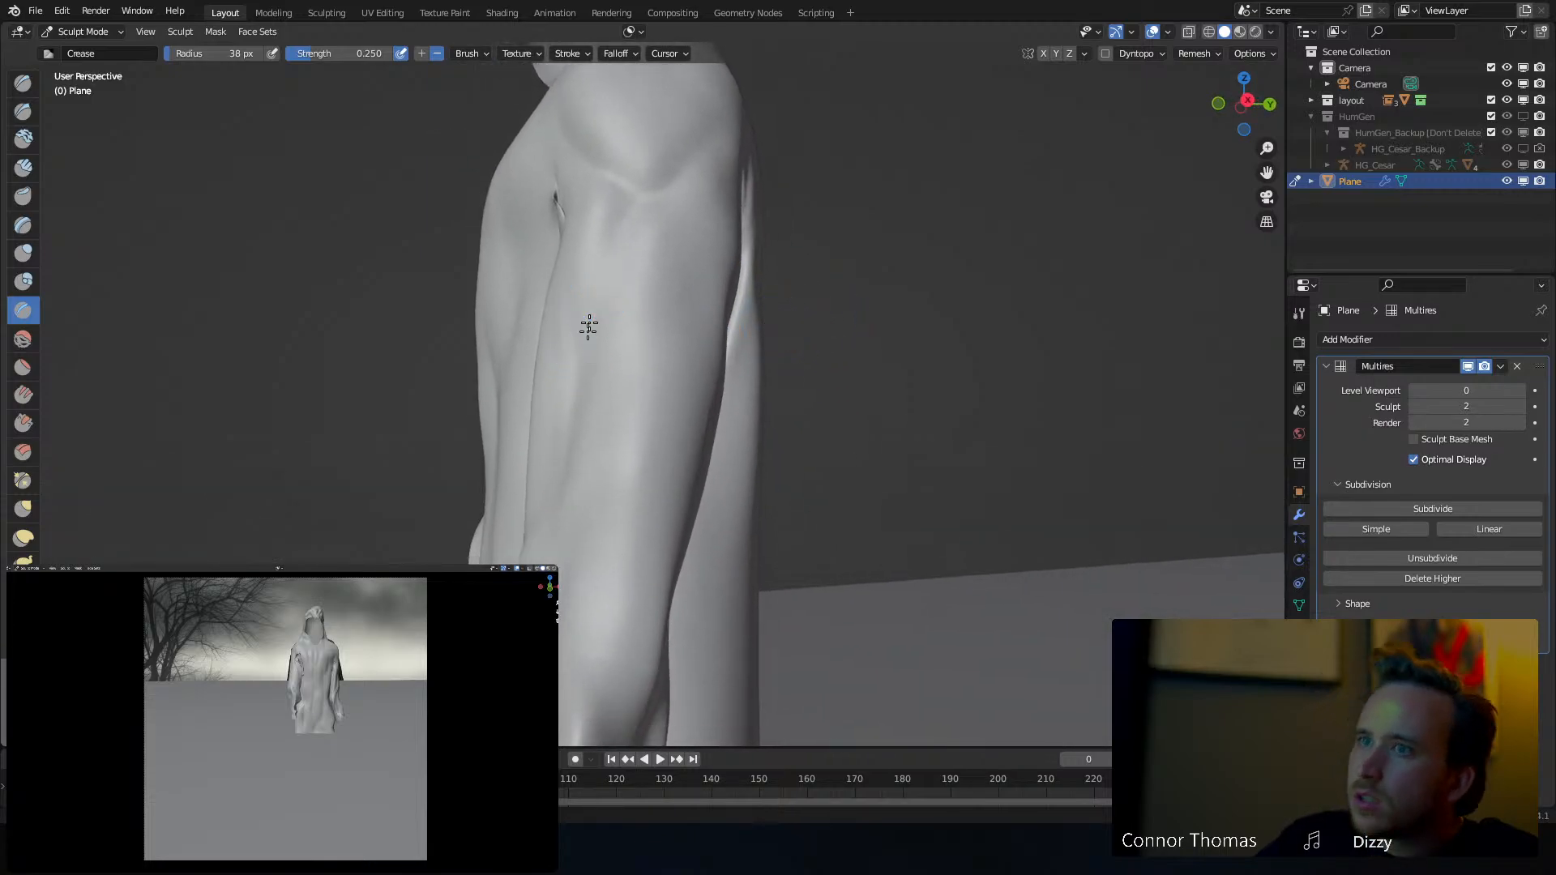
{"action": "middle_click_drag", "start_coordinate": [663, 459], "coordinate": [585, 309]}
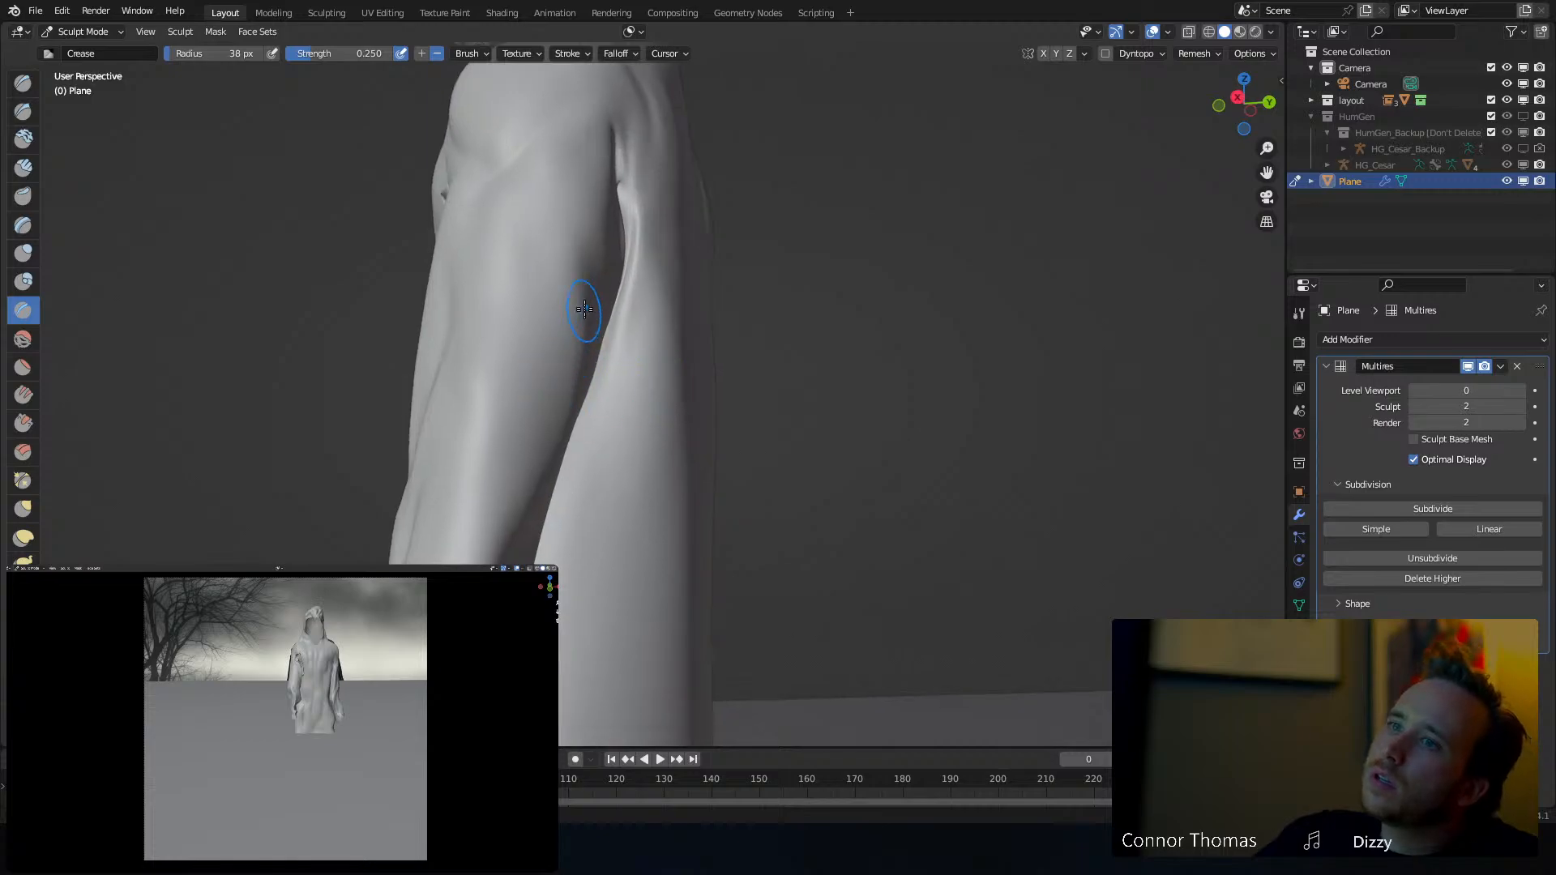
{"action": "mouse_move", "coordinate": [463, 461]}
{"action": "middle_mouse_down"}
{"action": "mouse_move", "coordinate": [598, 441]}
{"action": "mouse_move", "coordinate": [639, 454]}
{"action": "mouse_move", "coordinate": [584, 452]}
{"action": "mouse_move", "coordinate": [689, 489]}
{"action": "middle_mouse_up"}
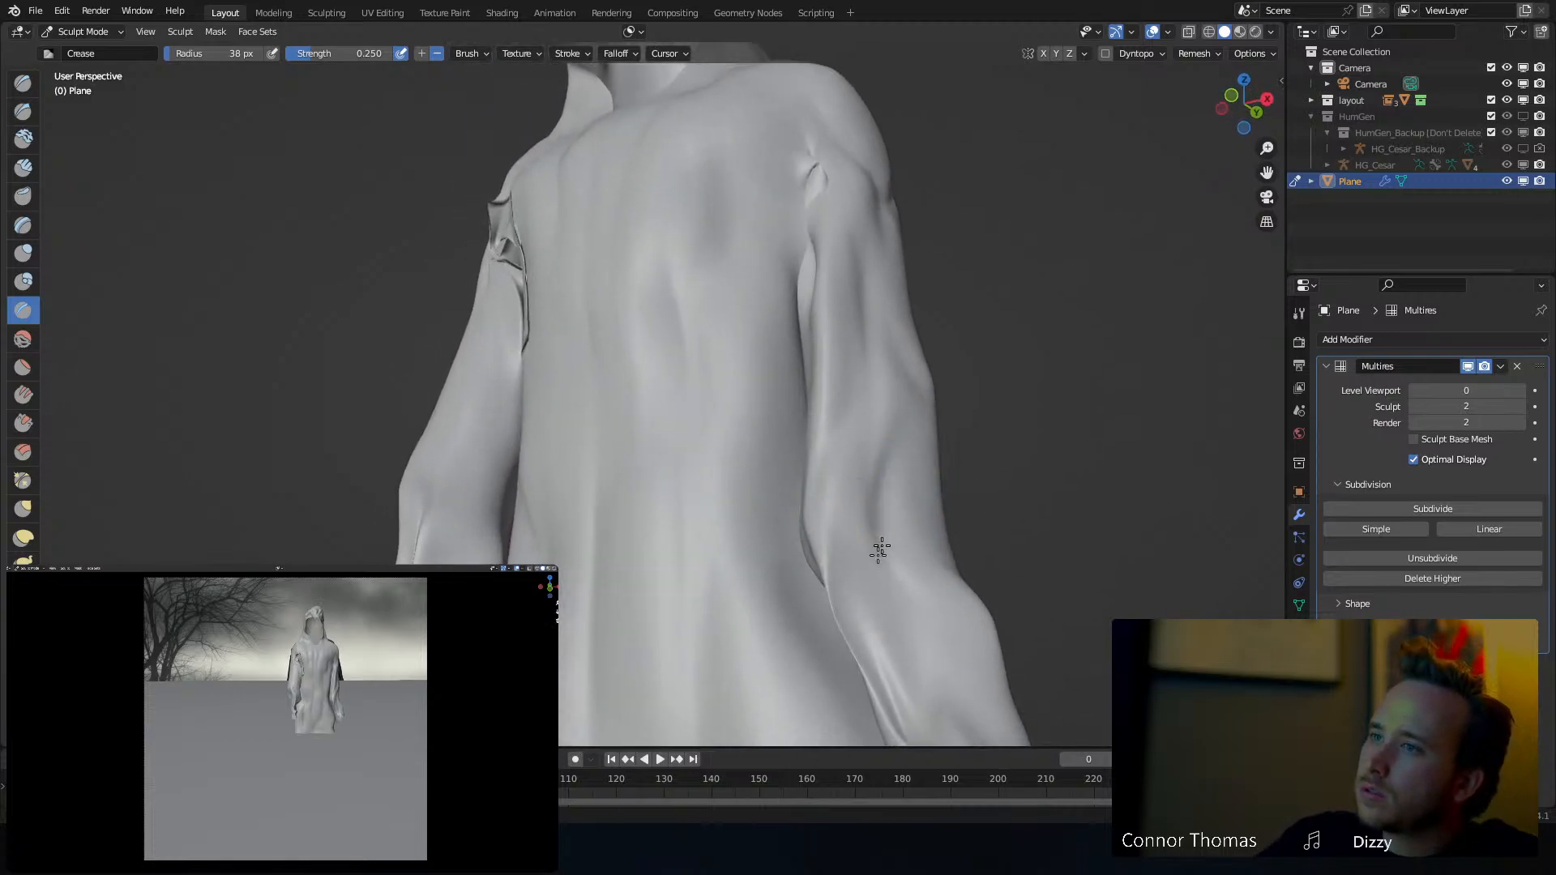
{"action": "middle_click_drag", "start_coordinate": [819, 419], "coordinate": [898, 418]}
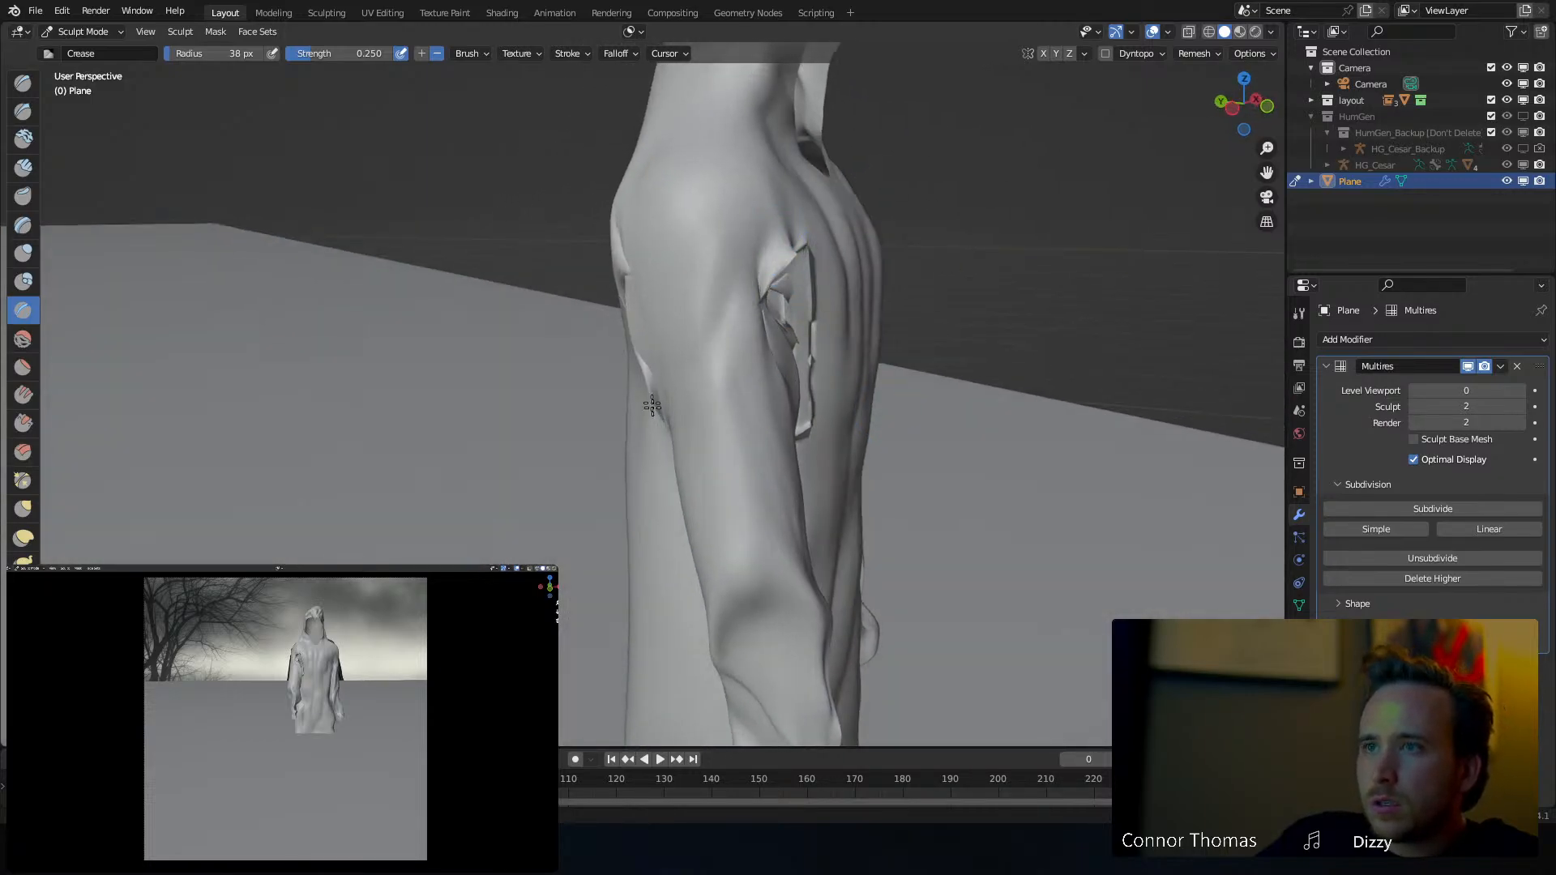
Try to smooth the torn armpit area of the robe with the Smooth brush at a 74 px radius and 0.700 strength
{"action": "middle_click_drag", "start_coordinate": [654, 228], "coordinate": [700, 384]}
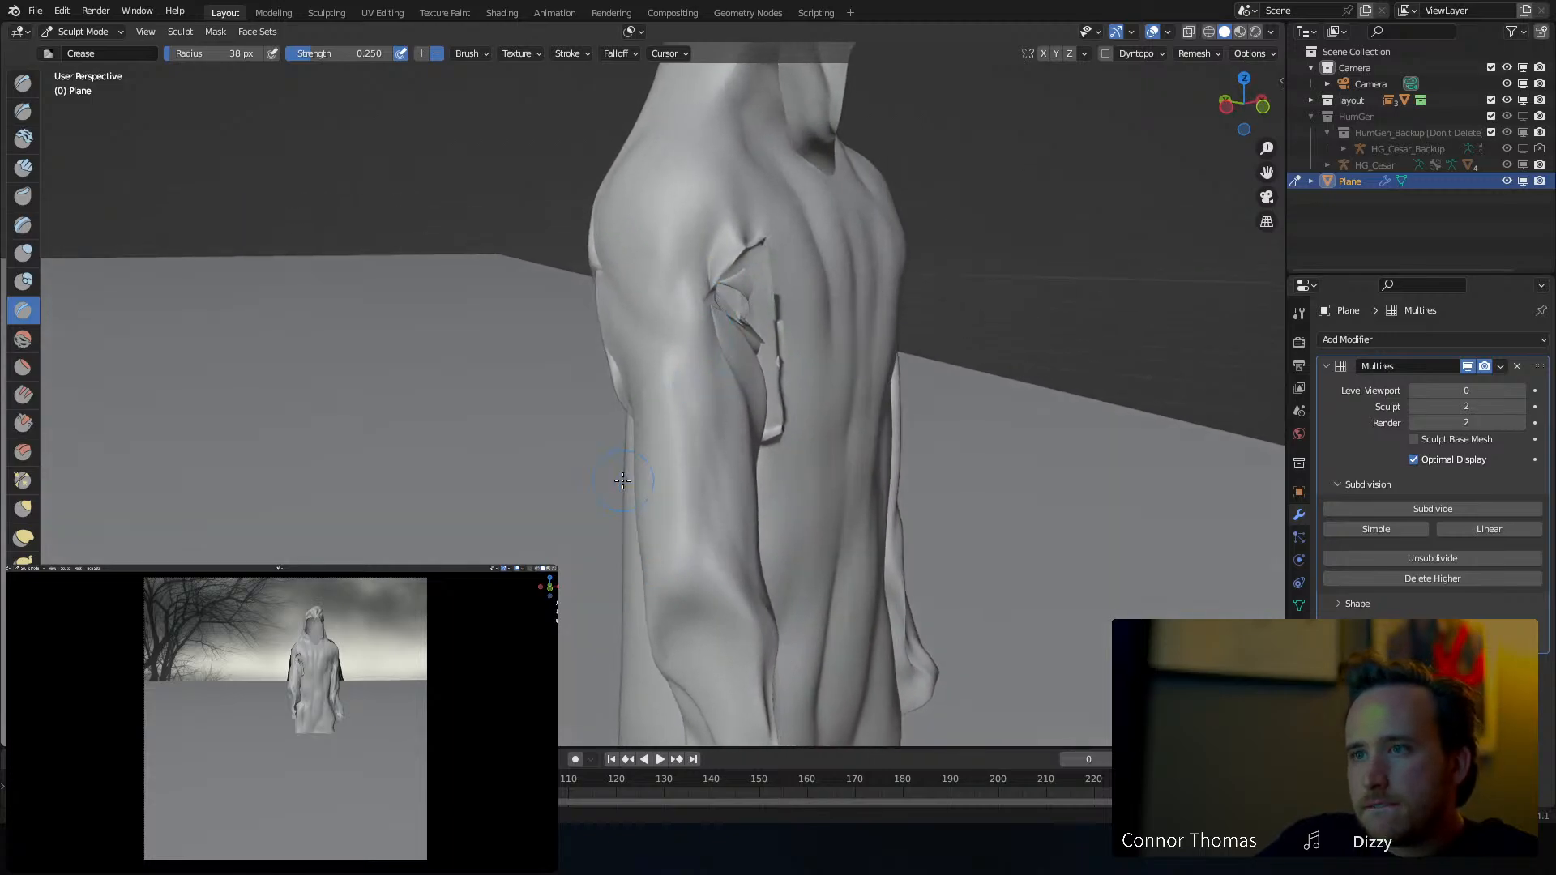
{"action": "middle_click_drag", "start_coordinate": [783, 546], "coordinate": [637, 453]}
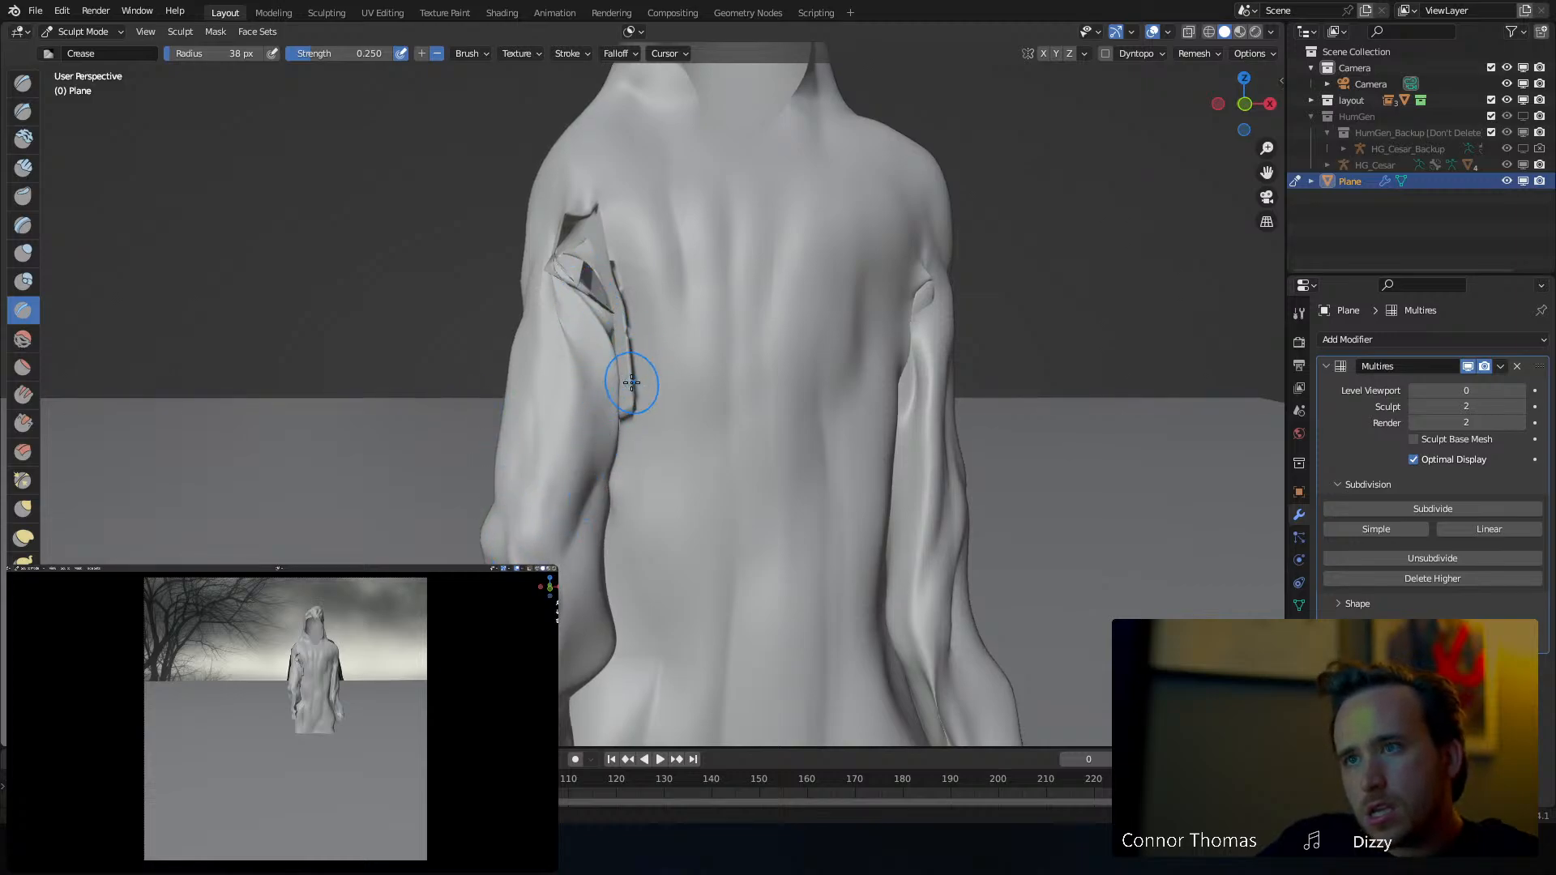
{"action": "left_click", "coordinate": [22, 339]}
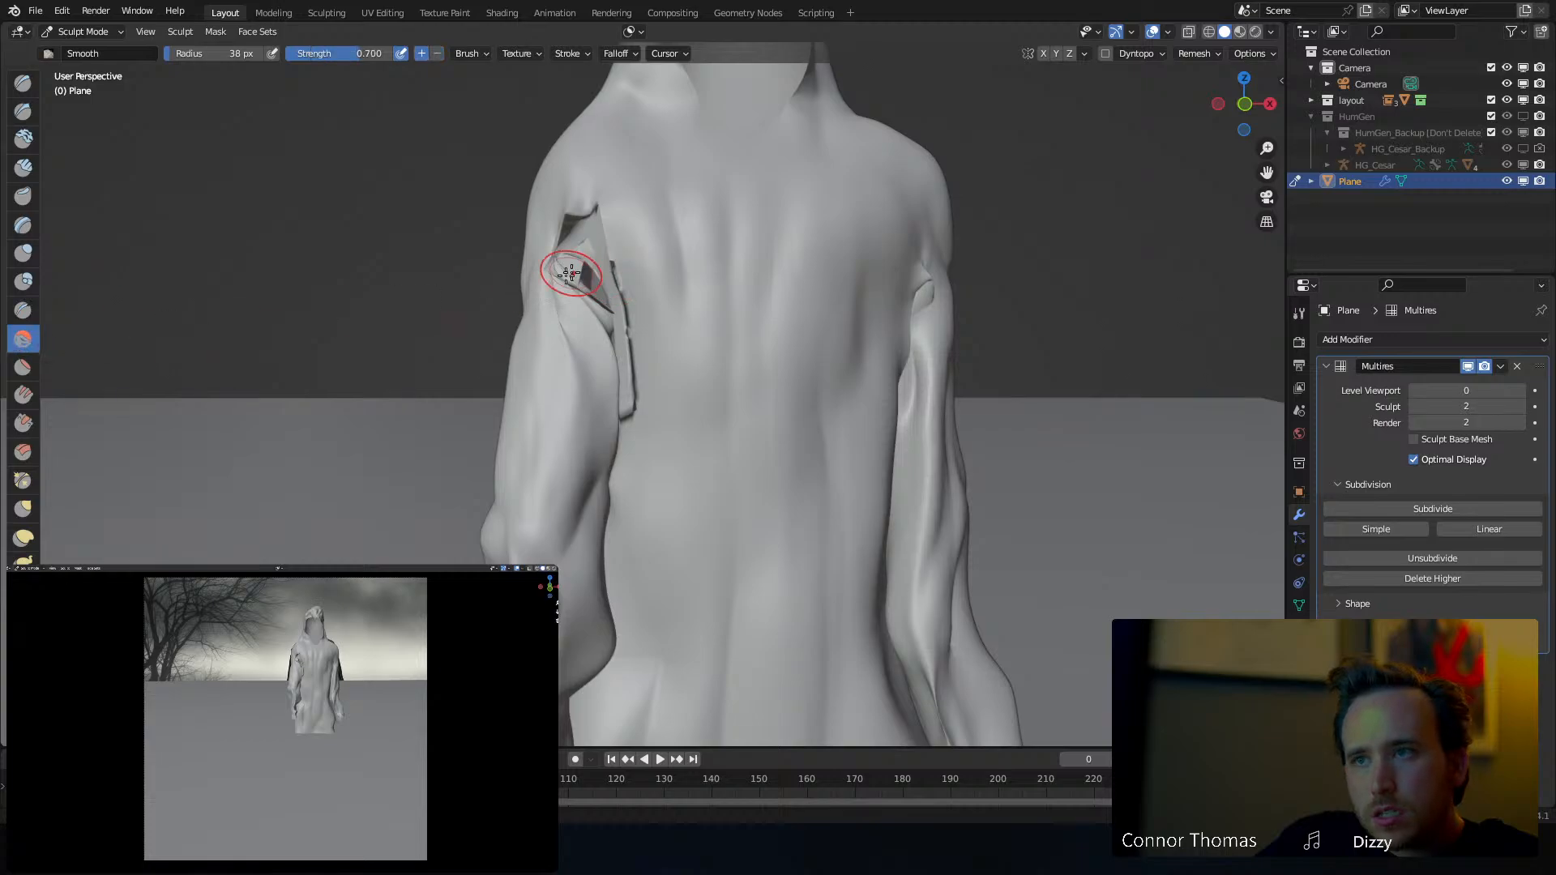
{"action": "left_click_drag", "start_coordinate": [573, 270], "coordinate": [636, 204]}
{"action": "middle_click_drag", "start_coordinate": [854, 250], "coordinate": [655, 263]}
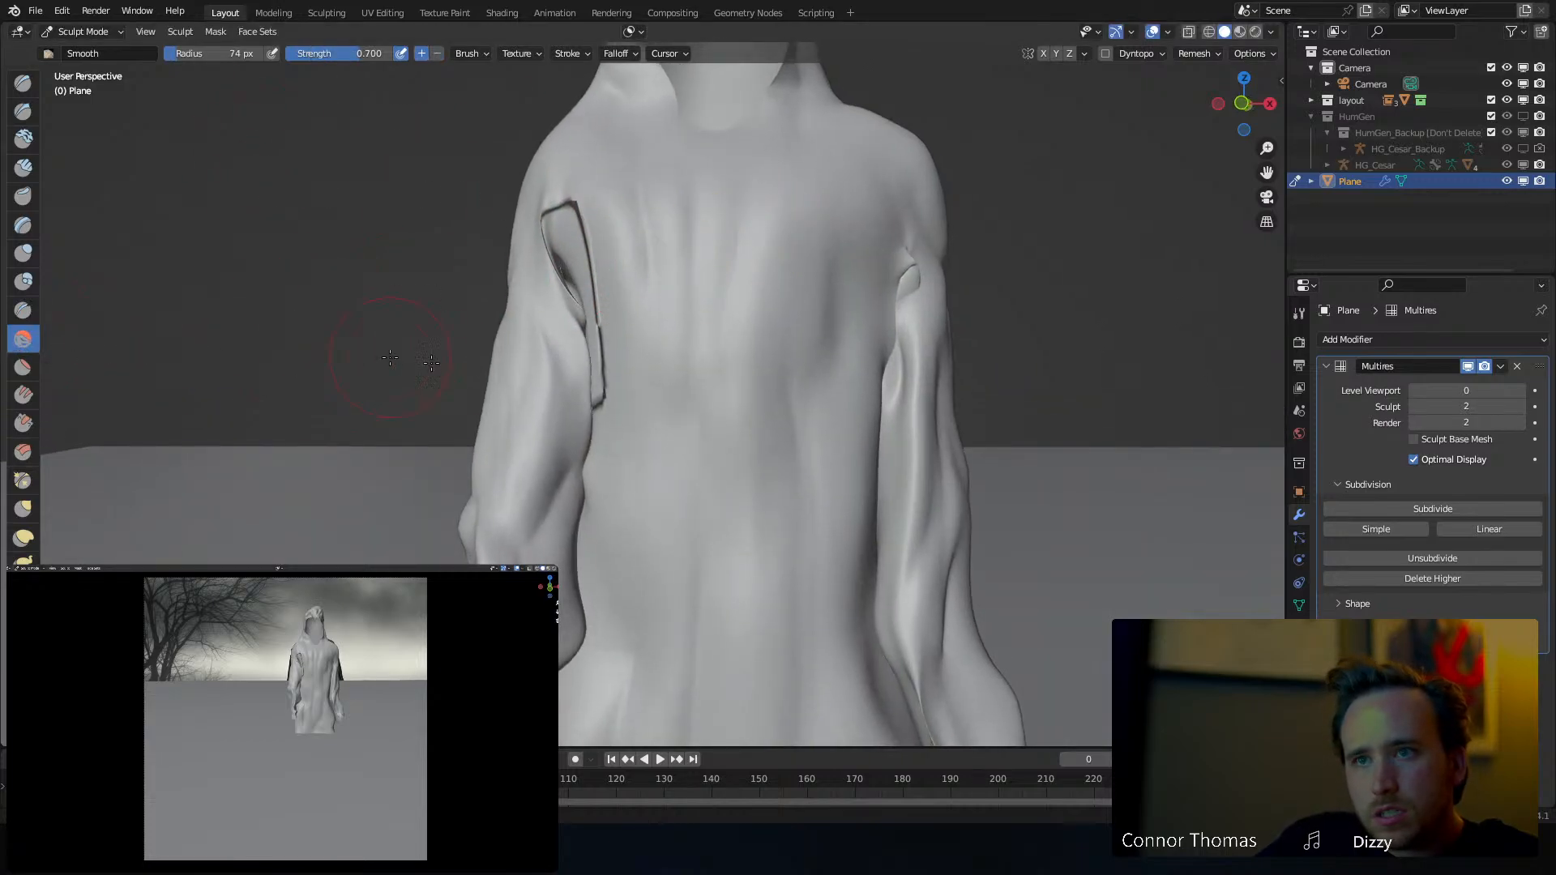
{"action": "middle_click_drag", "start_coordinate": [697, 330], "coordinate": [681, 319]}
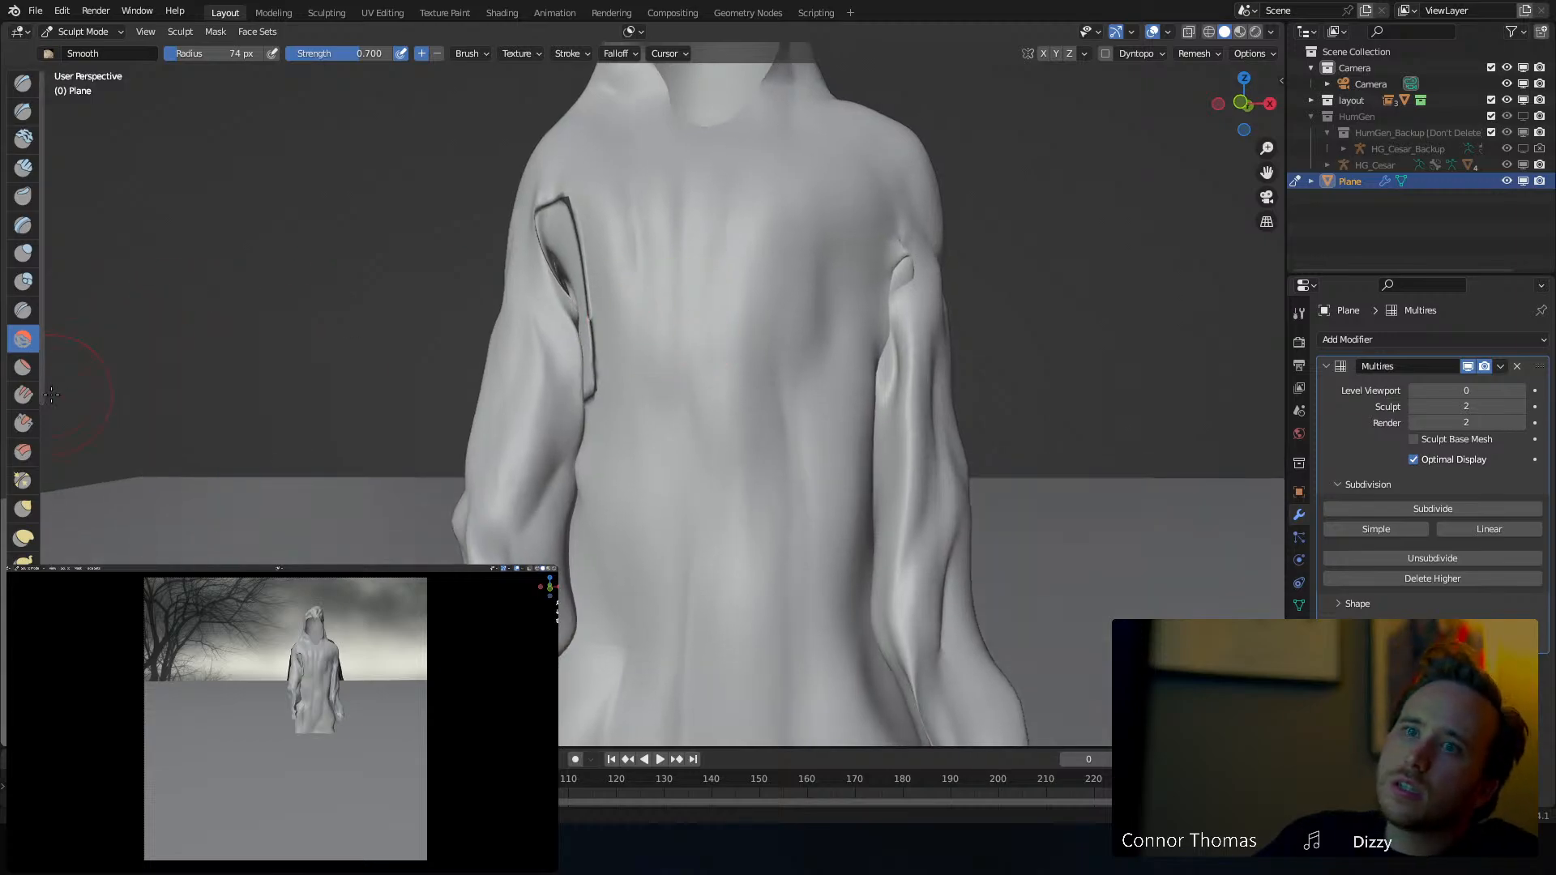
Try to close the armpit gap with the Multi-plane Scrape brush at a 74 px radius and 0.700 strength
{"action": "left_click", "coordinate": [24, 452]}
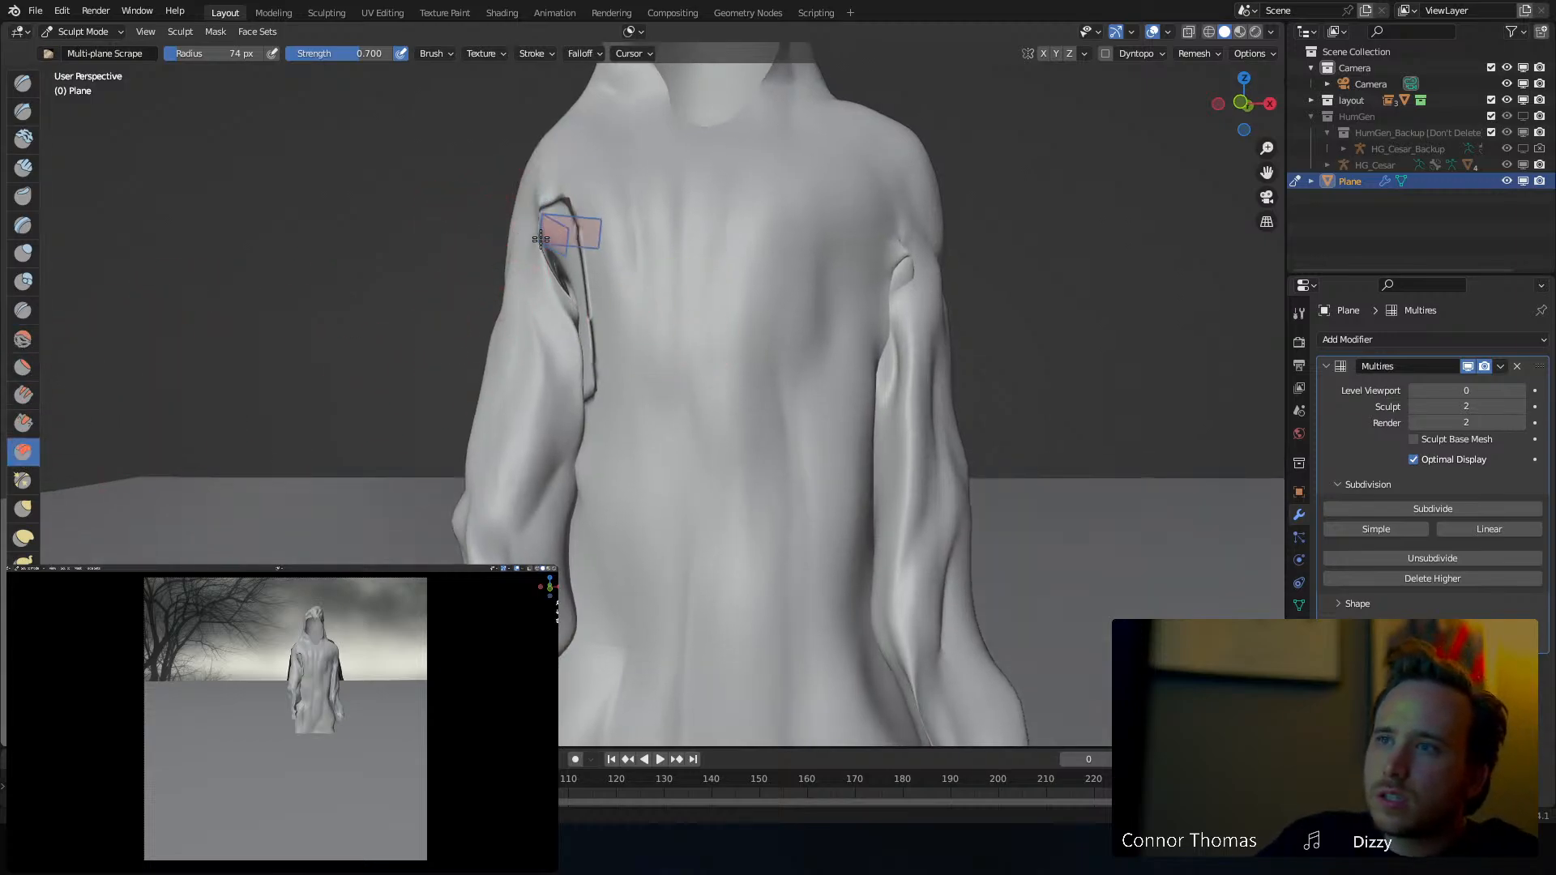
{"action": "mouse_move", "coordinate": [540, 239]}
{"action": "left_mouse_down"}
{"action": "mouse_move", "coordinate": [528, 229]}
{"action": "mouse_move", "coordinate": [567, 355]}
{"action": "mouse_move", "coordinate": [623, 332]}
{"action": "mouse_move", "coordinate": [539, 221]}
{"action": "mouse_move", "coordinate": [595, 240]}
{"action": "mouse_move", "coordinate": [556, 194]}
{"action": "left_mouse_up"}
{"action": "middle_click_drag", "start_coordinate": [848, 208], "coordinate": [903, 190]}
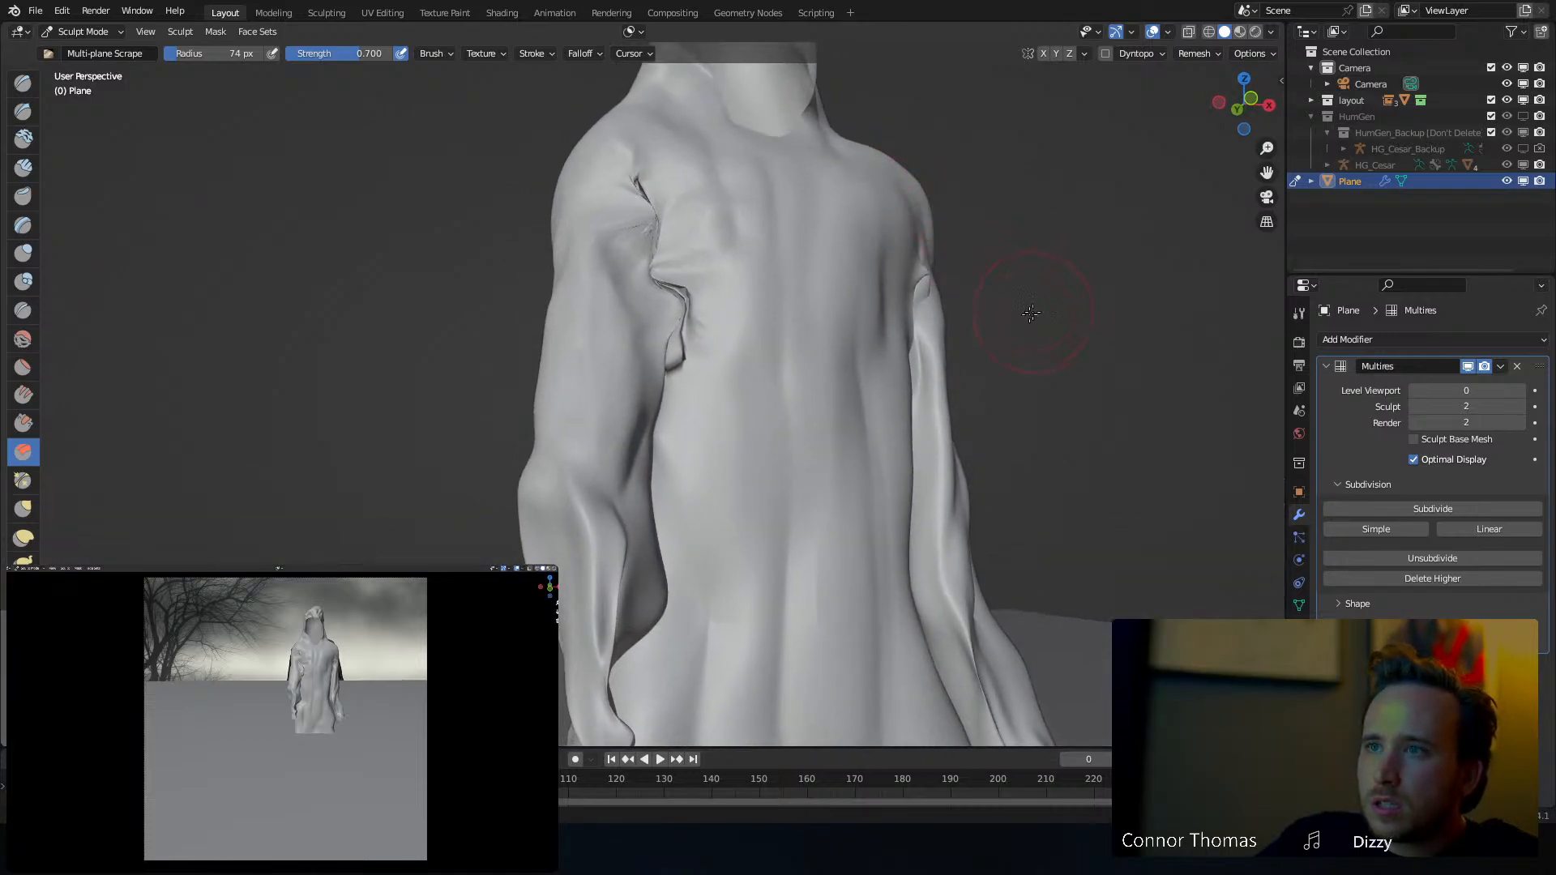
{"action": "middle_click_drag", "start_coordinate": [1031, 313], "coordinate": [894, 318]}
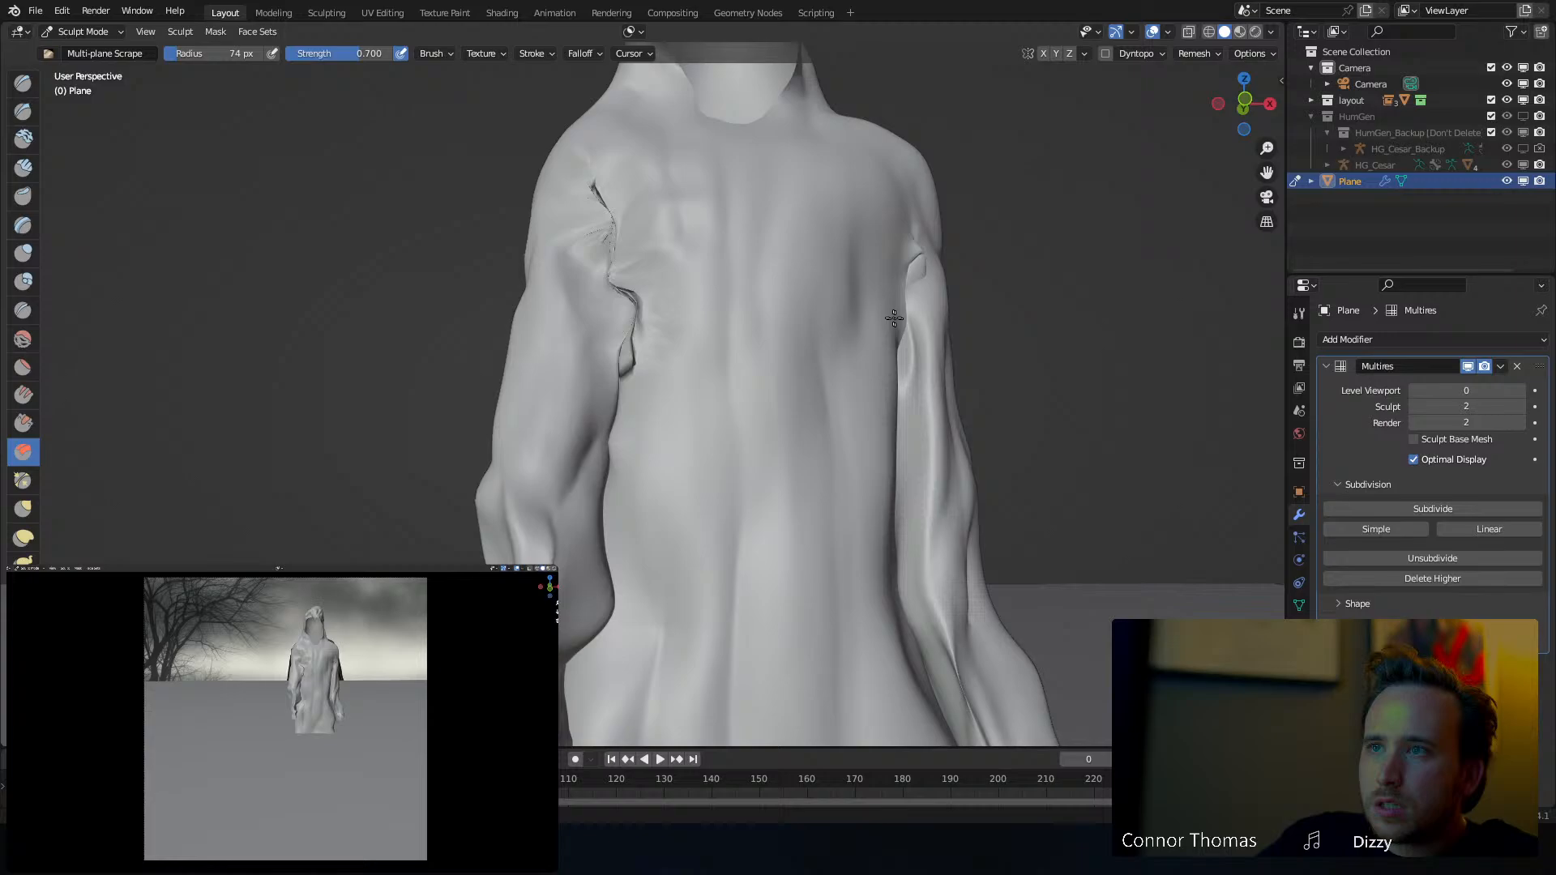
Try to tighten and even out the shoulder seam with the Pinch/Magnify and Flatten/Contrast brushes at 0.500 strength
{"action": "left_click", "coordinate": [22, 480]}
{"action": "left_click_drag", "start_coordinate": [606, 198], "coordinate": [616, 189]}
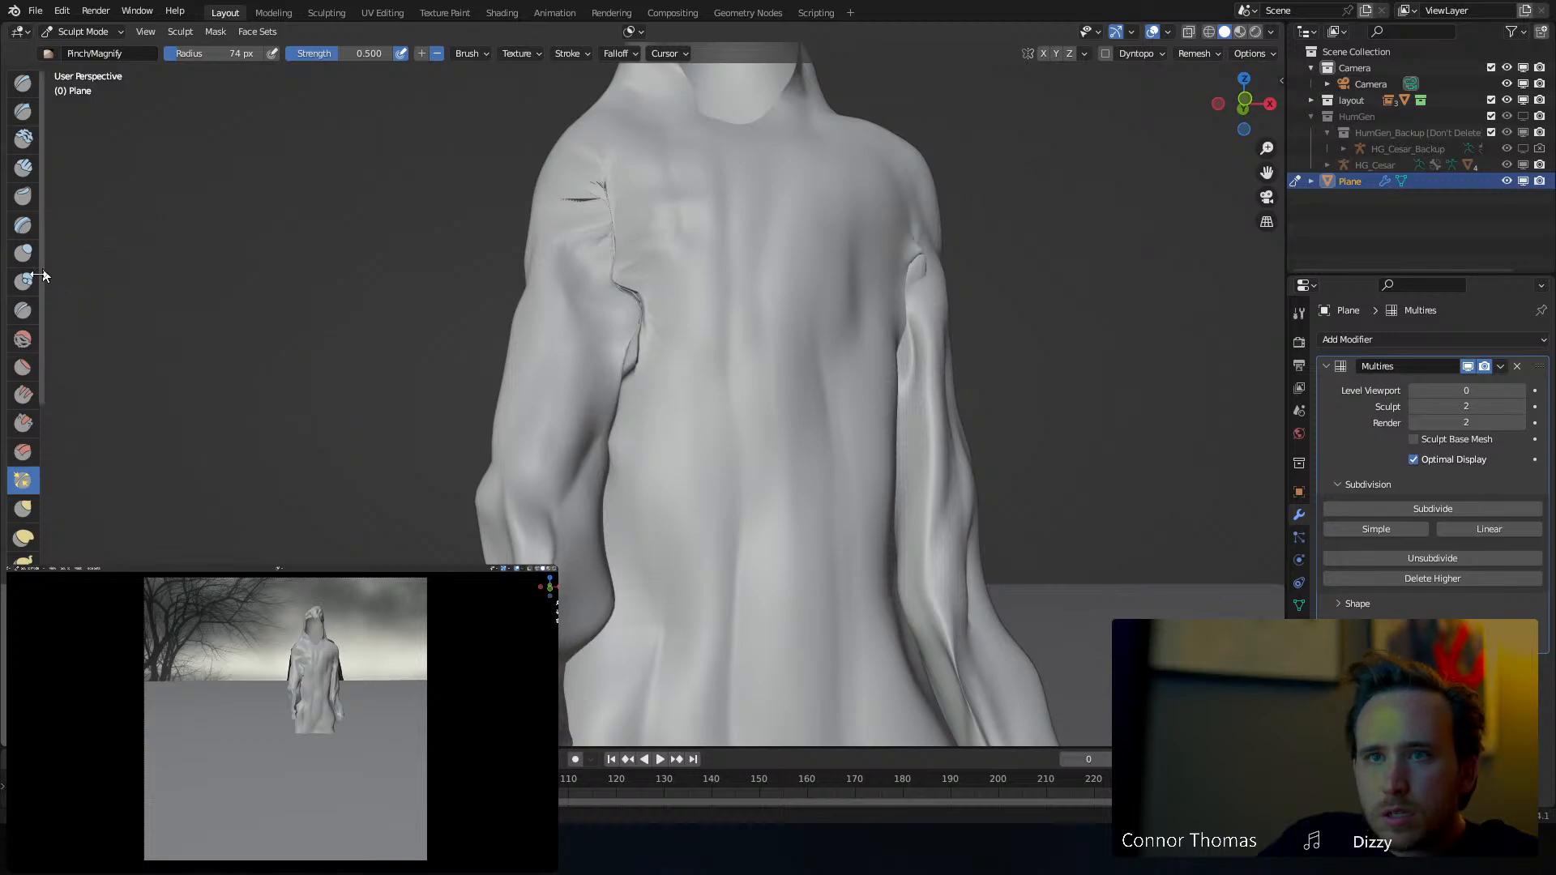
{"action": "left_click", "coordinate": [23, 367]}
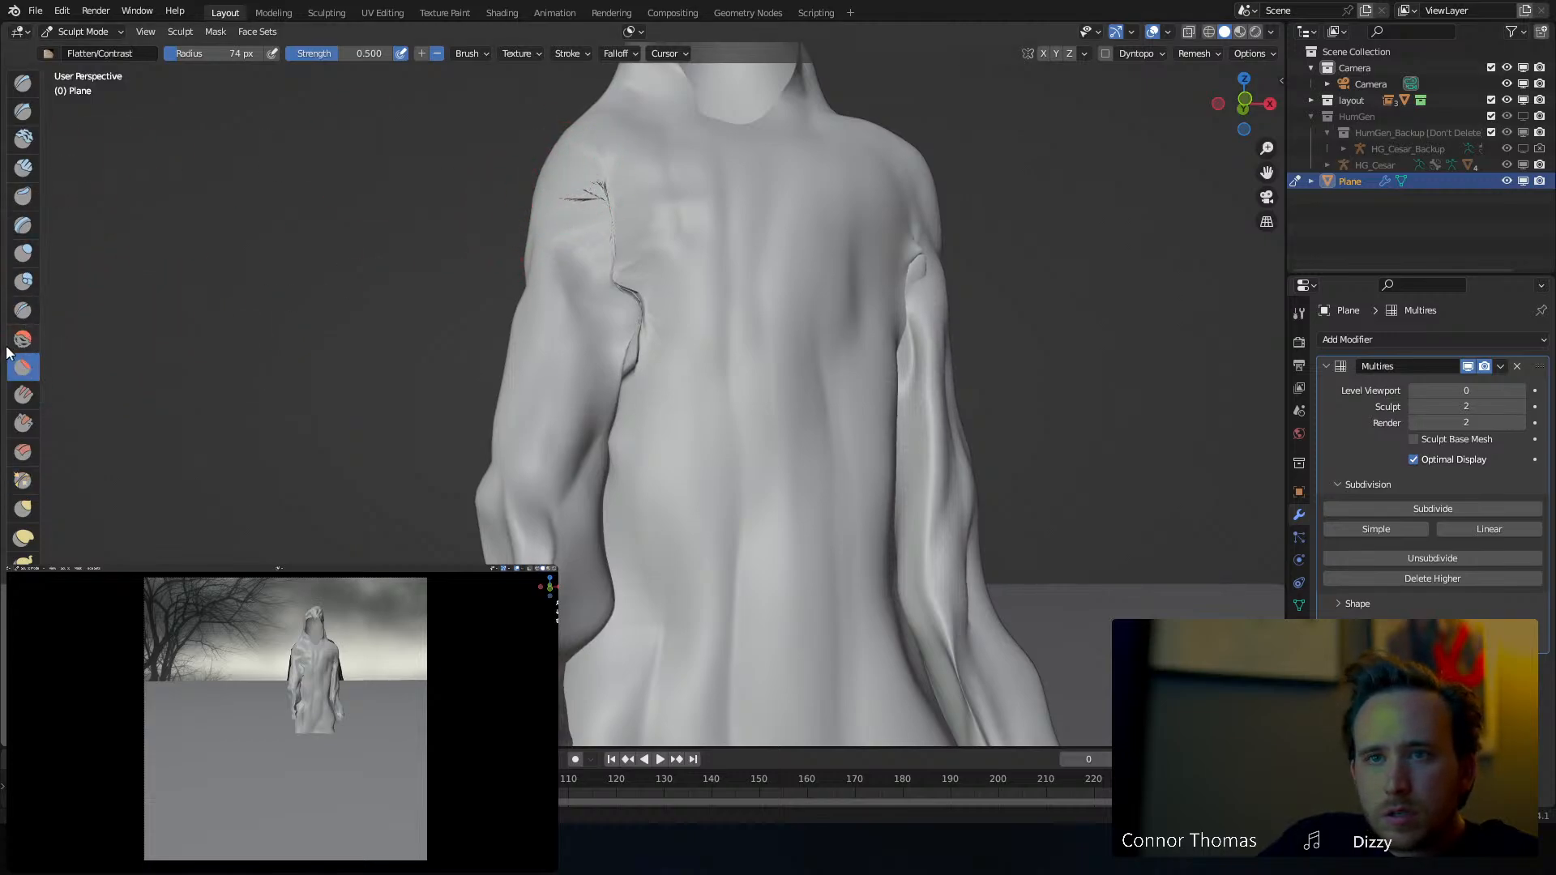
{"action": "left_click", "coordinate": [23, 311]}
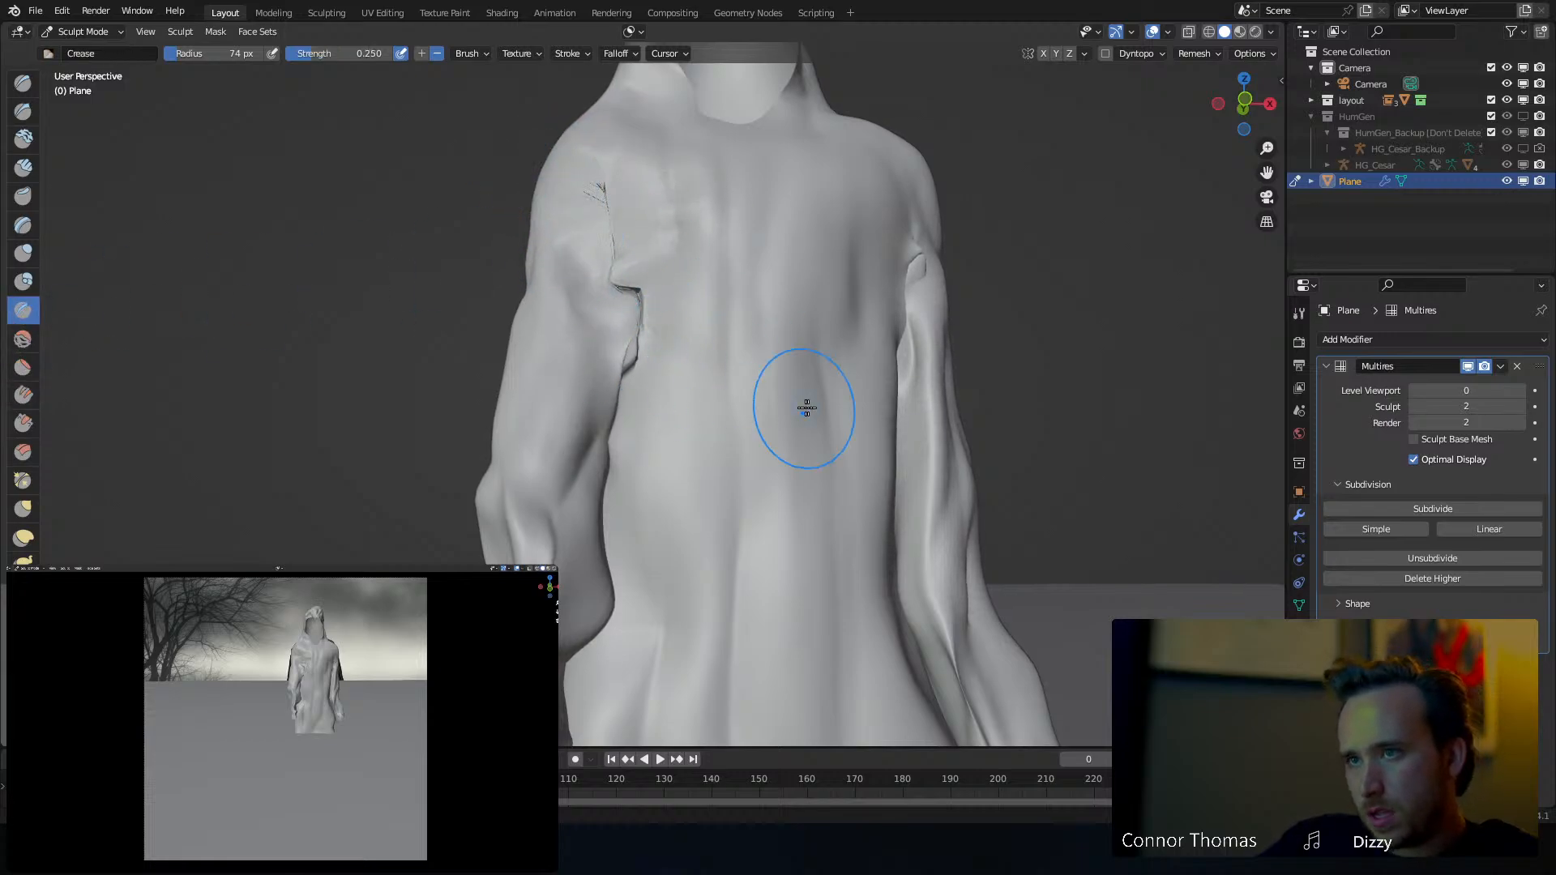
Undo the repair strokes on the torn armpit and shoulder seam
{"action": "mouse_move", "coordinate": [805, 406]}
{"action": "middle_mouse_down"}
{"action": "mouse_move", "coordinate": [666, 327]}
{"action": "mouse_move", "coordinate": [757, 346]}
{"action": "middle_mouse_up"}
{"action": "scroll", "coordinate": [759, 348], "scroll_direction": "down", "scroll_amount": 4}
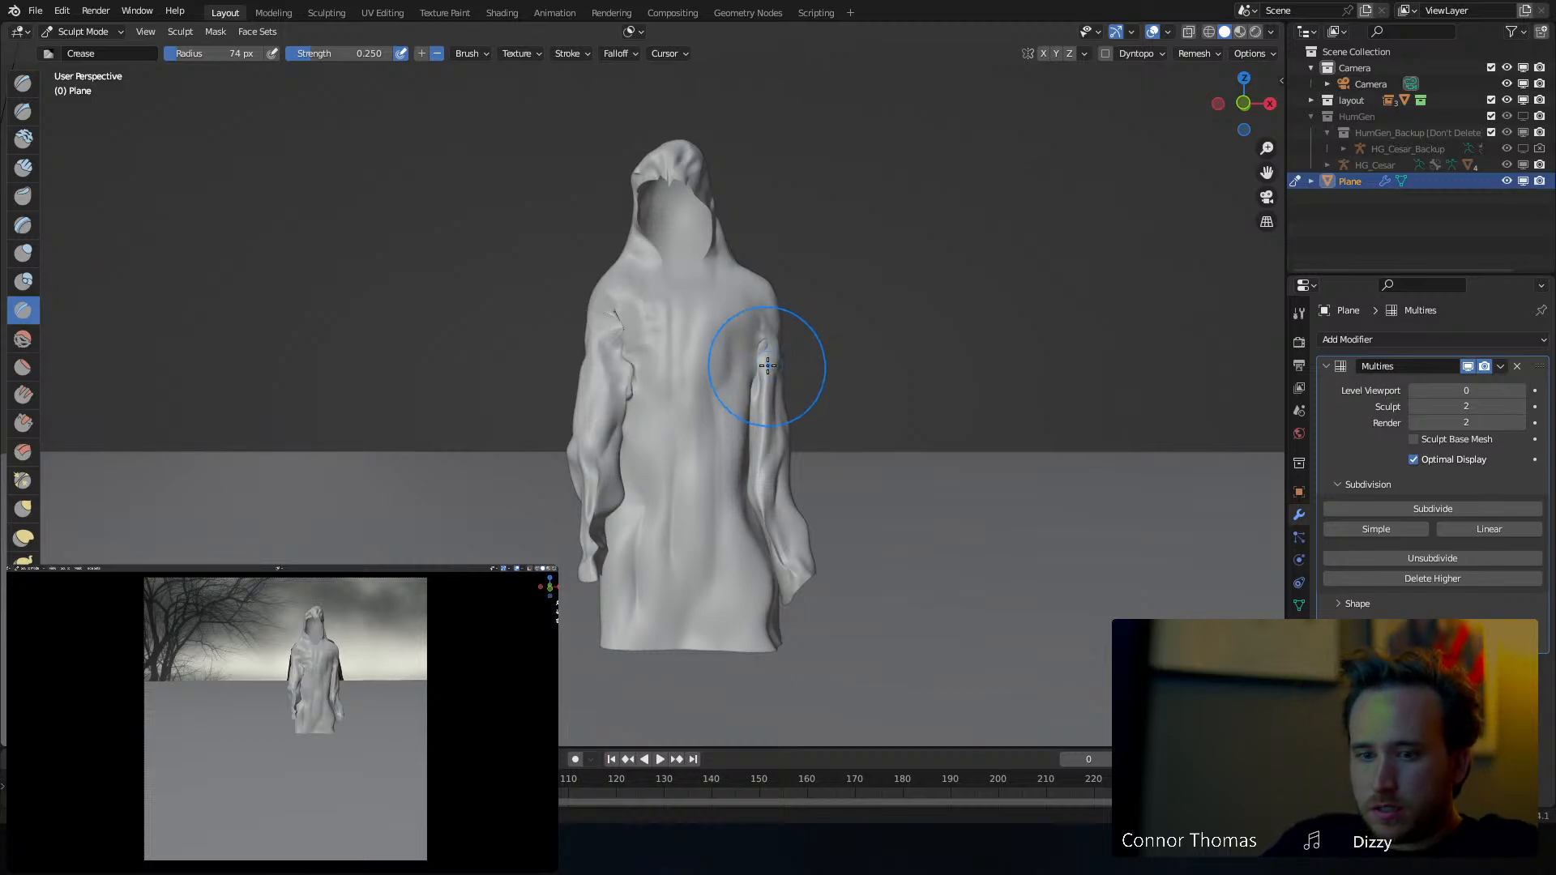
{"action": "key", "text": "ctrl+z"}
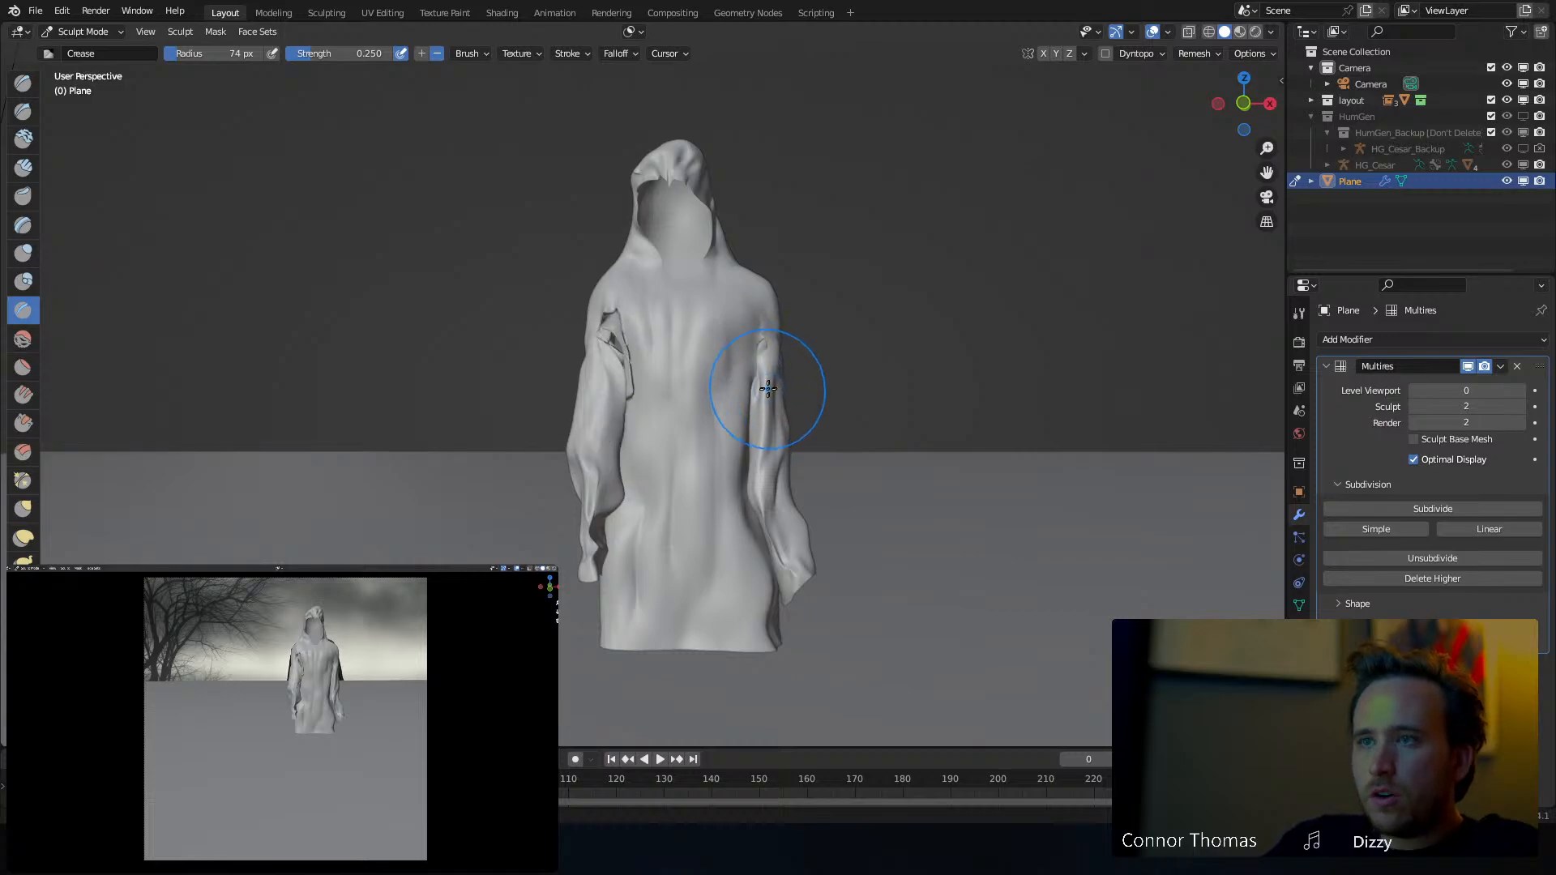
Pull the outer edge of the sleeve beside the torn armpit inward with the Grab brush at a 106 px radius and 0.400 strength
{"action": "scroll", "coordinate": [649, 361], "scroll_direction": "up", "scroll_amount": 4}
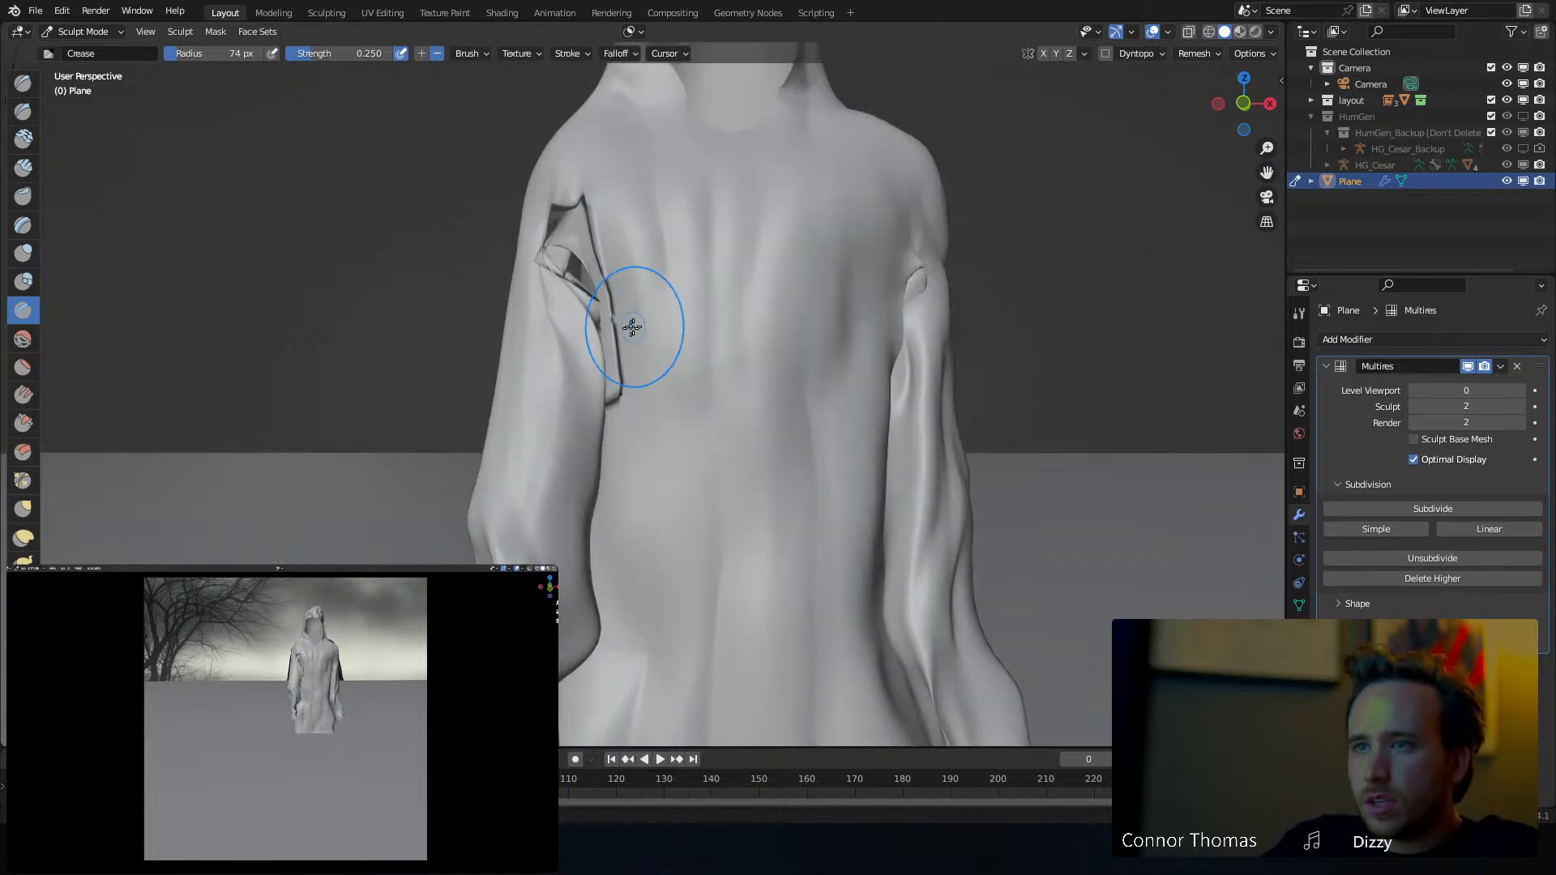
{"action": "key", "text": "f"}
{"action": "left_click", "coordinate": [496, 327]}
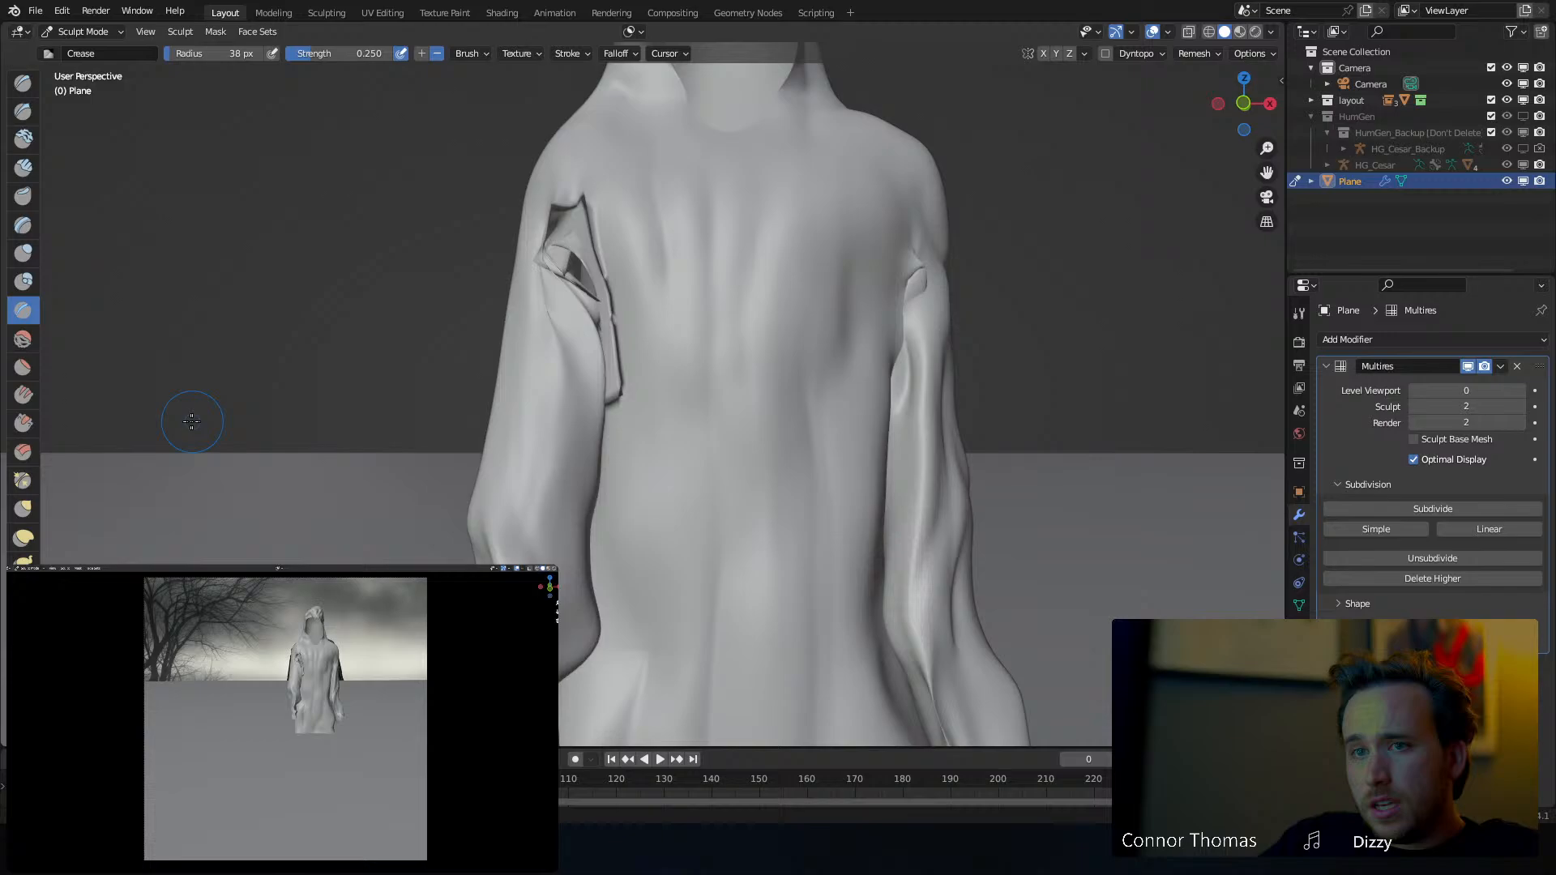
{"action": "left_click", "coordinate": [24, 509]}
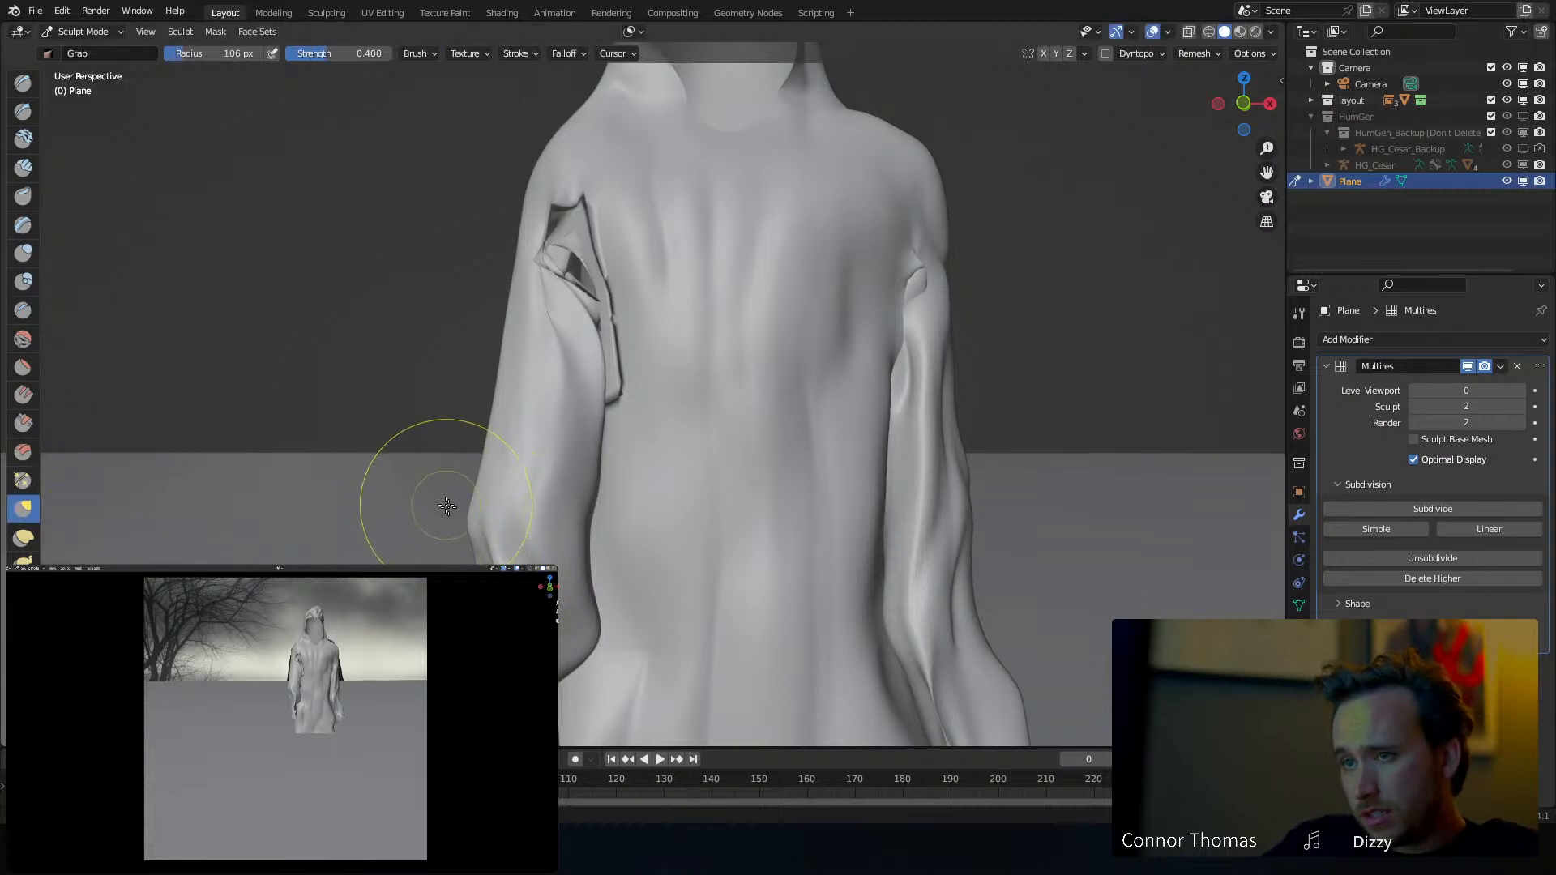
{"action": "left_click_drag", "start_coordinate": [486, 512], "coordinate": [514, 484]}
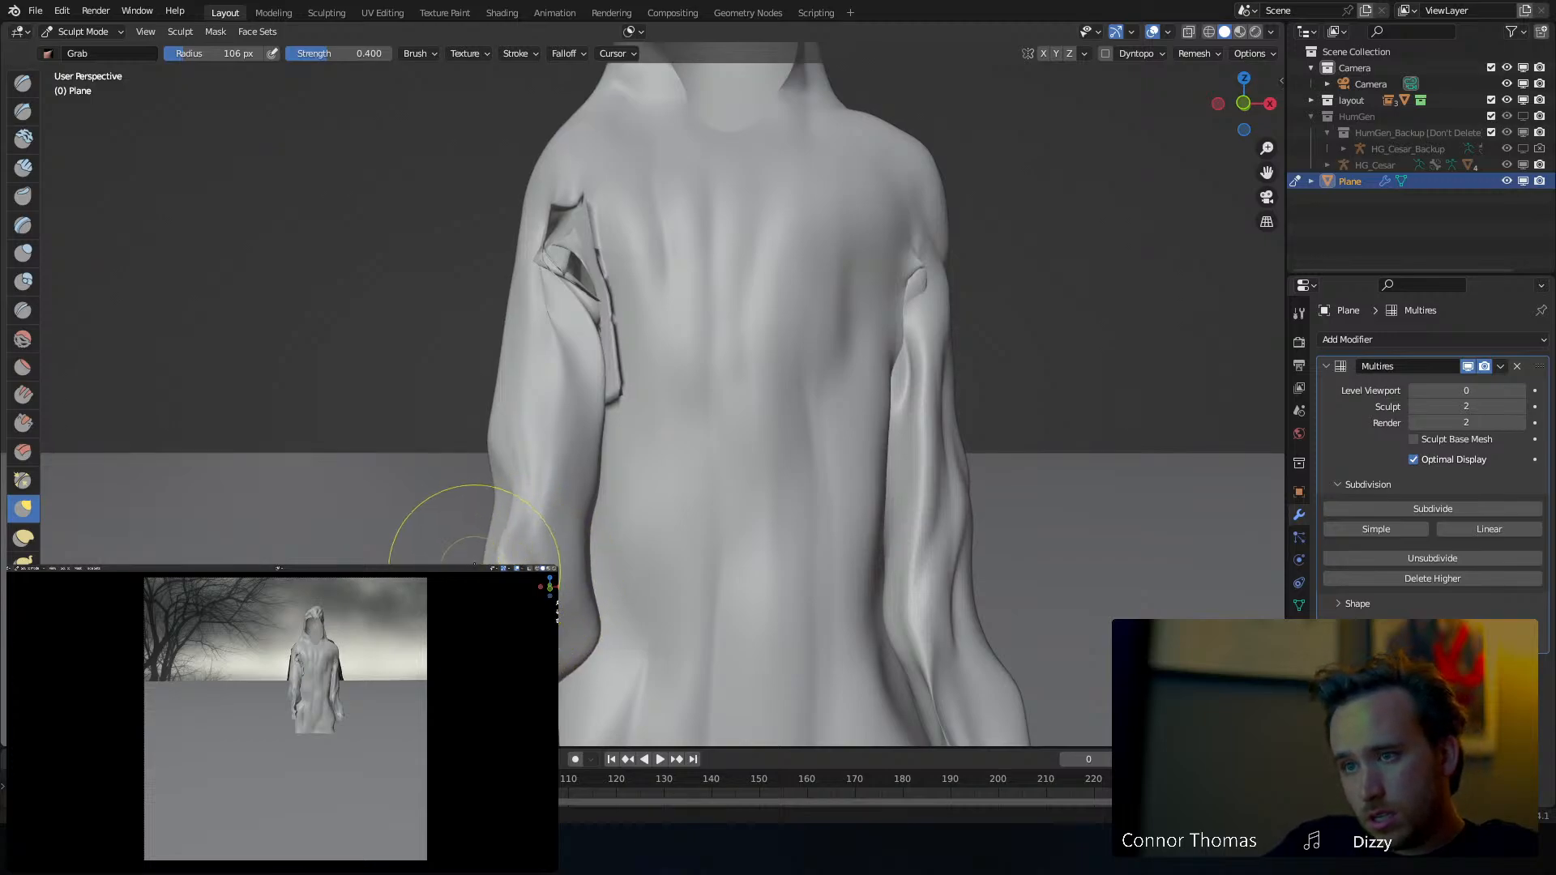
{"action": "mouse_move", "coordinate": [491, 428]}
{"action": "left_mouse_down"}
{"action": "mouse_move", "coordinate": [500, 441]}
{"action": "mouse_move", "coordinate": [546, 429]}
{"action": "left_mouse_up"}
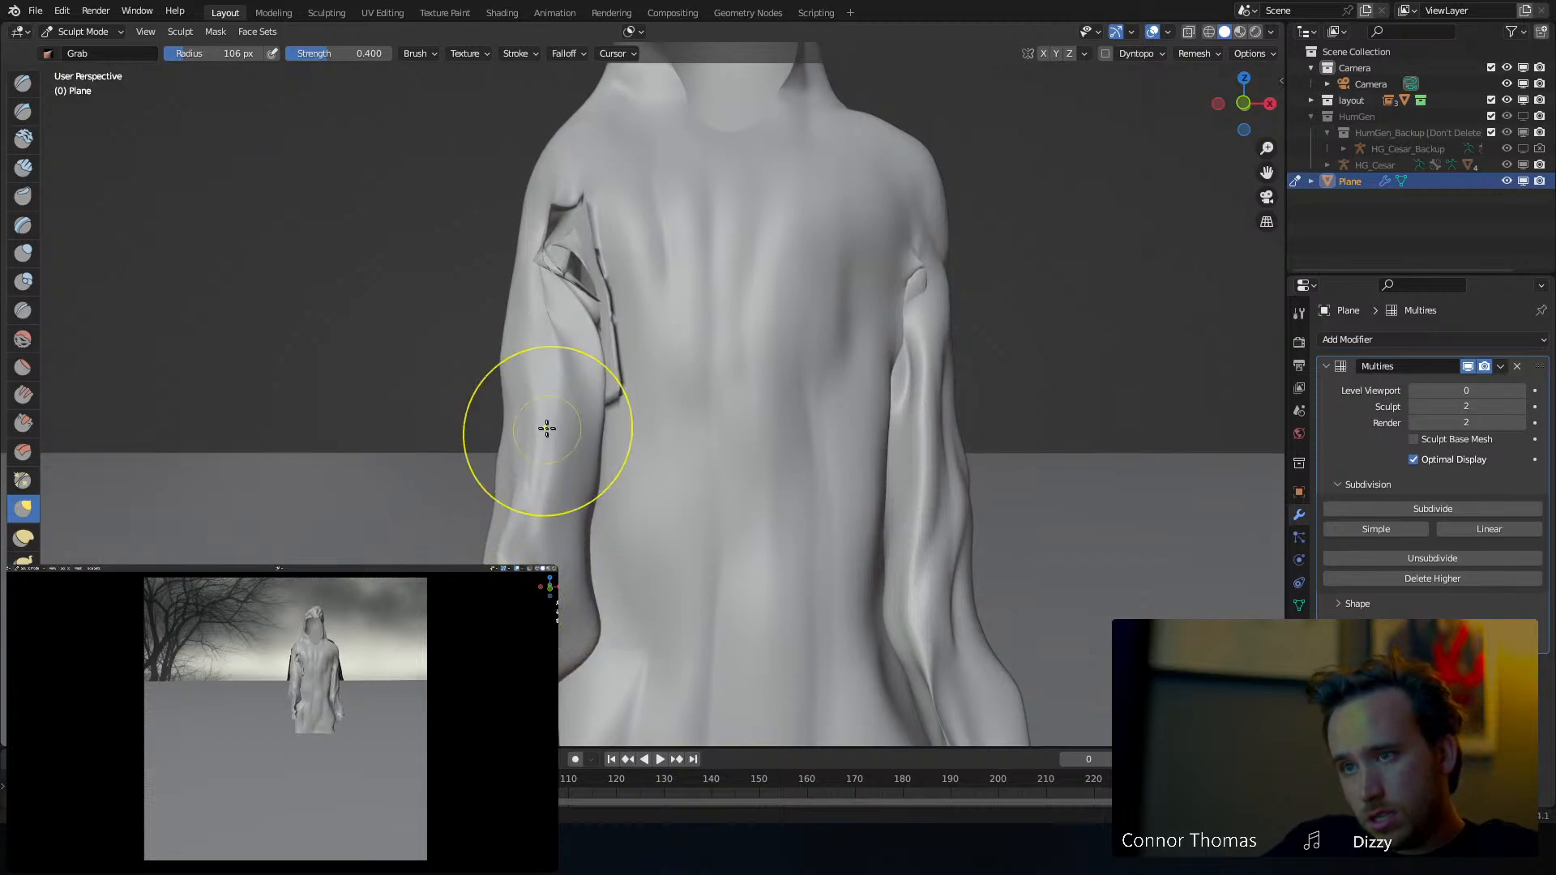
{"action": "left_click_drag", "start_coordinate": [507, 349], "coordinate": [511, 347]}
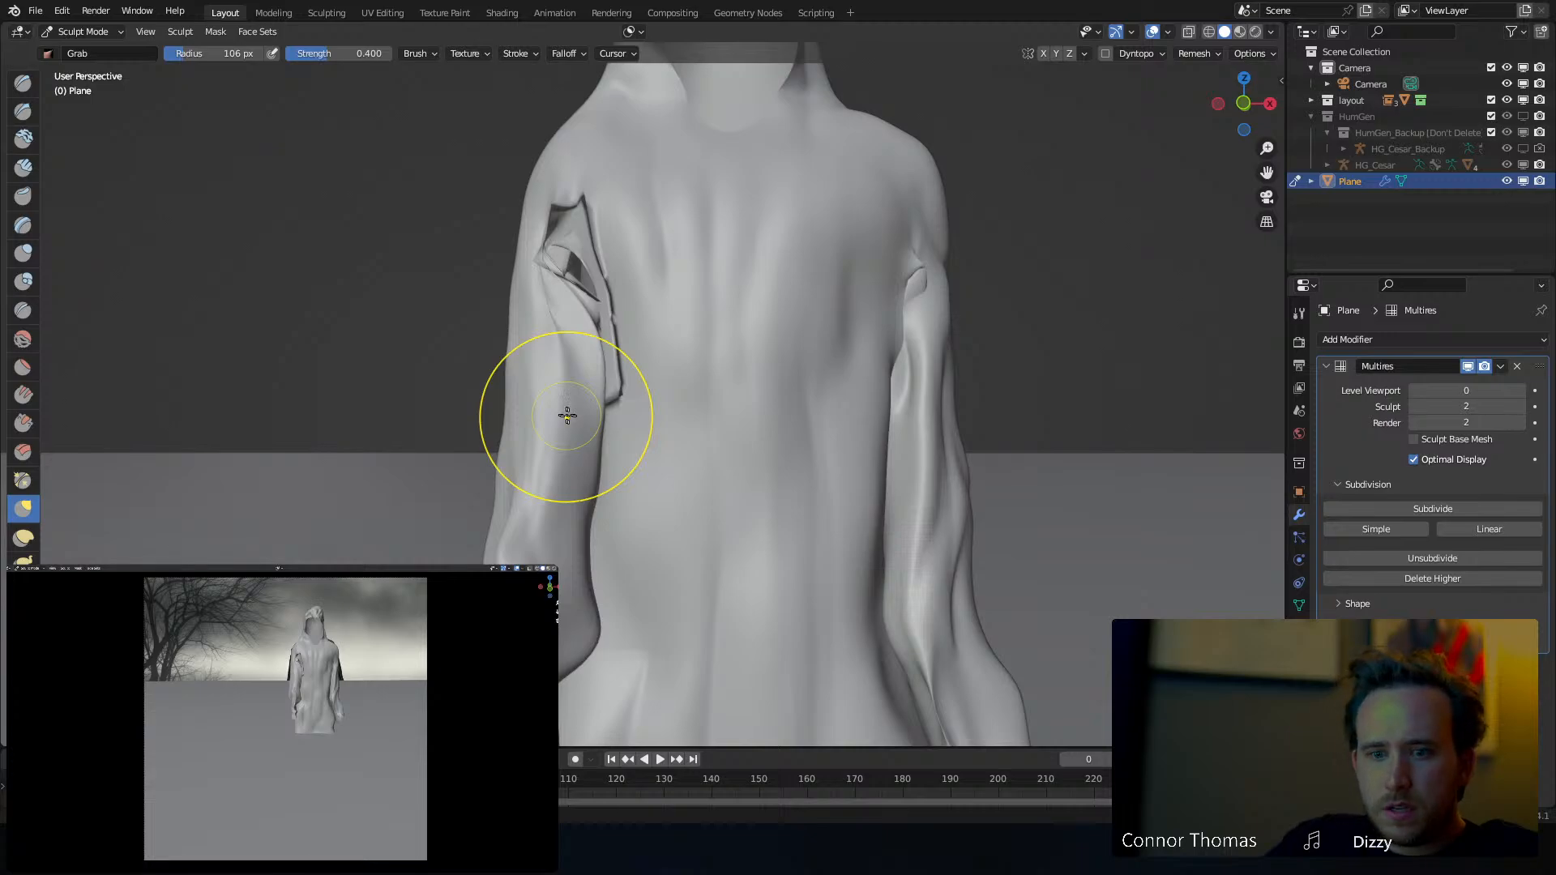
Crease vertical folds into the robe's lower front with the Crease brush at a 35 px radius and 0.250 strength
{"action": "scroll", "coordinate": [817, 401], "scroll_direction": "down", "scroll_amount": 3}
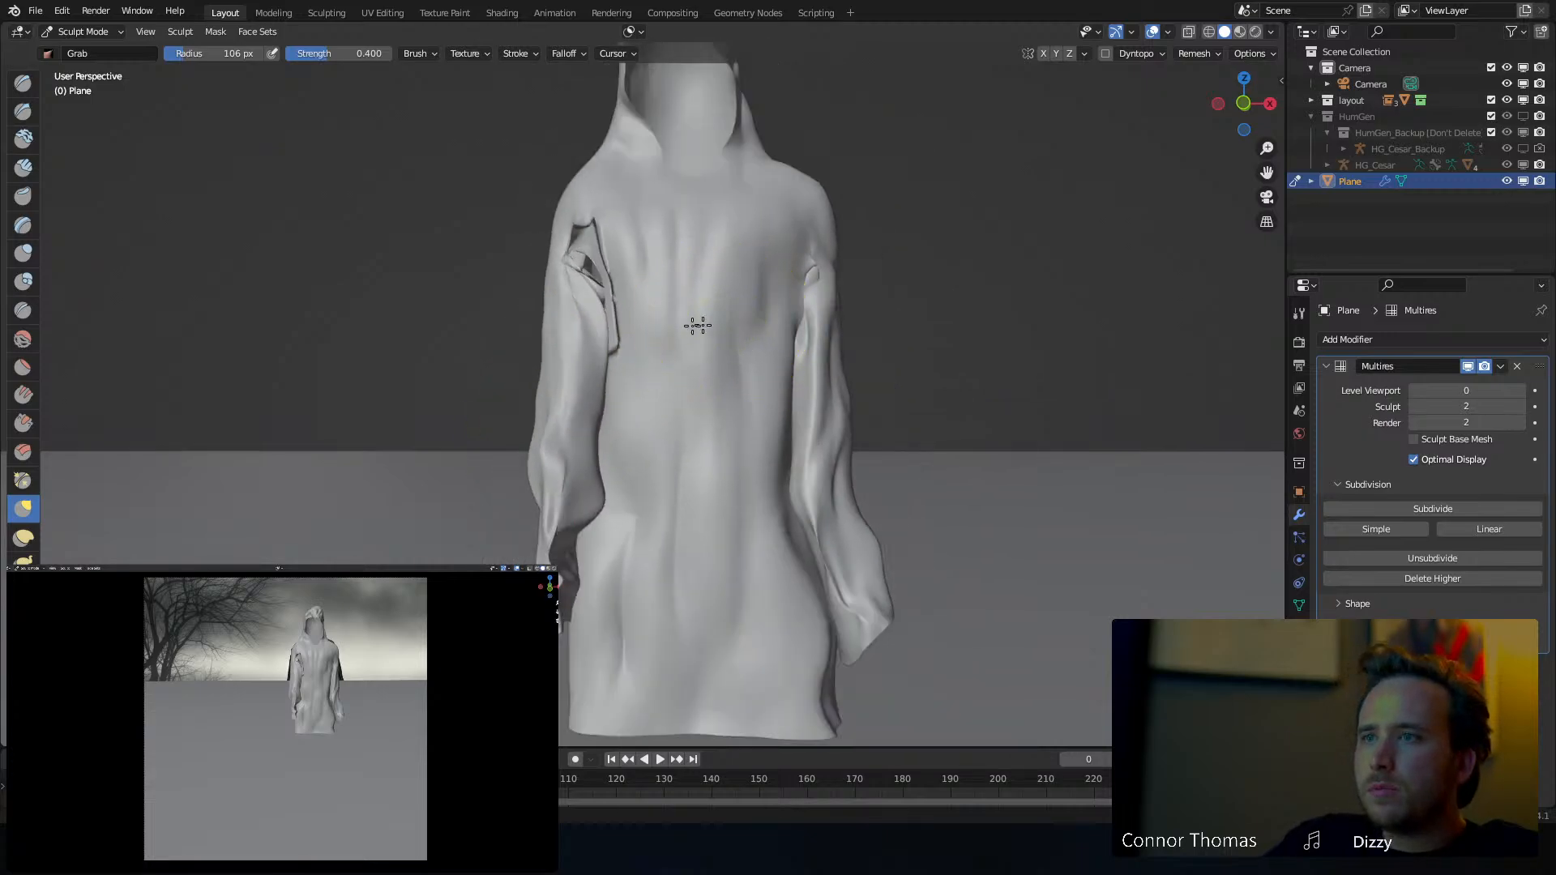
{"action": "mouse_move", "coordinate": [697, 325]}
{"action": "middle_mouse_down"}
{"action": "mouse_move", "coordinate": [616, 333]}
{"action": "mouse_move", "coordinate": [650, 351]}
{"action": "mouse_move", "coordinate": [771, 275]}
{"action": "mouse_move", "coordinate": [759, 300]}
{"action": "middle_mouse_up"}
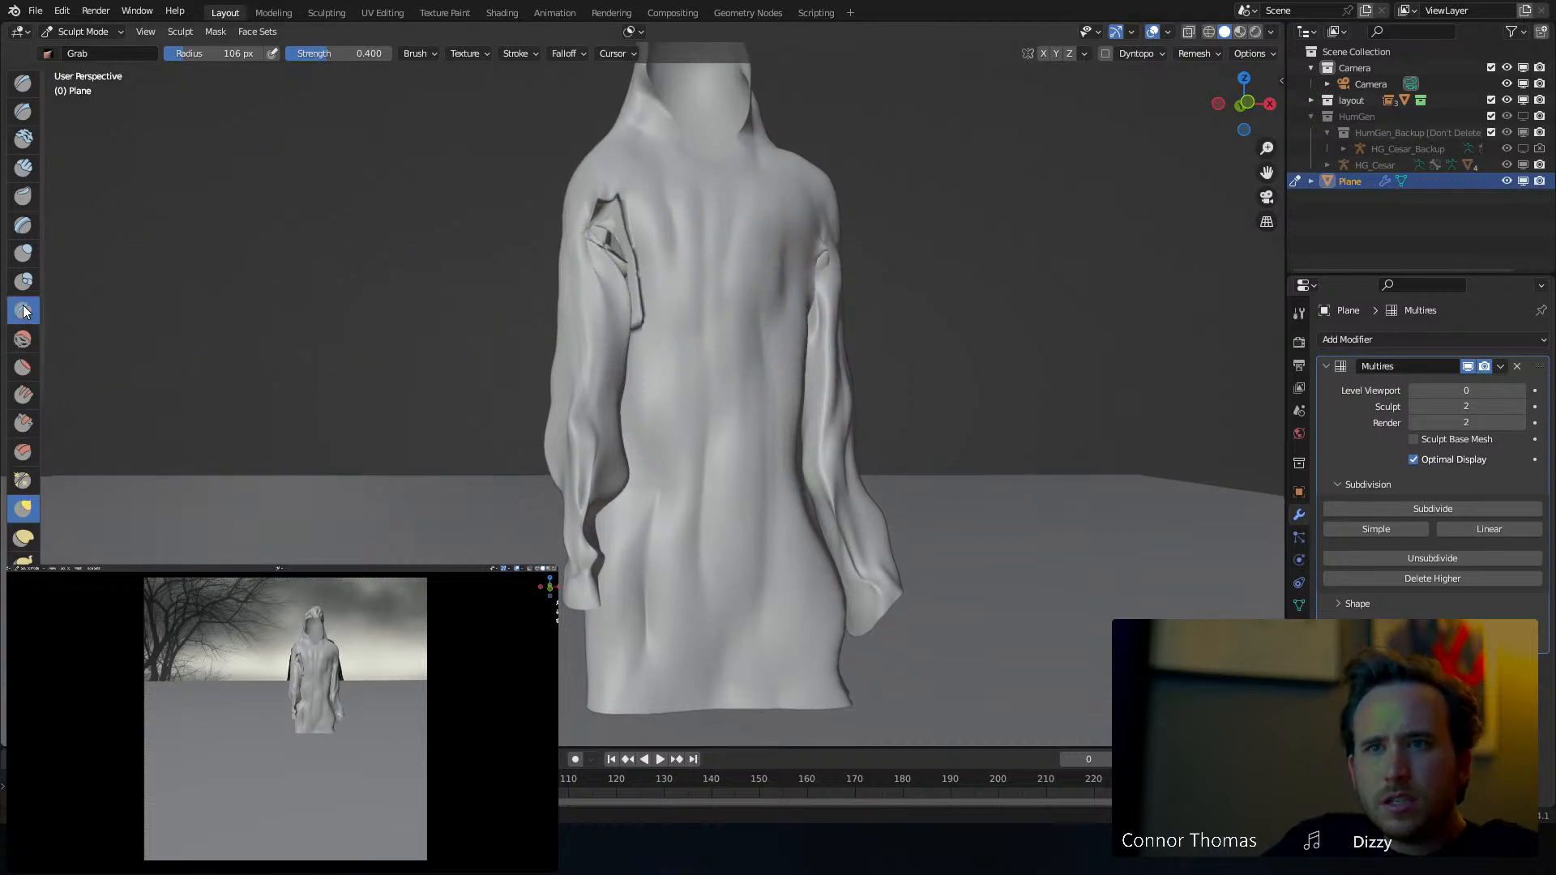
{"action": "left_click", "coordinate": [23, 311]}
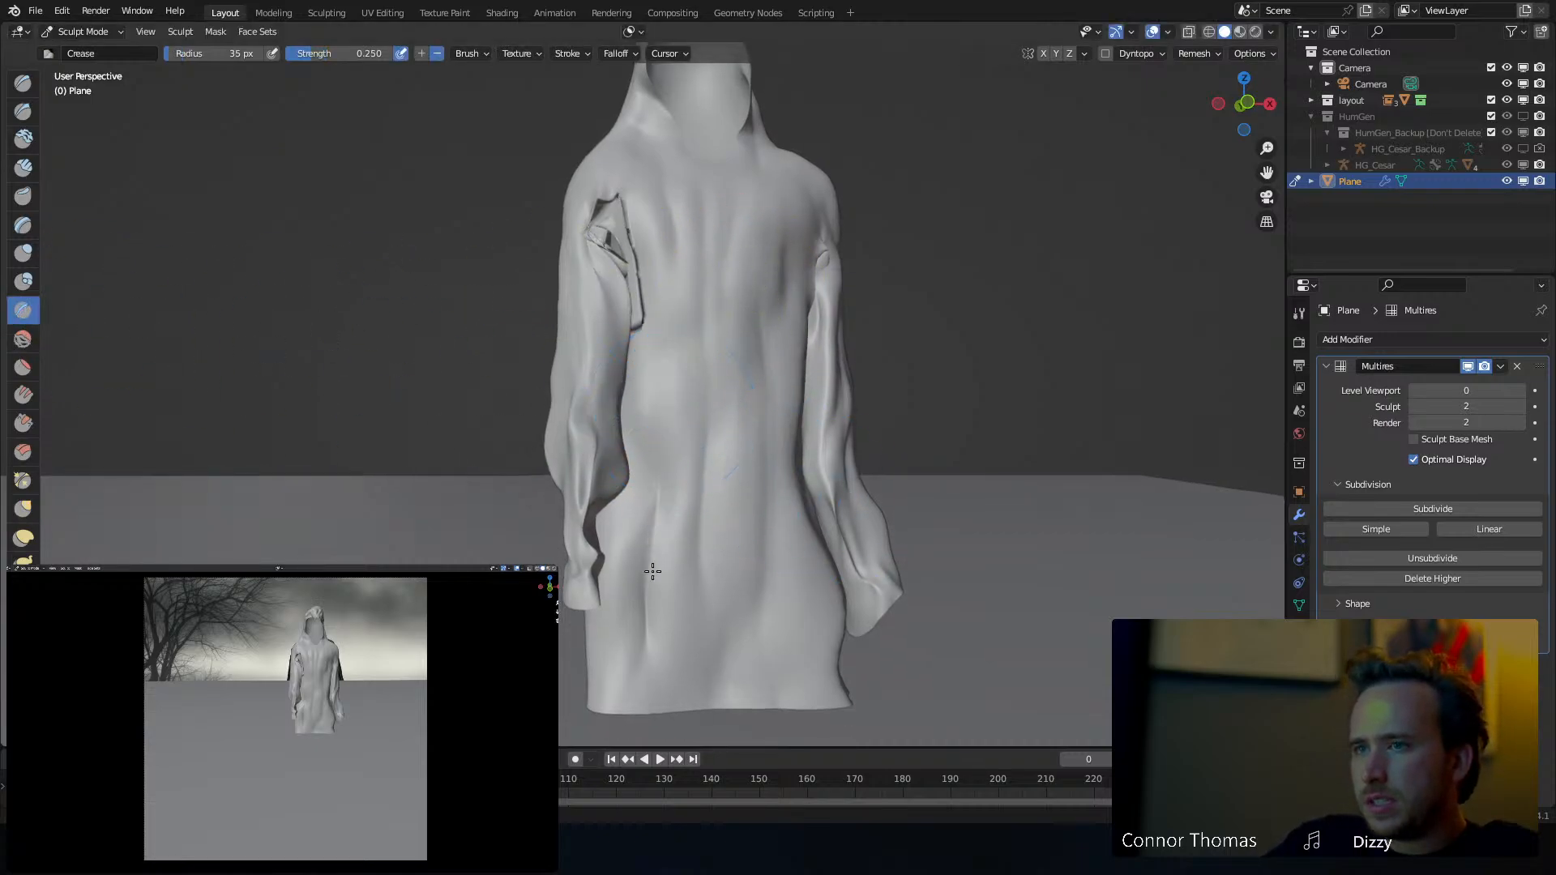
{"action": "mouse_move", "coordinate": [652, 572]}
{"action": "left_mouse_down"}
{"action": "mouse_move", "coordinate": [673, 306]}
{"action": "mouse_move", "coordinate": [670, 479]}
{"action": "left_mouse_up"}
{"action": "left_click_drag", "start_coordinate": [735, 638], "coordinate": [723, 467]}
{"action": "left_click_drag", "start_coordinate": [719, 581], "coordinate": [720, 438]}
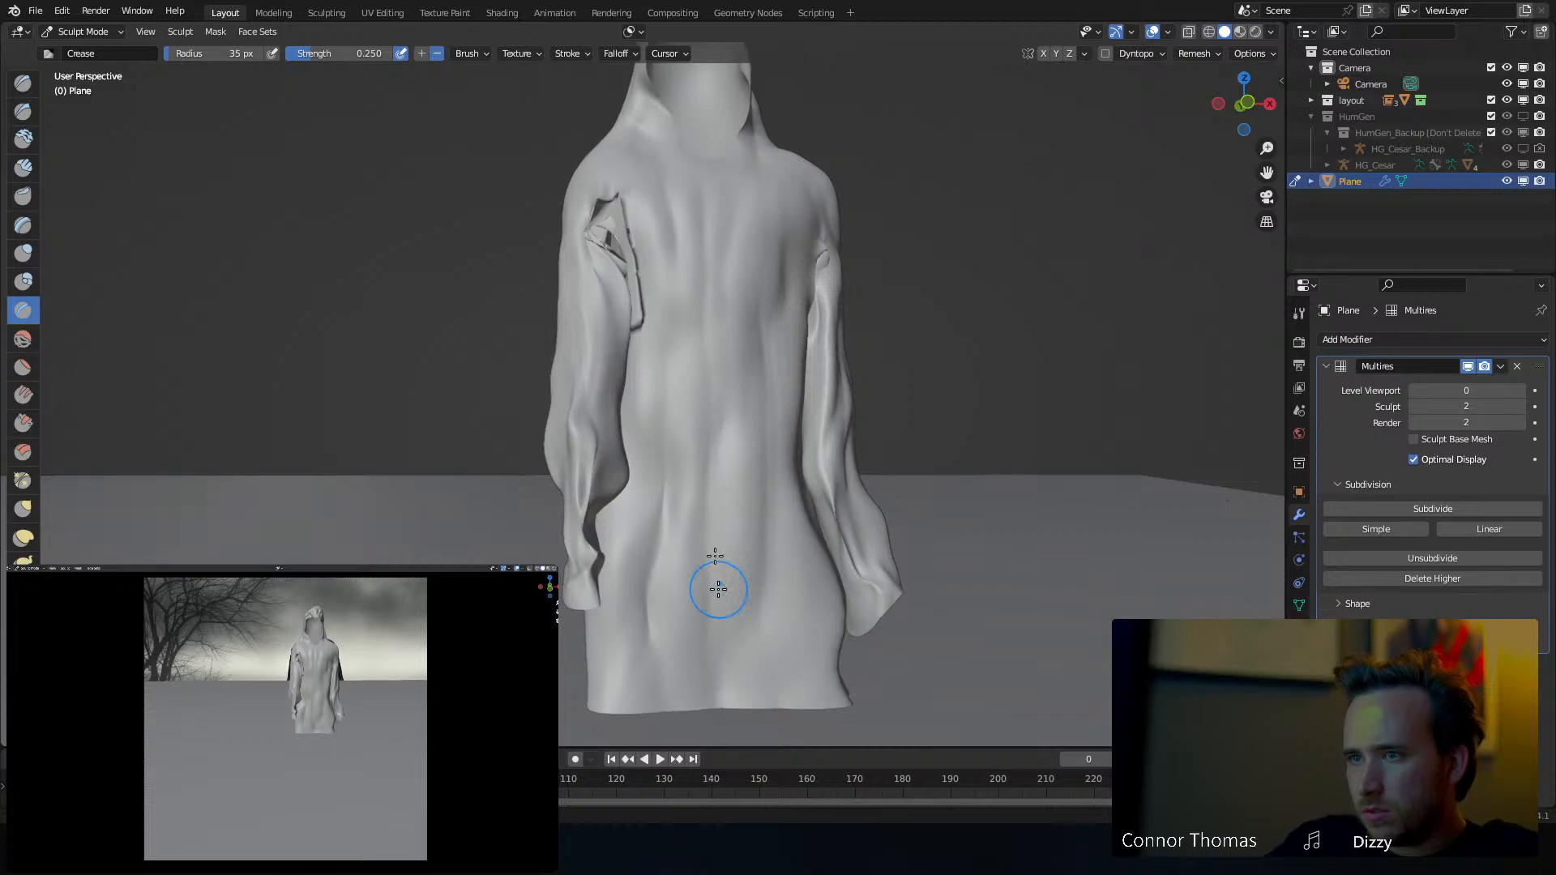
Subdivide the Multires modifier to level 3 and crease long folds from the chest down to the robe's hem
{"action": "left_click", "coordinate": [1463, 510]}
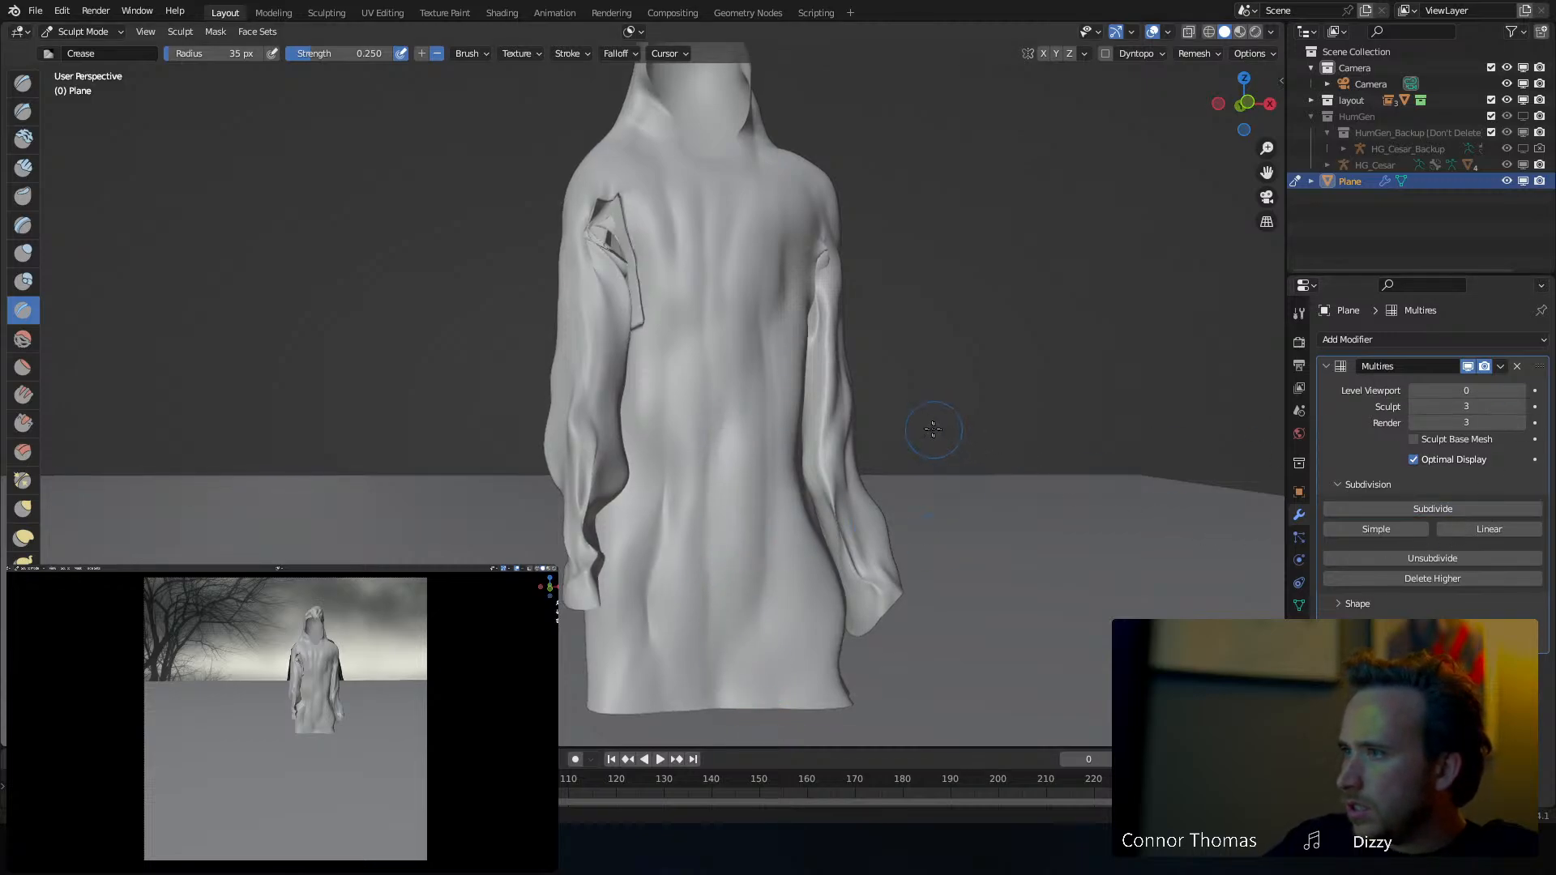
{"action": "middle_click_drag", "start_coordinate": [746, 406], "coordinate": [746, 367], "text": "shift"}
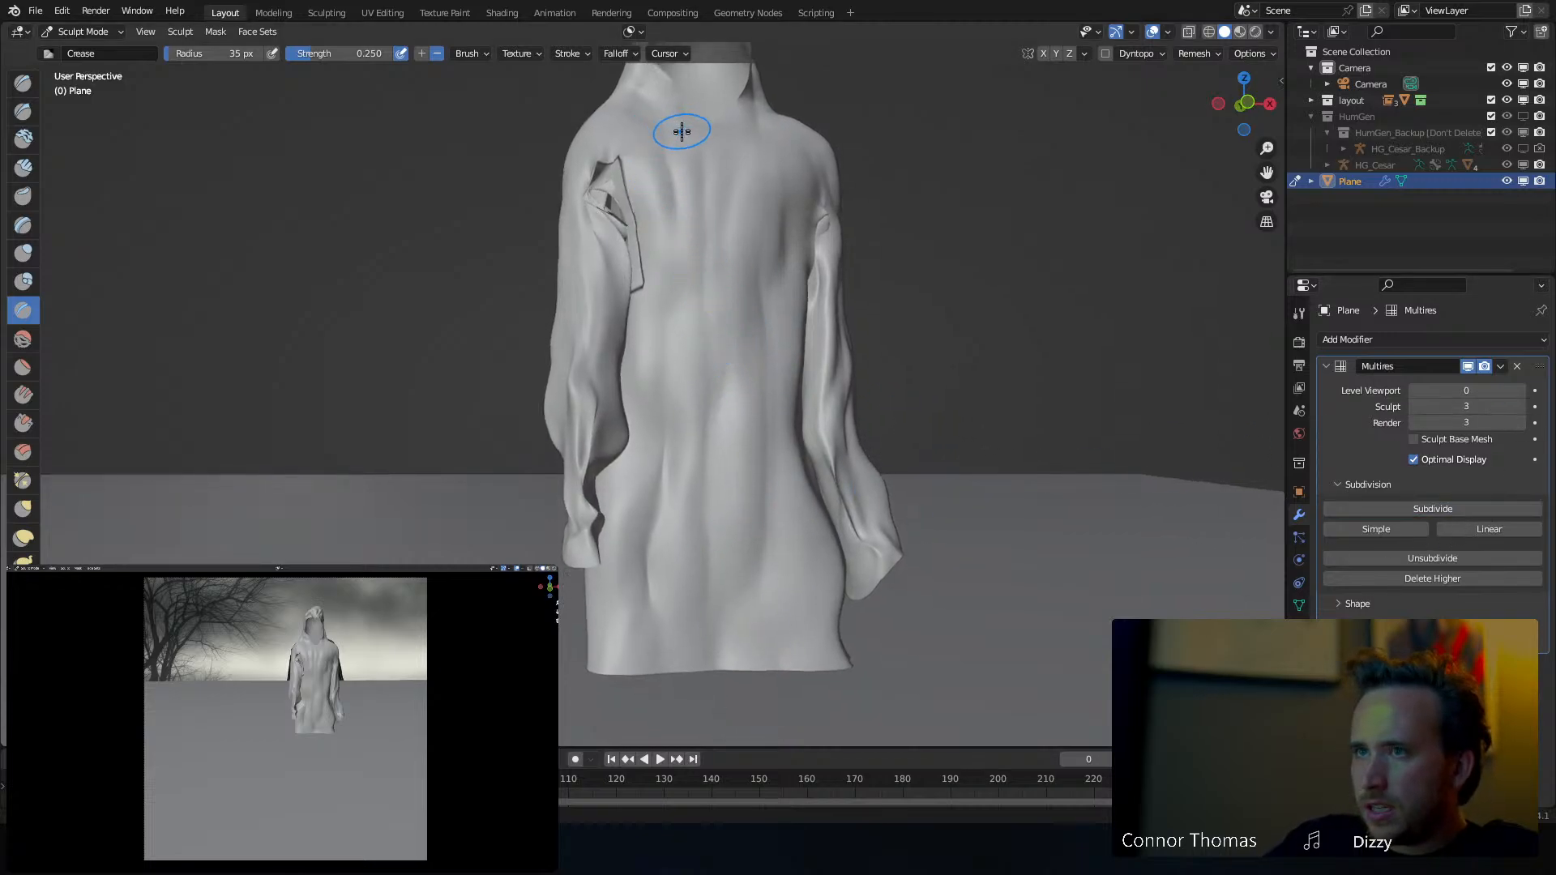
{"action": "mouse_move", "coordinate": [683, 133]}
{"action": "left_mouse_down"}
{"action": "mouse_move", "coordinate": [720, 516]}
{"action": "mouse_move", "coordinate": [679, 737]}
{"action": "left_mouse_up"}
{"action": "left_click_drag", "start_coordinate": [720, 154], "coordinate": [708, 683]}
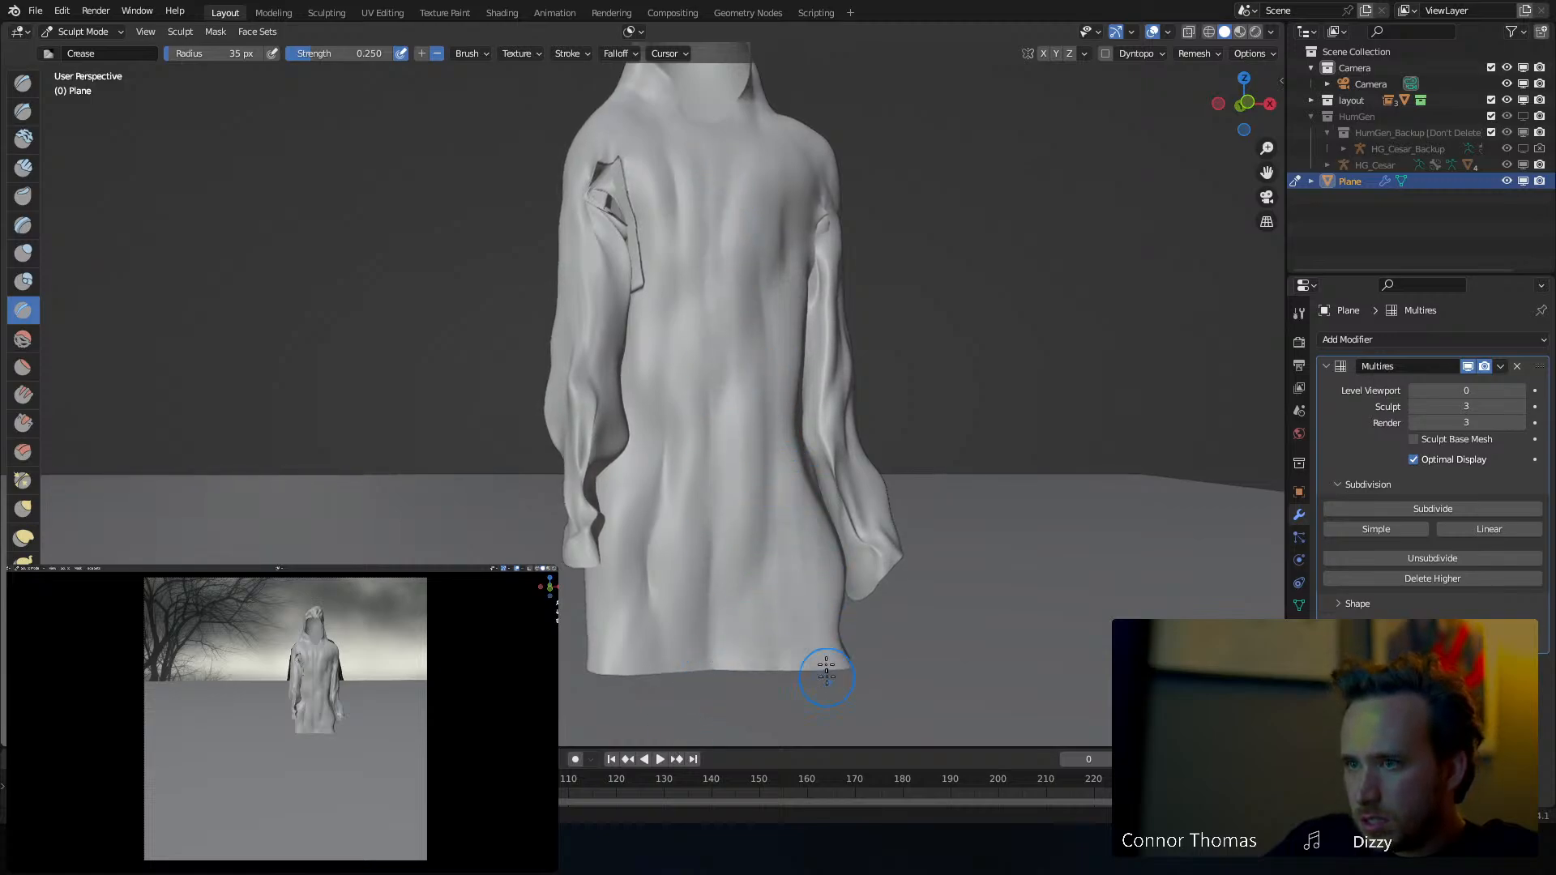
Set the Crease brush radius to 12 px and carve fine vertical folds across the robe's front
{"action": "key", "text": "f"}
{"action": "left_click", "coordinate": [809, 539]}
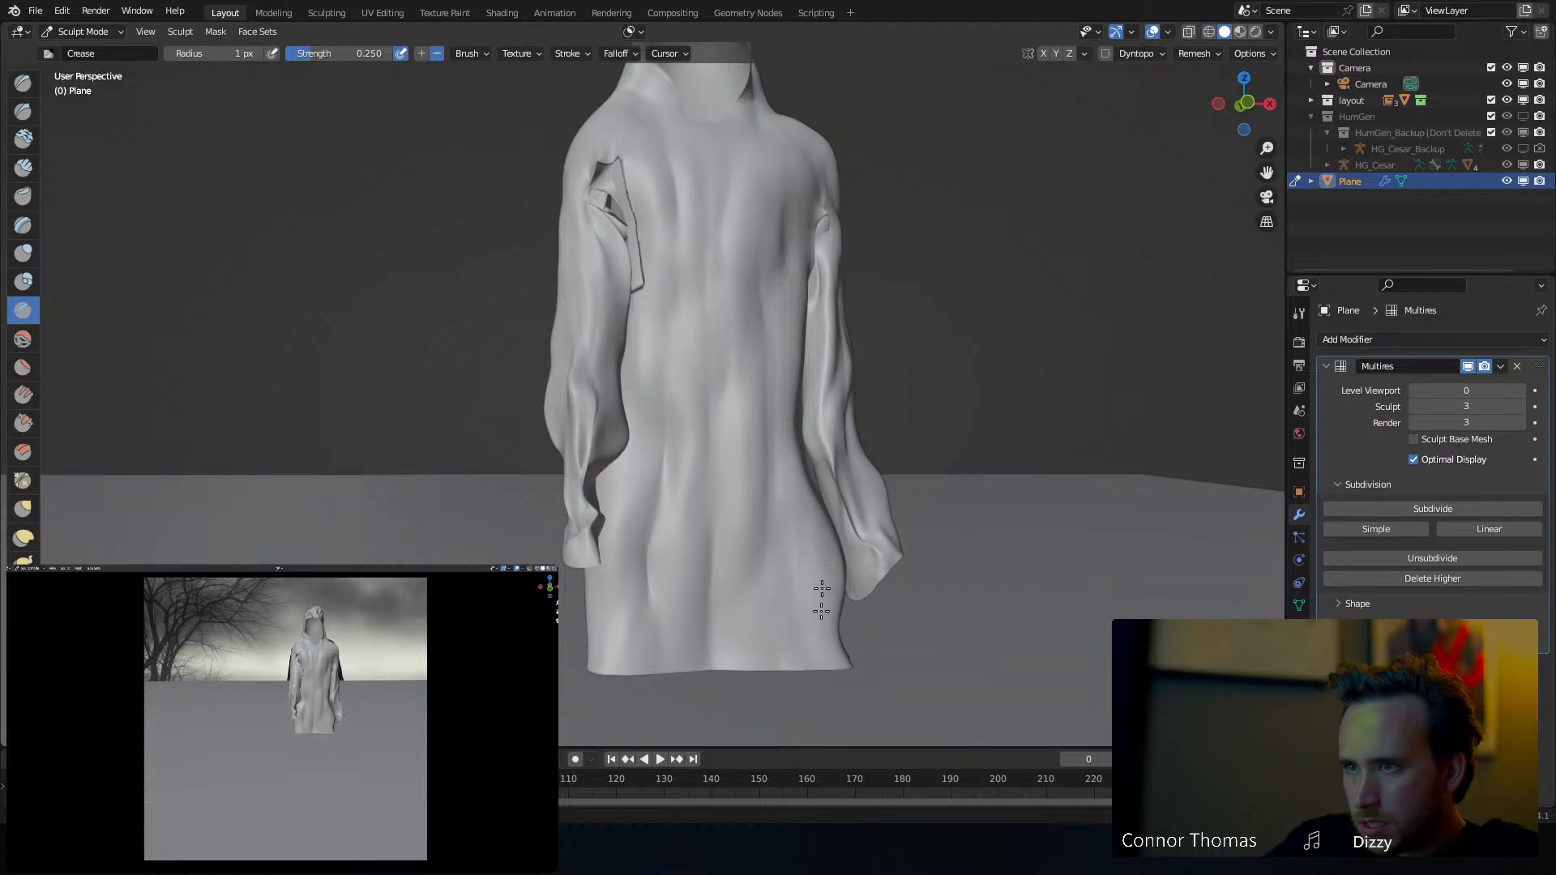
{"action": "key", "text": "f"}
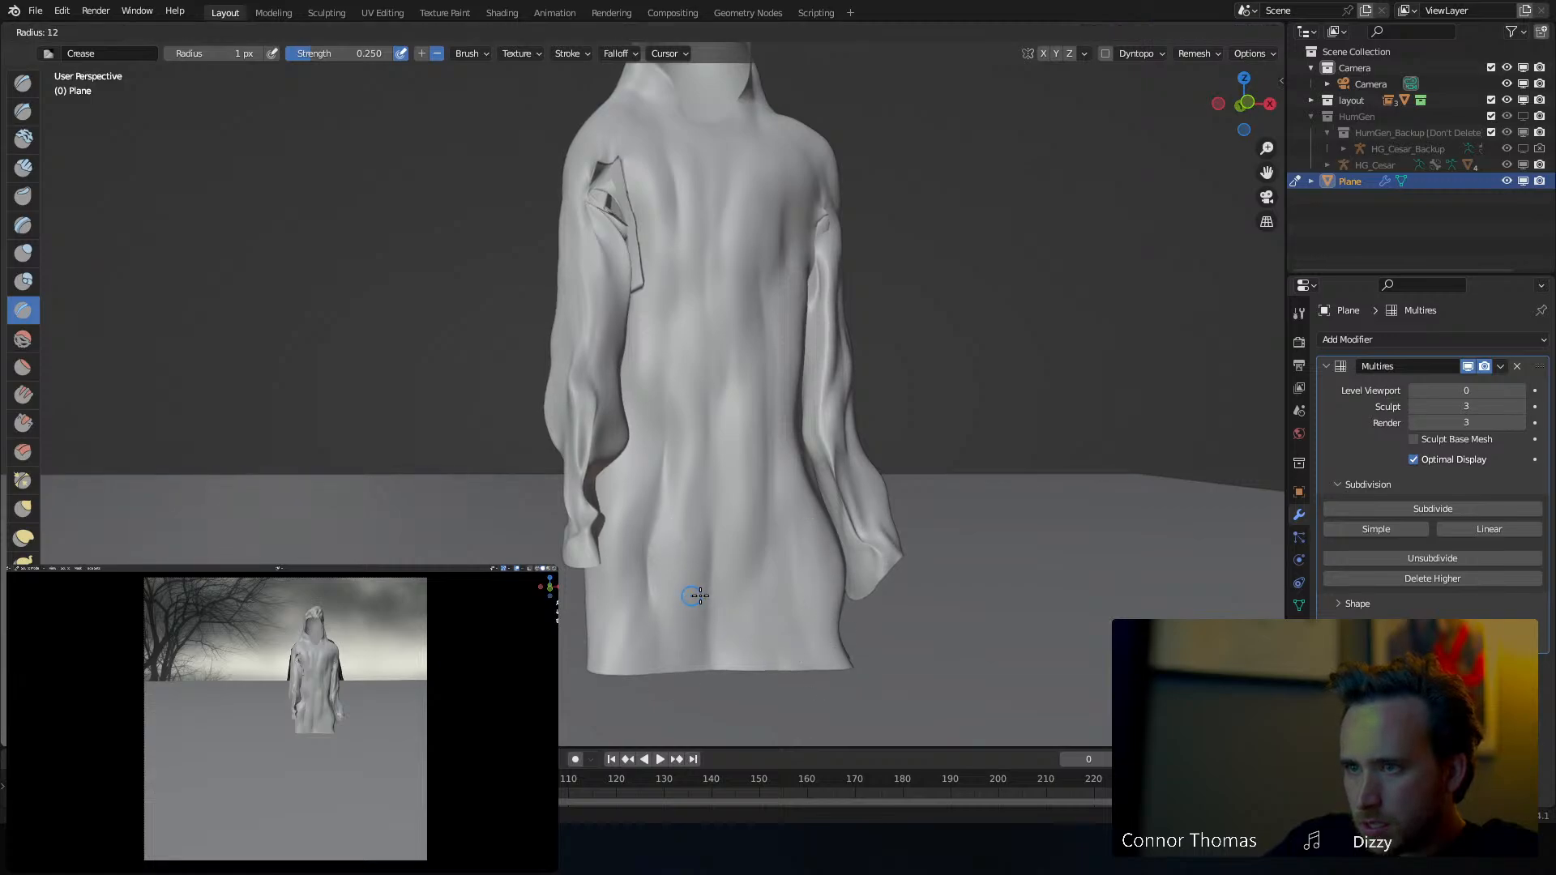
{"action": "left_click", "coordinate": [677, 655]}
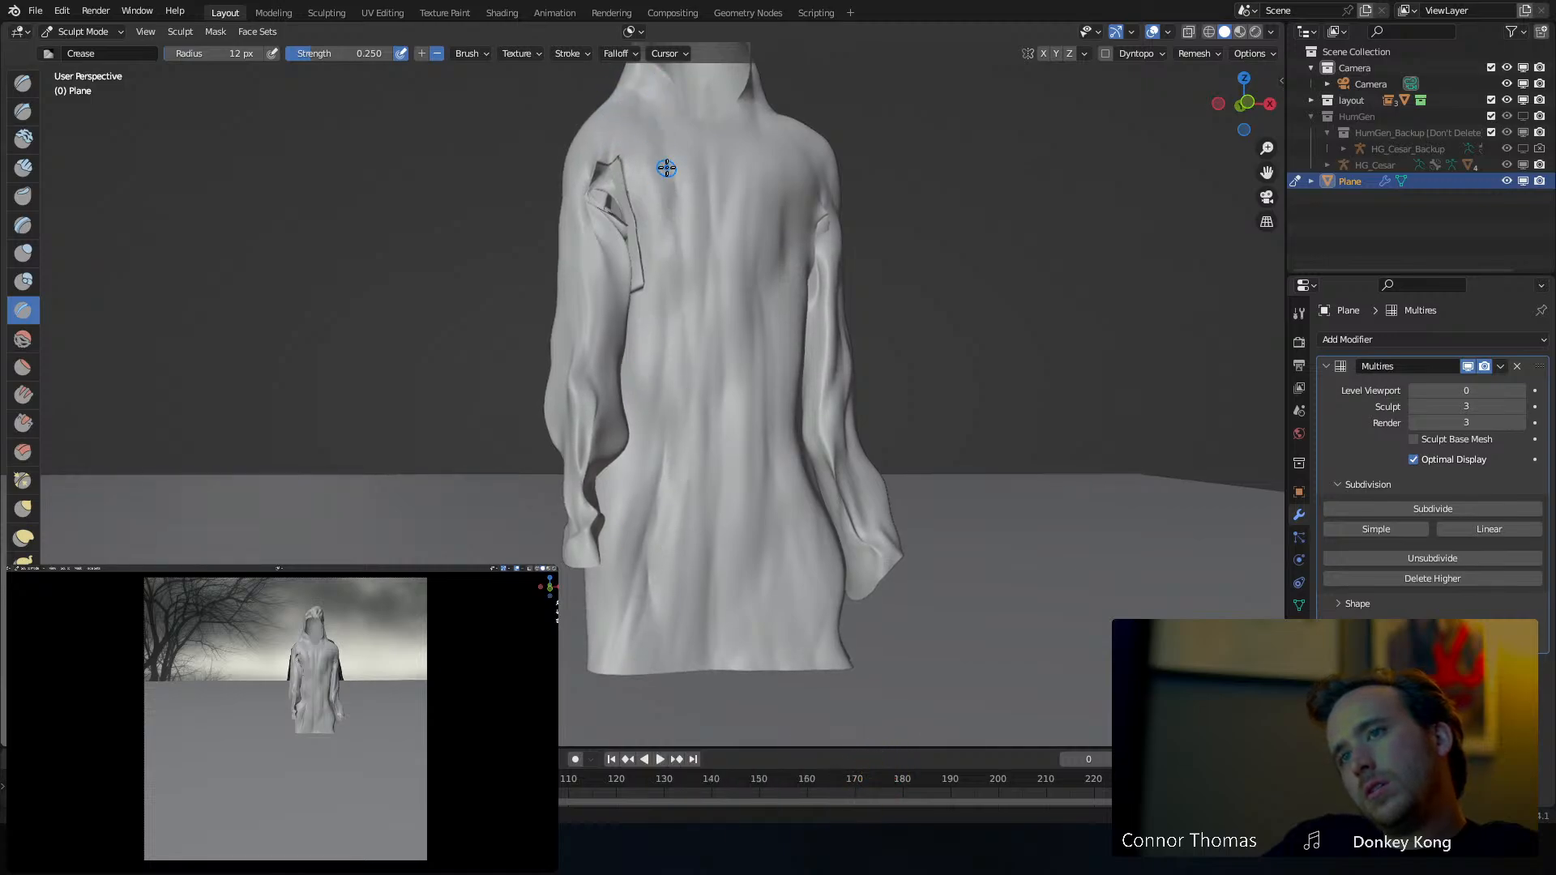
Set the Crease brush radius to 20 px and crease further vertical folds from the chest down the robe's front
{"action": "scroll", "coordinate": [702, 358], "scroll_direction": "up", "scroll_amount": 3}
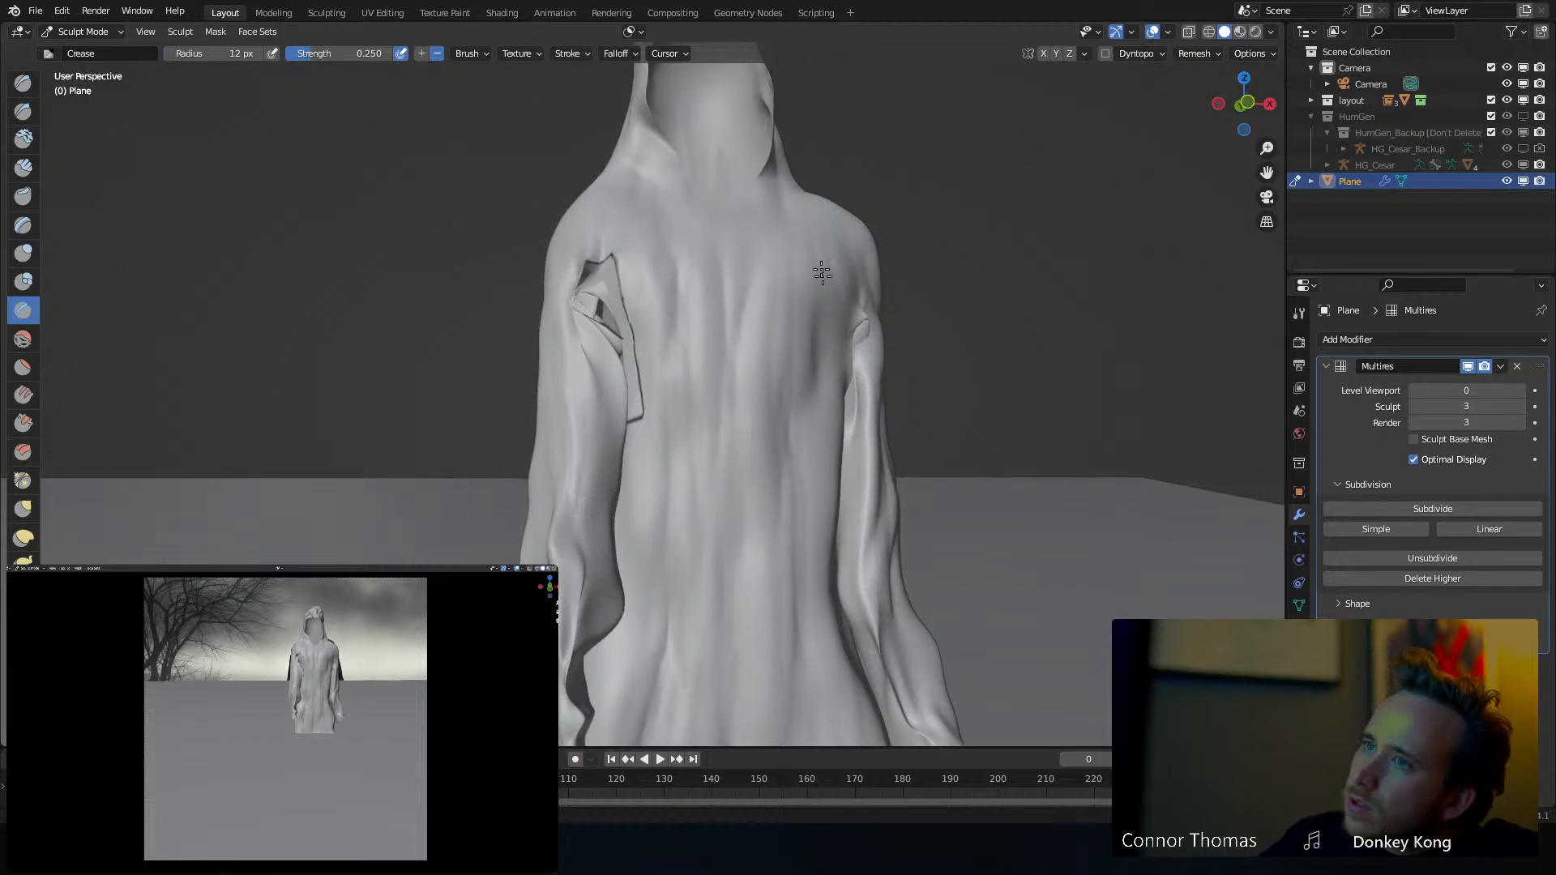
{"action": "middle_click_drag", "start_coordinate": [883, 259], "coordinate": [665, 258]}
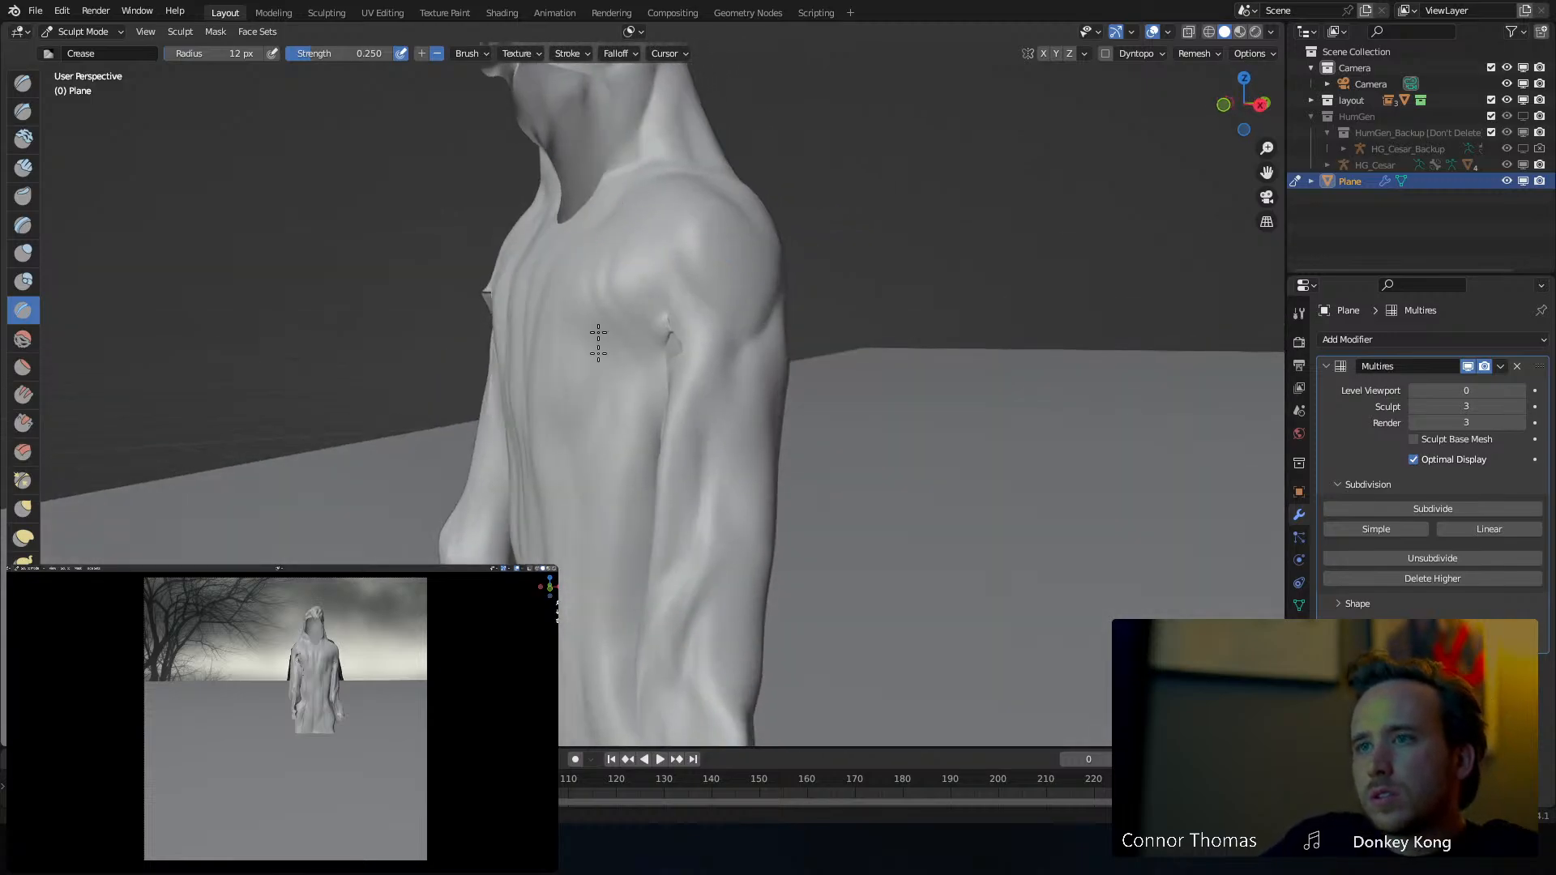
{"action": "mouse_move", "coordinate": [557, 332]}
{"action": "middle_mouse_down"}
{"action": "mouse_move", "coordinate": [629, 430]}
{"action": "mouse_move", "coordinate": [664, 403]}
{"action": "middle_mouse_up"}
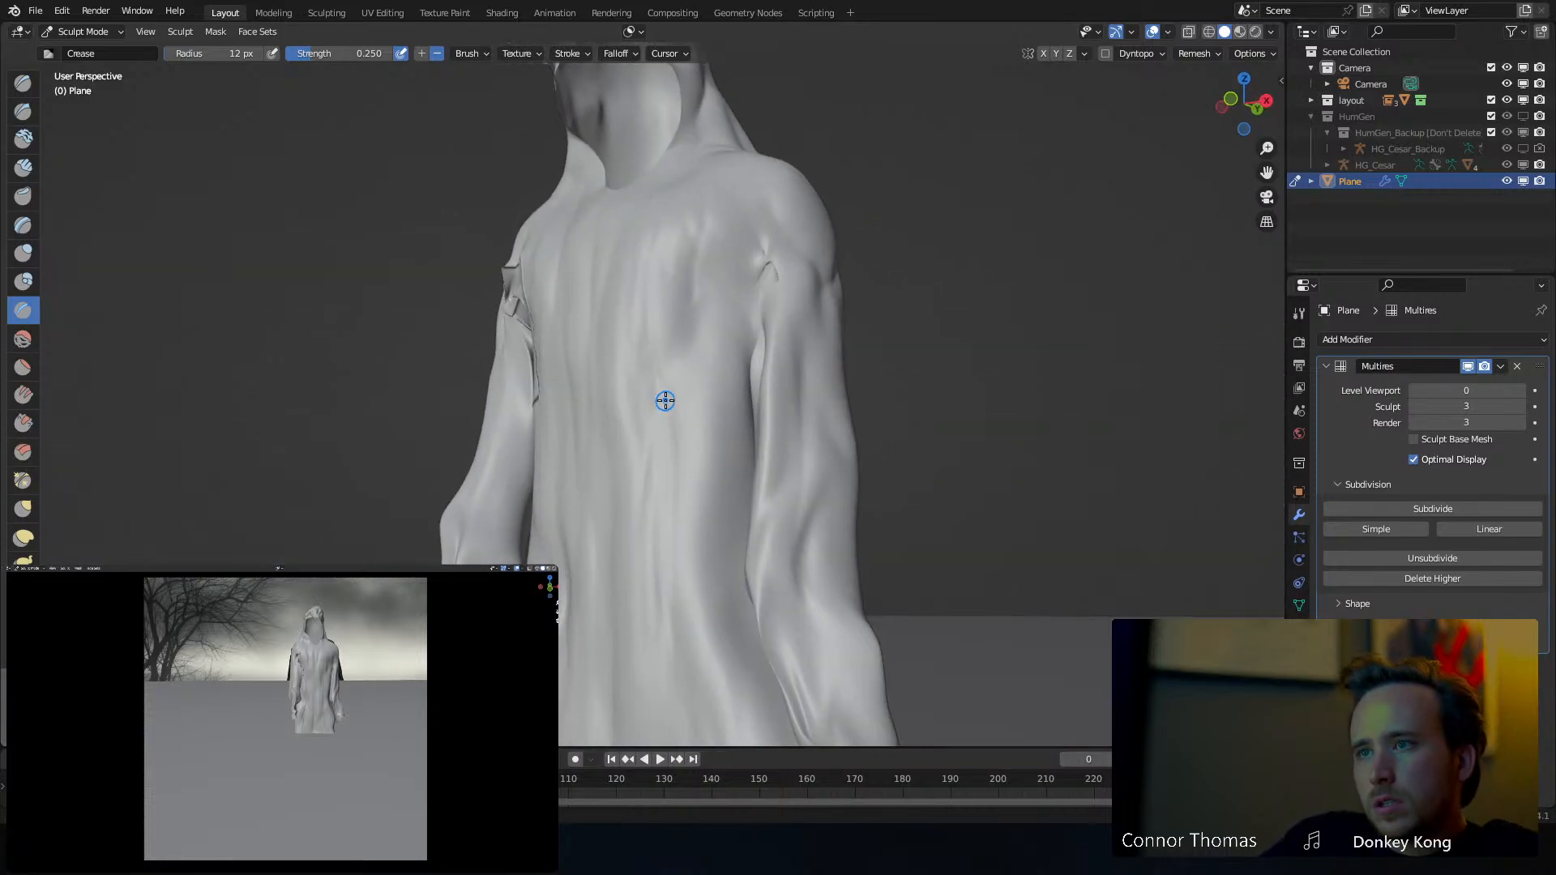
{"action": "key", "text": "f"}
{"action": "left_click", "coordinate": [680, 354]}
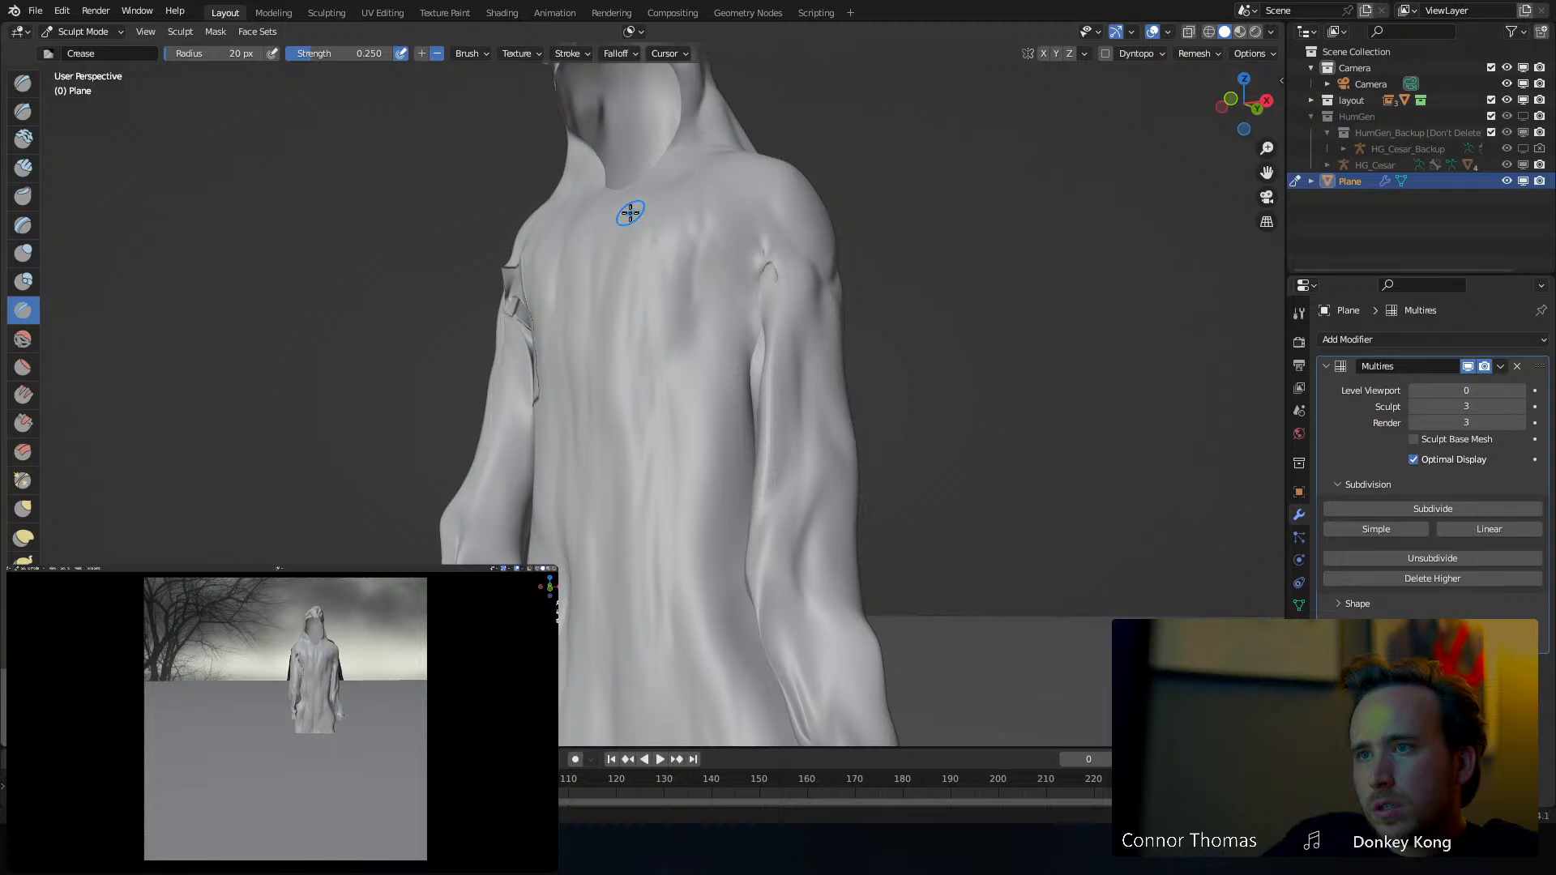
{"action": "middle_click_drag", "start_coordinate": [629, 660], "coordinate": [792, 436]}
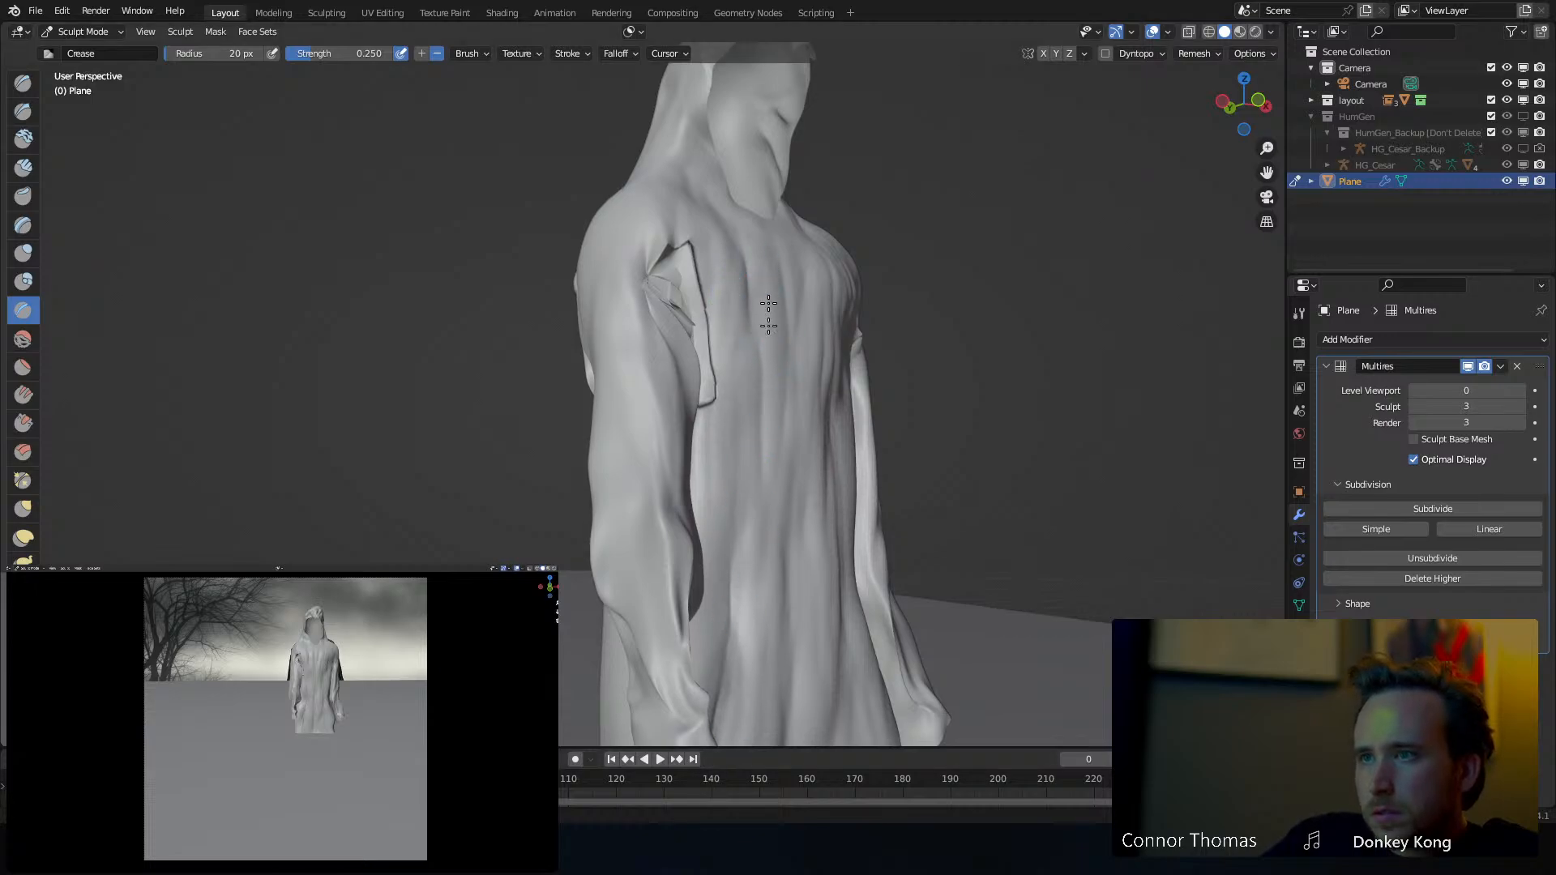
{"action": "middle_click_drag", "start_coordinate": [757, 730], "coordinate": [749, 408]}
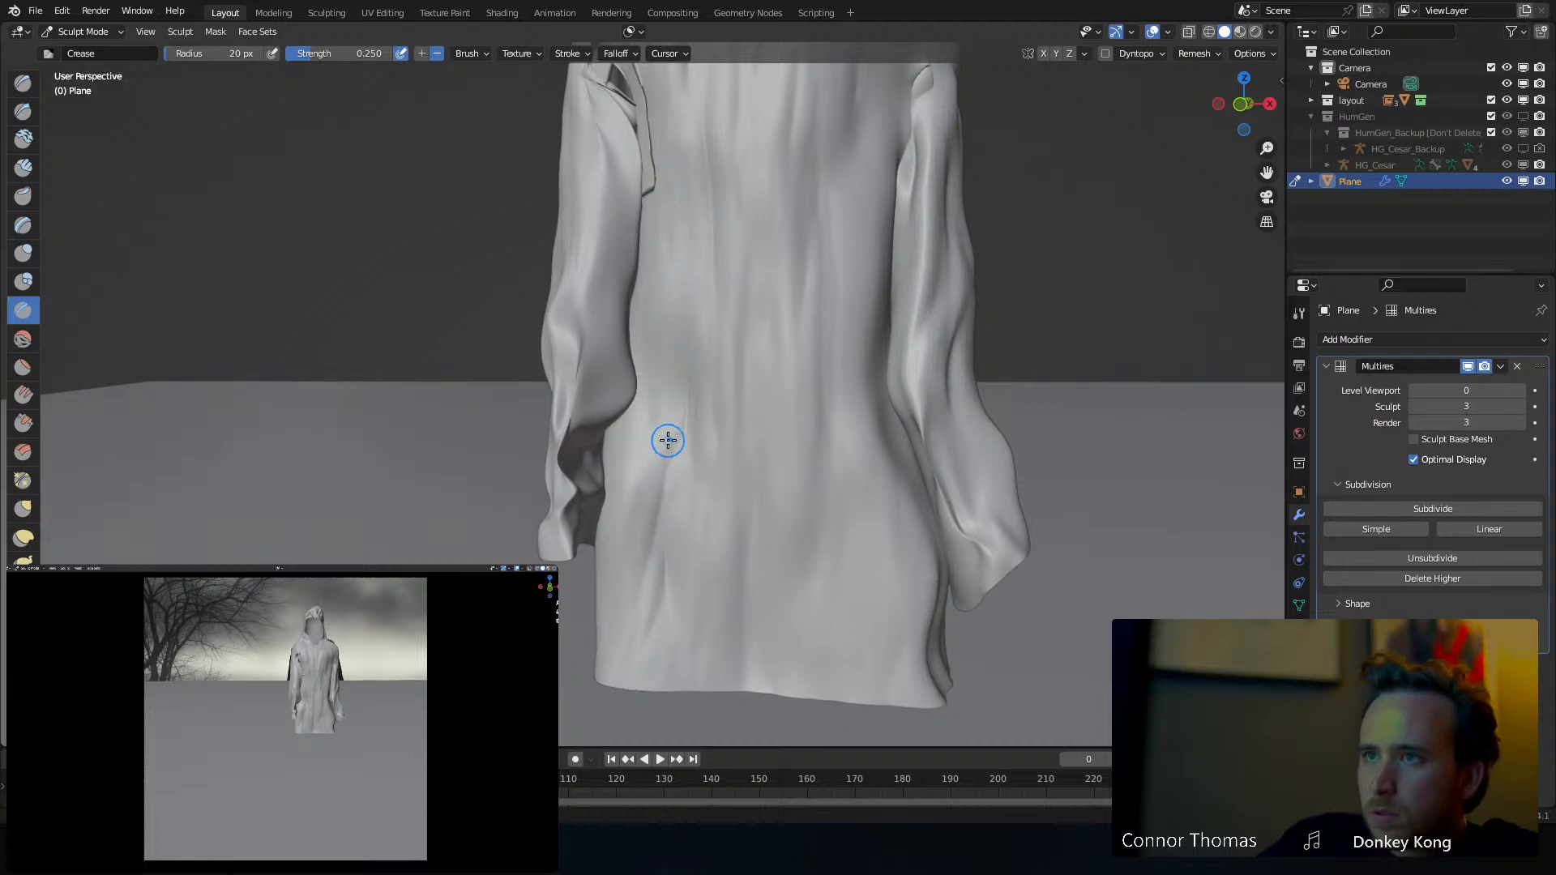
Crease further vertical folds across the robe's chest with the Crease brush at a 20 px radius
{"action": "middle_click_drag", "start_coordinate": [692, 411], "coordinate": [783, 359]}
{"action": "middle_click_drag", "start_coordinate": [867, 313], "coordinate": [780, 413]}
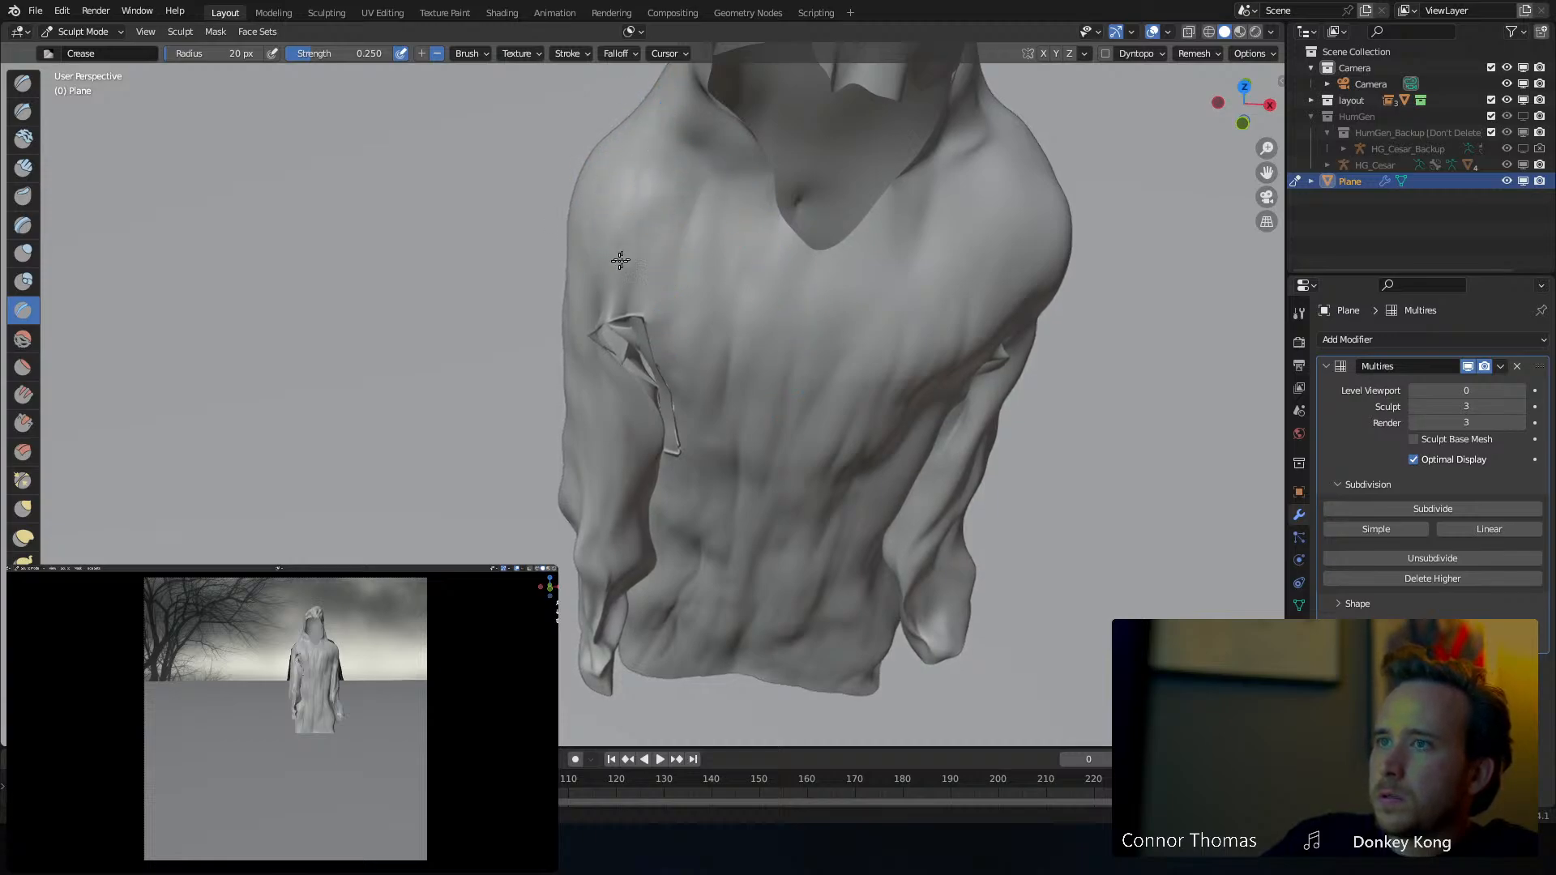
{"action": "mouse_move", "coordinate": [620, 278]}
{"action": "middle_mouse_down"}
{"action": "mouse_move", "coordinate": [705, 160]}
{"action": "mouse_move", "coordinate": [757, 183]}
{"action": "middle_mouse_up"}
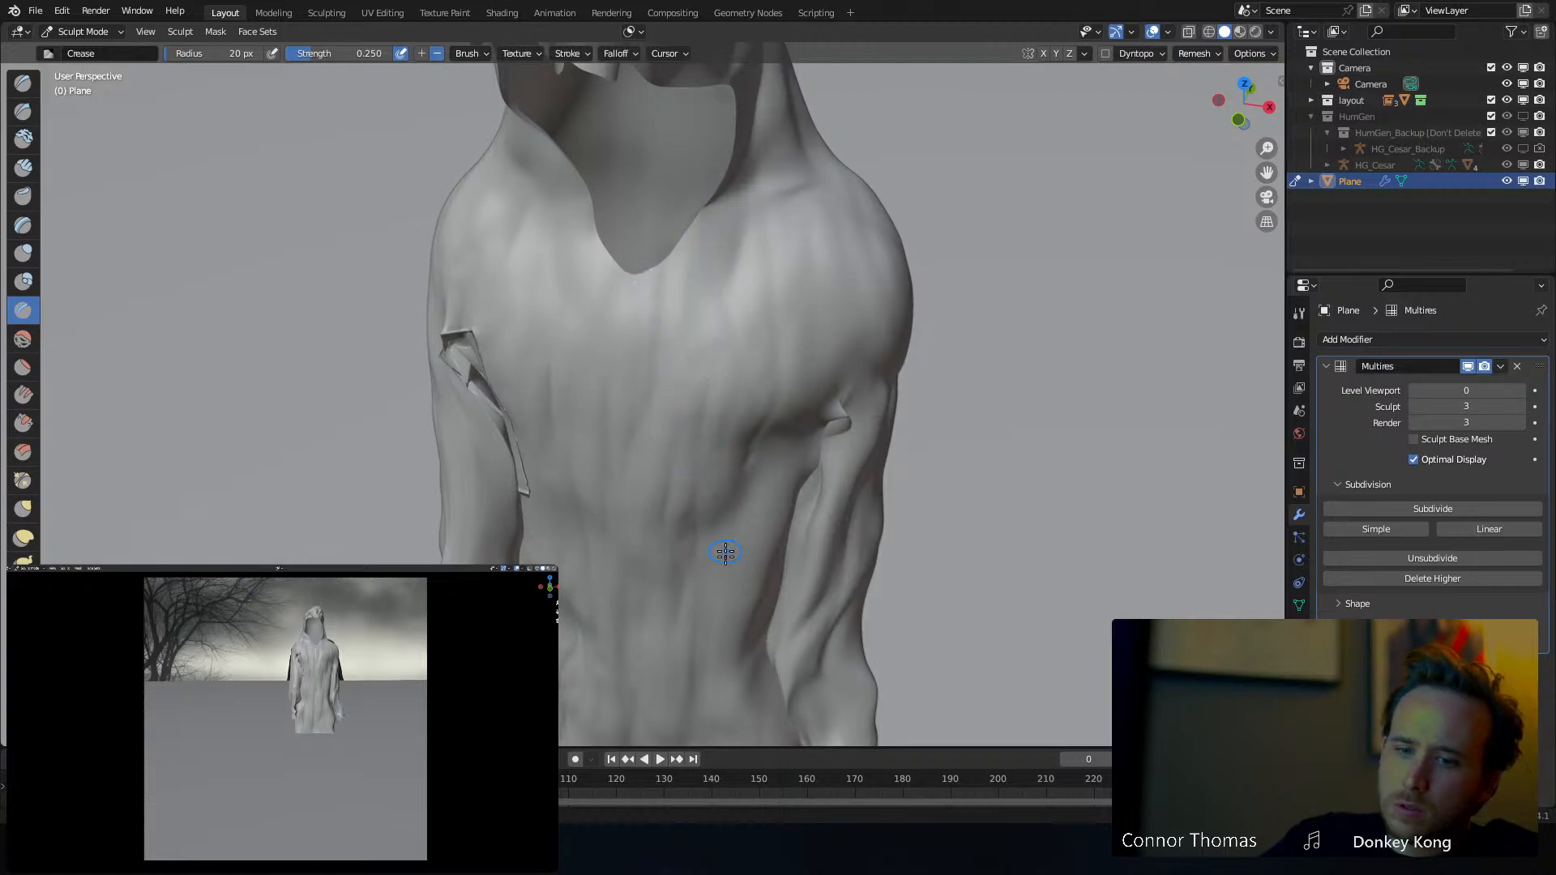
Set the Crease brush radius to 26 px and deepen the vertical folds down the robe's front
{"action": "key", "text": "f"}
{"action": "left_click", "coordinate": [791, 454]}
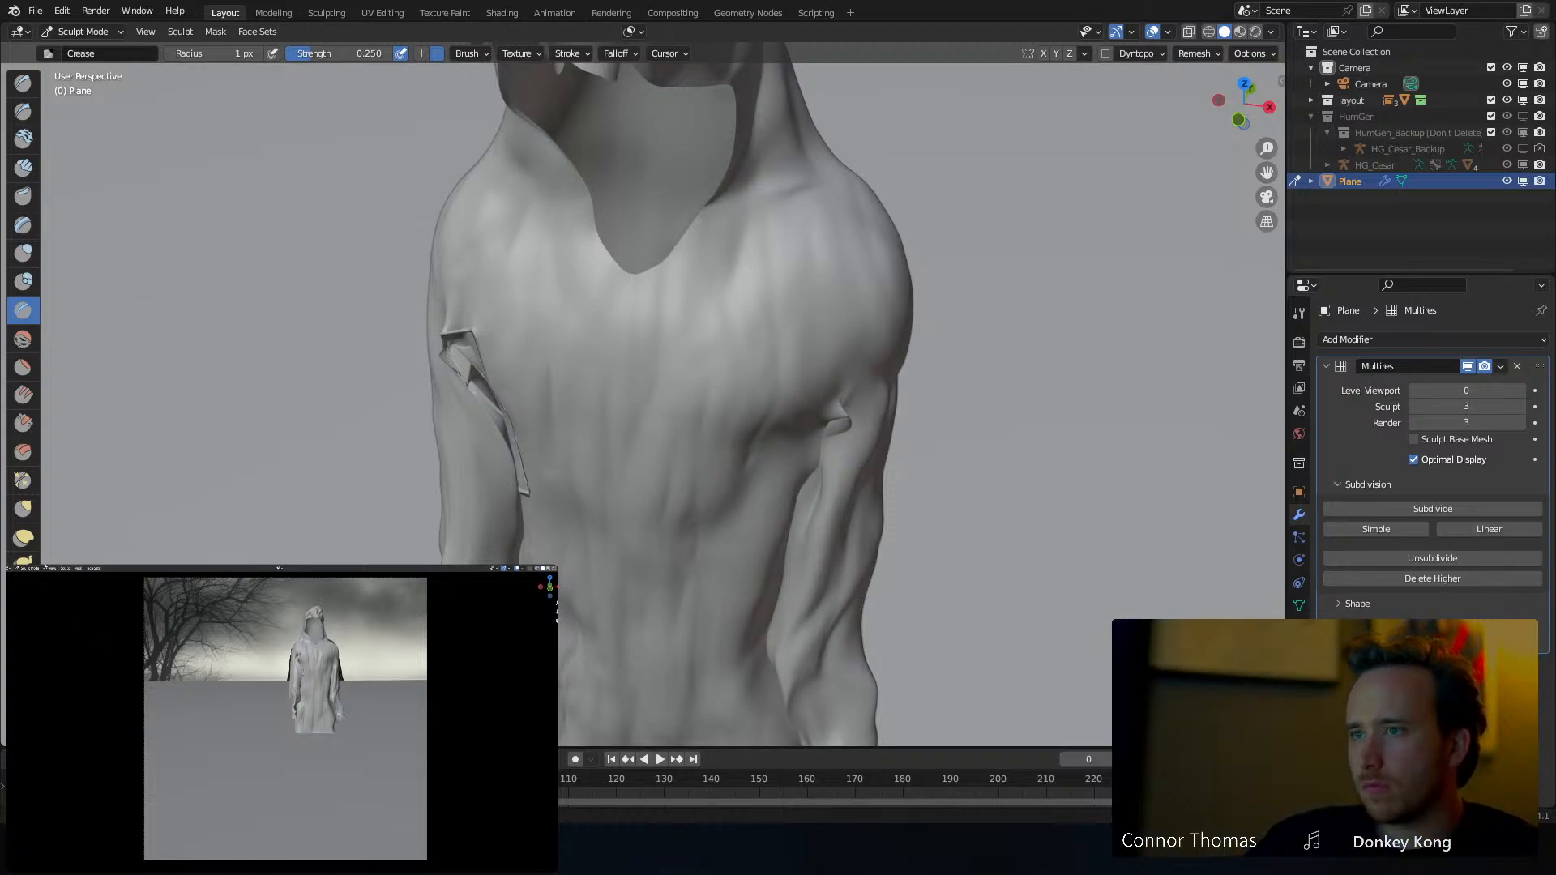
{"action": "mouse_move", "coordinate": [793, 313]}
{"action": "middle_mouse_down"}
{"action": "mouse_move", "coordinate": [773, 262]}
{"action": "mouse_move", "coordinate": [649, 217]}
{"action": "mouse_move", "coordinate": [829, 234]}
{"action": "mouse_move", "coordinate": [799, 238]}
{"action": "middle_mouse_up"}
{"action": "scroll", "coordinate": [773, 262], "scroll_direction": "down", "scroll_amount": 3}
{"action": "key", "text": "f"}
{"action": "left_click", "coordinate": [819, 239]}
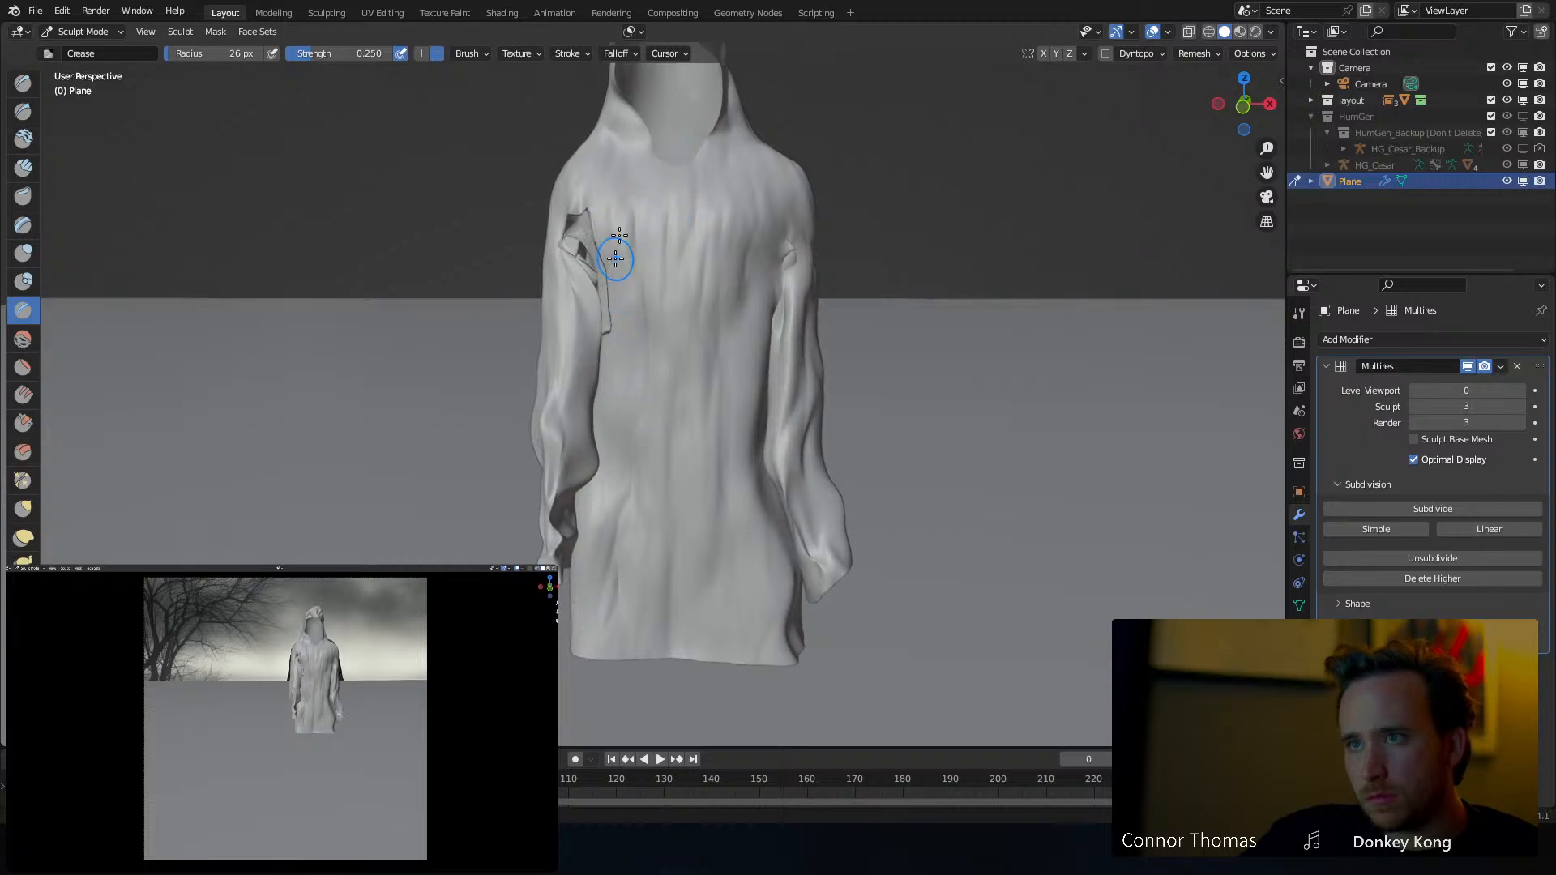
{"action": "middle_click_drag", "start_coordinate": [611, 251], "coordinate": [646, 180]}
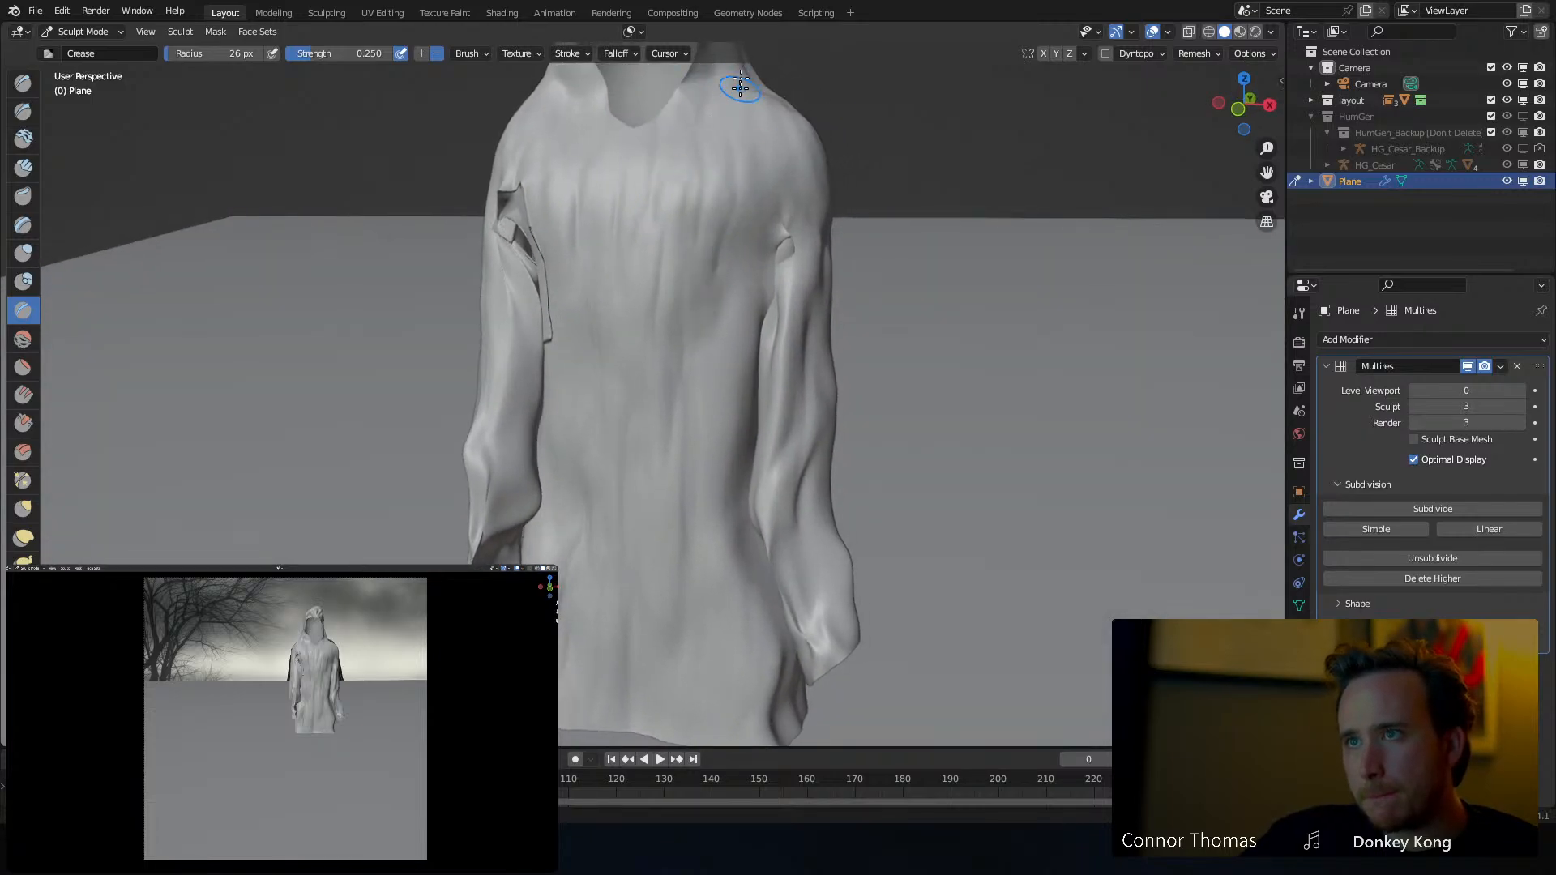
{"action": "middle_click_drag", "start_coordinate": [766, 466], "coordinate": [754, 363]}
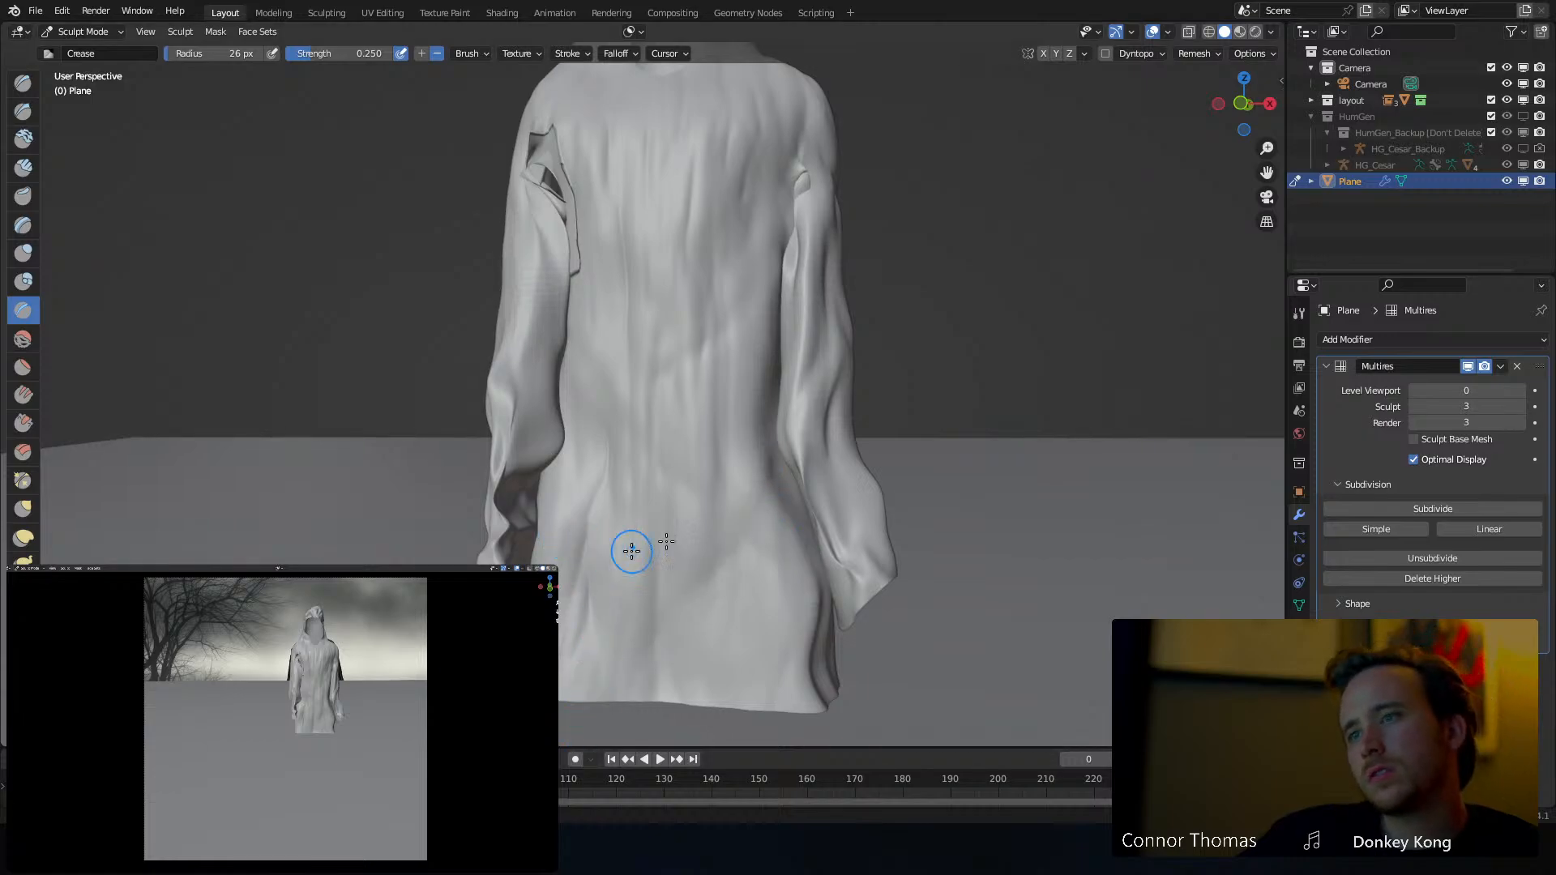
{"action": "middle_click_drag", "start_coordinate": [632, 549], "coordinate": [811, 541]}
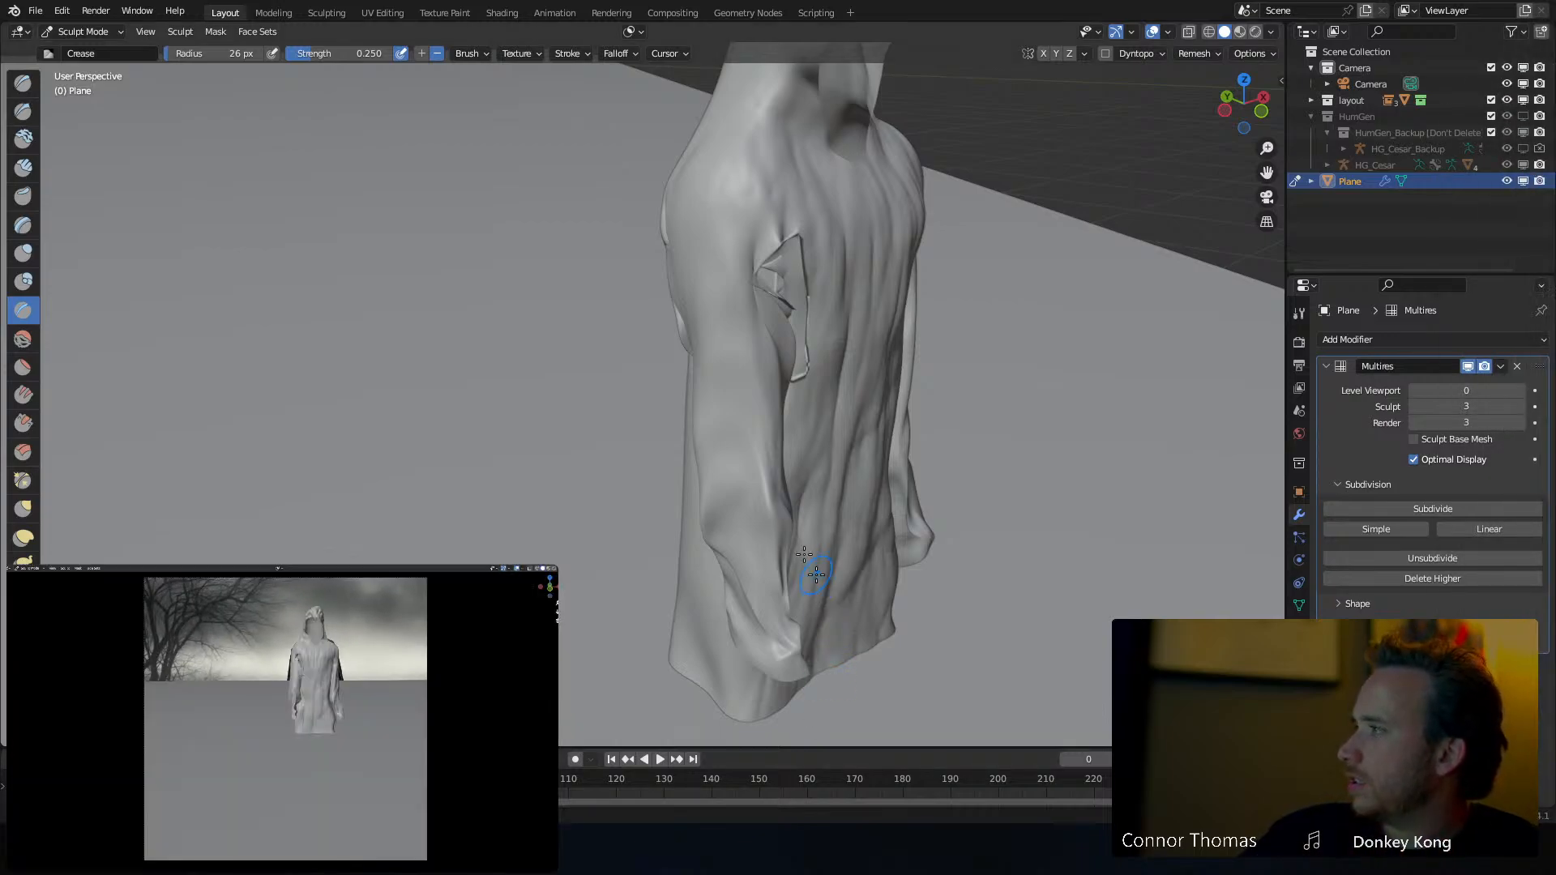
{"action": "middle_click_drag", "start_coordinate": [805, 558], "coordinate": [719, 436]}
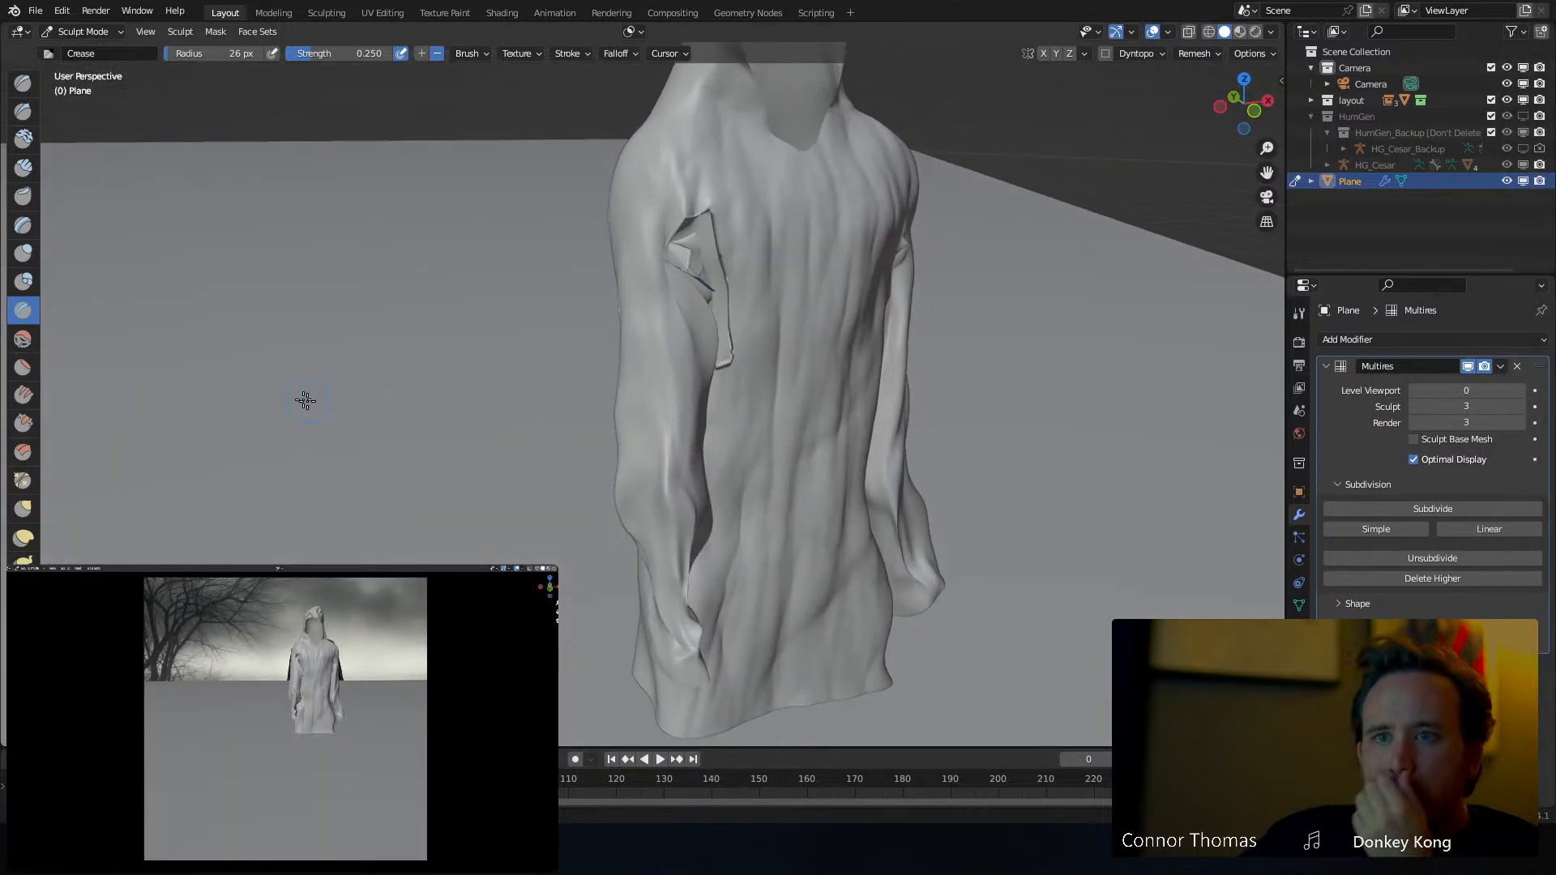
Try a broad raised fold down the robe's front with the Layer brush at 43 px, and reduce the radius to 20 px
{"action": "left_click", "coordinate": [23, 226]}
{"action": "mouse_move", "coordinate": [762, 324]}
{"action": "middle_mouse_down"}
{"action": "mouse_move", "coordinate": [801, 304]}
{"action": "mouse_move", "coordinate": [630, 258]}
{"action": "middle_mouse_up"}
{"action": "key", "text": "f"}
{"action": "left_click", "coordinate": [643, 271]}
{"action": "mouse_move", "coordinate": [577, 151]}
{"action": "left_mouse_down"}
{"action": "mouse_move", "coordinate": [598, 545]}
{"action": "mouse_move", "coordinate": [636, 632]}
{"action": "left_mouse_up"}
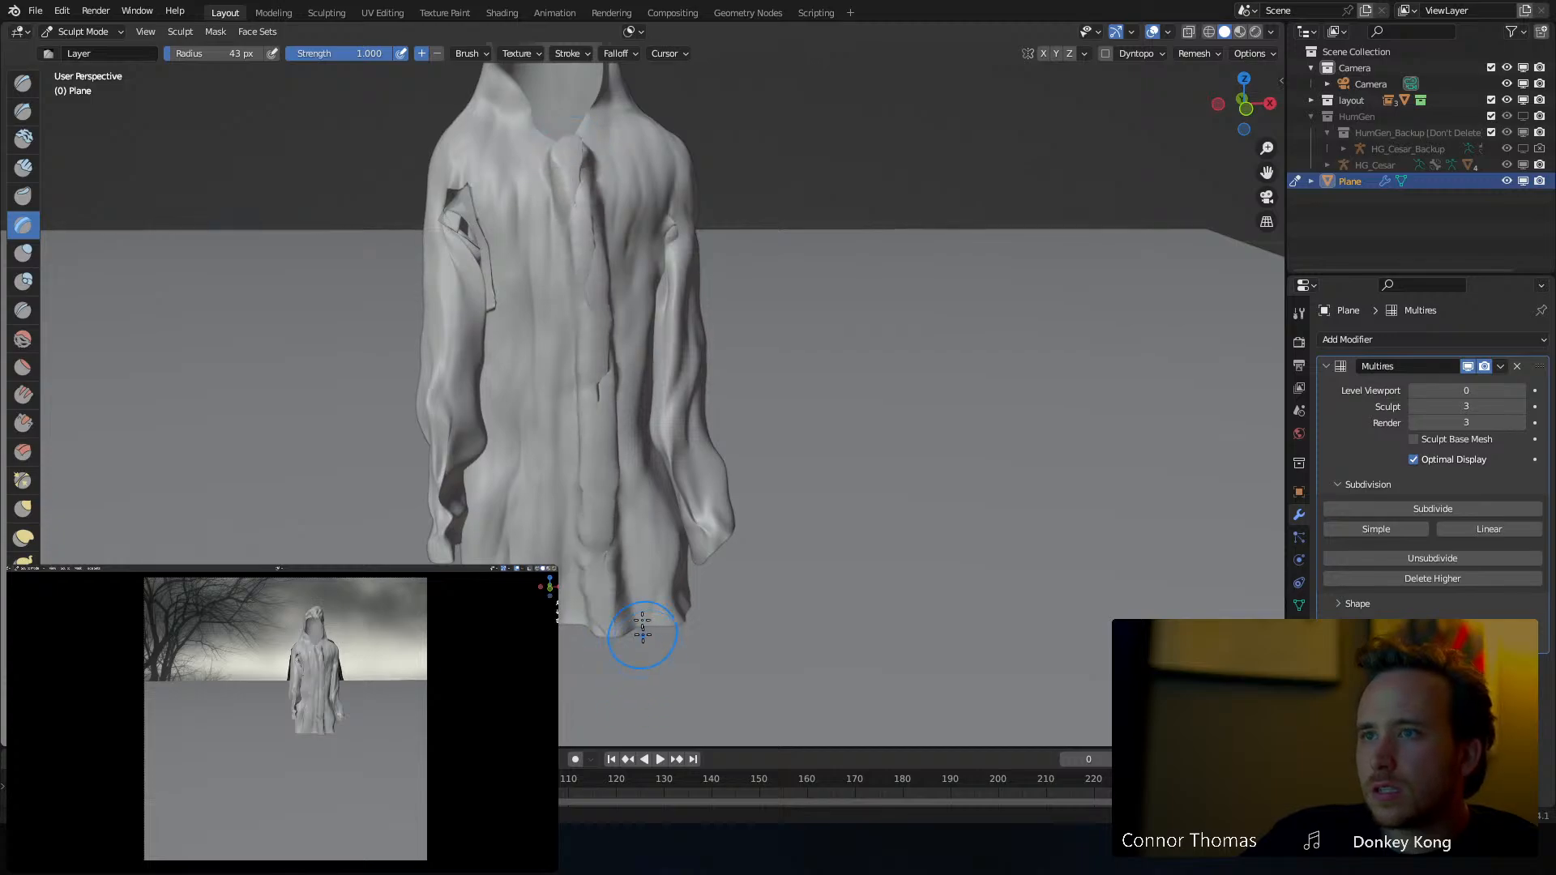
{"action": "key", "text": "f"}
{"action": "left_click", "coordinate": [546, 264]}
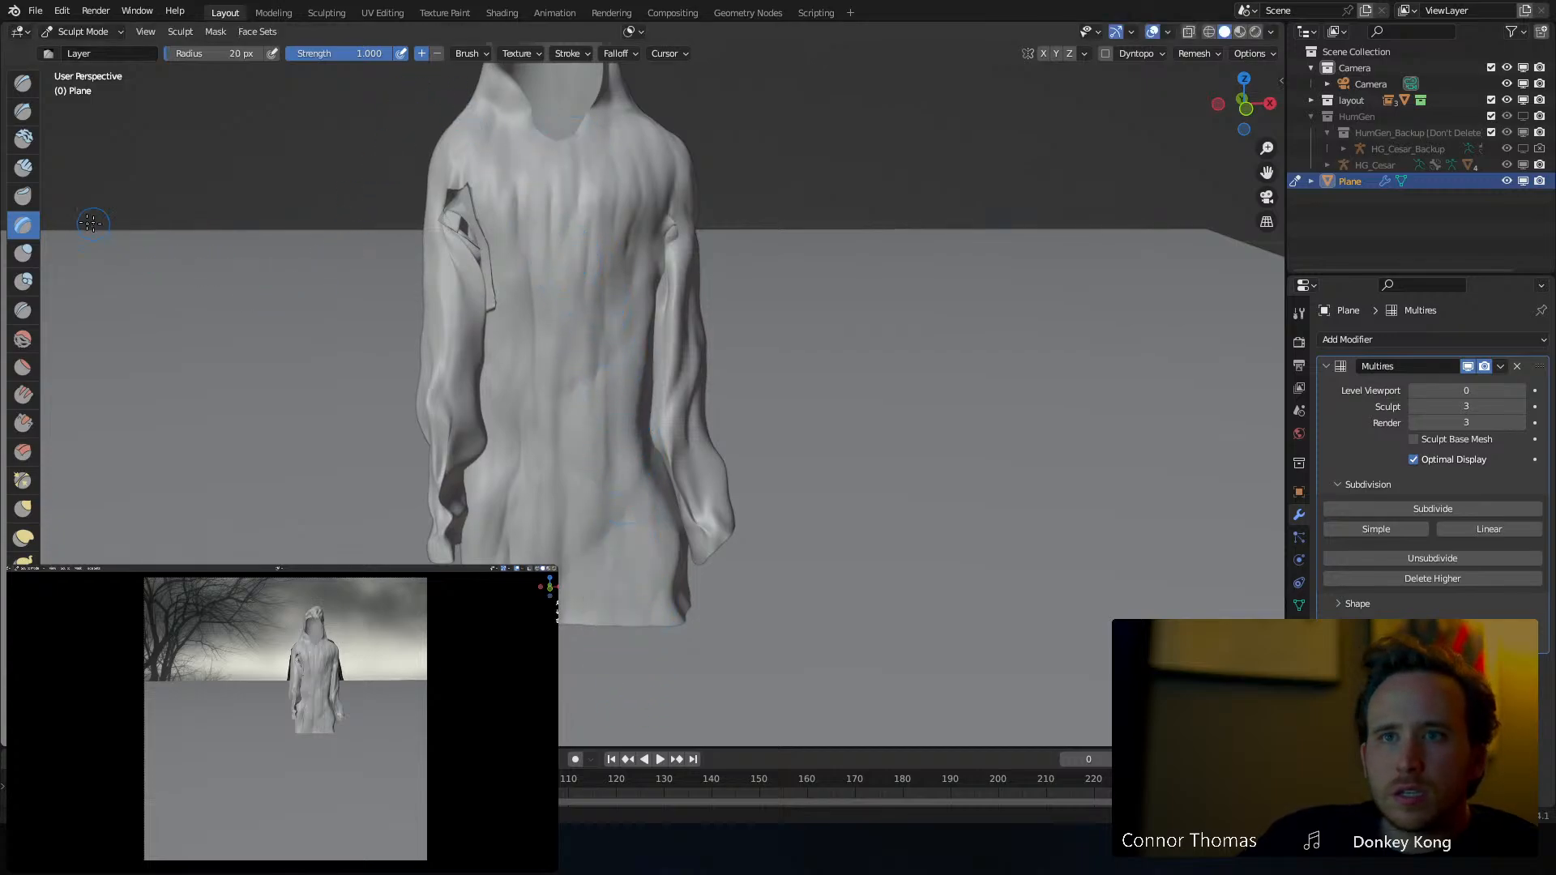
Try a Clay Strips stroke at 0.600 strength down the robe's front and undo it
{"action": "left_click", "coordinate": [23, 168]}
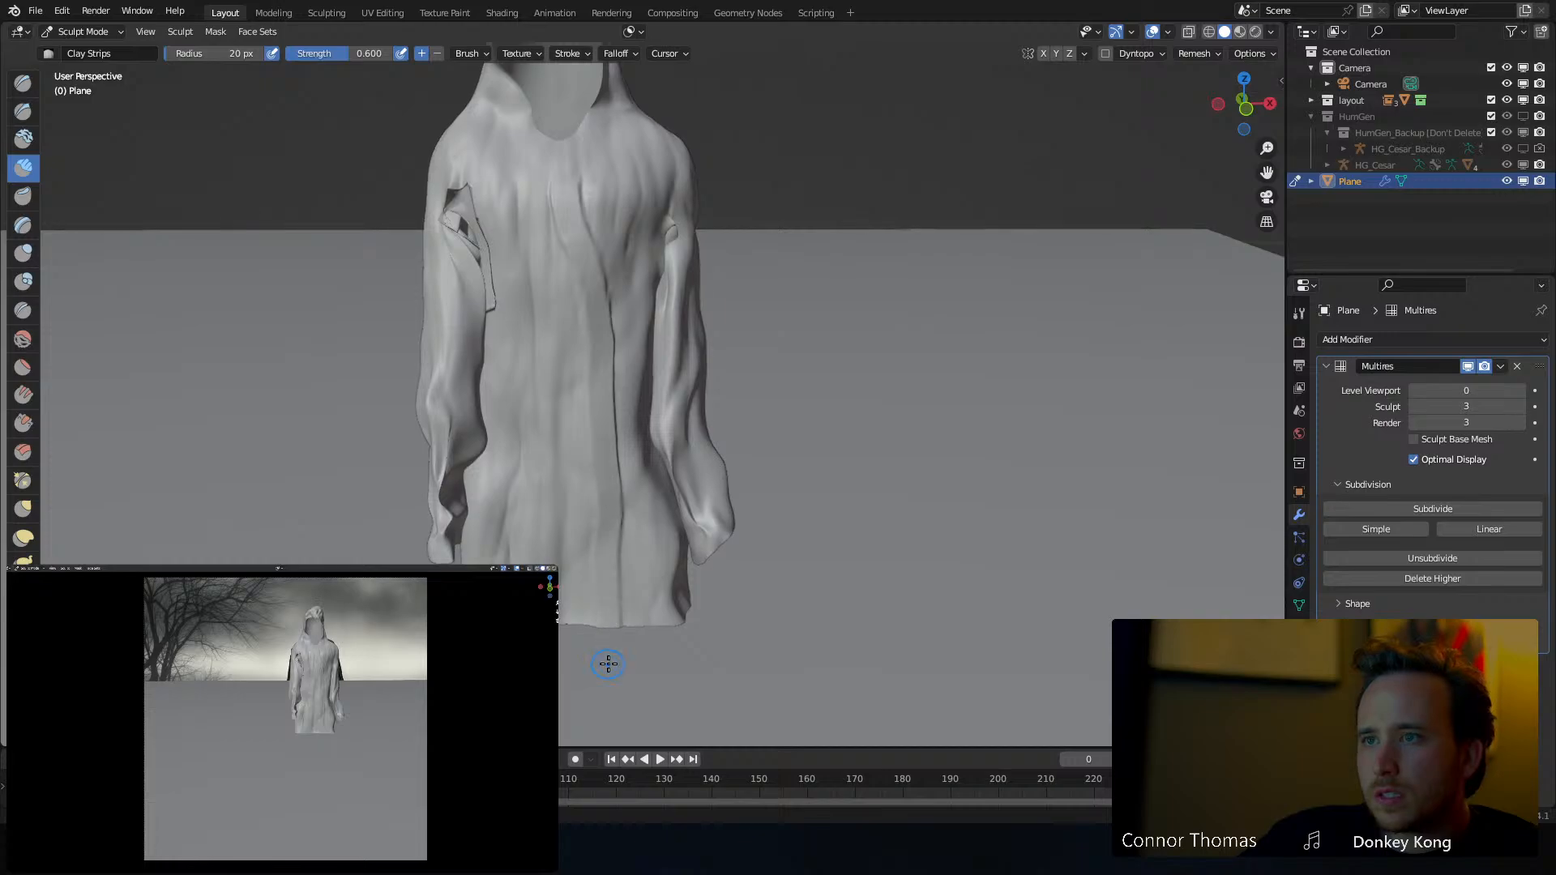
{"action": "mouse_move", "coordinate": [609, 664]}
{"action": "middle_mouse_down"}
{"action": "mouse_move", "coordinate": [617, 624]}
{"action": "mouse_move", "coordinate": [714, 567]}
{"action": "mouse_move", "coordinate": [705, 527]}
{"action": "mouse_move", "coordinate": [632, 492]}
{"action": "middle_mouse_up"}
{"action": "key", "text": "ctrl+z"}
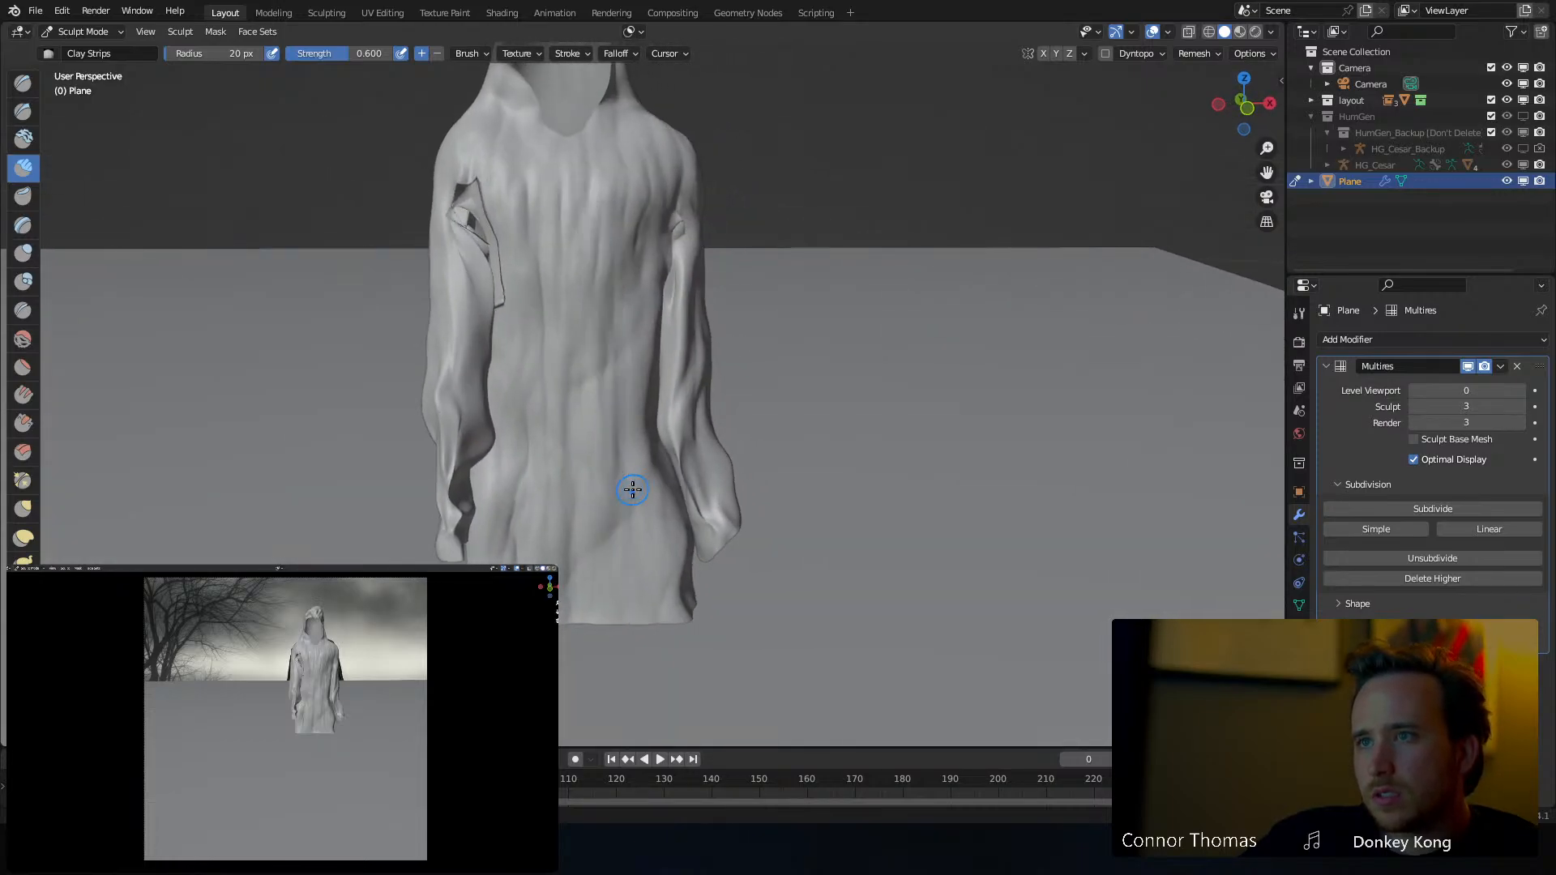
Try narrow raised folds from neckline to hem with the Layer brush at 20 px and 1.000 strength, undoing each stroke
{"action": "left_click", "coordinate": [22, 225]}
{"action": "mouse_move", "coordinate": [588, 150]}
{"action": "left_mouse_down"}
{"action": "mouse_move", "coordinate": [619, 288]}
{"action": "mouse_move", "coordinate": [622, 663]}
{"action": "left_mouse_up"}
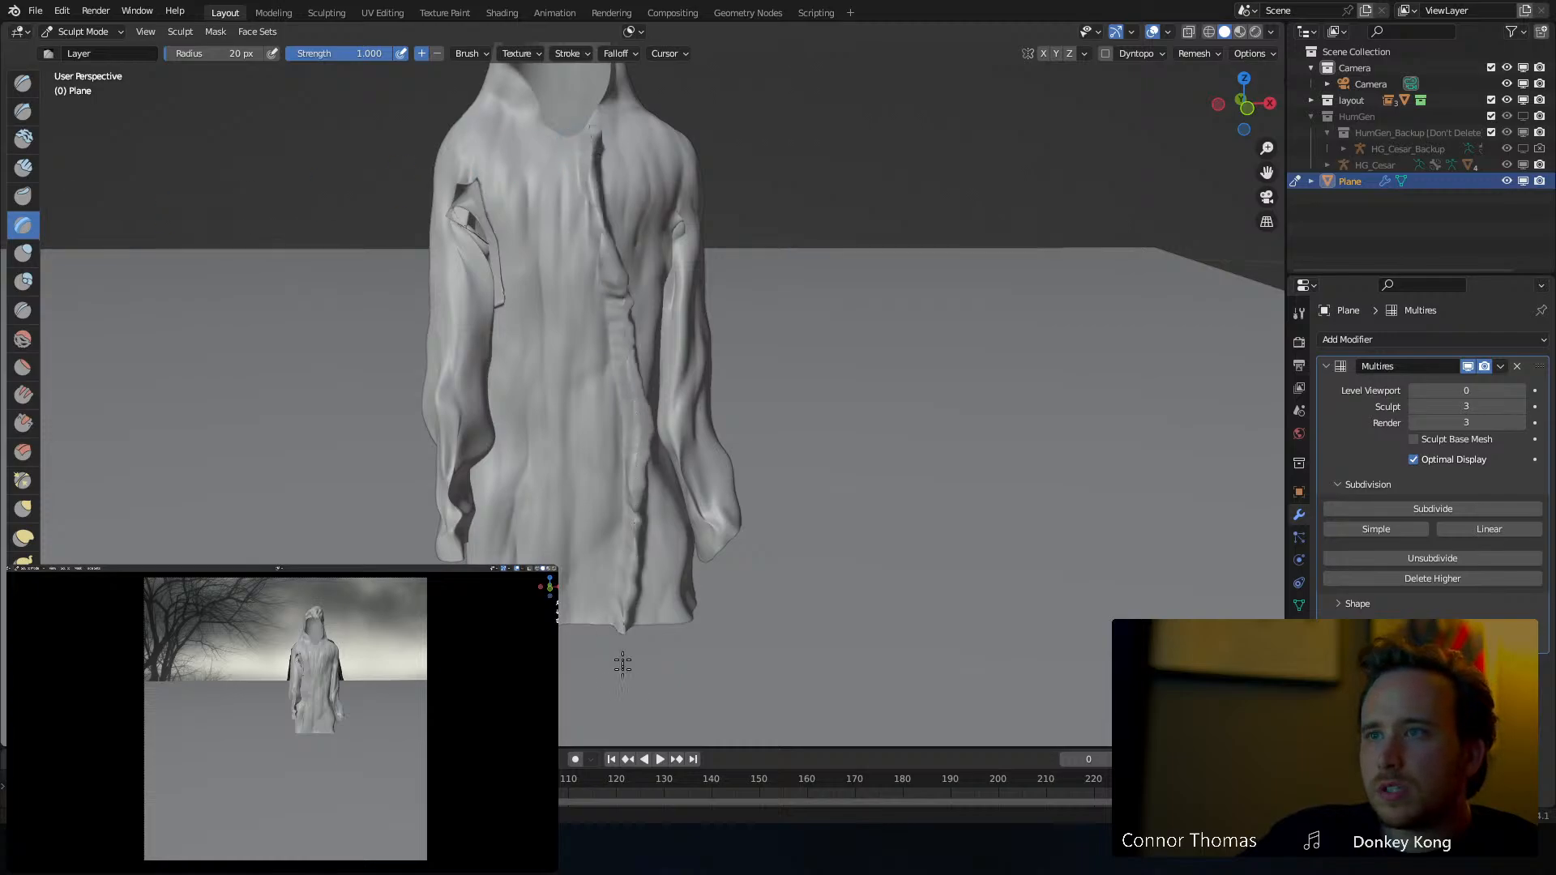
{"action": "key", "text": "ctrl+z"}
{"action": "left_click_drag", "start_coordinate": [563, 136], "coordinate": [605, 631]}
{"action": "key", "text": "ctrl+z"}
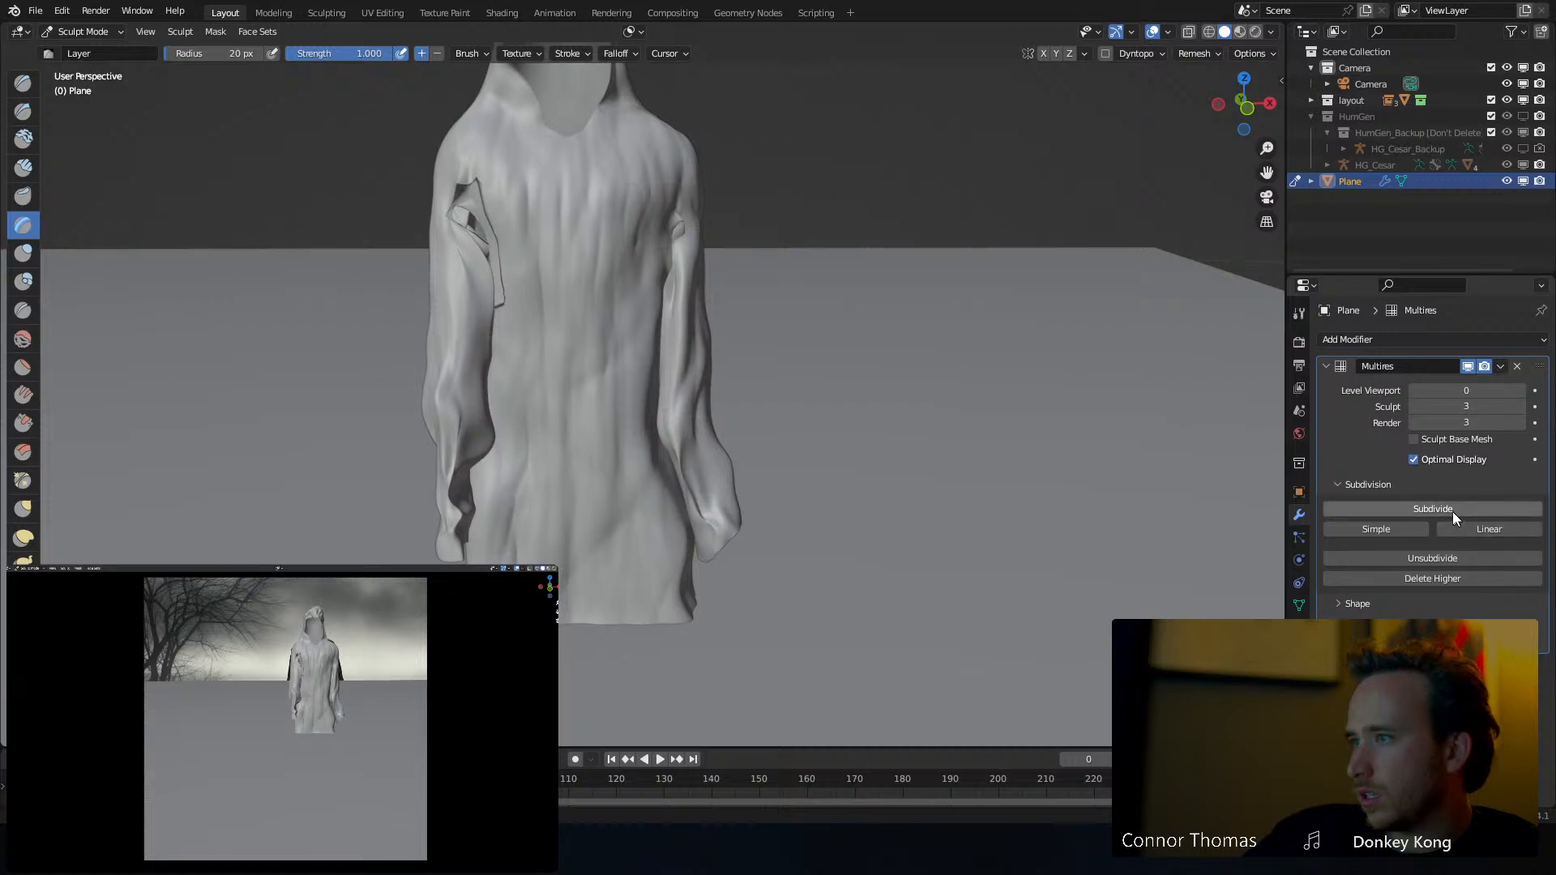
Subdivide the Multires modifier to level 4 and test full-strength Layer strokes down the robe's front, undoing them
{"action": "left_click", "coordinate": [1349, 511]}
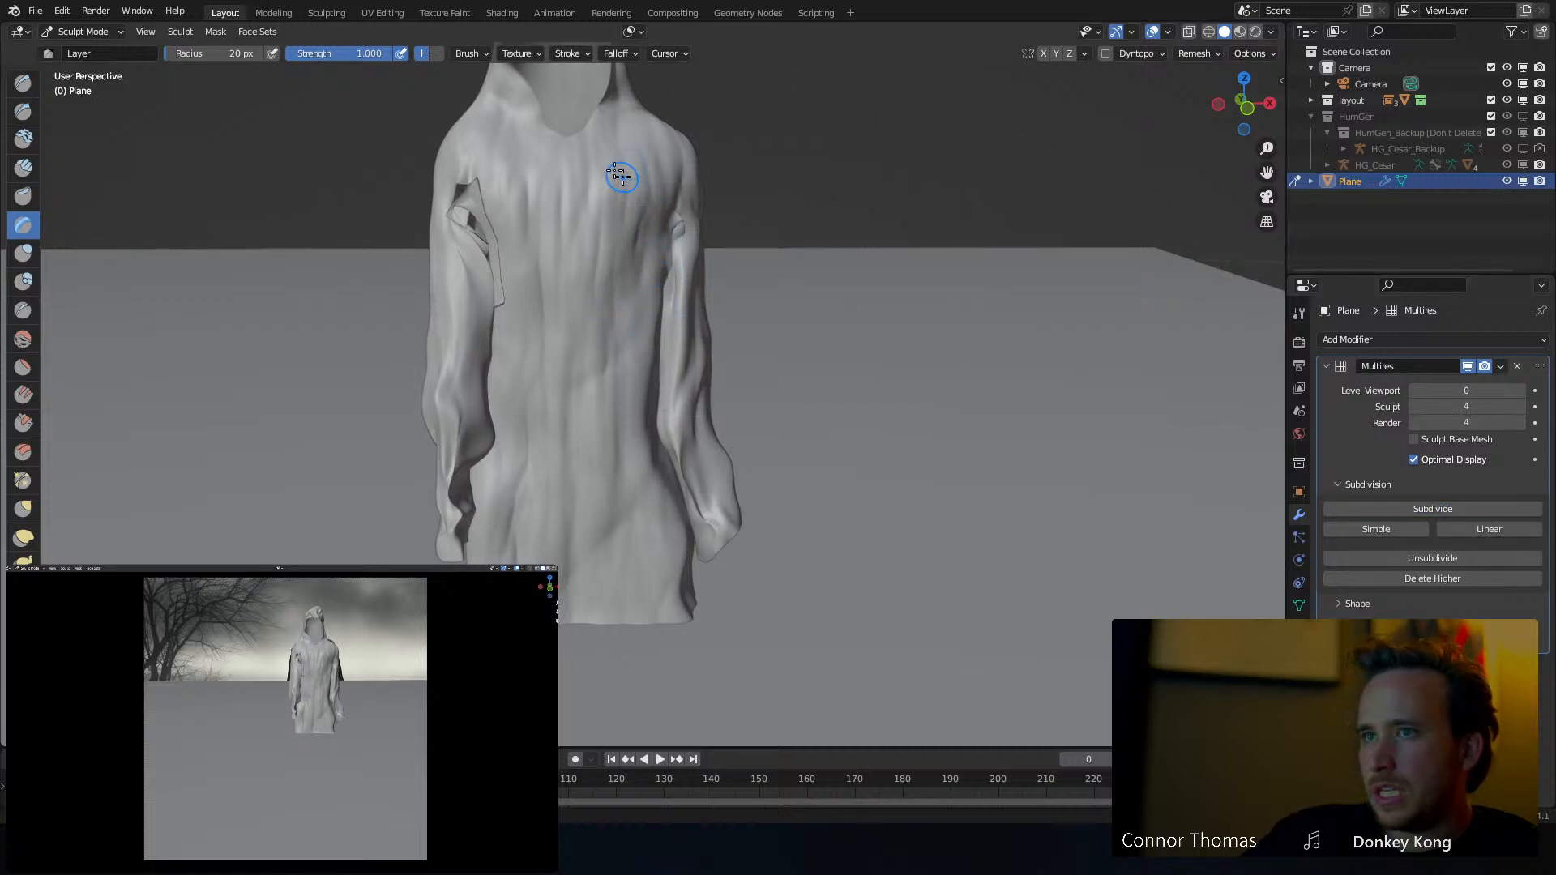
{"action": "left_click_drag", "start_coordinate": [574, 137], "coordinate": [592, 616]}
{"action": "middle_click_drag", "start_coordinate": [614, 451], "coordinate": [635, 313]}
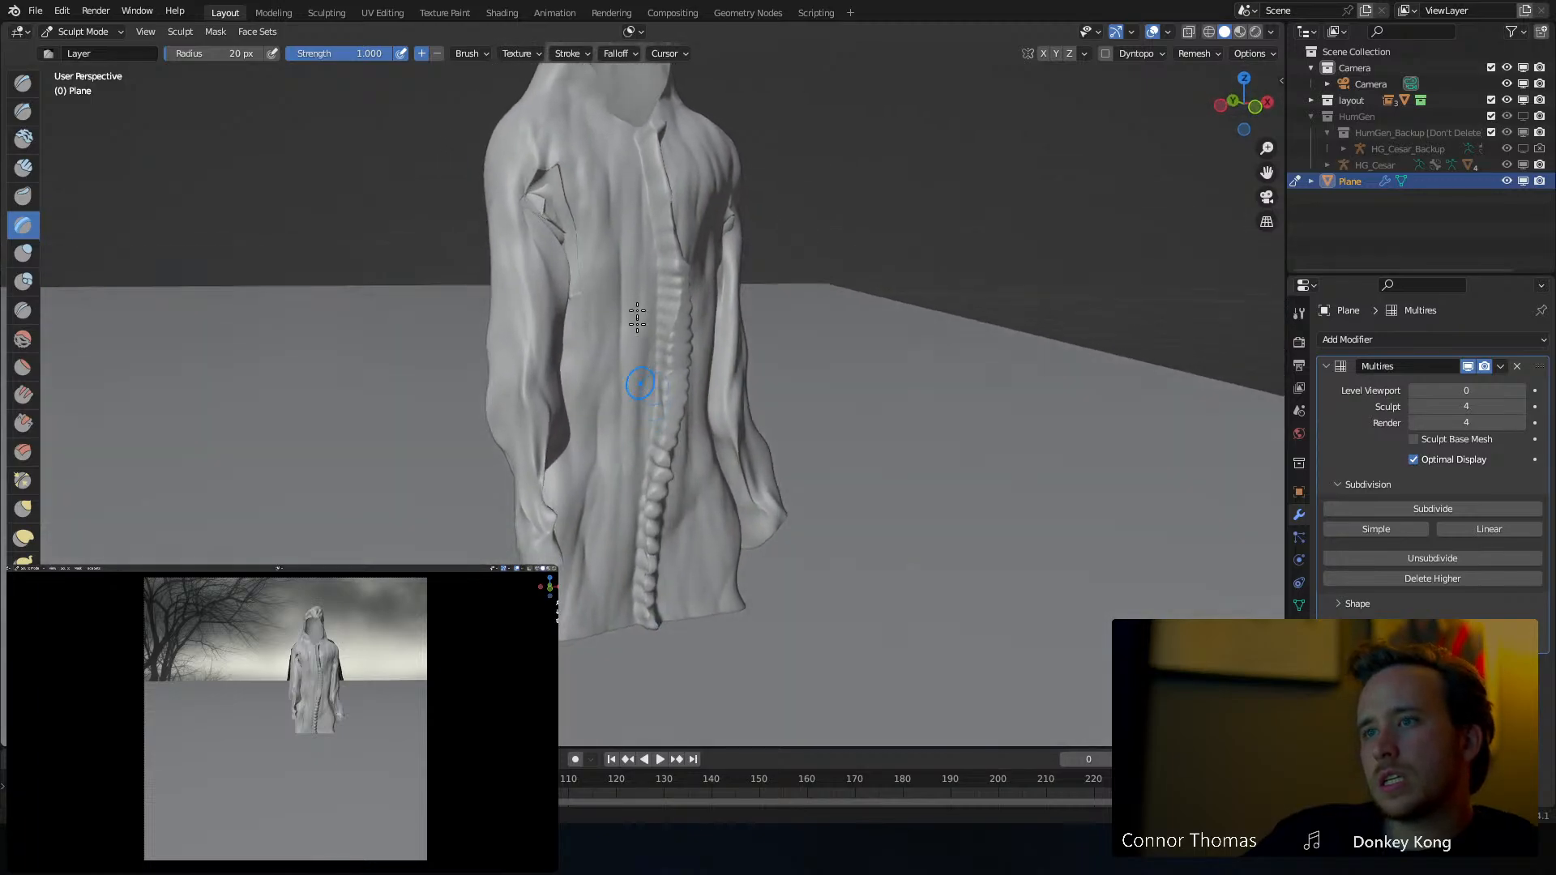
{"action": "key", "text": "ctrl+z"}
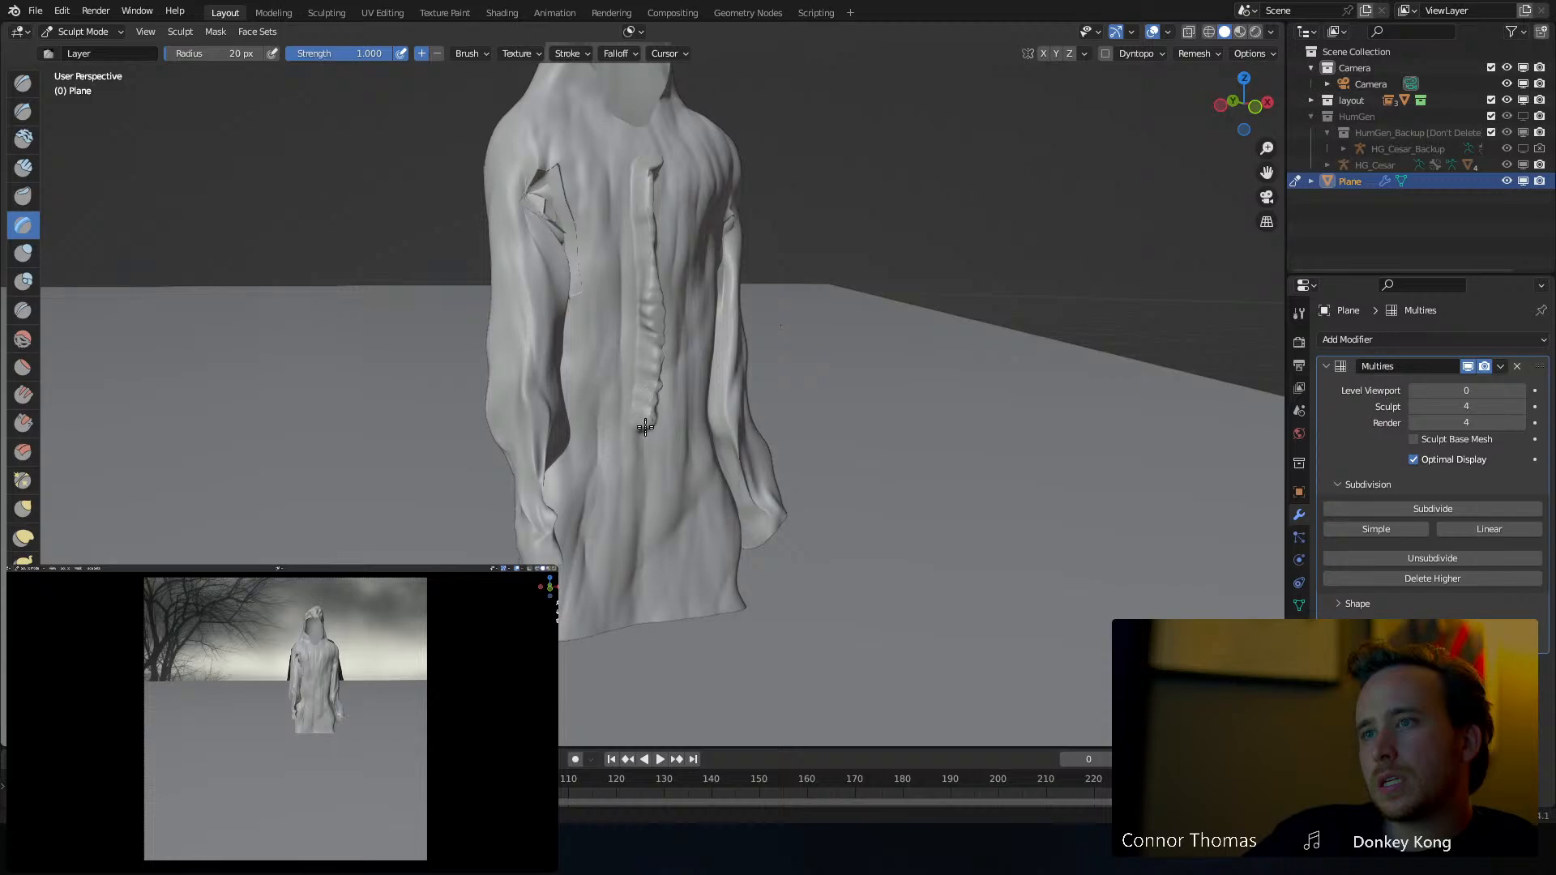
{"action": "left_click_drag", "start_coordinate": [645, 464], "coordinate": [635, 640]}
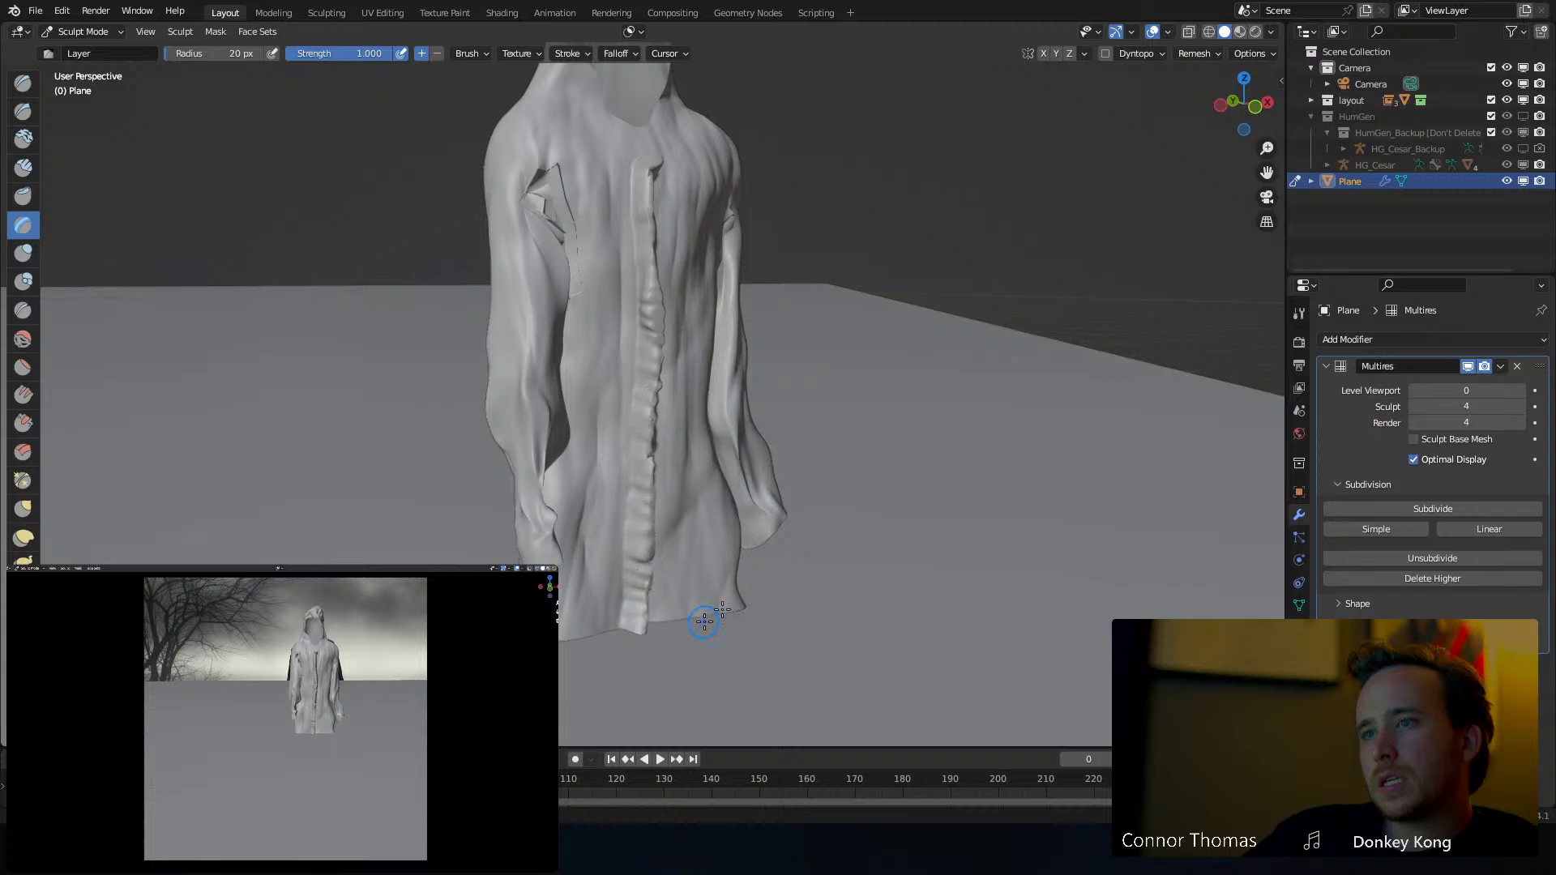
{"action": "key", "text": "ctrl+z"}
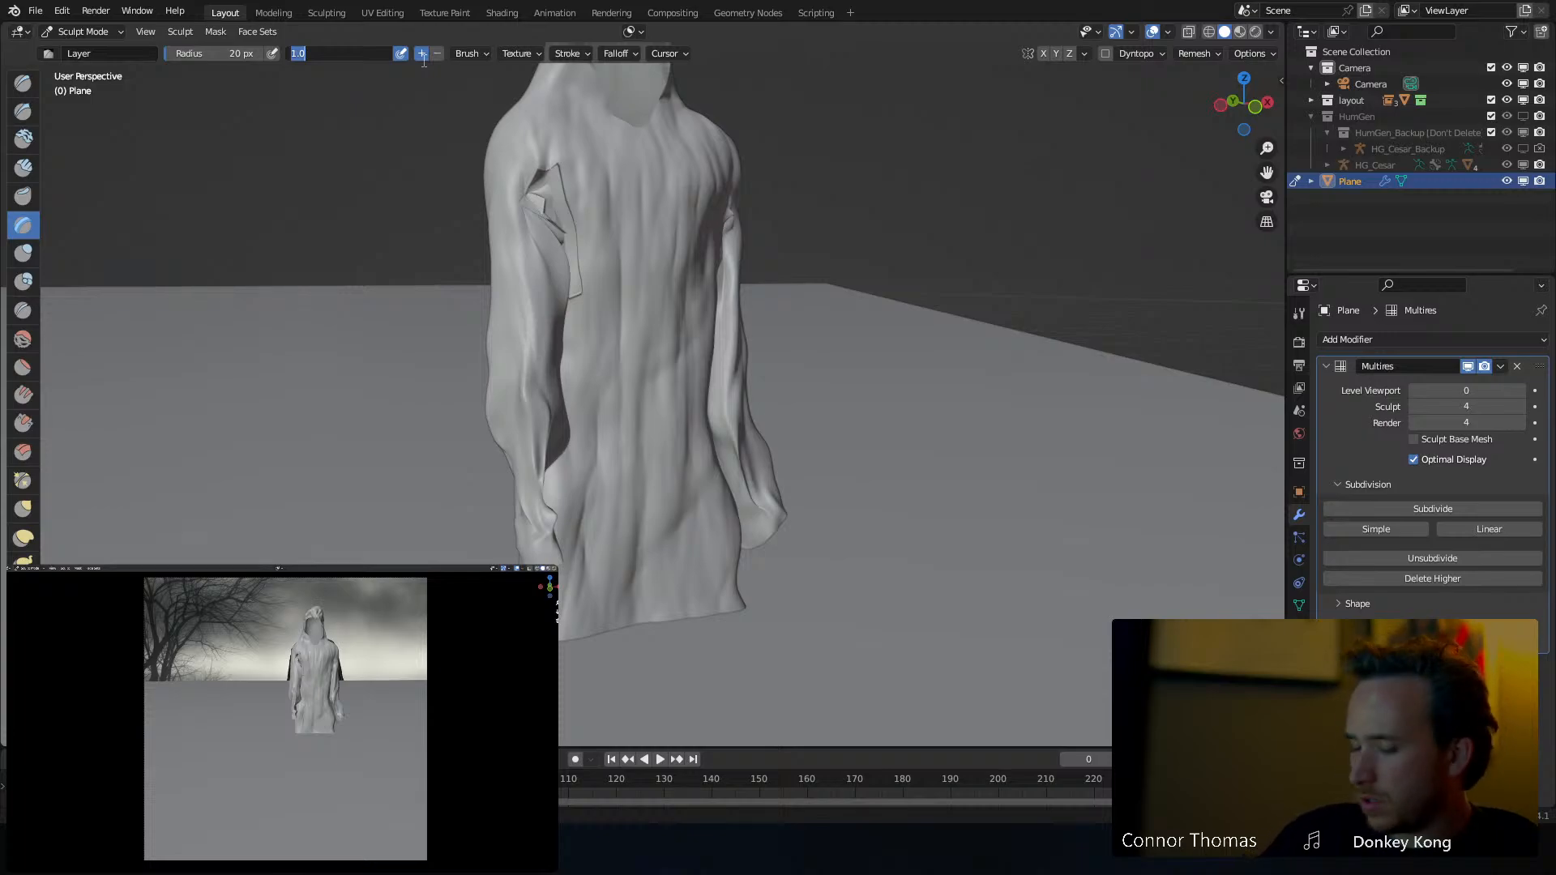
Set the Layer brush strength to 0.1 and brush faint vertical folds down the robe's front
{"action": "type", "text": "0.1"}
{"action": "key", "text": "Return"}
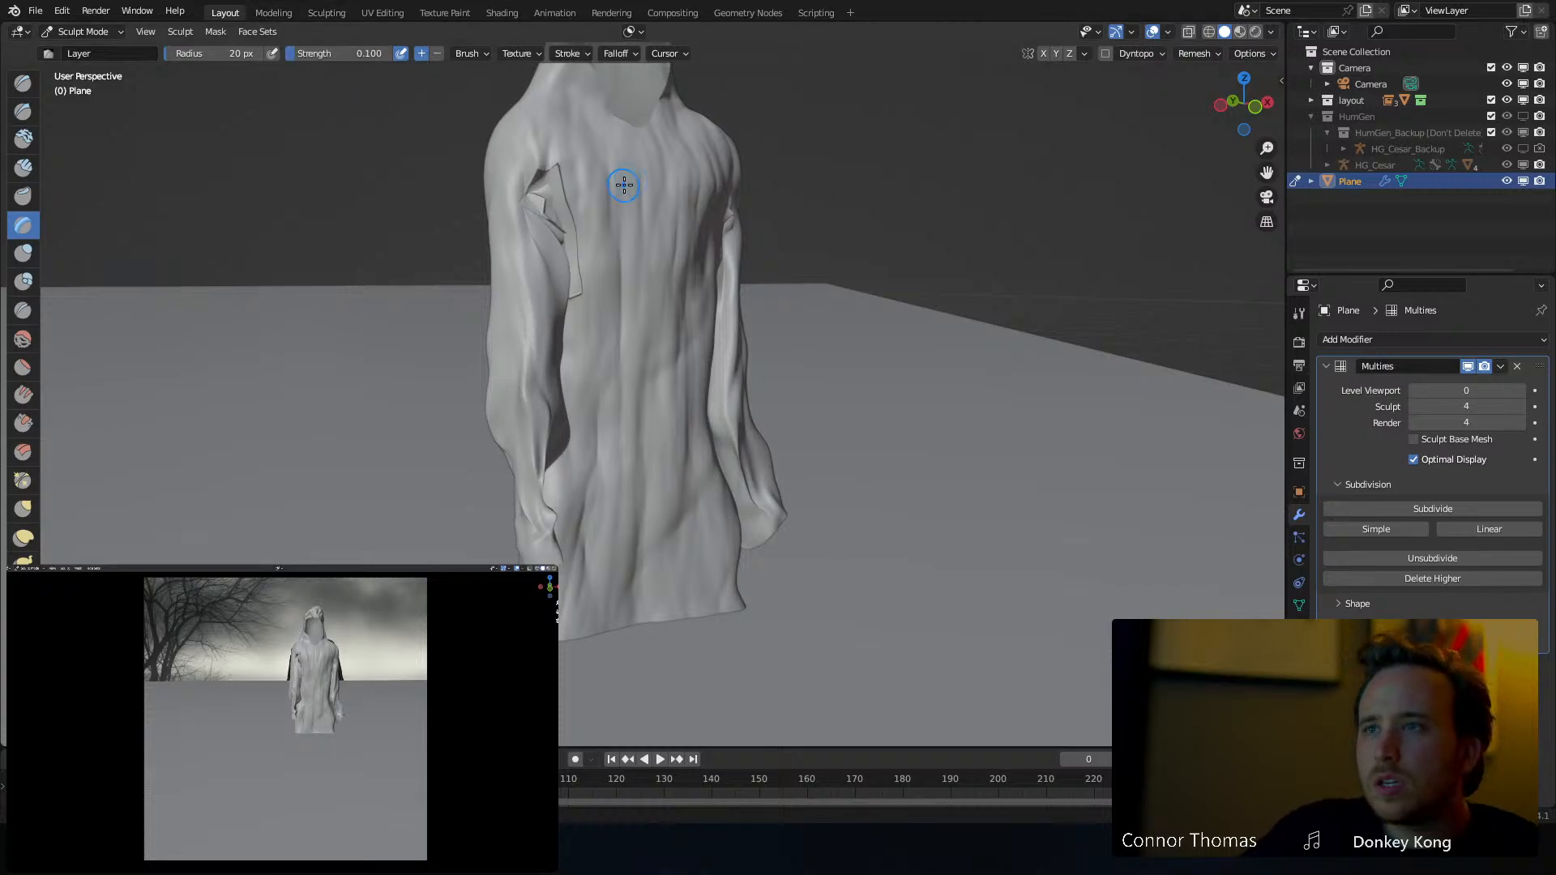
{"action": "middle_click_drag", "start_coordinate": [618, 181], "coordinate": [575, 179]}
{"action": "left_click_drag", "start_coordinate": [554, 139], "coordinate": [553, 155]}
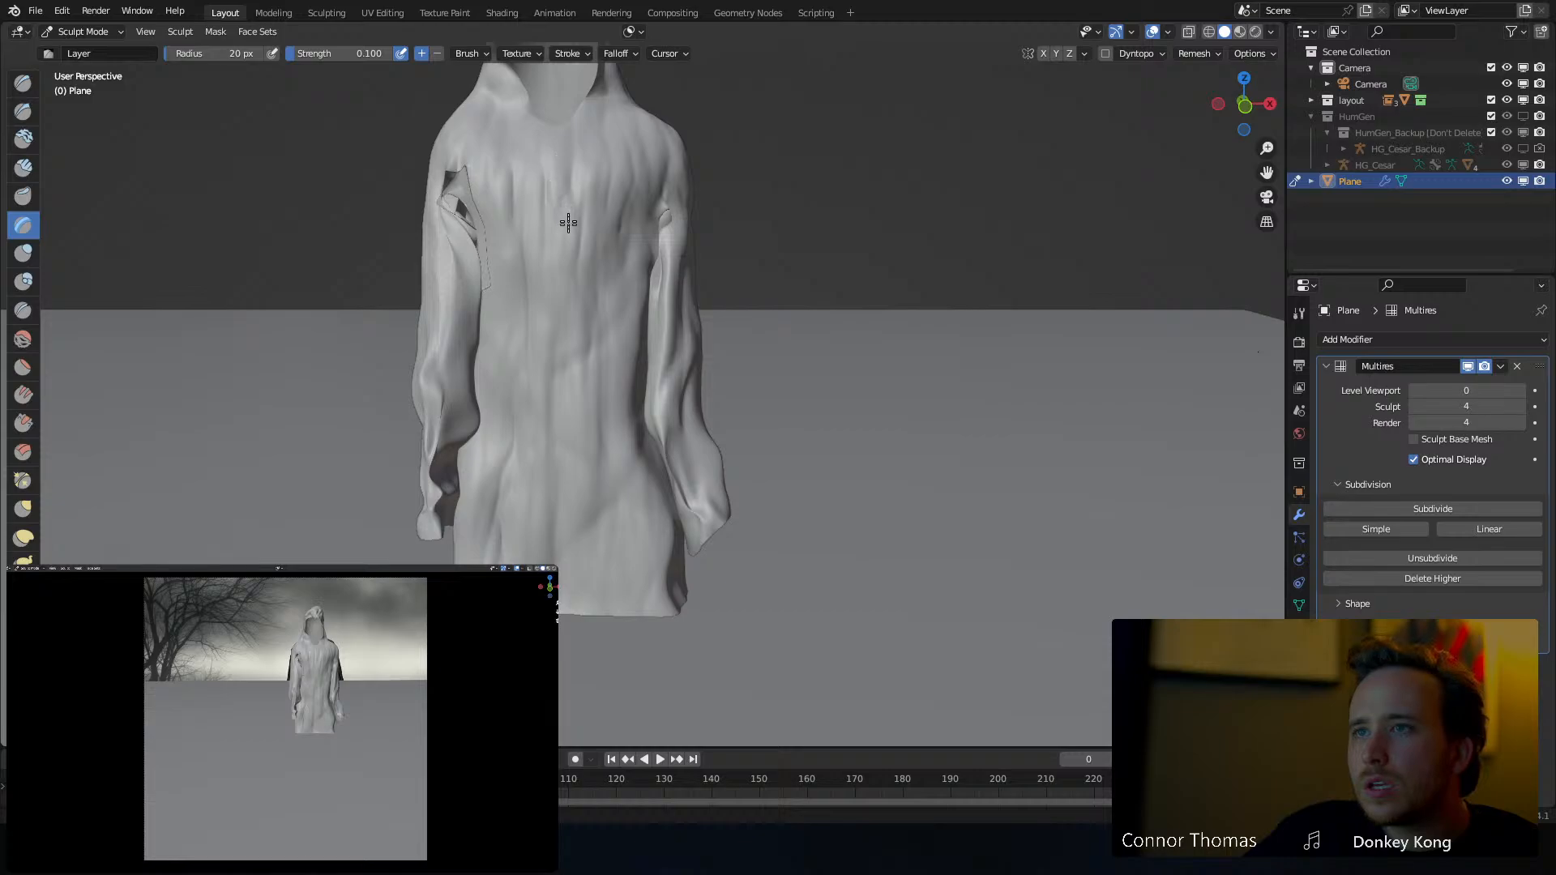
{"action": "left_click_drag", "start_coordinate": [568, 223], "coordinate": [586, 304]}
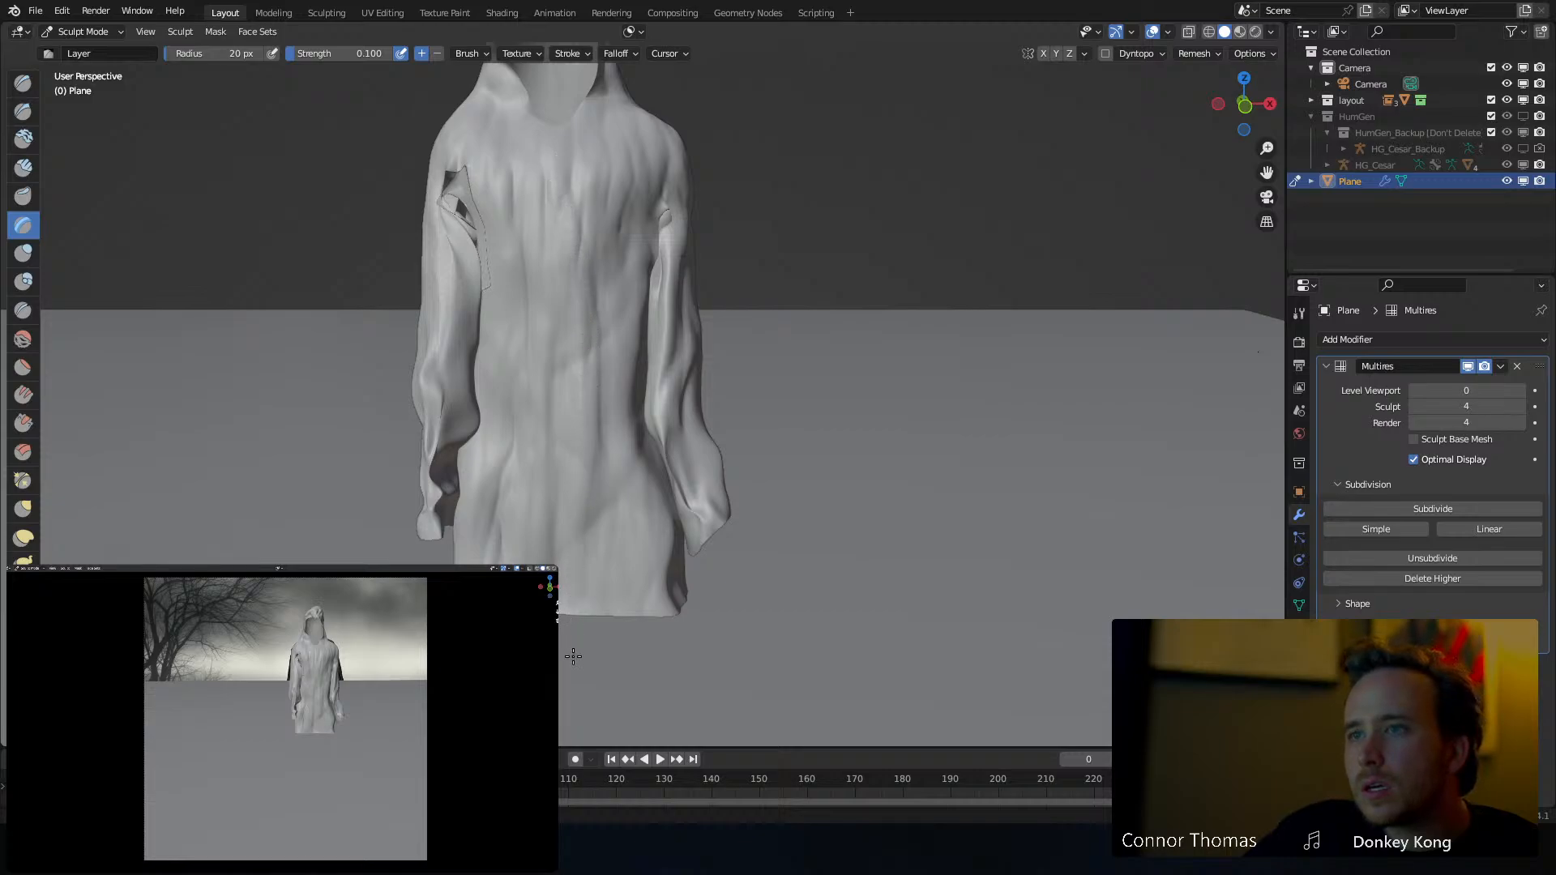
{"action": "mouse_move", "coordinate": [573, 656]}
{"action": "middle_mouse_down"}
{"action": "mouse_move", "coordinate": [616, 502]}
{"action": "mouse_move", "coordinate": [712, 365]}
{"action": "mouse_move", "coordinate": [648, 162]}
{"action": "middle_mouse_up"}
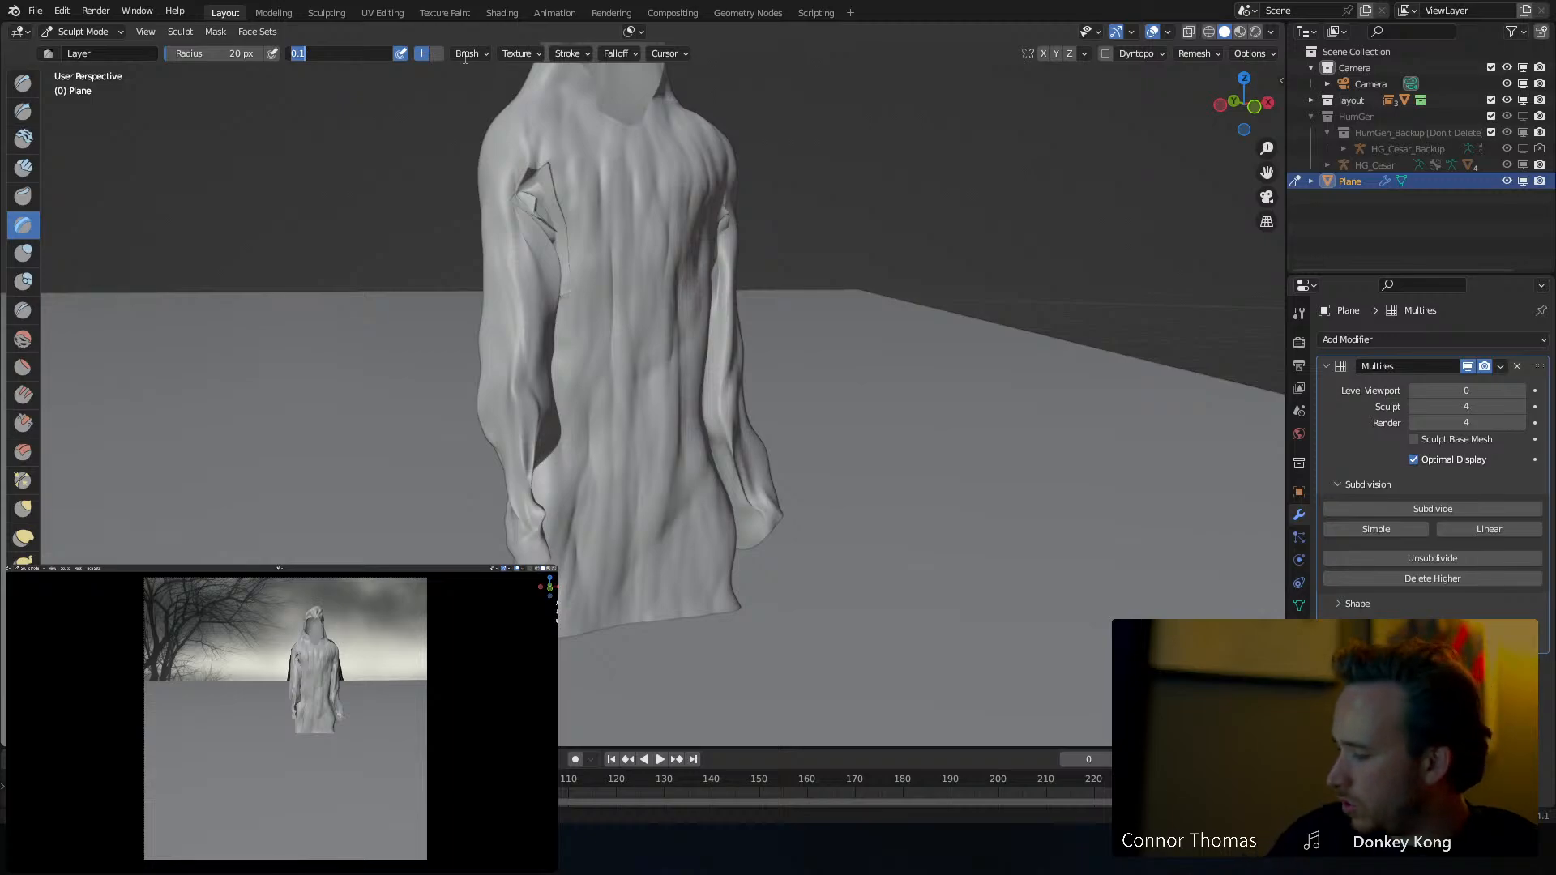
Try a raised fold from neckline to hem with the Layer brush at 0.3 strength and undo it
{"action": "type", "text": ".3"}
{"action": "key", "text": "Return"}
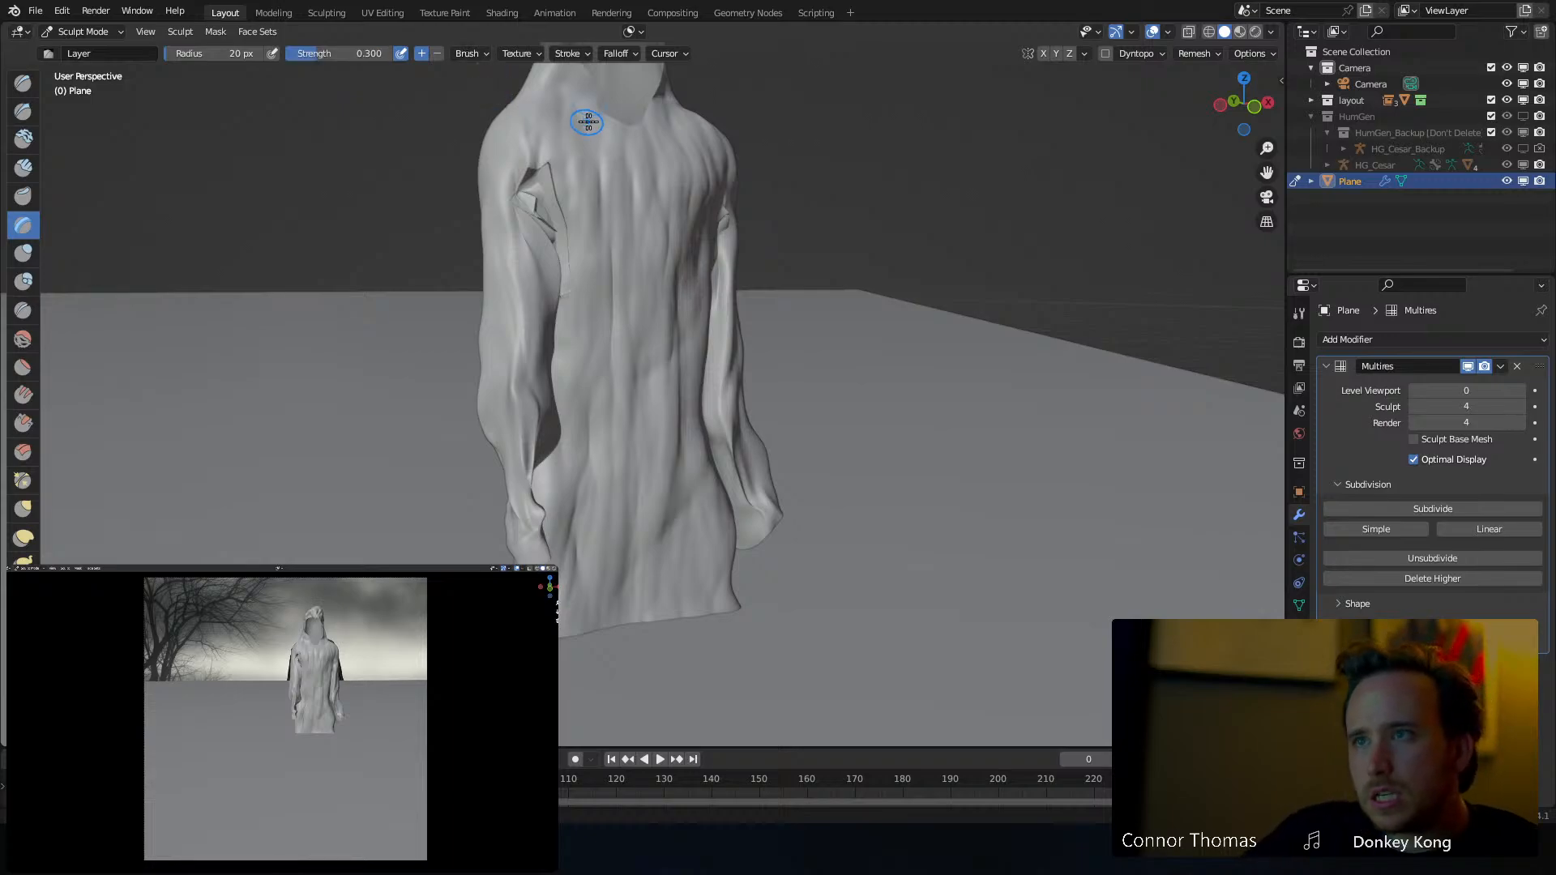
{"action": "mouse_move", "coordinate": [614, 166]}
{"action": "left_mouse_down"}
{"action": "mouse_move", "coordinate": [624, 480]}
{"action": "mouse_move", "coordinate": [609, 603]}
{"action": "left_mouse_up"}
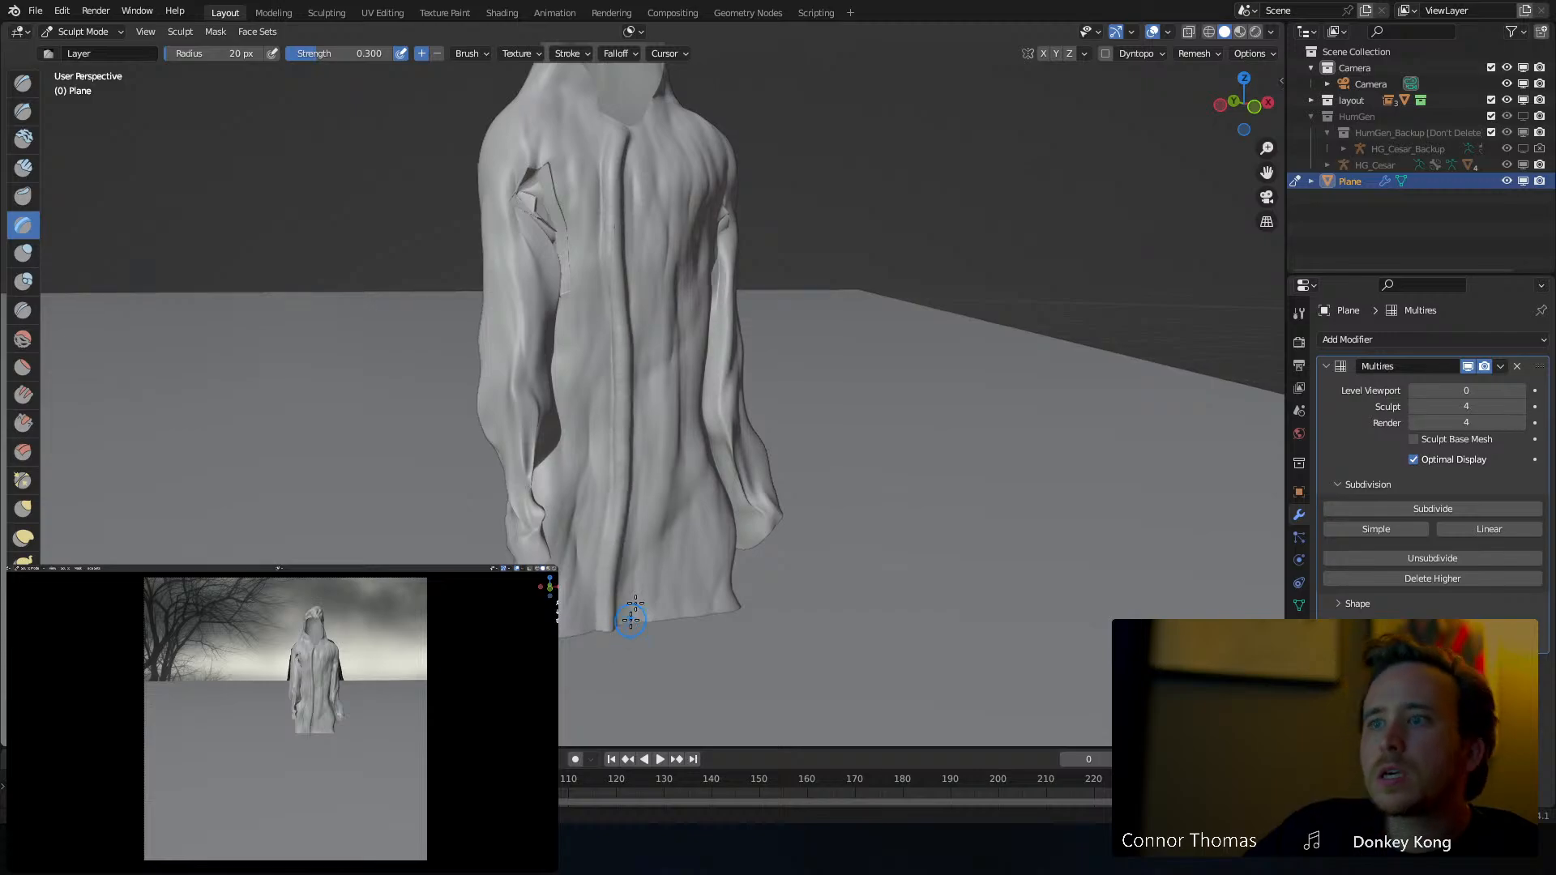
{"action": "middle_click_drag", "start_coordinate": [629, 619], "coordinate": [694, 373]}
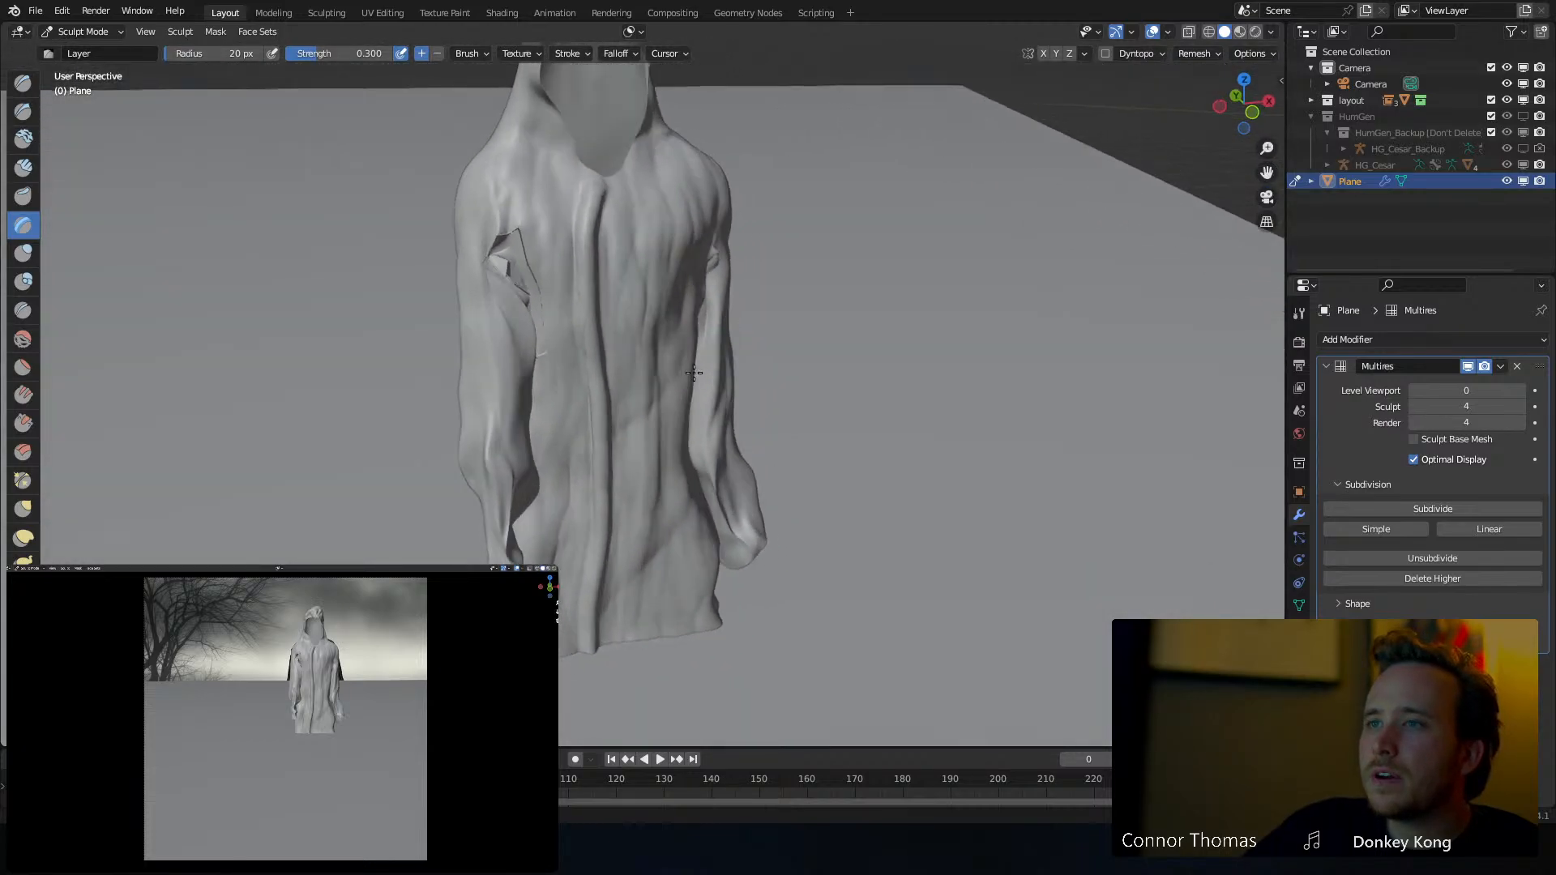
{"action": "key", "text": "ctrl+z"}
Set the Layer brush strength to 0.2 and raise a vertical fold from the neckline to the hem
{"action": "left_click", "coordinate": [361, 54]}
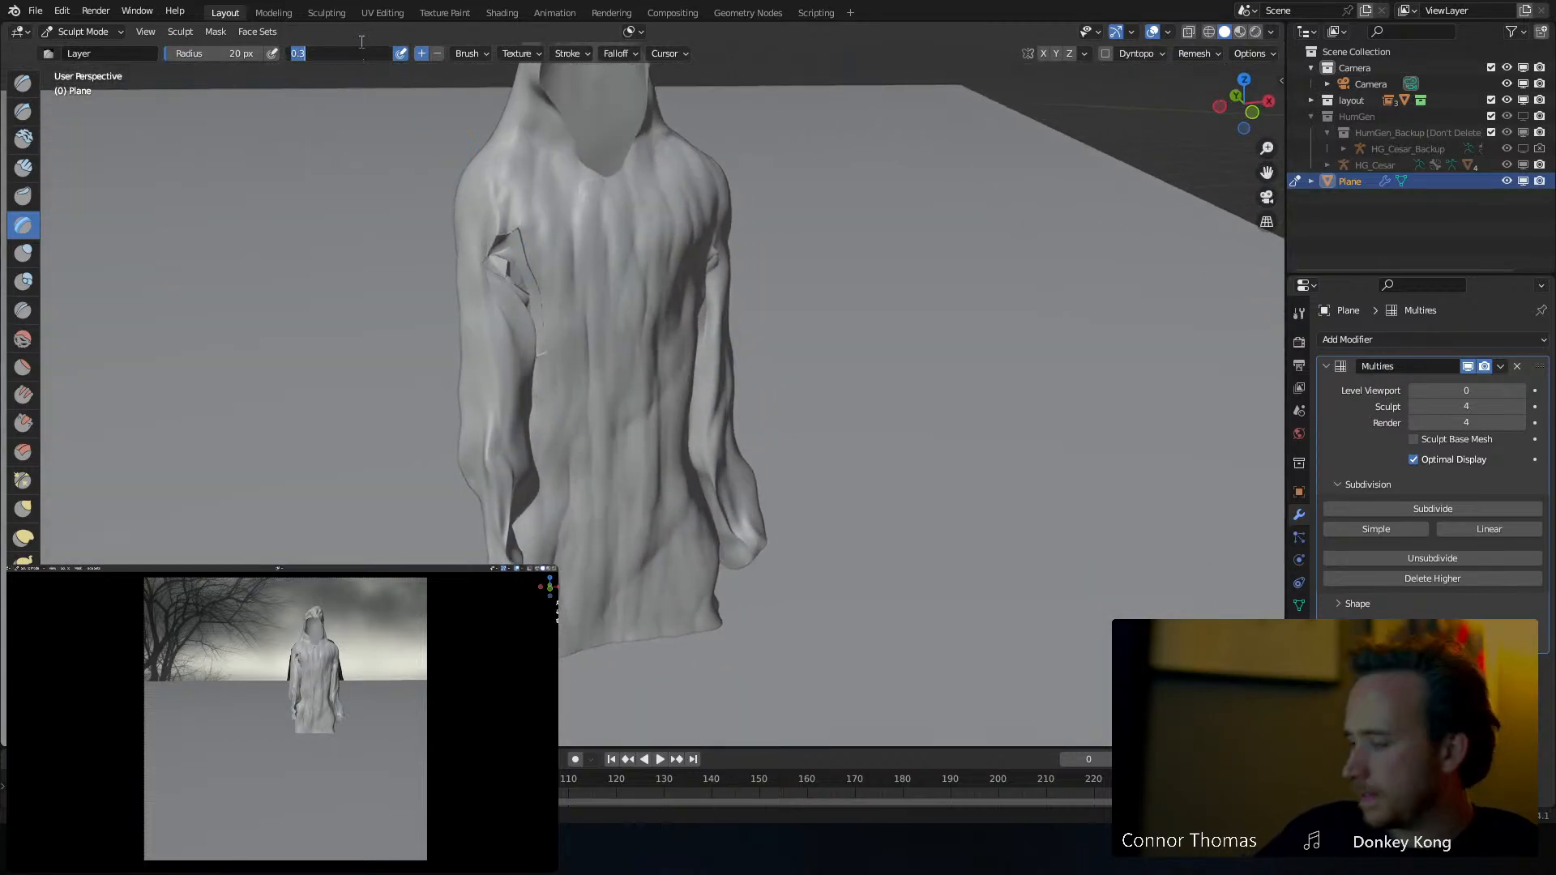
{"action": "type", "text": ".2"}
{"action": "key", "text": "Return"}
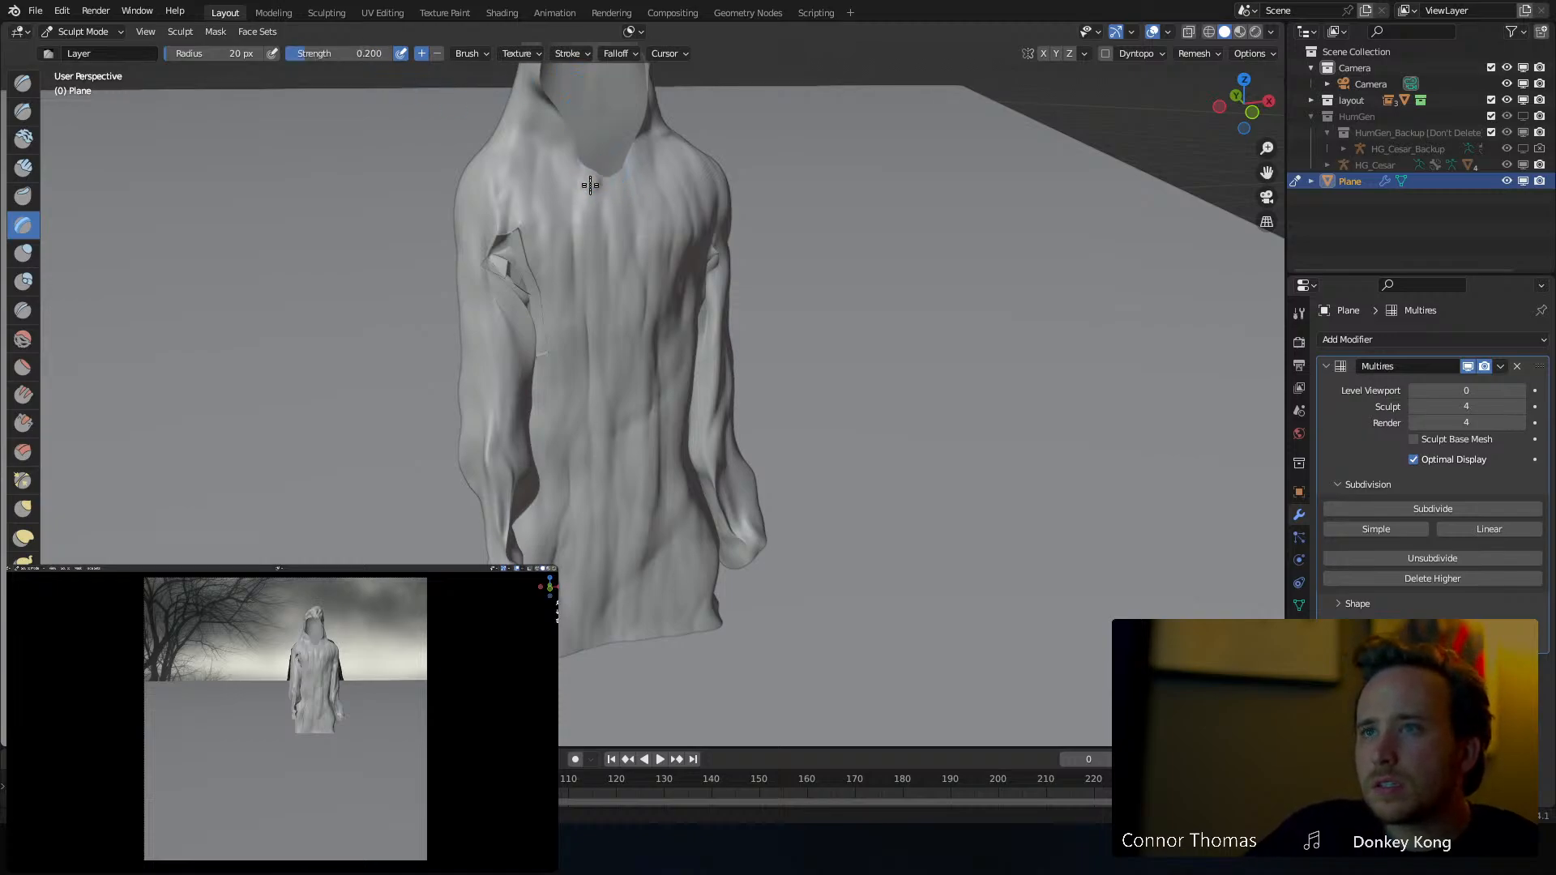
{"action": "left_click_drag", "start_coordinate": [592, 234], "coordinate": [594, 484]}
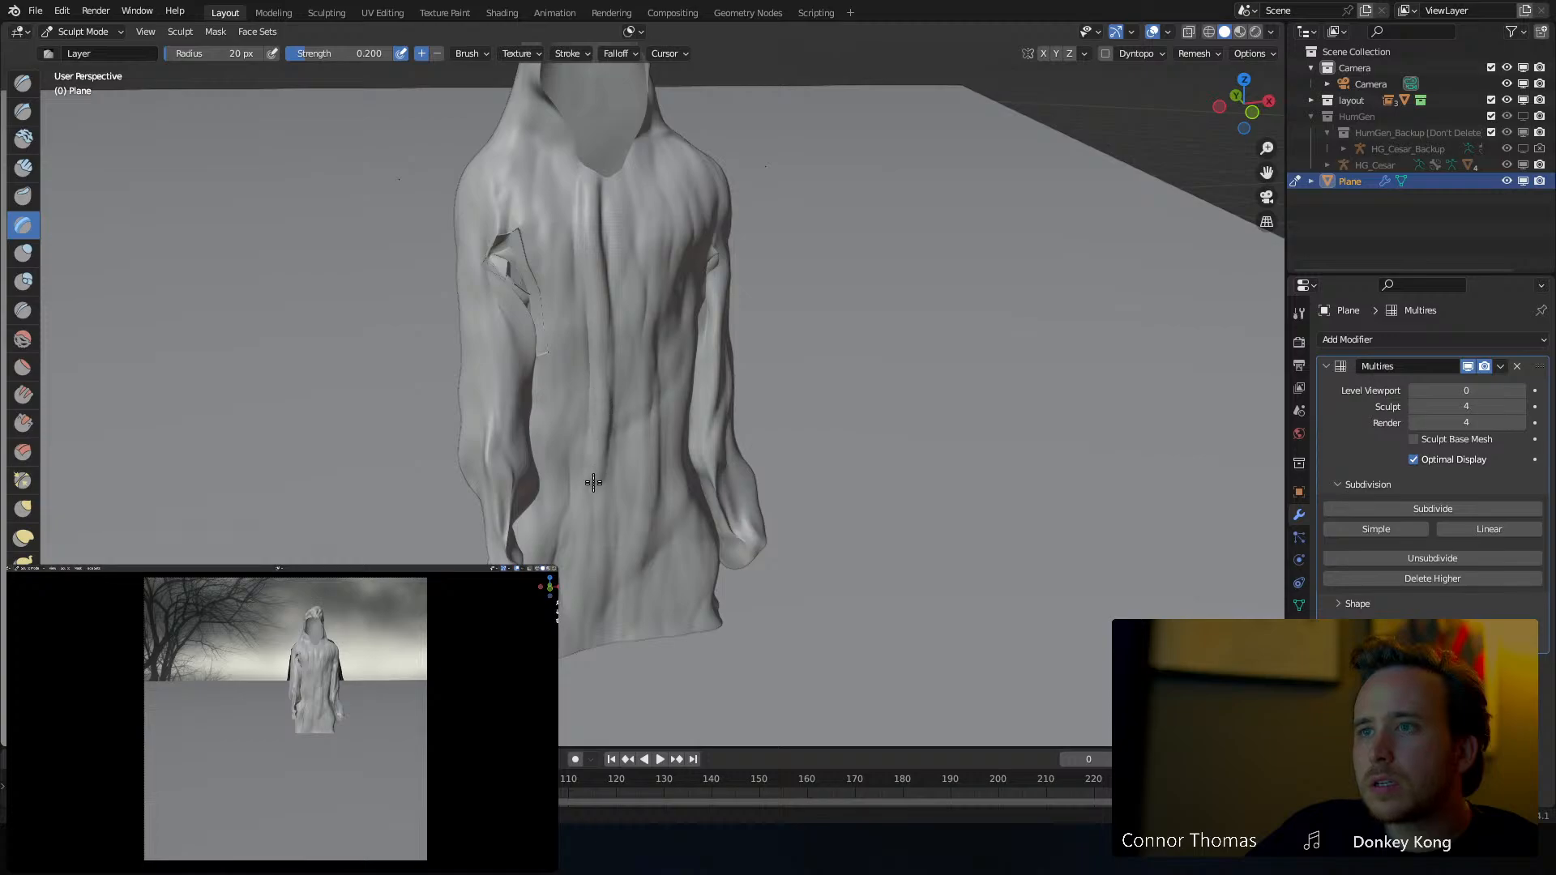
{"action": "left_click_drag", "start_coordinate": [585, 562], "coordinate": [585, 638]}
Layer more raised vertical folds beside the first one down the middle of the robe's front
{"action": "middle_click_drag", "start_coordinate": [707, 419], "coordinate": [642, 239]}
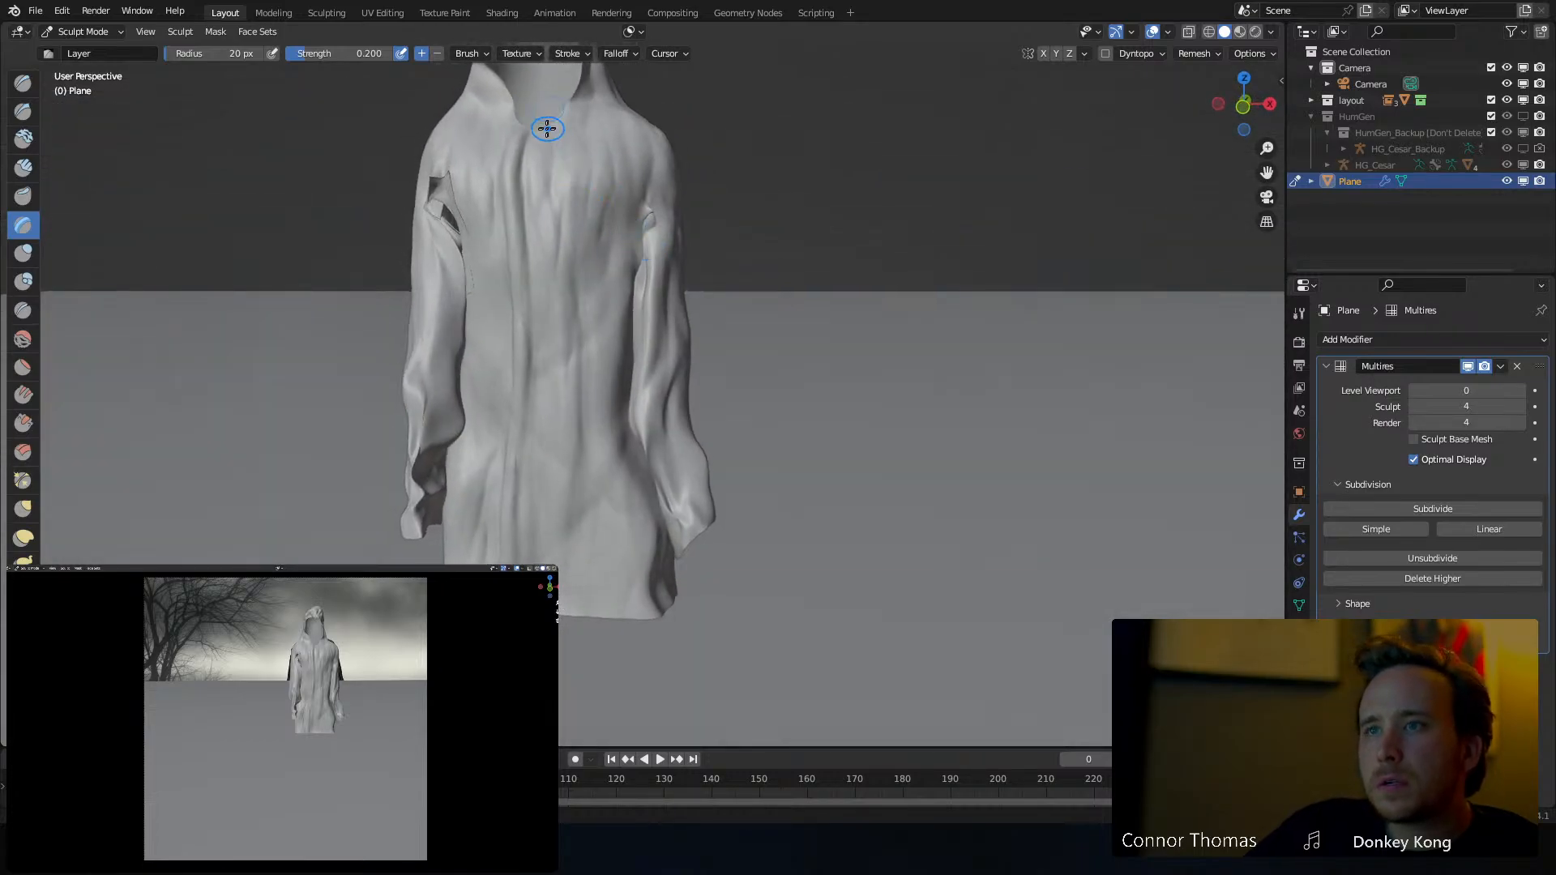
{"action": "left_click_drag", "start_coordinate": [549, 158], "coordinate": [545, 559]}
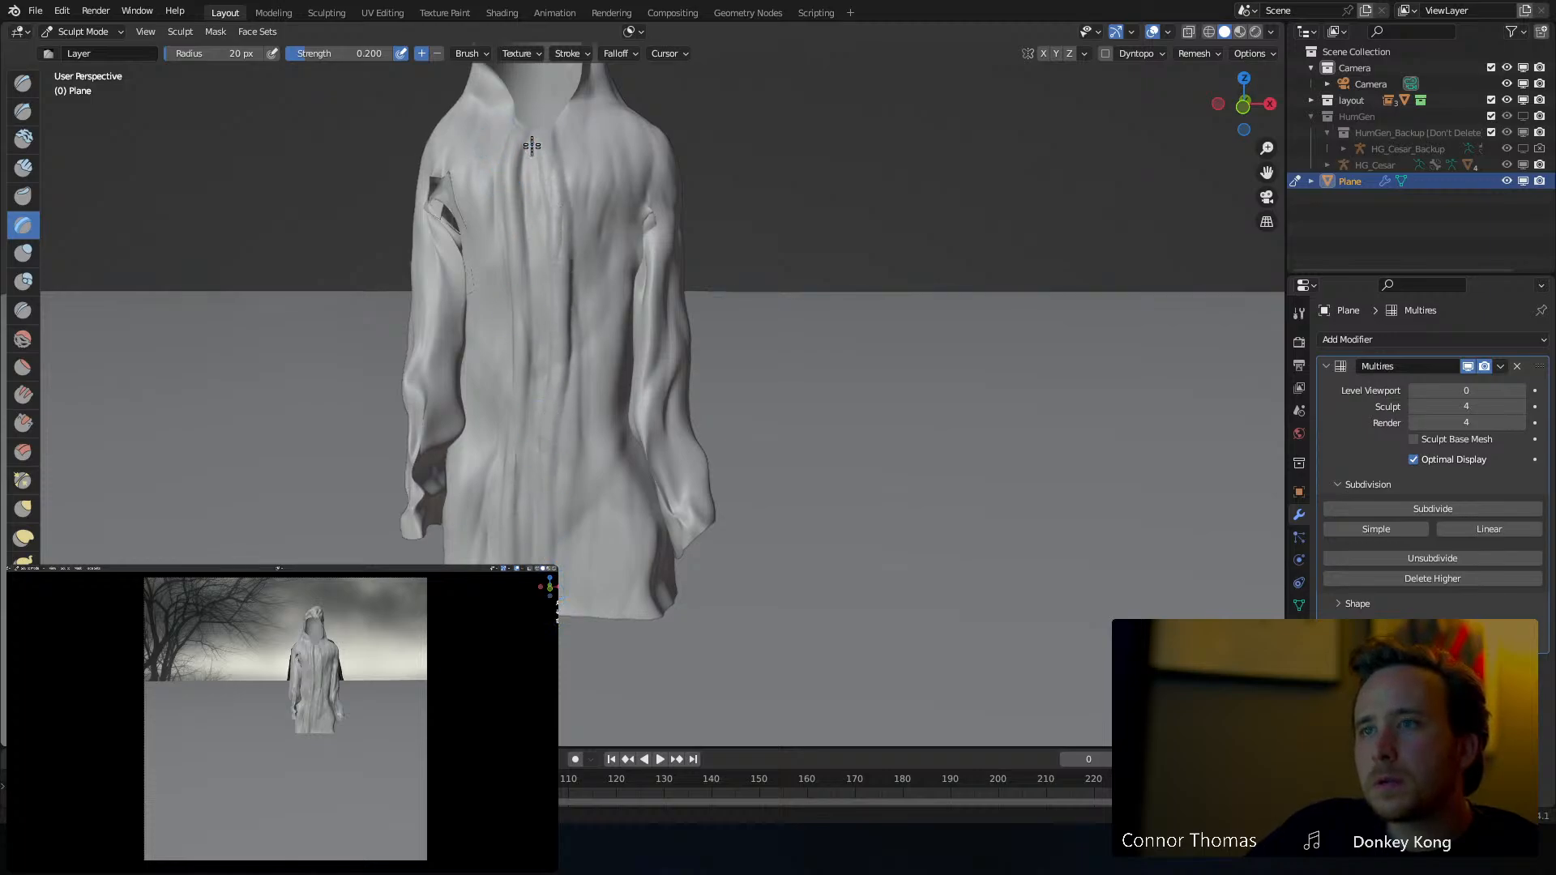
{"action": "left_click_drag", "start_coordinate": [532, 146], "coordinate": [546, 271]}
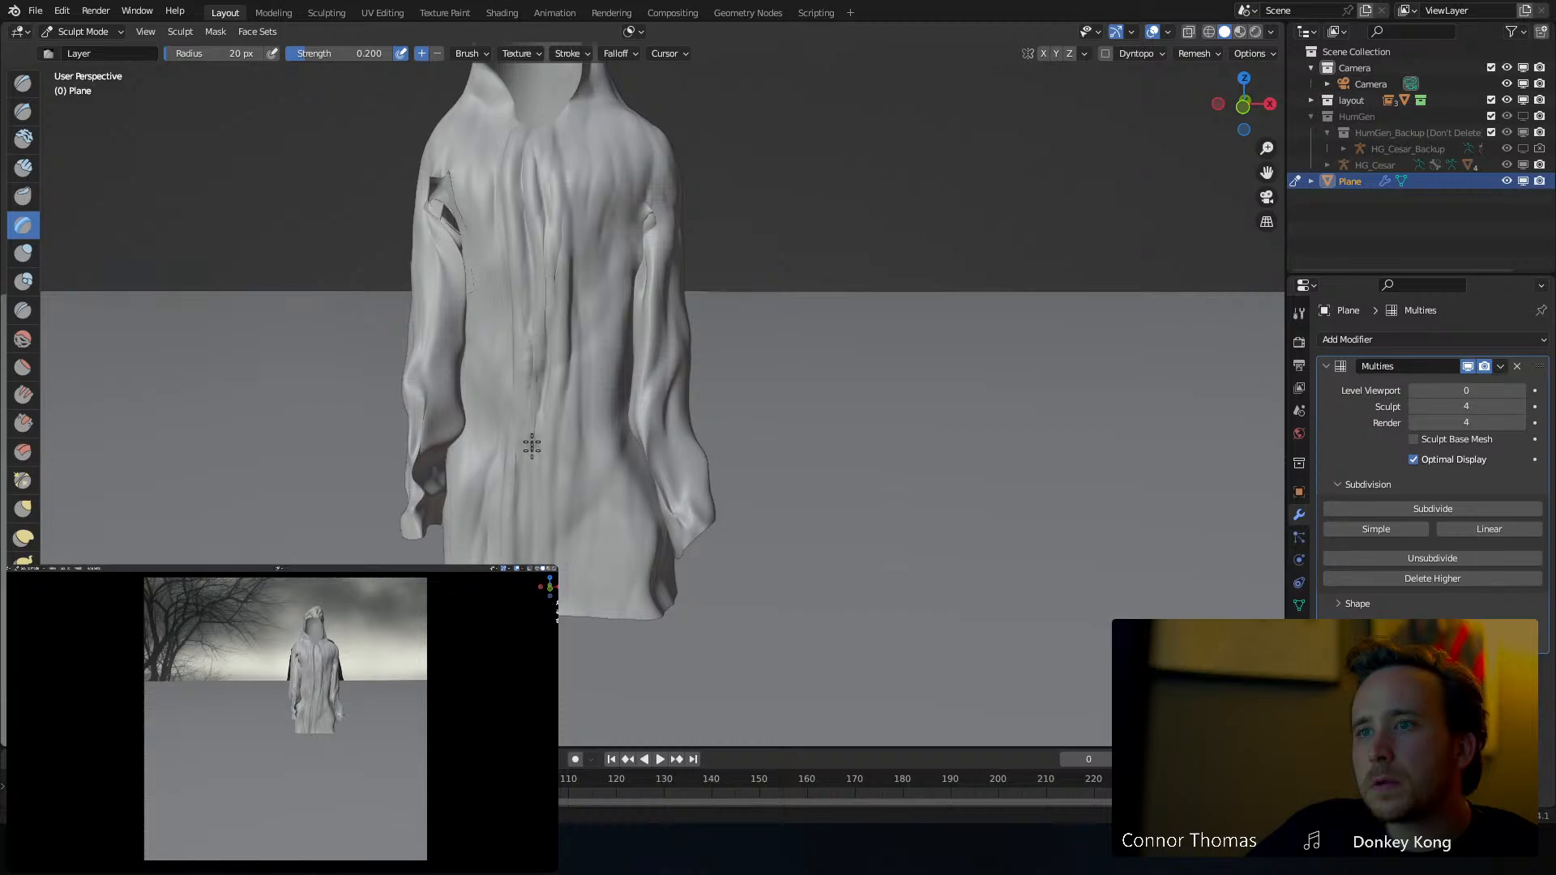
{"action": "middle_click_drag", "start_coordinate": [507, 390], "coordinate": [819, 577]}
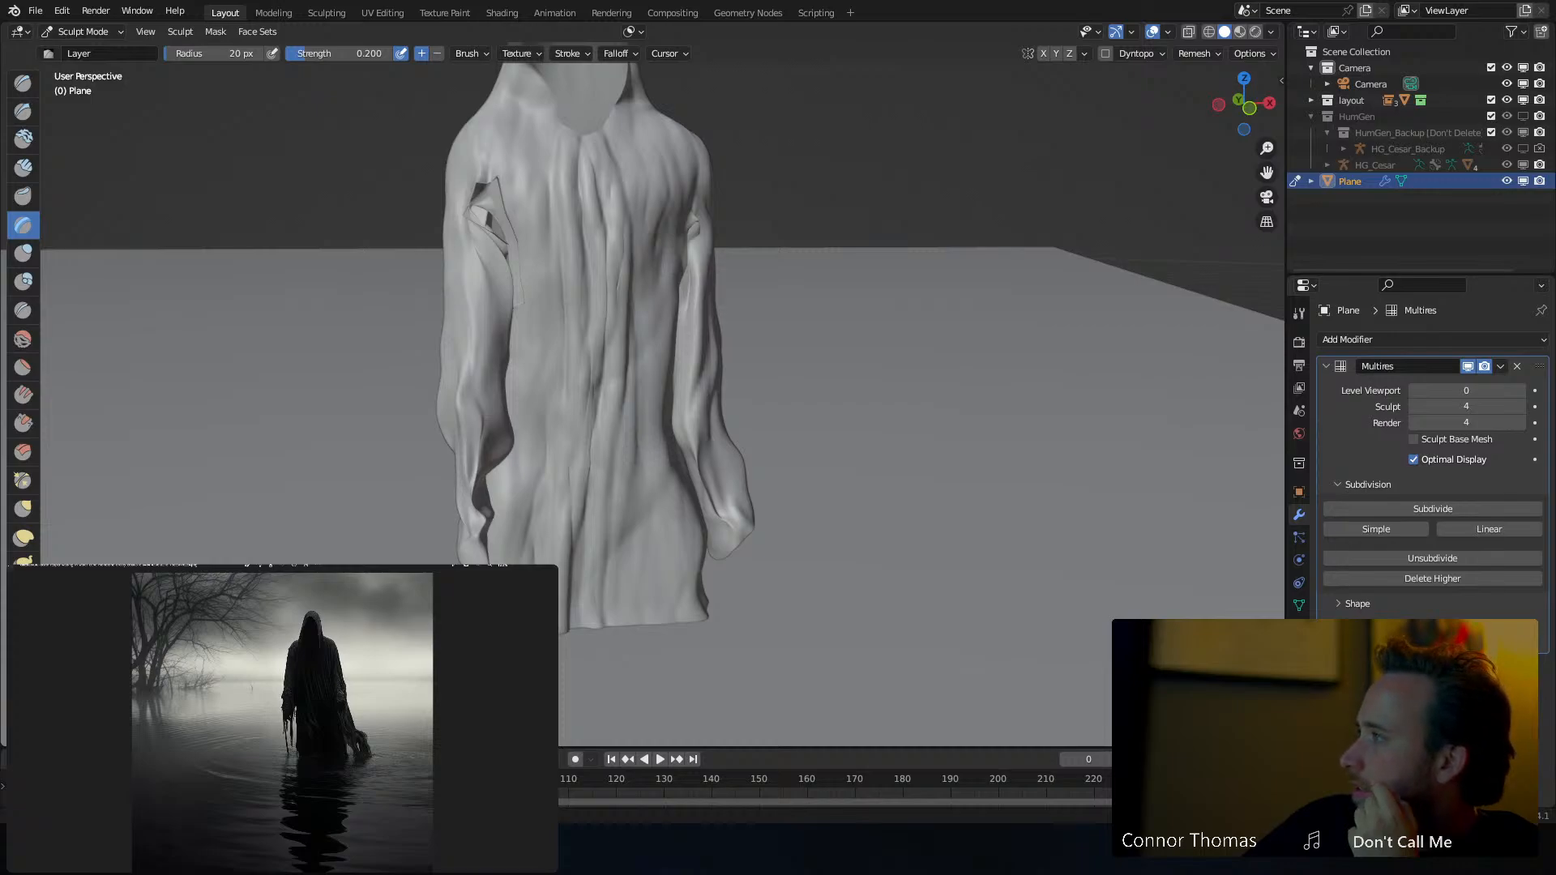
{"action": "middle_click_drag", "start_coordinate": [783, 244], "coordinate": [673, 235]}
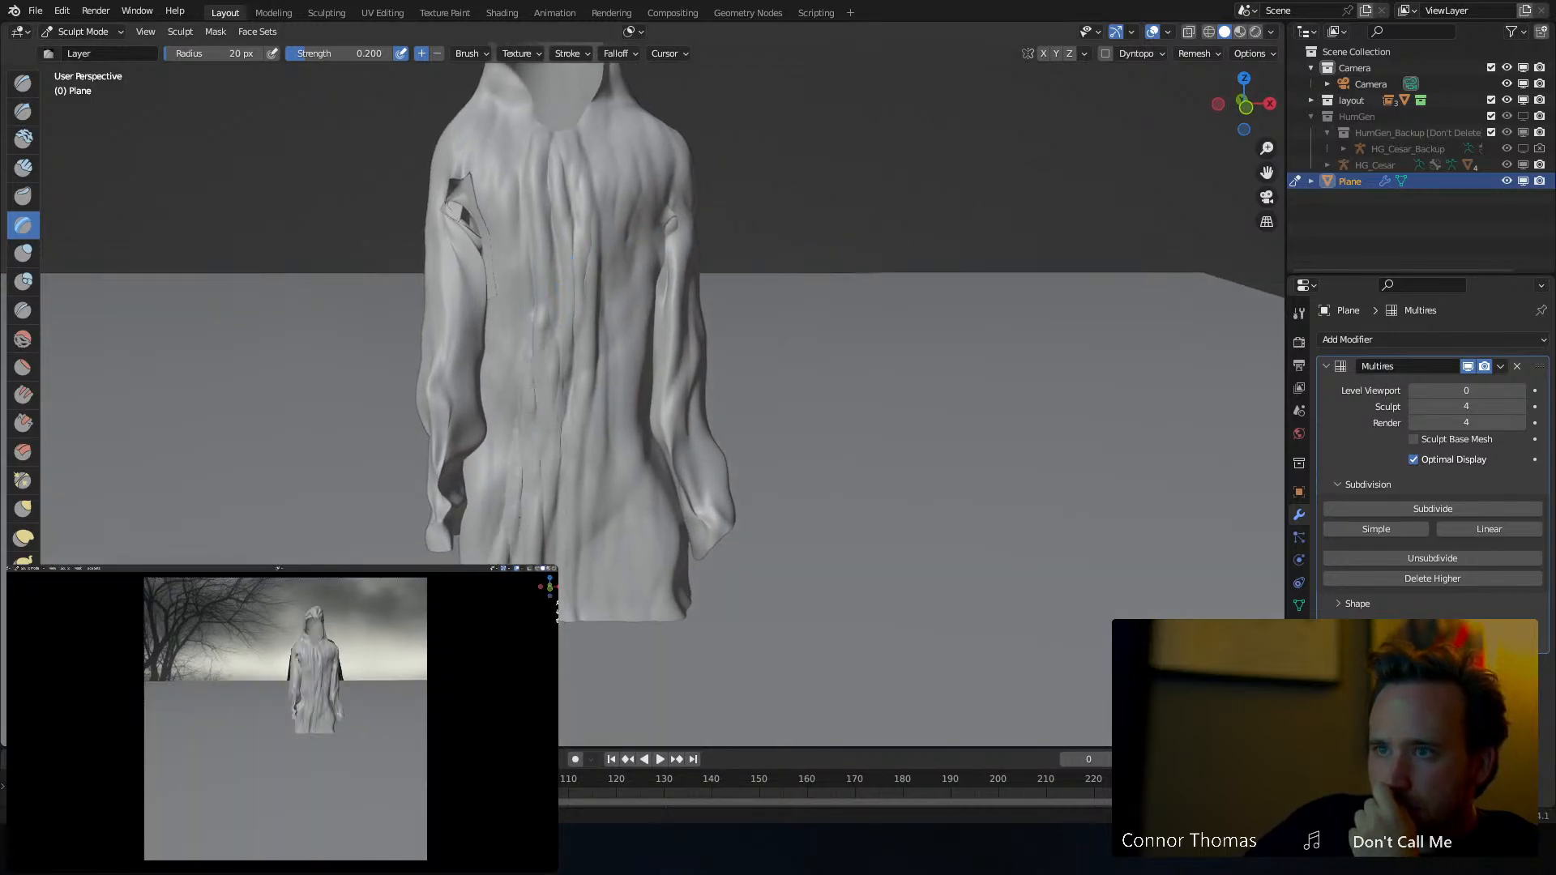
{"action": "middle_click_drag", "start_coordinate": [653, 490], "coordinate": [617, 104]}
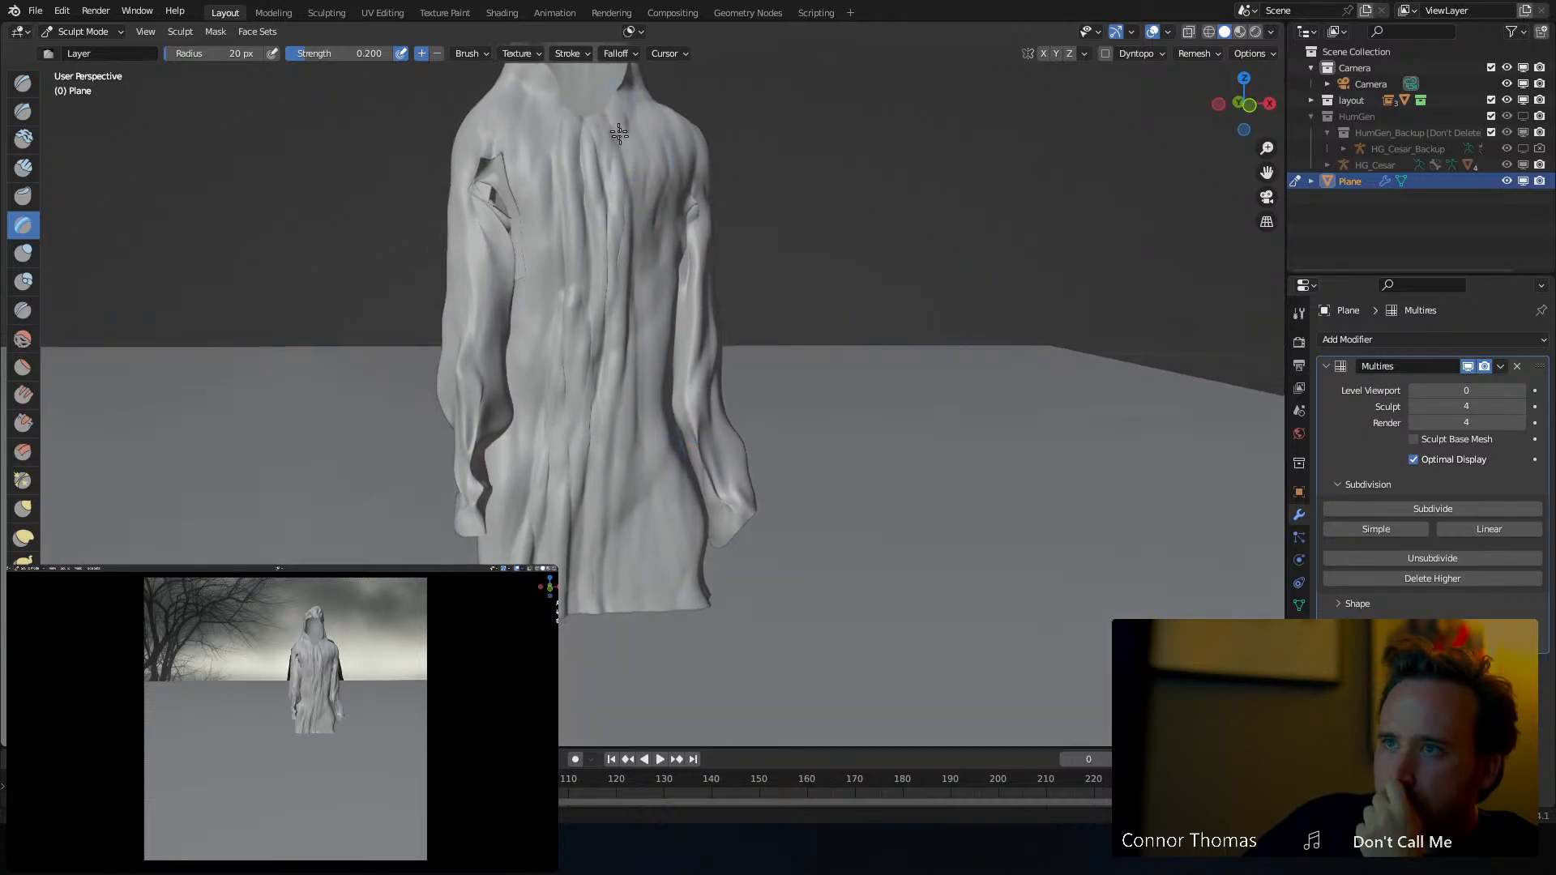
Raise further vertical folds with the Layer brush across the robe's chest and down its lower front to the hem
{"action": "left_click_drag", "start_coordinate": [619, 133], "coordinate": [639, 252]}
{"action": "mouse_move", "coordinate": [642, 336]}
{"action": "left_mouse_down"}
{"action": "mouse_move", "coordinate": [641, 466]}
{"action": "mouse_move", "coordinate": [671, 638]}
{"action": "left_mouse_up"}
{"action": "left_click_drag", "start_coordinate": [620, 467], "coordinate": [637, 638]}
{"action": "left_click_drag", "start_coordinate": [614, 474], "coordinate": [571, 115]}
Raise a long vertical Layer fold along each side of the robe's front, from shoulder to hem
{"action": "mouse_move", "coordinate": [661, 174]}
{"action": "middle_mouse_down"}
{"action": "mouse_move", "coordinate": [524, 163]}
{"action": "mouse_move", "coordinate": [708, 163]}
{"action": "mouse_move", "coordinate": [694, 177]}
{"action": "mouse_move", "coordinate": [618, 122]}
{"action": "middle_mouse_up"}
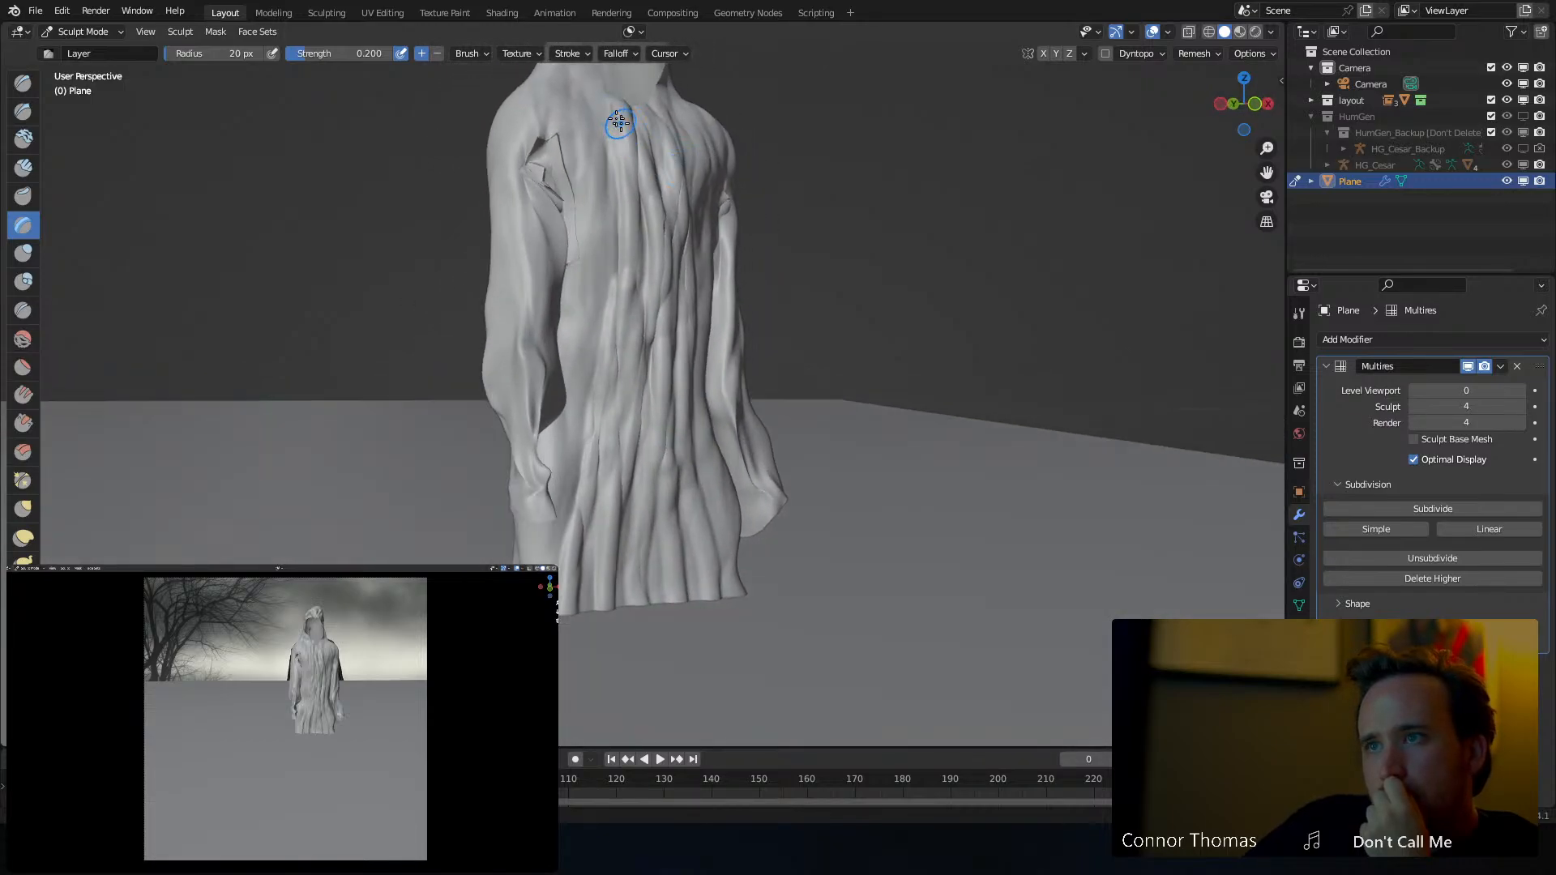
{"action": "mouse_move", "coordinate": [604, 91]}
{"action": "left_mouse_down"}
{"action": "mouse_move", "coordinate": [577, 241]}
{"action": "mouse_move", "coordinate": [562, 618]}
{"action": "left_mouse_up"}
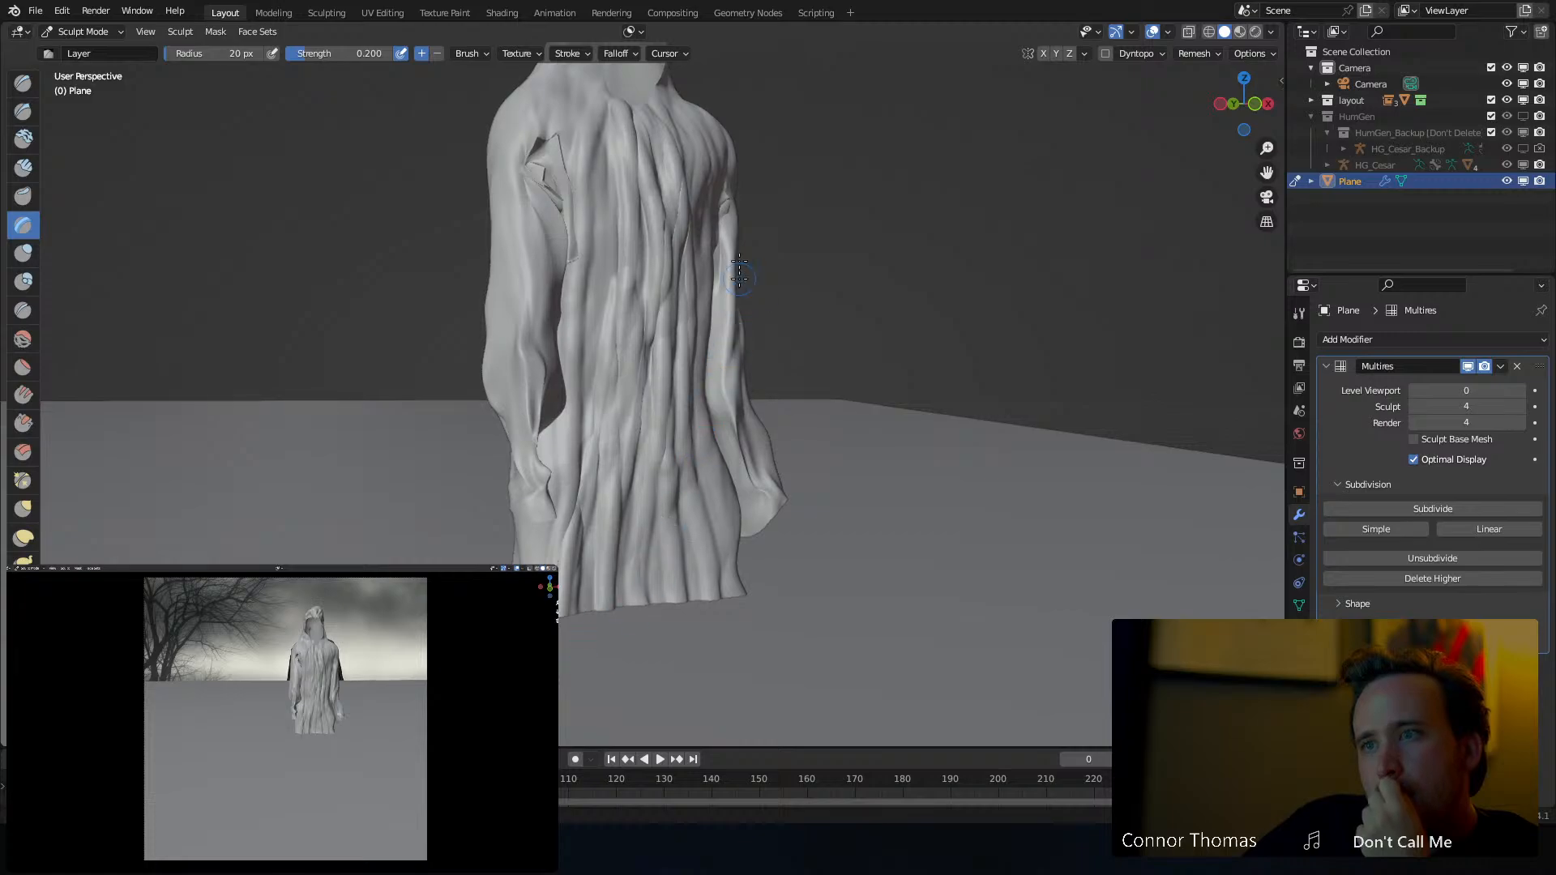
{"action": "middle_click_drag", "start_coordinate": [739, 272], "coordinate": [583, 215]}
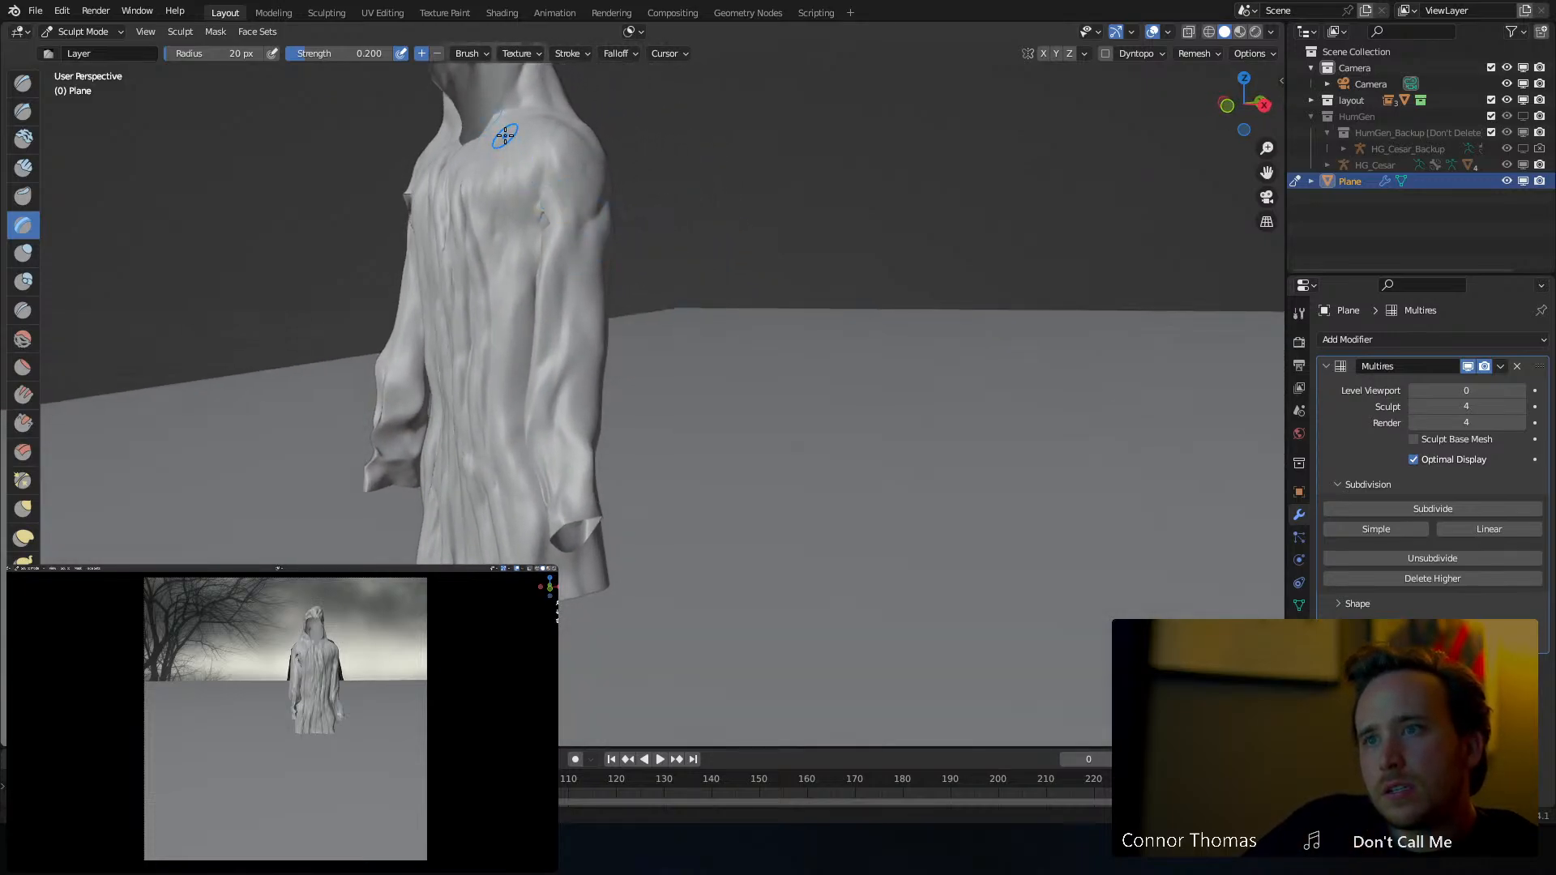
{"action": "mouse_move", "coordinate": [490, 131]}
{"action": "left_mouse_down"}
{"action": "mouse_move", "coordinate": [497, 372]}
{"action": "mouse_move", "coordinate": [530, 561]}
{"action": "left_mouse_up"}
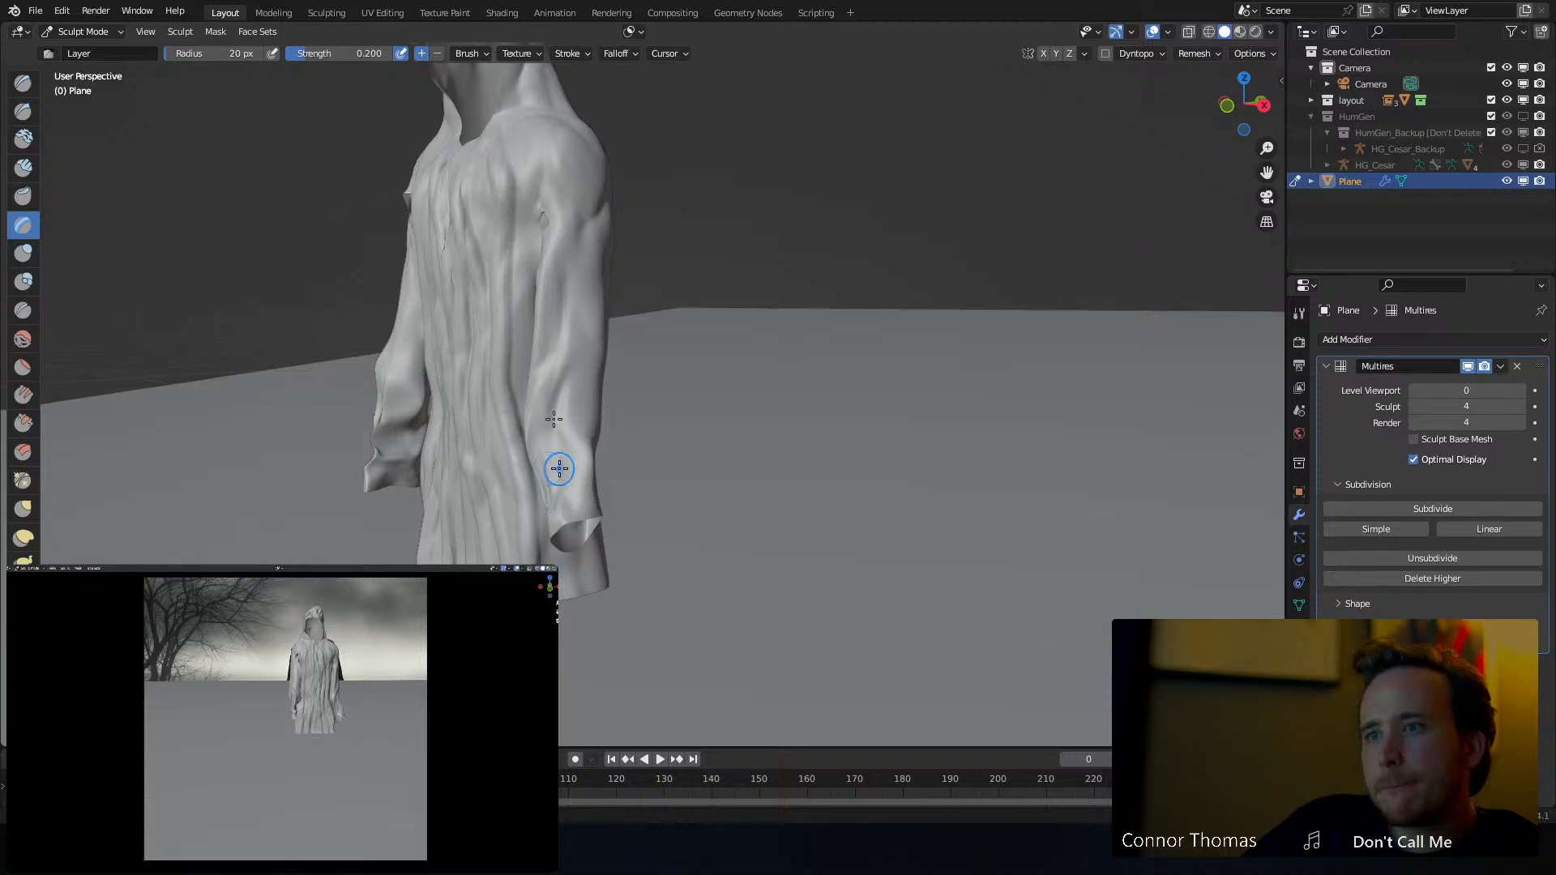
{"action": "middle_click_drag", "start_coordinate": [560, 469], "coordinate": [635, 261]}
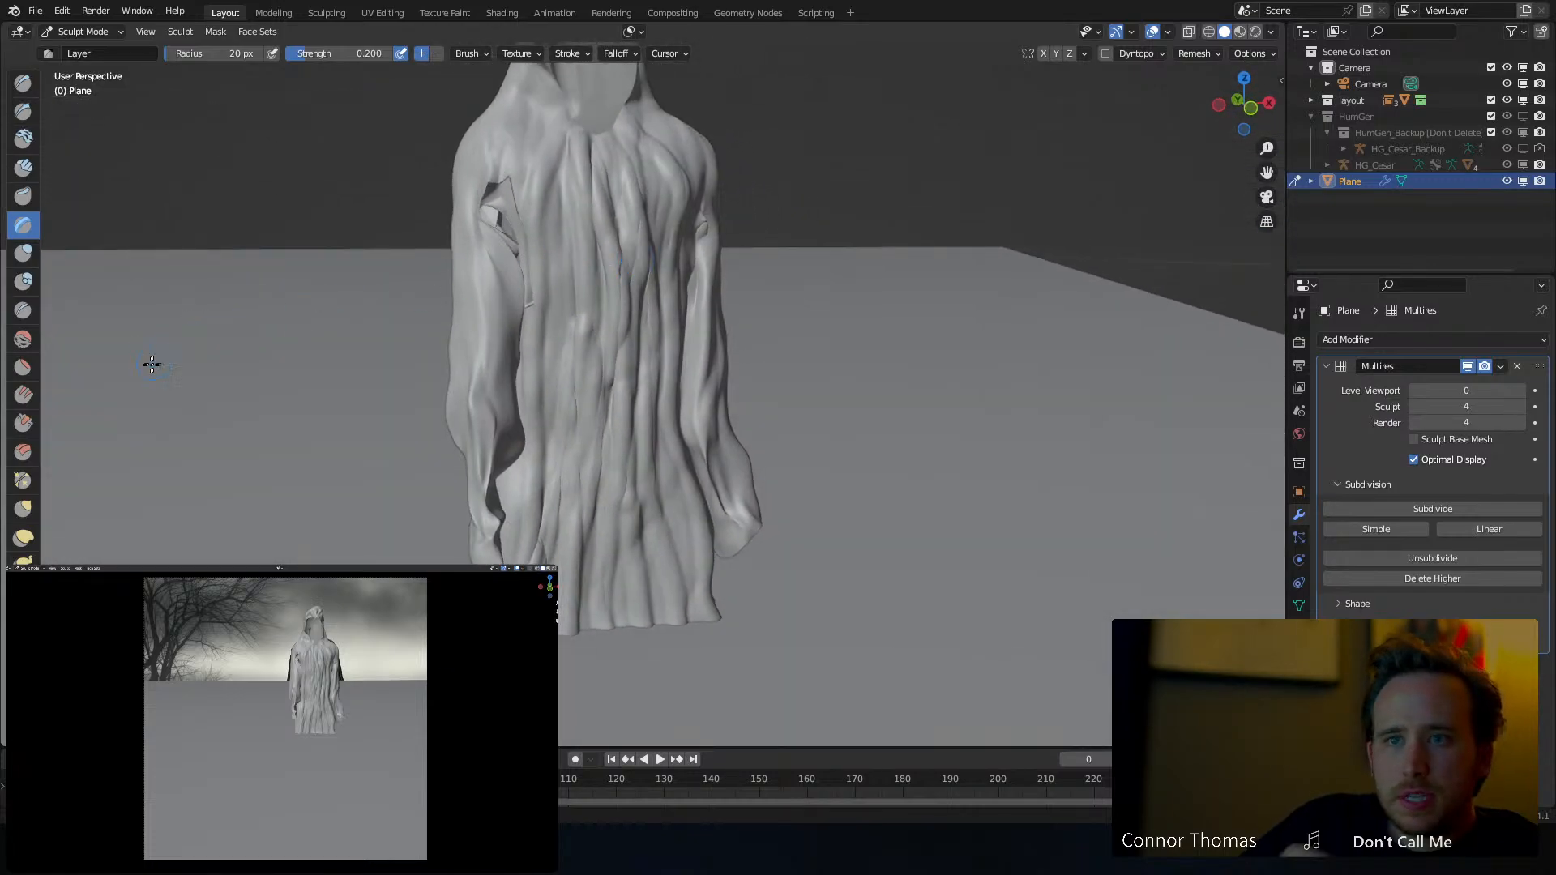
Carve a crease between the chest folds with the Crease brush at 20 px radius and 0.25 strength
{"action": "left_click", "coordinate": [23, 311]}
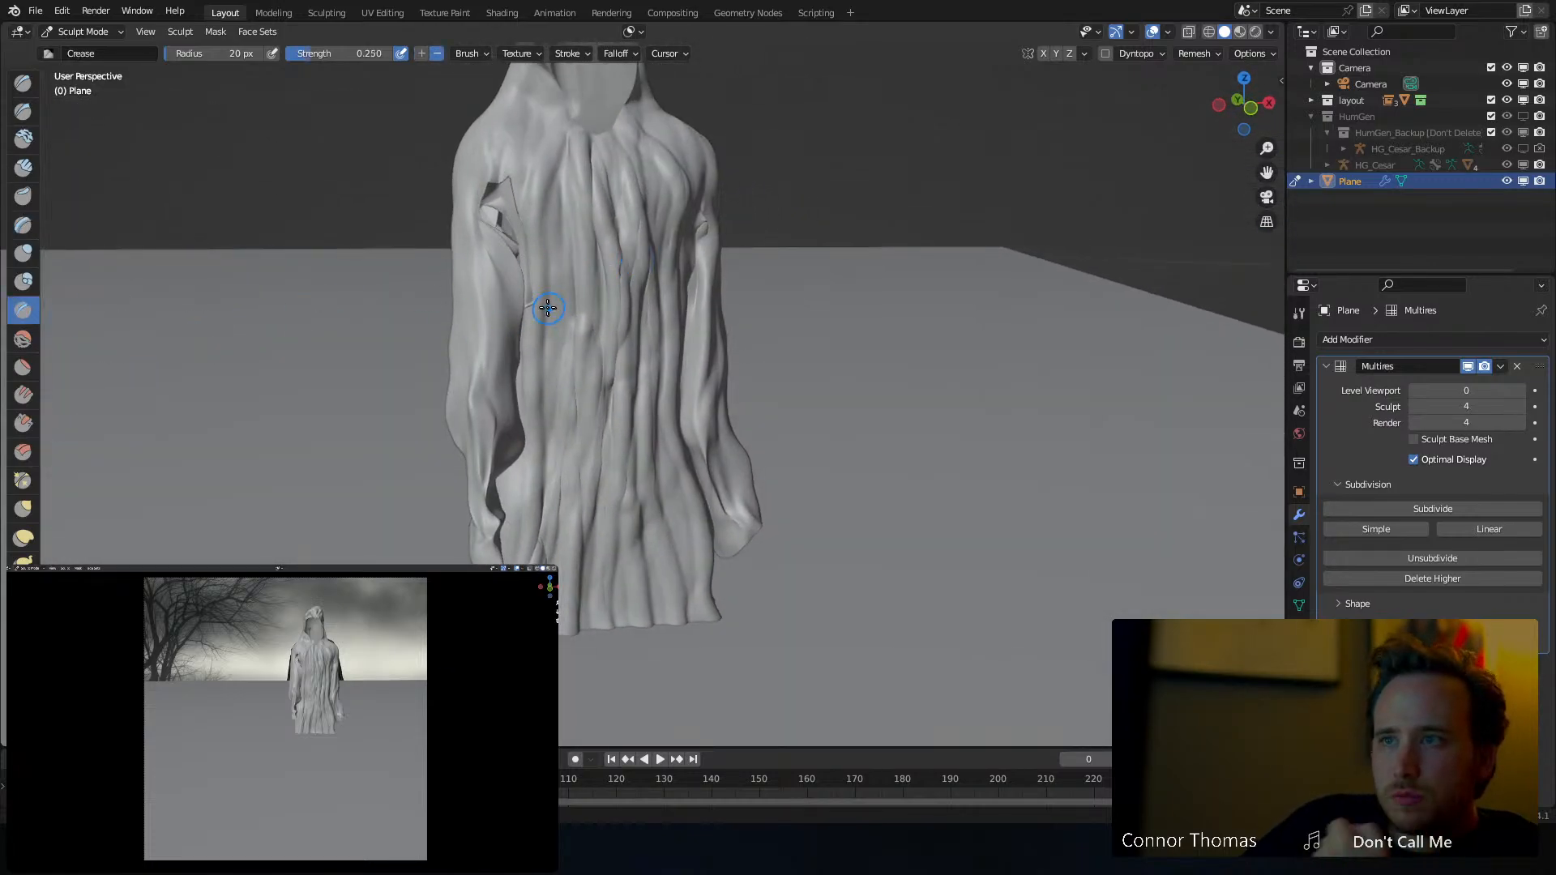
{"action": "middle_click_drag", "start_coordinate": [539, 305], "coordinate": [547, 285]}
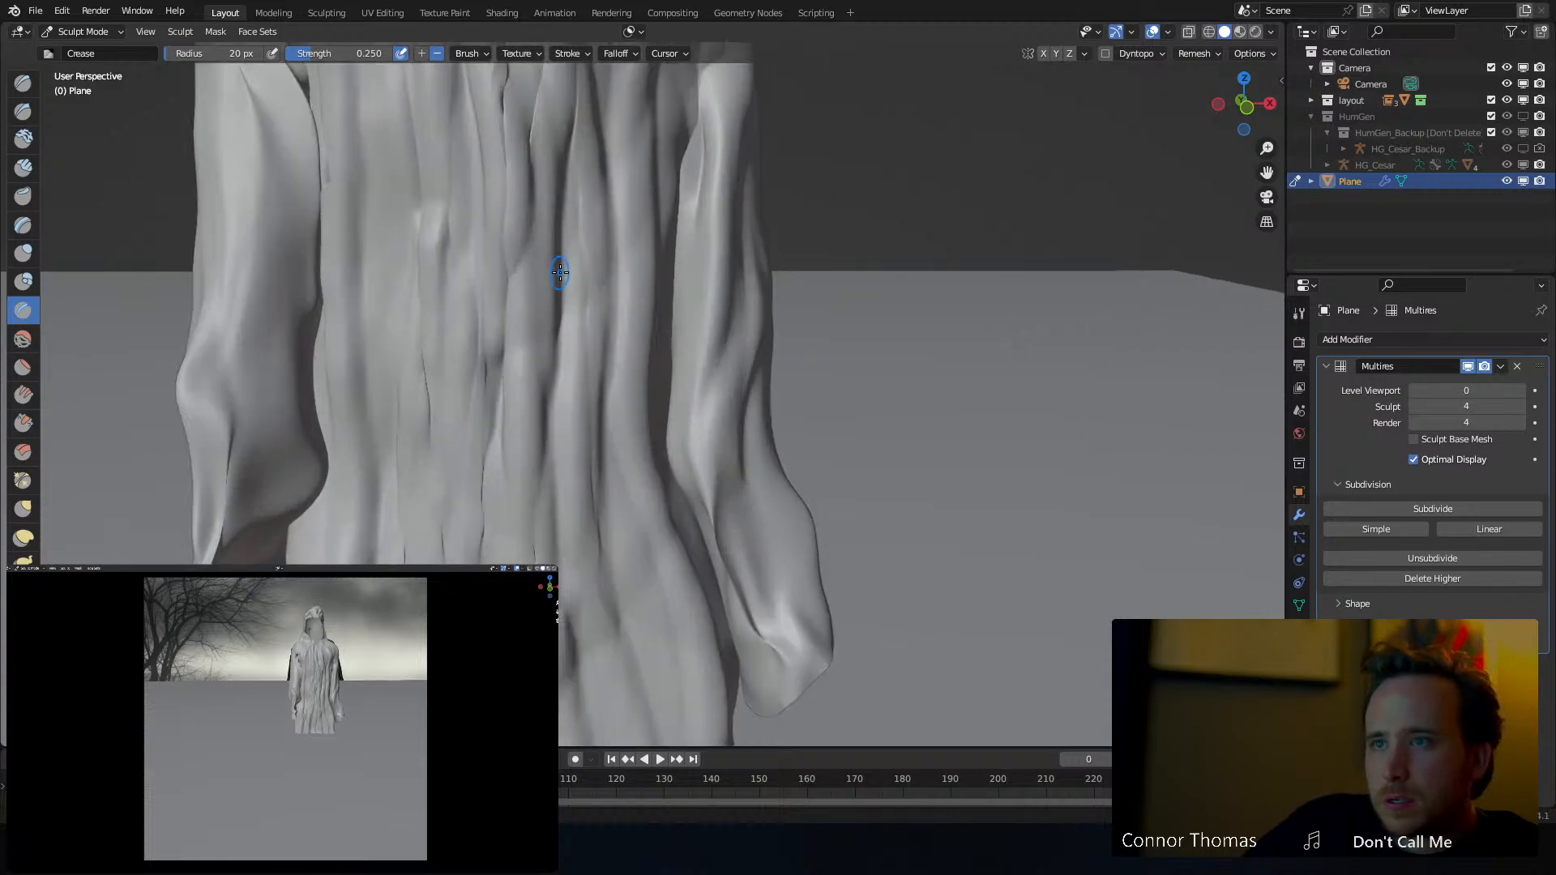
{"action": "scroll", "coordinate": [557, 271], "scroll_direction": "up", "scroll_amount": 5}
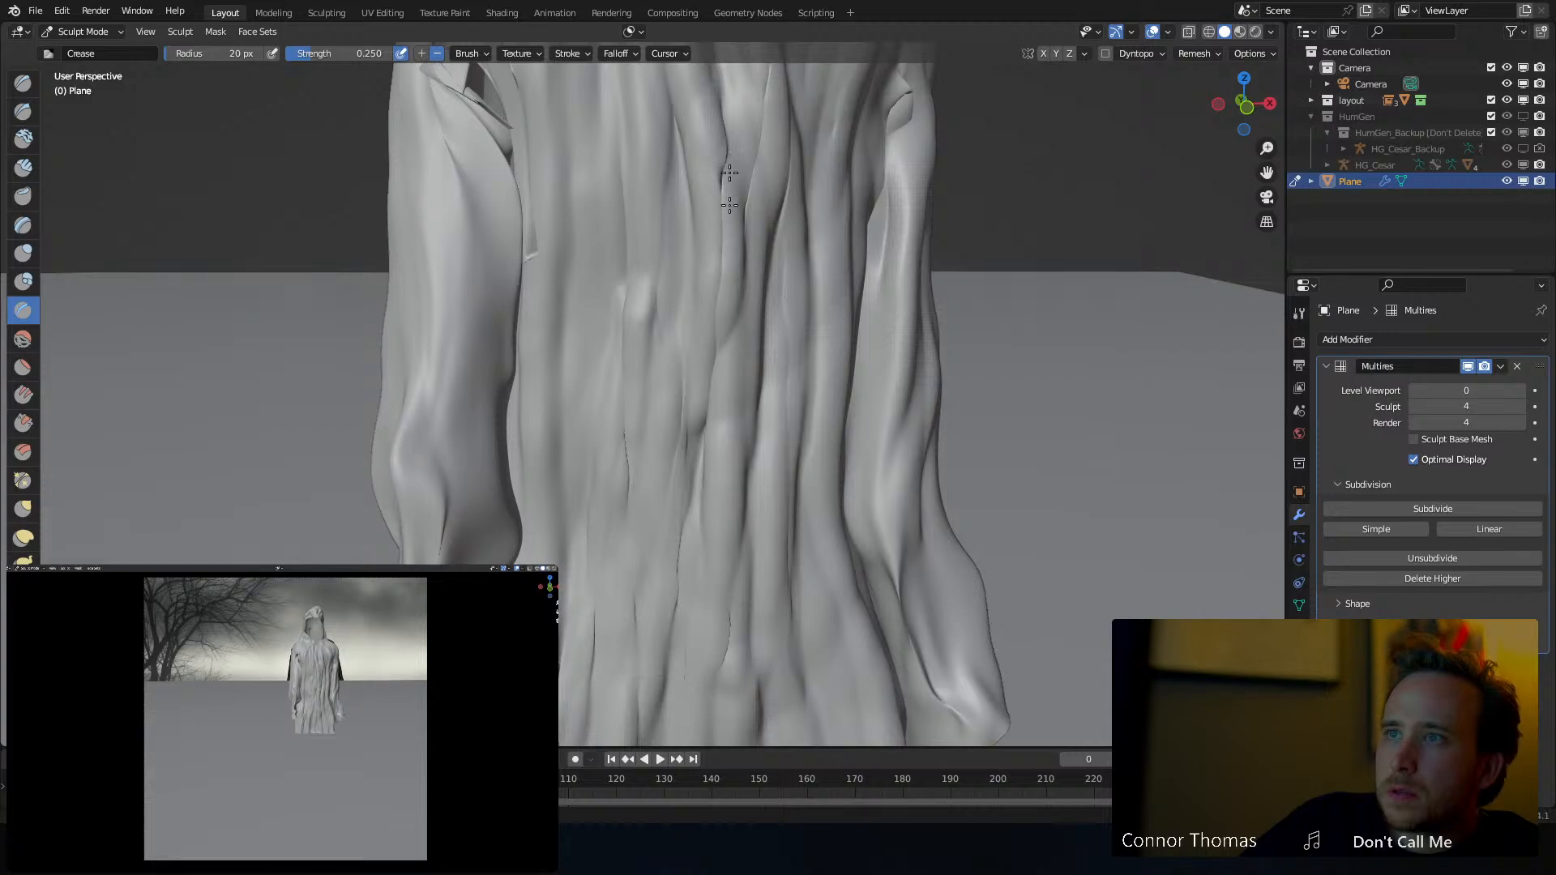
{"action": "middle_click_drag", "start_coordinate": [795, 102], "coordinate": [774, 189]}
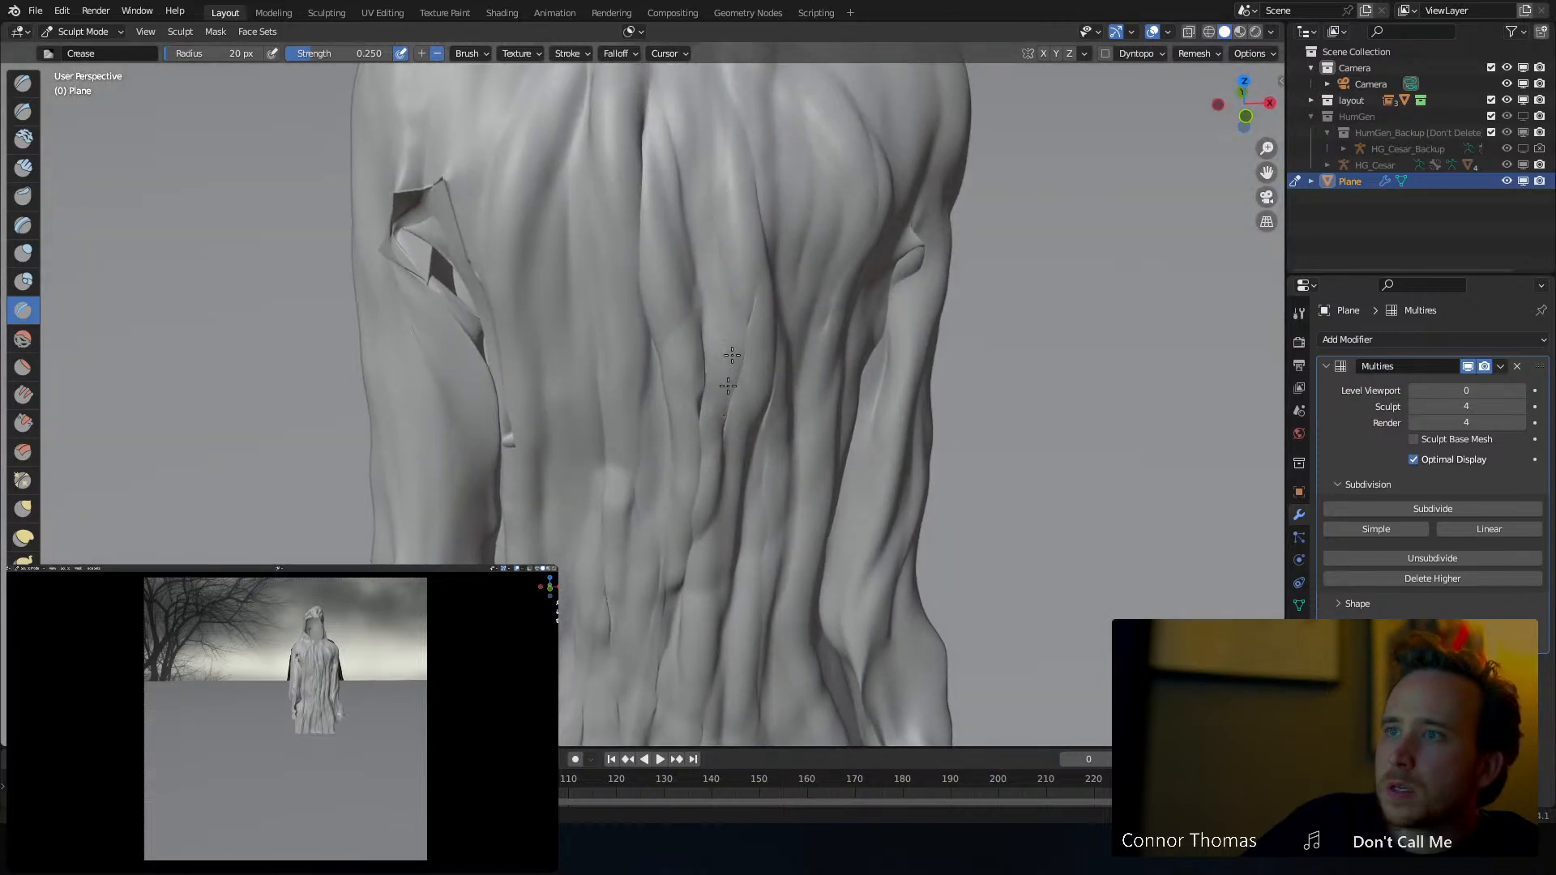
{"action": "left_click_drag", "start_coordinate": [736, 389], "coordinate": [756, 284]}
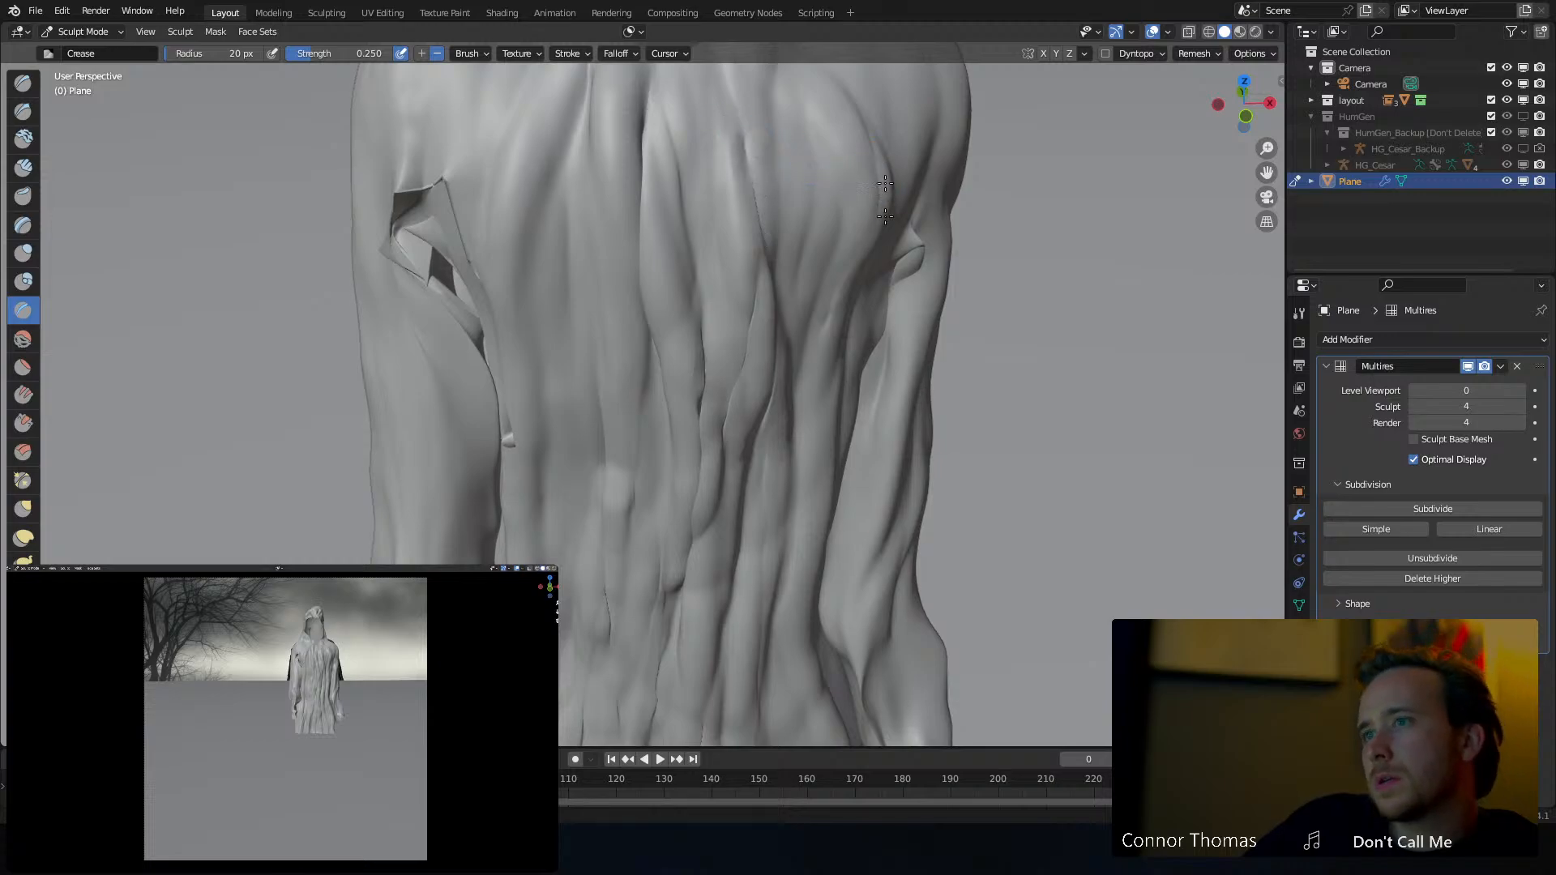
{"action": "middle_click_drag", "start_coordinate": [823, 222], "coordinate": [806, 181]}
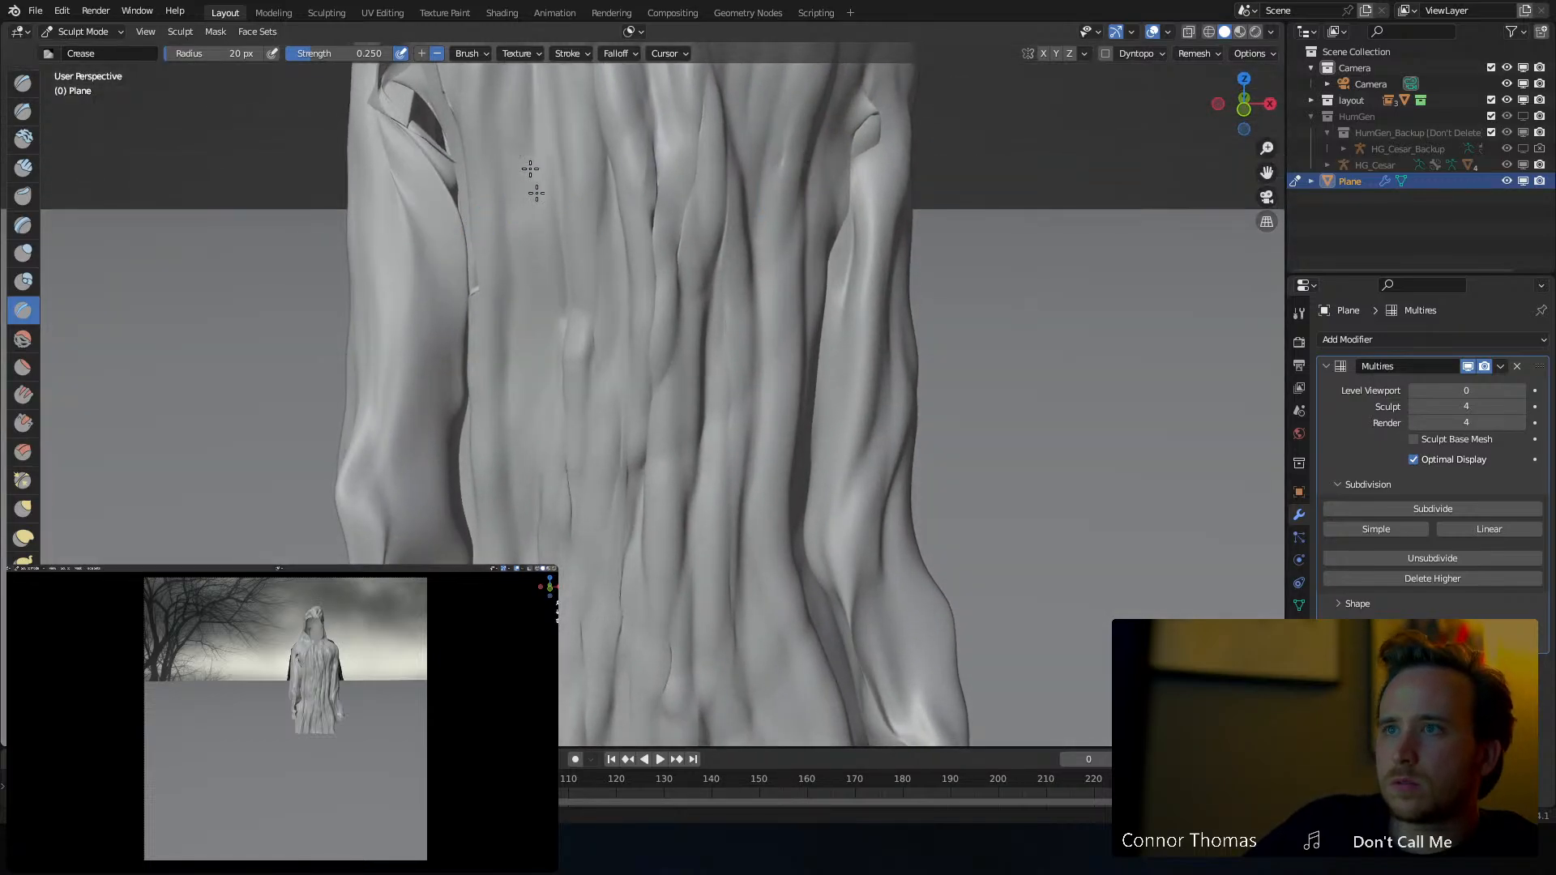
{"action": "scroll", "coordinate": [691, 339], "scroll_direction": "down", "scroll_amount": 2}
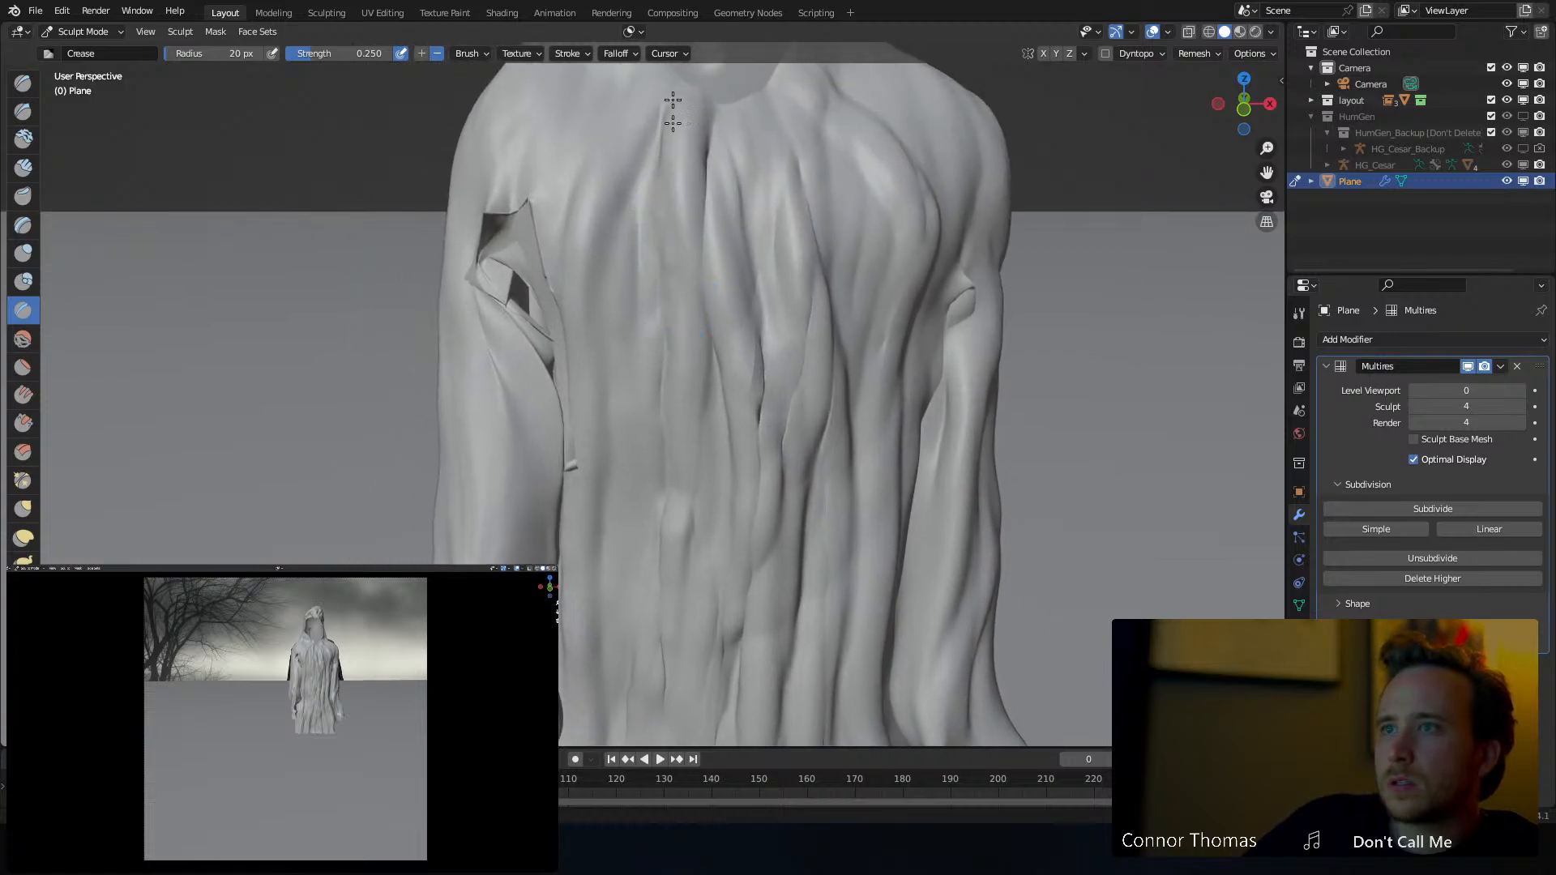
Enlarge the Crease brush radius to 82 px and deepen the grooves between the folds on the upper chest
{"action": "key", "text": "f"}
{"action": "left_click", "coordinate": [766, 143]}
{"action": "left_click_drag", "start_coordinate": [711, 132], "coordinate": [705, 211]}
{"action": "mouse_move", "coordinate": [659, 257]}
{"action": "middle_mouse_down"}
{"action": "mouse_move", "coordinate": [660, 164]}
{"action": "mouse_move", "coordinate": [660, 203]}
{"action": "middle_mouse_up"}
{"action": "left_click_drag", "start_coordinate": [660, 168], "coordinate": [666, 180]}
{"action": "middle_click_drag", "start_coordinate": [710, 279], "coordinate": [698, 251]}
{"action": "left_click_drag", "start_coordinate": [730, 144], "coordinate": [735, 191]}
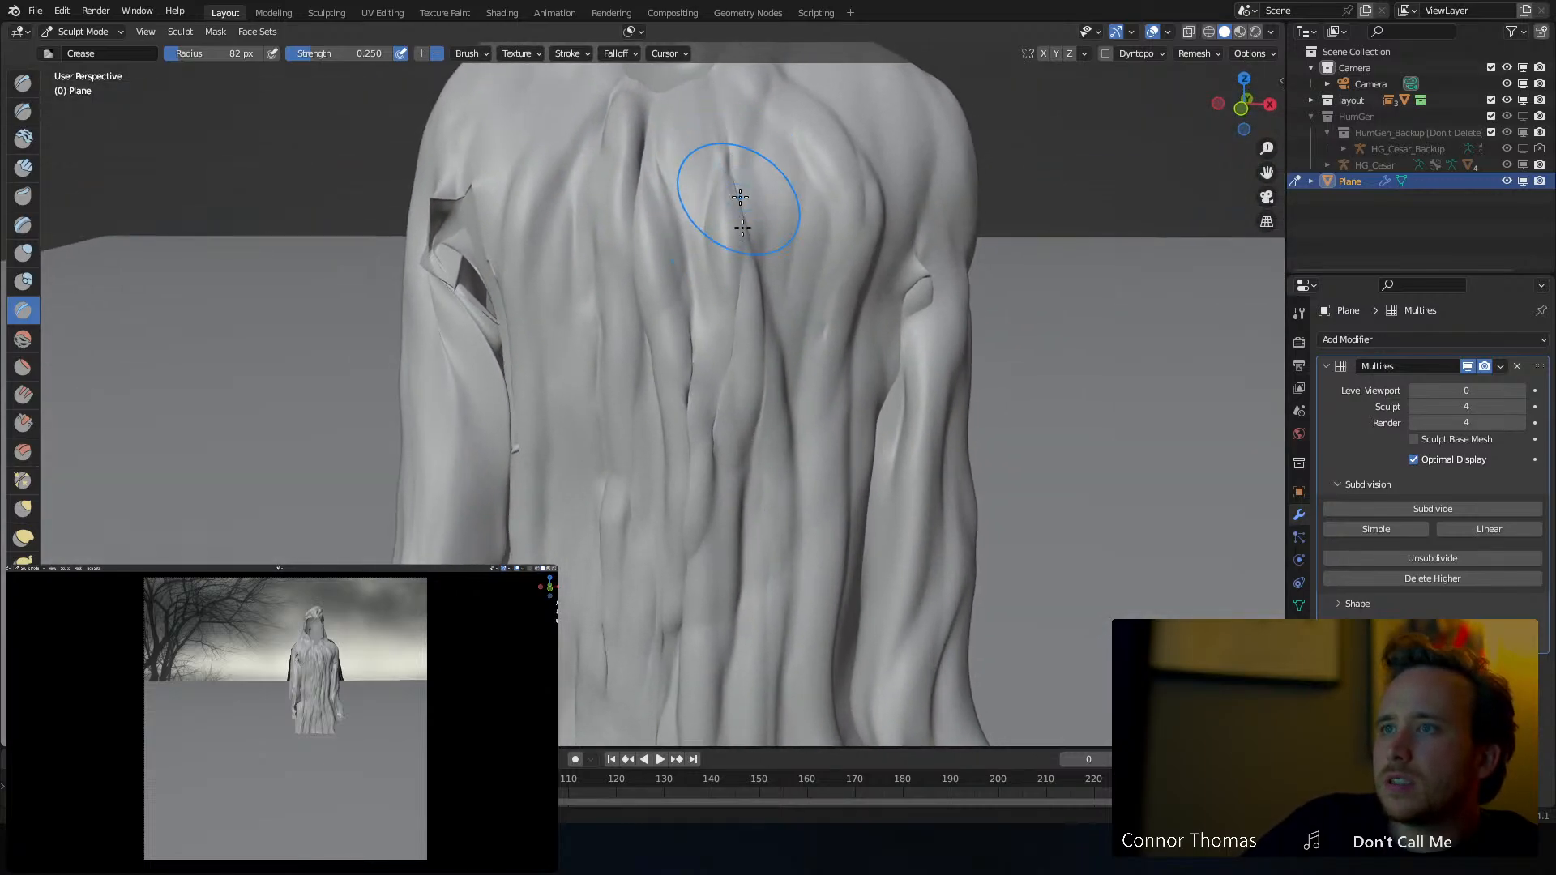
{"action": "mouse_move", "coordinate": [744, 292]}
{"action": "middle_mouse_down"}
{"action": "mouse_move", "coordinate": [742, 257]}
{"action": "mouse_move", "coordinate": [695, 243]}
{"action": "middle_mouse_up"}
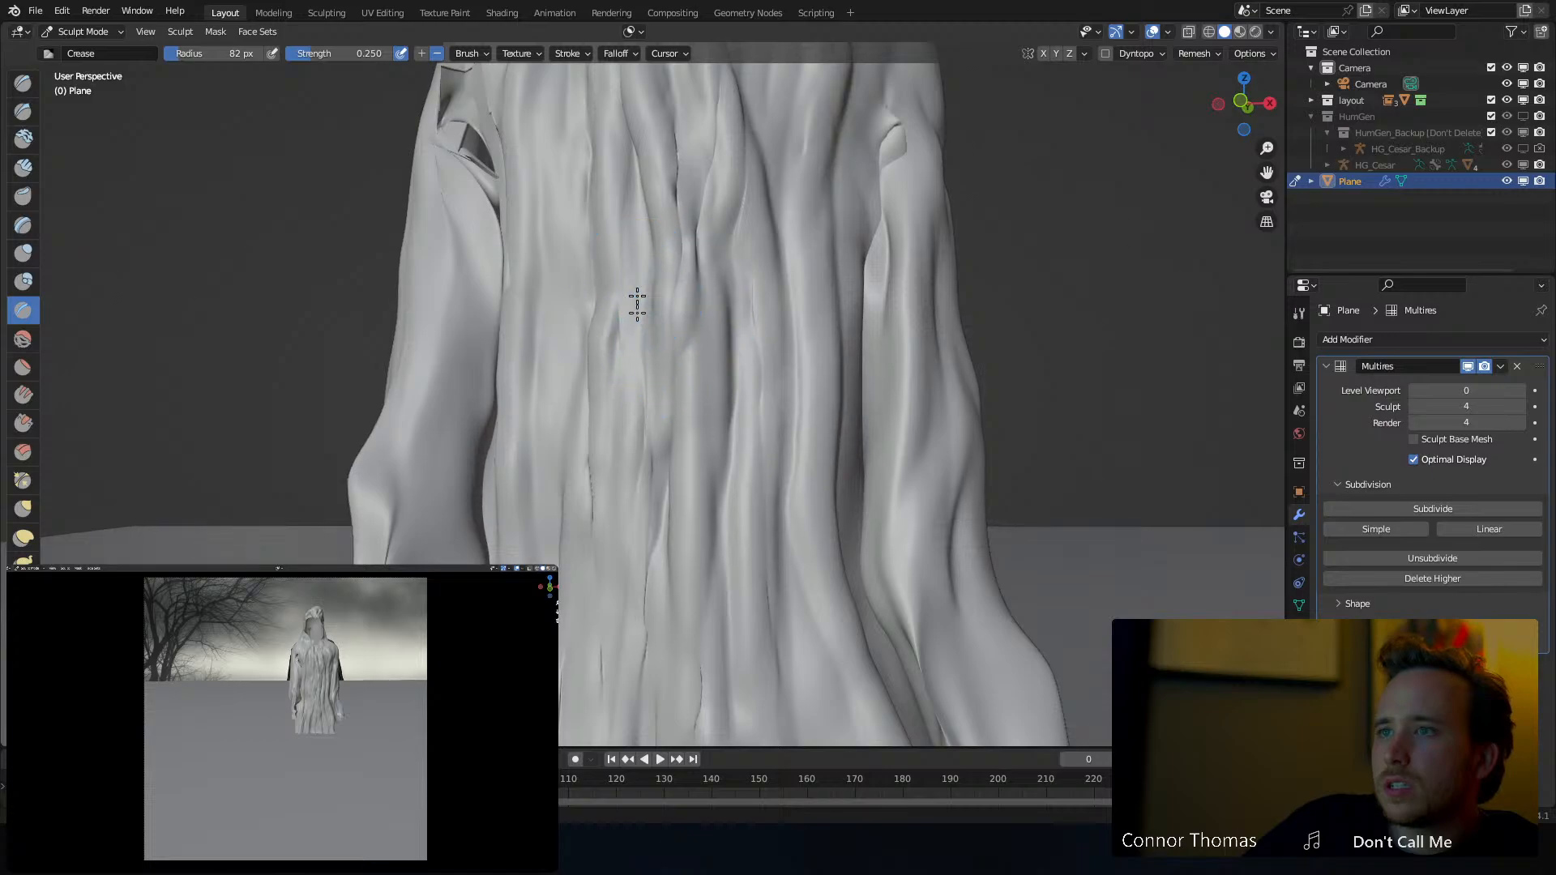
Deepen the creases between the folds down the middle and lower front of the robe
{"action": "middle_click_drag", "start_coordinate": [591, 451], "coordinate": [633, 382]}
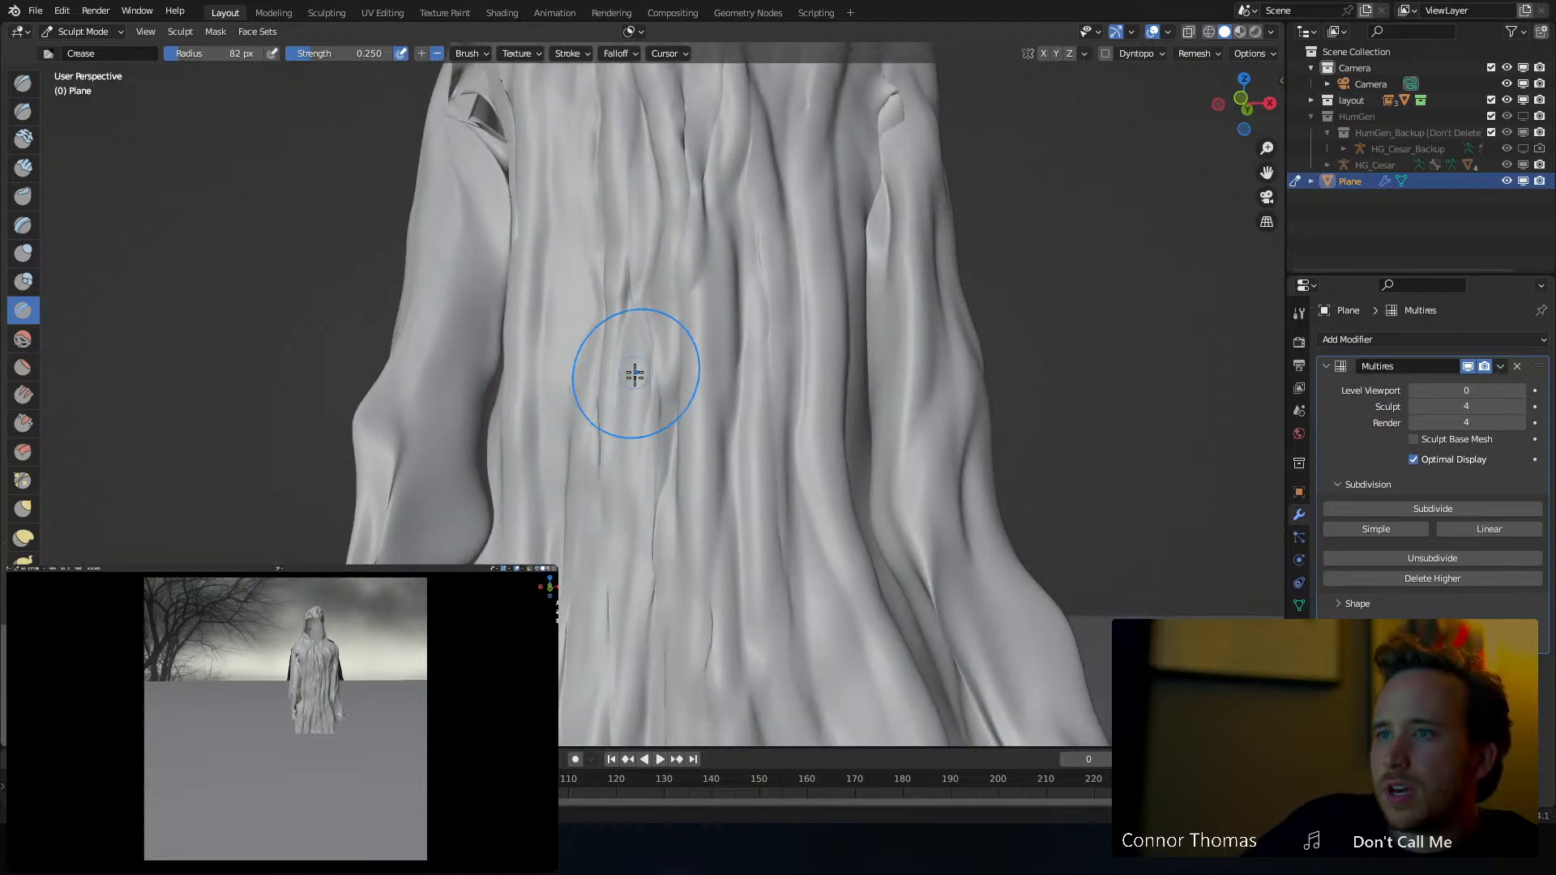
{"action": "left_click_drag", "start_coordinate": [647, 441], "coordinate": [649, 518]}
{"action": "middle_click_drag", "start_coordinate": [650, 632], "coordinate": [675, 328], "text": "shift"}
{"action": "left_click_drag", "start_coordinate": [674, 286], "coordinate": [655, 434]}
{"action": "left_click_drag", "start_coordinate": [614, 442], "coordinate": [616, 468]}
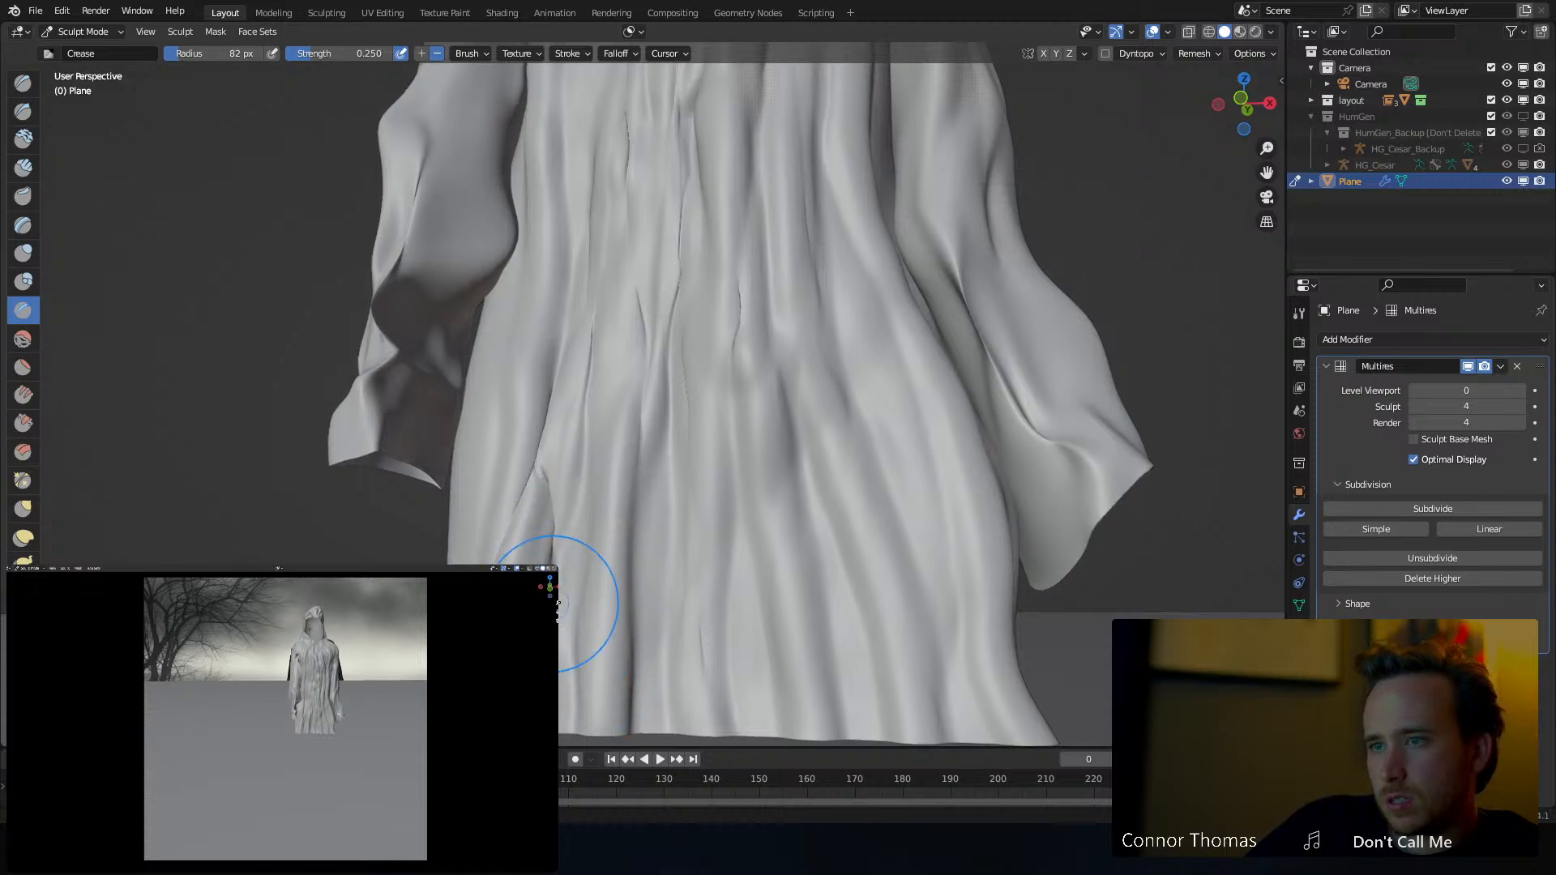
{"action": "scroll", "coordinate": [694, 407], "scroll_direction": "up", "scroll_amount": 4}
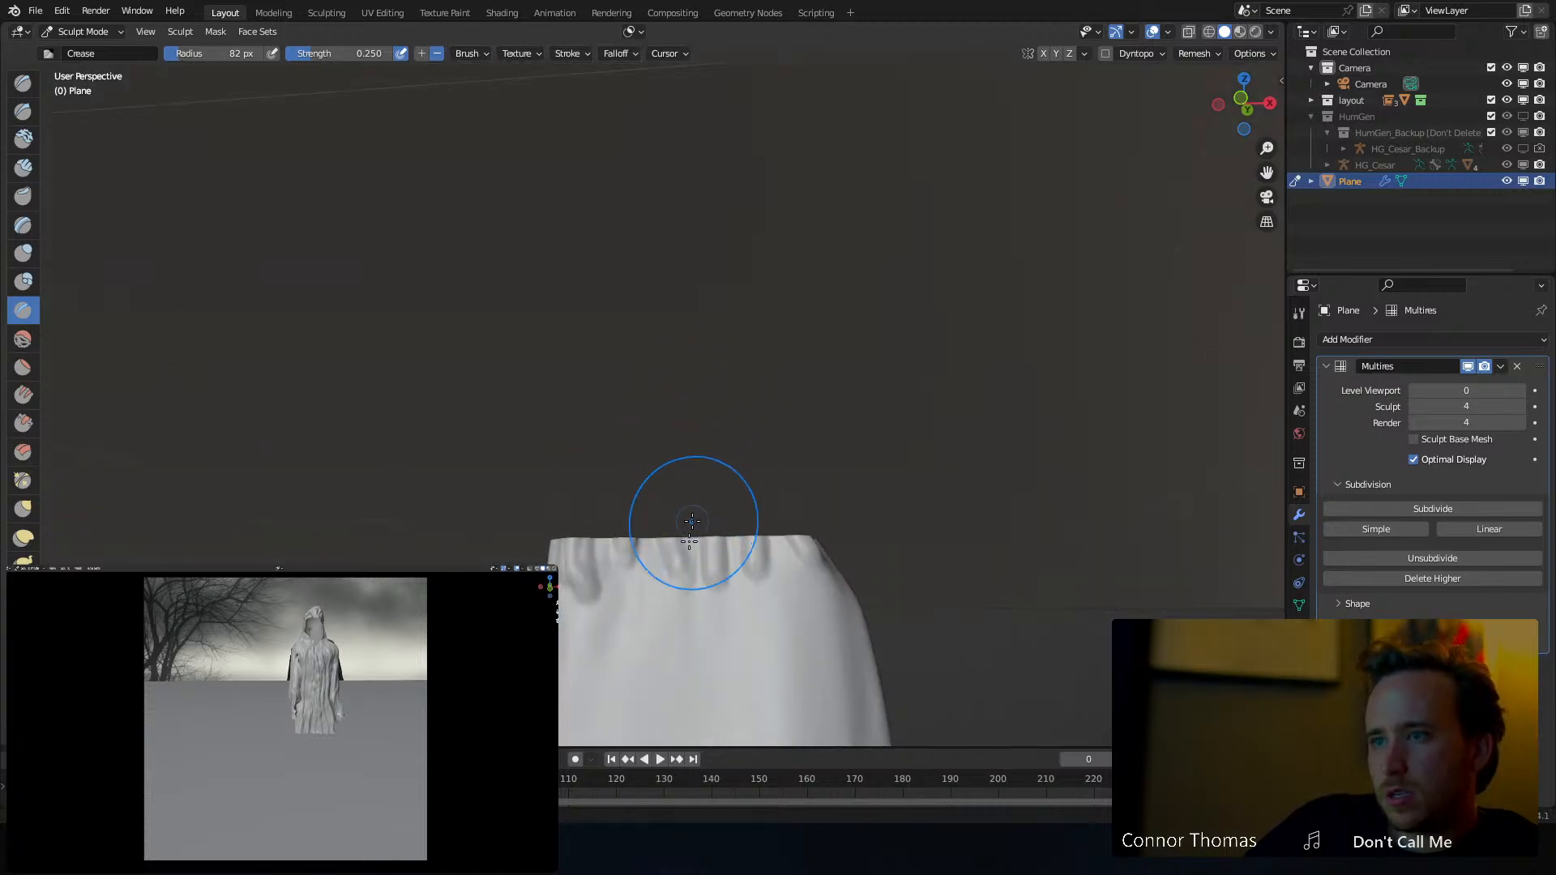
Crease the folds beside the sleeve down to the hem and check the robe's front from several angles
{"action": "scroll", "coordinate": [731, 337], "scroll_direction": "down", "scroll_amount": 4}
{"action": "mouse_move", "coordinate": [731, 337]}
{"action": "middle_mouse_down"}
{"action": "mouse_move", "coordinate": [730, 382]}
{"action": "mouse_move", "coordinate": [740, 351]}
{"action": "middle_mouse_up"}
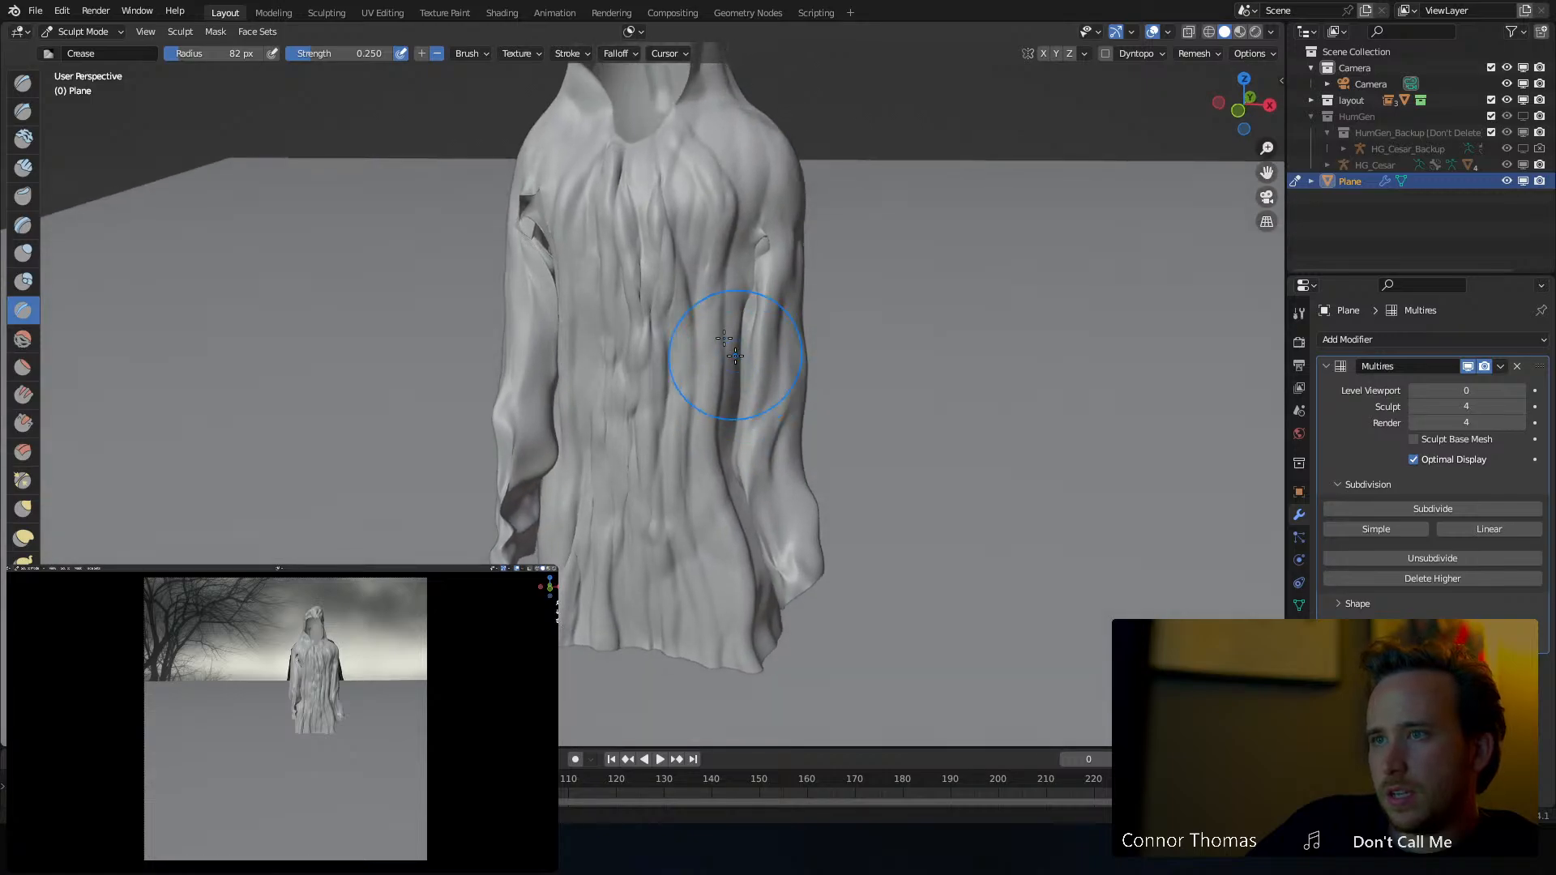
{"action": "mouse_move", "coordinate": [733, 341]}
{"action": "left_mouse_down"}
{"action": "mouse_move", "coordinate": [717, 443]}
{"action": "mouse_move", "coordinate": [751, 655]}
{"action": "mouse_move", "coordinate": [752, 639]}
{"action": "left_mouse_up"}
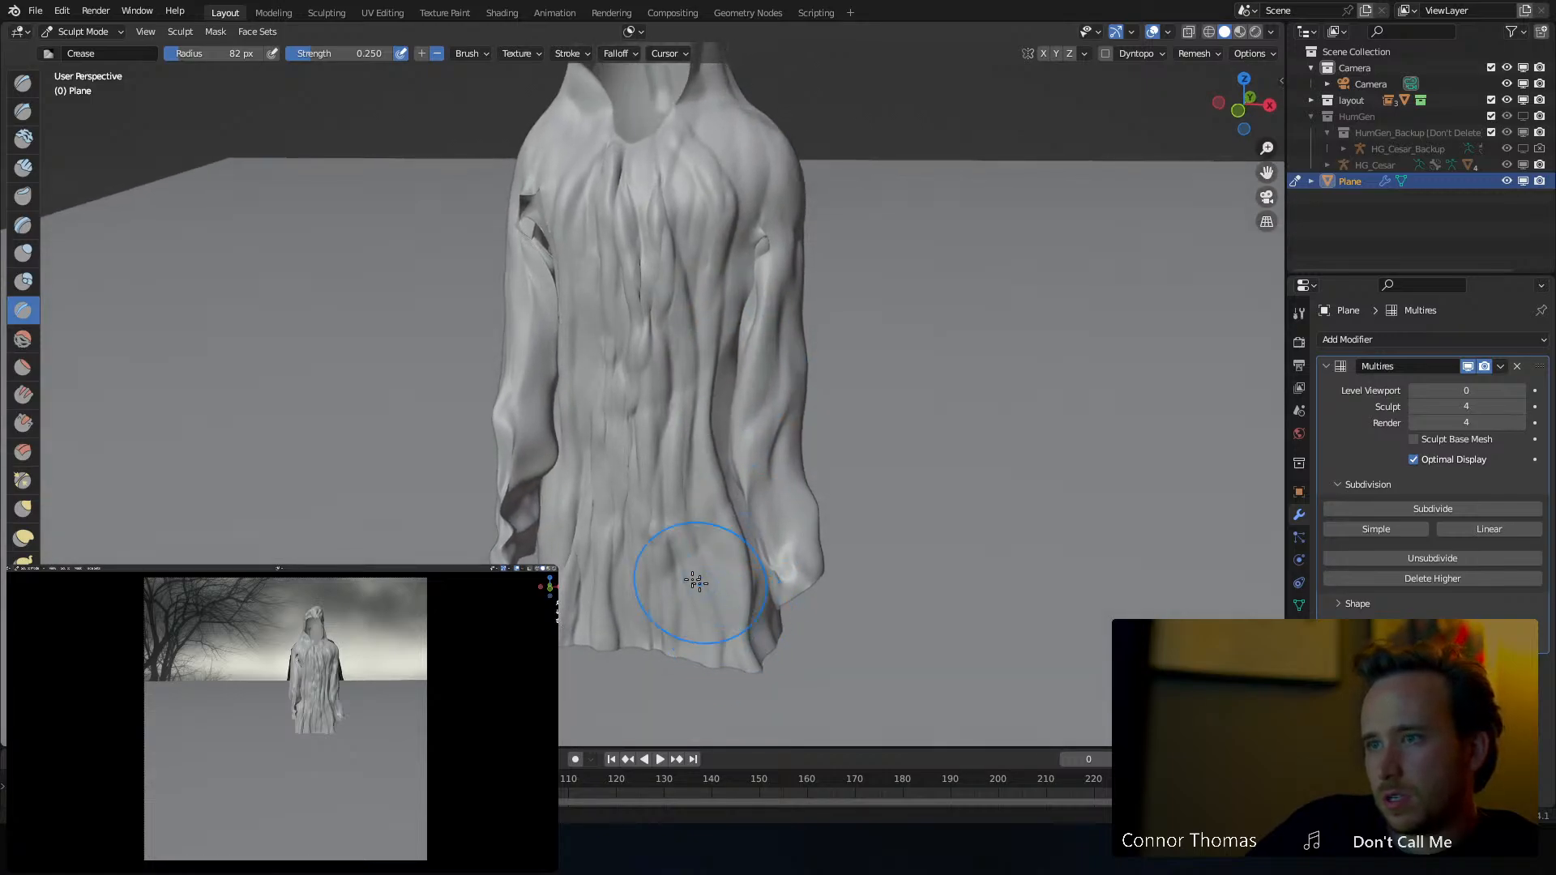
{"action": "left_click_drag", "start_coordinate": [695, 582], "coordinate": [685, 636]}
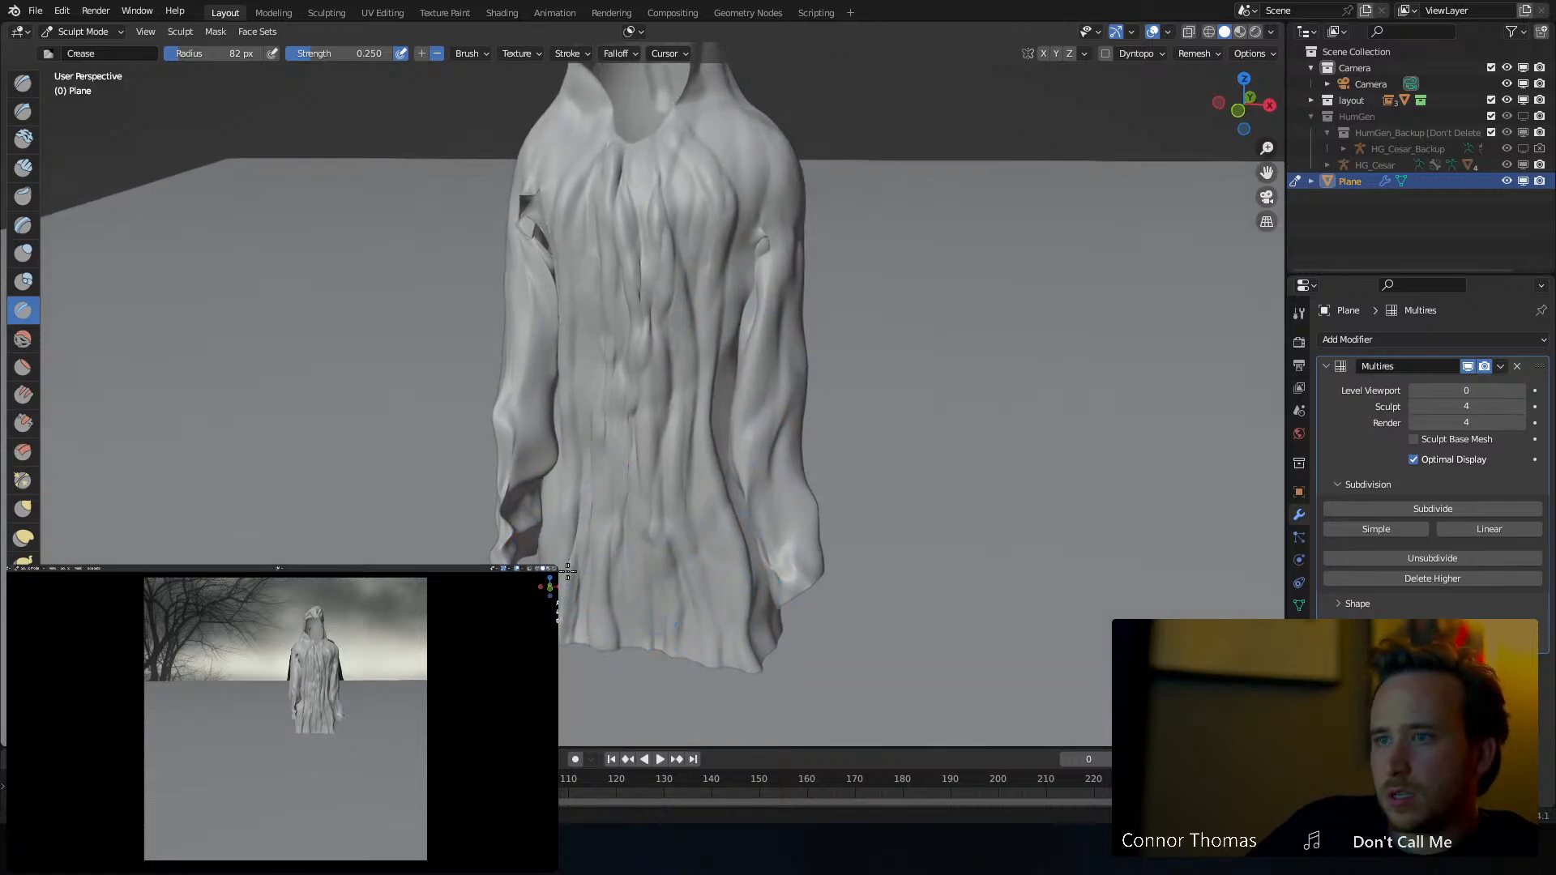
{"action": "mouse_move", "coordinate": [555, 486]}
{"action": "middle_mouse_down"}
{"action": "mouse_move", "coordinate": [821, 341]}
{"action": "mouse_move", "coordinate": [636, 332]}
{"action": "middle_mouse_up"}
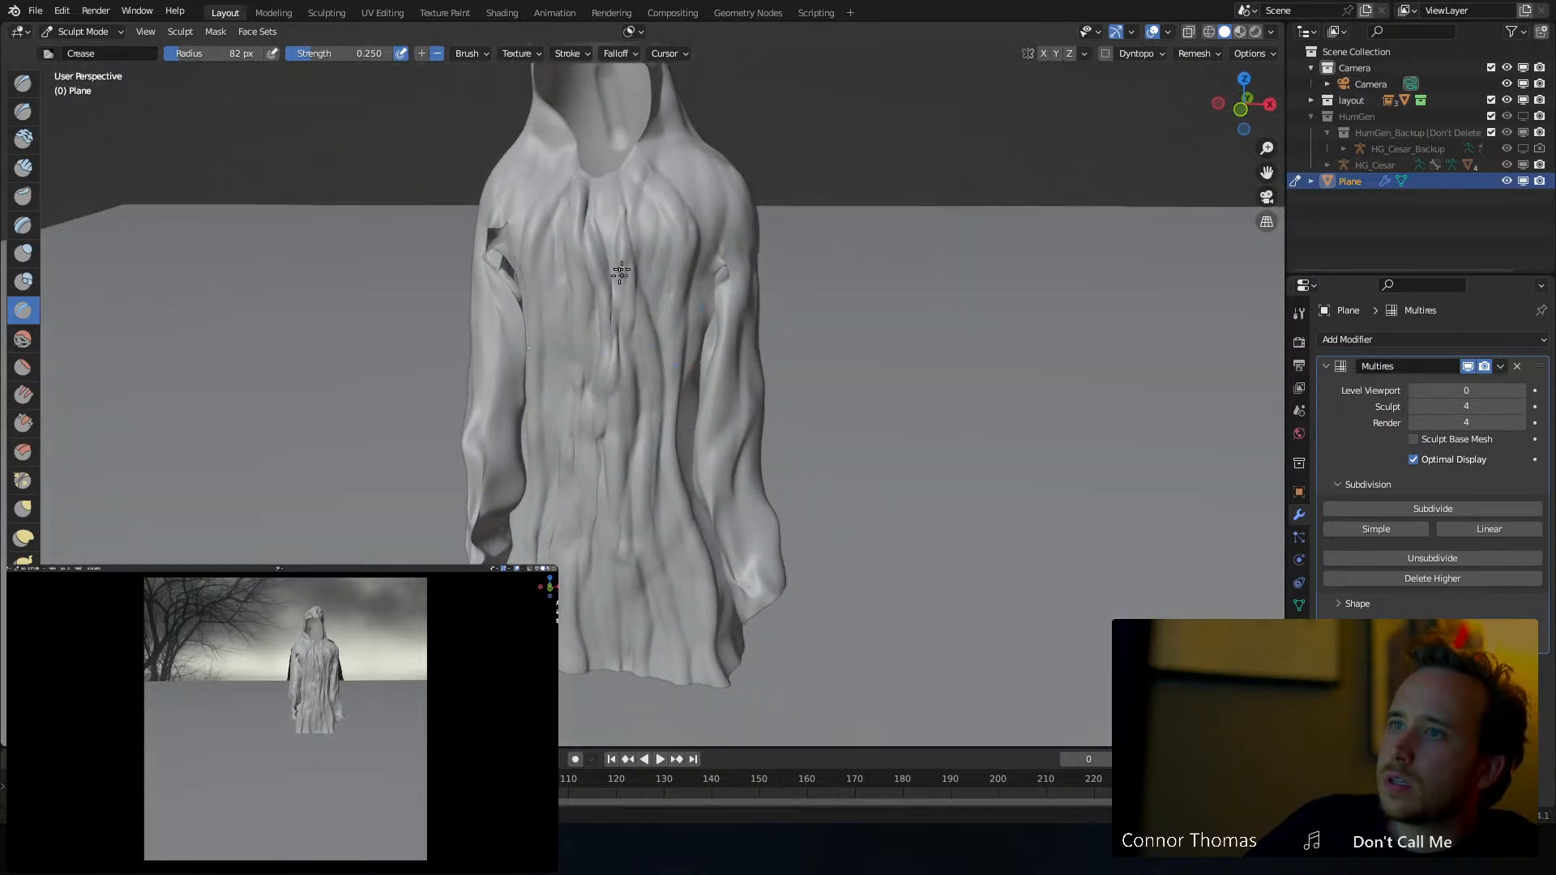
{"action": "mouse_move", "coordinate": [608, 227]}
{"action": "middle_mouse_down"}
{"action": "mouse_move", "coordinate": [870, 264]}
{"action": "mouse_move", "coordinate": [647, 332]}
{"action": "middle_mouse_up"}
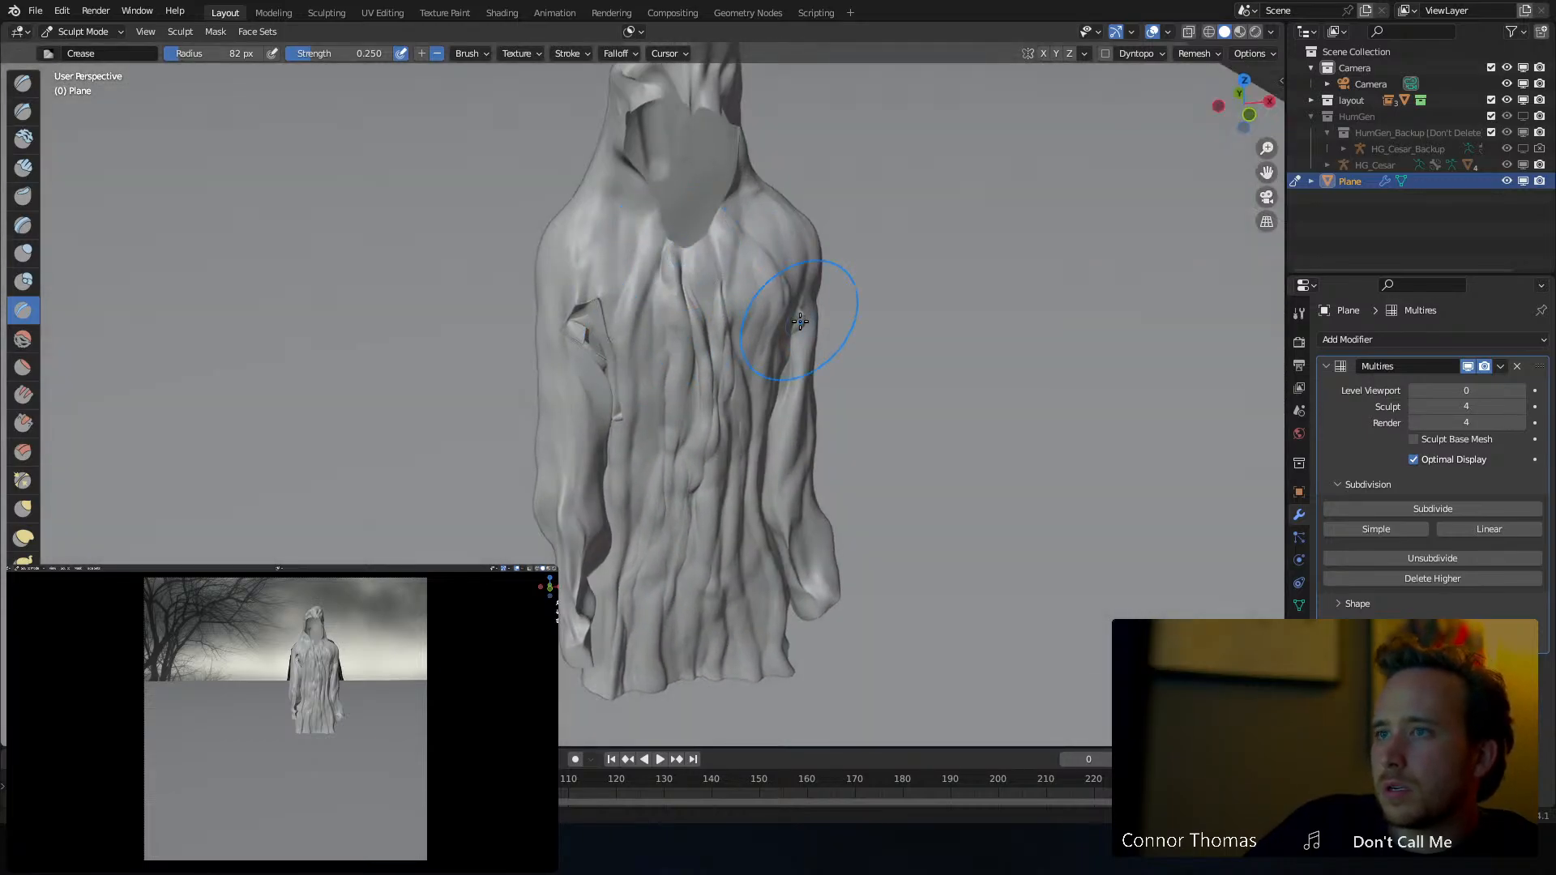
{"action": "mouse_move", "coordinate": [800, 322]}
{"action": "middle_mouse_down"}
{"action": "mouse_move", "coordinate": [740, 289]}
{"action": "mouse_move", "coordinate": [899, 274]}
{"action": "mouse_move", "coordinate": [730, 306]}
{"action": "mouse_move", "coordinate": [529, 262]}
{"action": "mouse_move", "coordinate": [827, 327]}
{"action": "mouse_move", "coordinate": [670, 267]}
{"action": "mouse_move", "coordinate": [735, 244]}
{"action": "middle_mouse_up"}
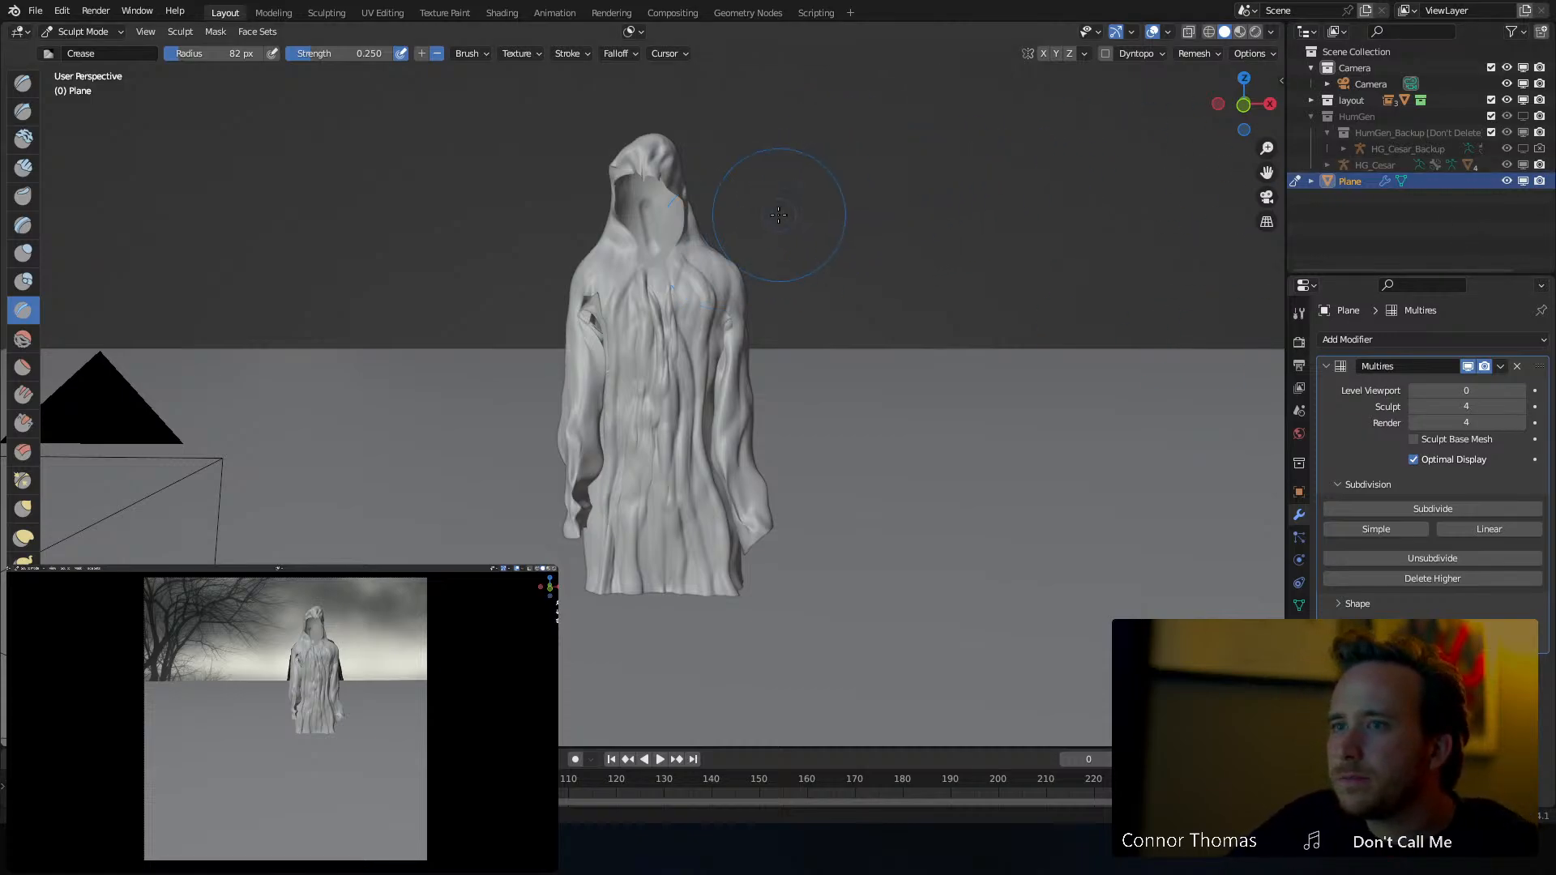
Return the robe to Object Mode and set its Multires viewport level to 4
{"action": "left_click", "coordinate": [66, 31]}
{"action": "left_click", "coordinate": [72, 48]}
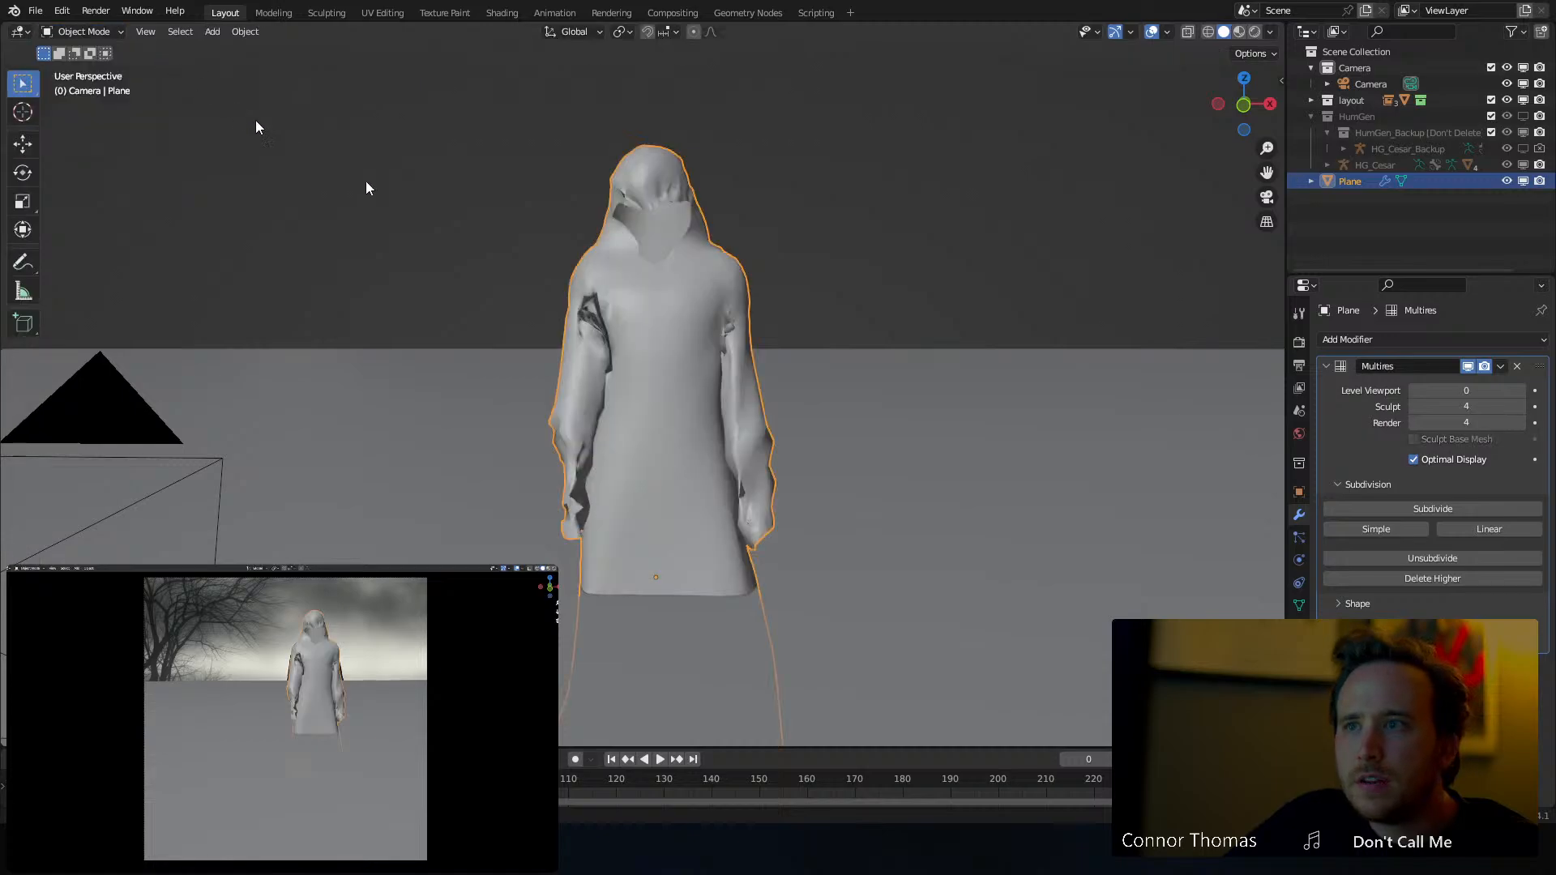
{"action": "middle_click_drag", "start_coordinate": [545, 230], "coordinate": [682, 334]}
{"action": "left_click", "coordinate": [663, 356]}
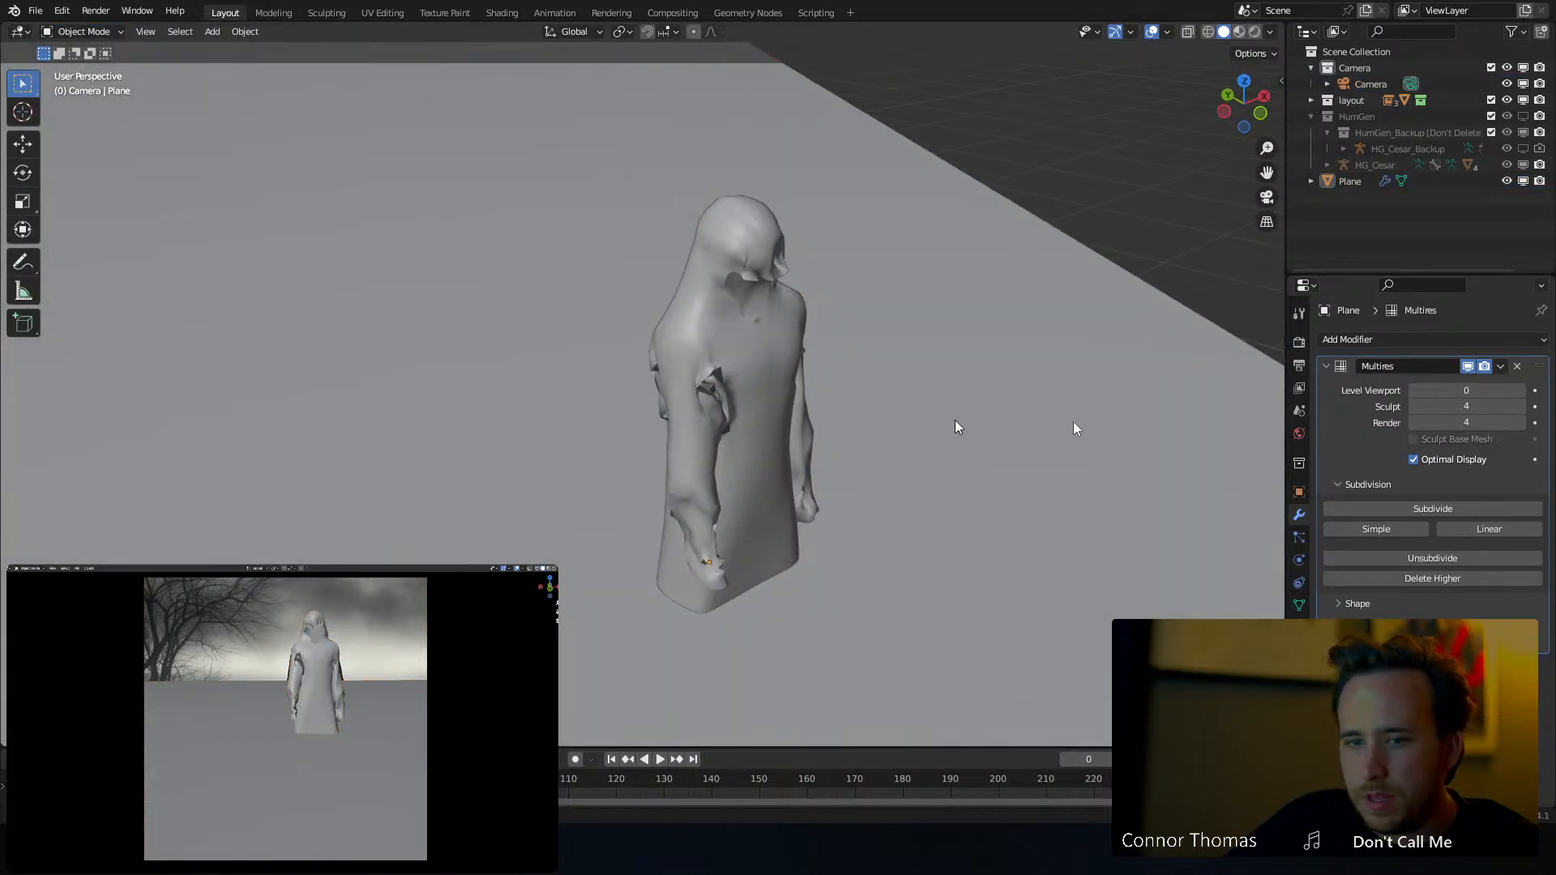
{"action": "left_click", "coordinate": [1450, 392]}
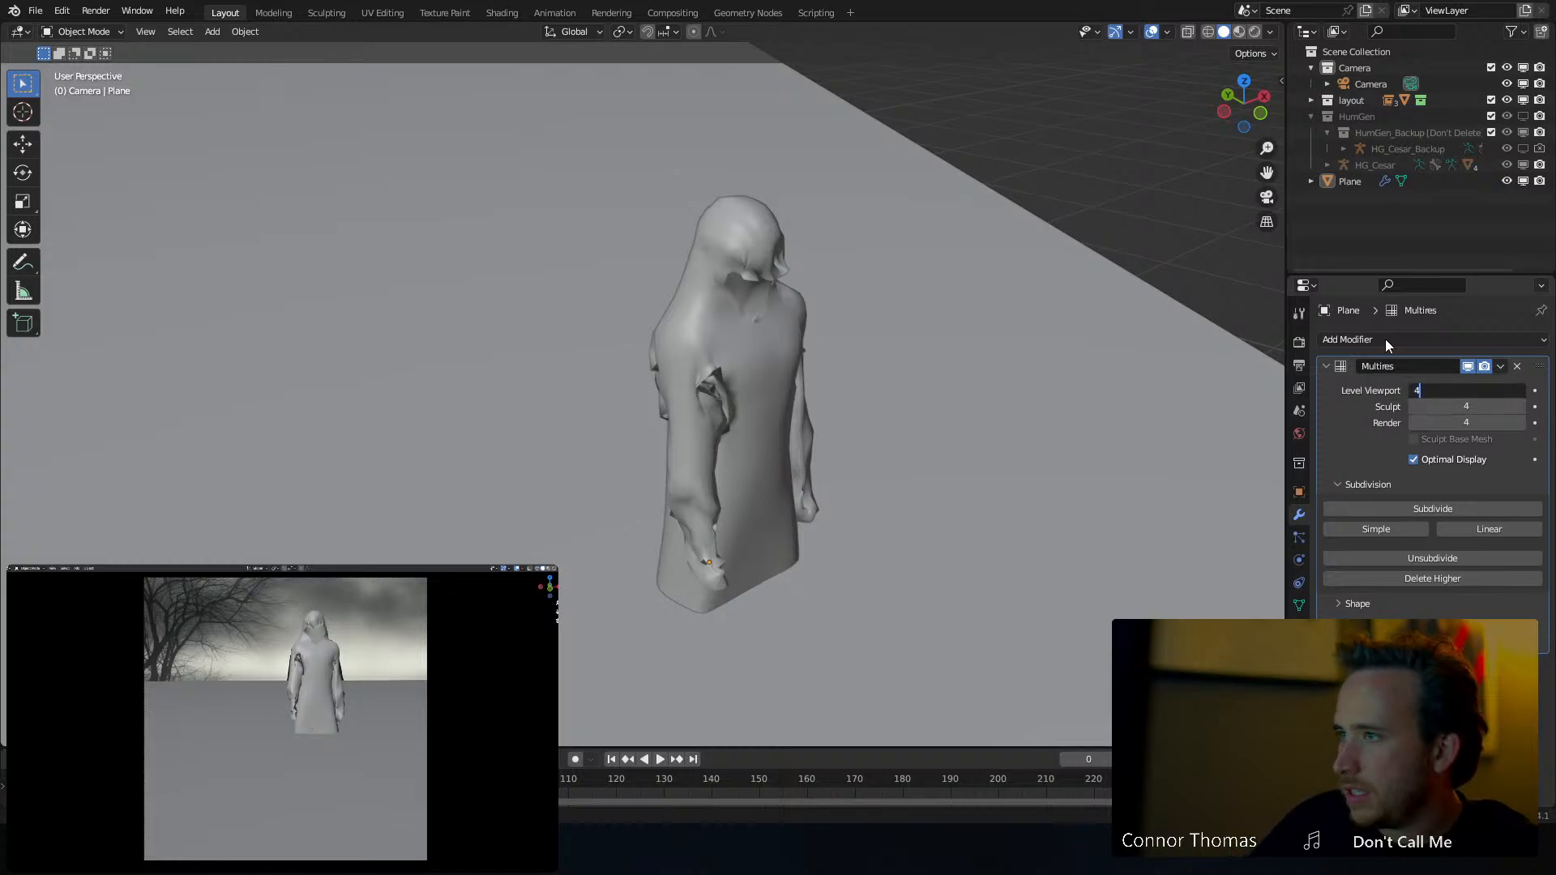
{"action": "type", "text": "4"}
{"action": "key", "text": "Return"}
{"action": "middle_click_drag", "start_coordinate": [816, 282], "coordinate": [669, 210]}
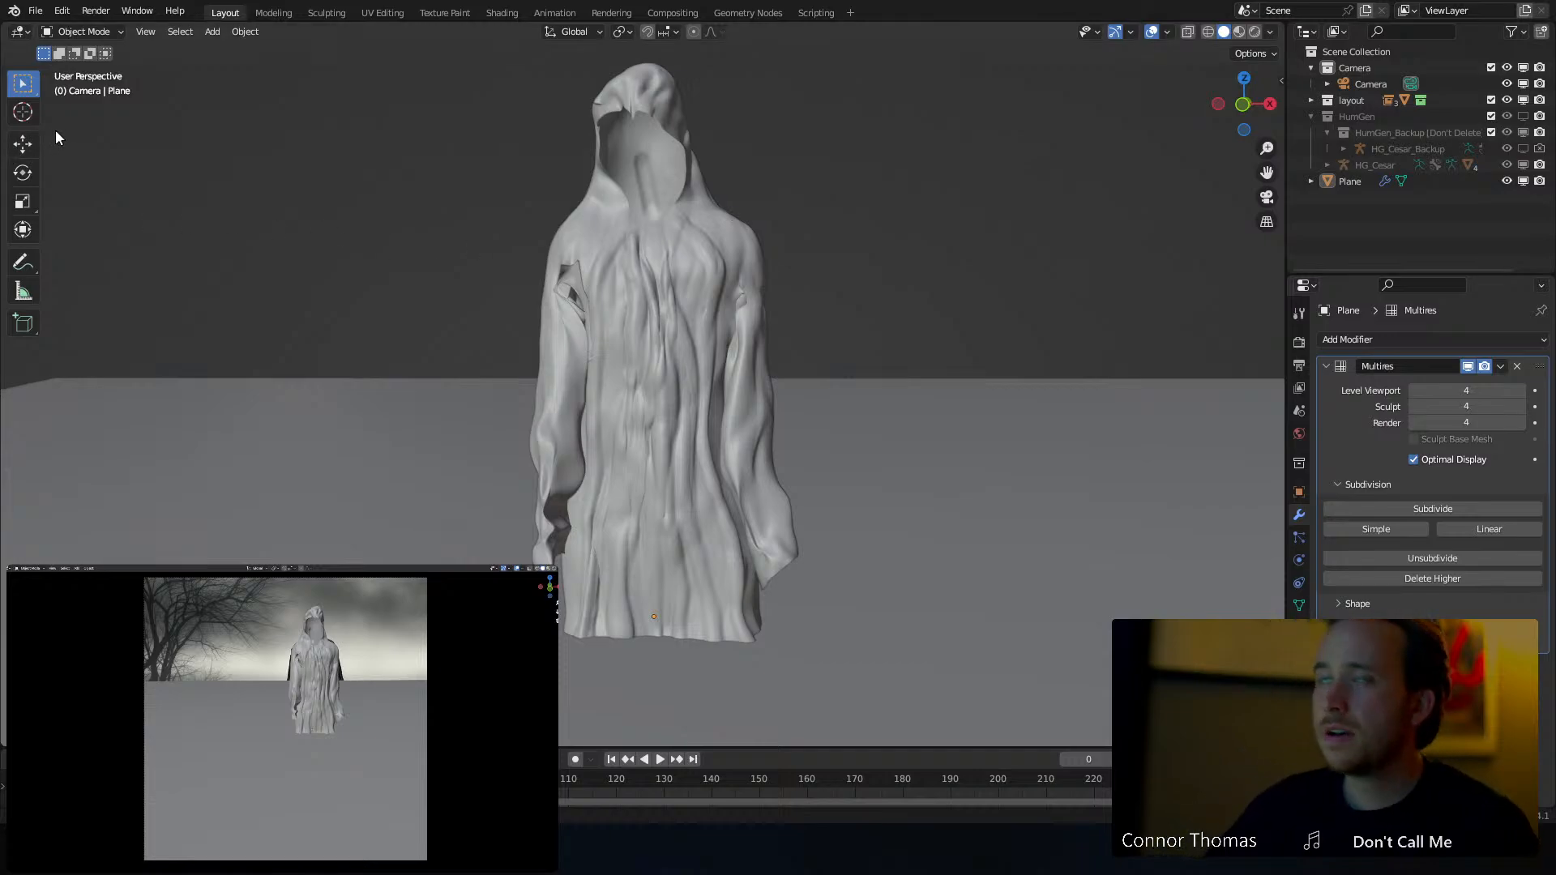
Place the 3D cursor in the hood opening and add a point light there
{"action": "left_click", "coordinate": [23, 112]}
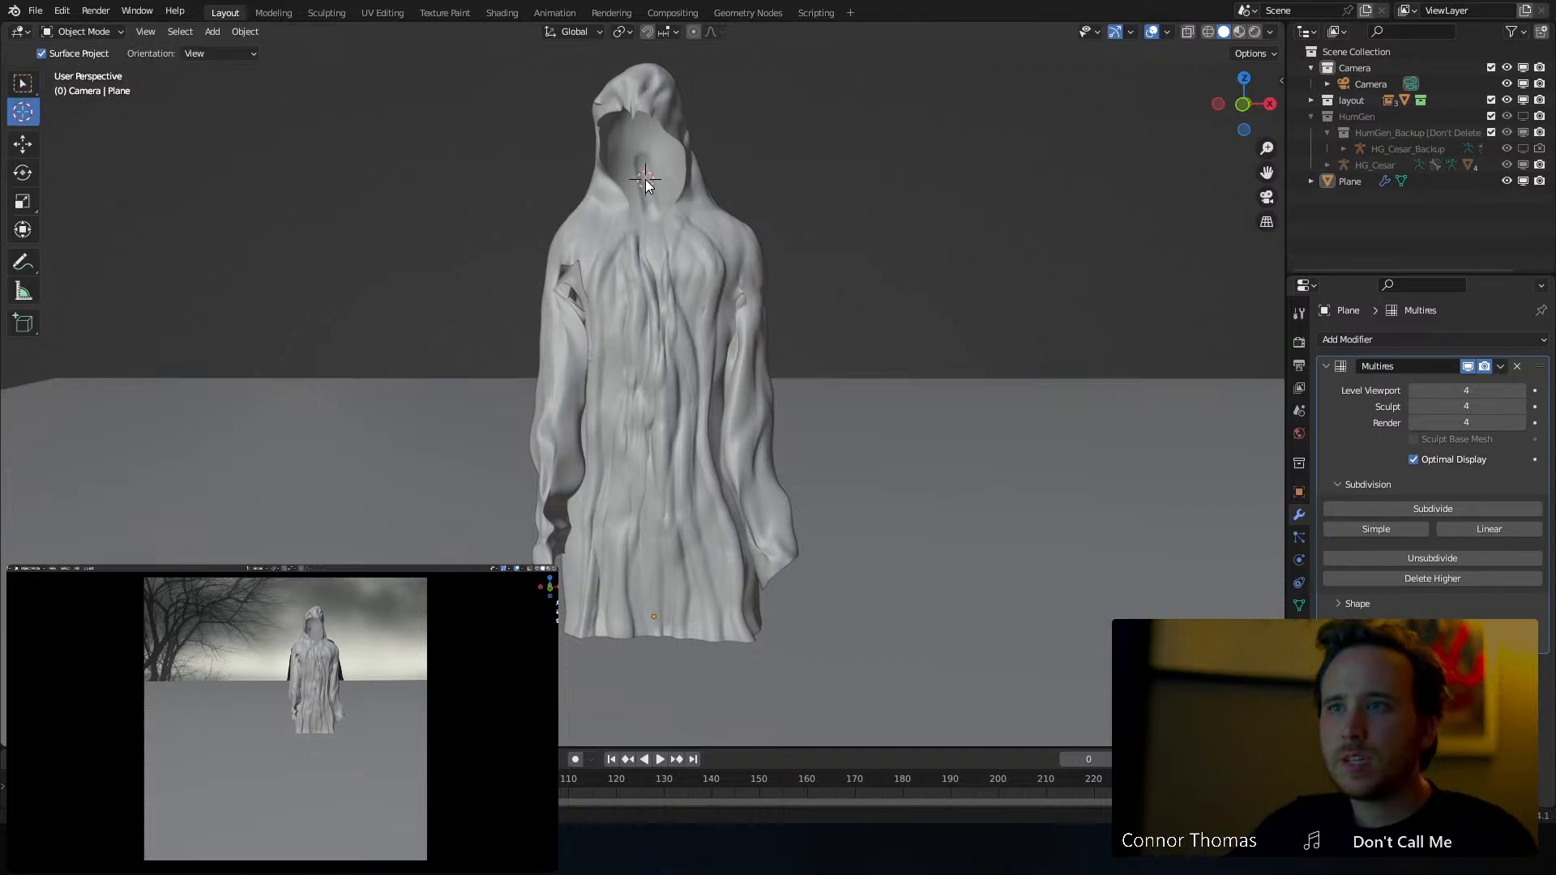
{"action": "left_click", "coordinate": [22, 87]}
{"action": "middle_click_drag", "start_coordinate": [421, 194], "coordinate": [563, 219]}
{"action": "key", "text": "shift+a"}
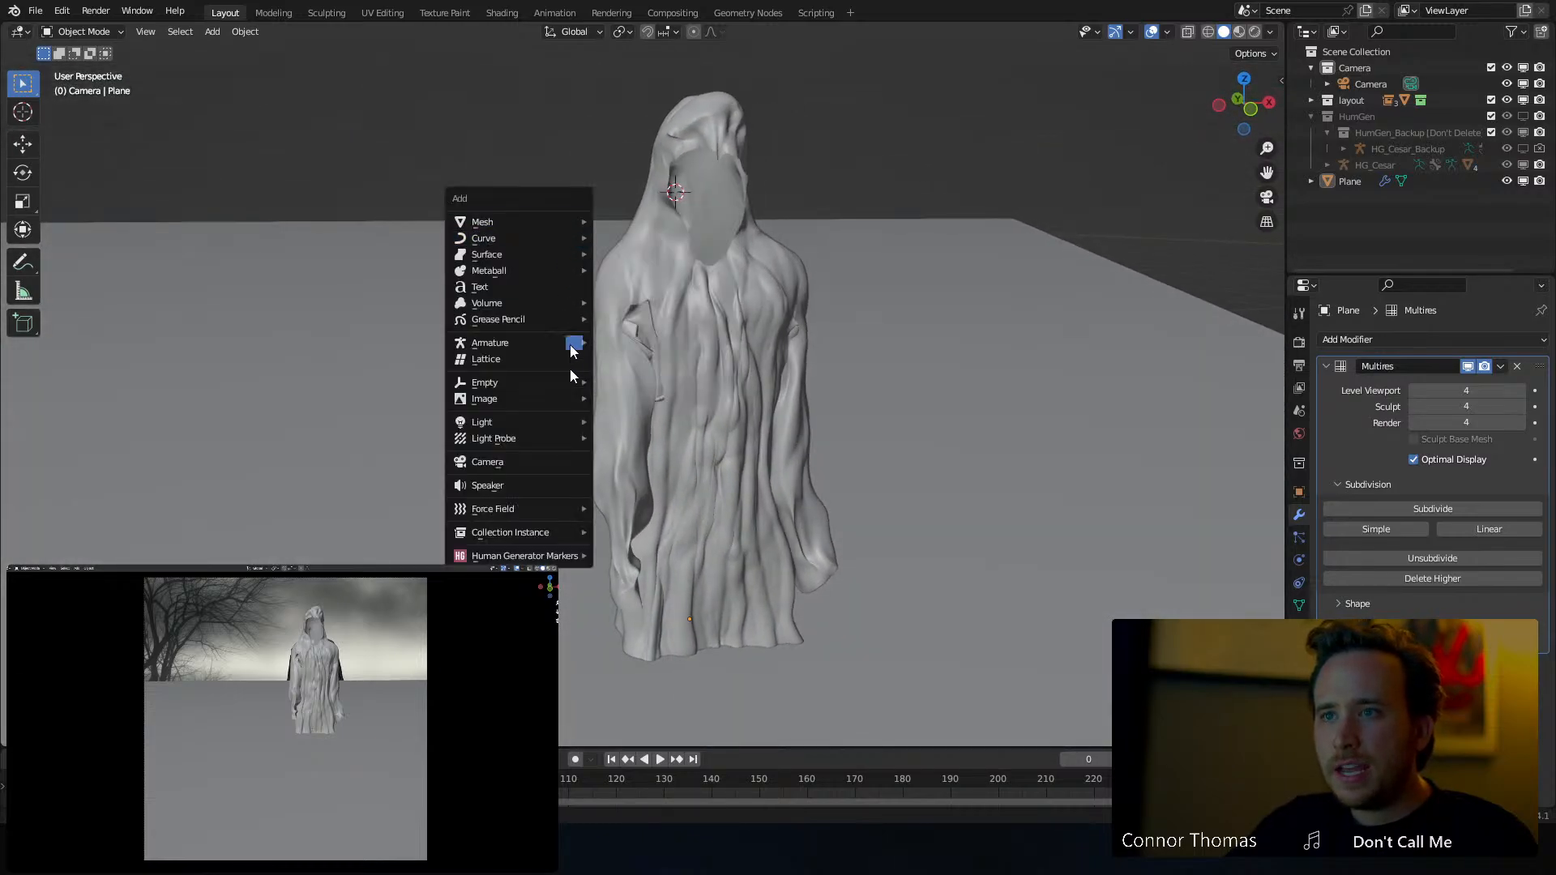
{"action": "mouse_move", "coordinate": [557, 415]}
{"action": "left_click", "coordinate": [628, 422]}
Move the point light so that it sits inside the hood where the face would be
{"action": "middle_click_drag", "start_coordinate": [629, 422], "coordinate": [739, 158]}
{"action": "key", "text": "g"}
{"action": "left_click", "coordinate": [879, 254]}
{"action": "key", "text": "g"}
{"action": "left_click", "coordinate": [616, 181]}
{"action": "key", "text": "g"}
{"action": "left_click", "coordinate": [746, 156]}
{"action": "key", "text": "s"}
{"action": "key", "text": "Escape"}
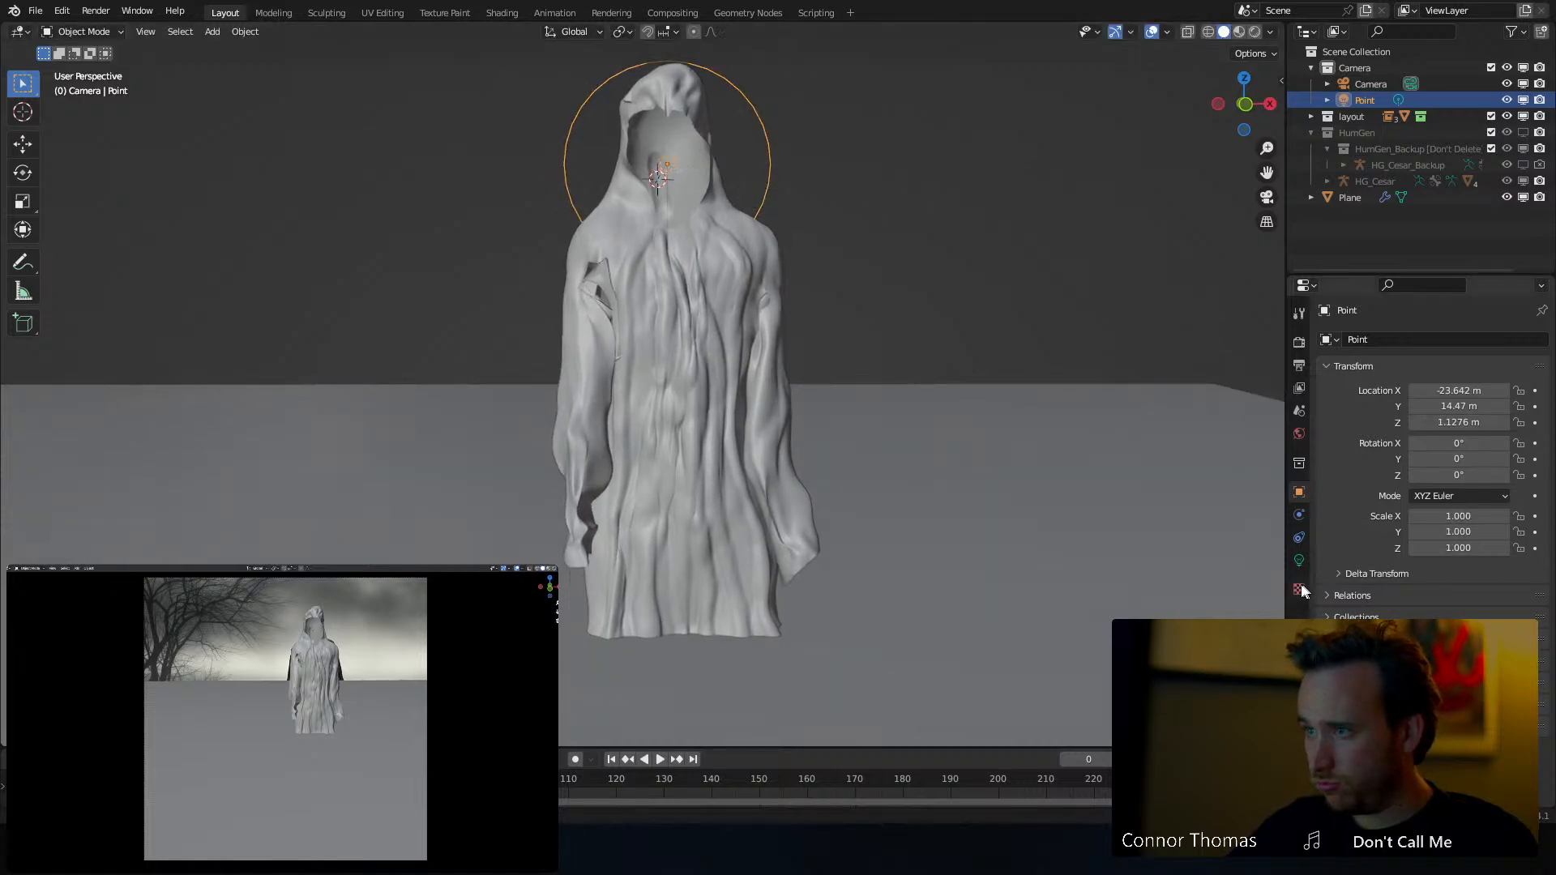
Set the point light's radius to 0.06 m and its power to -20 W
{"action": "left_click", "coordinate": [1300, 560]}
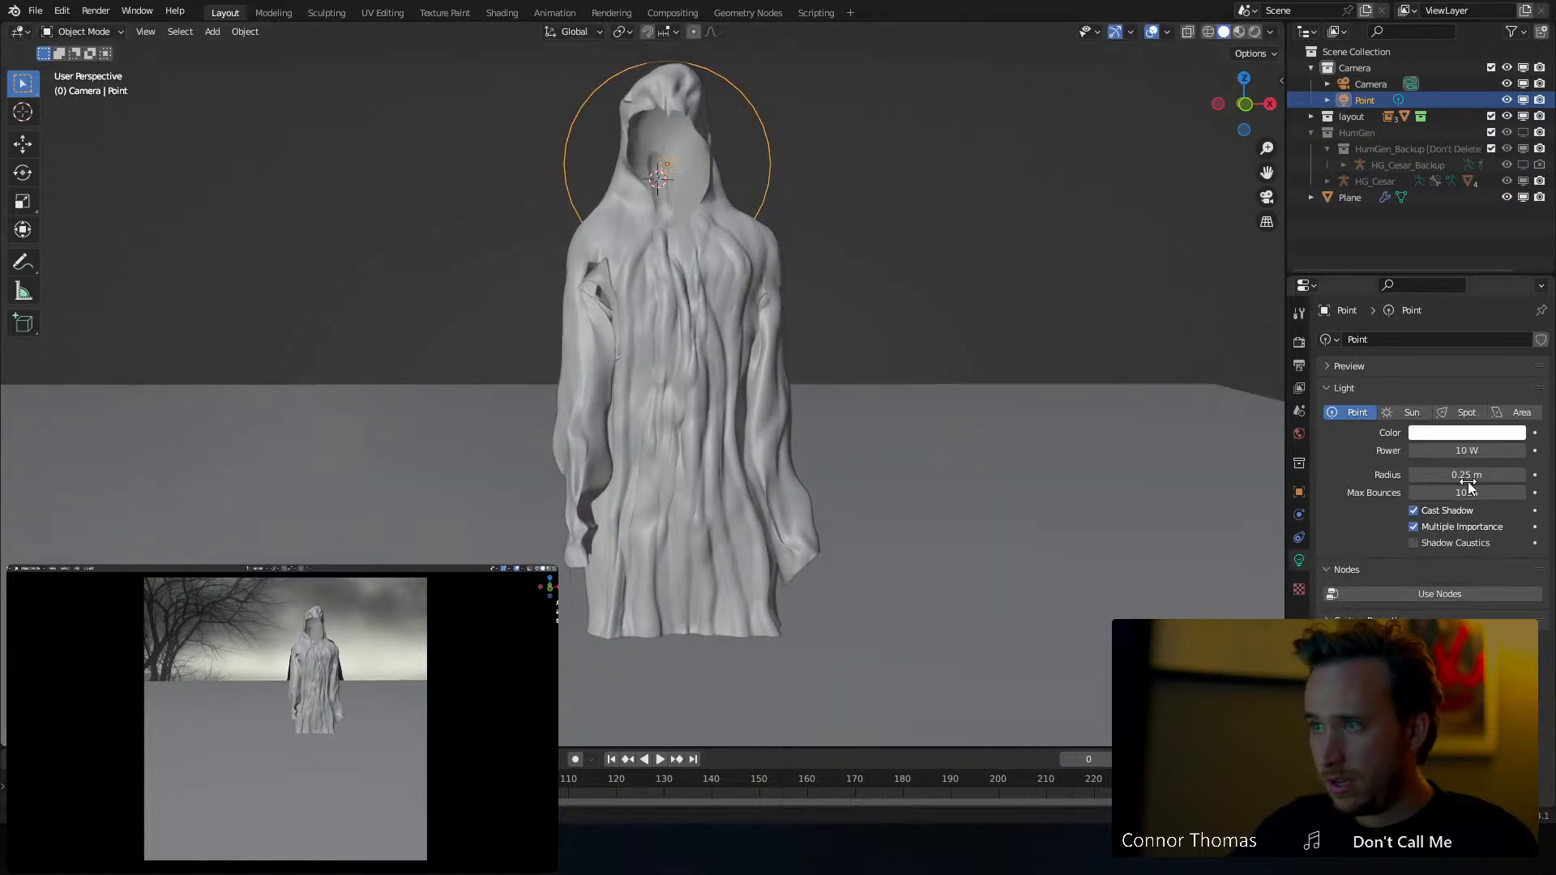
{"action": "left_click_drag", "start_coordinate": [1469, 485], "coordinate": [1431, 485]}
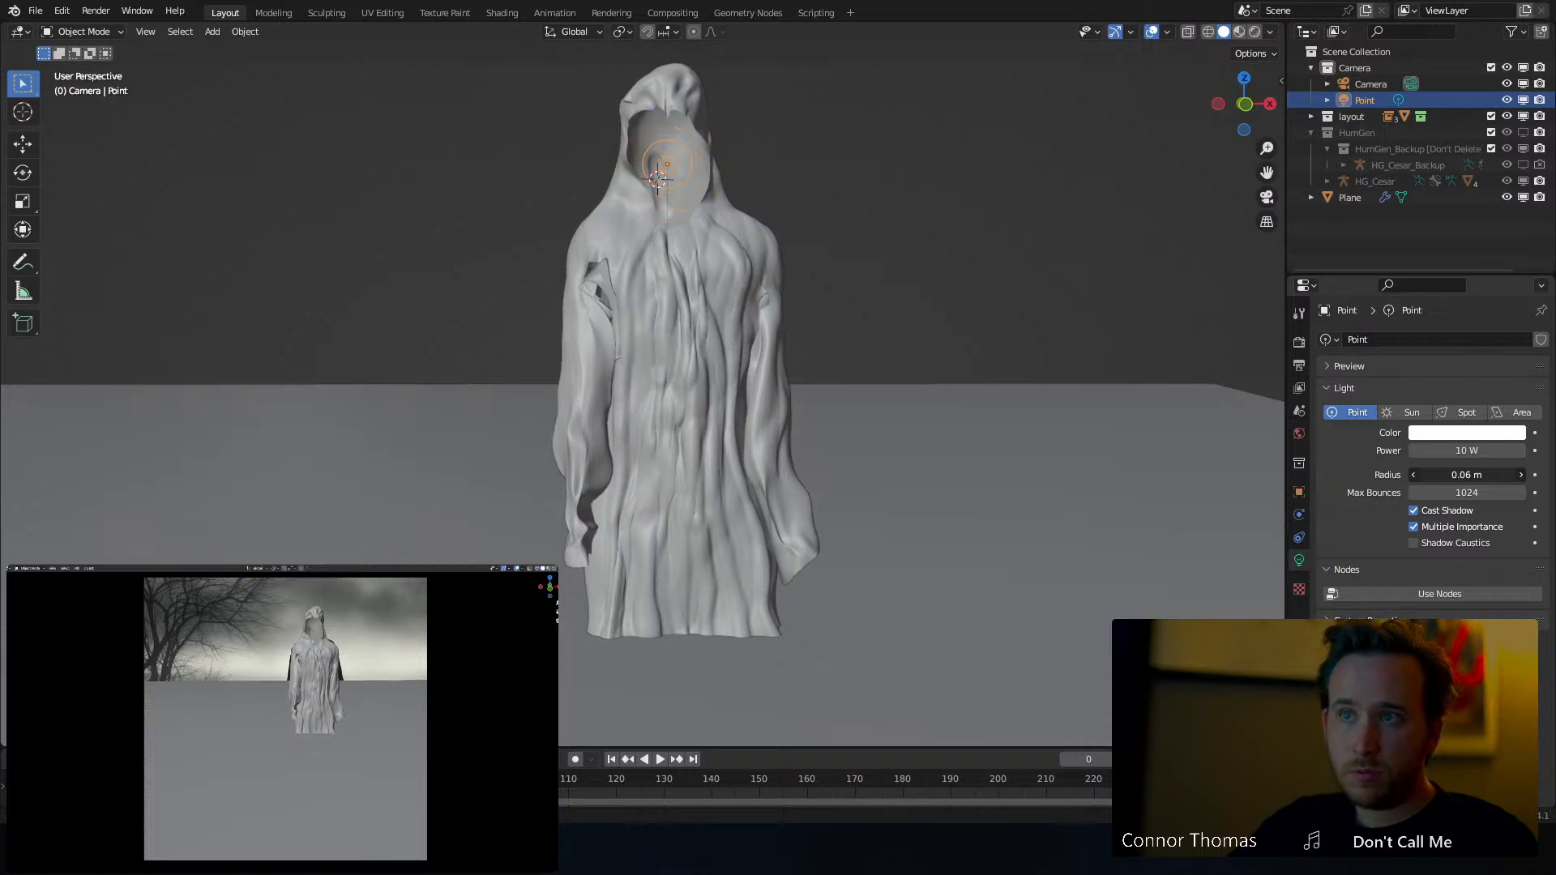
{"action": "left_click", "coordinate": [1466, 451]}
{"action": "type", "text": "-"}
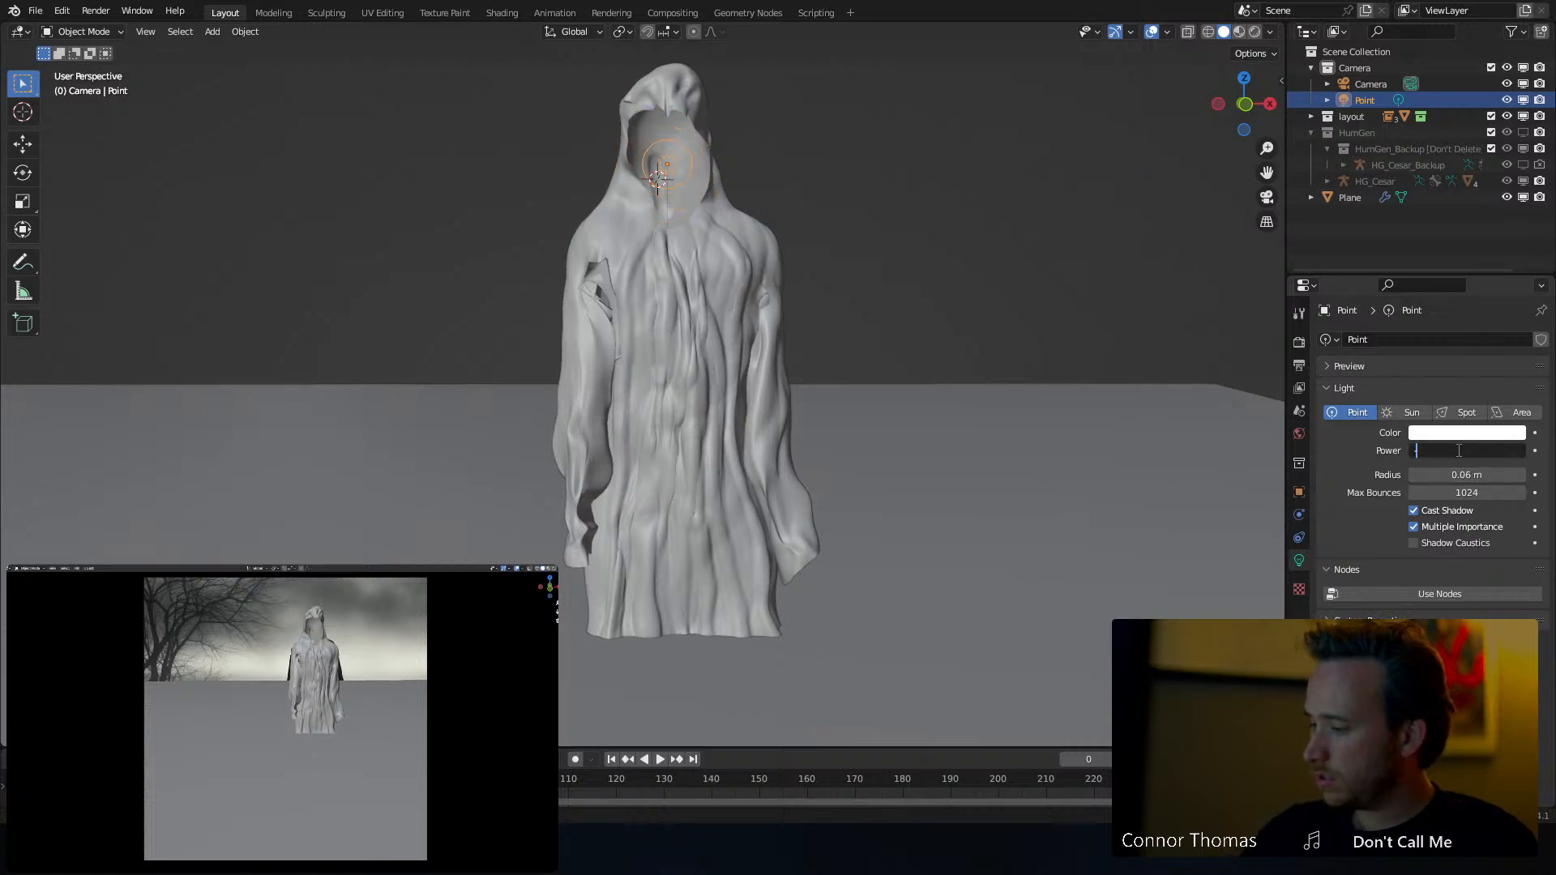
{"action": "type", "text": "20"}
{"action": "key", "text": "Return"}
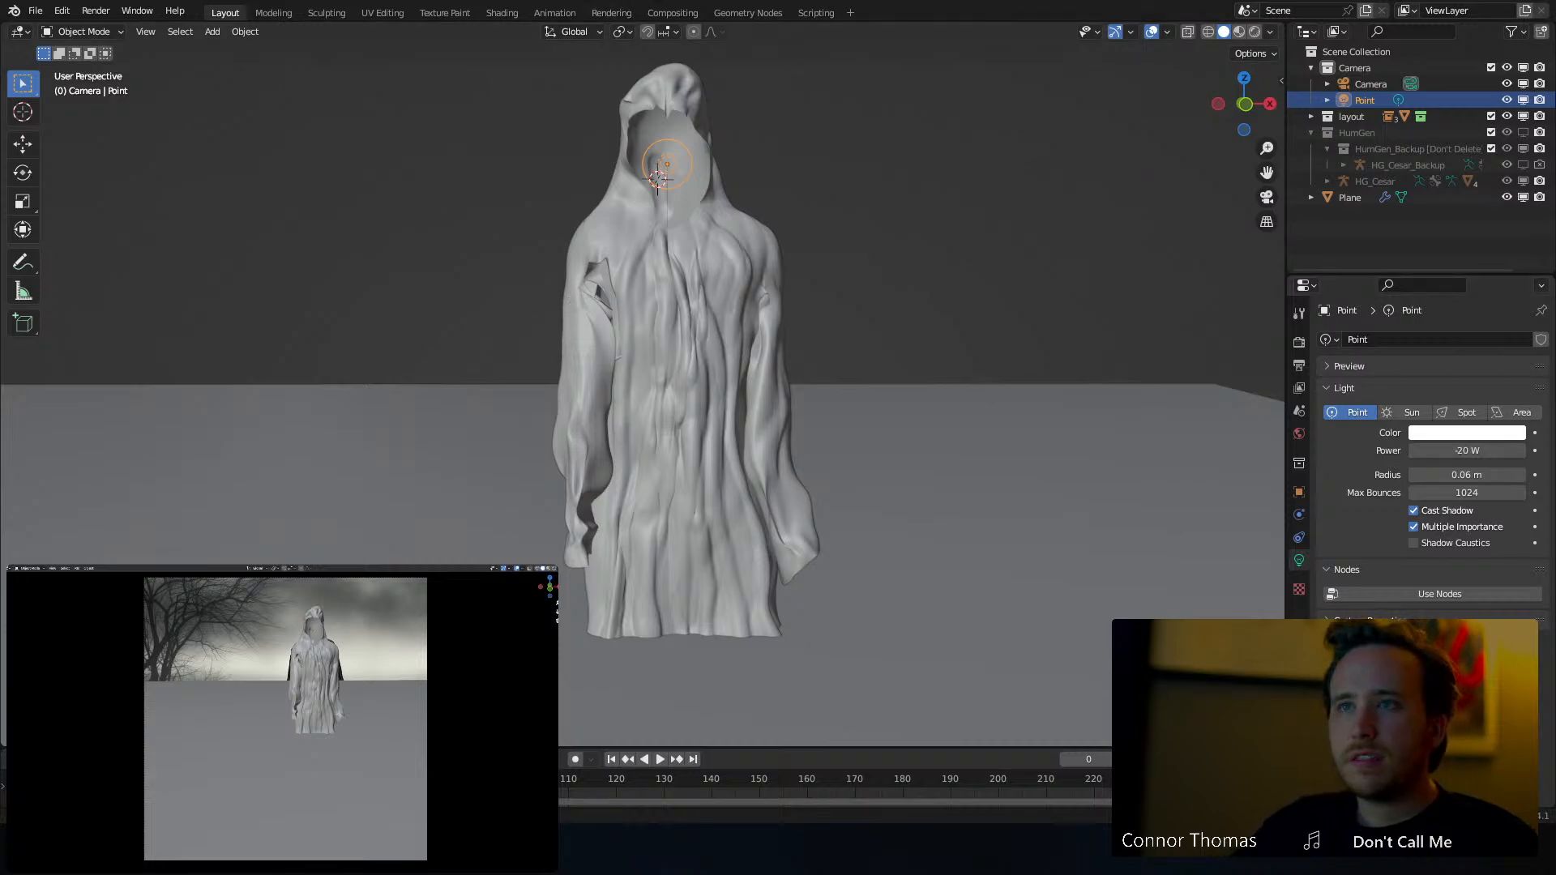
Deselect everything and save the file
{"action": "key", "text": "a"}
{"action": "key", "text": "a"}
{"action": "middle_click_drag", "start_coordinate": [646, 255], "coordinate": [651, 264]}
{"action": "key", "text": "ctrl+s"}
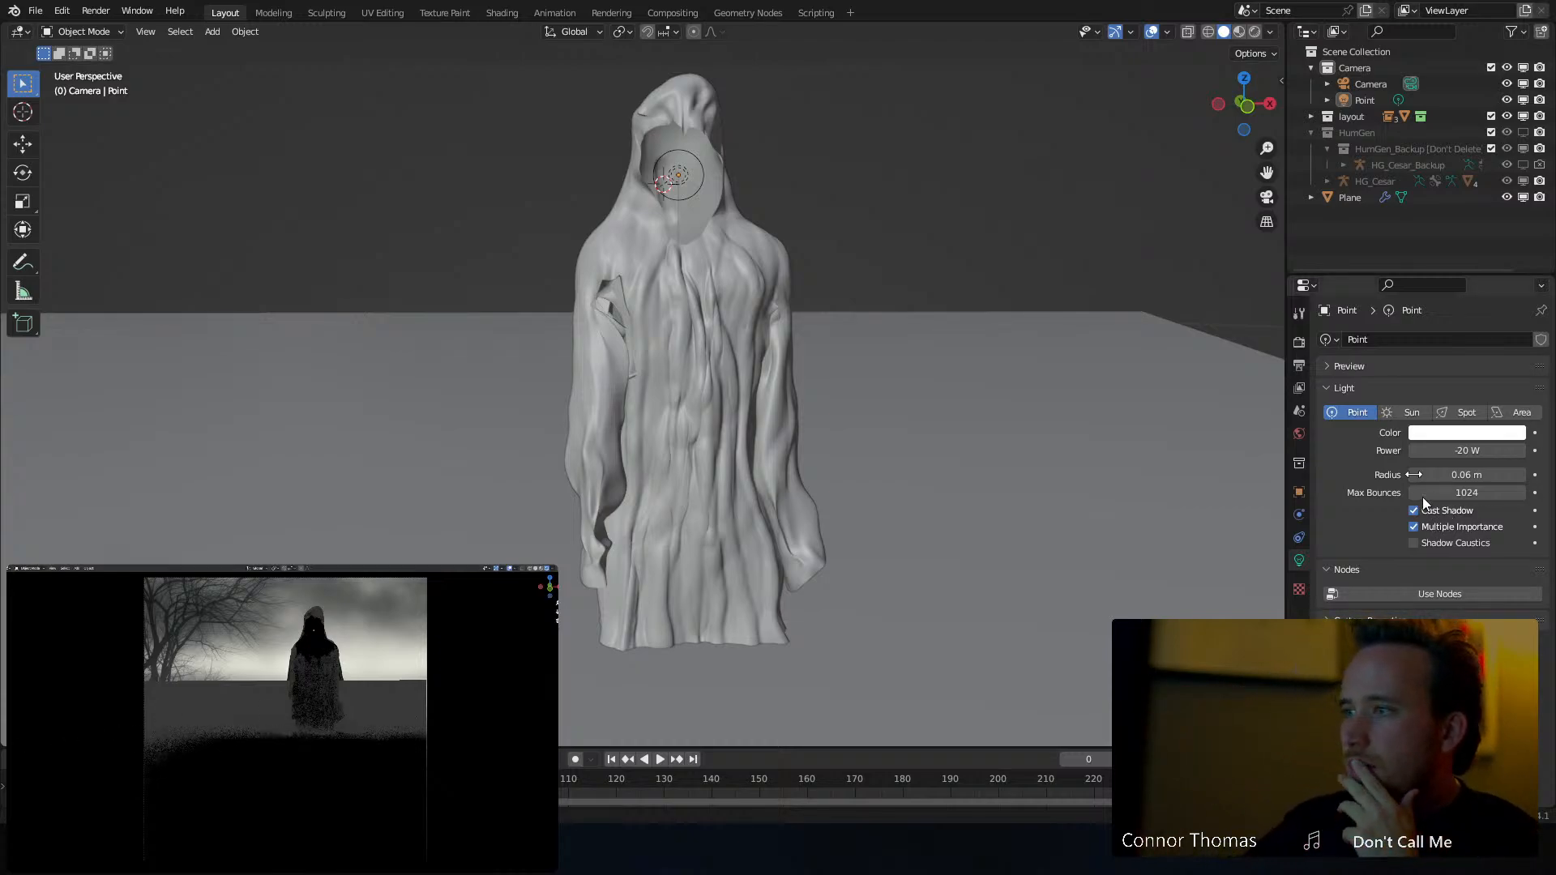
Set the hood point light's power to -2 W and leave all objects deselected
{"action": "left_click", "coordinate": [1477, 448]}
{"action": "type", "text": "-2"}
{"action": "key", "text": "Return"}
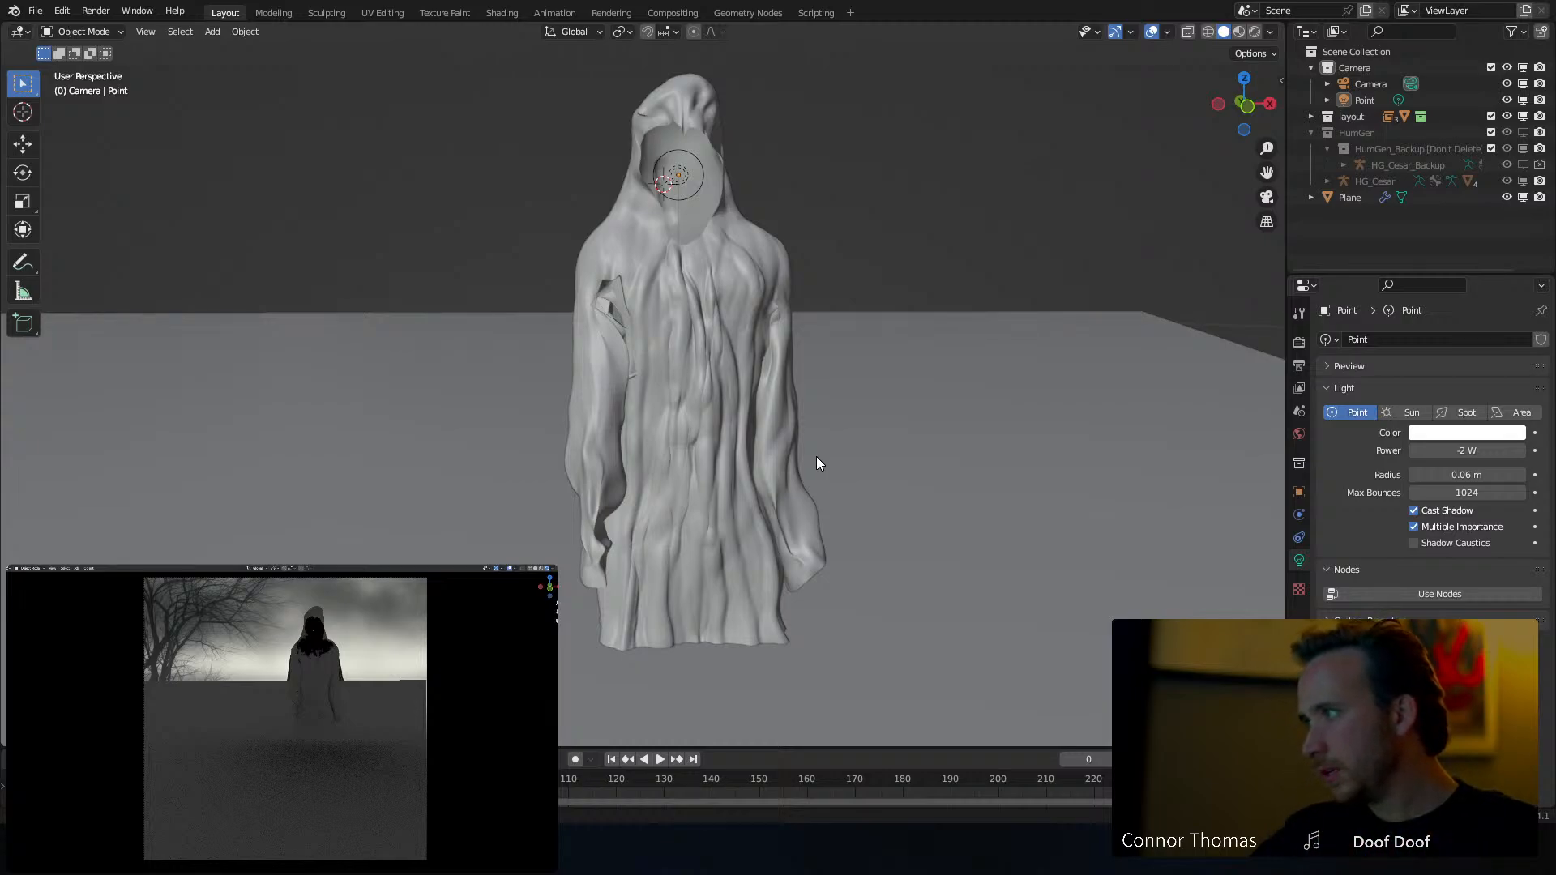
{"action": "key", "text": "a"}
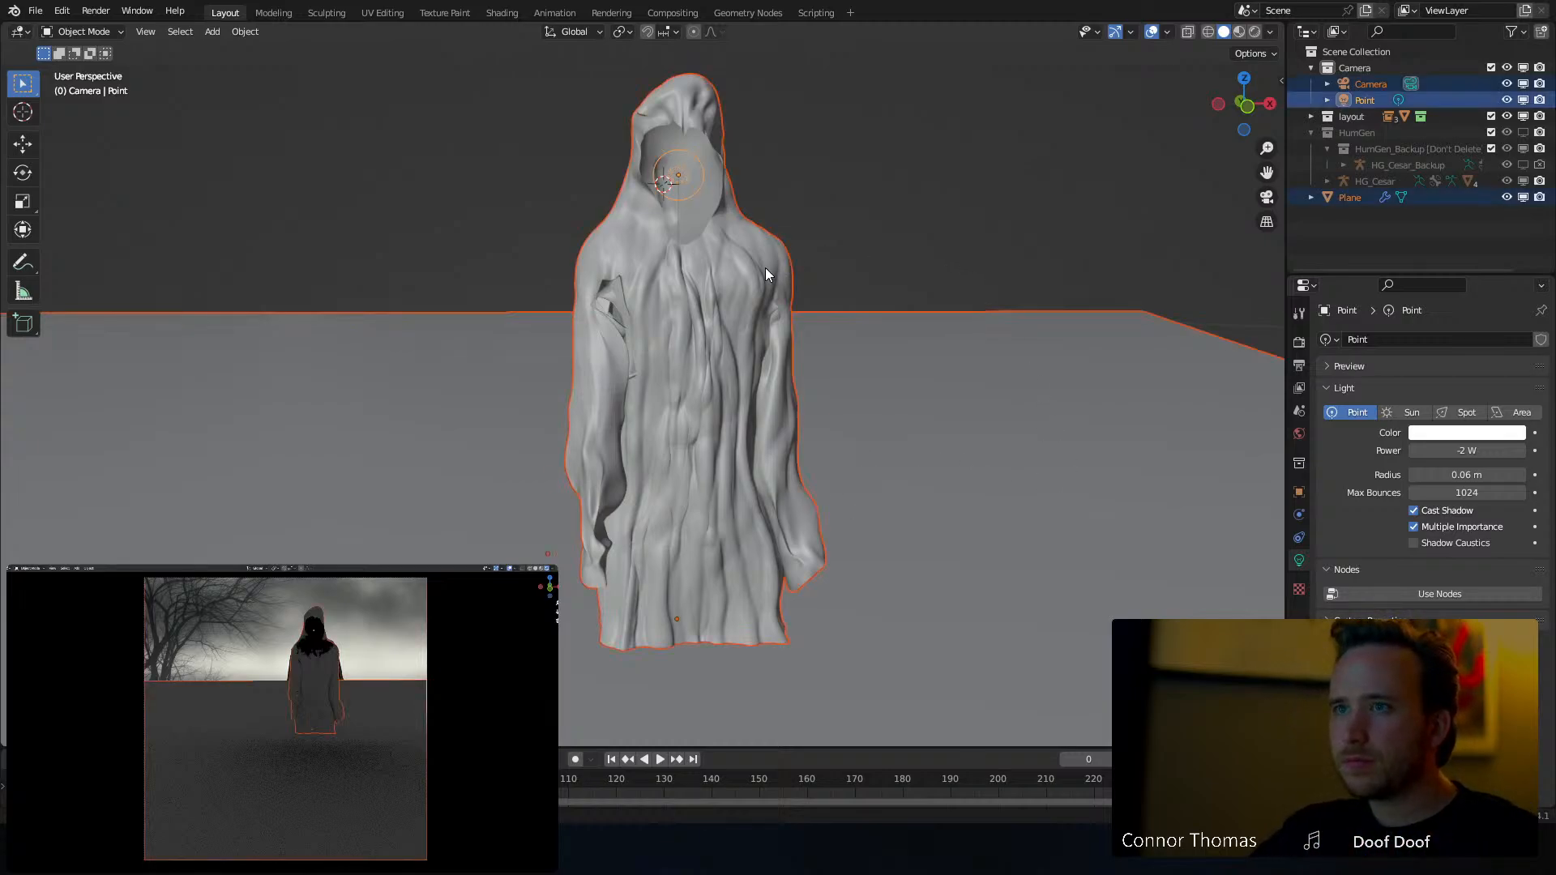
{"action": "key", "text": "alt+a"}
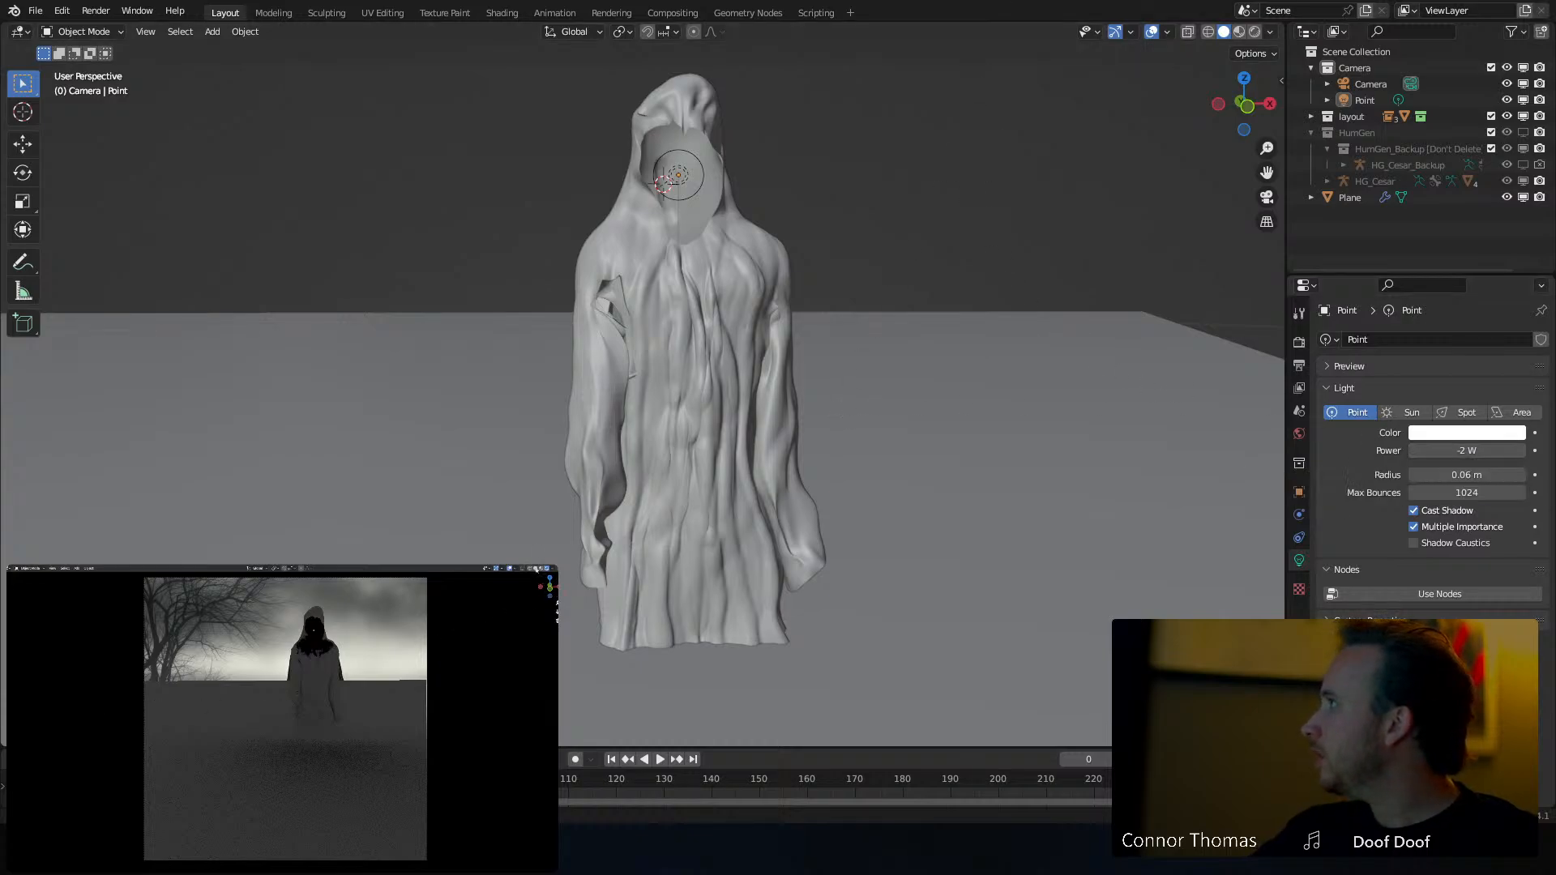
Switch the camera view to solid shading, select the robe and turn on automatic keyframing
{"action": "left_click", "coordinate": [536, 569]}
{"action": "middle_click_drag", "start_coordinate": [854, 497], "coordinate": [815, 353]}
{"action": "key", "text": "g"}
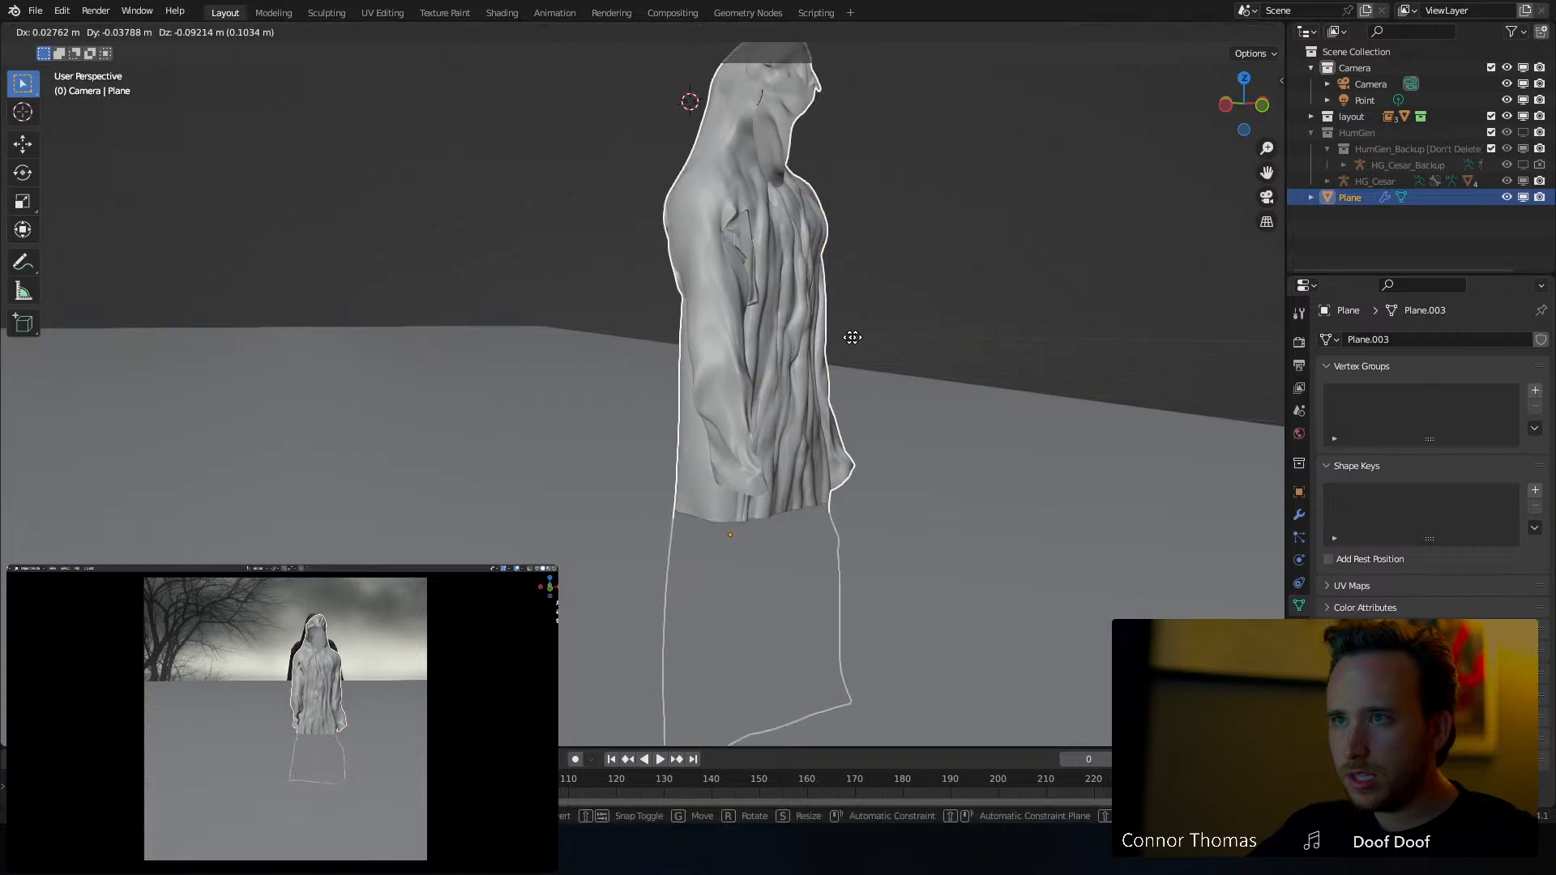
{"action": "right_click", "coordinate": [840, 344]}
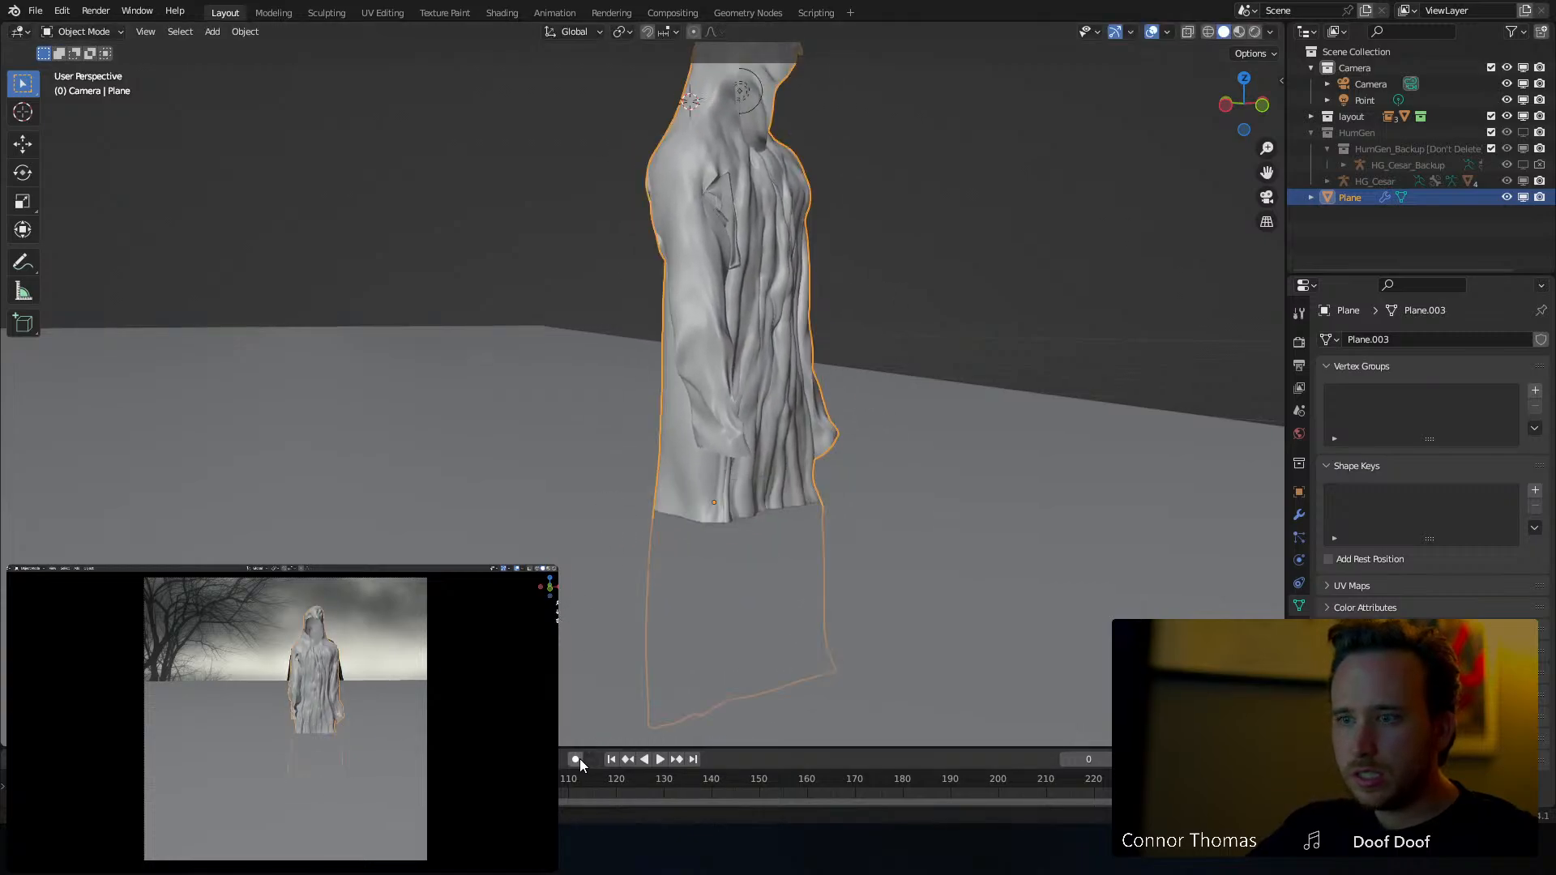
{"action": "key", "text": "g"}
{"action": "key", "text": "z"}
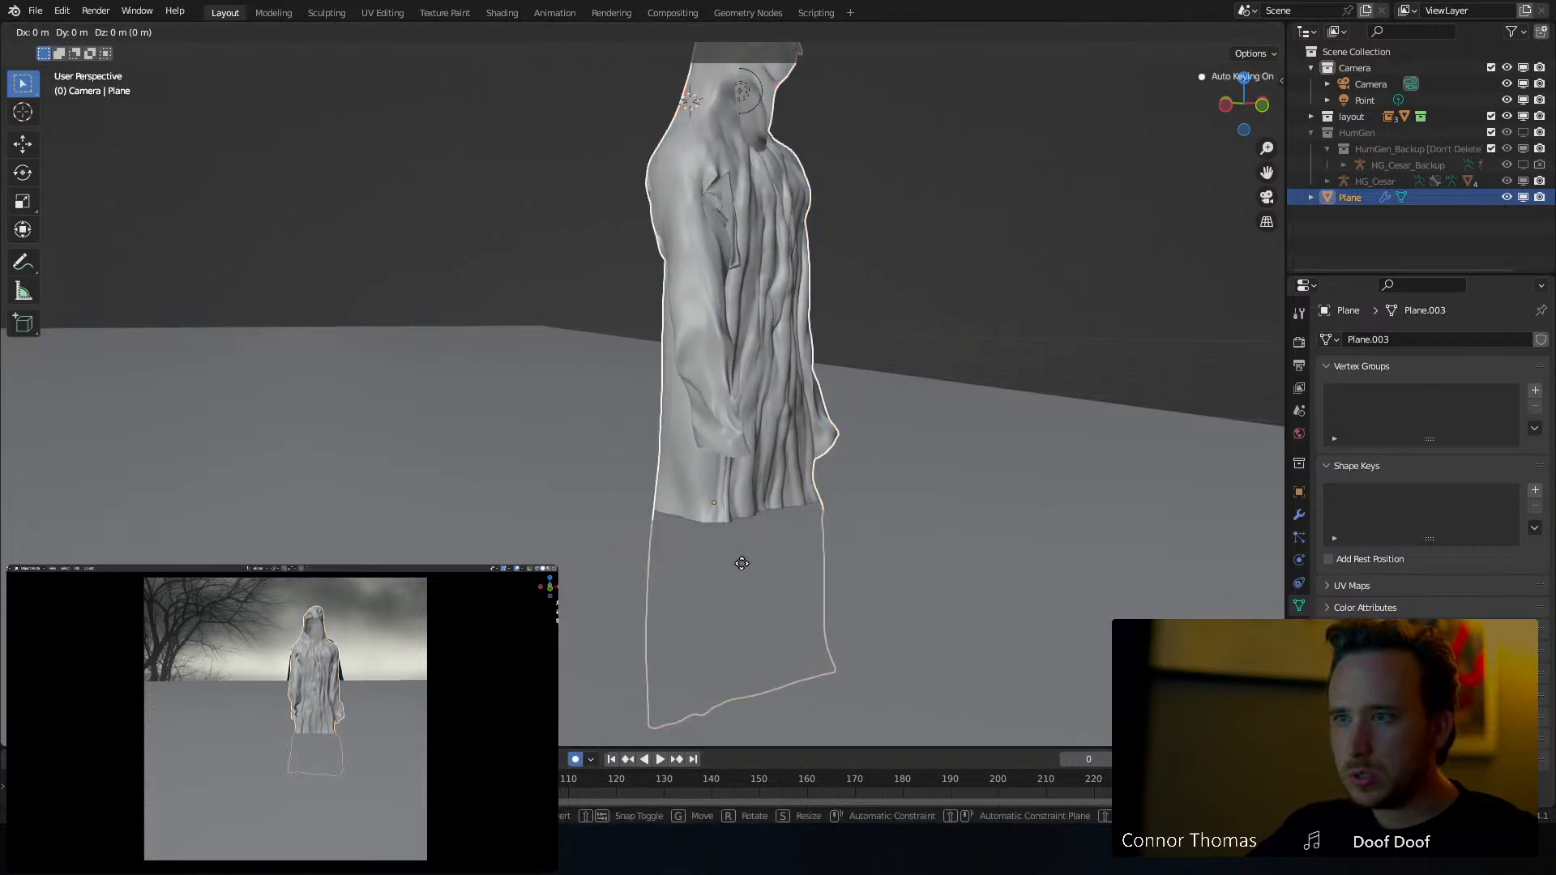
{"action": "right_click", "coordinate": [759, 352]}
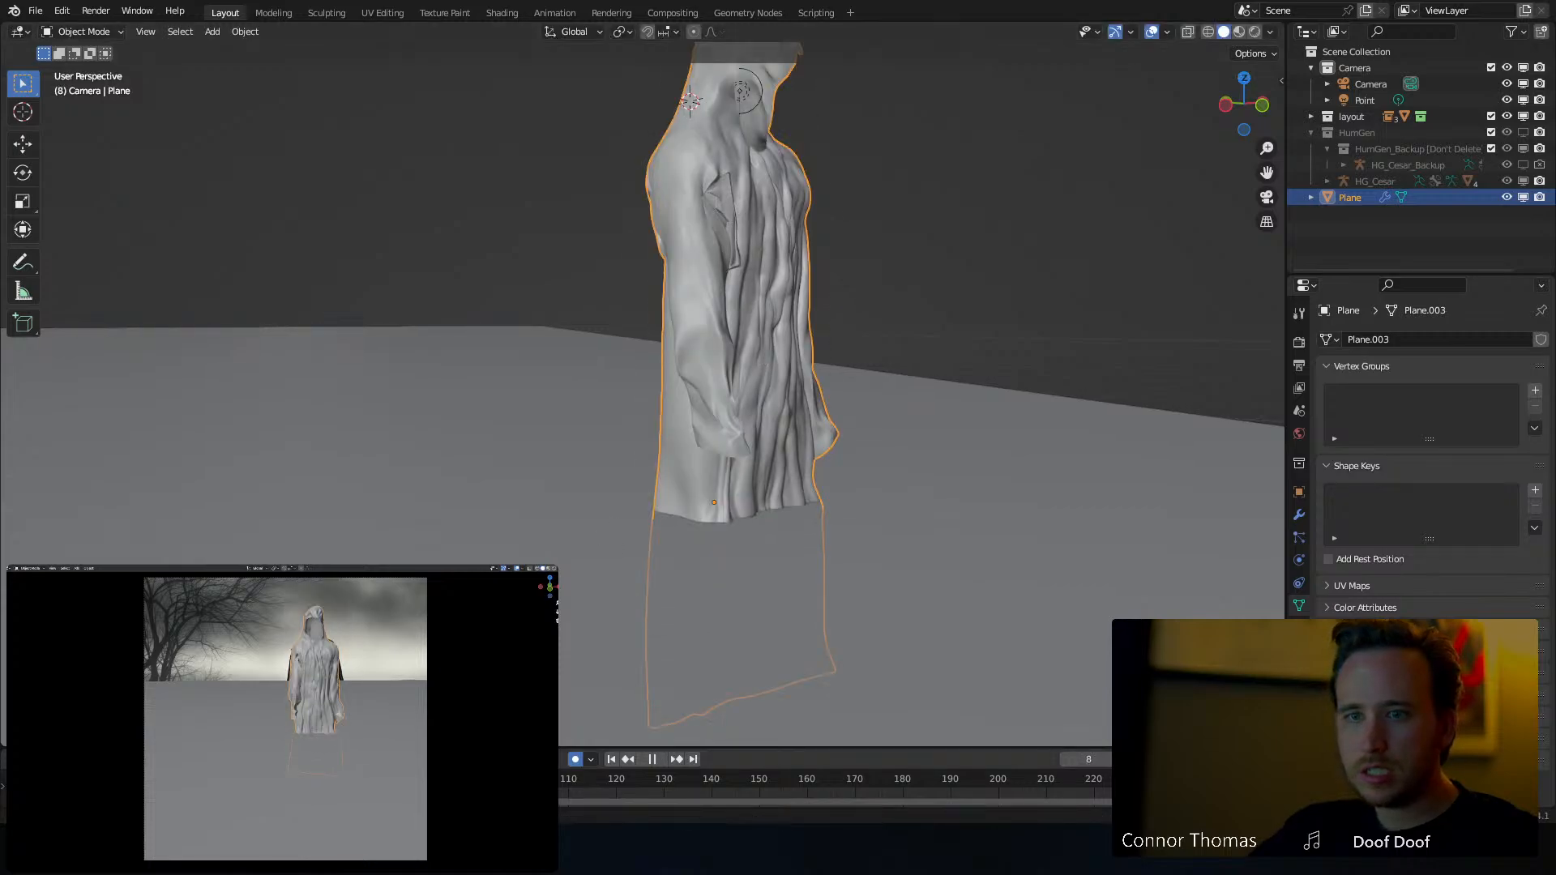
Try raising the robe out of the water along Z at frame 8, and undo the move
{"action": "key", "text": "g"}
{"action": "key", "text": "z"}
{"action": "left_click", "coordinate": [785, 334]}
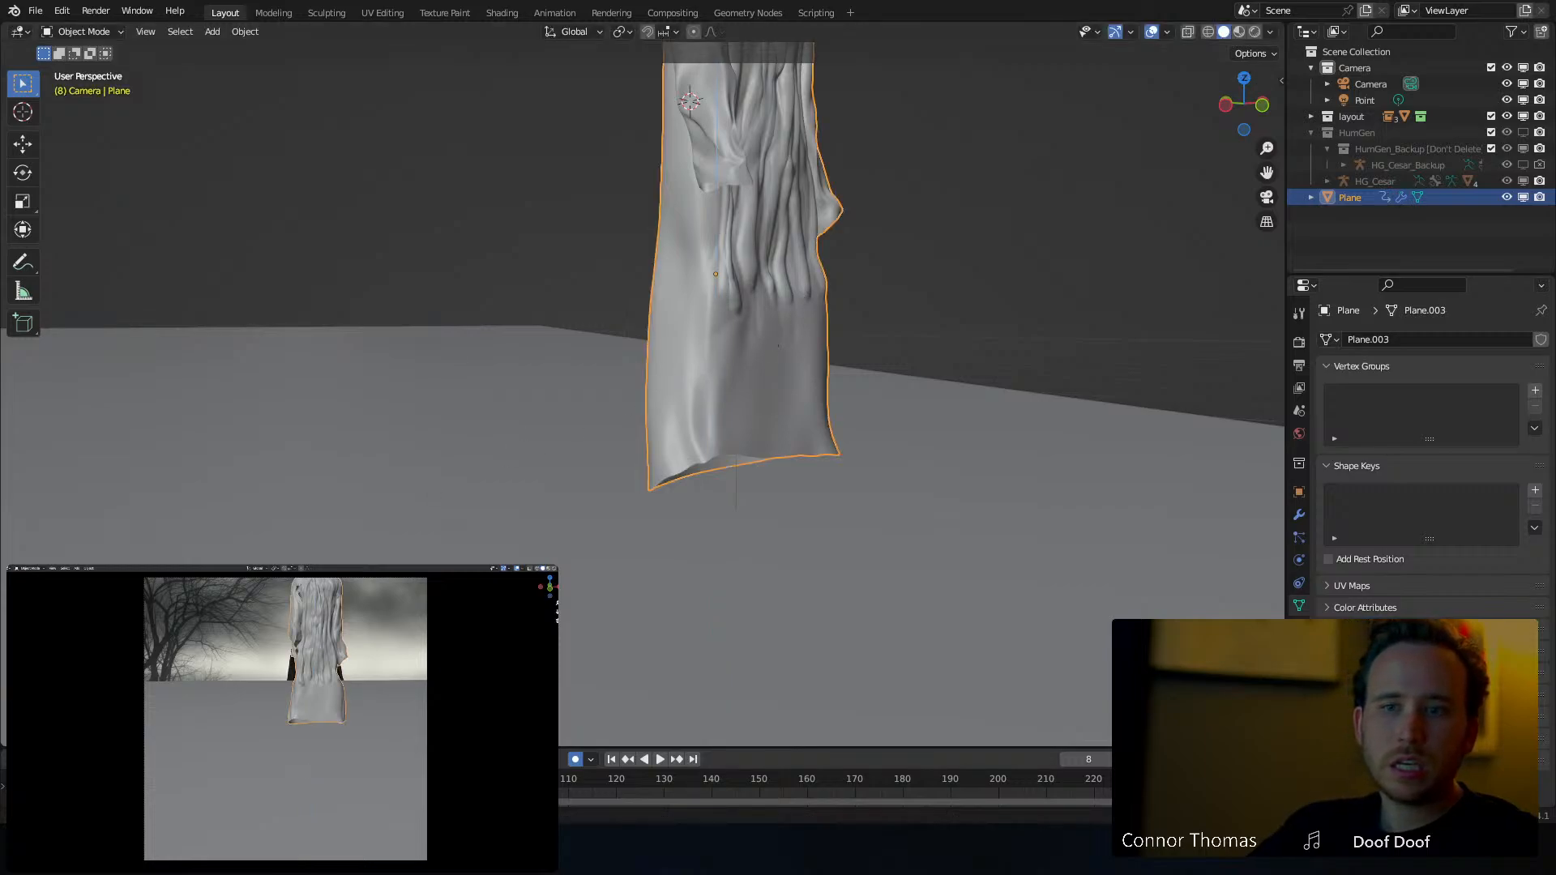
{"action": "key", "text": "ctrl+z"}
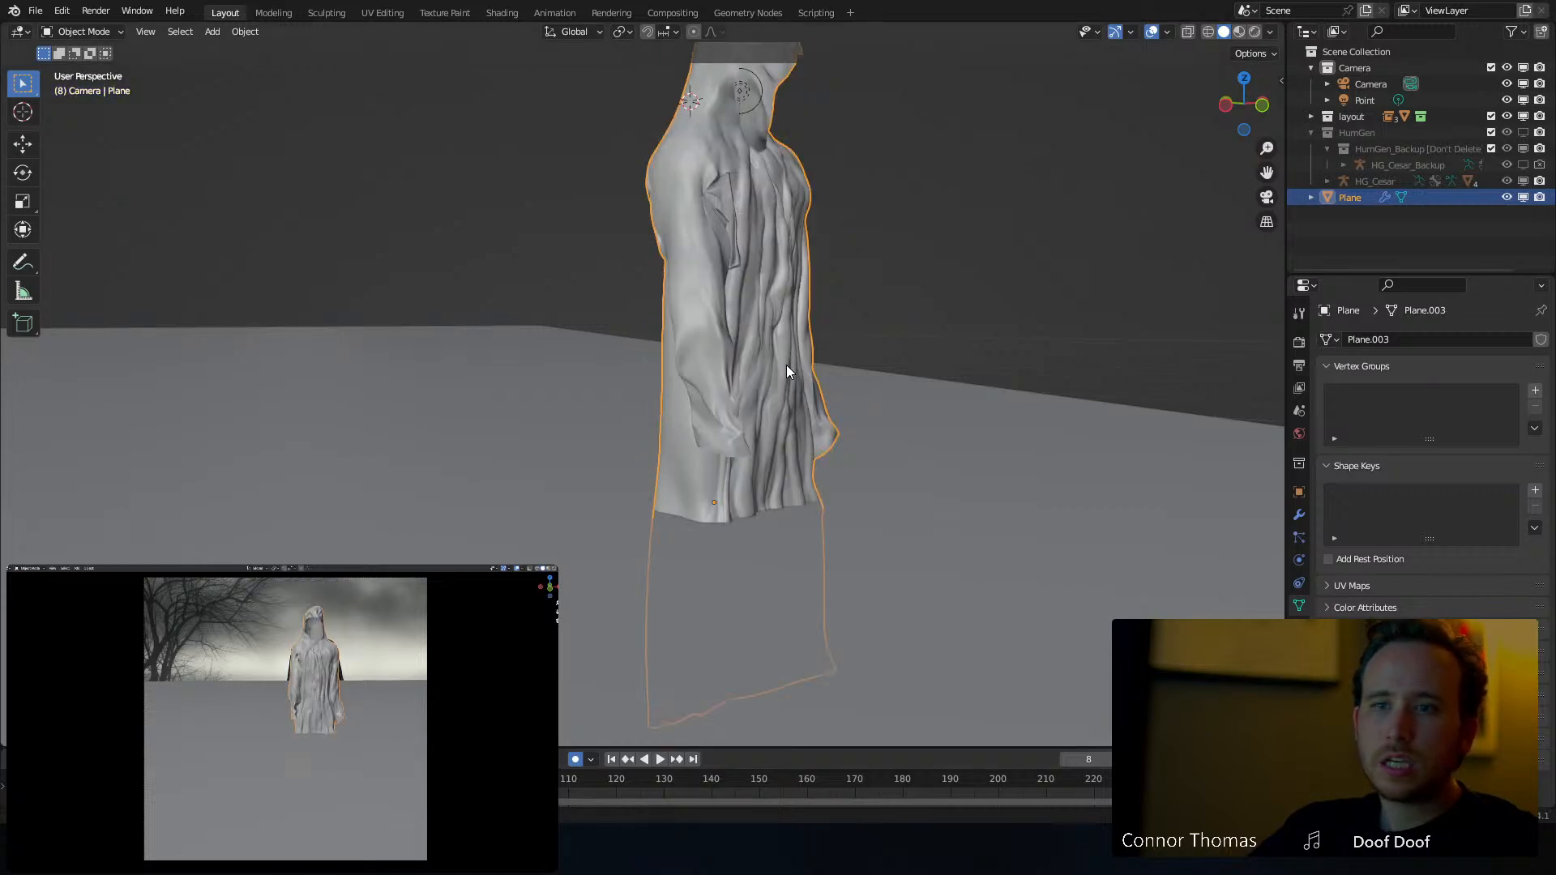
Advance to frame 9 and key the robe at its current position there
{"action": "key", "text": "space"}
{"action": "key", "text": "space"}
{"action": "key", "text": "g"}
{"action": "left_click", "coordinate": [863, 425]}
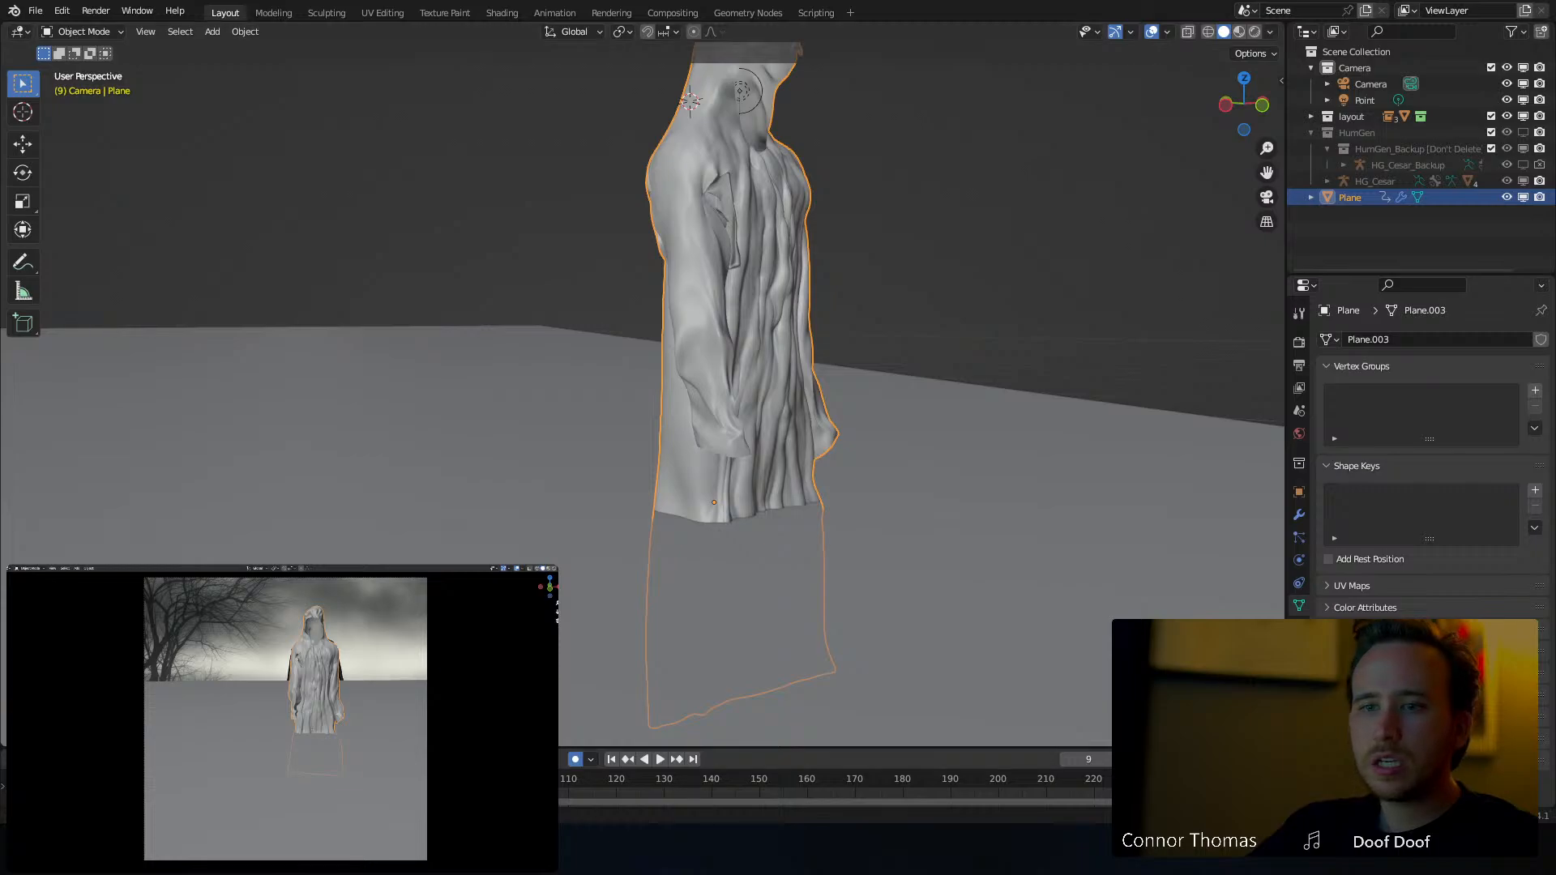
Raise the robe about 0.7 m along Z at frame 1 and play back its drop into the water
{"action": "key", "text": "shift+Left"}
{"action": "key", "text": "g"}
{"action": "key", "text": "z"}
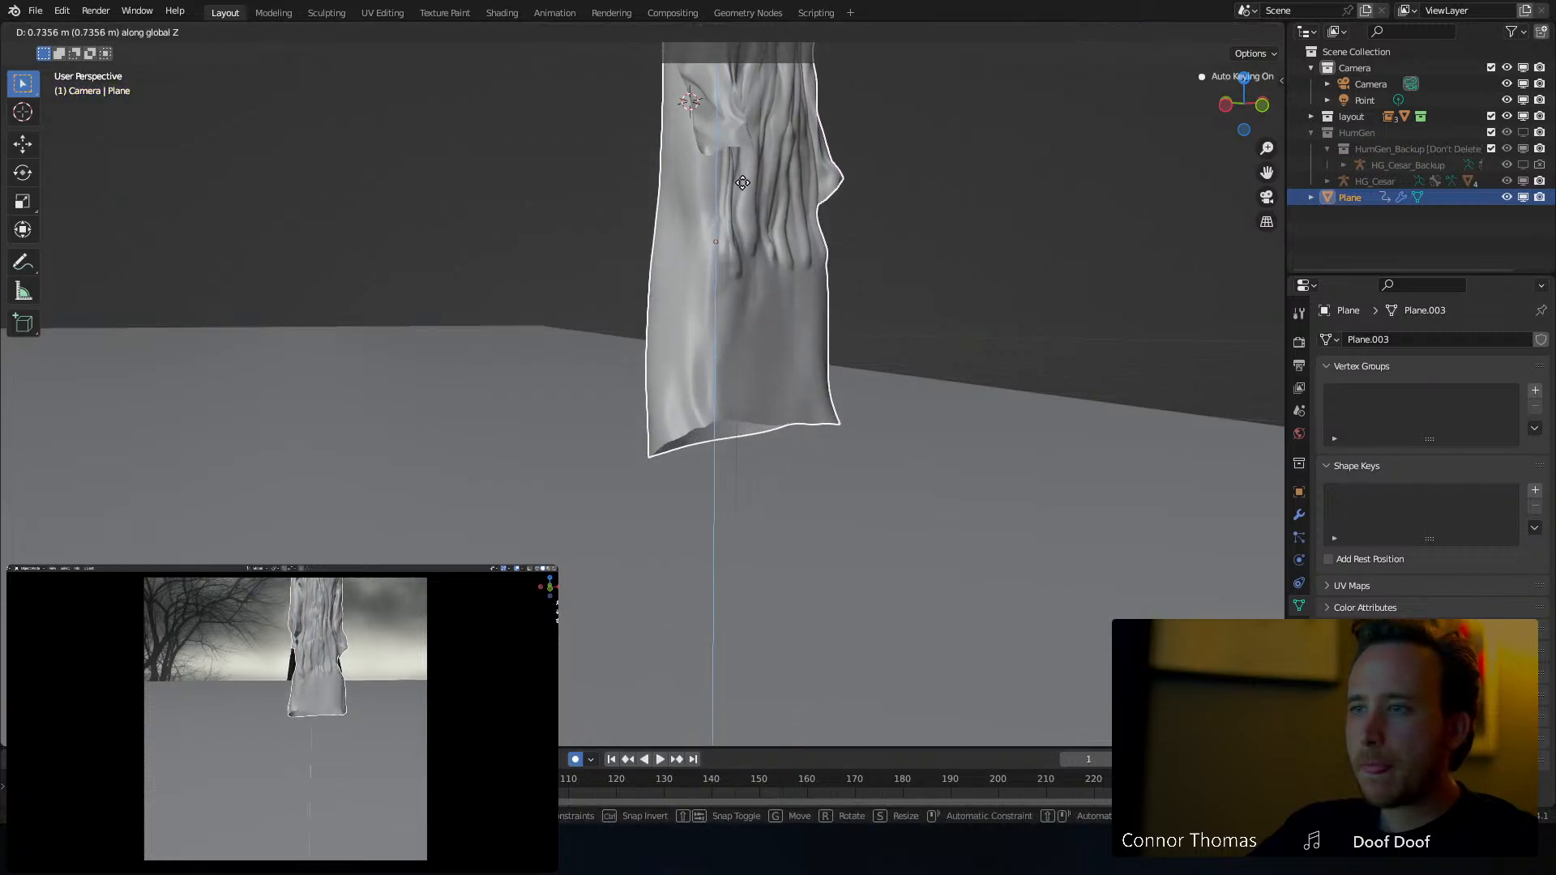
{"action": "left_click", "coordinate": [739, 201]}
{"action": "key", "text": "space"}
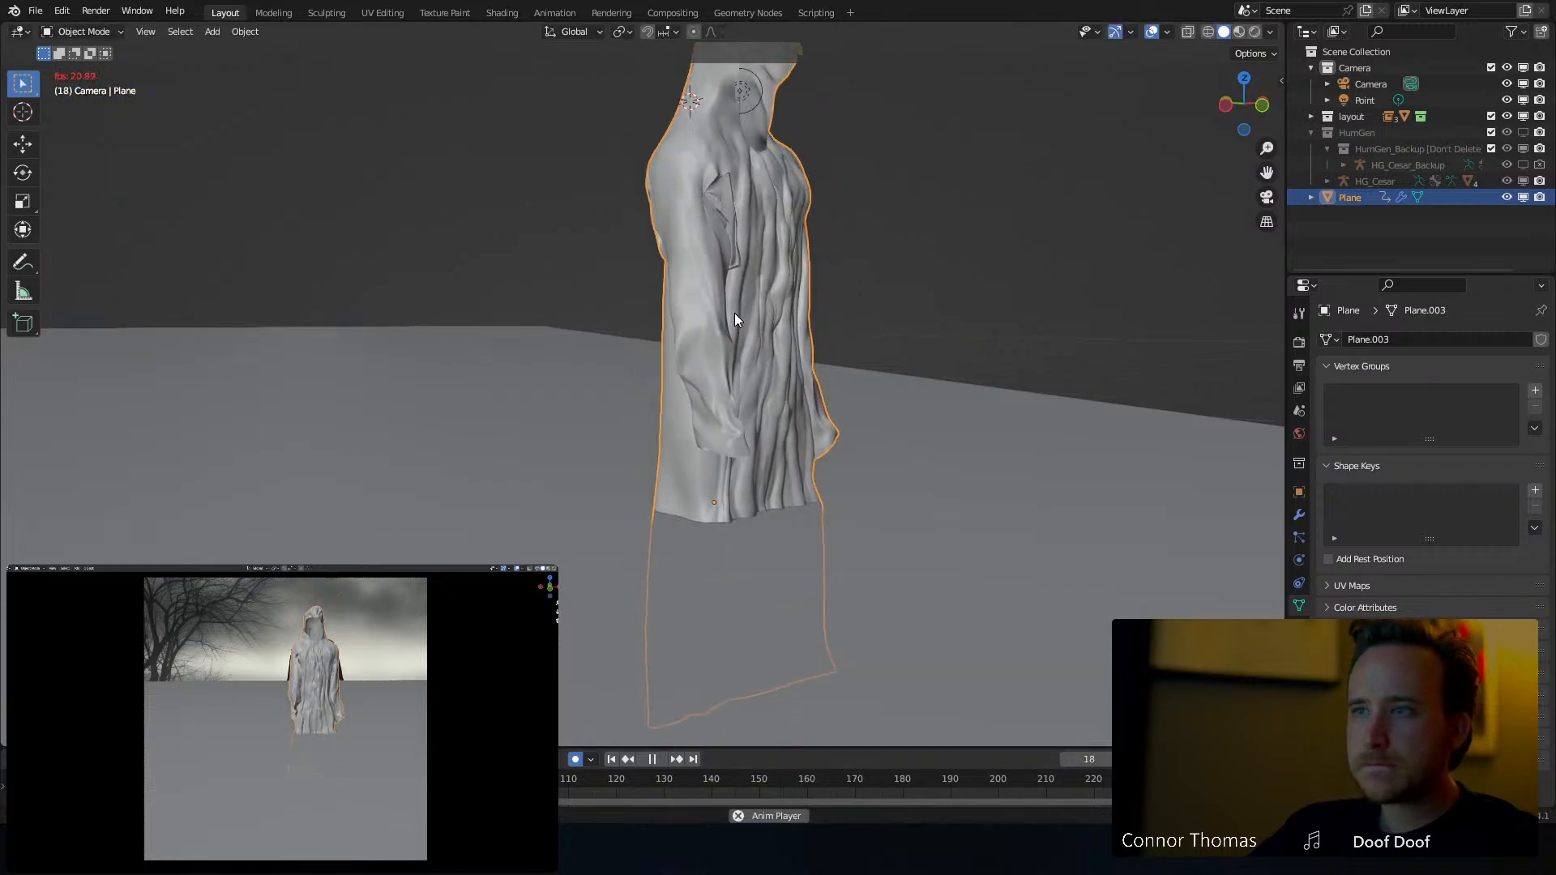
{"action": "key", "text": "Escape"}
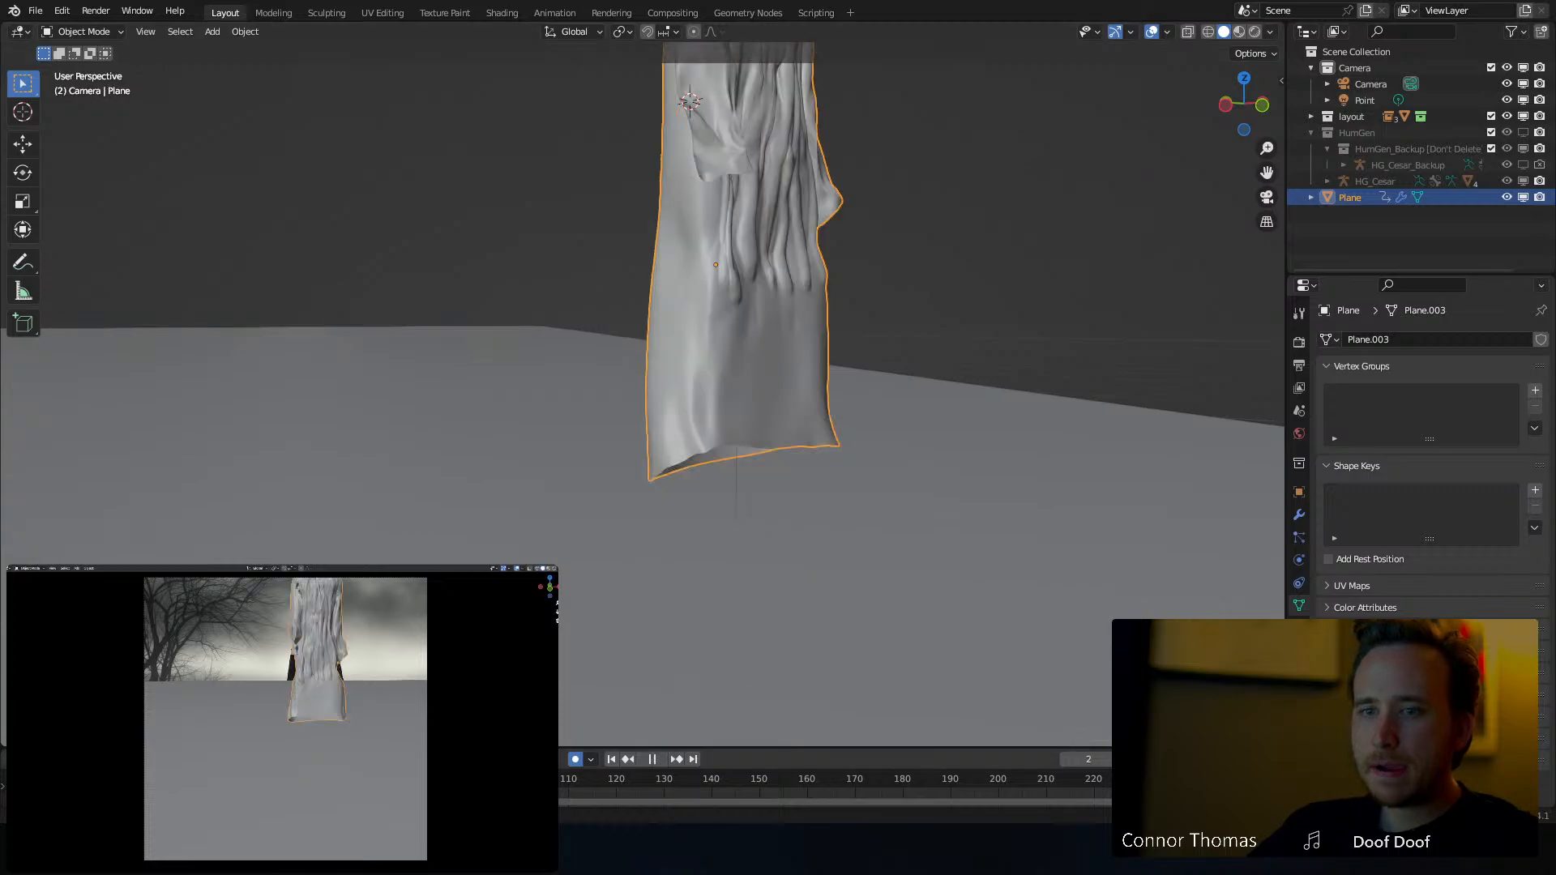
Set the viewport level of the robe's Multires modifier to 0
{"action": "left_click", "coordinate": [1299, 515]}
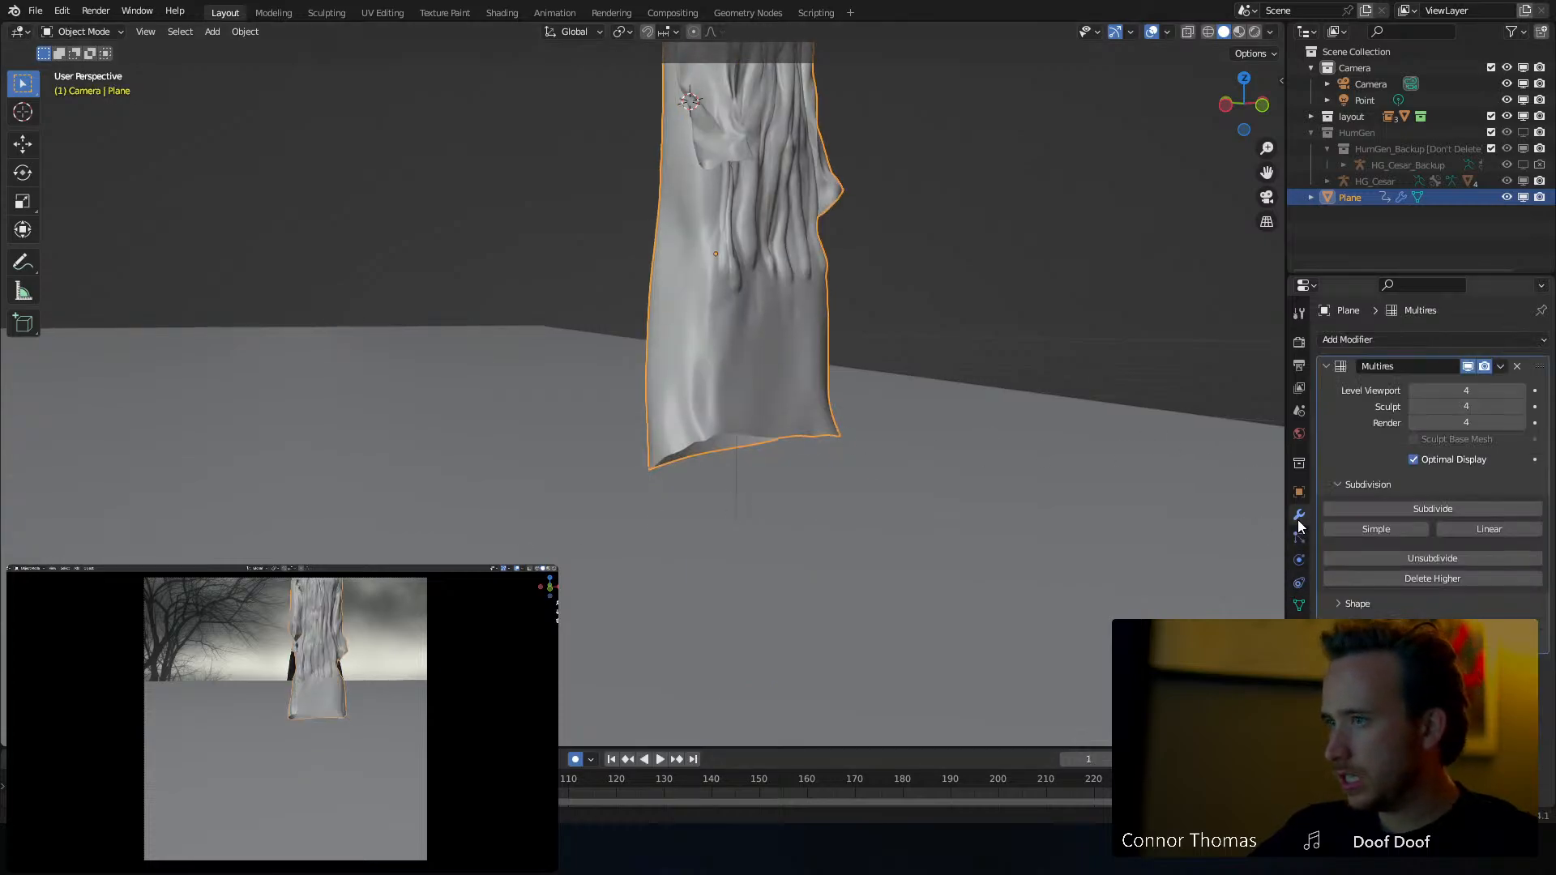
{"action": "left_click", "coordinate": [1328, 364]}
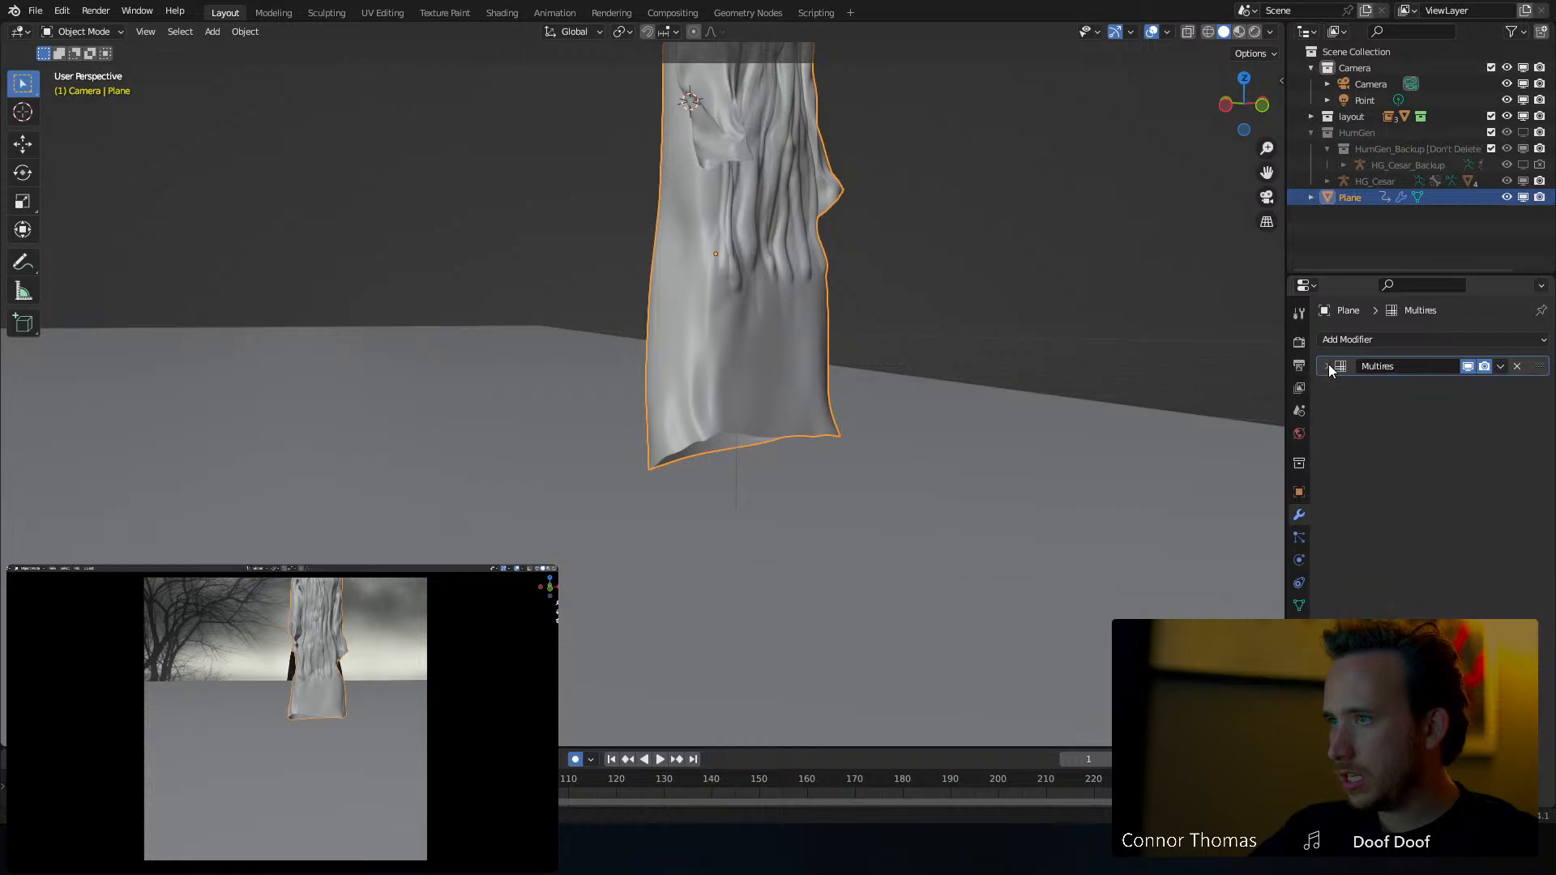
{"action": "left_click", "coordinate": [1330, 366]}
{"action": "double_click", "coordinate": [1451, 392]}
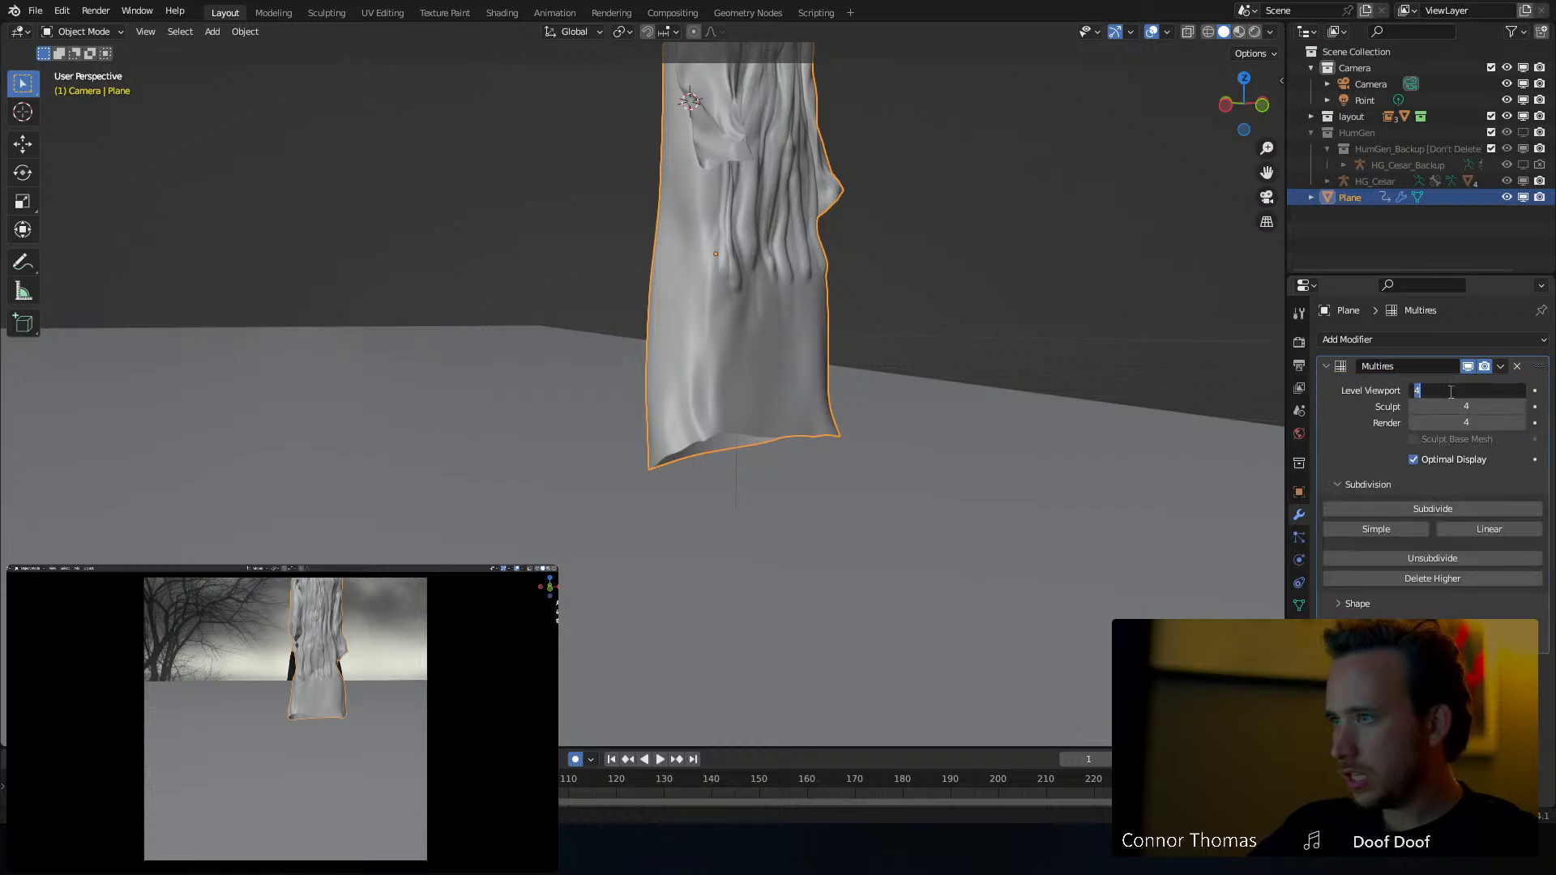
{"action": "type", "text": "0"}
{"action": "key", "text": "Return"}
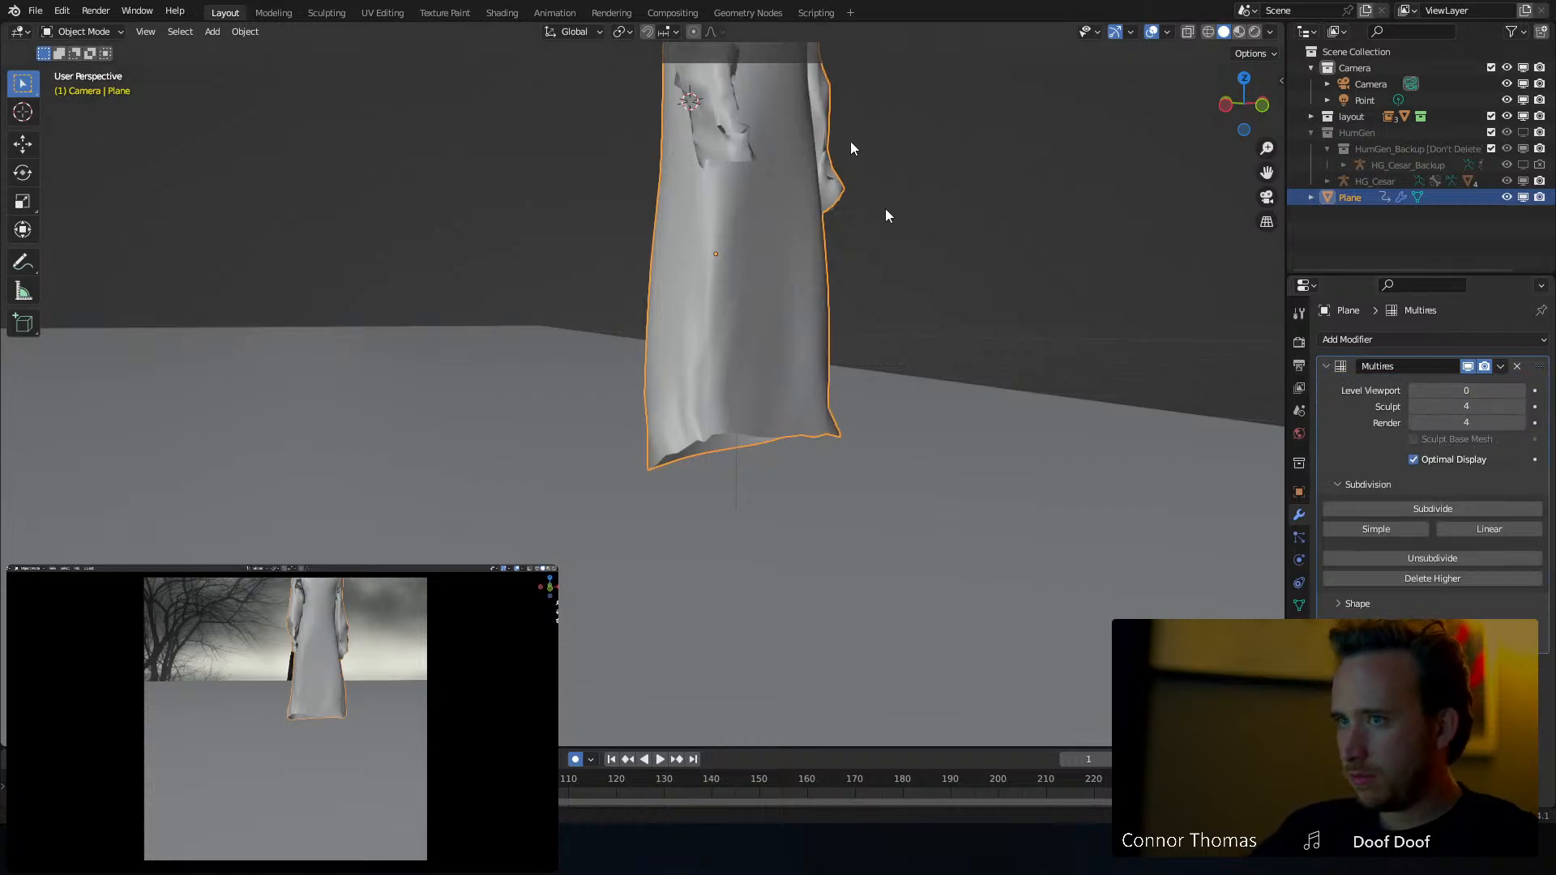
Check the water plane's Dynamic Paint modifier, and give the robe Dynamic Paint physics of type Brush with a brush added
{"action": "left_click", "coordinate": [647, 490]}
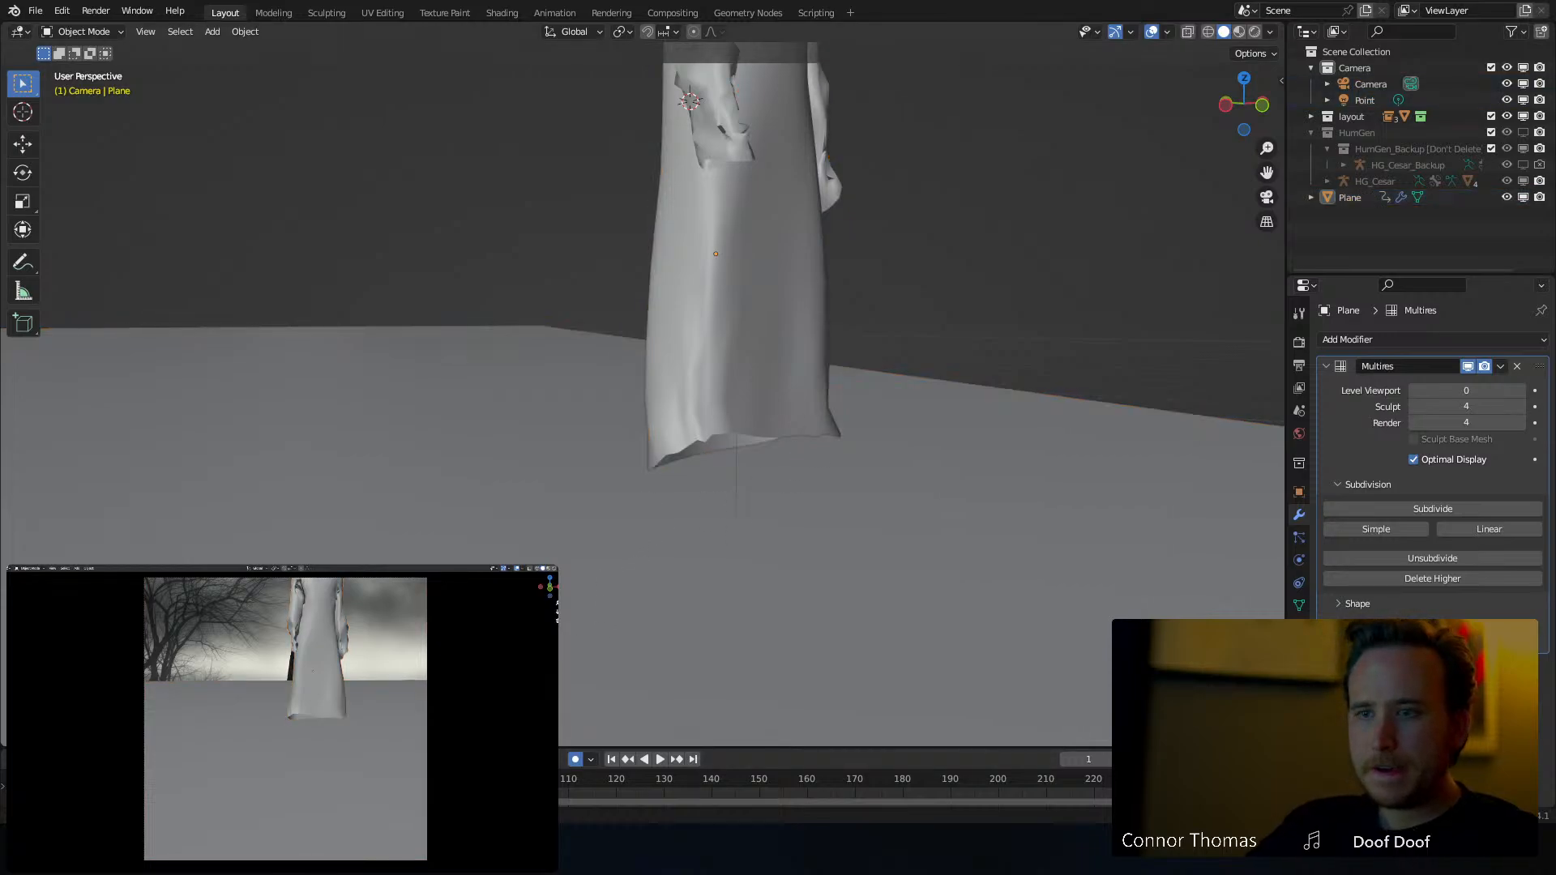
{"action": "left_click", "coordinate": [687, 535]}
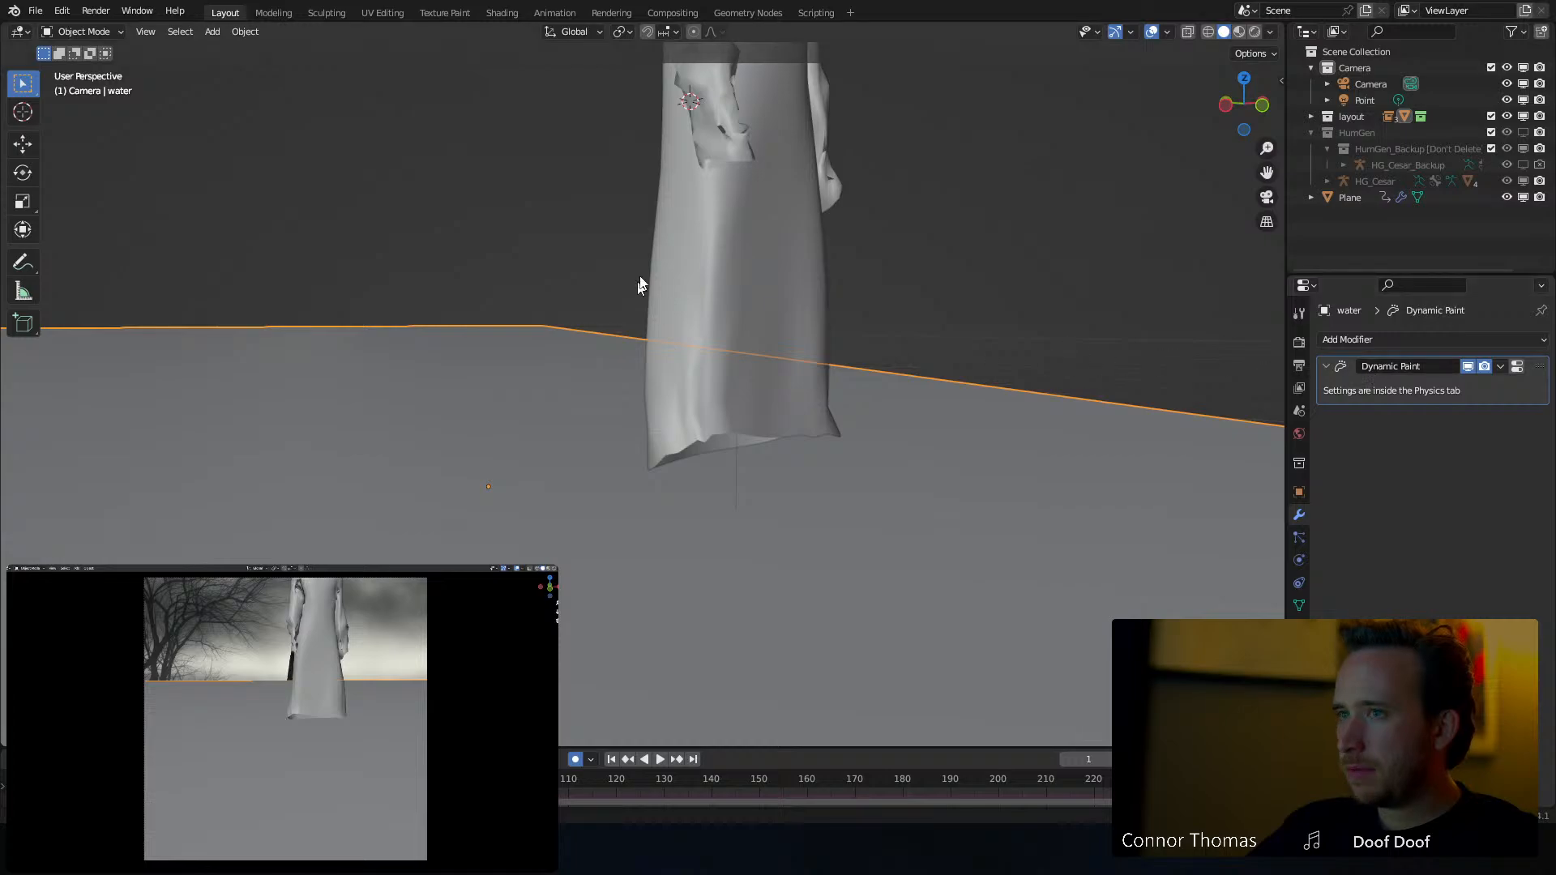
{"action": "left_click", "coordinate": [695, 274]}
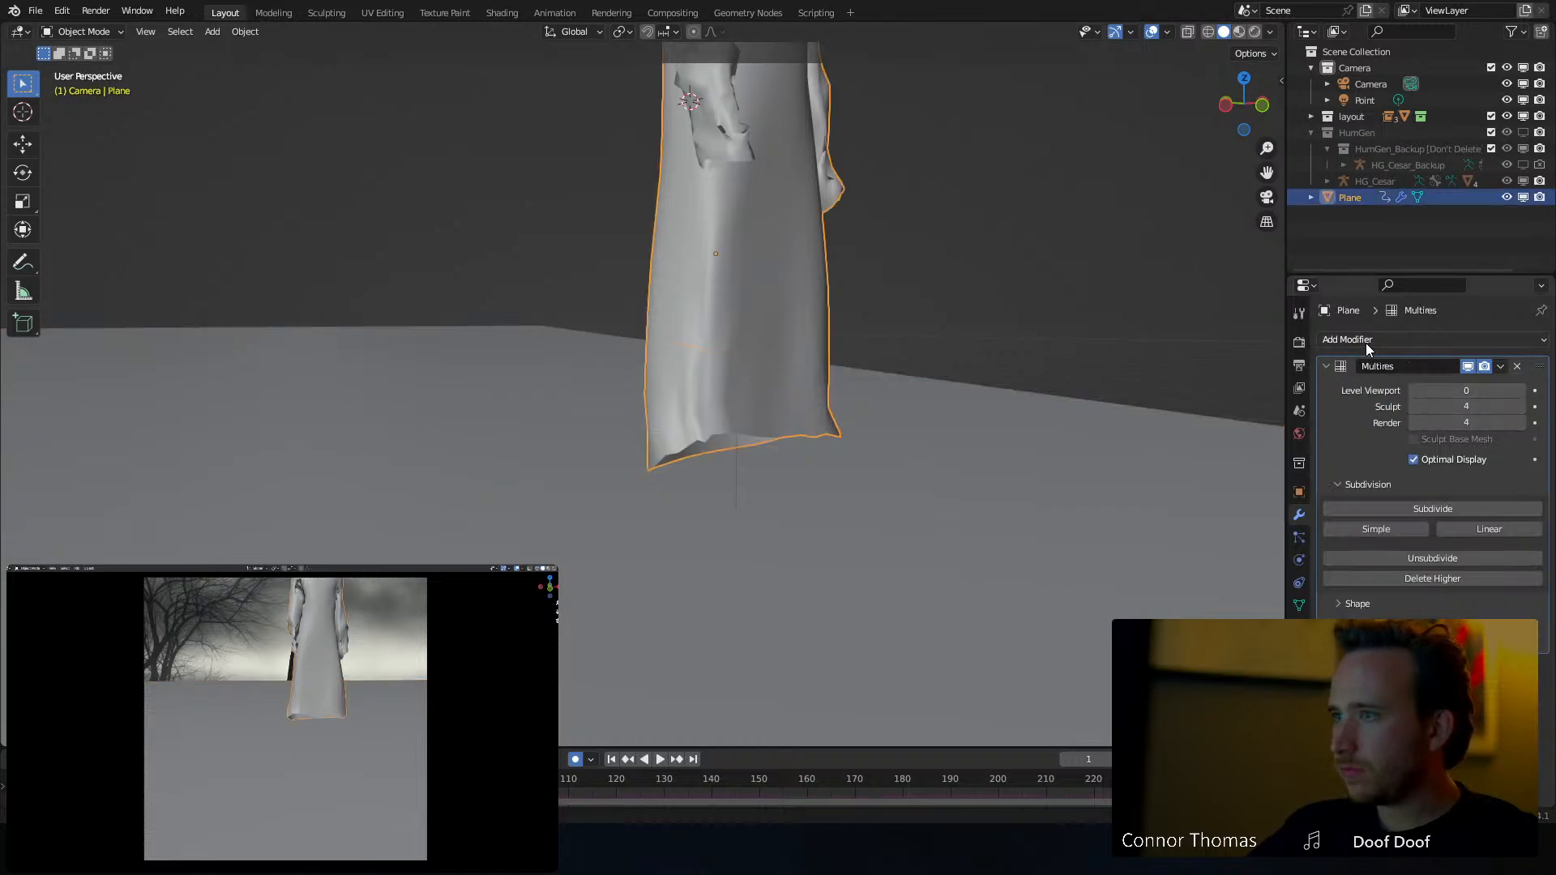
{"action": "left_click", "coordinate": [1299, 560]}
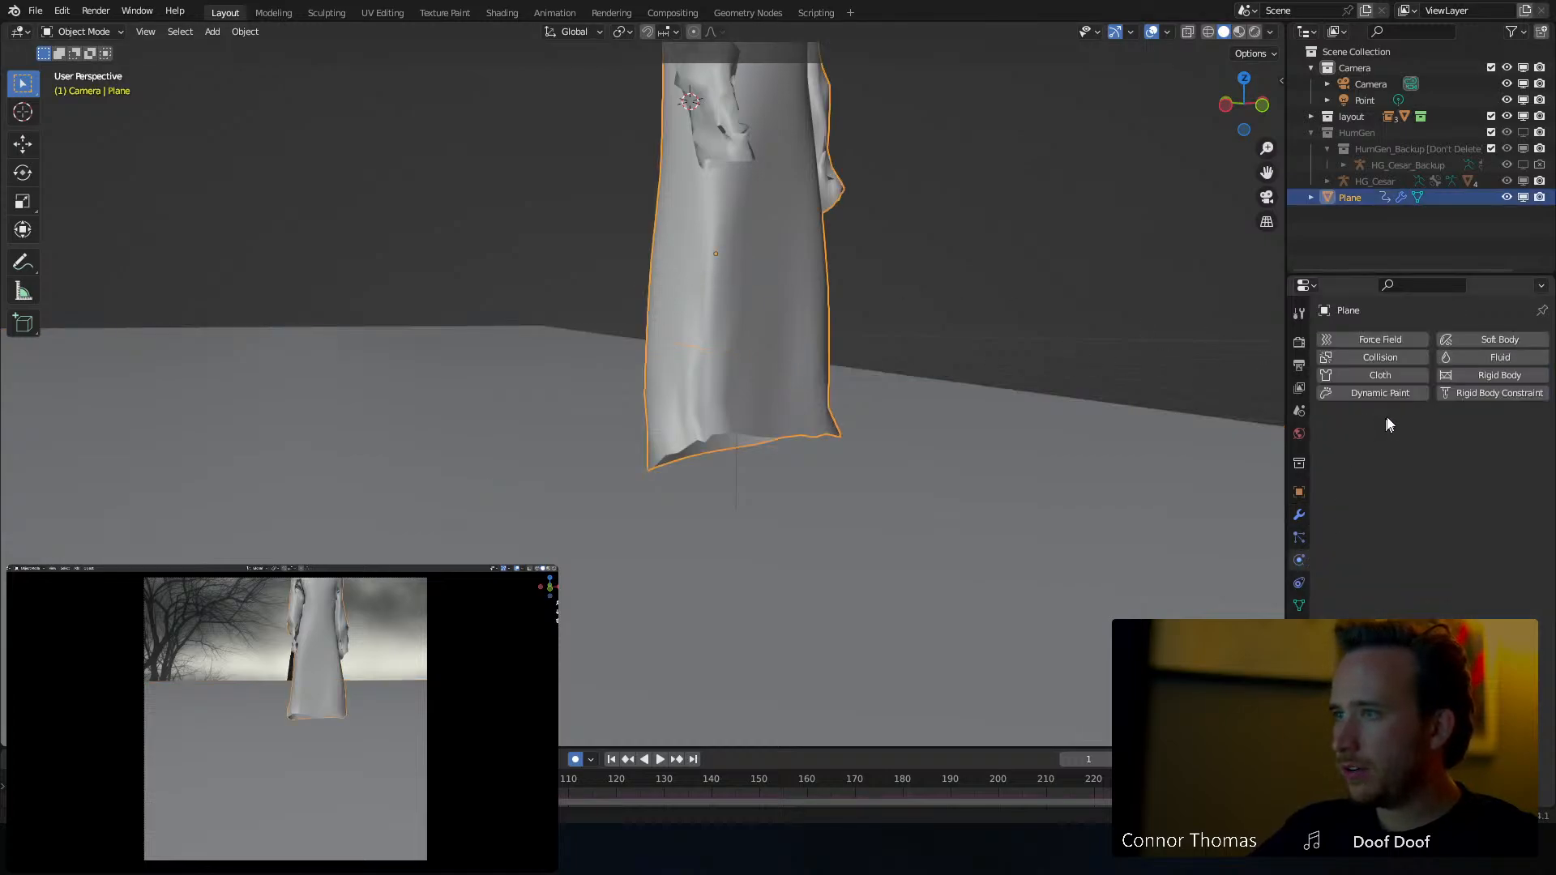
{"action": "left_click", "coordinate": [1389, 394]}
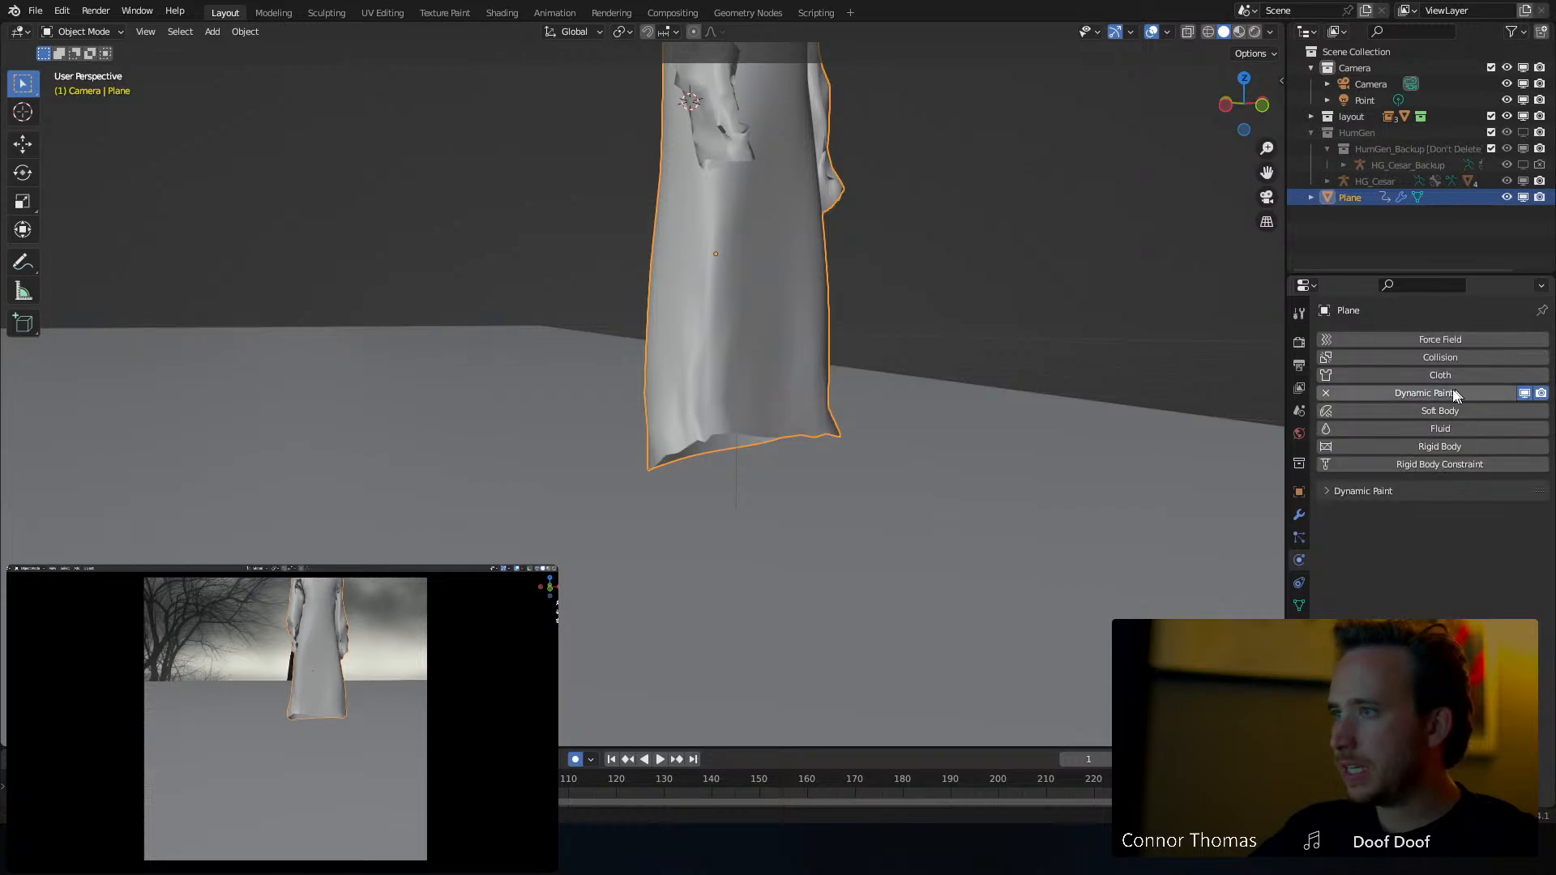
{"action": "left_click", "coordinate": [1340, 491]}
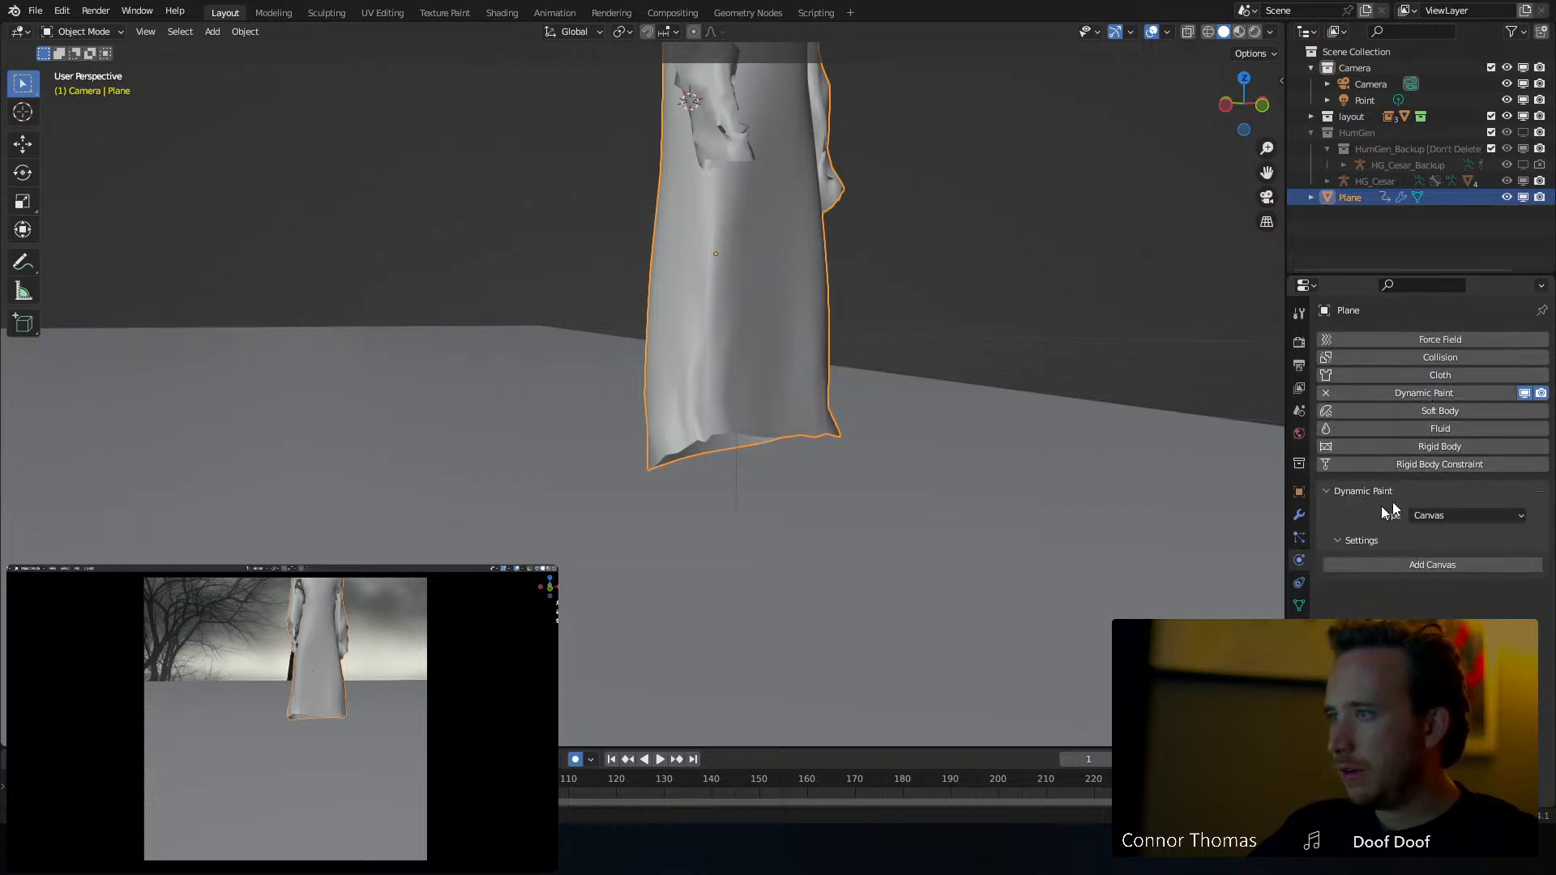
{"action": "left_click", "coordinate": [1450, 513]}
{"action": "left_click", "coordinate": [1438, 551]}
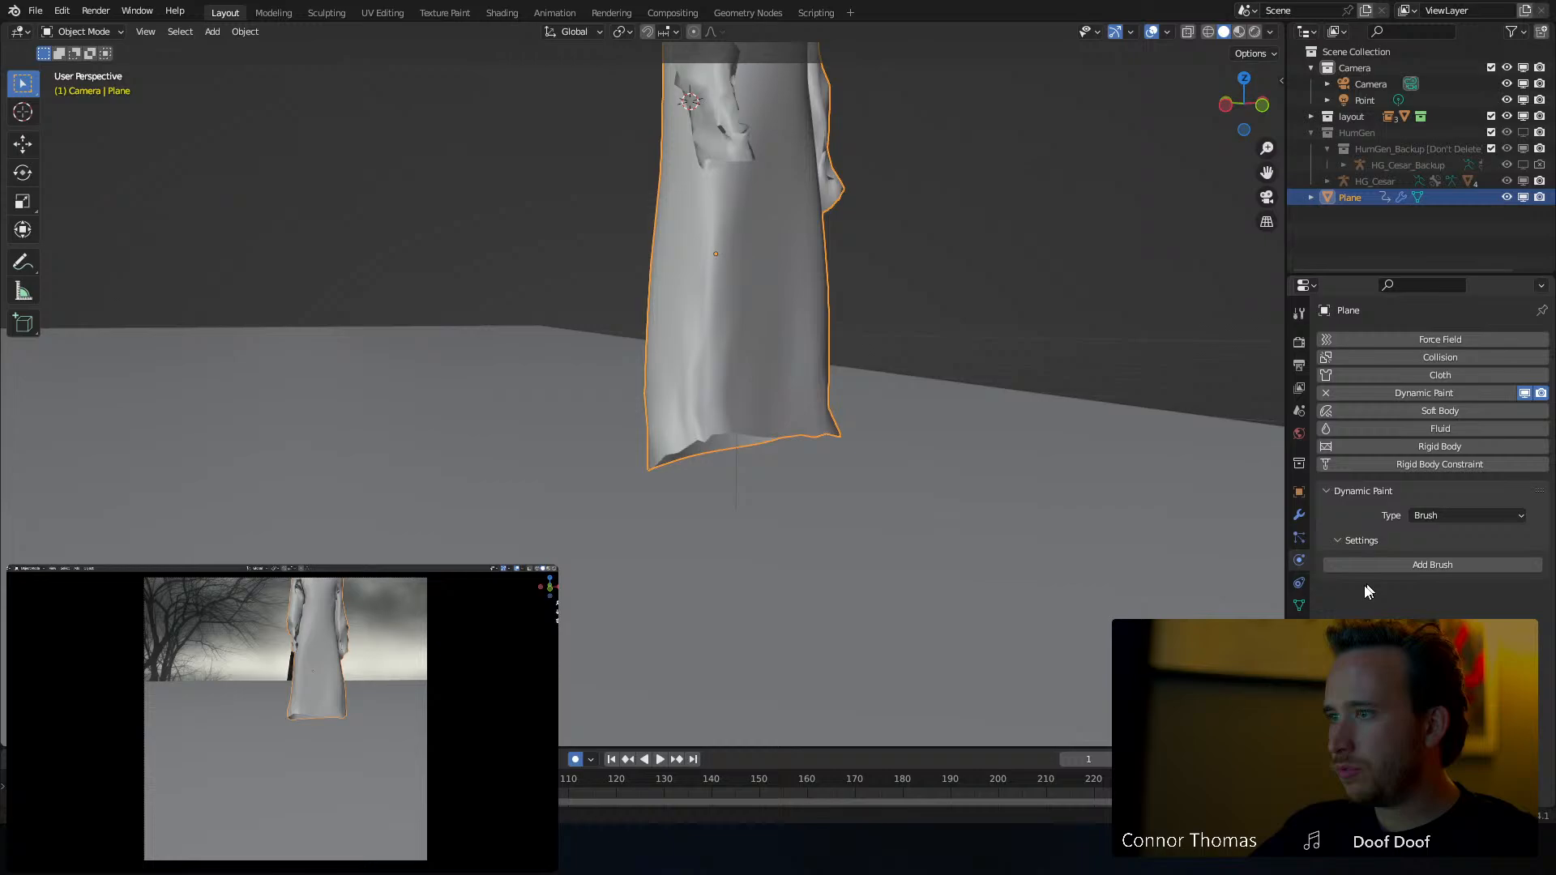
{"action": "left_click", "coordinate": [1436, 563]}
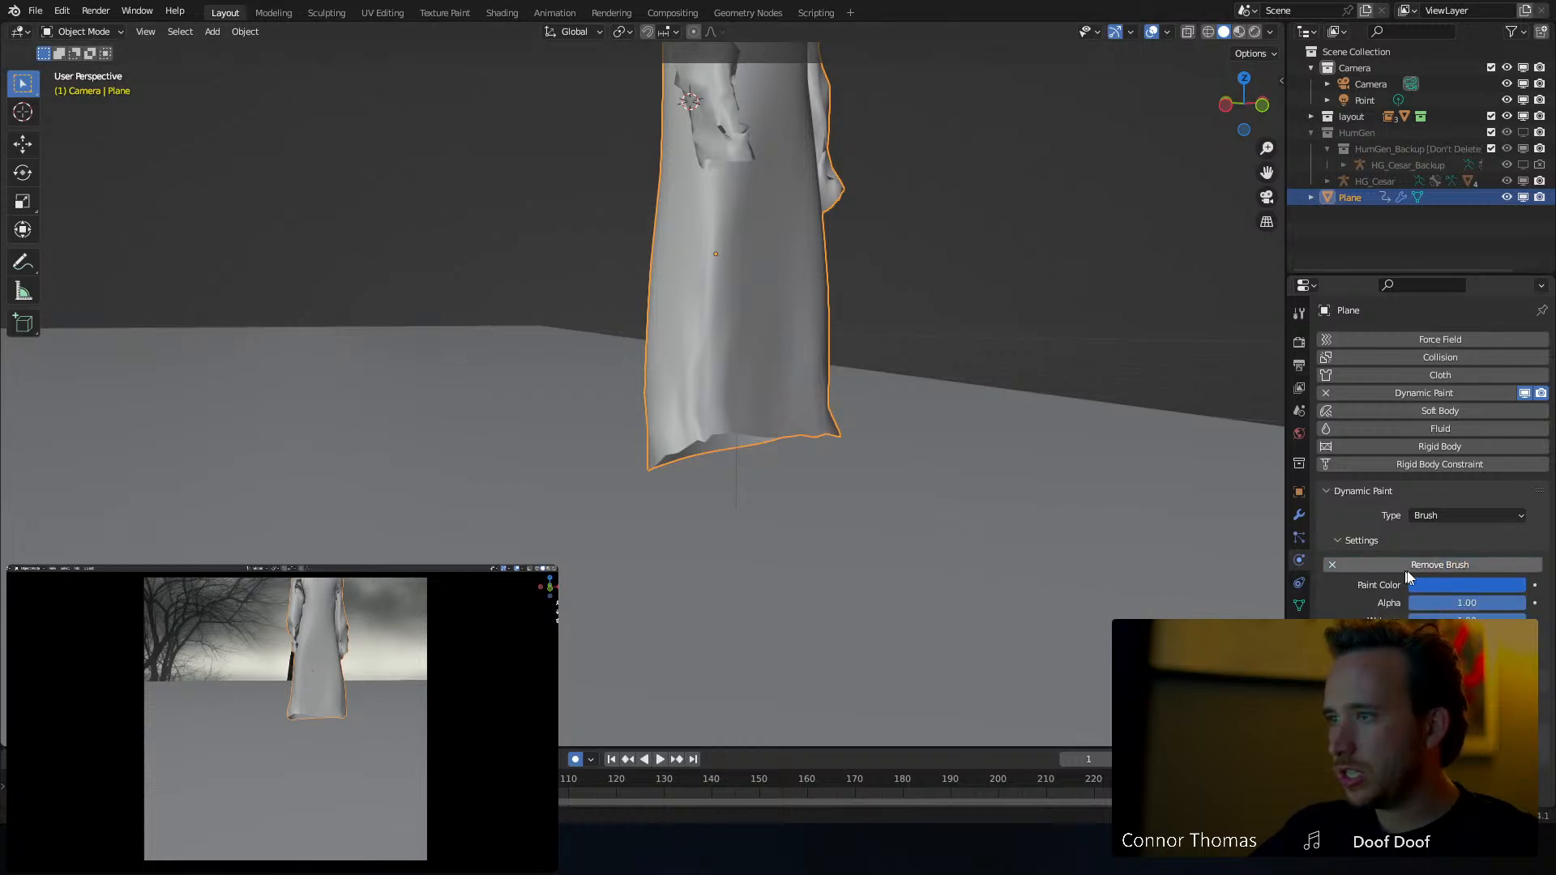
Play the animation repeatedly and examine the ripples the robe makes in the water from the side and front
{"action": "key", "text": "space"}
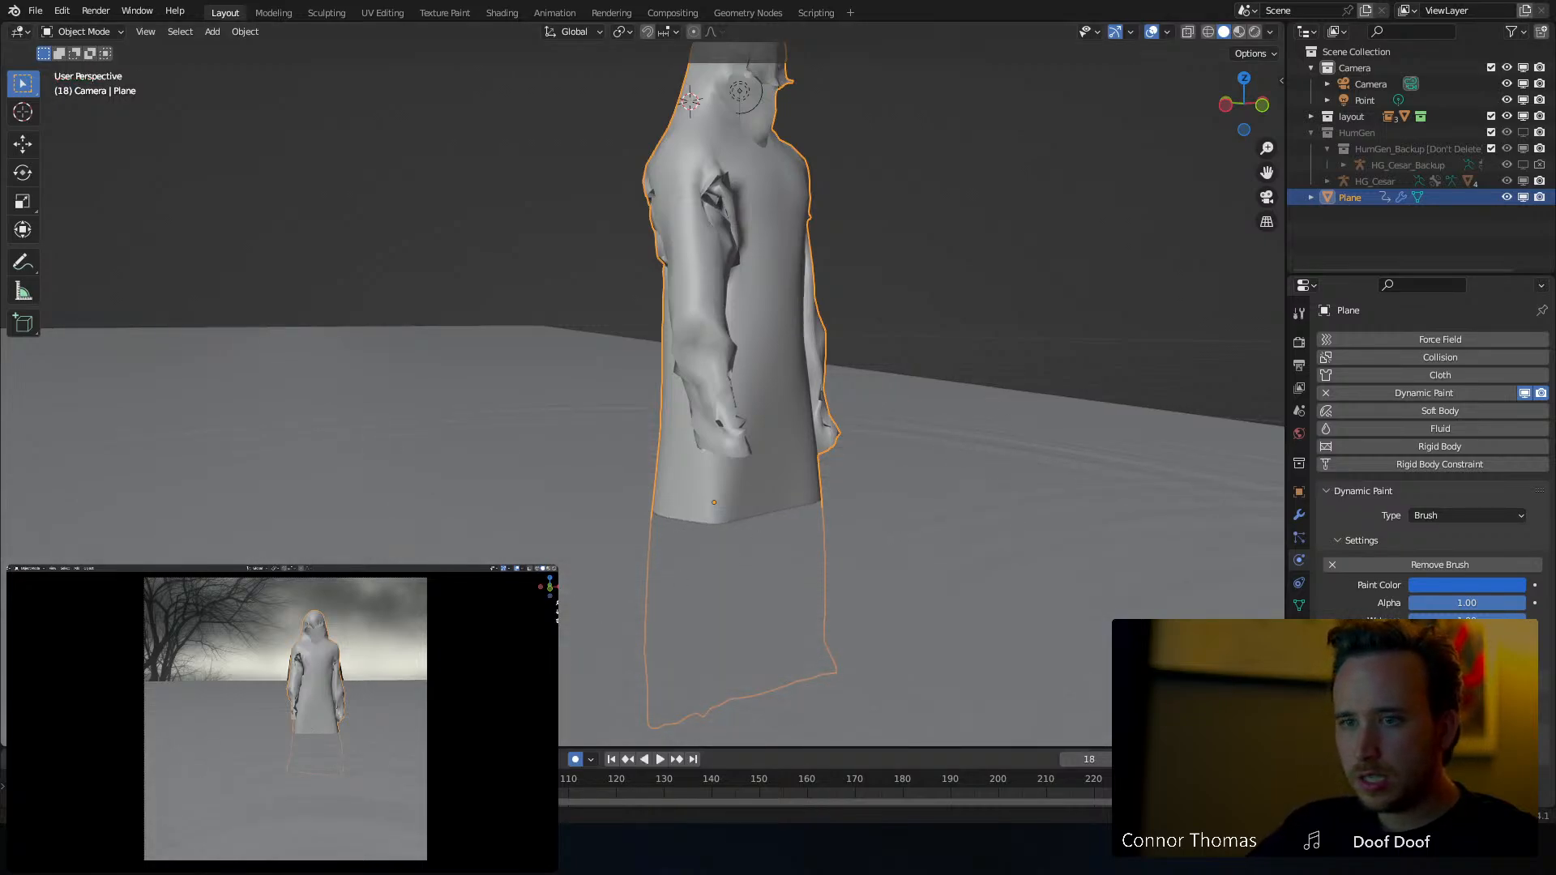
{"action": "key", "text": "shift+Left"}
{"action": "key", "text": "space"}
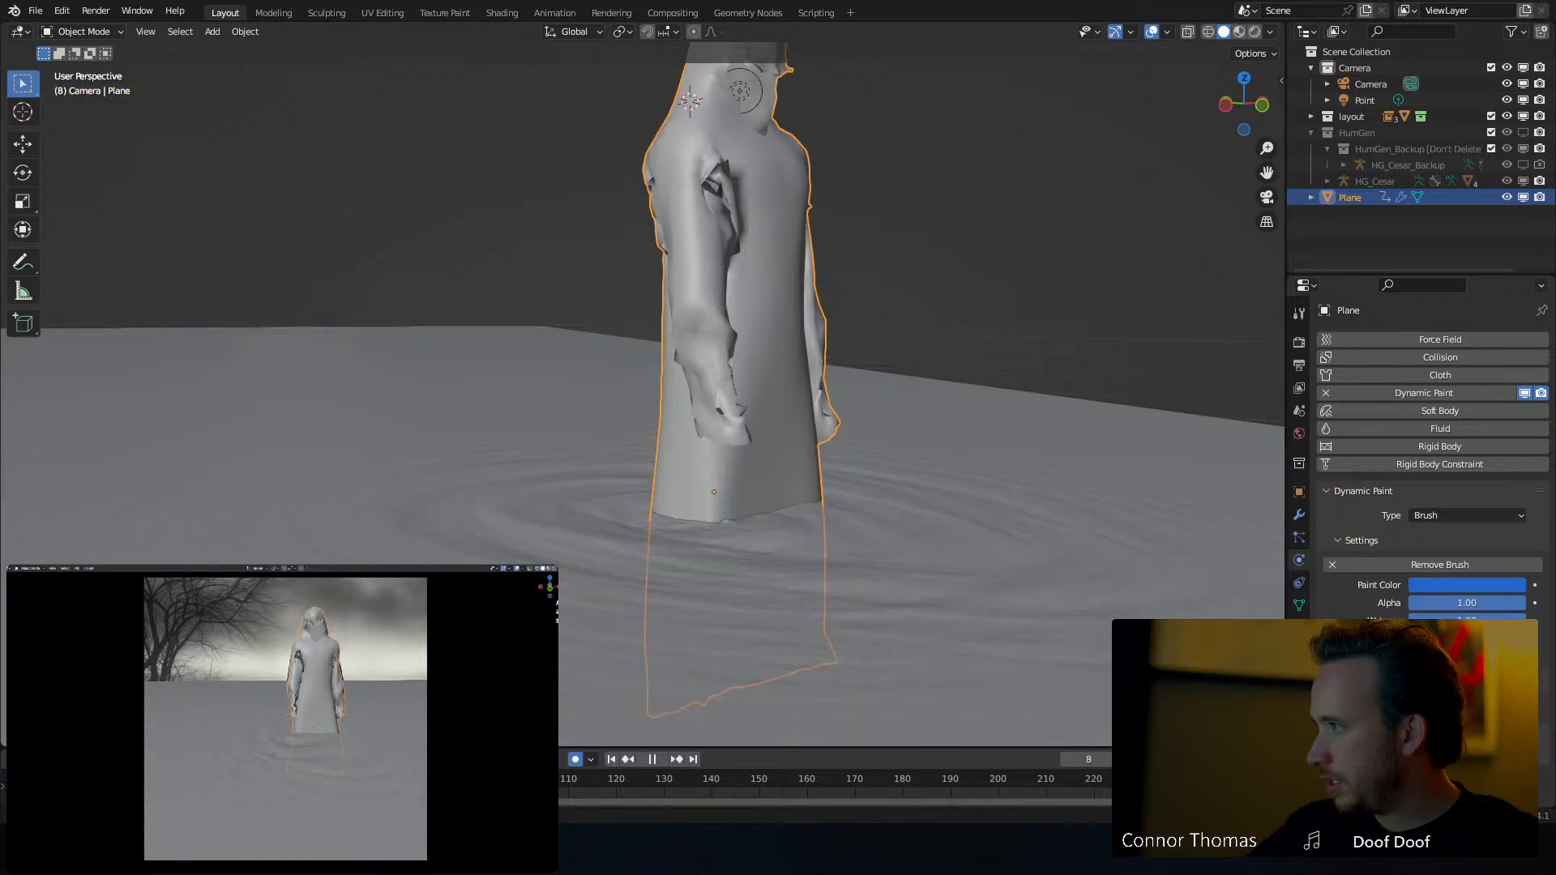
{"action": "key", "text": "space"}
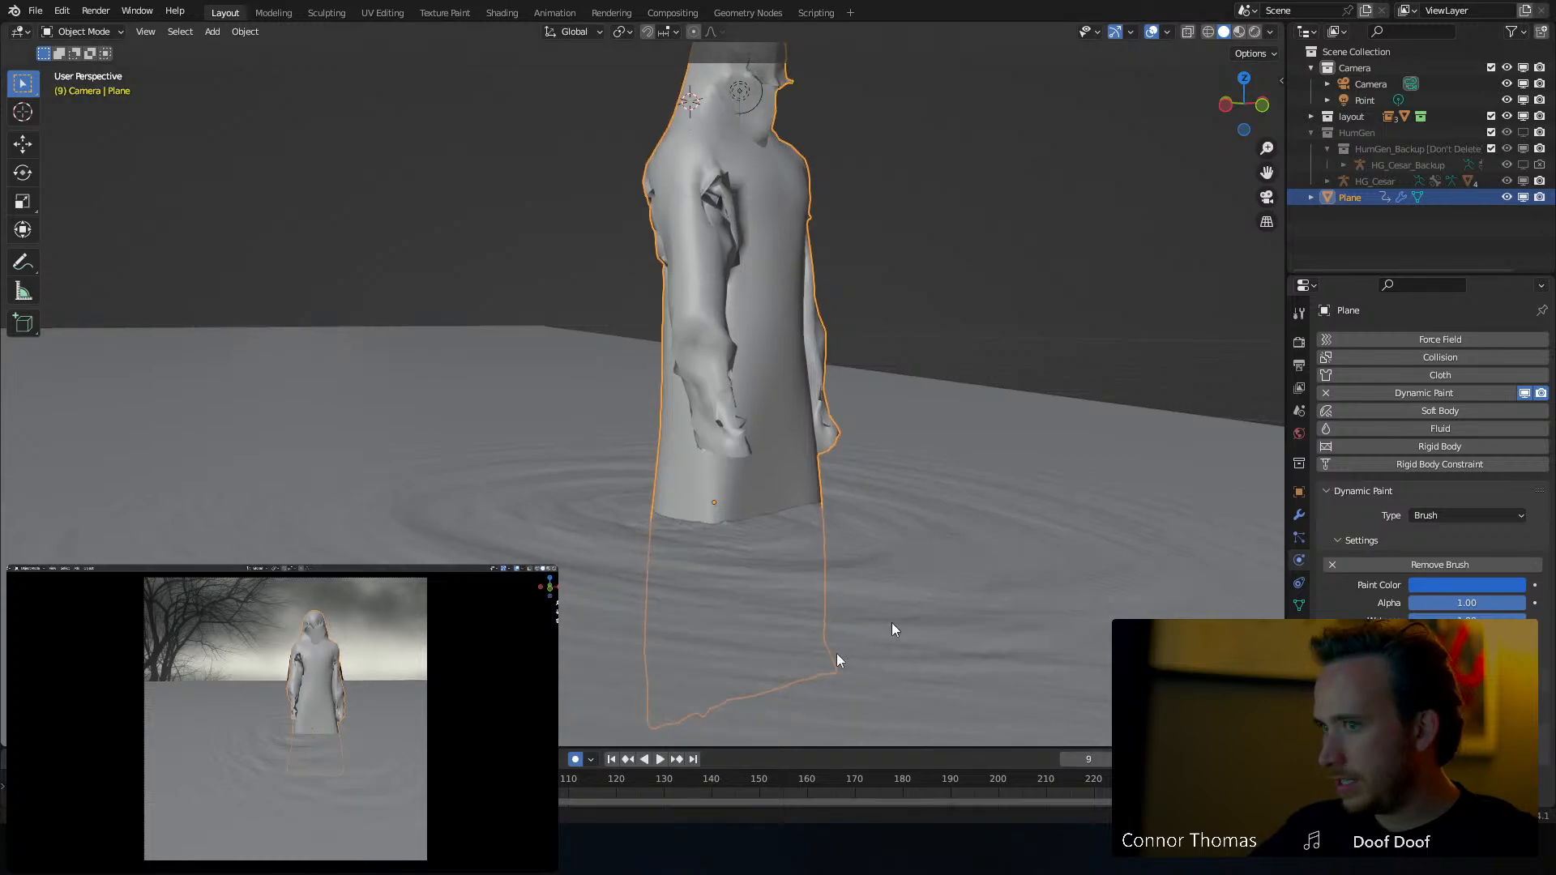
{"action": "left_click", "coordinate": [864, 580]}
{"action": "right_click", "coordinate": [864, 581]}
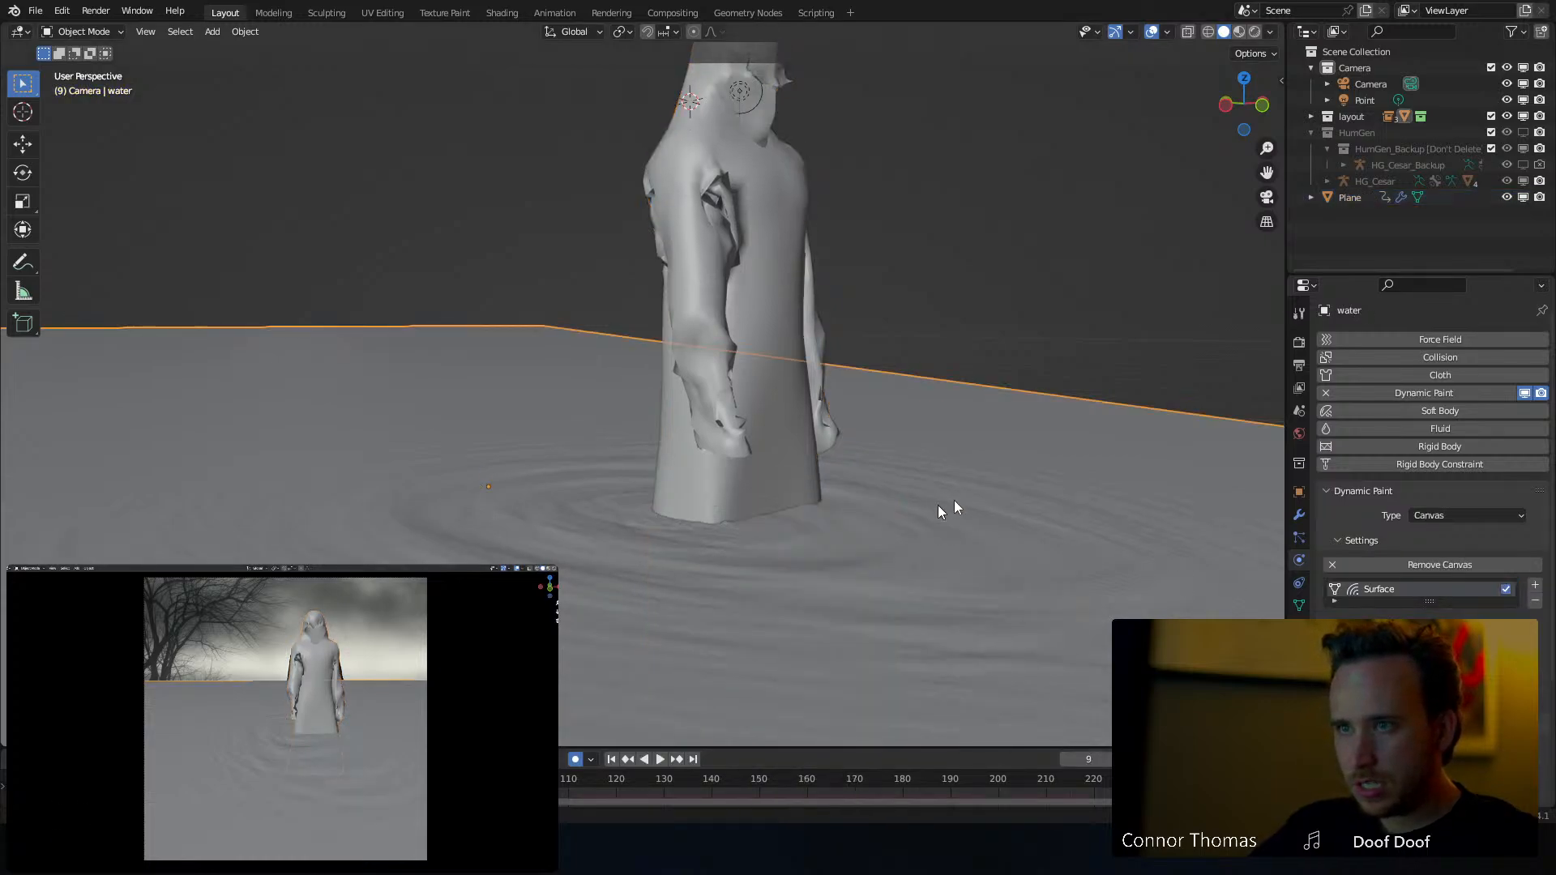
{"action": "middle_click_drag", "start_coordinate": [878, 488], "coordinate": [775, 451], "text": "shift"}
{"action": "key", "text": "a"}
{"action": "key", "text": "alt+a"}
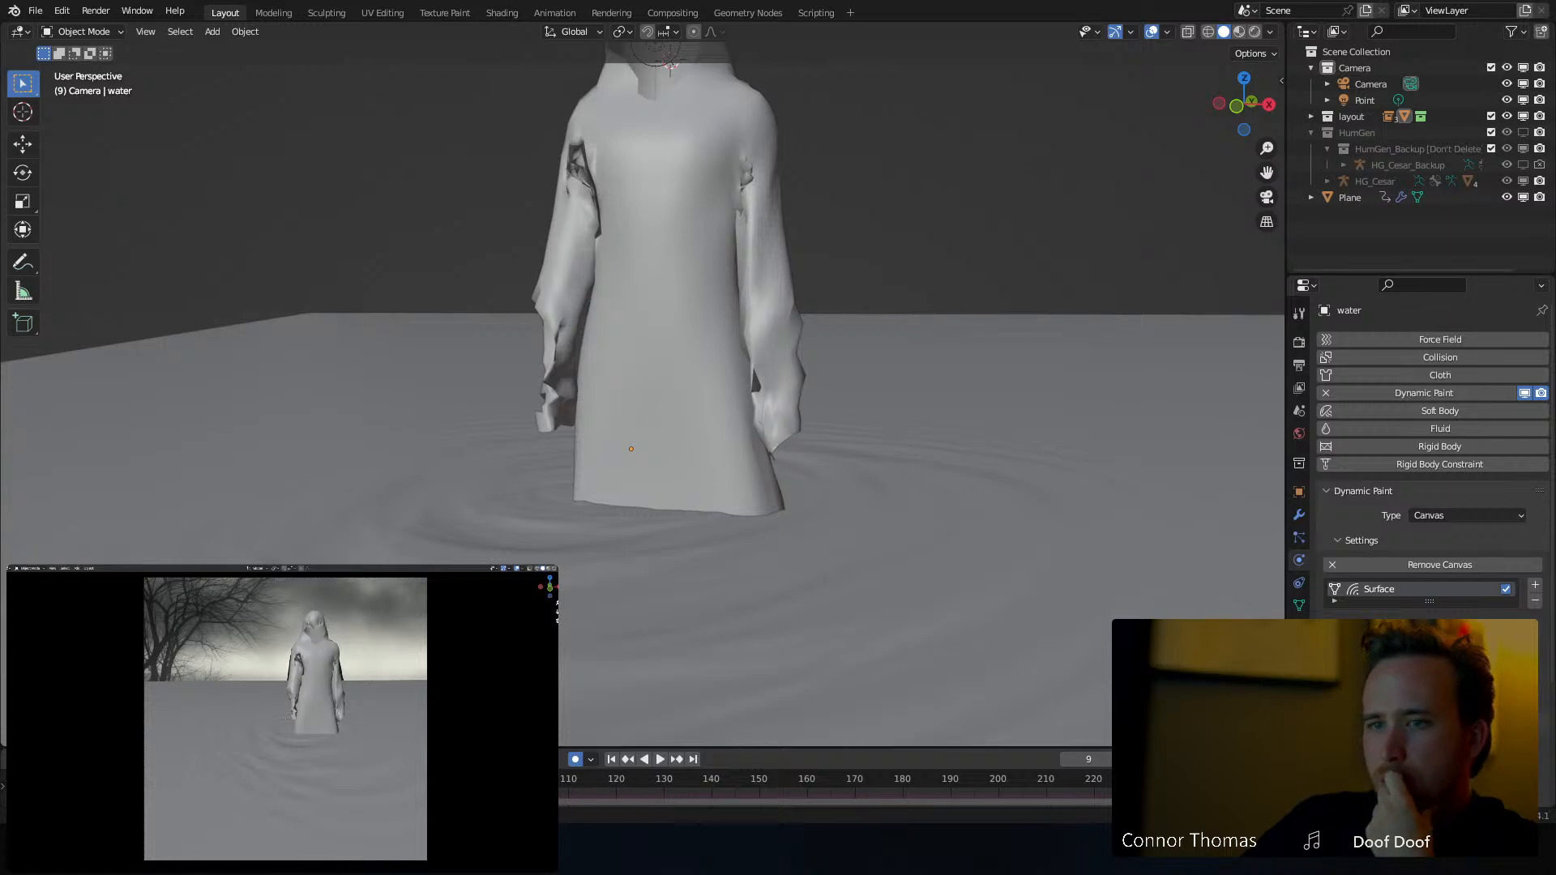
{"action": "key", "text": "space"}
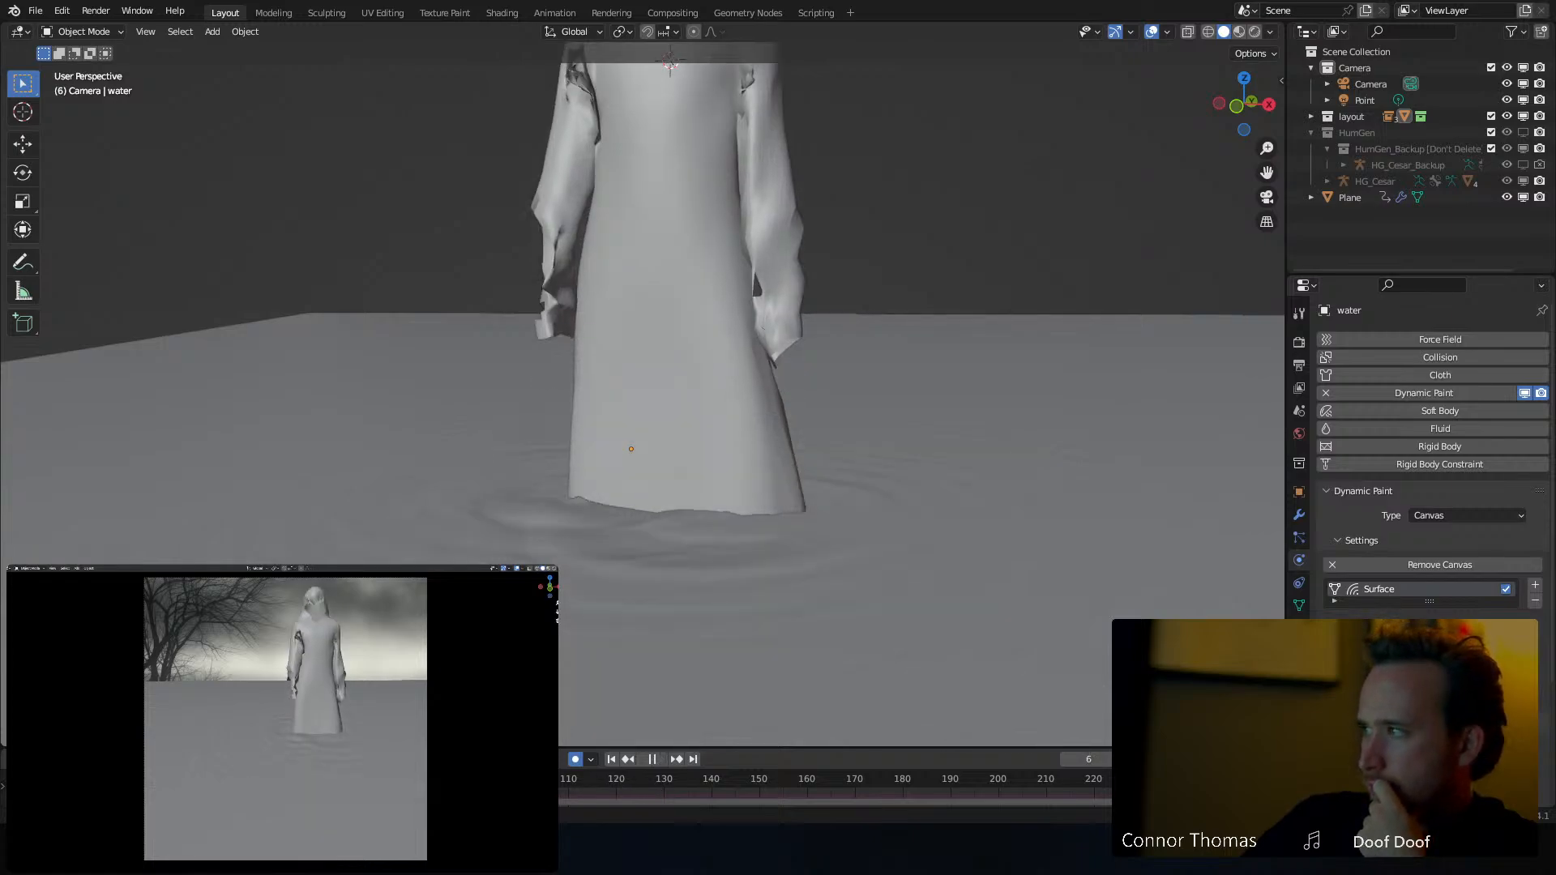
{"action": "key", "text": "Escape"}
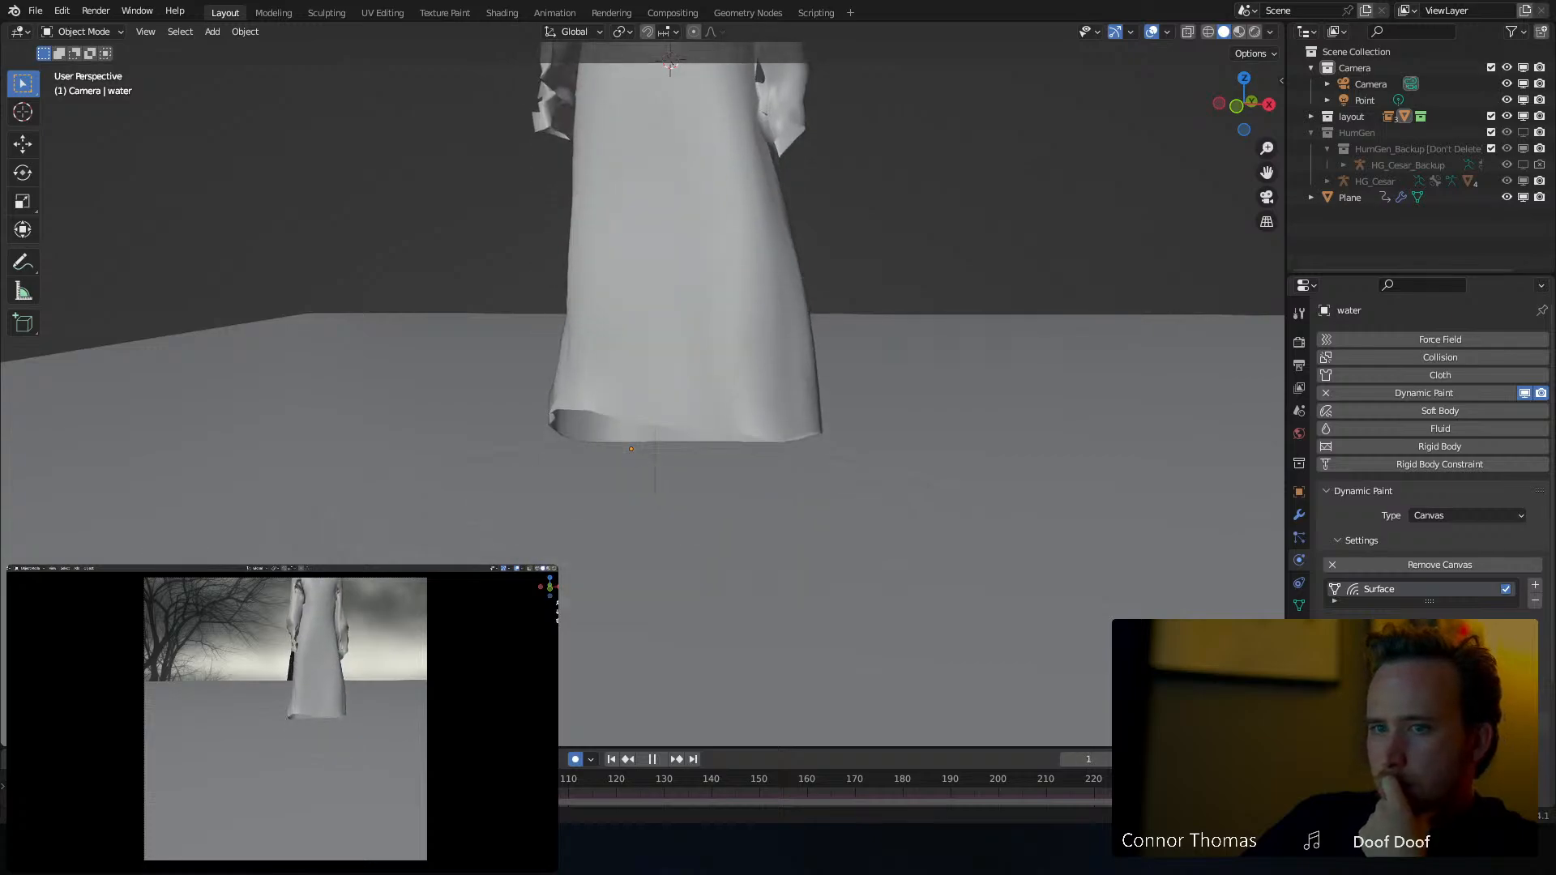
Raise the robe slightly along Z at frame 11 to key an upward bob
{"action": "left_click", "coordinate": [726, 319]}
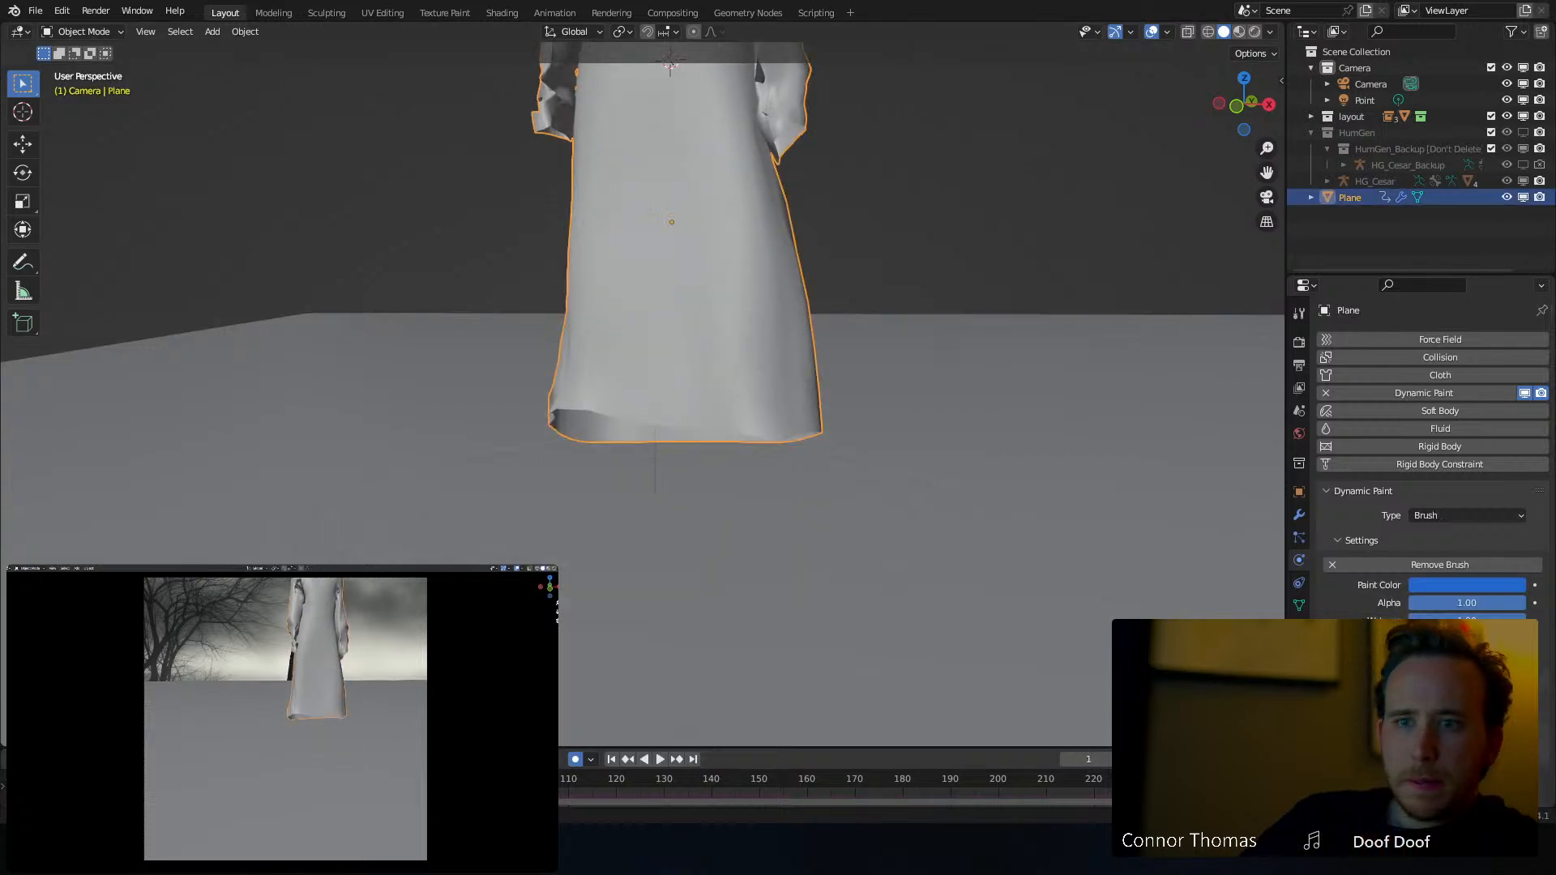
{"action": "key", "text": "space"}
{"action": "key", "text": "g"}
{"action": "key", "text": "z"}
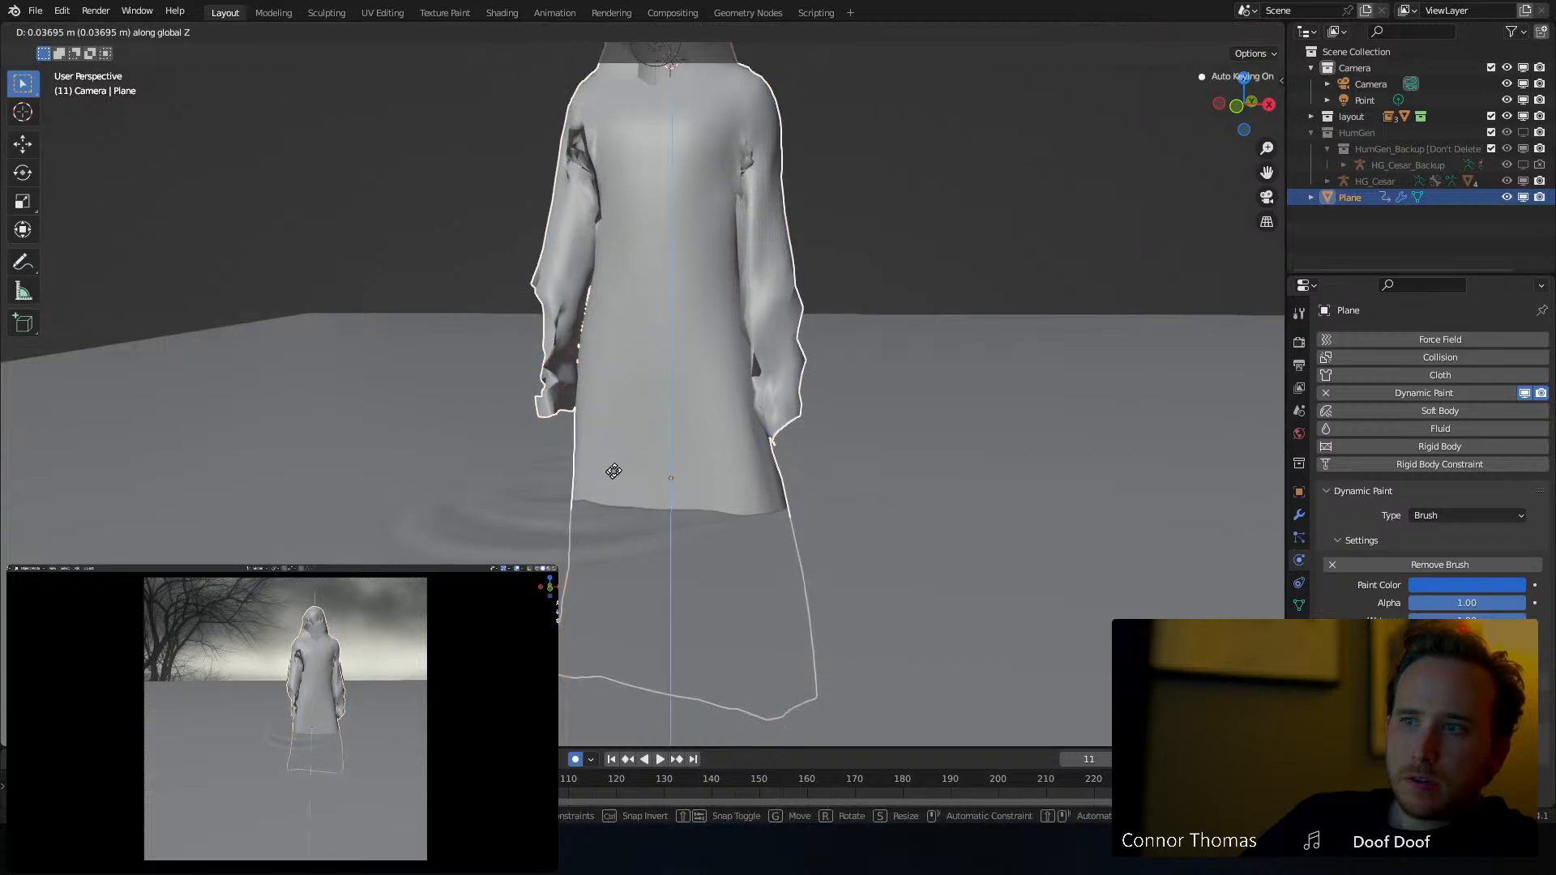
{"action": "left_click", "coordinate": [618, 432]}
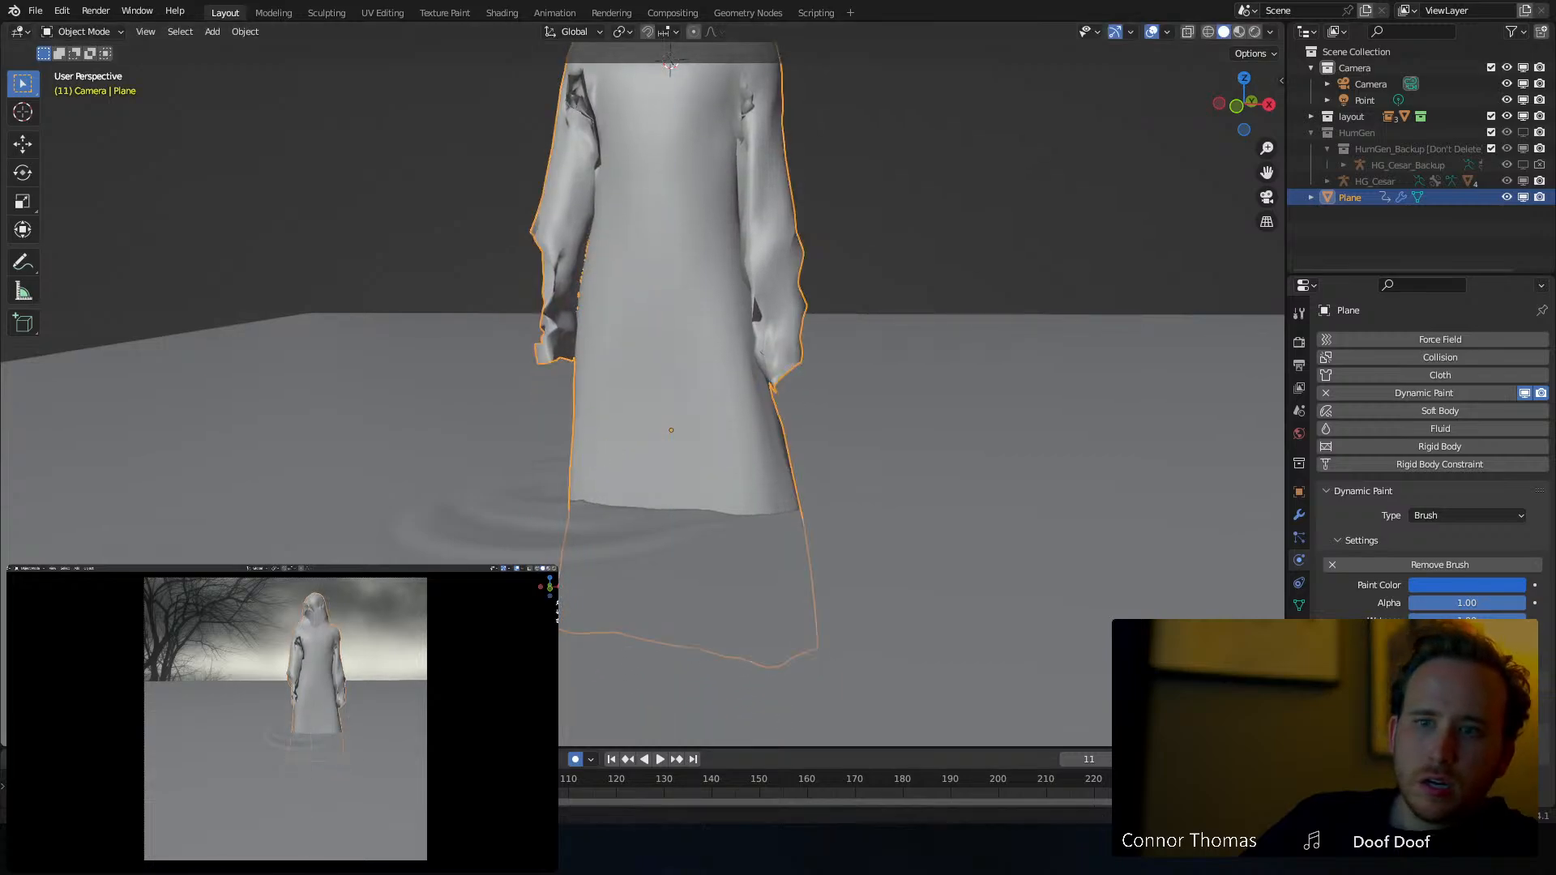
Adjust the robe's height at frame 14, lowering it about 0.8 m along Z, and replay the animation from the start
{"action": "key", "text": "g"}
{"action": "key", "text": "z"}
{"action": "left_click", "coordinate": [742, 288]}
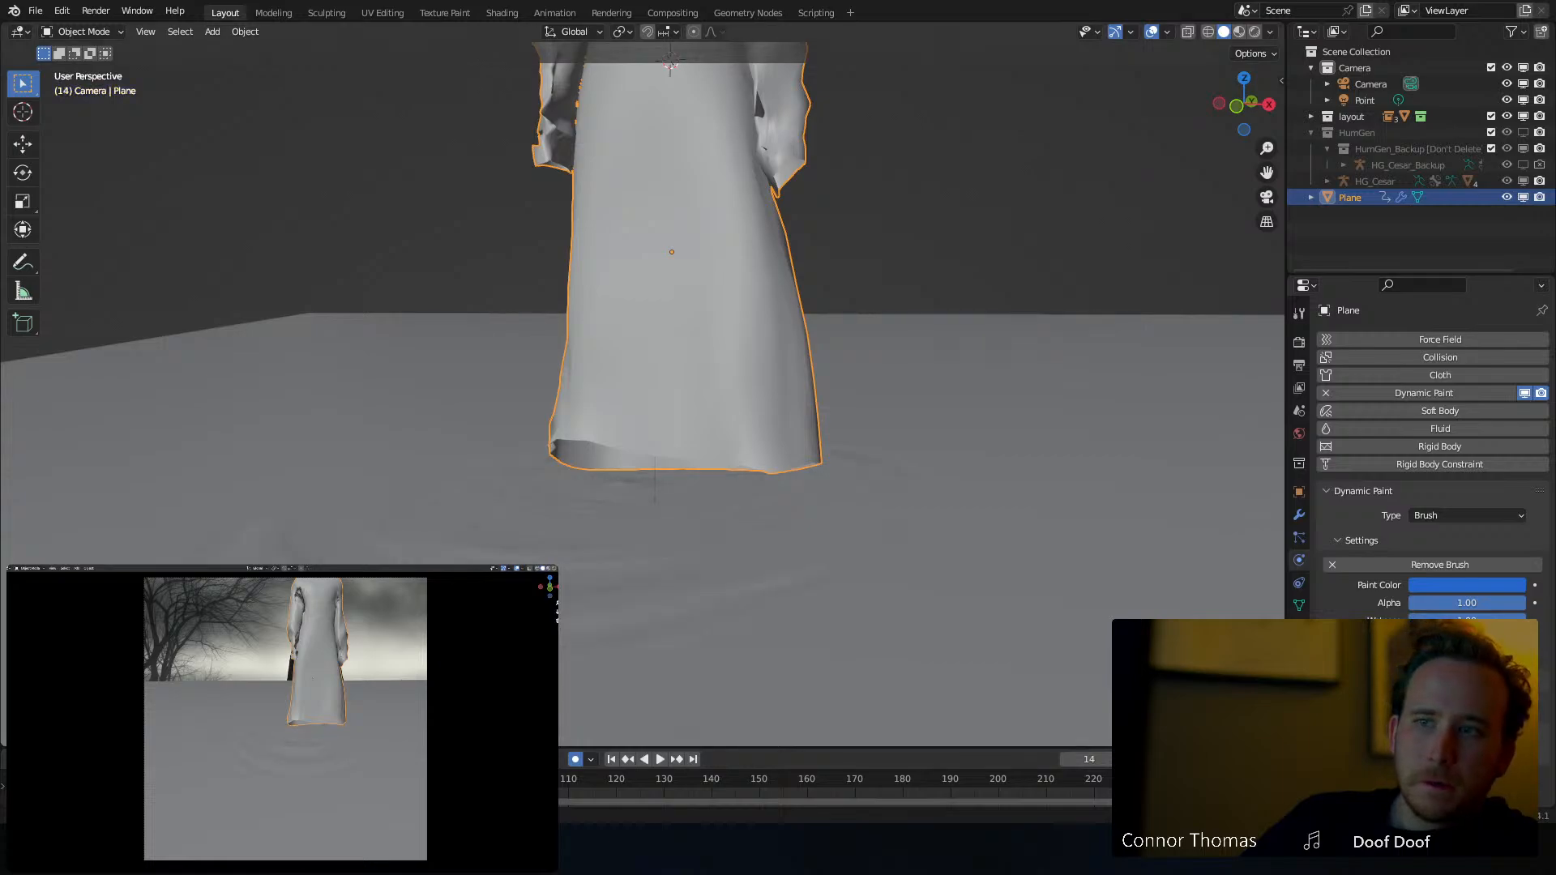
{"action": "key", "text": "g"}
{"action": "key", "text": "z"}
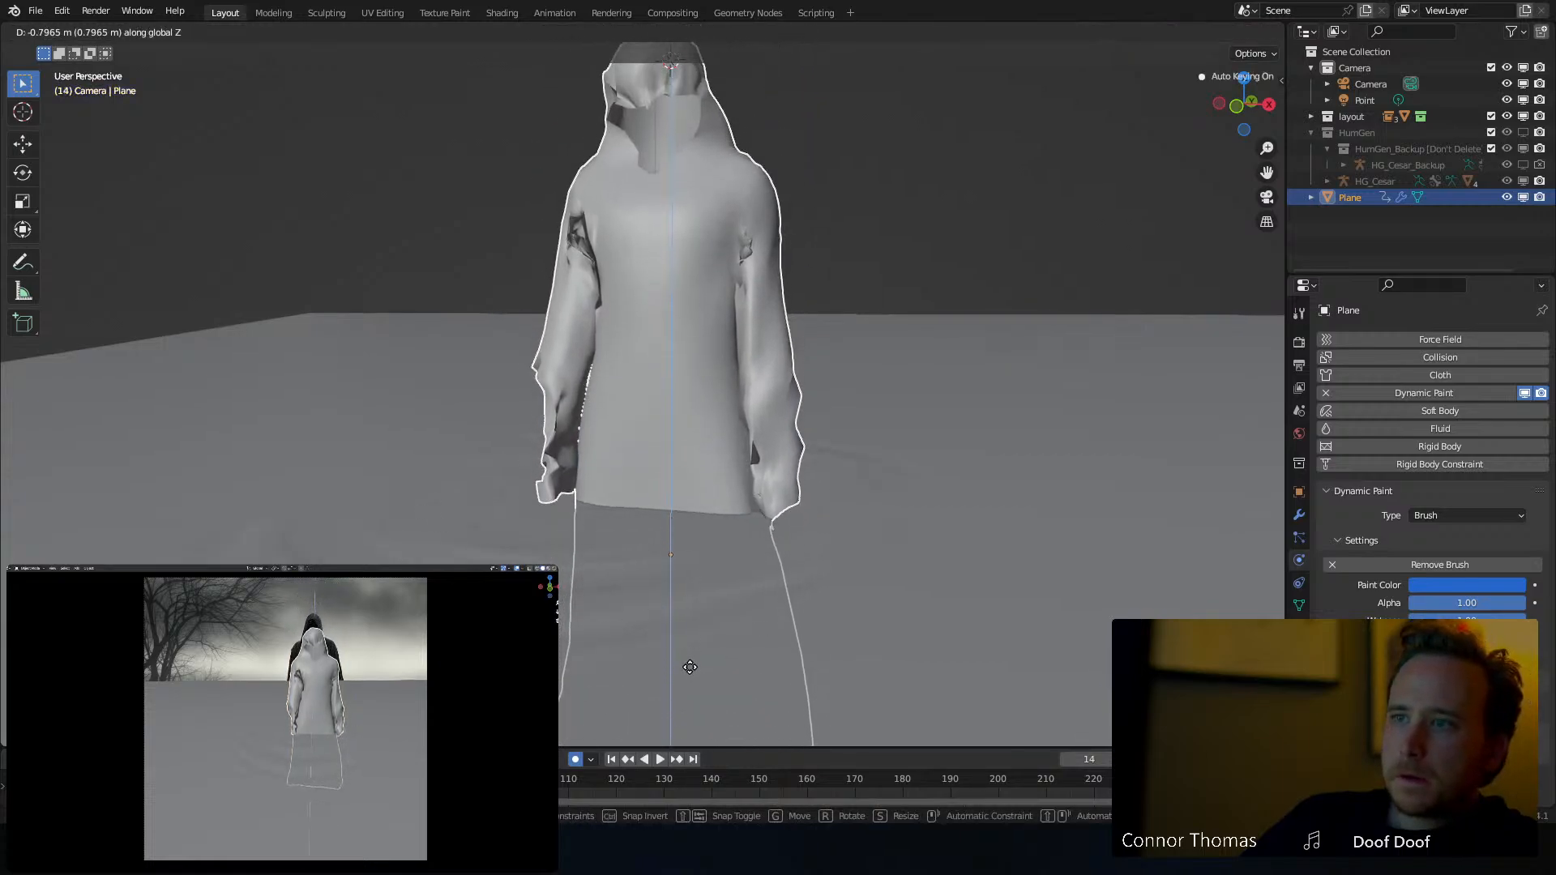
{"action": "left_click", "coordinate": [689, 668]}
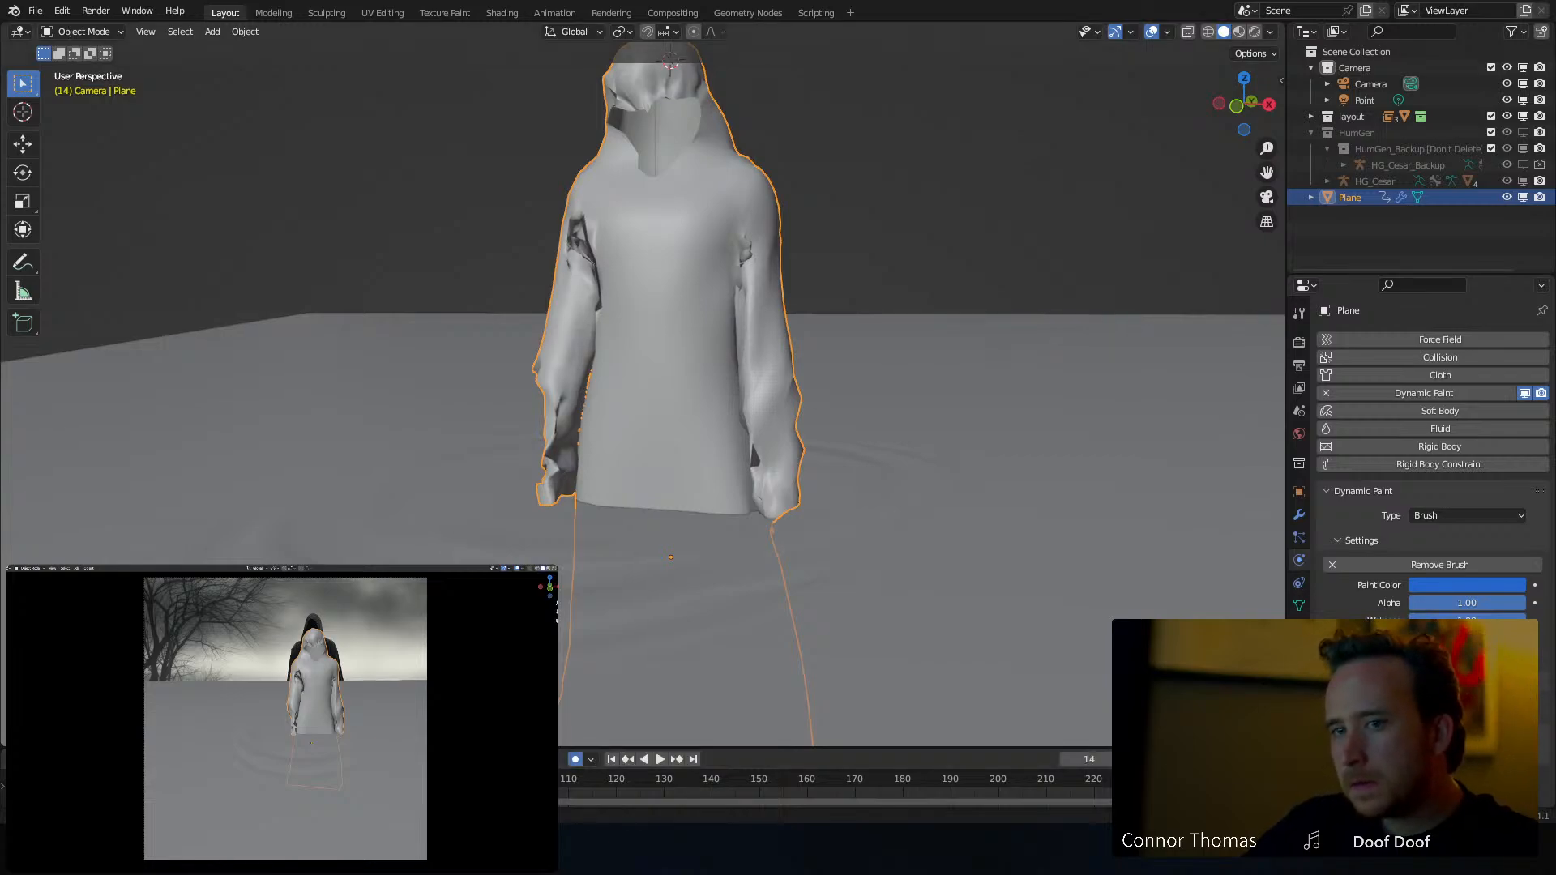
{"action": "left_click_drag", "start_coordinate": [112, 779], "coordinate": [49, 779]}
{"action": "key", "text": "space"}
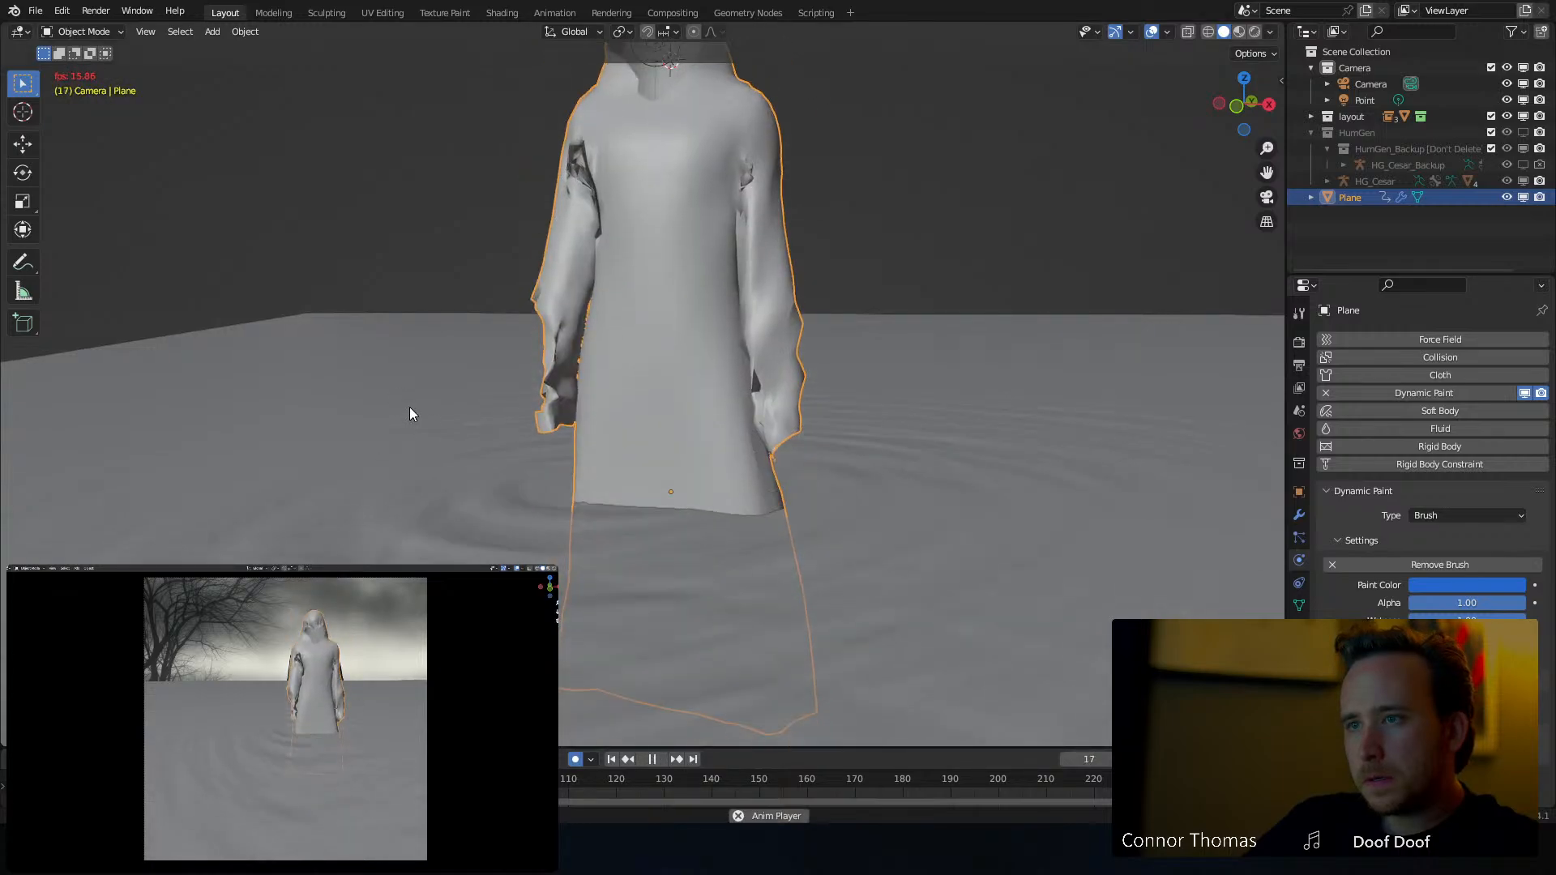
Play the ripple simulation and pause it at frame 15 to examine the water around the robed figure
{"action": "key", "text": "space"}
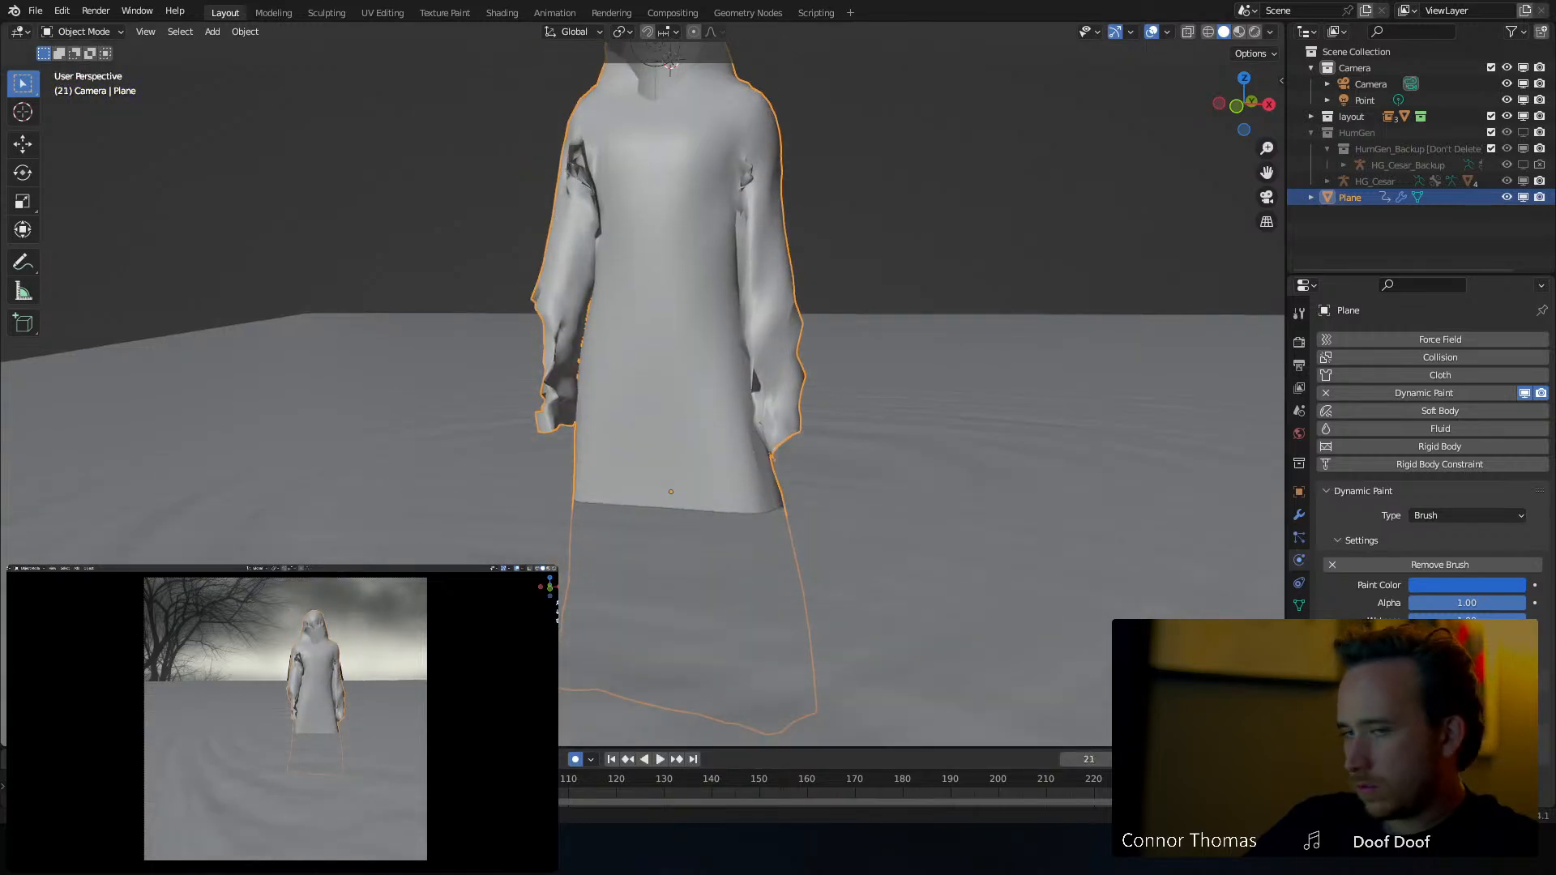
{"action": "key", "text": "space"}
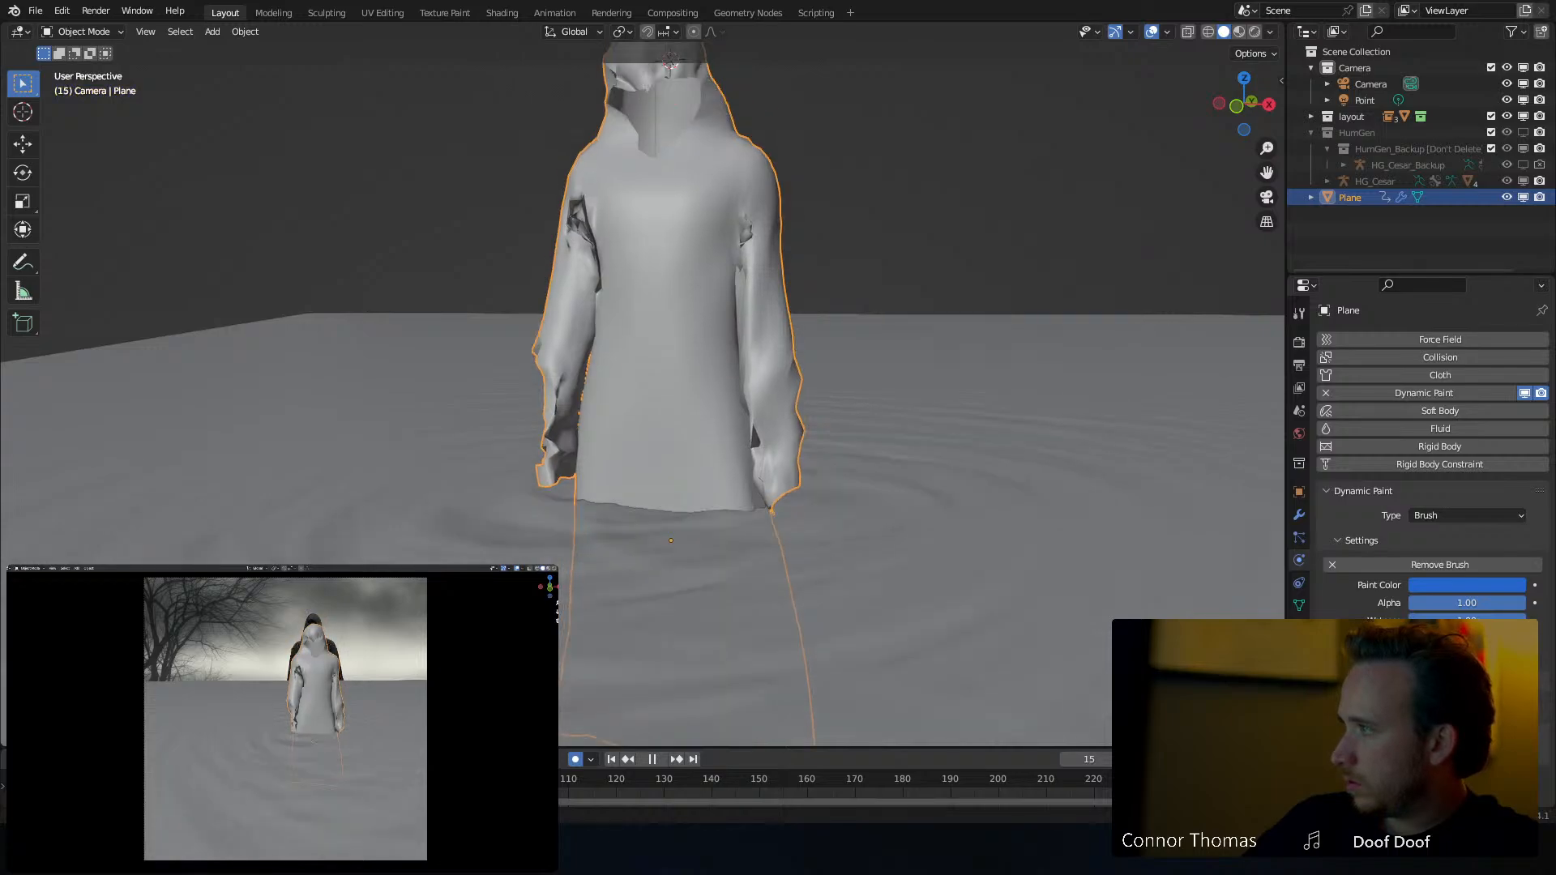
{"action": "key", "text": "space"}
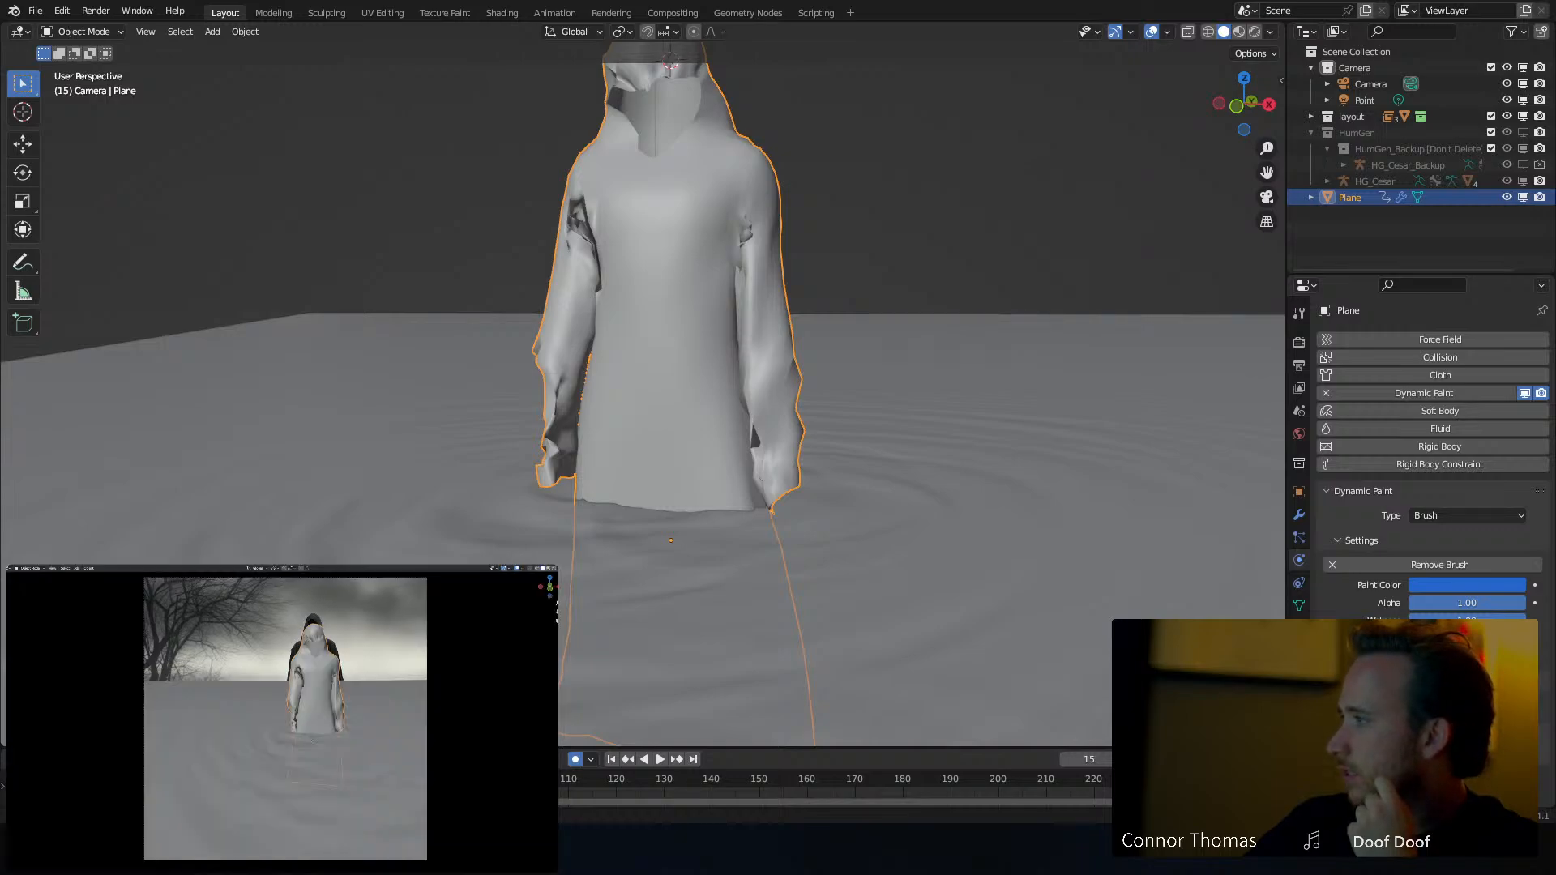
Subdivide the entire water plane mesh once more and save the file
{"action": "left_click", "coordinate": [1138, 517]}
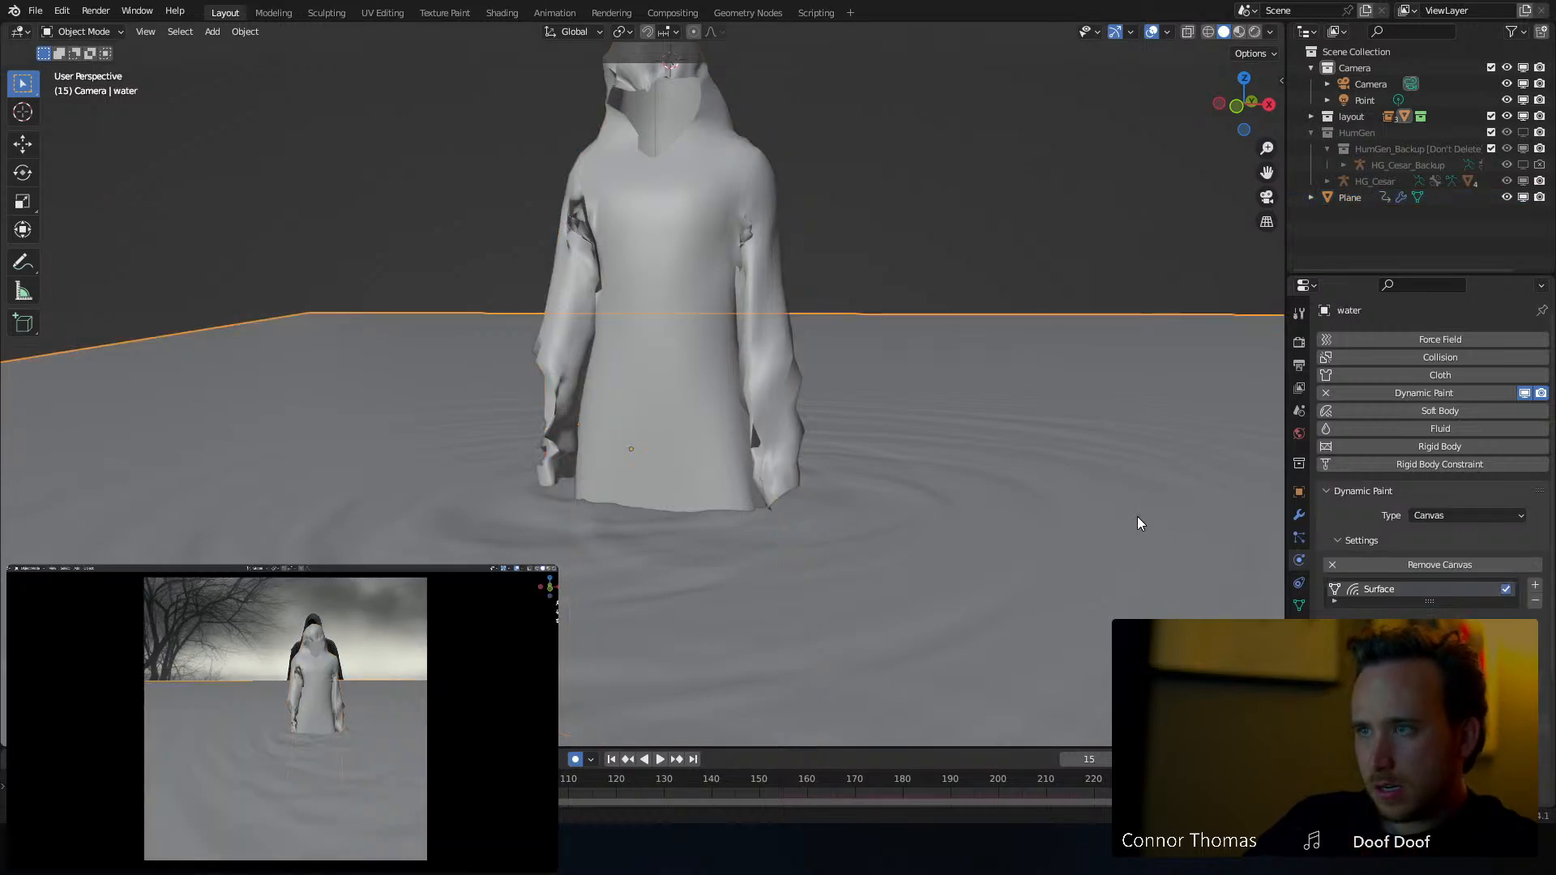
{"action": "key", "text": "Tab"}
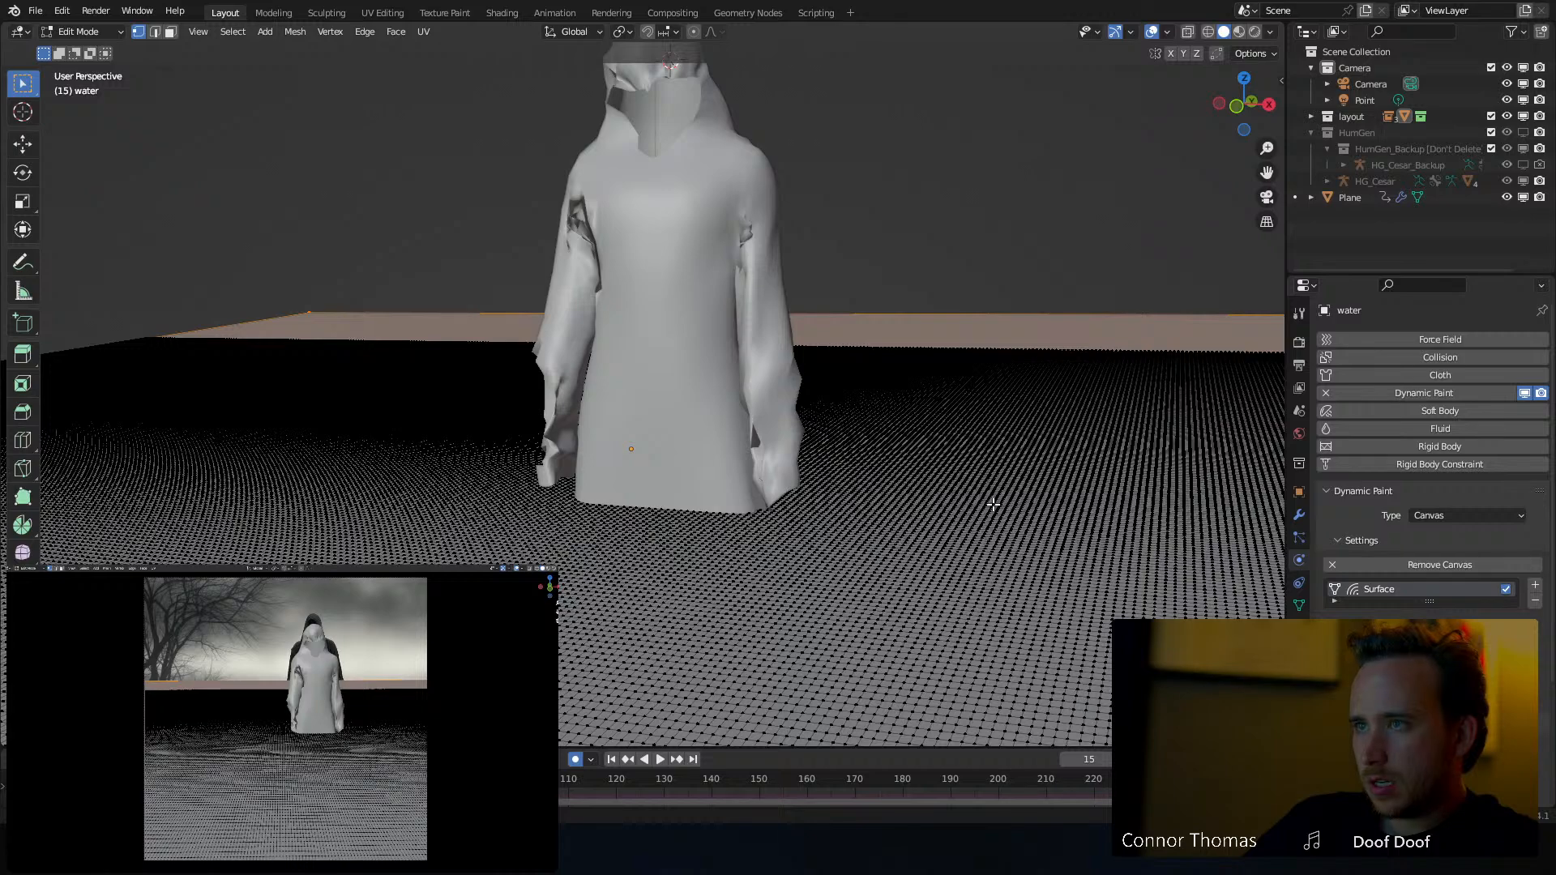
{"action": "key", "text": "a"}
{"action": "right_click", "coordinate": [993, 503]}
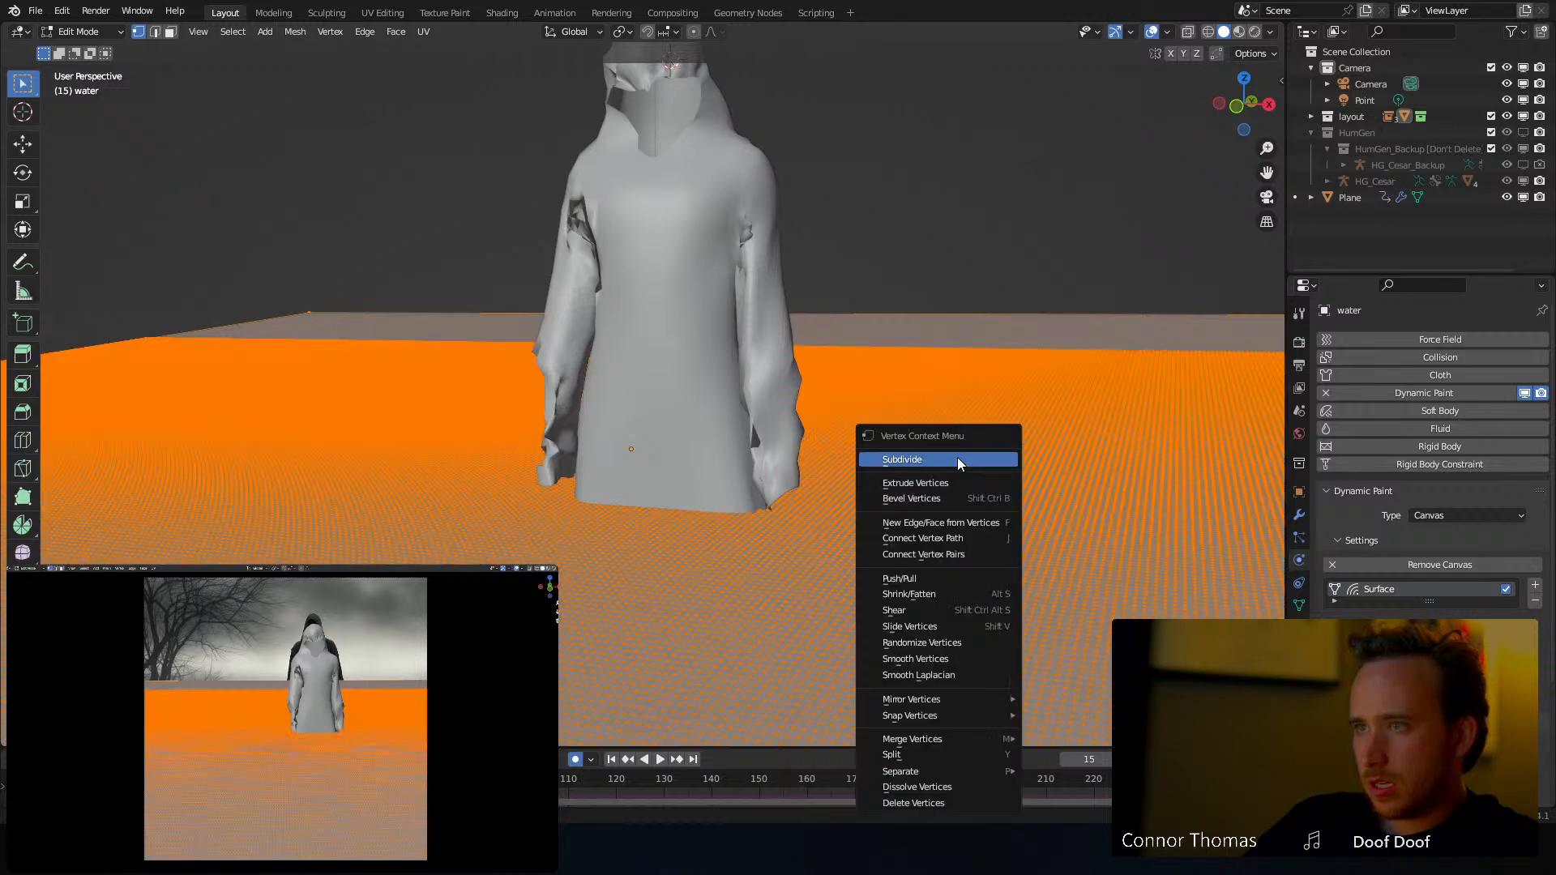
{"action": "left_click", "coordinate": [1004, 466]}
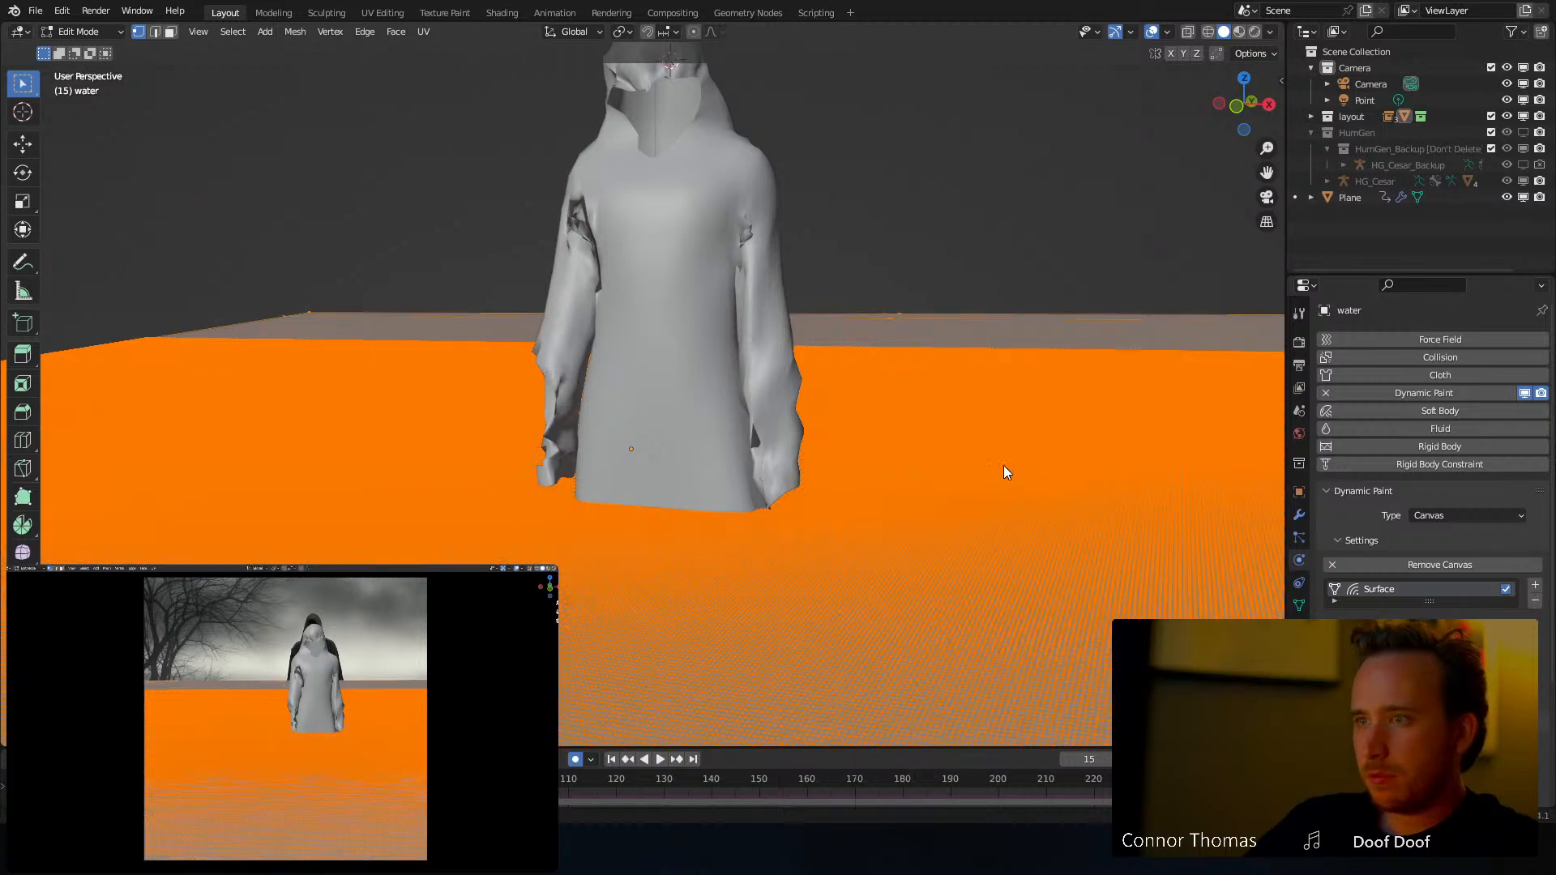
{"action": "key", "text": "Tab"}
{"action": "key", "text": "ctrl+s"}
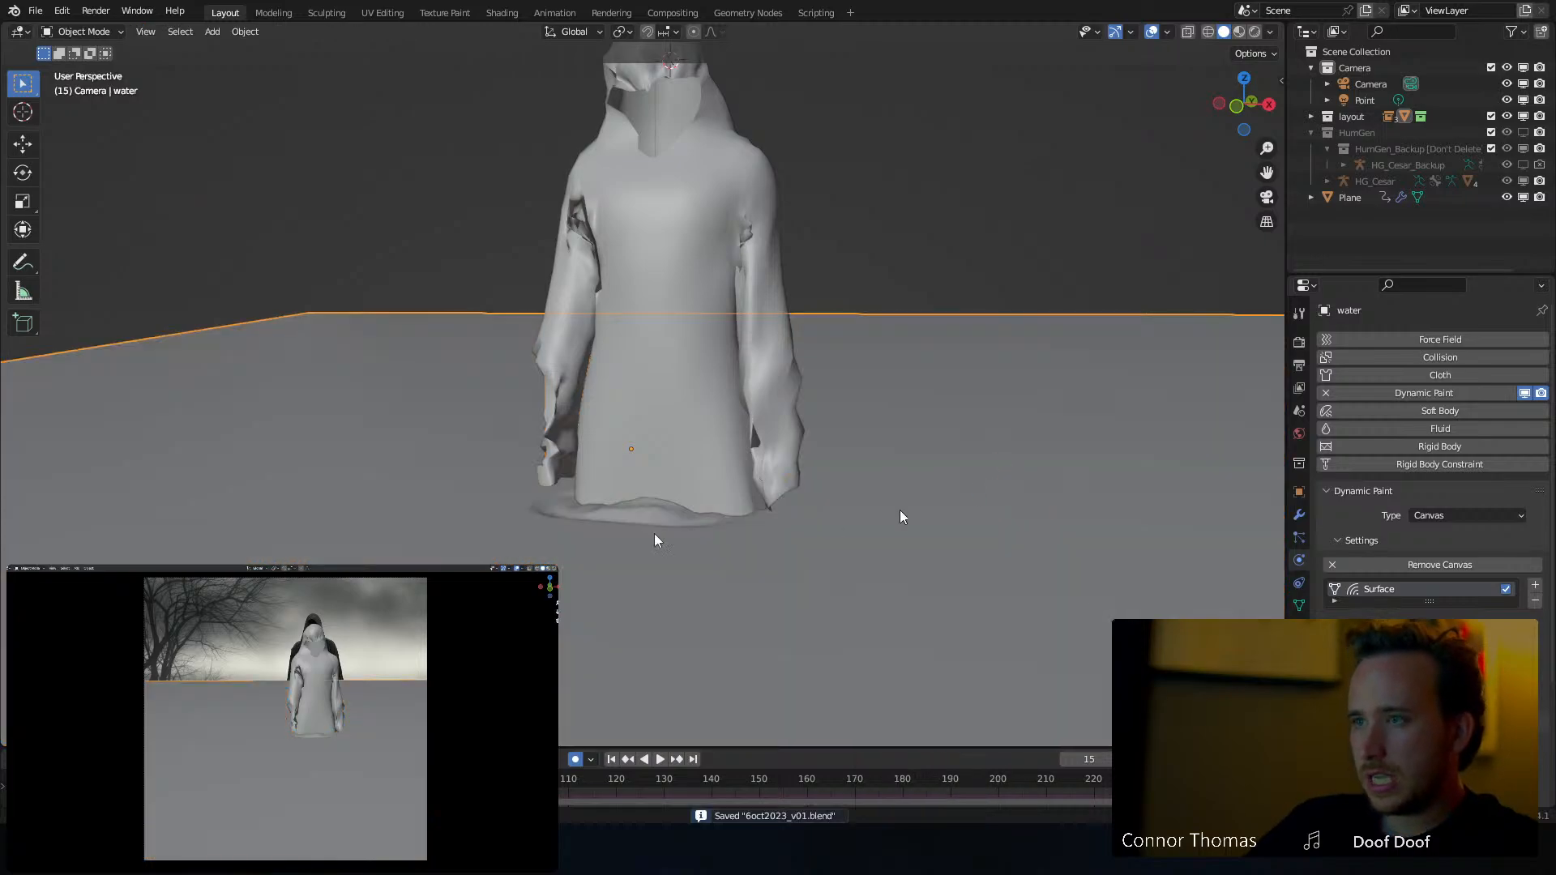
Replay the ripple simulation from the start and examine the finer ripples around the figure from a wider angle, stopping at frame 18
{"action": "key", "text": "shift+Left"}
{"action": "key", "text": "space"}
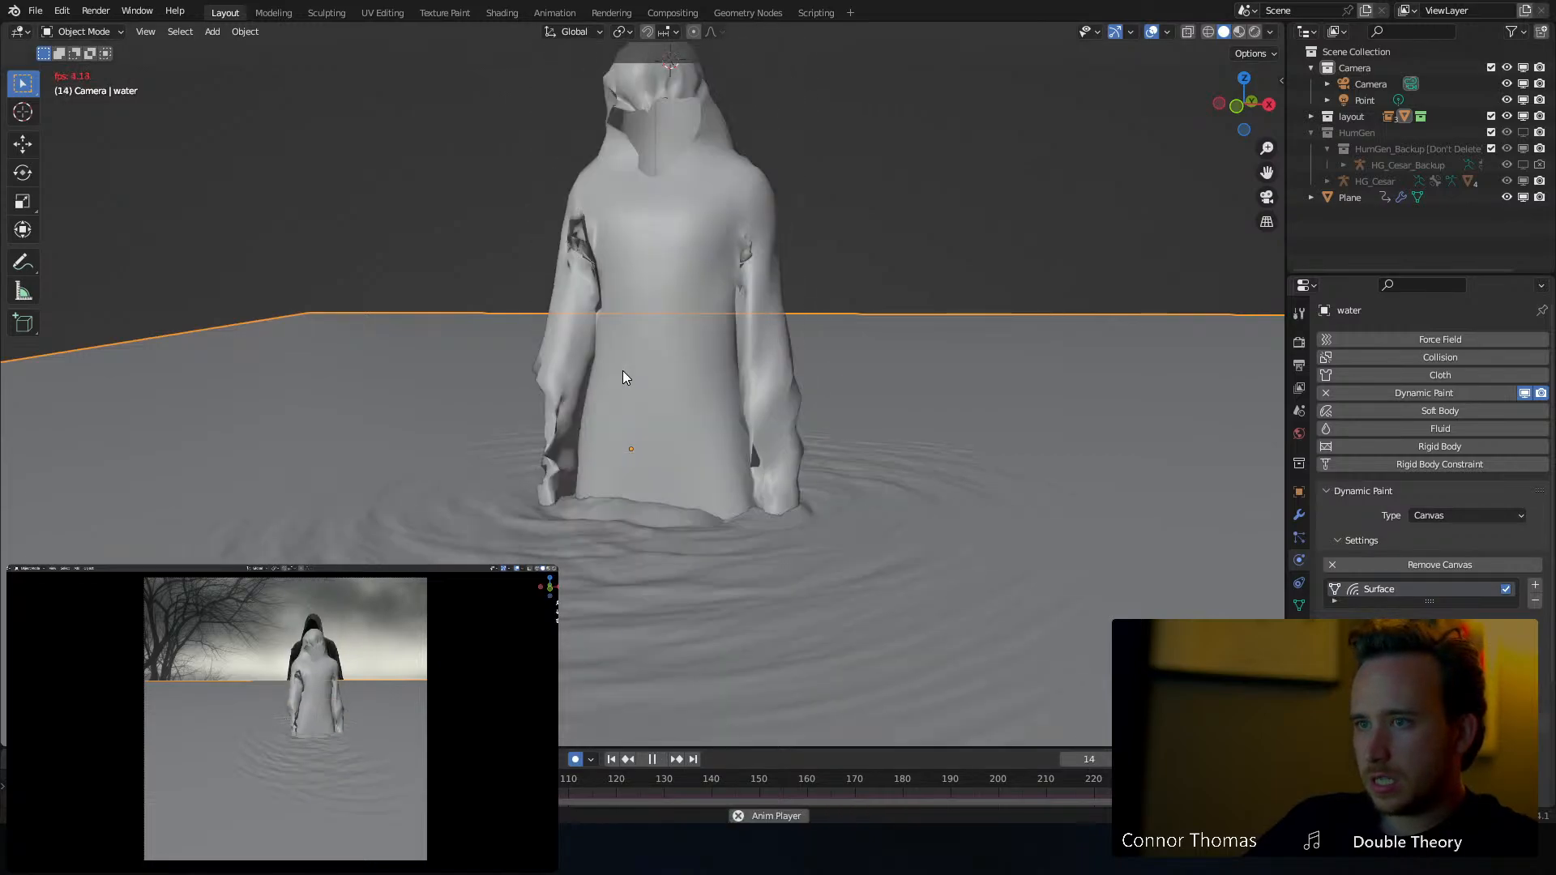
{"action": "key", "text": "space"}
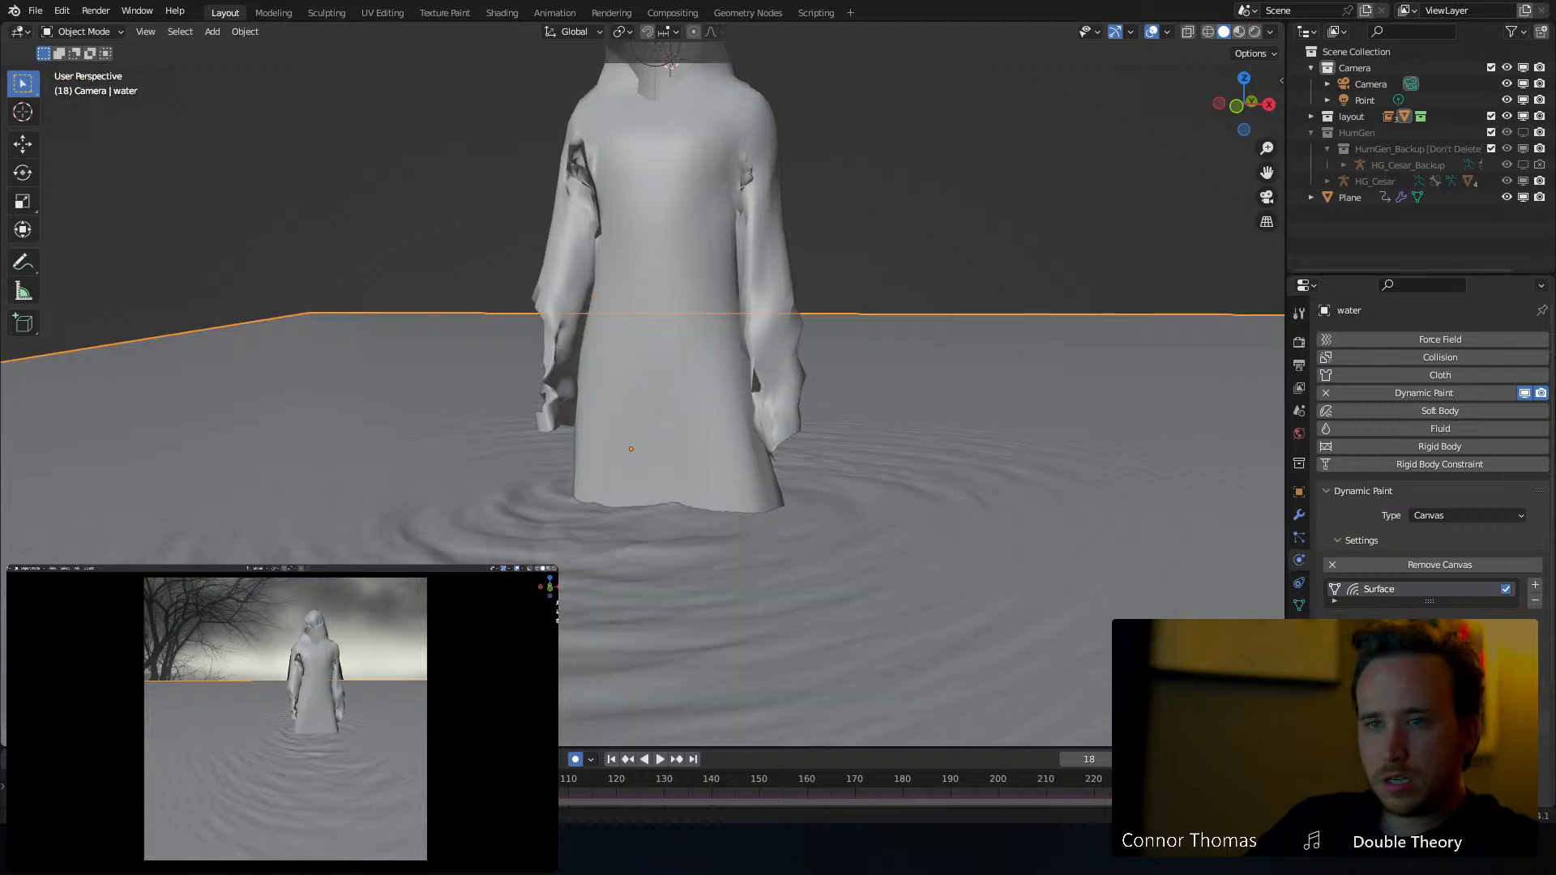
{"action": "key", "text": "shift+ctrl+space"}
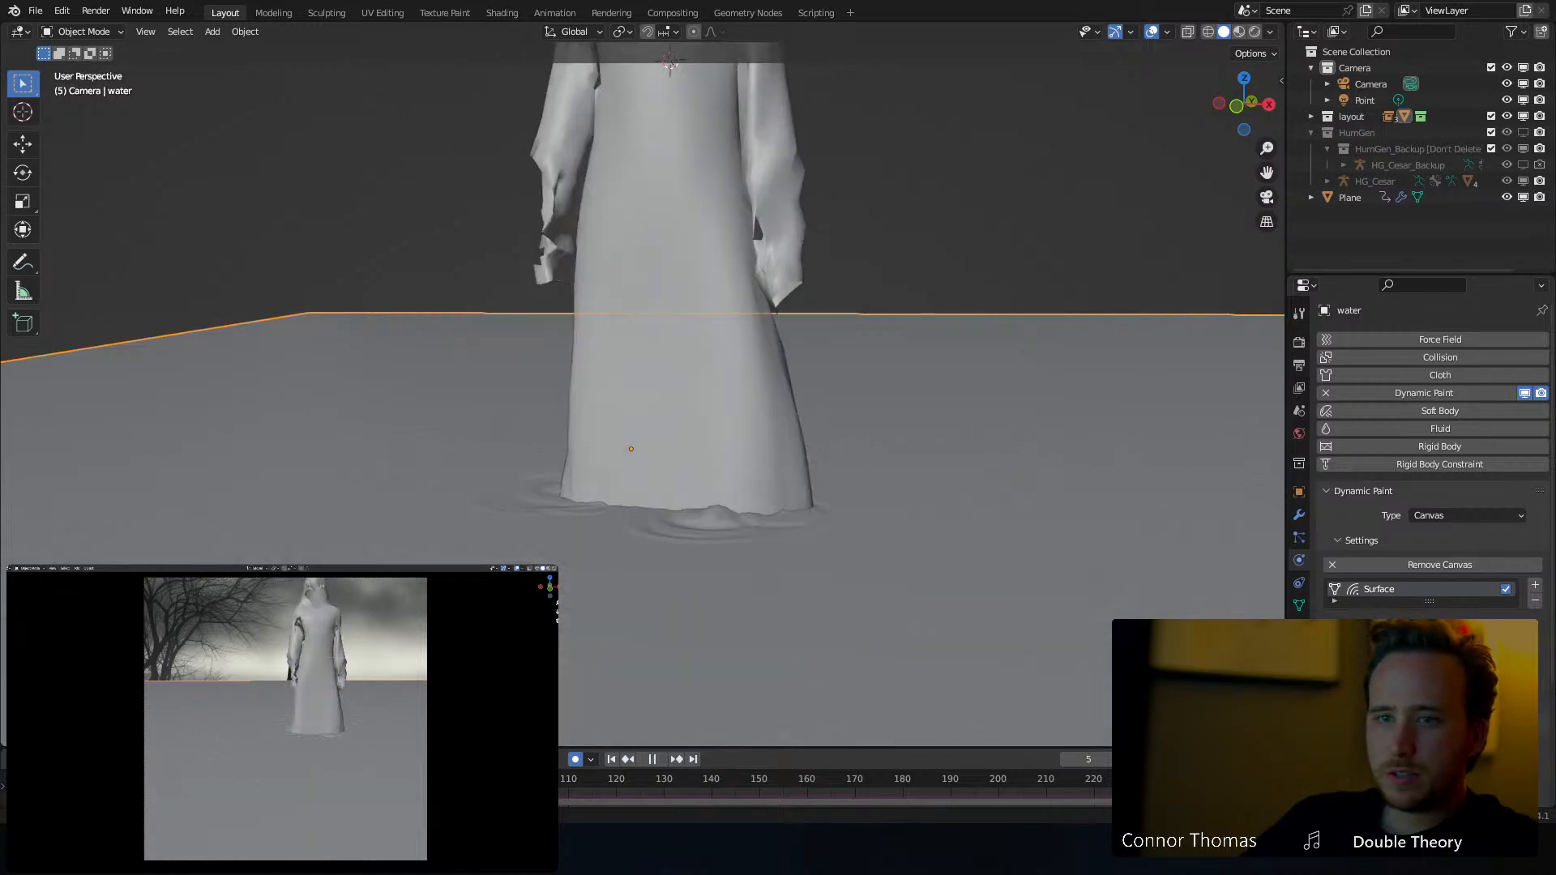
{"action": "key", "text": "space"}
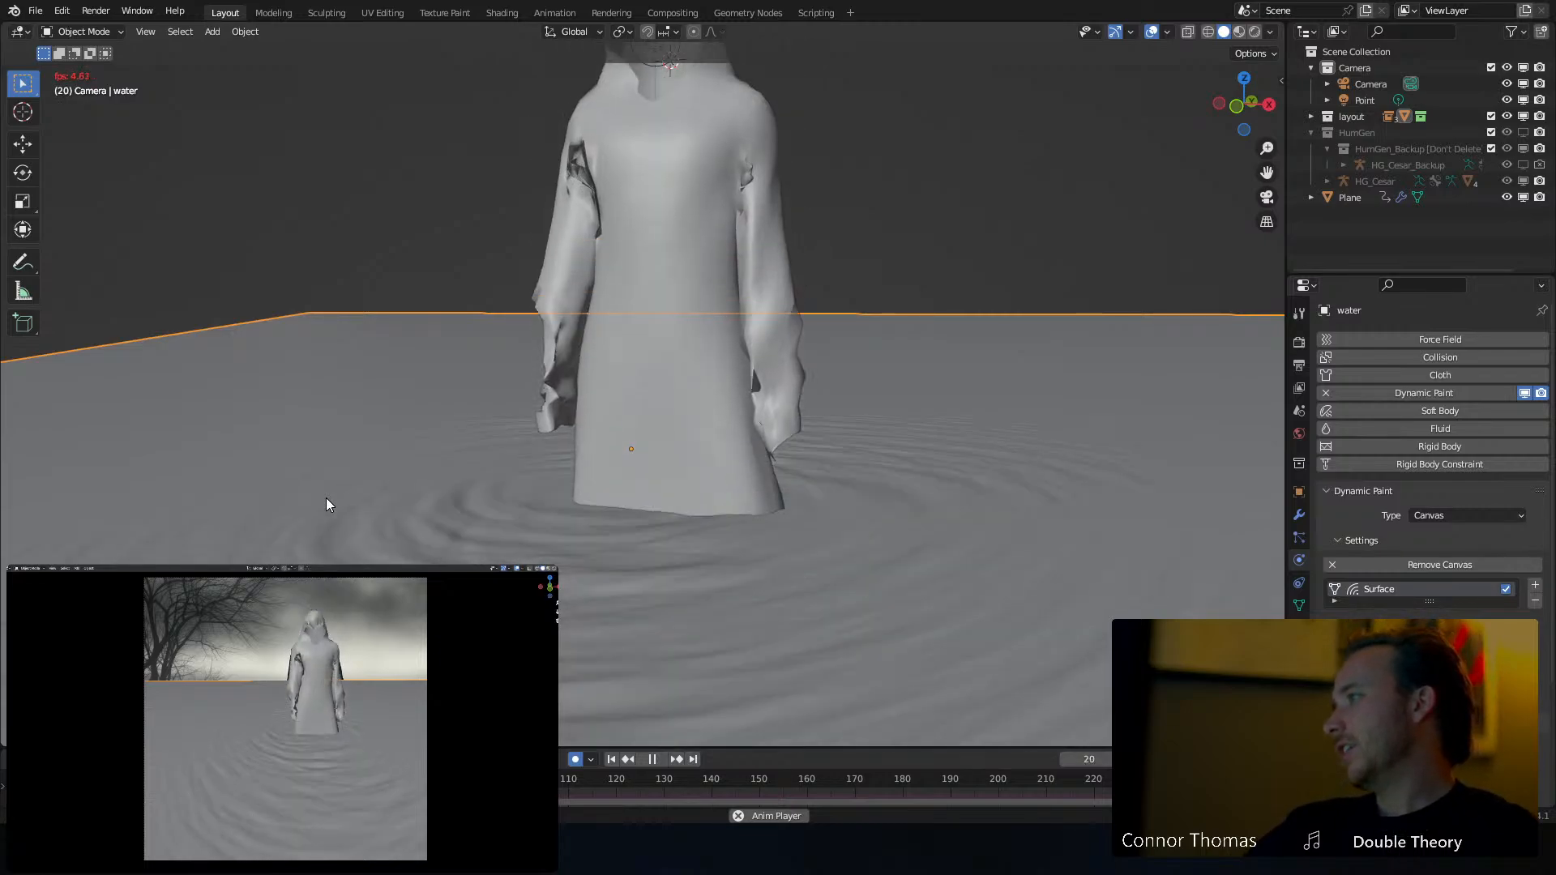
{"action": "key", "text": "space"}
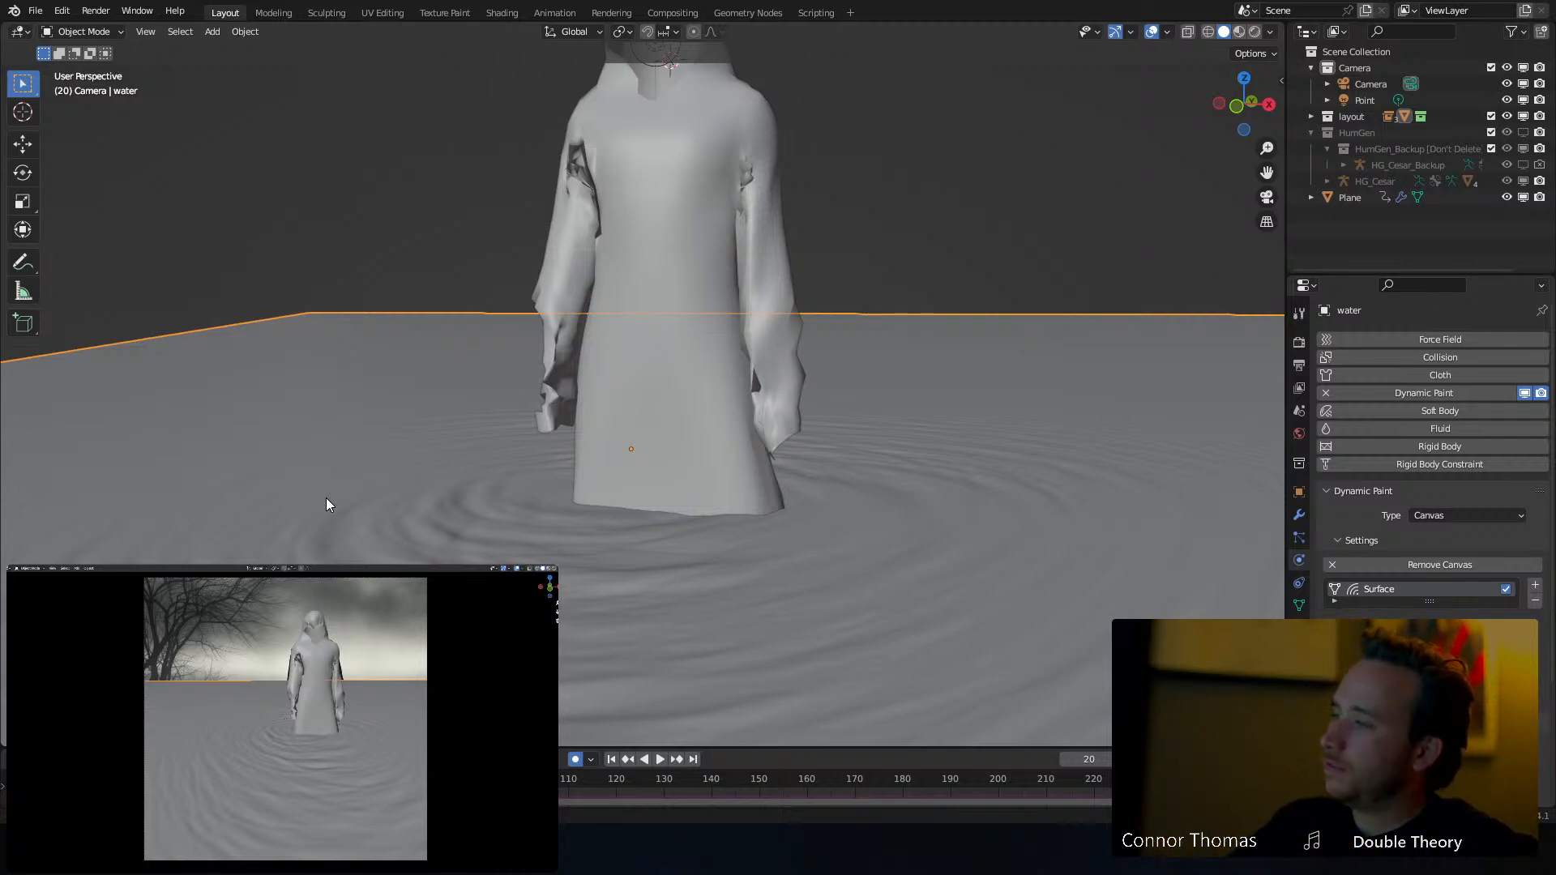
{"action": "middle_click_drag", "start_coordinate": [493, 444], "coordinate": [541, 466]}
{"action": "scroll", "coordinate": [530, 457], "scroll_direction": "down", "scroll_amount": 5}
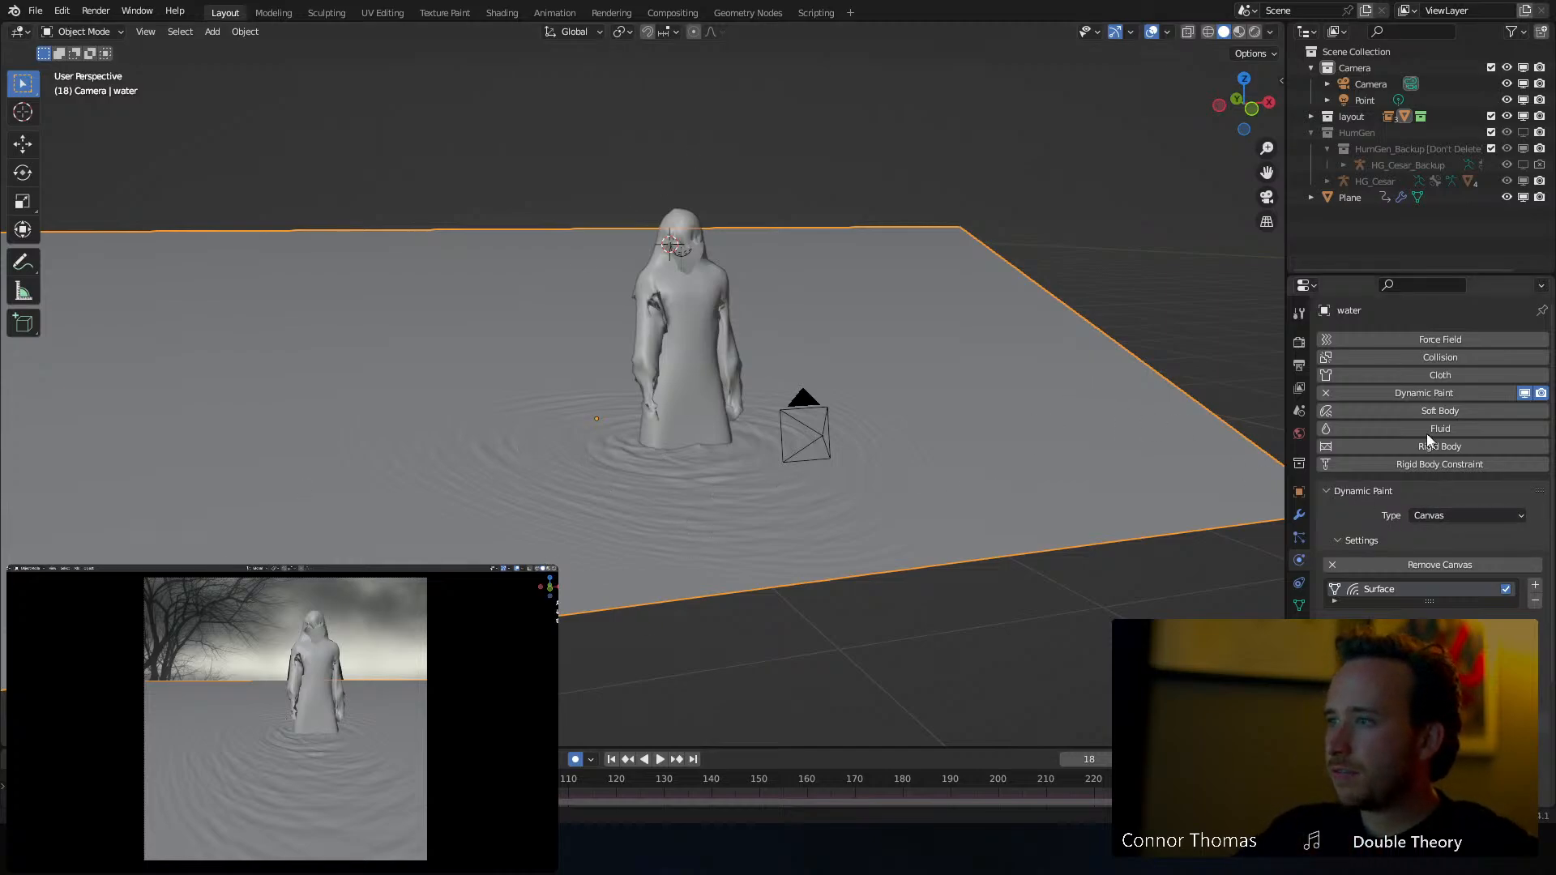
Apply the Dynamic Paint modifier on the water plane and check the frozen ripples by playing from the first frame
{"action": "left_click", "coordinate": [1299, 514]}
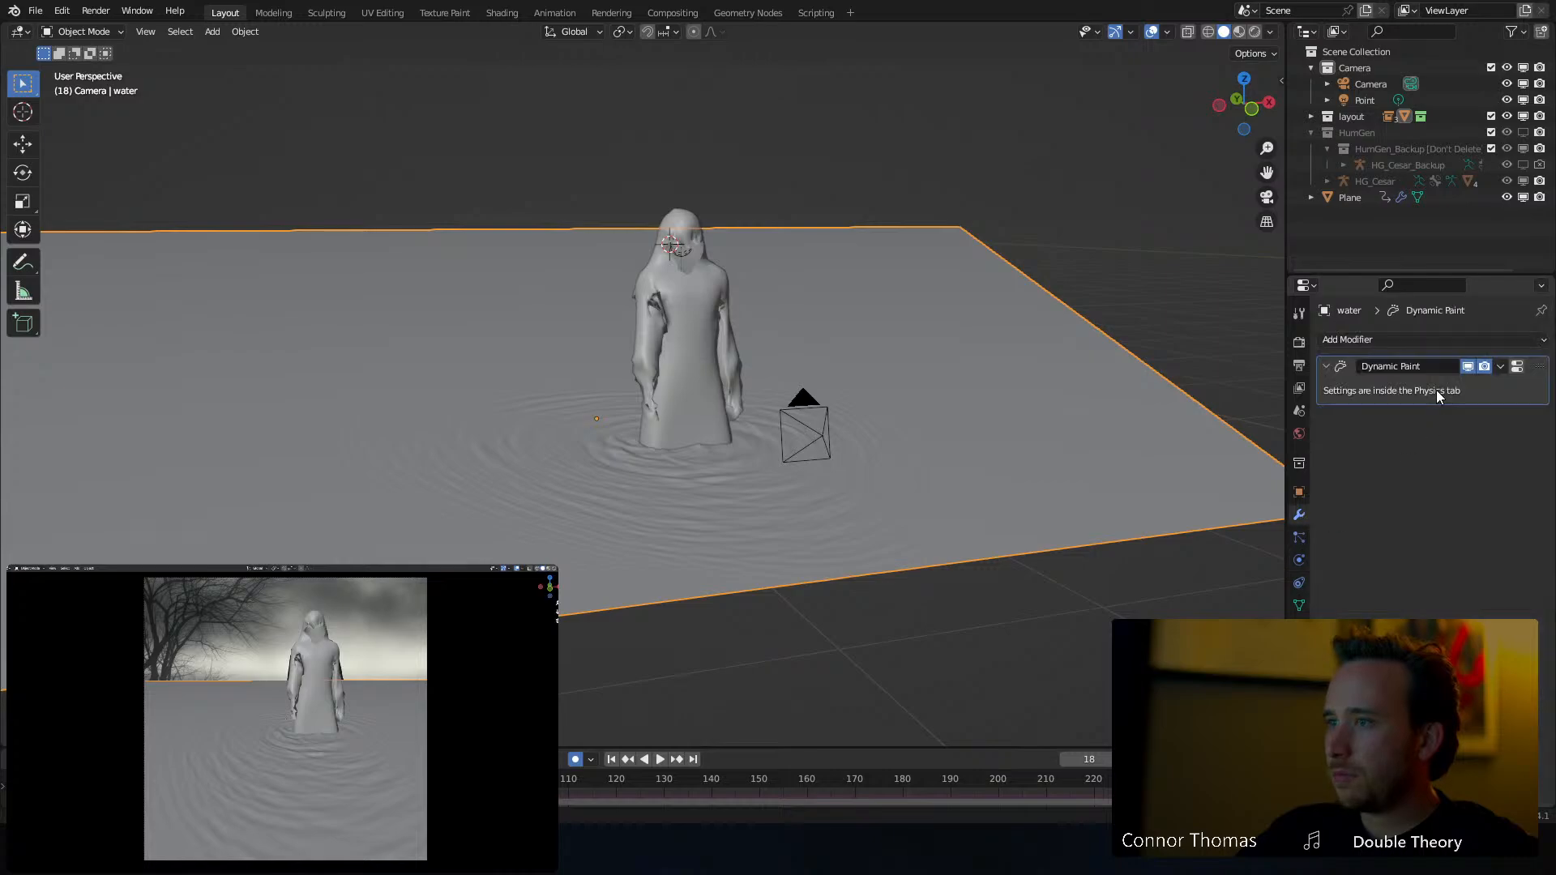
{"action": "left_click", "coordinate": [1500, 366]}
{"action": "left_click", "coordinate": [1459, 384]}
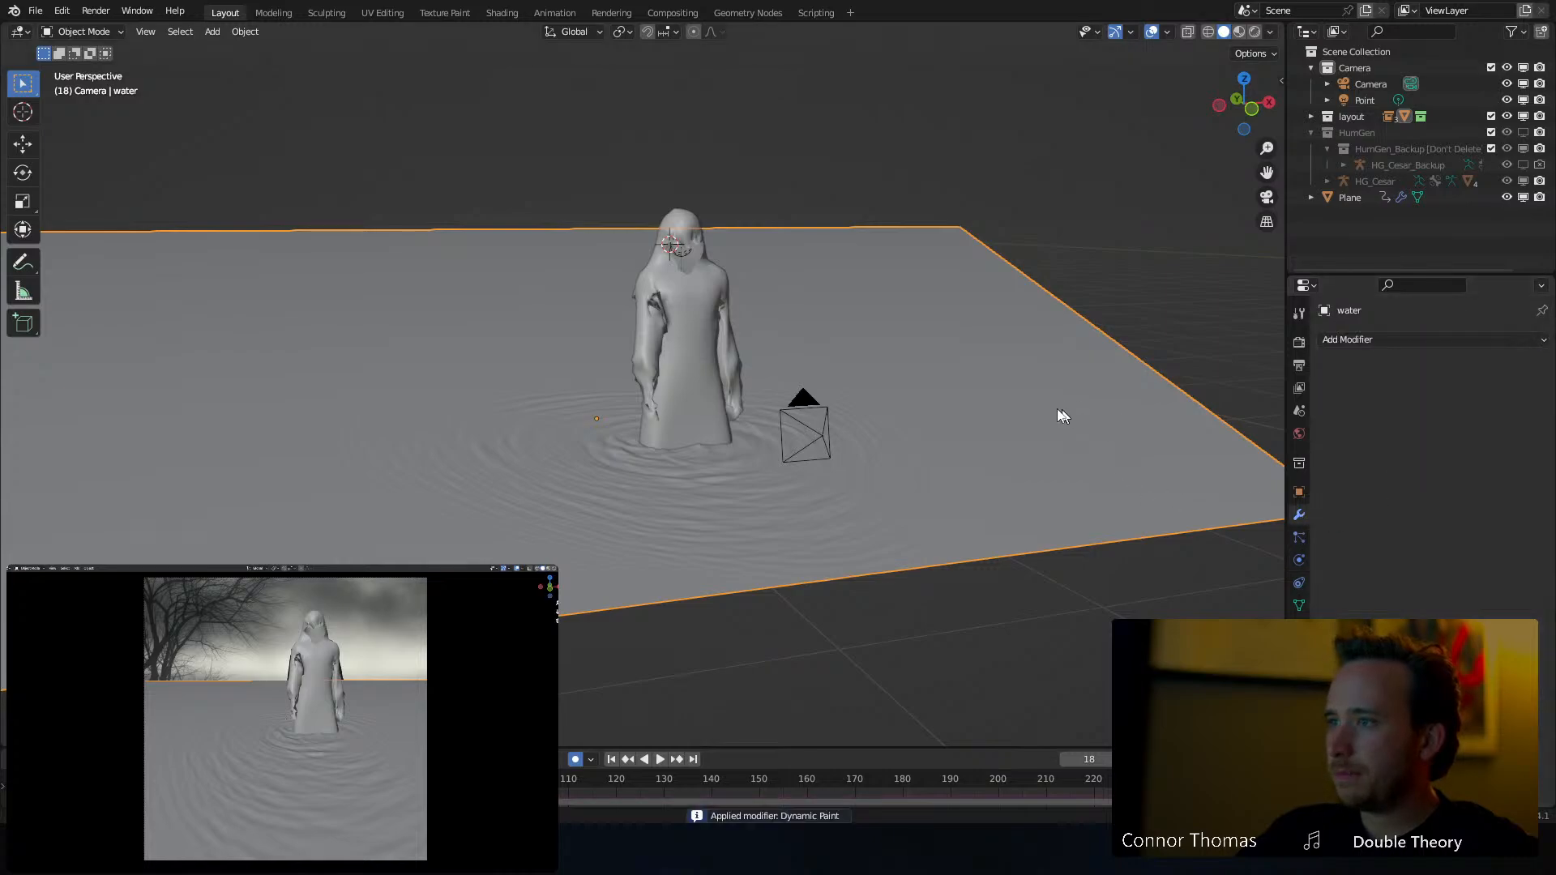
{"action": "left_click", "coordinate": [698, 373]}
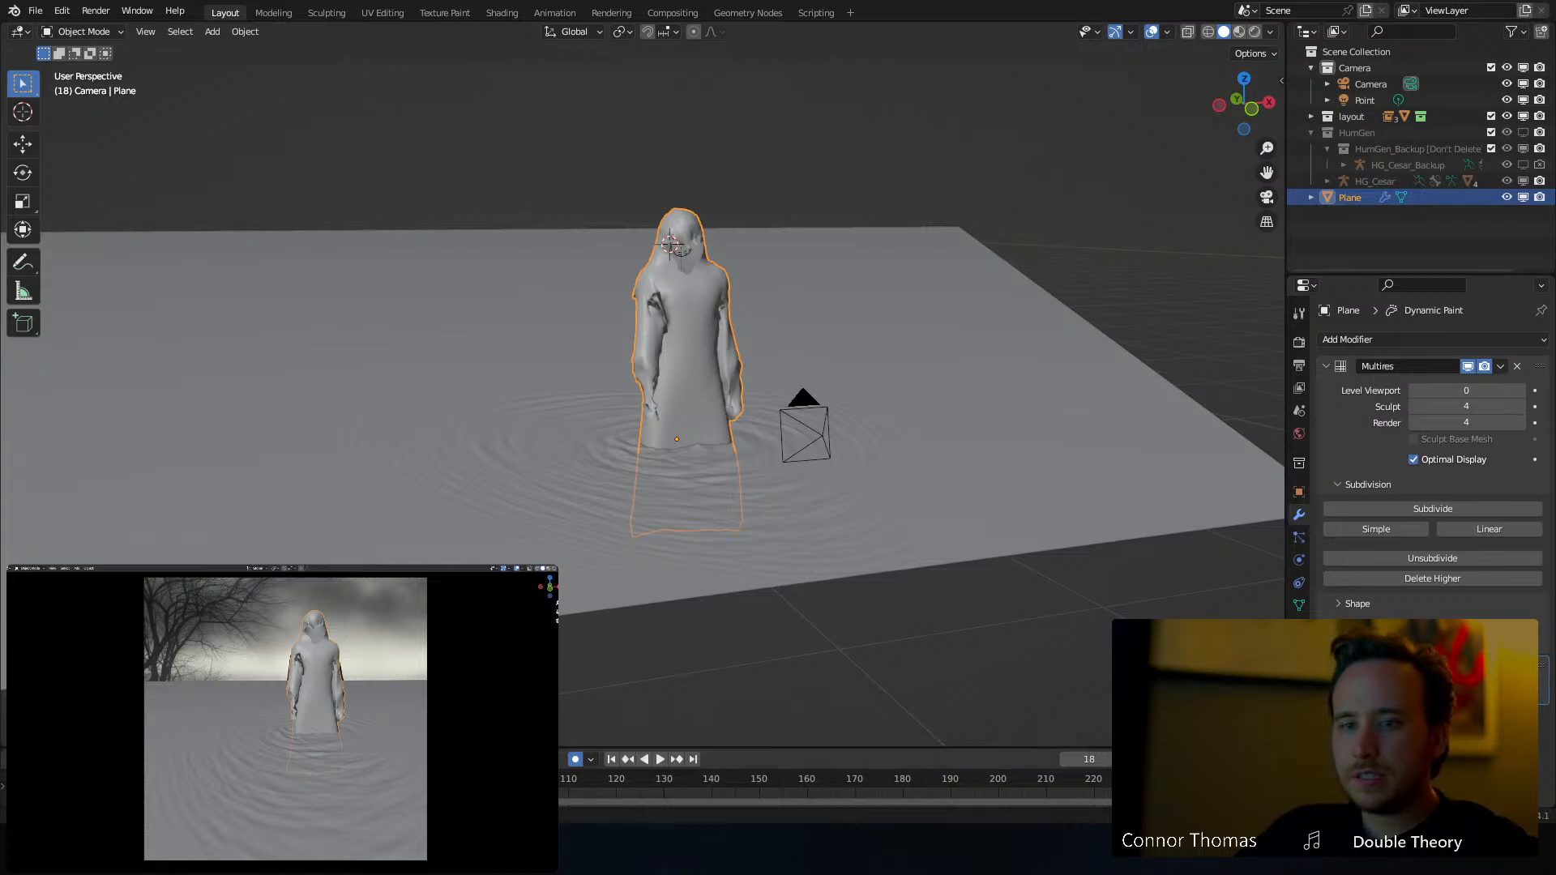
{"action": "key", "text": "space"}
{"action": "key", "text": "shift+Left"}
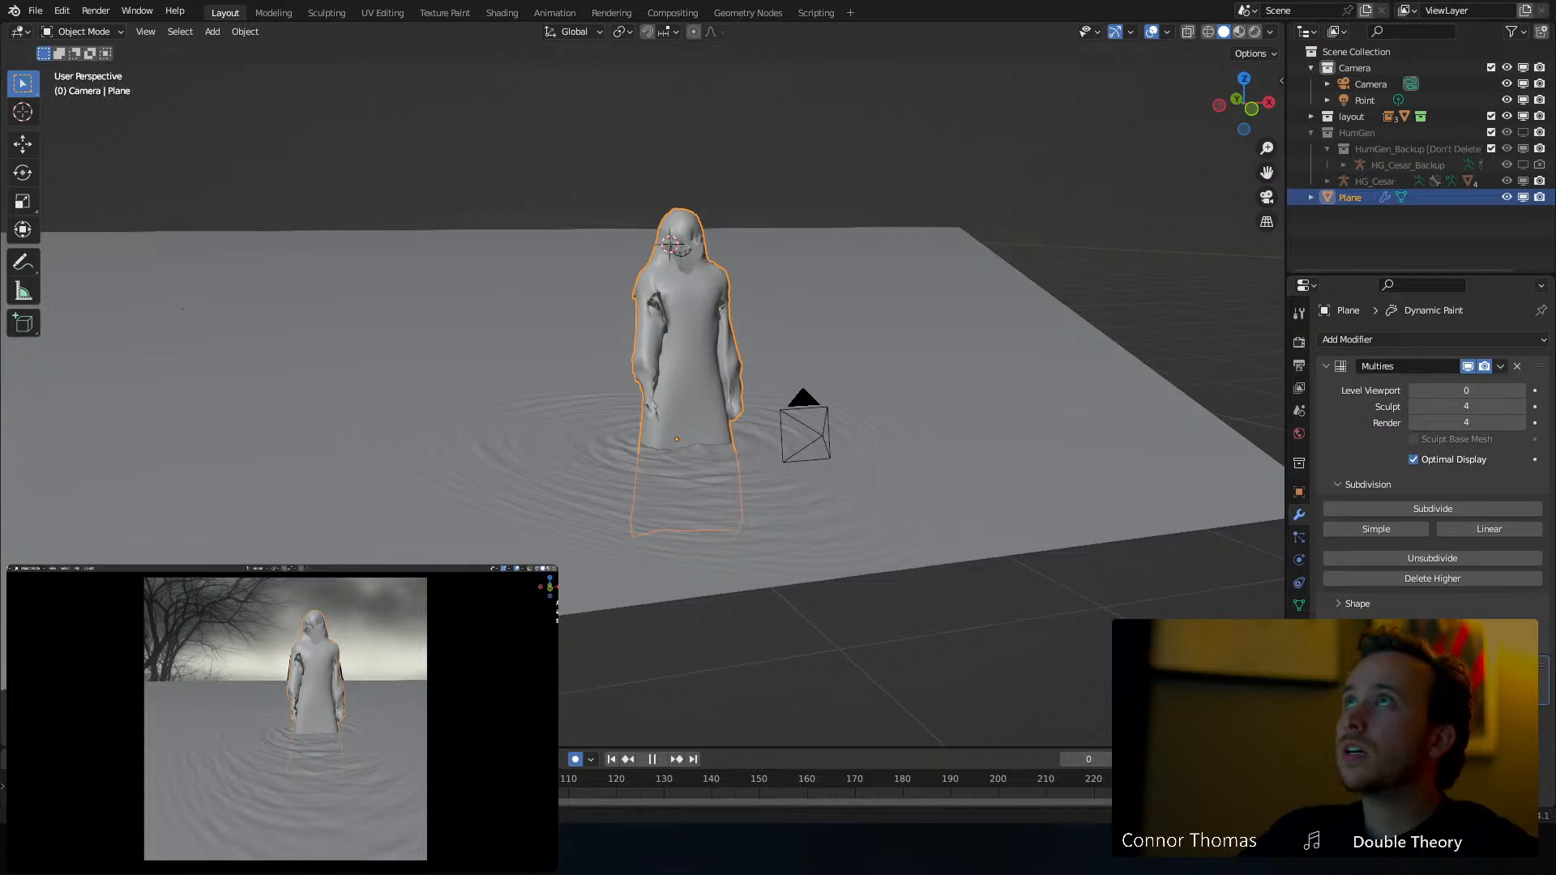
{"action": "key", "text": "space"}
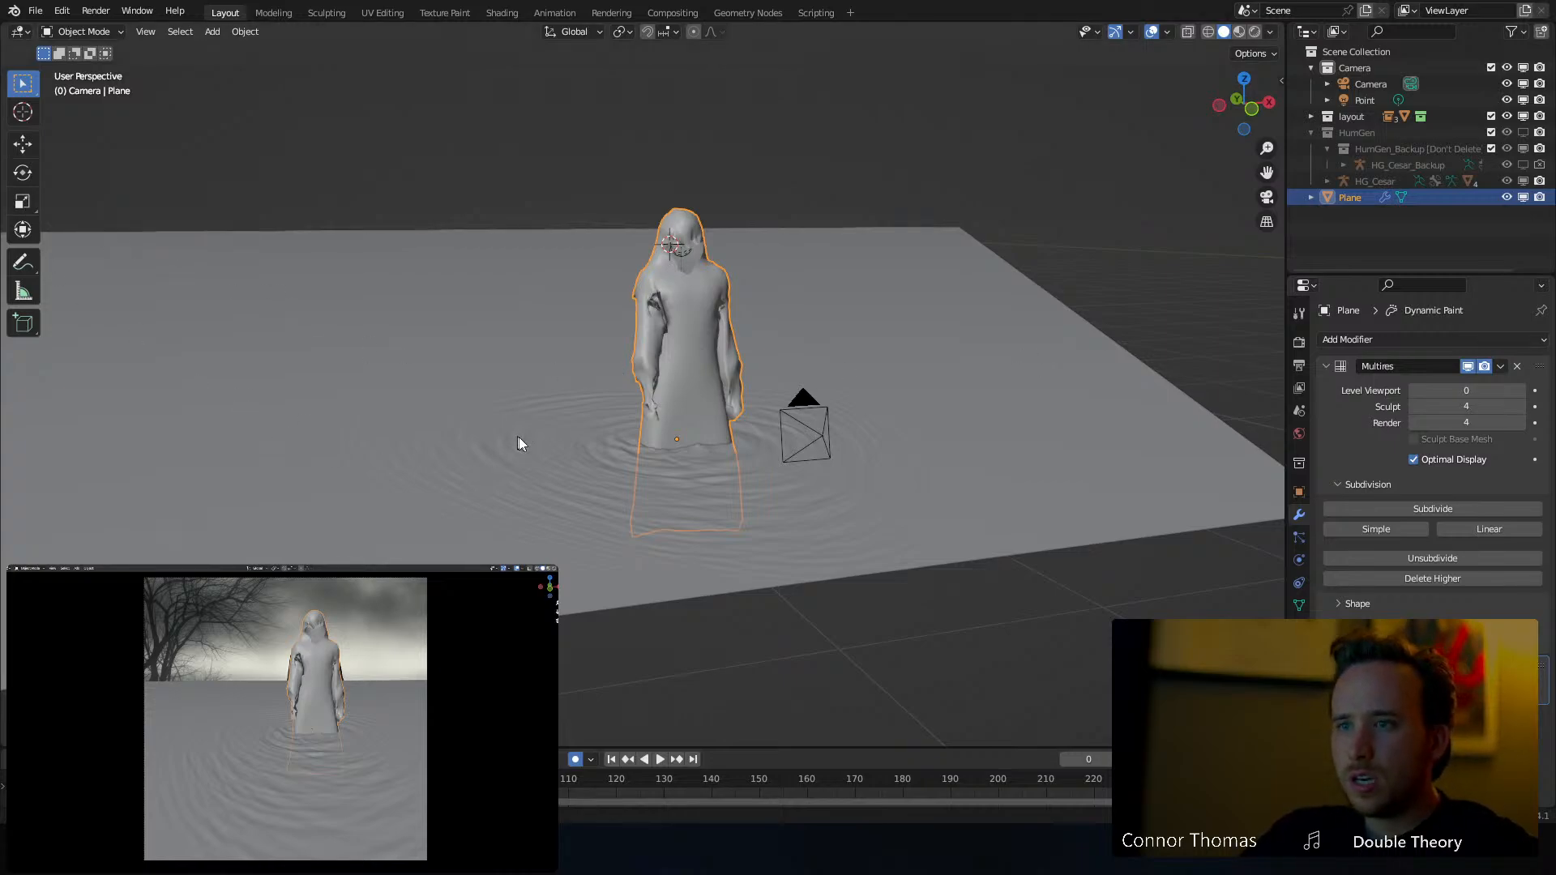
Select the water plane, expand the layout collection and unhide the botaniq deciduous trees
{"action": "middle_click_drag", "start_coordinate": [519, 436], "coordinate": [443, 488]}
{"action": "left_click", "coordinate": [666, 534]}
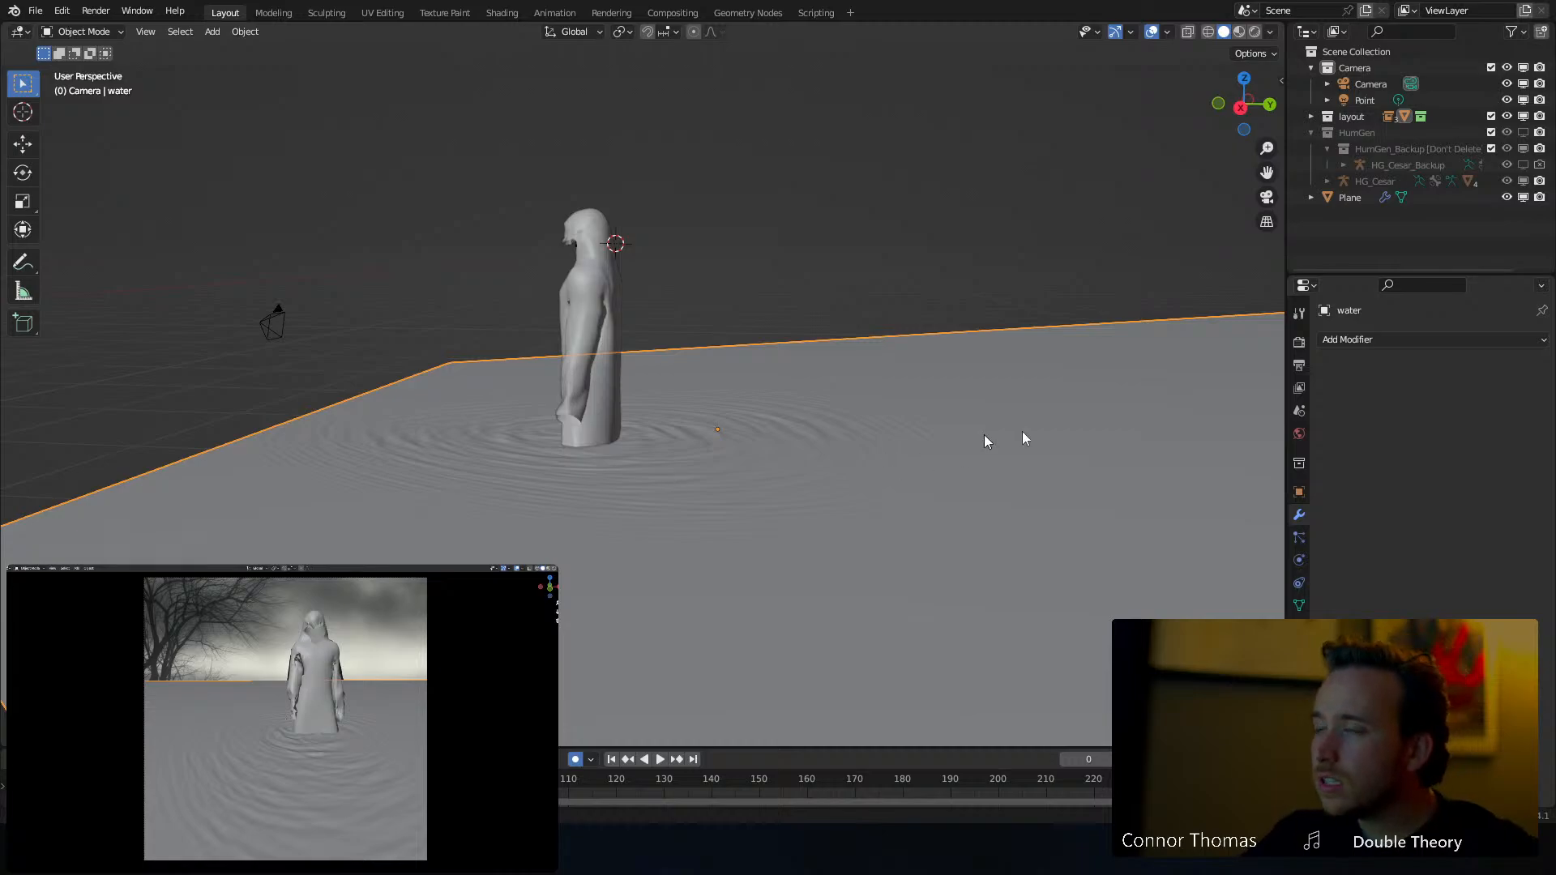
{"action": "left_click", "coordinate": [1311, 117]}
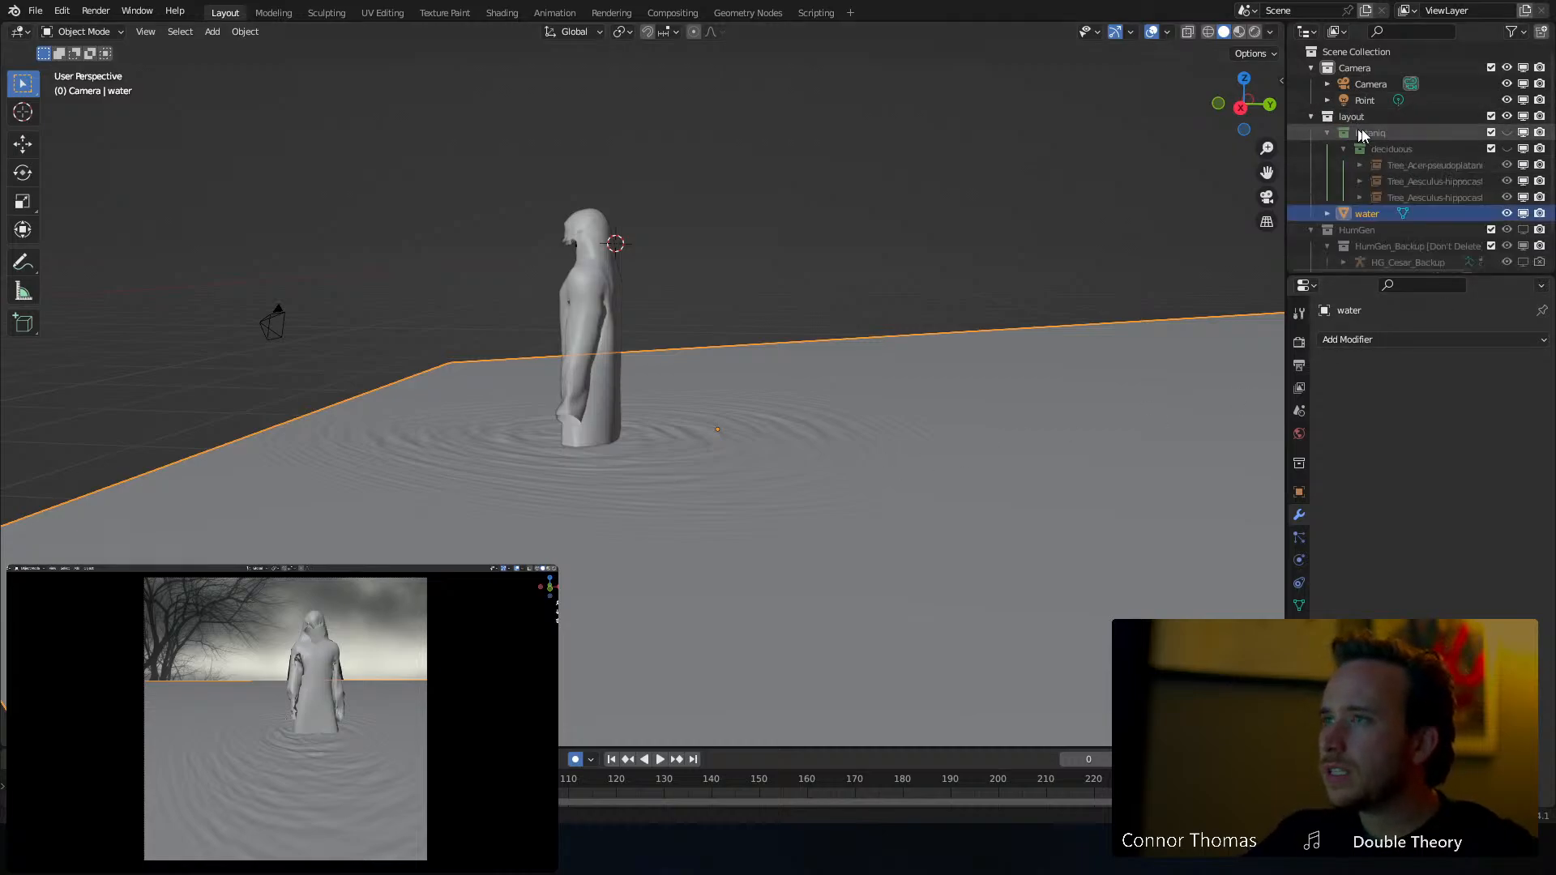
{"action": "left_click", "coordinate": [1492, 148]}
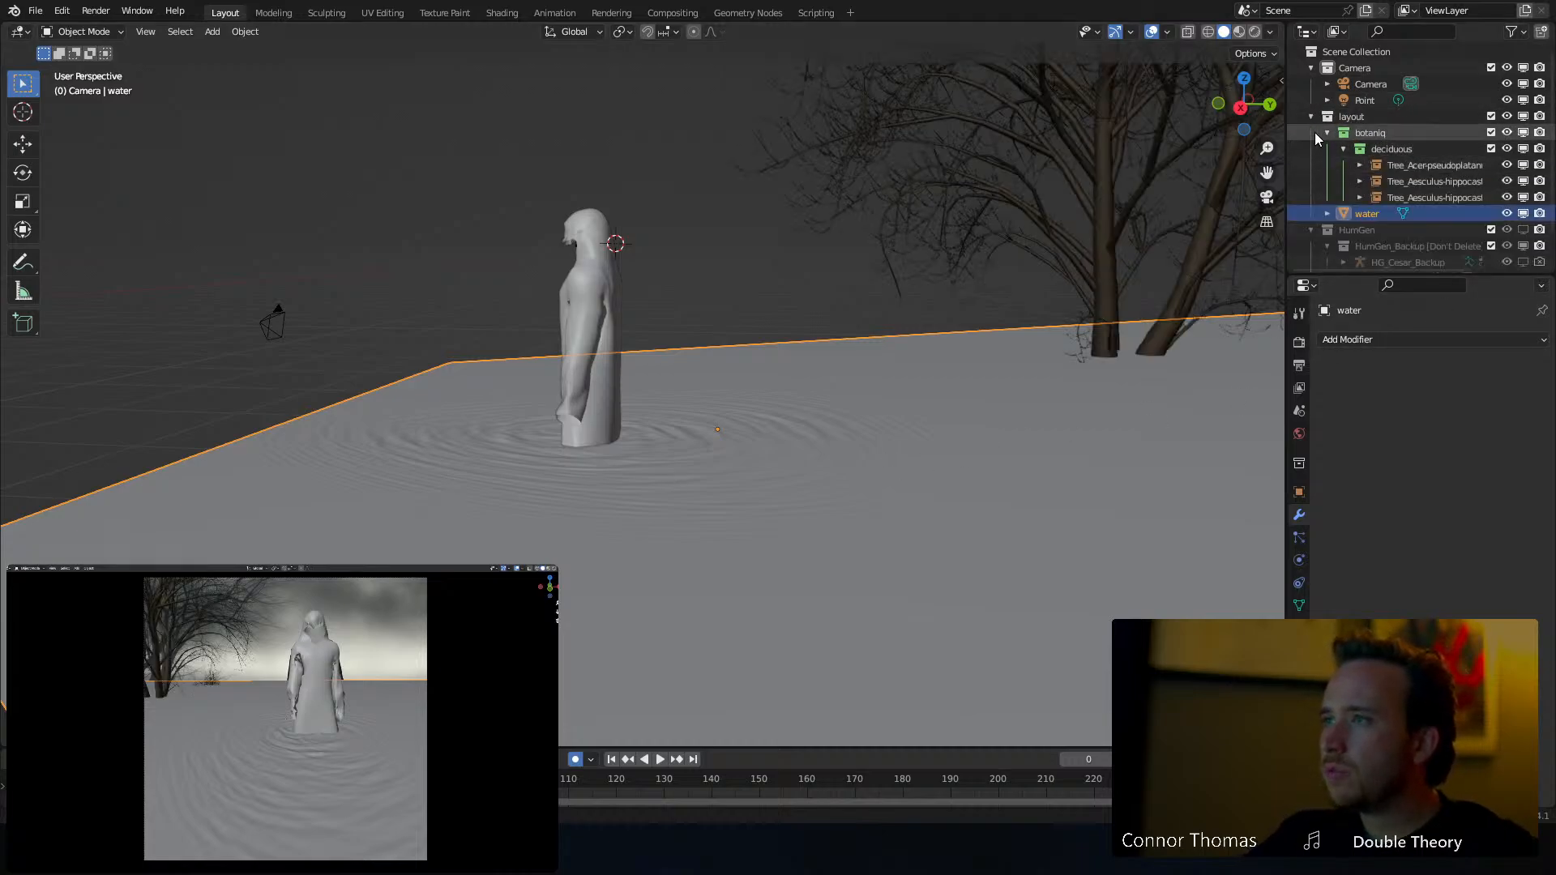
Undo the unhiding of the trees and the application of the water plane's Dynamic Paint modifier
{"action": "middle_click_drag", "start_coordinate": [557, 287], "coordinate": [615, 314]}
{"action": "key", "text": "a"}
{"action": "key", "text": "a"}
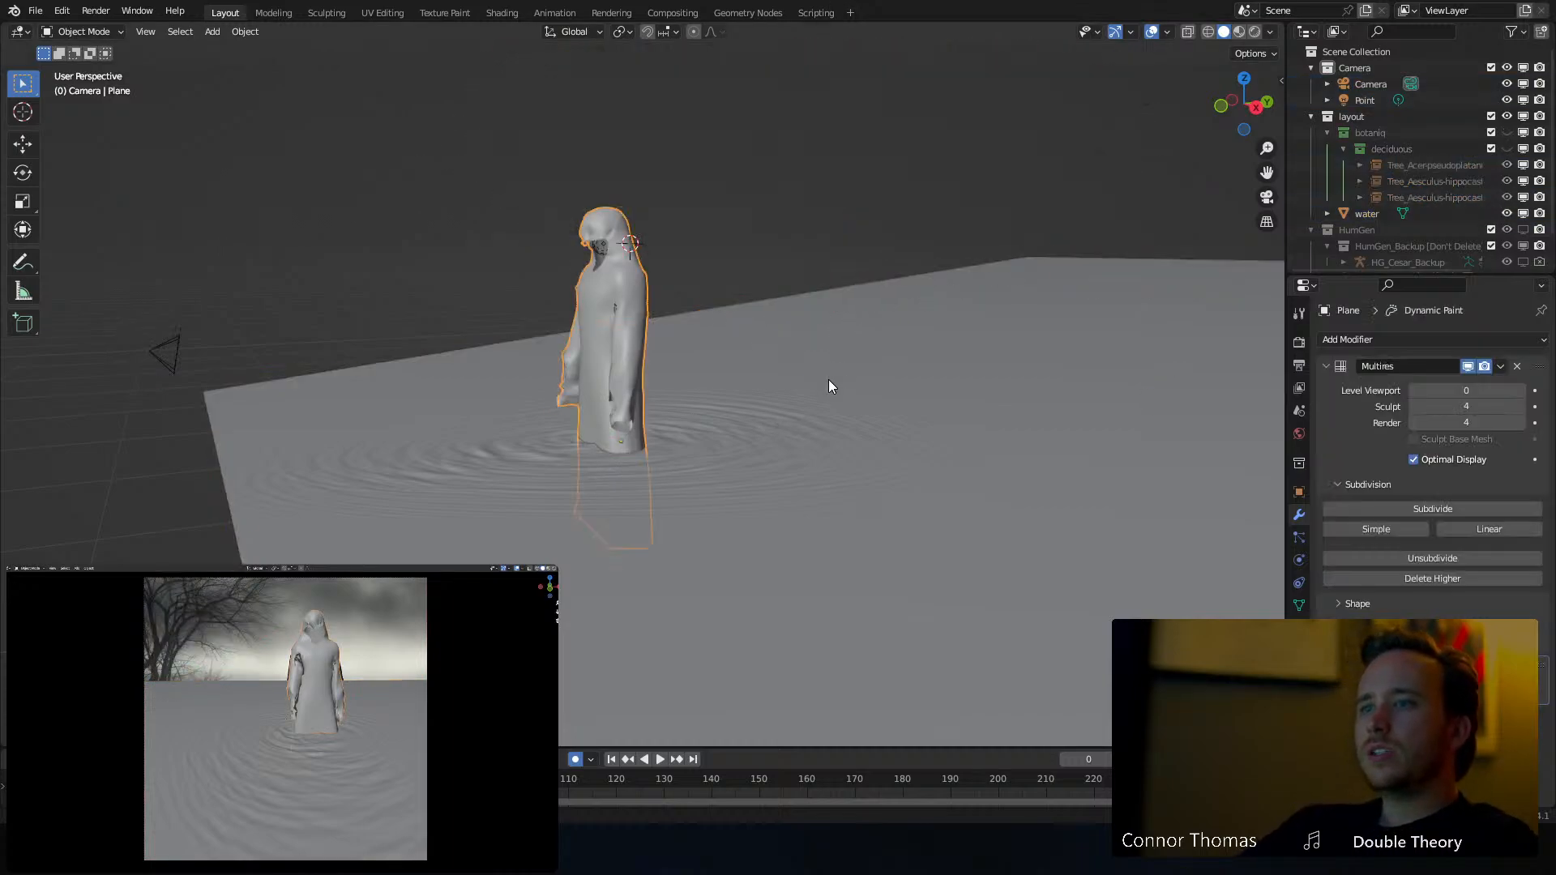
{"action": "key", "text": "space"}
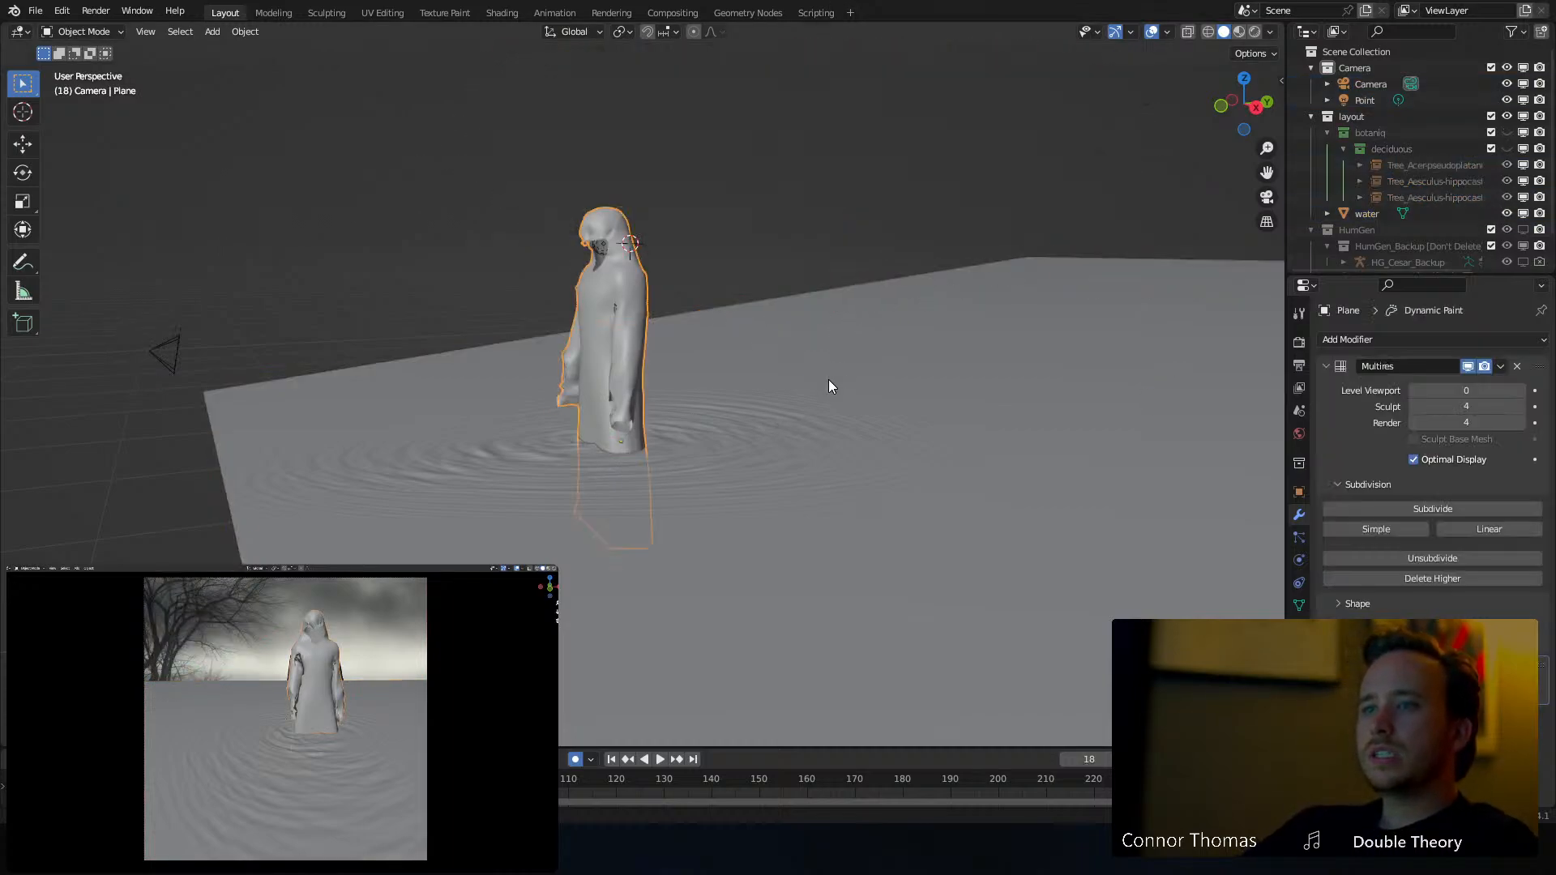
{"action": "left_click", "coordinate": [828, 381]}
{"action": "key", "text": "ctrl+z"}
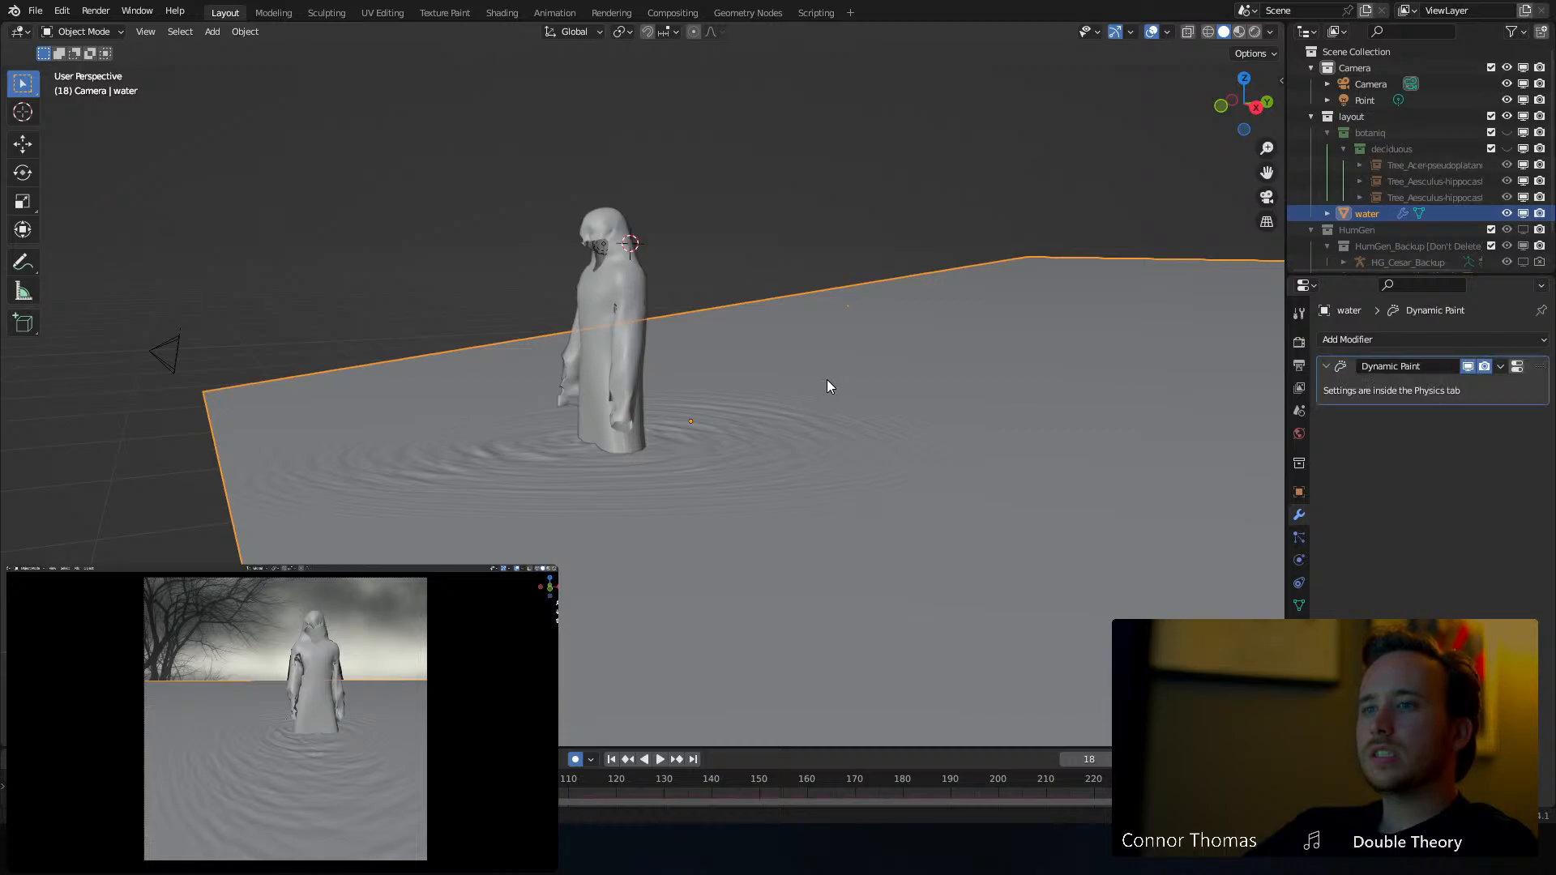
Unhide the botaniq and deciduous collections and select the Aesculus hippocastanum winter tree behind the figure
{"action": "middle_click_drag", "start_coordinate": [667, 403], "coordinate": [733, 423]}
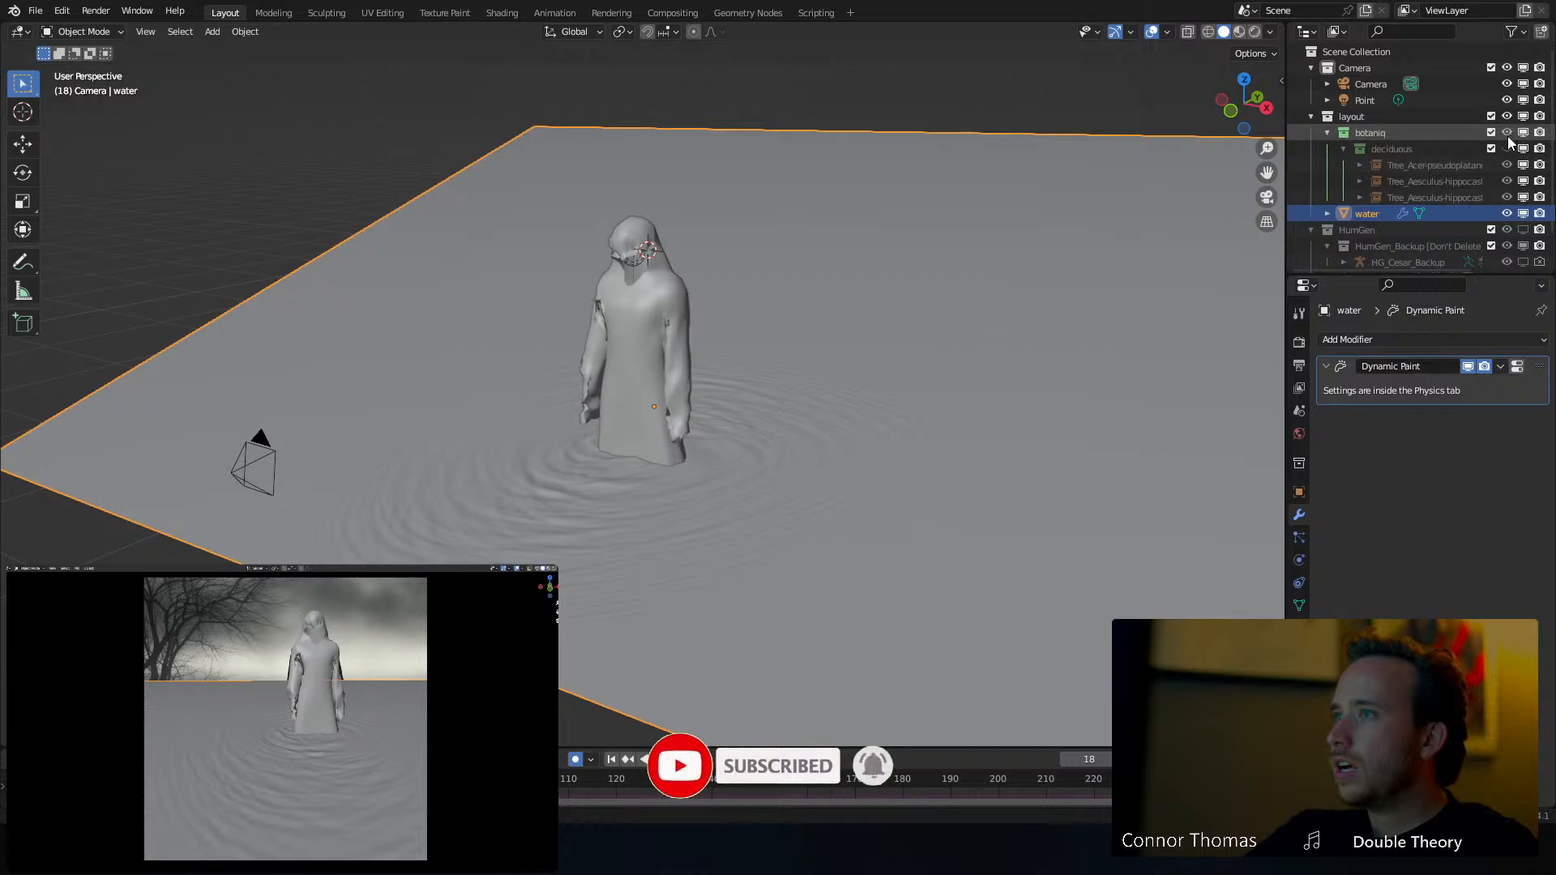
{"action": "left_click_drag", "start_coordinate": [1507, 133], "coordinate": [1508, 149]}
{"action": "left_click", "coordinate": [490, 239]}
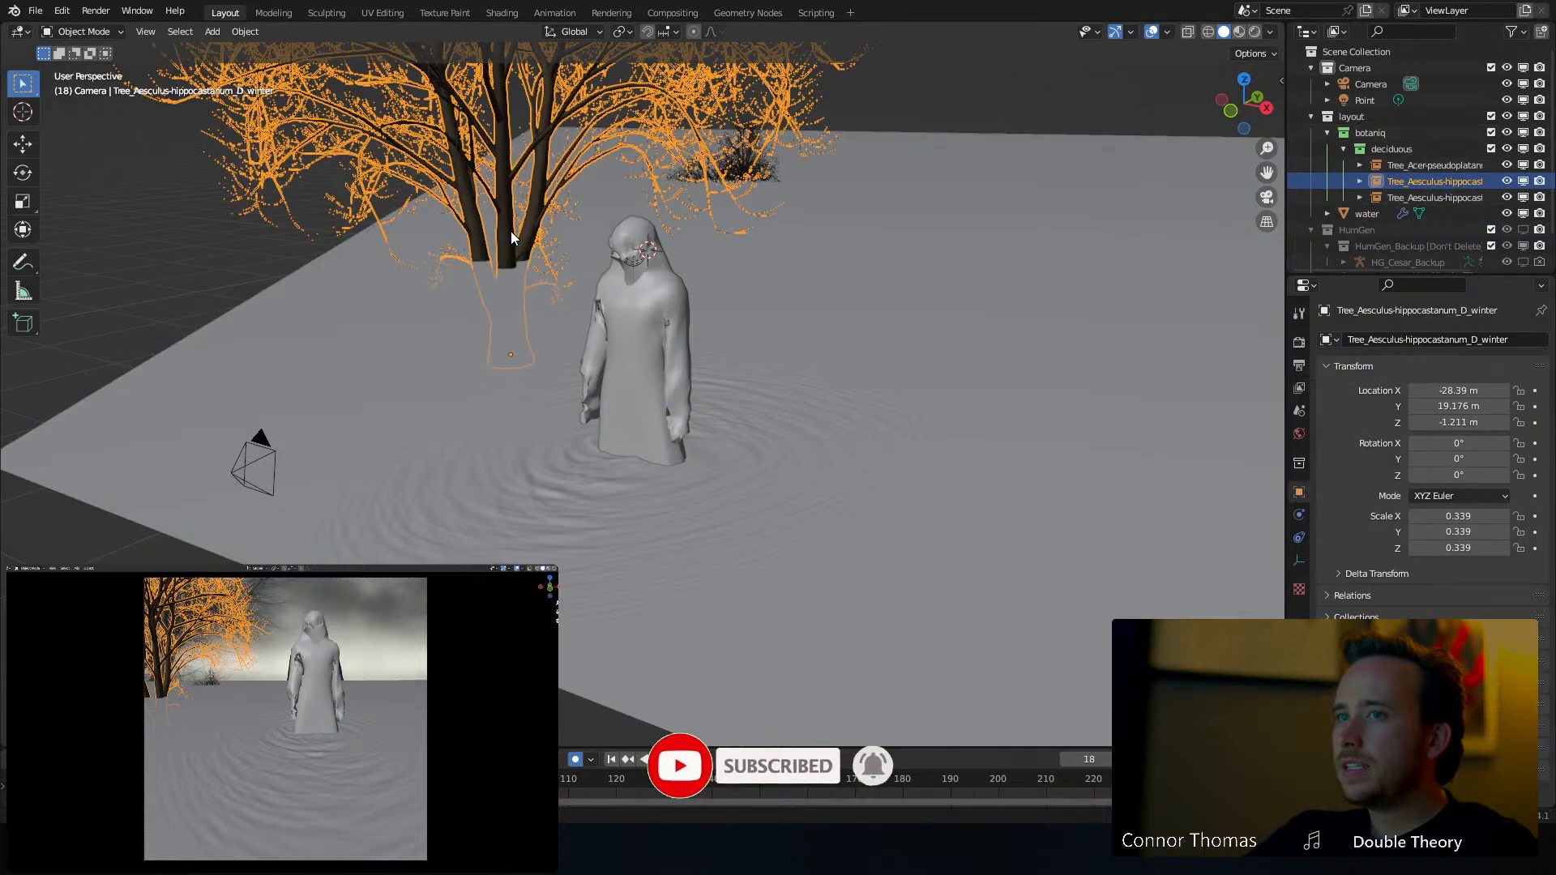
{"action": "left_click", "coordinate": [1301, 535]}
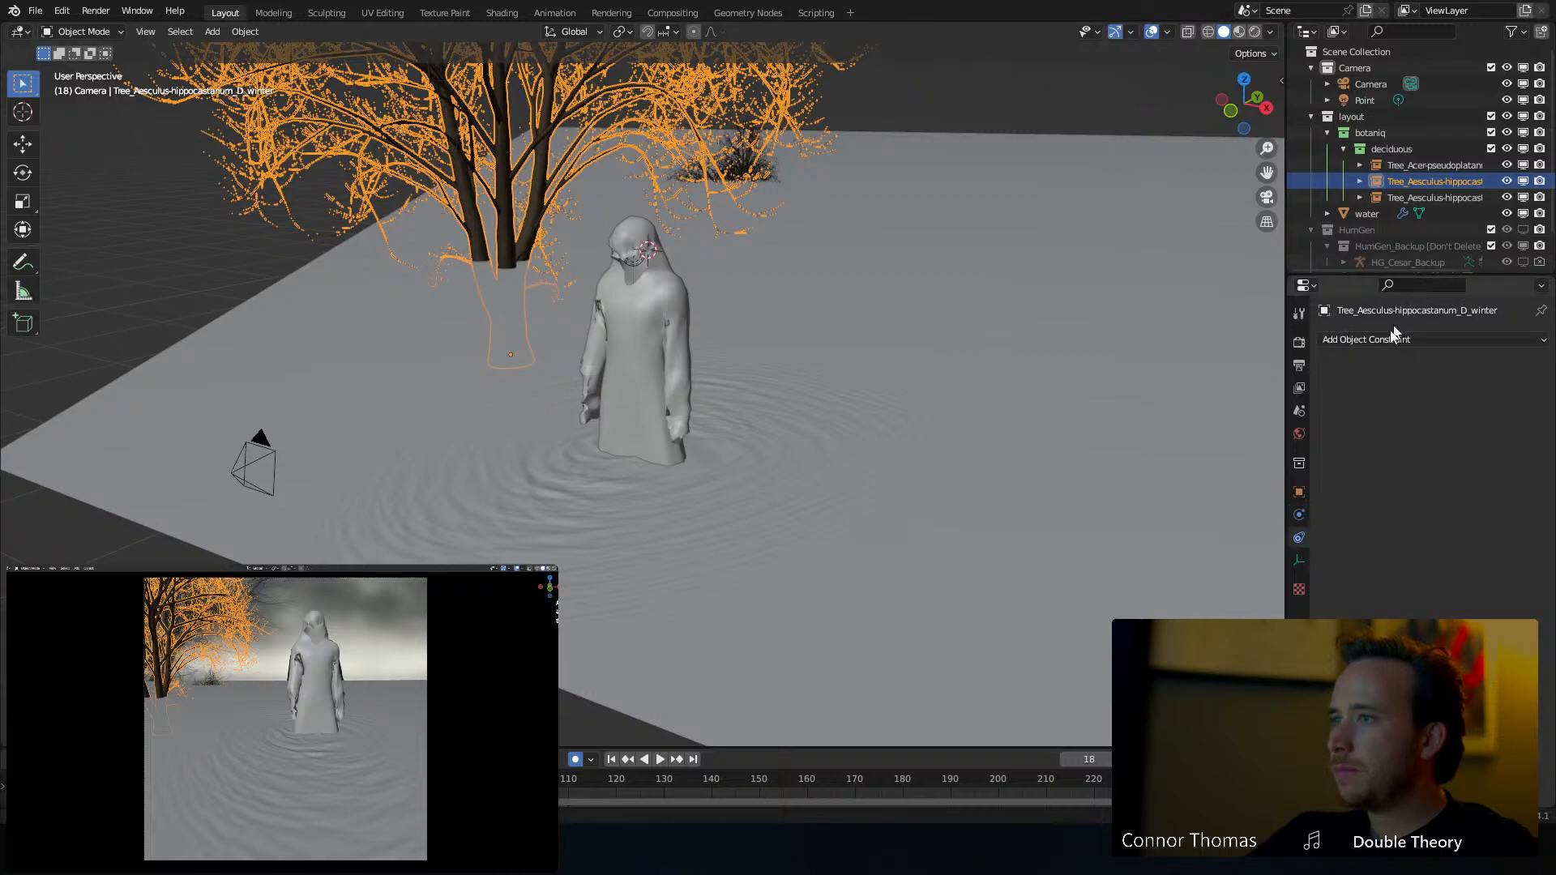
{"action": "left_click", "coordinate": [1390, 339]}
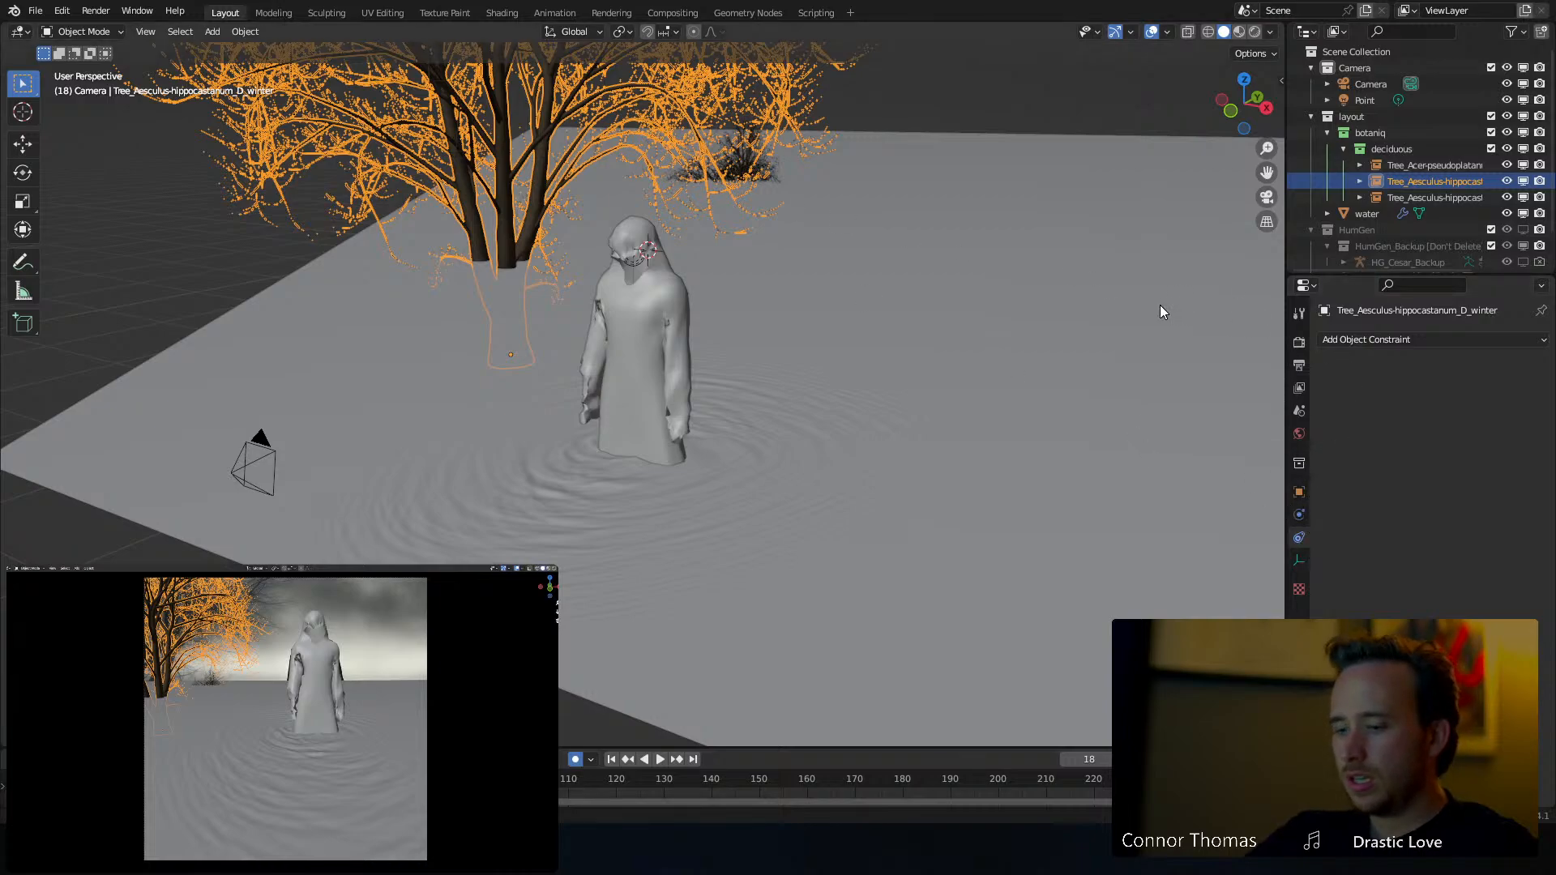
Convert the selected tree to an editable object with the botaniq add-on
{"action": "key", "text": "n"}
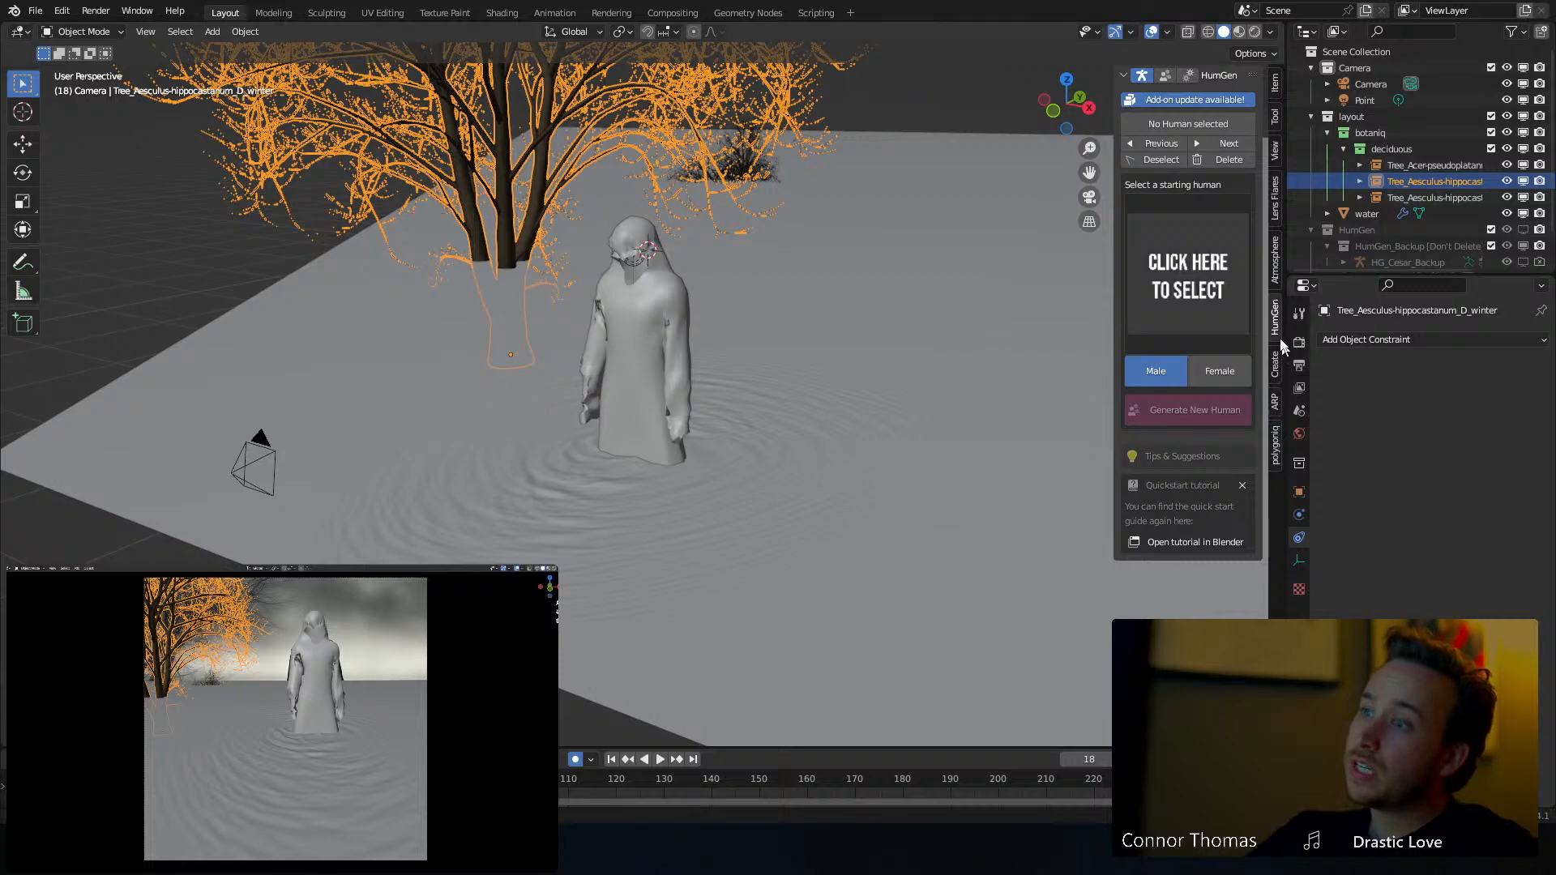
{"action": "left_click", "coordinate": [1275, 444]}
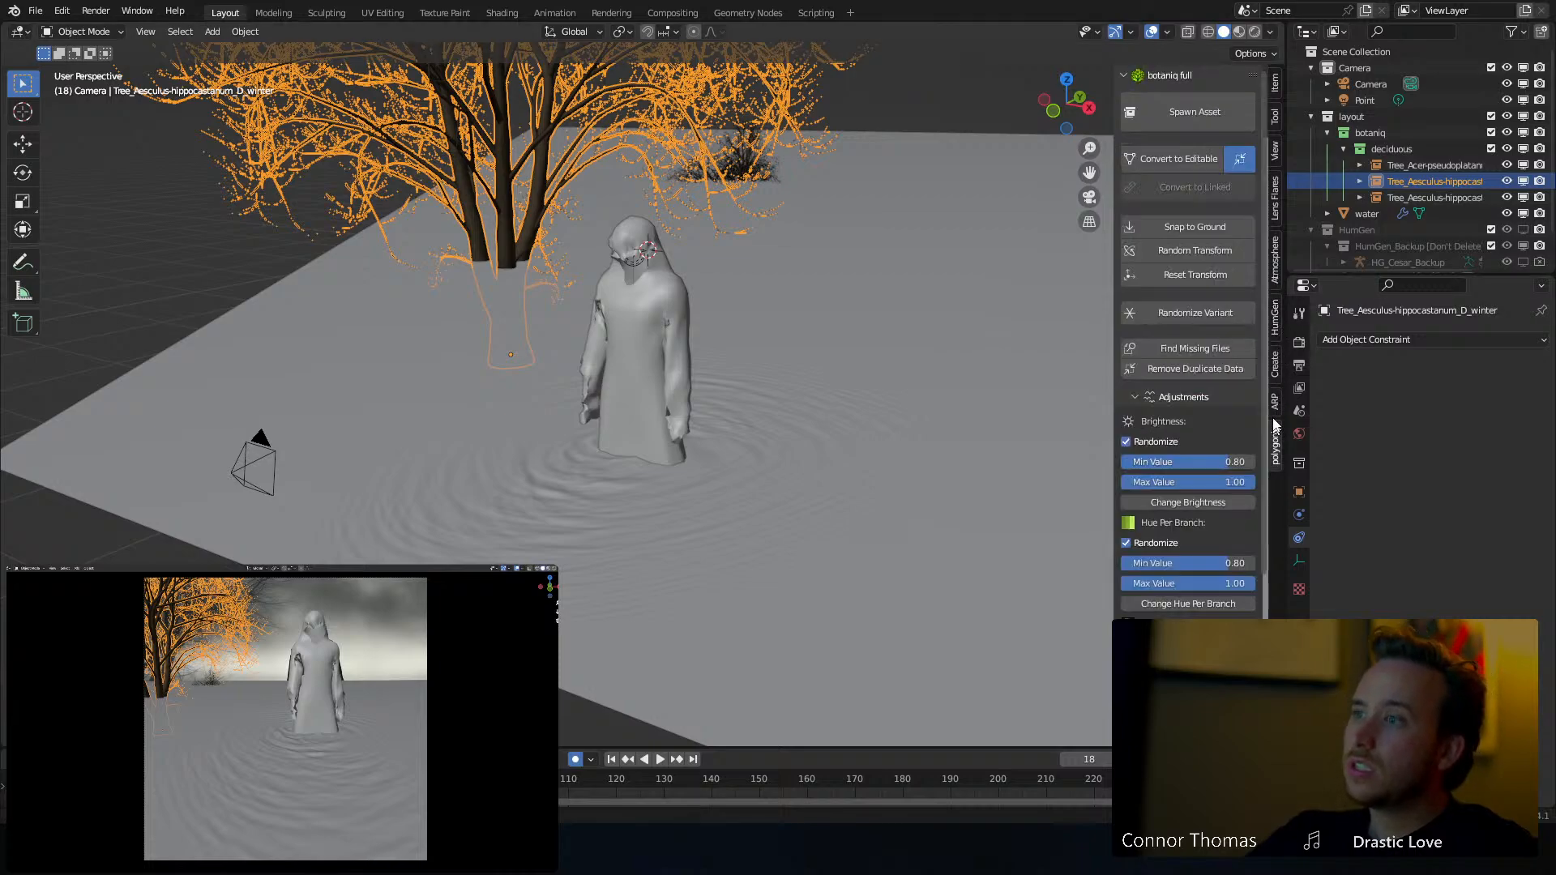
{"action": "left_click", "coordinate": [1176, 160]}
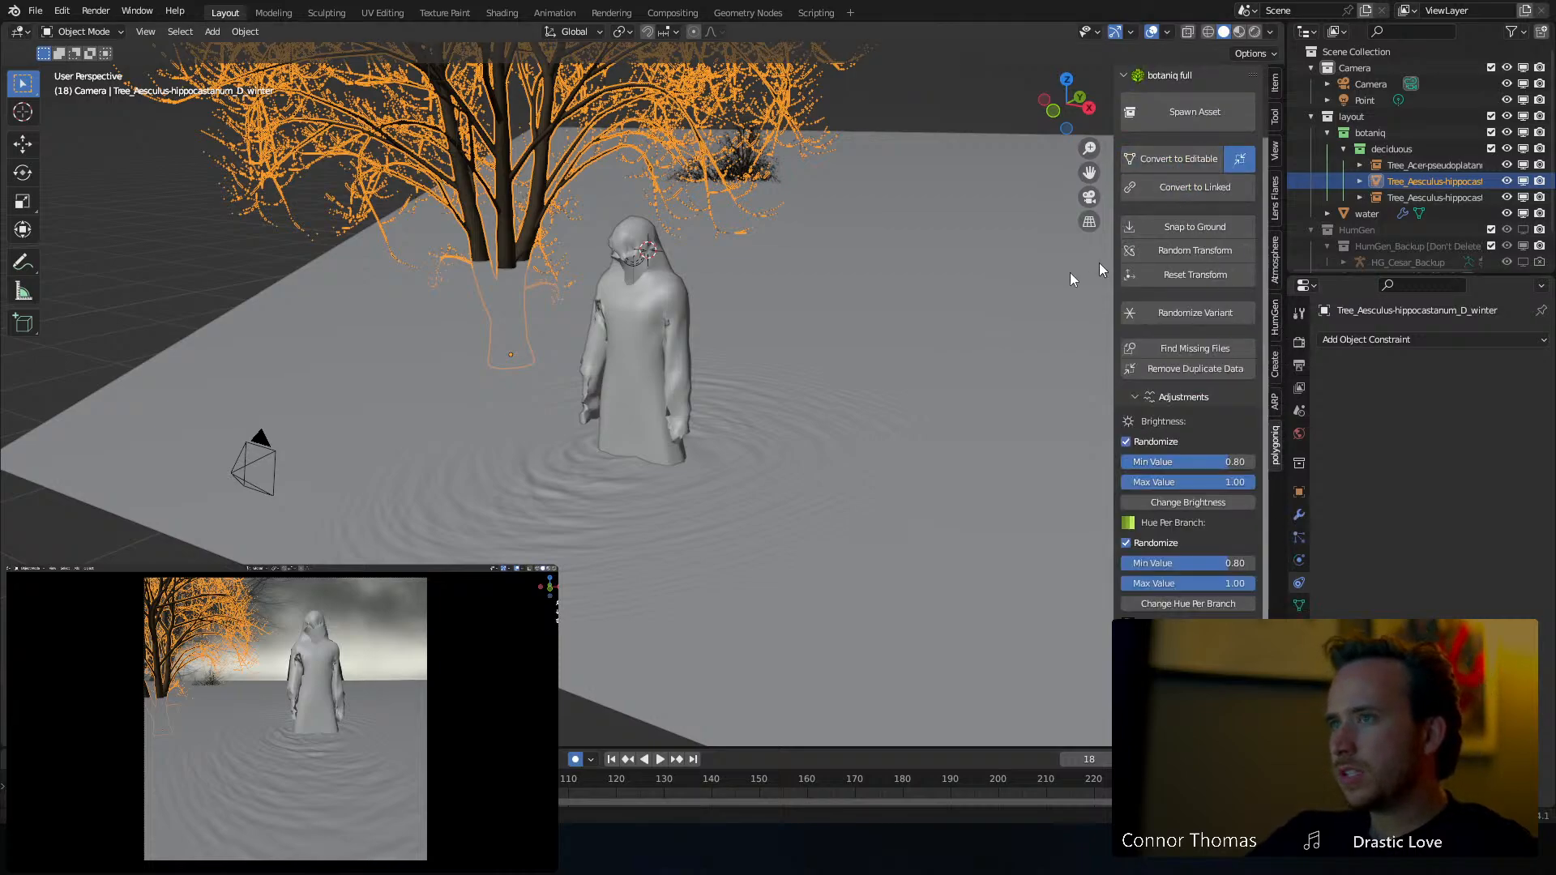
Enable Dynamic Paint physics on the tree, set its type to Brush and add the brush
{"action": "left_click", "coordinate": [1300, 557]}
{"action": "left_click", "coordinate": [1389, 394]}
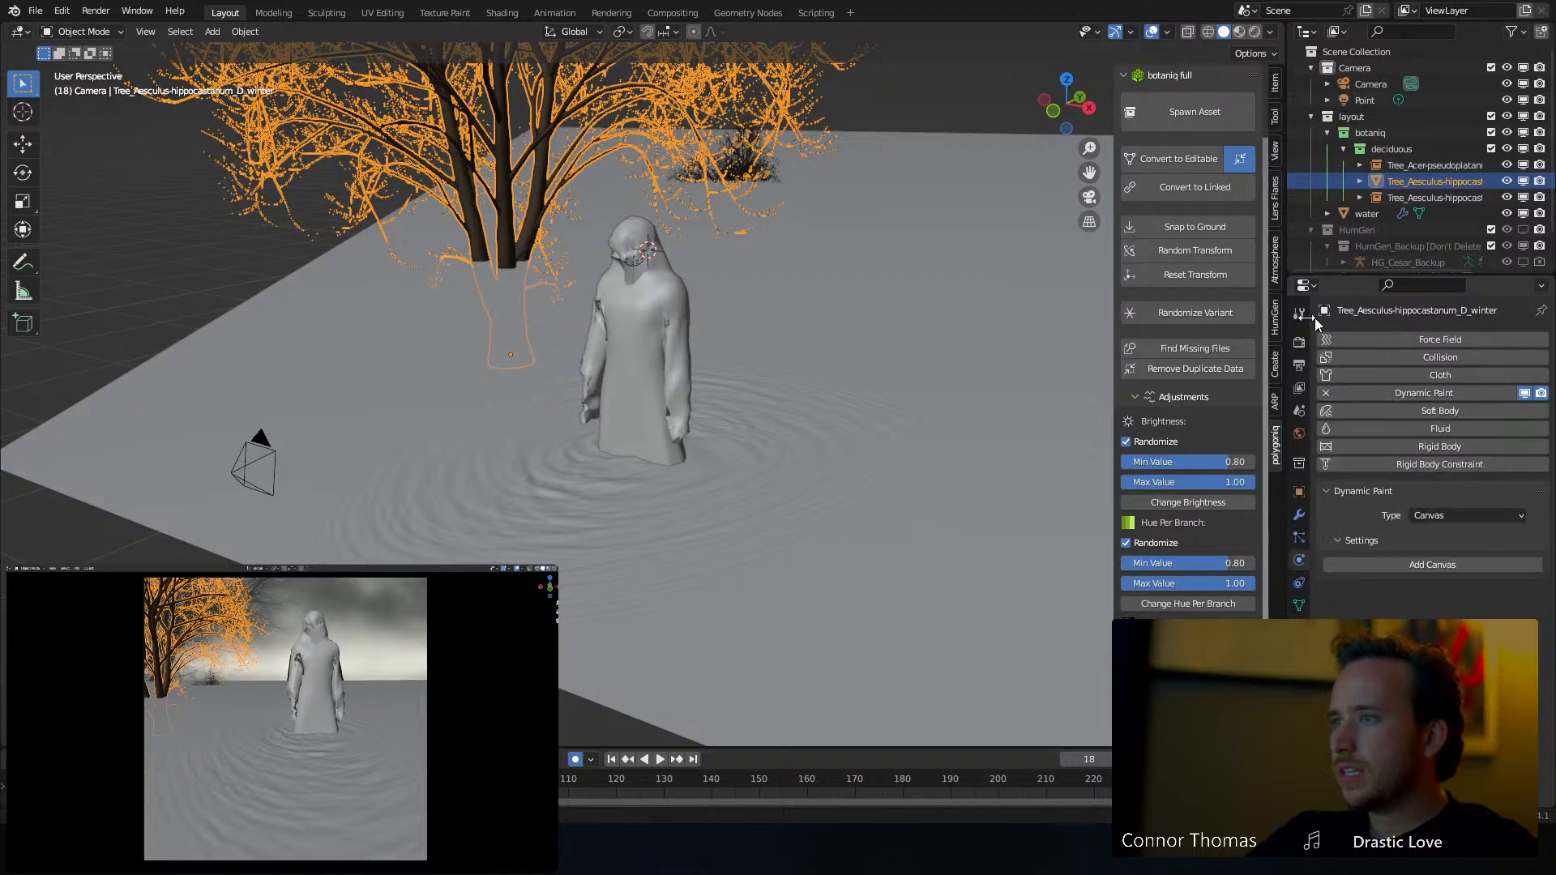
{"action": "left_click", "coordinate": [1440, 517]}
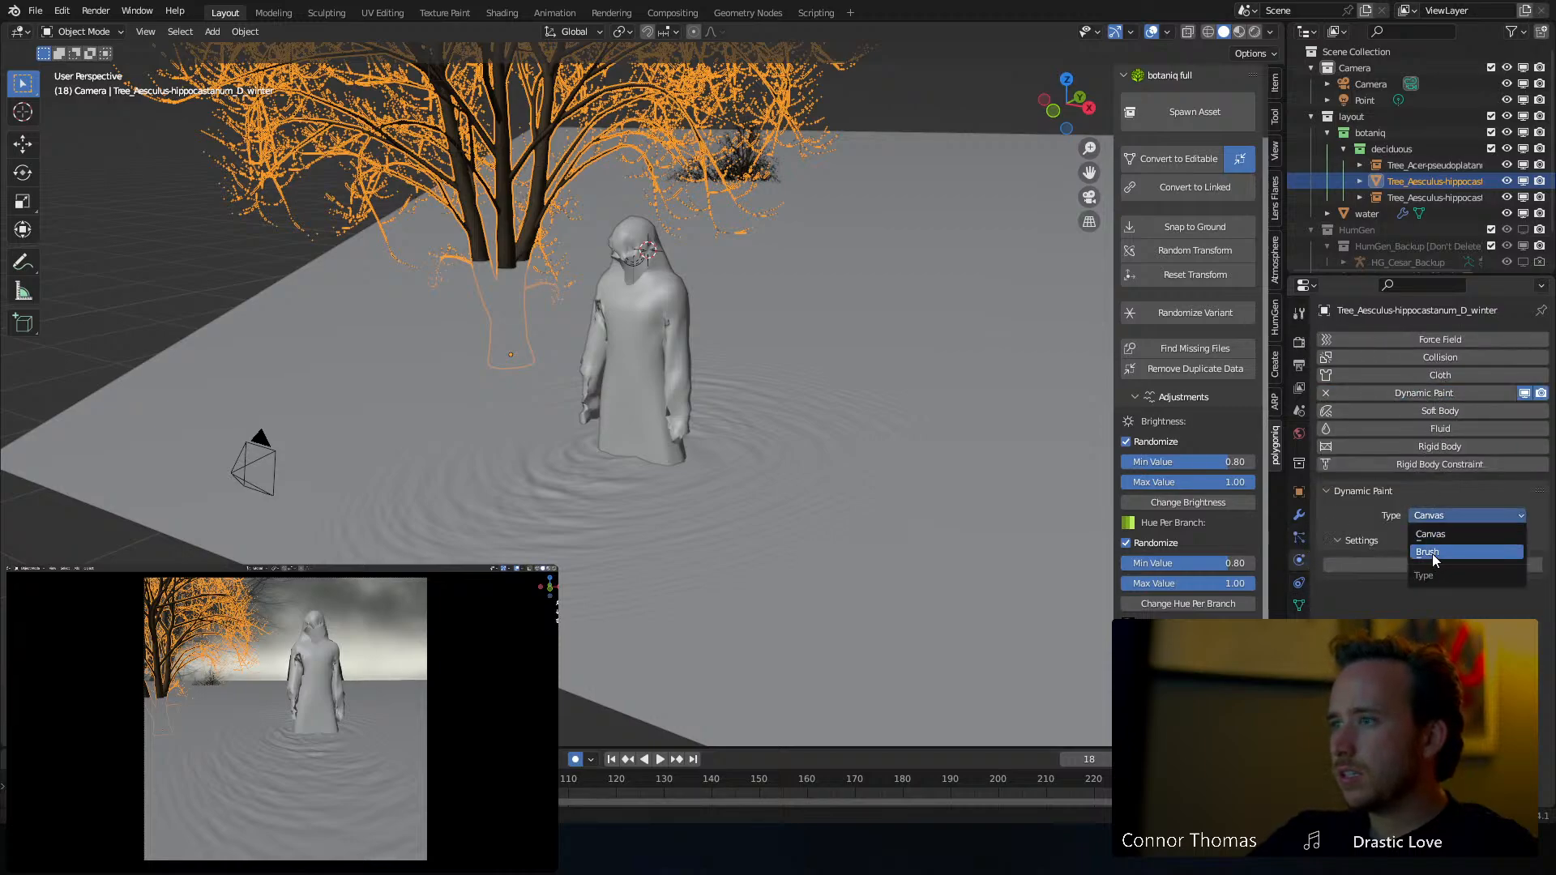
{"action": "left_click", "coordinate": [1431, 552]}
{"action": "left_click", "coordinate": [1433, 565]}
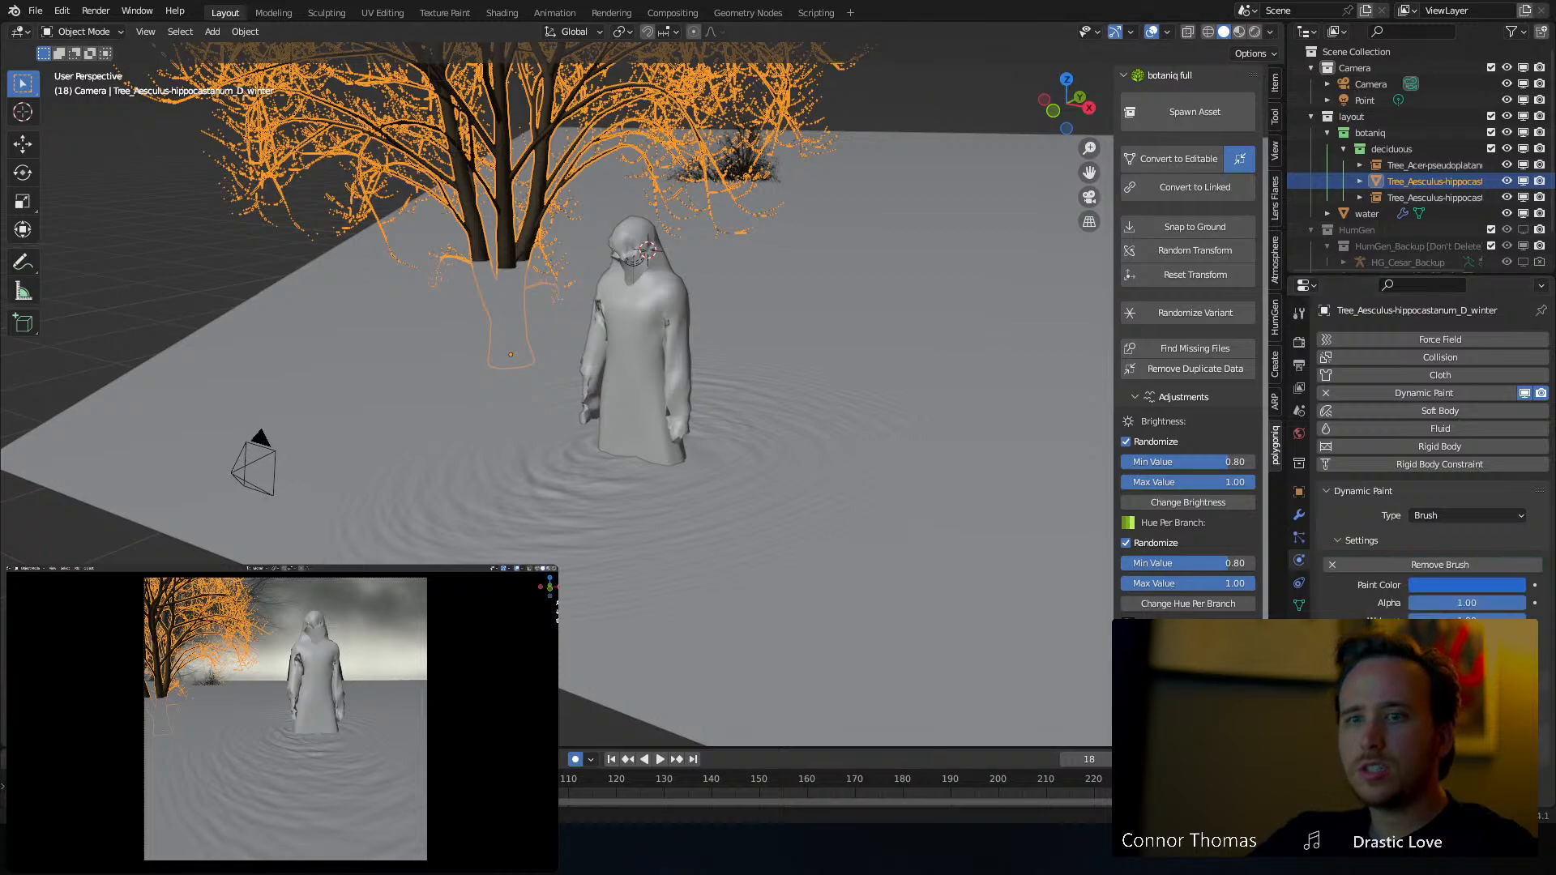
Play the animation to examine the water ripples around the figure and the brush-enabled tree
{"action": "key", "text": "space"}
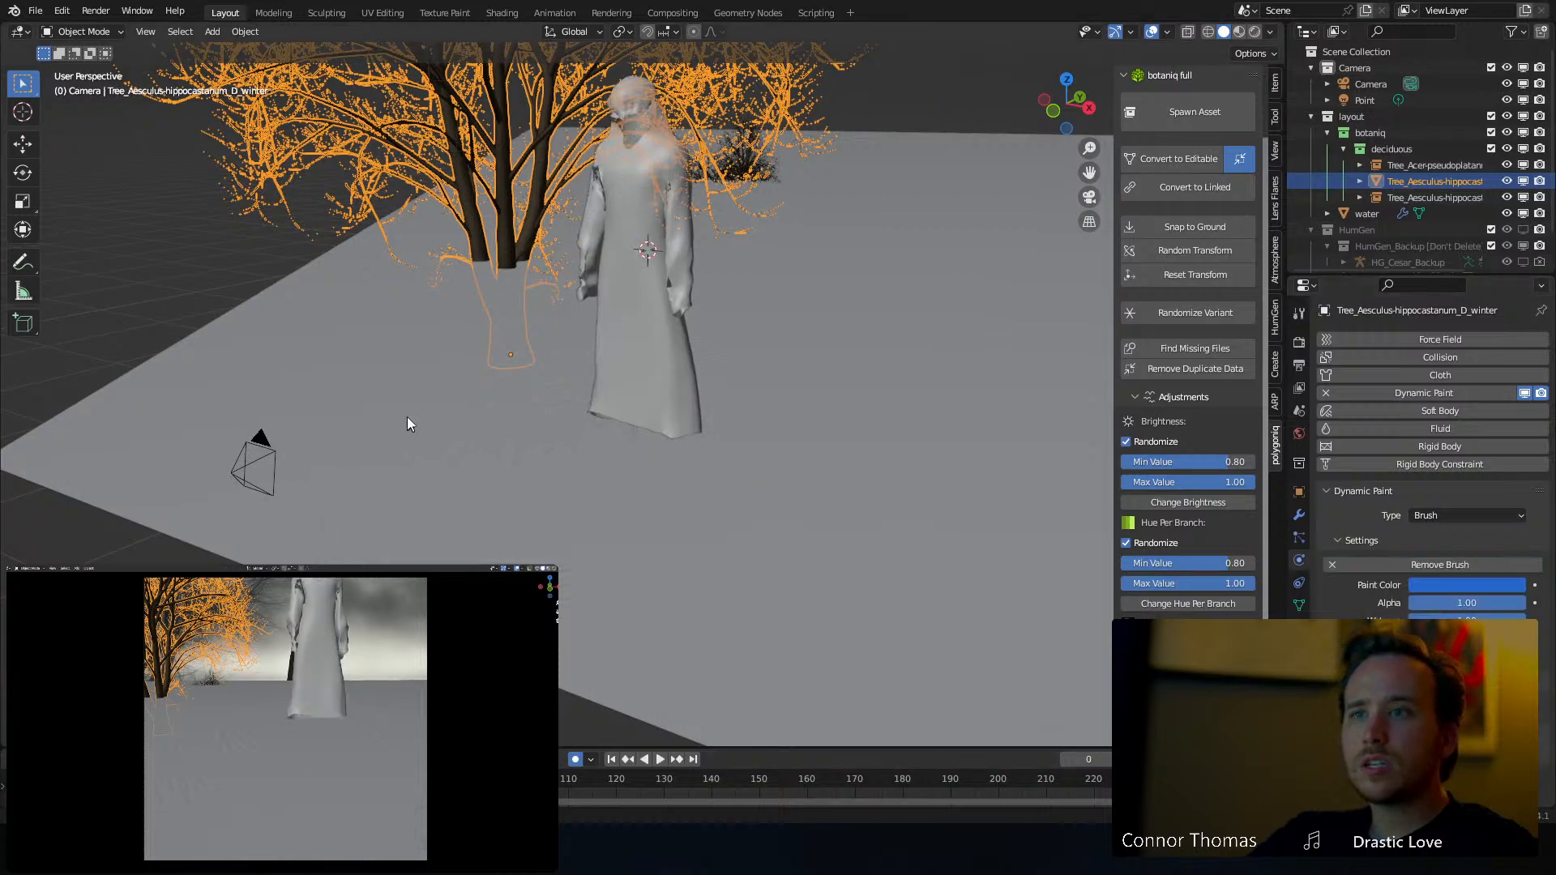
{"action": "key", "text": "space"}
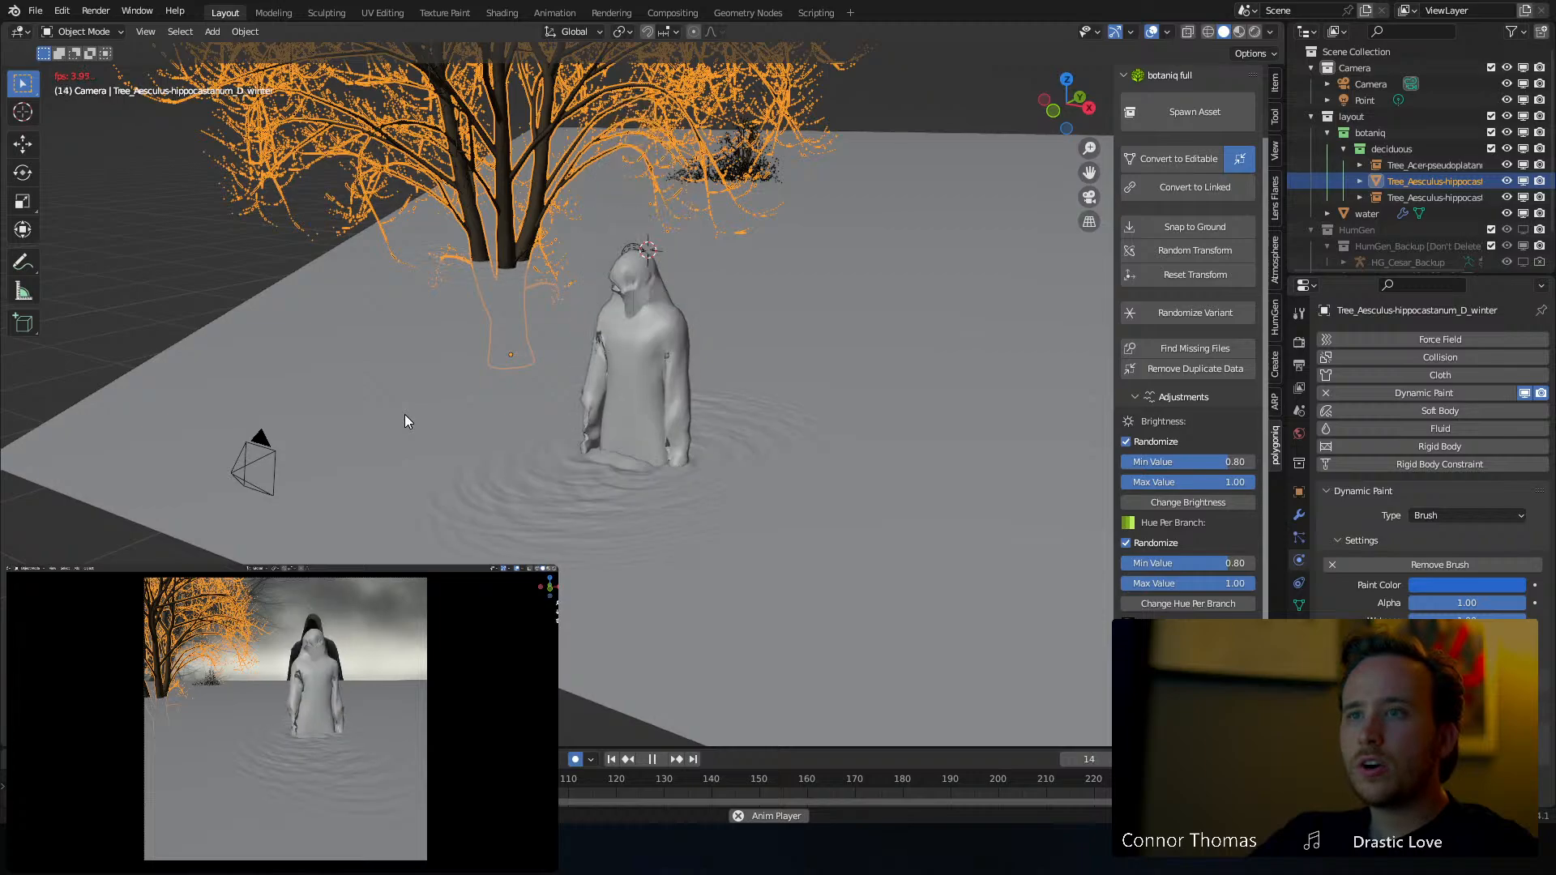
{"action": "key", "text": "space"}
Select the smaller Aesculus hippocastanum winter tree in the distance and convert it to an editable object with botaniq
{"action": "middle_click_drag", "start_coordinate": [673, 208], "coordinate": [762, 231]}
{"action": "middle_click_drag", "start_coordinate": [309, 178], "coordinate": [629, 245], "text": "shift"}
{"action": "middle_click_drag", "start_coordinate": [421, 316], "coordinate": [765, 256]}
{"action": "scroll", "coordinate": [536, 300], "scroll_direction": "down", "scroll_amount": 2}
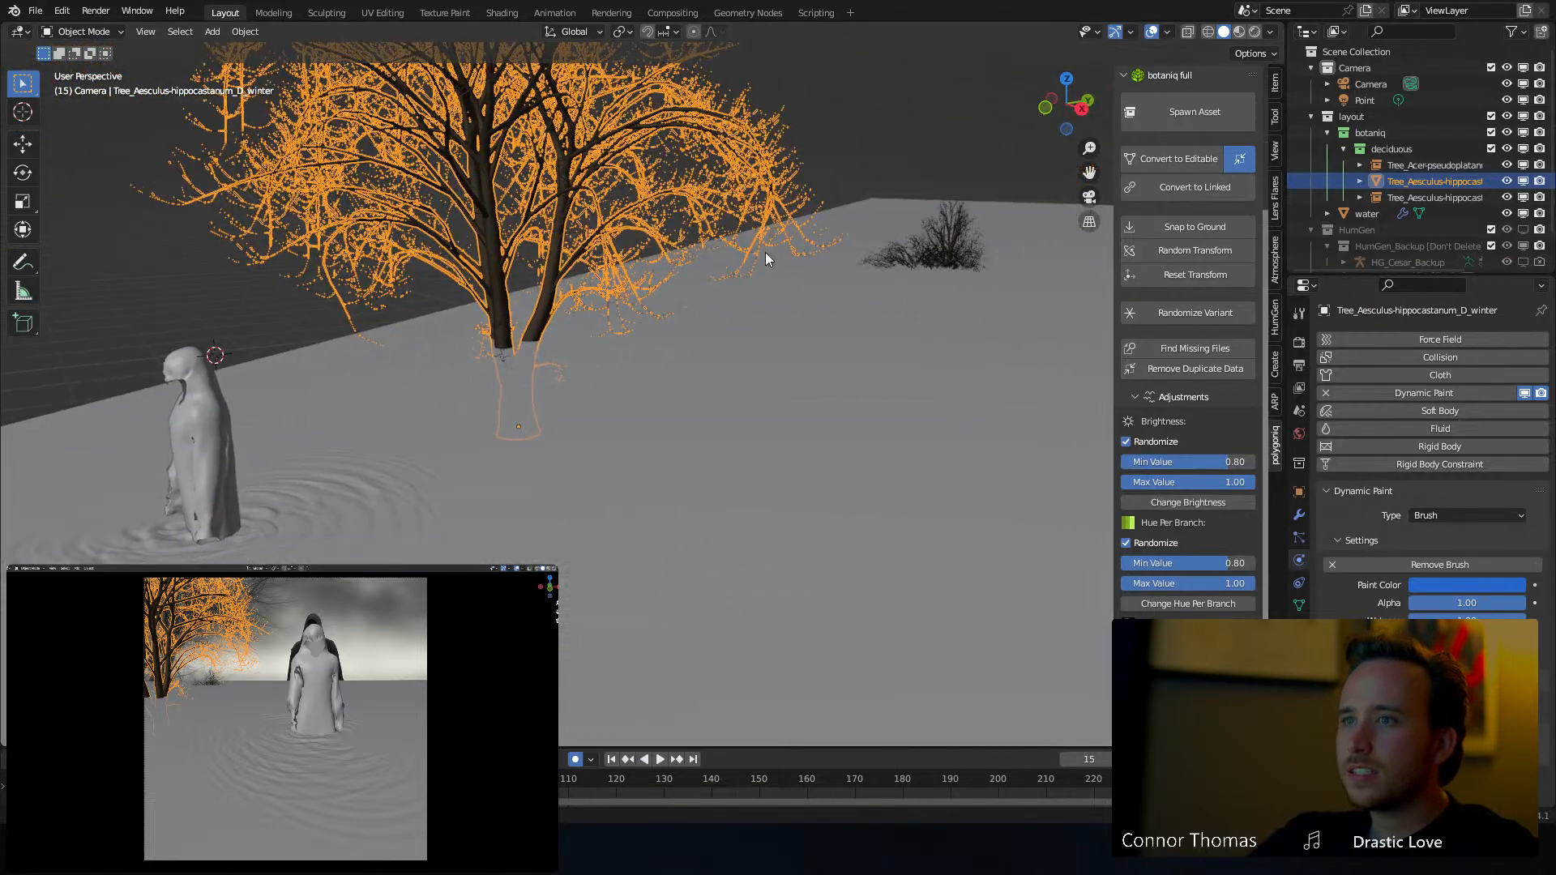
{"action": "left_click", "coordinate": [904, 253]}
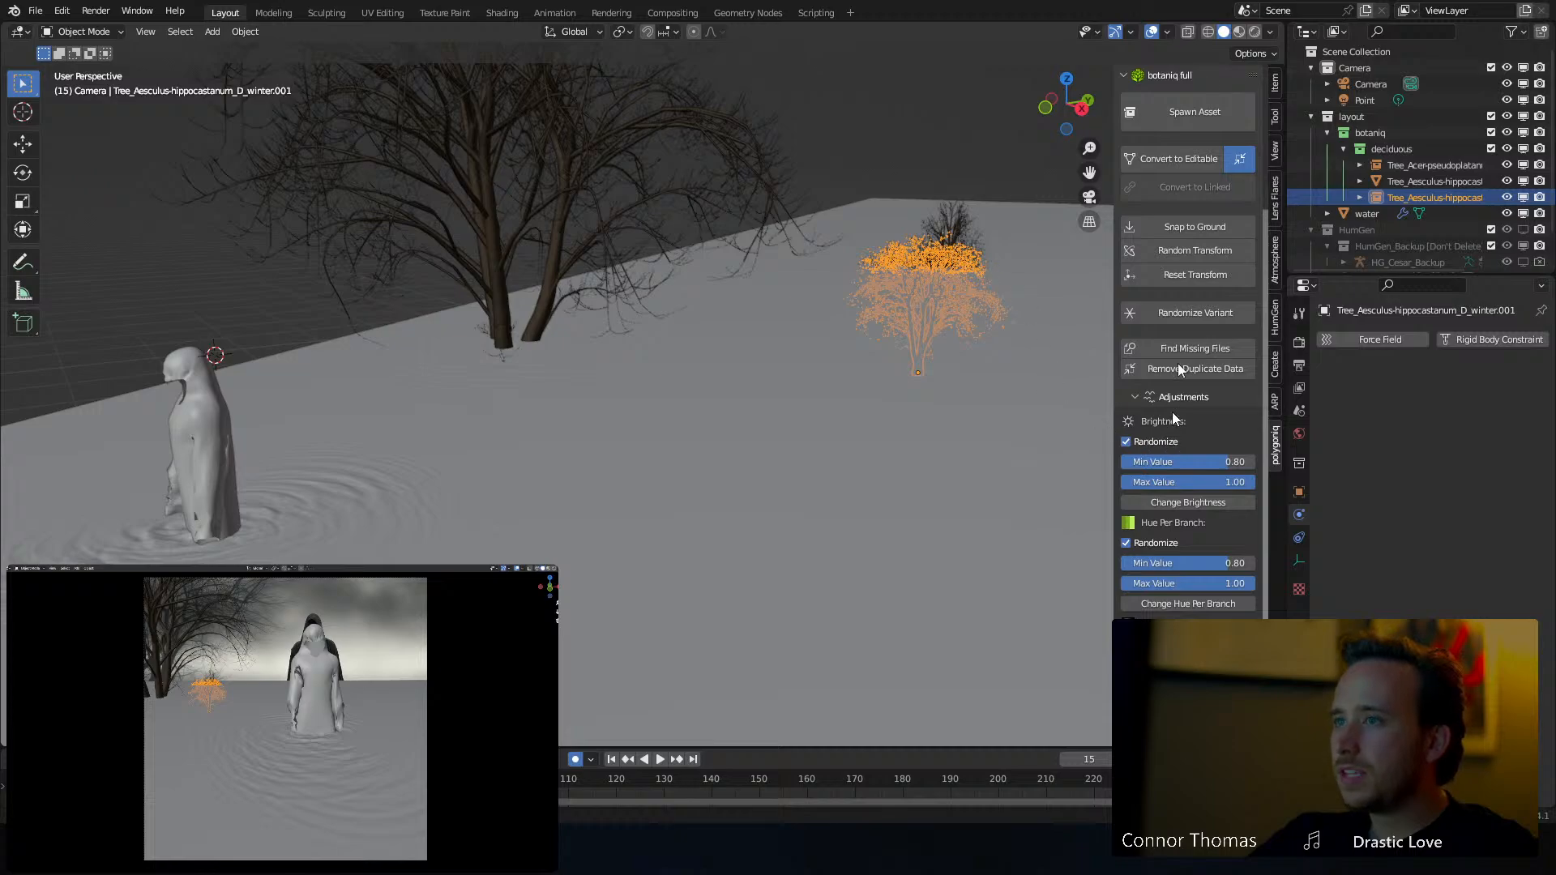
{"action": "left_click", "coordinate": [1184, 162]}
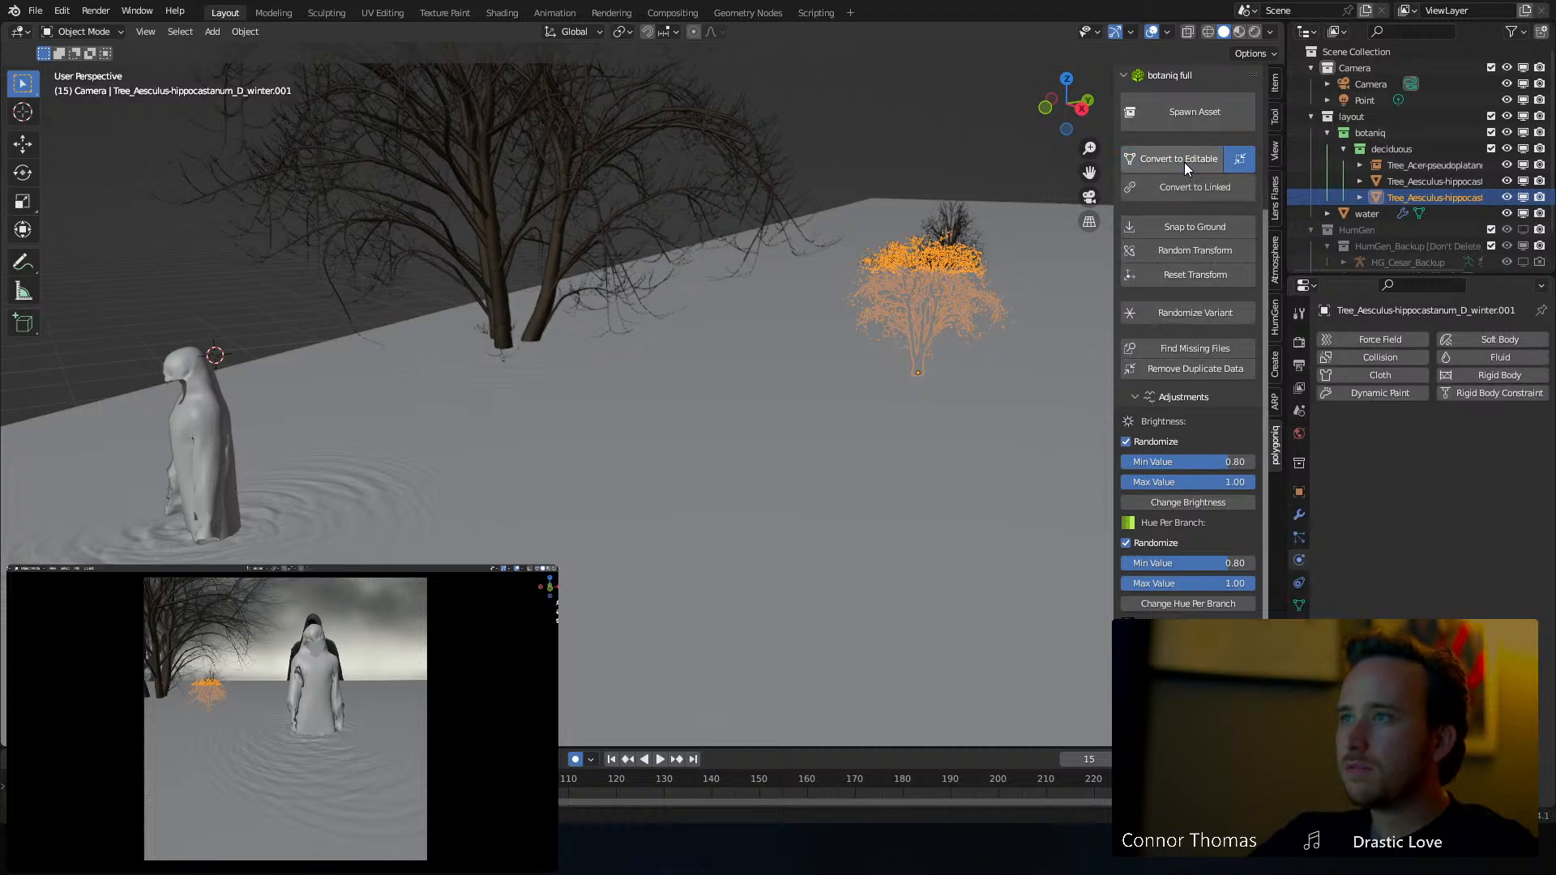
Enable Dynamic Paint physics on the distant tree, set its type to Brush and add the brush
{"action": "left_click", "coordinate": [1384, 392]}
{"action": "left_click", "coordinate": [1430, 516]}
{"action": "left_click", "coordinate": [1418, 553]}
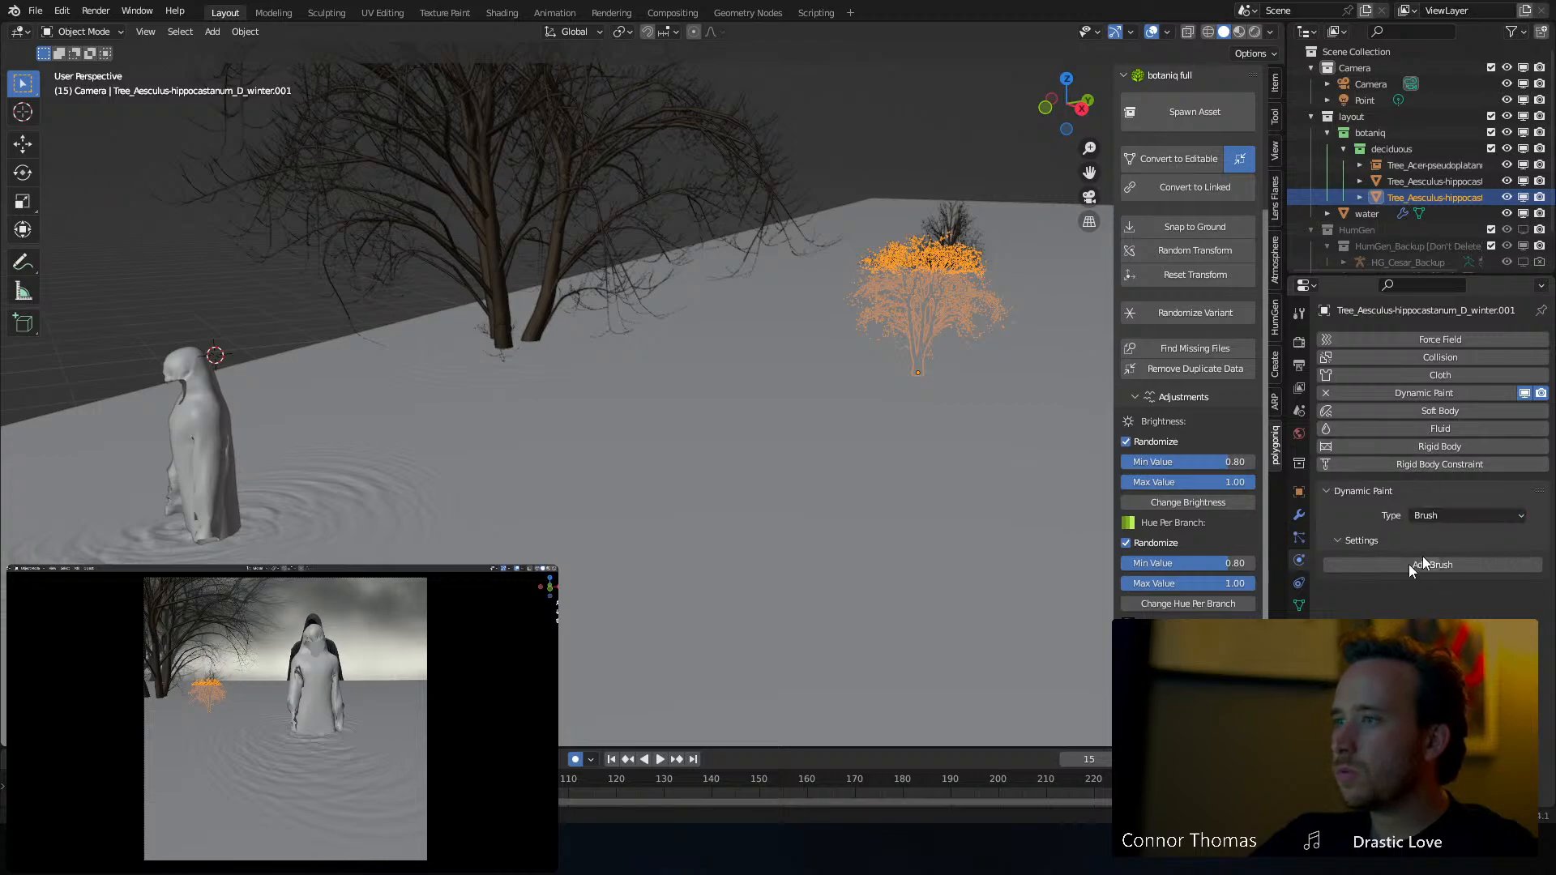
{"action": "left_click", "coordinate": [1395, 566]}
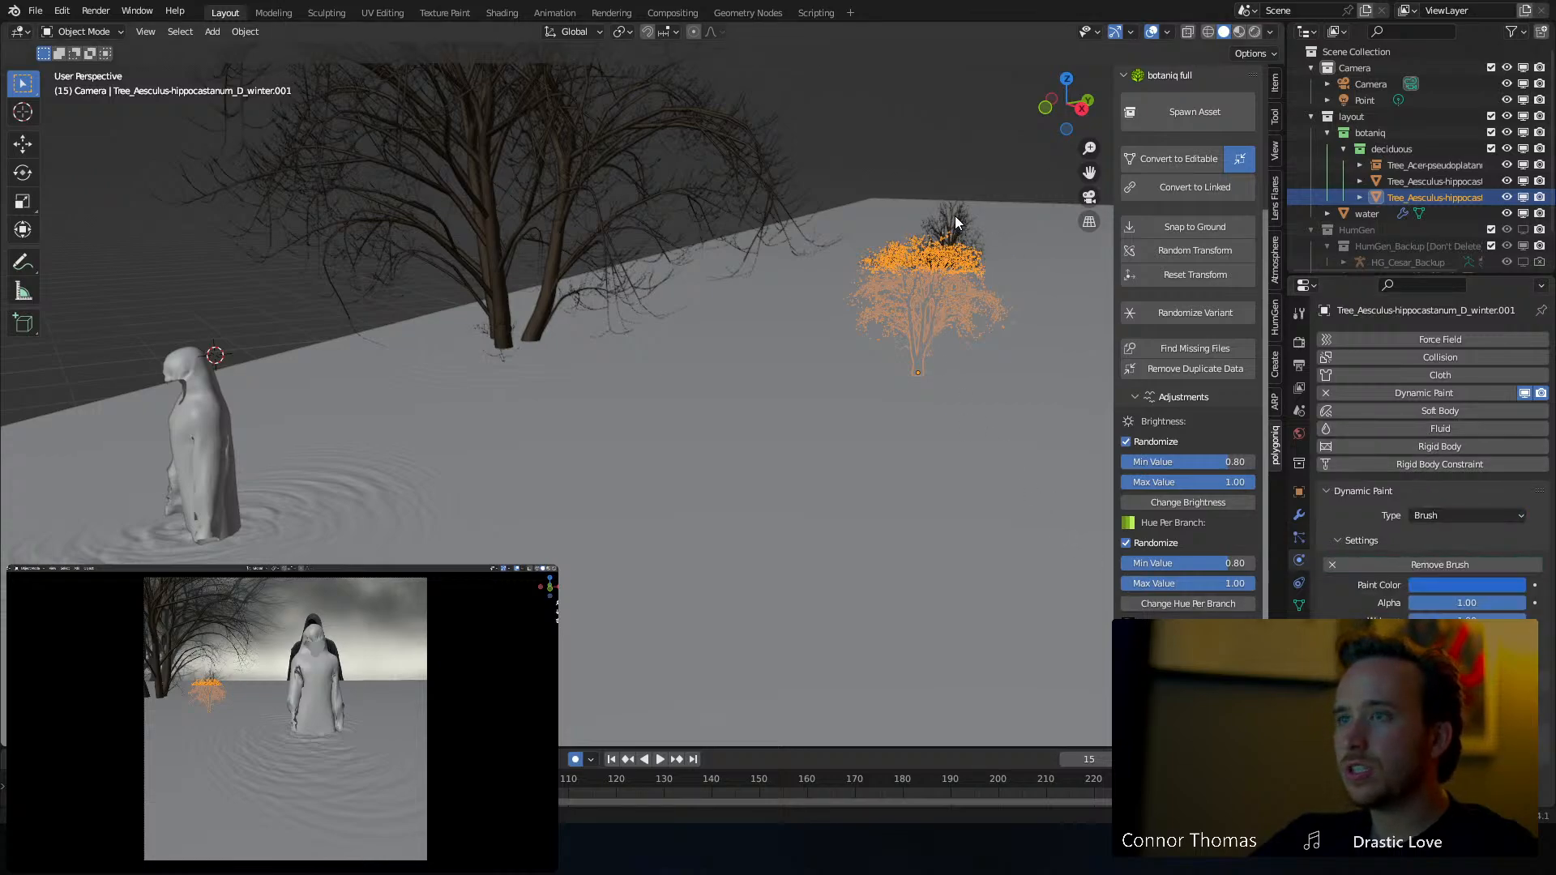
Replay the animation from the start to check for ripples around the distant tree, then stop playback
{"action": "middle_click_drag", "start_coordinate": [957, 226], "coordinate": [911, 241]}
{"action": "key", "text": "KP_Decimal"}
{"action": "scroll", "coordinate": [911, 241], "scroll_direction": "down", "scroll_amount": 5}
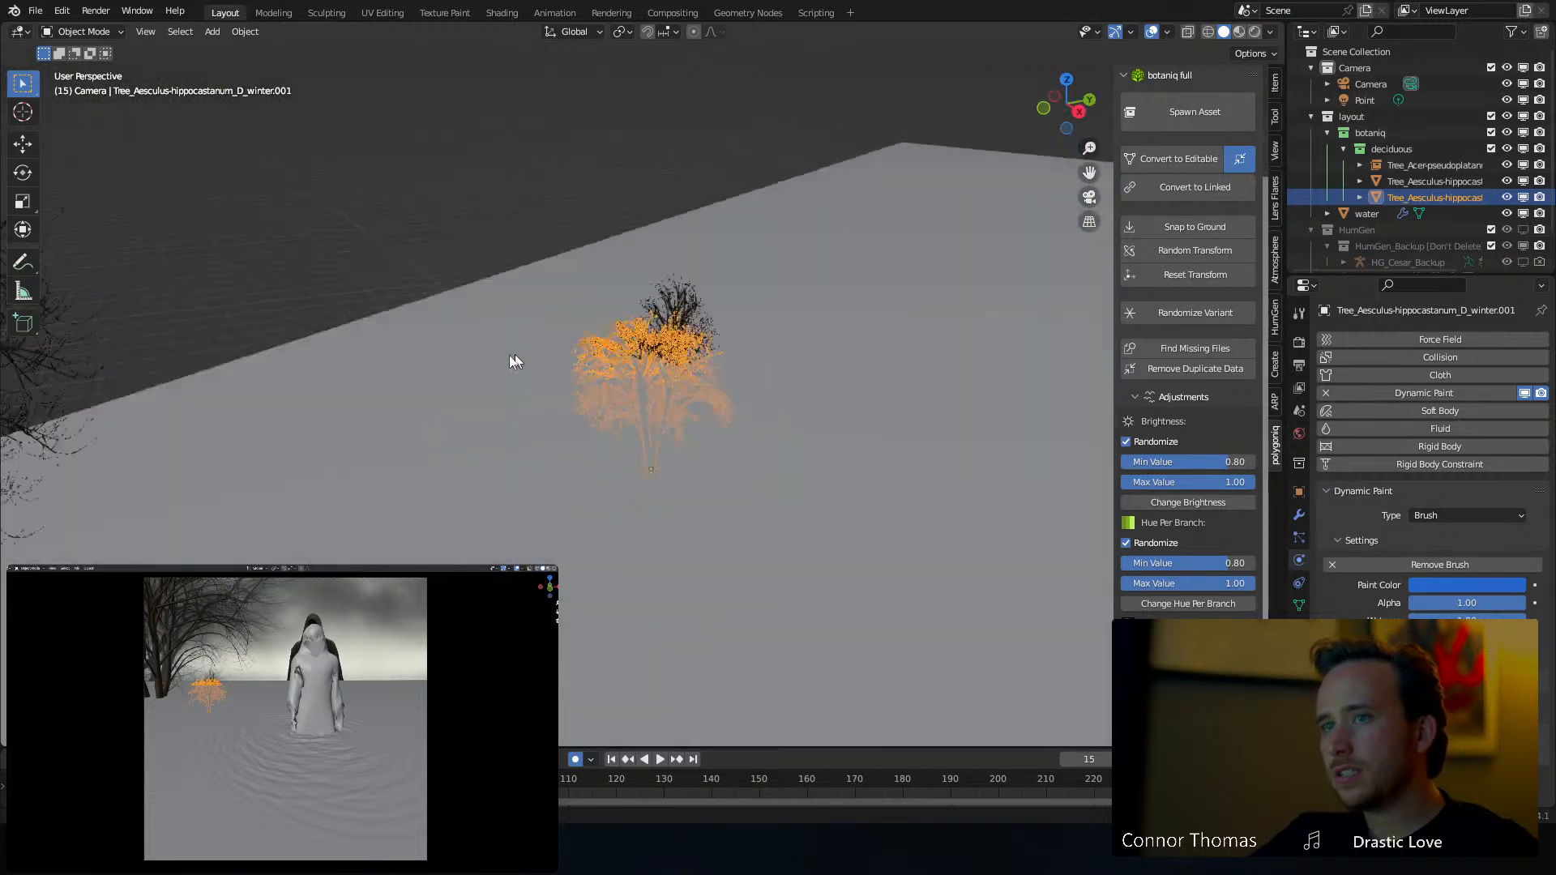
{"action": "scroll", "coordinate": [517, 363], "scroll_direction": "down", "scroll_amount": 3}
{"action": "middle_click_drag", "start_coordinate": [483, 371], "coordinate": [546, 308]}
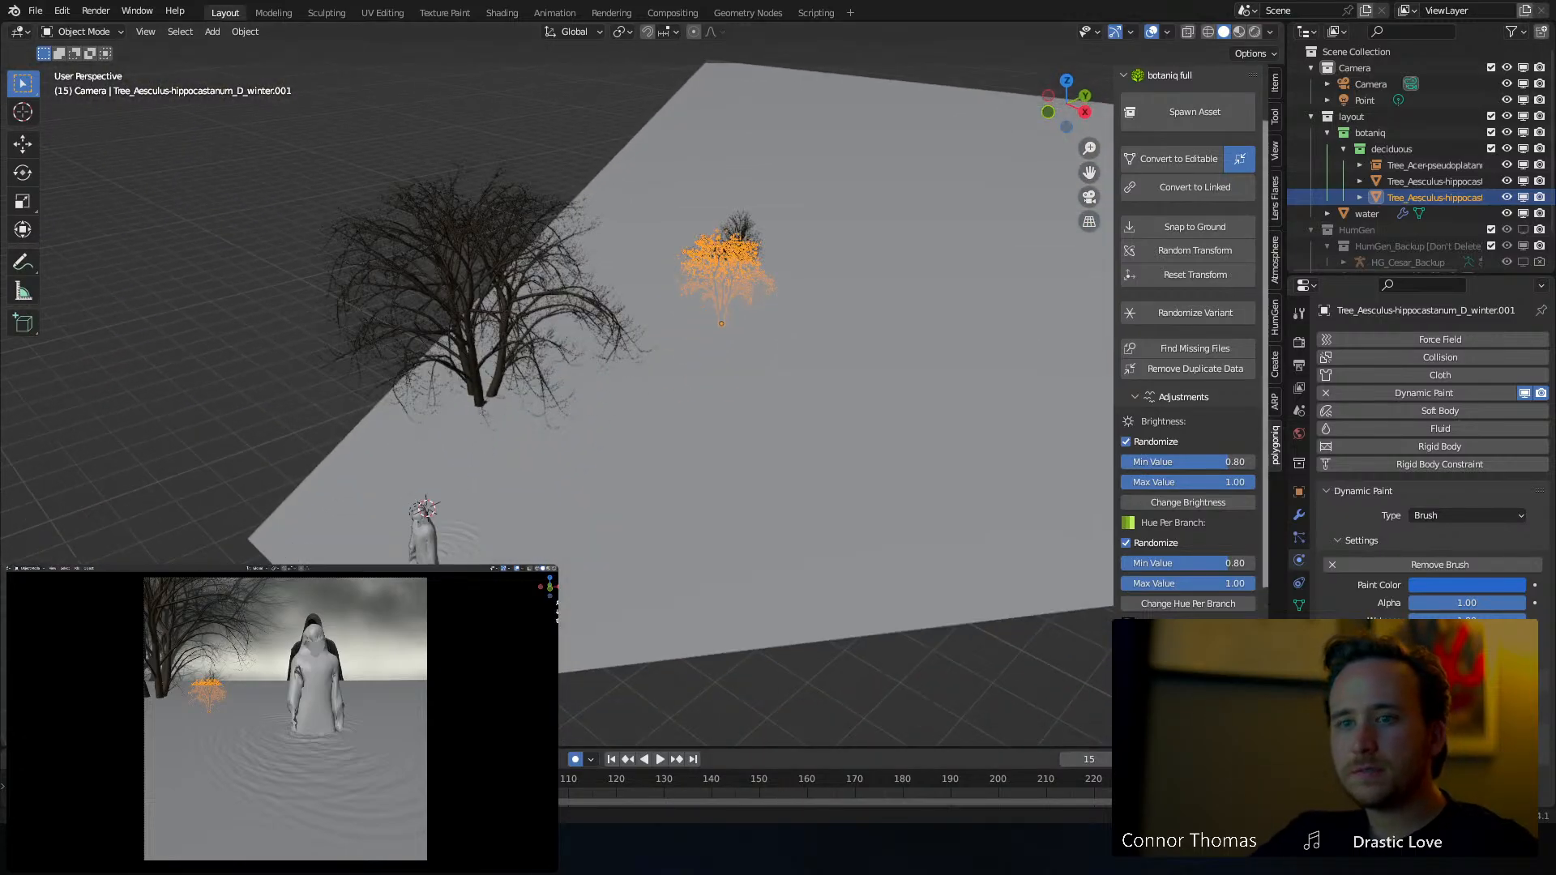
{"action": "key", "text": "shift+Left"}
{"action": "key", "text": "space"}
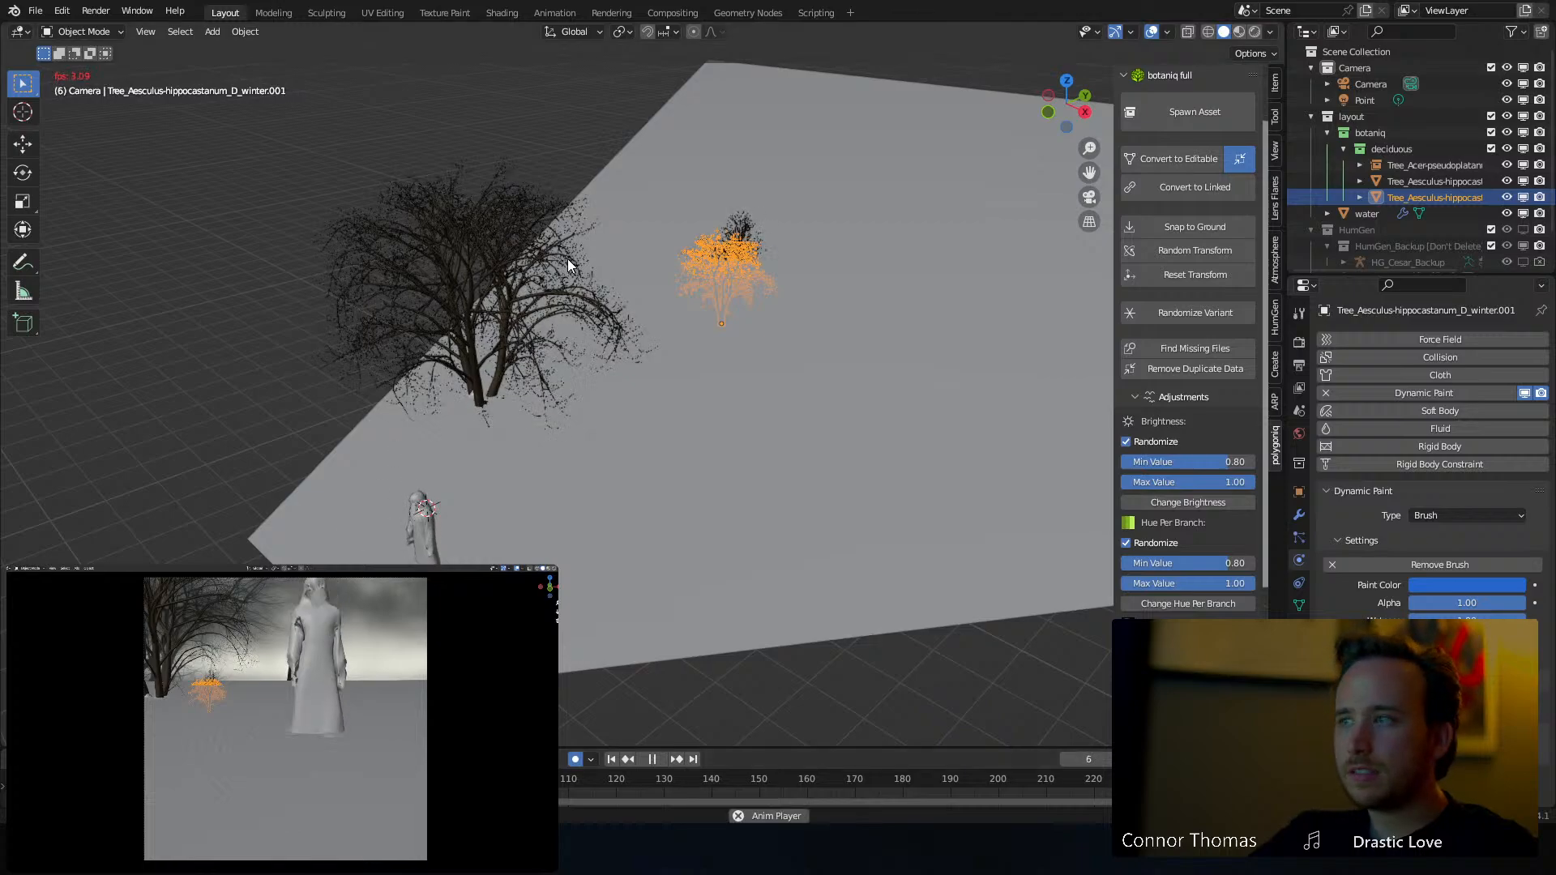
{"action": "left_click", "coordinate": [734, 817]}
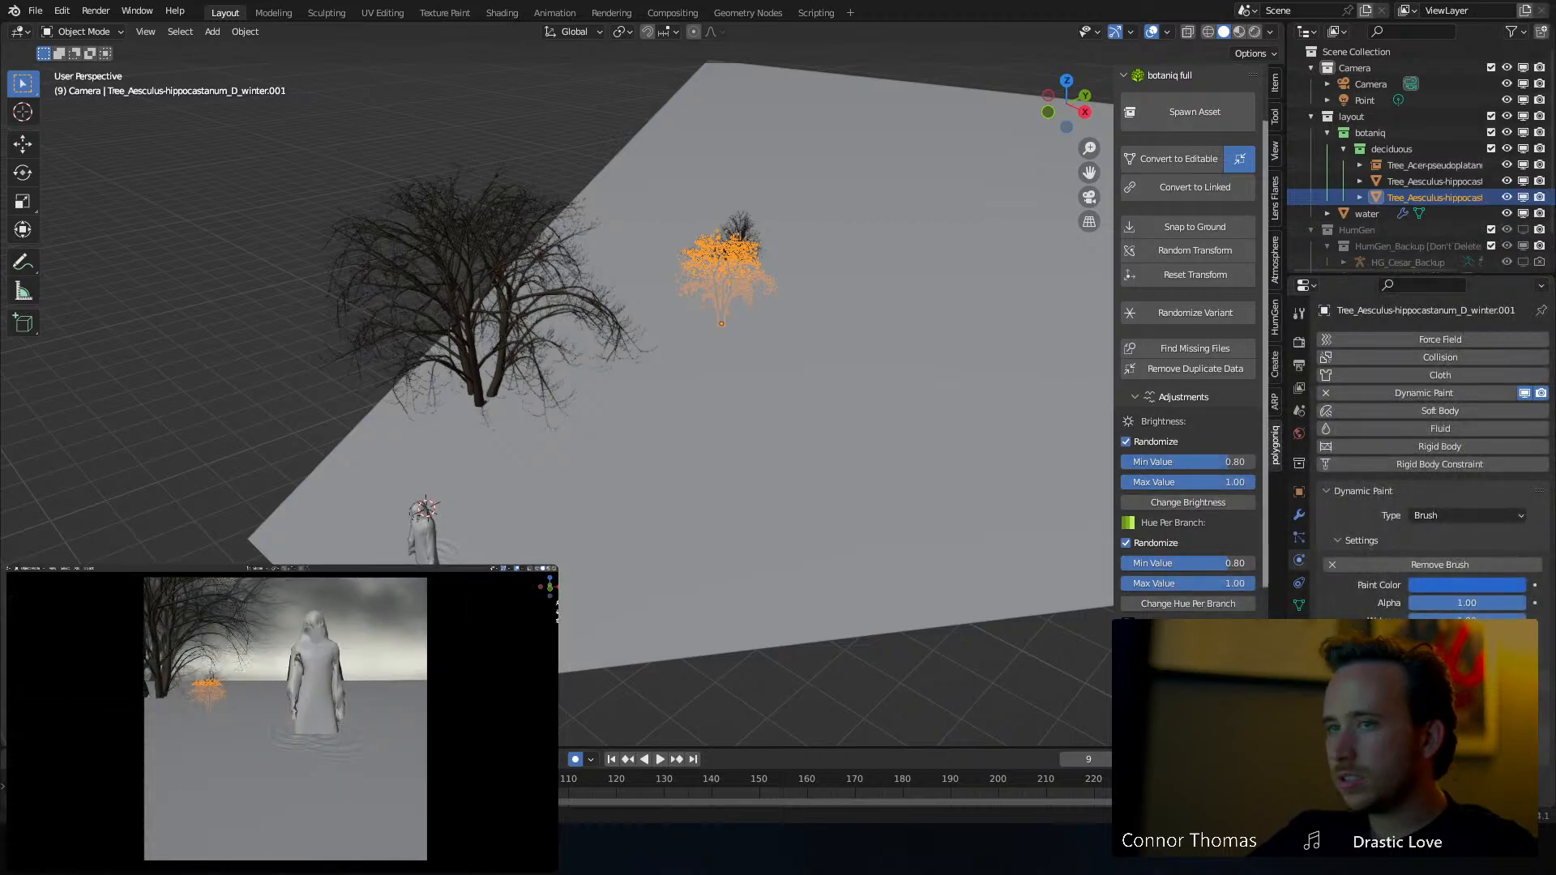
Resume the ripple simulation in camera view, stop it at frame 19 and fit the whole camera frame in view
{"action": "middle_click_drag", "start_coordinate": [715, 721], "coordinate": [635, 399]}
{"action": "key", "text": "KP_0"}
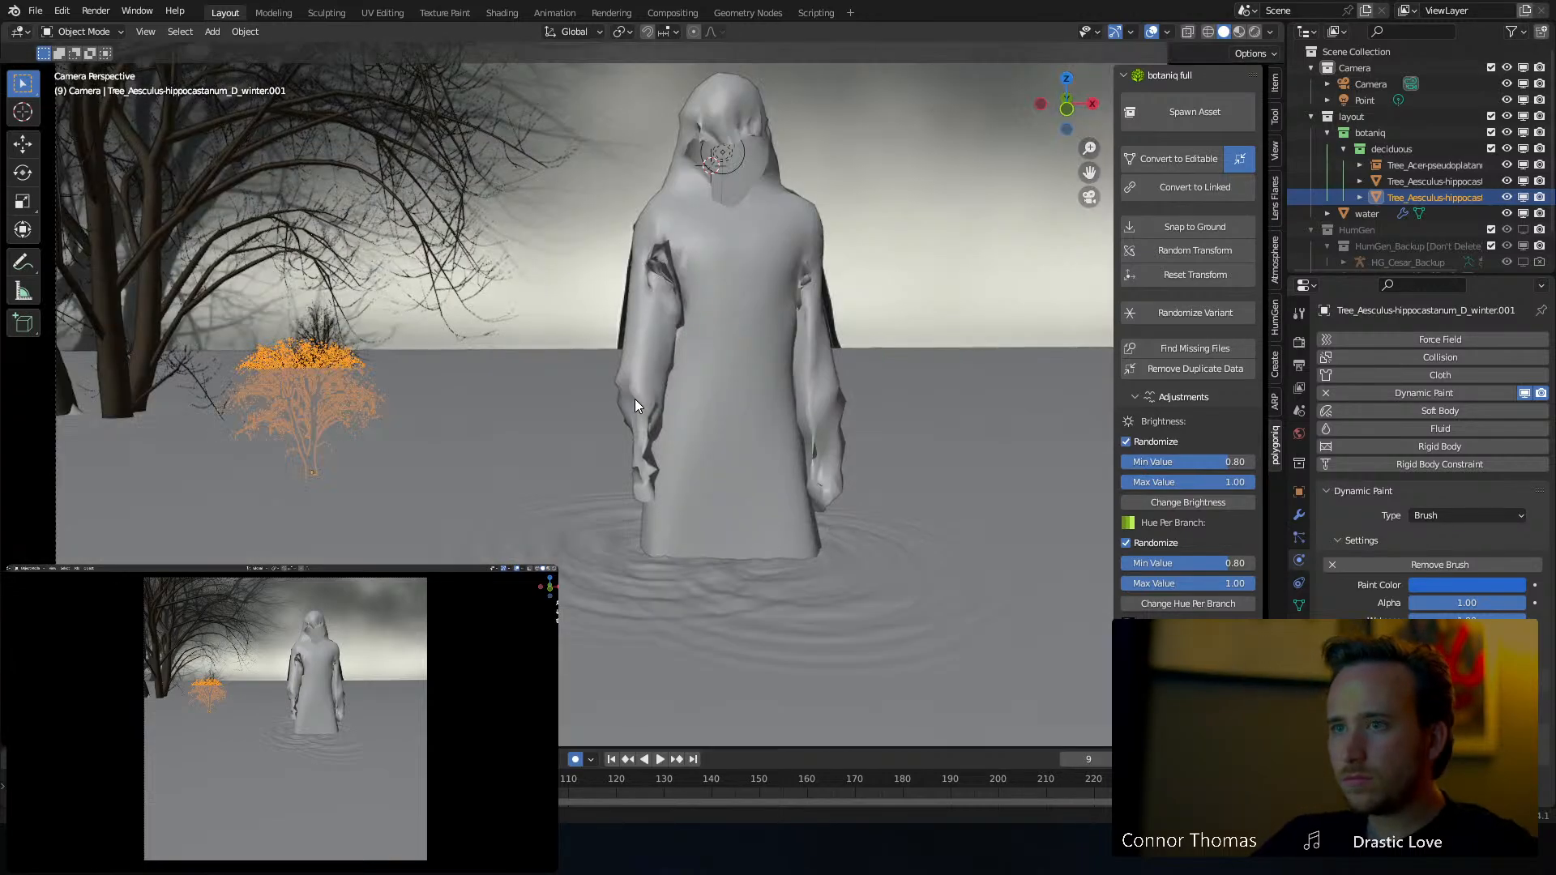
{"action": "key", "text": "space"}
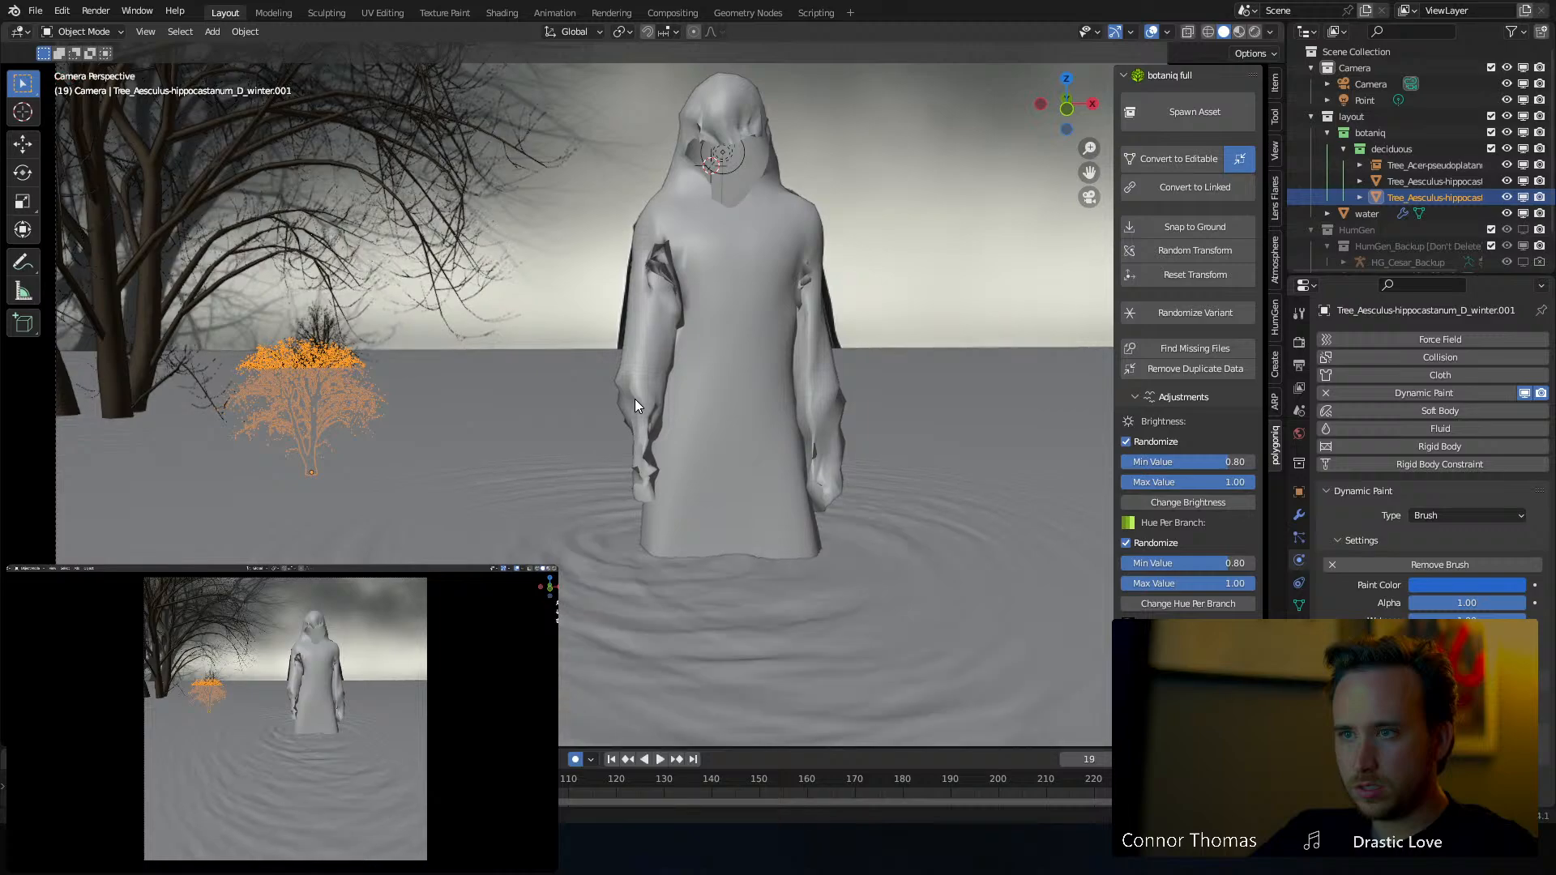
{"action": "key", "text": "space"}
{"action": "key", "text": "Home"}
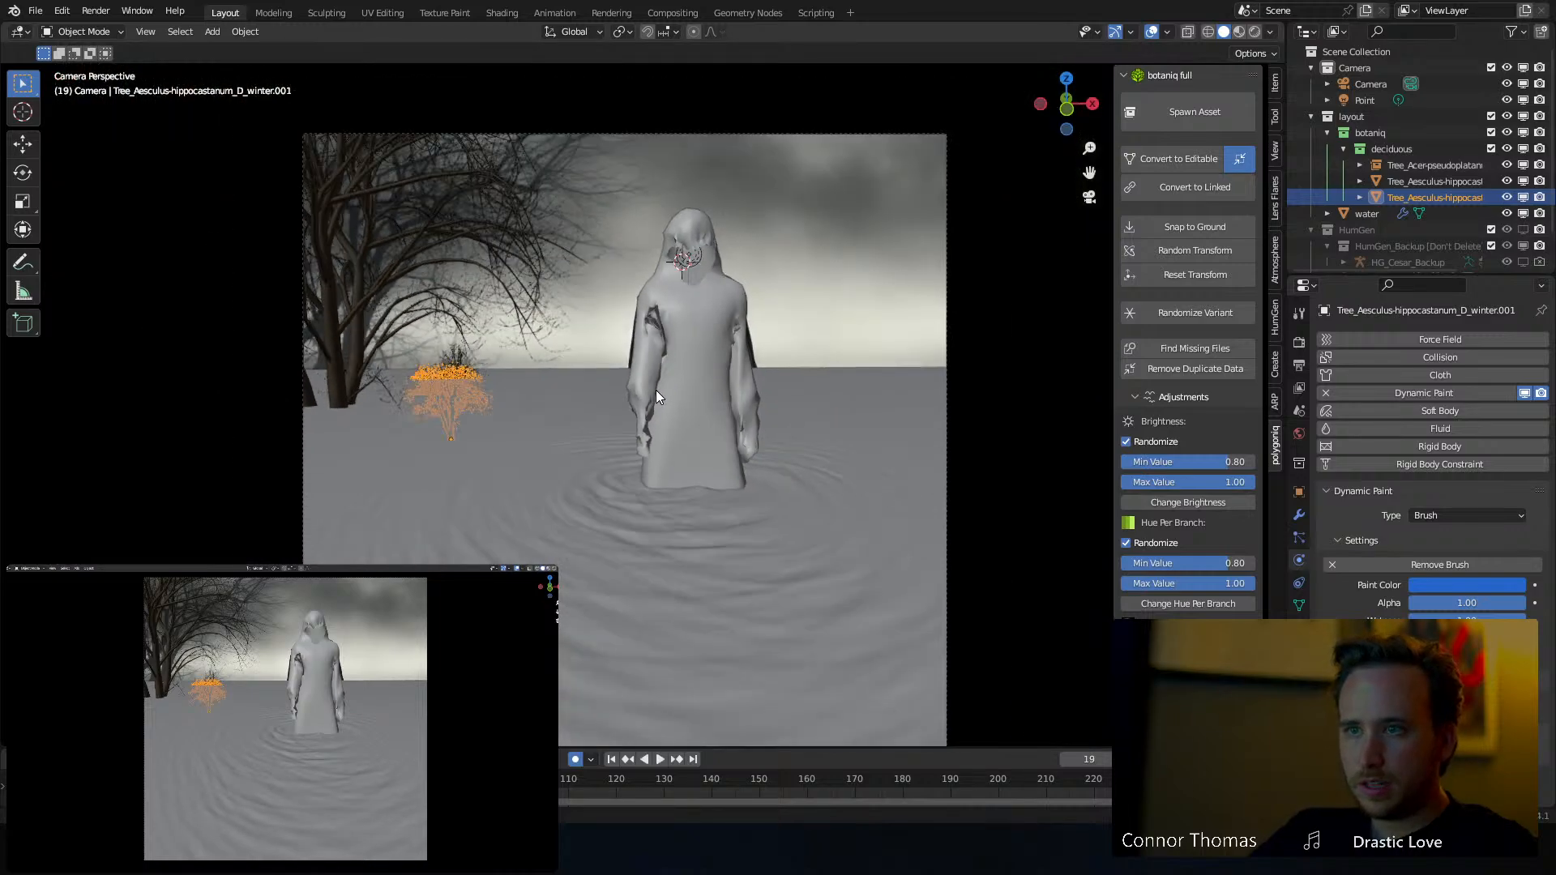
{"action": "key", "text": "a"}
{"action": "key", "text": "alt+a"}
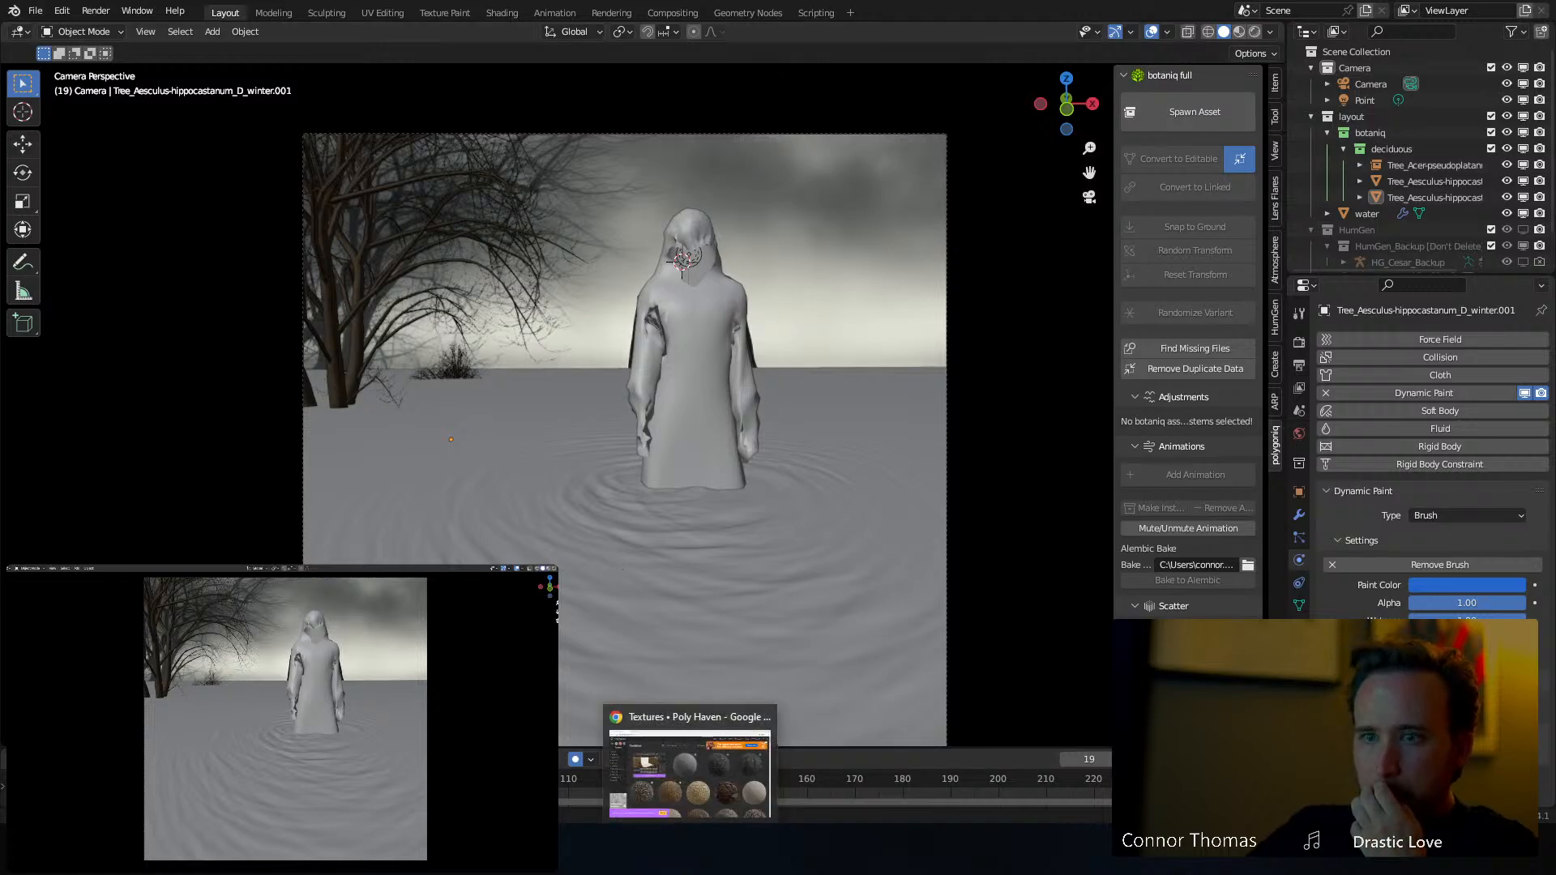
{"action": "left_click", "coordinate": [693, 779]}
{"action": "key", "text": "alt+Tab"}
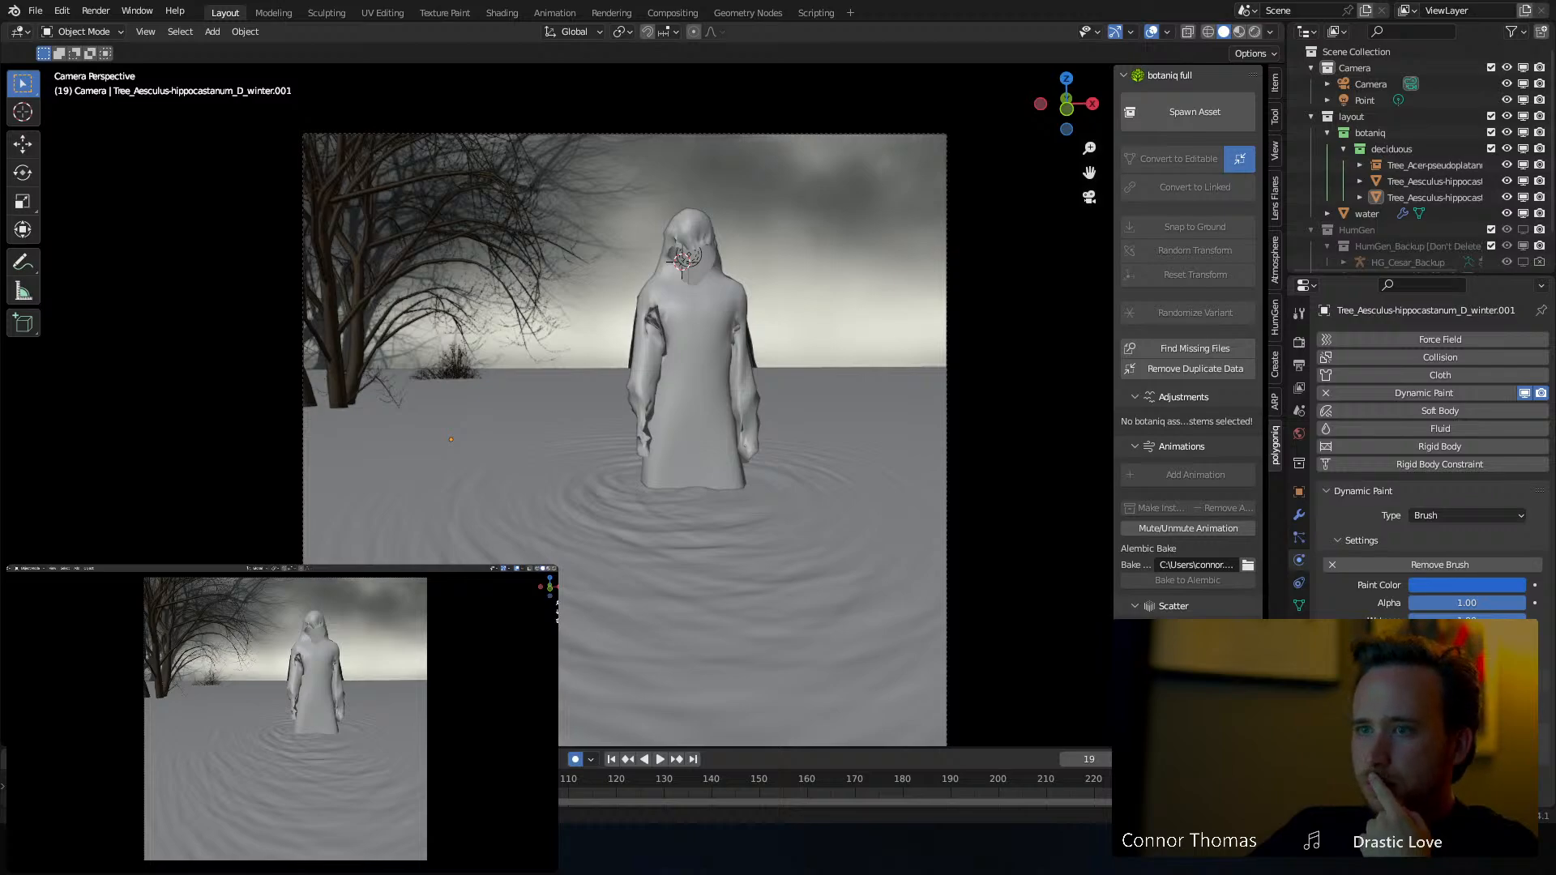
Apply the Dynamic Paint modifier on the water plane at frame 19, leaving no objects selected
{"action": "left_click", "coordinate": [848, 508]}
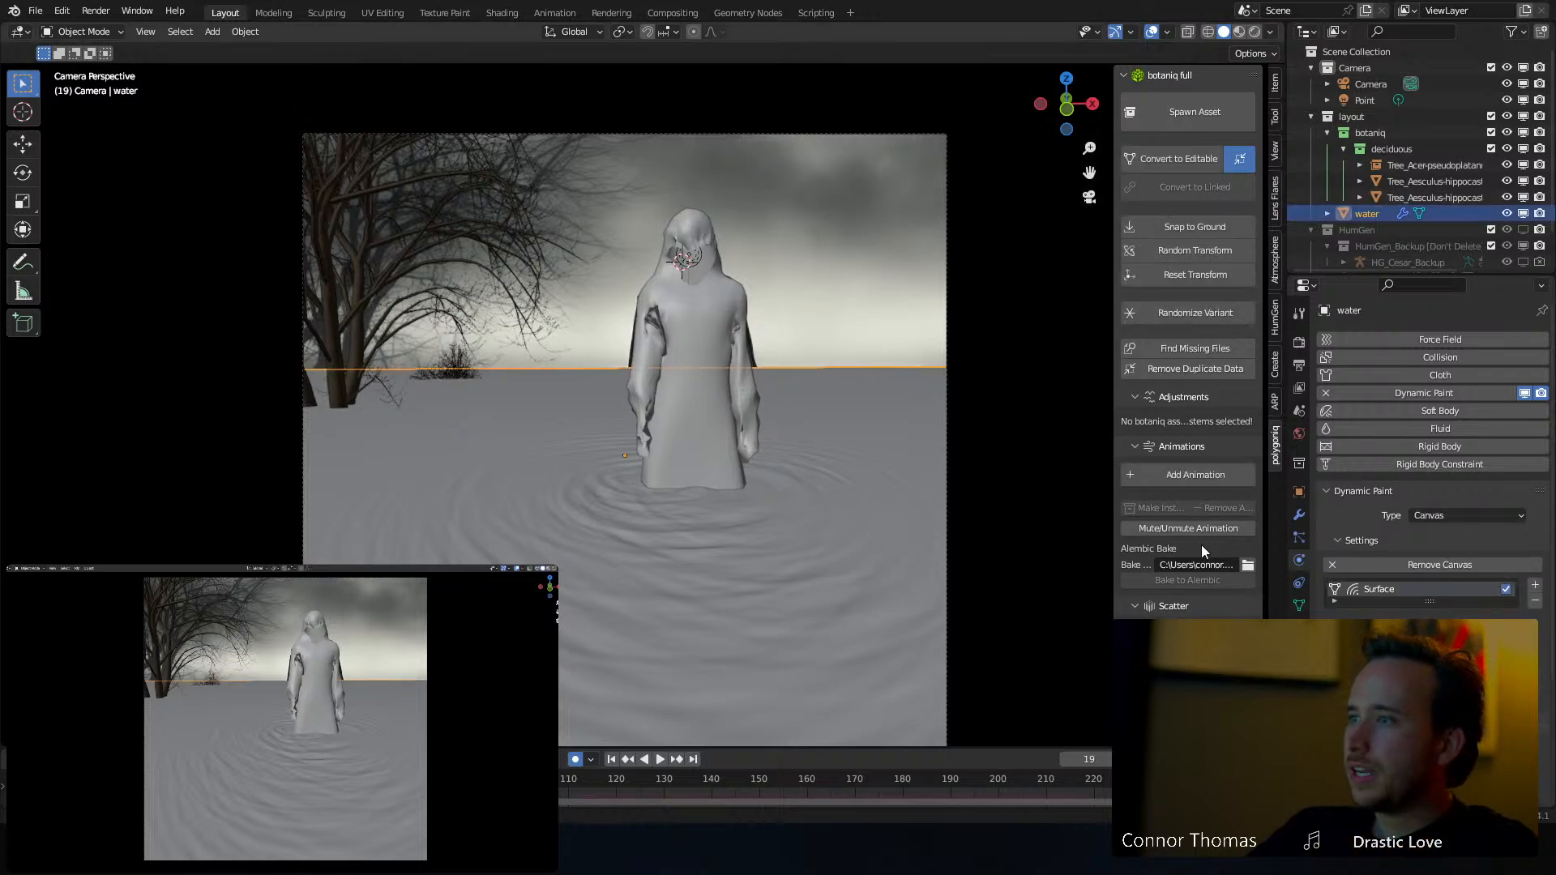
{"action": "left_click", "coordinate": [1300, 515]}
{"action": "left_click", "coordinate": [1498, 369]}
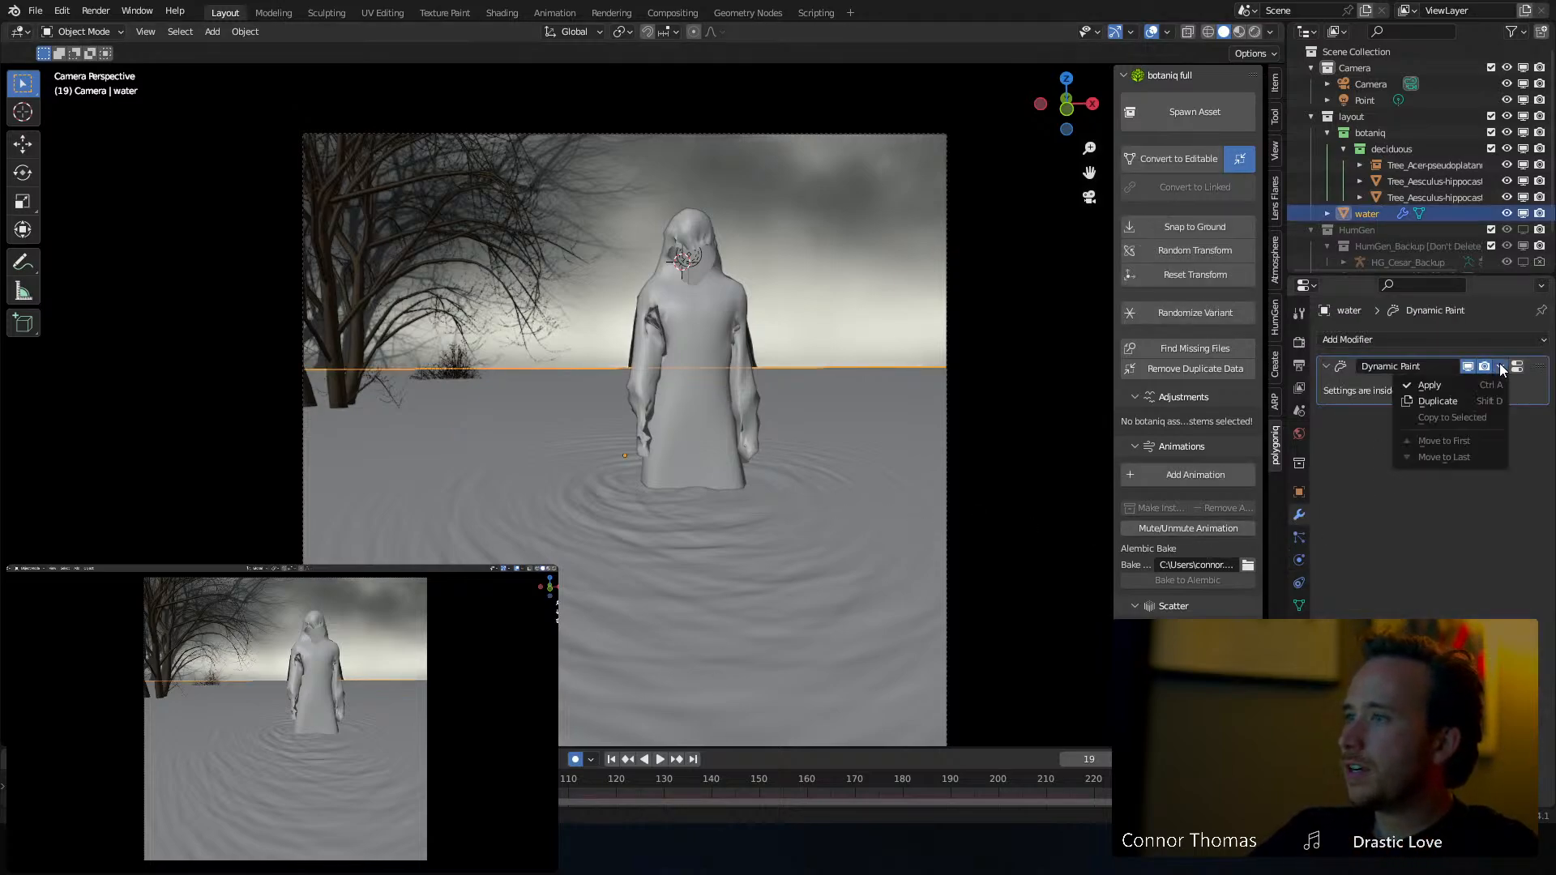
{"action": "left_click", "coordinate": [1483, 379]}
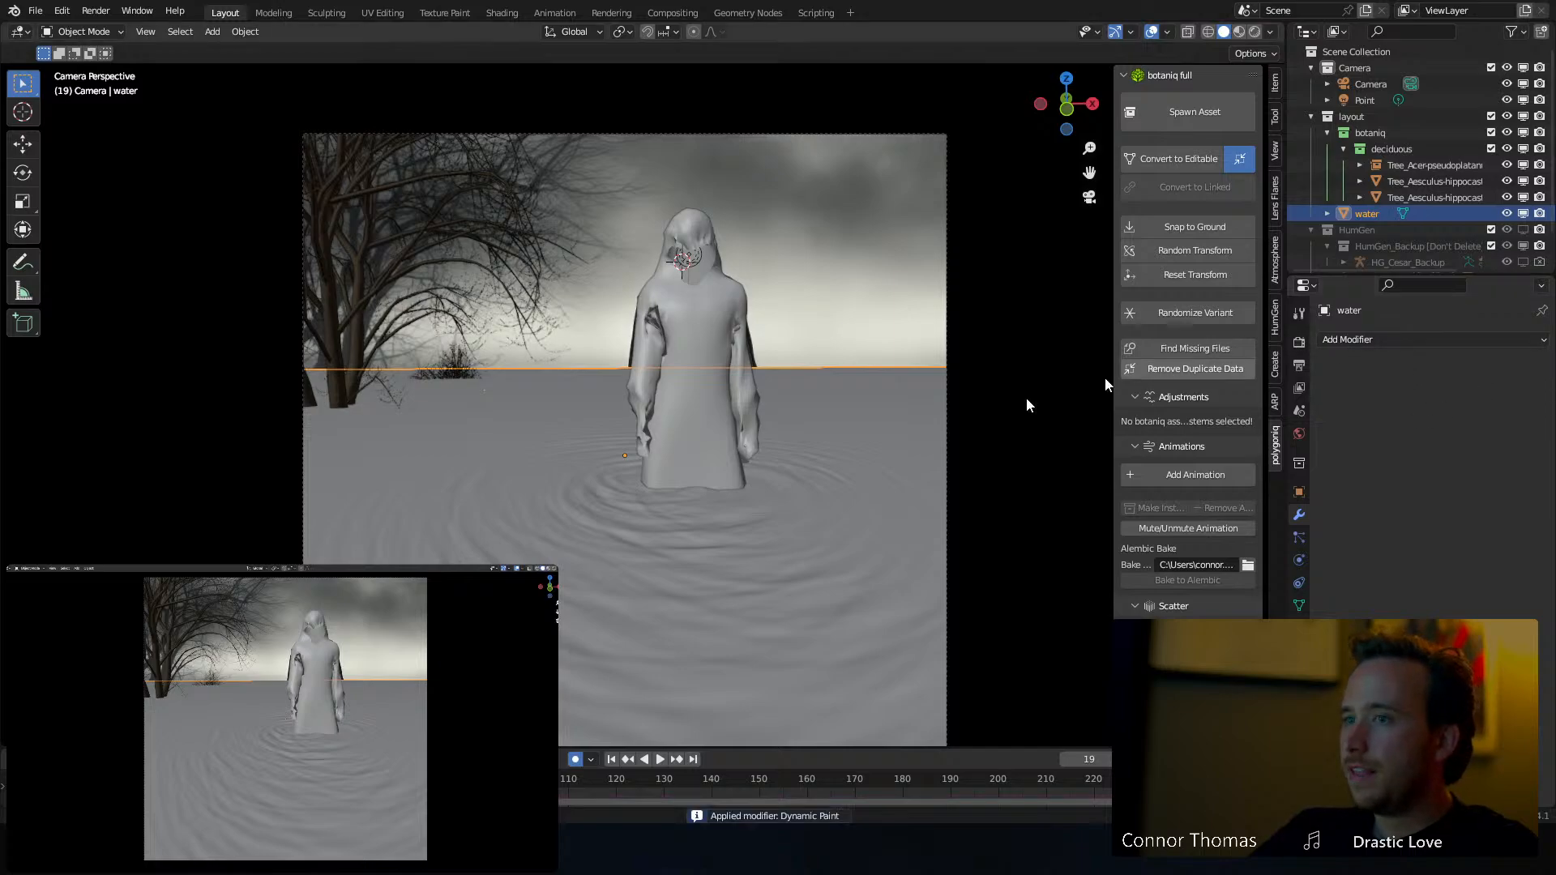
{"action": "left_click", "coordinate": [362, 334]}
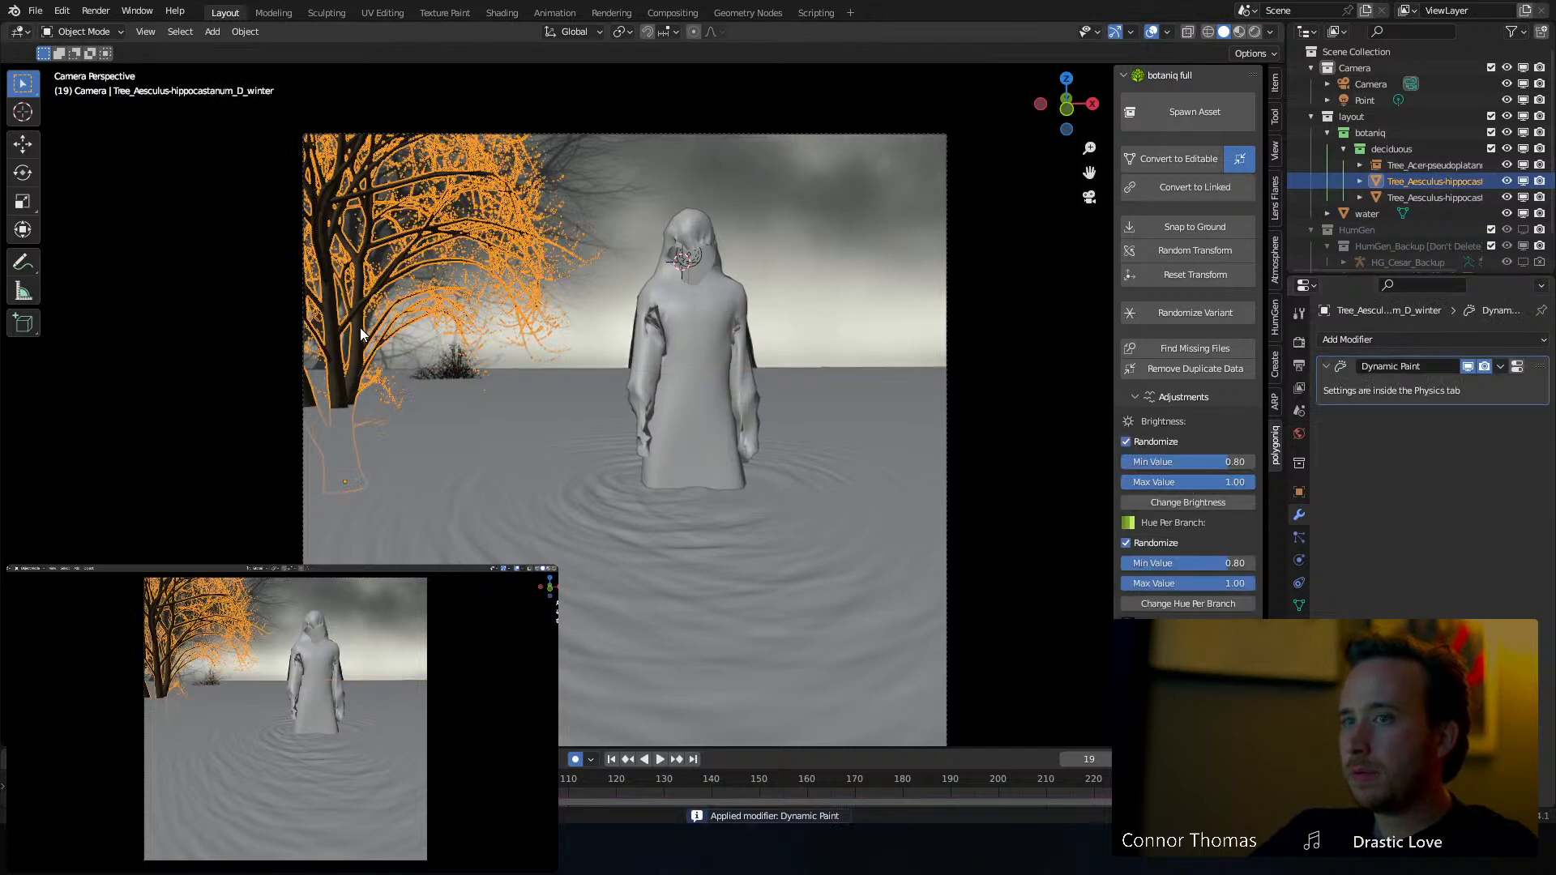
{"action": "key", "text": "a"}
{"action": "key", "text": "a"}
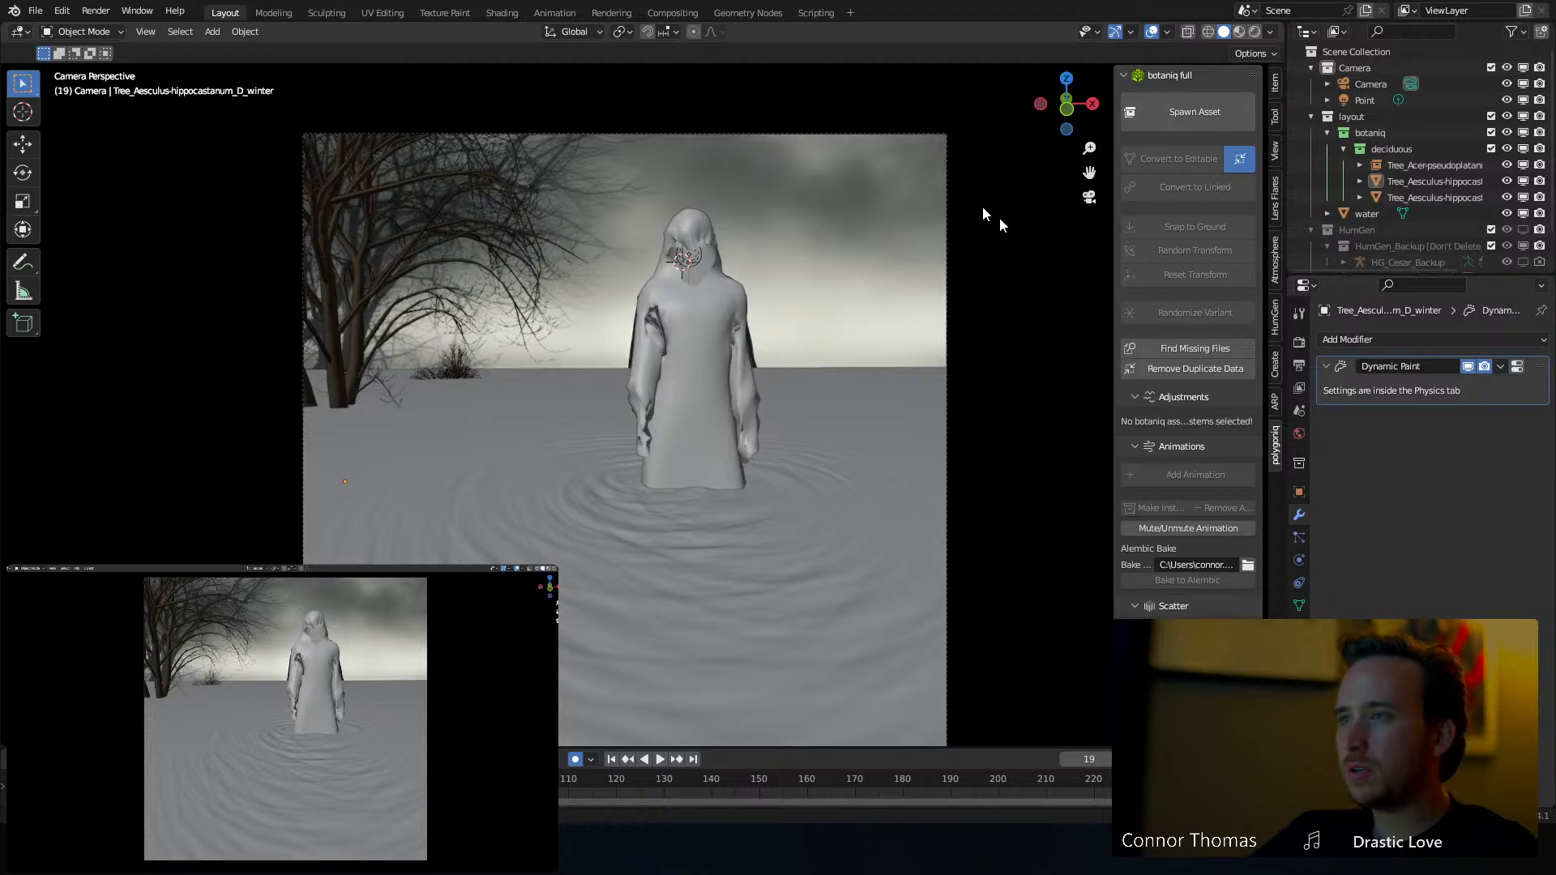
Hide the sidebar, shade the water plane smooth and inspect the ripples up close
{"action": "key", "text": "n"}
{"action": "middle_click_drag", "start_coordinate": [803, 402], "coordinate": [595, 399]}
{"action": "scroll", "coordinate": [600, 399], "scroll_direction": "down", "scroll_amount": 5}
{"action": "middle_click_drag", "start_coordinate": [739, 399], "coordinate": [698, 428]}
{"action": "scroll", "coordinate": [716, 397], "scroll_direction": "down", "scroll_amount": 4}
{"action": "left_click", "coordinate": [736, 532]}
{"action": "right_click", "coordinate": [738, 535]}
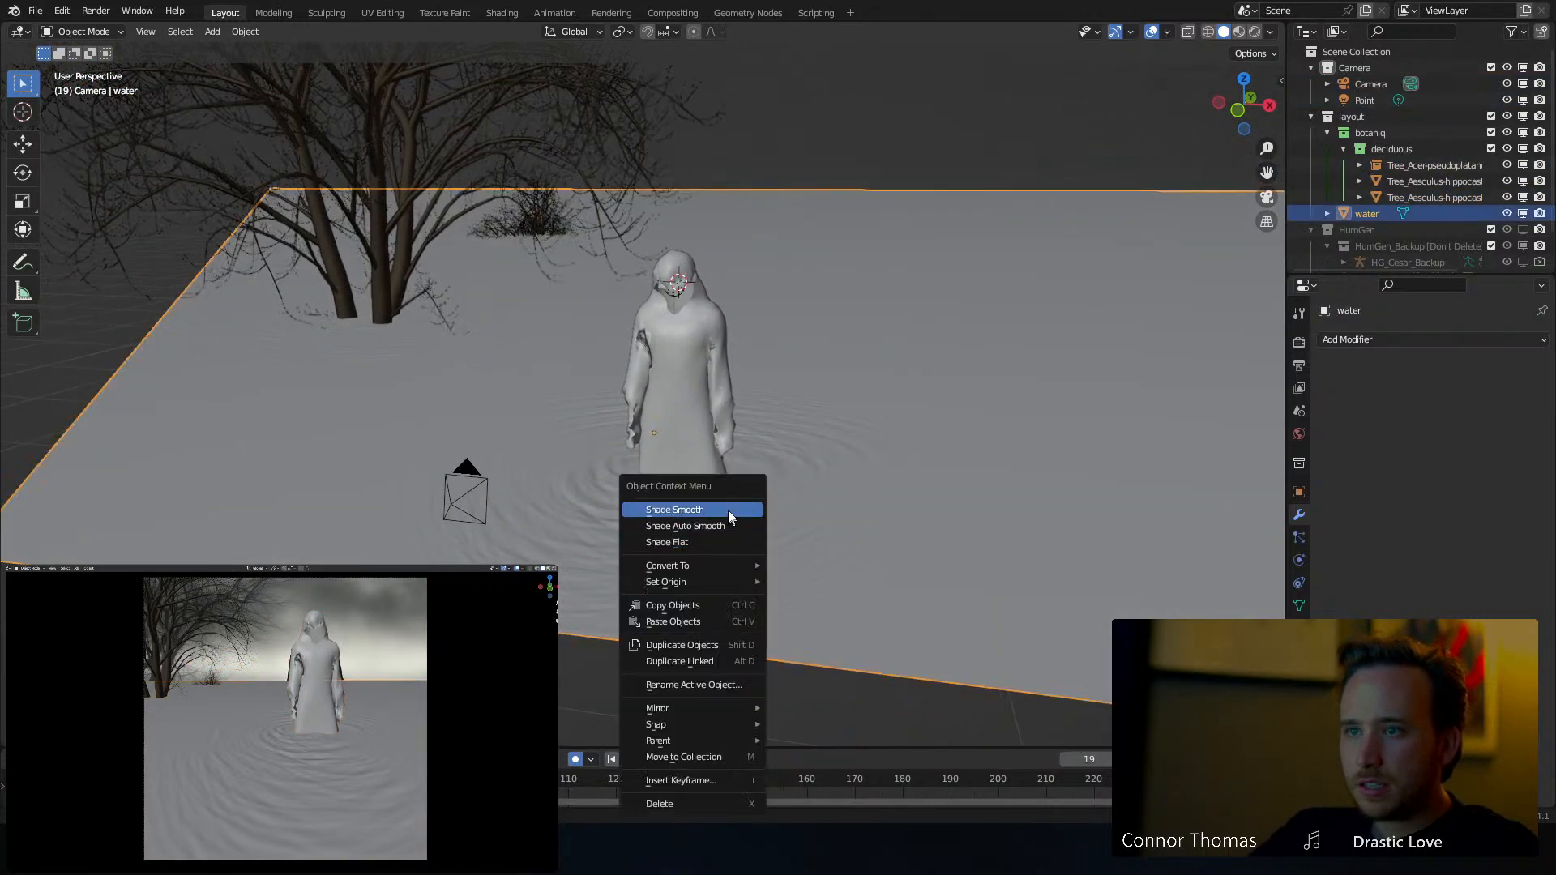
{"action": "left_click", "coordinate": [728, 511]}
{"action": "middle_click_drag", "start_coordinate": [752, 475], "coordinate": [757, 471]}
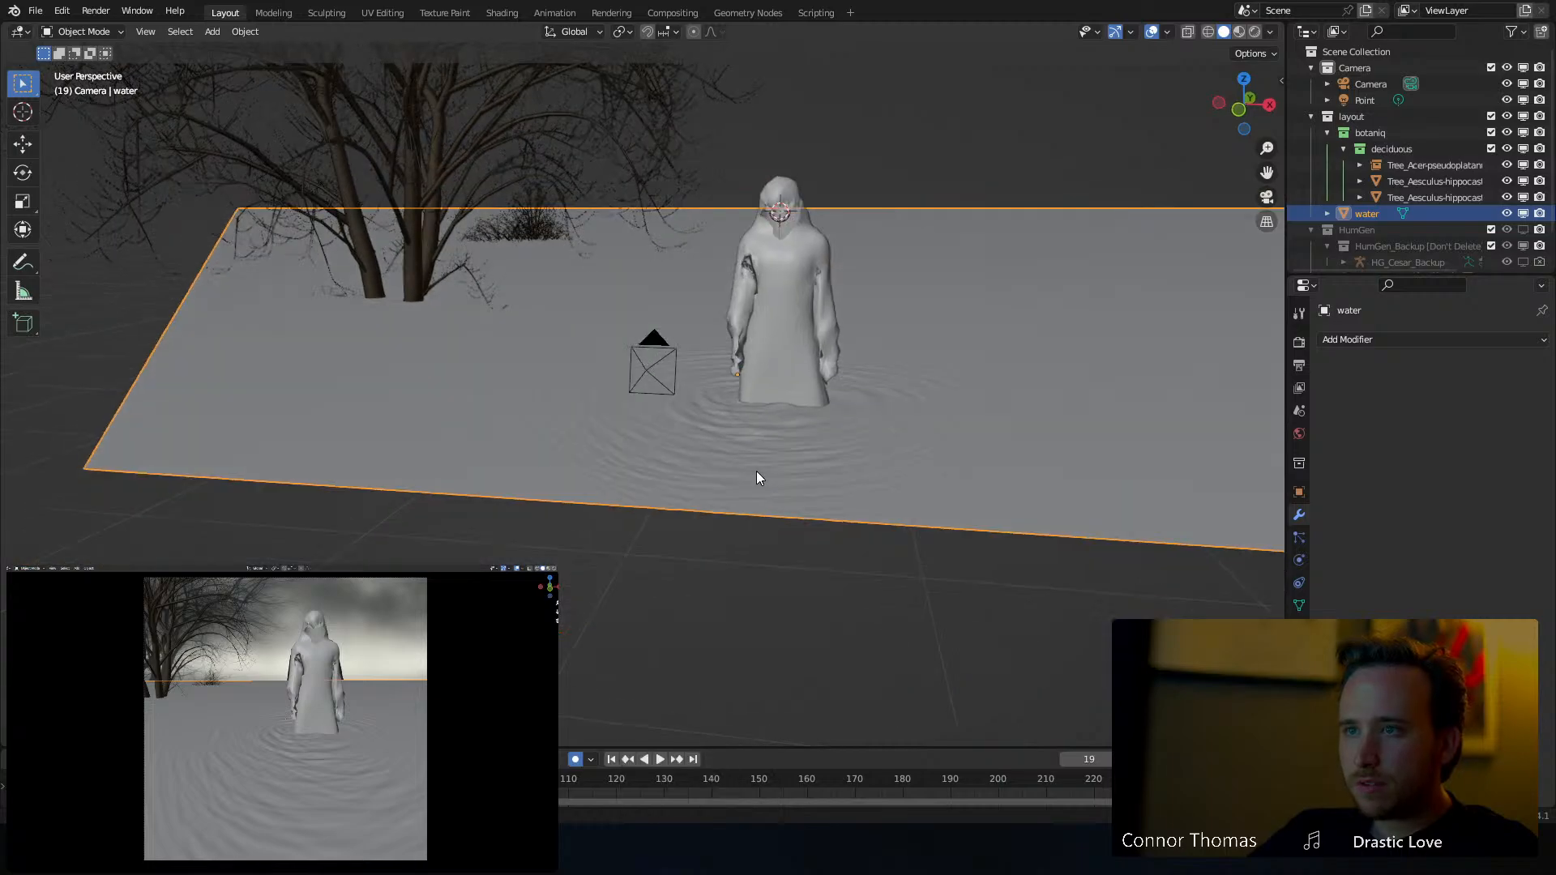
{"action": "scroll", "coordinate": [757, 478], "scroll_direction": "up", "scroll_amount": 5}
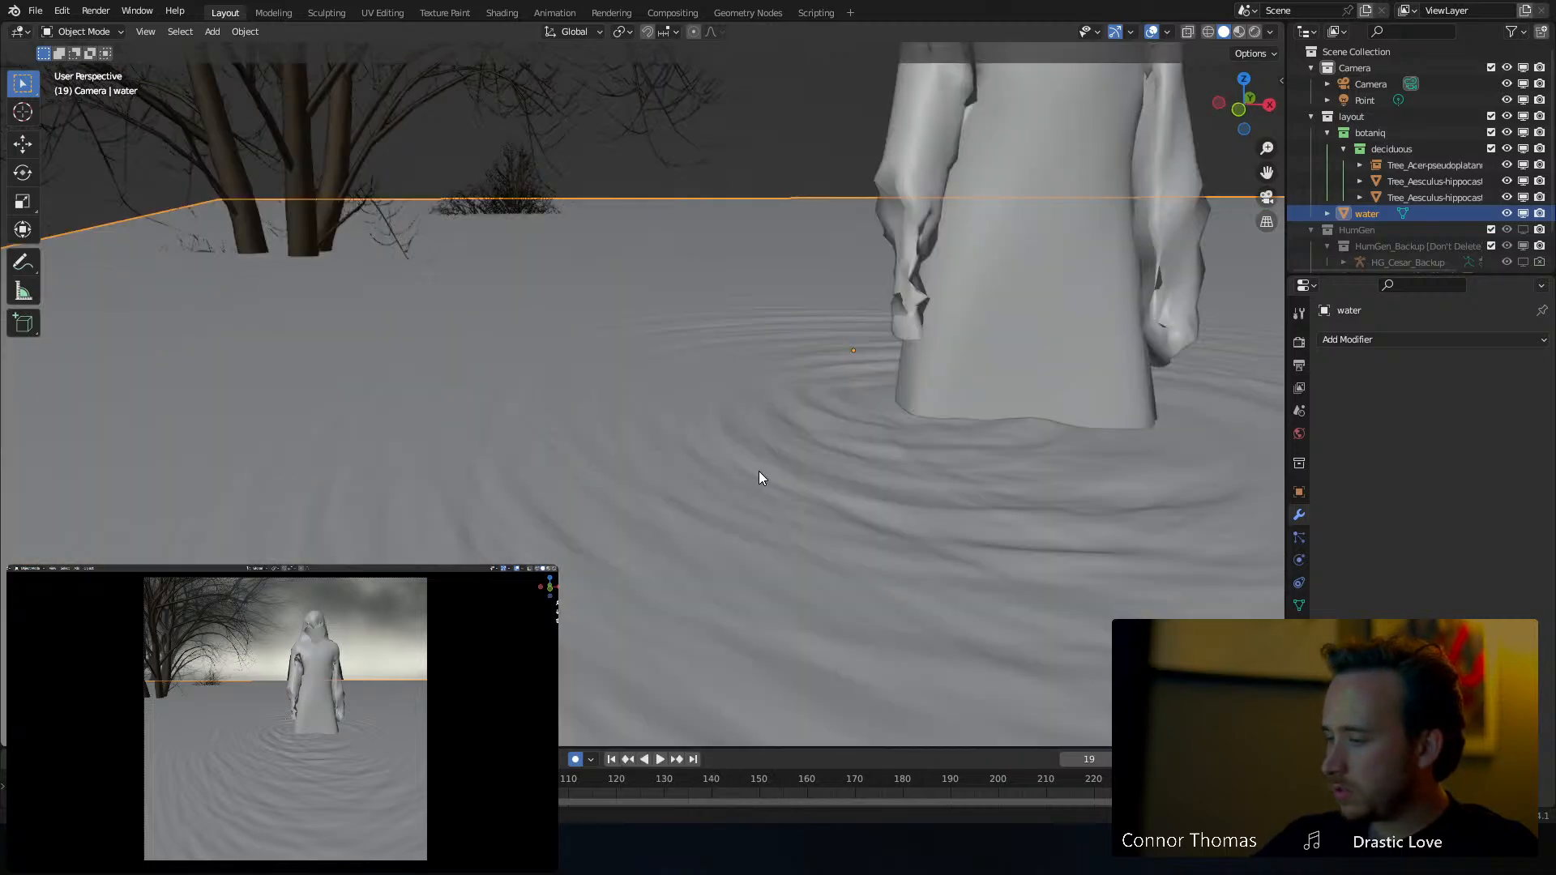
{"action": "key", "text": "KP_0"}
{"action": "key", "text": "KP_0"}
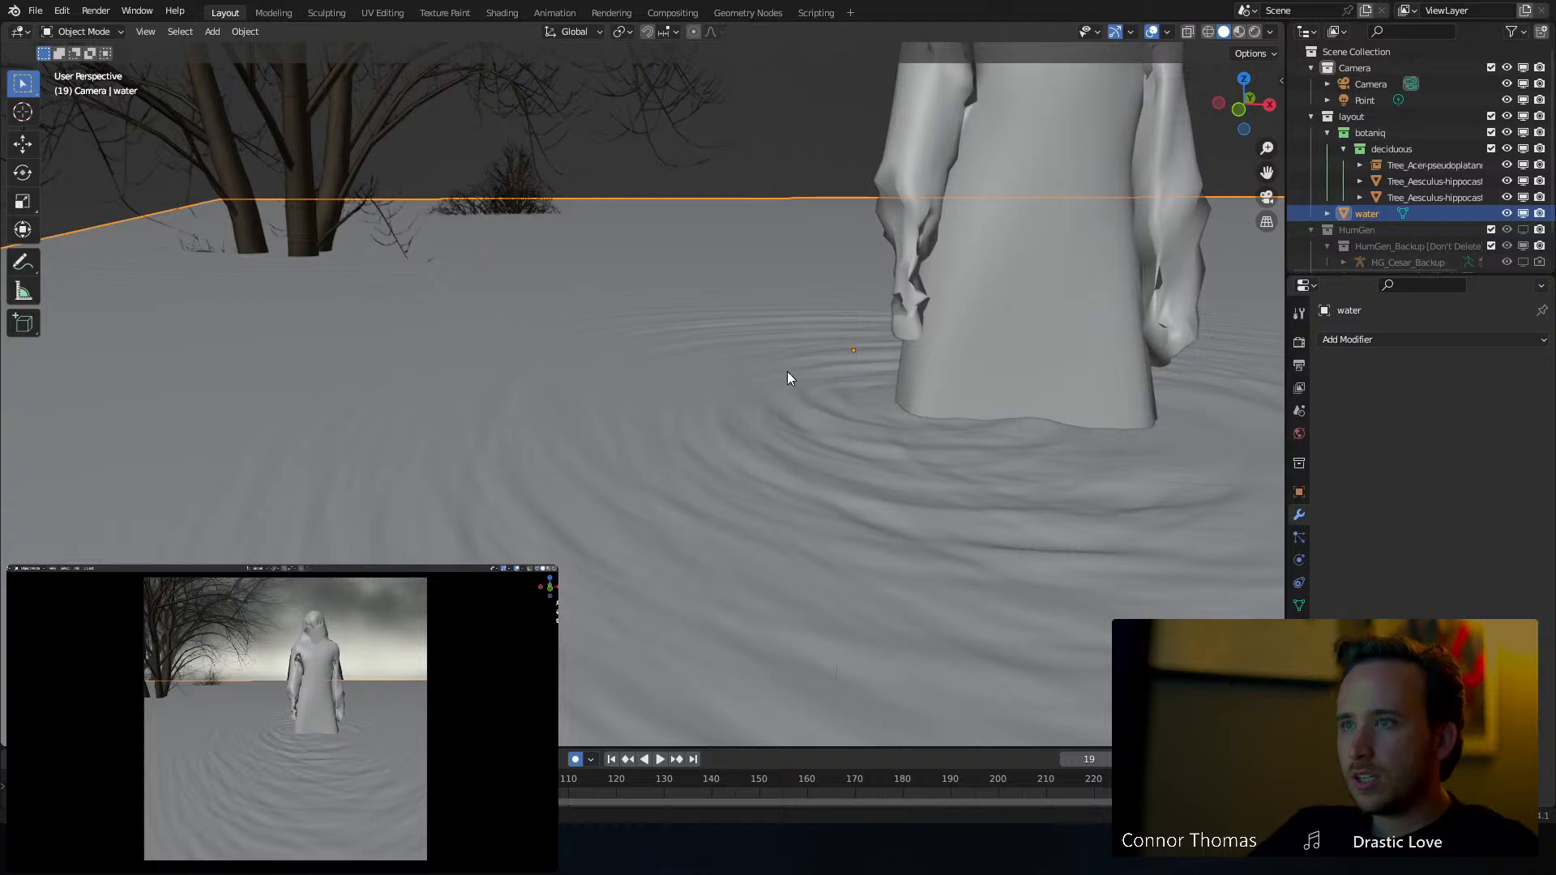
Set the Multires modifier's viewport level to 4 on the robed figure
{"action": "scroll", "coordinate": [790, 373], "scroll_direction": "down", "scroll_amount": 8}
{"action": "left_click", "coordinate": [853, 417]}
{"action": "middle_click_drag", "start_coordinate": [893, 422], "coordinate": [884, 426]}
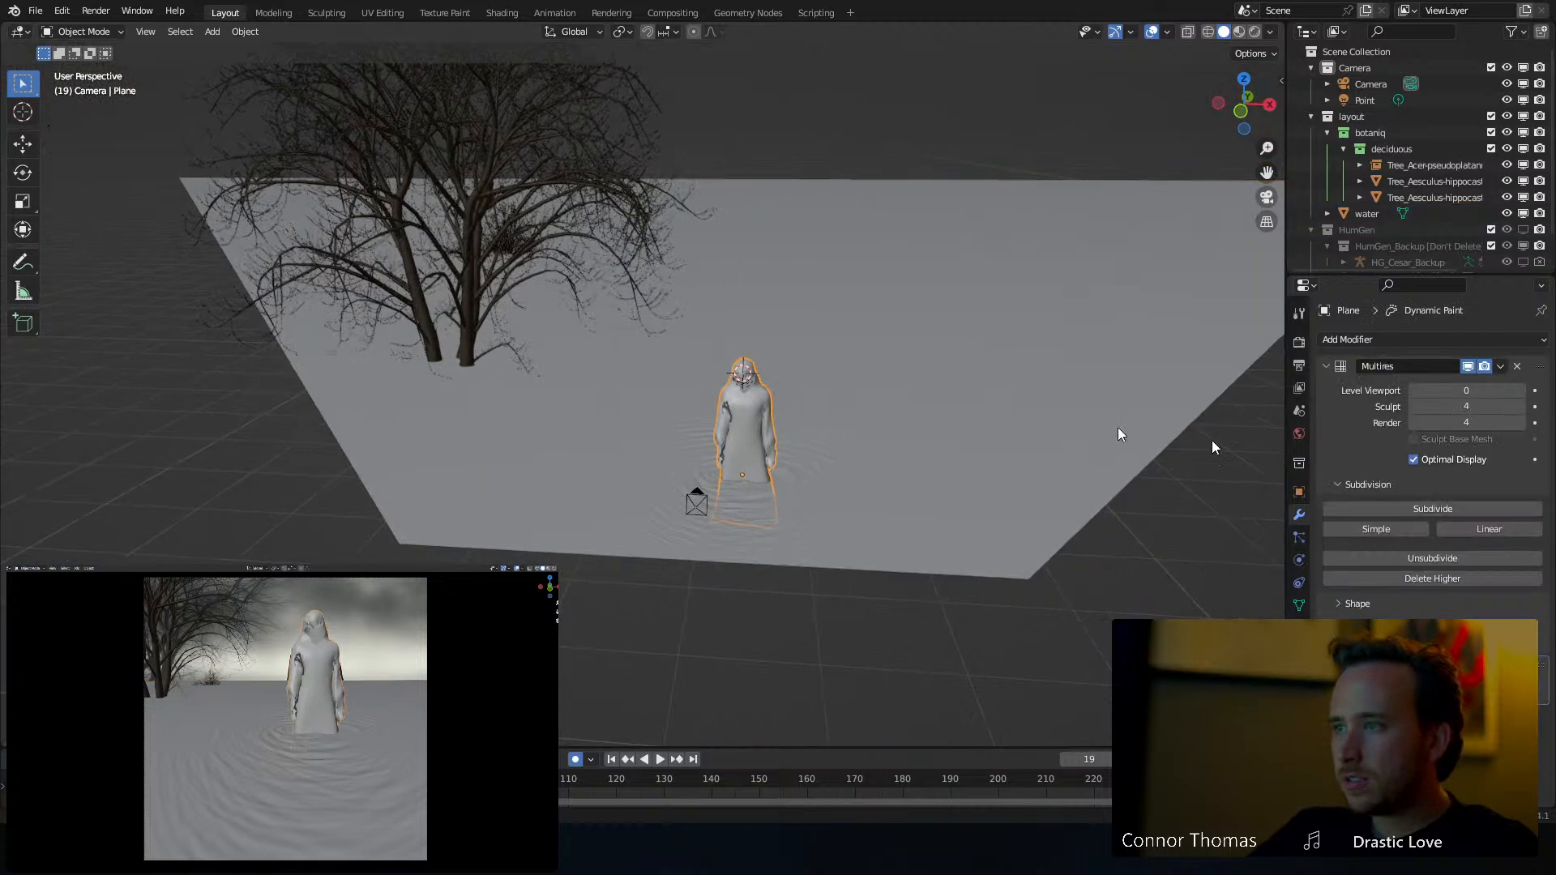
{"action": "left_click", "coordinate": [1480, 387]}
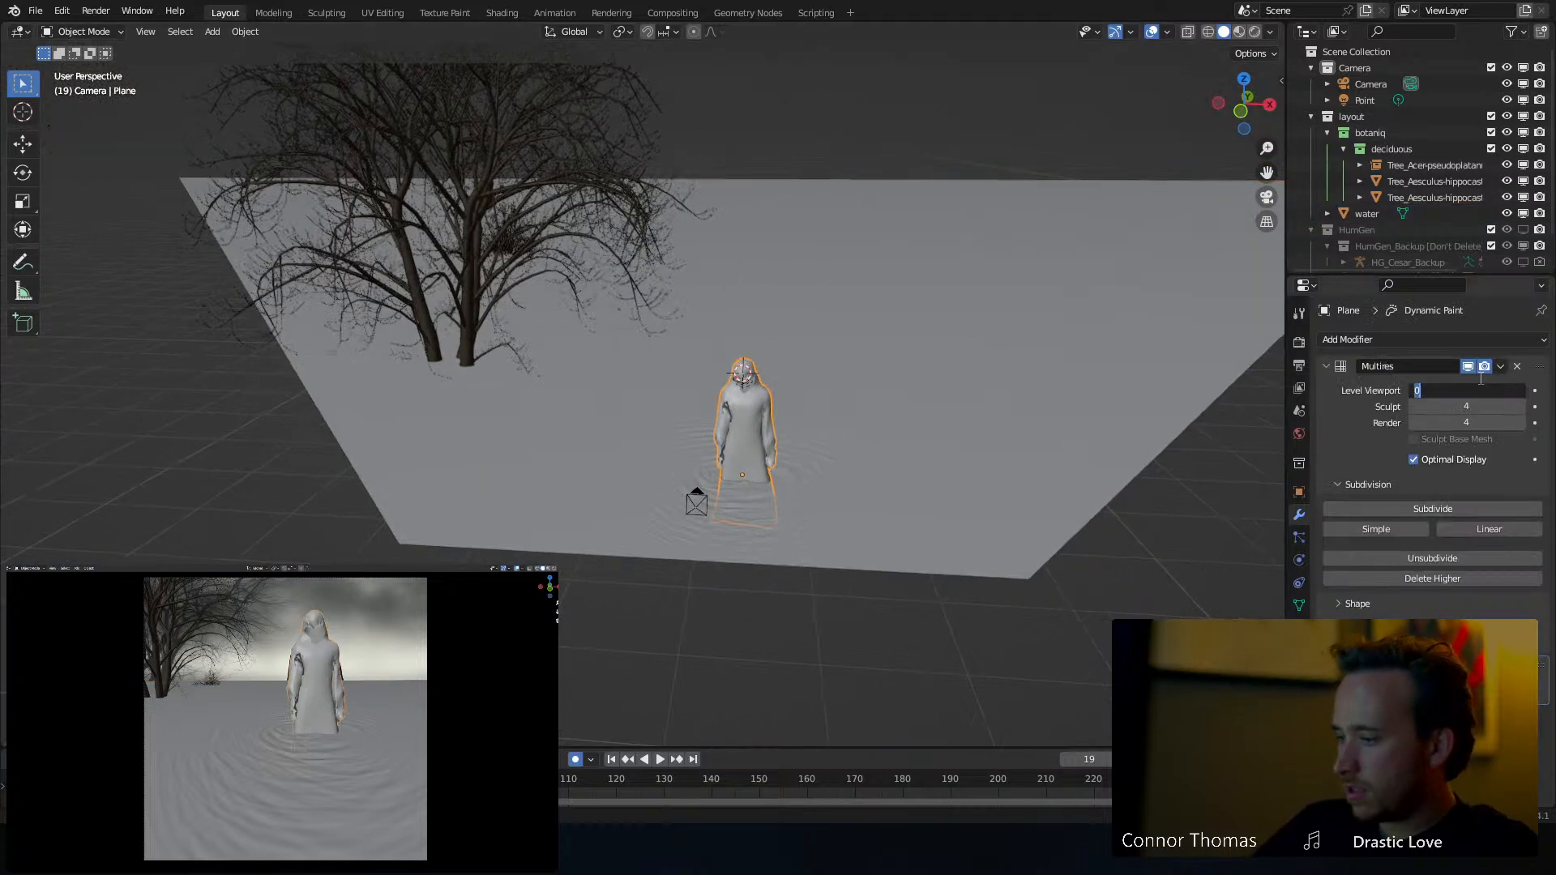
{"action": "type", "text": "4"}
{"action": "key", "text": "Return"}
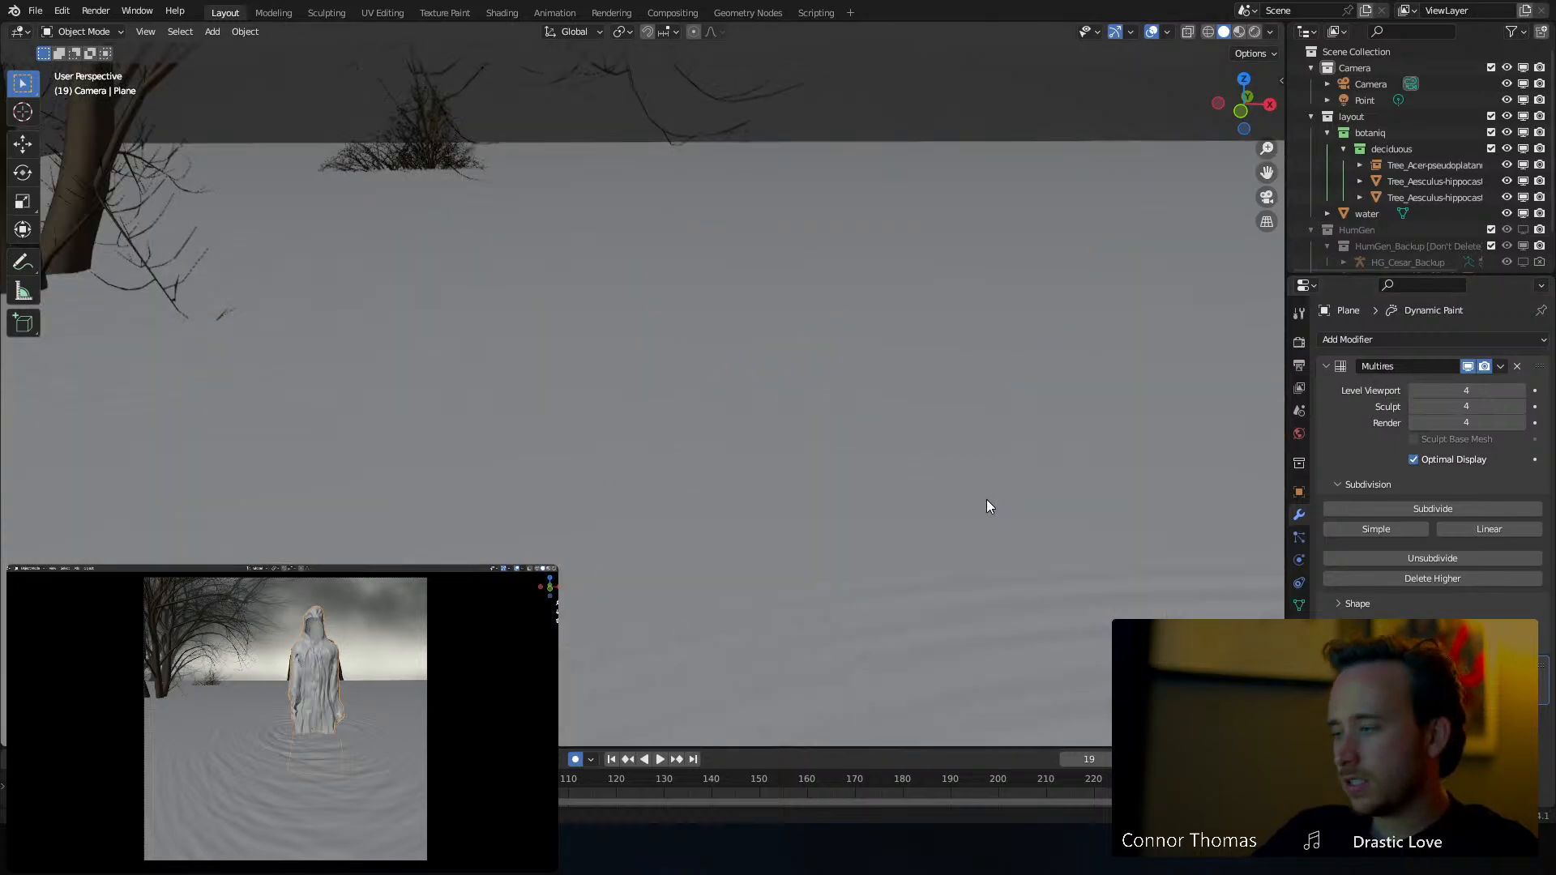
Deselect all objects, check the detailed robe against the ripples and save the file
{"action": "scroll", "coordinate": [986, 500], "scroll_direction": "down", "scroll_amount": 5}
{"action": "middle_click_drag", "start_coordinate": [986, 500], "coordinate": [966, 495]}
{"action": "key", "text": "a"}
{"action": "key", "text": "a"}
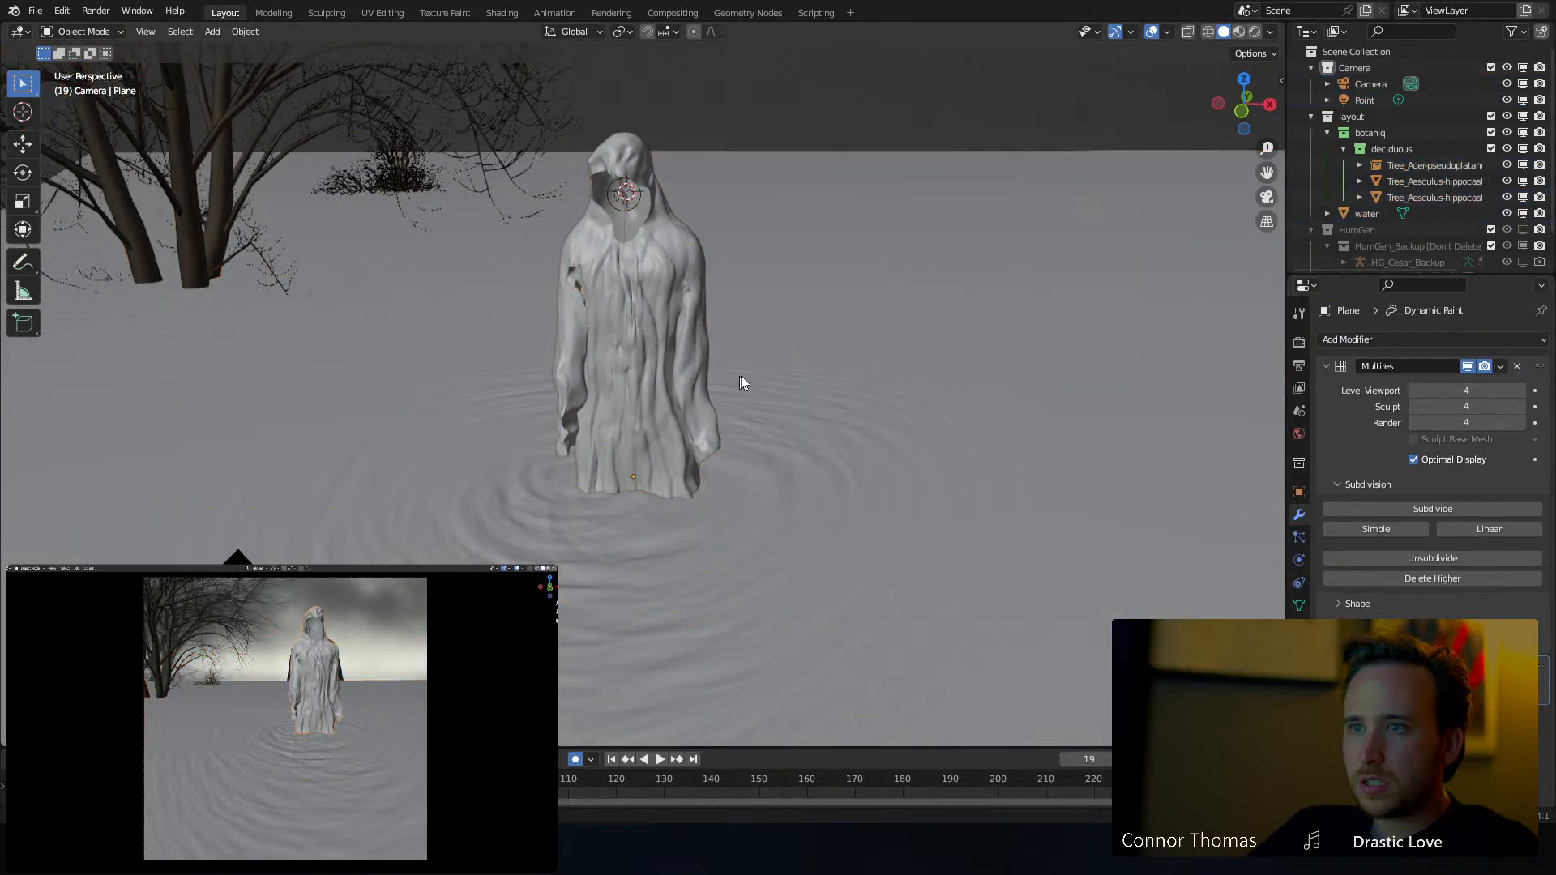
{"action": "mouse_move", "coordinate": [740, 381]}
{"action": "middle_mouse_down"}
{"action": "mouse_move", "coordinate": [806, 357]}
{"action": "mouse_move", "coordinate": [750, 353]}
{"action": "middle_mouse_up"}
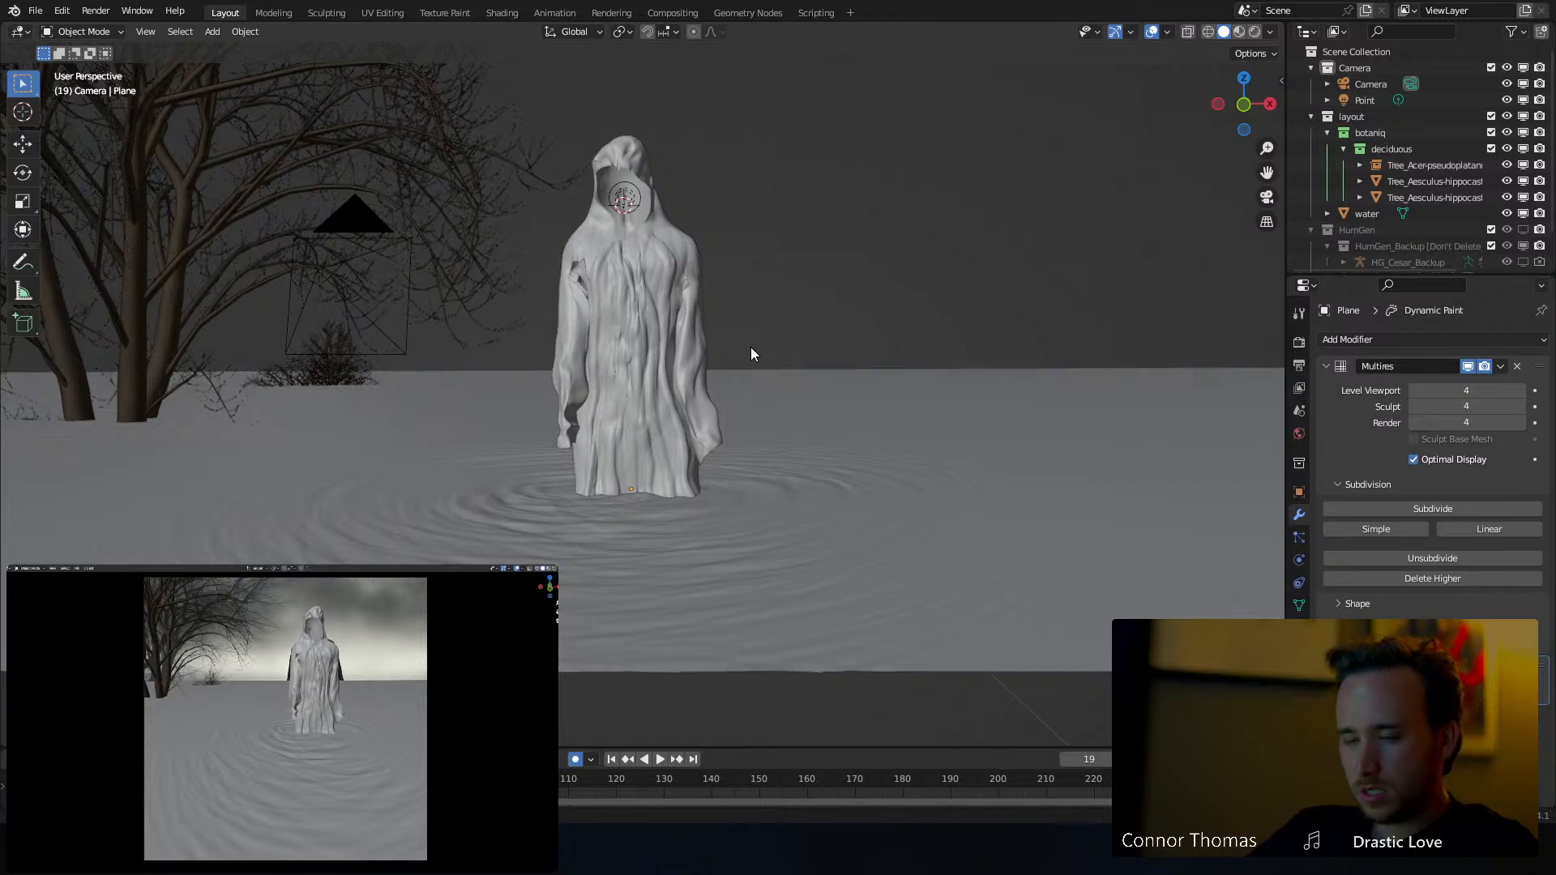
{"action": "key", "text": "ctrl+s"}
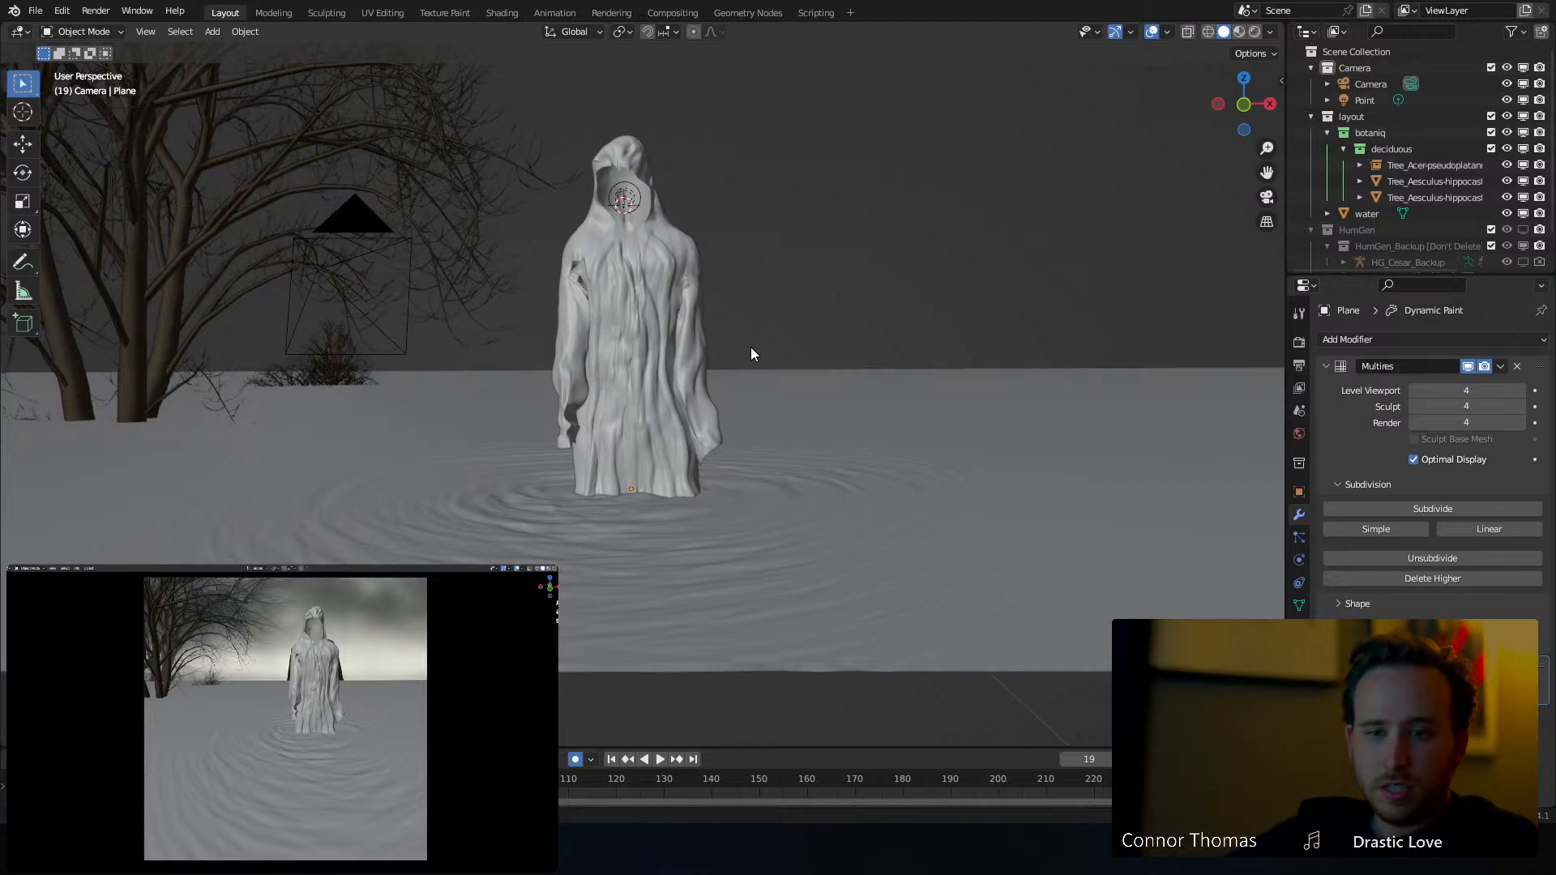
Return to the camera view and select all objects in the scene
{"action": "key", "text": "a"}
{"action": "key", "text": "a"}
{"action": "middle_click_drag", "start_coordinate": [604, 305], "coordinate": [562, 328]}
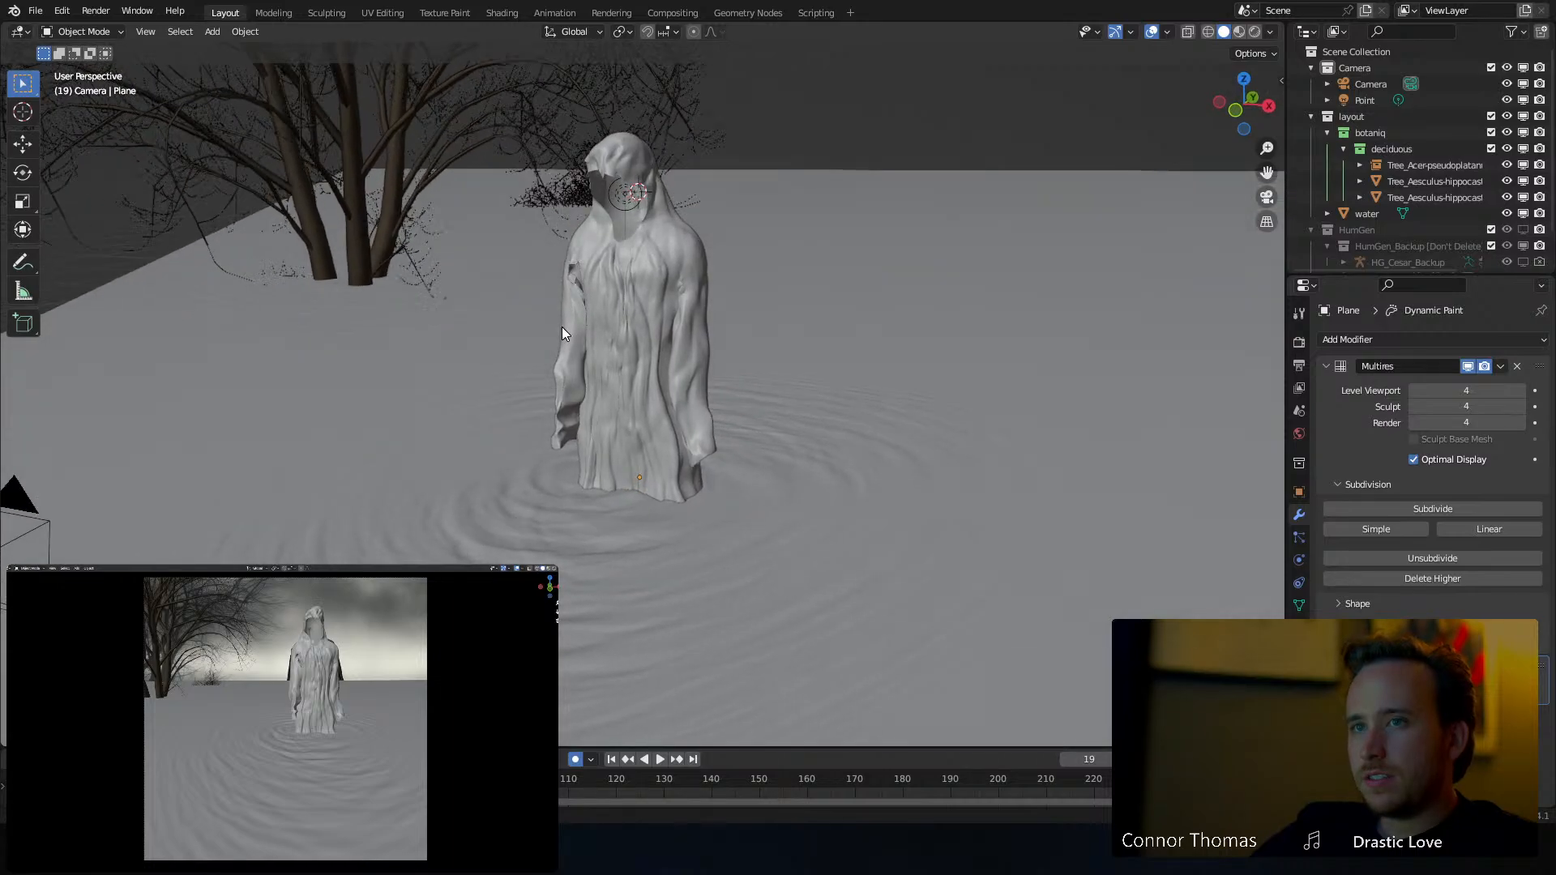
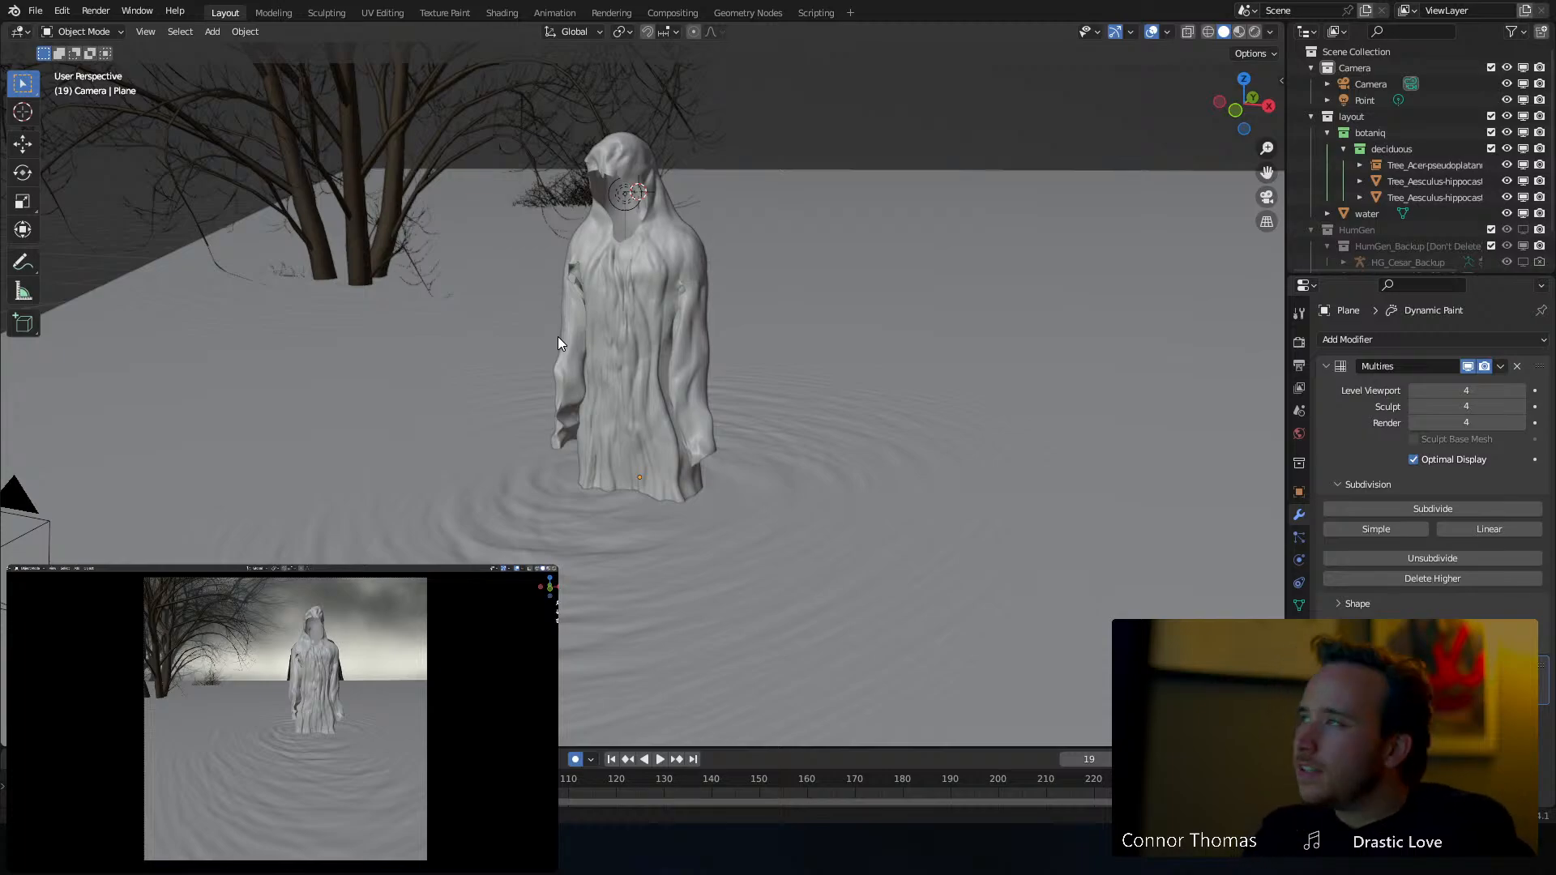
{"action": "key", "text": "KP_0"}
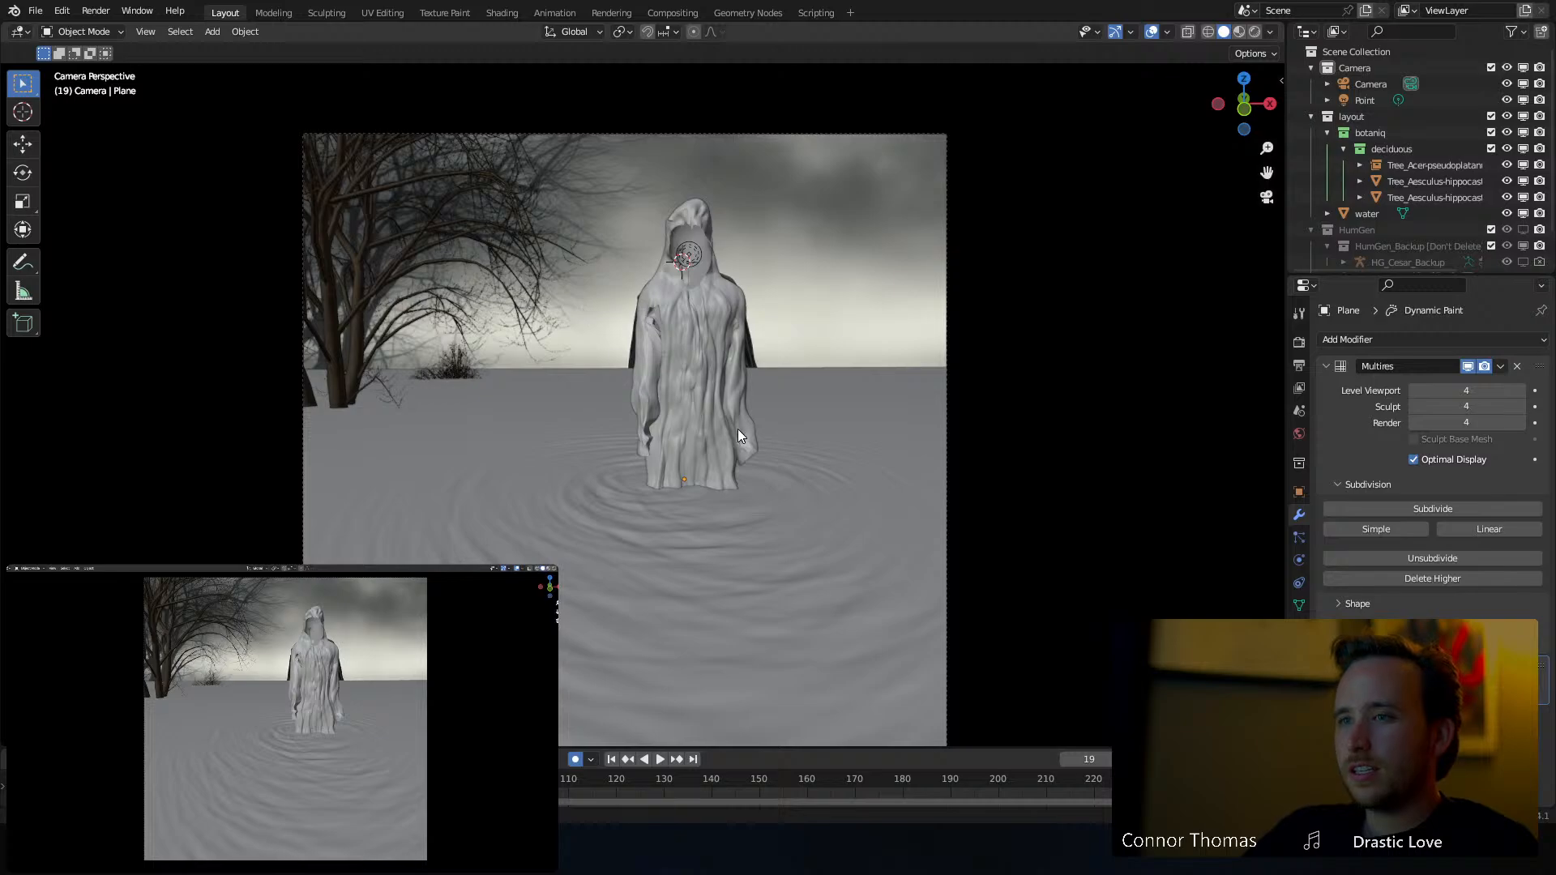
{"action": "key", "text": "a"}
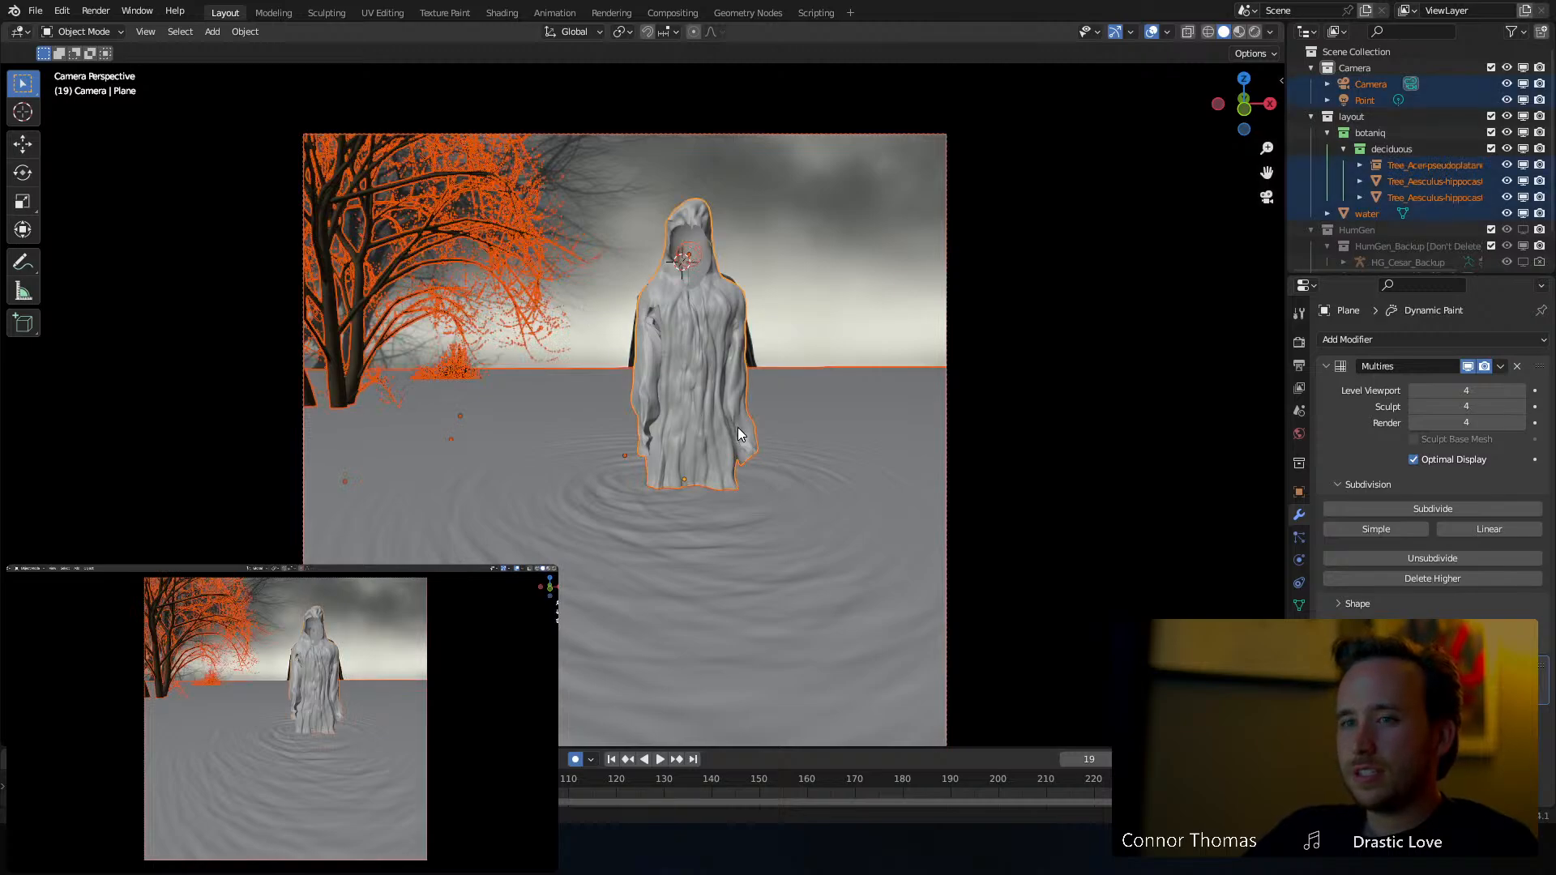
Deselect everything, select the robed figure and set its Multires viewport level to 0
{"action": "key", "text": "alt+a"}
{"action": "key", "text": "a"}
{"action": "left_click", "coordinate": [823, 465]}
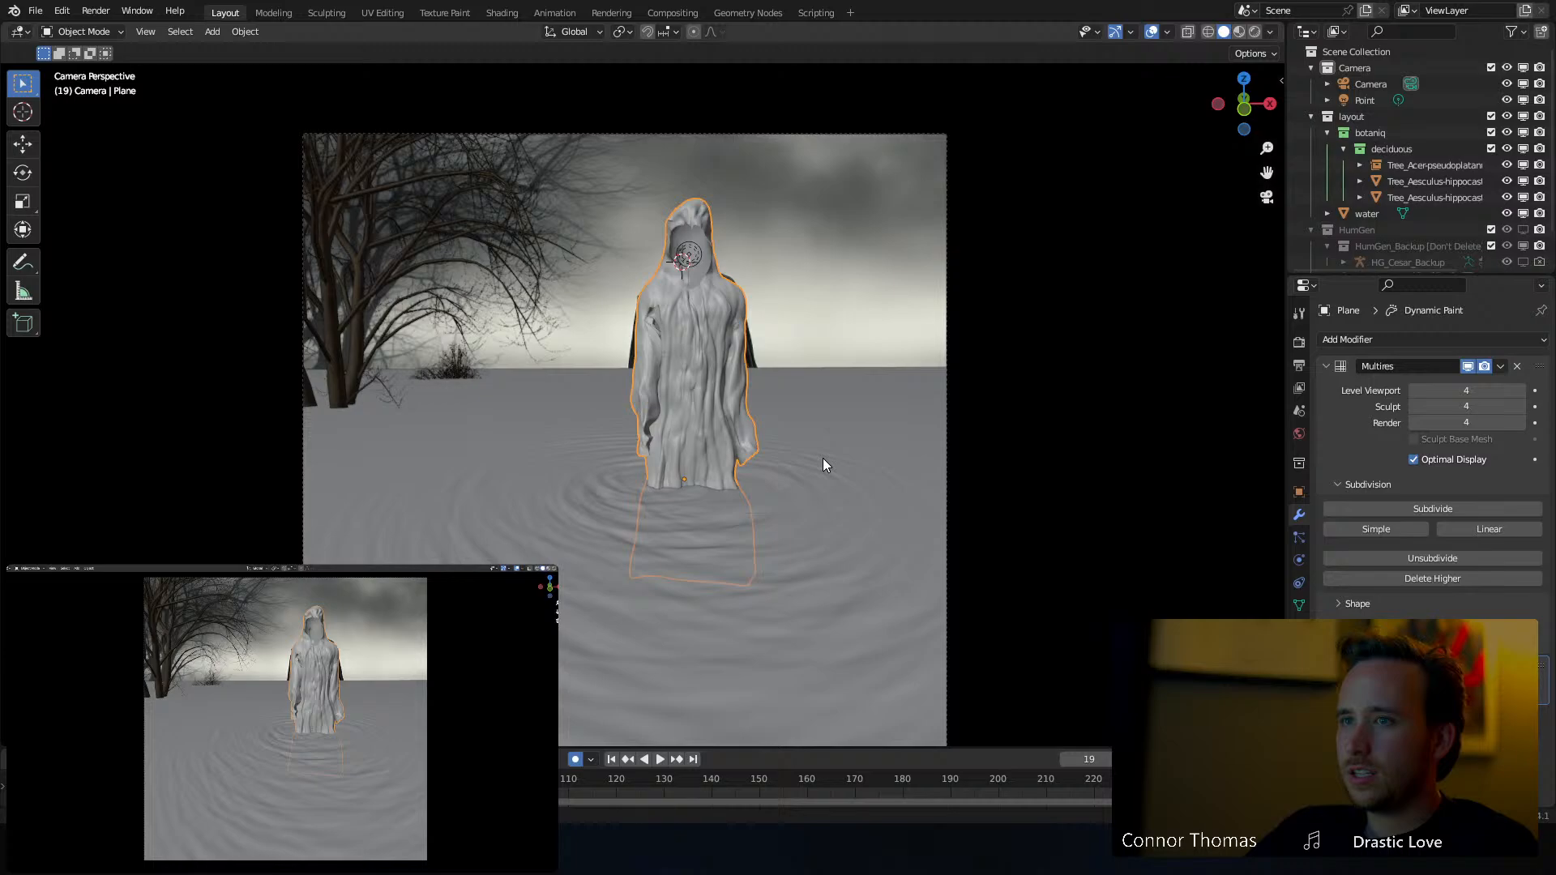
{"action": "key", "text": "ctrl+0"}
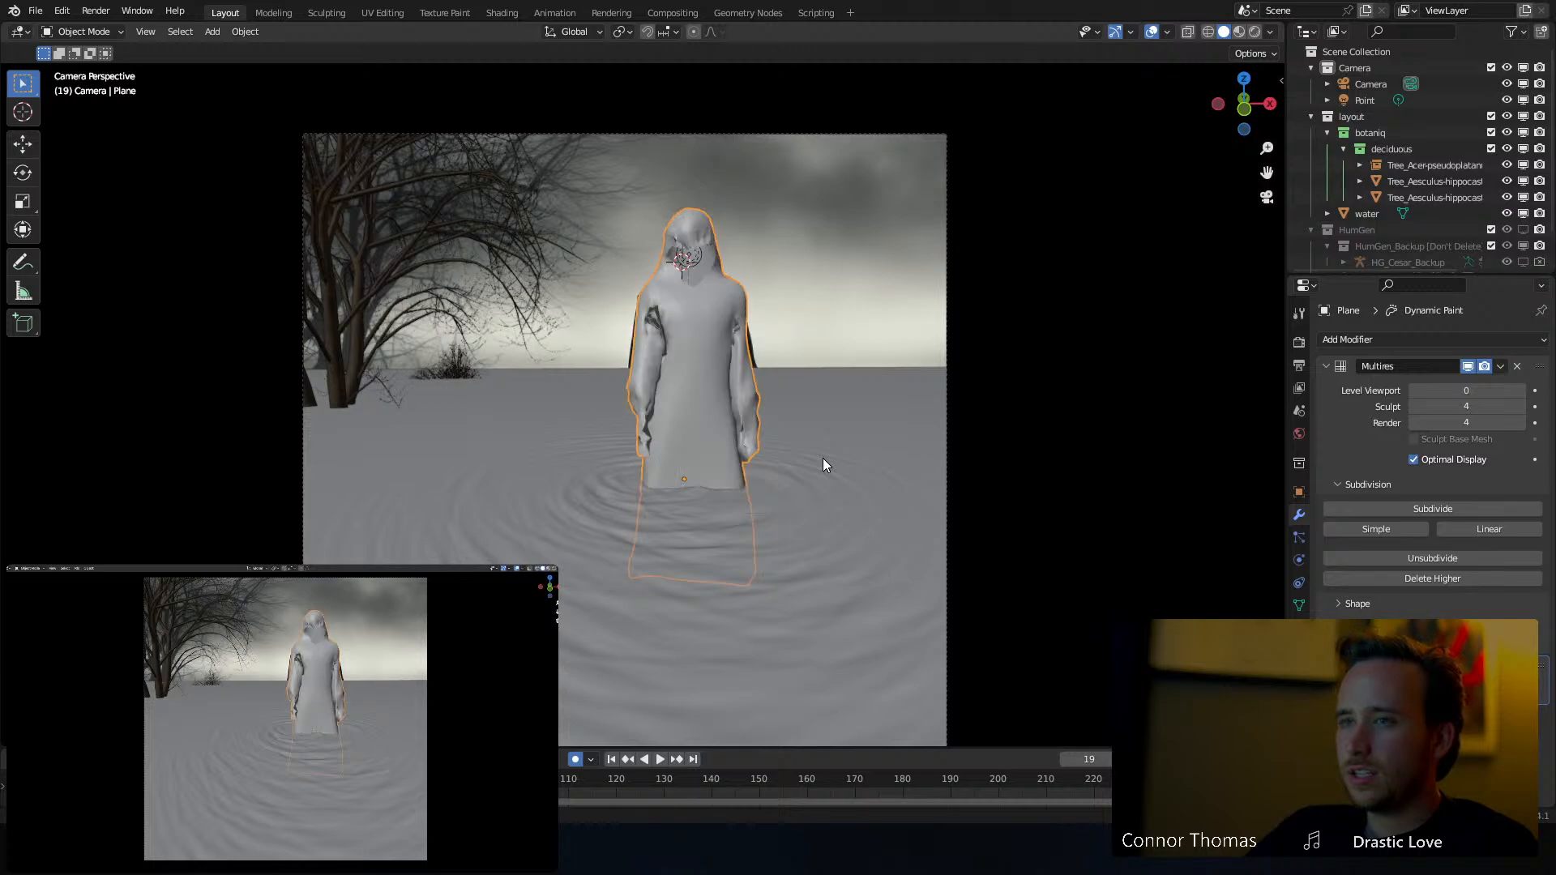
Check the modifier and physics settings of the water plane and the large foreground tree
{"action": "left_click", "coordinate": [823, 459]}
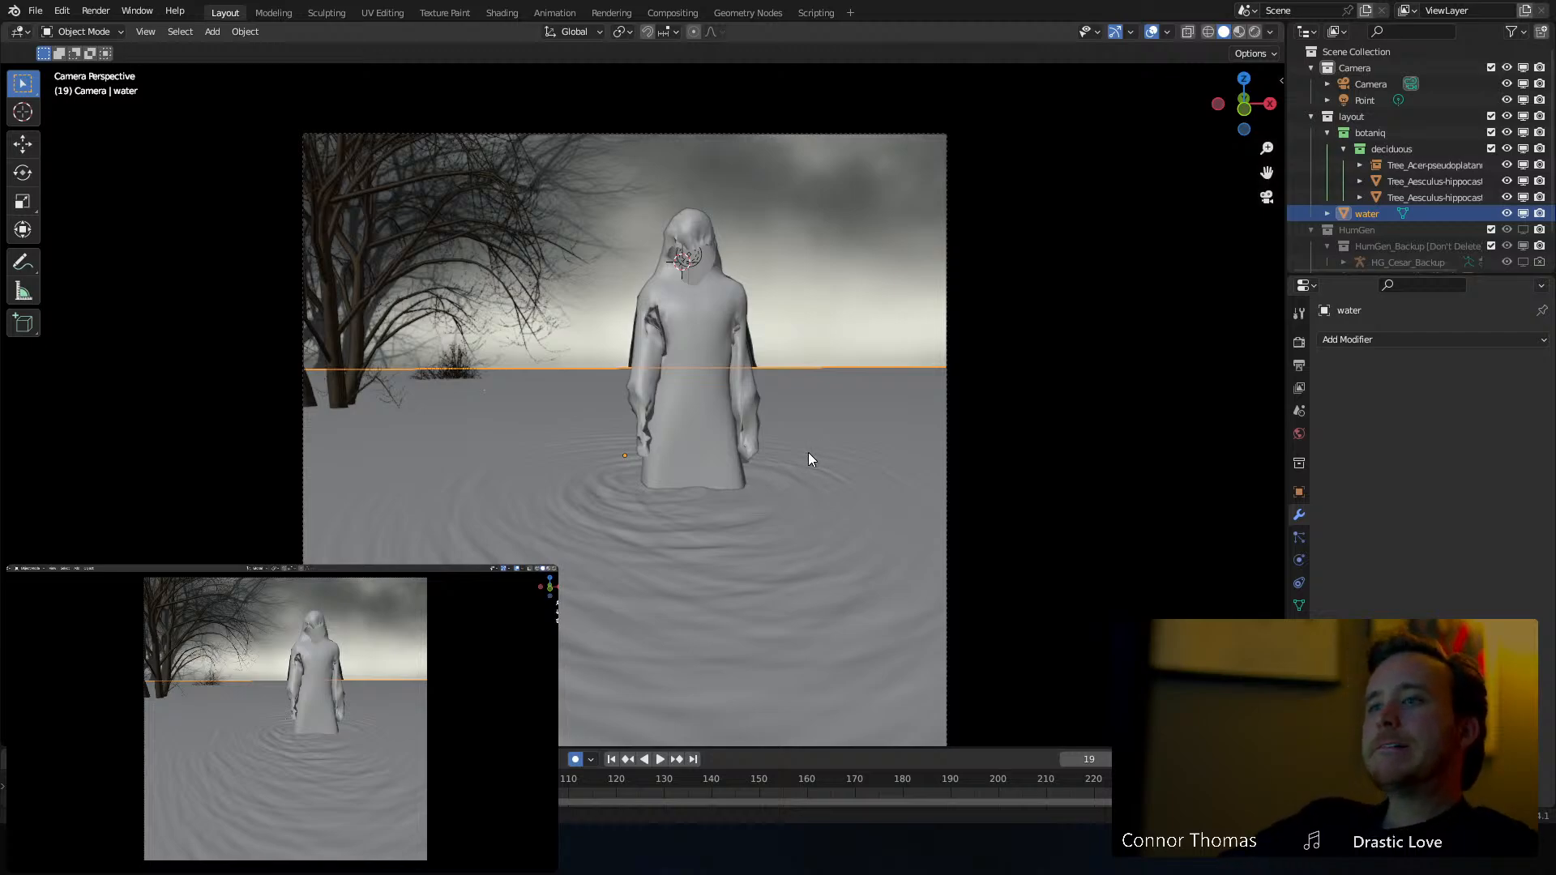
{"action": "left_click", "coordinate": [880, 609]}
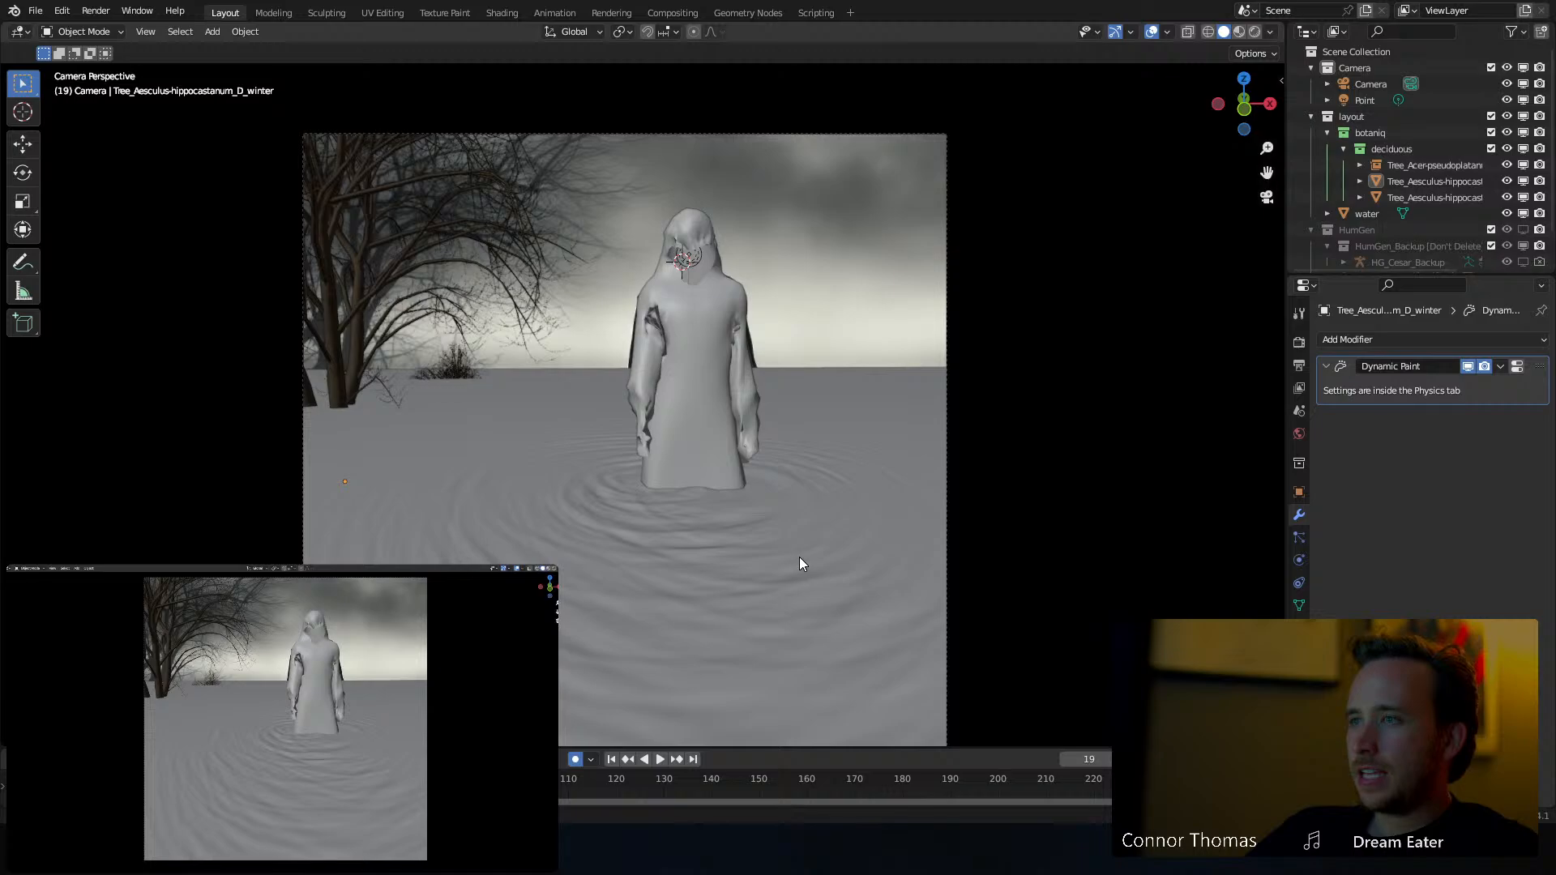
{"action": "left_click", "coordinate": [832, 541]}
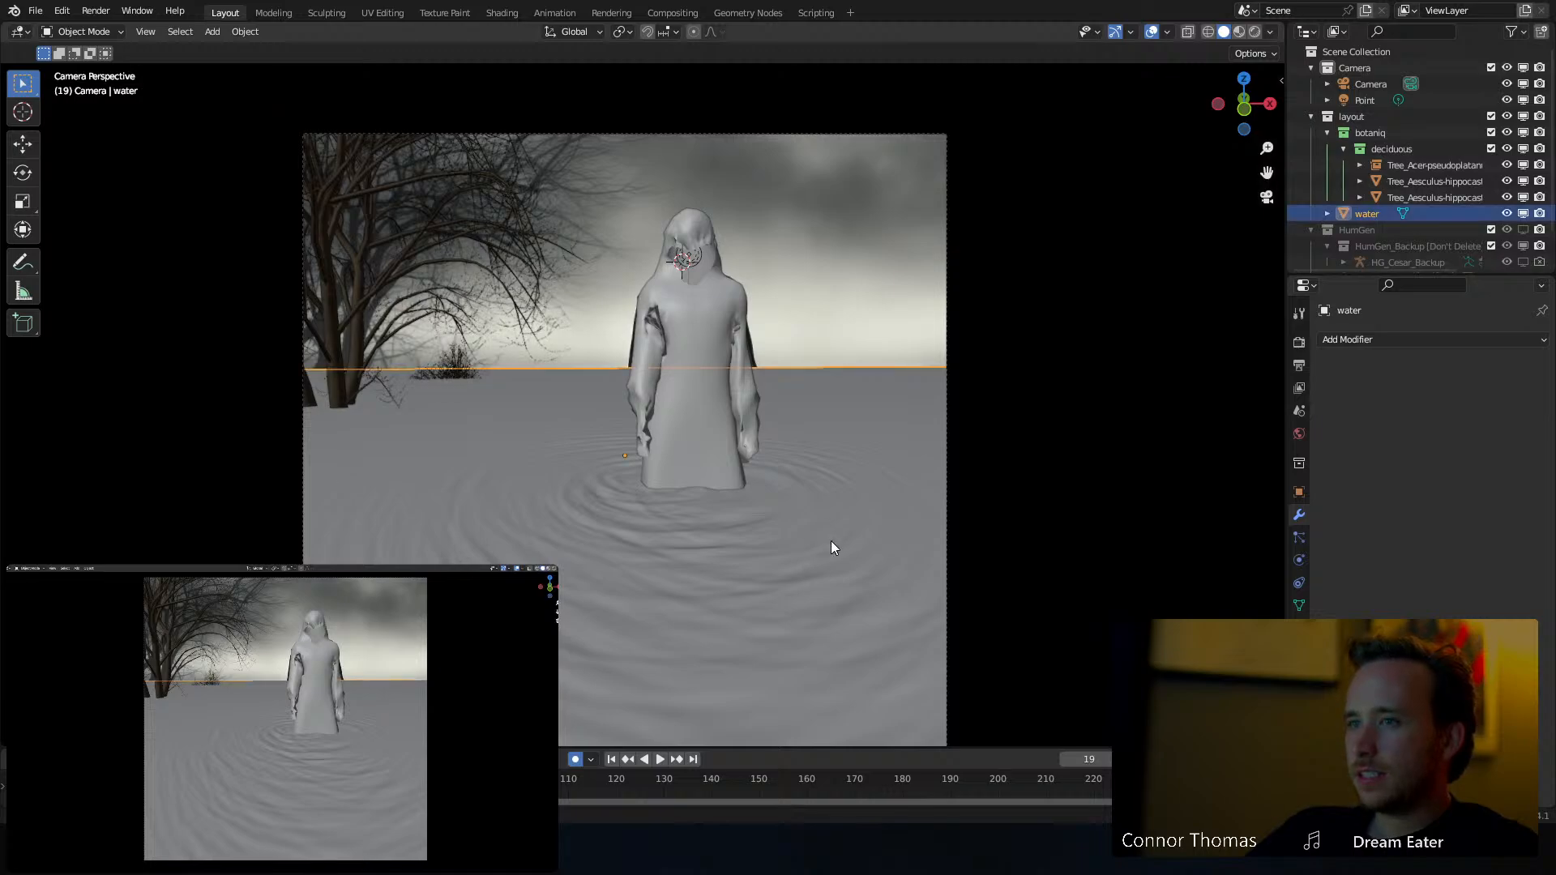
{"action": "left_click", "coordinate": [1297, 559]}
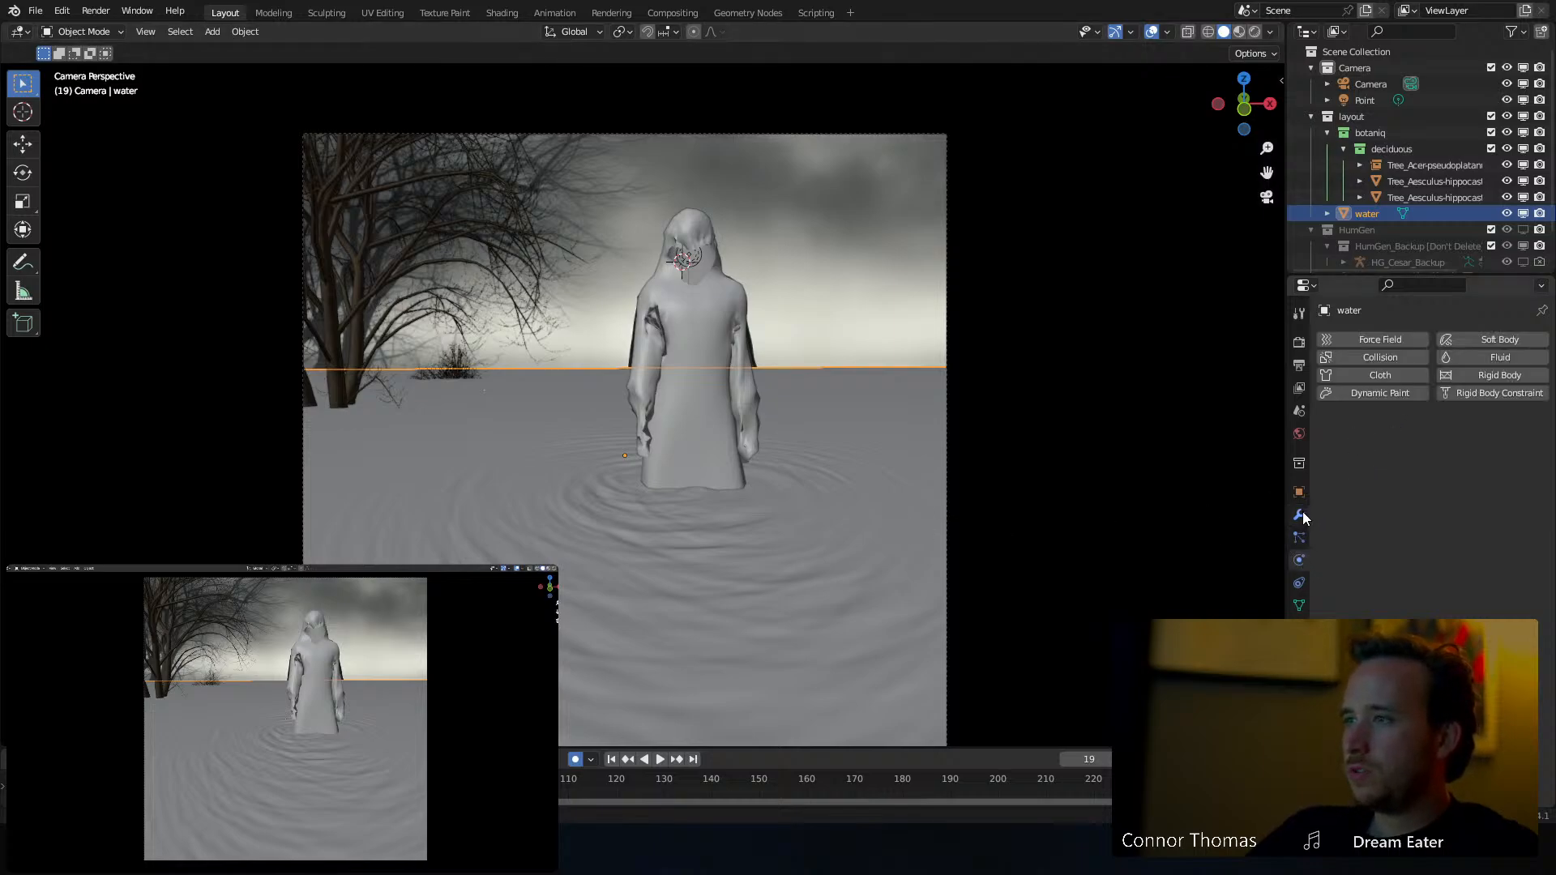
{"action": "left_click", "coordinate": [871, 488]}
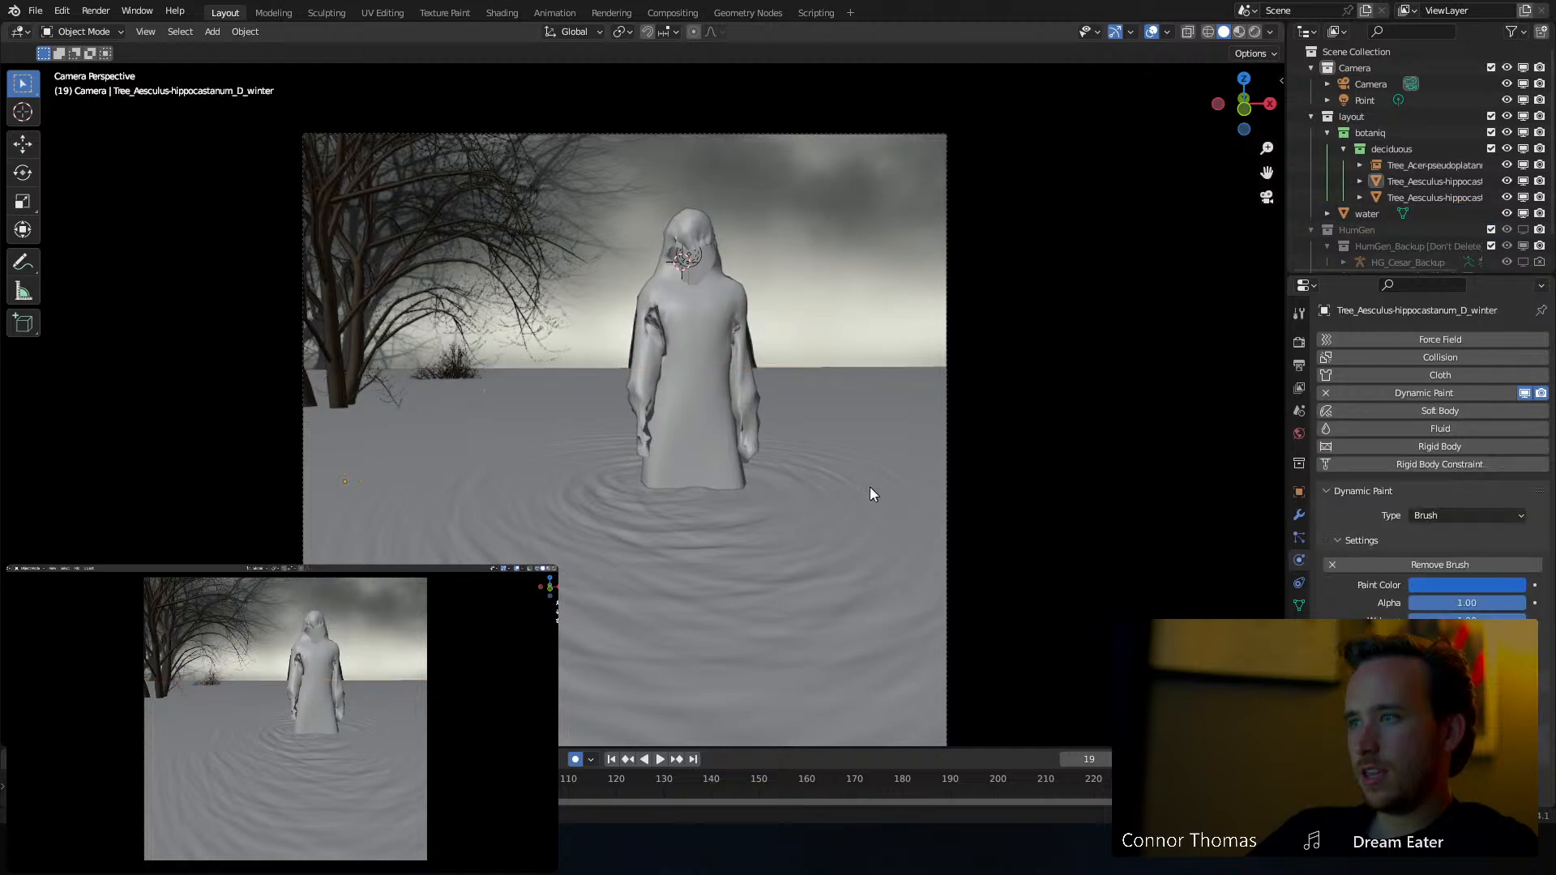
{"action": "left_click", "coordinate": [867, 493]}
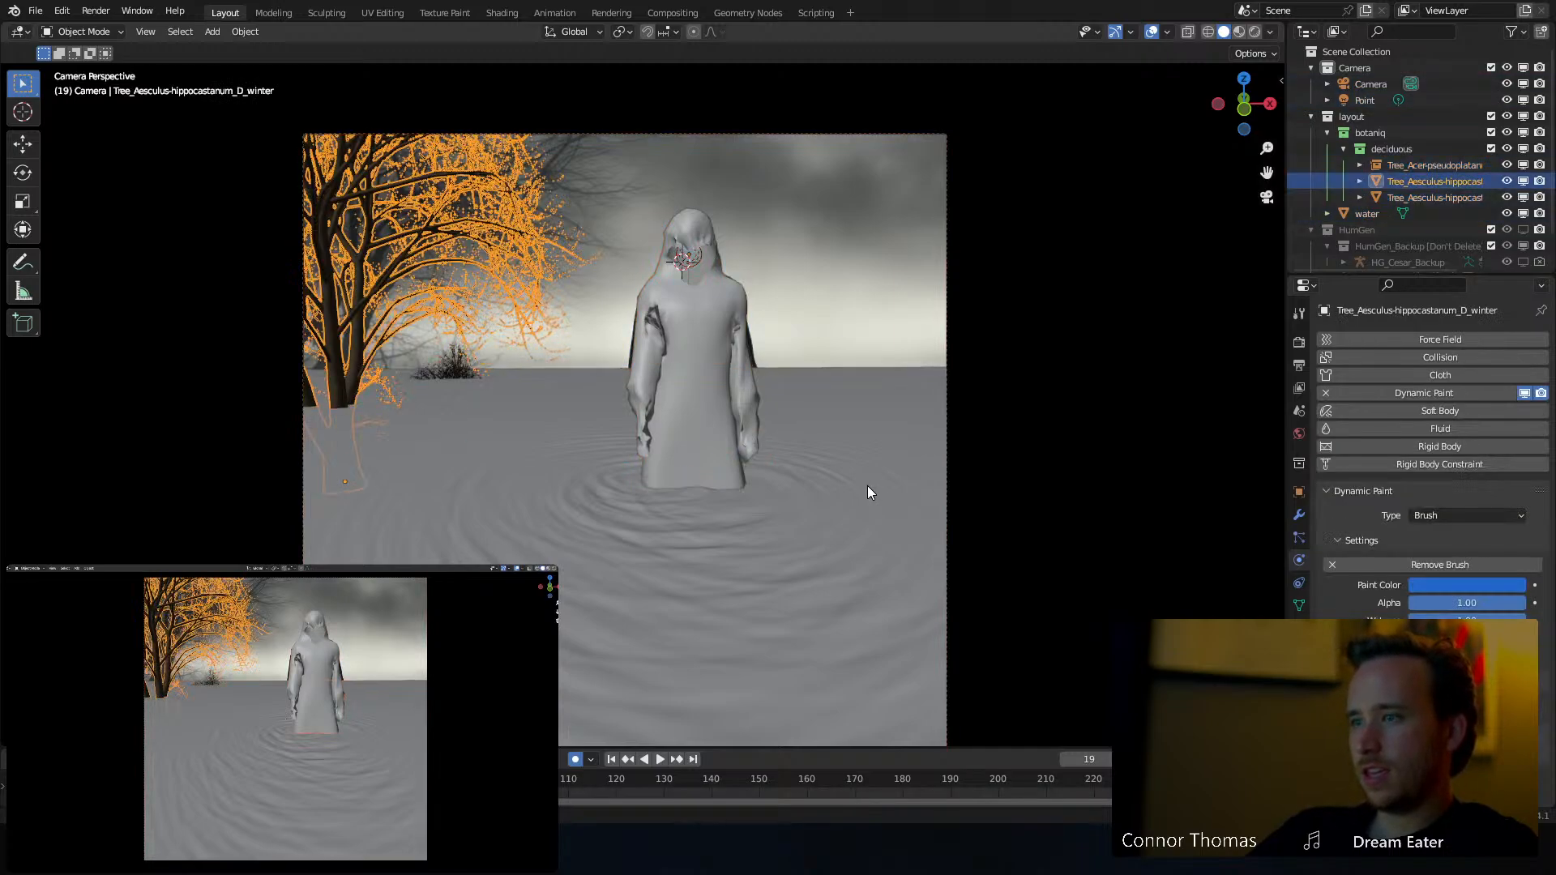
{"action": "left_click", "coordinate": [867, 493]}
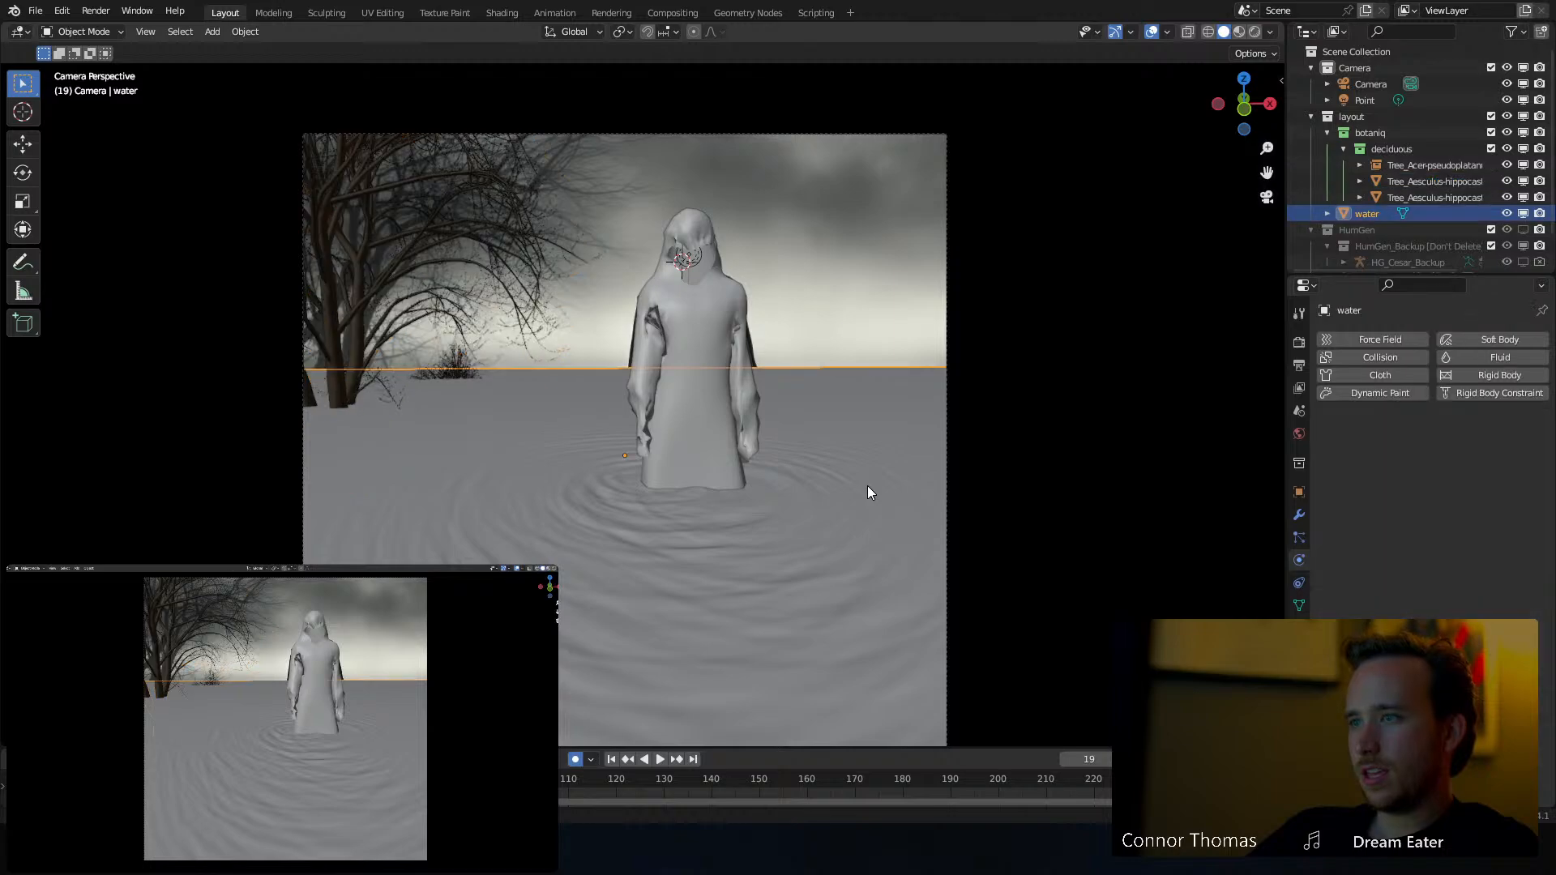
{"action": "left_click", "coordinate": [1299, 514]}
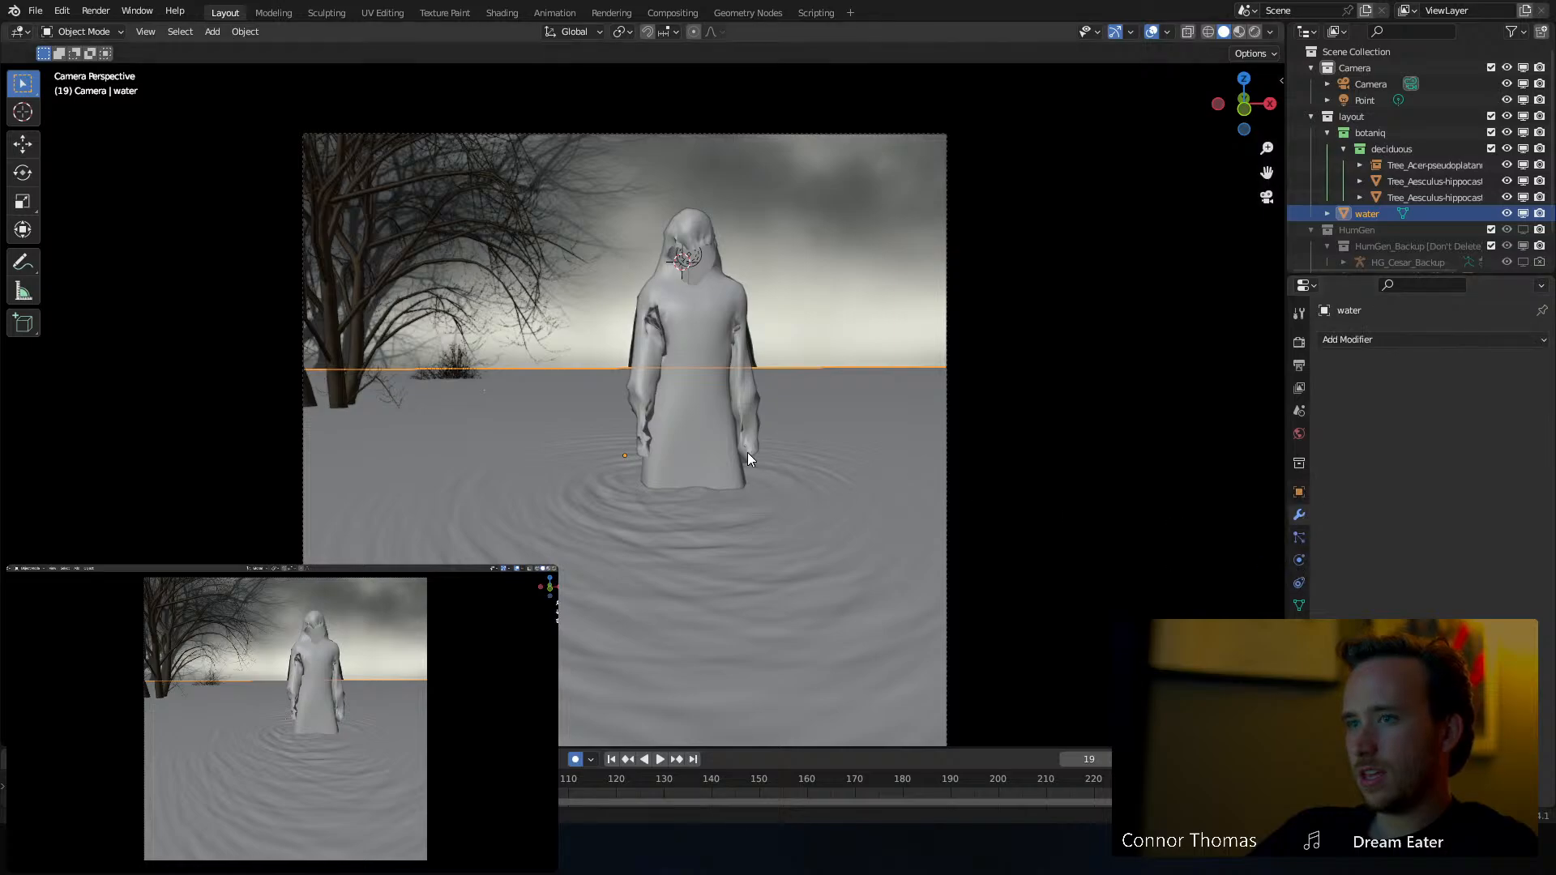
Undo applying the water plane's Dynamic Paint modifier and play the ripple simulation for a few frames
{"action": "key", "text": "ctrl+z"}
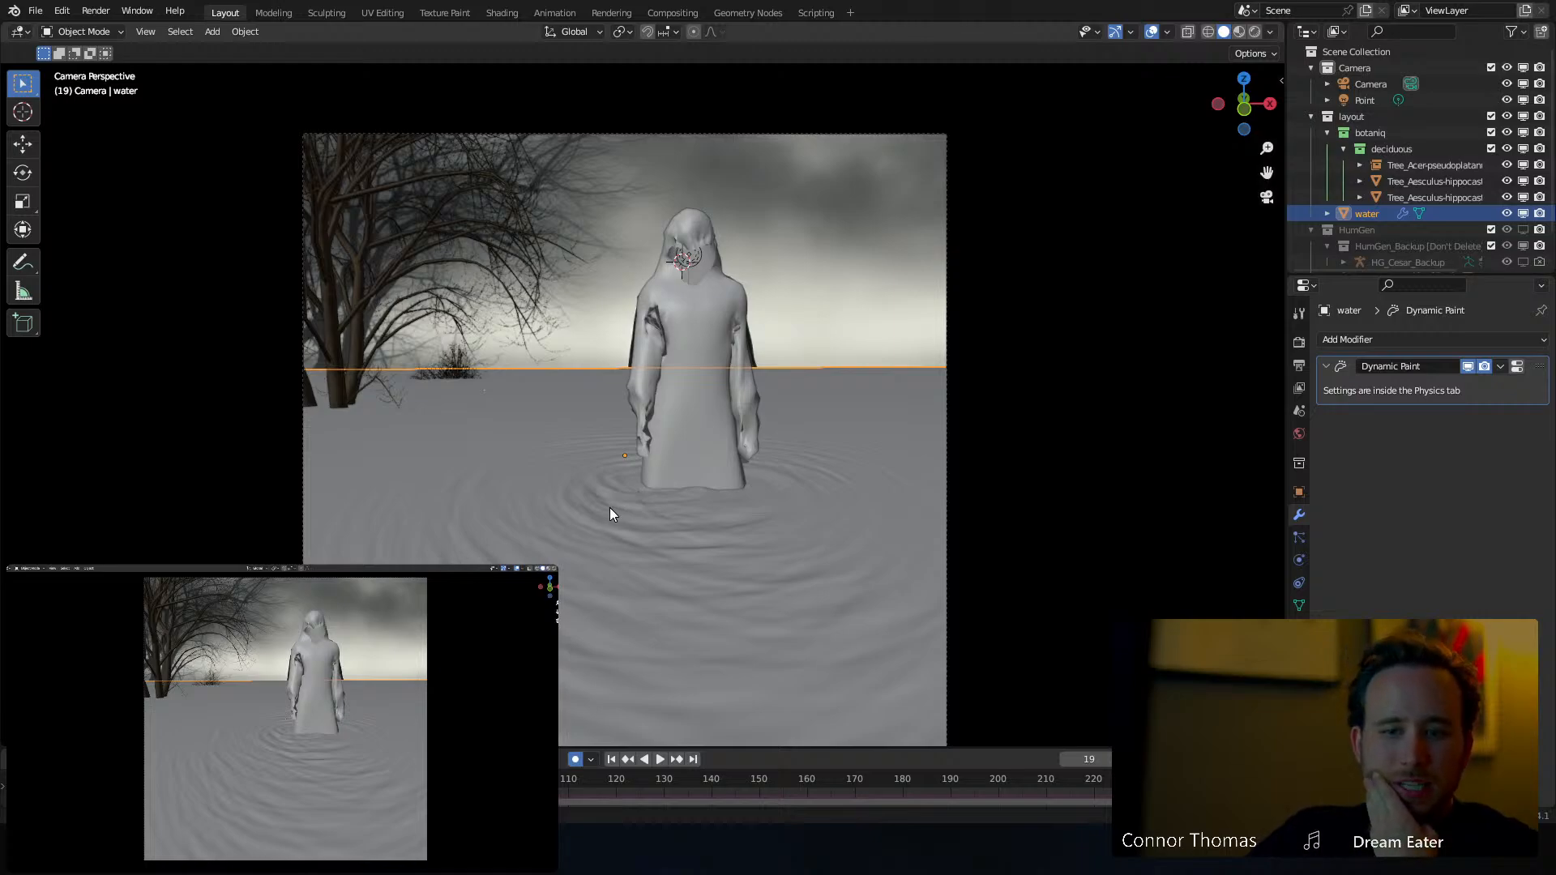
{"action": "key", "text": "space"}
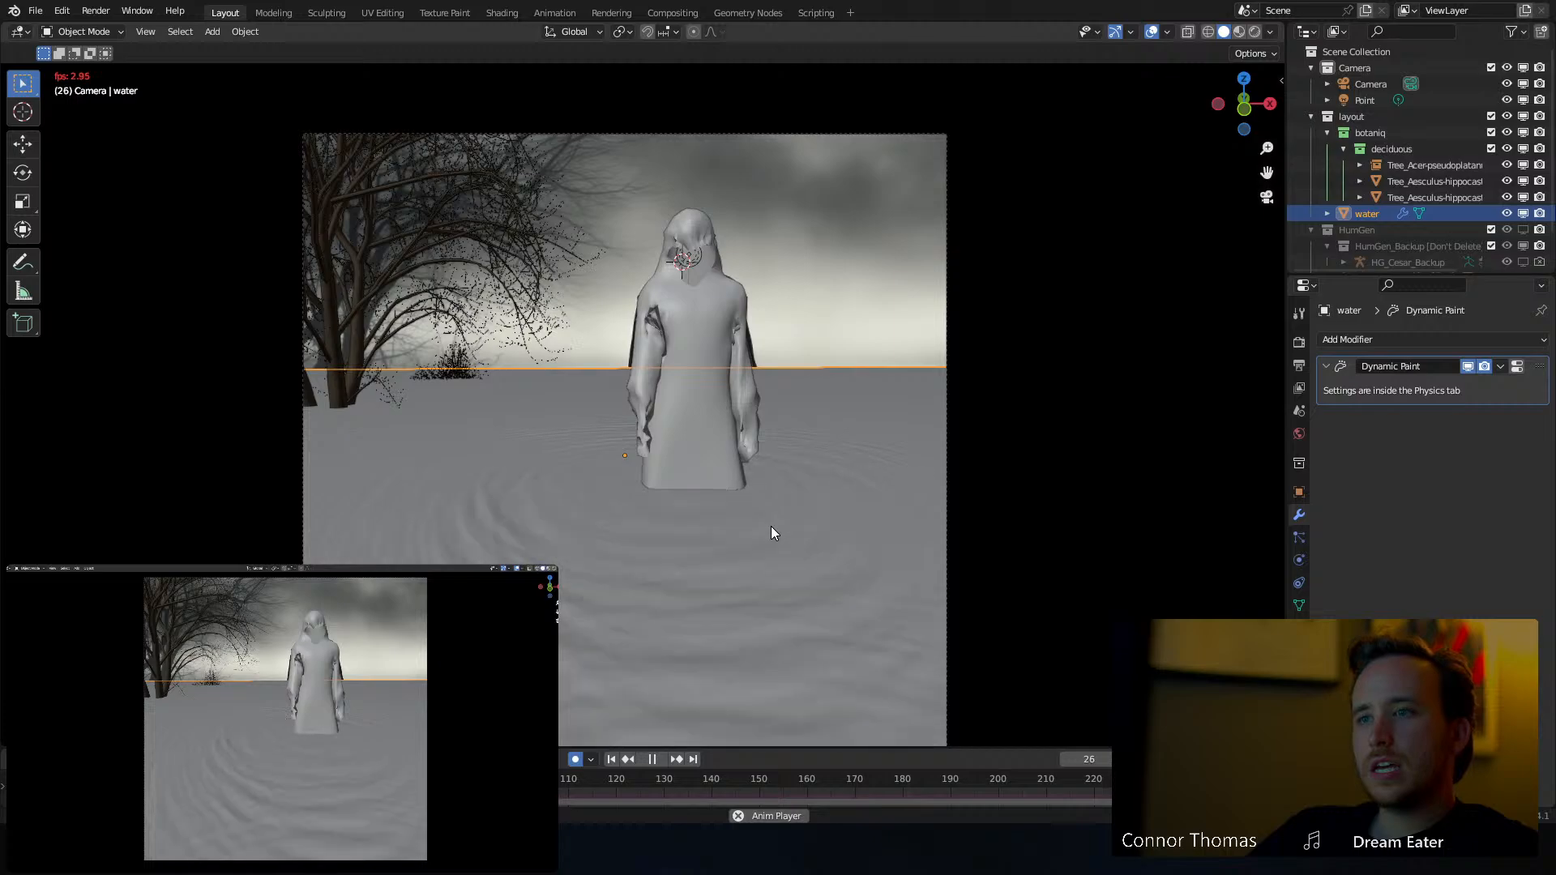
{"action": "key", "text": "space"}
Select the robed figure and move it about -0.35 m along the global Y axis at frame 27
{"action": "left_click", "coordinate": [722, 413]}
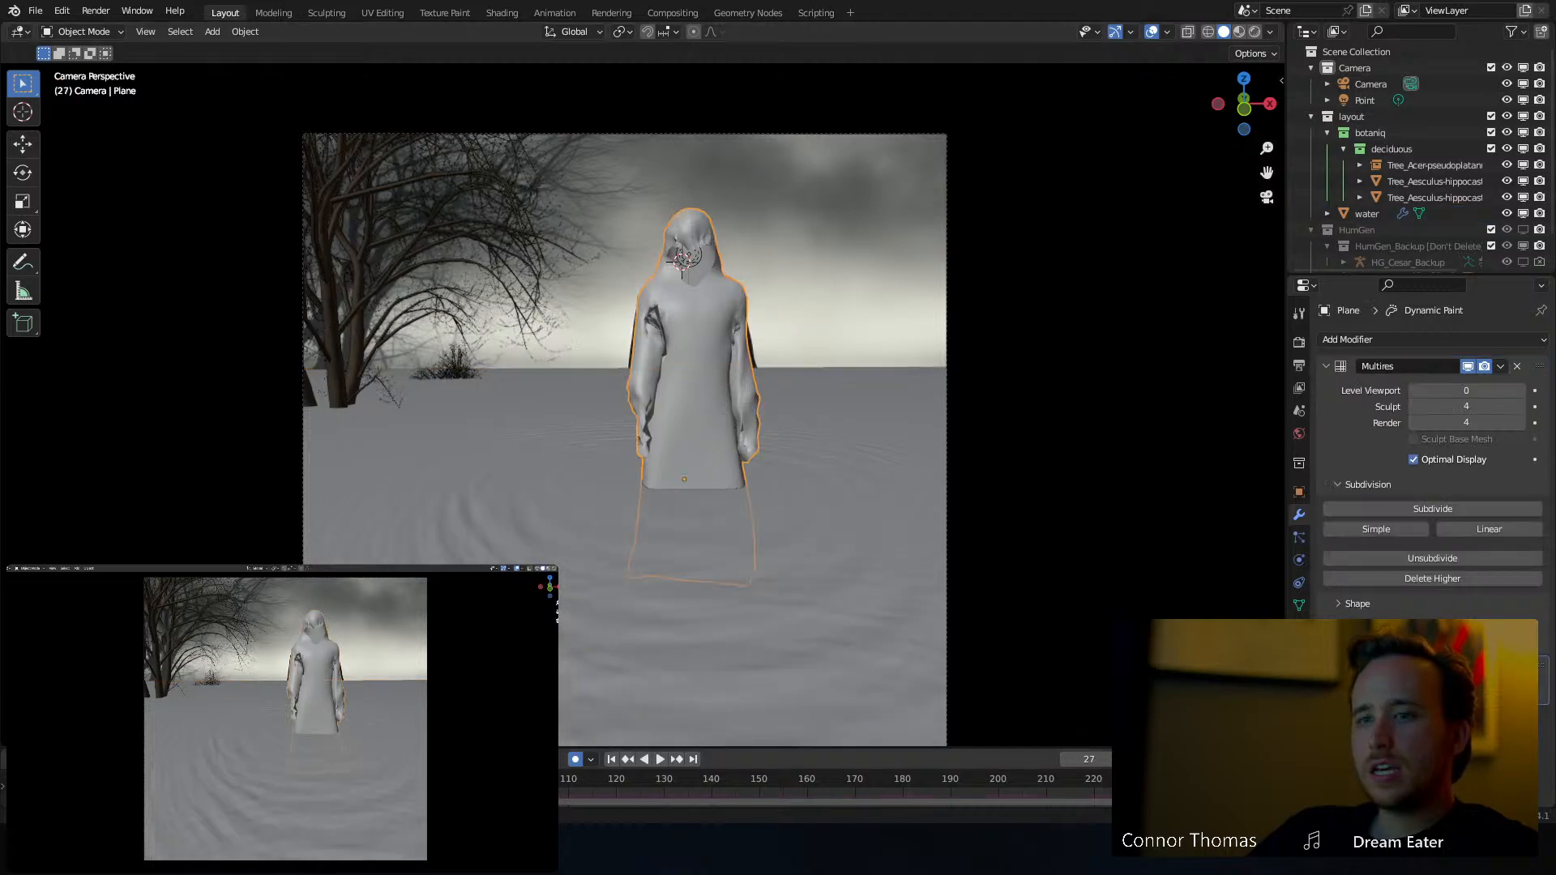
{"action": "middle_click_drag", "start_coordinate": [712, 546], "coordinate": [535, 517]}
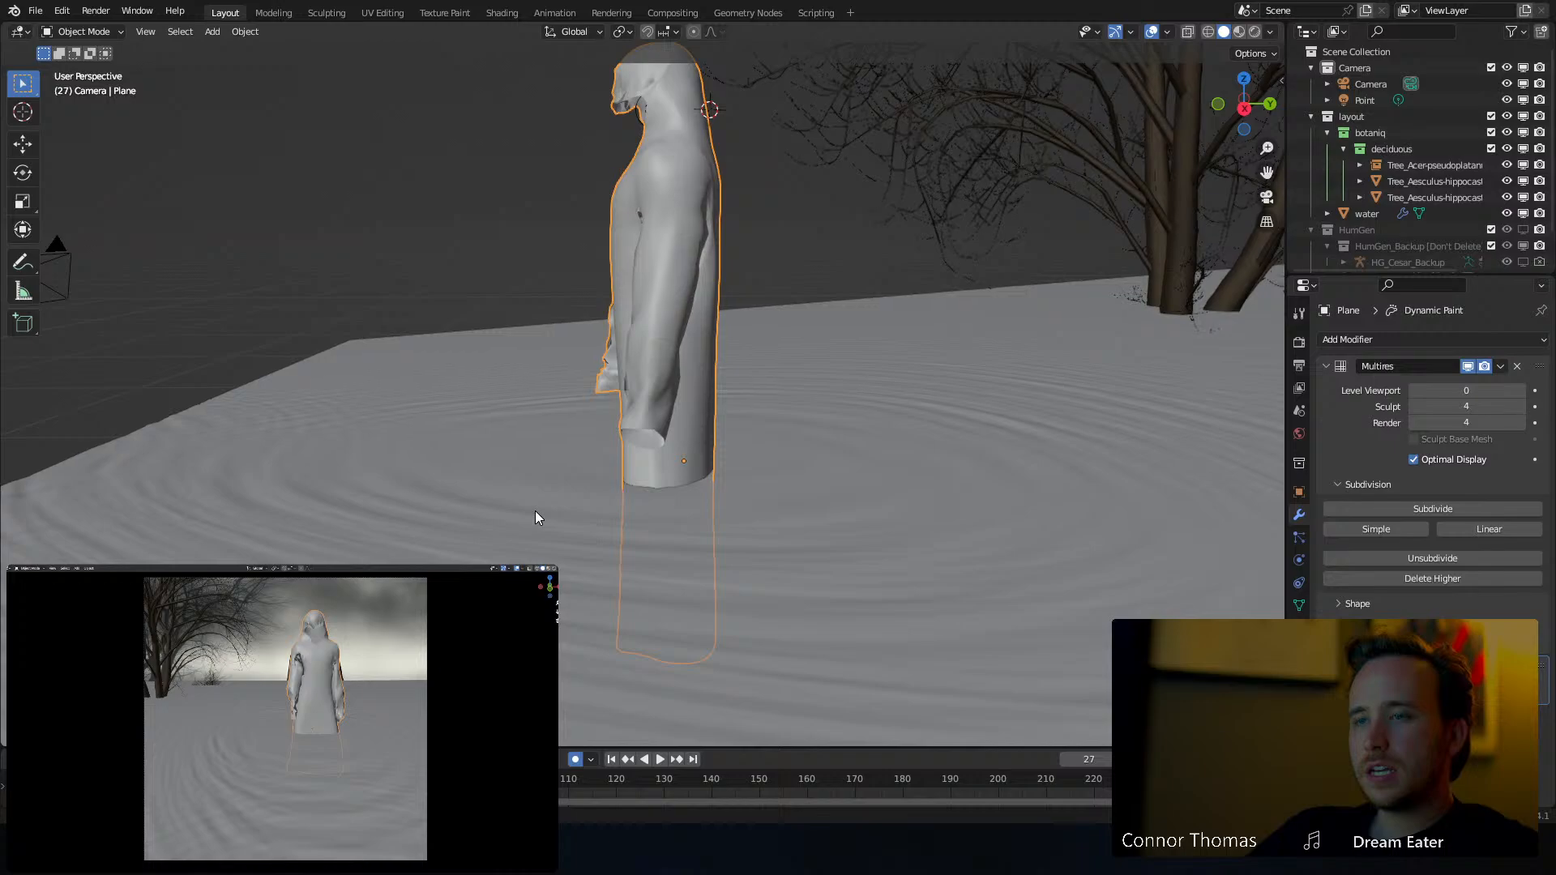
{"action": "key", "text": "KP_0"}
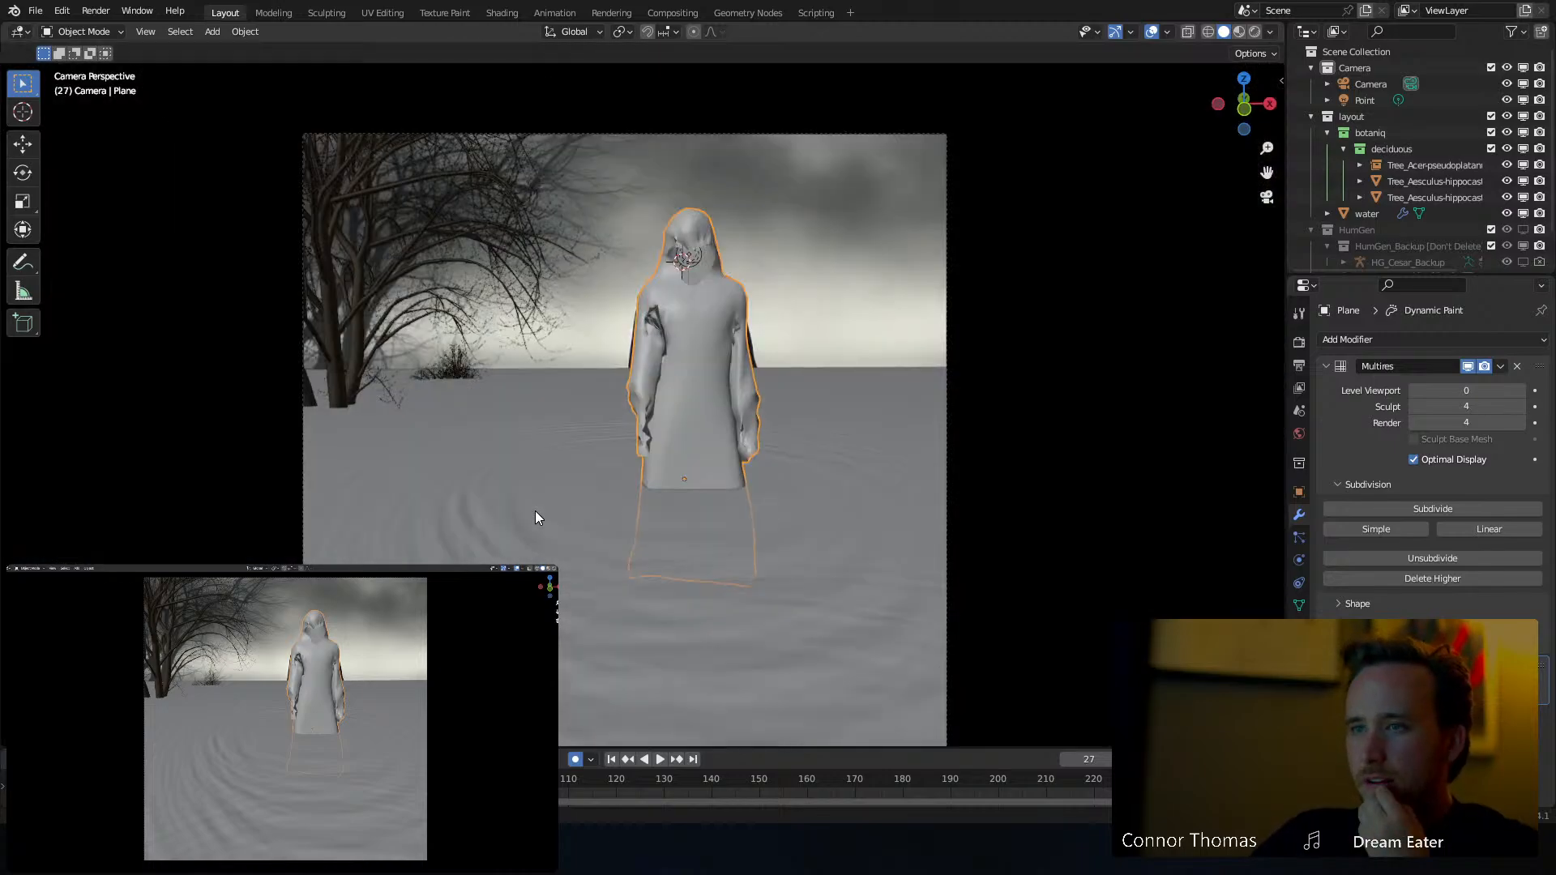
{"action": "scroll", "coordinate": [678, 468], "scroll_direction": "up", "scroll_amount": 5}
{"action": "middle_click_drag", "start_coordinate": [657, 479], "coordinate": [746, 475]}
{"action": "key", "text": "g"}
{"action": "key", "text": "y"}
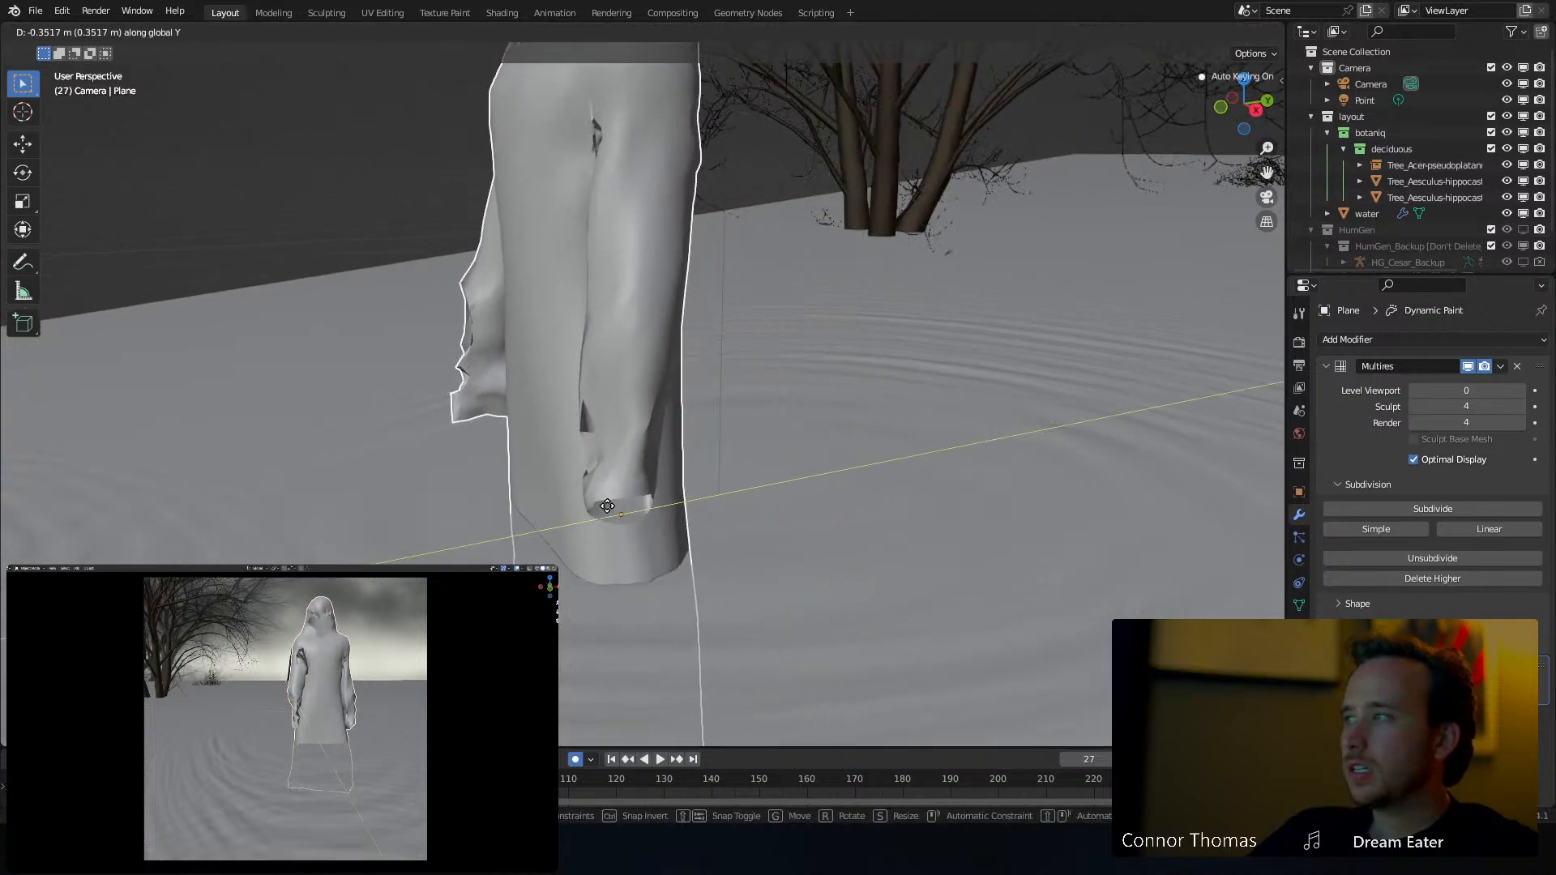
{"action": "left_click", "coordinate": [607, 506]}
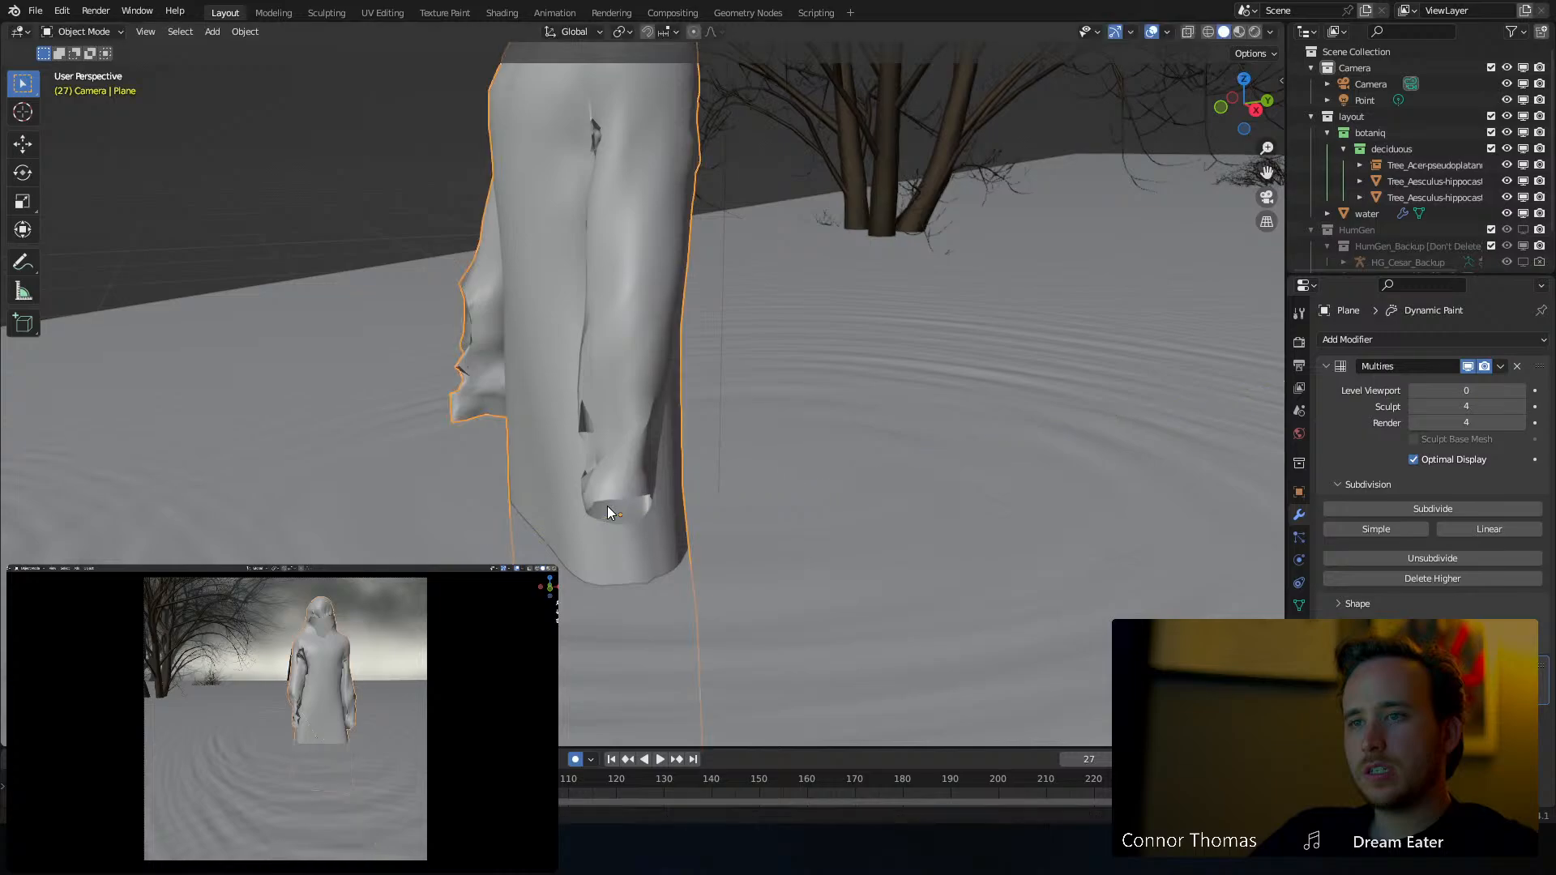
Go back to frame 22, reposition the robed figure slightly and play the animation to test the ripples
{"action": "key", "text": "Left"}
{"action": "key", "text": "Left"}
{"action": "key", "text": "Left"}
{"action": "key", "text": "Left"}
{"action": "key", "text": "Left"}
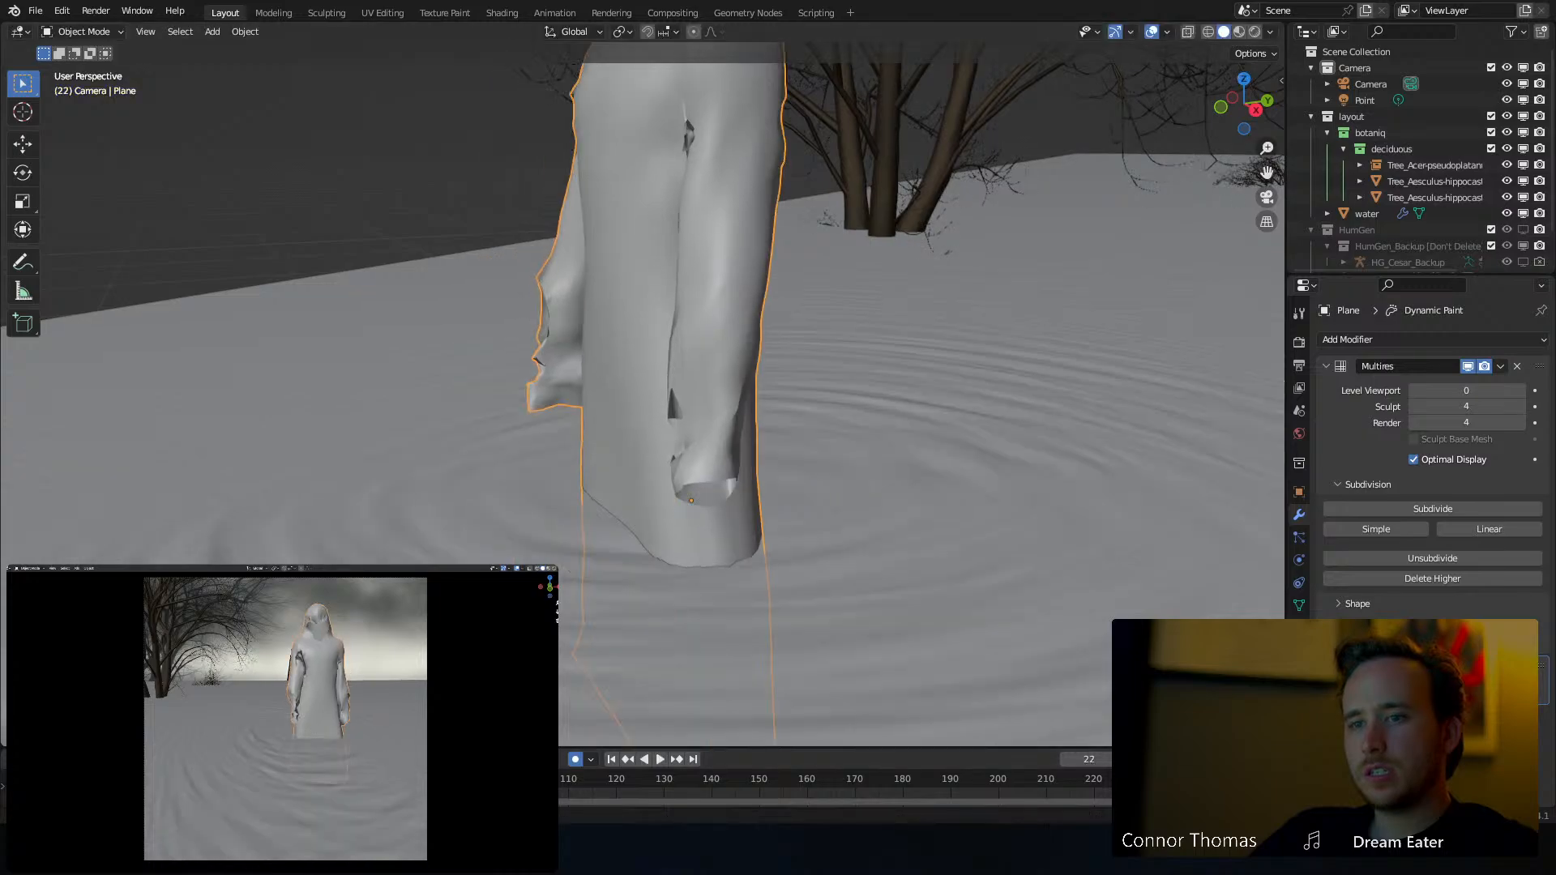
{"action": "key", "text": "g"}
{"action": "left_click", "coordinate": [616, 556]}
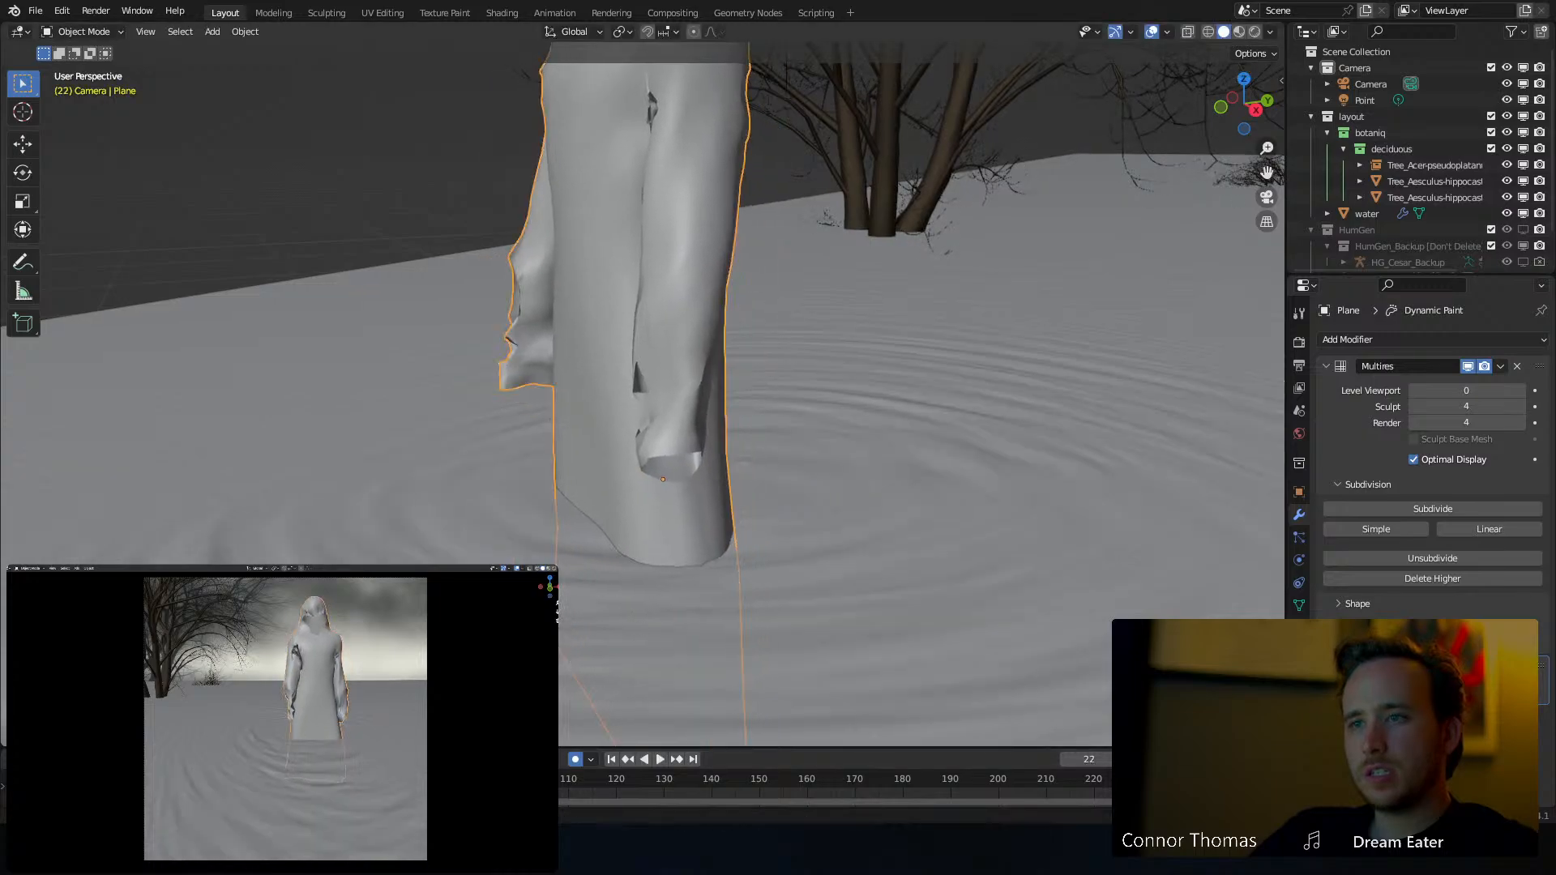
{"action": "key", "text": "space"}
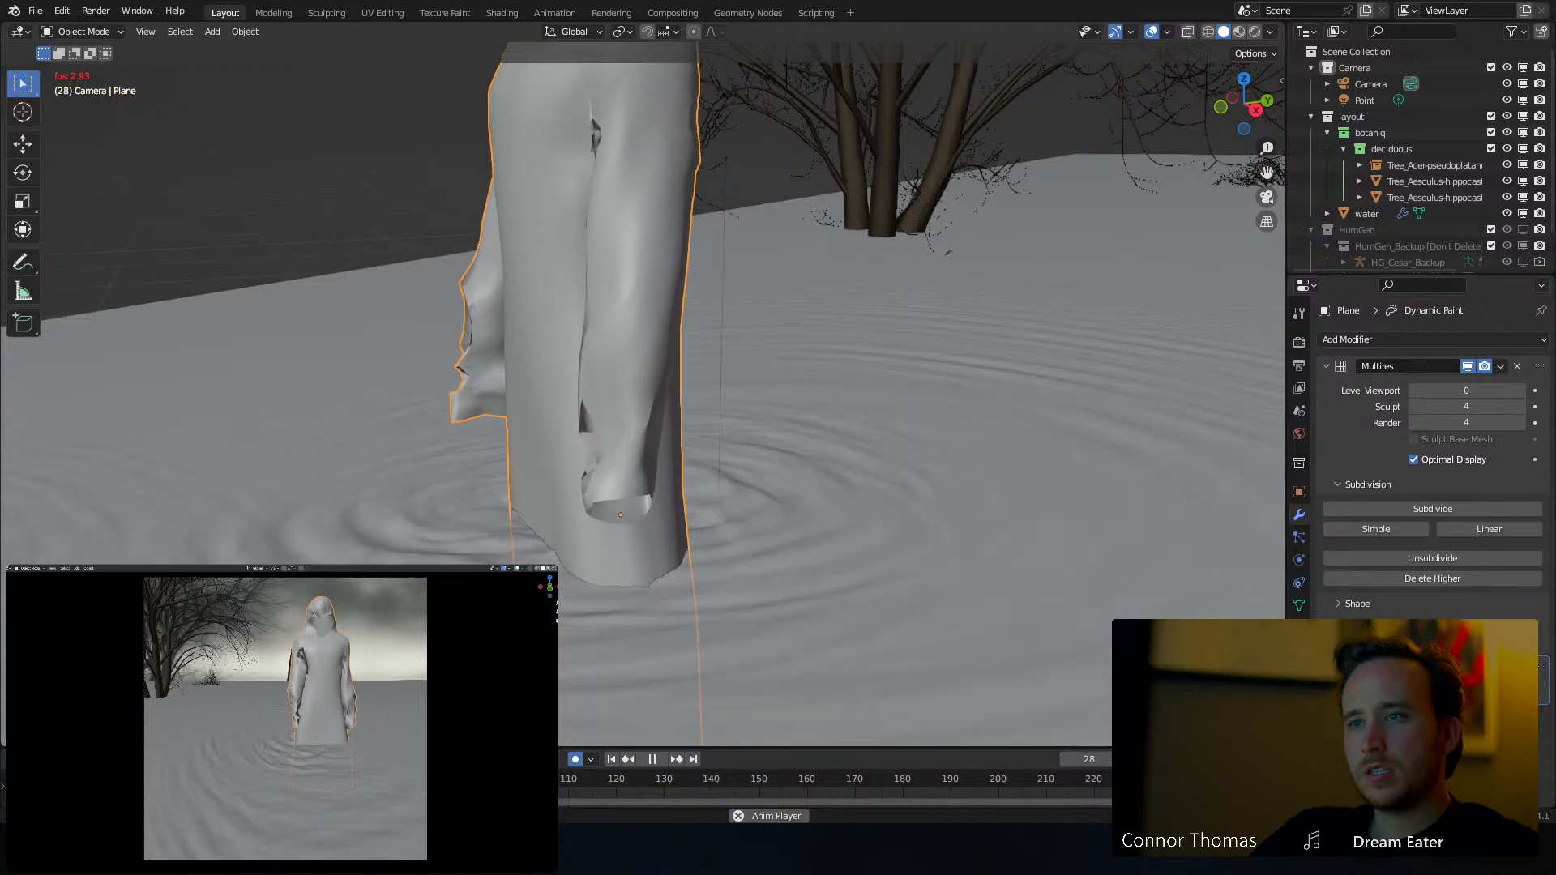
{"action": "key", "text": "space"}
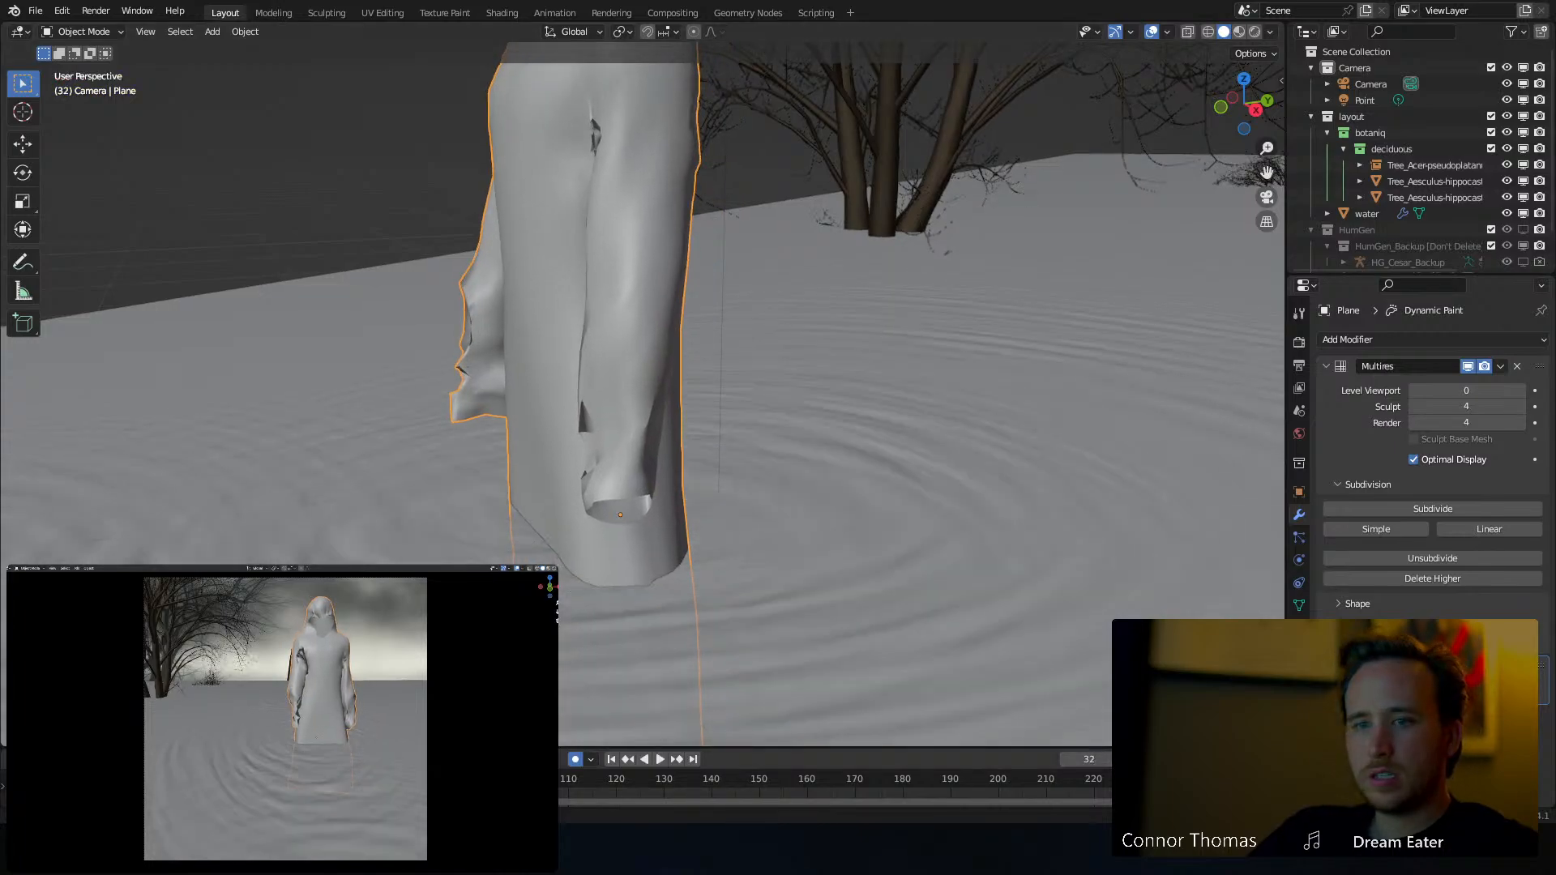
Return to the figure's keyframe at frame 17, shift the selected animation keyframes later and play back the slower motion
{"action": "key", "text": "shift+Left"}
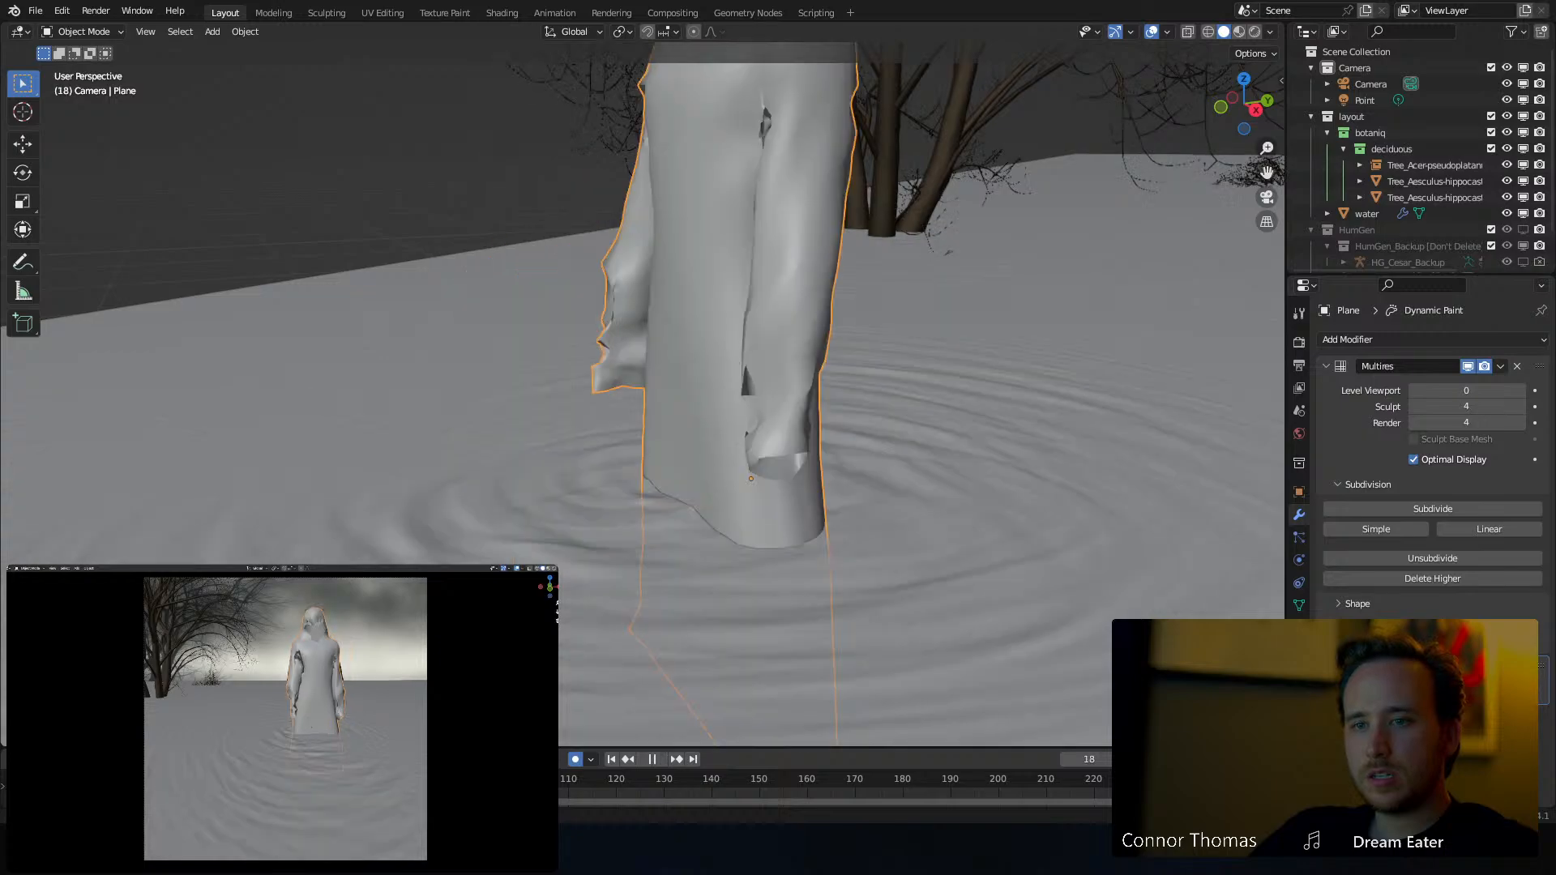
{"action": "key", "text": "space"}
{"action": "key", "text": "space"}
{"action": "key", "text": "g"}
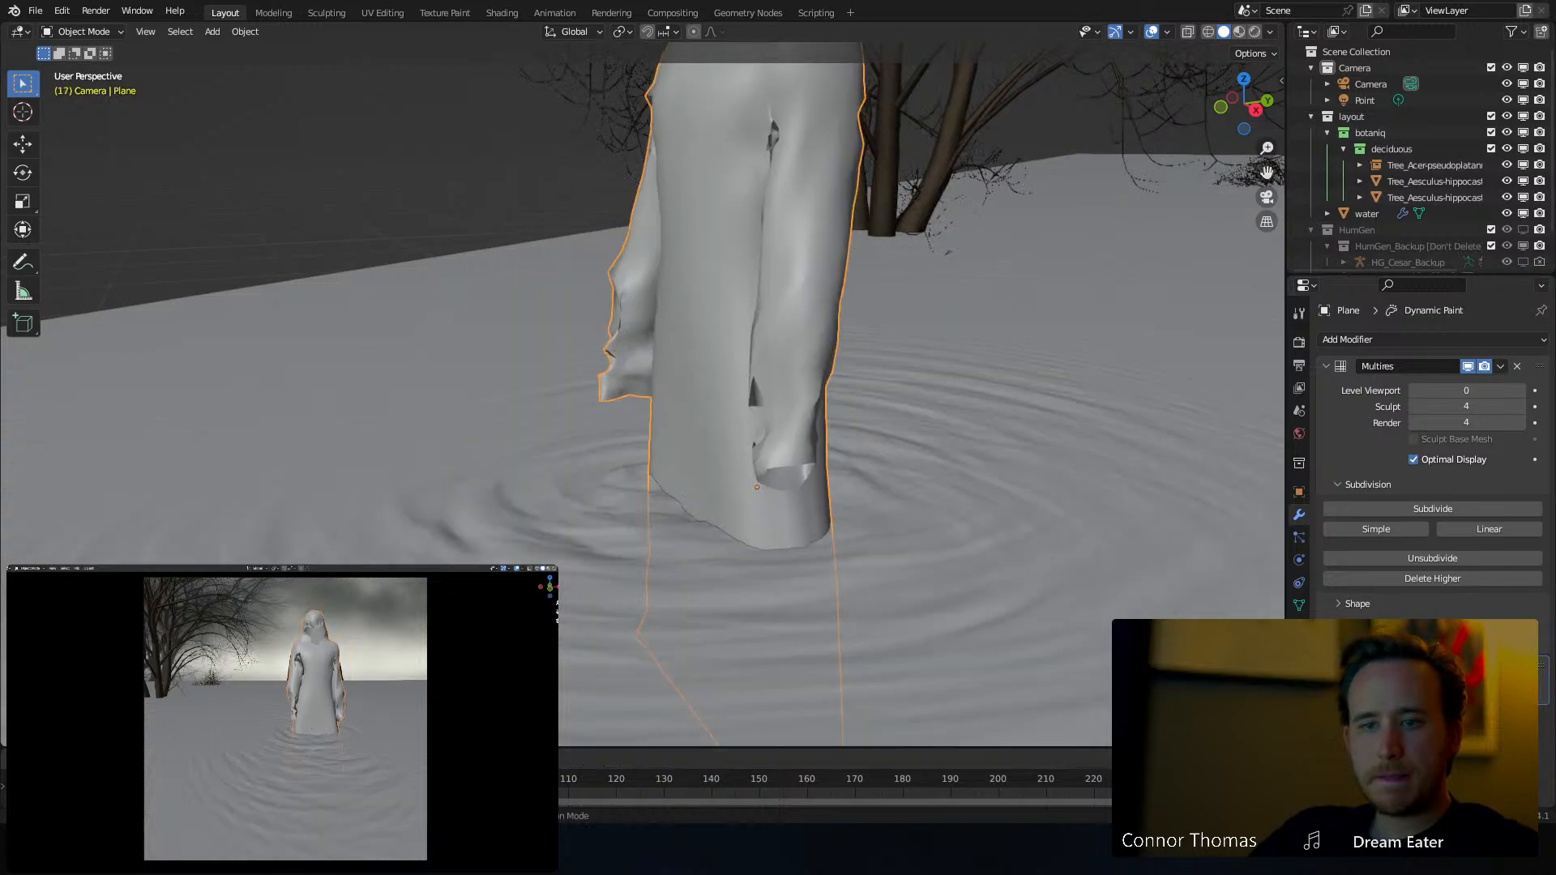
{"action": "key", "text": "space"}
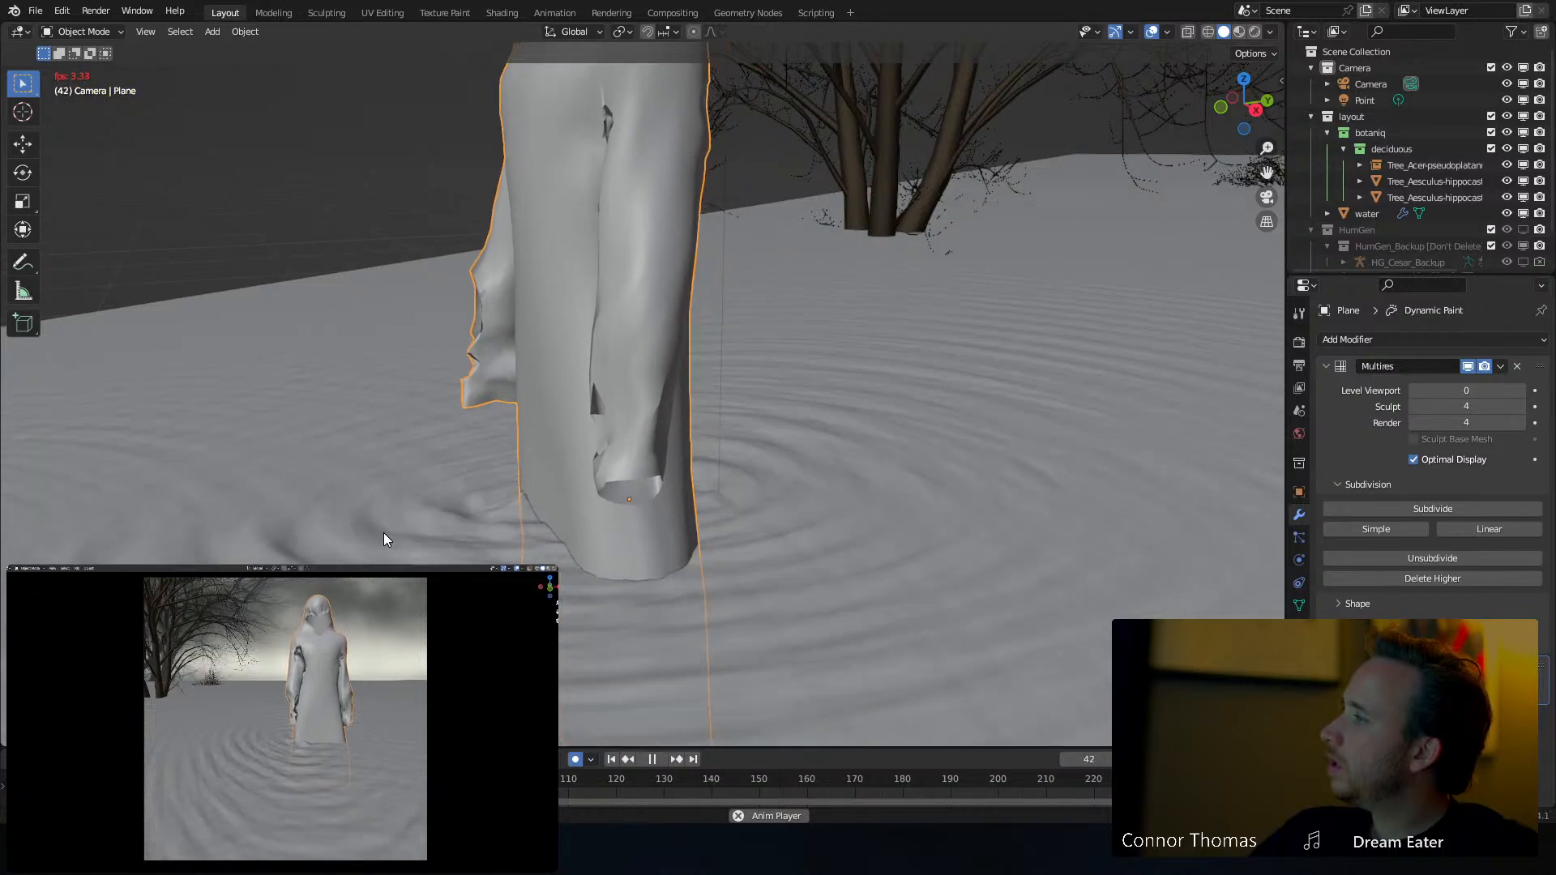
{"action": "key", "text": "space"}
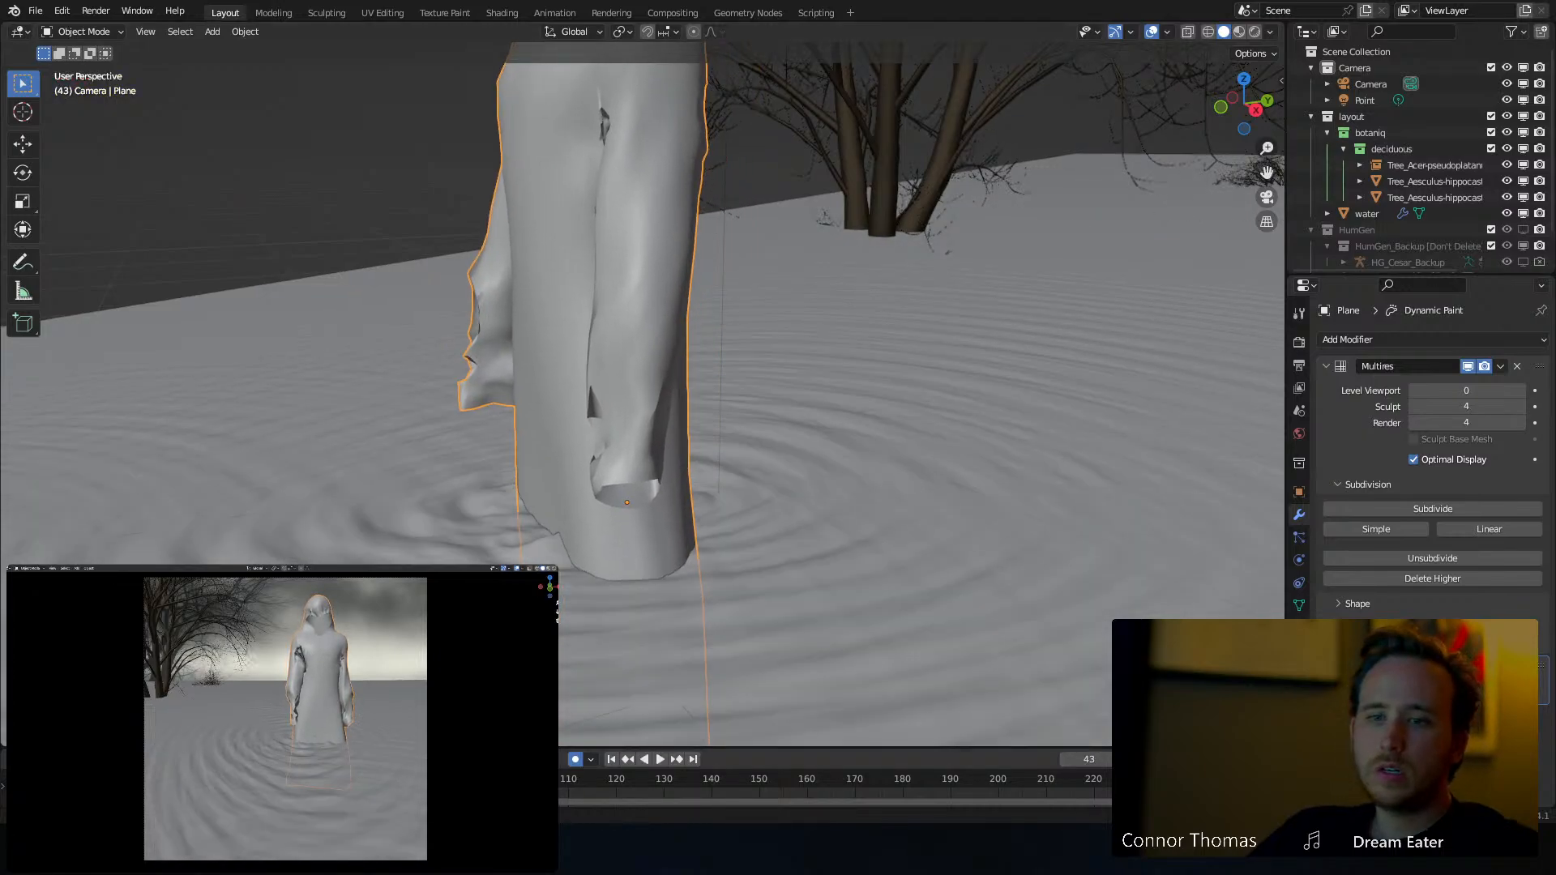
Replay the figure's motion from frame 17 to 22, and shift its end keyframe to about frame 153
{"action": "key", "text": "Down"}
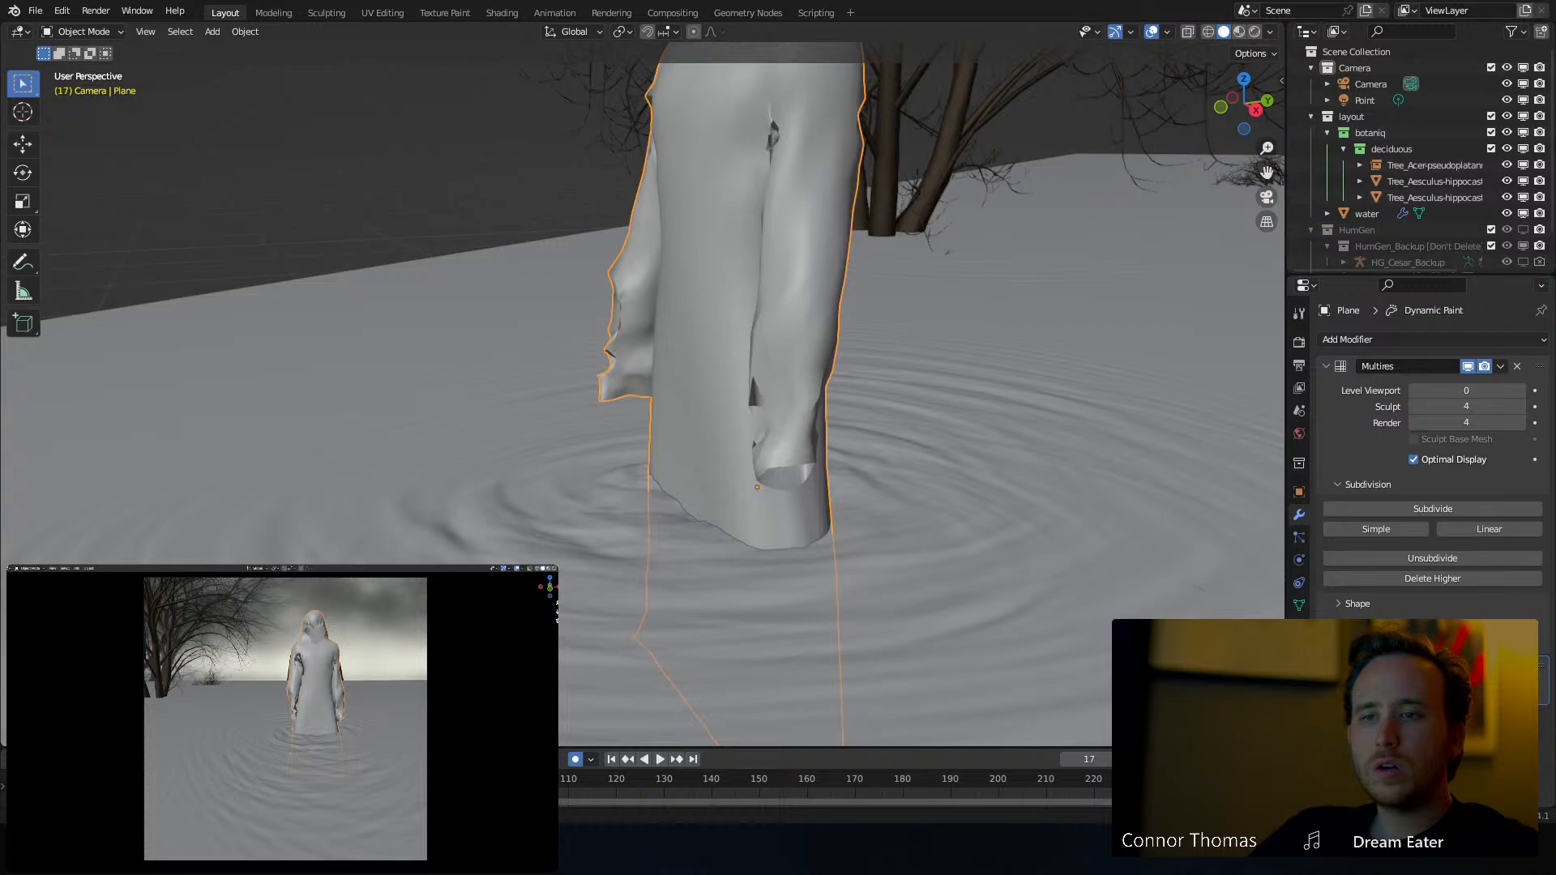
{"action": "key", "text": "space"}
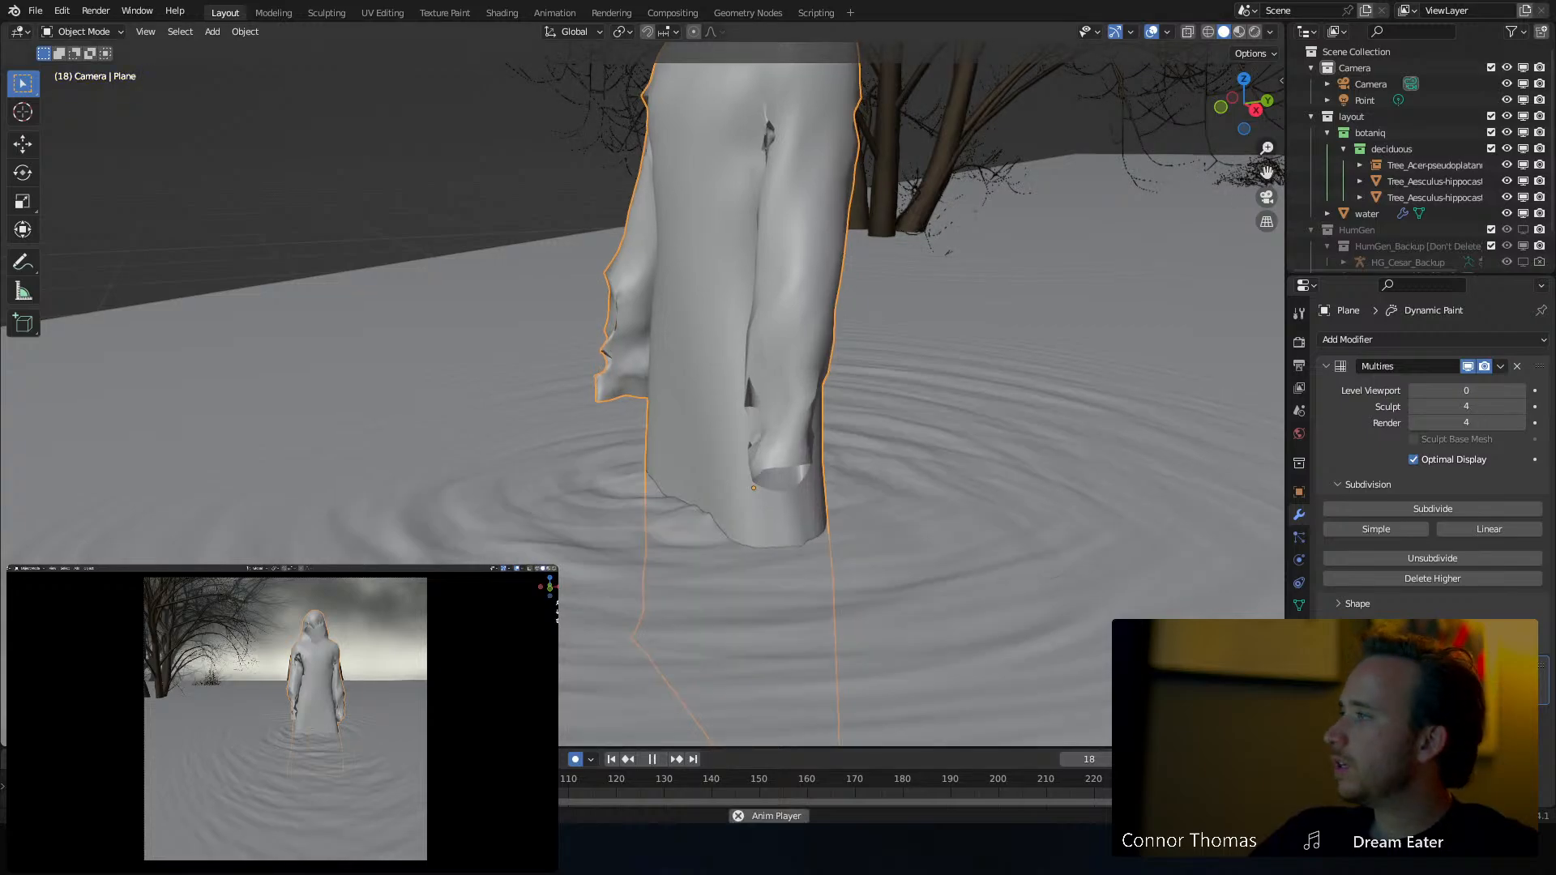
{"action": "key", "text": "space"}
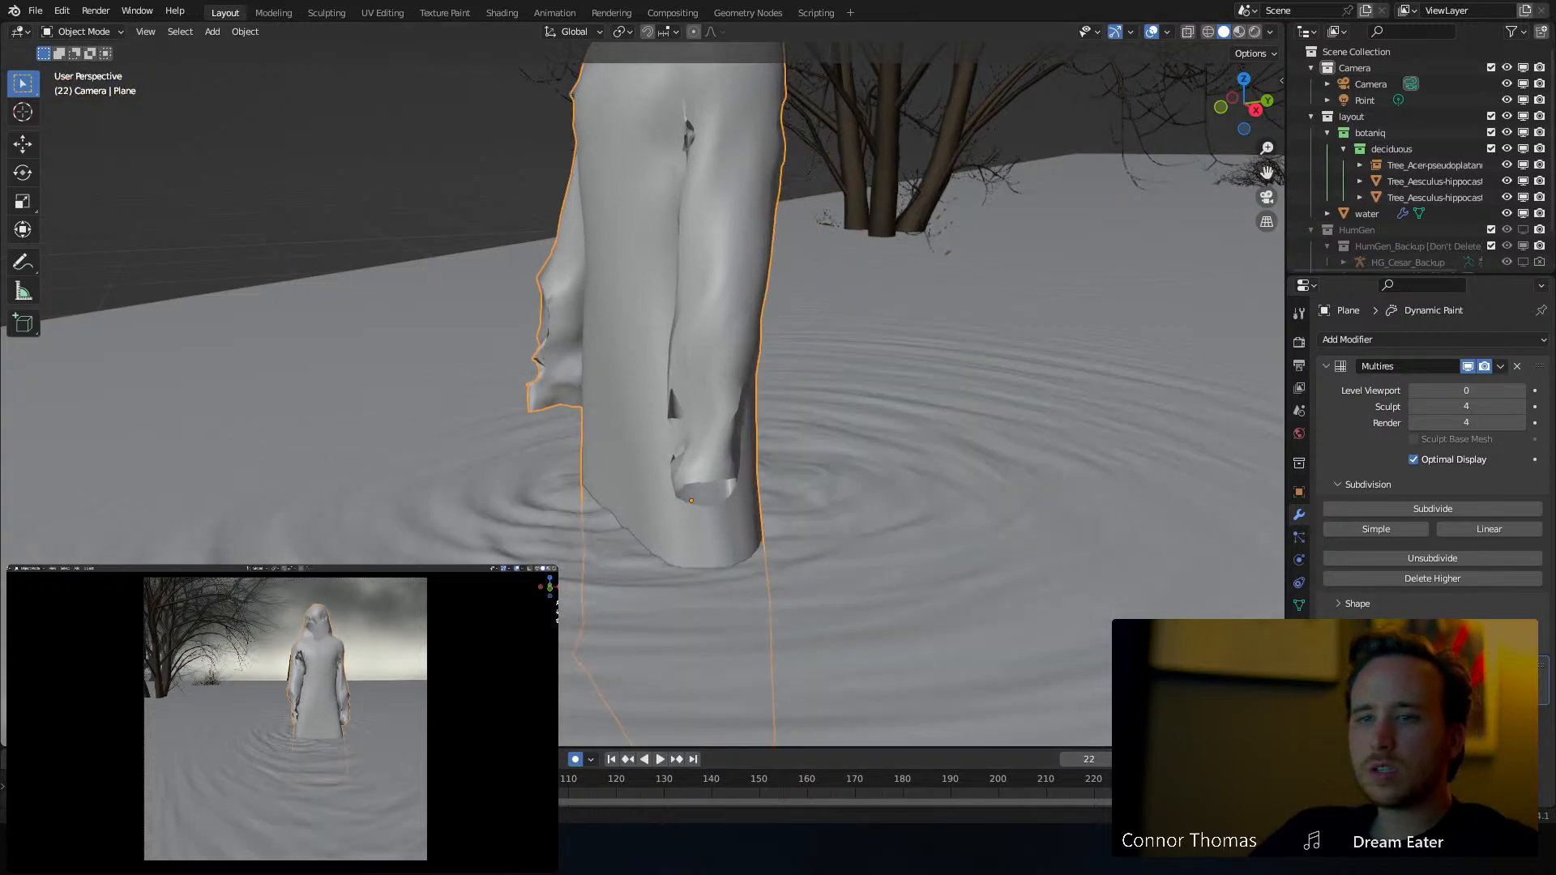
{"action": "key", "text": "g"}
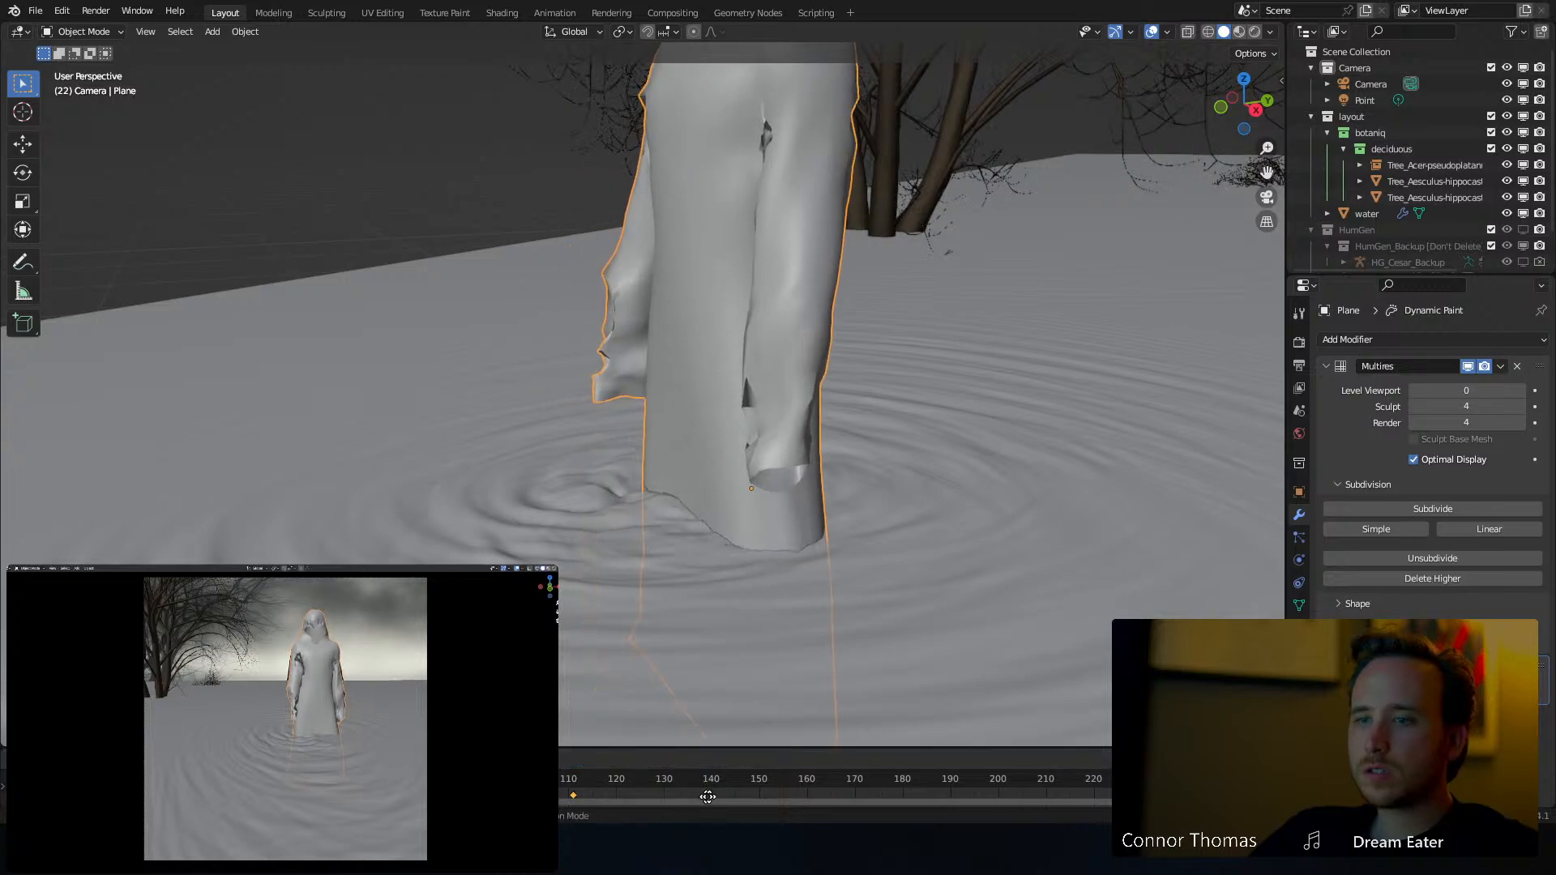
{"action": "left_click", "coordinate": [914, 785]}
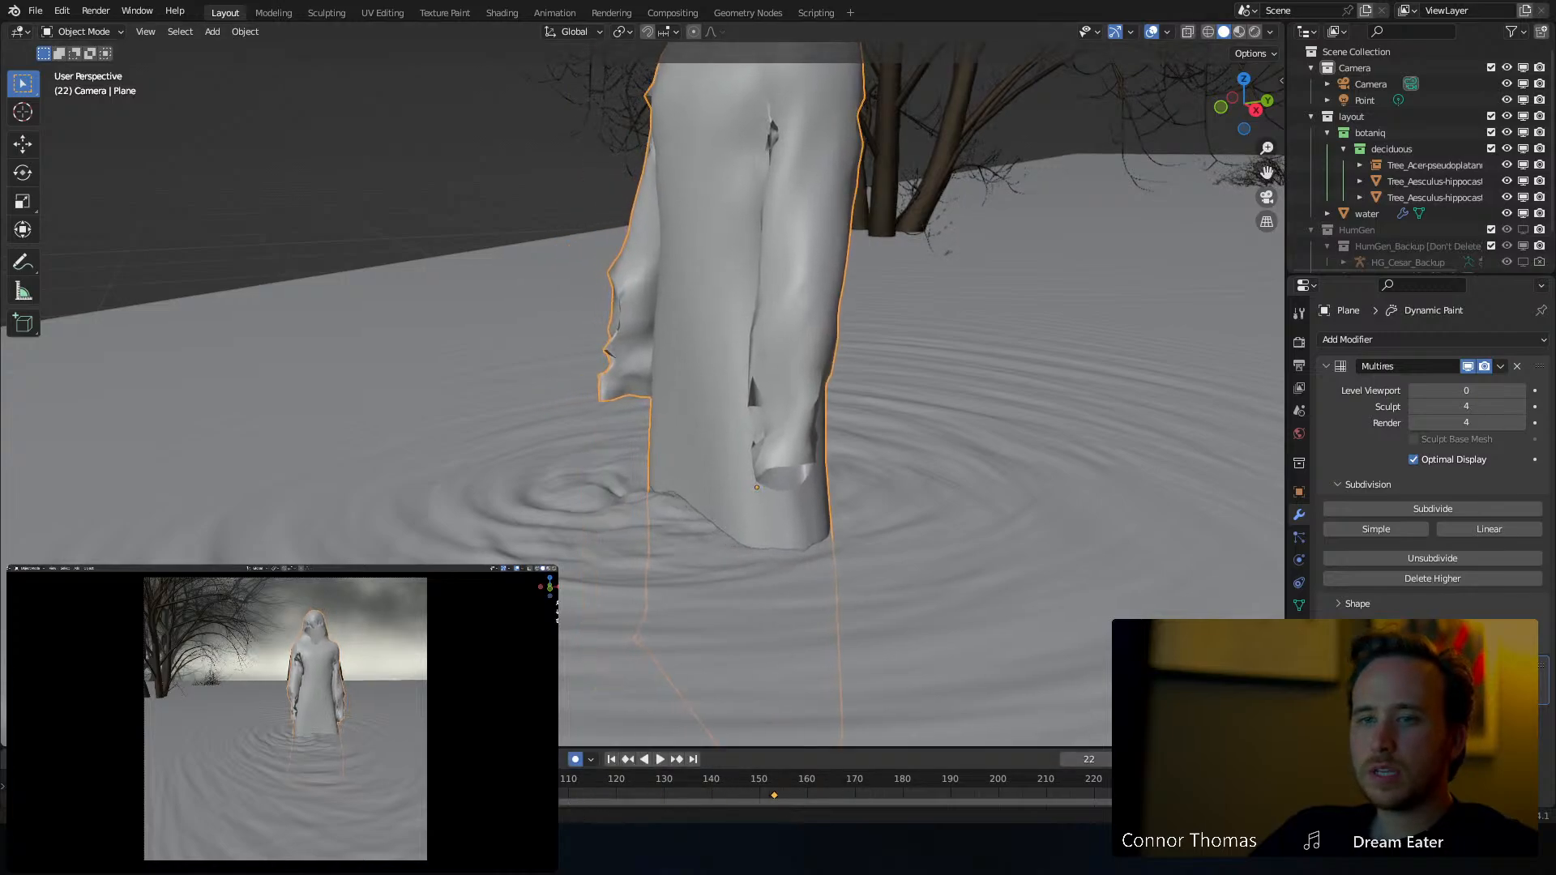
Select the water plane, save the file and bake the plane's Dynamic Paint cache
{"action": "left_click", "coordinate": [973, 424]}
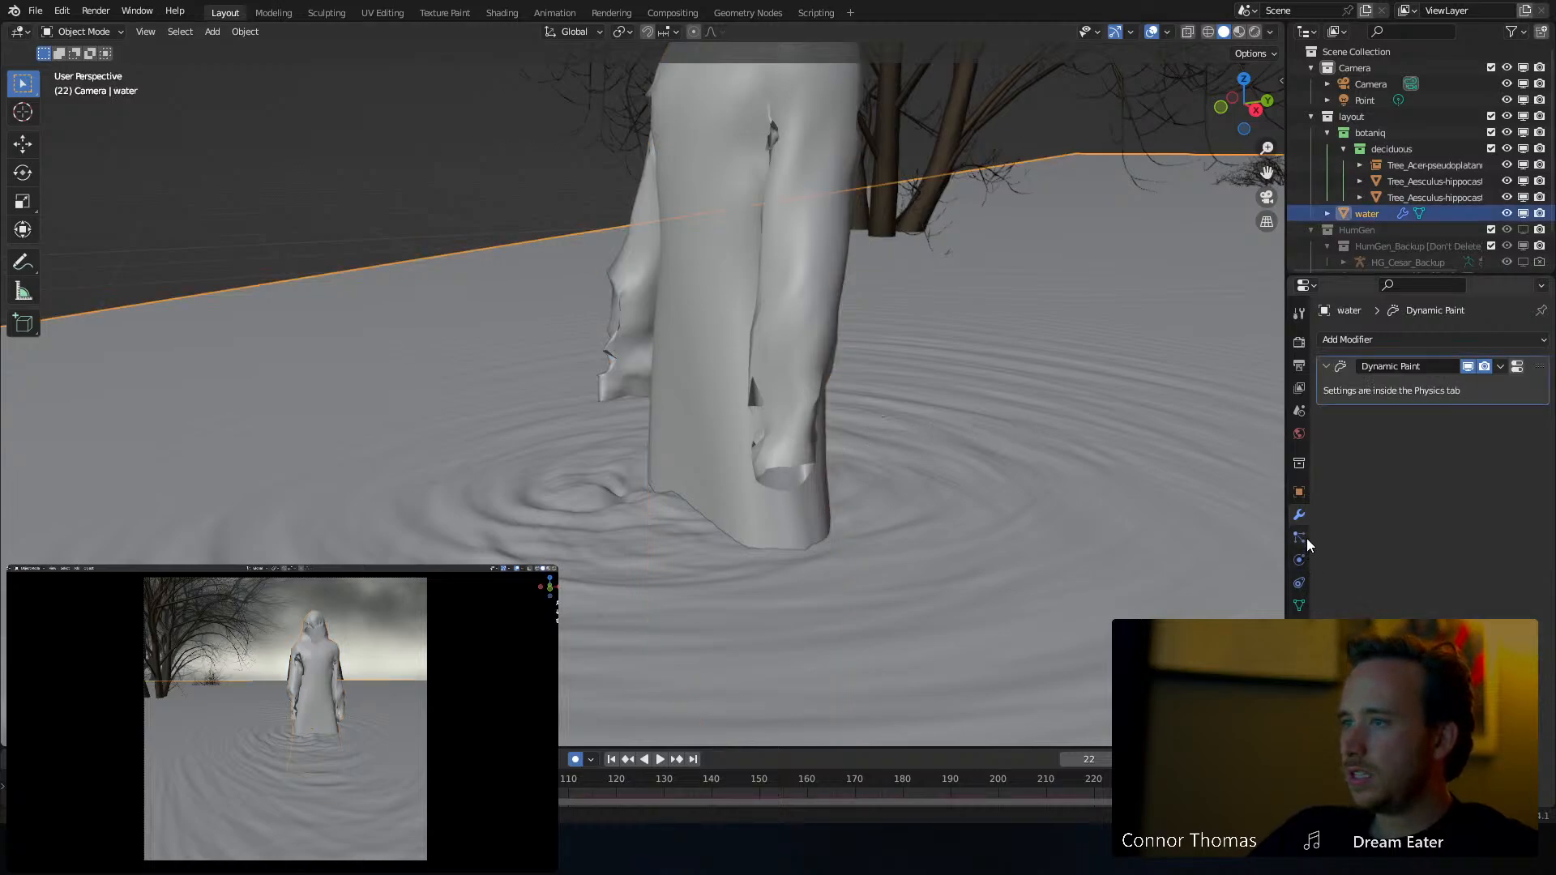
{"action": "left_click", "coordinate": [1300, 560]}
{"action": "scroll", "coordinate": [1373, 560], "scroll_direction": "down", "scroll_amount": 3}
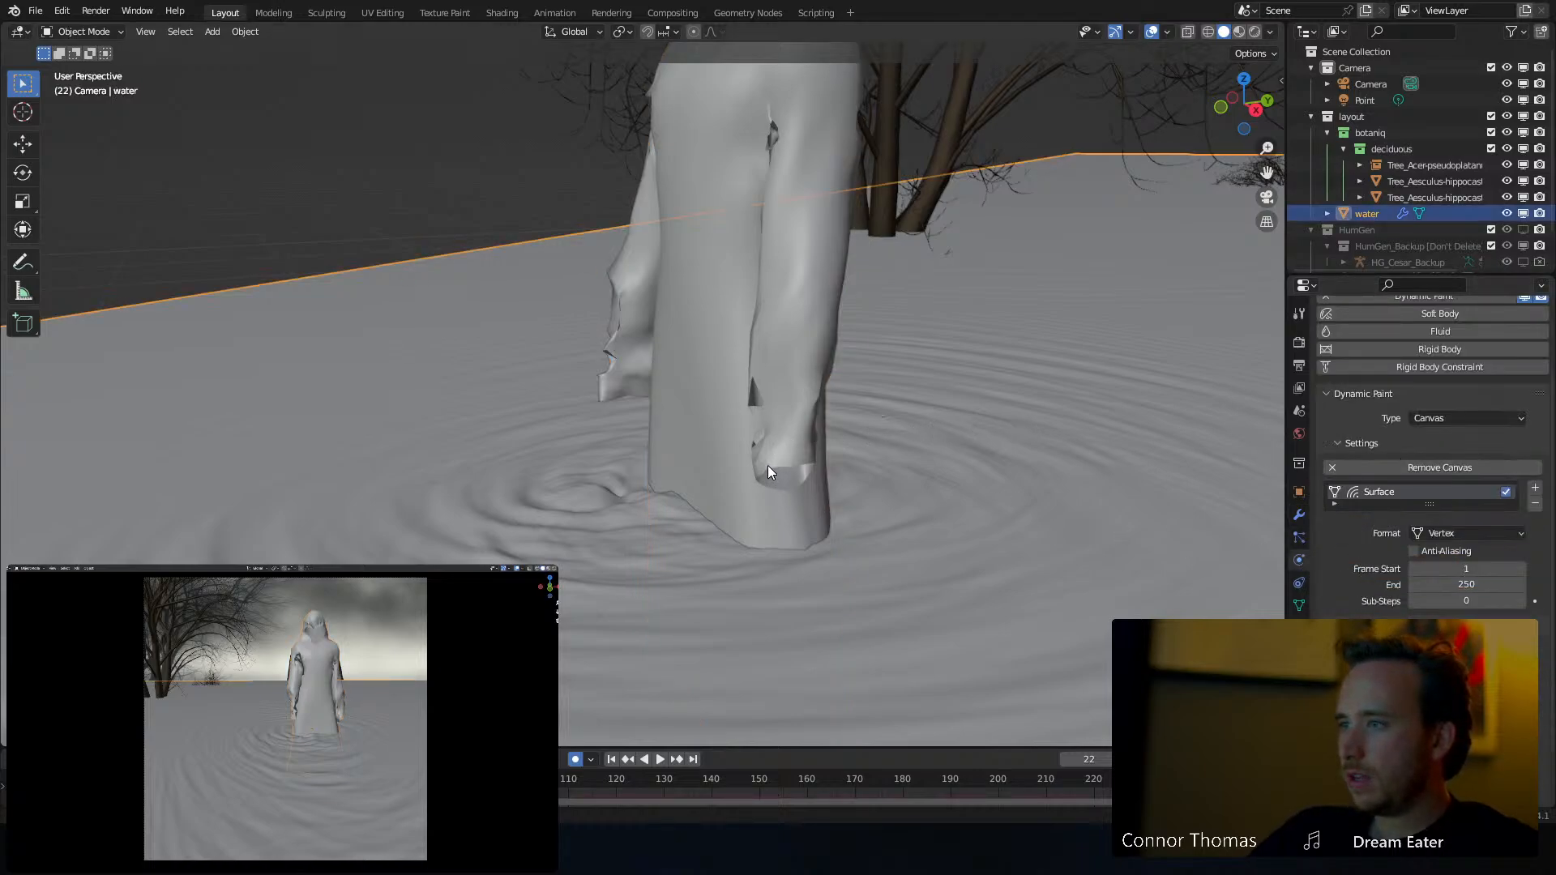
{"action": "key", "text": "ctrl+s"}
{"action": "scroll", "coordinate": [1433, 454], "scroll_direction": "down", "scroll_amount": 2}
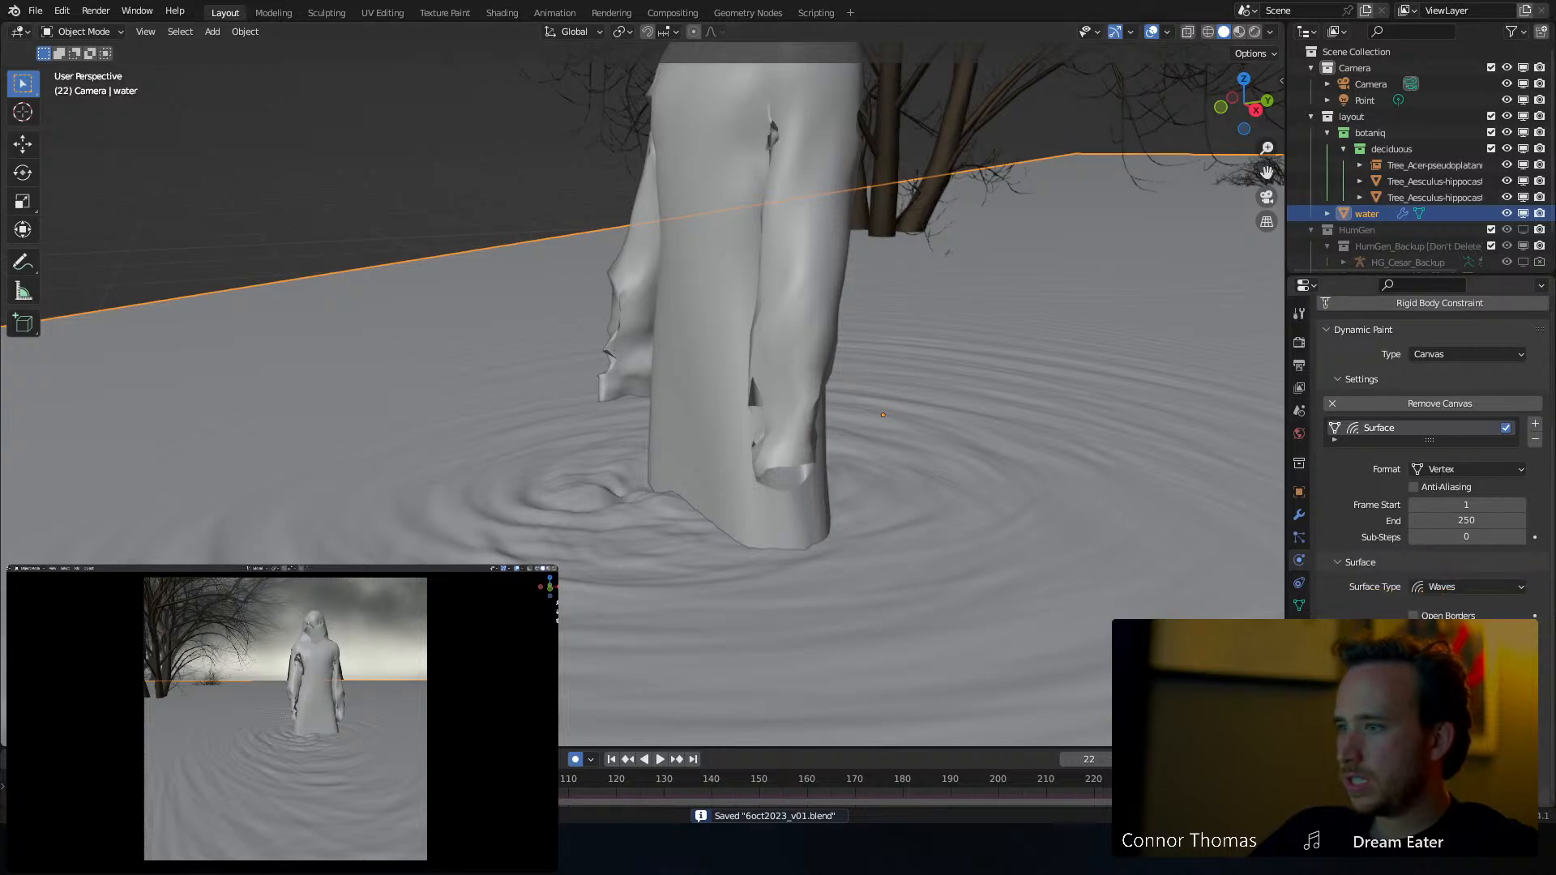
{"action": "scroll", "coordinate": [1433, 454], "scroll_direction": "down", "scroll_amount": 4}
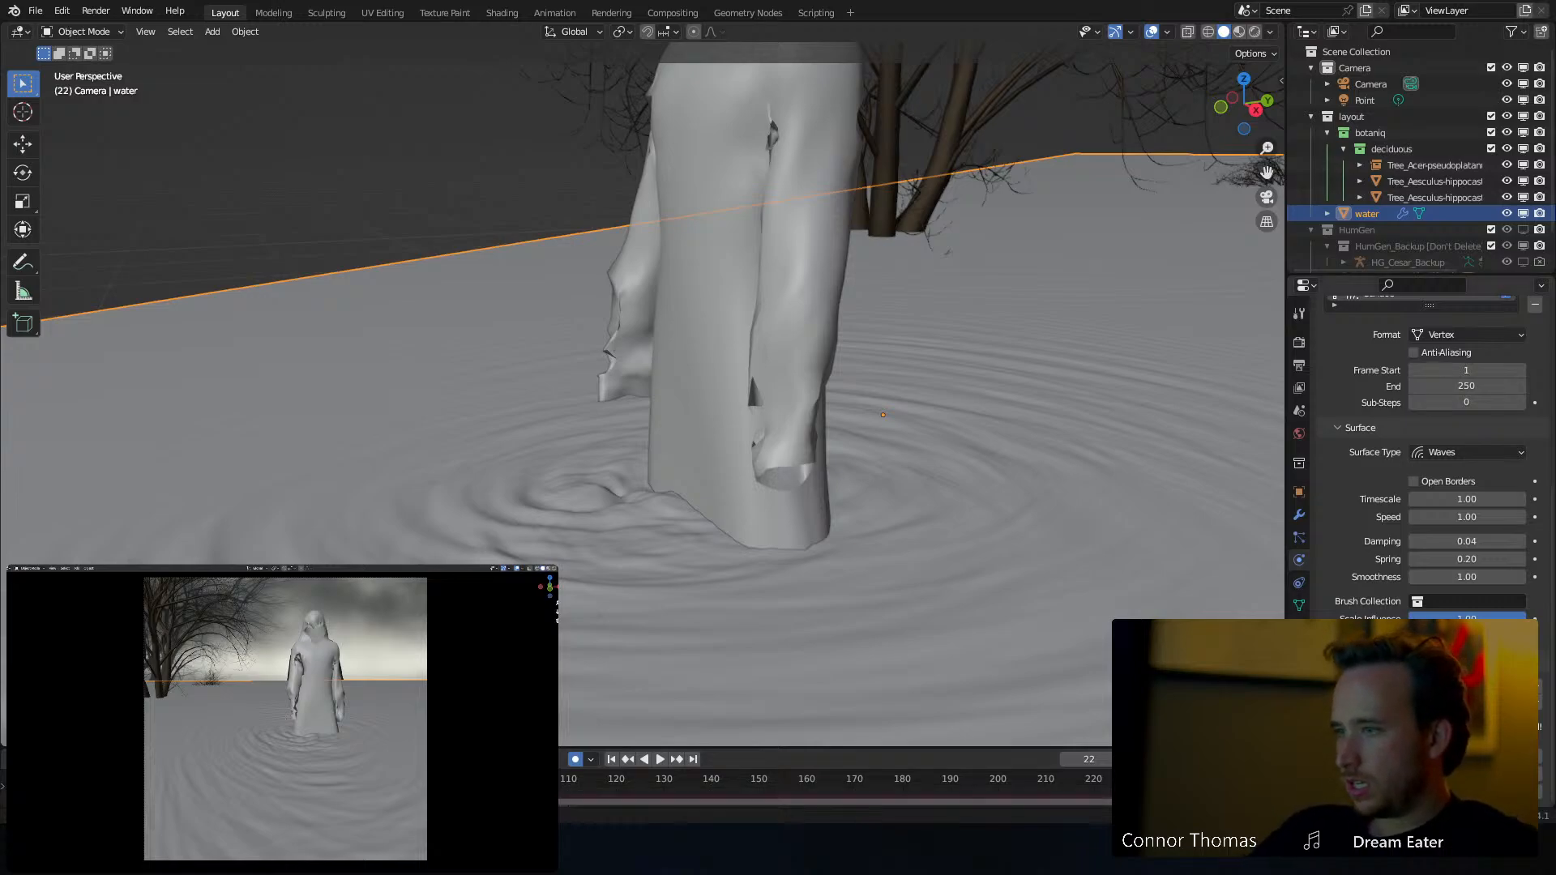
{"action": "left_click", "coordinate": [1437, 758]}
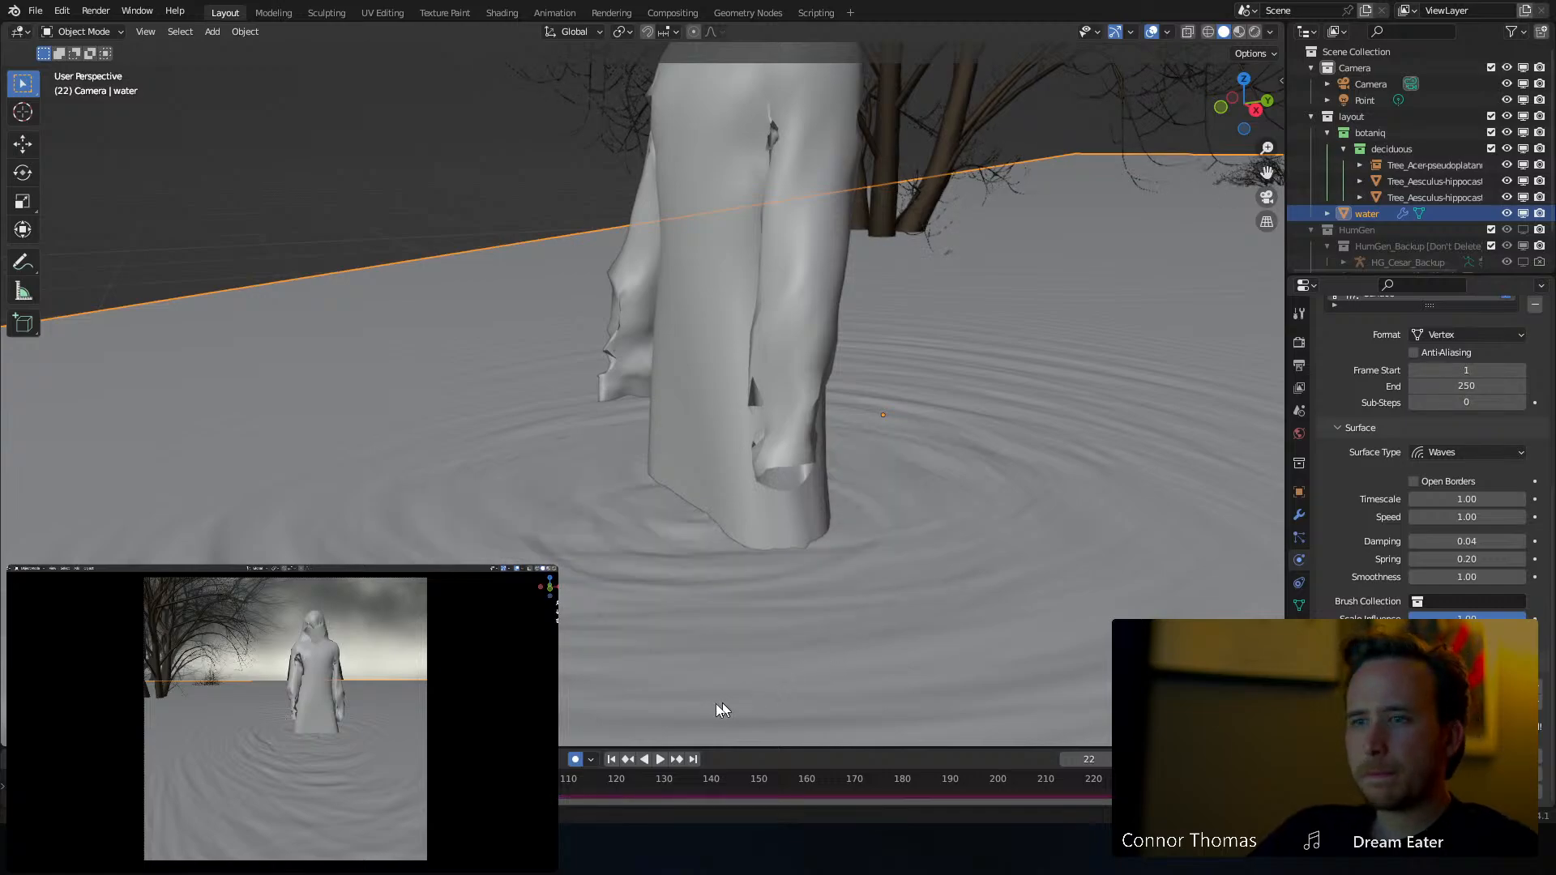
Play back the baked ripples around the robed figure, return to frame 19 and view the whole figure
{"action": "key", "text": "space"}
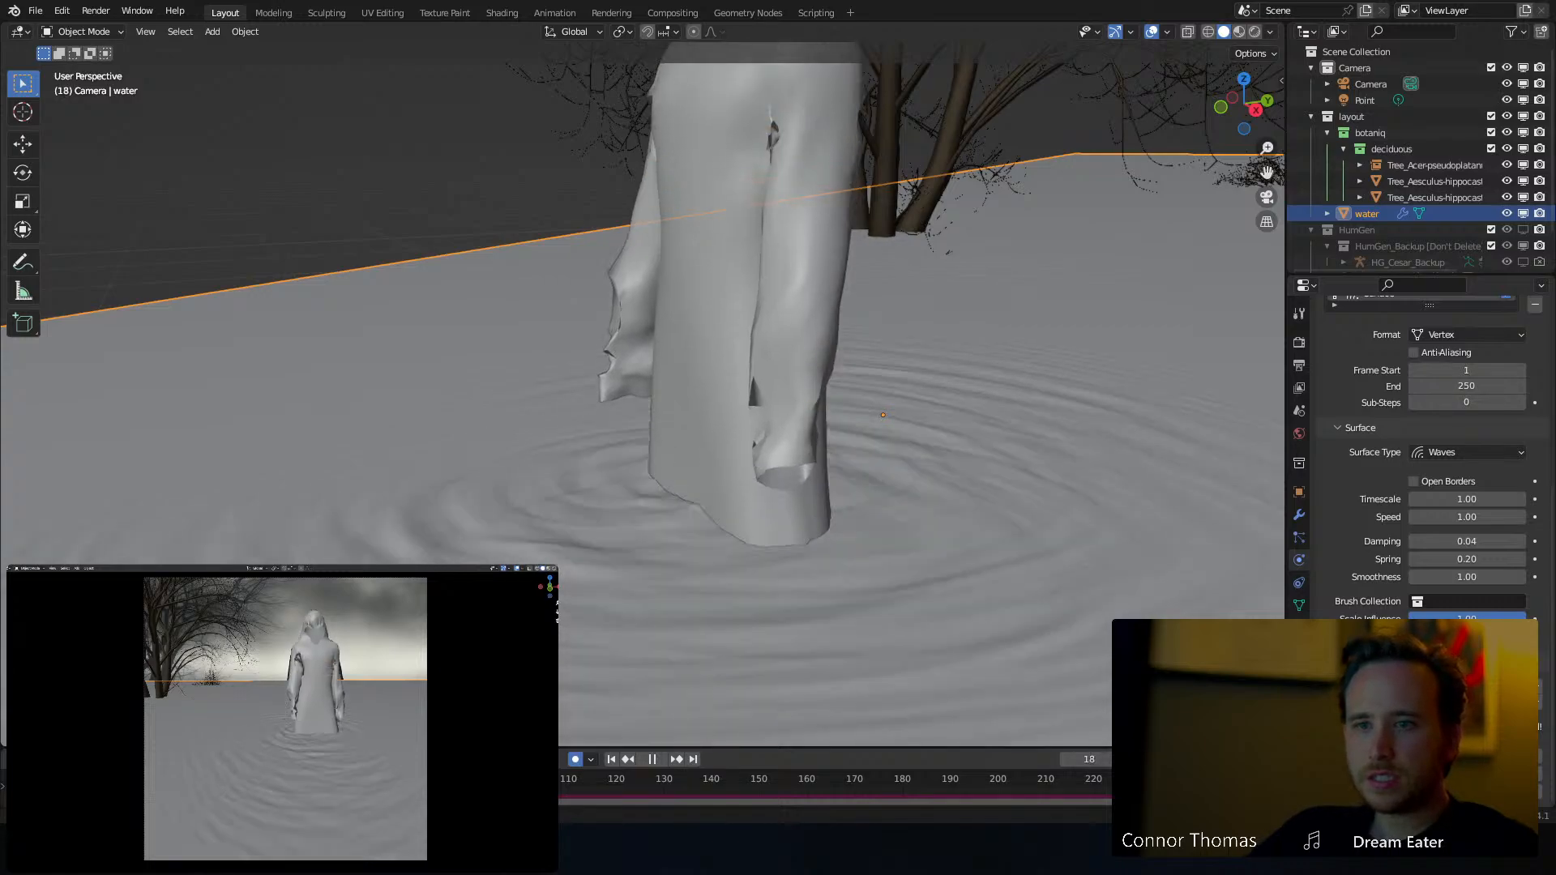
{"action": "key", "text": "space"}
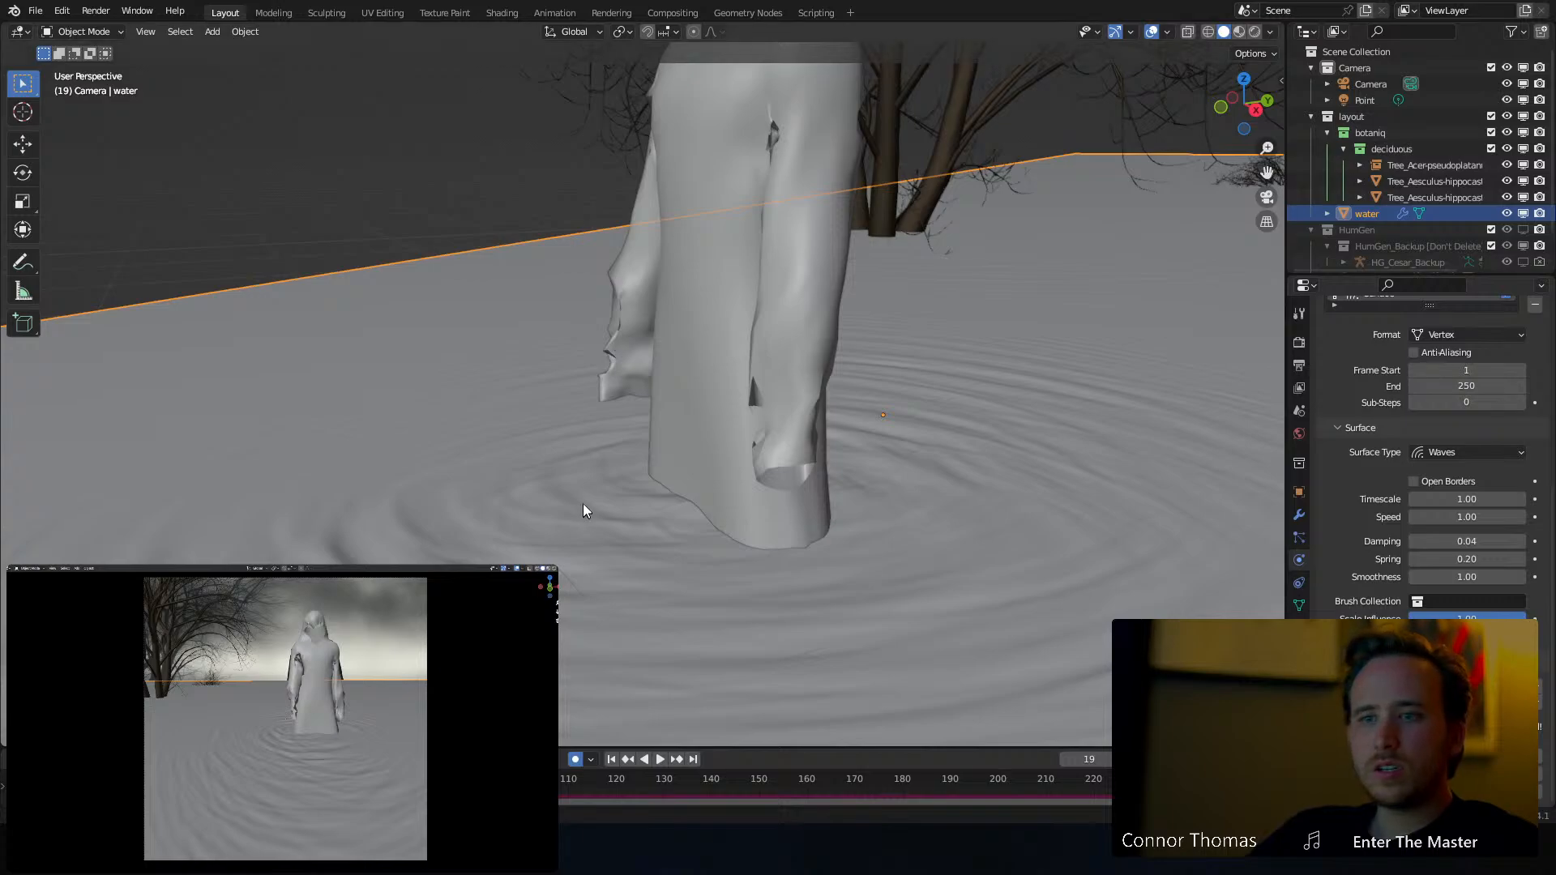
{"action": "key", "text": "space"}
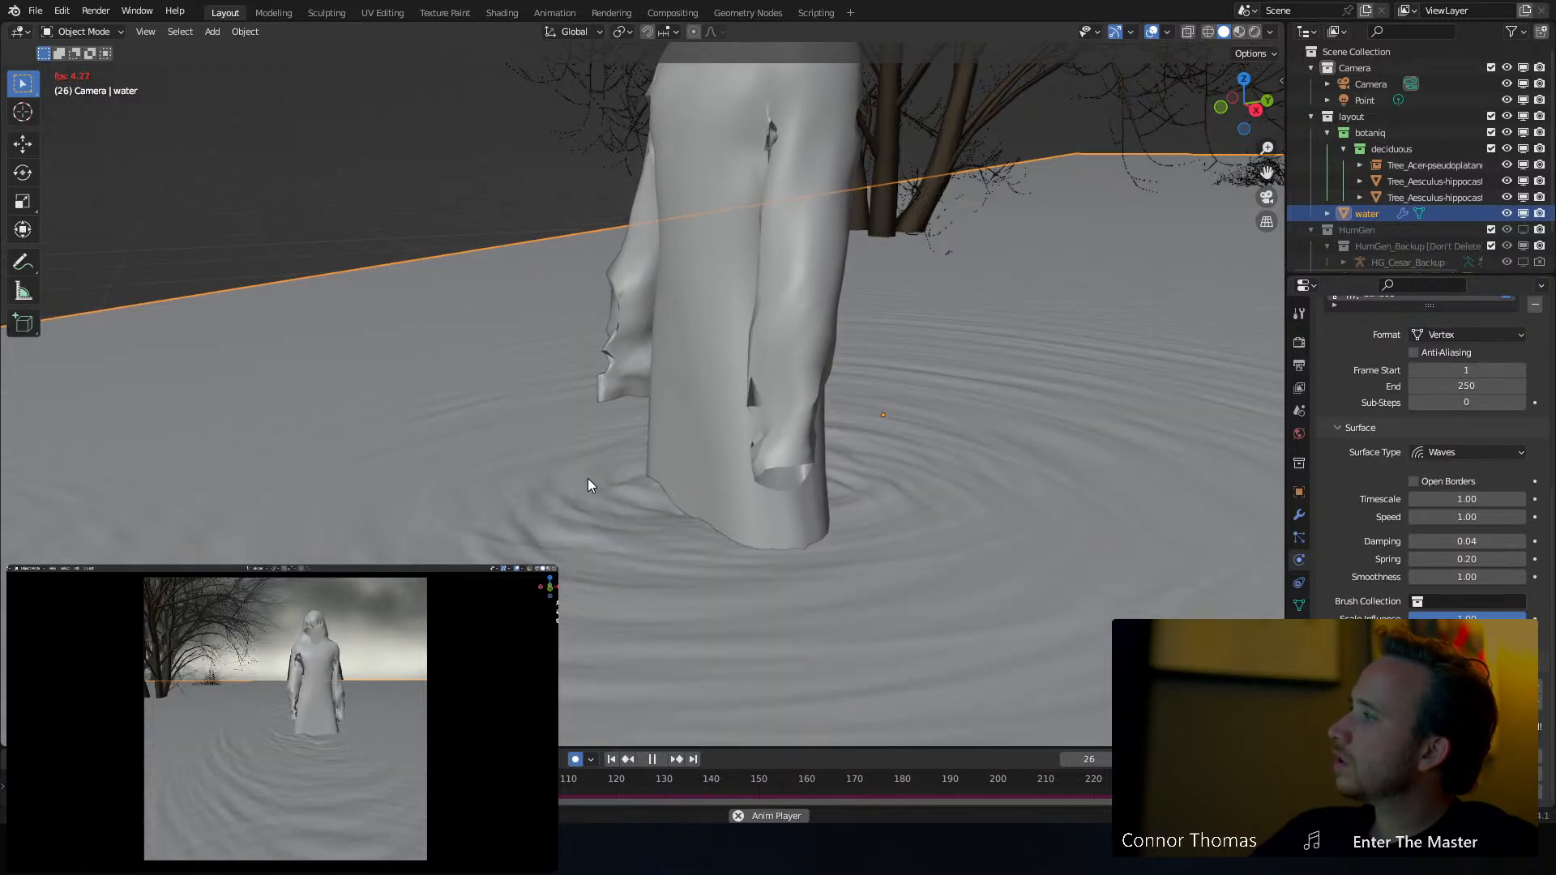
{"action": "key", "text": "space"}
{"action": "left_click_drag", "start_coordinate": [167, 779], "coordinate": [133, 779]}
{"action": "scroll", "coordinate": [574, 414], "scroll_direction": "down", "scroll_amount": 3}
{"action": "middle_click_drag", "start_coordinate": [574, 413], "coordinate": [709, 362]}
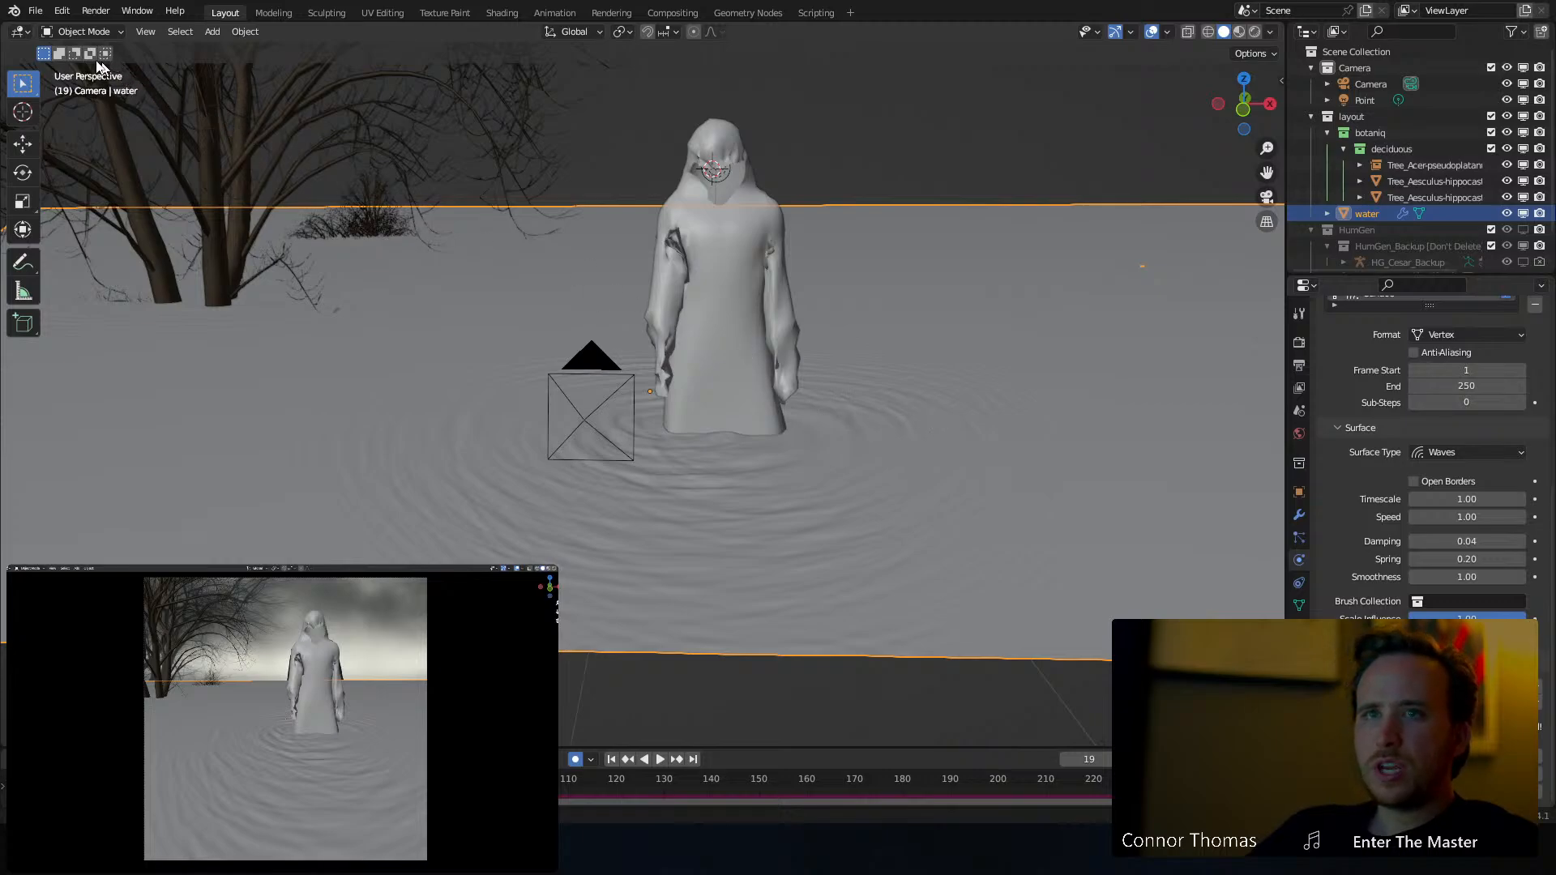
Open the Shader Editor and create a new material named Water on the water plane
{"action": "left_click", "coordinate": [19, 31]}
{"action": "left_click", "coordinate": [103, 197]}
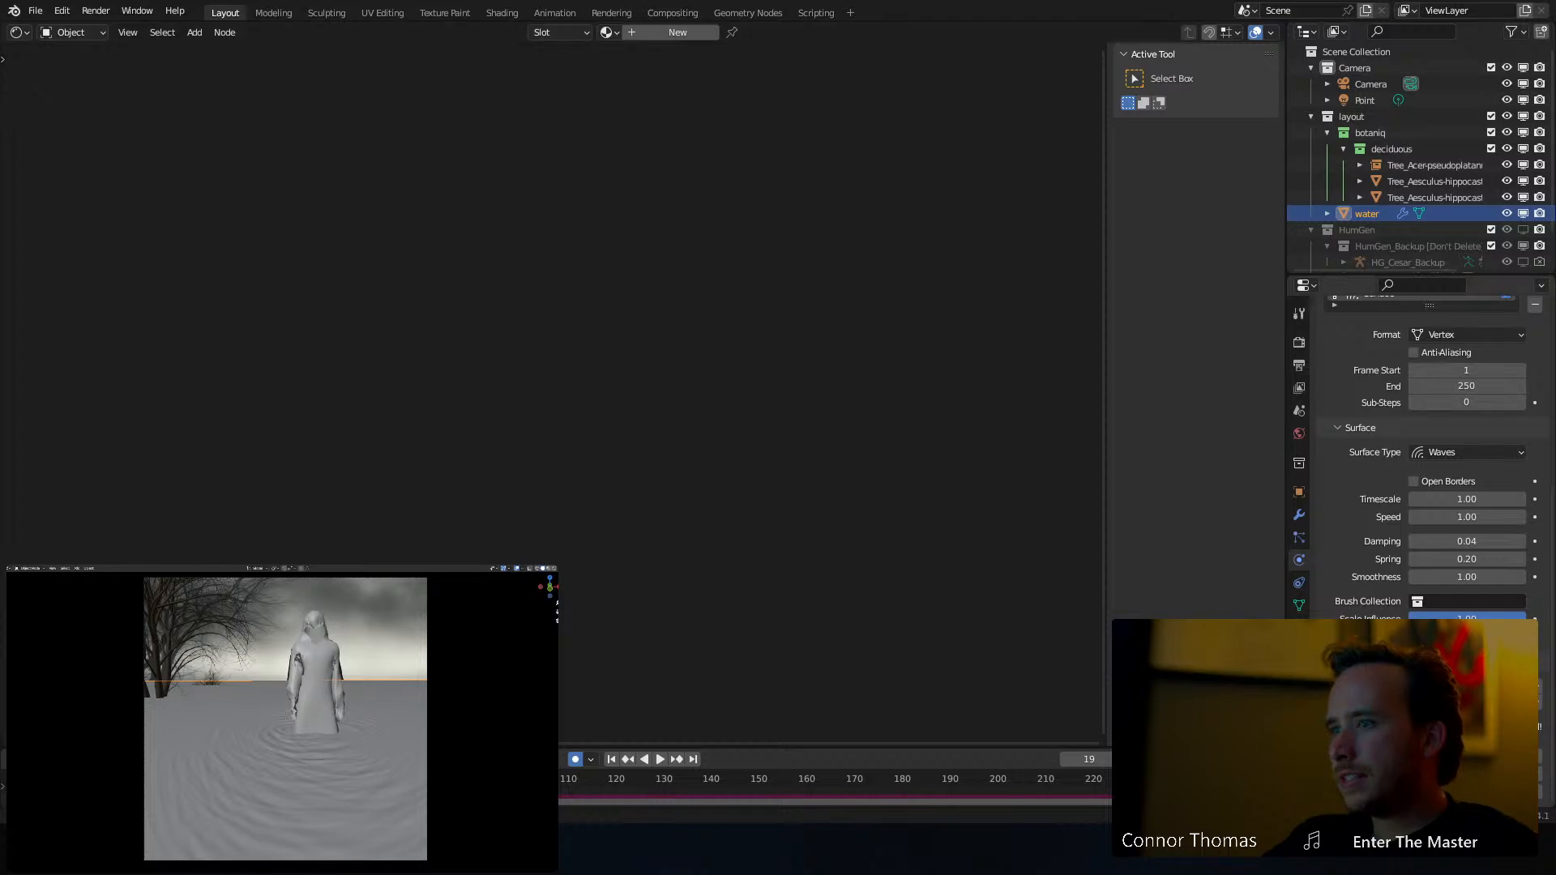
{"action": "left_click", "coordinate": [1300, 628]}
{"action": "left_click", "coordinate": [1409, 408]}
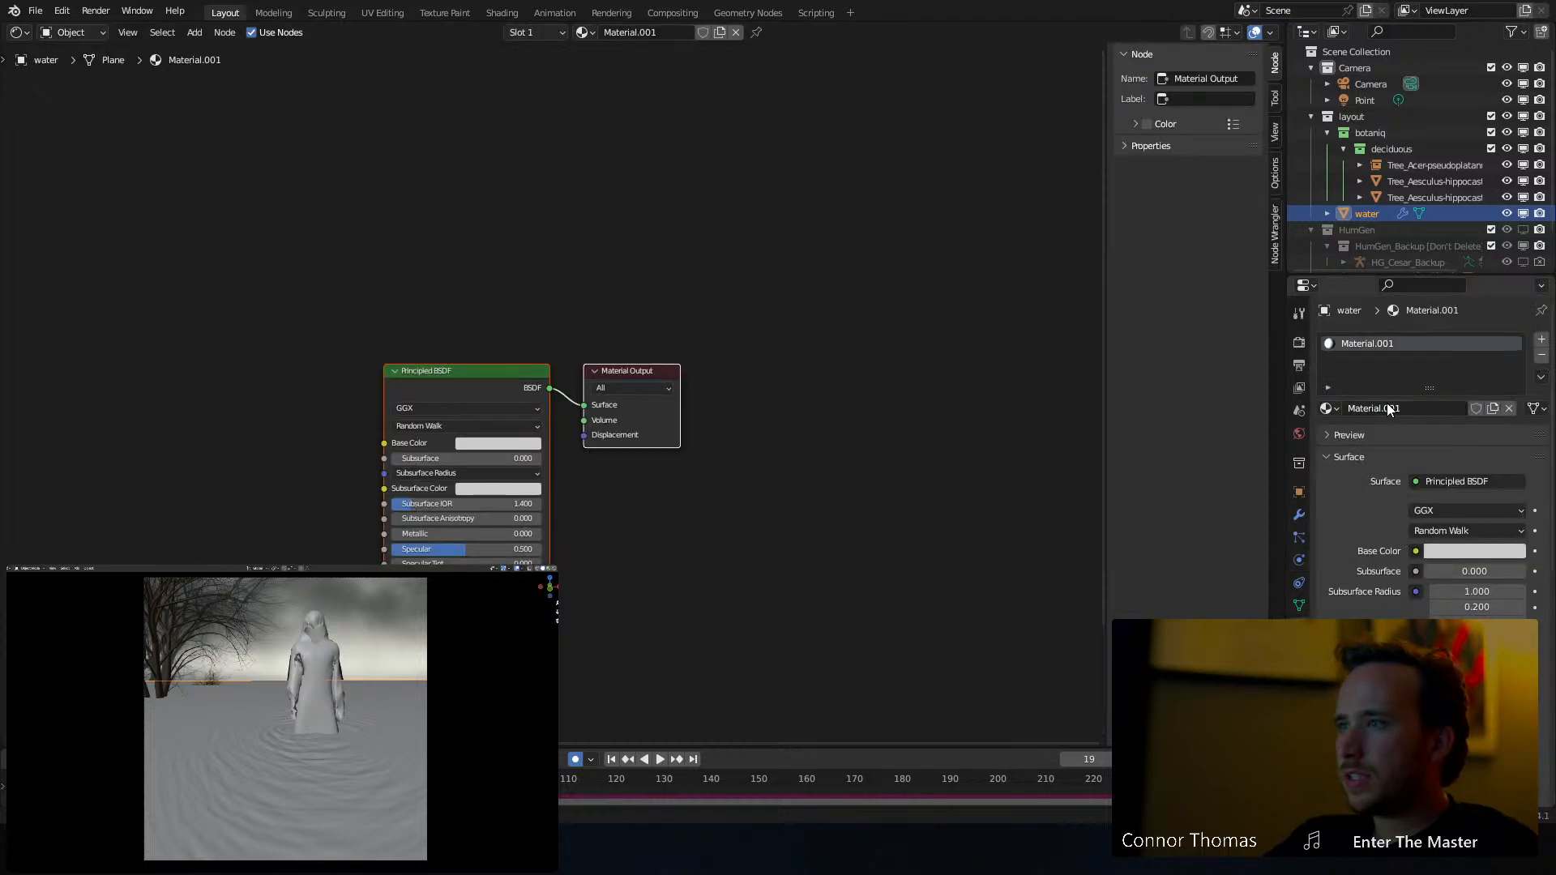
{"action": "left_click", "coordinate": [1389, 408]}
{"action": "type", "text": "Water"}
{"action": "key", "text": "Return"}
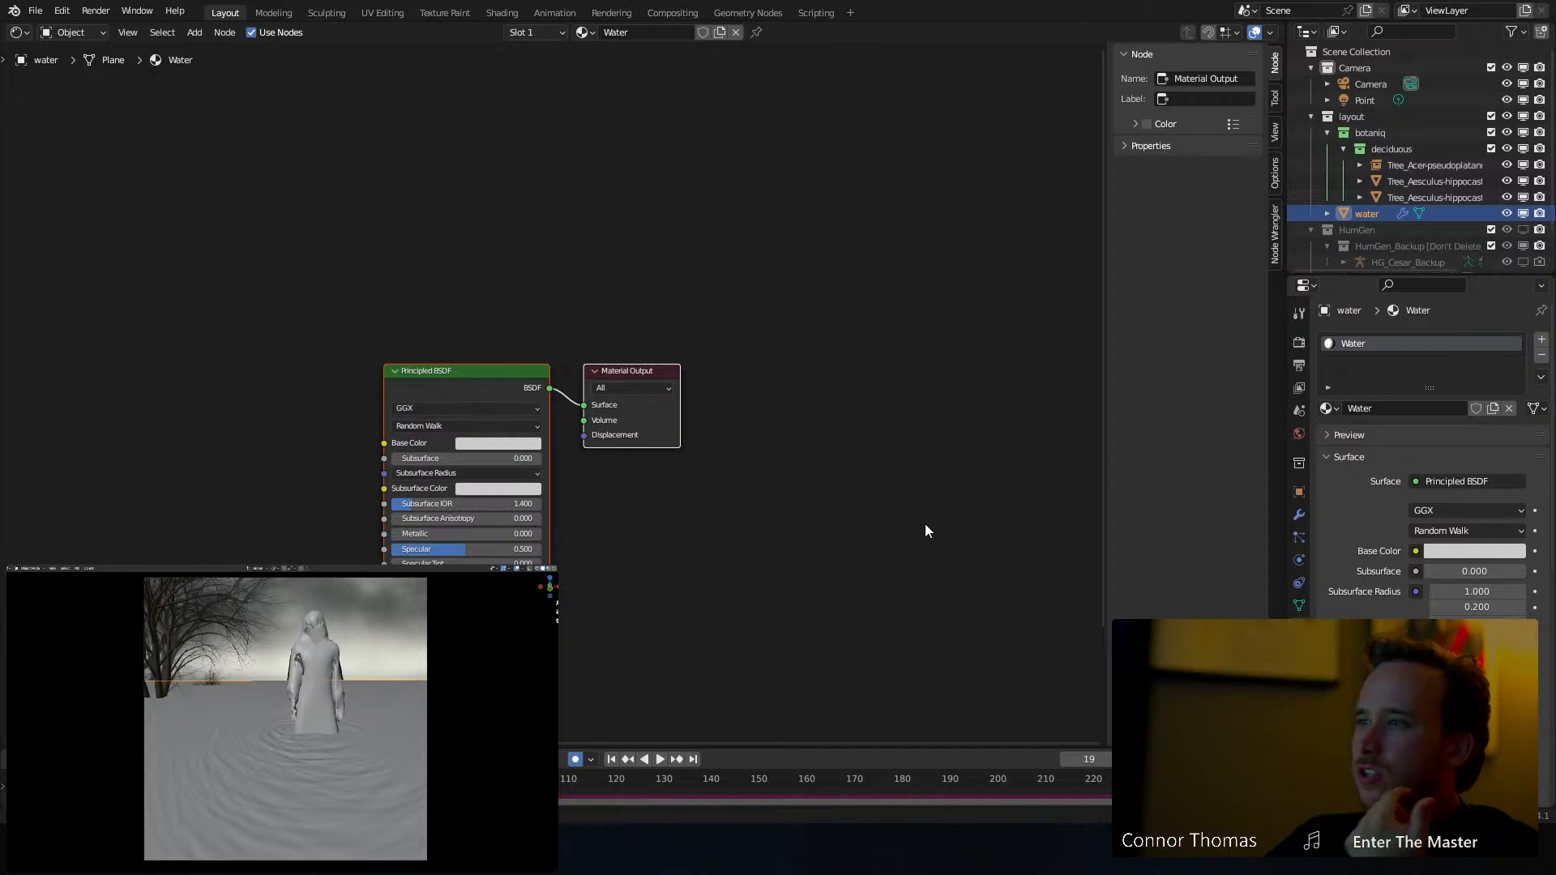
Assign an Environment Texture to the World background color
{"action": "left_click", "coordinate": [1299, 434]}
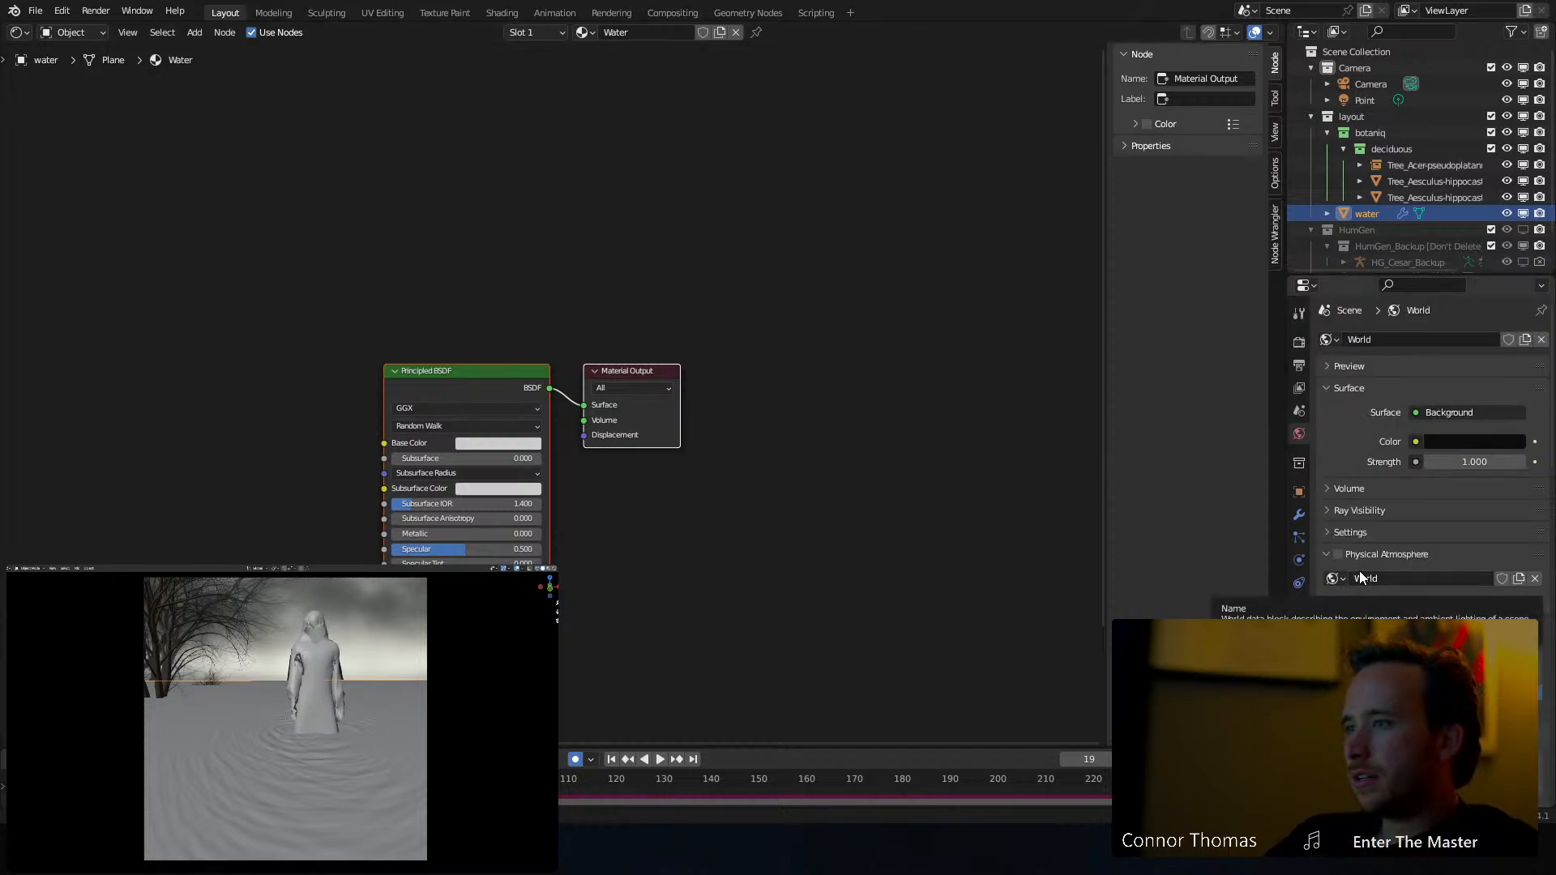
{"action": "left_click", "coordinate": [1327, 549]}
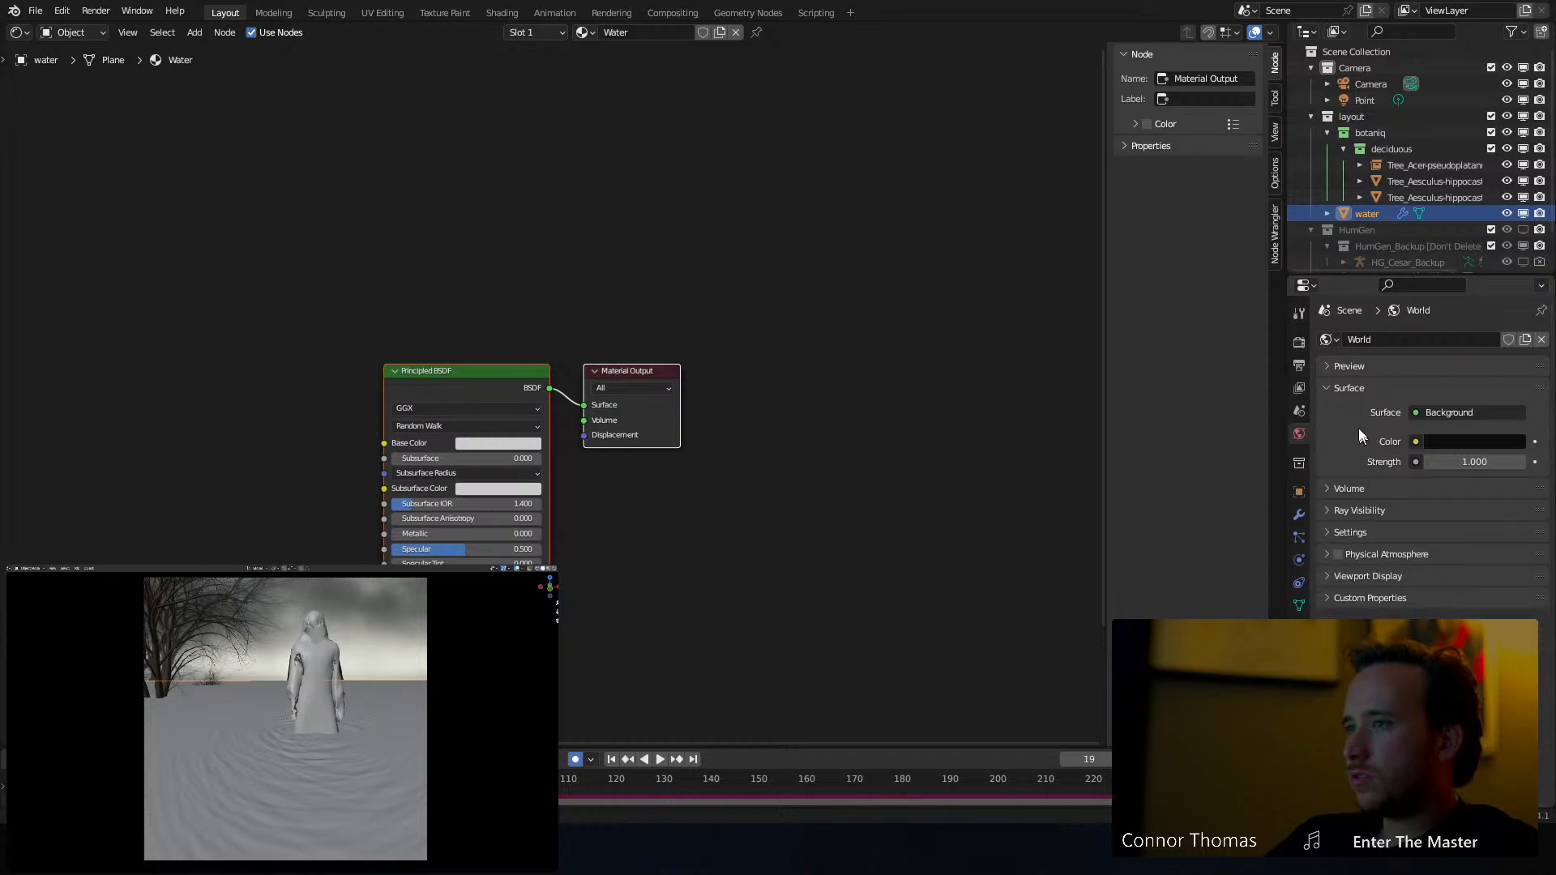
{"action": "left_click", "coordinate": [1417, 442]}
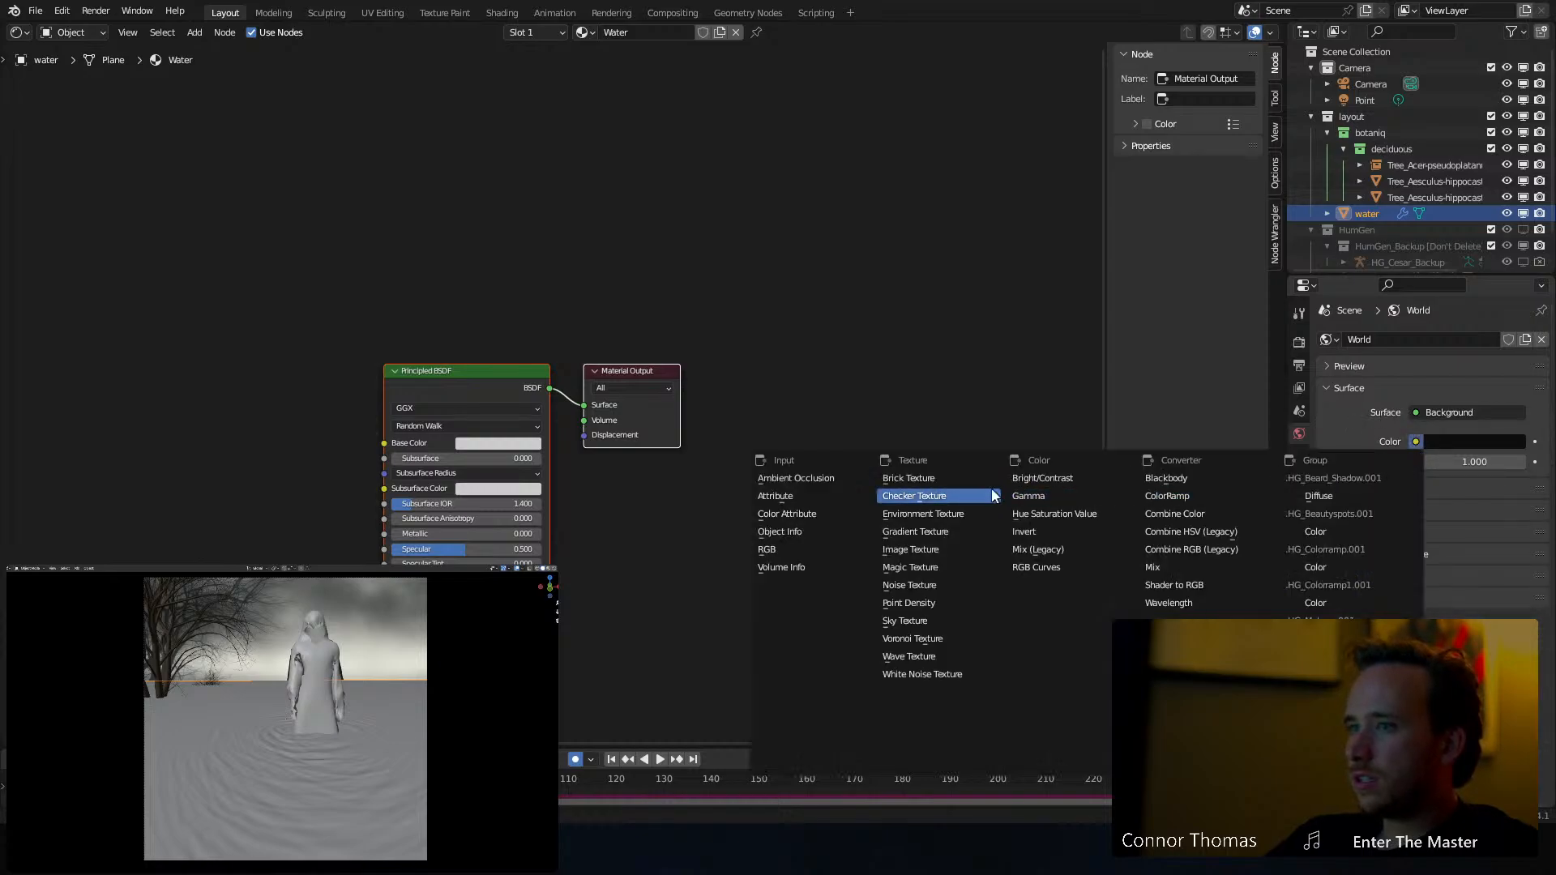
{"action": "left_click", "coordinate": [907, 514]}
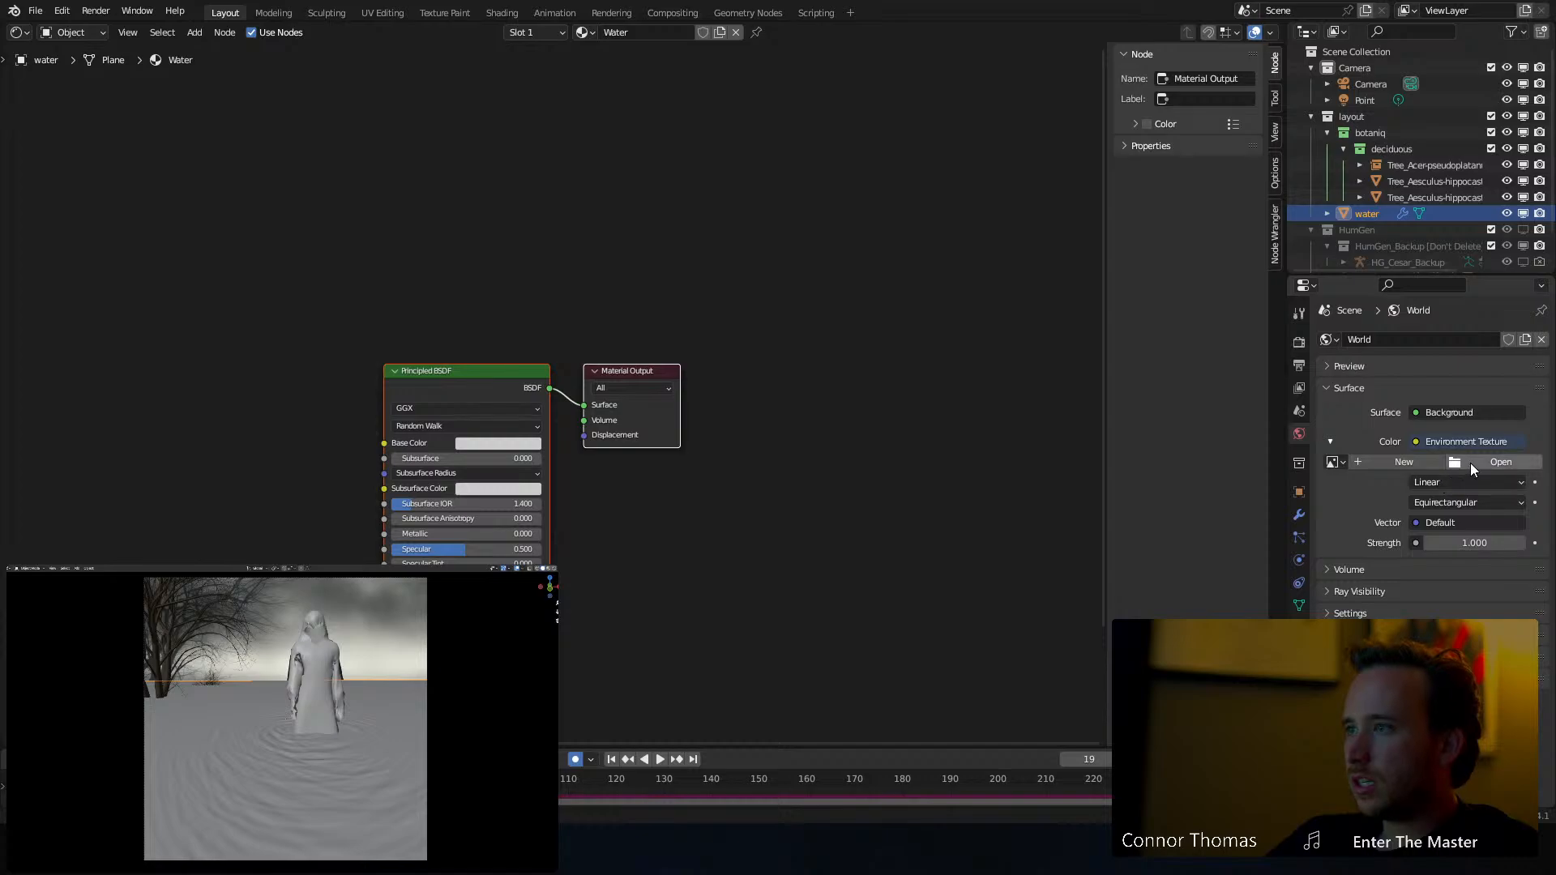
Load kloofendal_overcast_puresky_4k.exr from Downloads as the environment image and save the file
{"action": "left_click", "coordinate": [1470, 464]}
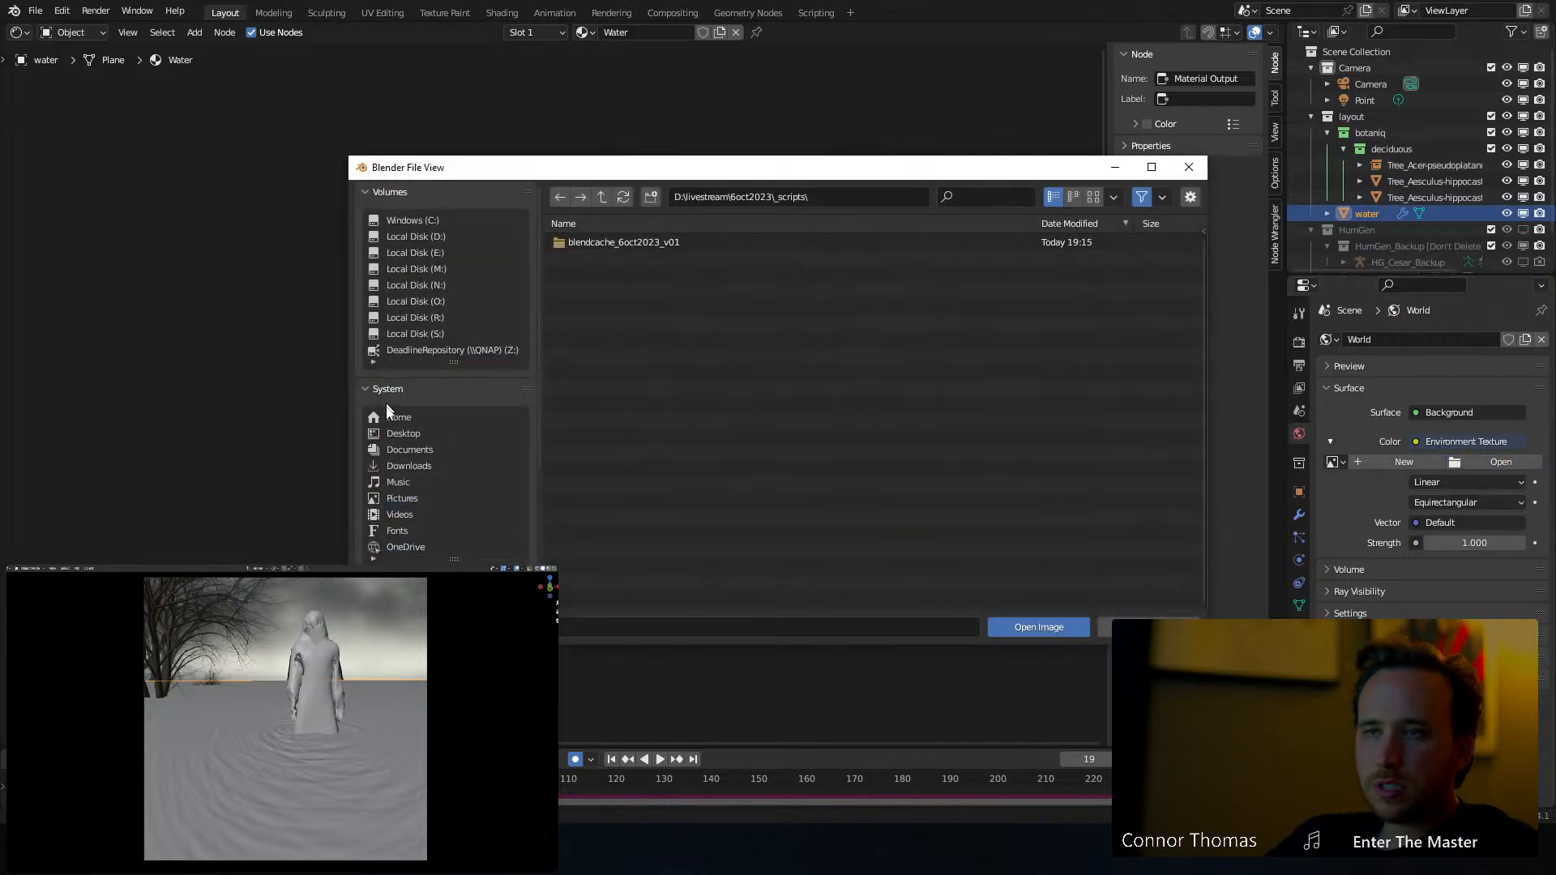
{"action": "left_click", "coordinate": [601, 197]}
{"action": "left_click", "coordinate": [601, 196]}
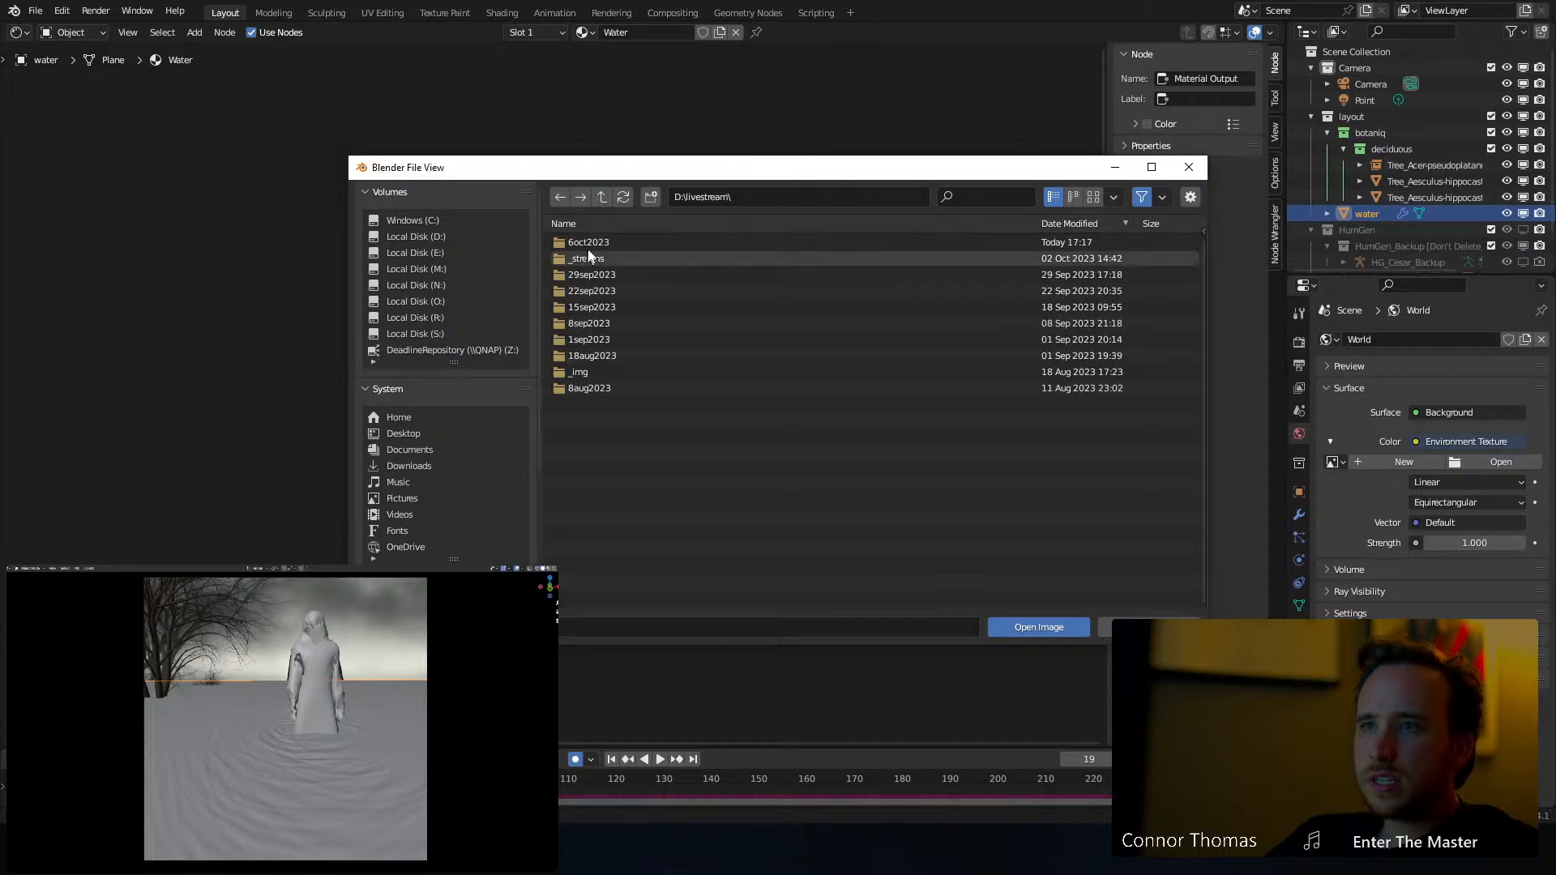
{"action": "double_click", "coordinate": [624, 276]}
{"action": "double_click", "coordinate": [620, 274]}
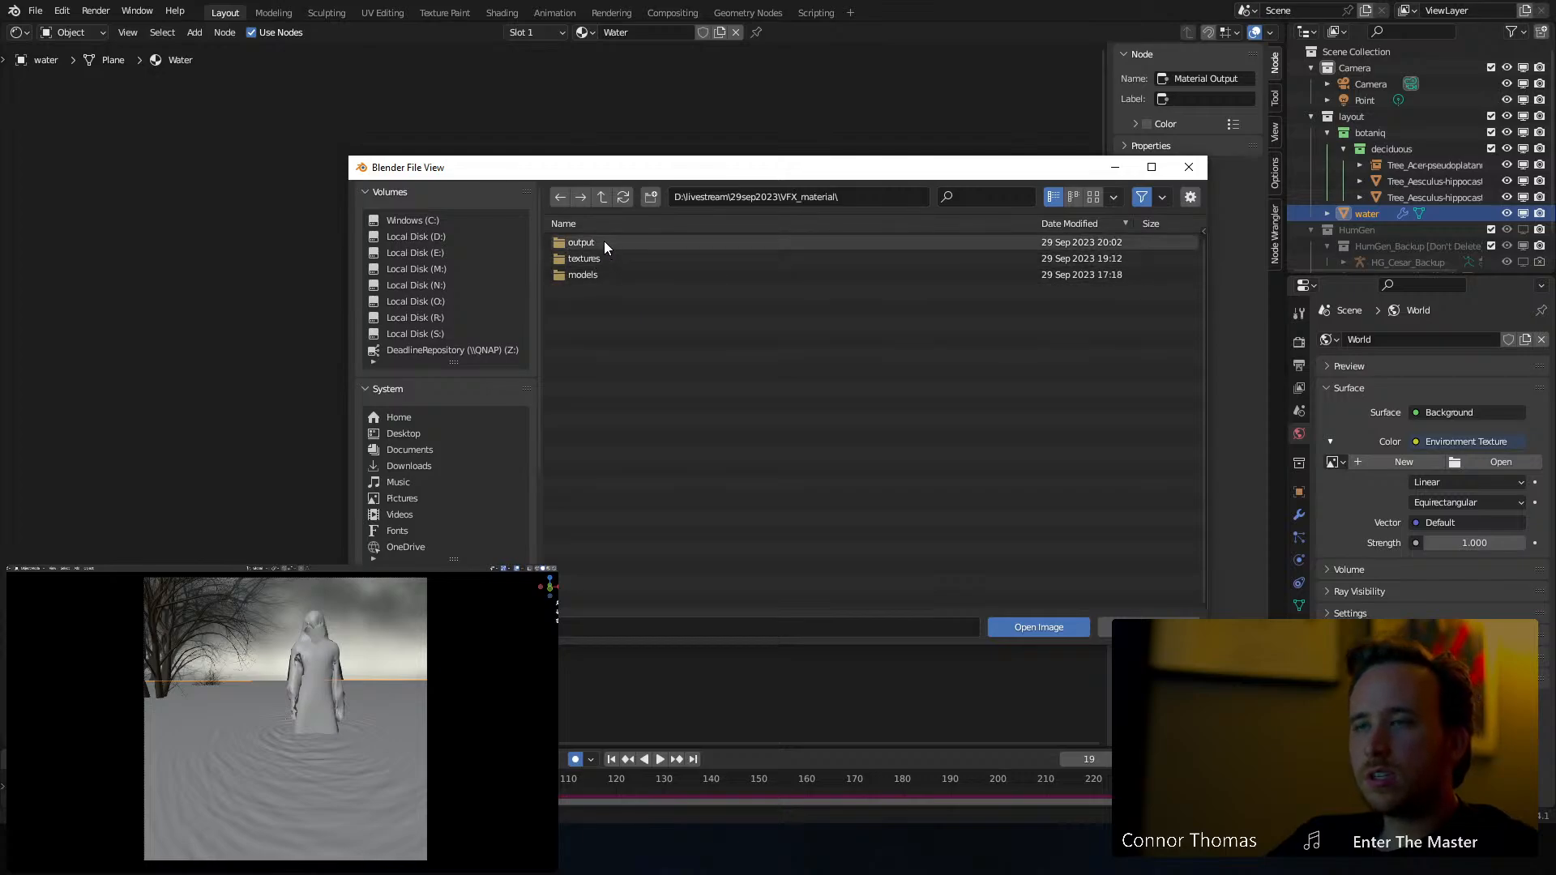
{"action": "left_click", "coordinate": [415, 465]}
{"action": "scroll", "coordinate": [688, 426], "scroll_direction": "down", "scroll_amount": 4}
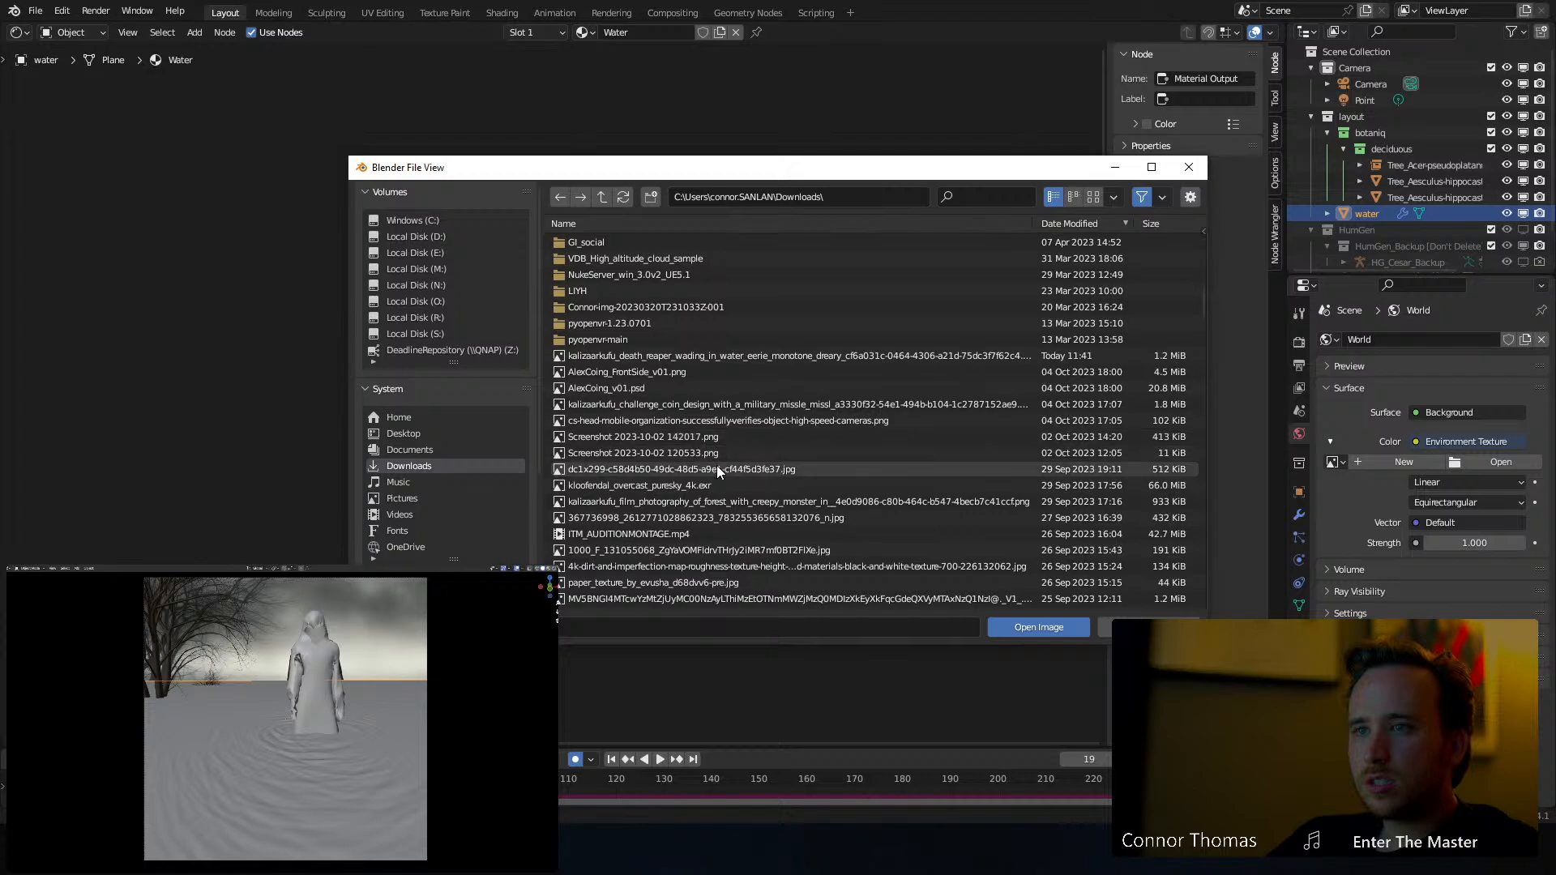
{"action": "left_click", "coordinate": [835, 484]}
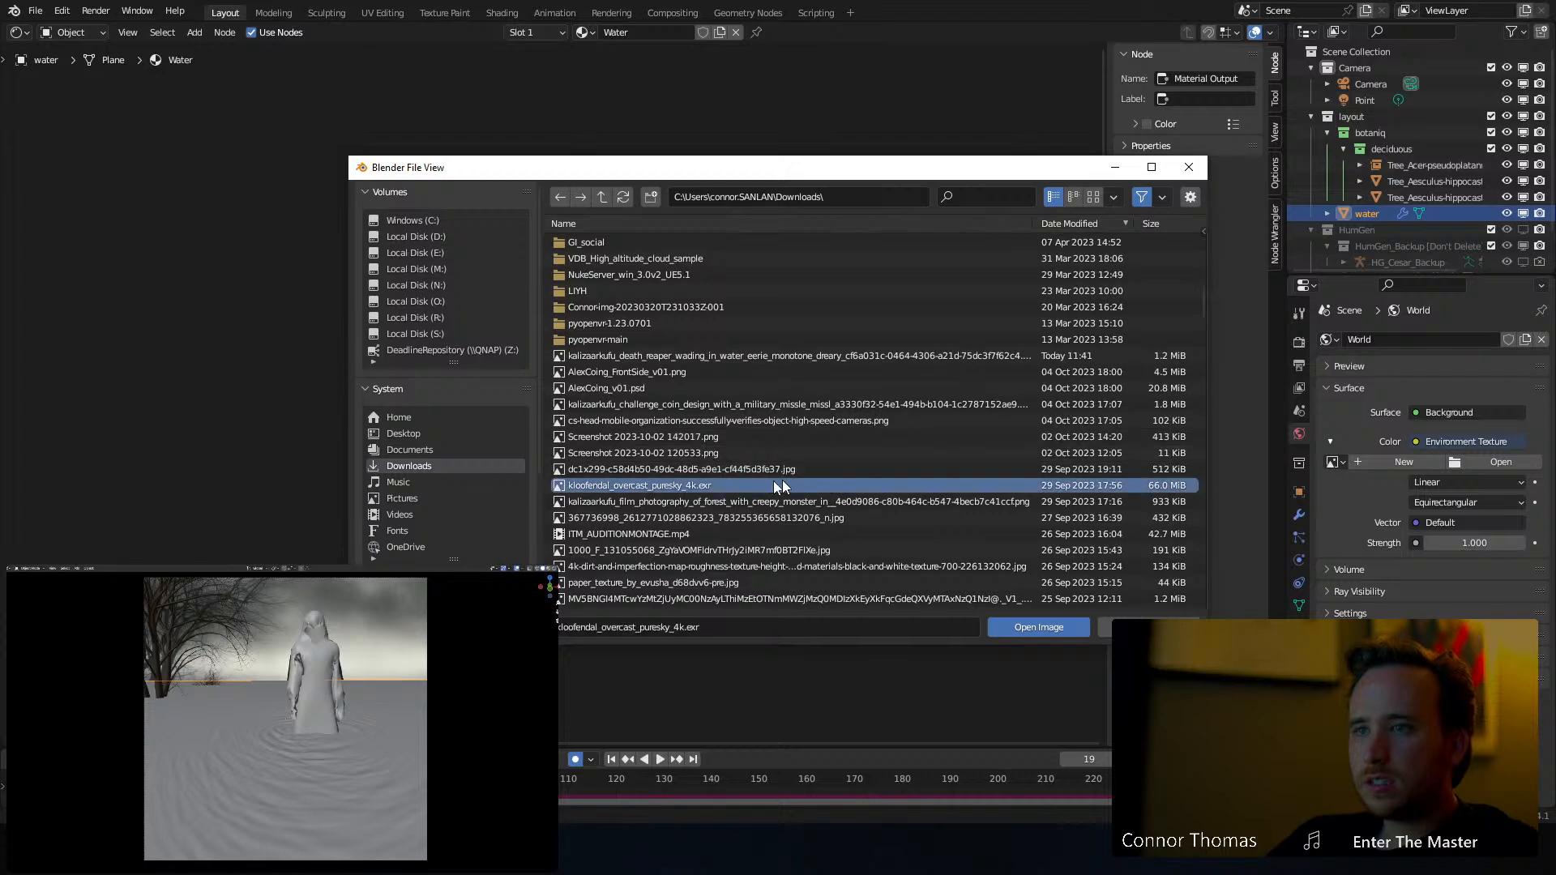
{"action": "left_click", "coordinate": [1054, 629]}
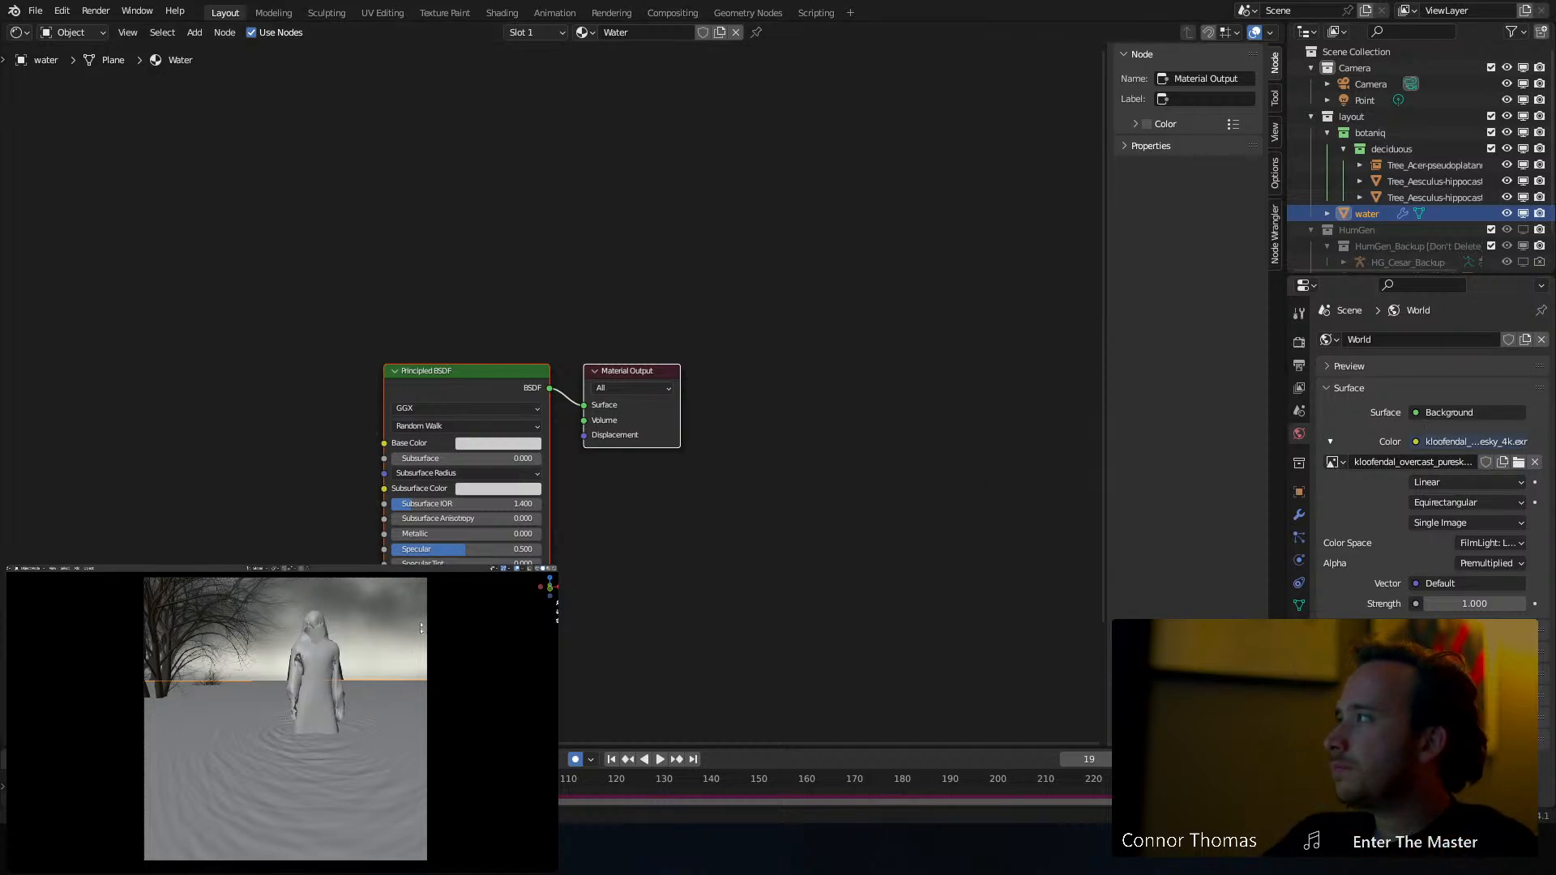
{"action": "key", "text": "ctrl+s"}
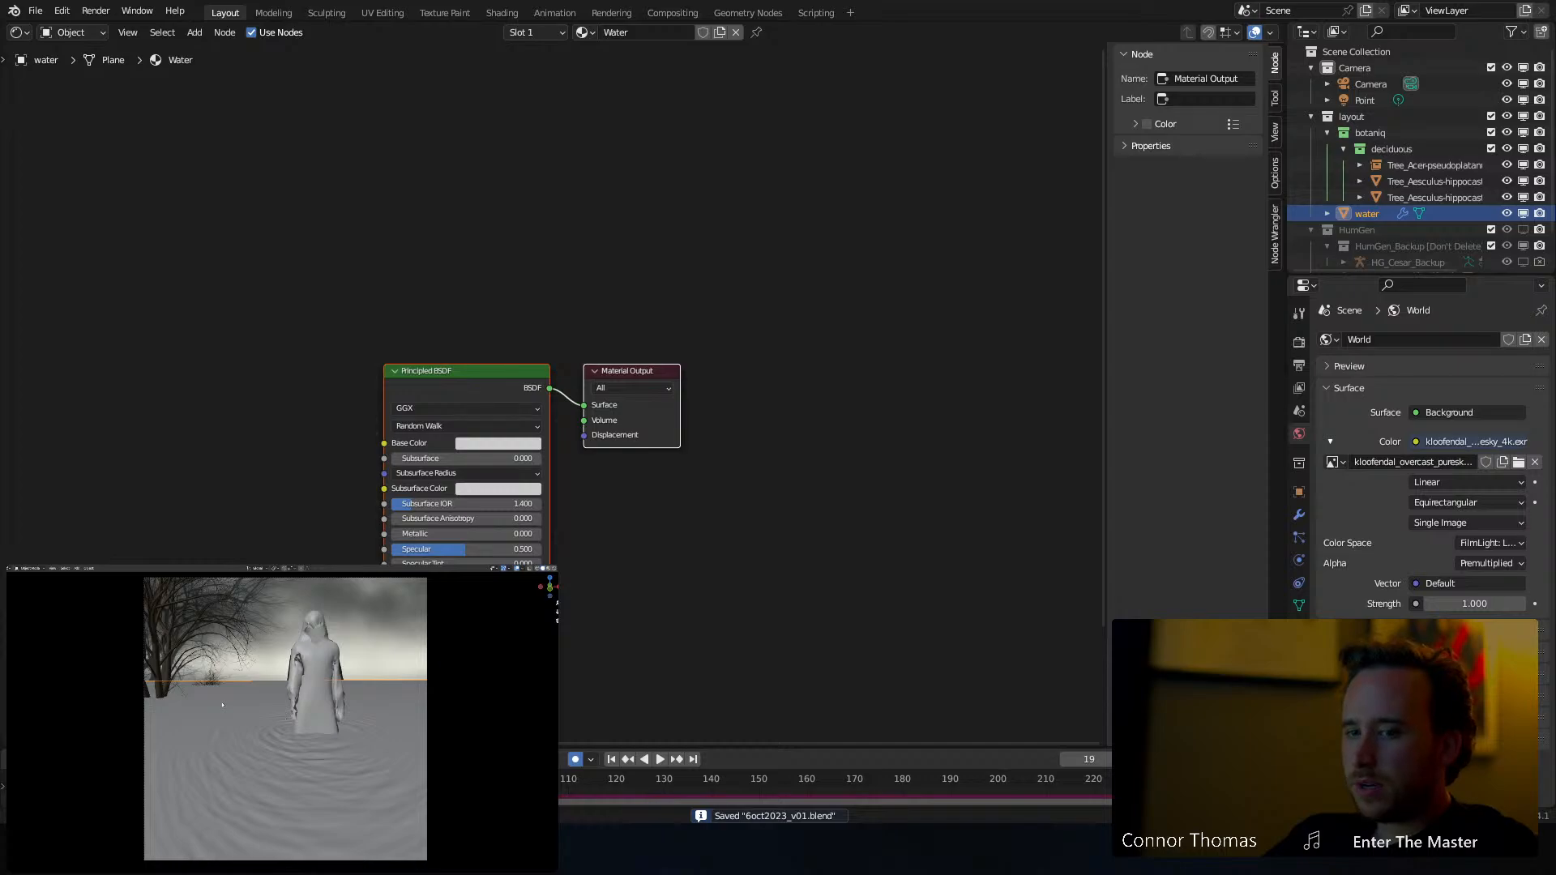
Switch the node editor back to the 3D viewport and place the 3D cursor on the water plane near the camera
{"action": "middle_click_drag", "start_coordinate": [222, 702], "coordinate": [254, 694]}
{"action": "scroll", "coordinate": [236, 704], "scroll_direction": "down", "scroll_amount": 7}
{"action": "scroll", "coordinate": [236, 704], "scroll_direction": "down", "scroll_amount": 4}
{"action": "key", "text": "KP_0"}
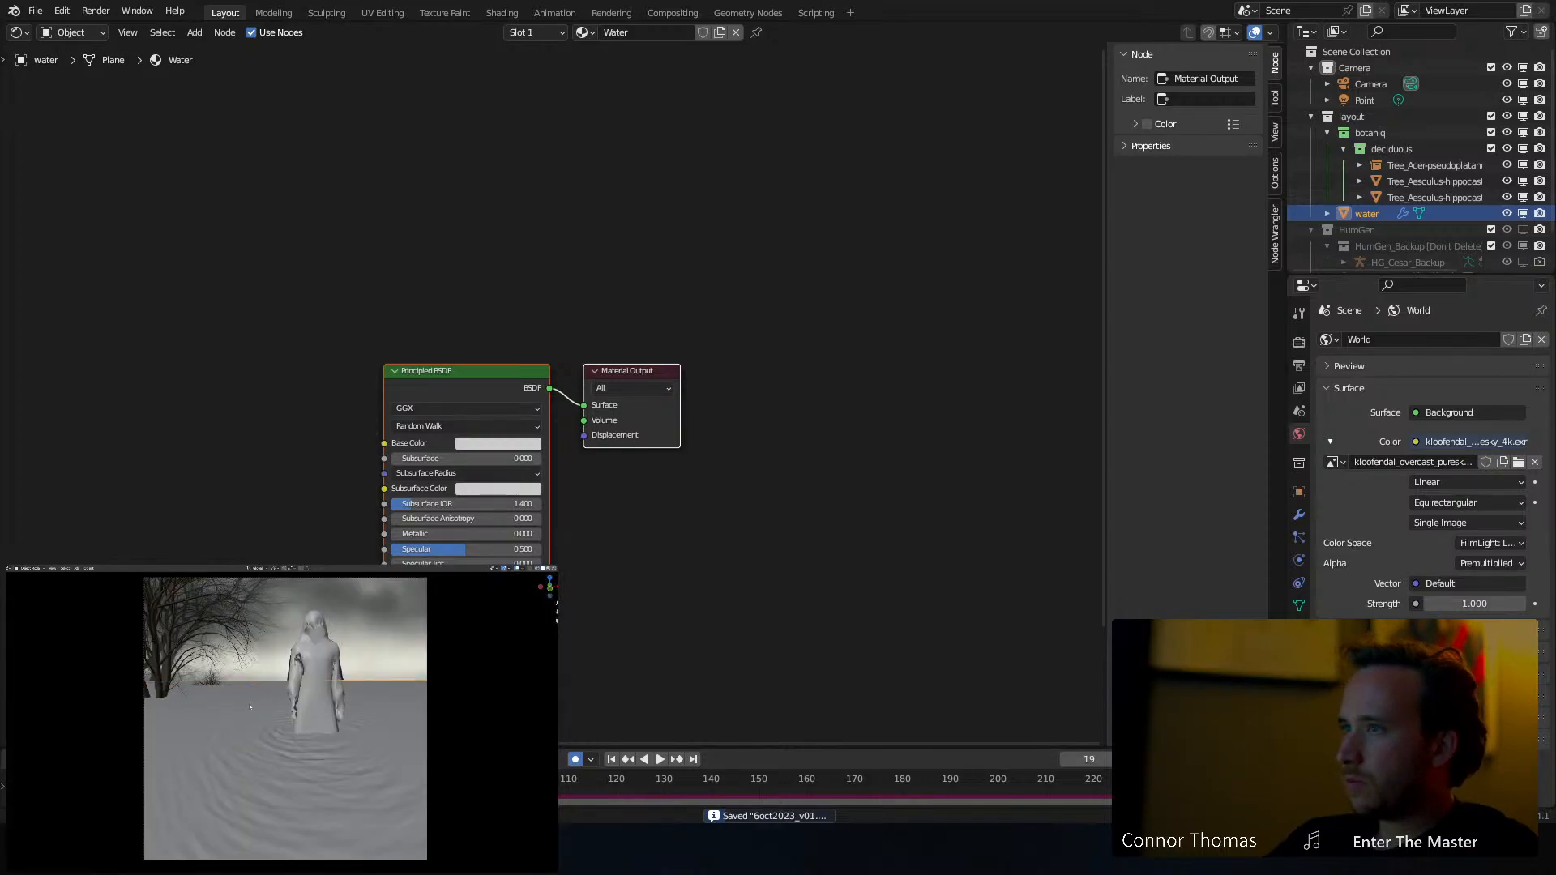
{"action": "left_click", "coordinate": [19, 33]}
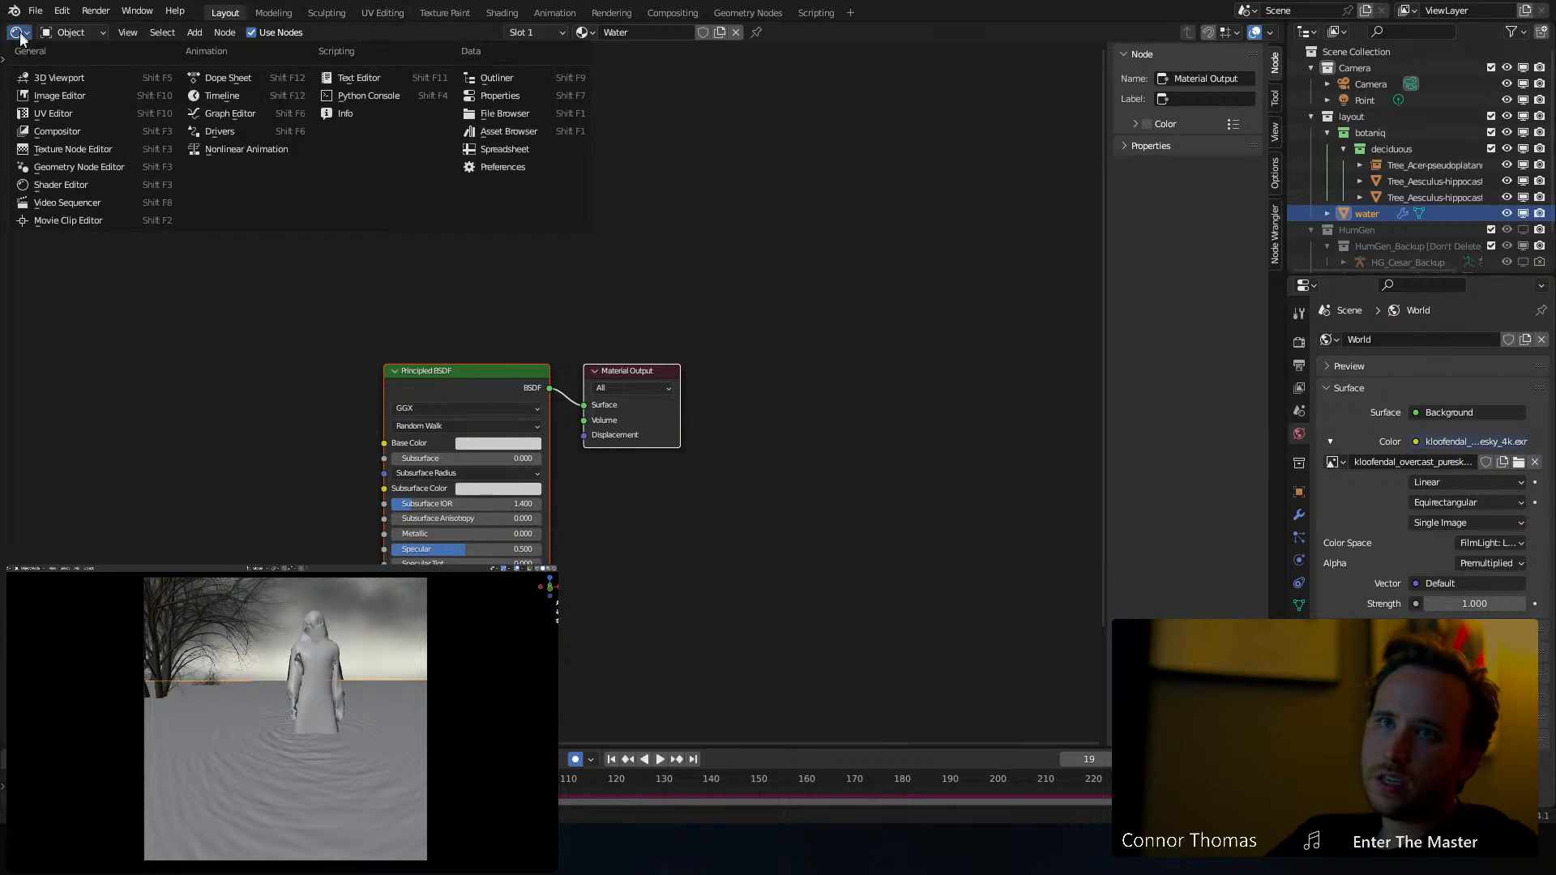
{"action": "left_click", "coordinate": [42, 74]}
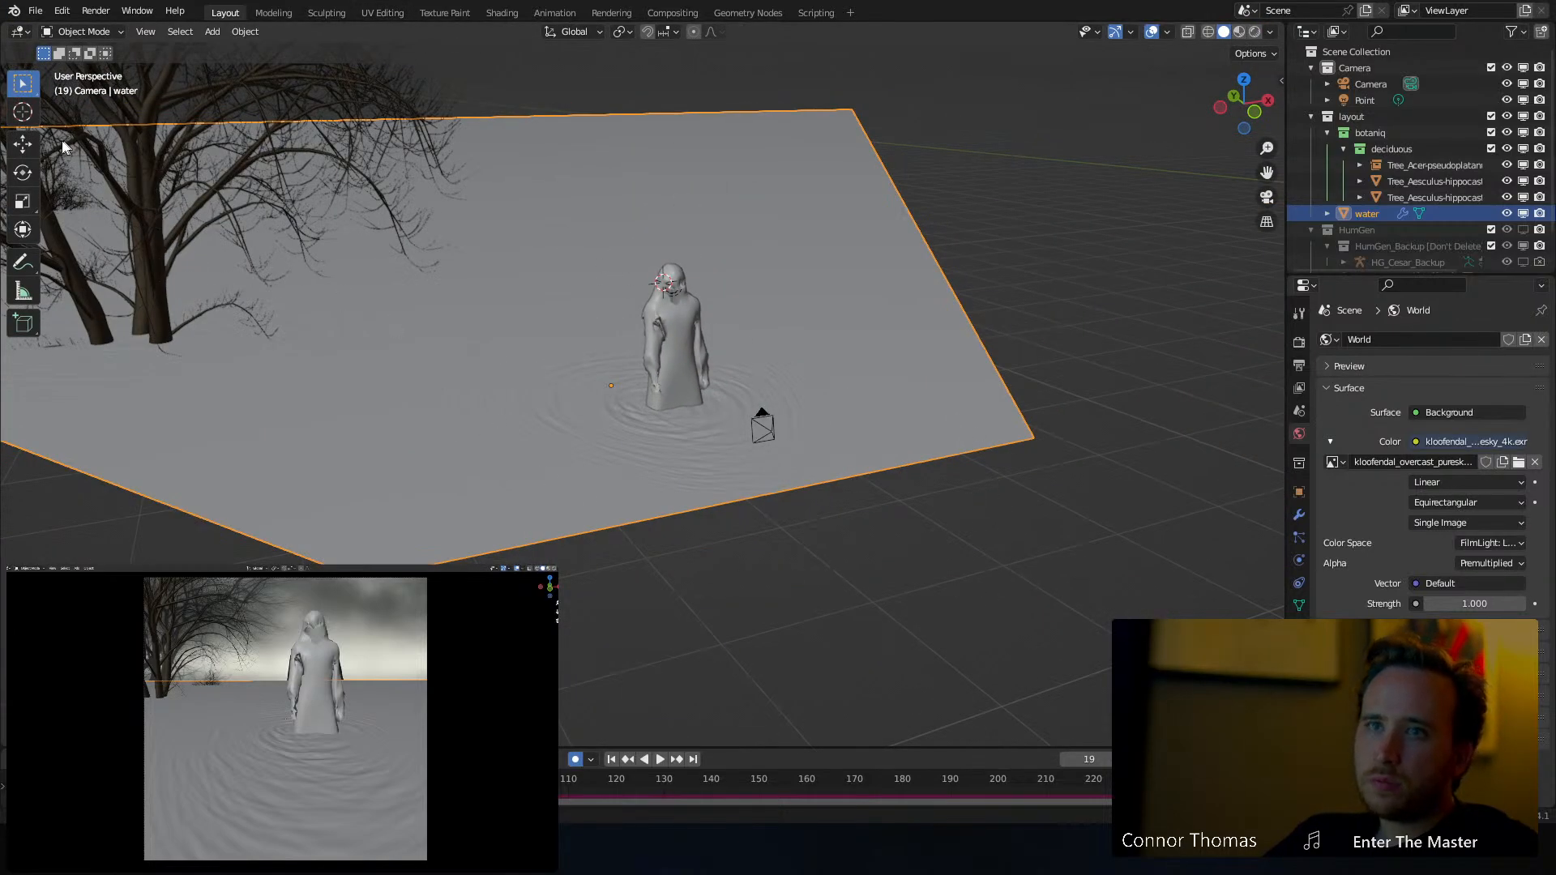
{"action": "left_click", "coordinate": [23, 113]}
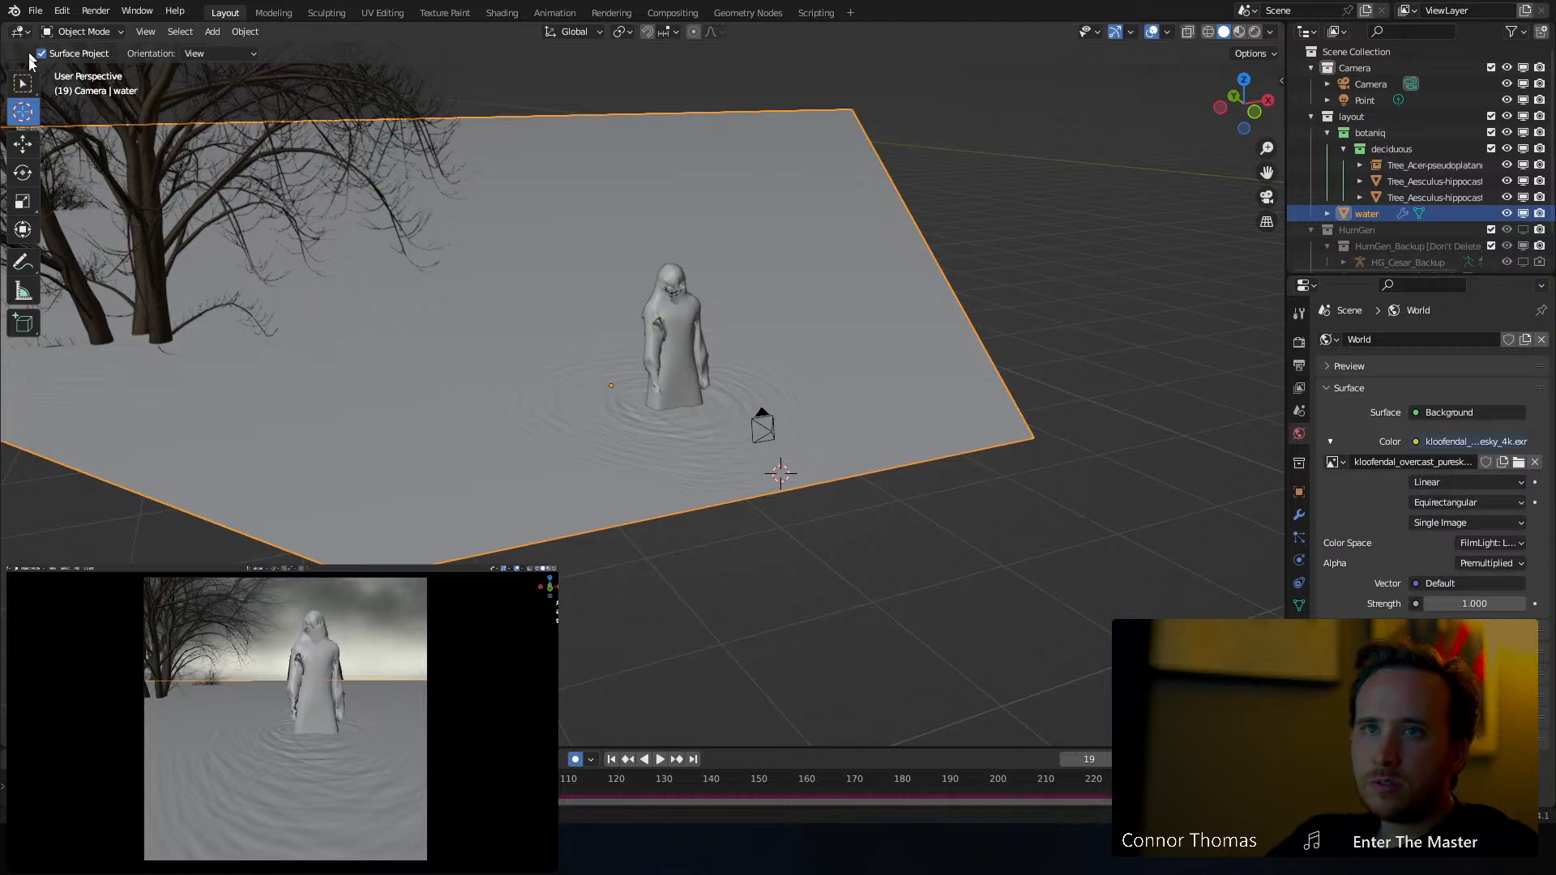
{"action": "left_click", "coordinate": [23, 85]}
Add a cube at the 3D cursor and scale it up until it encloses the figure and the camera
{"action": "key", "text": "shift+a"}
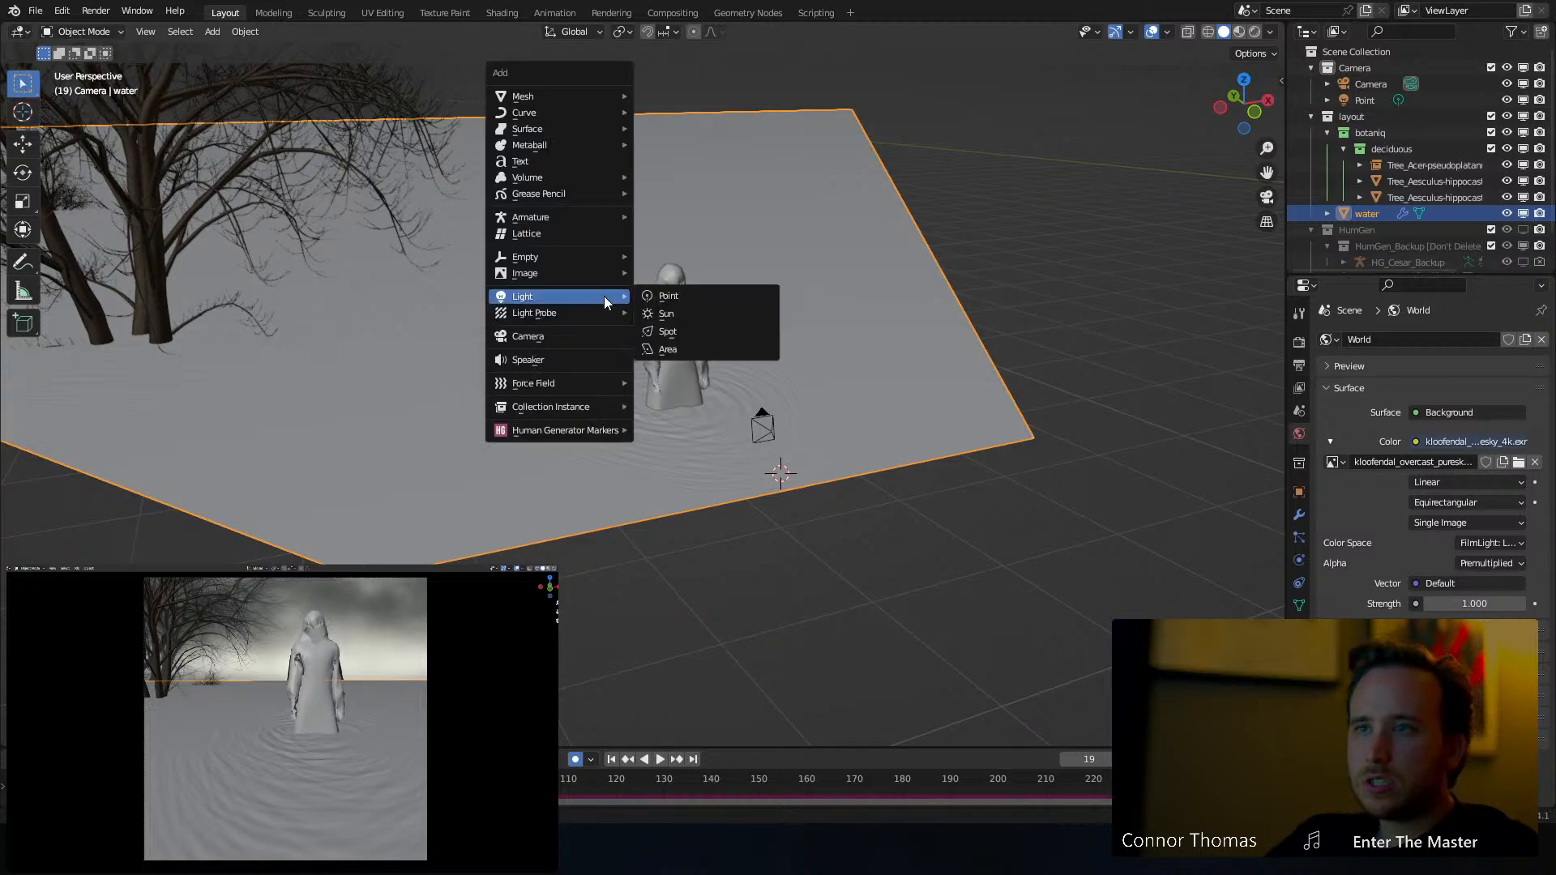
{"action": "mouse_move", "coordinate": [567, 96]}
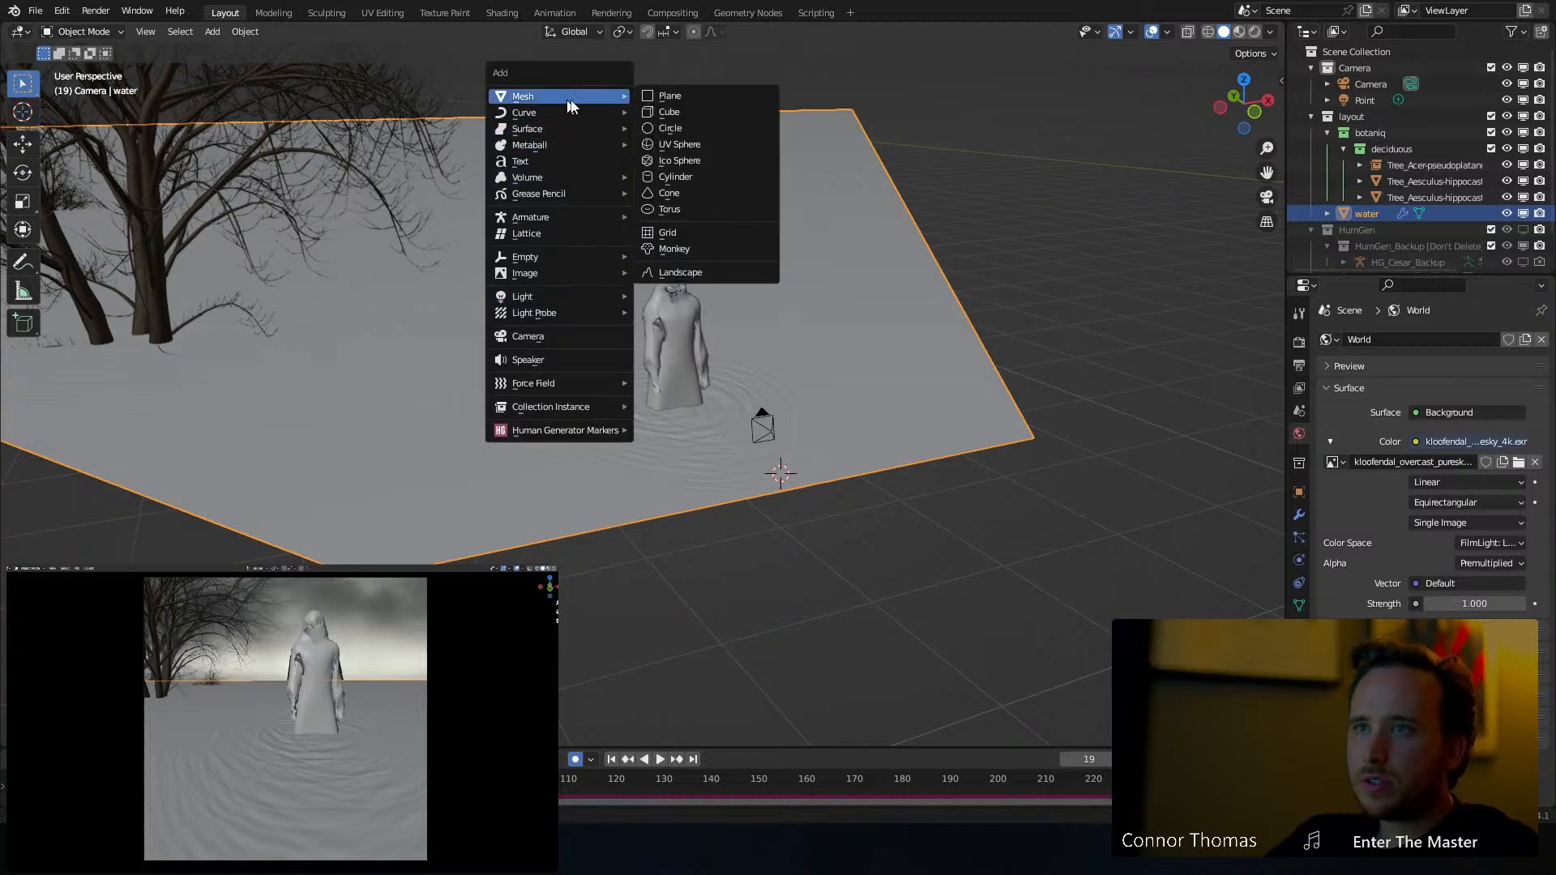
{"action": "left_click", "coordinate": [712, 111]}
{"action": "key", "text": "s"}
{"action": "left_click", "coordinate": [1171, 268]}
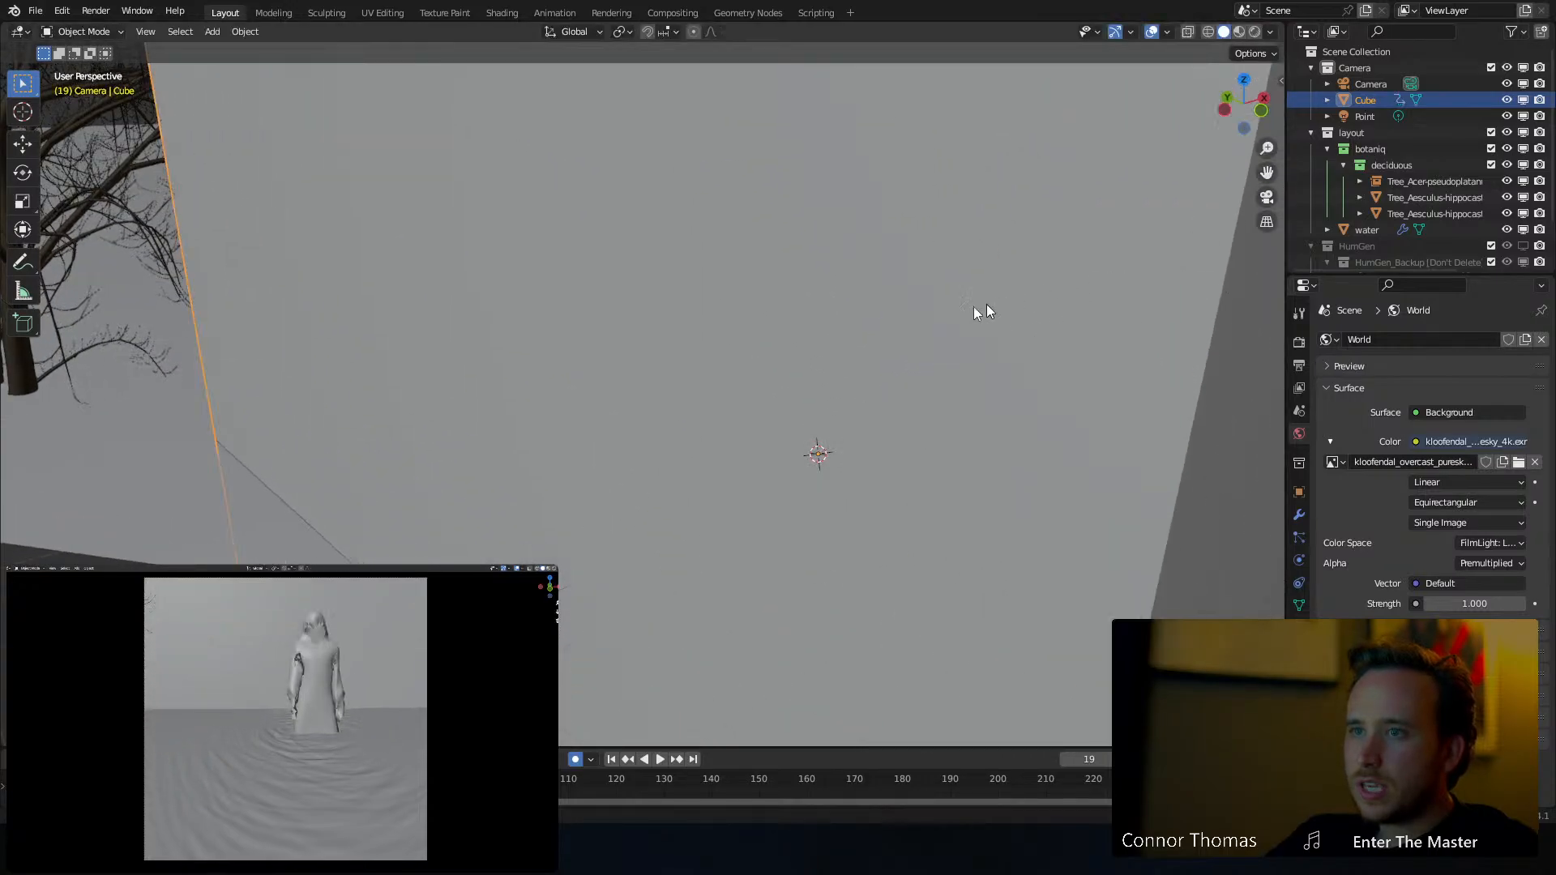
{"action": "scroll", "coordinate": [977, 316], "scroll_direction": "down", "scroll_amount": 4}
{"action": "middle_click_drag", "start_coordinate": [931, 328], "coordinate": [896, 305]}
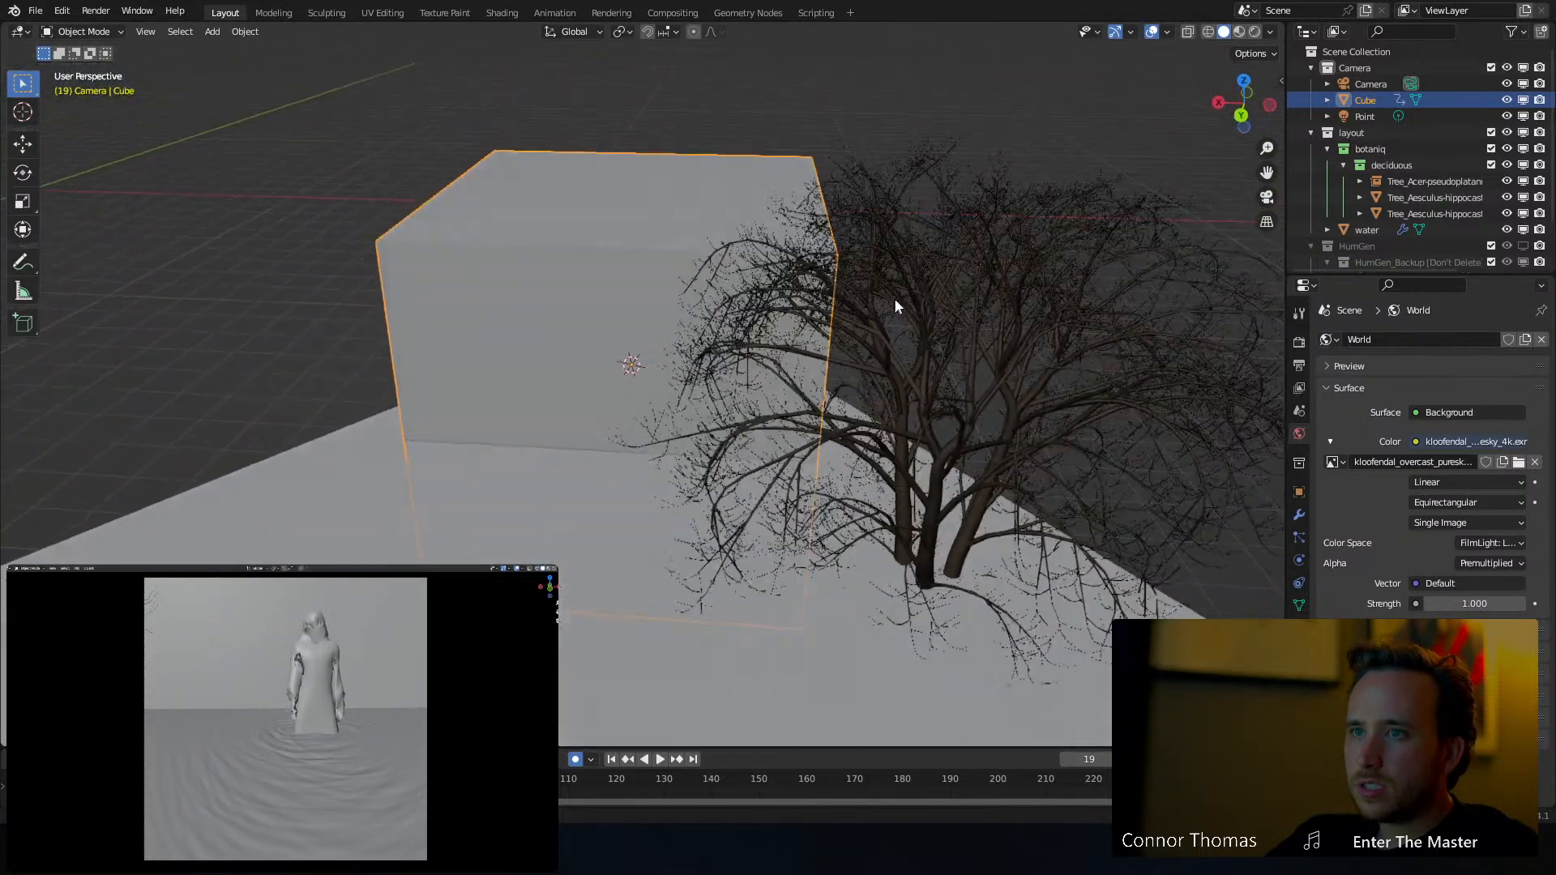
Delete only the cube's side face between the figure and the trees, leaving the box open in front of the camera
{"action": "key", "text": "Tab"}
{"action": "key", "text": "3"}
{"action": "left_click", "coordinate": [521, 336]}
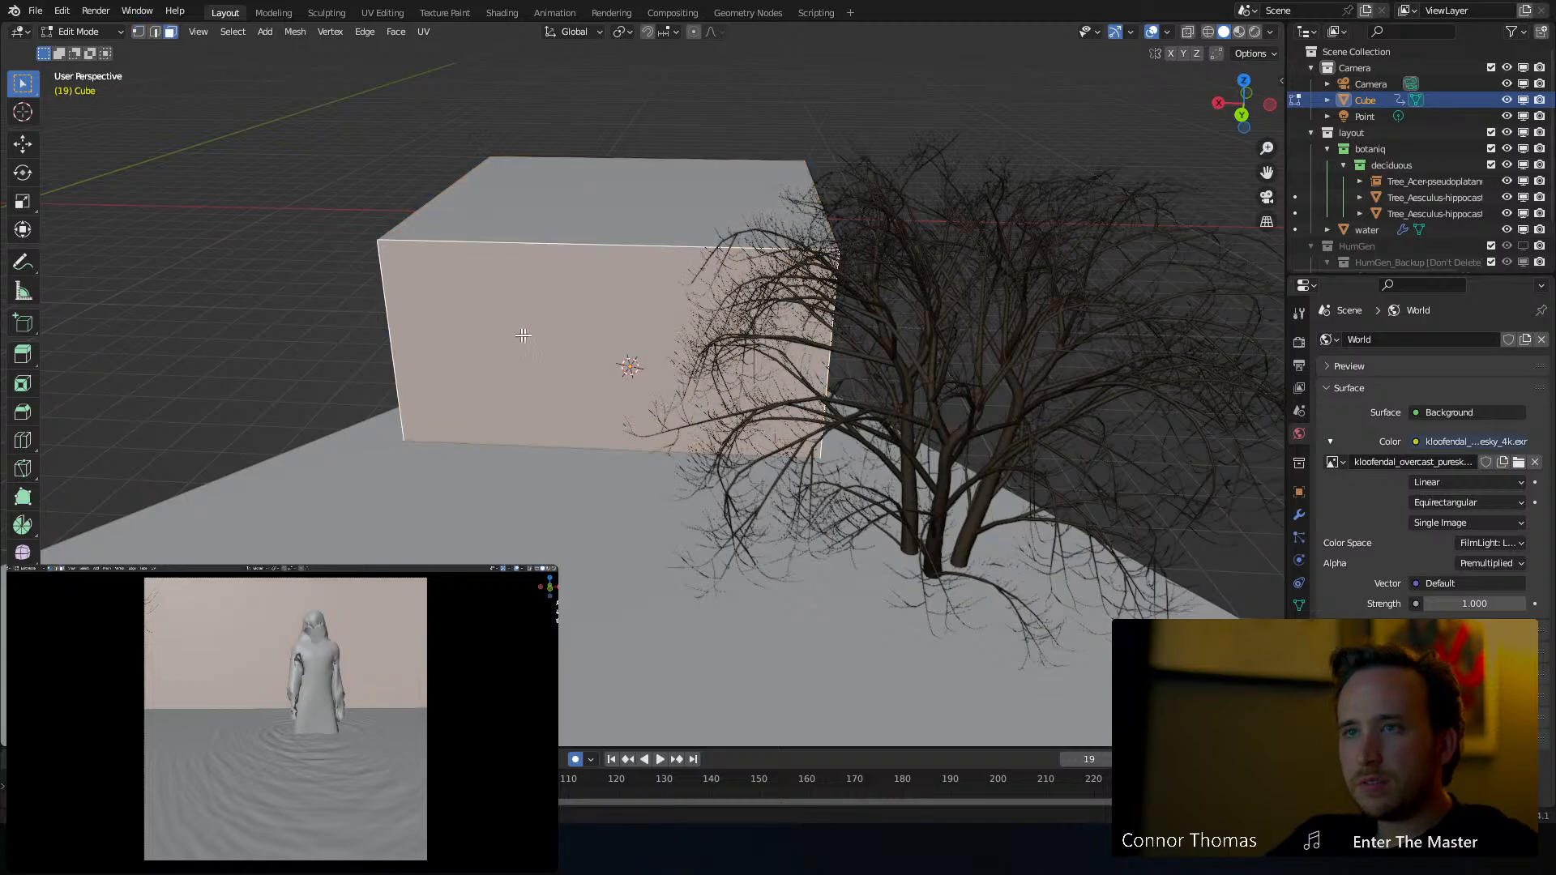
{"action": "key", "text": "x"}
{"action": "left_click", "coordinate": [558, 334]}
{"action": "key", "text": "ctrl+z"}
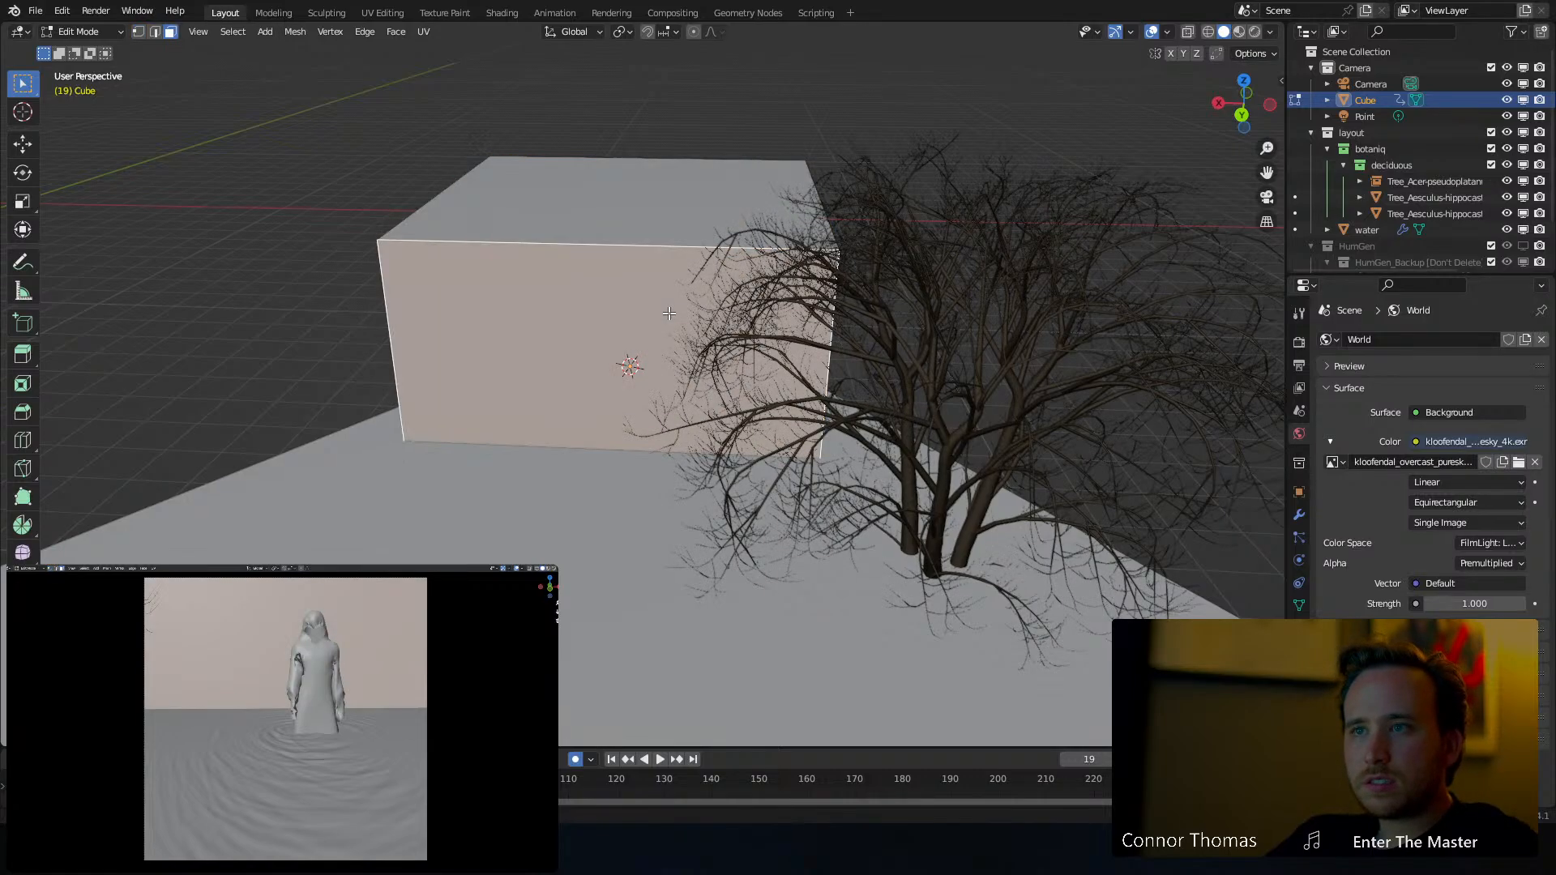
{"action": "key", "text": "x"}
{"action": "left_click", "coordinate": [634, 383]}
Scale all of the open cube's geometry into a larger enclosure around the figure, staying out of the camera's view, and return to Object Mode
{"action": "middle_click_drag", "start_coordinate": [635, 375], "coordinate": [544, 340]}
{"action": "key", "text": "1"}
{"action": "key", "text": "a"}
{"action": "key", "text": "s"}
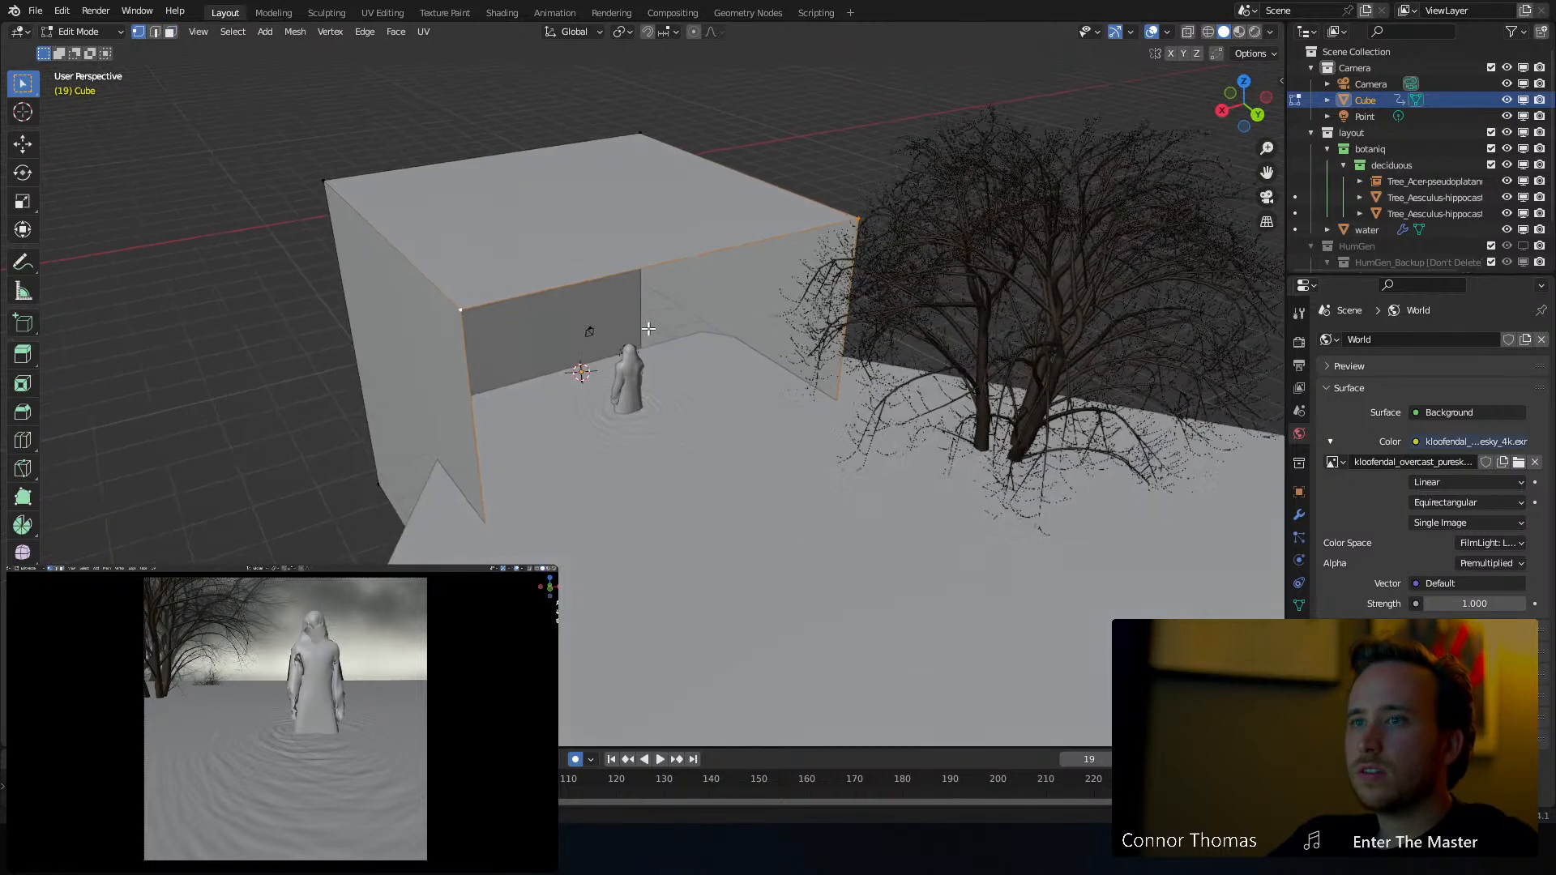
{"action": "left_click", "coordinate": [881, 269]}
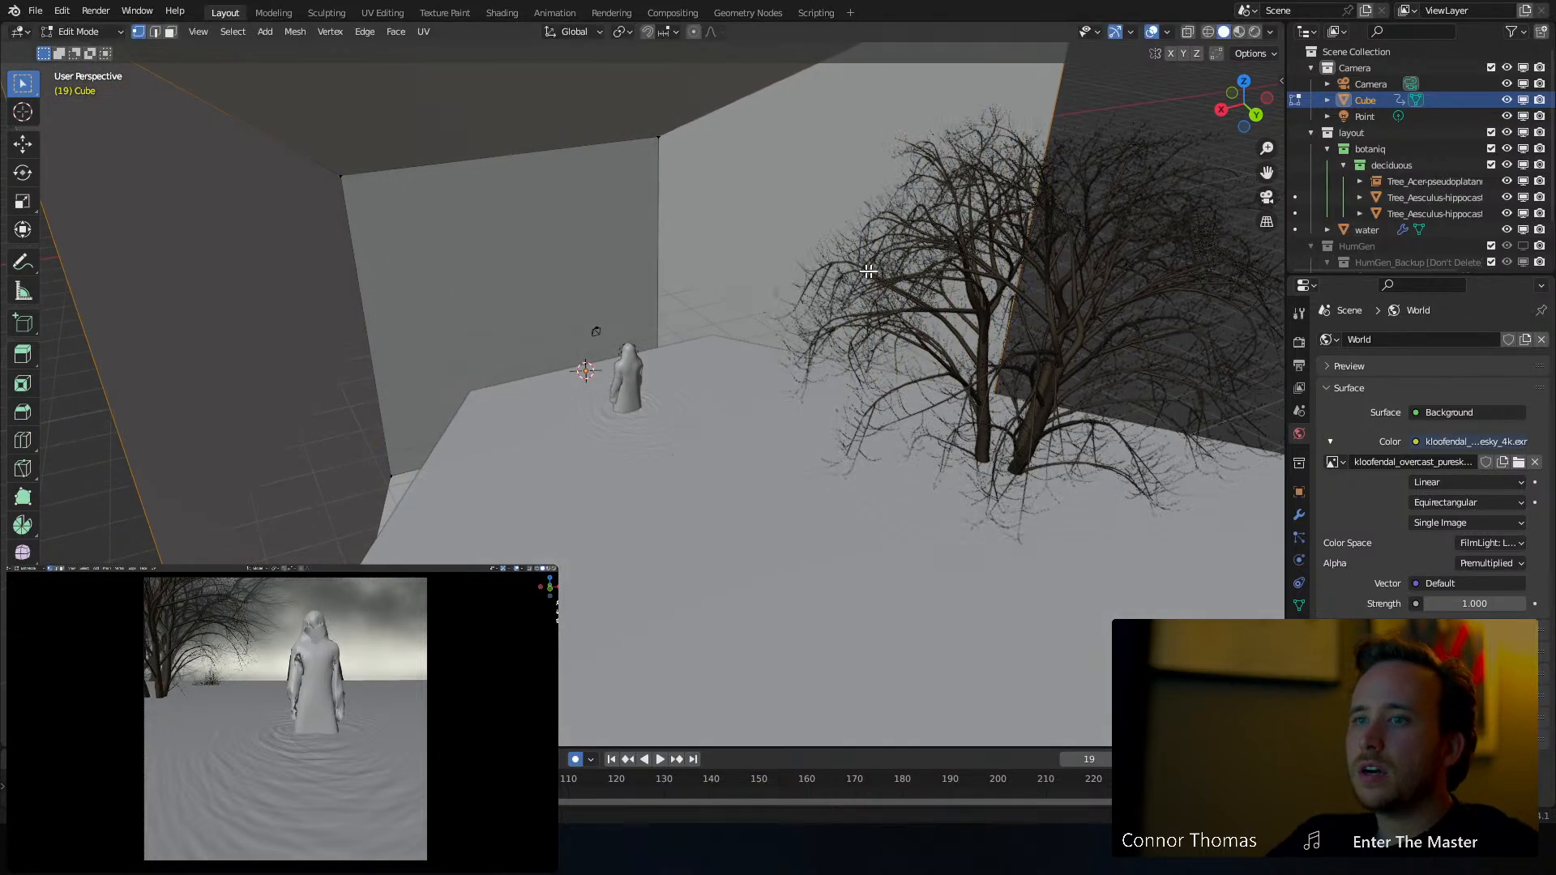
{"action": "key", "text": "s"}
{"action": "left_click", "coordinate": [830, 276]}
{"action": "middle_click_drag", "start_coordinate": [830, 276], "coordinate": [646, 289]}
{"action": "key", "text": "Tab"}
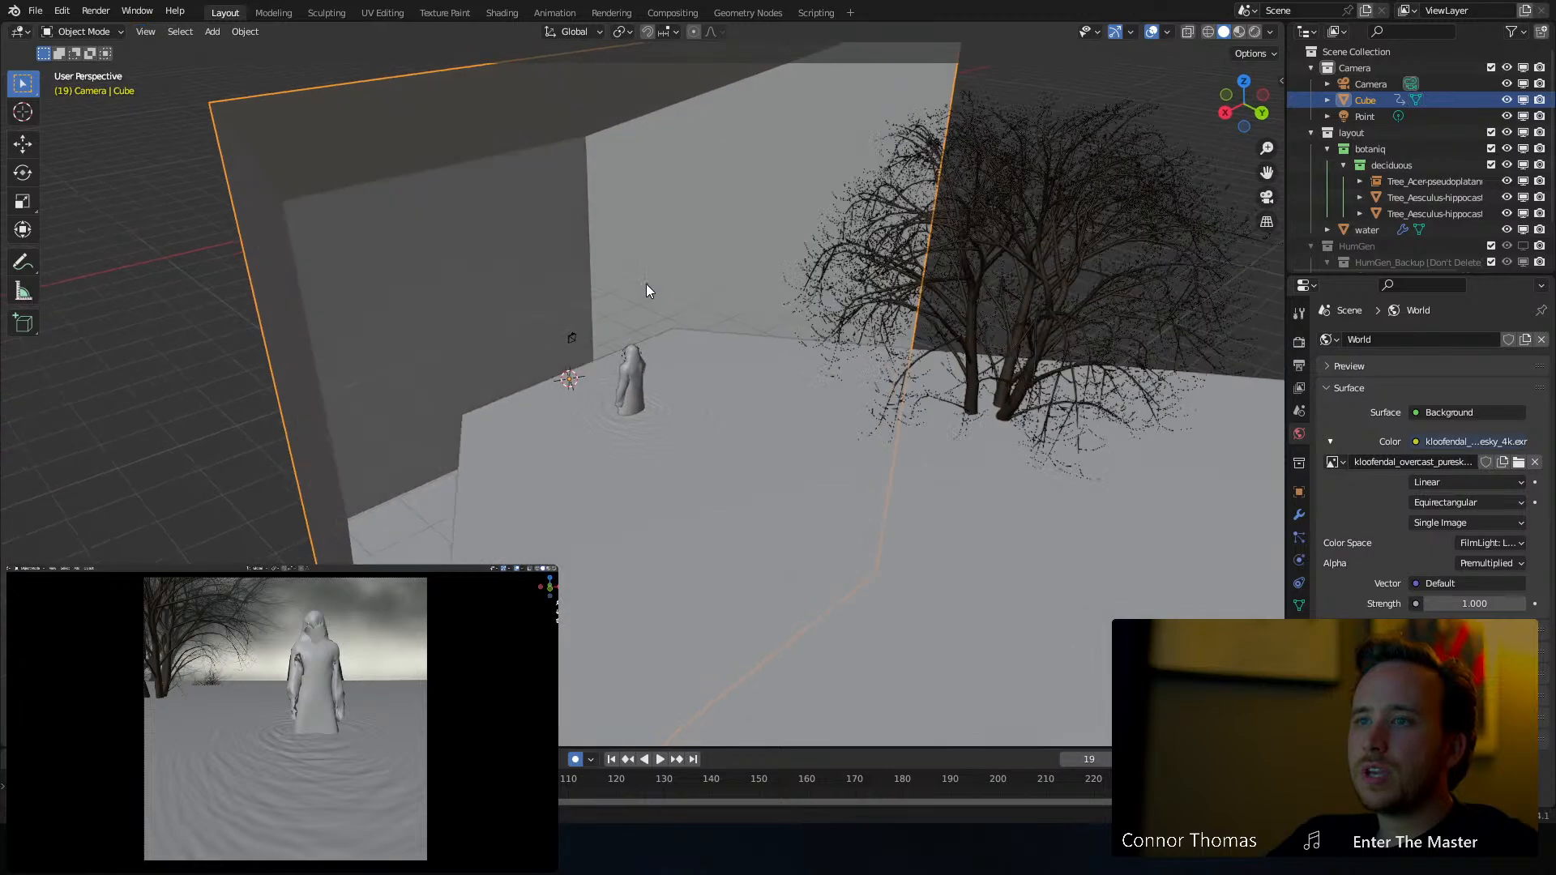
Create a new material named flag on the cube and set its base color to black with value 0
{"action": "left_click", "coordinate": [1300, 628]}
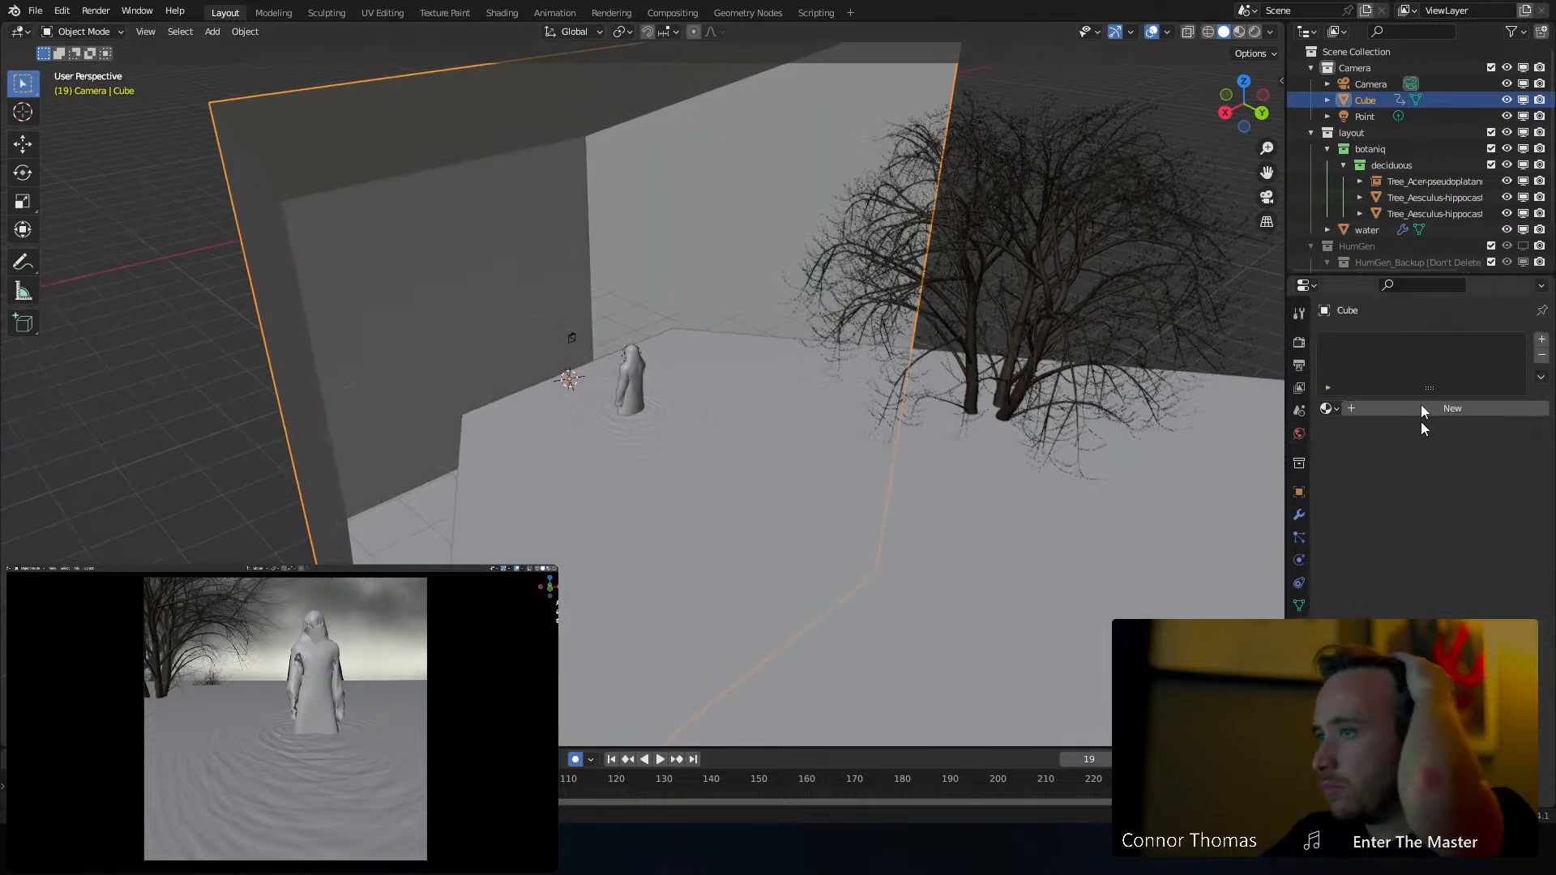
{"action": "left_click", "coordinate": [1415, 405]}
{"action": "double_click", "coordinate": [1386, 408]}
{"action": "key", "text": "BackSpace"}
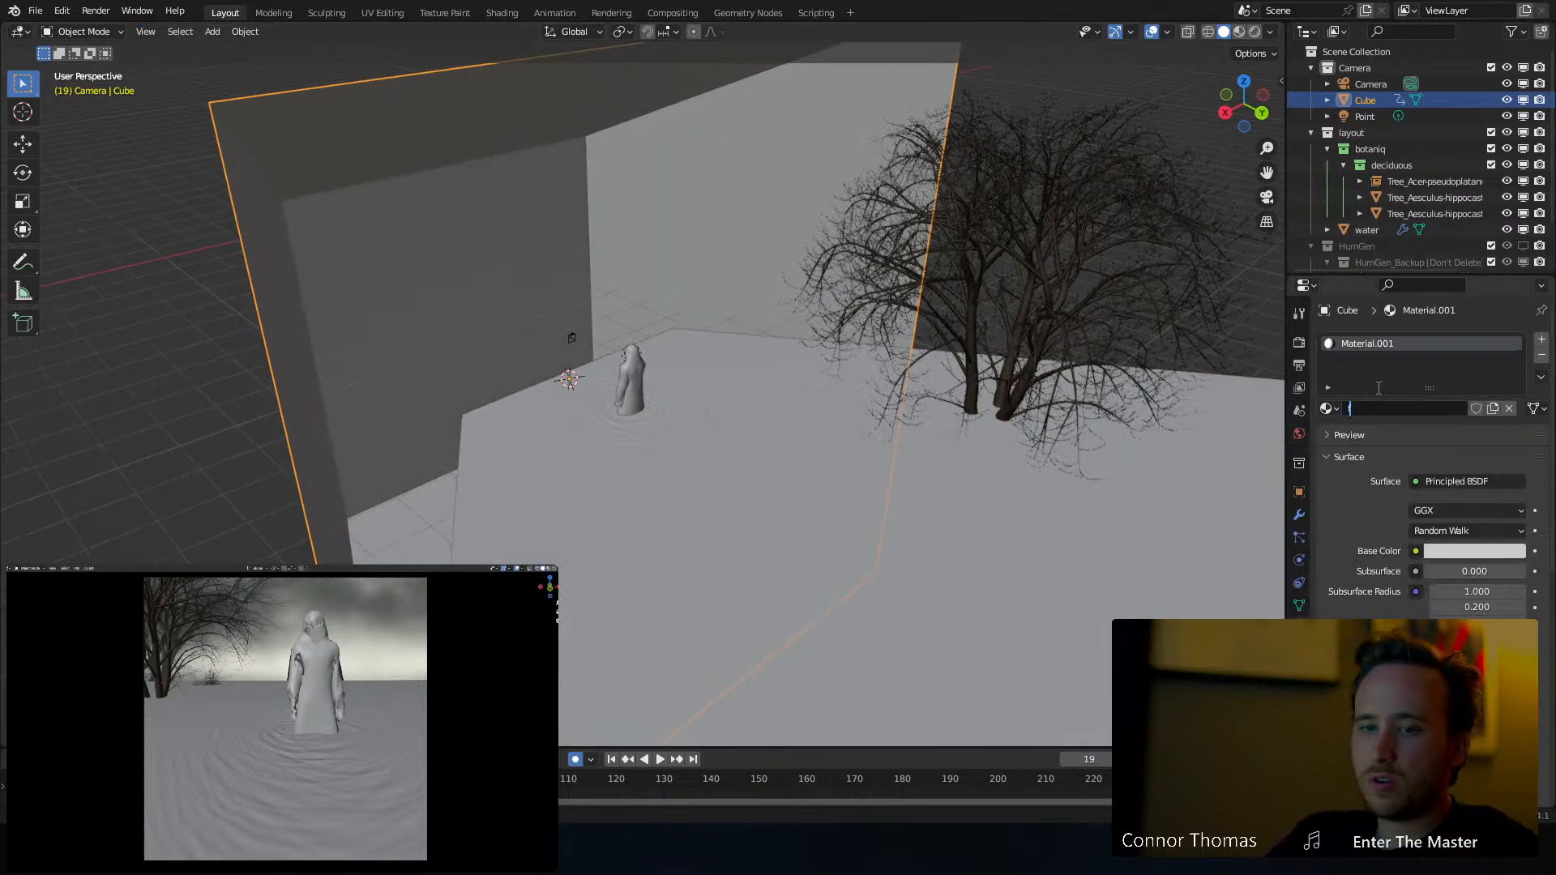
{"action": "type", "text": "flag"}
{"action": "key", "text": "Return"}
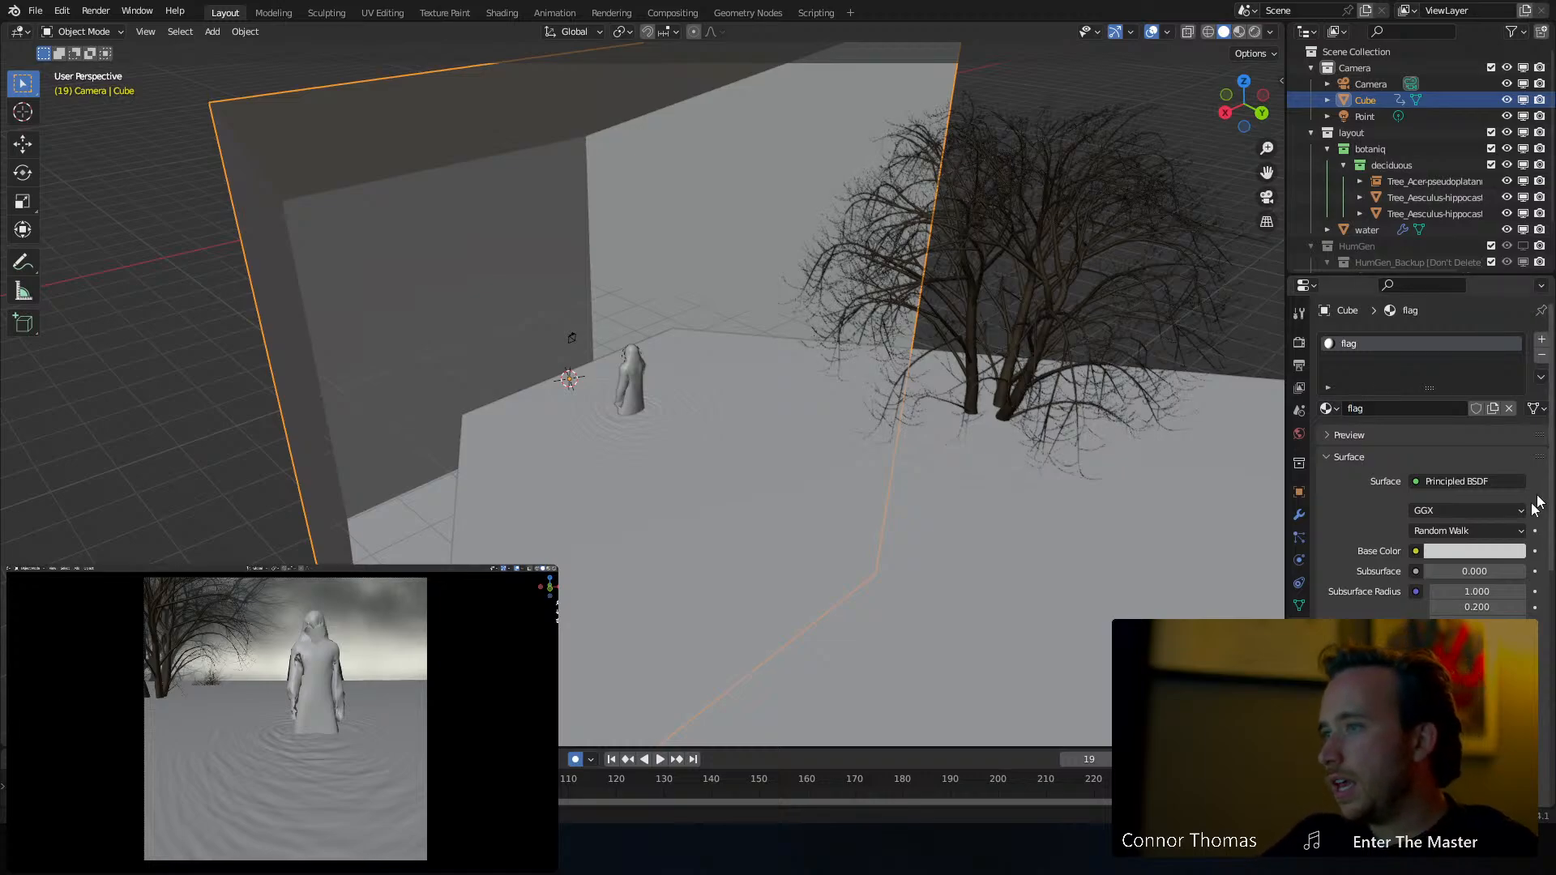
{"action": "left_click", "coordinate": [1451, 551]}
{"action": "left_click_drag", "start_coordinate": [1508, 418], "coordinate": [1509, 438]}
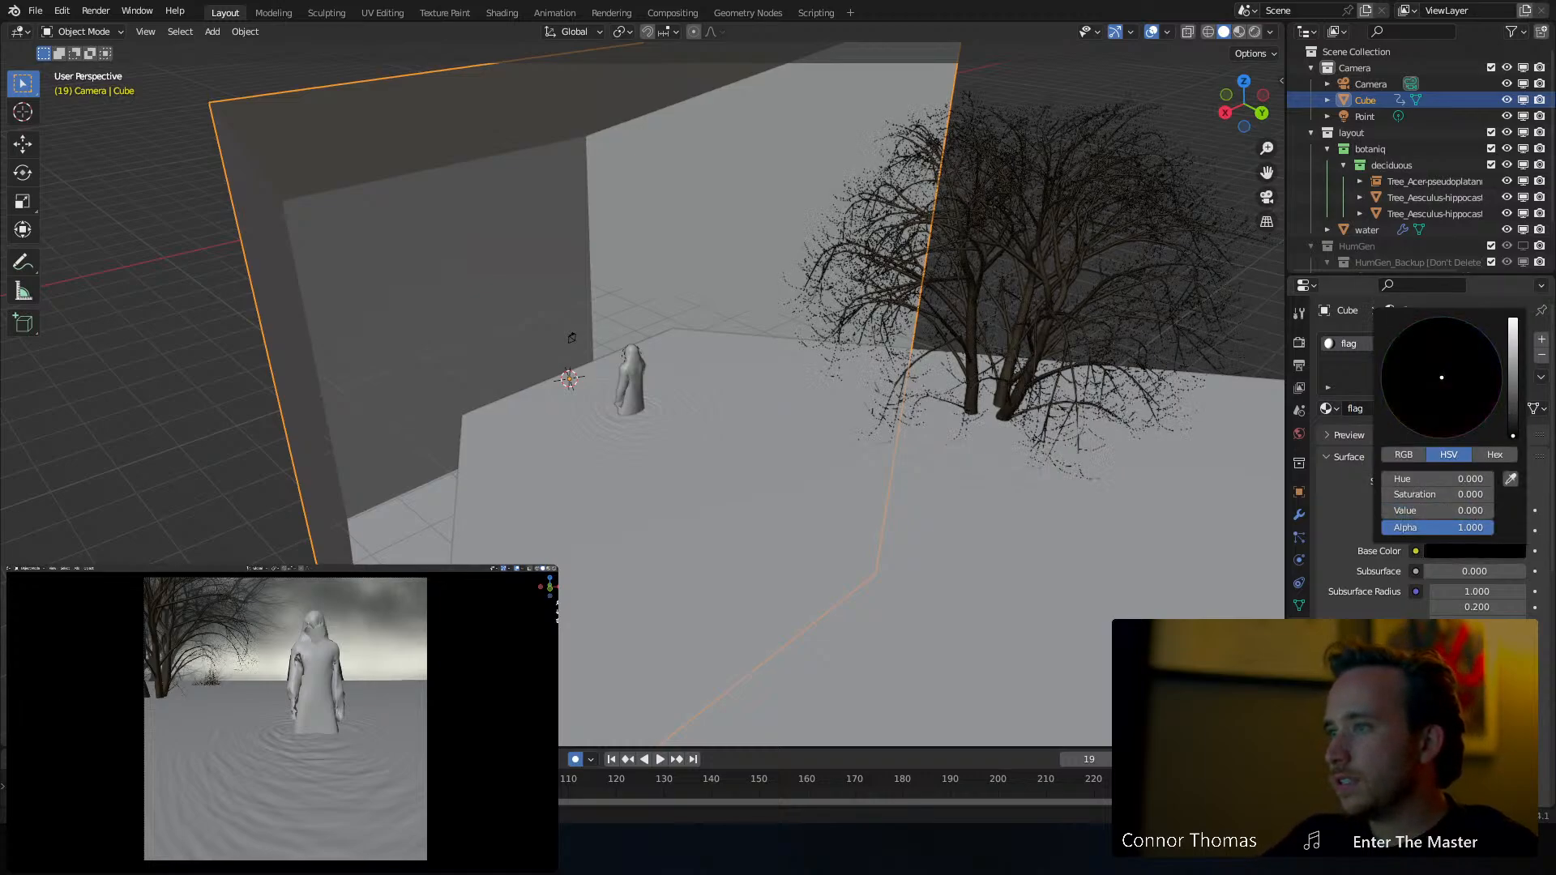
Set the enclosing cube's viewport display to wireframe so the scene inside shows through its walls
{"action": "middle_click_drag", "start_coordinate": [592, 358], "coordinate": [478, 354]}
{"action": "key", "text": "alt+a"}
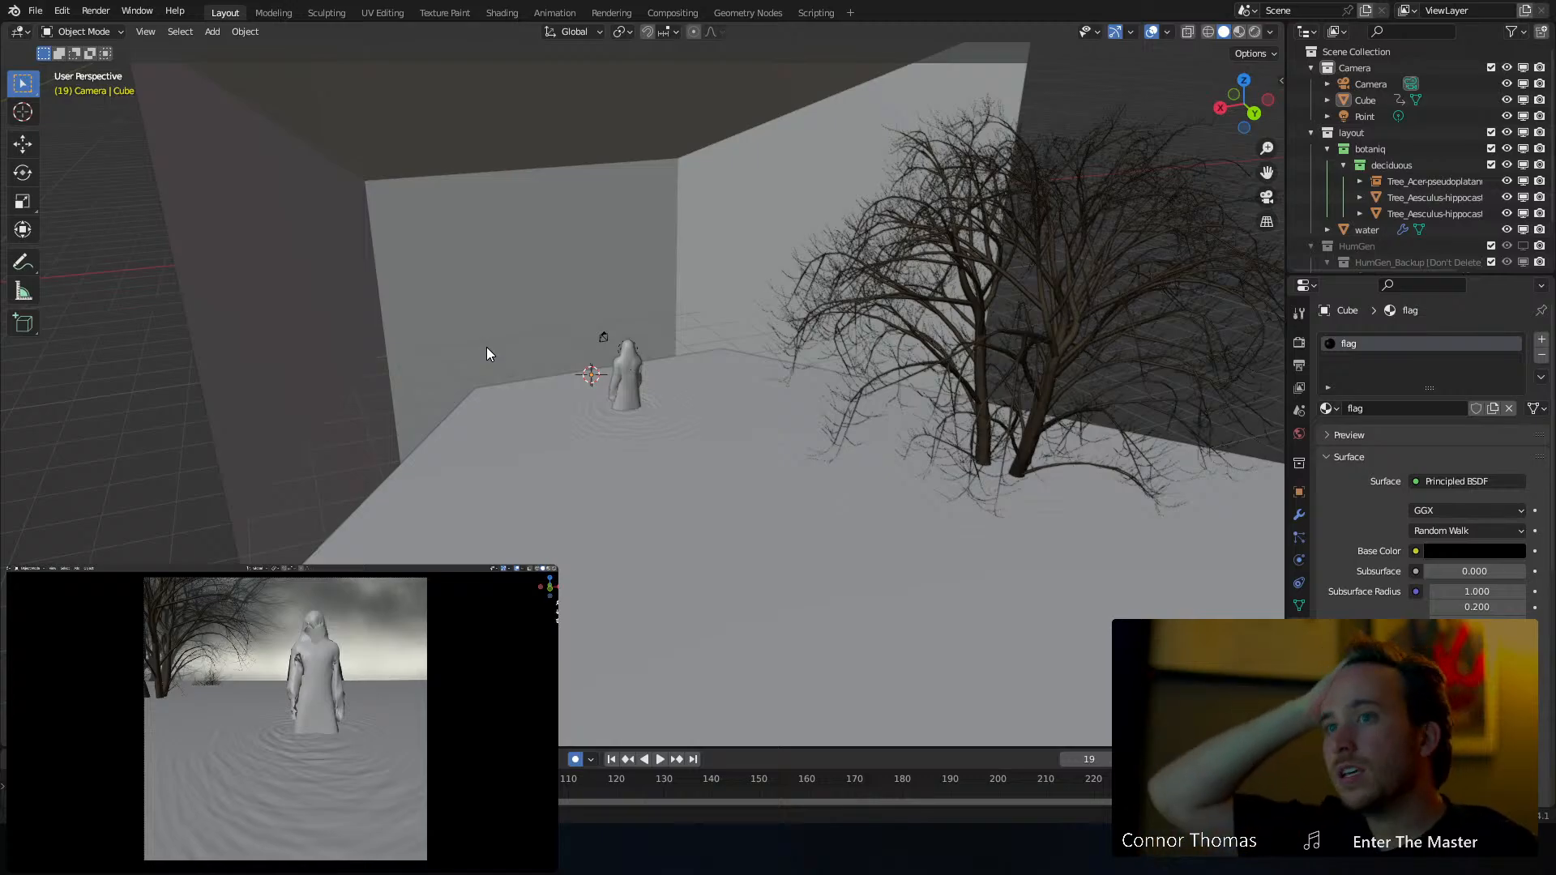
{"action": "mouse_move", "coordinate": [512, 313]}
{"action": "middle_mouse_down"}
{"action": "mouse_move", "coordinate": [560, 347]}
{"action": "mouse_move", "coordinate": [543, 316]}
{"action": "middle_mouse_up"}
{"action": "left_click", "coordinate": [520, 265]}
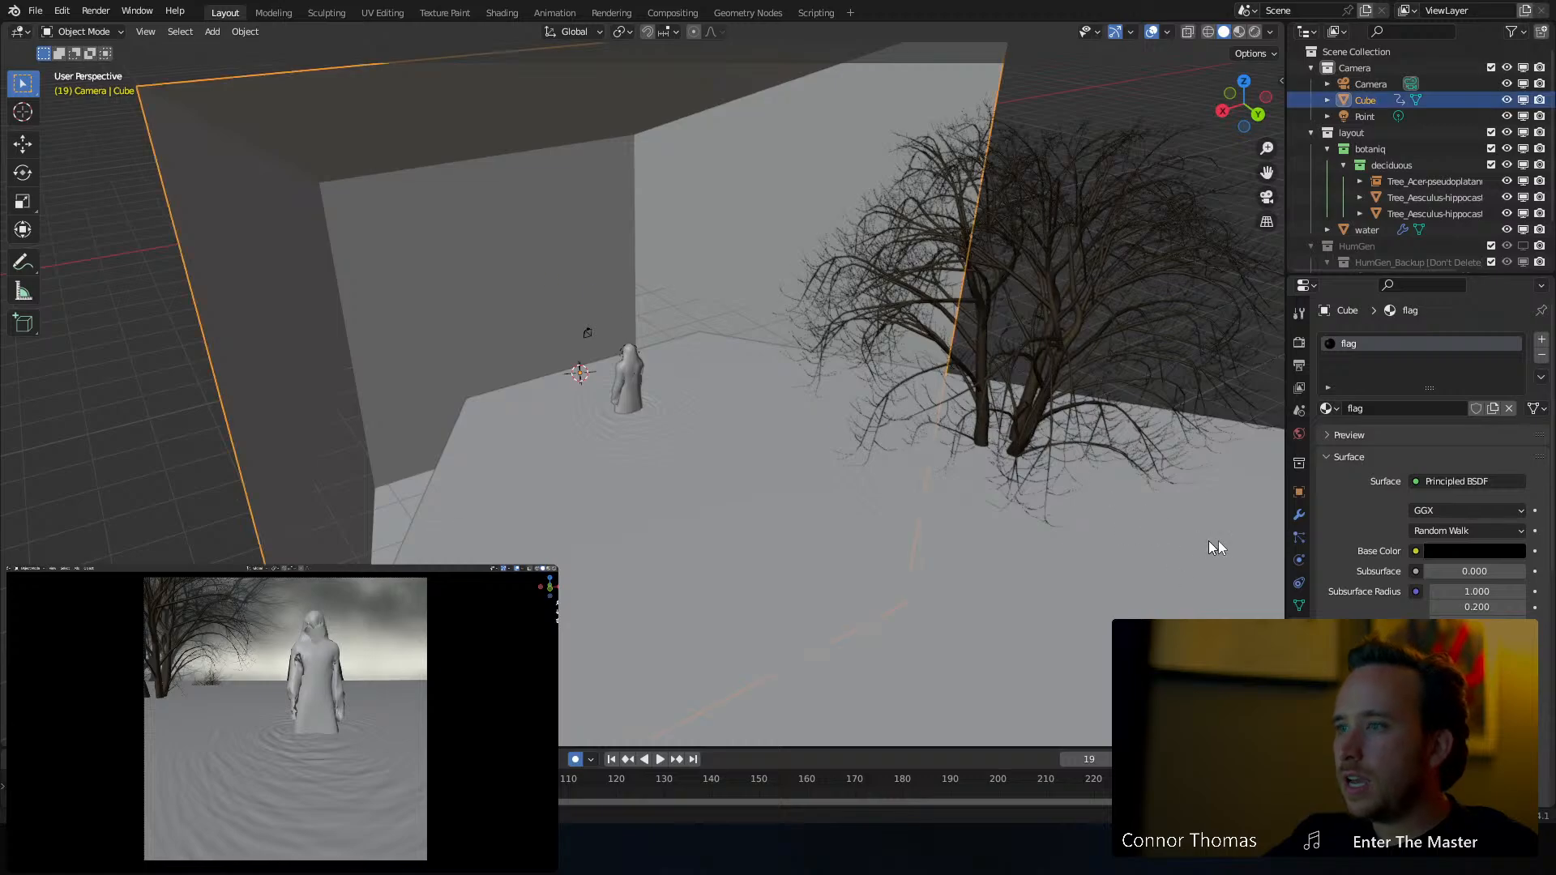
{"action": "left_click", "coordinate": [1299, 492]}
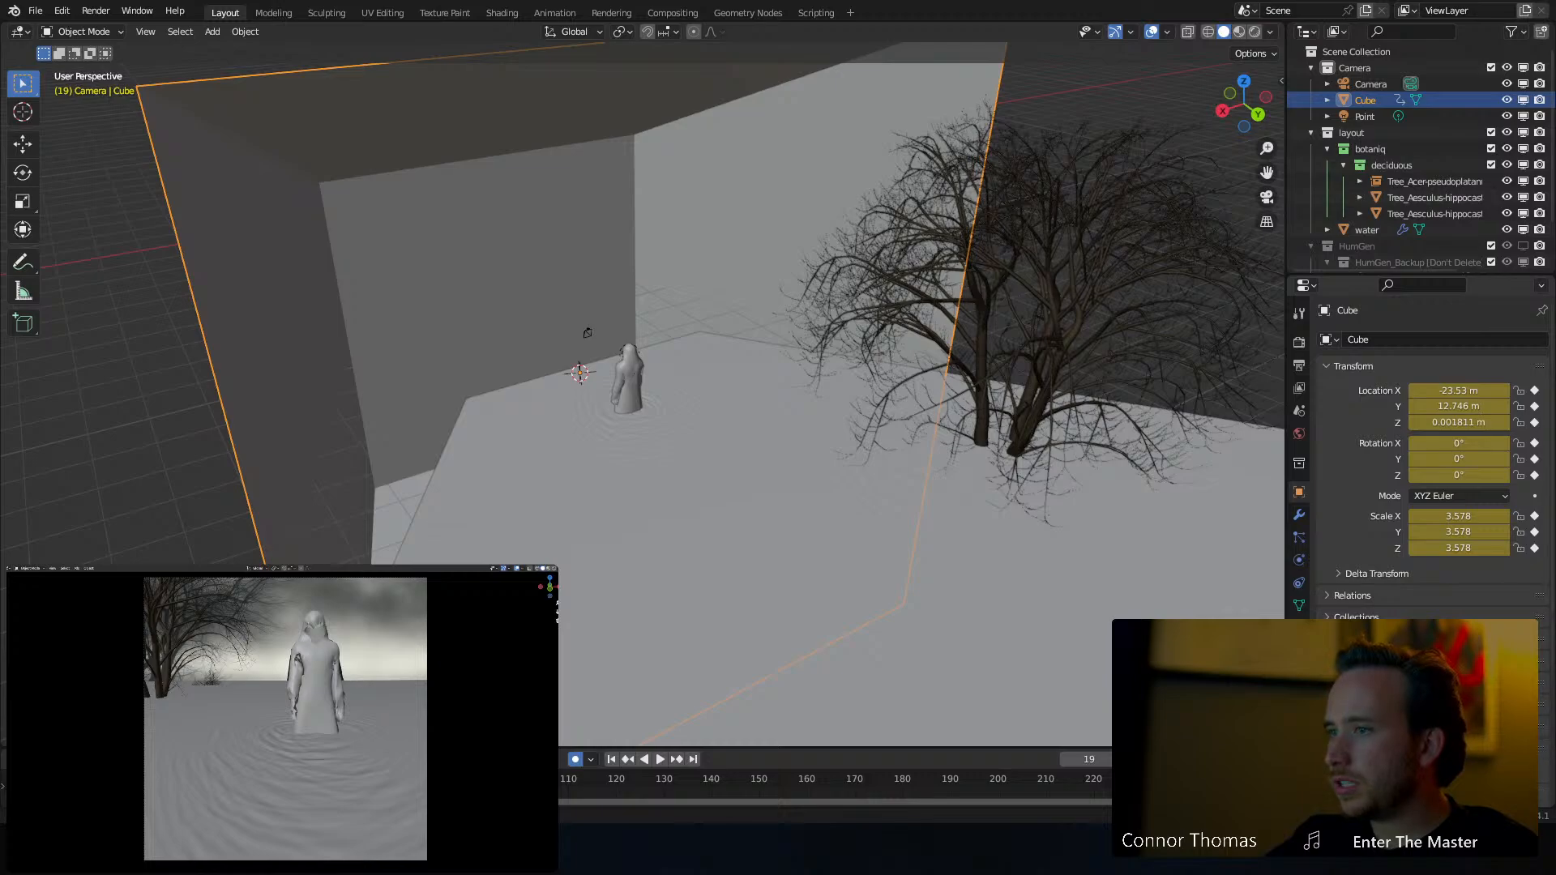
{"action": "scroll", "coordinate": [1431, 446], "scroll_direction": "down", "scroll_amount": 6}
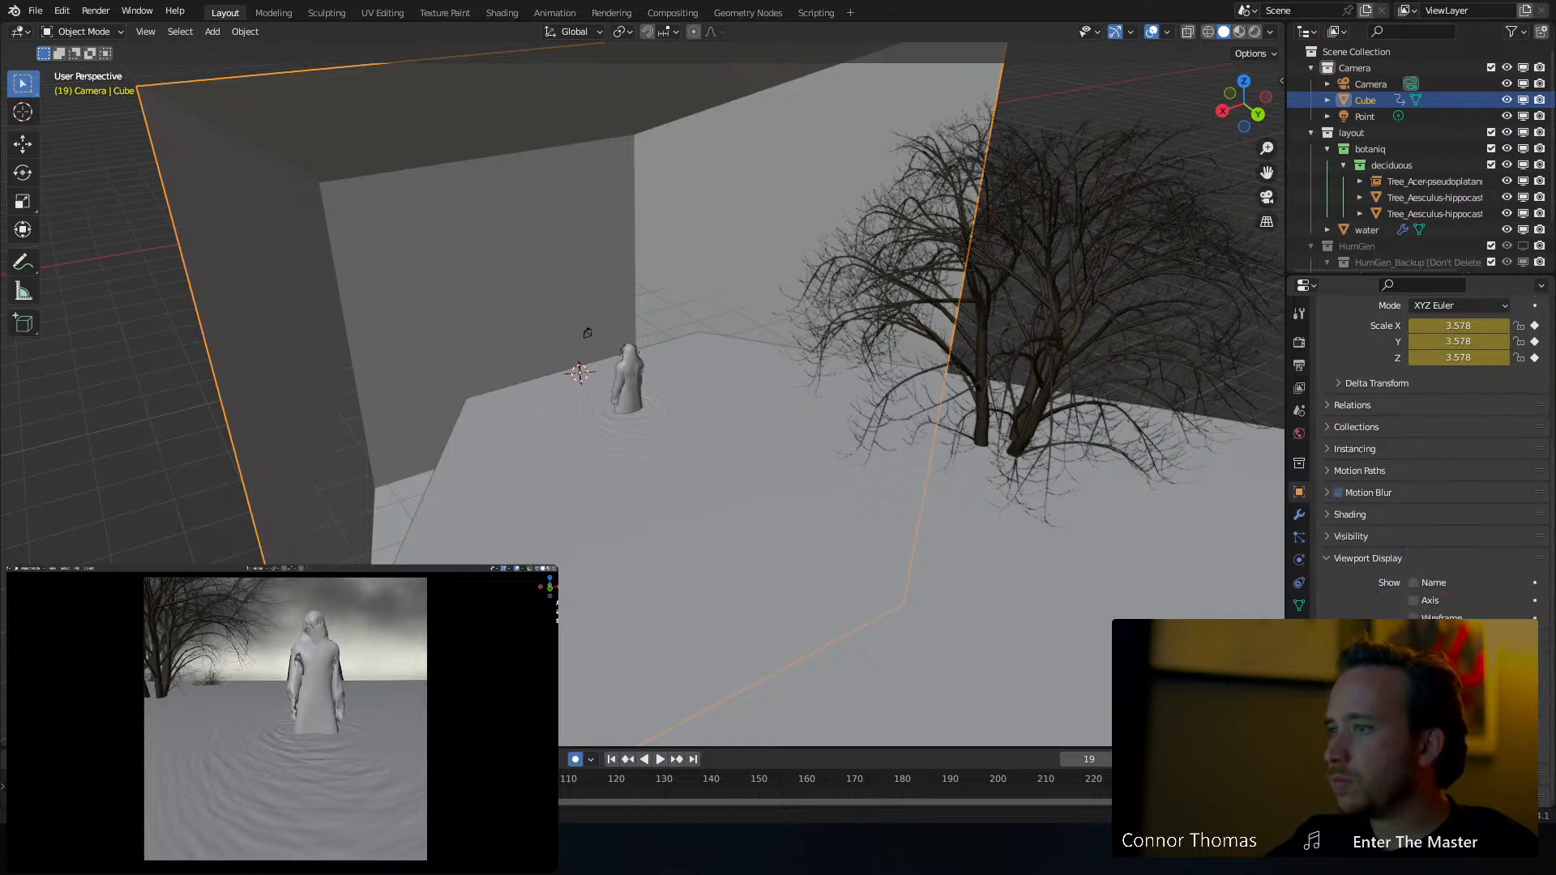
{"action": "left_click", "coordinate": [1459, 711]}
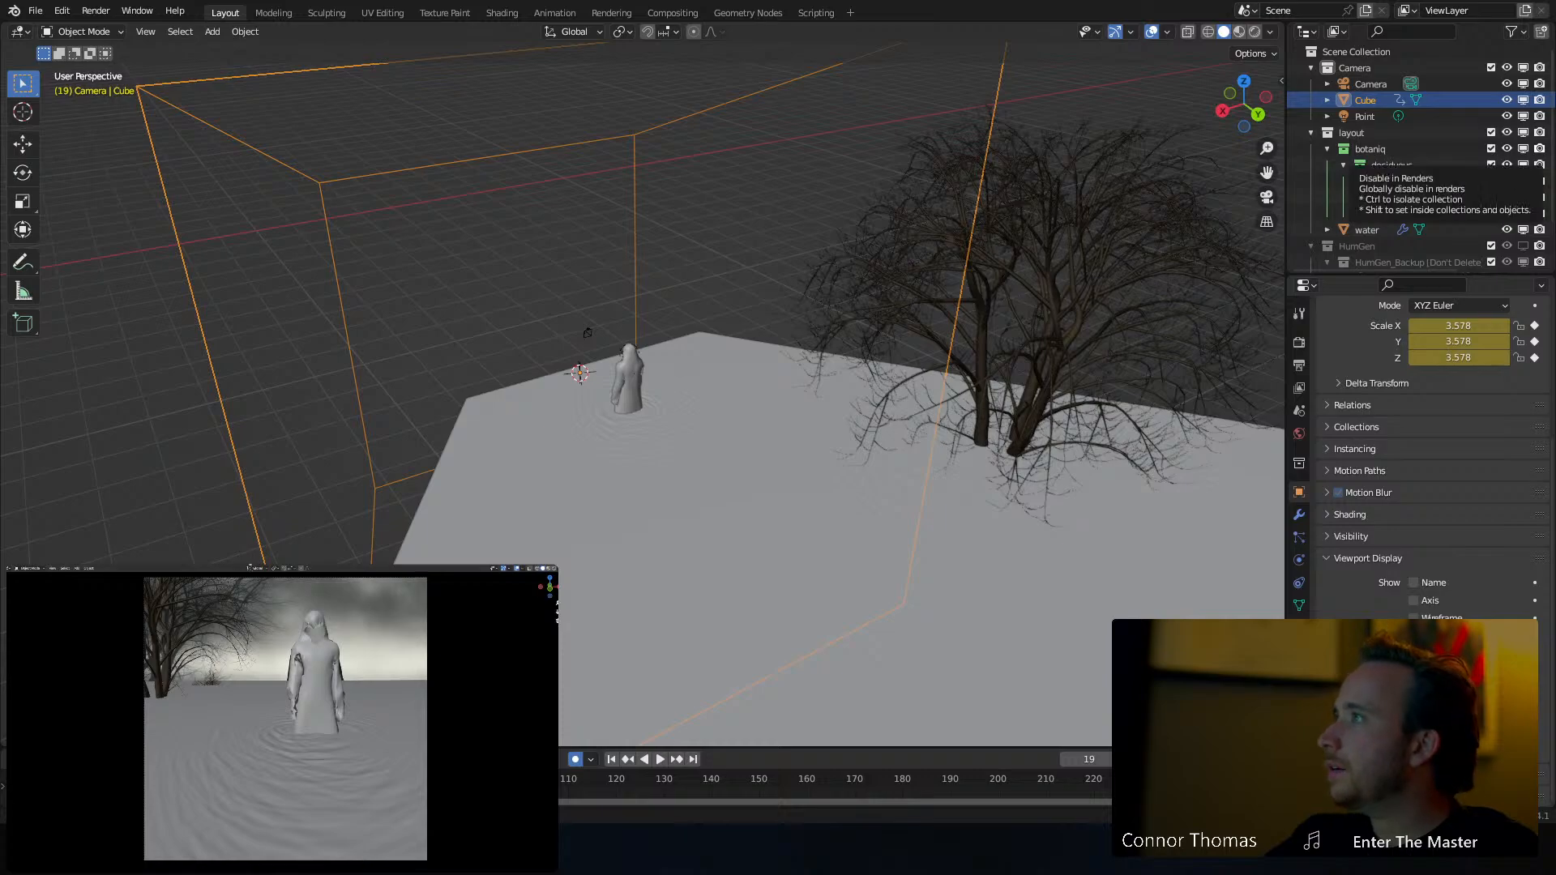
Switch the small camera preview to rendered shading and set the World background strength to 0.2
{"action": "left_click", "coordinate": [554, 570]}
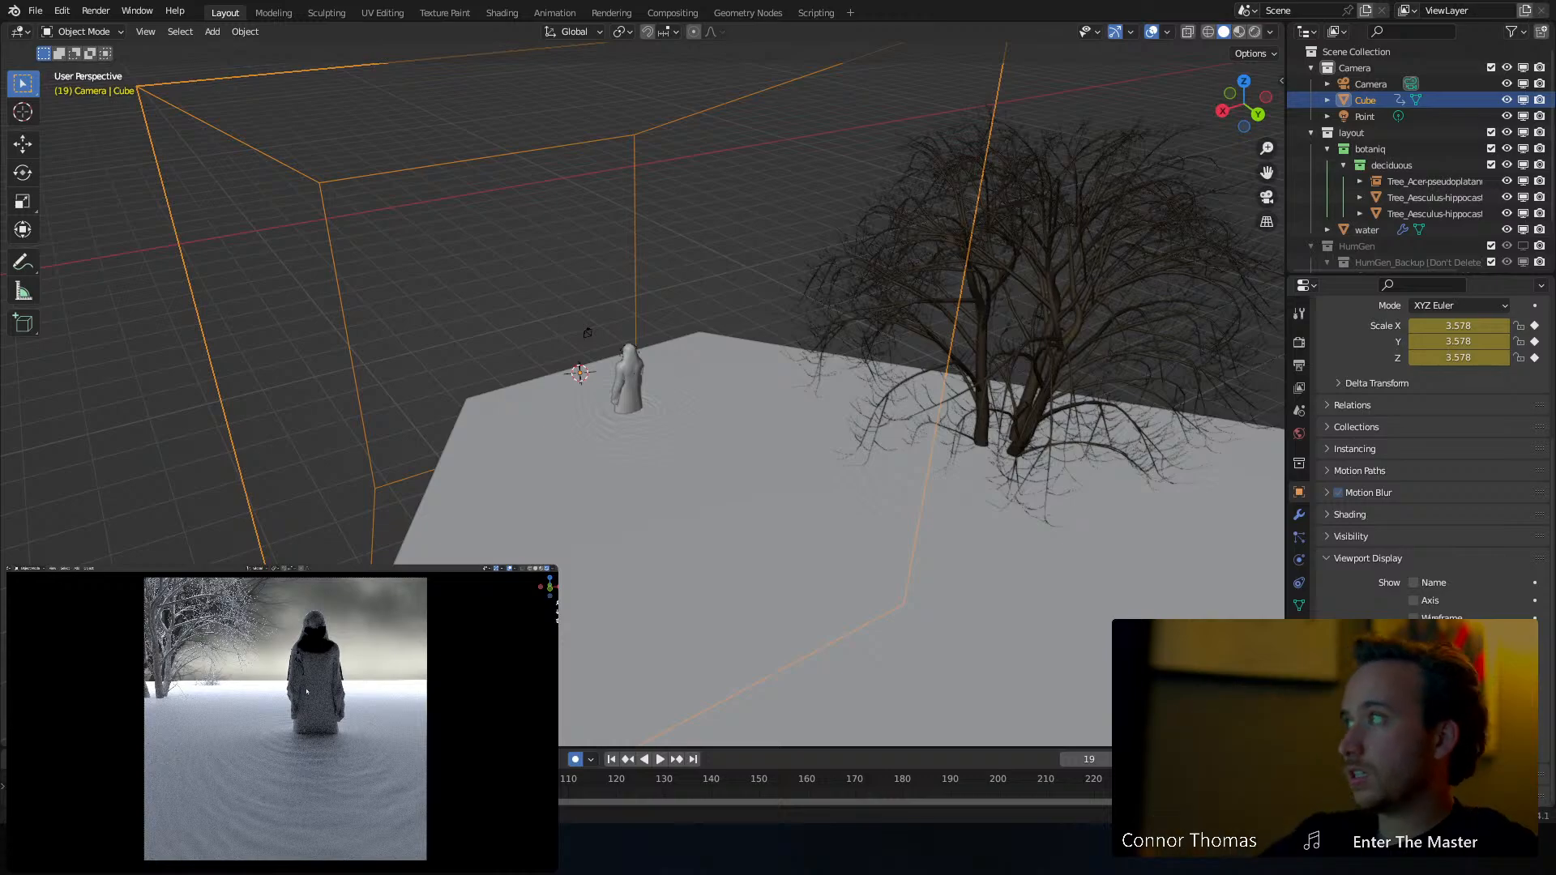
{"action": "left_click", "coordinate": [1300, 433]}
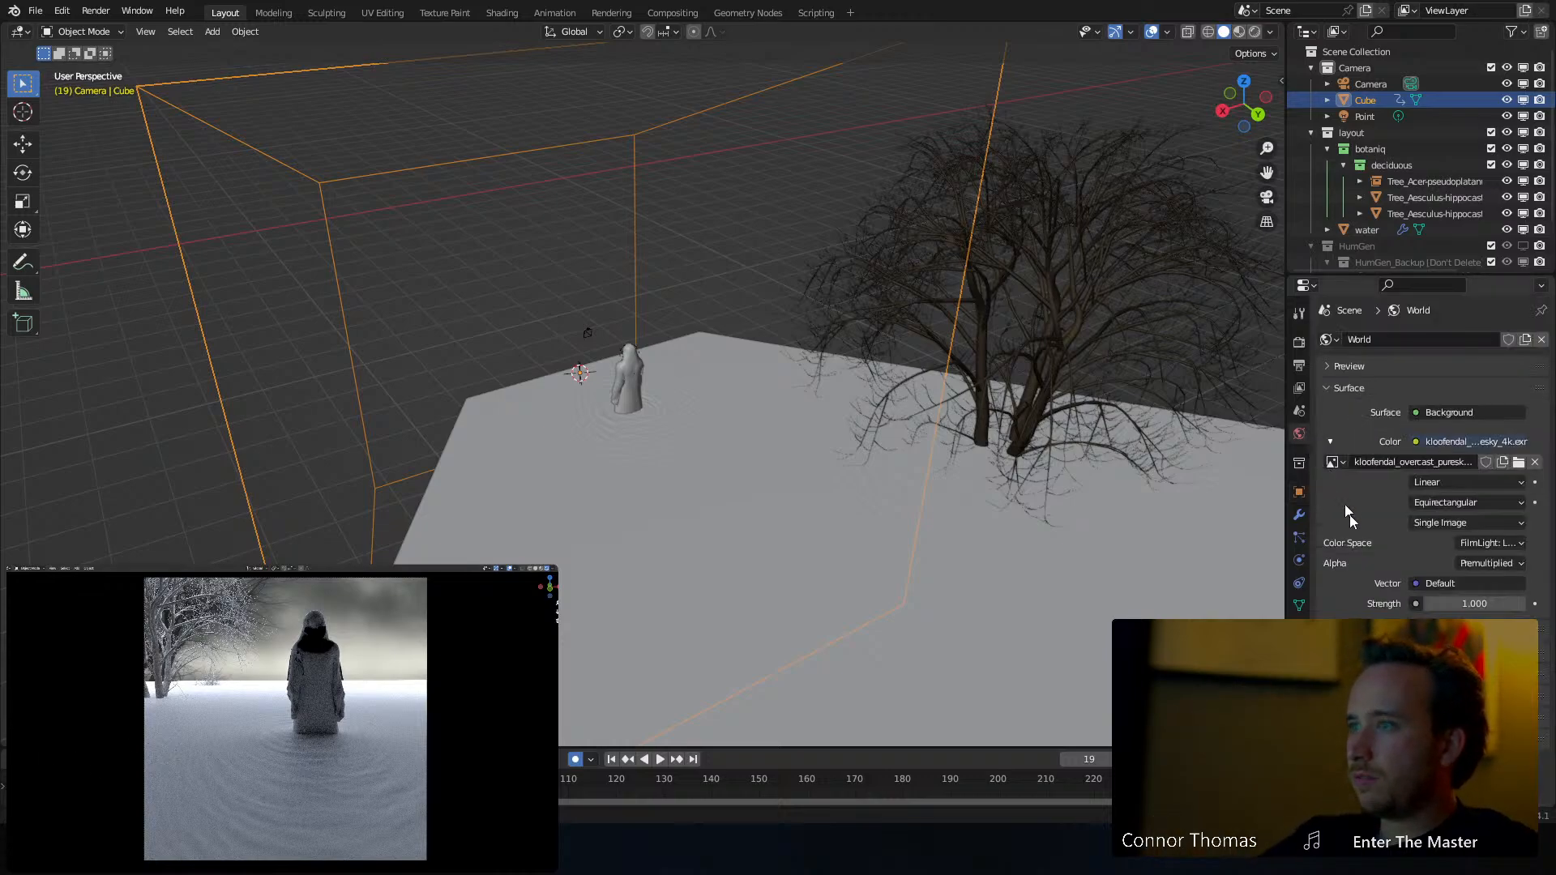
{"action": "left_click", "coordinate": [1472, 601]}
{"action": "type", "text": ".2"}
{"action": "key", "text": "Return"}
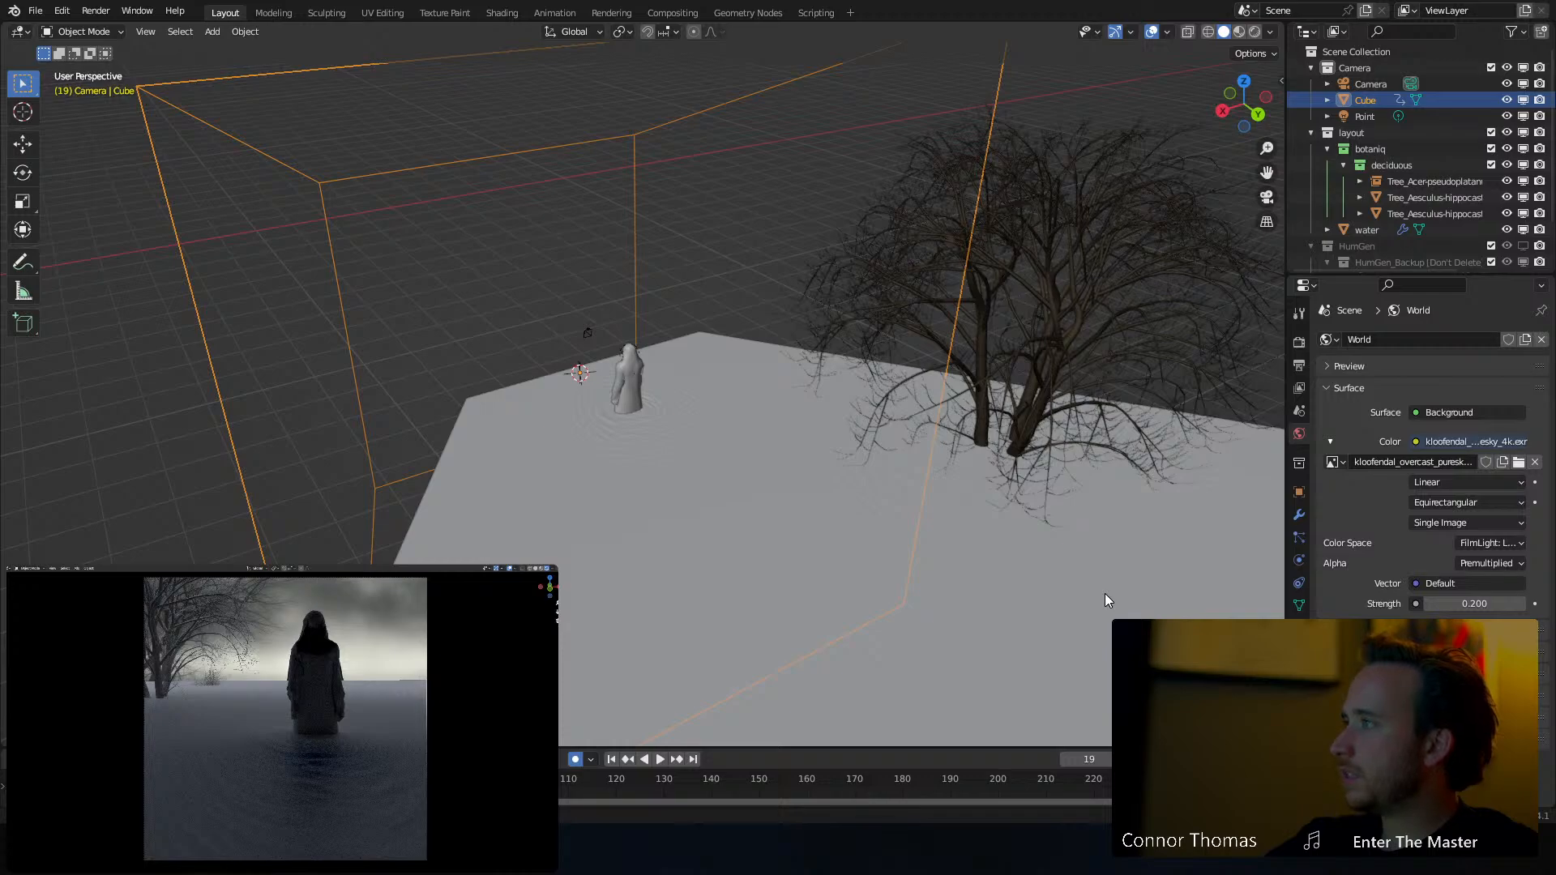
Select the robed figure and set its Multires viewport level to 4
{"action": "middle_click_drag", "start_coordinate": [541, 345], "coordinate": [674, 338]}
{"action": "scroll", "coordinate": [674, 337], "scroll_direction": "up", "scroll_amount": 7}
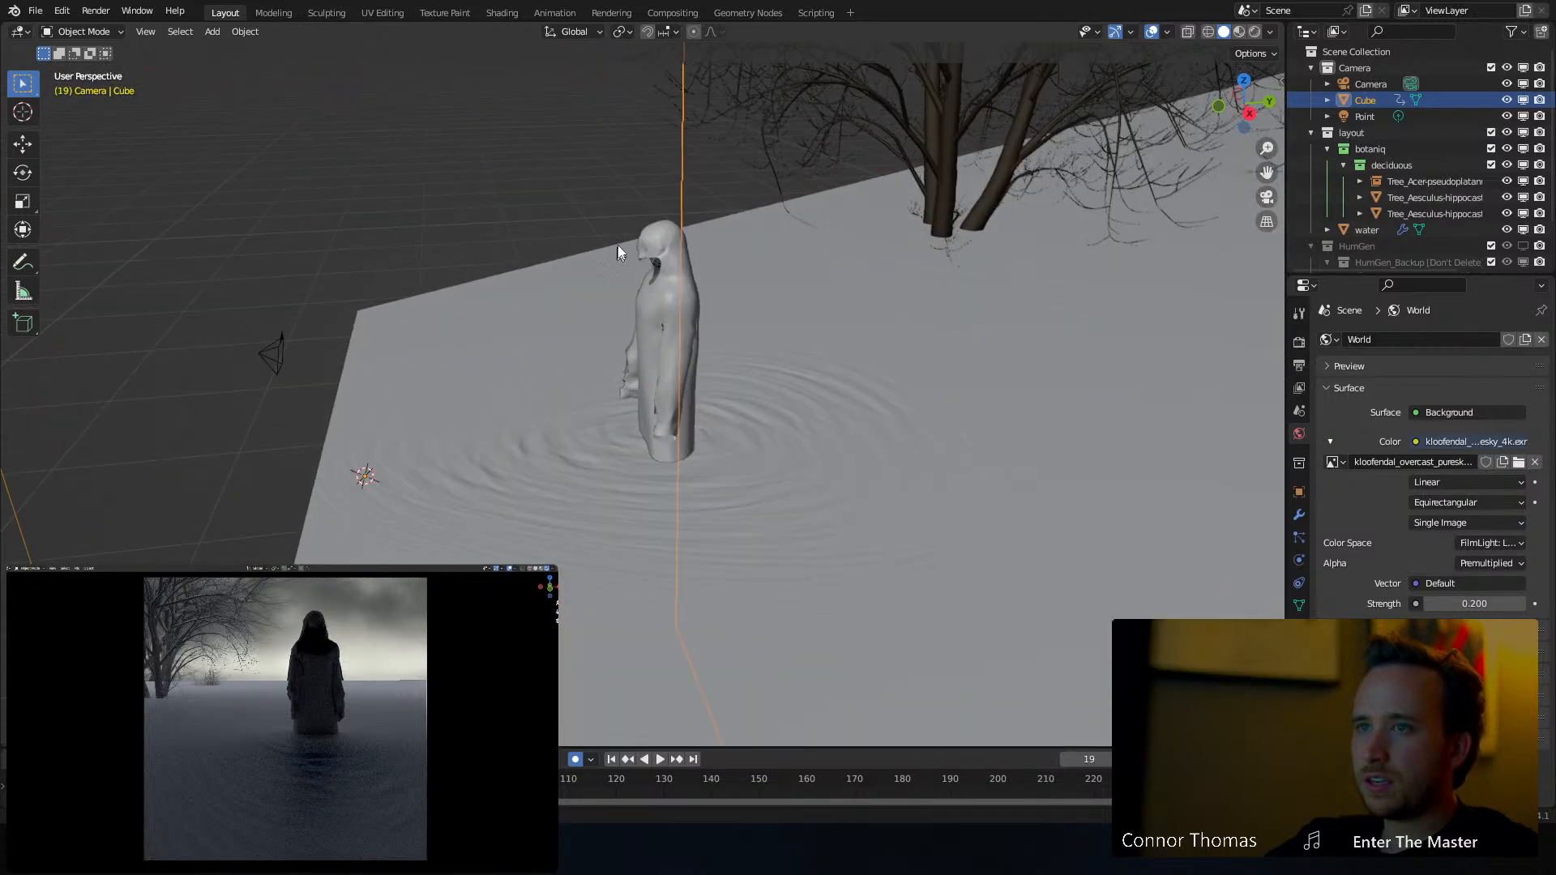
{"action": "left_click", "coordinate": [657, 264]}
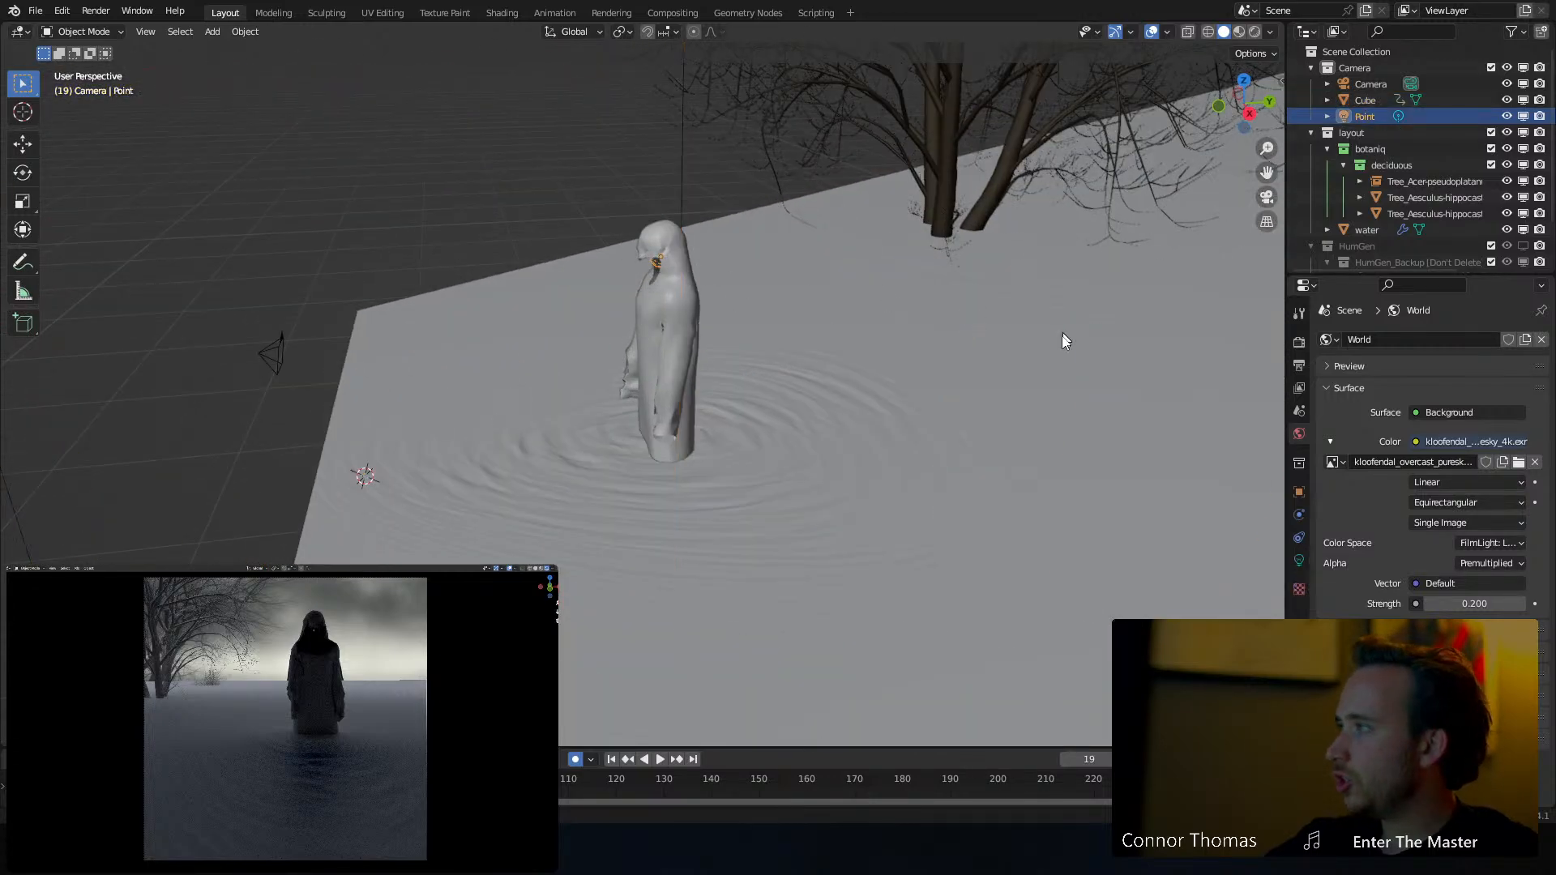
{"action": "left_click", "coordinate": [642, 412]}
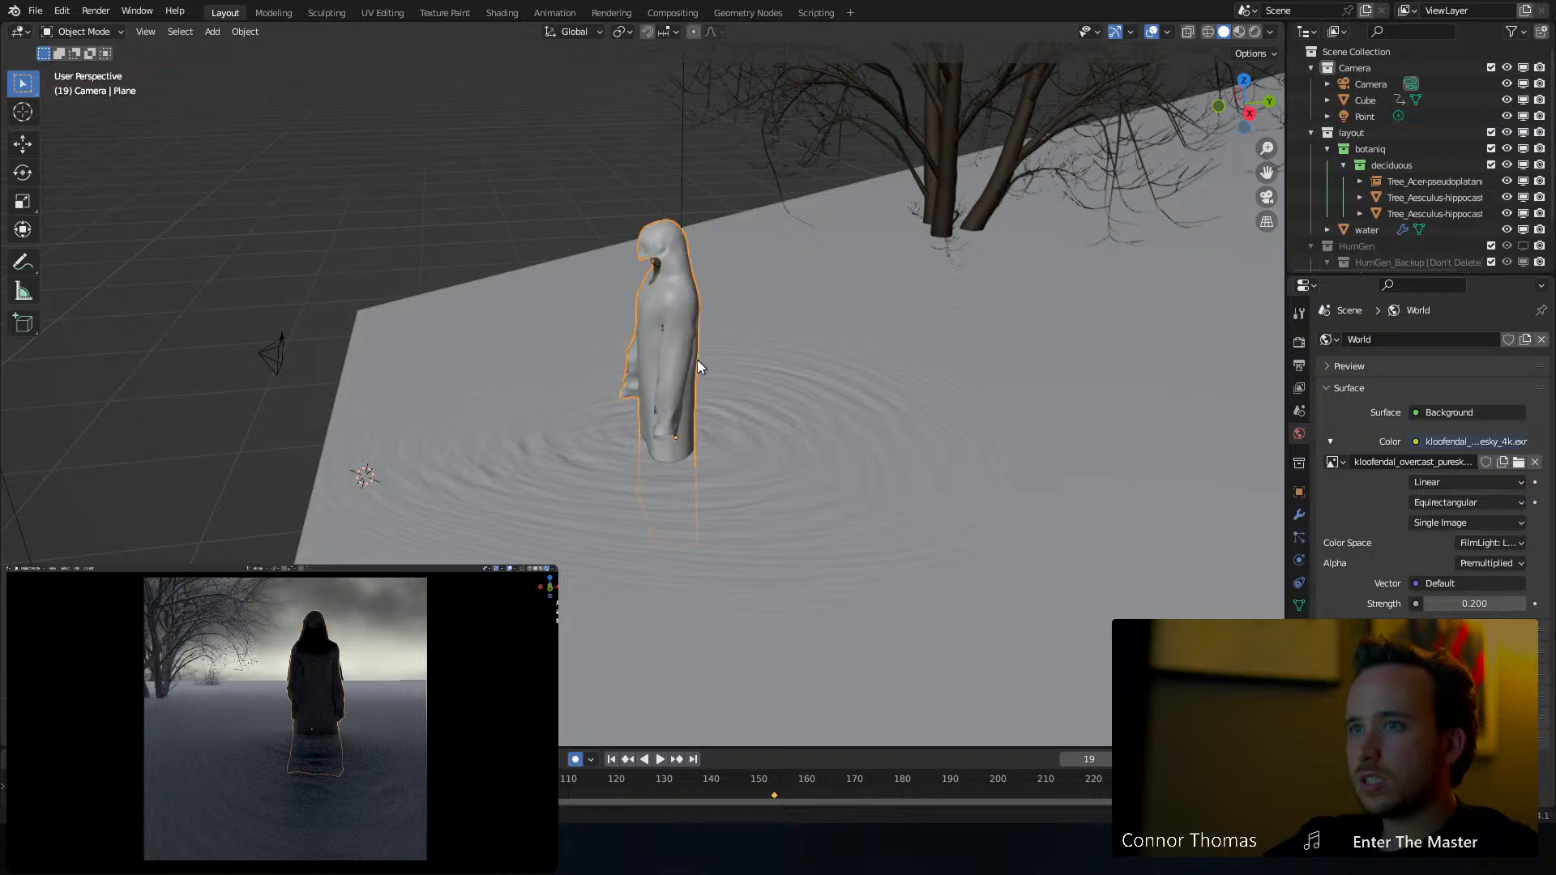
{"action": "left_click", "coordinate": [1300, 515]}
{"action": "left_click", "coordinate": [1477, 390]}
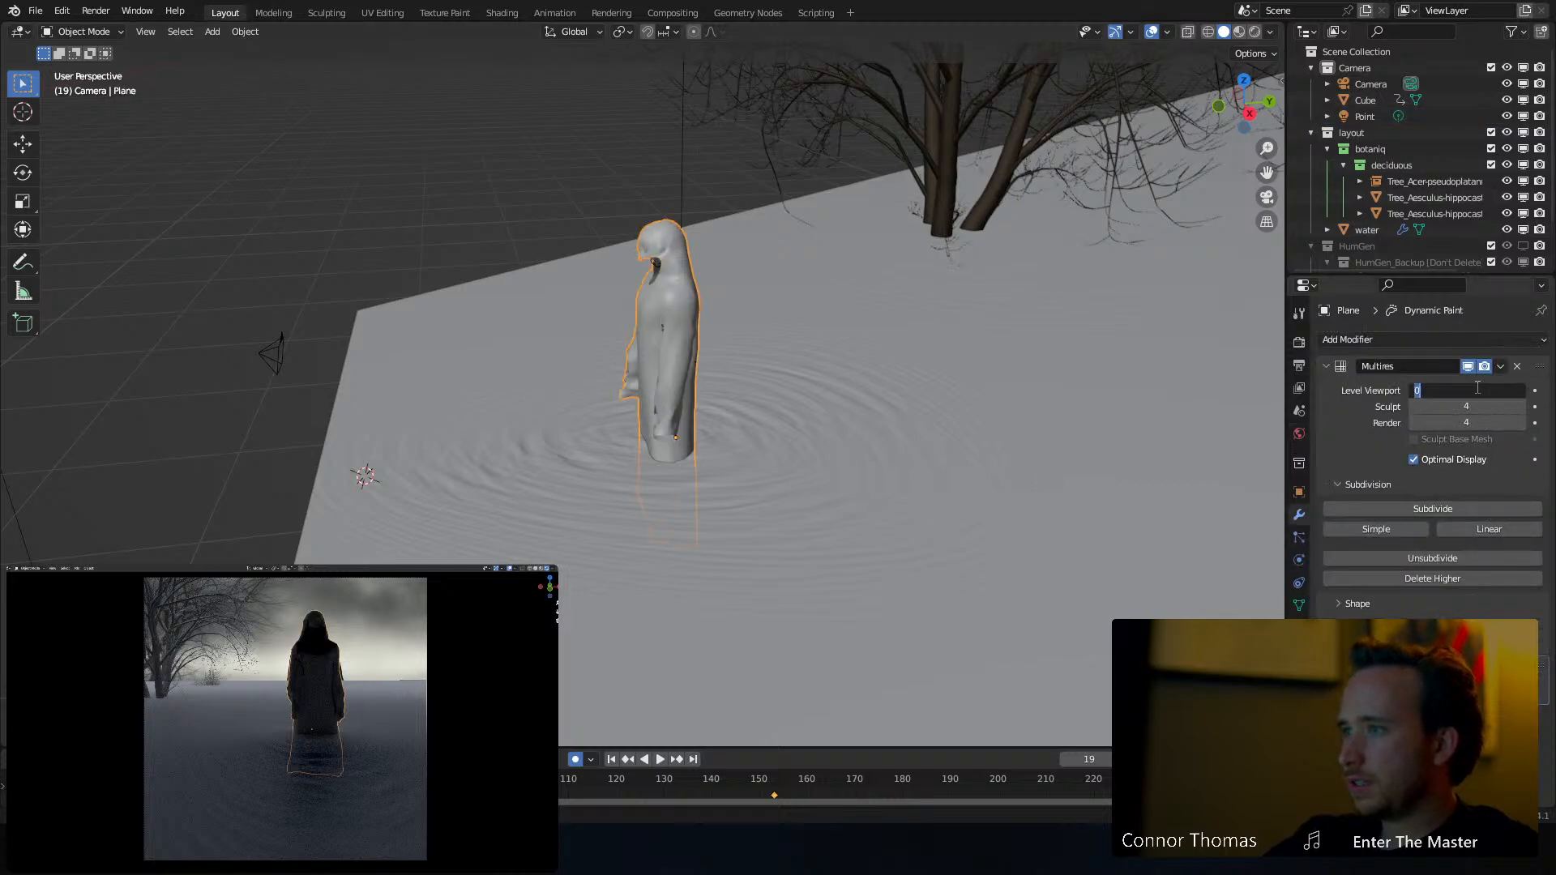
{"action": "type", "text": "4"}
{"action": "key", "text": "Return"}
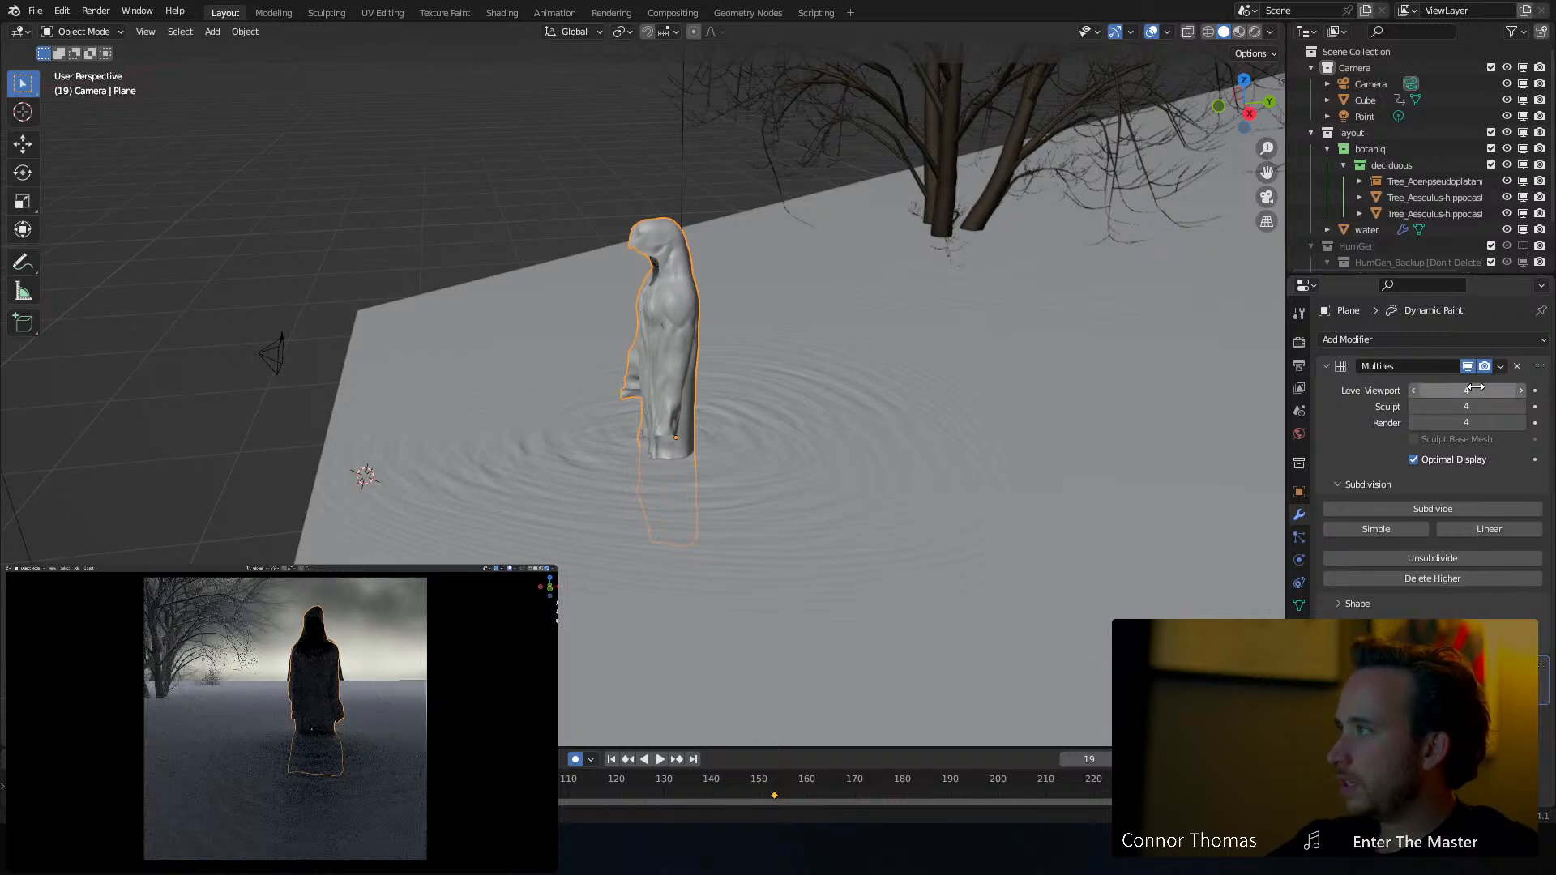
Select the point light inside the hood and examine its placement from the figure's front and side
{"action": "middle_click_drag", "start_coordinate": [717, 347], "coordinate": [849, 366]}
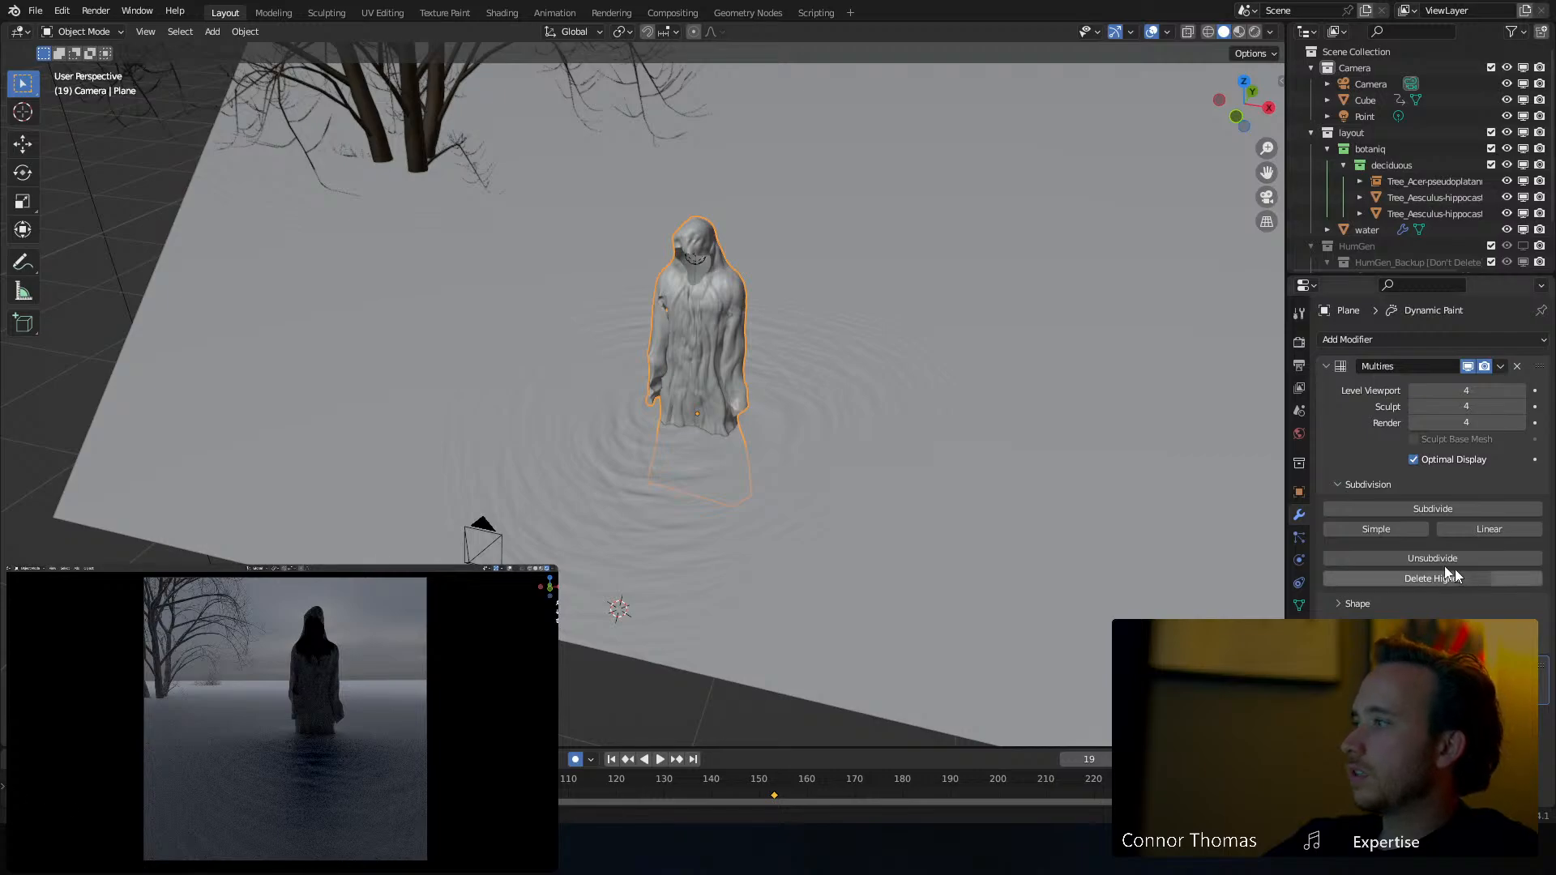
{"action": "middle_click_drag", "start_coordinate": [725, 284], "coordinate": [703, 247]}
{"action": "mouse_move", "coordinate": [704, 246]}
{"action": "middle_mouse_down", "text": "shift"}
{"action": "mouse_move", "coordinate": [696, 307]}
{"action": "mouse_move", "coordinate": [697, 255]}
{"action": "middle_mouse_up", "text": "shift"}
{"action": "scroll", "coordinate": [702, 309], "scroll_direction": "up", "scroll_amount": 3}
{"action": "left_click", "coordinate": [712, 250]}
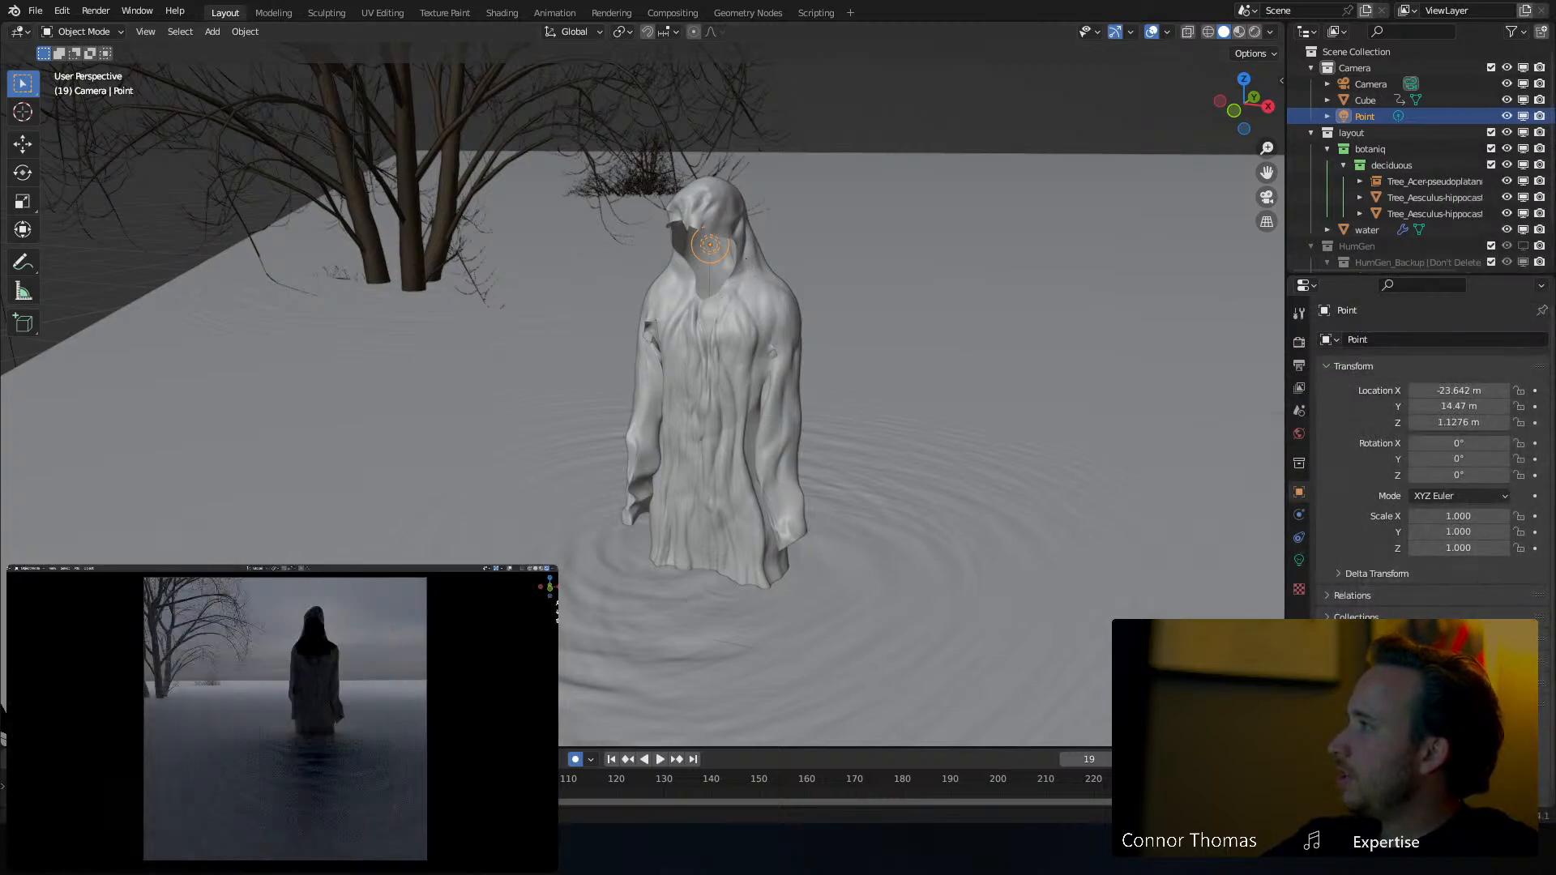
{"action": "middle_click_drag", "start_coordinate": [745, 365], "coordinate": [658, 357]}
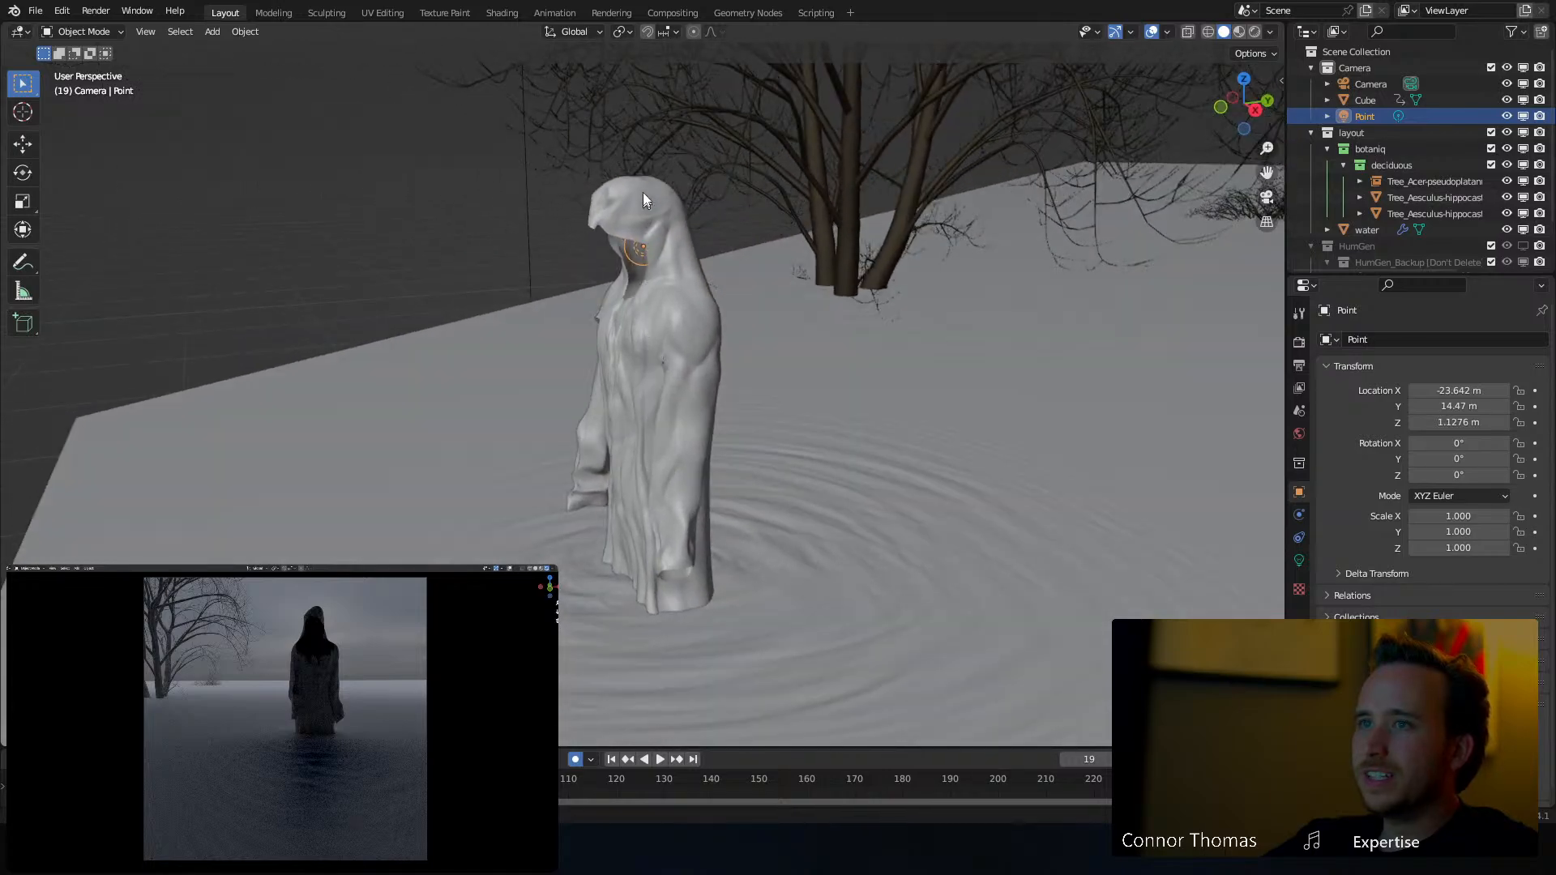
Put the robed figure into Sculpt Mode and frame its hooded head closely in the camera view
{"action": "left_click", "coordinate": [643, 194]}
{"action": "left_click", "coordinate": [84, 32]}
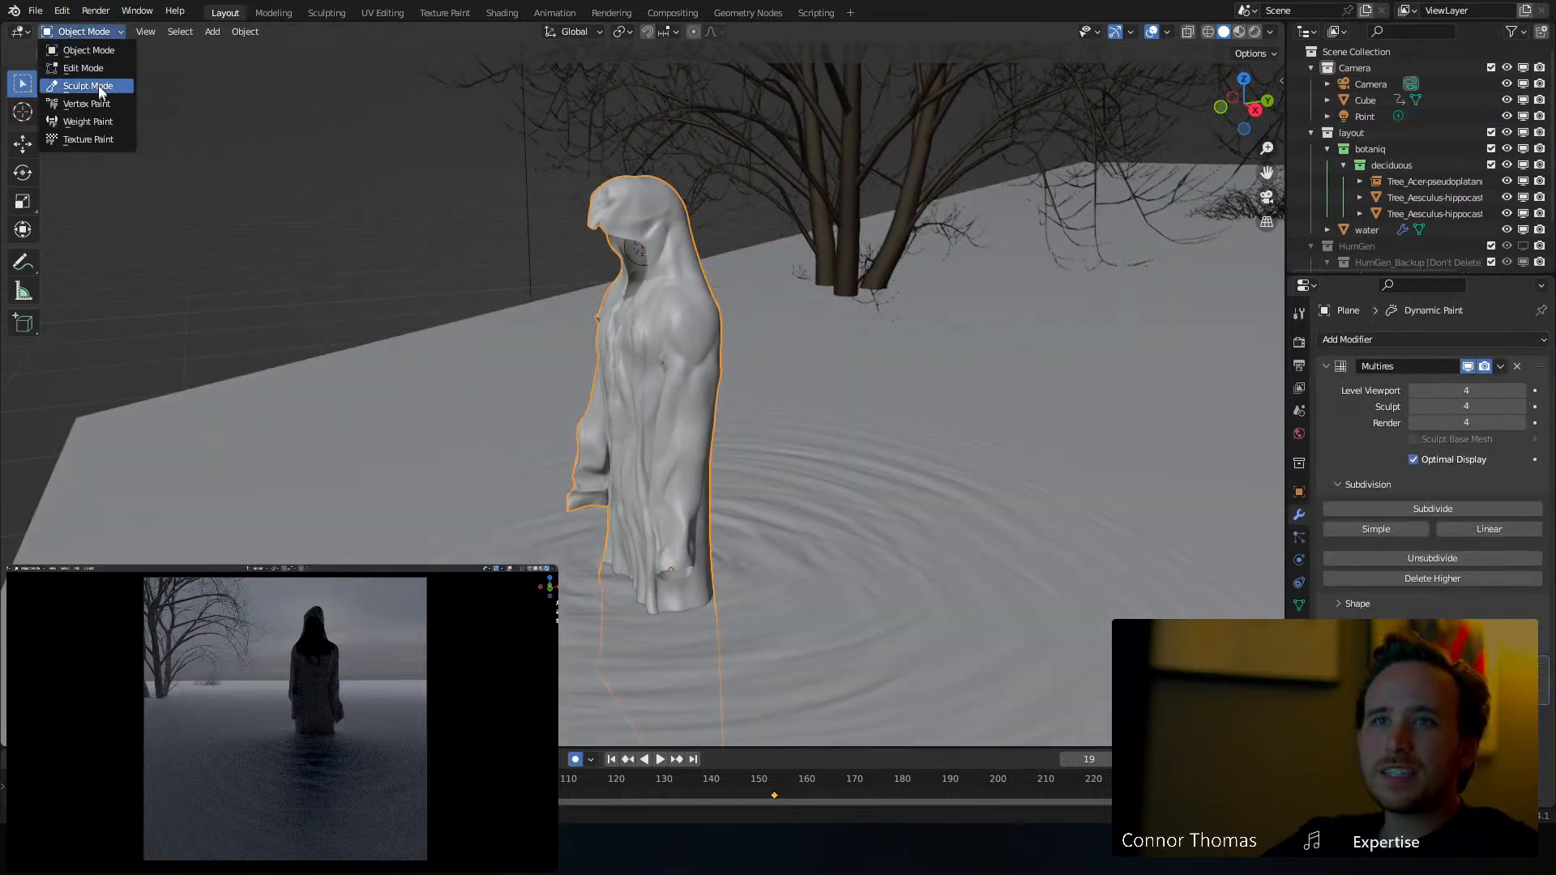
{"action": "middle_click_drag", "start_coordinate": [844, 165], "coordinate": [952, 158]}
{"action": "scroll", "coordinate": [859, 117], "scroll_direction": "up", "scroll_amount": 4}
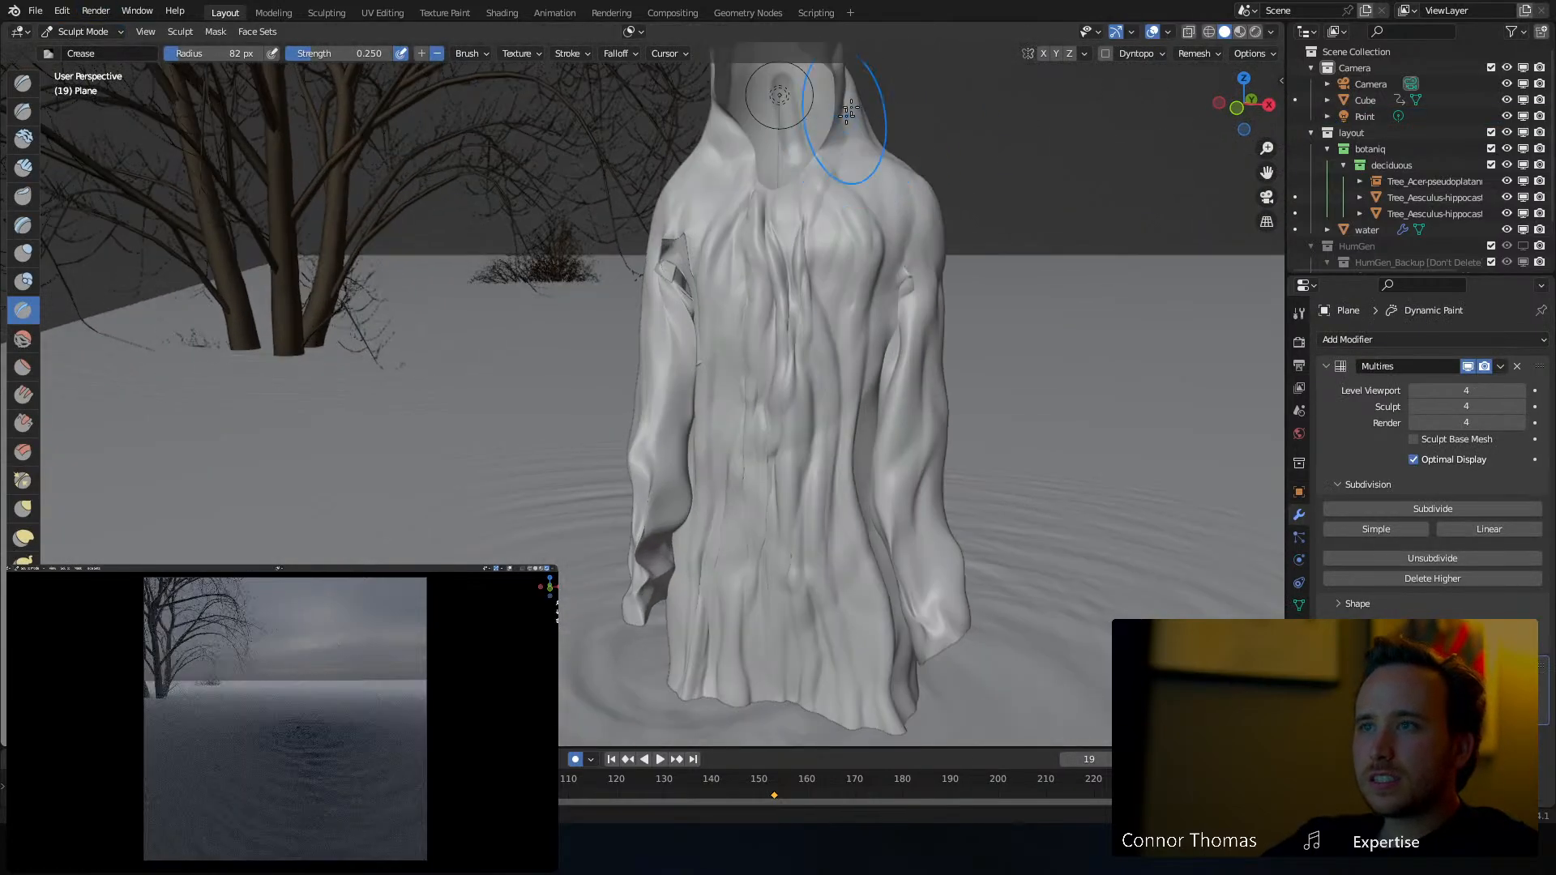
{"action": "middle_click_drag", "start_coordinate": [844, 111], "coordinate": [611, 653], "text": "shift"}
{"action": "scroll", "coordinate": [786, 231], "scroll_direction": "down", "scroll_amount": 3}
{"action": "key", "text": "KP_0"}
{"action": "scroll", "coordinate": [742, 205], "scroll_direction": "up", "scroll_amount": 6}
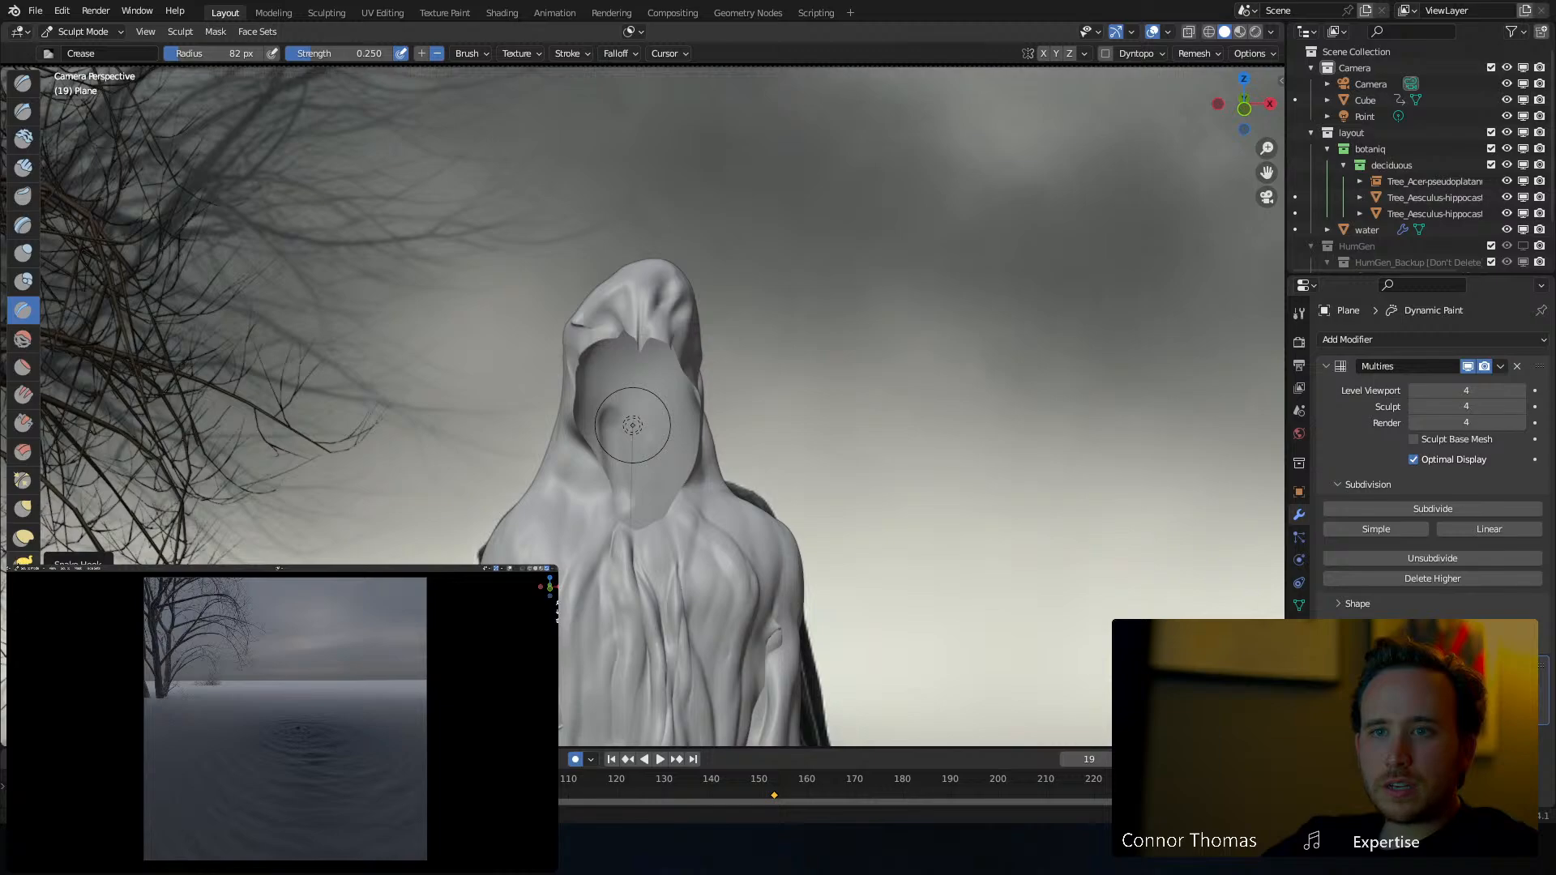
Reshape the hood's crown and slim both sides of its face opening using the Grab brush at 125 px radius
{"action": "left_click", "coordinate": [24, 509]}
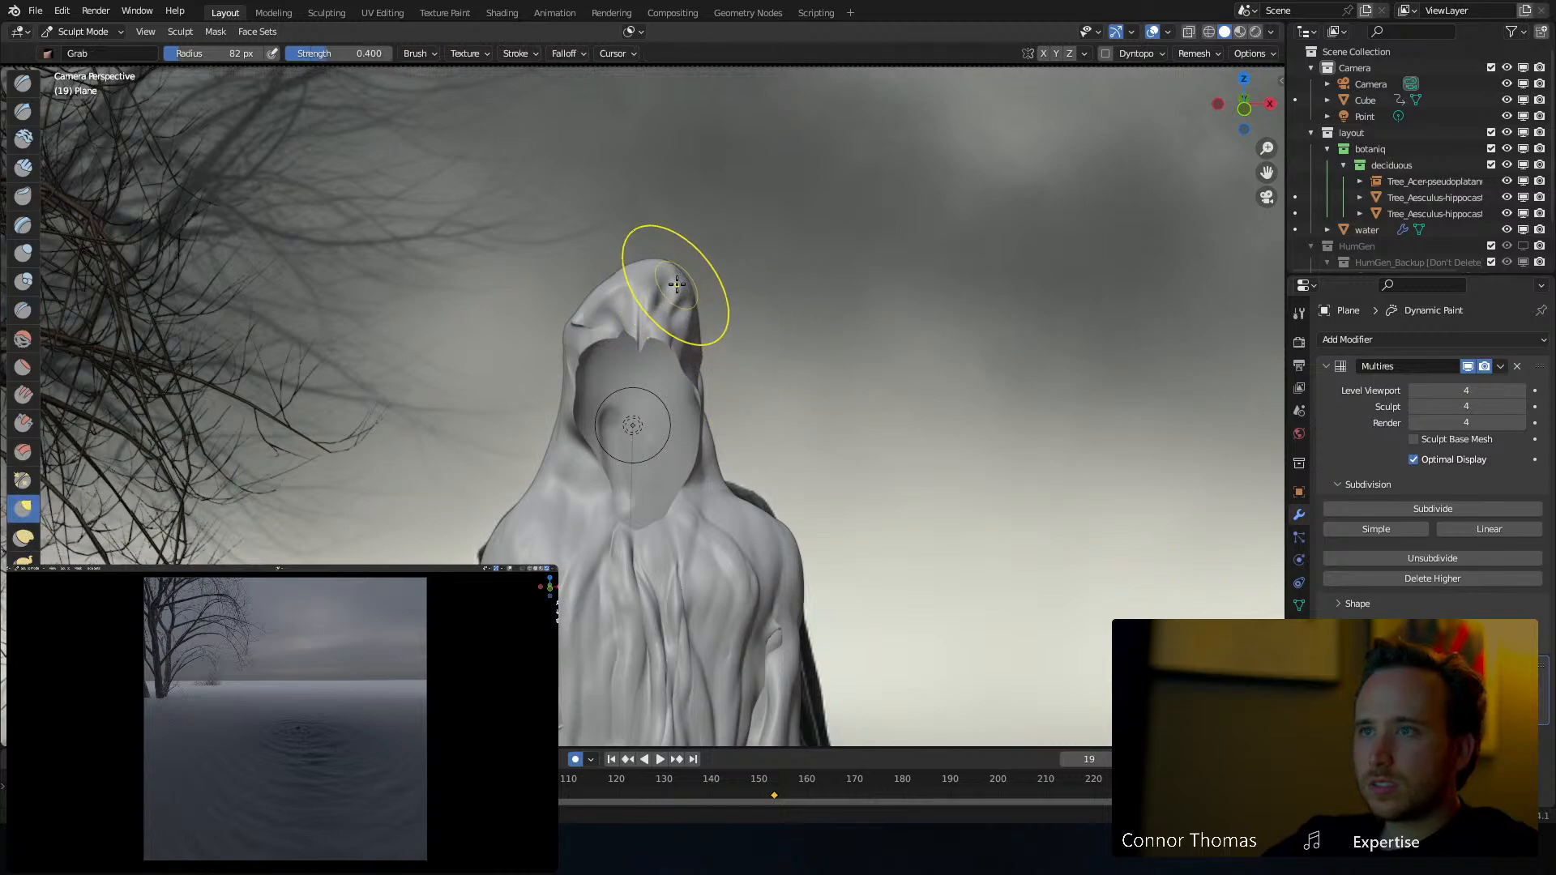
{"action": "key", "text": "f"}
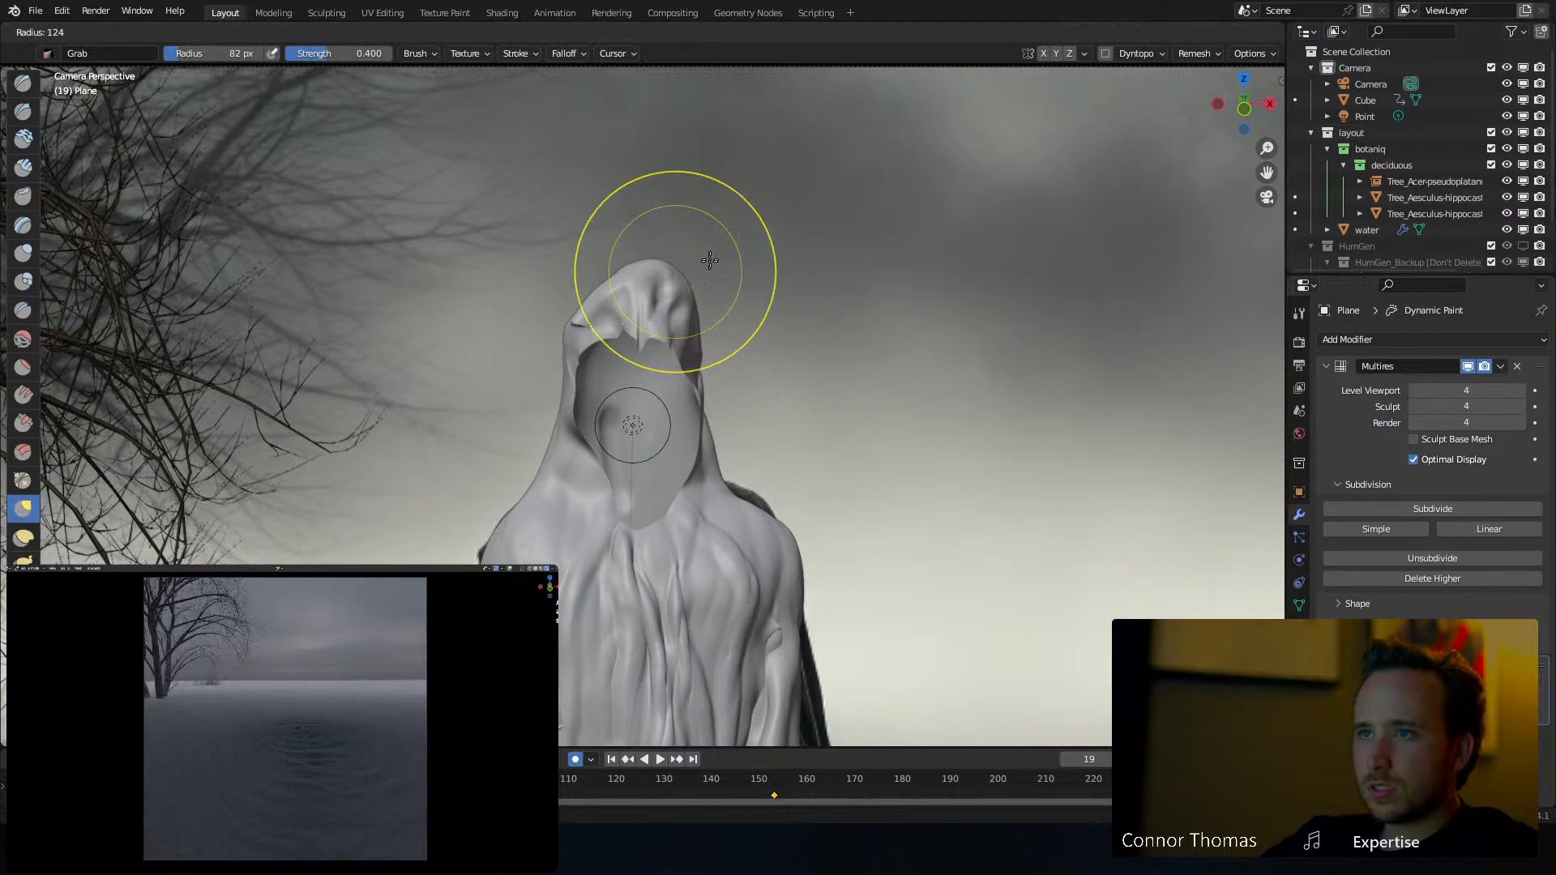
{"action": "left_click", "coordinate": [652, 271]}
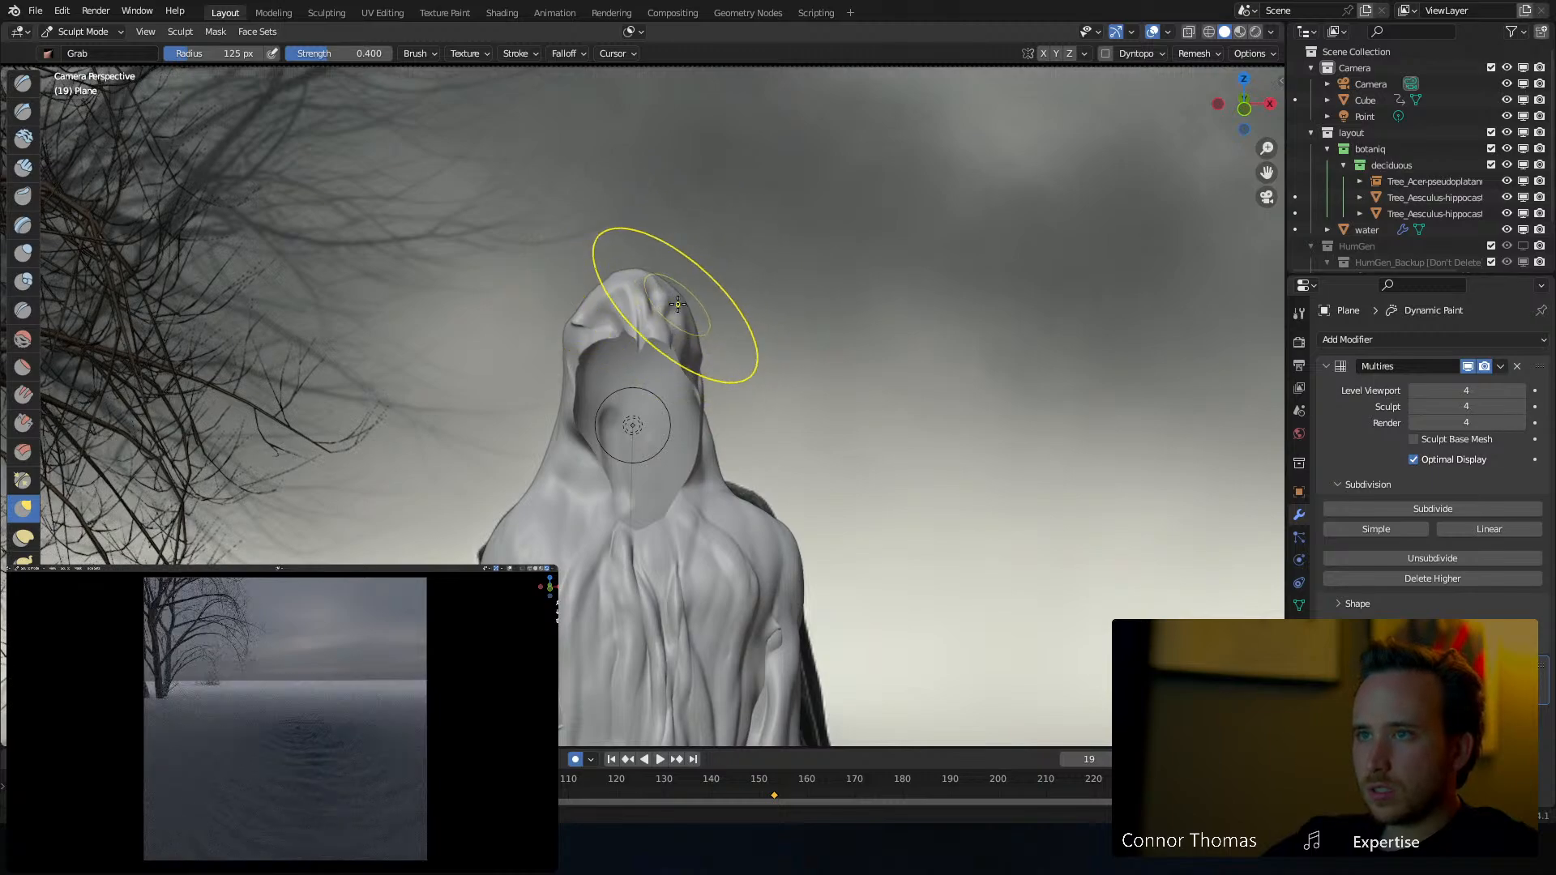
{"action": "left_click_drag", "start_coordinate": [678, 304], "coordinate": [621, 309]}
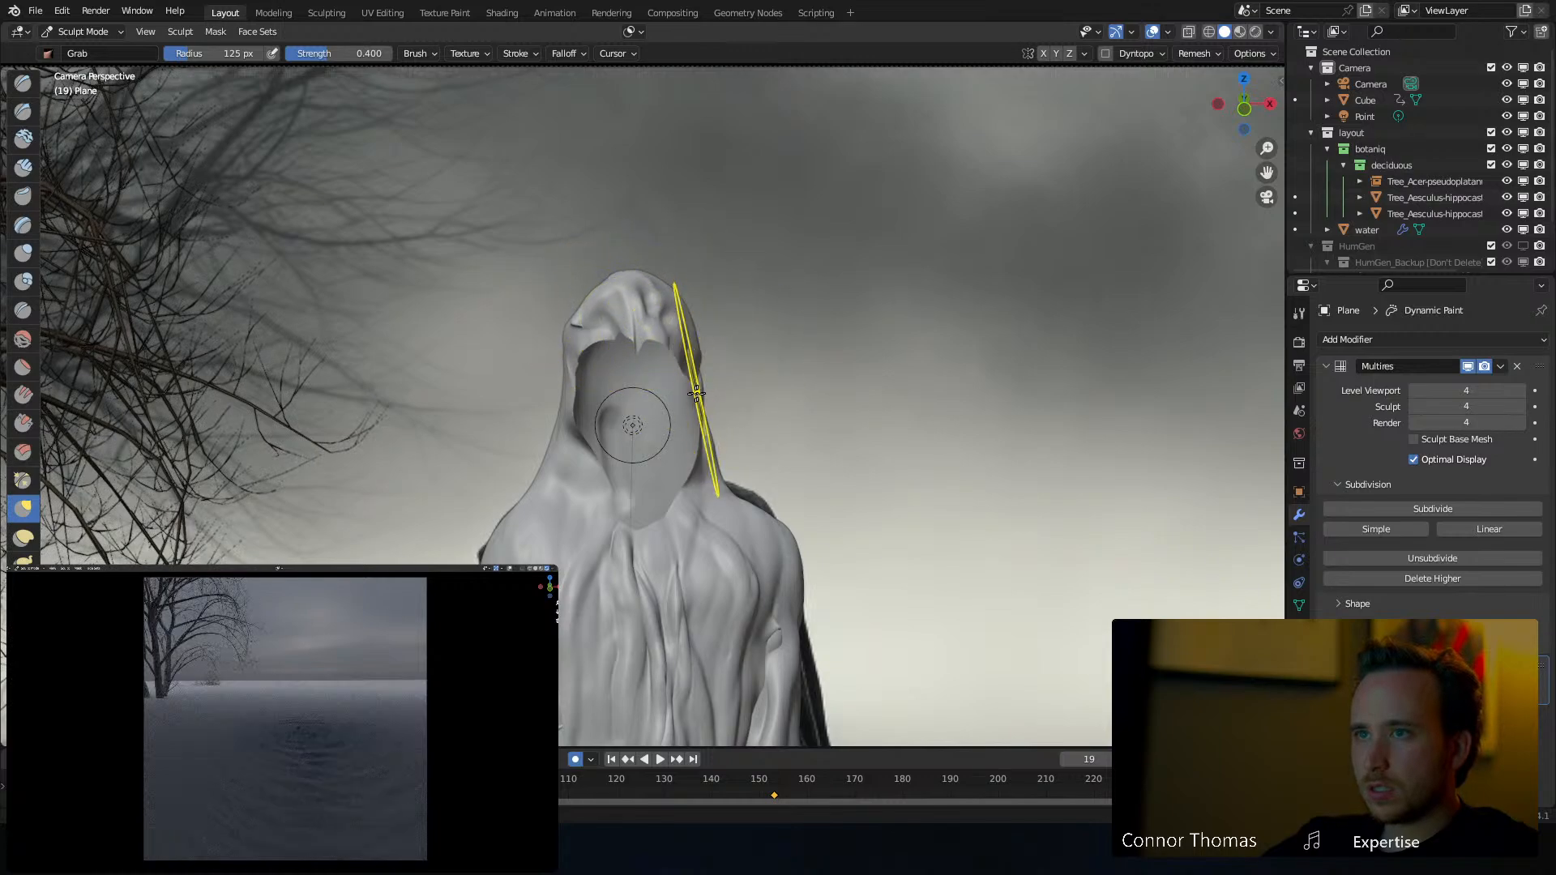
{"action": "left_click_drag", "start_coordinate": [696, 394], "coordinate": [689, 427]}
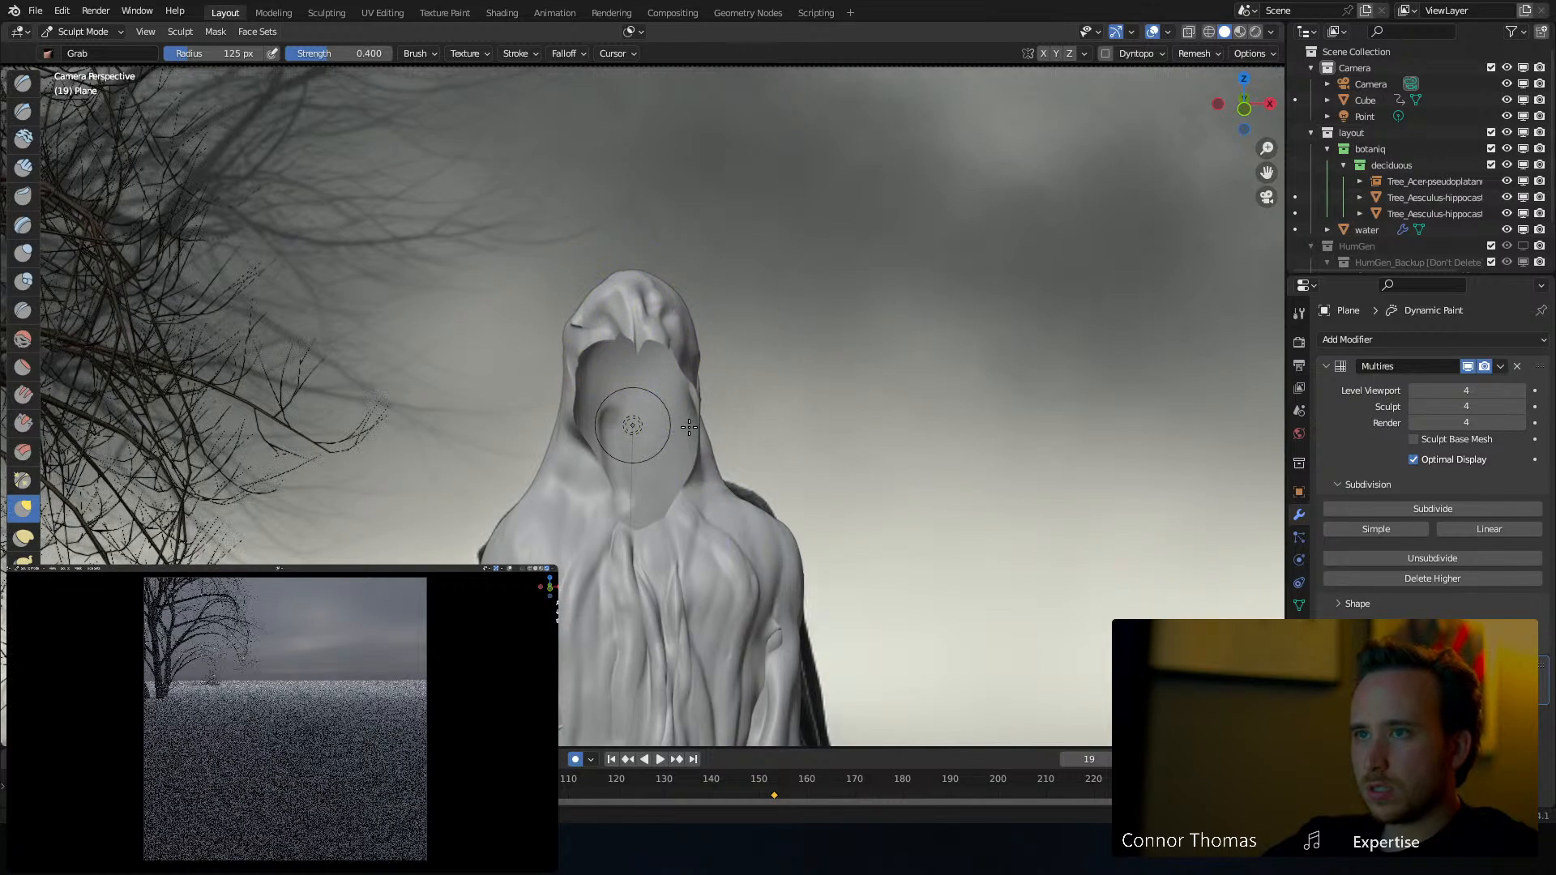
{"action": "left_click_drag", "start_coordinate": [557, 421], "coordinate": [575, 421]}
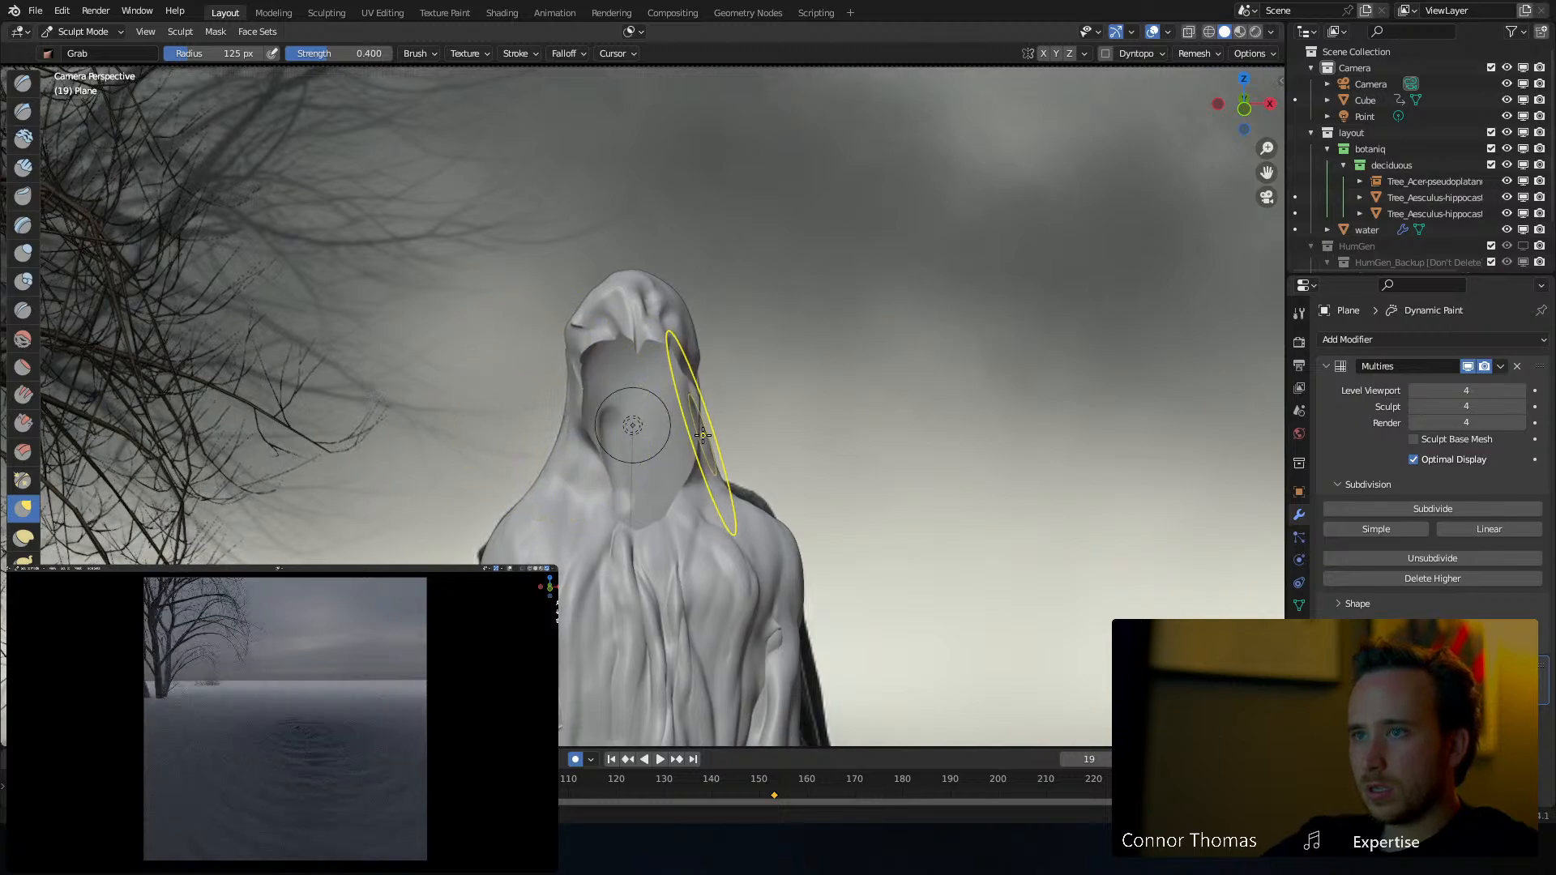
{"action": "left_click_drag", "start_coordinate": [702, 436], "coordinate": [667, 433]}
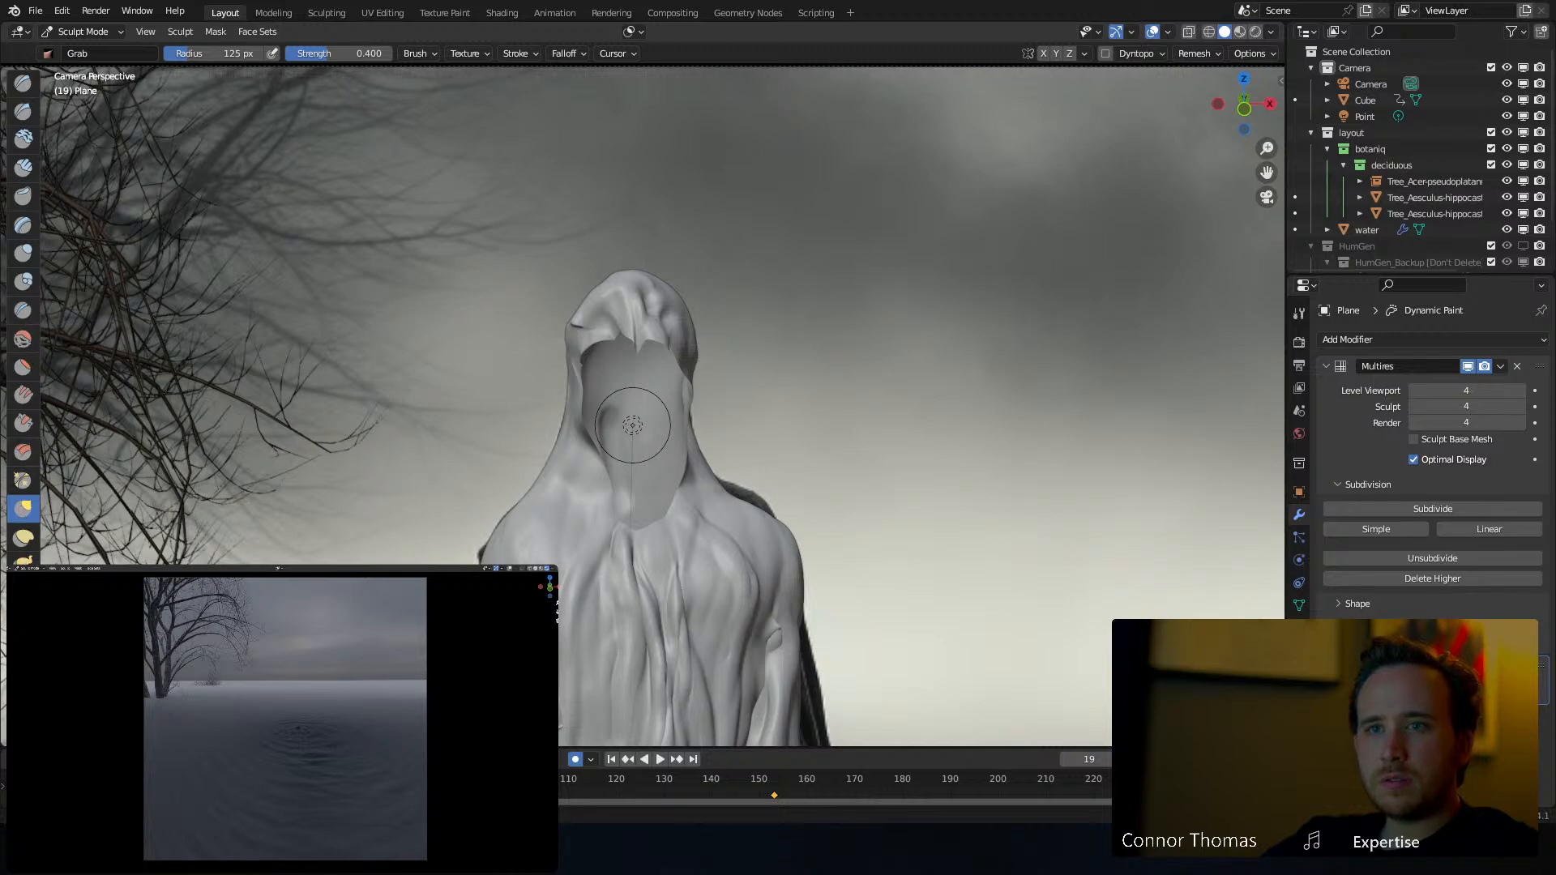
Choose the Pose brush, try bending the hood's crown downward, and enlarge the brush radius to 294 px
{"action": "left_click", "coordinate": [23, 623]}
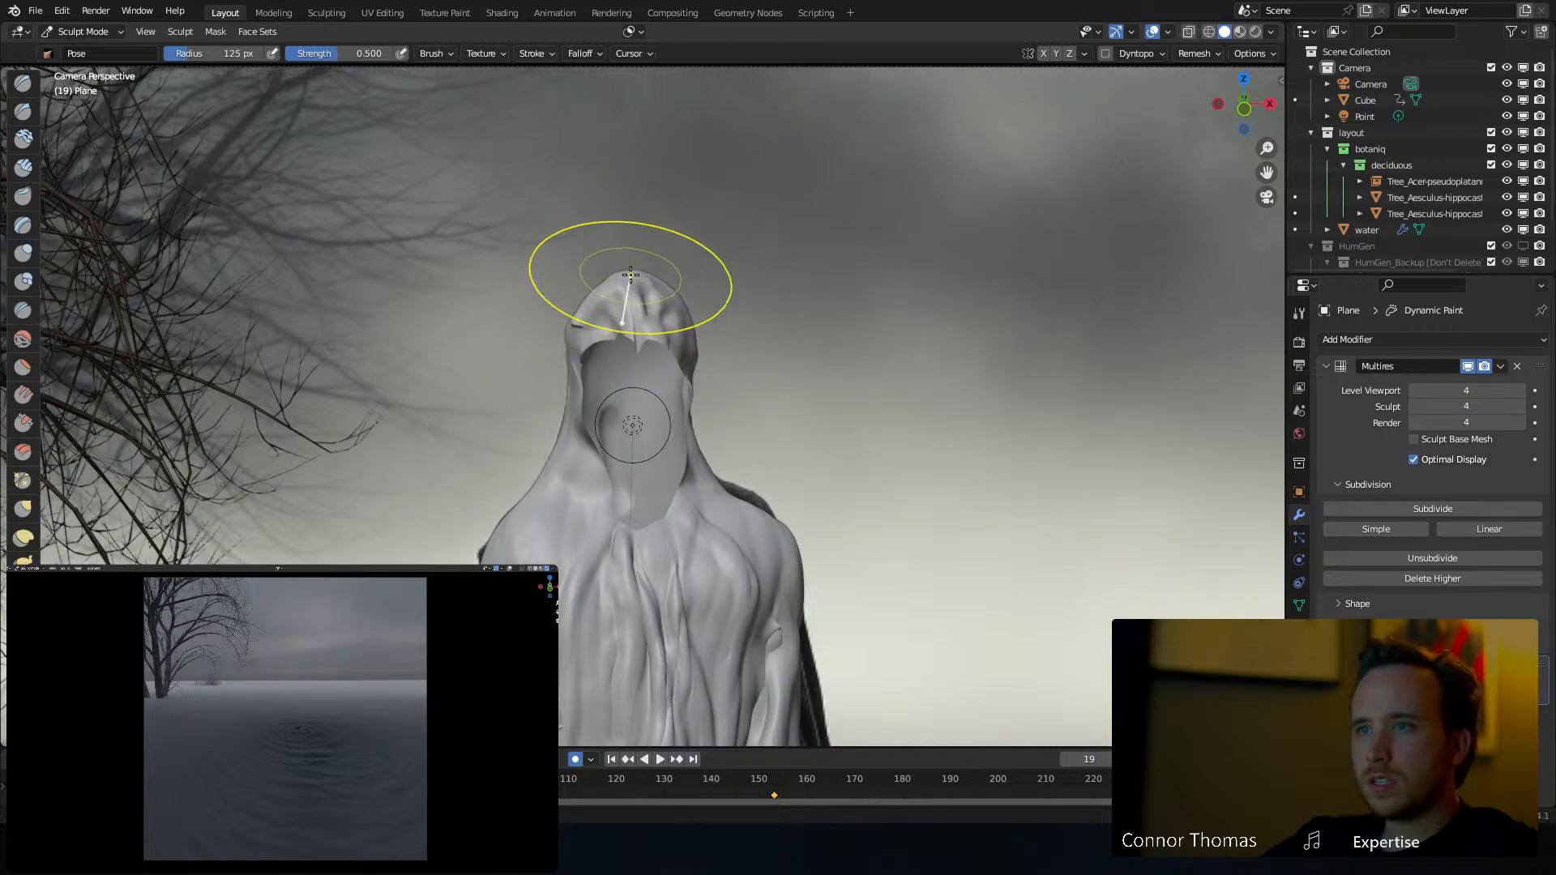
{"action": "mouse_move", "coordinate": [629, 272]}
{"action": "left_mouse_down"}
{"action": "mouse_move", "coordinate": [614, 275]}
{"action": "mouse_move", "coordinate": [626, 269]}
{"action": "mouse_move", "coordinate": [632, 317]}
{"action": "mouse_move", "coordinate": [613, 333]}
{"action": "mouse_move", "coordinate": [636, 325]}
{"action": "left_mouse_up"}
{"action": "key", "text": "f"}
{"action": "left_click", "coordinate": [761, 219]}
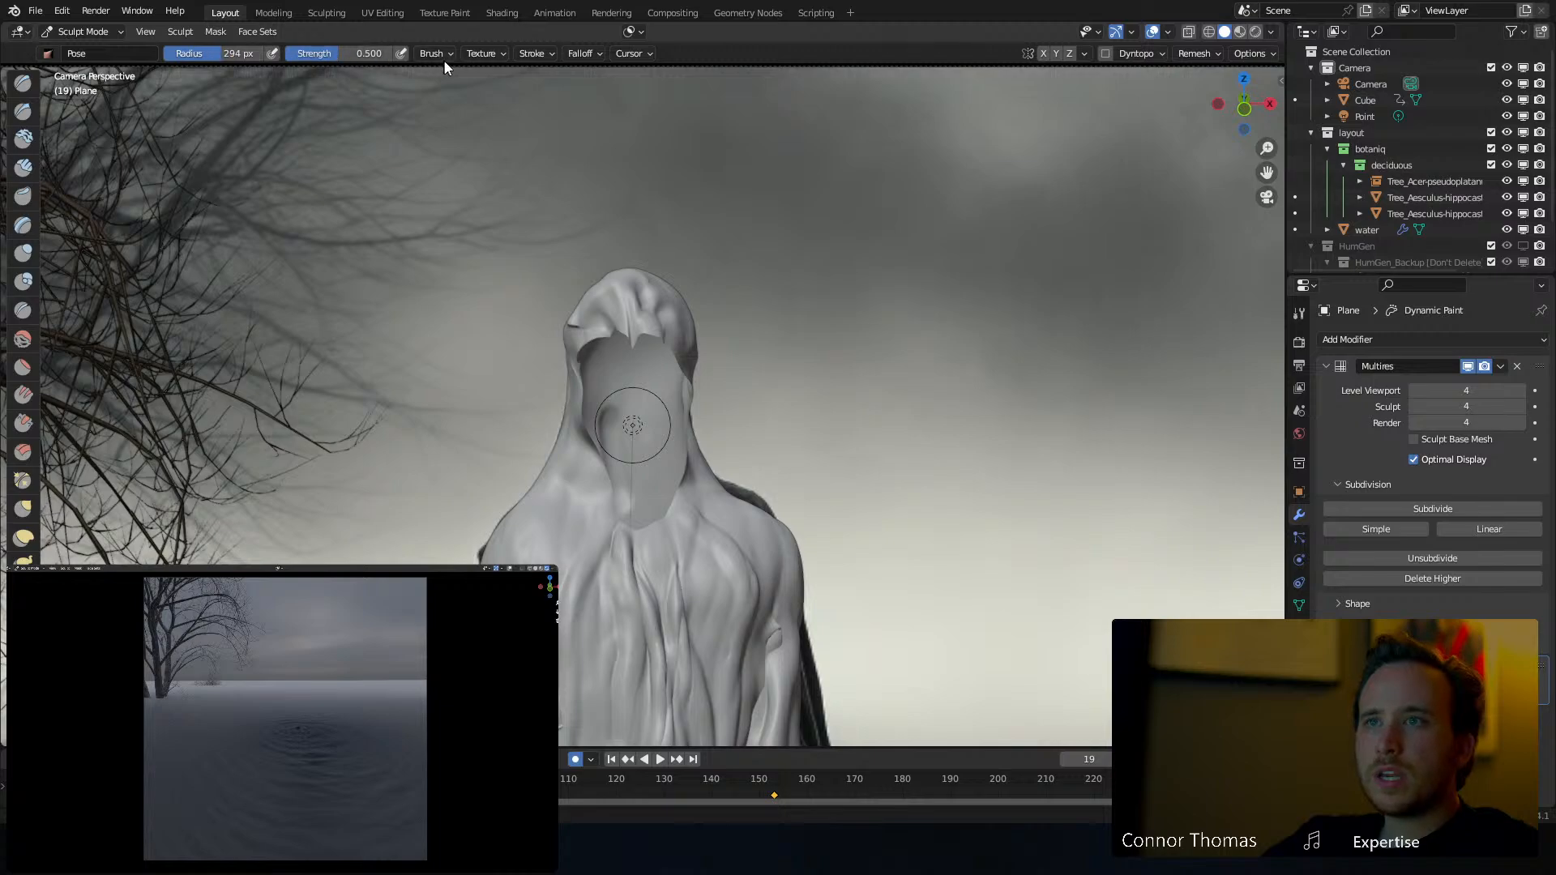
Check the Pose brush's falloff presets, reduce its radius to 257 px and try bending the hooded head
{"action": "left_click", "coordinate": [590, 53]}
{"action": "left_click", "coordinate": [567, 85]}
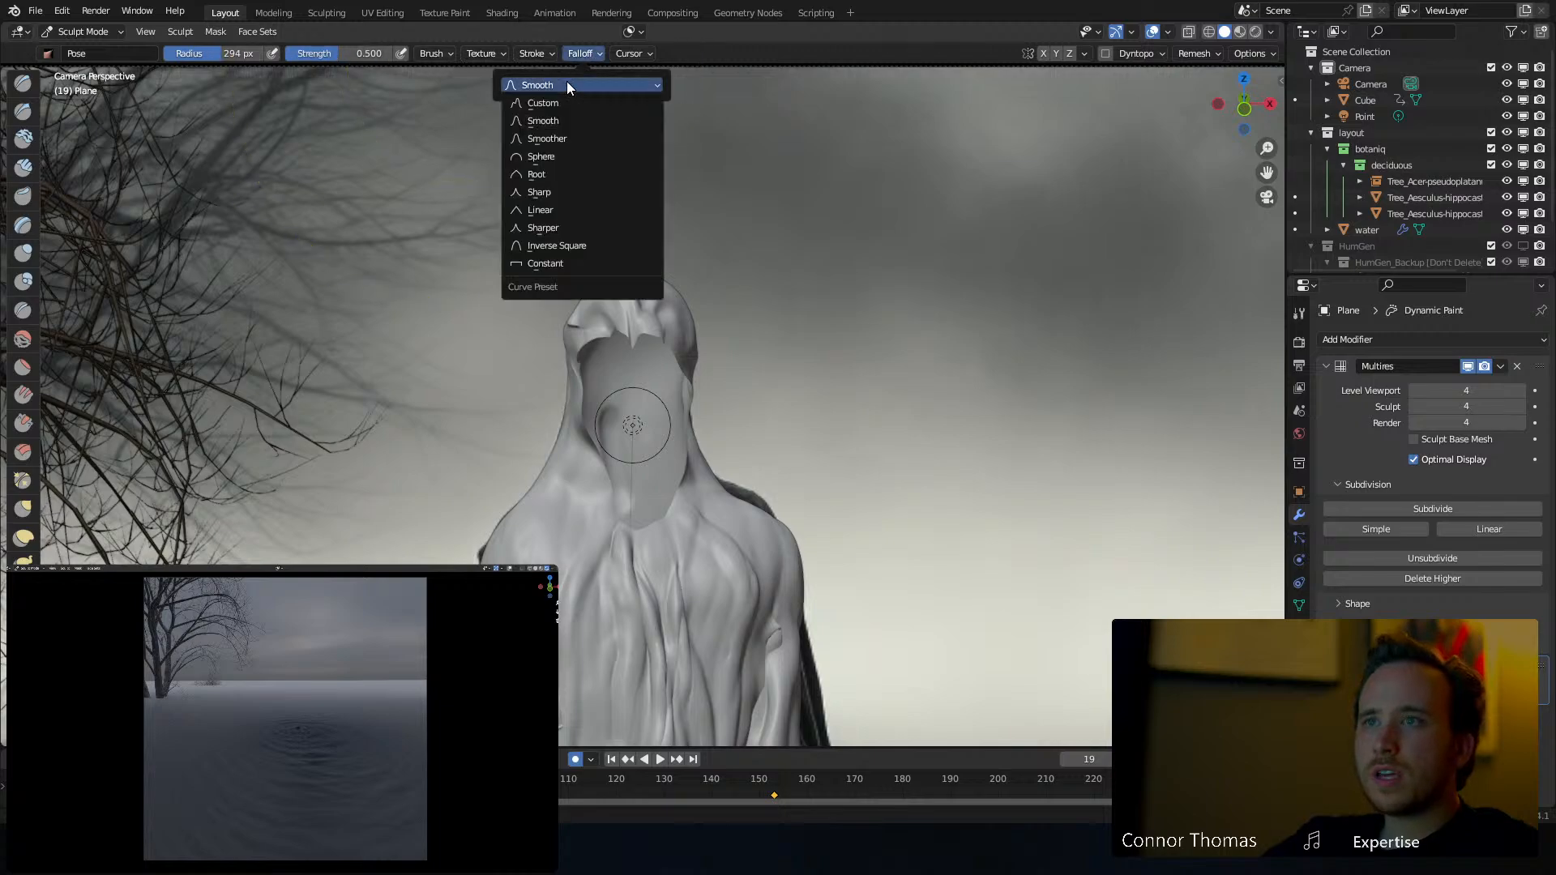
{"action": "left_click", "coordinate": [566, 85]}
{"action": "key", "text": "f"}
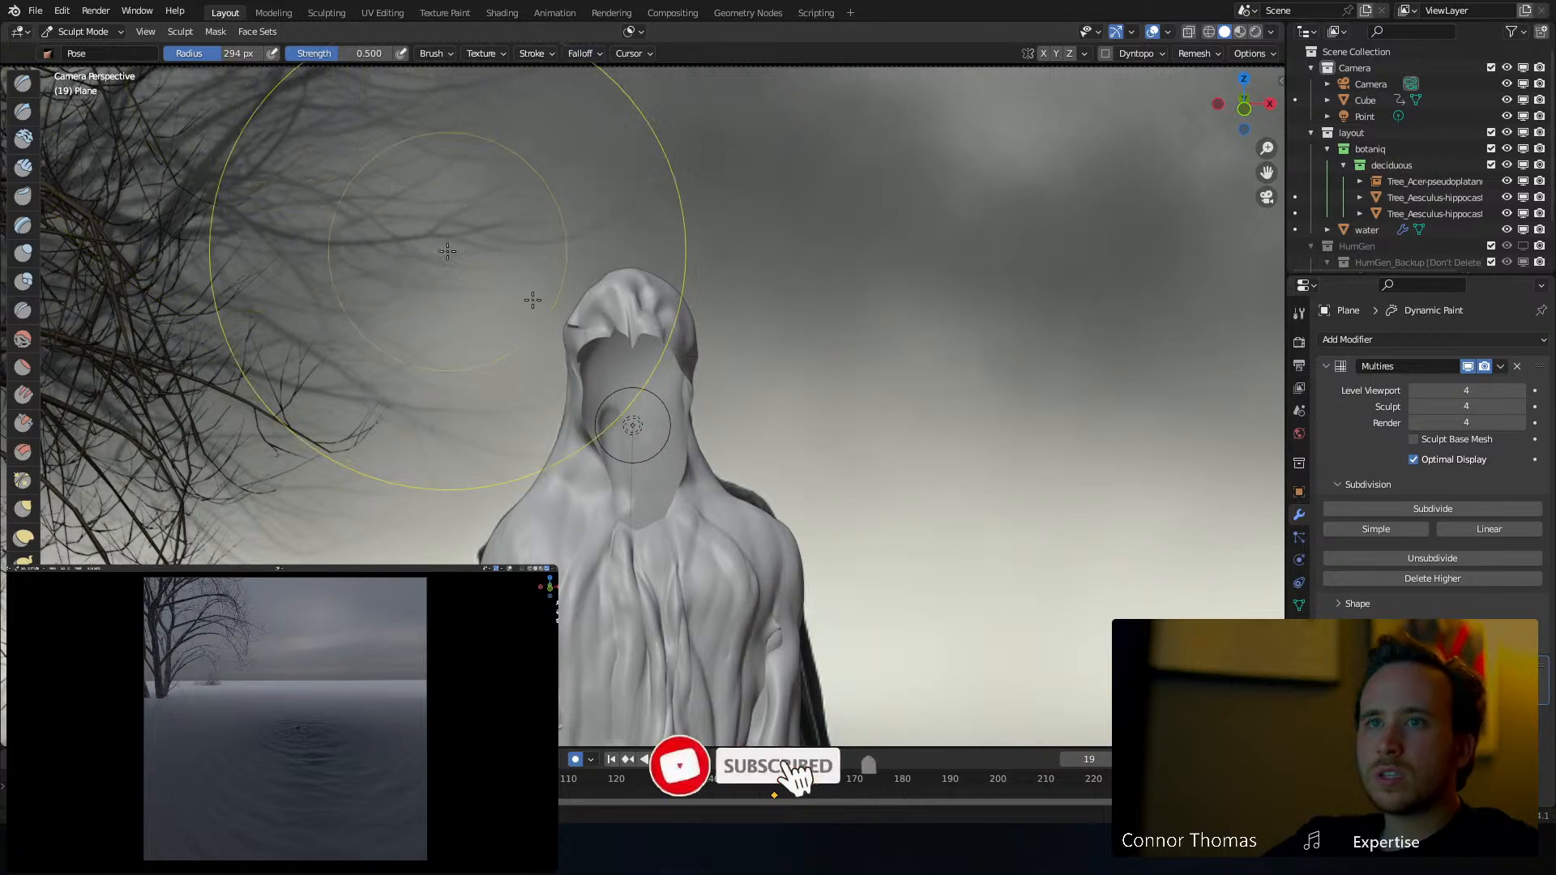
{"action": "left_click", "coordinate": [634, 341]}
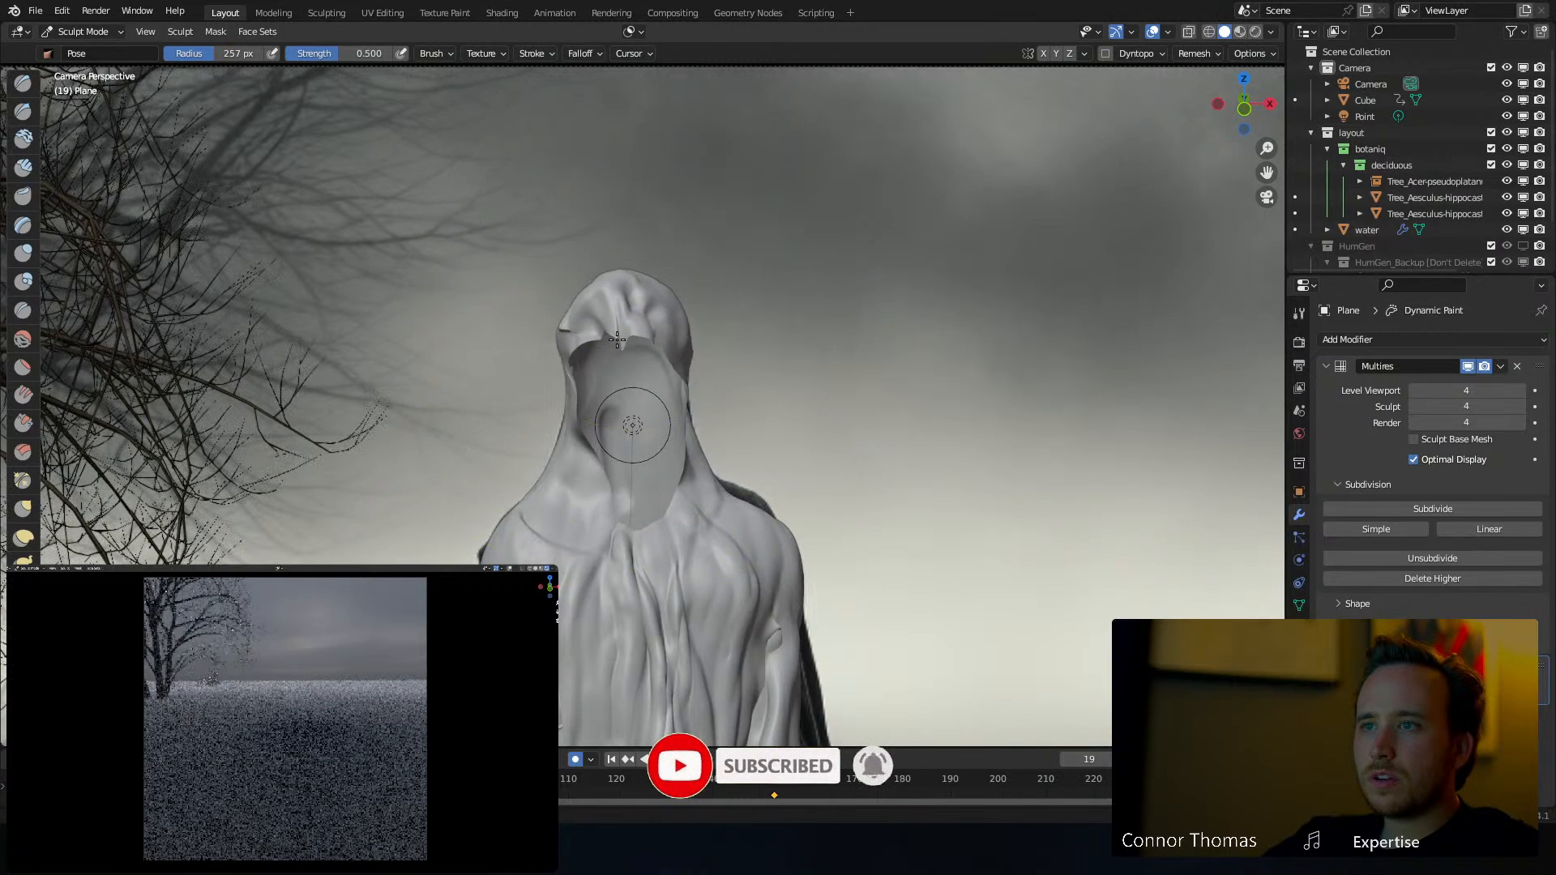
{"action": "mouse_move", "coordinate": [634, 342]}
{"action": "left_mouse_down"}
{"action": "mouse_move", "coordinate": [717, 363]}
{"action": "mouse_move", "coordinate": [632, 347]}
{"action": "mouse_move", "coordinate": [639, 317]}
{"action": "left_mouse_up"}
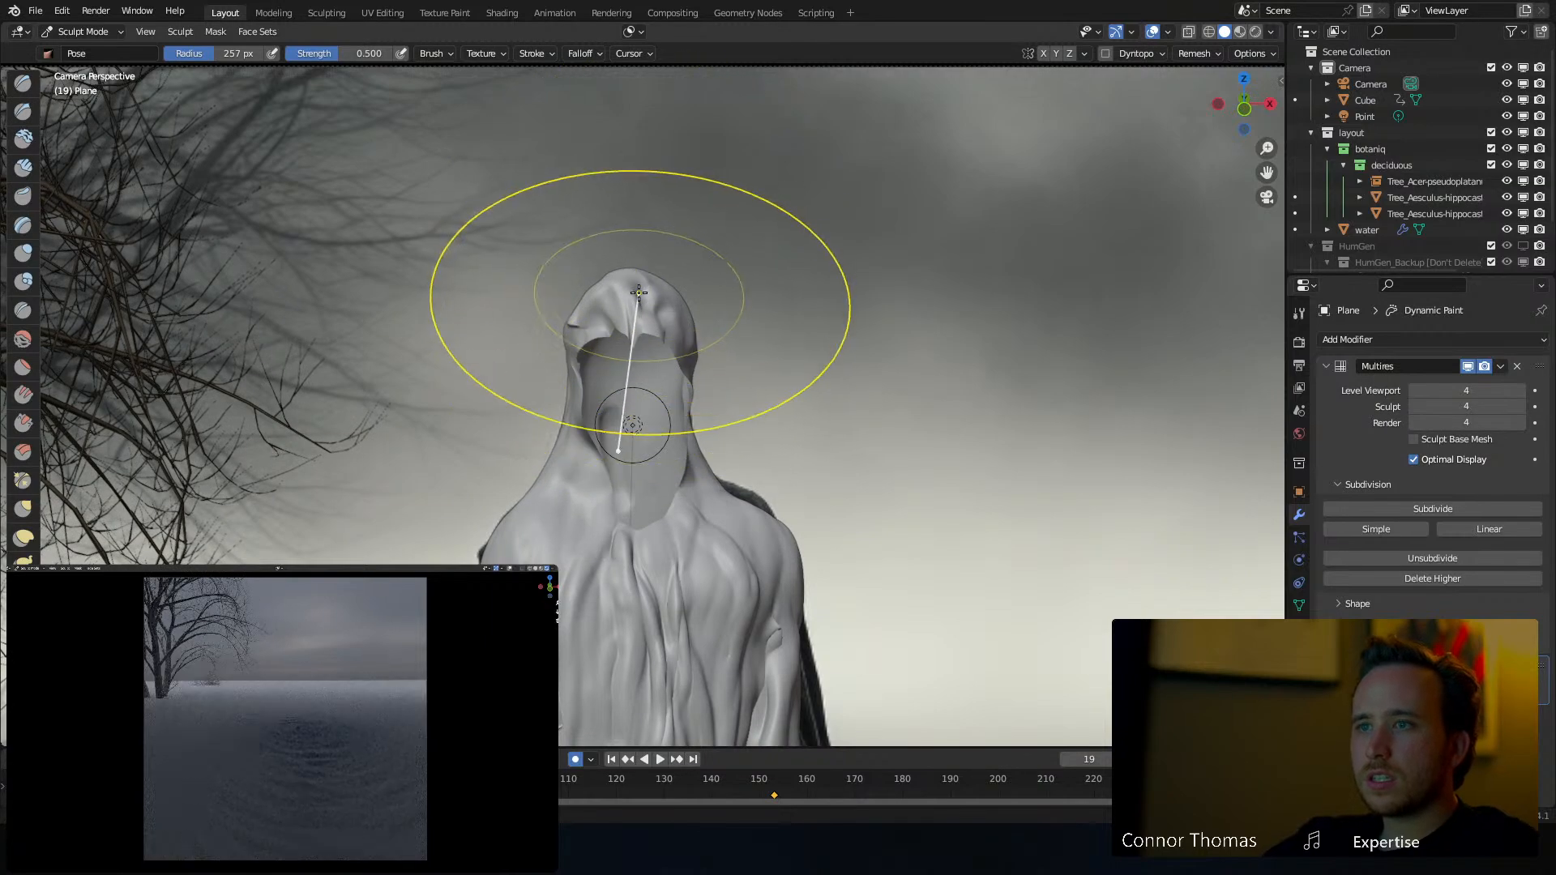
Reduce the Pose brush radius to 192 px and tilt the hooded head downward toward the tree side
{"action": "key", "text": "f"}
{"action": "left_click", "coordinate": [586, 329]}
{"action": "left_click_drag", "start_coordinate": [629, 310], "coordinate": [598, 326]}
{"action": "key", "text": "f"}
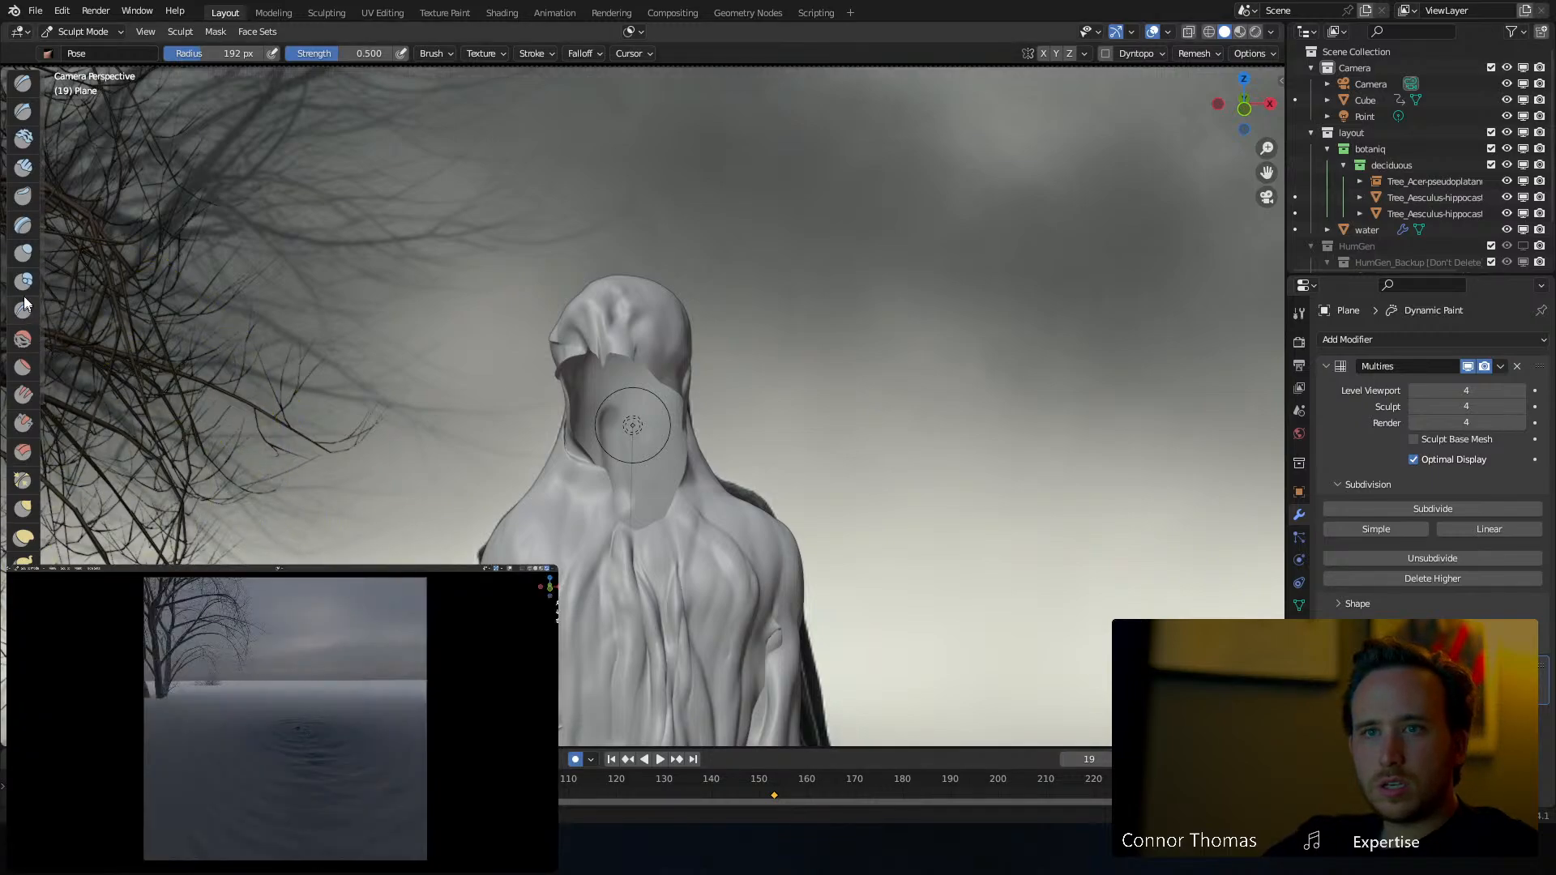
Nudge the tree-side edge of the hood's brim using the Grab brush at 192 px radius
{"action": "left_click", "coordinate": [19, 504]}
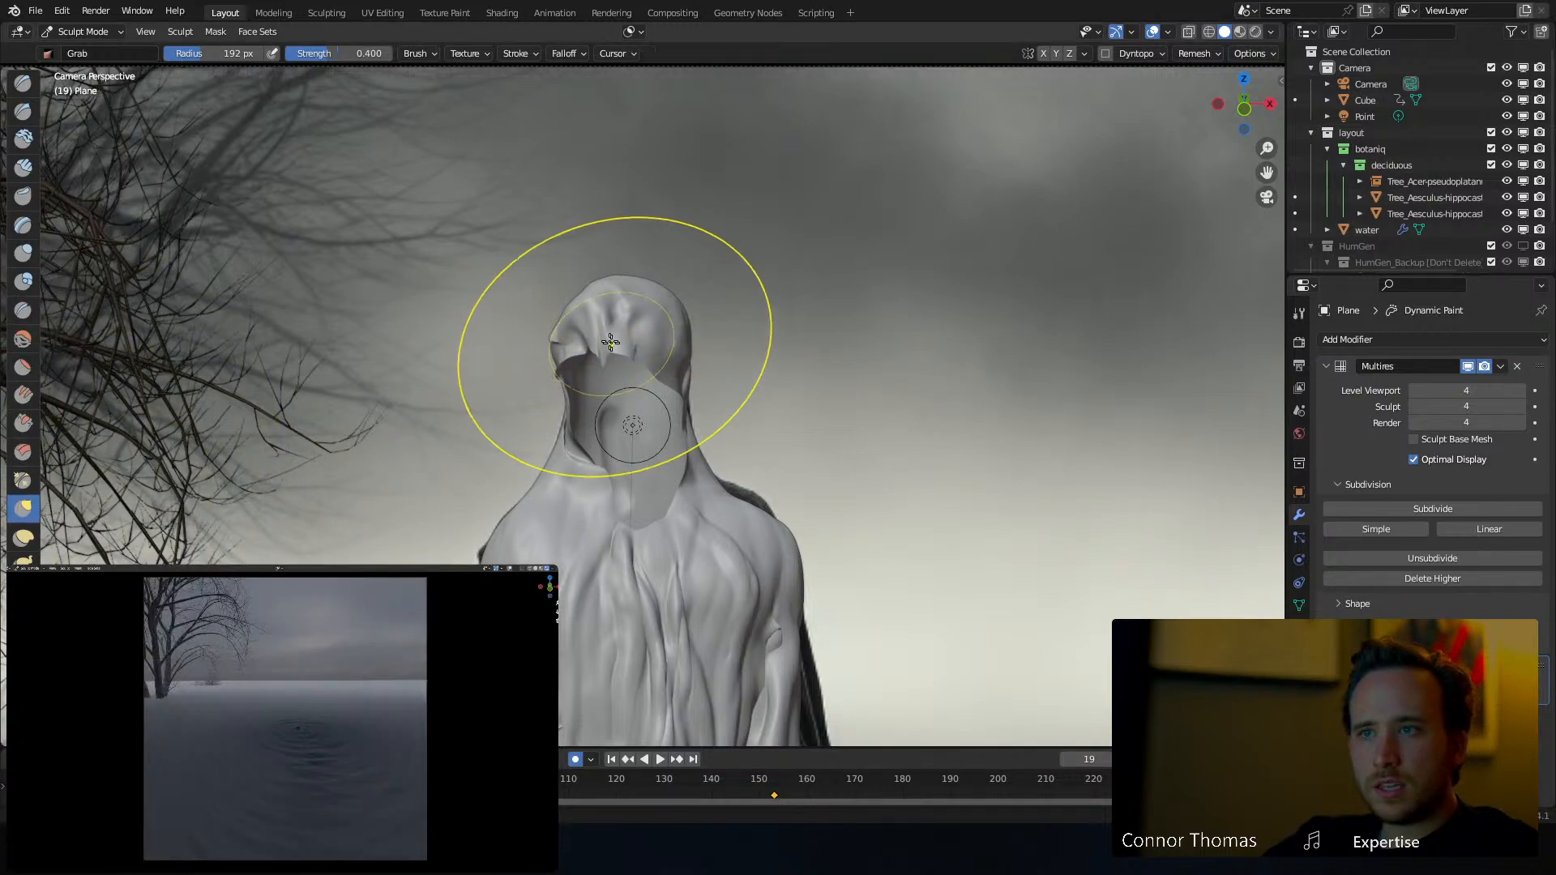
{"action": "left_click_drag", "start_coordinate": [564, 354], "coordinate": [567, 341]}
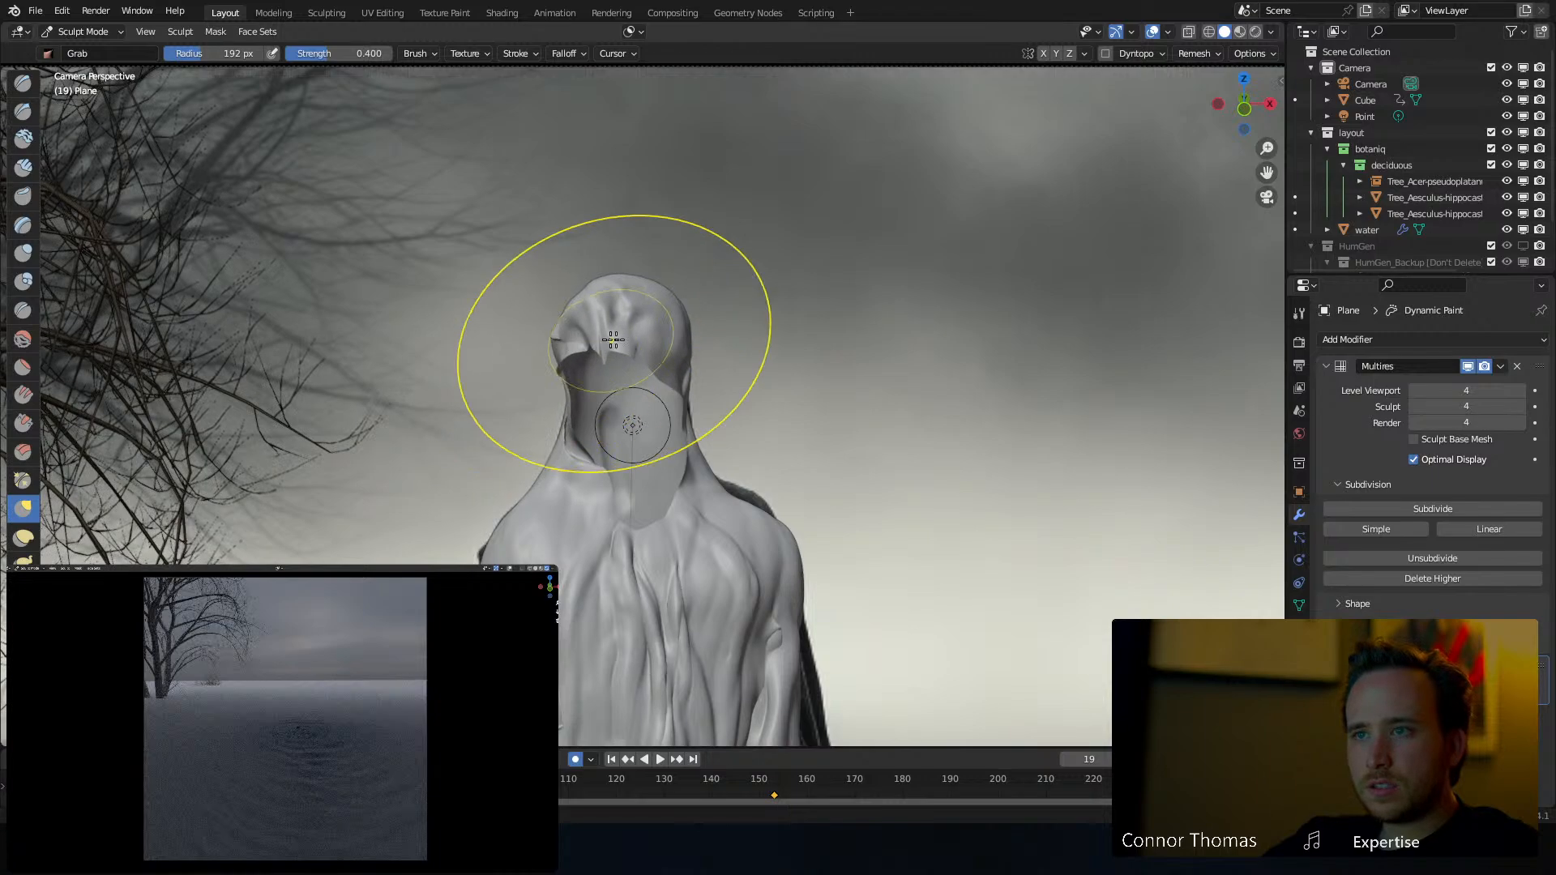
{"action": "middle_click_drag", "start_coordinate": [614, 344], "coordinate": [736, 282]}
{"action": "middle_click_drag", "start_coordinate": [747, 199], "coordinate": [678, 430], "text": "shift"}
{"action": "scroll", "coordinate": [689, 365], "scroll_direction": "up", "scroll_amount": 3}
{"action": "scroll", "coordinate": [704, 274], "scroll_direction": "down", "scroll_amount": 3}
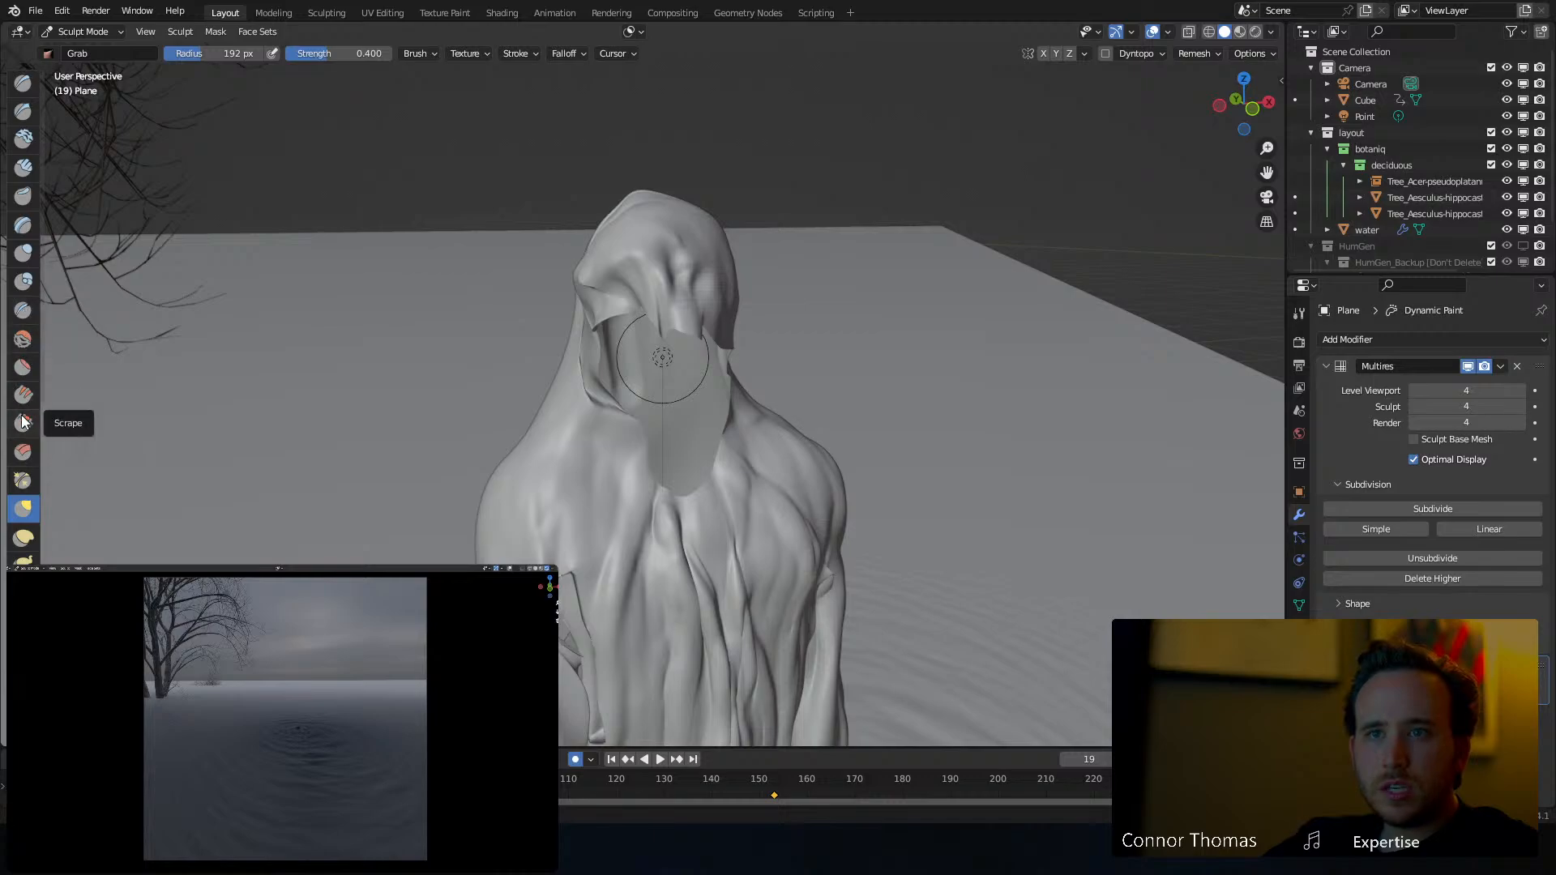
Tighten the folds at the front of the hood using the Pinch/Magnify brush at 192 px radius
{"action": "left_click", "coordinate": [23, 481]}
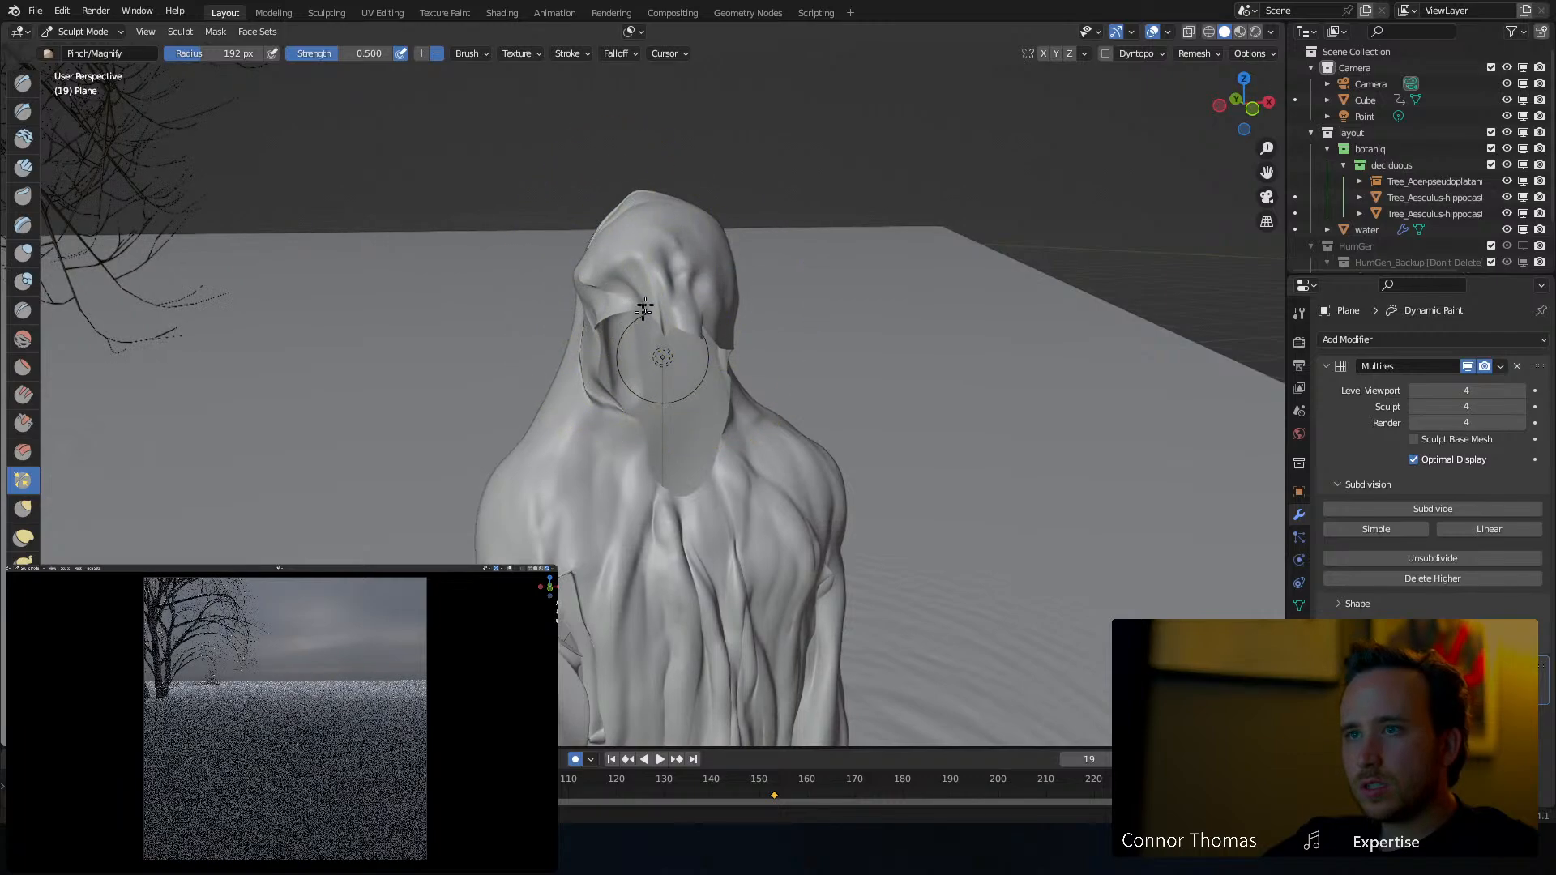
{"action": "middle_click_drag", "start_coordinate": [645, 309], "coordinate": [739, 336]}
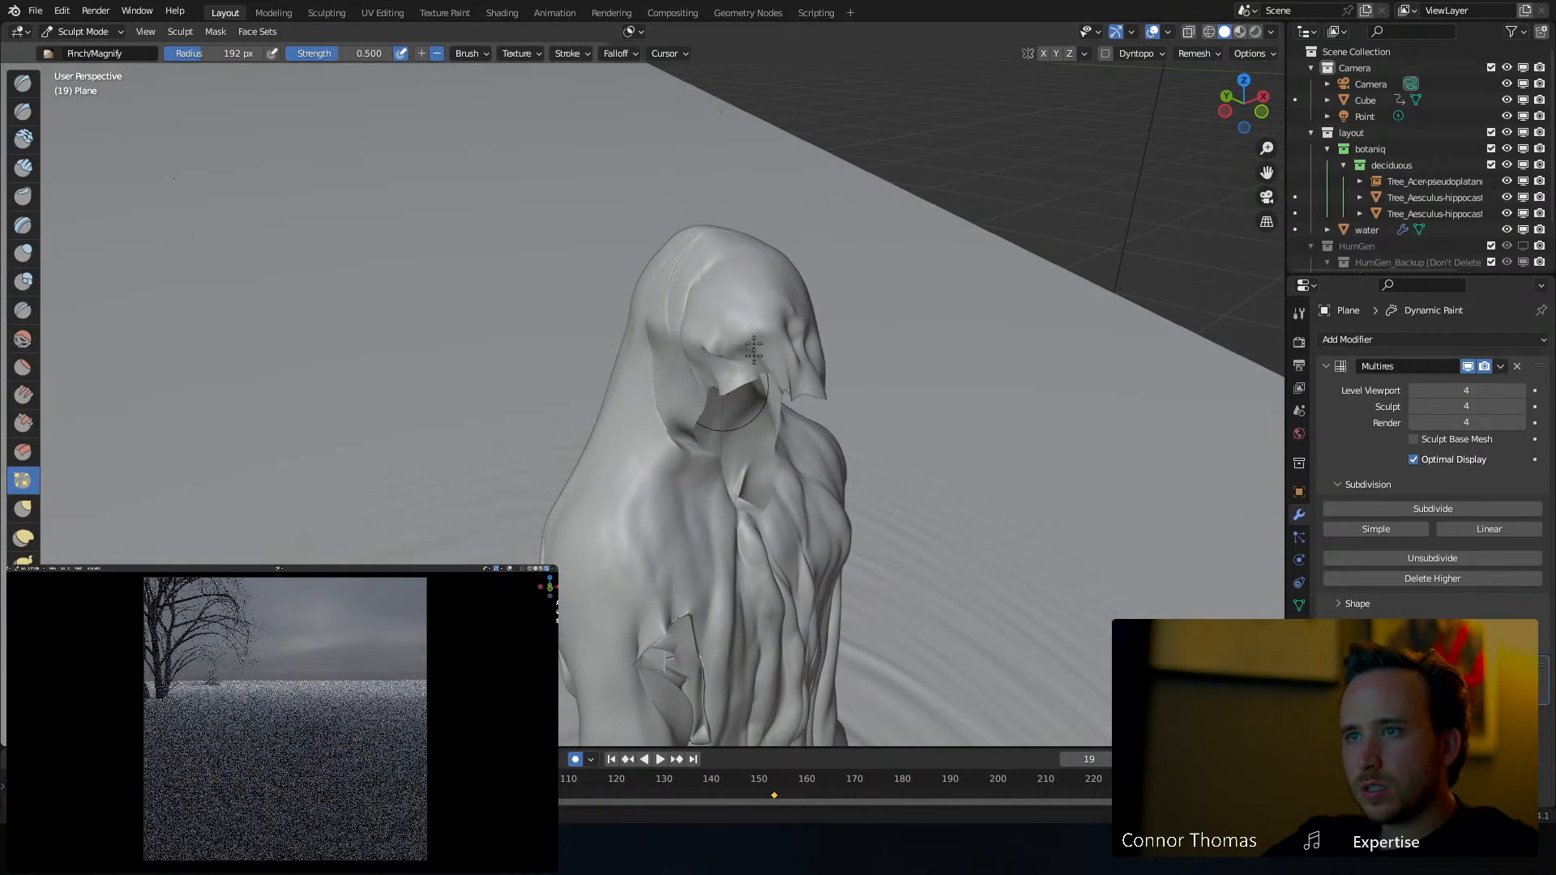
{"action": "left_click", "coordinate": [766, 312]}
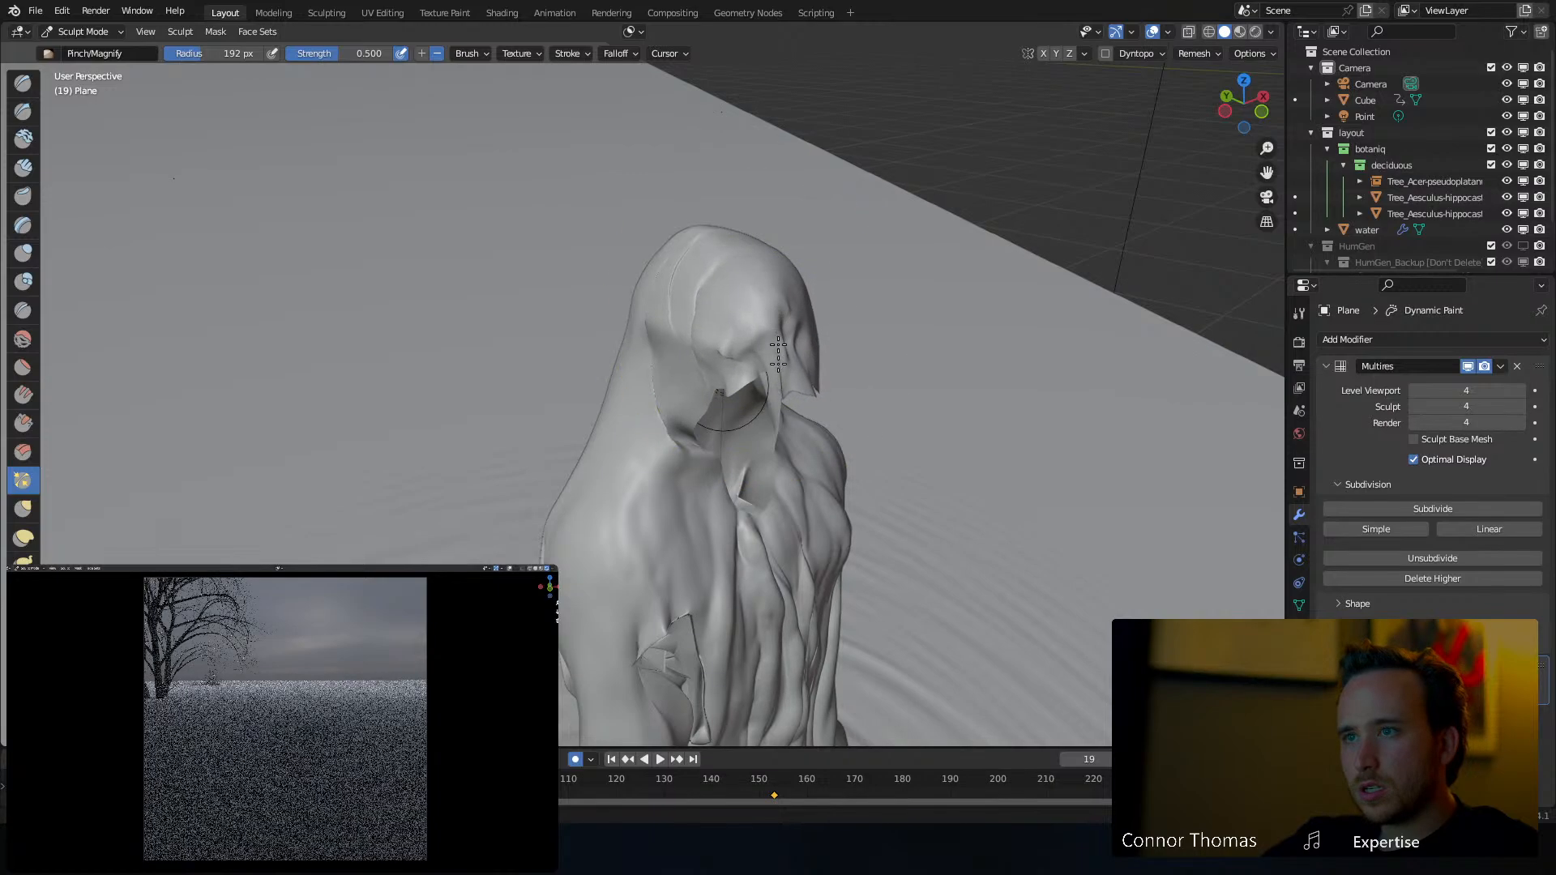
{"action": "middle_click_drag", "start_coordinate": [778, 355], "coordinate": [685, 348]}
{"action": "left_click", "coordinate": [617, 489]}
{"action": "middle_click_drag", "start_coordinate": [614, 462], "coordinate": [565, 288]}
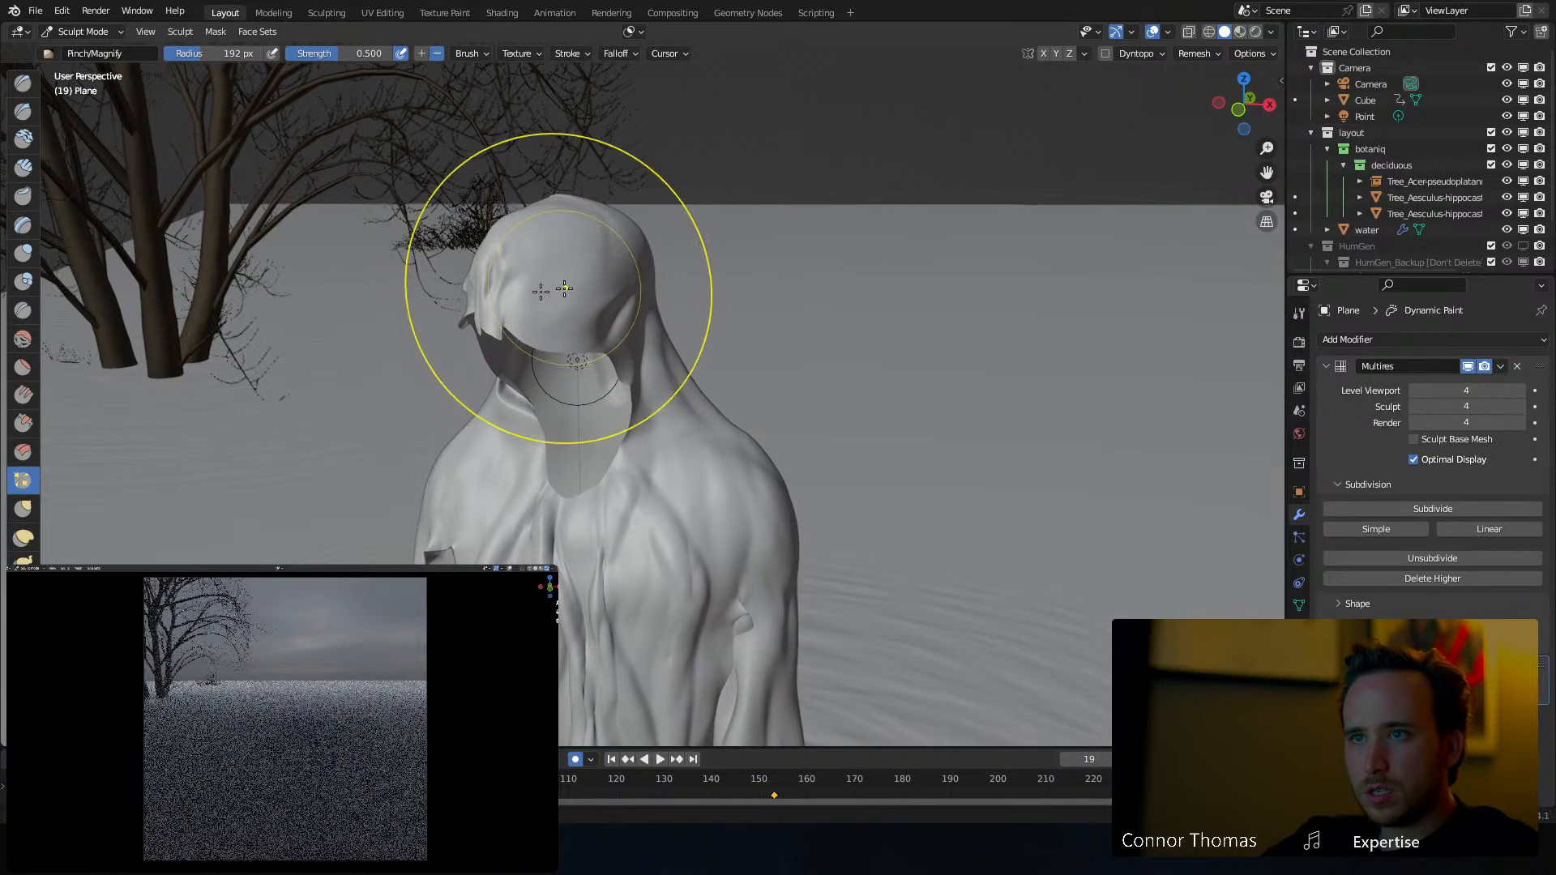
Choose the Crease brush, reduce its radius to 50 px and carve shallow folds across the hood's forehead
{"action": "left_click", "coordinate": [22, 311]}
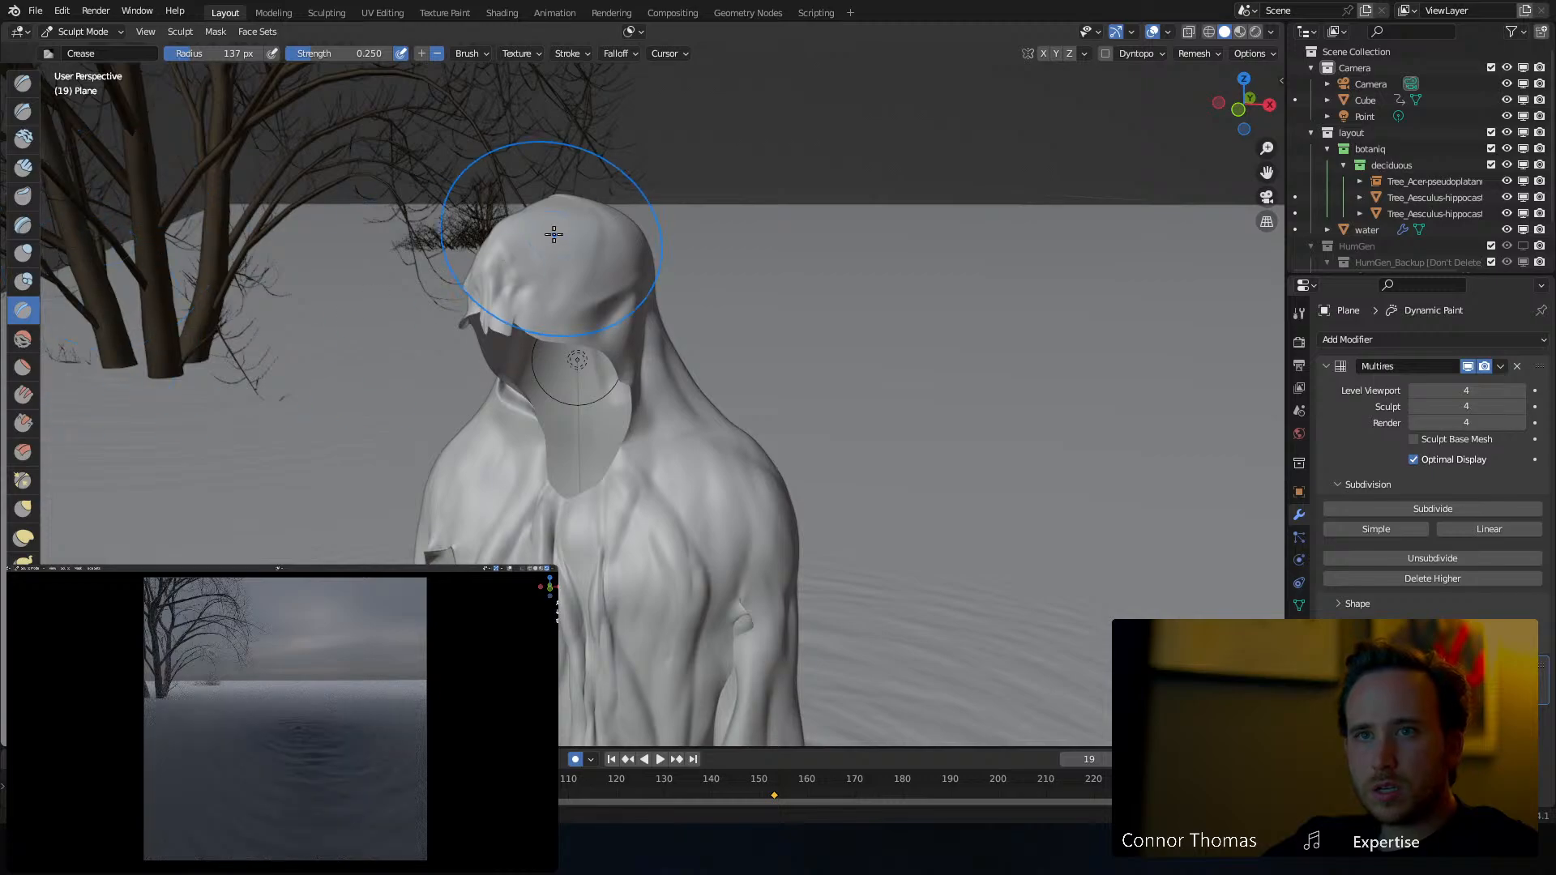
{"action": "key", "text": "f"}
{"action": "left_click", "coordinate": [592, 236]}
{"action": "left_click_drag", "start_coordinate": [562, 271], "coordinate": [529, 297]}
{"action": "left_click_drag", "start_coordinate": [609, 228], "coordinate": [573, 282]}
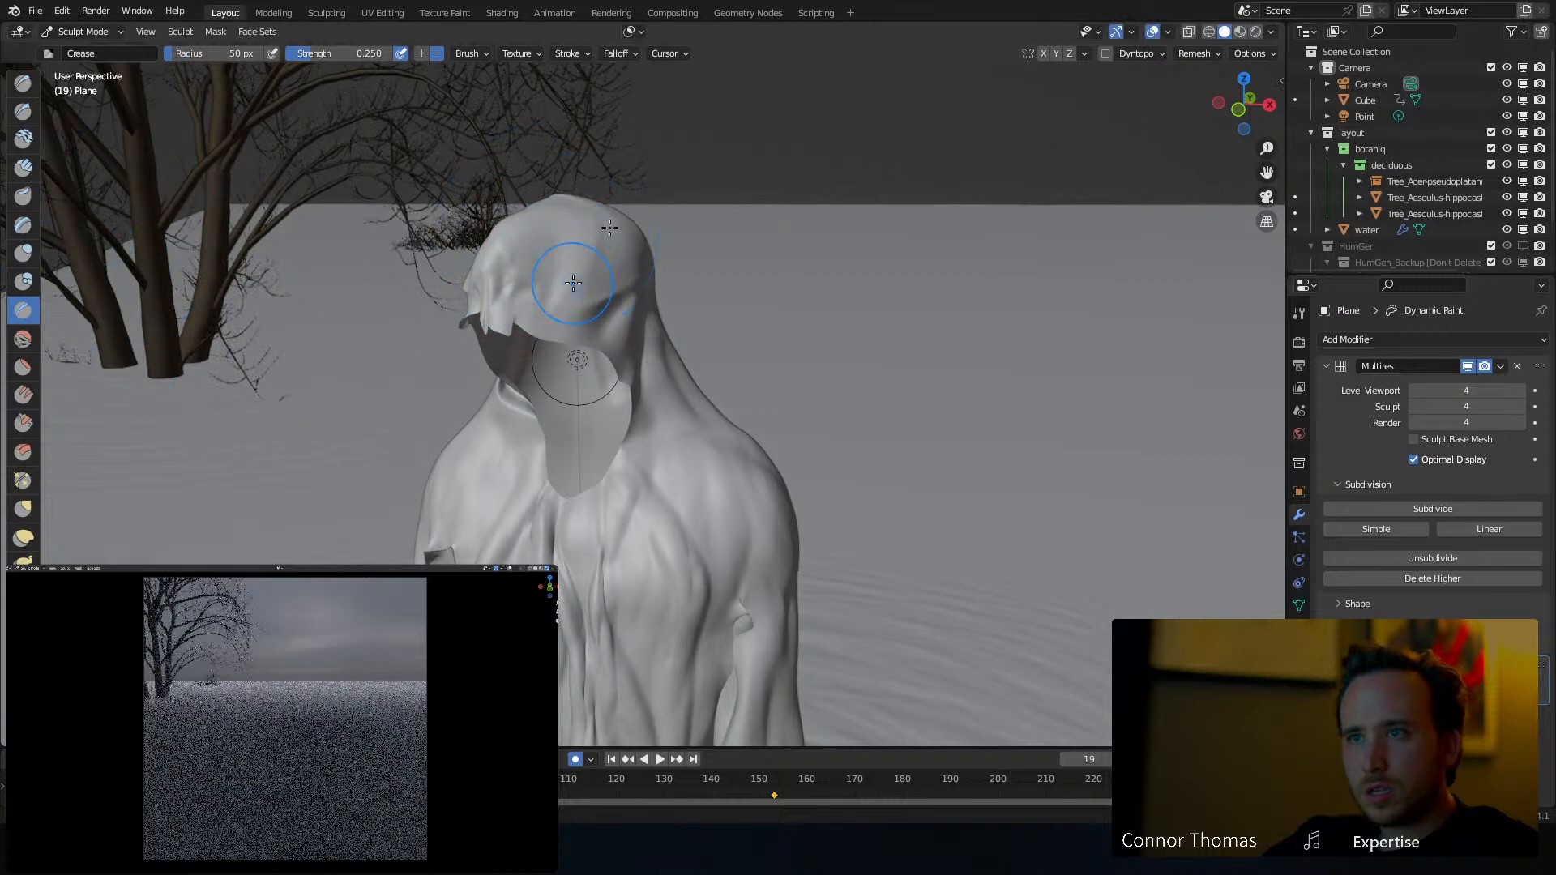
Reduce the Crease brush radius to 23 px and carve fine vertical folds down the hood's front to its brim
{"action": "scroll", "coordinate": [573, 283], "scroll_direction": "up", "scroll_amount": 4}
{"action": "key", "text": "f"}
{"action": "left_click", "coordinate": [524, 279]}
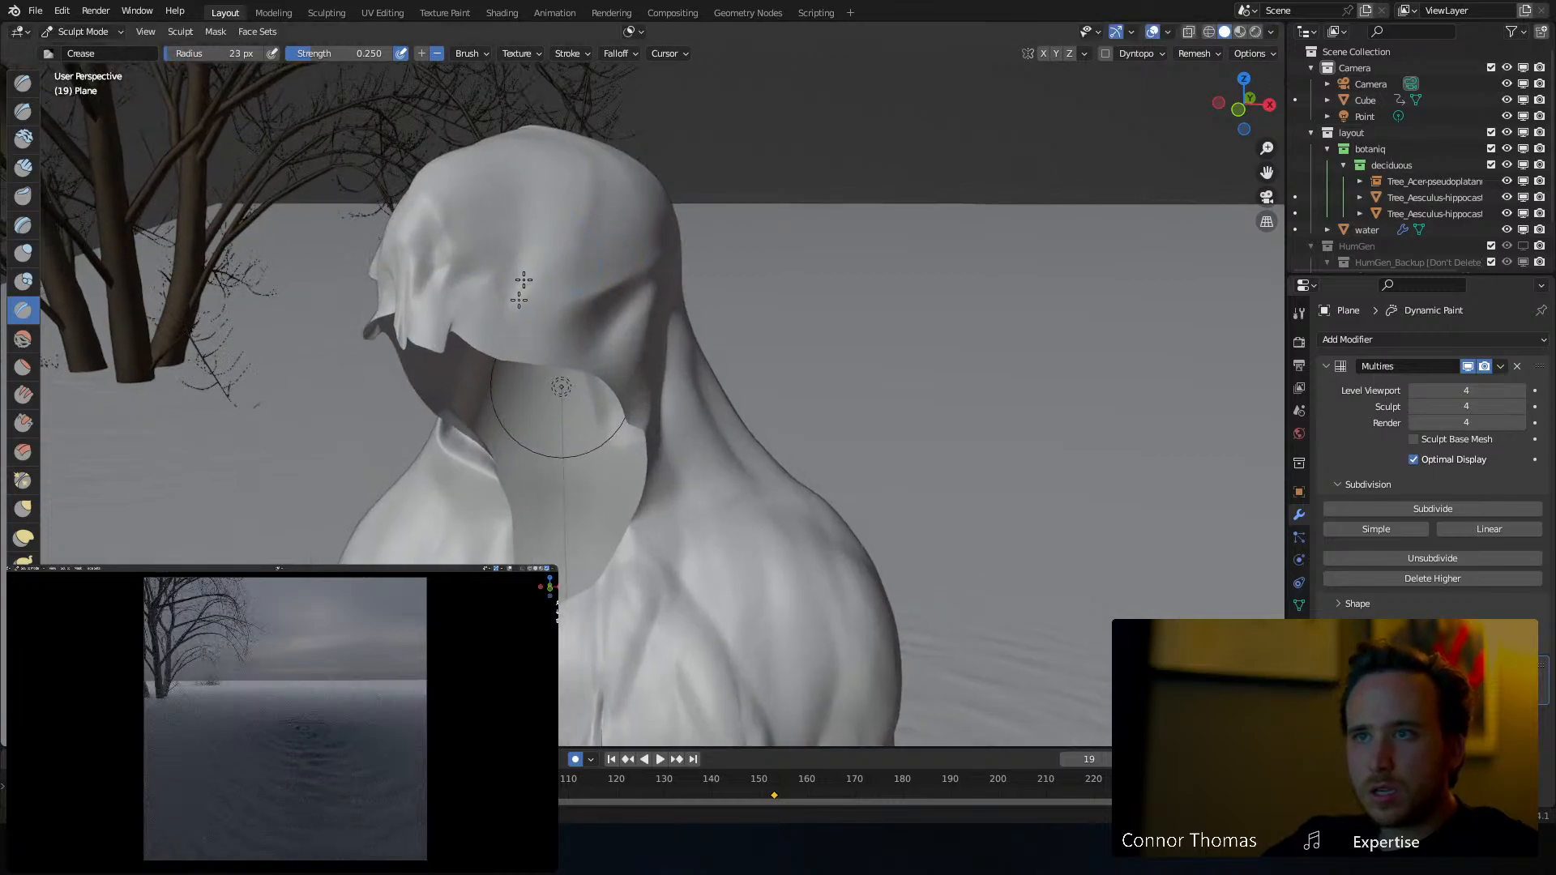
{"action": "left_click_drag", "start_coordinate": [506, 351], "coordinate": [527, 254]}
{"action": "left_click_drag", "start_coordinate": [478, 199], "coordinate": [461, 326]}
{"action": "middle_click_drag", "start_coordinate": [531, 208], "coordinate": [597, 260]}
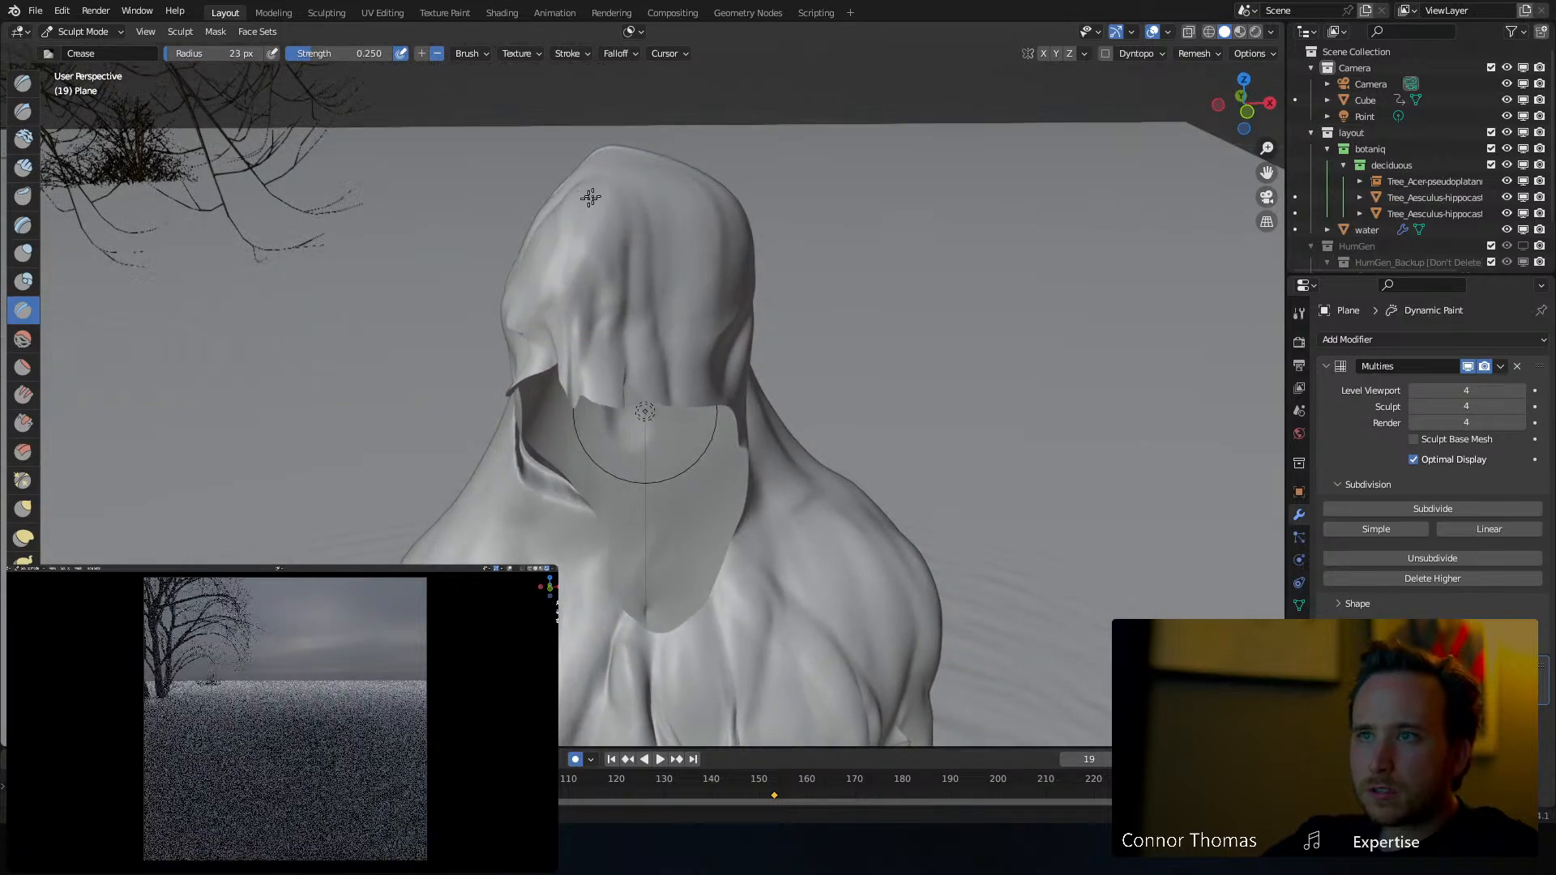
{"action": "middle_click_drag", "start_coordinate": [590, 197], "coordinate": [641, 209]}
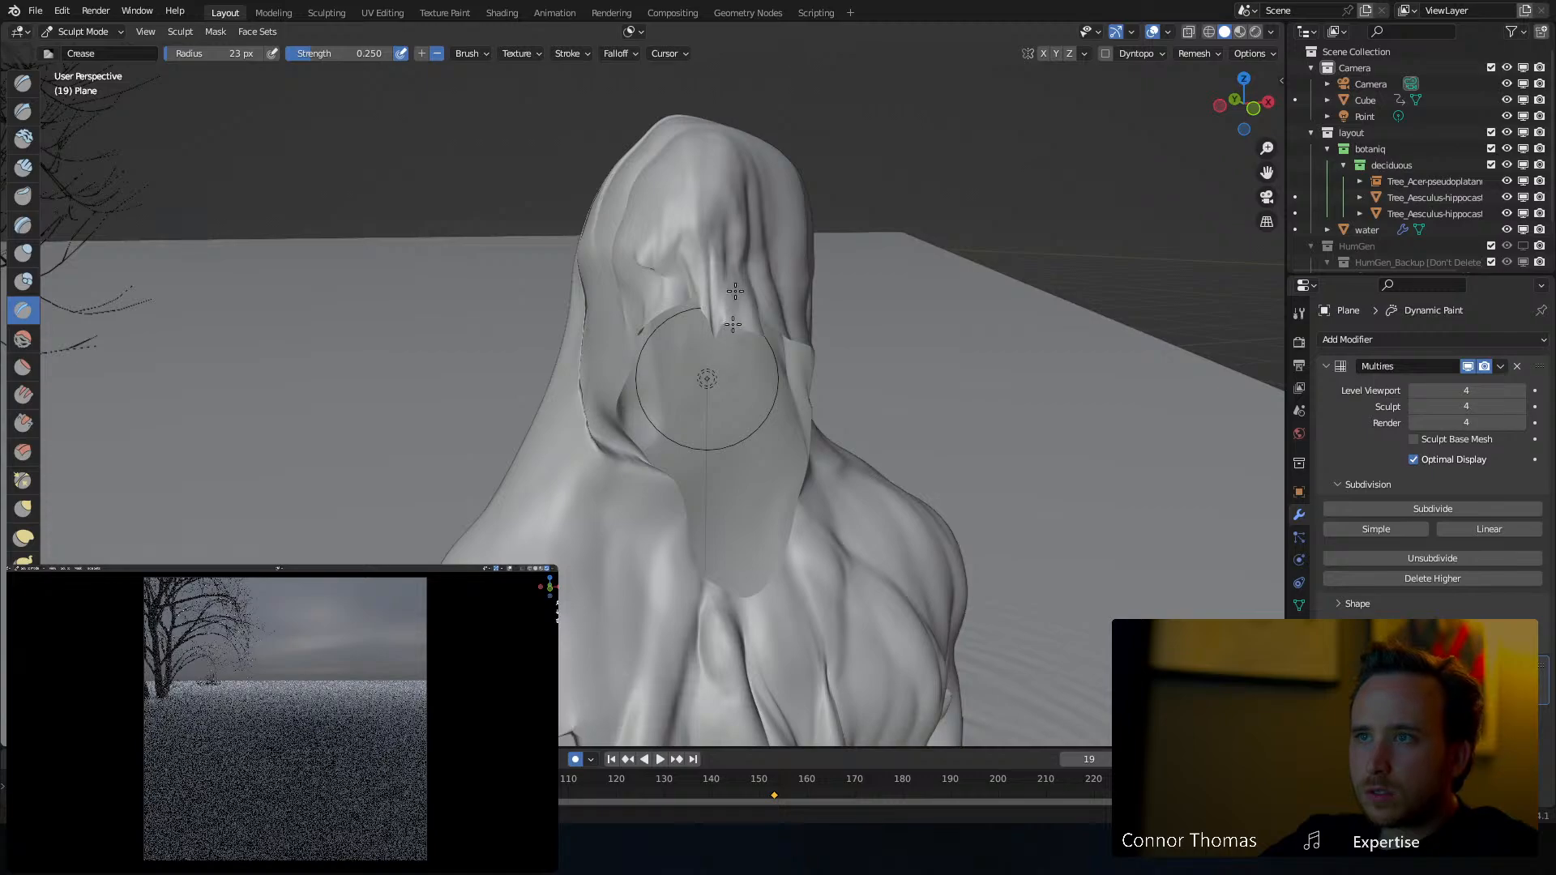
{"action": "middle_click_drag", "start_coordinate": [786, 184], "coordinate": [495, 167]}
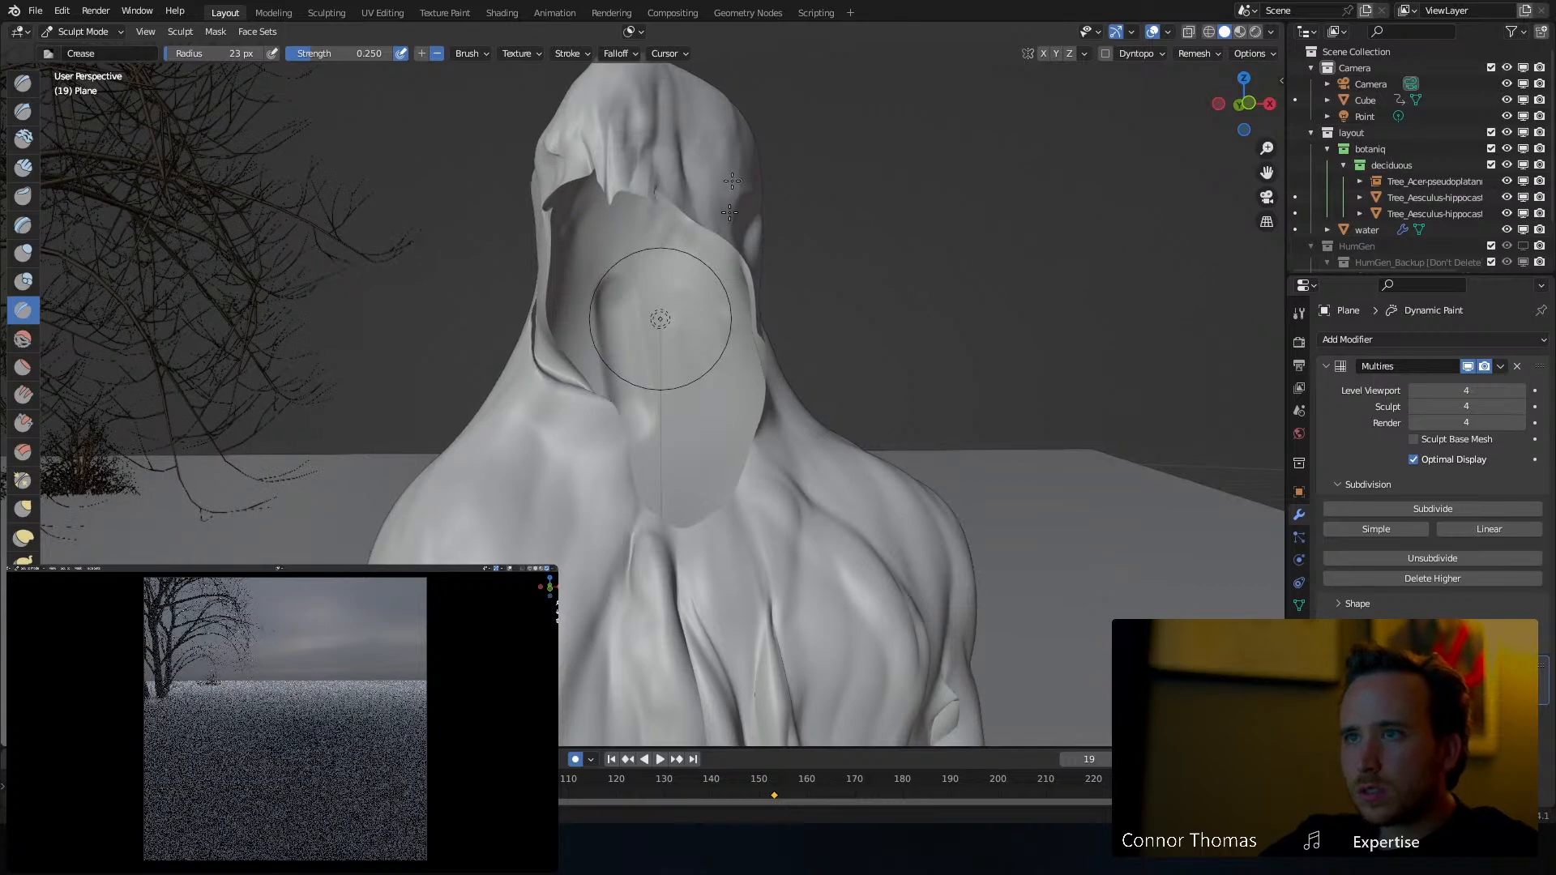
Deepen the hanging folds from the hood's crown to its brim with further 23 px Crease strokes
{"action": "middle_click_drag", "start_coordinate": [799, 139], "coordinate": [640, 357]}
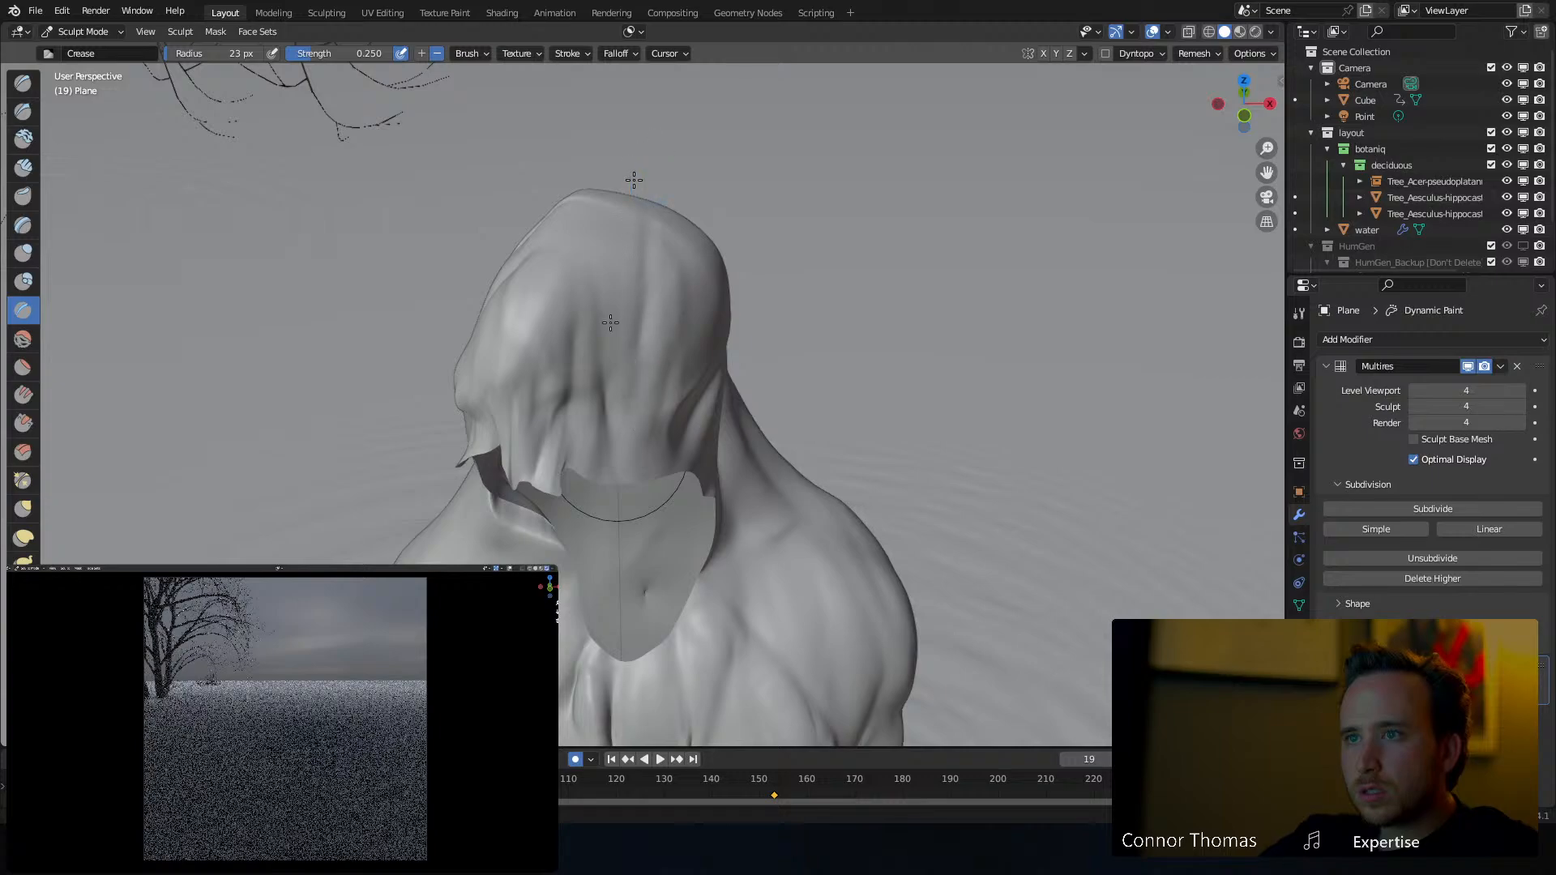
{"action": "mouse_move", "coordinate": [574, 311]}
{"action": "left_mouse_down"}
{"action": "mouse_move", "coordinate": [565, 413]}
{"action": "mouse_move", "coordinate": [574, 397]}
{"action": "left_mouse_up"}
{"action": "mouse_move", "coordinate": [527, 302]}
{"action": "left_mouse_down"}
{"action": "mouse_move", "coordinate": [502, 442]}
{"action": "mouse_move", "coordinate": [535, 466]}
{"action": "left_mouse_up"}
{"action": "middle_click_drag", "start_coordinate": [540, 474], "coordinate": [678, 223]}
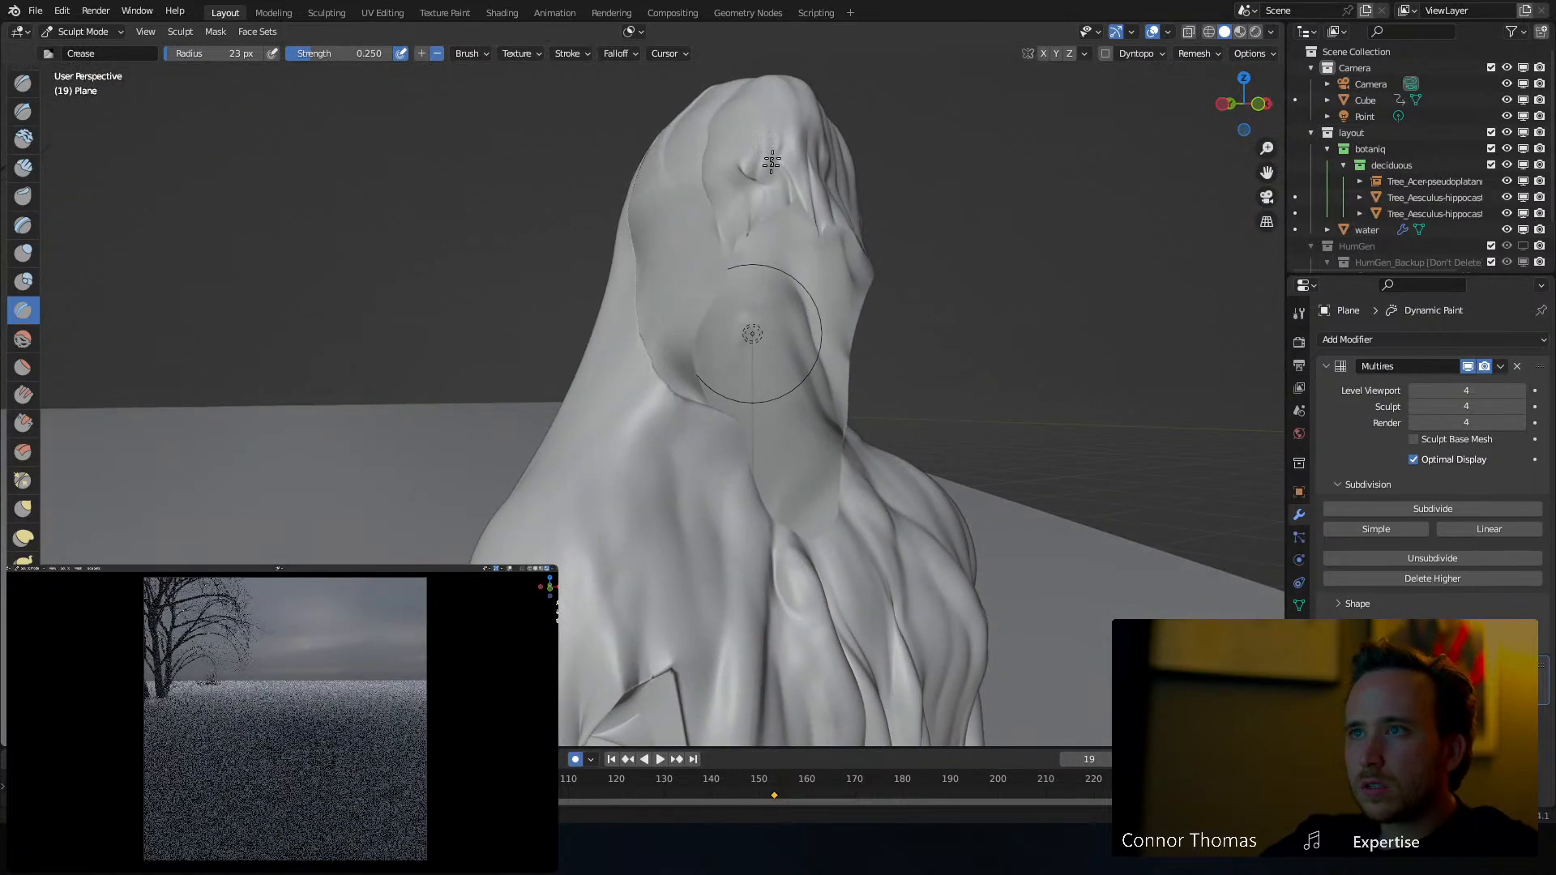
{"action": "middle_click_drag", "start_coordinate": [793, 194], "coordinate": [938, 174]}
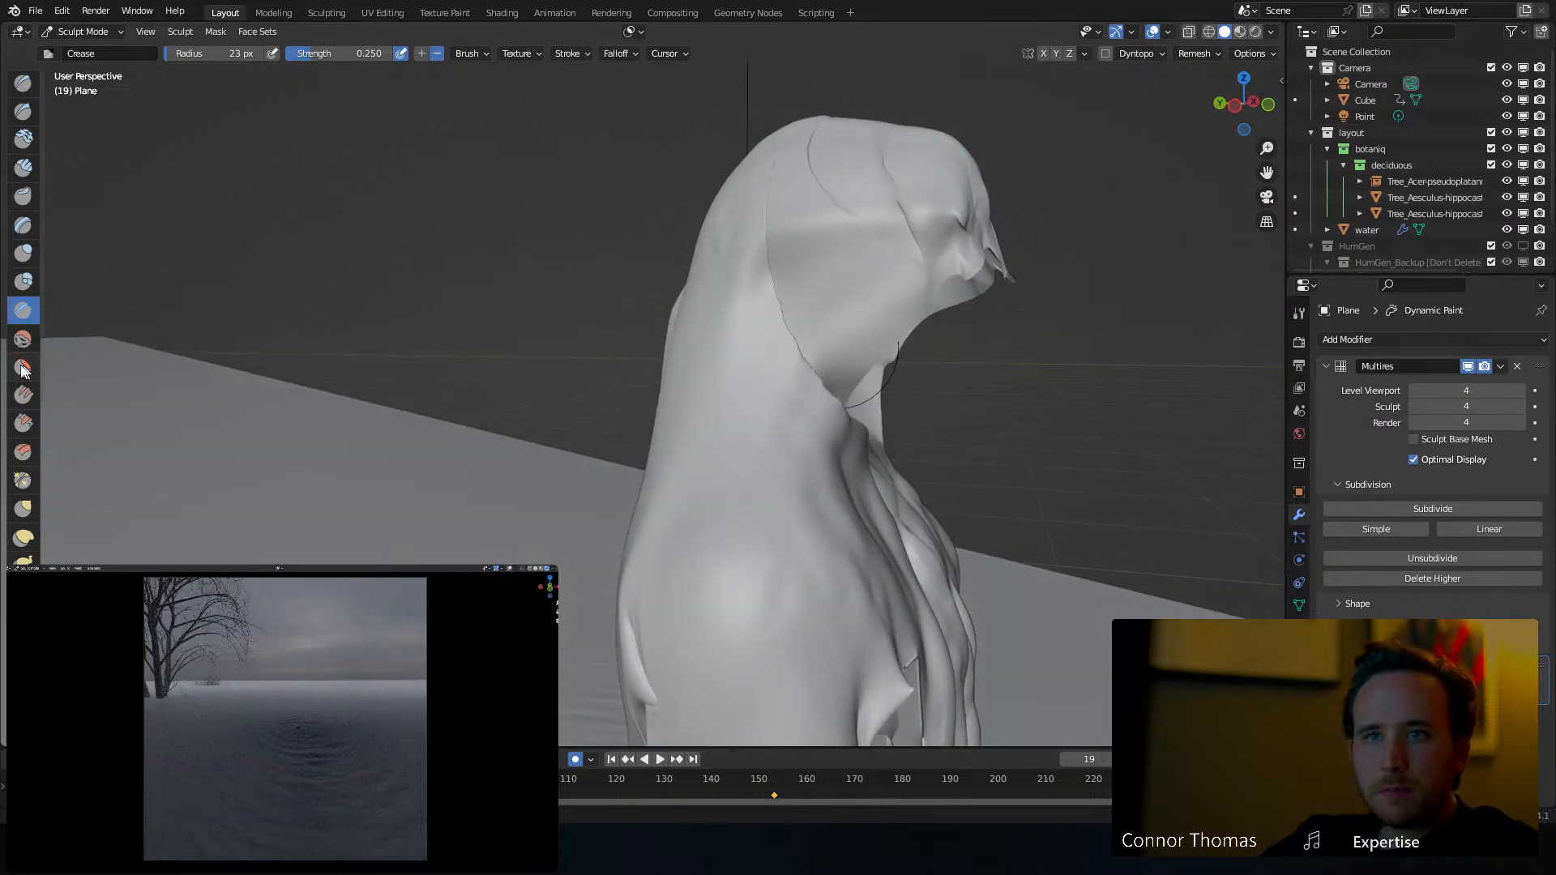
Reshape the hood's forehead and the tree-side of its brim using the Grab brush at 147 px radius
{"action": "key", "text": "f"}
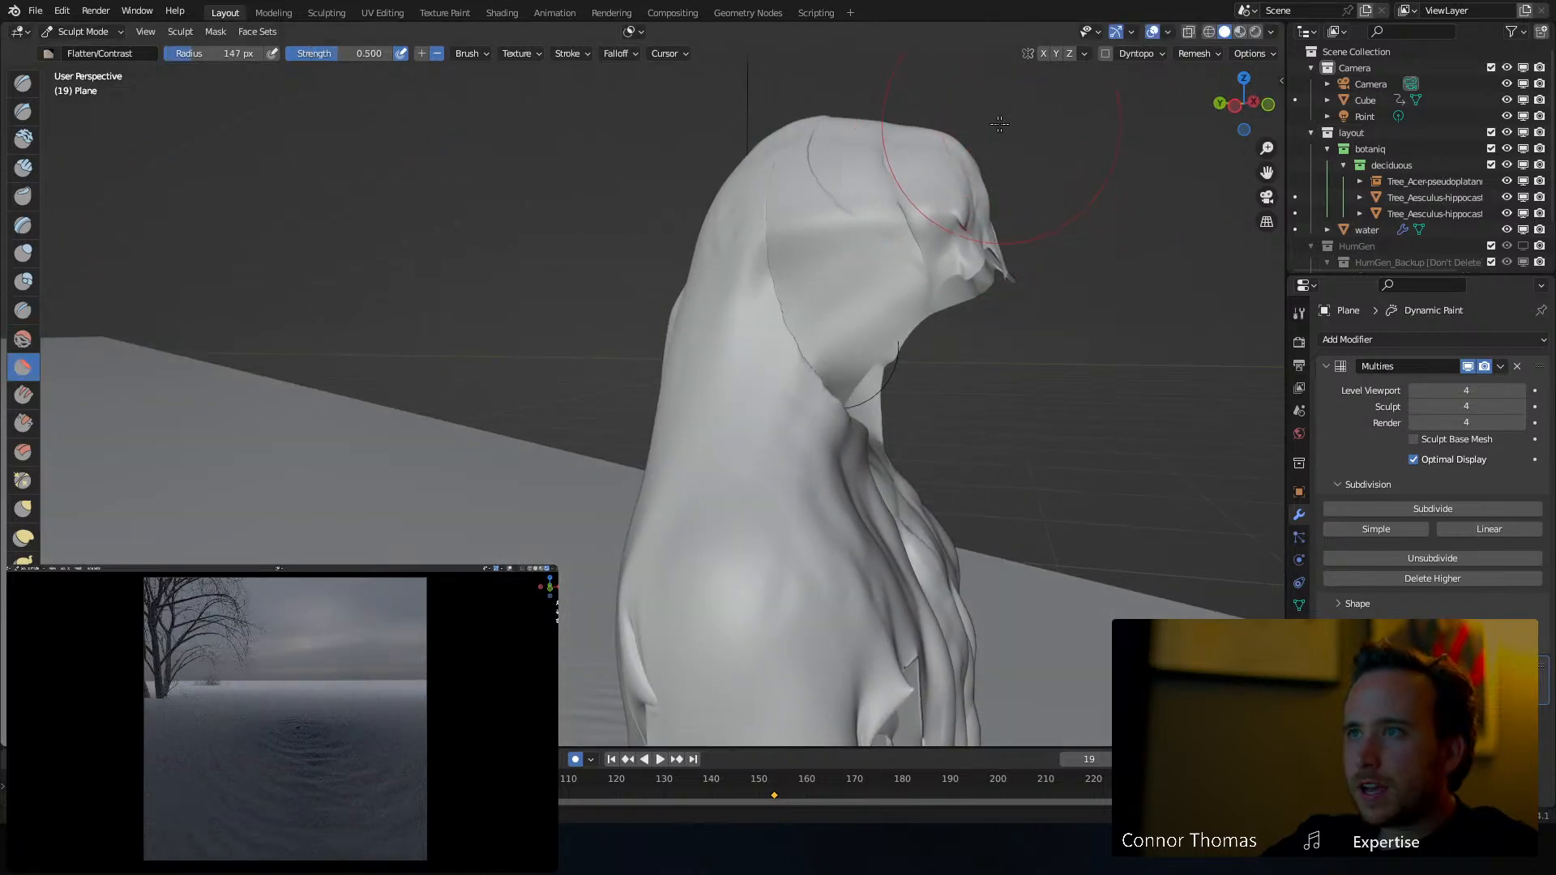
{"action": "middle_click_drag", "start_coordinate": [951, 166], "coordinate": [683, 154]}
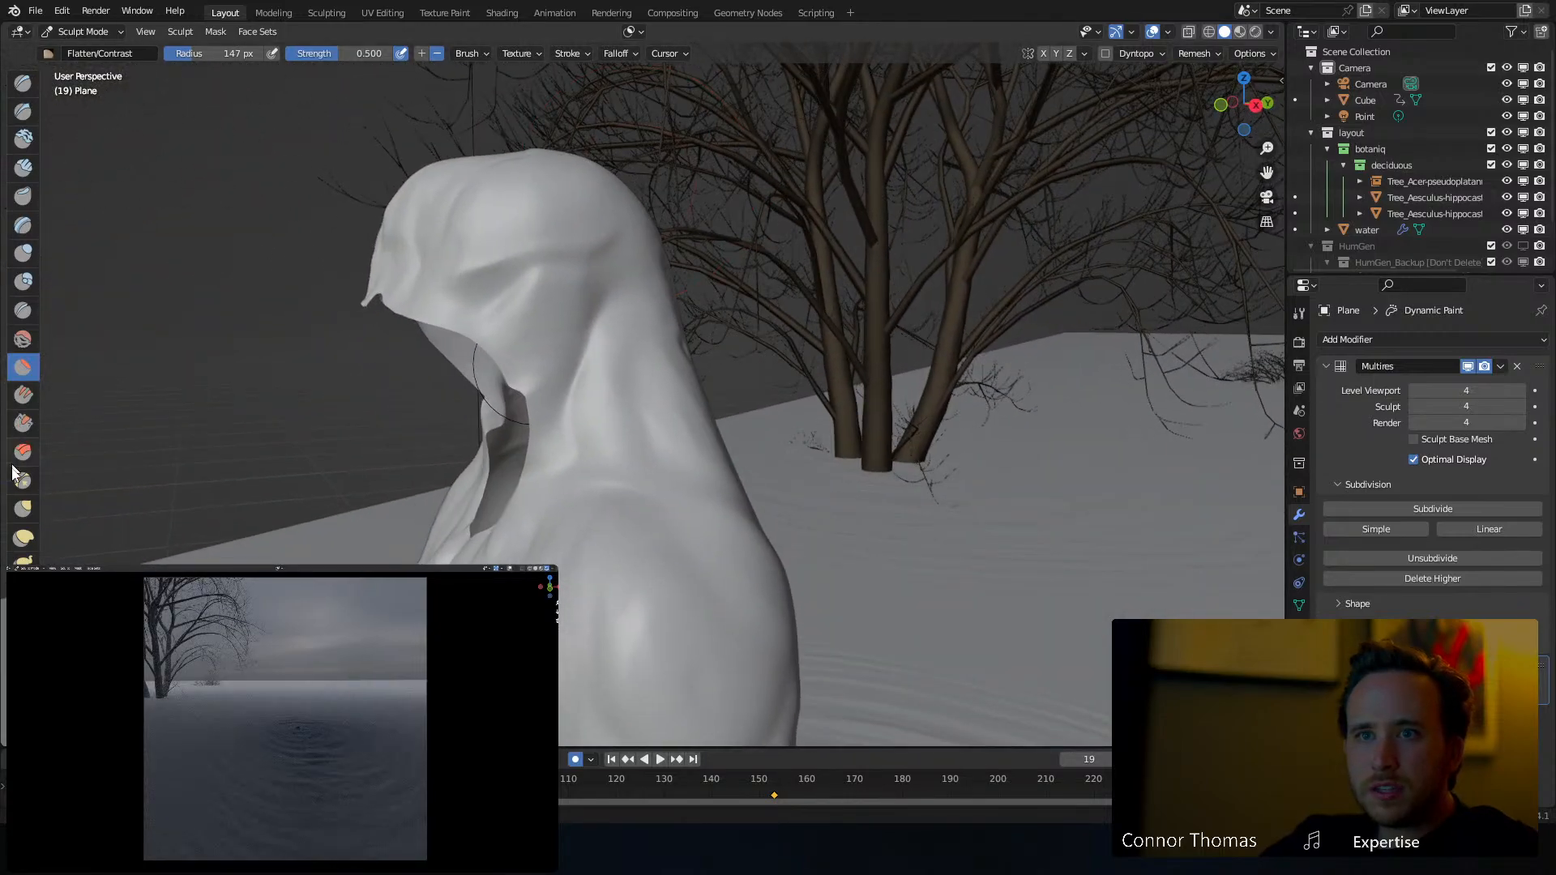
{"action": "left_click", "coordinate": [22, 511]}
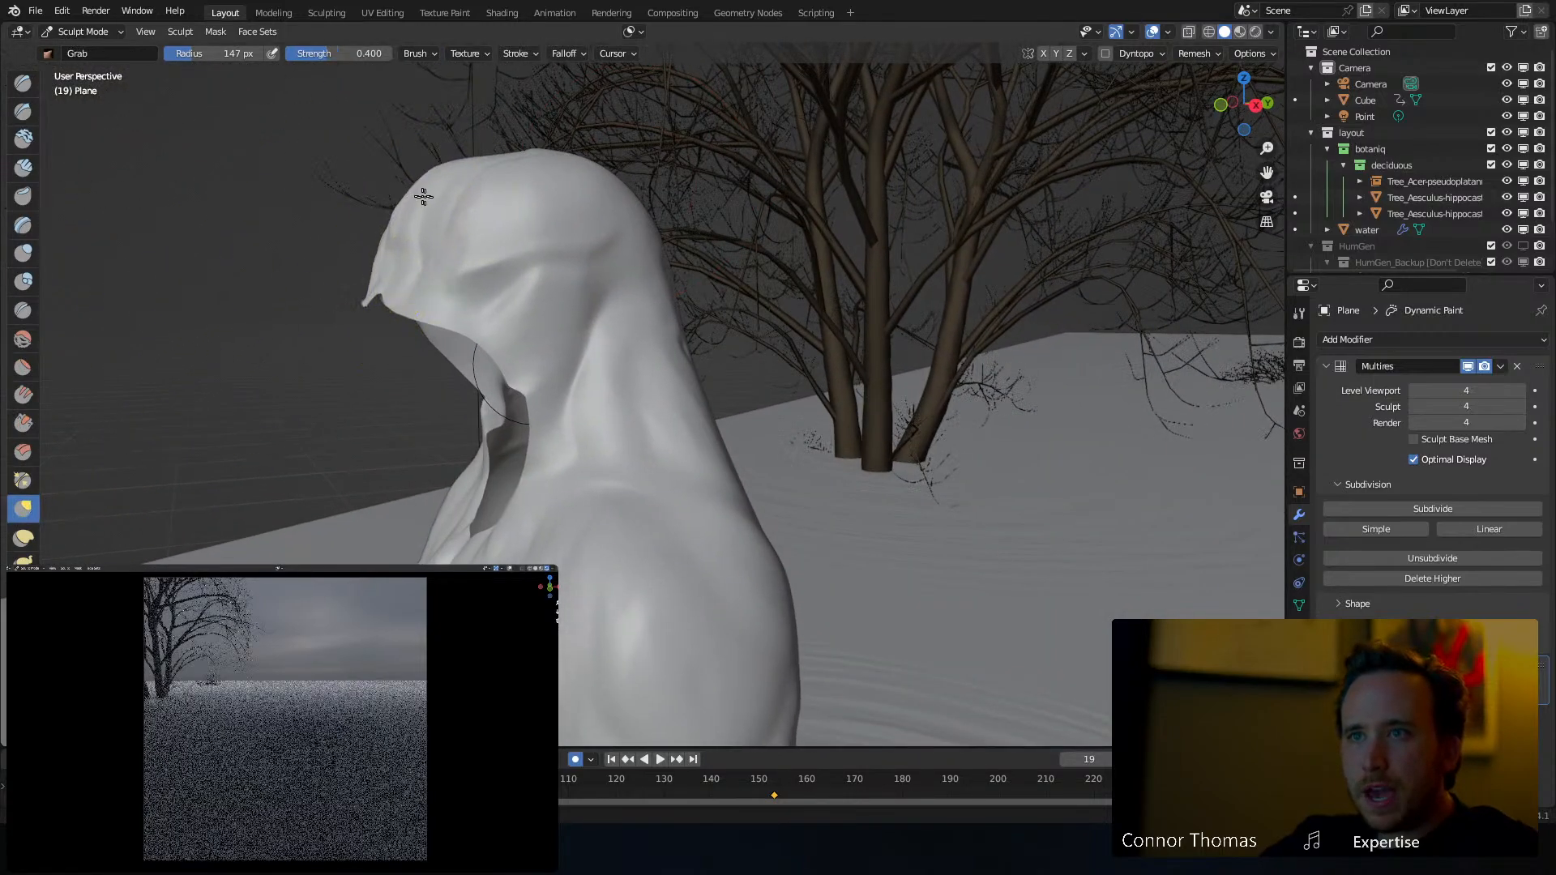
{"action": "left_click_drag", "start_coordinate": [448, 207], "coordinate": [447, 205]}
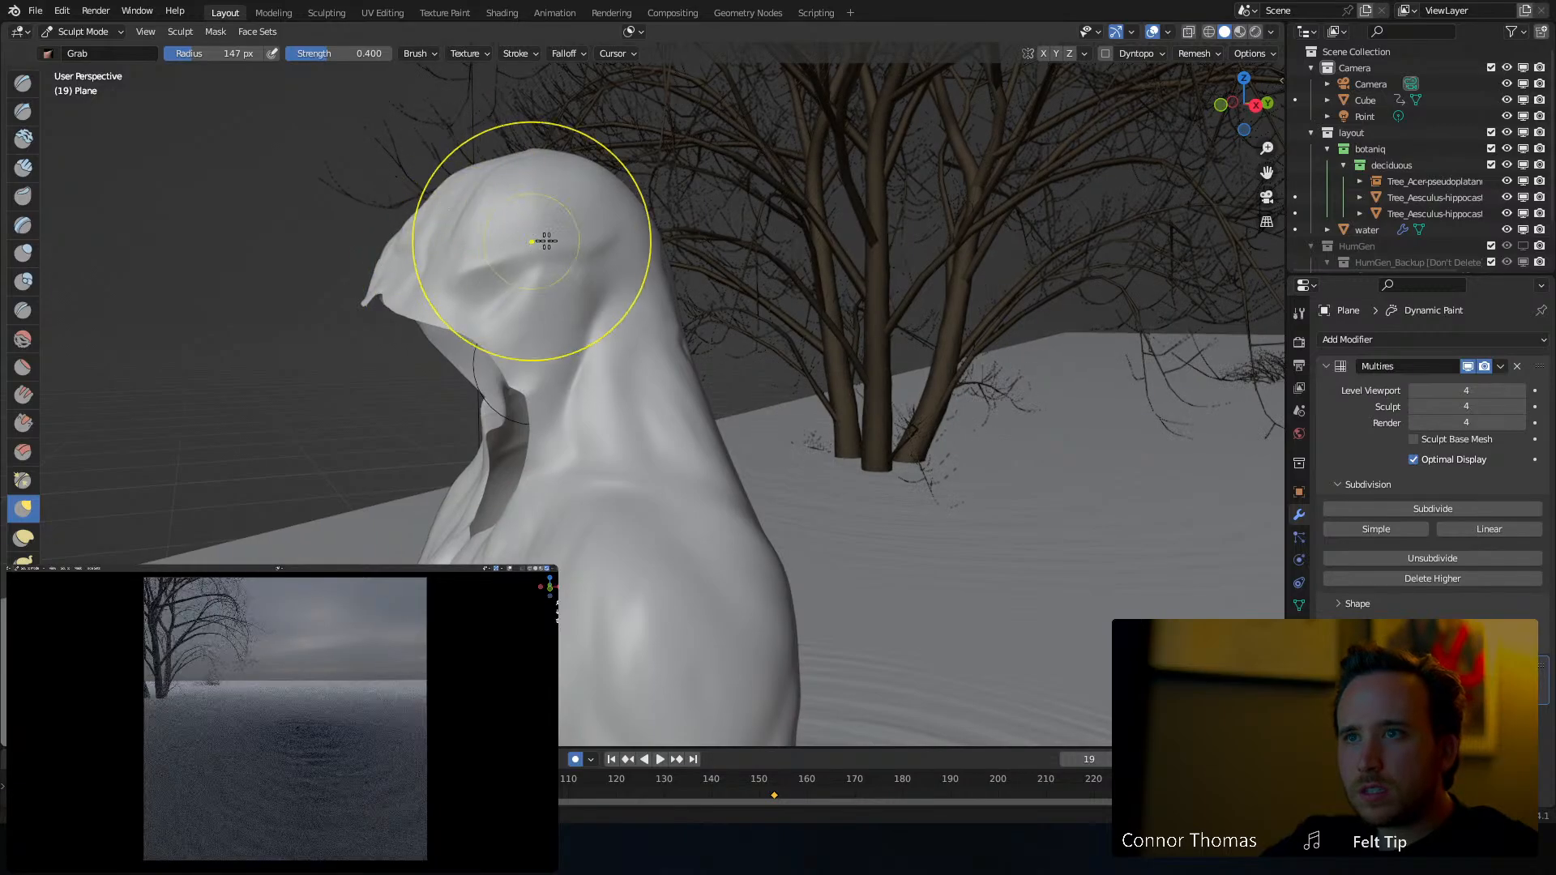
{"action": "mouse_move", "coordinate": [546, 243]}
{"action": "middle_mouse_down"}
{"action": "mouse_move", "coordinate": [693, 240]}
{"action": "mouse_move", "coordinate": [727, 223]}
{"action": "mouse_move", "coordinate": [694, 226]}
{"action": "middle_mouse_up"}
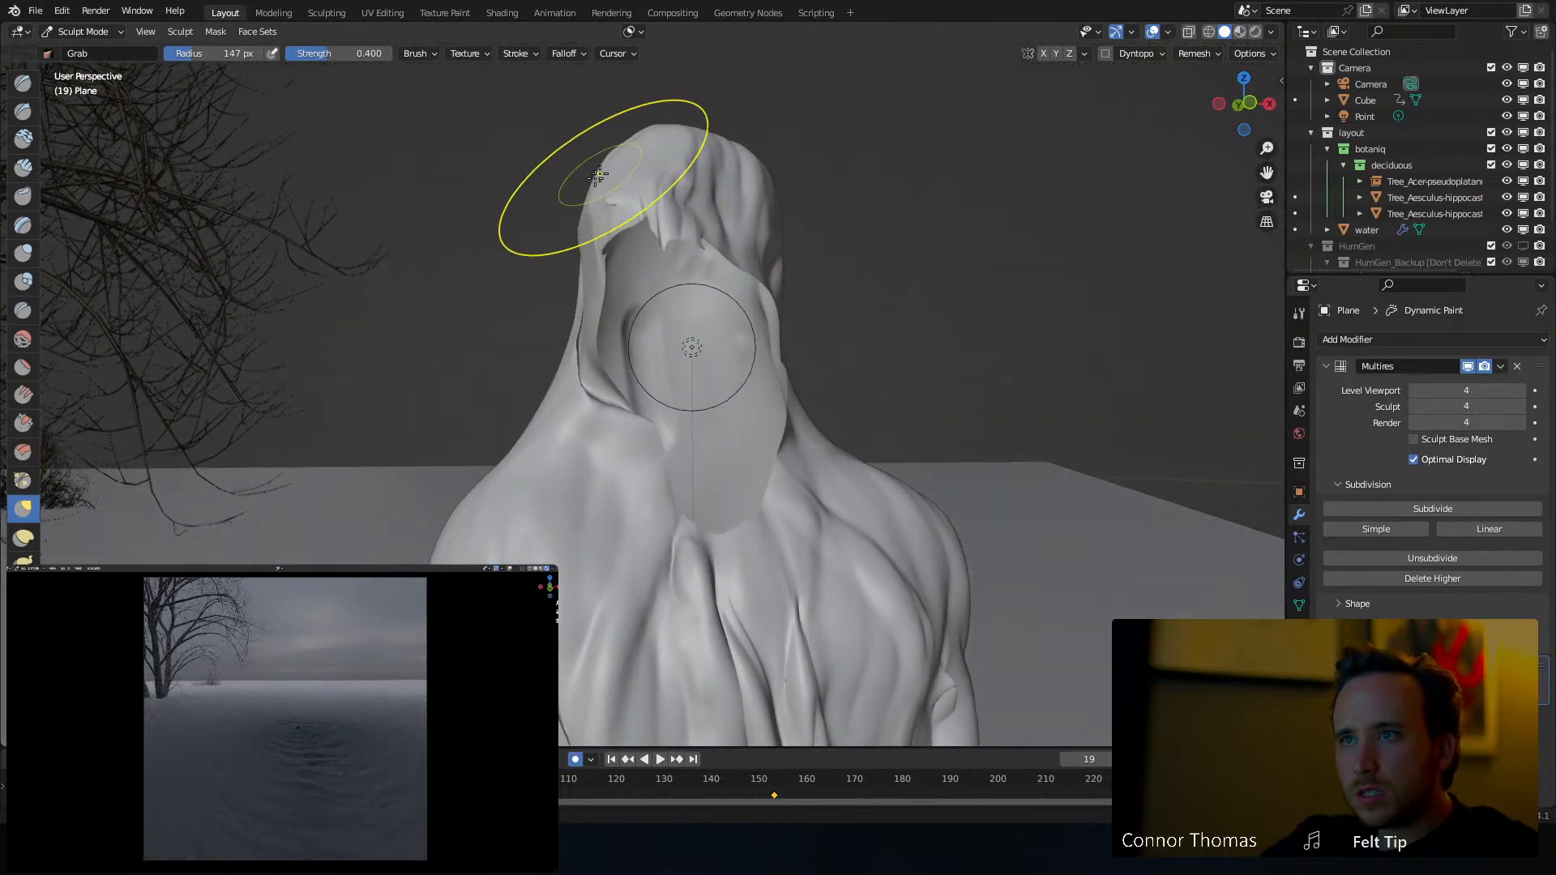
{"action": "left_click_drag", "start_coordinate": [610, 177], "coordinate": [678, 238]}
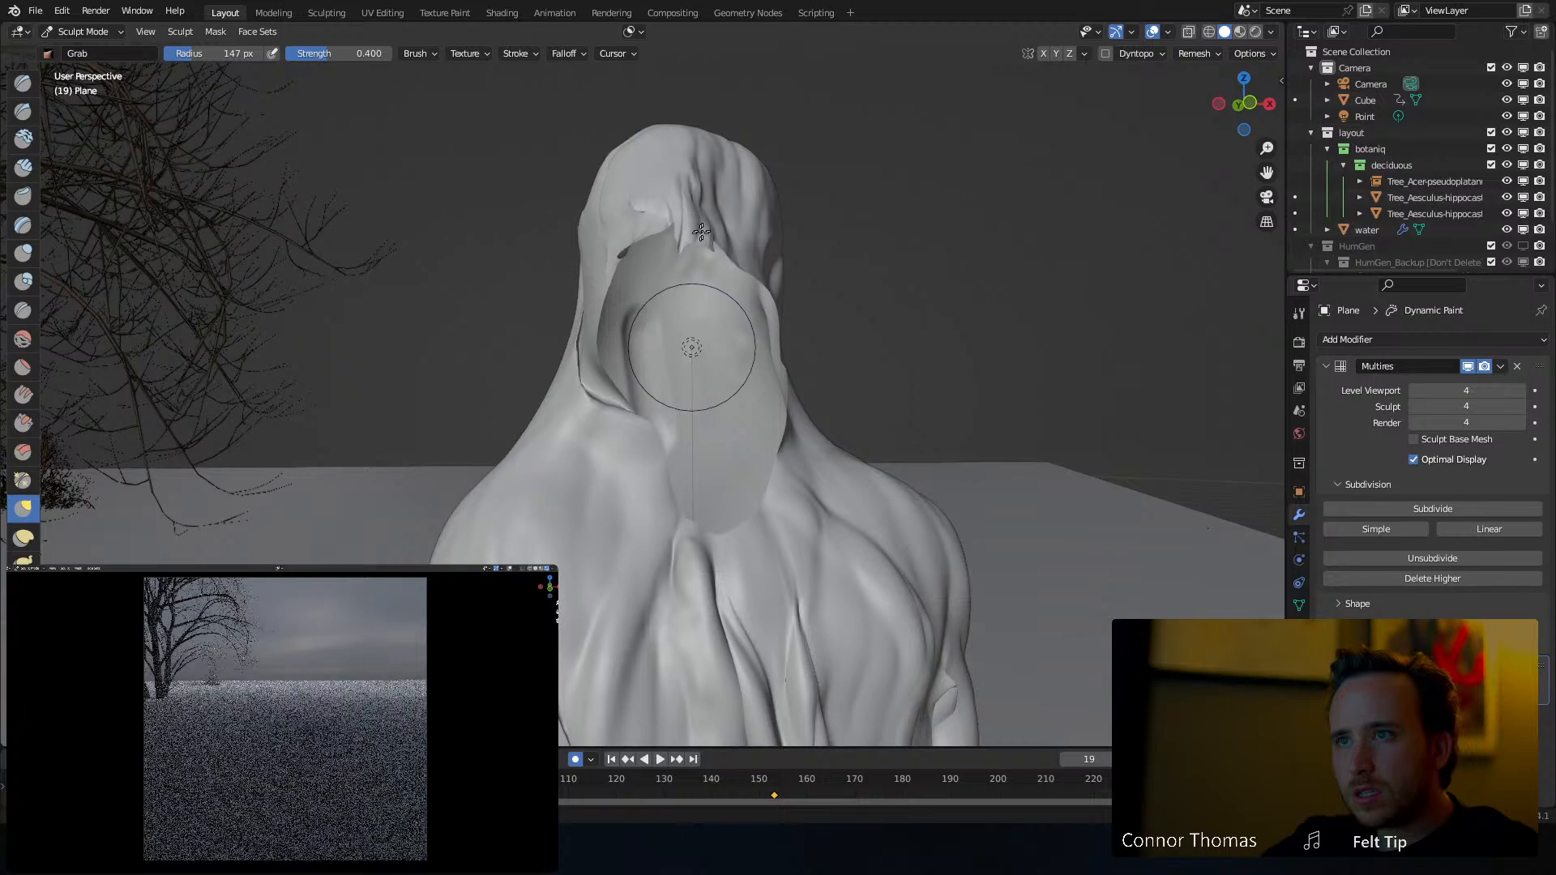
{"action": "mouse_move", "coordinate": [761, 234]}
{"action": "middle_mouse_down"}
{"action": "mouse_move", "coordinate": [666, 261]}
{"action": "mouse_move", "coordinate": [635, 245]}
{"action": "middle_mouse_up"}
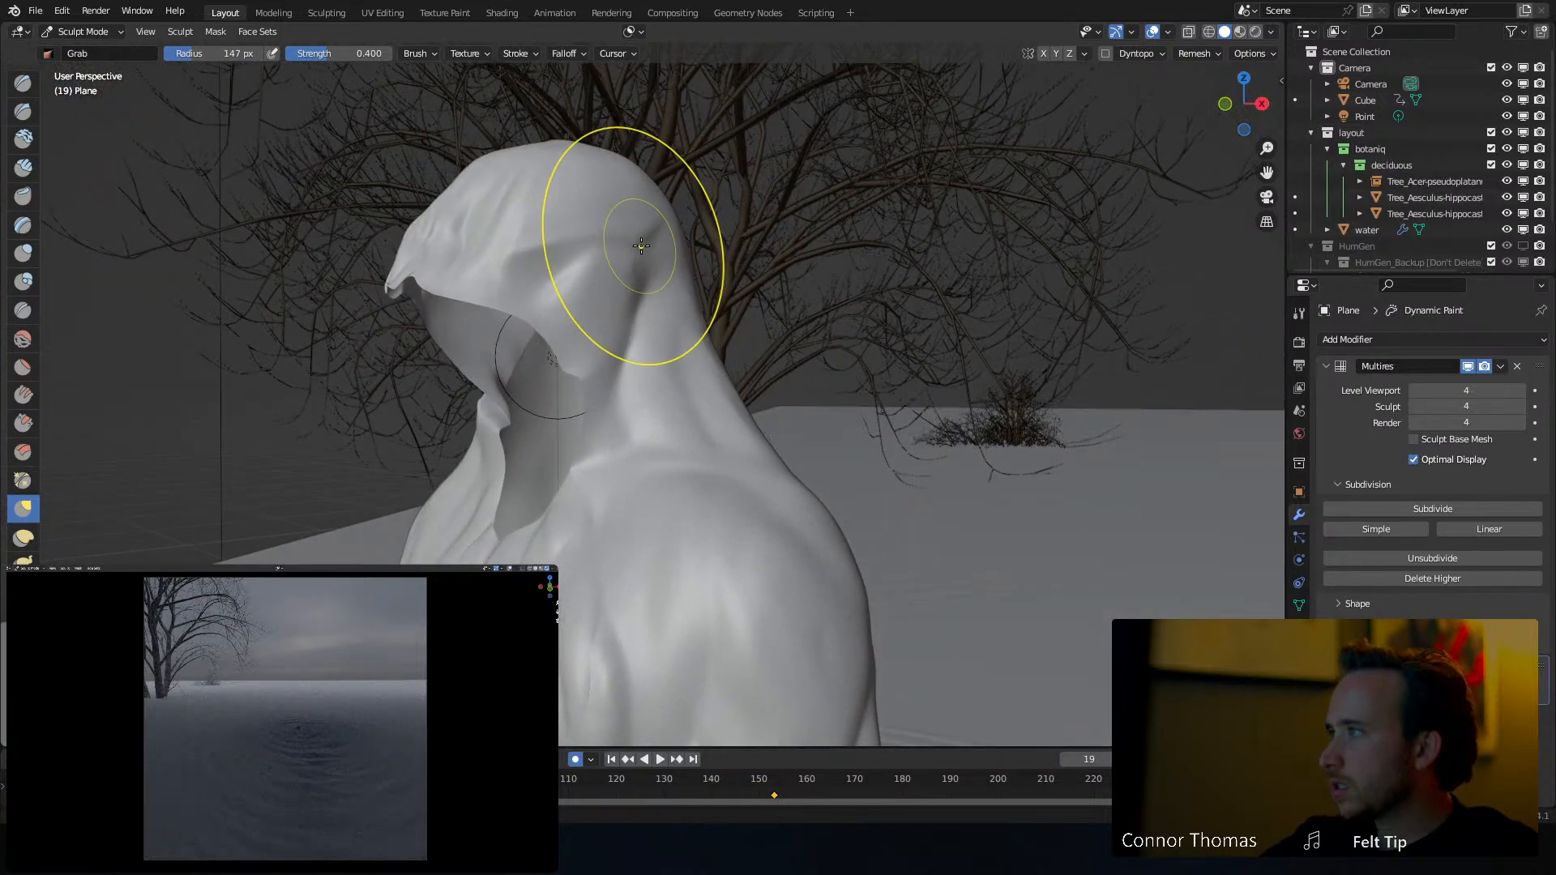
Return to Object Mode, clear the selection and review the whole figure standing in the rippled water
{"action": "left_click", "coordinate": [71, 31]}
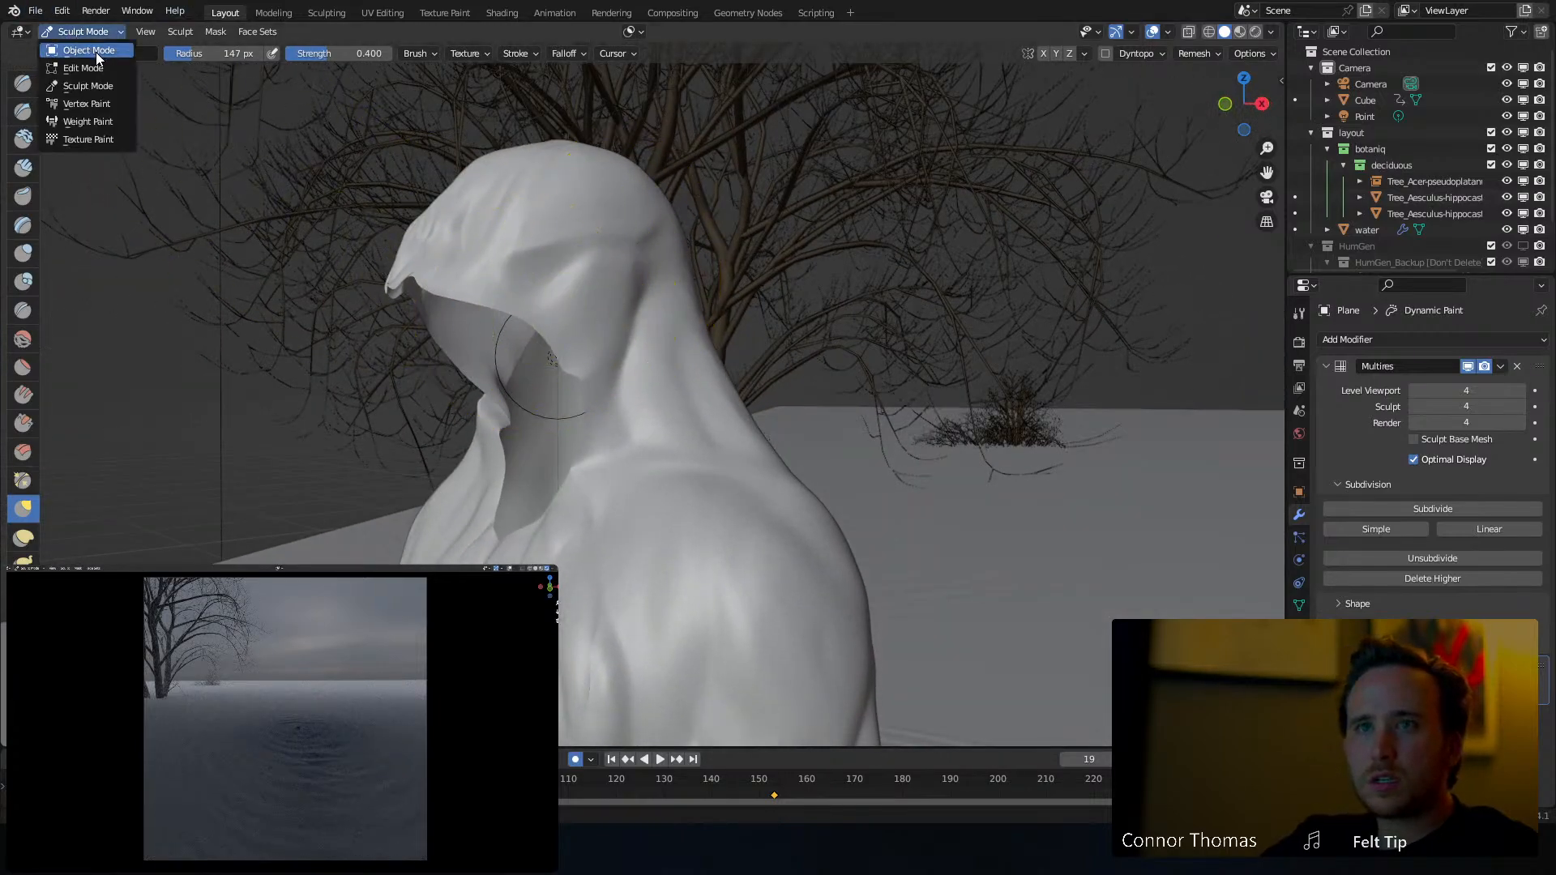
{"action": "key", "text": "a"}
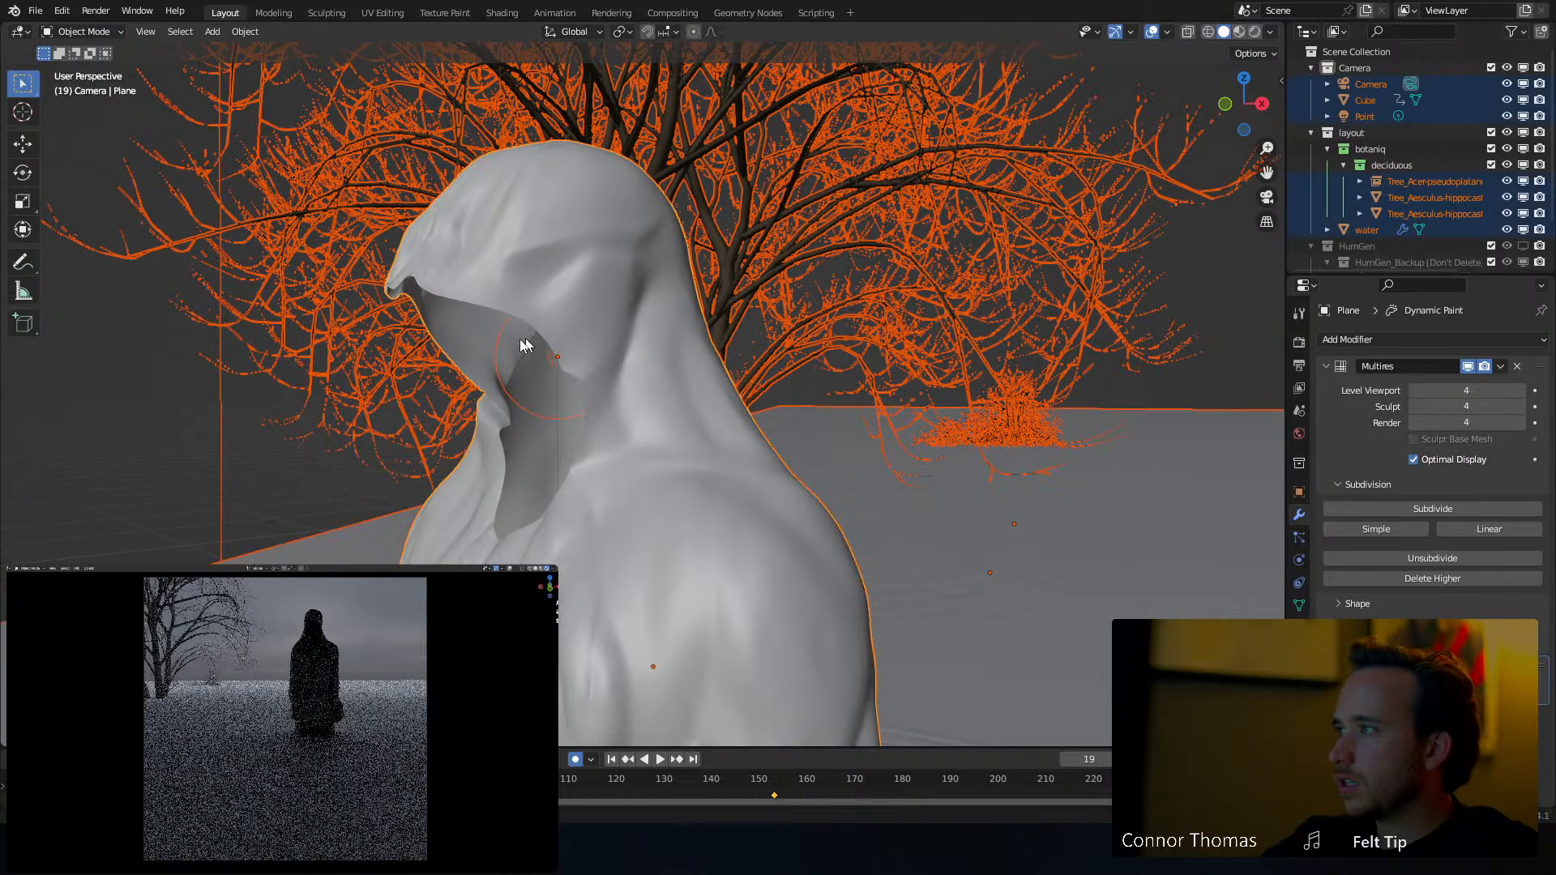
{"action": "key", "text": "a"}
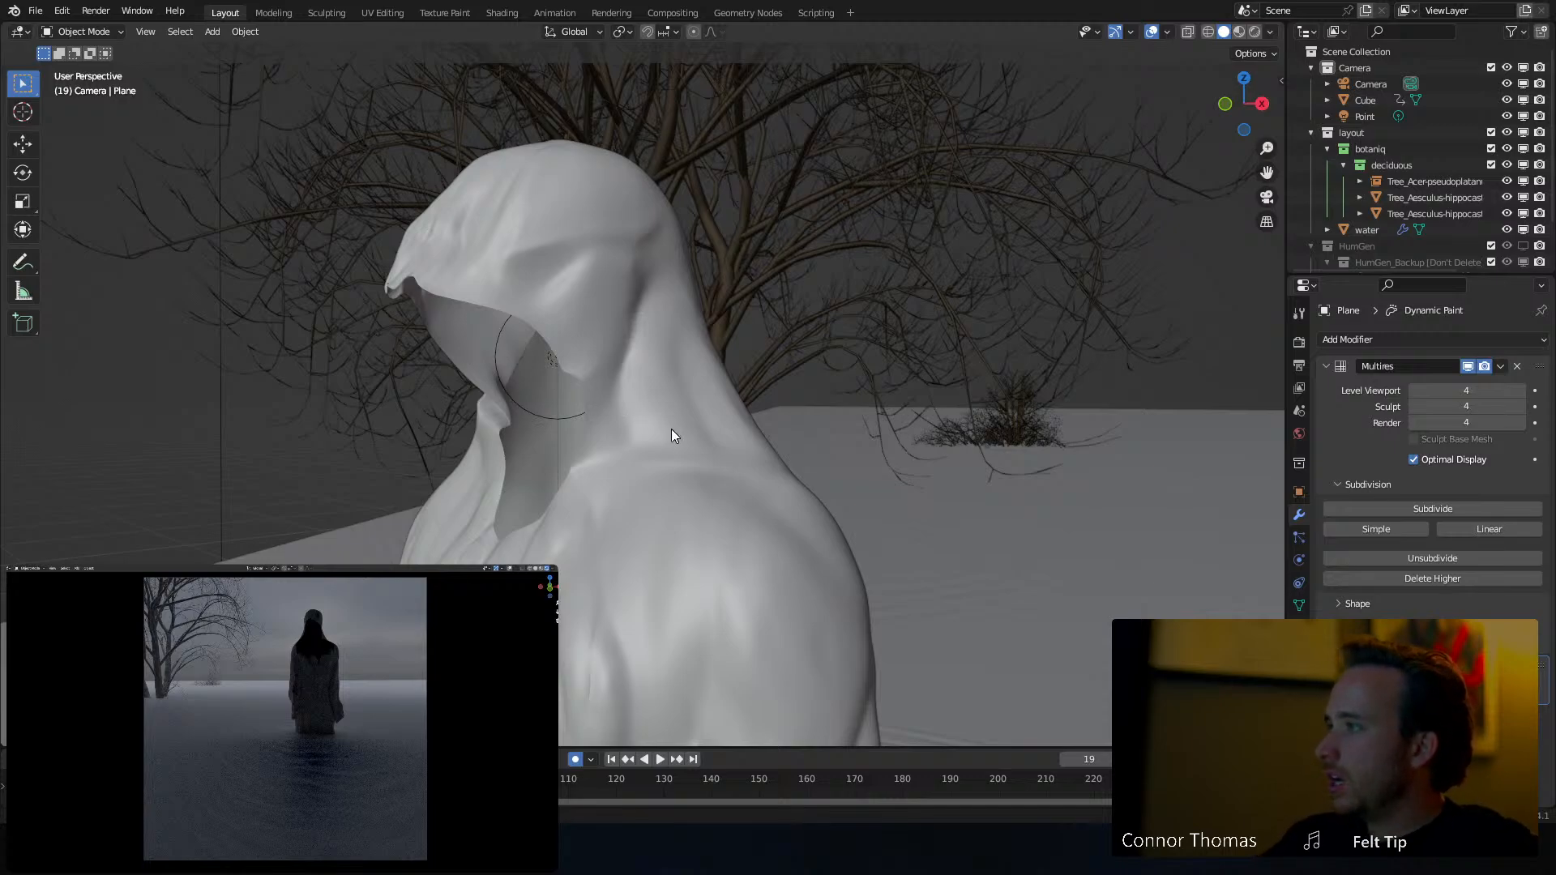
{"action": "scroll", "coordinate": [671, 436], "scroll_direction": "down", "scroll_amount": 10}
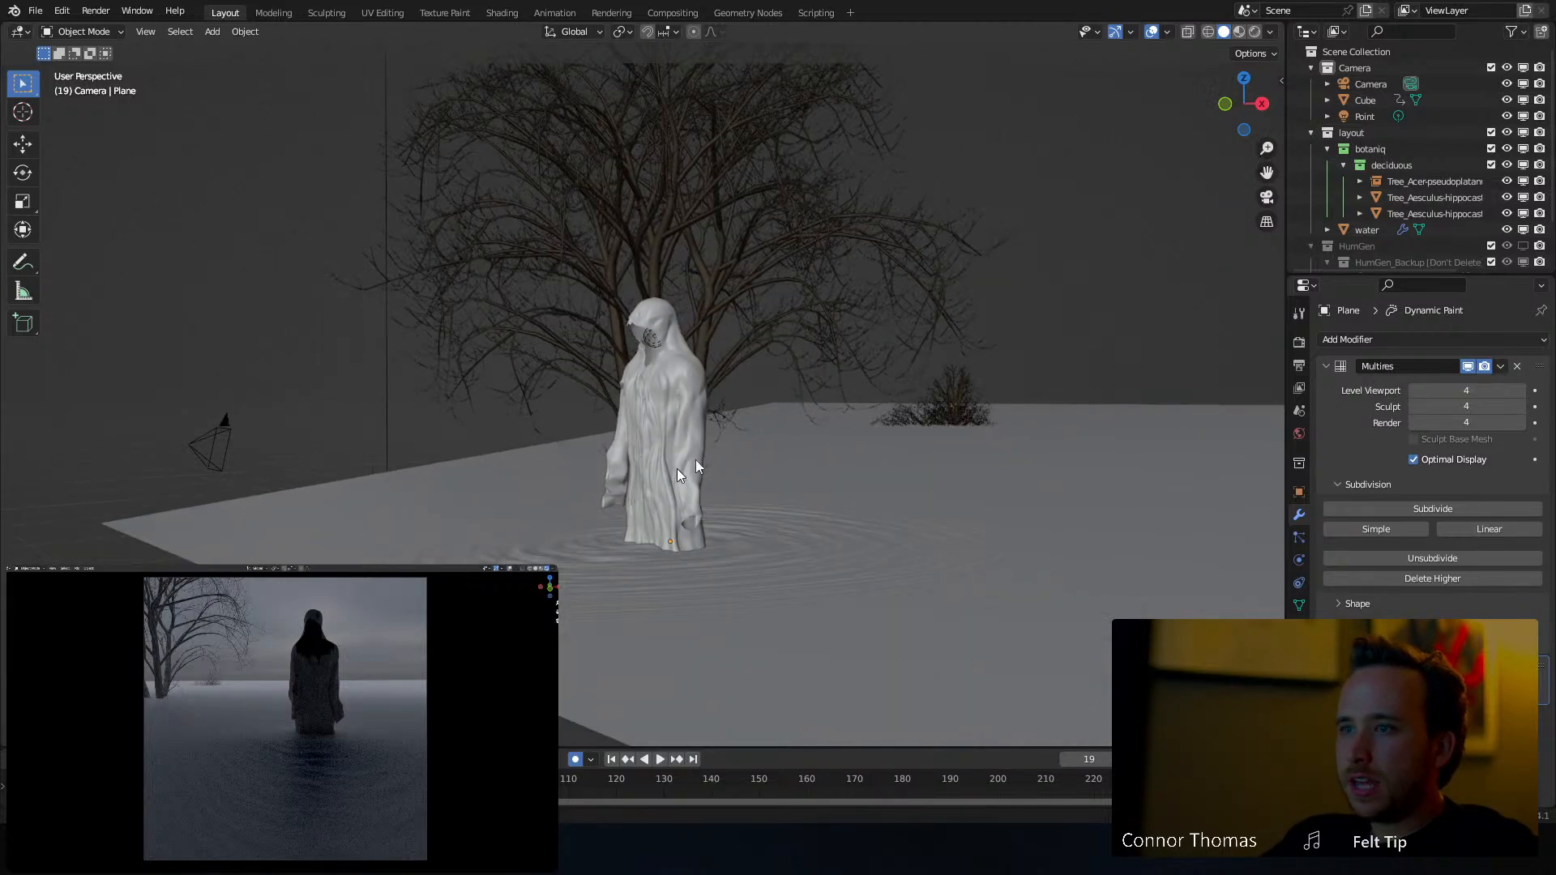
{"action": "middle_click_drag", "start_coordinate": [677, 469], "coordinate": [785, 421]}
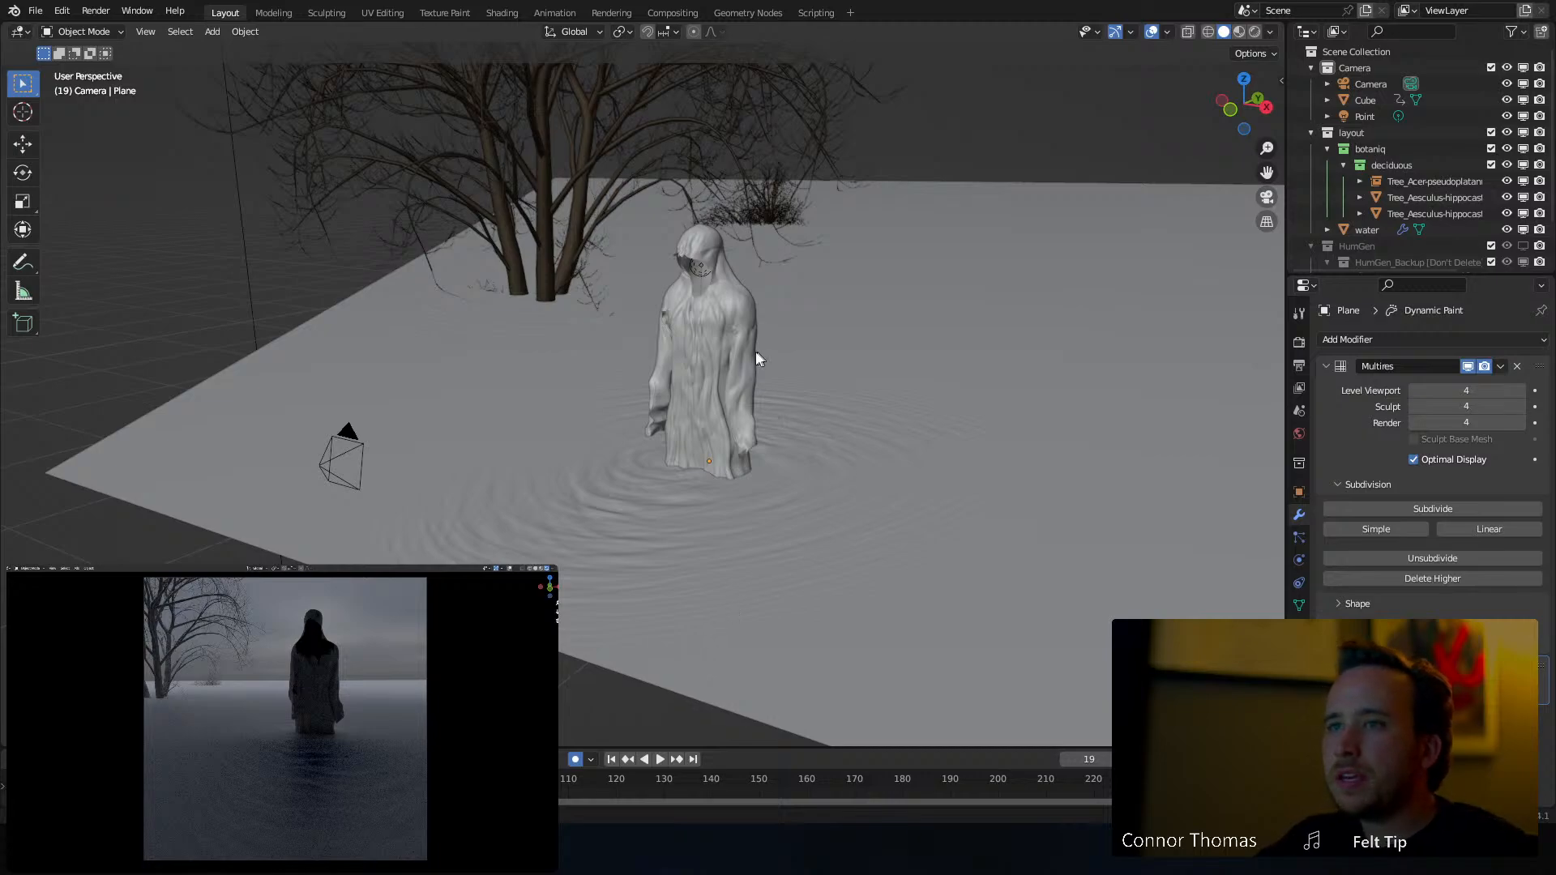
{"action": "middle_click_drag", "start_coordinate": [756, 354], "coordinate": [726, 365]}
Open the water plane's material in the Shader Editor and set its Base Color to blue with hue 0.642 and saturation 0.605
{"action": "left_click", "coordinate": [762, 590]}
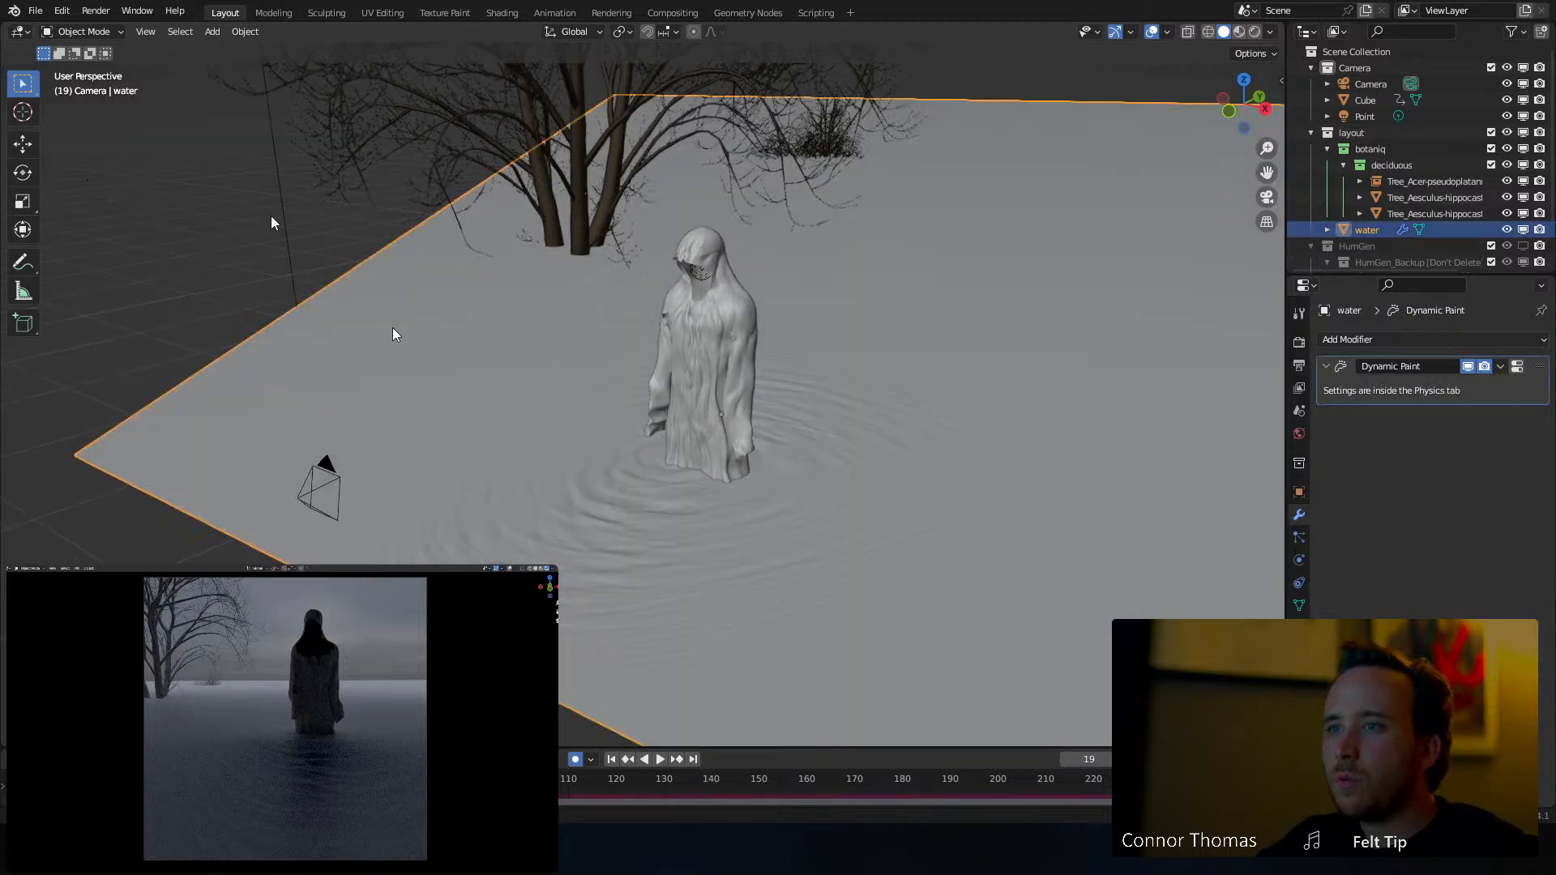
{"action": "left_click", "coordinate": [23, 32]}
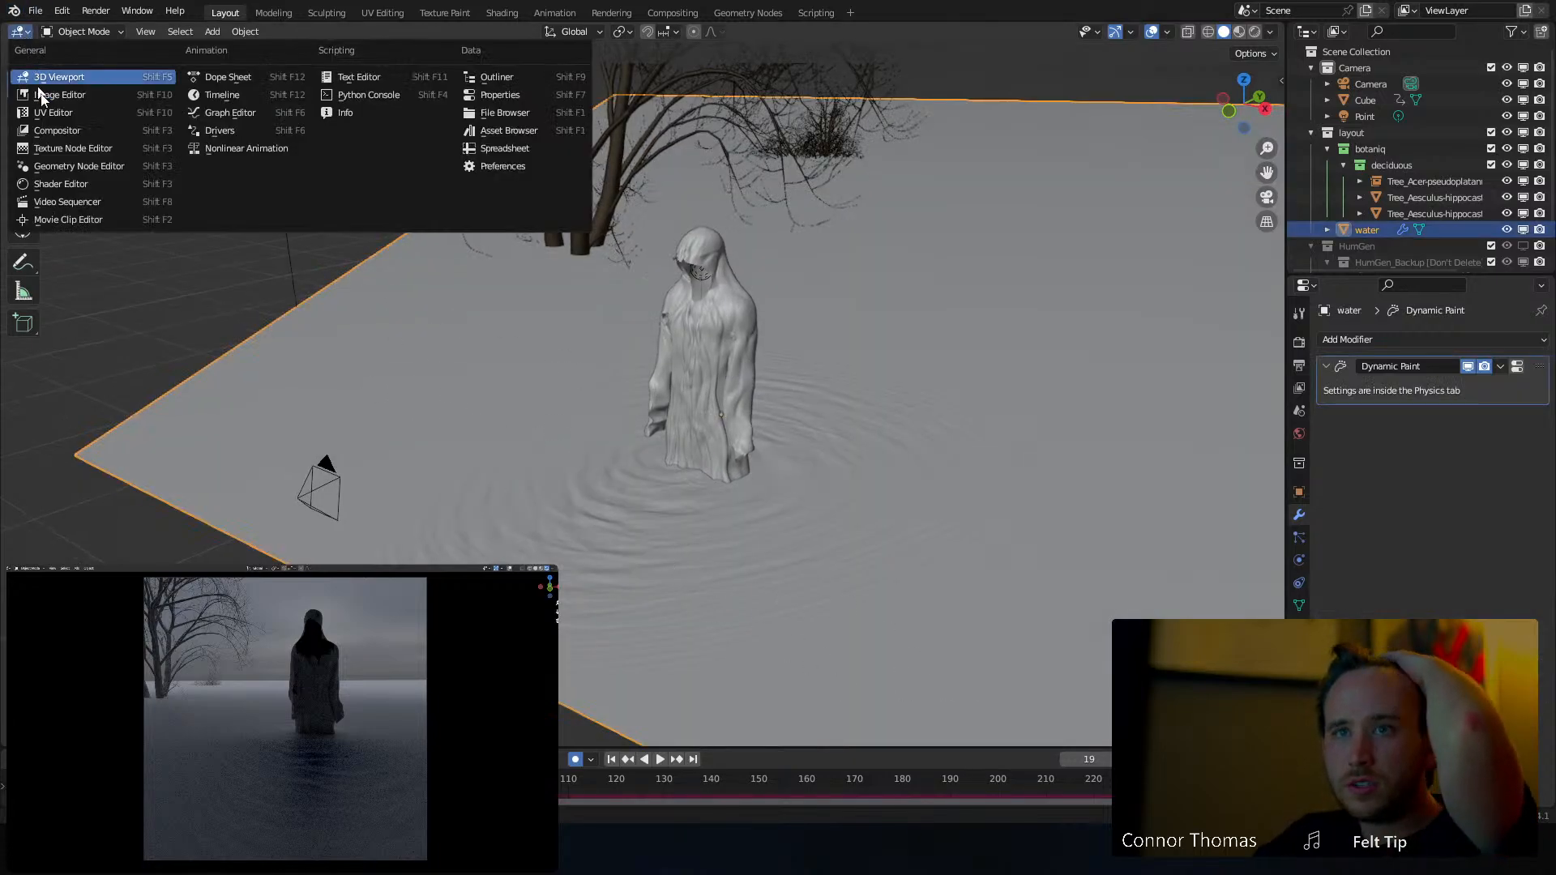
{"action": "left_click", "coordinate": [60, 176]}
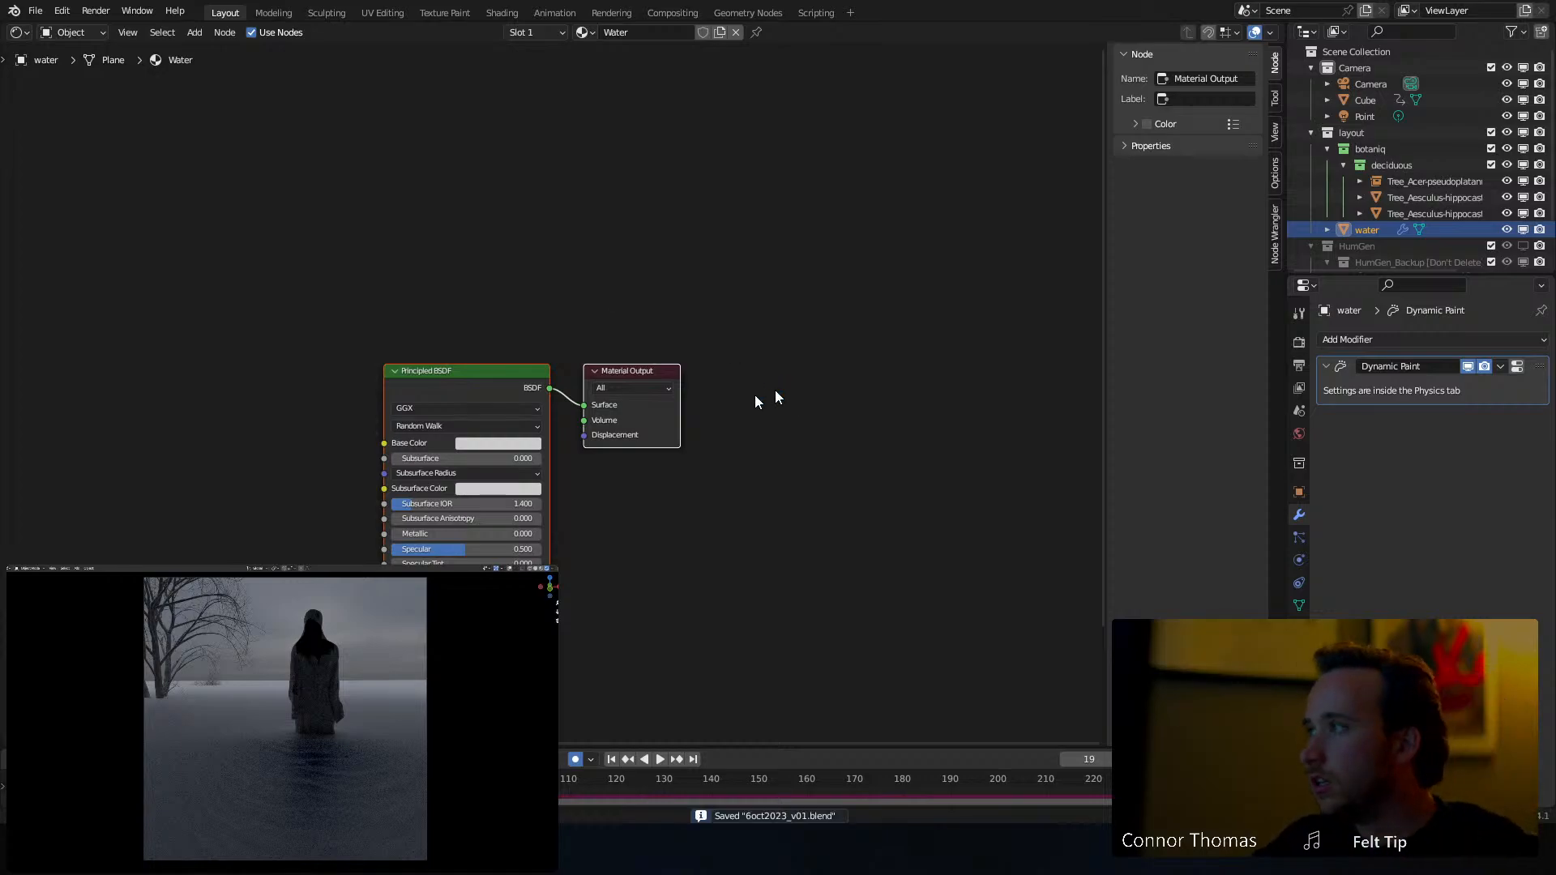
{"action": "key", "text": "Home"}
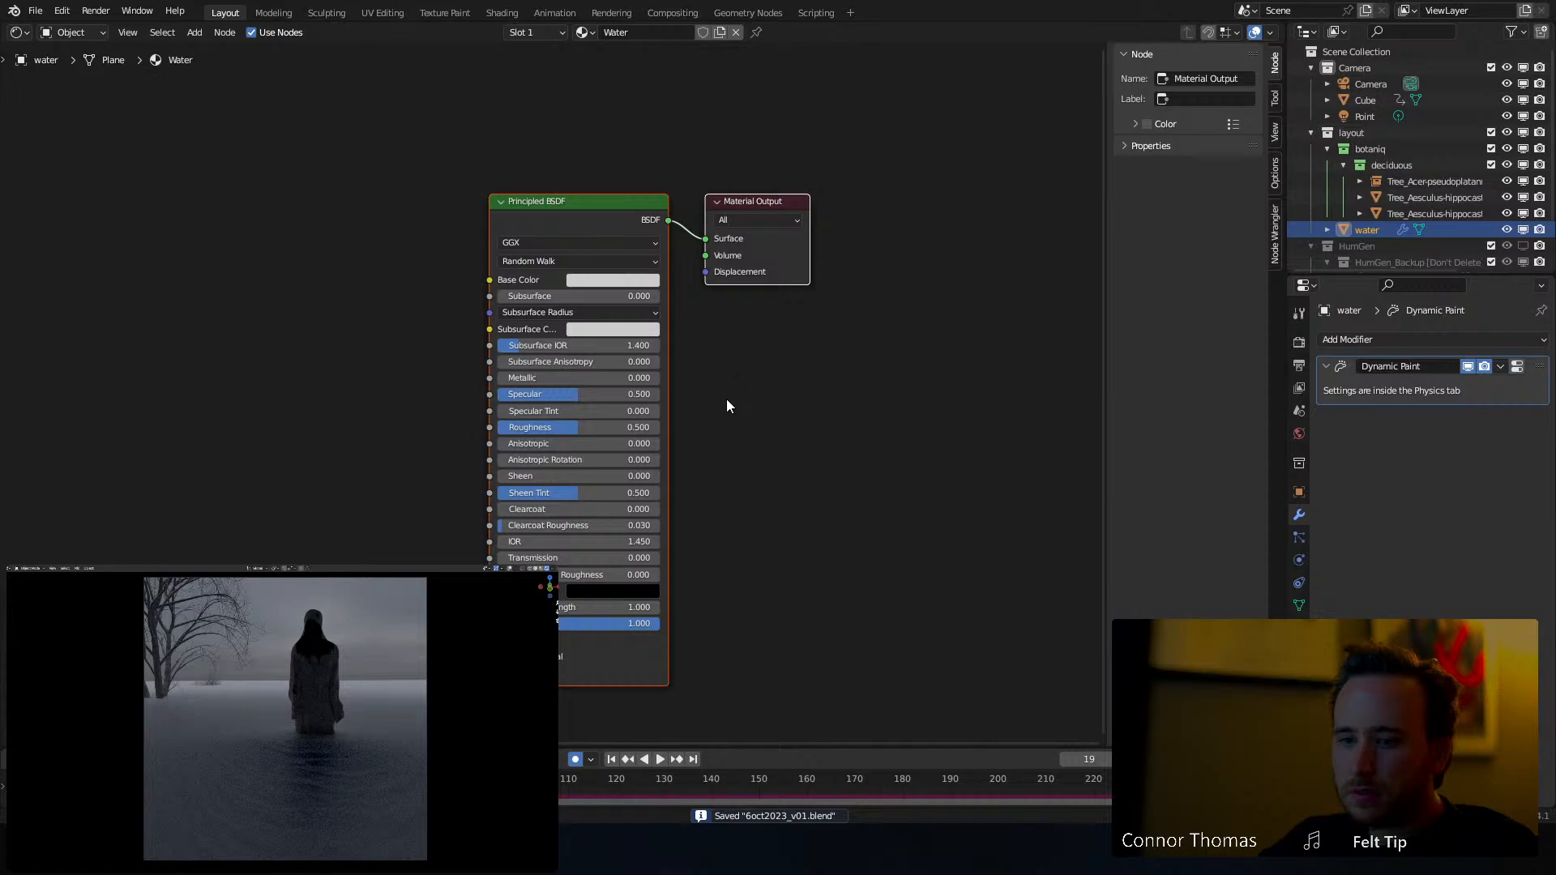
{"action": "scroll", "coordinate": [729, 334], "scroll_direction": "up", "scroll_amount": 2}
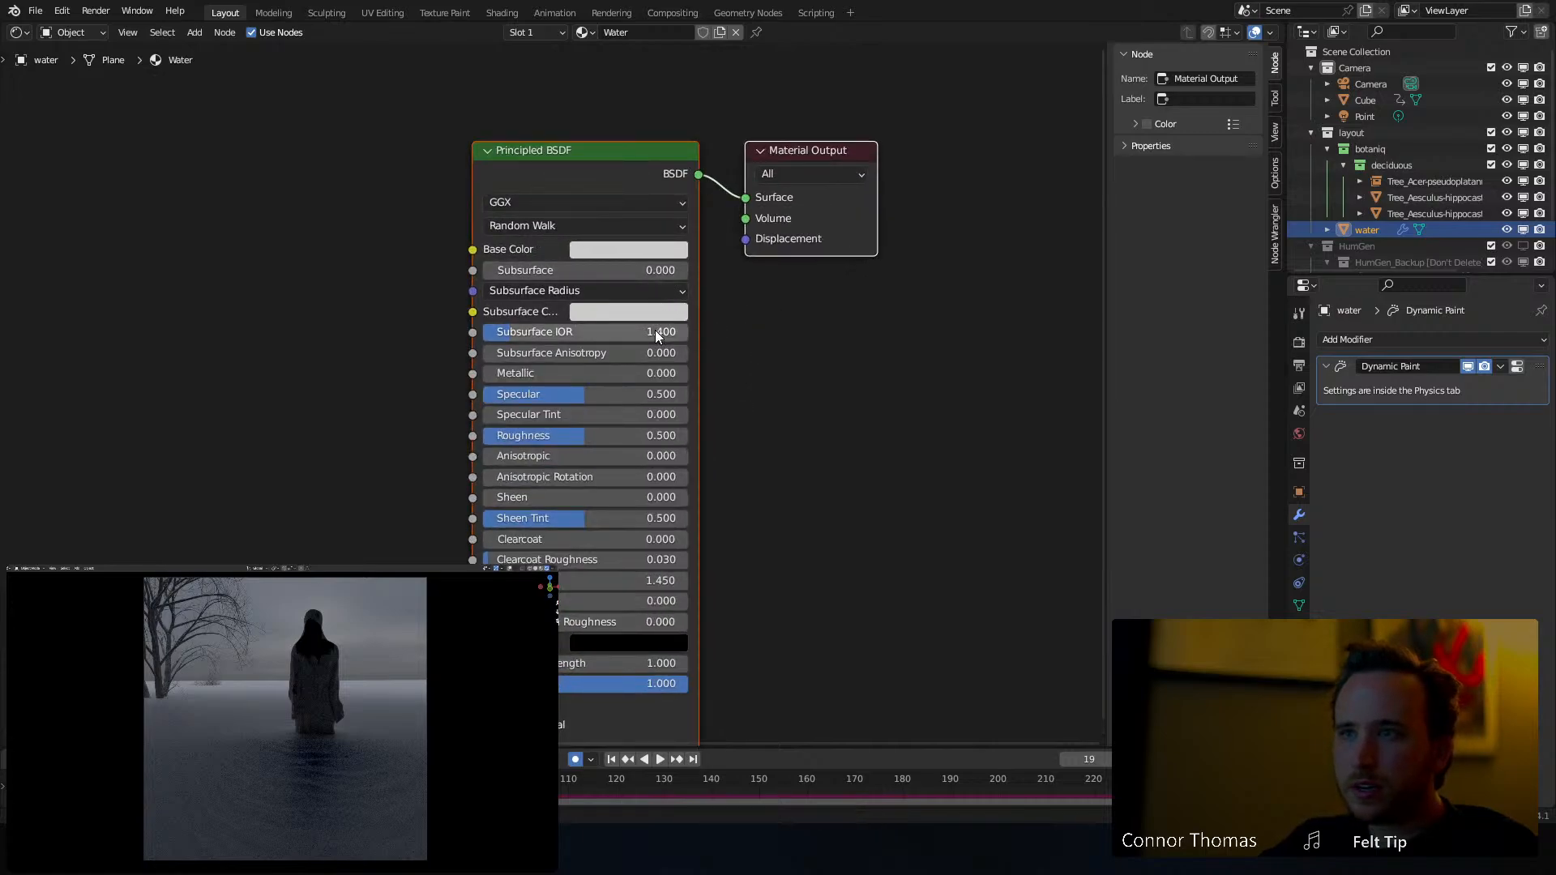
{"action": "left_click", "coordinate": [652, 252]}
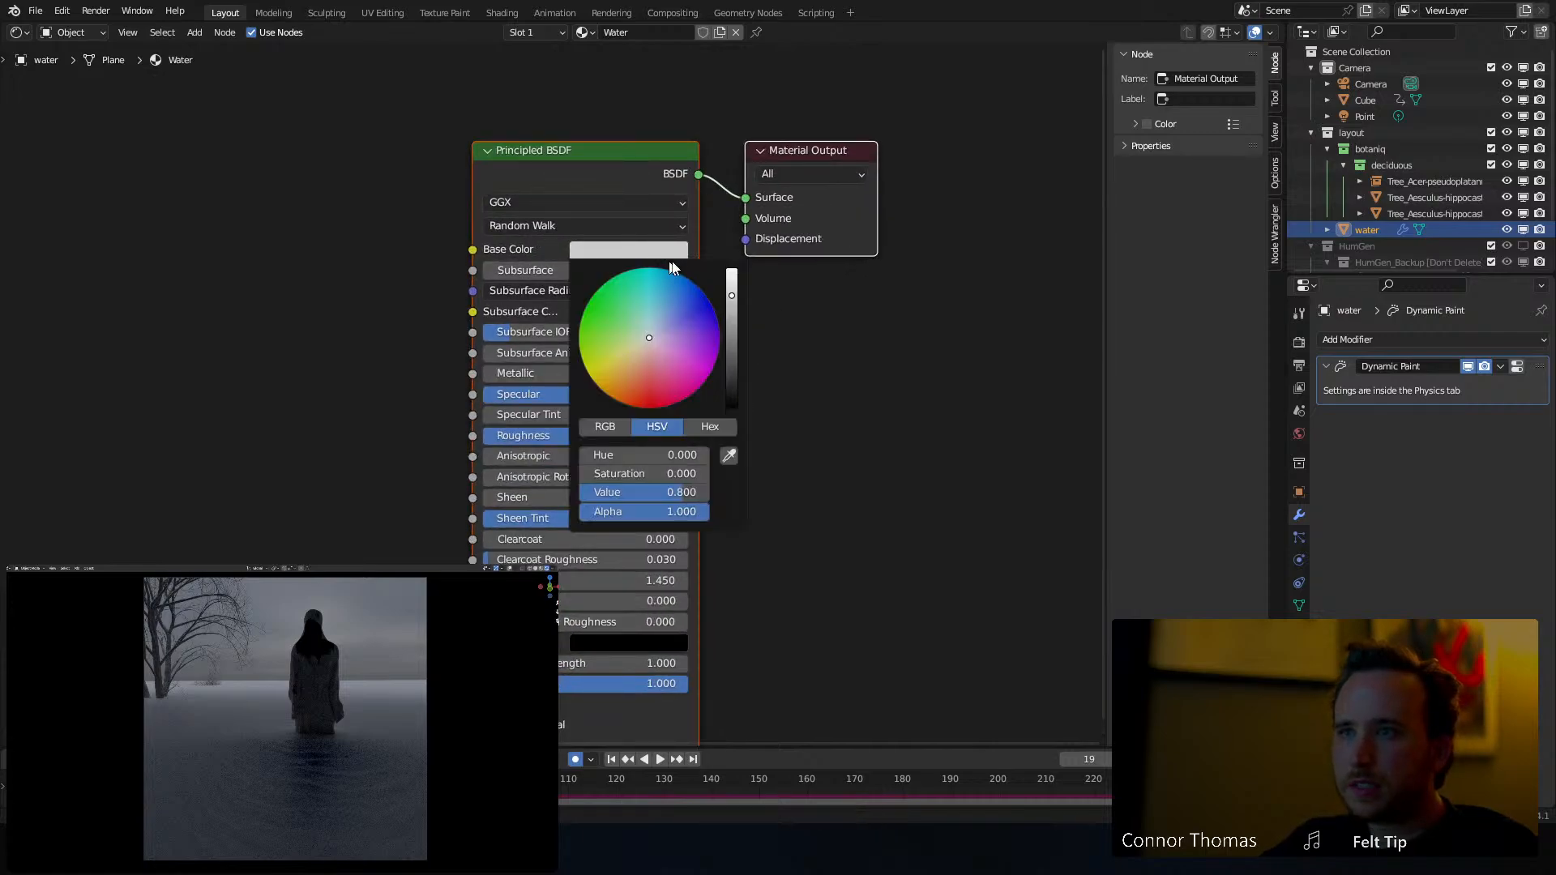
{"action": "left_click", "coordinate": [682, 311]}
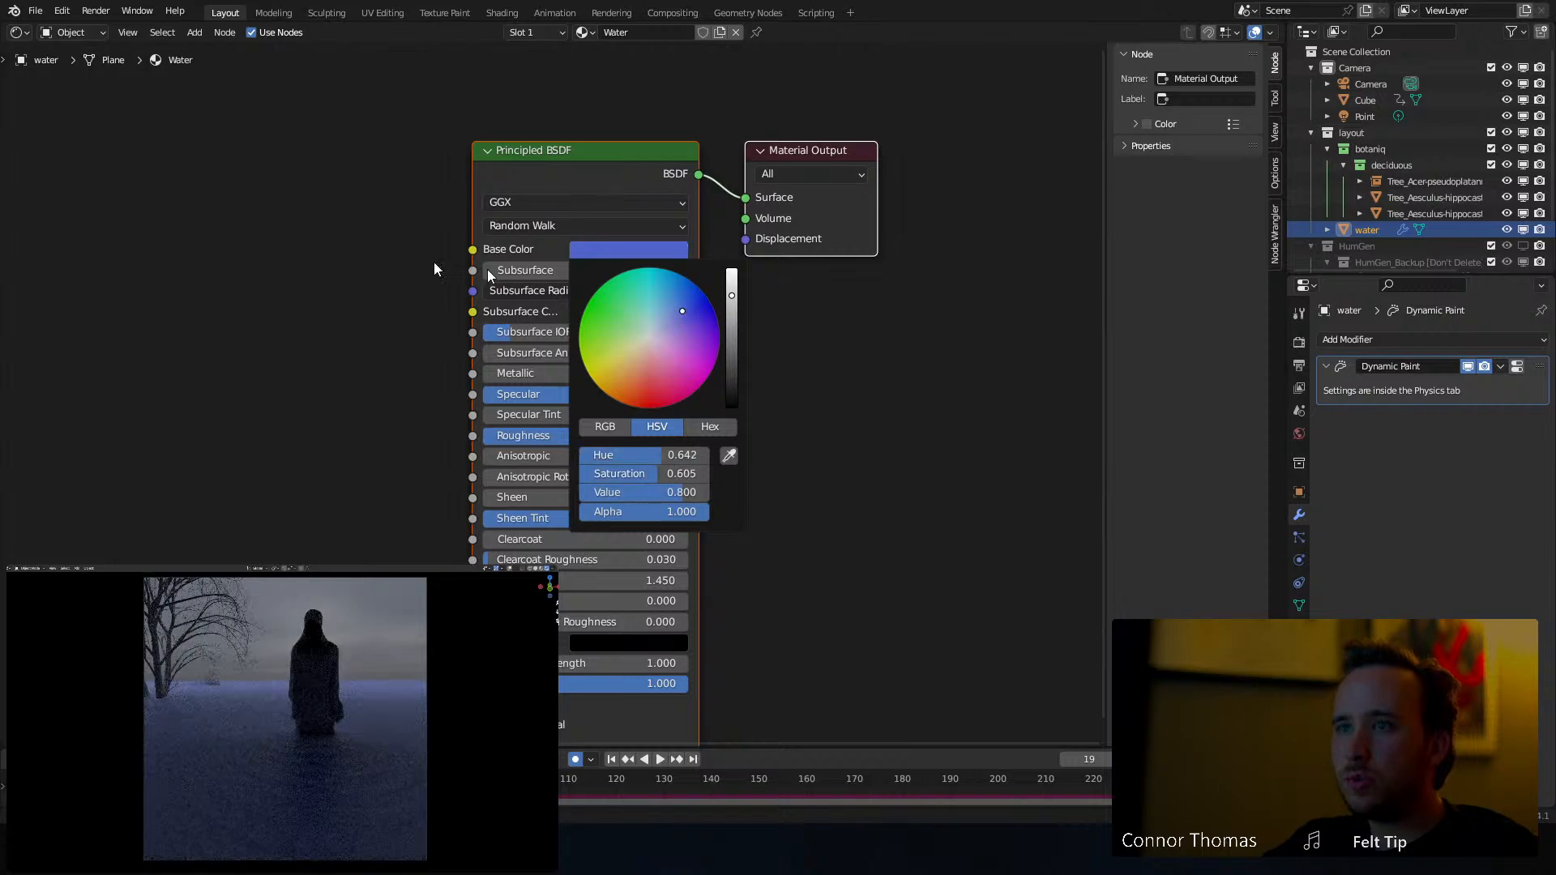
Set the water material's Subsurface Color to dark green and its Subsurface amount to 0.932
{"action": "left_click", "coordinate": [616, 312]}
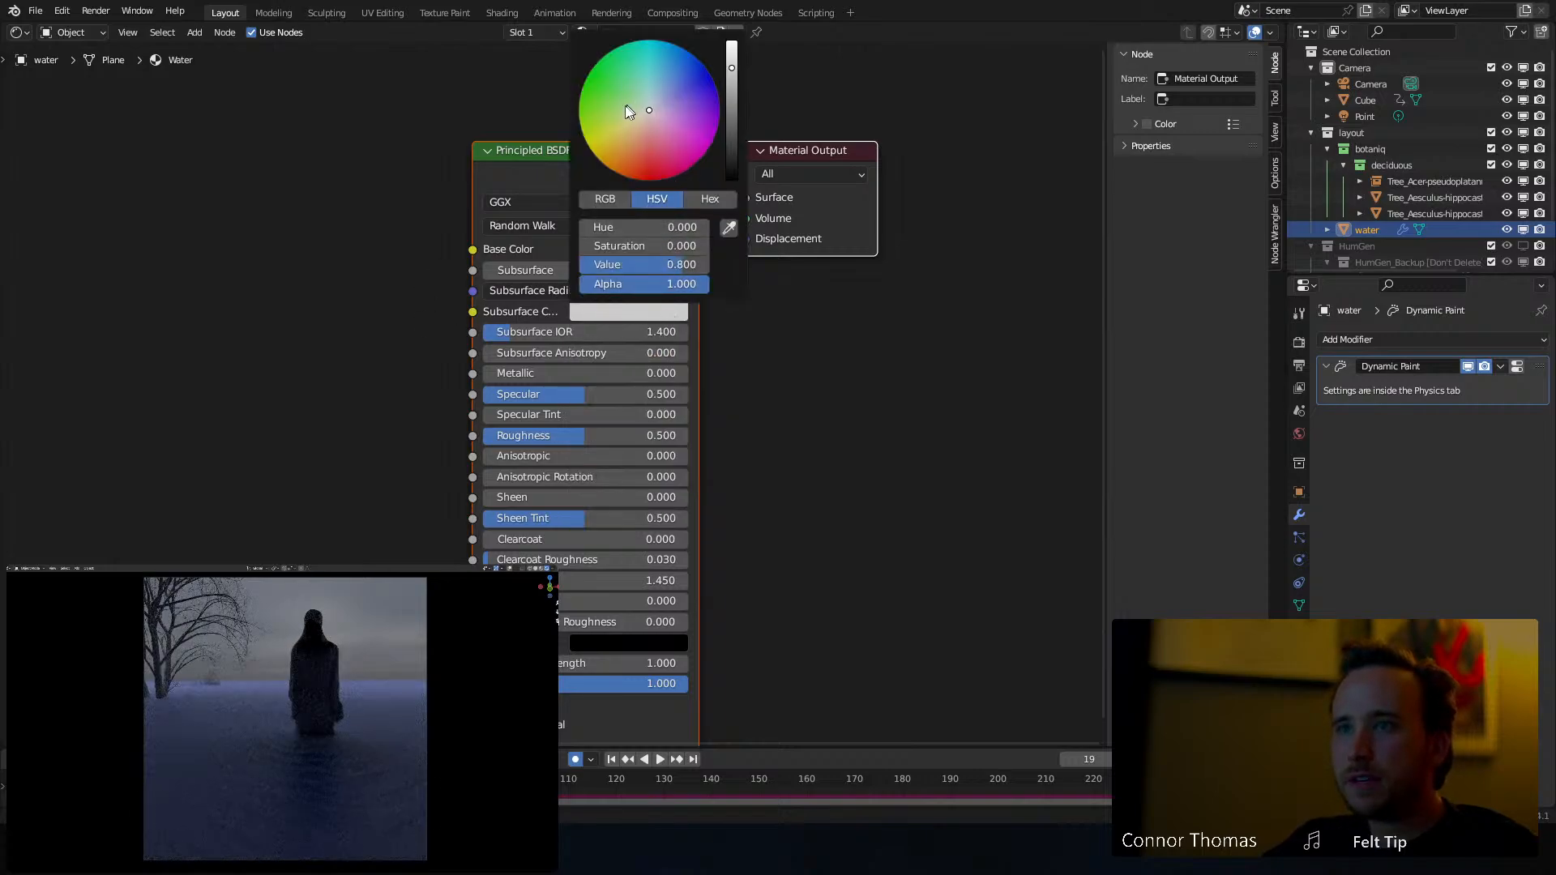
{"action": "left_click", "coordinate": [599, 99]}
{"action": "left_click", "coordinate": [735, 138]}
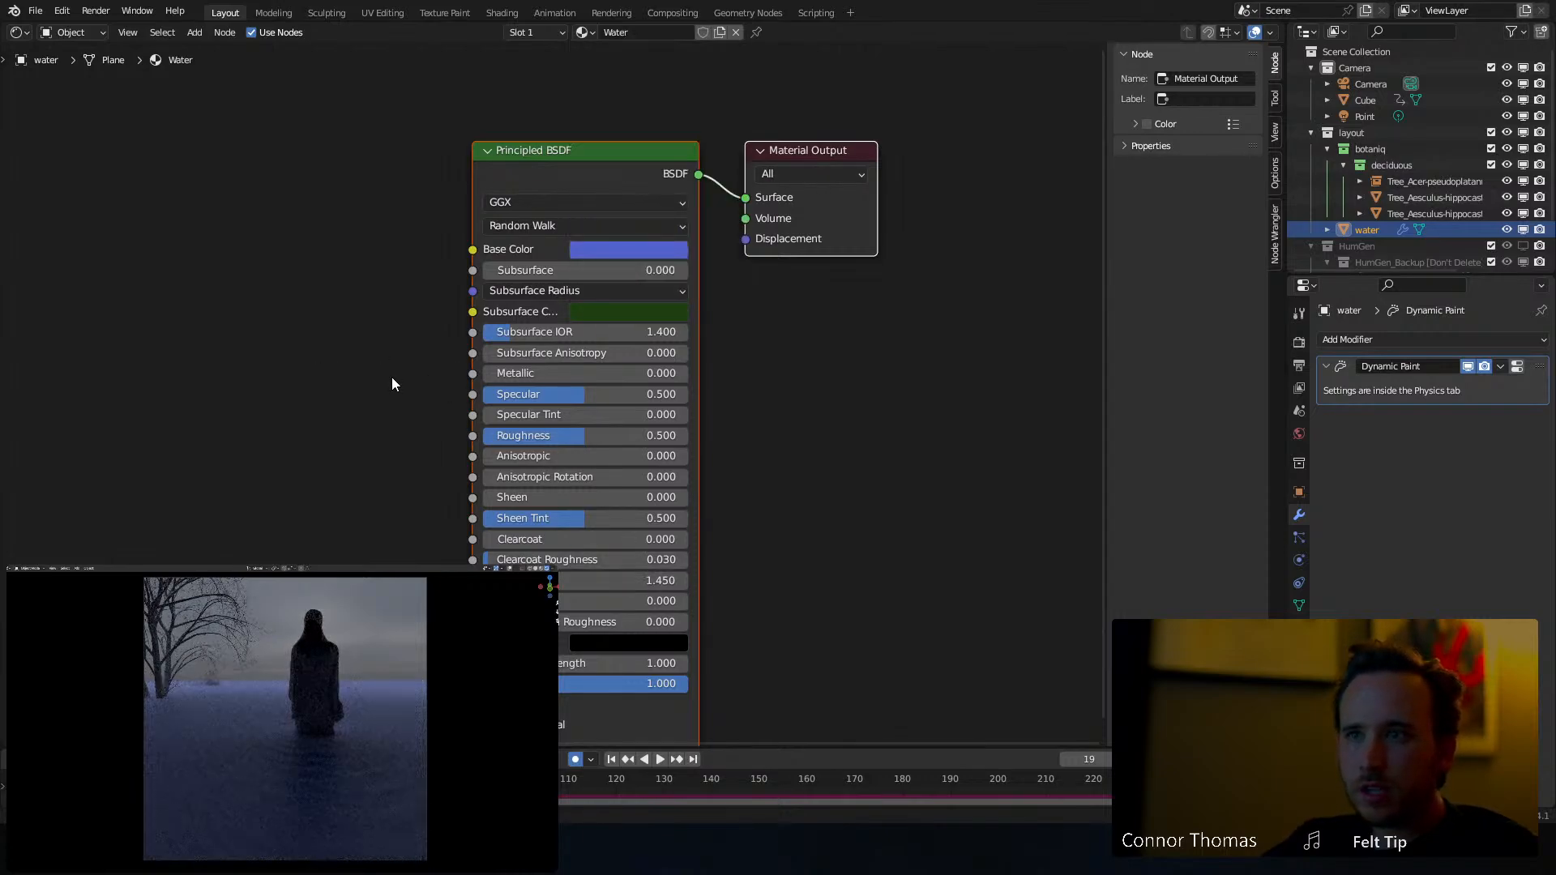
{"action": "left_click", "coordinate": [543, 271]}
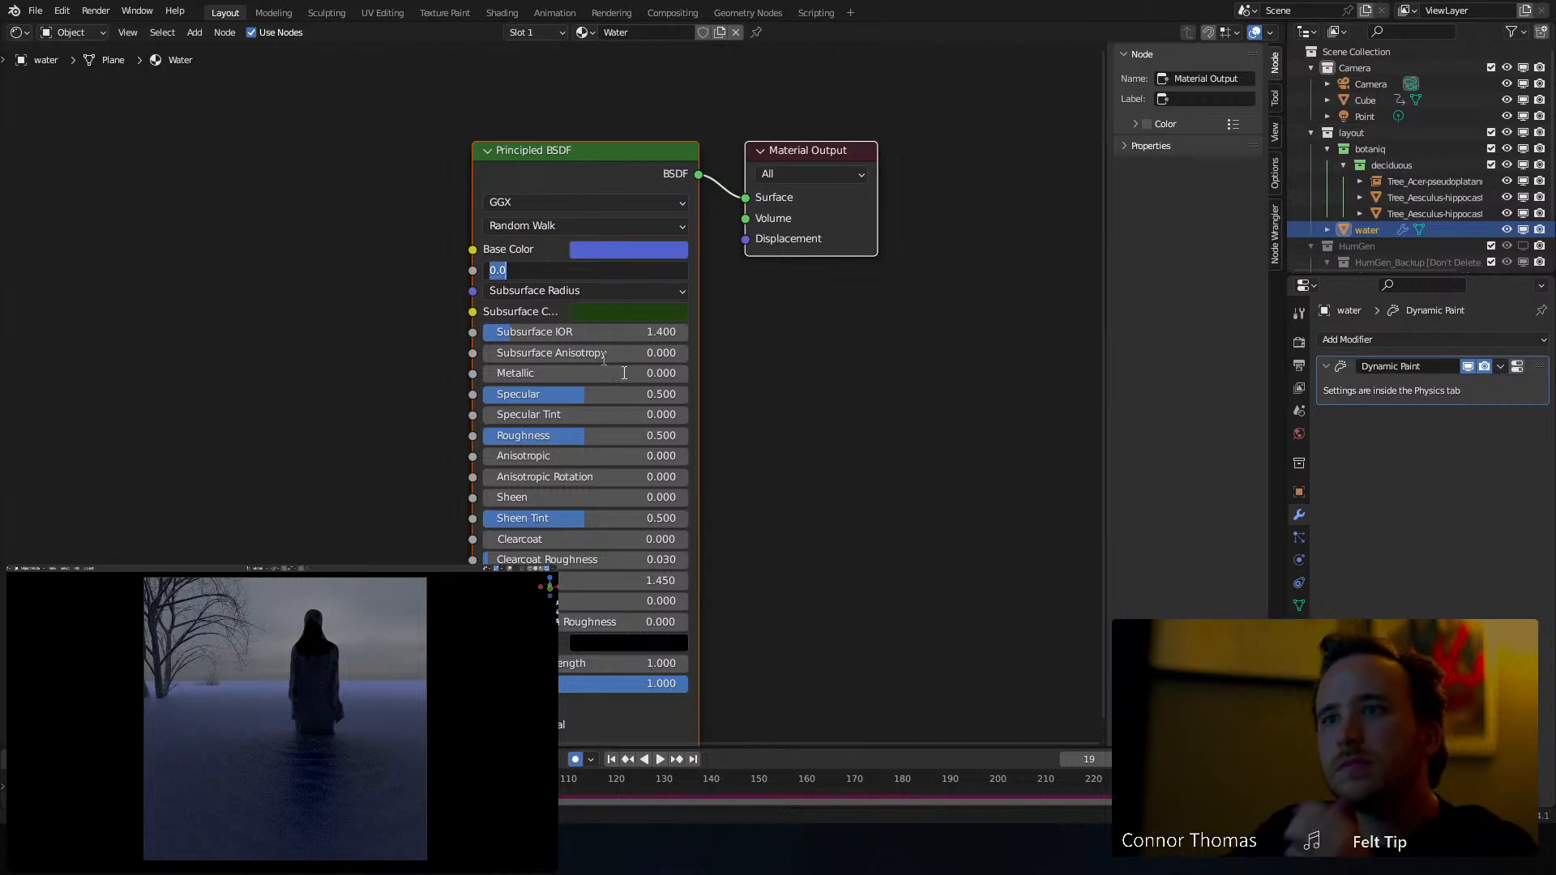
{"action": "left_click", "coordinate": [815, 398]}
{"action": "left_click_drag", "start_coordinate": [646, 271], "coordinate": [836, 272]}
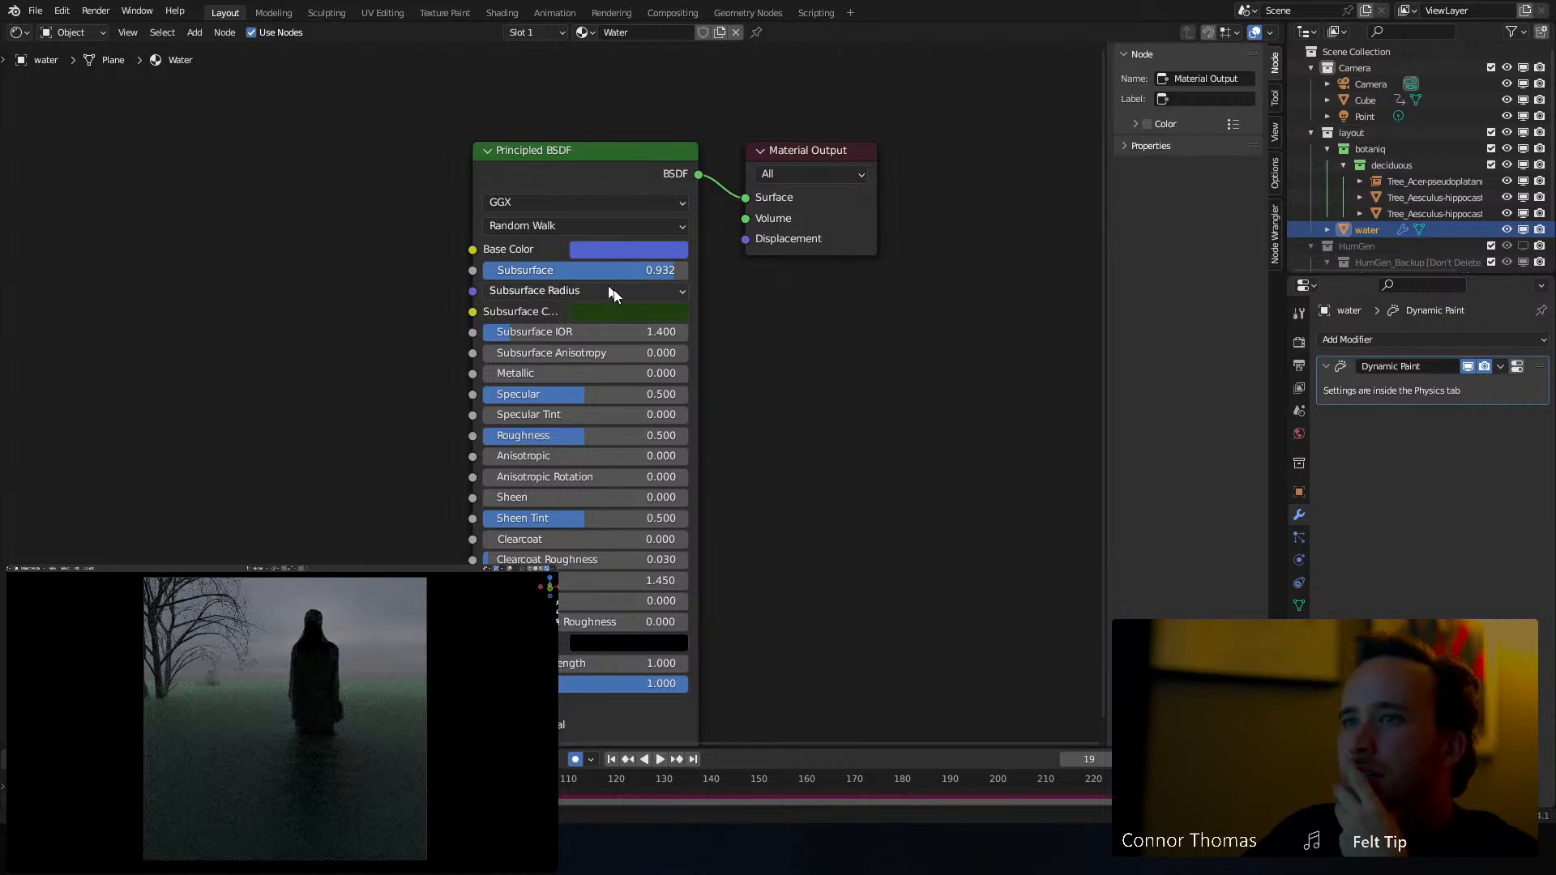
Change the Subsurface Color to a dark, nearly neutral tone with hue 0.676, saturation 0.026 and value 0.118
{"action": "left_click", "coordinate": [624, 311]}
{"action": "mouse_move", "coordinate": [653, 110]}
{"action": "left_mouse_down"}
{"action": "mouse_move", "coordinate": [618, 83]}
{"action": "mouse_move", "coordinate": [671, 70]}
{"action": "left_mouse_up"}
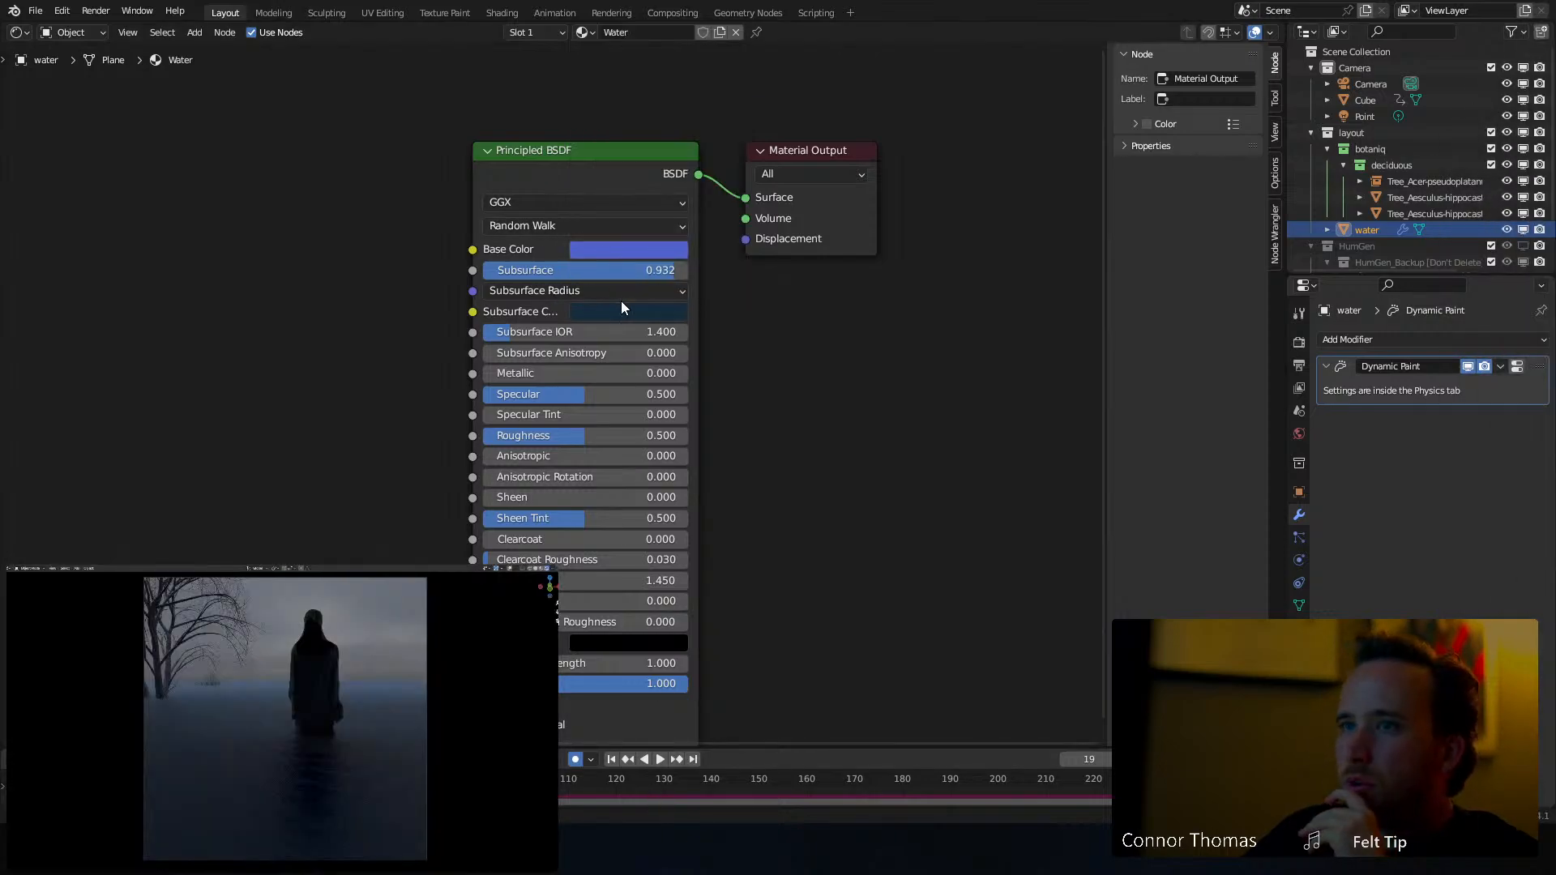
{"action": "left_click", "coordinate": [622, 312]}
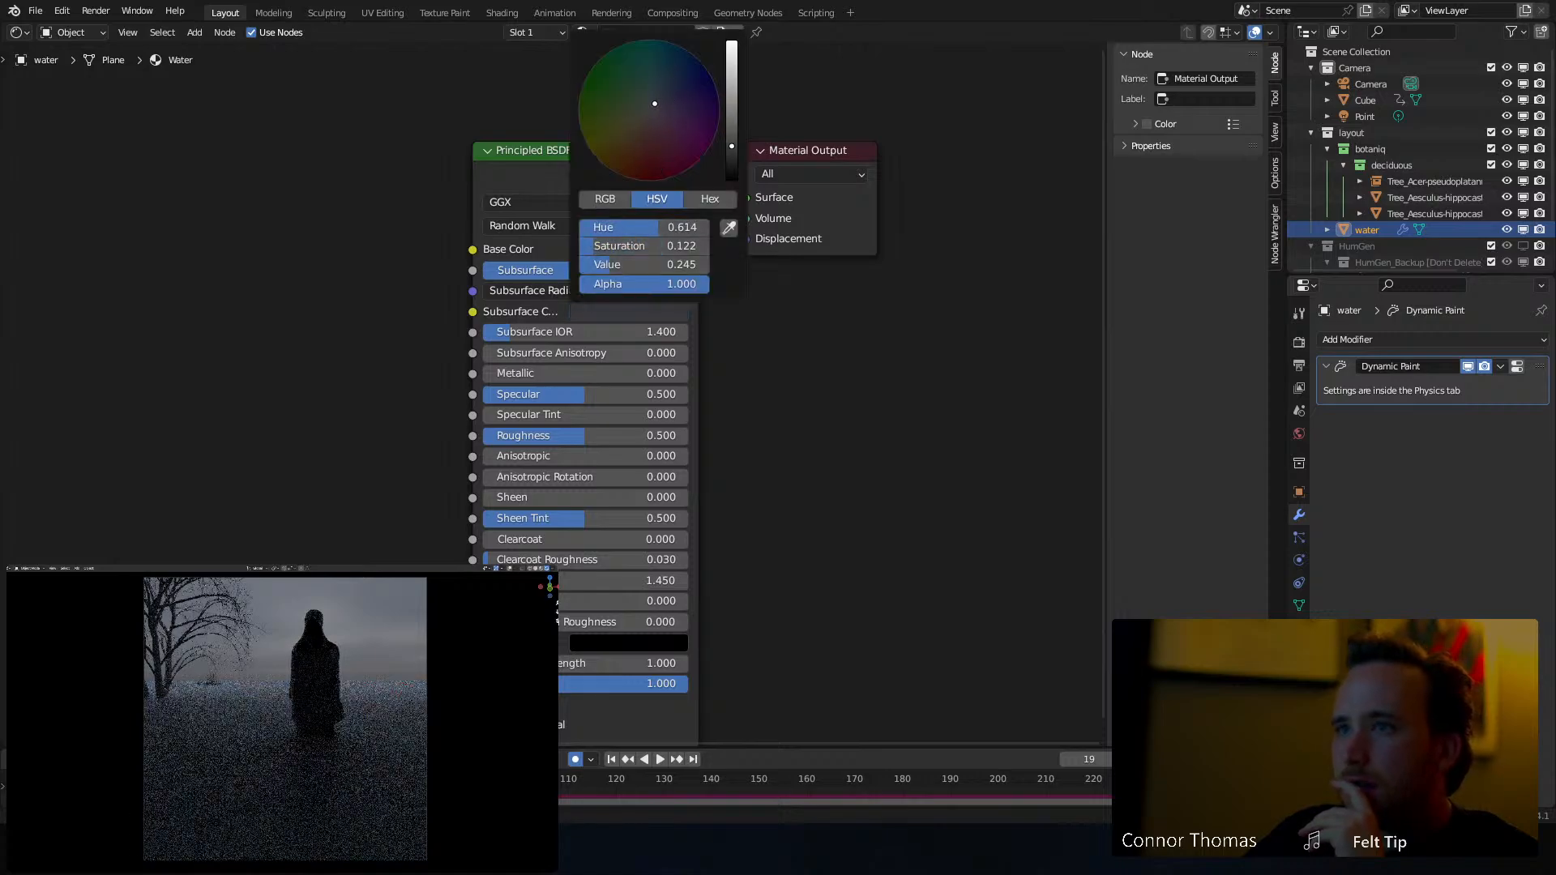
{"action": "left_click_drag", "start_coordinate": [698, 94], "coordinate": [659, 96]}
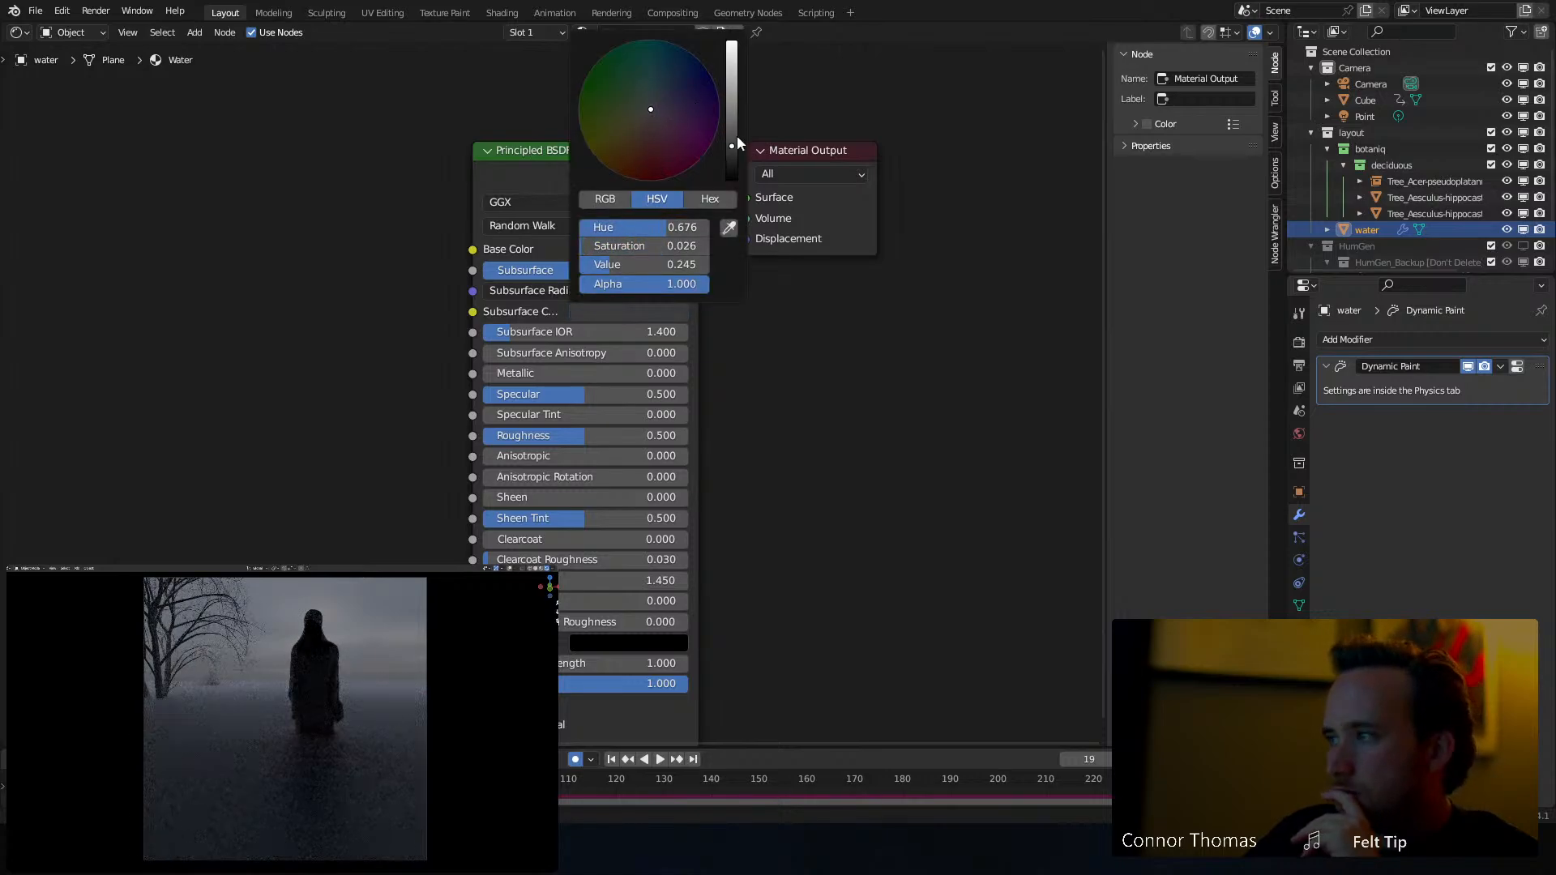
{"action": "left_click_drag", "start_coordinate": [732, 146], "coordinate": [732, 163]}
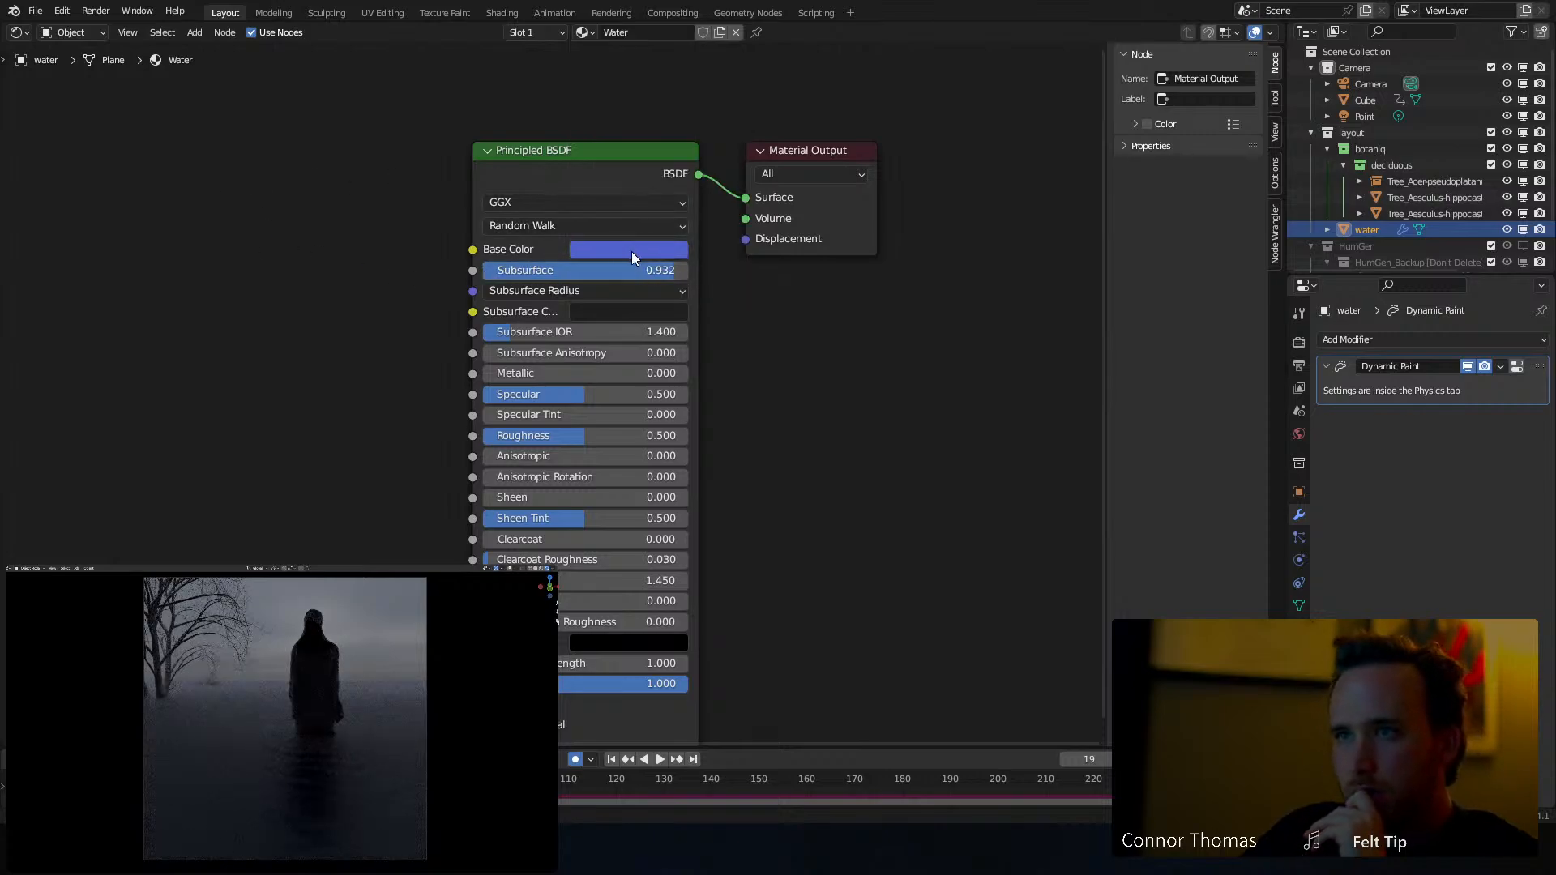
Set the water's Base Color to green with hue 0.371 and saturation 0.715
{"action": "left_click", "coordinate": [637, 251]}
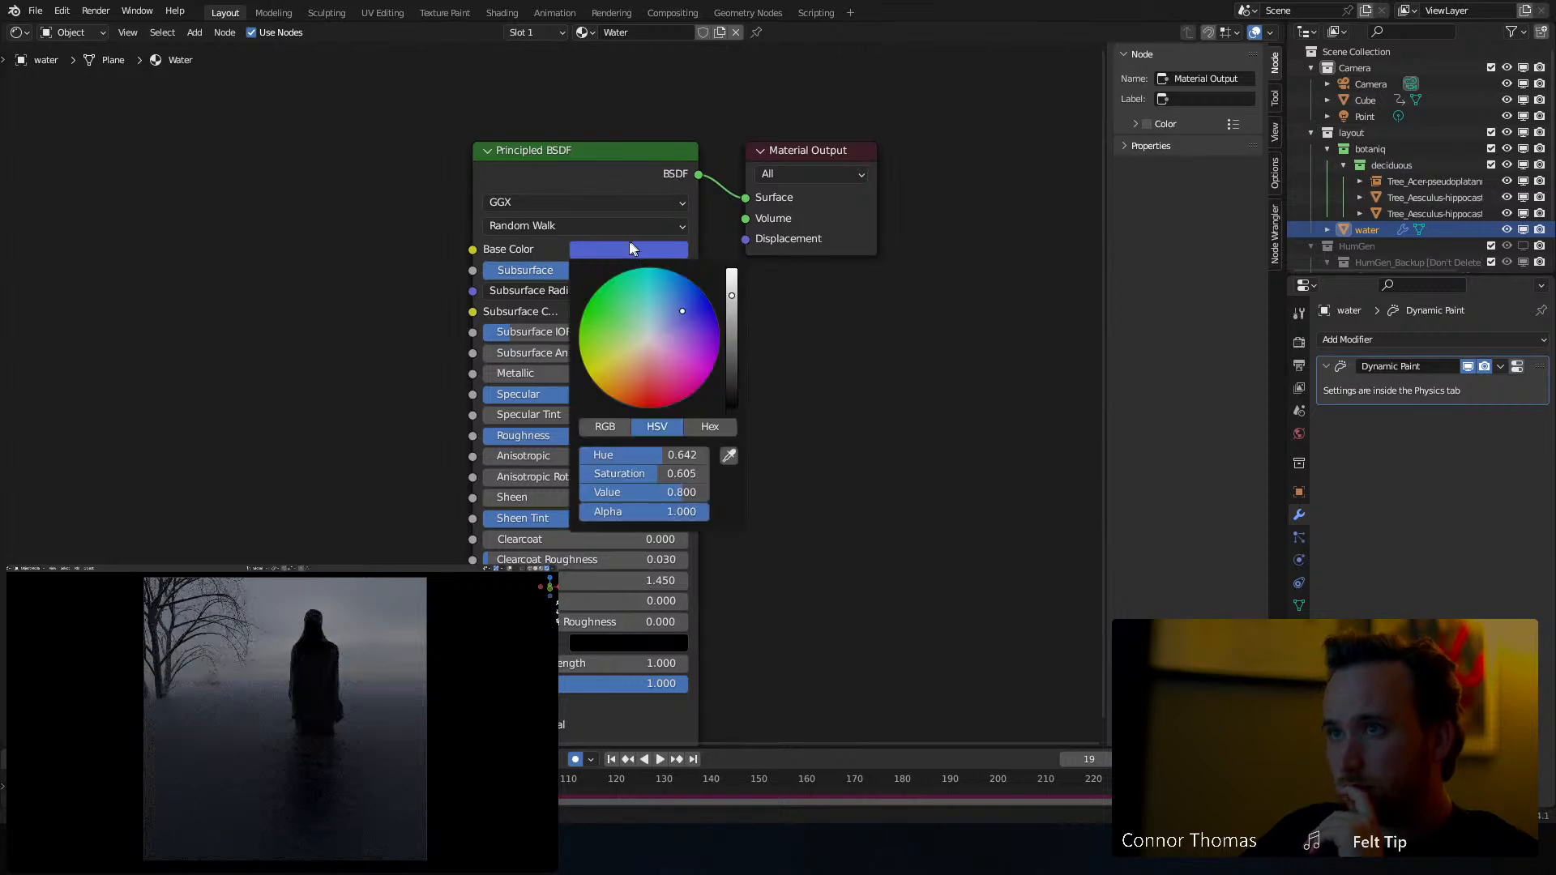
{"action": "left_click", "coordinate": [612, 303]}
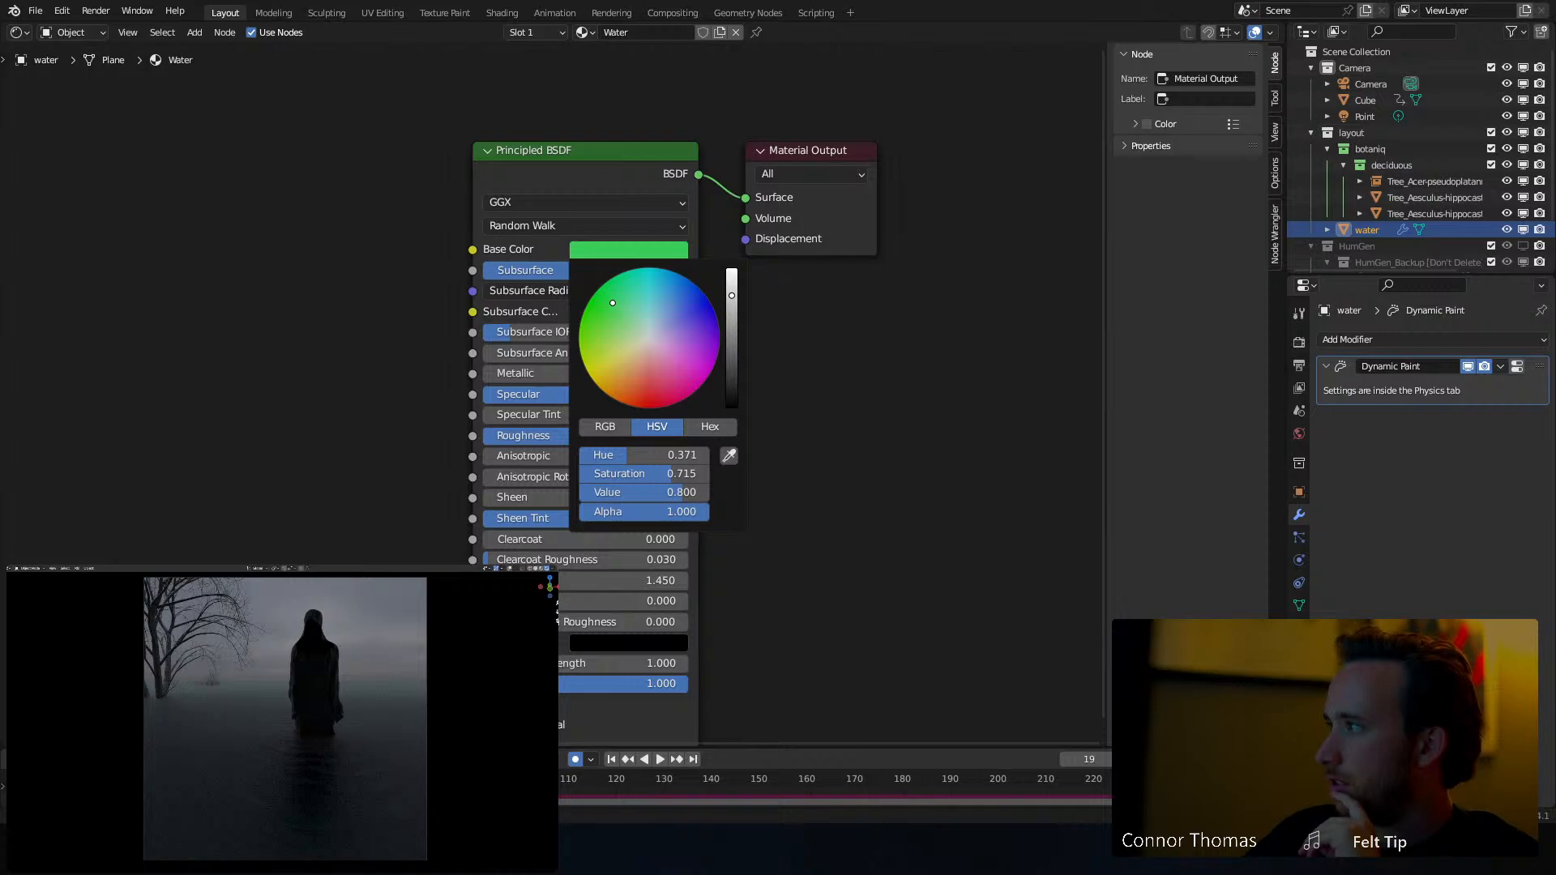
{"action": "left_click", "coordinate": [600, 320]}
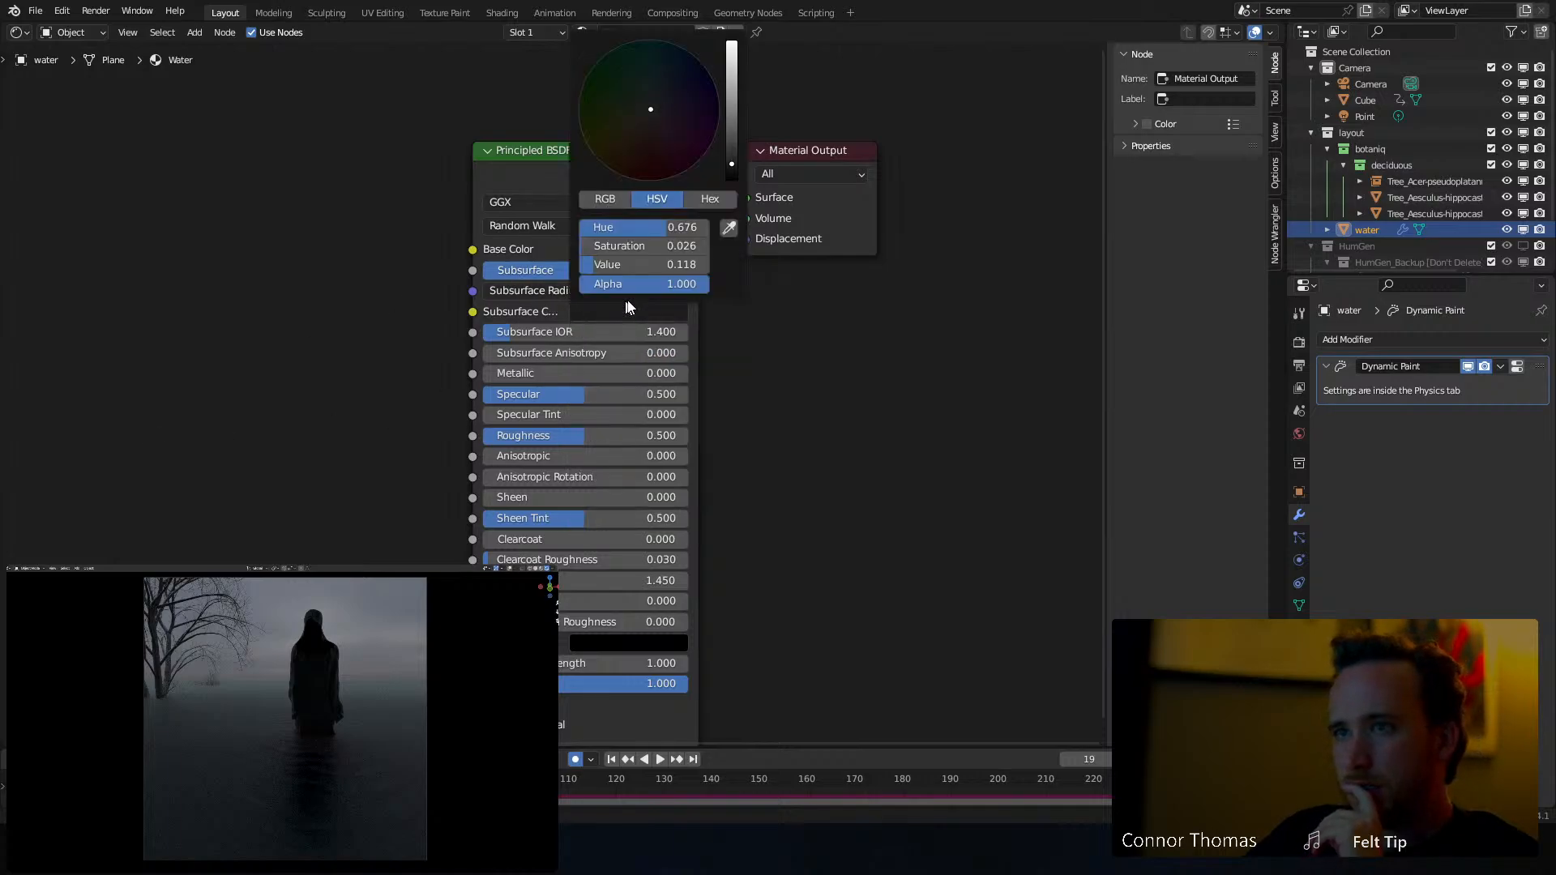
Tint the Subsurface Color blue with hue 0.670 and saturation 0.381, and darken it to almost black
{"action": "left_click_drag", "start_coordinate": [654, 108], "coordinate": [676, 90]}
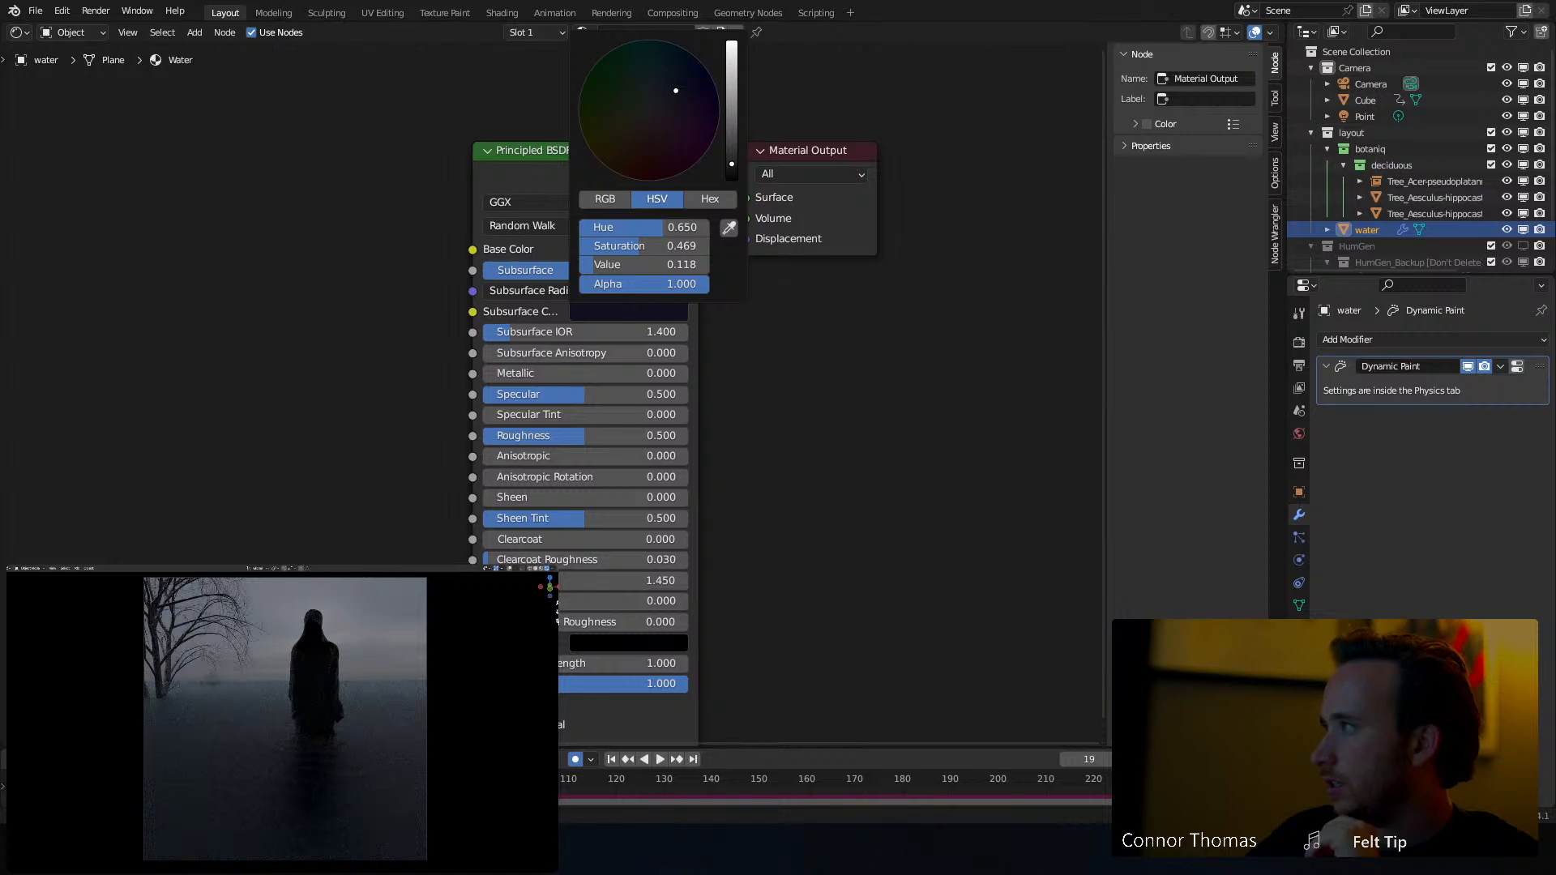
{"action": "mouse_move", "coordinate": [676, 90]}
{"action": "left_mouse_down"}
{"action": "mouse_move", "coordinate": [613, 94]}
{"action": "mouse_move", "coordinate": [698, 106]}
{"action": "mouse_move", "coordinate": [673, 97]}
{"action": "left_mouse_up"}
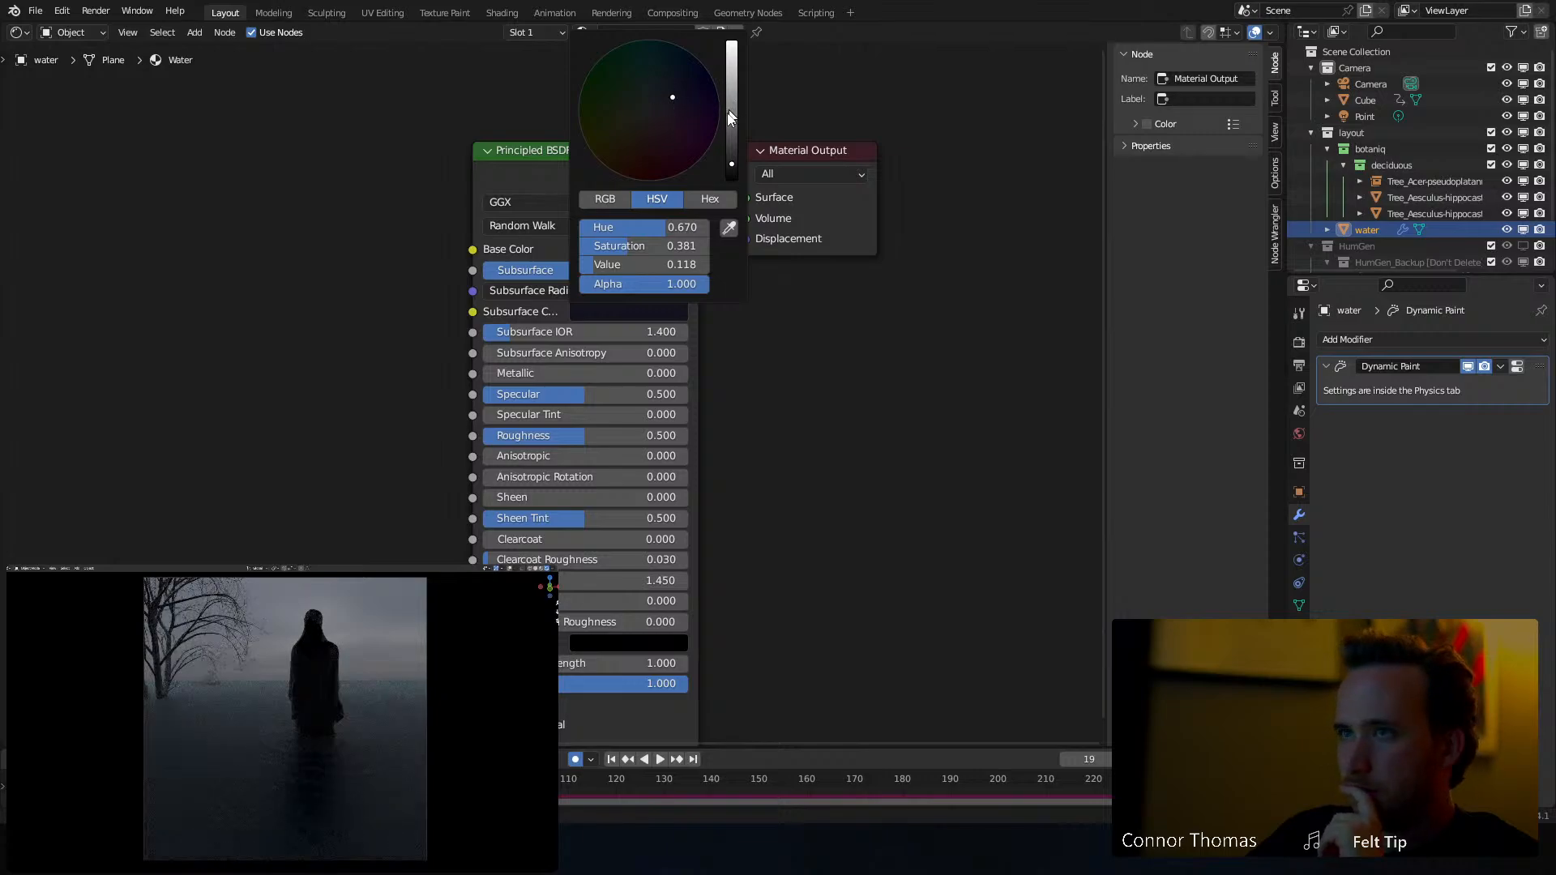
{"action": "left_click", "coordinate": [732, 172]}
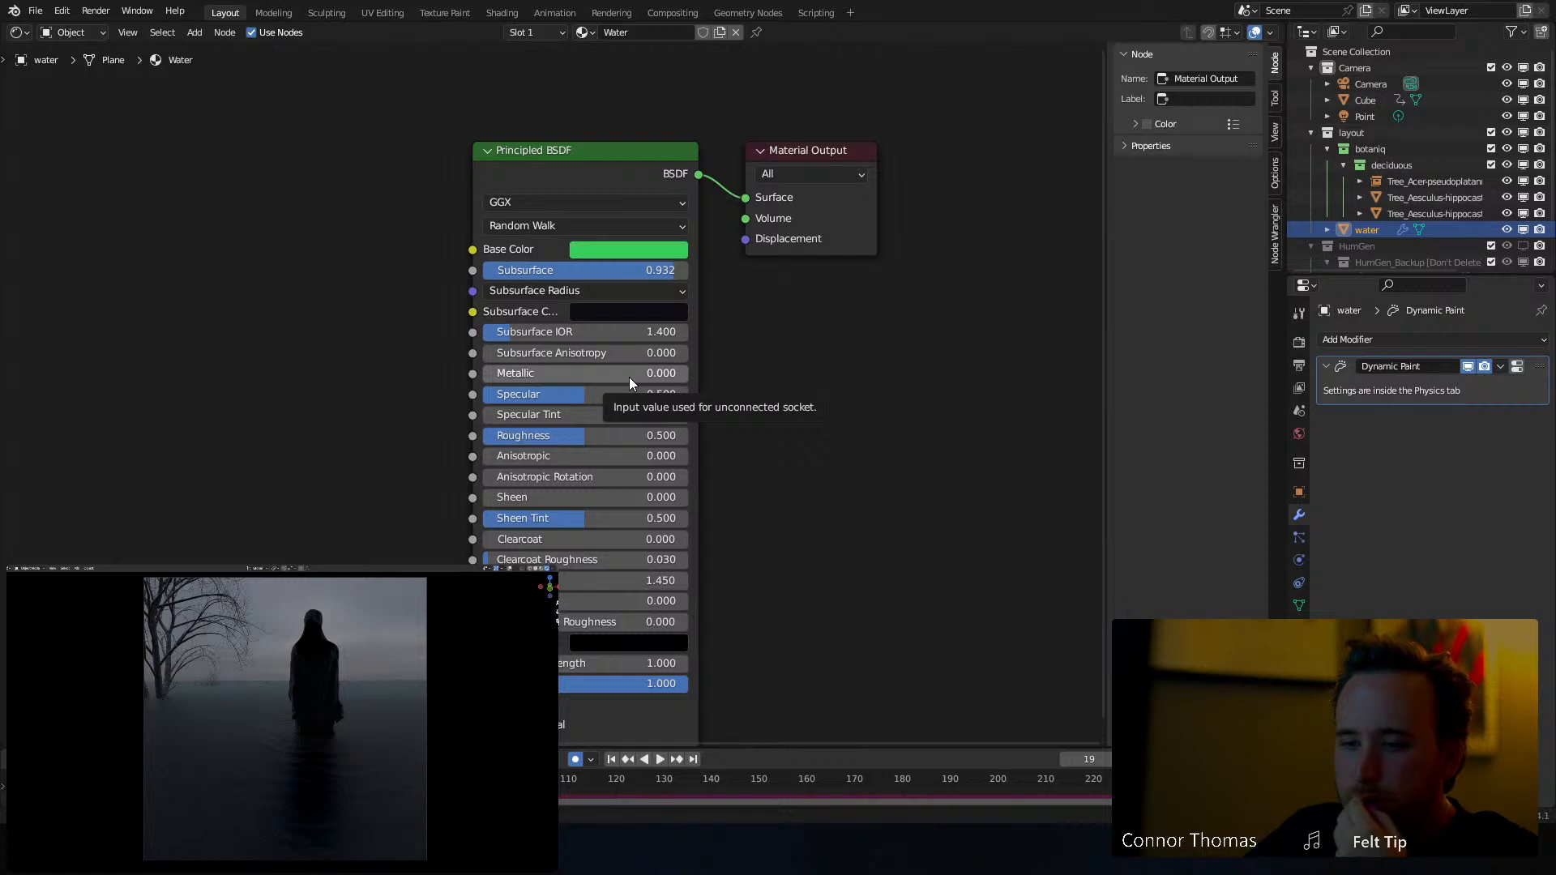
Set the water material's Specular to 1.000 and its Roughness to 0.000 for mirror-like reflections
{"action": "left_click_drag", "start_coordinate": [616, 397], "coordinate": [721, 397]}
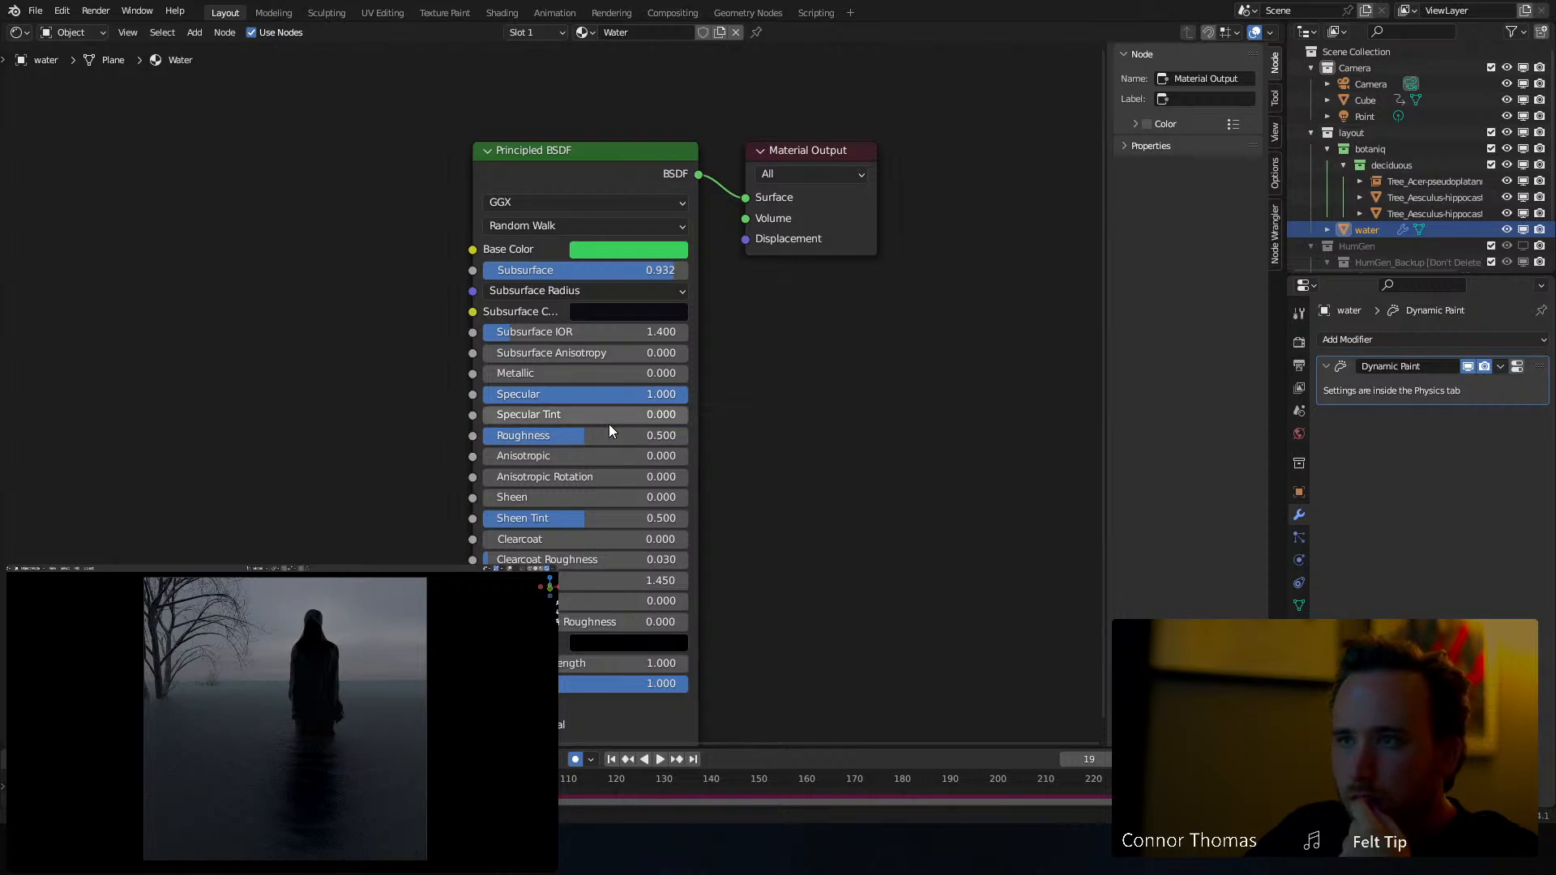
{"action": "left_click_drag", "start_coordinate": [586, 442], "coordinate": [485, 436]}
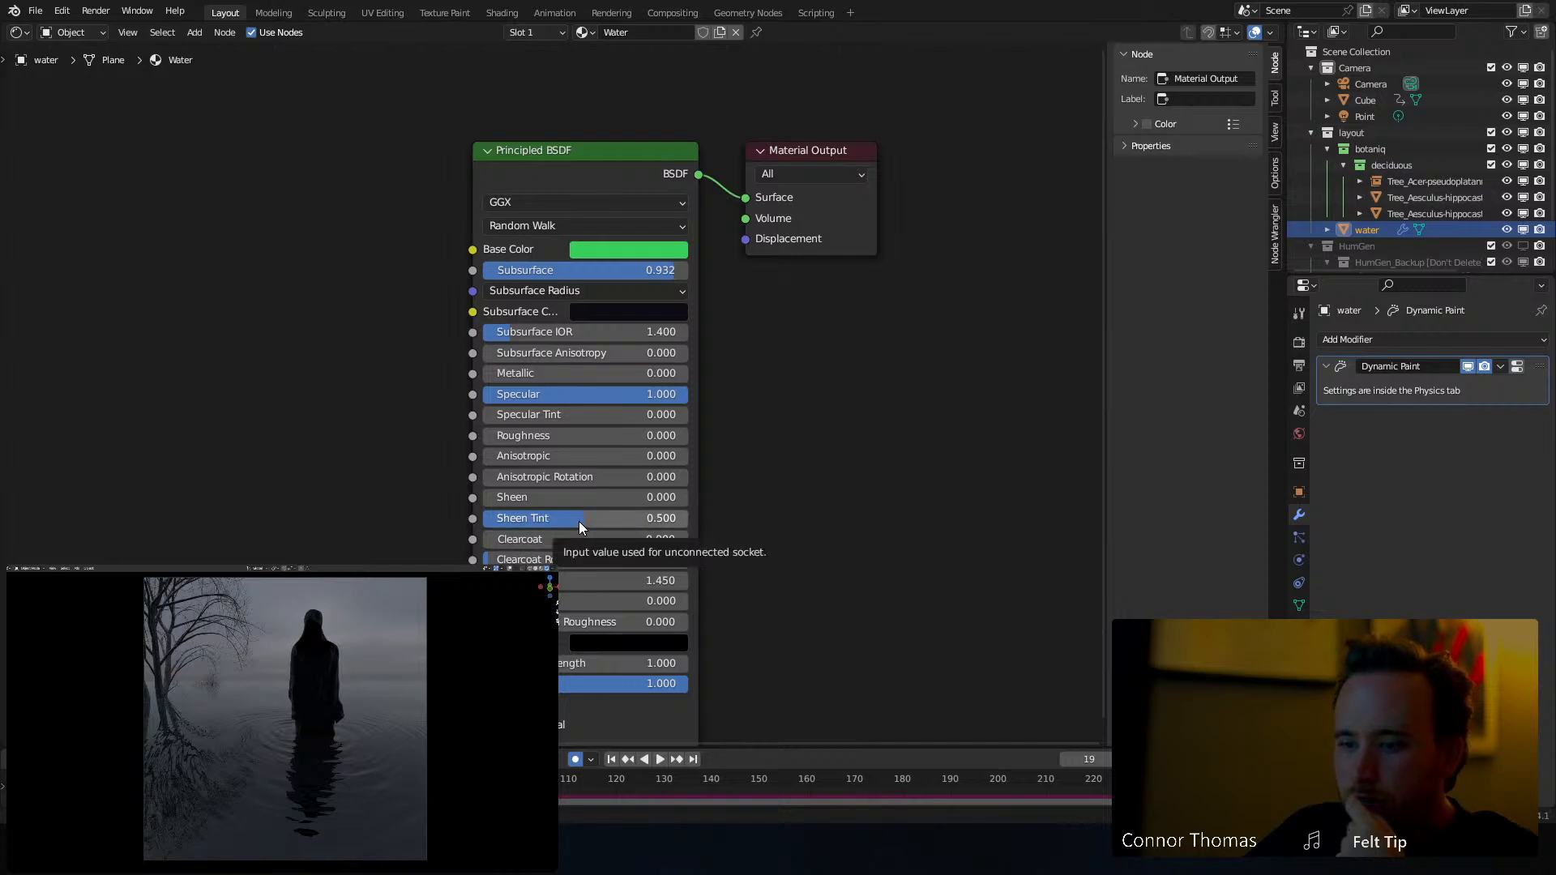
Set the water's Base Color to green with hue 0.332 and saturation 0.586, and its Subsurface amount to 0.782
{"action": "middle_click_drag", "start_coordinate": [791, 519], "coordinate": [790, 413]}
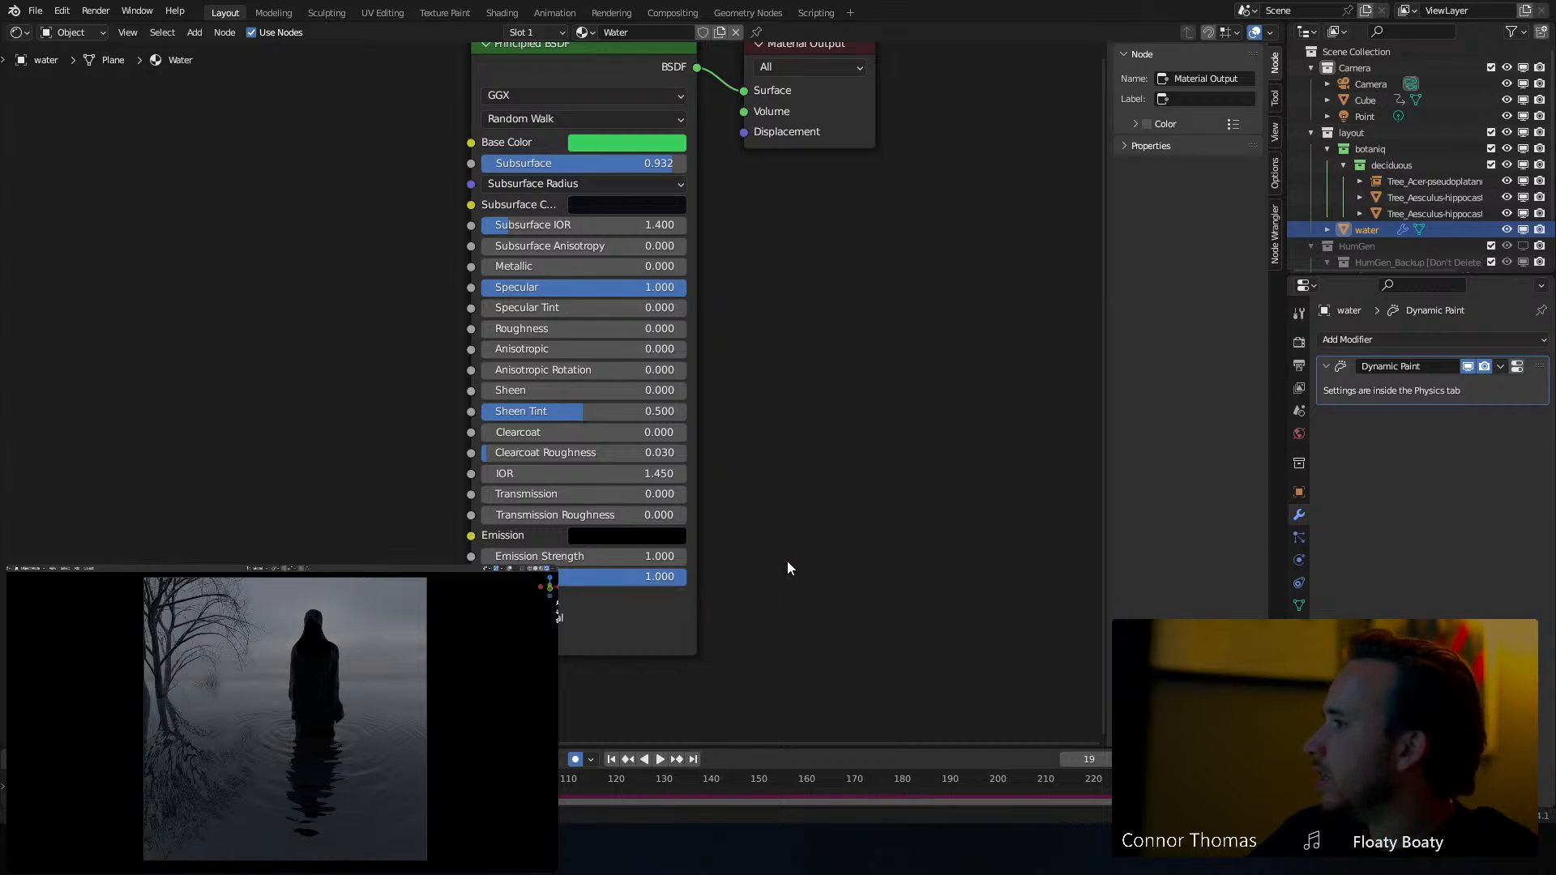
{"action": "middle_click_drag", "start_coordinate": [830, 366], "coordinate": [833, 542]}
{"action": "scroll", "coordinate": [766, 425], "scroll_direction": "up", "scroll_amount": 1}
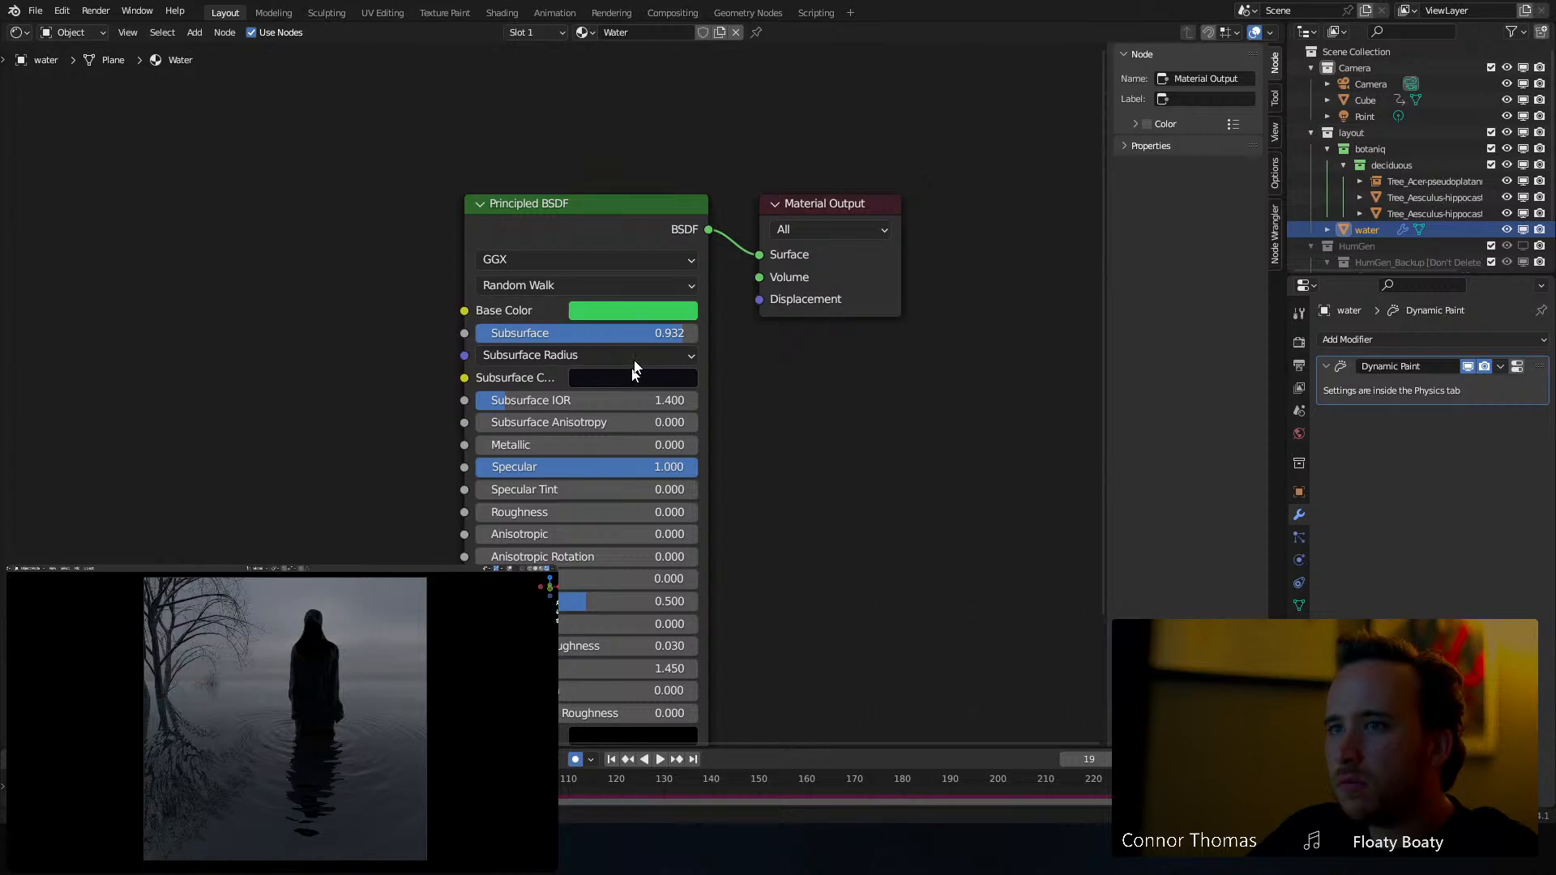
{"action": "left_click", "coordinate": [636, 311]}
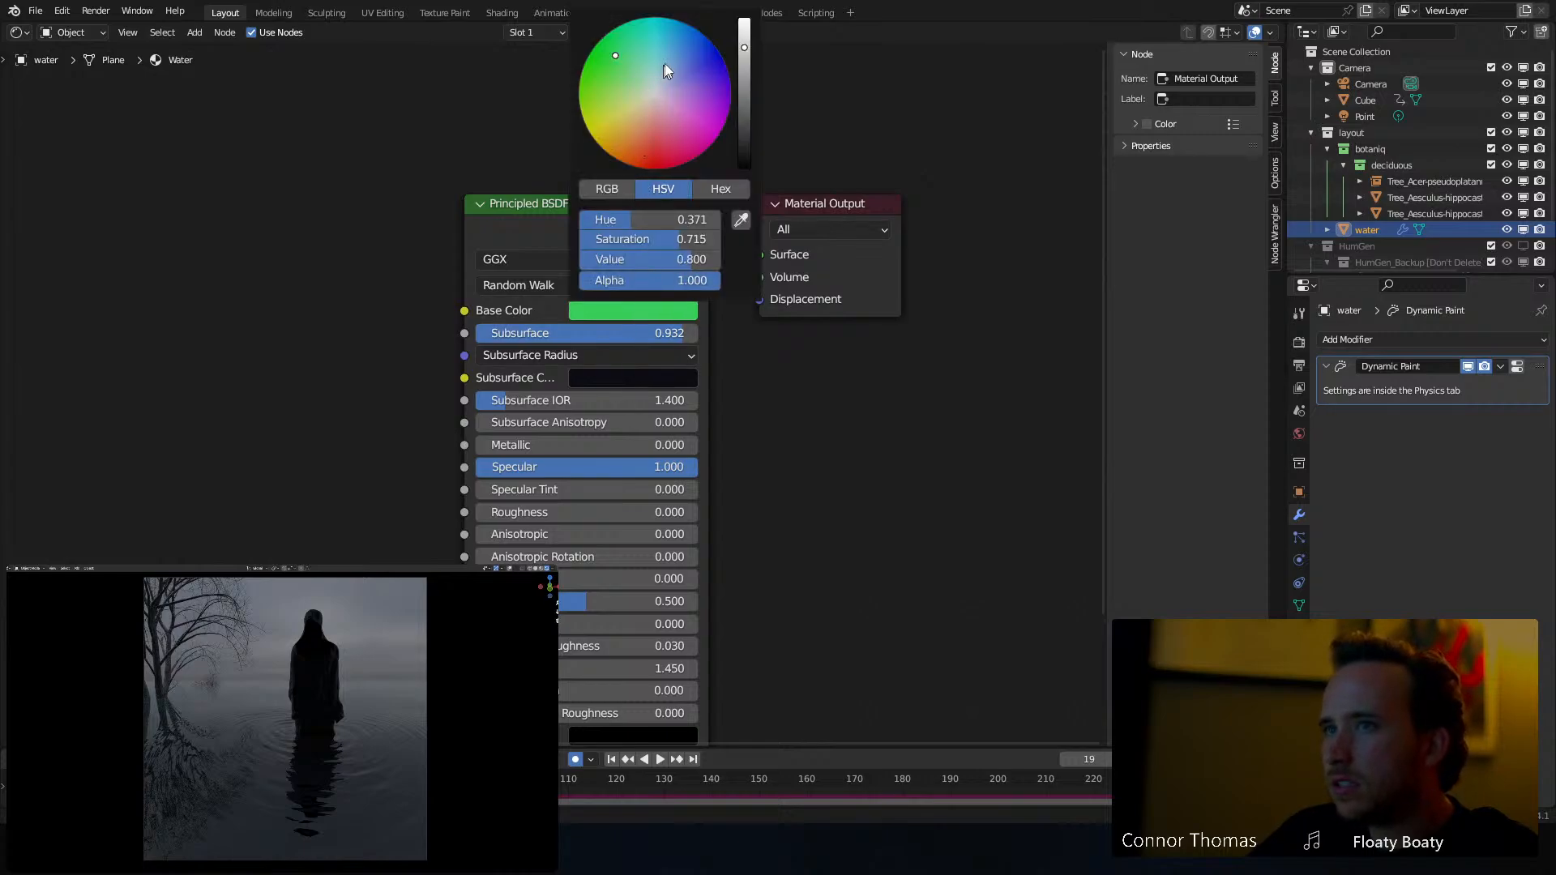
{"action": "left_click", "coordinate": [616, 69]}
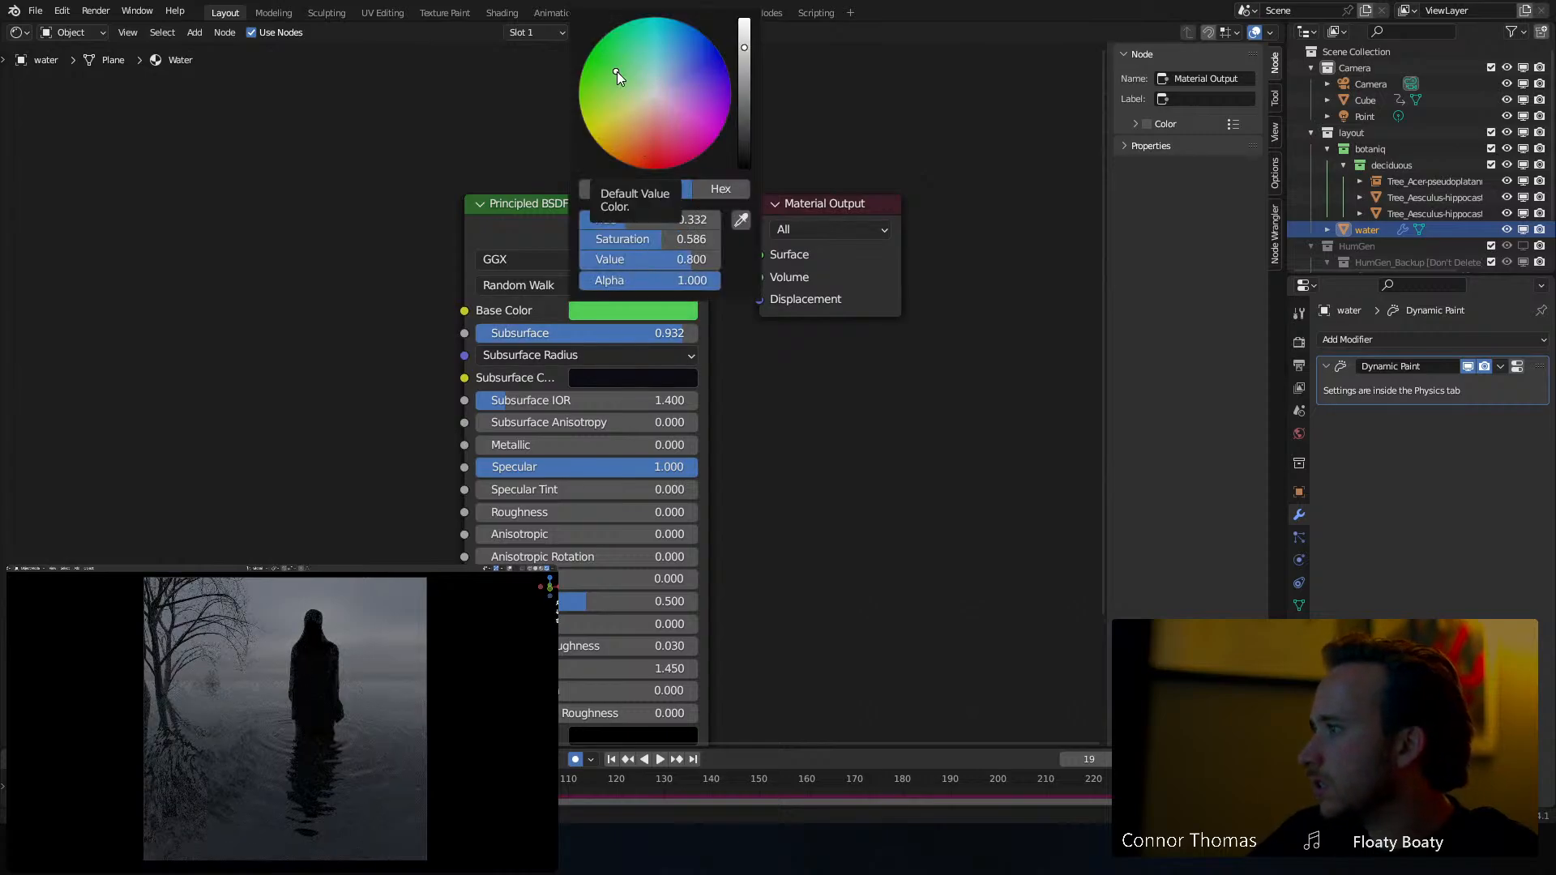
{"action": "mouse_move", "coordinate": [665, 333]}
{"action": "left_mouse_down"}
{"action": "mouse_move", "coordinate": [606, 333]}
{"action": "mouse_move", "coordinate": [634, 333]}
{"action": "left_mouse_up"}
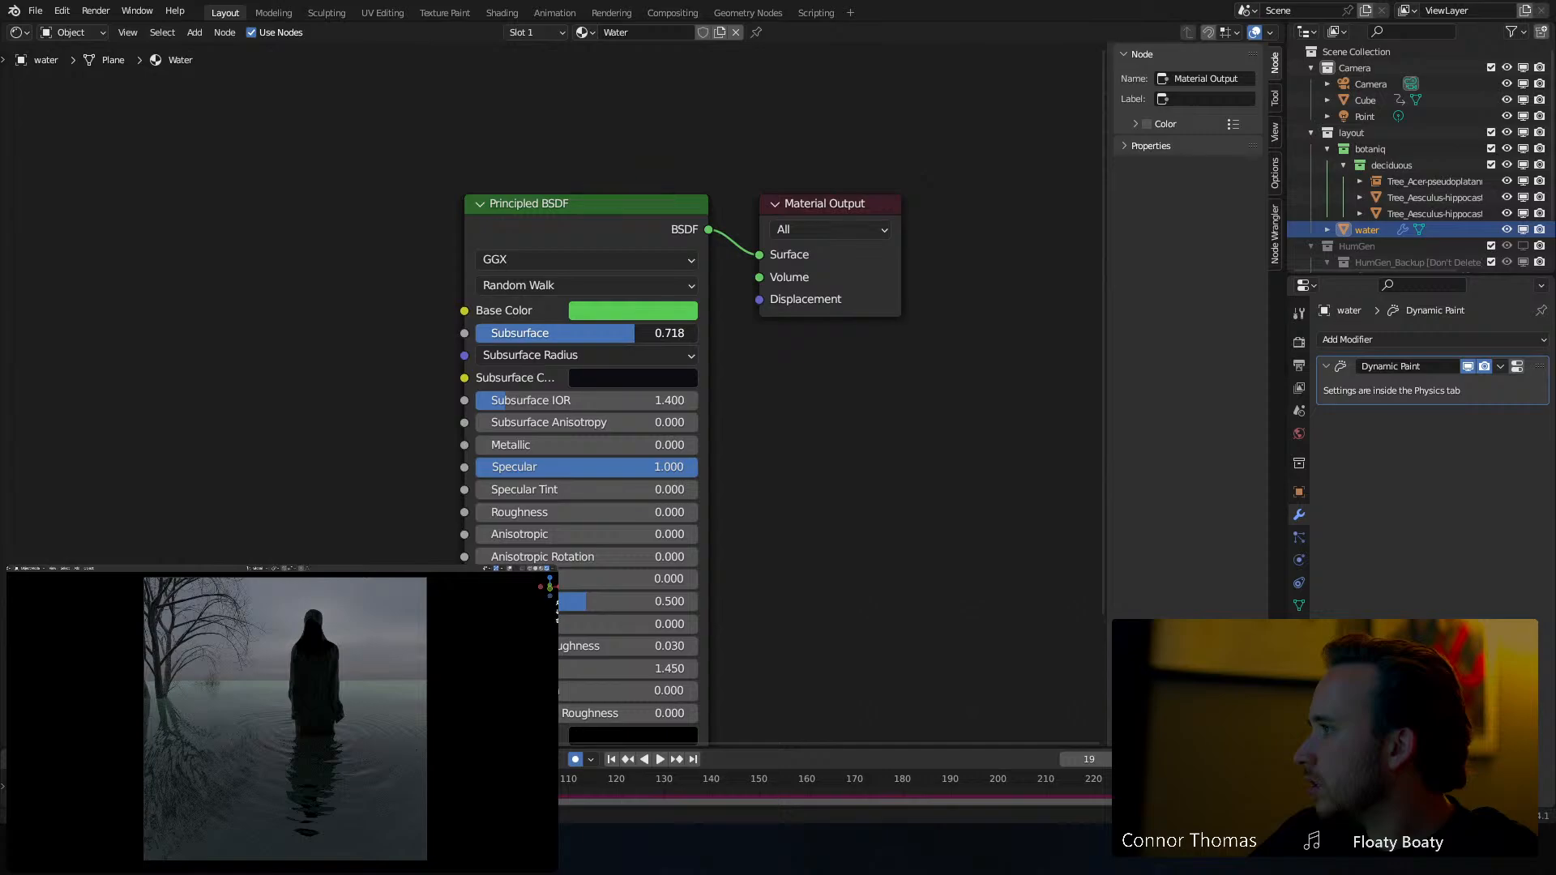
{"action": "left_click_drag", "start_coordinate": [634, 333], "coordinate": [647, 333]}
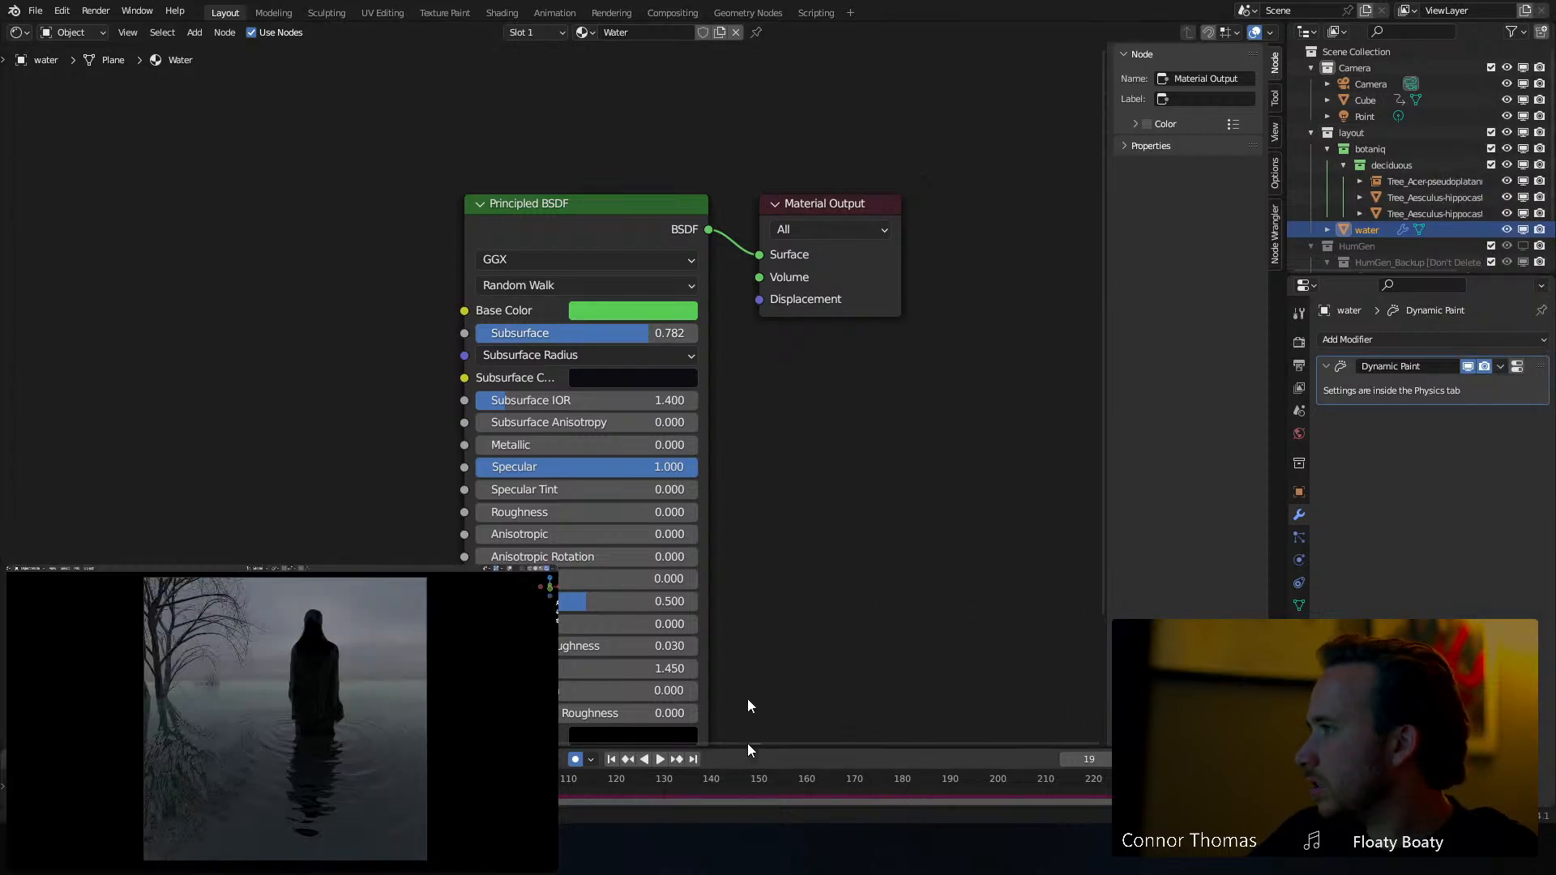
Darken the water's Base Color to black and save the file
{"action": "left_click", "coordinate": [652, 314]}
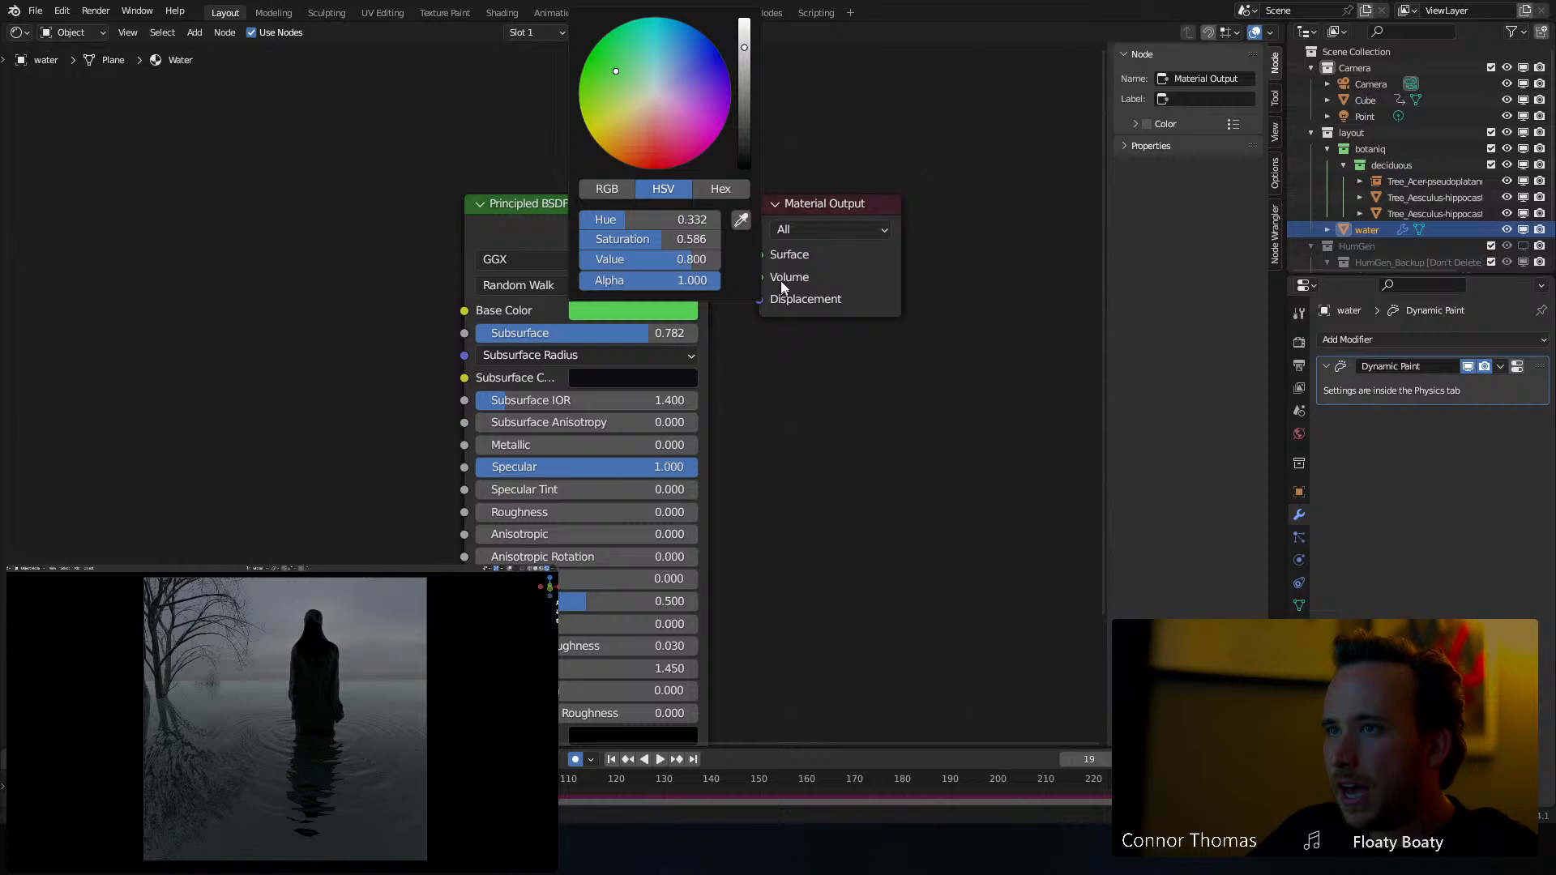
{"action": "left_click", "coordinate": [745, 162]}
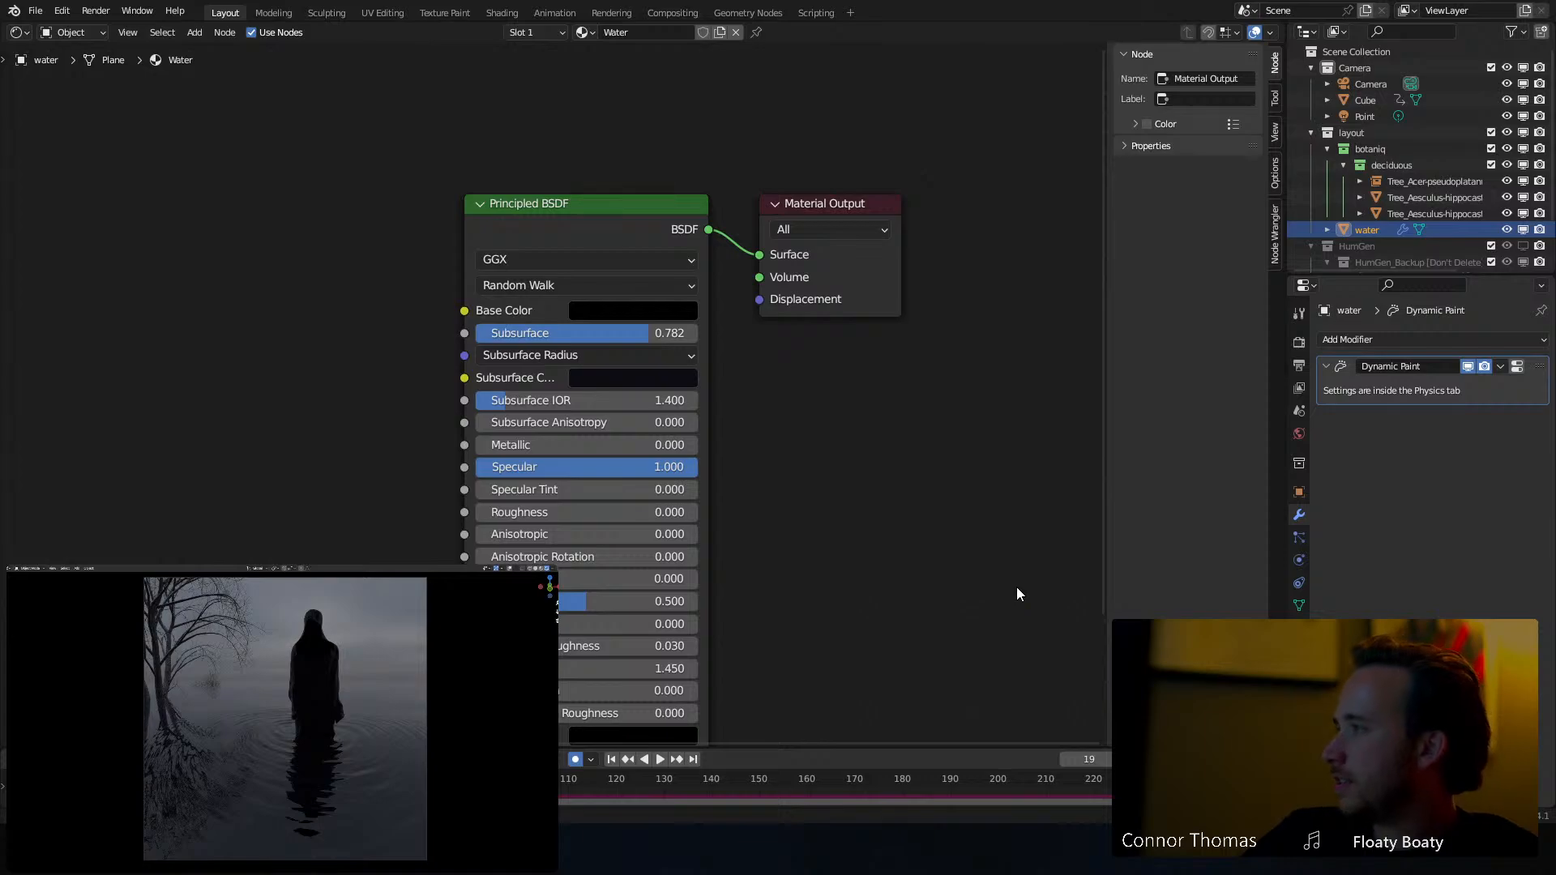
{"action": "key", "text": "ctrl+s"}
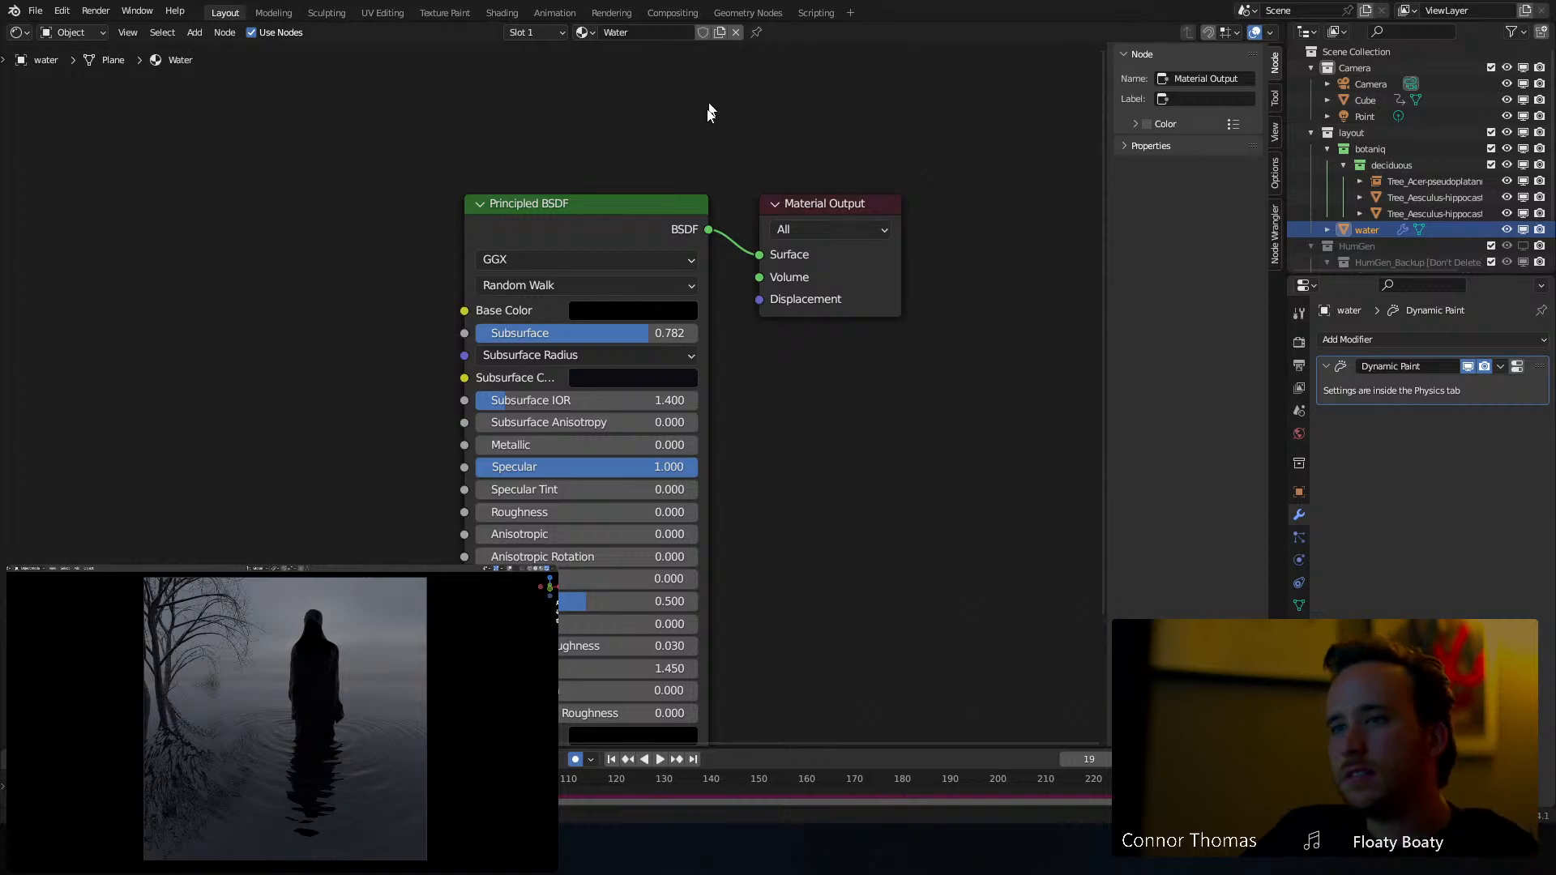
Label the Principled BSDF node "water"
{"action": "middle_click_drag", "start_coordinate": [809, 429], "coordinate": [831, 473]}
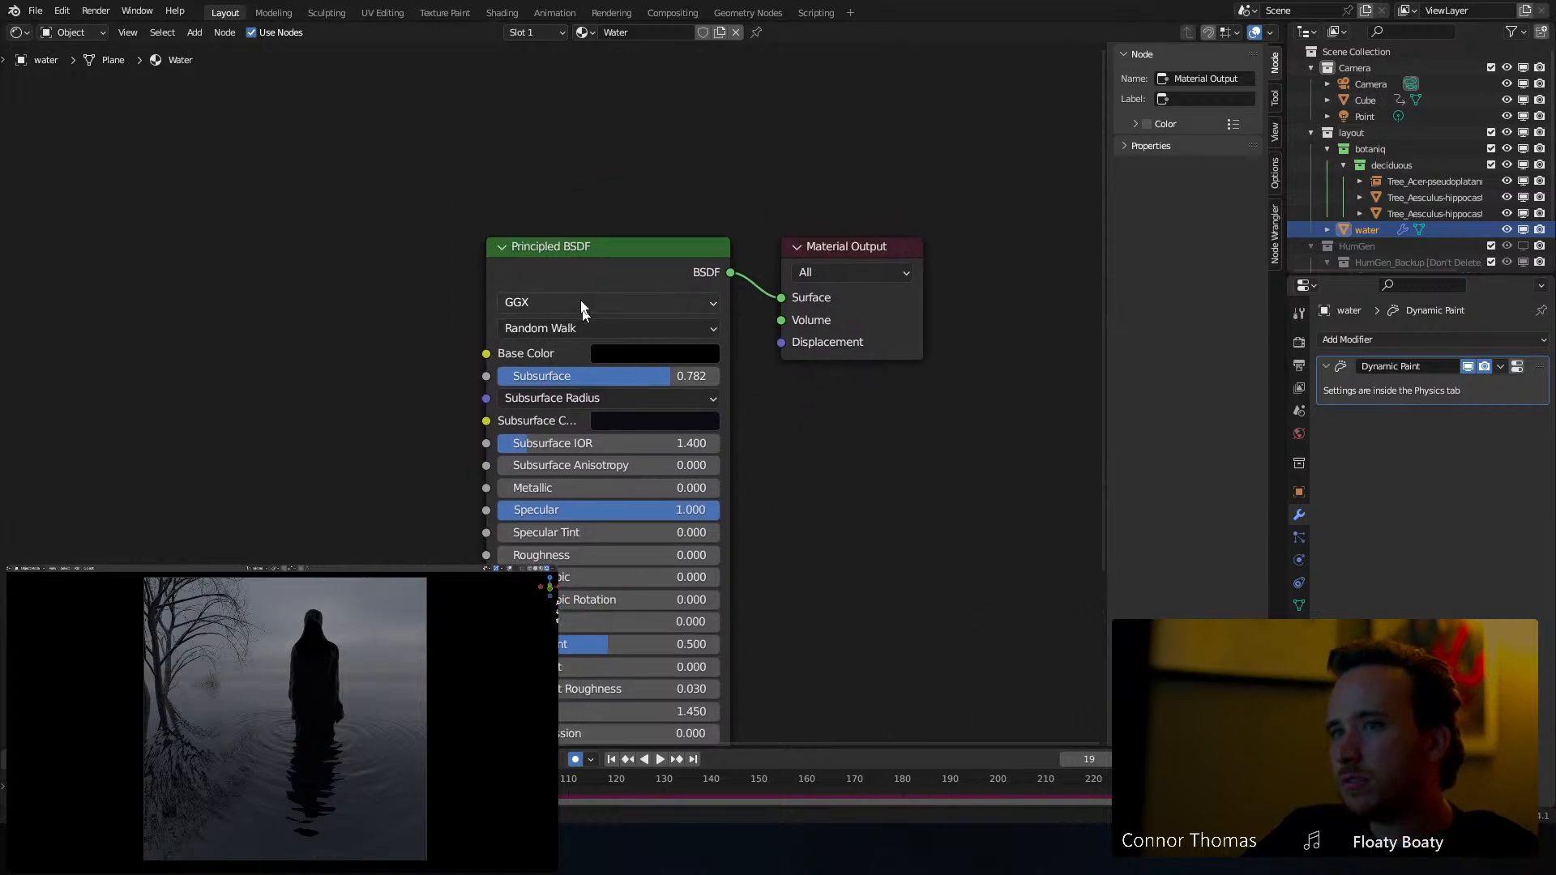
{"action": "left_click", "coordinate": [505, 249]}
{"action": "left_click", "coordinate": [506, 248]}
{"action": "right_click", "coordinate": [559, 244]}
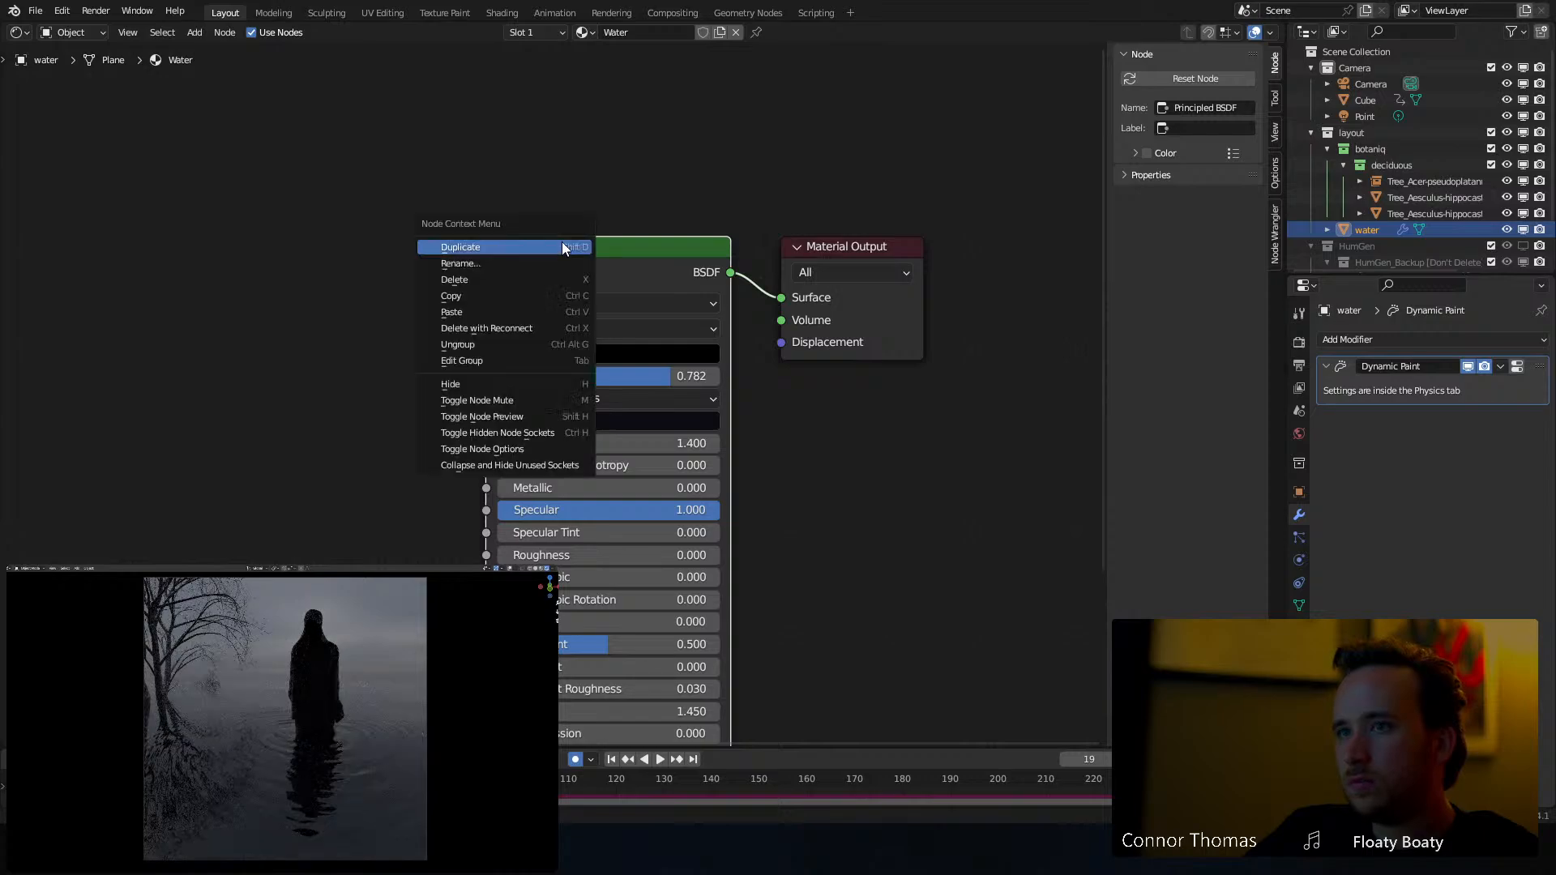
{"action": "left_click", "coordinate": [546, 254]}
{"action": "type", "text": "water"}
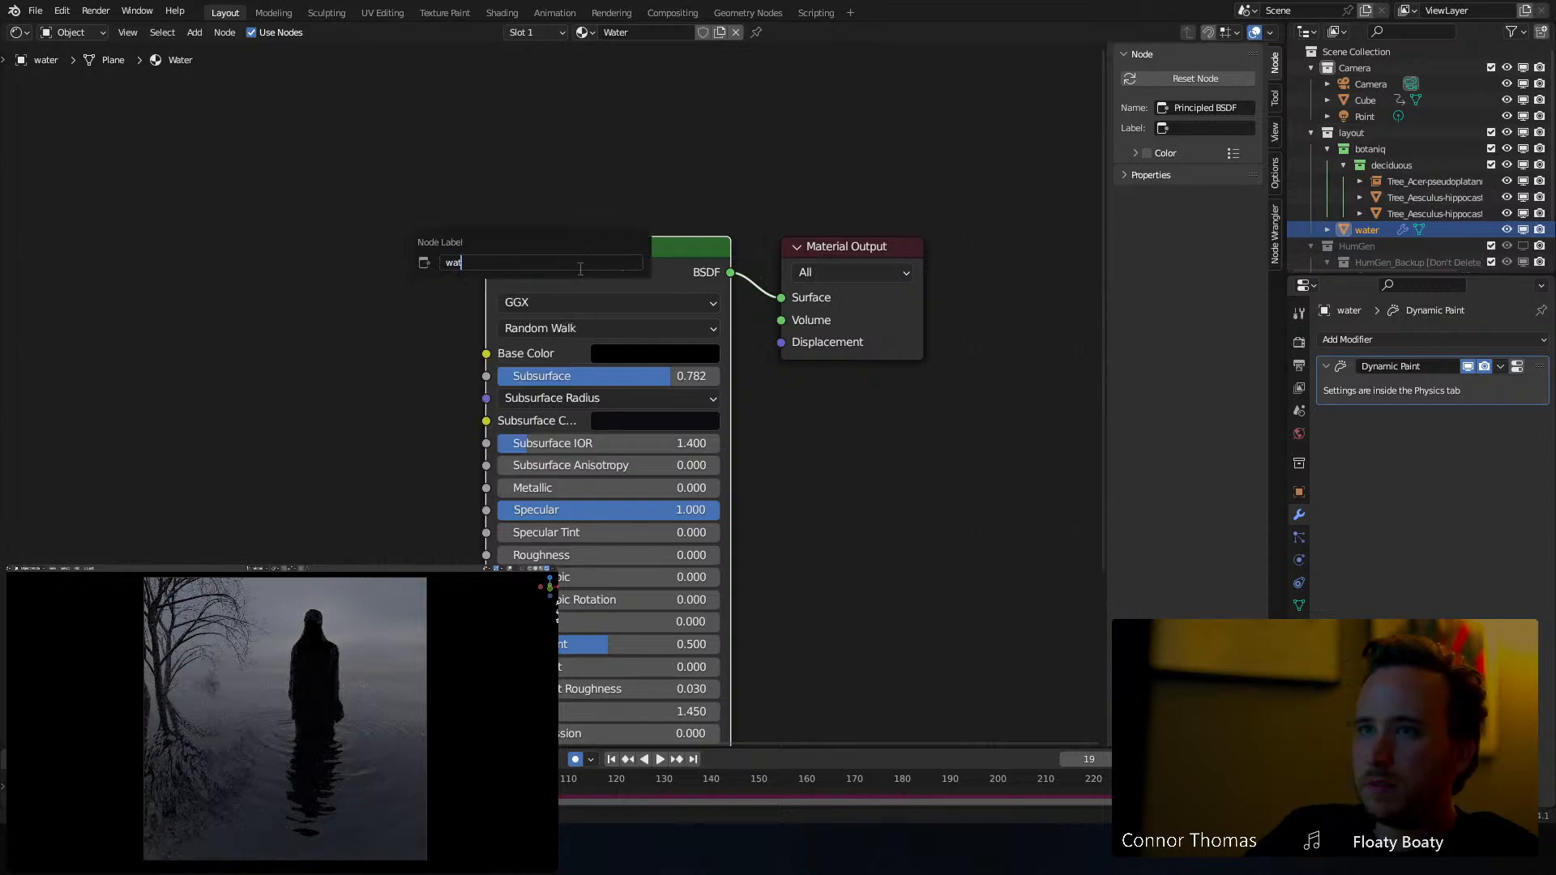
{"action": "key", "text": "Return"}
Collapse the water shader node and move it farther away from the Material Output node
{"action": "left_click", "coordinate": [504, 249]}
{"action": "left_click_drag", "start_coordinate": [552, 251], "coordinate": [391, 263]}
{"action": "left_click", "coordinate": [586, 496]}
{"action": "scroll", "coordinate": [679, 458], "scroll_direction": "down", "scroll_amount": 2}
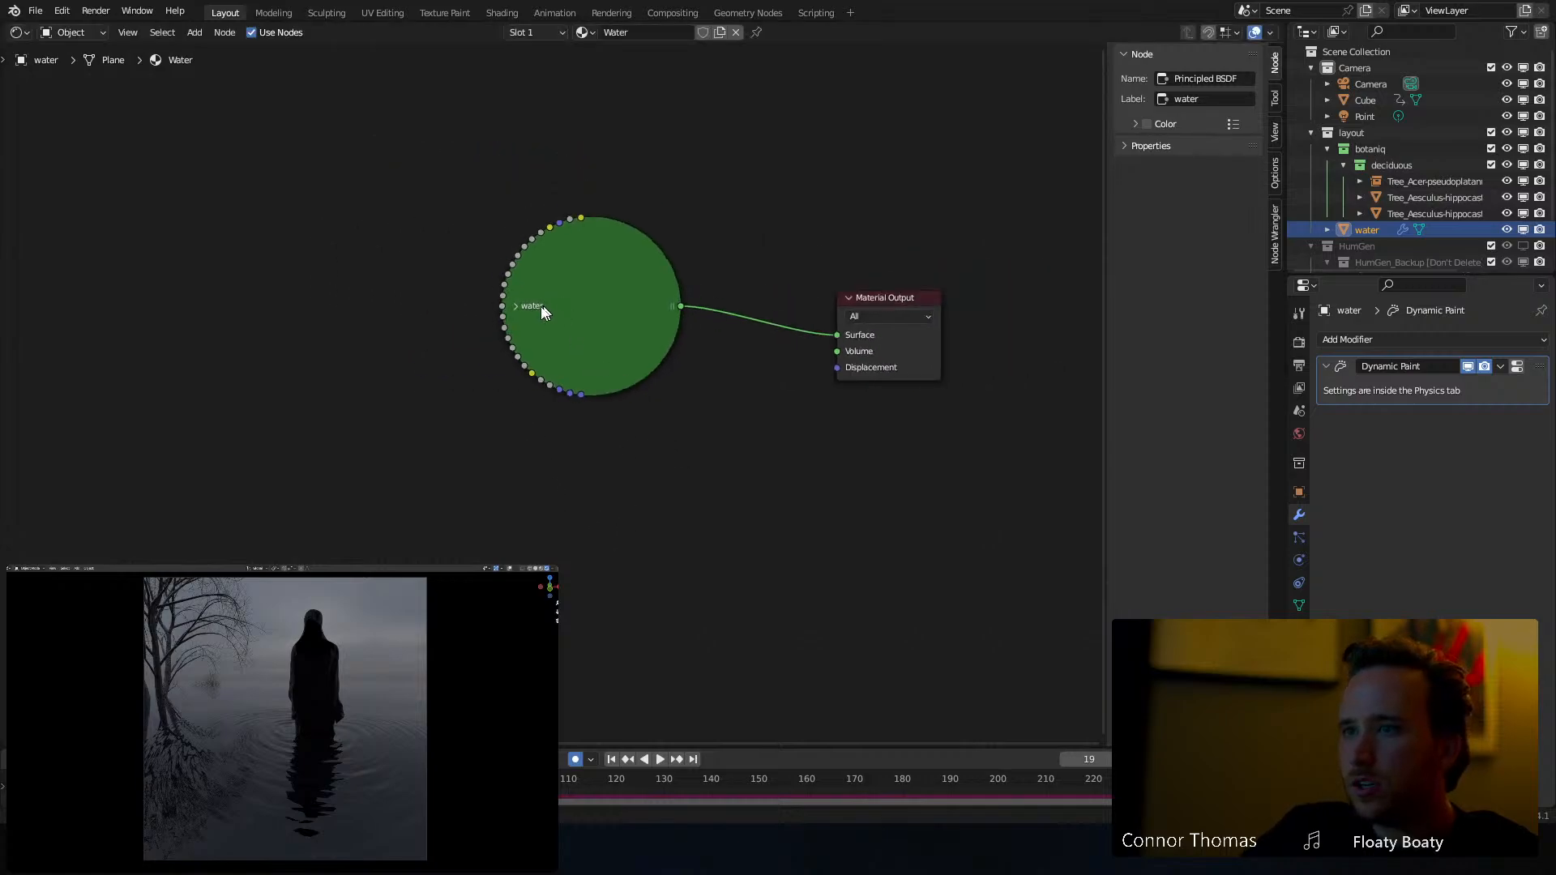
{"action": "left_click_drag", "start_coordinate": [544, 312], "coordinate": [344, 415]}
Add a Normal Map node above the water shader and preview it through the Material Output's Surface input
{"action": "key", "text": "shift+a"}
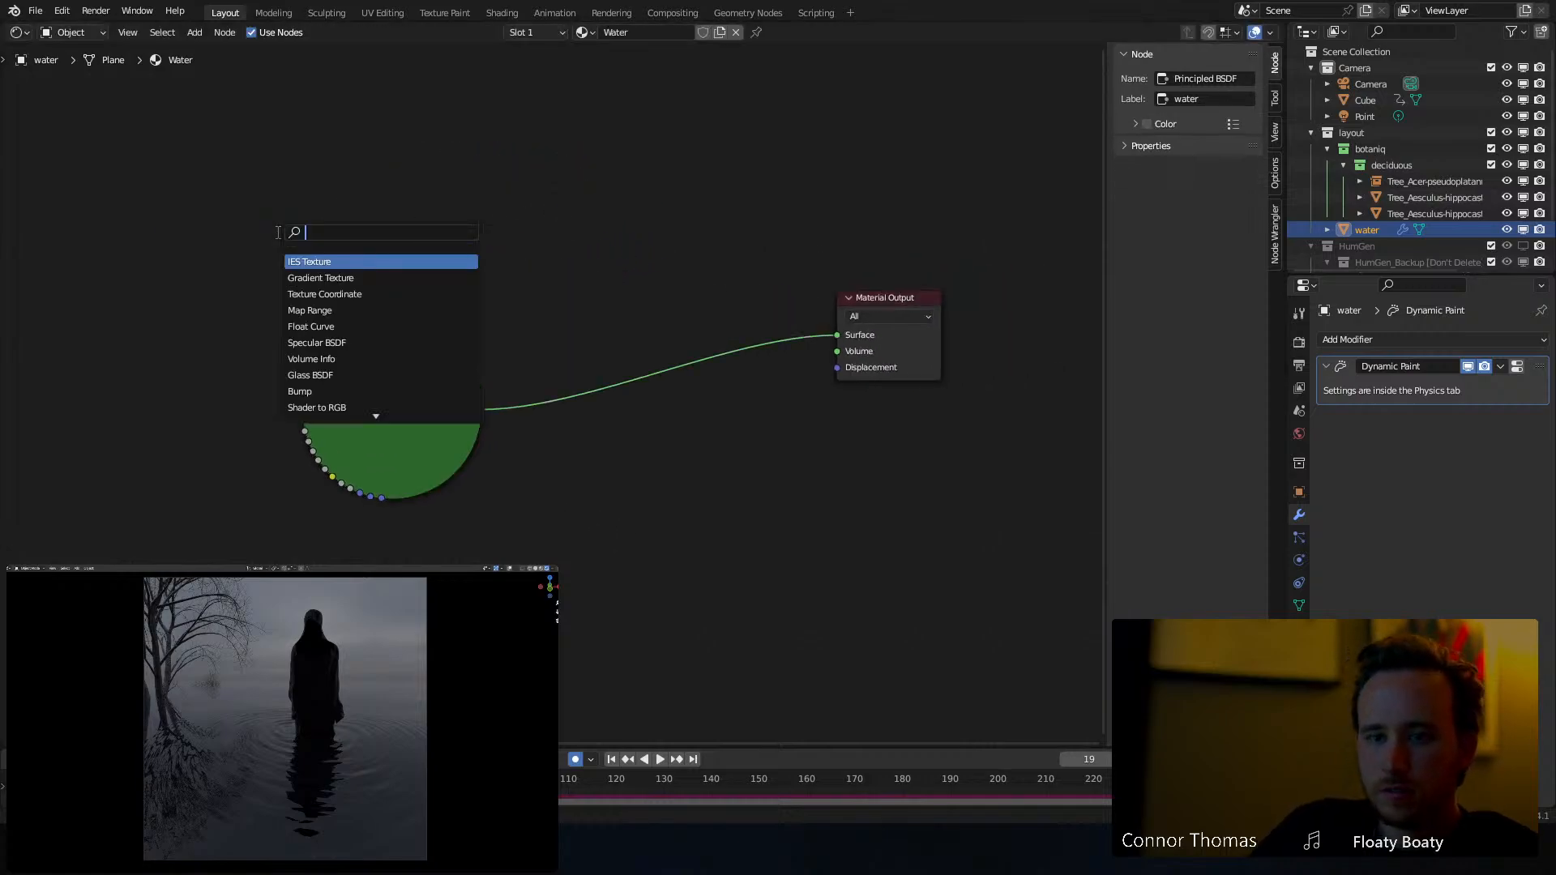
{"action": "type", "text": "normal"}
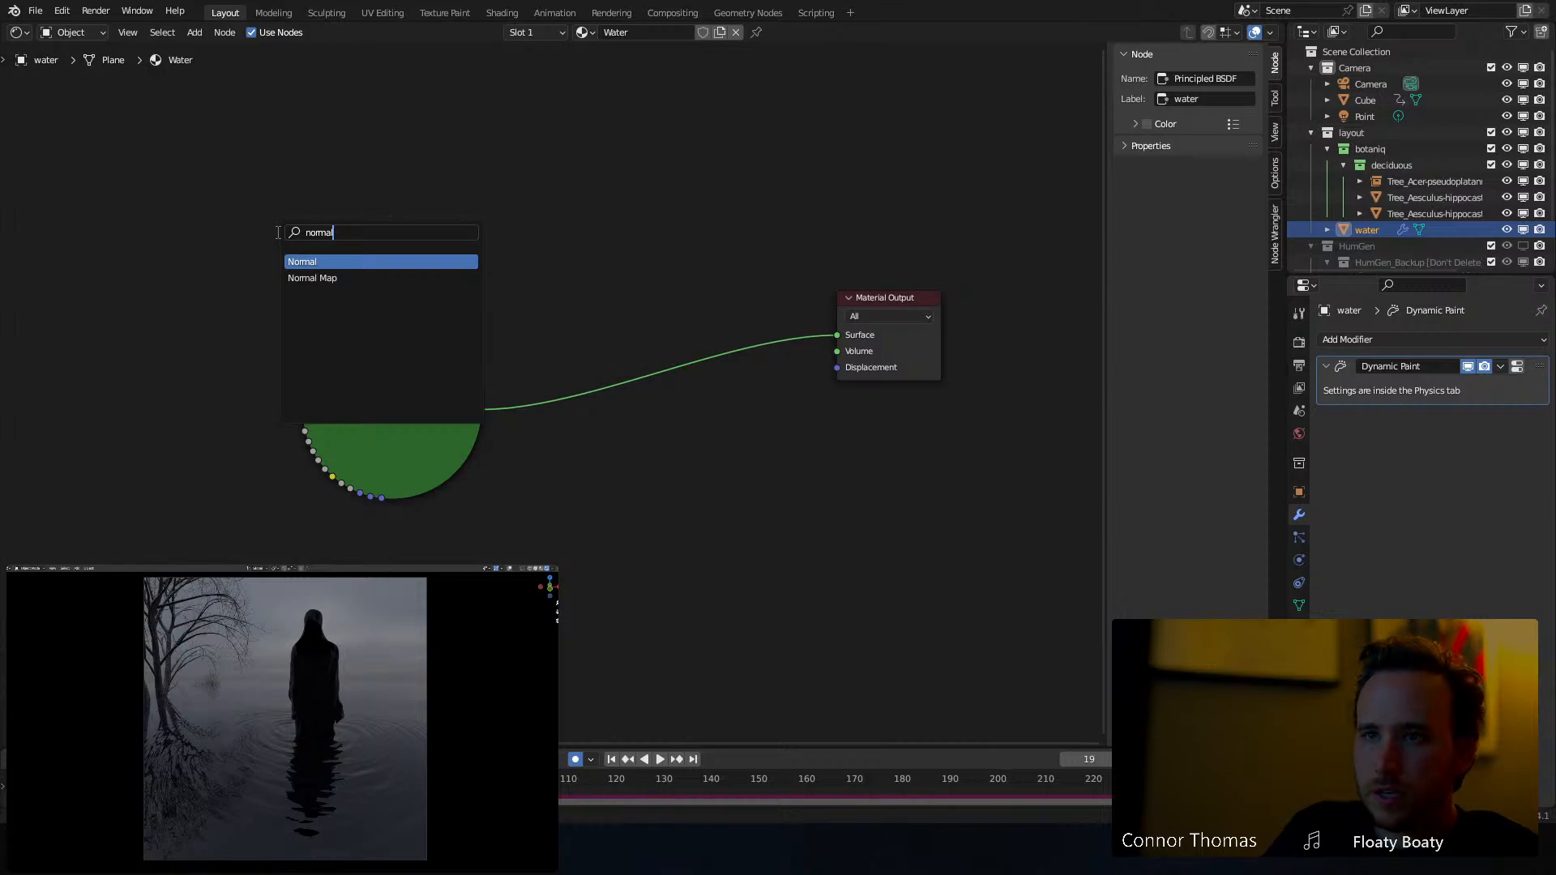
{"action": "key", "text": "Down"}
{"action": "key", "text": "Return"}
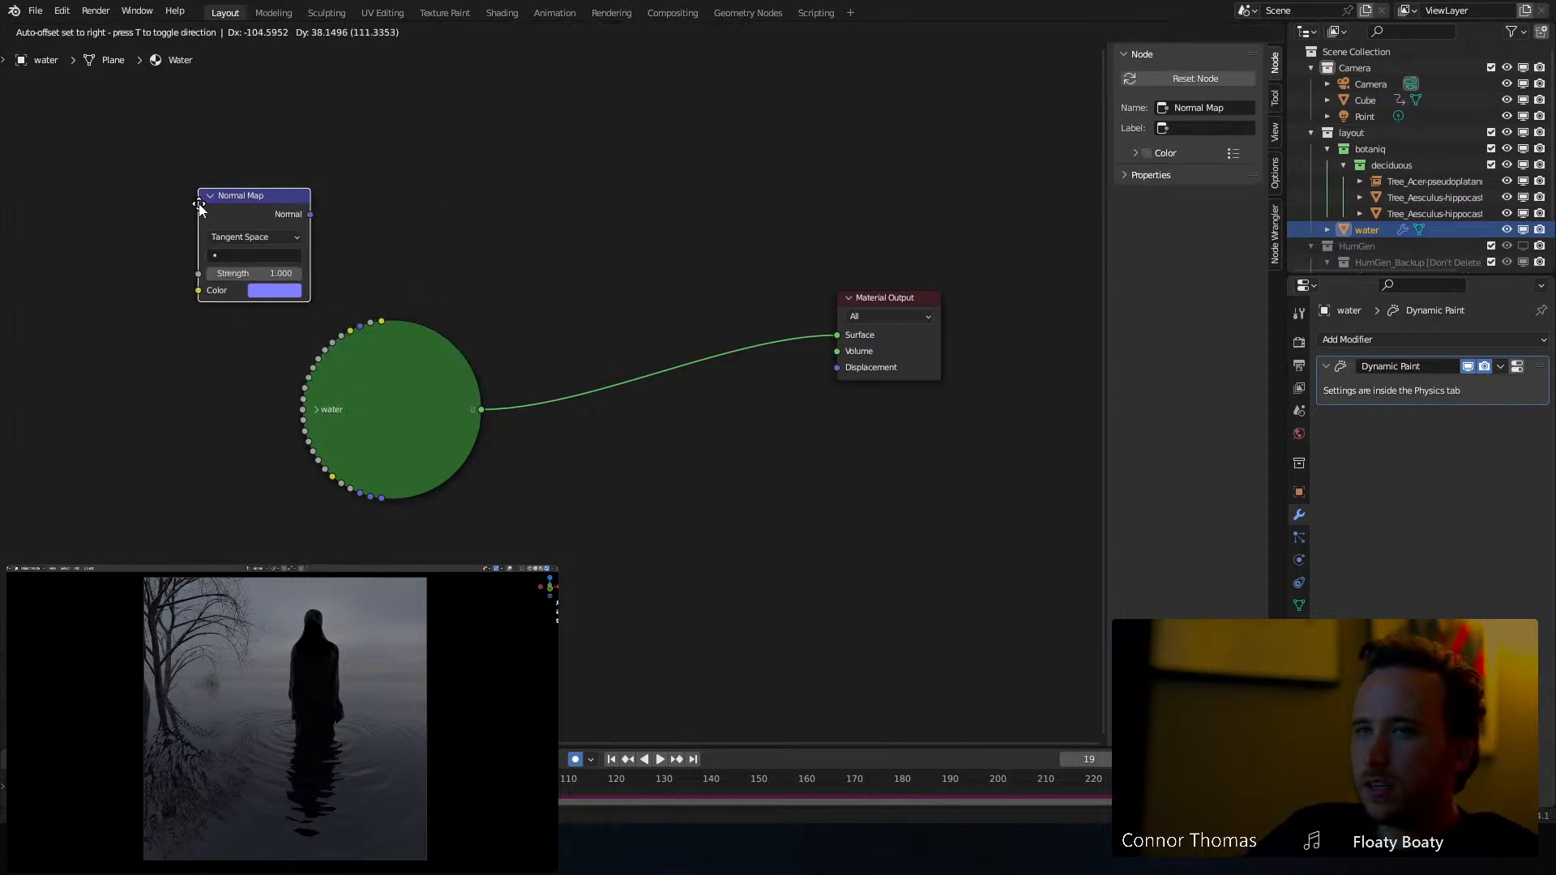
{"action": "left_click", "coordinate": [198, 205]}
{"action": "left_click", "coordinate": [250, 201], "text": "ctrl+shift"}
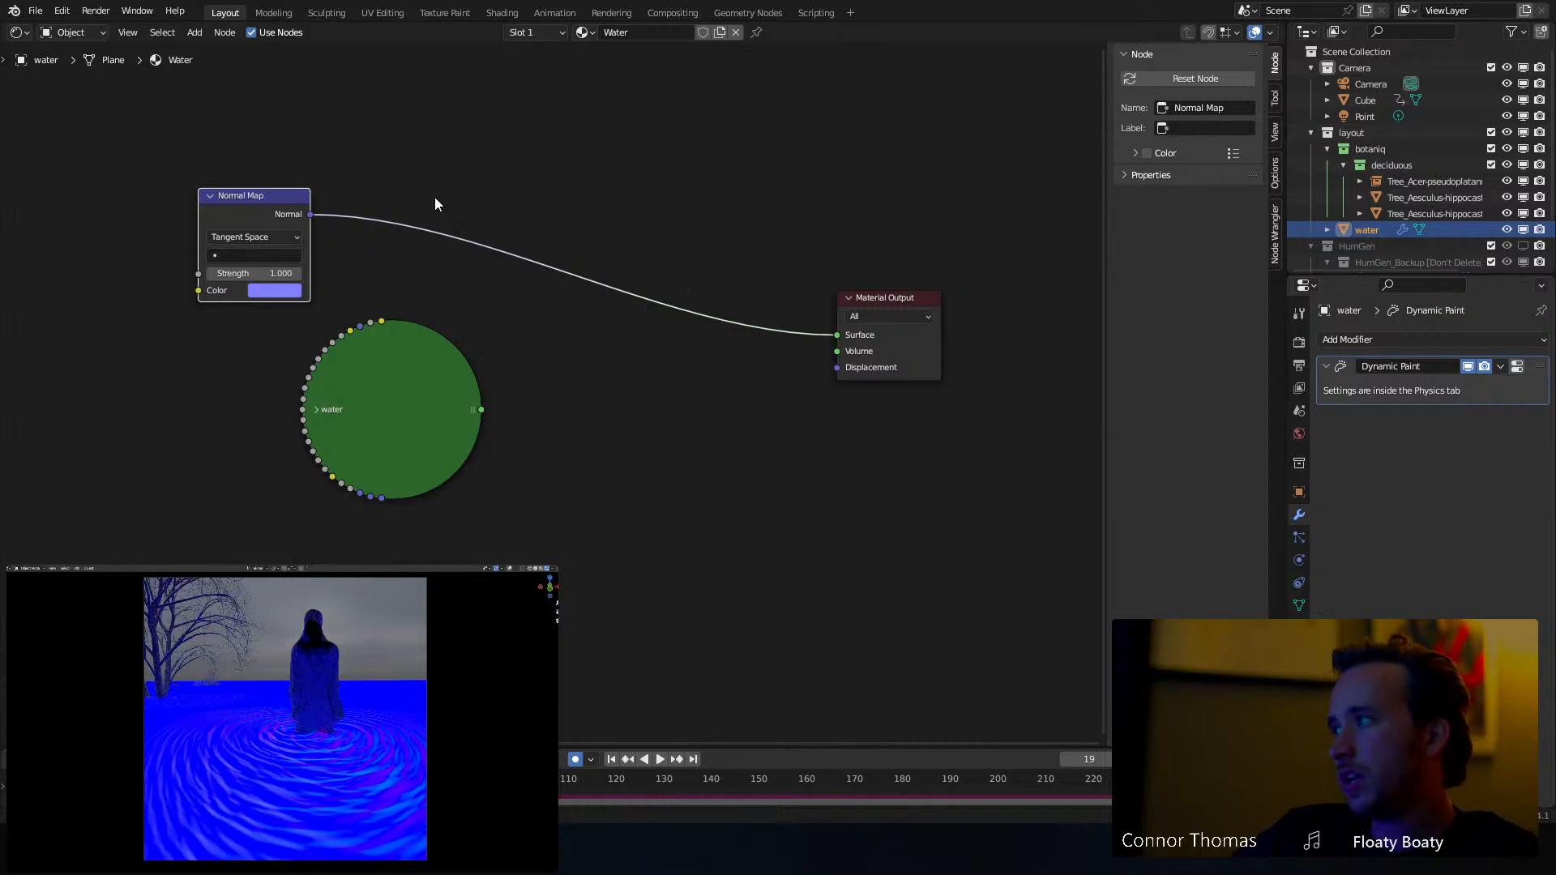
{"action": "middle_click_drag", "start_coordinate": [444, 180], "coordinate": [616, 272]}
{"action": "left_click_drag", "start_coordinate": [397, 292], "coordinate": [272, 298]}
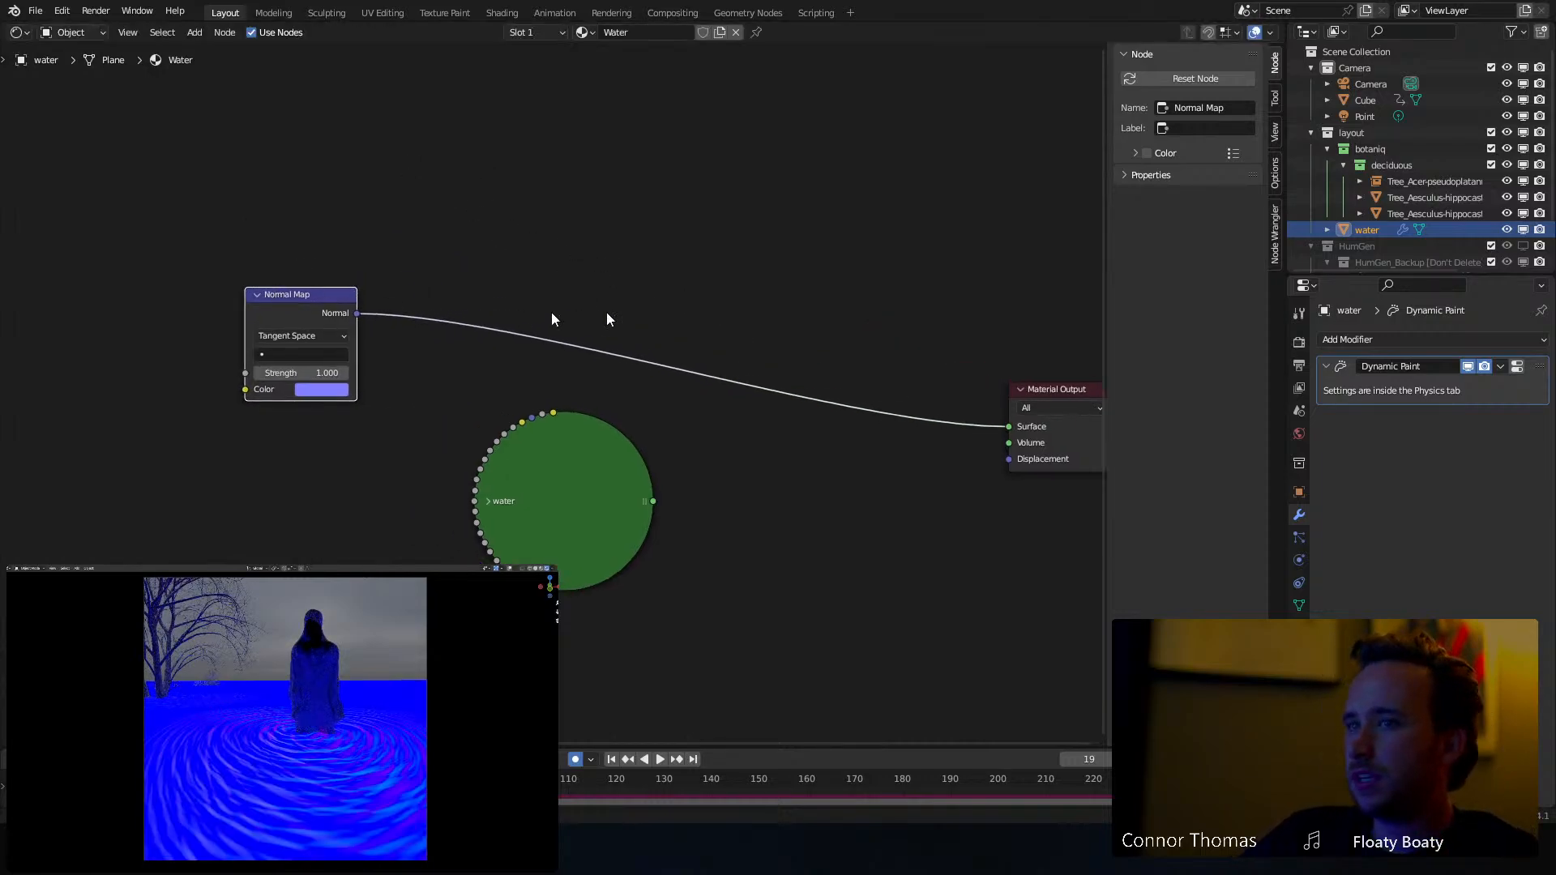
Add a Normal node above the Normal Map node and preview it through the Material Output's Surface input
{"action": "left_click", "coordinate": [426, 185]}
{"action": "key", "text": "shift+a"}
{"action": "type", "text": "no"}
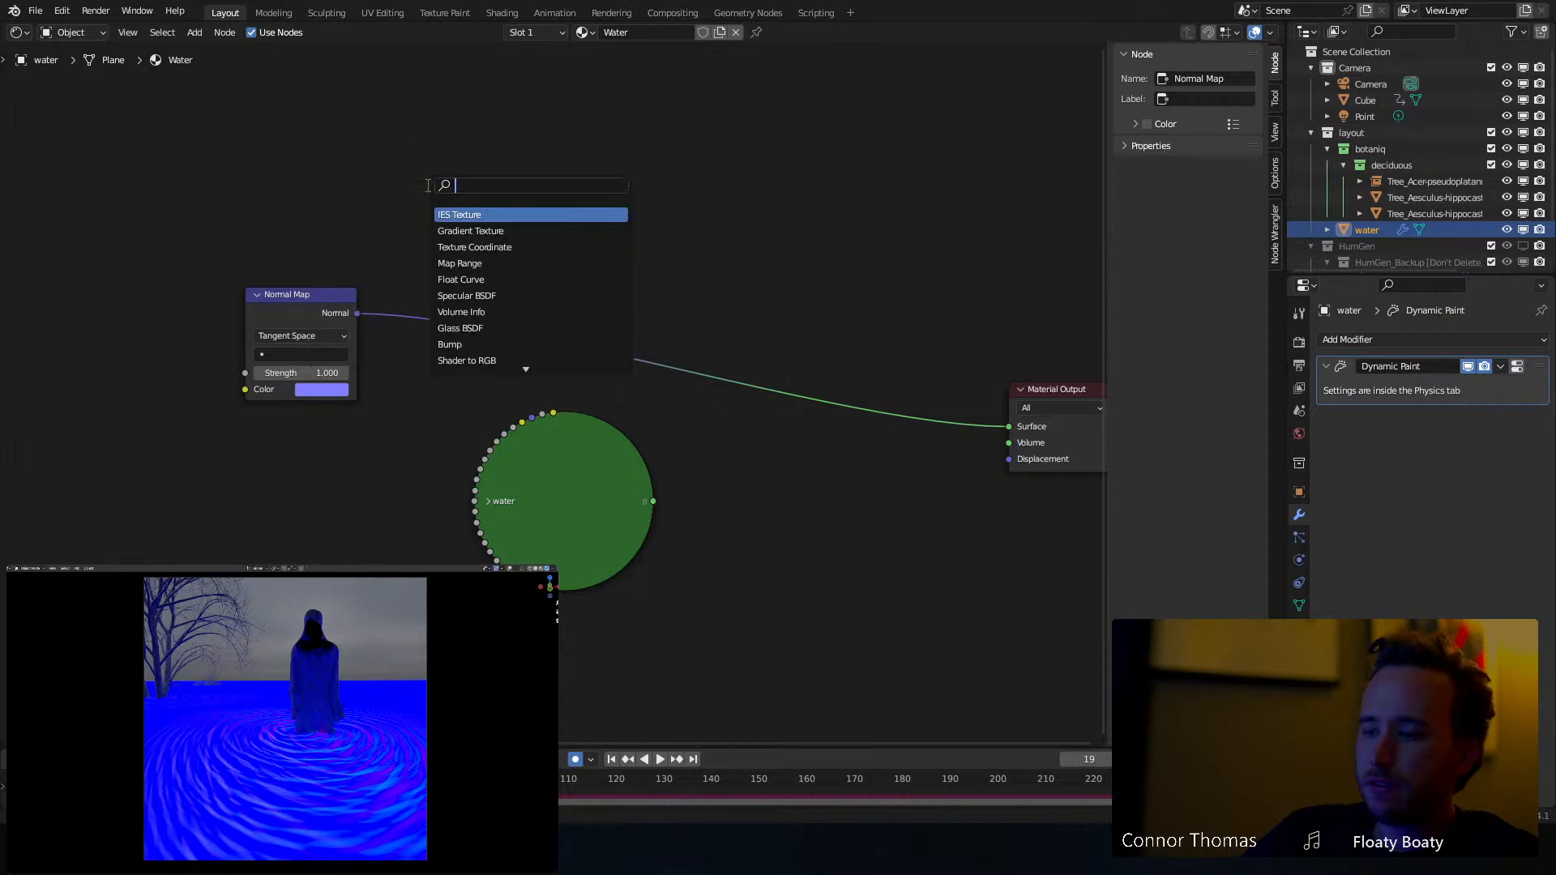
{"action": "type", "text": "rmal"}
{"action": "key", "text": "Return"}
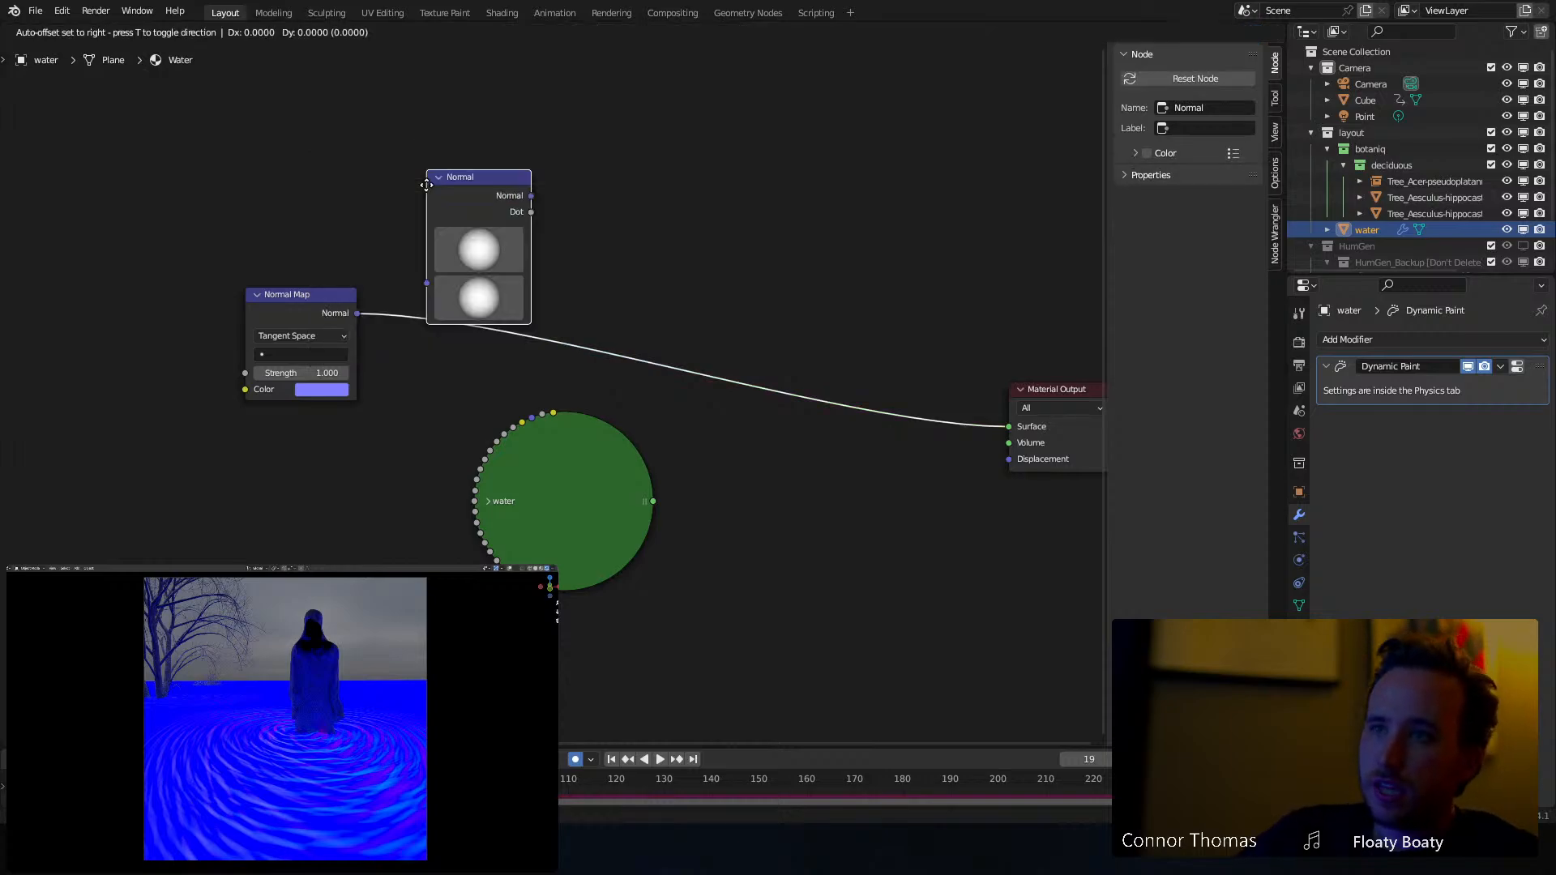
{"action": "left_click", "coordinate": [248, 126]}
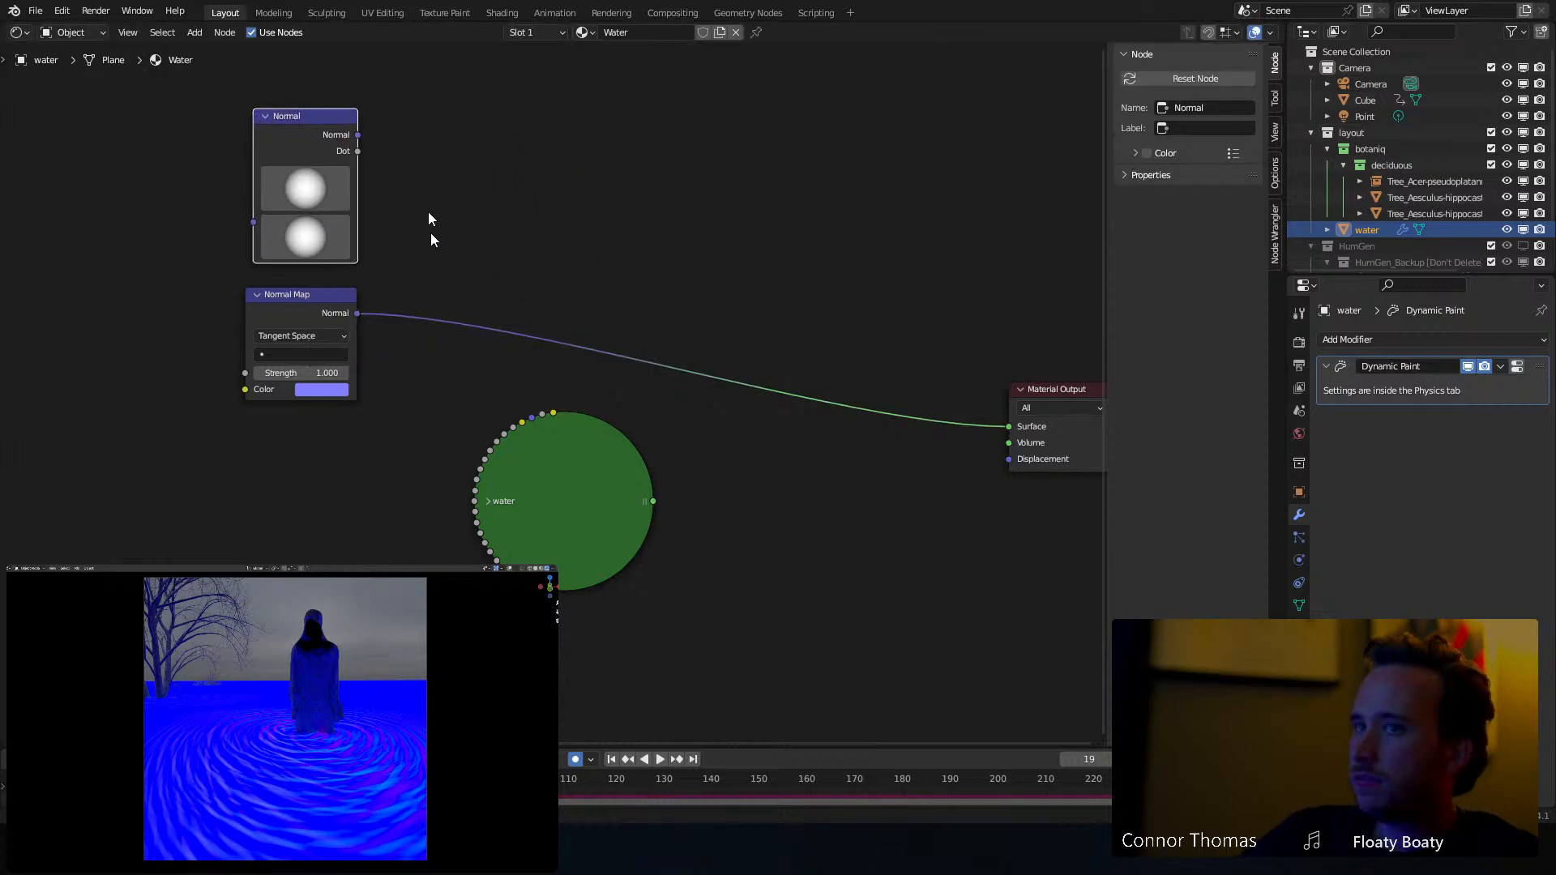
{"action": "left_click", "coordinate": [347, 143], "text": "ctrl+shift"}
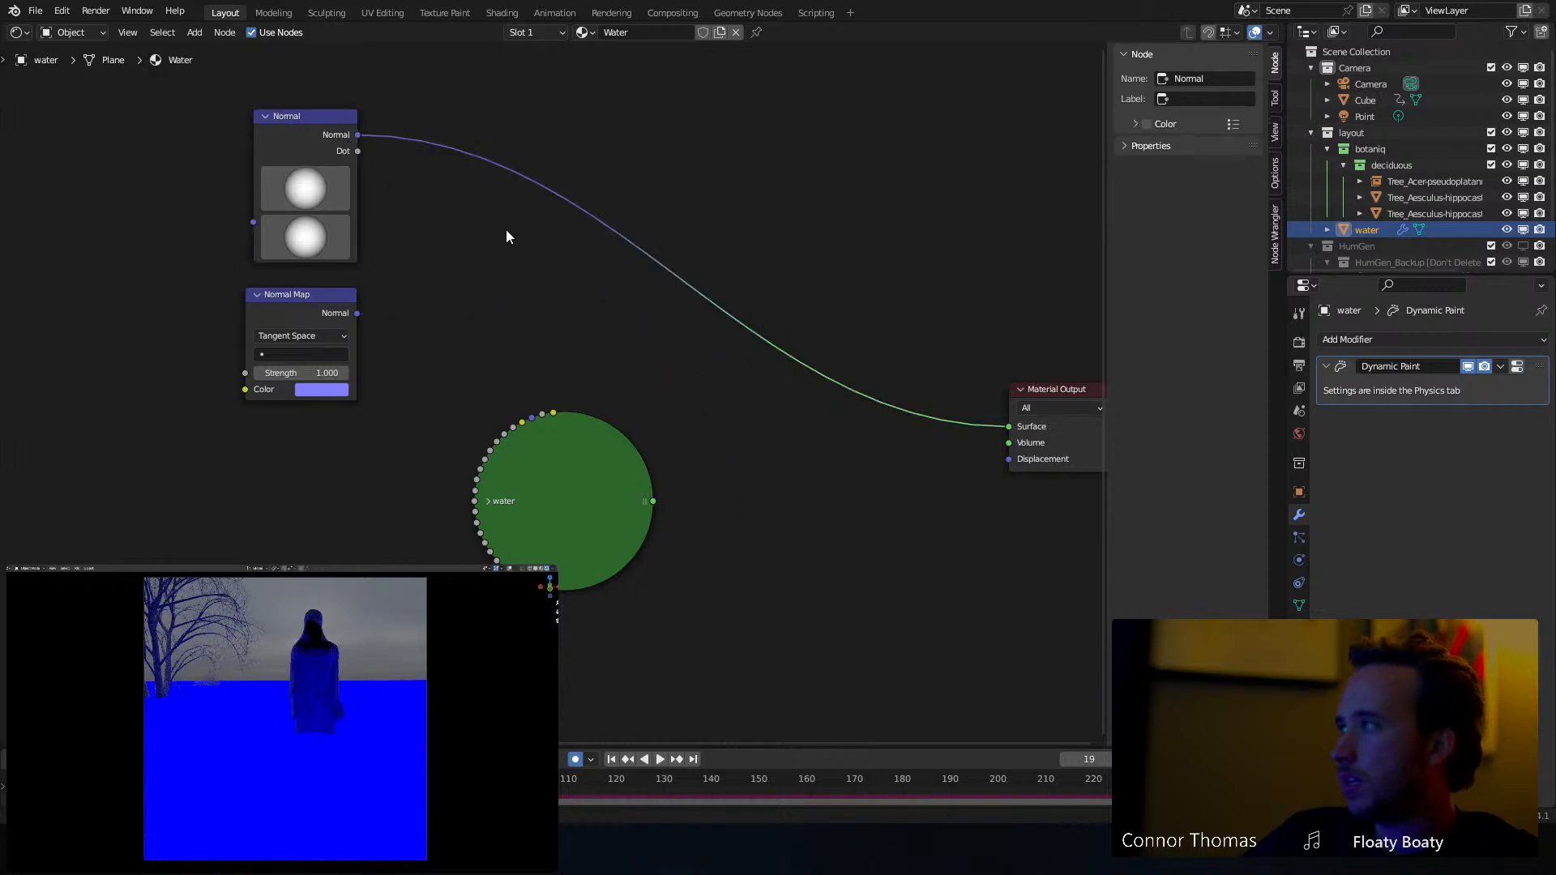
Insert a Math node set to Subtract after the Normal node, feed the Normal Map into its second Value, and nudge the water node
{"action": "key", "text": "shift+a"}
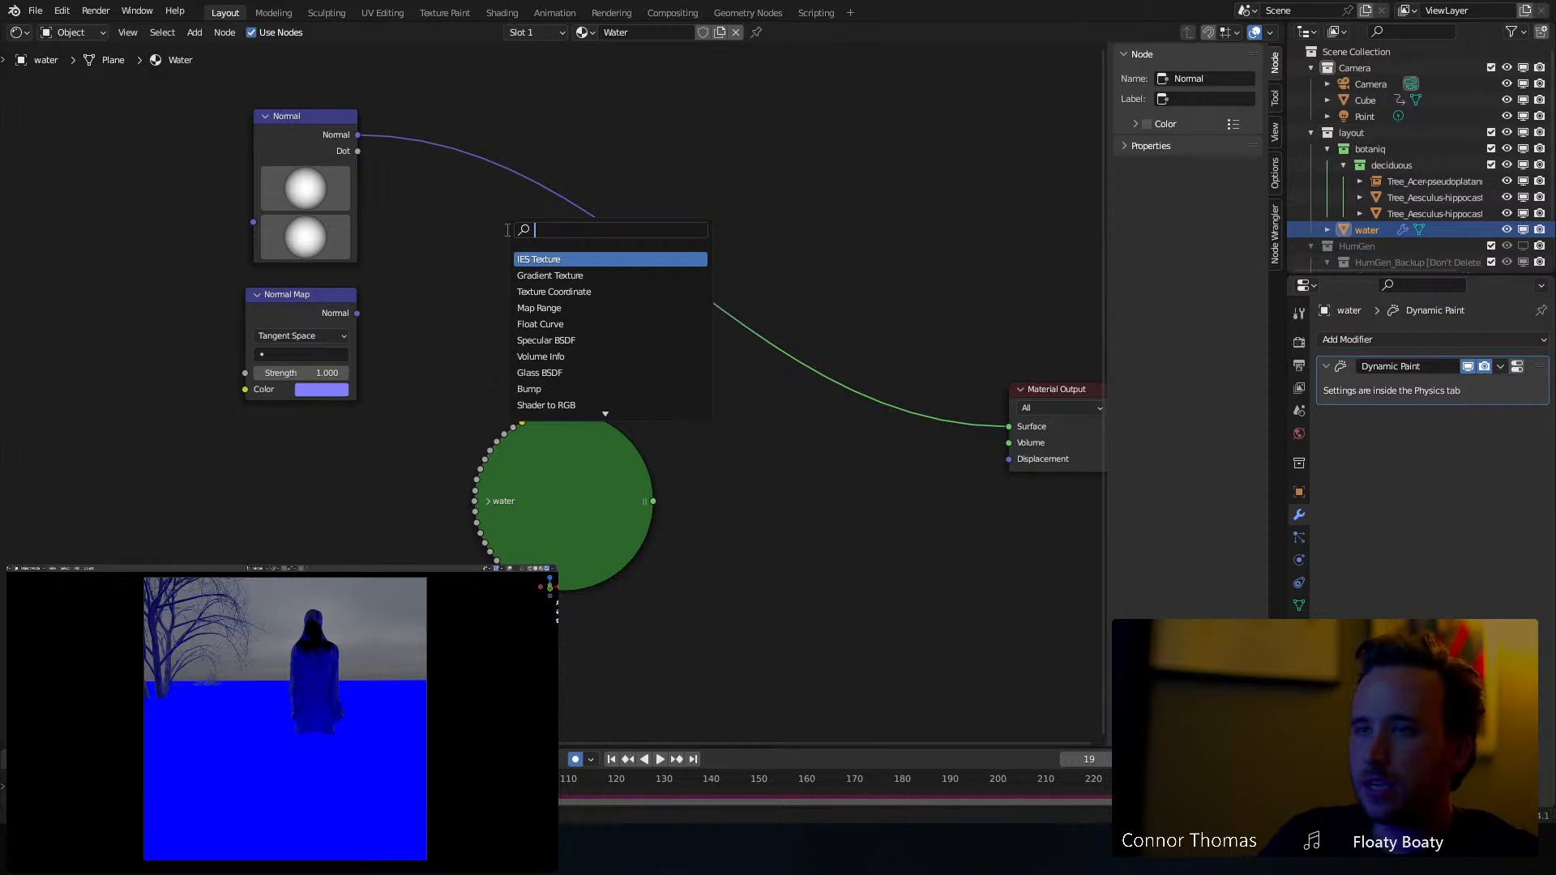
{"action": "type", "text": "add"}
{"action": "key", "text": "Return"}
{"action": "left_click", "coordinate": [509, 235]}
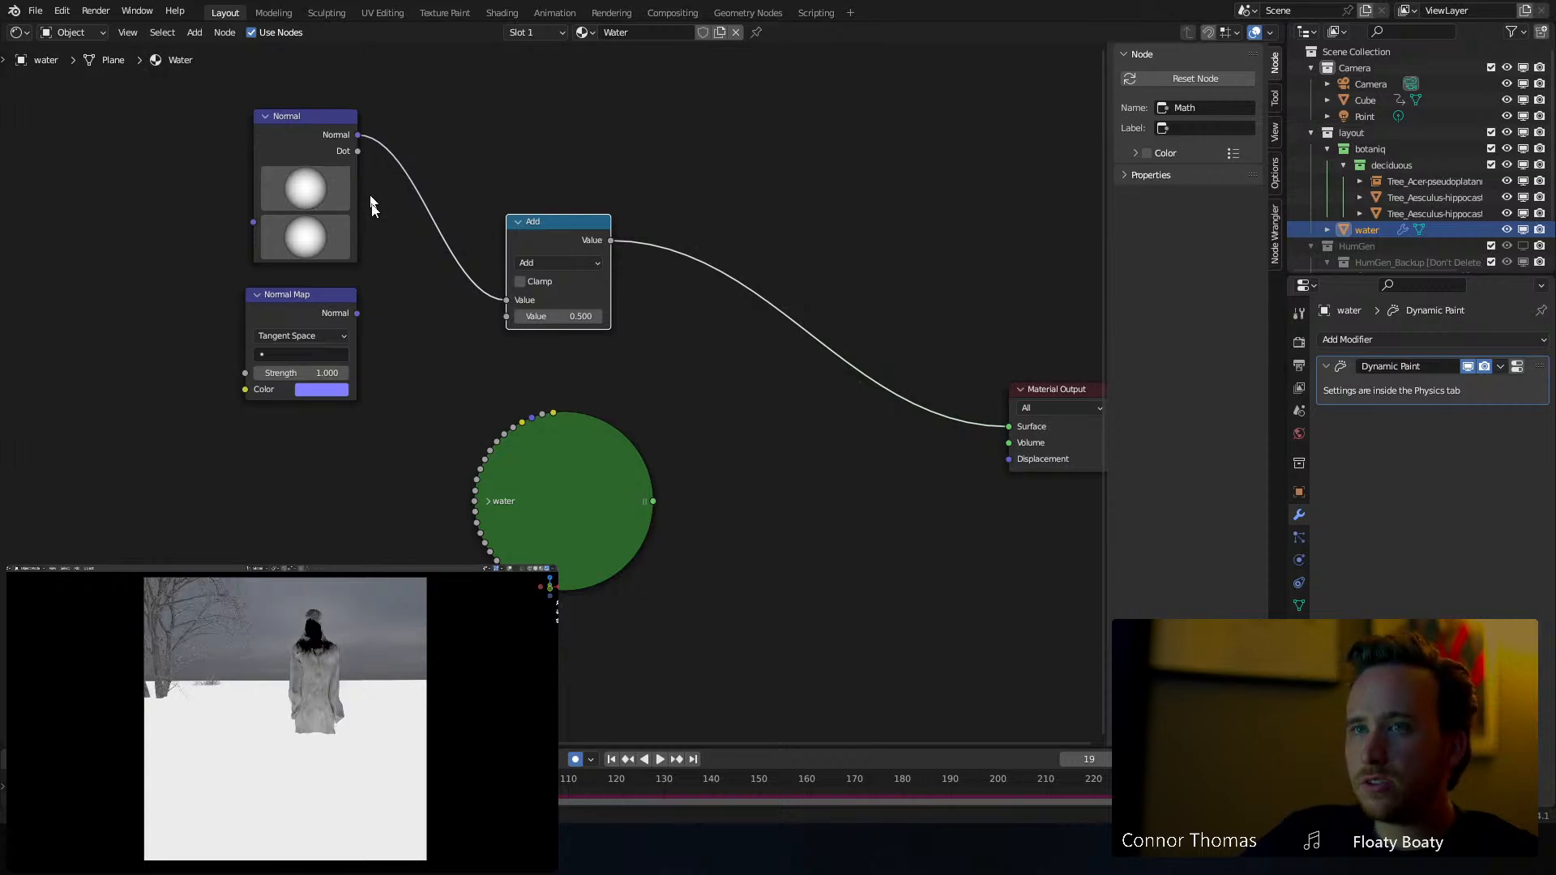
{"action": "left_click", "coordinate": [540, 263]}
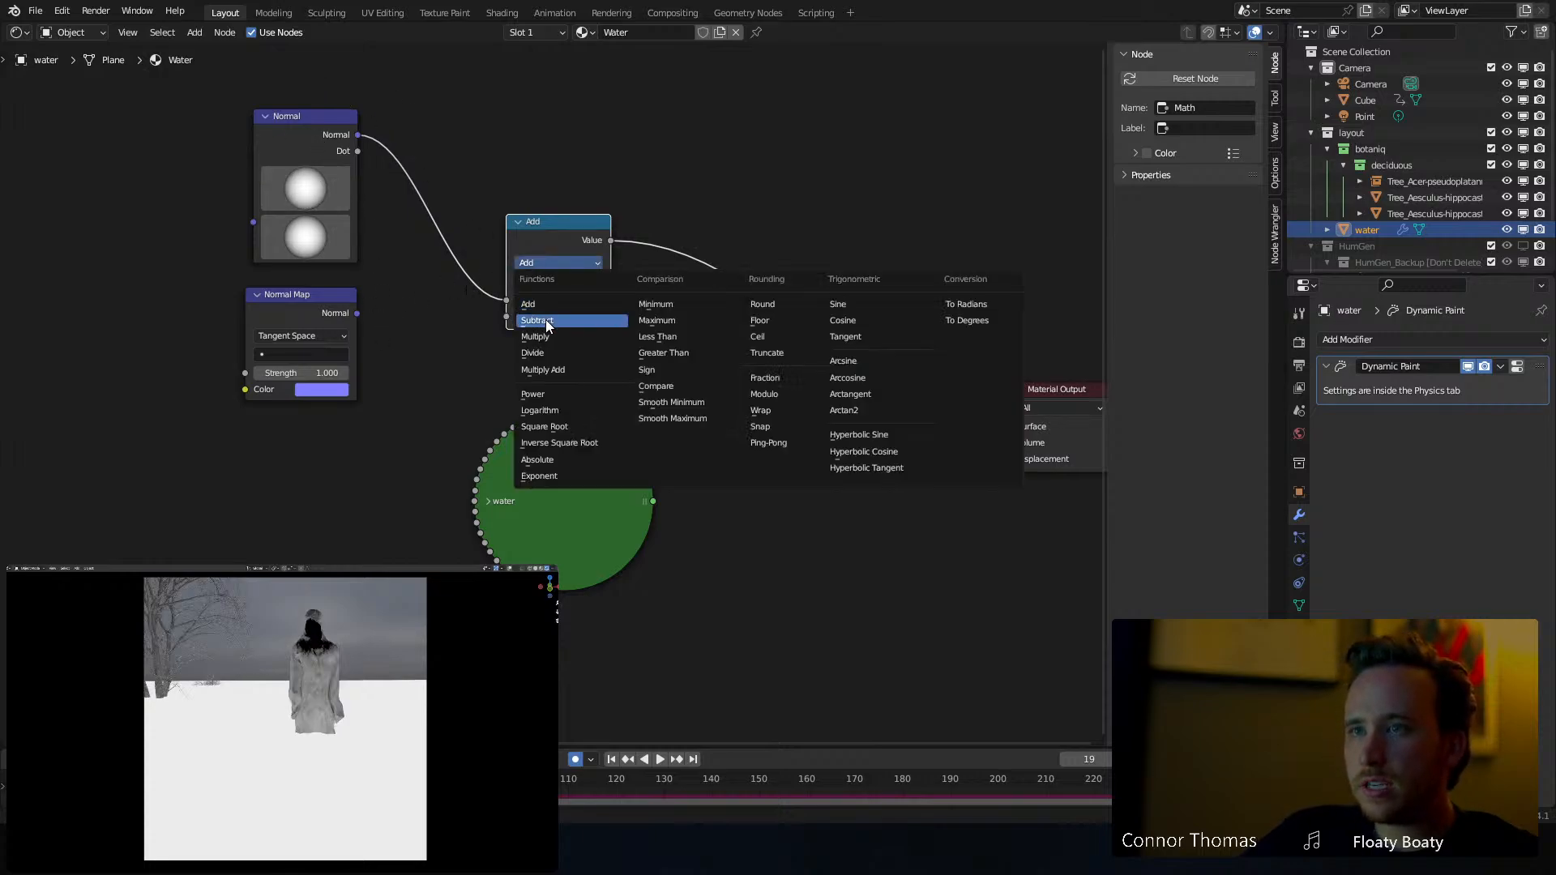
{"action": "left_click", "coordinate": [546, 320]}
{"action": "left_click_drag", "start_coordinate": [358, 314], "coordinate": [507, 317]}
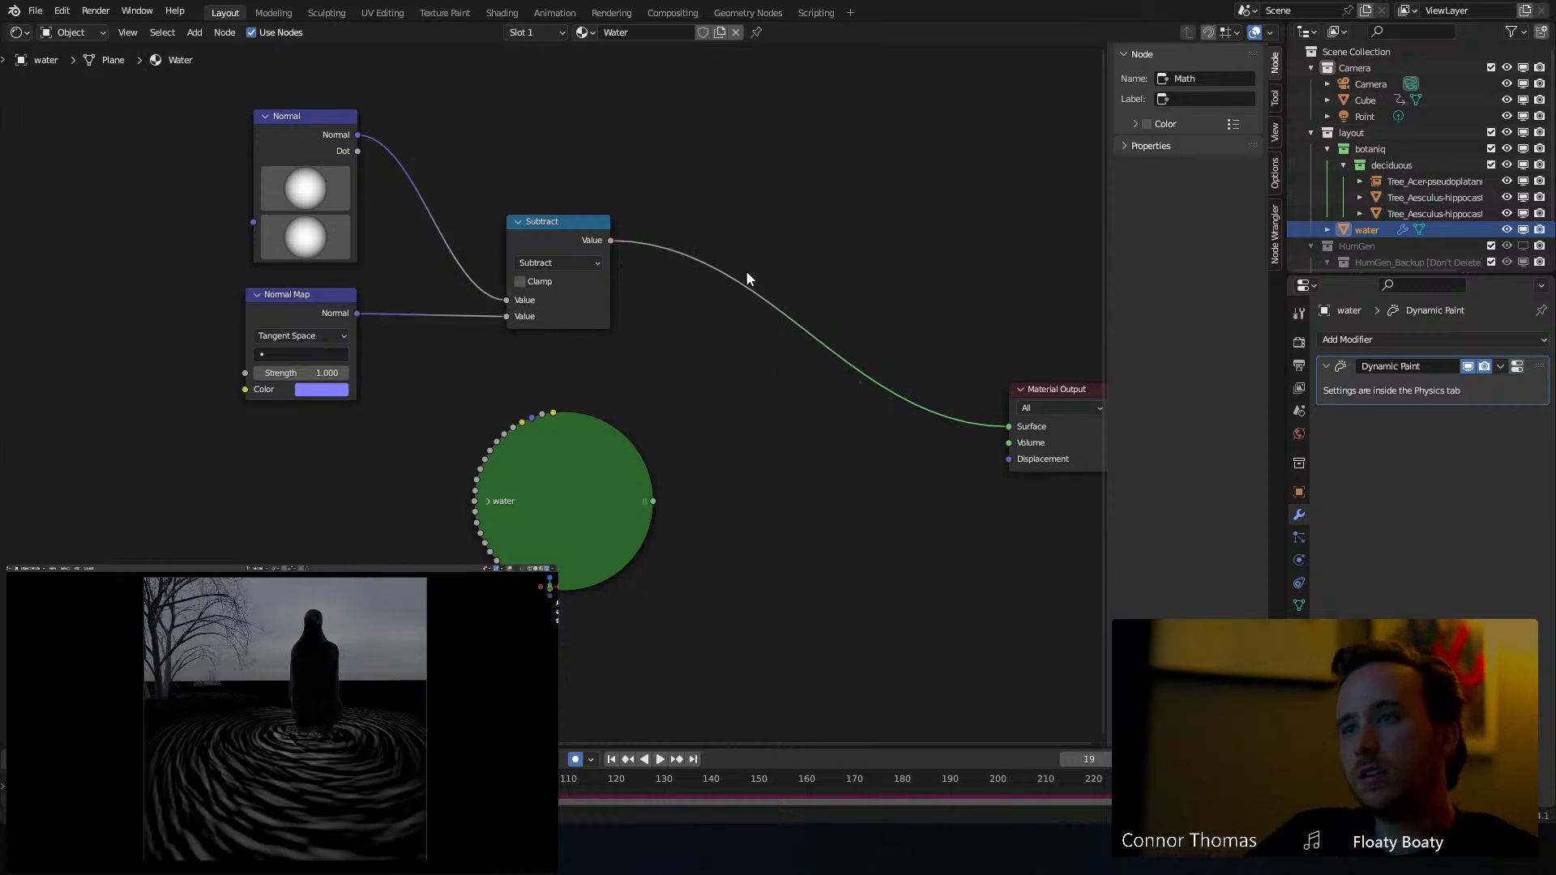
{"action": "left_click_drag", "start_coordinate": [571, 504], "coordinate": [563, 487]}
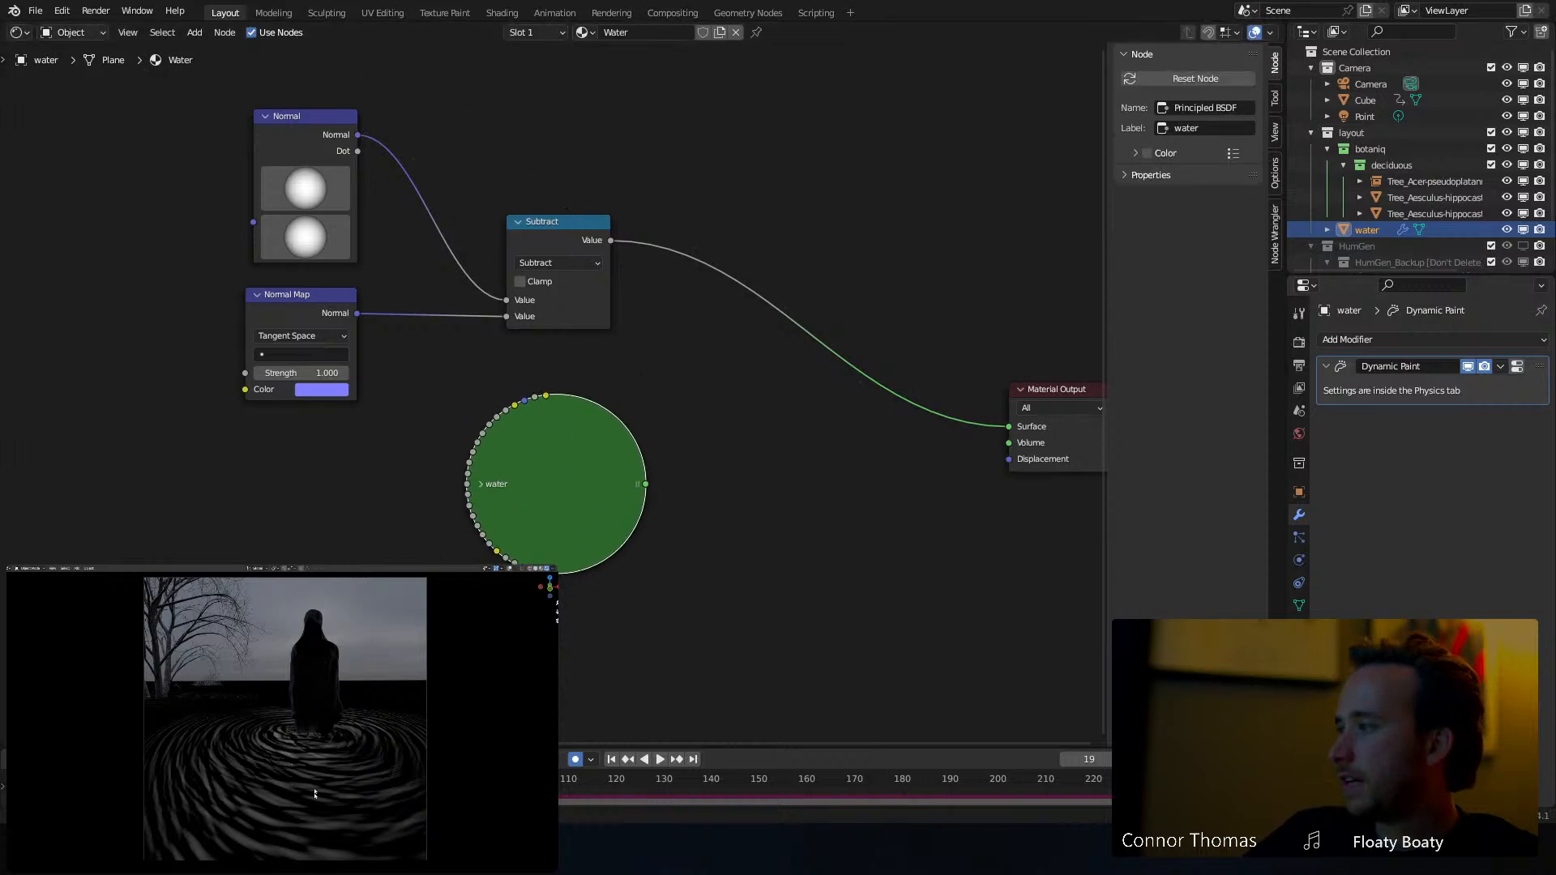
{"action": "right_click", "coordinate": [226, 761]}
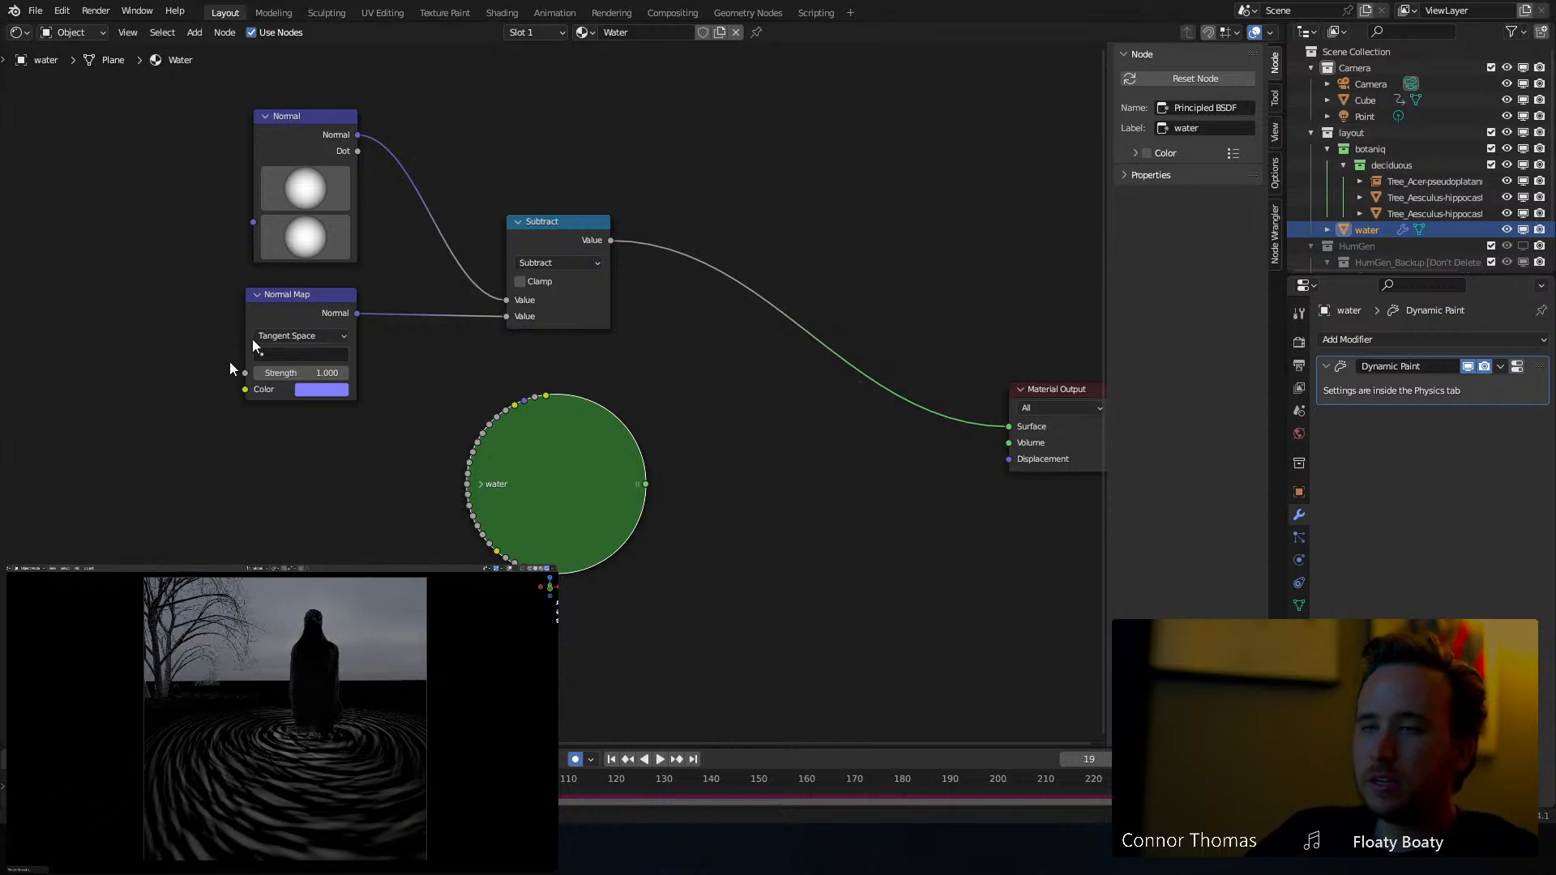
{"action": "left_click", "coordinate": [569, 144]}
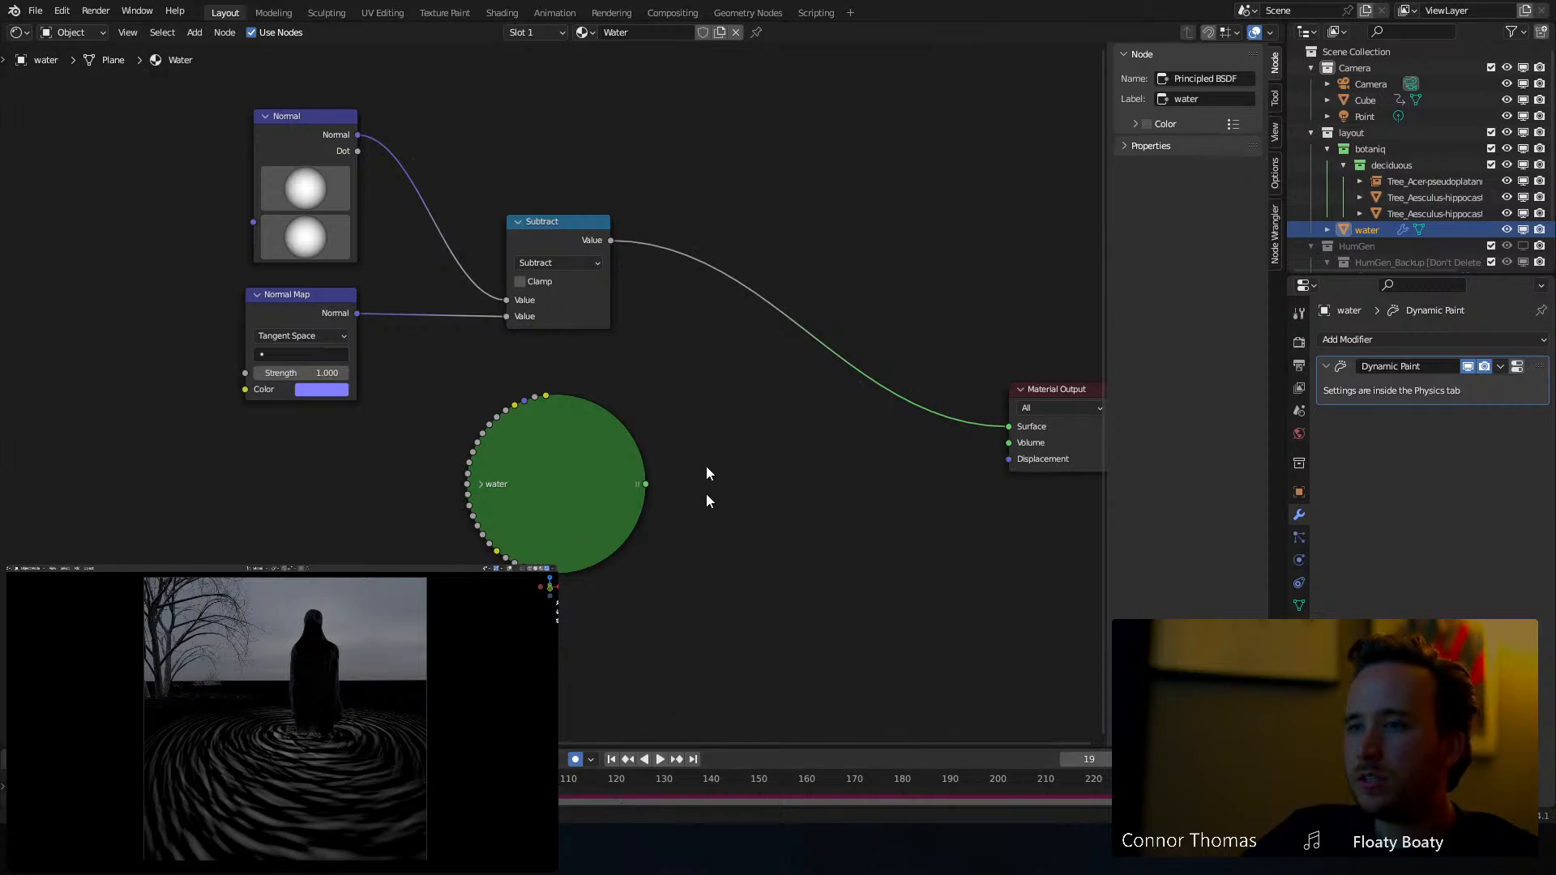
{"action": "key", "text": "shift+a"}
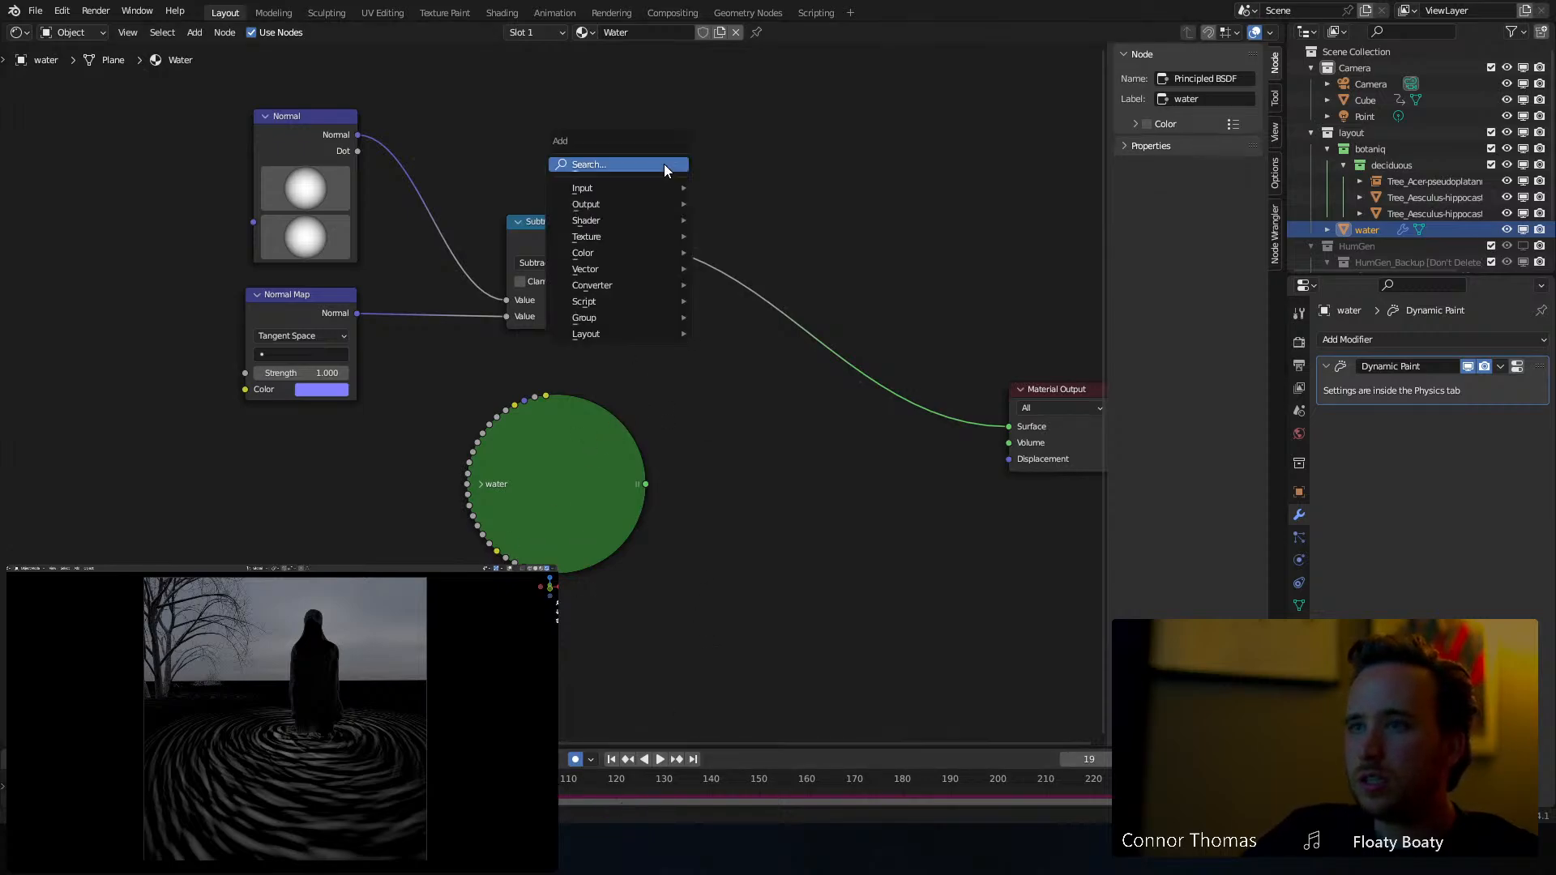
{"action": "left_click", "coordinate": [663, 164]}
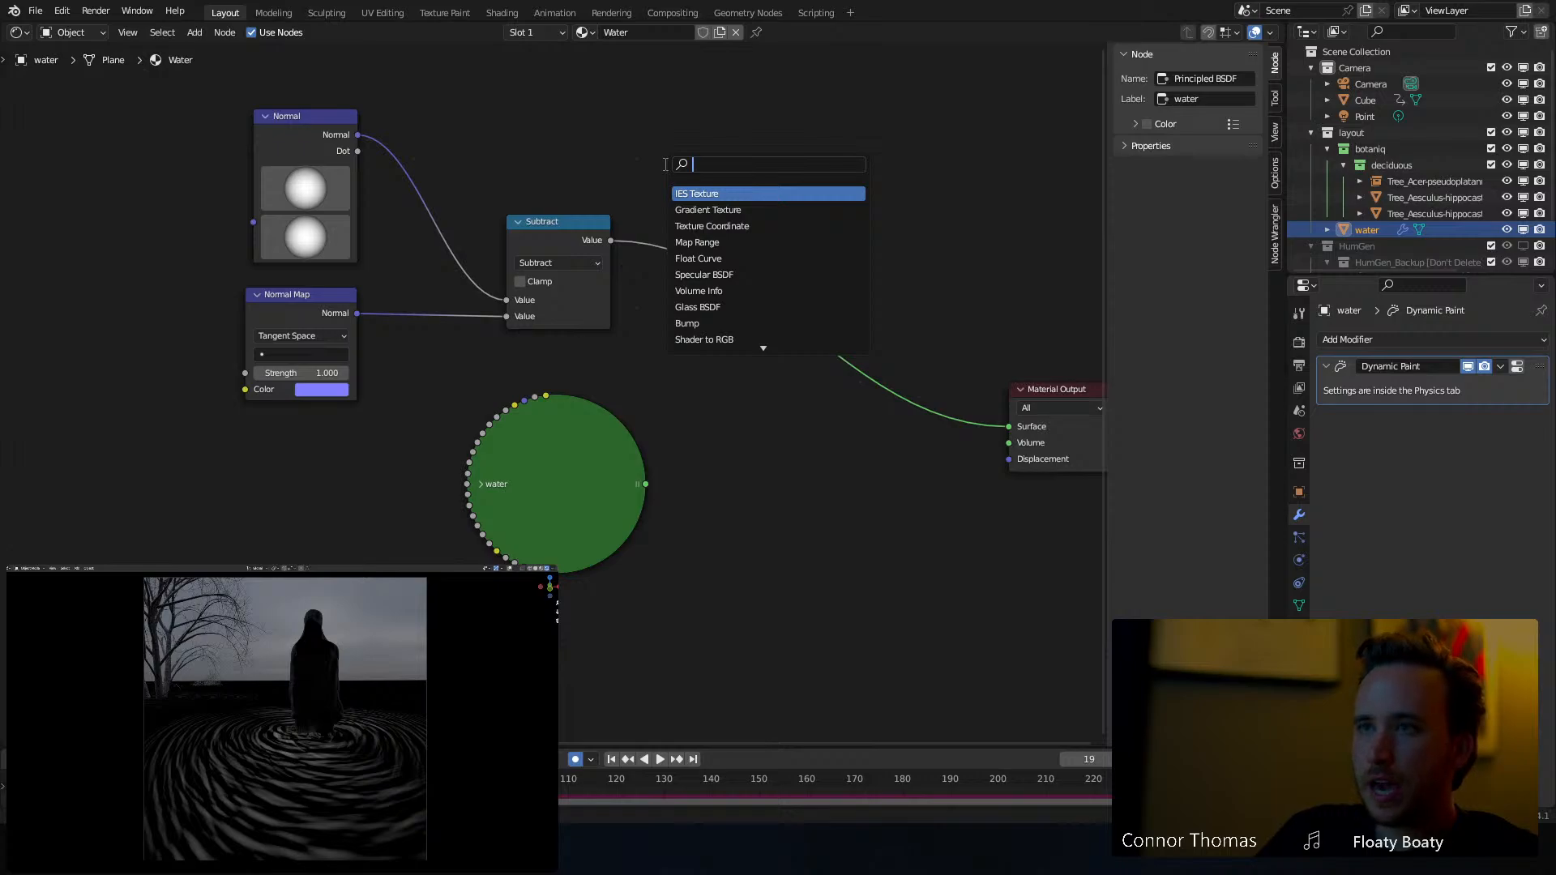
{"action": "key", "text": "Escape"}
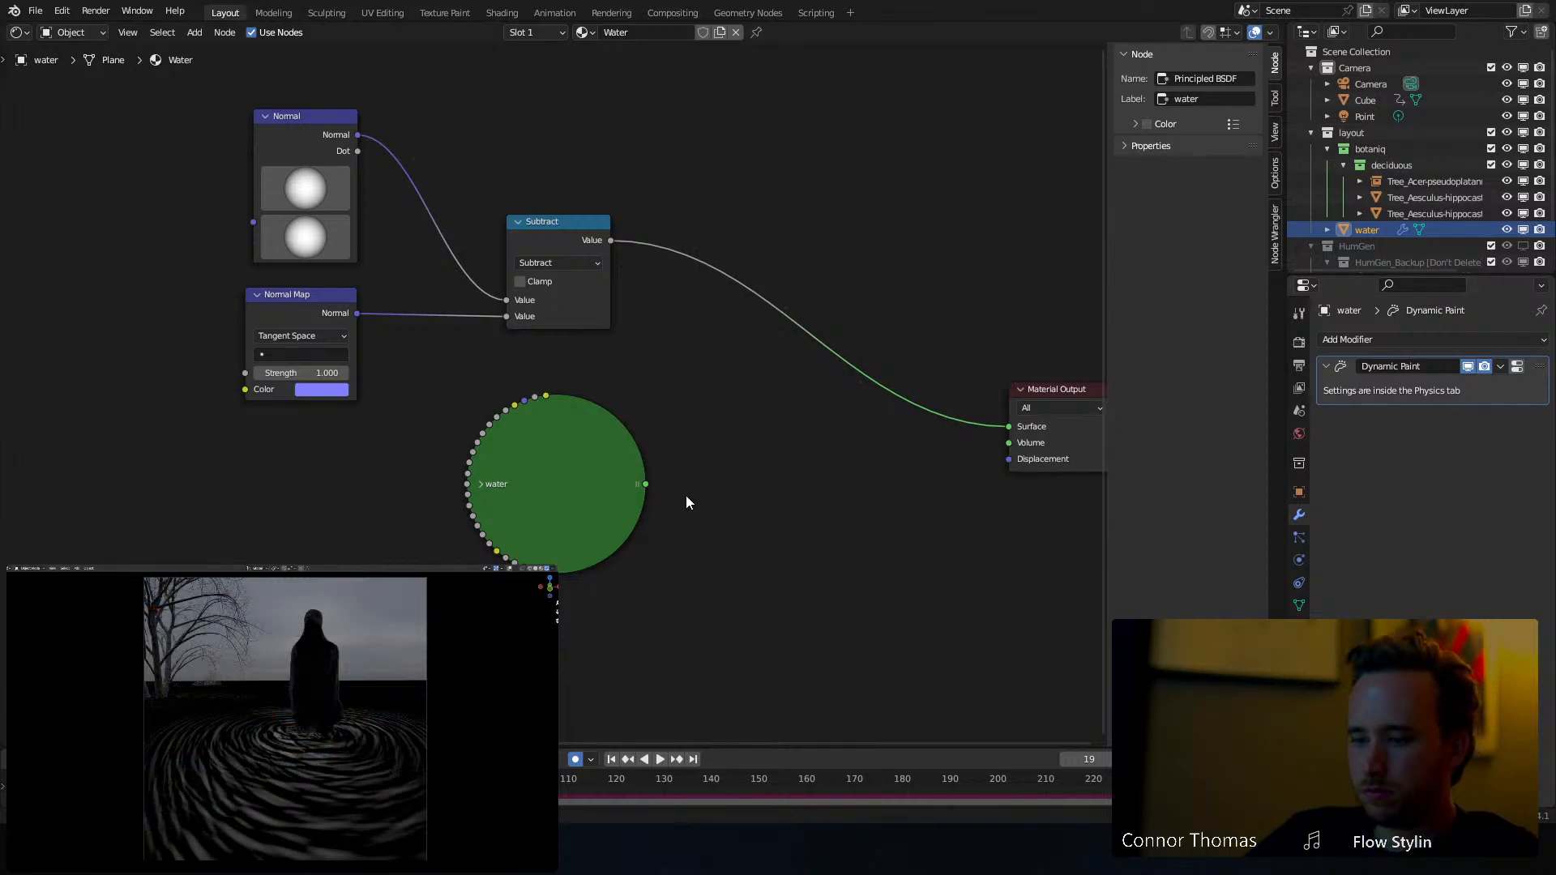
Save the file and open the recent project 22sep2023_v01.blend
{"action": "key", "text": "ctrl+s"}
{"action": "left_click", "coordinate": [36, 11]}
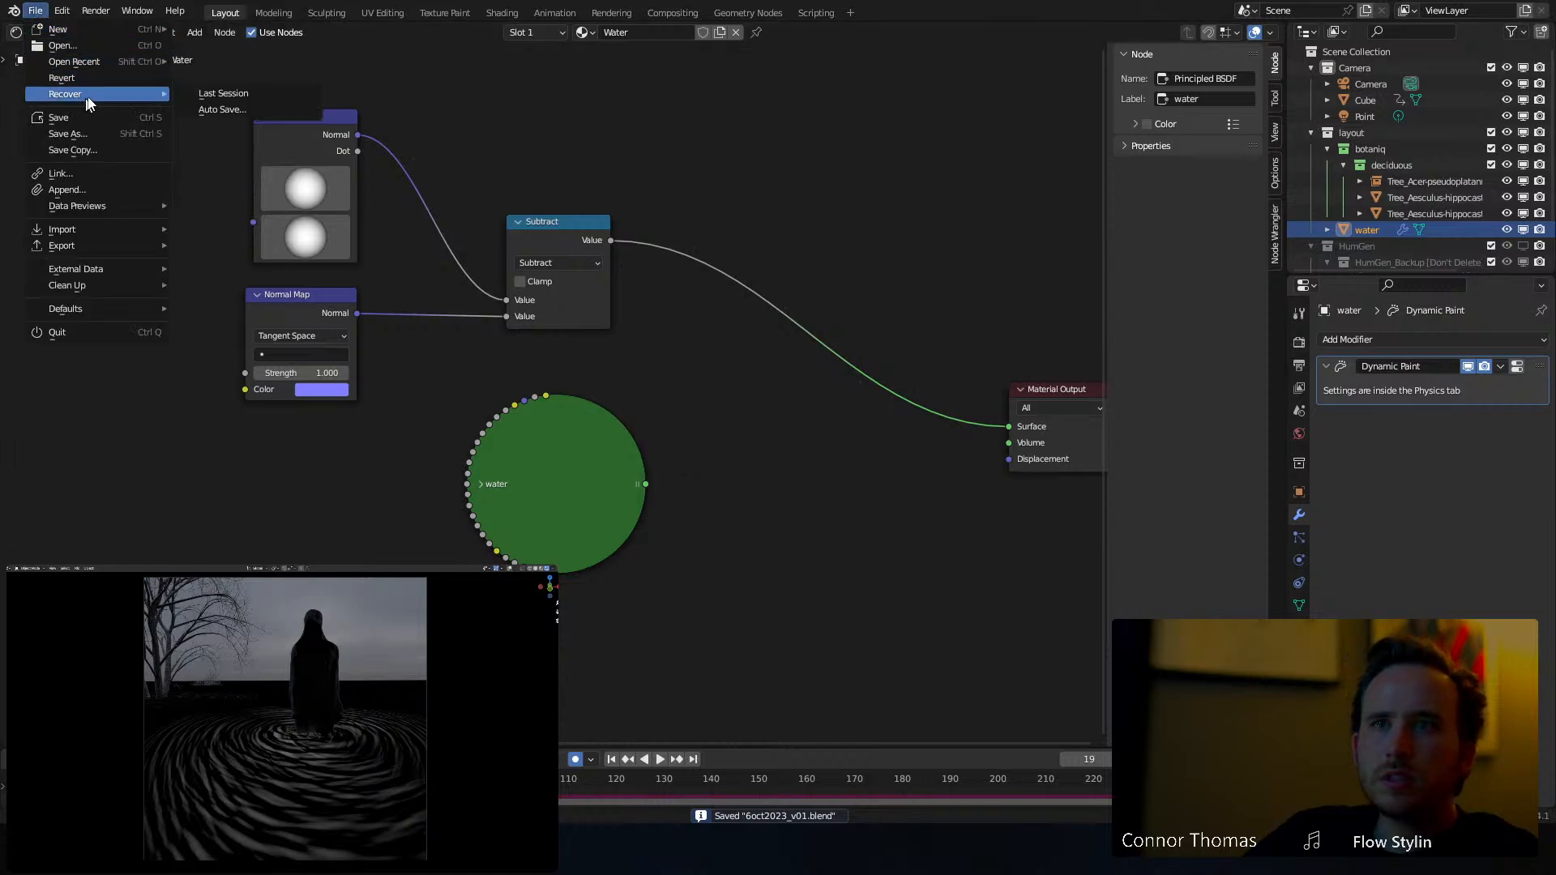
{"action": "mouse_move", "coordinate": [90, 60]}
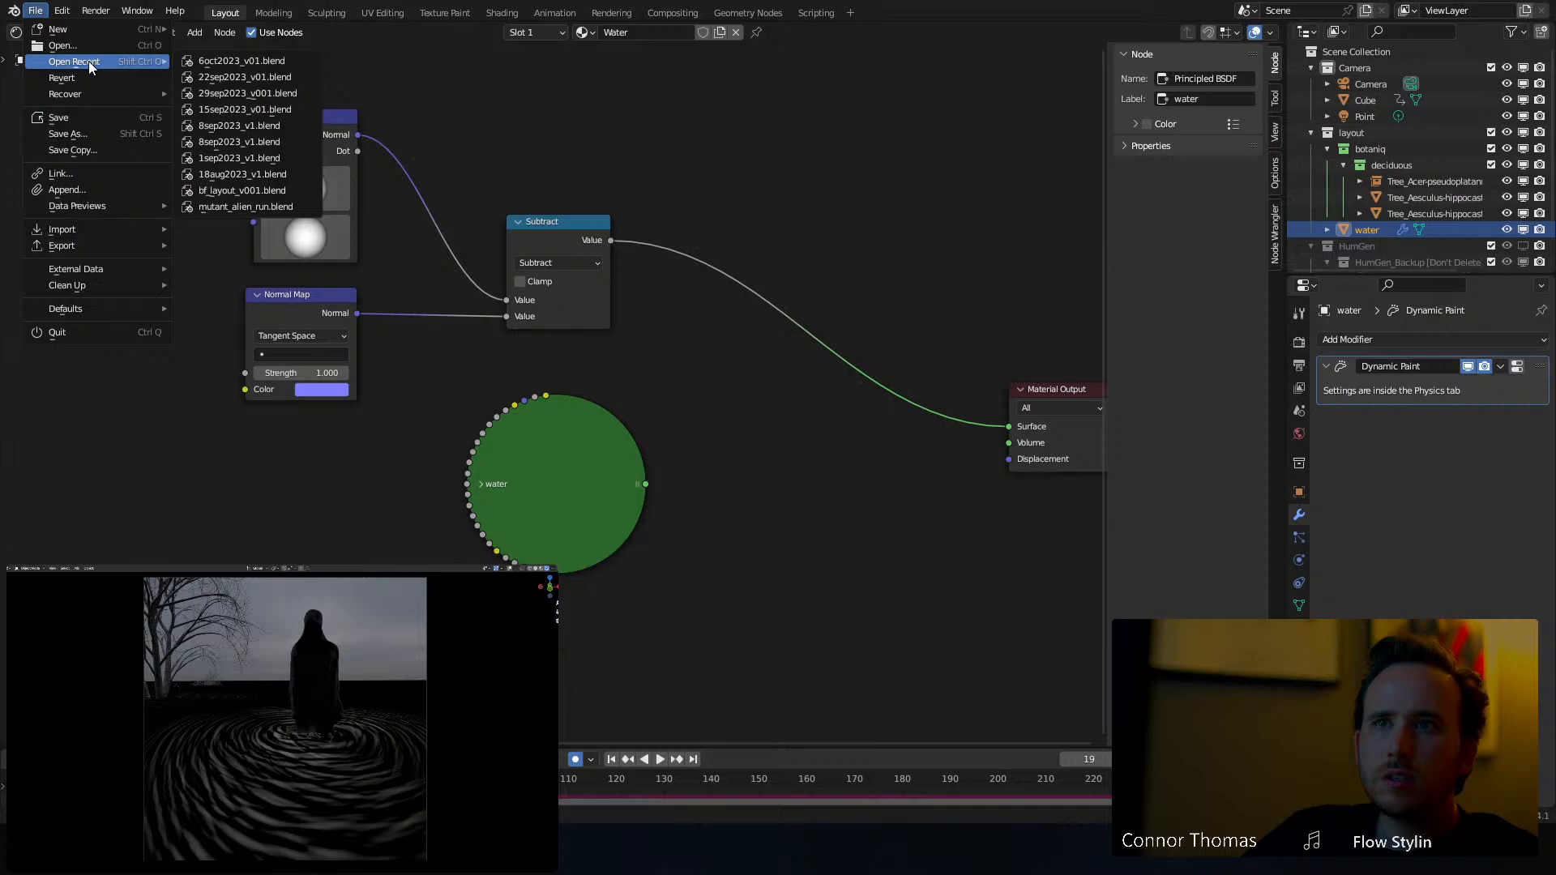
{"action": "left_click", "coordinate": [255, 76]}
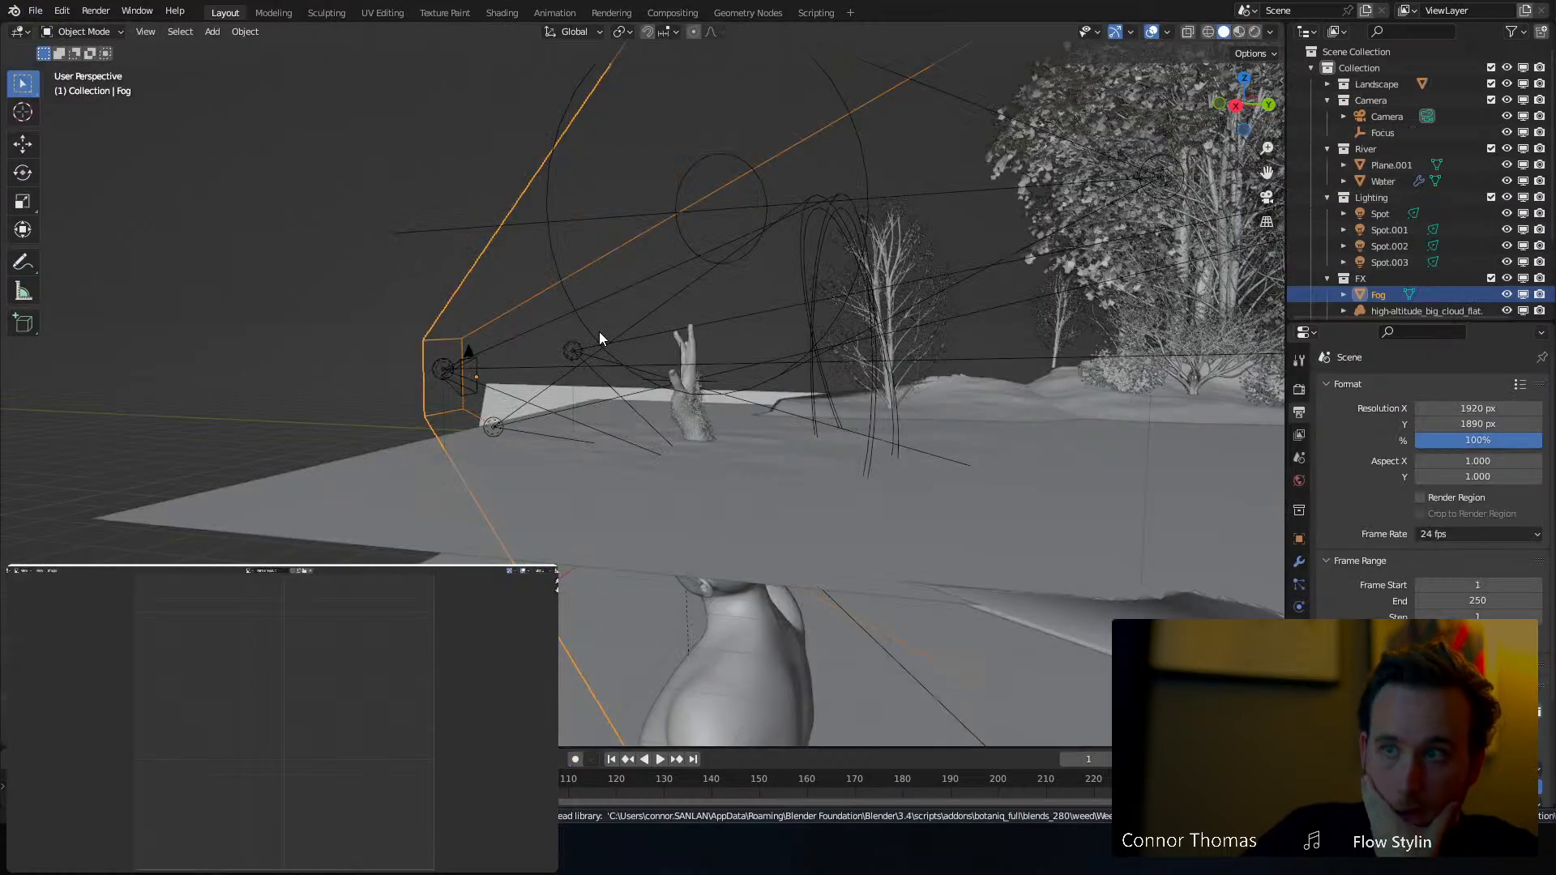
Switch the viewport to the Shader Editor and bring up the Water object's material nodes around the bubble_alpha.png texture
{"action": "left_click", "coordinate": [19, 31]}
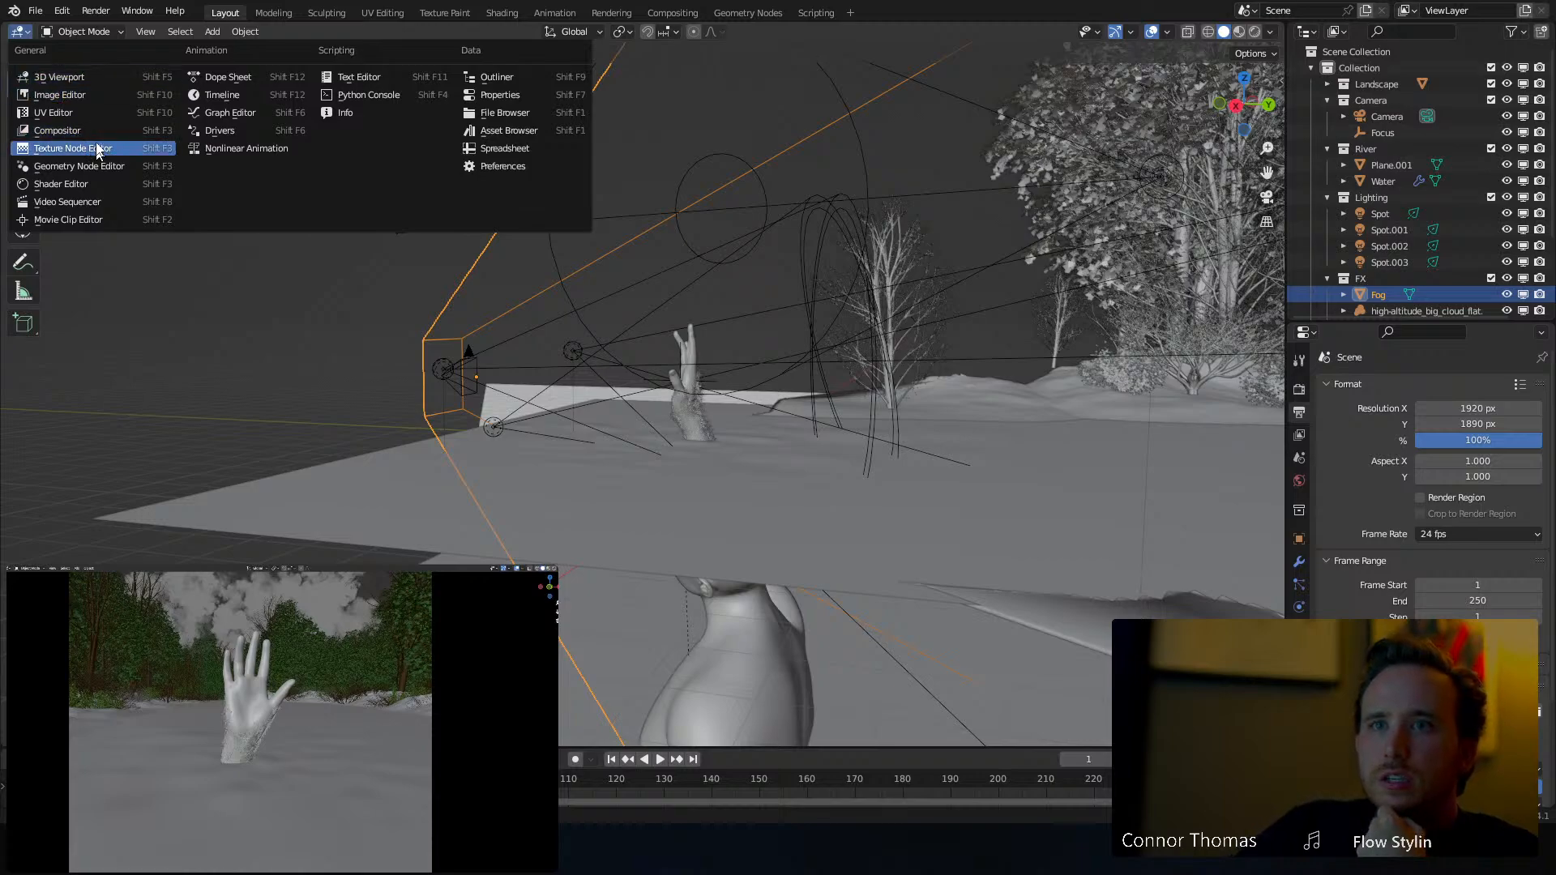
{"action": "left_click", "coordinate": [94, 184]}
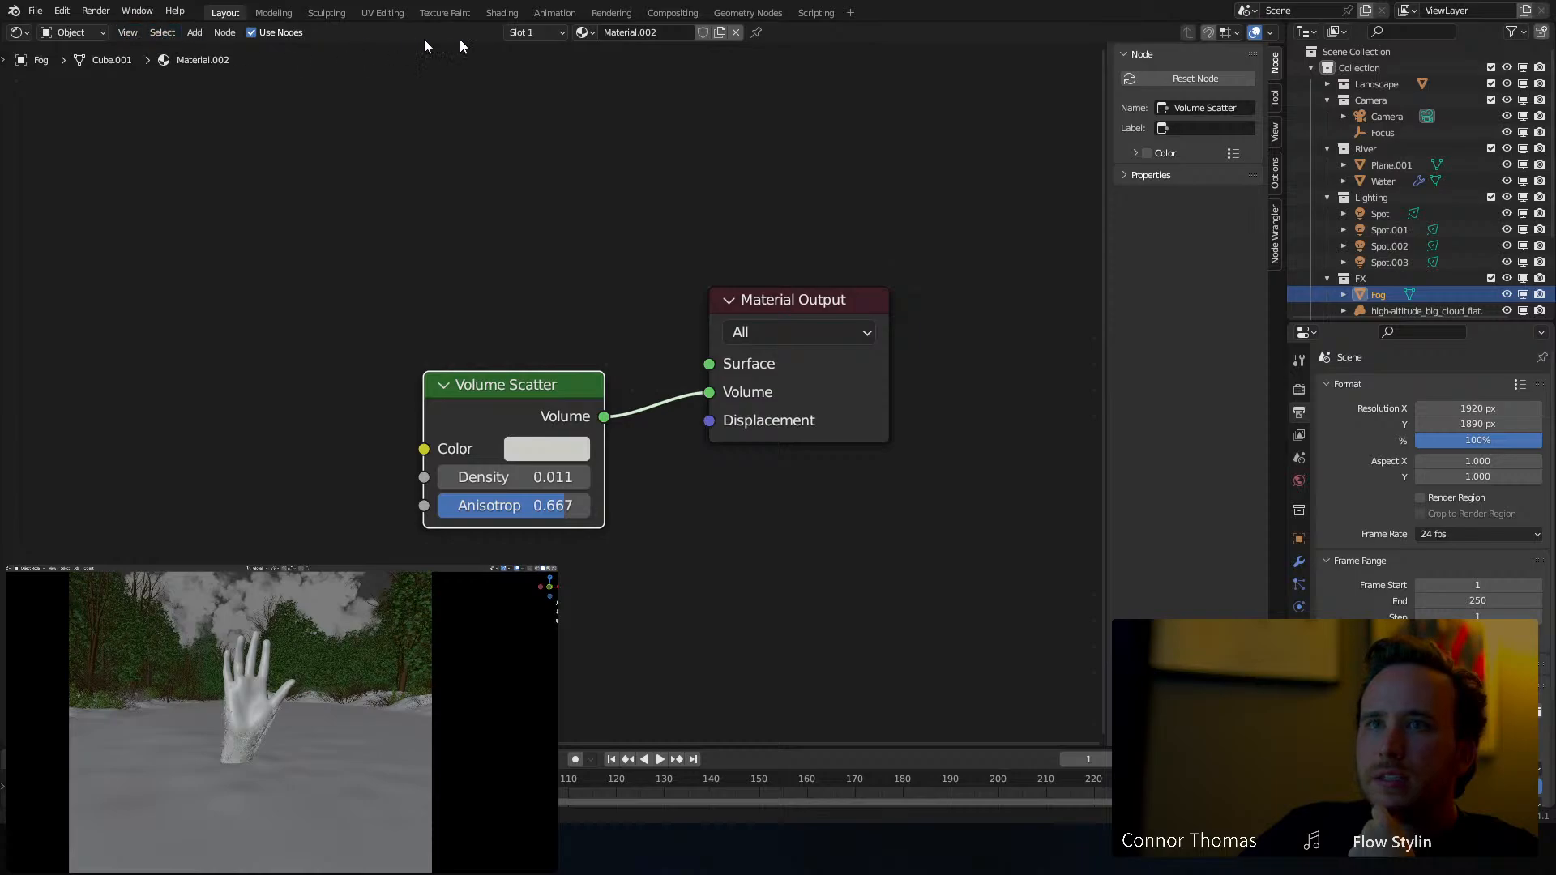
{"action": "left_click", "coordinate": [585, 32]}
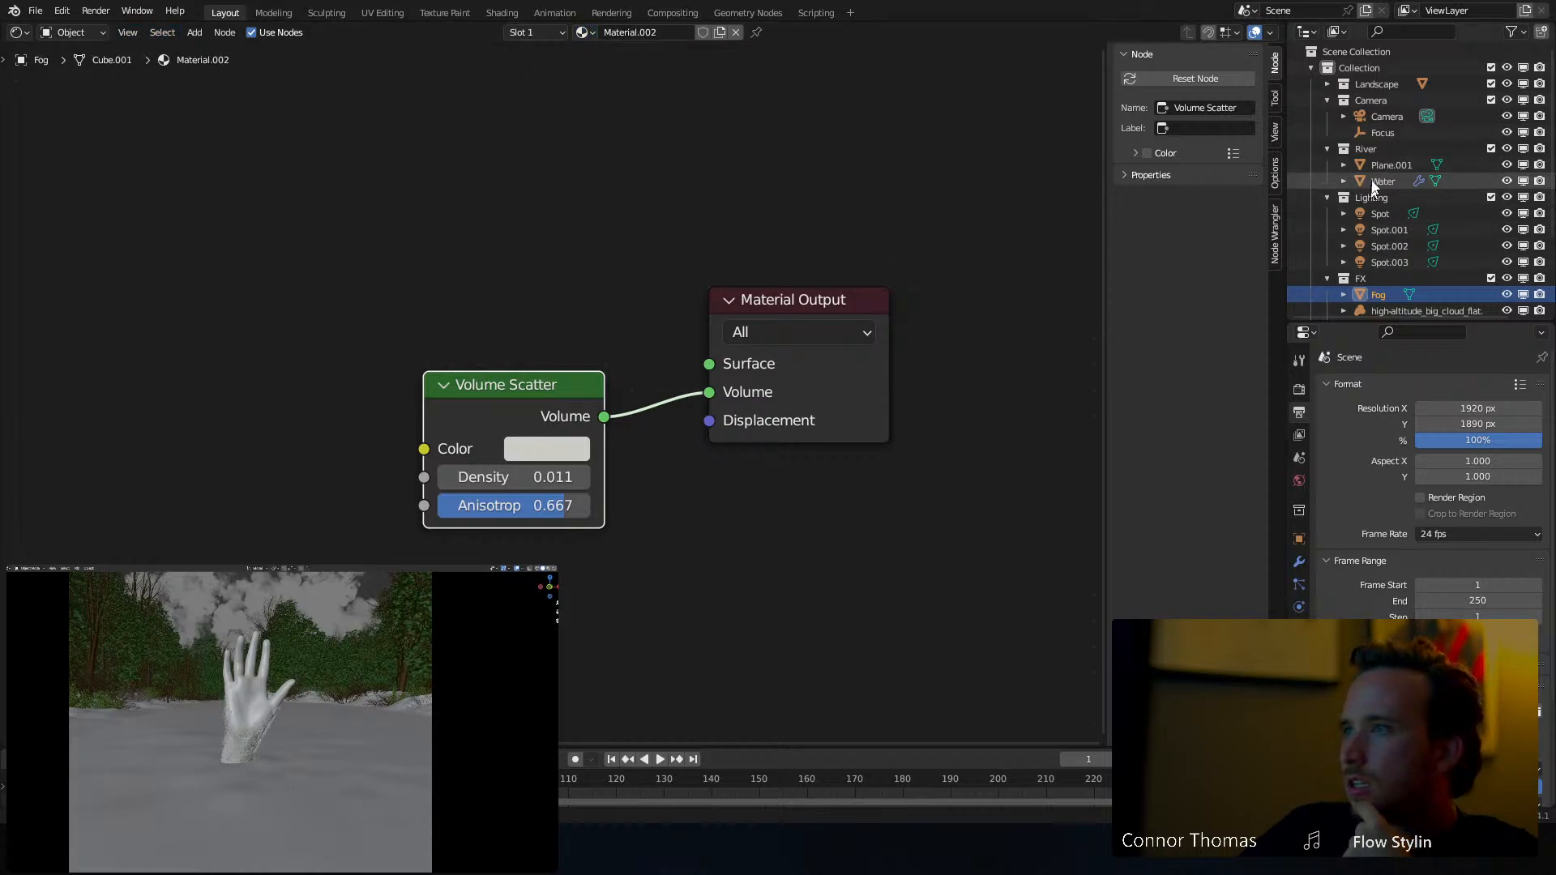
{"action": "left_click", "coordinate": [162, 783]}
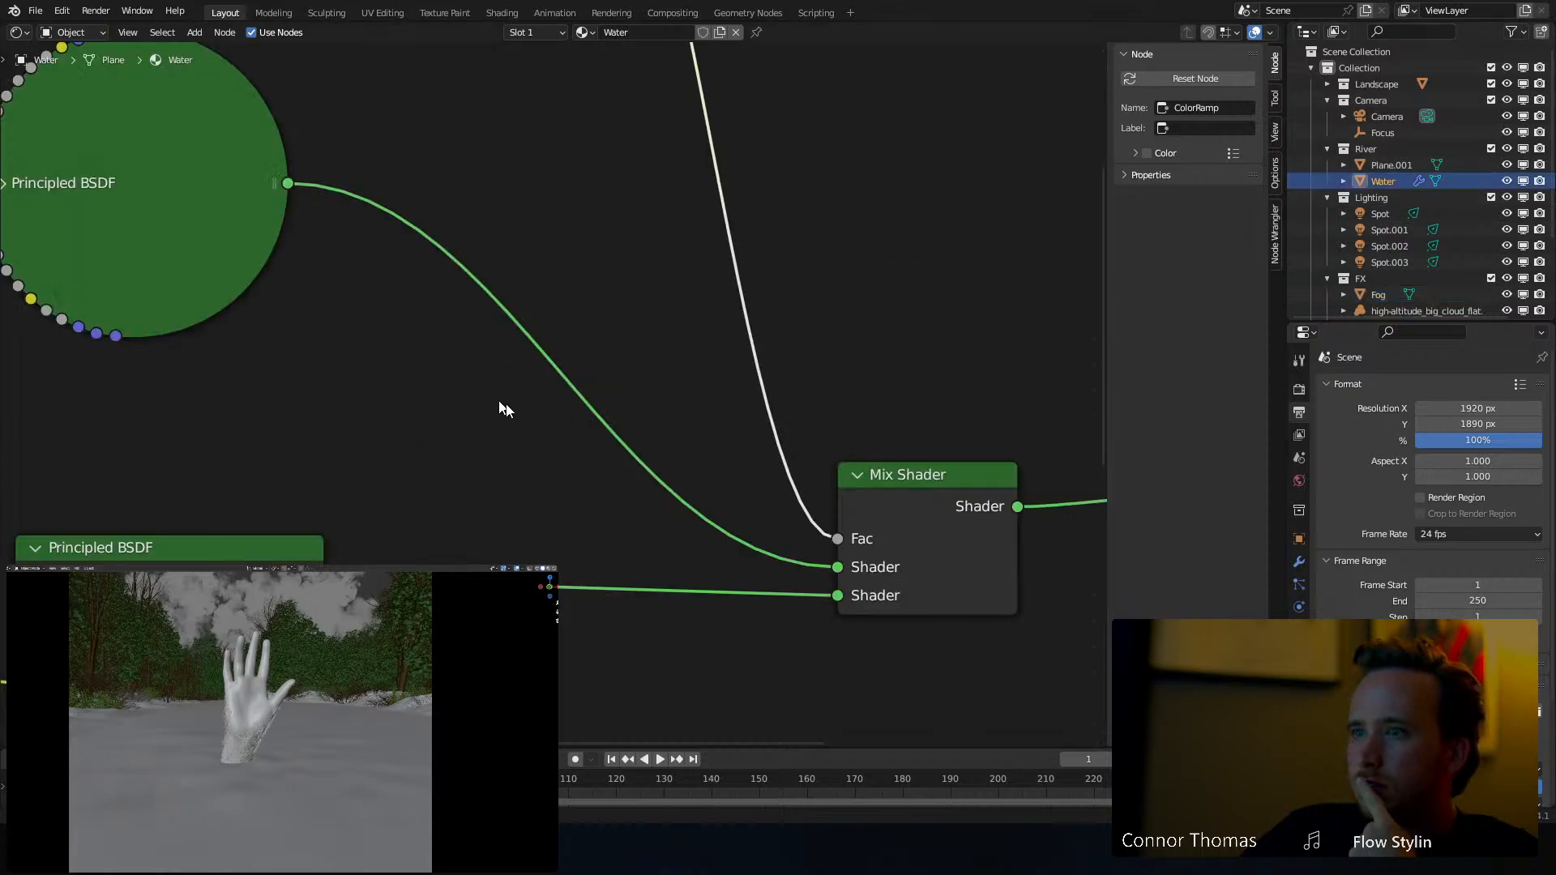
{"action": "scroll", "coordinate": [501, 403], "scroll_direction": "down", "scroll_amount": 5}
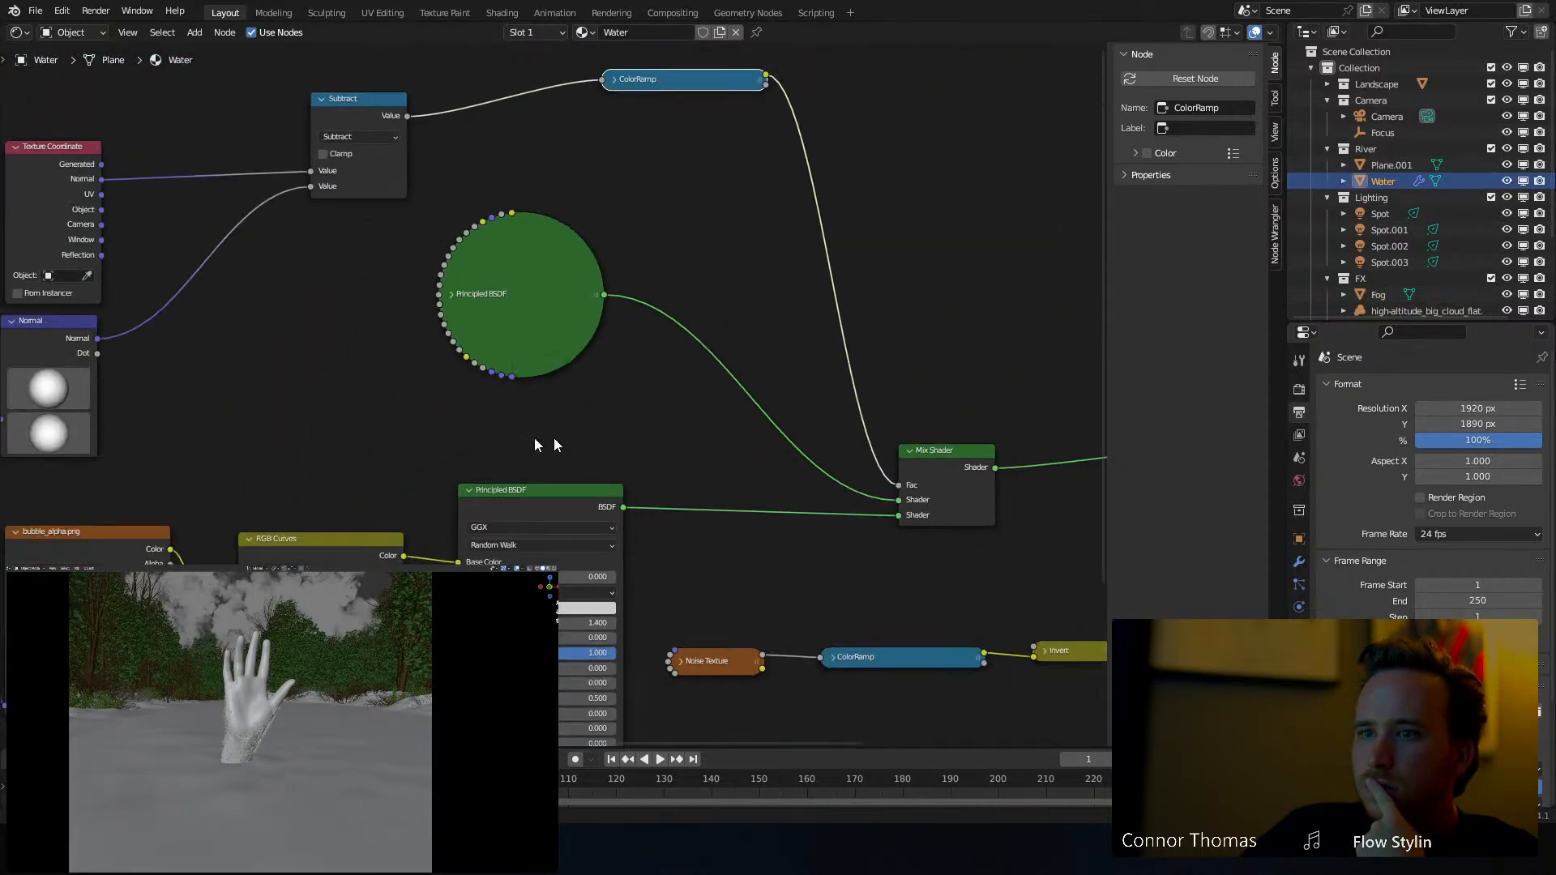
{"action": "middle_click_drag", "start_coordinate": [429, 442], "coordinate": [611, 422]}
{"action": "middle_click_drag", "start_coordinate": [329, 500], "coordinate": [525, 414]}
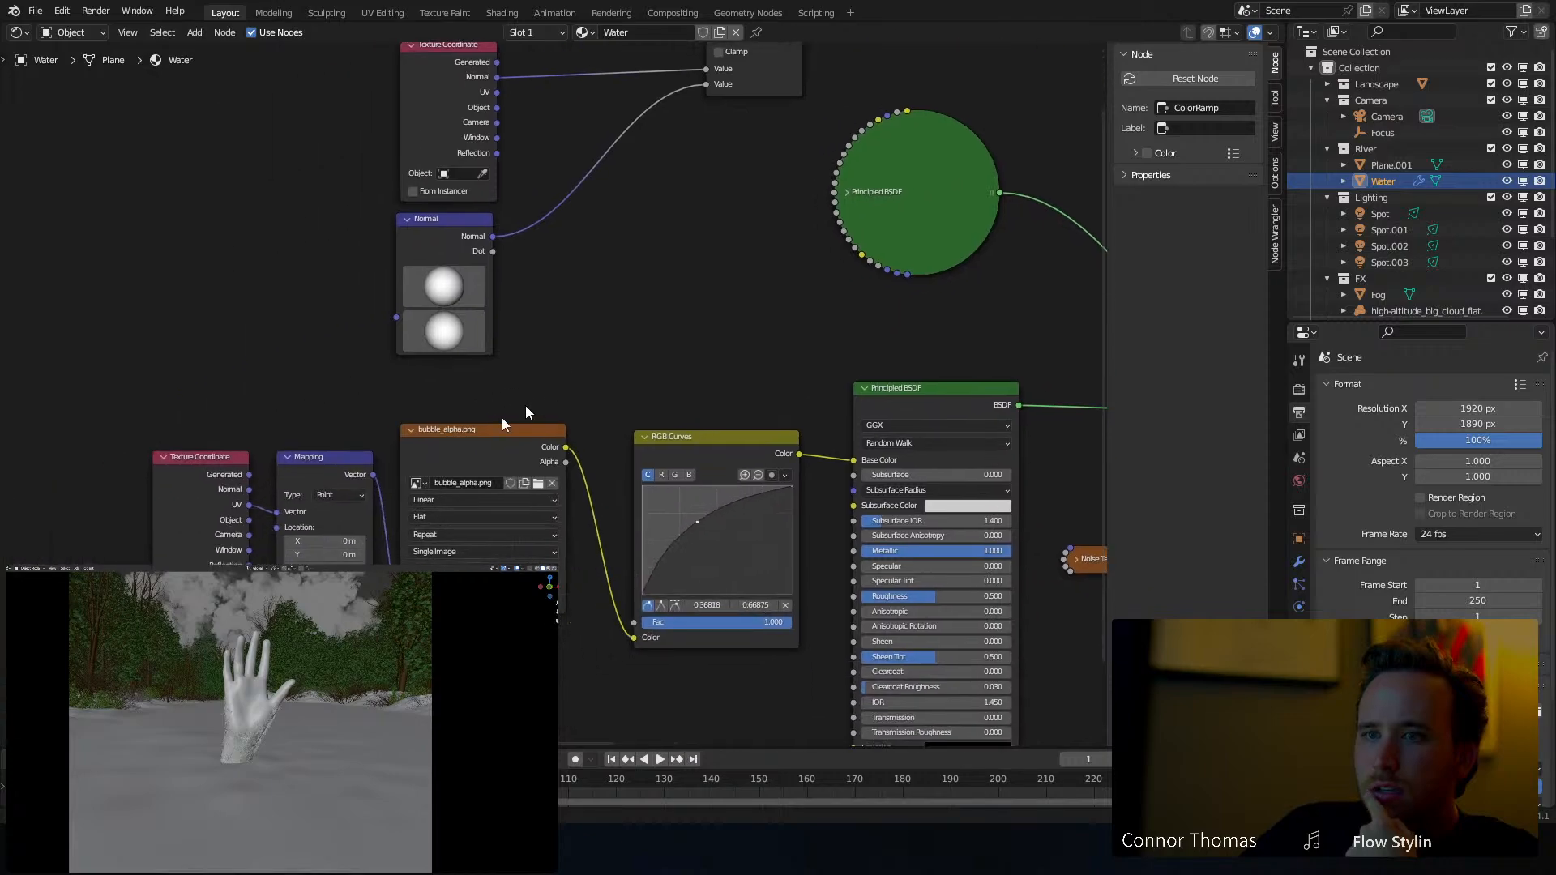
Check the source folder of bubble_alpha.png, then copy its Texture Coordinate, Mapping, Image Texture and RGB Curves nodes
{"action": "left_click", "coordinate": [539, 483]}
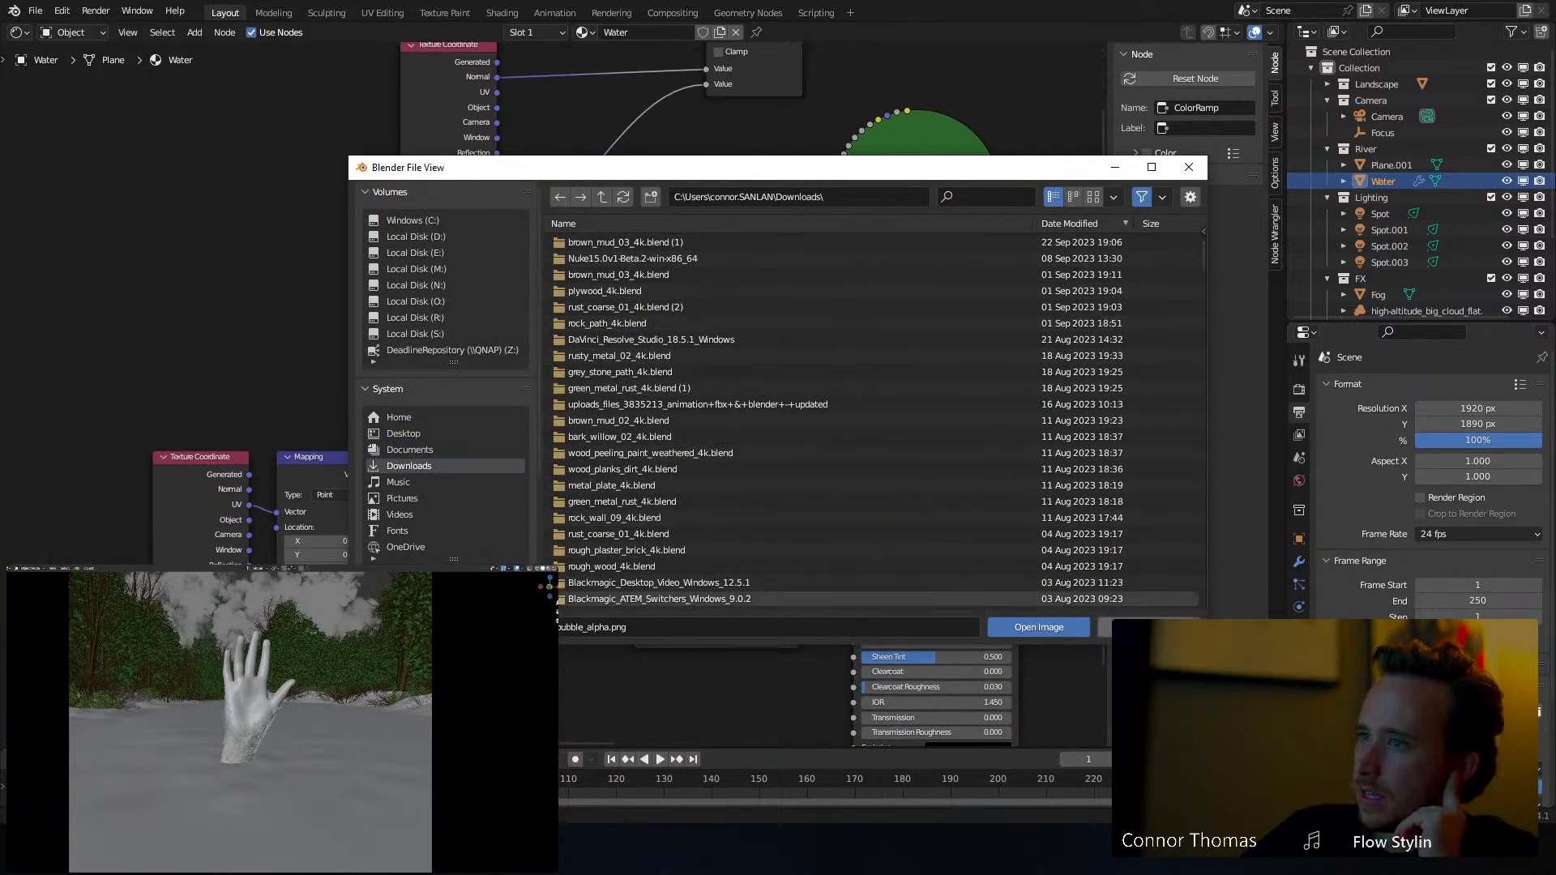
{"action": "left_click", "coordinate": [1100, 629]}
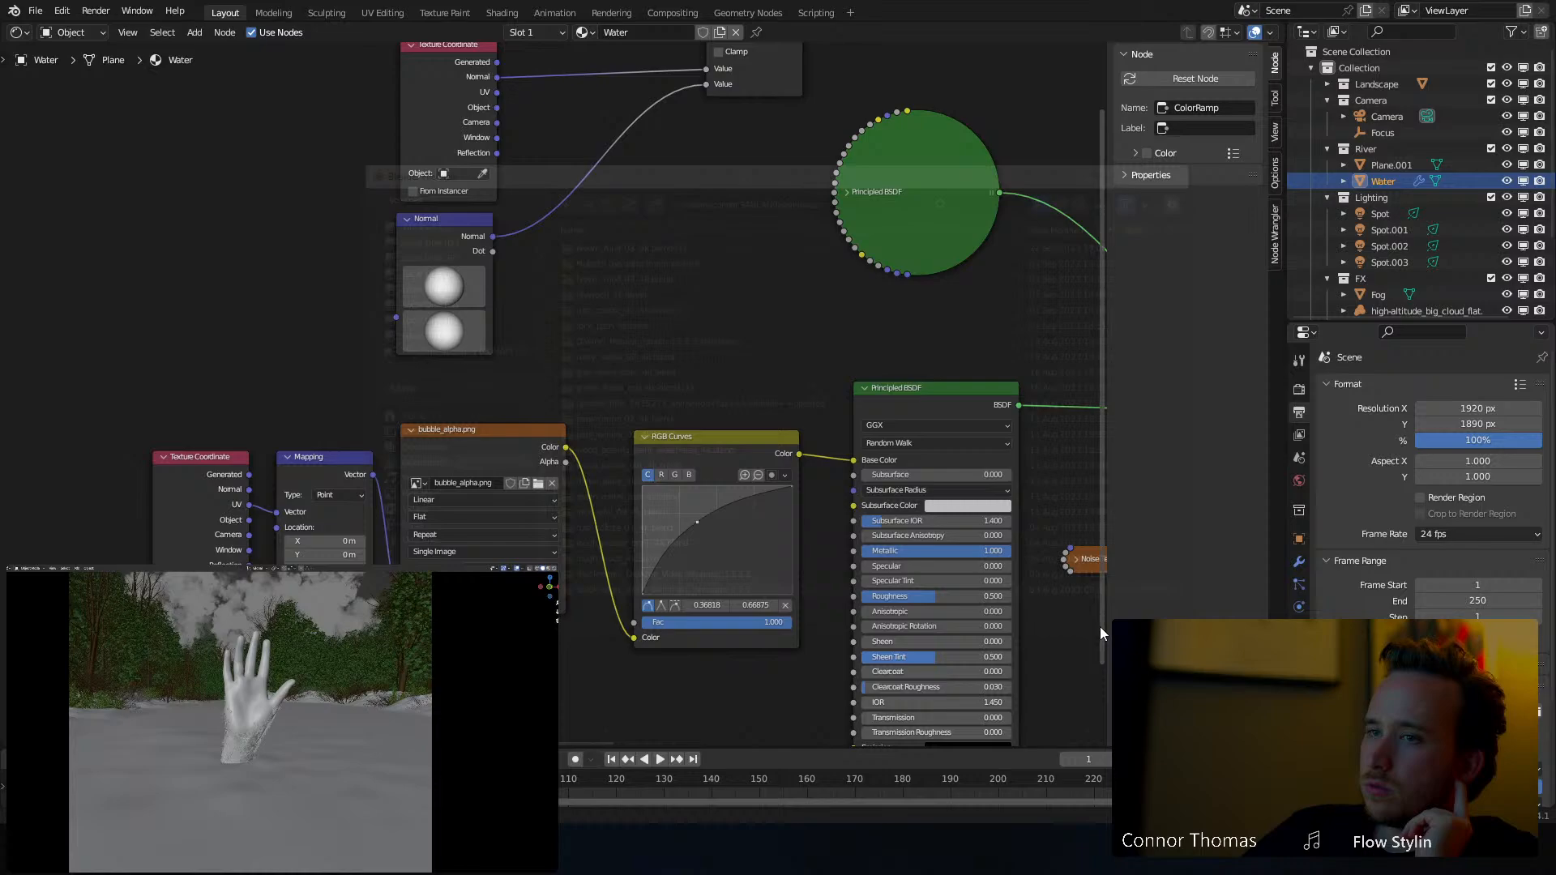
{"action": "left_click", "coordinate": [503, 432]}
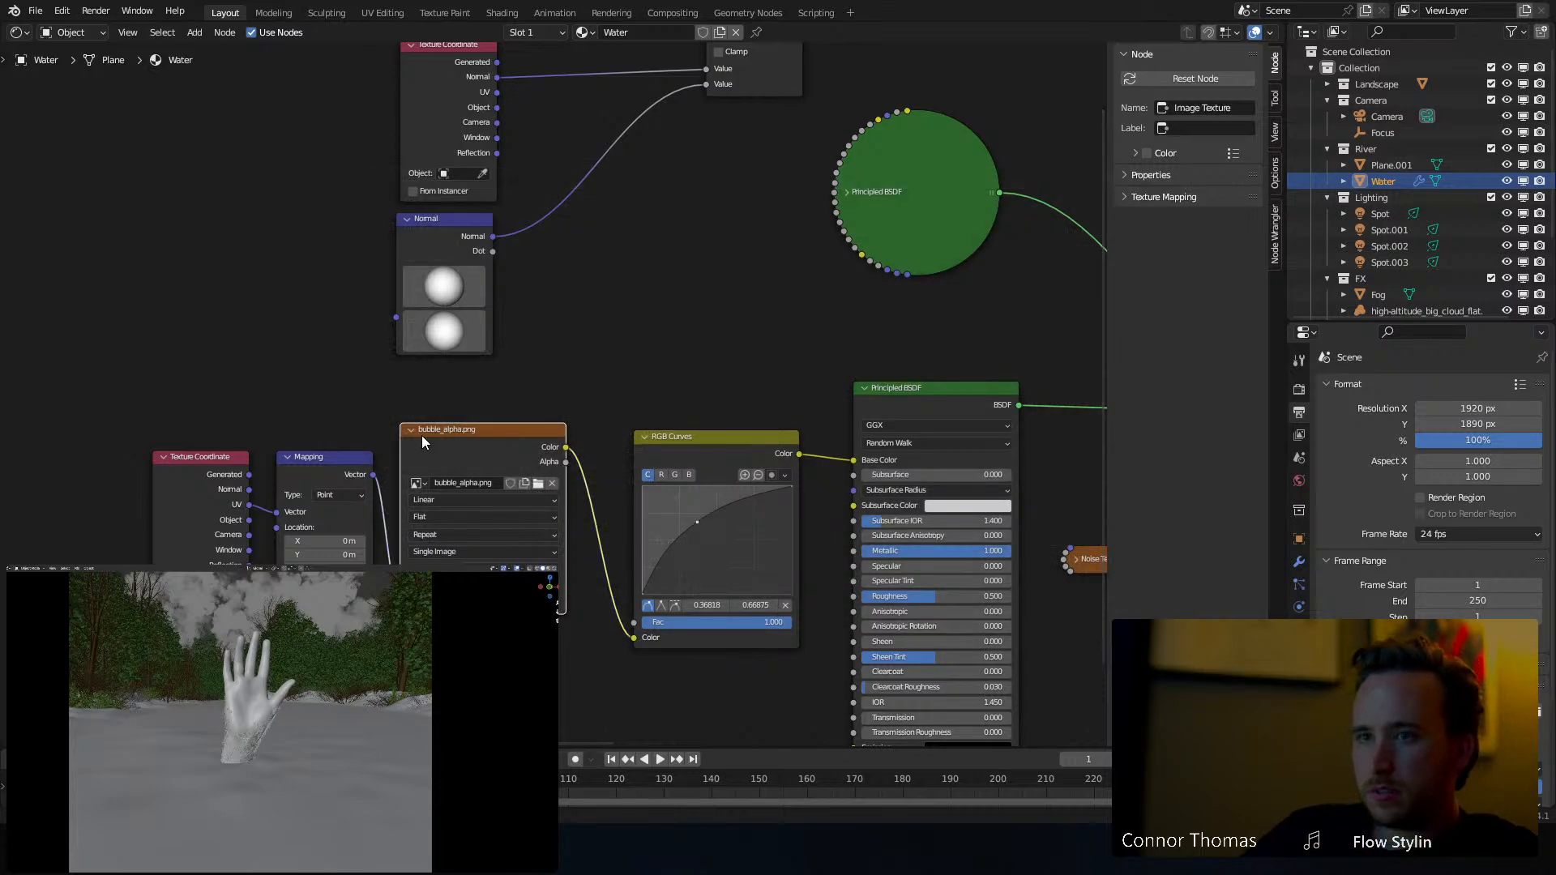
{"action": "middle_click_drag", "start_coordinate": [427, 425], "coordinate": [561, 354]}
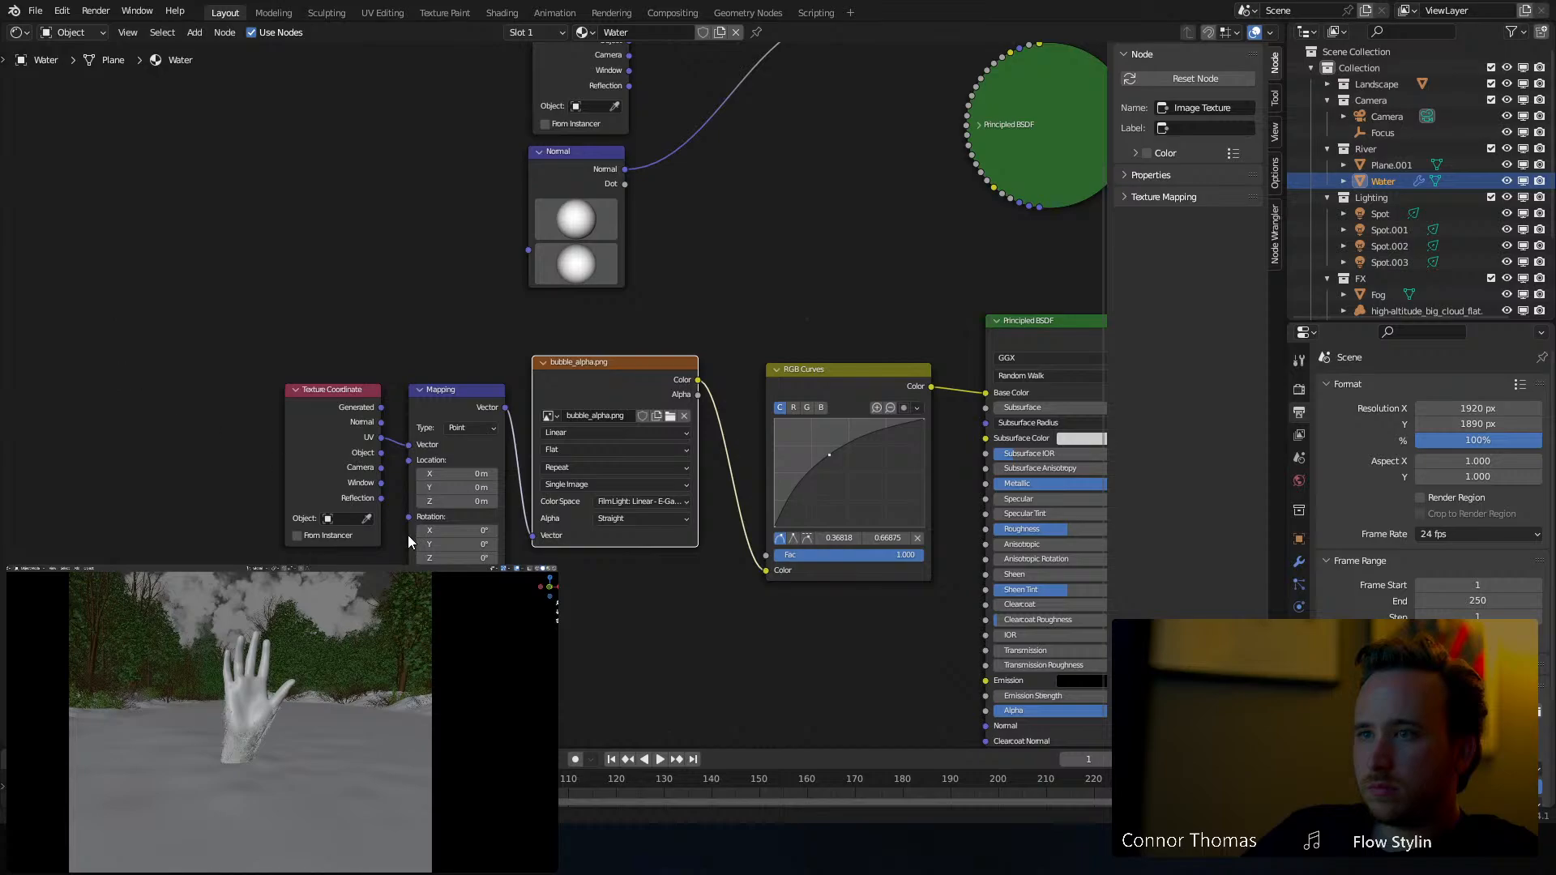
{"action": "left_click_drag", "start_coordinate": [114, 354], "coordinate": [817, 667]}
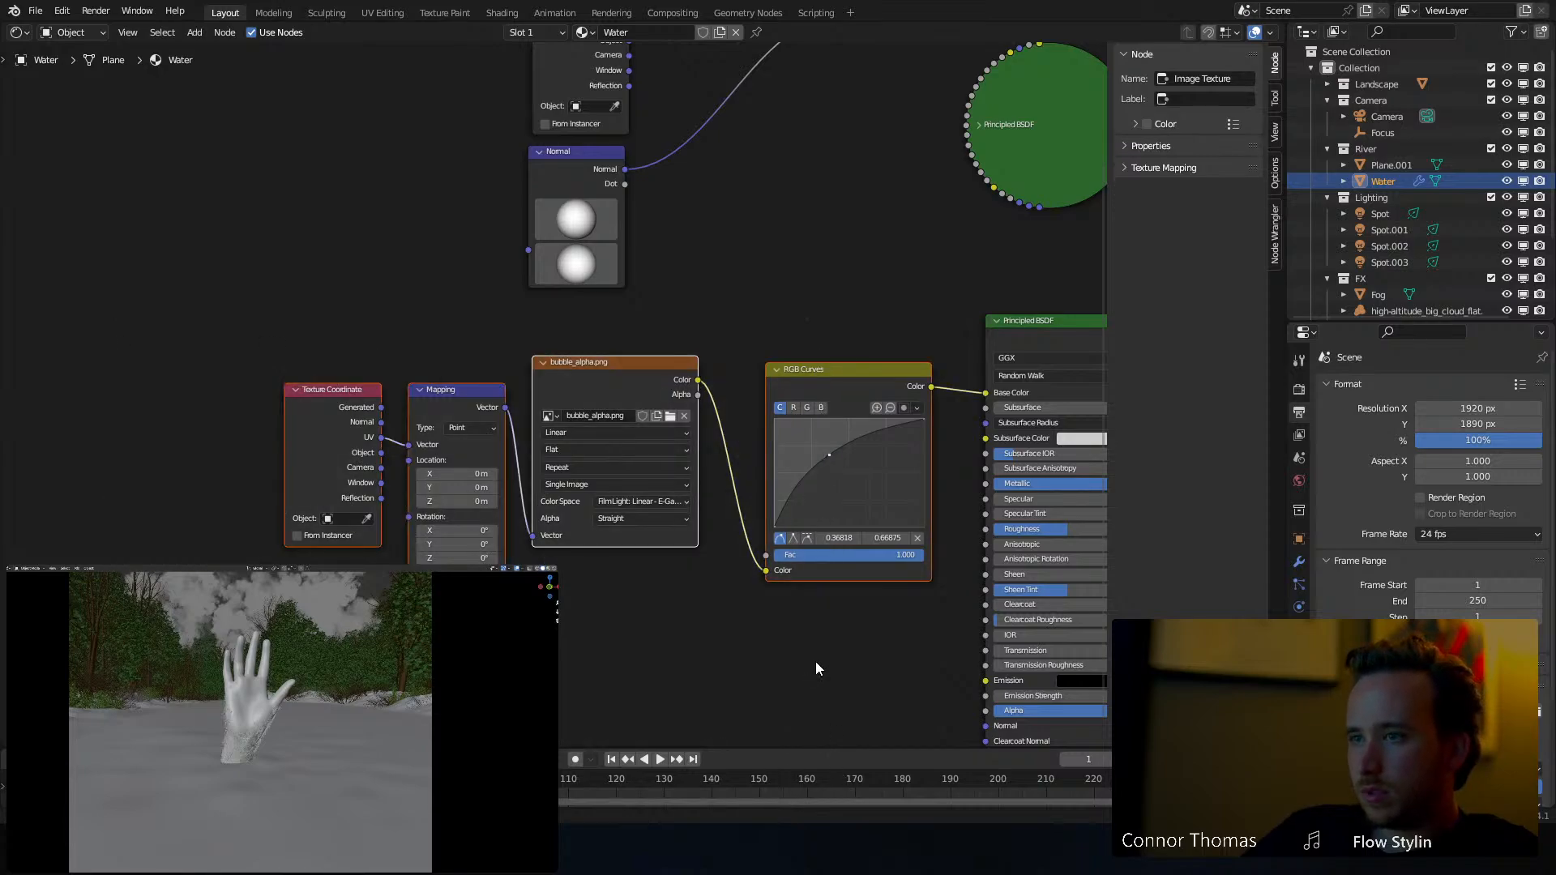
Reopen 6oct2023_v01.blend without saving changes to the current file
{"action": "left_click", "coordinate": [34, 10]}
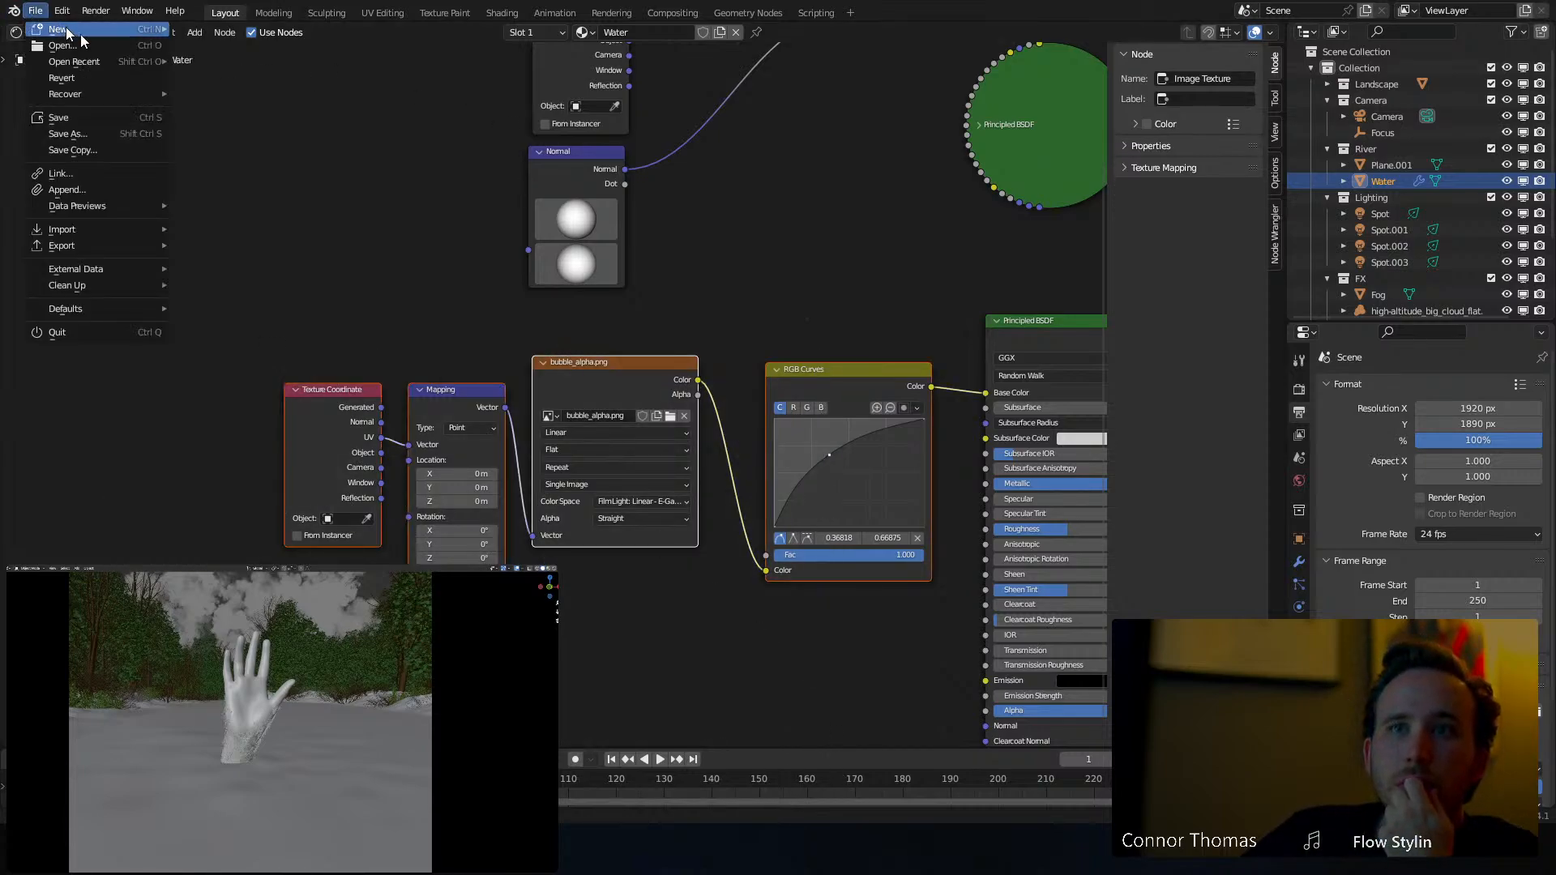
{"action": "mouse_move", "coordinate": [113, 61]}
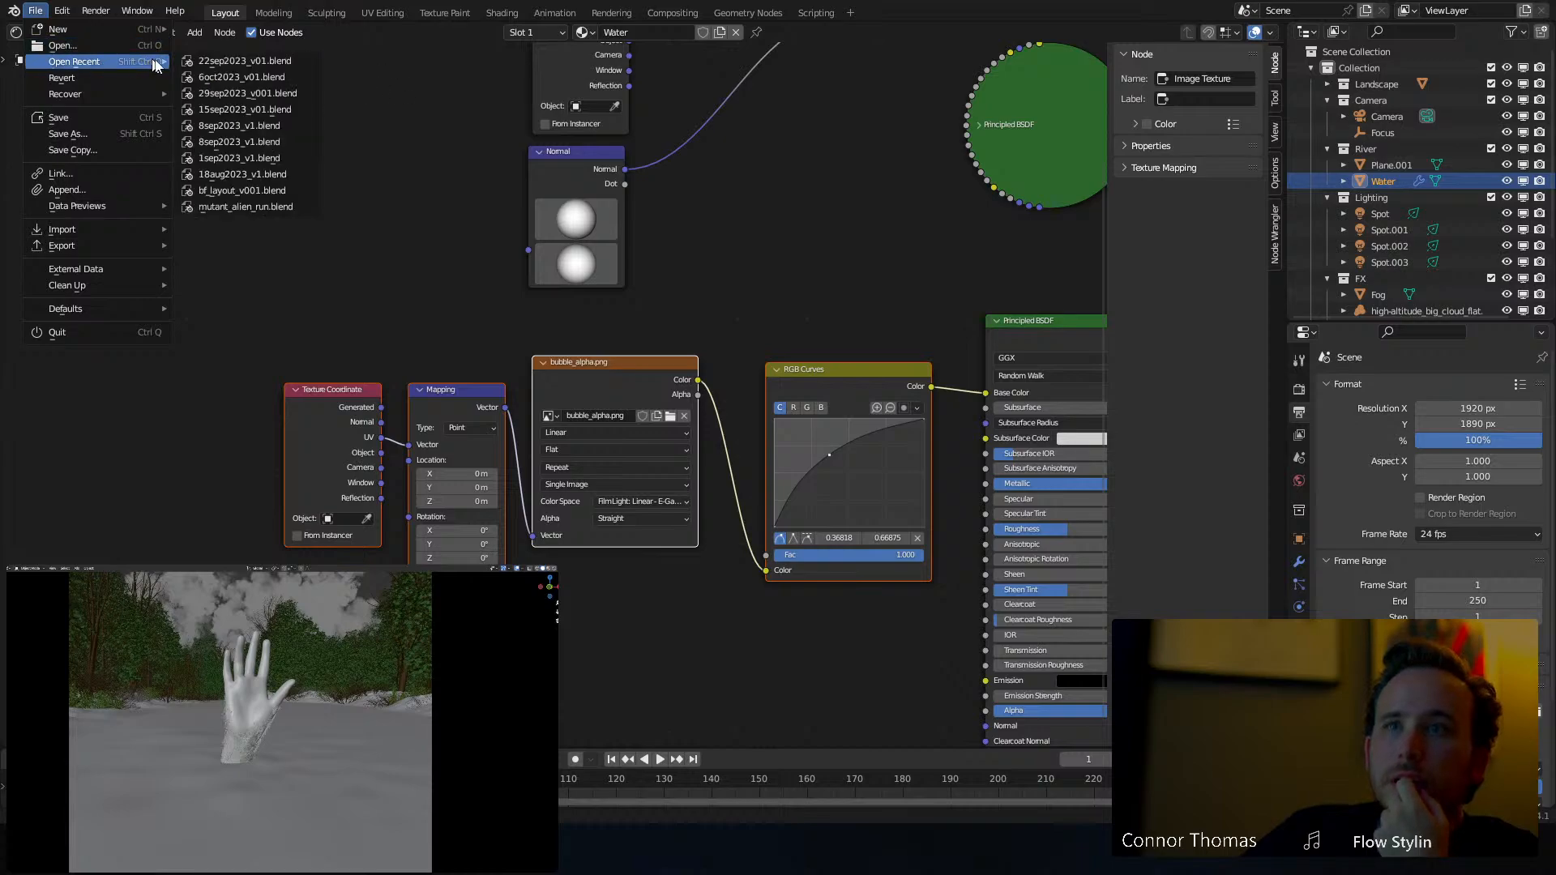
{"action": "left_click", "coordinate": [236, 78]}
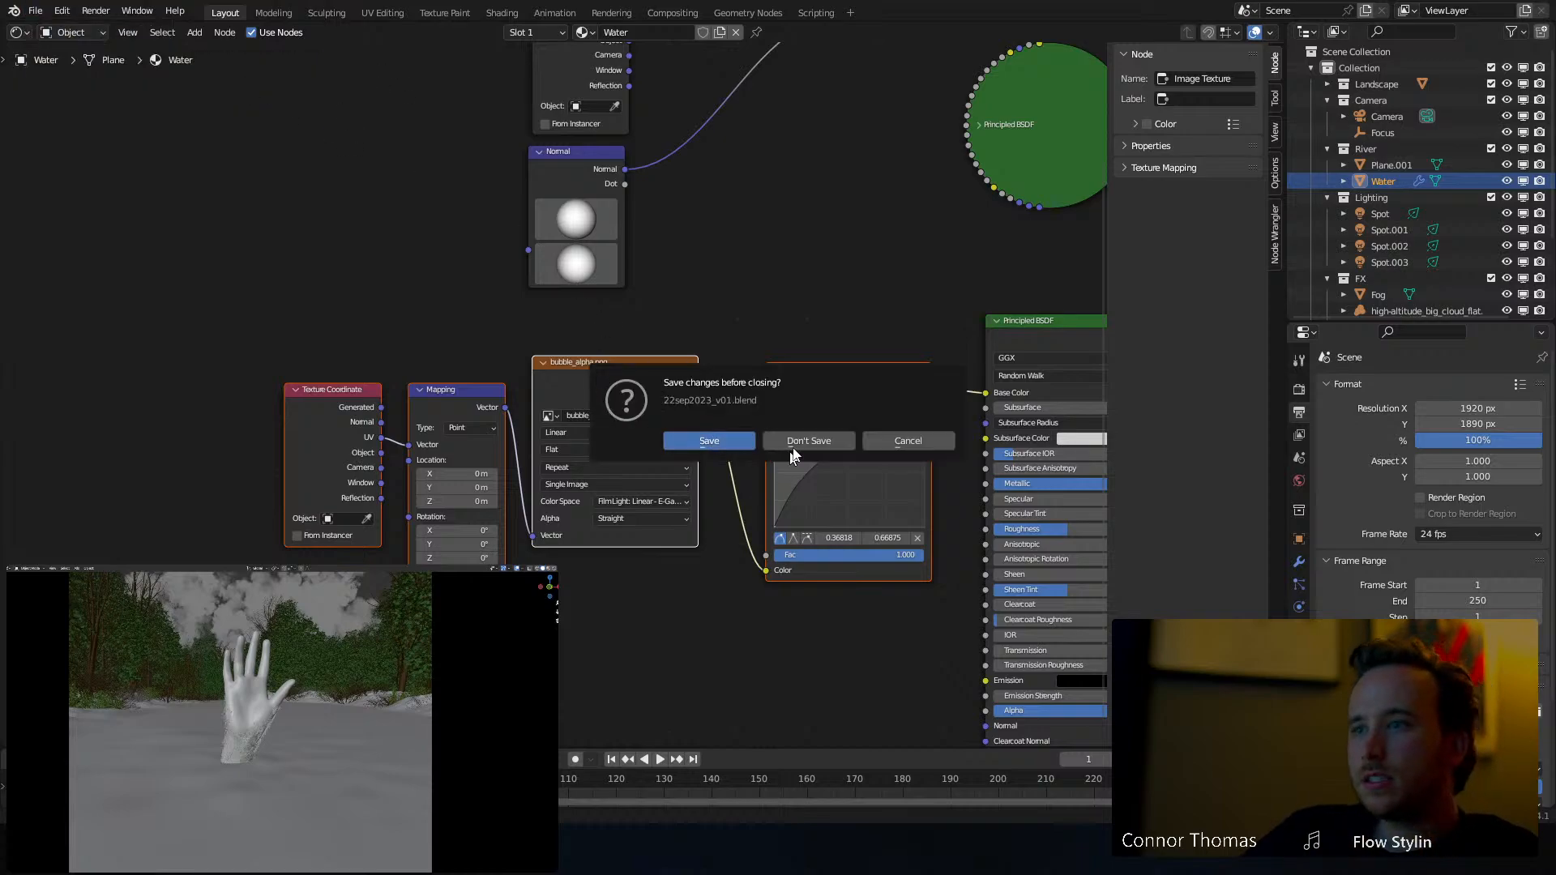
{"action": "left_click", "coordinate": [723, 449]}
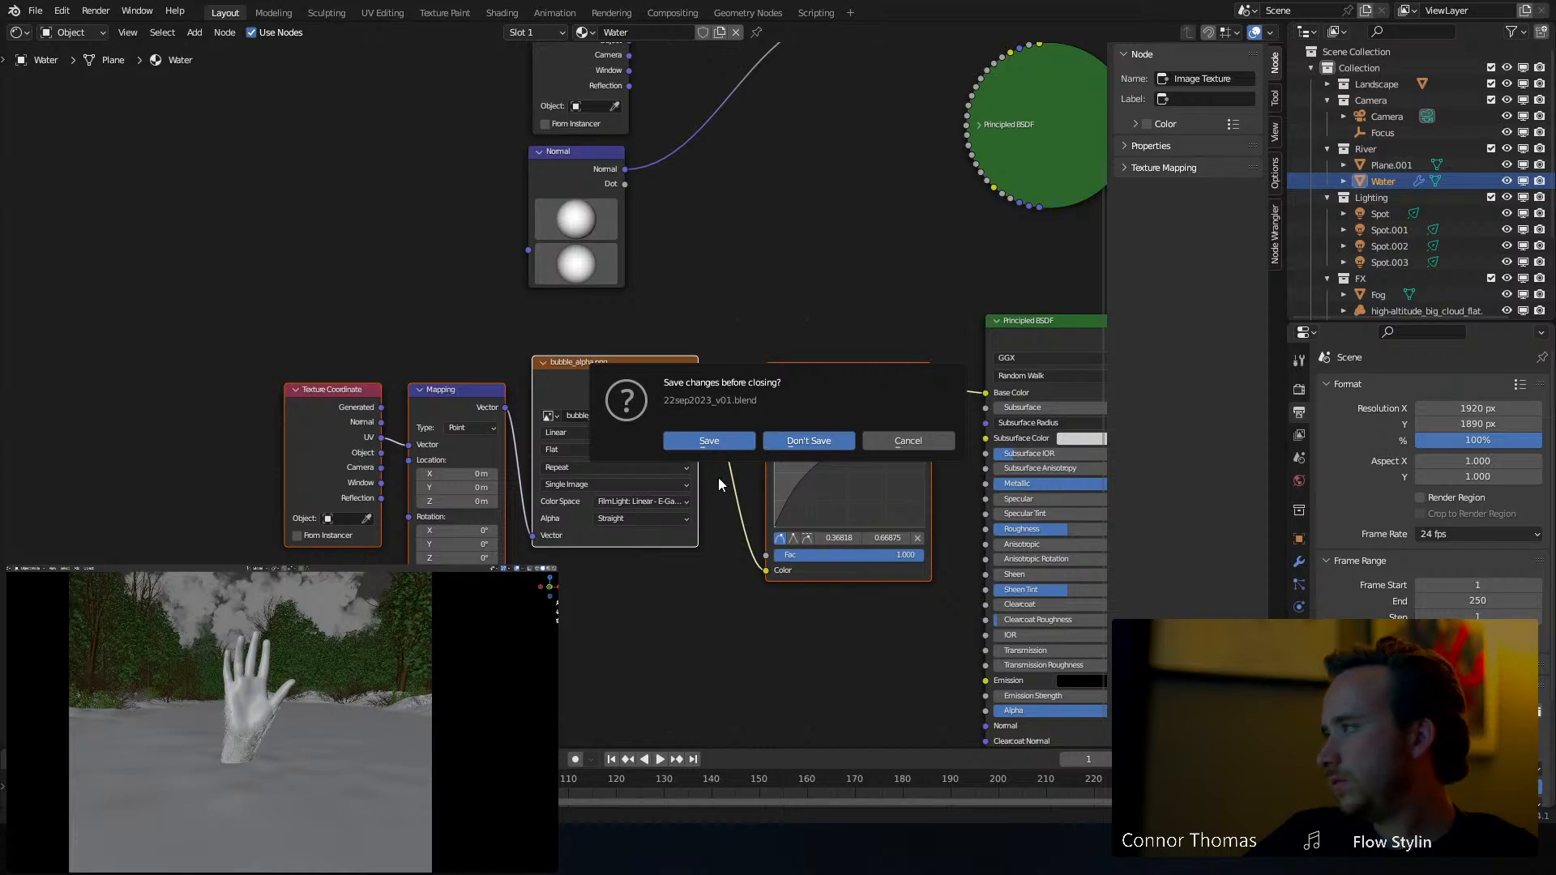
Paste the copied texture and RGB Curves nodes into the water material below the water shader node
{"action": "middle_click_drag", "start_coordinate": [708, 407], "coordinate": [814, 218]}
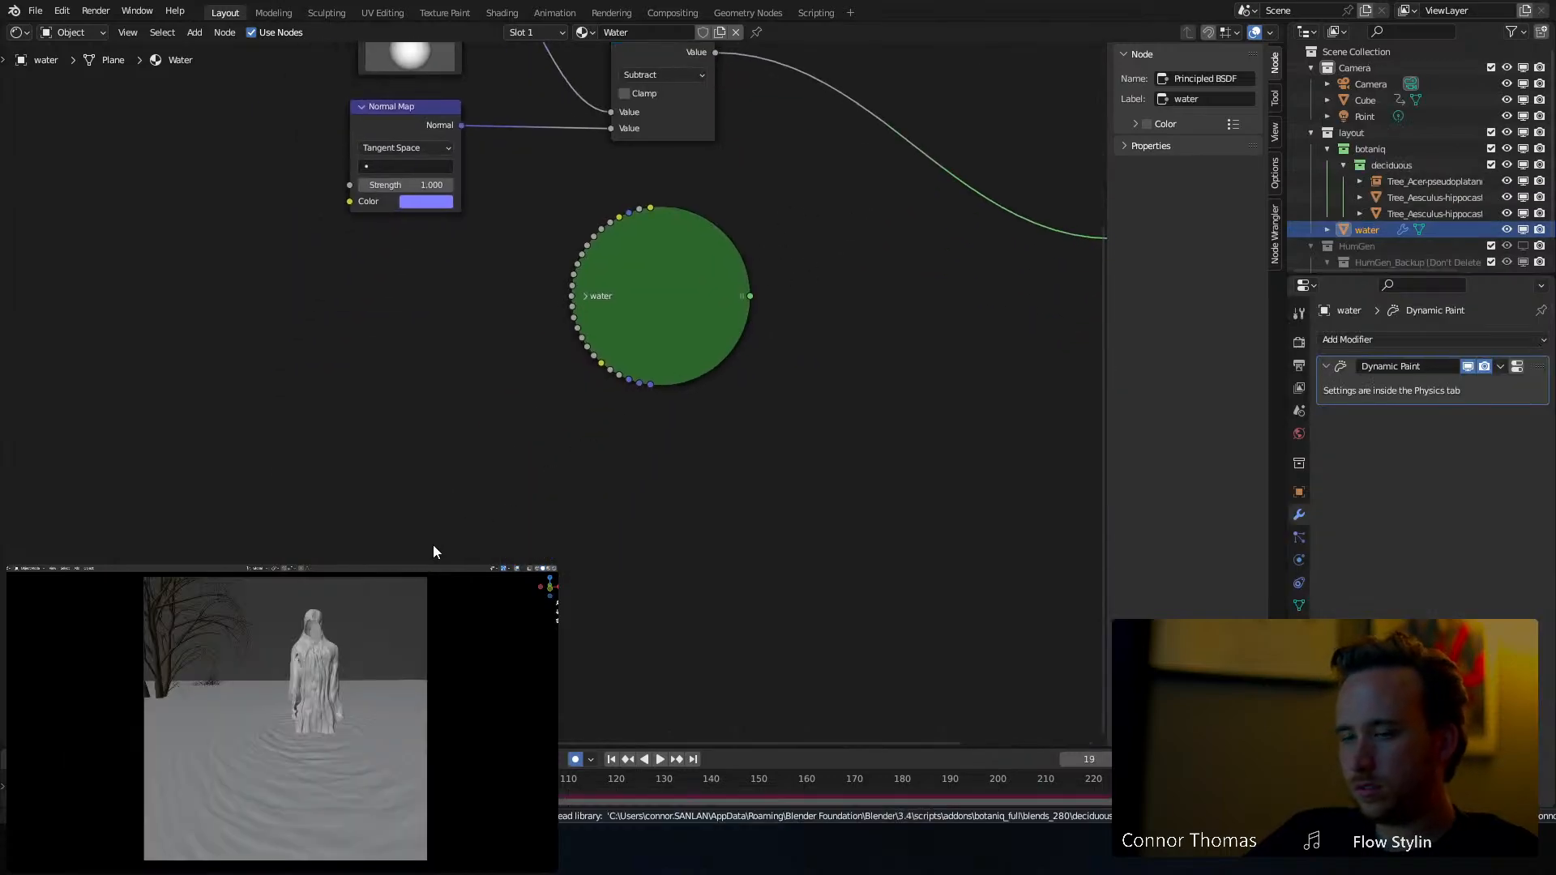
{"action": "key", "text": "ctrl+v"}
{"action": "left_click_drag", "start_coordinate": [542, 410], "coordinate": [580, 496]}
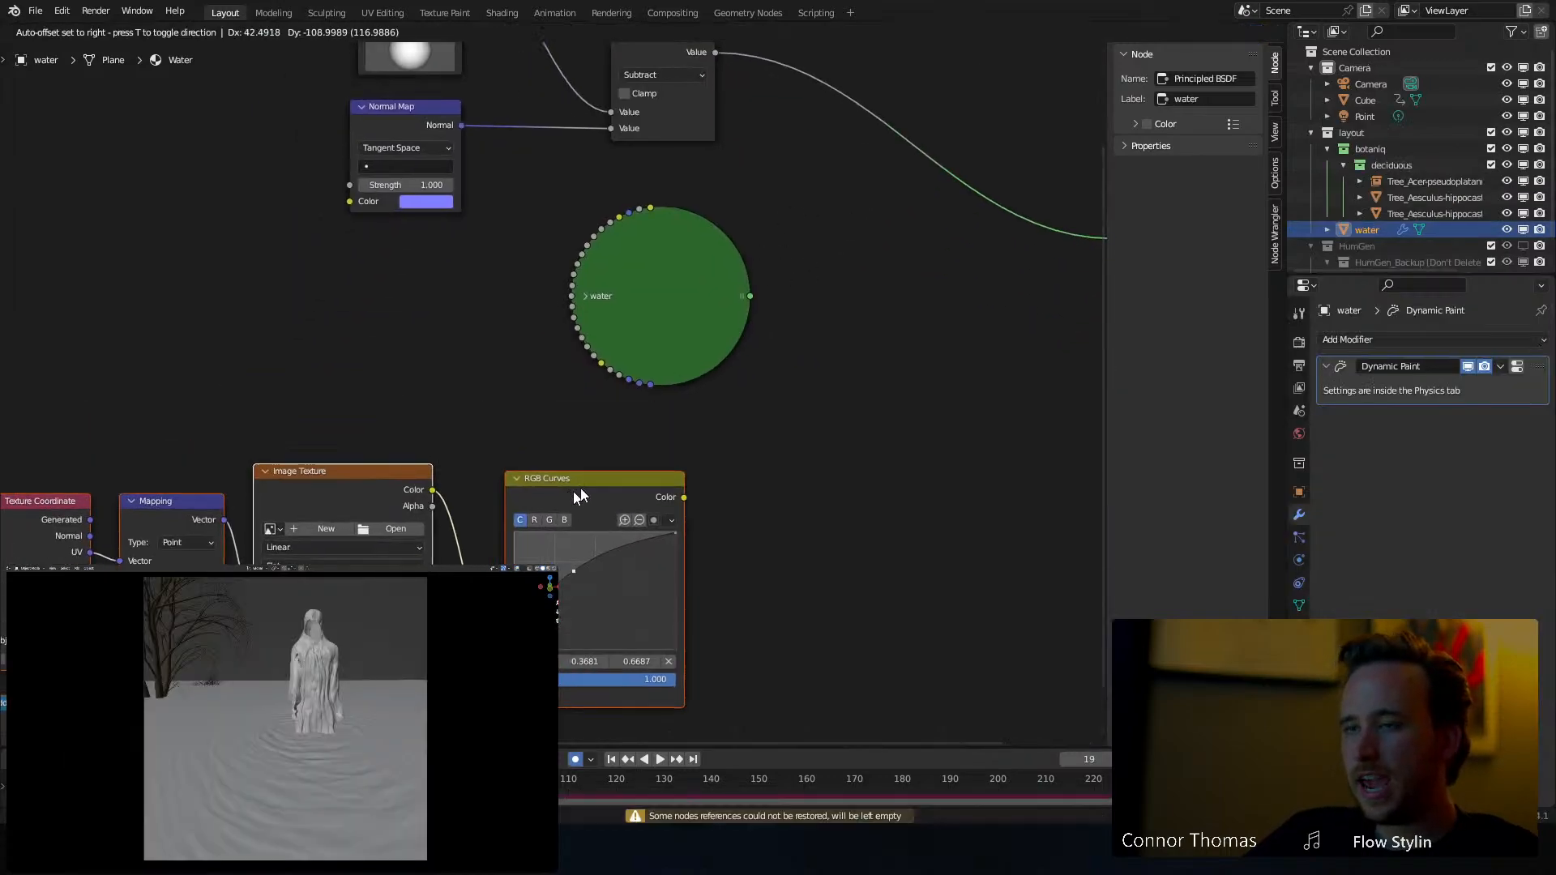
{"action": "left_click", "coordinate": [580, 496]}
Add a Principled BSDF, connect the RGB Curves color to its Base Color, preview the RGB Curves on the material output, and save
{"action": "middle_click_drag", "start_coordinate": [842, 476], "coordinate": [689, 416]}
{"action": "key", "text": "shift+a"}
{"action": "left_click", "coordinate": [689, 416]}
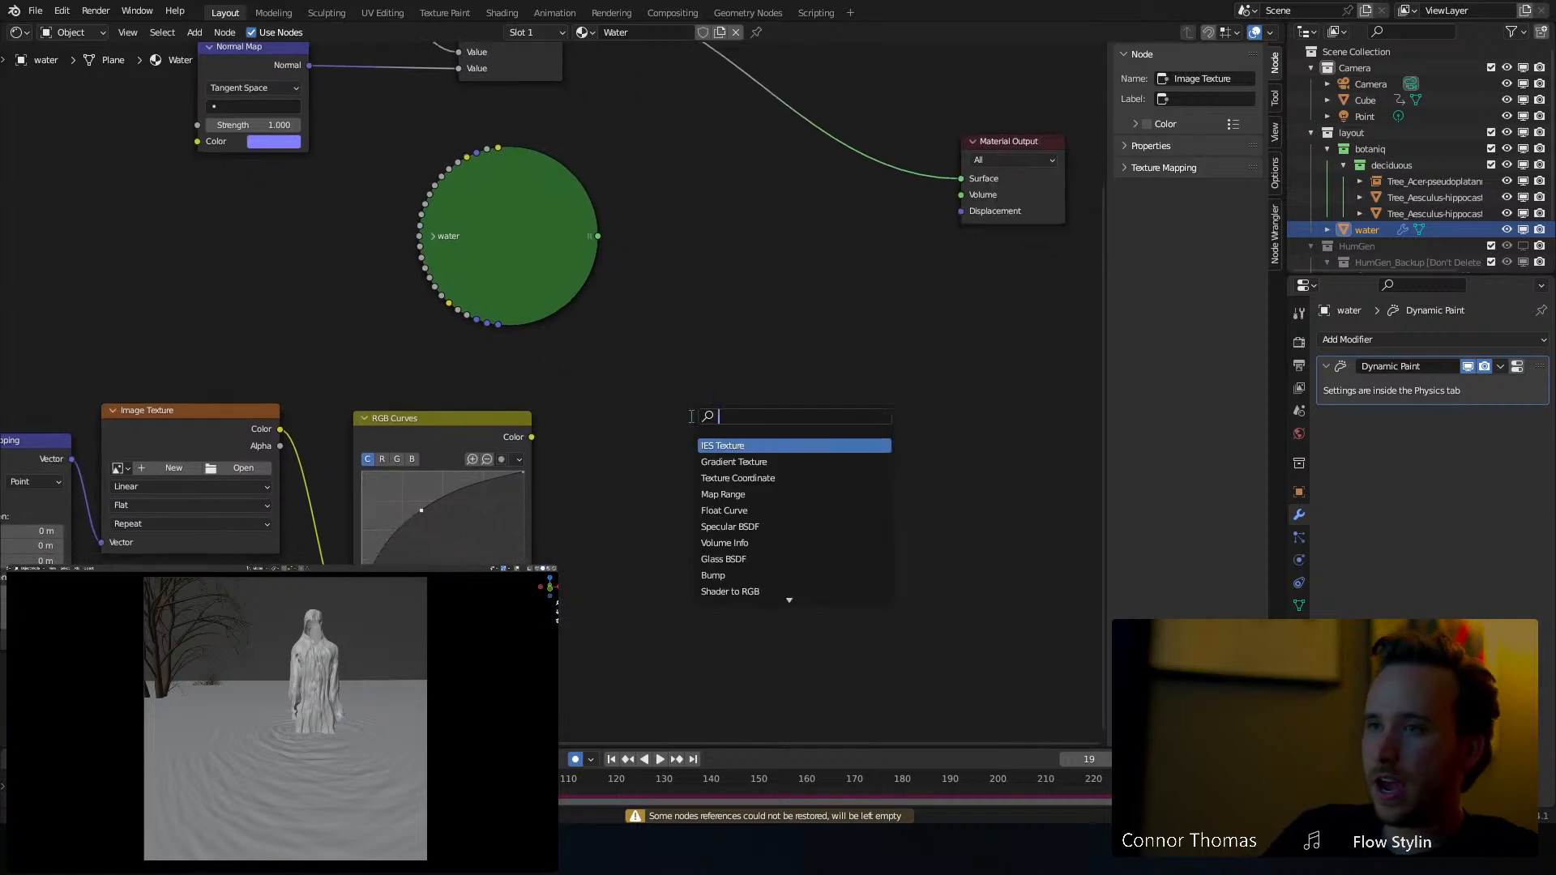
{"action": "type", "text": "prin"}
{"action": "key", "text": "Return"}
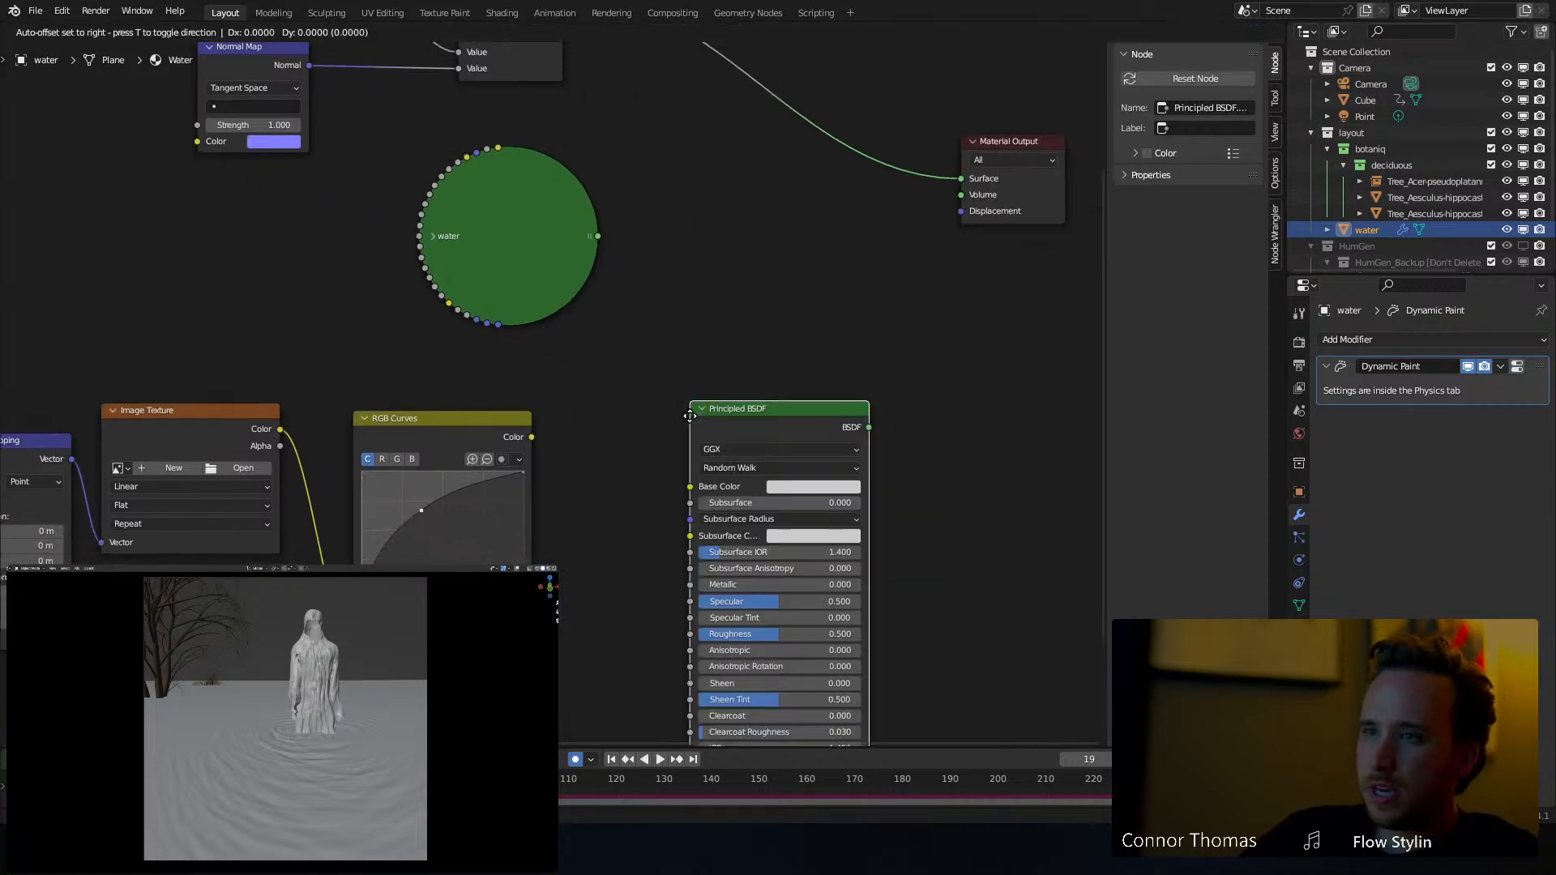
{"action": "left_click", "coordinate": [689, 419]}
{"action": "left_click_drag", "start_coordinate": [528, 438], "coordinate": [677, 485]}
{"action": "left_click", "coordinate": [481, 425], "text": "ctrl+shift"}
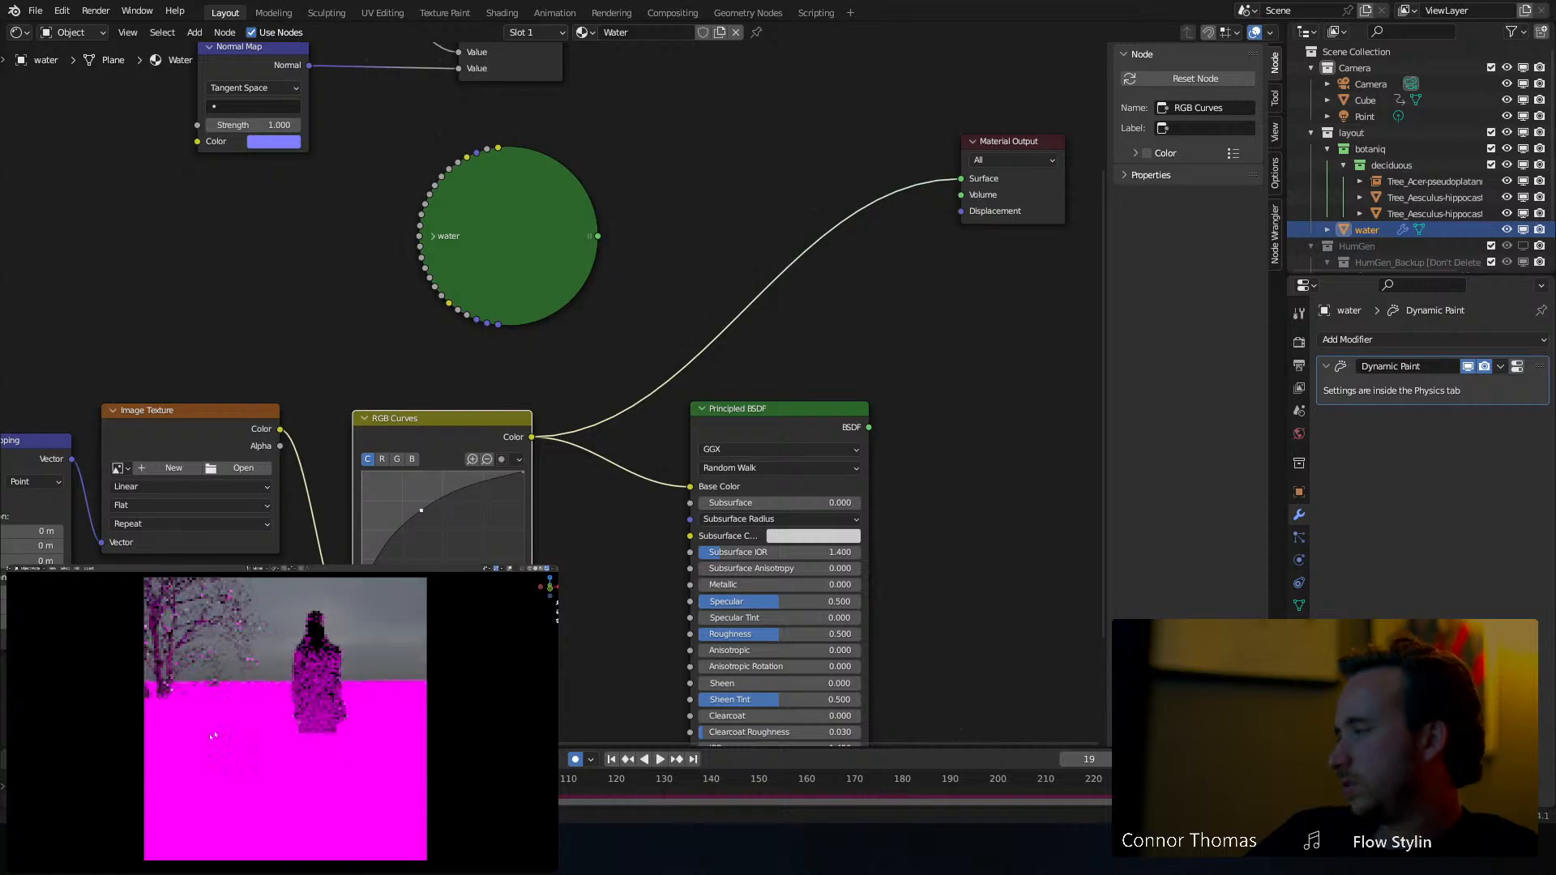
{"action": "key", "text": "ctrl+s"}
Load bubble_alpha.png from the Downloads folder into the pasted Image Texture node
{"action": "middle_click_drag", "start_coordinate": [351, 430], "coordinate": [781, 369]}
{"action": "left_click", "coordinate": [555, 407]}
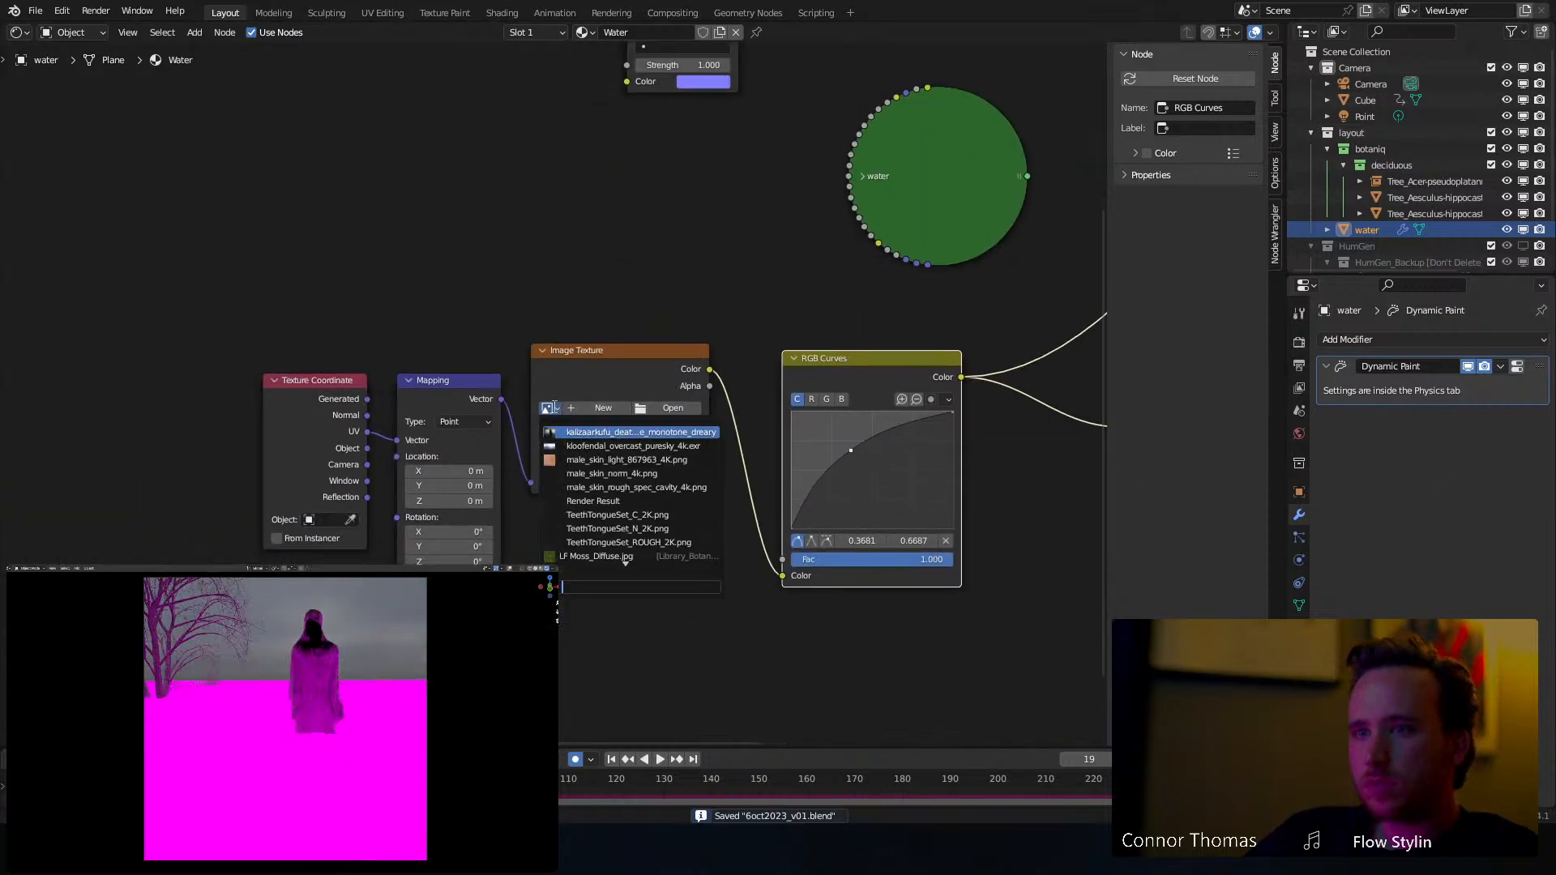
{"action": "left_click", "coordinate": [667, 406]}
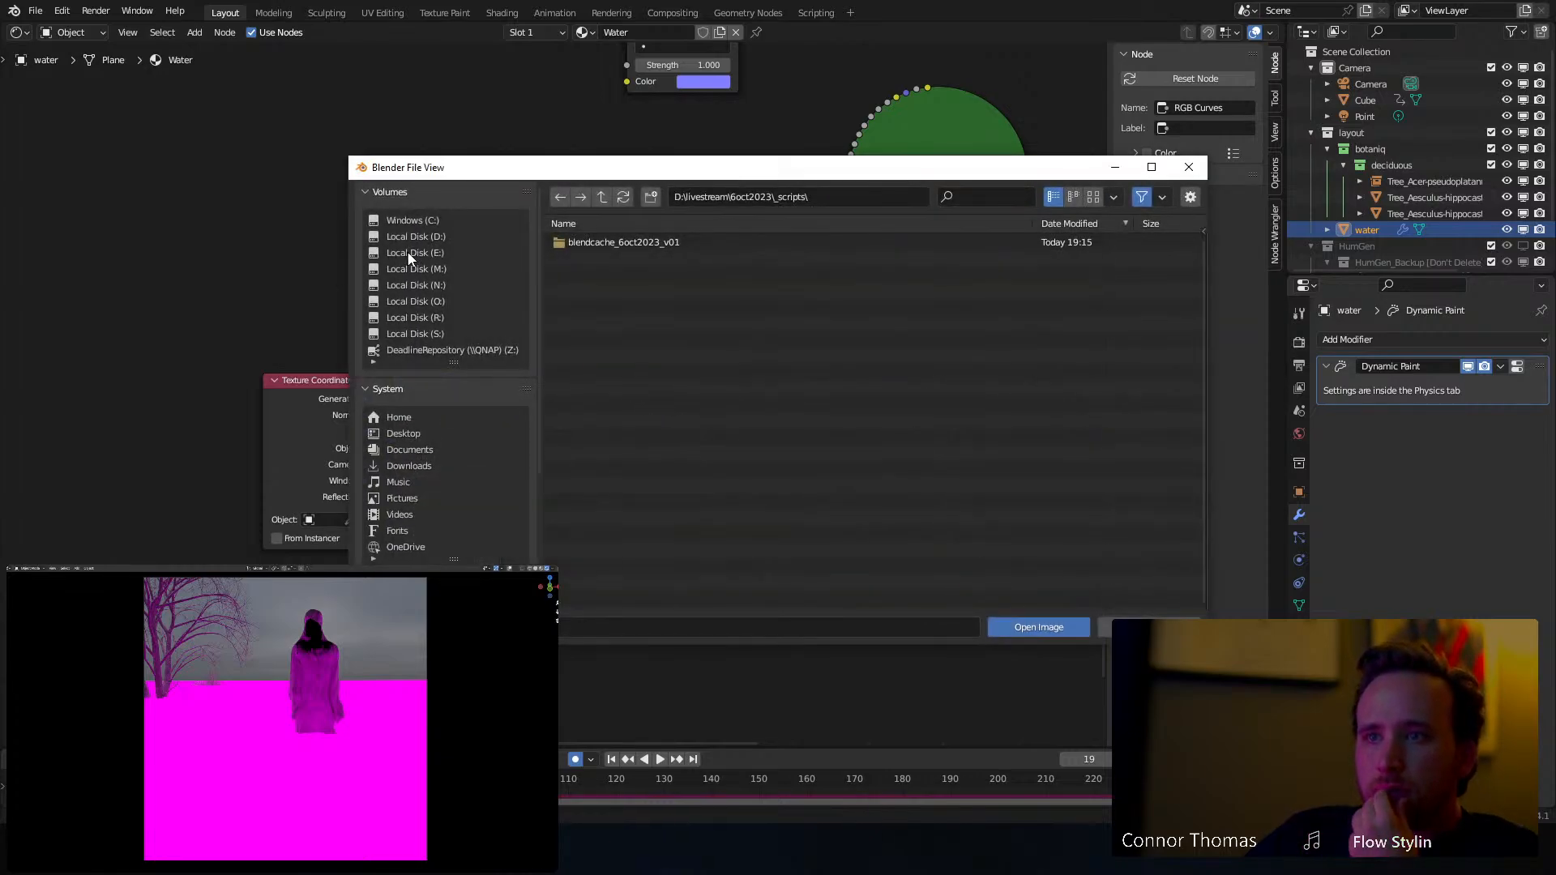
{"action": "left_click", "coordinate": [405, 468]}
{"action": "scroll", "coordinate": [604, 358], "scroll_direction": "down", "scroll_amount": 10}
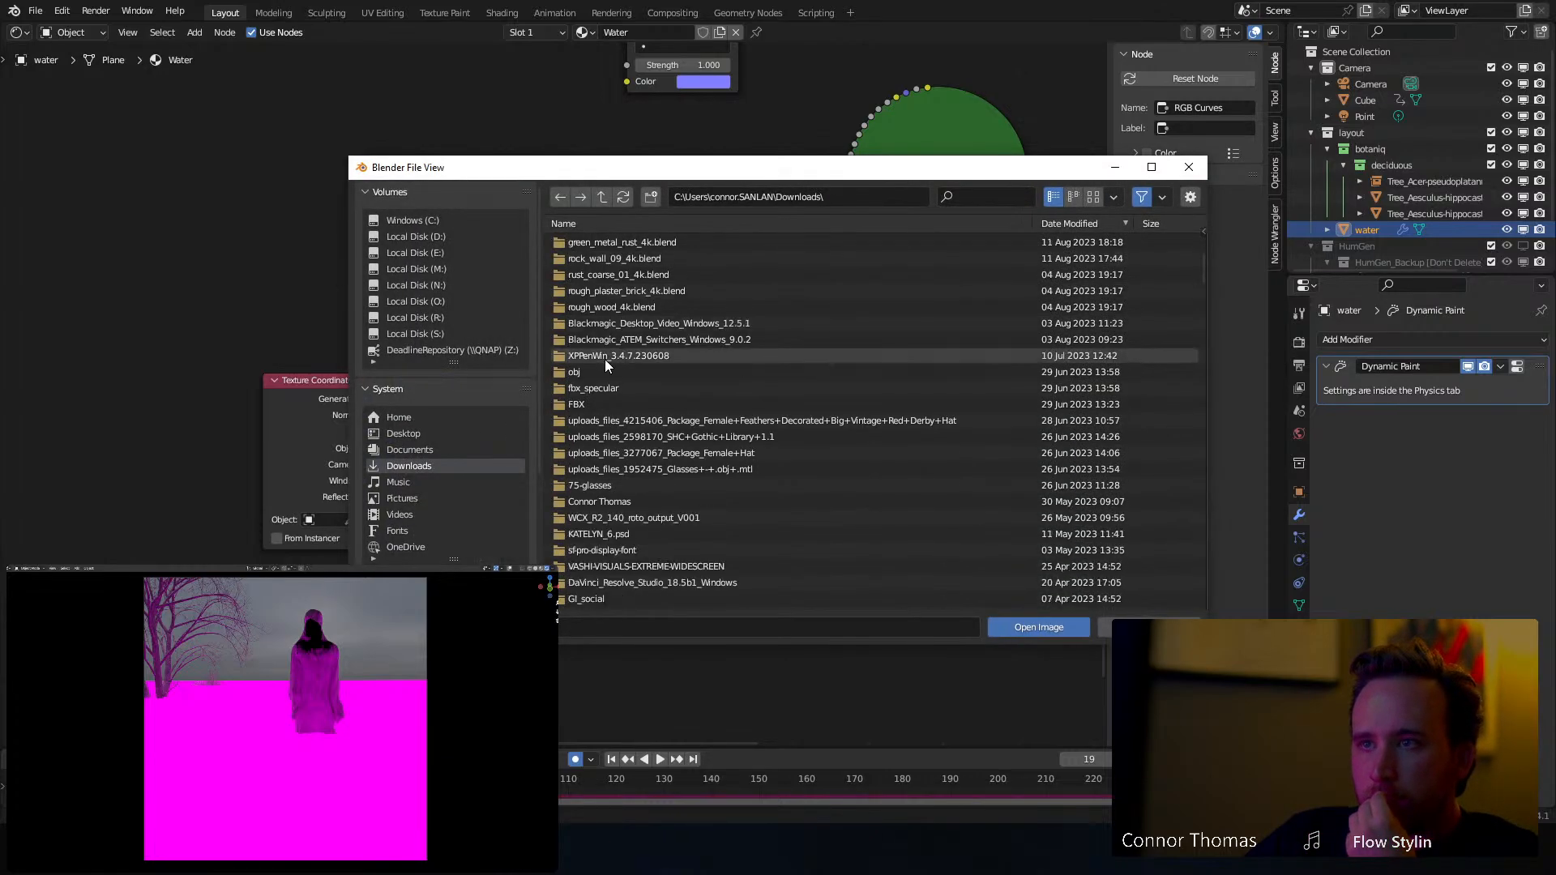
{"action": "scroll", "coordinate": [669, 421], "scroll_direction": "down", "scroll_amount": 5}
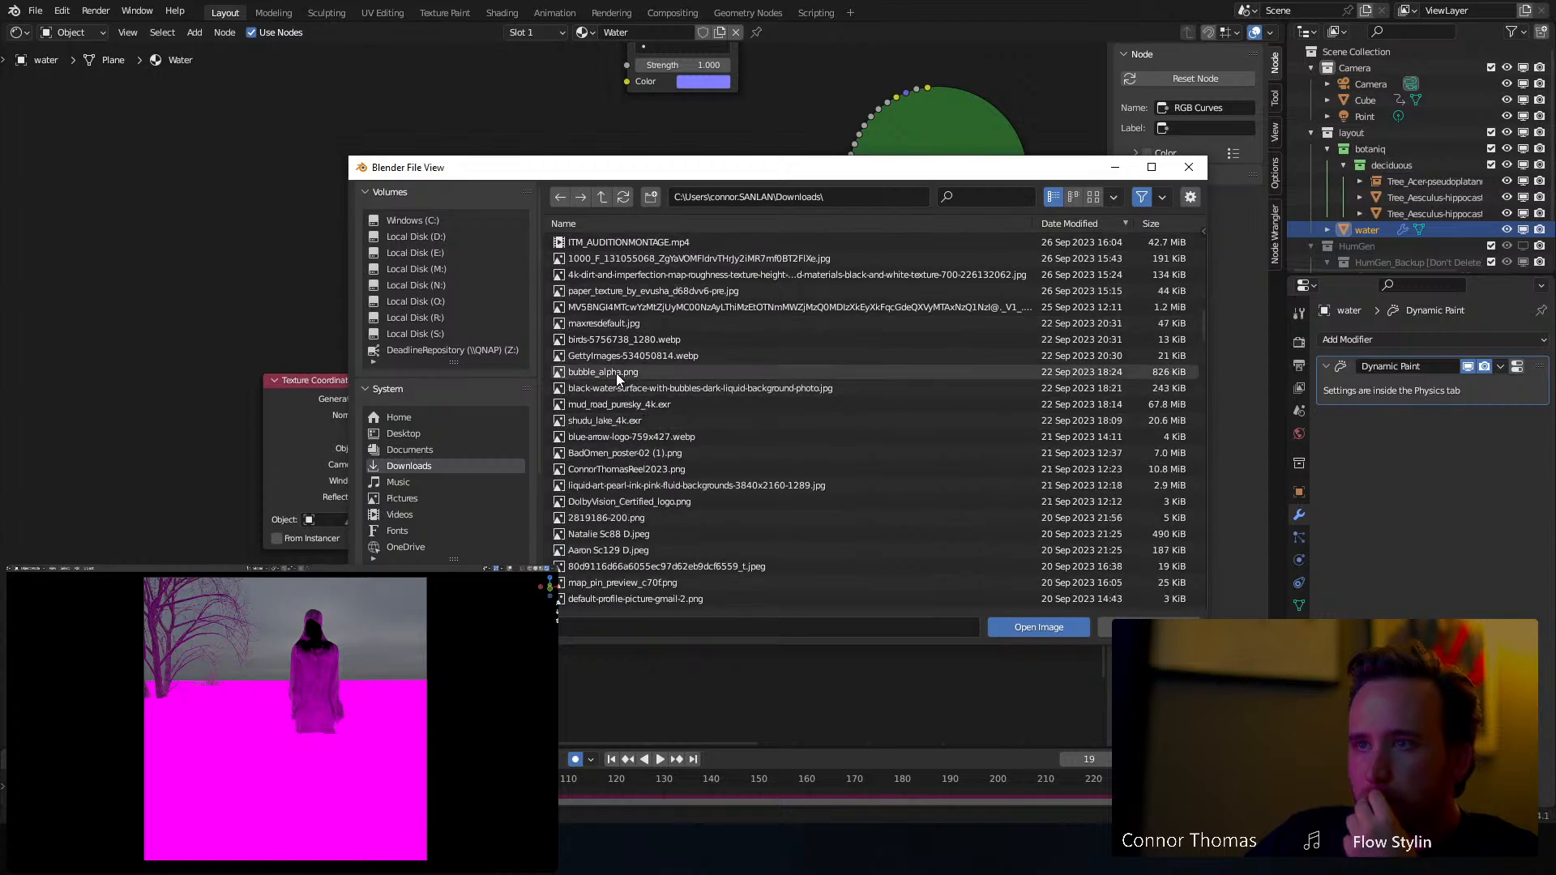
{"action": "double_click", "coordinate": [642, 373]}
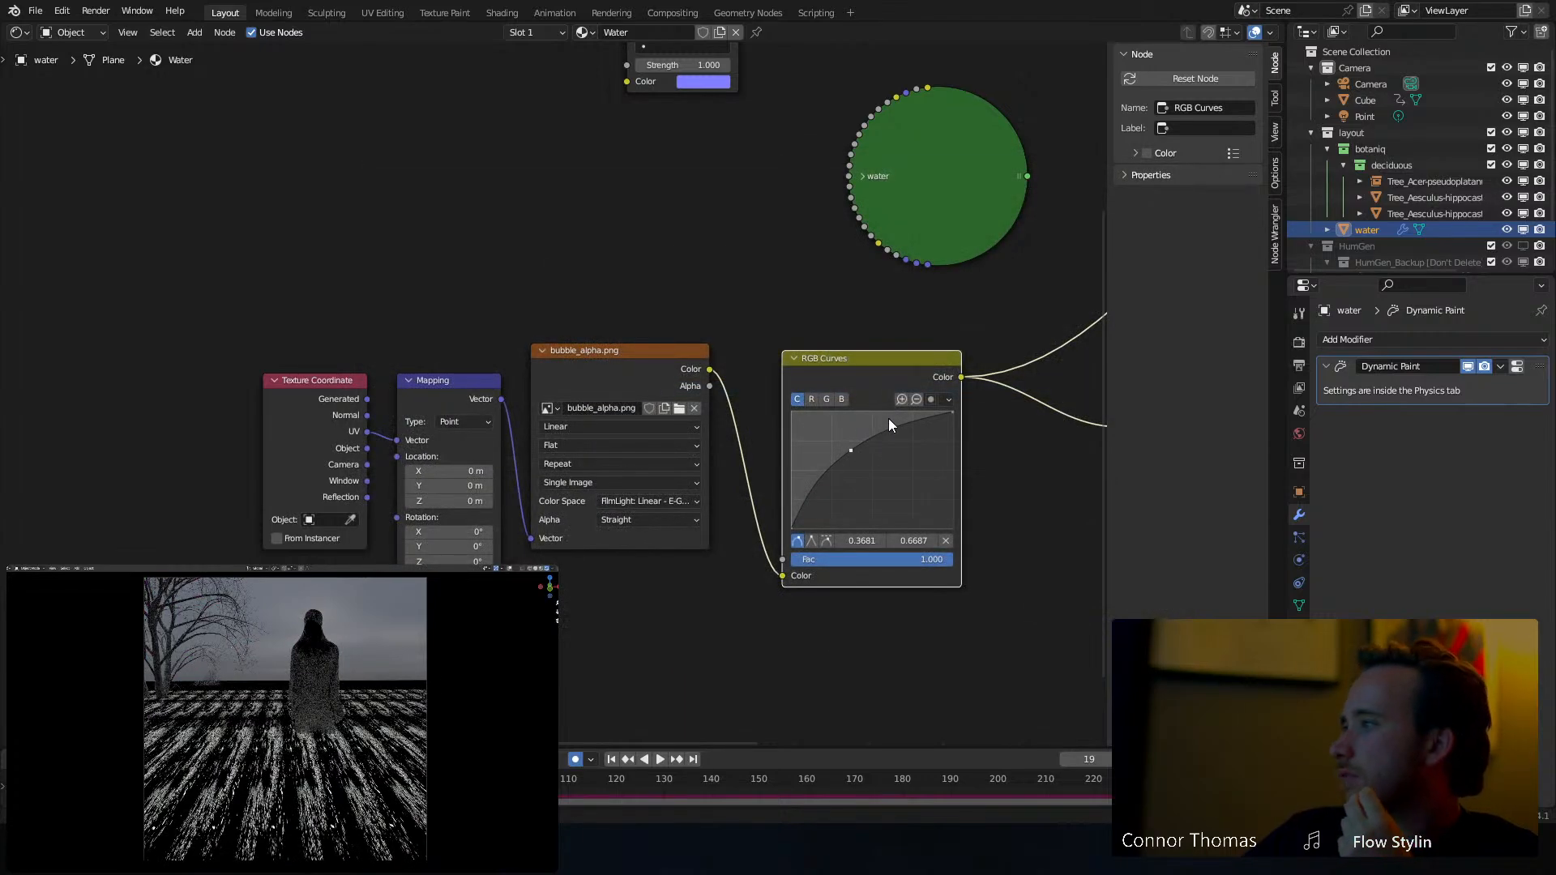
Close the unresponsive program, restart it and reopen the recent file 6oct2023_v01.blend
{"action": "left_click", "coordinate": [624, 650]}
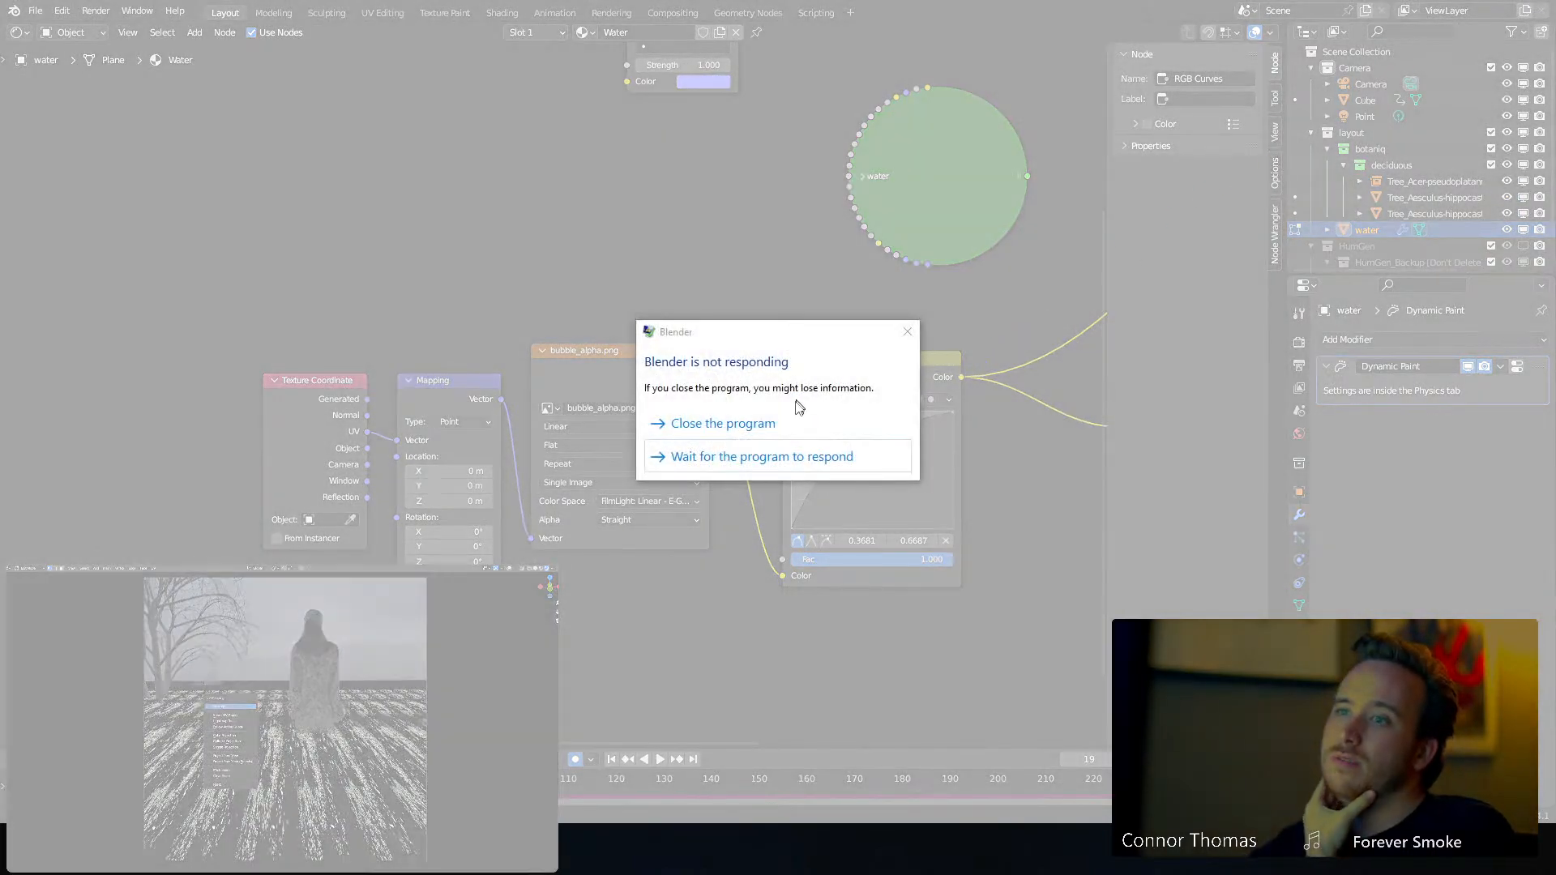
{"action": "left_click", "coordinate": [799, 421]}
{"action": "left_click", "coordinate": [874, 443]}
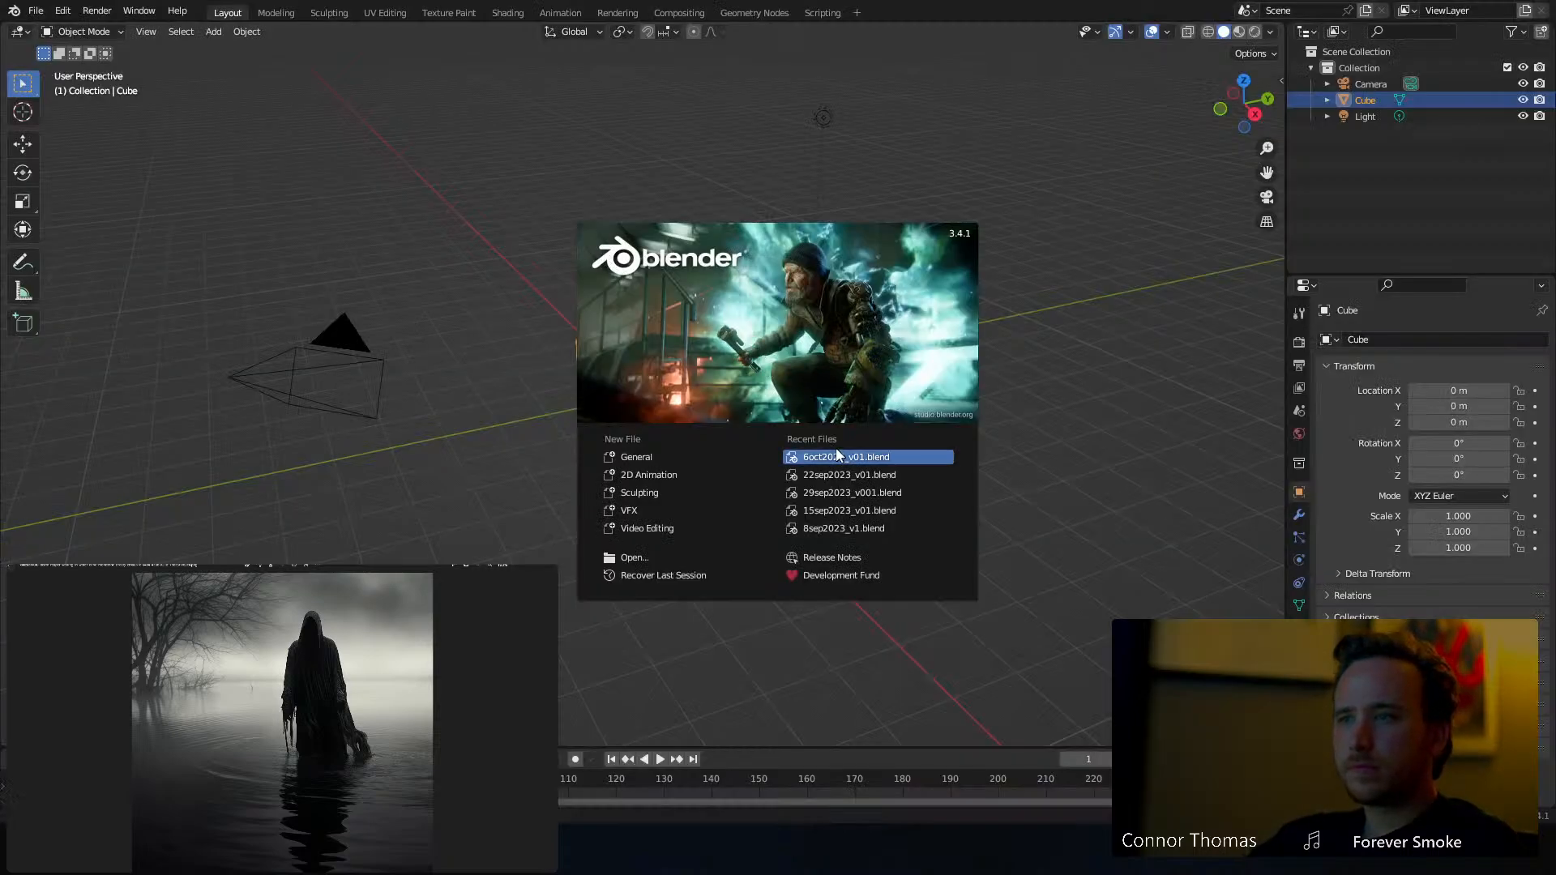
{"action": "left_click", "coordinate": [838, 456]}
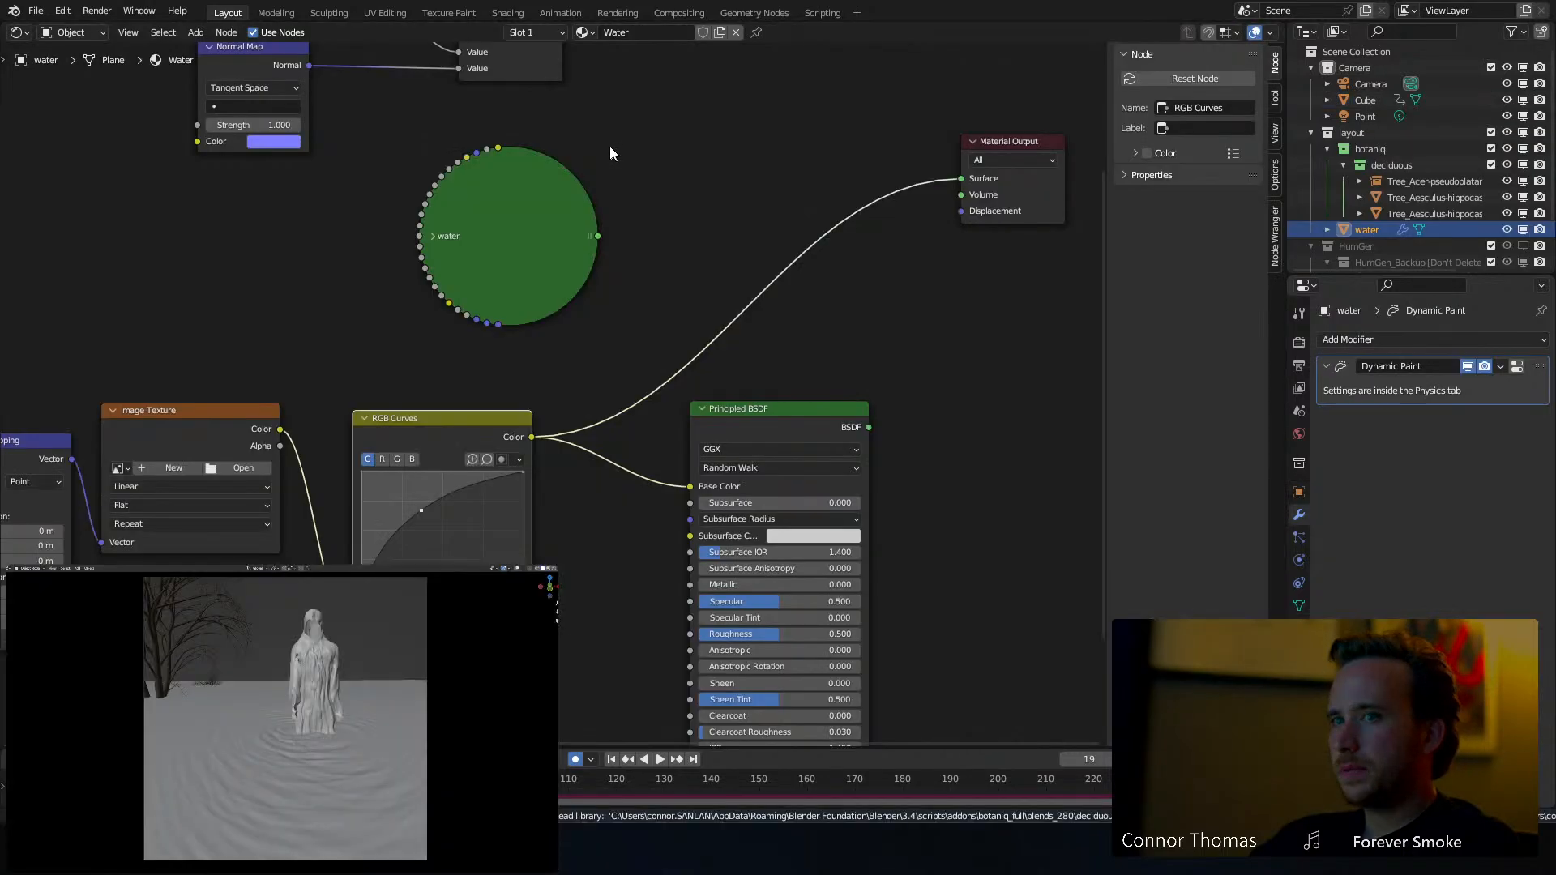
Connect the Texture Coordinate node's Generated output to the Mapping node's Vector input and save the file
{"action": "middle_click_drag", "start_coordinate": [526, 298], "coordinate": [469, 235]}
{"action": "middle_click_drag", "start_coordinate": [459, 316], "coordinate": [873, 237]}
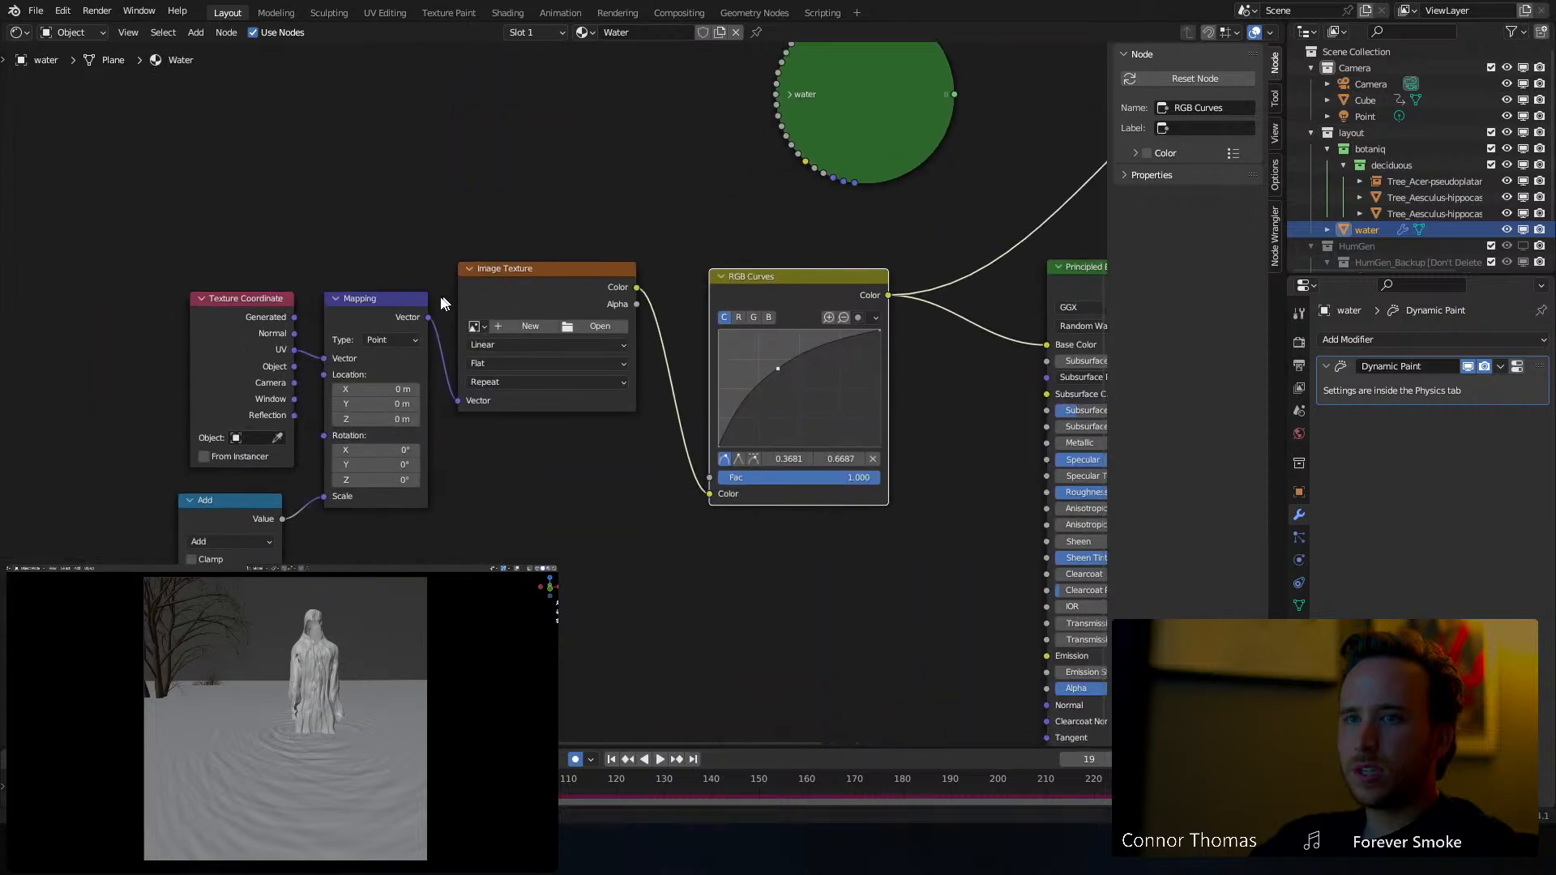
{"action": "left_click", "coordinate": [296, 324]}
{"action": "left_click_drag", "start_coordinate": [318, 356], "coordinate": [322, 358]}
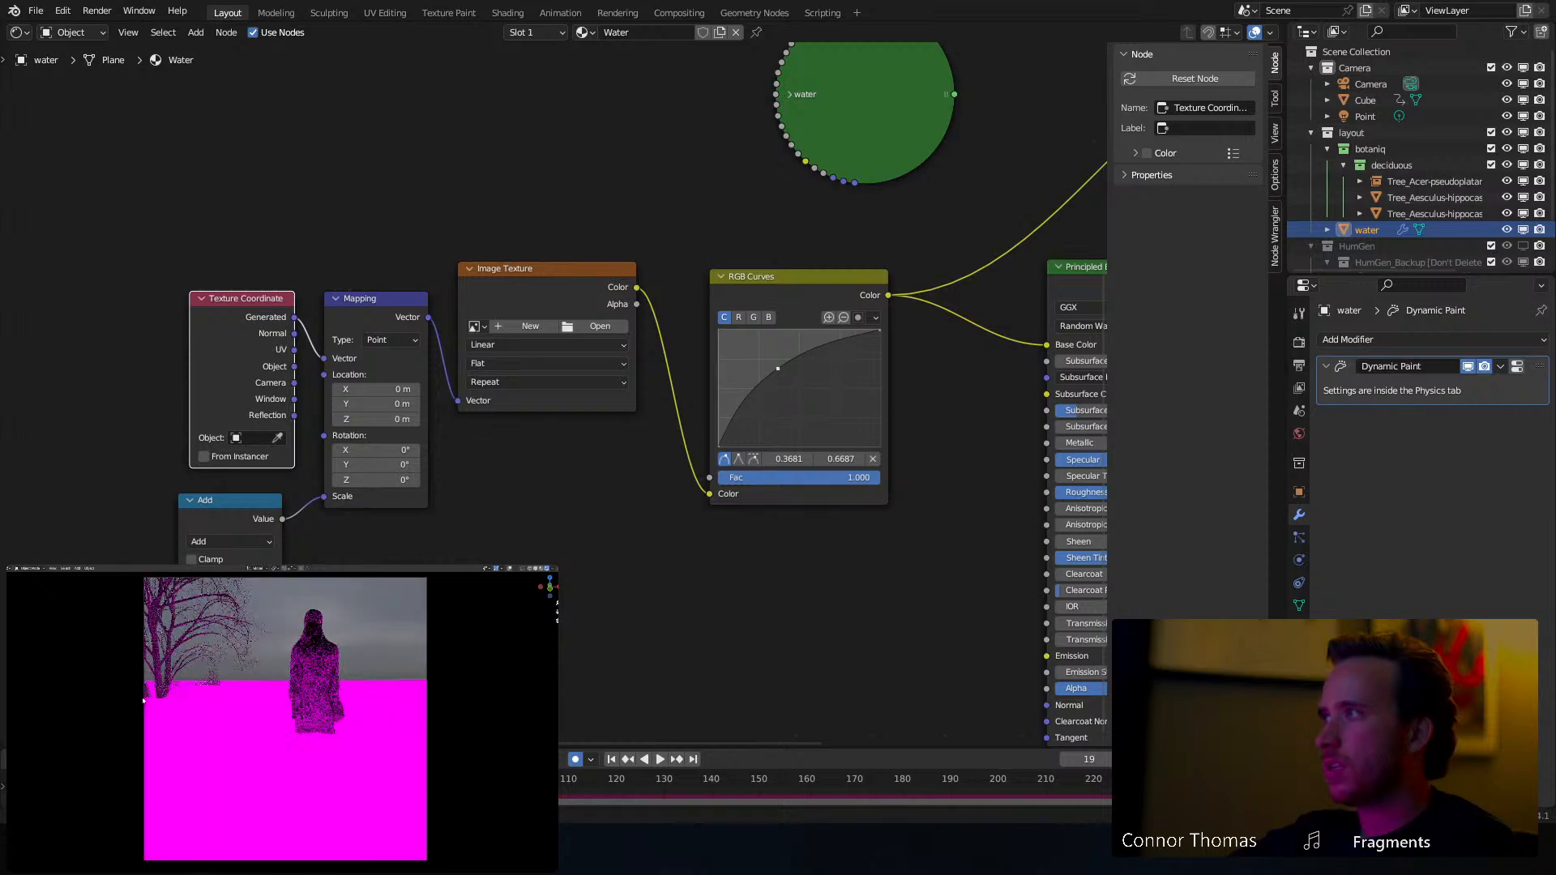
{"action": "key", "text": "ctrl+s"}
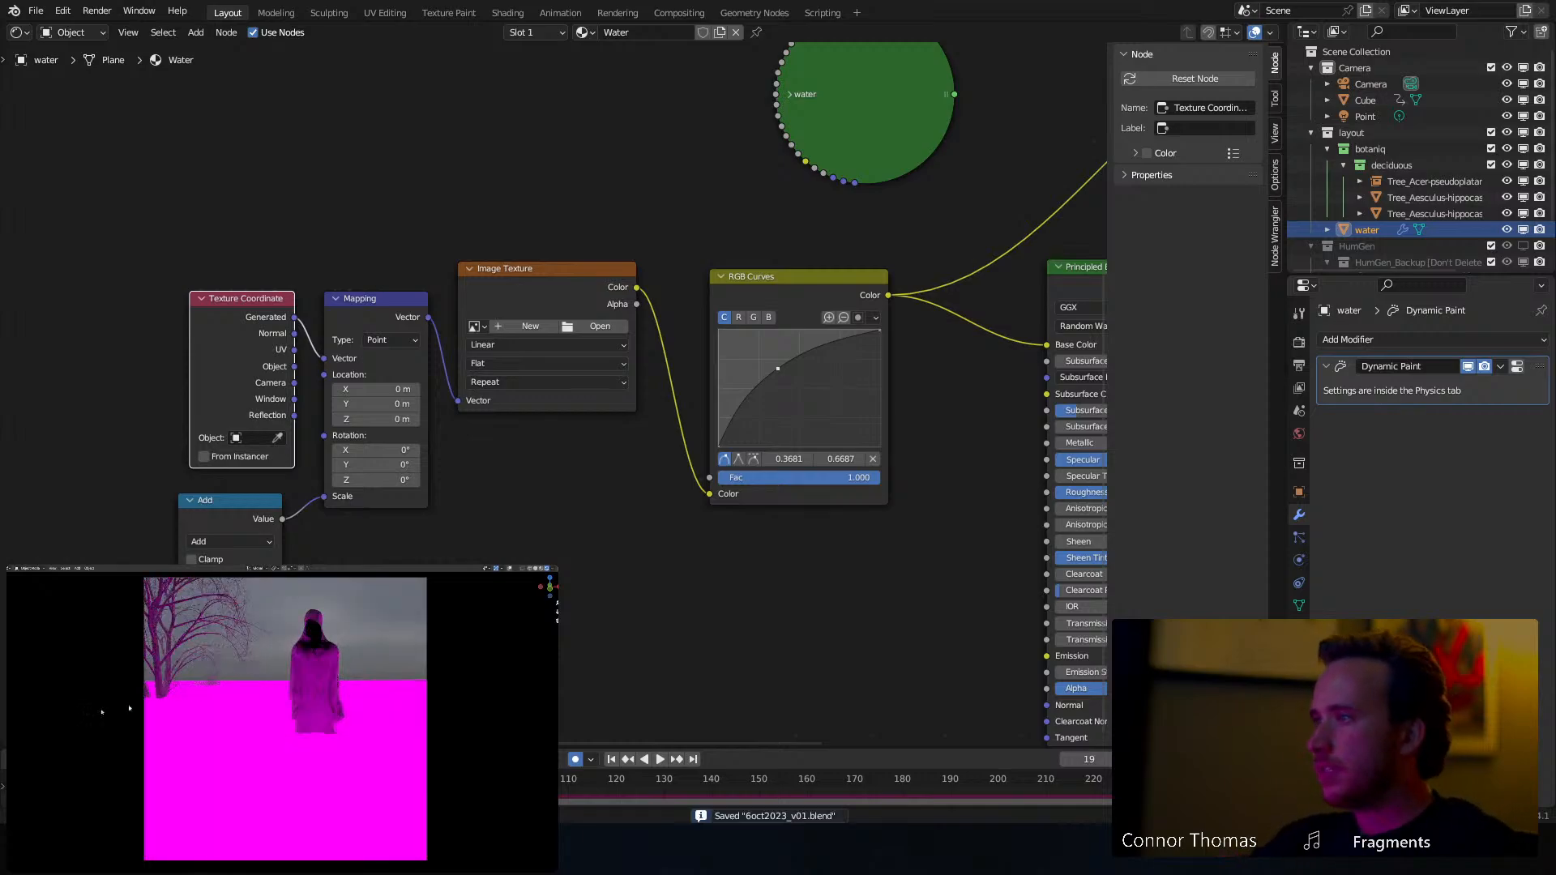
Load bubble_alpha.png into the empty Image Texture node, sorting the Downloads folder by name to find it
{"action": "middle_click_drag", "start_coordinate": [1049, 386], "coordinate": [1098, 381]}
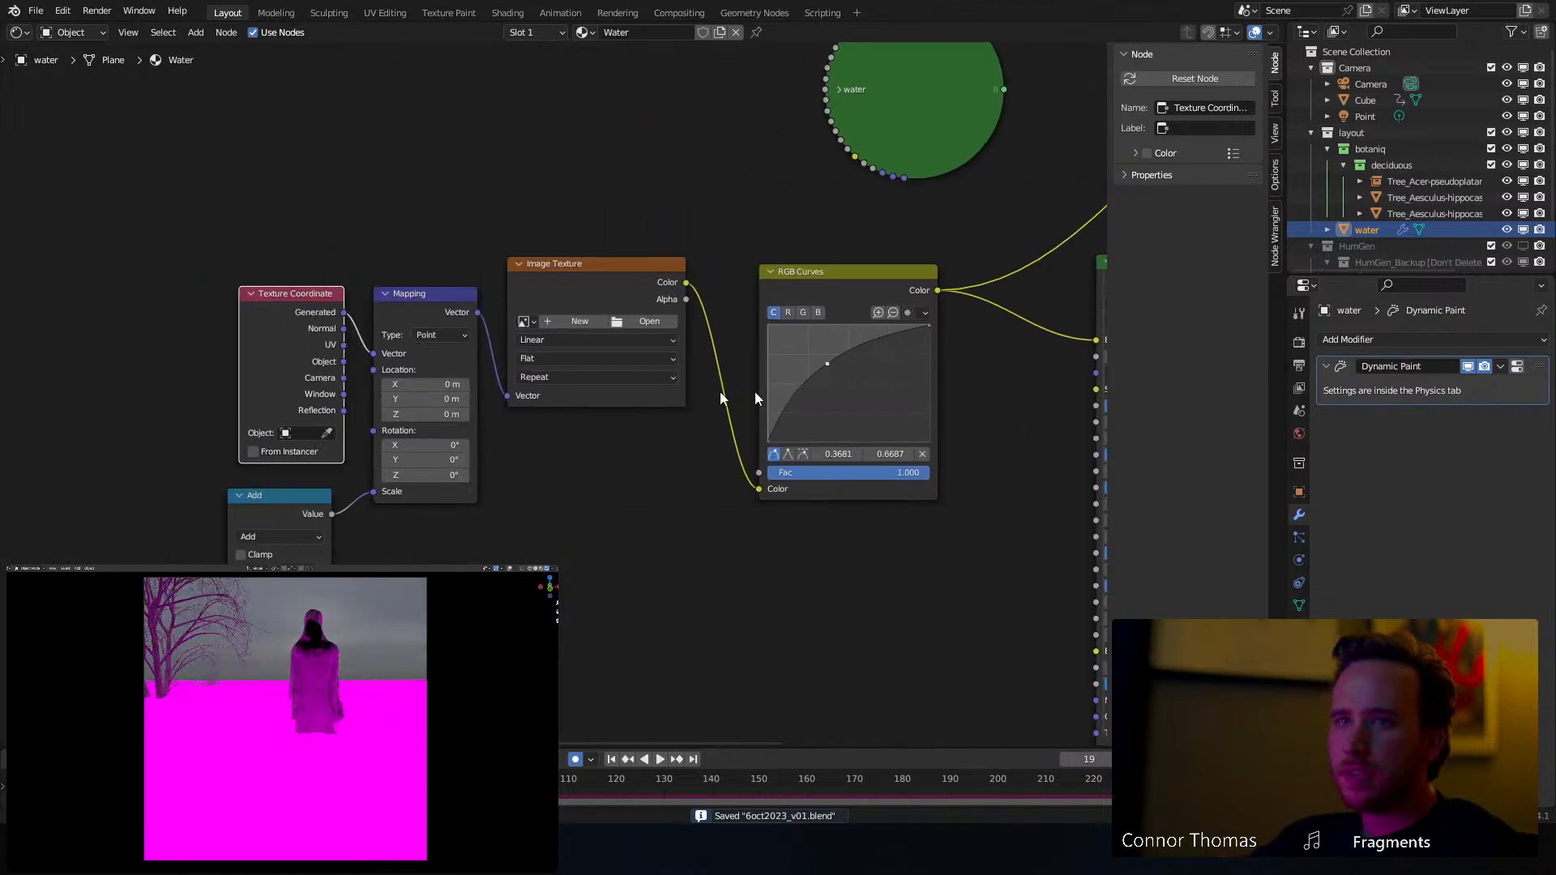
{"action": "left_click", "coordinate": [629, 322]}
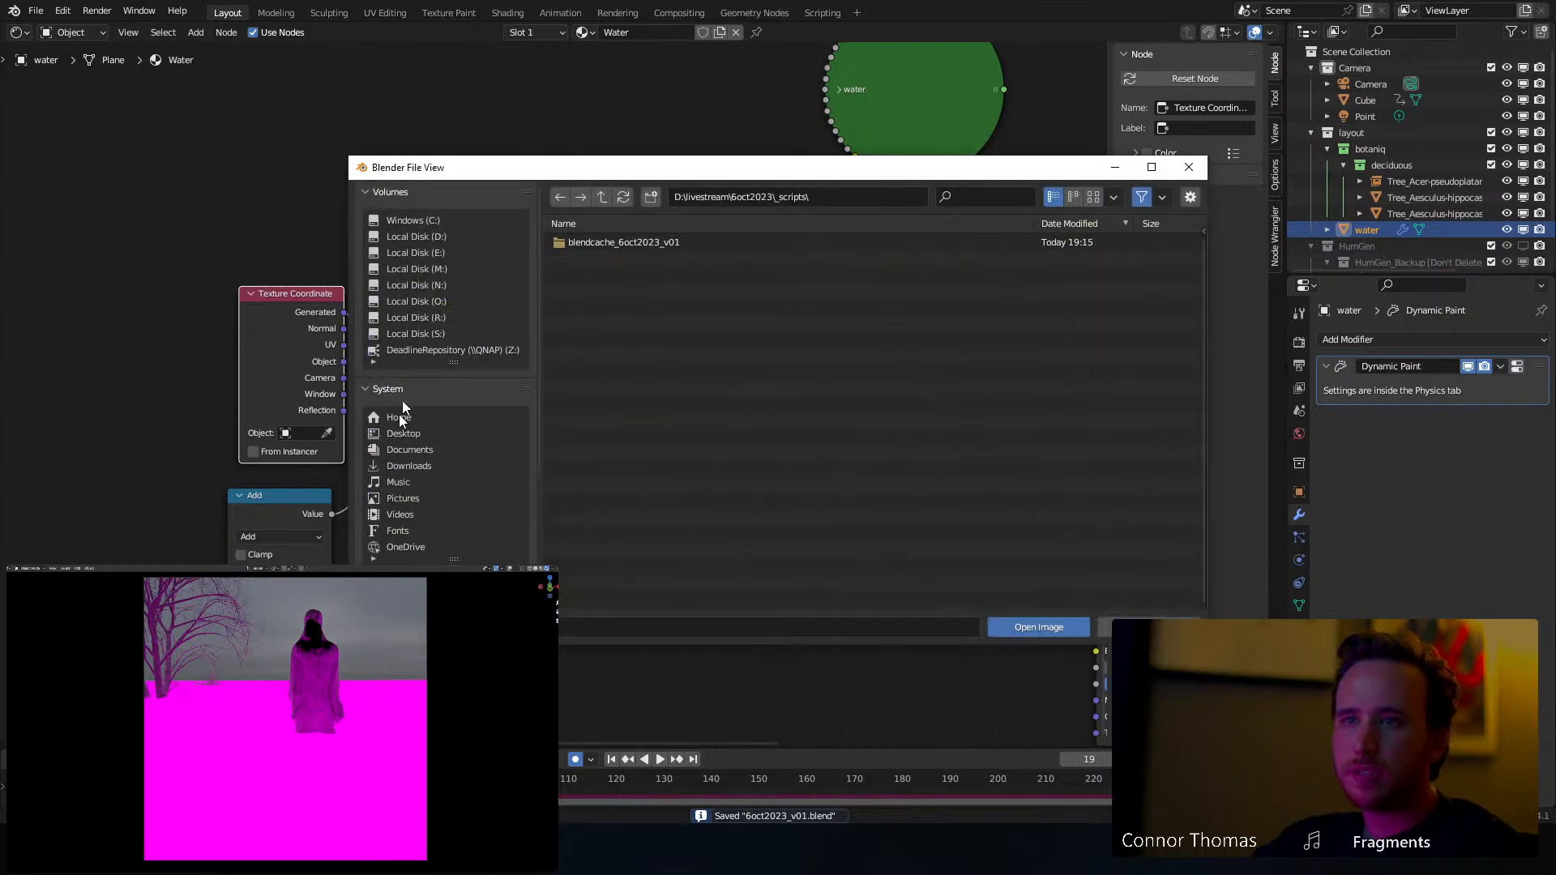
{"action": "left_click", "coordinate": [405, 465]}
{"action": "scroll", "coordinate": [604, 494], "scroll_direction": "down", "scroll_amount": 10}
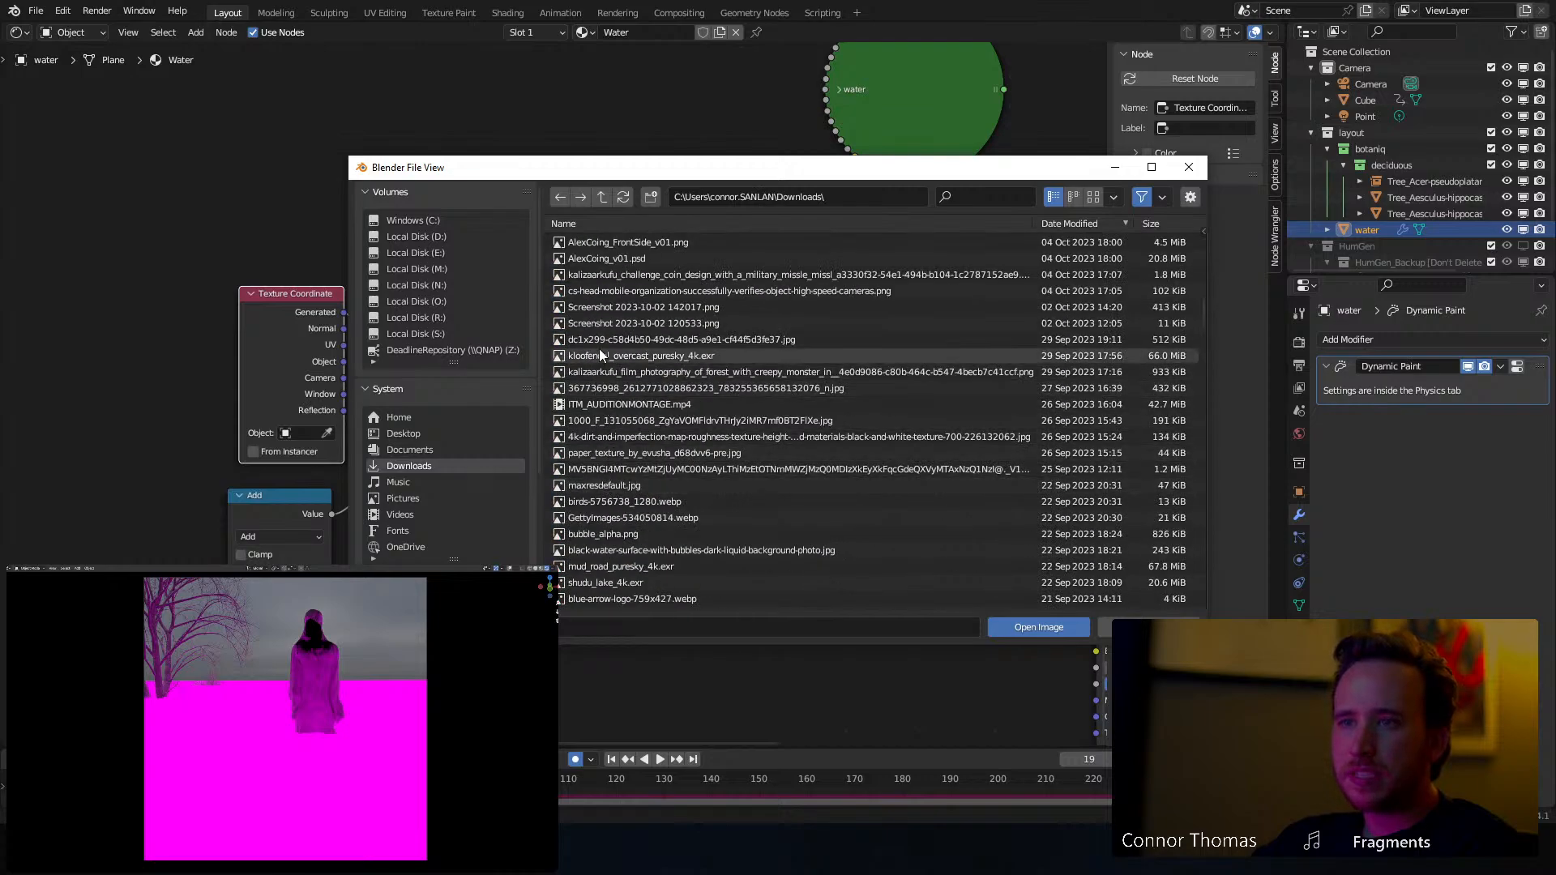
{"action": "scroll", "coordinate": [606, 397], "scroll_direction": "down", "scroll_amount": 3}
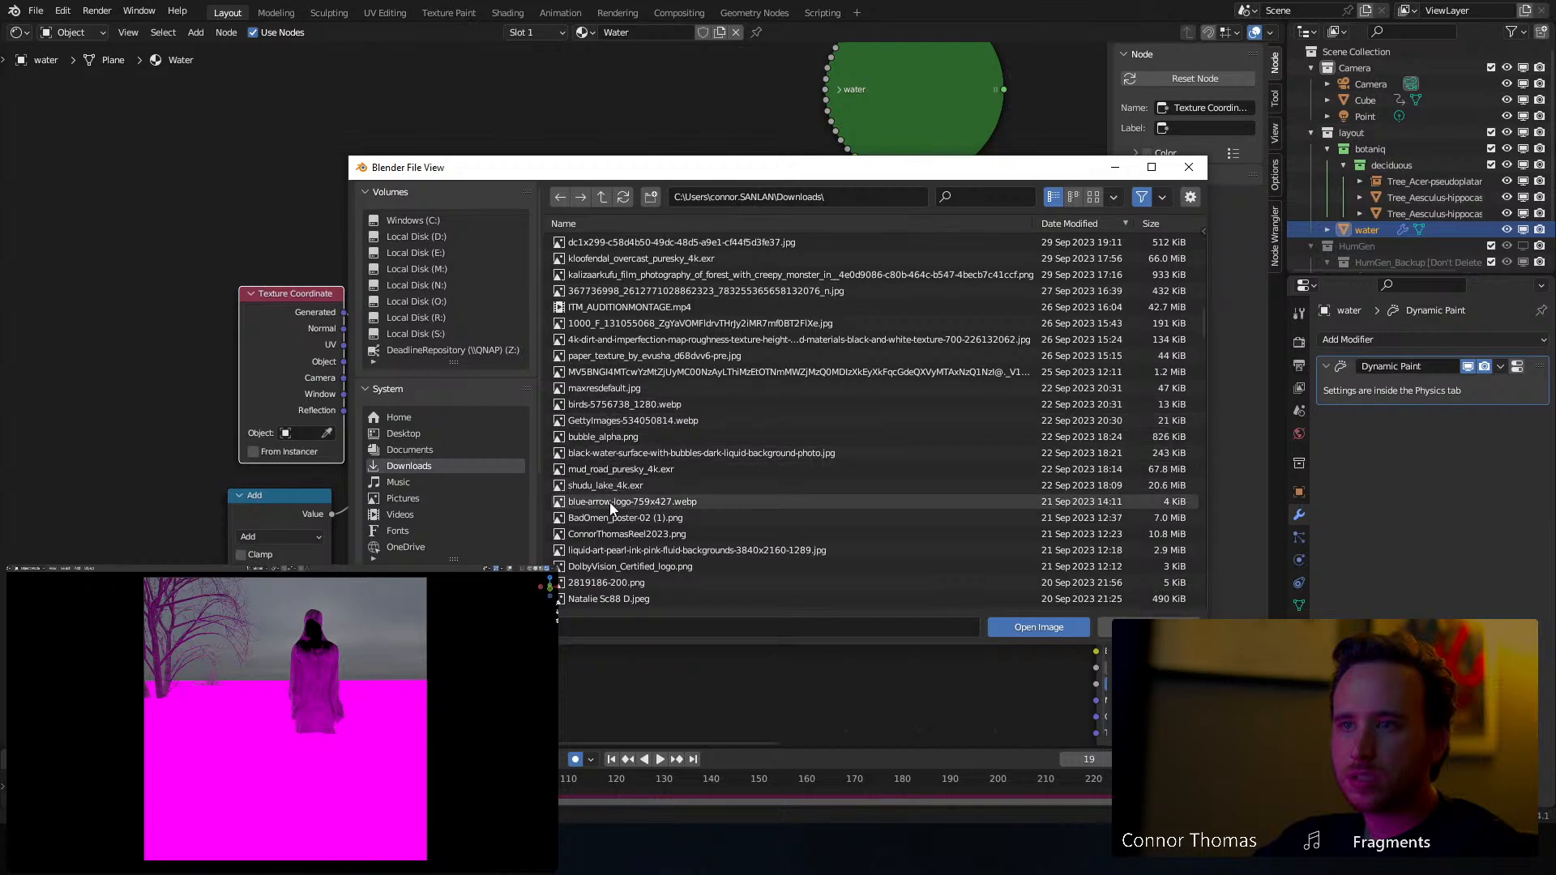
{"action": "scroll", "coordinate": [615, 512], "scroll_direction": "down", "scroll_amount": 3}
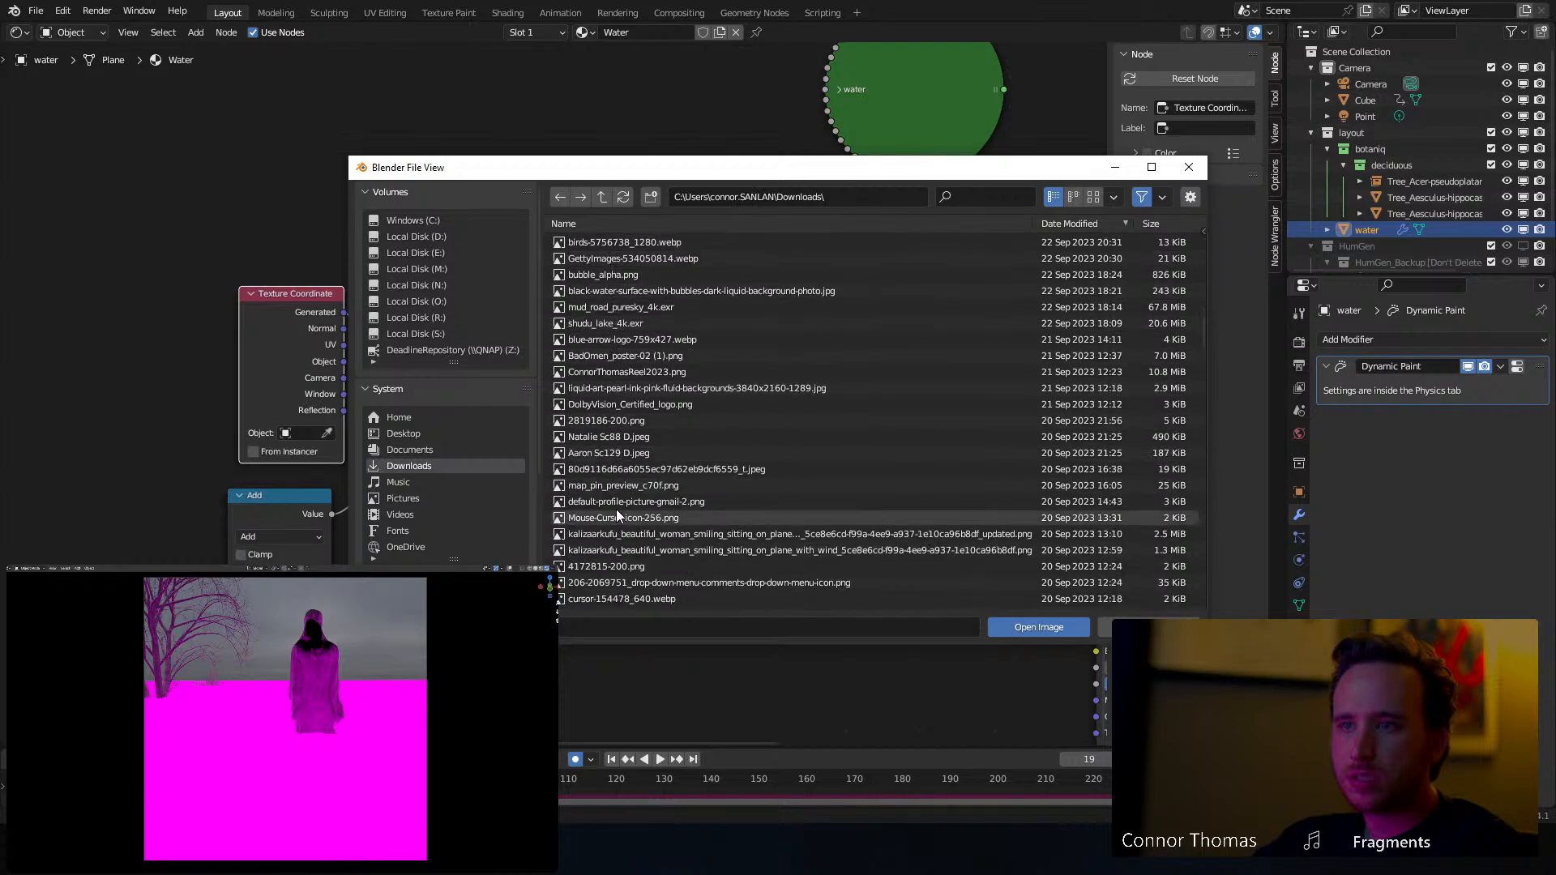
{"action": "scroll", "coordinate": [693, 474], "scroll_direction": "down", "scroll_amount": 4}
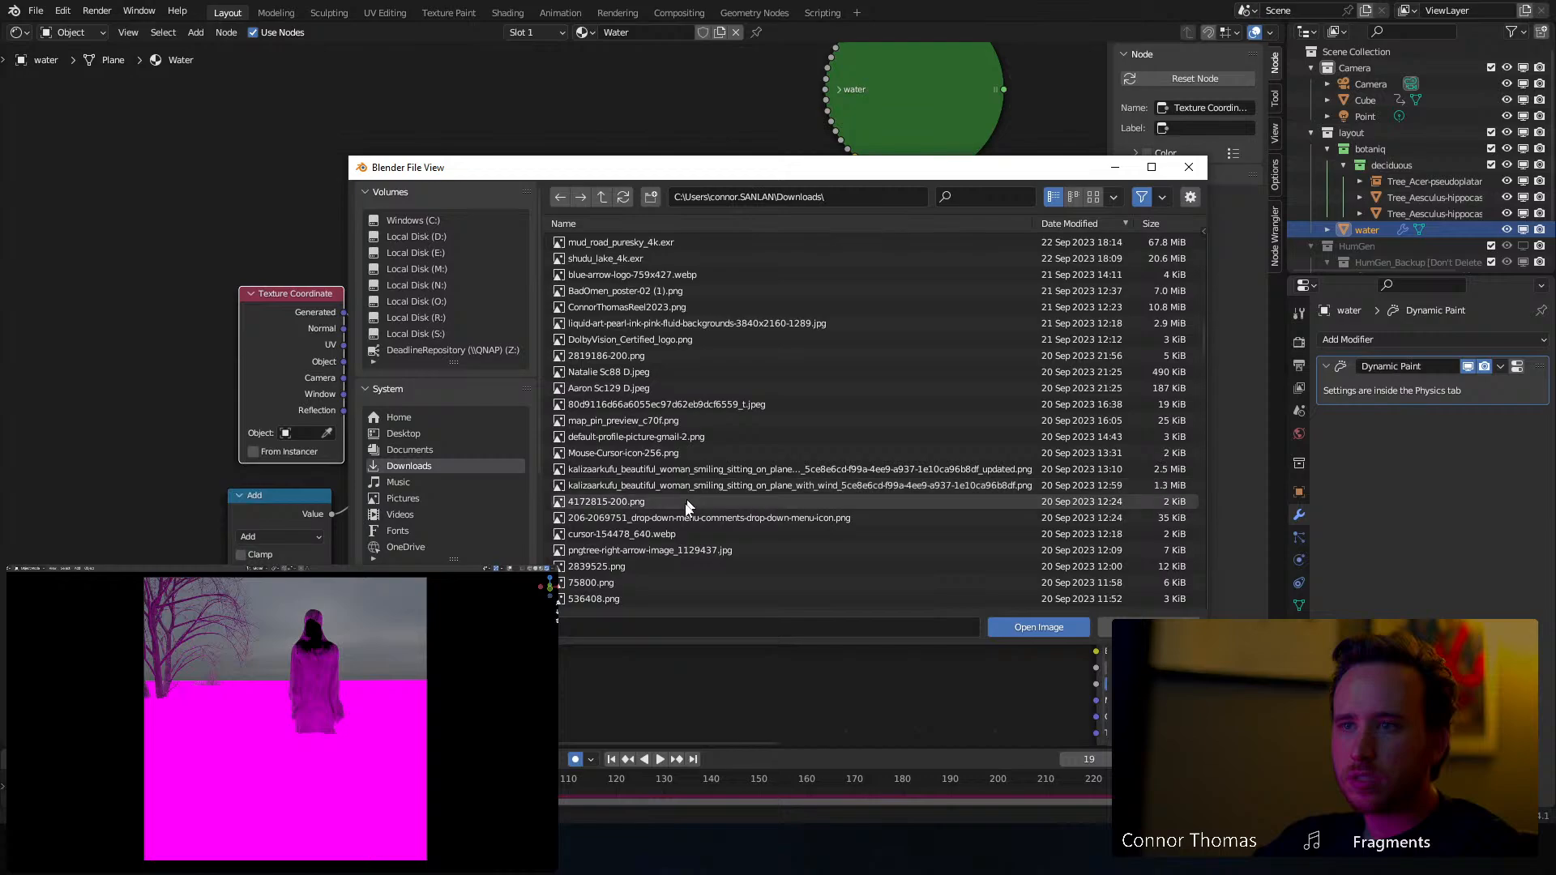
{"action": "scroll", "coordinate": [689, 494], "scroll_direction": "down", "scroll_amount": 1}
{"action": "scroll", "coordinate": [686, 516], "scroll_direction": "down", "scroll_amount": 3}
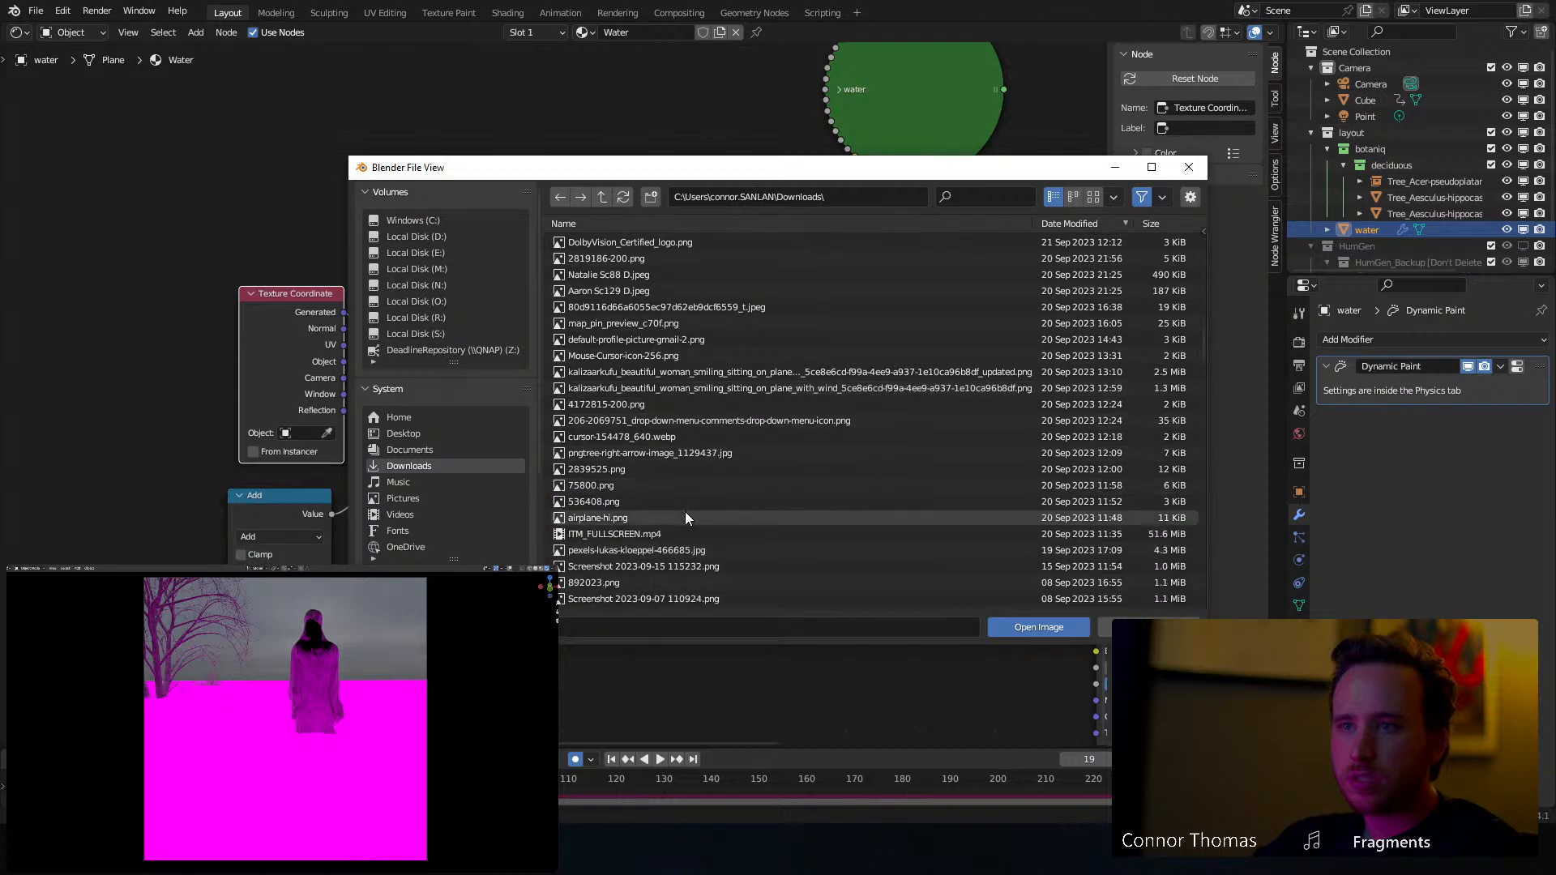
{"action": "scroll", "coordinate": [684, 517], "scroll_direction": "down", "scroll_amount": 4}
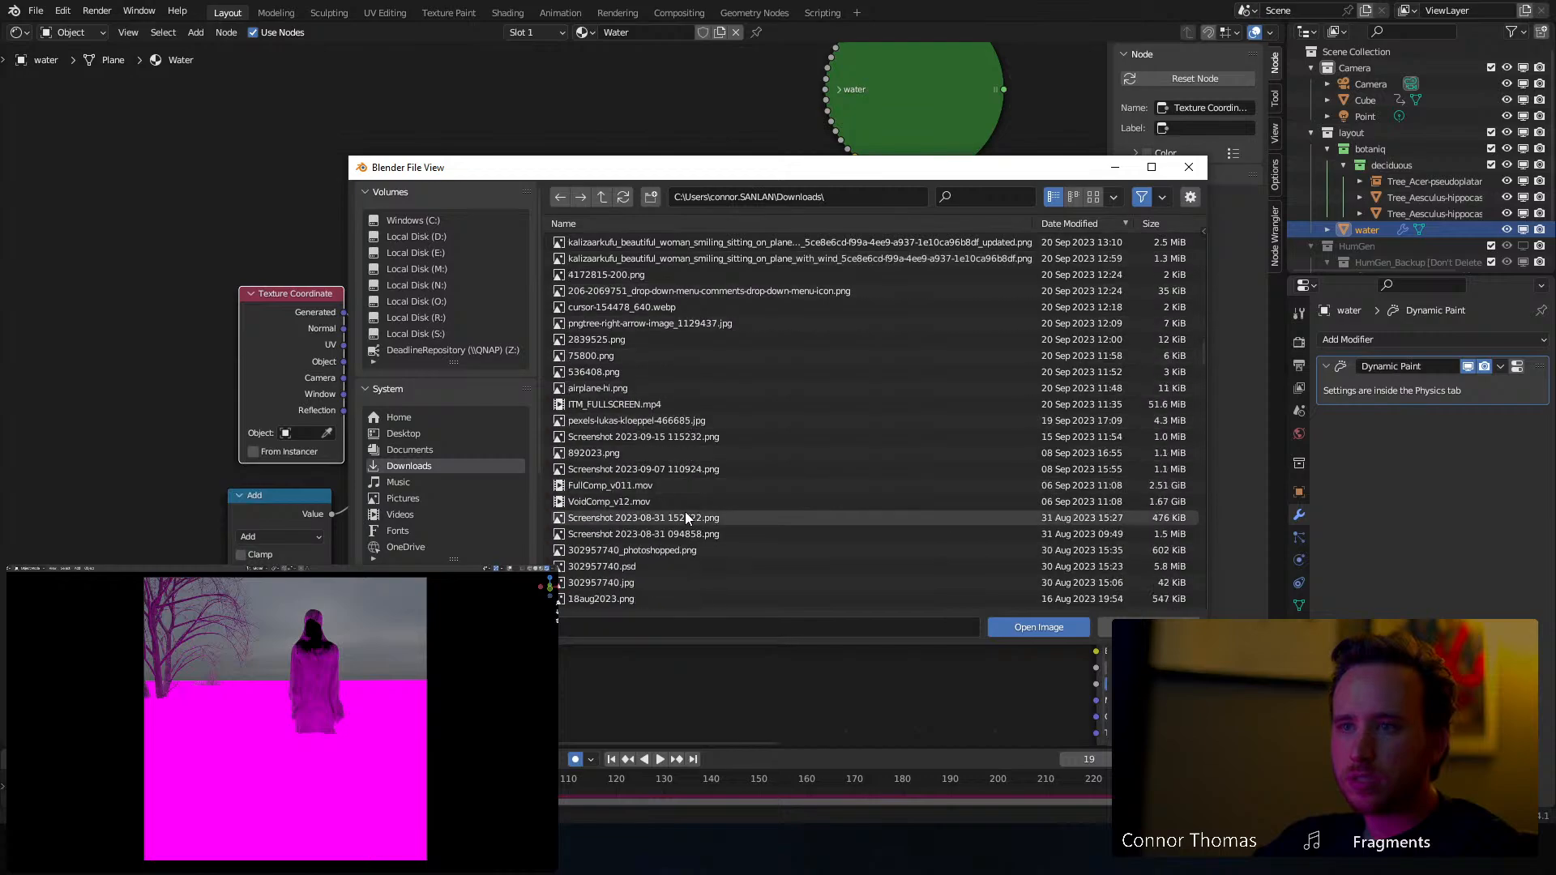
{"action": "scroll", "coordinate": [732, 371], "scroll_direction": "down", "scroll_amount": 3}
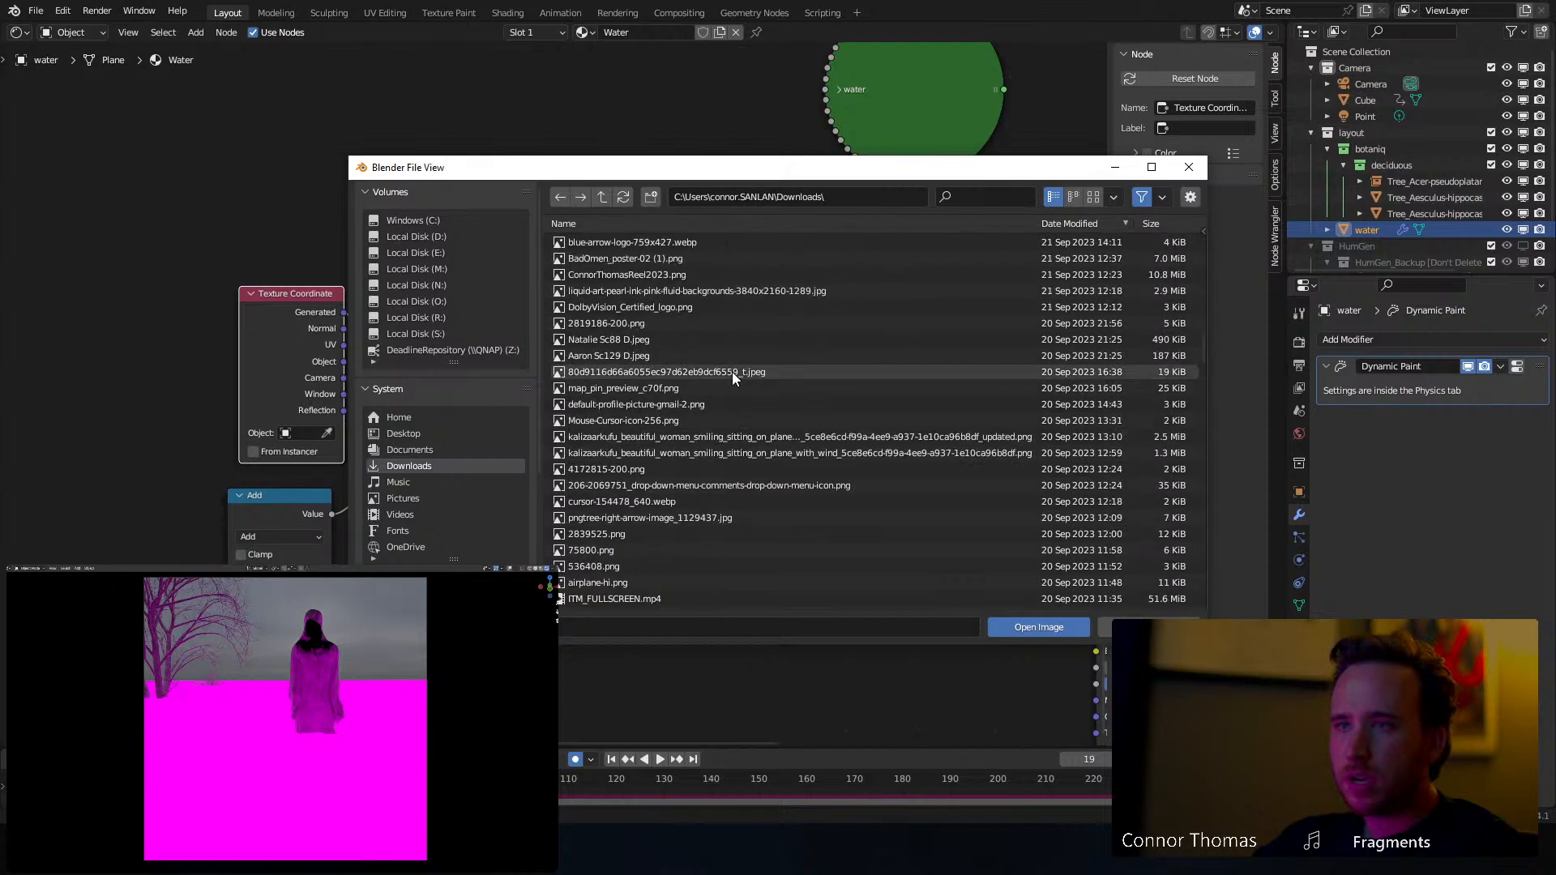
{"action": "left_click", "coordinate": [770, 221]}
{"action": "scroll", "coordinate": [736, 358], "scroll_direction": "down", "scroll_amount": 10}
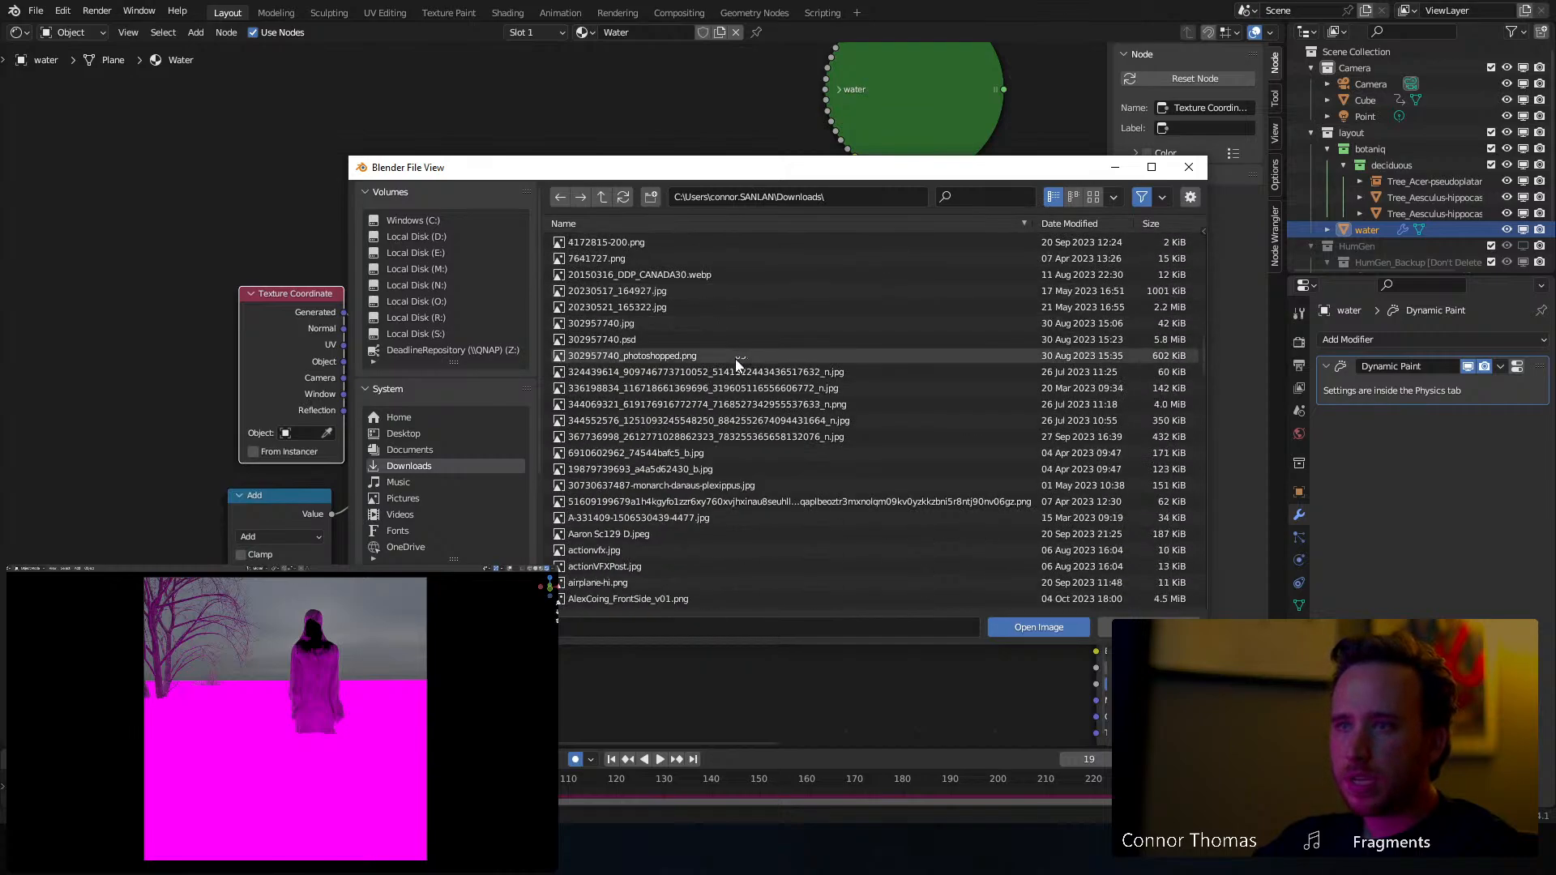
{"action": "double_click", "coordinate": [640, 404]}
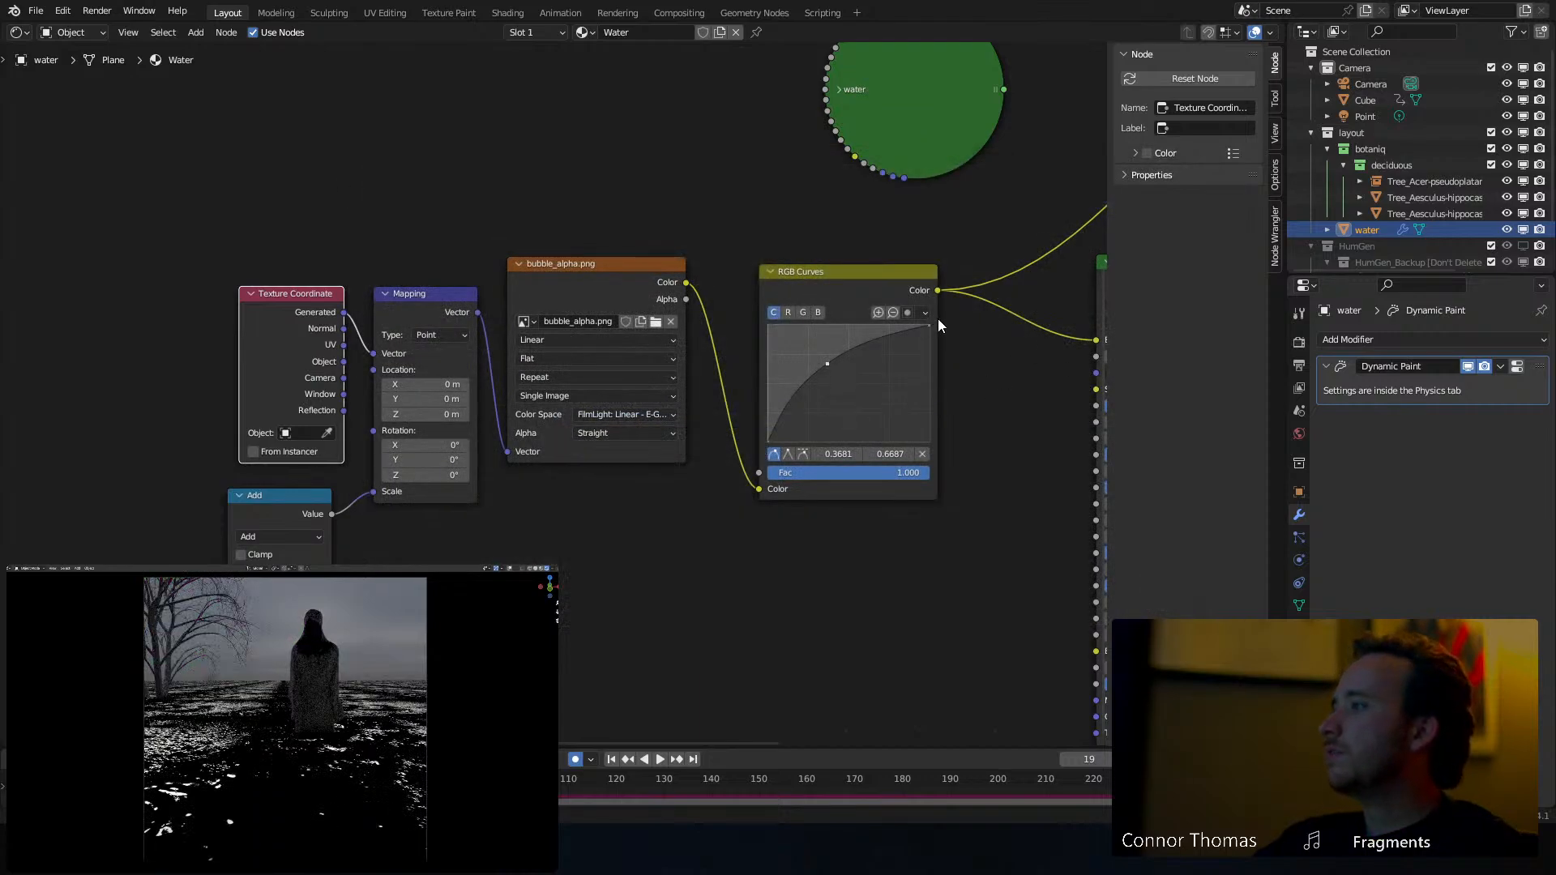
Set the second value of the Add node driving the Mapping scale to about 473.9
{"action": "scroll", "coordinate": [553, 518], "scroll_direction": "up", "scroll_amount": 3}
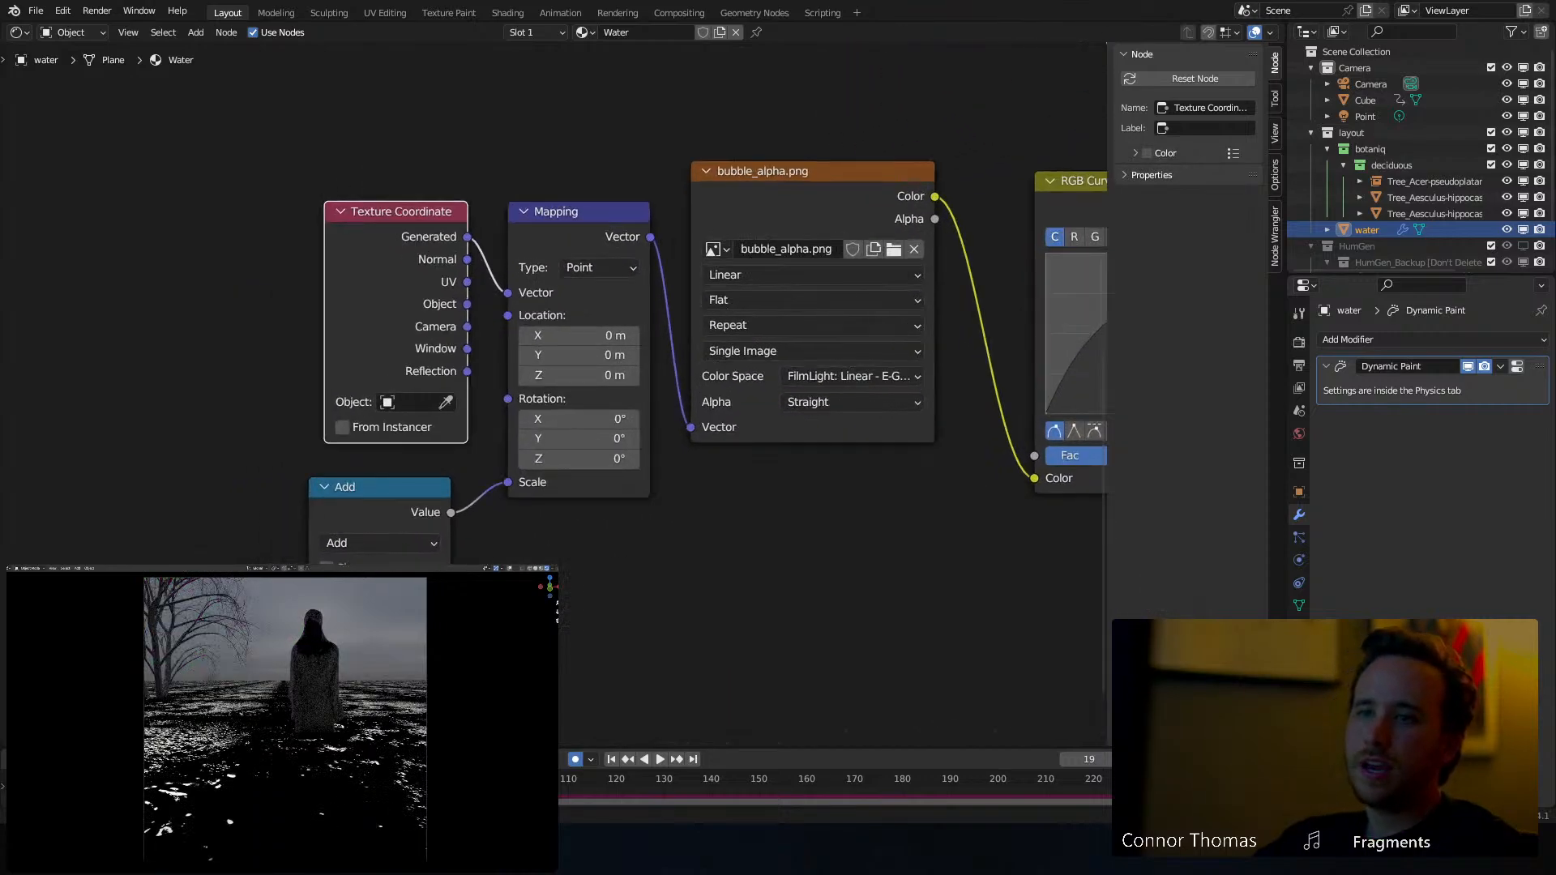
{"action": "middle_click_drag", "start_coordinate": [552, 518], "coordinate": [828, 371]}
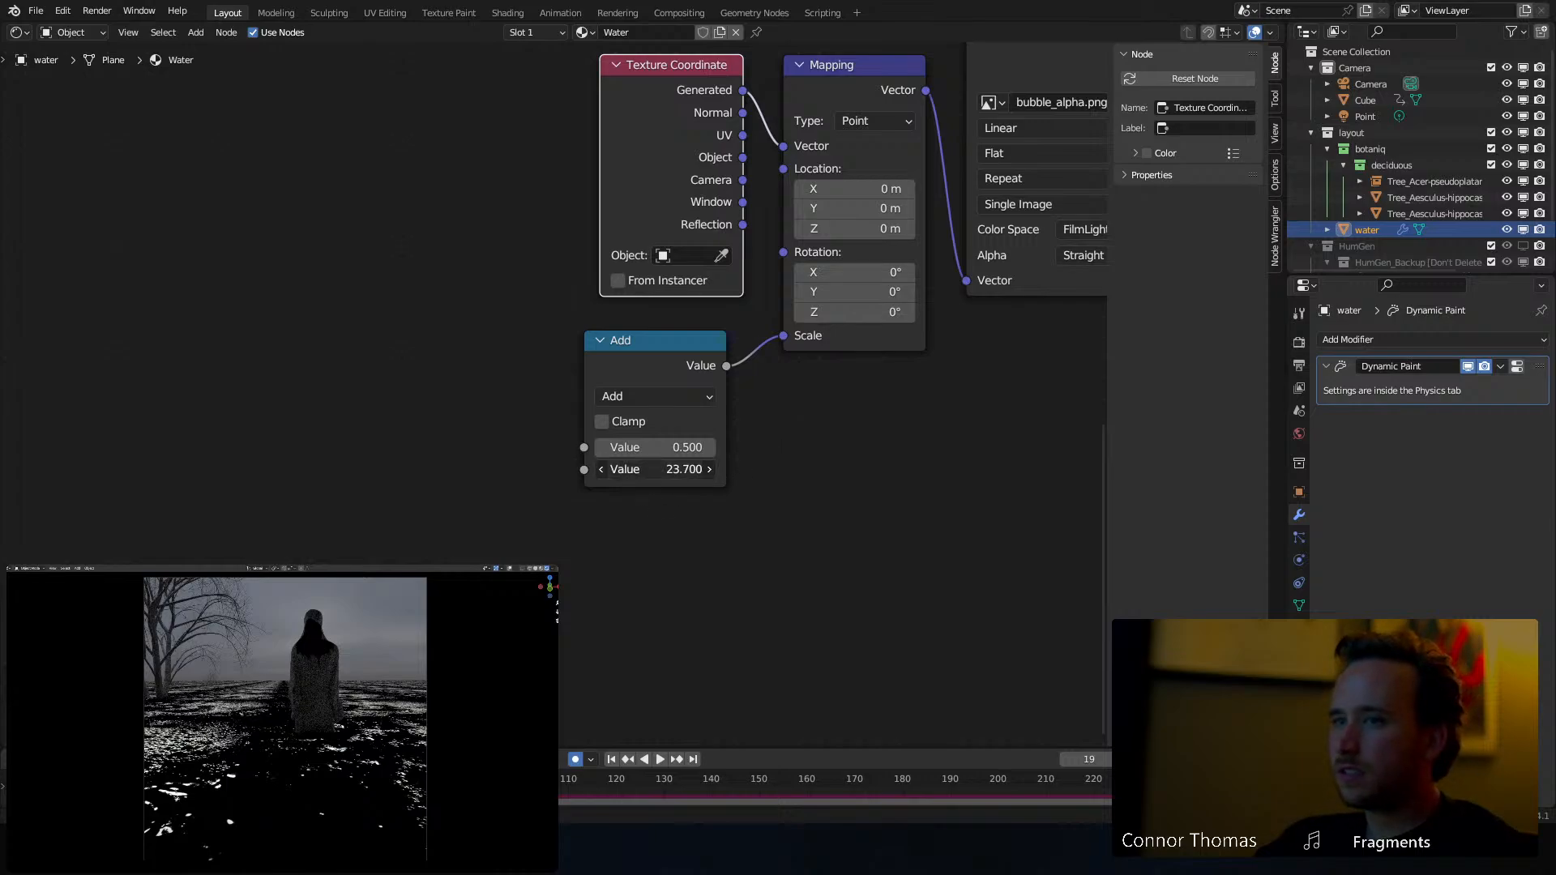
{"action": "left_click_drag", "start_coordinate": [657, 469], "coordinate": [561, 445]}
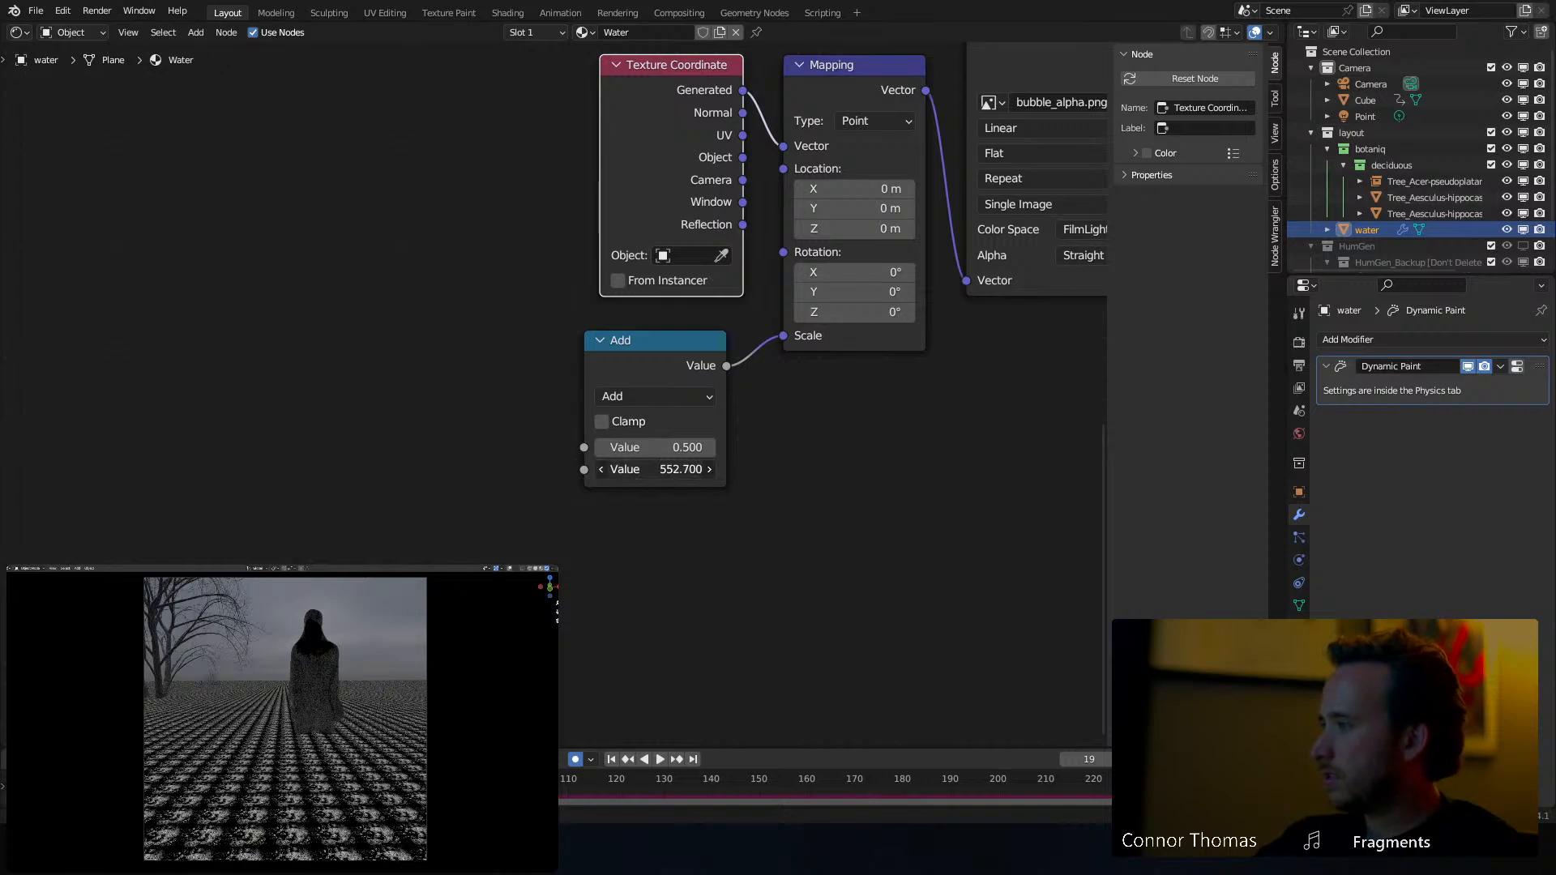
{"action": "left_click_drag", "start_coordinate": [655, 469], "coordinate": [107, 470]}
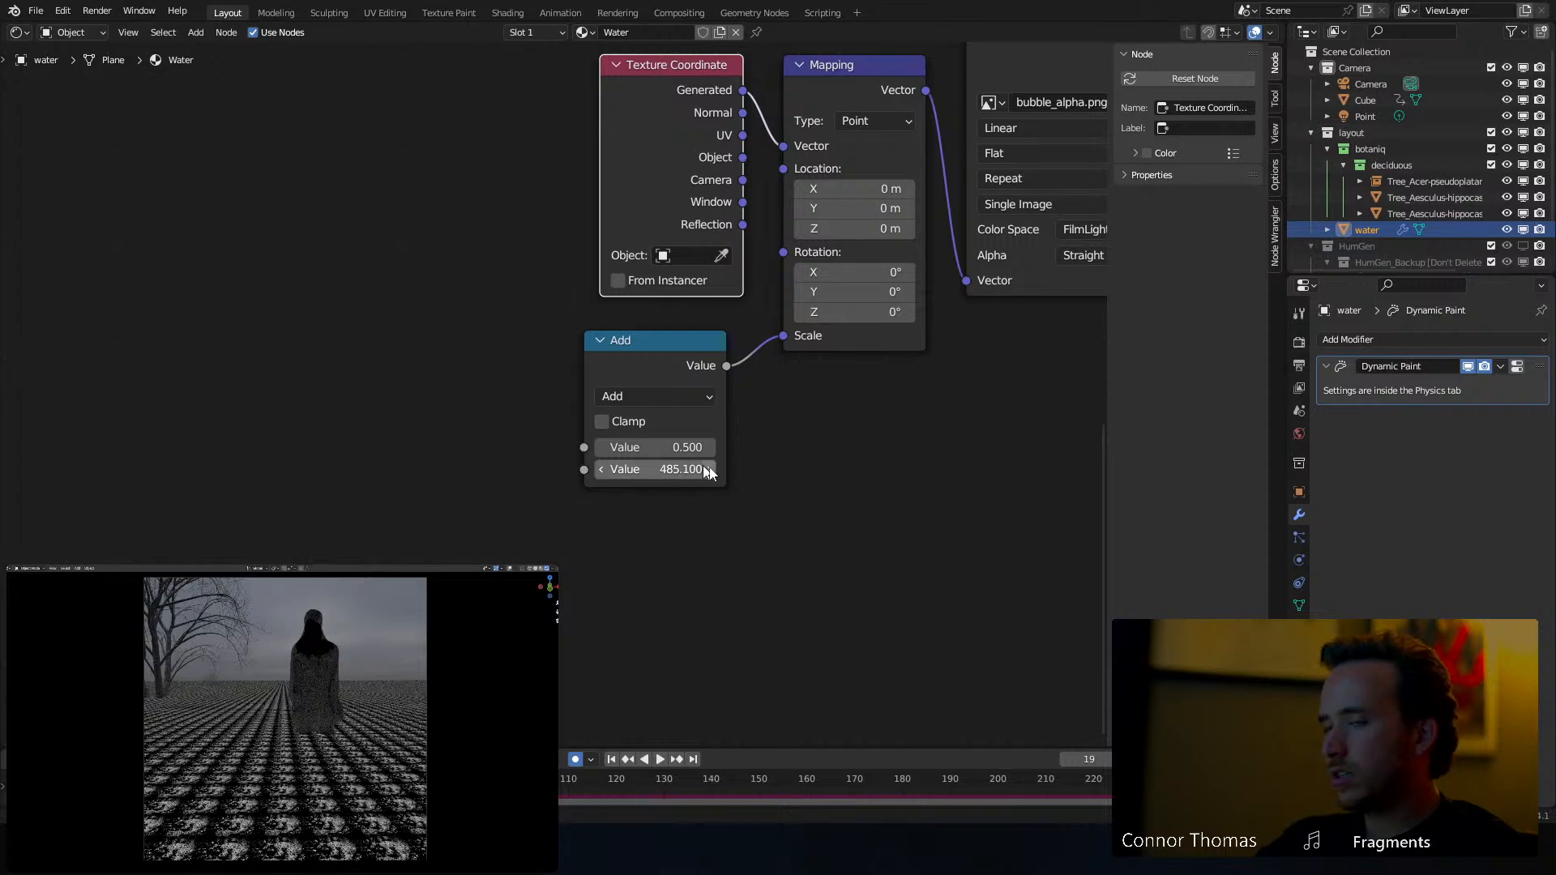
{"action": "left_click_drag", "start_coordinate": [695, 469], "coordinate": [604, 469]}
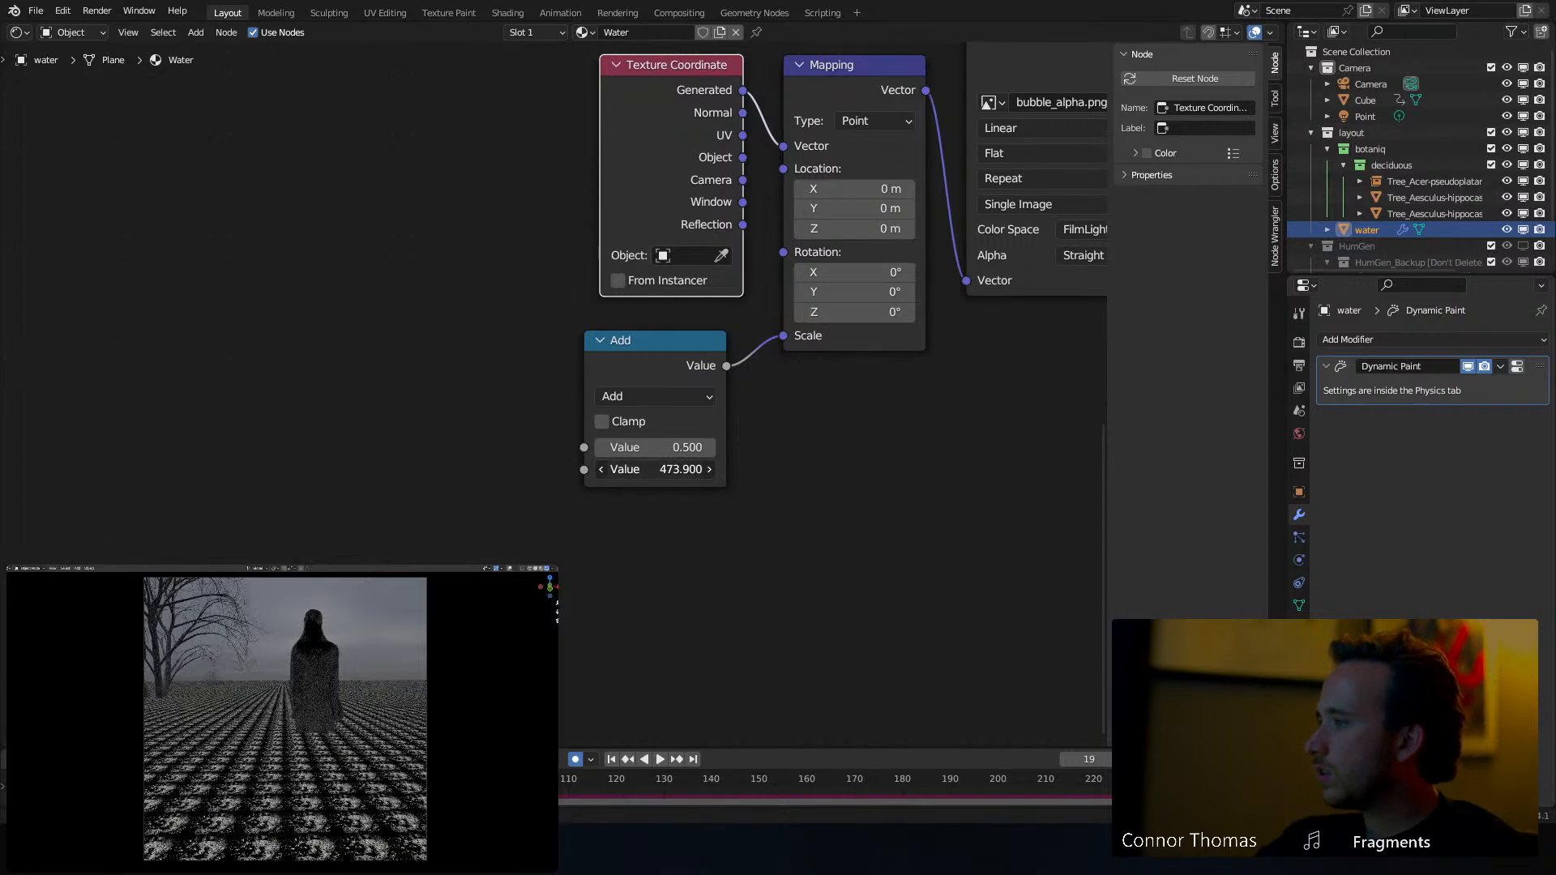
Add a Mix Shader node between the water shader and the Material Output
{"action": "middle_click_drag", "start_coordinate": [921, 451], "coordinate": [422, 507]}
{"action": "scroll", "coordinate": [422, 507], "scroll_direction": "down", "scroll_amount": 5}
{"action": "middle_click_drag", "start_coordinate": [757, 358], "coordinate": [392, 511]}
{"action": "middle_click_drag", "start_coordinate": [869, 306], "coordinate": [1070, 396]}
{"action": "key", "text": "shift+a"}
{"action": "left_click", "coordinate": [954, 313]}
{"action": "type", "text": "s"}
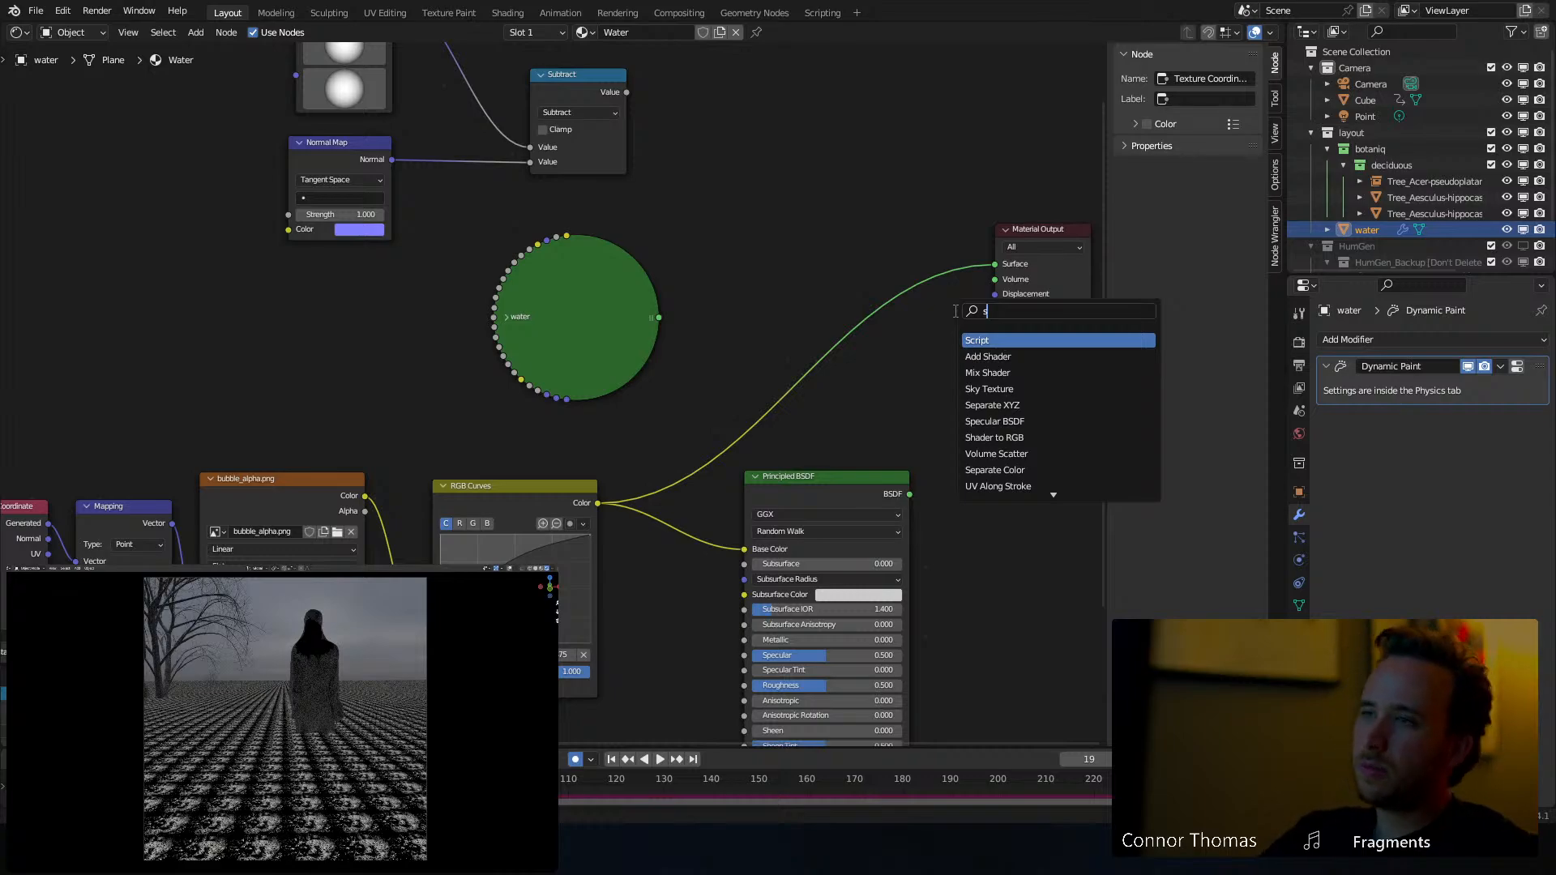
{"action": "key", "text": "Down"}
{"action": "key", "text": "Down"}
{"action": "key", "text": "Return"}
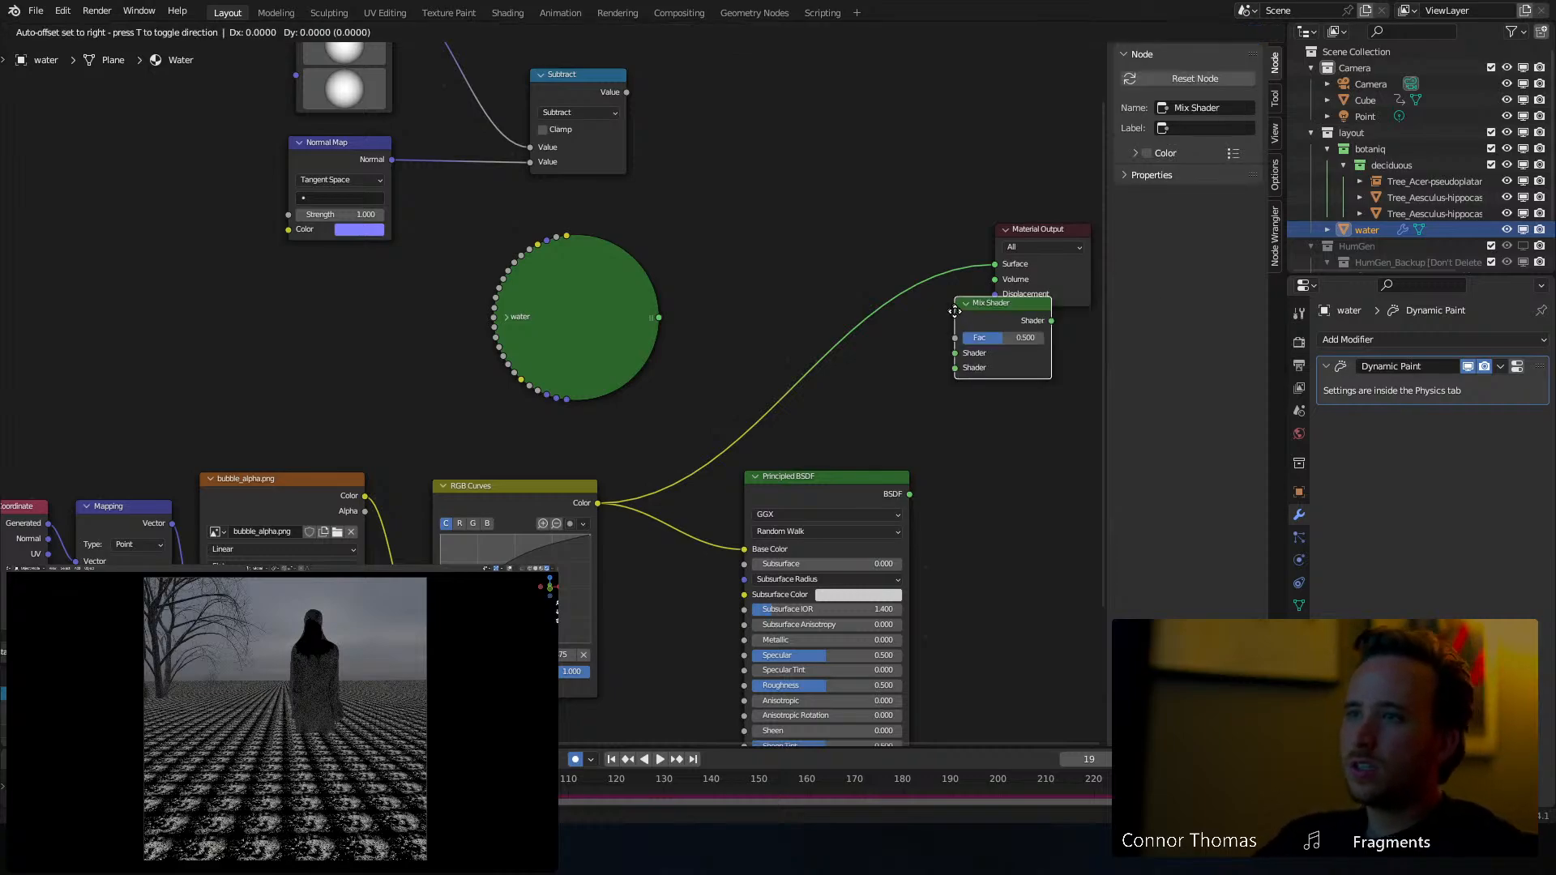
{"action": "left_click", "coordinate": [830, 182]}
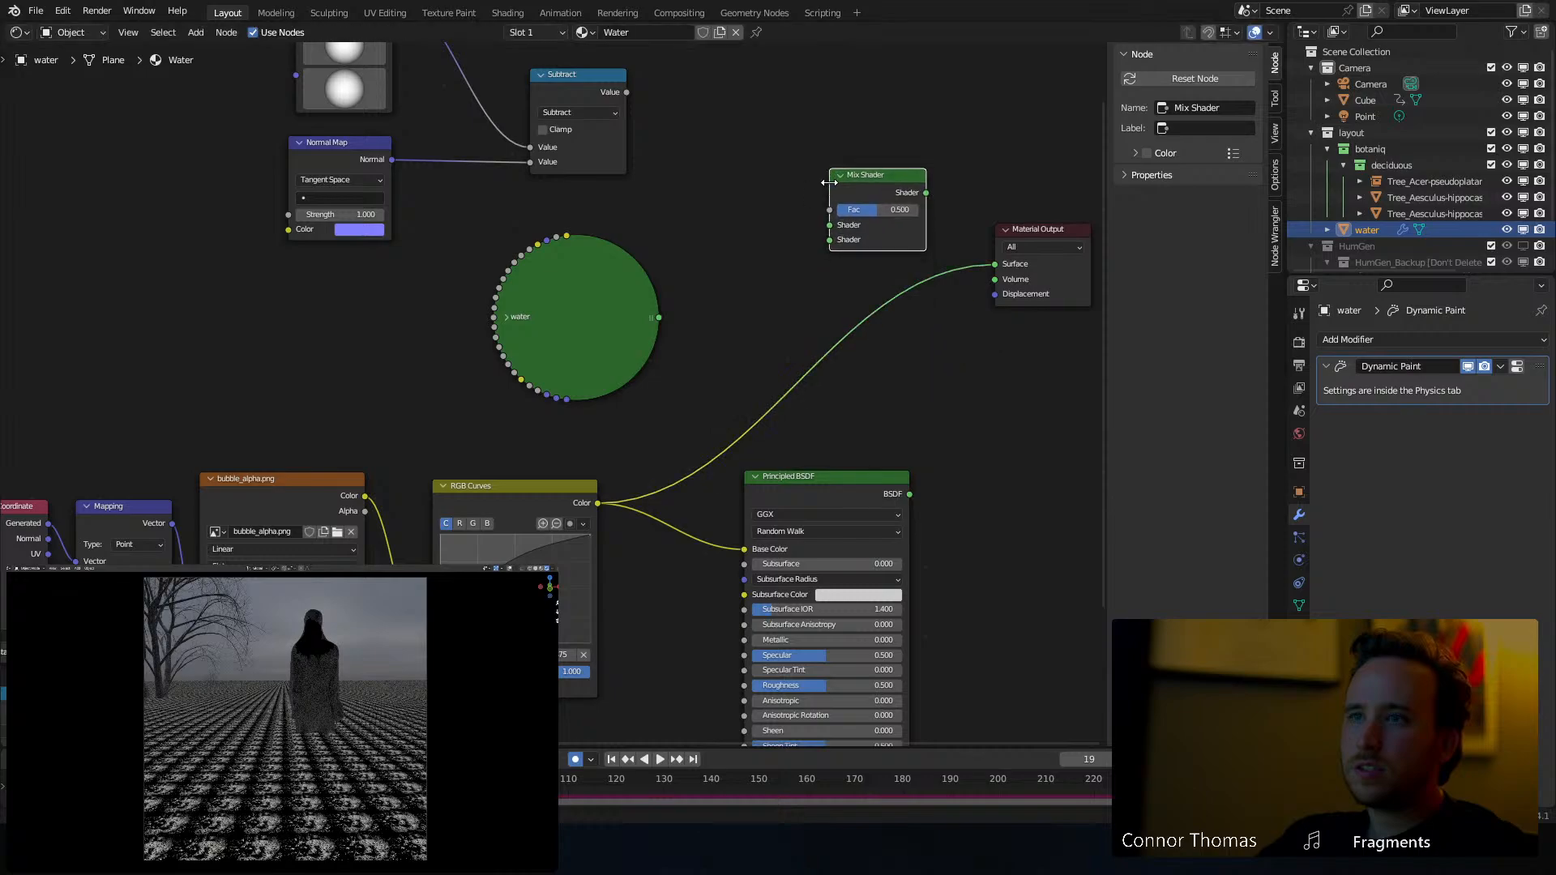
Connect the Subtract node's Value to the Mix Shader's Fac and the water shader to its first Shader input
{"action": "left_click_drag", "start_coordinate": [830, 209], "coordinate": [627, 92]}
{"action": "left_click_drag", "start_coordinate": [660, 318], "coordinate": [829, 225]}
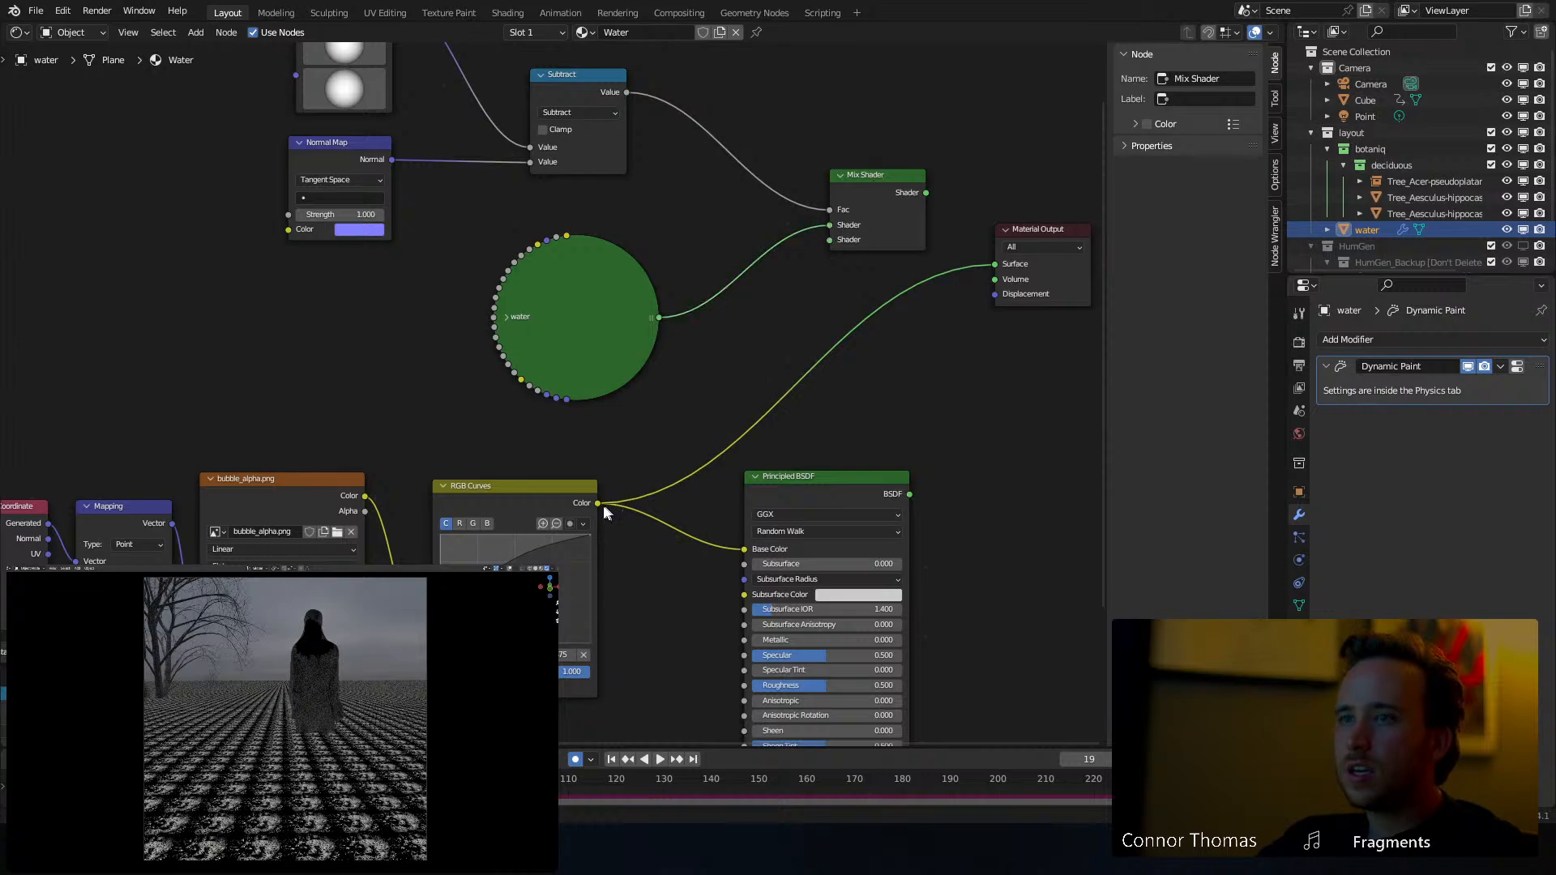
Preview the Principled BSDF through the Material Output and set its Specular to 1.000 and Roughness to 0.000
{"action": "left_click_drag", "start_coordinate": [910, 493], "coordinate": [999, 485]}
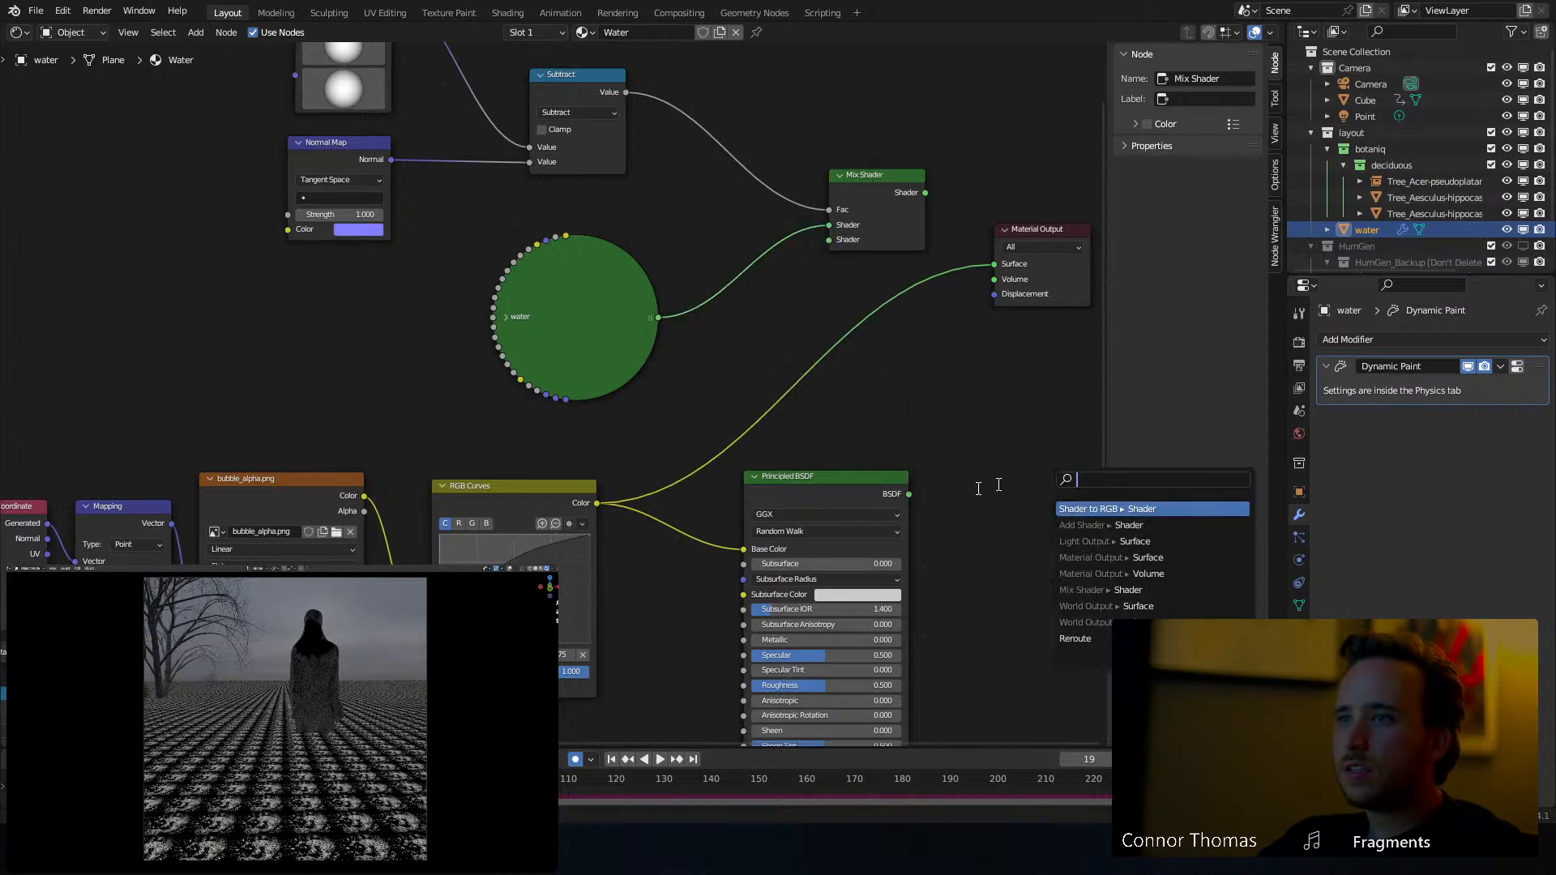
{"action": "left_click", "coordinate": [852, 480], "text": "ctrl+shift"}
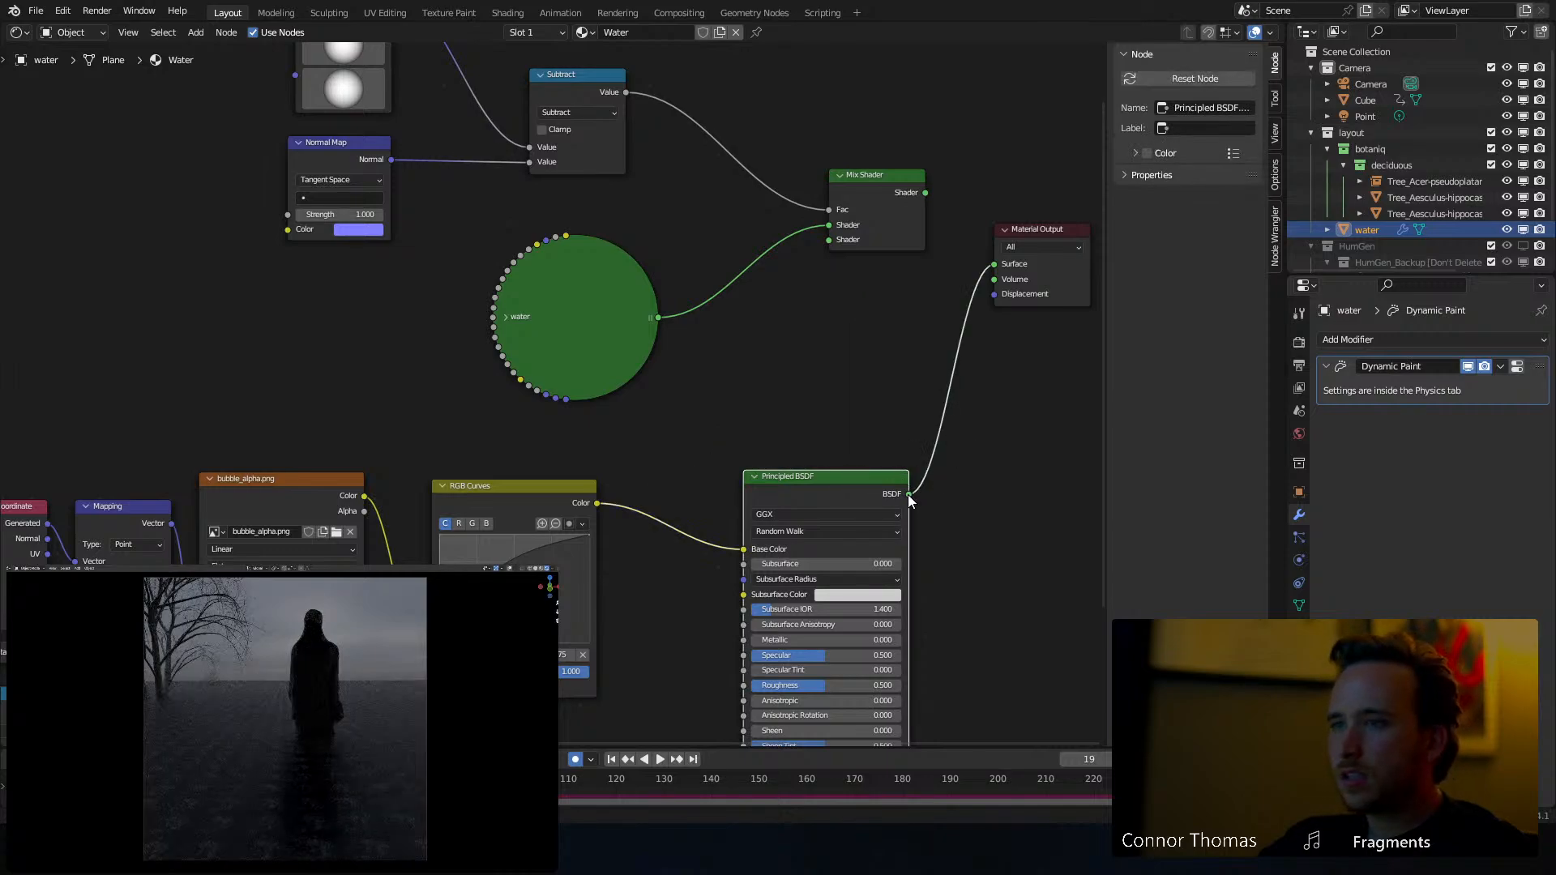
{"action": "middle_click_drag", "start_coordinate": [913, 556], "coordinate": [873, 402]}
{"action": "scroll", "coordinate": [936, 549], "scroll_direction": "up", "scroll_amount": 3}
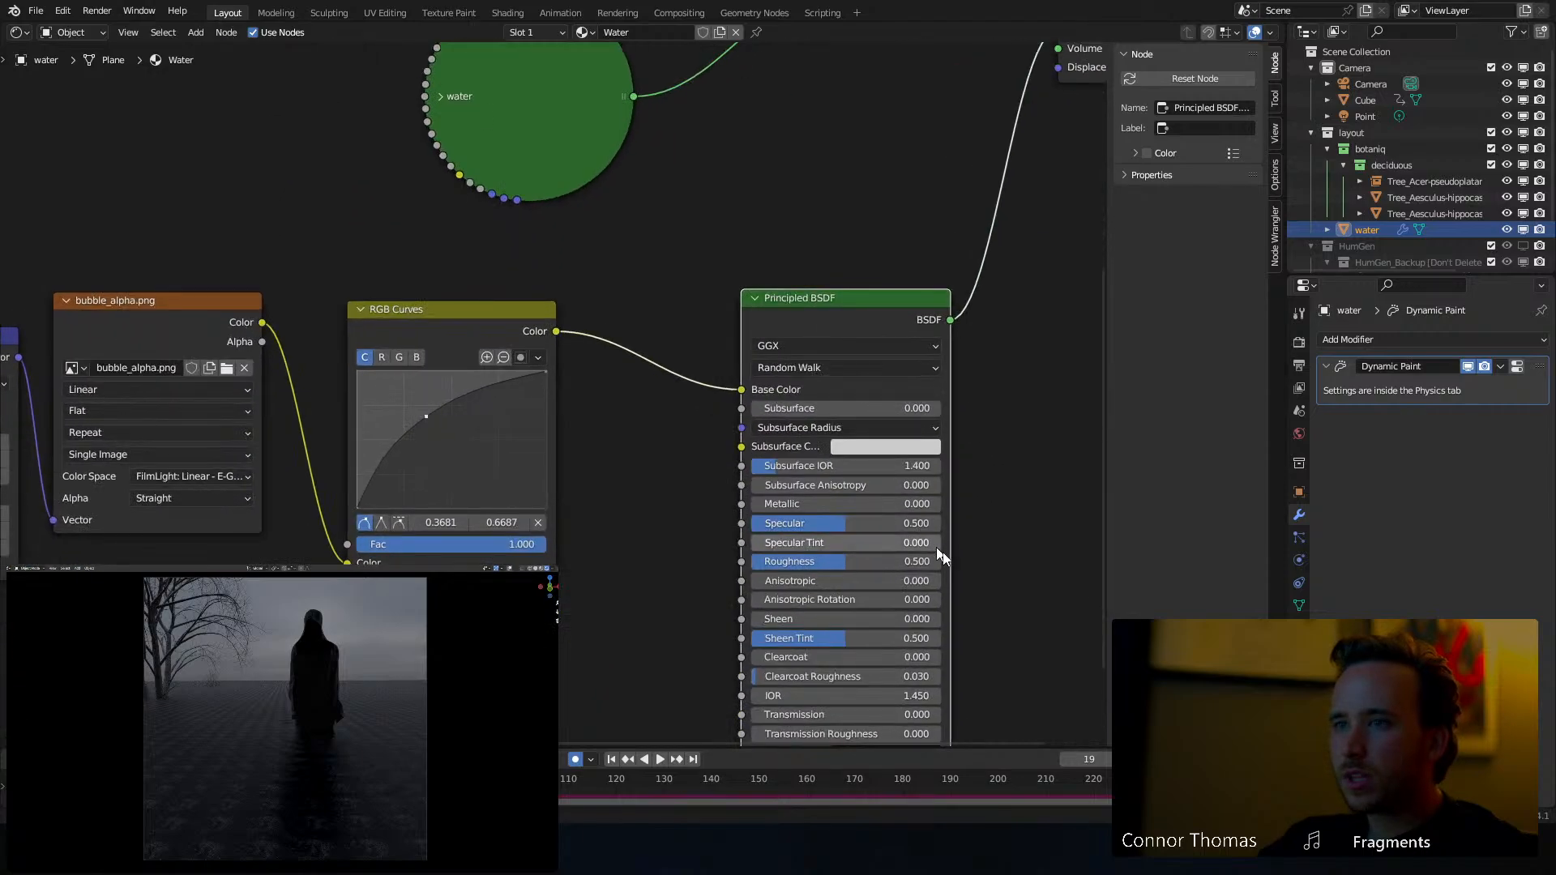
{"action": "middle_click_drag", "start_coordinate": [940, 555], "coordinate": [834, 489]}
{"action": "left_click_drag", "start_coordinate": [739, 454], "coordinate": [839, 464]}
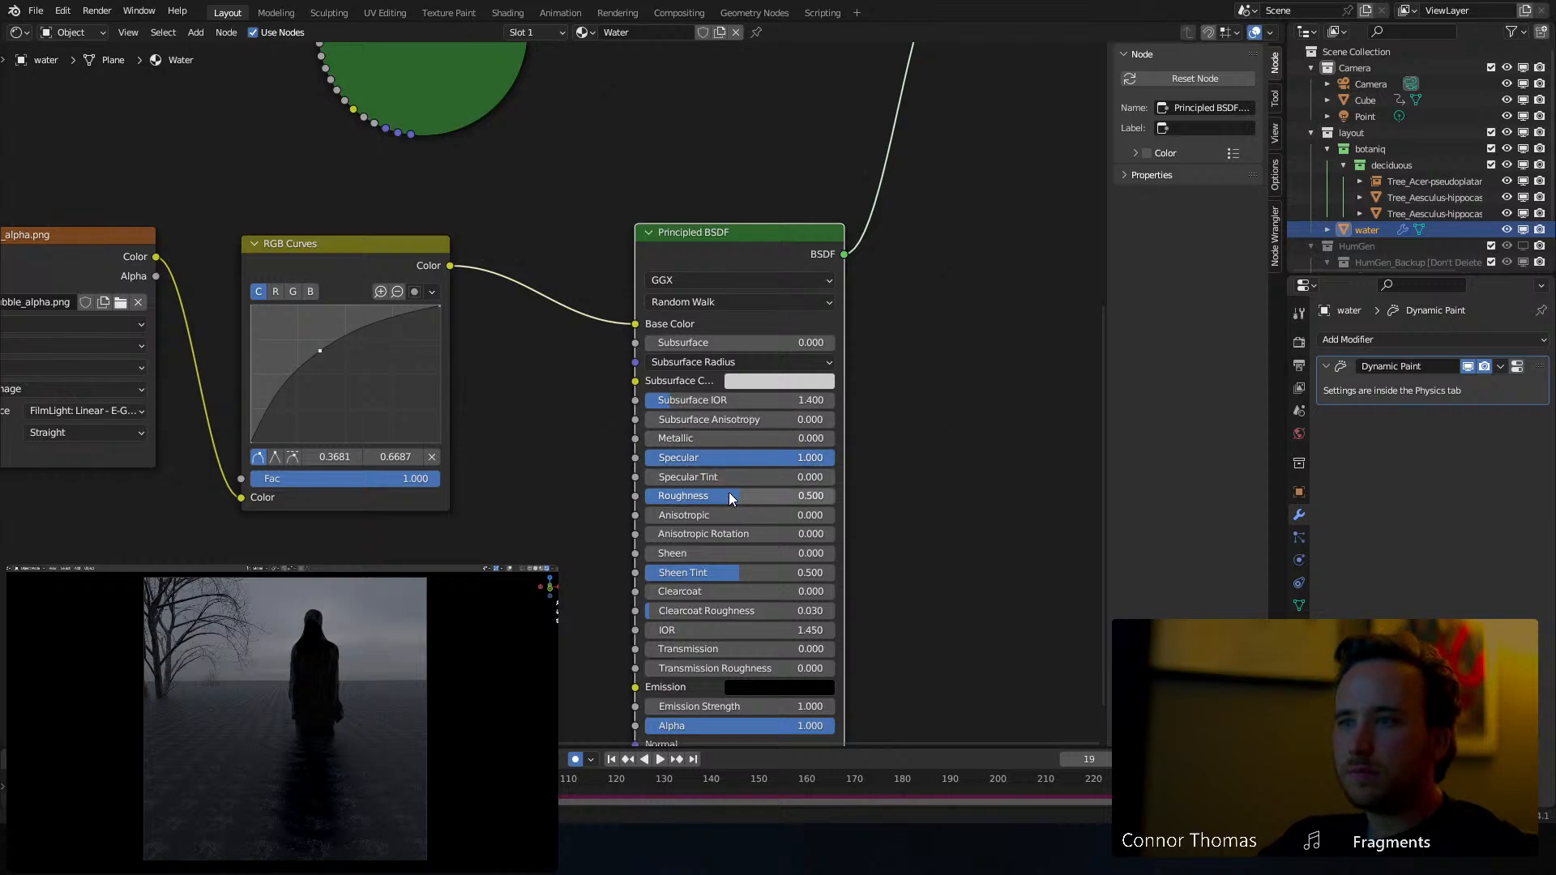
{"action": "left_click_drag", "start_coordinate": [730, 496], "coordinate": [644, 497]}
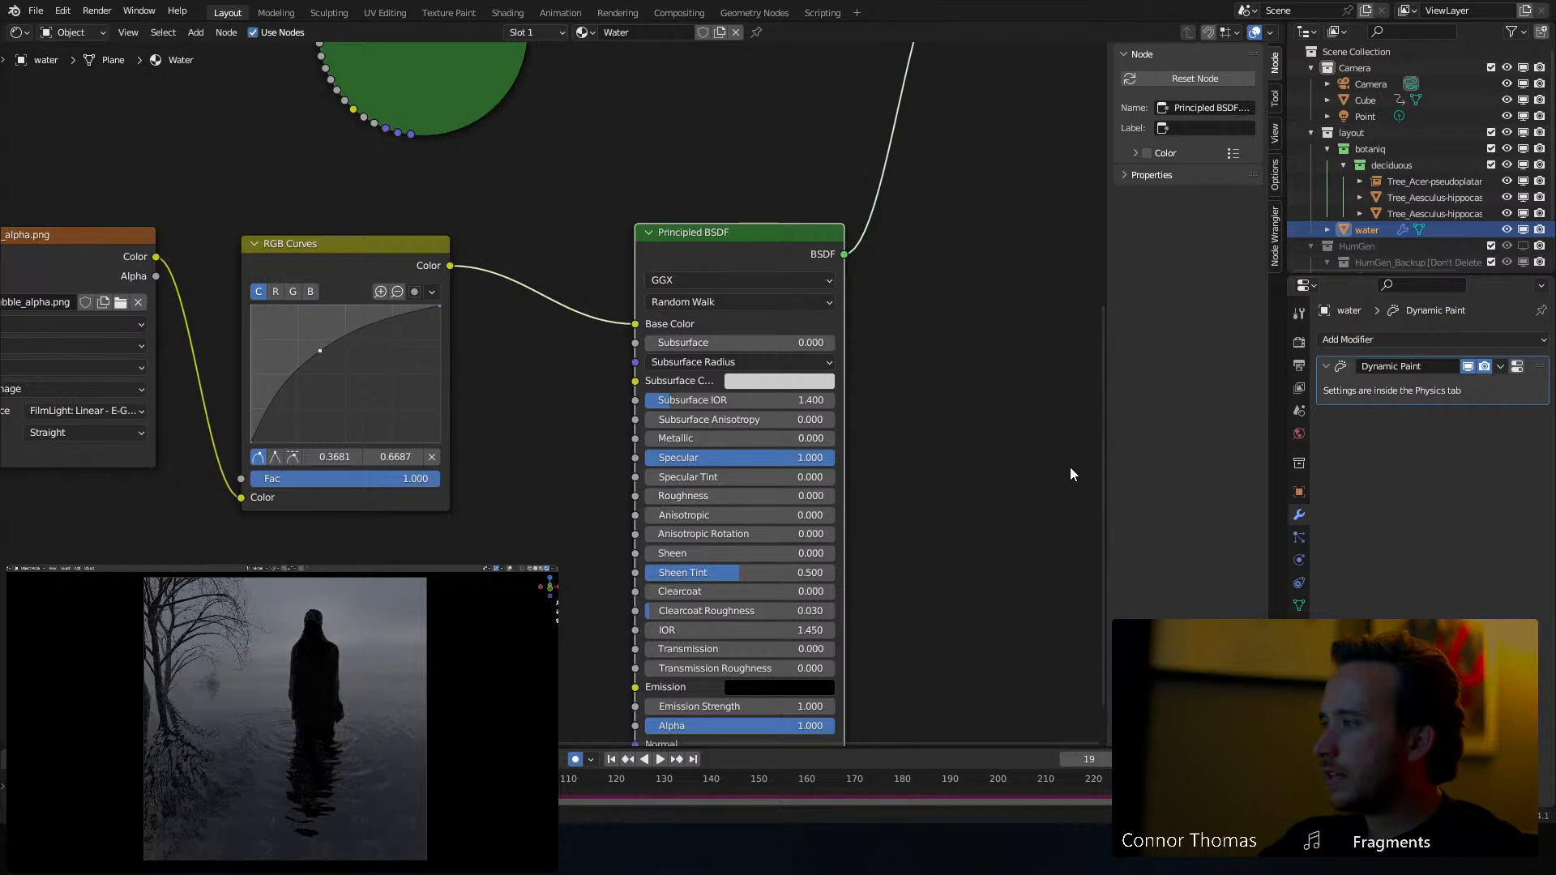
Brighten the bubble texture by moving the RGB Curves point to 0.2000, 0.9125
{"action": "middle_click_drag", "start_coordinate": [1052, 494], "coordinate": [1038, 397]}
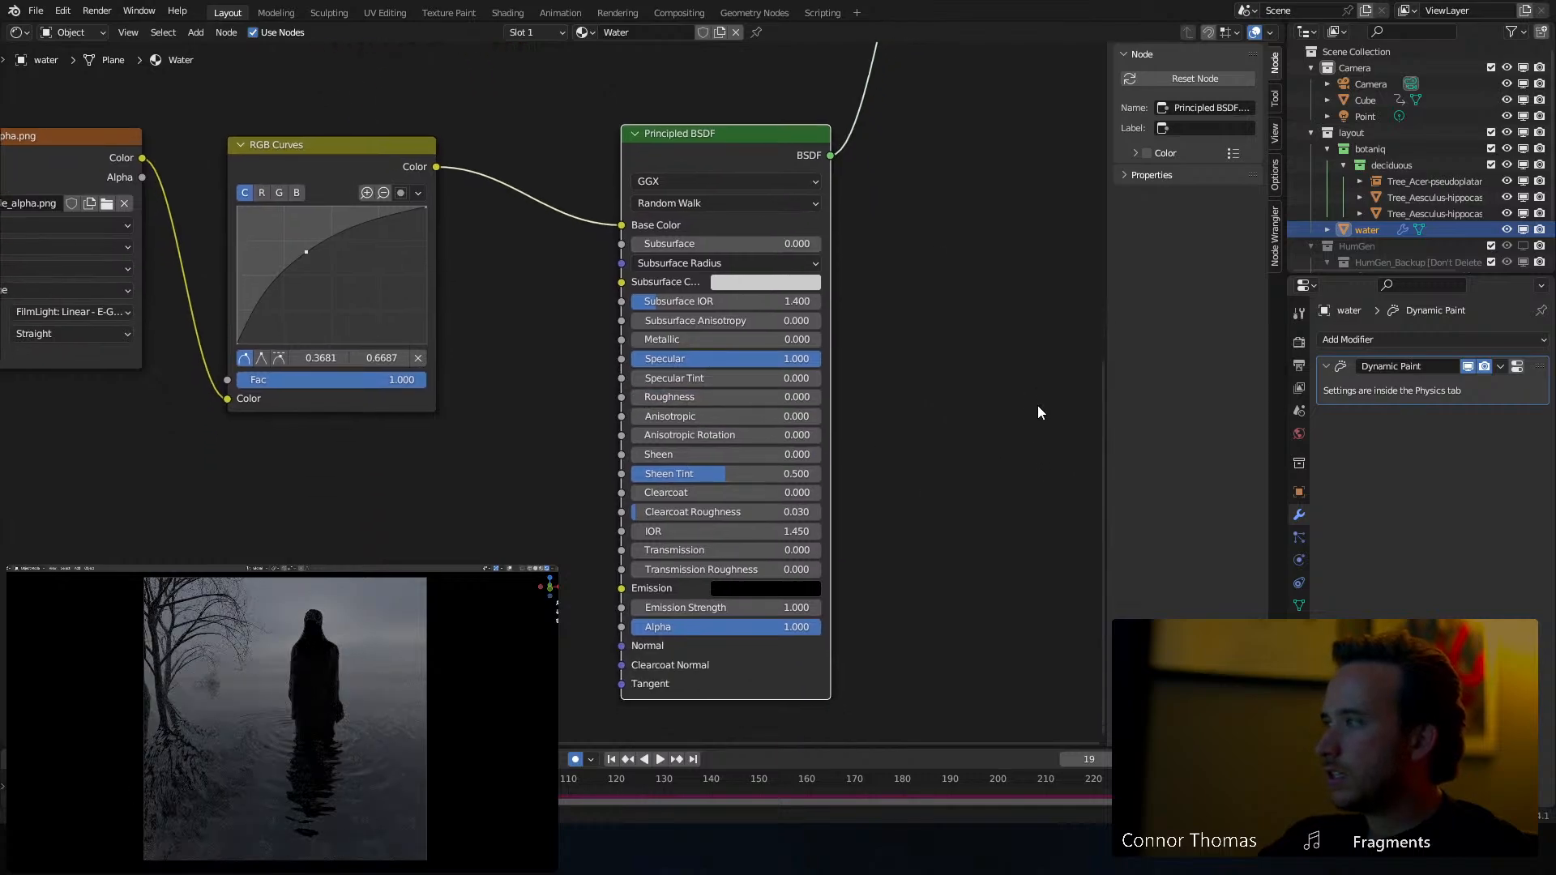
{"action": "middle_click_drag", "start_coordinate": [894, 323], "coordinate": [1014, 390]}
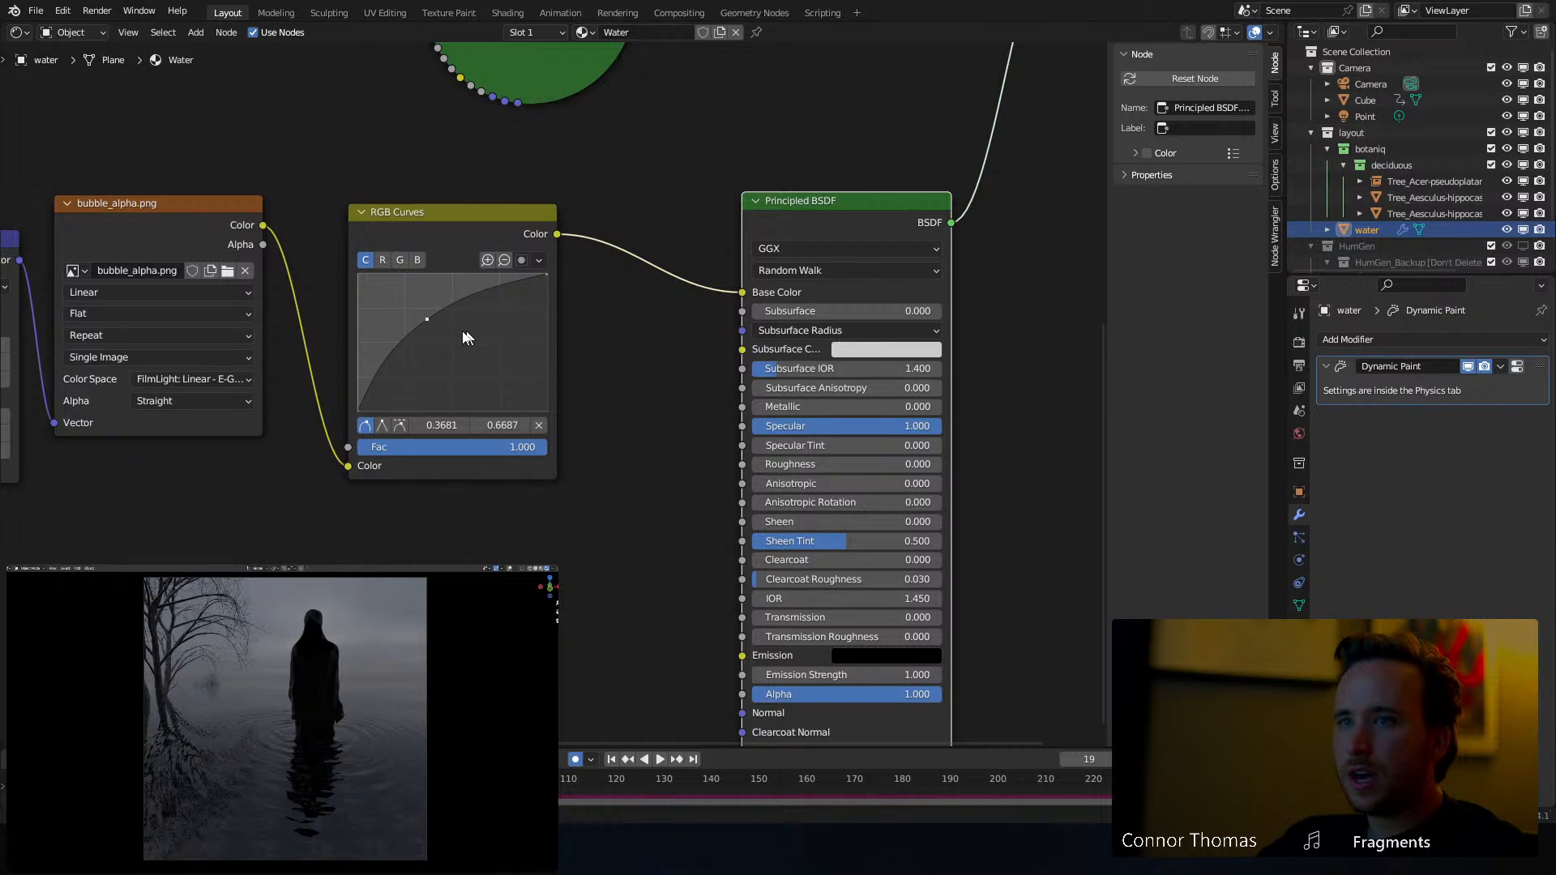
{"action": "left_click_drag", "start_coordinate": [426, 318], "coordinate": [394, 286]}
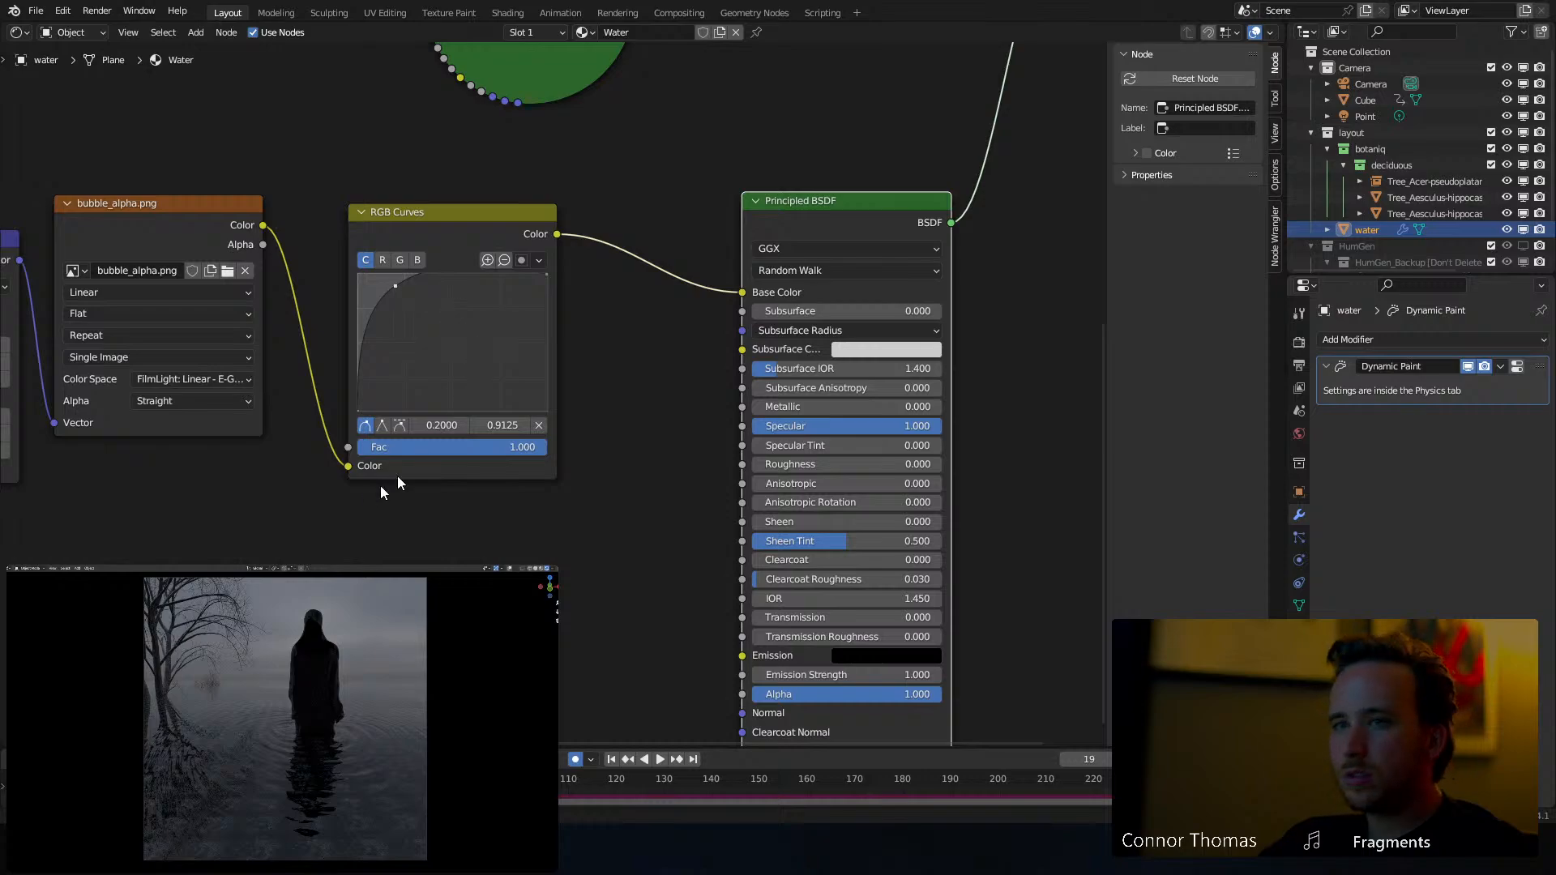
Connect the Principled BSDF to the Mix Shader's second Shader input and route the Mix Shader to the Material Output's Surface
{"action": "middle_click_drag", "start_coordinate": [349, 510], "coordinate": [752, 538]}
{"action": "middle_click_drag", "start_coordinate": [430, 524], "coordinate": [522, 513]}
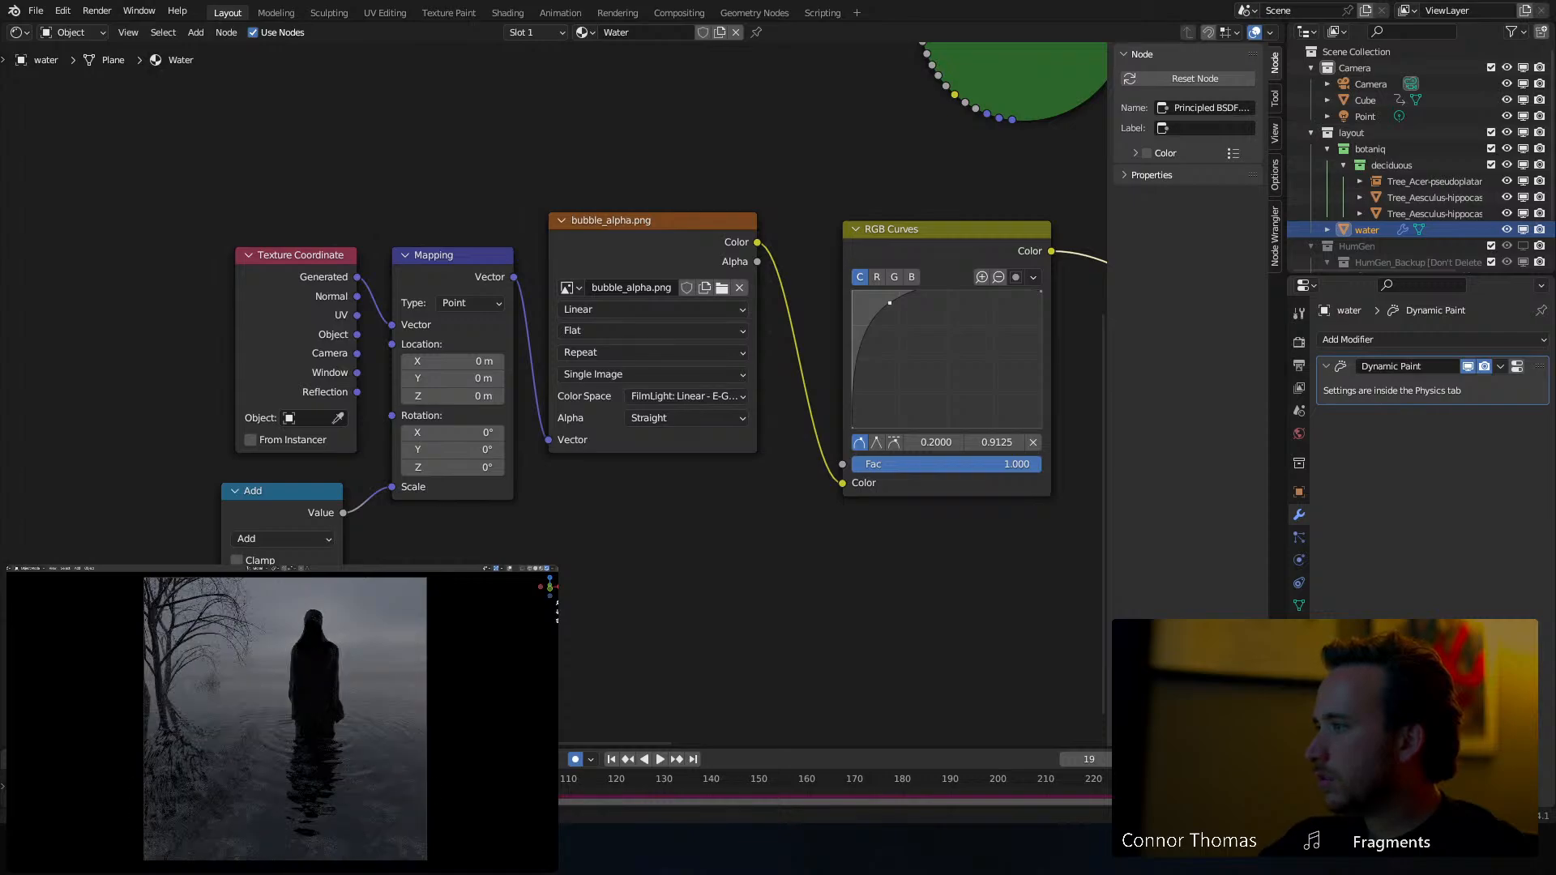
{"action": "key", "text": "alt+a"}
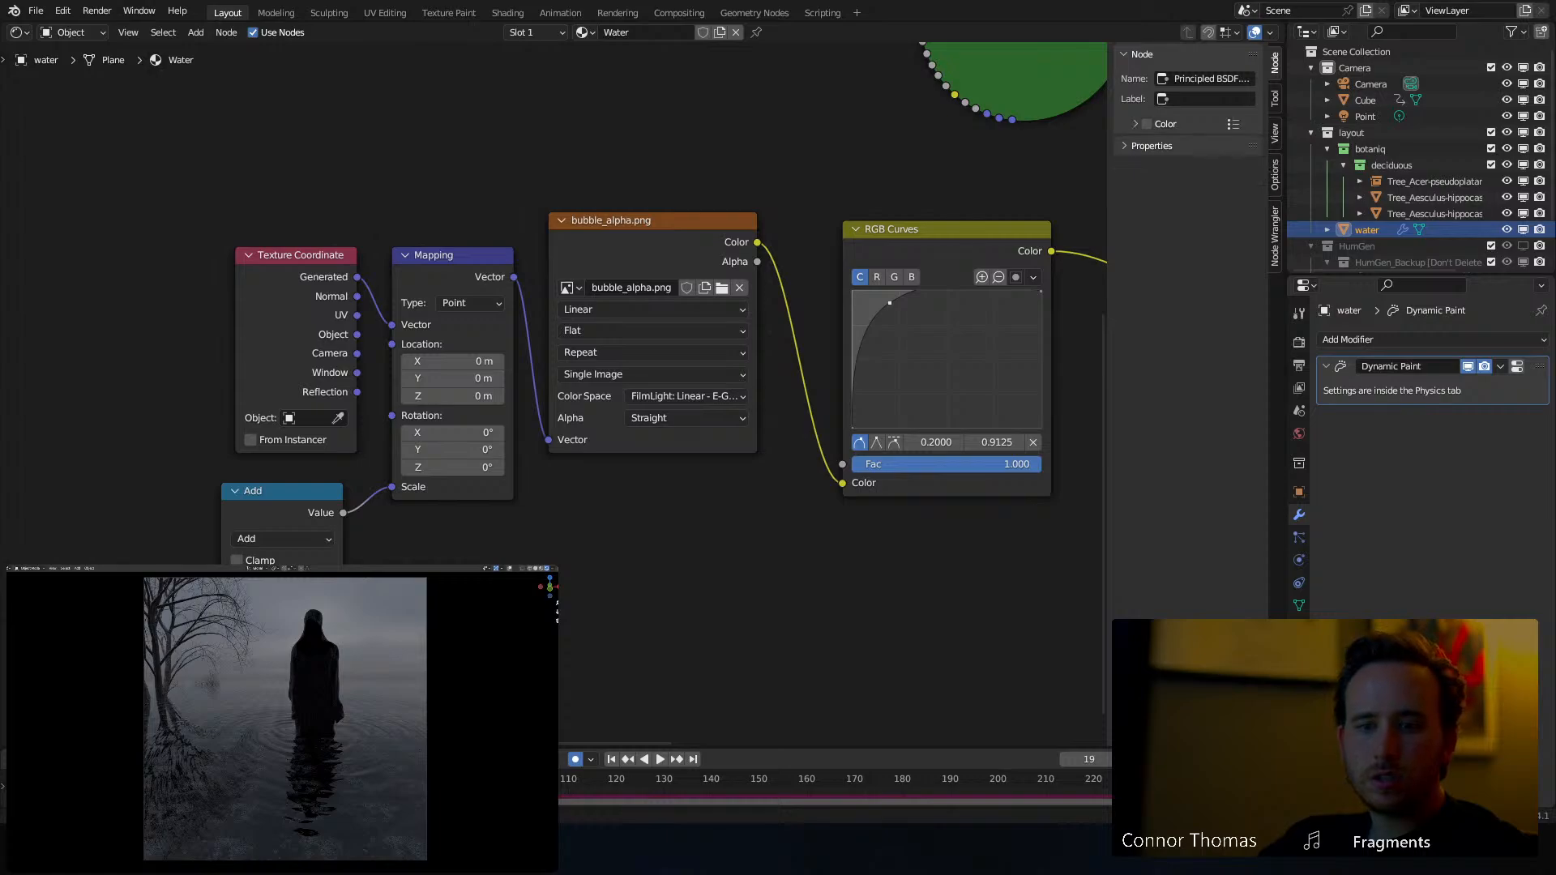
{"action": "middle_click_drag", "start_coordinate": [656, 525], "coordinate": [876, 429]}
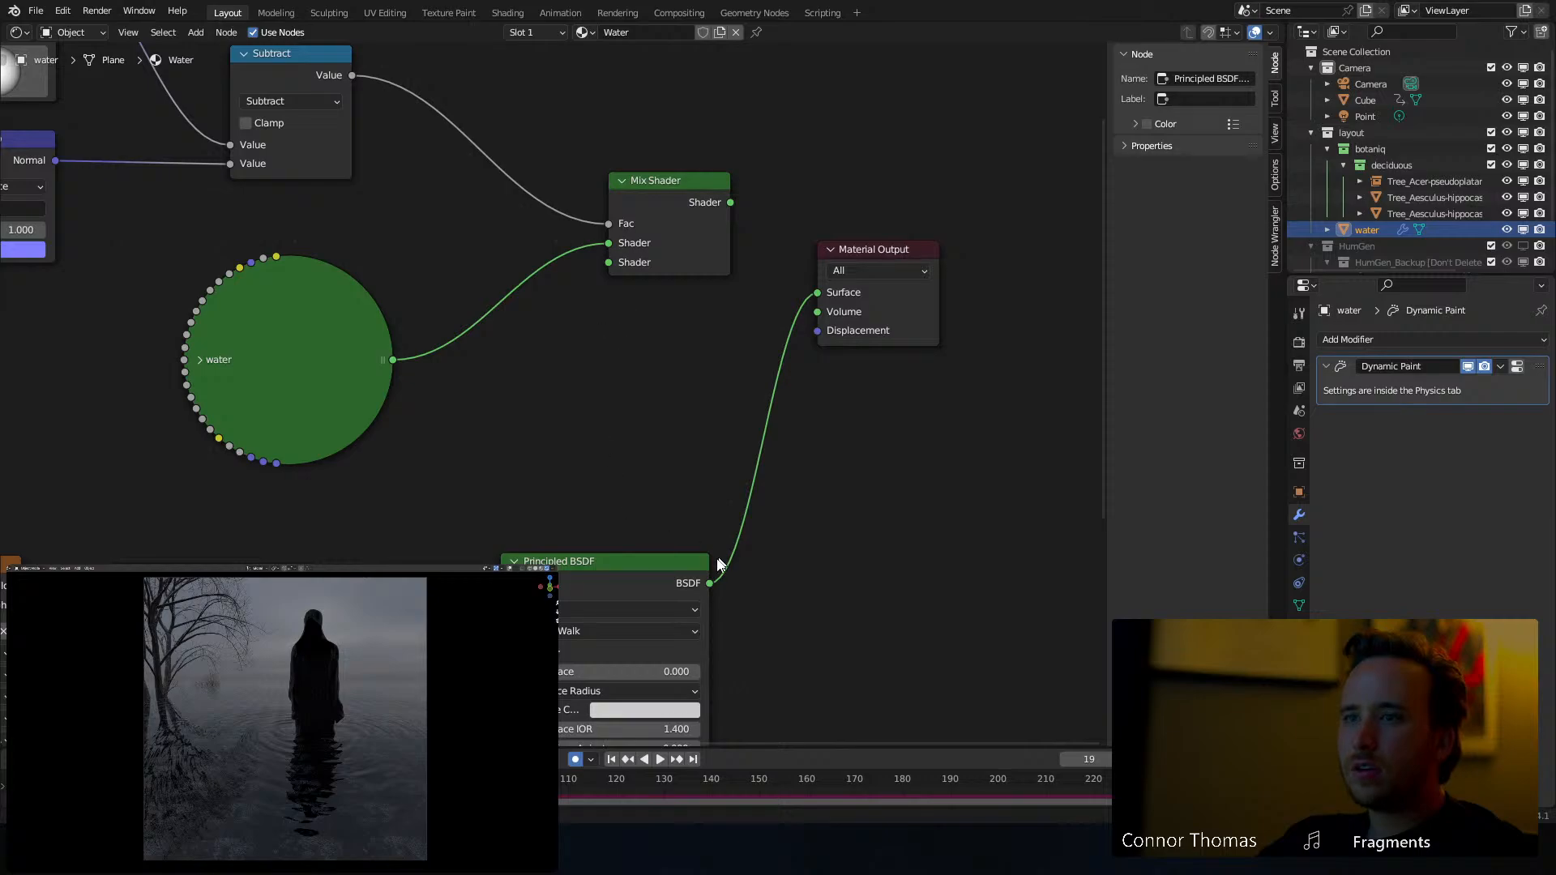
{"action": "left_click_drag", "start_coordinate": [710, 584], "coordinate": [610, 263]}
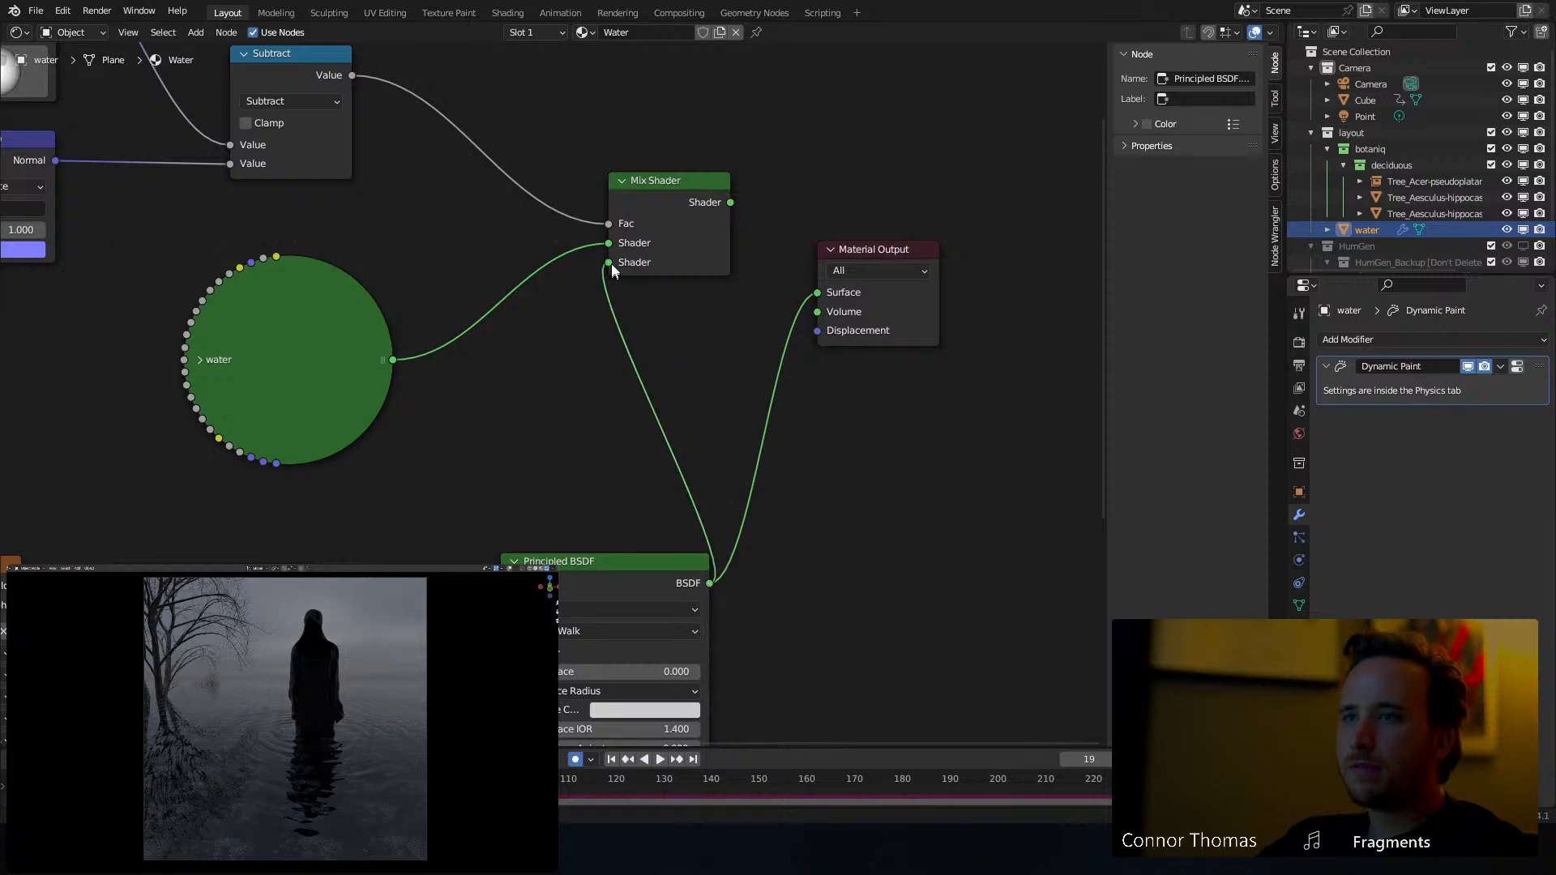
{"action": "left_click", "coordinate": [671, 182], "text": "ctrl+shift"}
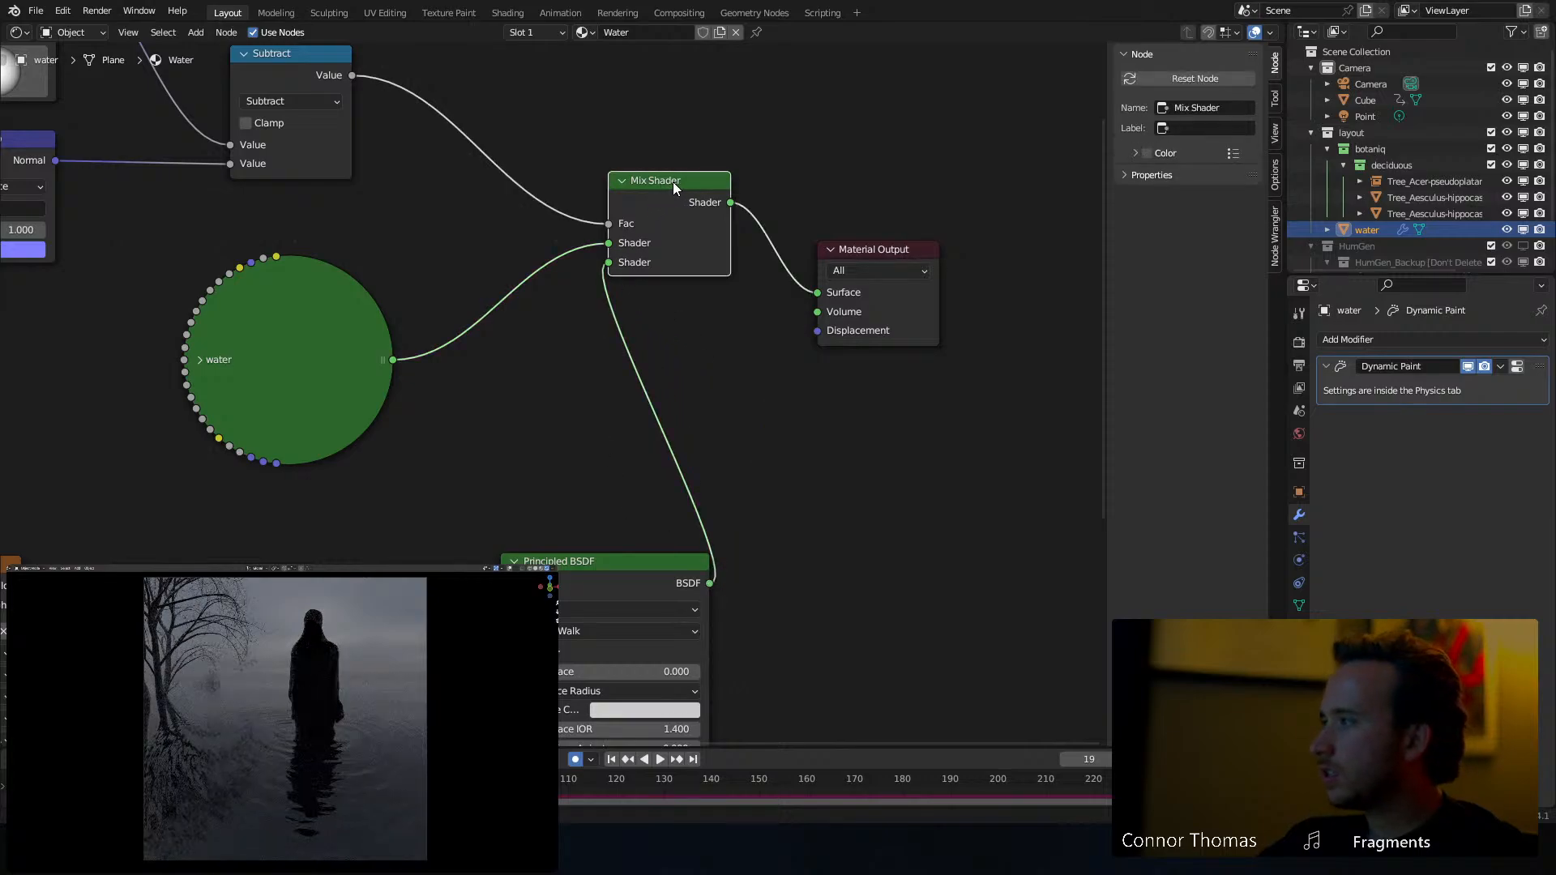
Try swapping the Mix Shader's two shader inputs
{"action": "middle_click_drag", "start_coordinate": [665, 333], "coordinate": [802, 345]}
{"action": "left_click_drag", "start_coordinate": [745, 254], "coordinate": [745, 274]}
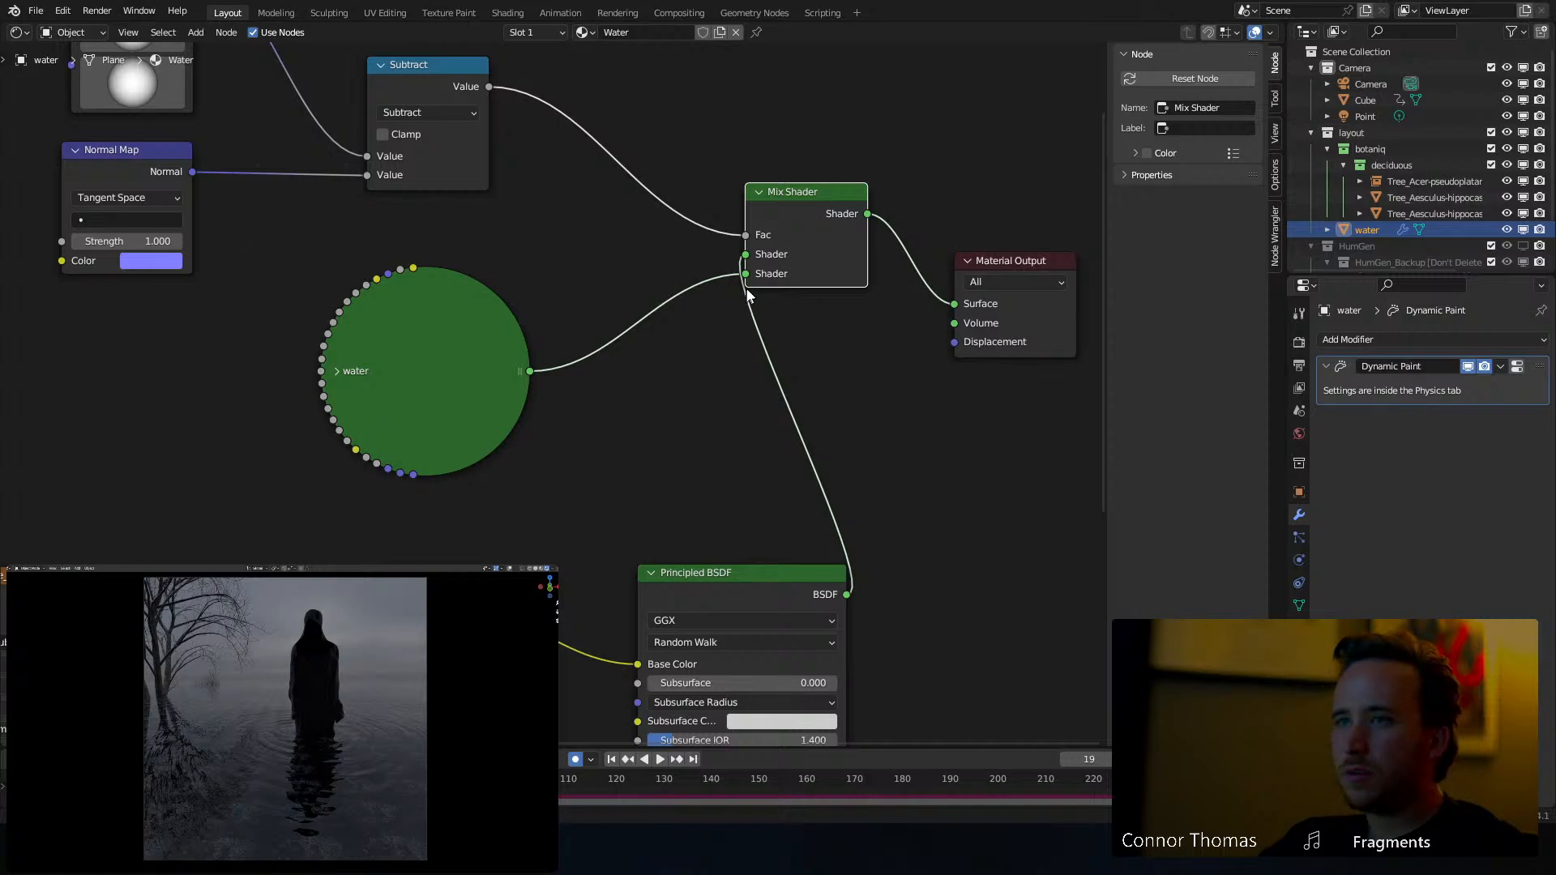
Preview the Subtract node's output and move the Normal, Normal Map and Subtract nodes away from the Mix Shader to make room
{"action": "middle_click_drag", "start_coordinate": [432, 70], "coordinate": [611, 139]}
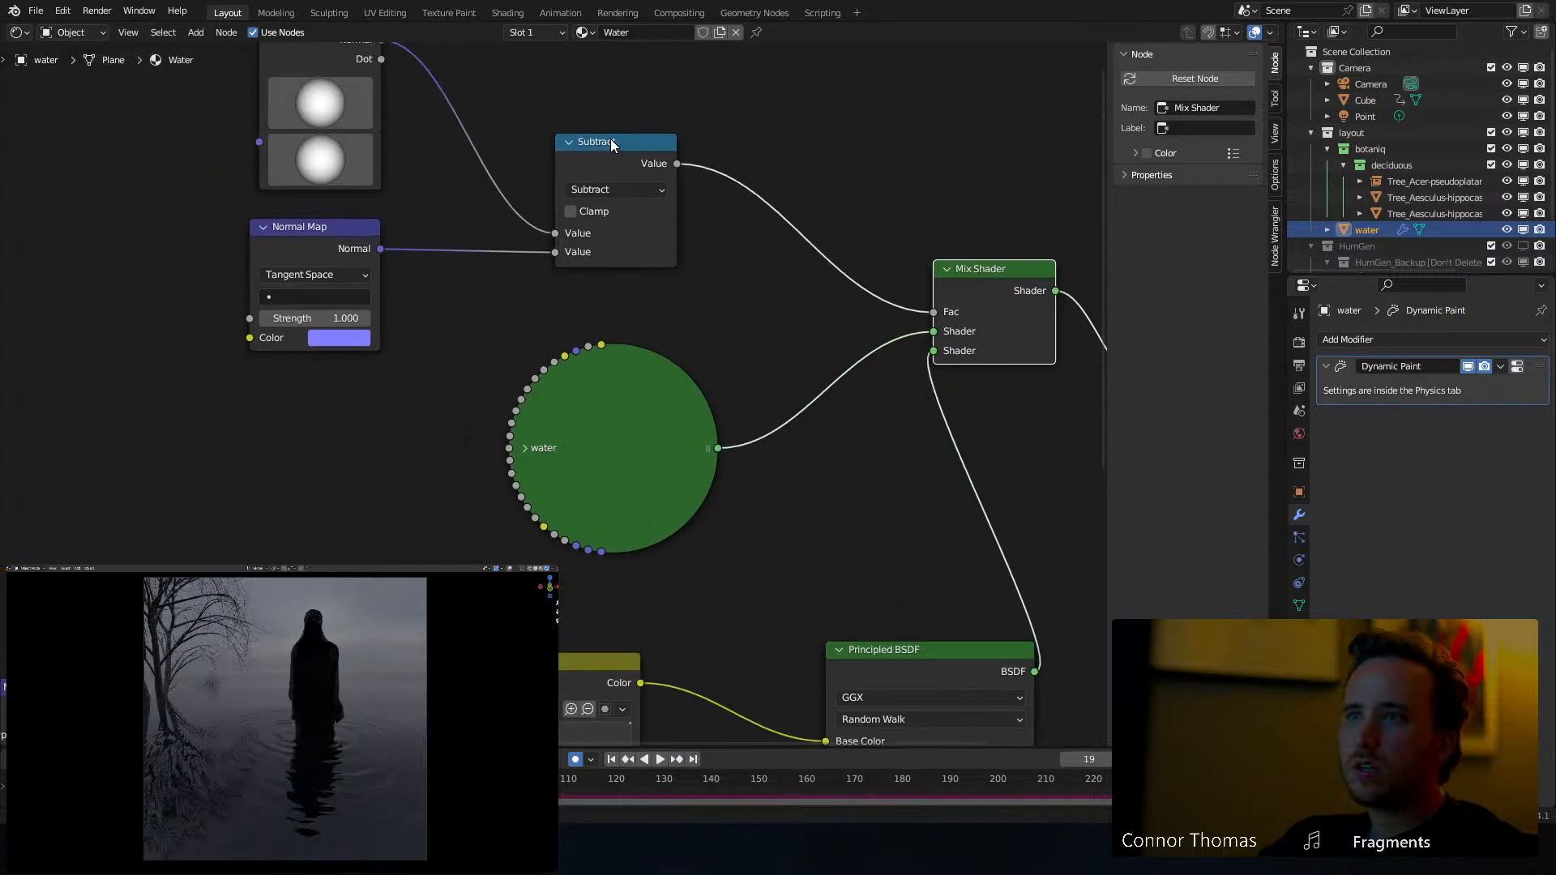
{"action": "left_click", "coordinate": [614, 143], "text": "ctrl+shift"}
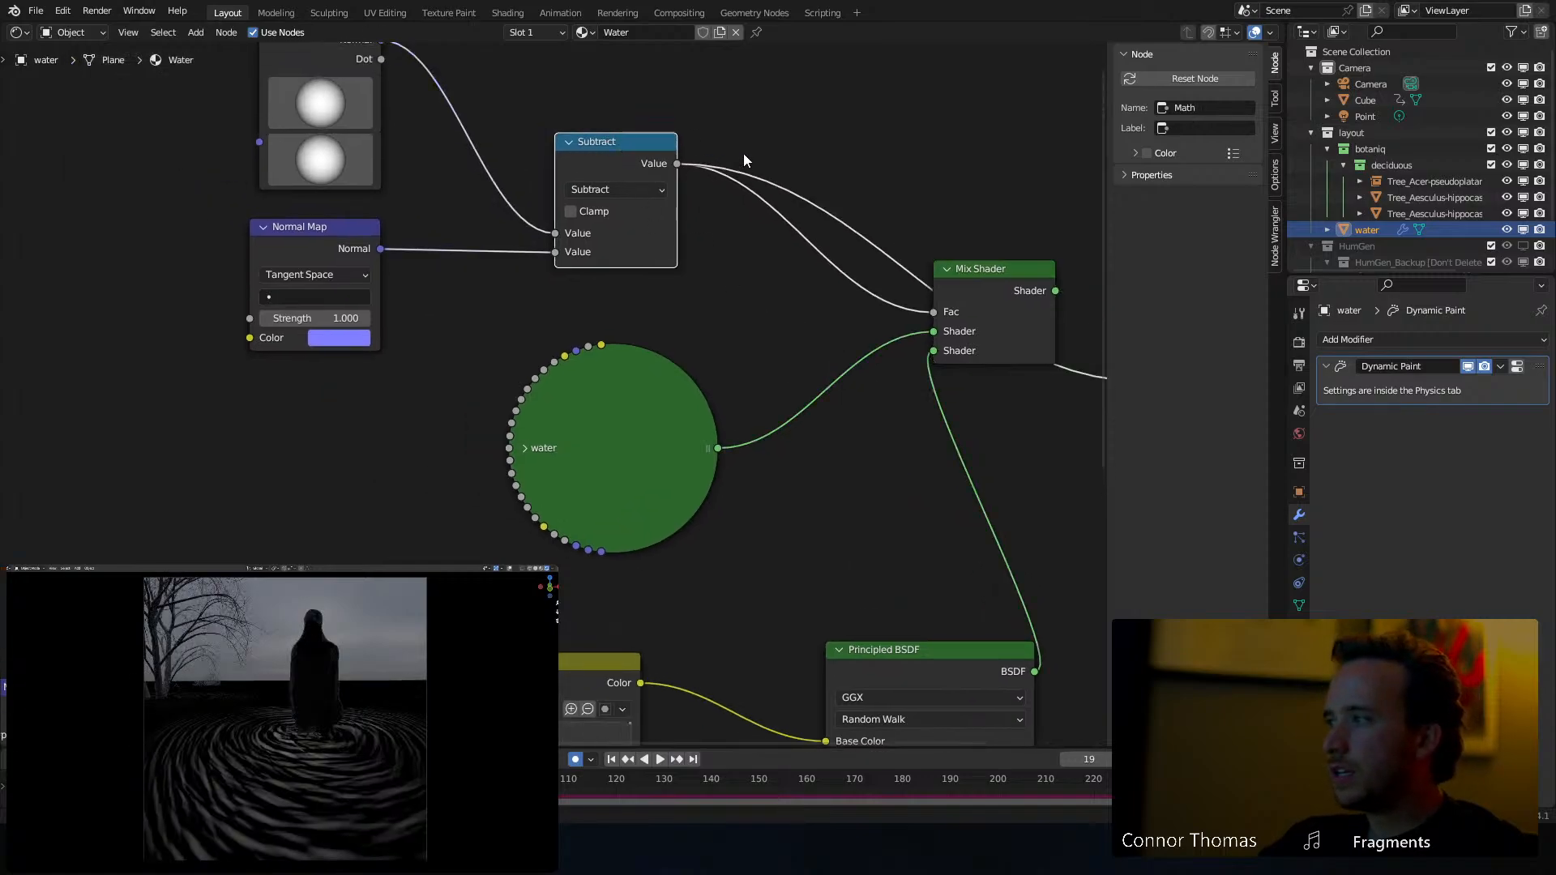
{"action": "middle_click_drag", "start_coordinate": [746, 162], "coordinate": [807, 247]}
{"action": "scroll", "coordinate": [806, 247], "scroll_direction": "down", "scroll_amount": 1}
{"action": "left_click_drag", "start_coordinate": [288, 154], "coordinate": [800, 361]}
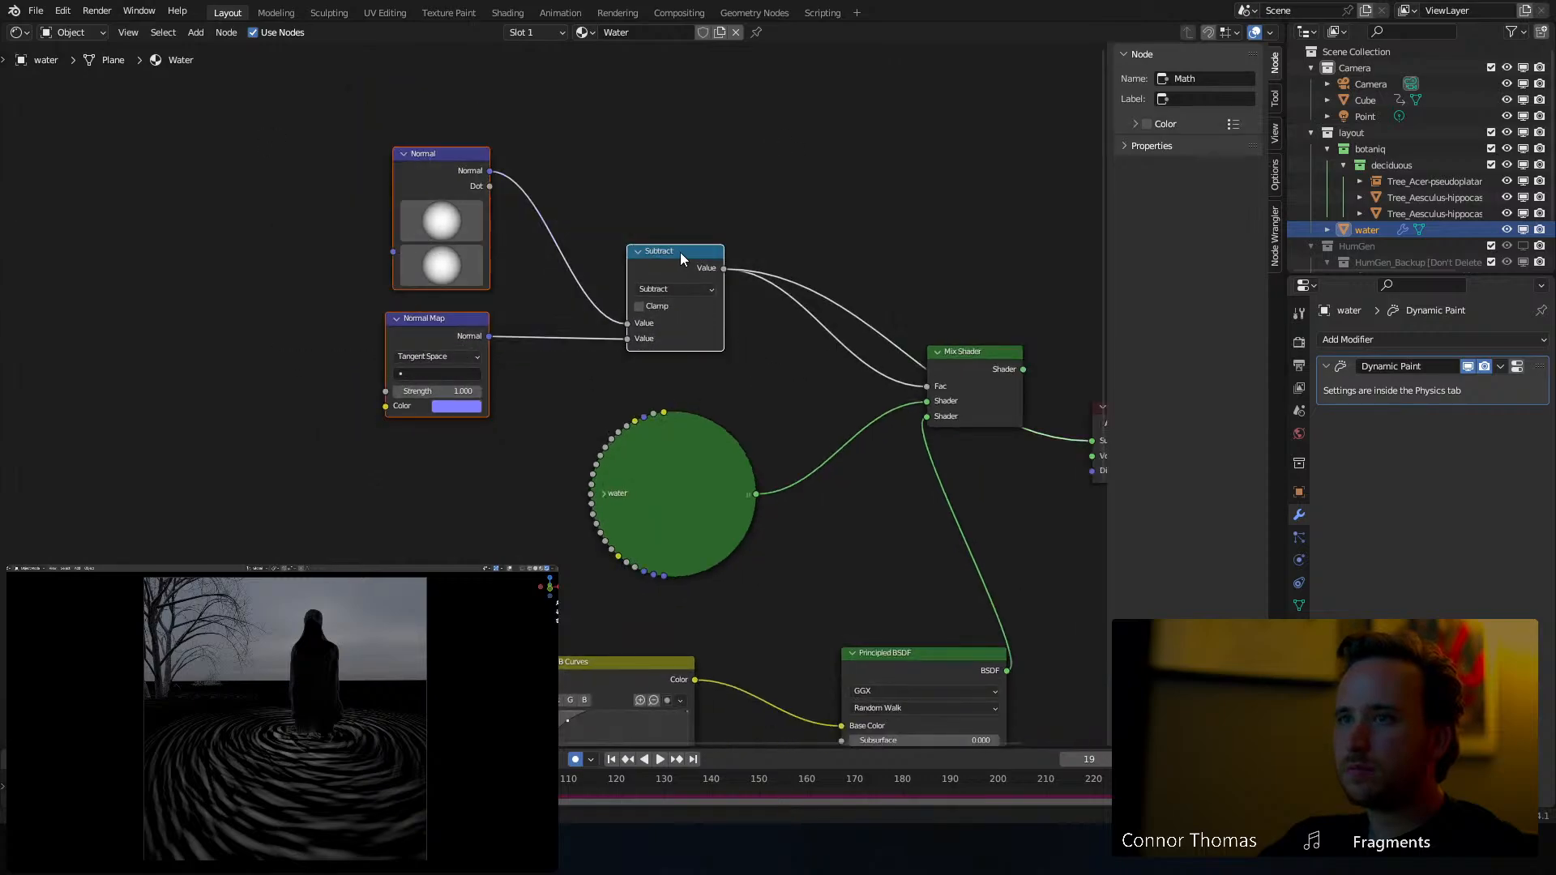
{"action": "left_click_drag", "start_coordinate": [679, 251], "coordinate": [500, 168]}
{"action": "left_click", "coordinate": [722, 134]}
{"action": "left_click", "coordinate": [532, 168]}
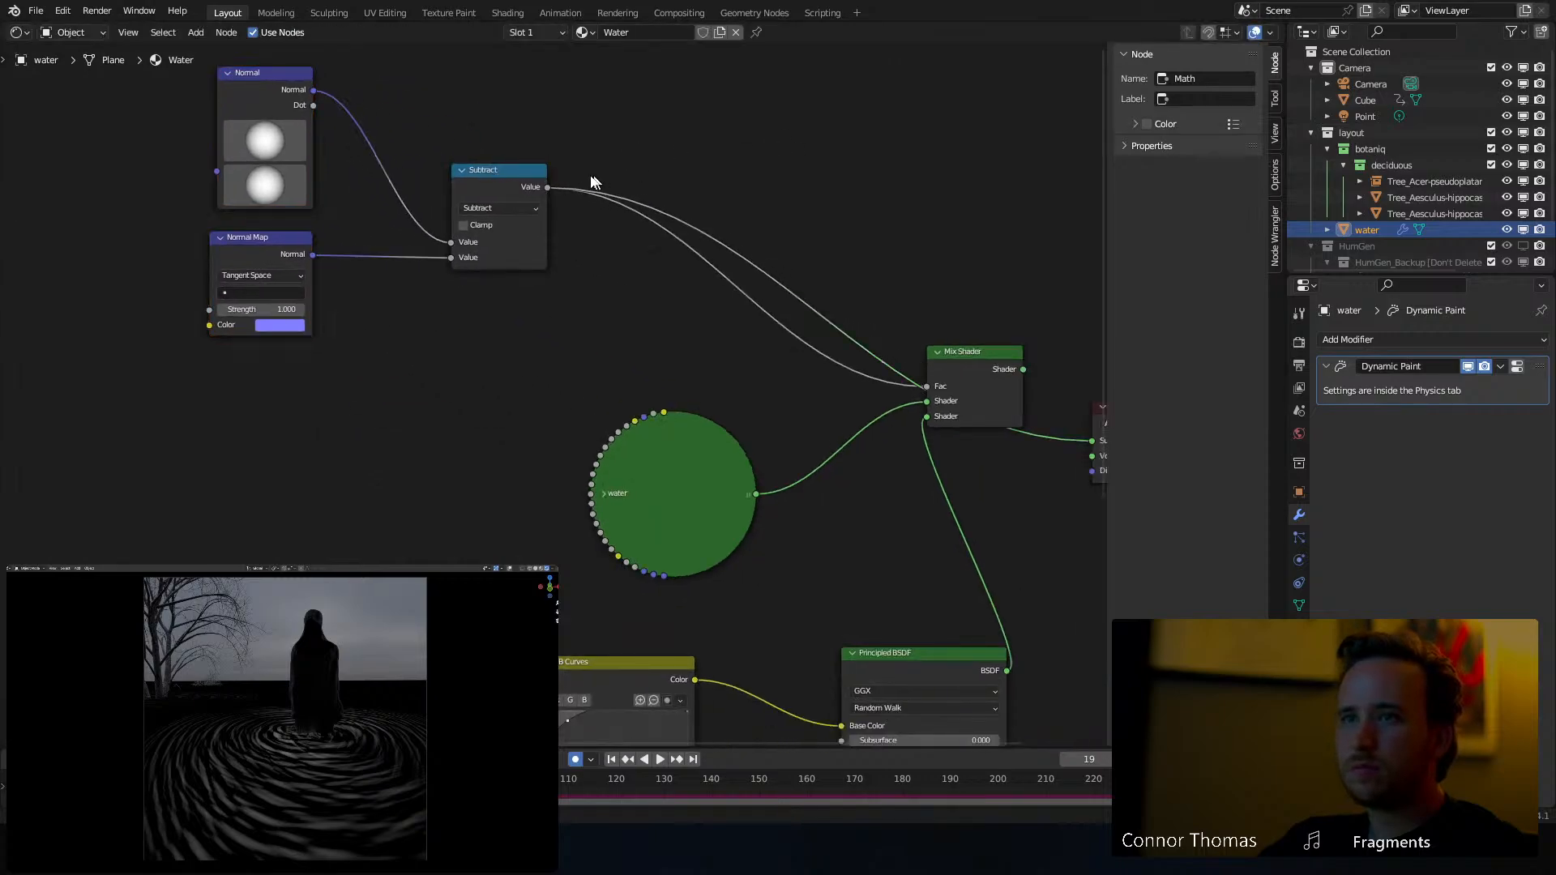
Insert a ColorRamp node on the Subtract preview link and move its white stop to position 0.164
{"action": "key", "text": "shift+a"}
{"action": "left_click", "coordinate": [619, 181]}
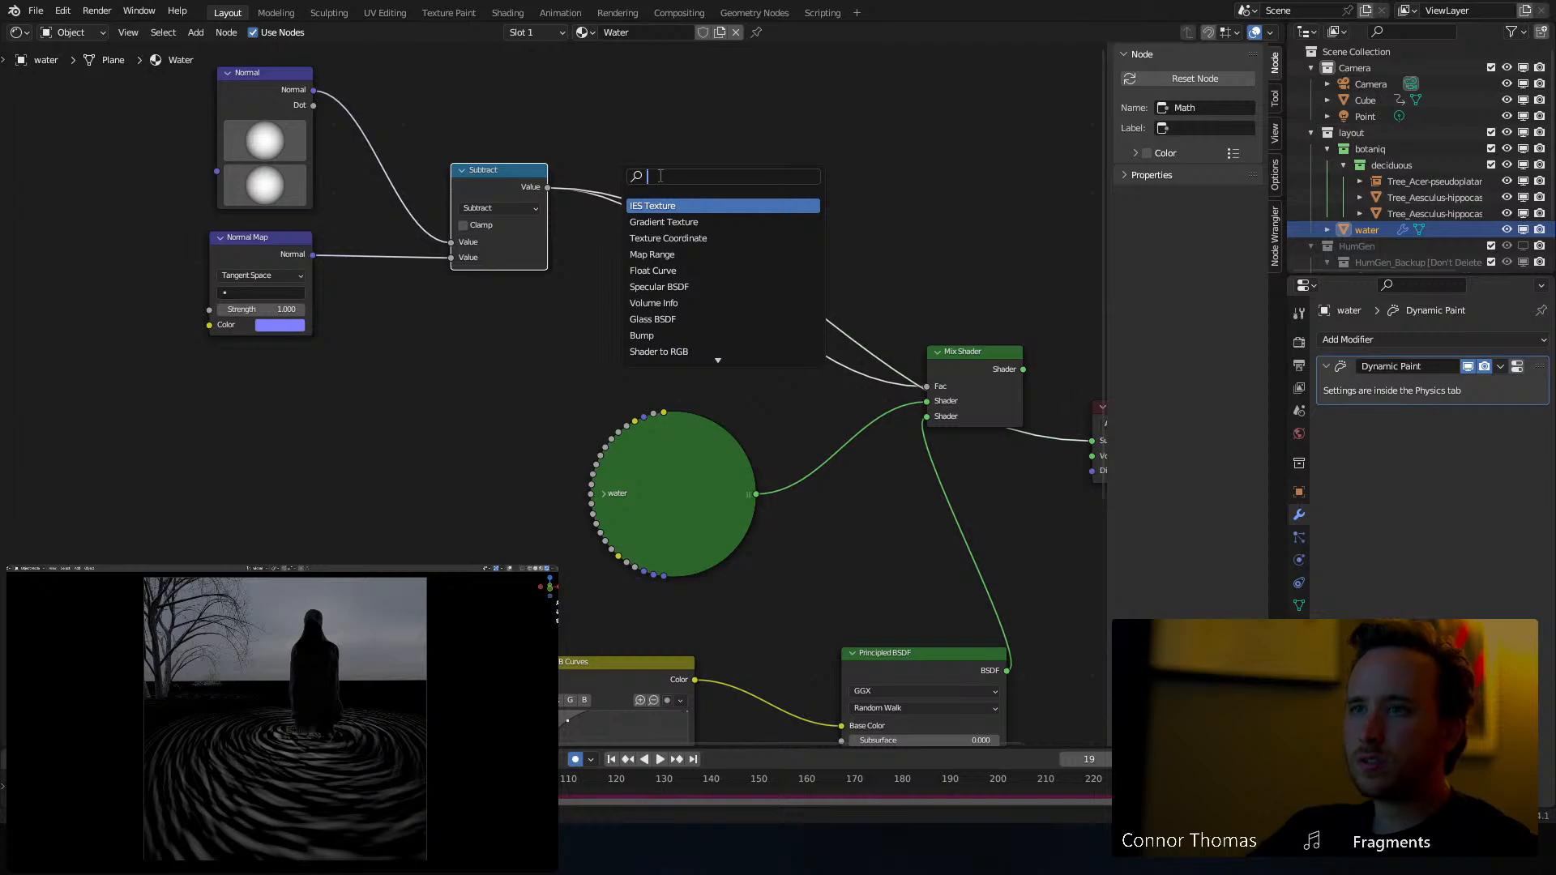
{"action": "type", "text": "col"}
{"action": "key", "text": "Return"}
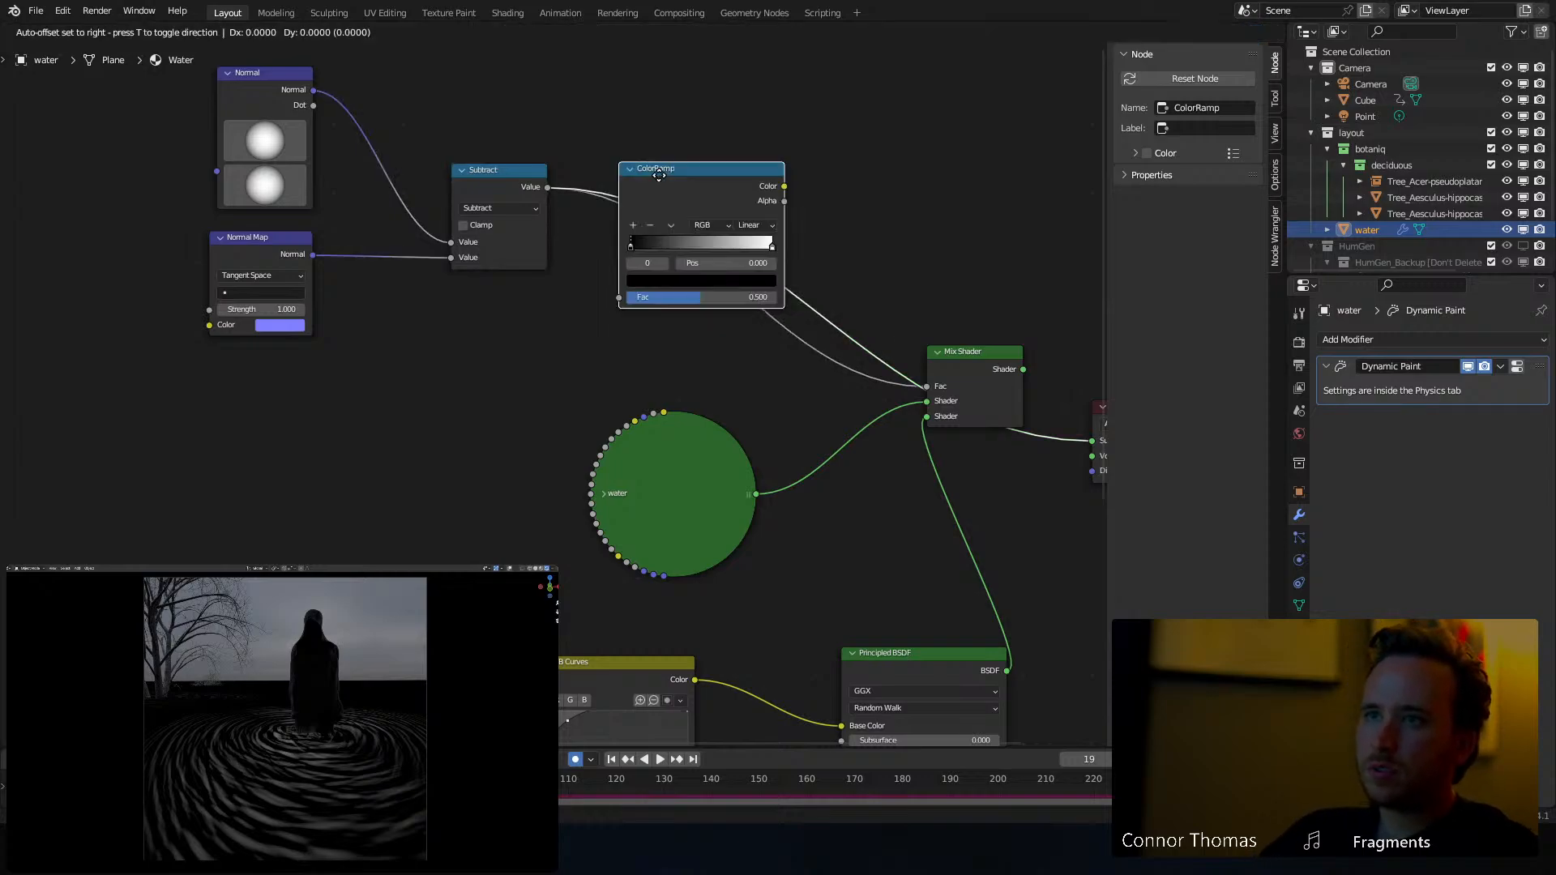
{"action": "left_click", "coordinate": [659, 175]}
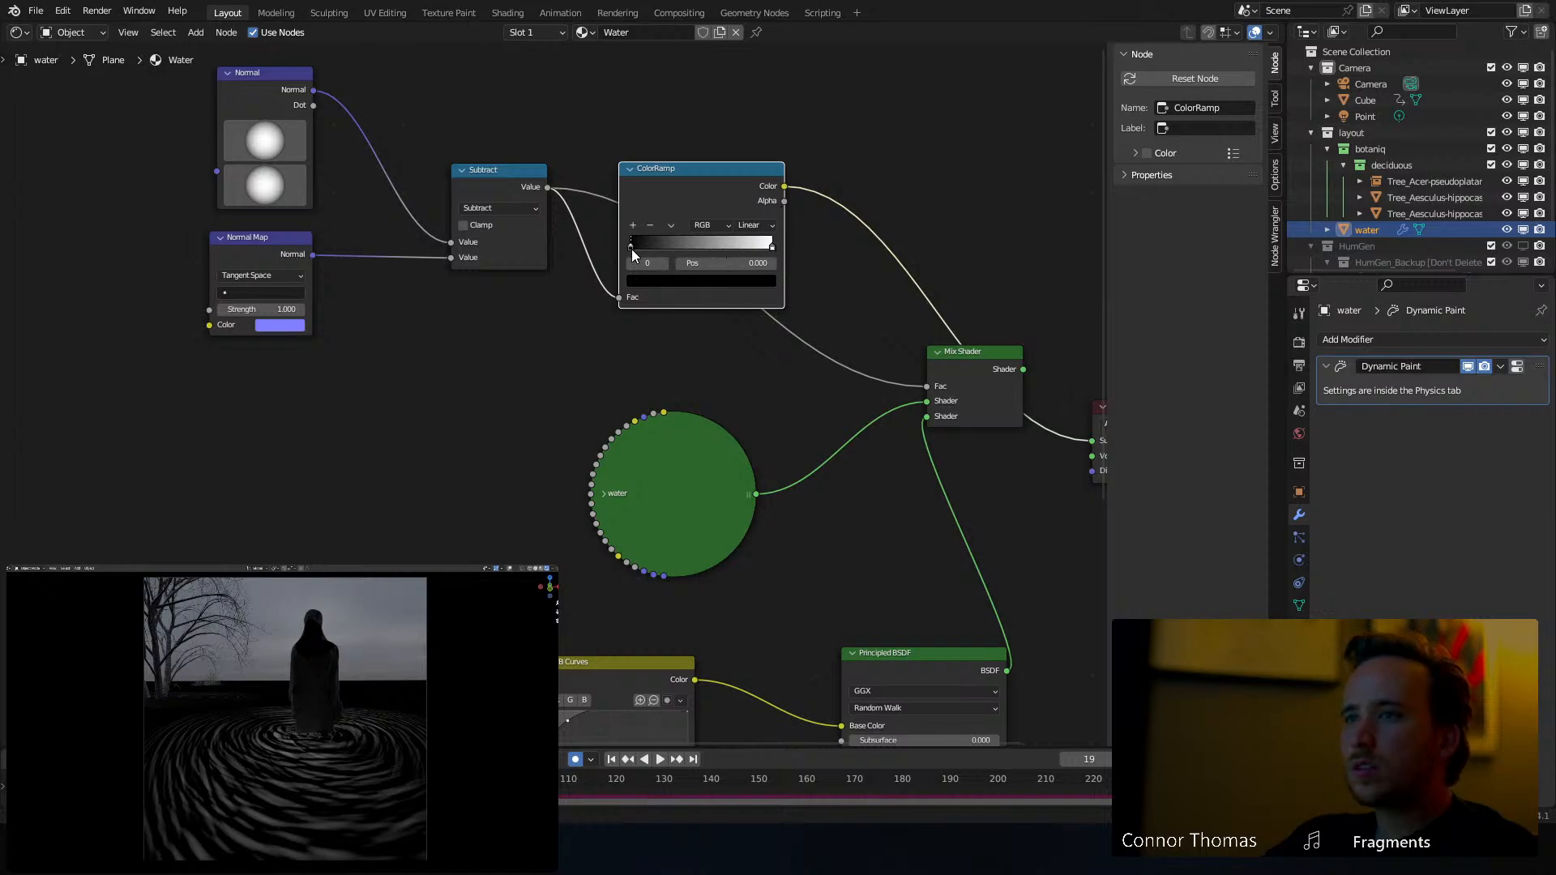
{"action": "left_click_drag", "start_coordinate": [634, 246], "coordinate": [594, 247]}
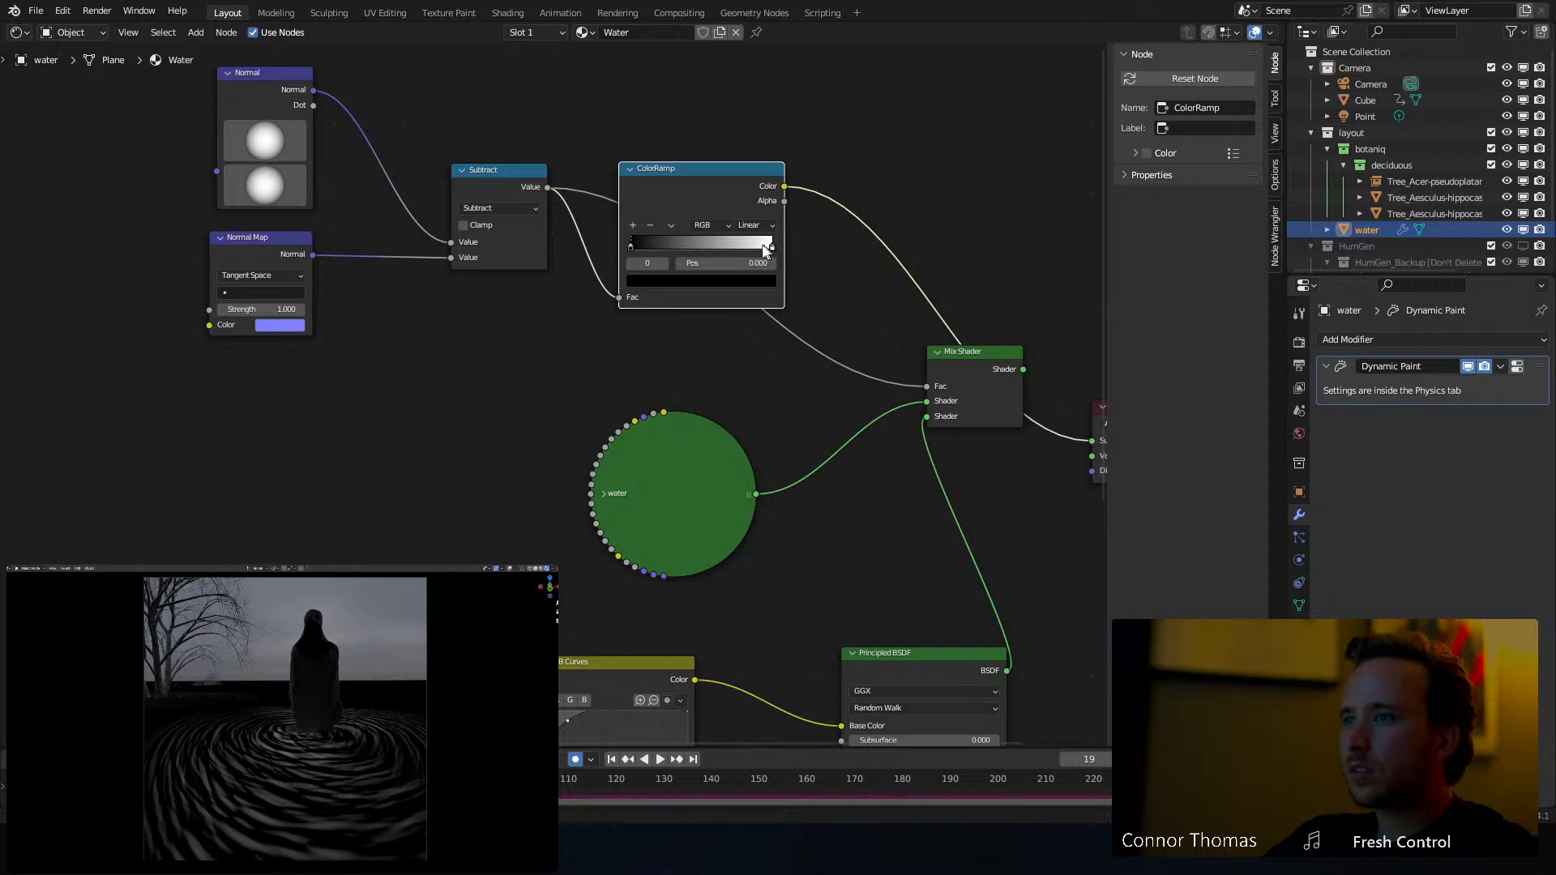
{"action": "left_click_drag", "start_coordinate": [771, 246], "coordinate": [653, 246]}
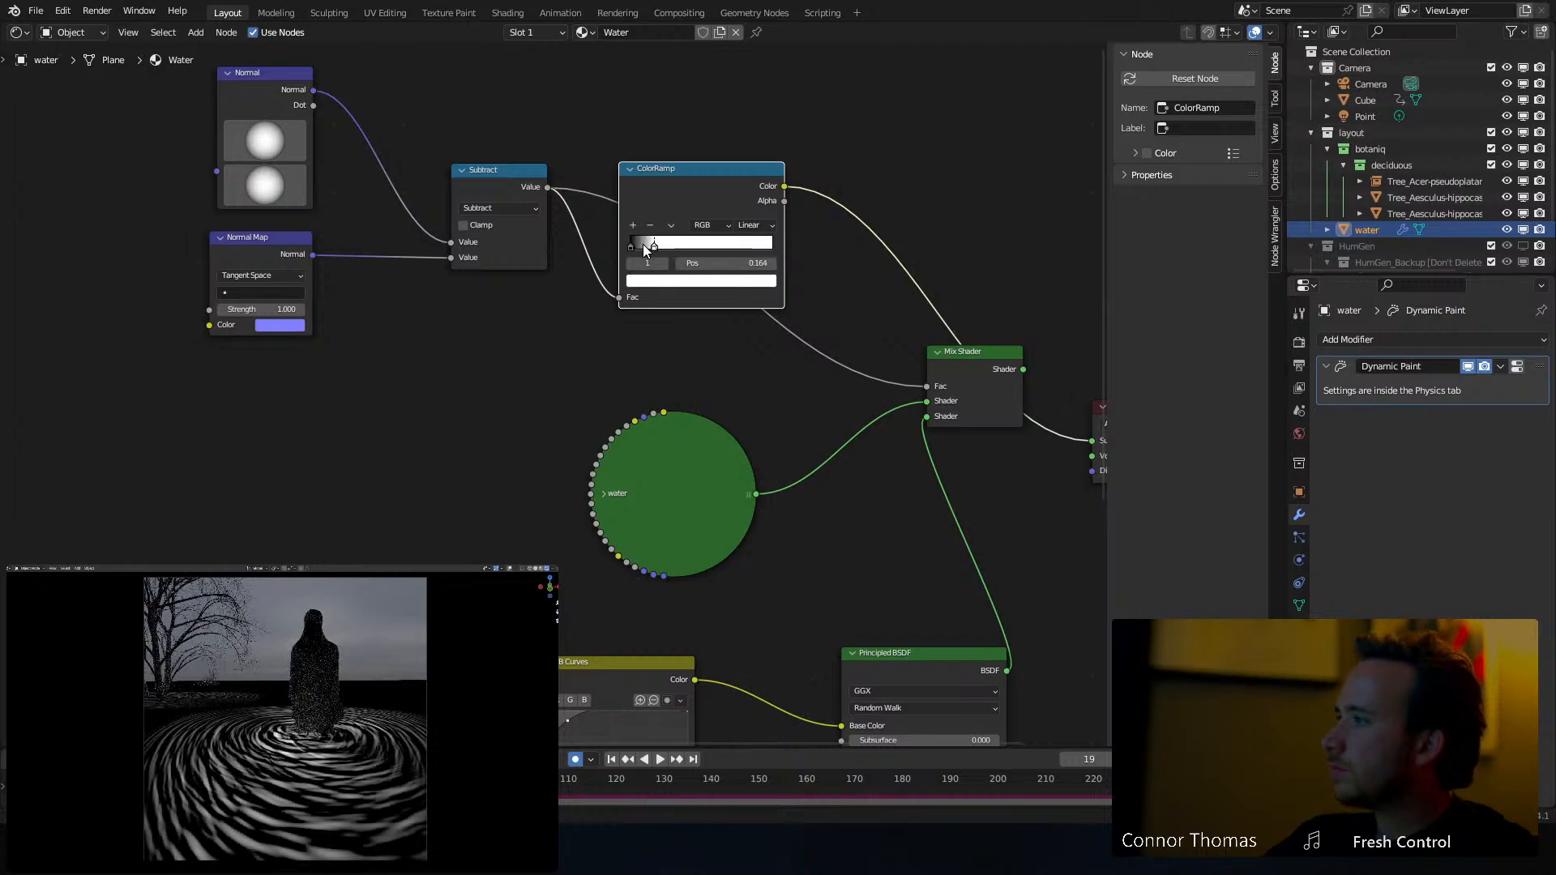
Drive the Mix Shader's Fac with the ColorRamp's Color and route the Mix Shader back to the Material Output
{"action": "middle_click_drag", "start_coordinate": [895, 254], "coordinate": [631, 222]}
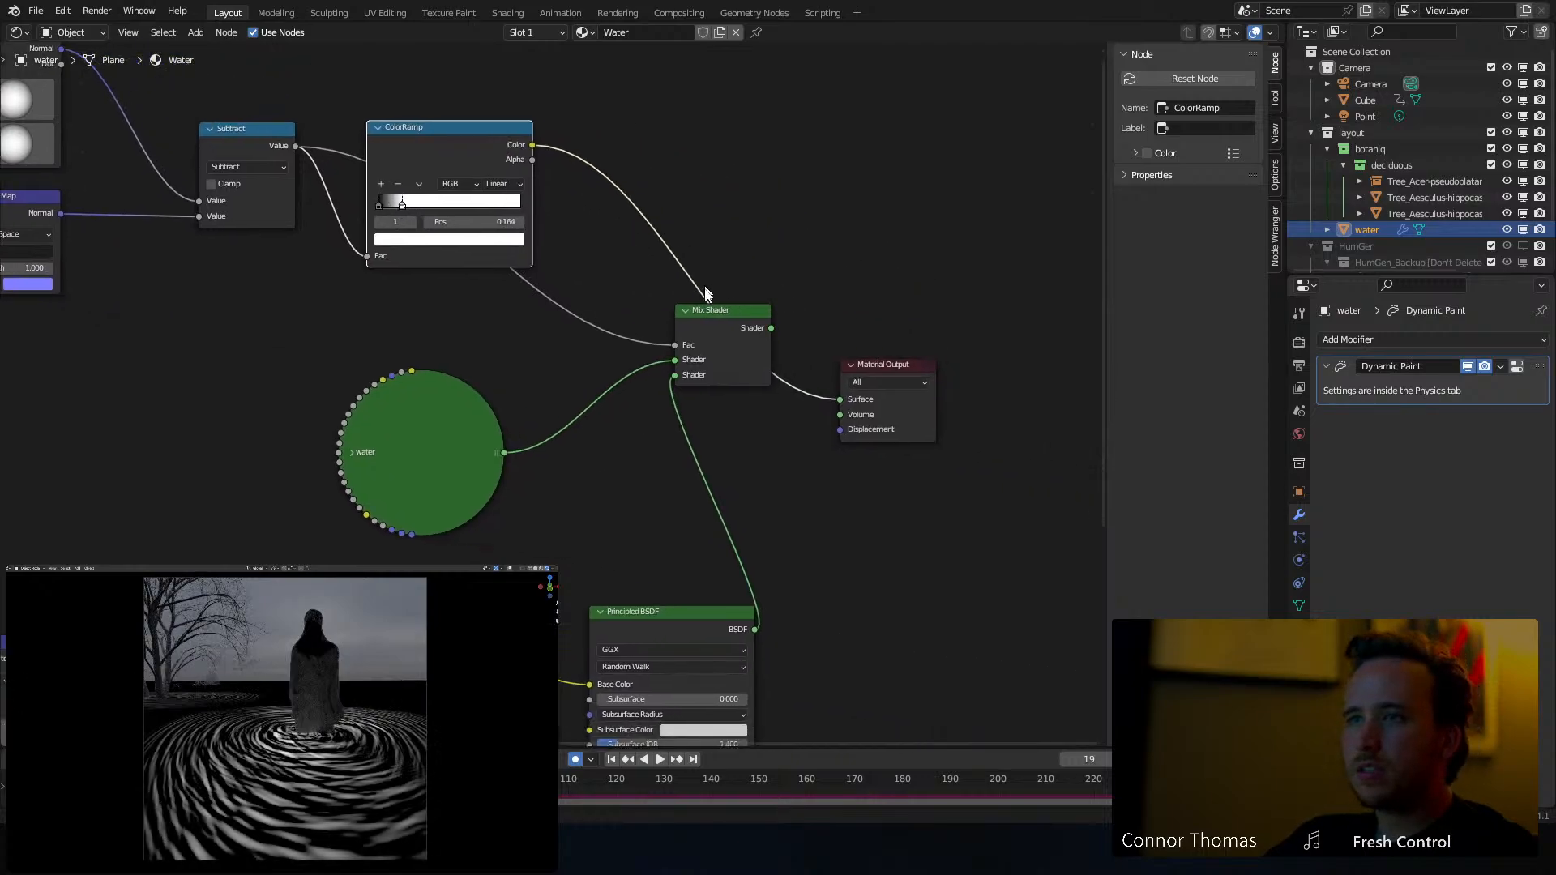
{"action": "mouse_move", "coordinate": [675, 347]}
{"action": "left_mouse_down"}
{"action": "mouse_move", "coordinate": [614, 243]}
{"action": "mouse_move", "coordinate": [592, 254]}
{"action": "mouse_move", "coordinate": [670, 343]}
{"action": "left_mouse_up"}
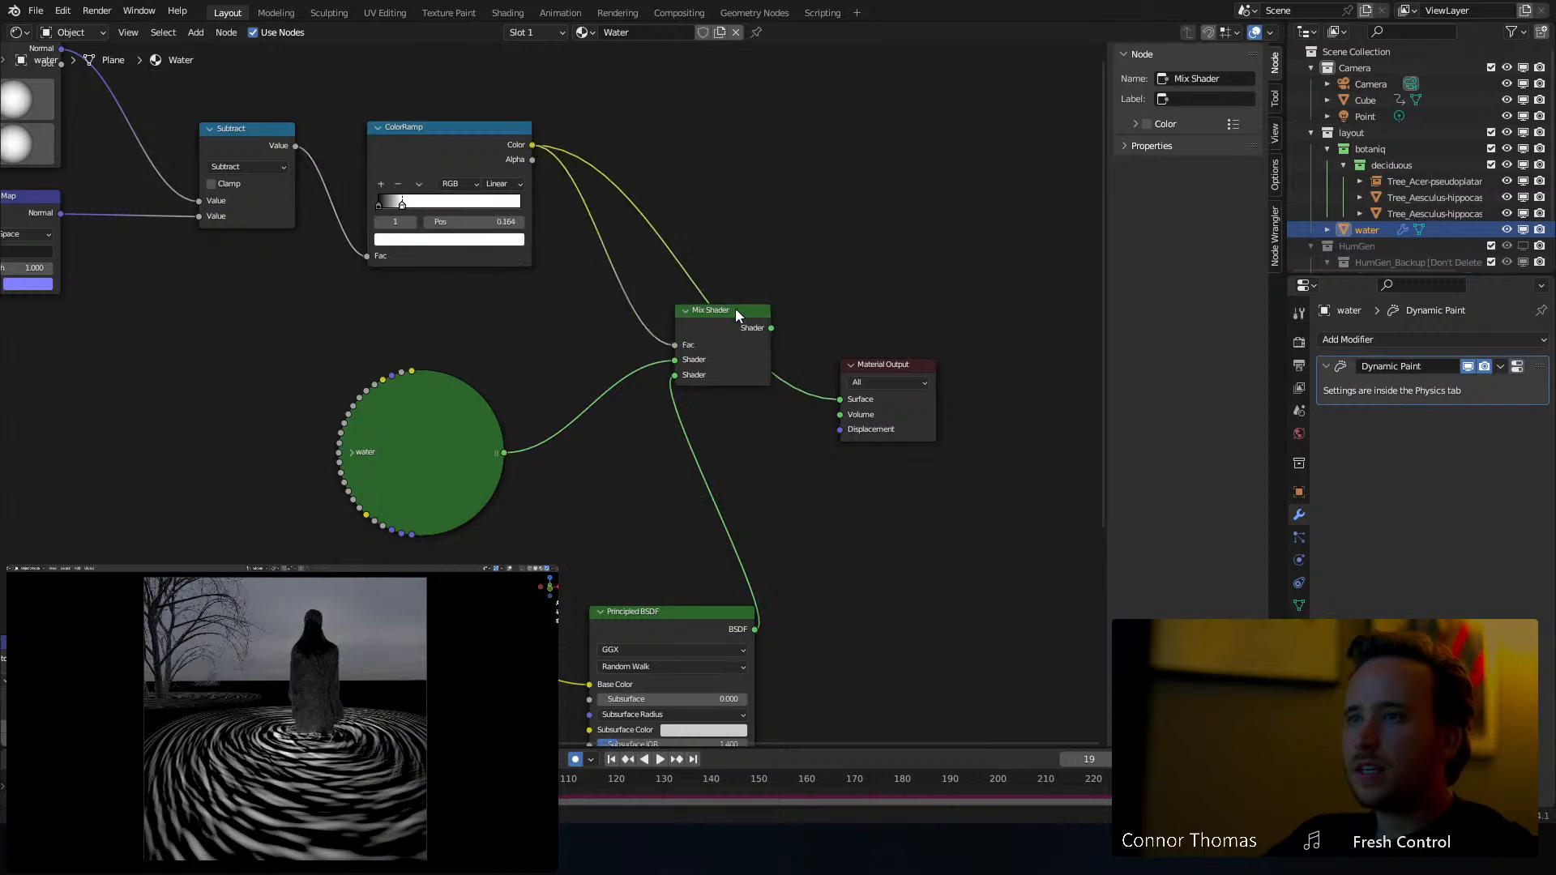
{"action": "left_click", "coordinate": [737, 310], "text": "ctrl+shift"}
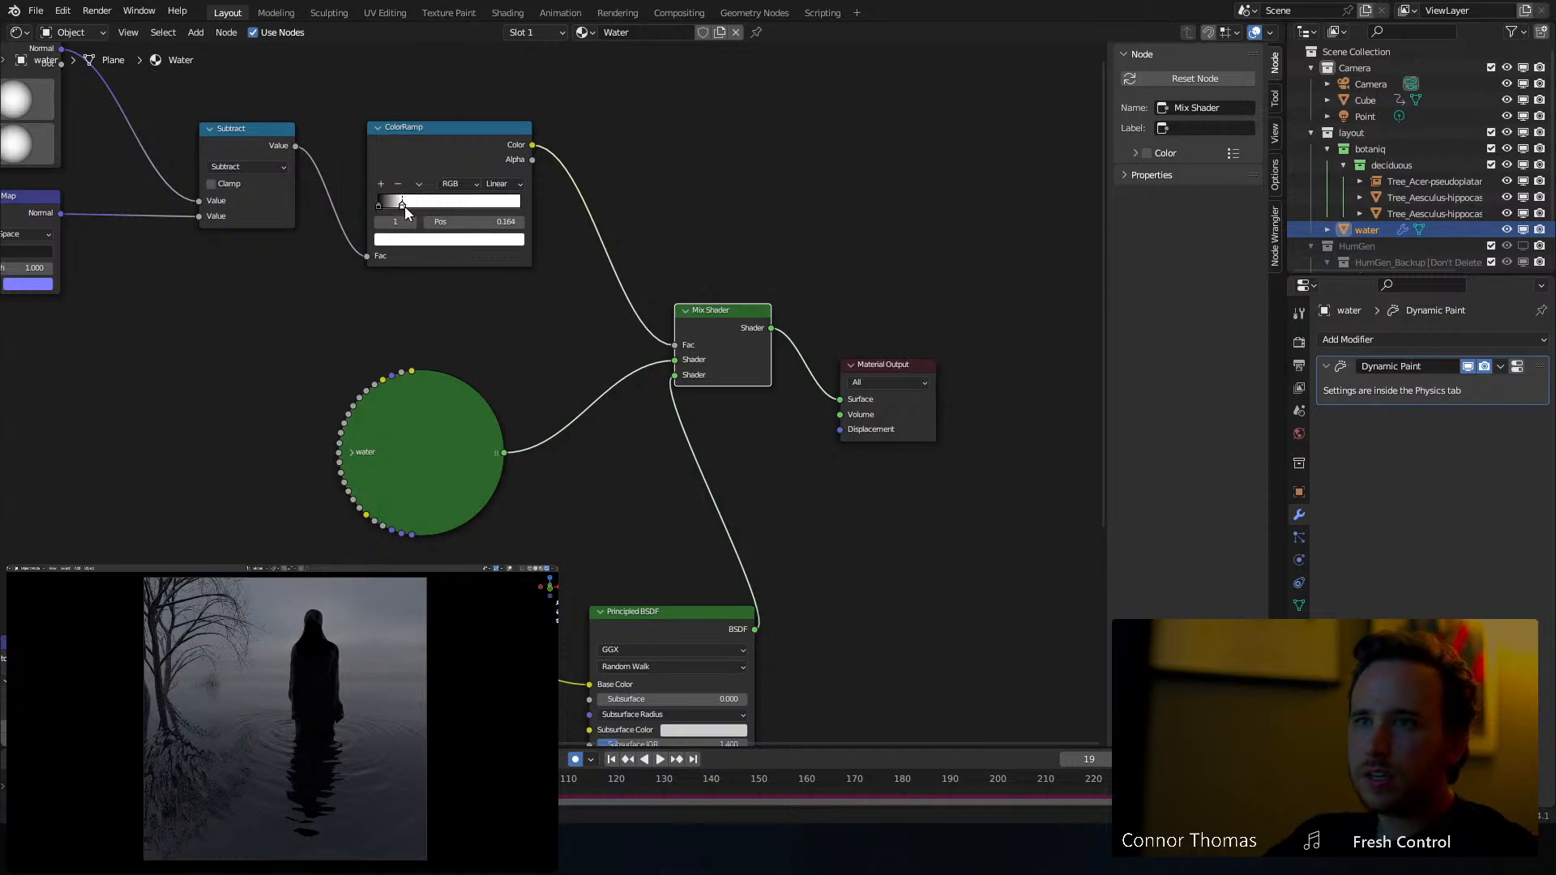
Tighten the mask by moving the ColorRamp's white stop to position 0.050
{"action": "left_click_drag", "start_coordinate": [405, 206], "coordinate": [387, 209]}
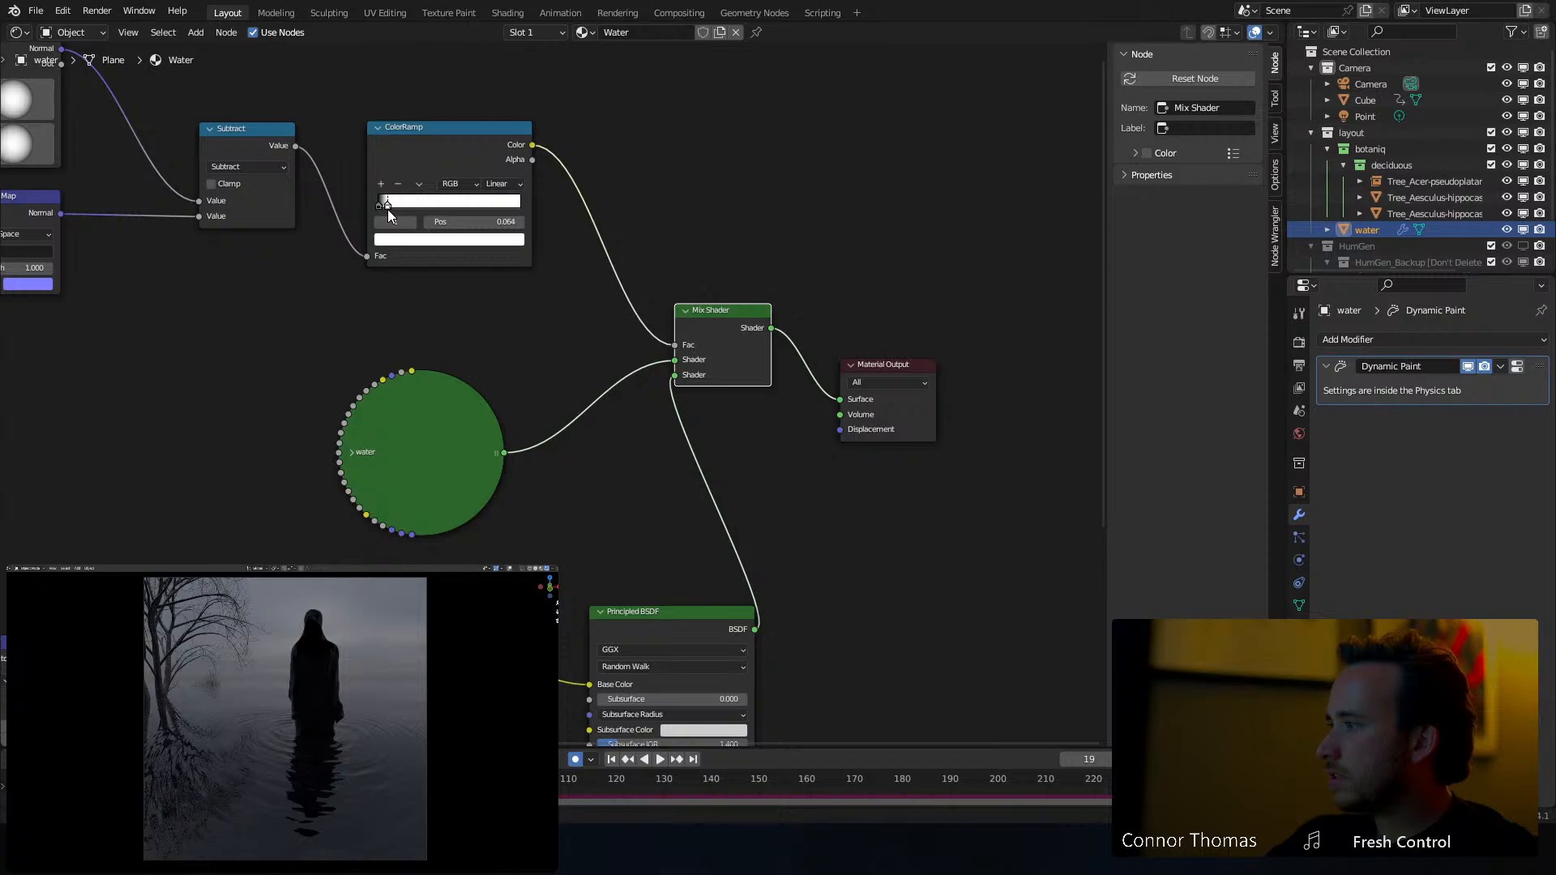
{"action": "left_click_drag", "start_coordinate": [388, 209], "coordinate": [386, 209]}
Preview the Subtract and ColorRamp outputs in turn, then reconnect the Mix Shader to the Material Output and save the file
{"action": "middle_click_drag", "start_coordinate": [698, 397], "coordinate": [1036, 492]}
{"action": "left_click", "coordinate": [589, 219], "text": "ctrl+shift"}
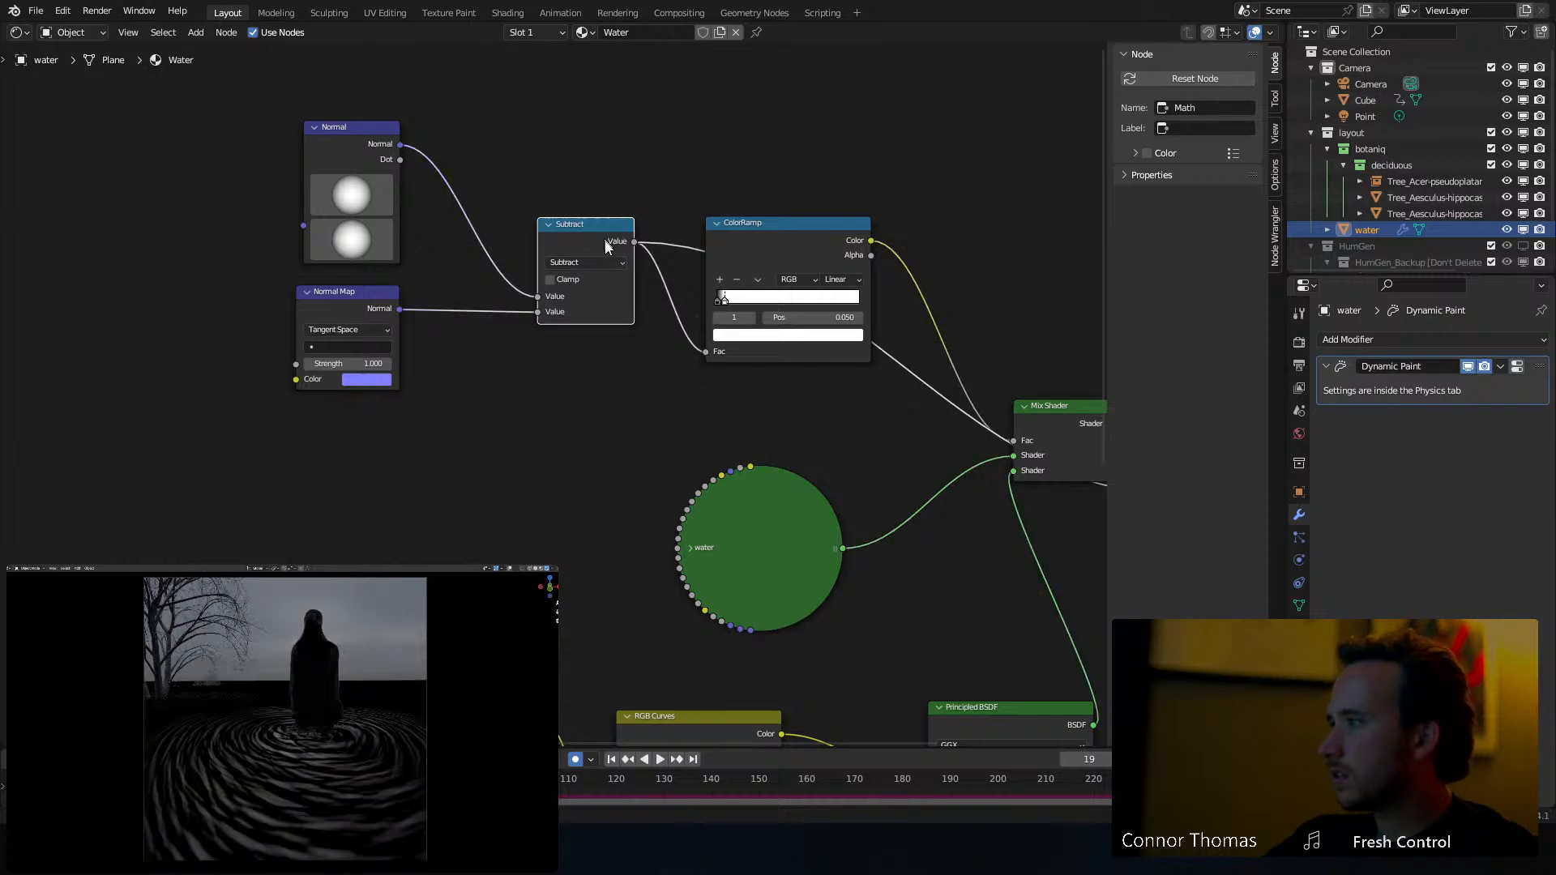
{"action": "left_click", "coordinate": [776, 229], "text": "ctrl+shift"}
{"action": "middle_click_drag", "start_coordinate": [842, 239], "coordinate": [460, 166]}
{"action": "left_click", "coordinate": [700, 338], "text": "ctrl+shift"}
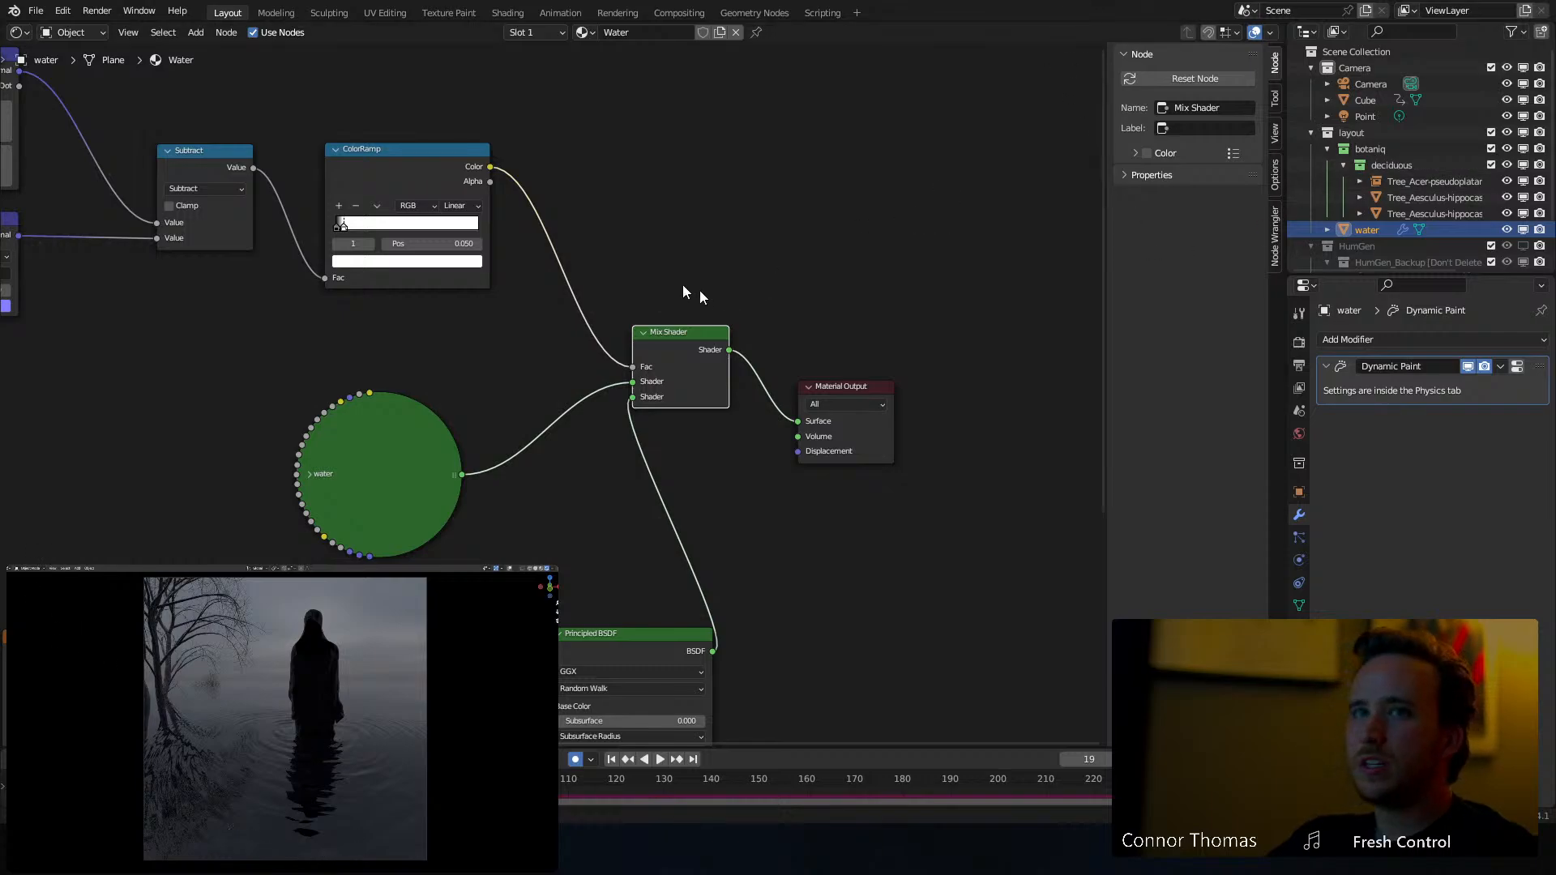
{"action": "key", "text": "ctrl+s"}
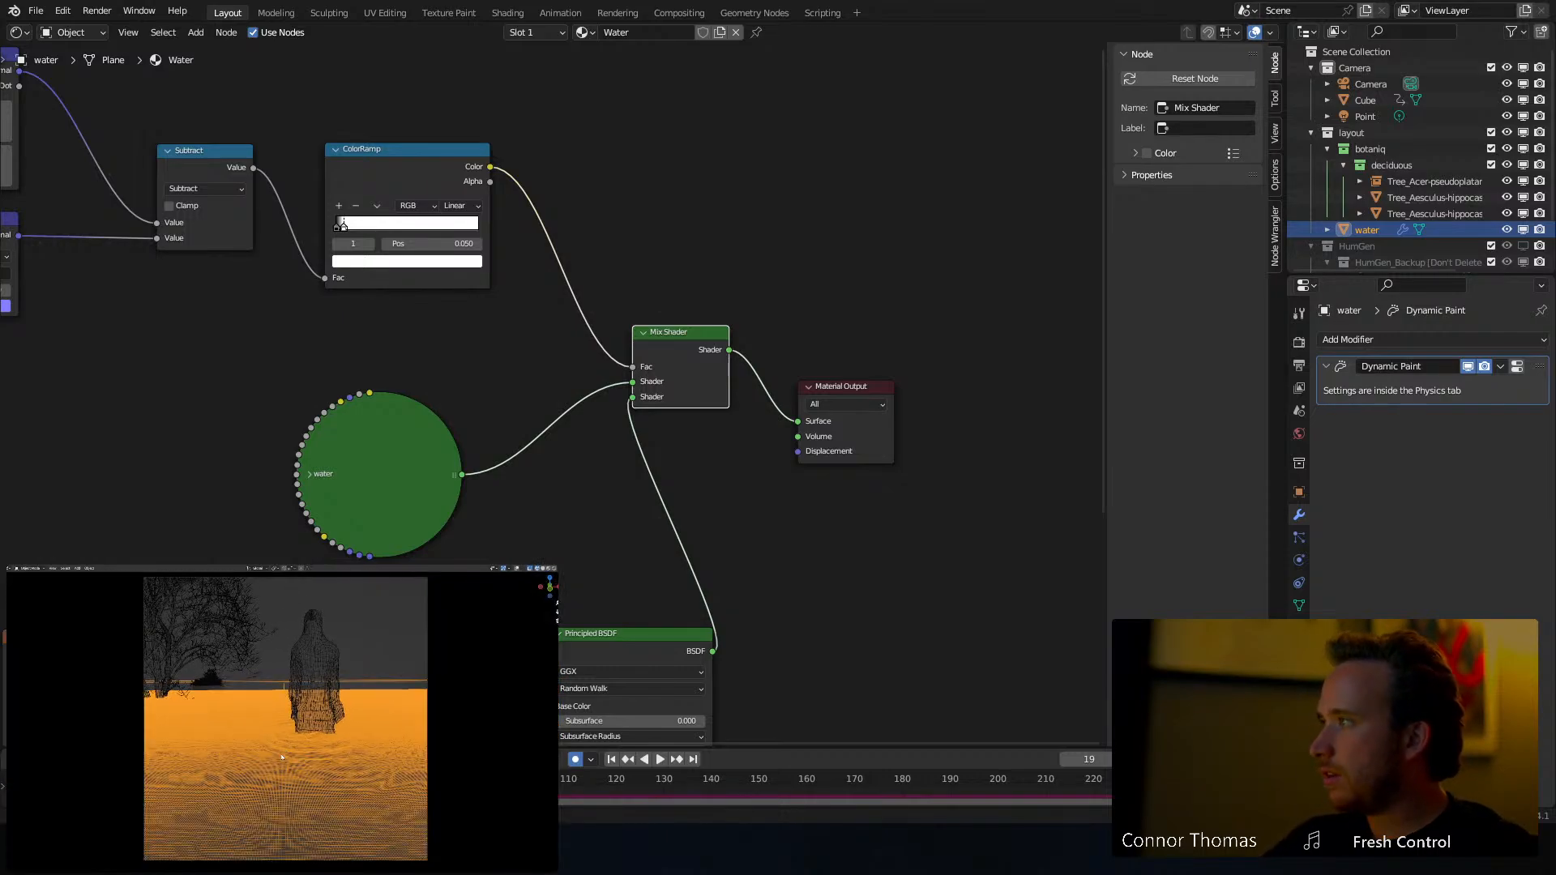
Change the Shader Editor area to the 3D Viewport and view the whole water plane with the figure
{"action": "left_click", "coordinate": [18, 33]}
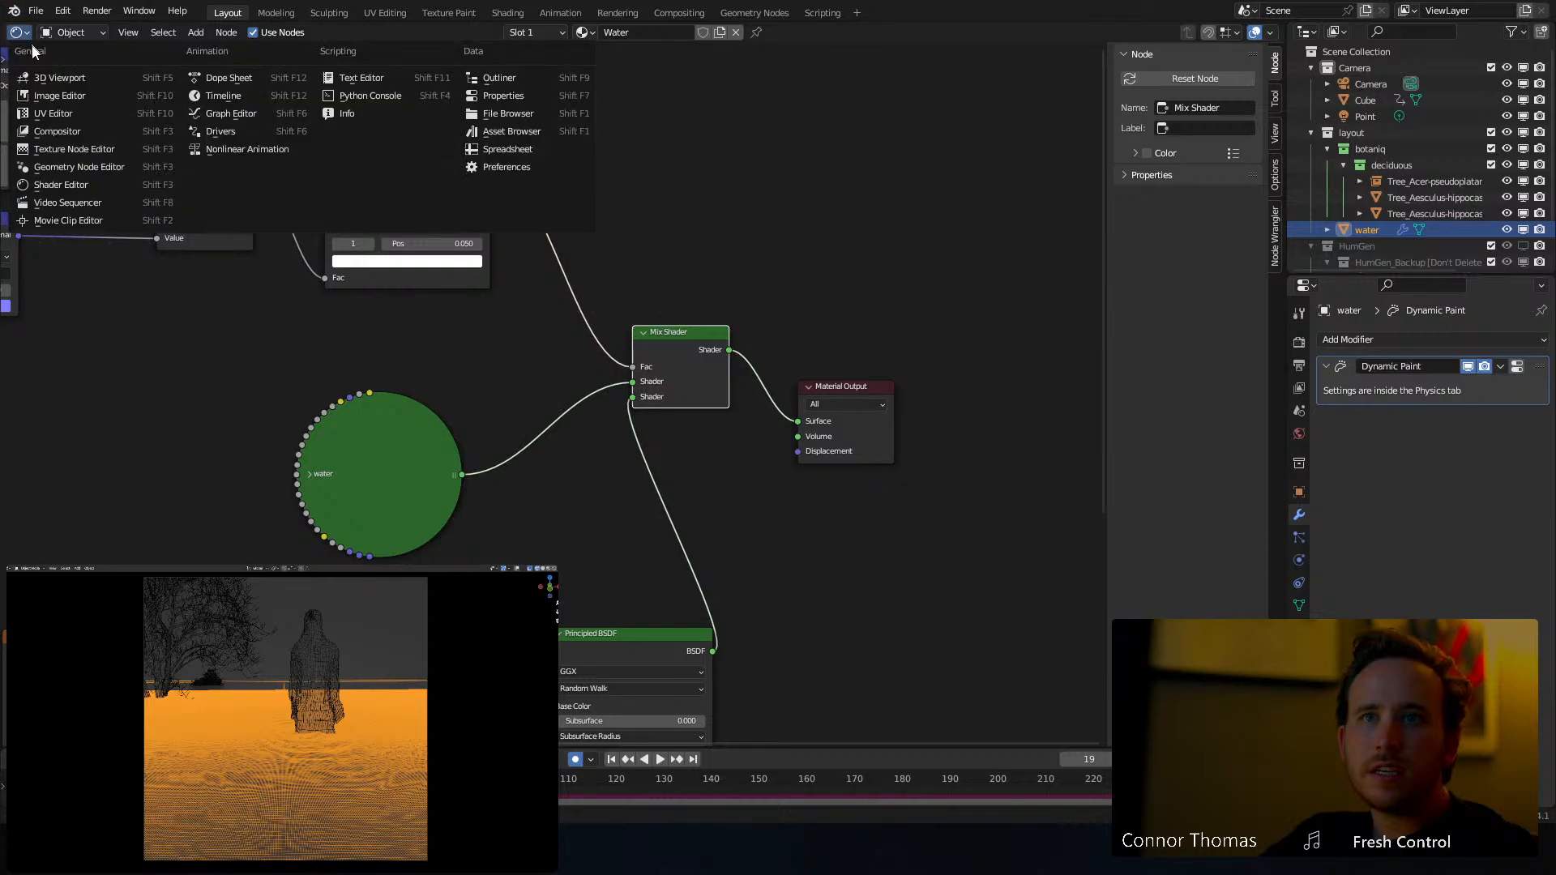
{"action": "left_click", "coordinate": [50, 78]}
{"action": "middle_click_drag", "start_coordinate": [457, 371], "coordinate": [586, 358]}
{"action": "scroll", "coordinate": [583, 357], "scroll_direction": "down", "scroll_amount": 3}
Add a mesh plane and move it straight down along the Z axis to below the water surface
{"action": "key", "text": "shift+a"}
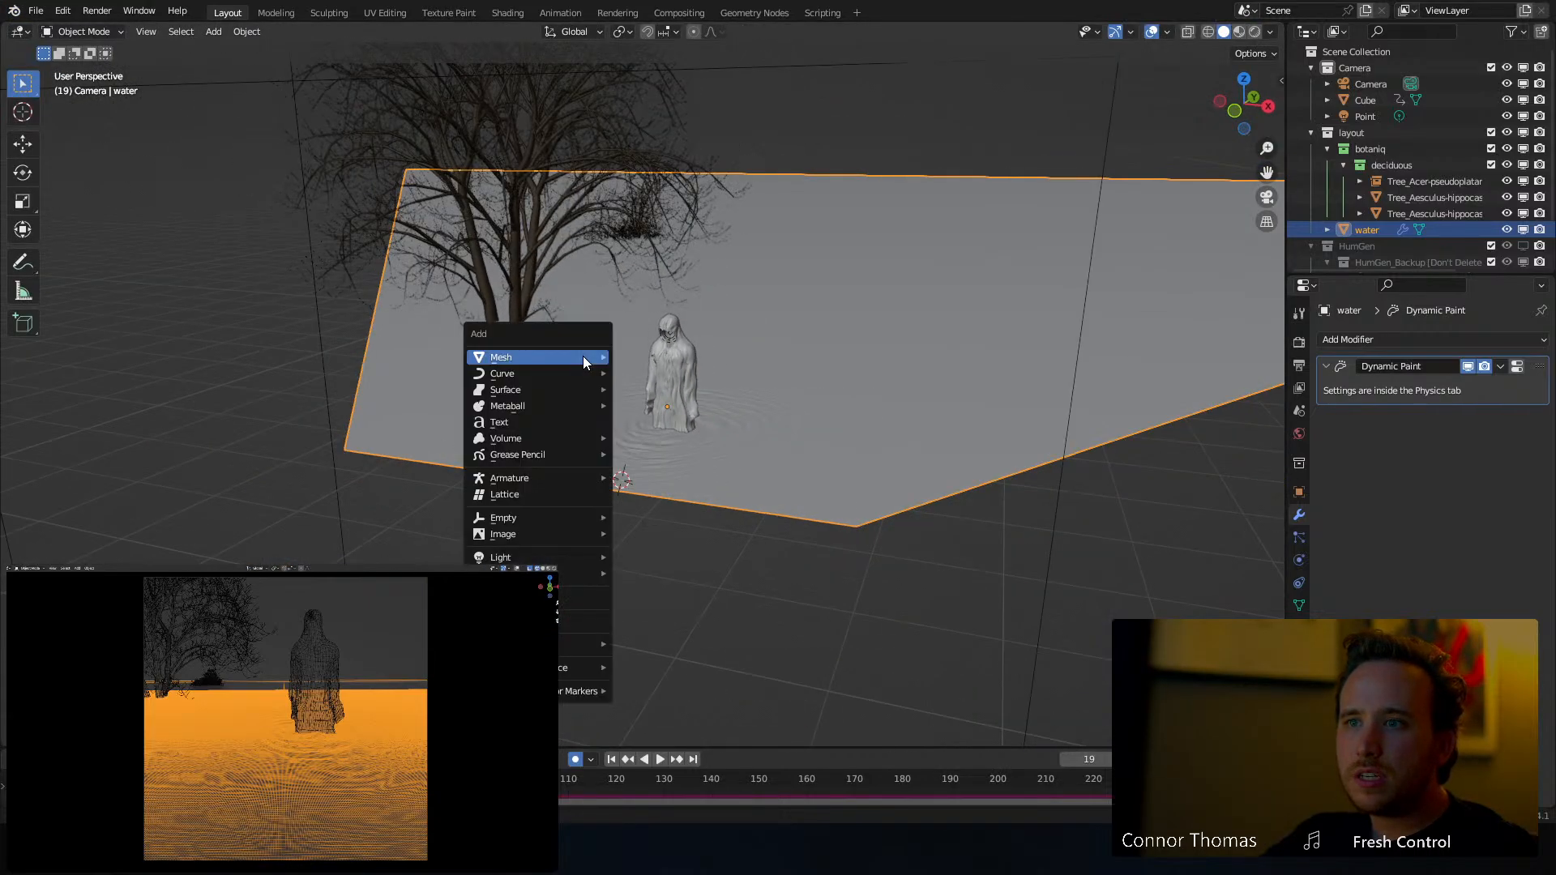
{"action": "mouse_move", "coordinate": [582, 357]}
{"action": "left_click", "coordinate": [656, 362]}
{"action": "key", "text": "g"}
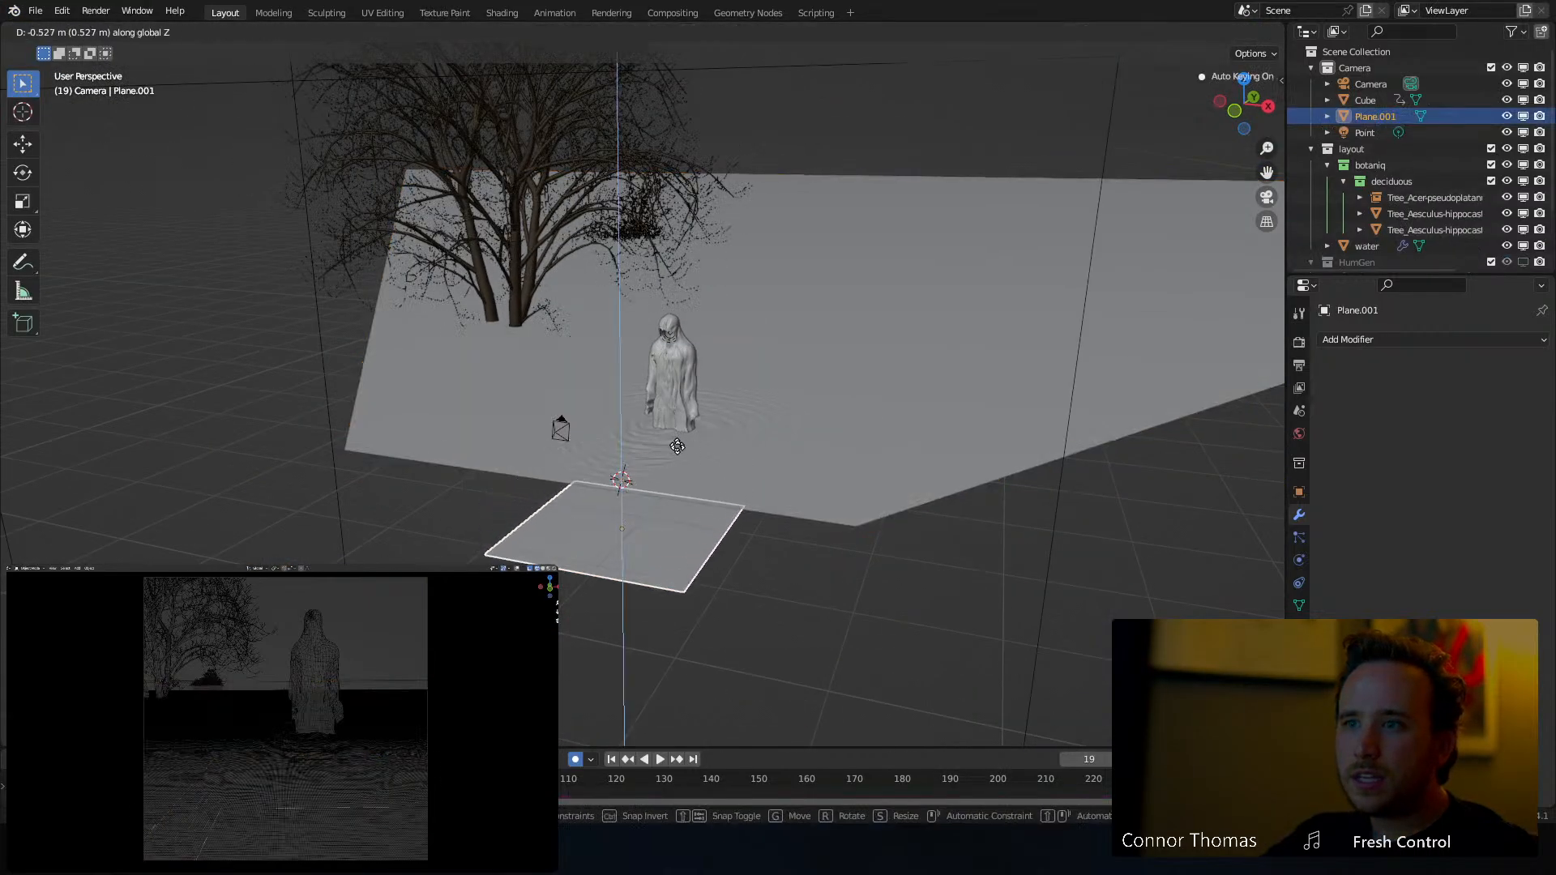
{"action": "left_click", "coordinate": [687, 461]}
{"action": "middle_click_drag", "start_coordinate": [688, 461], "coordinate": [629, 425]}
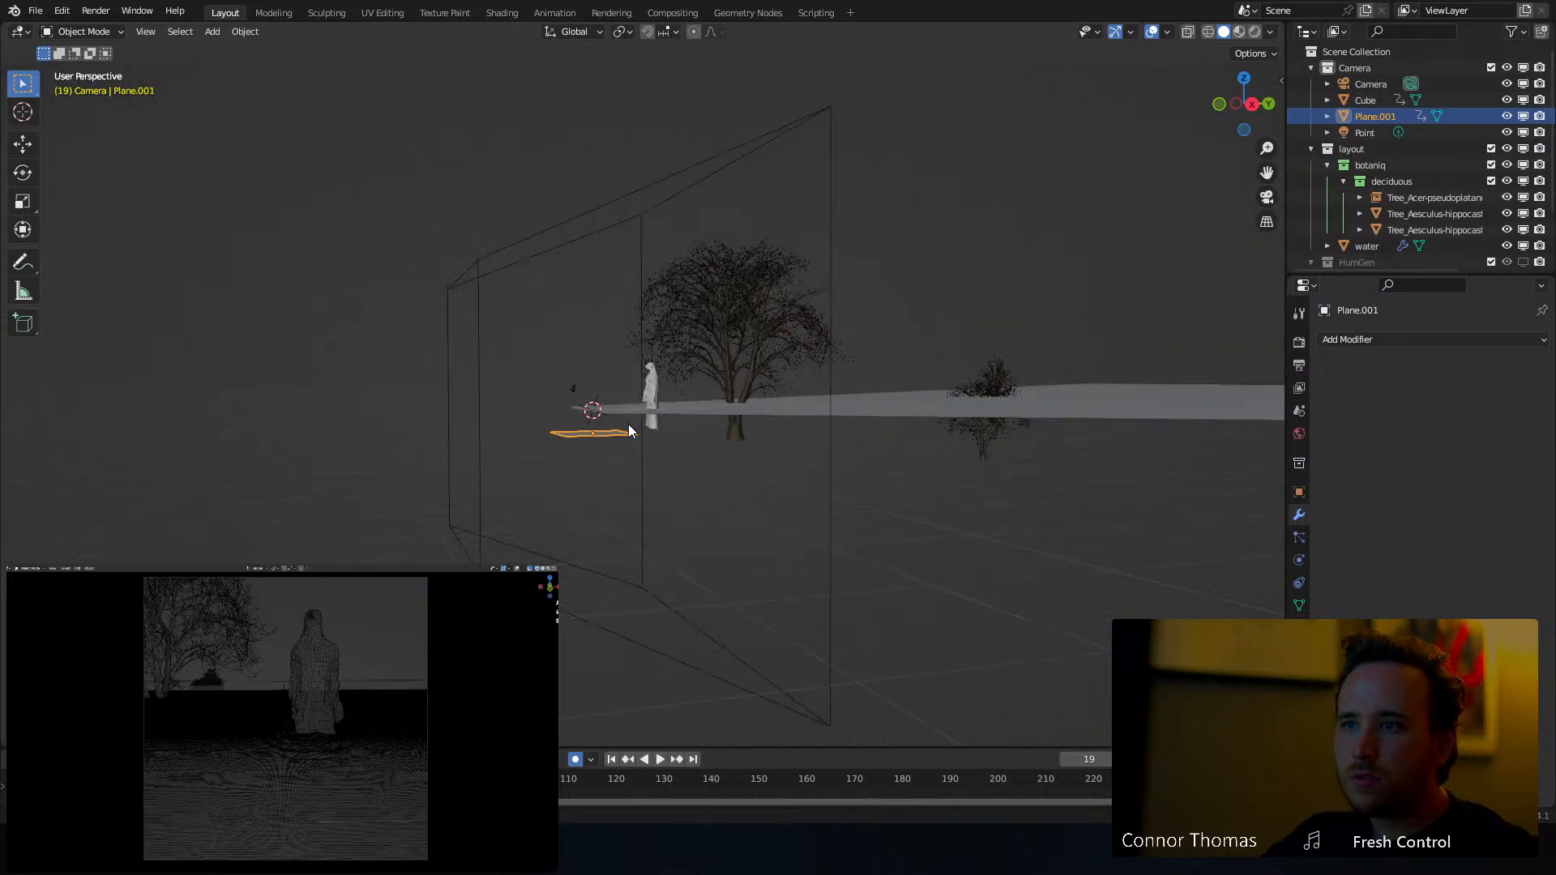
Scale the new plane up until it spans the whole lake scene beneath the water
{"action": "key", "text": "s"}
{"action": "left_click", "coordinate": [52, 475]}
{"action": "middle_click_drag", "start_coordinate": [52, 476], "coordinate": [504, 436]}
{"action": "key", "text": "s"}
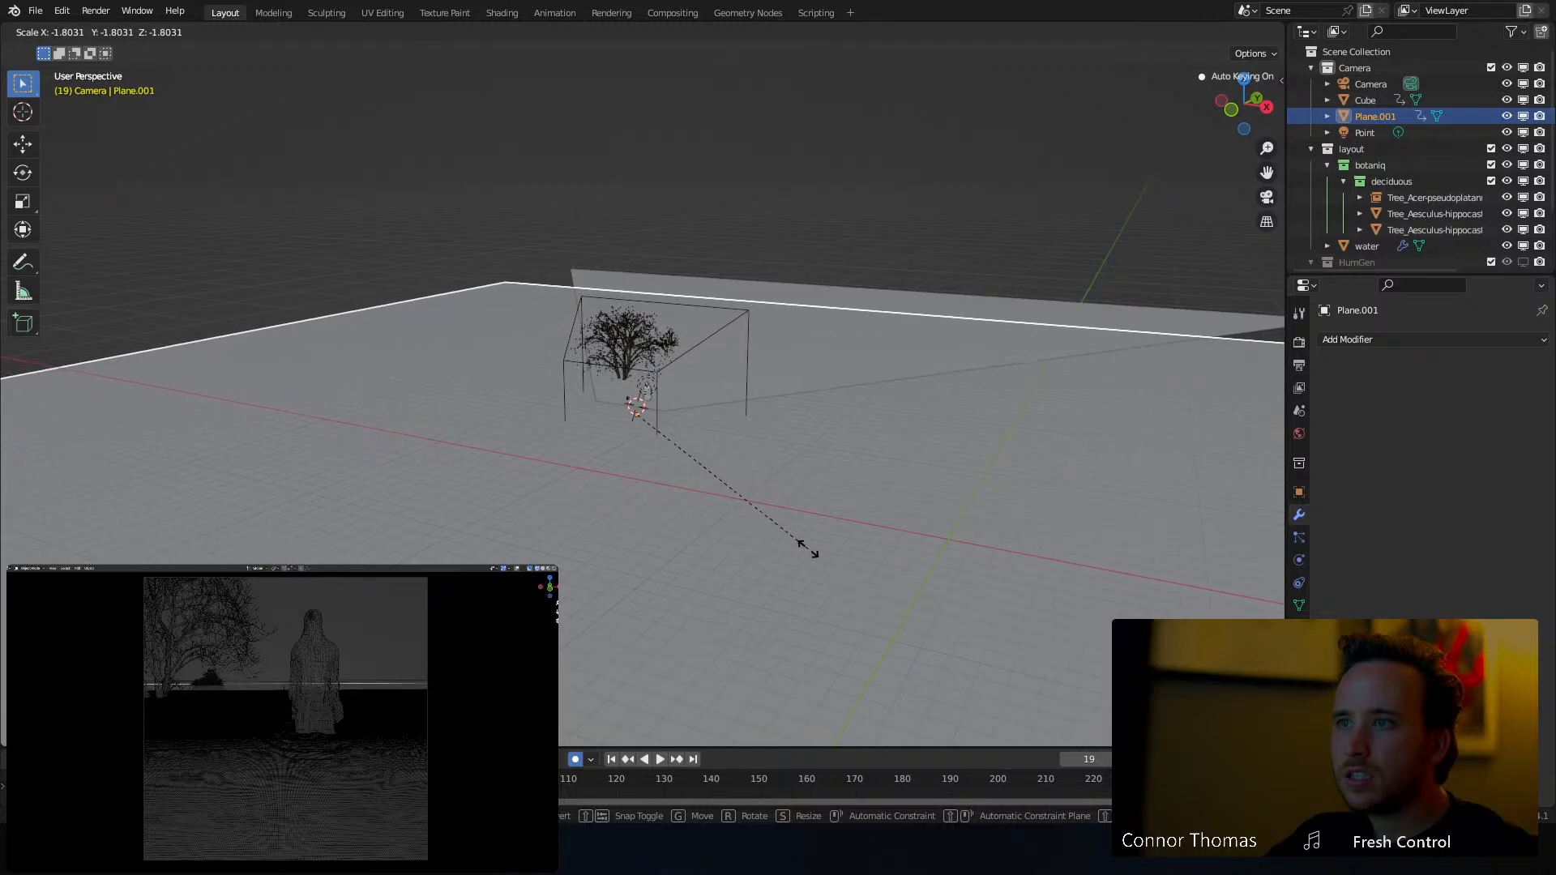
{"action": "left_click", "coordinate": [888, 570]}
Give the plane a new material named "ground" with a black base color
{"action": "left_click", "coordinate": [1300, 628]}
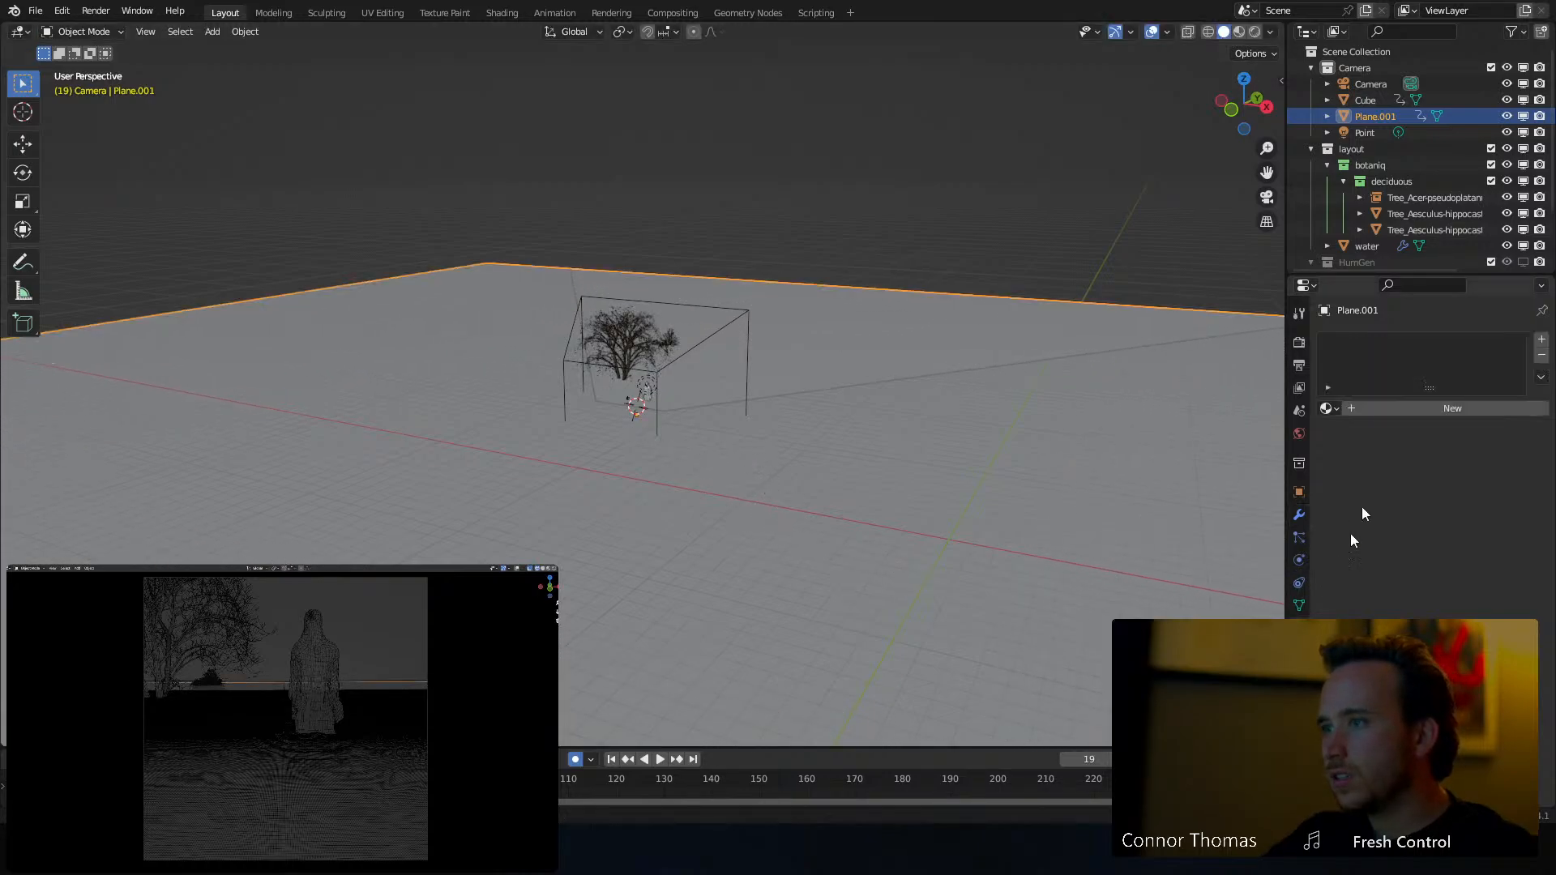
{"action": "left_click", "coordinate": [1395, 413]}
{"action": "left_click", "coordinate": [1389, 410]}
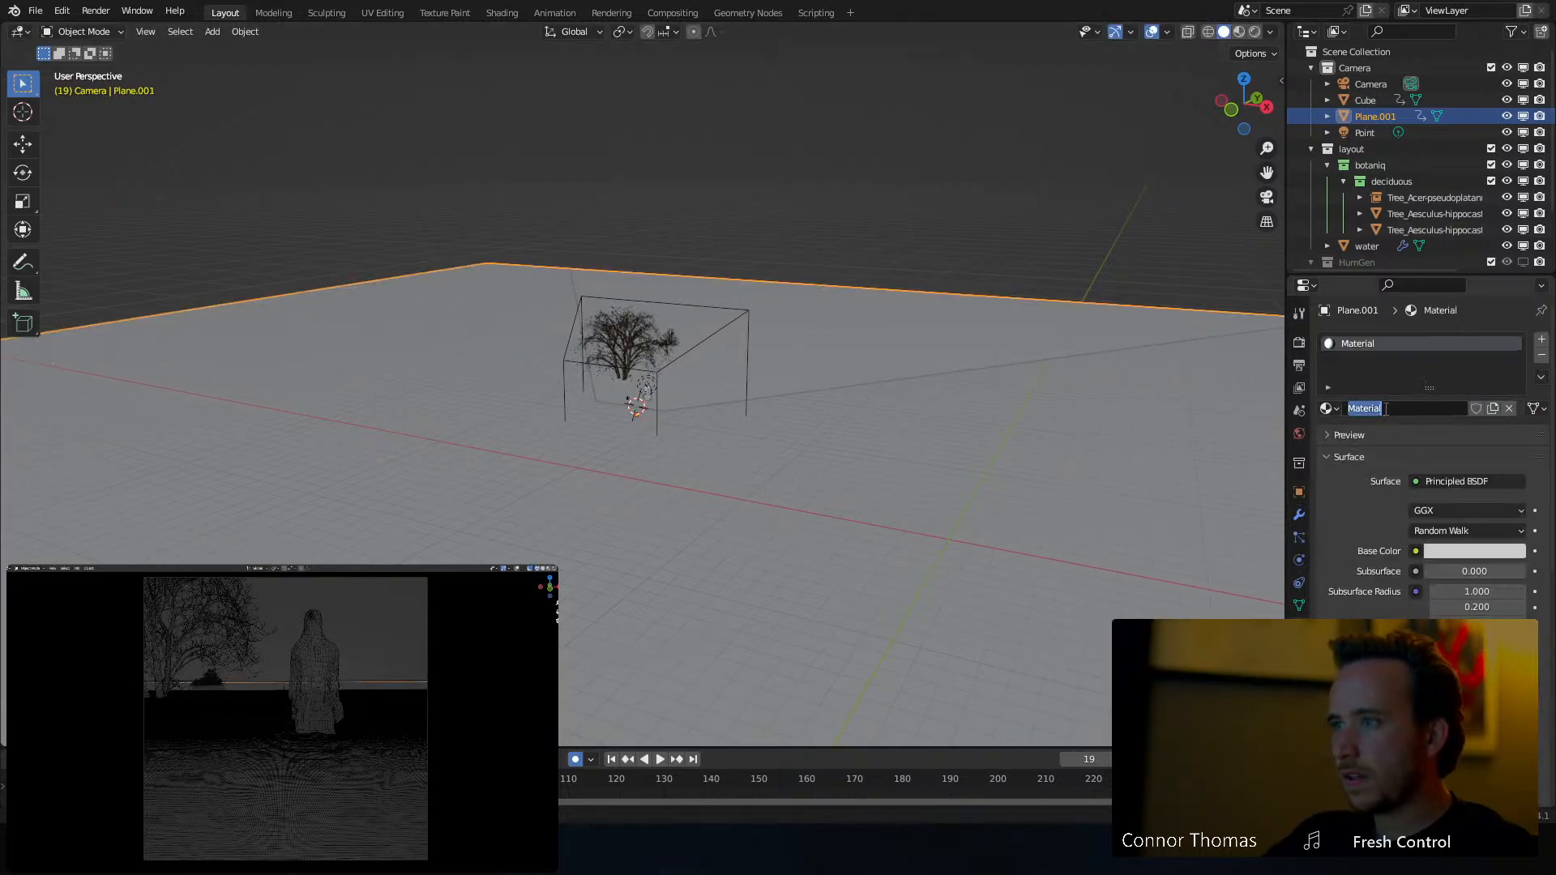
{"action": "type", "text": "ground"}
{"action": "key", "text": "Return"}
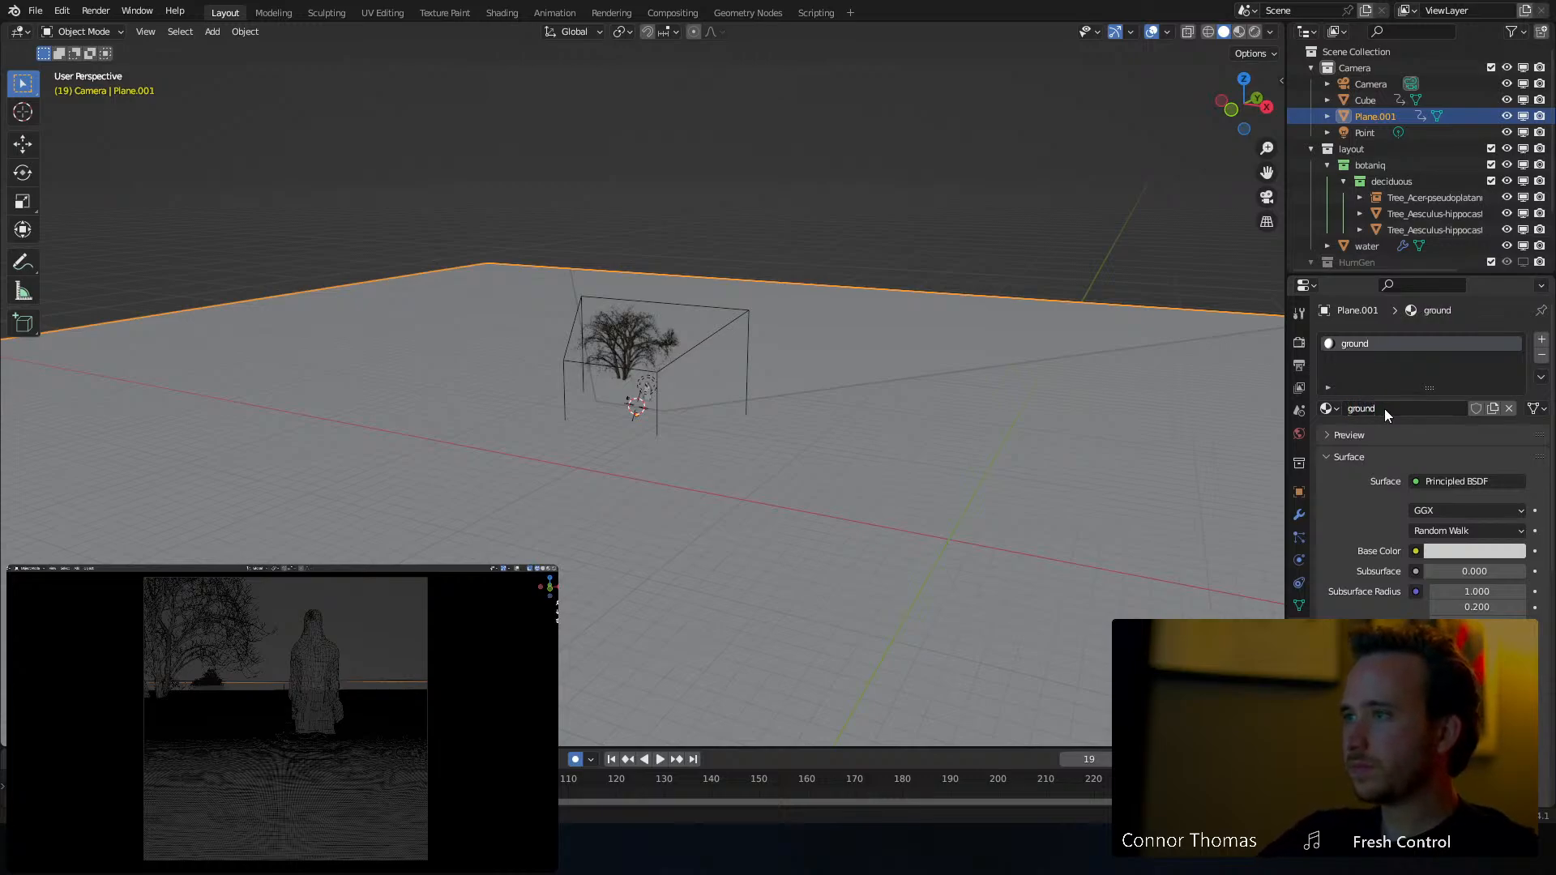
{"action": "left_click", "coordinate": [1451, 552]}
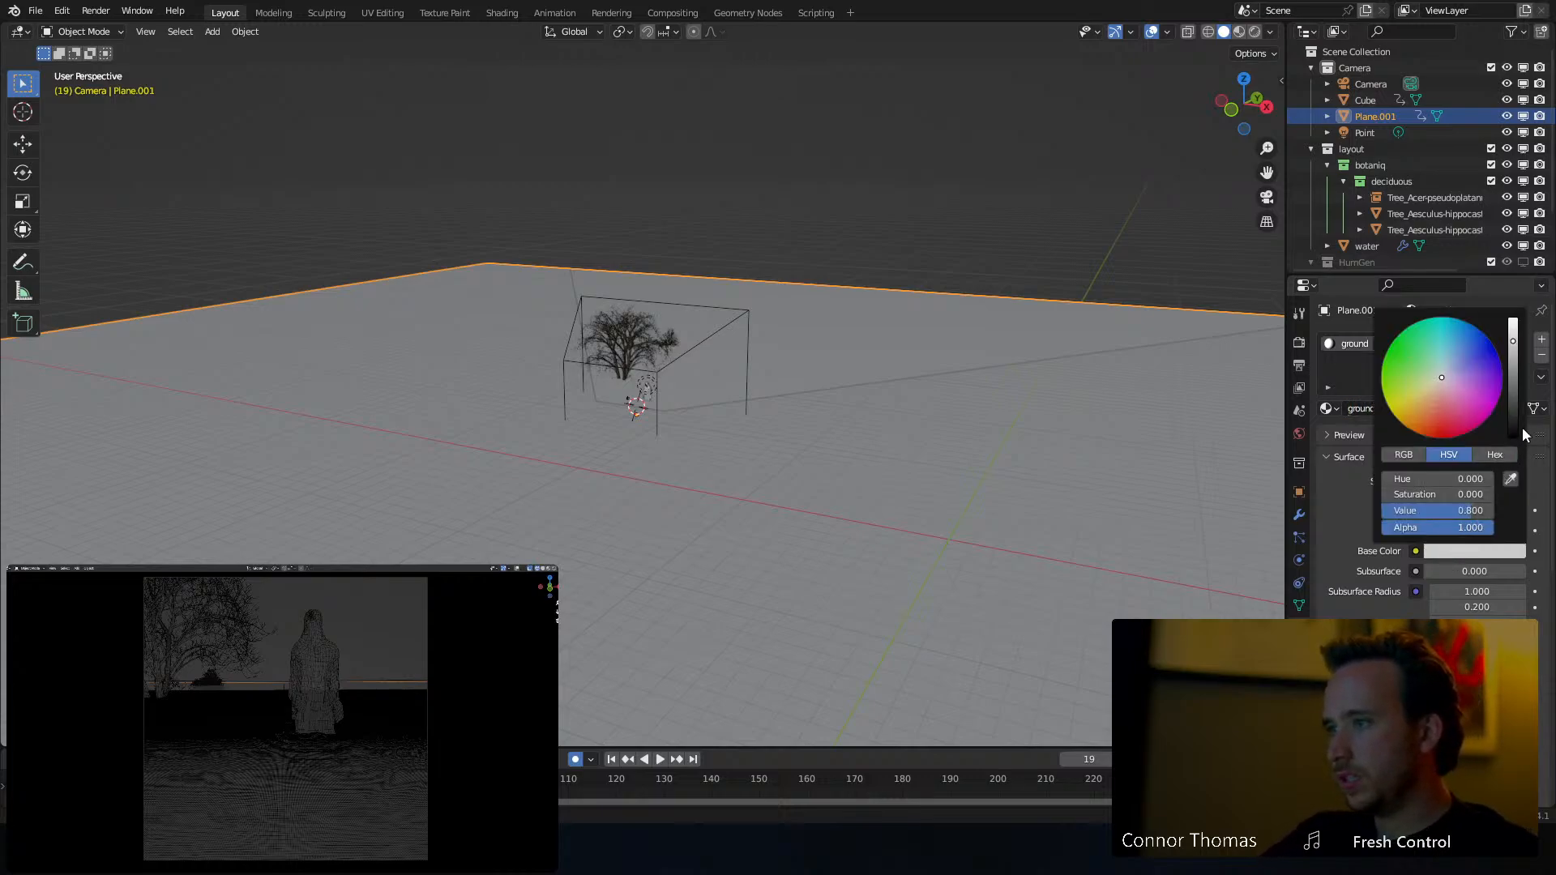
{"action": "left_click_drag", "start_coordinate": [1515, 426], "coordinate": [1477, 446]}
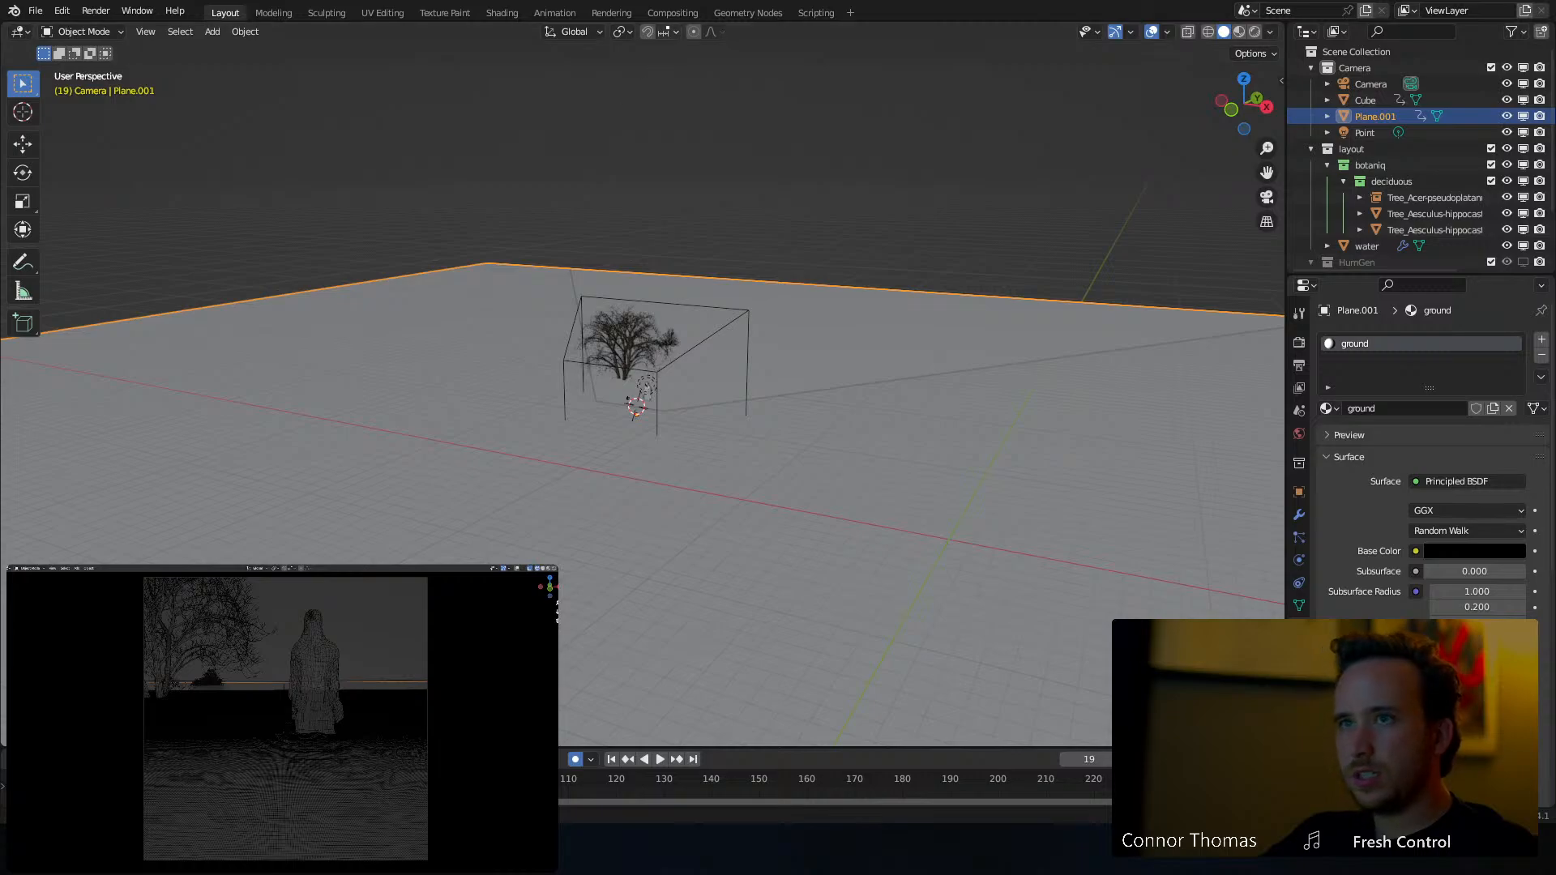
Save the file and switch the small camera viewport to Rendered shading
{"action": "key", "text": "KP_0"}
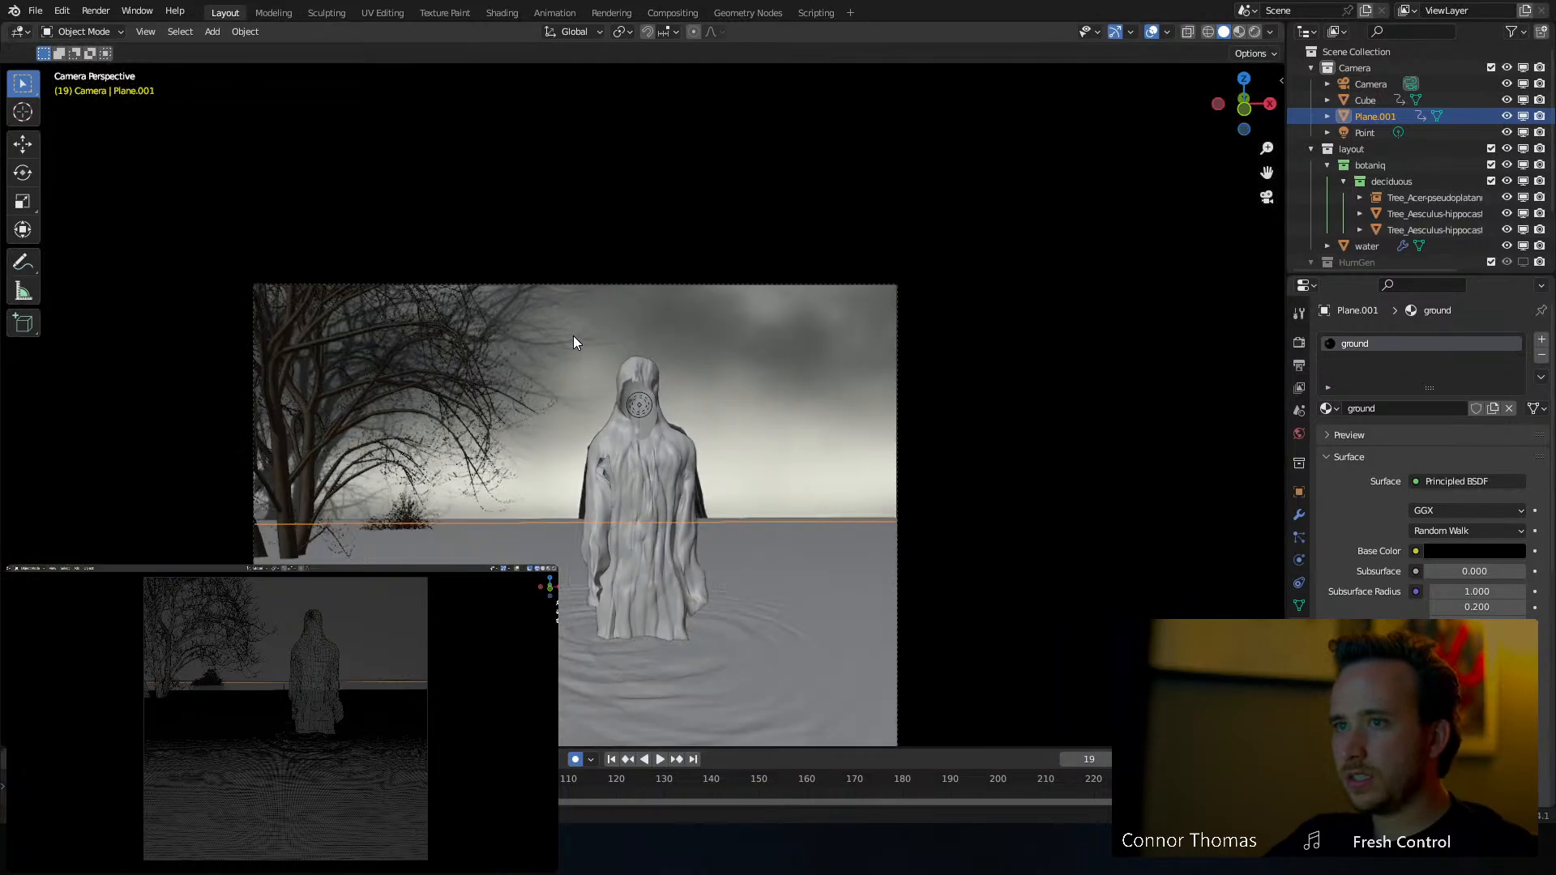
{"action": "key", "text": "KP_0"}
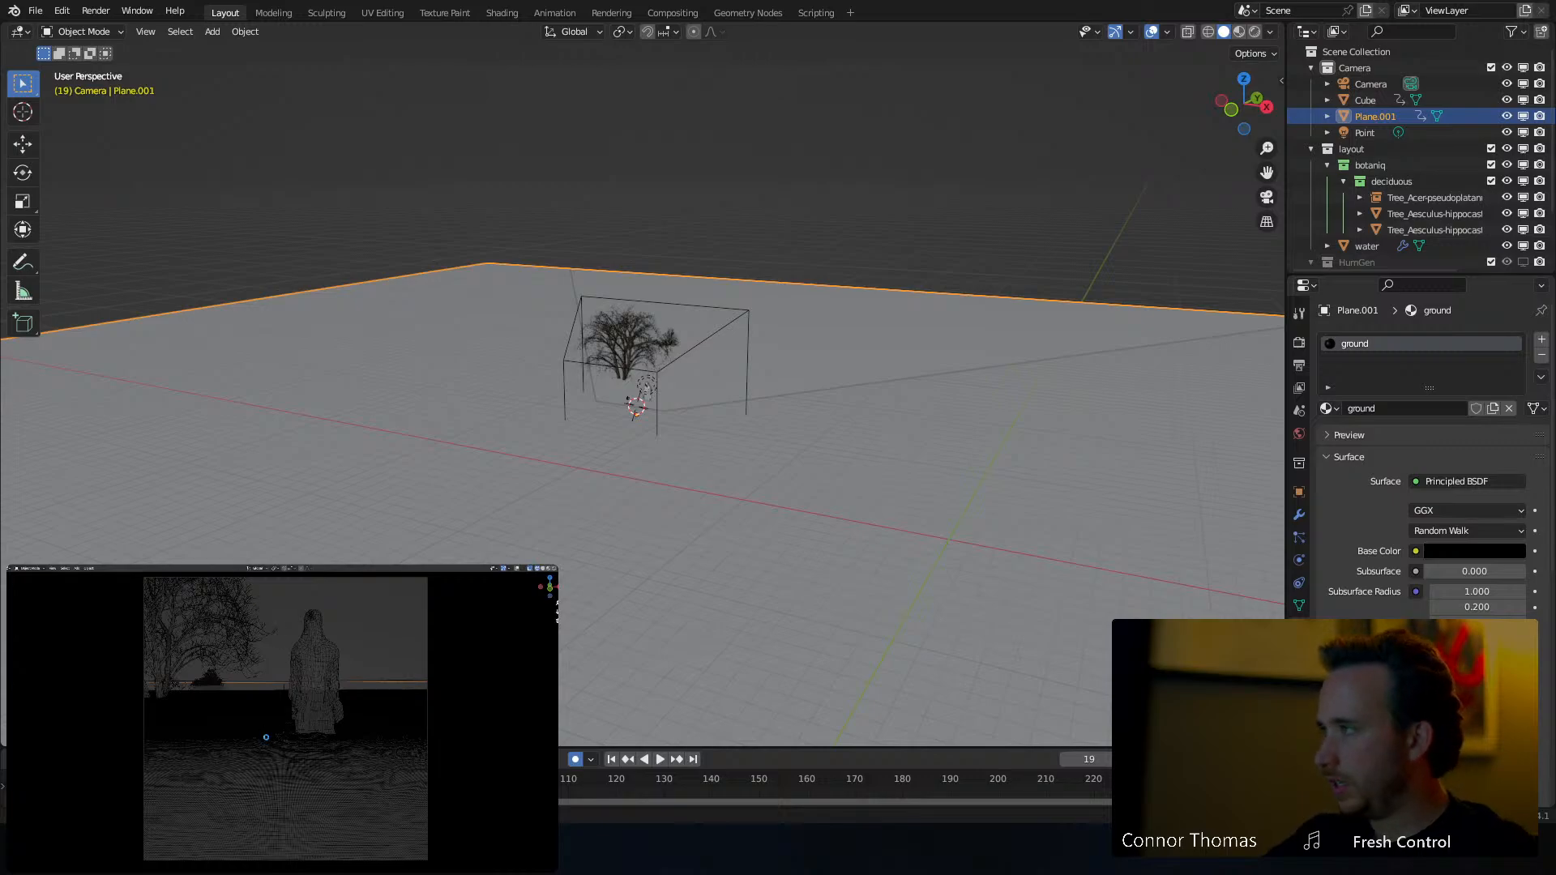
{"action": "key", "text": "ctrl+s"}
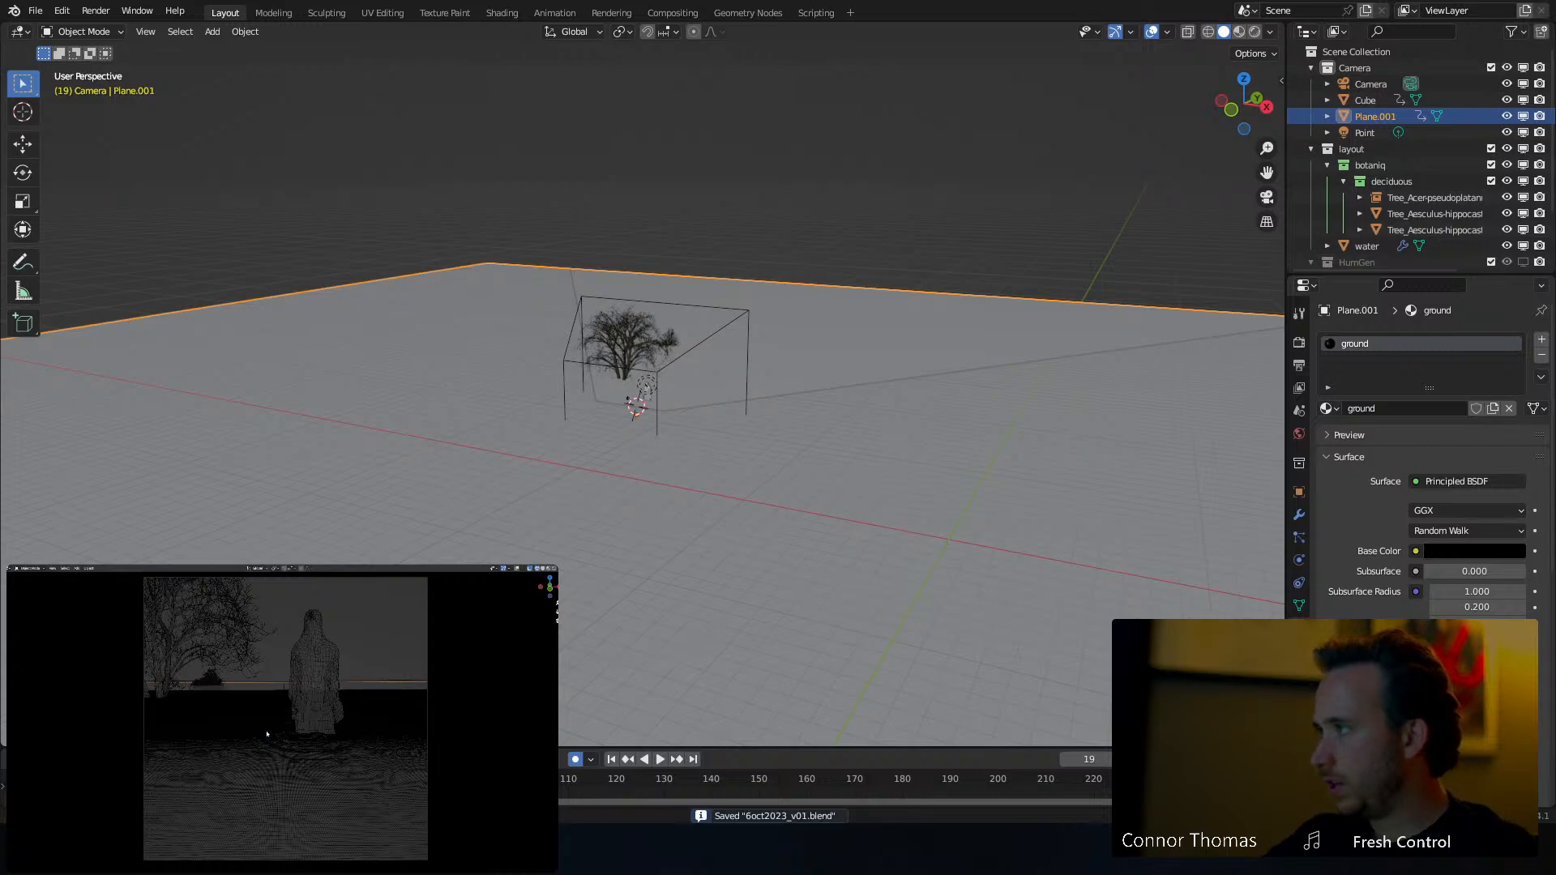
{"action": "left_click", "coordinate": [553, 571]}
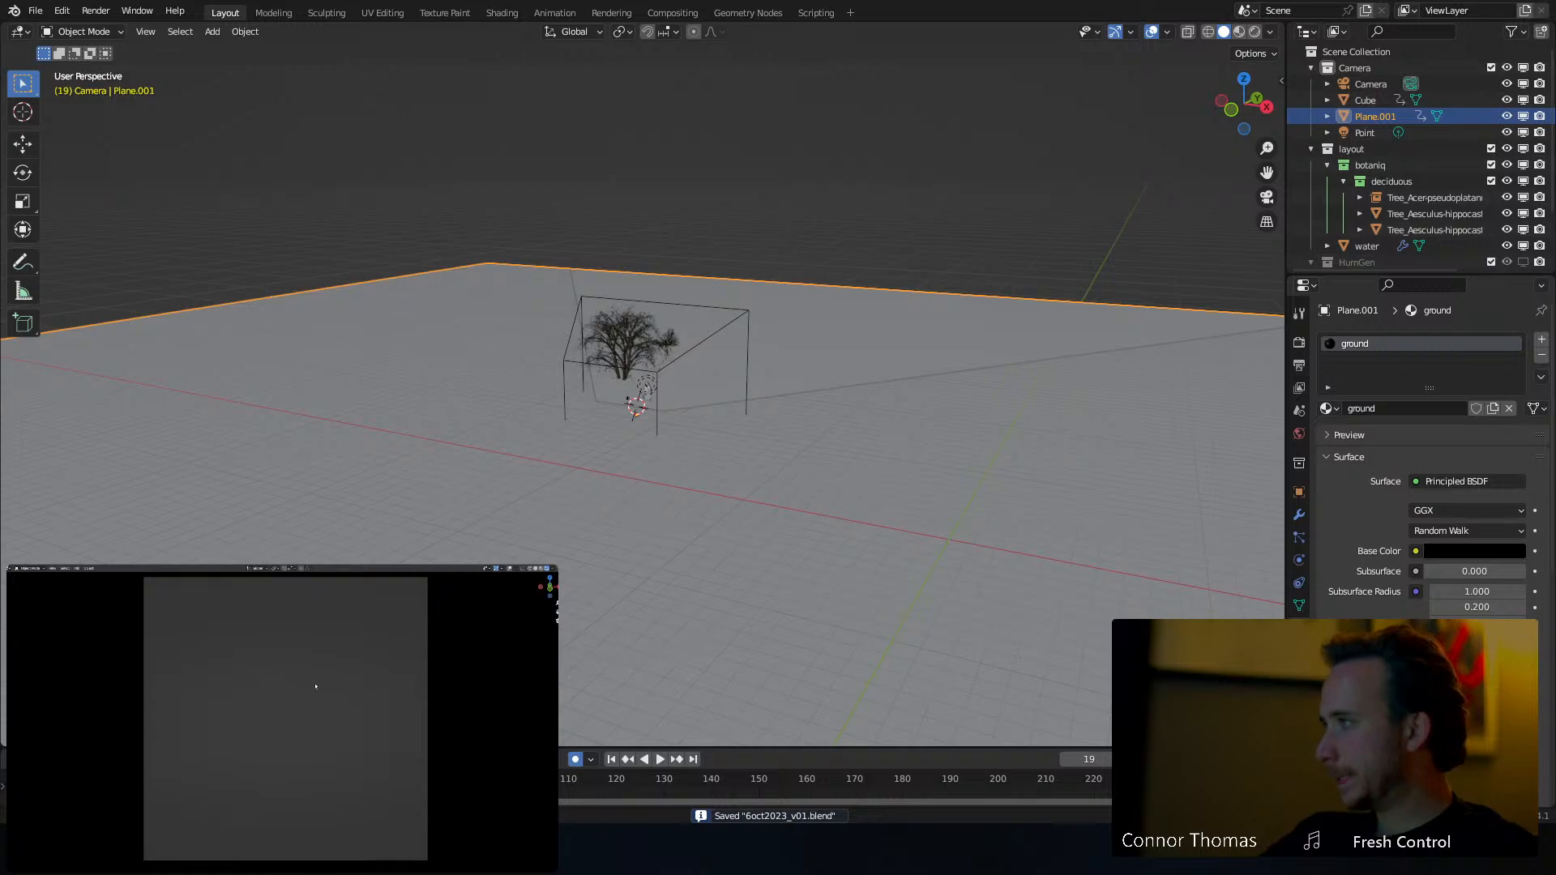
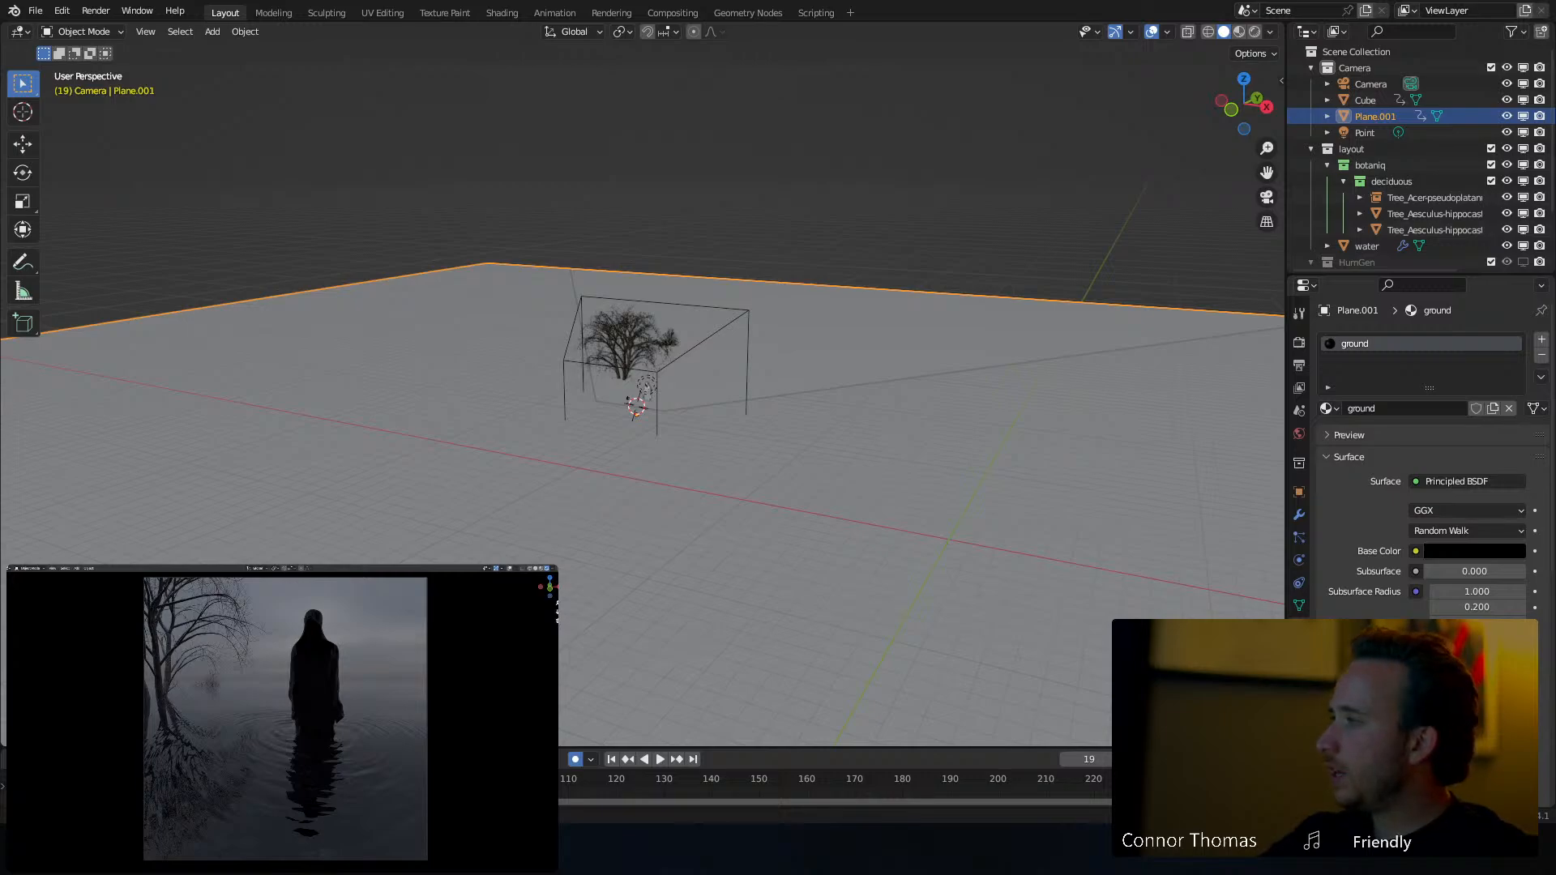
Select the figure's robe and open its whole mesh in Edit Mode
{"action": "scroll", "coordinate": [638, 419], "scroll_direction": "up", "scroll_amount": 5}
{"action": "scroll", "coordinate": [638, 414], "scroll_direction": "up", "scroll_amount": 6}
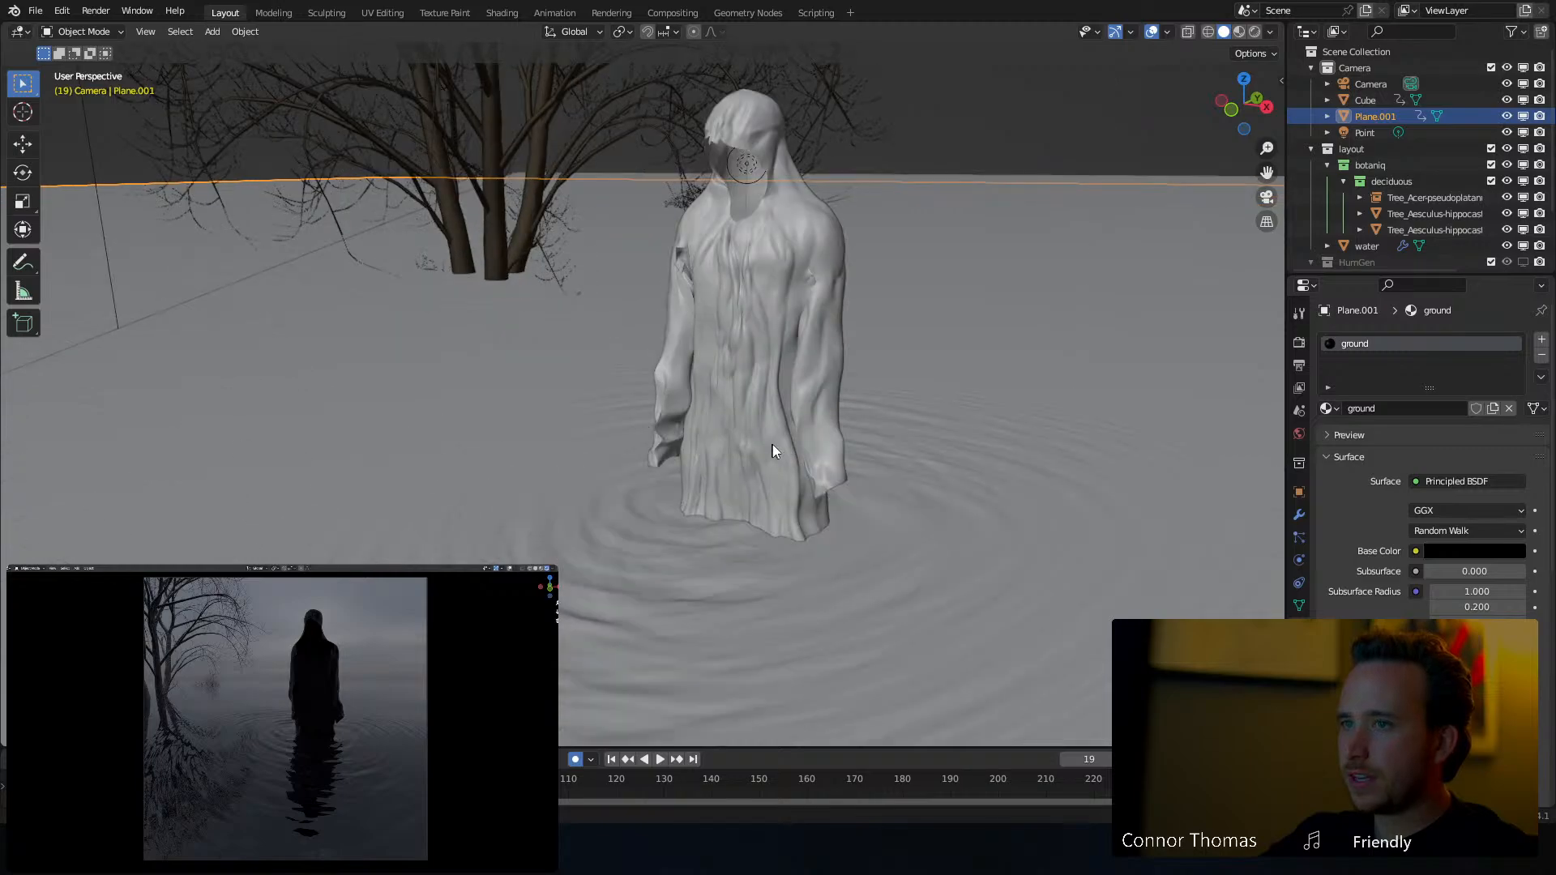
{"action": "middle_click_drag", "start_coordinate": [666, 394], "coordinate": [606, 373]}
{"action": "scroll", "coordinate": [669, 384], "scroll_direction": "up", "scroll_amount": 3}
{"action": "left_click", "coordinate": [657, 390]}
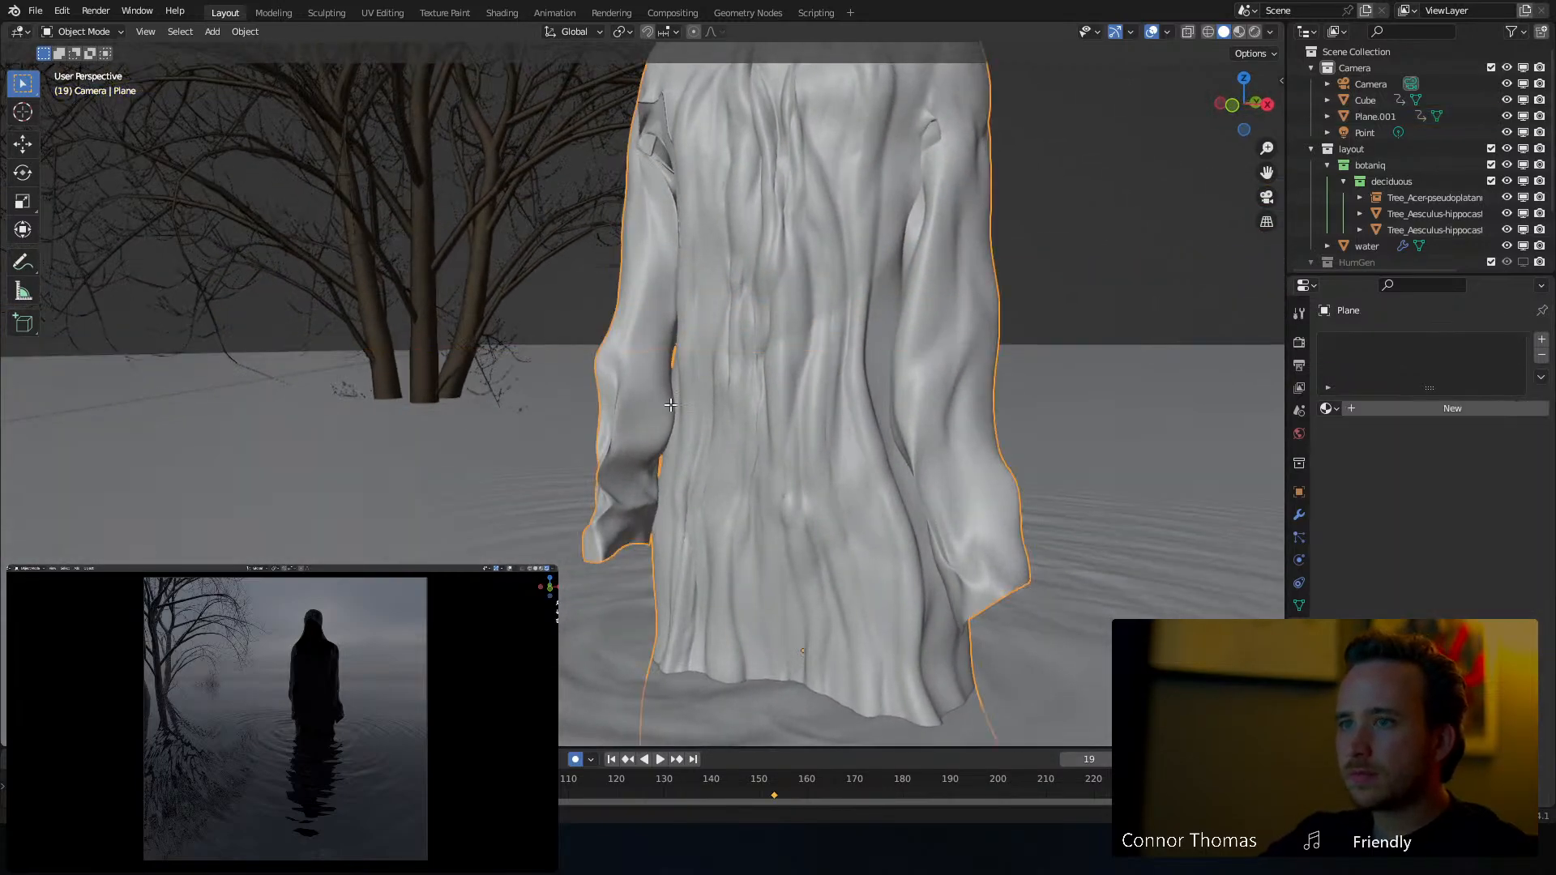
{"action": "key", "text": "Tab"}
{"action": "middle_click_drag", "start_coordinate": [672, 405], "coordinate": [619, 442]}
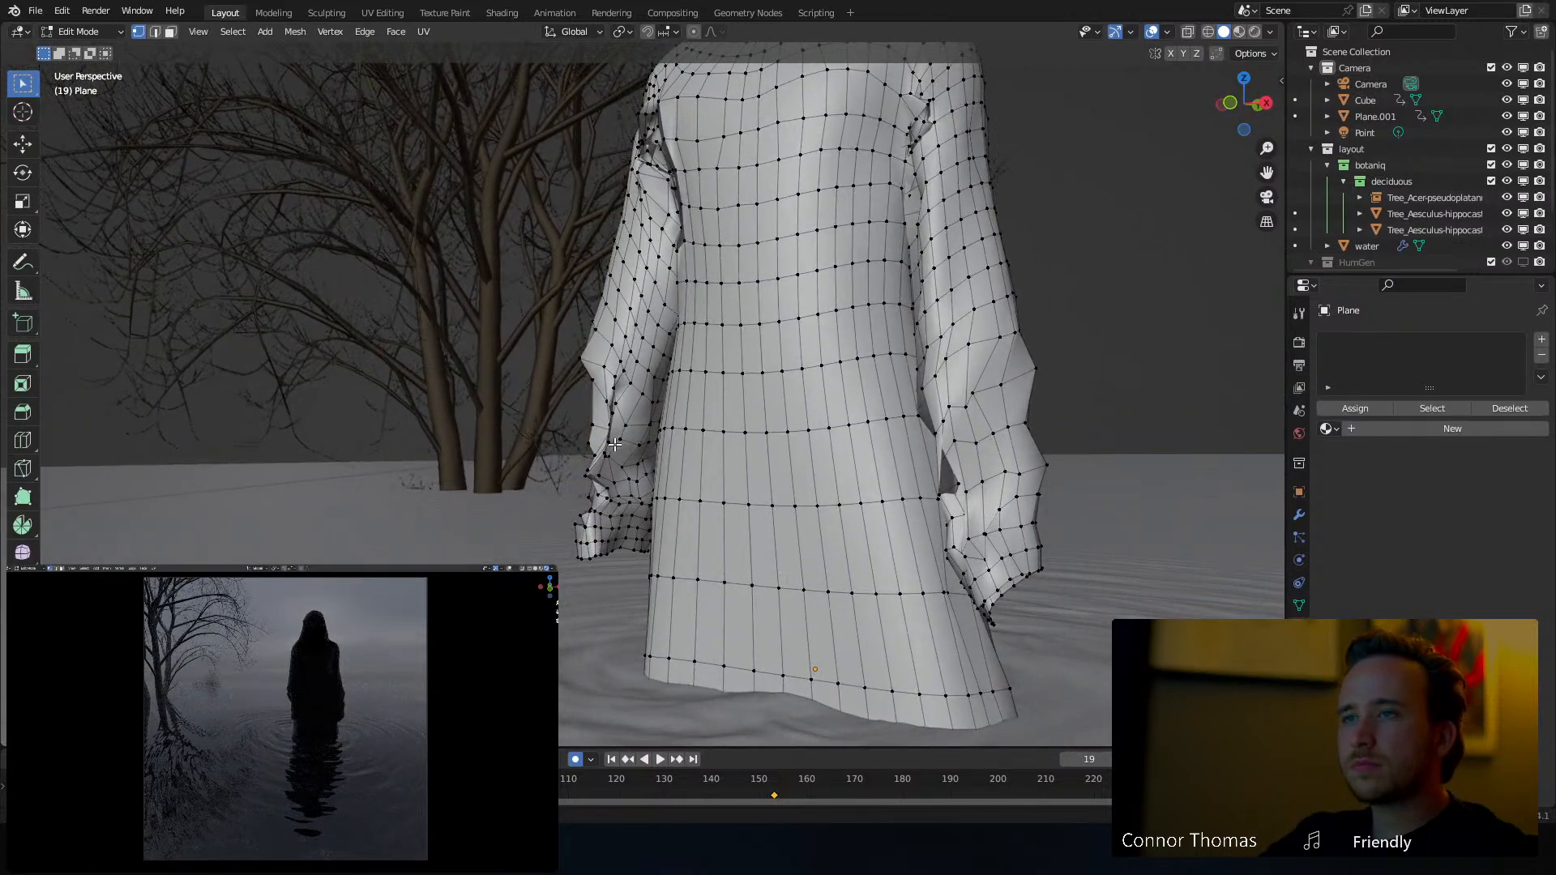
{"action": "key", "text": "a"}
{"action": "middle_click_drag", "start_coordinate": [607, 473], "coordinate": [650, 507]}
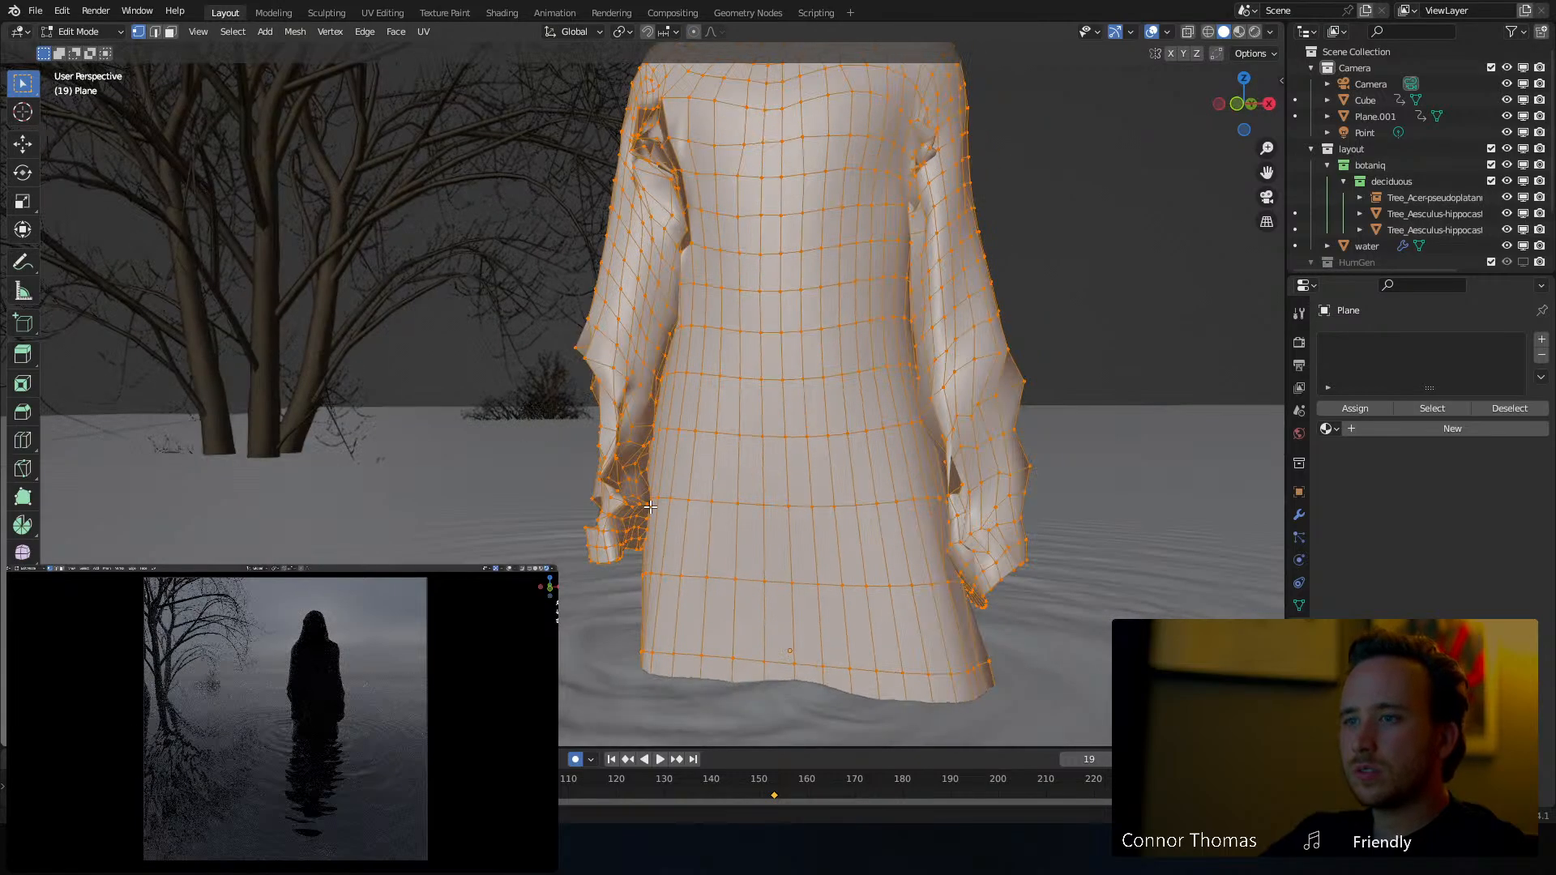
Select the horizontal edge loops around the robe from the waist to near the hem and hide them
{"action": "left_click", "coordinate": [705, 436], "text": "alt"}
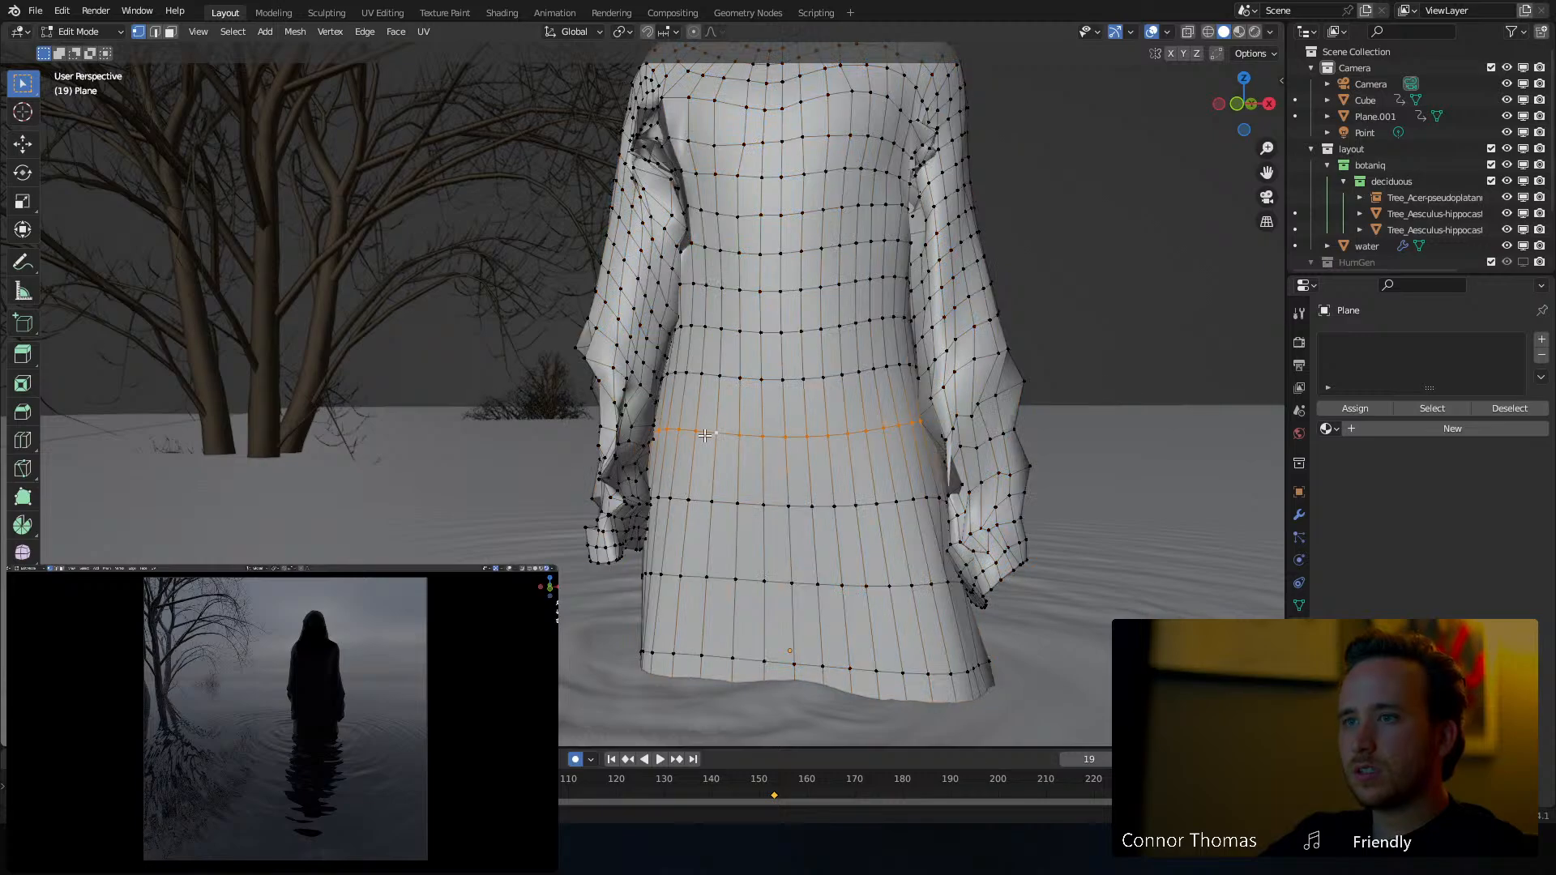
{"action": "left_click", "coordinate": [734, 375], "text": "alt+shift"}
{"action": "left_click", "coordinate": [754, 333], "text": "alt+shift"}
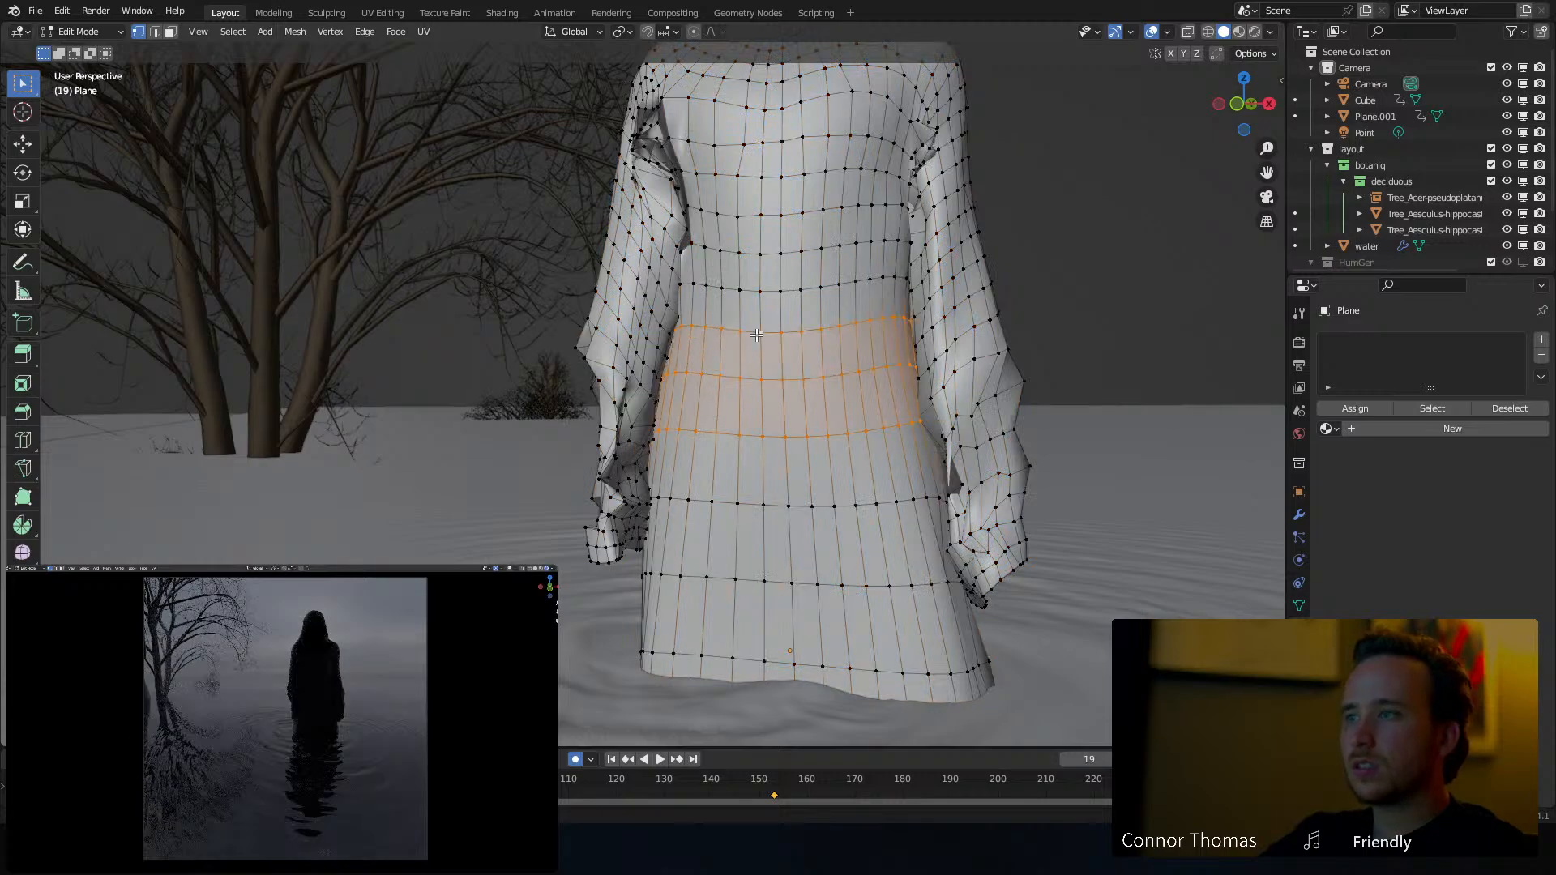
{"action": "left_click", "coordinate": [766, 291], "text": "alt+shift"}
{"action": "left_click", "coordinate": [734, 505], "text": "alt+shift"}
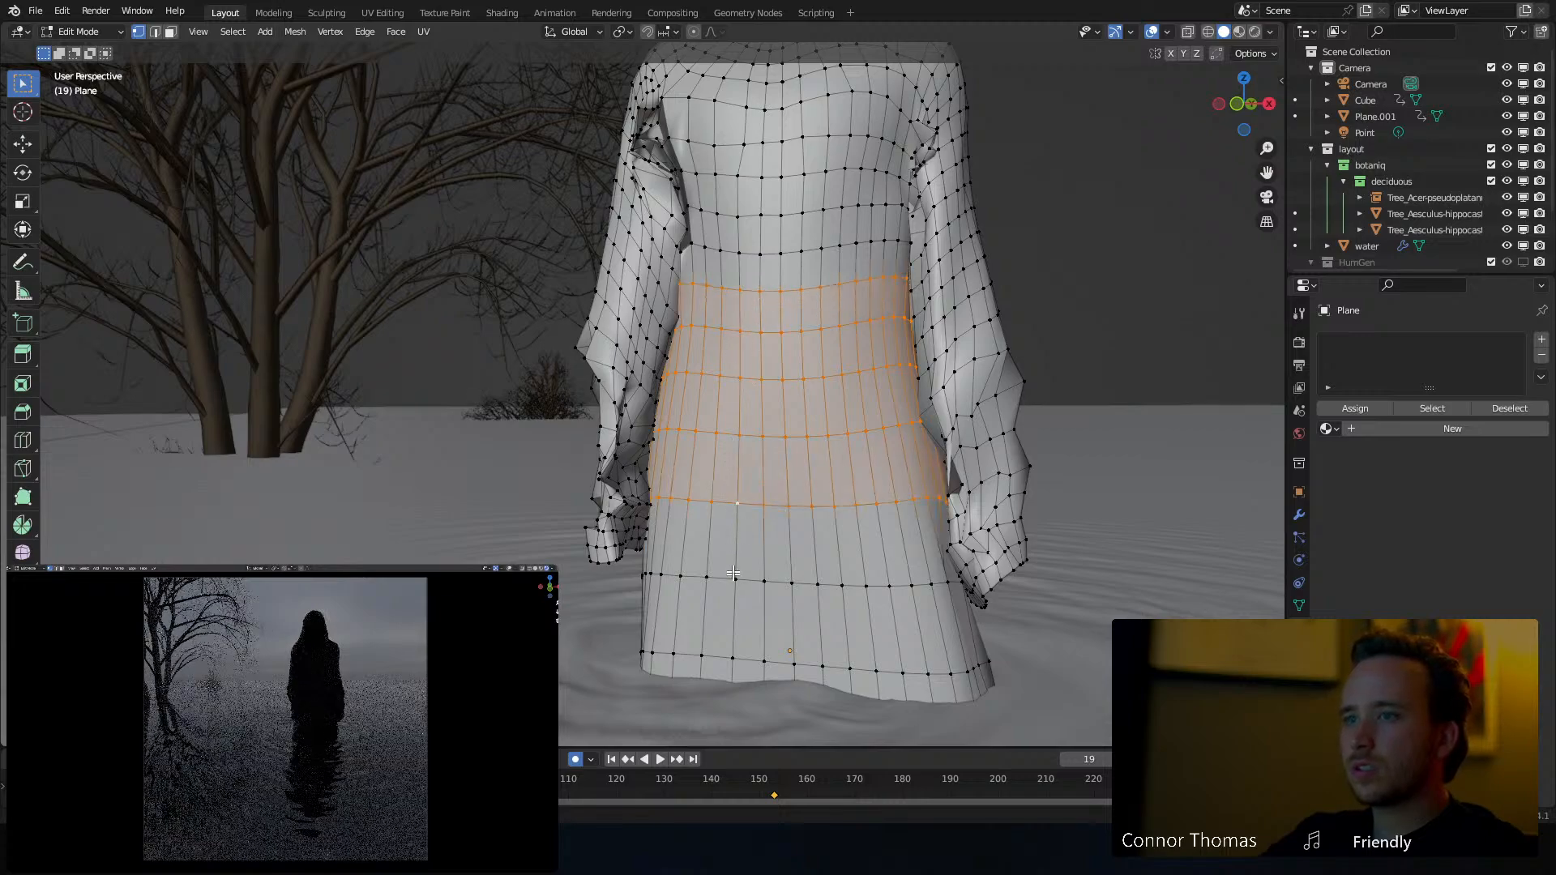
{"action": "left_click", "coordinate": [733, 575], "text": "alt+shift"}
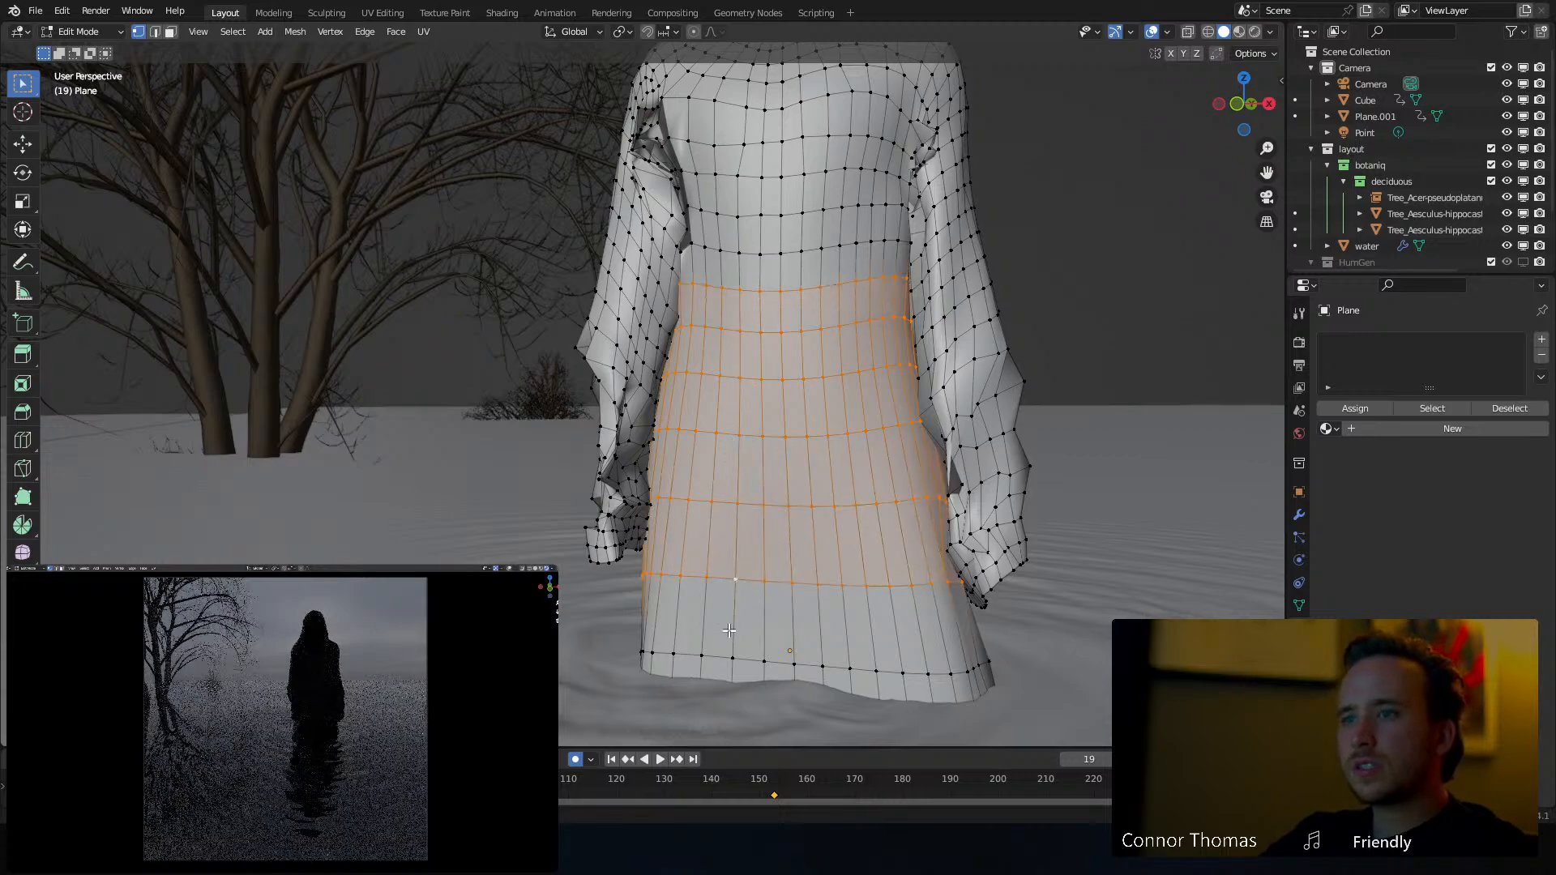
{"action": "left_click", "coordinate": [729, 663], "text": "alt+shift"}
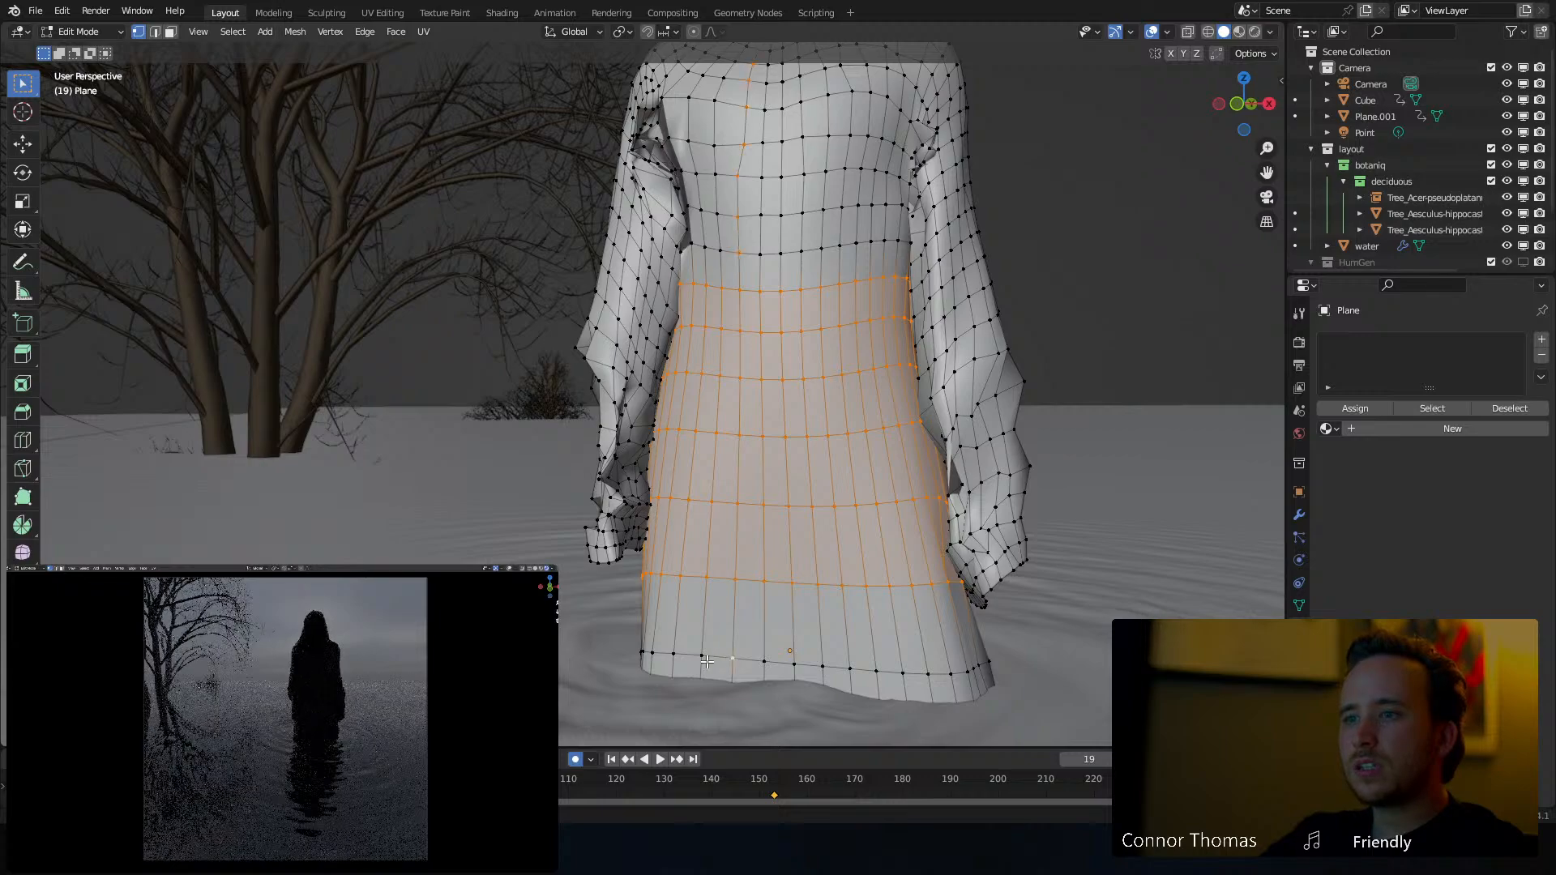
{"action": "left_click", "coordinate": [705, 660], "text": "alt+shift"}
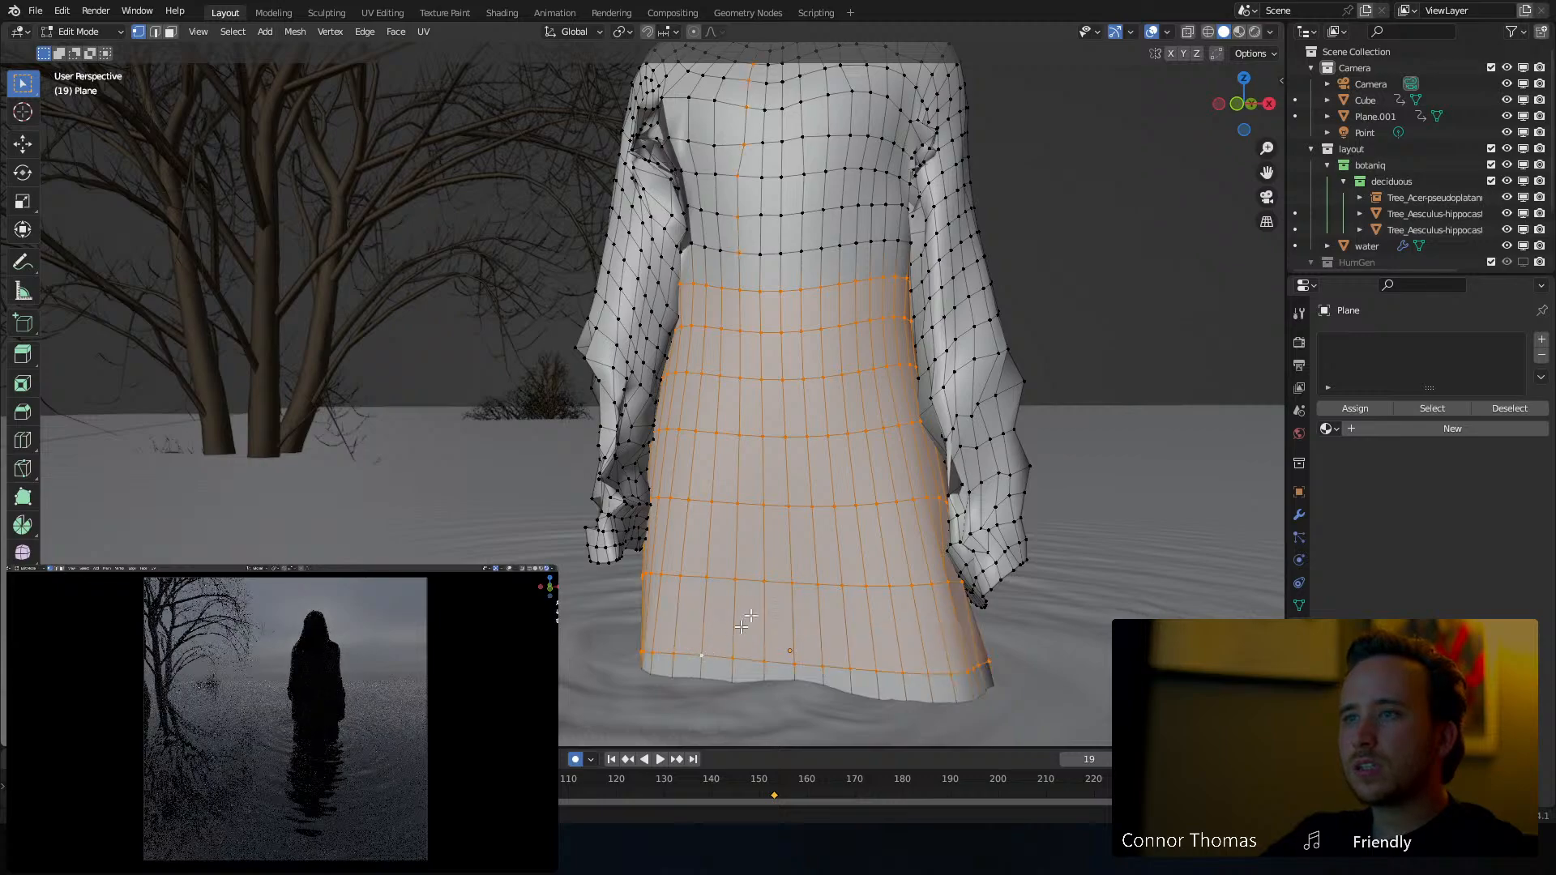
{"action": "key", "text": "x"}
{"action": "left_click", "coordinate": [790, 555]}
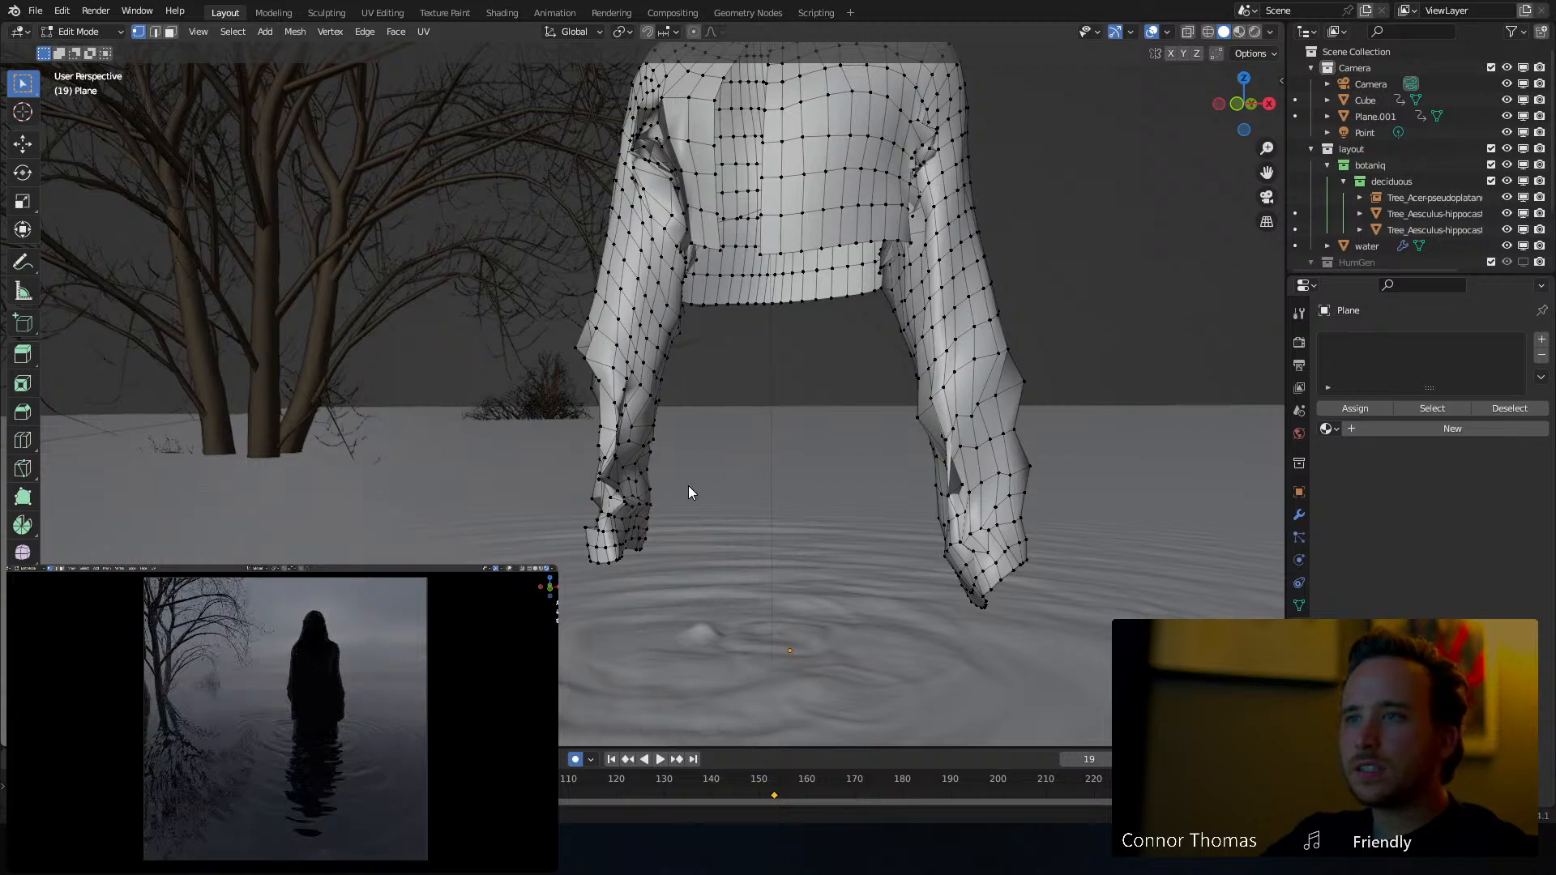
{"action": "key", "text": "Tab"}
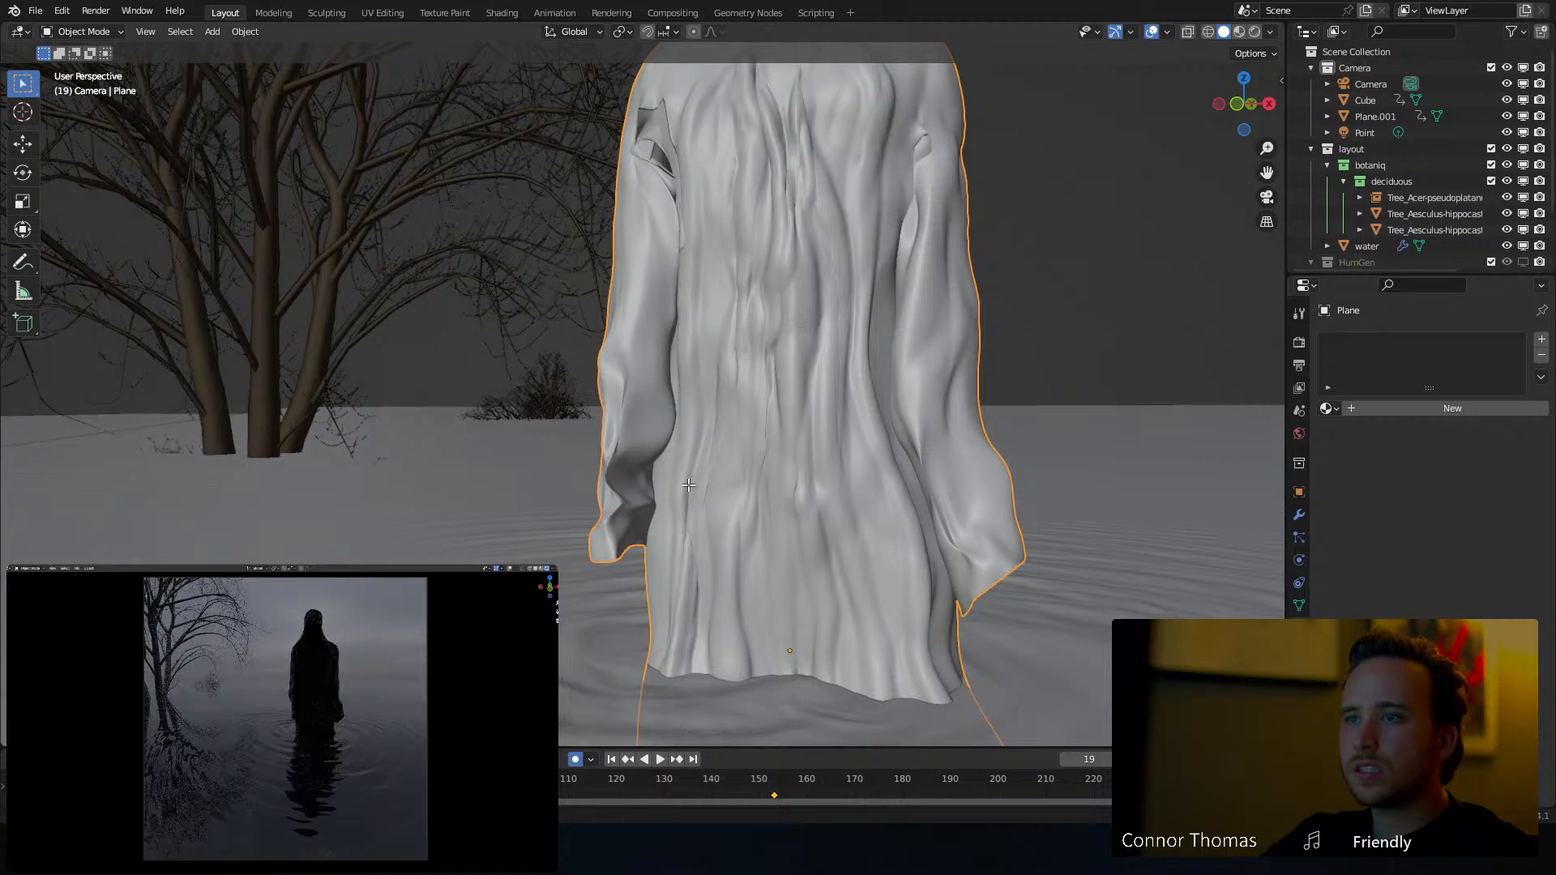
{"action": "key", "text": "Tab"}
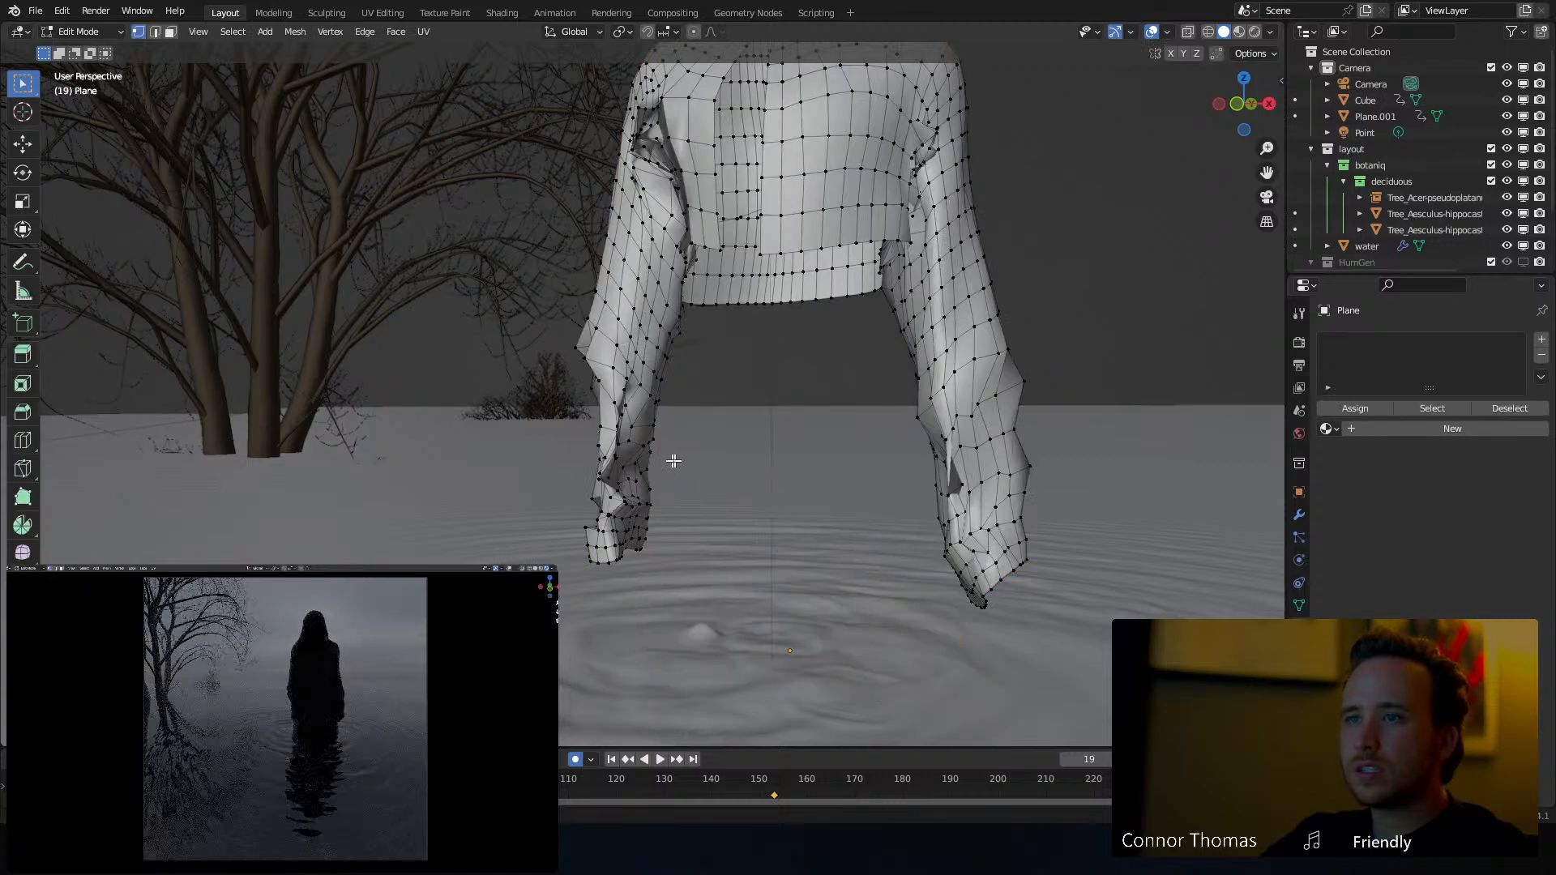
In wireframe shading, circle-select the lower half of the sleeve on the large tree's side
{"action": "key", "text": "z"}
{"action": "left_click", "coordinate": [332, 337]}
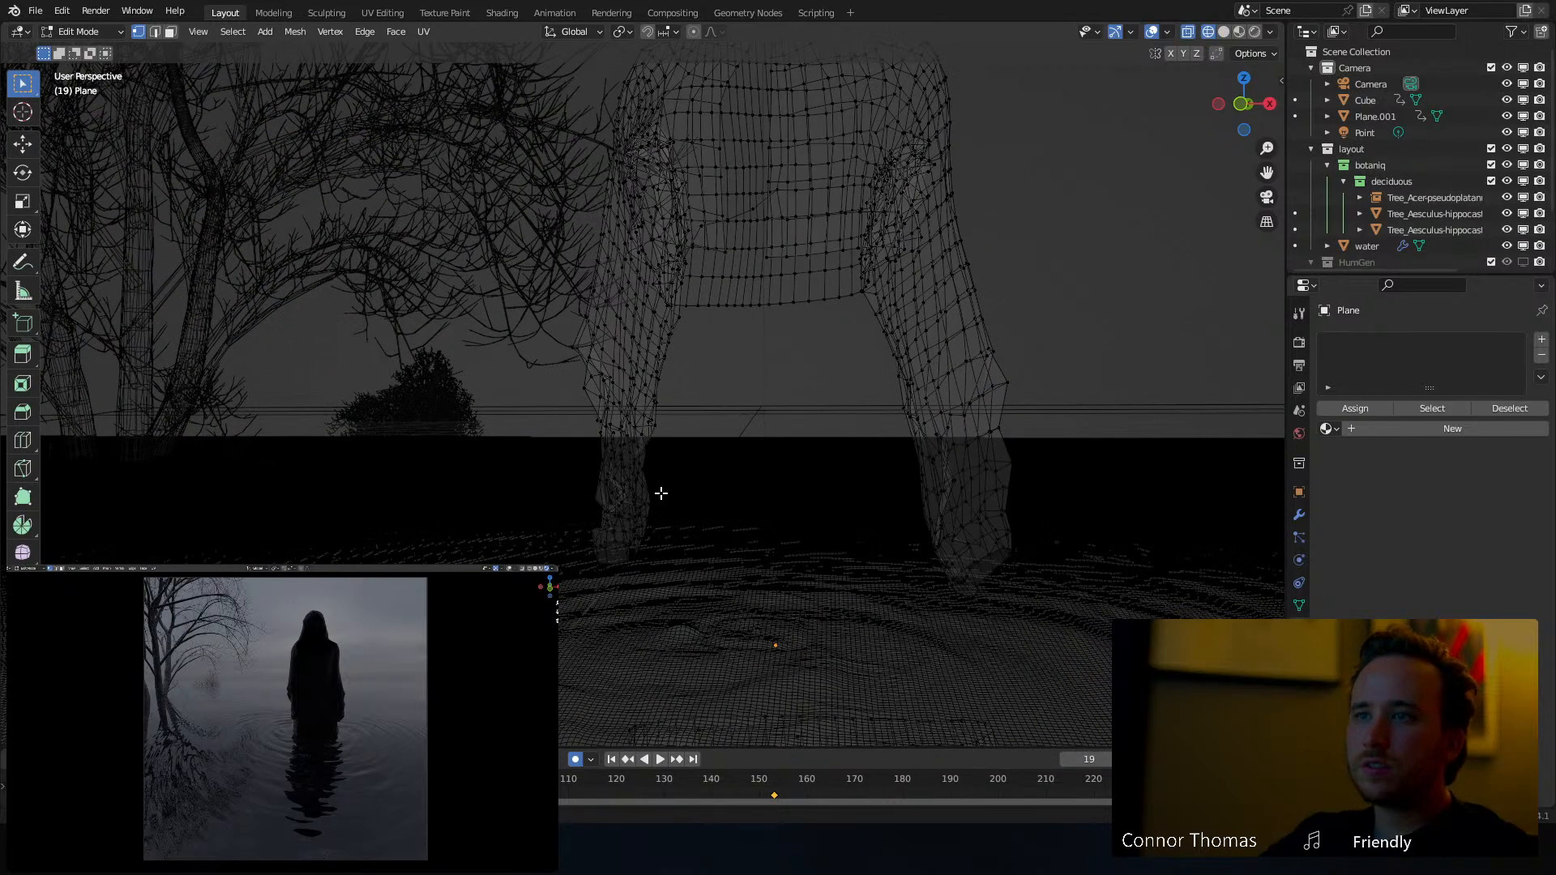
{"action": "key", "text": "a"}
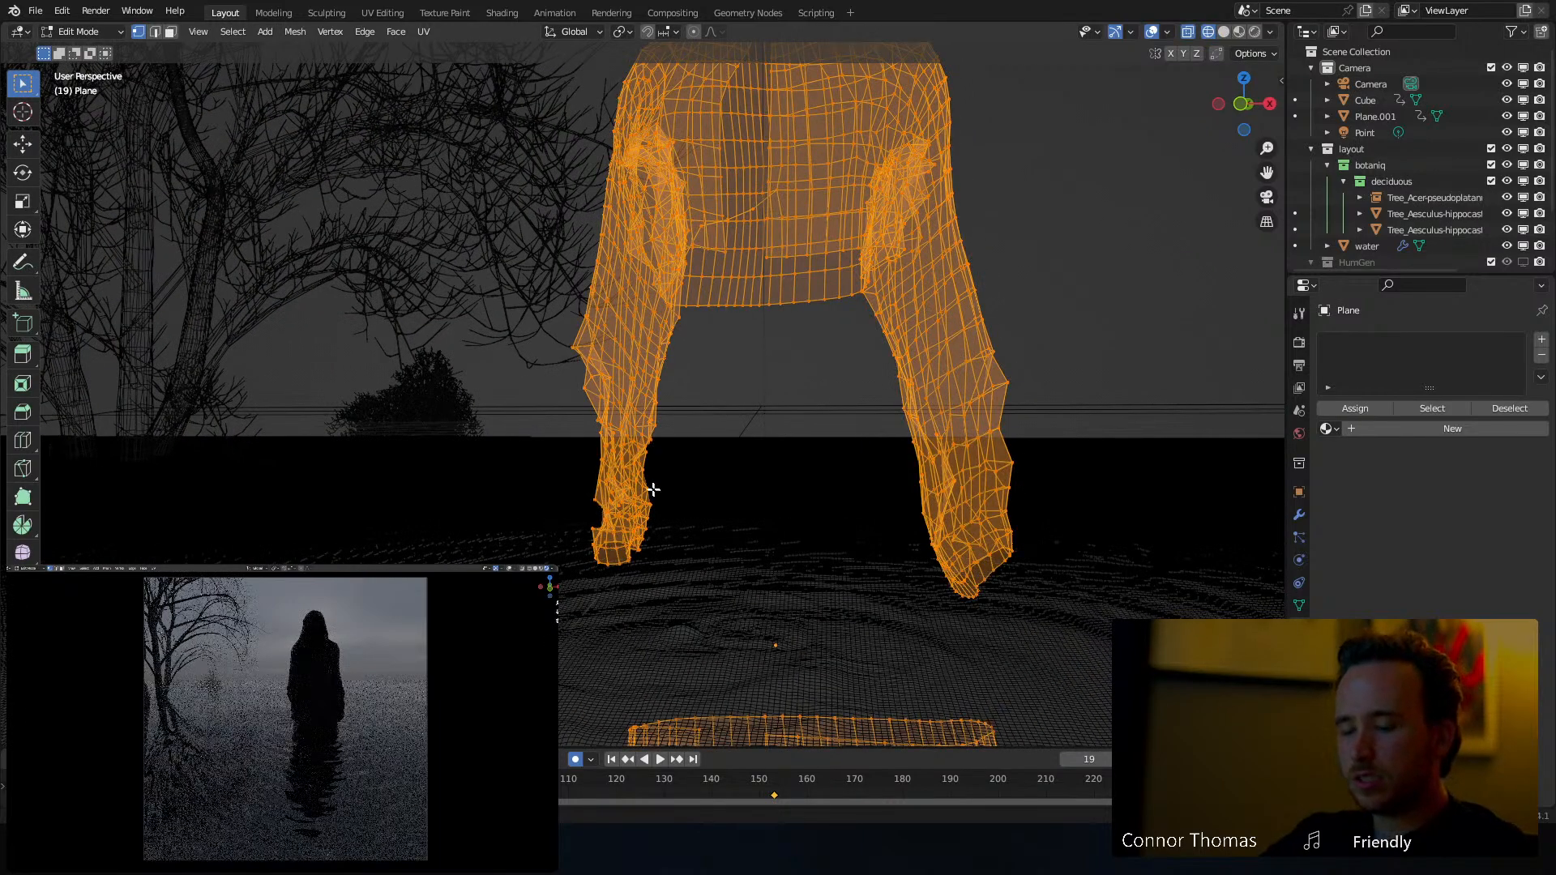
{"action": "key", "text": "alt+a"}
{"action": "key", "text": "c"}
{"action": "scroll", "coordinate": [613, 493], "scroll_direction": "down", "scroll_amount": 5}
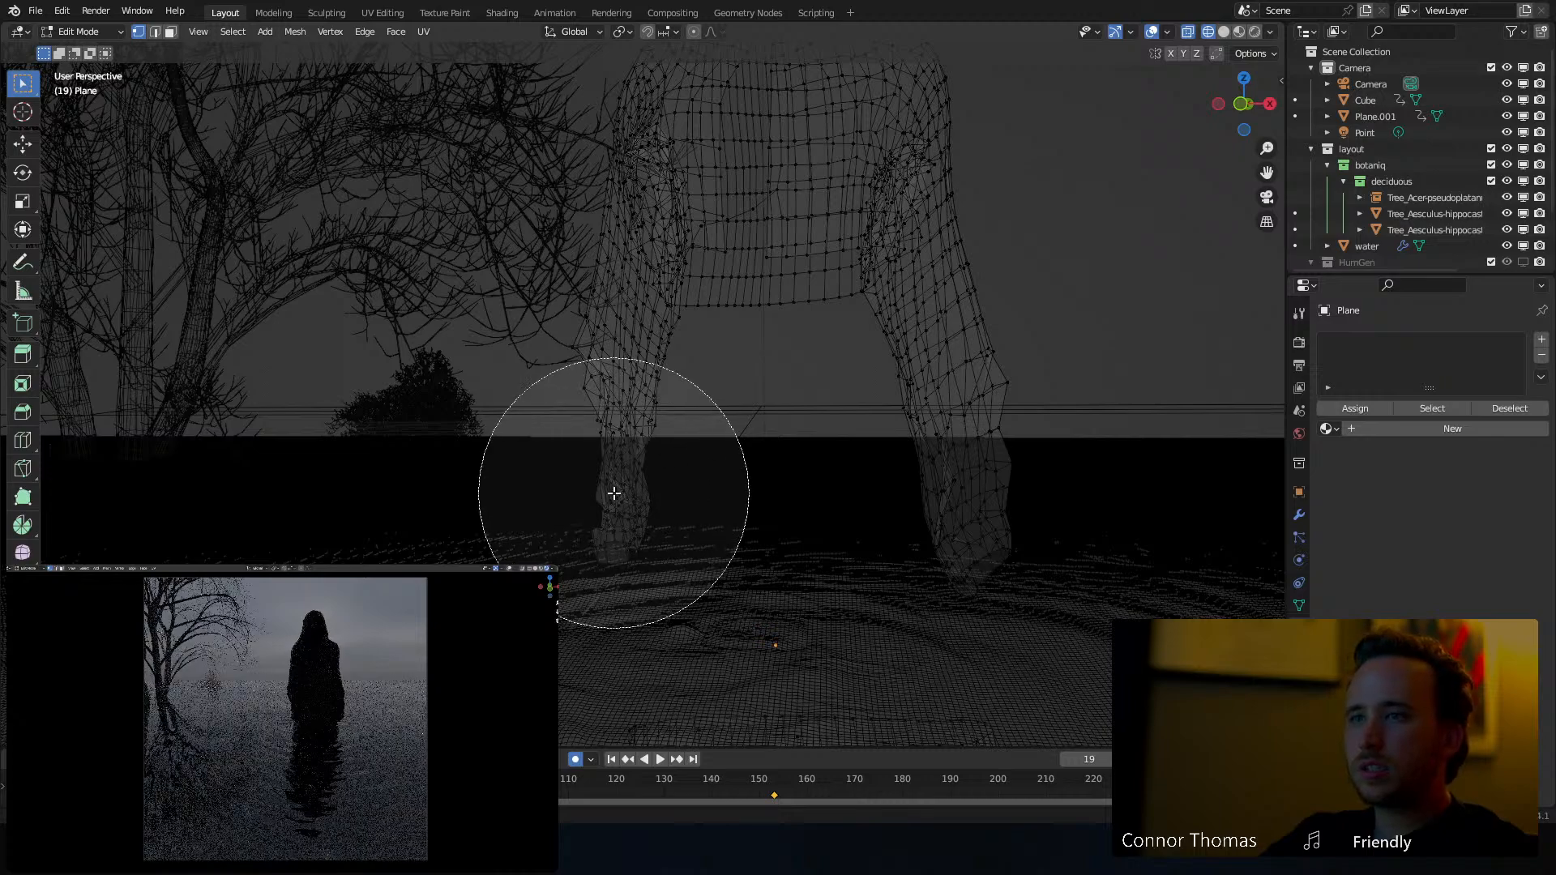
{"action": "left_click", "coordinate": [599, 438]}
{"action": "key", "text": "Escape"}
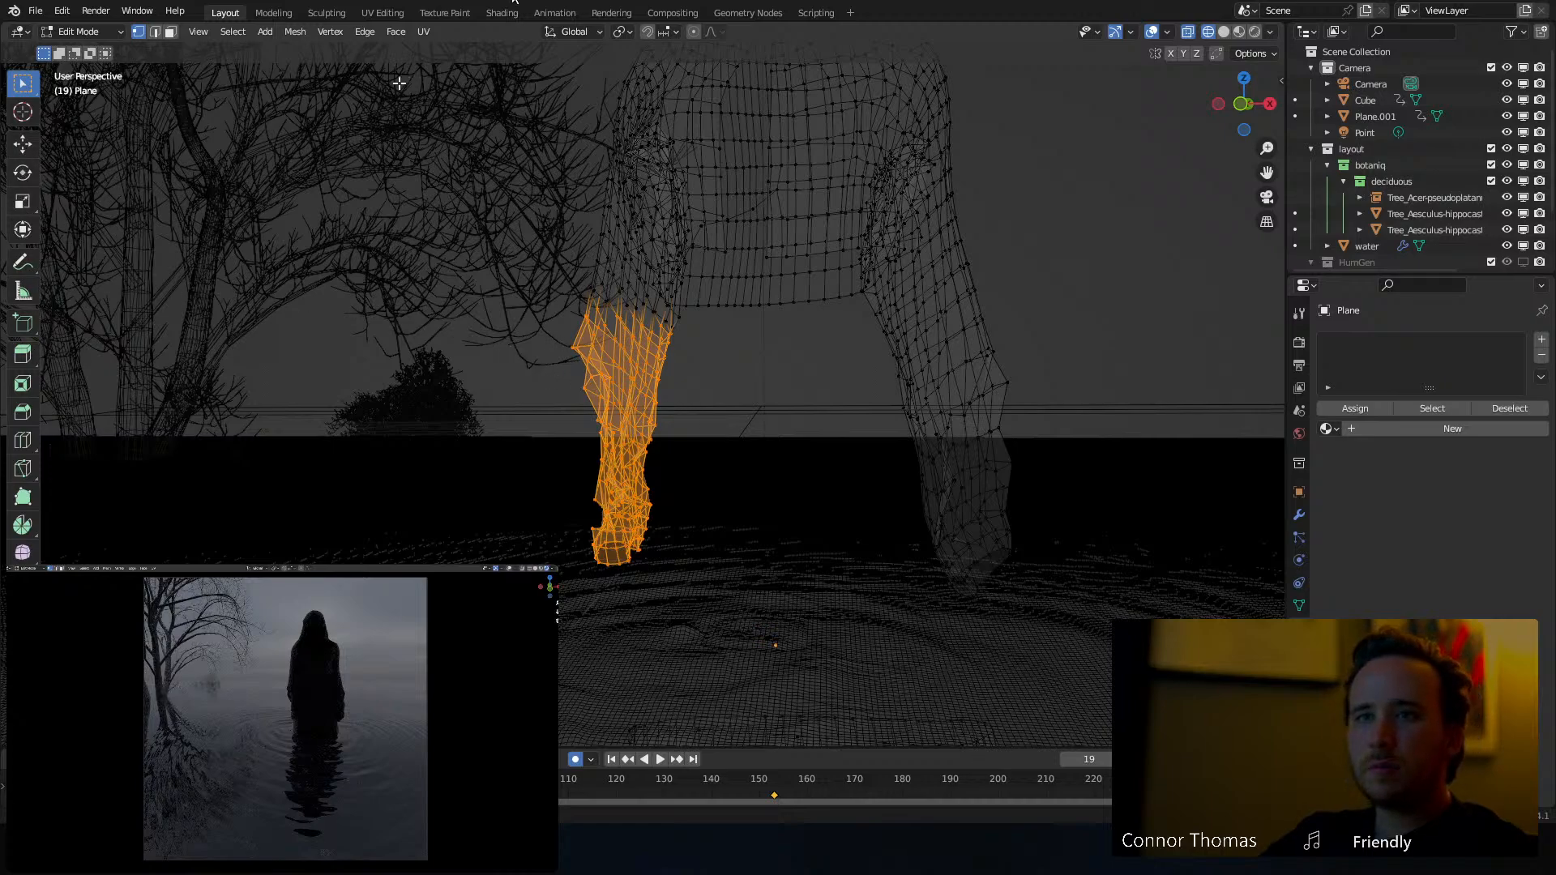
Enable proportional editing and turn off the robe's Multires modifier in the viewport
{"action": "left_click", "coordinate": [694, 34]}
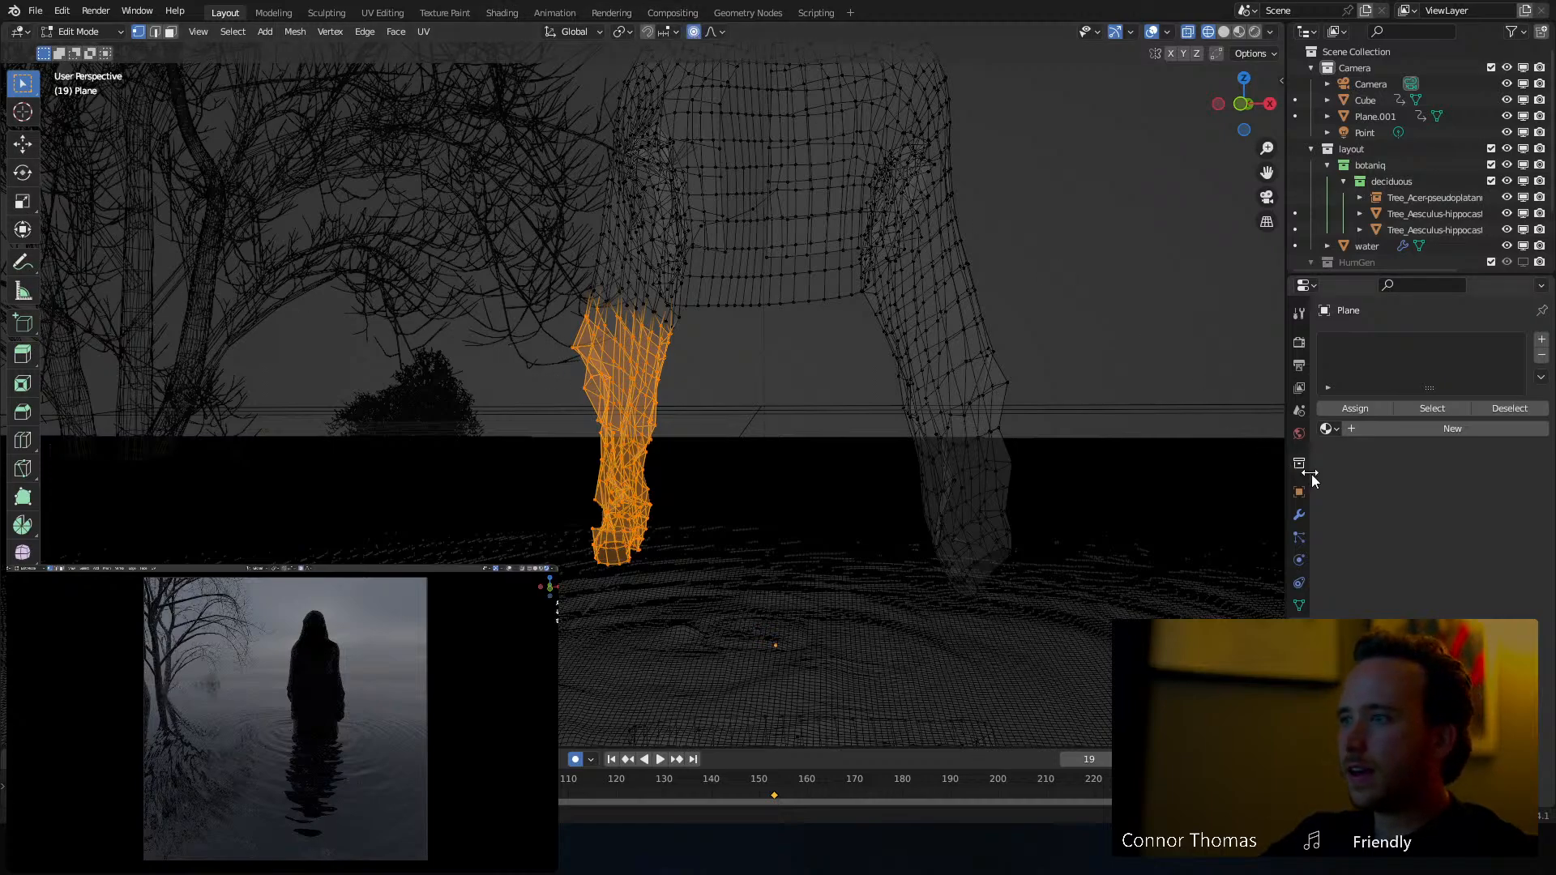
{"action": "left_click", "coordinate": [1300, 516]}
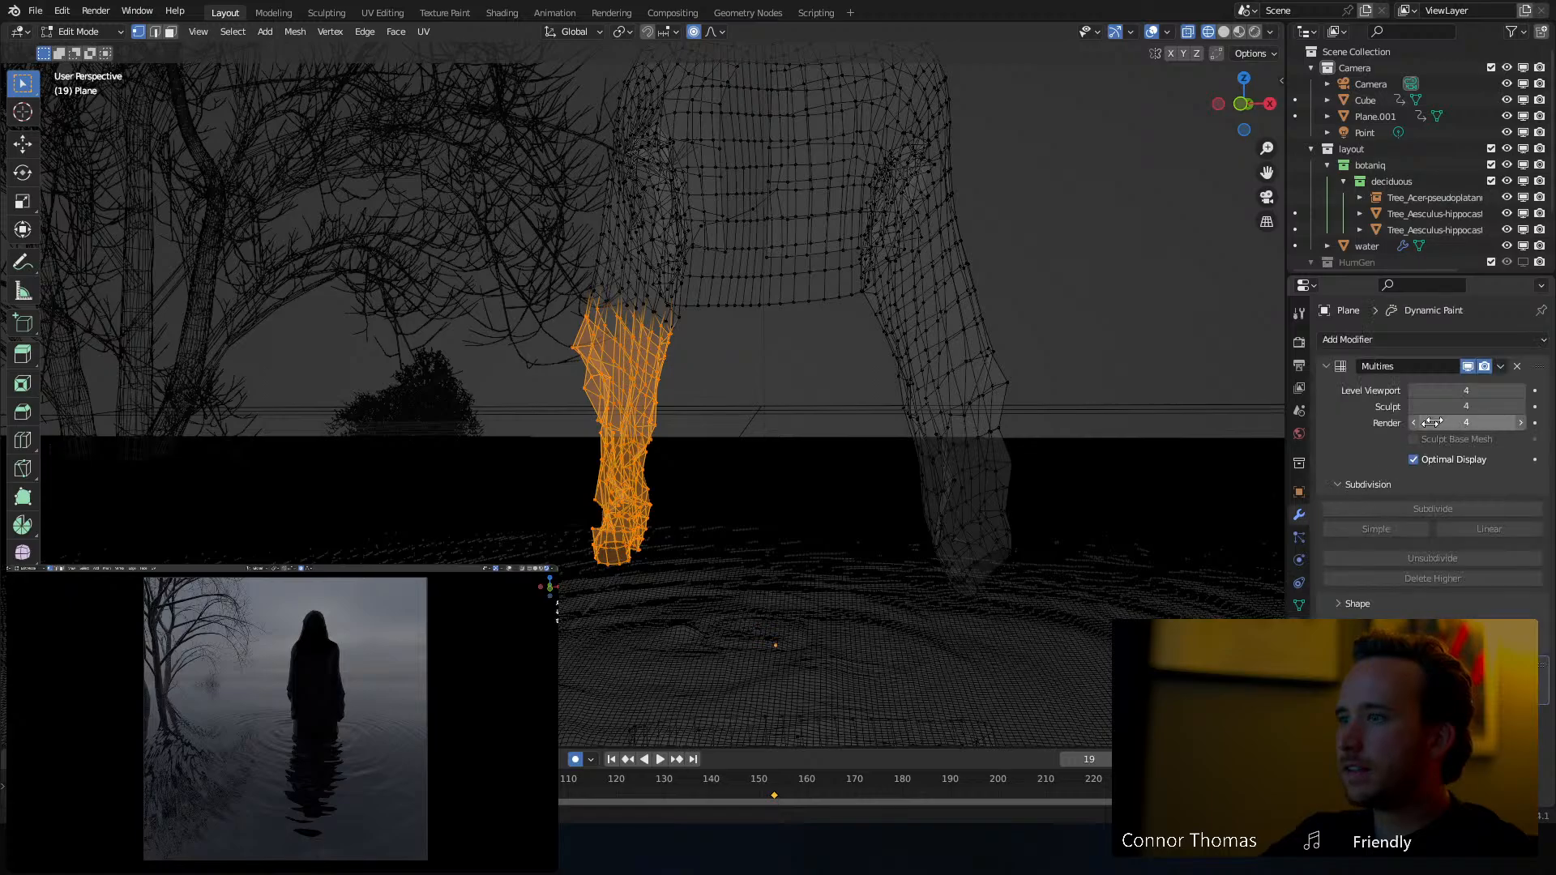
{"action": "left_click", "coordinate": [1469, 366]}
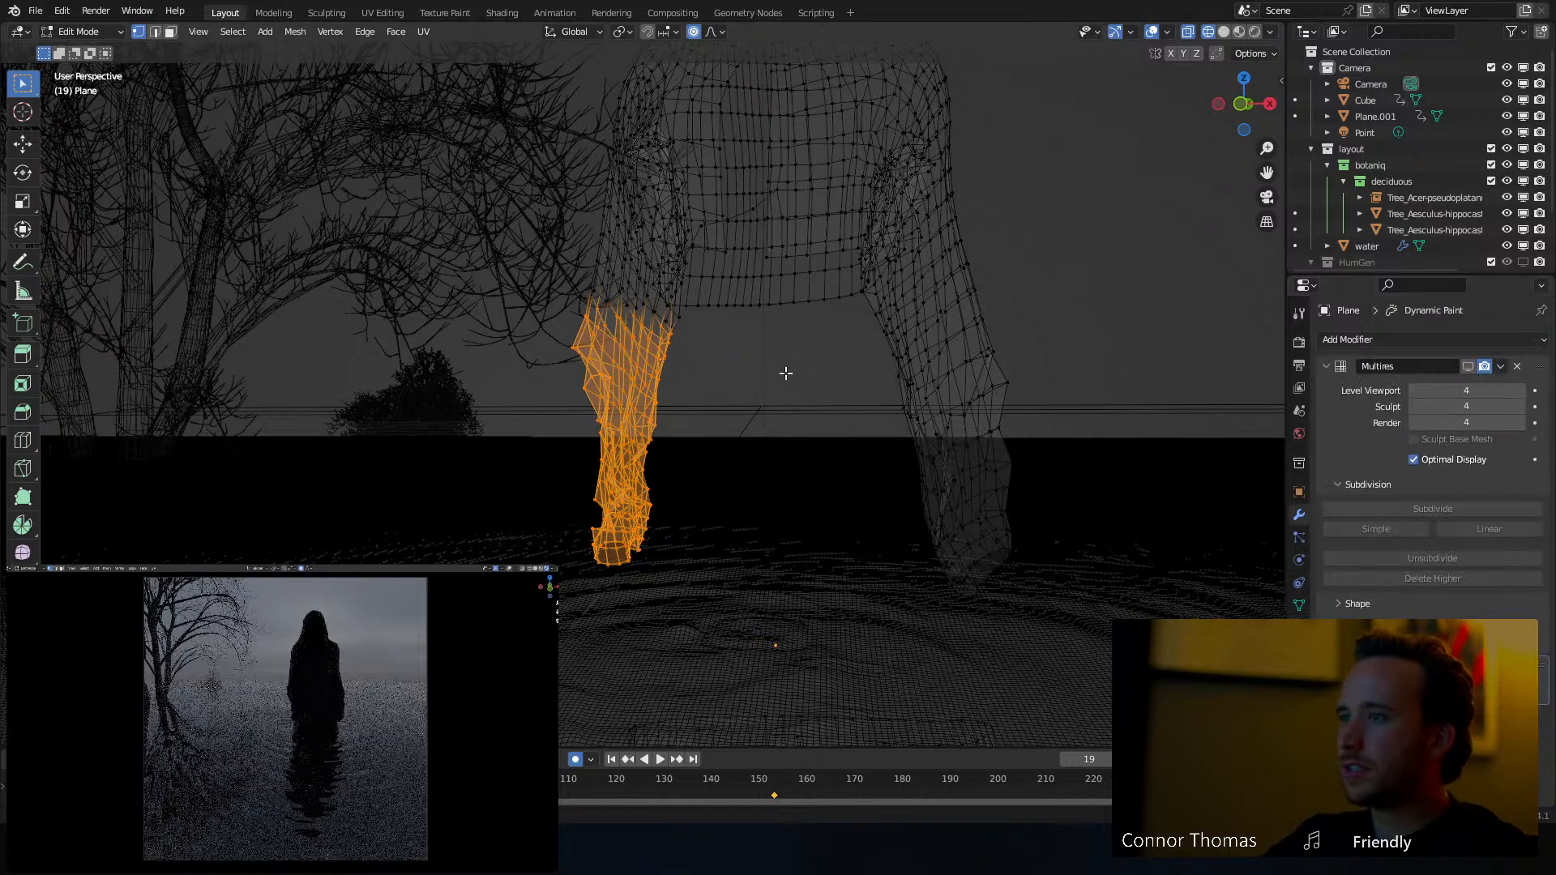
Move the selected sleeve about 0.09 m outward from the body, using a smooth proportional size of about 0.24 m
{"action": "middle_click_drag", "start_coordinate": [785, 372], "coordinate": [756, 388]}
{"action": "key", "text": "g"}
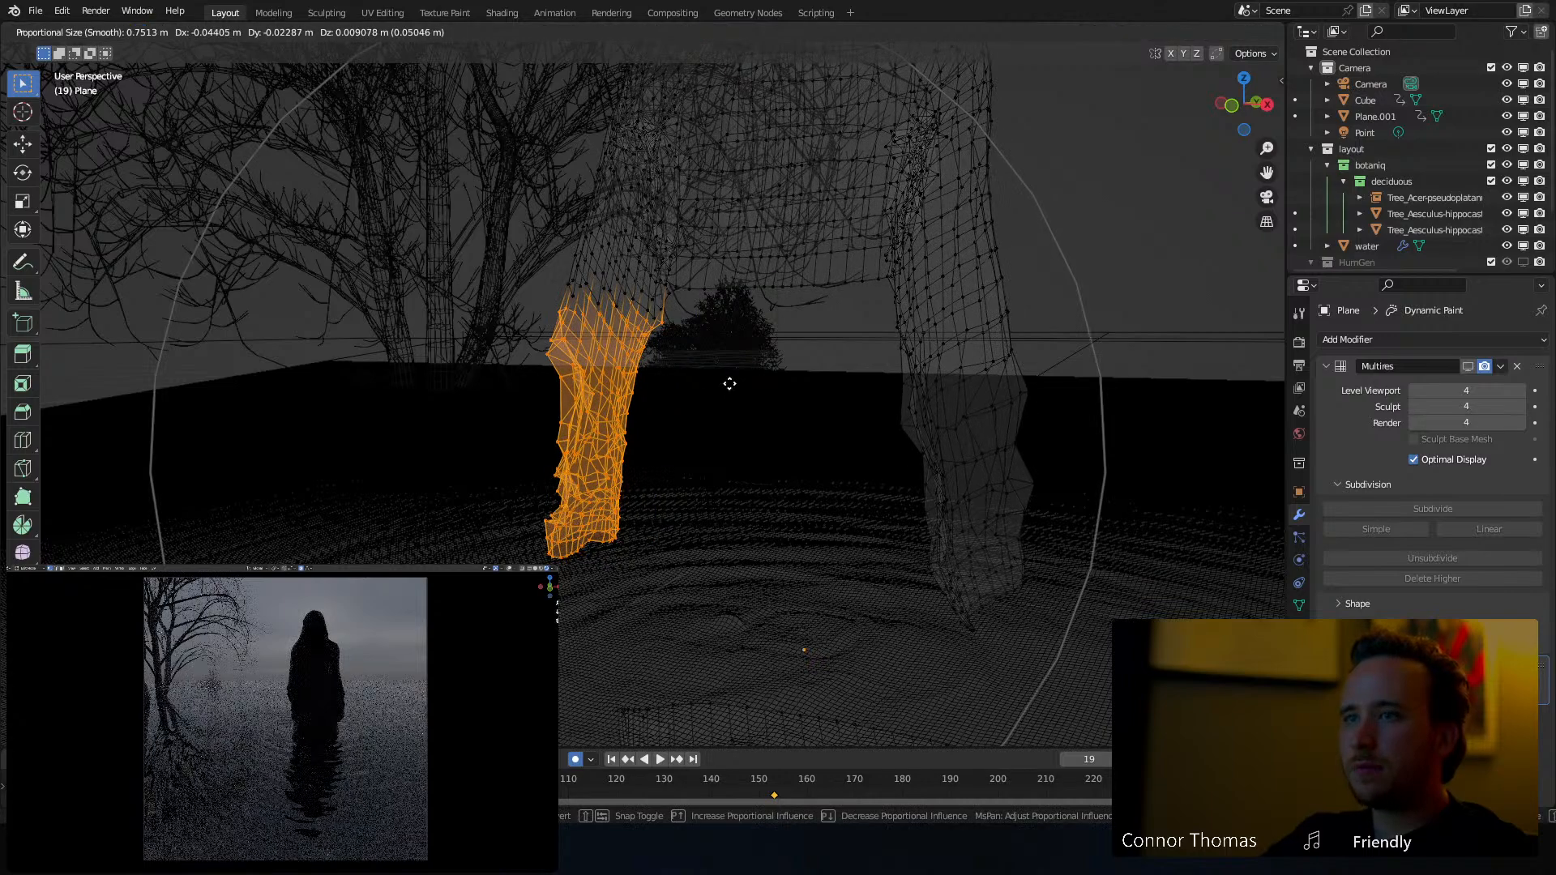
{"action": "scroll", "coordinate": [729, 384], "scroll_direction": "up", "scroll_amount": 7}
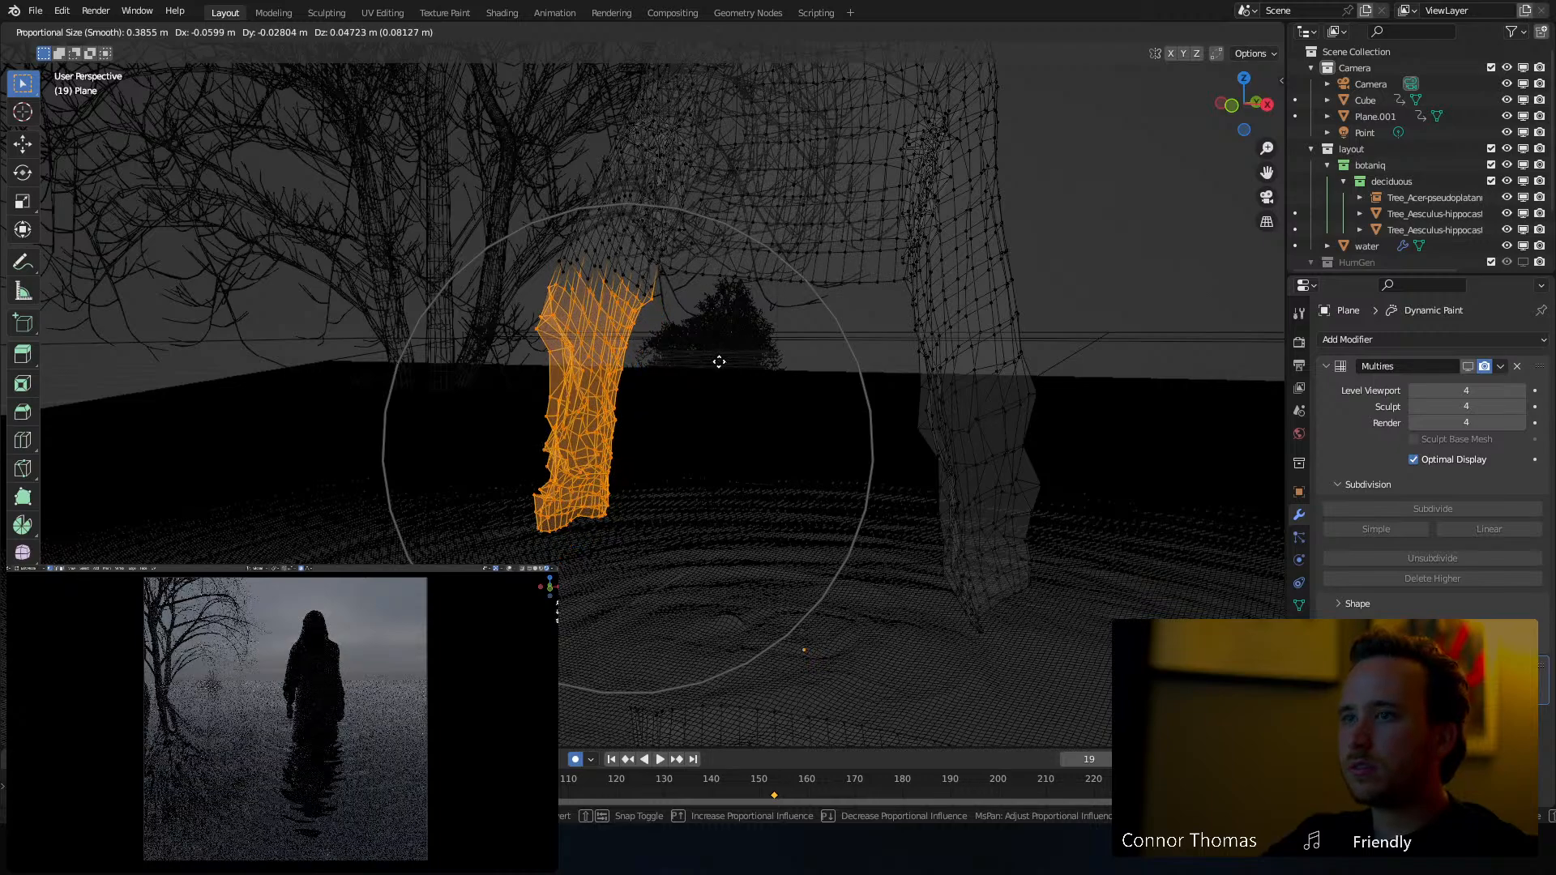
{"action": "scroll", "coordinate": [720, 369], "scroll_direction": "up", "scroll_amount": 2}
{"action": "scroll", "coordinate": [717, 369], "scroll_direction": "up", "scroll_amount": 3}
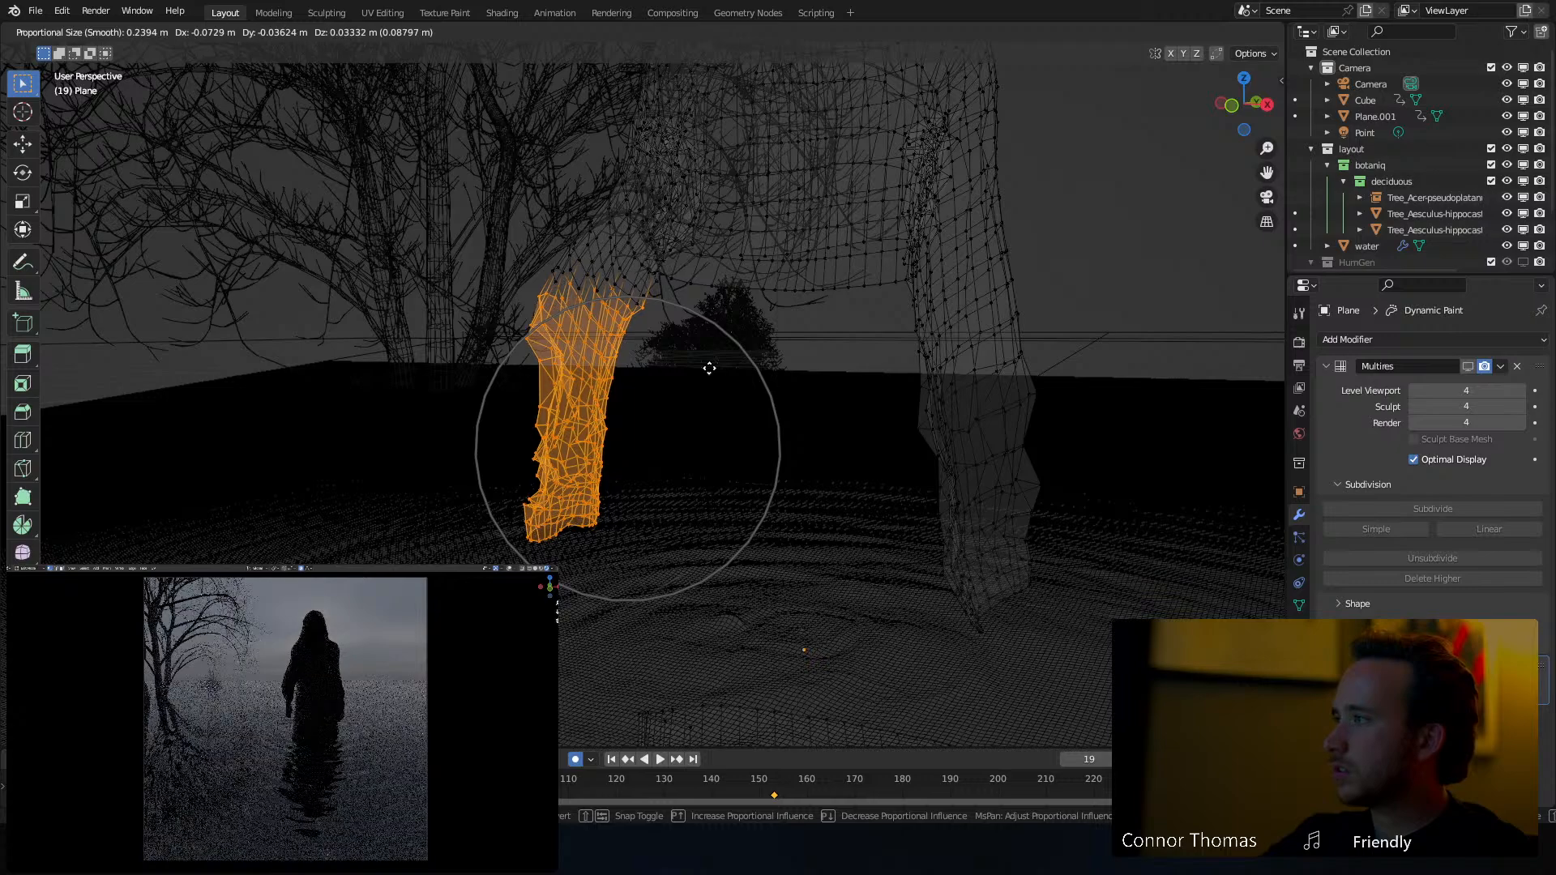
{"action": "left_click", "coordinate": [709, 368]}
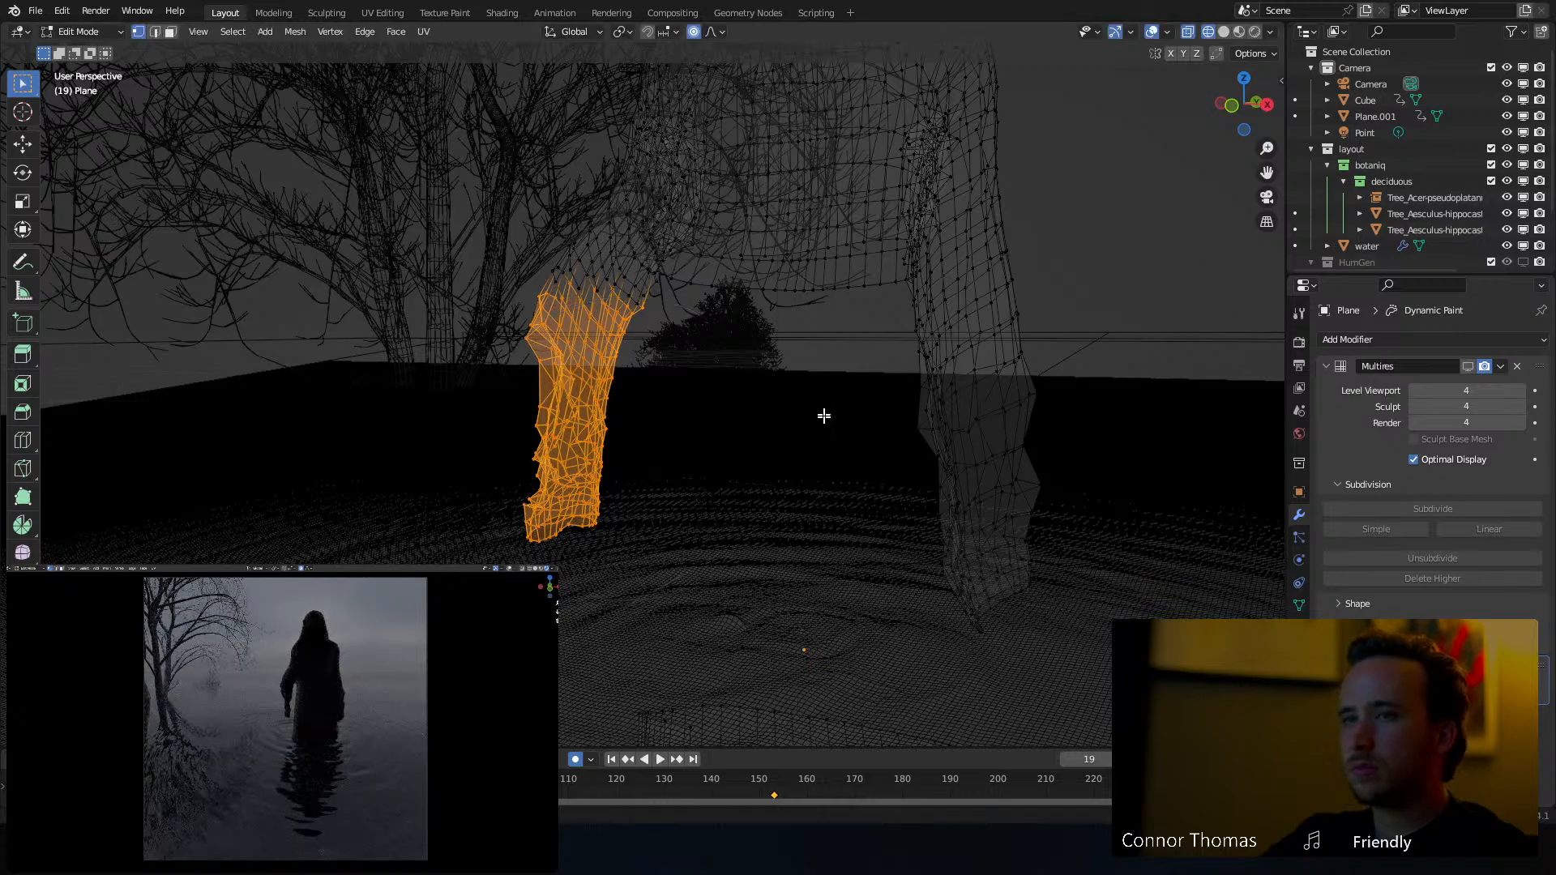
Rotate the selected lower left sleeve outward by about 9° with smooth proportional editing, keeping the hidden skirt geometry hidden
{"action": "key", "text": "g"}
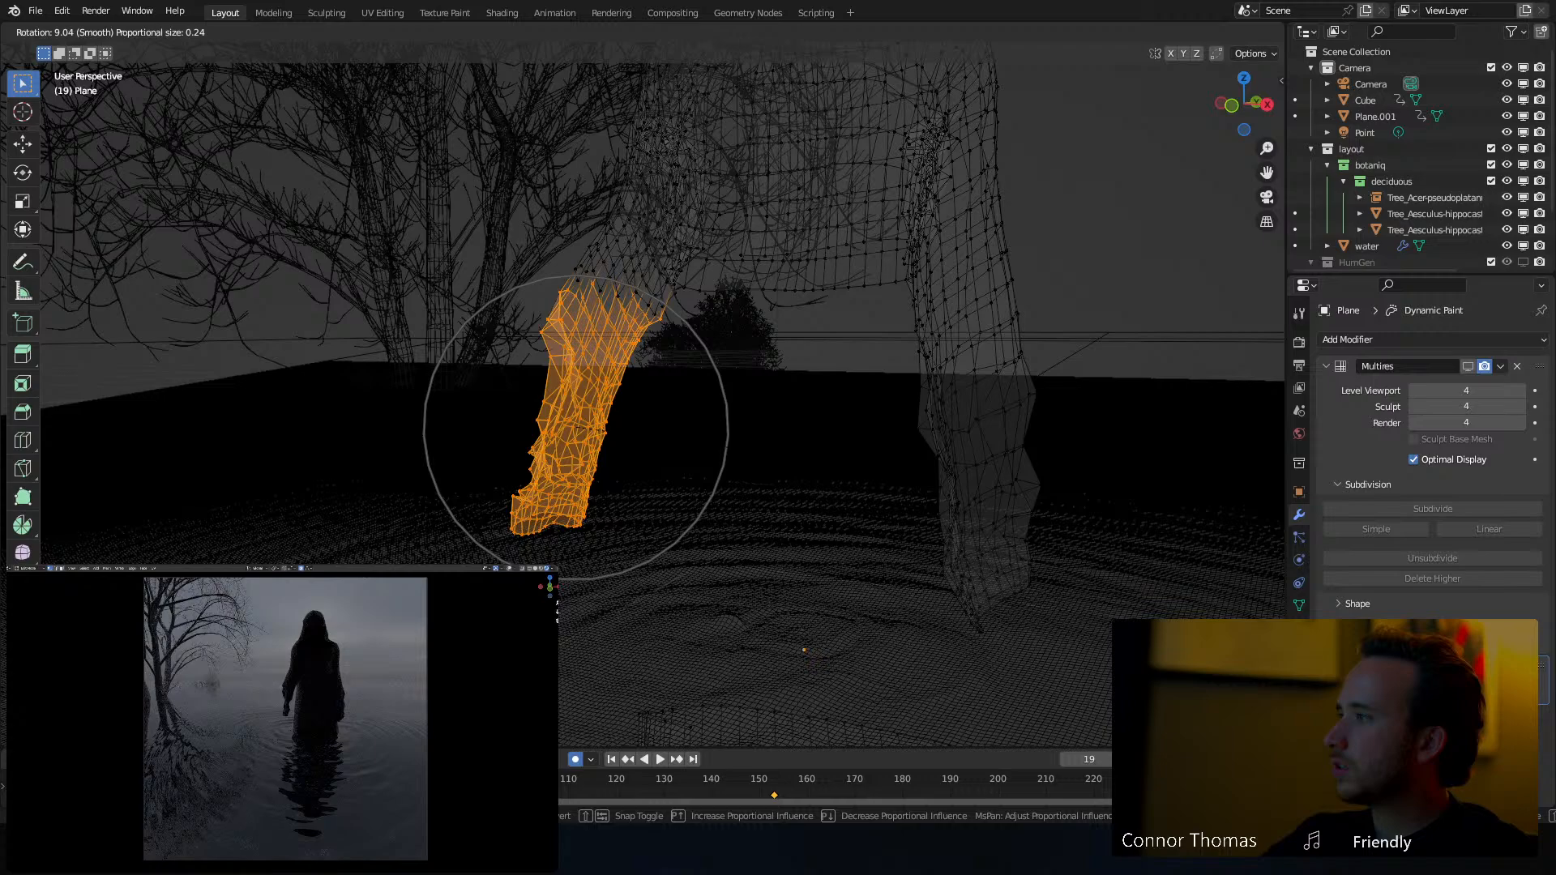
{"action": "left_click", "coordinate": [772, 454]}
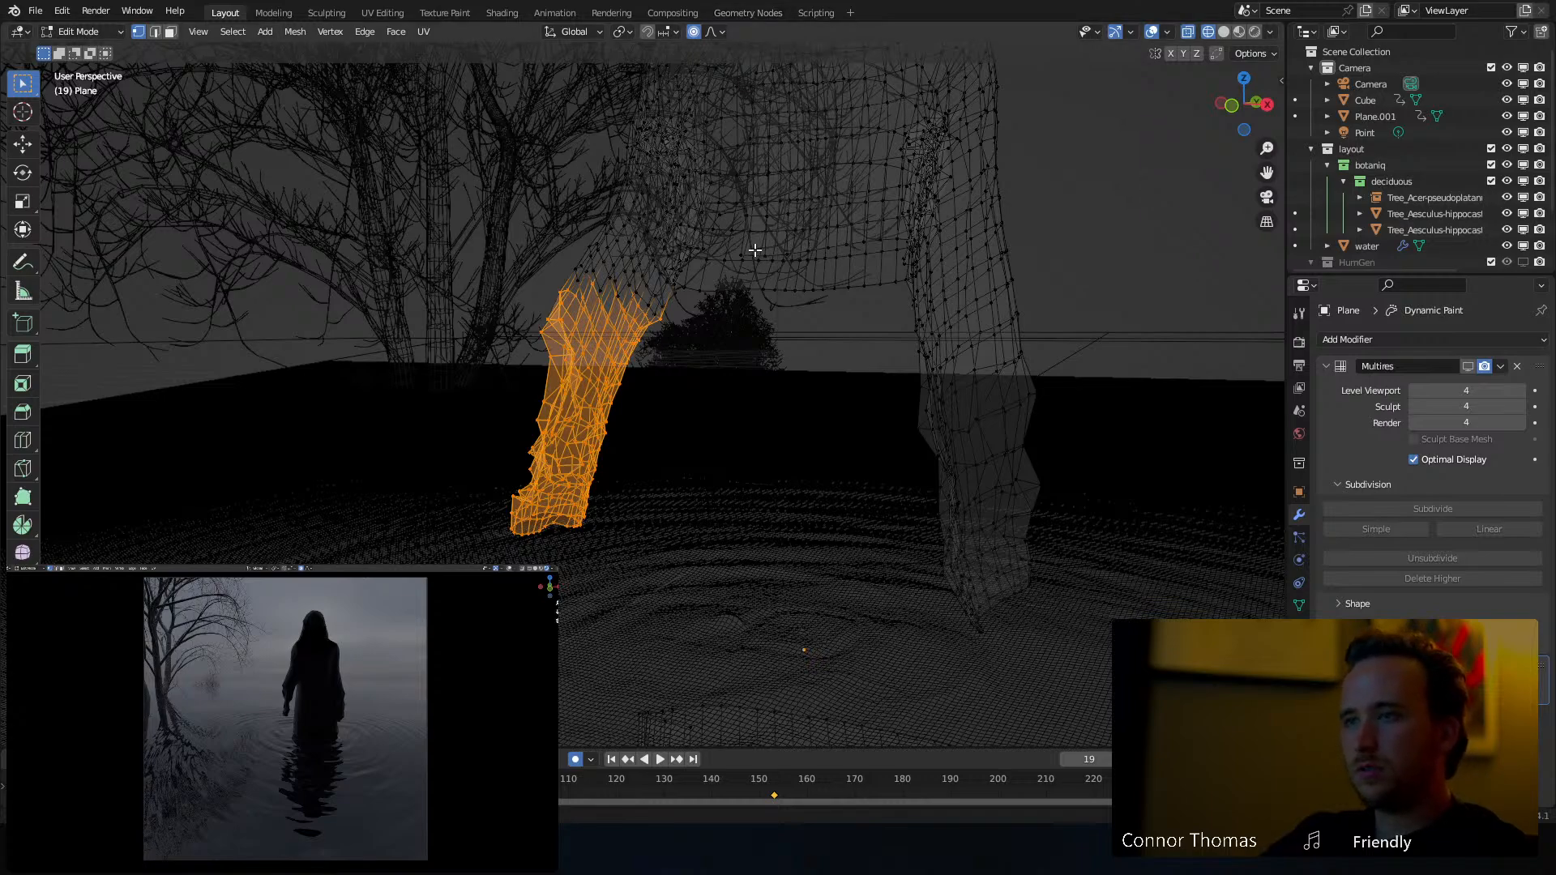
{"action": "key", "text": "alt+h"}
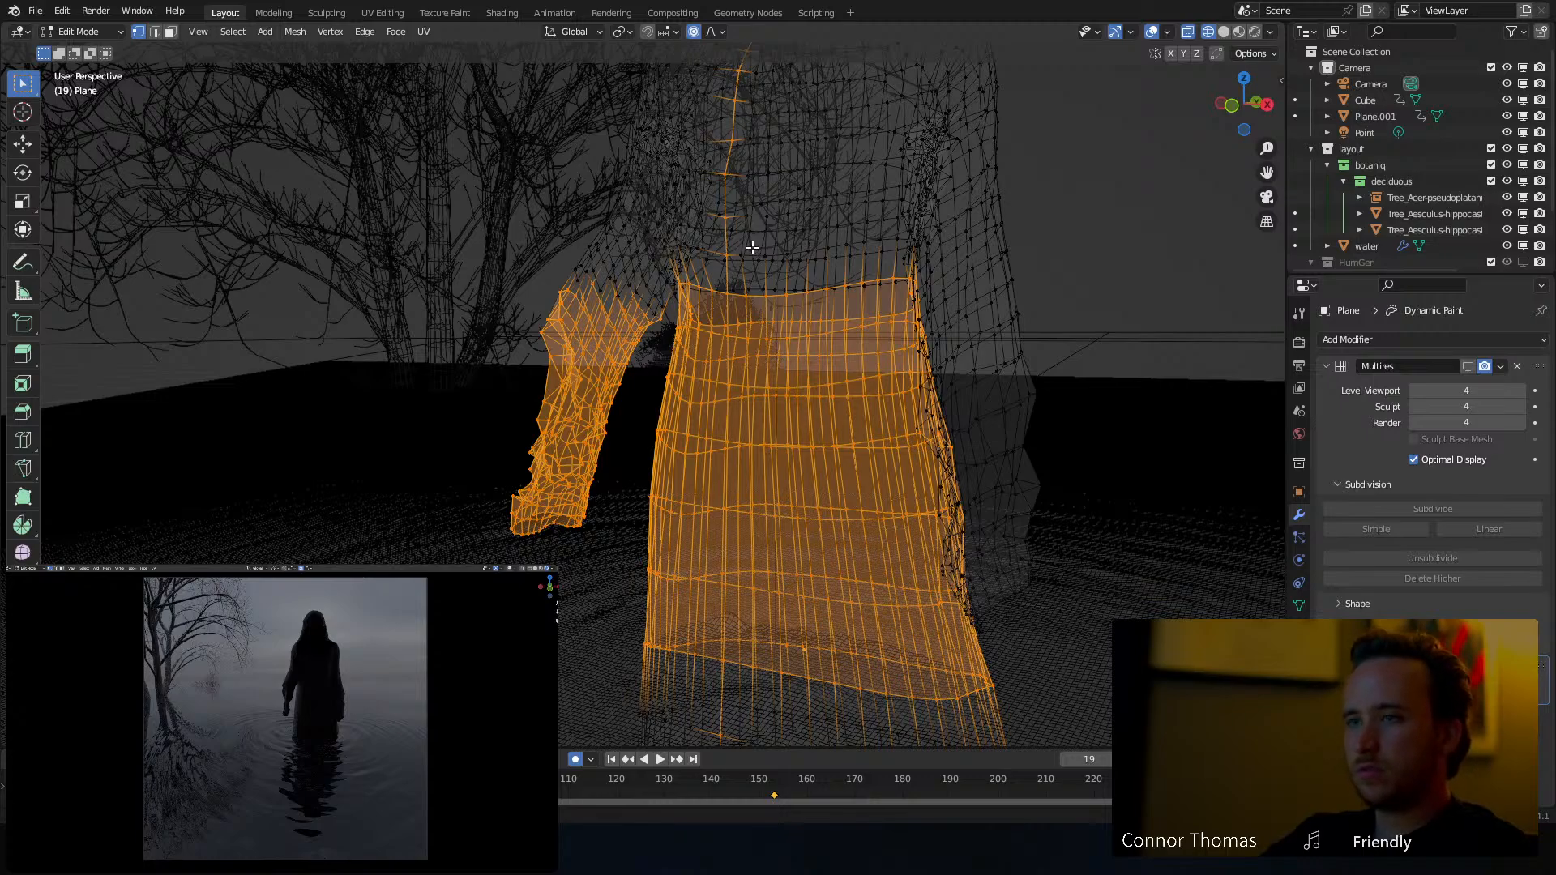
{"action": "key", "text": "ctrl+z"}
Circle-select the lower end of the right sleeve and move it outward about 0.042 m with smooth proportional editing
{"action": "middle_click_drag", "start_coordinate": [837, 254], "coordinate": [876, 254]}
{"action": "key", "text": "a"}
{"action": "key", "text": "alt+a"}
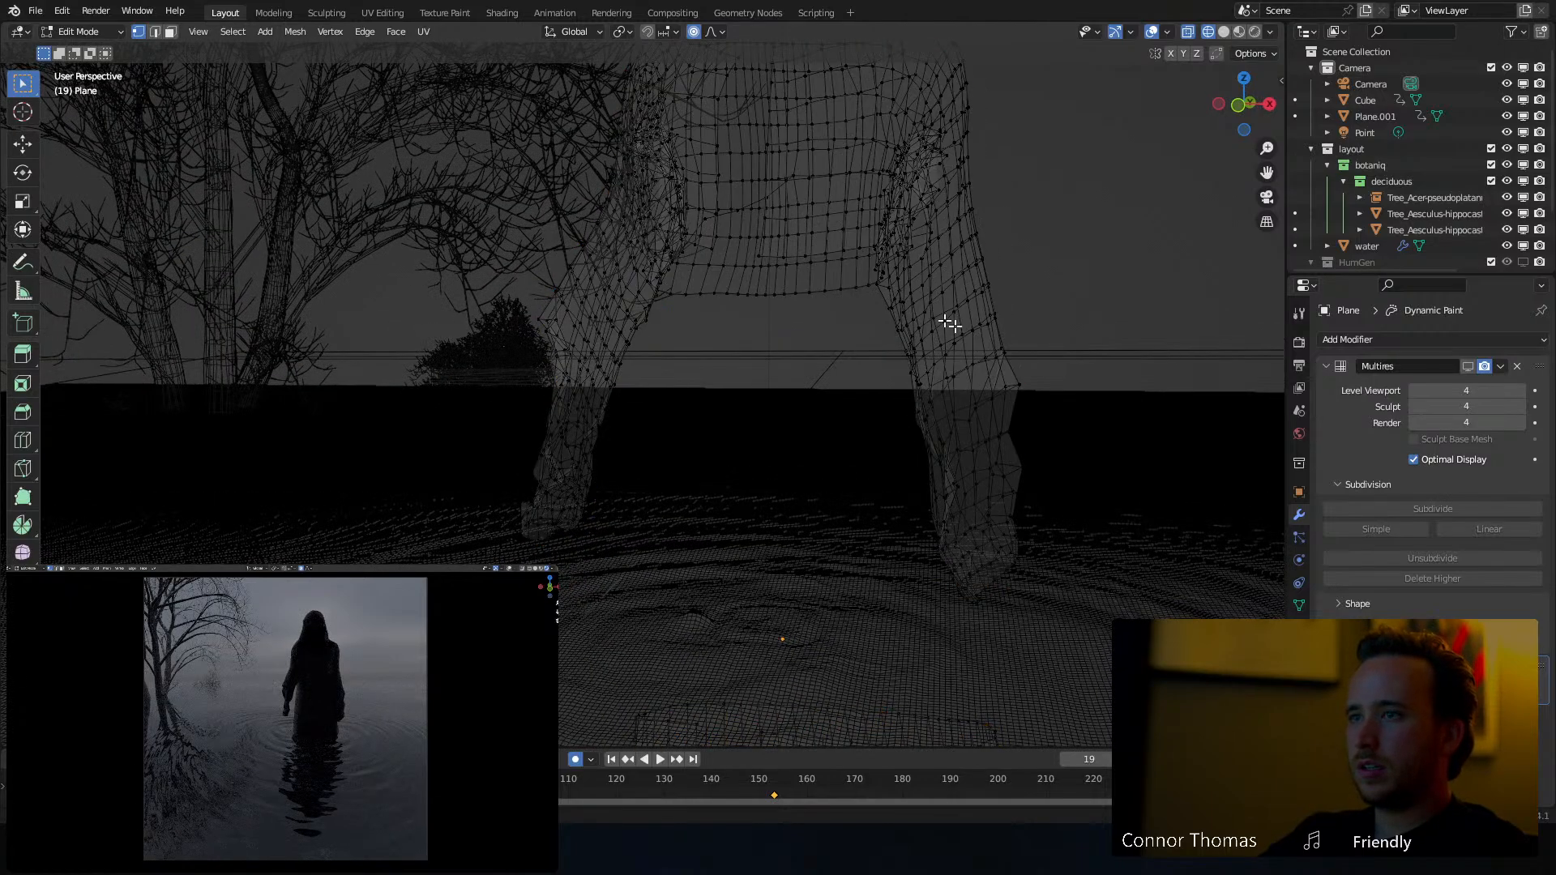
{"action": "middle_click_drag", "start_coordinate": [952, 317], "coordinate": [820, 300], "text": "shift"}
{"action": "key", "text": "c"}
{"action": "scroll", "coordinate": [938, 514], "scroll_direction": "down", "scroll_amount": 3}
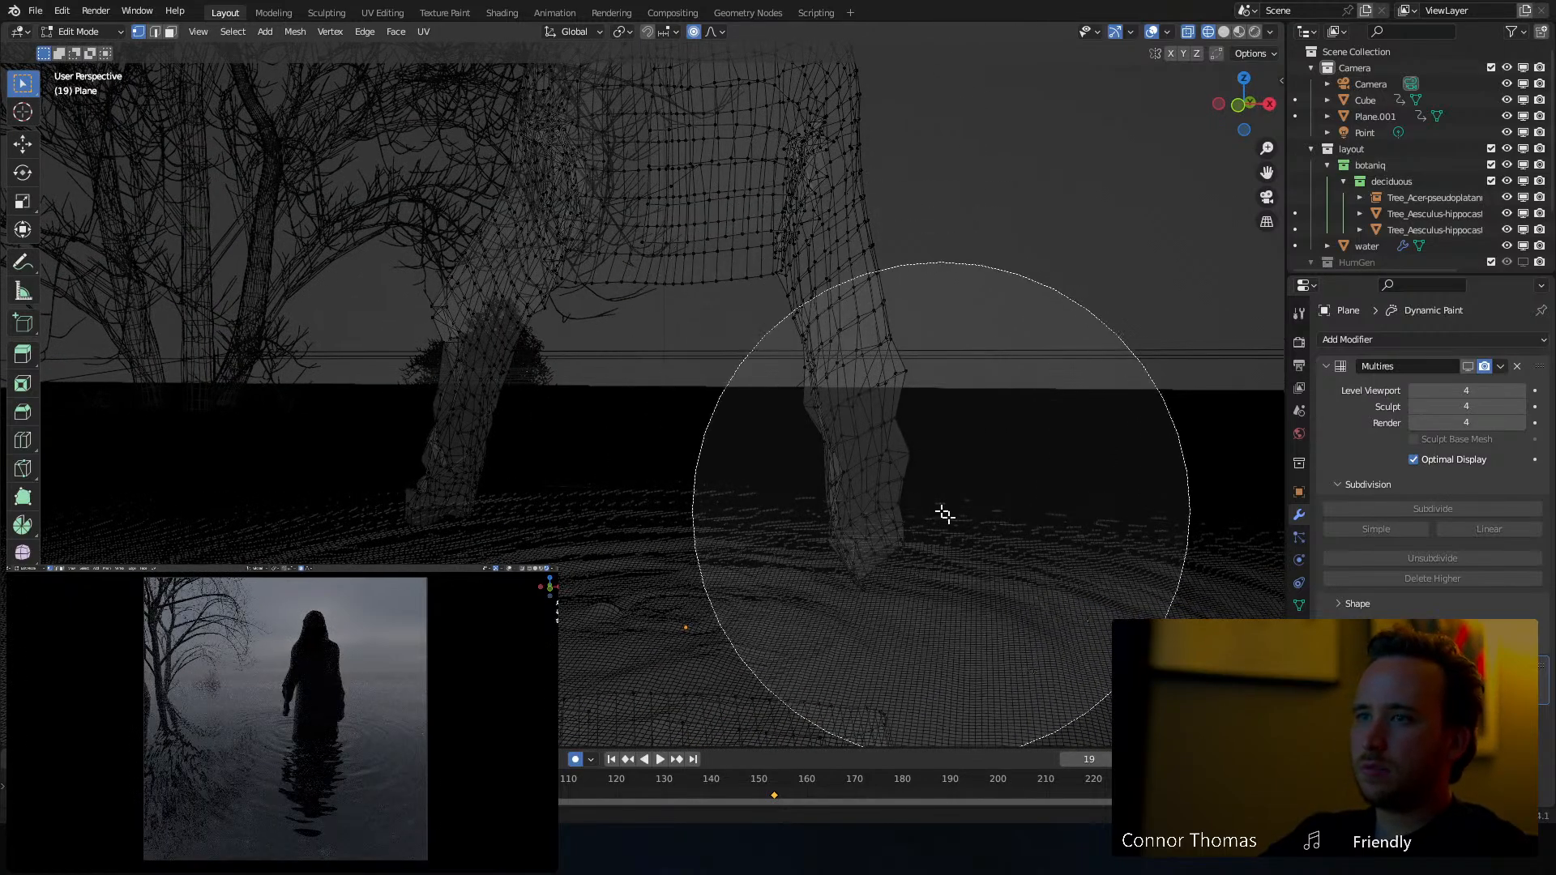
{"action": "scroll", "coordinate": [933, 508], "scroll_direction": "up", "scroll_amount": 2}
{"action": "left_click", "coordinate": [919, 468]}
{"action": "key", "text": "Escape"}
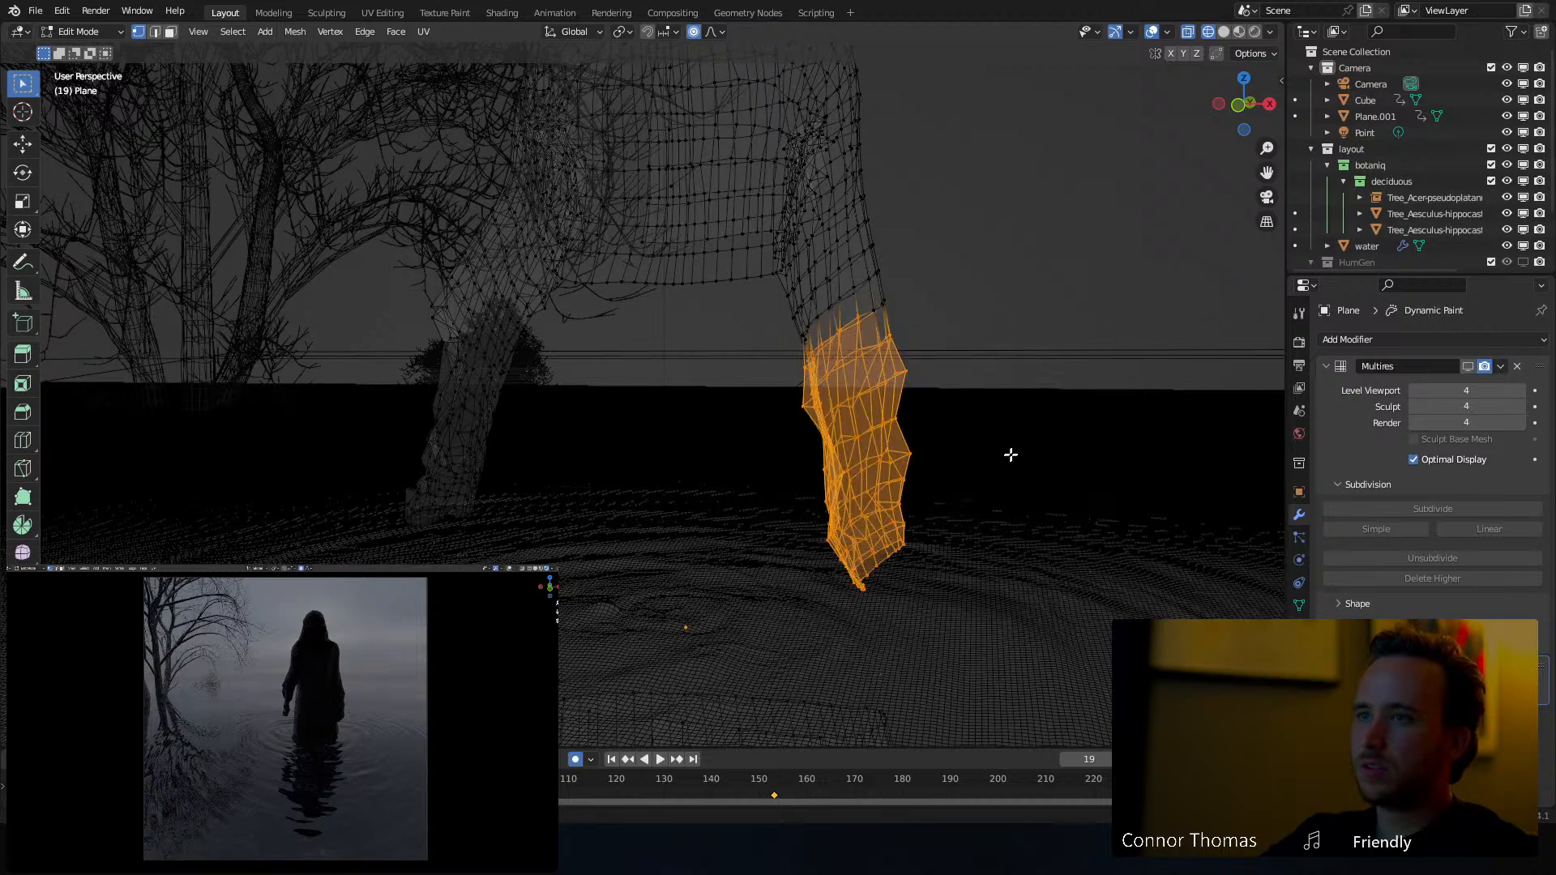
{"action": "key", "text": "g"}
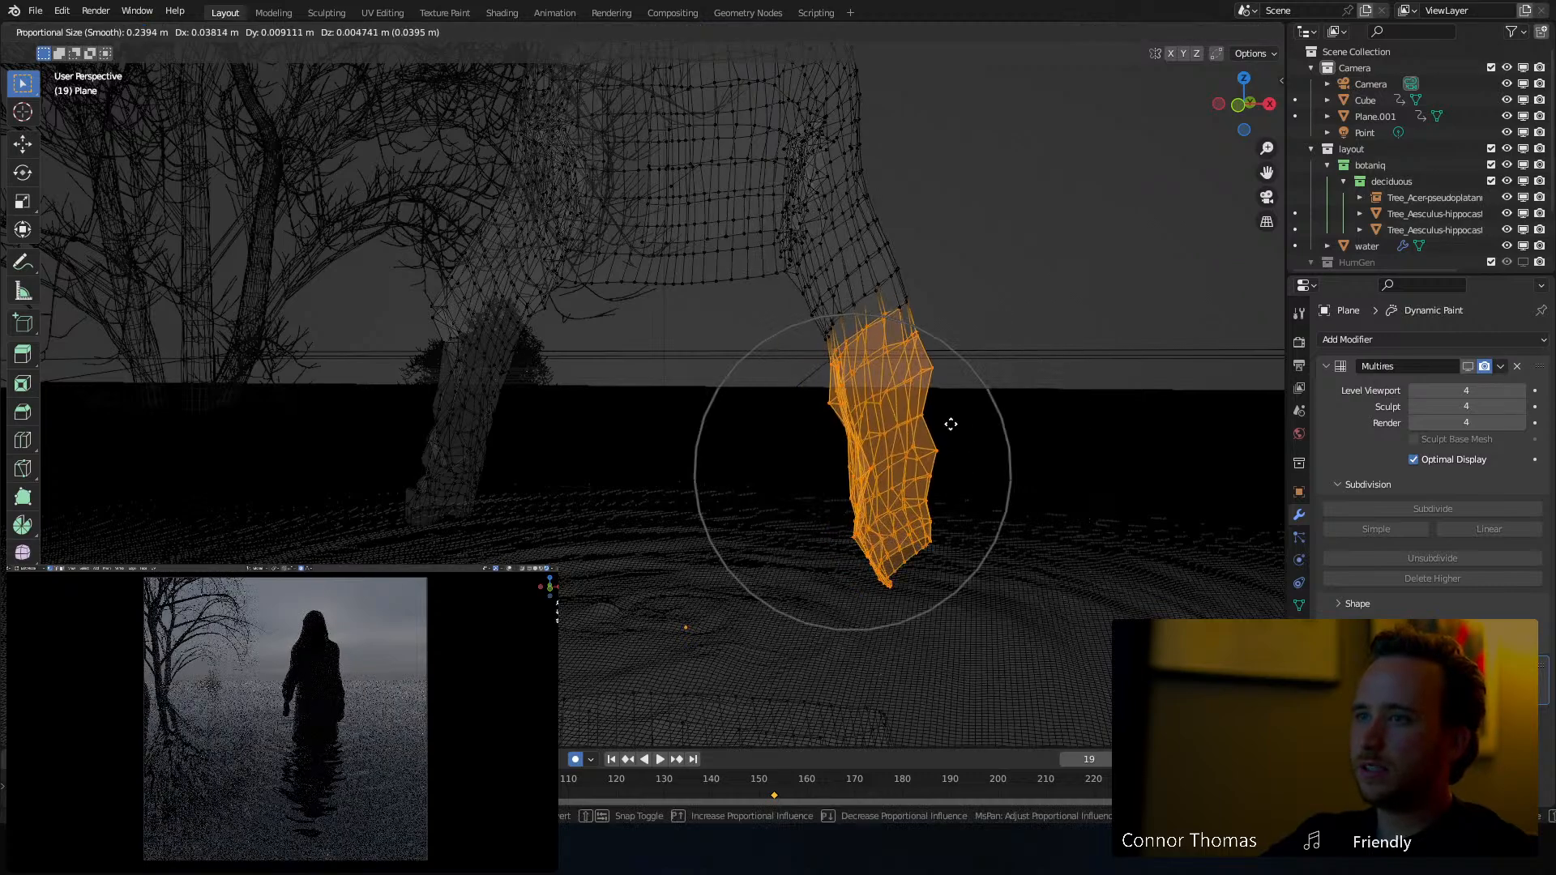
{"action": "scroll", "coordinate": [948, 425], "scroll_direction": "down", "scroll_amount": 2}
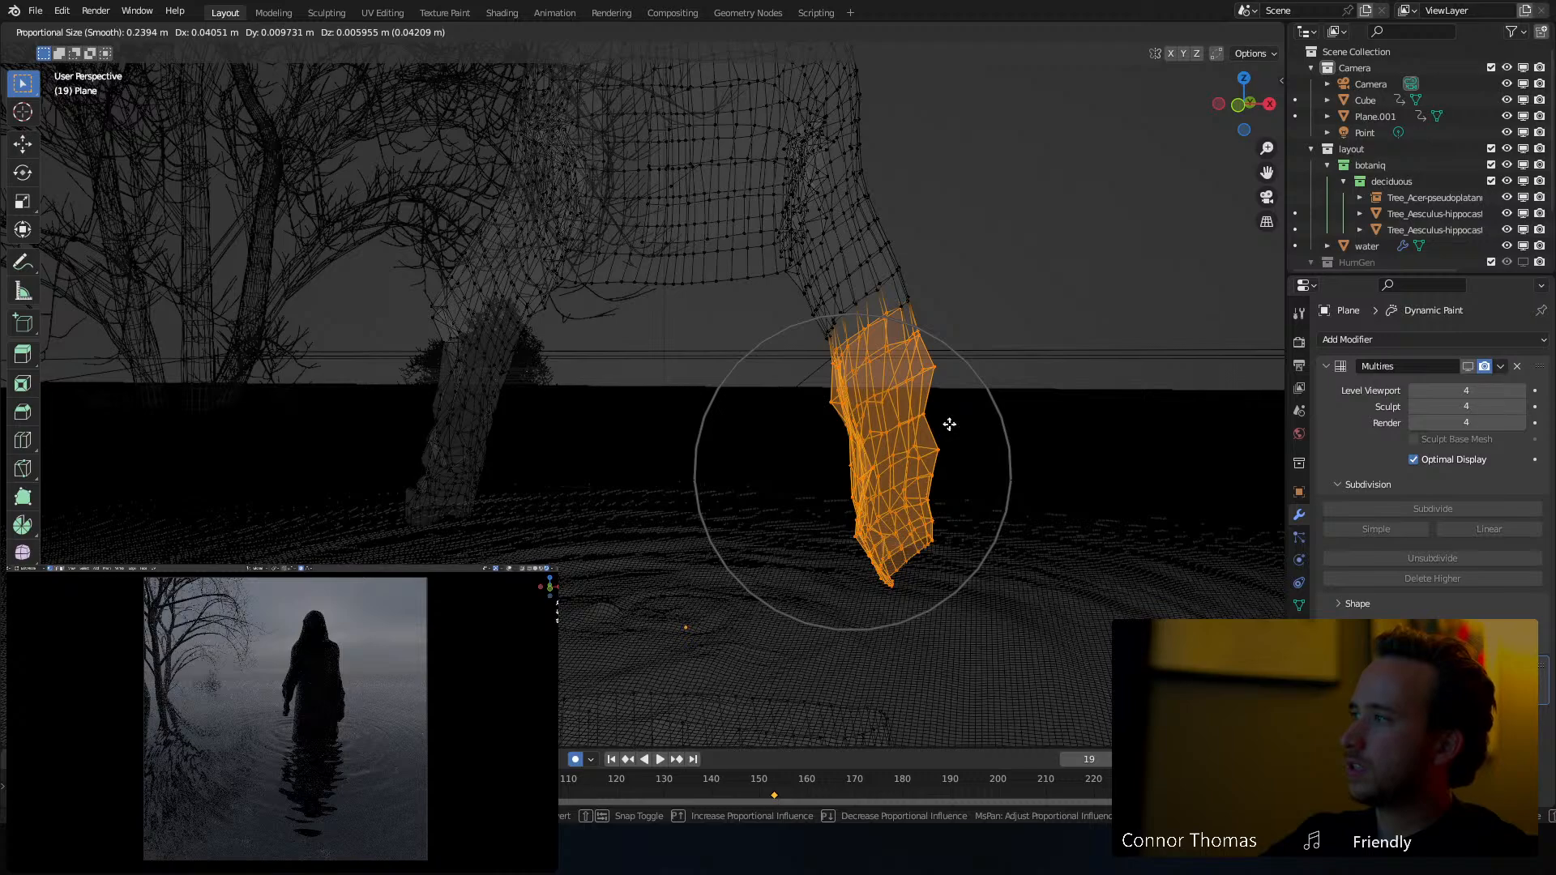
{"action": "left_click", "coordinate": [949, 424]}
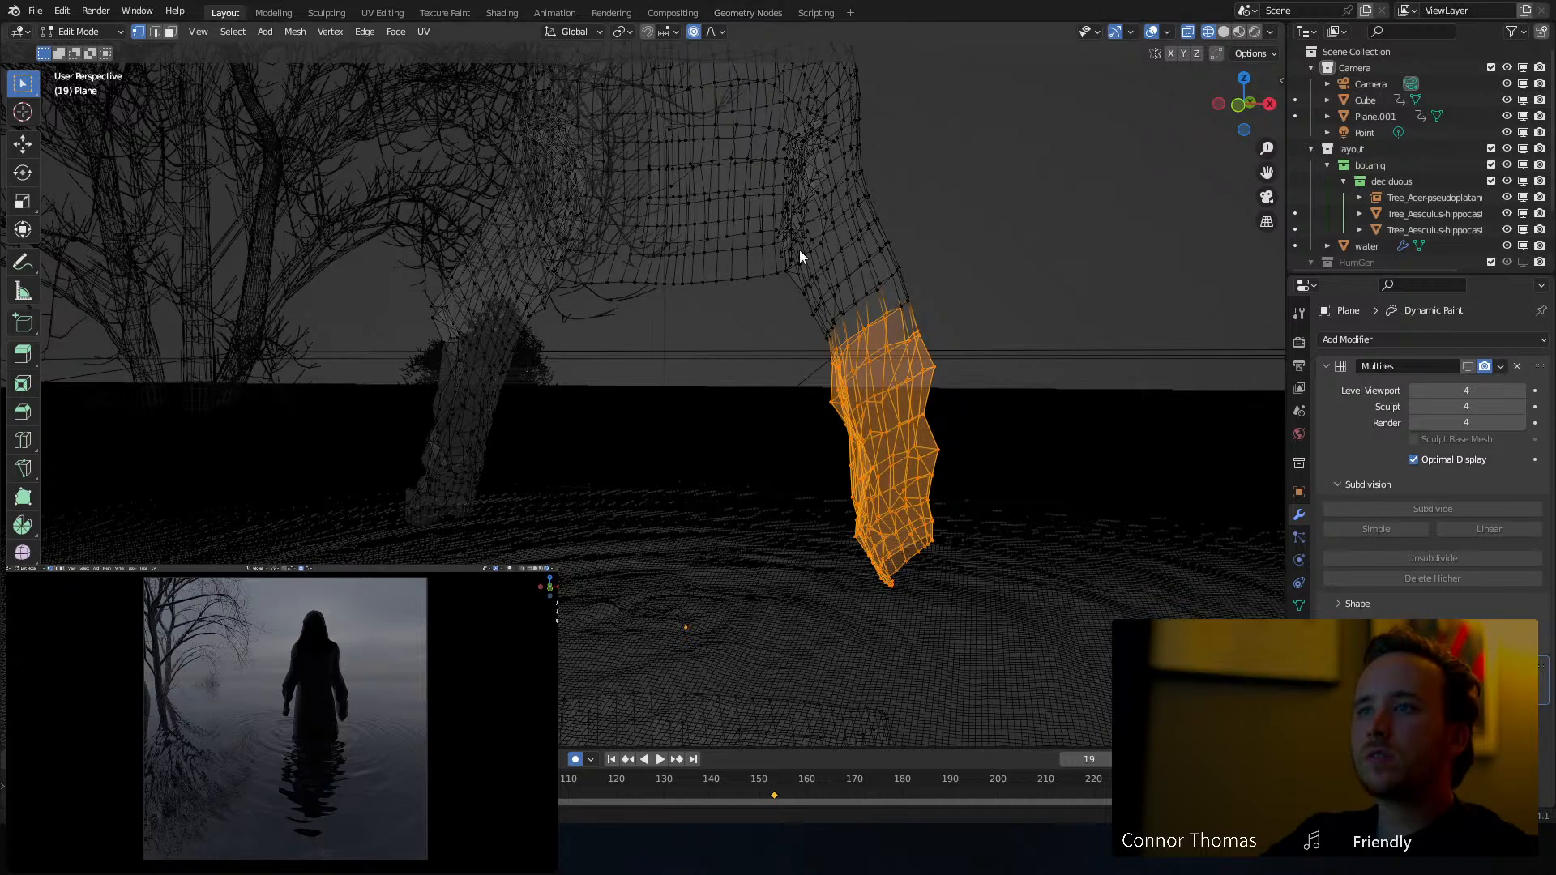
Return to Object Mode, deselect the robe and display the scene in solid shading
{"action": "key", "text": "Tab"}
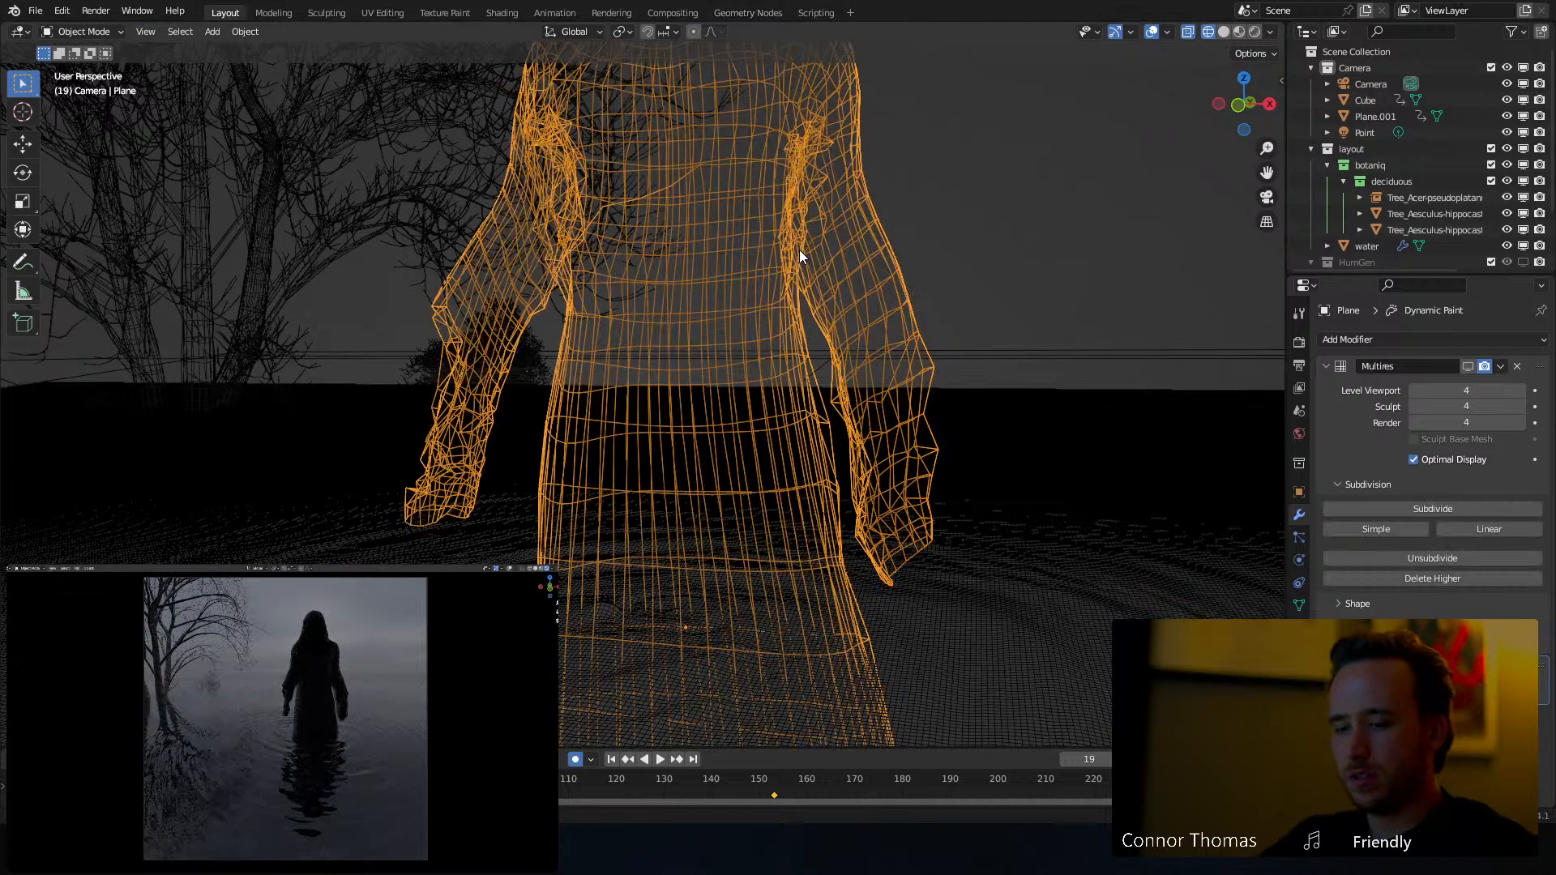
{"action": "key", "text": "alt+a"}
{"action": "middle_click_drag", "start_coordinate": [737, 224], "coordinate": [707, 256]}
{"action": "scroll", "coordinate": [706, 256], "scroll_direction": "down", "scroll_amount": 1}
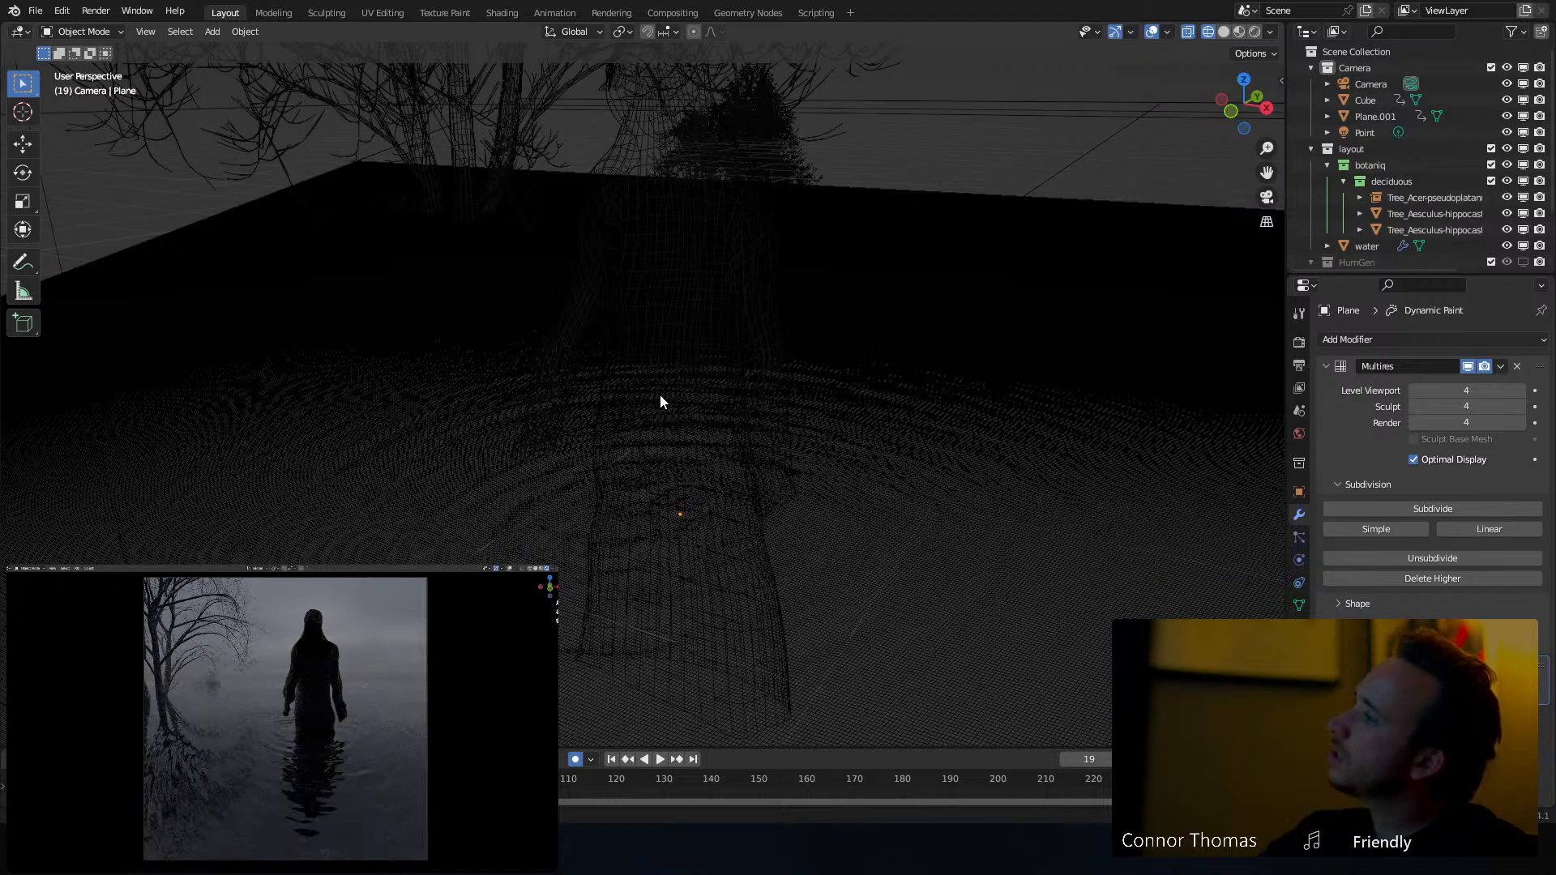
{"action": "middle_click_drag", "start_coordinate": [660, 395], "coordinate": [775, 415]}
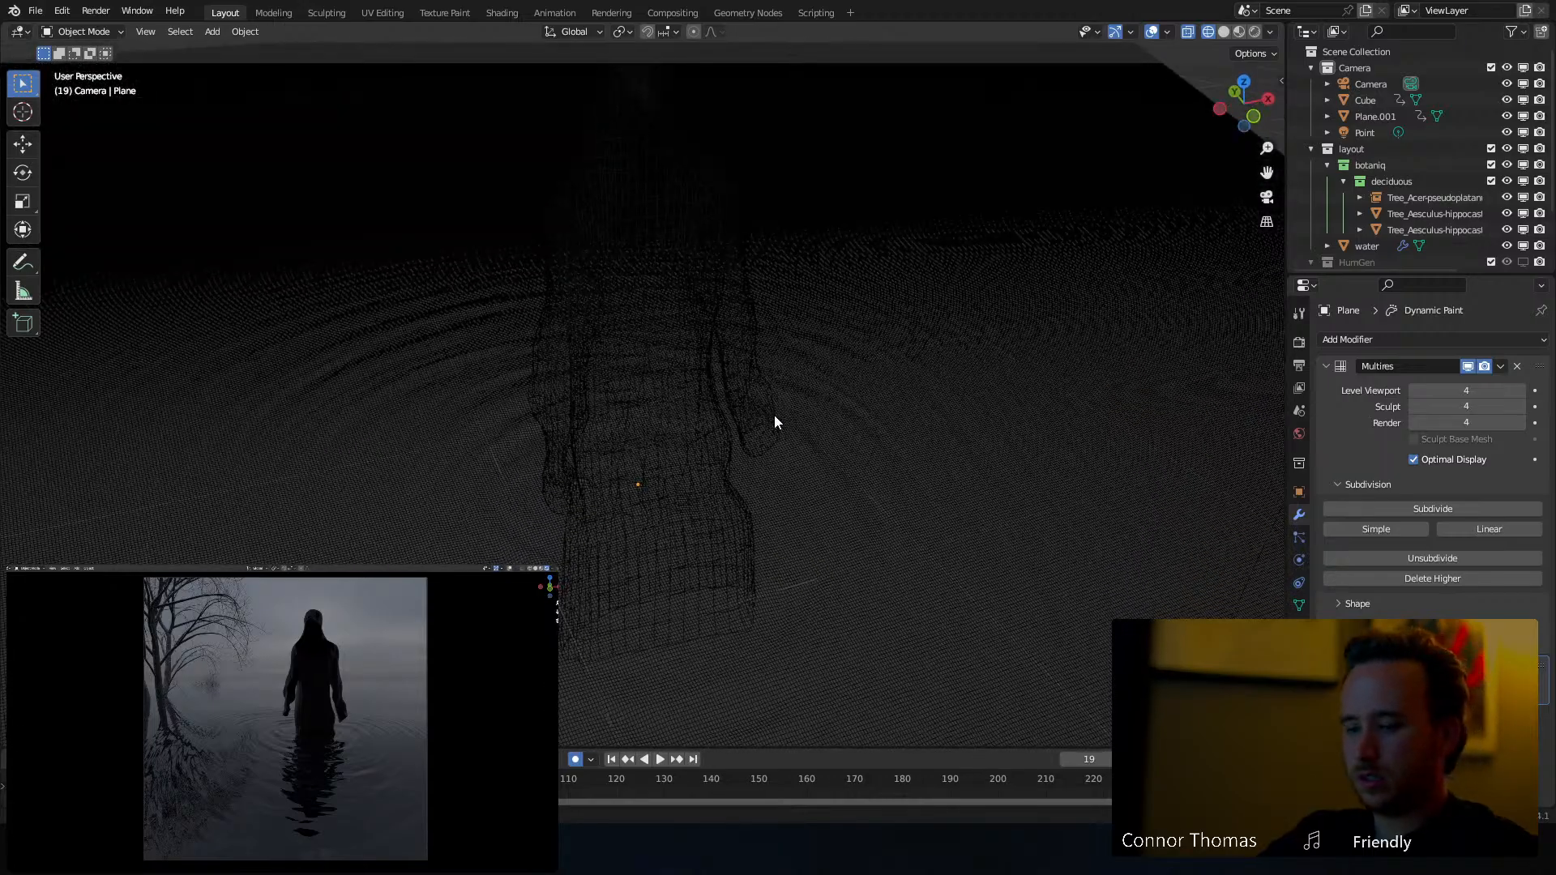
{"action": "mouse_move", "coordinate": [660, 396]}
{"action": "middle_mouse_down"}
{"action": "mouse_move", "coordinate": [608, 399]}
{"action": "mouse_move", "coordinate": [649, 497]}
{"action": "mouse_move", "coordinate": [572, 463]}
{"action": "mouse_move", "coordinate": [546, 486]}
{"action": "mouse_move", "coordinate": [671, 469]}
{"action": "mouse_move", "coordinate": [688, 511]}
{"action": "mouse_move", "coordinate": [678, 419]}
{"action": "mouse_move", "coordinate": [715, 388]}
{"action": "mouse_move", "coordinate": [616, 337]}
{"action": "middle_mouse_up"}
{"action": "key", "text": "z"}
{"action": "left_click", "coordinate": [764, 407]}
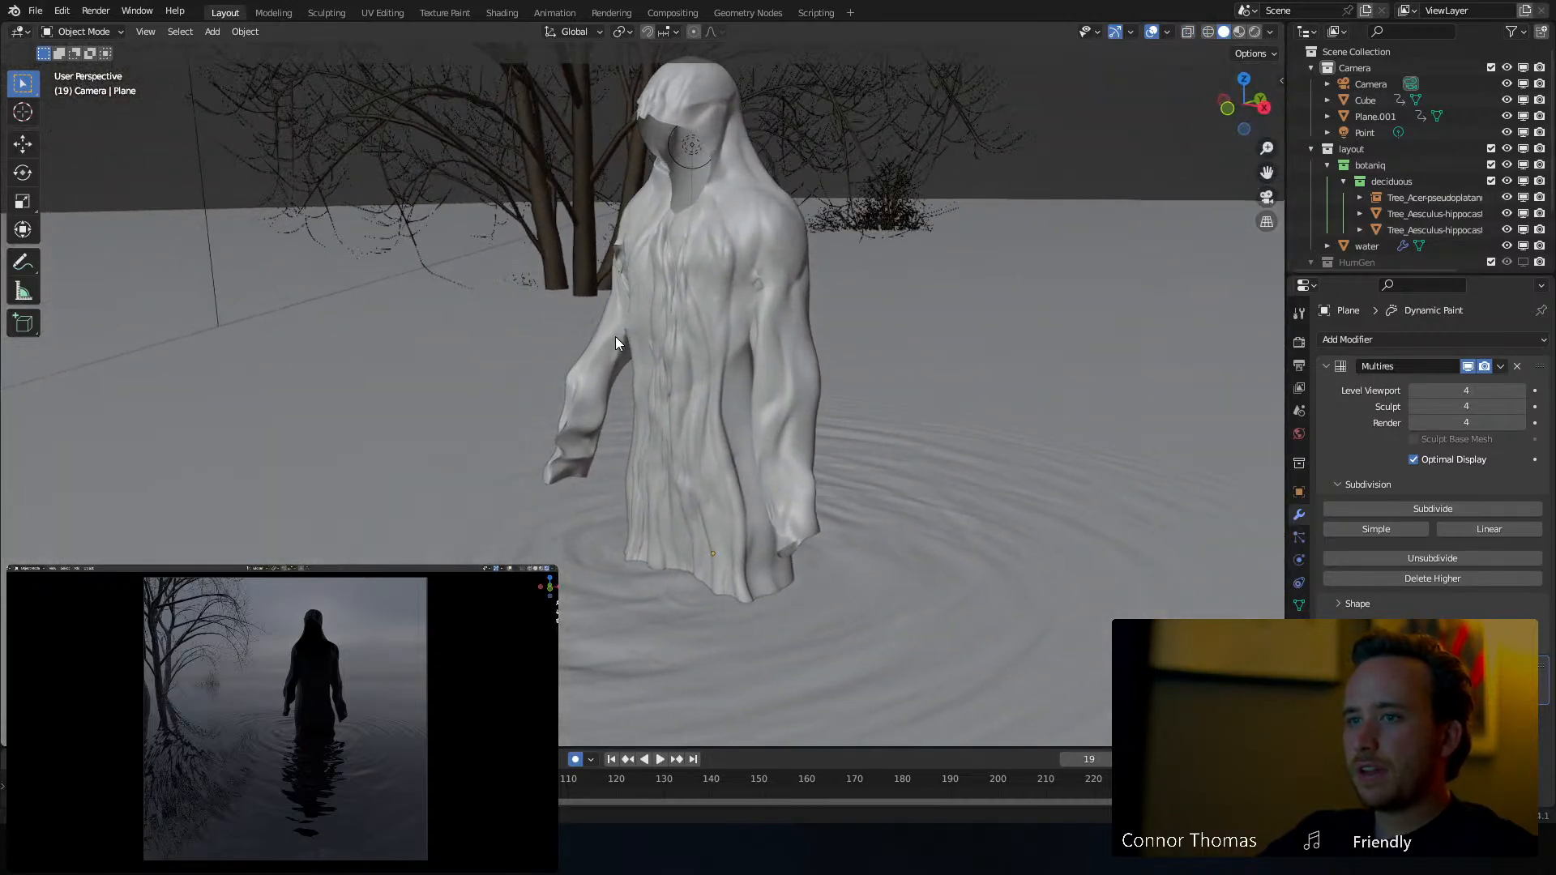
Place the 3D cursor on the front of the left sleeve's forearm and add a plane there
{"action": "left_click", "coordinate": [21, 112]}
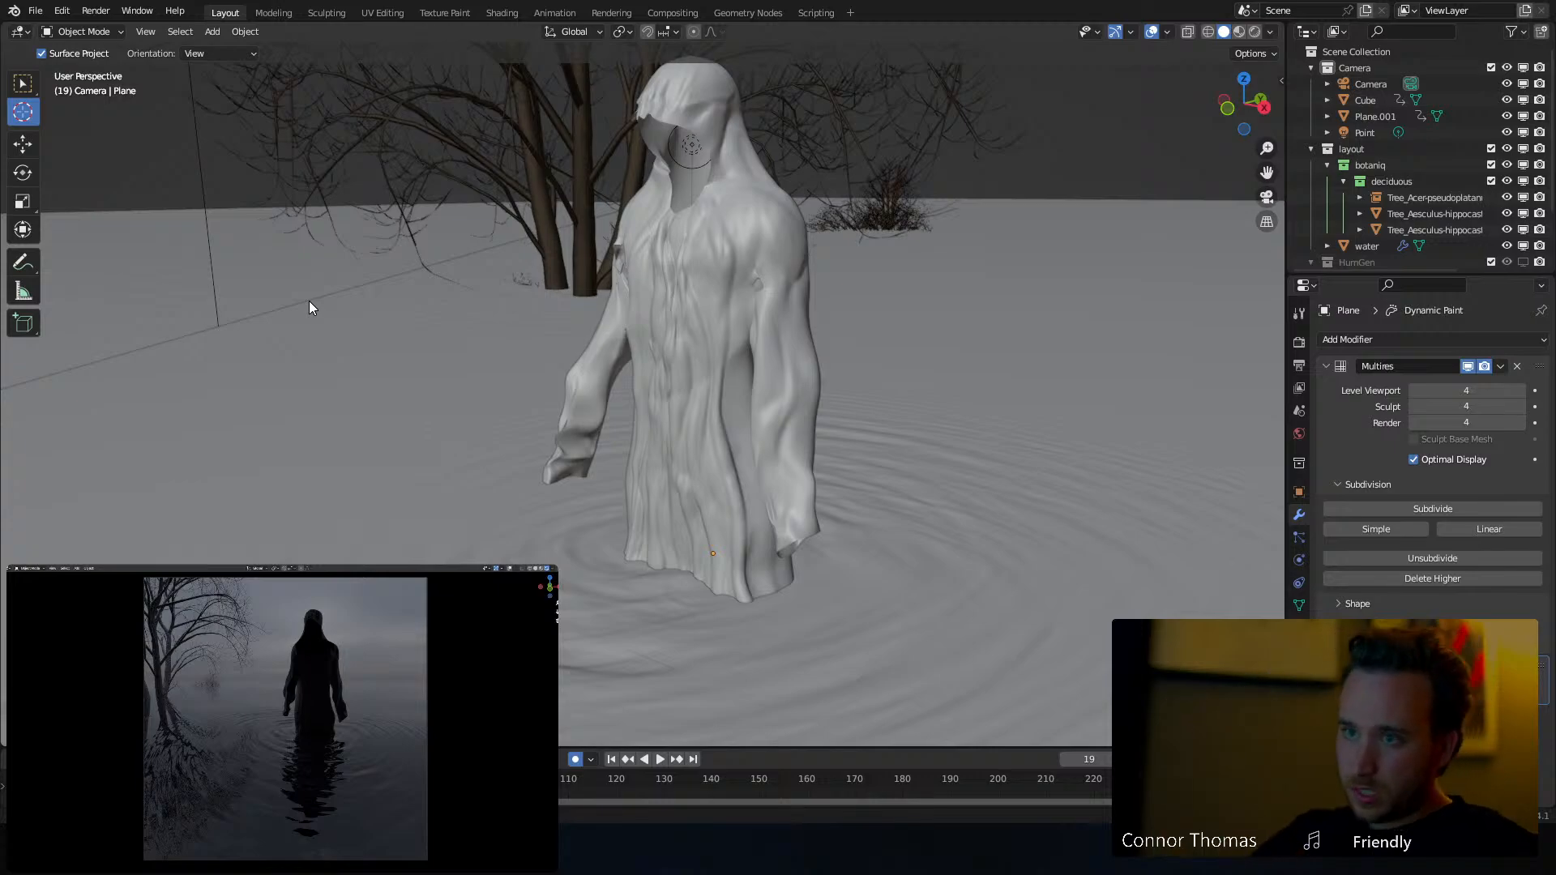
{"action": "middle_click_drag", "start_coordinate": [173, 345], "coordinate": [207, 218]}
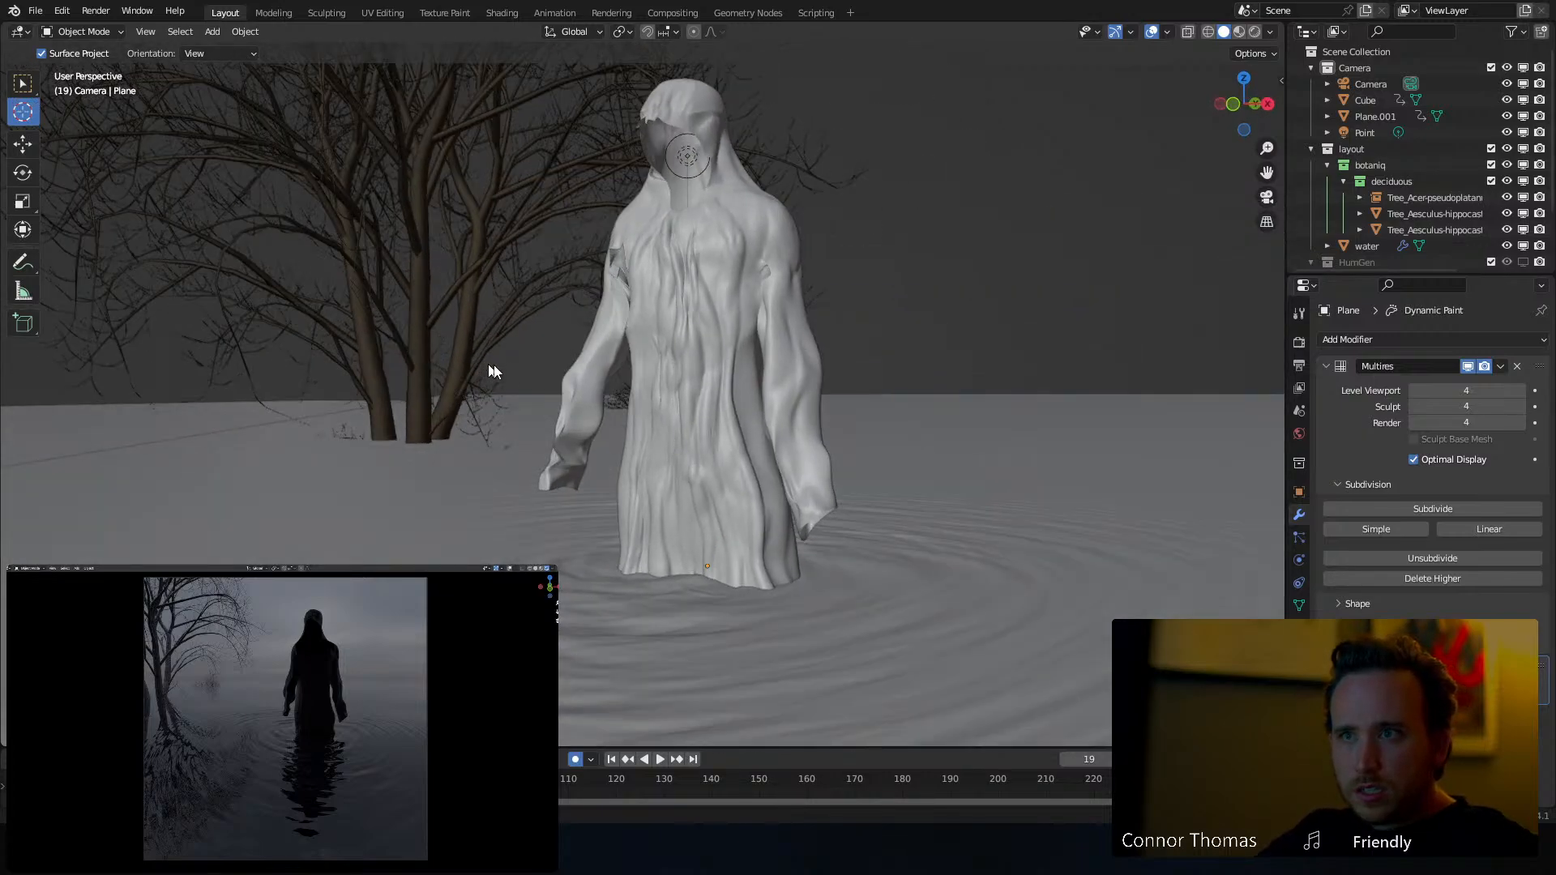
{"action": "left_click", "coordinate": [22, 83]}
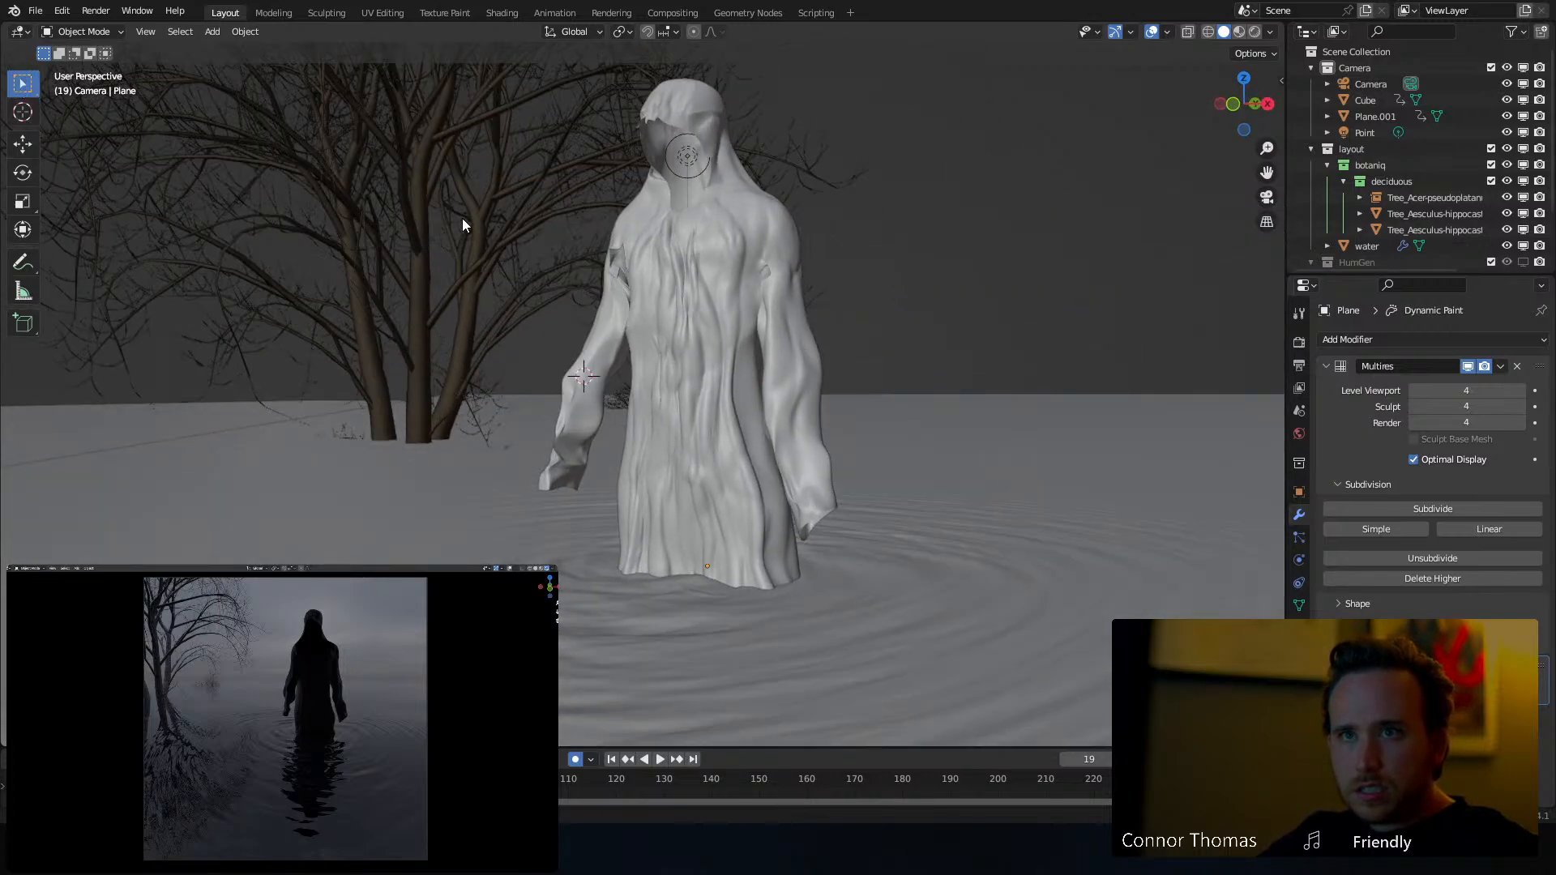
{"action": "key", "text": "shift+a"}
{"action": "mouse_move", "coordinate": [463, 219]}
{"action": "left_click", "coordinate": [531, 216]}
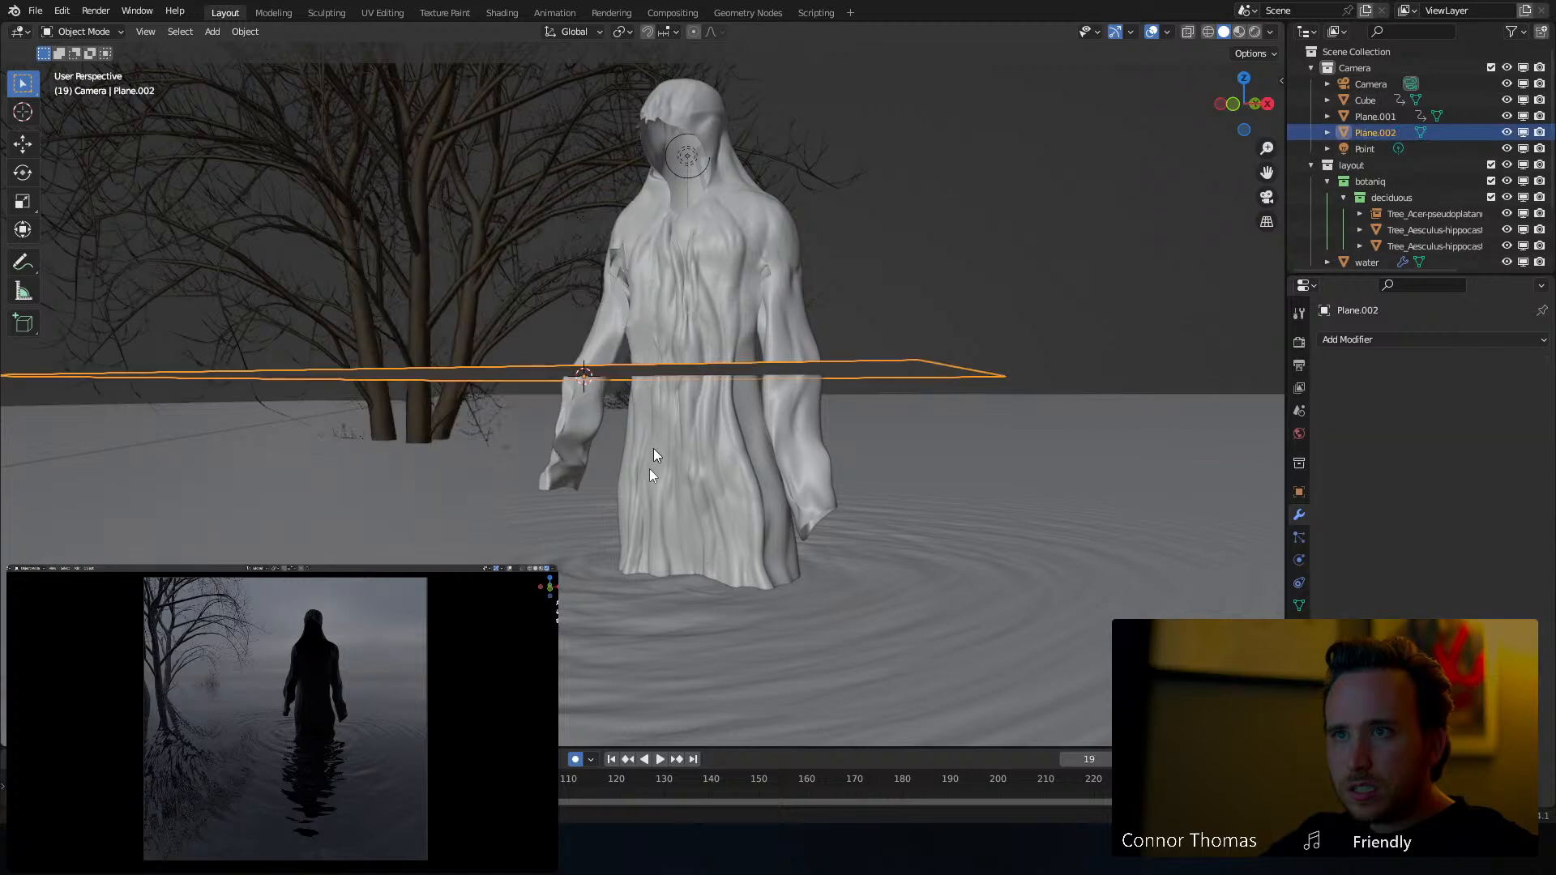
Tilt the new plane with a trackball rotation and scale it down to a small patch on the sleeve
{"action": "key", "text": "r"}
{"action": "key", "text": "r"}
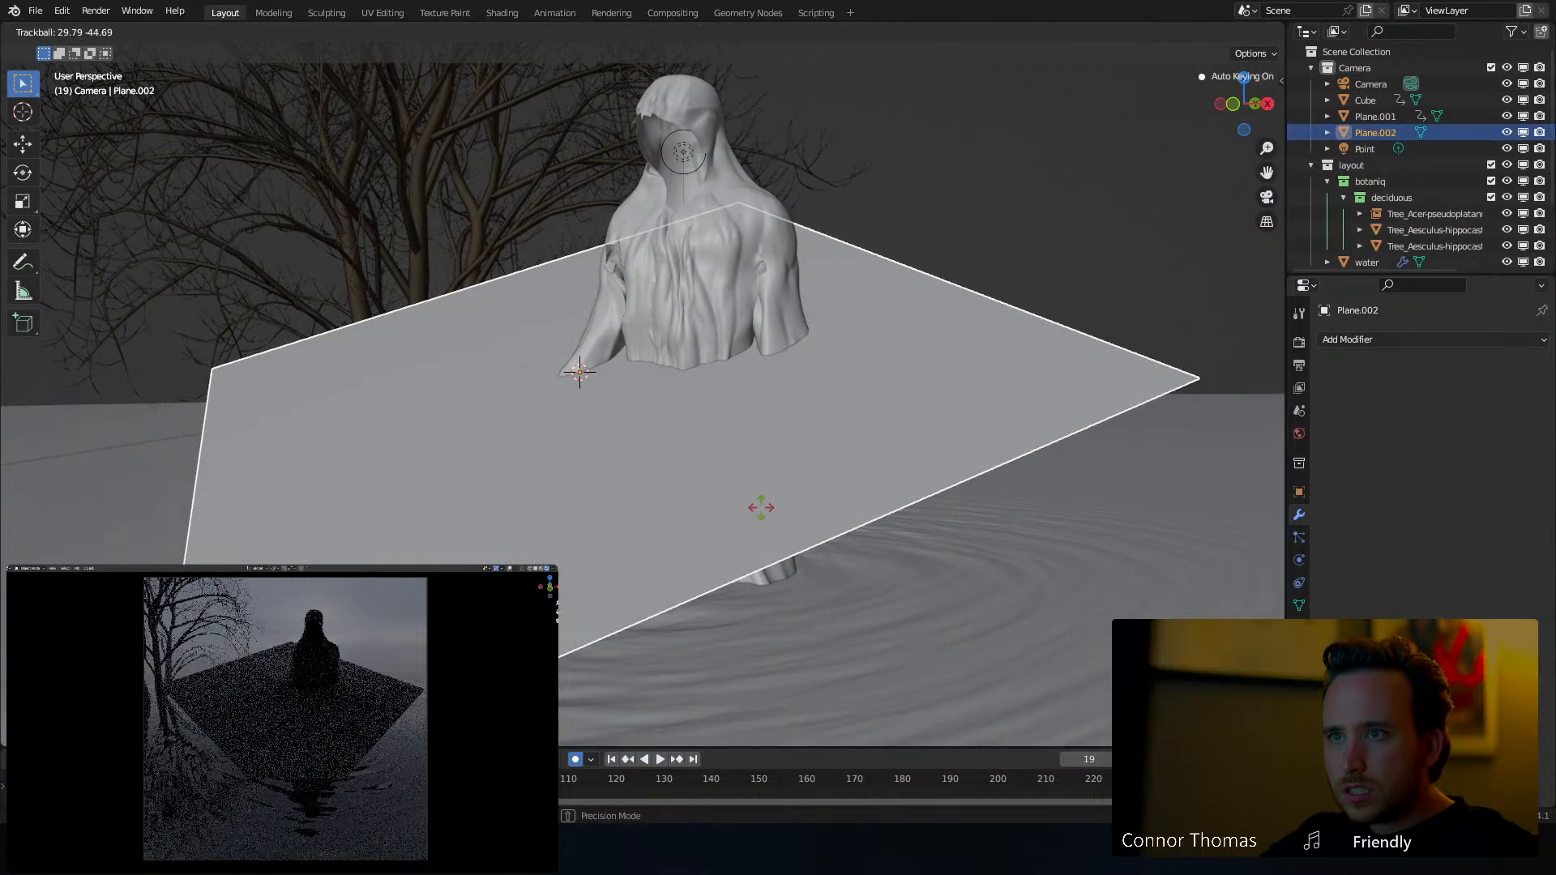
{"action": "left_click", "coordinate": [764, 507]}
{"action": "key", "text": "s"}
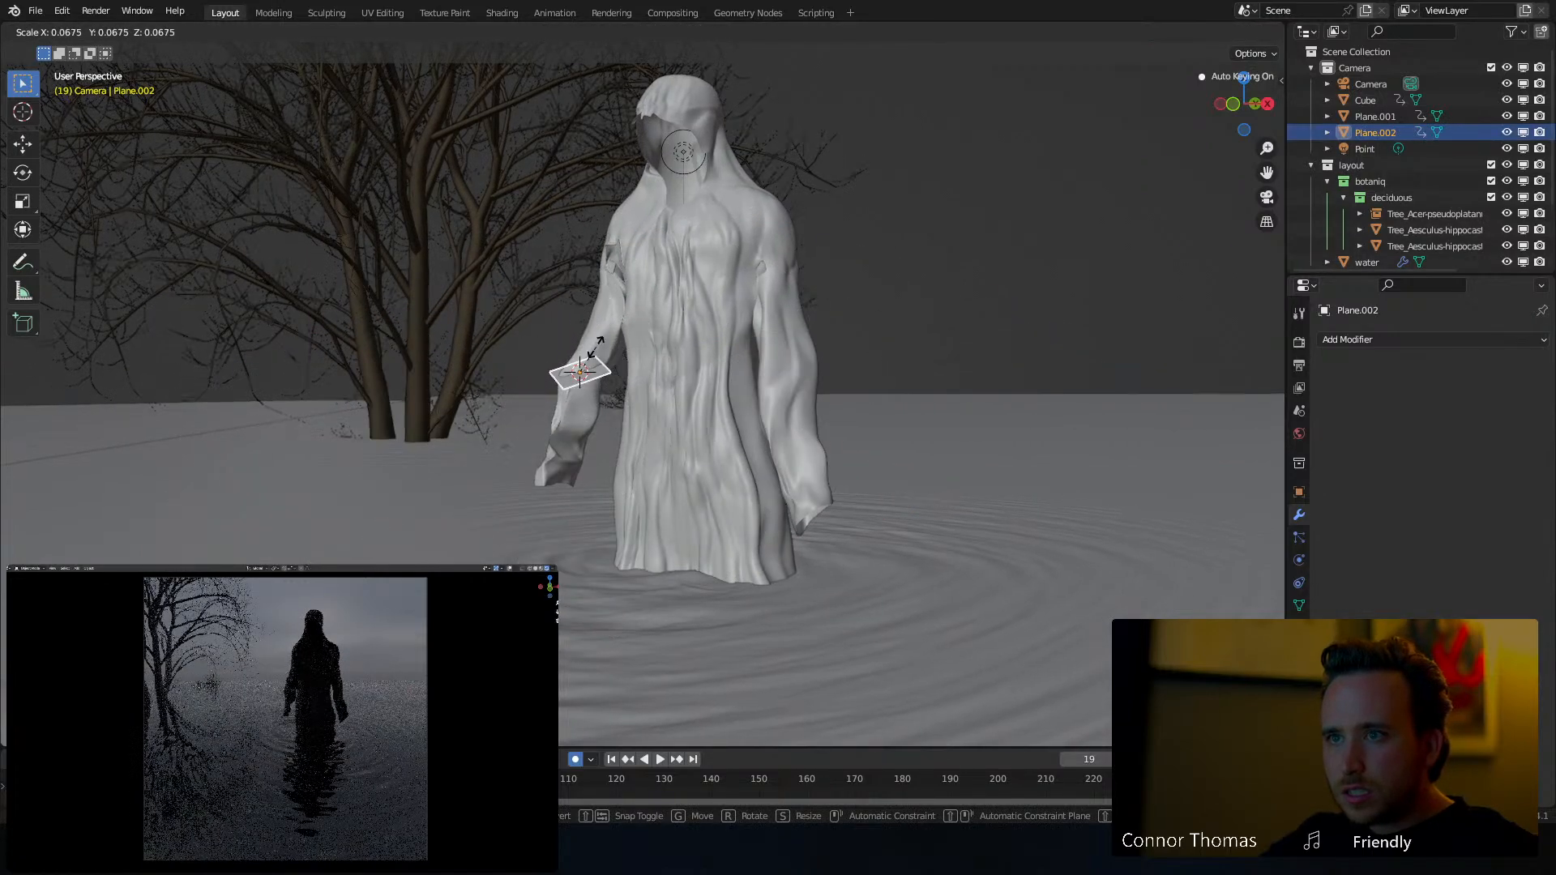
{"action": "left_click", "coordinate": [590, 366]}
Rotate the small plane freely to follow the sleeve surface and shrink it to a fraction of the sleeve's width
{"action": "scroll", "coordinate": [599, 420], "scroll_direction": "up", "scroll_amount": 4}
{"action": "middle_click_drag", "start_coordinate": [599, 419], "coordinate": [650, 331], "text": "shift"}
{"action": "scroll", "coordinate": [679, 302], "scroll_direction": "up", "scroll_amount": 3}
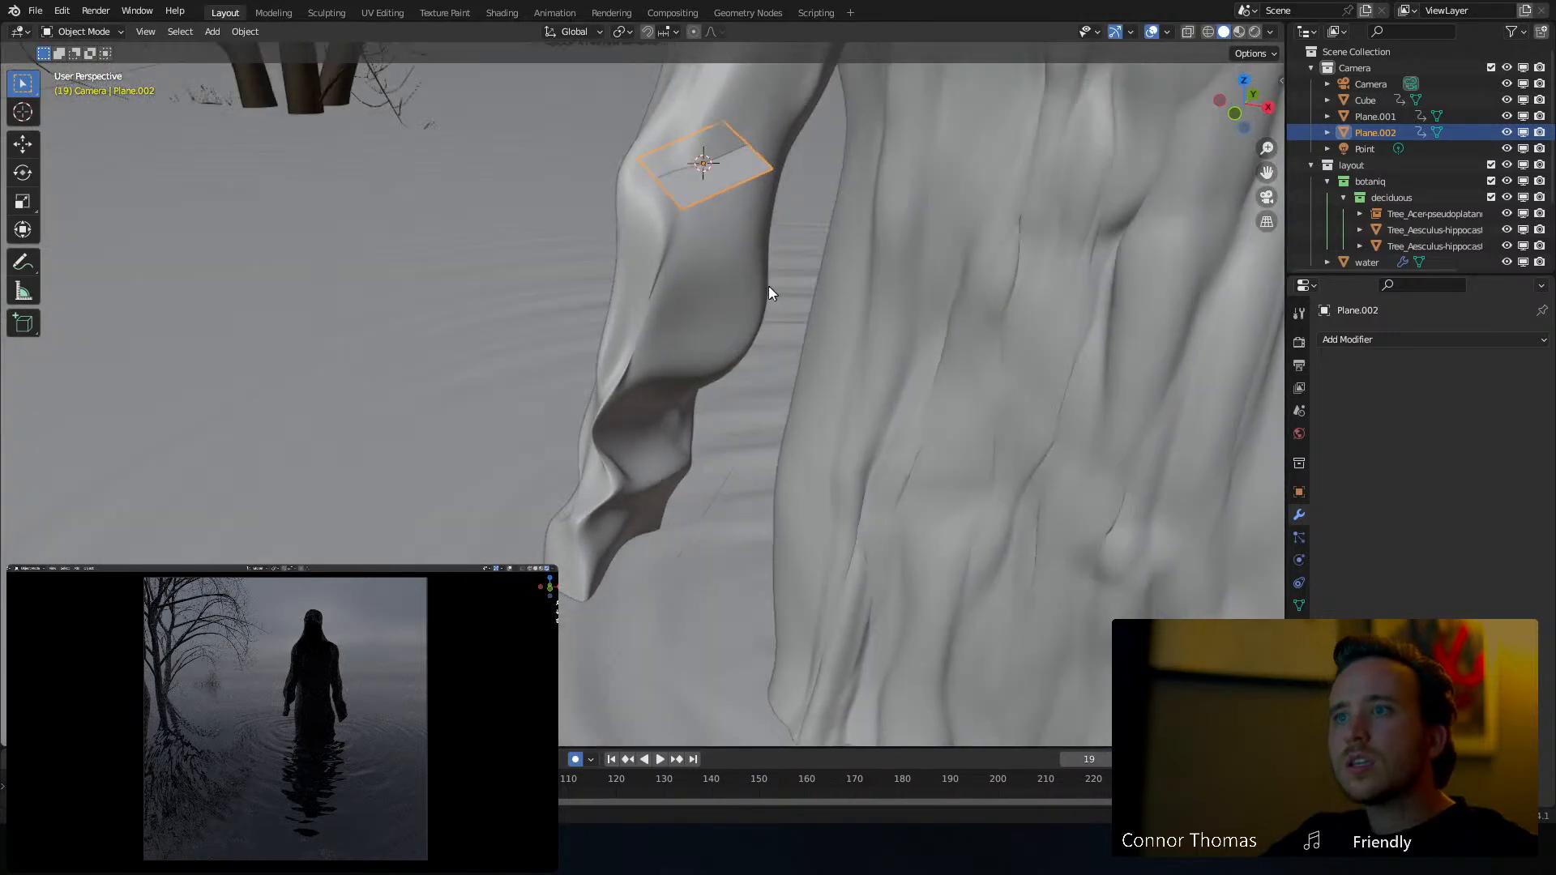
{"action": "key", "text": "r"}
{"action": "key", "text": "r"}
{"action": "left_click", "coordinate": [785, 339]}
{"action": "key", "text": "s"}
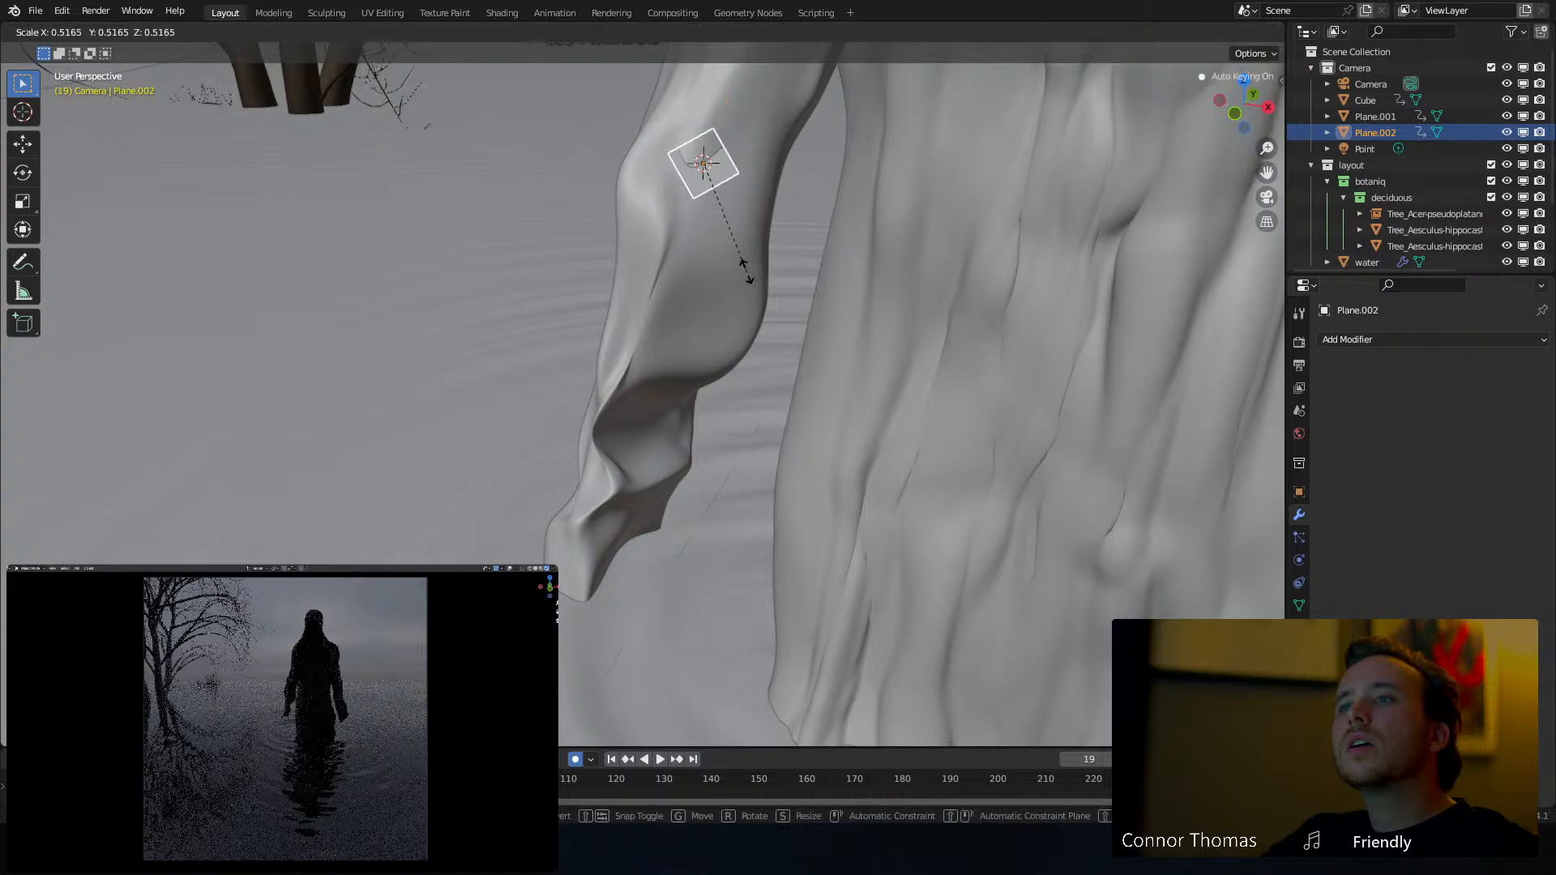
{"action": "left_click", "coordinate": [718, 236]}
Extrude the plane's edge in Edit Mode into a strip running down the sleeve and narrow its lower end
{"action": "key", "text": "Tab"}
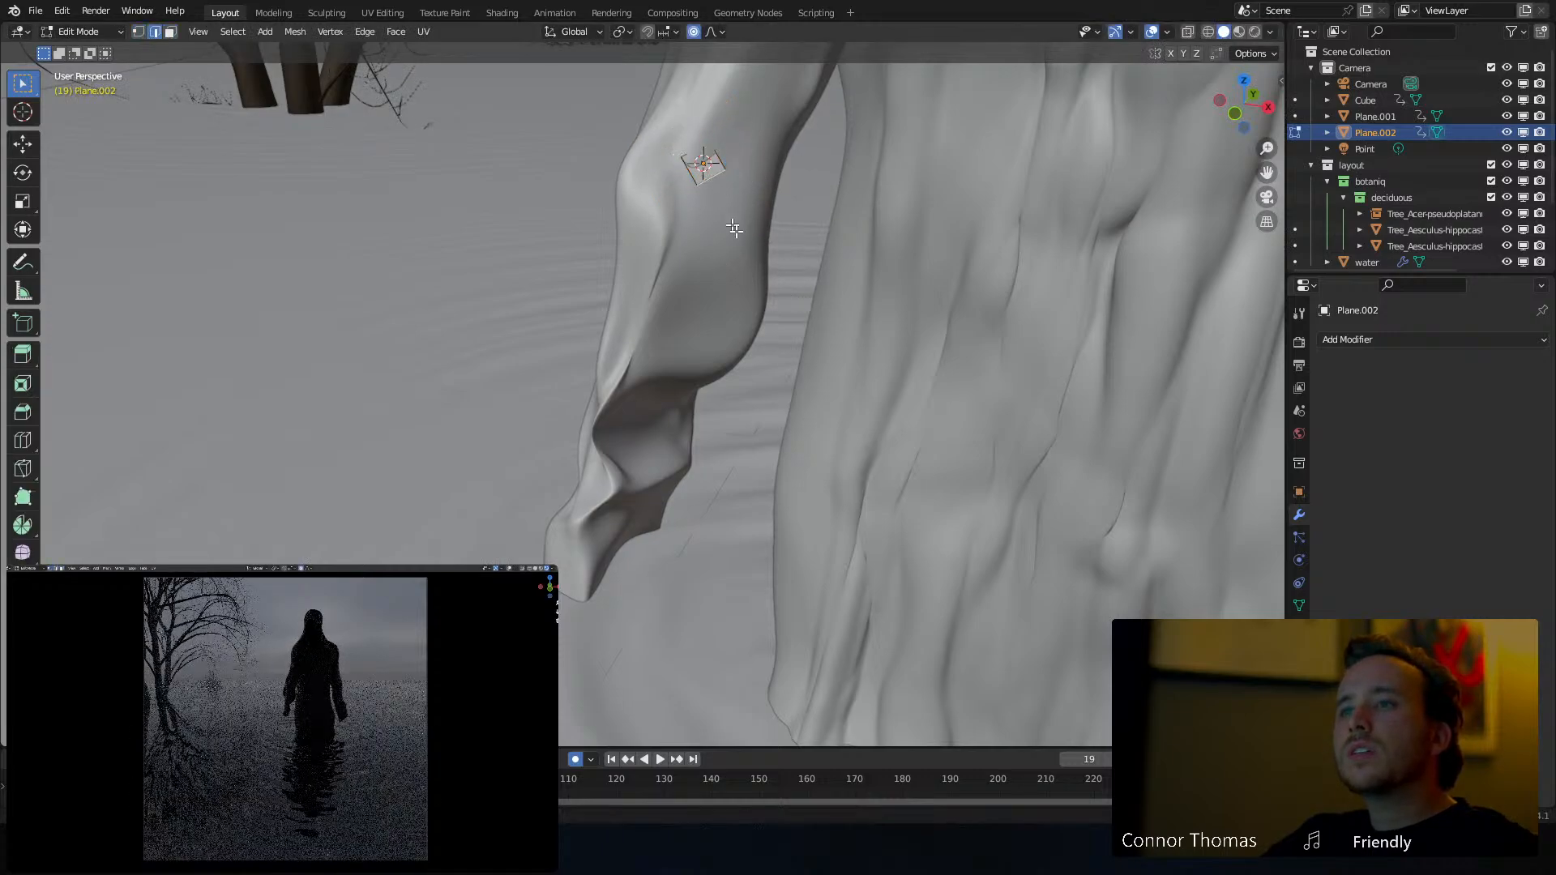
{"action": "middle_click_drag", "start_coordinate": [729, 227], "coordinate": [724, 257]}
{"action": "key", "text": "e"}
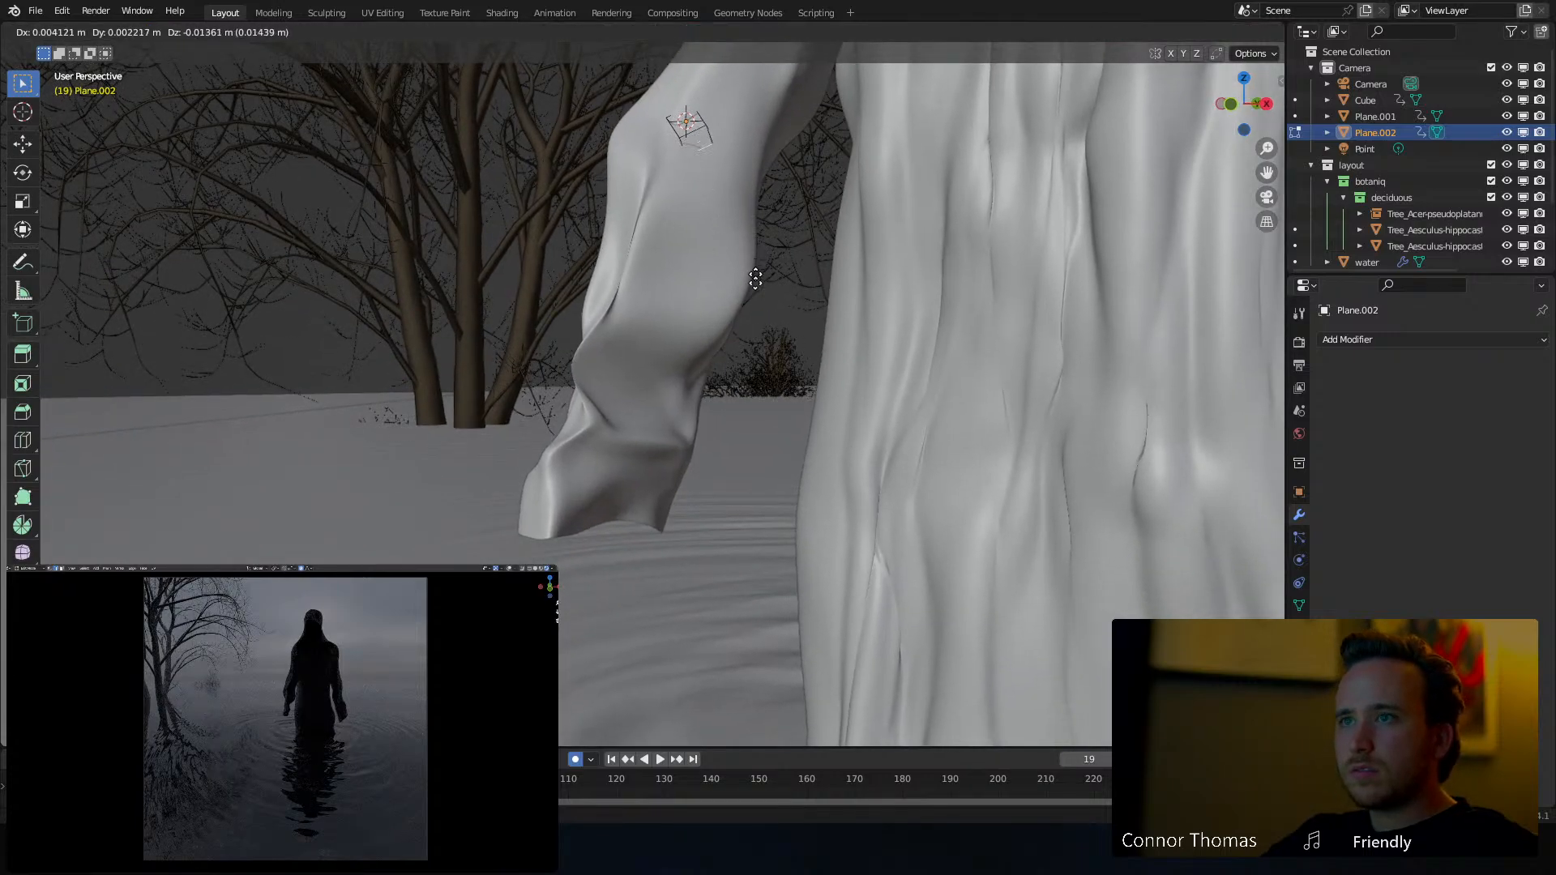
{"action": "left_click", "coordinate": [776, 307]}
{"action": "key", "text": "e"}
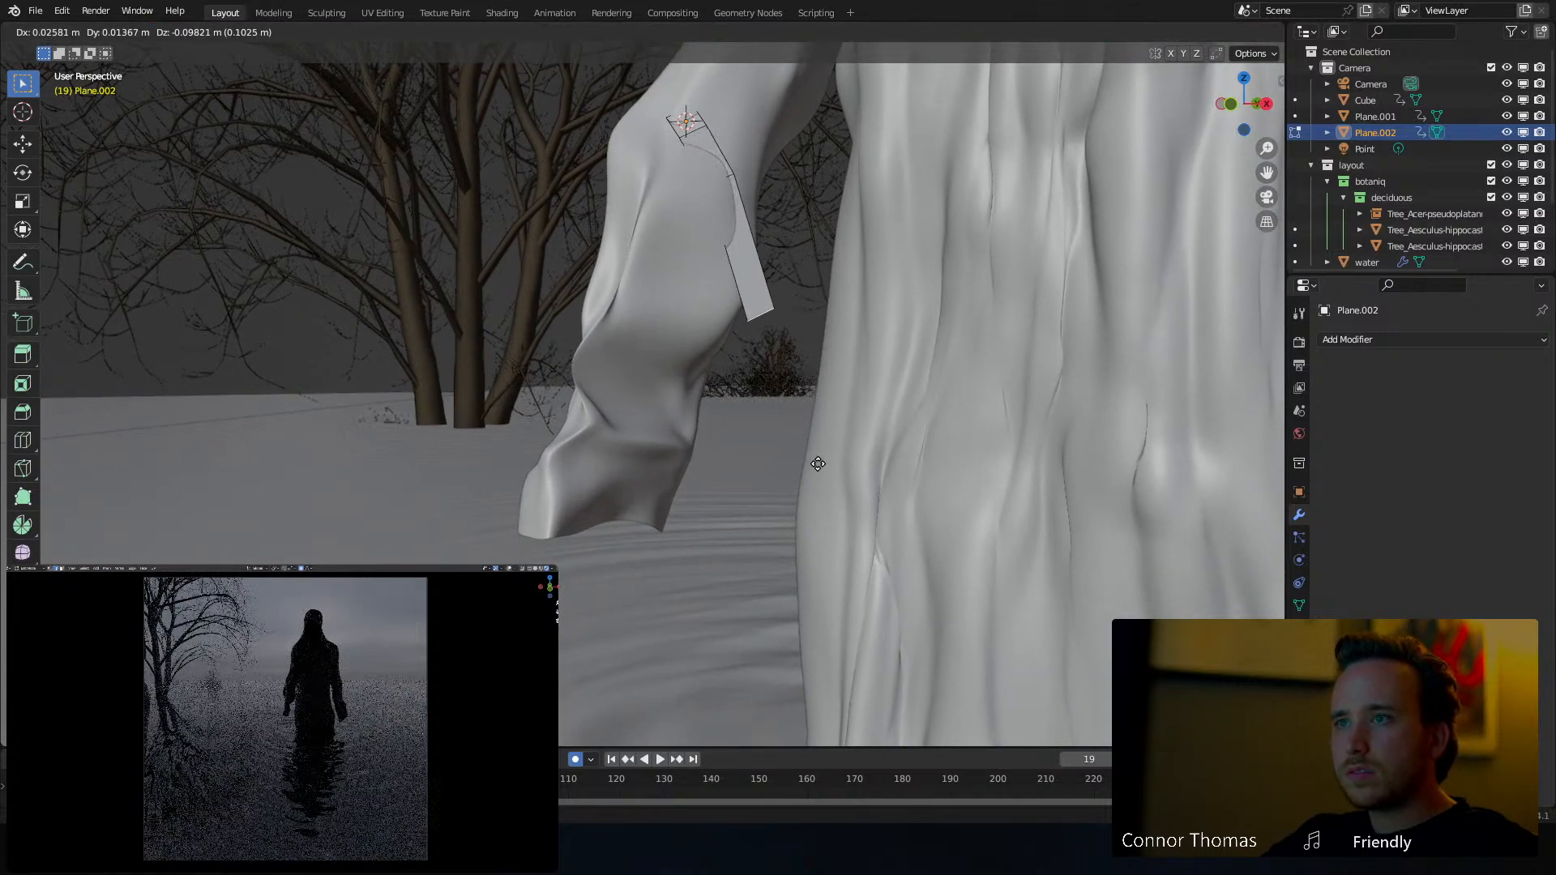
{"action": "left_click", "coordinate": [727, 513]}
{"action": "key", "text": "s"}
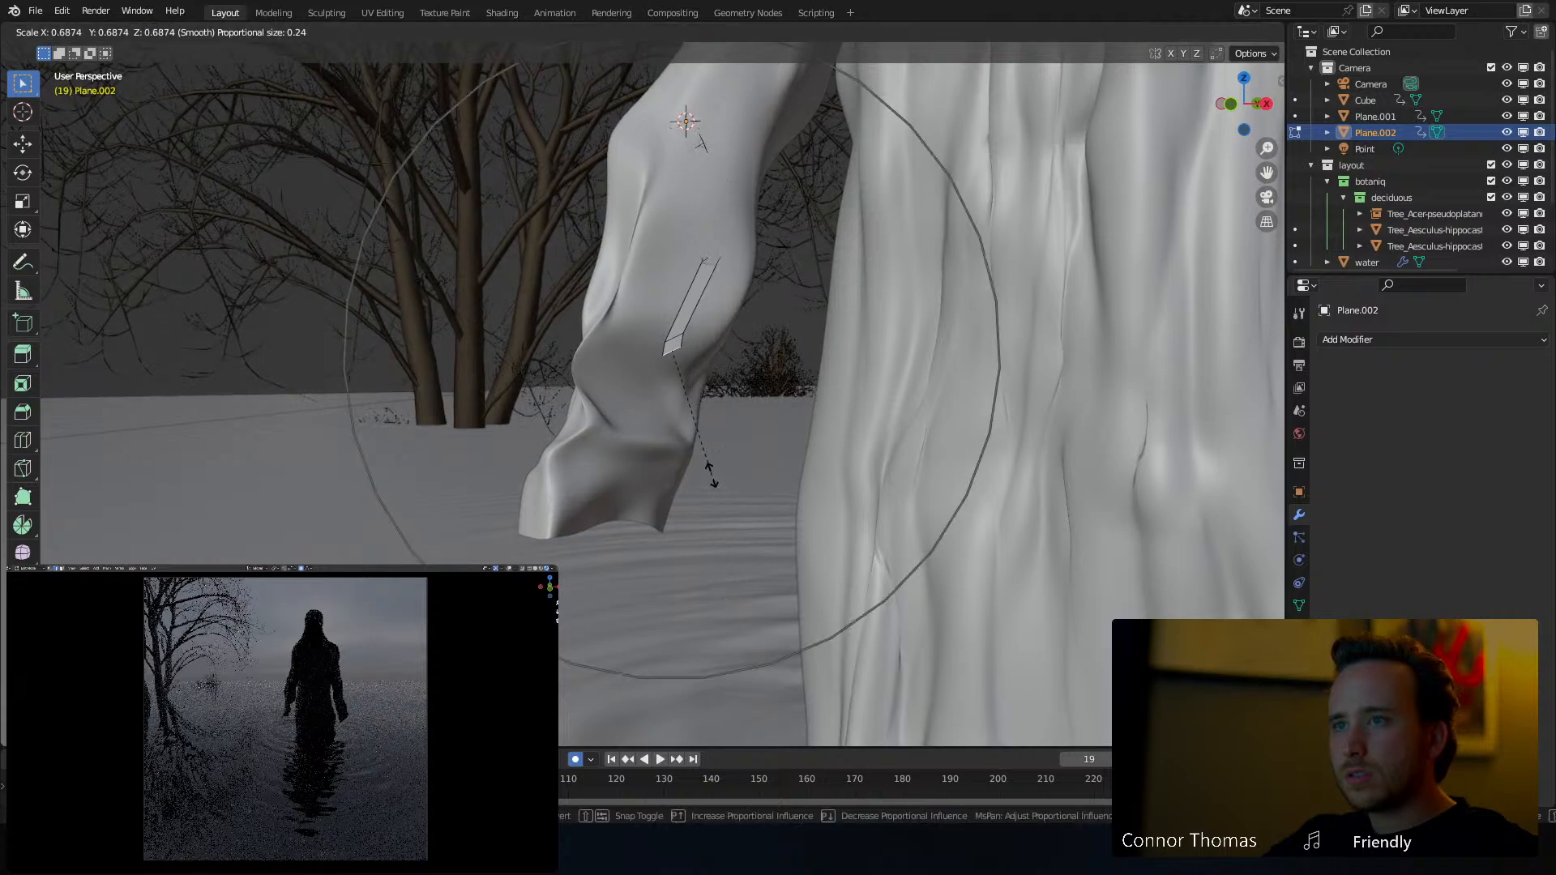
{"action": "left_click", "coordinate": [697, 362]}
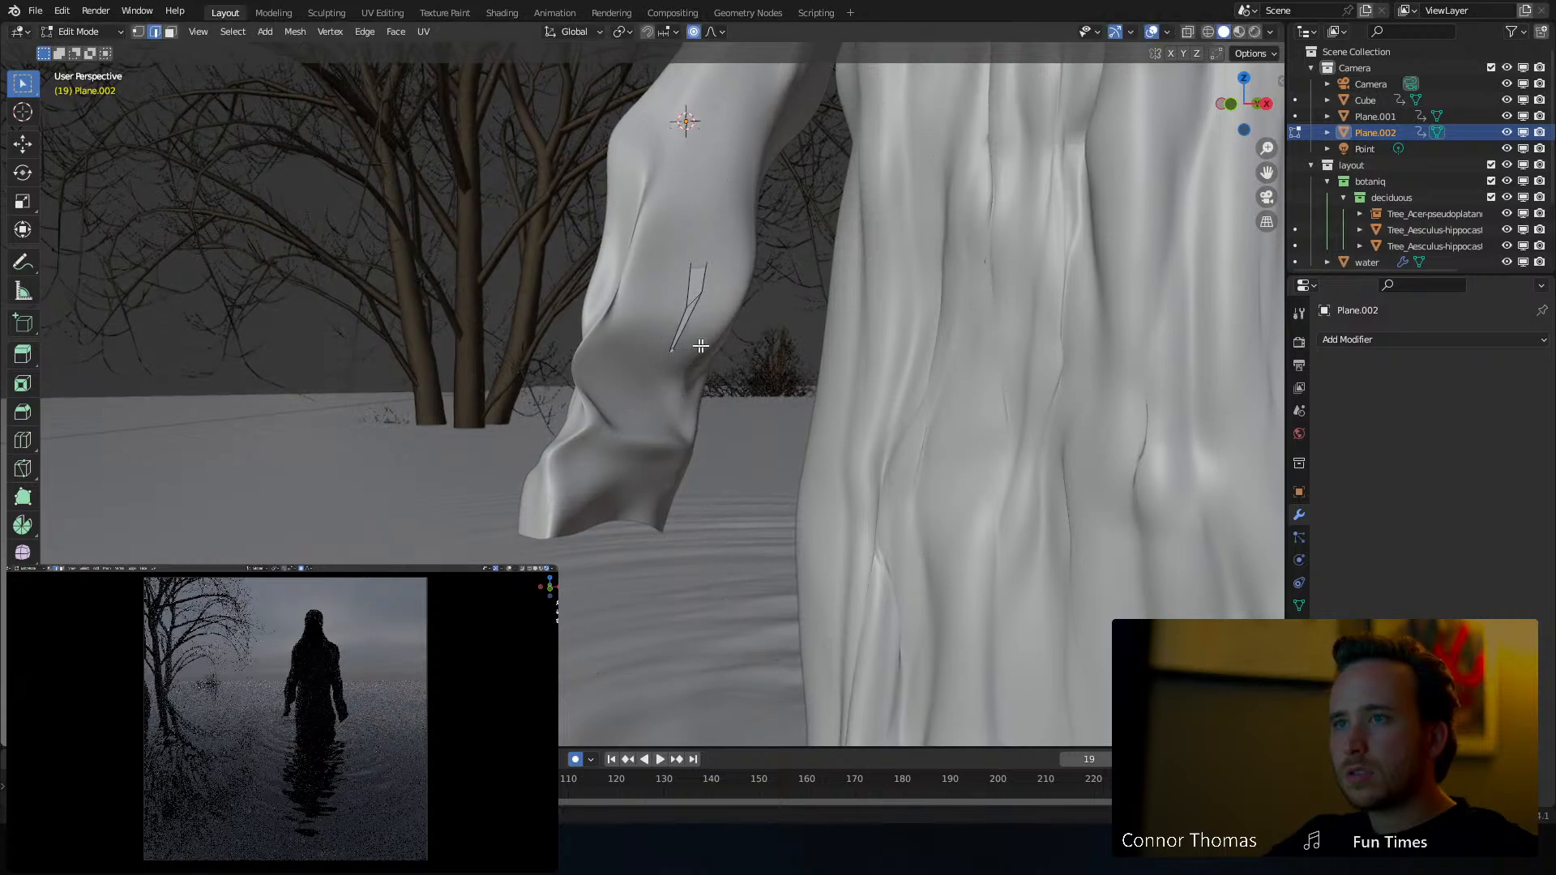
Stretch the strip's end along Z and extend it into a long, thin, slightly bent strand hanging past the sleeve's hem
{"action": "key", "text": "s"}
{"action": "key", "text": "z"}
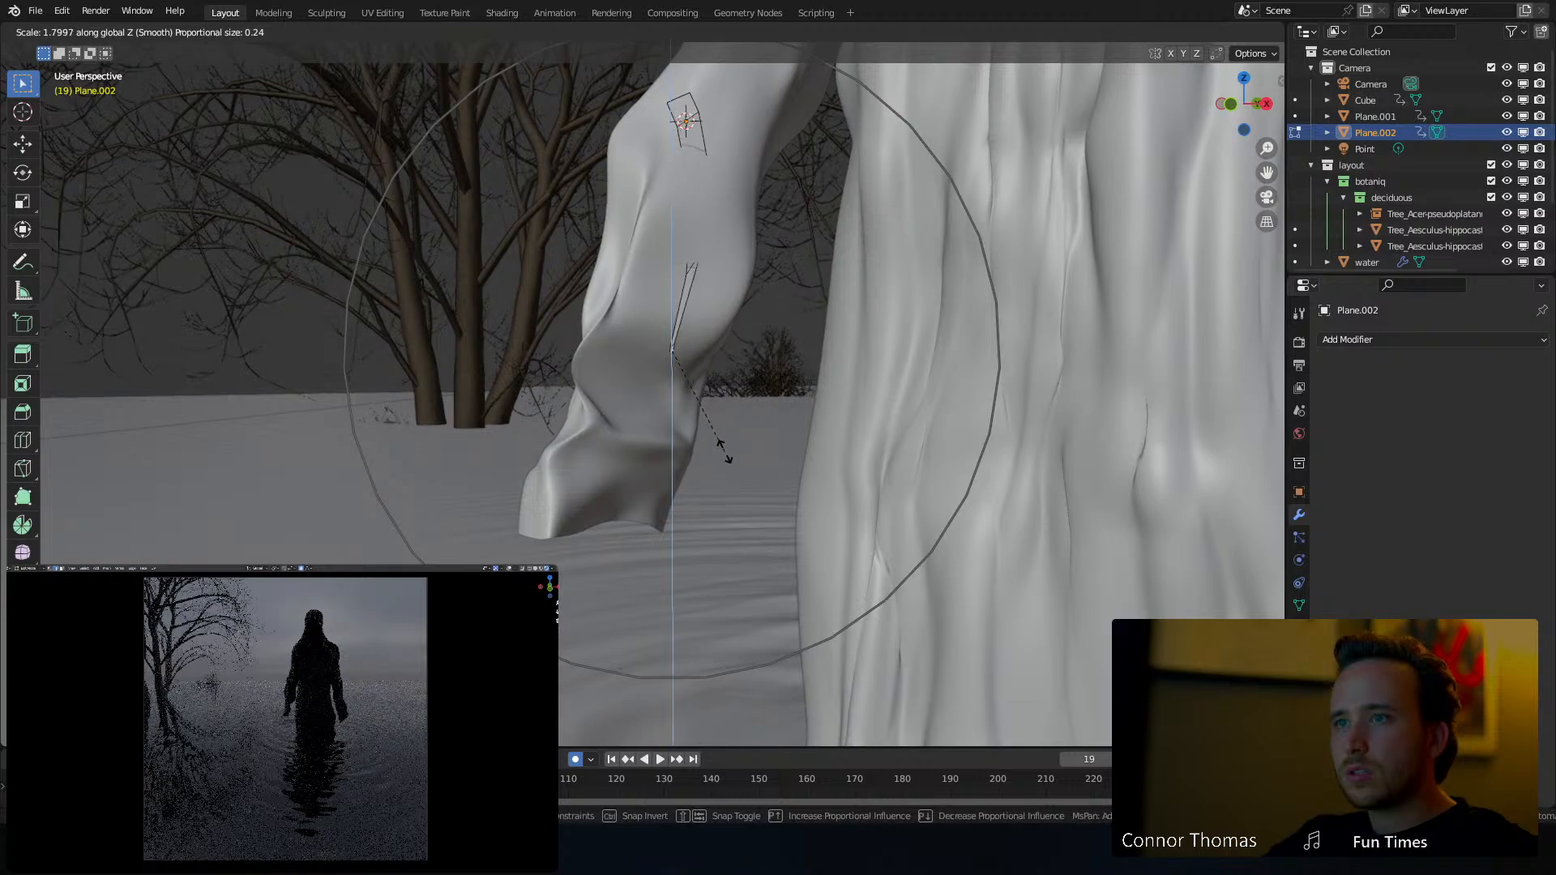
{"action": "left_click", "coordinate": [719, 444]}
{"action": "key", "text": "g"}
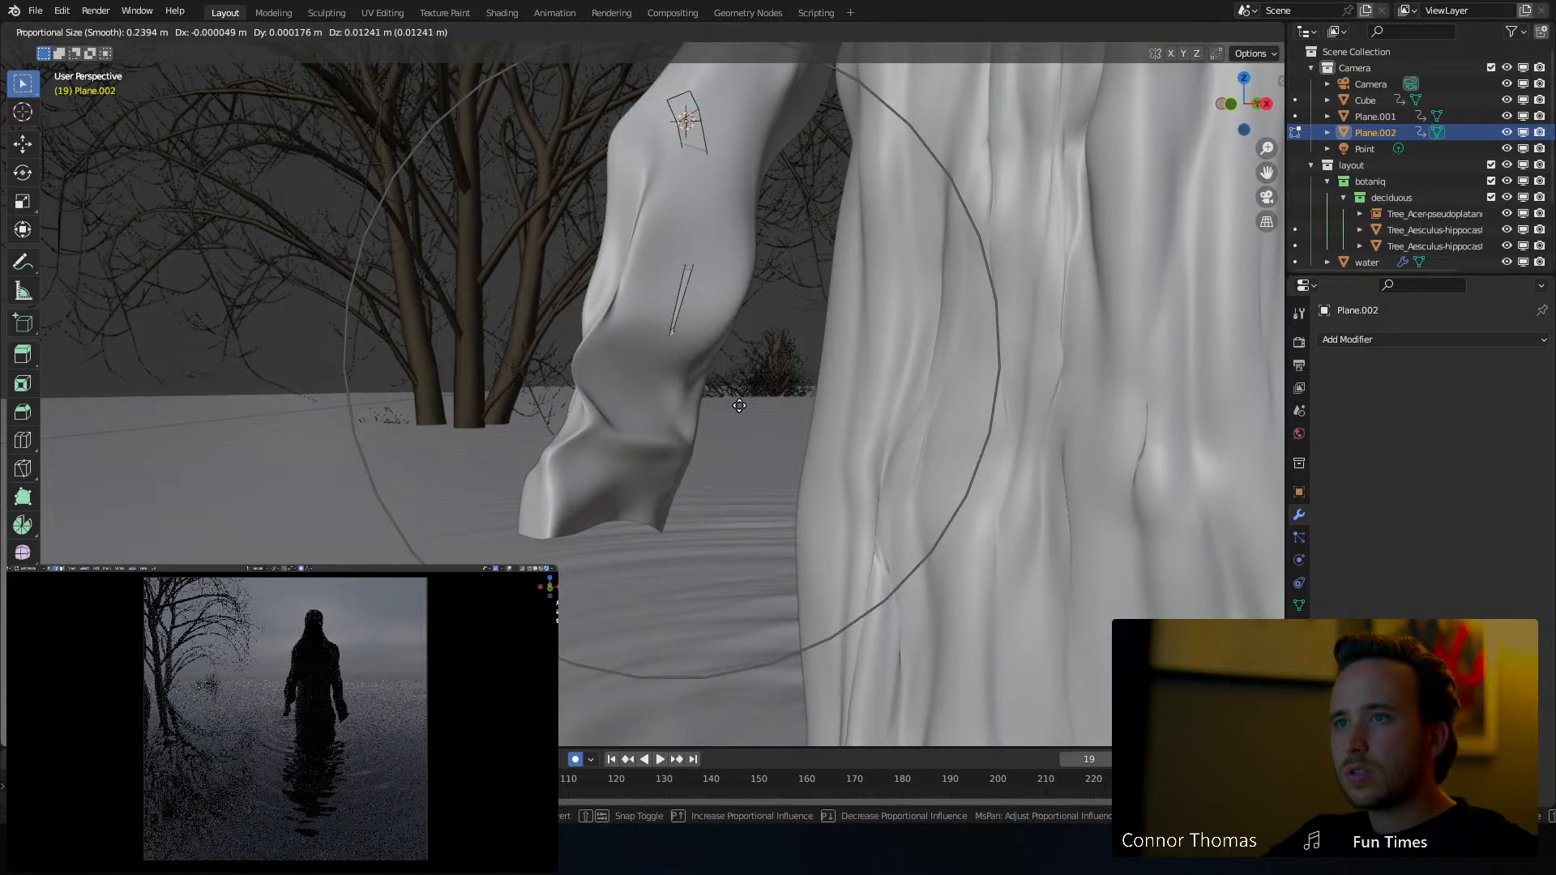
{"action": "key", "text": "o"}
{"action": "key", "text": "g"}
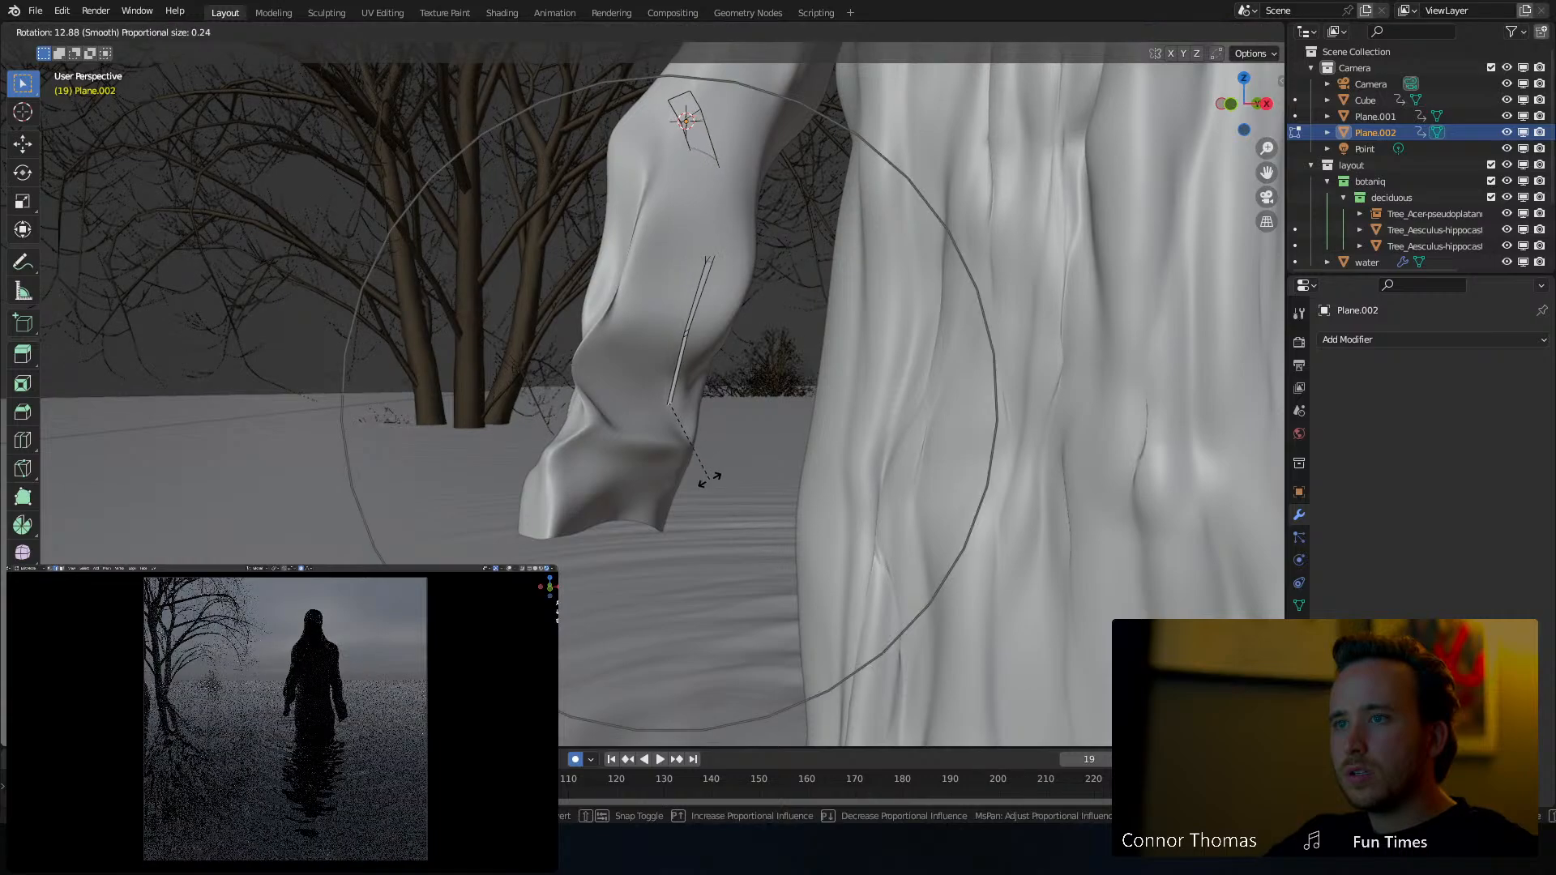
{"action": "key", "text": "o"}
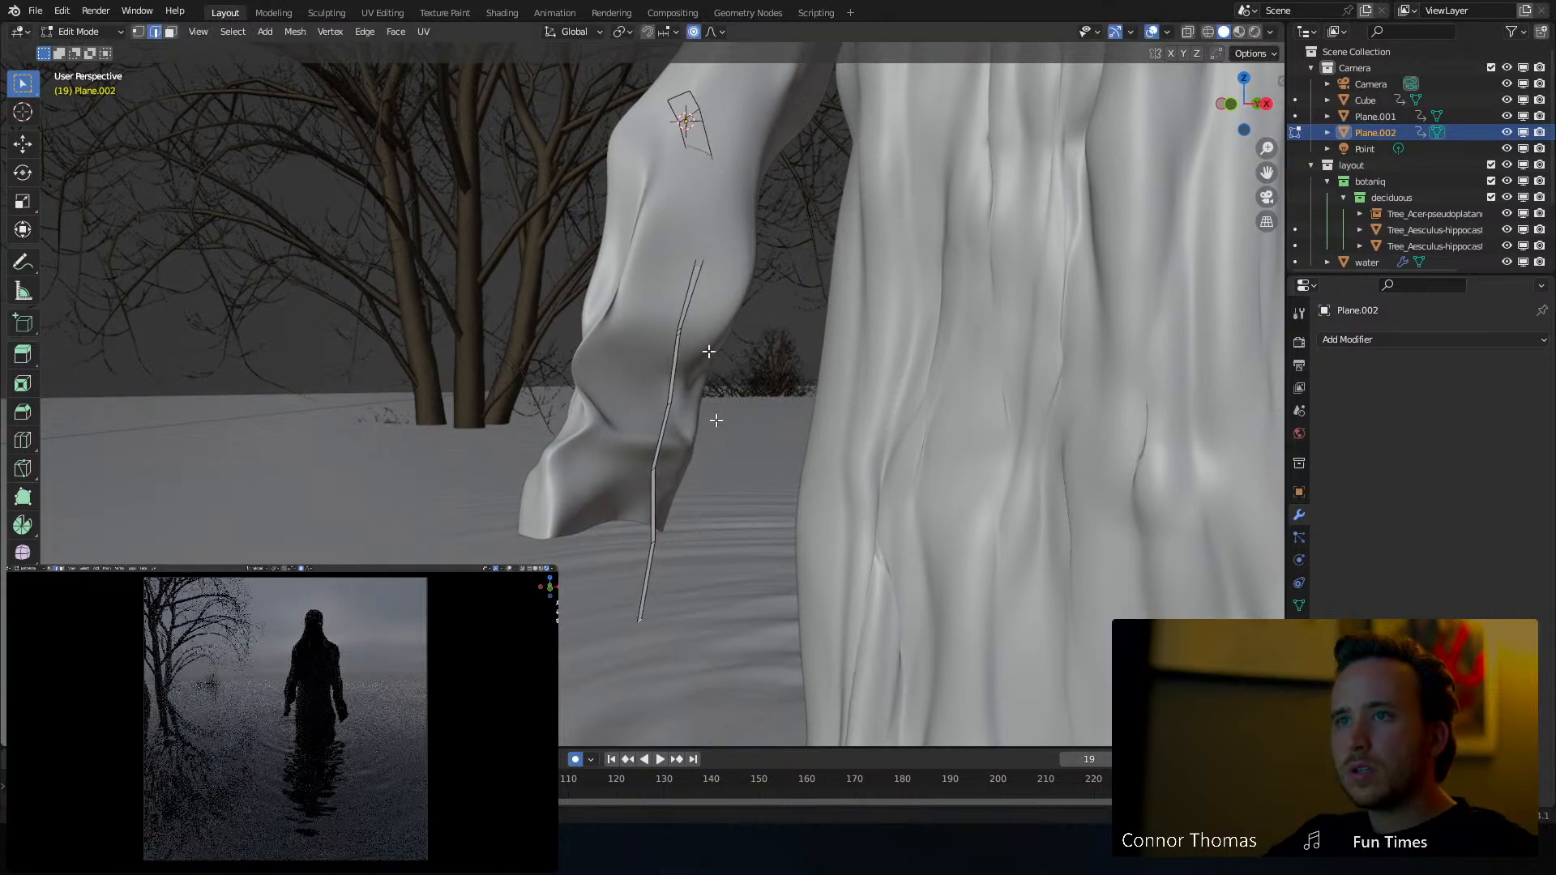
Duplicate the cloth strand, turn off proportional editing, and rotate and move the copy beside the original
{"action": "key", "text": "a"}
{"action": "middle_click_drag", "start_coordinate": [723, 217], "coordinate": [660, 347]}
{"action": "key", "text": "r"}
{"action": "key", "text": "r"}
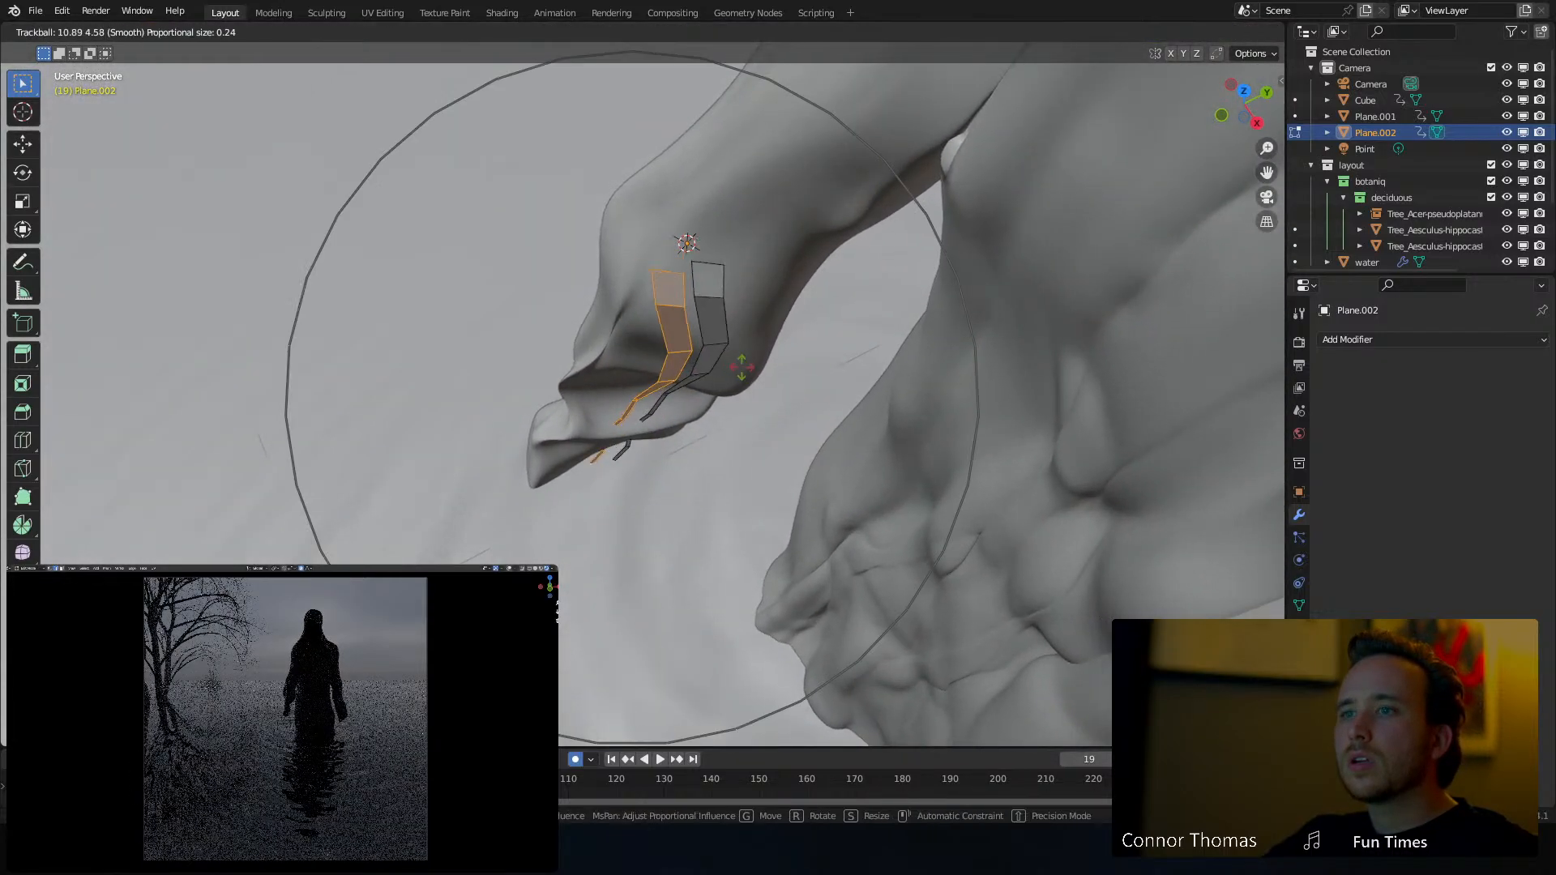
{"action": "right_click", "coordinate": [741, 368]}
{"action": "left_click", "coordinate": [694, 32]}
{"action": "key", "text": "r"}
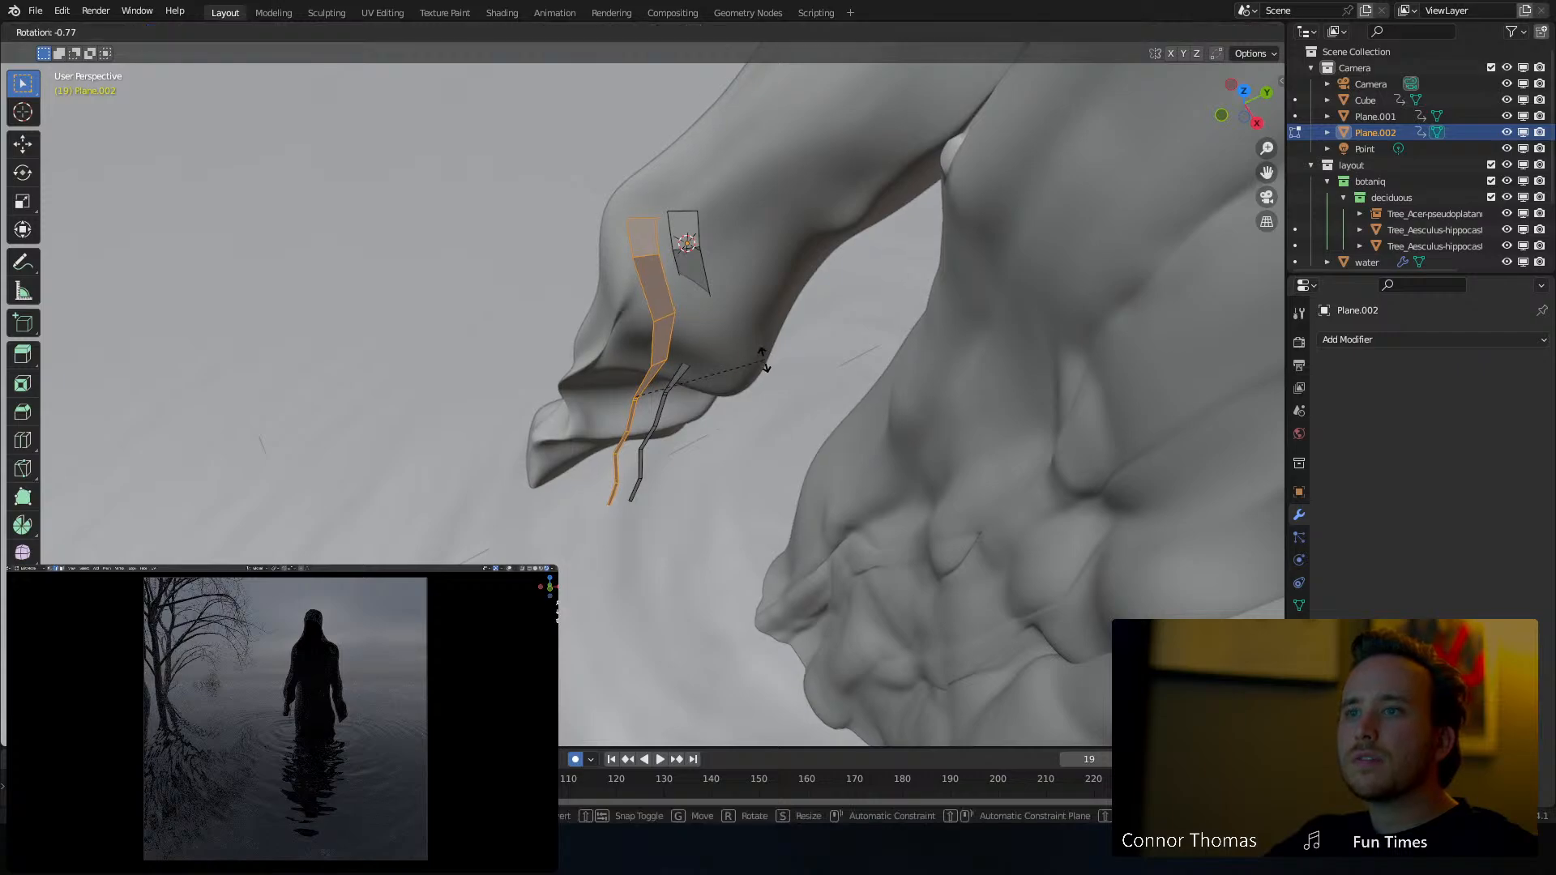
{"action": "key", "text": "r"}
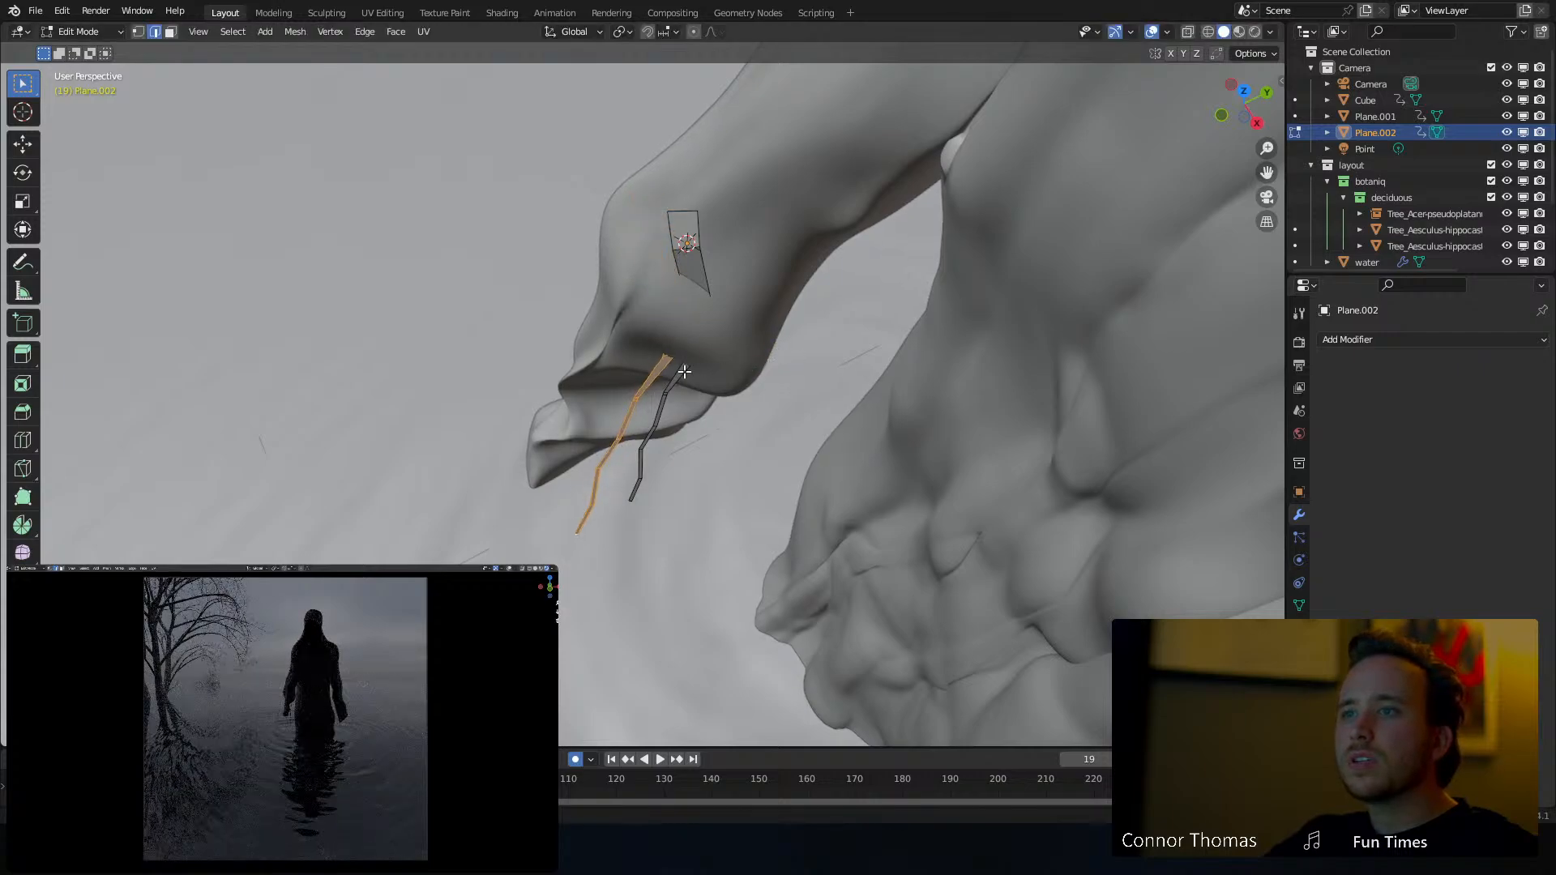
{"action": "middle_click_drag", "start_coordinate": [684, 371], "coordinate": [671, 297]}
{"action": "key", "text": "g"}
{"action": "left_click", "coordinate": [656, 412]}
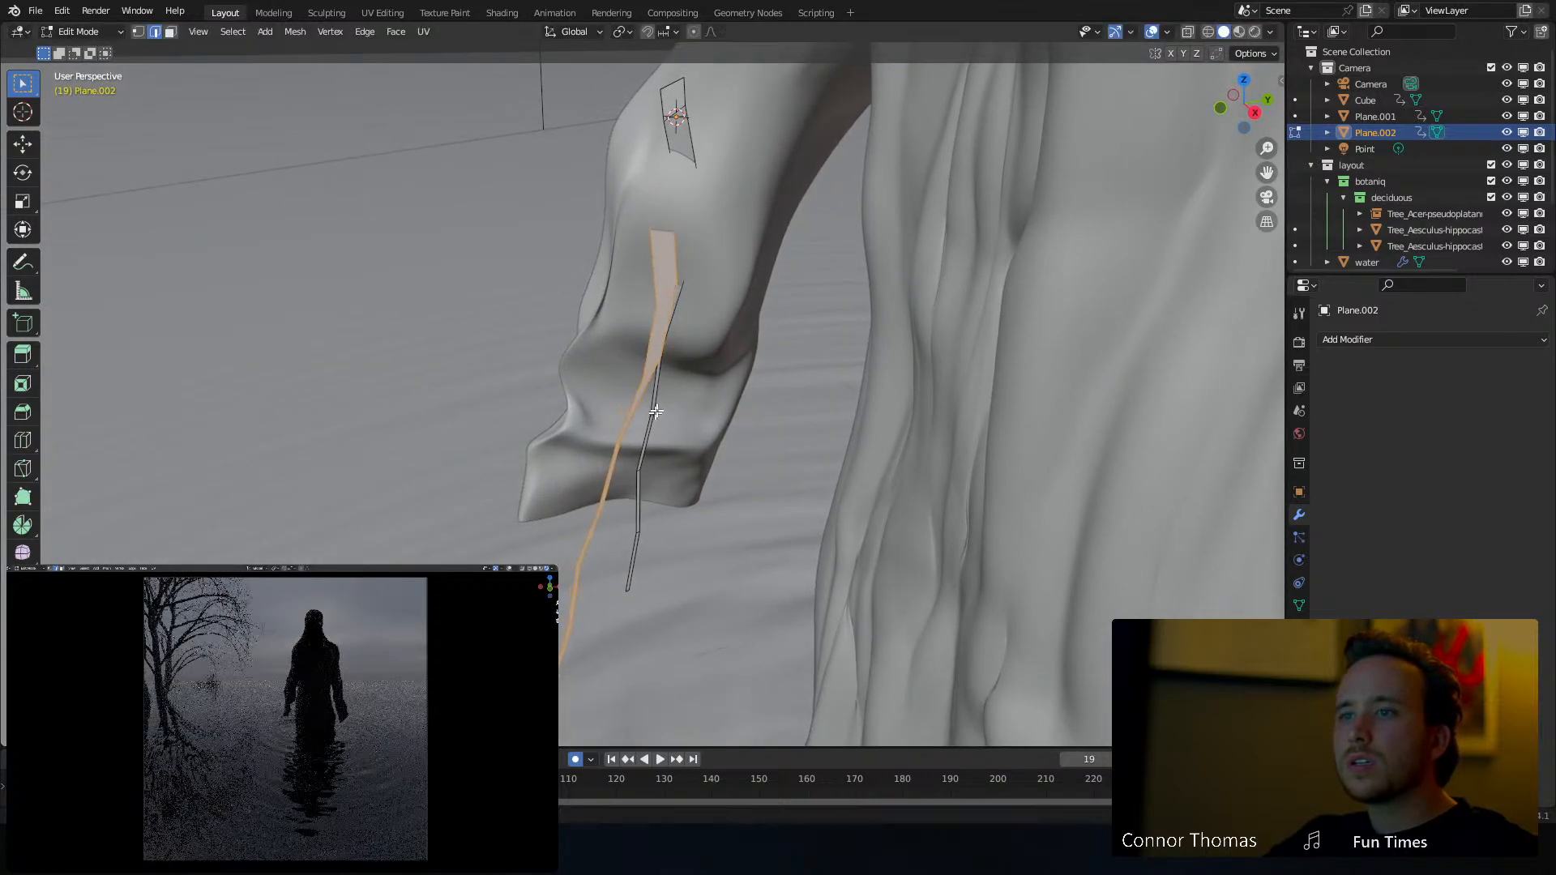
Rotate the copied strand freely and fan further copies out across the sleeve
{"action": "middle_click_drag", "start_coordinate": [657, 412], "coordinate": [729, 324]}
{"action": "key", "text": "r"}
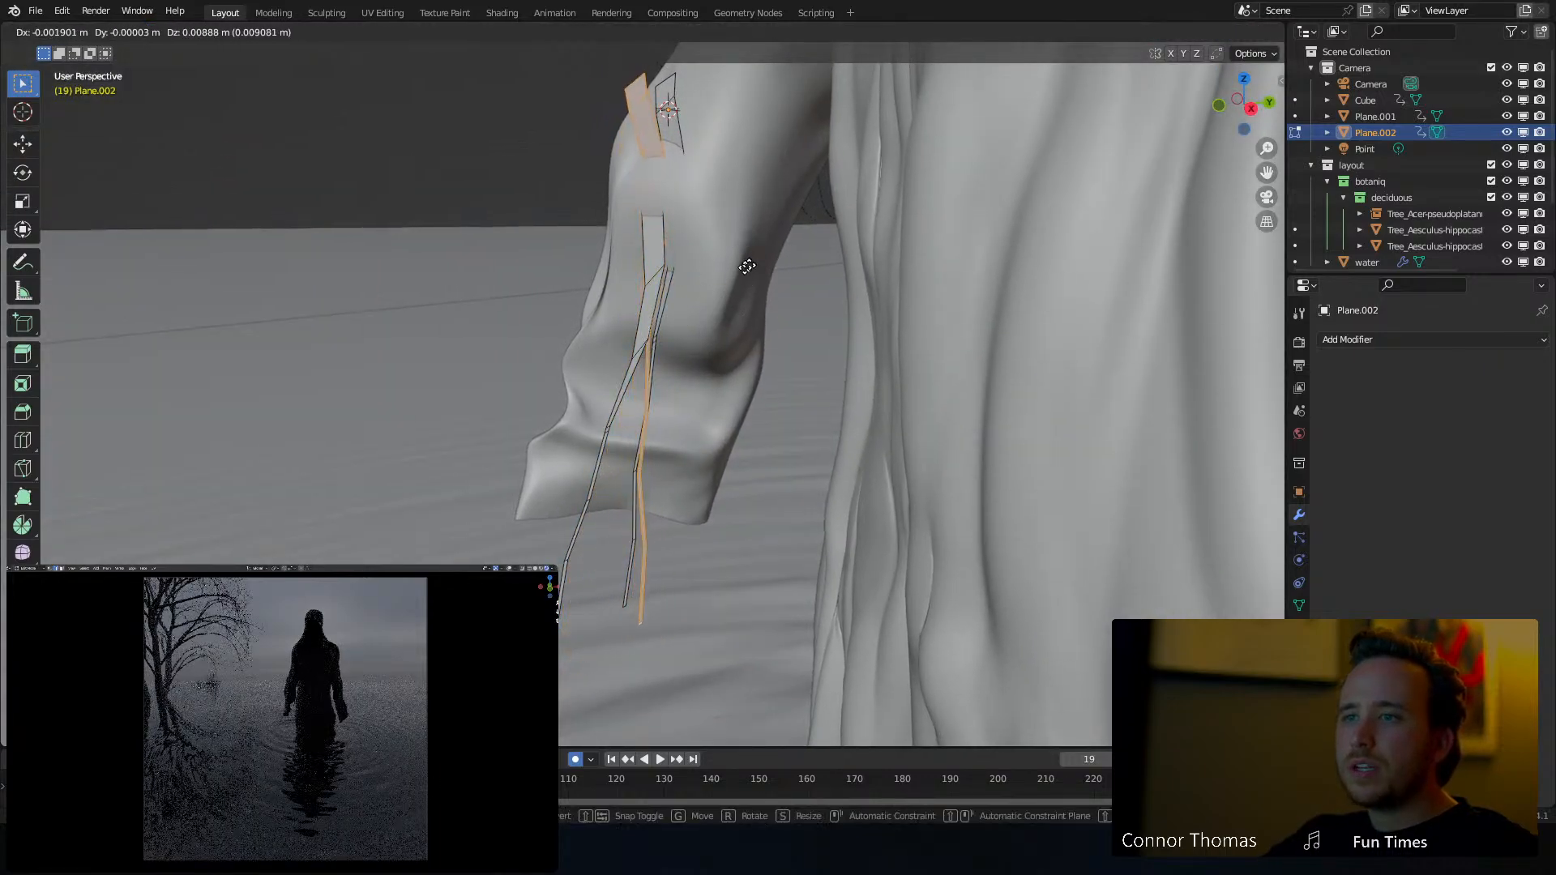
{"action": "key", "text": "r"}
{"action": "left_click", "coordinate": [759, 320]}
{"action": "key", "text": "g"}
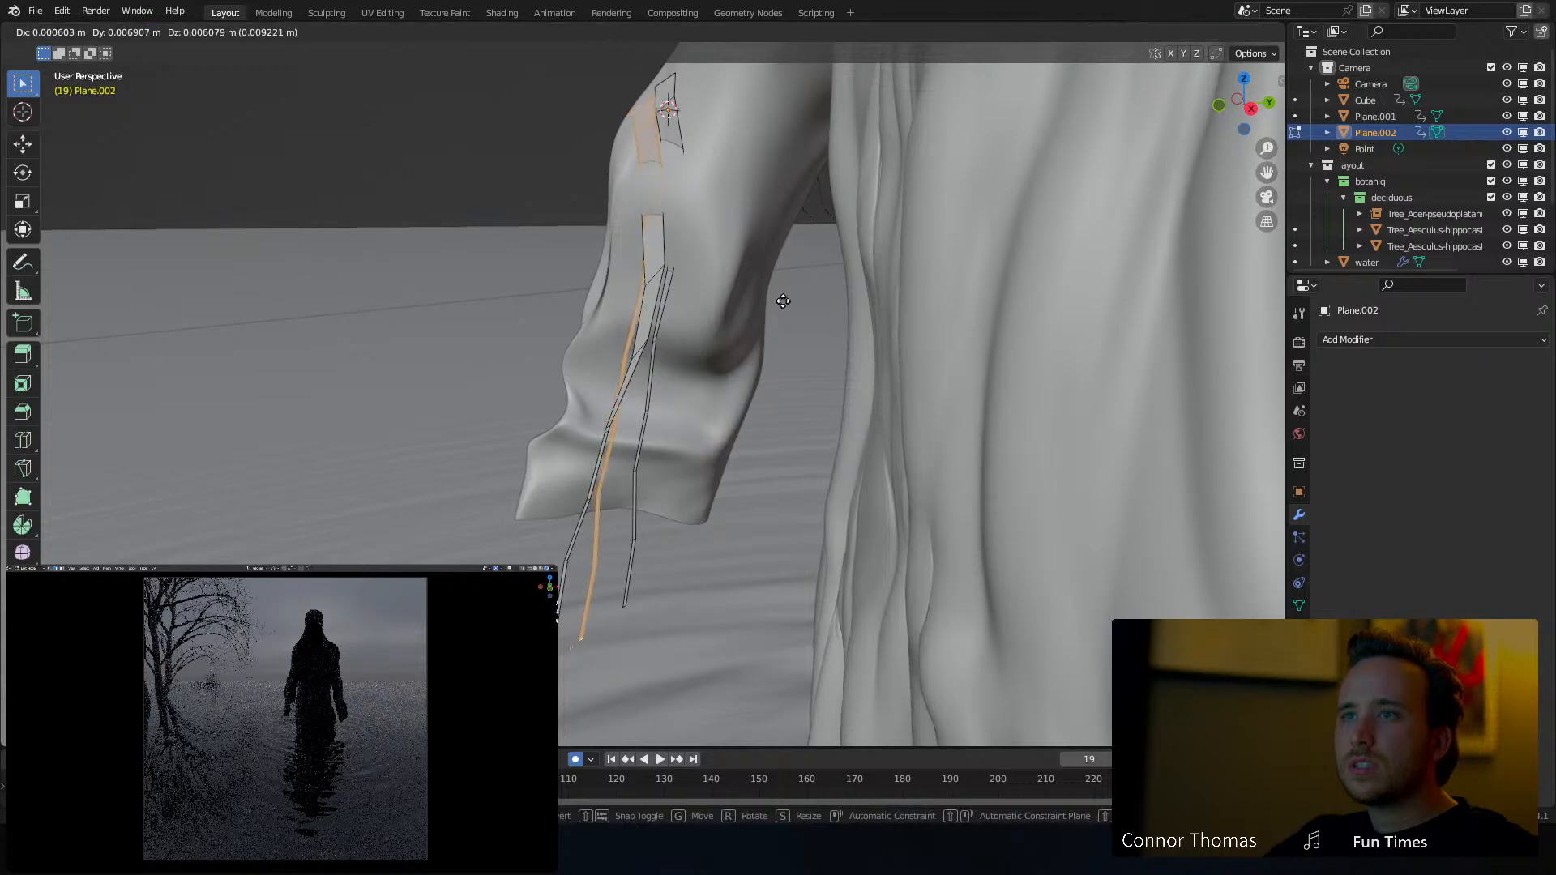
{"action": "key", "text": "r"}
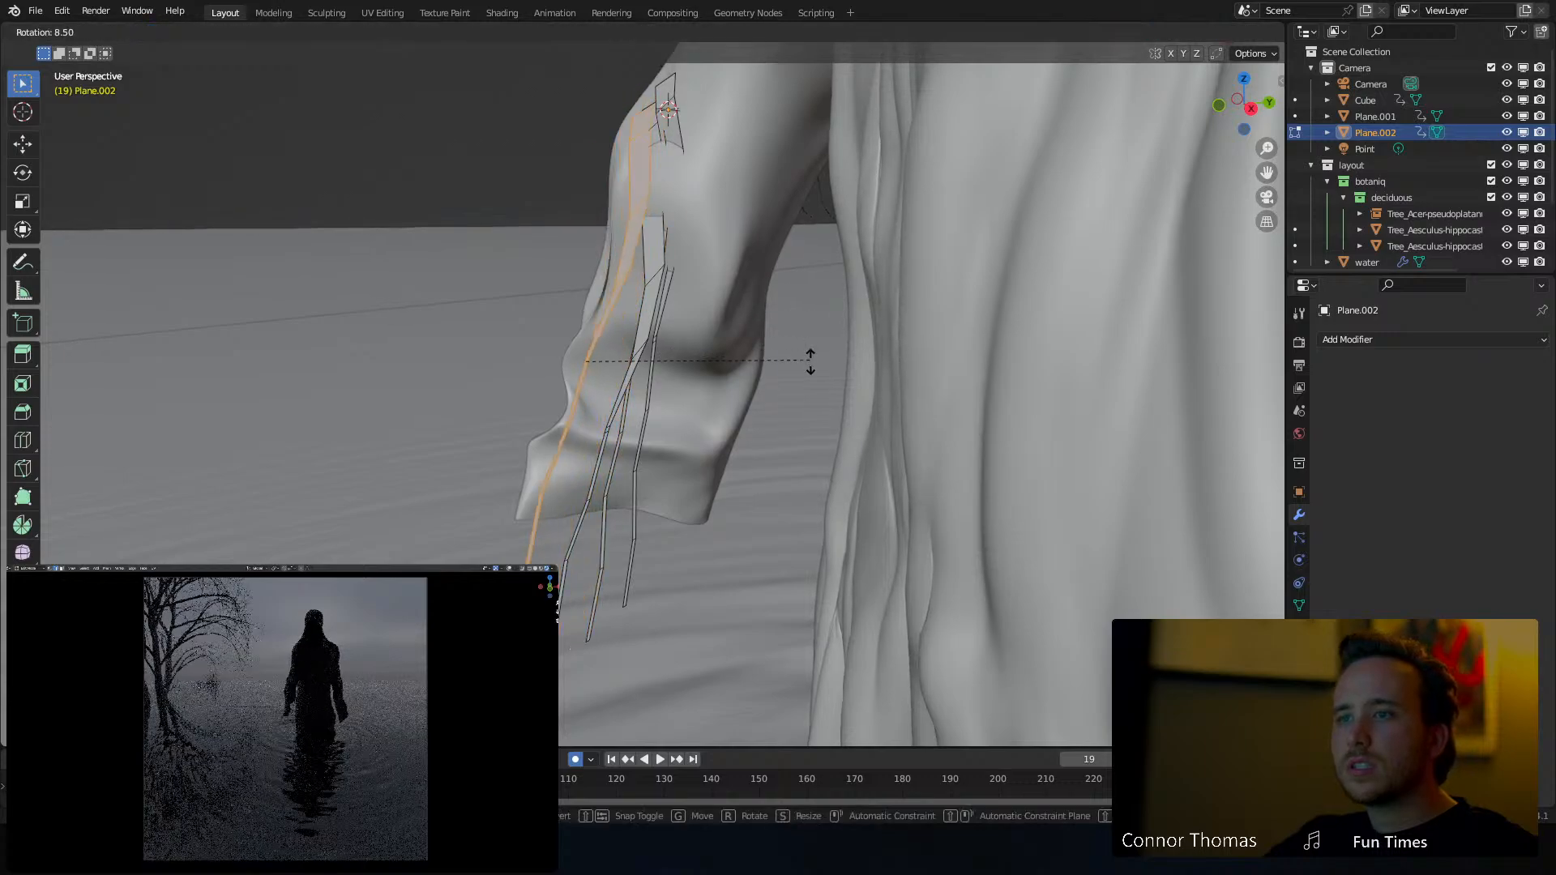
{"action": "left_click", "coordinate": [820, 419]}
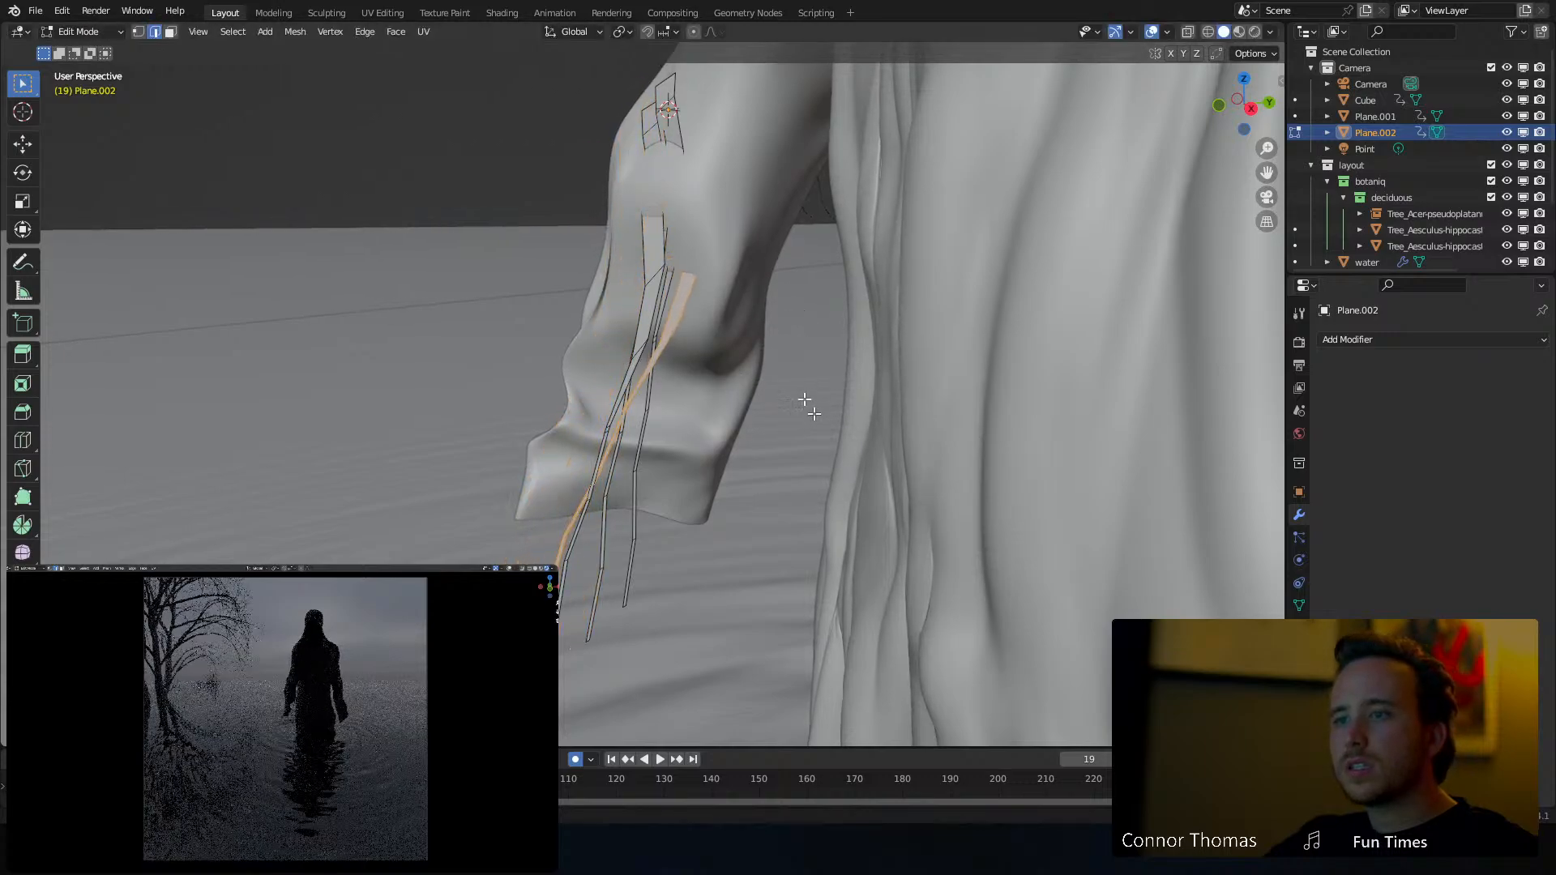
Move a strand copy toward the sleeve's outer side and rotate it freely to follow the underside of the cloth
{"action": "middle_click_drag", "start_coordinate": [710, 280], "coordinate": [721, 409]}
{"action": "key", "text": "g"}
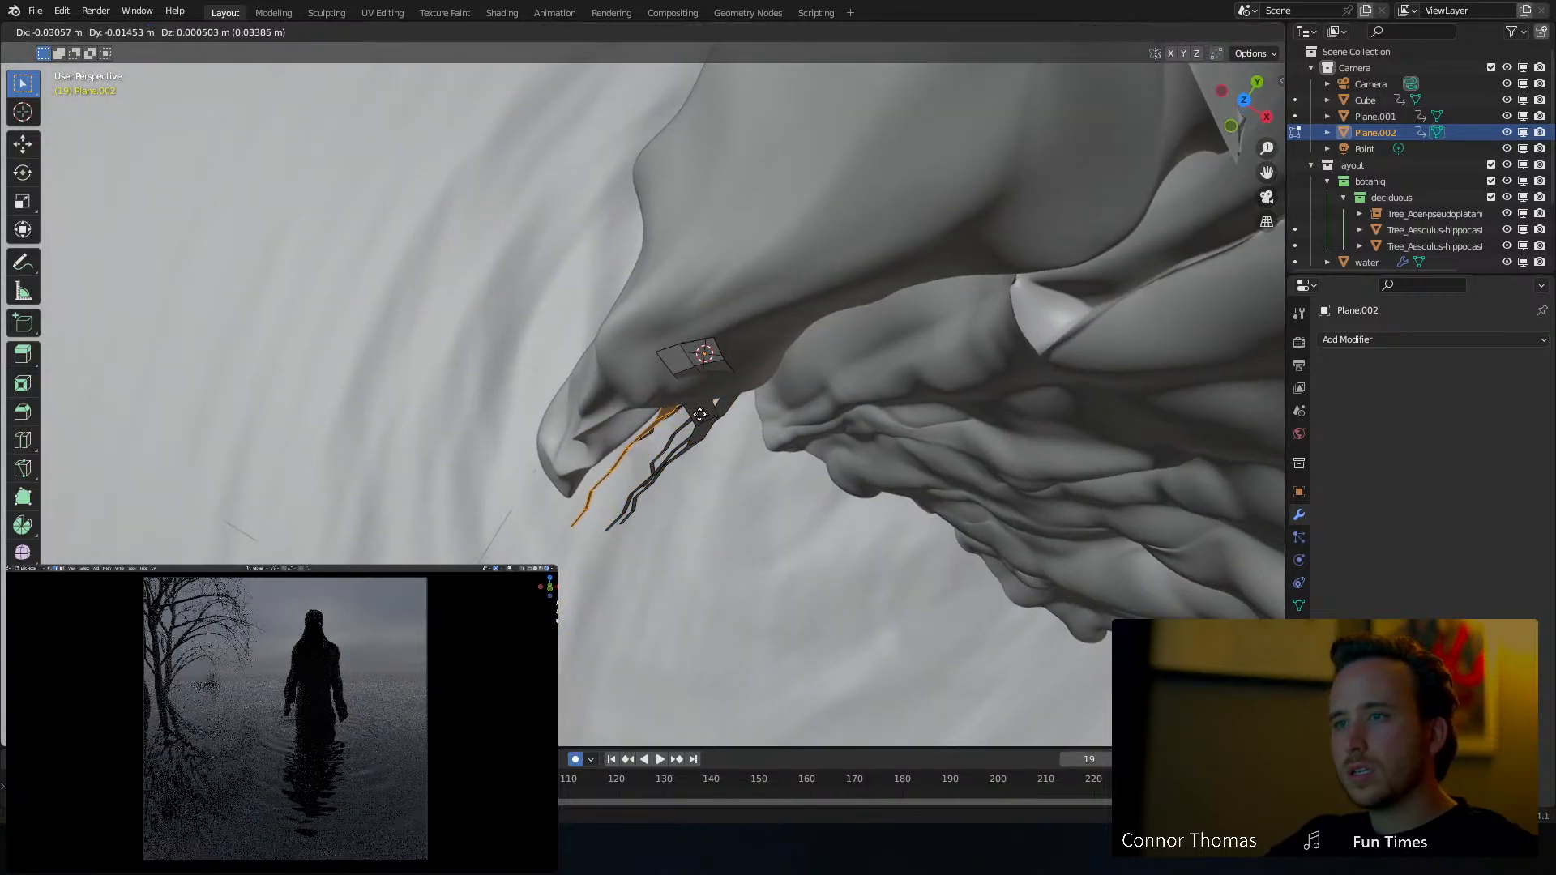
{"action": "key", "text": "r"}
{"action": "key", "text": "r"}
{"action": "left_click", "coordinate": [772, 411]}
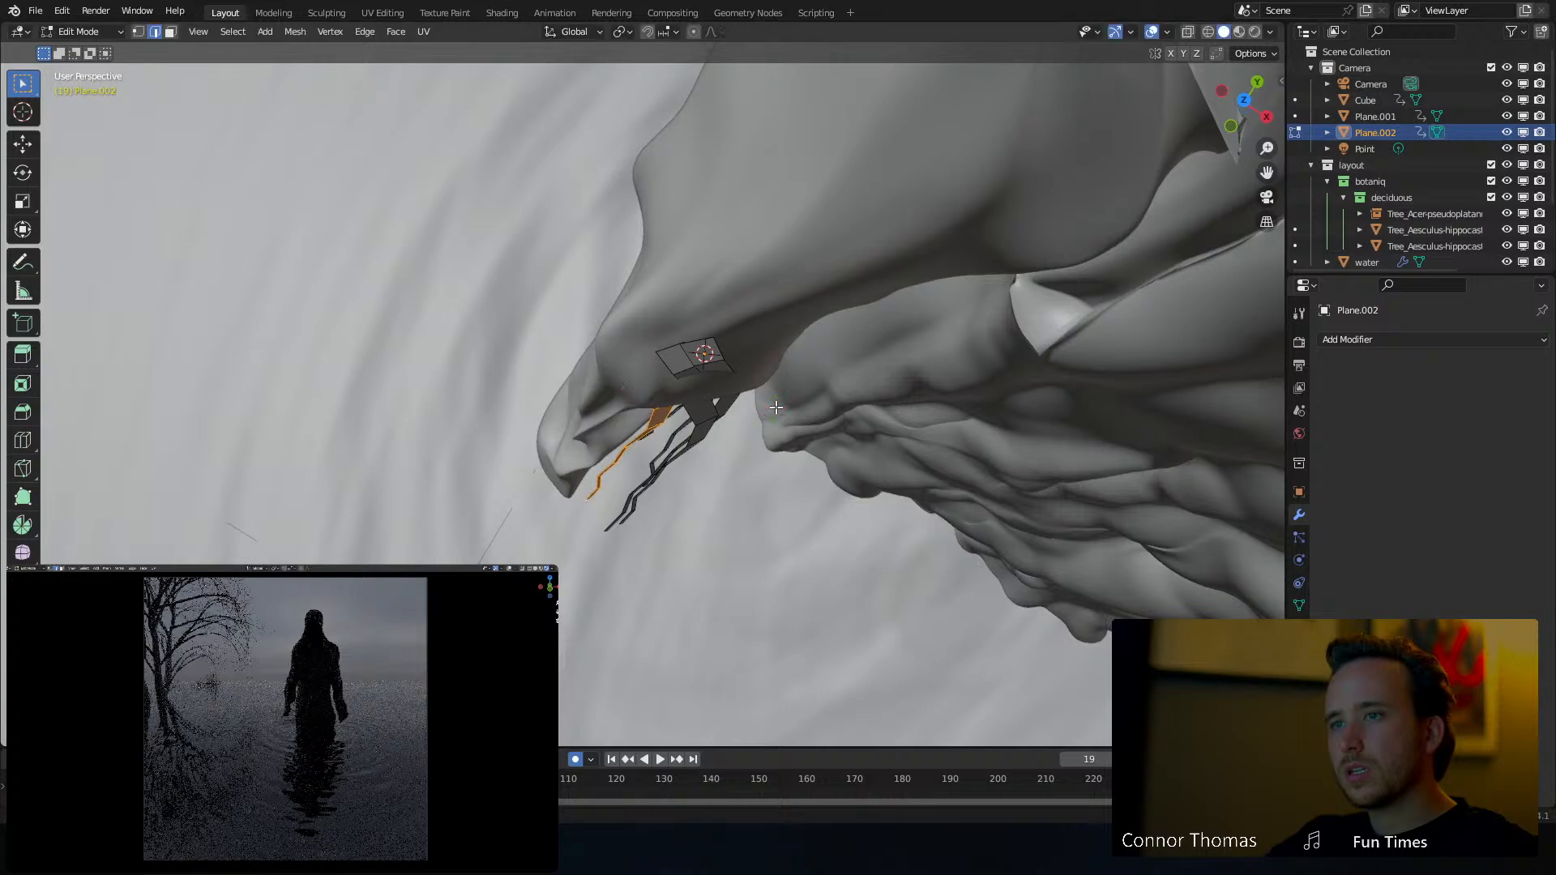
Position another strand copy between the existing ones on the sleeve and adjust its angle with free rotation
{"action": "middle_click_drag", "start_coordinate": [772, 411], "coordinate": [735, 383]}
{"action": "key", "text": "g"}
{"action": "left_click", "coordinate": [736, 378]}
{"action": "key", "text": "r"}
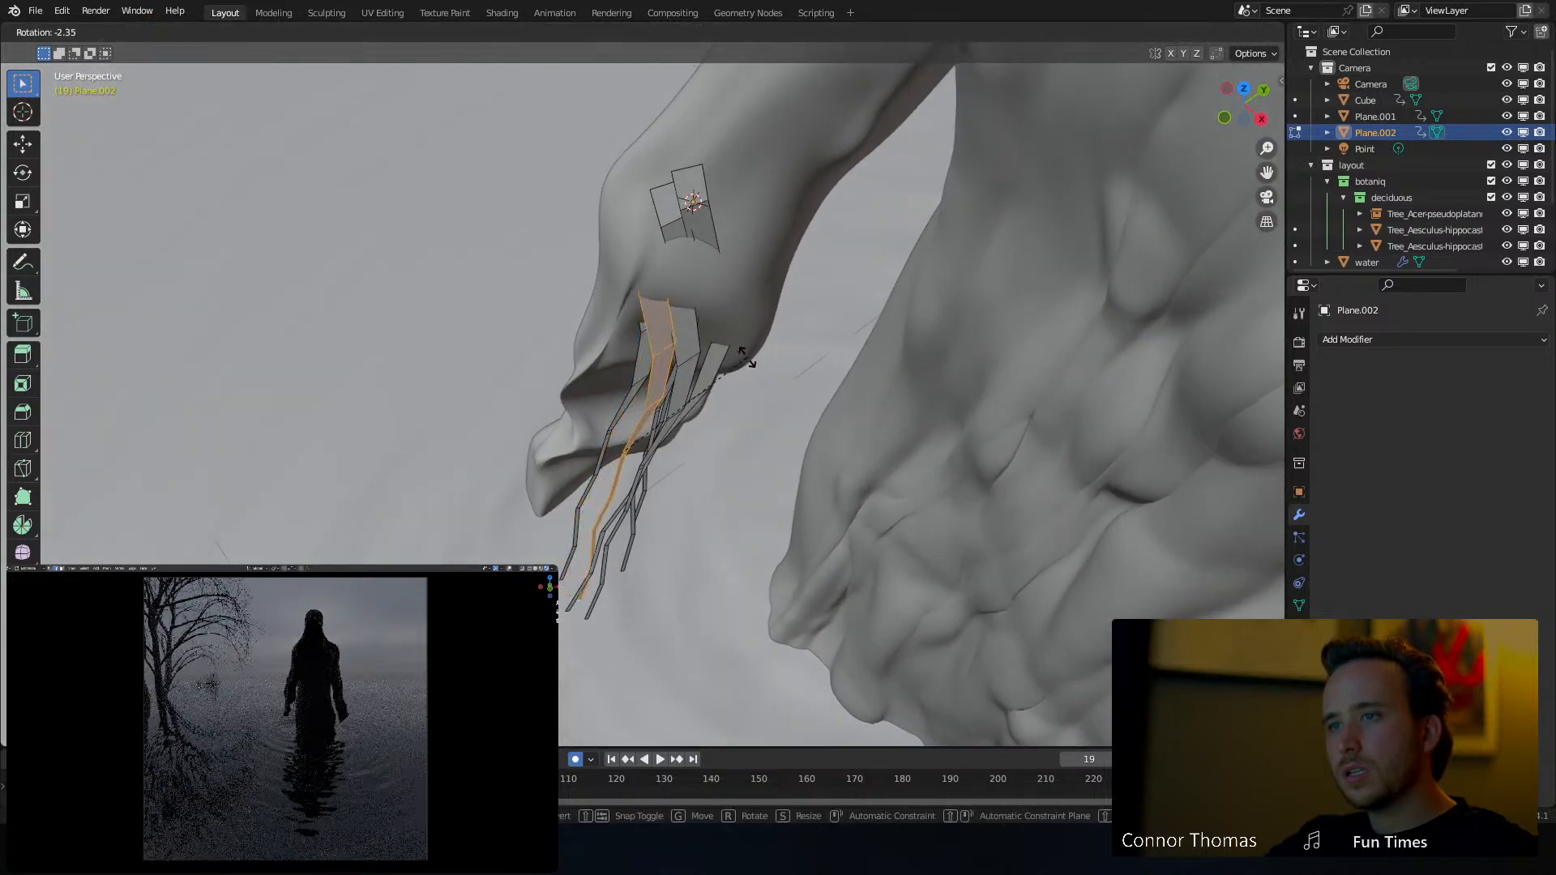
{"action": "key", "text": "r"}
{"action": "left_click", "coordinate": [741, 349]}
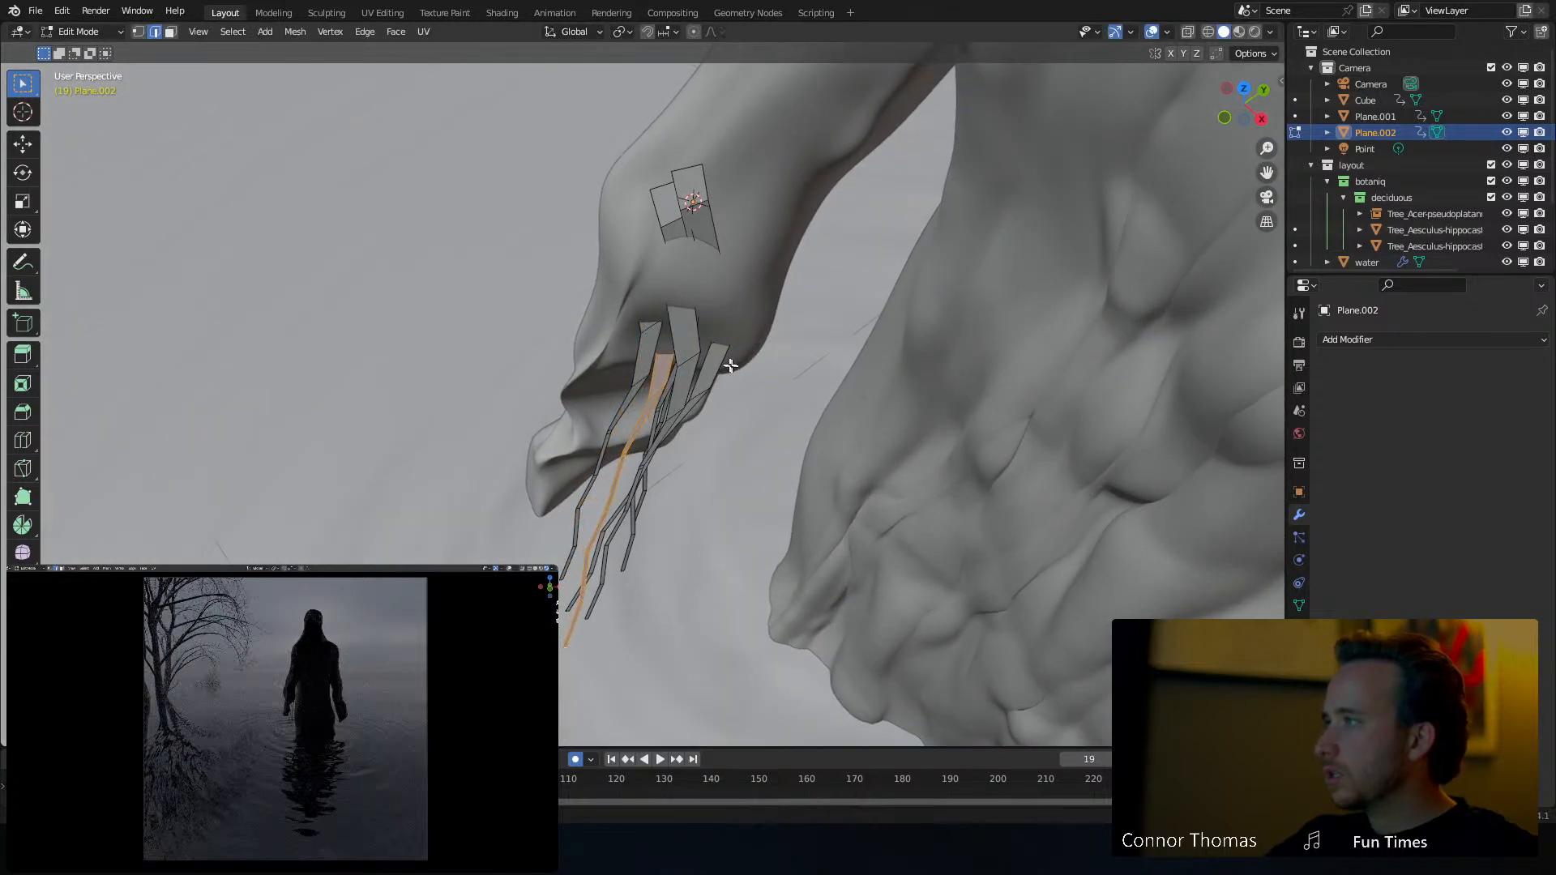
Move a further strand copy to the sleeve's outer edge and rotate it freely so it hangs past the hem
{"action": "middle_click_drag", "start_coordinate": [675, 391], "coordinate": [683, 297]}
{"action": "key", "text": "g"}
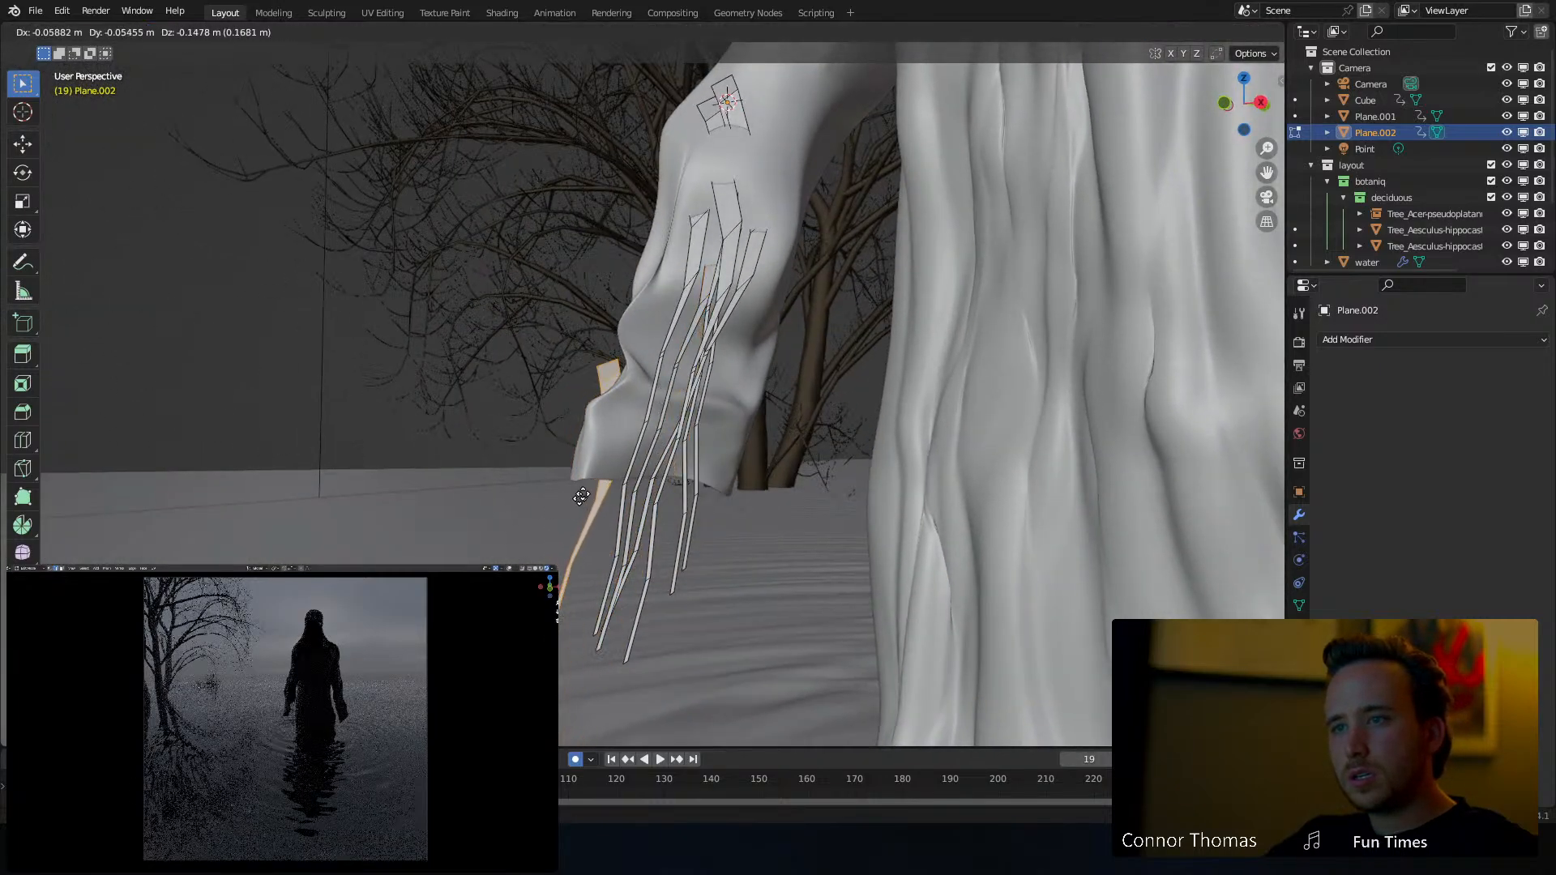
{"action": "left_click", "coordinate": [634, 329]}
{"action": "key", "text": "r"}
{"action": "key", "text": "r"}
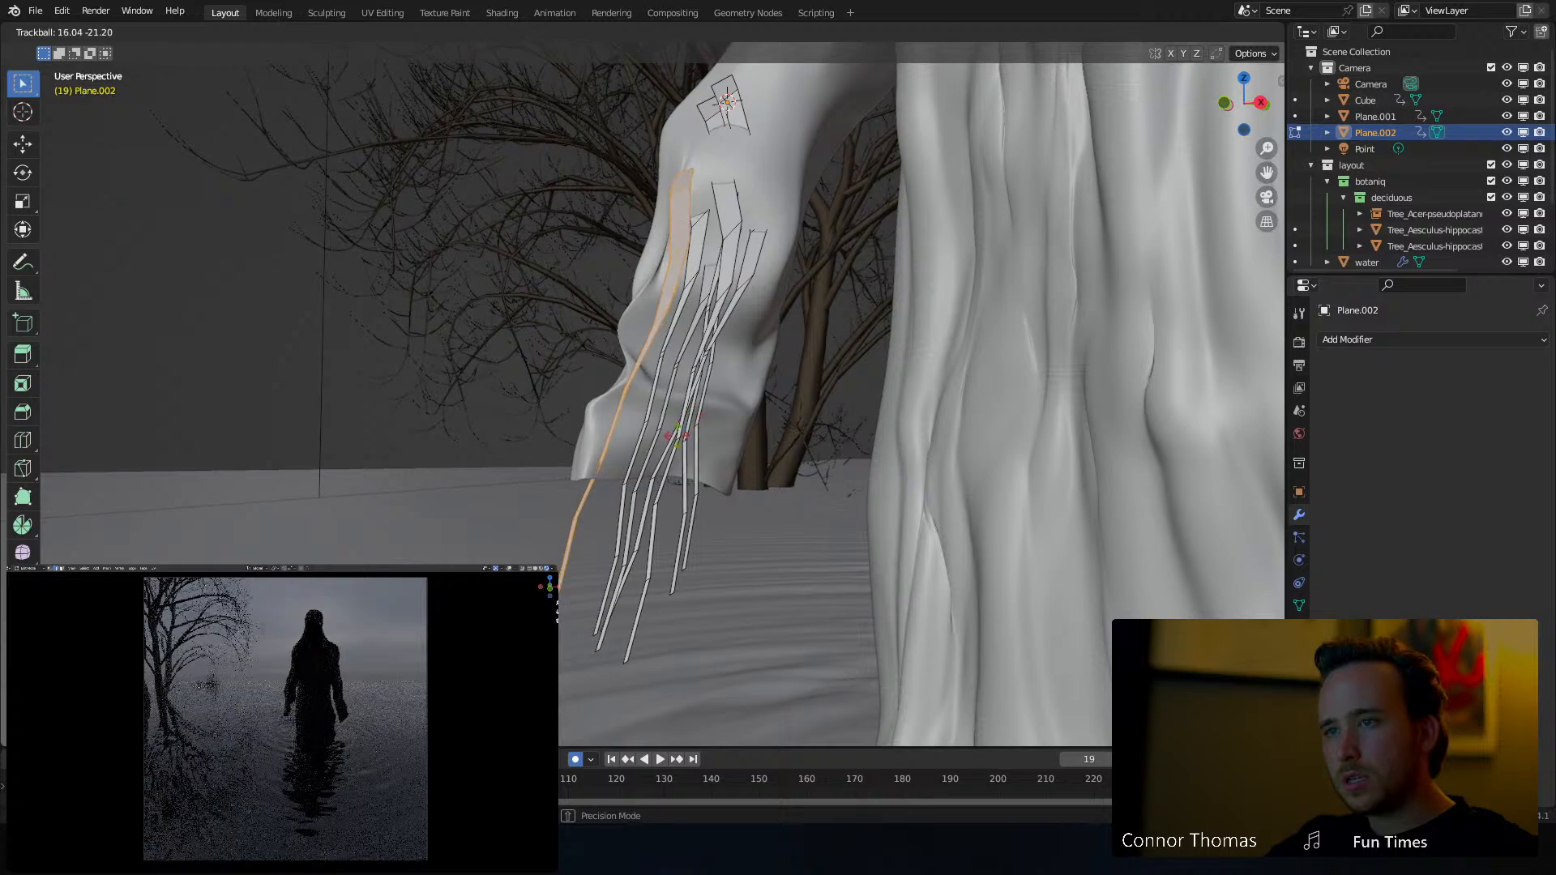
{"action": "left_click", "coordinate": [677, 431]}
Switch to the camera view and shift the selected strand away from the robe onto the sleeve's outer edge
{"action": "middle_click_drag", "start_coordinate": [676, 418], "coordinate": [773, 407]}
{"action": "key", "text": "KP_0"}
{"action": "scroll", "coordinate": [773, 407], "scroll_direction": "up", "scroll_amount": 8}
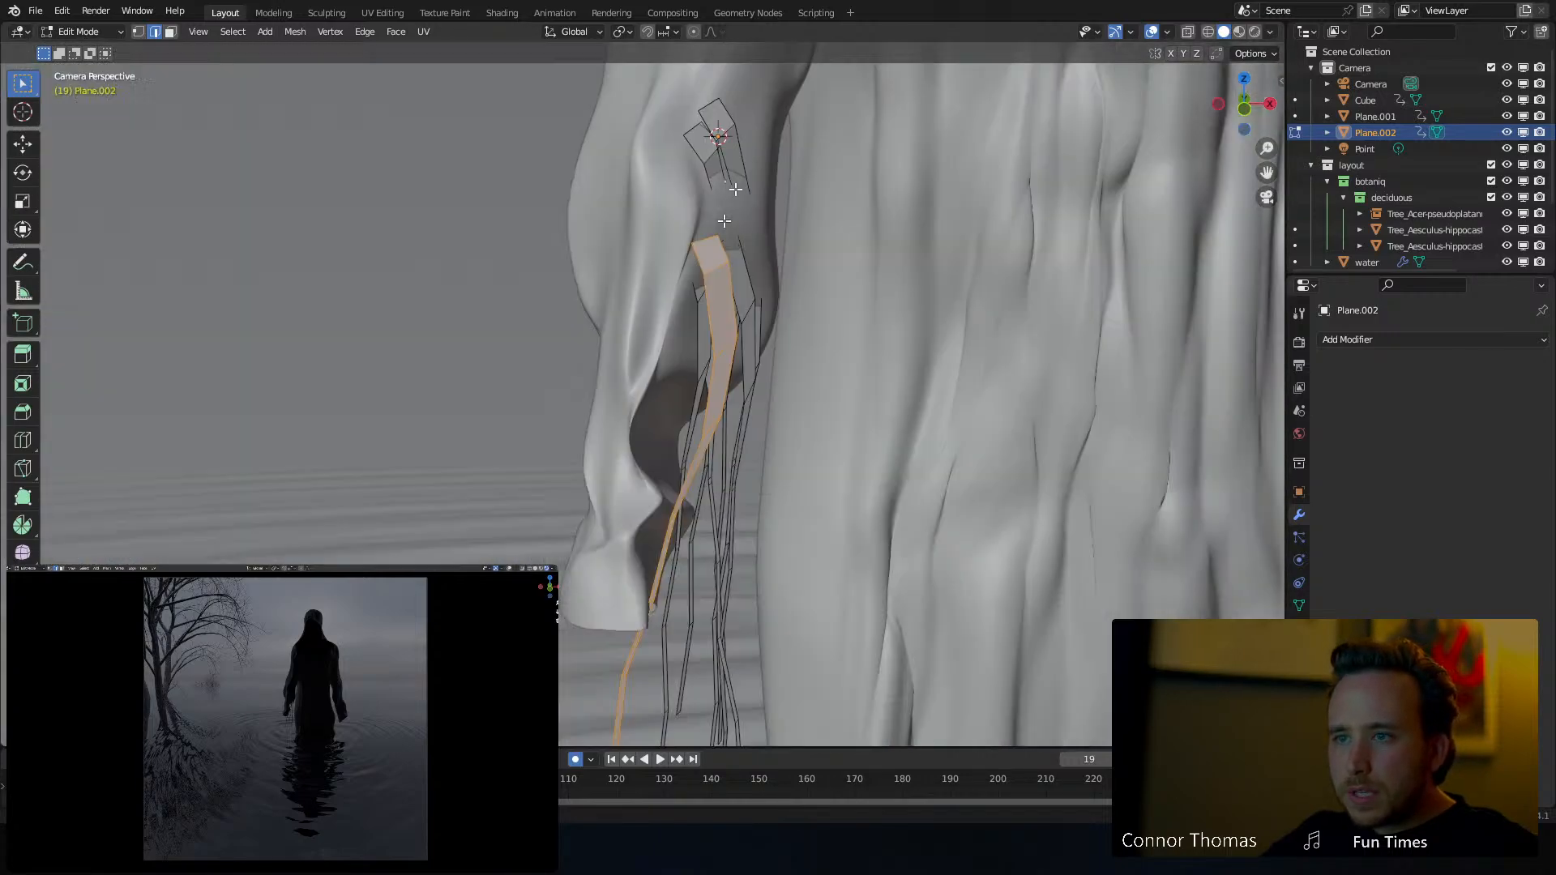
{"action": "middle_click_drag", "start_coordinate": [724, 221], "coordinate": [765, 84], "text": "shift"}
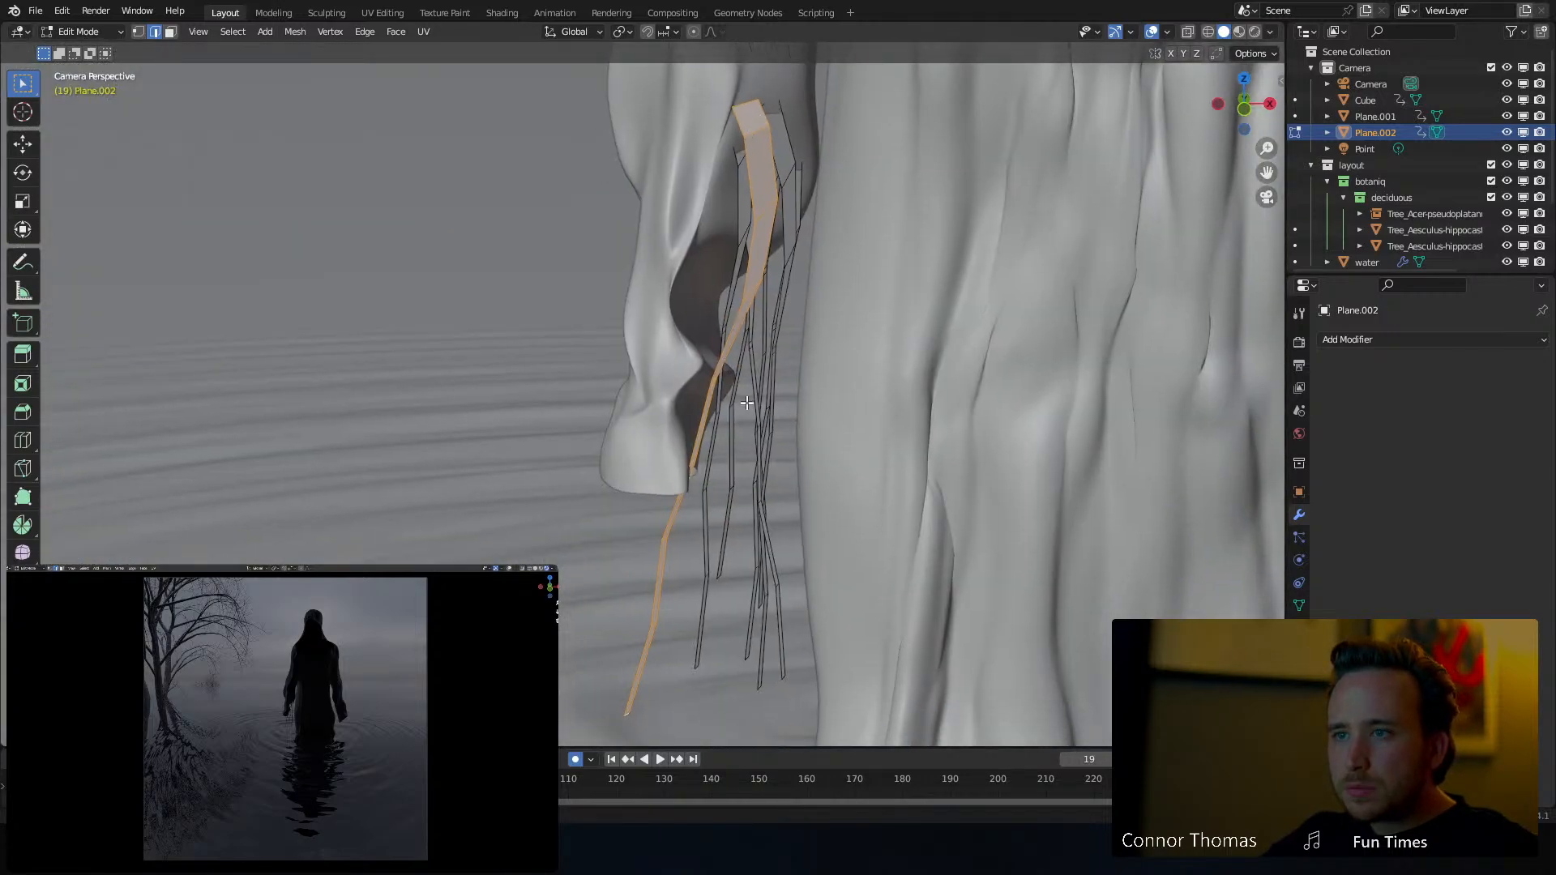
{"action": "key", "text": "g"}
{"action": "left_click", "coordinate": [661, 371]}
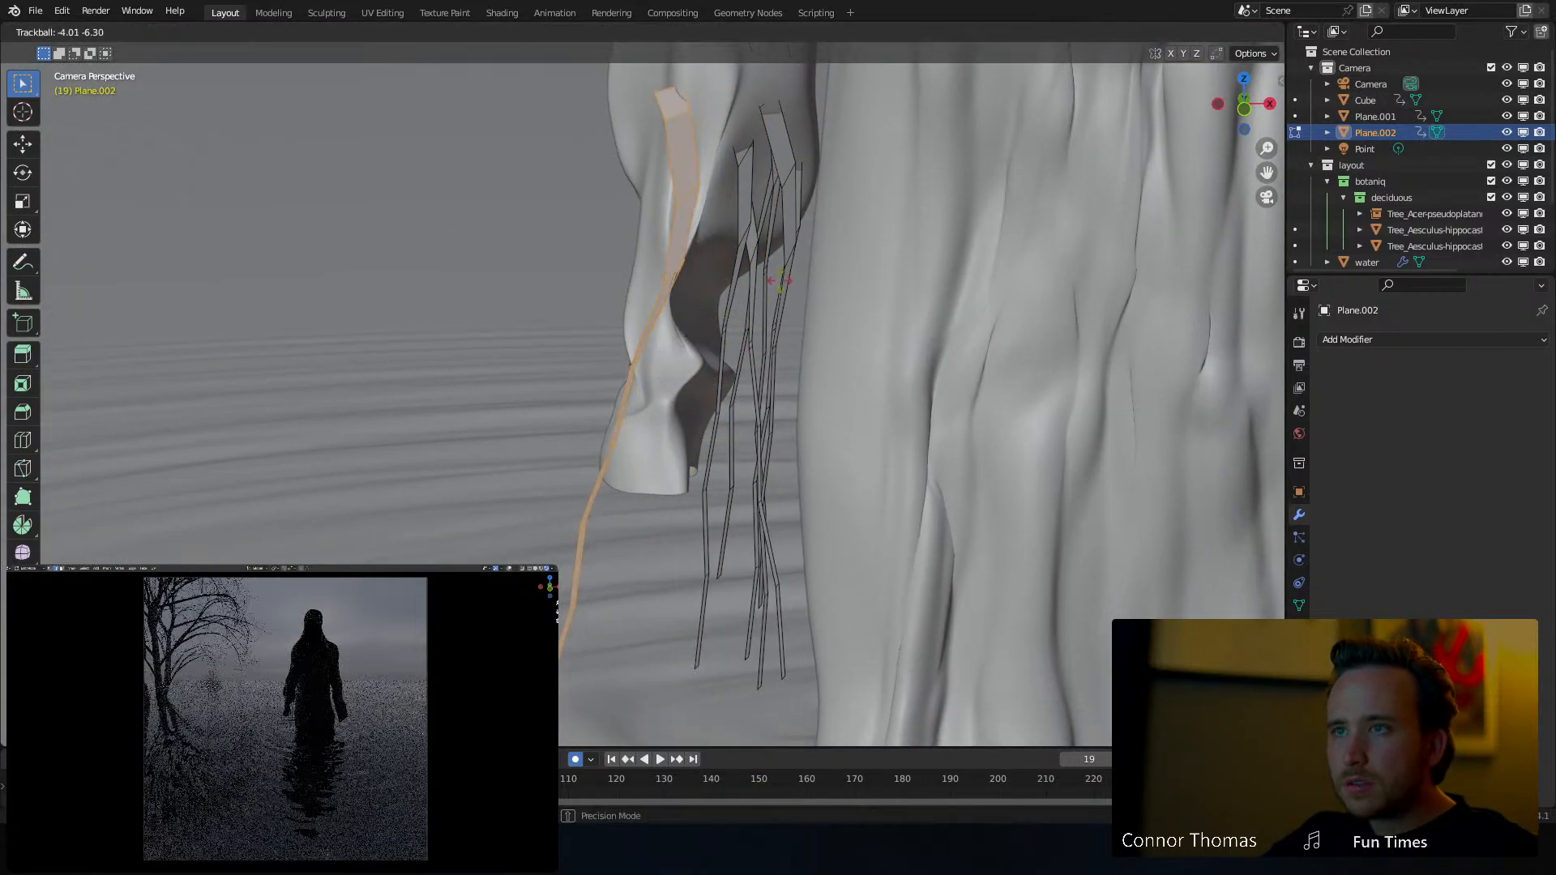
Twist the outer strand freely and place a rotated copy higher up beside it
{"action": "key", "text": "g"}
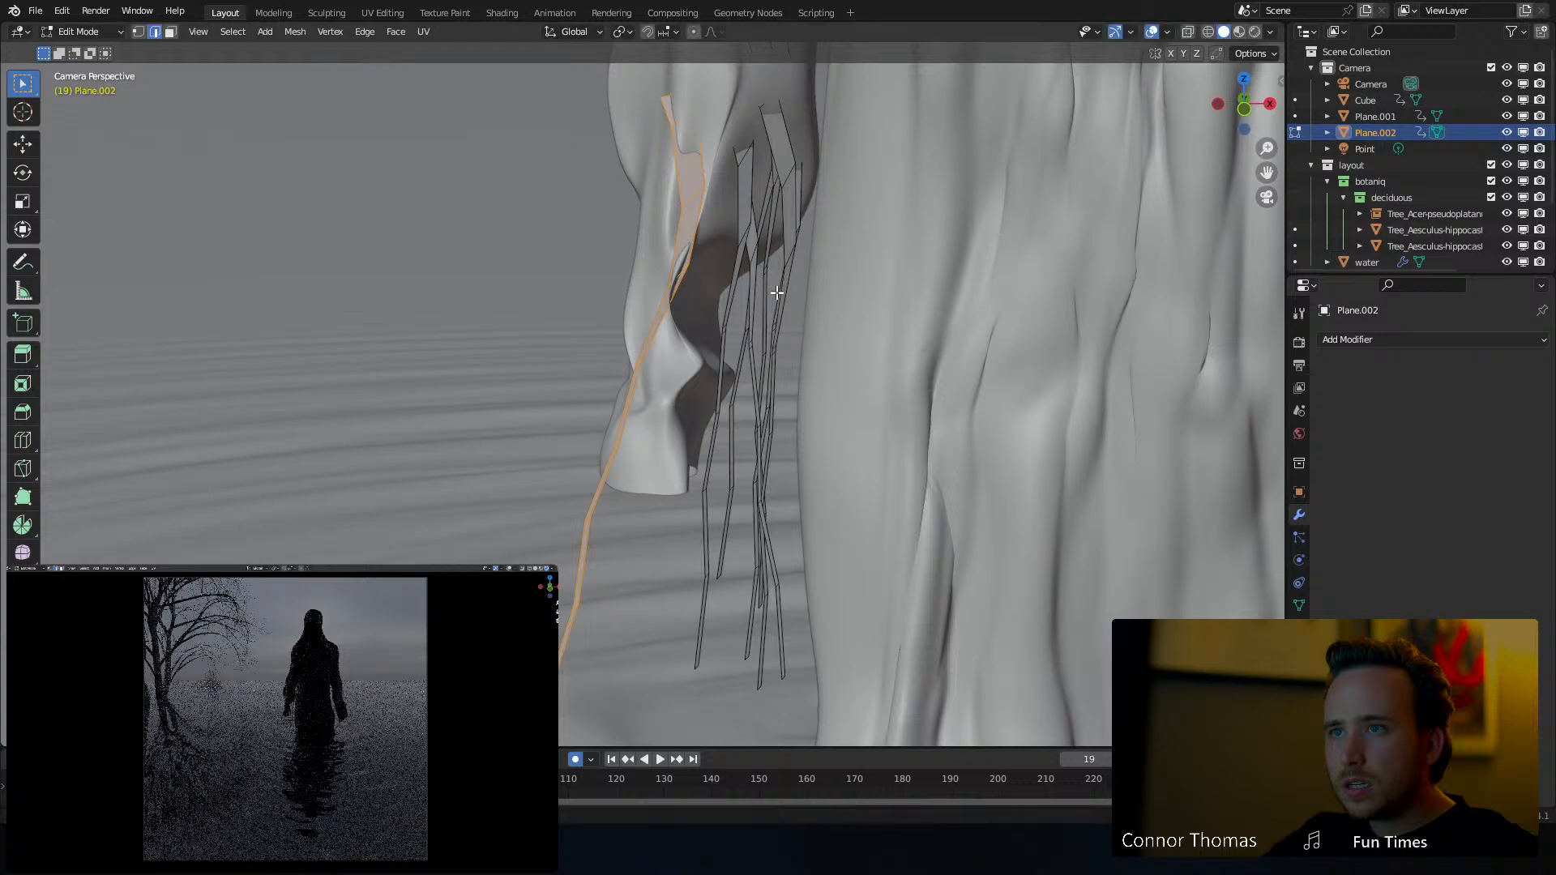
{"action": "key", "text": "r"}
{"action": "key", "text": "r"}
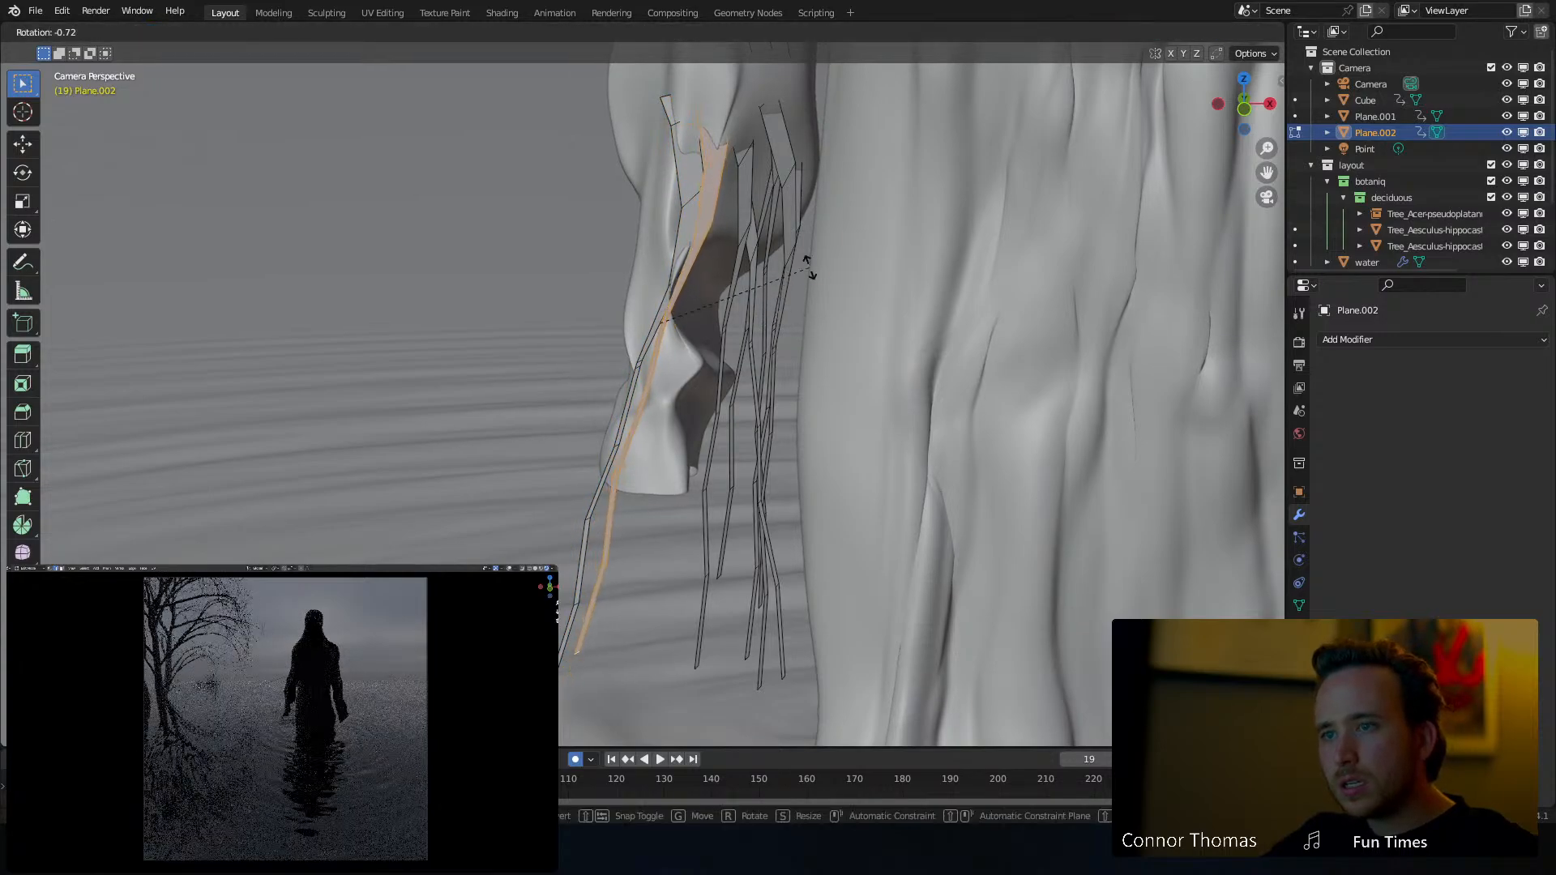
{"action": "left_click", "coordinate": [738, 300]}
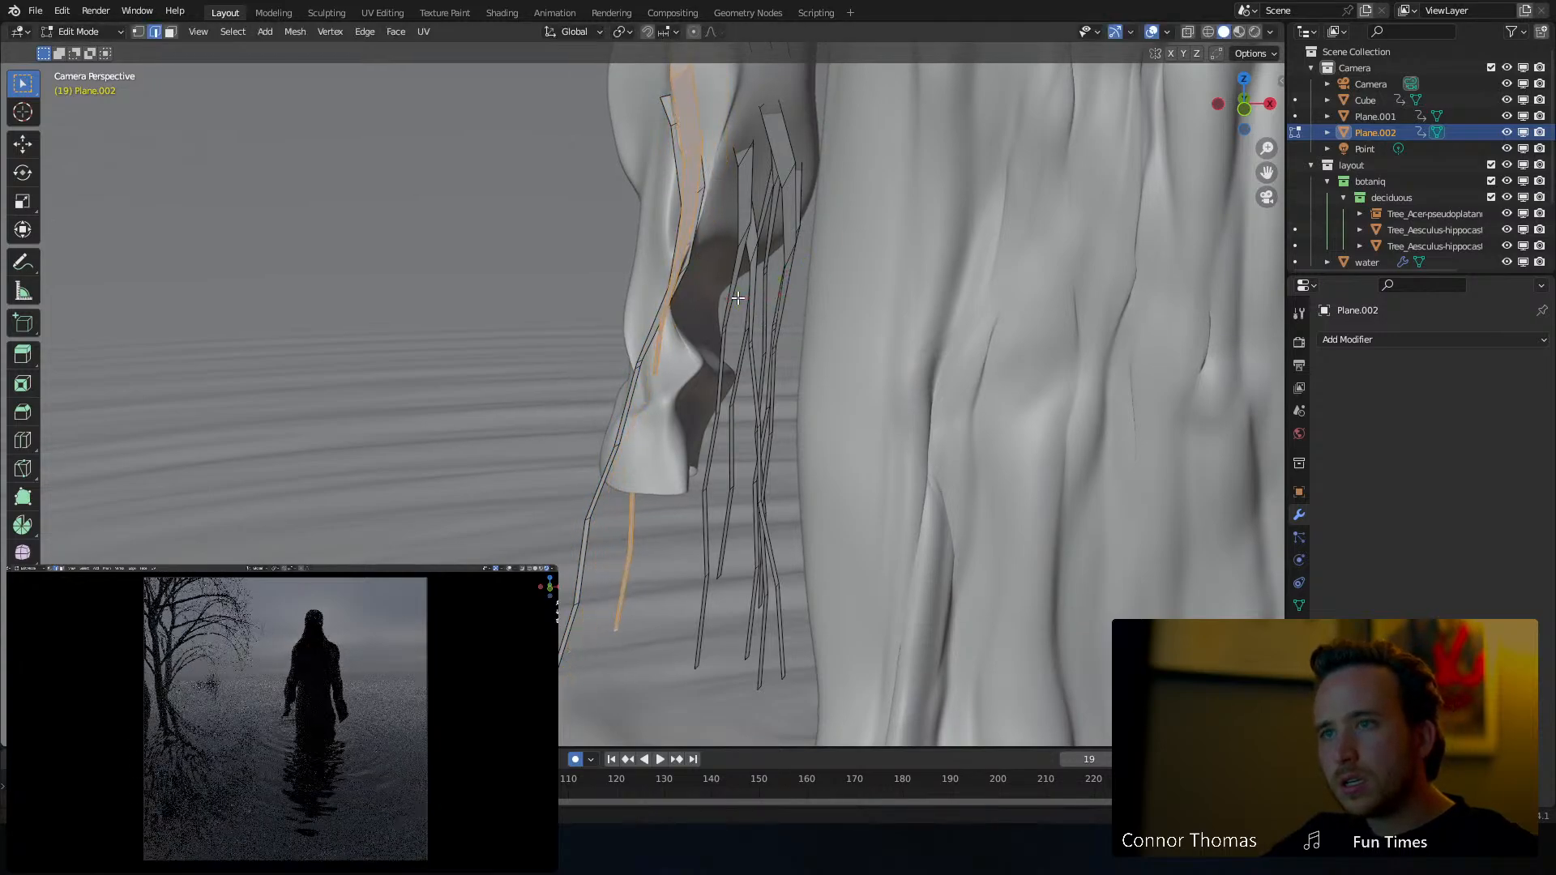
Duplicate the raised strand and place copies around it, rotating one freely along the sleeve's outermost edge
{"action": "key", "text": "shift+d"}
{"action": "left_click", "coordinate": [758, 310]}
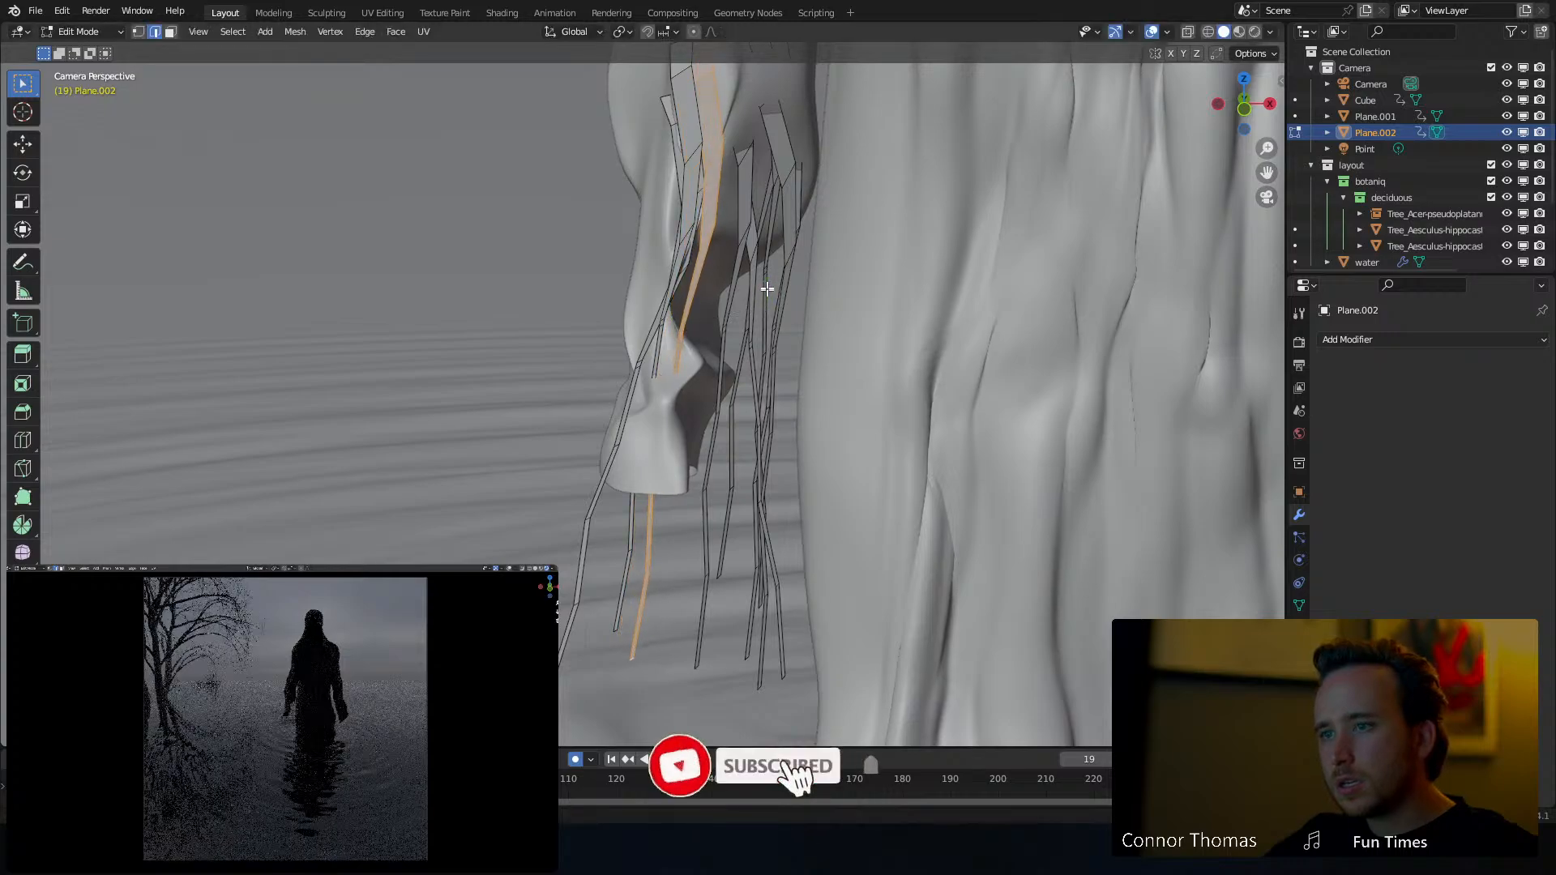
{"action": "key", "text": "g"}
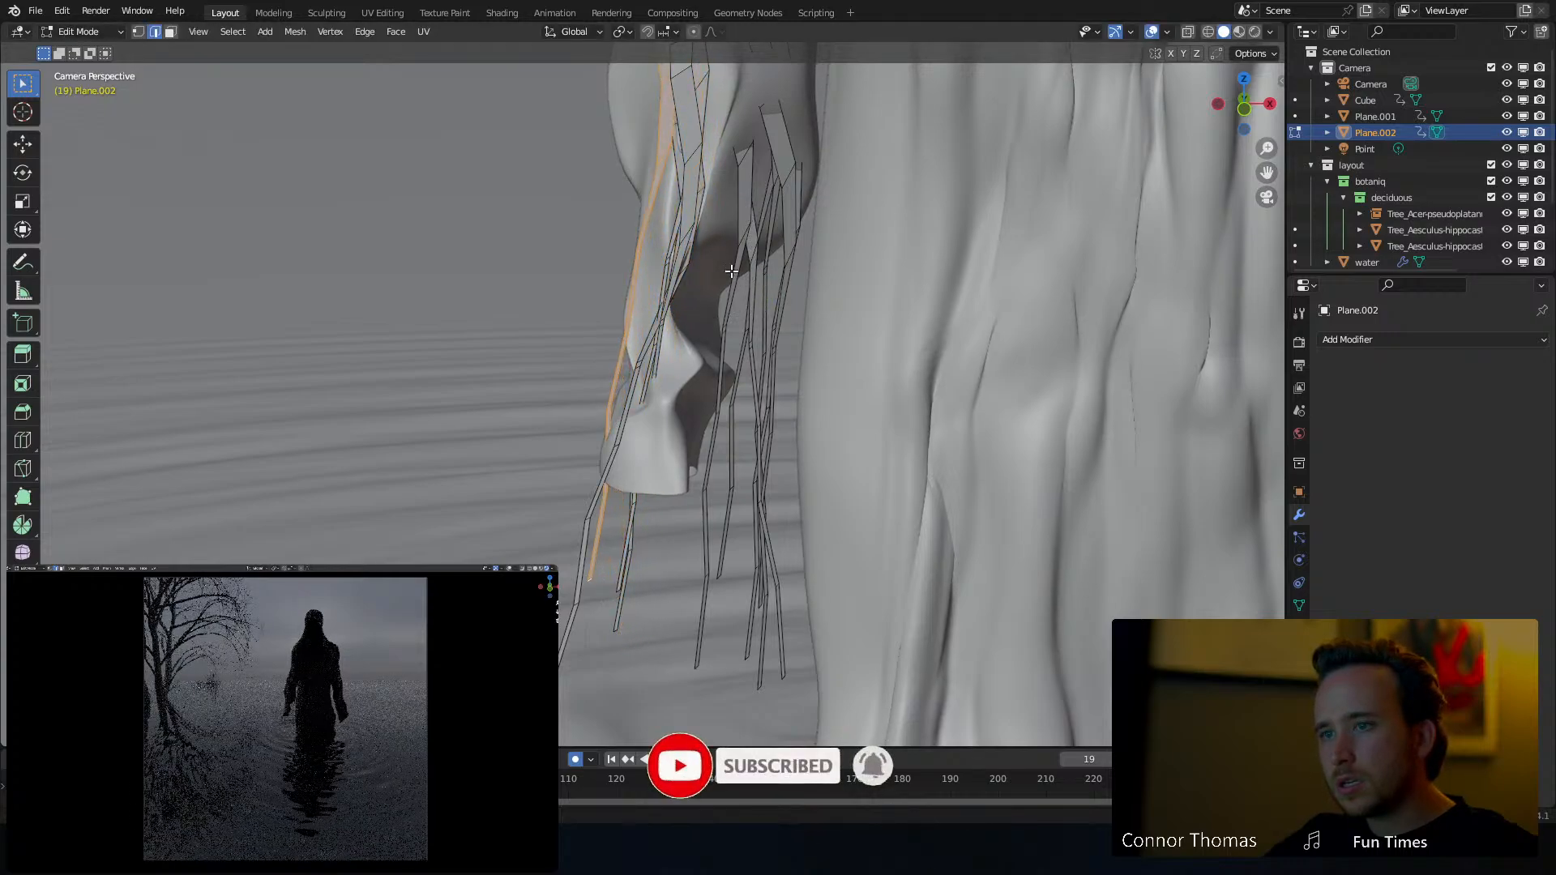
{"action": "left_click", "coordinate": [790, 303]}
{"action": "key", "text": "r"}
{"action": "key", "text": "r"}
{"action": "left_click", "coordinate": [790, 302]}
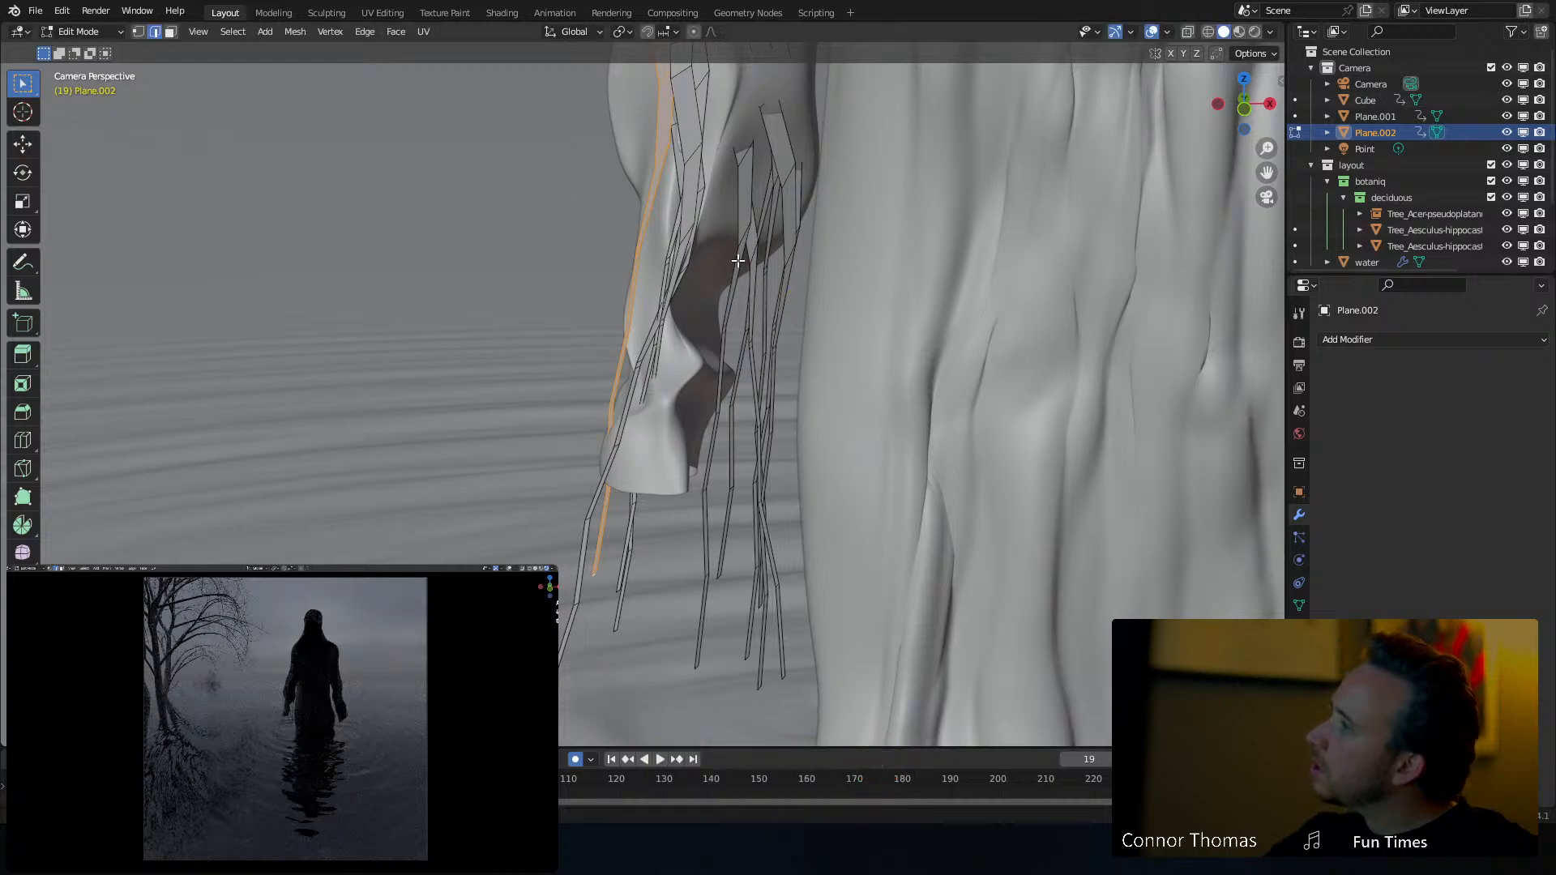
Add nearly vertical strand copies over the front of the sleeve and lower the last one well below the hem
{"action": "middle_click_drag", "start_coordinate": [737, 260], "coordinate": [668, 272], "text": "shift"}
{"action": "key", "text": "r"}
{"action": "key", "text": "r"}
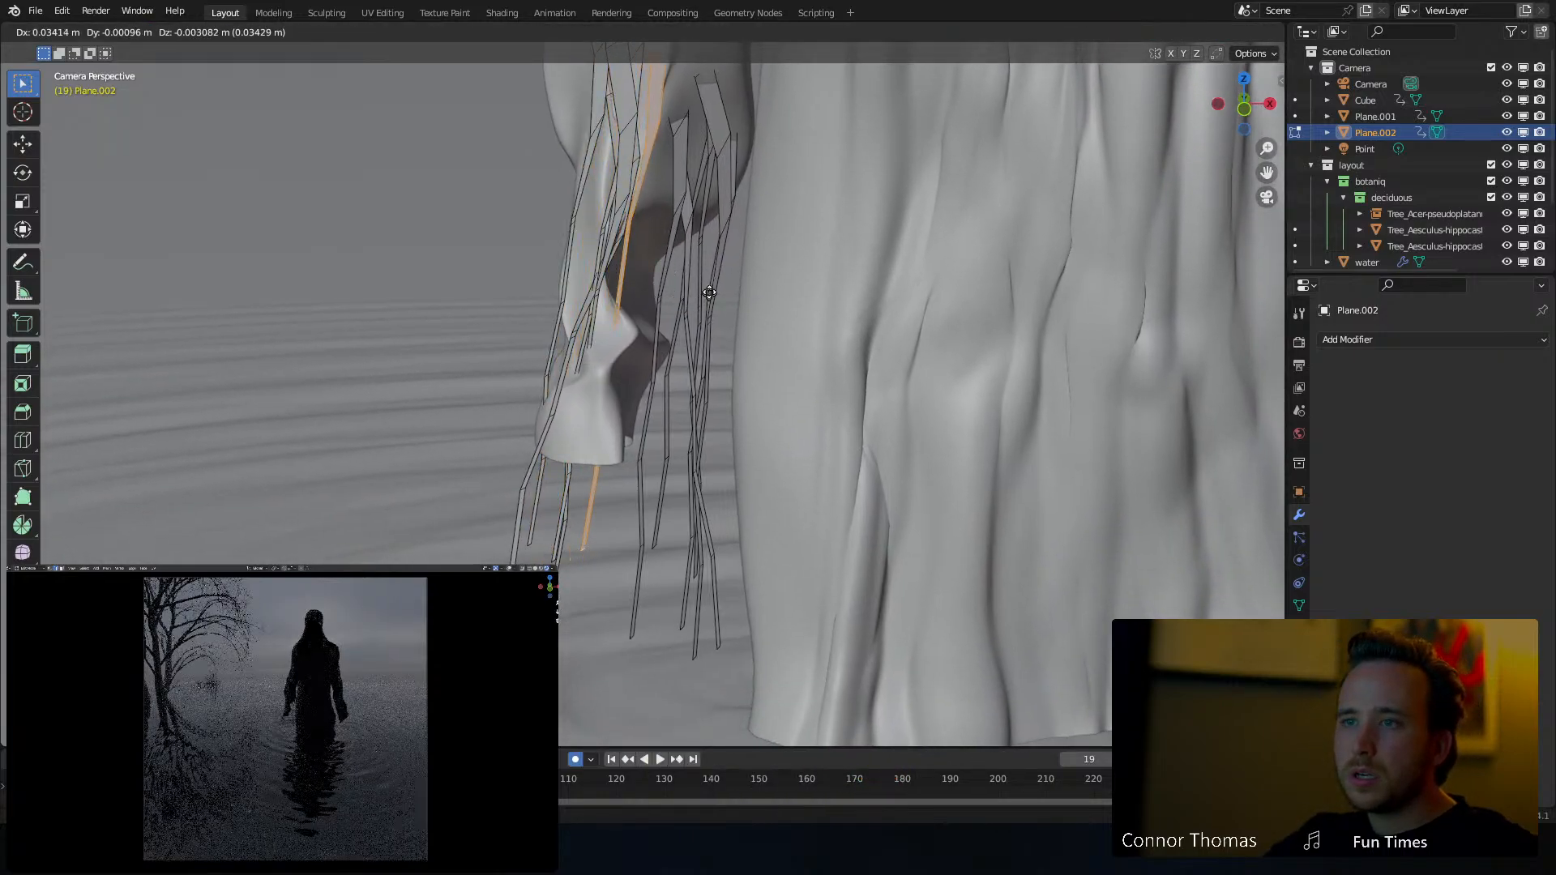
{"action": "key", "text": "g"}
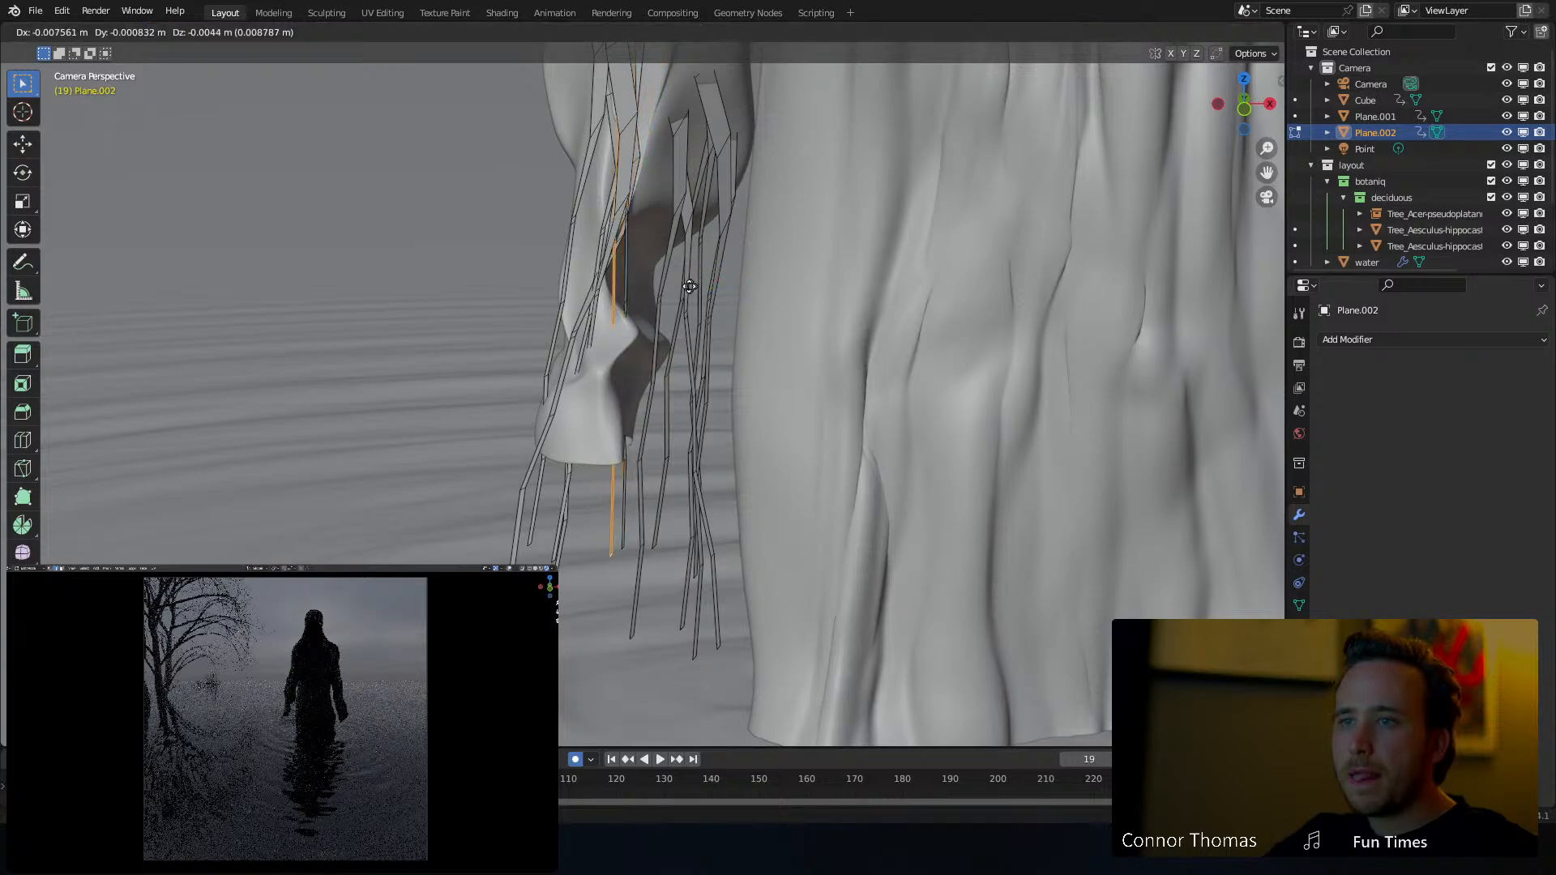
{"action": "left_click", "coordinate": [680, 377]}
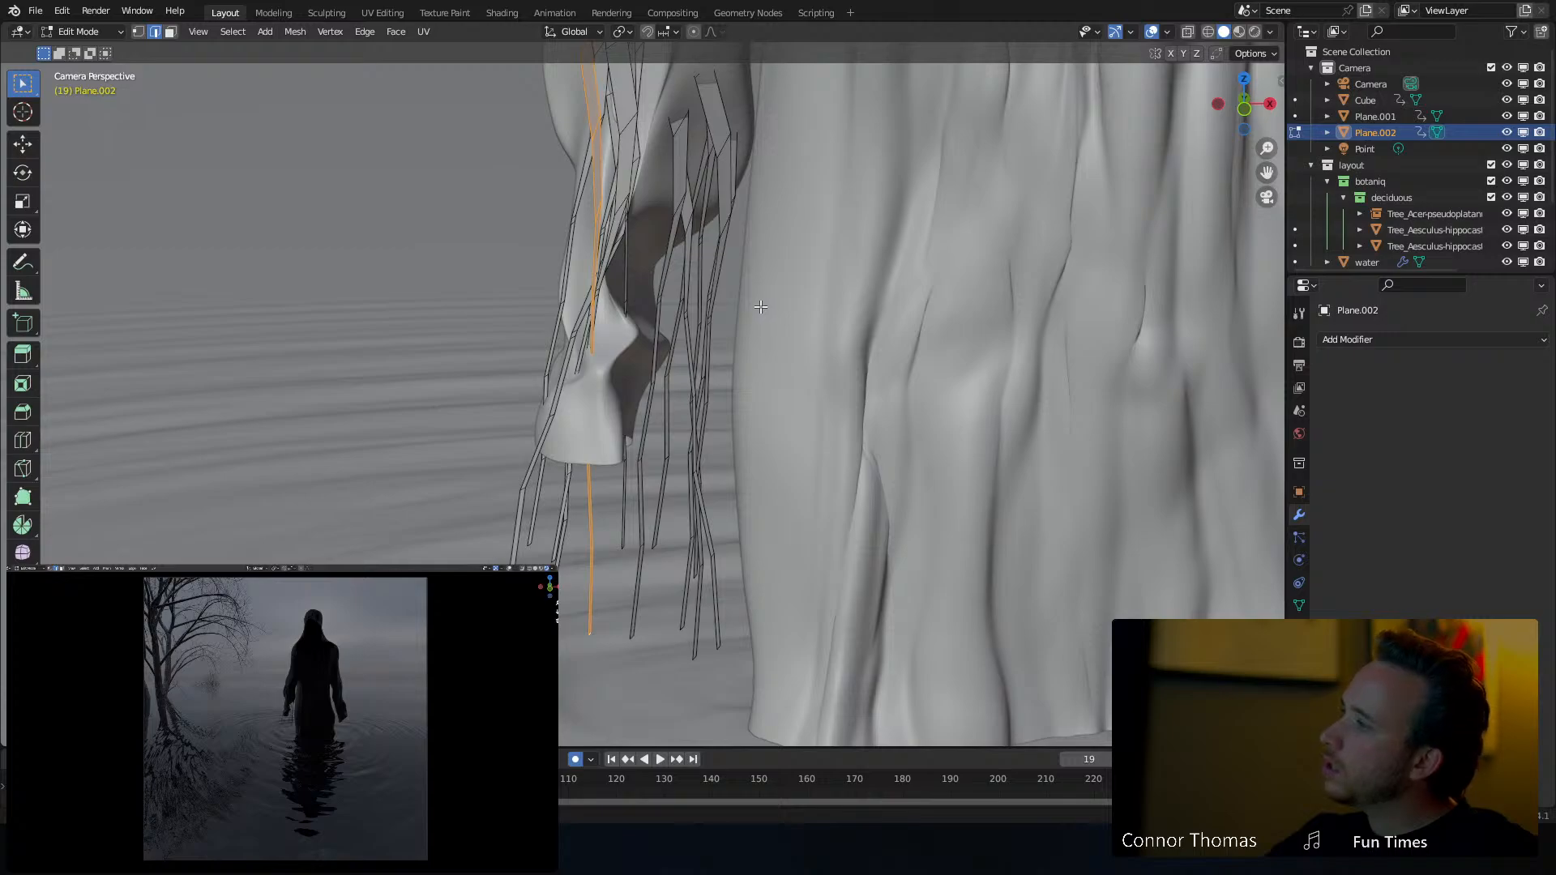
{"action": "key", "text": "g"}
{"action": "left_click", "coordinate": [746, 462]}
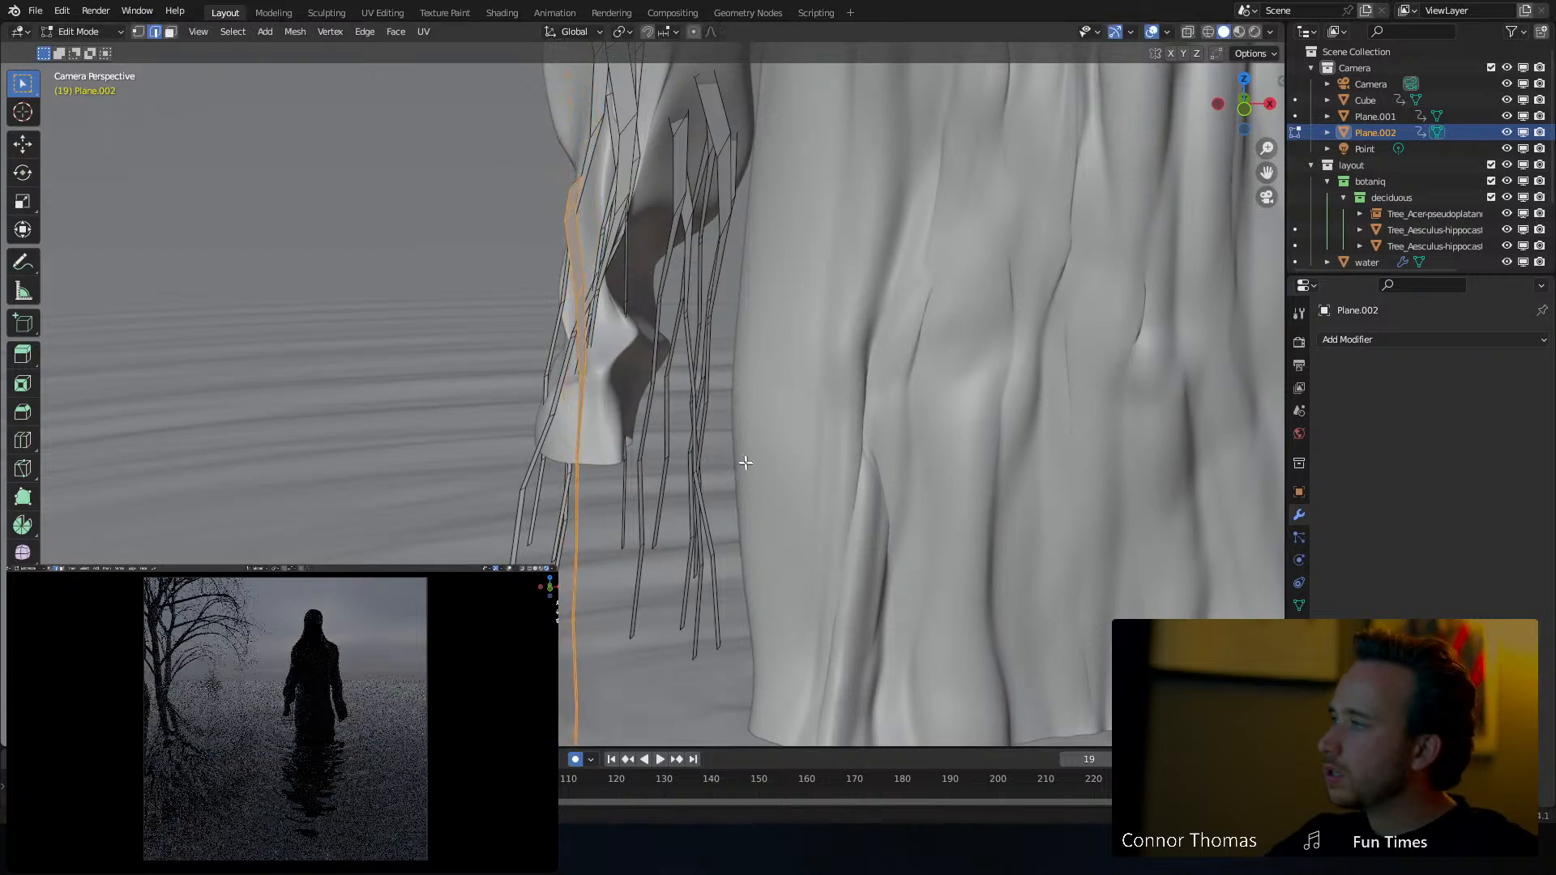
Duplicate the long vertical strand, rotate the copy slightly, and move it beside the original
{"action": "key", "text": "shift+d"}
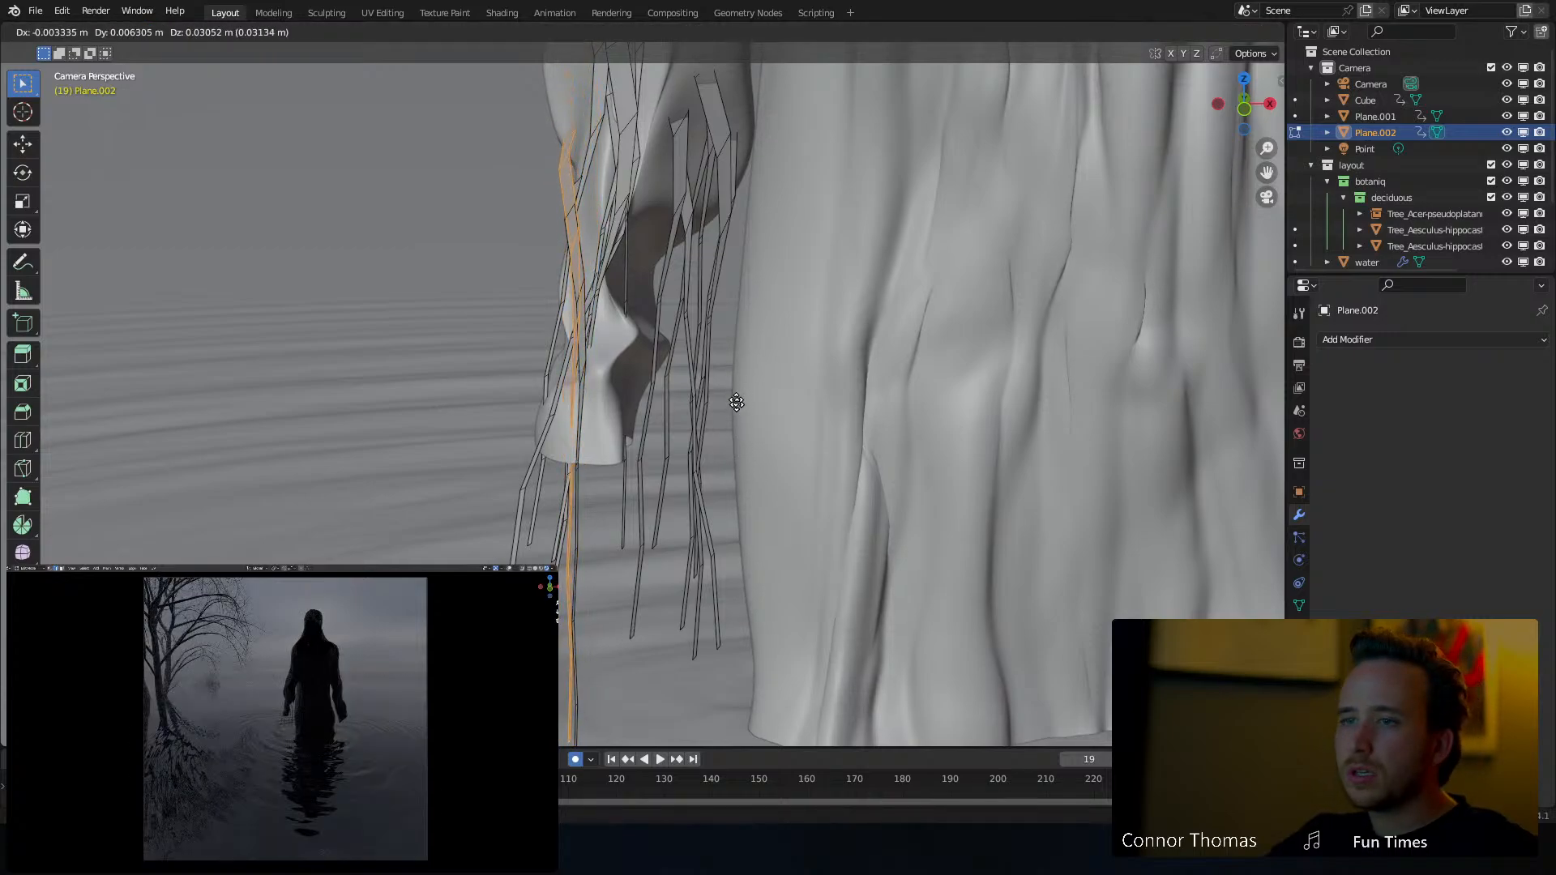
{"action": "left_click", "coordinate": [760, 390]}
{"action": "key", "text": "r"}
{"action": "left_click", "coordinate": [808, 400]}
{"action": "key", "text": "g"}
{"action": "left_click", "coordinate": [826, 393]}
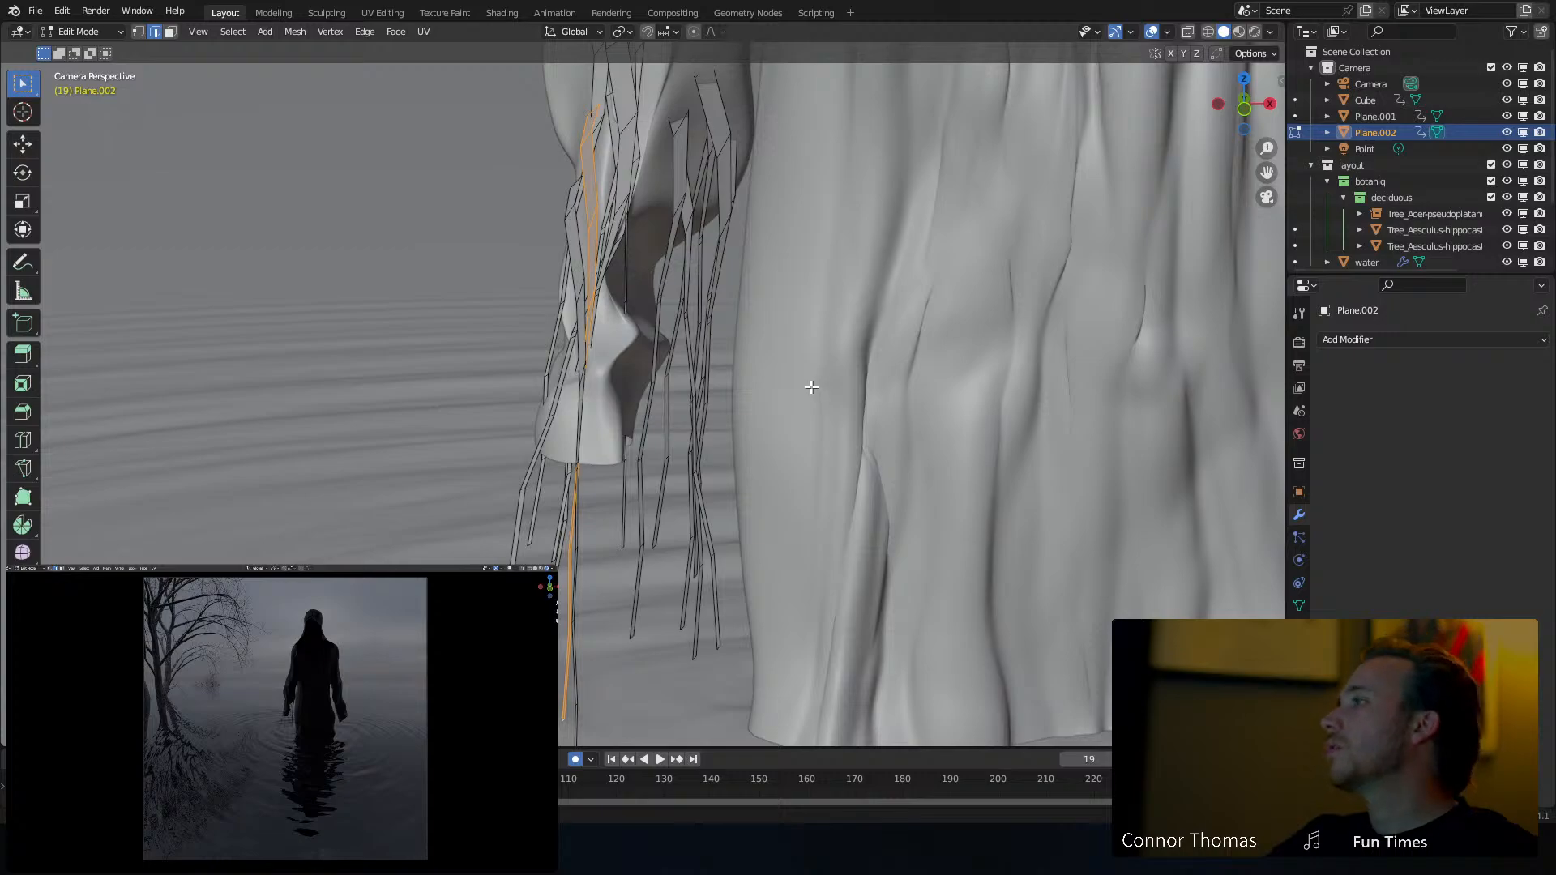
Reshape the robe's sleeve hem in Sculpt Mode with the Grab brush, pulling its lower edge up into an uneven outline
{"action": "key", "text": "Tab"}
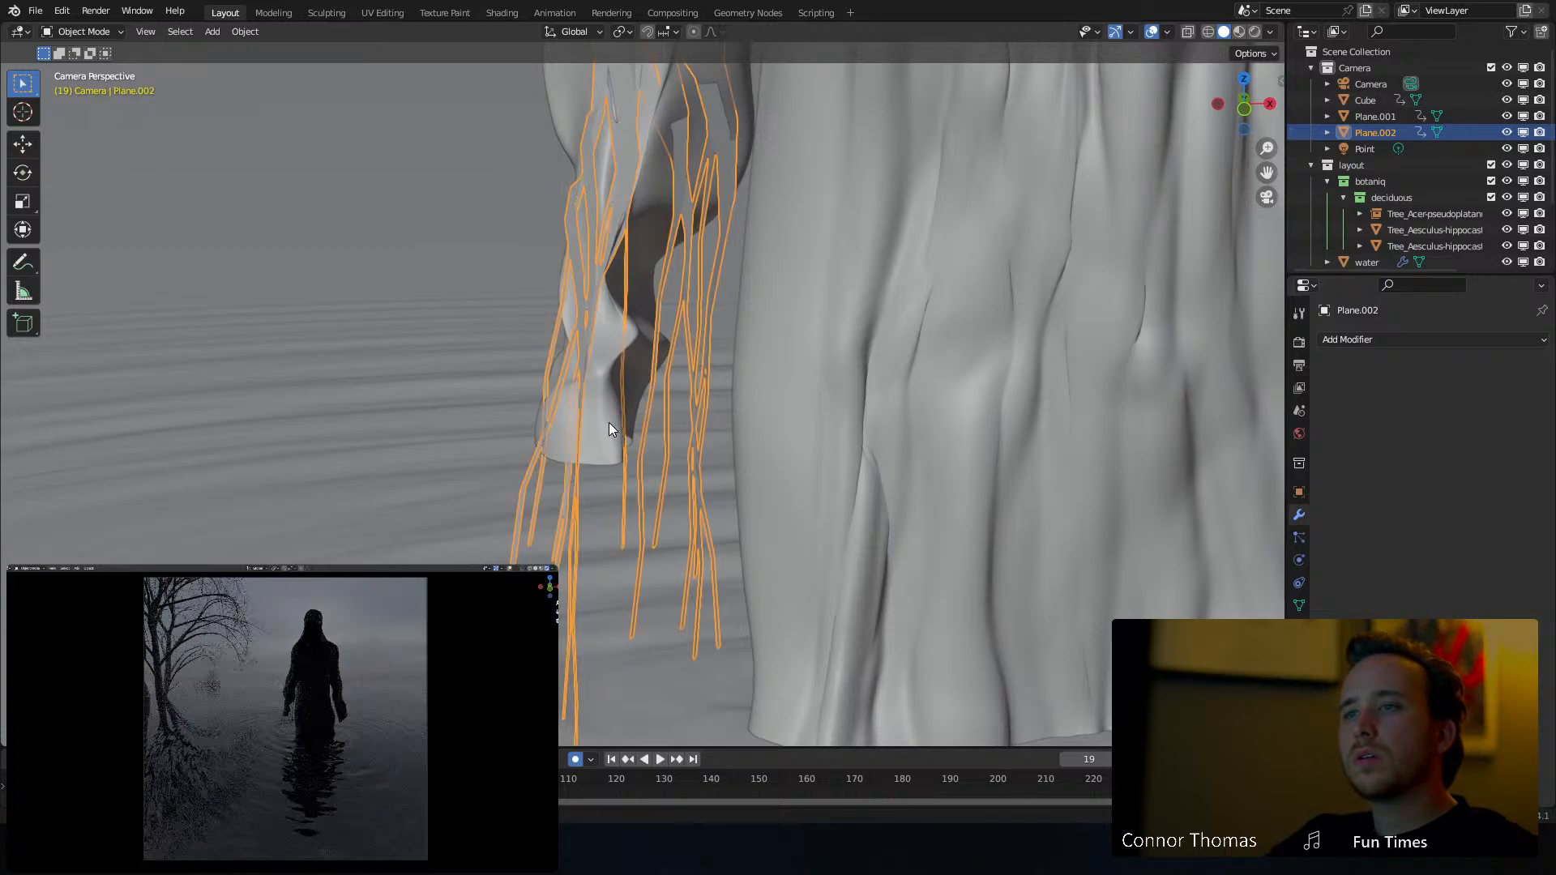
{"action": "left_click", "coordinate": [609, 421]}
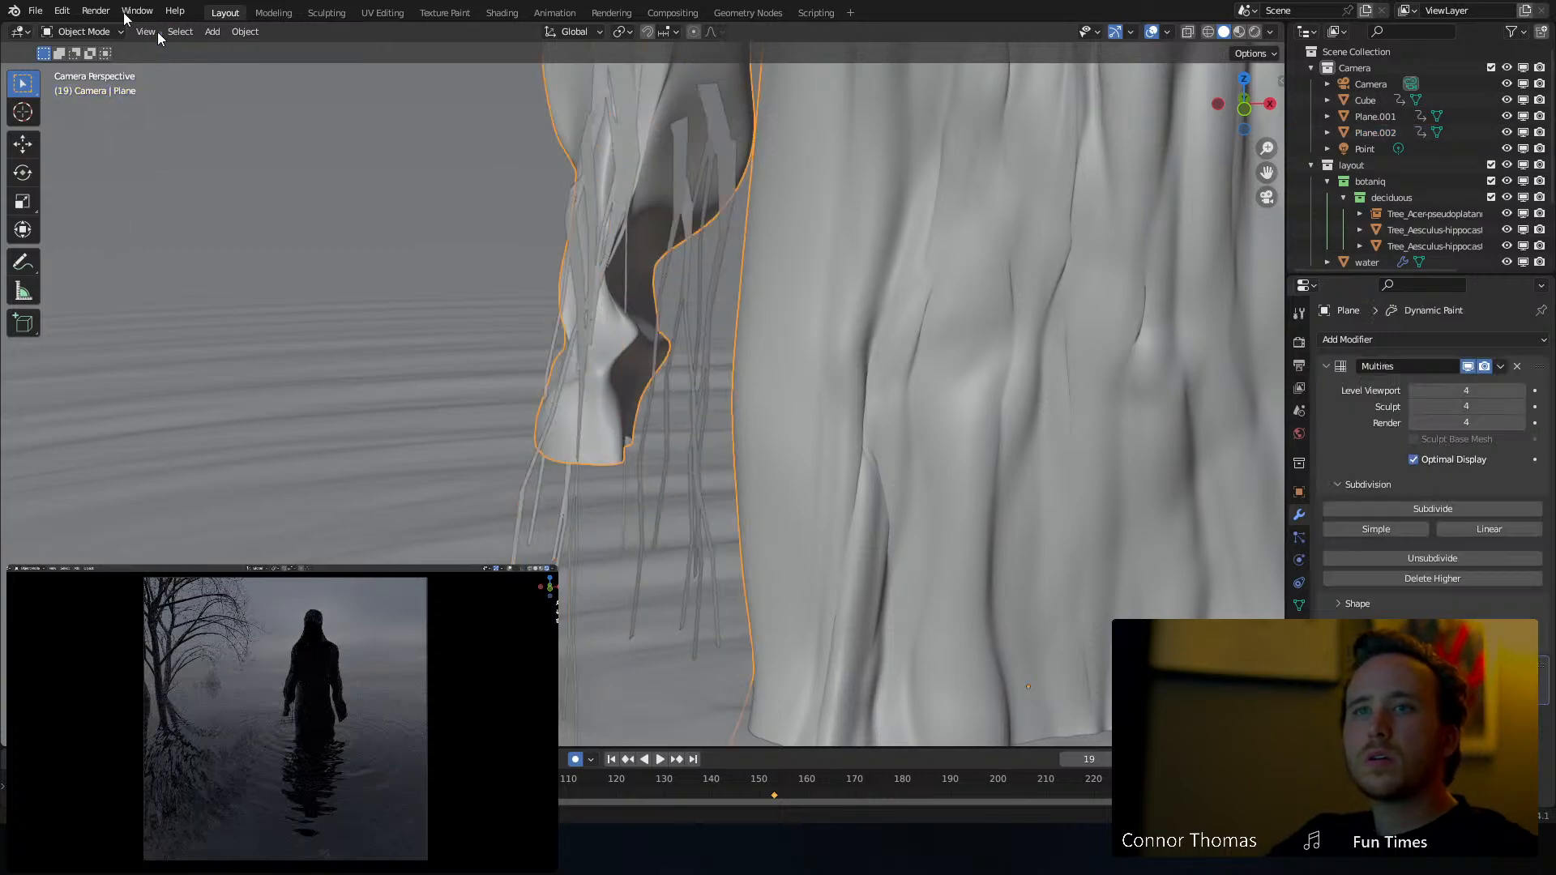
{"action": "left_click", "coordinate": [82, 32]}
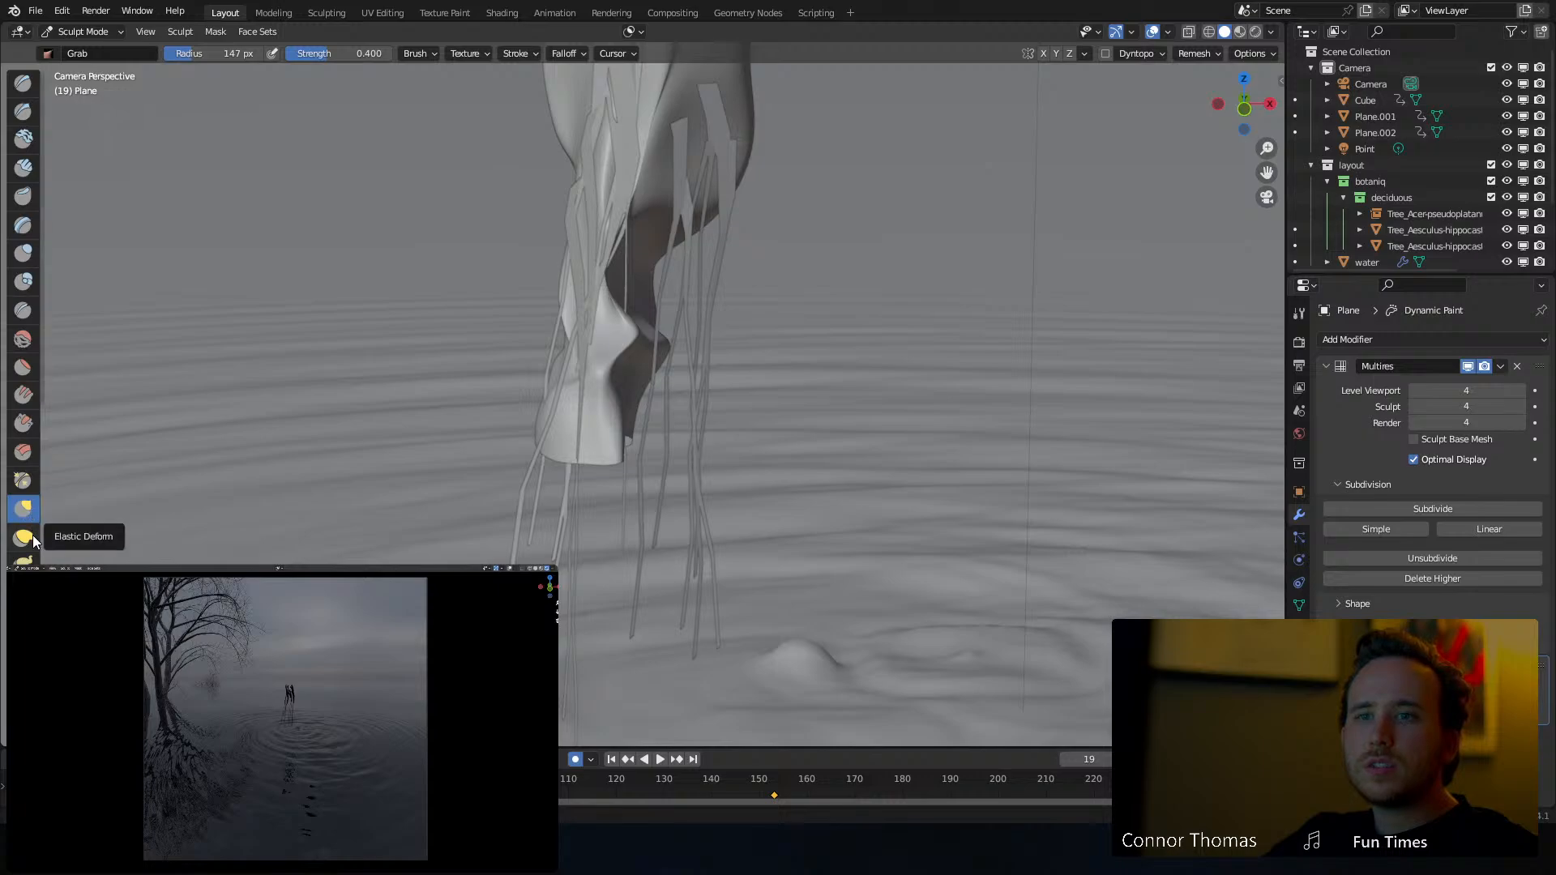
{"action": "left_click_drag", "start_coordinate": [623, 448], "coordinate": [605, 340]}
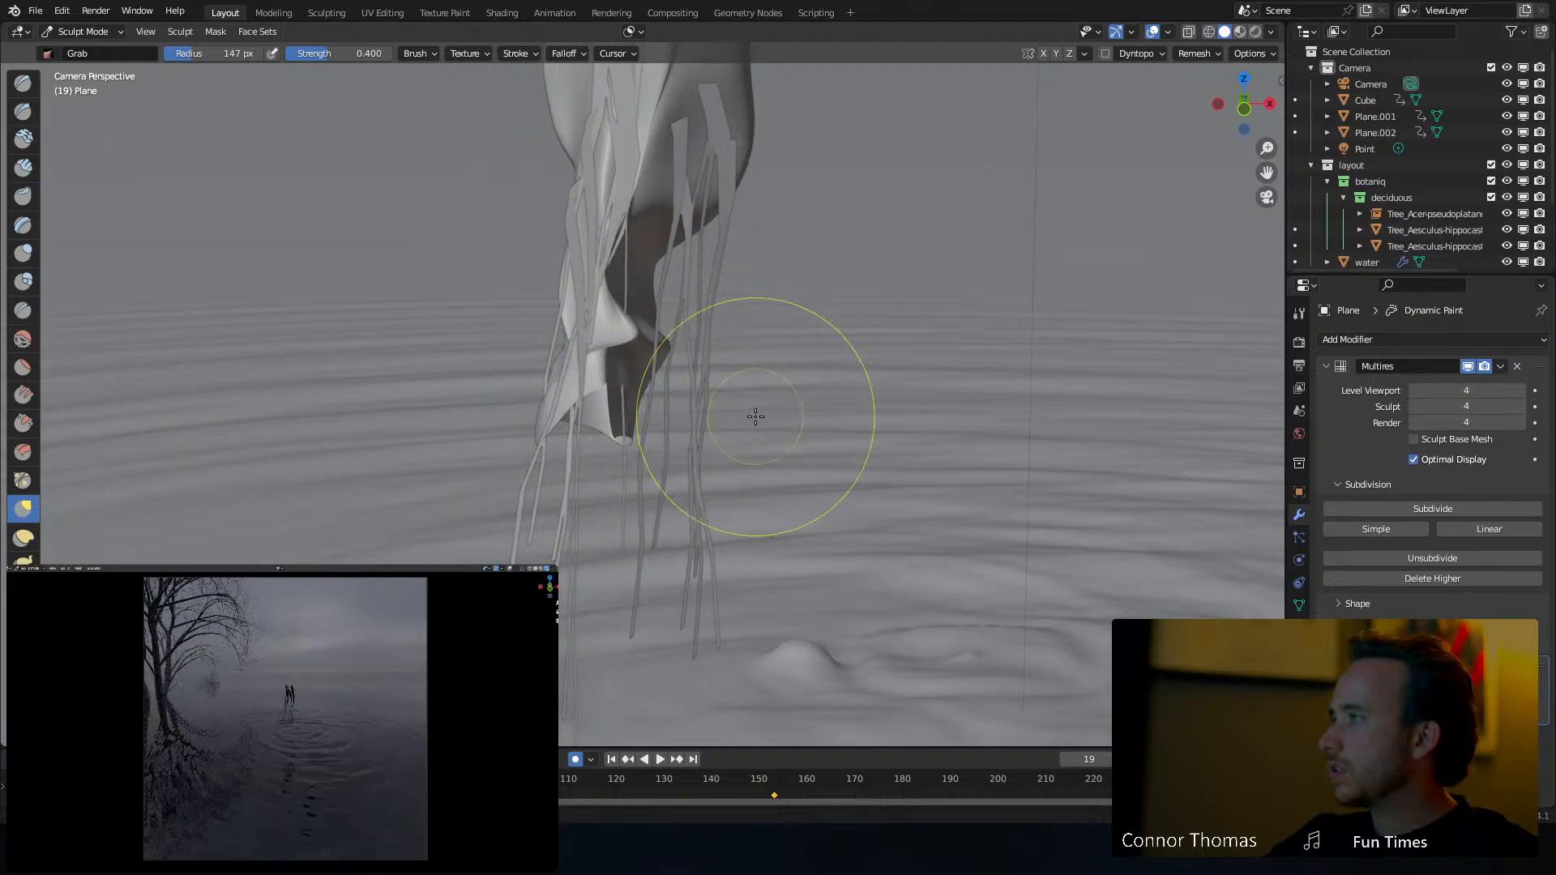
{"action": "mouse_move", "coordinate": [624, 433]}
{"action": "left_mouse_down"}
{"action": "mouse_move", "coordinate": [652, 319]}
{"action": "mouse_move", "coordinate": [559, 301]}
{"action": "left_mouse_up"}
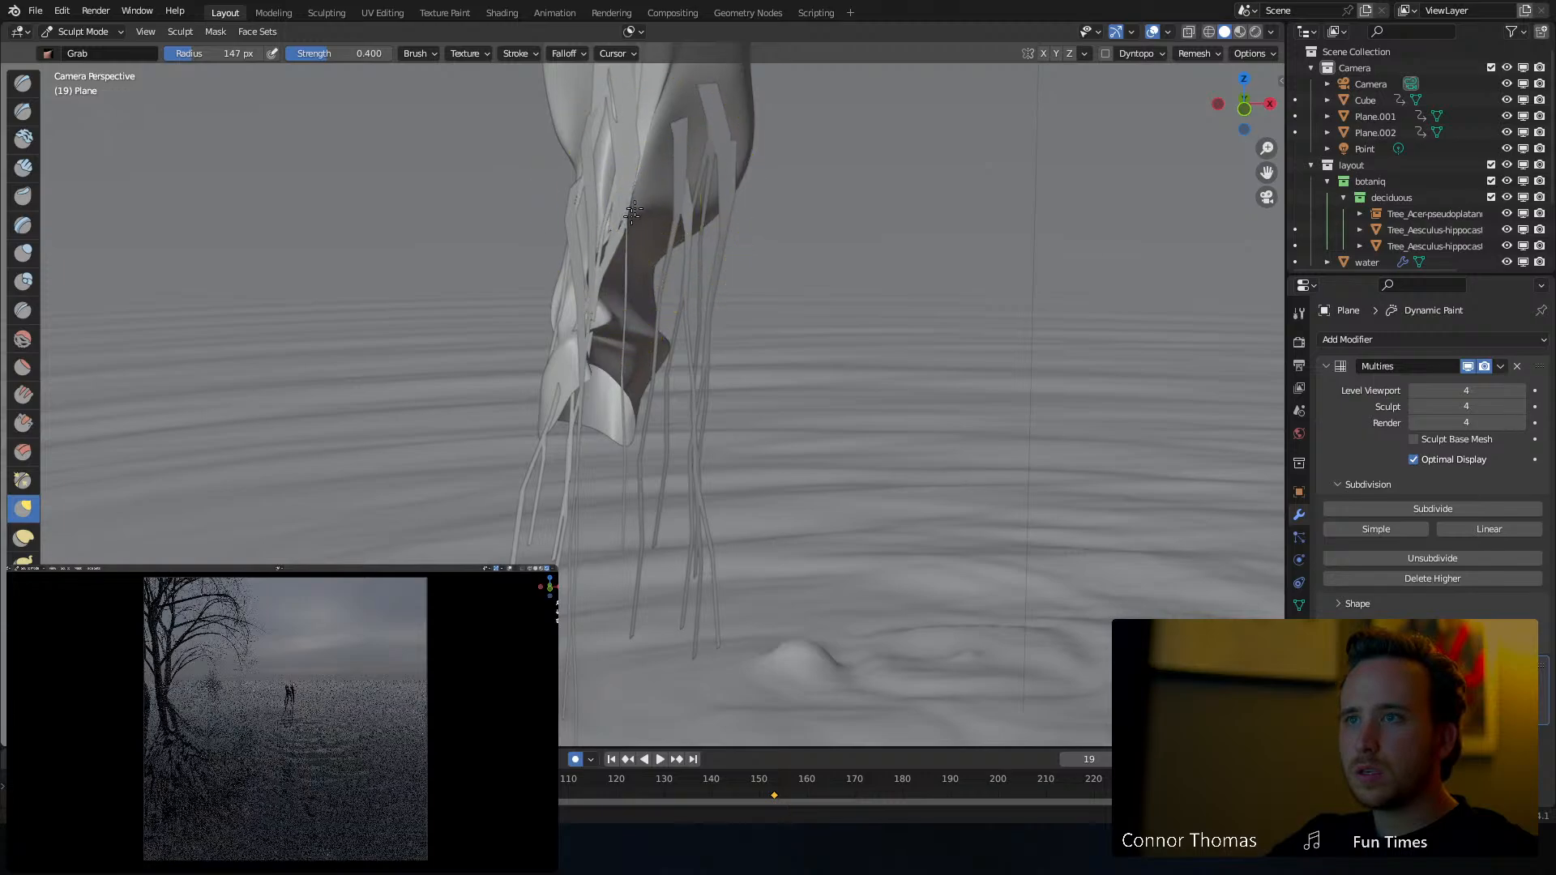
{"action": "left_click_drag", "start_coordinate": [525, 258], "coordinate": [588, 338]}
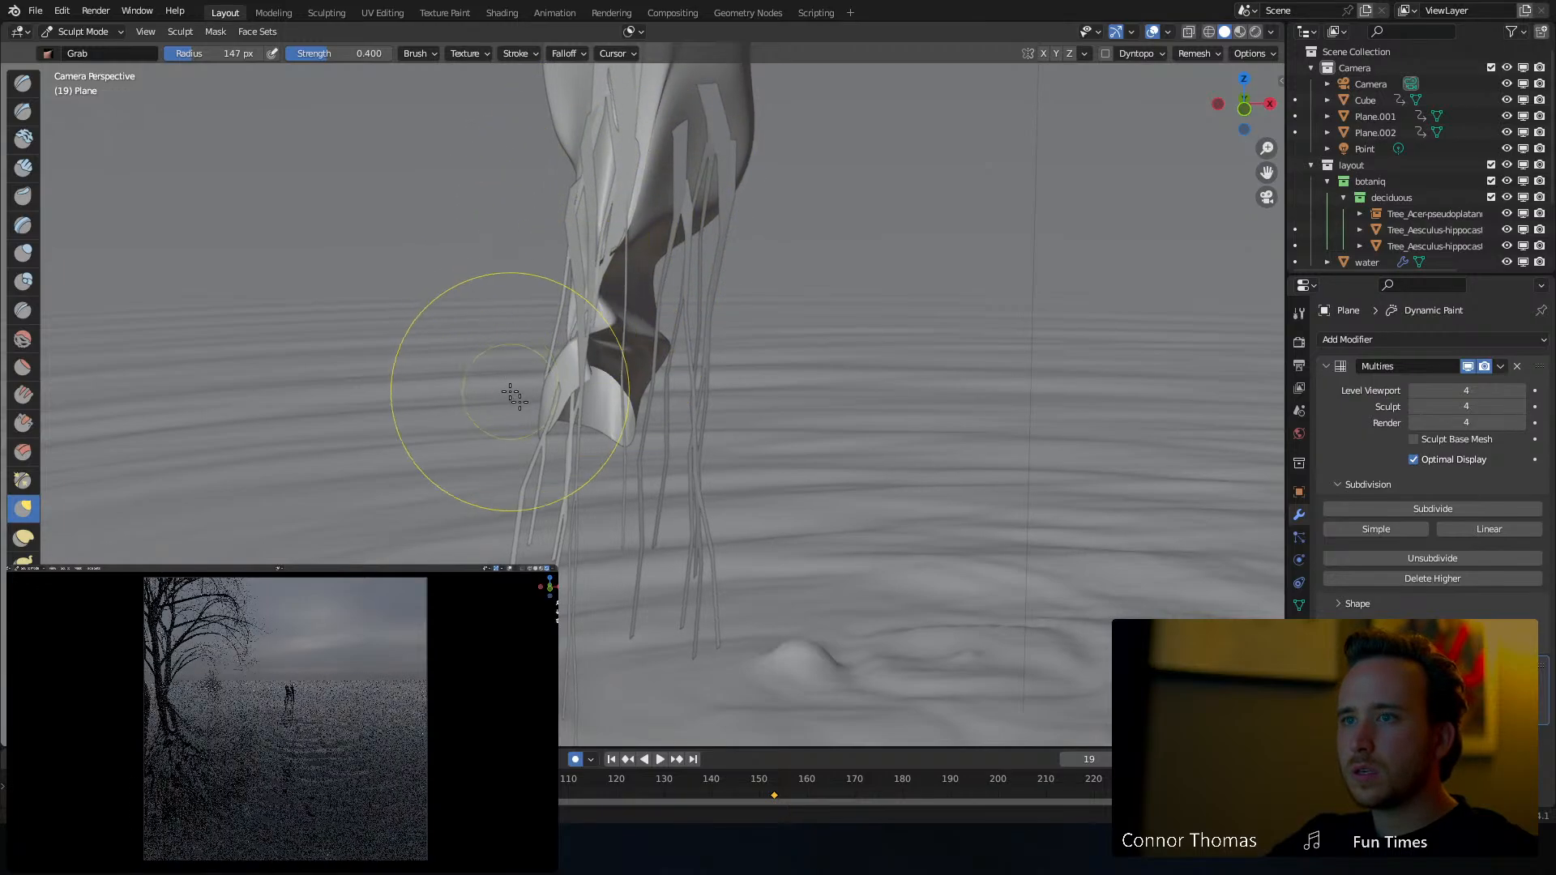
{"action": "left_click_drag", "start_coordinate": [514, 394], "coordinate": [603, 436]}
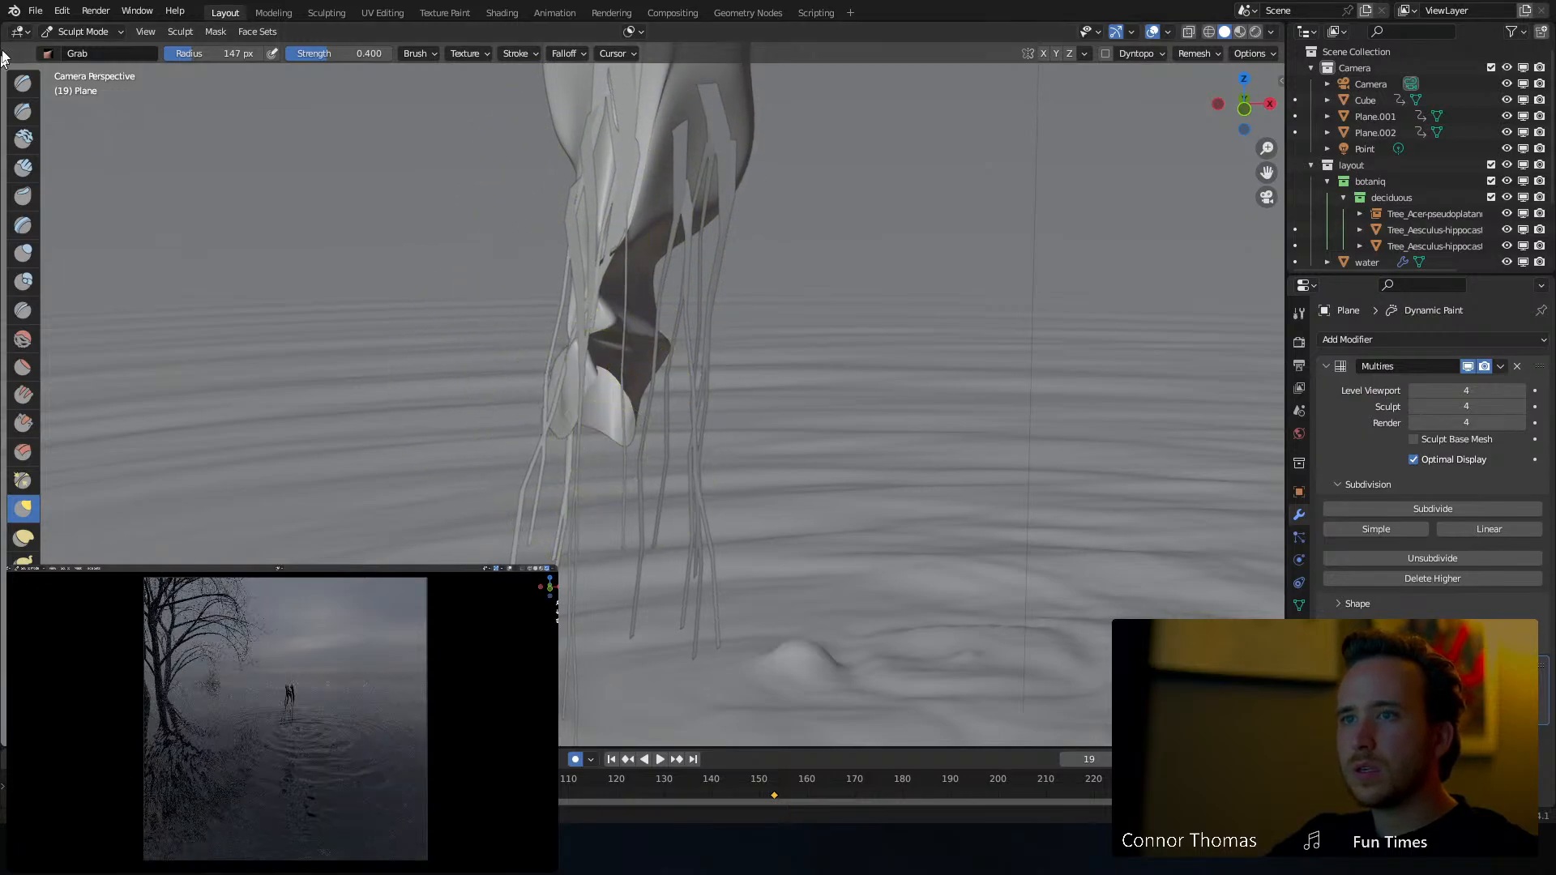
Leave Sculpt Mode, select the strands object, and open it in Edit Mode
{"action": "left_click", "coordinate": [62, 34]}
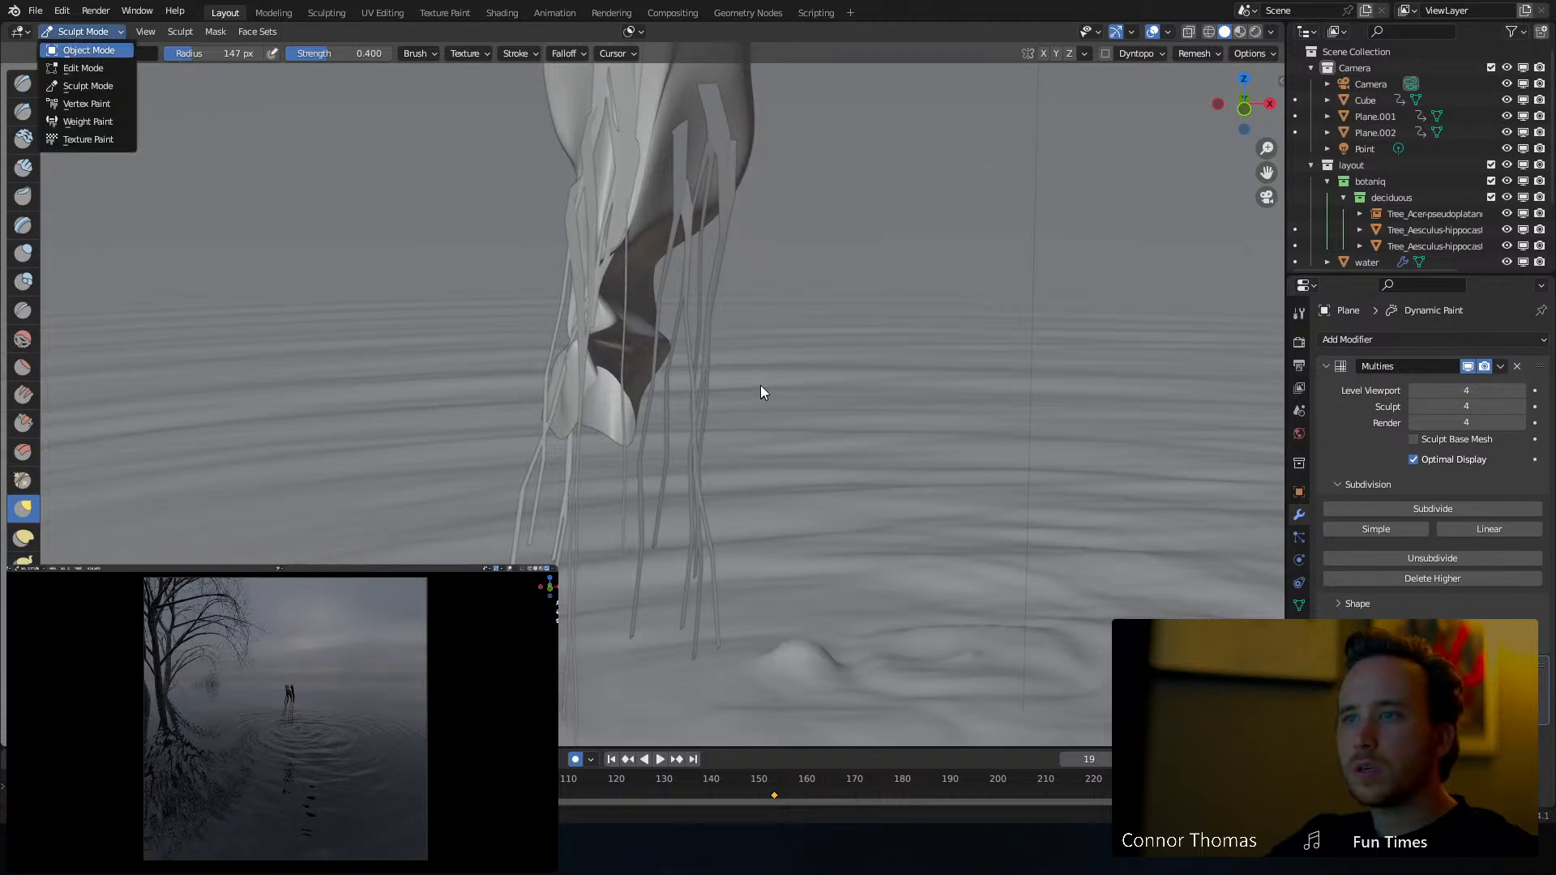
{"action": "key", "text": "o"}
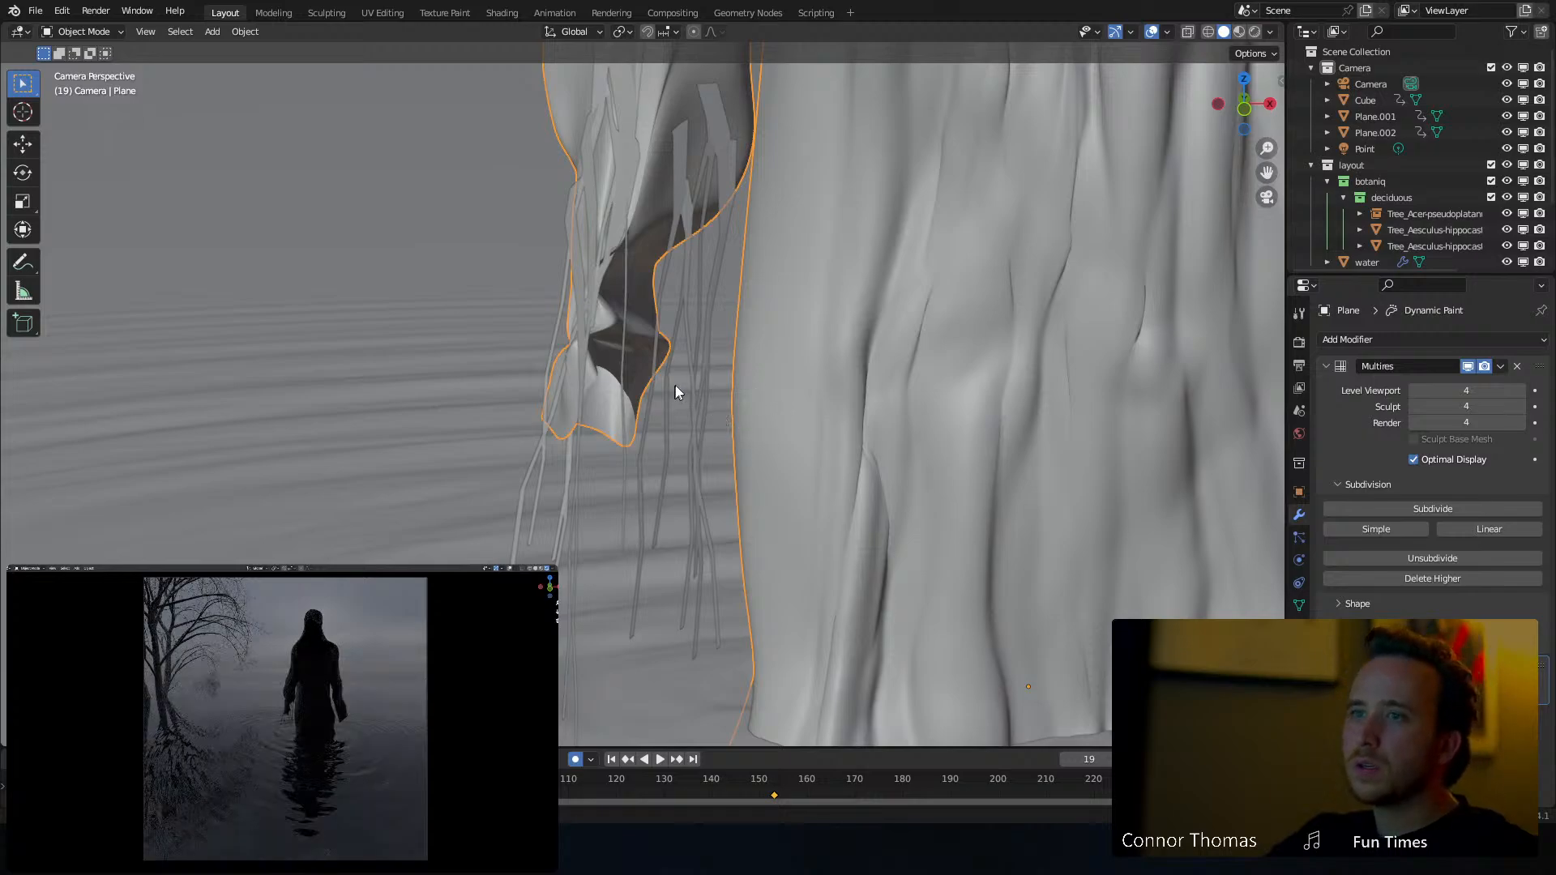
{"action": "left_click", "coordinate": [700, 368]}
{"action": "left_click", "coordinate": [700, 366]}
{"action": "key", "text": "Tab"}
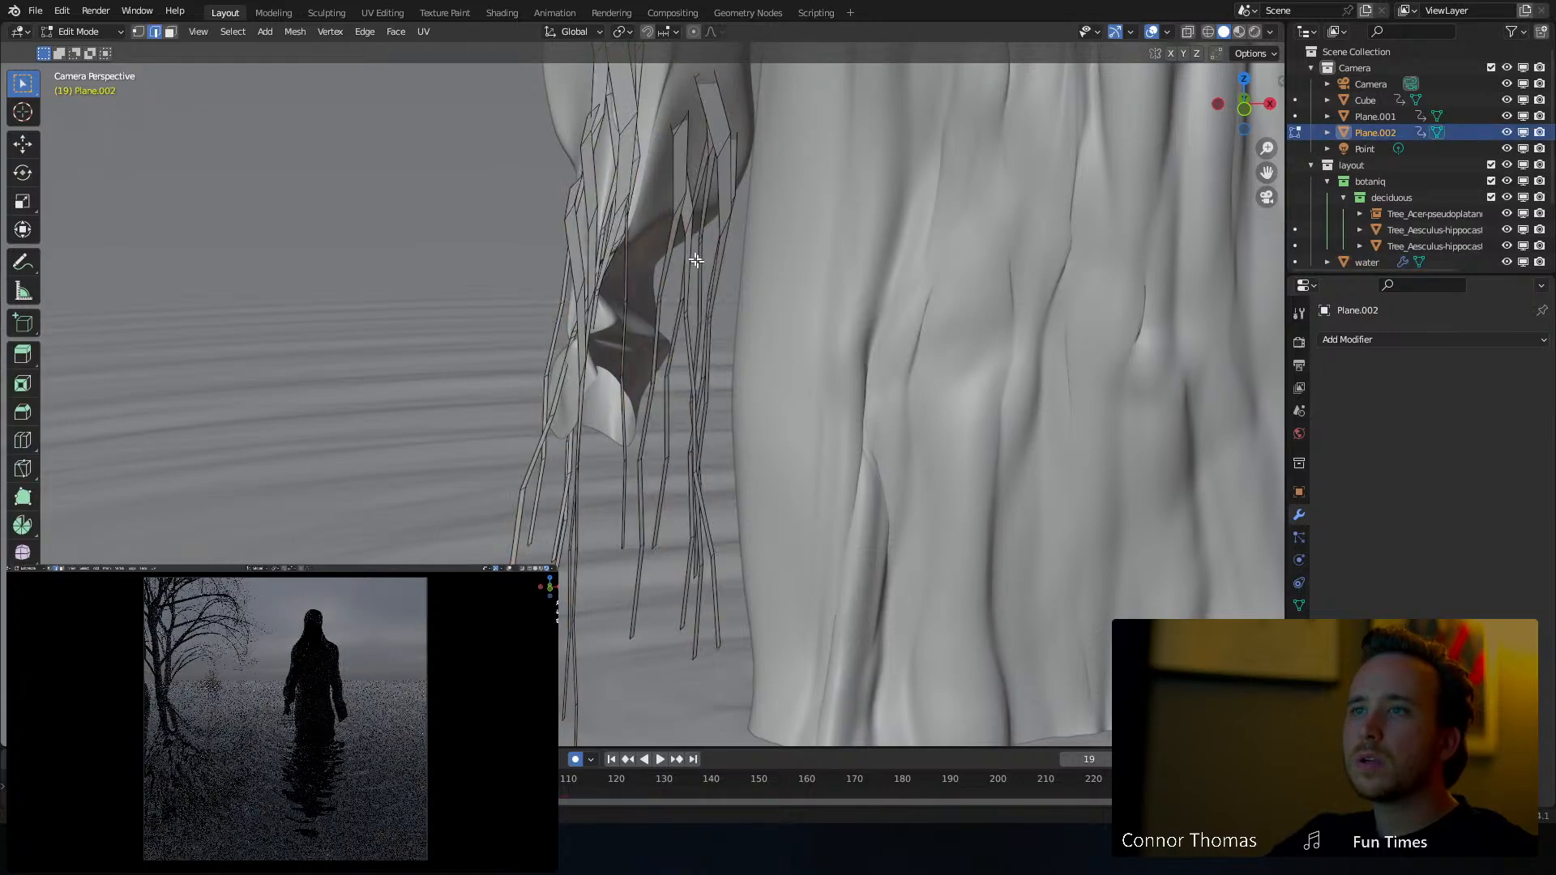
Select the complete strands on the sleeve side nearest the robe body, then move and tilt them down over the sleeve hem
{"action": "key", "text": "a"}
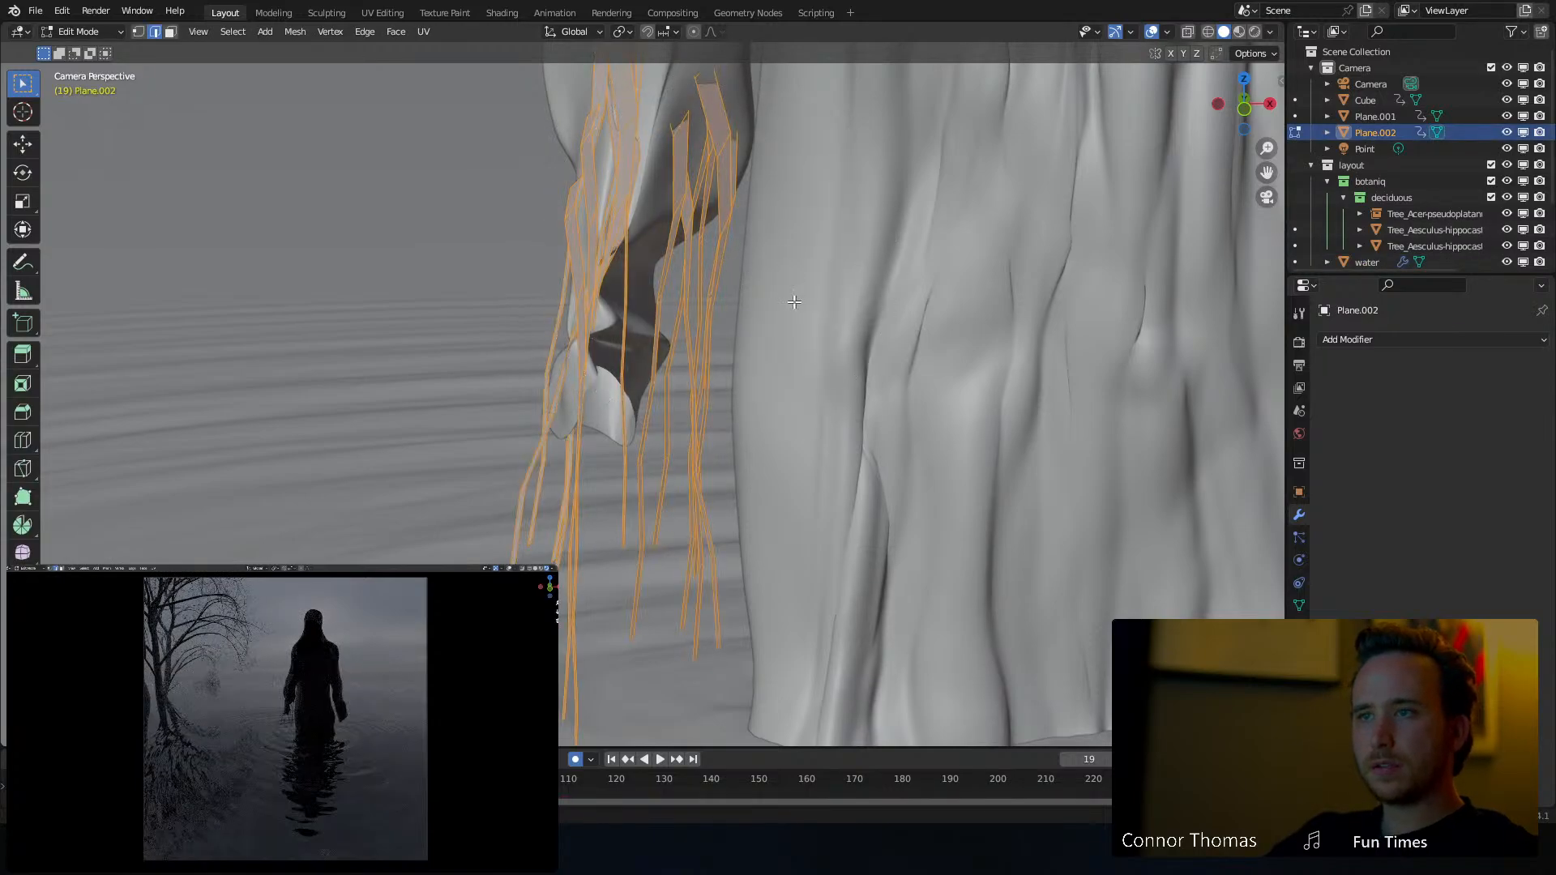
{"action": "key", "text": "alt+a"}
{"action": "key", "text": "c"}
{"action": "scroll", "coordinate": [778, 290], "scroll_direction": "up", "scroll_amount": 8}
{"action": "left_click", "coordinate": [720, 278]}
{"action": "right_click", "coordinate": [723, 283]}
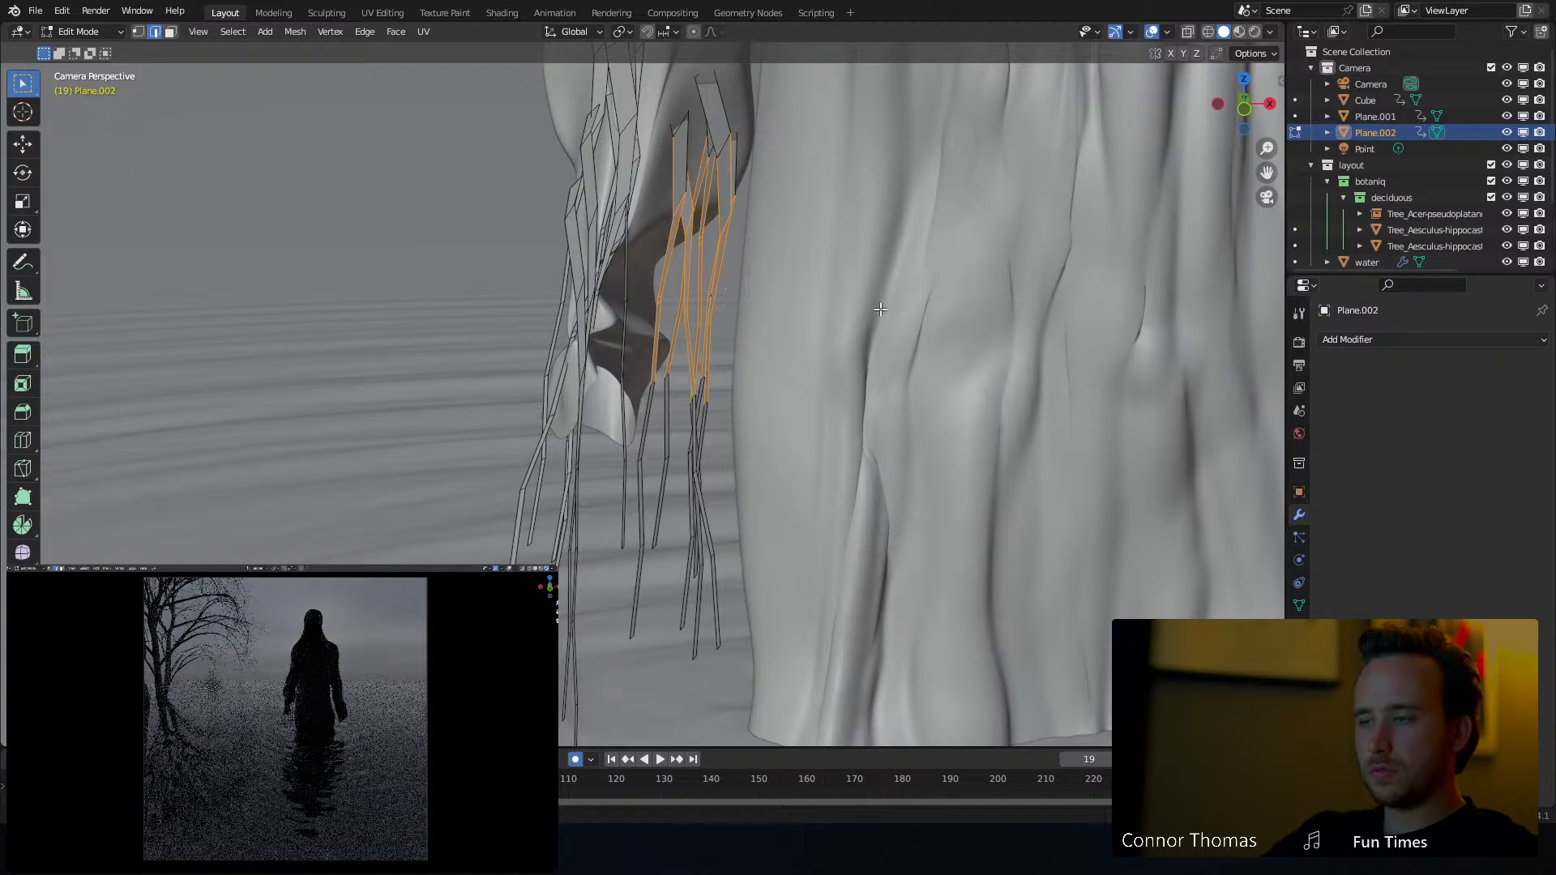
{"action": "key", "text": "ctrl+l"}
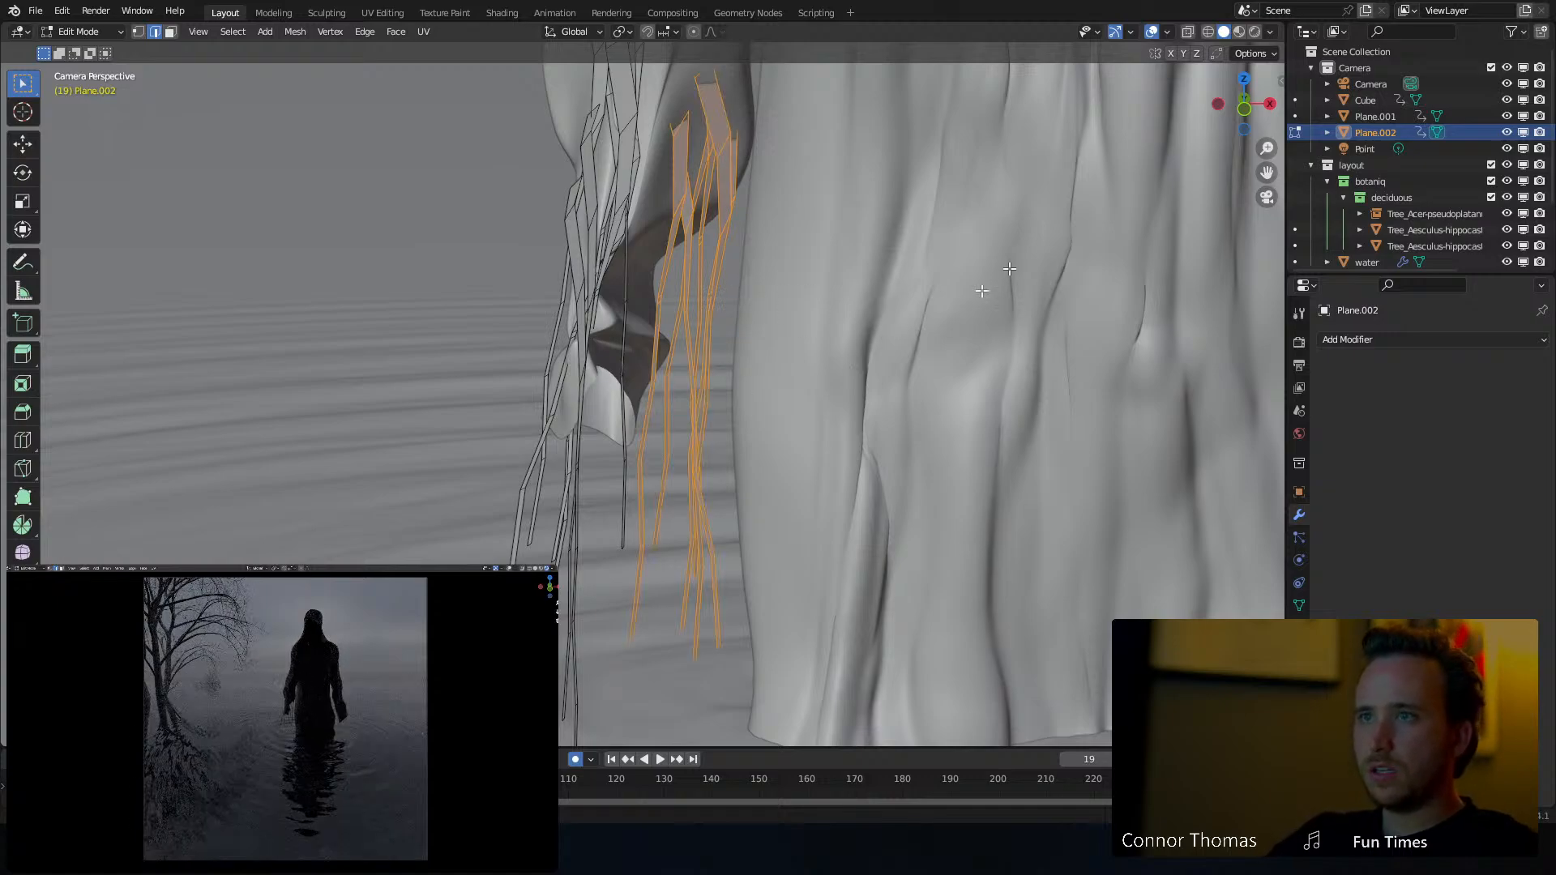
{"action": "key", "text": "g"}
{"action": "left_click", "coordinate": [843, 293]}
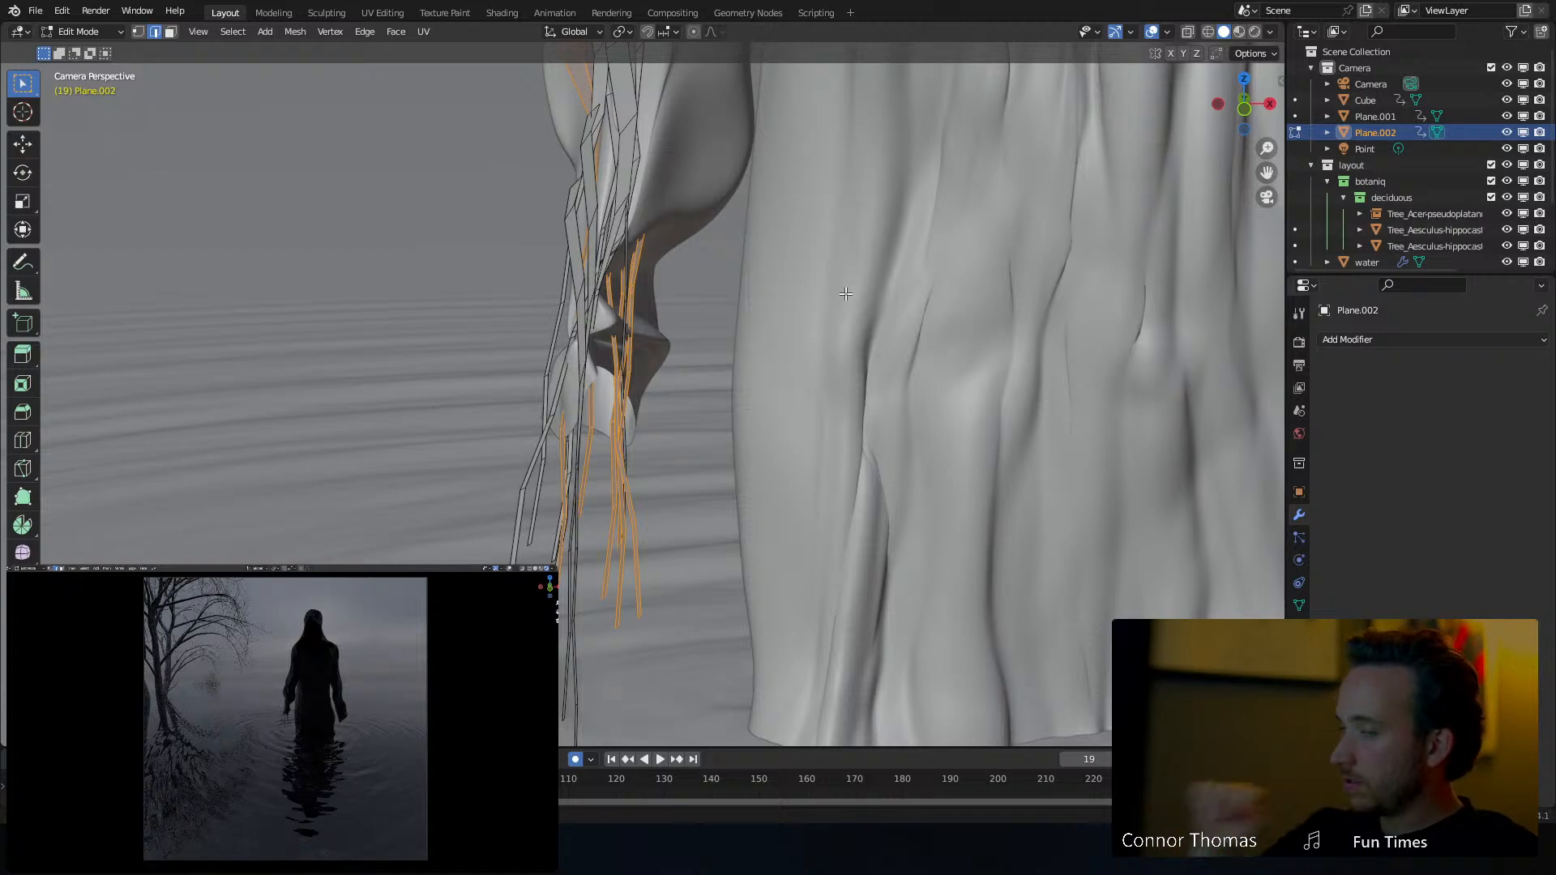
{"action": "key", "text": "r"}
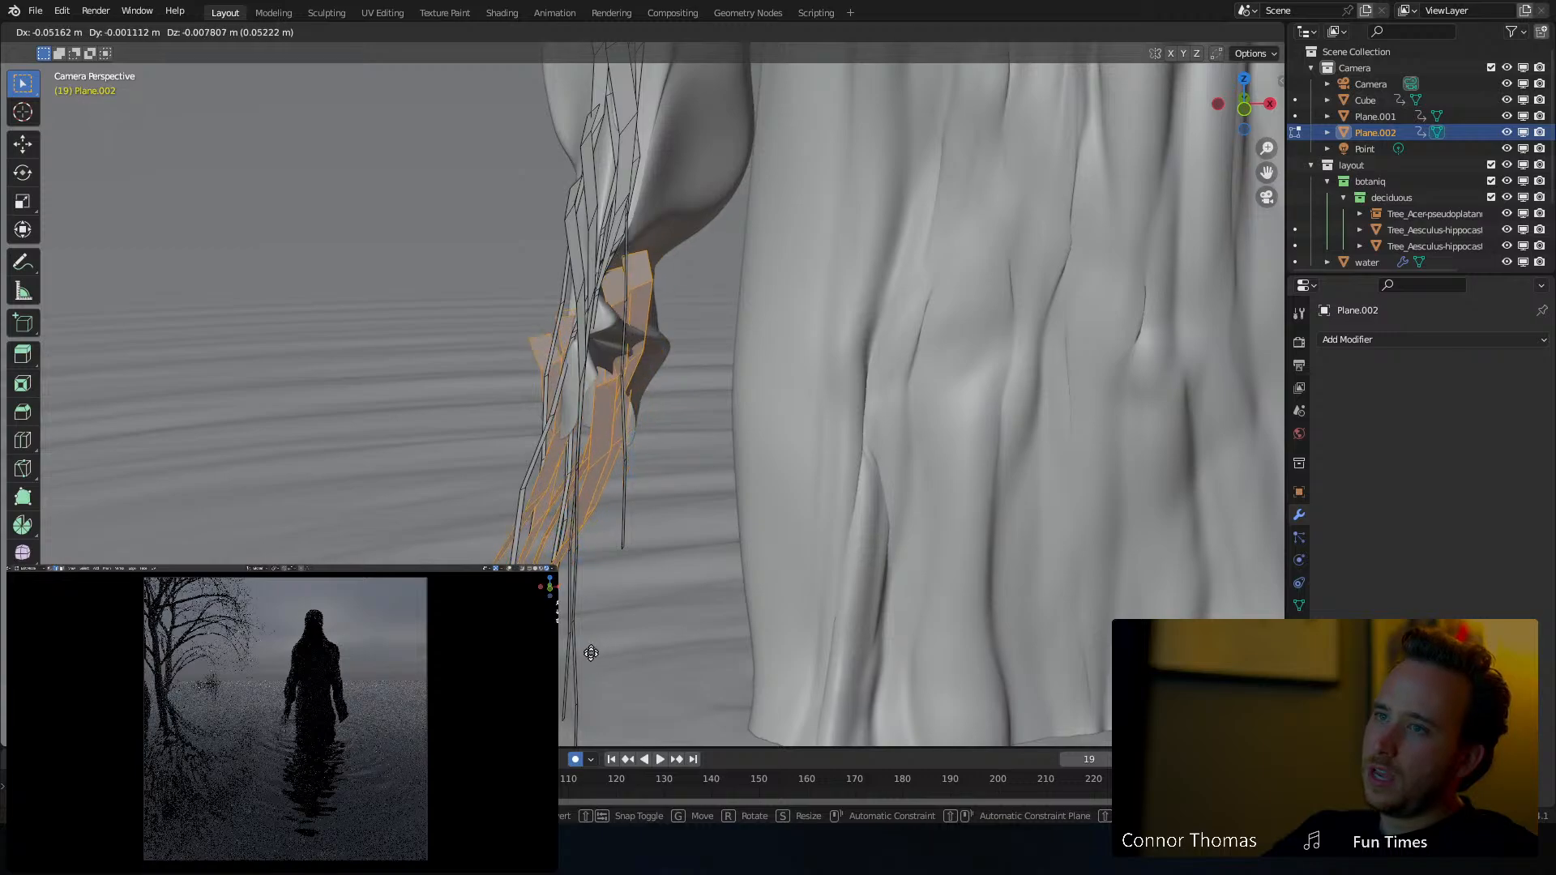
{"action": "left_click", "coordinate": [620, 656]}
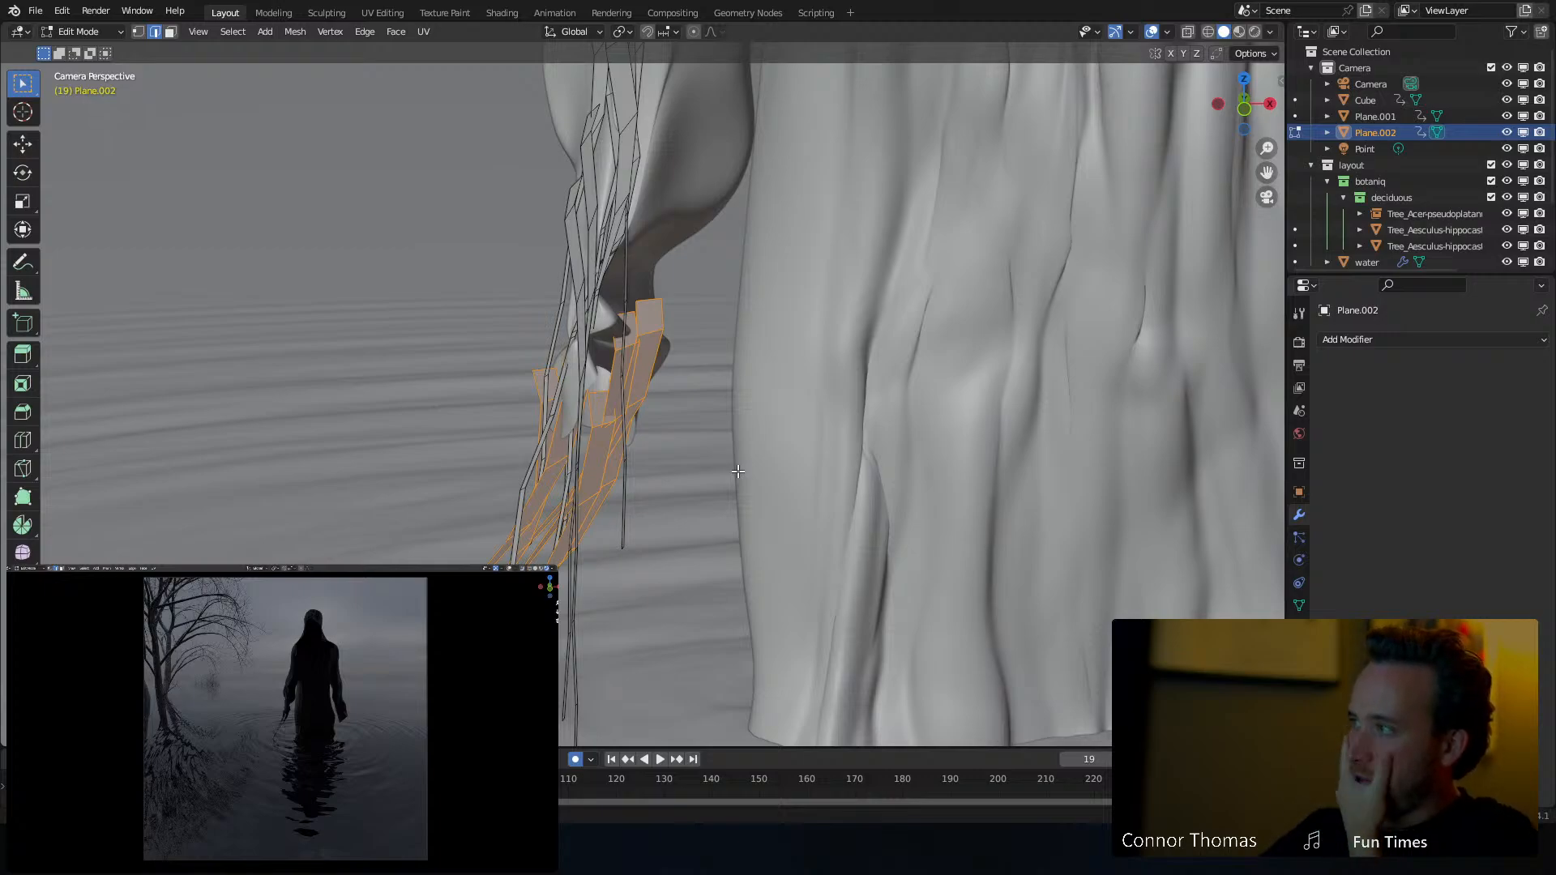
Return to Object Mode, duplicate the strands object, and place the copy beside the figure's other sleeve
{"action": "middle_click_drag", "start_coordinate": [653, 408], "coordinate": [537, 309]}
{"action": "scroll", "coordinate": [736, 391], "scroll_direction": "up", "scroll_amount": 2}
{"action": "key", "text": "Tab"}
{"action": "key", "text": "shift+d"}
{"action": "left_click", "coordinate": [1014, 378]}
Rotate the copied strands freely and move them over the other sleeve's hem so they hang below it
{"action": "key", "text": "r"}
{"action": "key", "text": "r"}
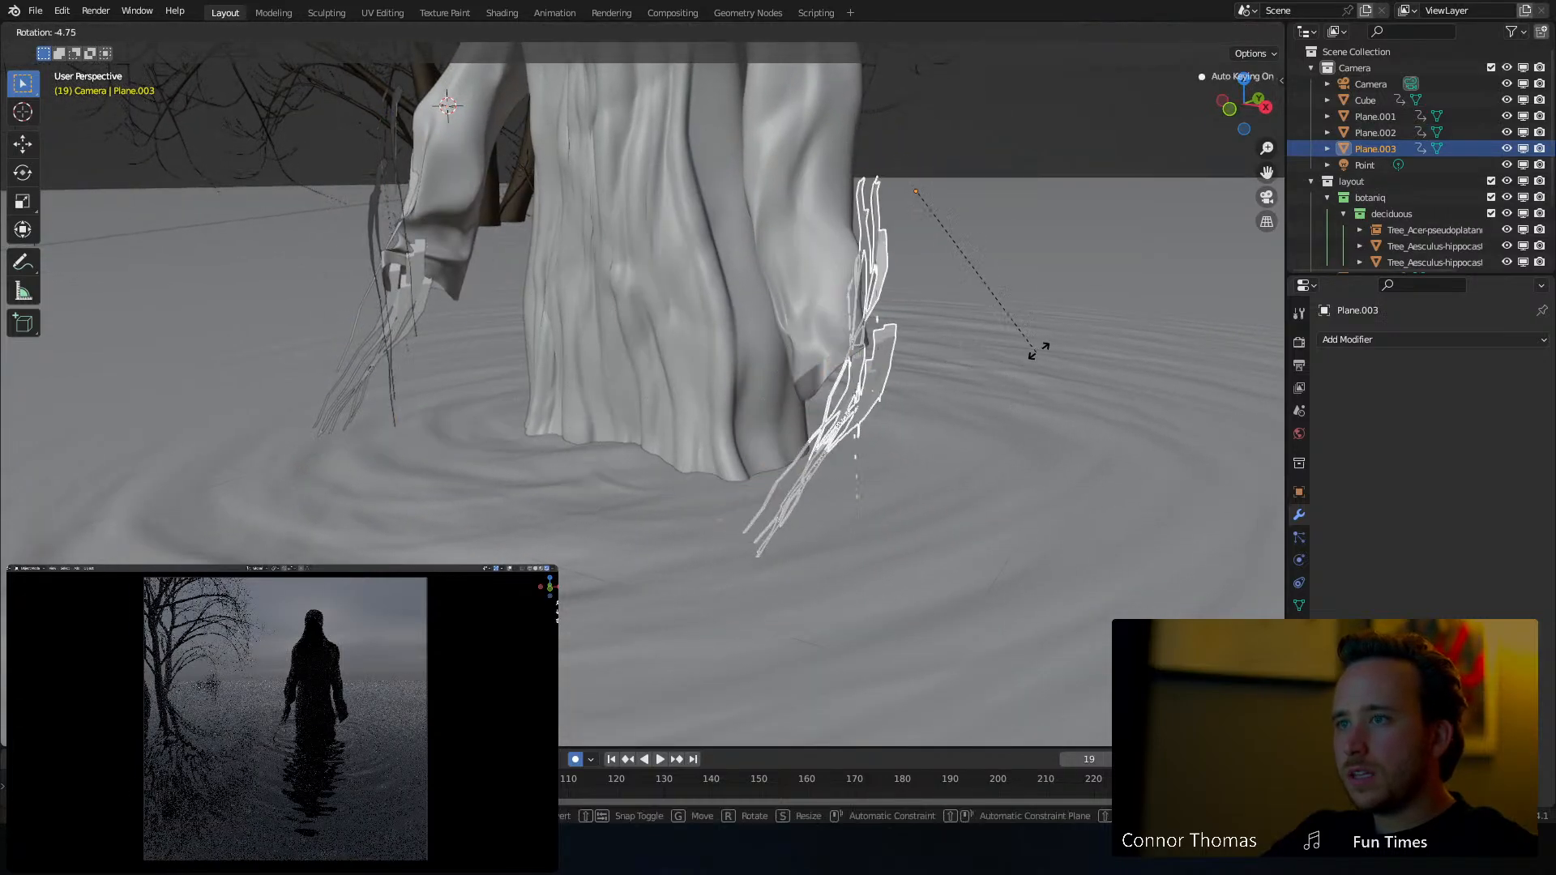
{"action": "left_click", "coordinate": [1109, 323]}
{"action": "key", "text": "g"}
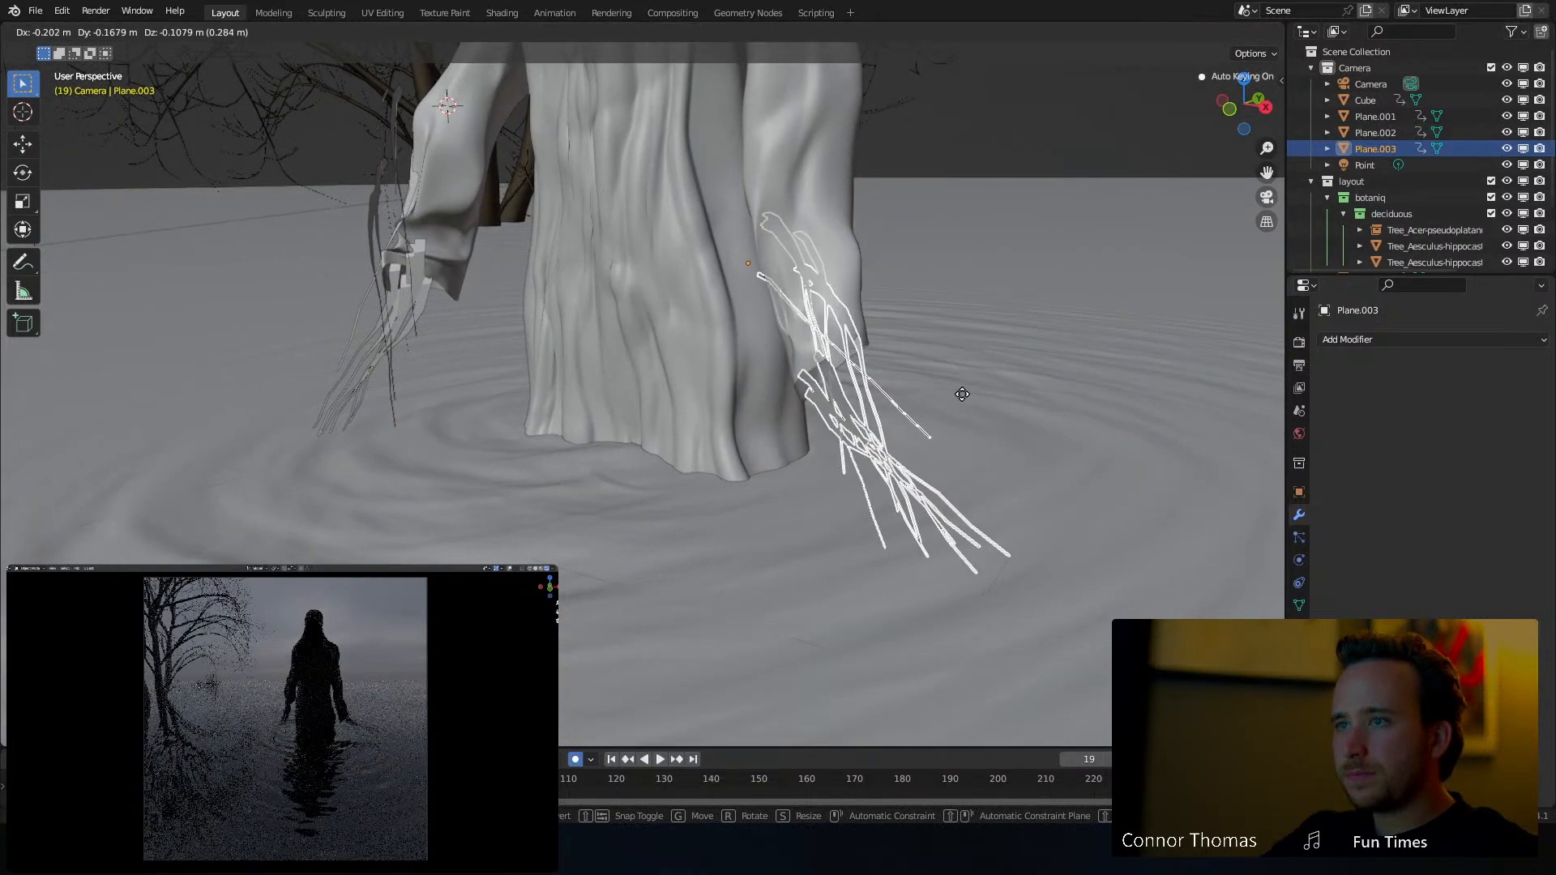
{"action": "left_click", "coordinate": [968, 383]}
{"action": "key", "text": "g"}
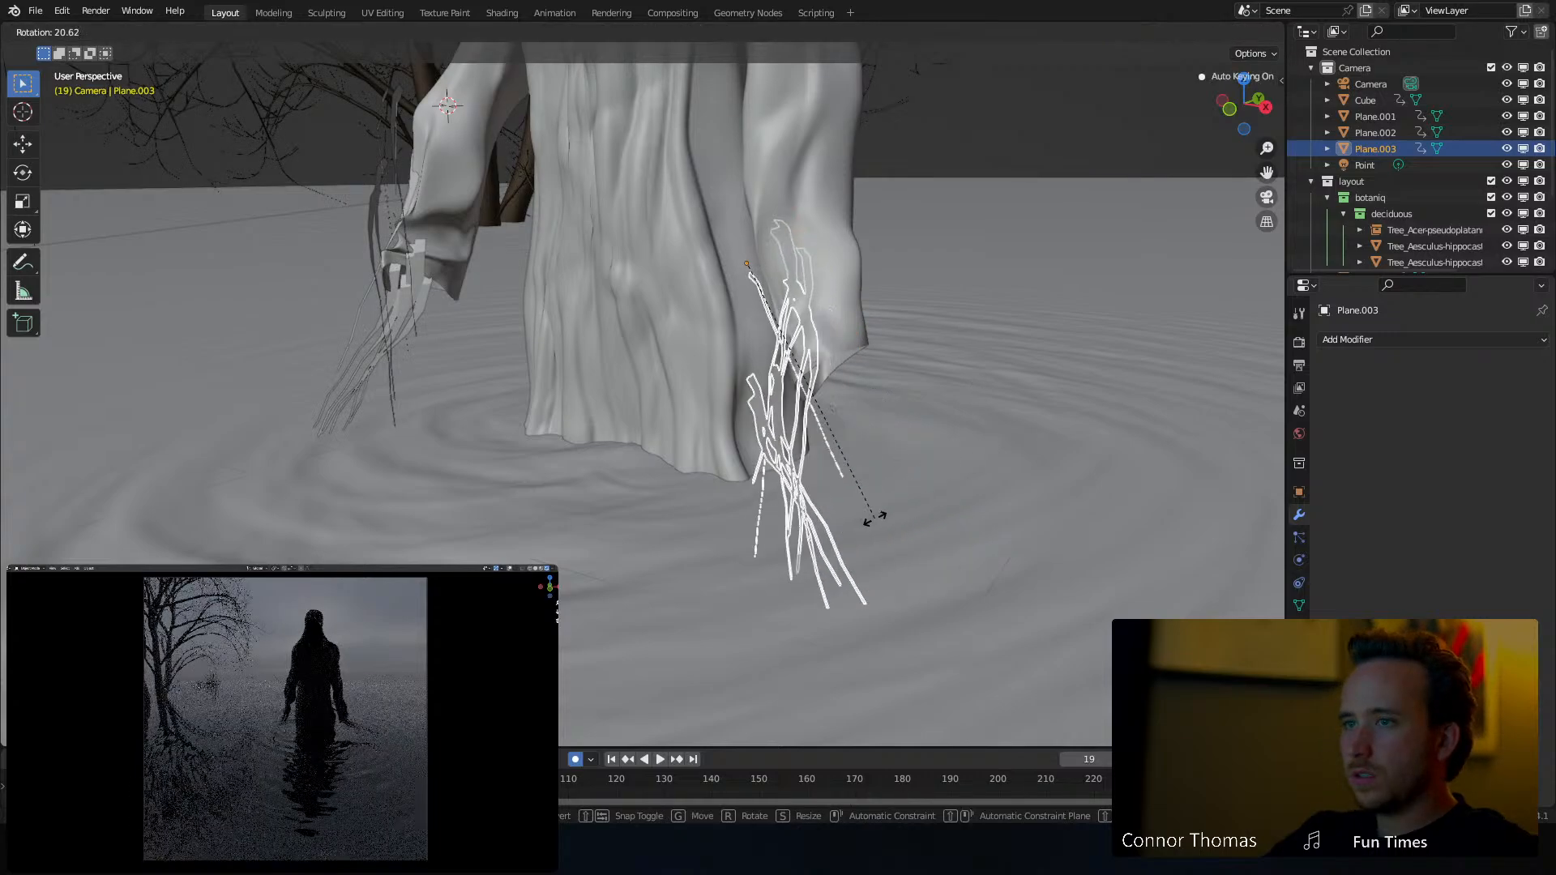
{"action": "left_click", "coordinate": [908, 466]}
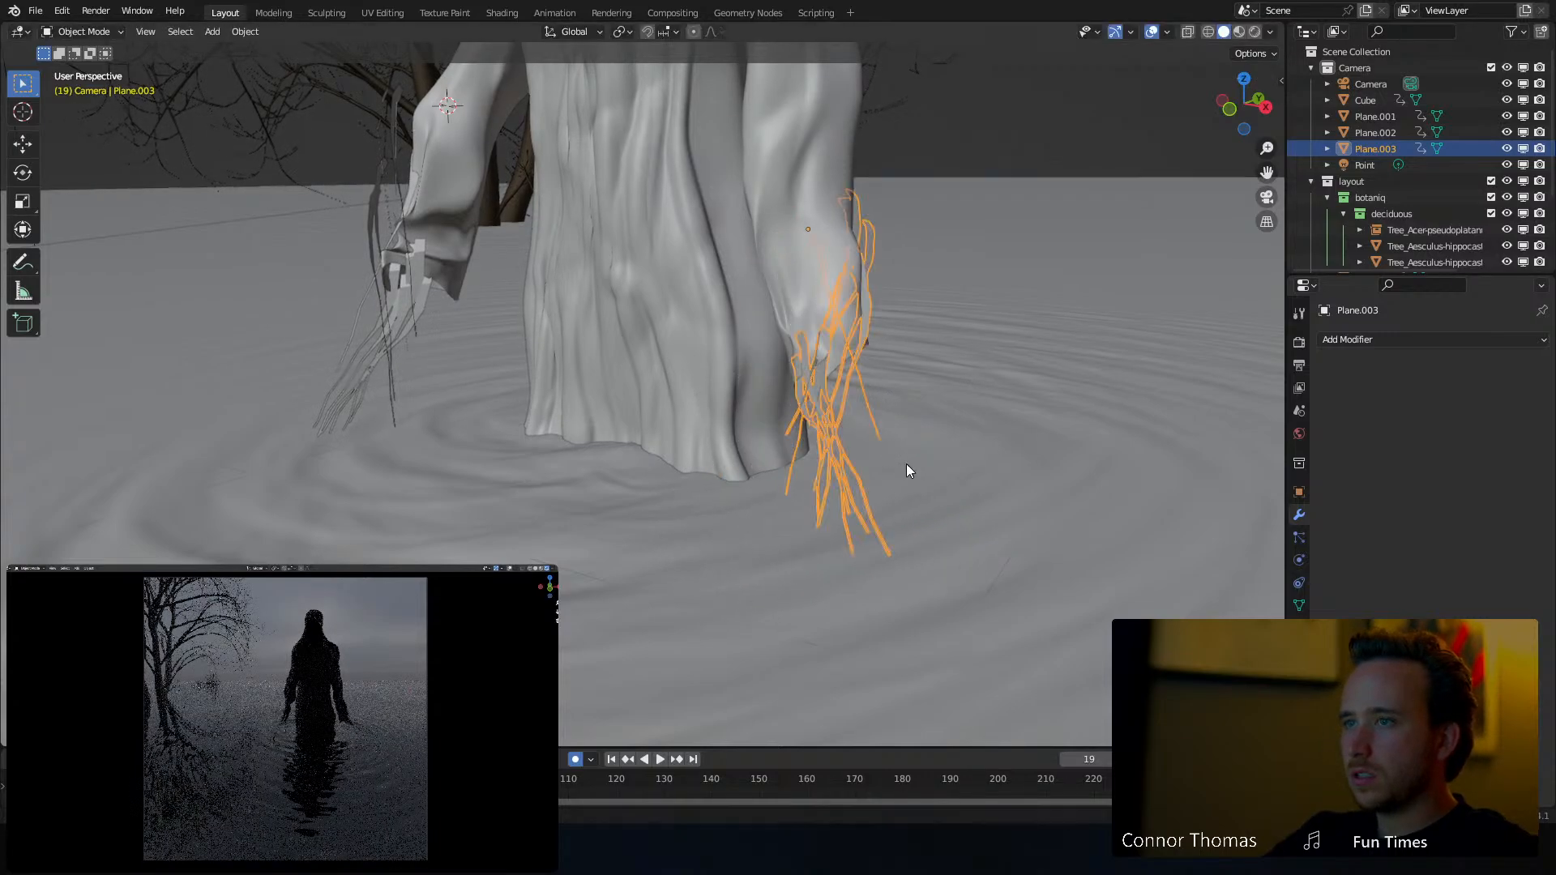
From the side of the figure, rotate the copied strands and move them onto the sleeve opening
{"action": "middle_click_drag", "start_coordinate": [906, 463], "coordinate": [760, 429]}
{"action": "key", "text": "r"}
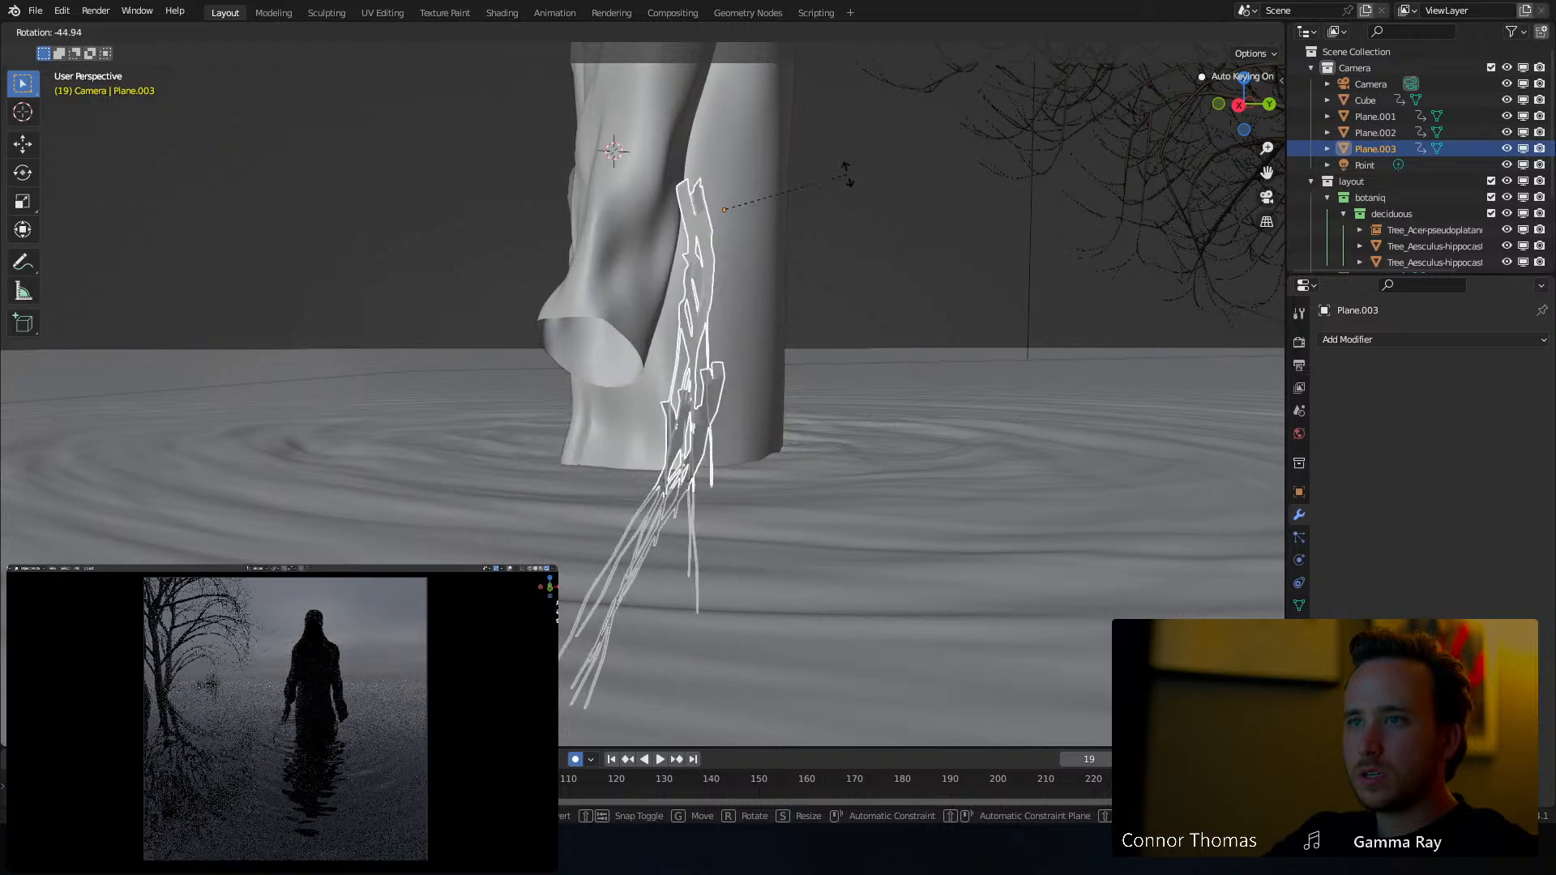
{"action": "left_click", "coordinate": [851, 191]}
{"action": "key", "text": "g"}
{"action": "left_click", "coordinate": [843, 186]}
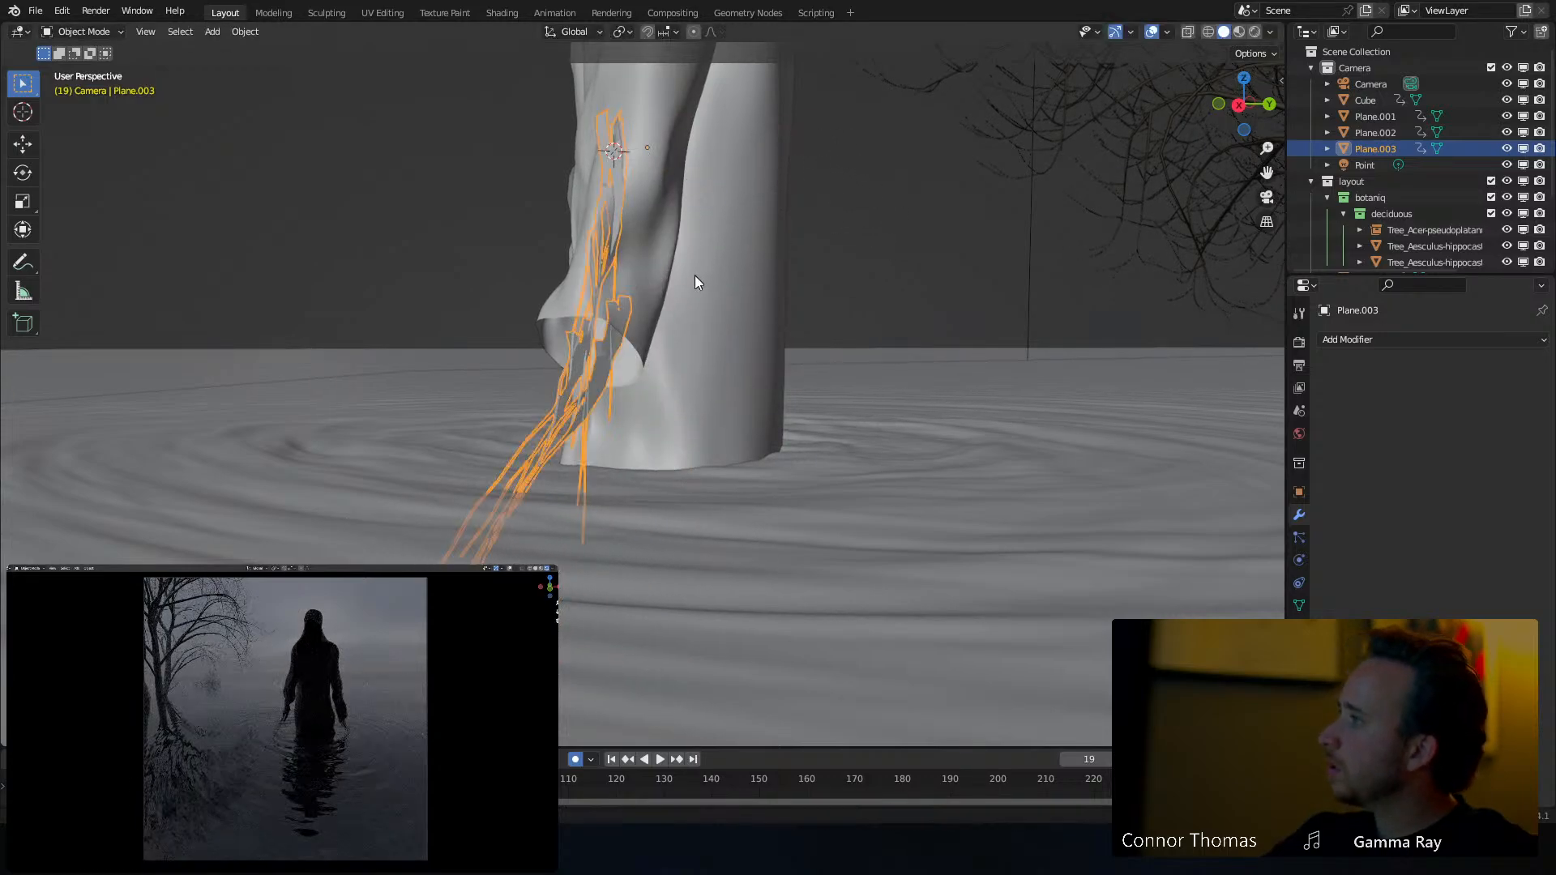
{"action": "middle_click_drag", "start_coordinate": [695, 276], "coordinate": [892, 300]}
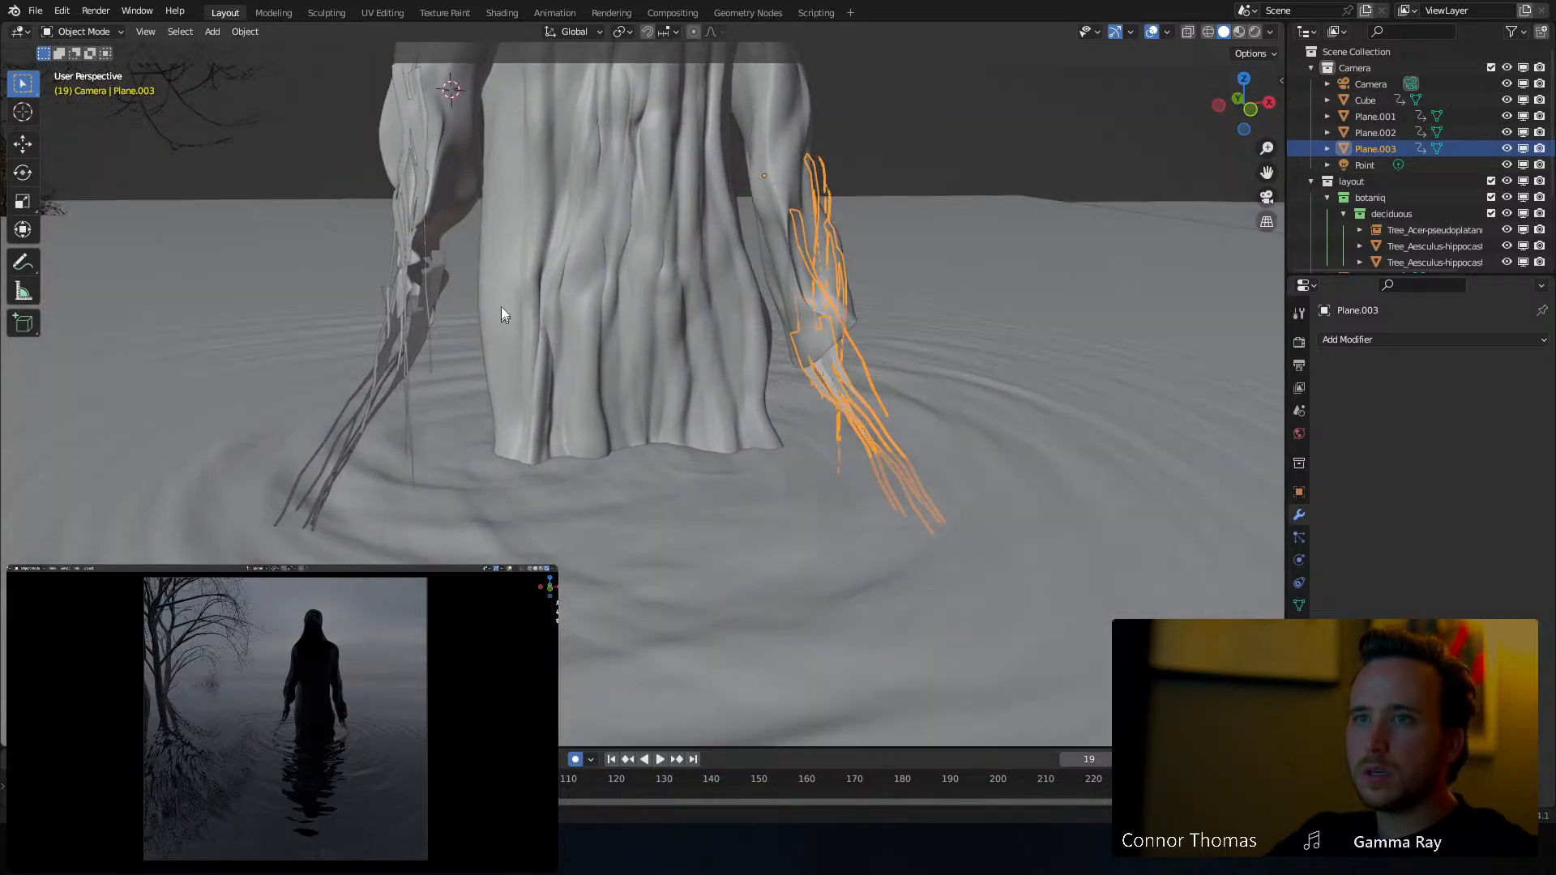
Select the original strands object, rotate it slightly, and move it up and around its sleeve cuff
{"action": "middle_click_drag", "start_coordinate": [501, 315], "coordinate": [469, 290]}
{"action": "left_click", "coordinate": [364, 334]}
{"action": "key", "text": "r"}
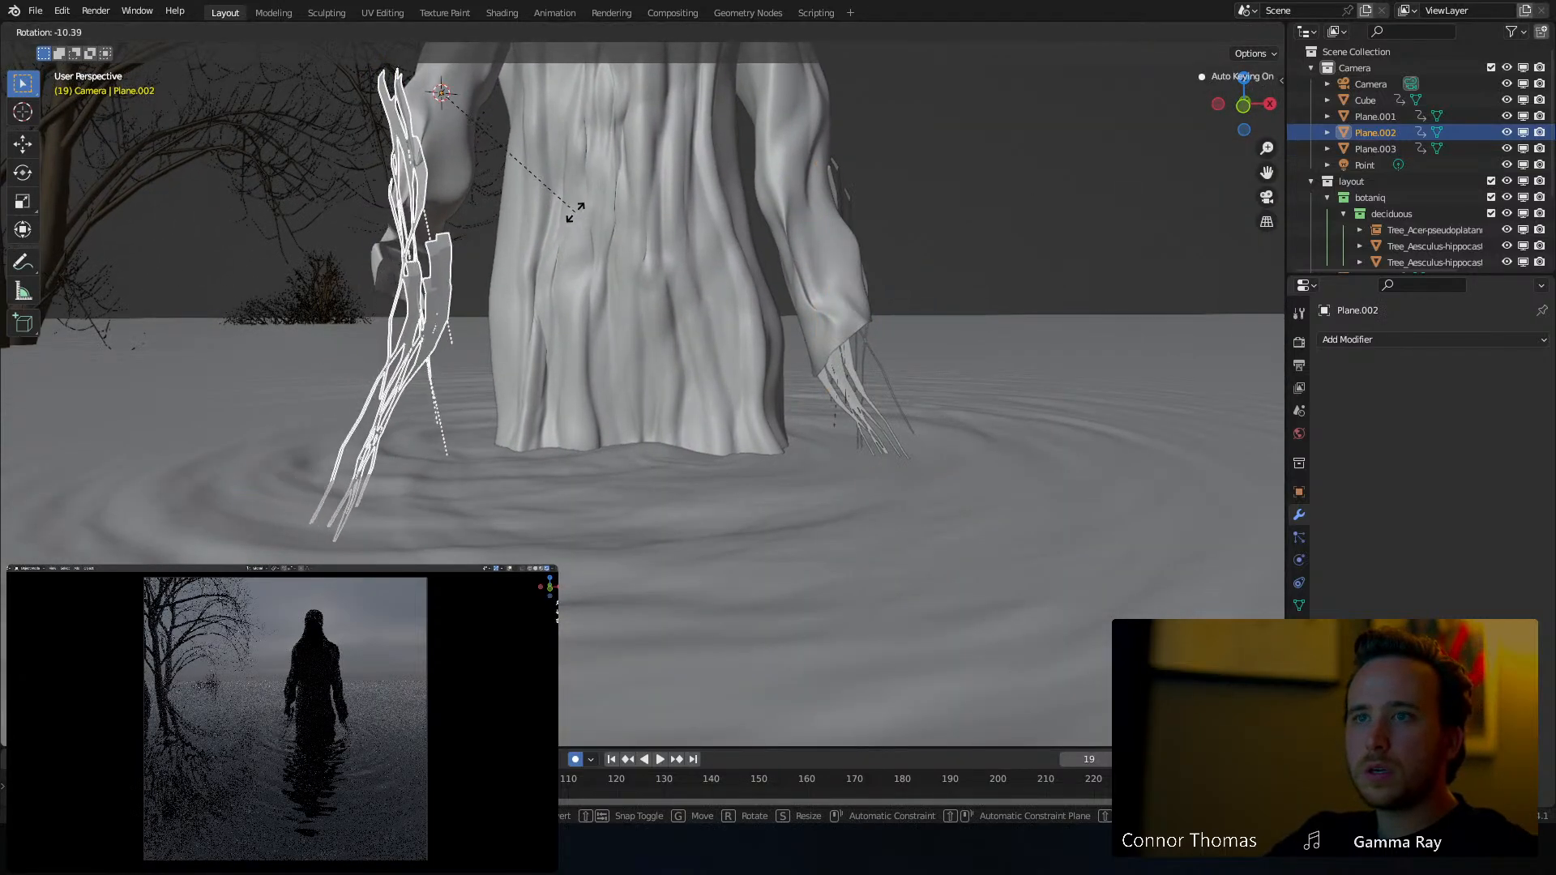
{"action": "left_click", "coordinate": [575, 227]}
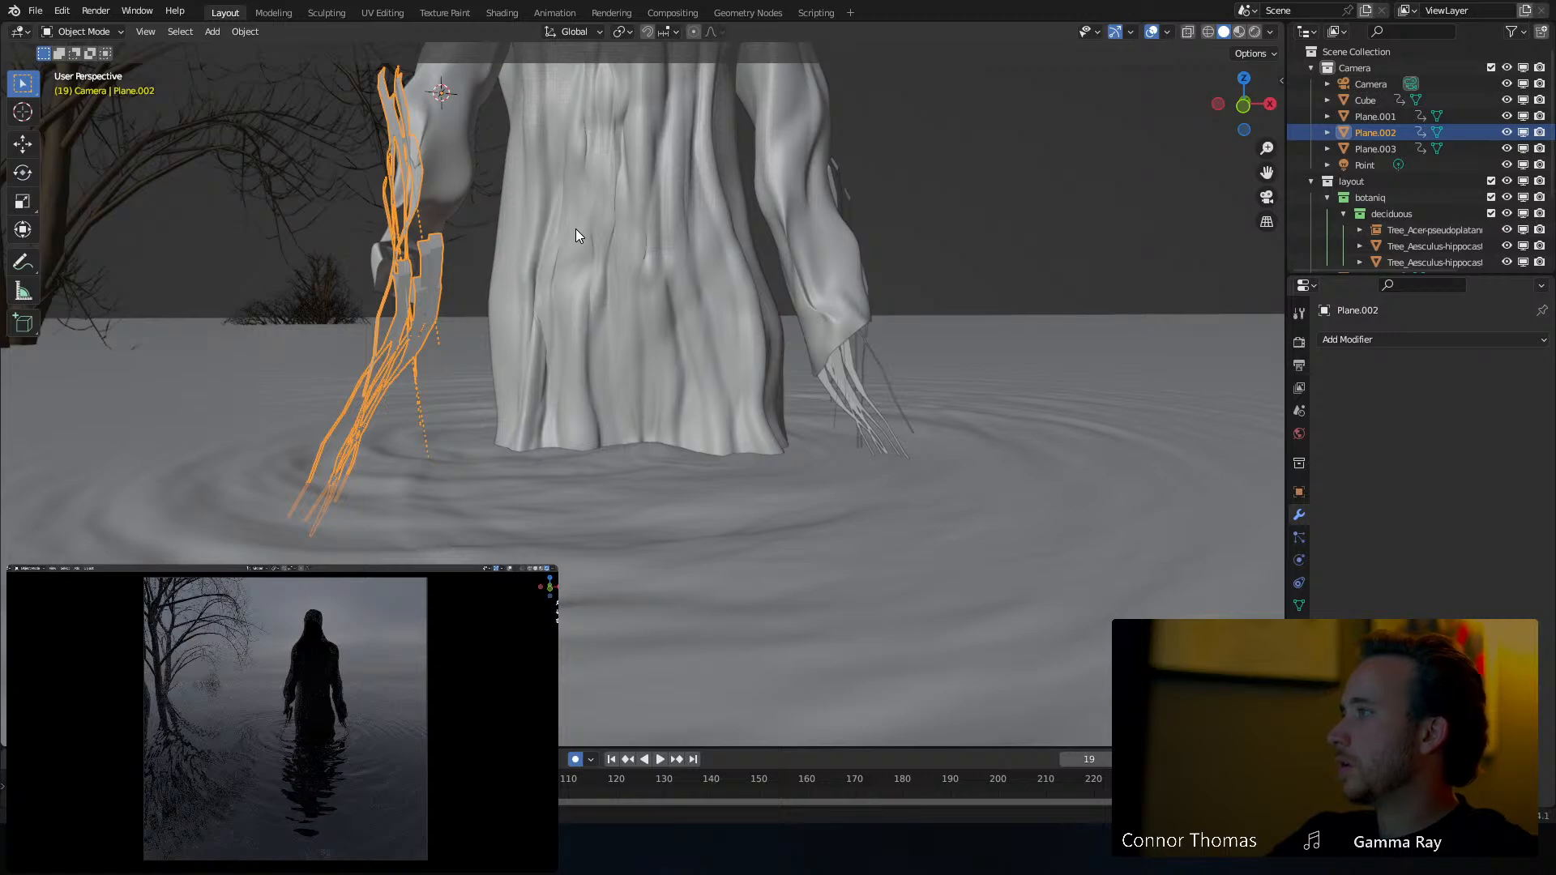
{"action": "key", "text": "r"}
{"action": "left_click", "coordinate": [563, 172]}
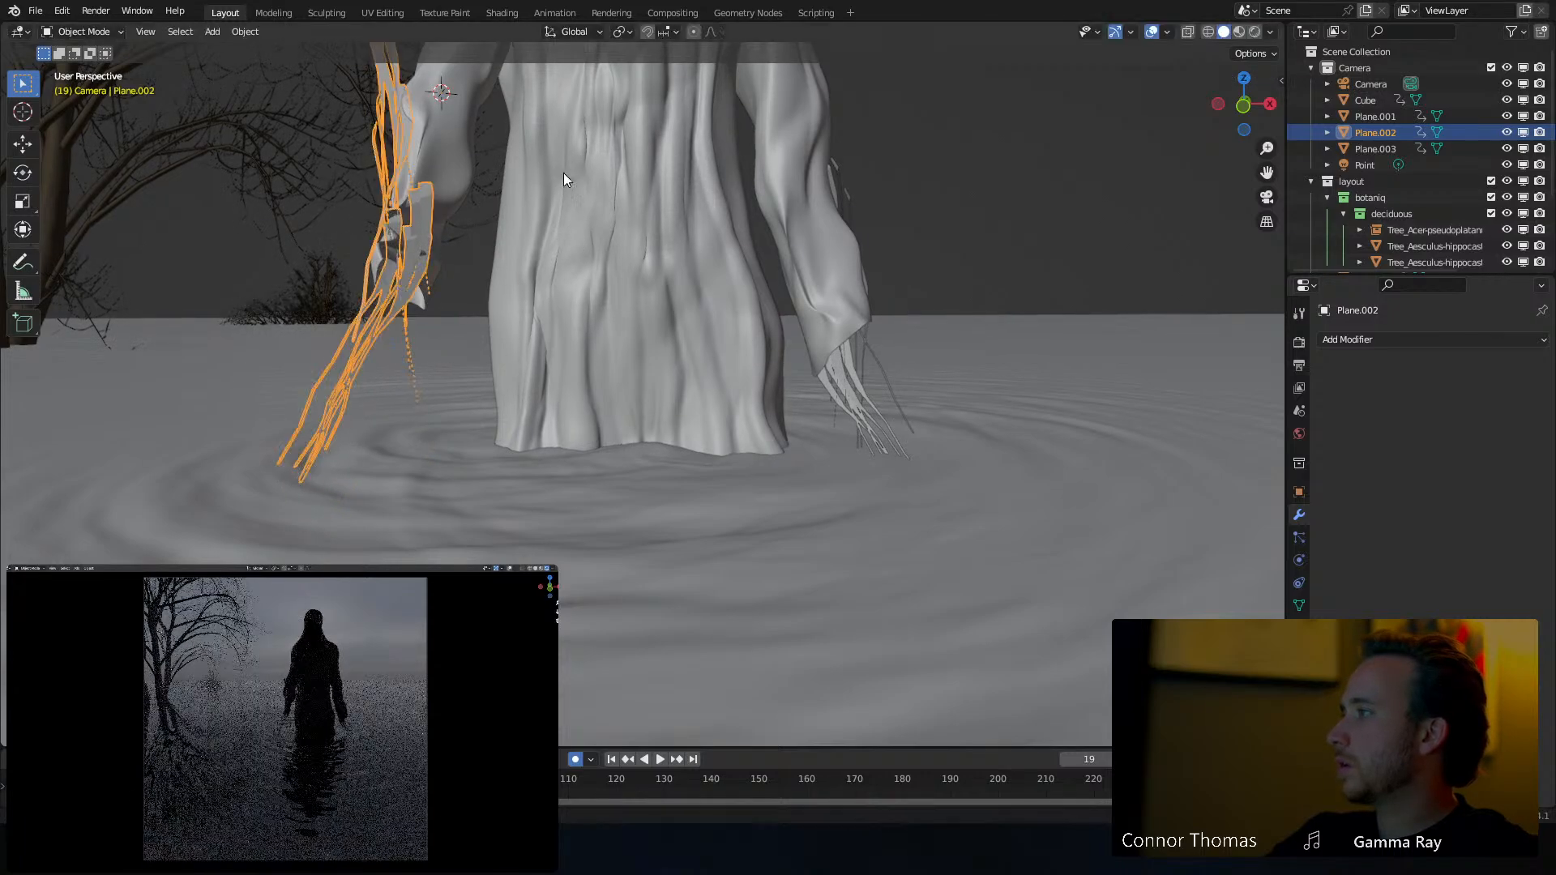
{"action": "middle_click_drag", "start_coordinate": [566, 195], "coordinate": [668, 220]}
{"action": "key", "text": "g"}
{"action": "left_click", "coordinate": [631, 224]}
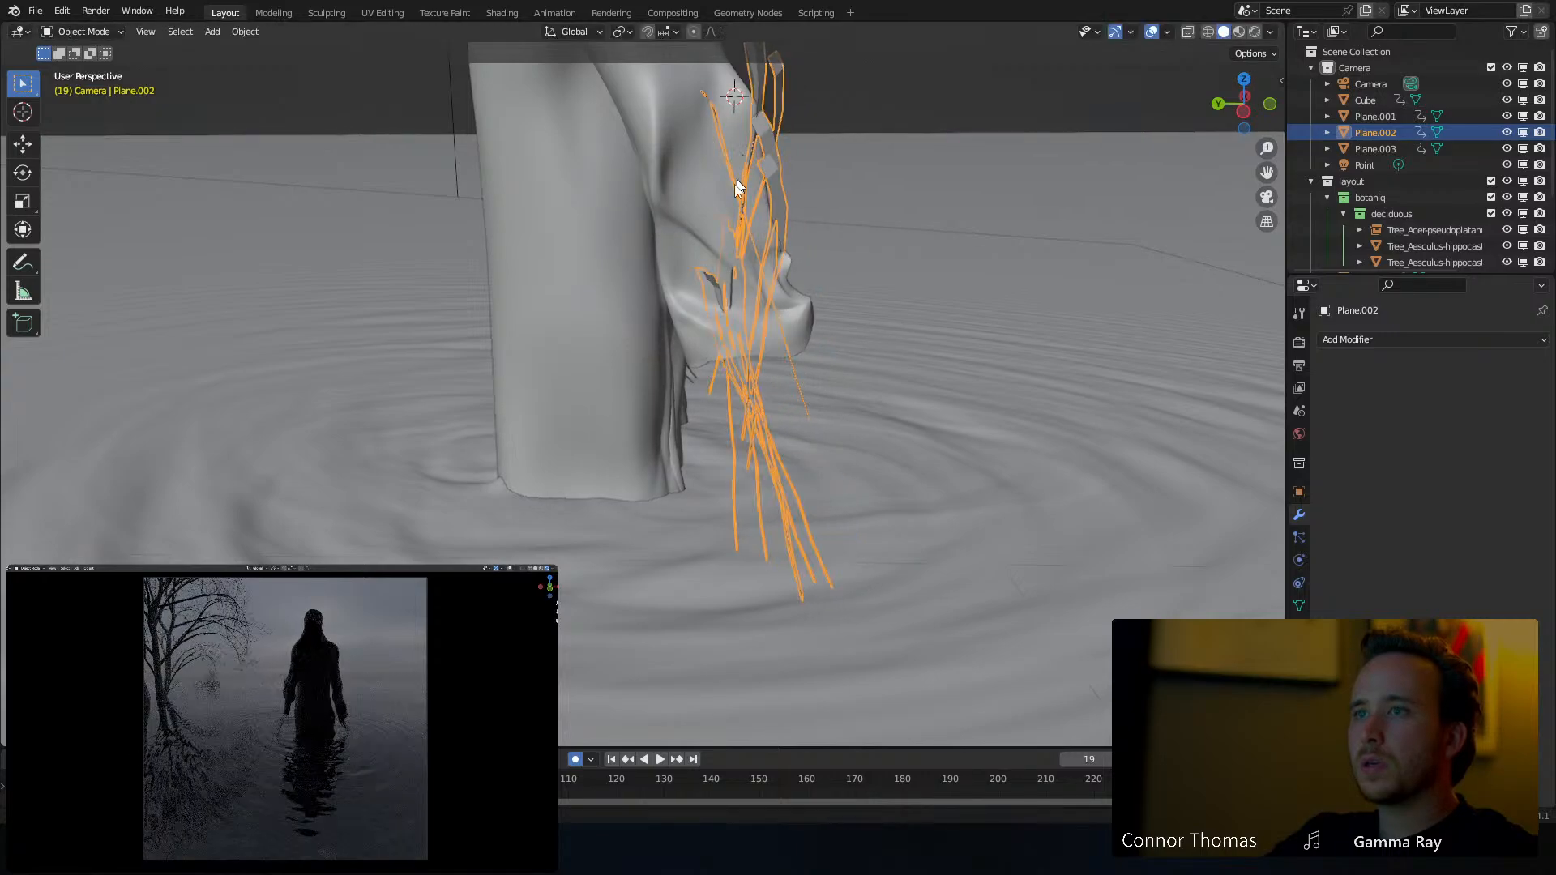
In Edit Mode, select the original strands' upper ends and move them into the sleeve with proportional editing on and an enlarged influence
{"action": "middle_click_drag", "start_coordinate": [734, 183], "coordinate": [682, 302], "text": "shift"}
{"action": "key", "text": "Tab"}
{"action": "key", "text": "a"}
{"action": "key", "text": "a"}
{"action": "key", "text": "c"}
{"action": "left_click", "coordinate": [682, 179]}
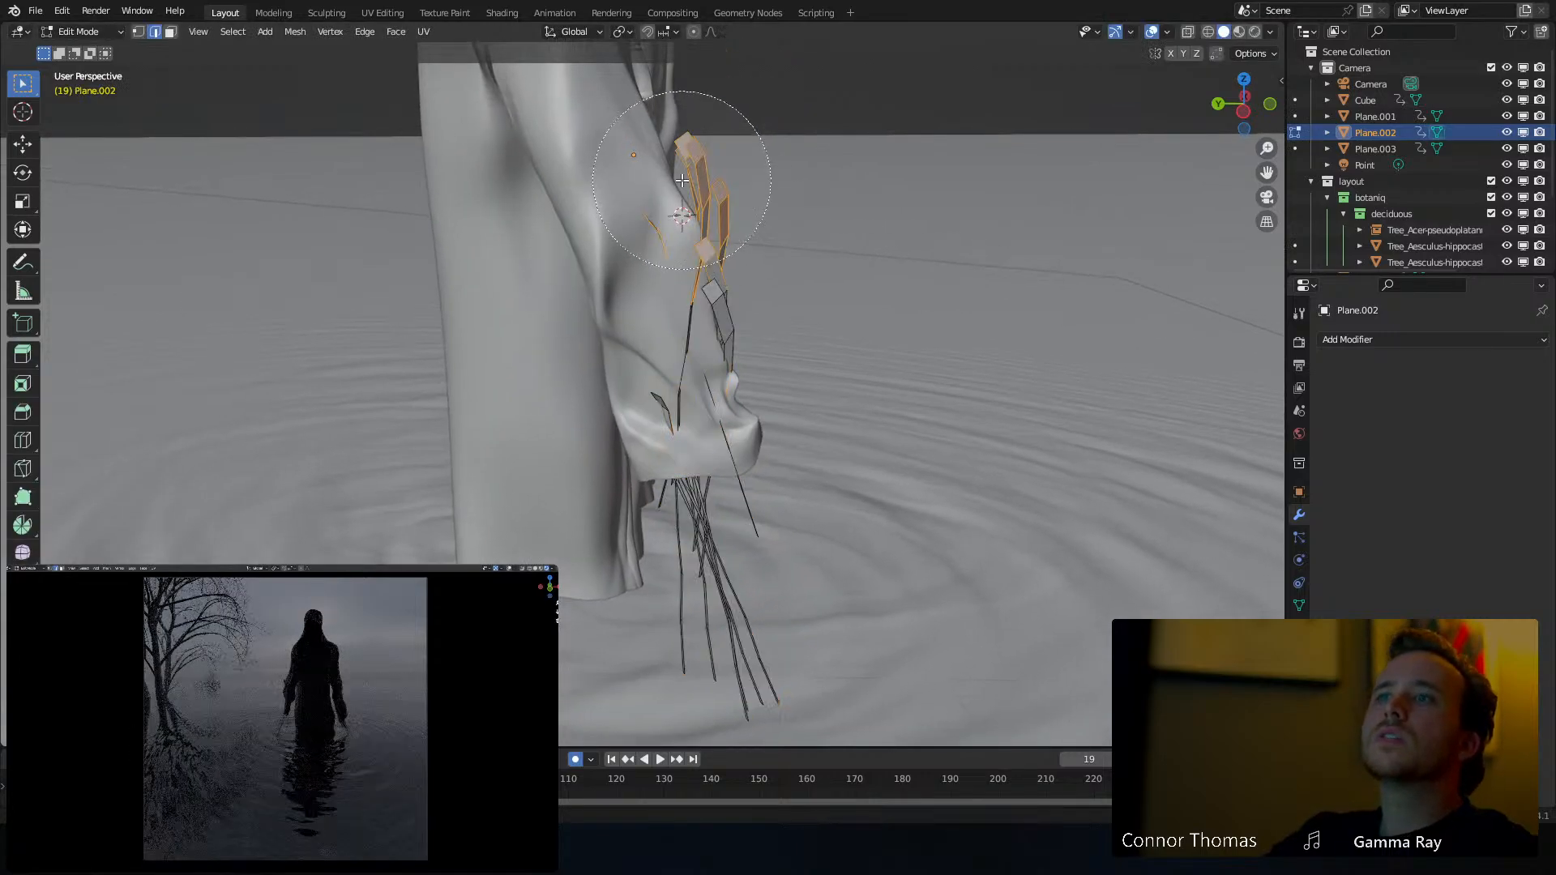
{"action": "right_click", "coordinate": [682, 180]}
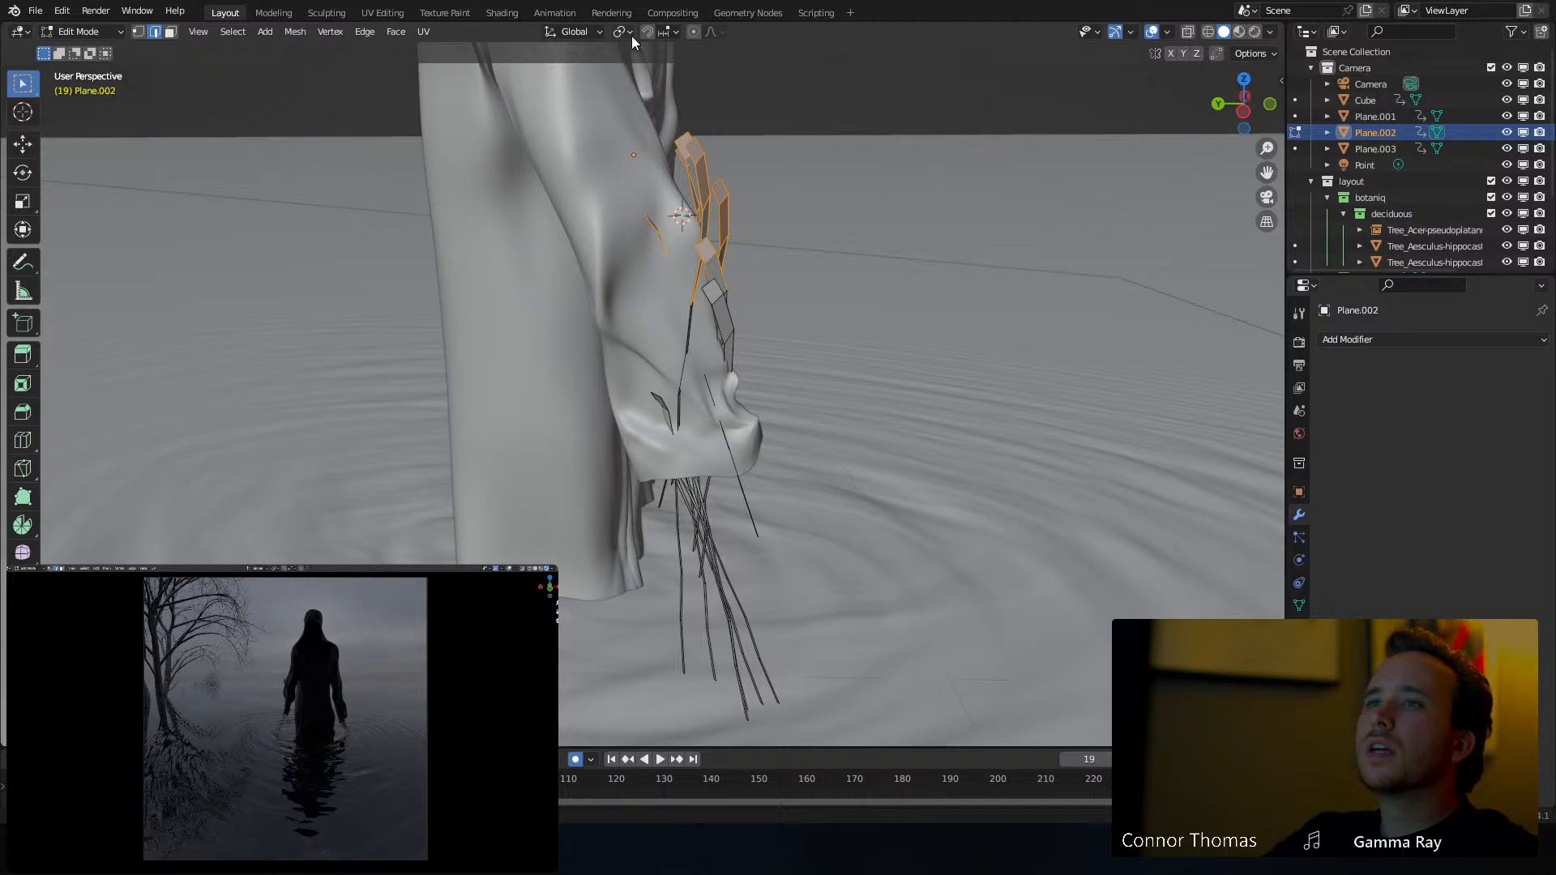
{"action": "key", "text": "g"}
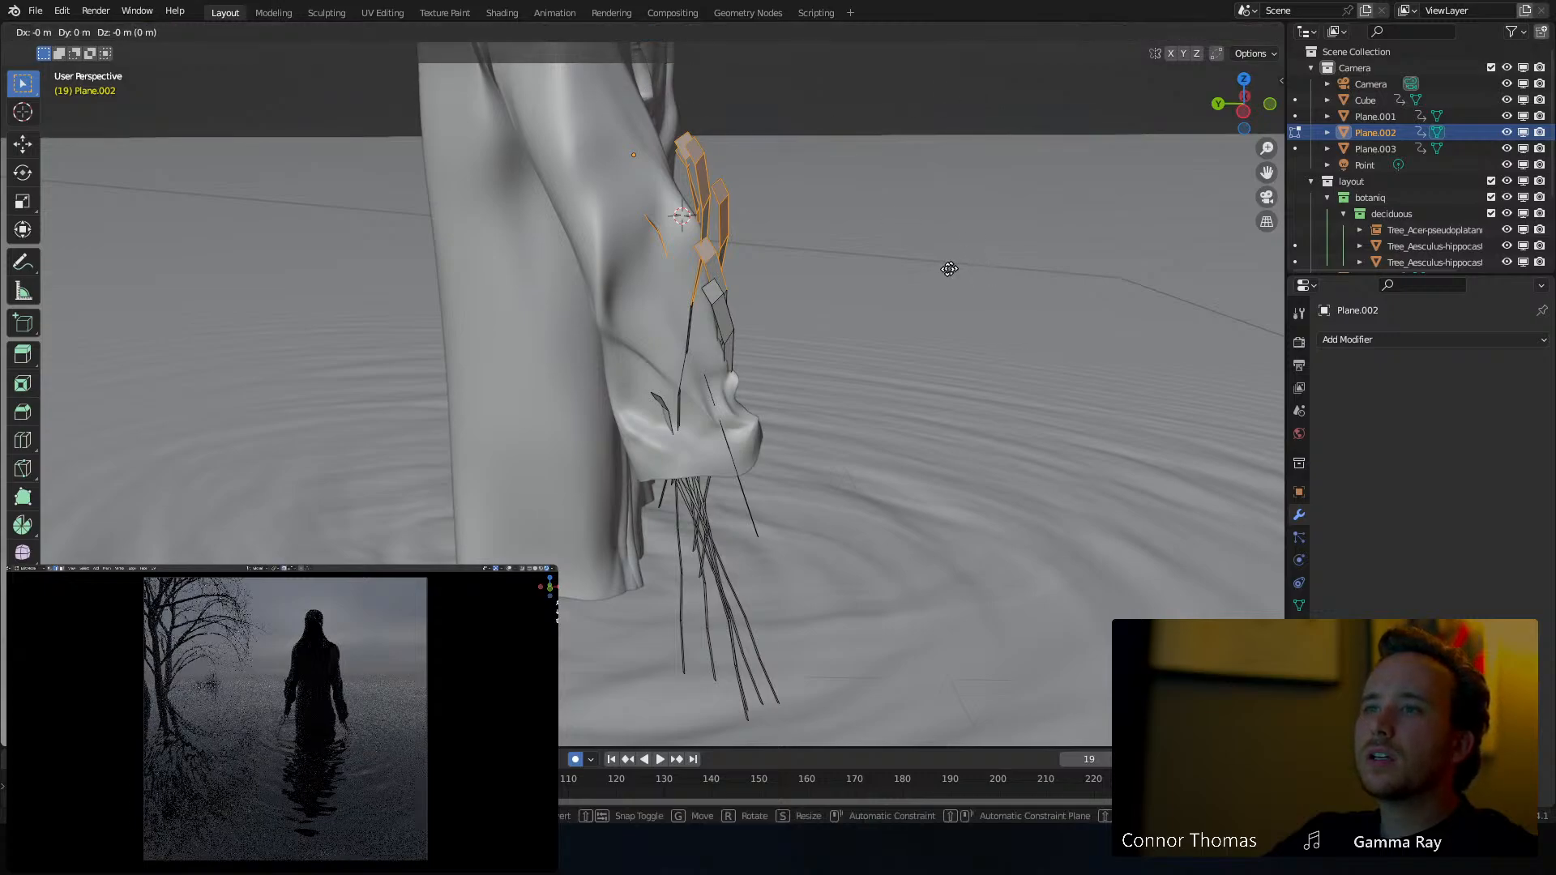
{"action": "right_click", "coordinate": [808, 243]}
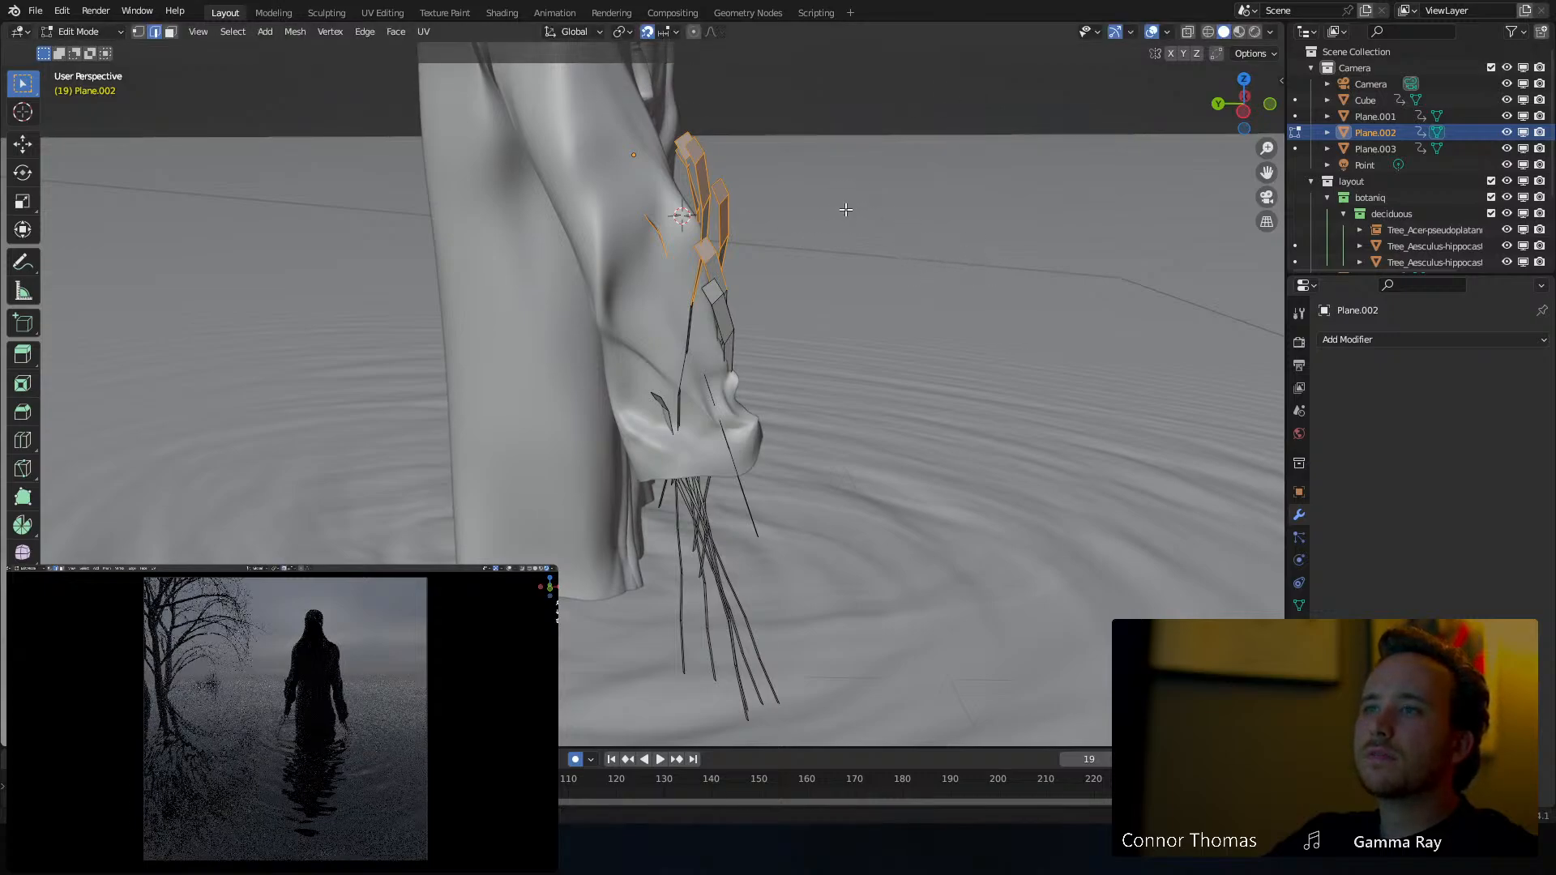
{"action": "left_click", "coordinate": [693, 31]}
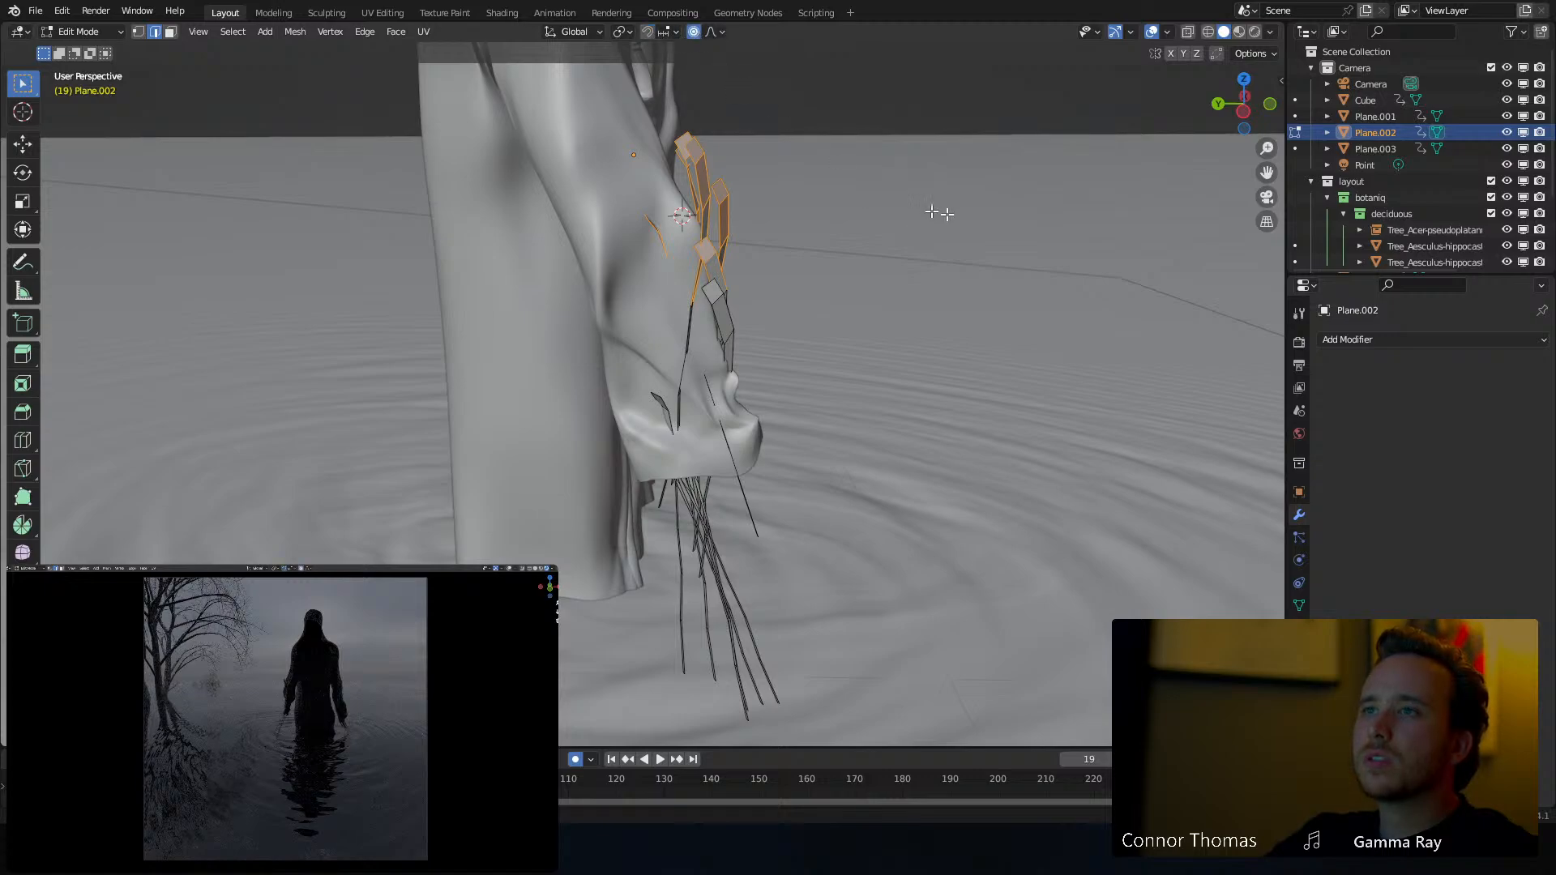
{"action": "key", "text": "g"}
{"action": "scroll", "coordinate": [921, 236], "scroll_direction": "up", "scroll_amount": 2}
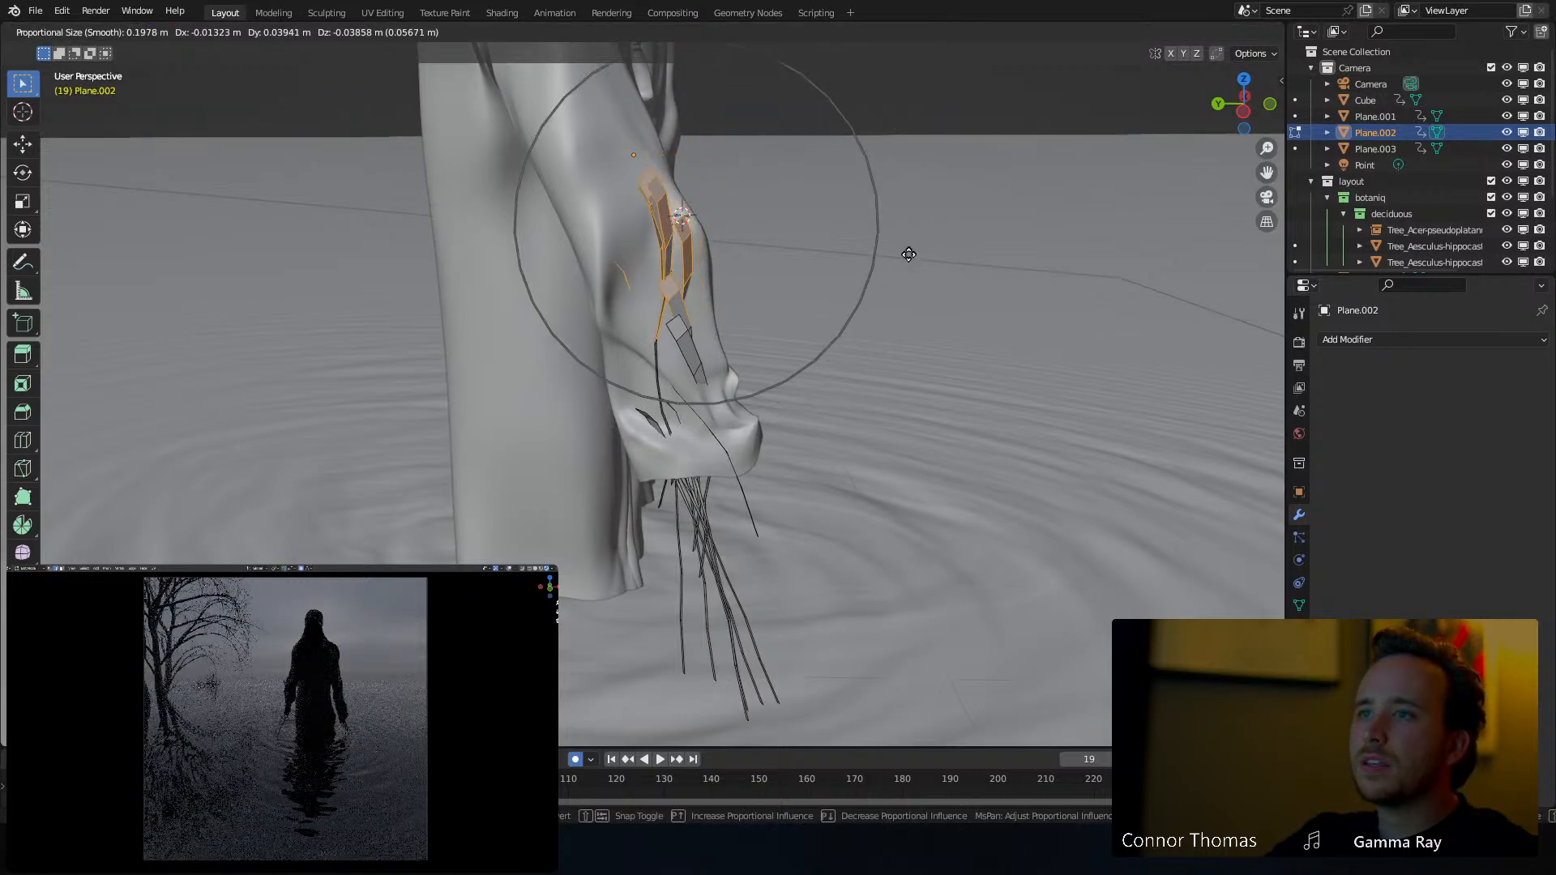
{"action": "scroll", "coordinate": [908, 255], "scroll_direction": "up", "scroll_amount": 4}
{"action": "left_click", "coordinate": [892, 240]}
Rotate the strands' upper ends freely to follow the sleeve, then return to Object Mode and deselect everything
{"action": "middle_click_drag", "start_coordinate": [893, 240], "coordinate": [700, 208]}
{"action": "key", "text": "r"}
{"action": "key", "text": "r"}
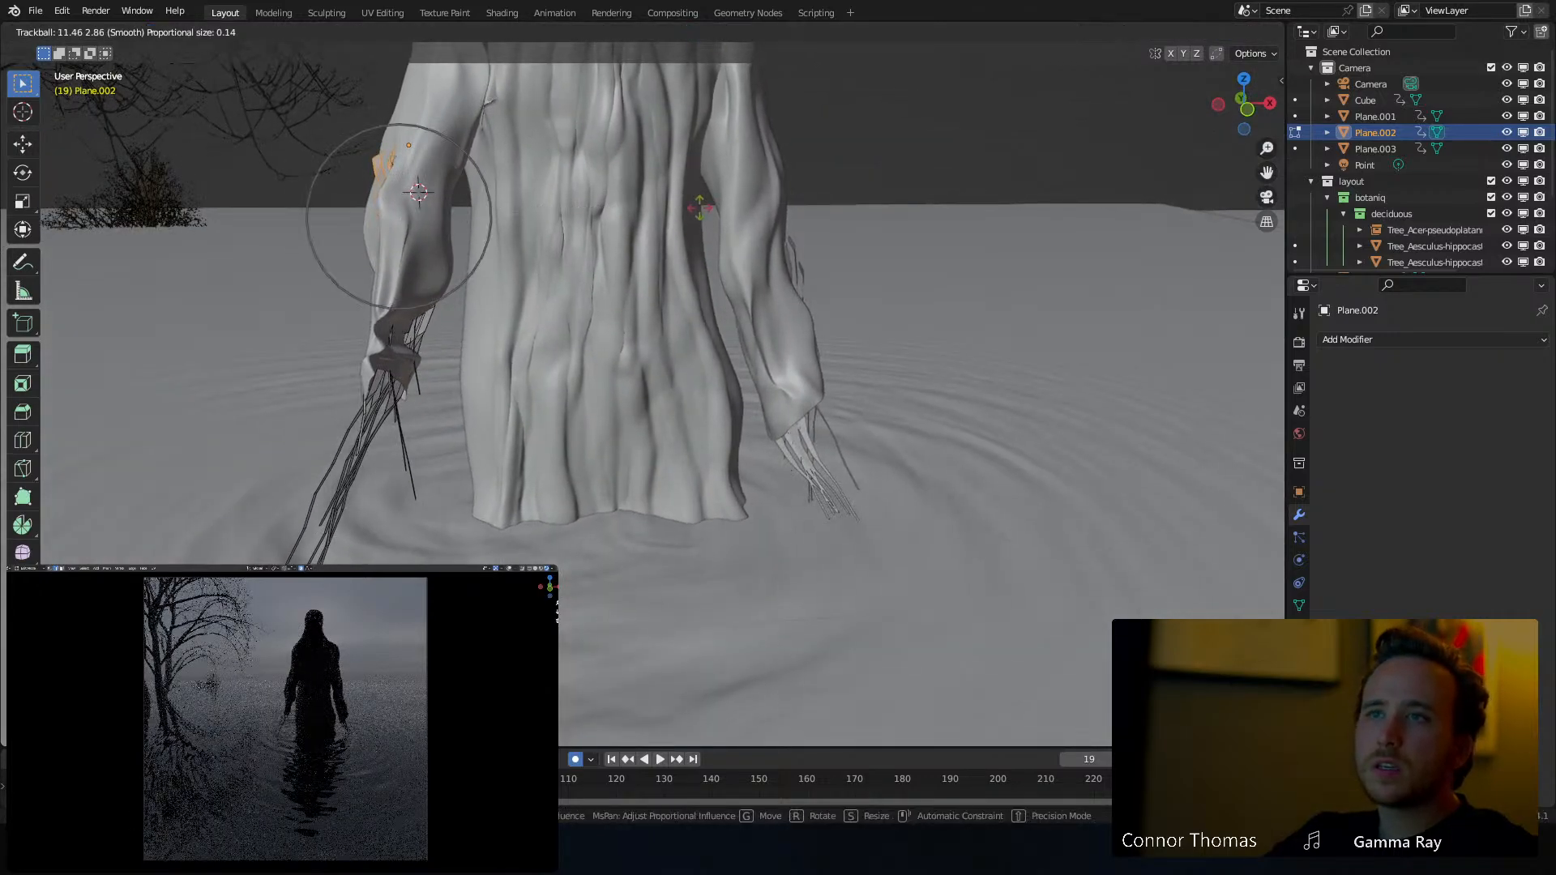
{"action": "left_click", "coordinate": [687, 156]}
{"action": "key", "text": "Tab"}
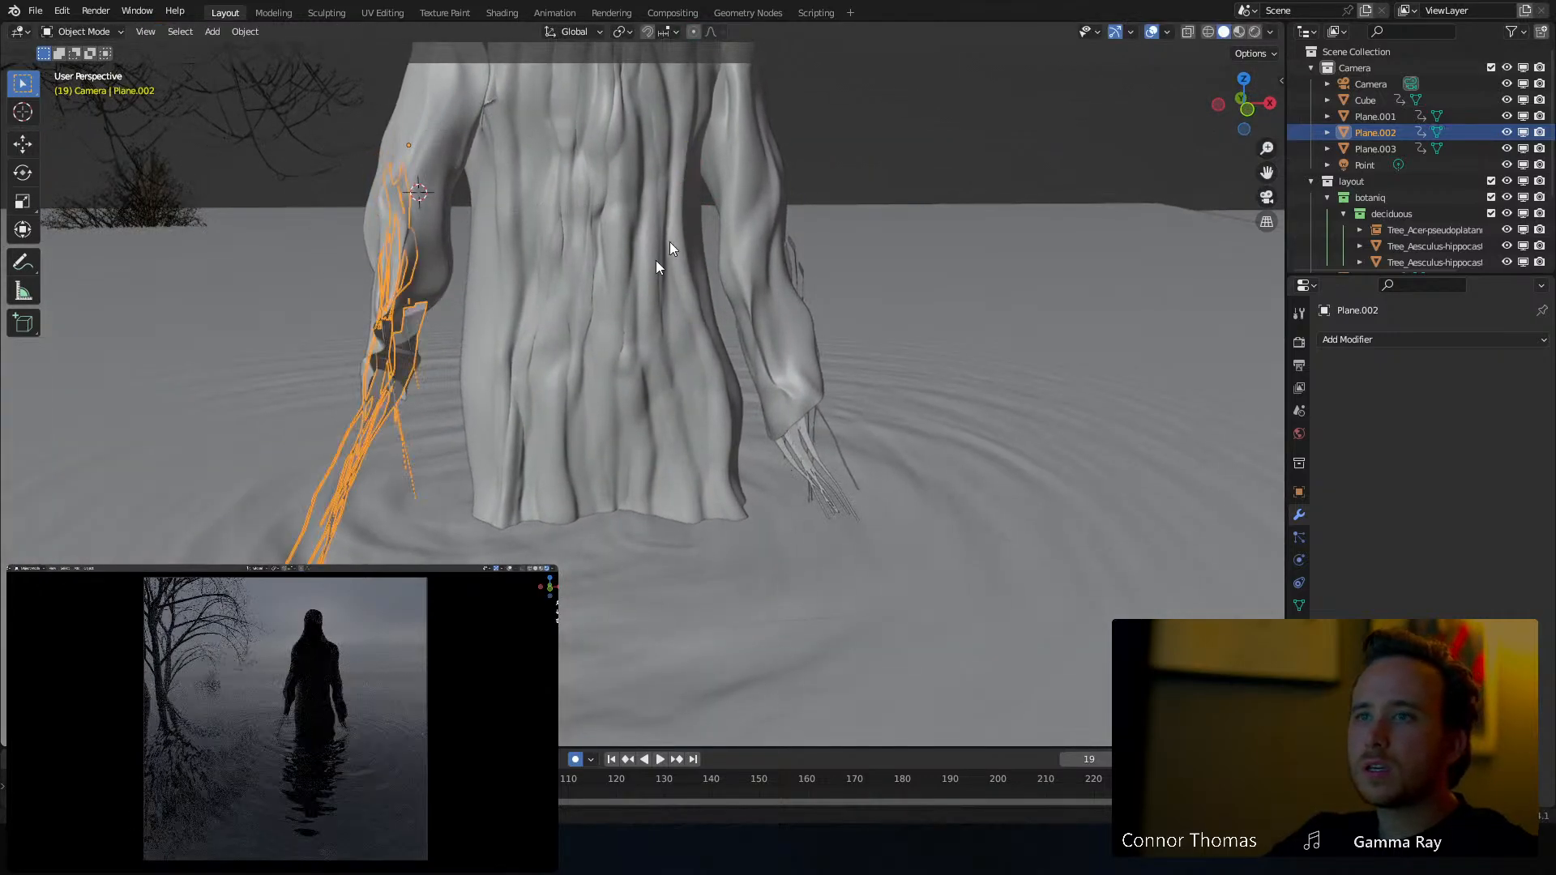
{"action": "key", "text": "a"}
{"action": "key", "text": "alt+a"}
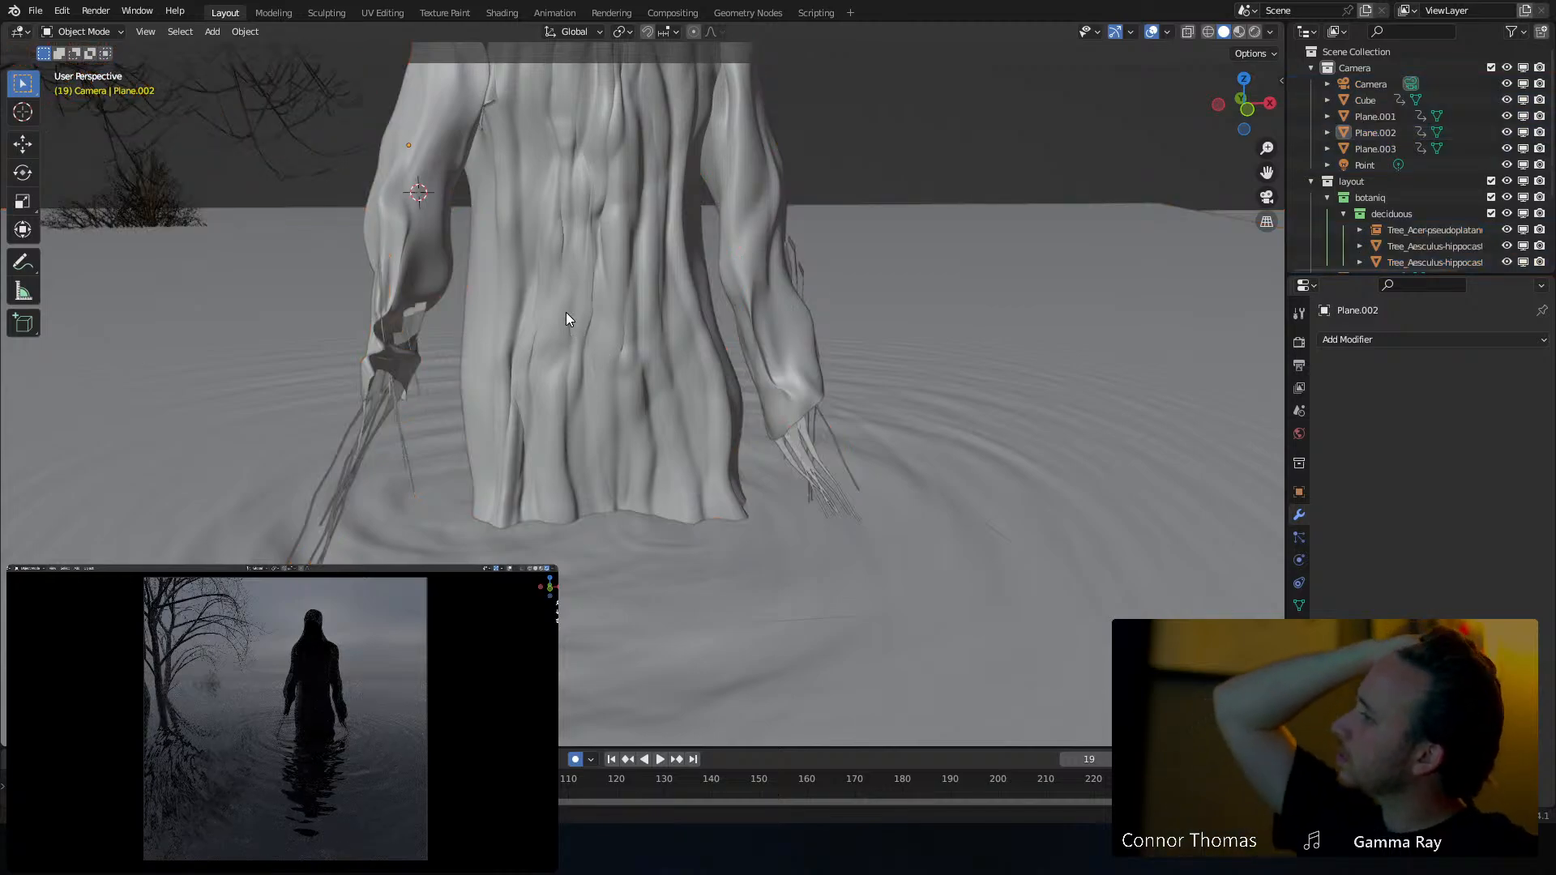
In Edit Mode, select the lower ends of the original strands and pull them inward toward the robe with proportional editing
{"action": "middle_click_drag", "start_coordinate": [271, 357], "coordinate": [468, 298]}
{"action": "scroll", "coordinate": [455, 295], "scroll_direction": "up", "scroll_amount": 2}
{"action": "scroll", "coordinate": [452, 292], "scroll_direction": "down", "scroll_amount": 1}
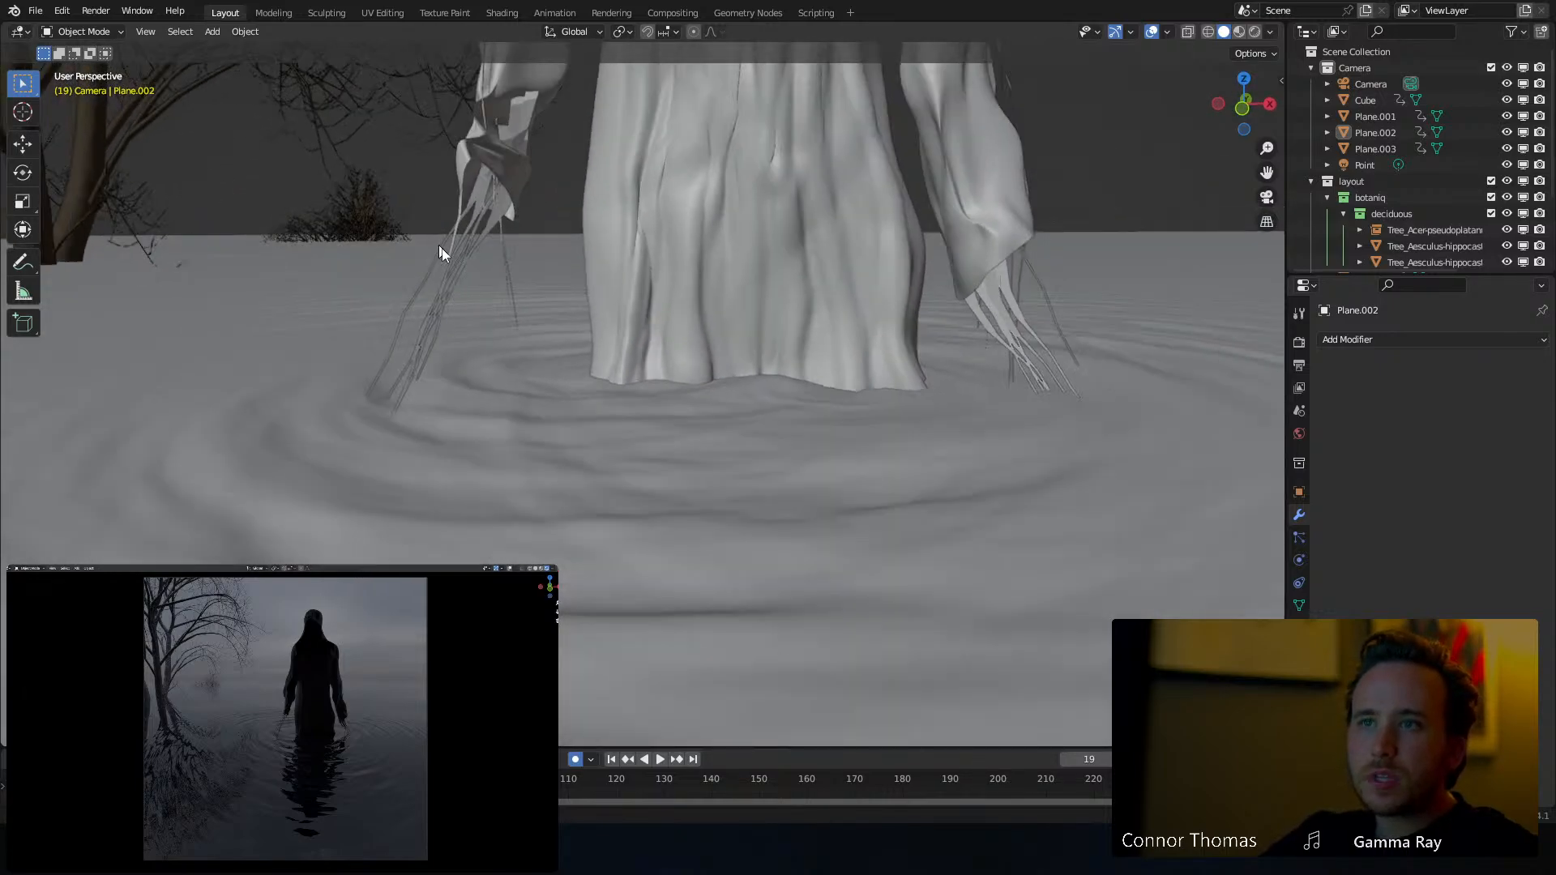
{"action": "middle_click_drag", "start_coordinate": [441, 248], "coordinate": [566, 392], "text": "shift"}
{"action": "key", "text": "Tab"}
{"action": "key", "text": "a"}
{"action": "key", "text": "a"}
{"action": "key", "text": "c"}
{"action": "left_click", "coordinate": [484, 508]}
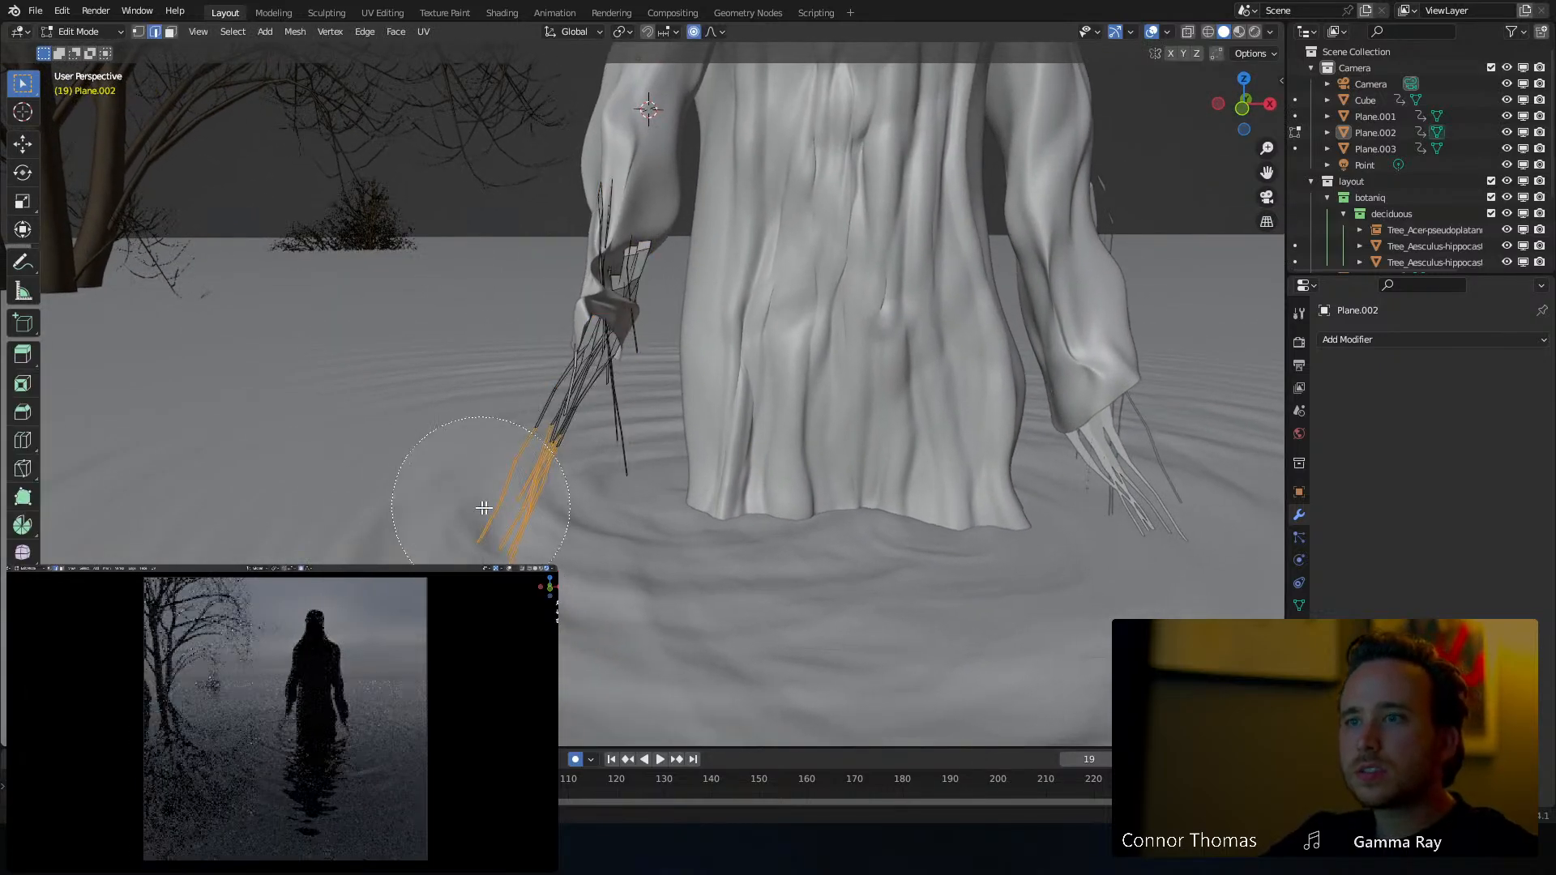
{"action": "middle_click_drag", "start_coordinate": [676, 479], "coordinate": [632, 451]}
{"action": "key", "text": "g"}
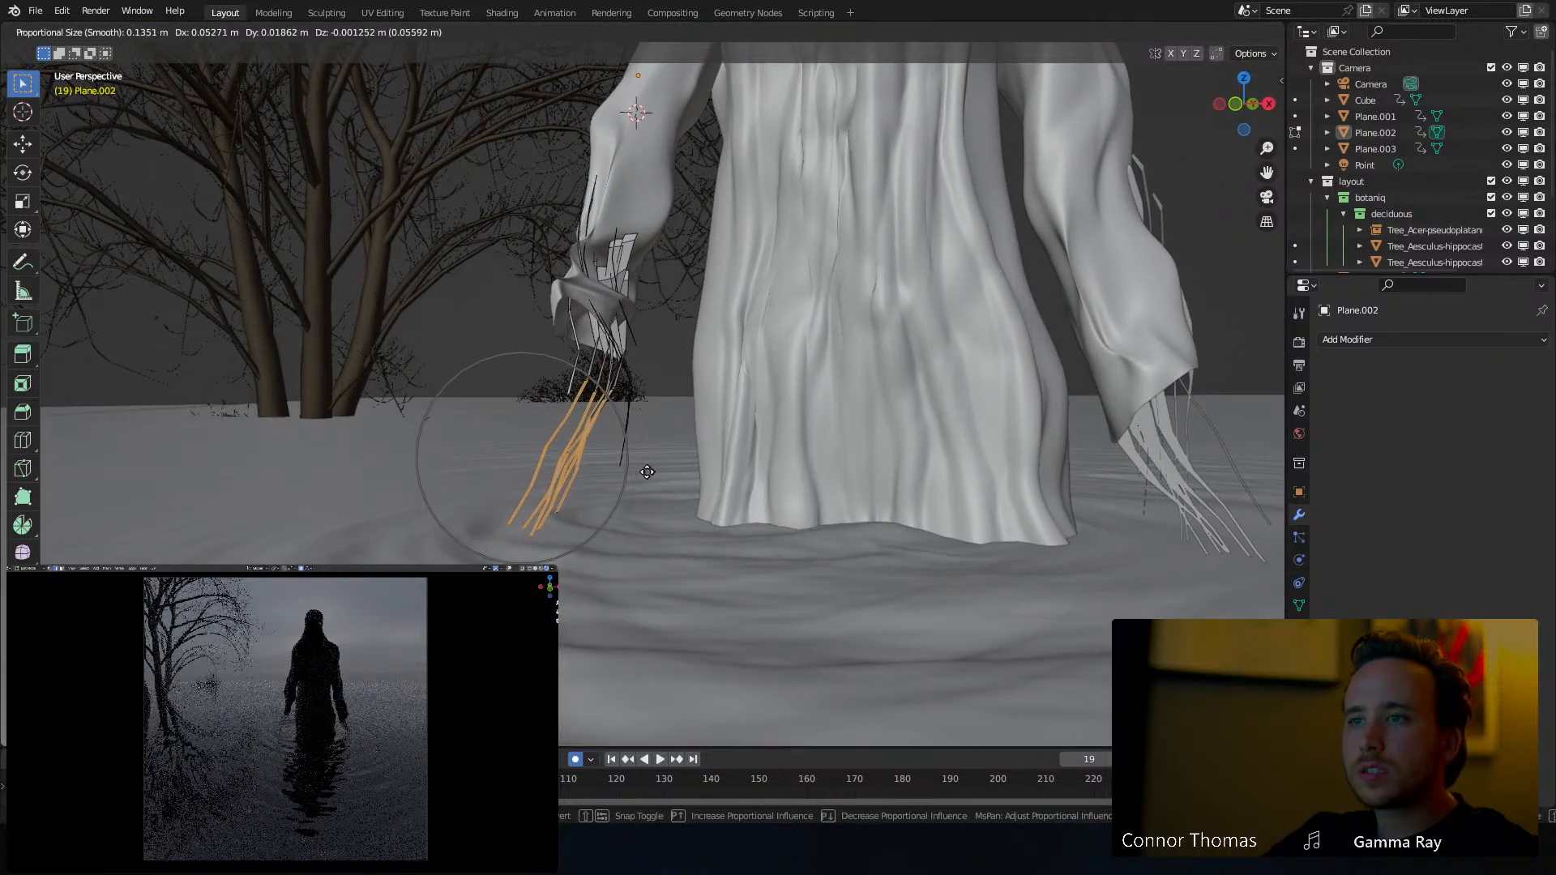
{"action": "left_click", "coordinate": [645, 474]}
Rotate the strands' lower ends to hang nearly vertically and shift them under the sleeve hem
{"action": "key", "text": "r"}
{"action": "left_click", "coordinate": [793, 290]}
{"action": "key", "text": "g"}
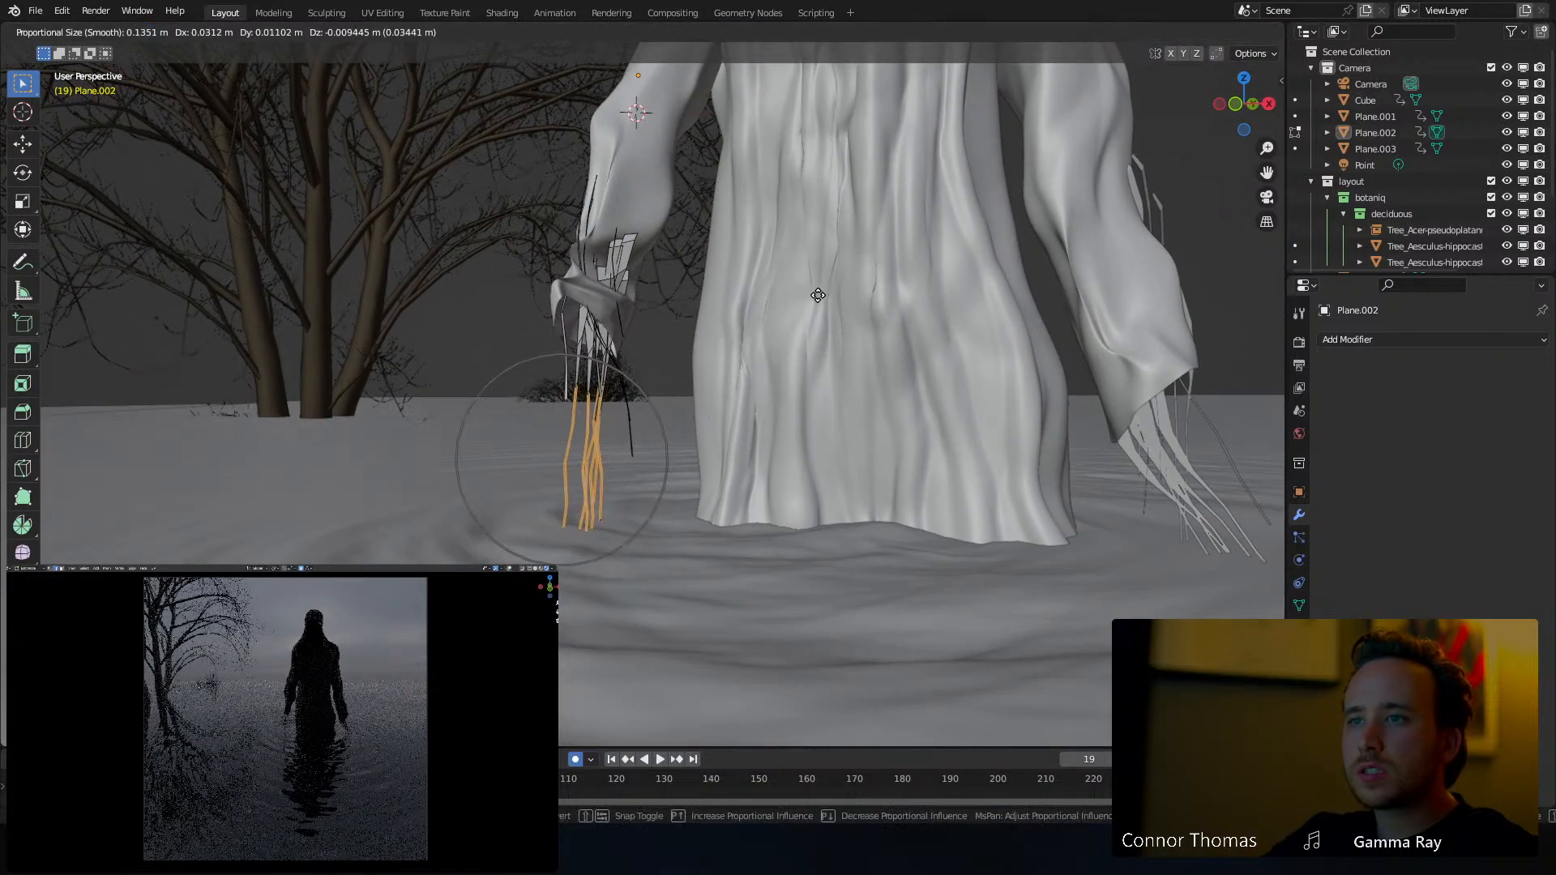
{"action": "left_click", "coordinate": [823, 297]}
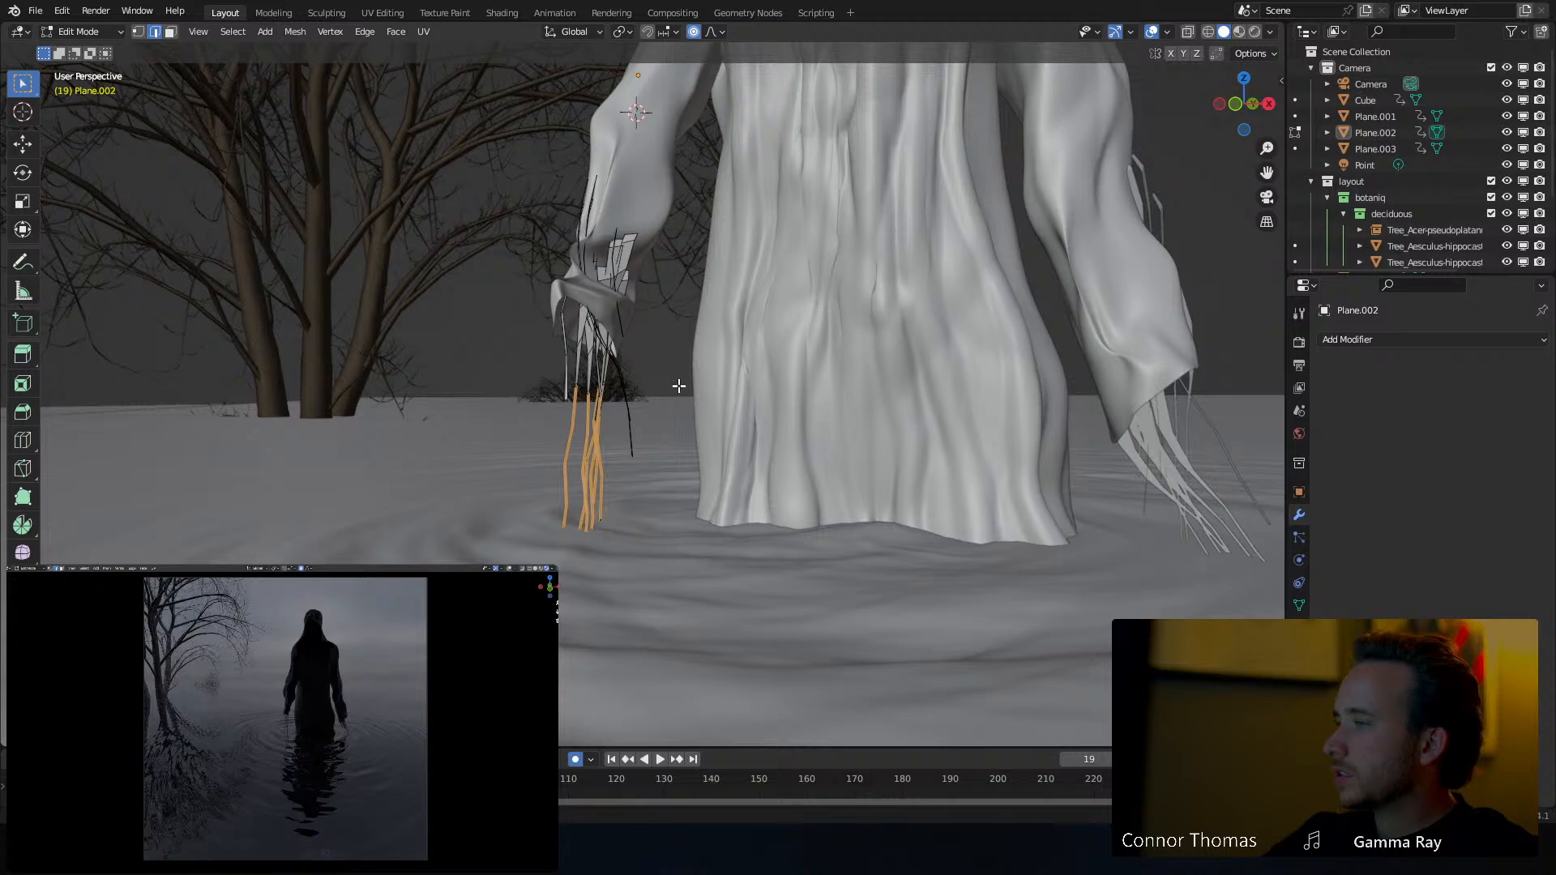
Duplicate the sleeve strands to the outer side of the sleeve and rotate the copy slightly with proportional editing off
{"action": "mouse_move", "coordinate": [680, 386]}
{"action": "middle_mouse_down"}
{"action": "mouse_move", "coordinate": [694, 415]}
{"action": "mouse_move", "coordinate": [654, 392]}
{"action": "middle_mouse_up"}
{"action": "key", "text": "a"}
{"action": "key", "text": "r"}
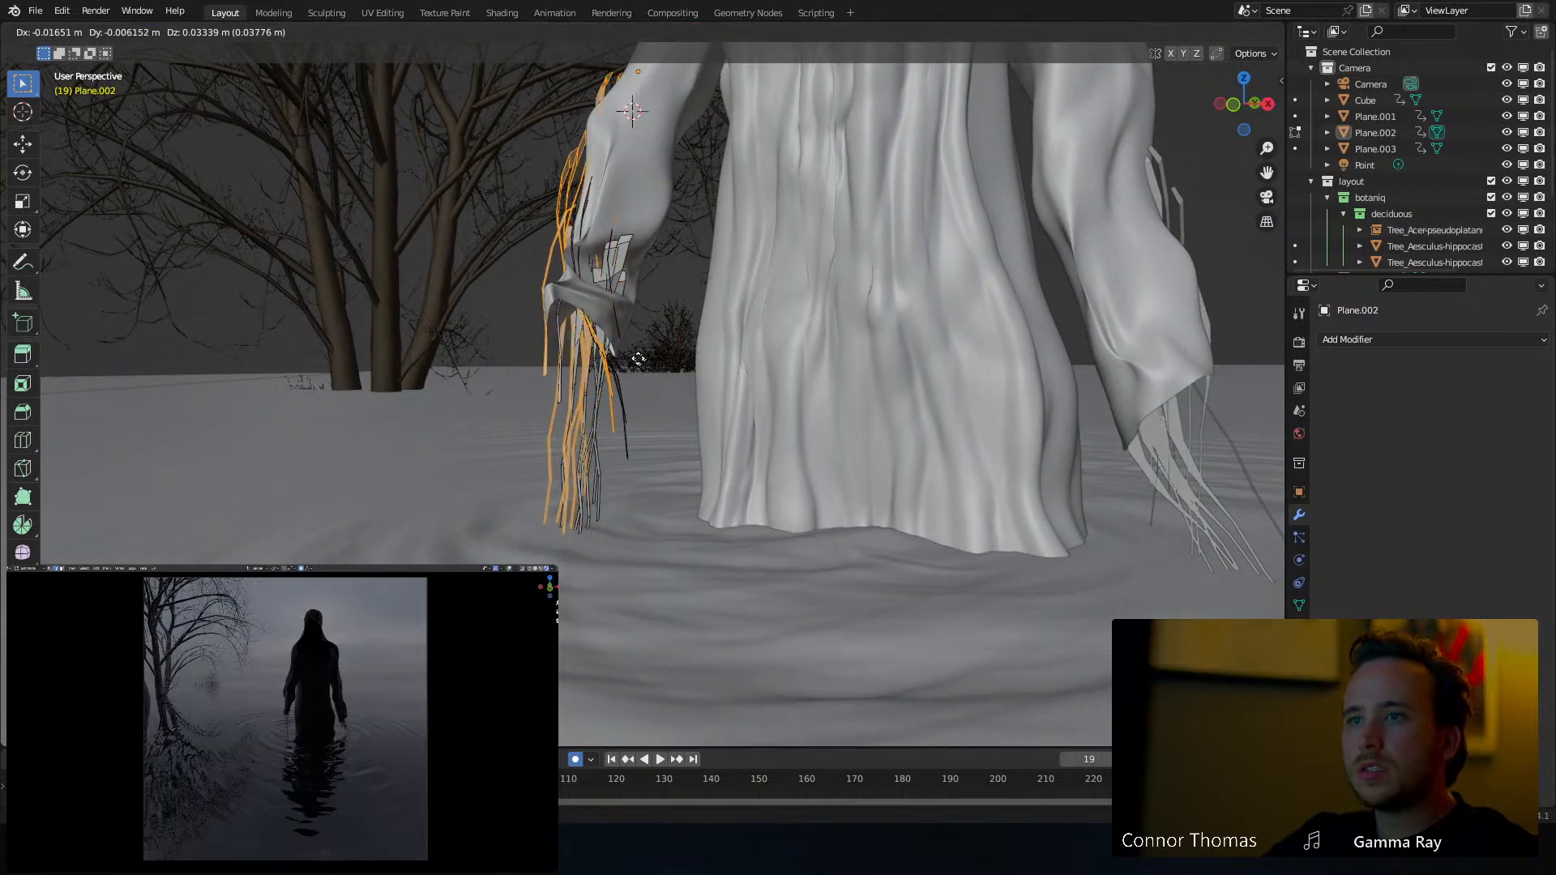
{"action": "right_click", "coordinate": [723, 379]}
{"action": "left_click", "coordinate": [694, 31]}
{"action": "key", "text": "r"}
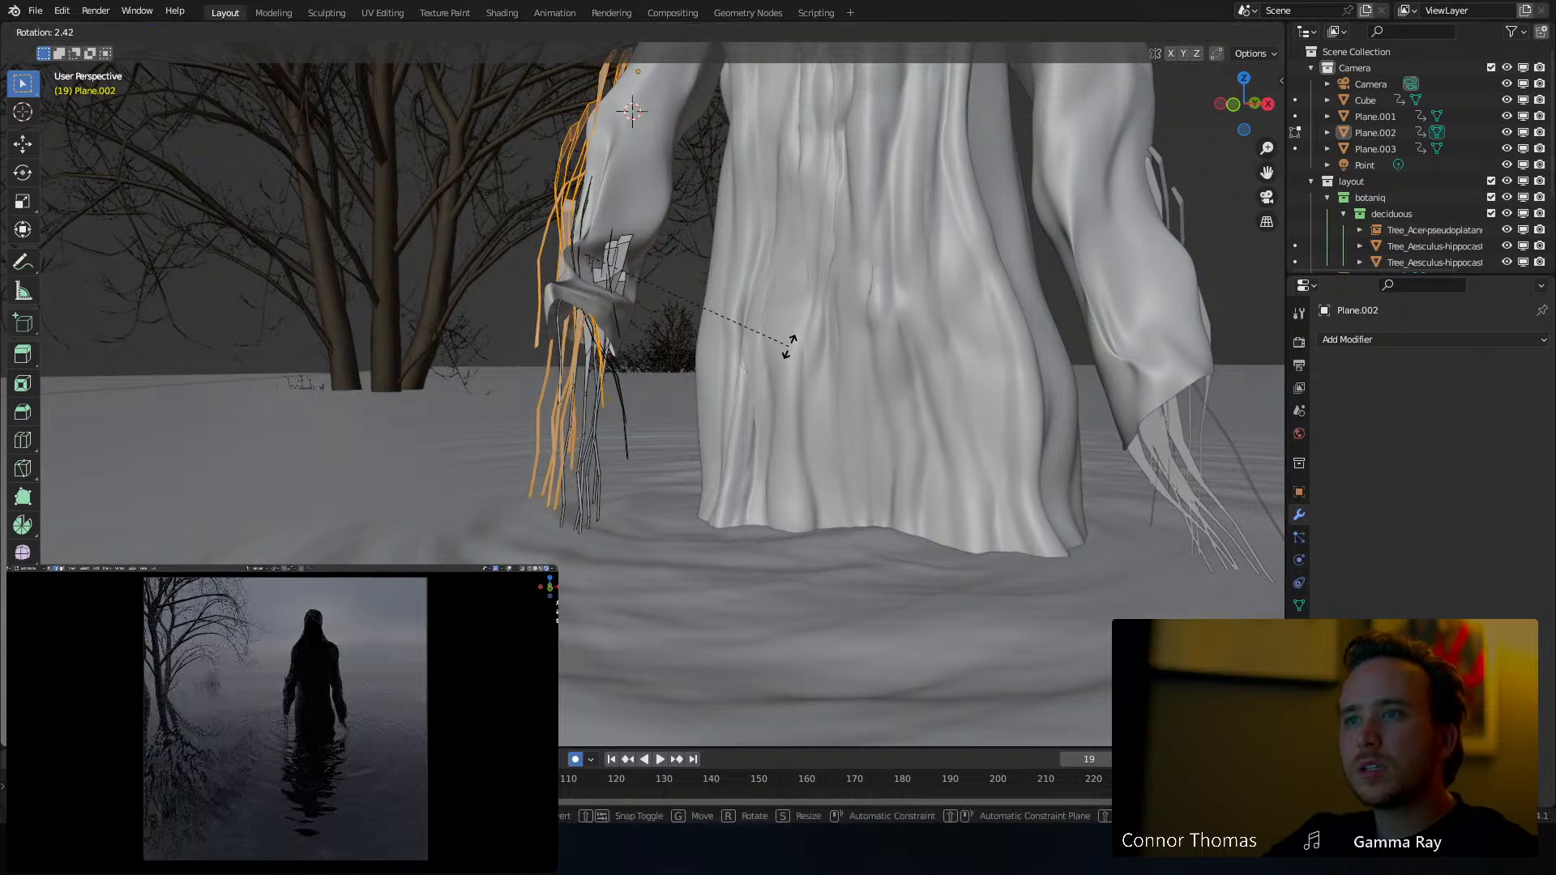
{"action": "left_click", "coordinate": [803, 353]}
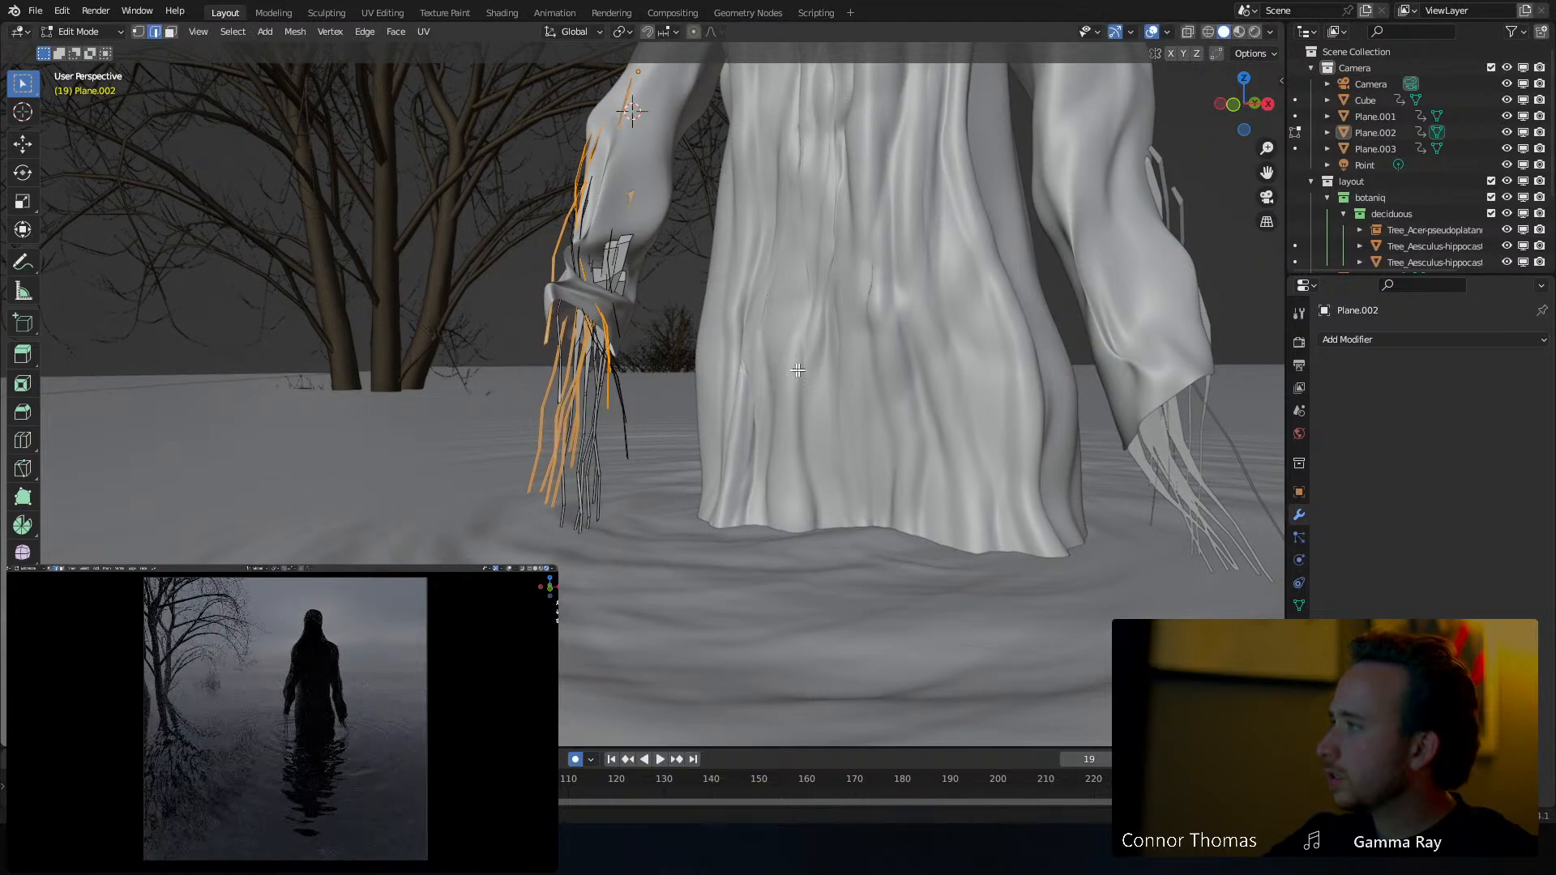
Duplicate the selected cloth strands and move the copy up onto the inner side of the same sleeve
{"action": "middle_click_drag", "start_coordinate": [736, 347], "coordinate": [744, 381]}
{"action": "key", "text": "g"}
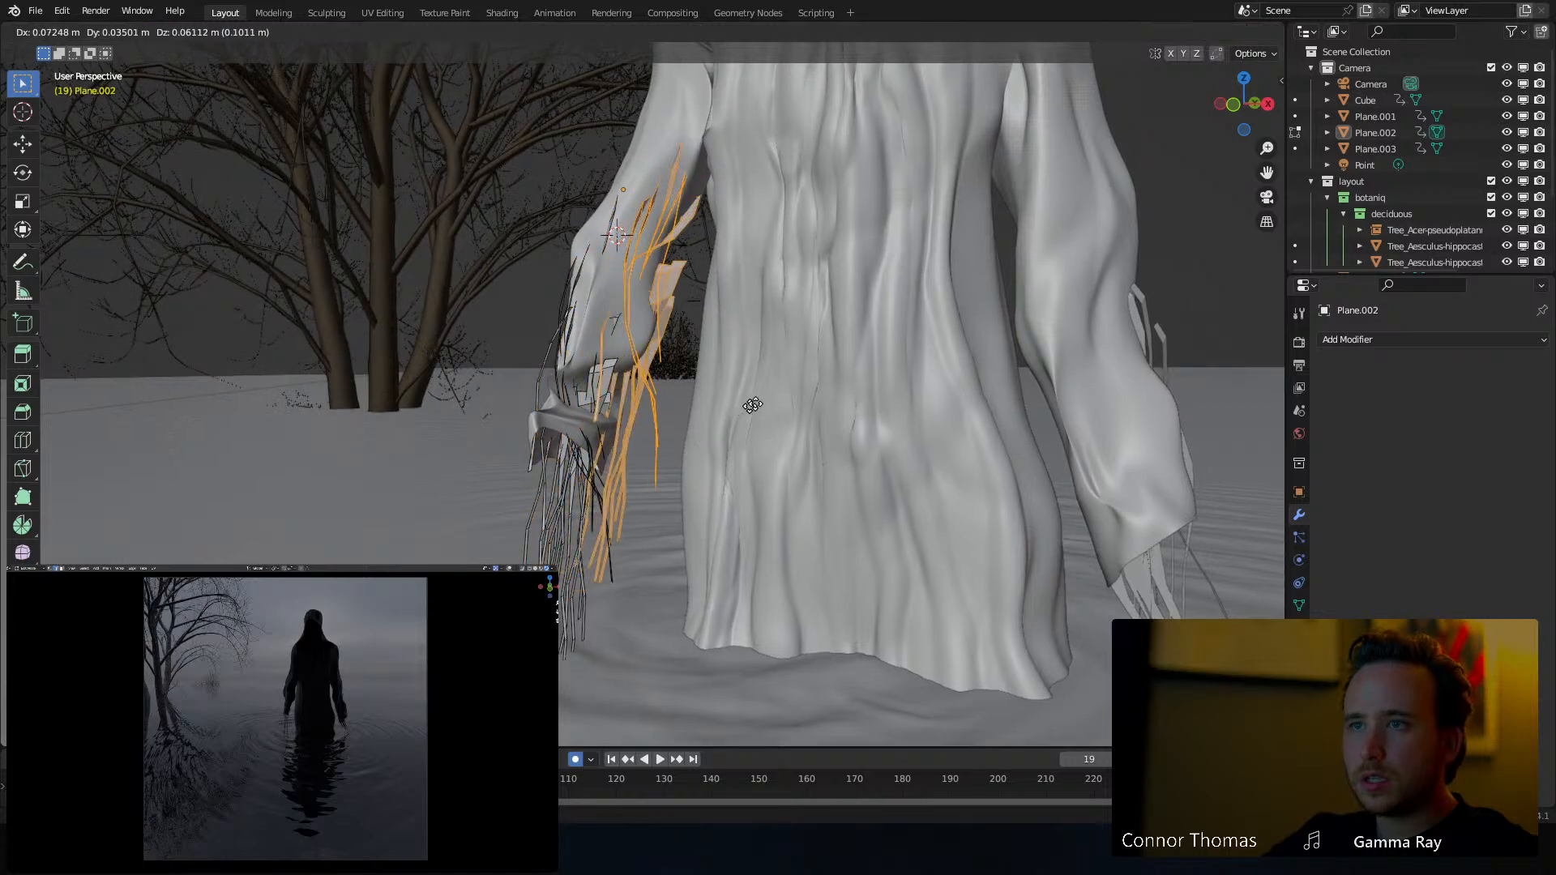
{"action": "left_click", "coordinate": [863, 333]}
{"action": "key", "text": "g"}
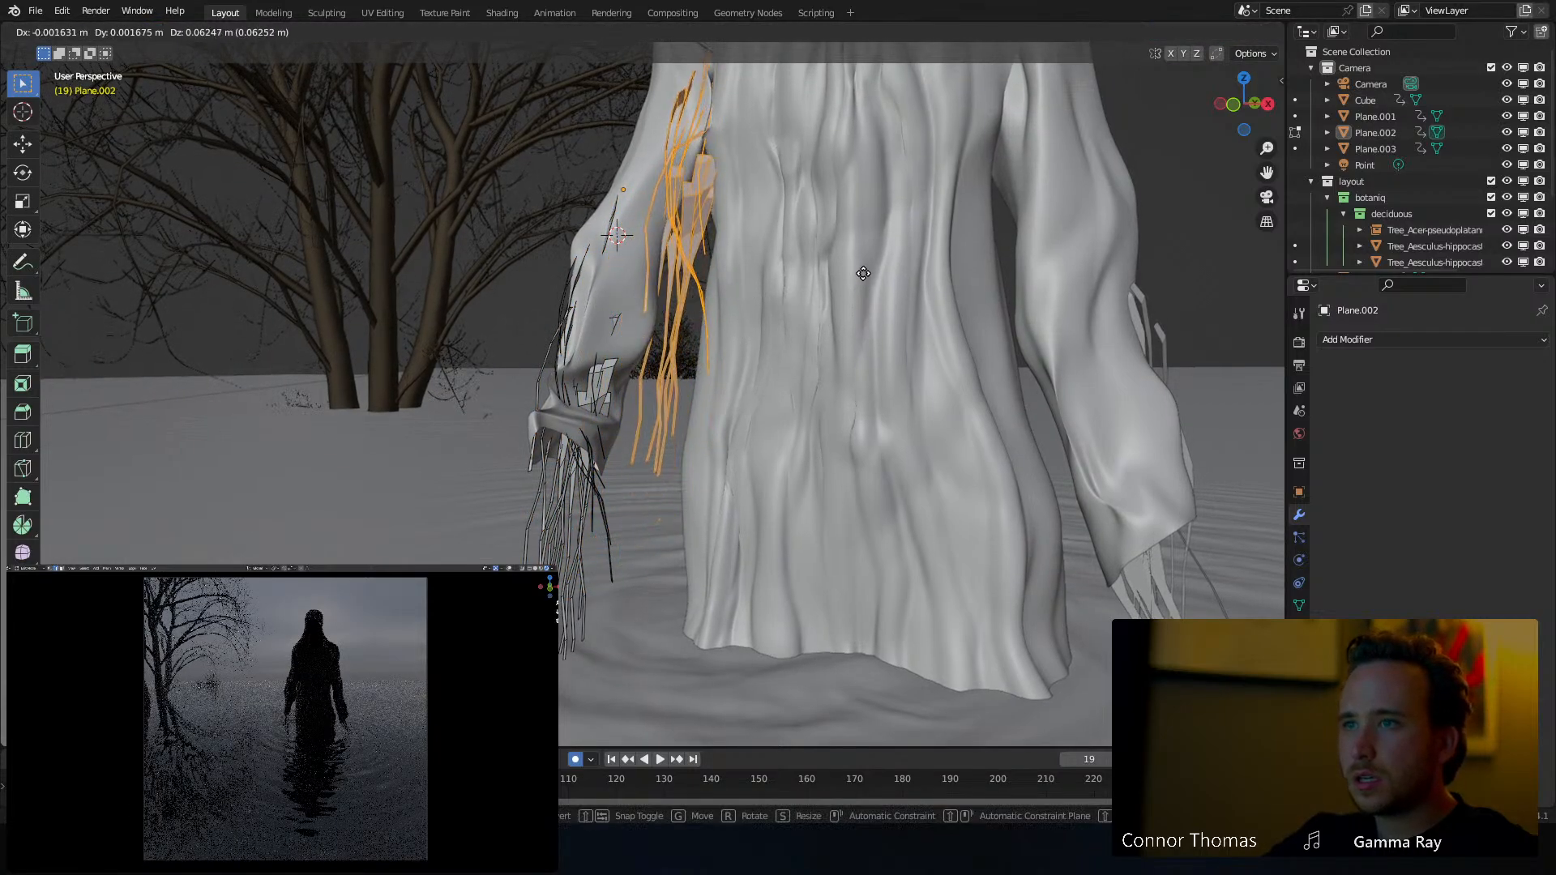
{"action": "left_click", "coordinate": [883, 252]}
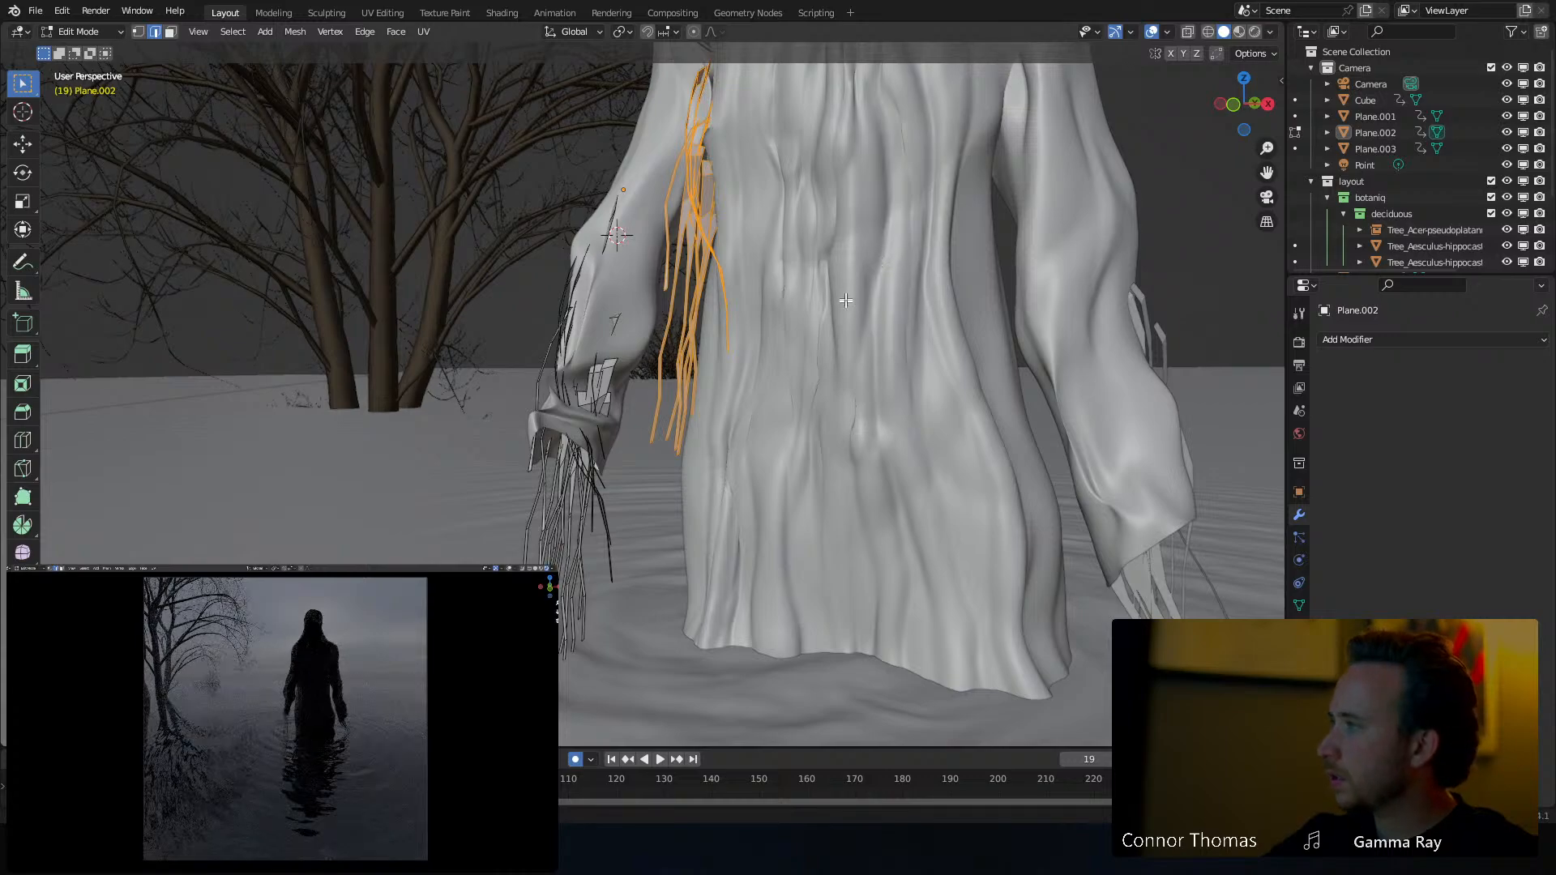
{"action": "key", "text": "g"}
{"action": "left_click", "coordinate": [779, 357]}
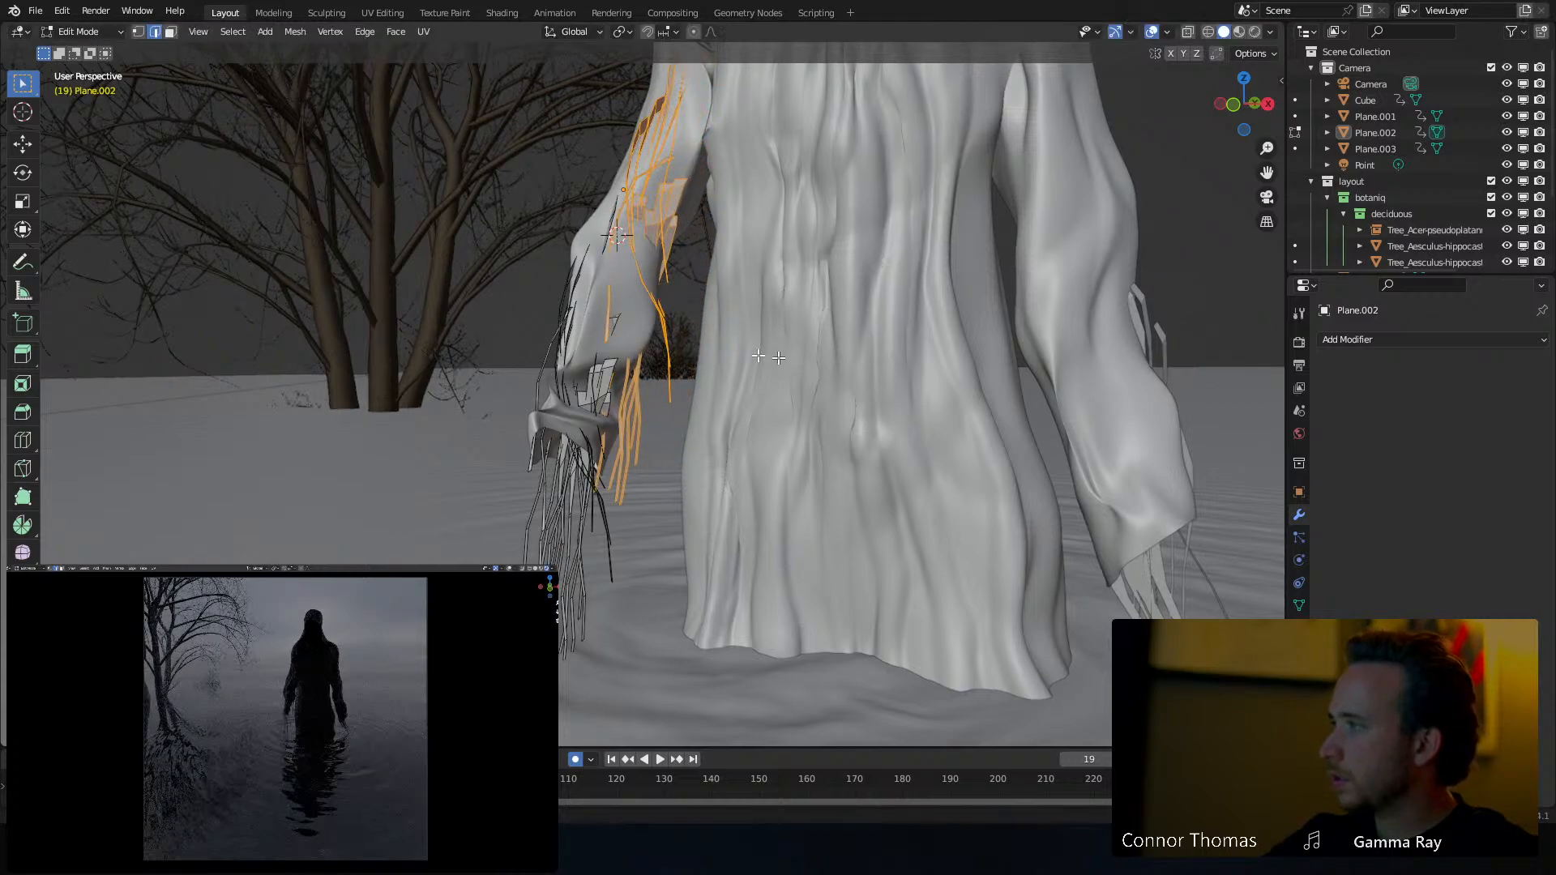
Place another copy of the strands along the front of the same sleeve, angled to follow the arm
{"action": "middle_click_drag", "start_coordinate": [720, 342], "coordinate": [673, 331]}
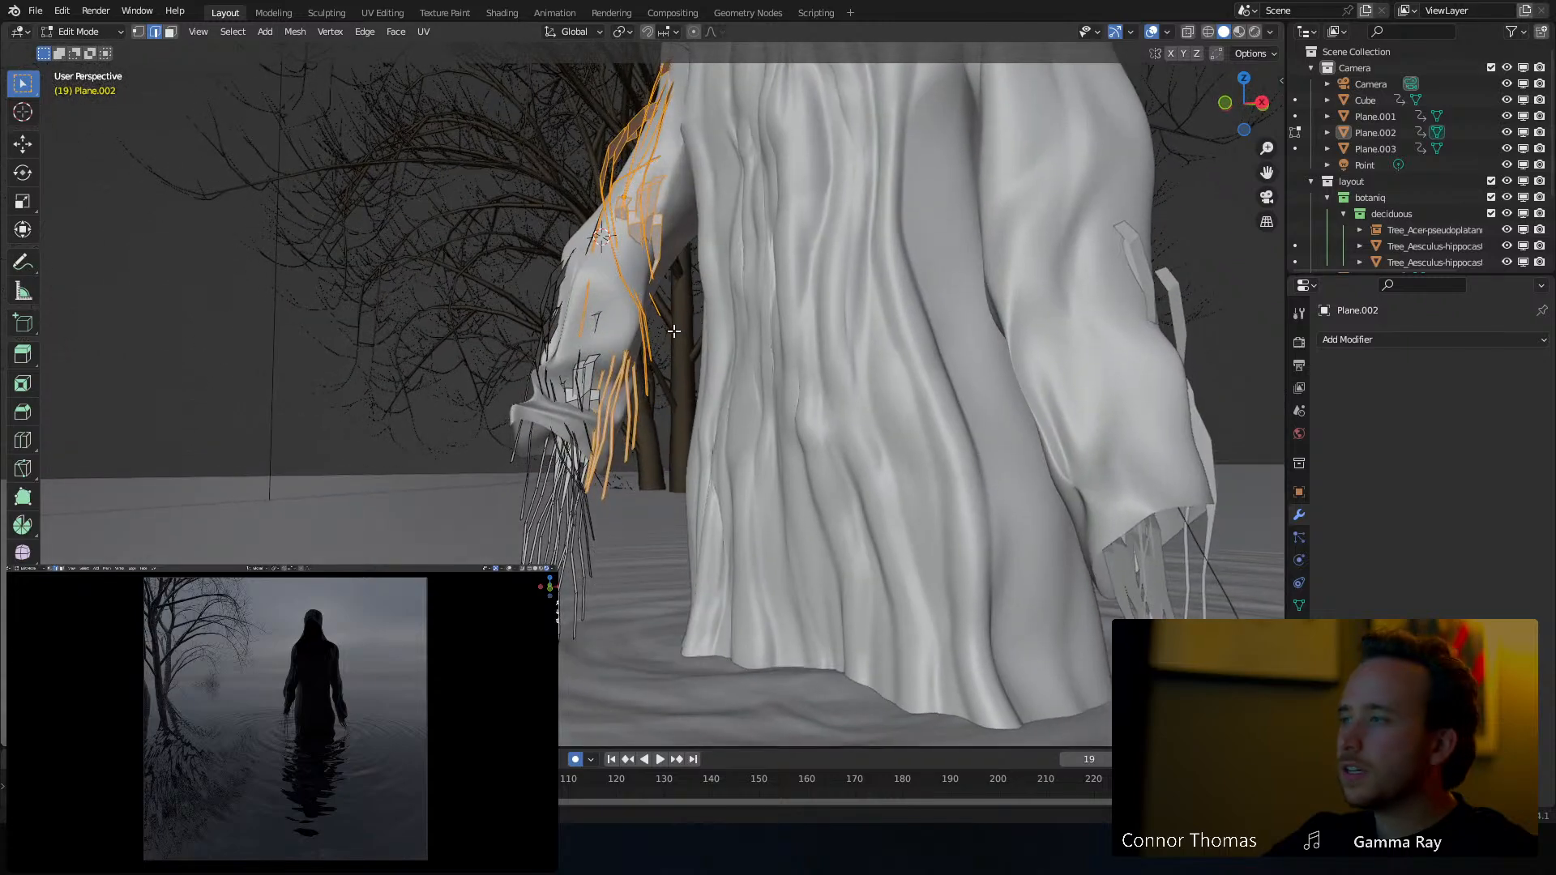
{"action": "middle_click_drag", "start_coordinate": [844, 311], "coordinate": [714, 328]}
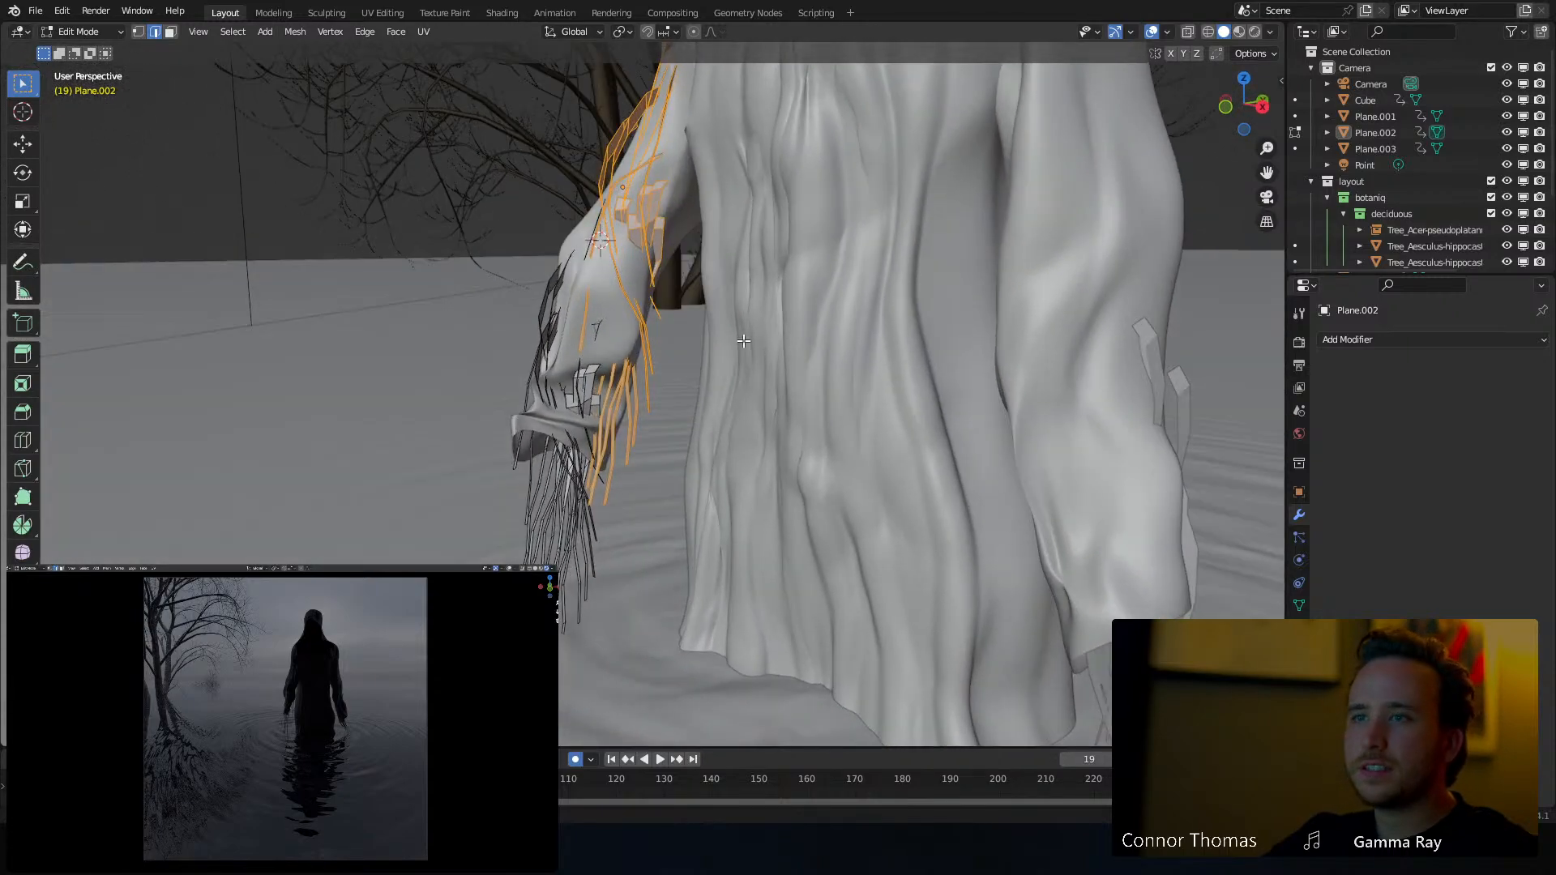
{"action": "key", "text": "r"}
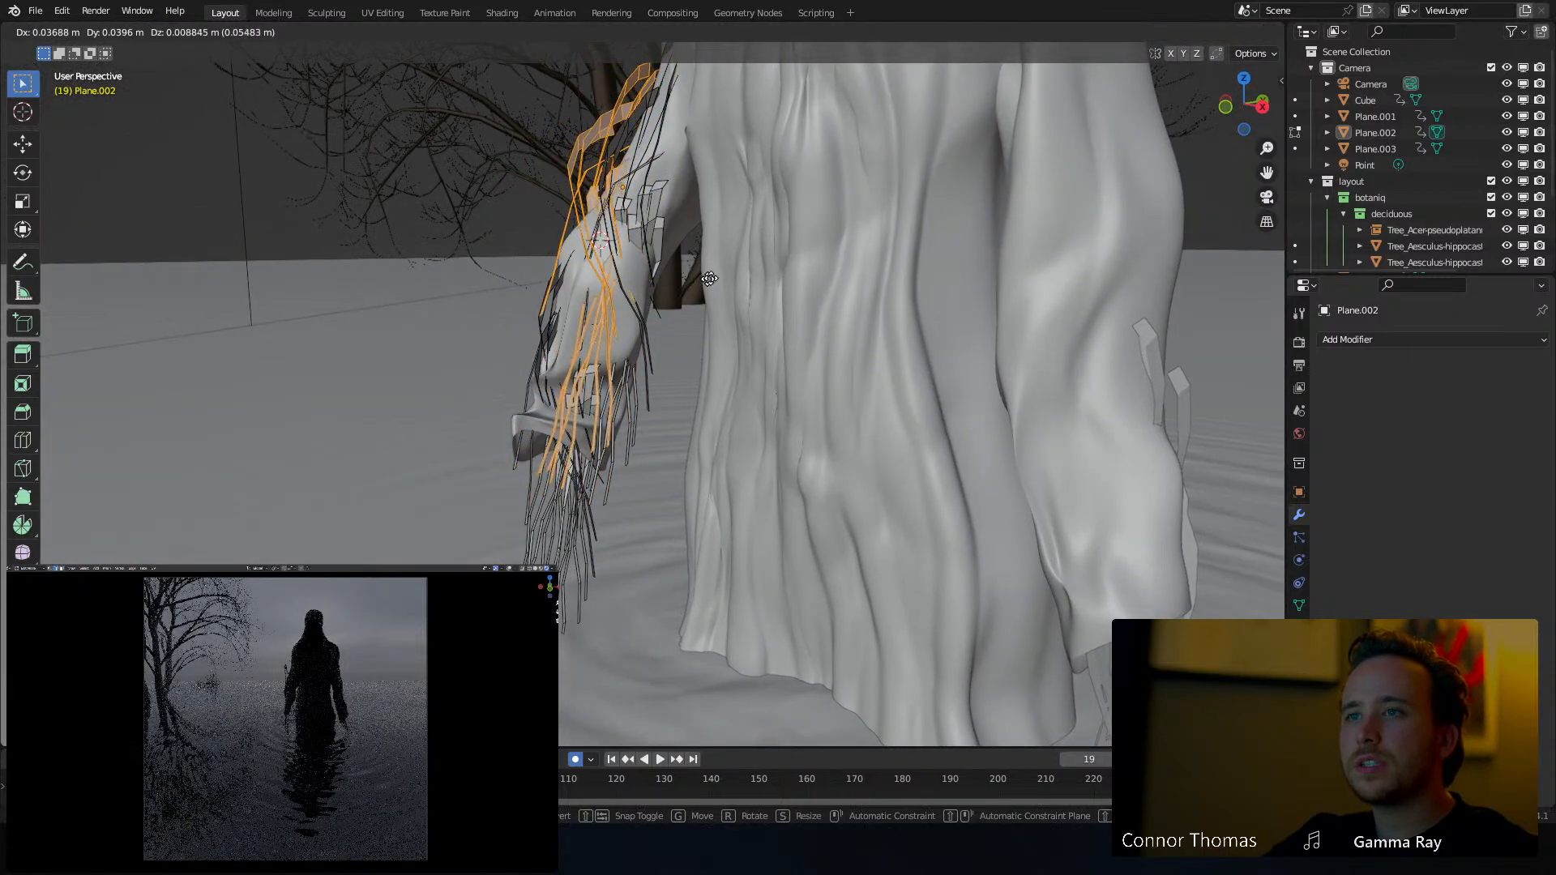
{"action": "left_click", "coordinate": [729, 277]}
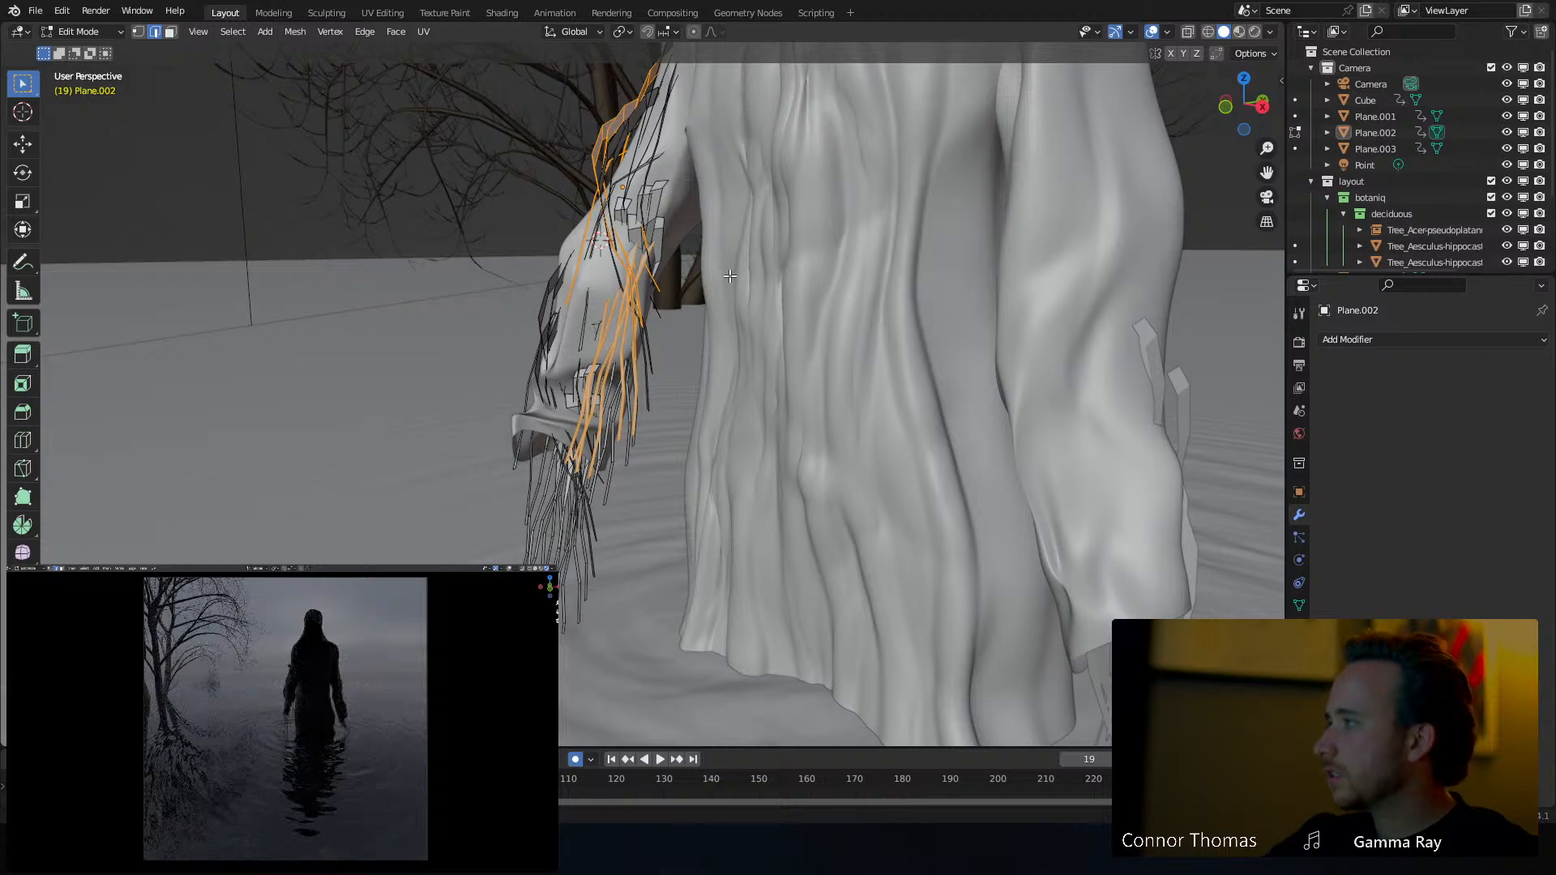
Duplicate the strands across to the opposite sleeve, rotate the copy freely and shift it toward that arm
{"action": "middle_click_drag", "start_coordinate": [890, 328], "coordinate": [1006, 389]}
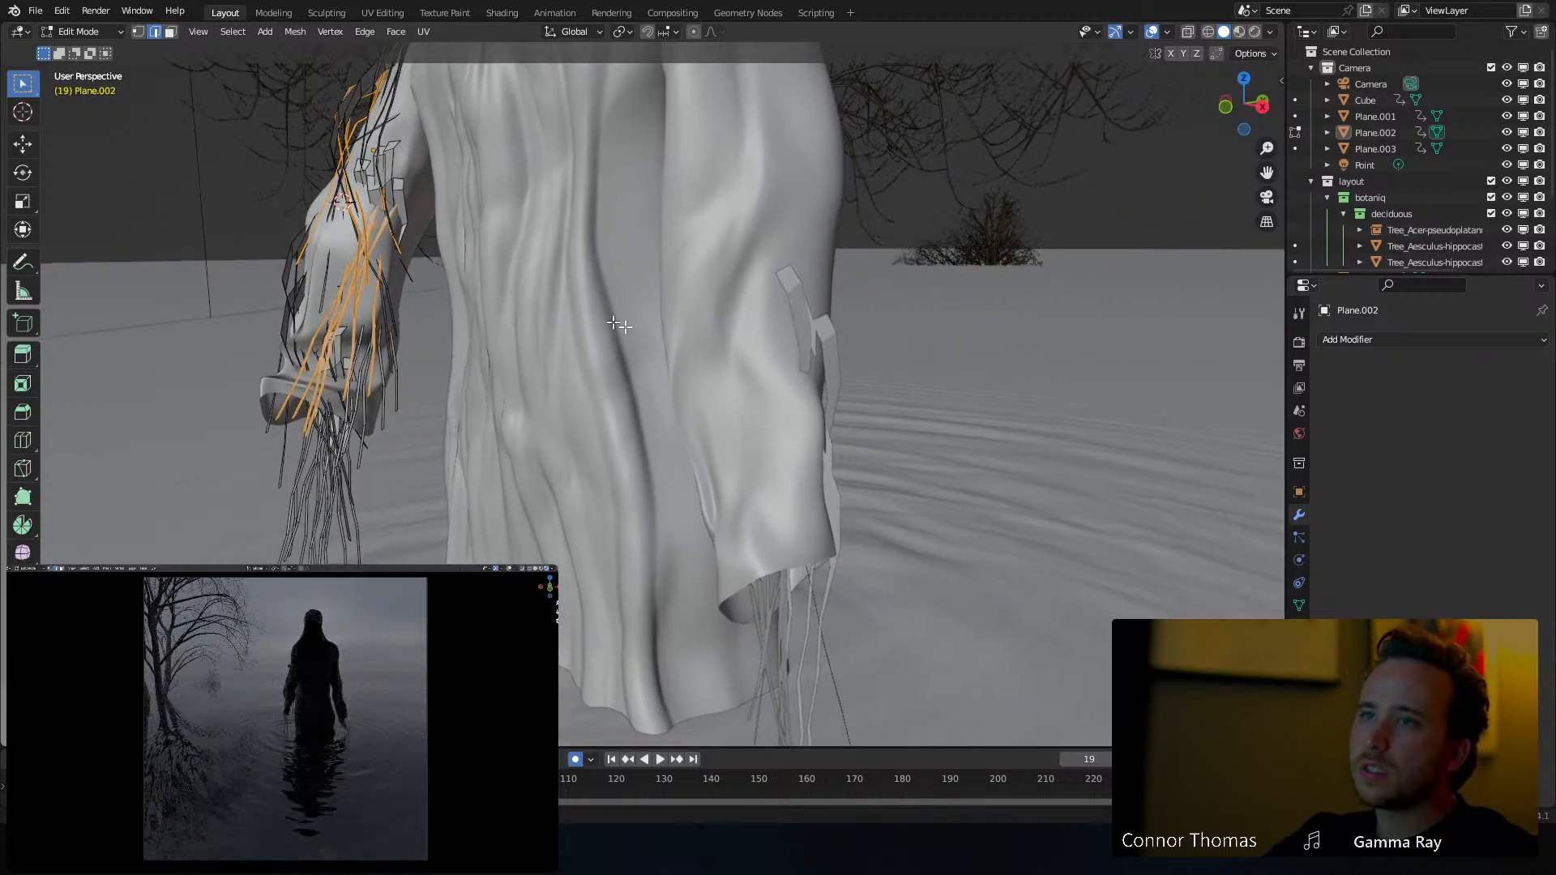
{"action": "key", "text": "g"}
{"action": "key", "text": "r"}
{"action": "key", "text": "r"}
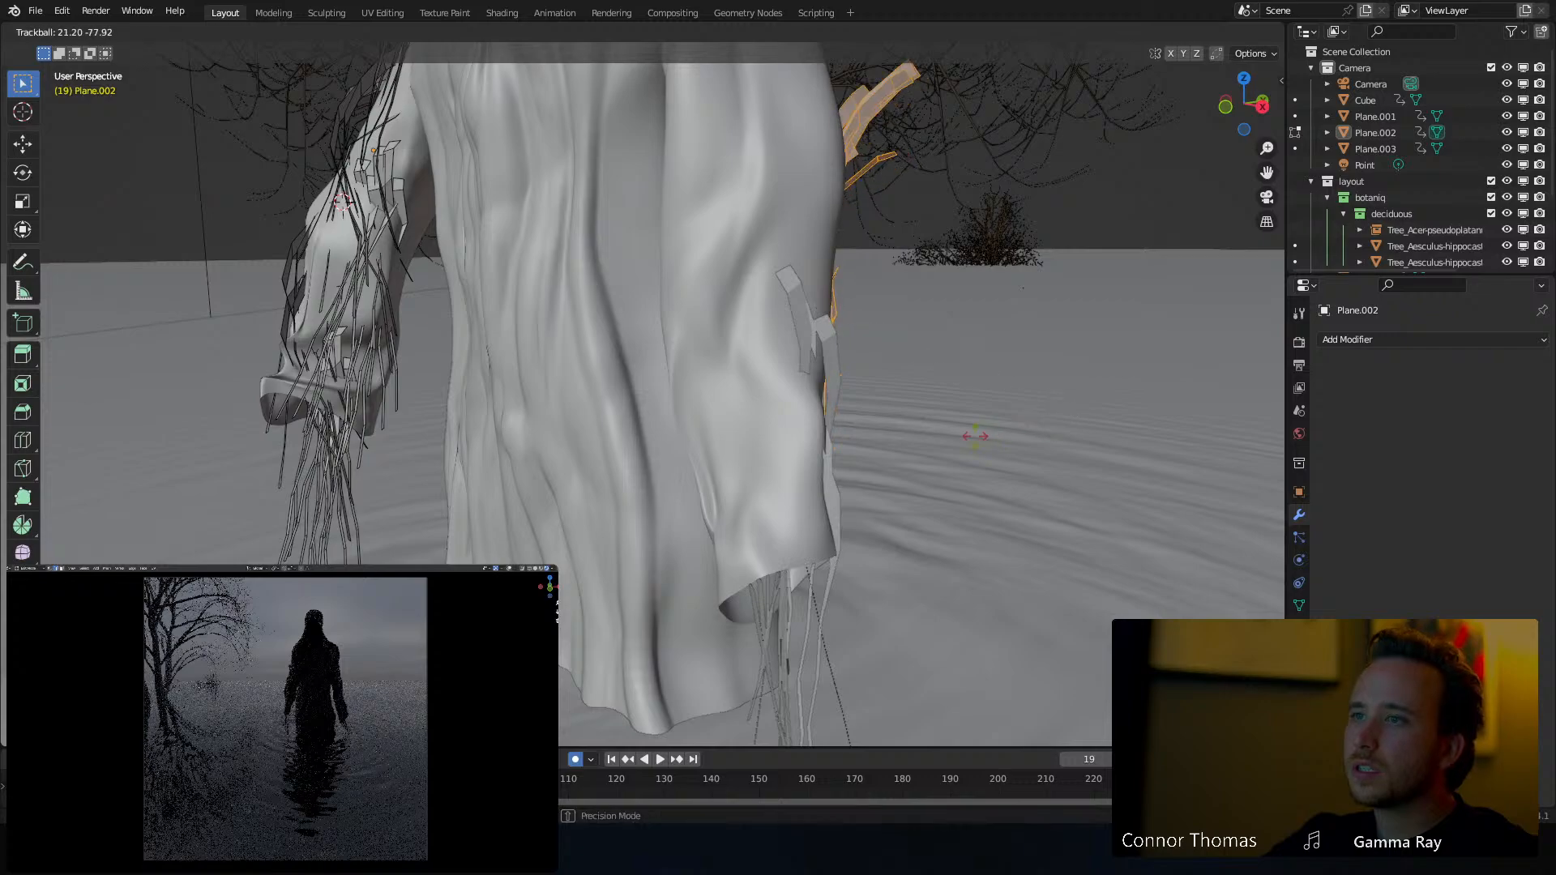
{"action": "left_click", "coordinate": [915, 440]}
{"action": "middle_click_drag", "start_coordinate": [918, 438], "coordinate": [981, 407]}
{"action": "key", "text": "g"}
{"action": "left_click", "coordinate": [1067, 384]}
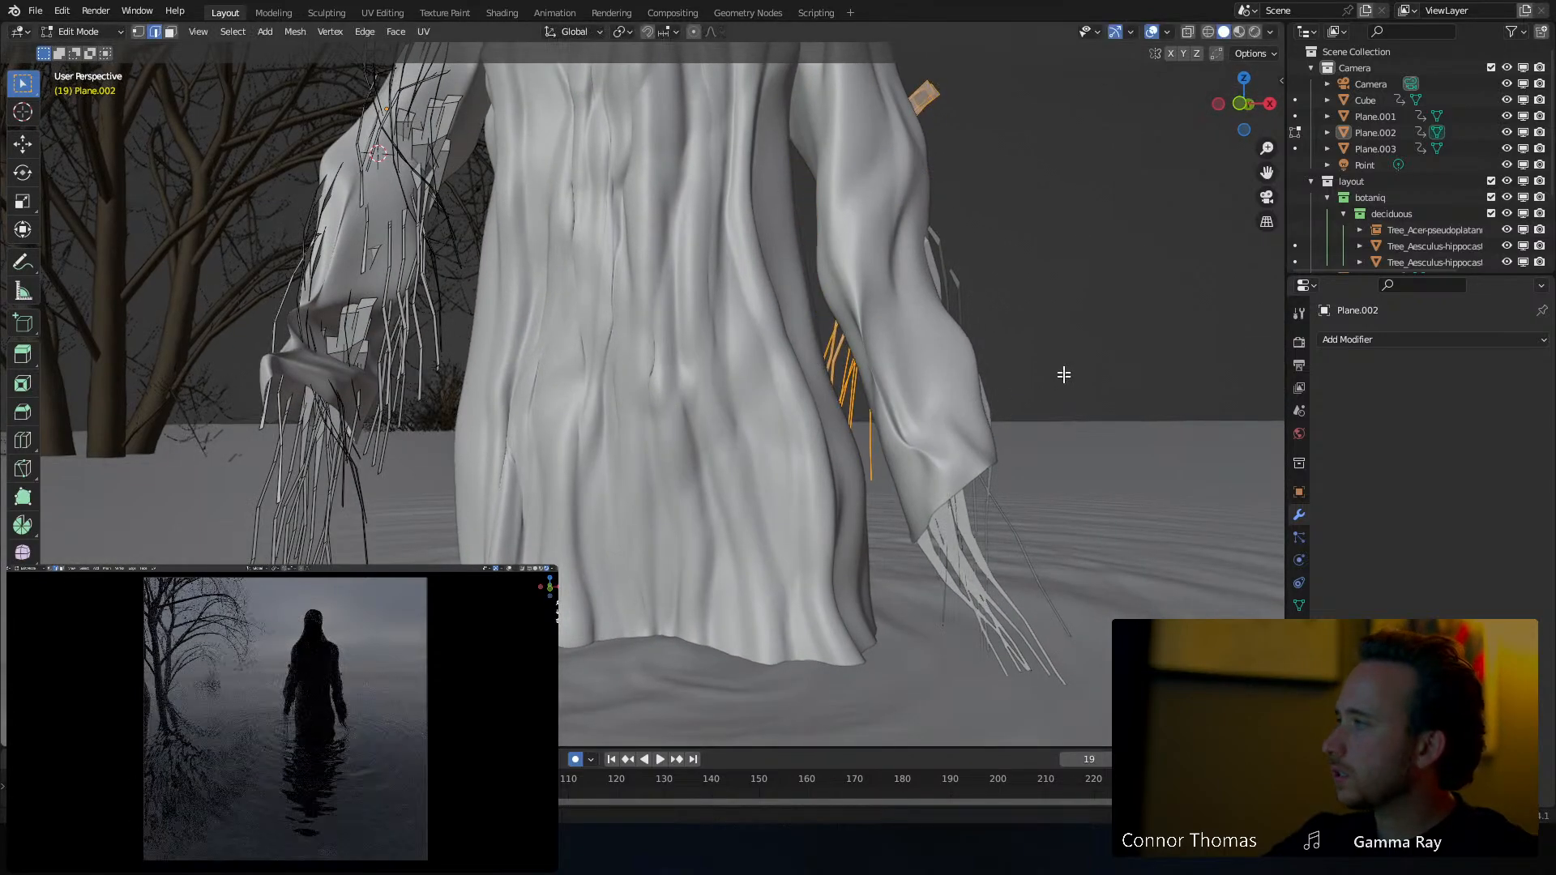
Move the copied strands between the robe and the opposite sleeve and rotate them to follow the arm
{"action": "middle_click_drag", "start_coordinate": [1031, 346], "coordinate": [897, 333]}
{"action": "scroll", "coordinate": [843, 428], "scroll_direction": "down", "scroll_amount": 2}
{"action": "key", "text": "g"}
{"action": "left_click", "coordinate": [747, 430]}
{"action": "key", "text": "r"}
{"action": "key", "text": "r"}
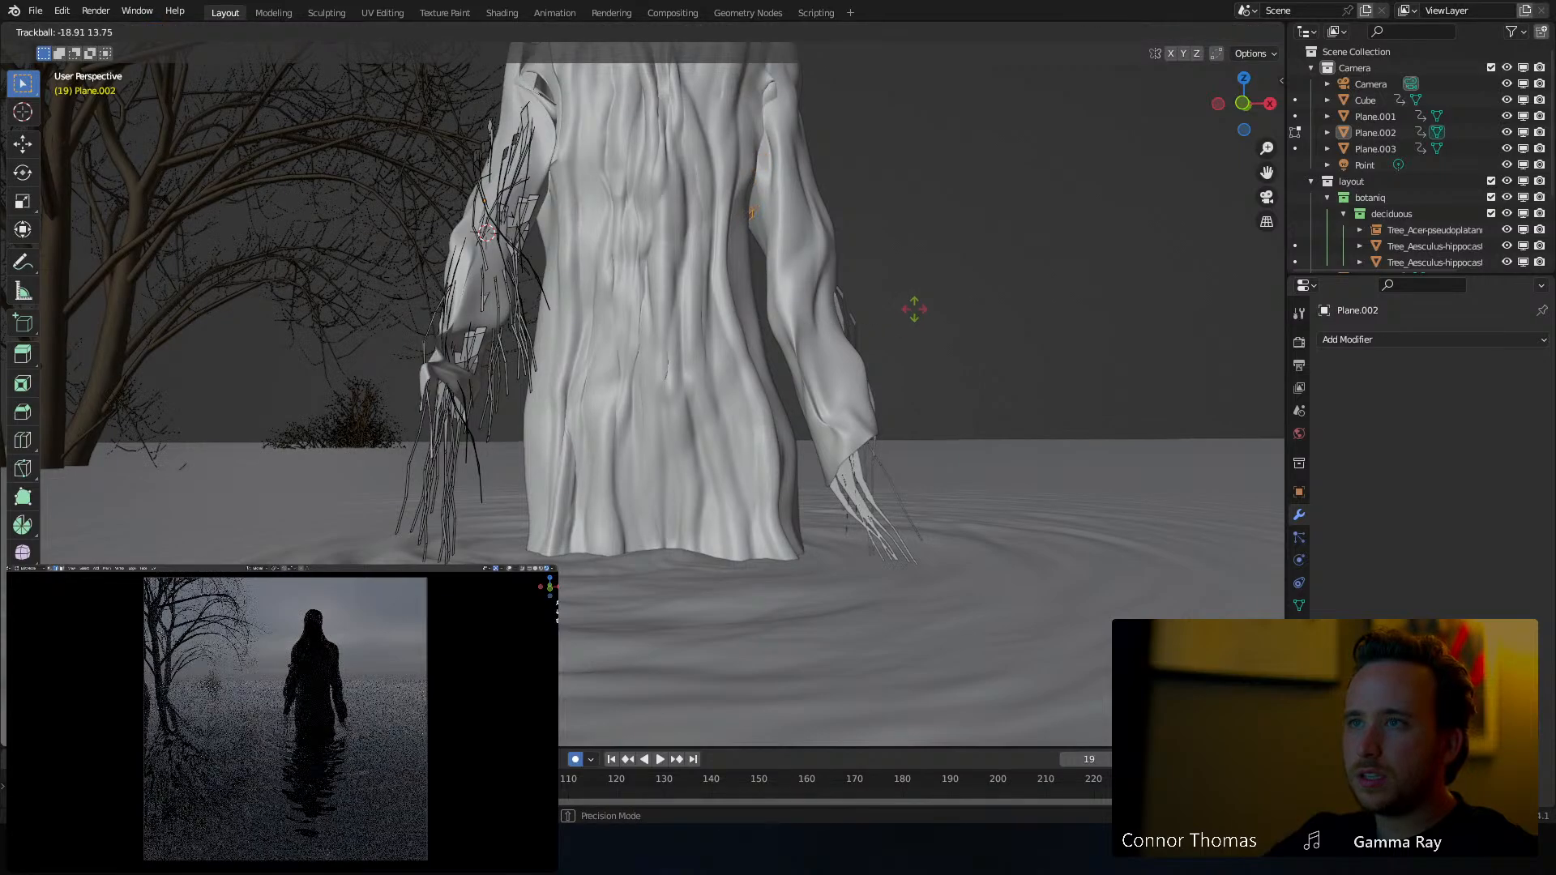
{"action": "key", "text": "r"}
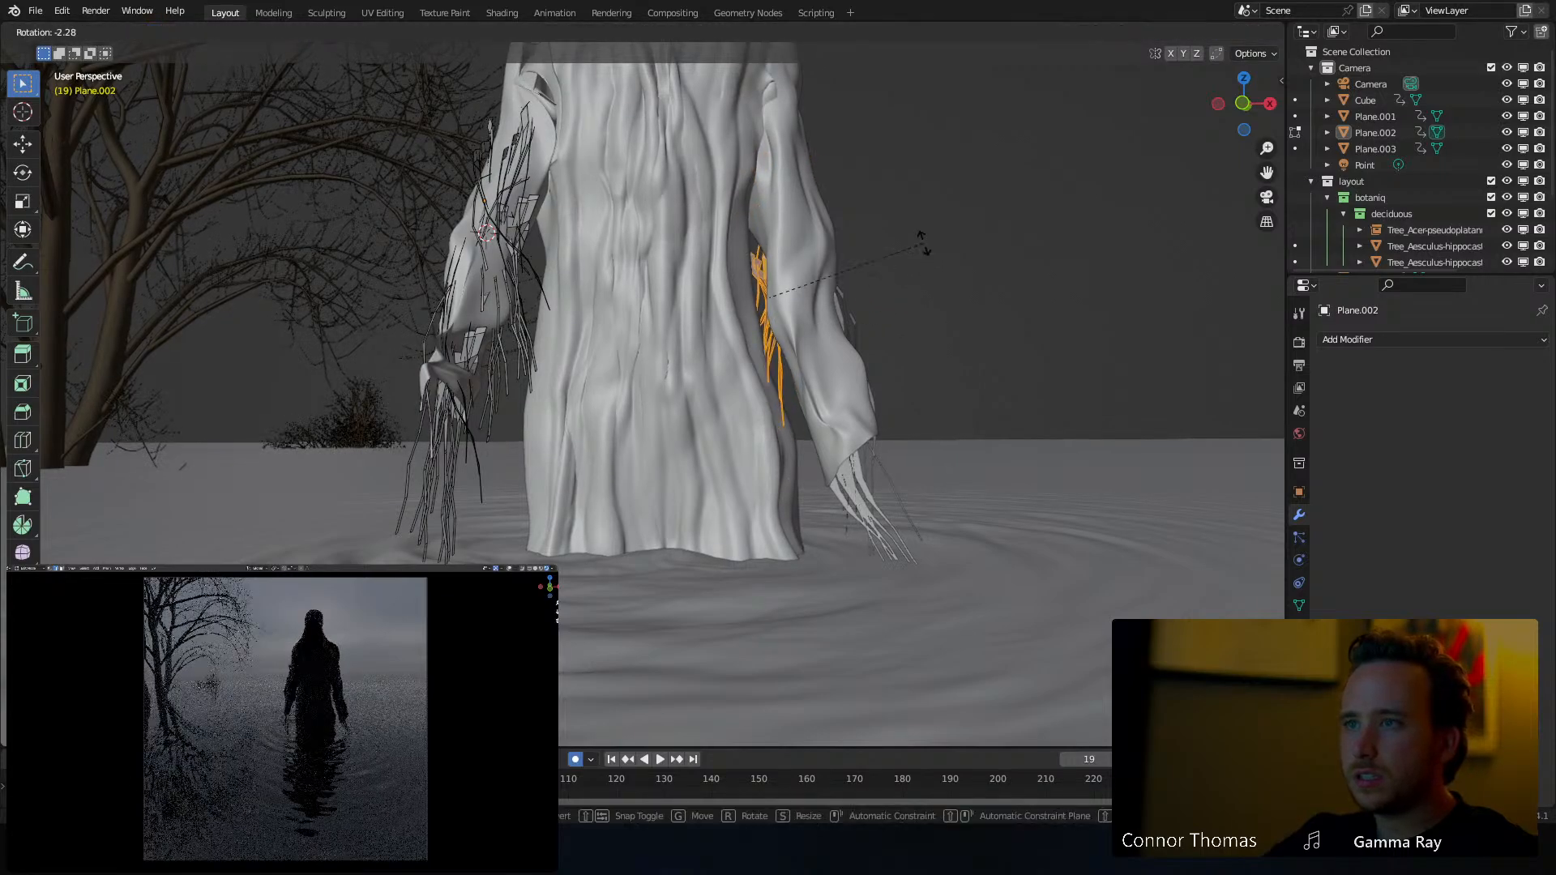
{"action": "left_click", "coordinate": [916, 216]}
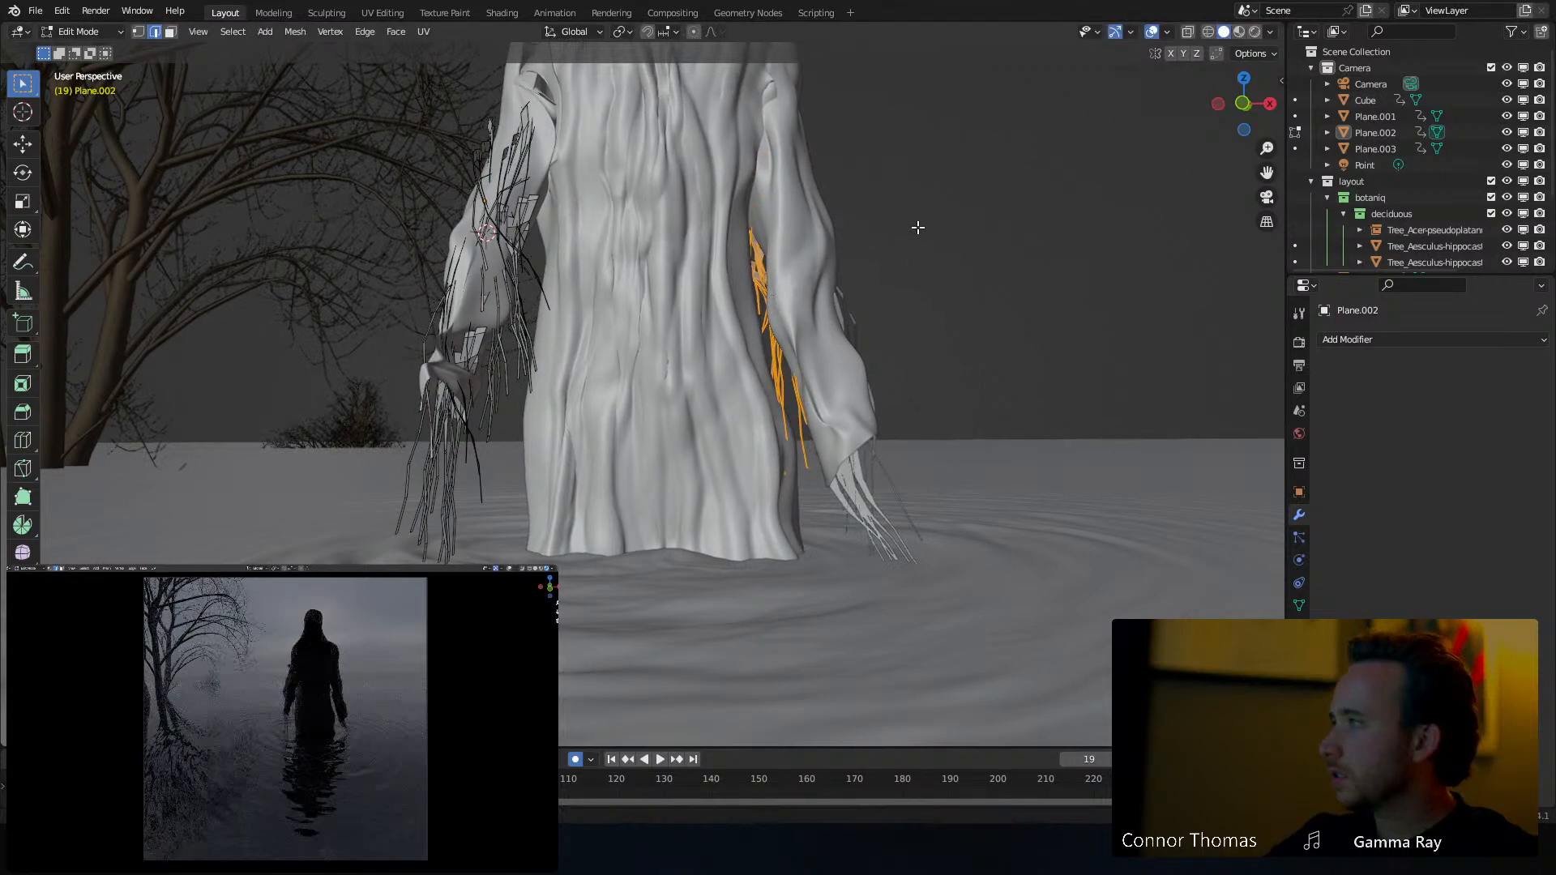
Raise the copied strands along the inner side of the opposite sleeve, then return to Object Mode and deselect everything
{"action": "key", "text": "r"}
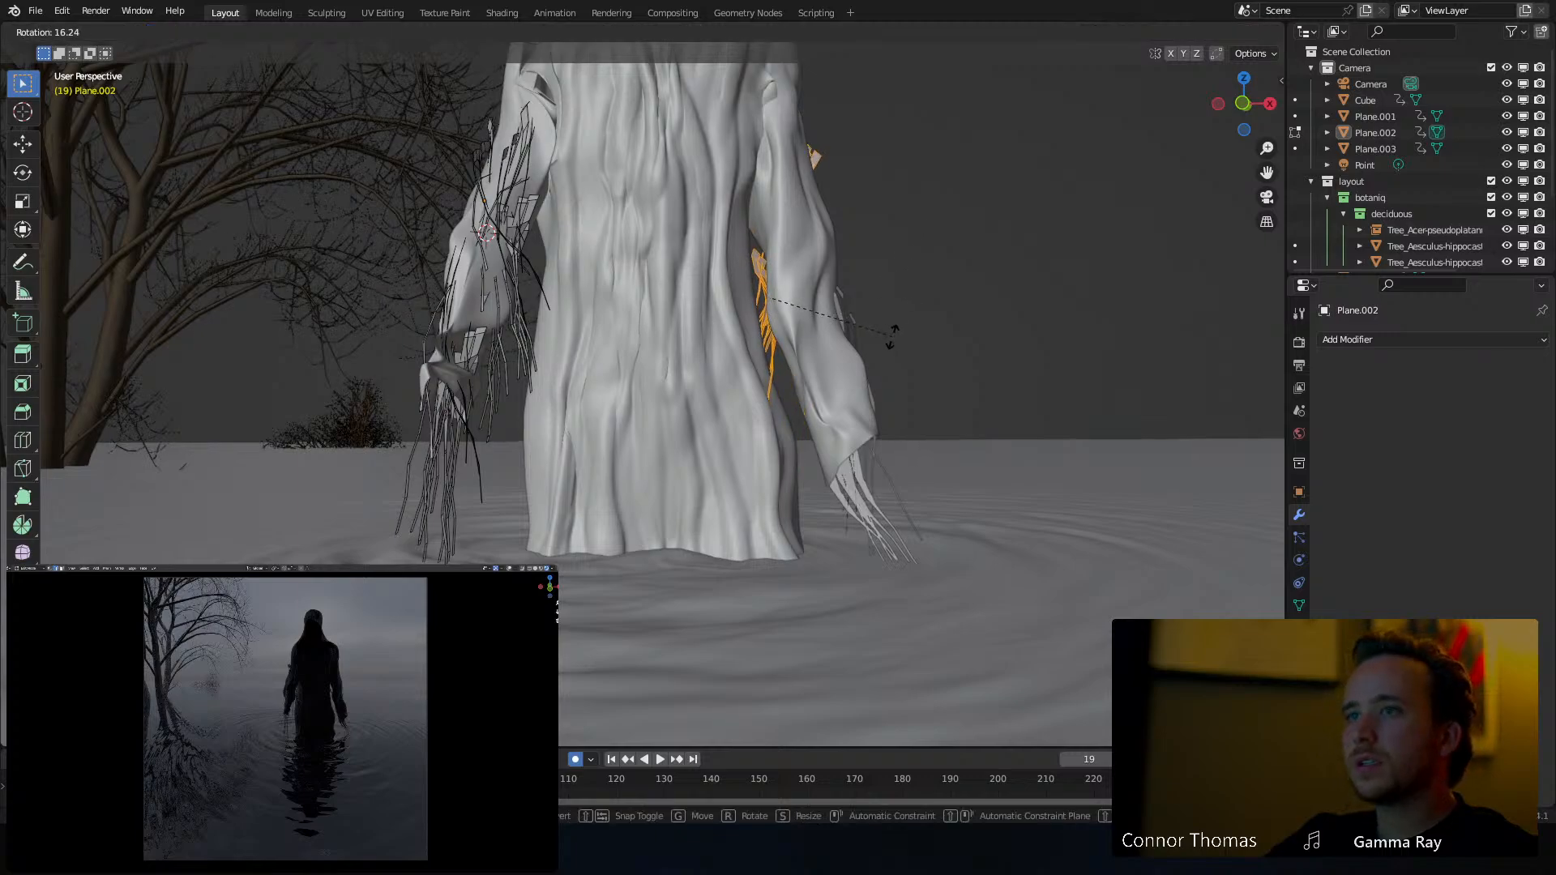
{"action": "right_click", "coordinate": [892, 304]}
{"action": "key", "text": "g"}
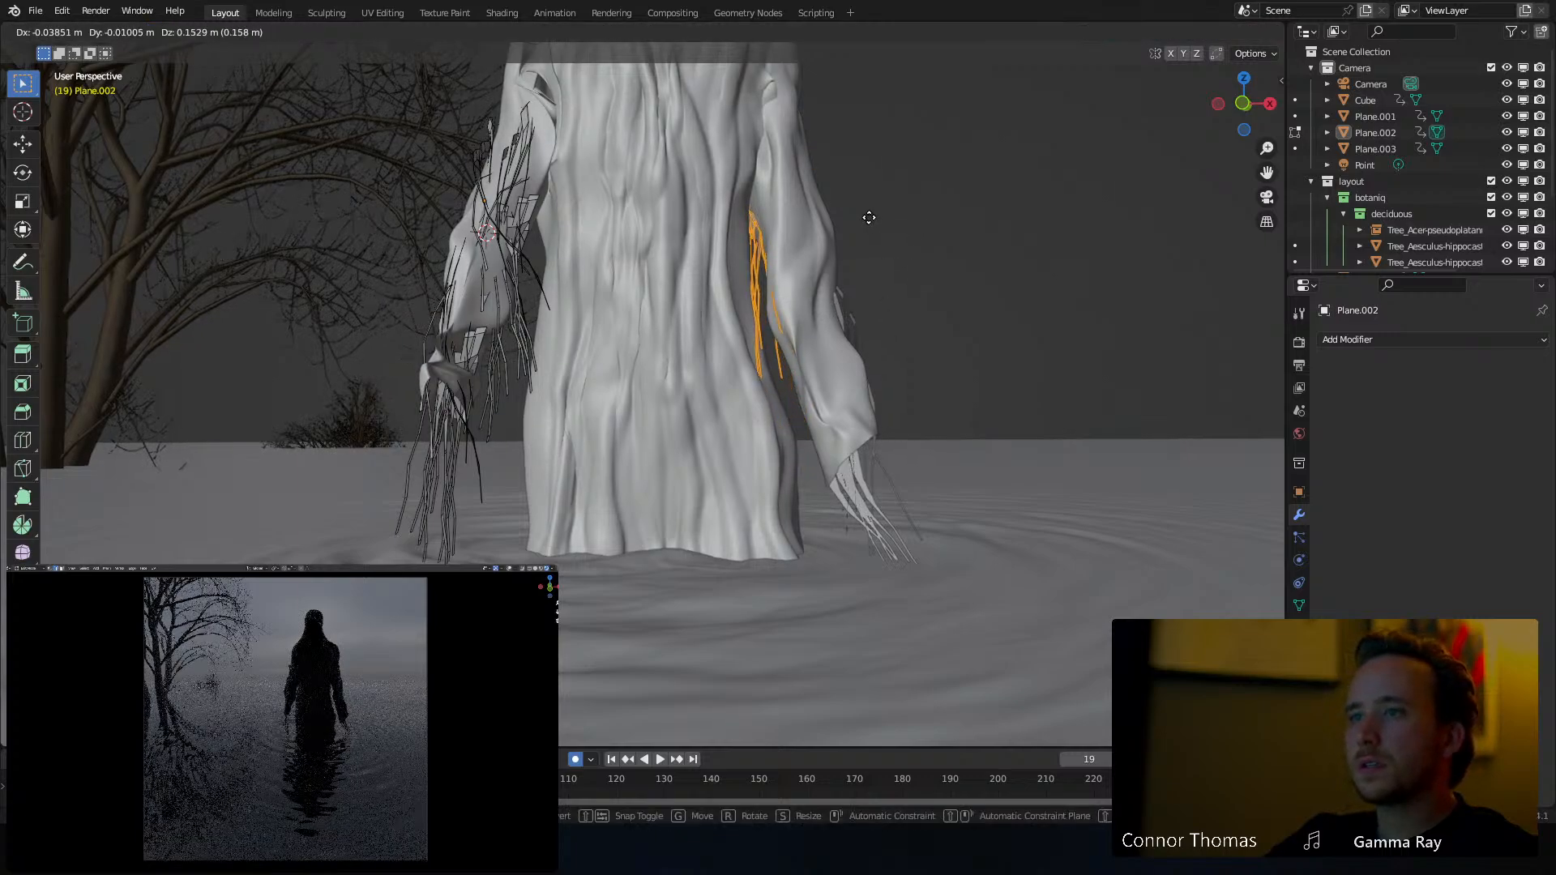
{"action": "left_click", "coordinate": [868, 221]}
{"action": "key", "text": "Tab"}
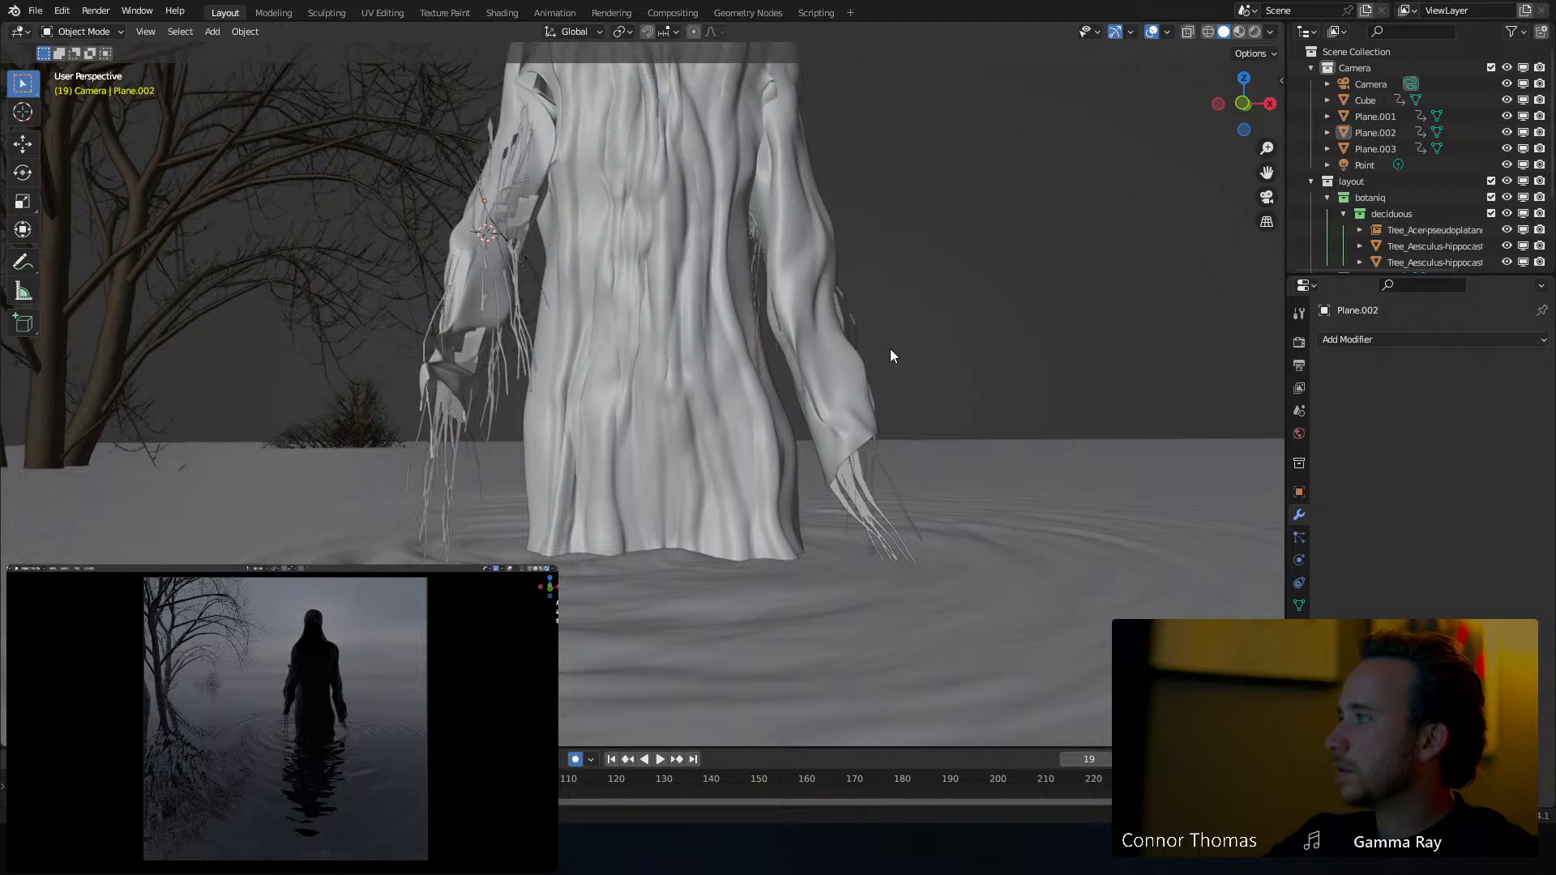
{"action": "key", "text": "a"}
{"action": "key", "text": "a"}
Place the 3D cursor on the rippled water beside the figure and add an area light there
{"action": "middle_click_drag", "start_coordinate": [766, 409], "coordinate": [600, 462]}
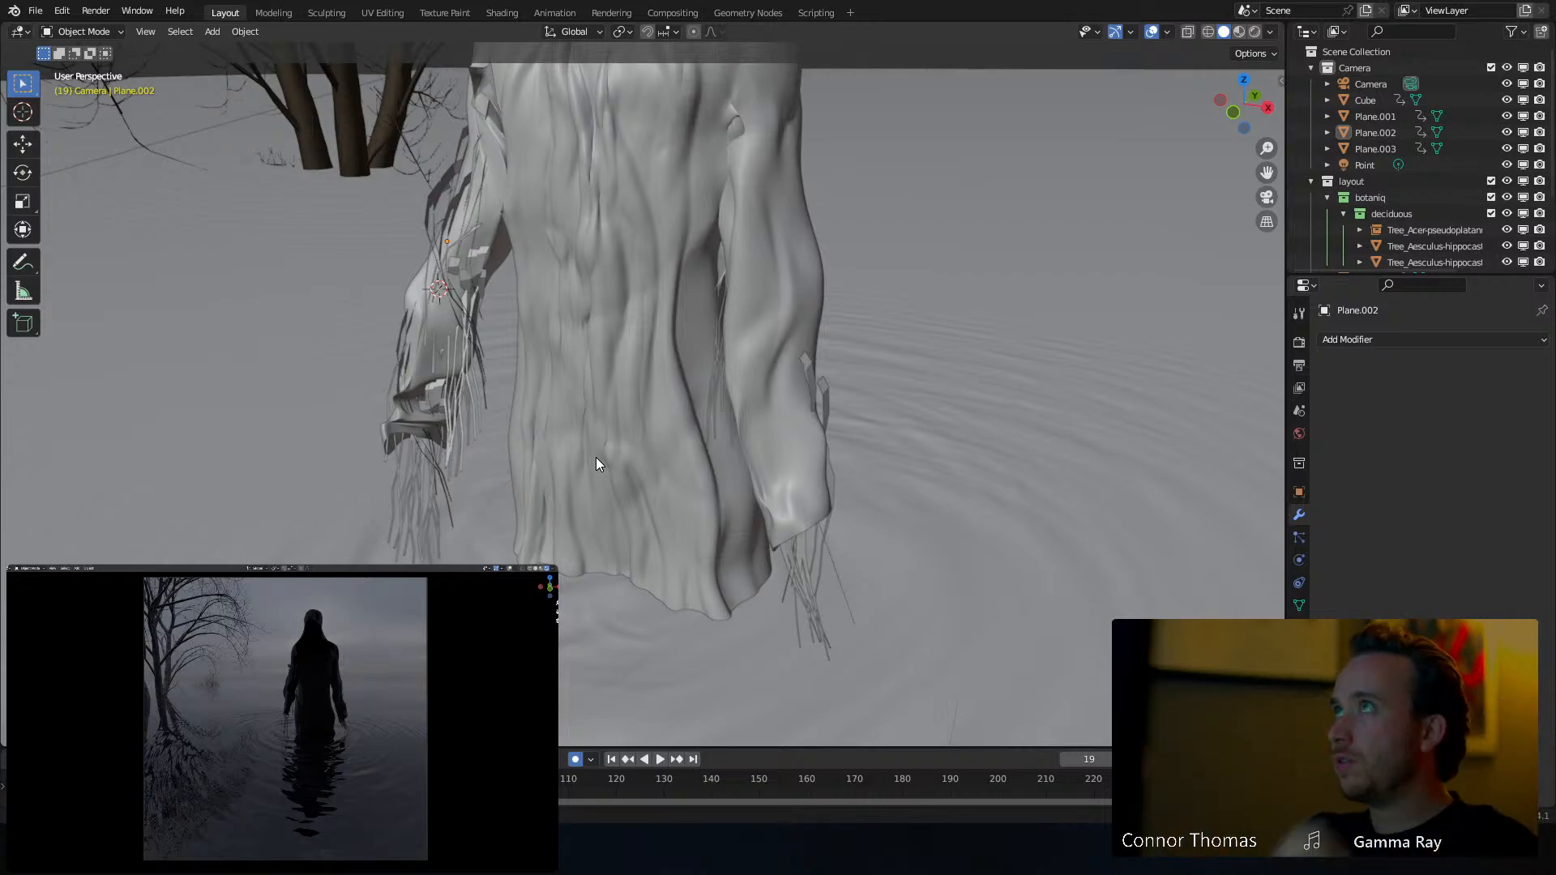
{"action": "middle_click_drag", "start_coordinate": [635, 261], "coordinate": [673, 411]}
{"action": "middle_click_drag", "start_coordinate": [694, 484], "coordinate": [702, 308]}
{"action": "scroll", "coordinate": [712, 321], "scroll_direction": "down", "scroll_amount": 2}
{"action": "scroll", "coordinate": [702, 308], "scroll_direction": "down", "scroll_amount": 3}
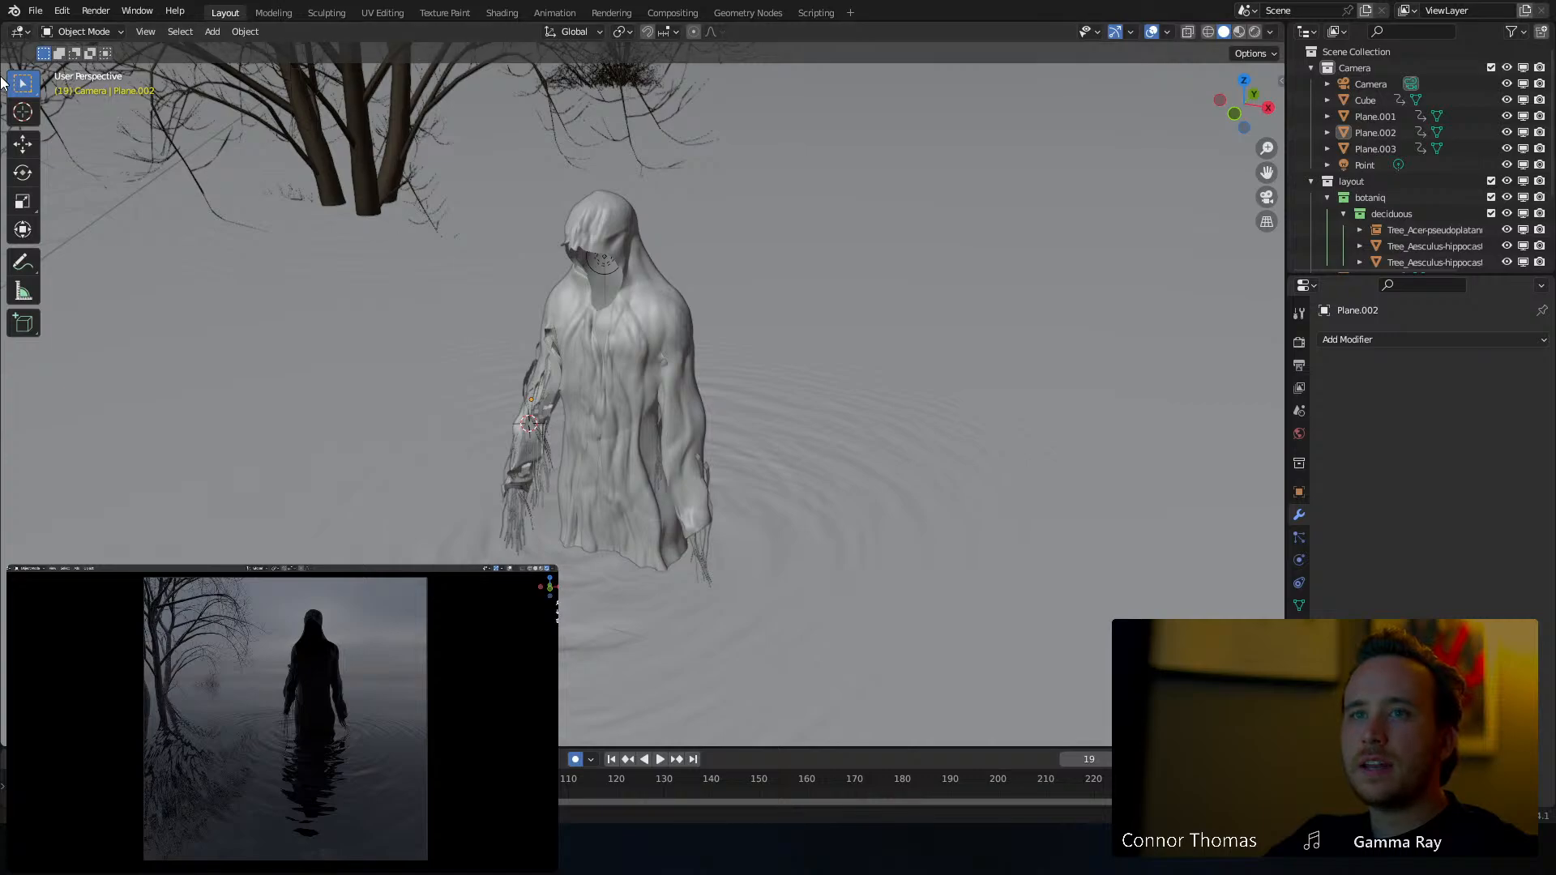
{"action": "left_click", "coordinate": [17, 113]}
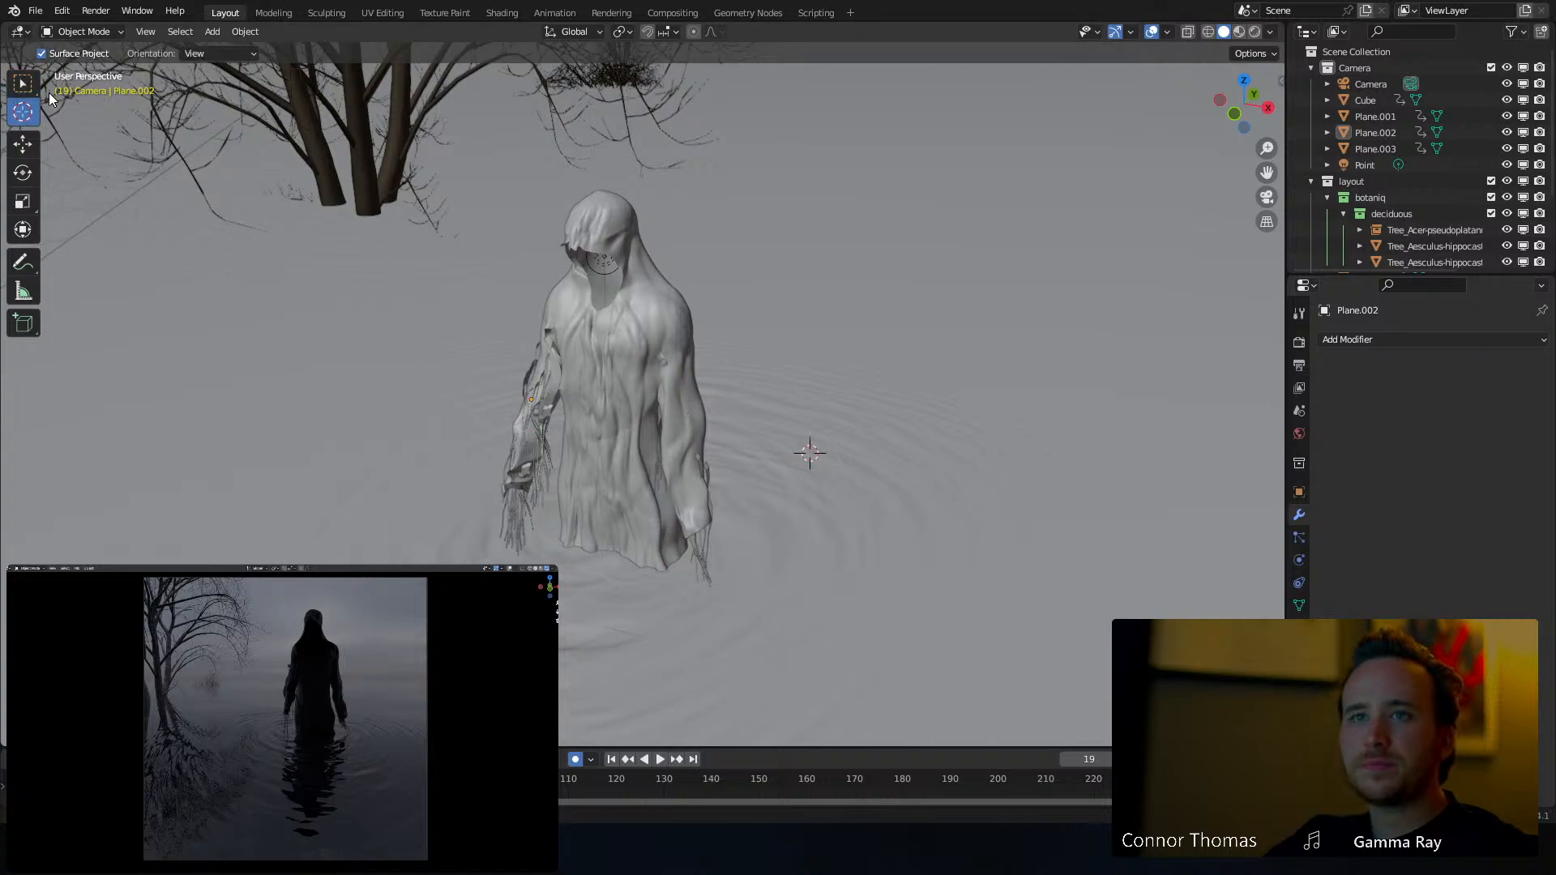
{"action": "left_click", "coordinate": [22, 84]}
{"action": "key", "text": "shift+a"}
{"action": "mouse_move", "coordinate": [513, 440]}
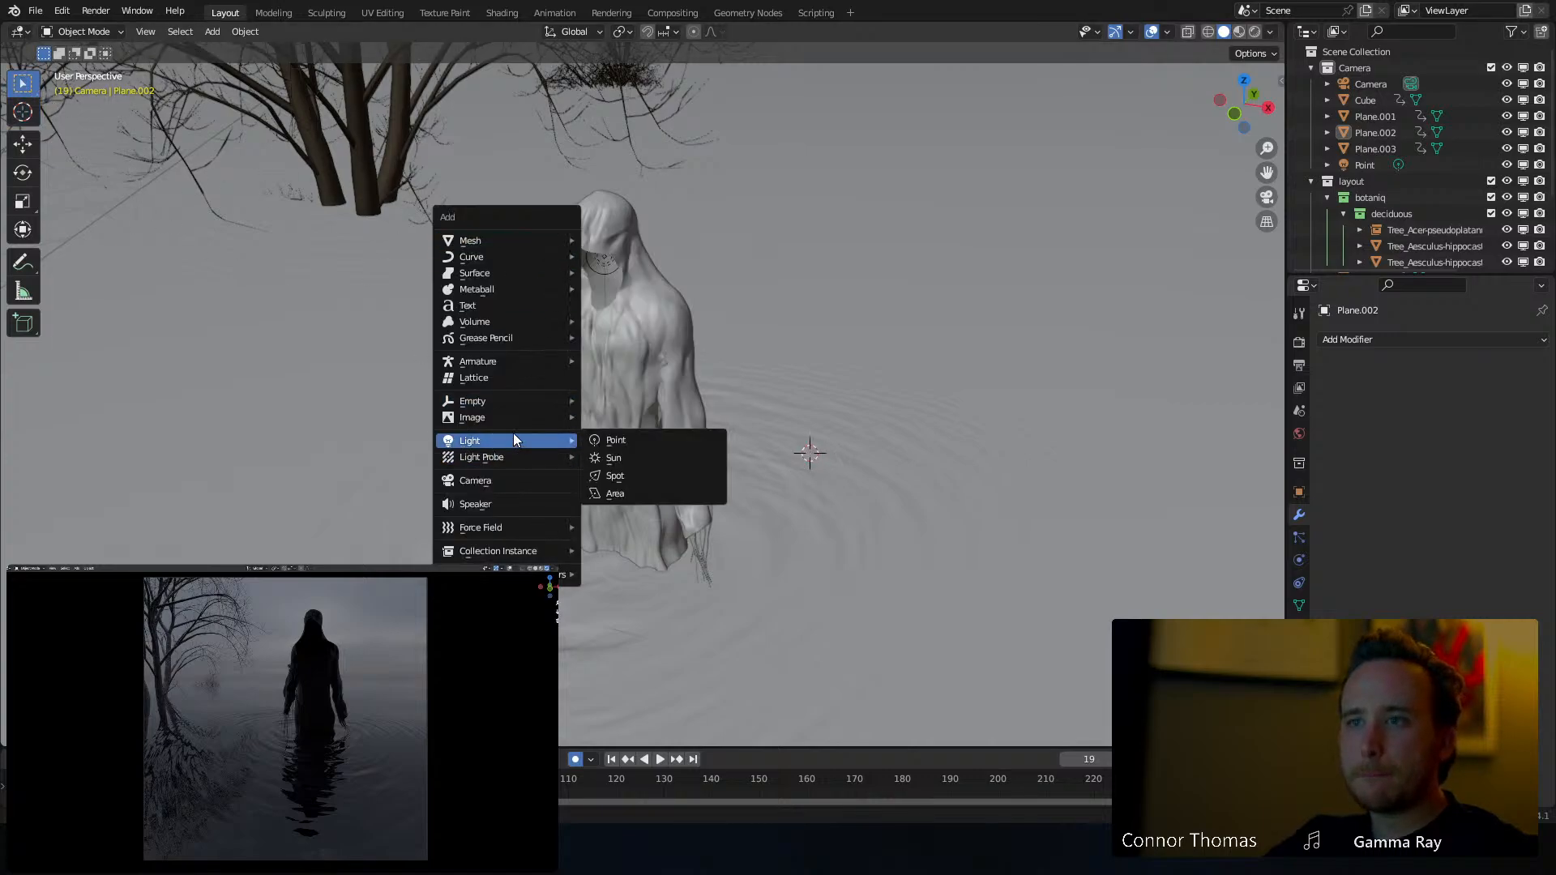
{"action": "left_click", "coordinate": [639, 489]}
{"action": "key", "text": "KP_Decimal"}
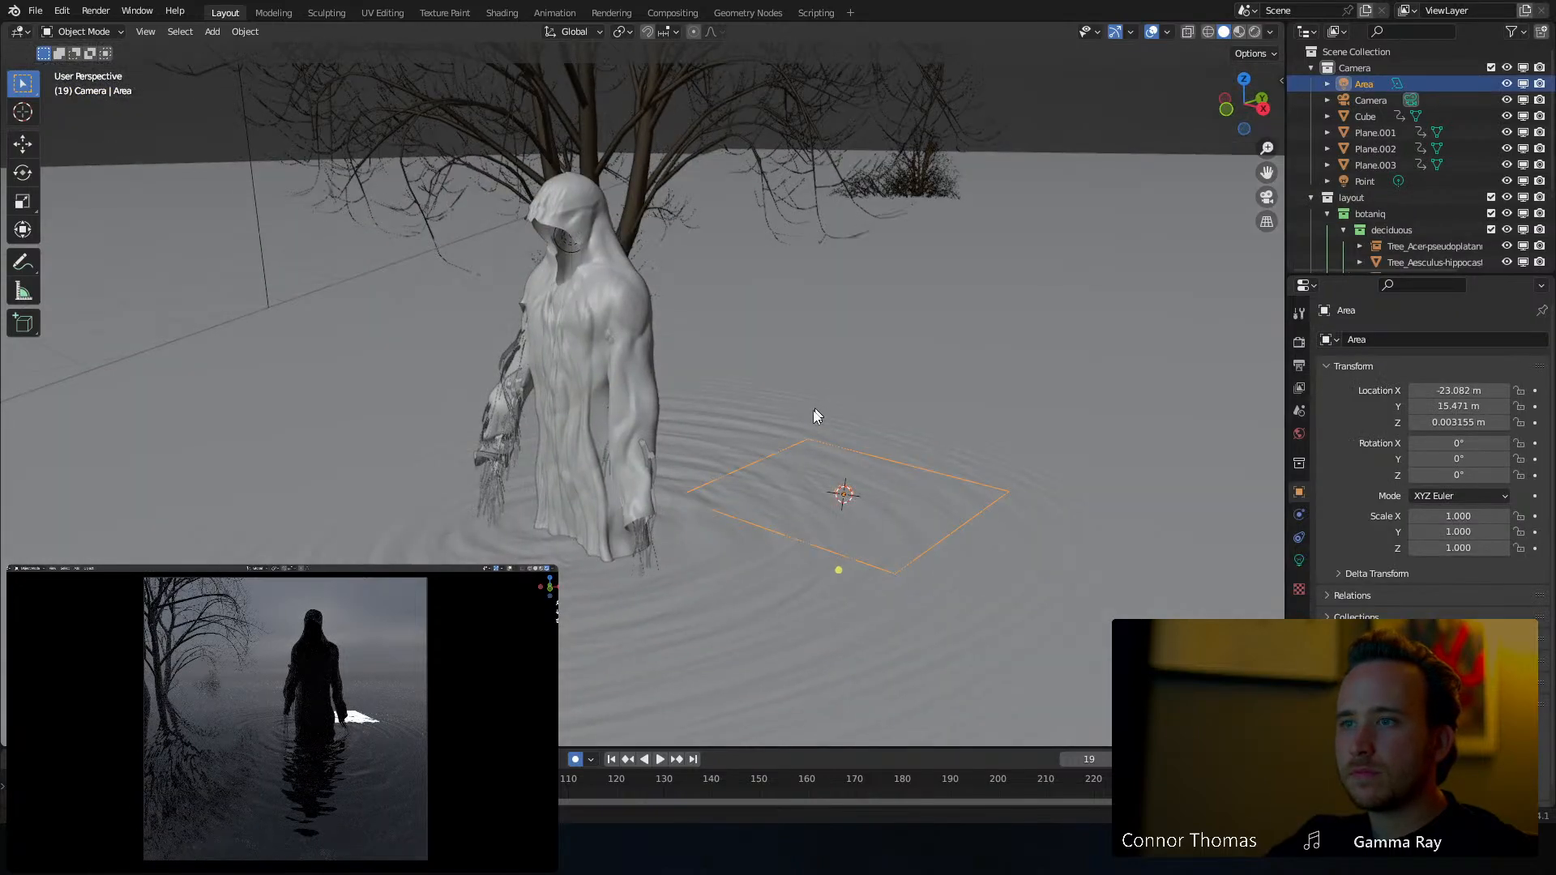
Tilt the area light up from the water with free rotation and raise it beside the figure
{"action": "key", "text": "r"}
{"action": "key", "text": "r"}
{"action": "left_click", "coordinate": [872, 303]}
{"action": "key", "text": "r"}
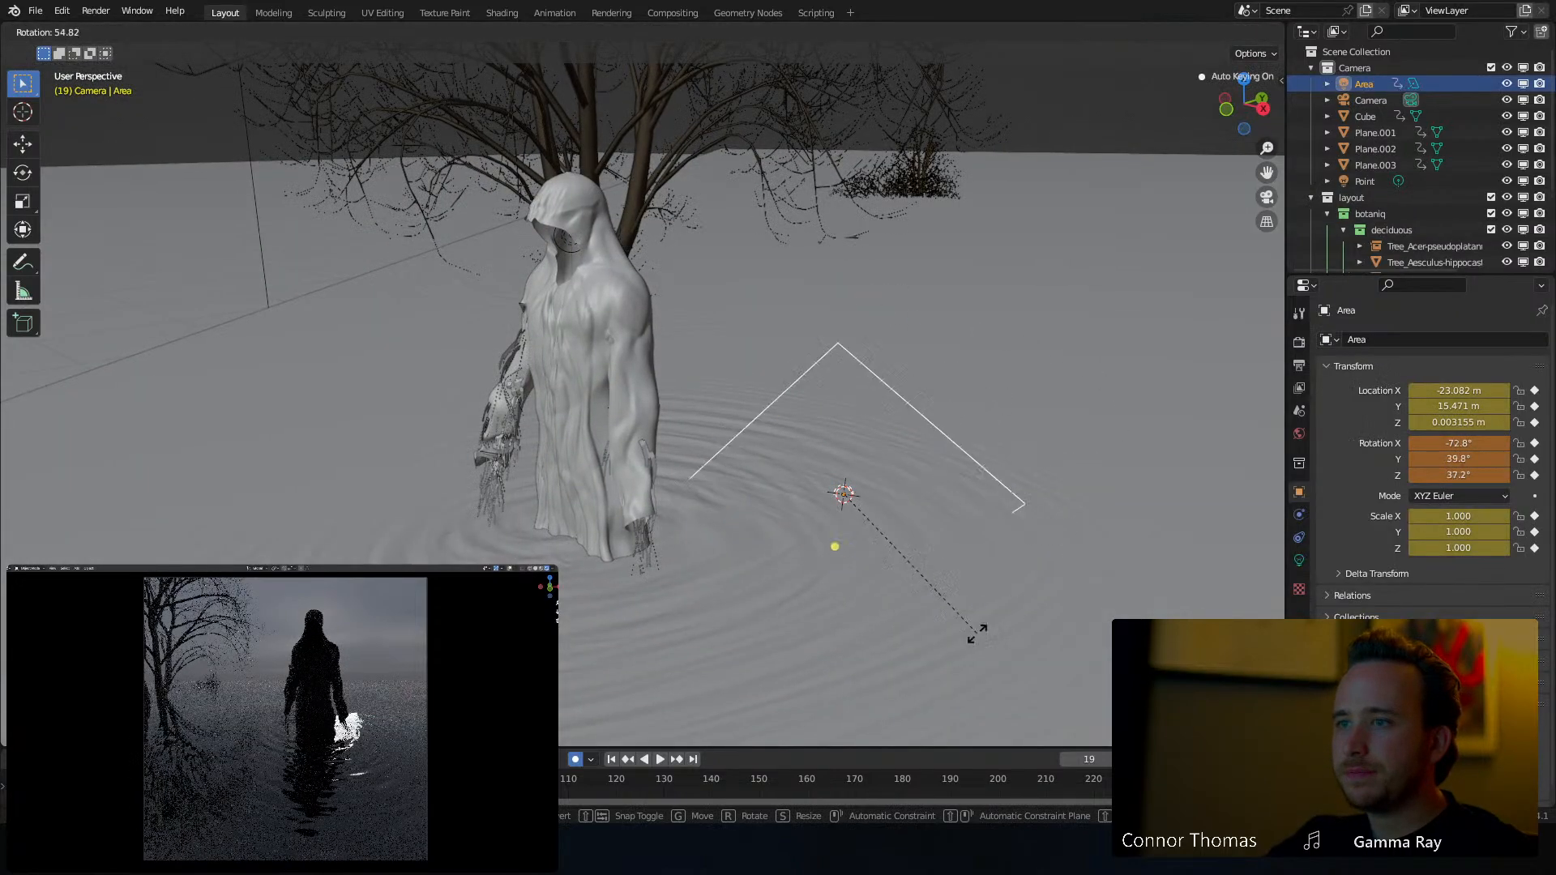
{"action": "left_click", "coordinate": [888, 631]}
{"action": "key", "text": "g"}
{"action": "left_click", "coordinate": [846, 283]}
Rotate the area light to aim at the figure, then move it closer and raise it to head height
{"action": "middle_click_drag", "start_coordinate": [851, 286], "coordinate": [941, 362]}
{"action": "key", "text": "r"}
{"action": "key", "text": "r"}
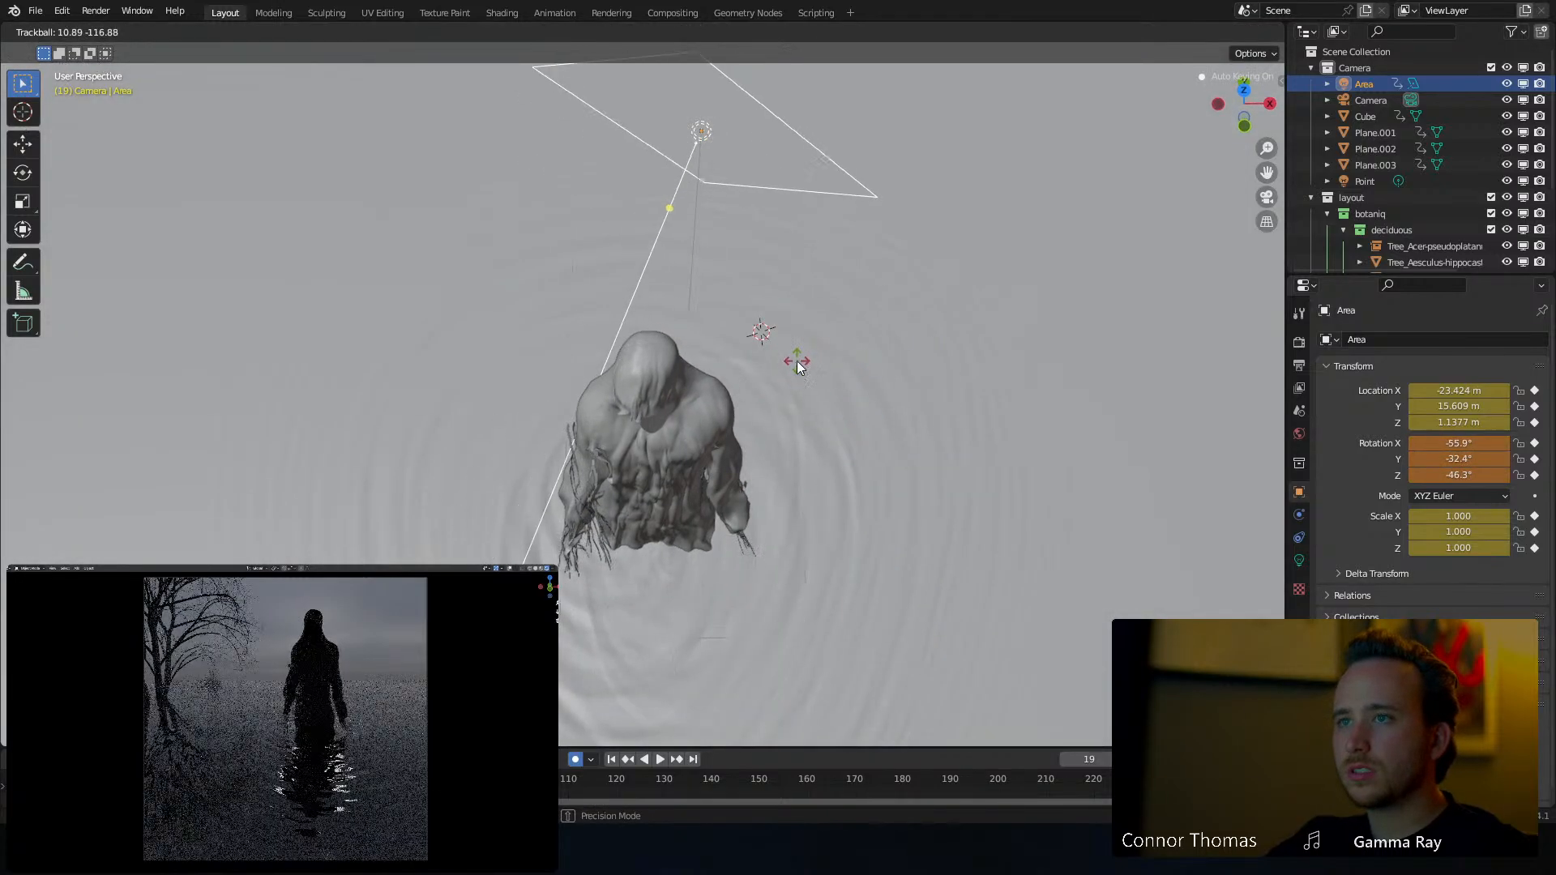
{"action": "left_click", "coordinate": [795, 362]}
{"action": "key", "text": "g"}
{"action": "left_click", "coordinate": [938, 436]}
{"action": "middle_click_drag", "start_coordinate": [938, 436], "coordinate": [629, 338]}
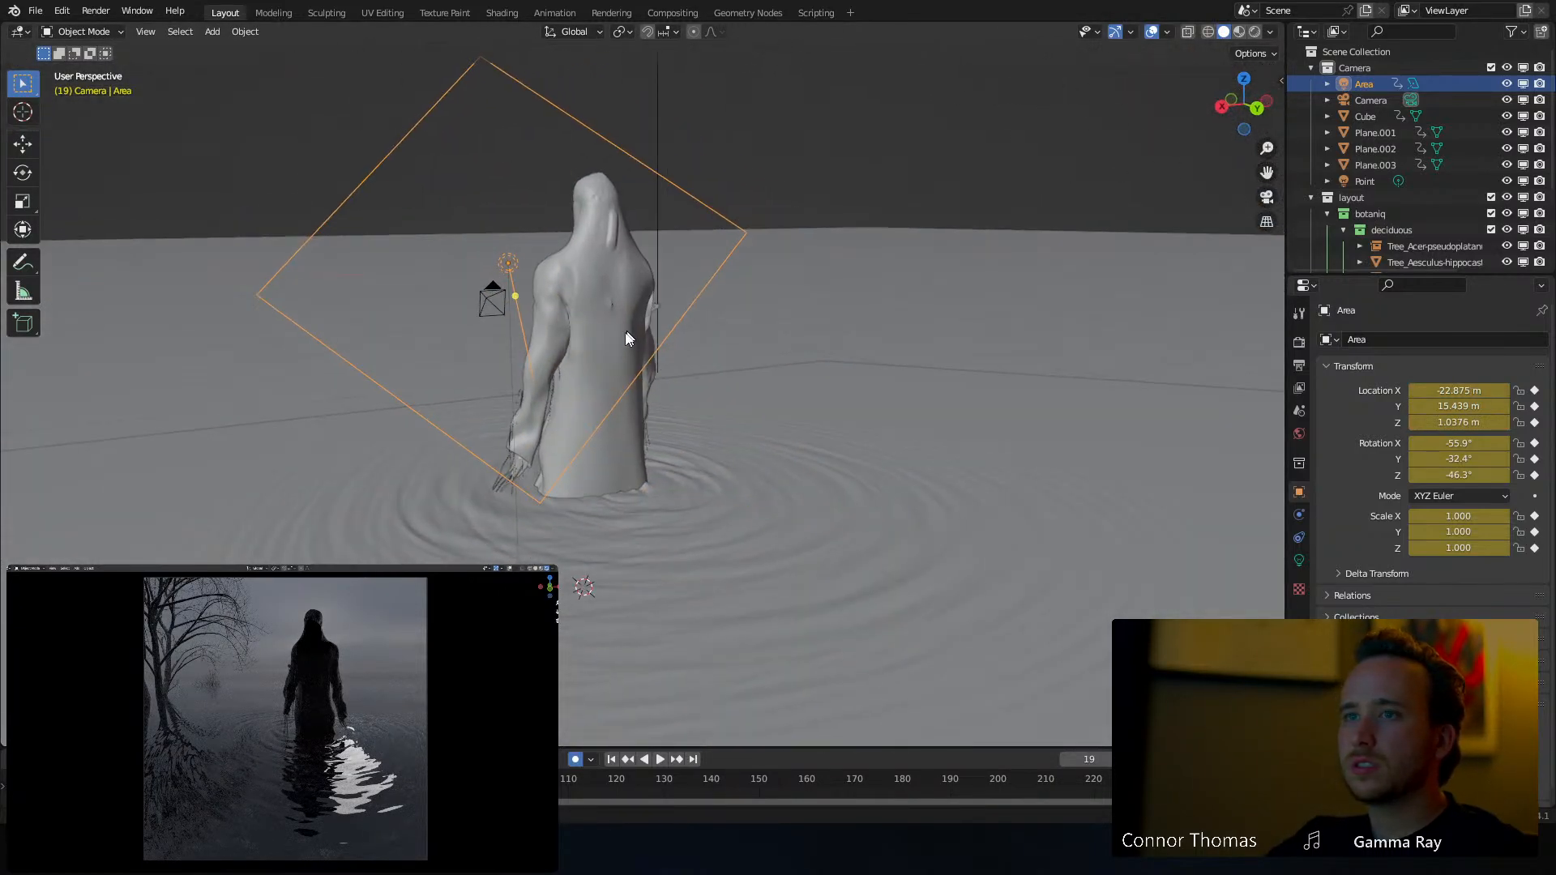
{"action": "key", "text": "g"}
{"action": "left_click", "coordinate": [654, 236]}
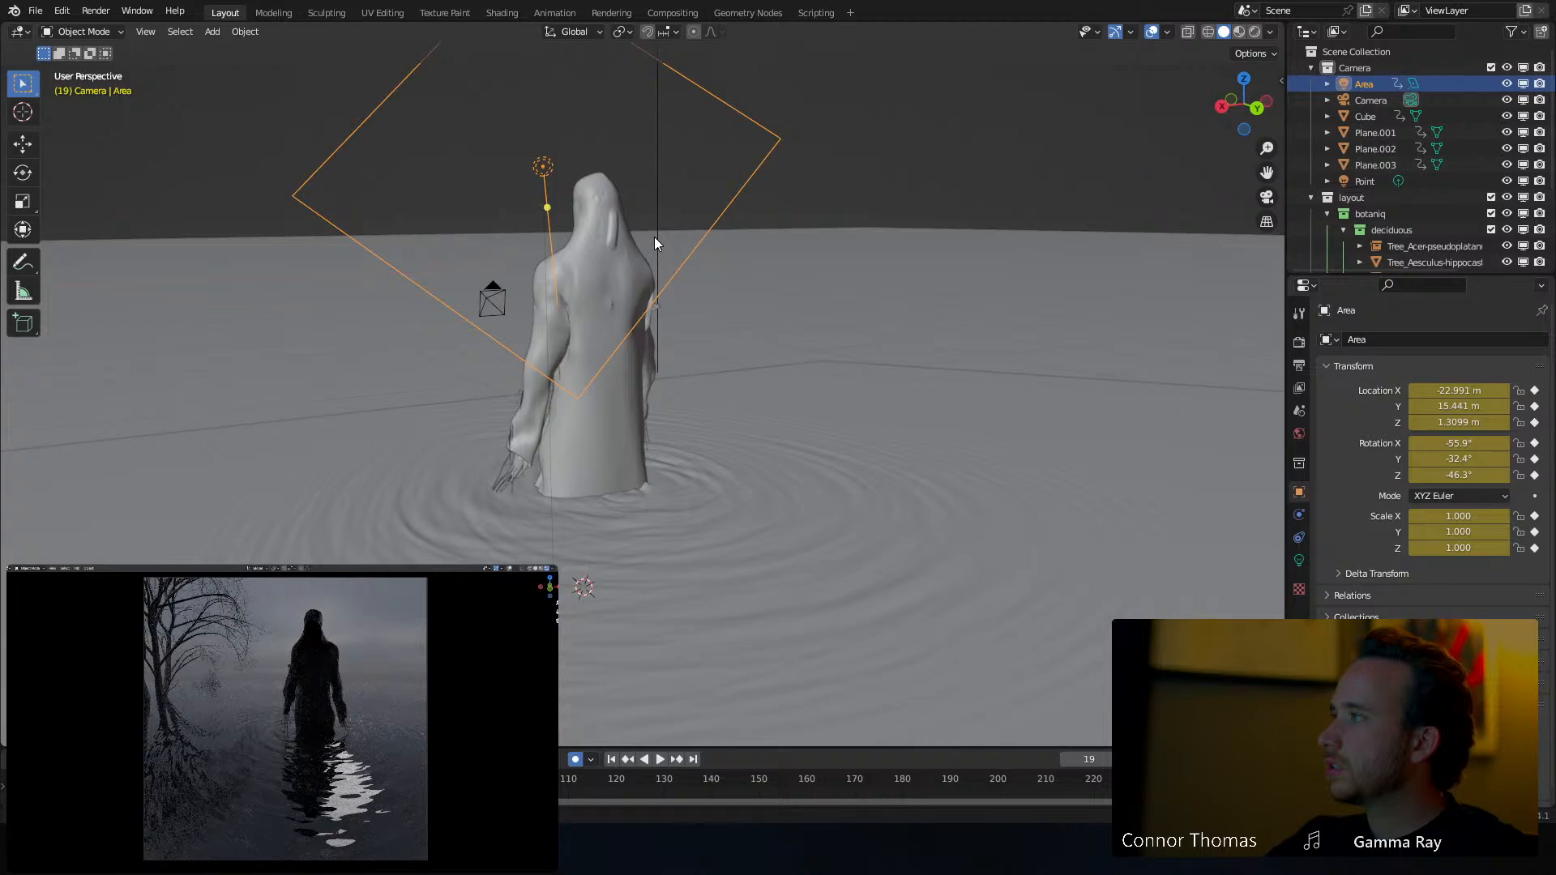
Set the area light's power to 27.7 W and its colour to light blue
{"action": "left_click", "coordinate": [1301, 559]}
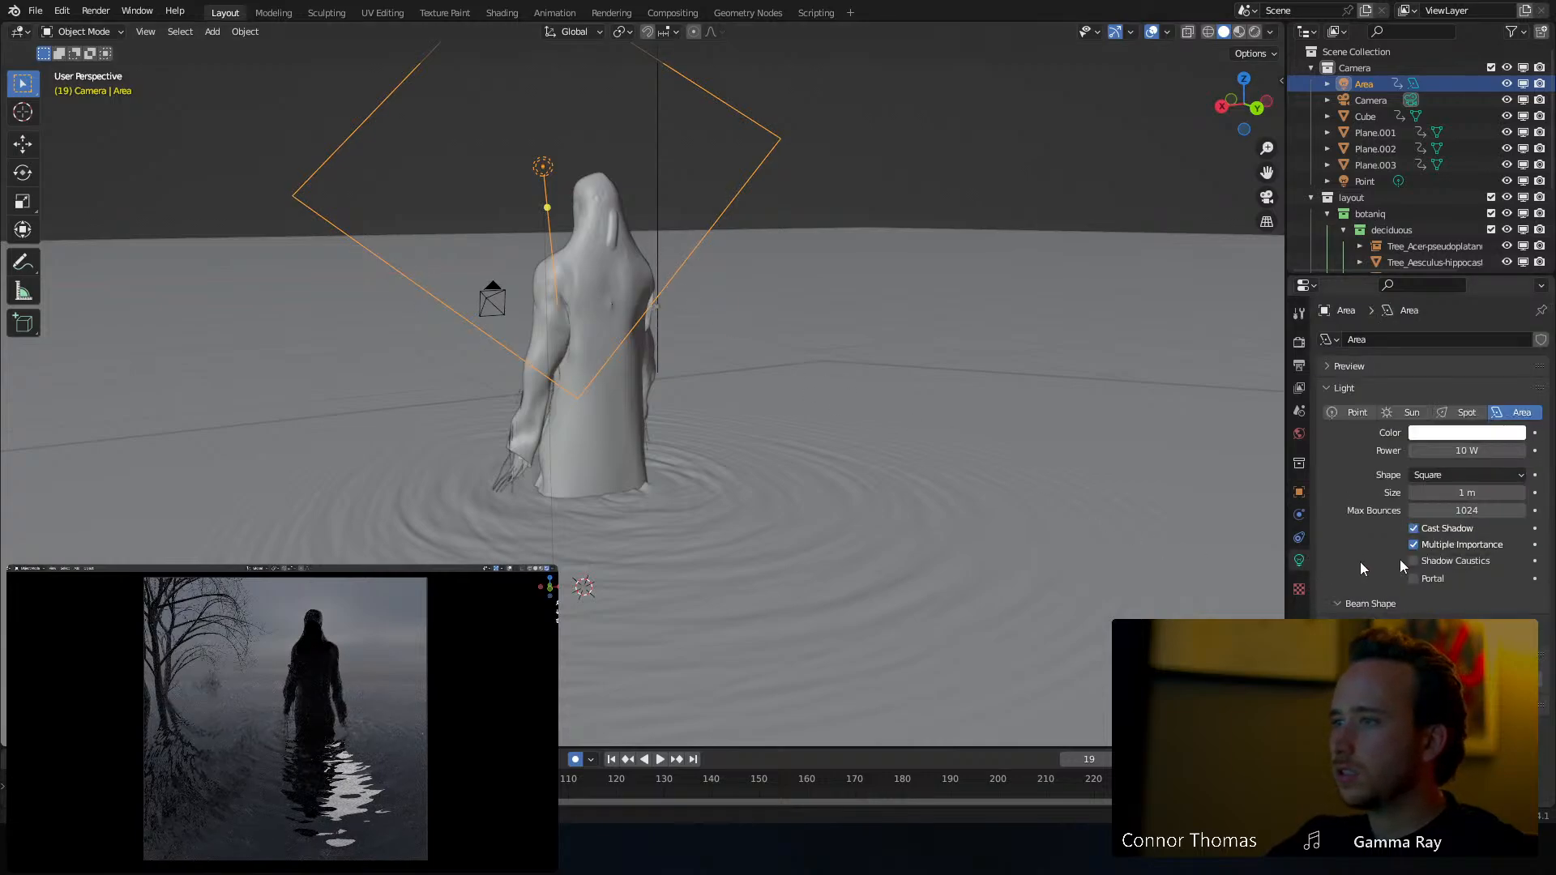
{"action": "mouse_move", "coordinate": [1467, 451]}
{"action": "left_mouse_down"}
{"action": "mouse_move", "coordinate": [1524, 450]}
{"action": "mouse_move", "coordinate": [1457, 451]}
{"action": "left_mouse_up"}
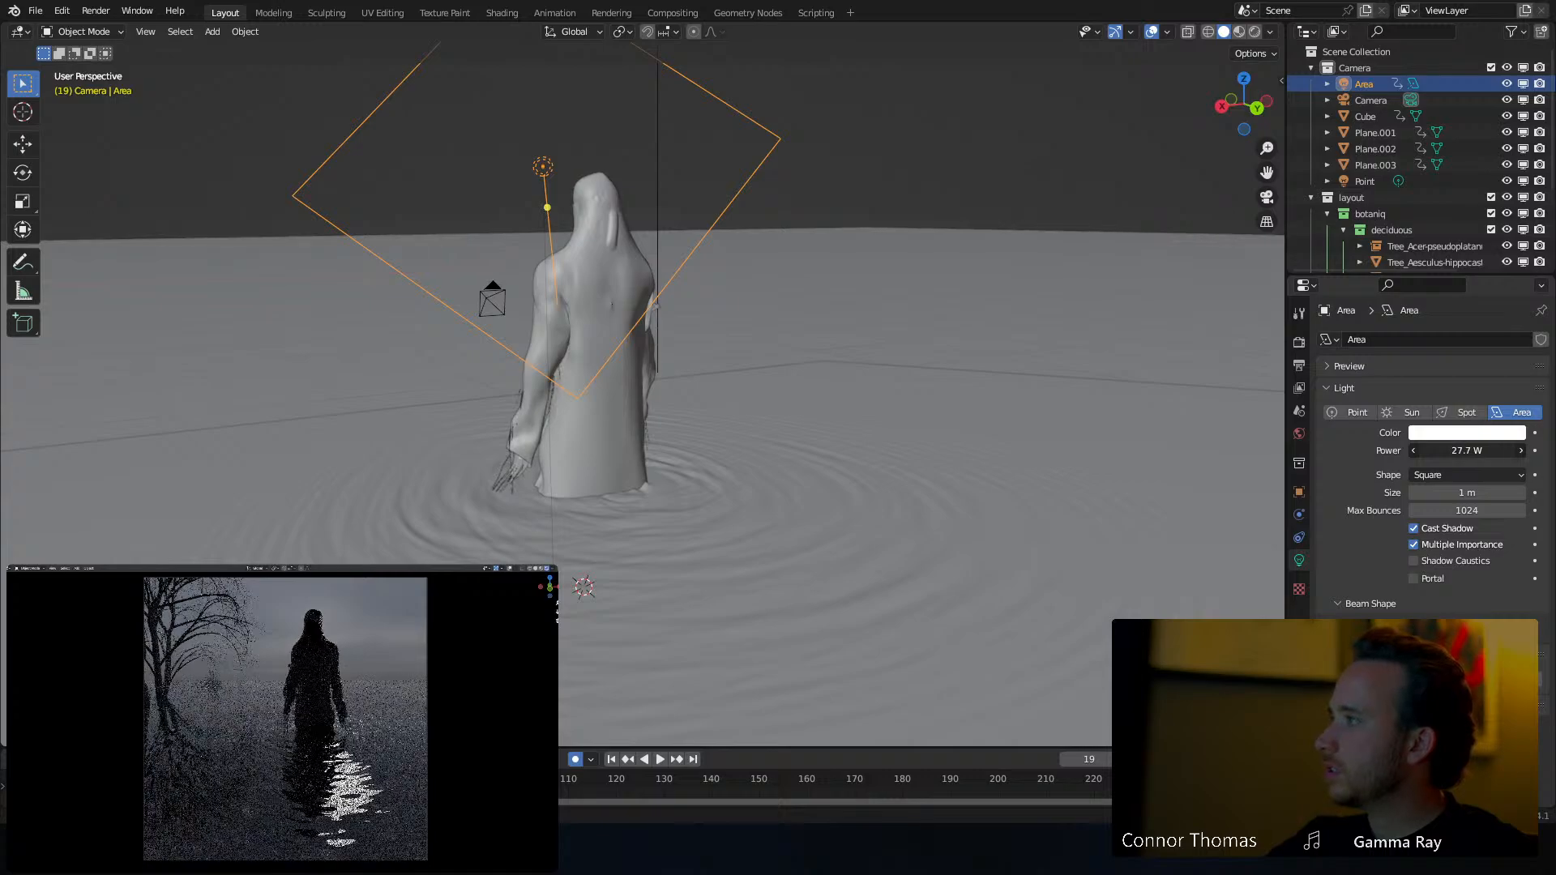
{"action": "left_click", "coordinate": [1480, 433]}
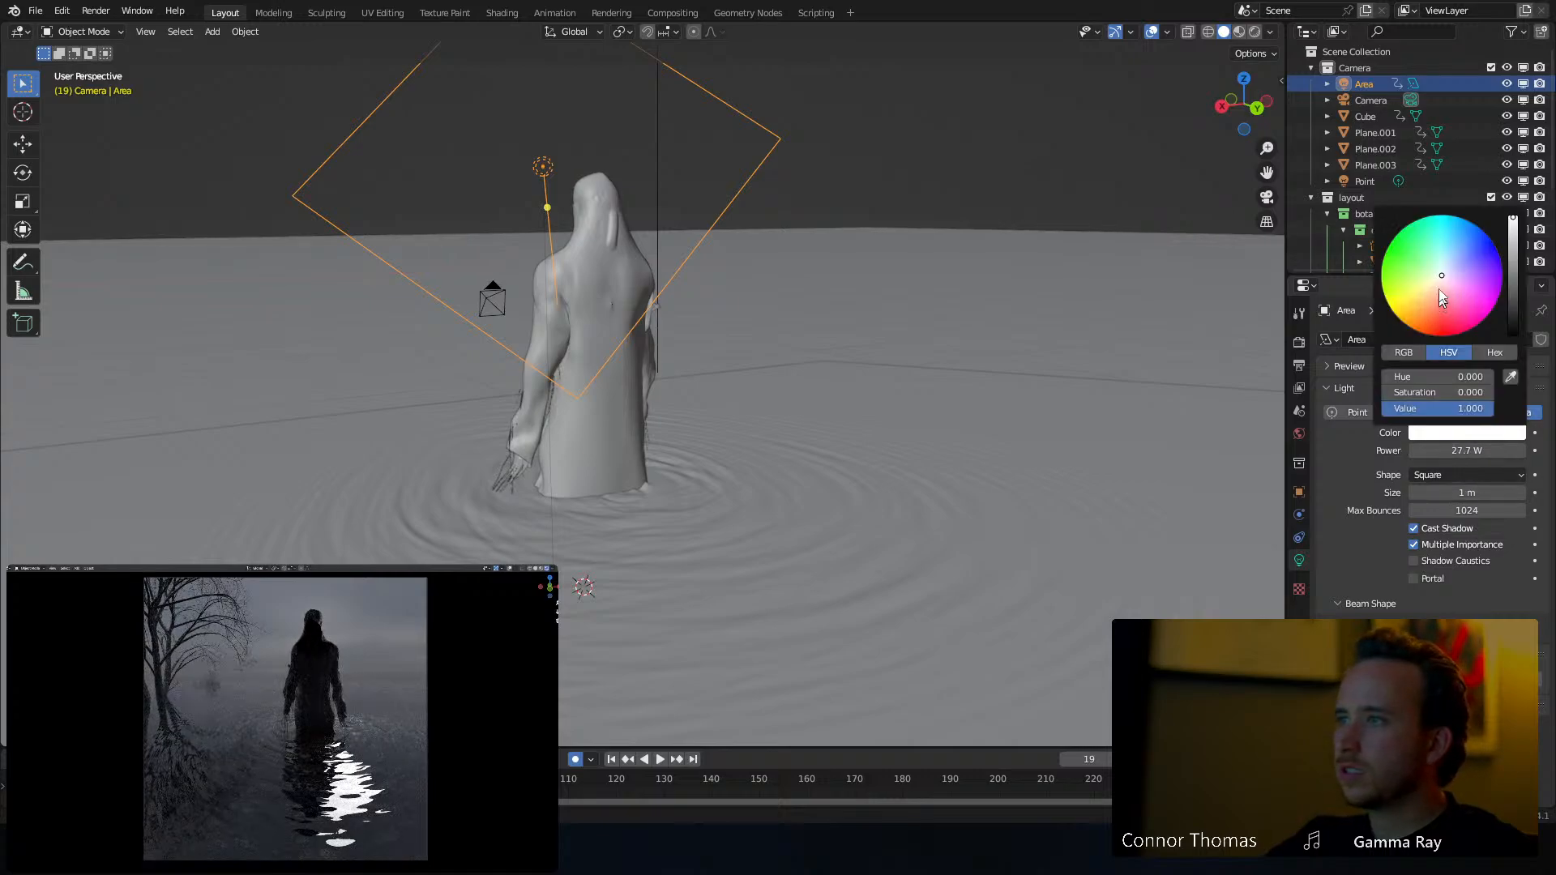
{"action": "left_click_drag", "start_coordinate": [1440, 291], "coordinate": [1457, 252]}
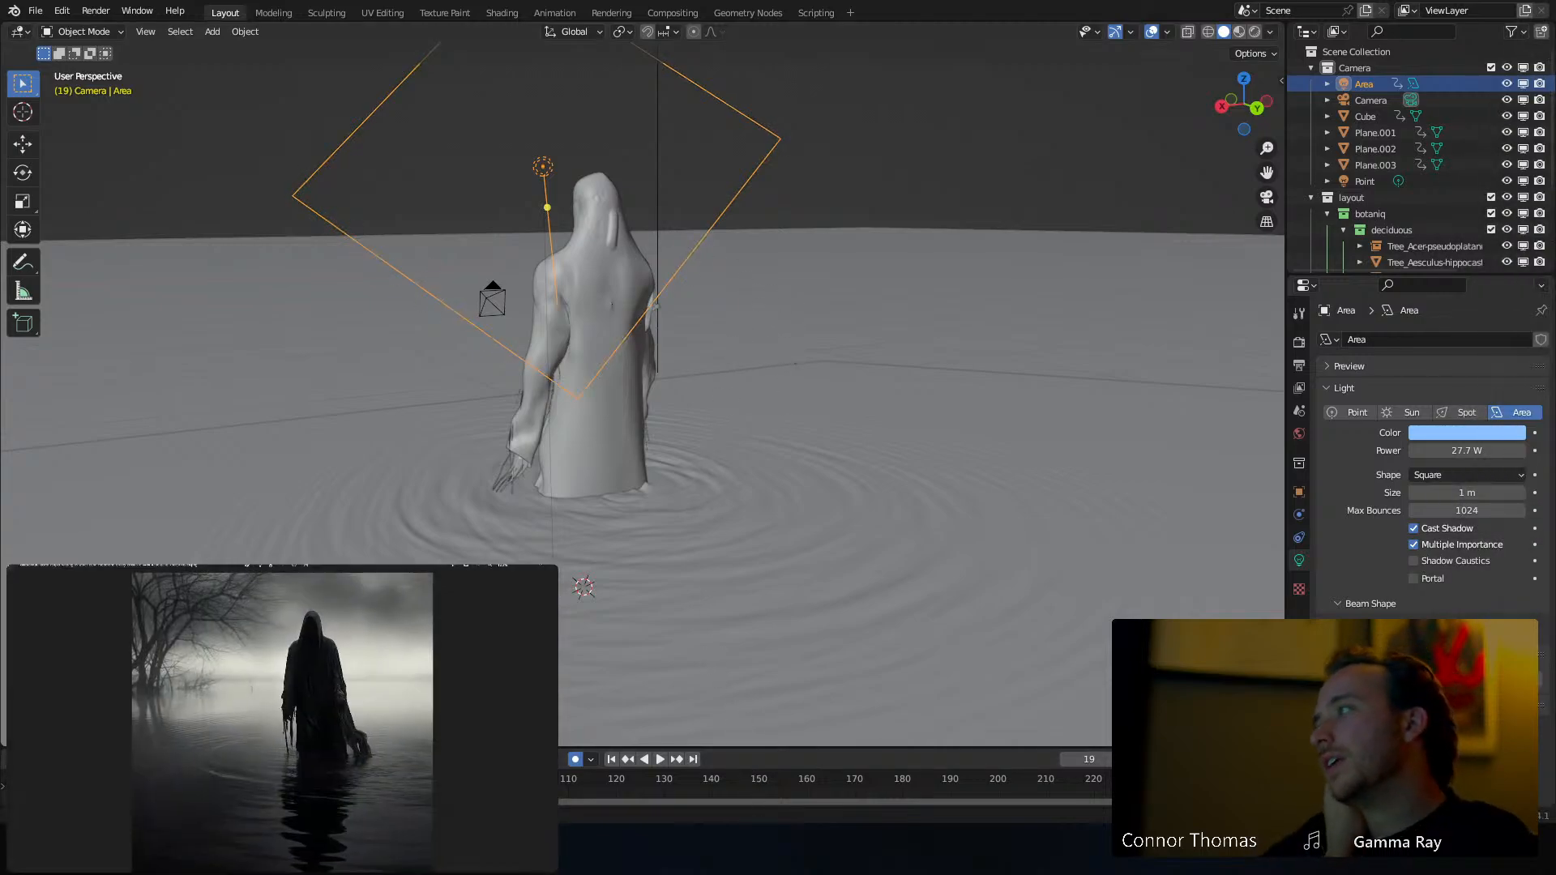
Turn off the area light's Glossy ray visibility to keep it out of the water reflections
{"action": "left_click", "coordinate": [1299, 494]}
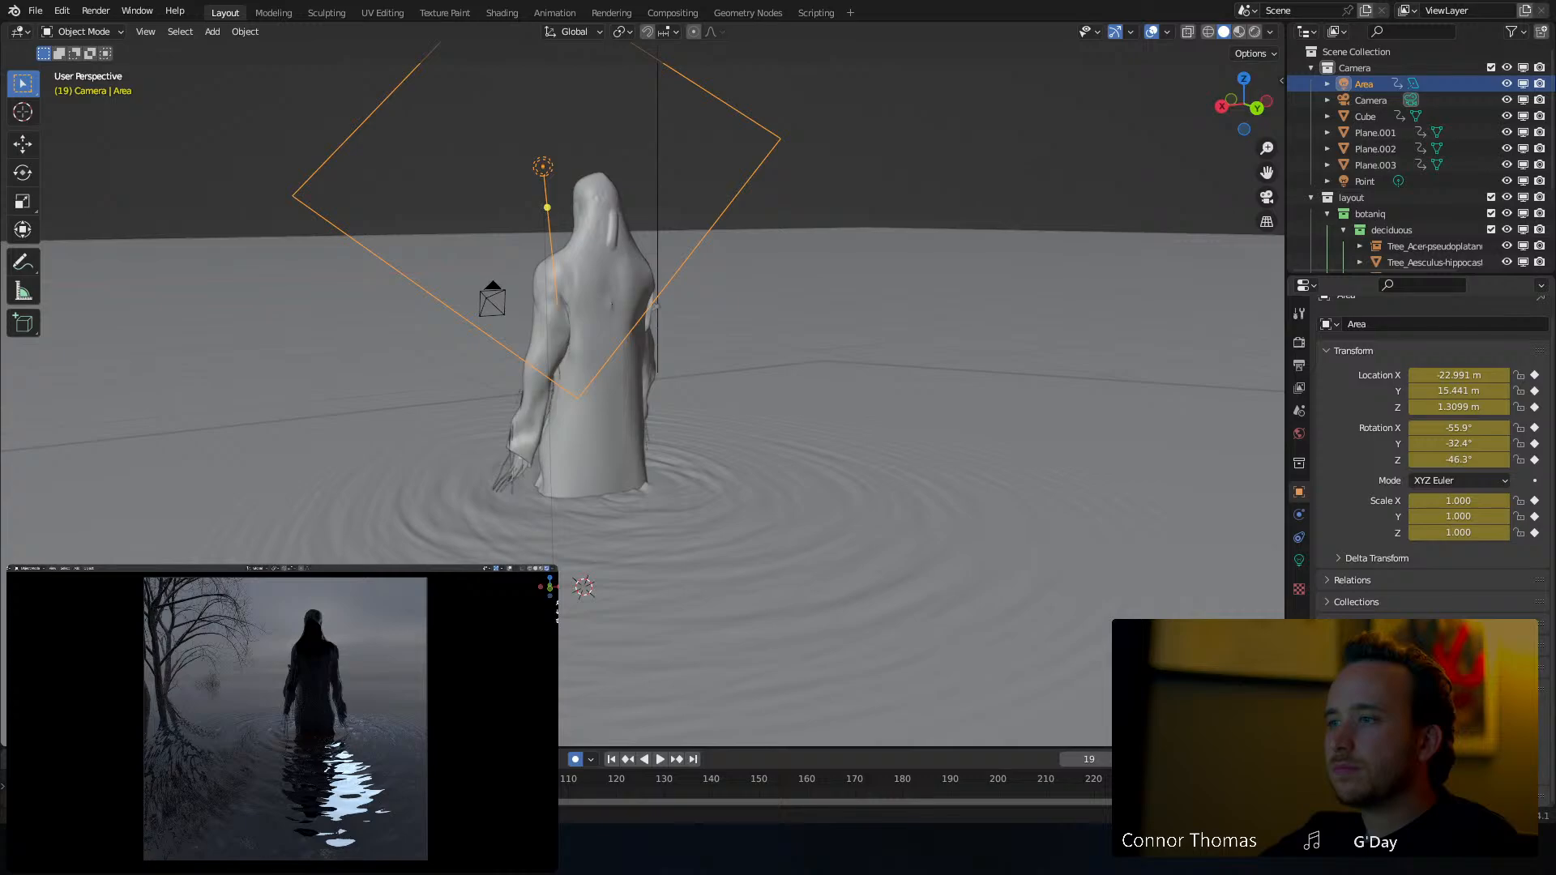
{"action": "scroll", "coordinate": [1427, 454], "scroll_direction": "down", "scroll_amount": 8}
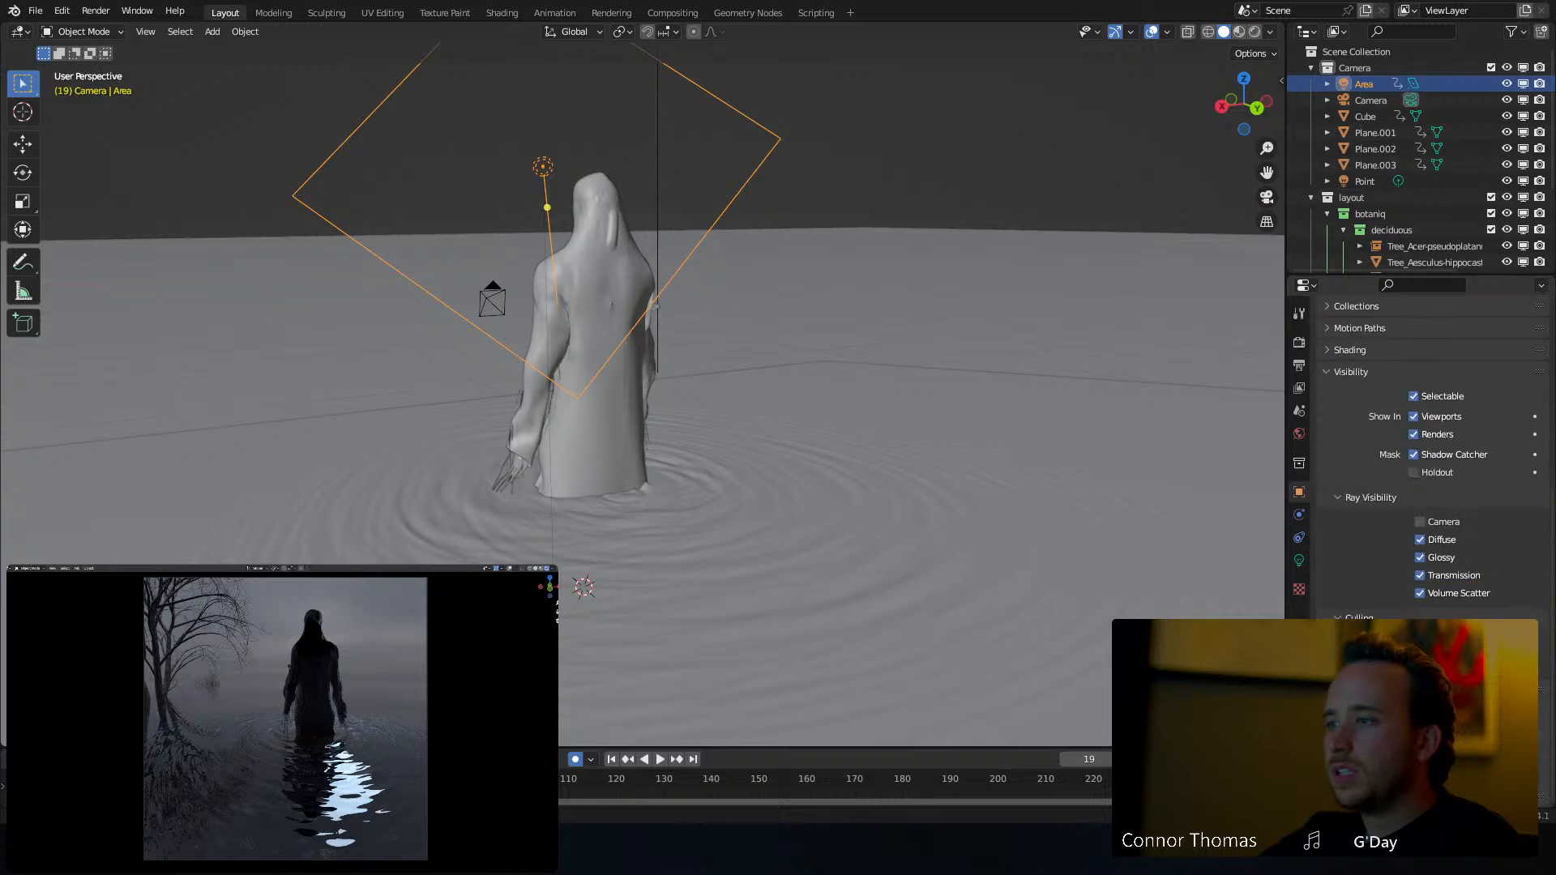
{"action": "left_click", "coordinate": [1441, 558]}
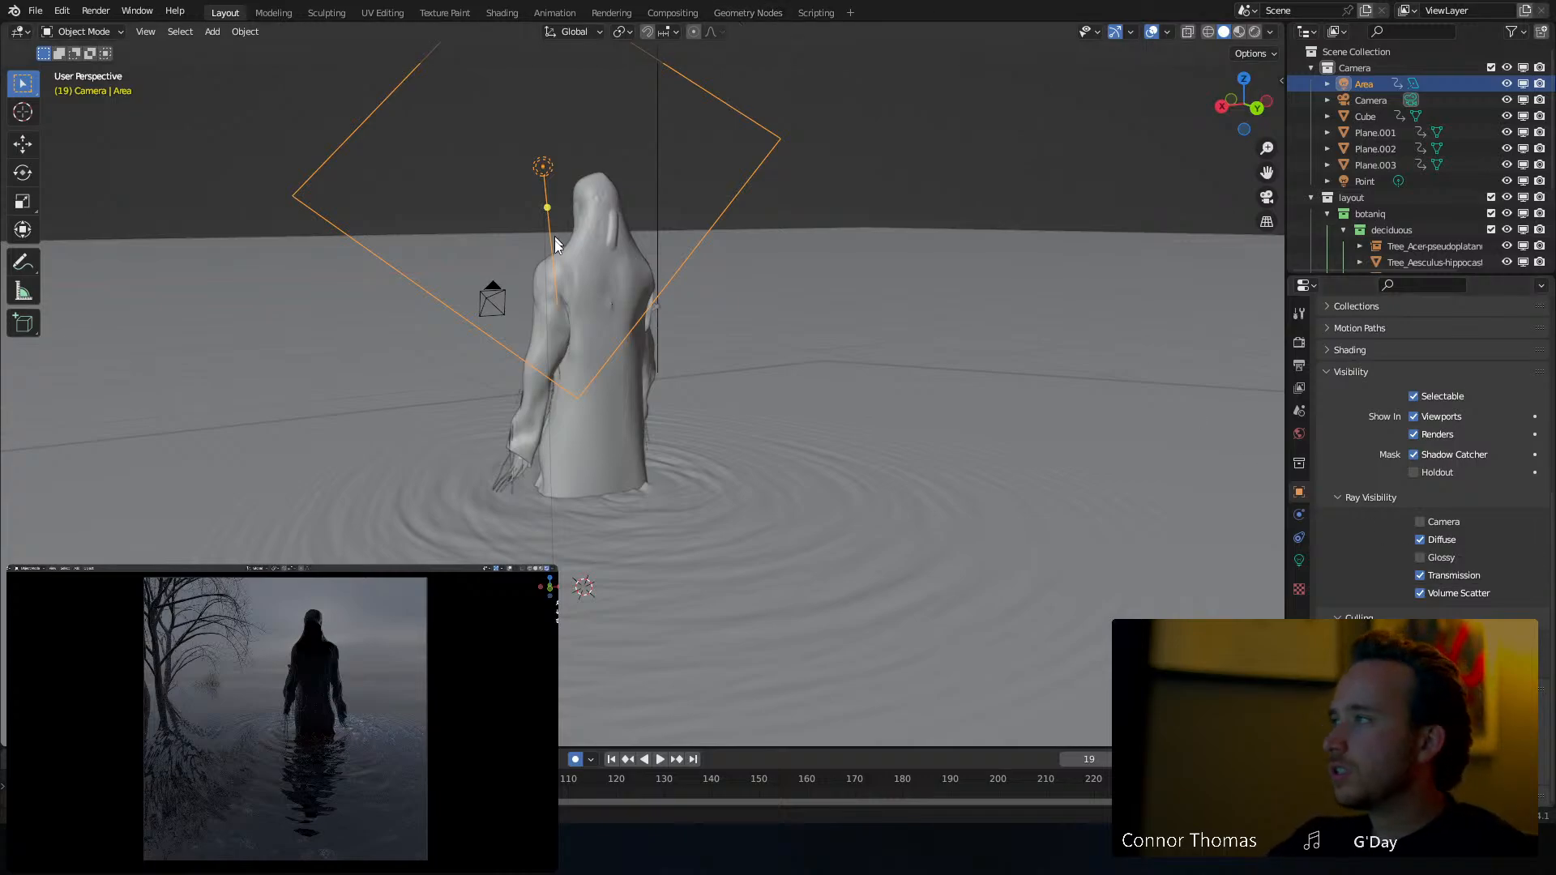
Reposition the area light behind the figure and angle it so its beam runs level at head height
{"action": "middle_click_drag", "start_coordinate": [554, 240], "coordinate": [867, 279]}
{"action": "key", "text": "g"}
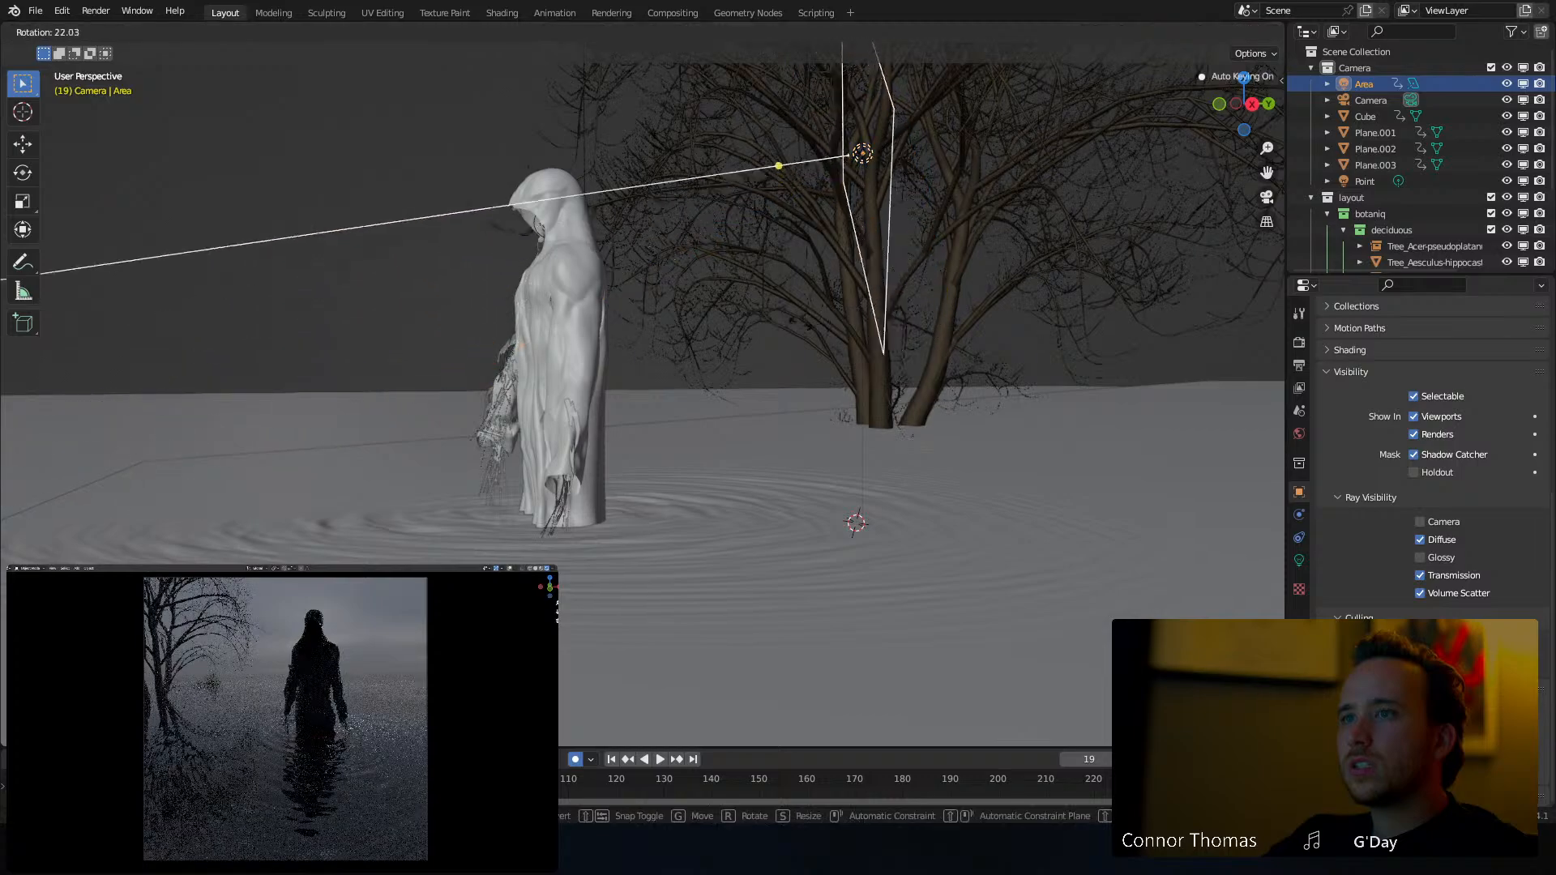
{"action": "left_click", "coordinate": [771, 415]}
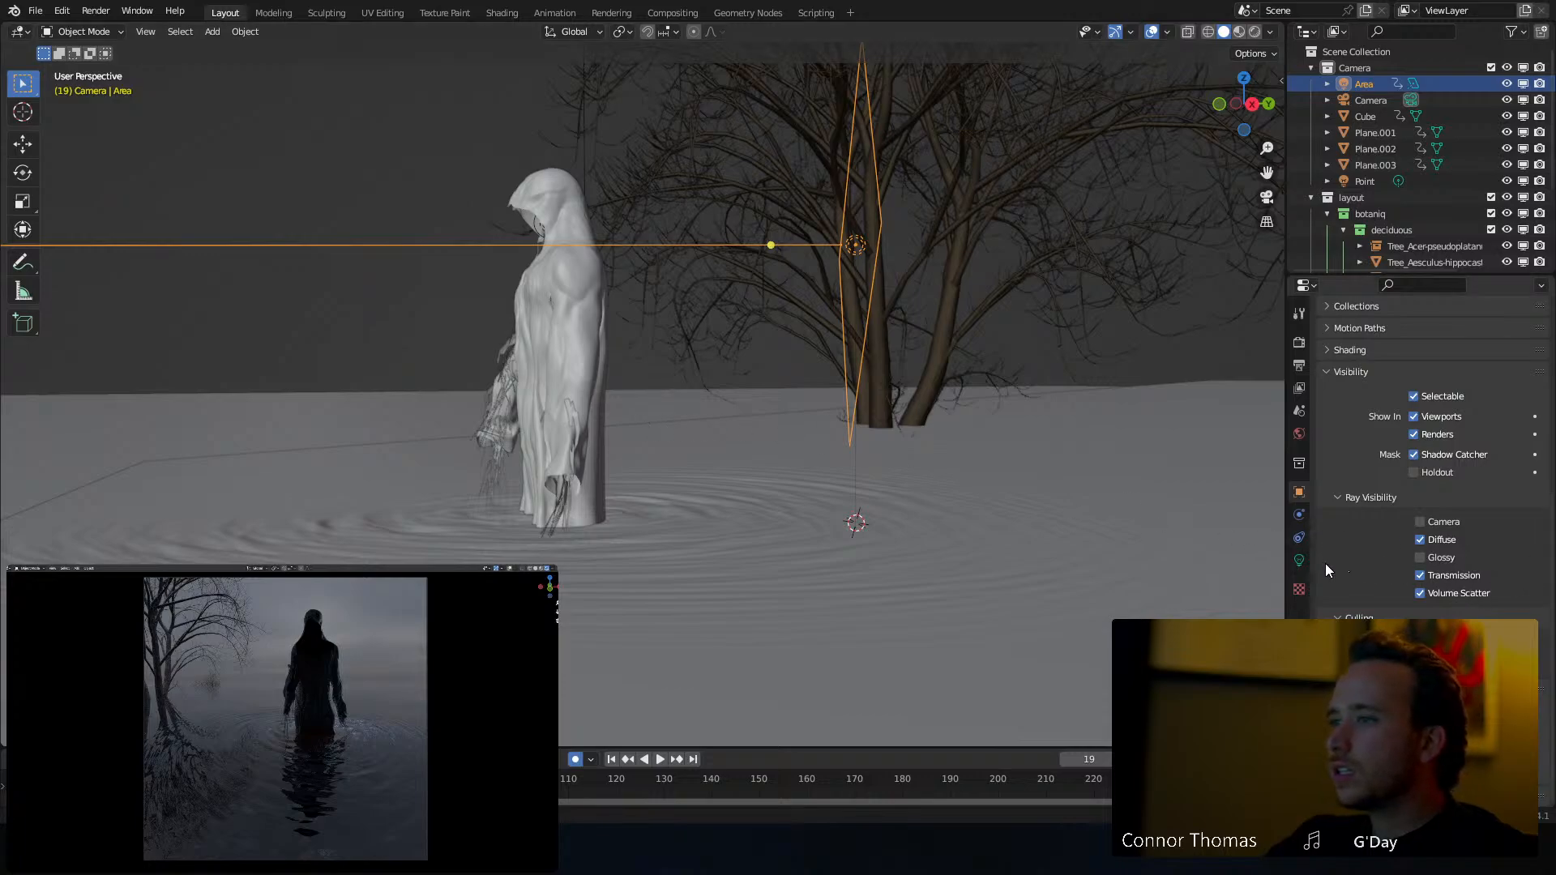
Lighten the area light's colour to a pale cyan with hue 0.500 and saturation 0.133
{"action": "left_click", "coordinate": [1301, 560]}
{"action": "left_click", "coordinate": [1463, 434]}
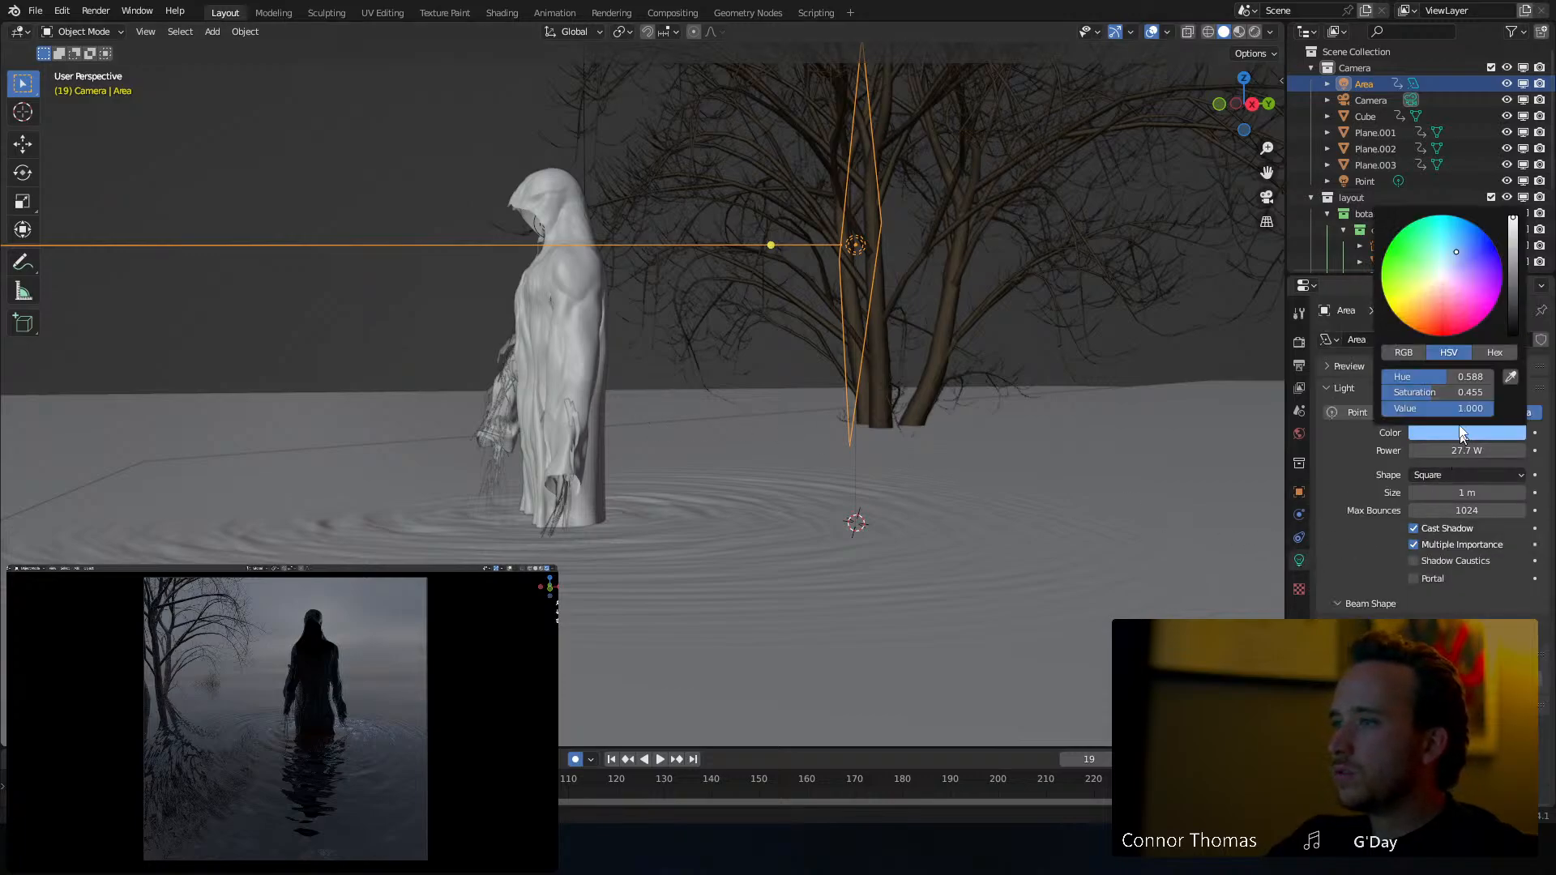
{"action": "left_click", "coordinate": [1442, 267]}
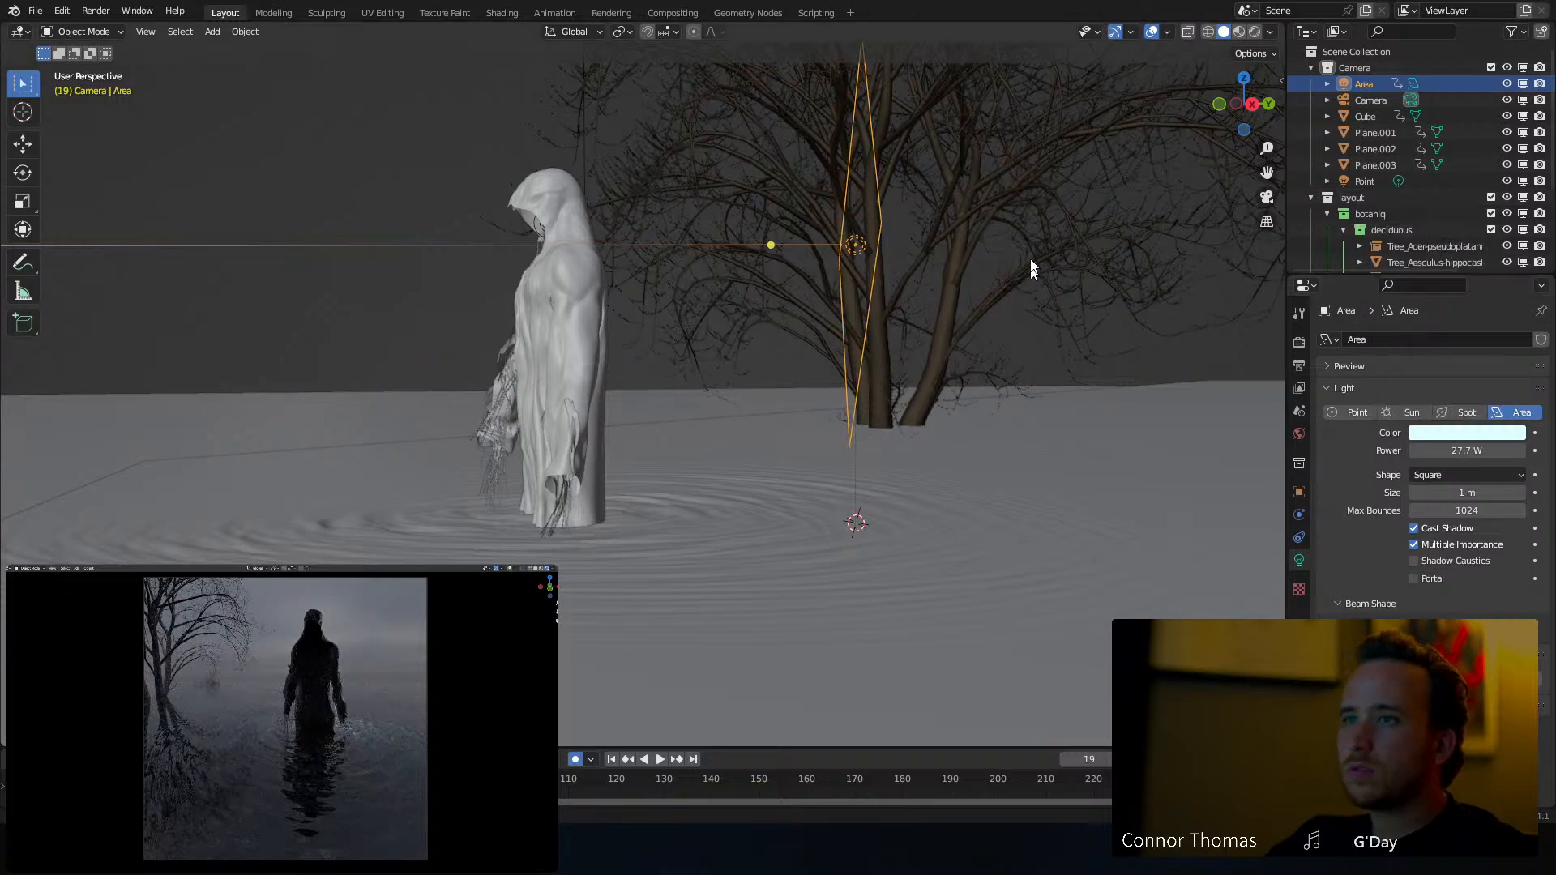
Tilt the area light's beam upward towards the figure's head and move the light lower and closer behind the figure
{"action": "key", "text": "r"}
{"action": "left_click", "coordinate": [916, 367]}
{"action": "key", "text": "g"}
{"action": "left_click", "coordinate": [849, 486]}
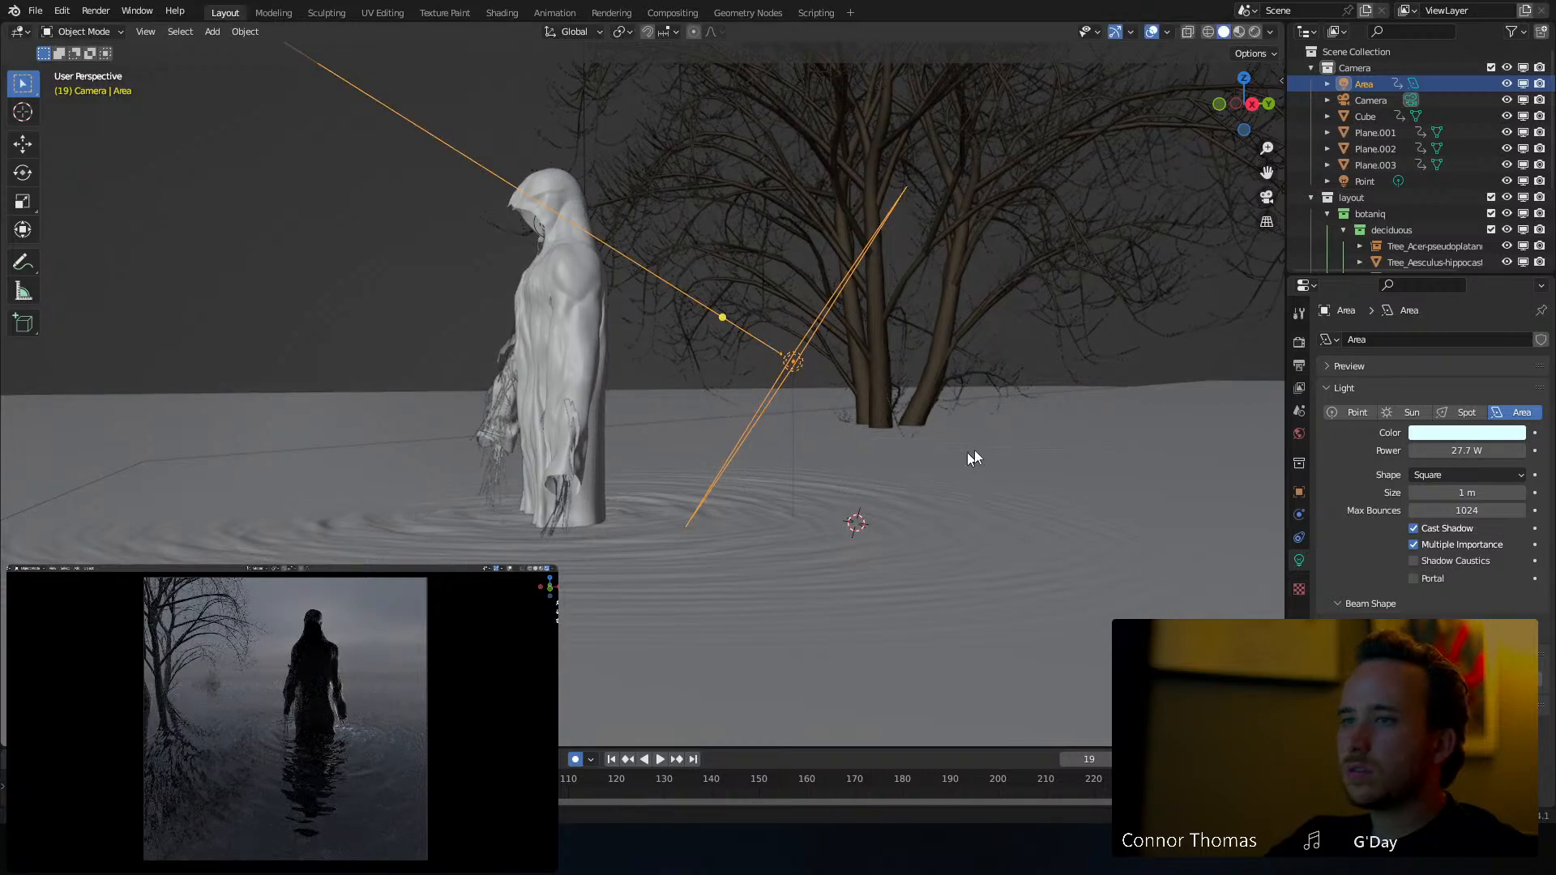
Change the light type to Spot, flatten its upward tilt and place it farther behind the figure
{"action": "left_click", "coordinate": [1472, 412]}
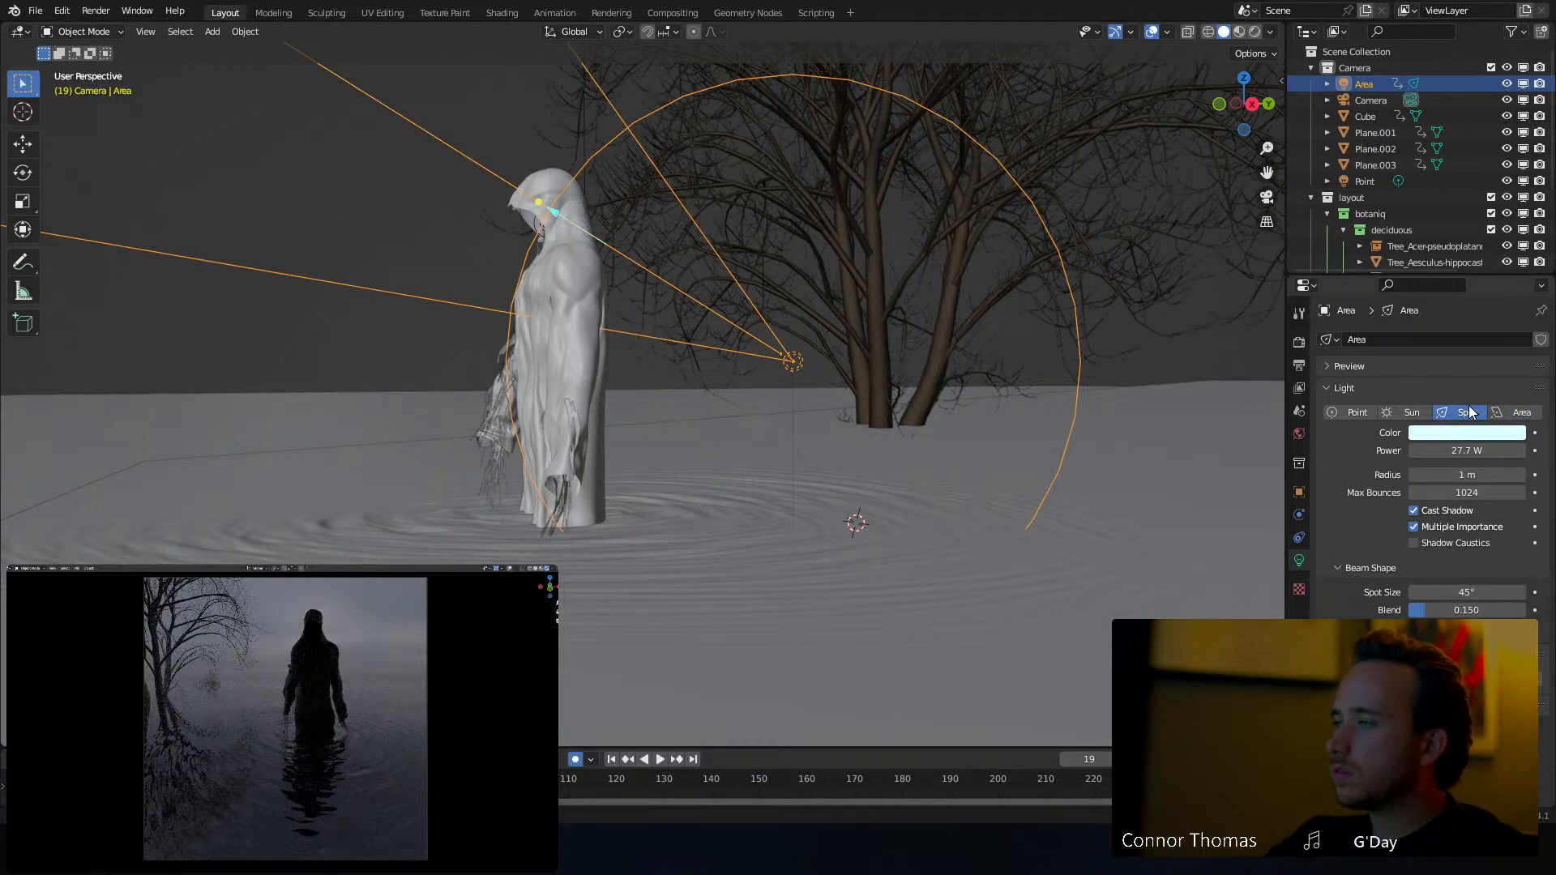
{"action": "key", "text": "r"}
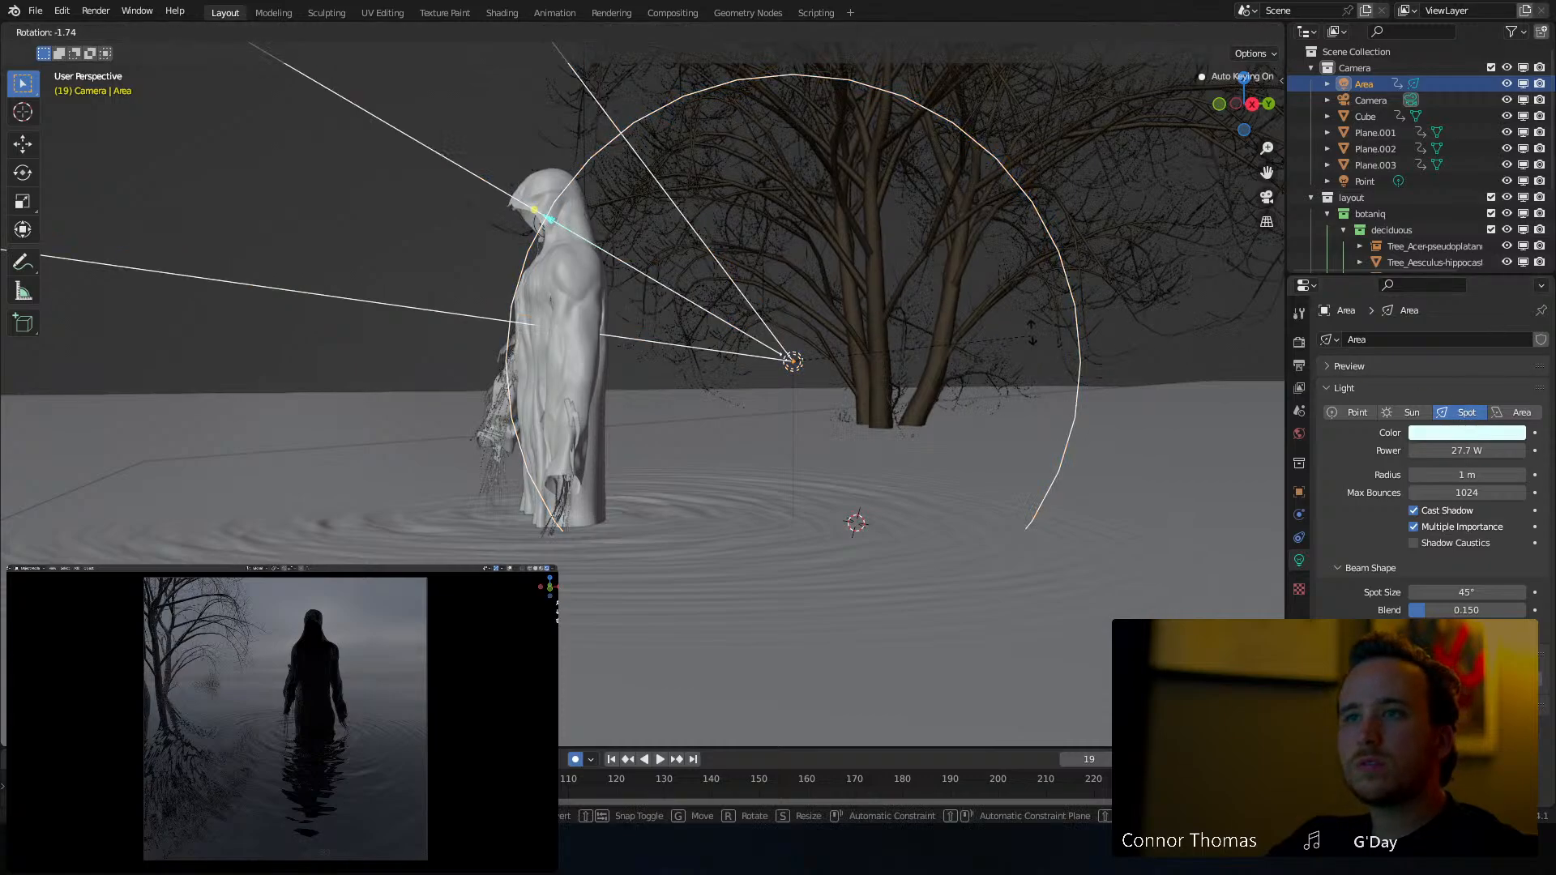
{"action": "left_click", "coordinate": [1172, 268]}
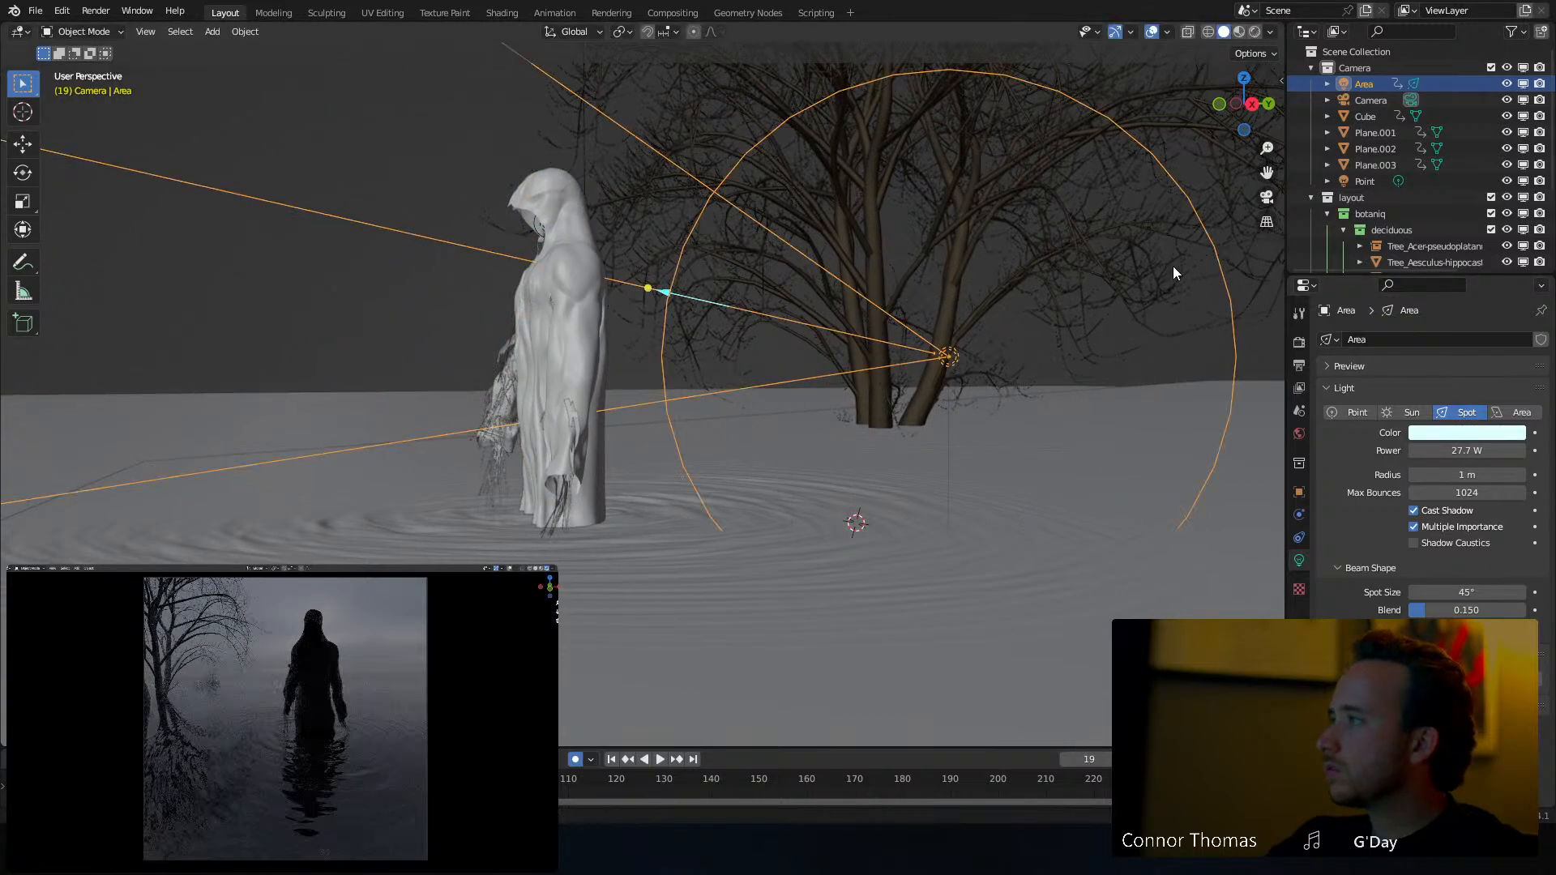
Set the spot light's spot size to 60.2°, its power to 200 W and its colour to a pale warm off-white
{"action": "left_click_drag", "start_coordinate": [1480, 450], "coordinate": [1523, 450]}
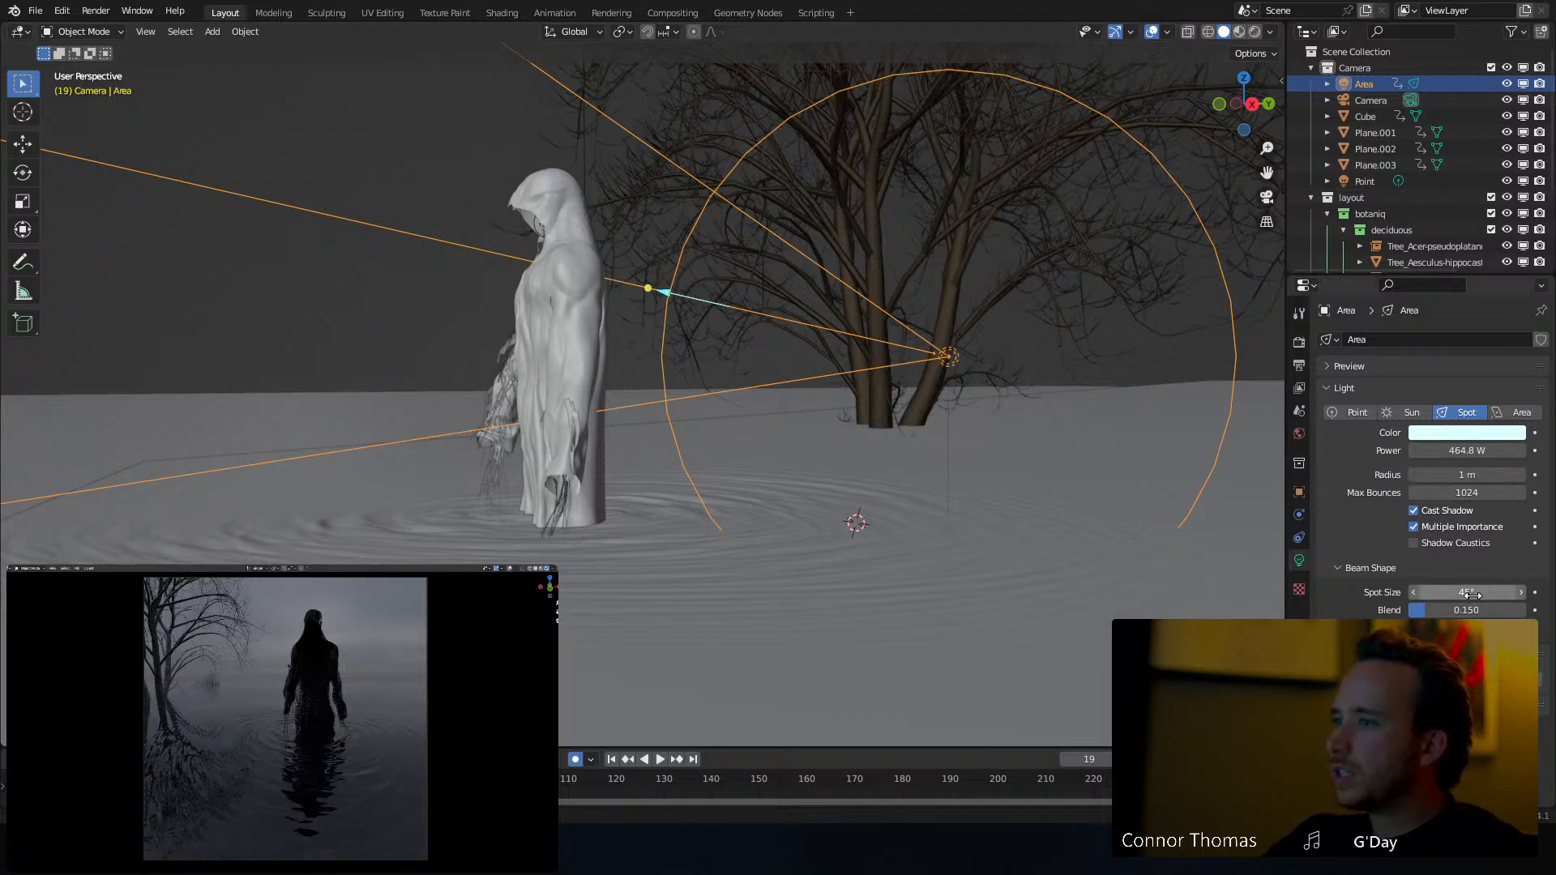
{"action": "left_click_drag", "start_coordinate": [1467, 592], "coordinate": [1516, 591]}
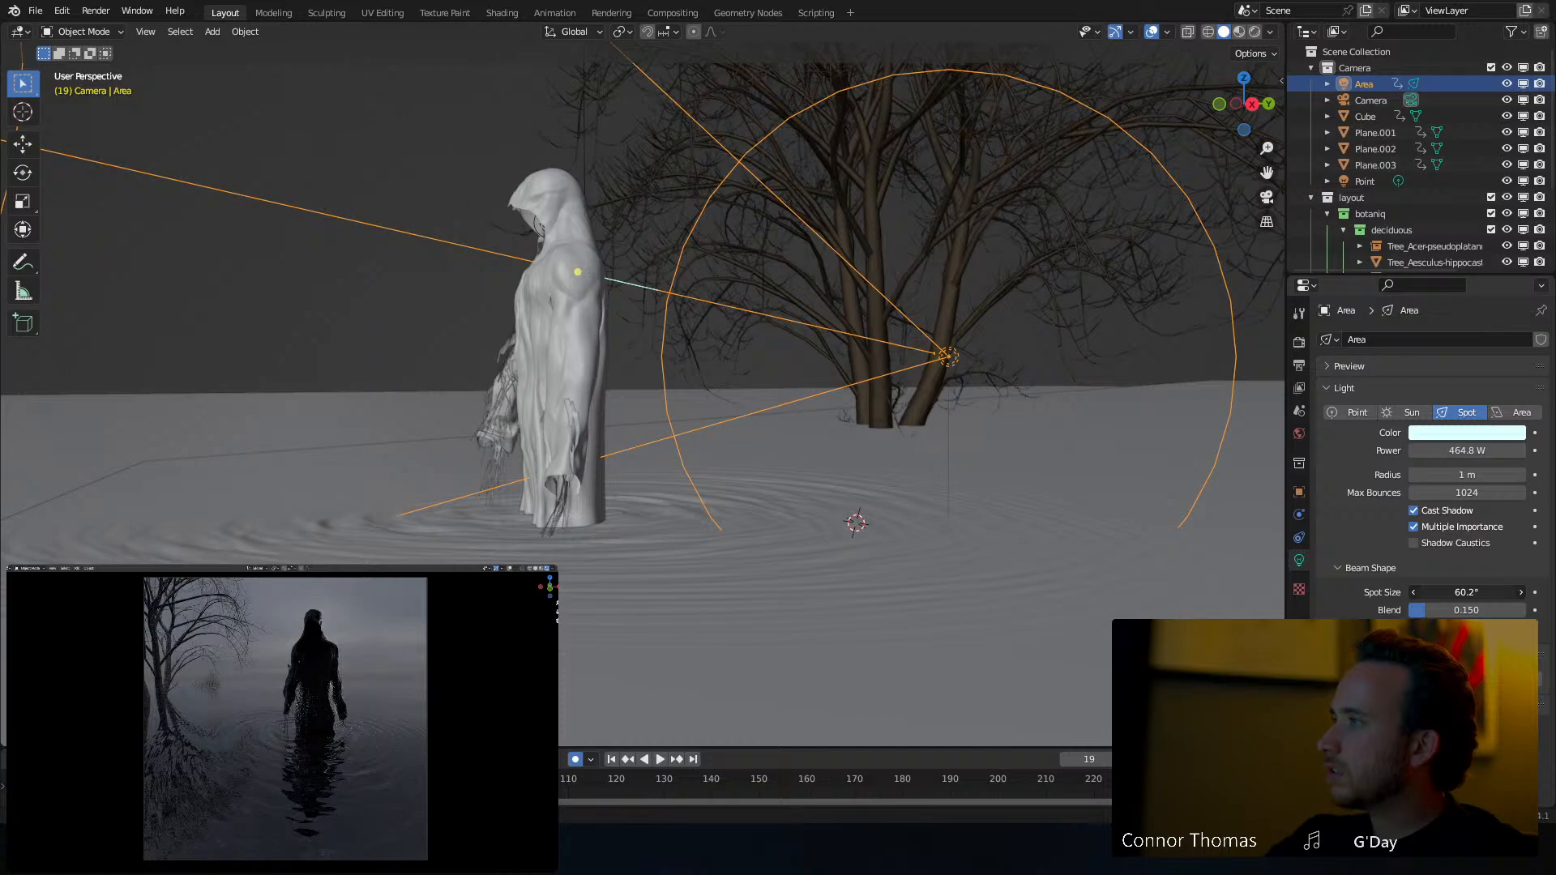
{"action": "left_click", "coordinate": [1469, 433]}
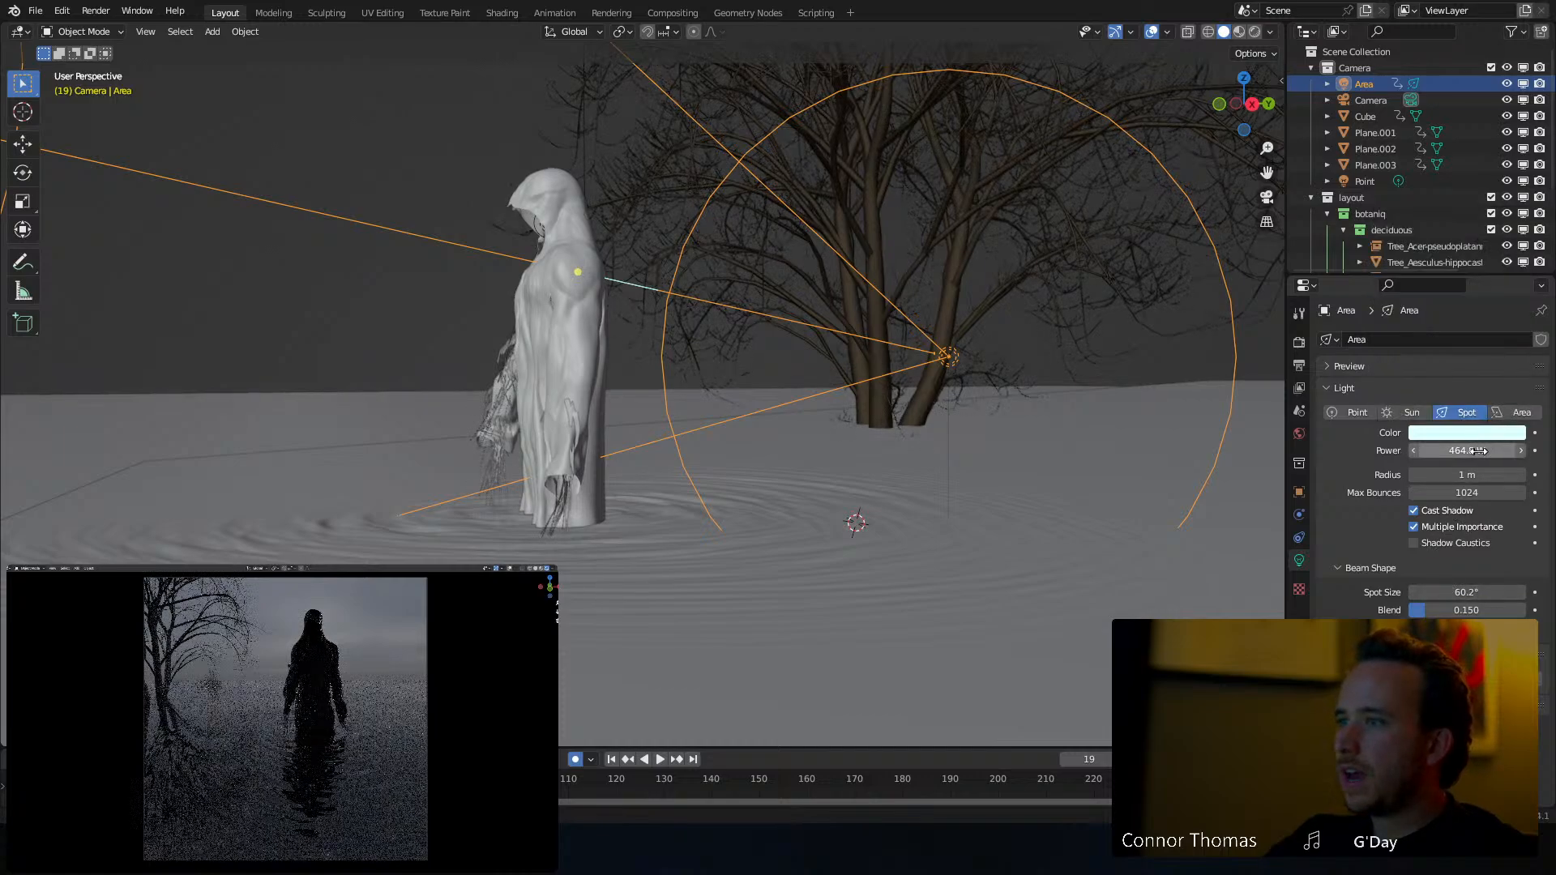
{"action": "left_click", "coordinate": [1477, 450]}
{"action": "type", "text": "200"}
{"action": "key", "text": "Return"}
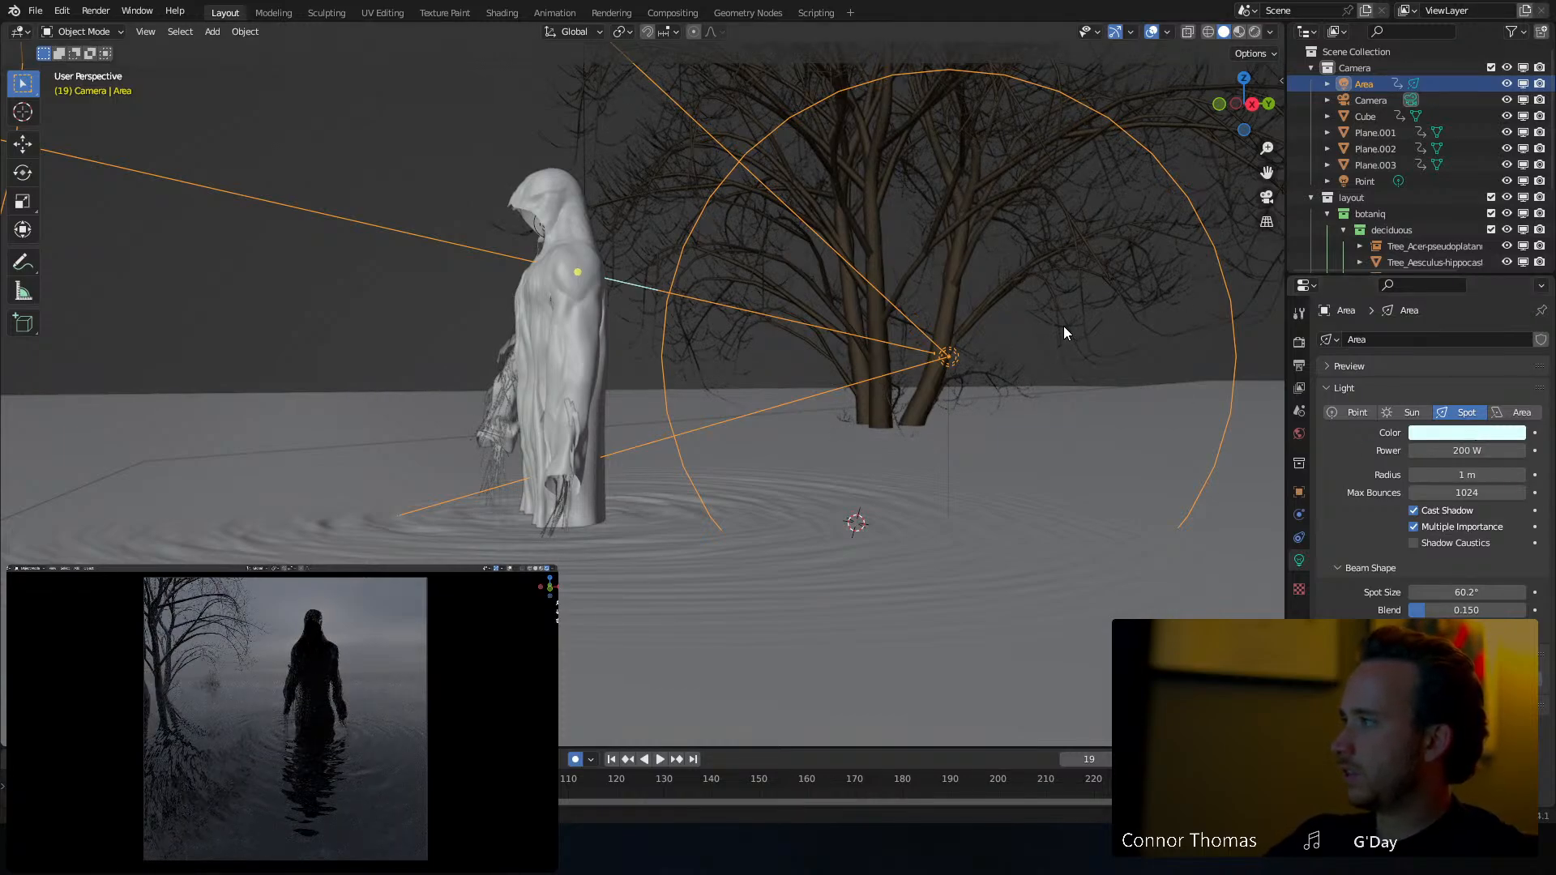
{"action": "left_click", "coordinate": [1438, 435]}
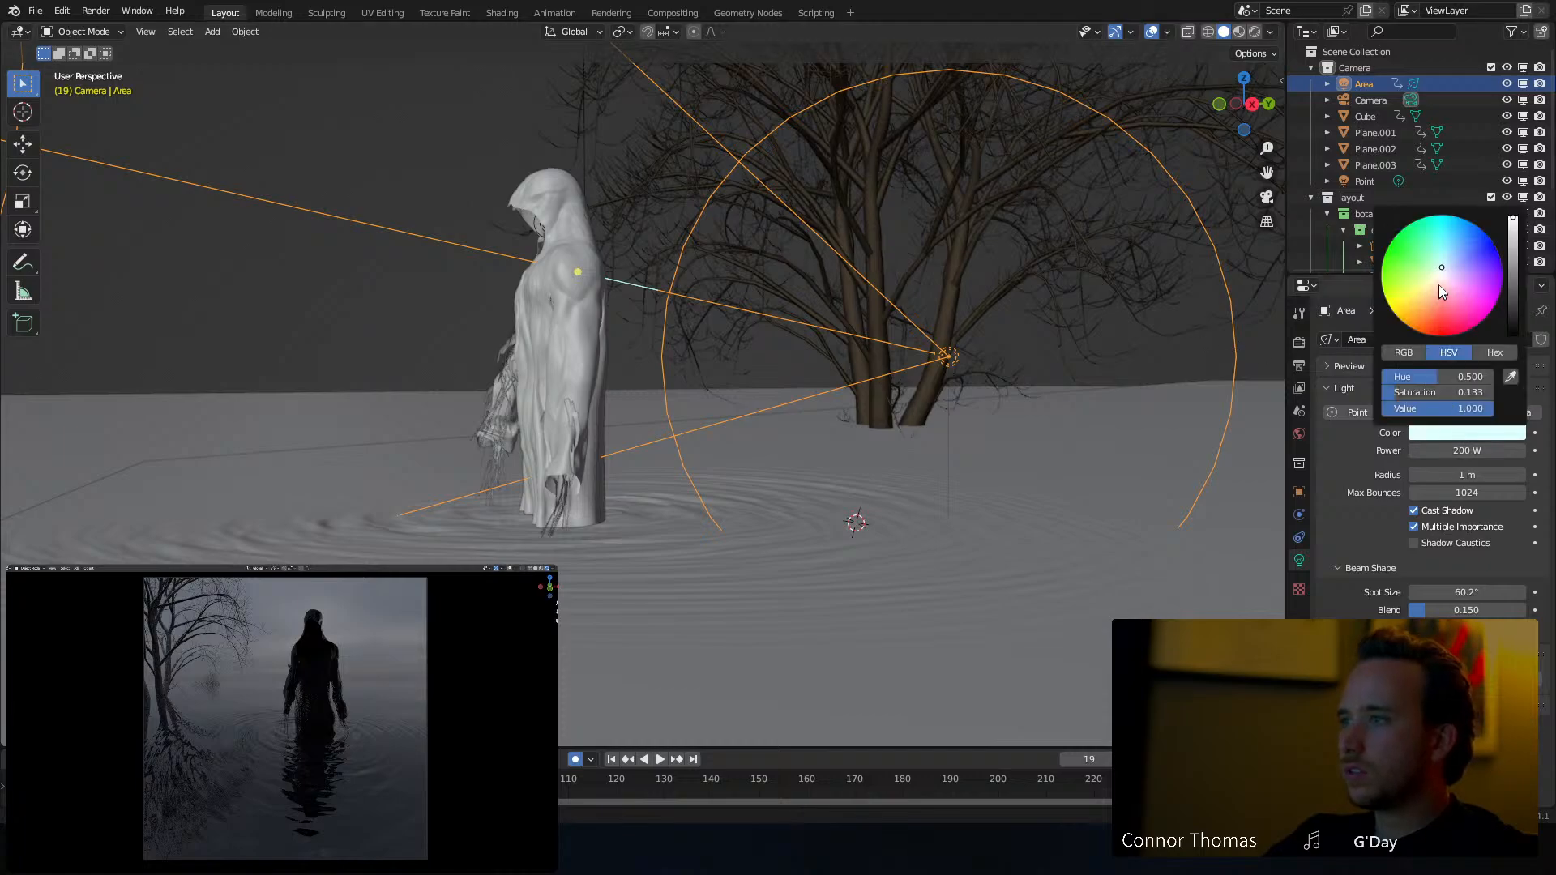
{"action": "left_click_drag", "start_coordinate": [1438, 279], "coordinate": [1437, 283]}
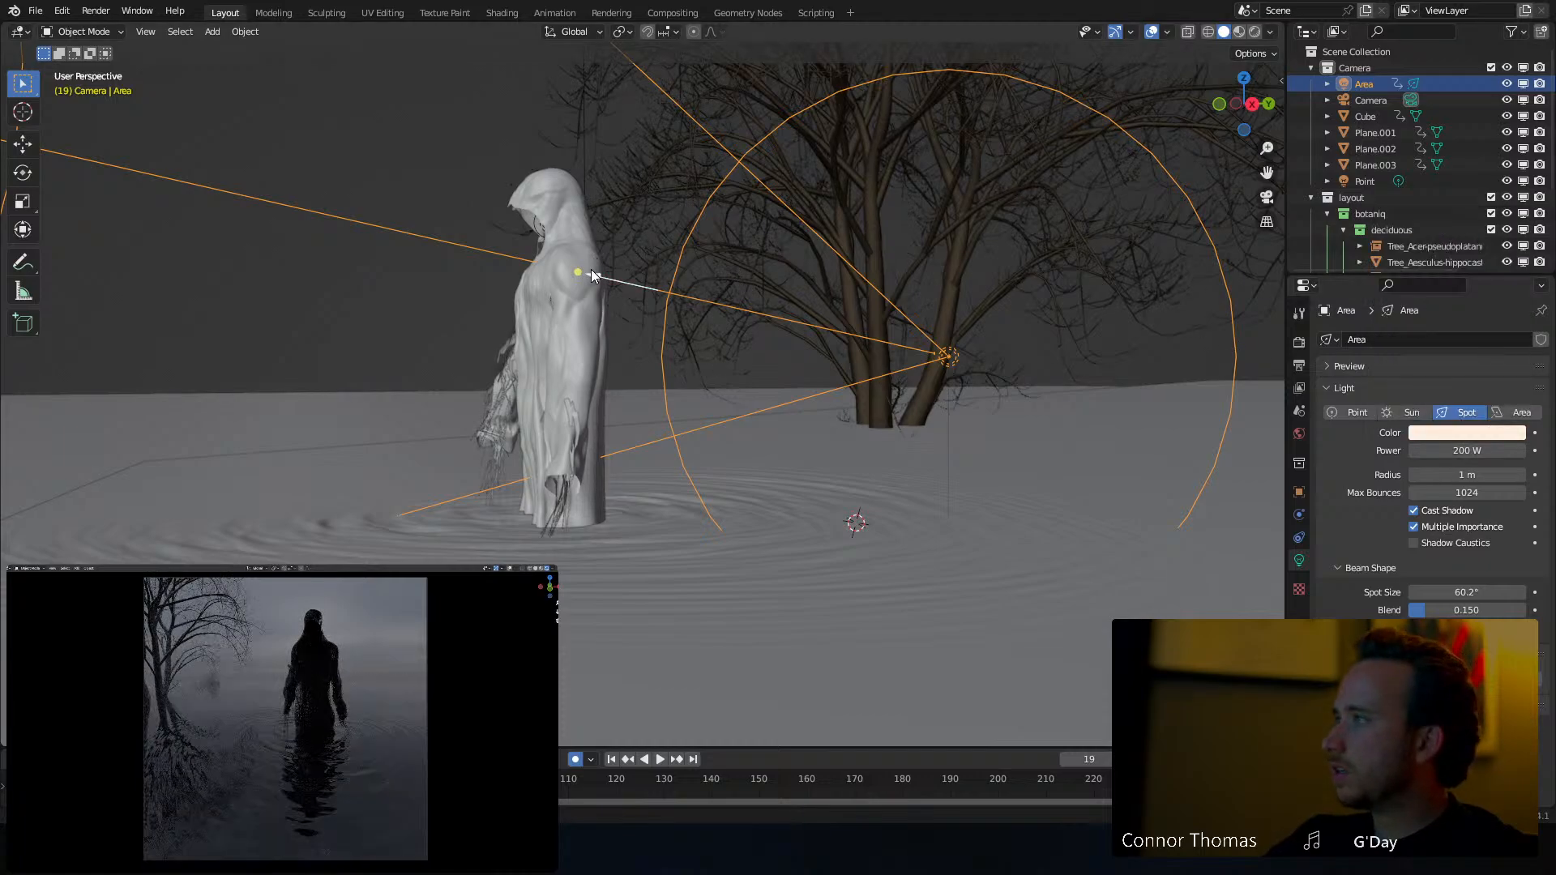
Select the figure's hooded robe and switch the 3D viewport to the Shader Editor
{"action": "middle_click_drag", "start_coordinate": [501, 311], "coordinate": [644, 342]}
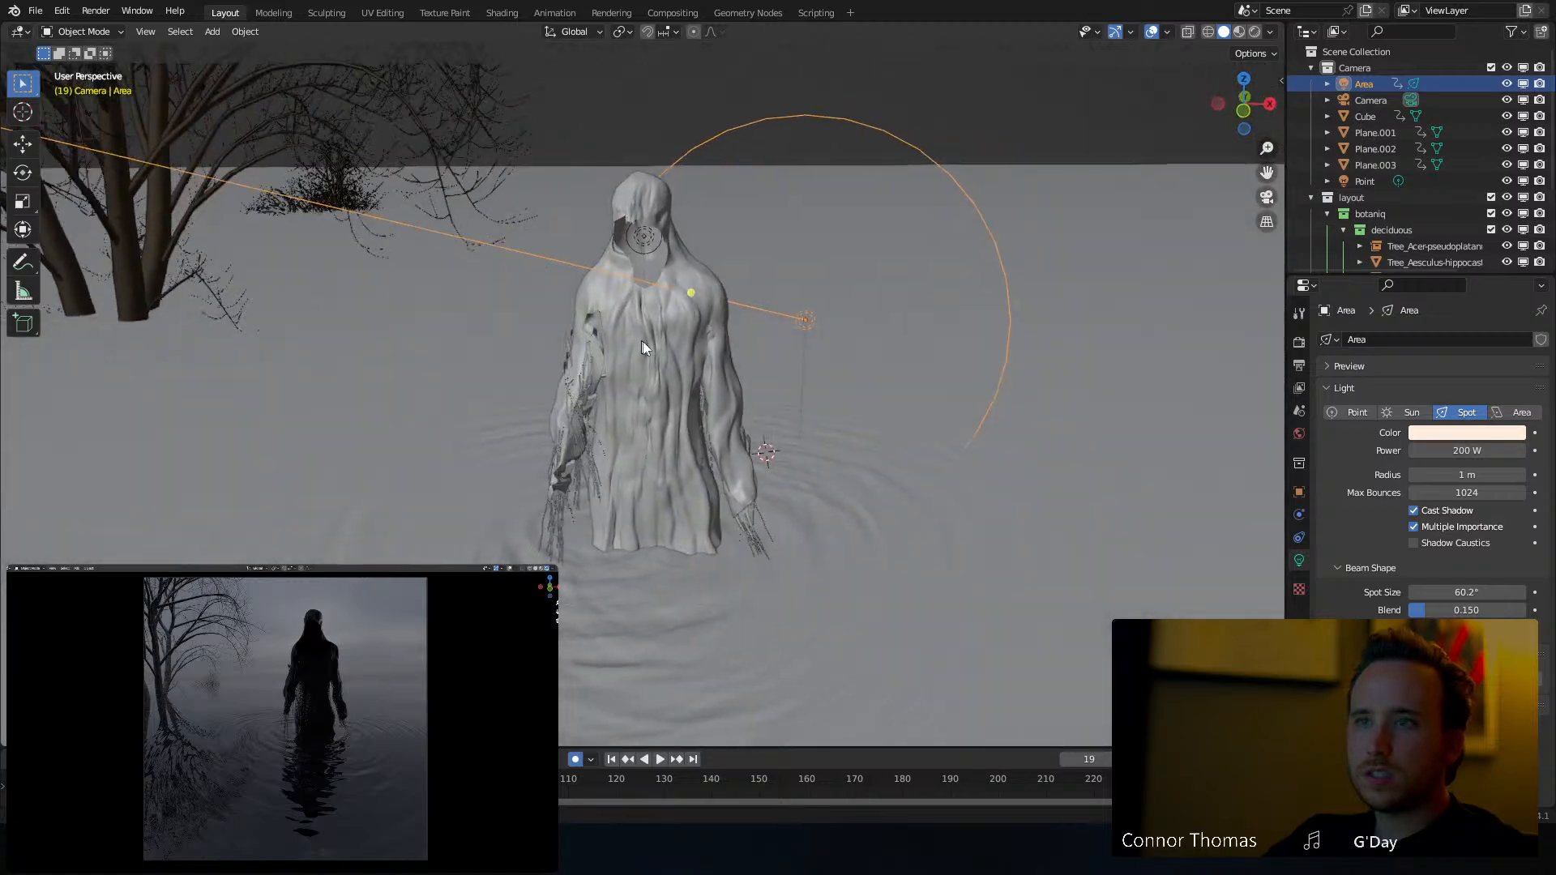
{"action": "scroll", "coordinate": [616, 251], "scroll_direction": "up", "scroll_amount": 4}
{"action": "middle_click_drag", "start_coordinate": [616, 256], "coordinate": [783, 225], "text": "shift"}
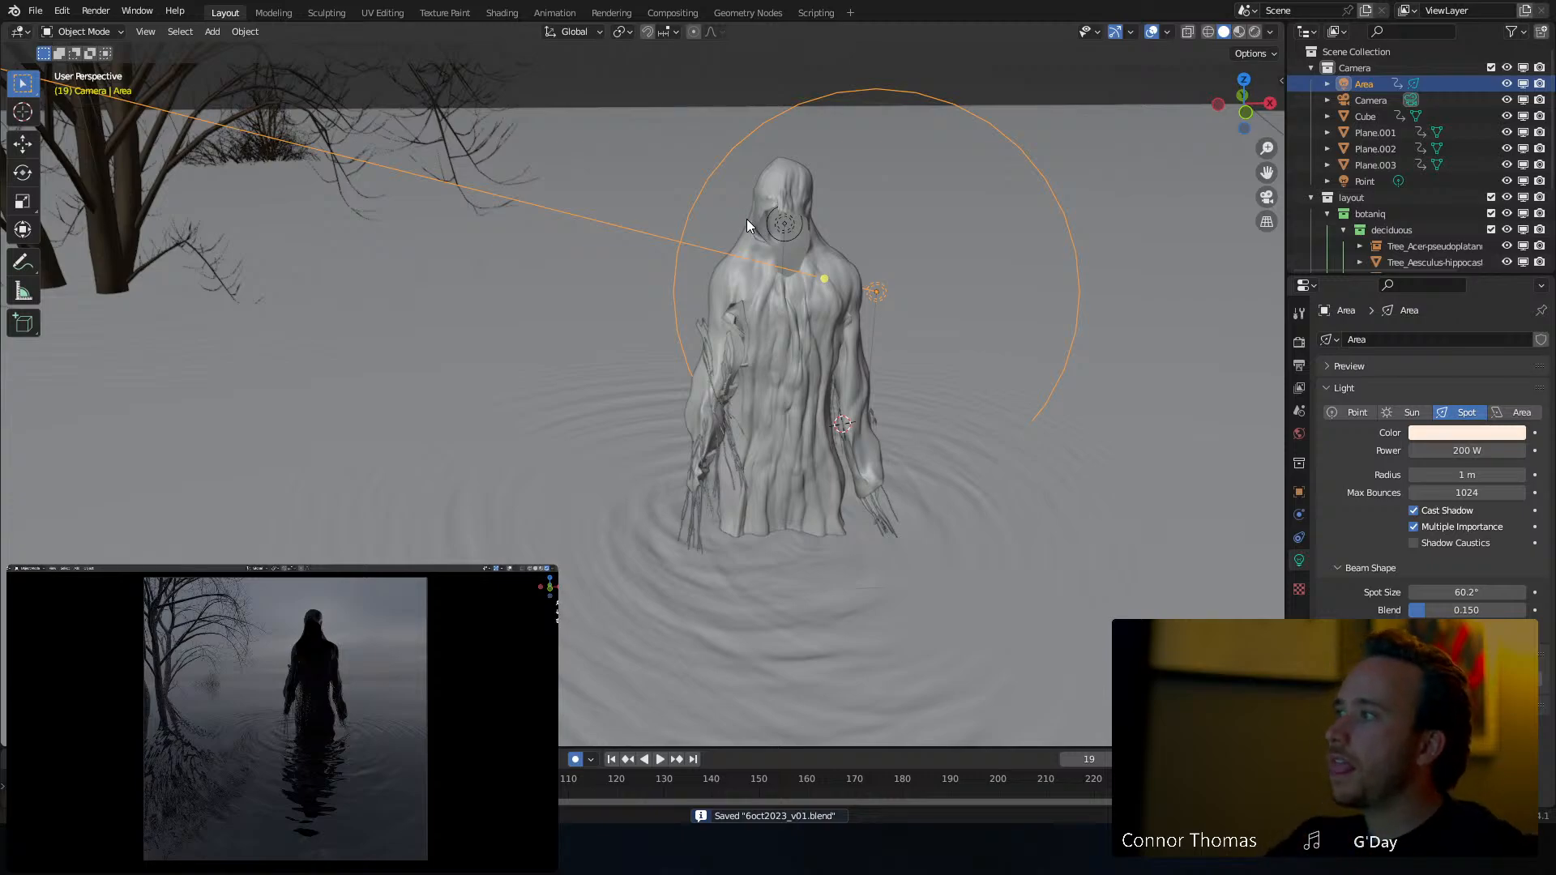
{"action": "middle_click_drag", "start_coordinate": [894, 206], "coordinate": [762, 225]}
{"action": "left_click", "coordinate": [706, 221]}
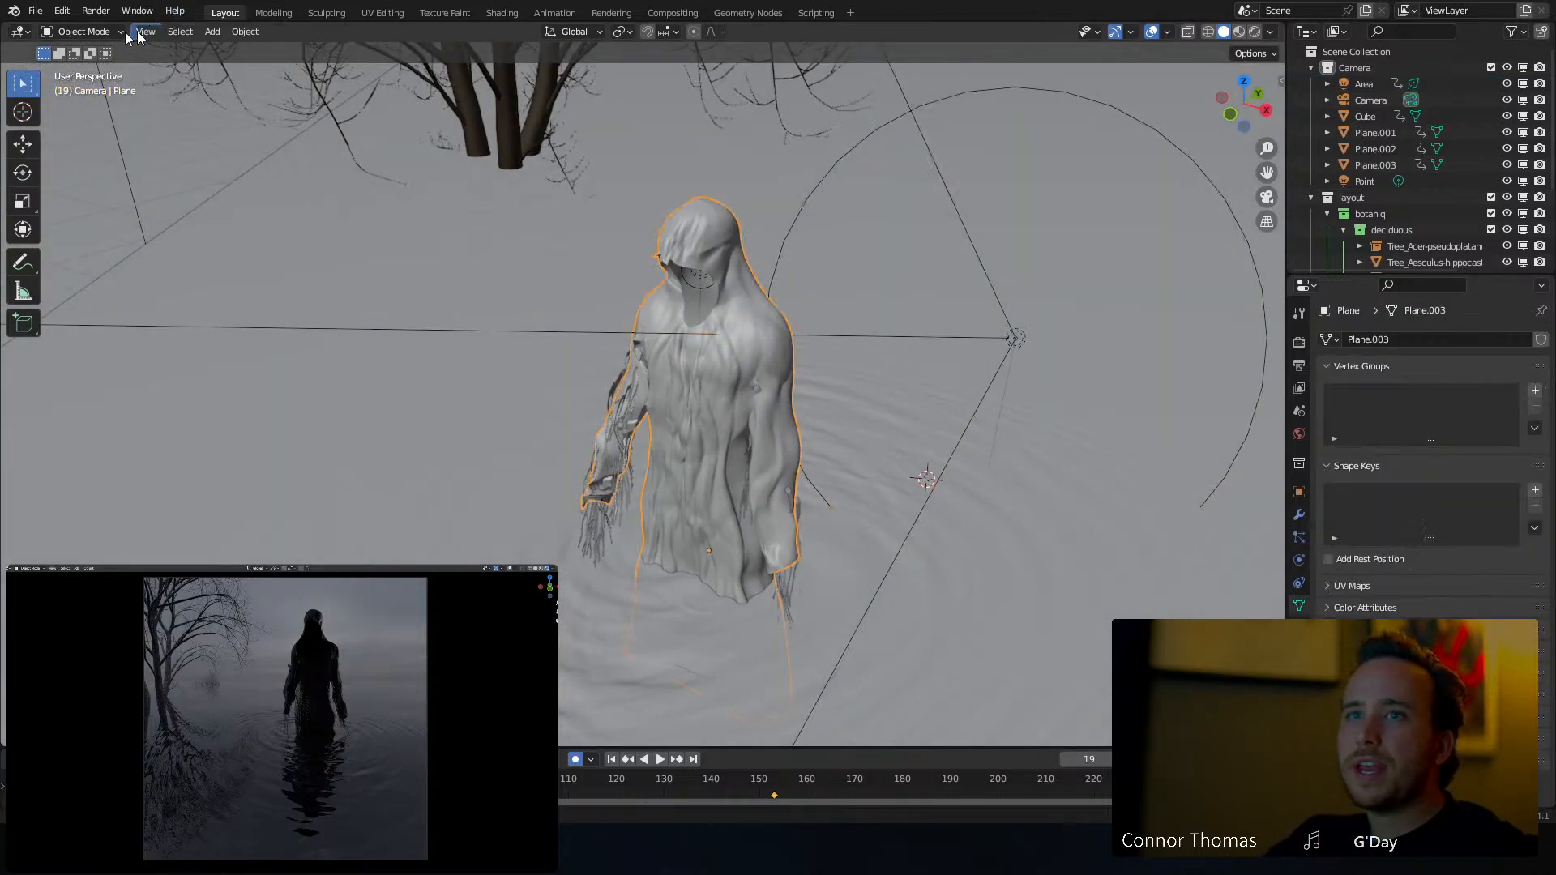
{"action": "left_click", "coordinate": [19, 32]}
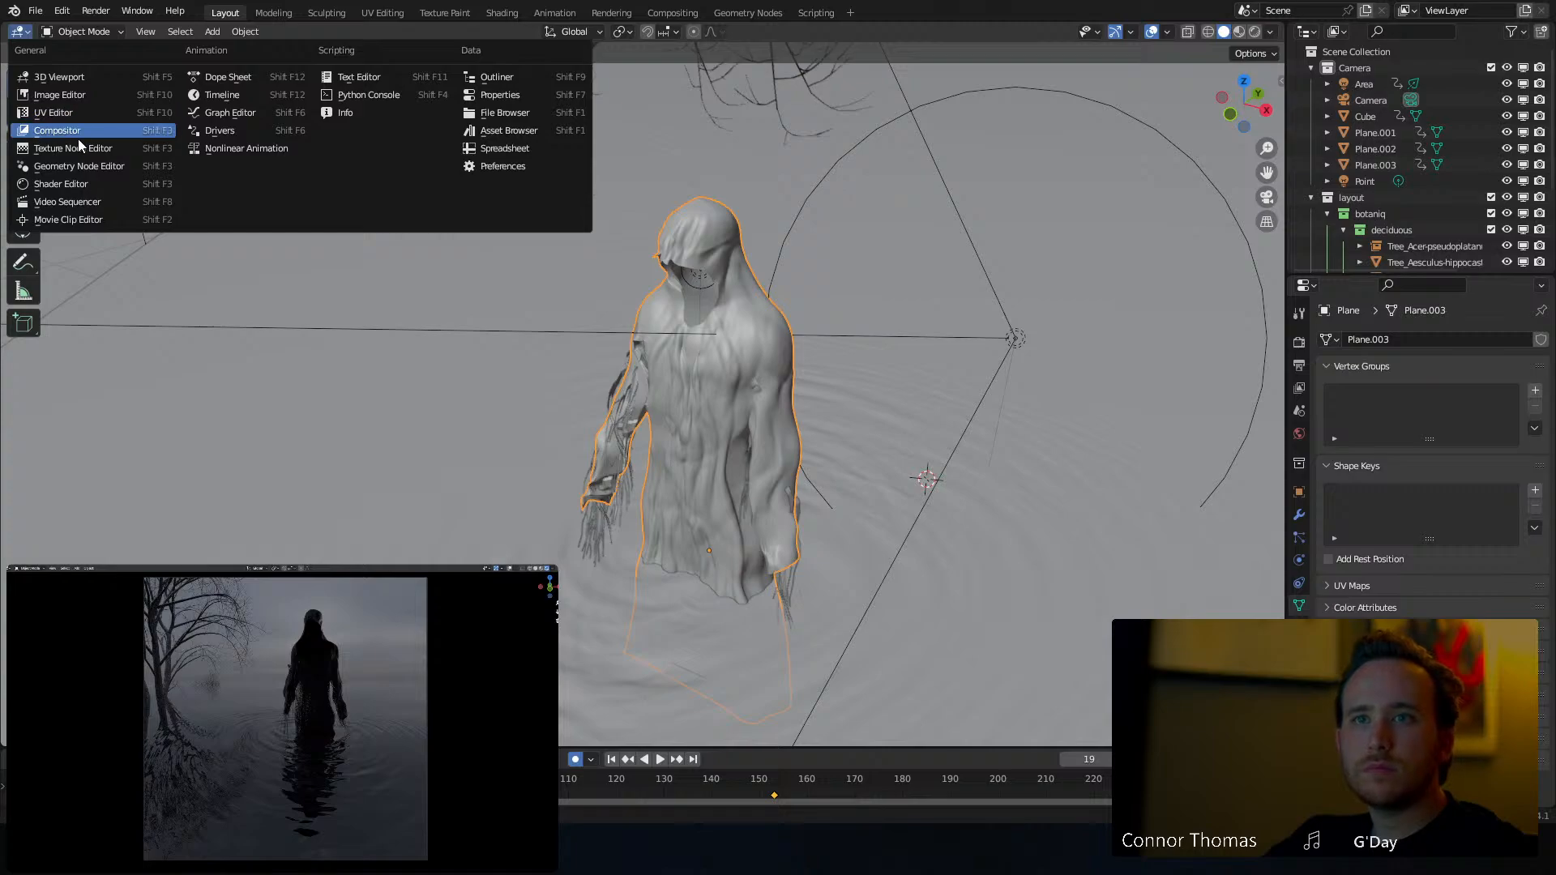
{"action": "left_click", "coordinate": [78, 184]}
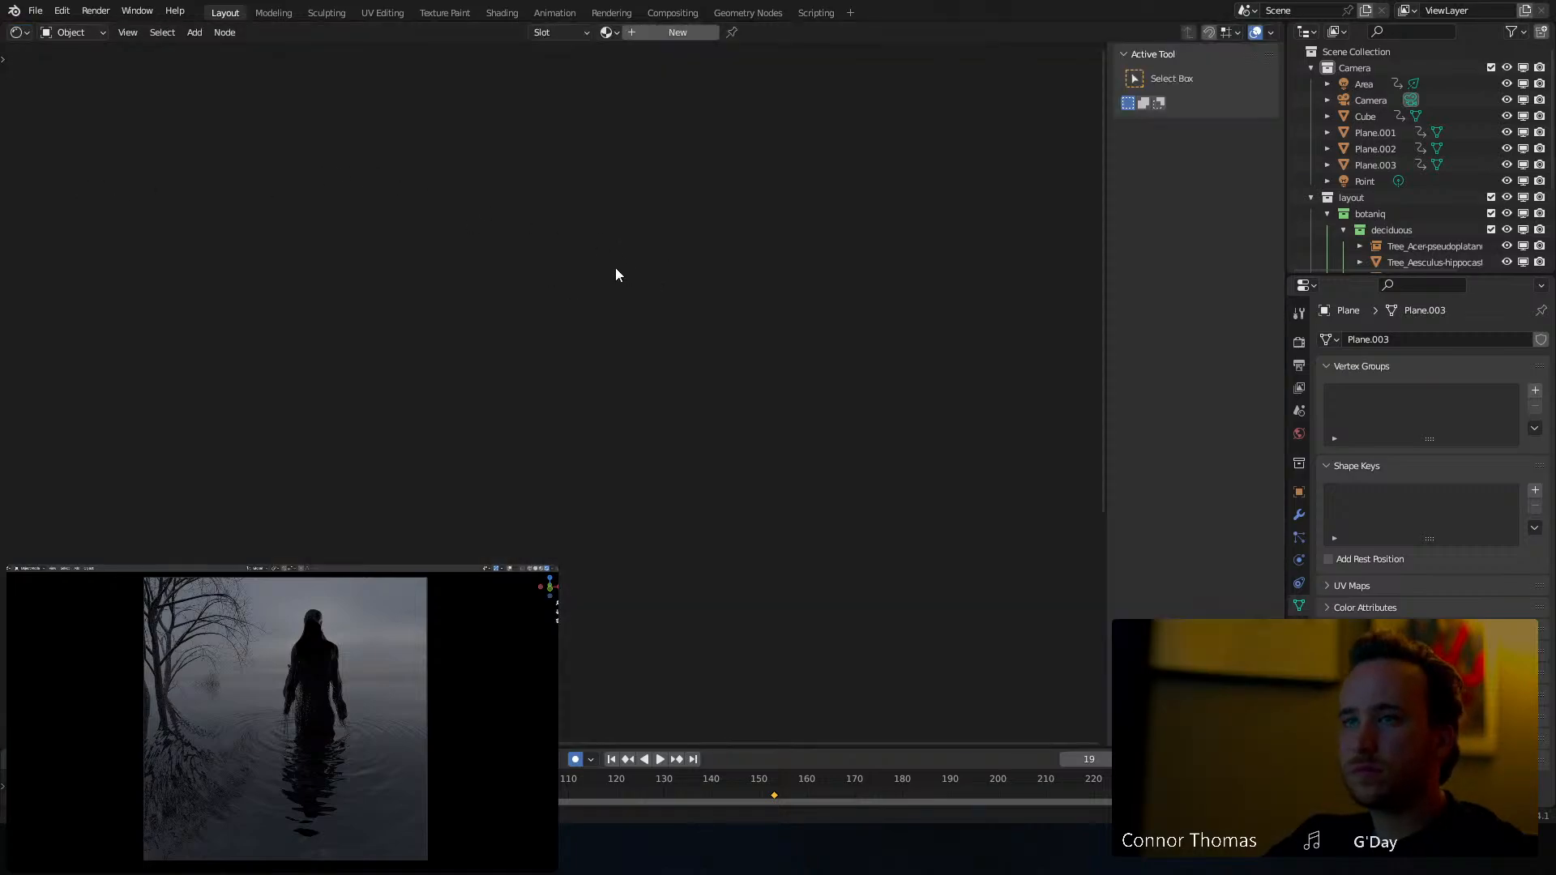
Create a new material for the robe and name it Cloak
{"action": "left_click", "coordinate": [1299, 629]}
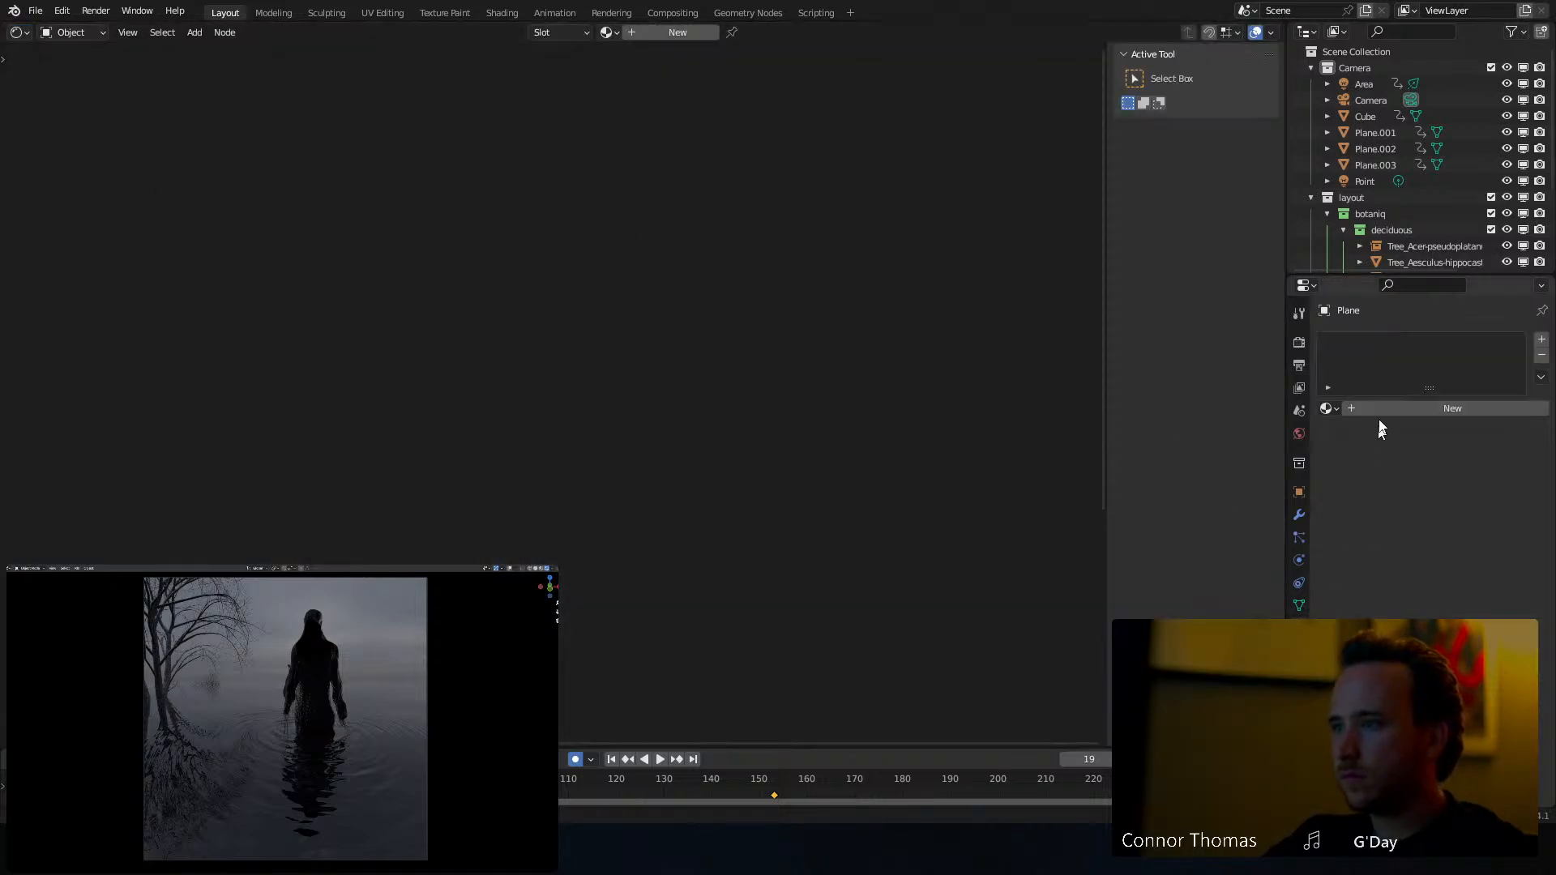
{"action": "left_click", "coordinate": [1401, 409]}
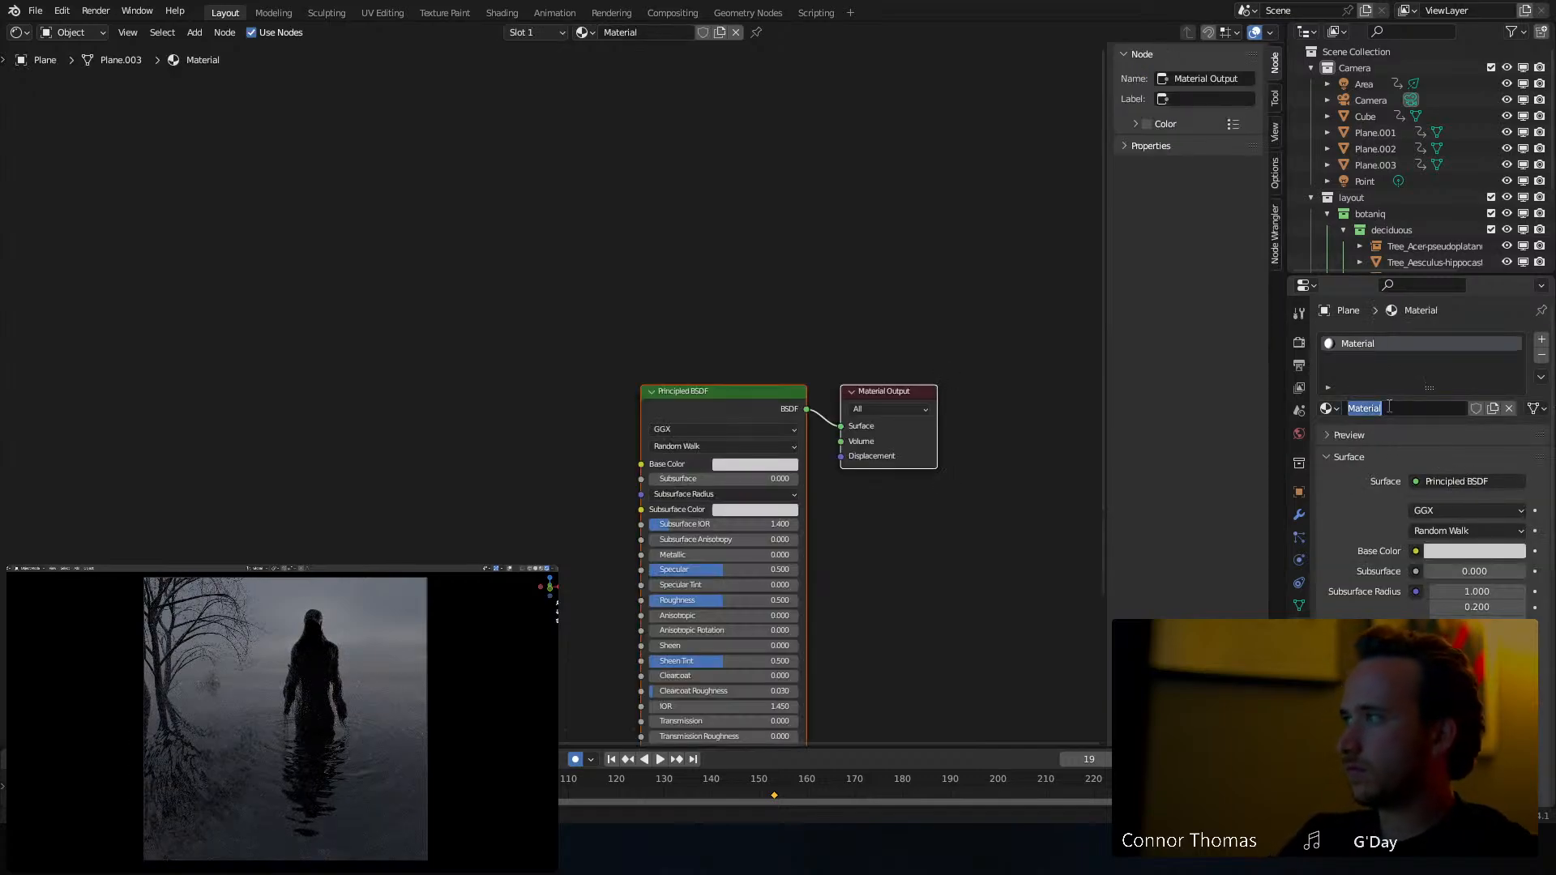
{"action": "left_click", "coordinate": [1389, 407]}
{"action": "type", "text": "Cloak"}
{"action": "key", "text": "Return"}
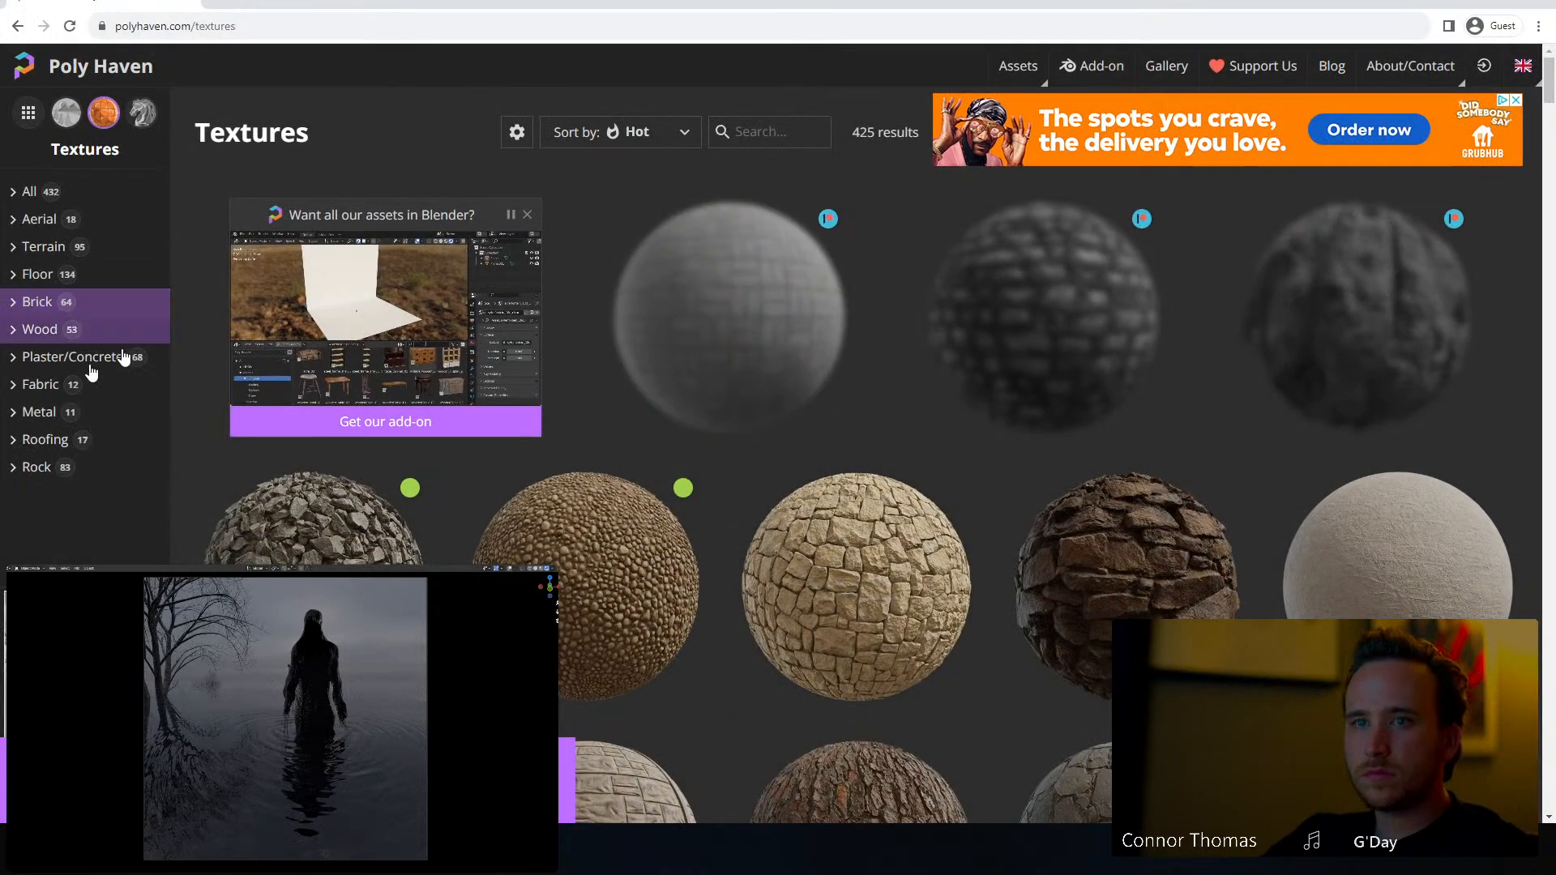
In Poly Haven's Fabric textures, find Denim Fabric 02 and download its 4K Blender zip
{"action": "left_click", "coordinate": [42, 385]}
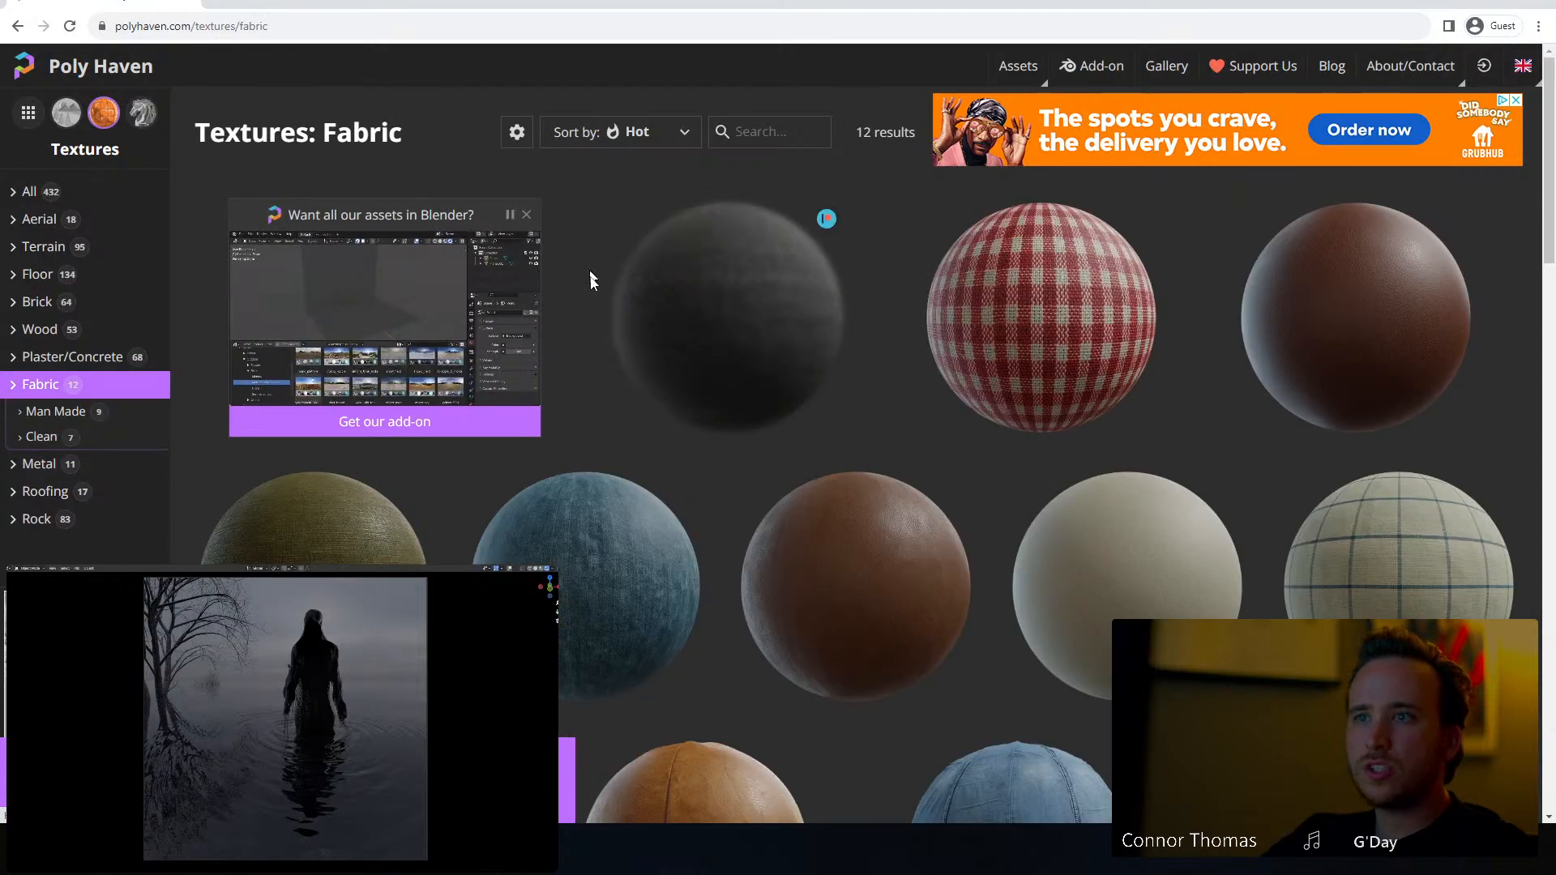
{"action": "scroll", "coordinate": [591, 304], "scroll_direction": "down", "scroll_amount": 3}
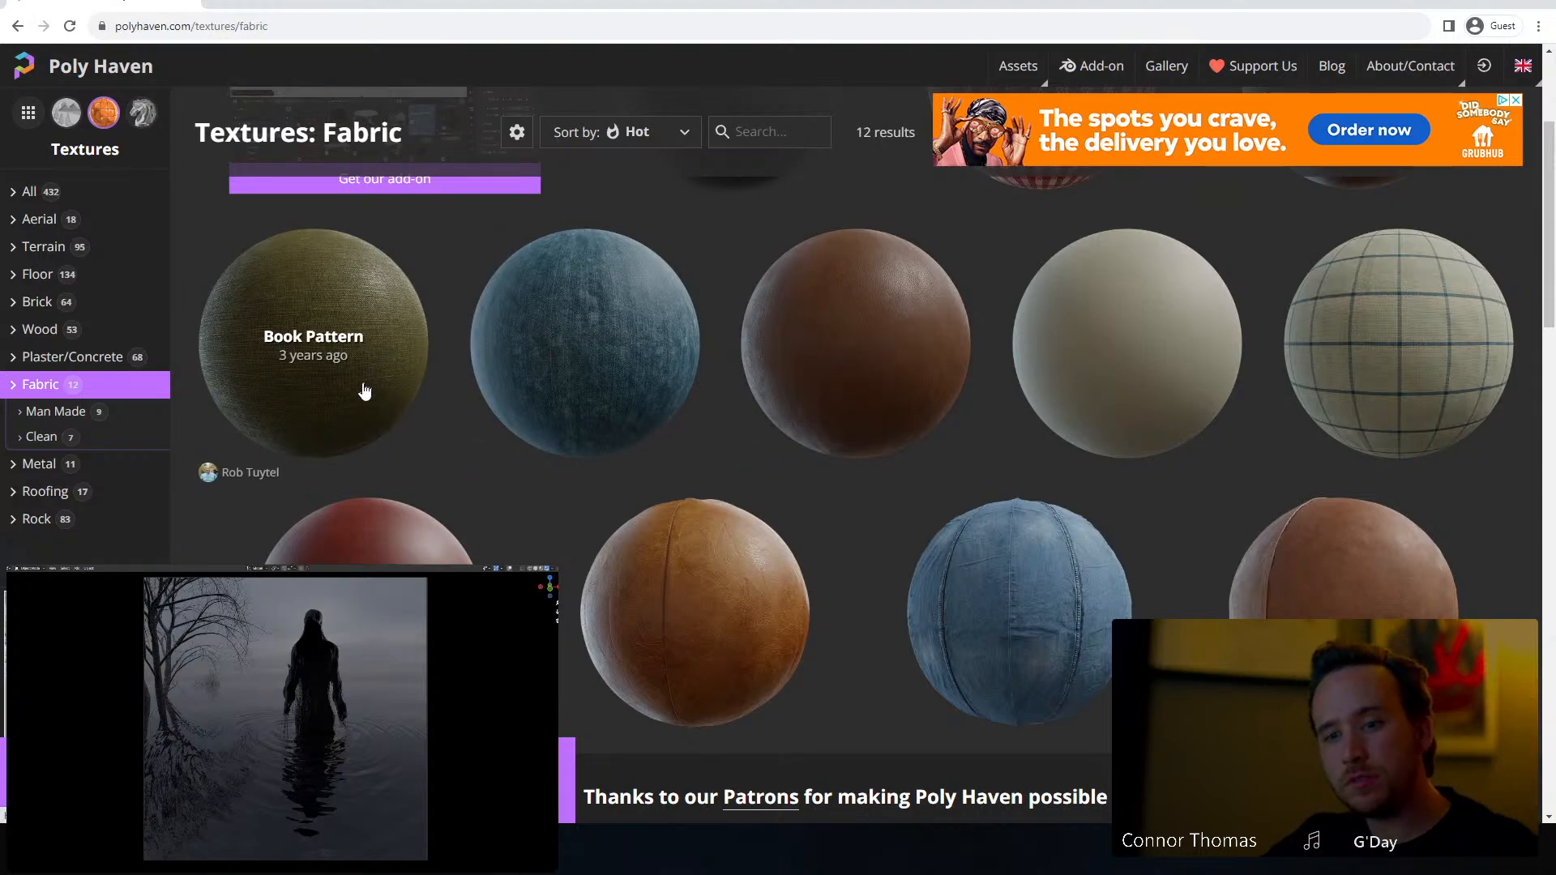
{"action": "scroll", "coordinate": [372, 454], "scroll_direction": "down", "scroll_amount": 3}
{"action": "scroll", "coordinate": [379, 496], "scroll_direction": "up", "scroll_amount": 6}
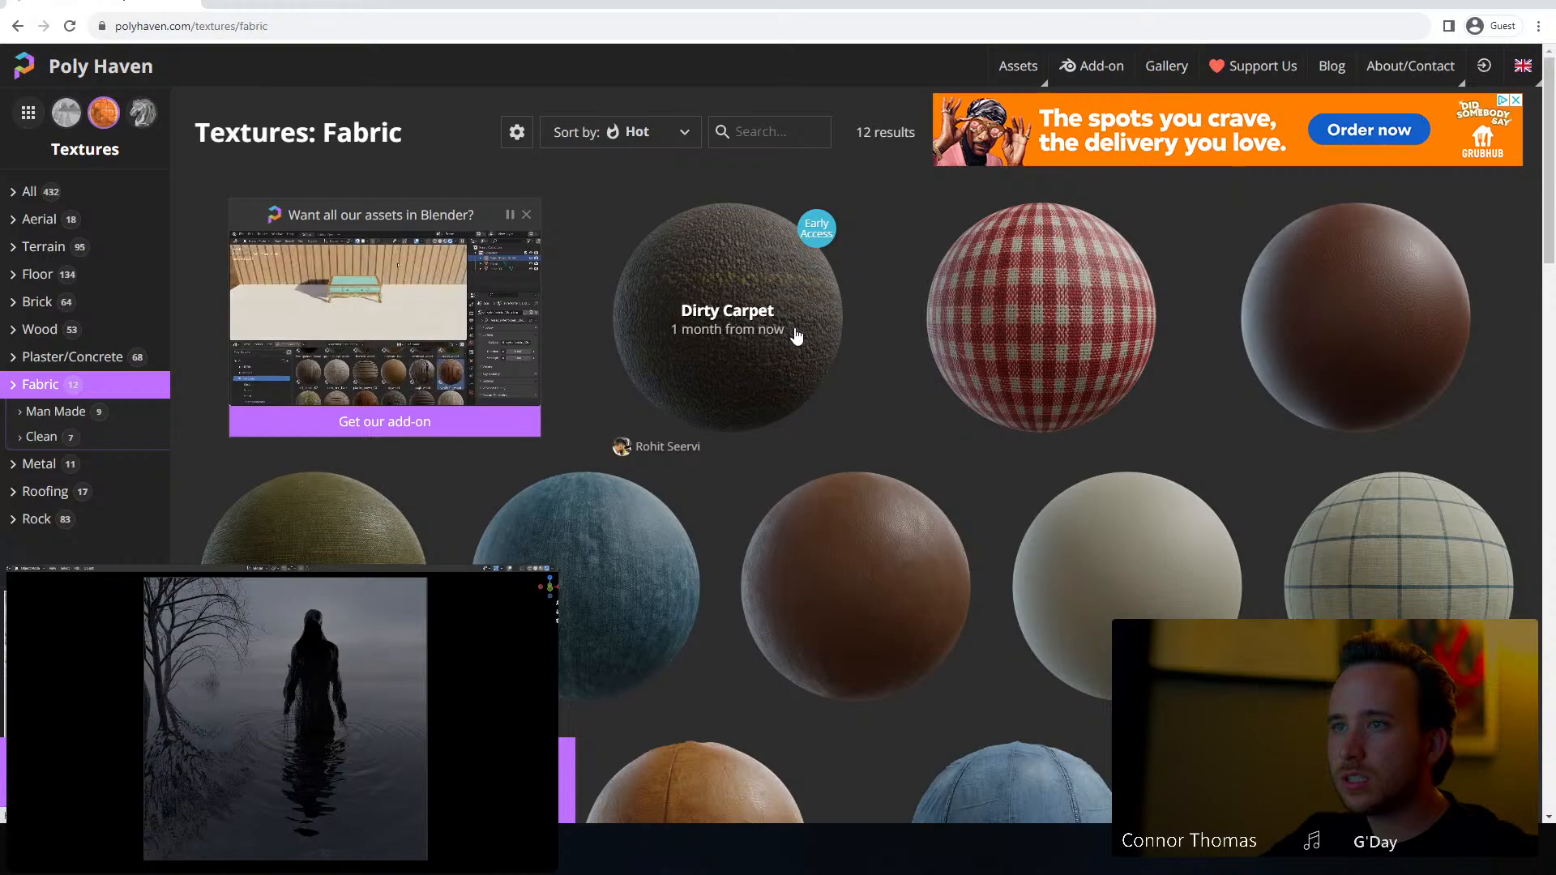
{"action": "scroll", "coordinate": [796, 350], "scroll_direction": "down", "scroll_amount": 1}
{"action": "scroll", "coordinate": [698, 337], "scroll_direction": "down", "scroll_amount": 2}
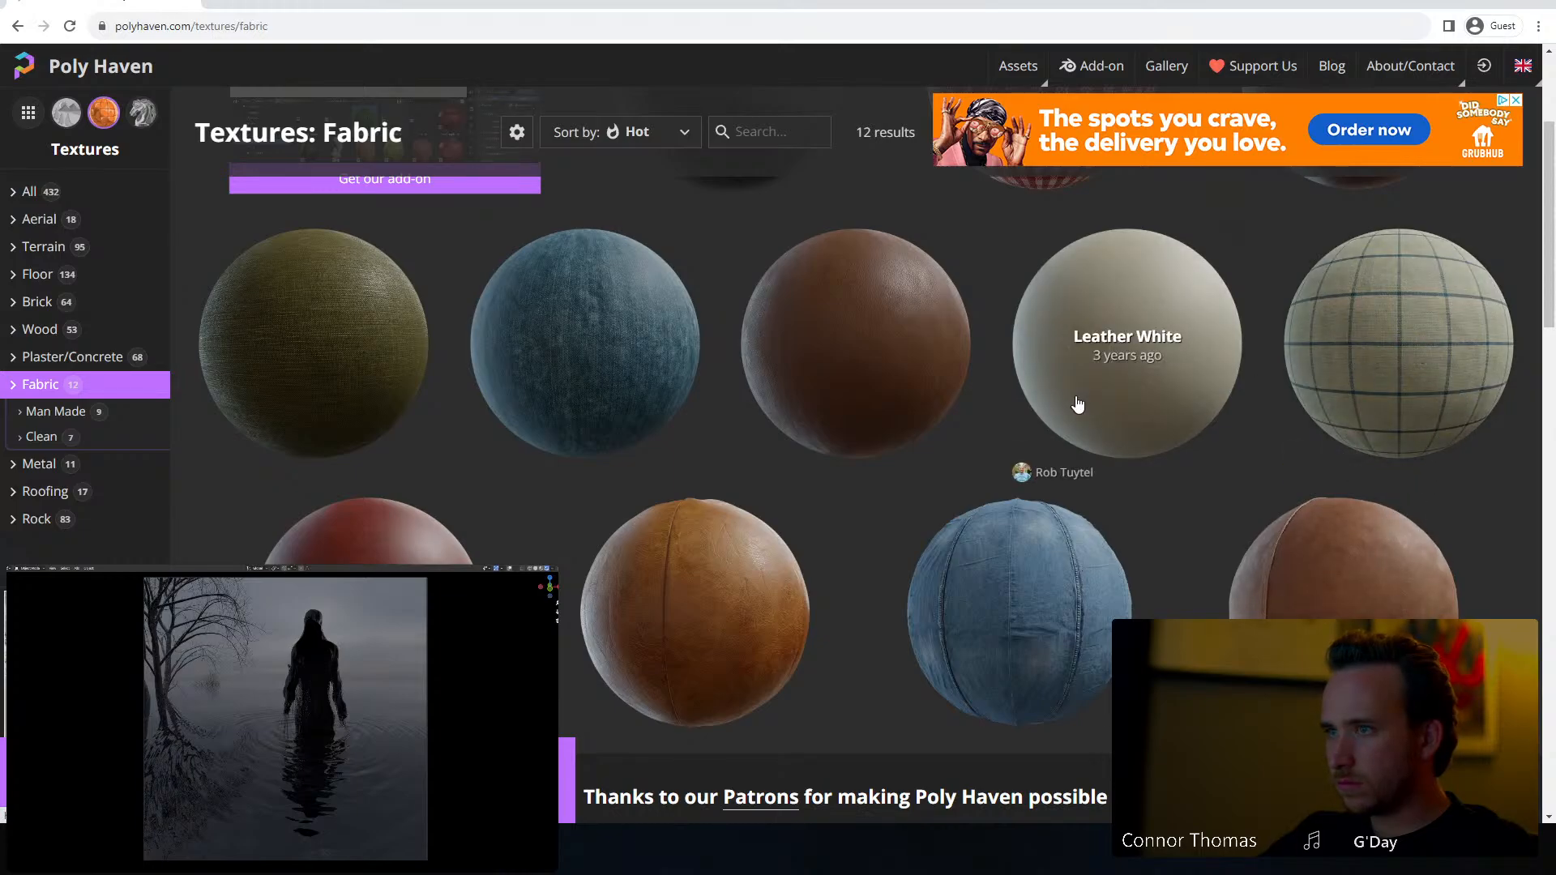
{"action": "left_click", "coordinate": [598, 355]}
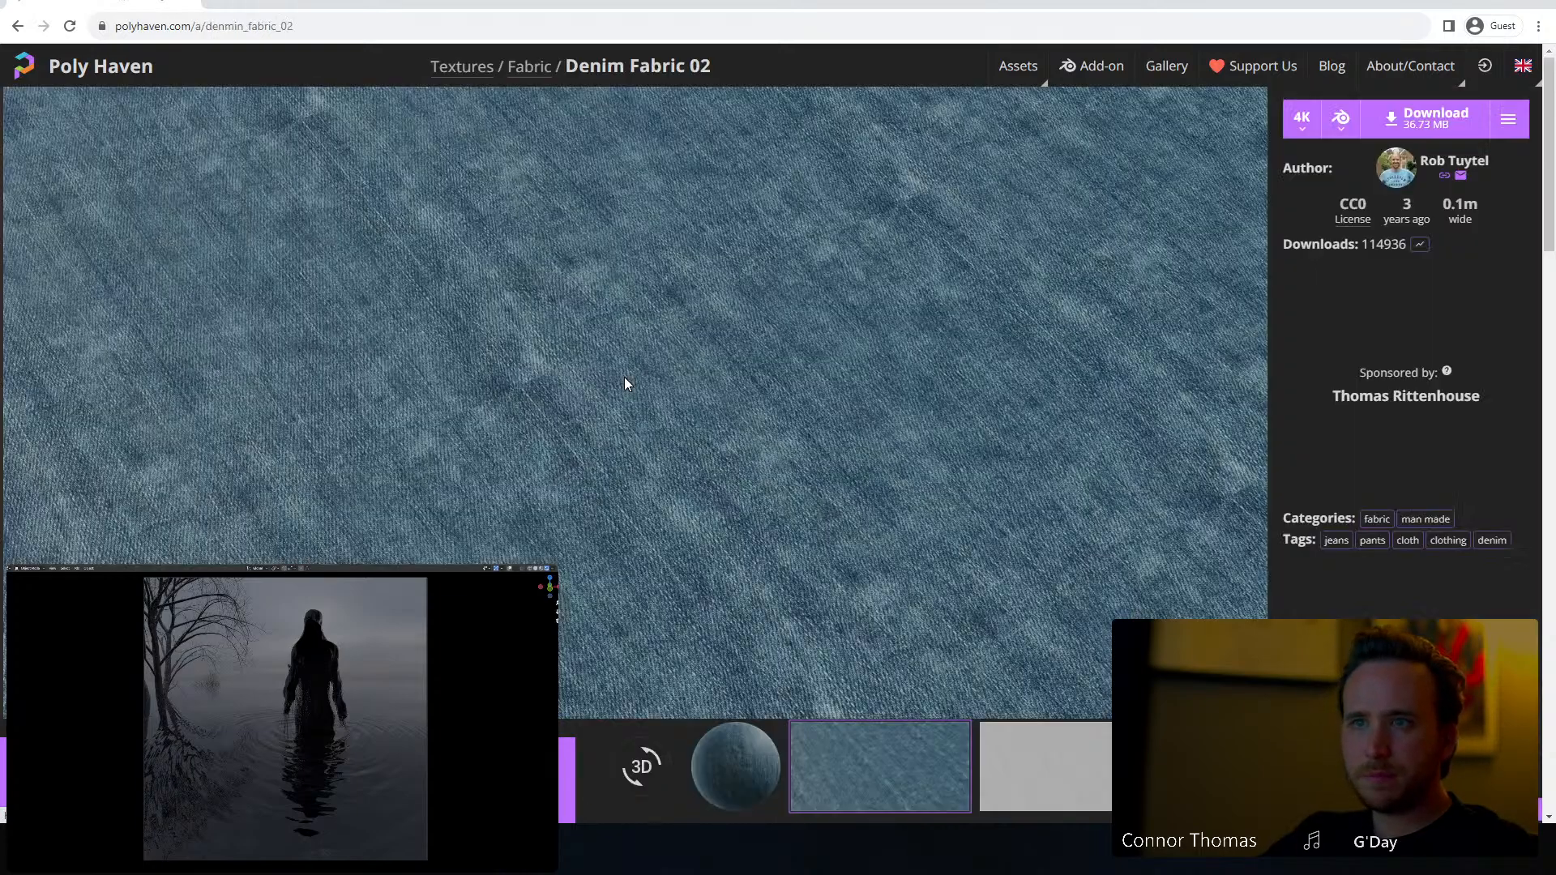
{"action": "left_click", "coordinate": [1428, 119]}
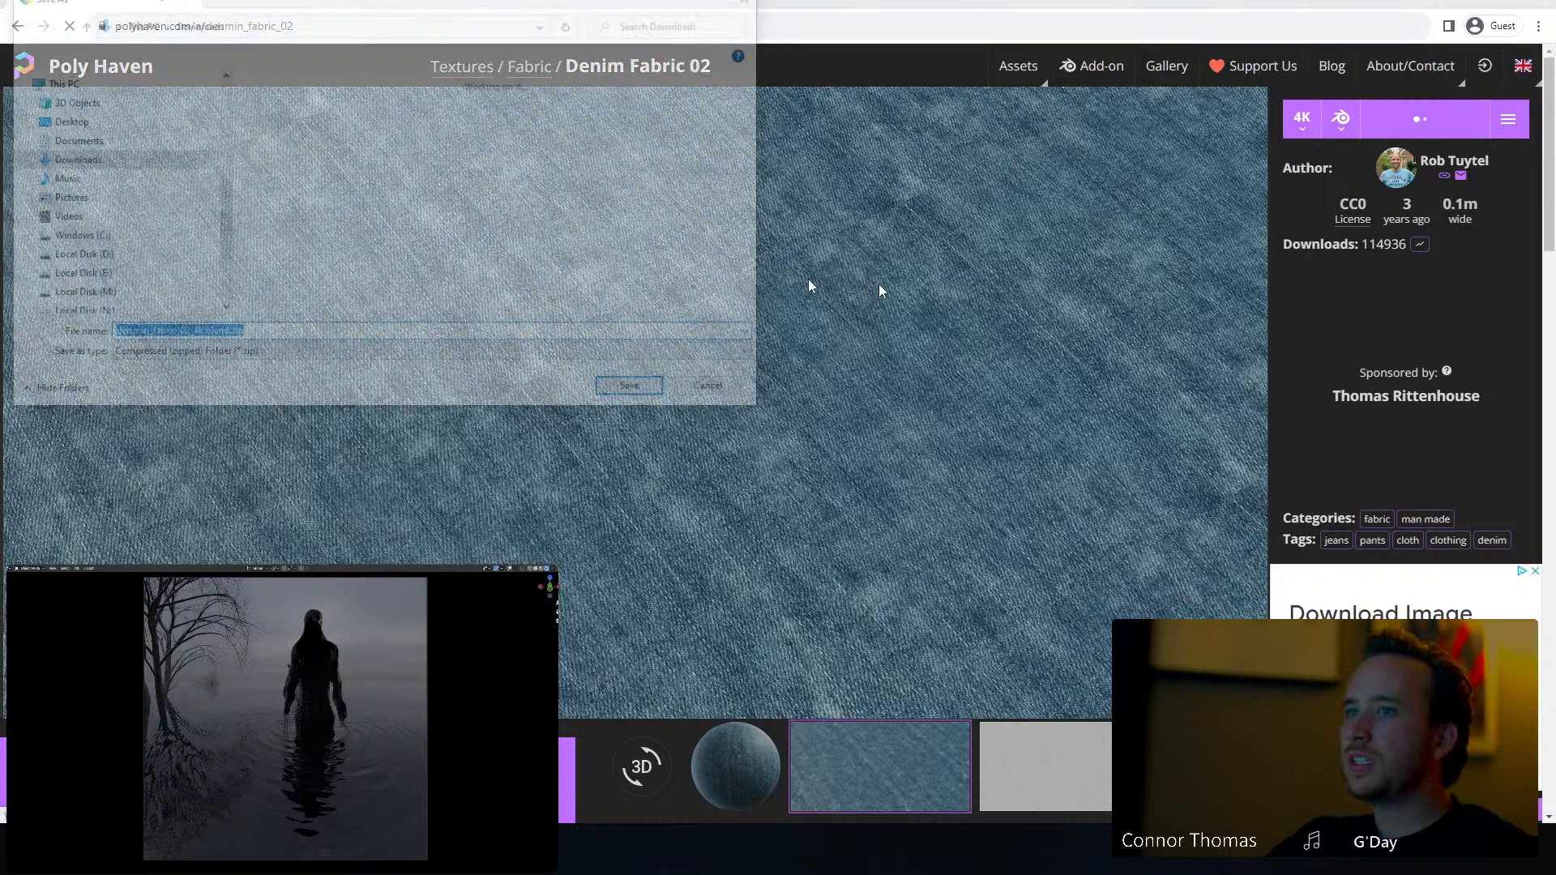
{"action": "left_click", "coordinate": [640, 391]}
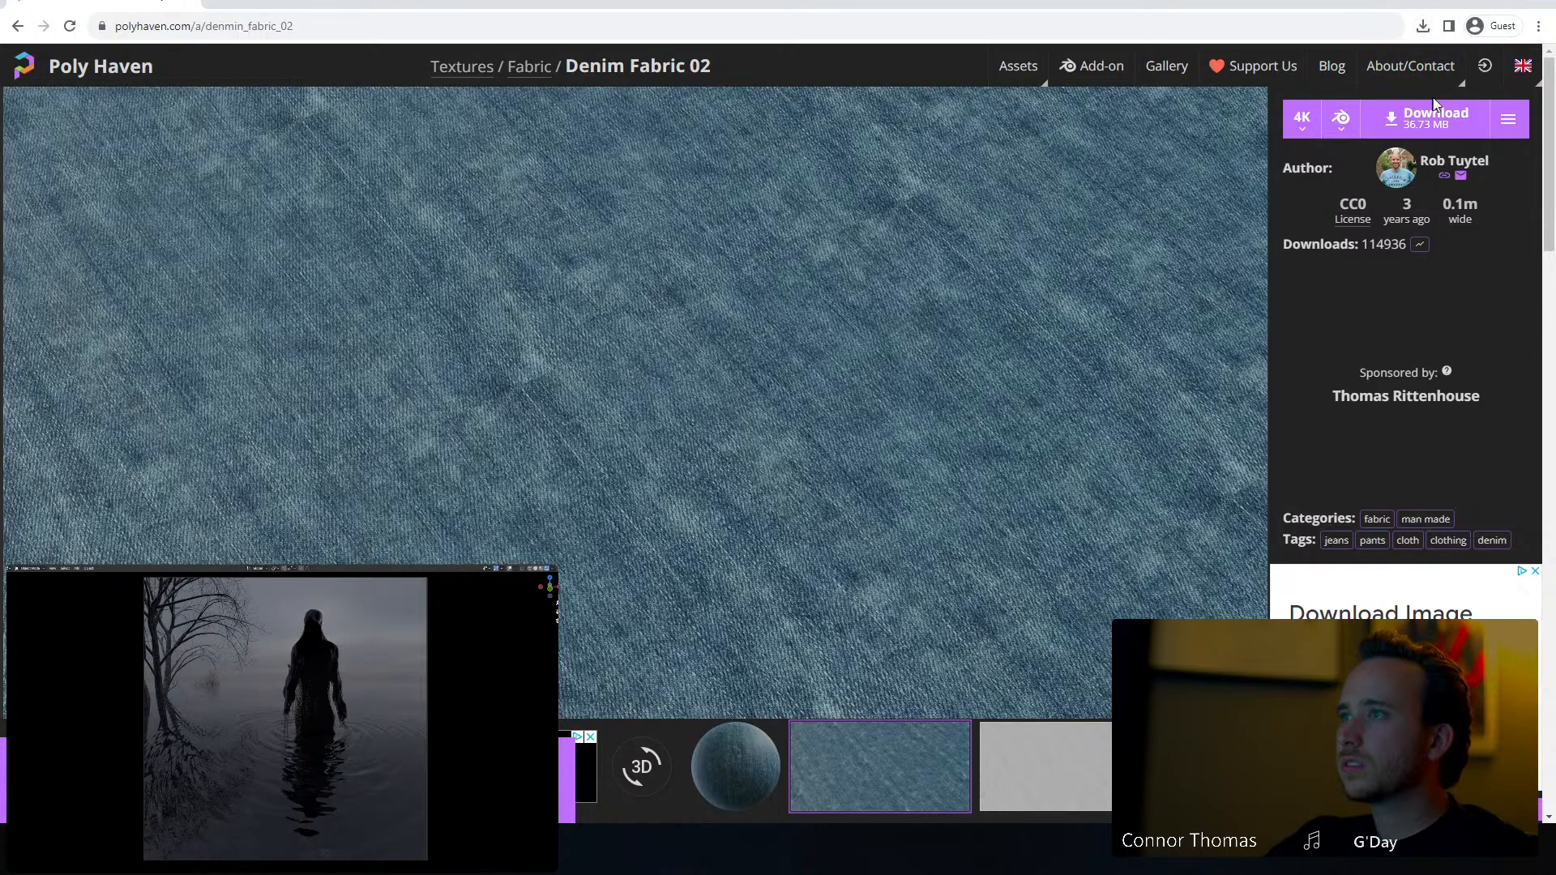
Locate the downloaded denmin_fabric_02_4k.blend.zip in its folder, extract it and open the extracted textures folder
{"action": "left_click", "coordinate": [1423, 26]}
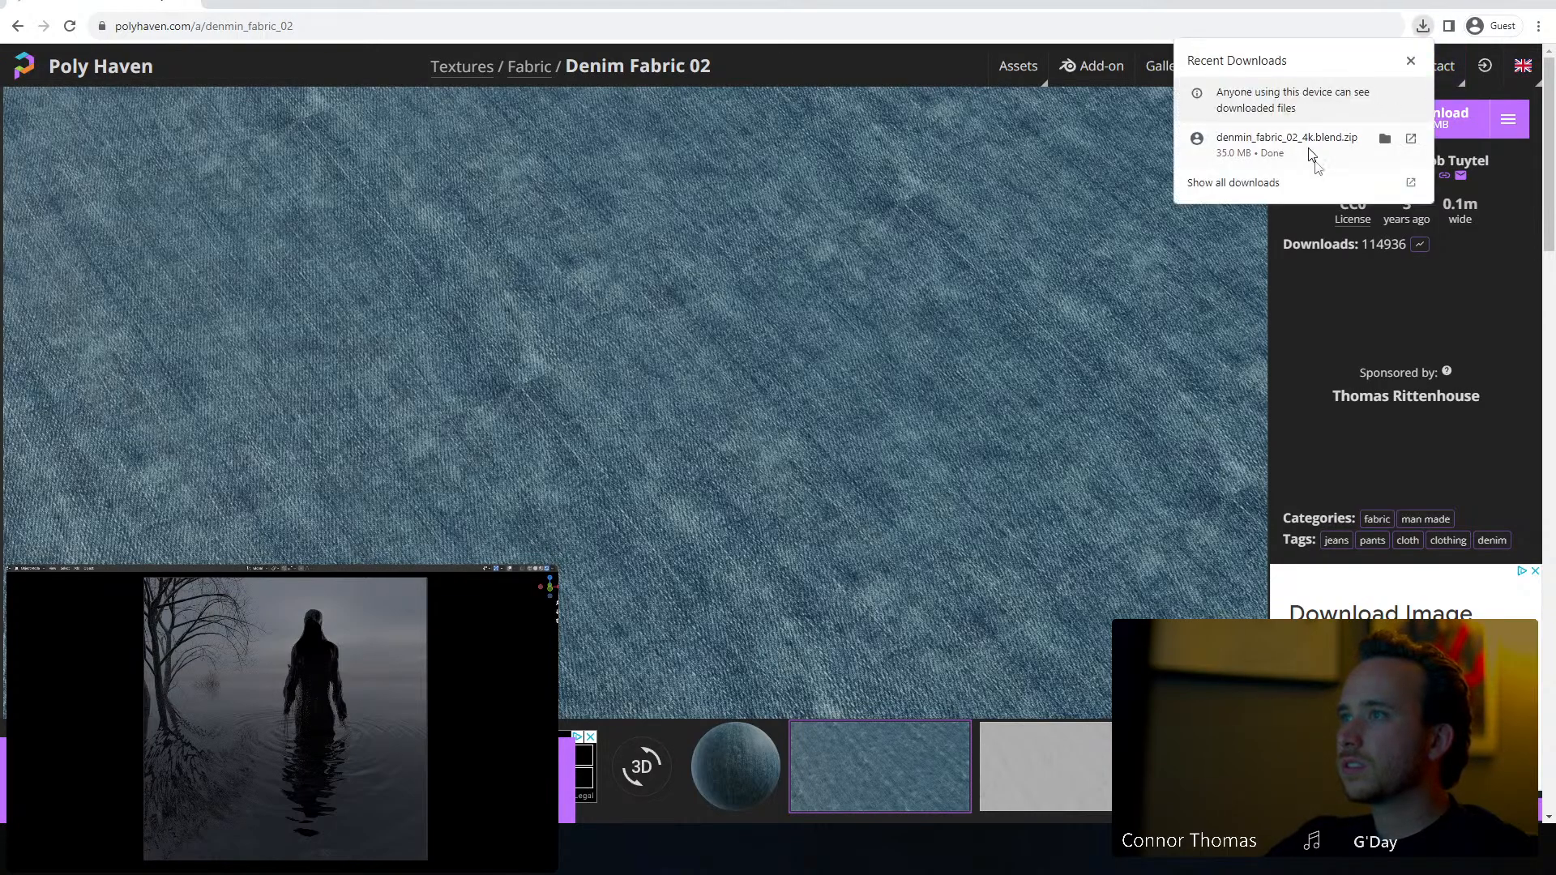
{"action": "left_click", "coordinate": [1412, 142]}
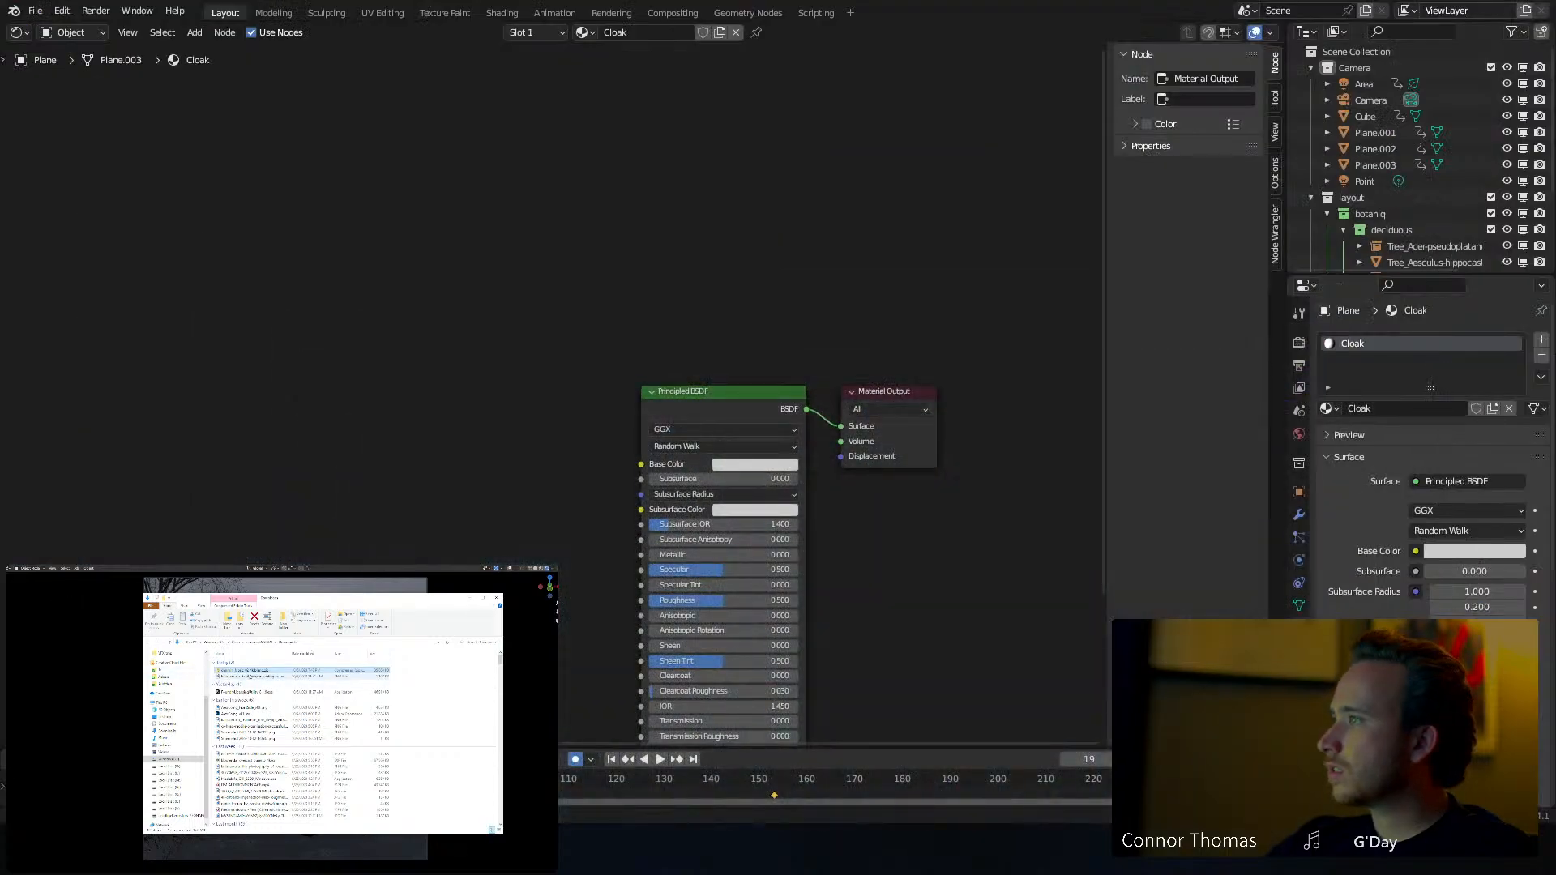
{"action": "right_click", "coordinate": [242, 672]}
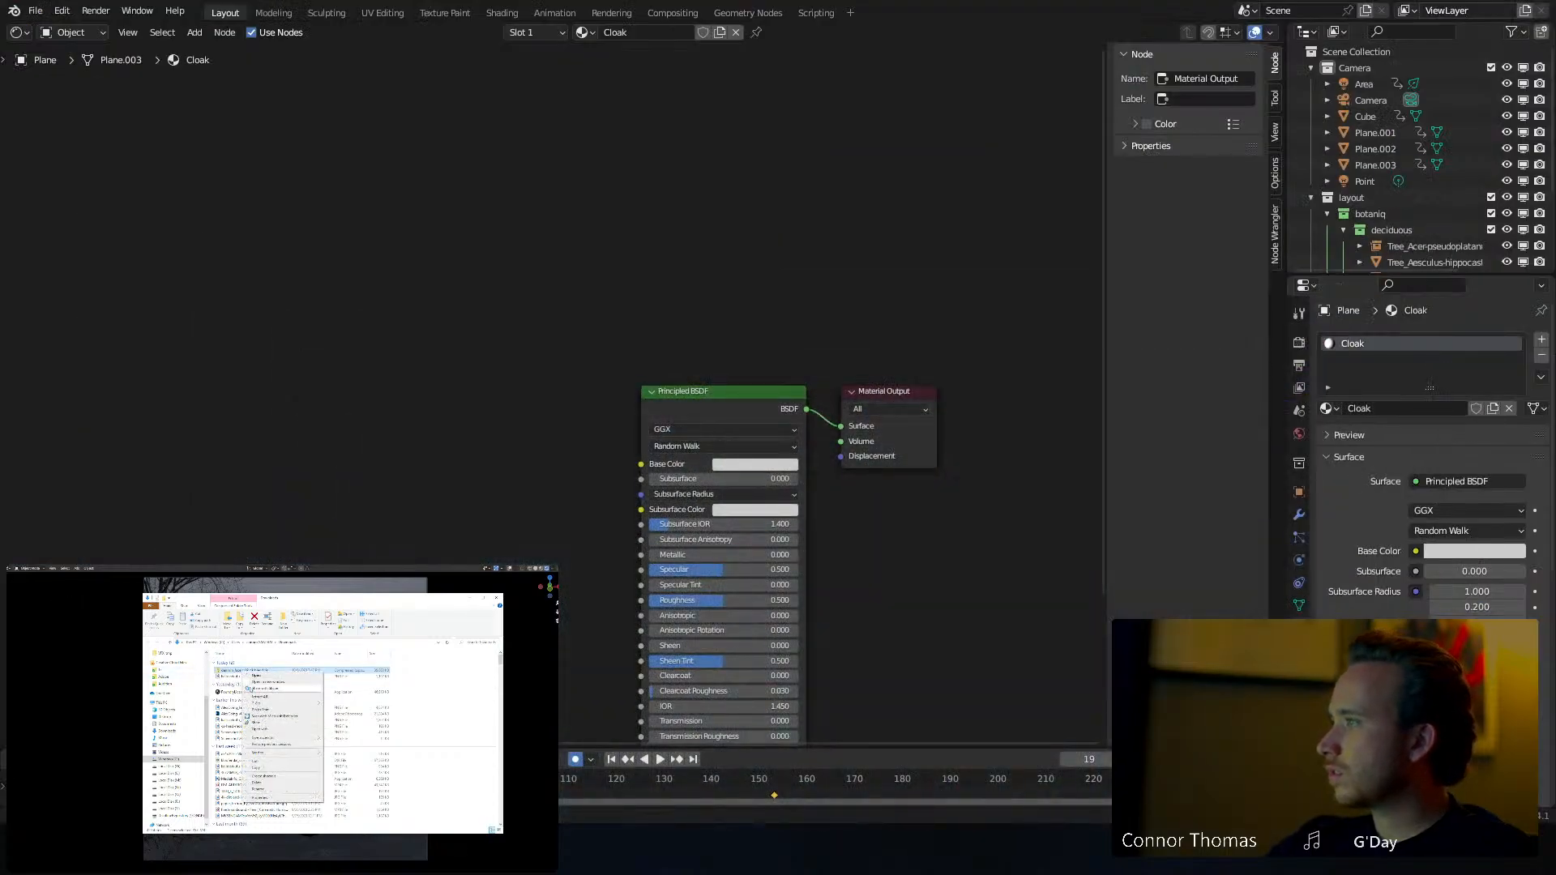
{"action": "mouse_move", "coordinate": [258, 703]}
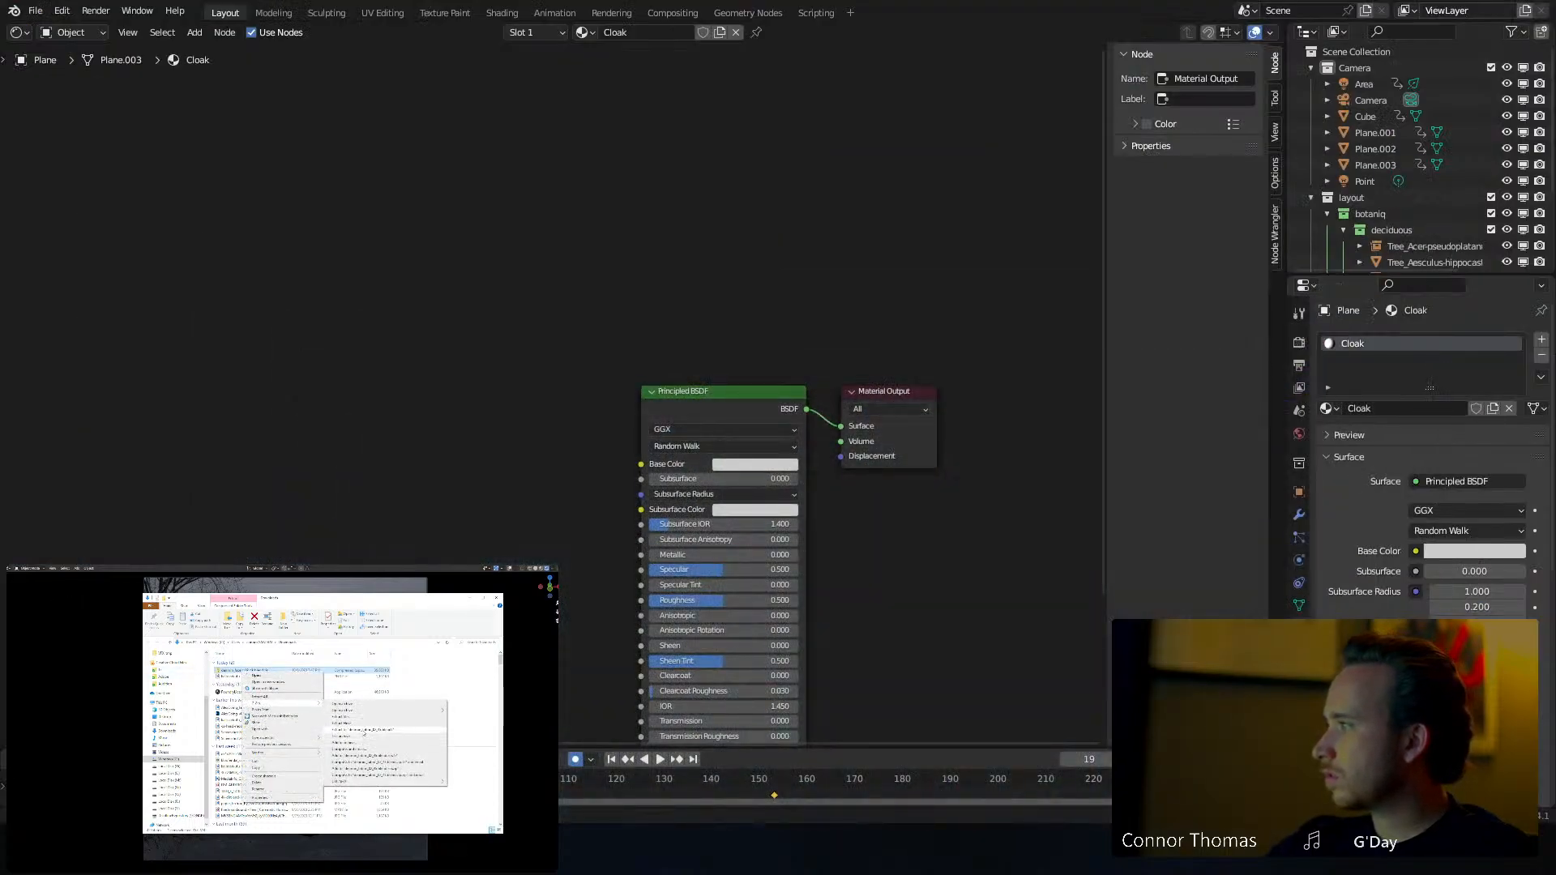
{"action": "left_click", "coordinate": [363, 730]}
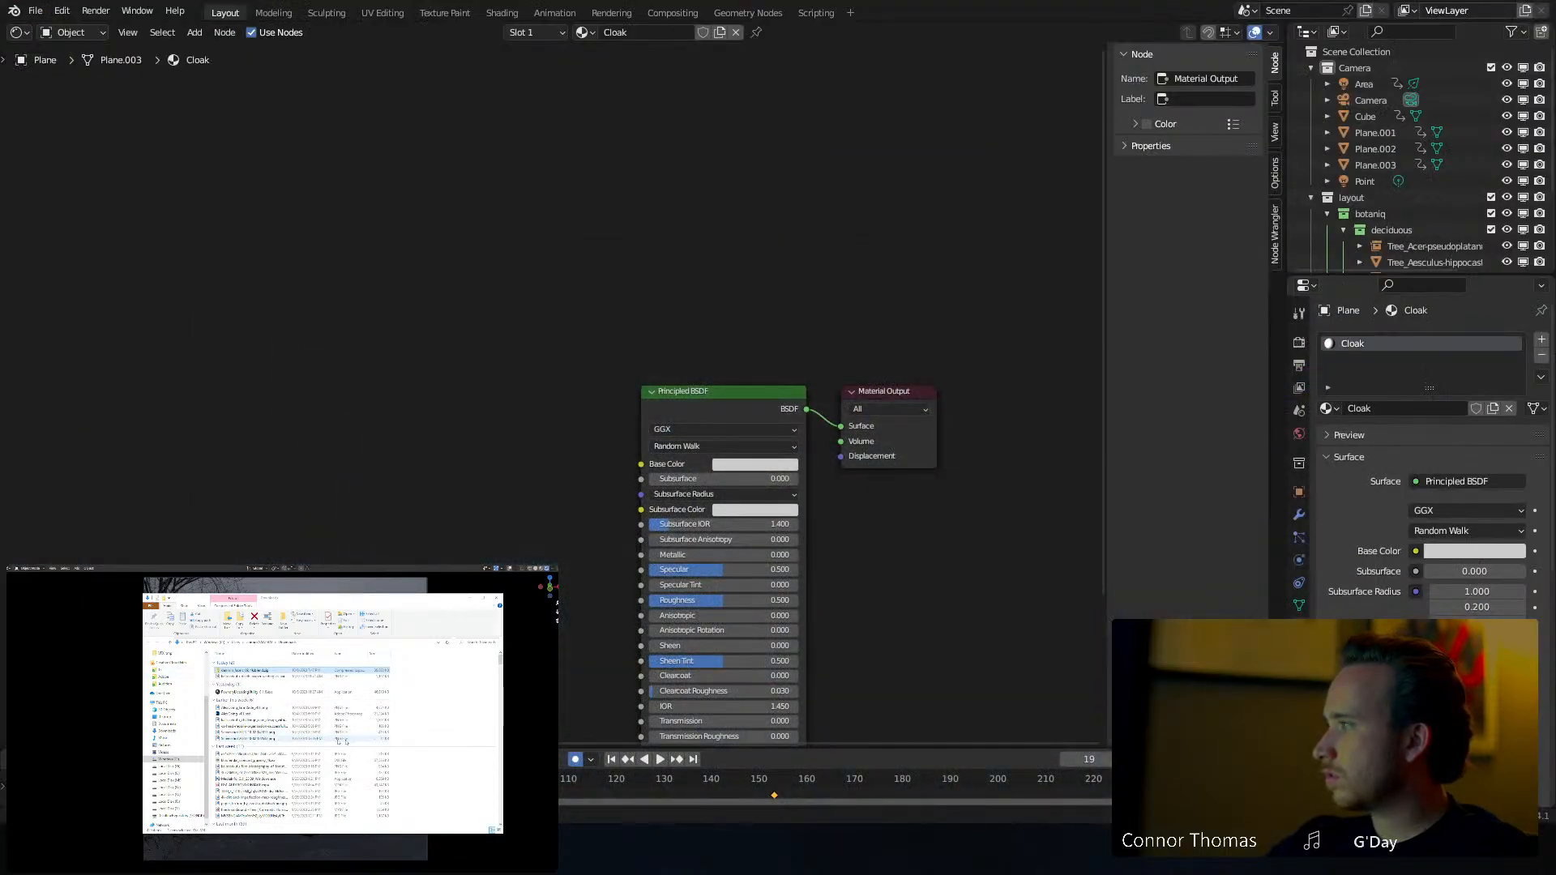
{"action": "double_click", "coordinate": [229, 684]}
{"action": "double_click", "coordinate": [229, 664]}
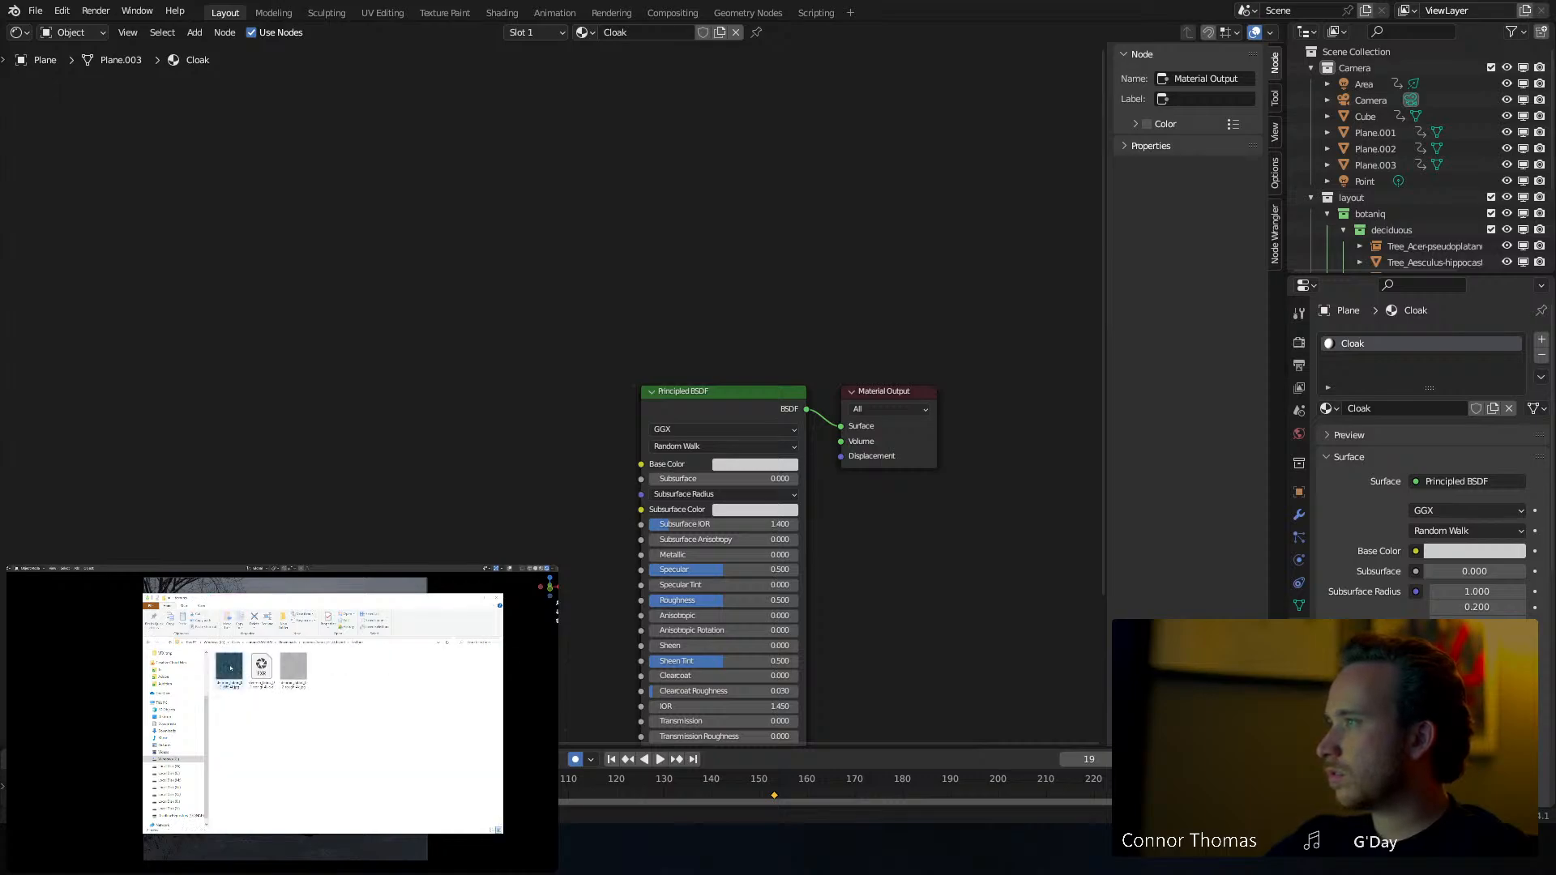
Bring the denim rough_4k.jpg and nor_gl_4k.exr images into the Cloak material as texture nodes, with the normal map below the roughness map
{"action": "left_click_drag", "start_coordinate": [292, 668], "coordinate": [418, 542]}
{"action": "left_click_drag", "start_coordinate": [269, 673], "coordinate": [377, 422]}
{"action": "left_click", "coordinate": [449, 283]}
{"action": "middle_click_drag", "start_coordinate": [465, 375], "coordinate": [508, 182]}
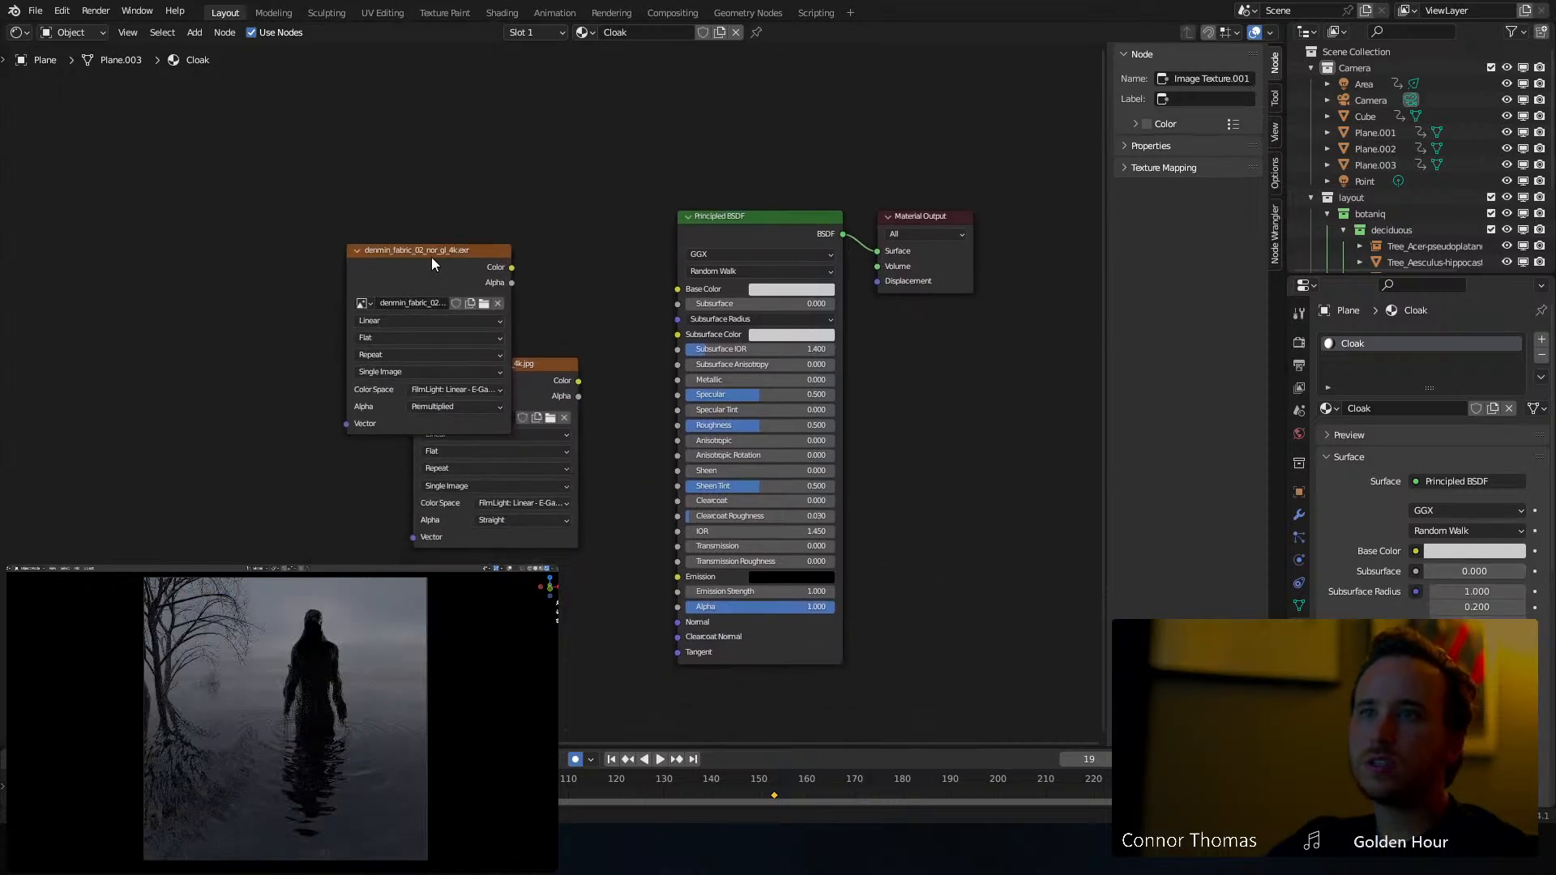
{"action": "left_click_drag", "start_coordinate": [436, 261], "coordinate": [212, 626]}
{"action": "left_click", "coordinate": [356, 616]}
Add a Normal Map node after the nor_gl_4k.exr texture and connect it to the Principled BSDF's Normal input
{"action": "key", "text": "shift+a"}
{"action": "key", "text": "s"}
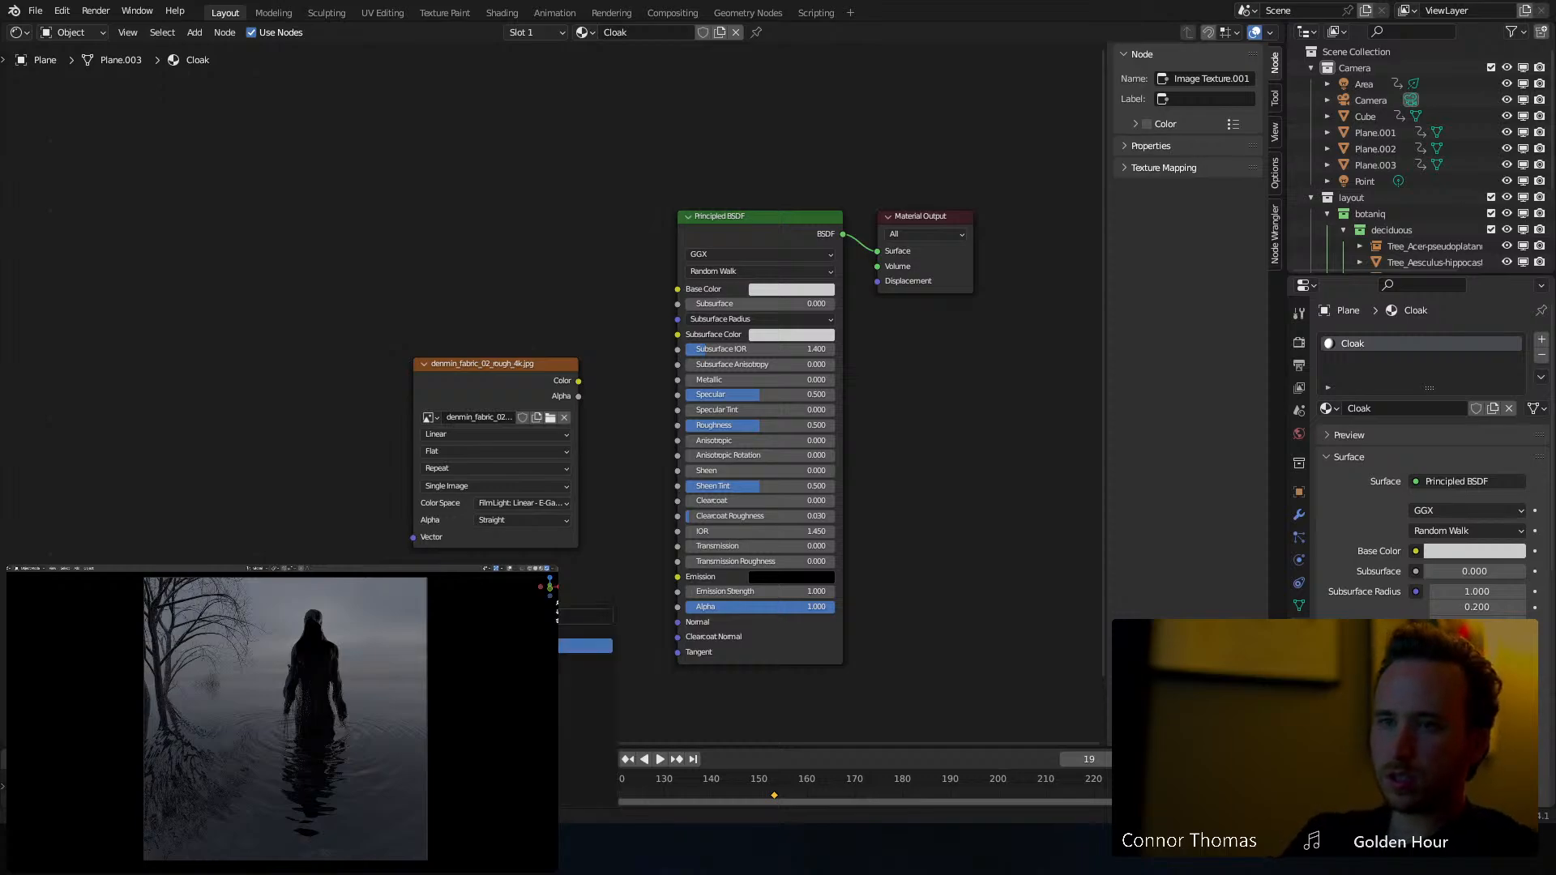
{"action": "key", "text": "Return"}
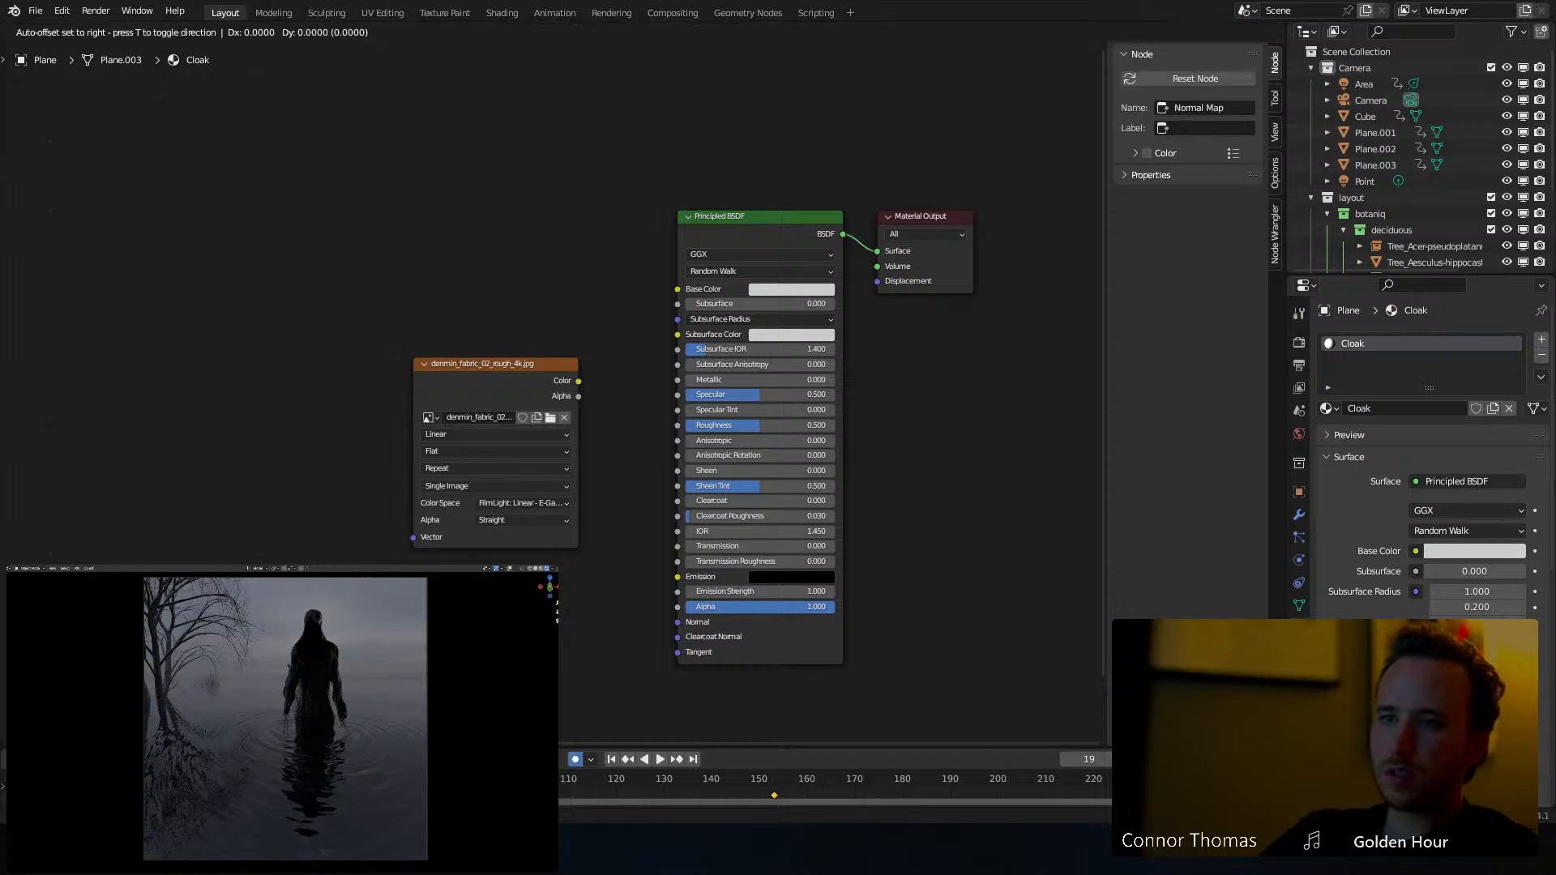
{"action": "left_click", "coordinate": [357, 616]}
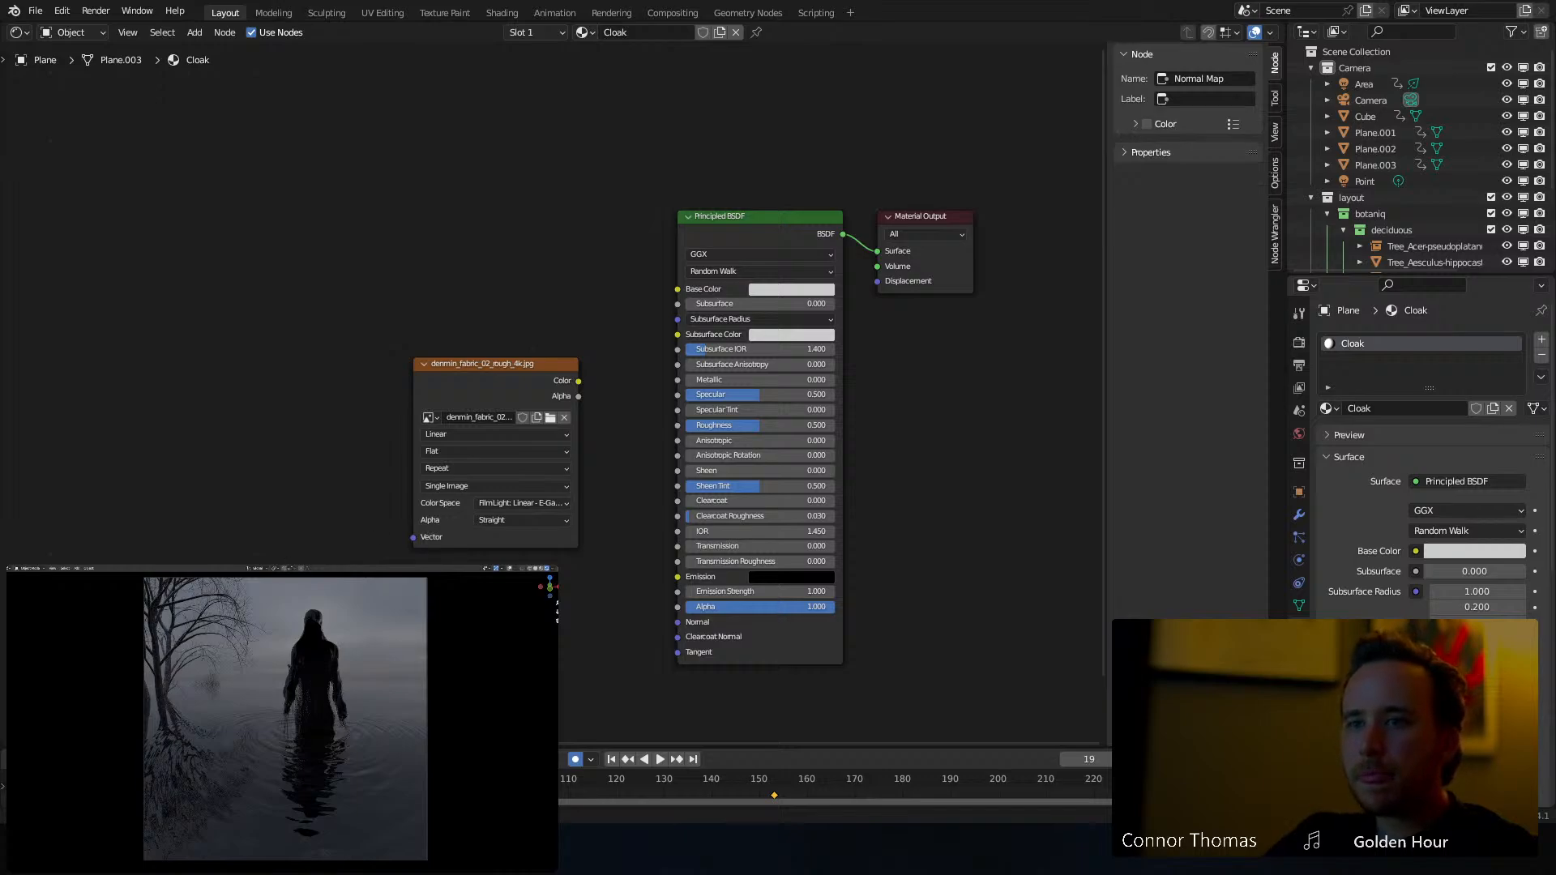
{"action": "left_click_drag", "start_coordinate": [519, 622], "coordinate": [661, 626]}
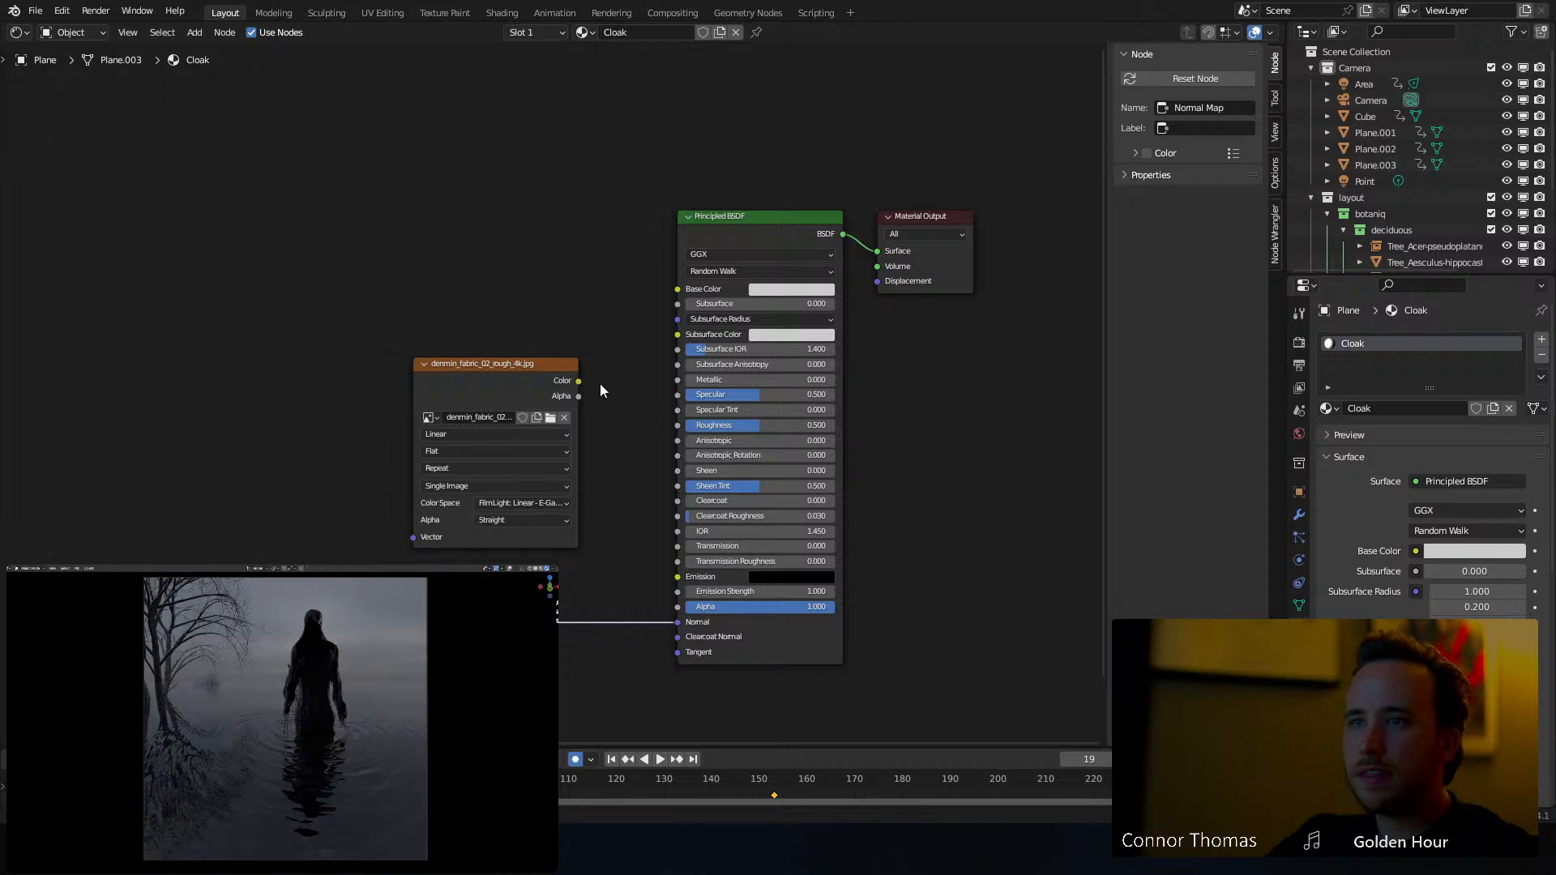
Connect the rough_4k.jpg colour to the Principled BSDF's Roughness, move the texture node farther from the shader and preview it on the robe
{"action": "left_click_drag", "start_coordinate": [579, 381], "coordinate": [680, 426]}
{"action": "left_click_drag", "start_coordinate": [499, 367], "coordinate": [294, 357]}
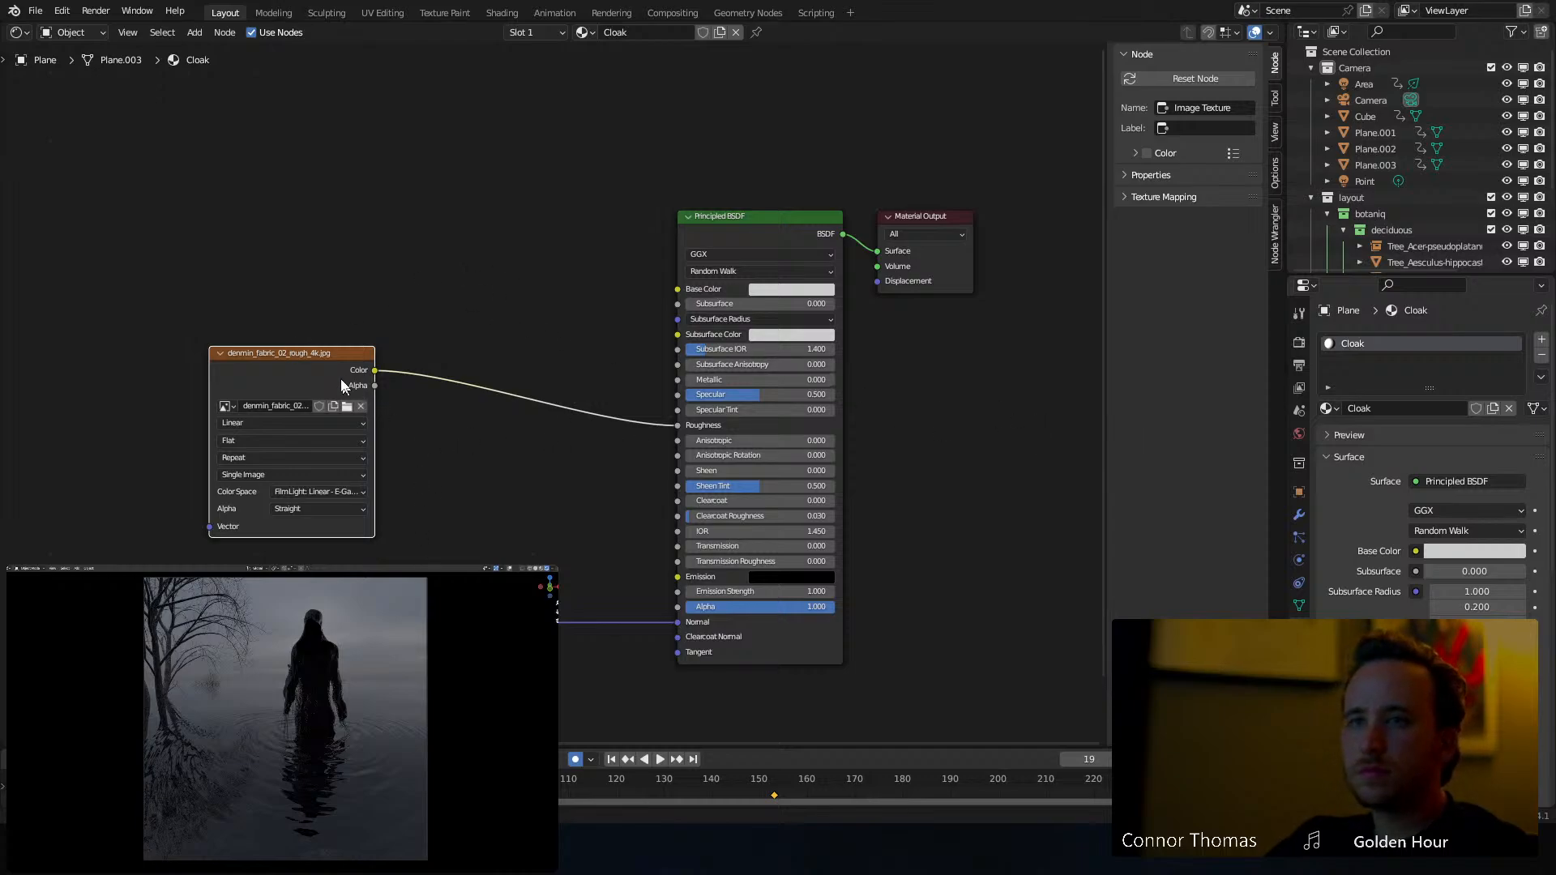
{"action": "left_click", "coordinate": [323, 359], "text": "ctrl+shift"}
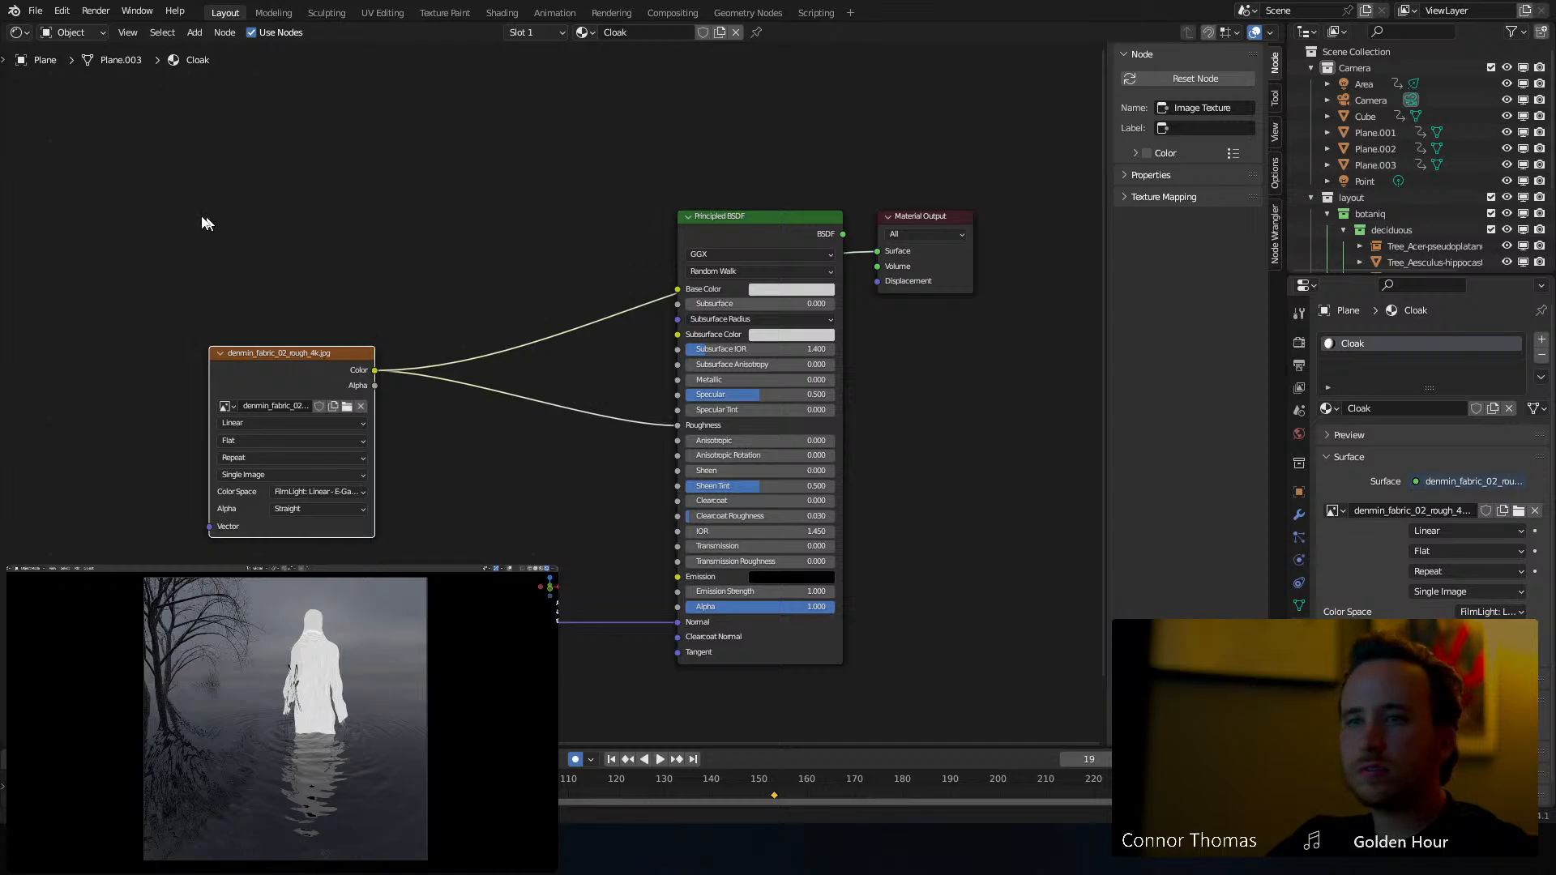
Add Texture Coordinate and Mapping nodes to the roughness texture, move them away from it and drive the mapping with Generated coordinates
{"action": "middle_click_drag", "start_coordinate": [207, 223], "coordinate": [359, 215]}
{"action": "key", "text": "ctrl+t"}
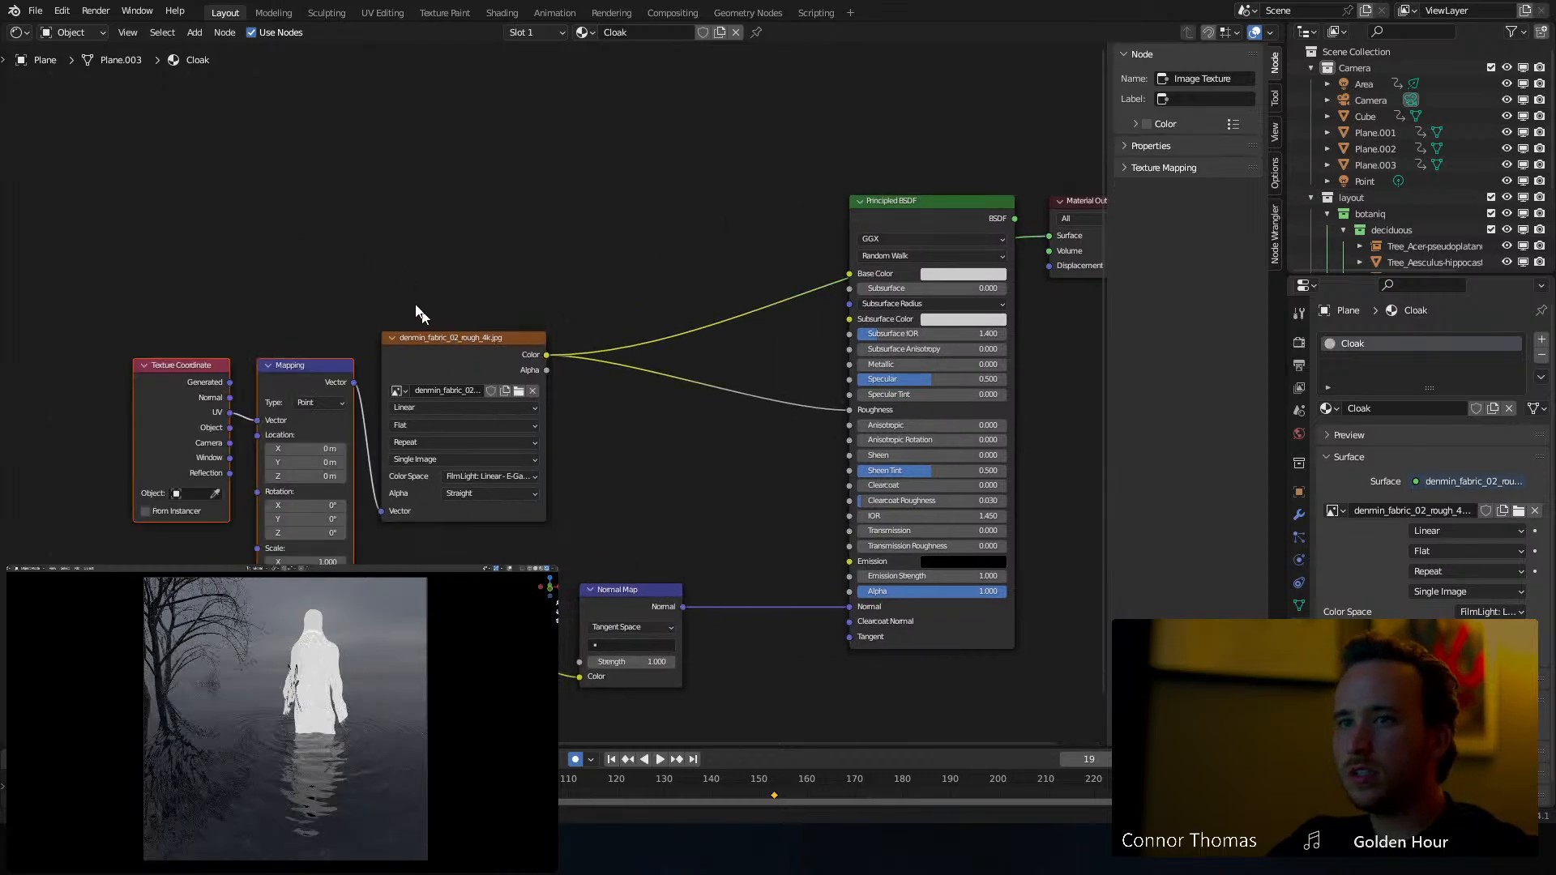
{"action": "middle_click_drag", "start_coordinate": [351, 302], "coordinate": [539, 243]}
{"action": "left_click_drag", "start_coordinate": [258, 224], "coordinate": [486, 424]}
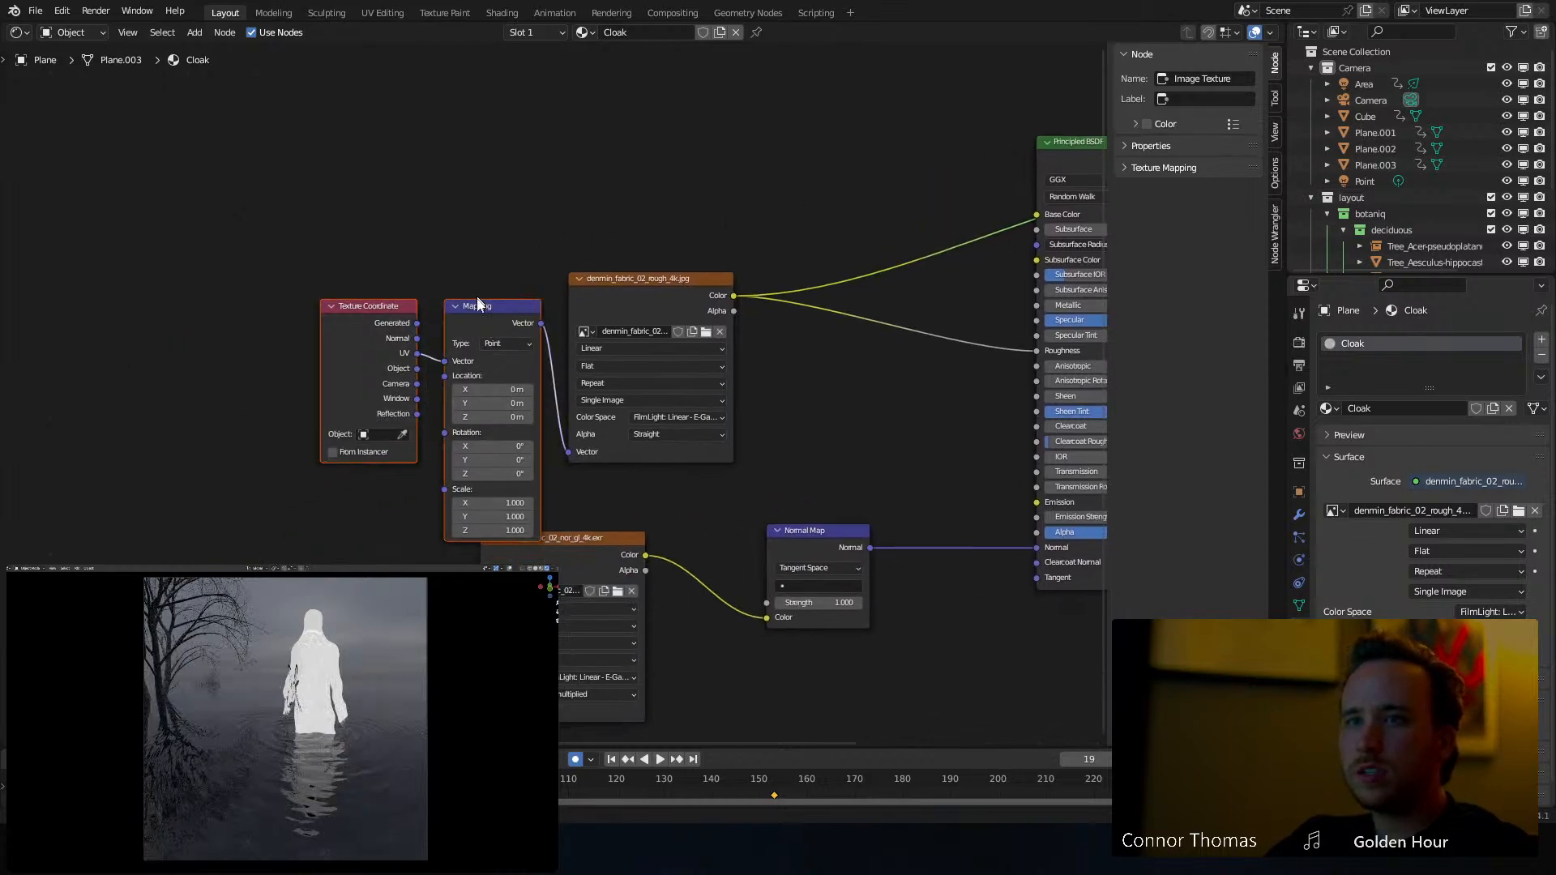
{"action": "left_click_drag", "start_coordinate": [414, 307], "coordinate": [290, 290]}
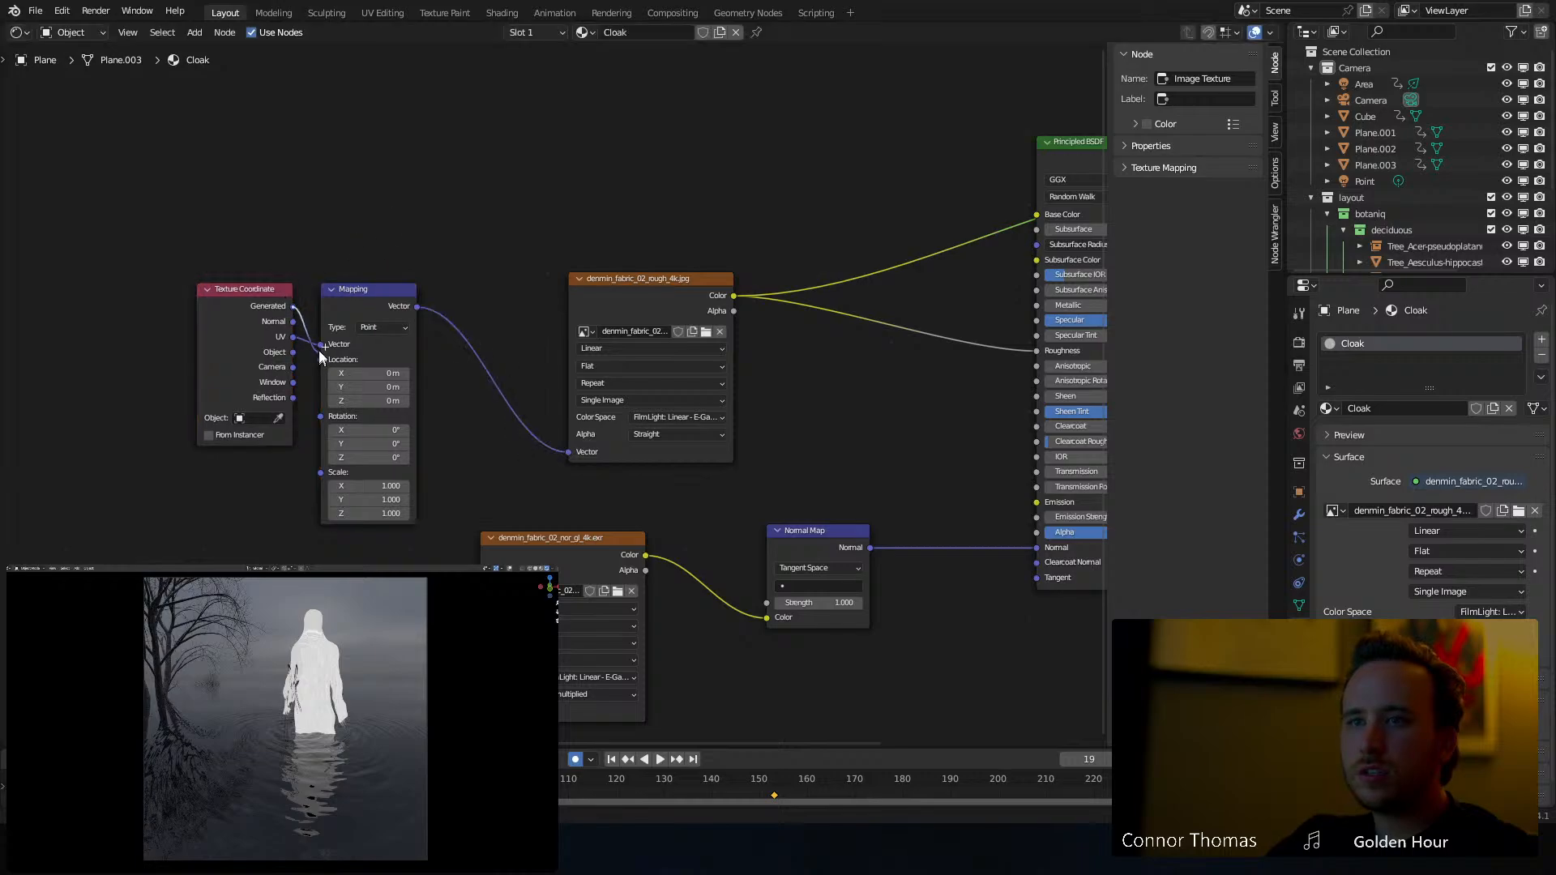
{"action": "left_click_drag", "start_coordinate": [319, 352], "coordinate": [321, 347]}
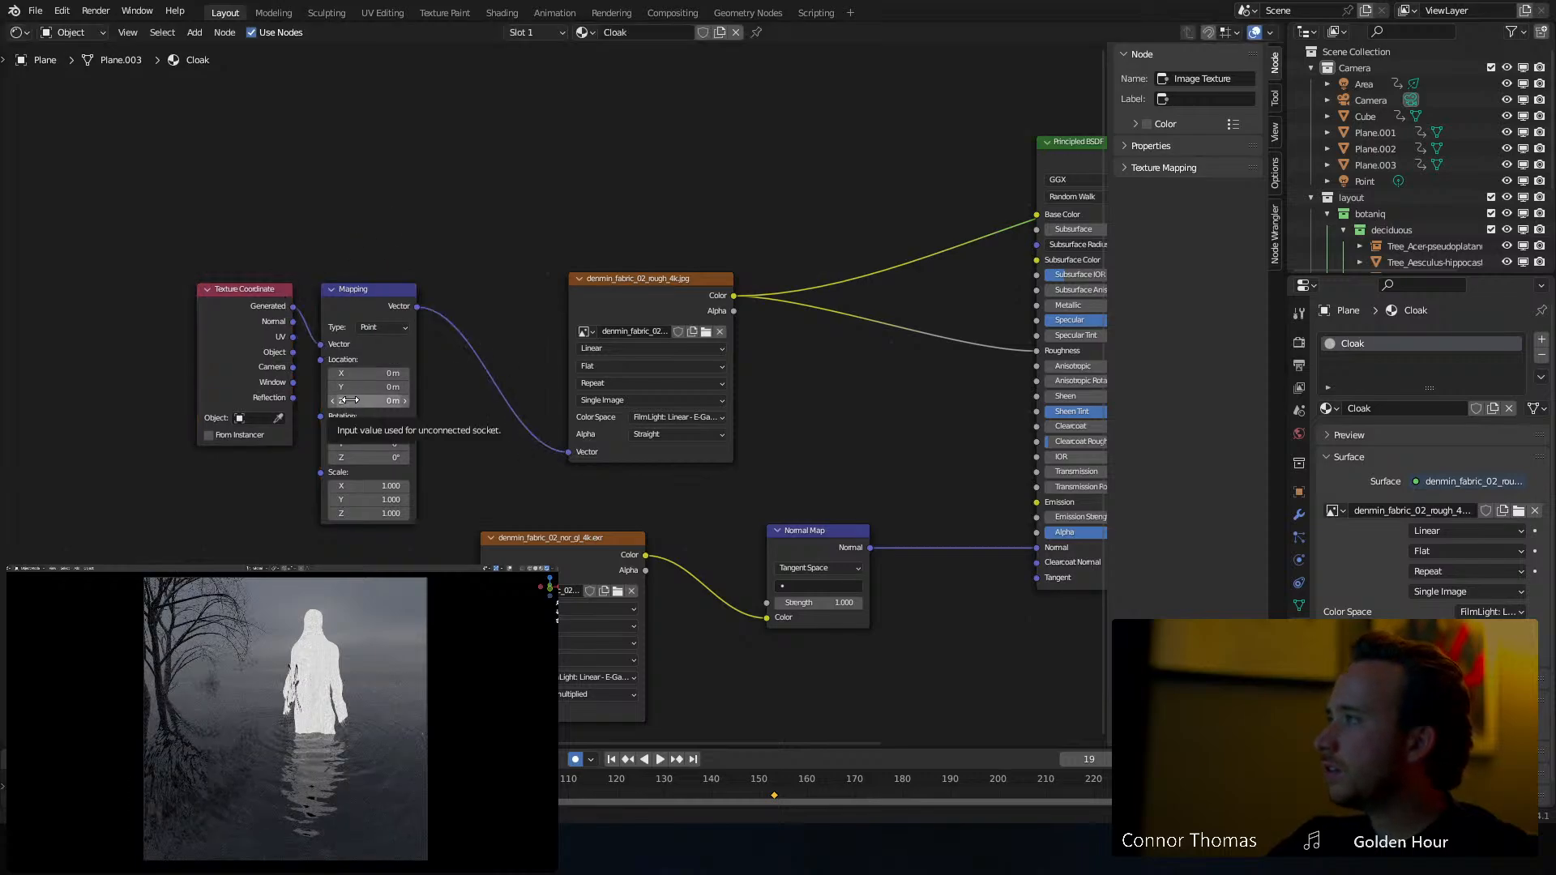
Reconnect the Principled BSDF to the material output and show the figure up close in rendered shading
{"action": "middle_click_drag", "start_coordinate": [637, 417], "coordinate": [344, 407]}
{"action": "left_click", "coordinate": [895, 143]}
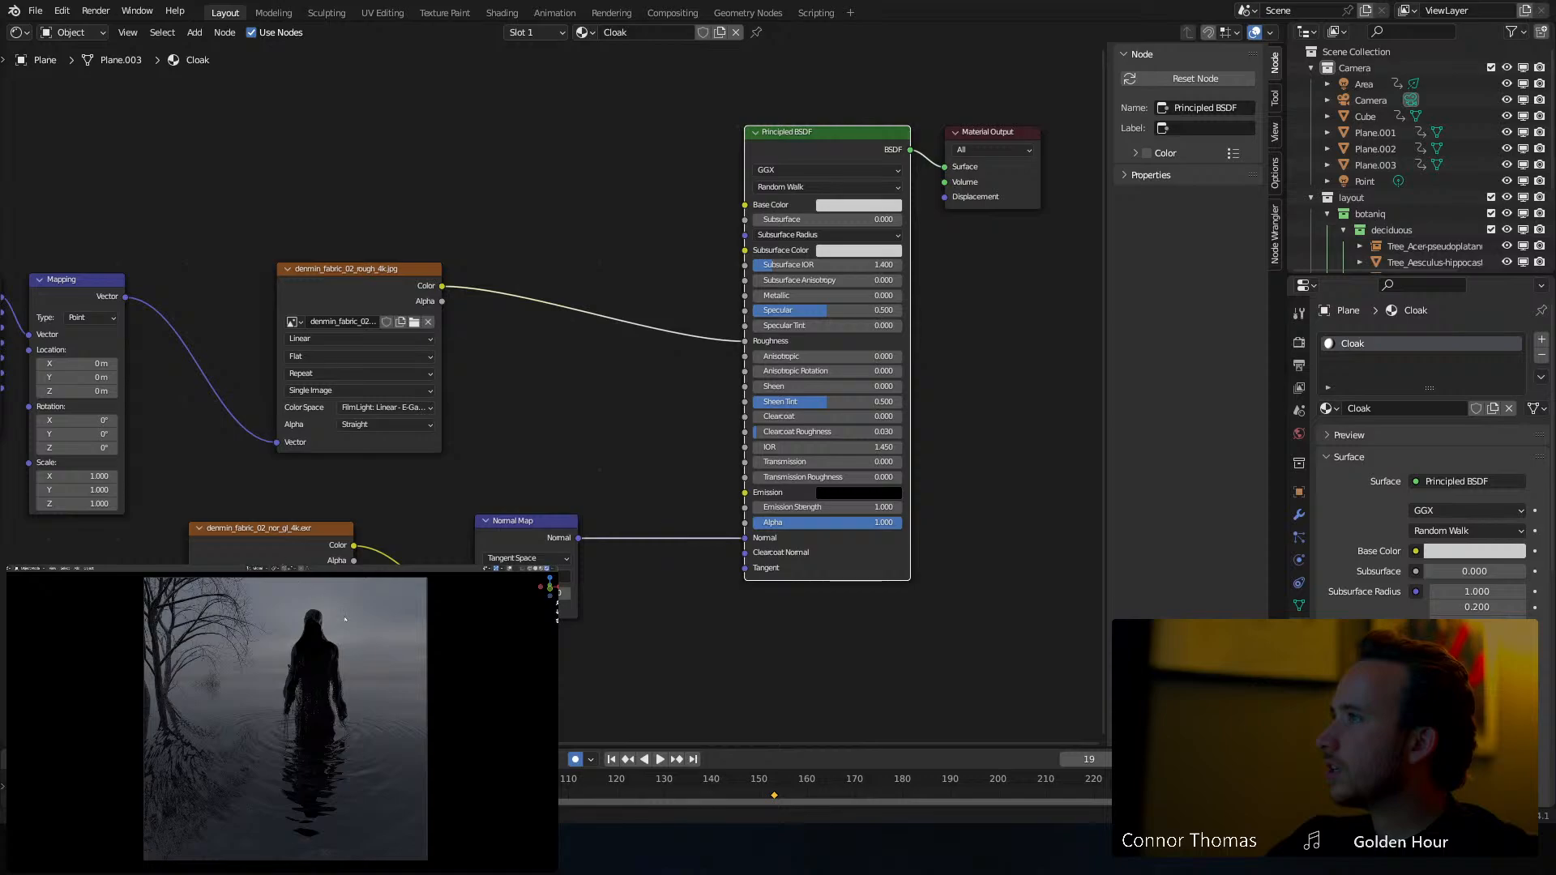
{"action": "left_click", "coordinate": [535, 570]}
{"action": "scroll", "coordinate": [298, 736], "scroll_direction": "up", "scroll_amount": 5}
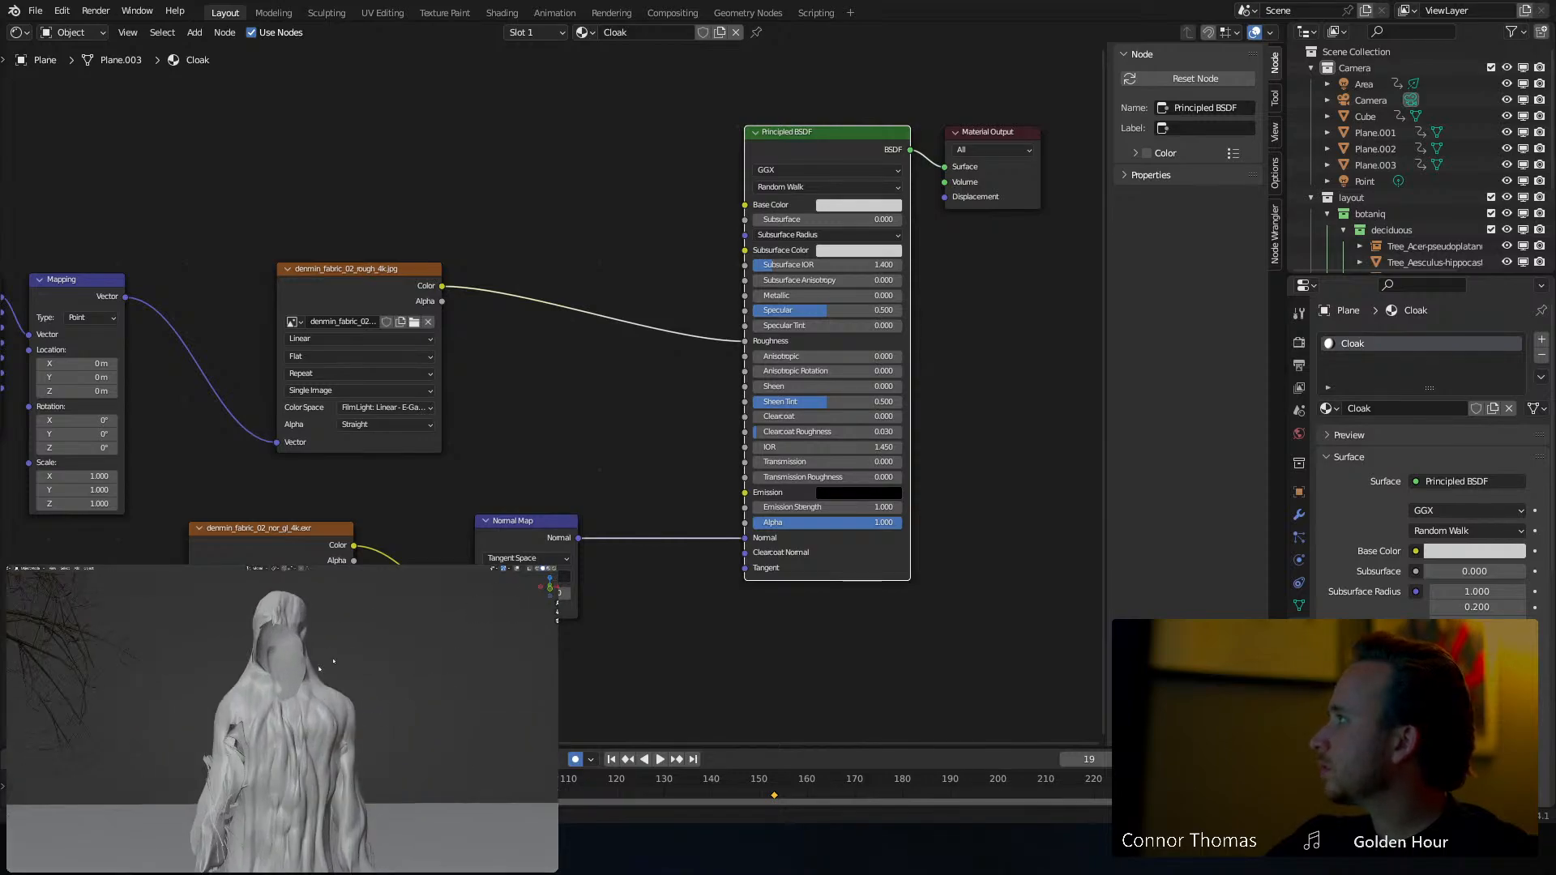
{"action": "key", "text": "z"}
{"action": "left_click", "coordinate": [213, 675]}
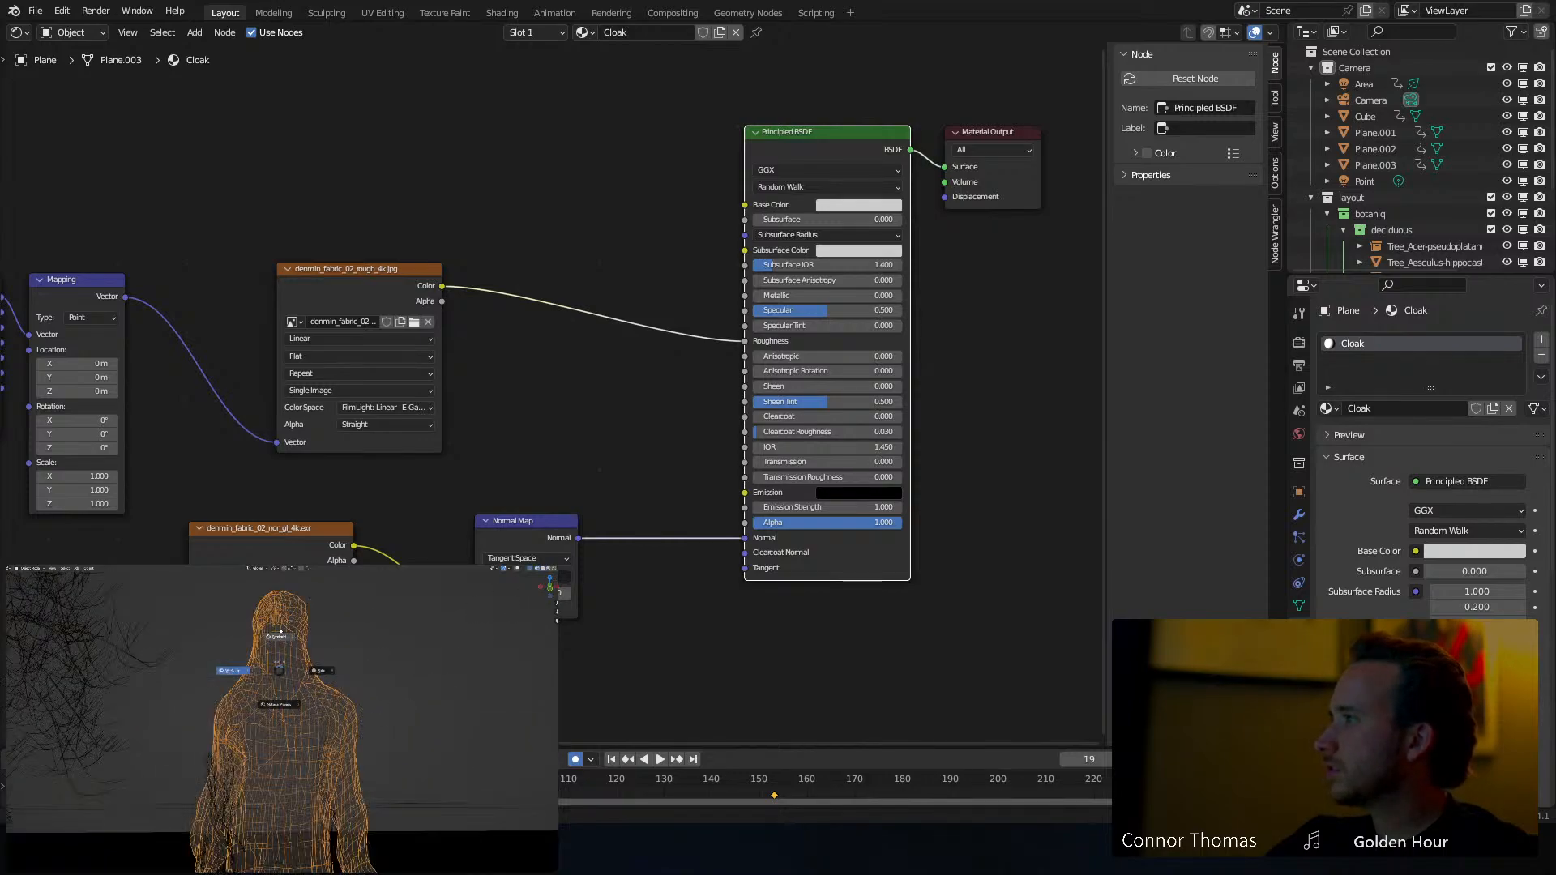
{"action": "left_click", "coordinate": [280, 634]}
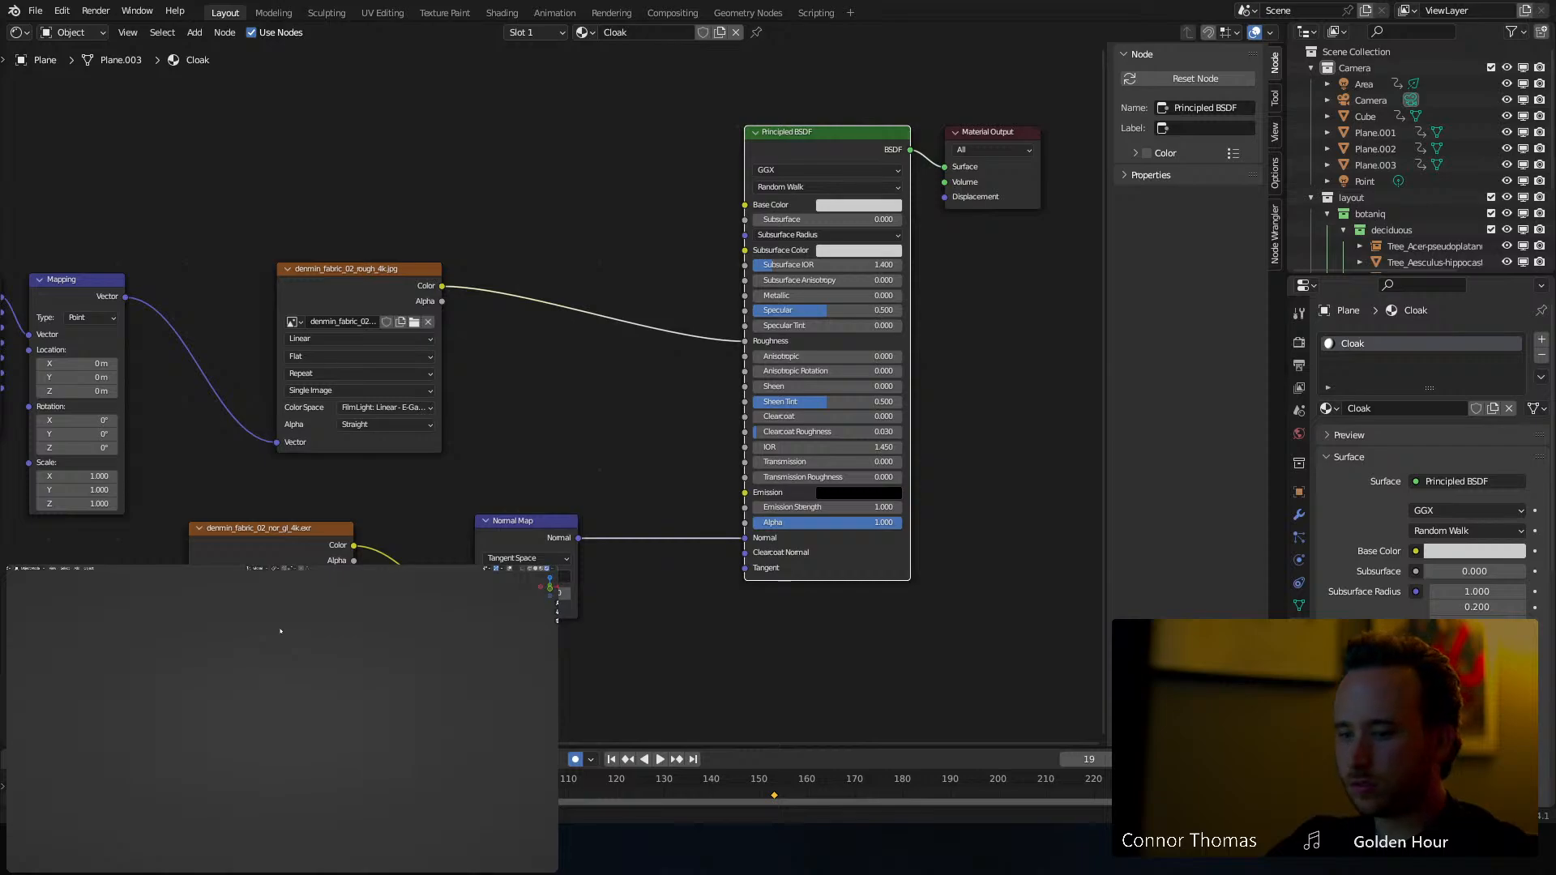
Save the project and examine the robe's rendered surface up close
{"action": "key", "text": "ctrl+s"}
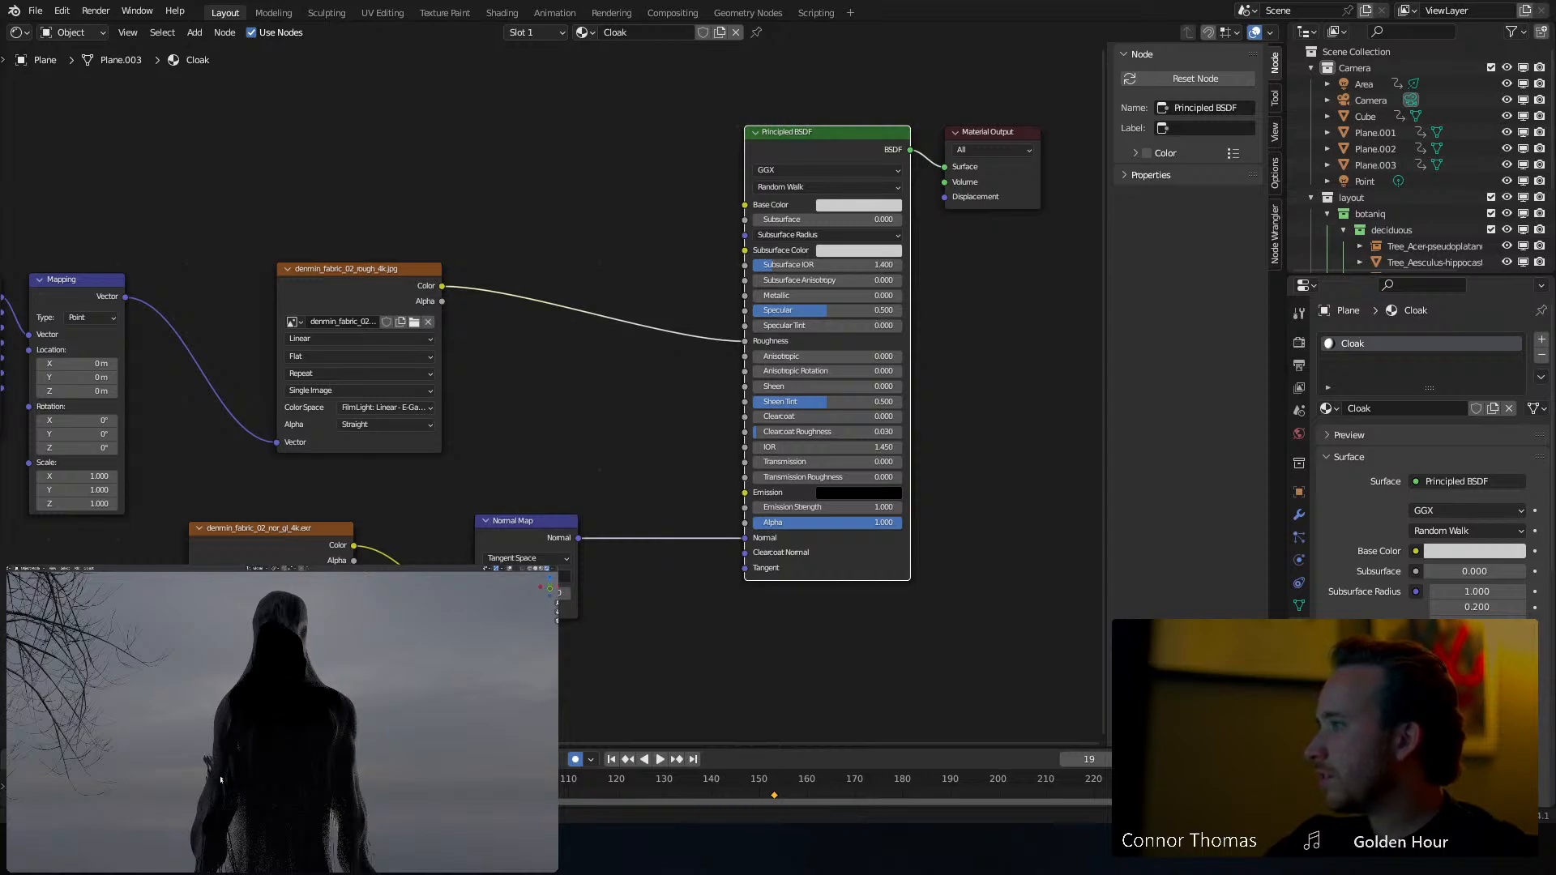
{"action": "scroll", "coordinate": [235, 766], "scroll_direction": "up", "scroll_amount": 3}
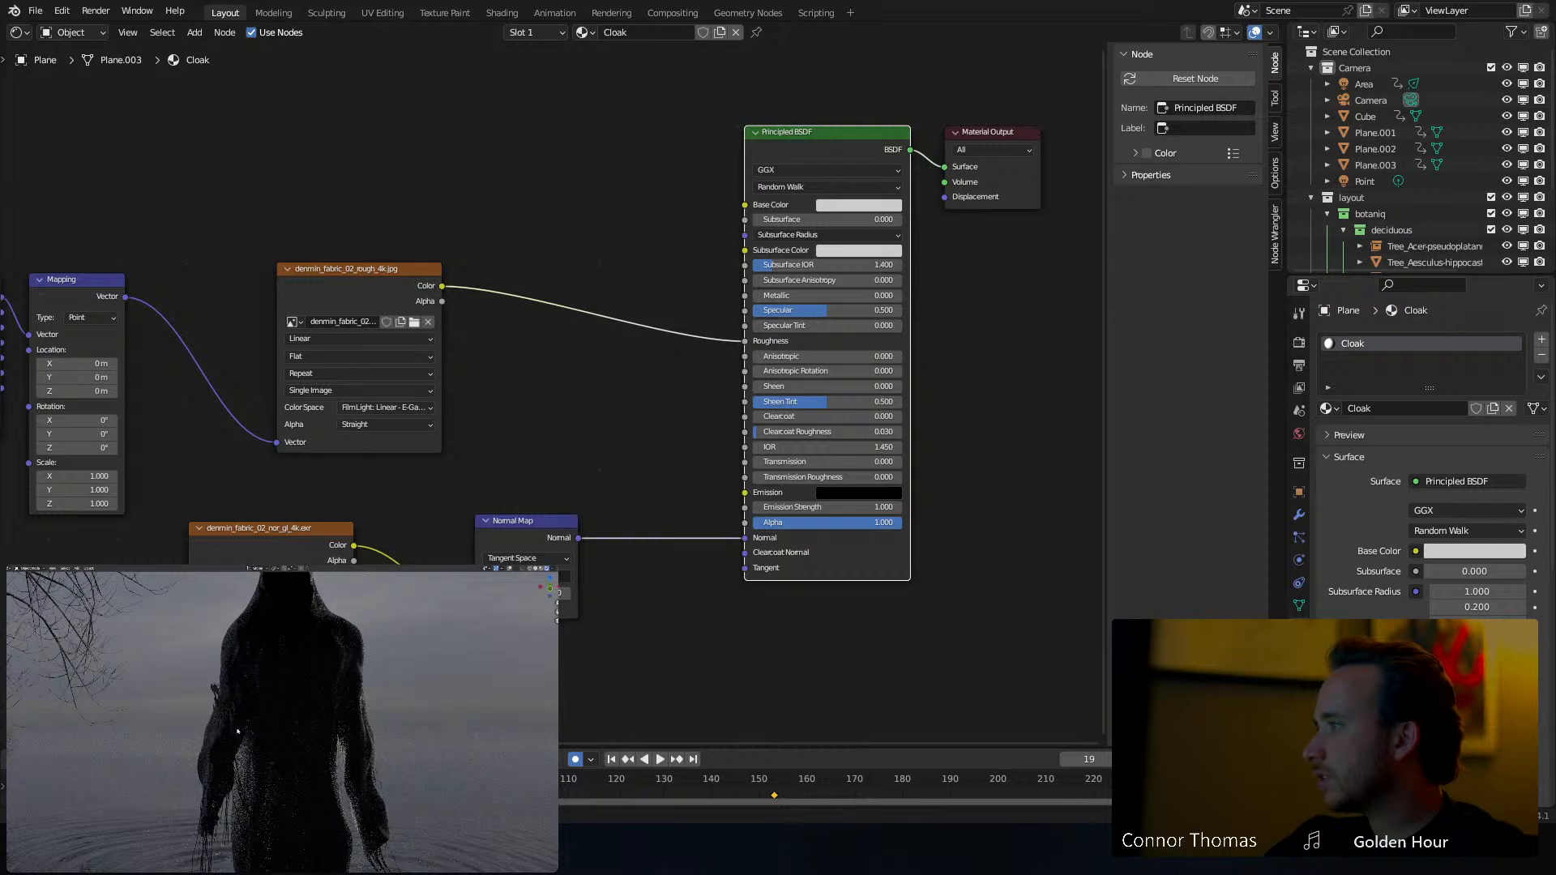
{"action": "middle_click_drag", "start_coordinate": [234, 701], "coordinate": [236, 745], "text": "shift"}
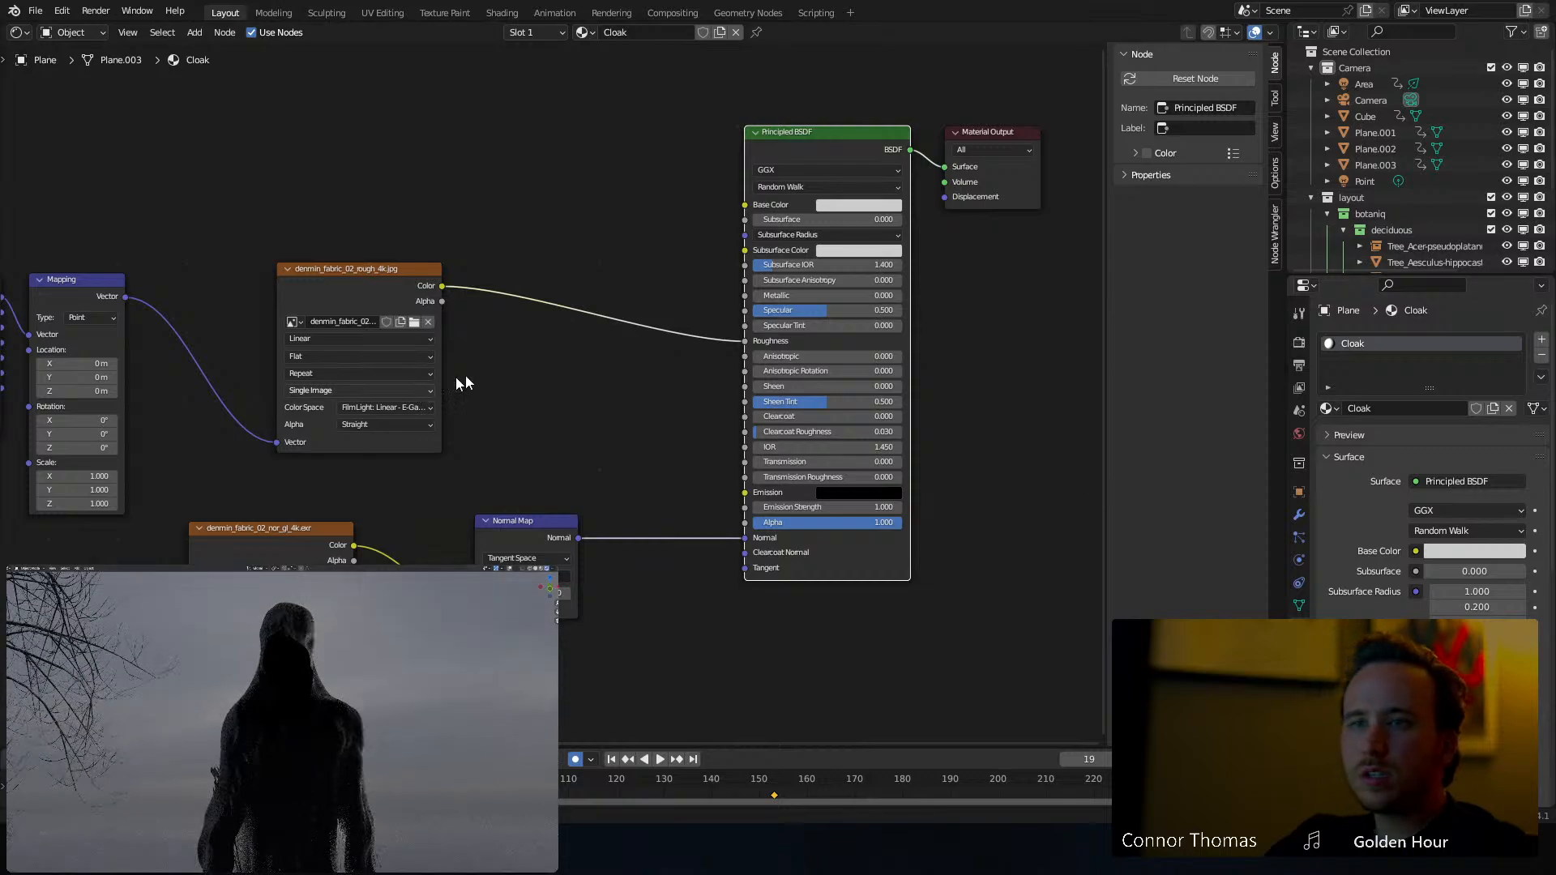
Set the Cloak's base colour to full-value white with a very faint pink tint
{"action": "left_click", "coordinate": [570, 361]}
{"action": "left_click", "coordinate": [836, 207]}
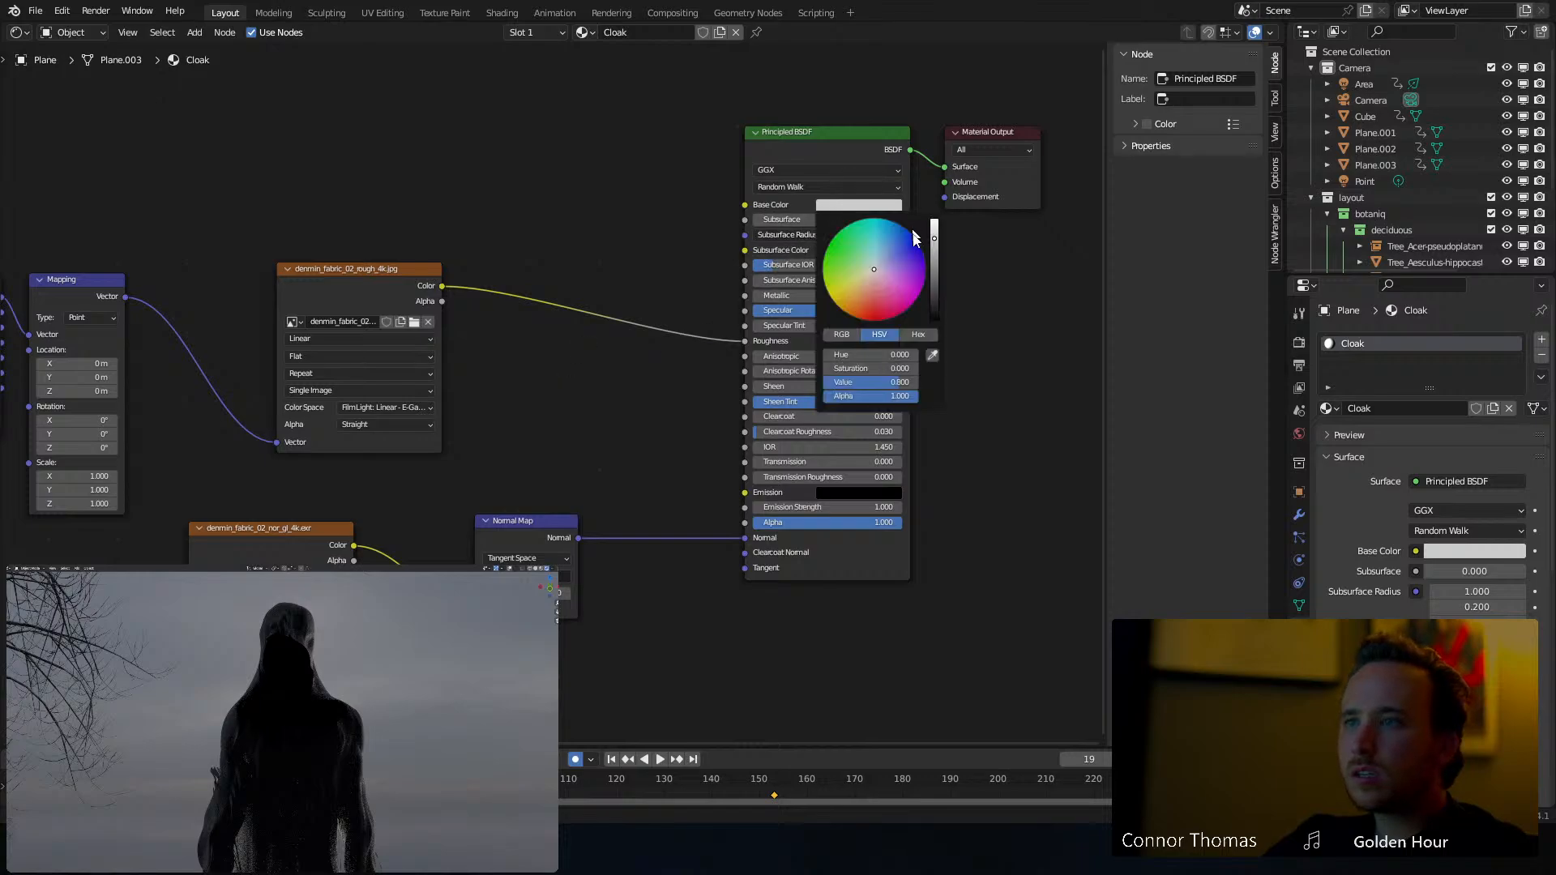
{"action": "left_click_drag", "start_coordinate": [934, 231], "coordinate": [934, 222]}
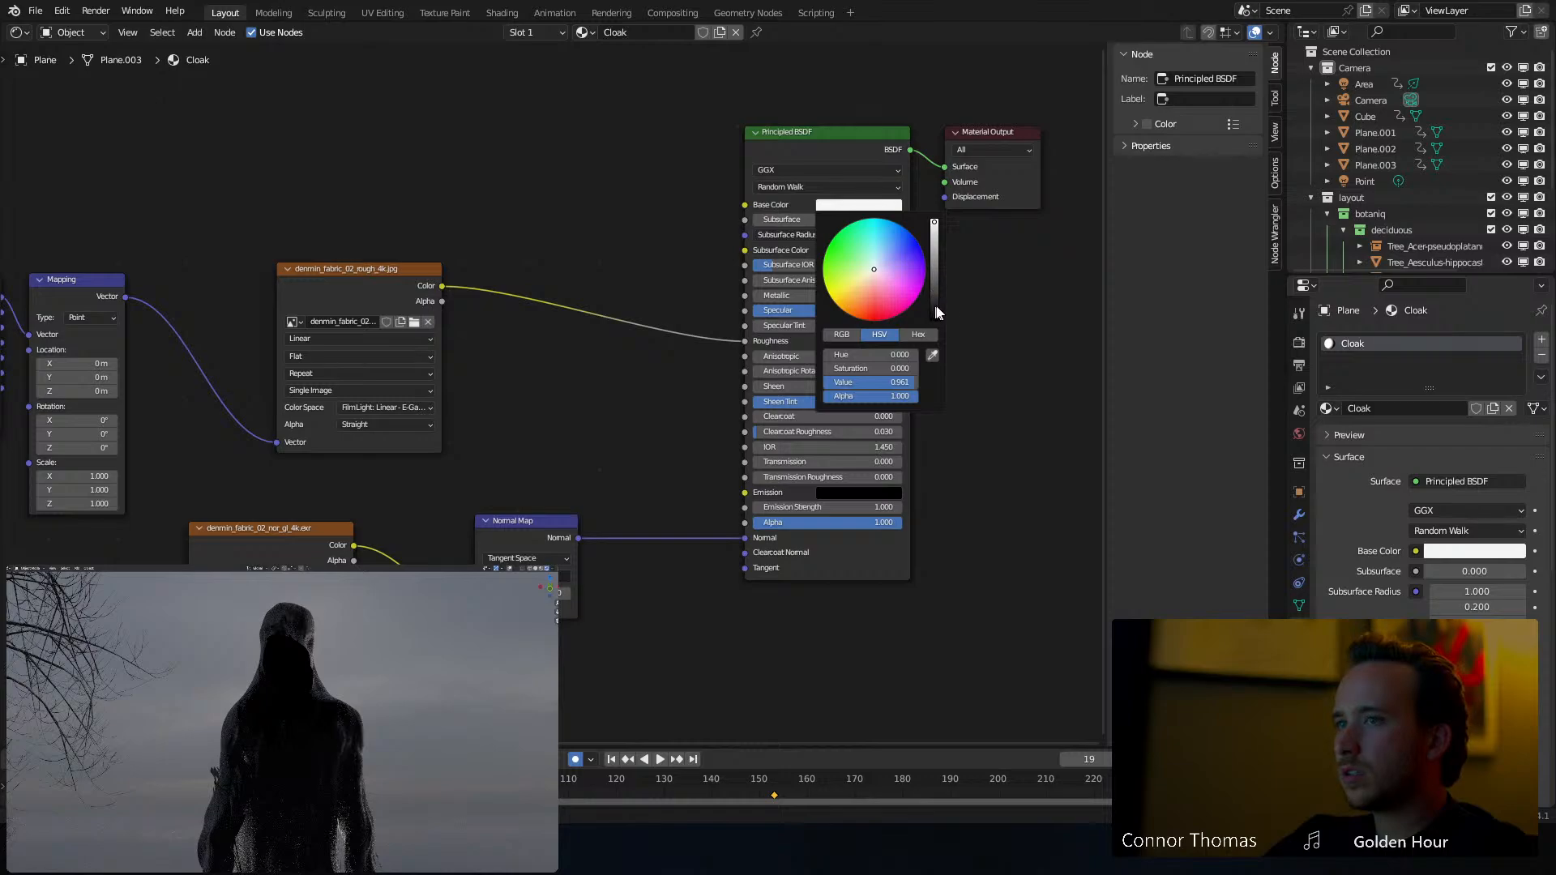
{"action": "left_click_drag", "start_coordinate": [935, 313], "coordinate": [933, 220]}
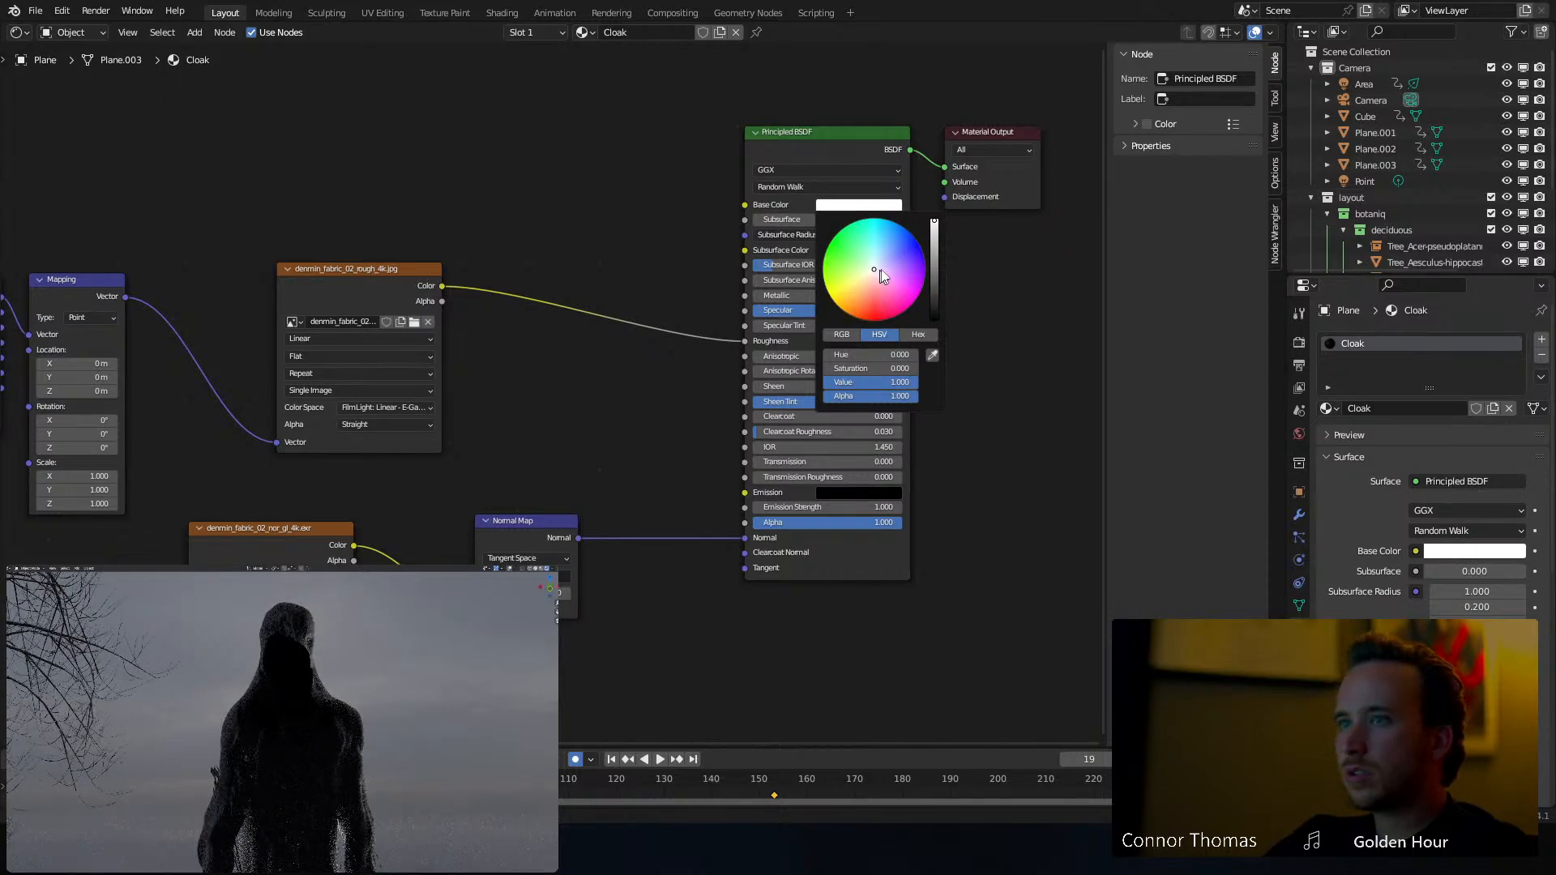
{"action": "mouse_move", "coordinate": [884, 277]}
{"action": "left_mouse_down"}
{"action": "mouse_move", "coordinate": [880, 248]}
{"action": "mouse_move", "coordinate": [875, 272]}
{"action": "left_mouse_up"}
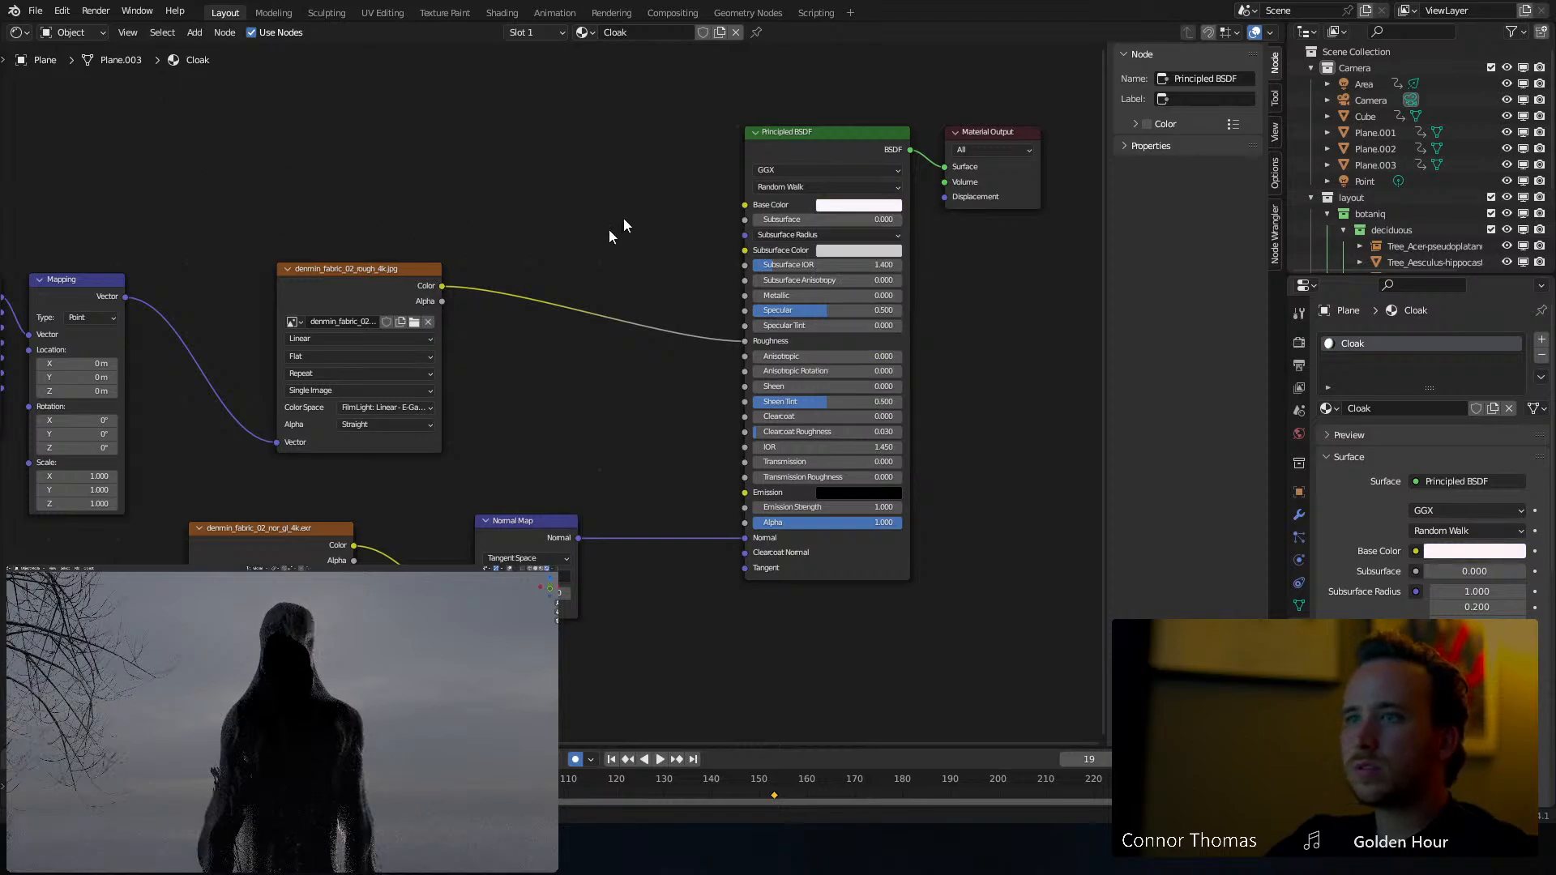
Open the Plane.002 mesh on the figure's arms for editing and turn on the viewport overlays
{"action": "middle_click_drag", "start_coordinate": [384, 243], "coordinate": [581, 201]}
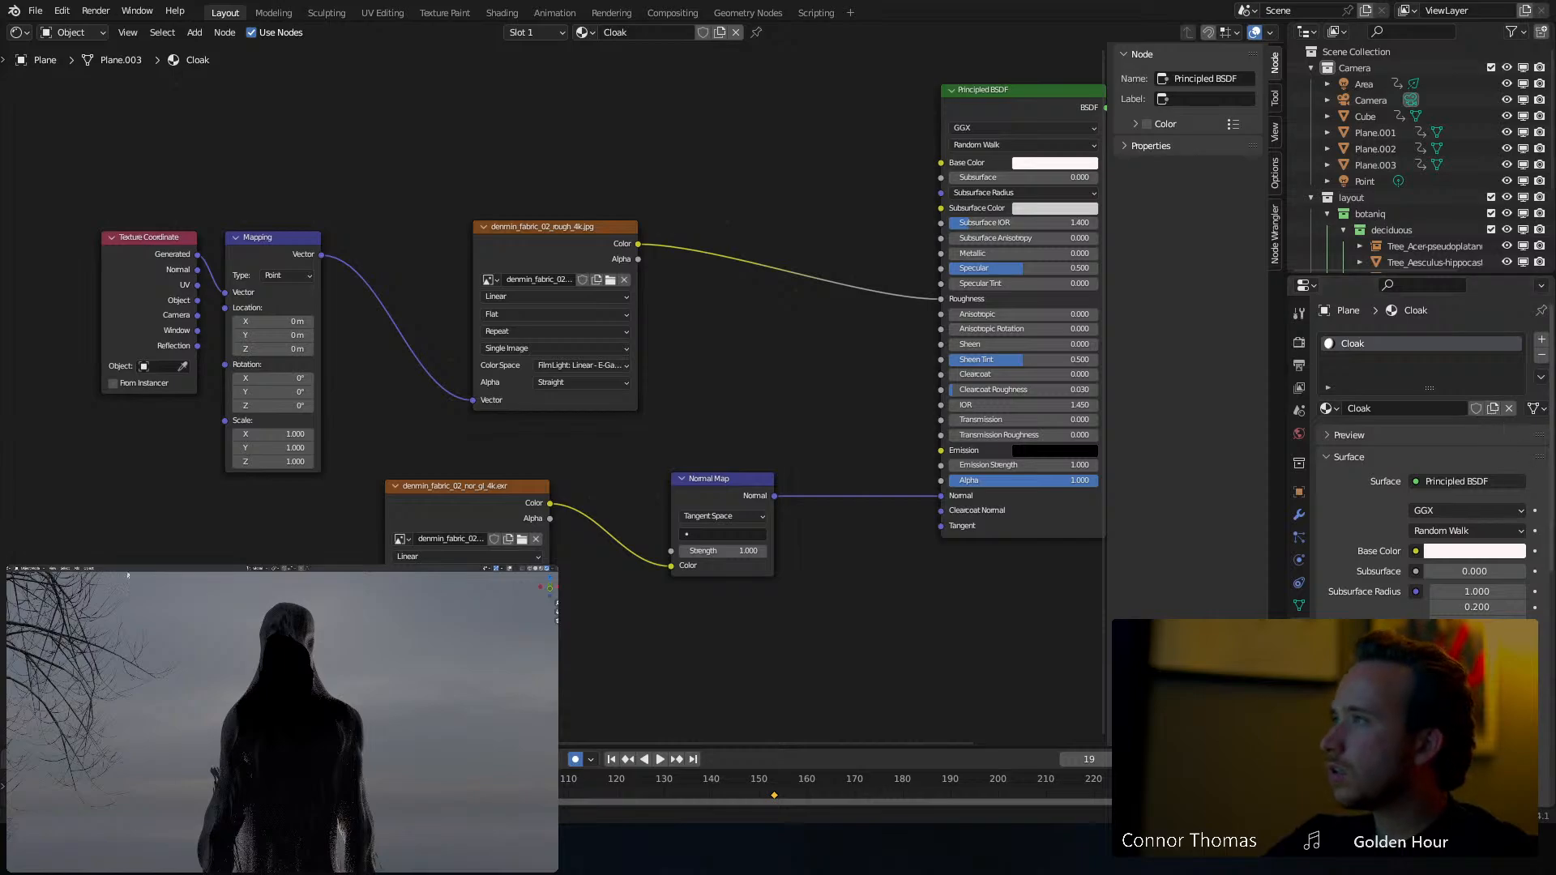
{"action": "scroll", "coordinate": [245, 723], "scroll_direction": "up", "scroll_amount": 3}
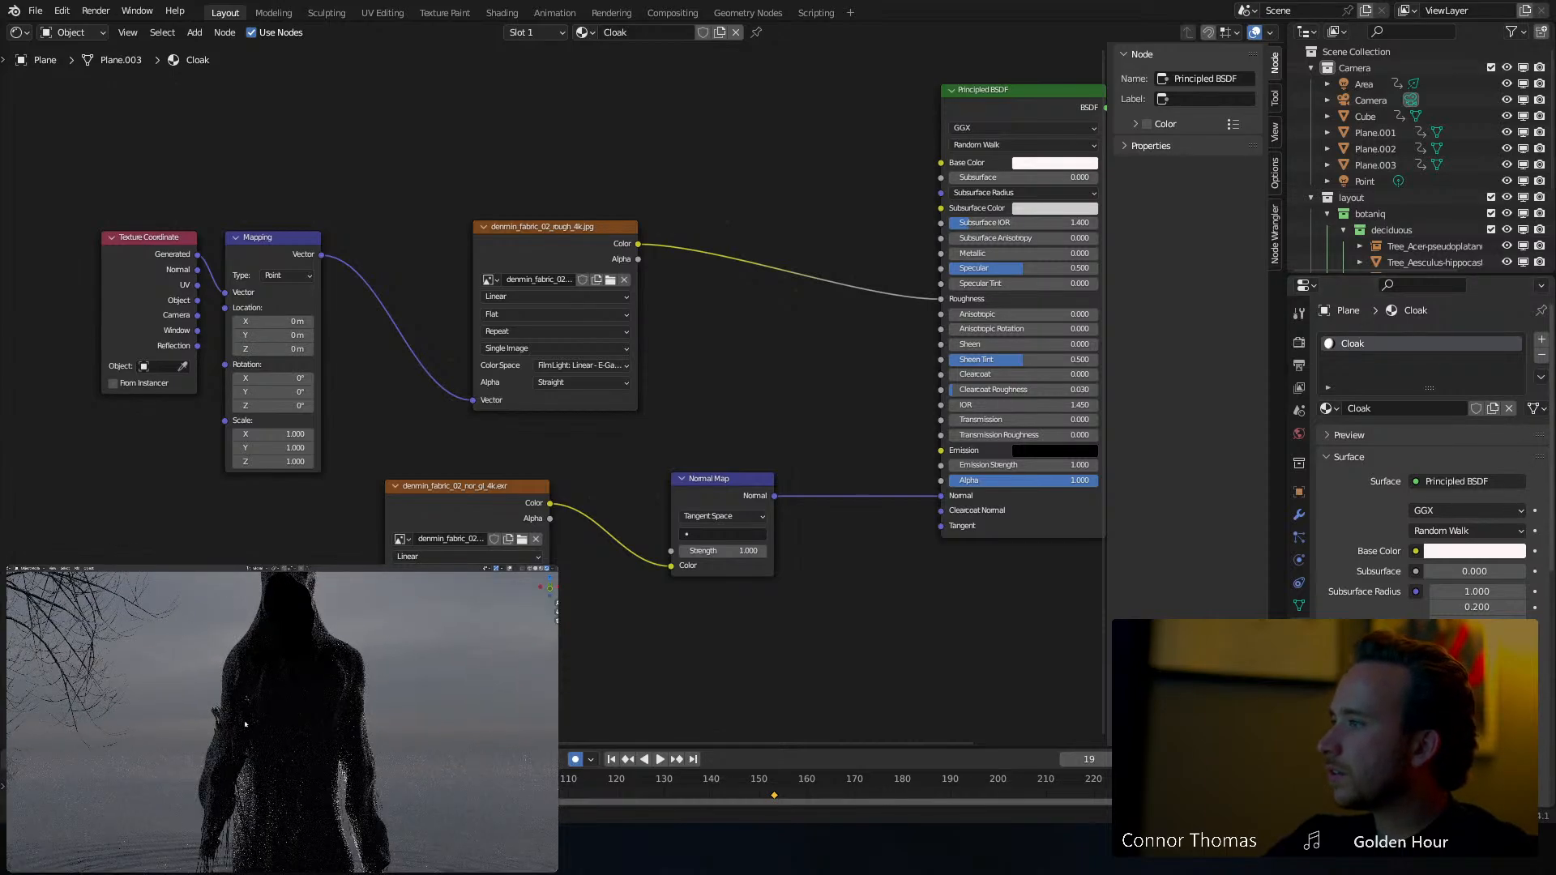
{"action": "left_click", "coordinate": [219, 712]}
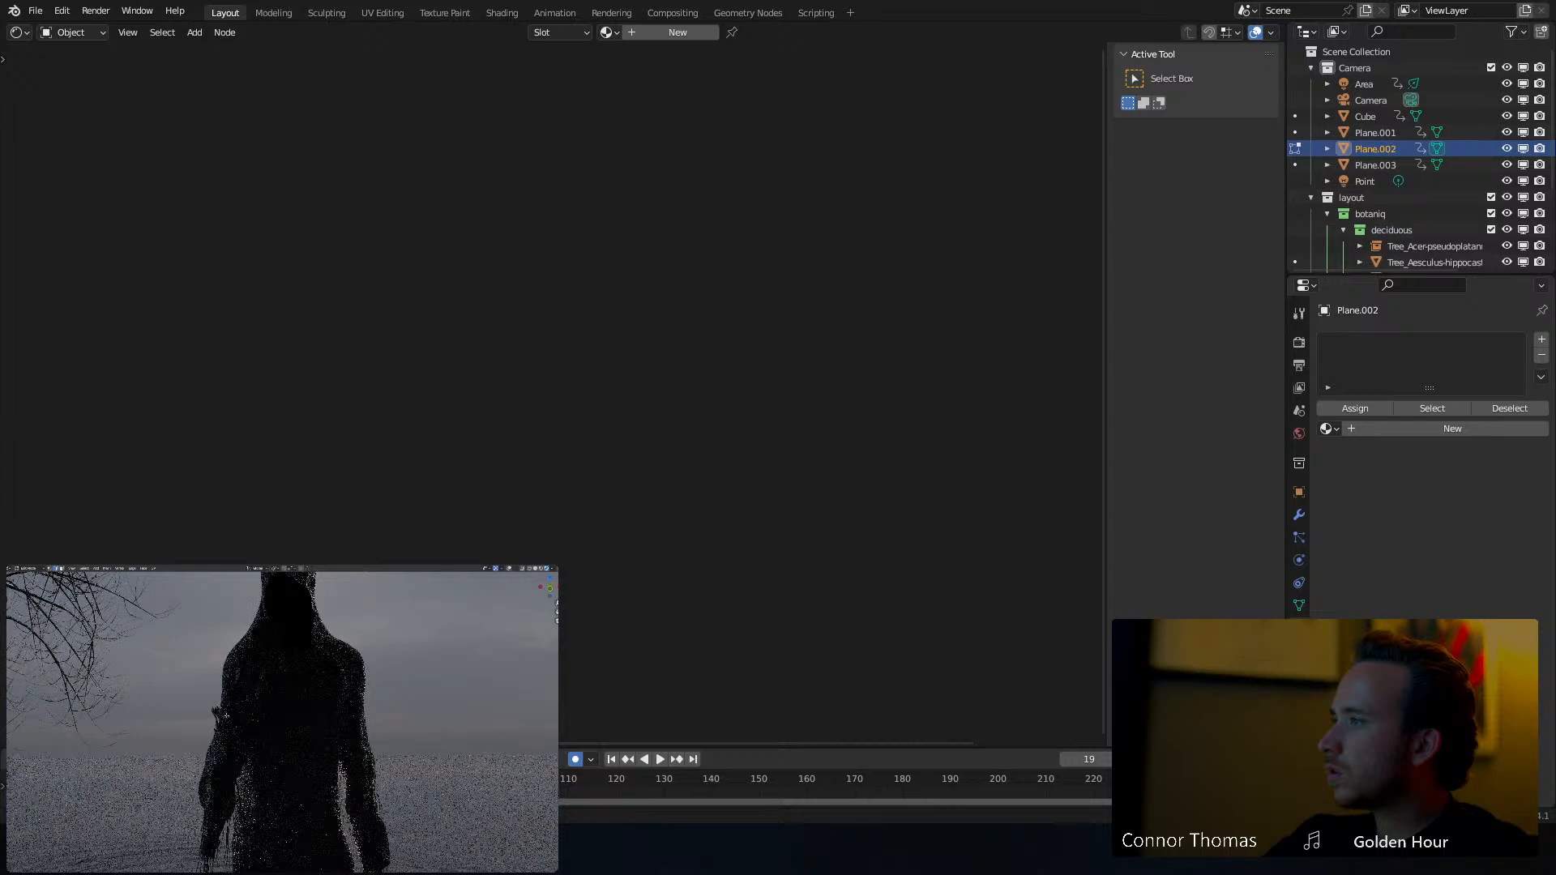
{"action": "left_click", "coordinate": [510, 569]}
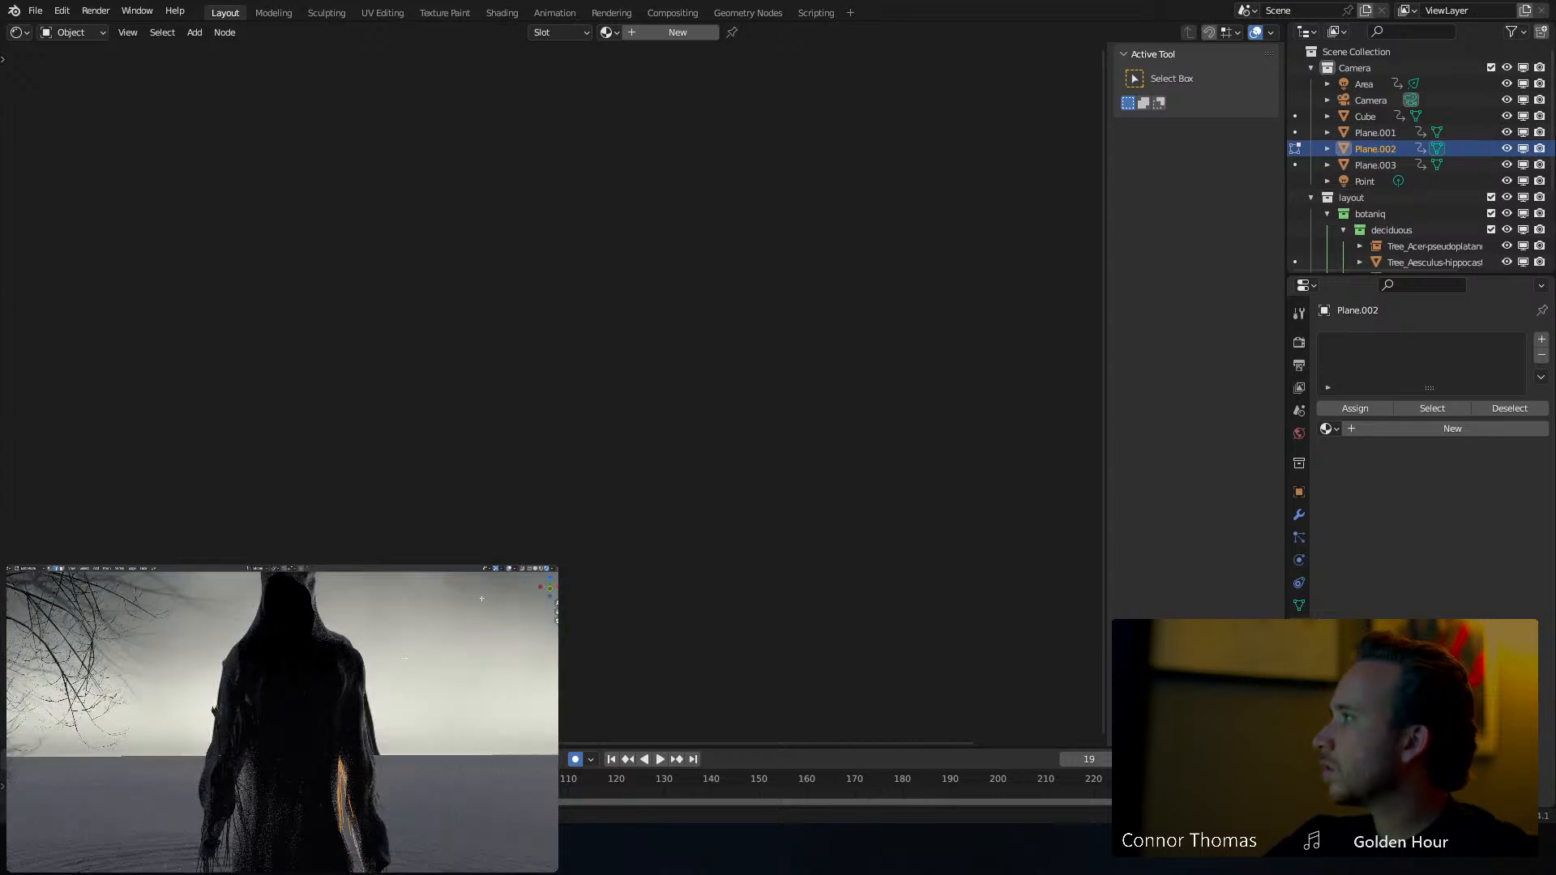
Circle-select the points of Plane.002 protruding beside the elbow, move them inward into the robe and along Y, and leave mesh editing
{"action": "key", "text": "a"}
{"action": "key", "text": "alt+a"}
{"action": "key", "text": "c"}
{"action": "left_click", "coordinate": [217, 708]}
{"action": "right_click", "coordinate": [217, 709]}
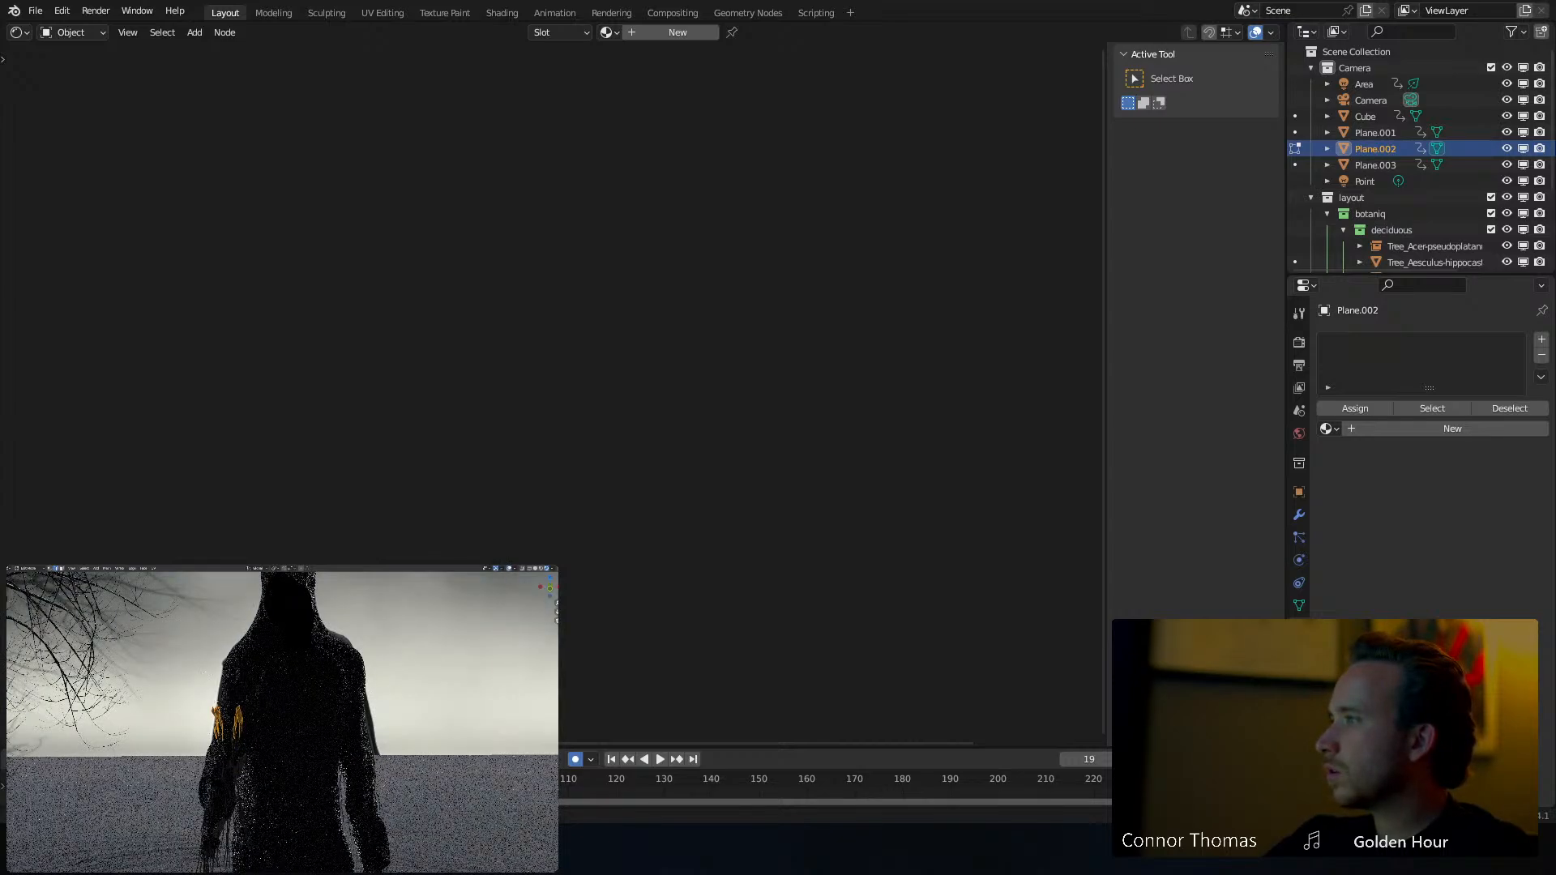
{"action": "key", "text": "g"}
{"action": "left_click", "coordinate": [240, 705]}
{"action": "key", "text": "g"}
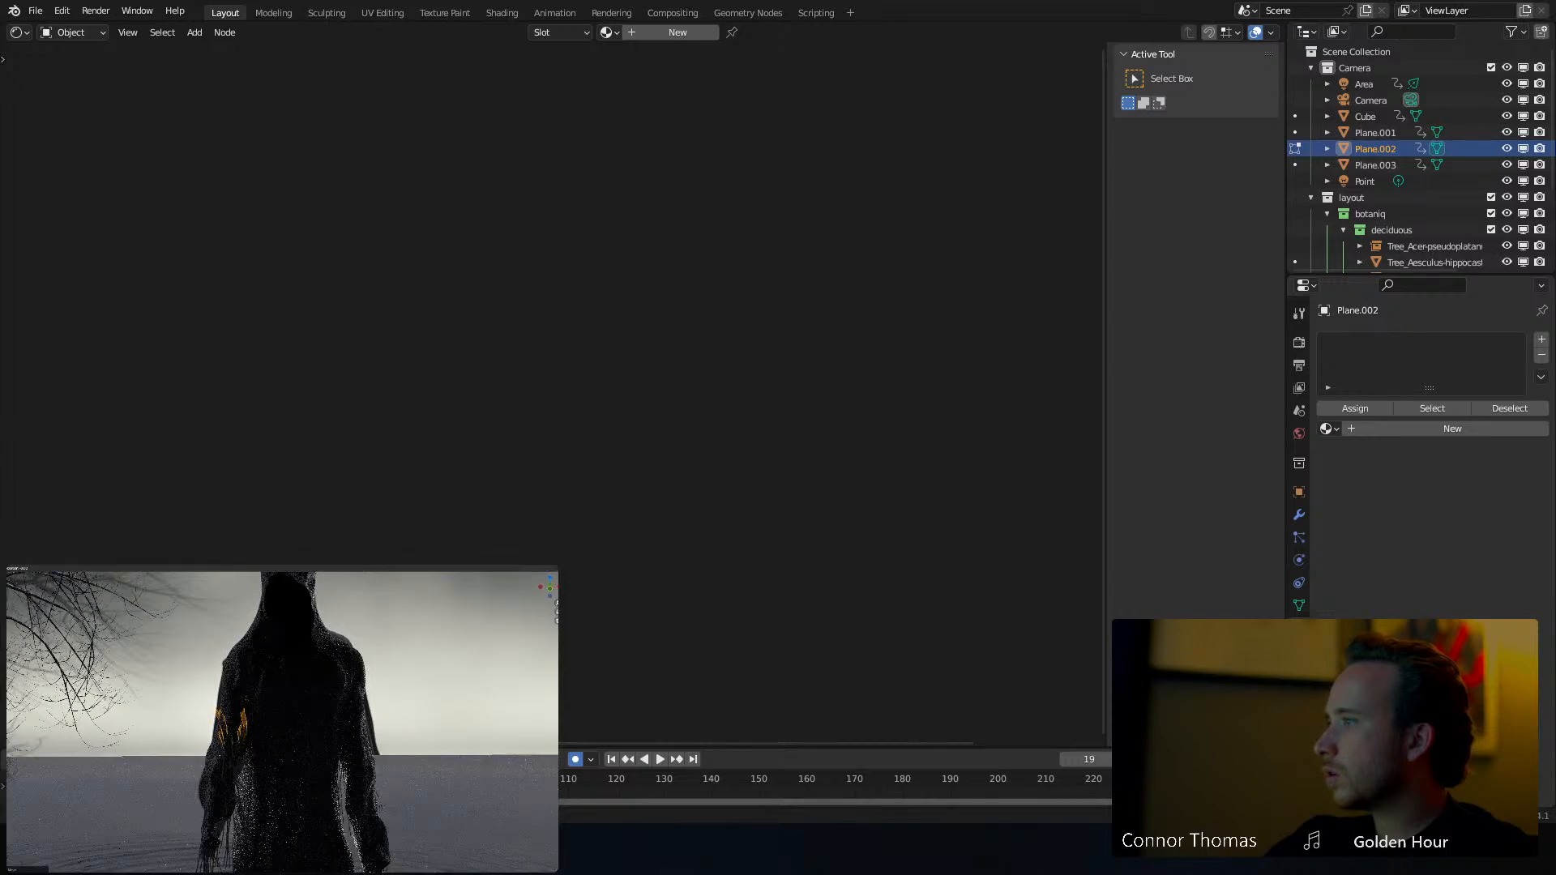
{"action": "key", "text": "g"}
{"action": "key", "text": "y"}
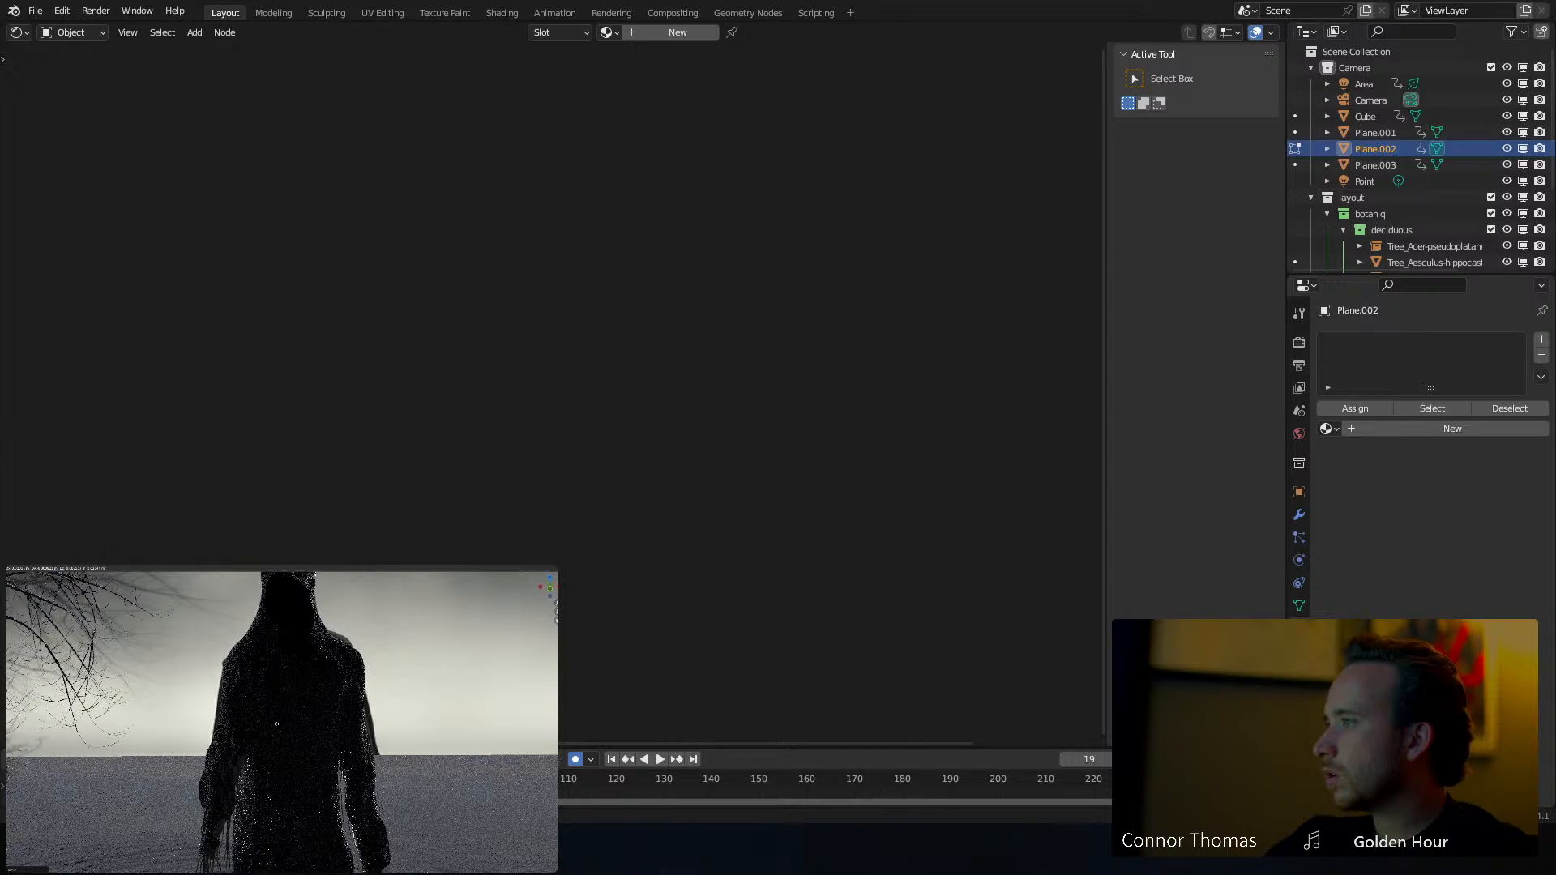
{"action": "left_click", "coordinate": [276, 724]}
{"action": "key", "text": "Tab"}
Add a Subdivision Surface modifier to Plane.002 with 2 viewport levels
{"action": "key", "text": "a"}
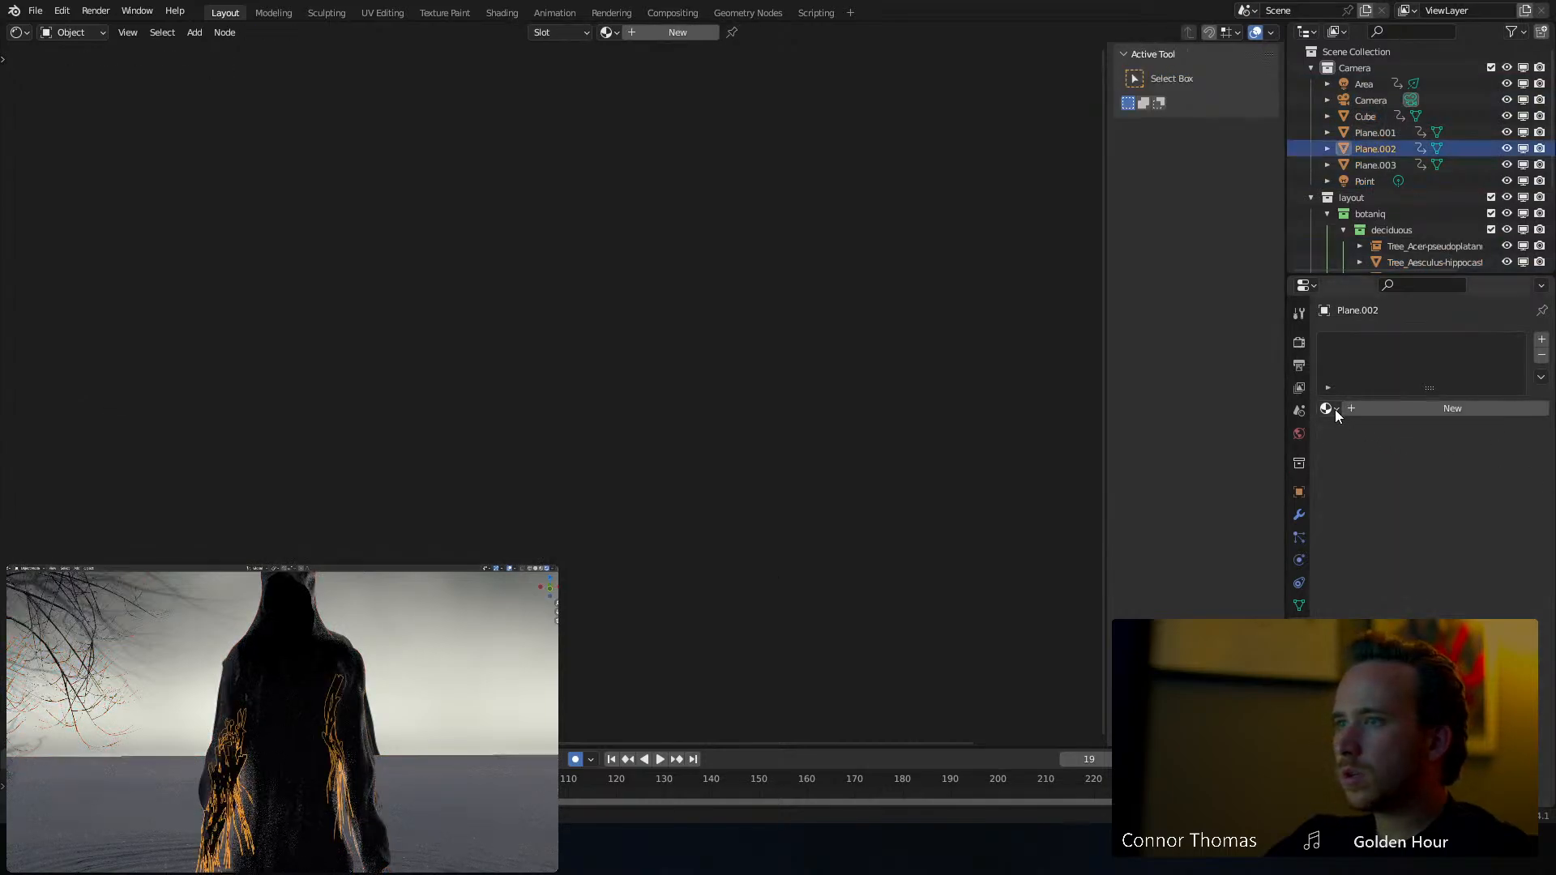
{"action": "left_click", "coordinate": [1299, 514]}
{"action": "left_click", "coordinate": [1355, 340]}
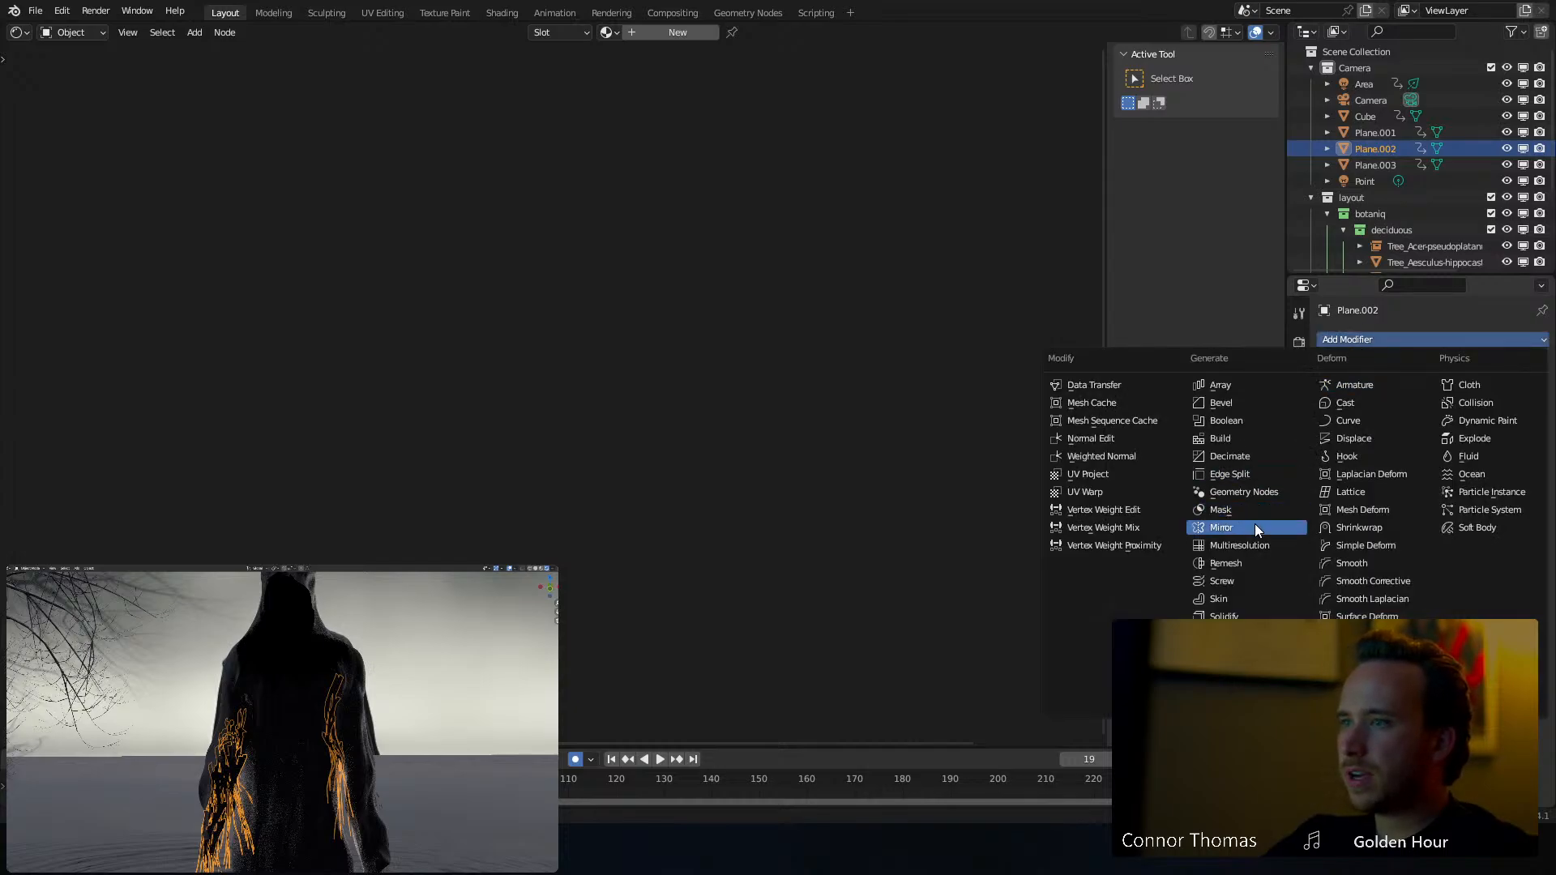
{"action": "left_click", "coordinate": [1232, 634]}
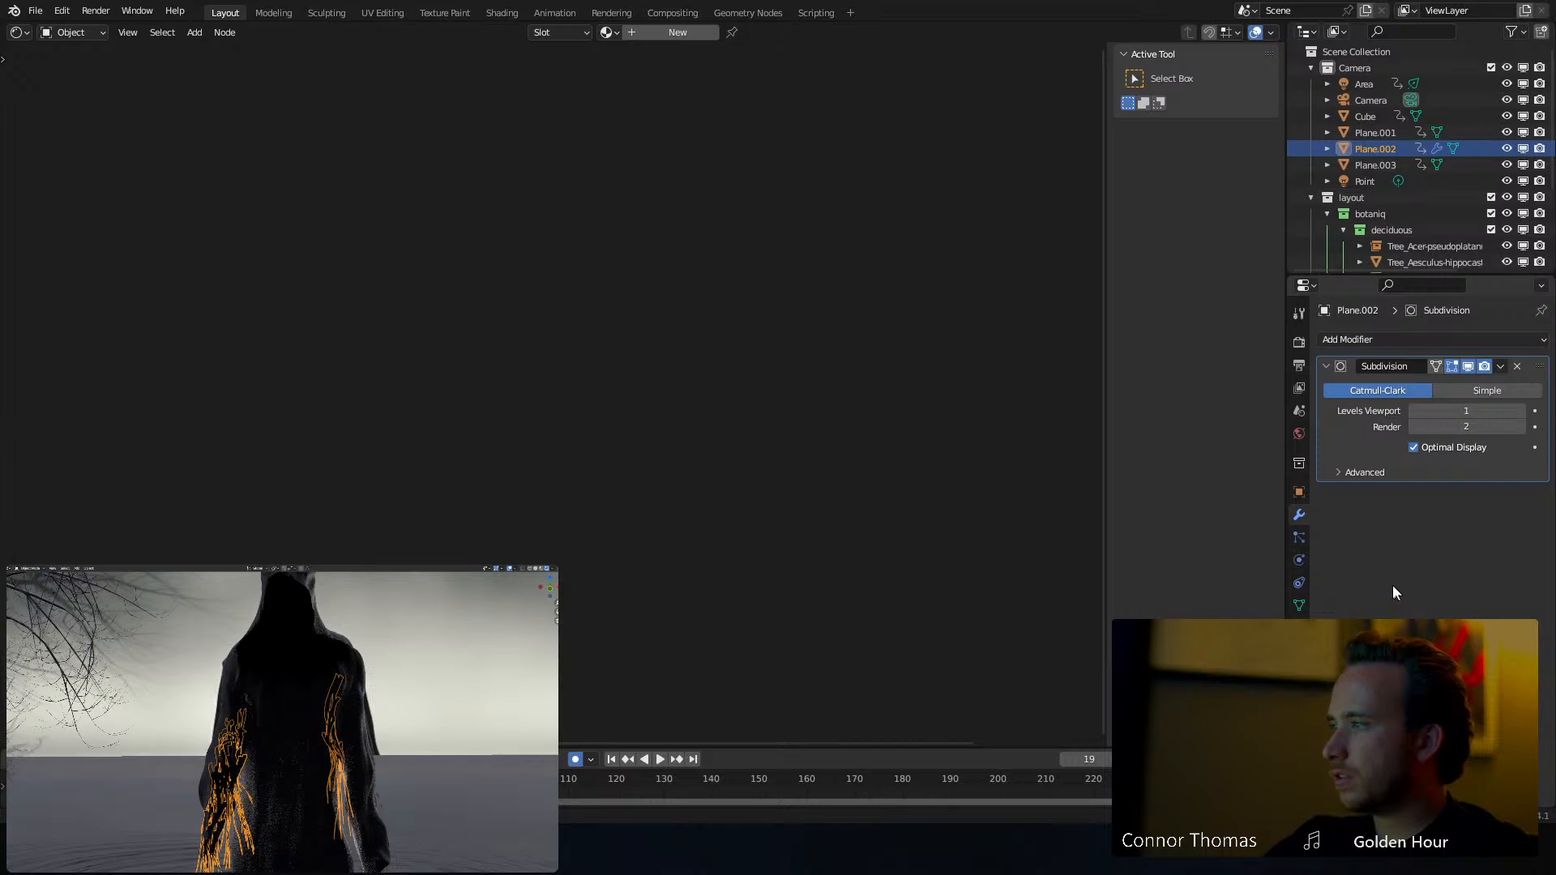
{"action": "left_click", "coordinate": [1521, 411]}
Reselect Plane.002 on the arms, try moving it beside the robe, and switch the viewport to solid shading with nothing selected
{"action": "key", "text": "a"}
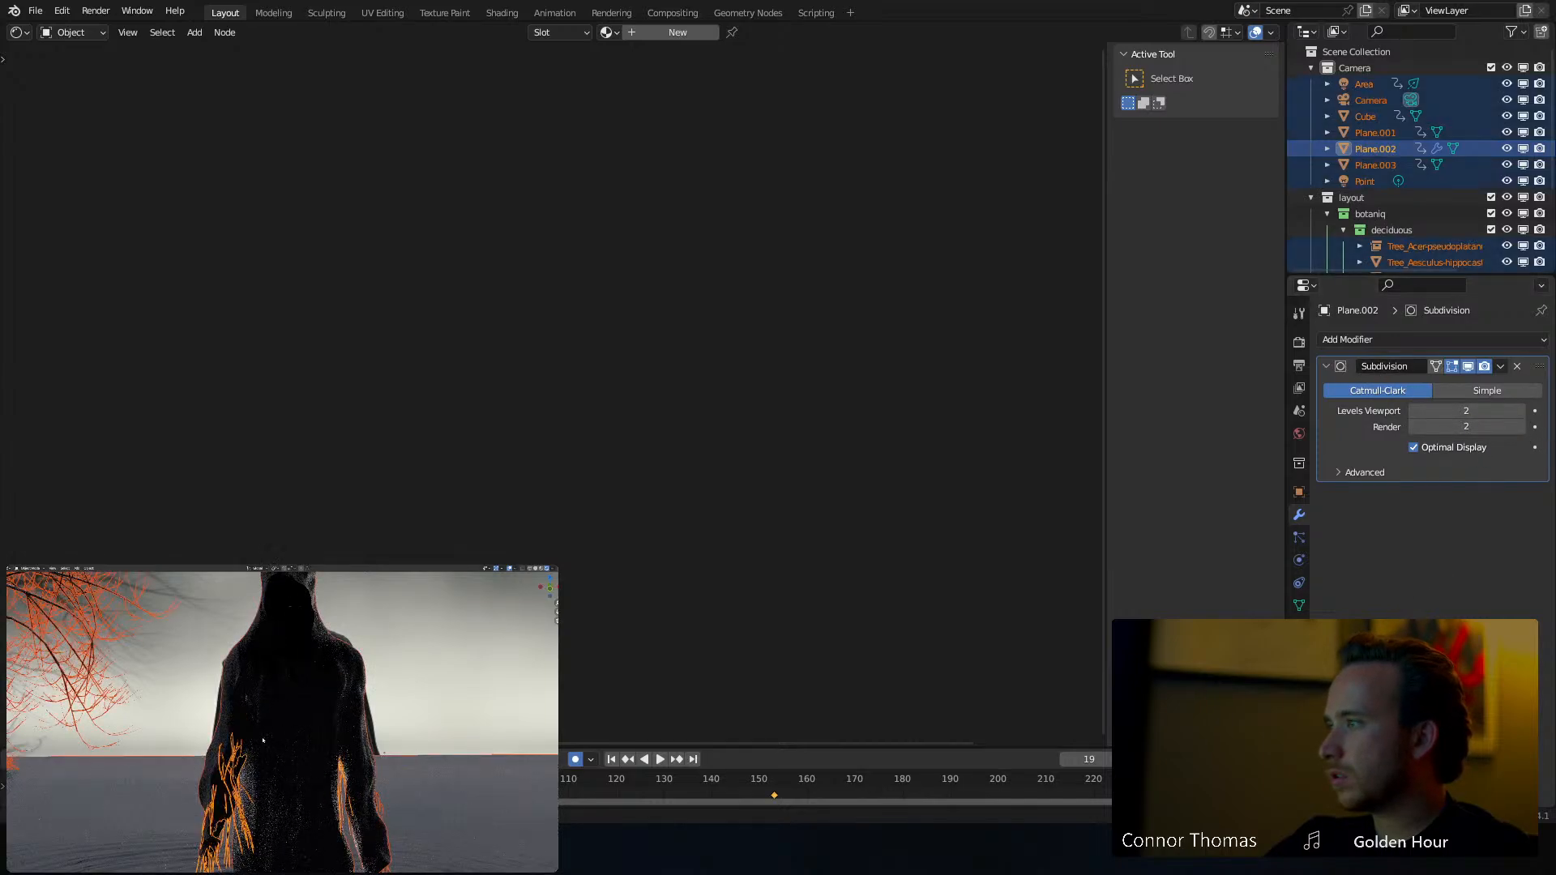
{"action": "key", "text": "alt+a"}
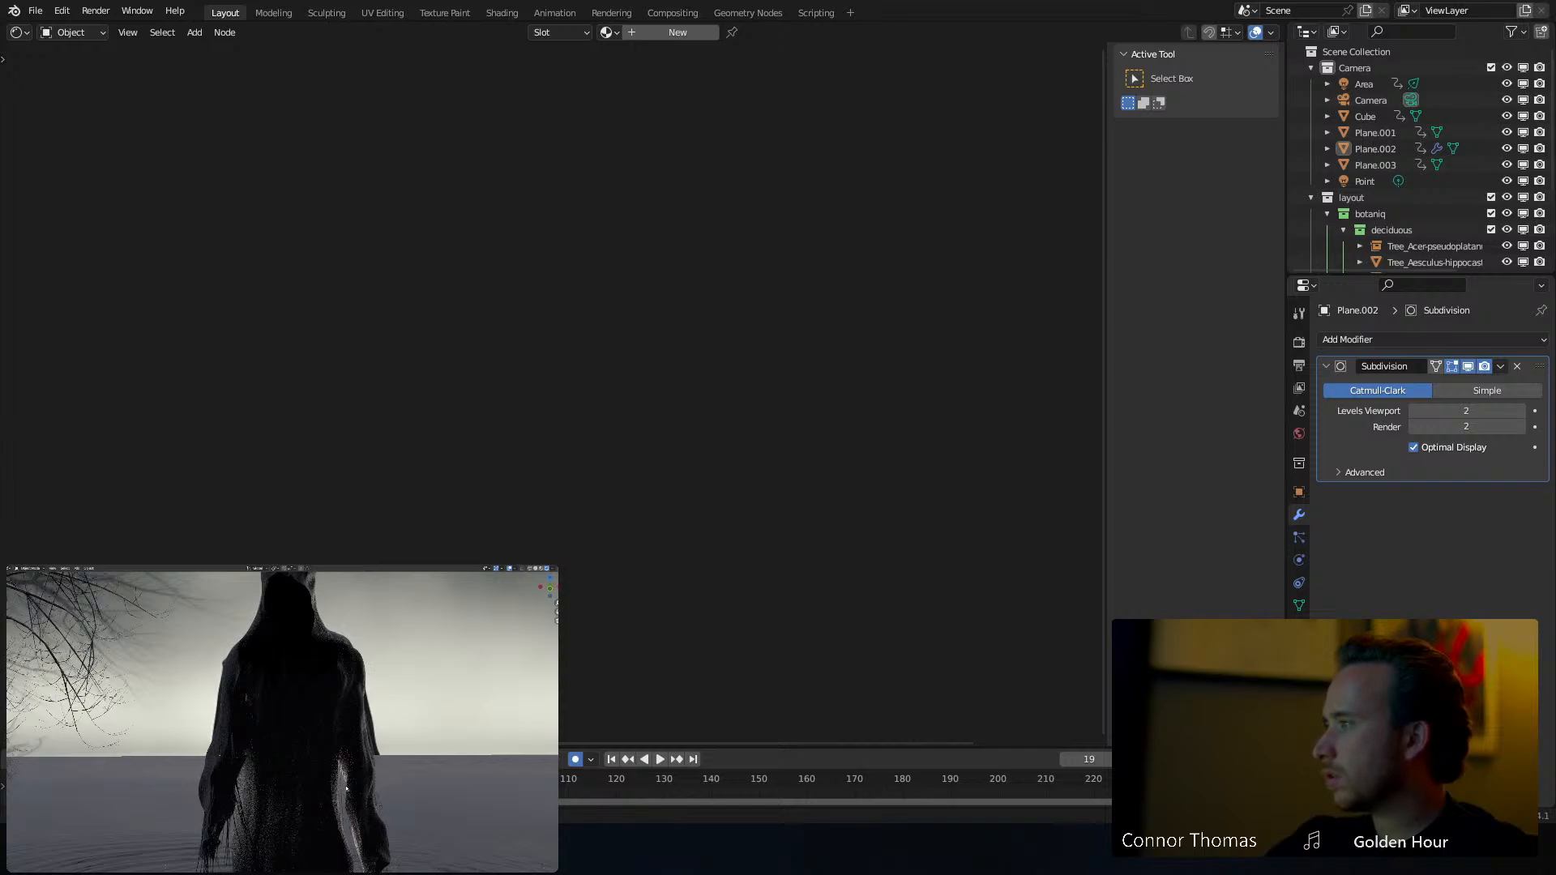
{"action": "left_click", "coordinate": [236, 753]}
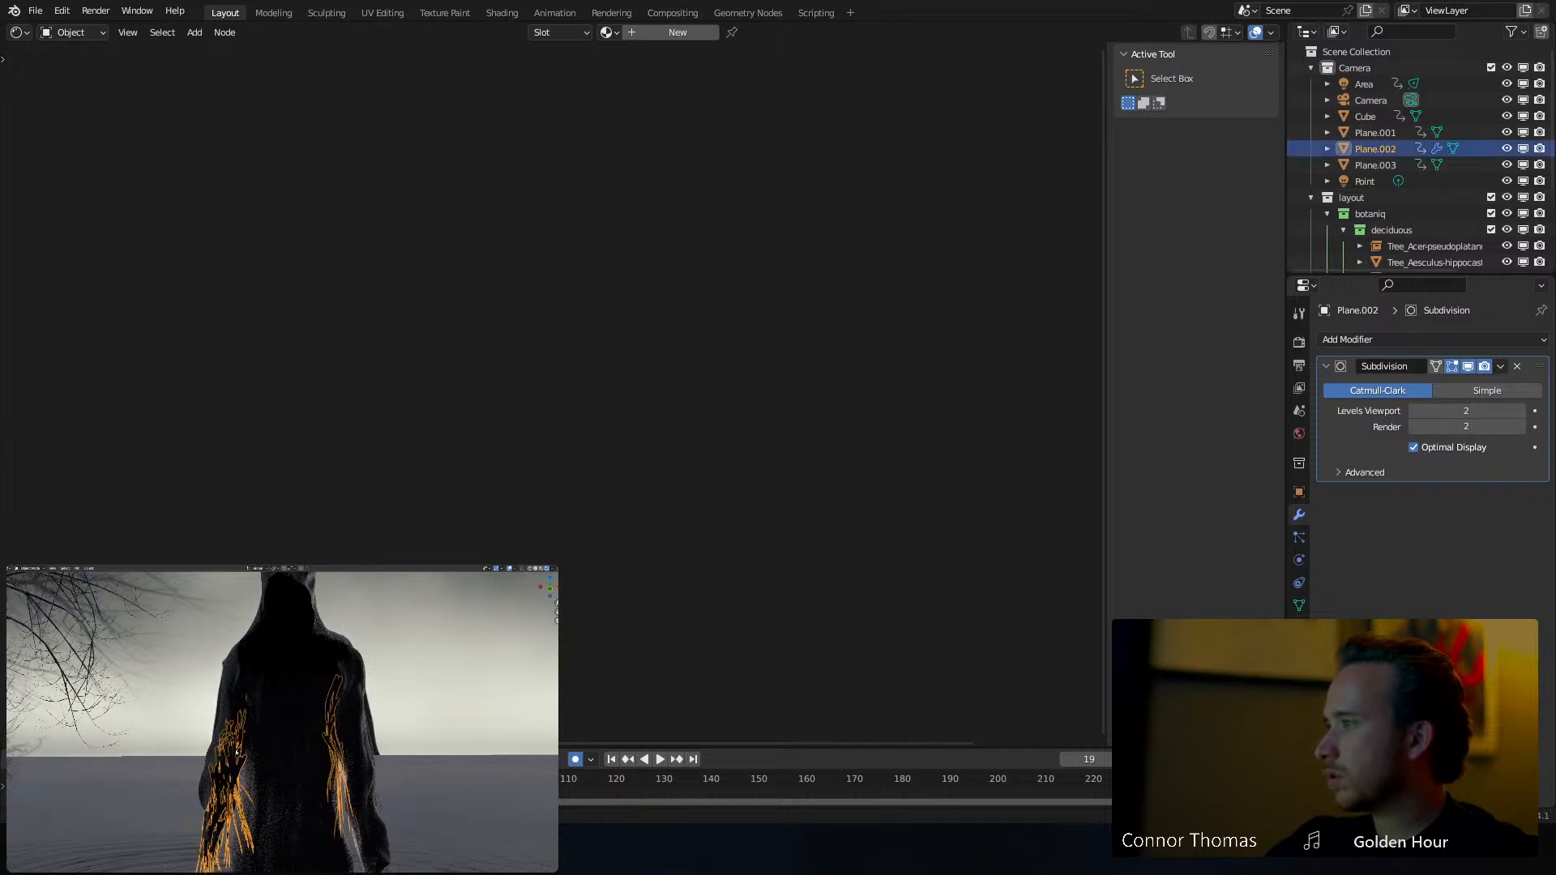
{"action": "middle_click_drag", "start_coordinate": [245, 749], "coordinate": [310, 742]}
{"action": "key", "text": "g"}
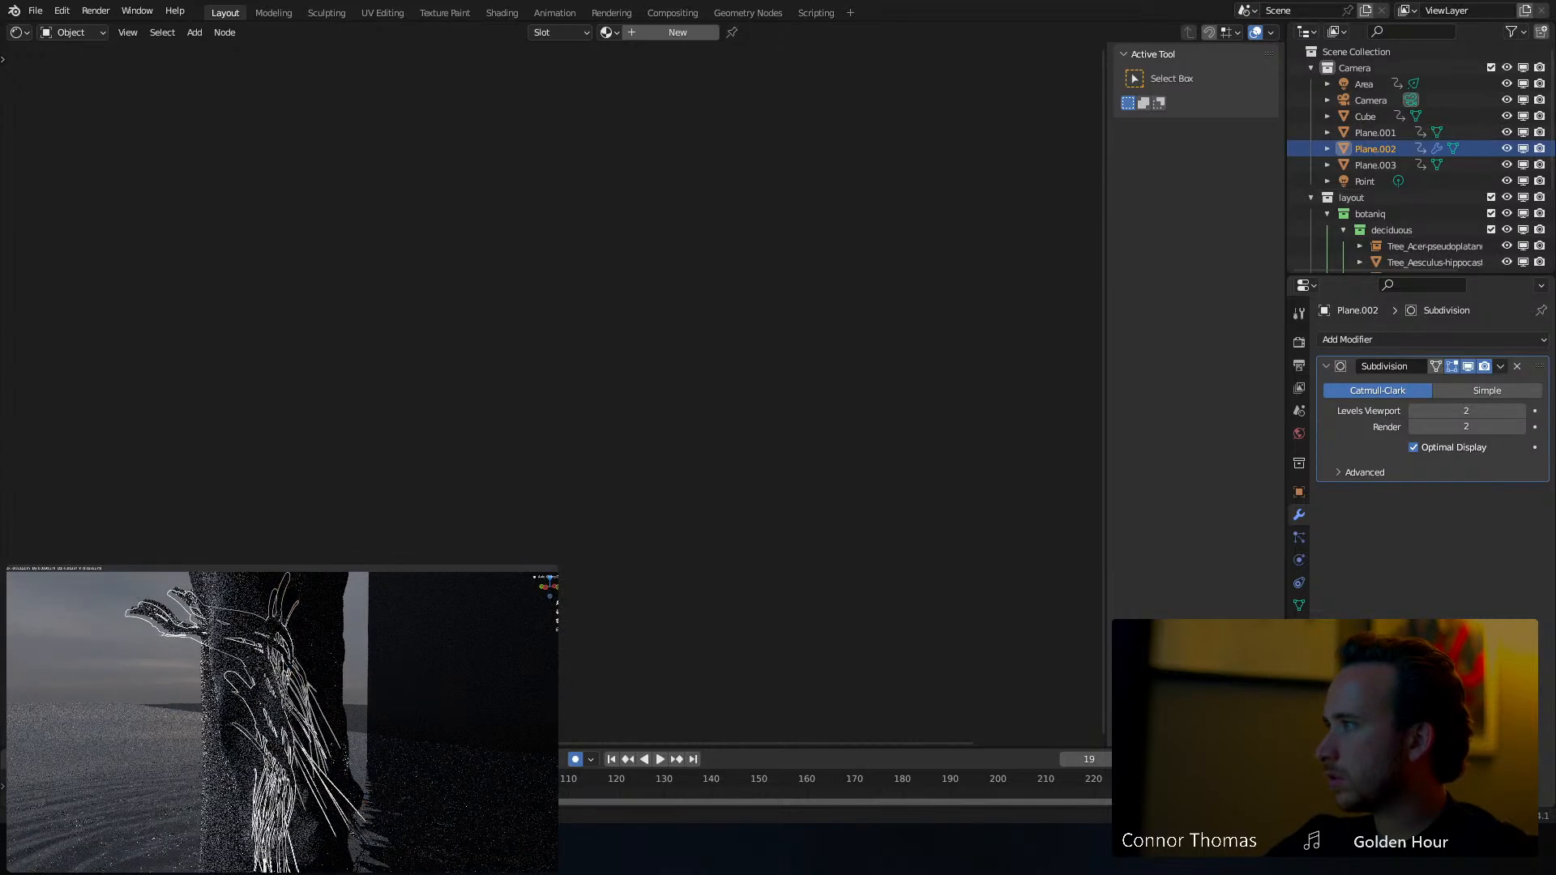
{"action": "left_click", "coordinate": [295, 710]}
{"action": "key", "text": "z"}
{"action": "left_click", "coordinate": [328, 710]}
{"action": "mouse_move", "coordinate": [344, 711]}
{"action": "middle_mouse_down"}
{"action": "mouse_move", "coordinate": [253, 718]}
{"action": "mouse_move", "coordinate": [317, 707]}
{"action": "mouse_move", "coordinate": [254, 676]}
{"action": "middle_mouse_up"}
{"action": "key", "text": "a"}
{"action": "key", "text": "a"}
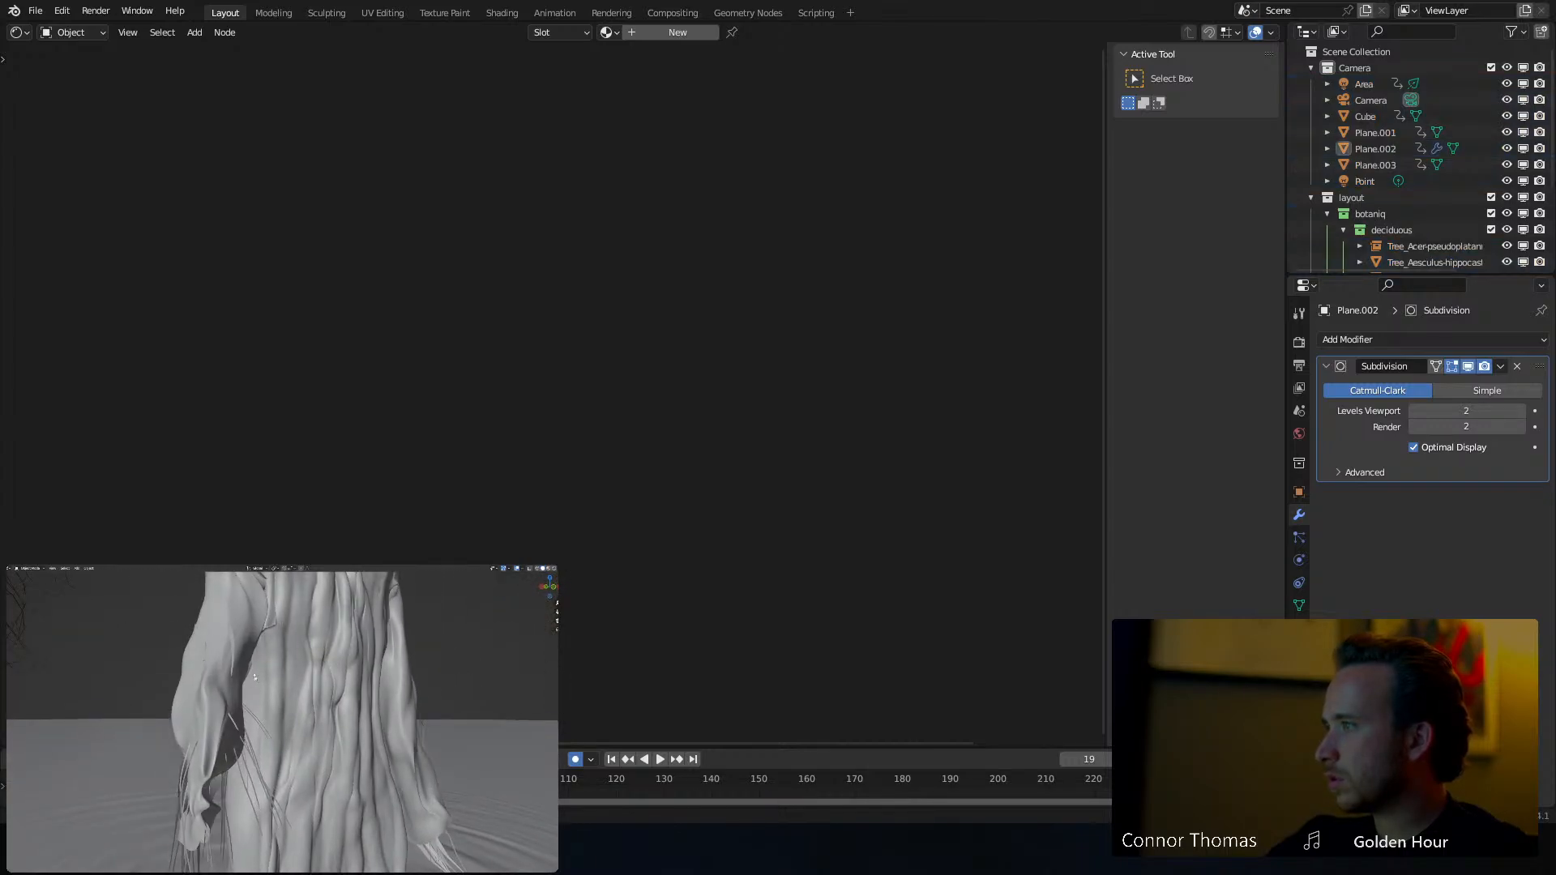
Join Plane.003 at the other hand into Plane.002 and clear the selection
{"action": "middle_click_drag", "start_coordinate": [296, 668], "coordinate": [386, 707]}
{"action": "left_click", "coordinate": [361, 660]}
{"action": "scroll", "coordinate": [388, 727], "scroll_direction": "down", "scroll_amount": 2}
{"action": "left_click", "coordinate": [398, 738]}
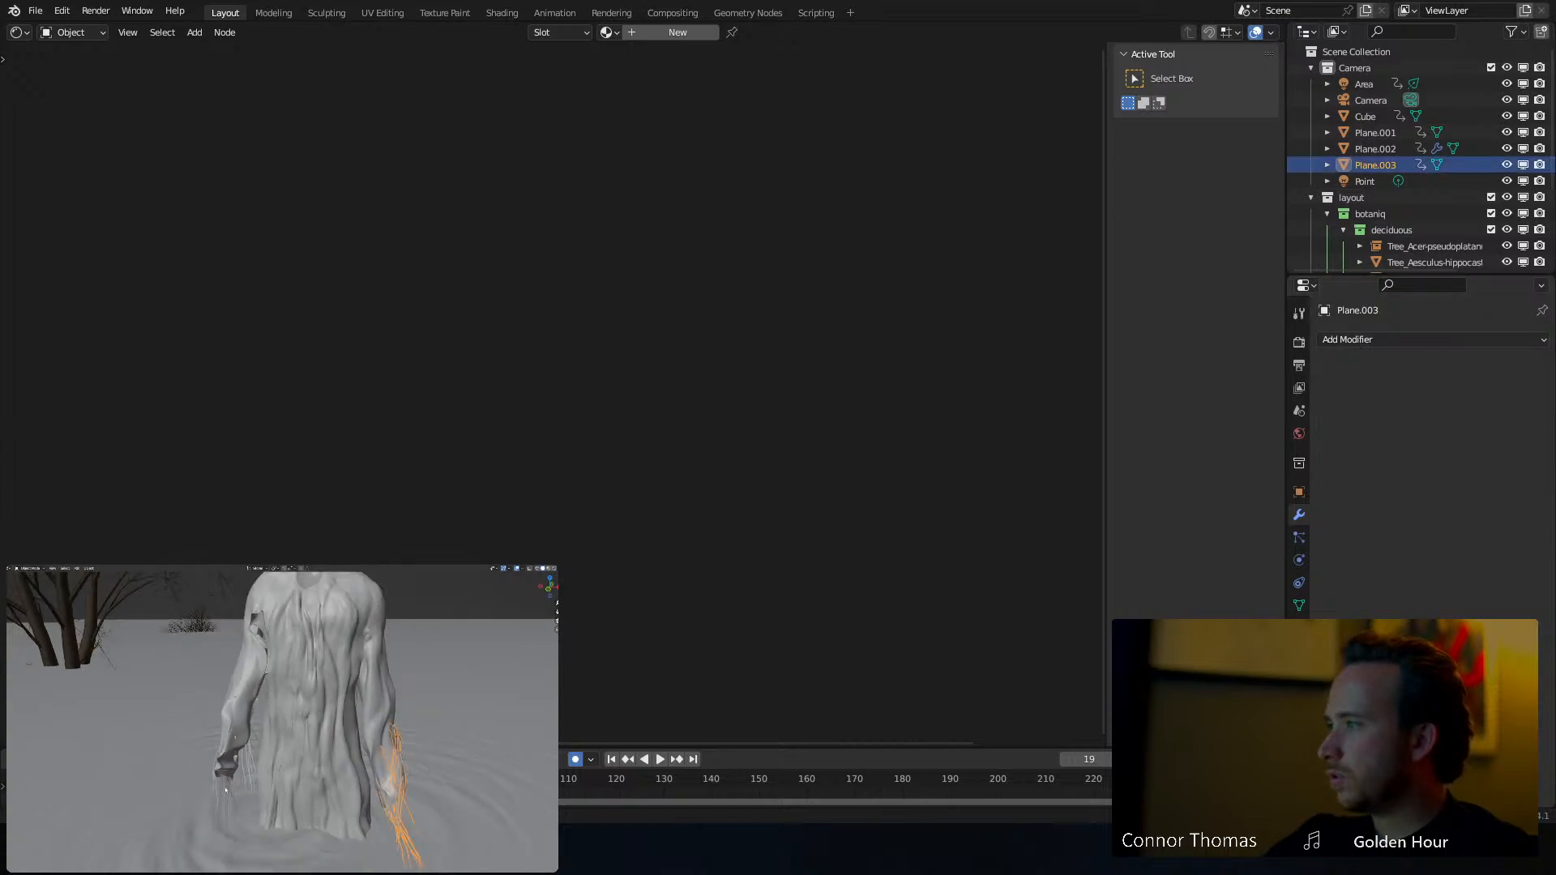
{"action": "left_click", "coordinate": [234, 788], "text": "shift"}
{"action": "key", "text": "ctrl+j"}
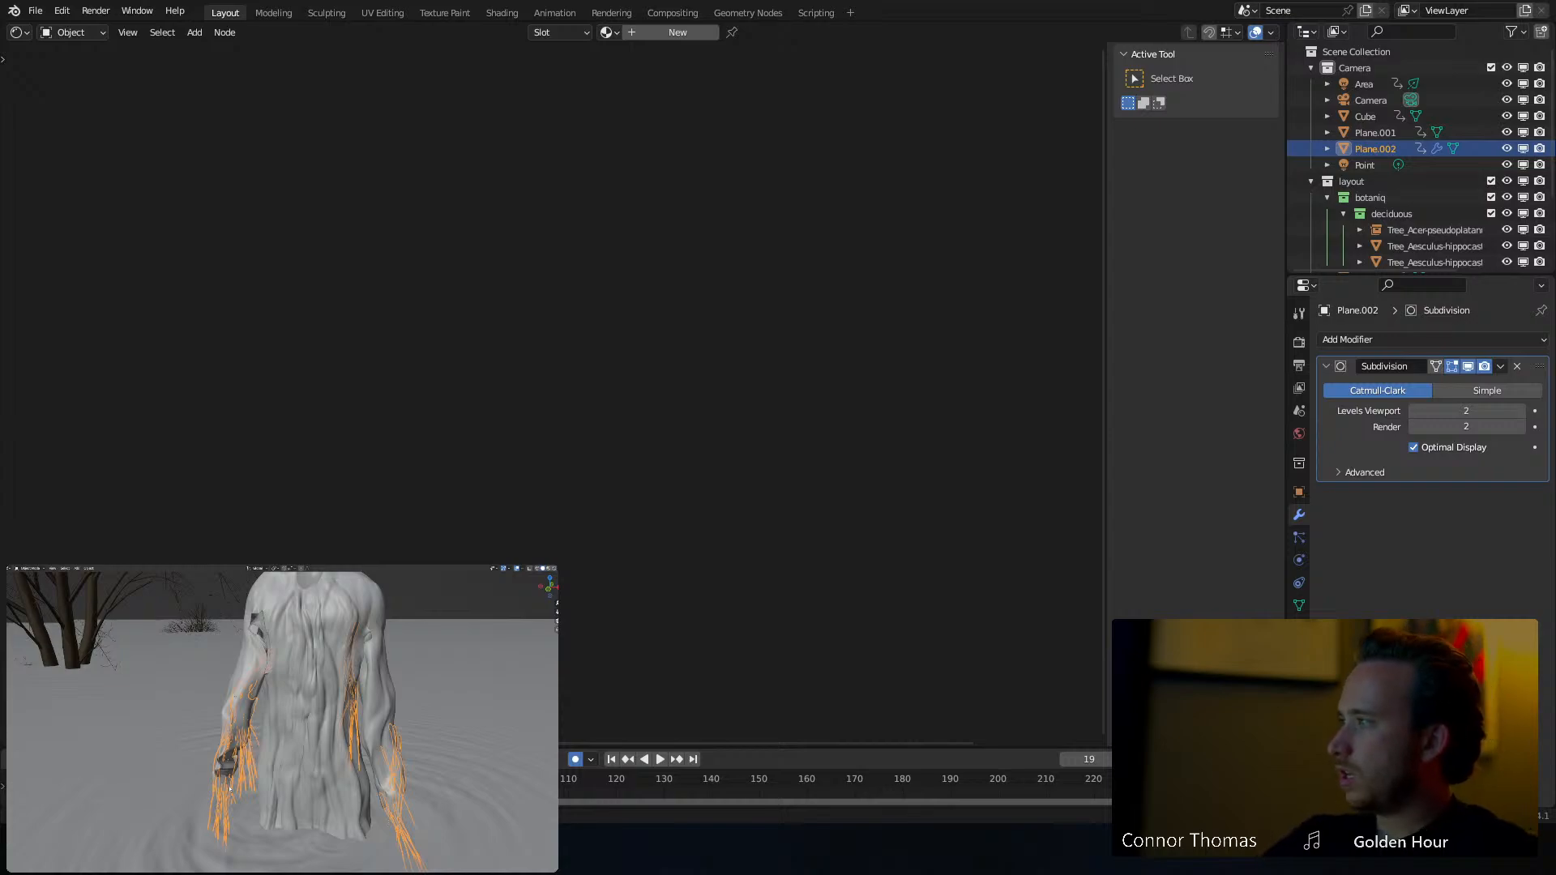
{"action": "key", "text": "a"}
{"action": "key", "text": "a"}
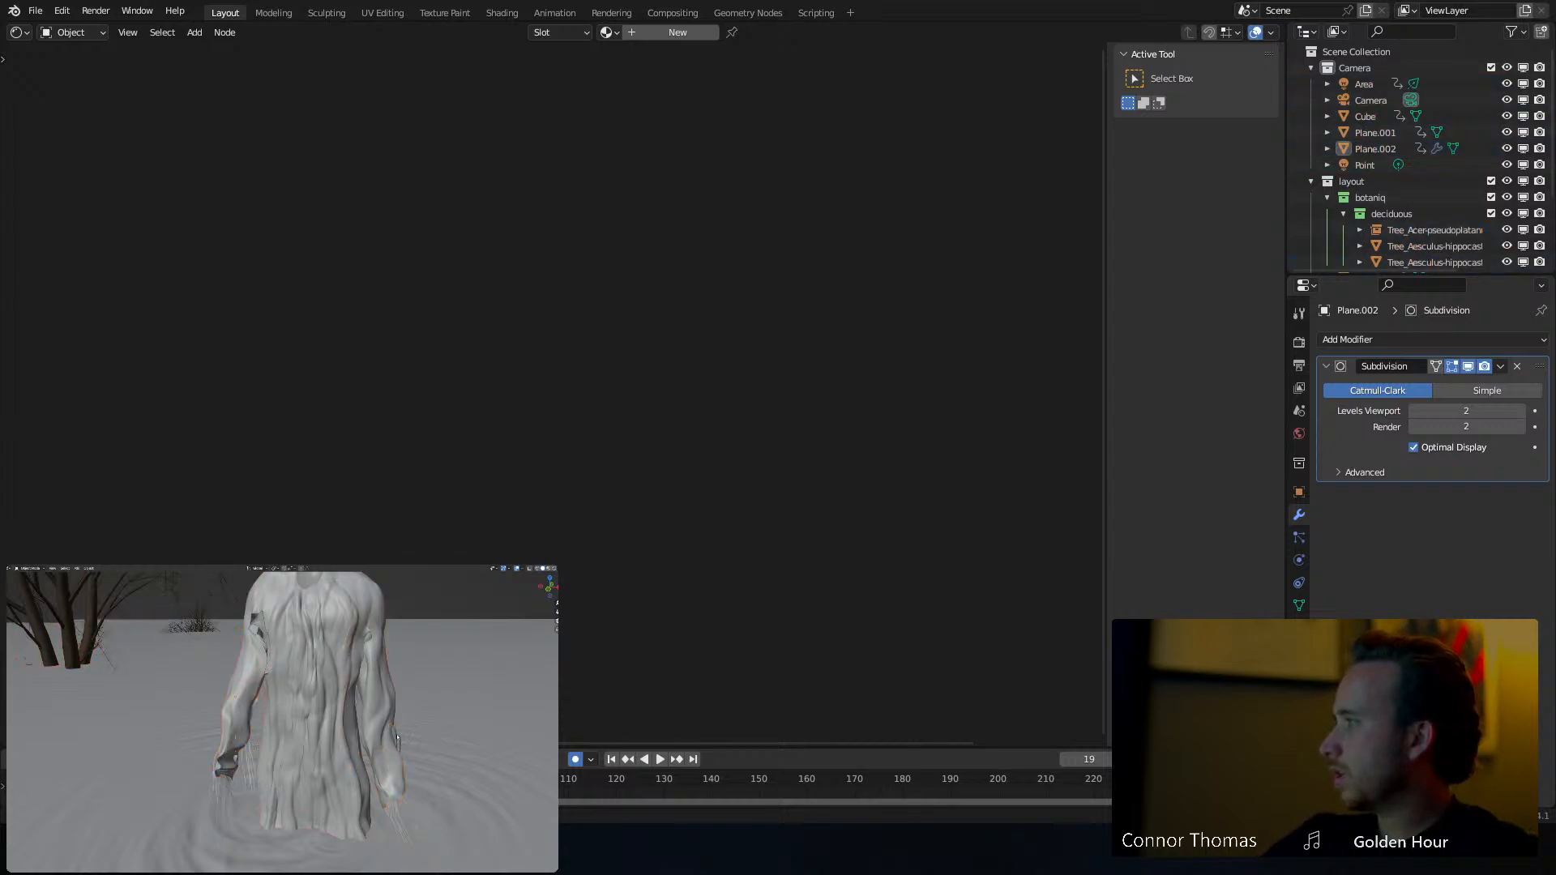
Open the joined Plane.002 mesh for editing to inspect its hanging strands, then return to object mode with nothing selected
{"action": "left_click", "coordinate": [397, 737]}
{"action": "key", "text": "a"}
{"action": "key", "text": "a"}
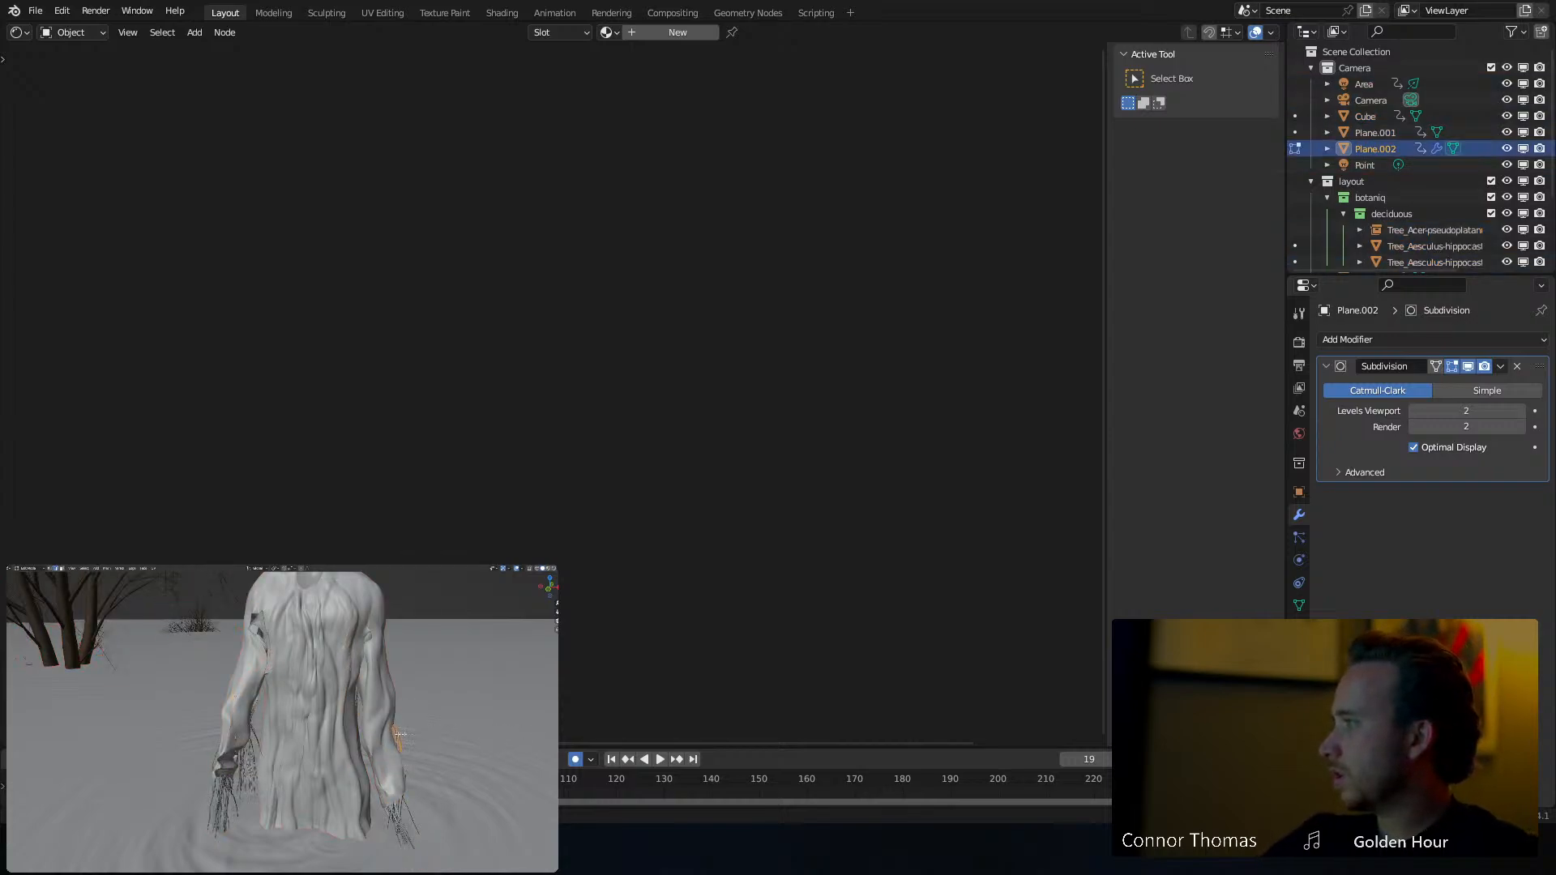
{"action": "mouse_move", "coordinate": [401, 735]}
{"action": "middle_mouse_down"}
{"action": "mouse_move", "coordinate": [451, 721]}
{"action": "mouse_move", "coordinate": [333, 727]}
{"action": "mouse_move", "coordinate": [318, 702]}
{"action": "mouse_move", "coordinate": [441, 708]}
{"action": "mouse_move", "coordinate": [438, 726]}
{"action": "mouse_move", "coordinate": [421, 716]}
{"action": "middle_mouse_up"}
{"action": "key", "text": "Tab"}
{"action": "key", "text": "a"}
{"action": "key", "text": "a"}
Save the file and show the figure through the scene camera in rendered shading
{"action": "key", "text": "ctrl+s"}
{"action": "key", "text": "KP_0"}
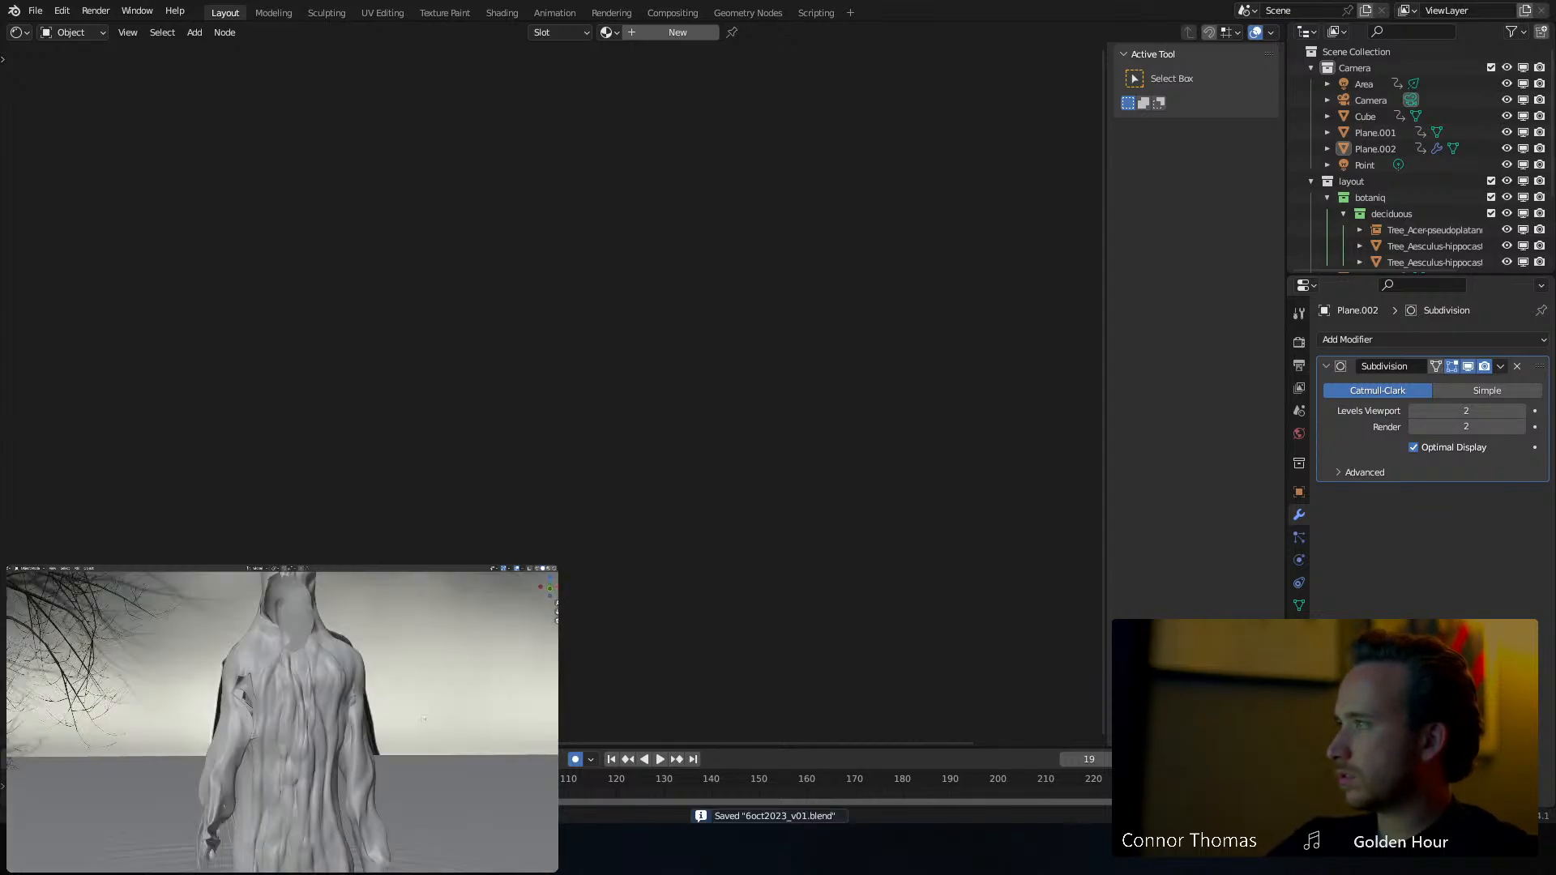
{"action": "key", "text": "z"}
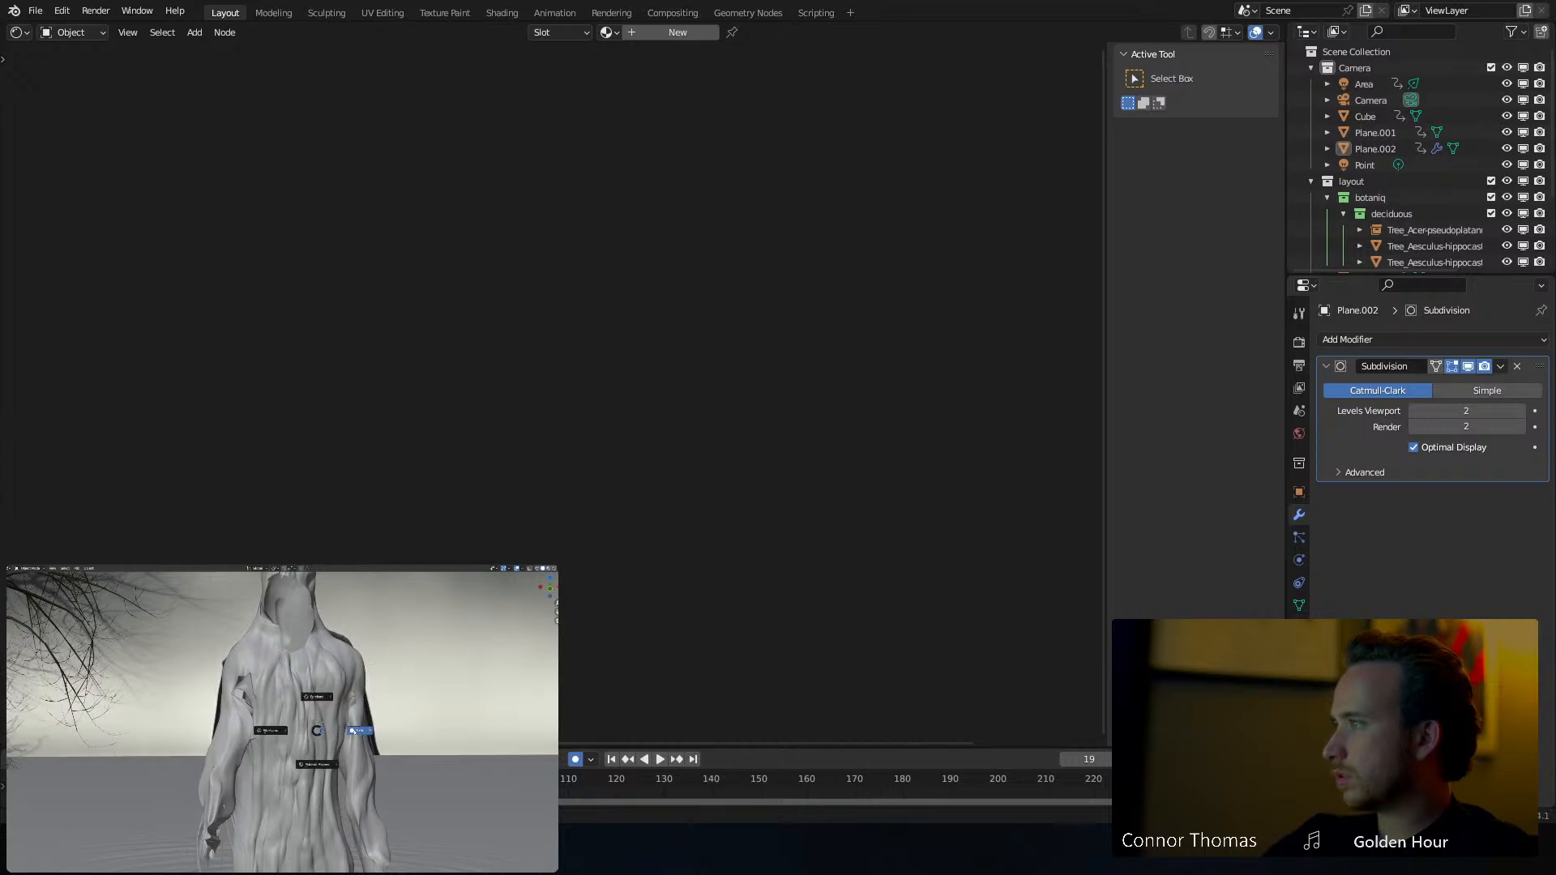
{"action": "left_click", "coordinate": [335, 667]}
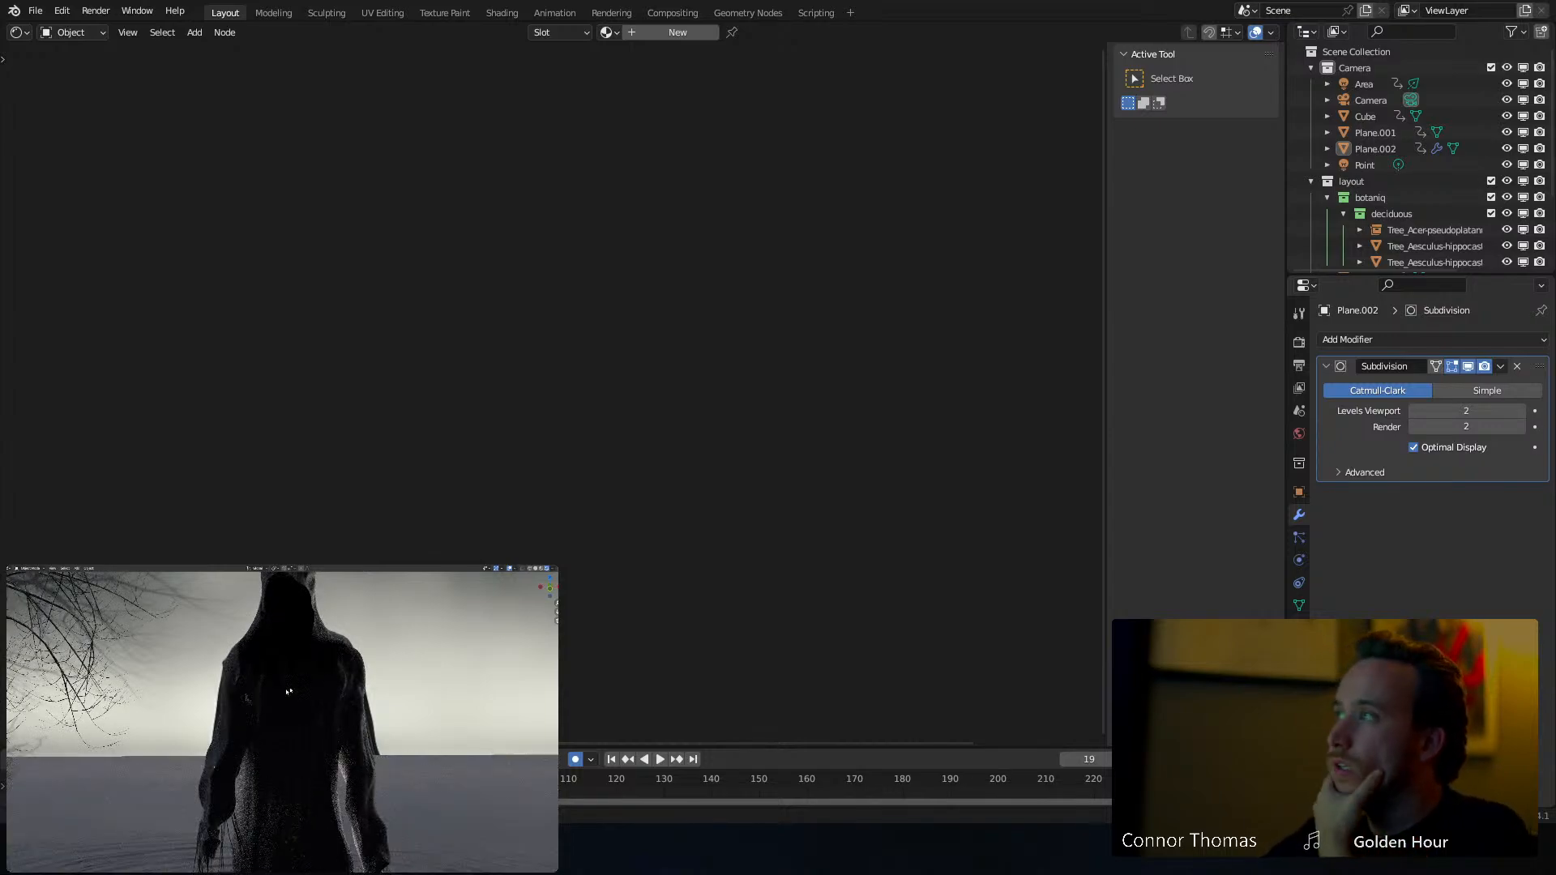
Select the robe, add a Musgrave Texture node to its Cloak material, and preview the texture on the model
{"action": "left_click", "coordinate": [233, 670]}
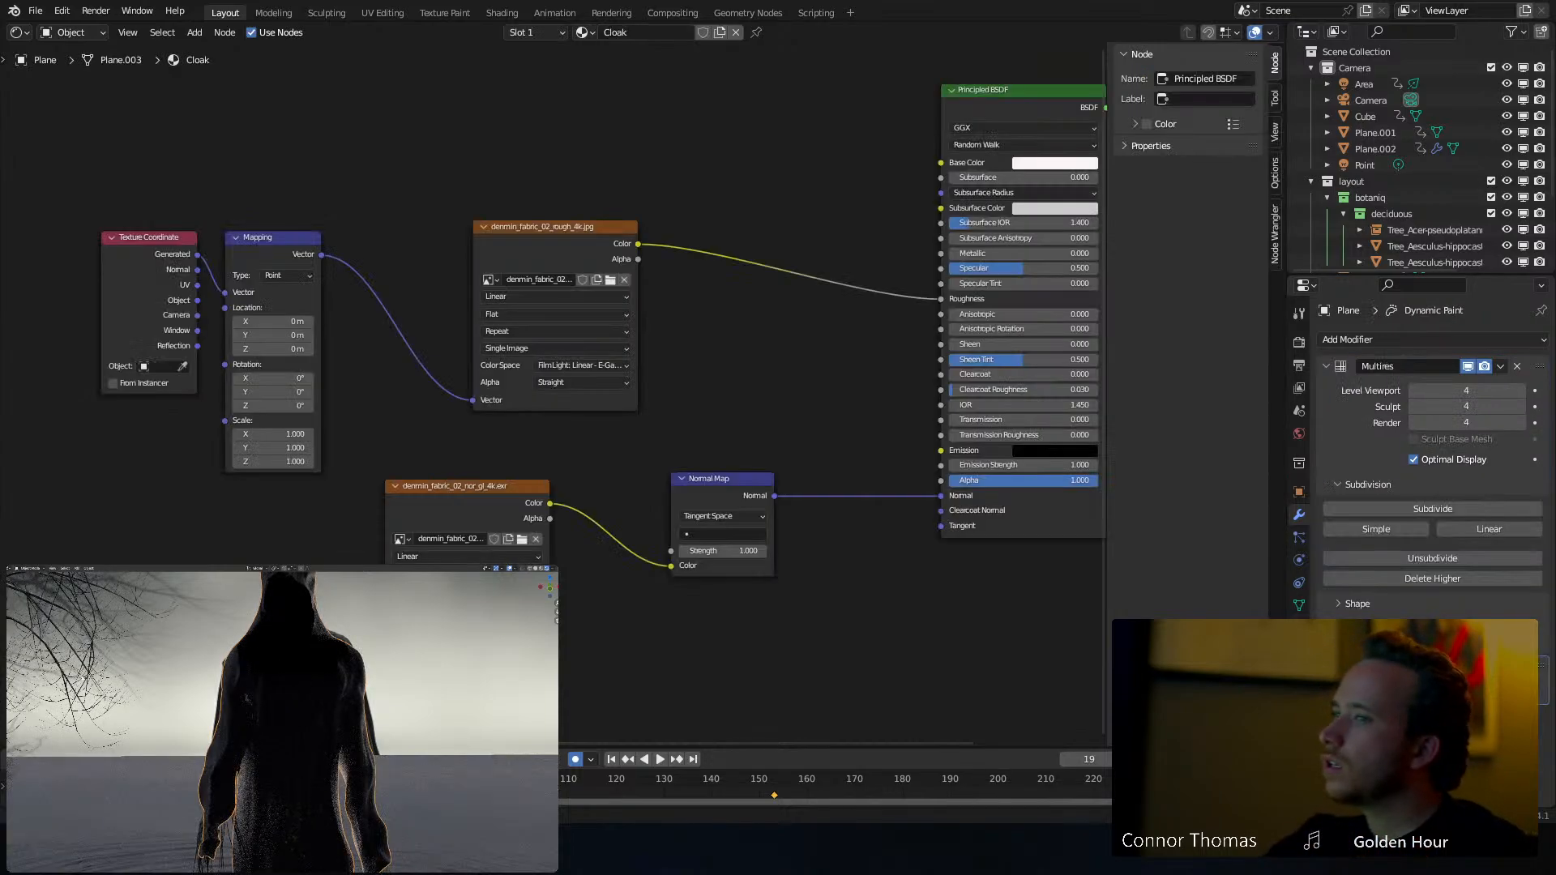
{"action": "key", "text": "shift+a"}
{"action": "left_click", "coordinate": [586, 189]}
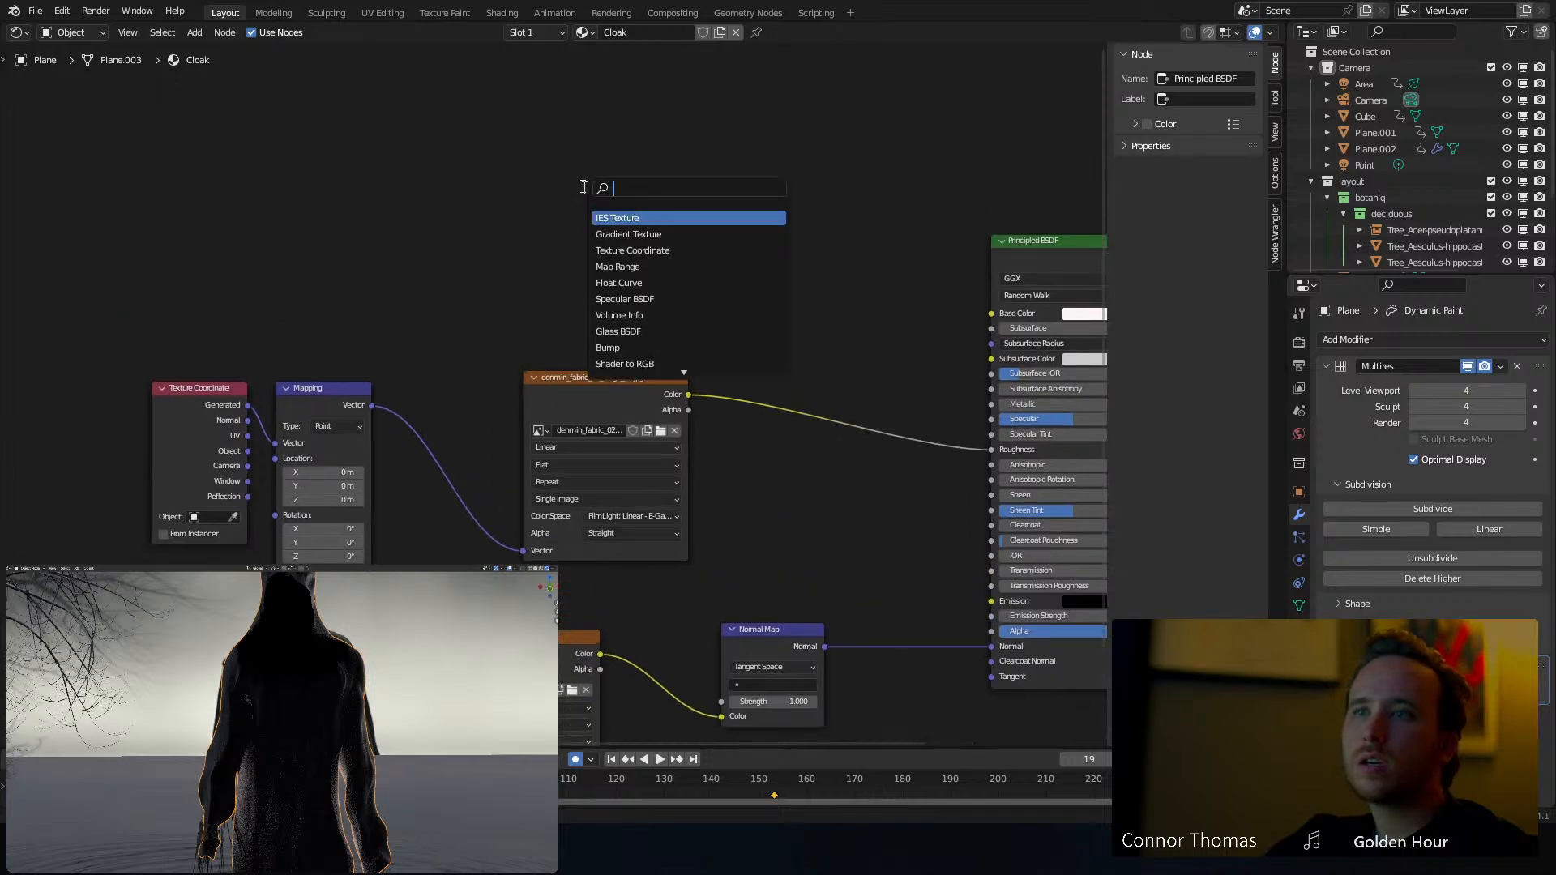
{"action": "type", "text": "musg"}
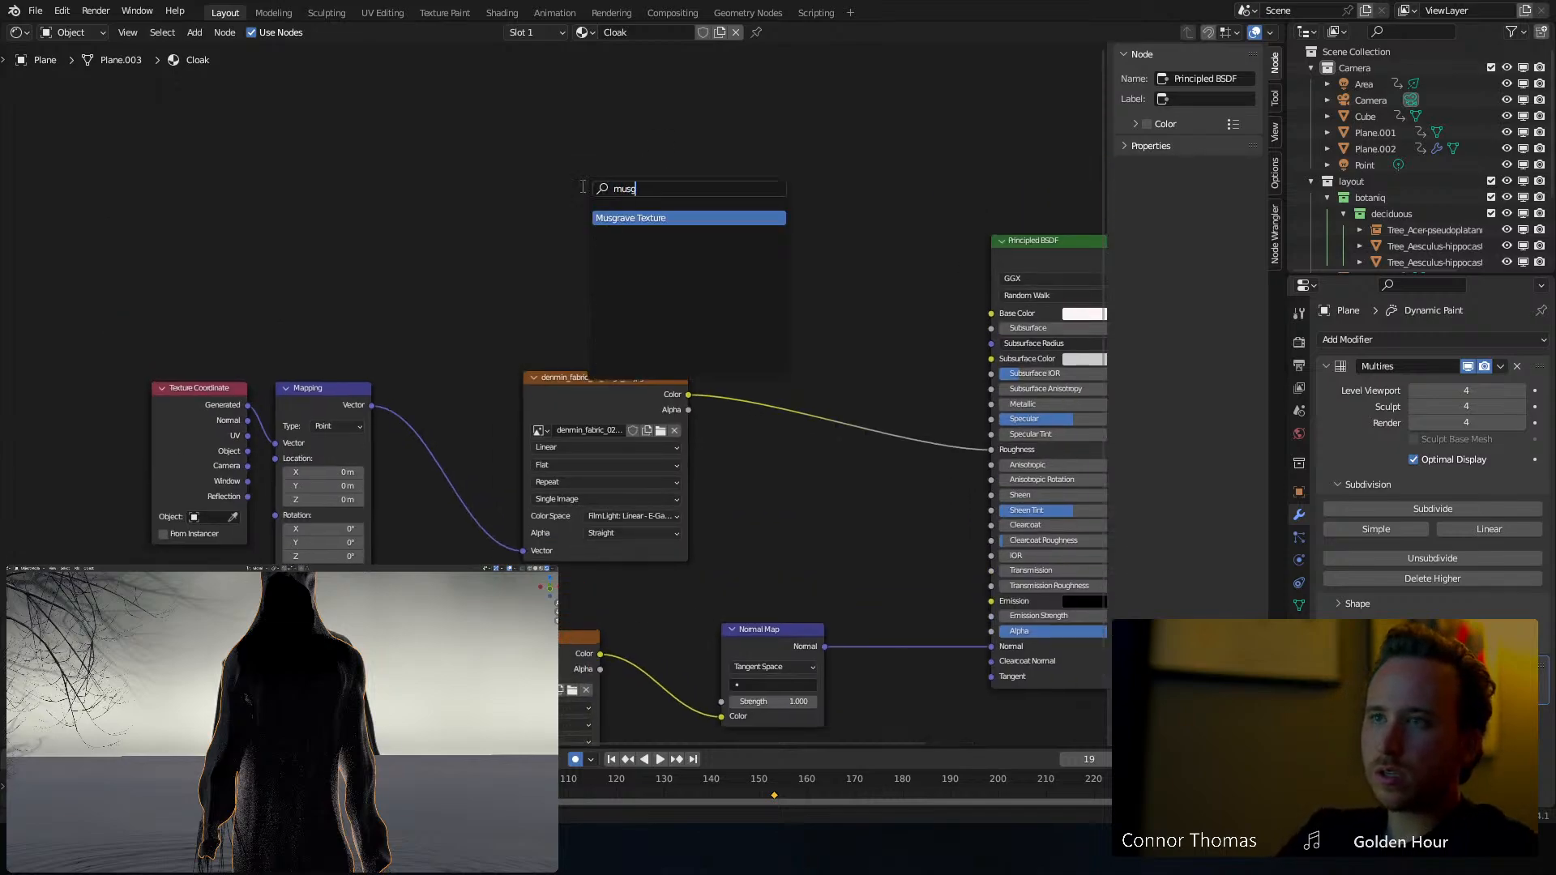
{"action": "key", "text": "Return"}
{"action": "left_click", "coordinate": [582, 188]}
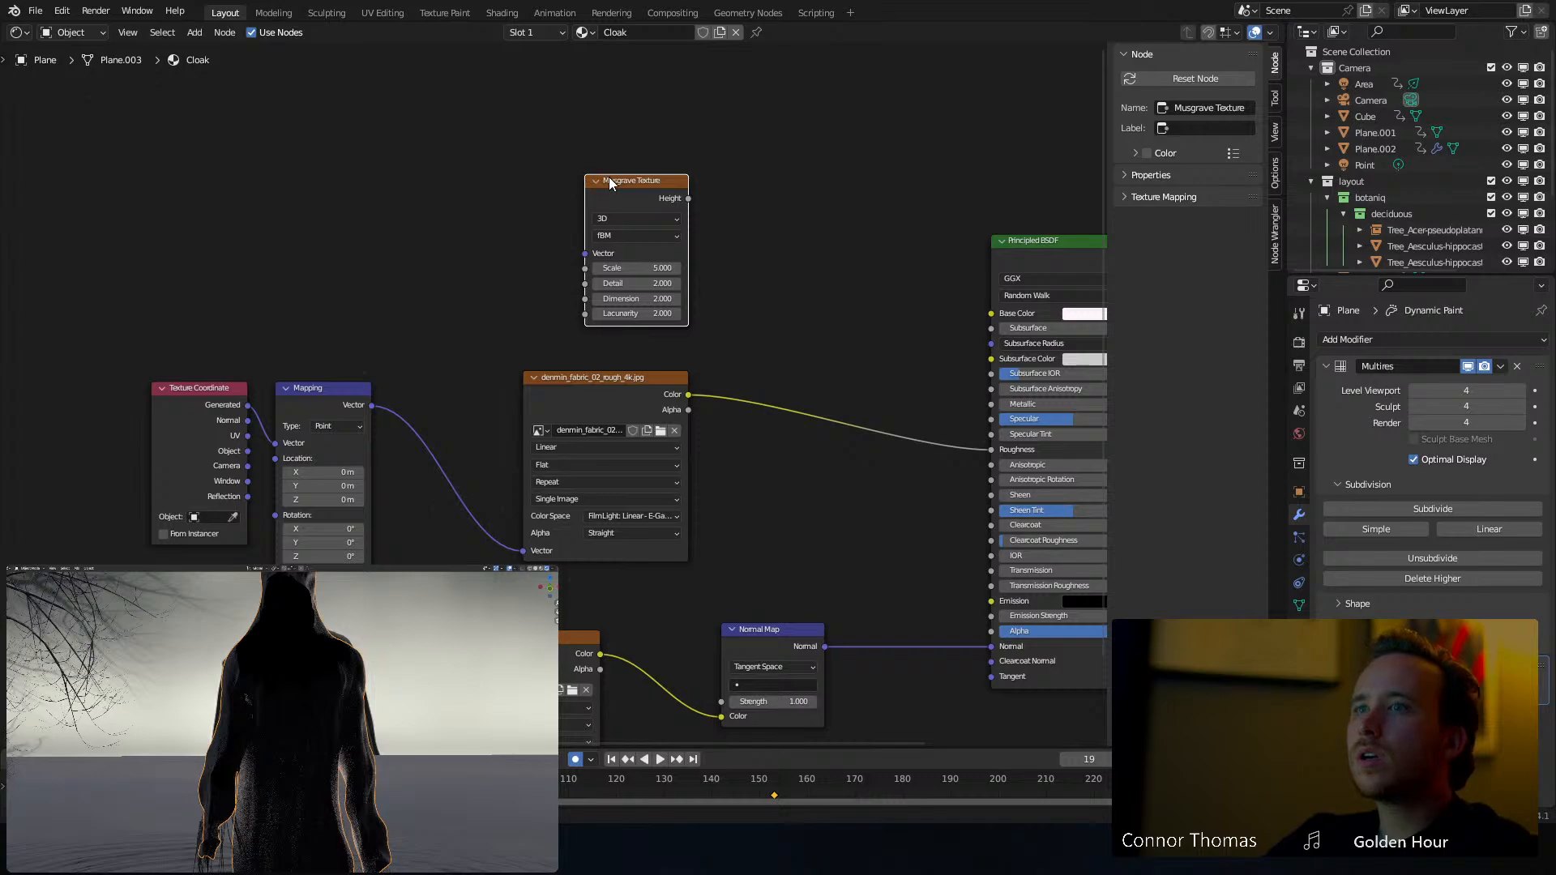
{"action": "left_click", "coordinate": [609, 182], "text": "ctrl+shift"}
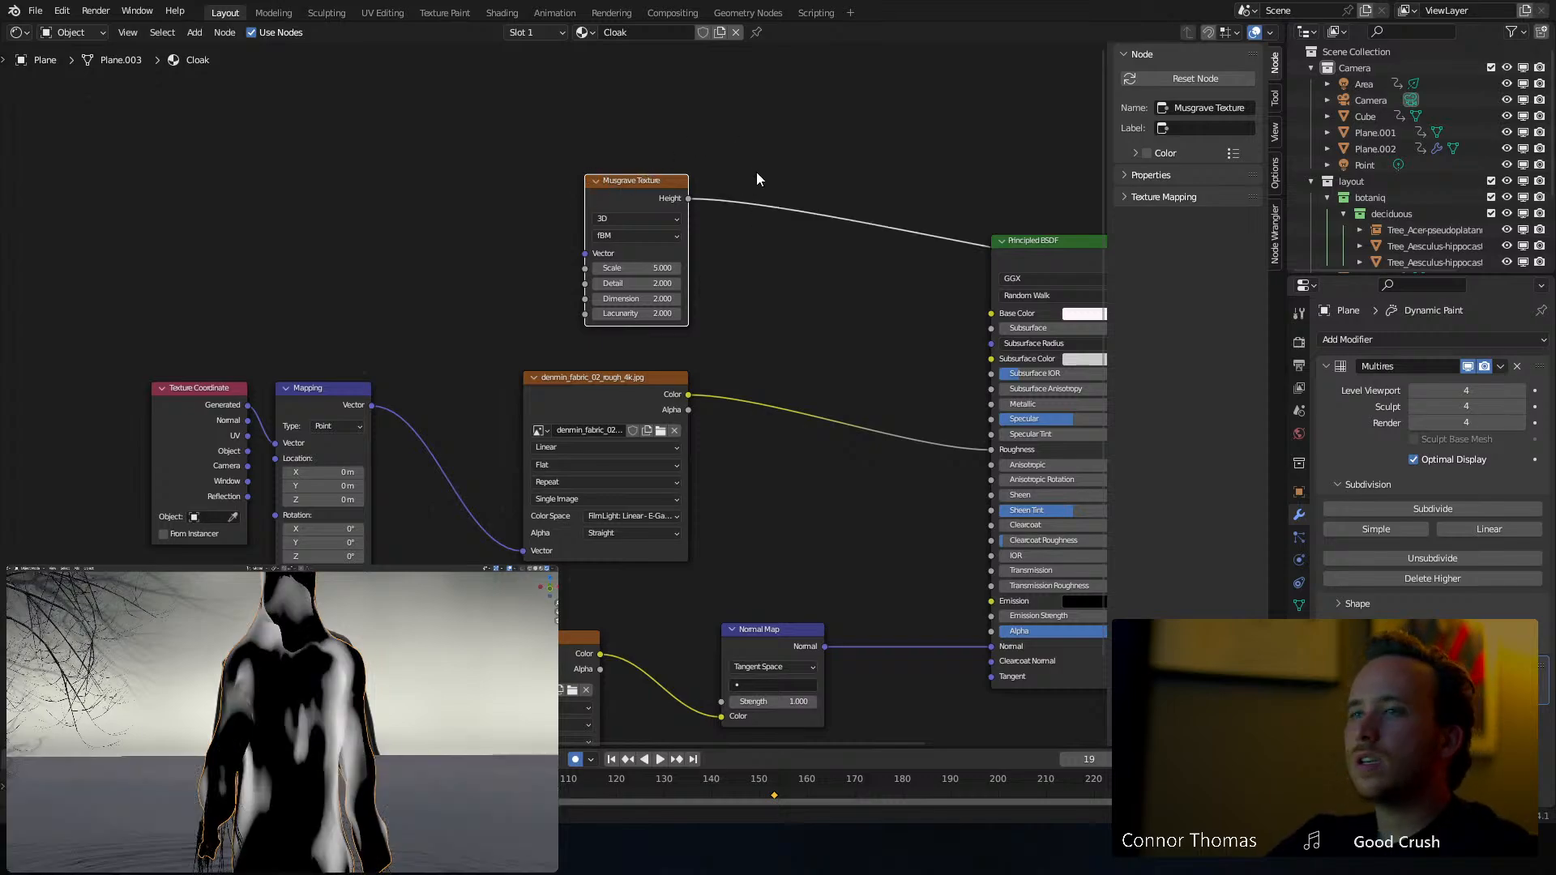
Move the Material Output node farther from the Principled BSDF and connect the Principled BSDF back to its Surface input
{"action": "middle_click_drag", "start_coordinate": [756, 179], "coordinate": [445, 132]}
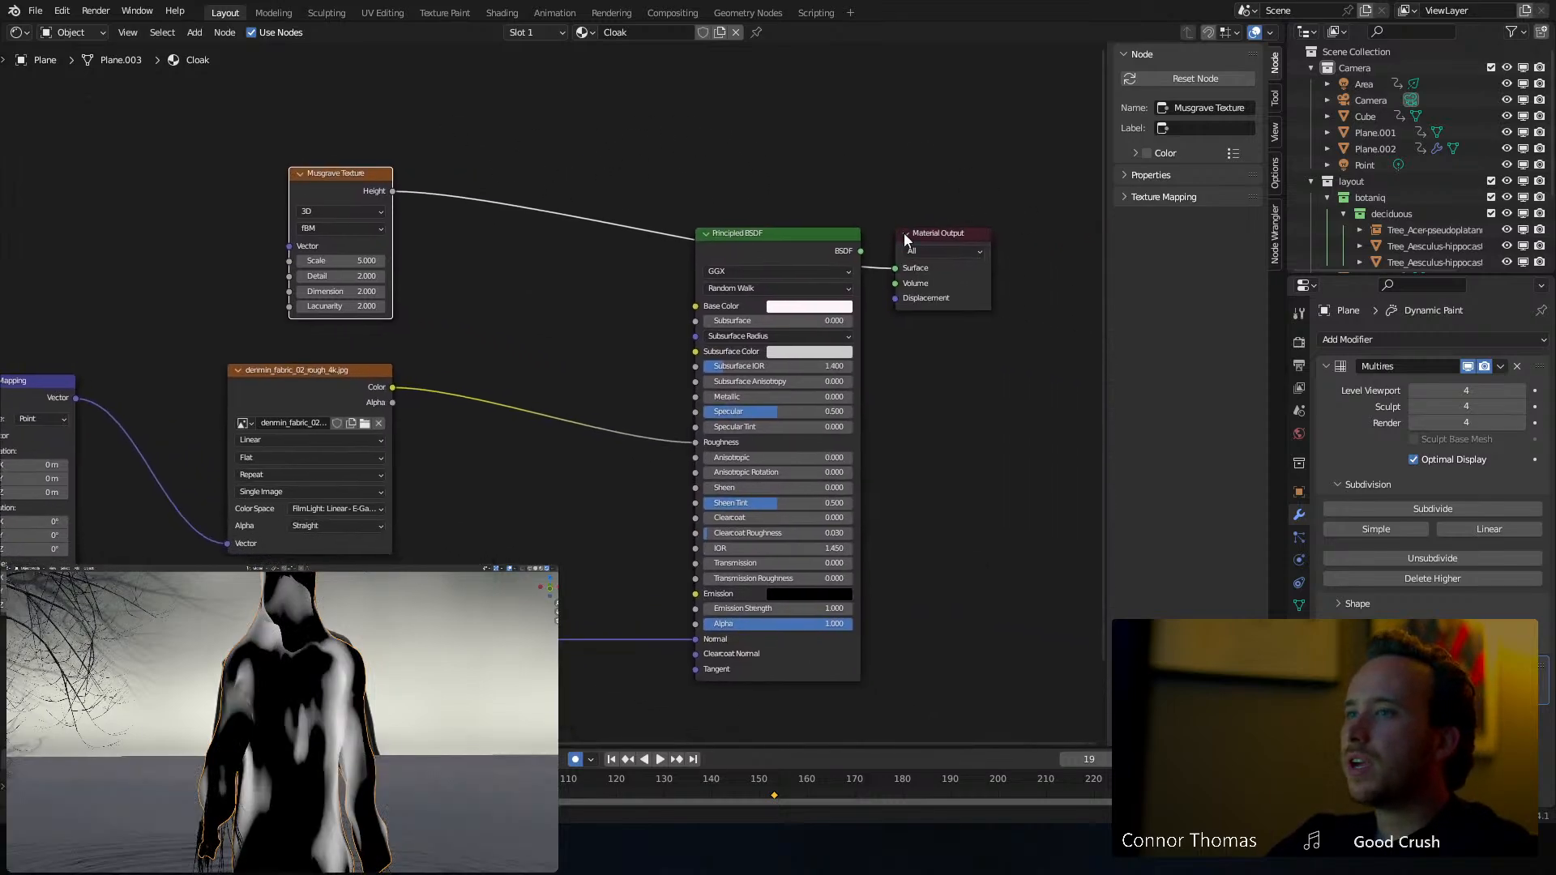
{"action": "left_click_drag", "start_coordinate": [903, 232], "coordinate": [1083, 187]}
{"action": "middle_click_drag", "start_coordinate": [735, 115], "coordinate": [711, 273]}
{"action": "key", "text": "shift+a"}
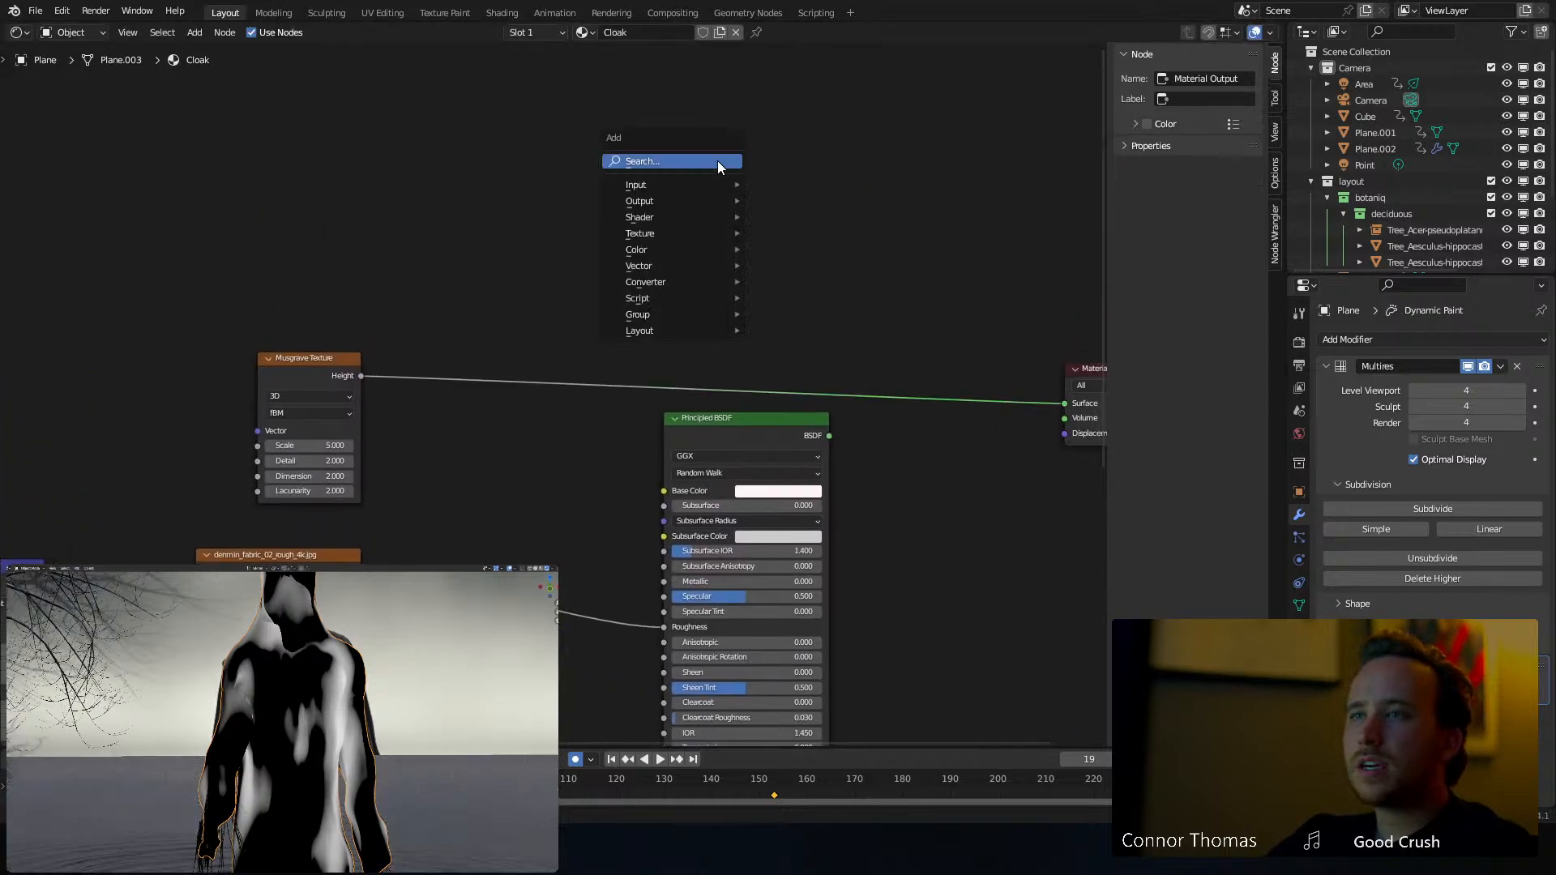
{"action": "left_click", "coordinate": [717, 160]}
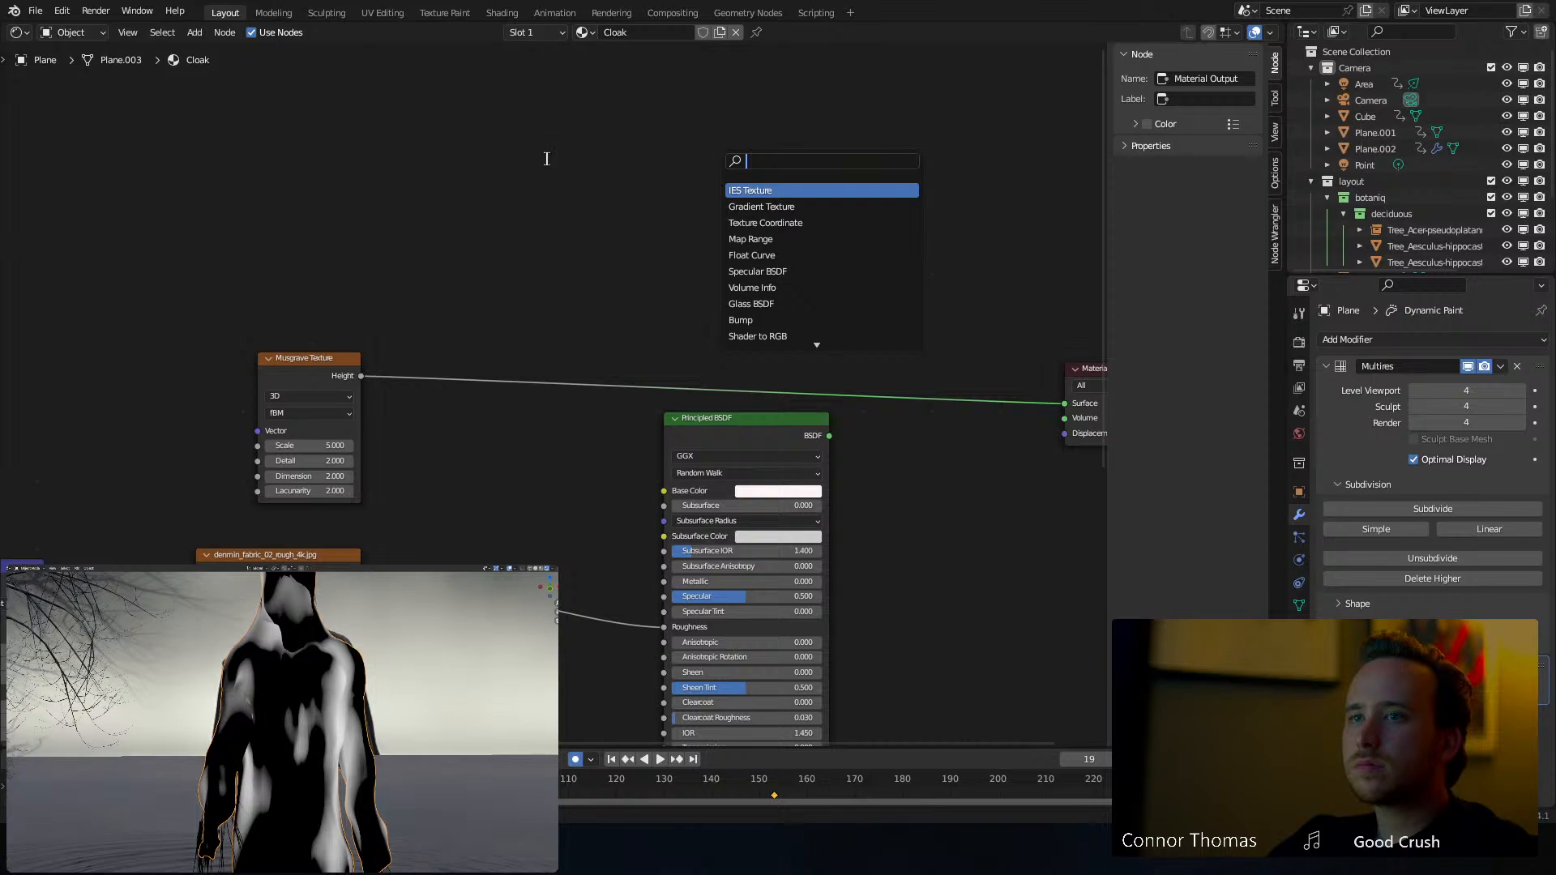
{"action": "middle_click_drag", "start_coordinate": [435, 288], "coordinate": [251, 187]}
{"action": "left_click", "coordinate": [607, 360]}
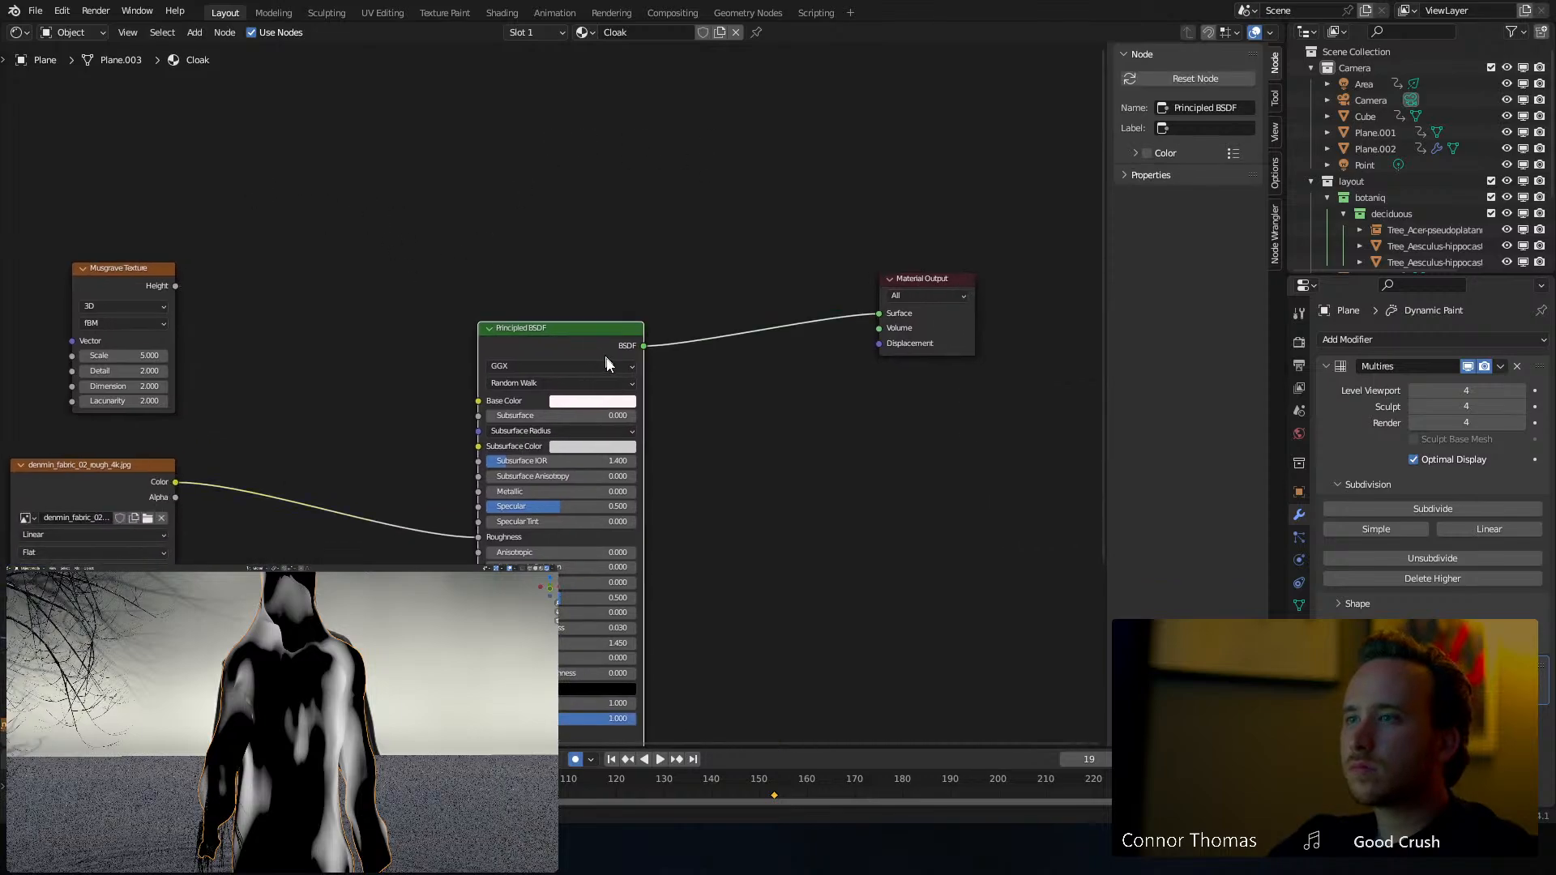
Connect the Musgrave Texture's Height to the Principled BSDF's Roughness, replacing the denim roughness image
{"action": "middle_click_drag", "start_coordinate": [793, 354], "coordinate": [920, 310]}
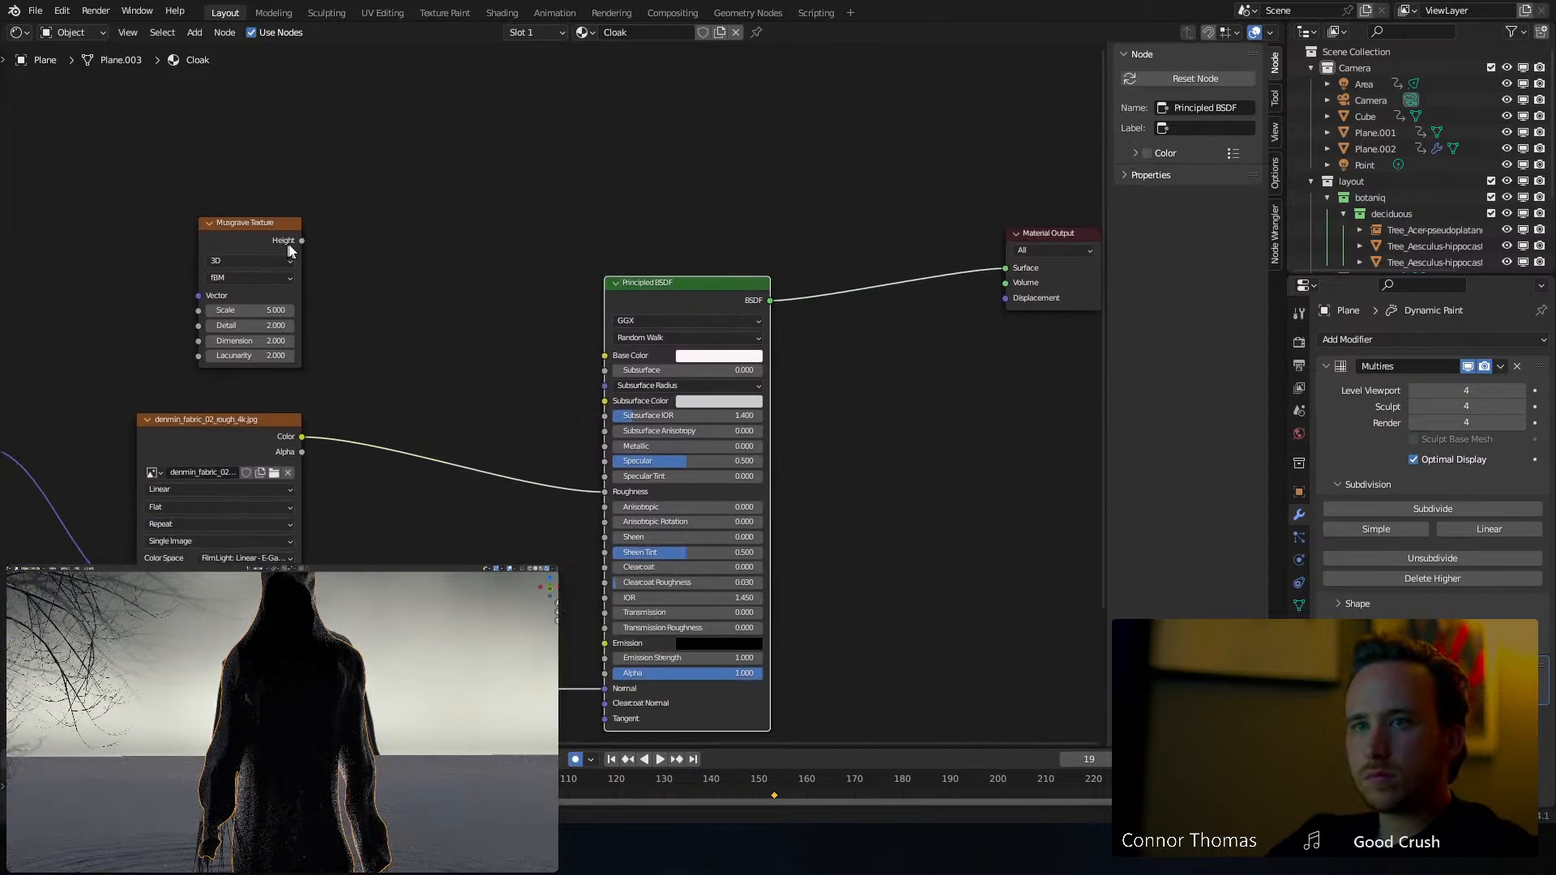
{"action": "left_click_drag", "start_coordinate": [302, 241], "coordinate": [605, 492]}
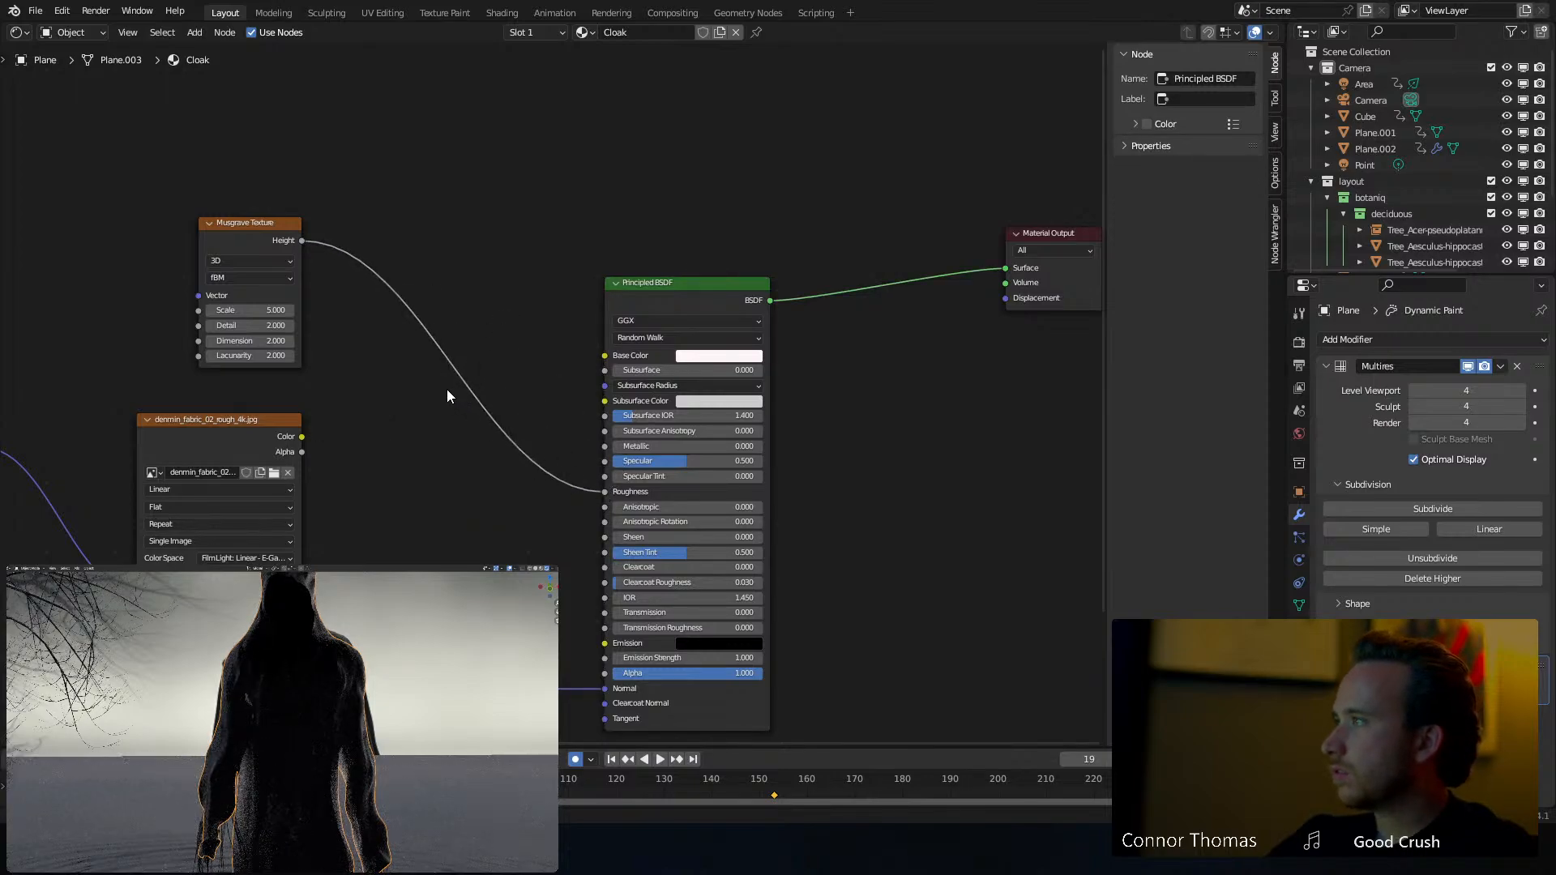
{"action": "middle_click_drag", "start_coordinate": [518, 275], "coordinate": [590, 376]}
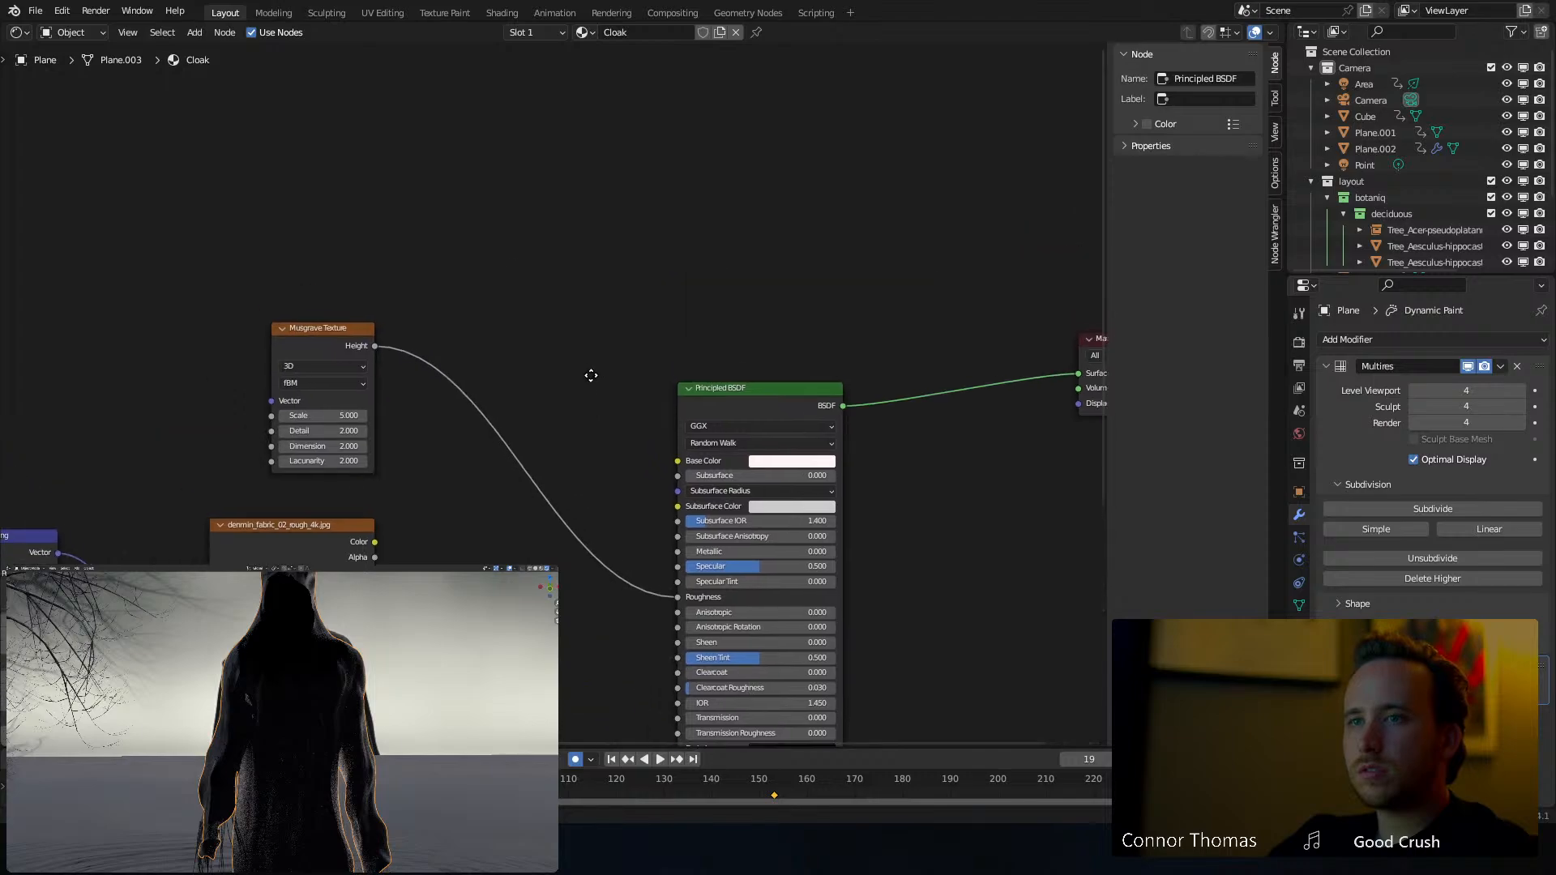
Add a Toon BSDF node above the Principled BSDF in the Cloak material
{"action": "key", "text": "shift+a"}
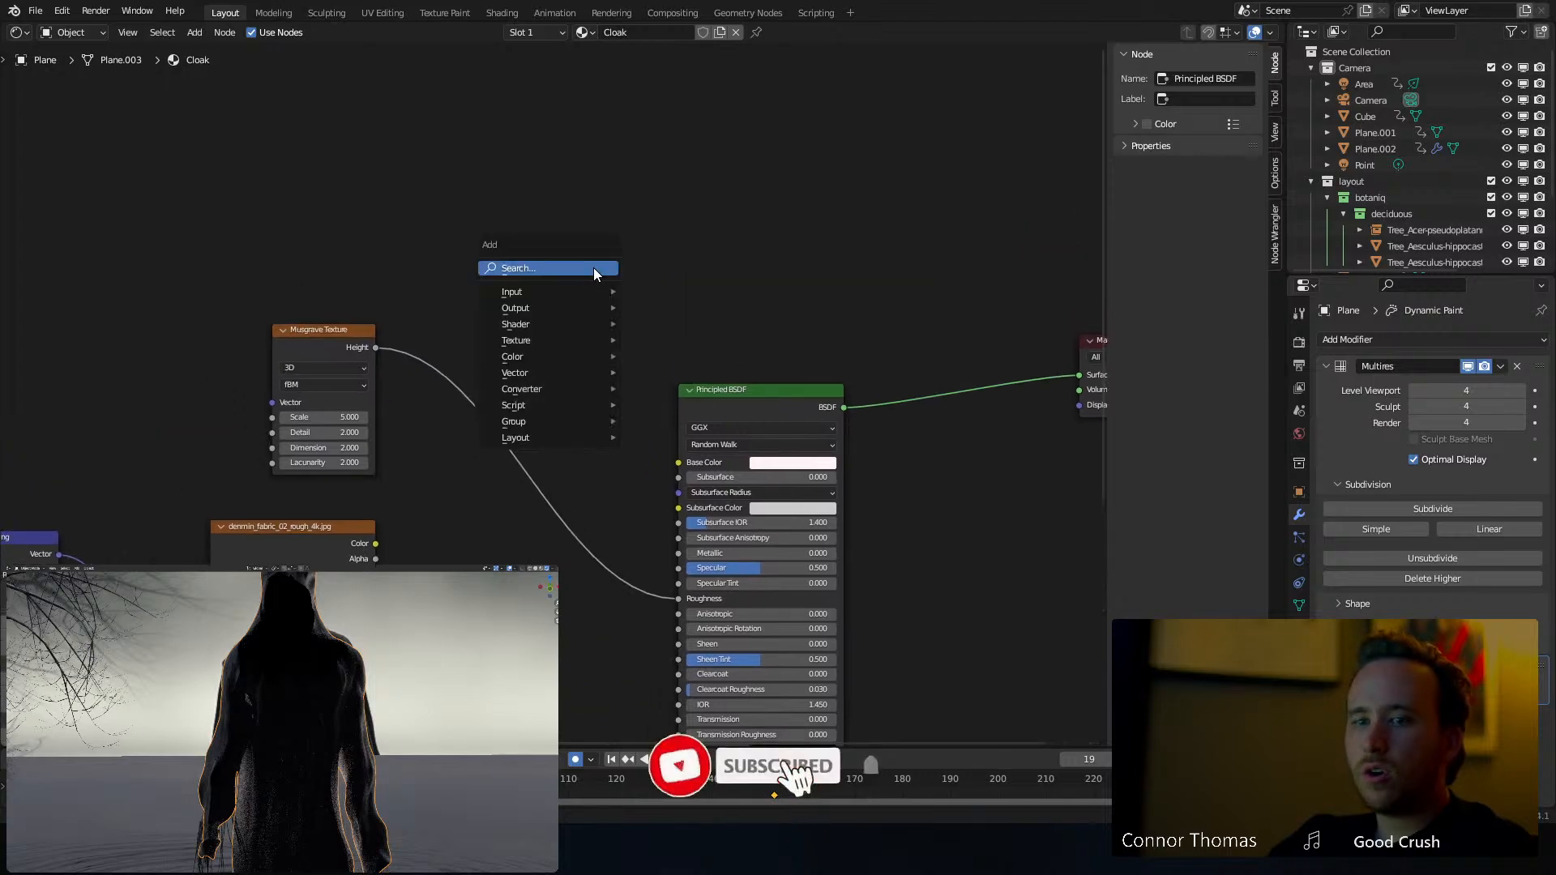
{"action": "left_click", "coordinate": [593, 268]}
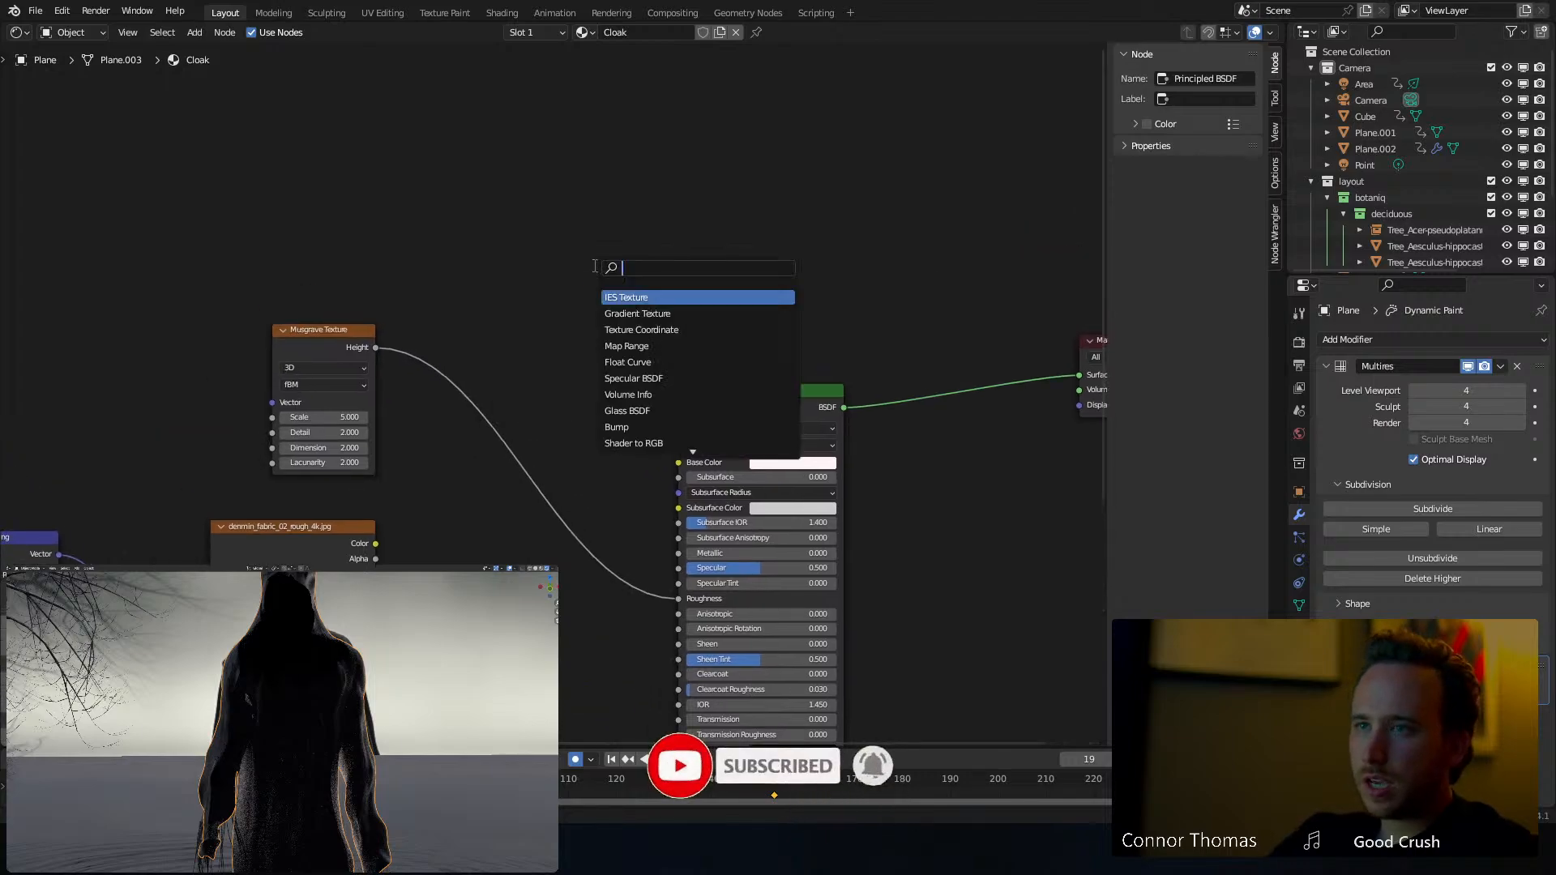
{"action": "type", "text": "toon"}
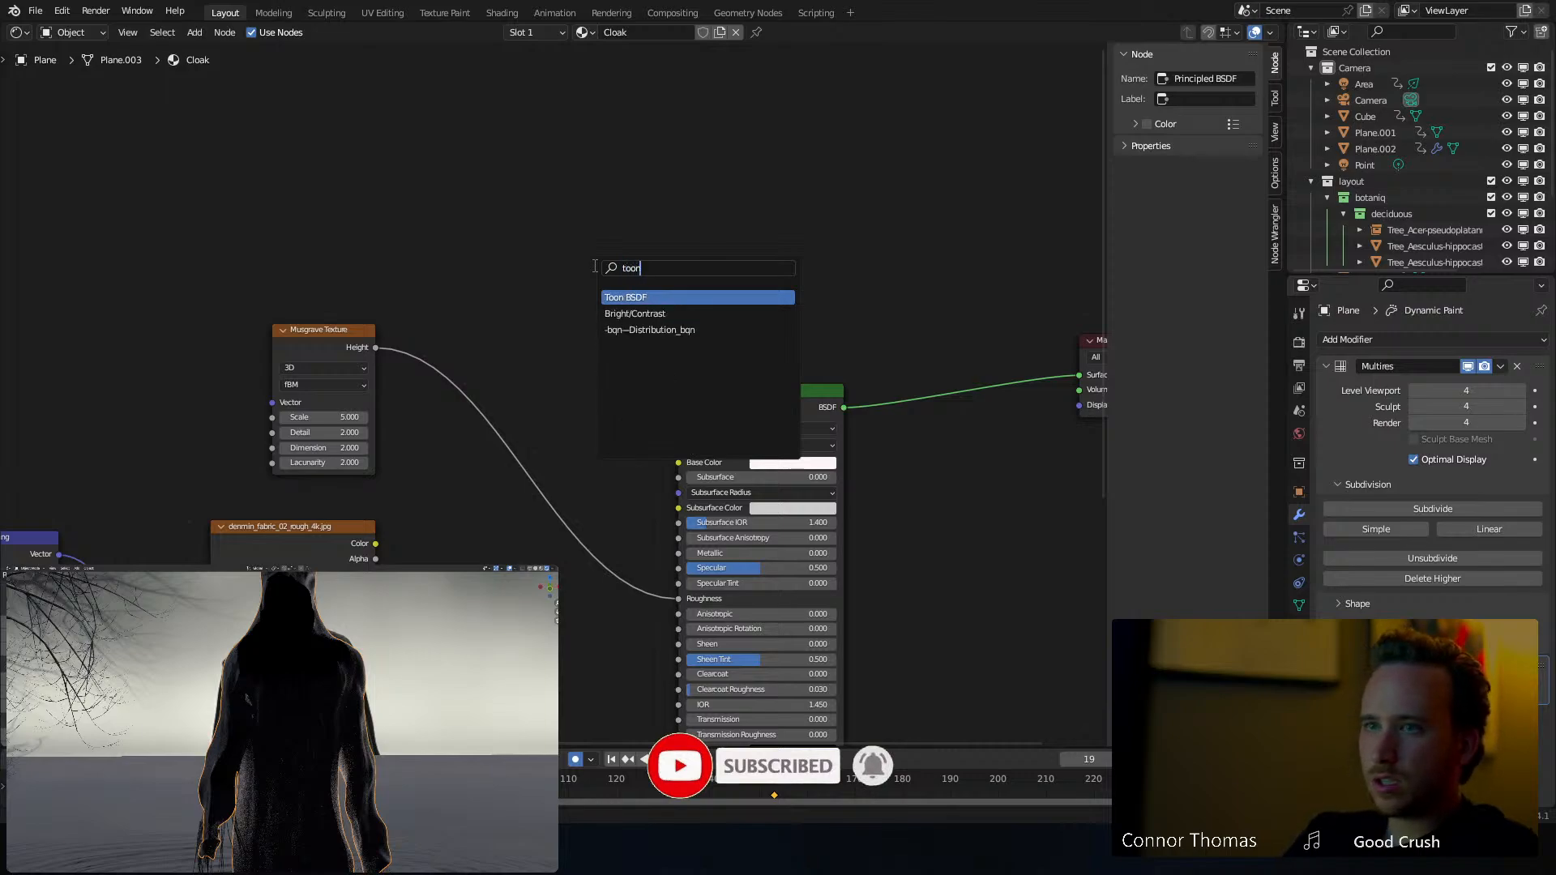
{"action": "key", "text": "Return"}
{"action": "left_click", "coordinate": [585, 238]}
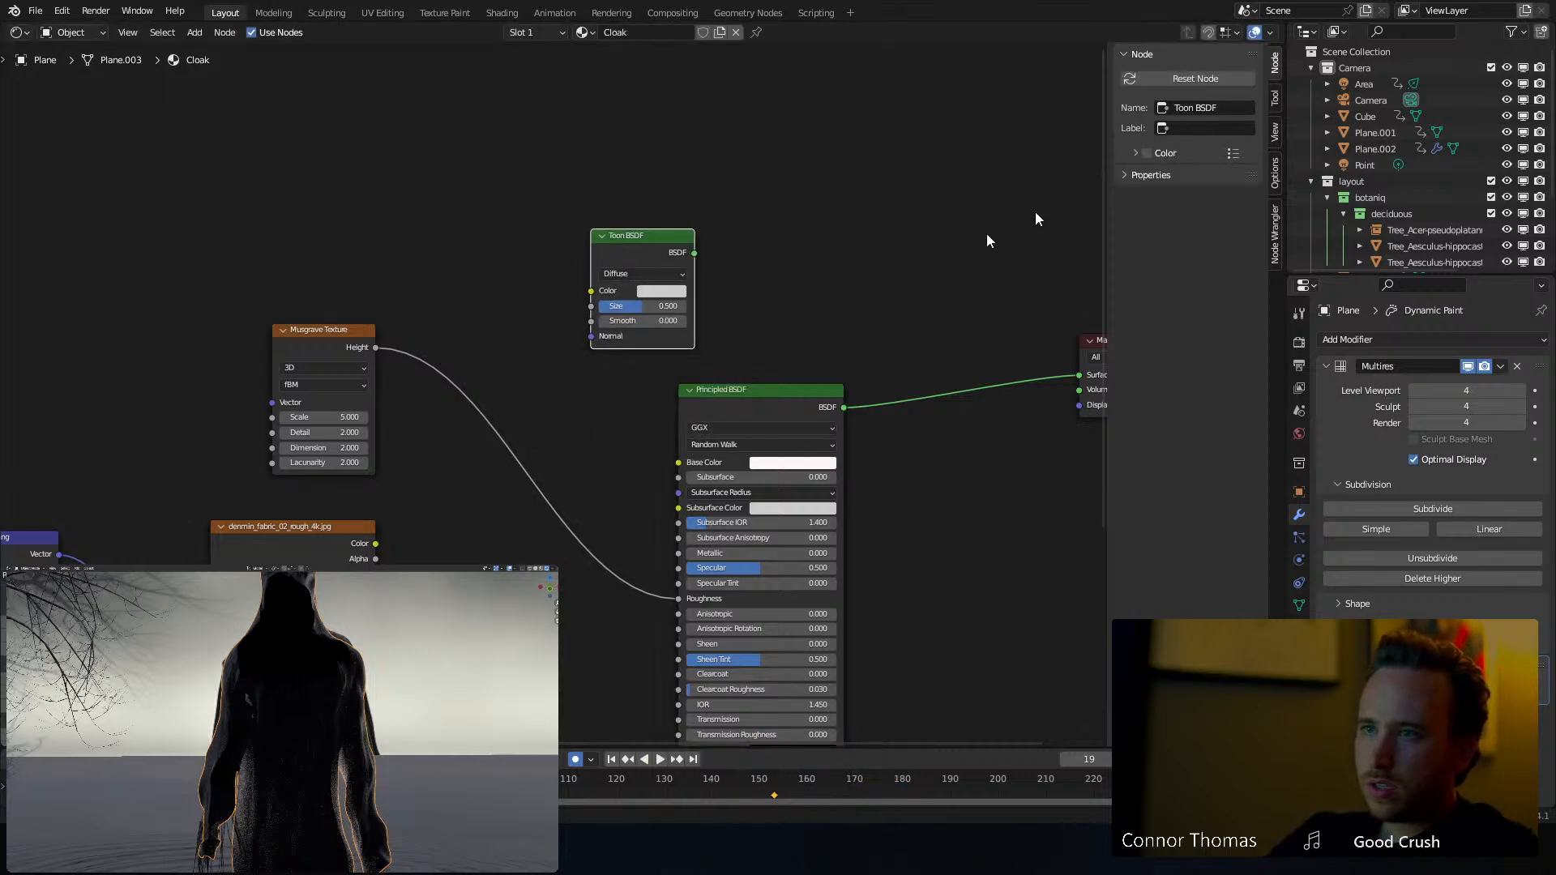
Add a Mix Shader node between the two BSDF nodes and the Material Output
{"action": "middle_click_drag", "start_coordinate": [1031, 213], "coordinate": [789, 247]}
{"action": "key", "text": "shift+a"}
{"action": "type", "text": "s"}
{"action": "type", "text": "mi"}
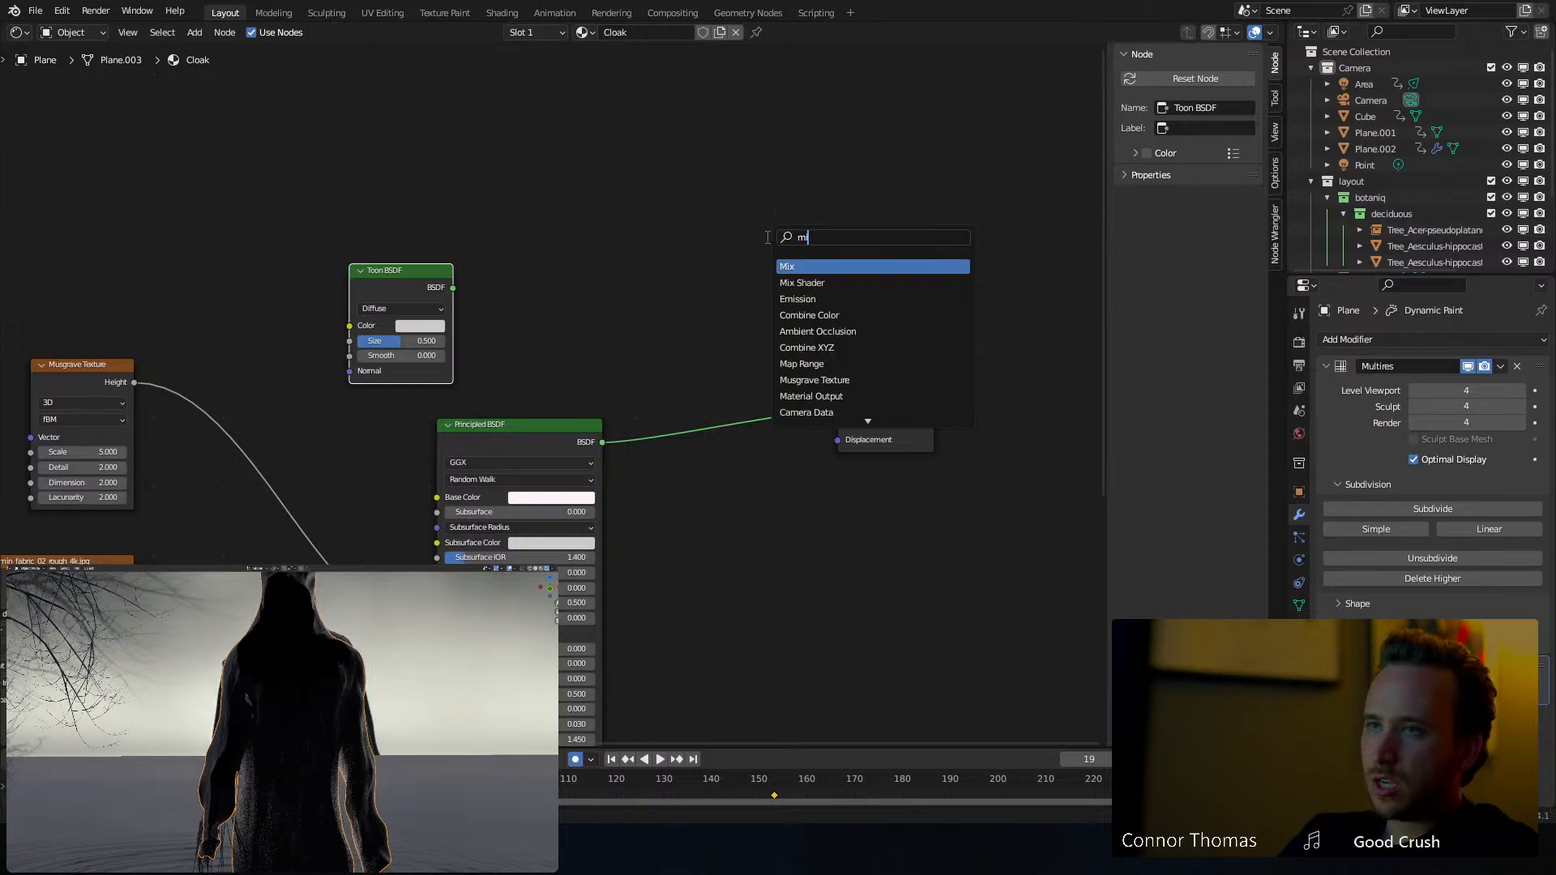
{"action": "type", "text": "x"}
{"action": "key", "text": "Return"}
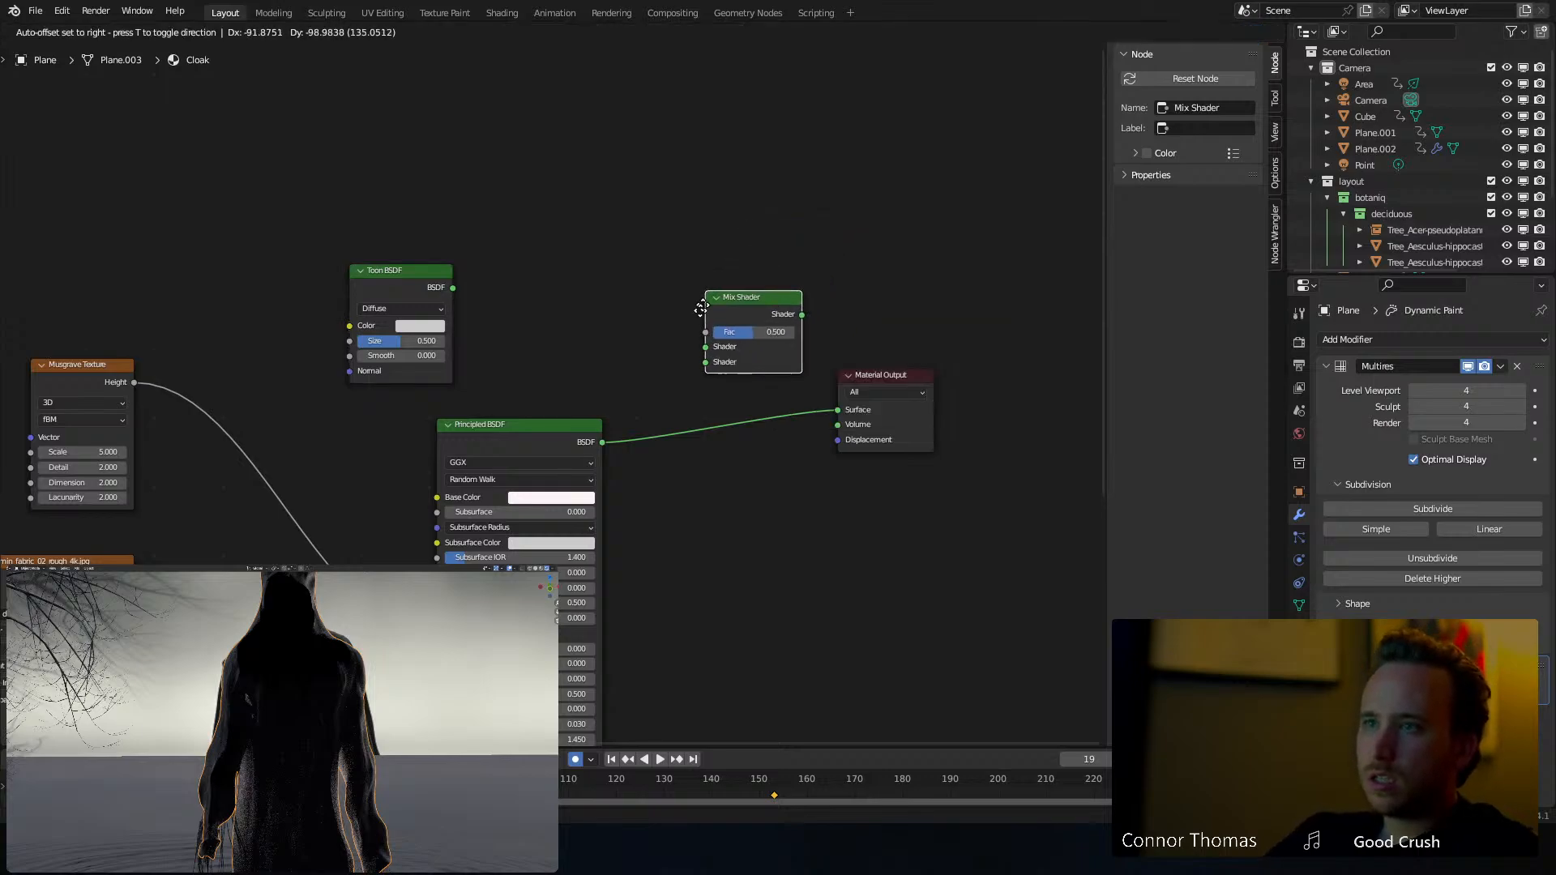
{"action": "left_click", "coordinate": [696, 317]}
Mix the Toon and Principled BSDFs using the Musgrave Height as Fac, and connect the Mix Shader to the Material Output
{"action": "left_click_drag", "start_coordinate": [602, 443], "coordinate": [454, 289]}
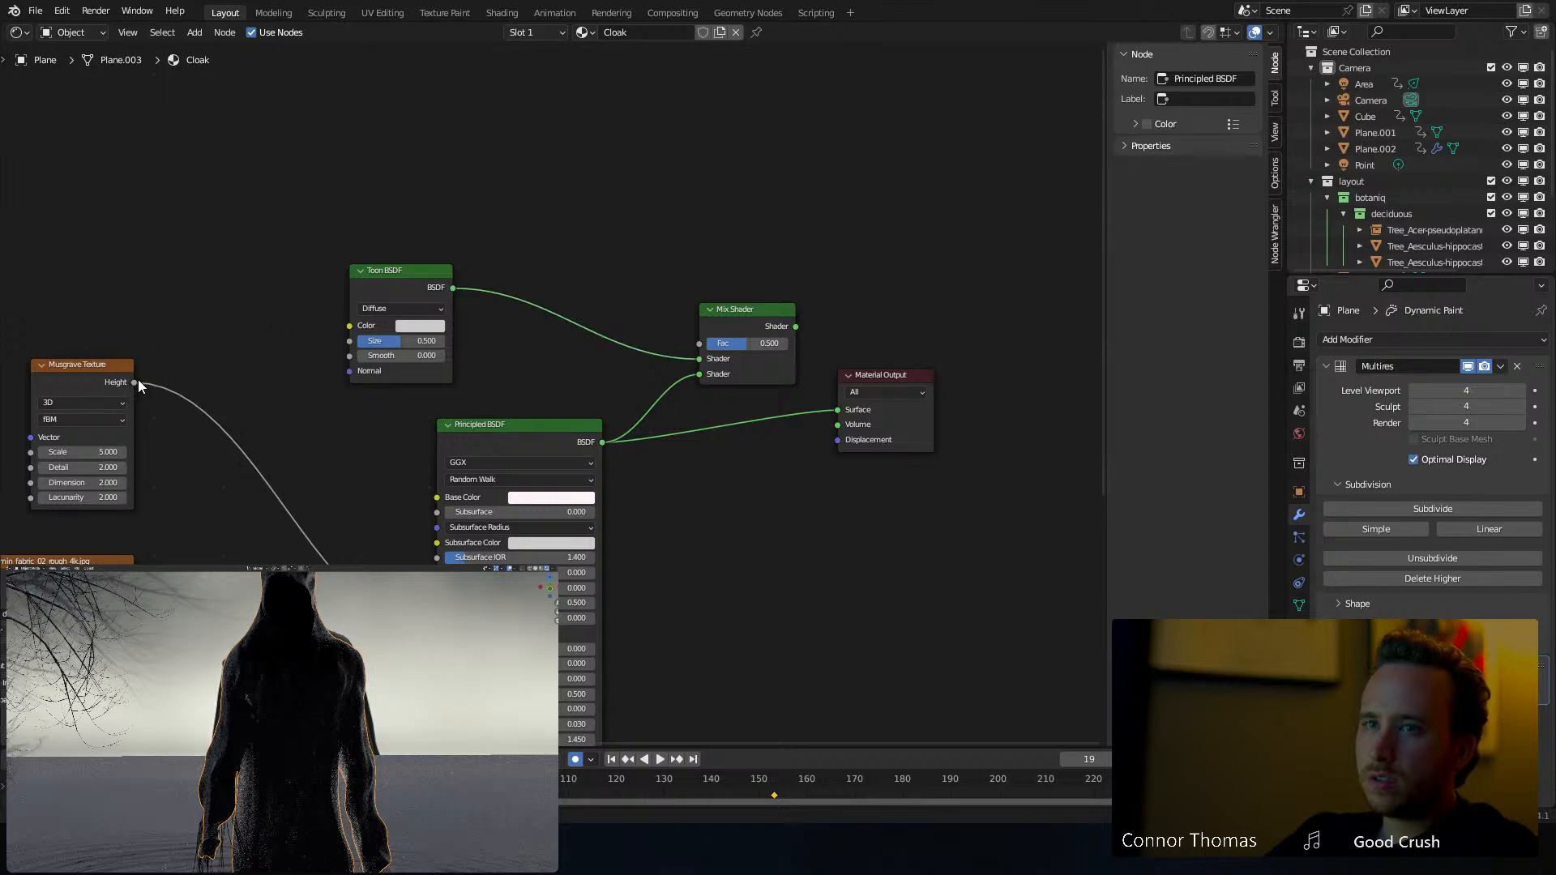
{"action": "left_click_drag", "start_coordinate": [135, 382], "coordinate": [340, 299]}
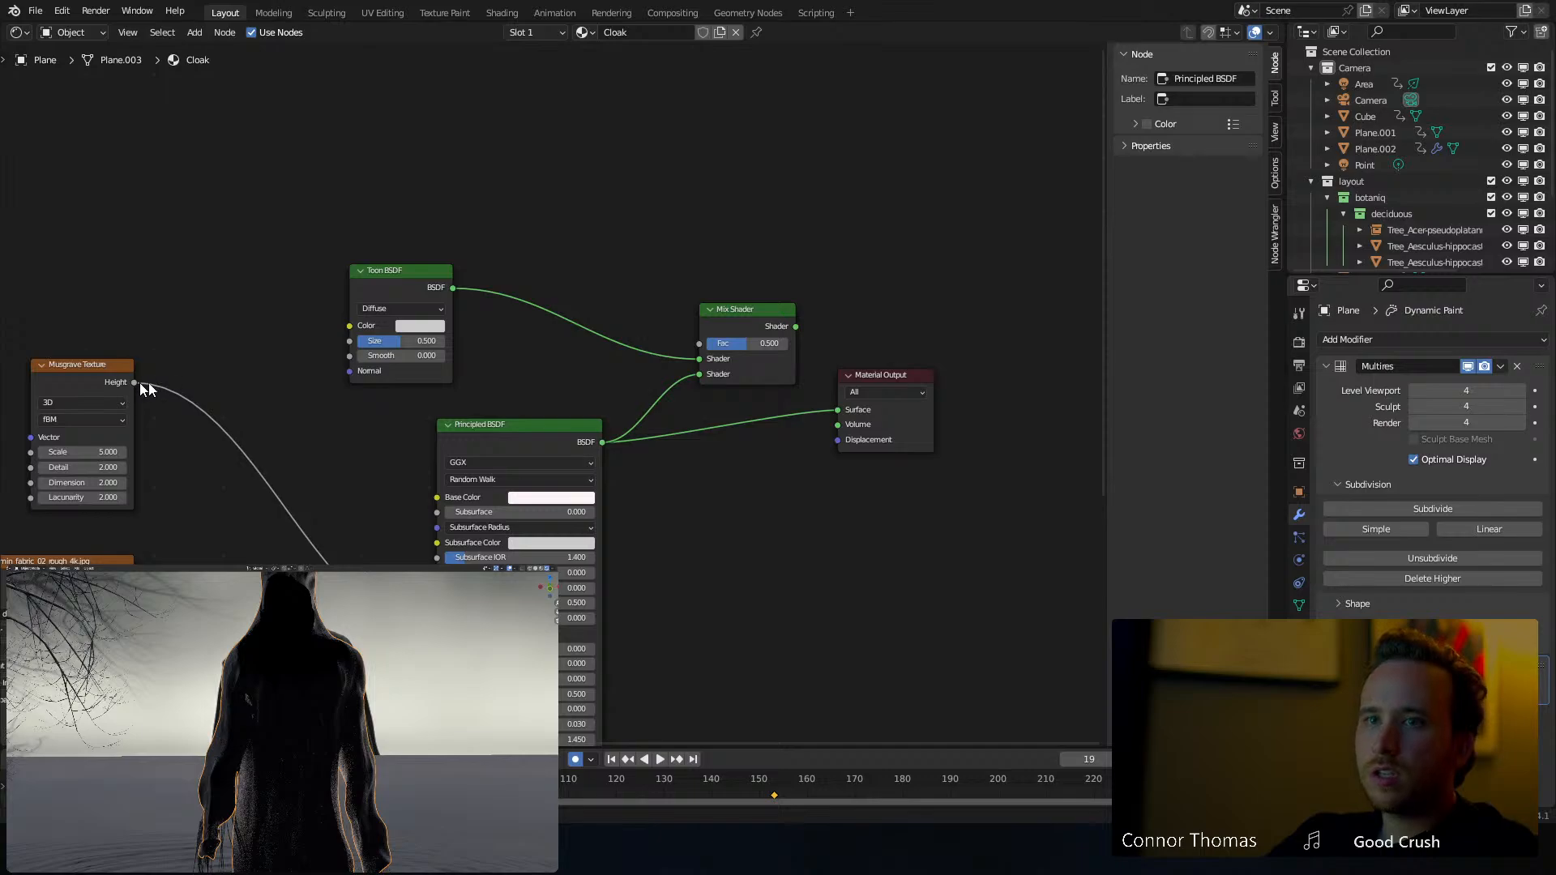
{"action": "left_click_drag", "start_coordinate": [134, 382], "coordinate": [700, 344]}
{"action": "left_click", "coordinate": [723, 332], "text": "ctrl+shift"}
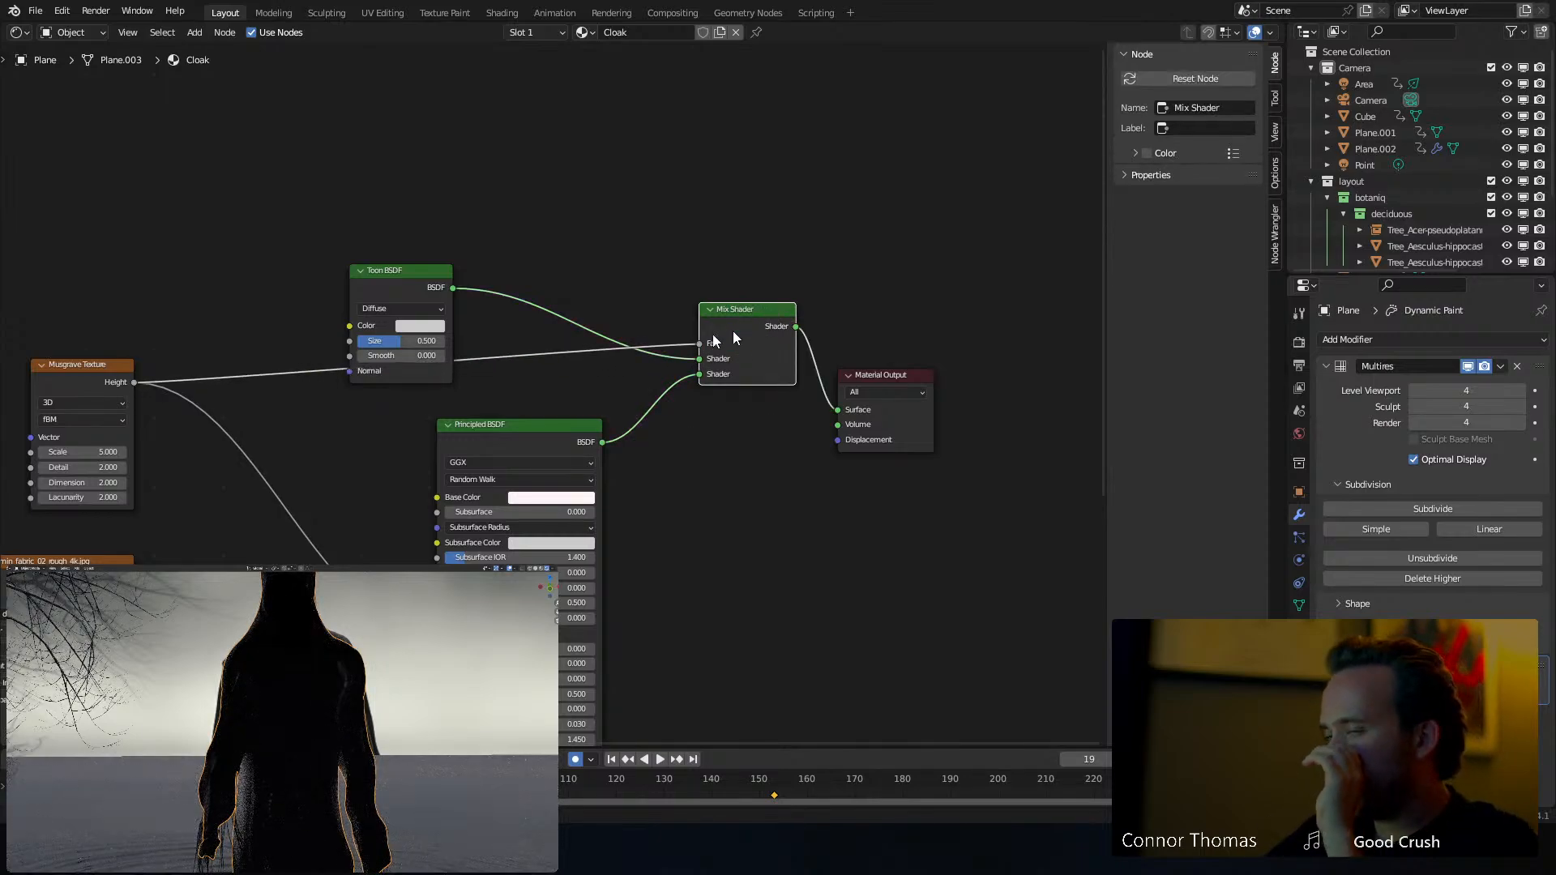
Set the Toon BSDF's color to a very dark reddish brown
{"action": "left_click", "coordinate": [430, 326]}
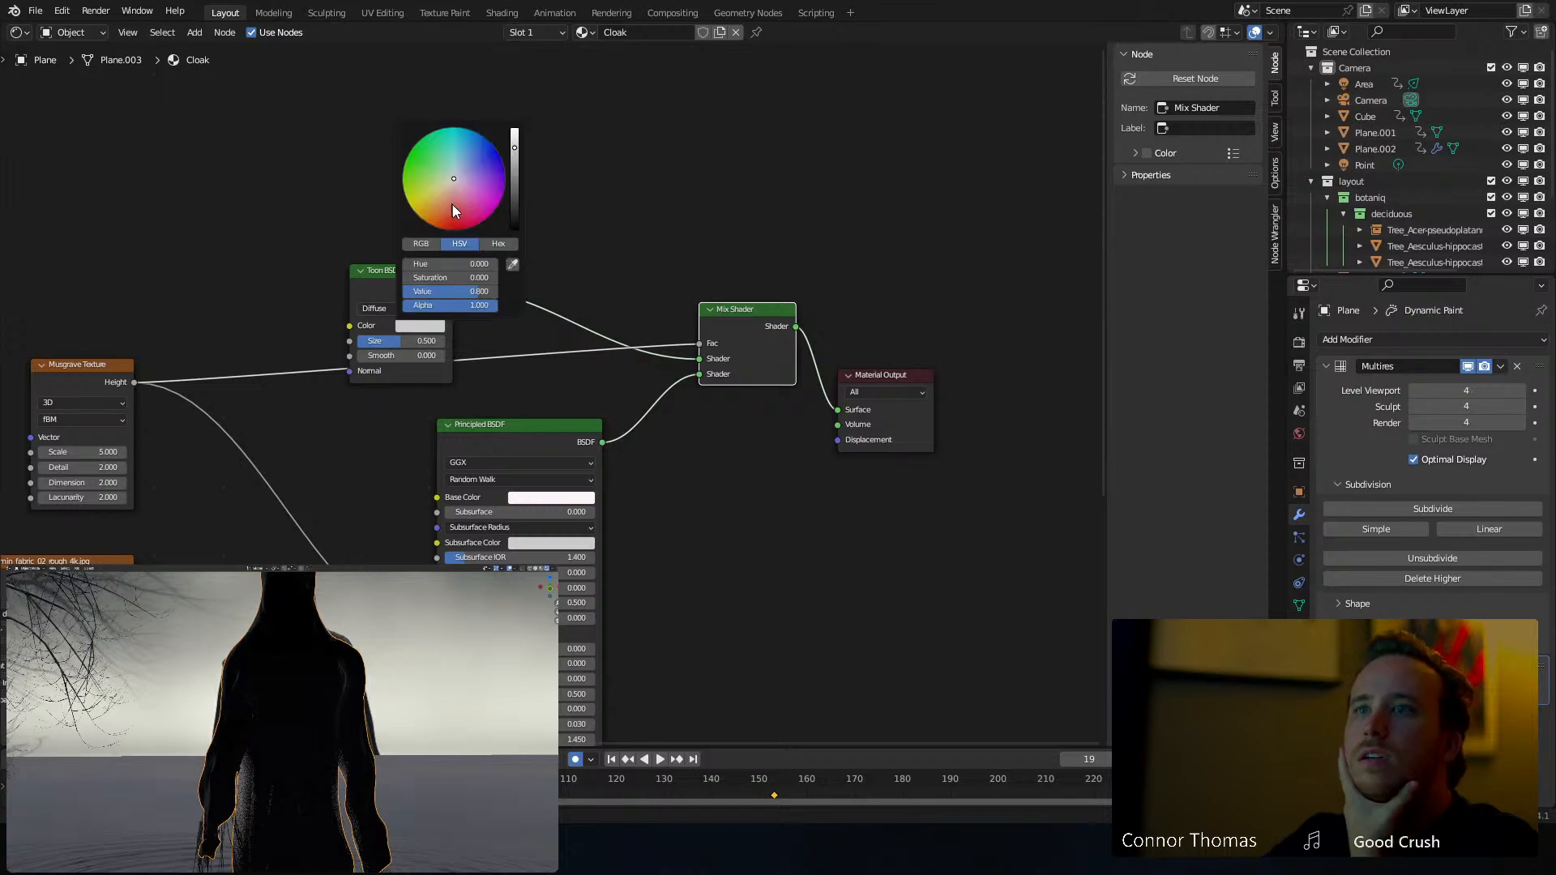
{"action": "left_click", "coordinate": [439, 220]}
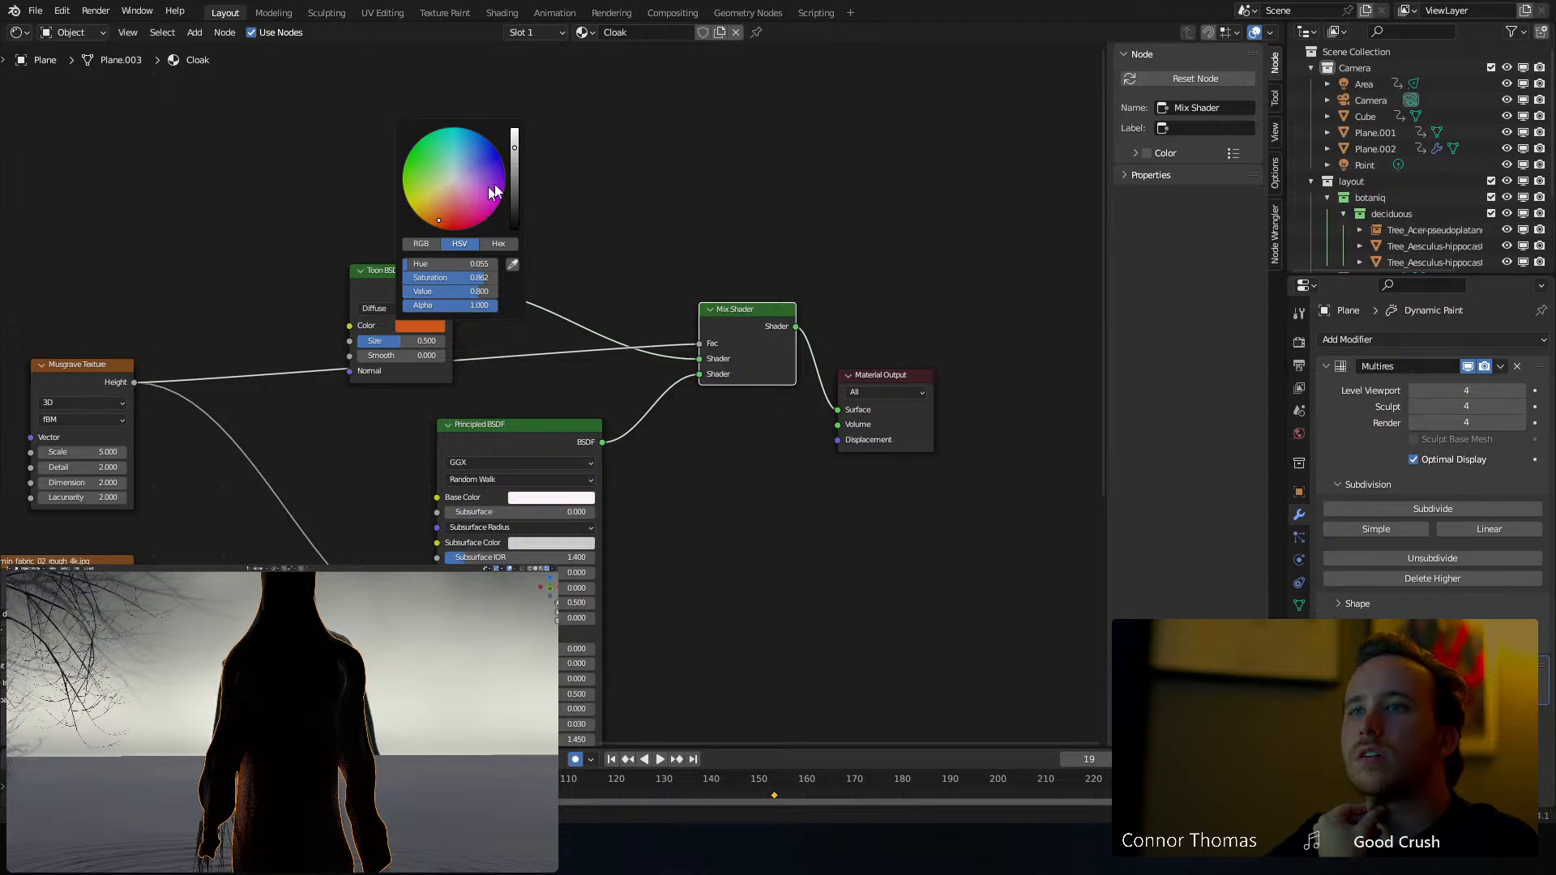
{"action": "left_click", "coordinate": [514, 213]}
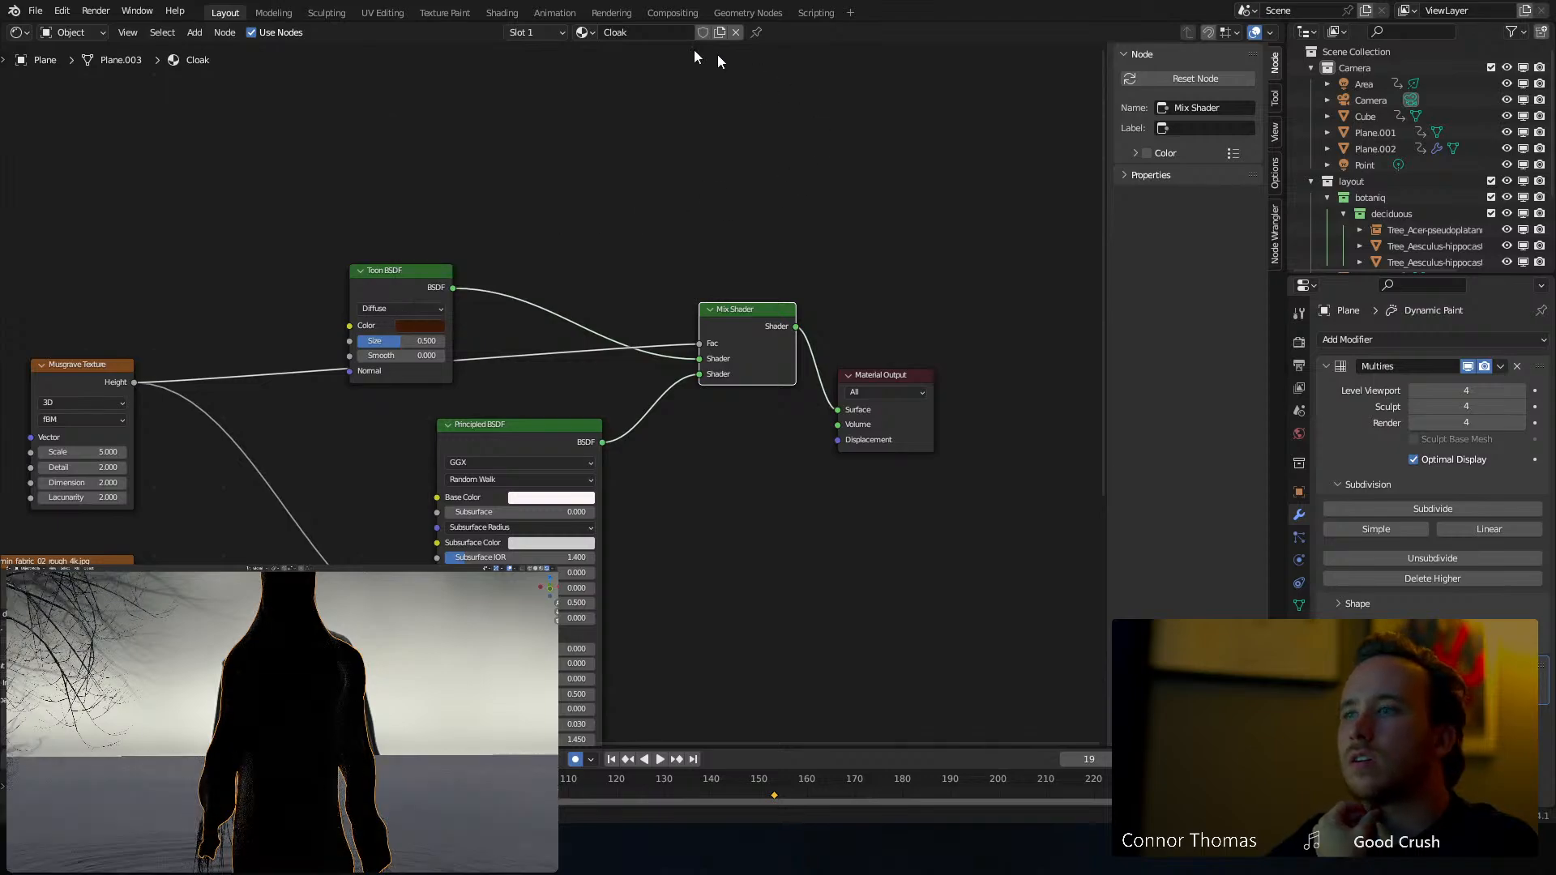
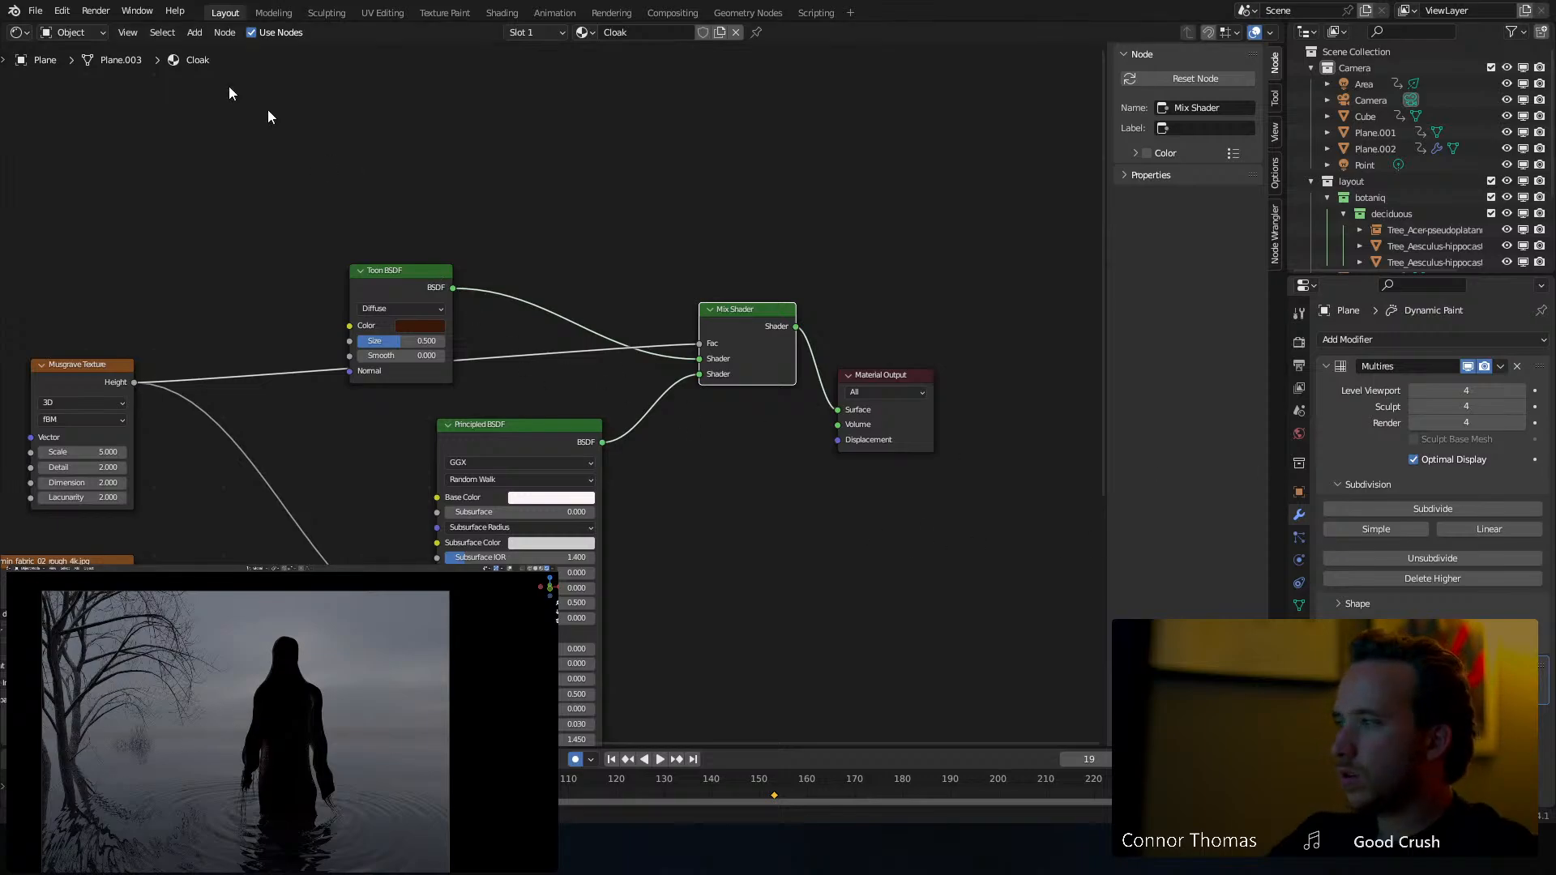
Switch the shader editor to the 3D viewport and add an area light to the scene
{"action": "left_click", "coordinate": [26, 34]}
{"action": "left_click", "coordinate": [46, 76]}
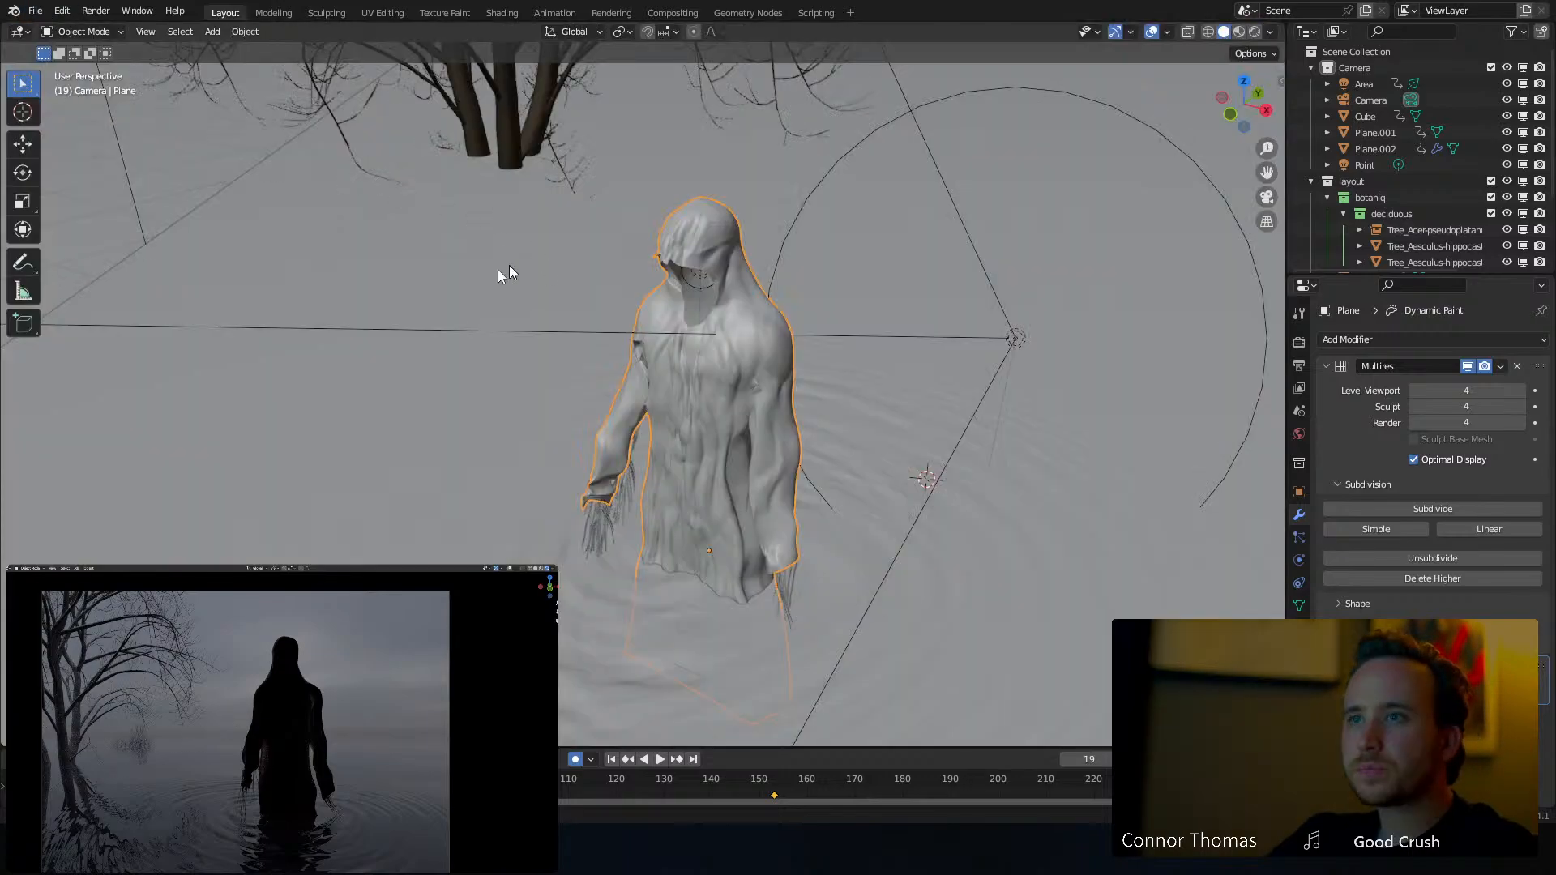
{"action": "key", "text": "shift+a"}
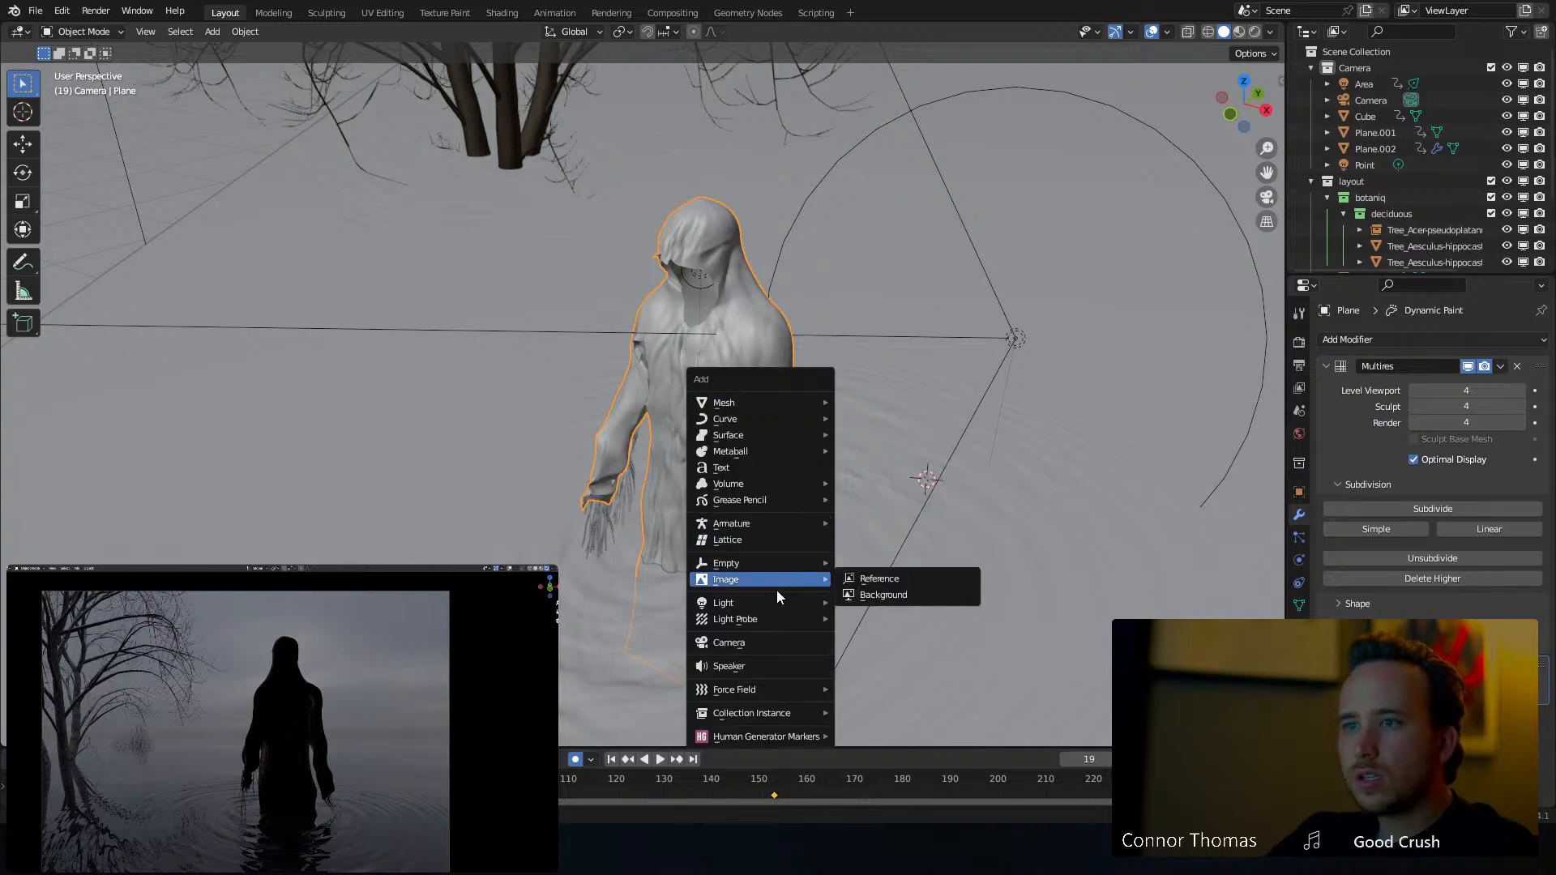
{"action": "mouse_move", "coordinate": [798, 604]}
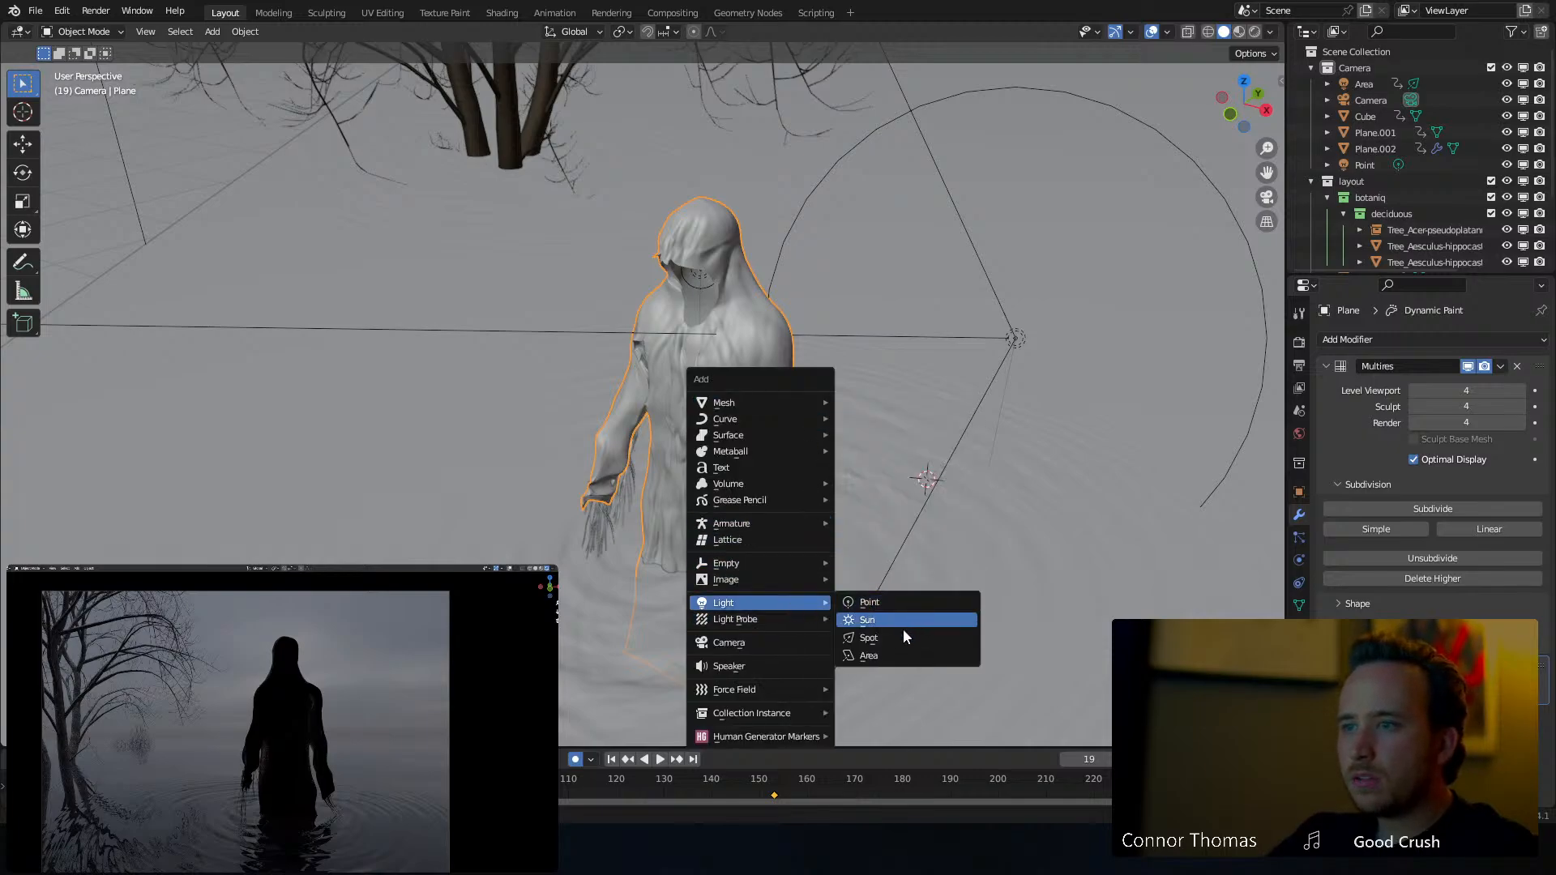
{"action": "left_click", "coordinate": [903, 655]}
Tilt the area light to about 47° on X and place it in front of the figure at about 1.5 m height
{"action": "middle_click_drag", "start_coordinate": [1007, 489], "coordinate": [885, 421]}
{"action": "key", "text": "r"}
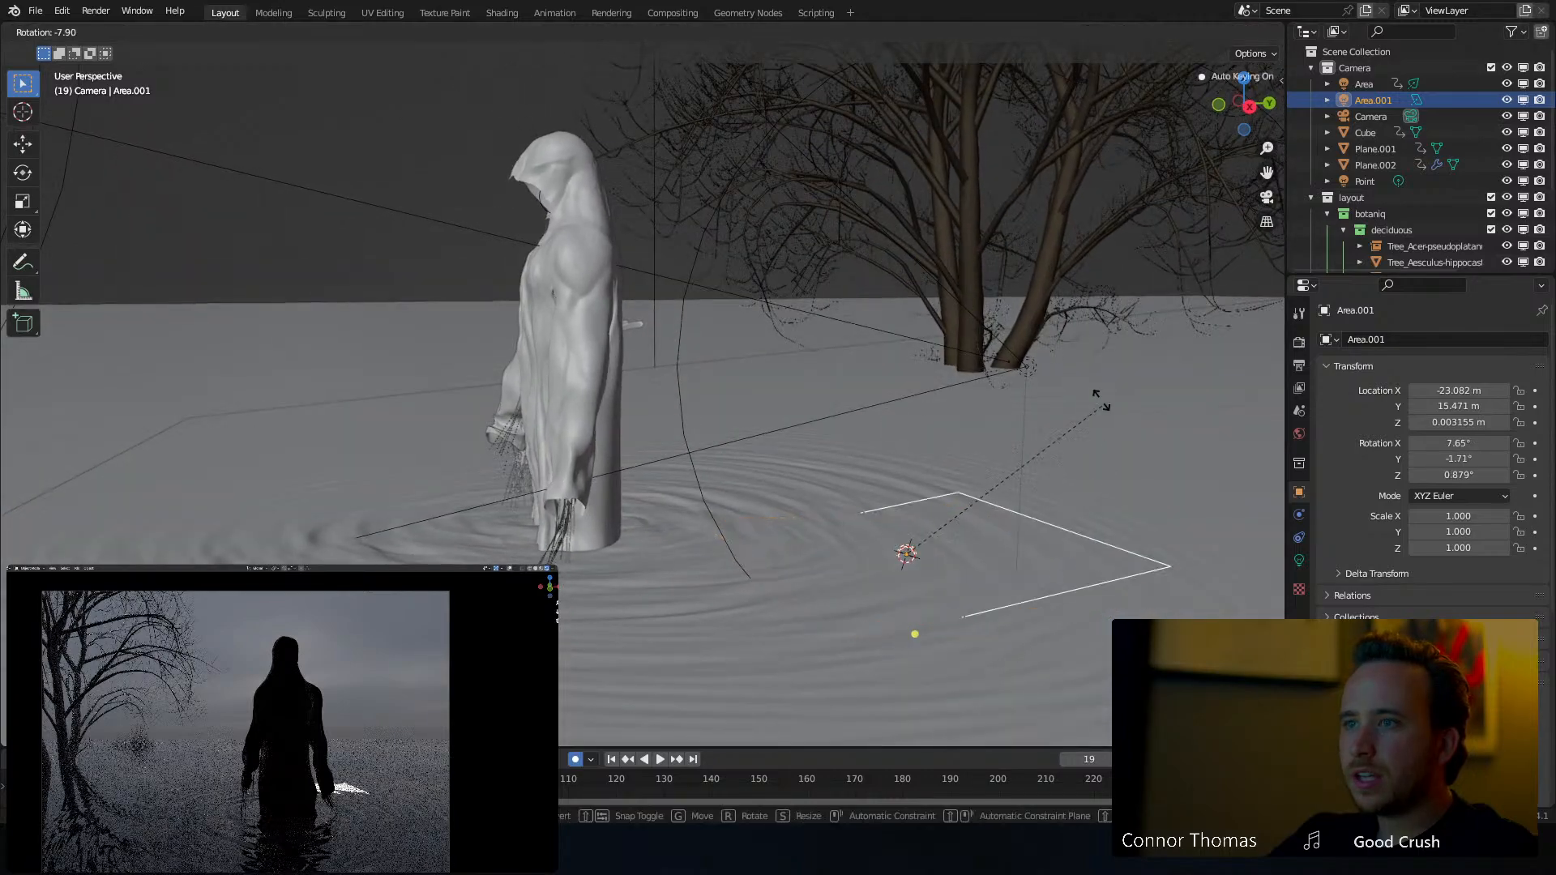
{"action": "left_click", "coordinate": [962, 326]}
{"action": "key", "text": "g"}
{"action": "left_click", "coordinate": [251, 472]}
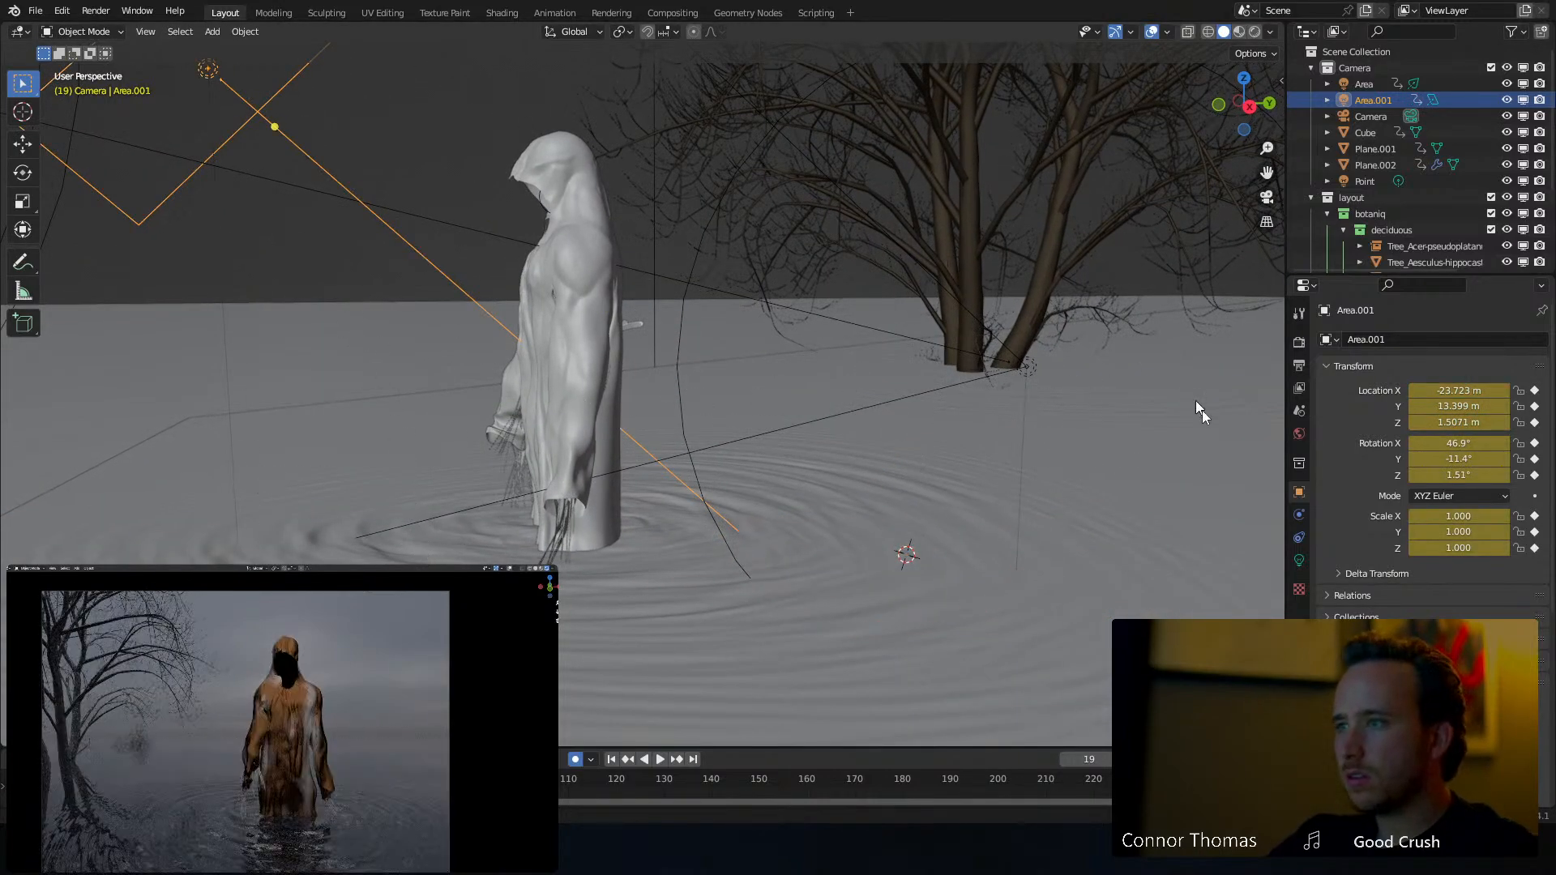
Lower the area light's power to 1 W and finally to 0.1 W
{"action": "left_click", "coordinate": [1299, 560]}
{"action": "left_click", "coordinate": [1474, 450]}
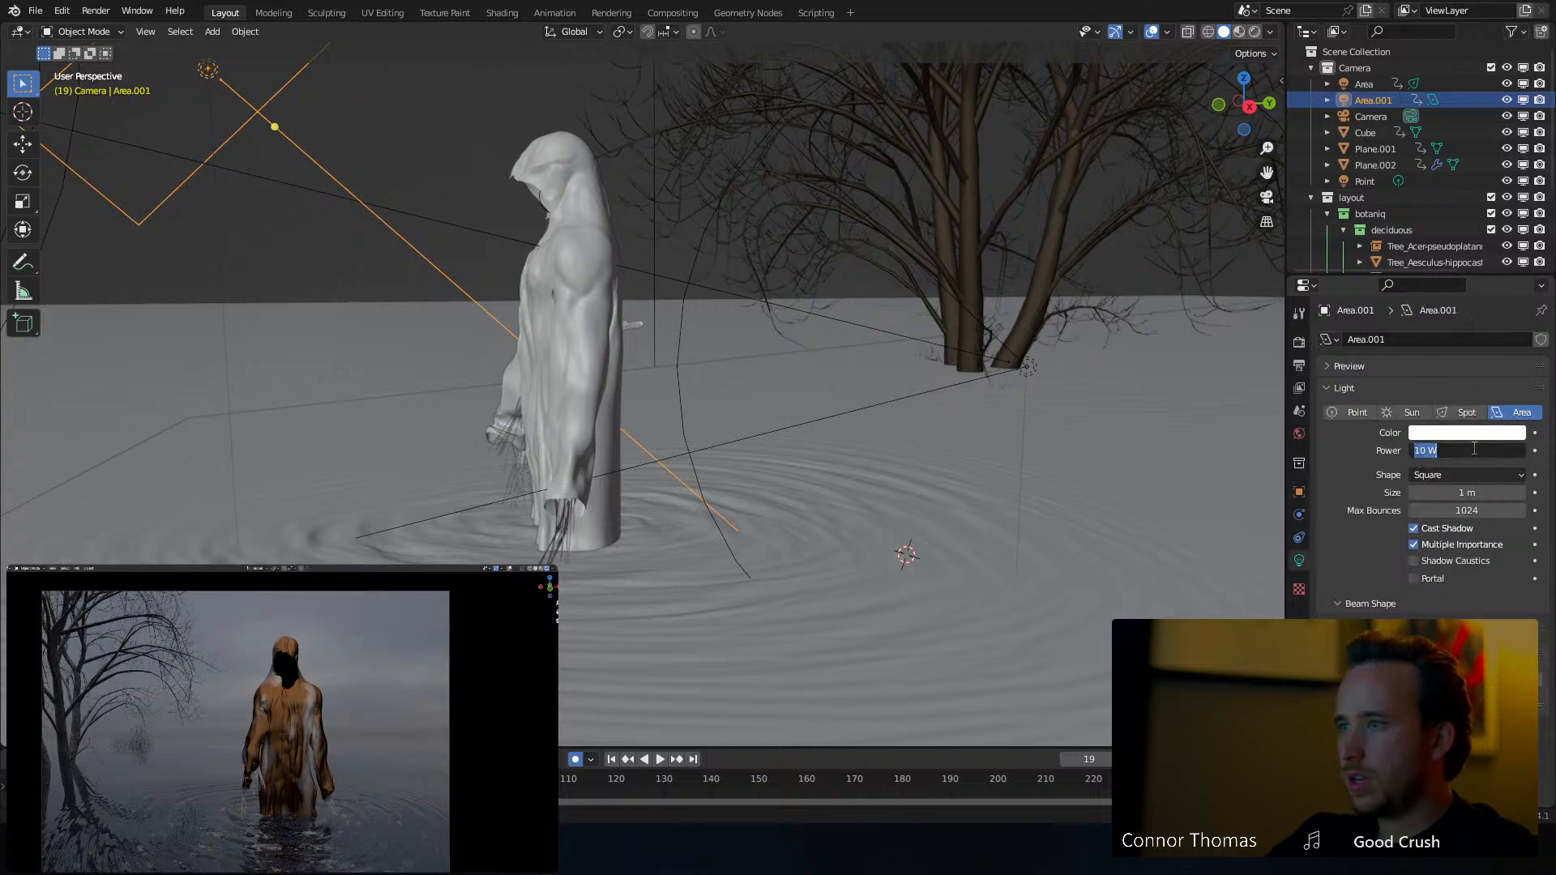
{"action": "type", "text": "1"}
{"action": "key", "text": "Return"}
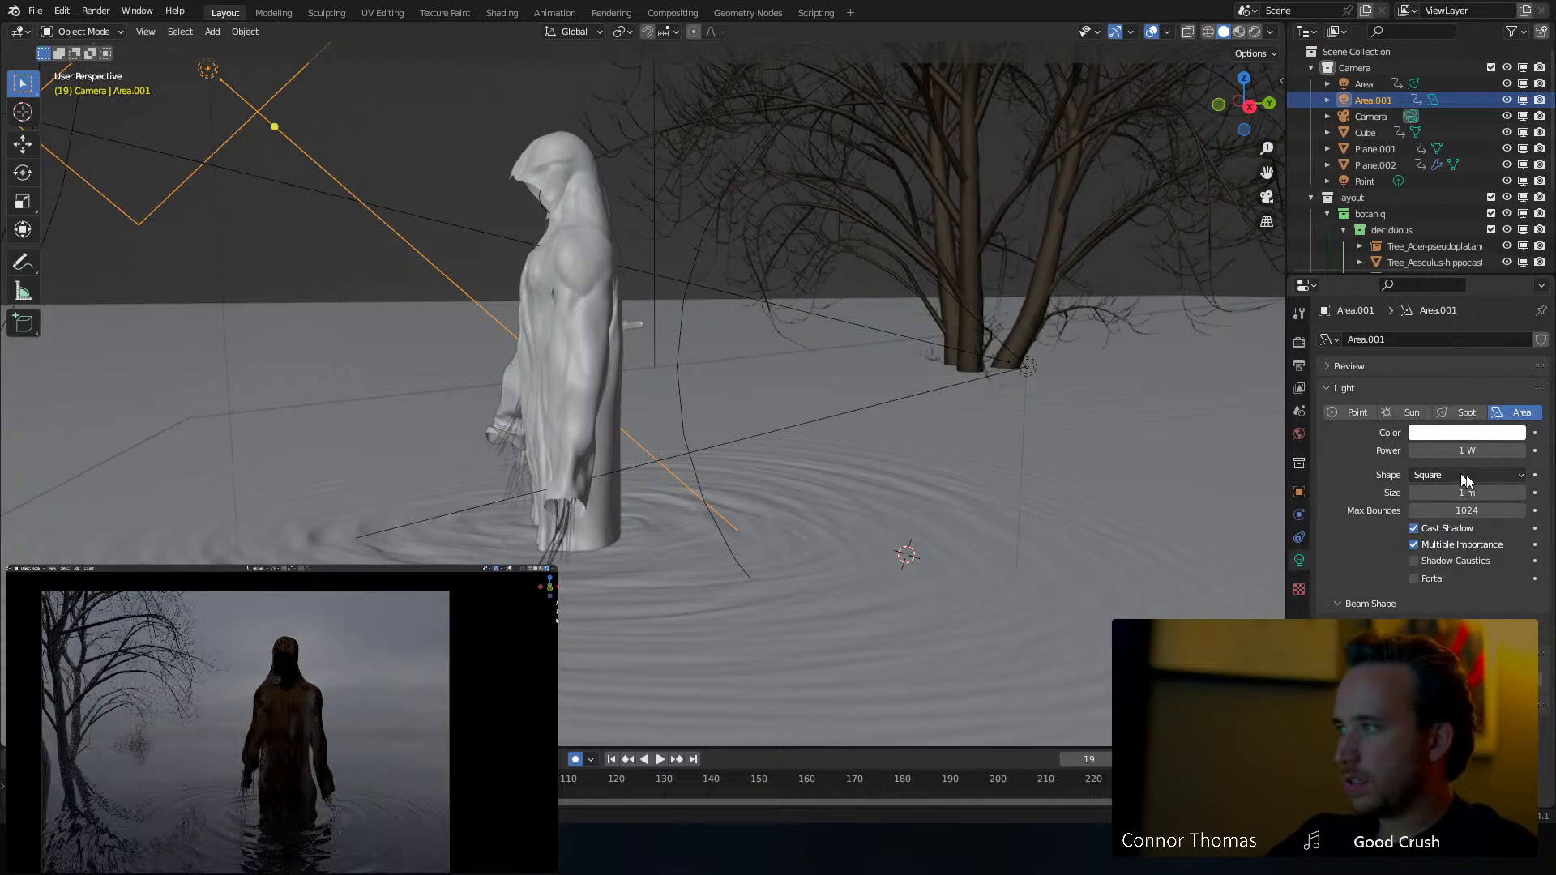
{"action": "left_click", "coordinate": [1479, 451]}
{"action": "key", "text": "BackSpace"}
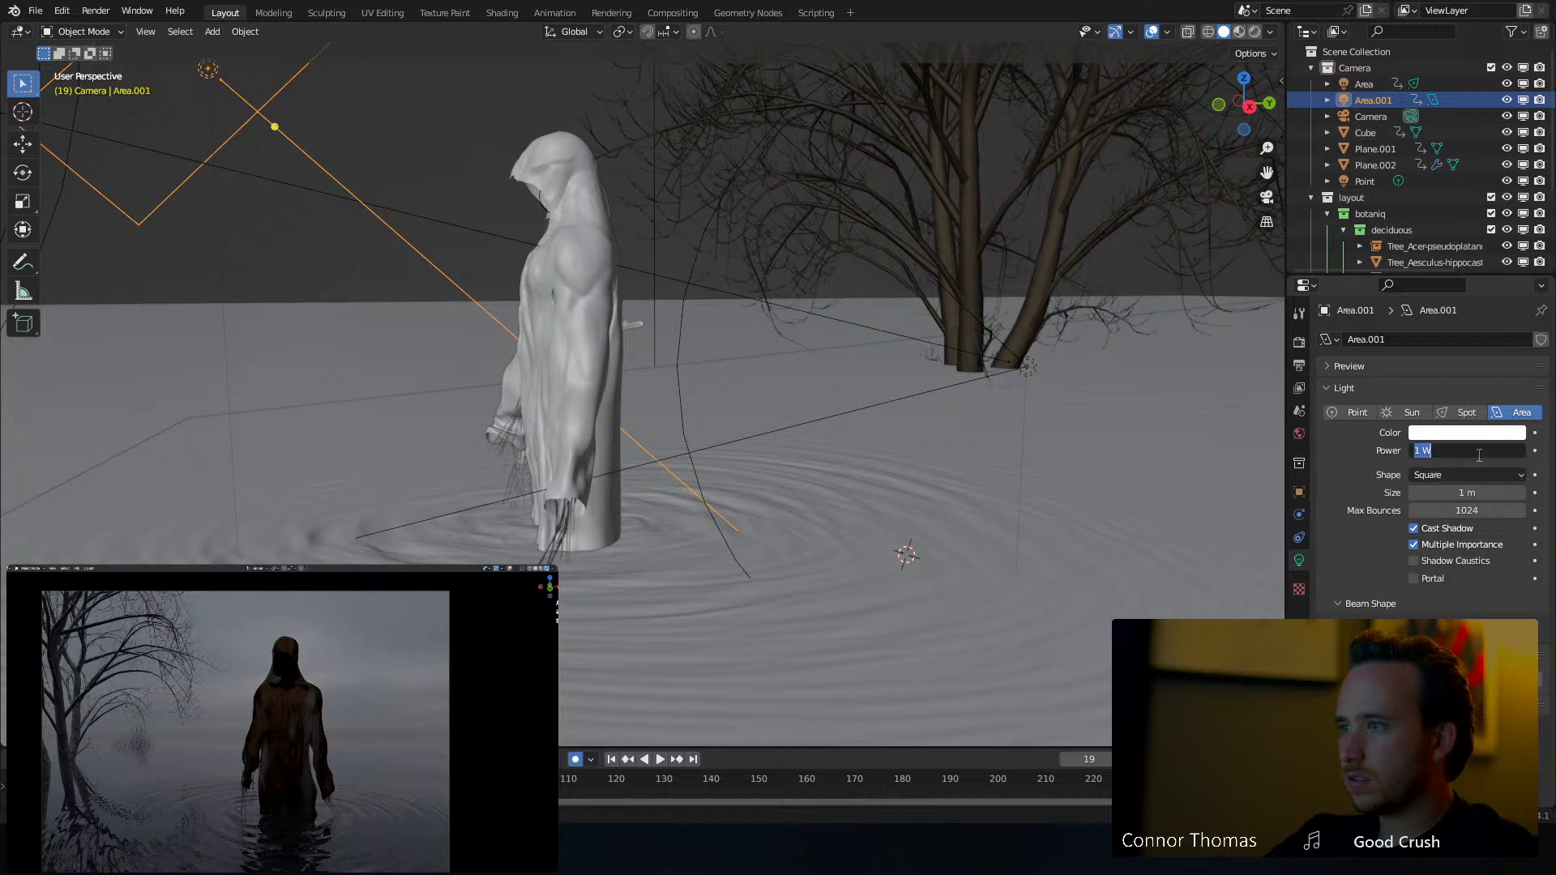
{"action": "type", "text": ".1"}
{"action": "key", "text": "Return"}
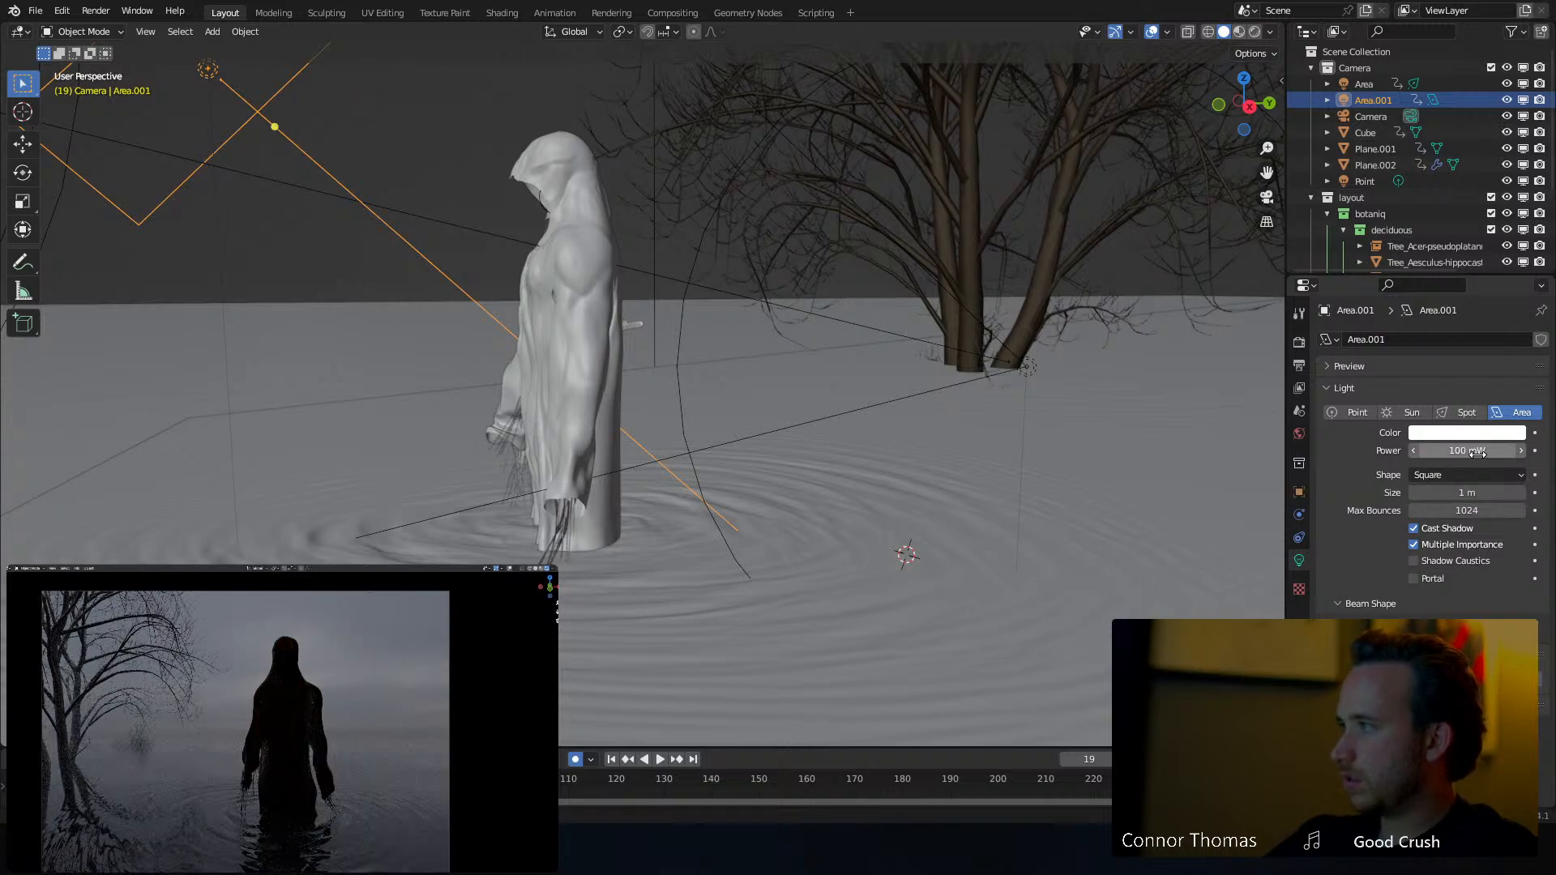
Rotate the area light to shine nearly horizontally and lower it to the figure's chest height
{"action": "key", "text": "r"}
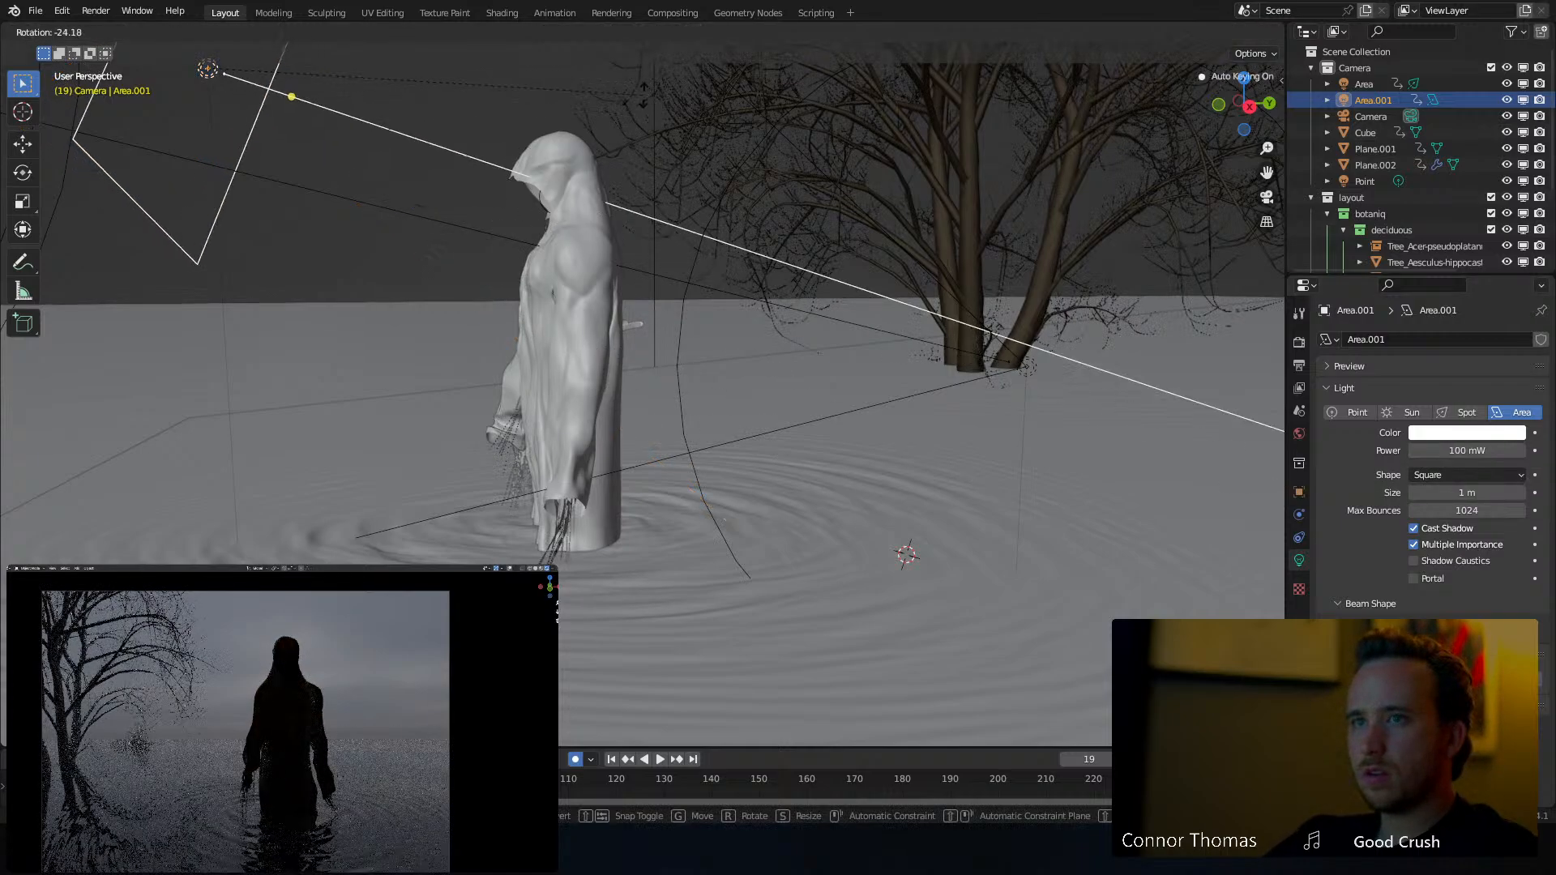
{"action": "left_click", "coordinate": [601, 693]}
{"action": "key", "text": "g"}
{"action": "left_click", "coordinate": [578, 237]}
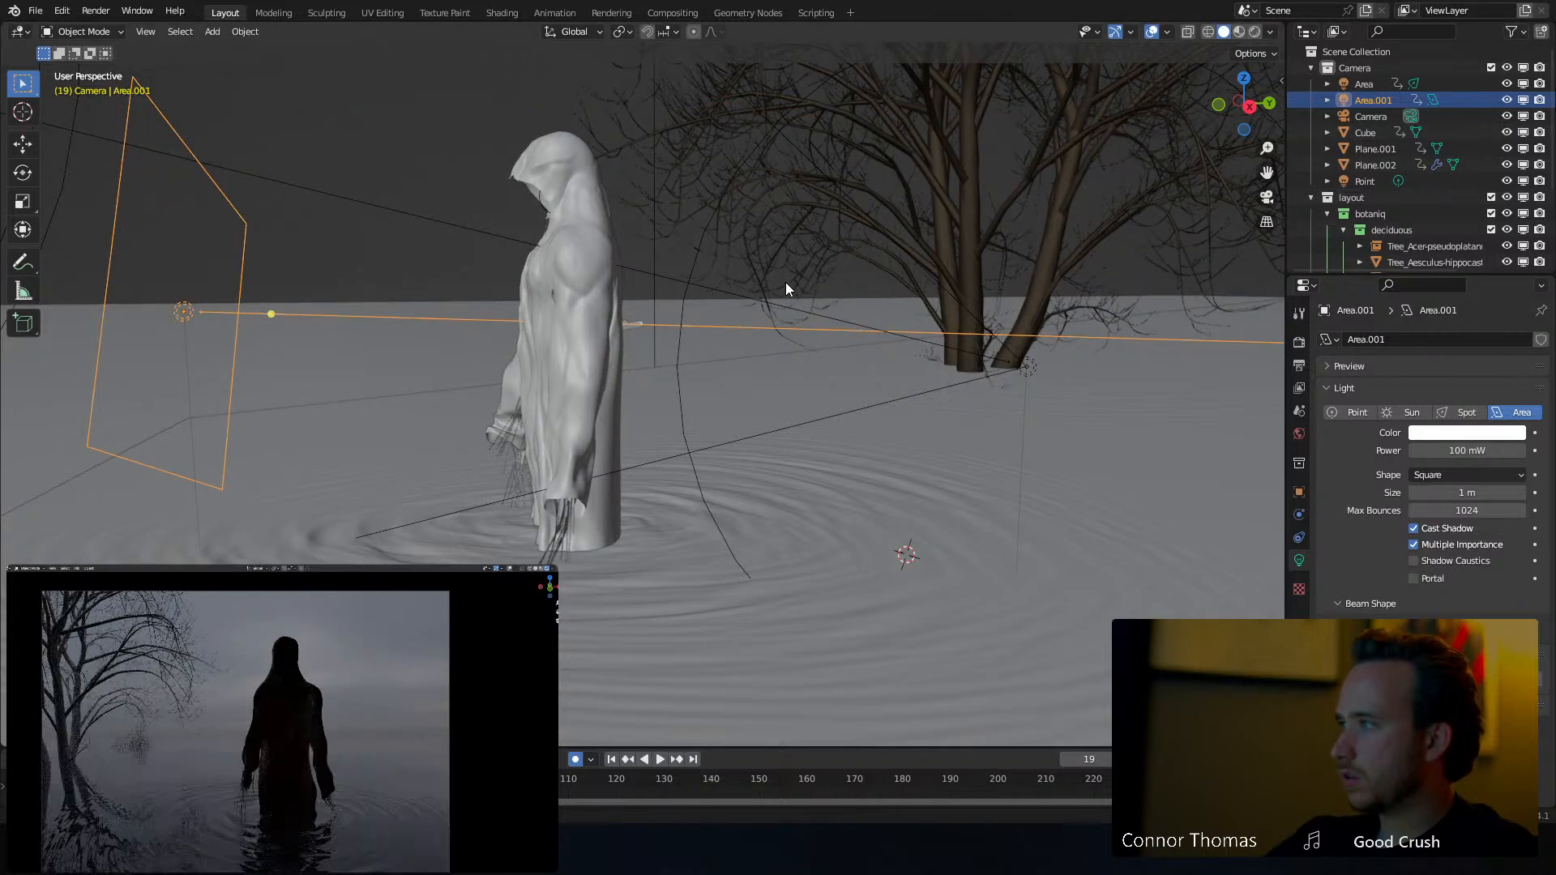
Reopen the figure's Cloak material in the Shader Editor and delete the Toon BSDF node
{"action": "left_click", "coordinate": [581, 282]}
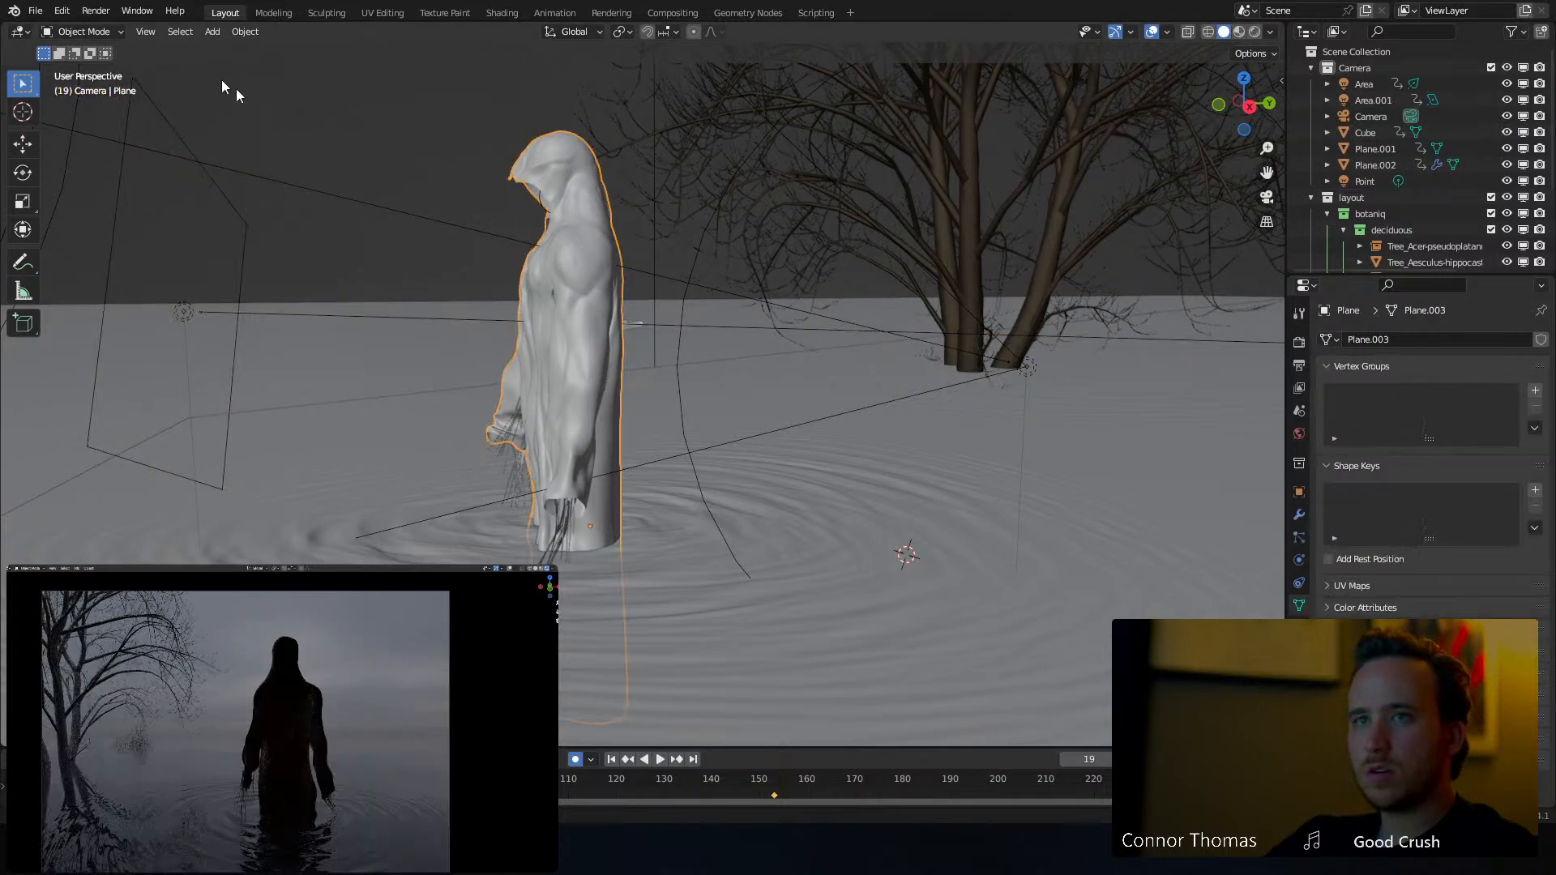
{"action": "left_click", "coordinate": [19, 32]}
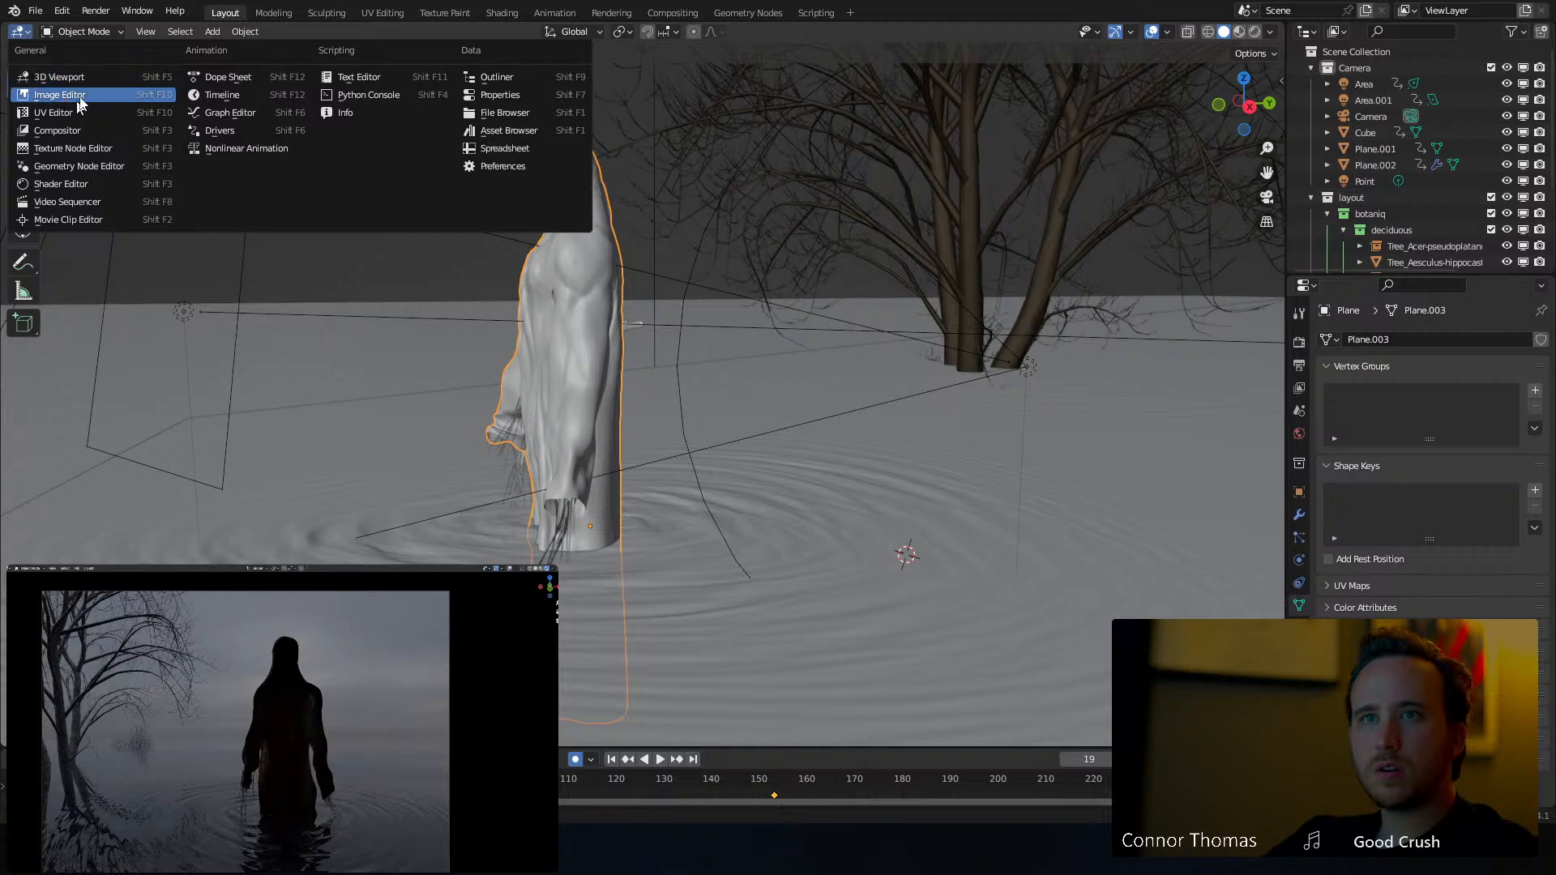
{"action": "left_click", "coordinate": [61, 184]}
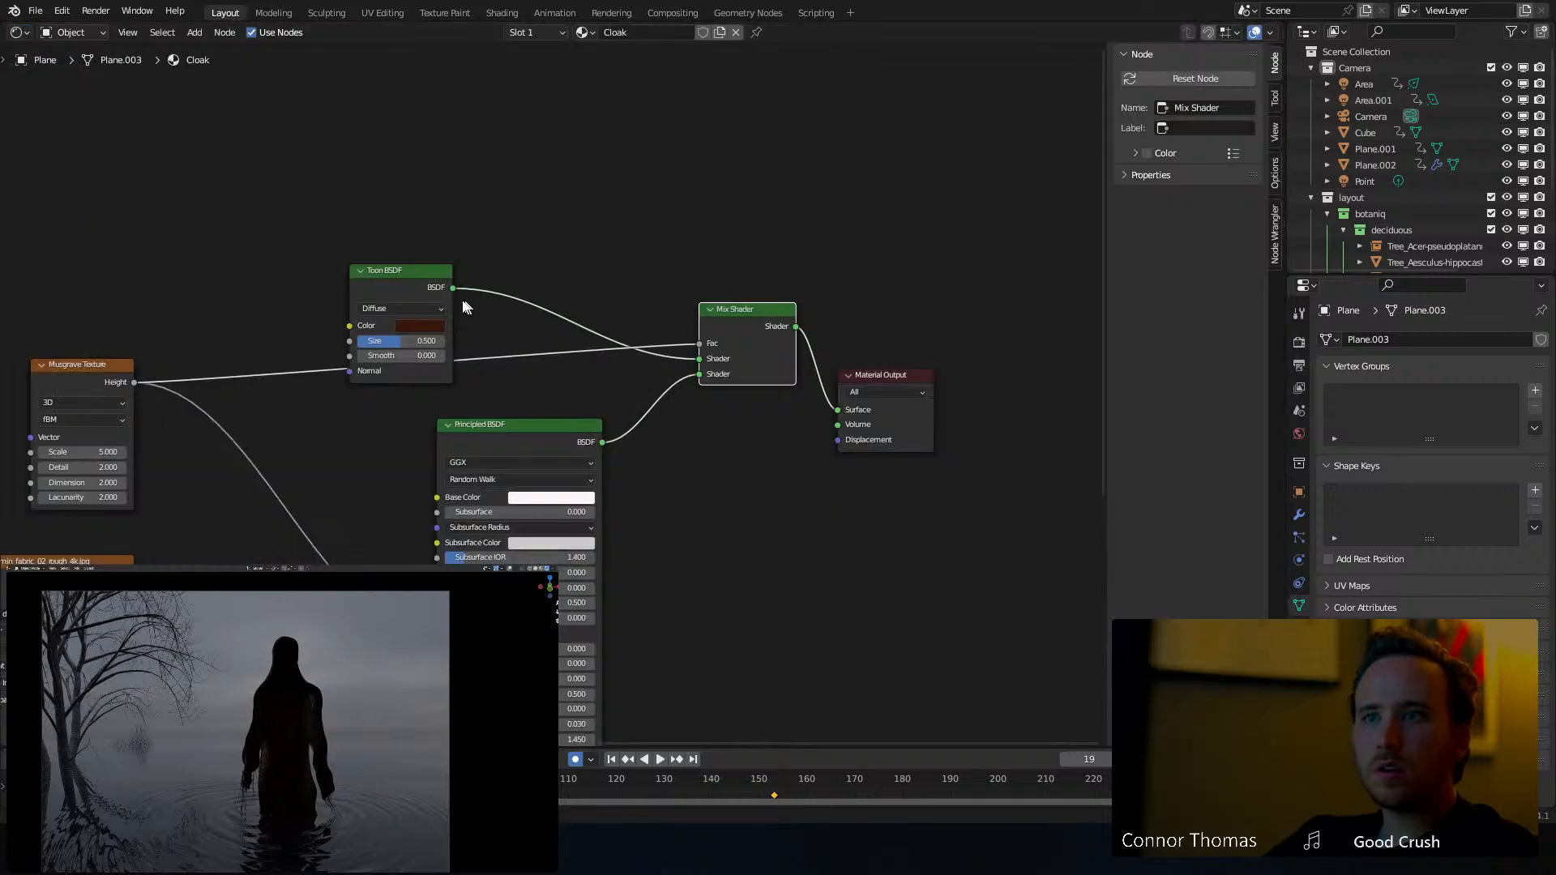
{"action": "left_click", "coordinate": [607, 235]}
{"action": "key", "text": "x"}
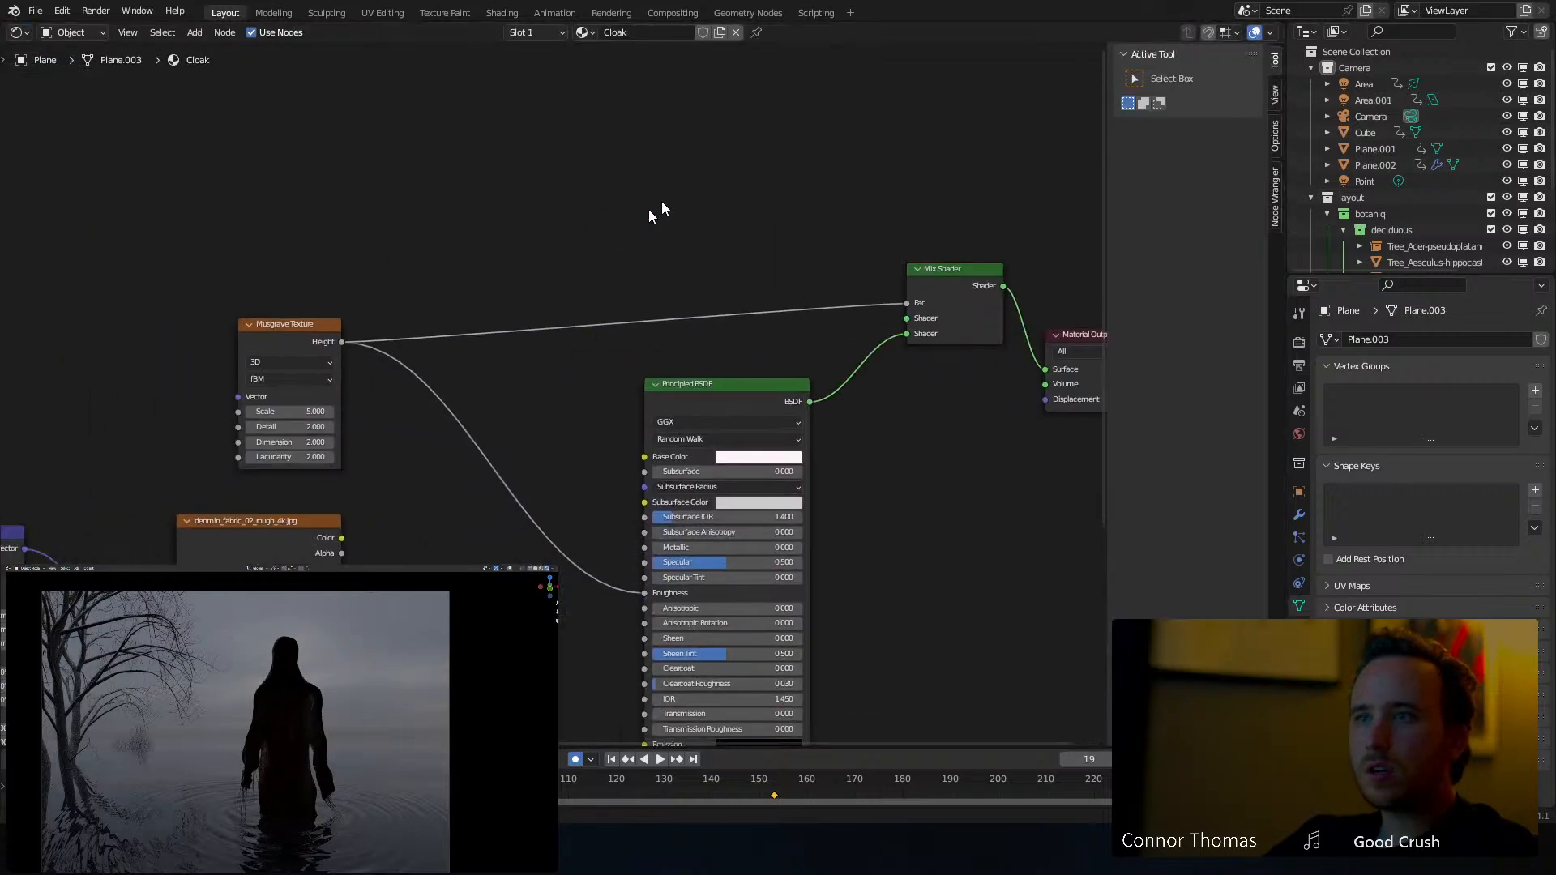
Add a second Principled BSDF node above the existing one in the Cloak material
{"action": "key", "text": "shift+a"}
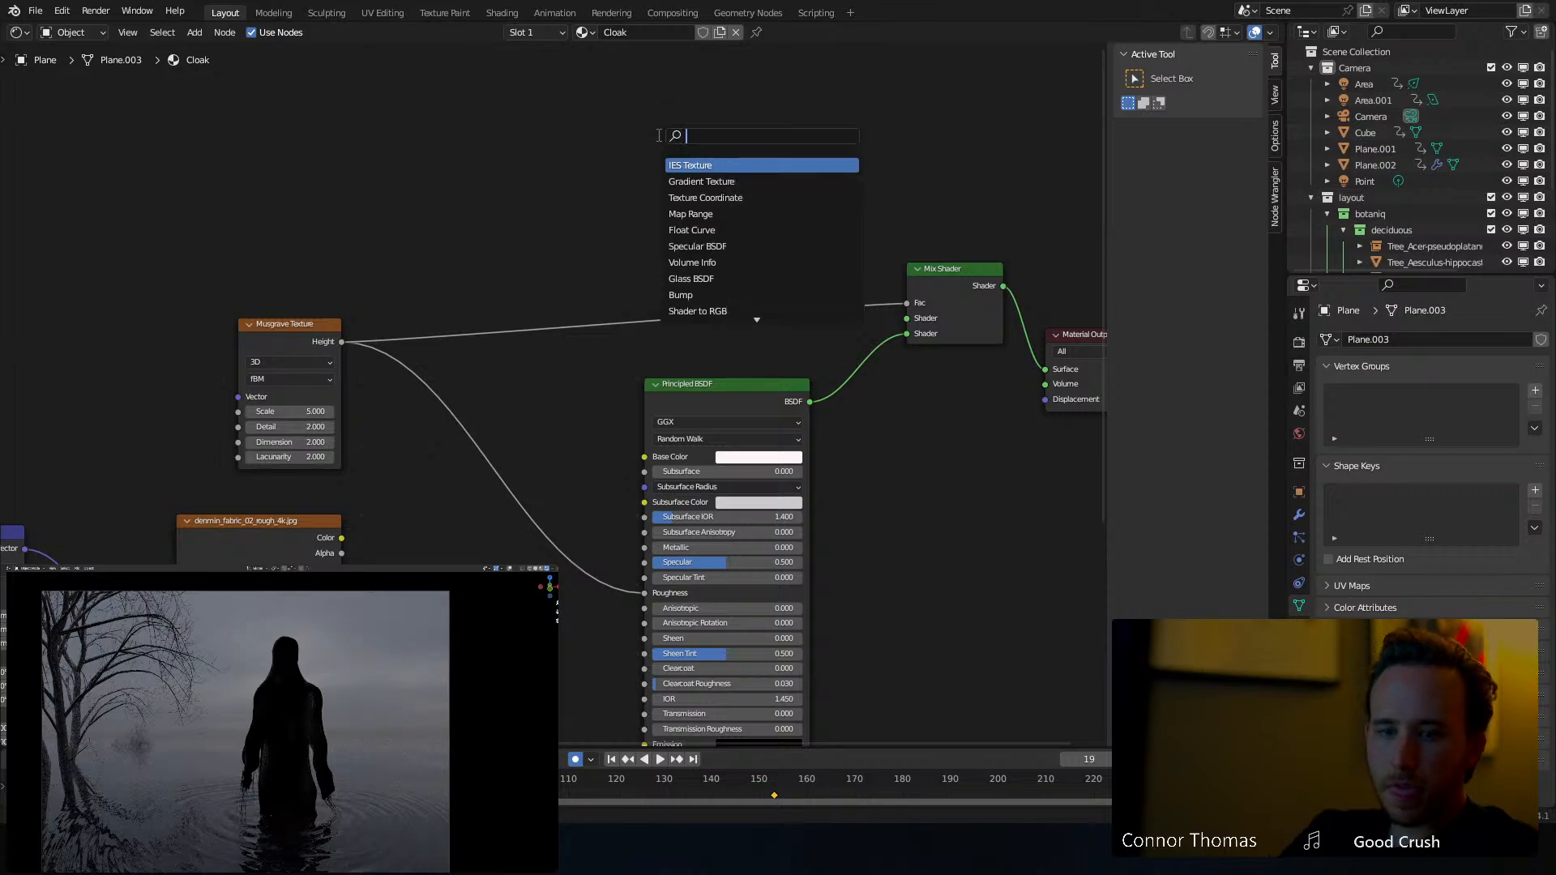
{"action": "type", "text": "prin"}
{"action": "key", "text": "Return"}
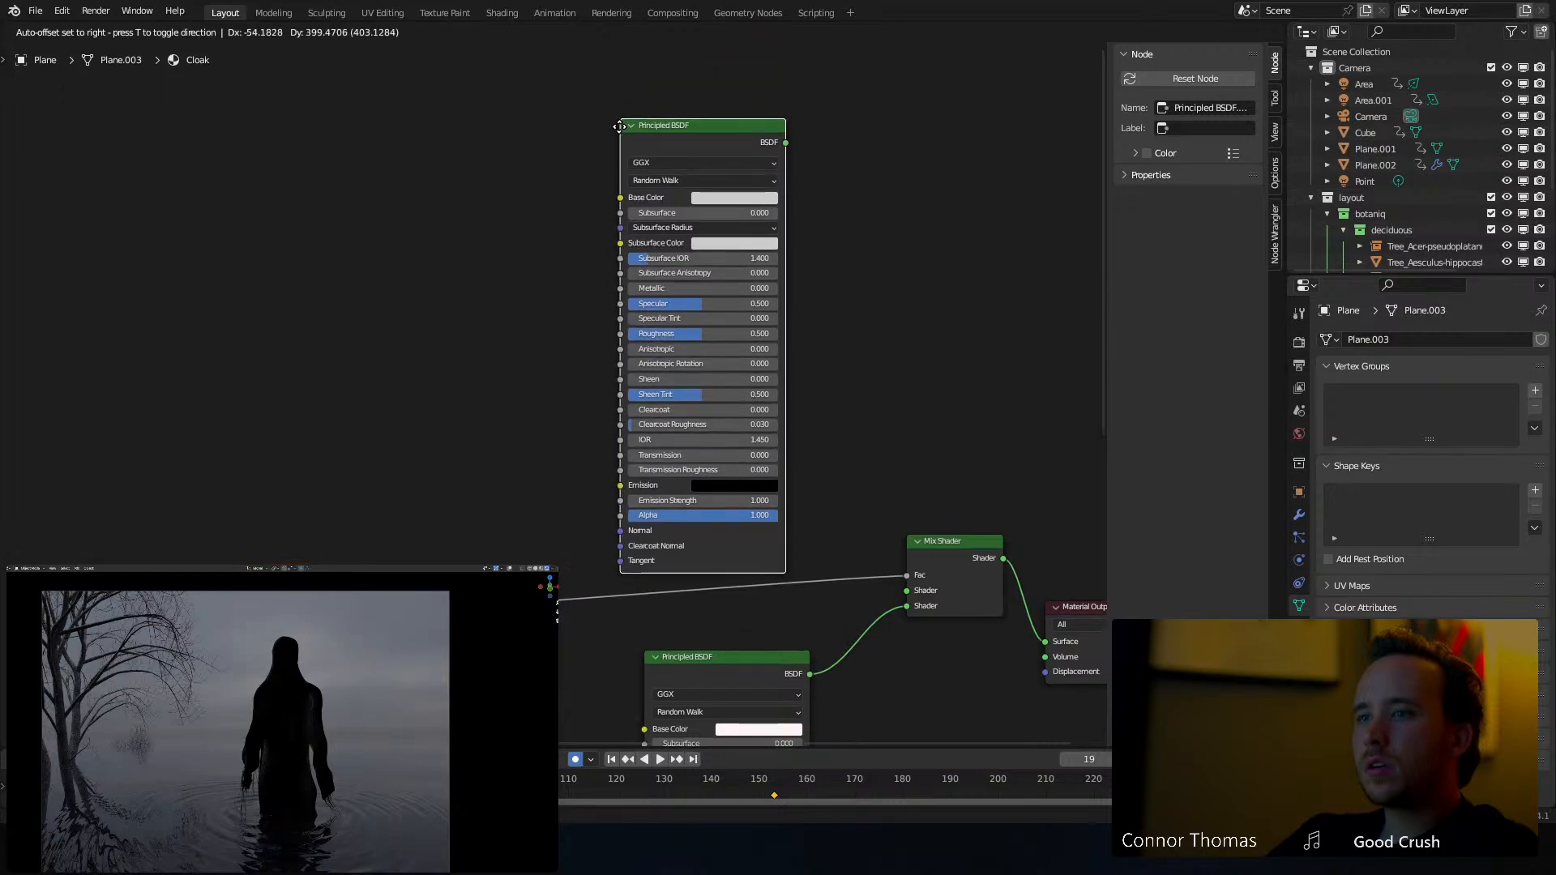
{"action": "left_click", "coordinate": [621, 129]}
Connect the Normal Map to the new Principled BSDF's Normal, and the Mapping vector to the denim normal image texture
{"action": "scroll", "coordinate": [686, 285], "scroll_direction": "down", "scroll_amount": 1}
{"action": "middle_click_drag", "start_coordinate": [613, 387], "coordinate": [676, 277]}
{"action": "left_click_drag", "start_coordinate": [629, 718], "coordinate": [759, 267]}
{"action": "middle_click_drag", "start_coordinate": [758, 268], "coordinate": [823, 102]}
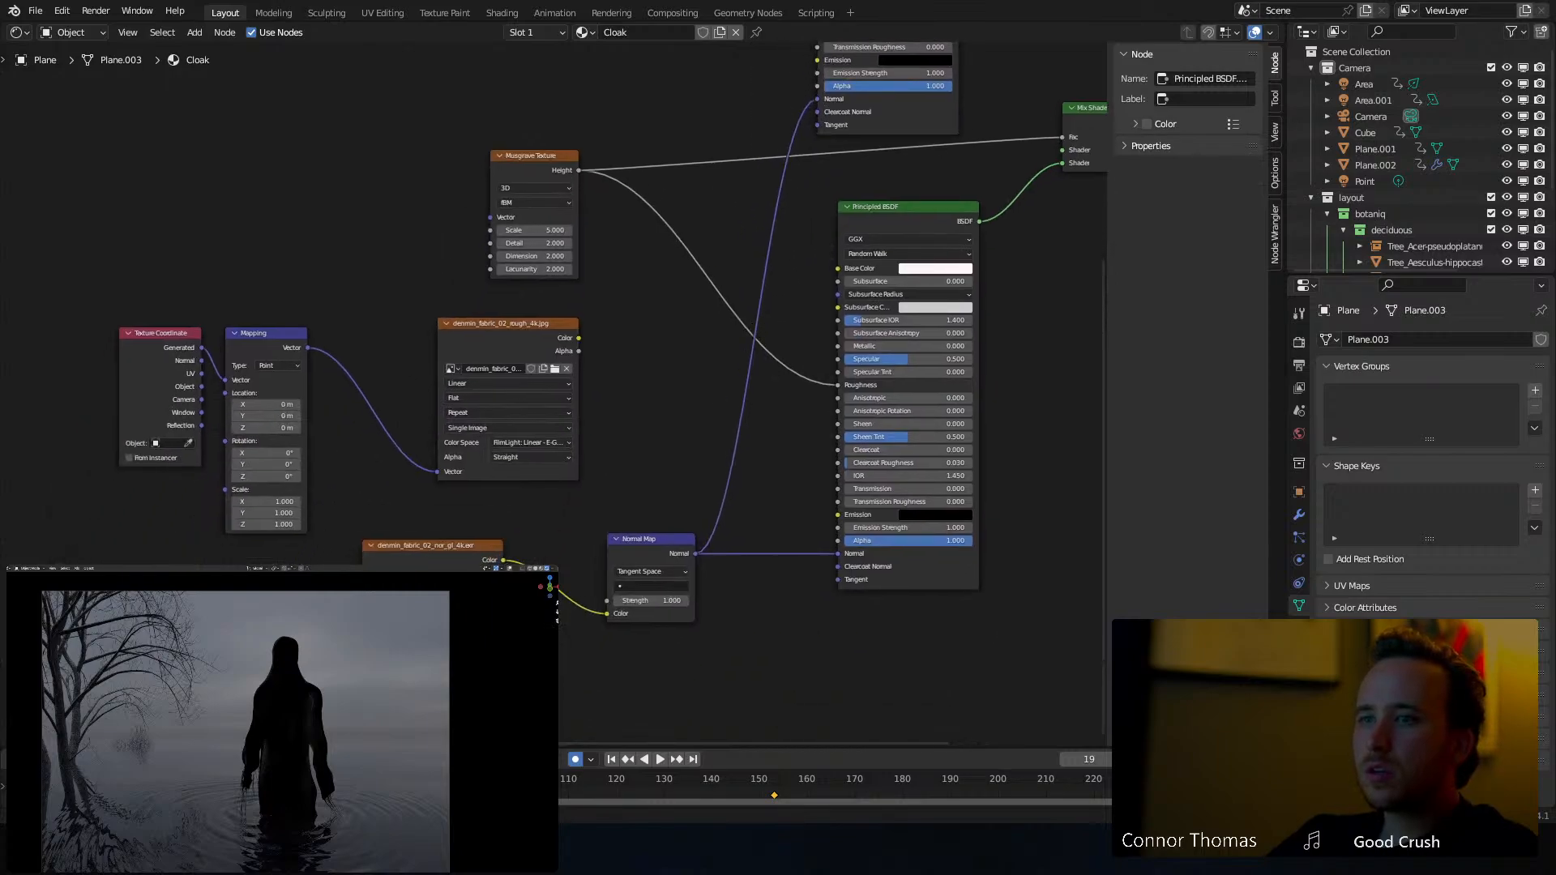
{"action": "left_click_drag", "start_coordinate": [364, 580], "coordinate": [310, 350]}
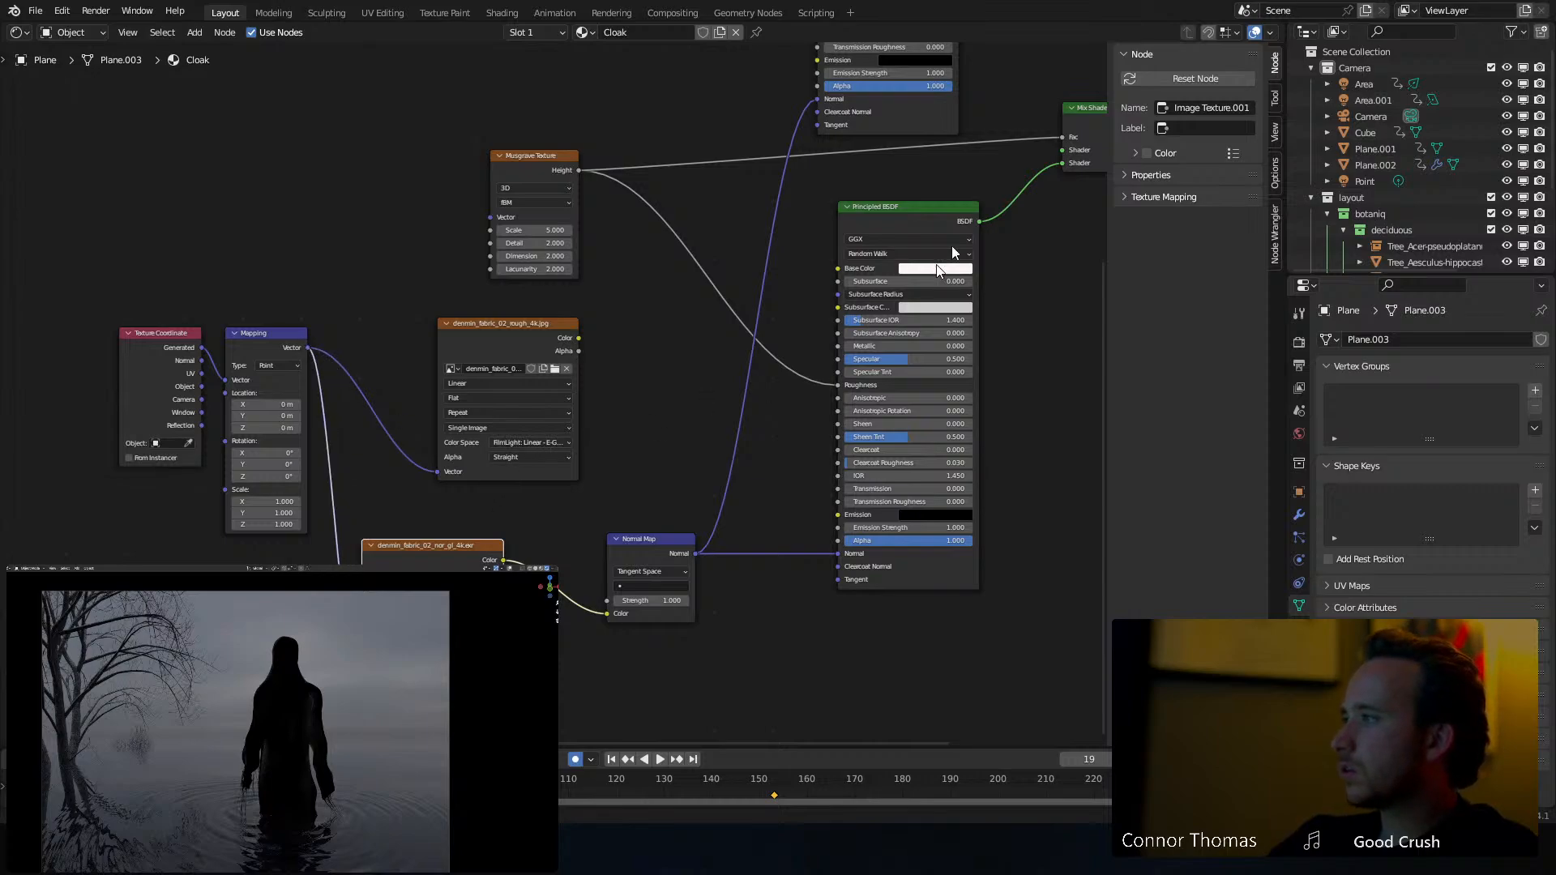
Set the new Principled BSDF's base color to dark brown and connect it to the Mix Shader's first shader input
{"action": "middle_click_drag", "start_coordinate": [897, 150], "coordinate": [723, 337]}
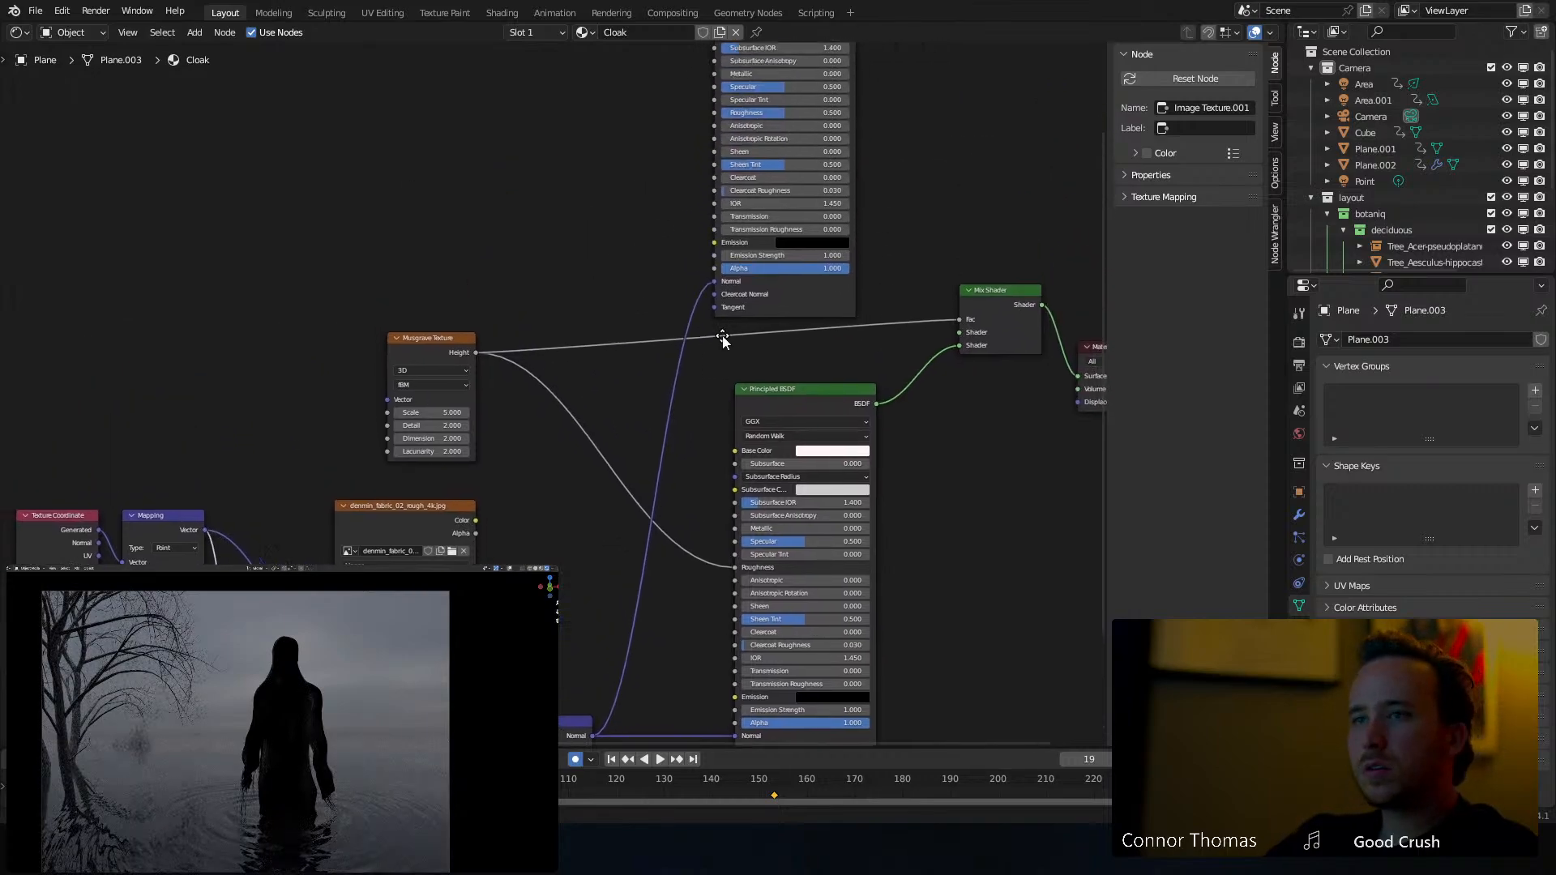
{"action": "middle_click_drag", "start_coordinate": [656, 180], "coordinate": [619, 323]}
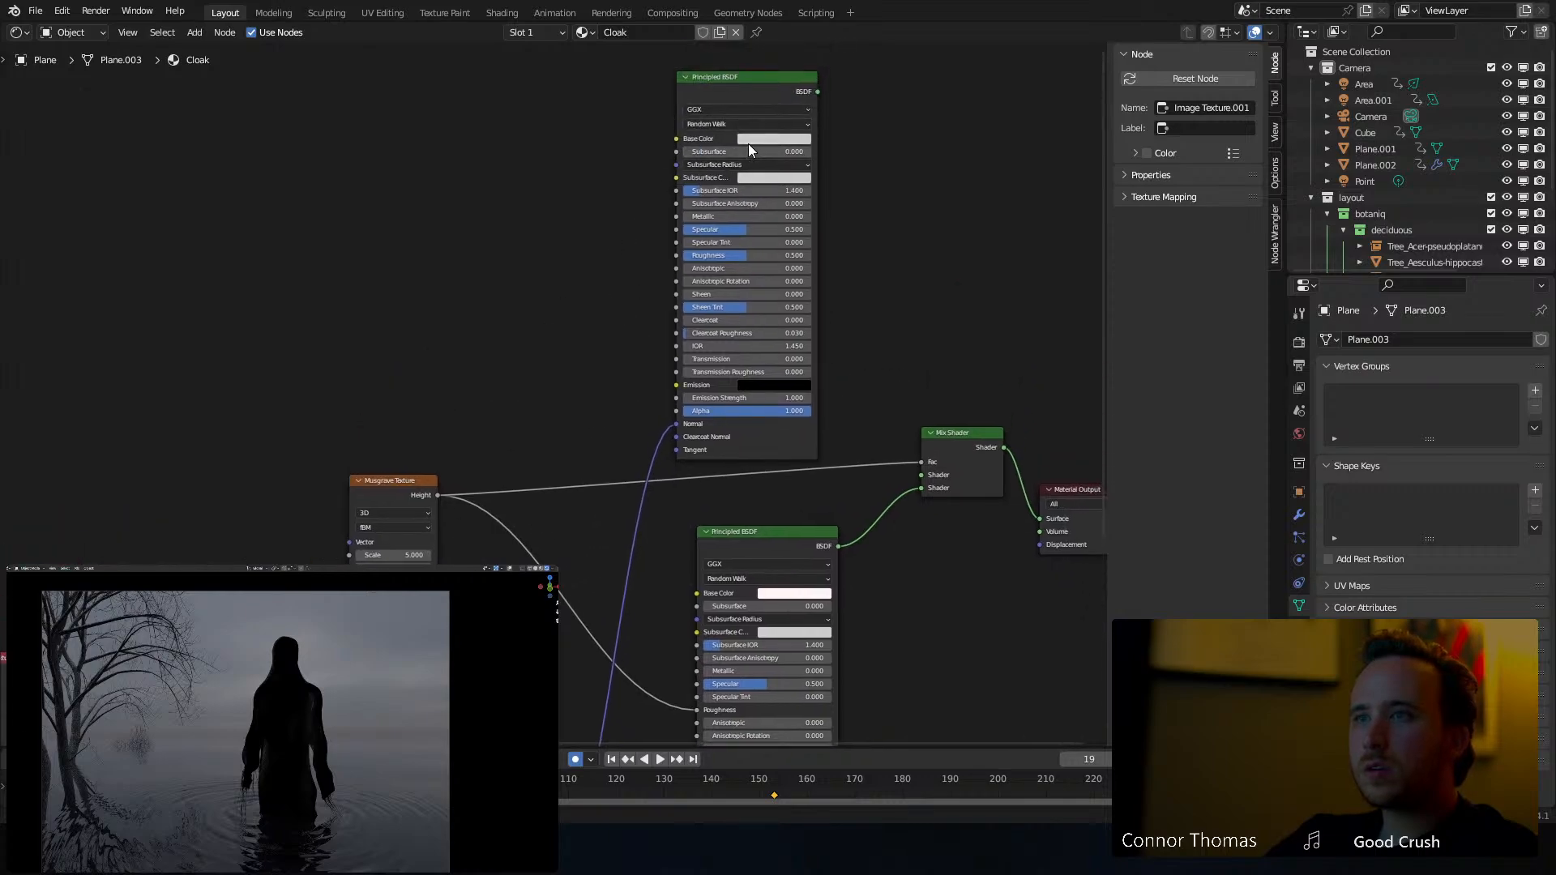
{"action": "left_click", "coordinate": [752, 139]}
{"action": "mouse_move", "coordinate": [783, 200]}
{"action": "left_mouse_down"}
{"action": "mouse_move", "coordinate": [771, 224]}
{"action": "mouse_move", "coordinate": [839, 230]}
{"action": "left_mouse_up"}
{"action": "middle_click_drag", "start_coordinate": [399, 299], "coordinate": [411, 256]}
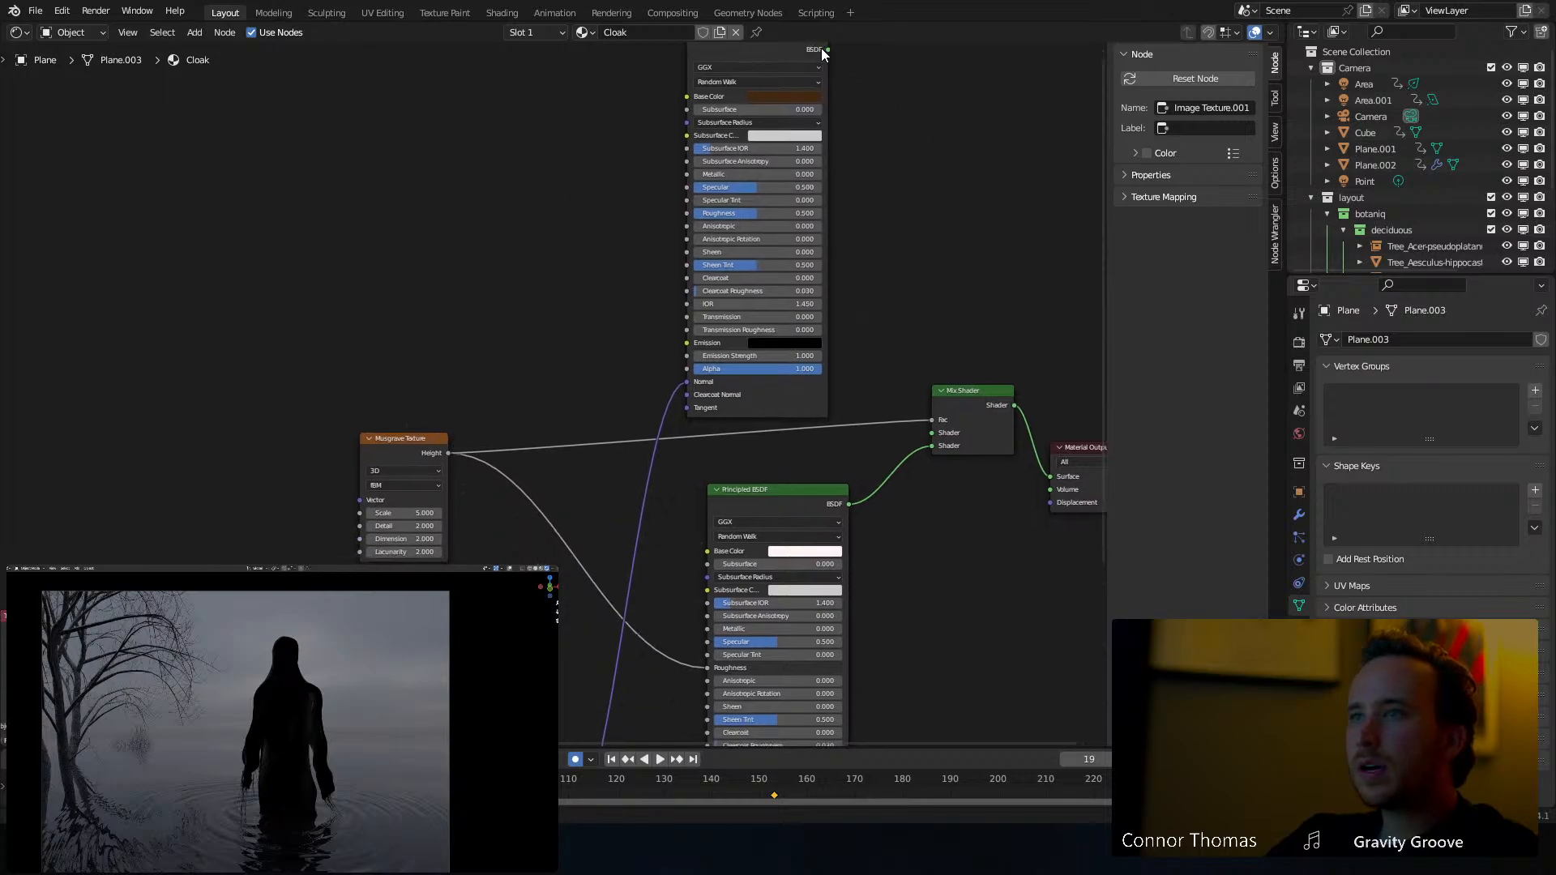
{"action": "left_click_drag", "start_coordinate": [828, 49], "coordinate": [933, 433]}
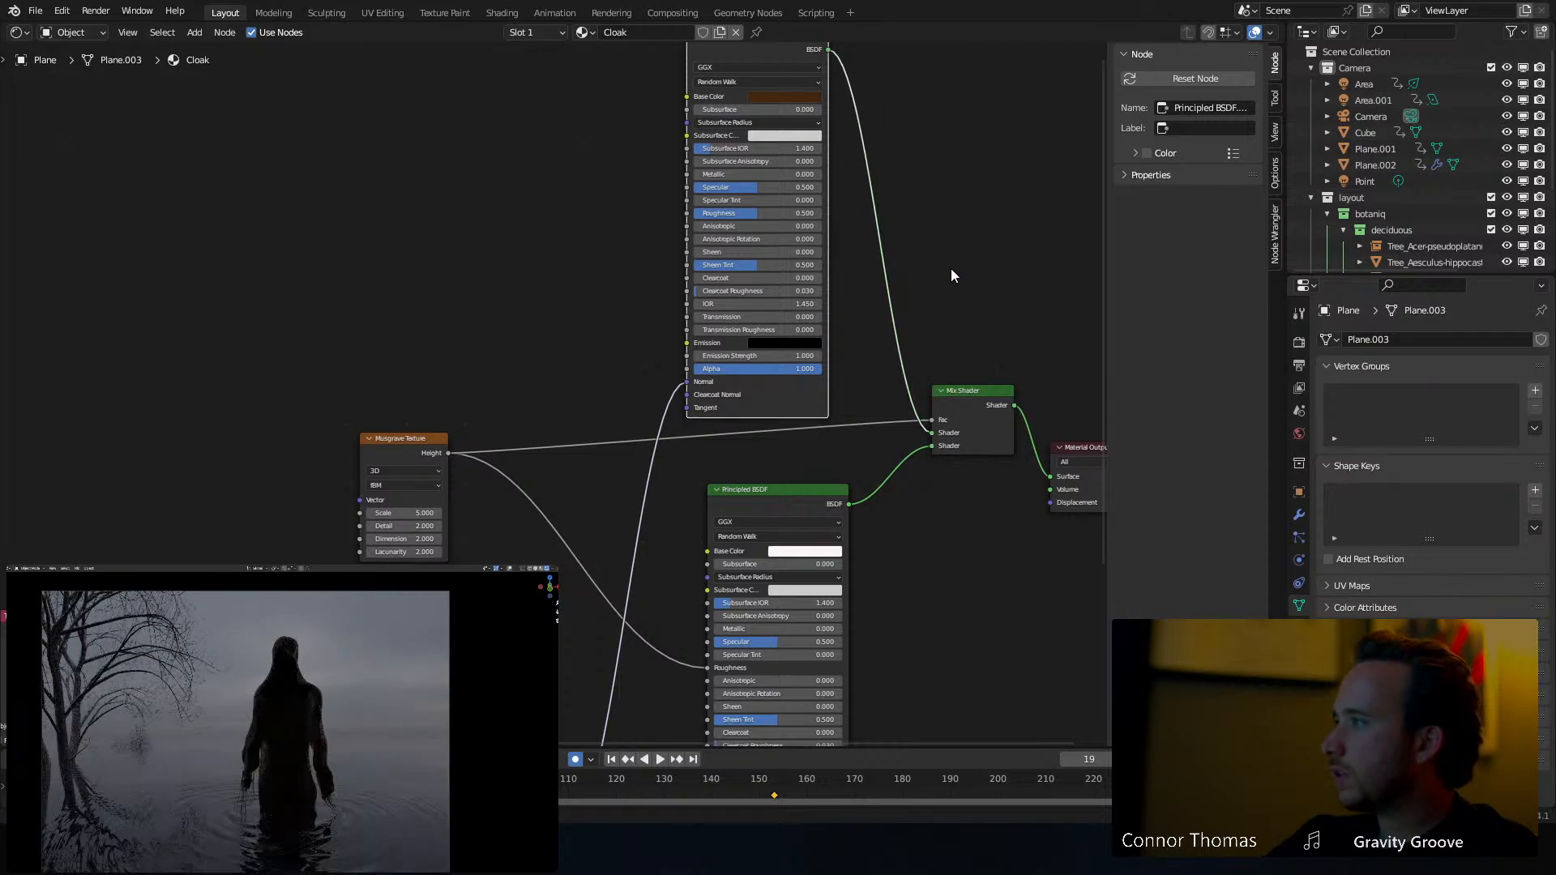
Preview the Musgrave Texture alone on the cloak, and reconnect the Mix Shader to the Material Output
{"action": "left_click", "coordinate": [430, 444], "text": "ctrl+shift"}
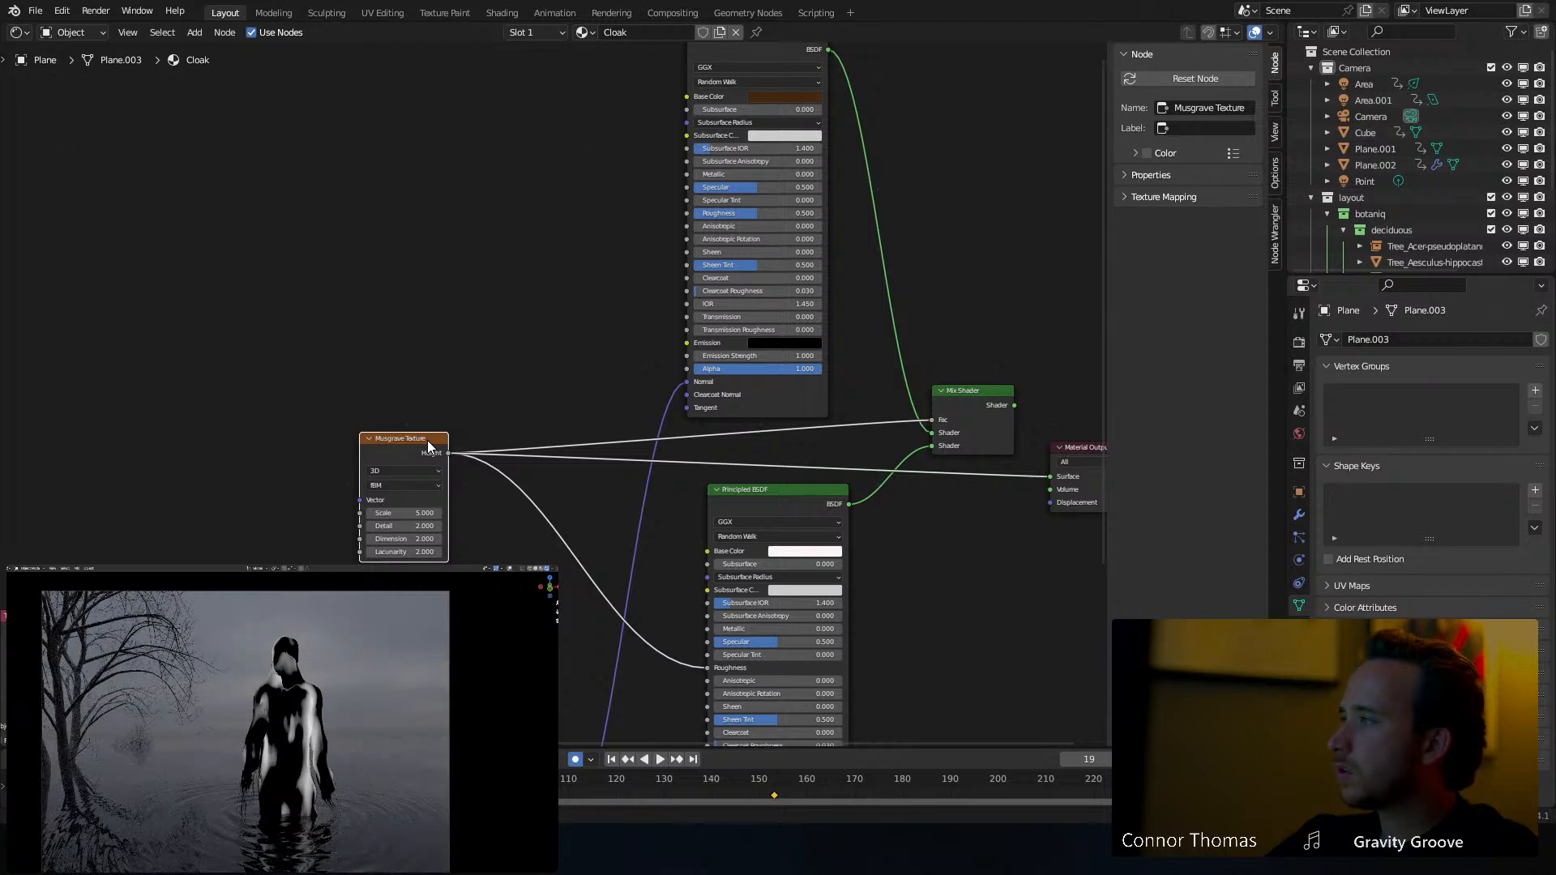
{"action": "middle_click_drag", "start_coordinate": [860, 370], "coordinate": [628, 372]}
{"action": "left_click", "coordinate": [741, 396], "text": "ctrl+shift"}
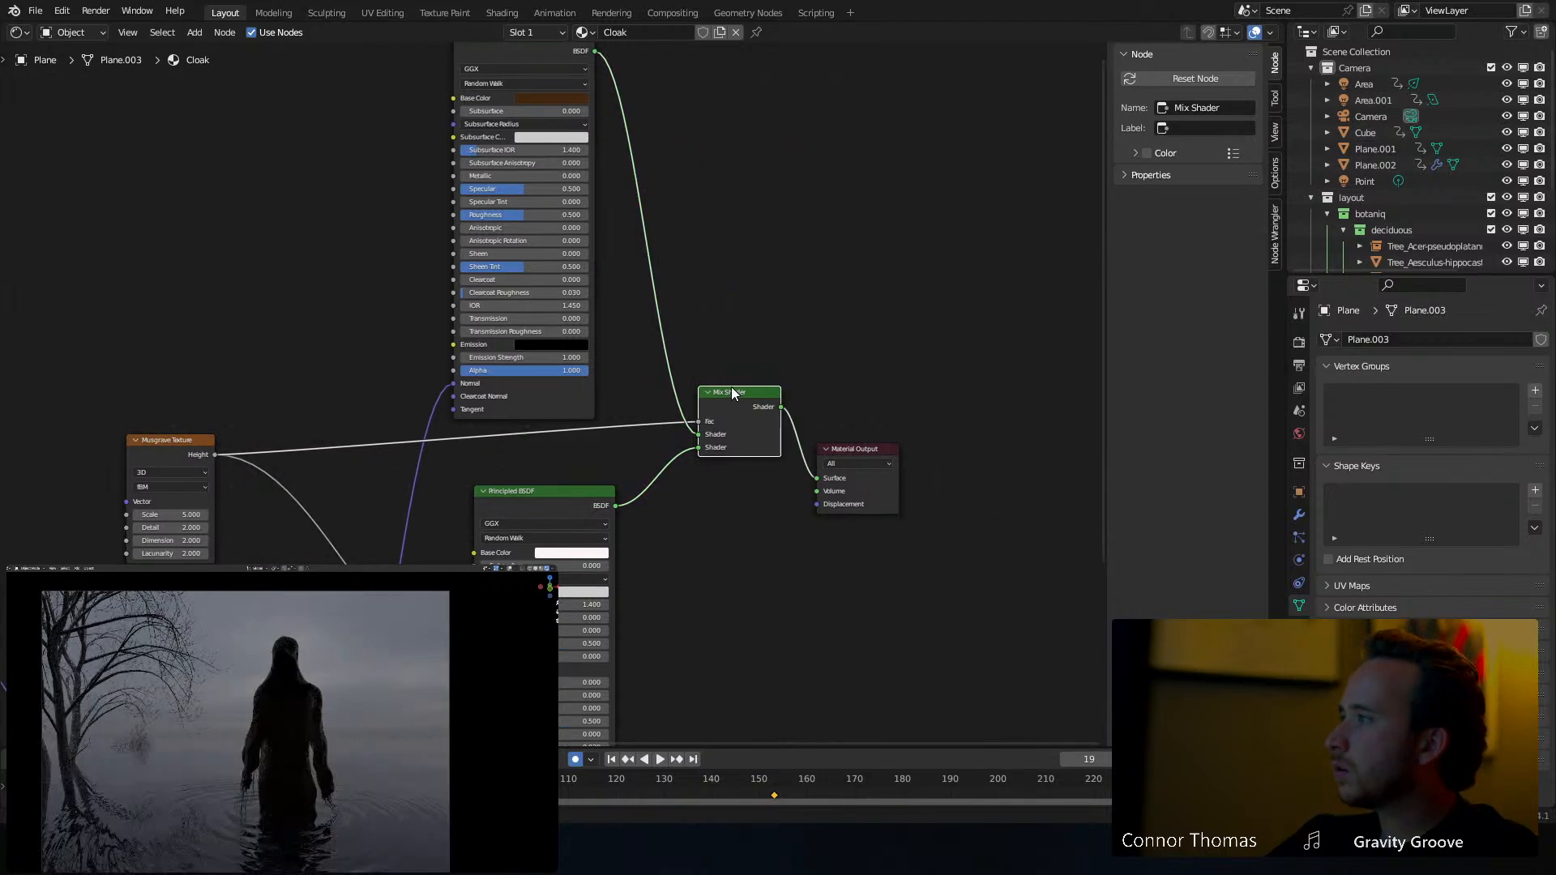
Darken the upper Principled BSDF's base color to black and compare the render with the reference image
{"action": "middle_click_drag", "start_coordinate": [795, 206], "coordinate": [950, 334]}
{"action": "scroll", "coordinate": [717, 286], "scroll_direction": "up", "scroll_amount": 4}
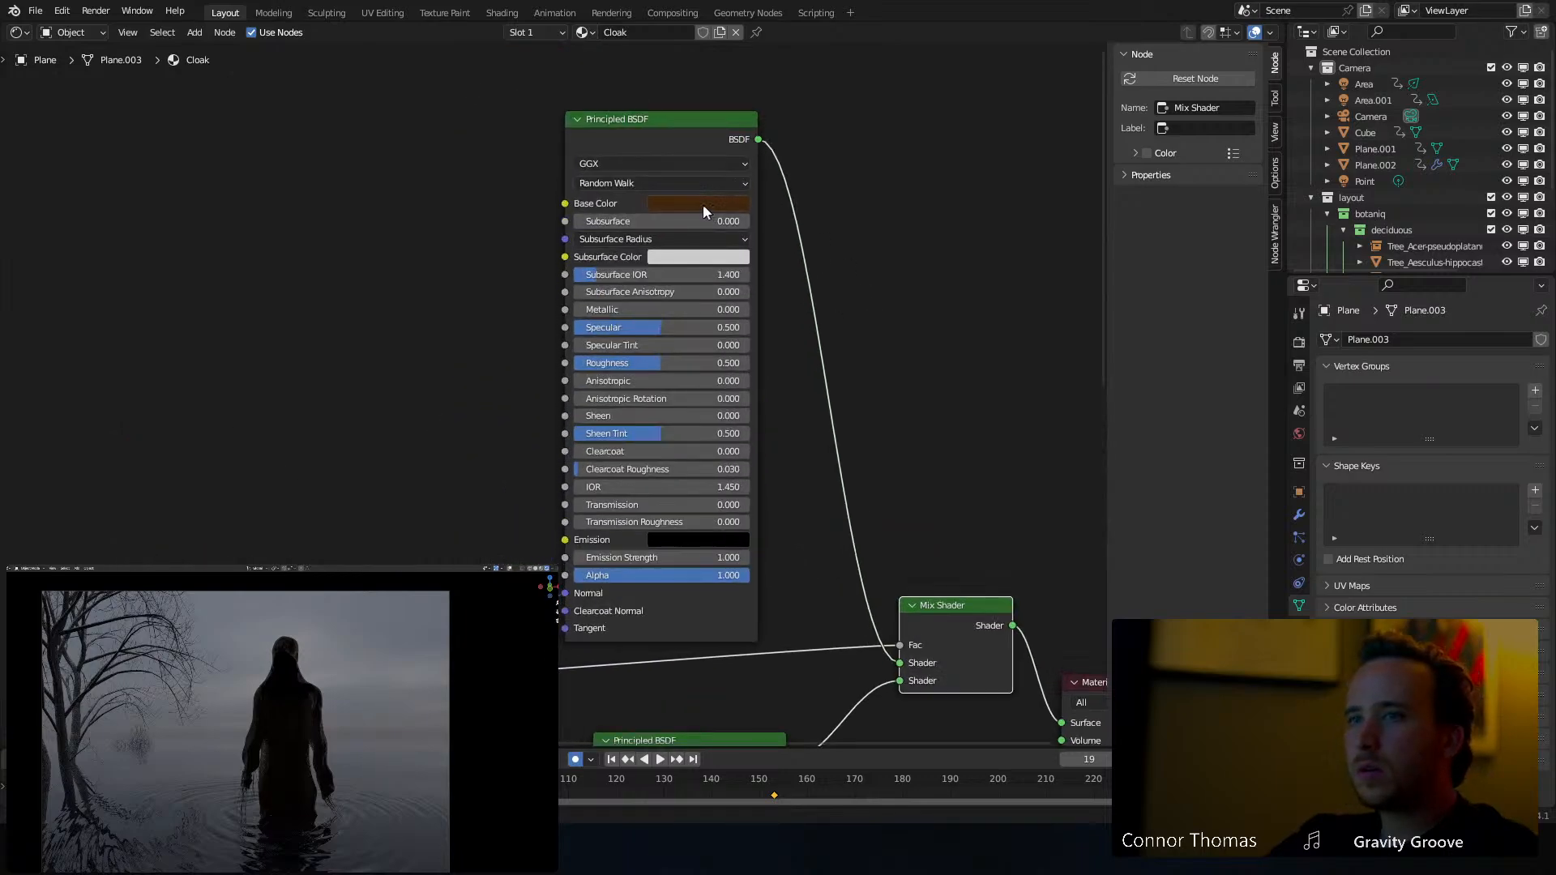
{"action": "left_click", "coordinate": [703, 207]}
{"action": "left_click", "coordinate": [710, 289]}
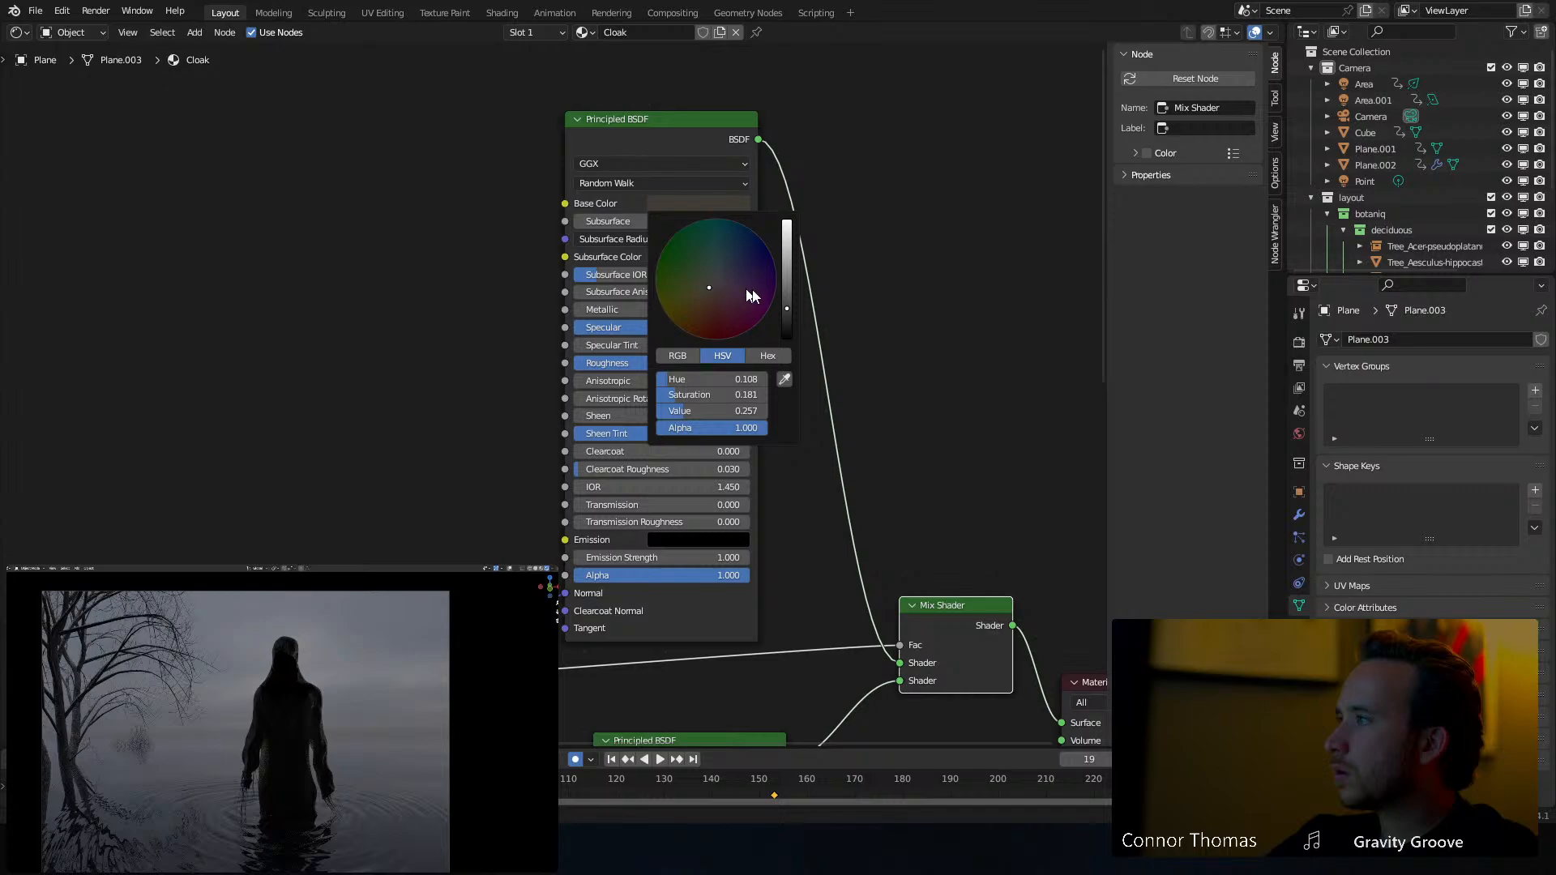
{"action": "left_click_drag", "start_coordinate": [780, 332], "coordinate": [787, 324]}
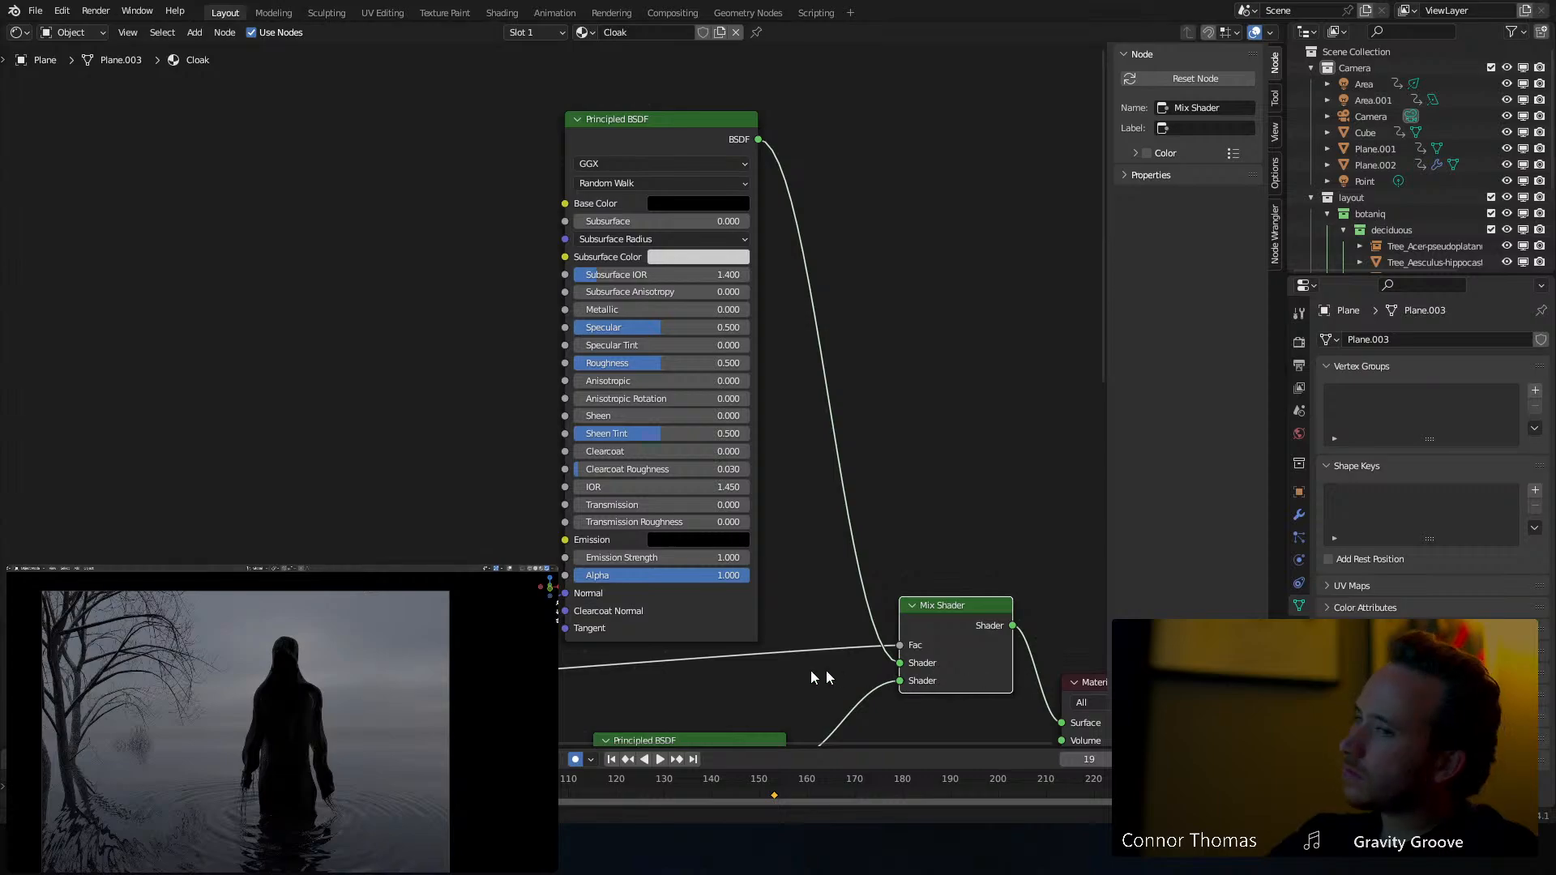
{"action": "key", "text": "alt+Tab"}
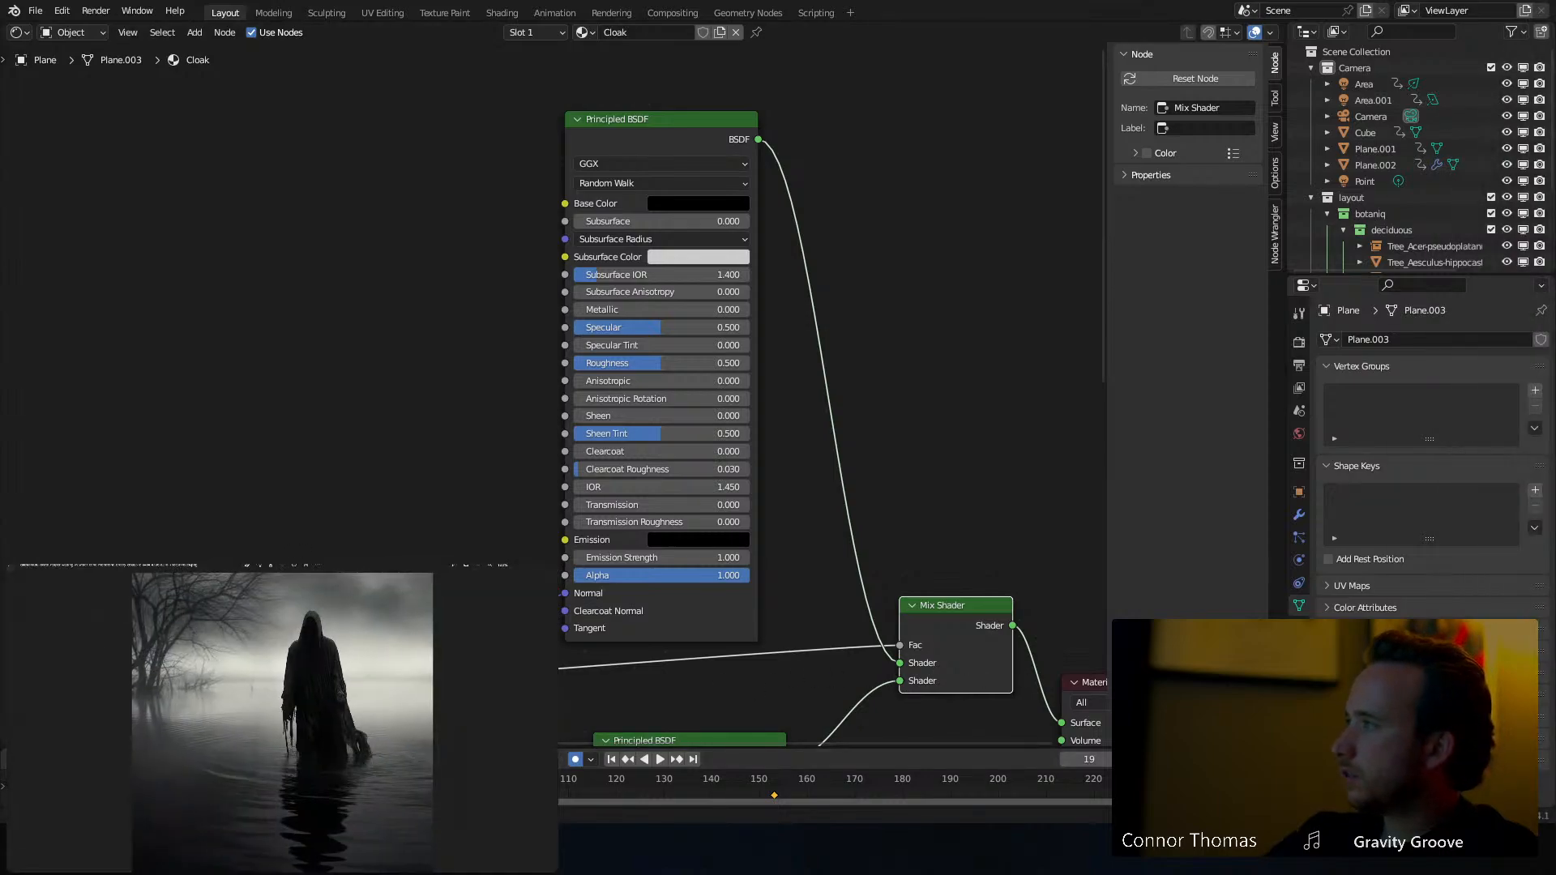
{"action": "key", "text": "alt+Tab"}
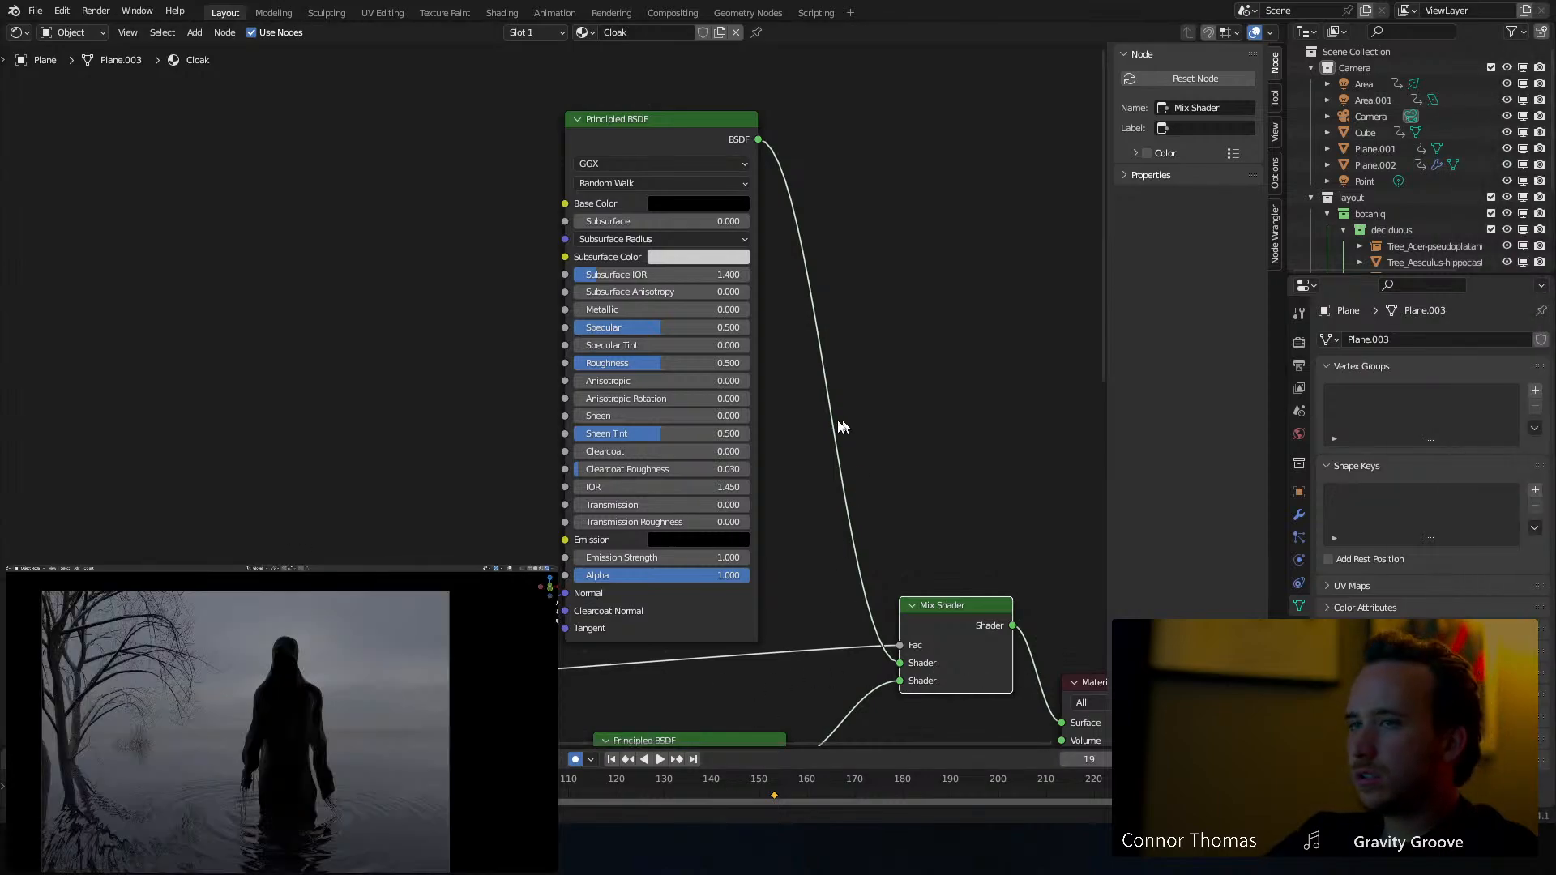
Add a Noise Texture node below the Material Output and set its scale to 127.1 while previewing it on the cloak
{"action": "middle_click_drag", "start_coordinate": [844, 428], "coordinate": [591, 19]}
{"action": "left_click", "coordinate": [820, 493]}
{"action": "key", "text": "shift+a"}
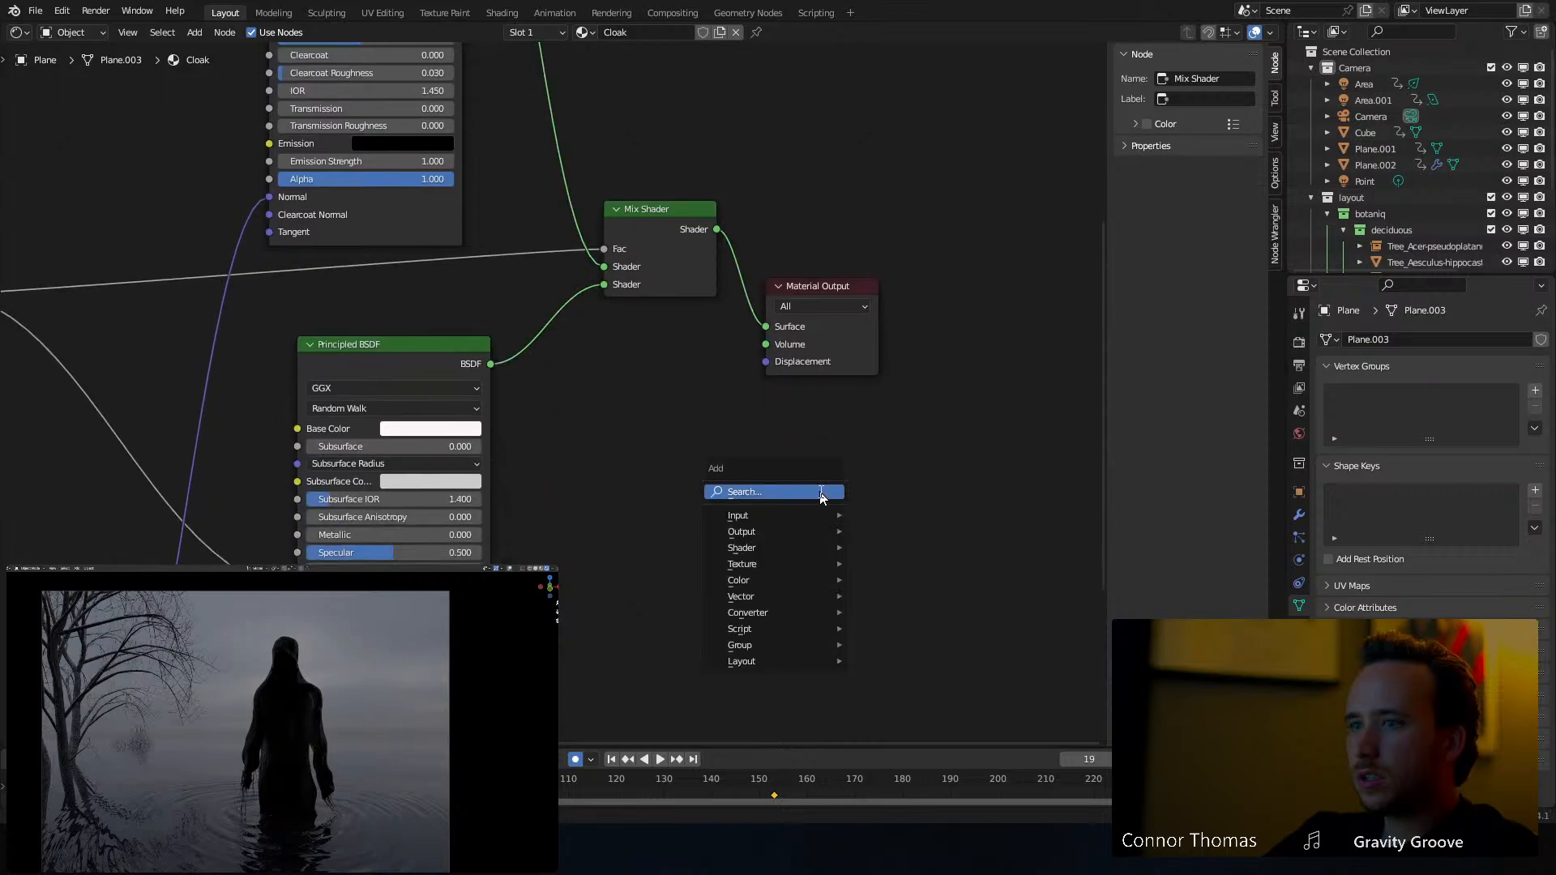
{"action": "left_click", "coordinate": [820, 492]}
{"action": "type", "text": "noise"}
{"action": "key", "text": "Return"}
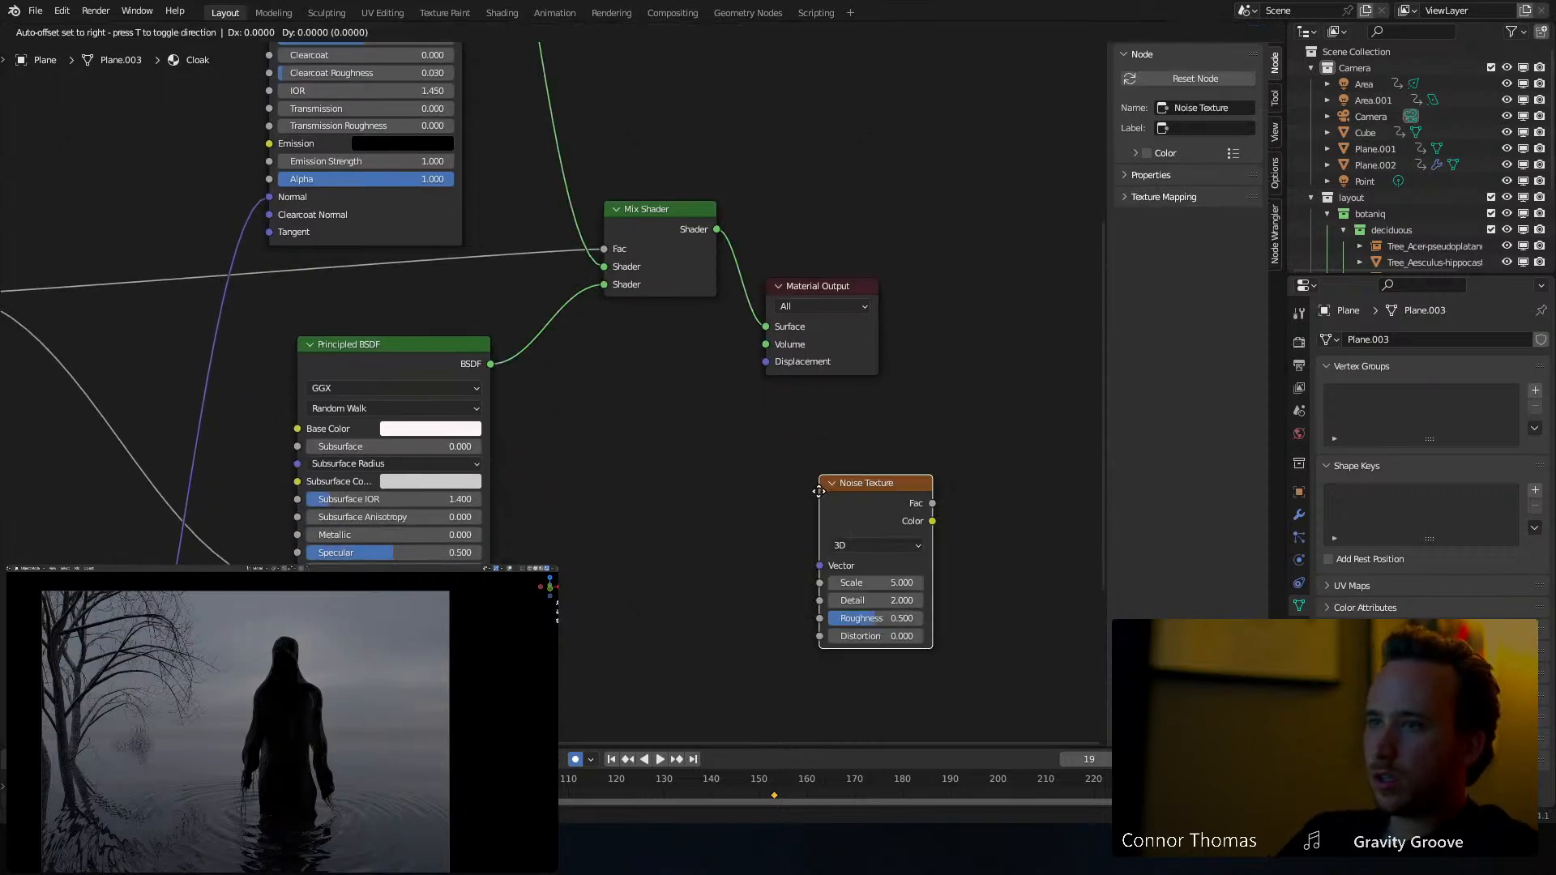
{"action": "left_click", "coordinate": [668, 489]}
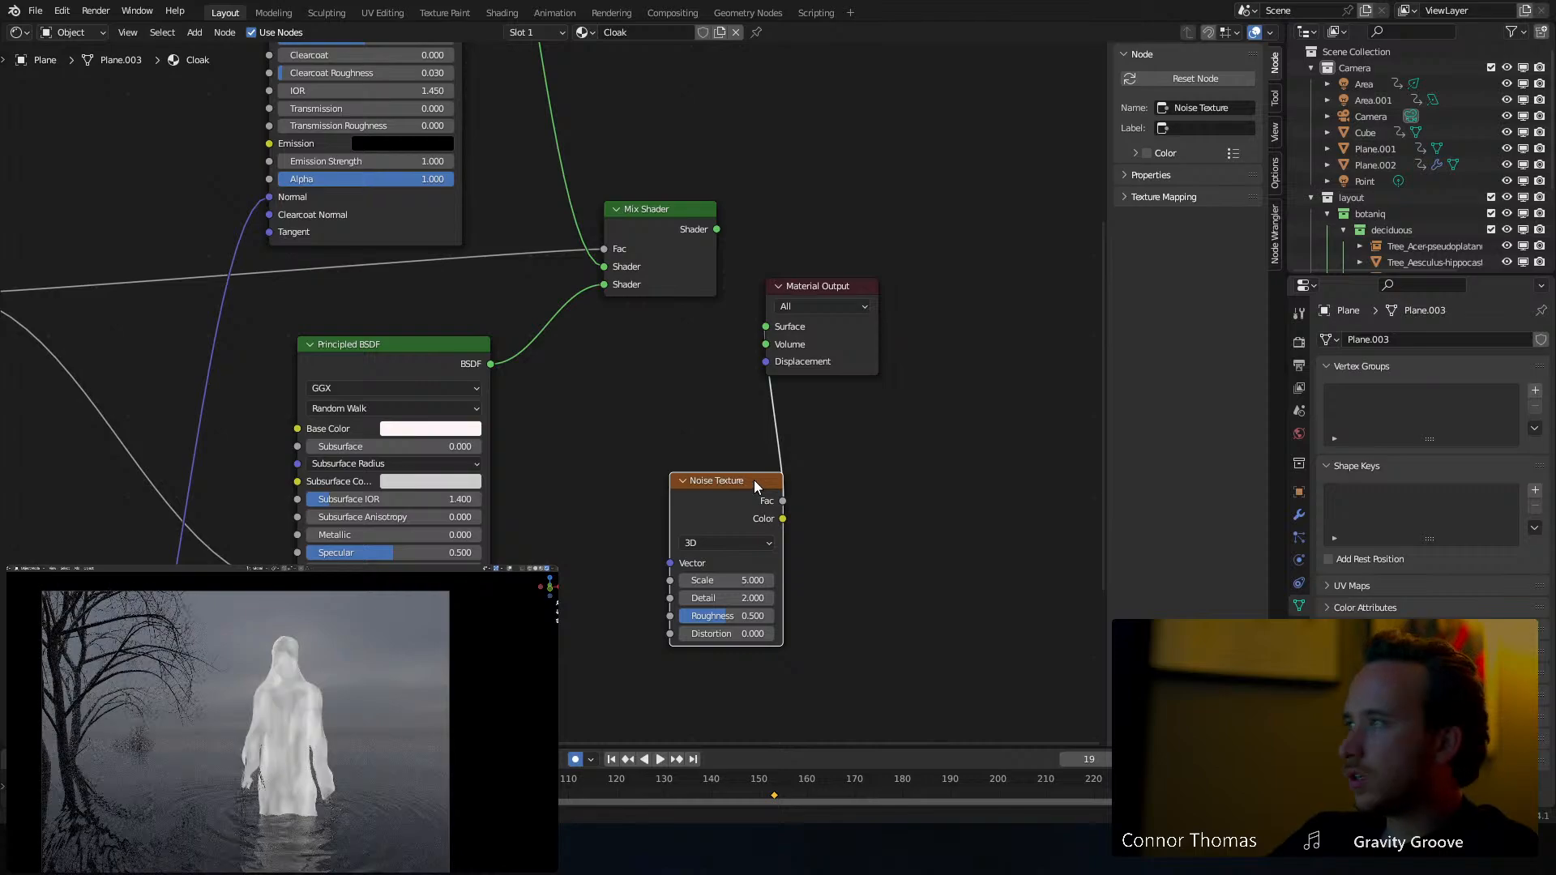
{"action": "left_click_drag", "start_coordinate": [726, 583], "coordinate": [875, 583]}
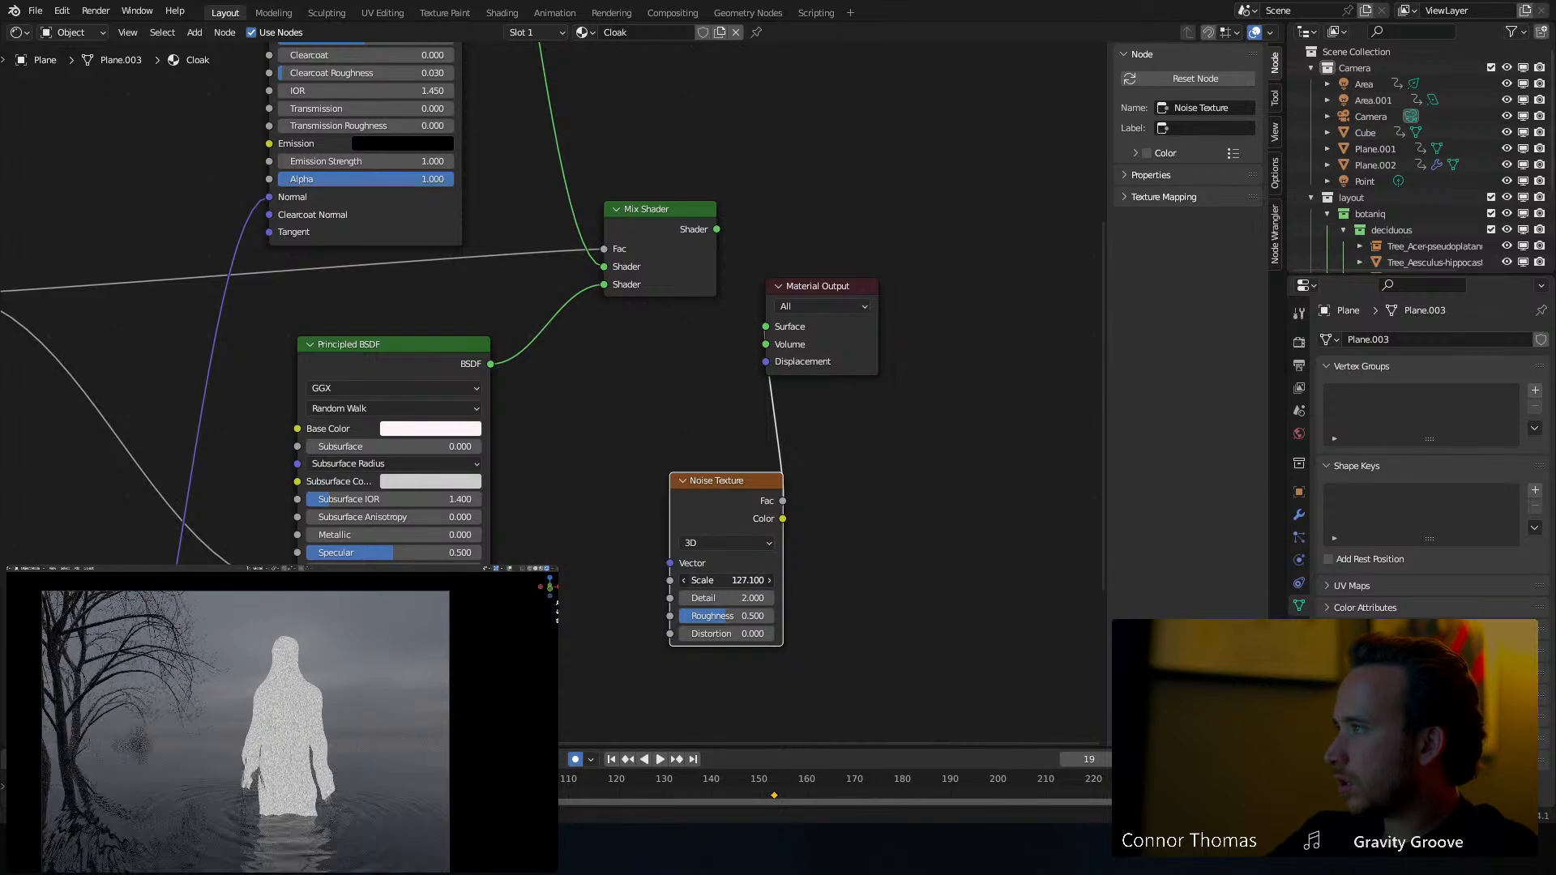
Reconnect the Mix Shader to the Material Output's Surface and link the Noise Texture's Fac to its Displacement
{"action": "left_click", "coordinate": [661, 209], "text": "ctrl+shift"}
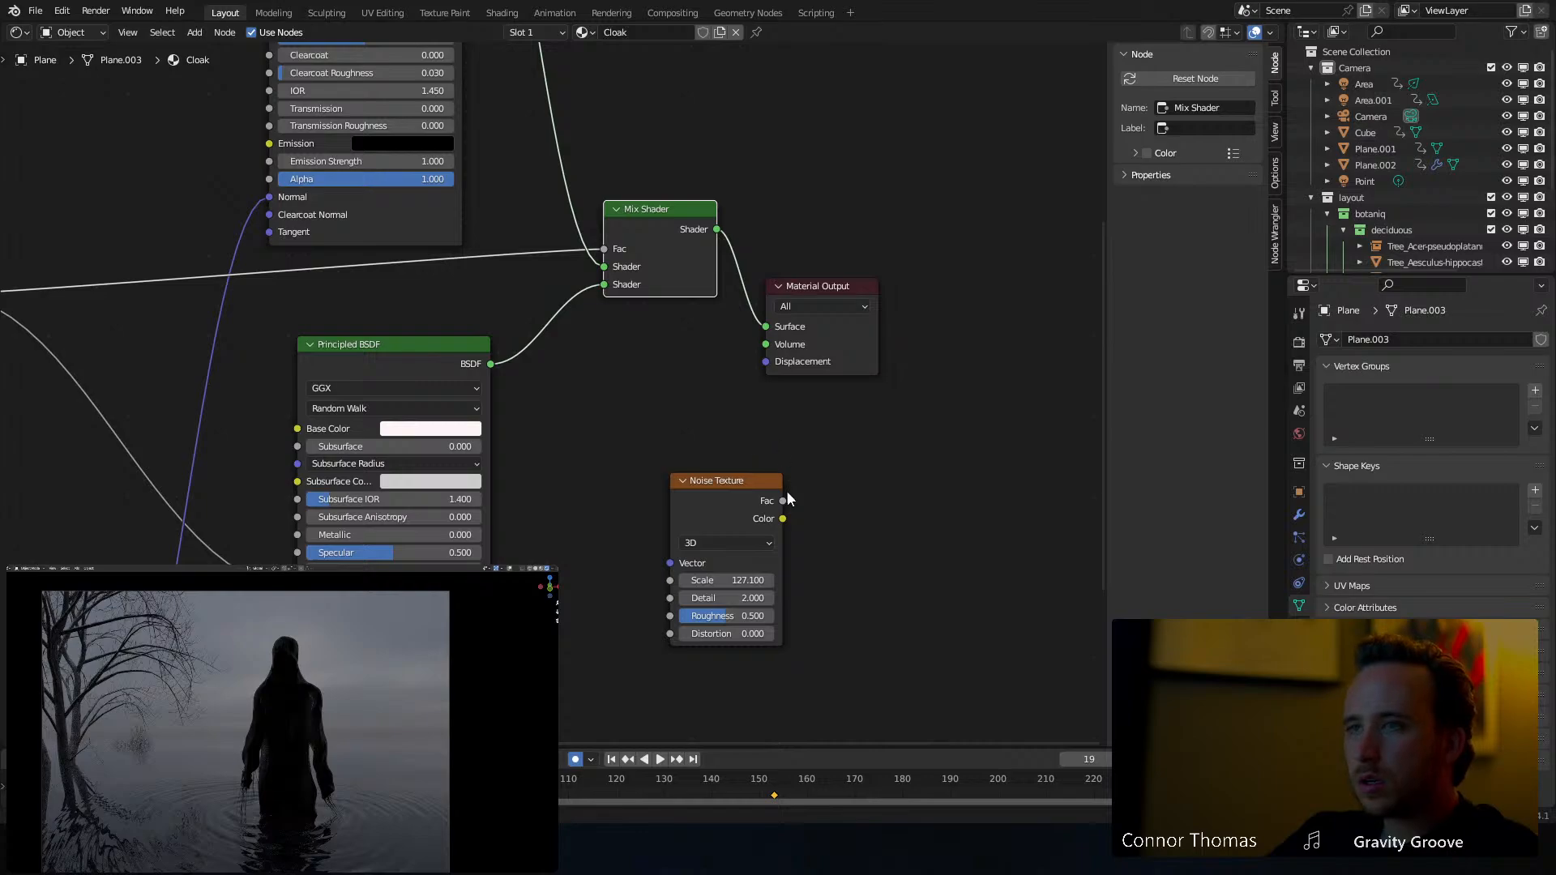
{"action": "left_click_drag", "start_coordinate": [783, 501], "coordinate": [767, 366]}
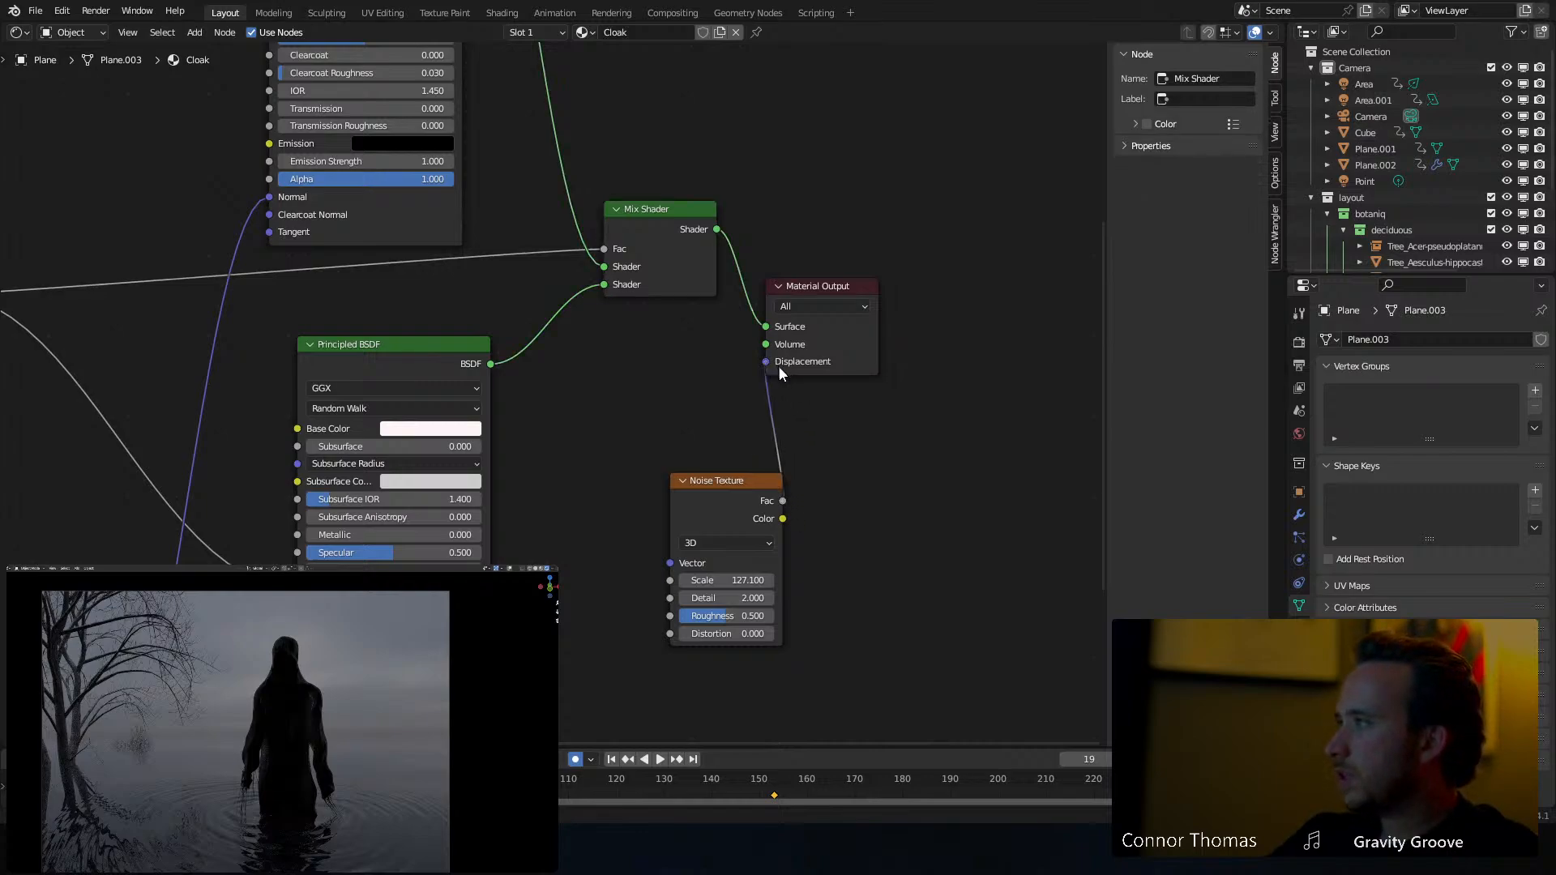
{"action": "left_click_drag", "start_coordinate": [808, 286], "coordinate": [1042, 275]}
Insert a Math node between the Noise Texture and Displacement, set to Multiply with a value of 5
{"action": "left_click", "coordinate": [950, 450]}
{"action": "key", "text": "shift+a"}
{"action": "left_click", "coordinate": [950, 452]}
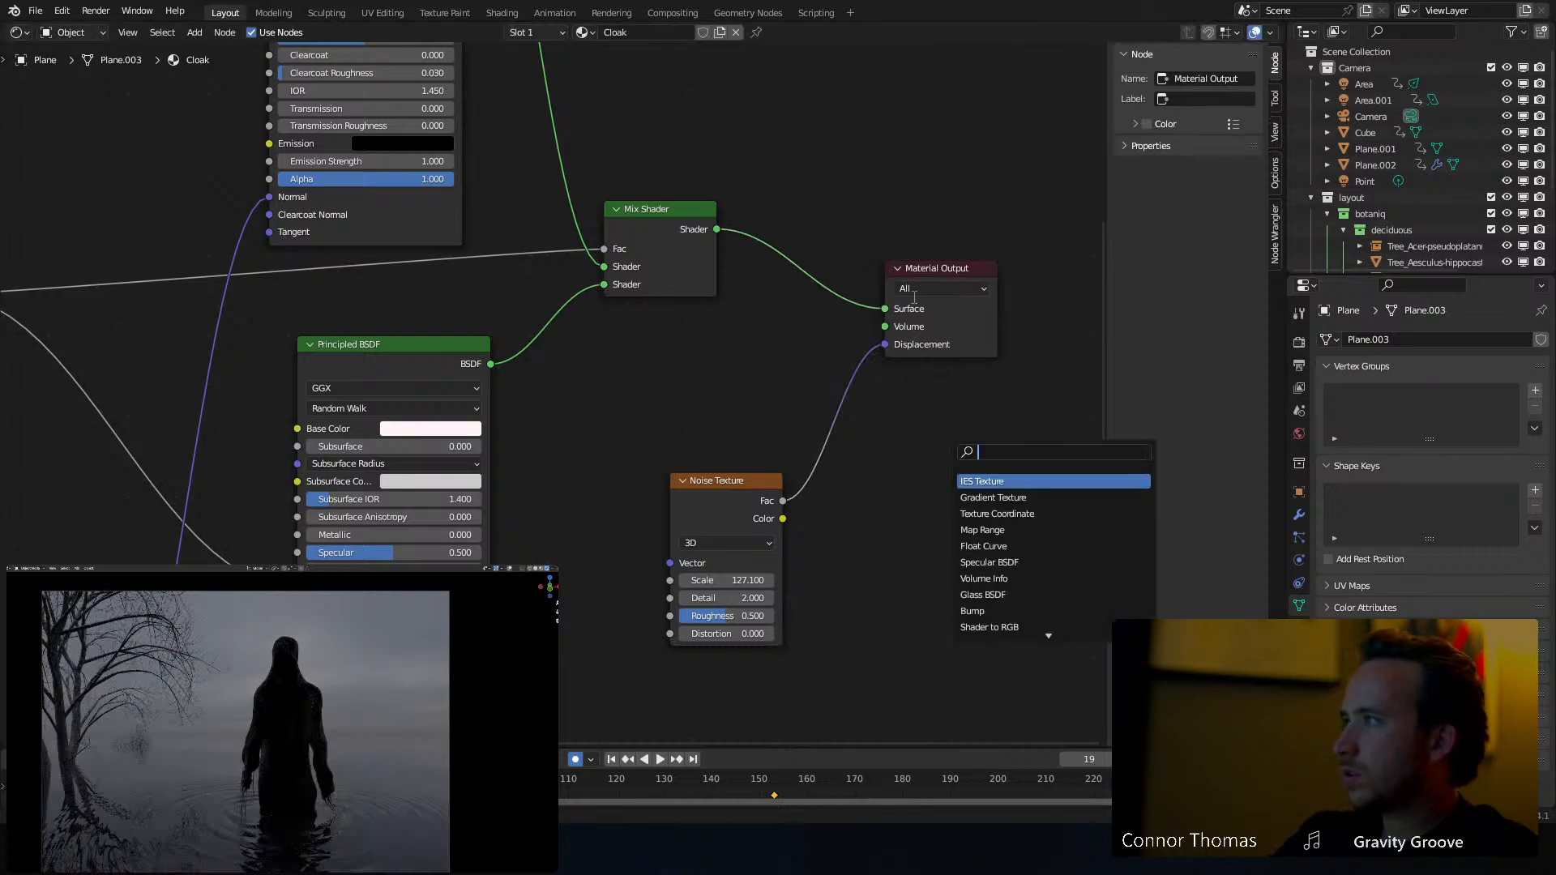
{"action": "type", "text": "add"}
{"action": "key", "text": "Return"}
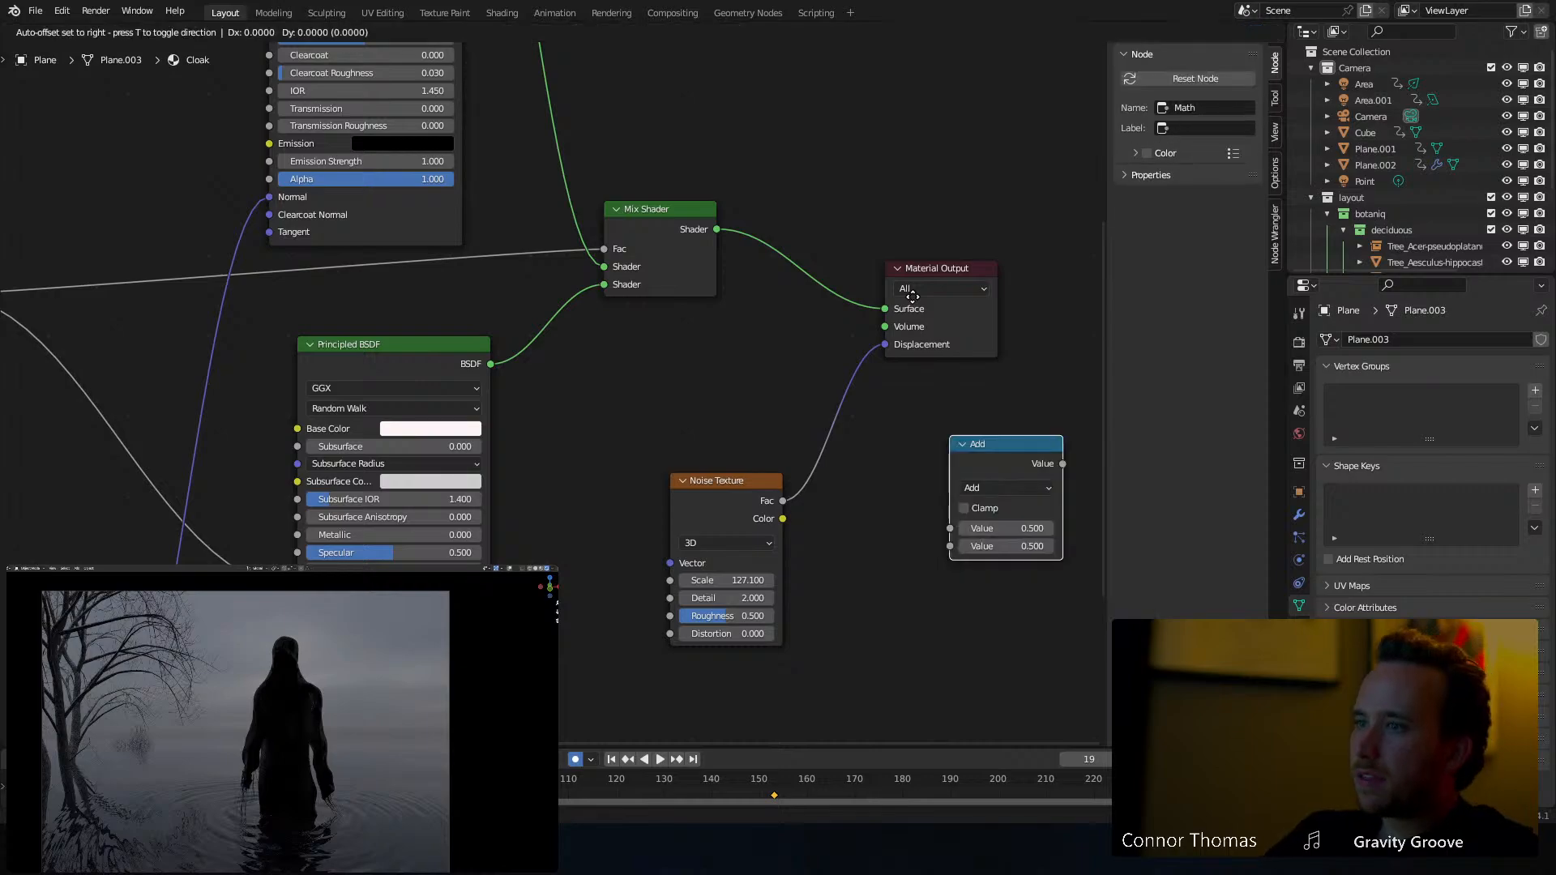
{"action": "left_click", "coordinate": [810, 267]}
{"action": "left_click", "coordinate": [878, 455]}
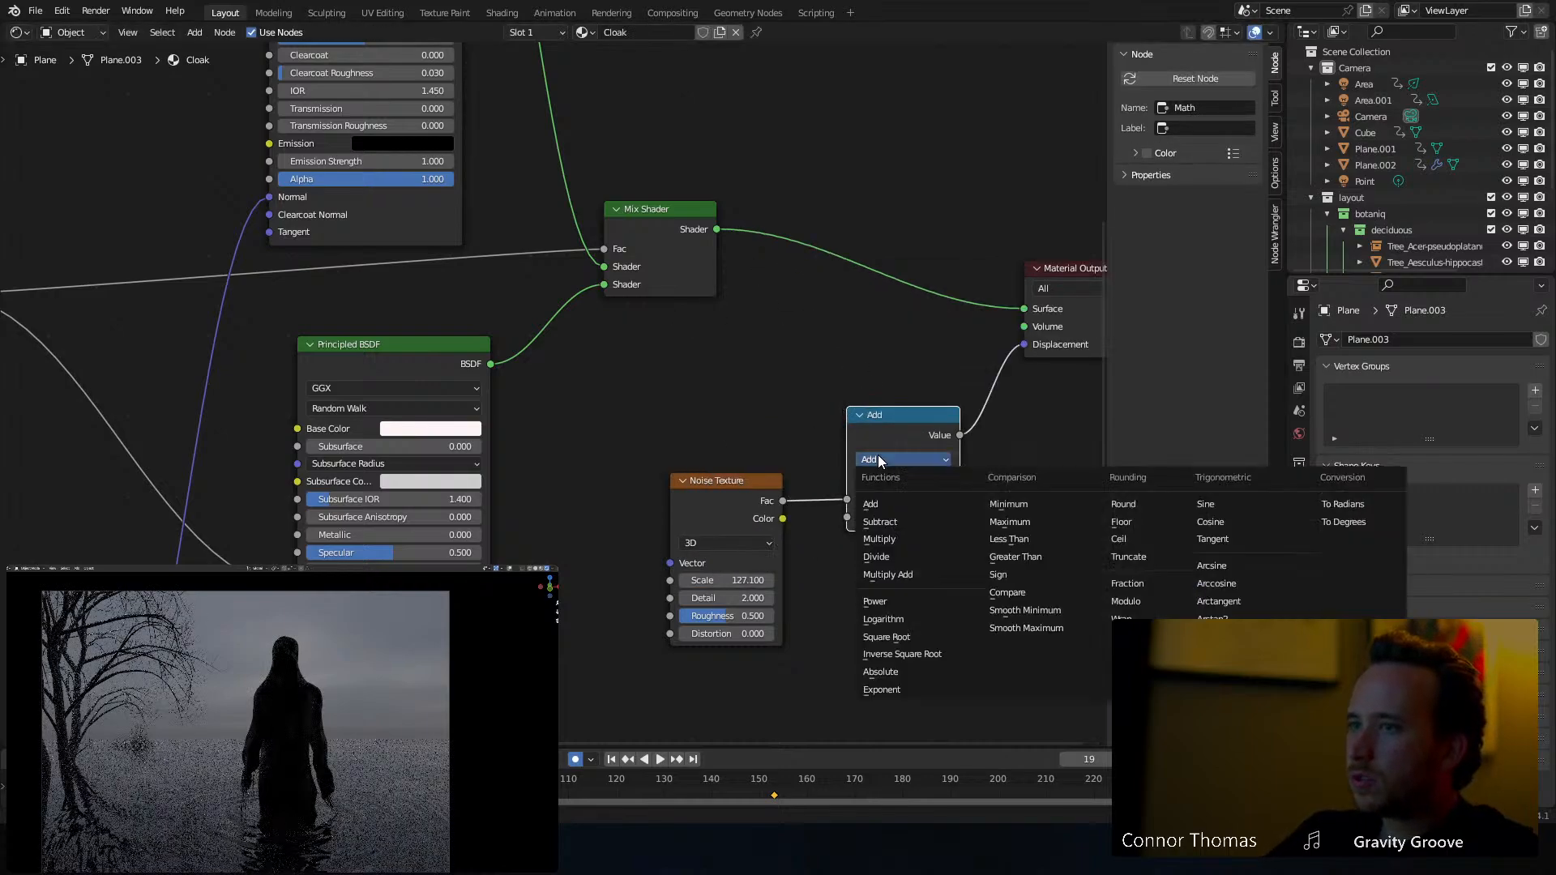
{"action": "left_click", "coordinate": [892, 539]}
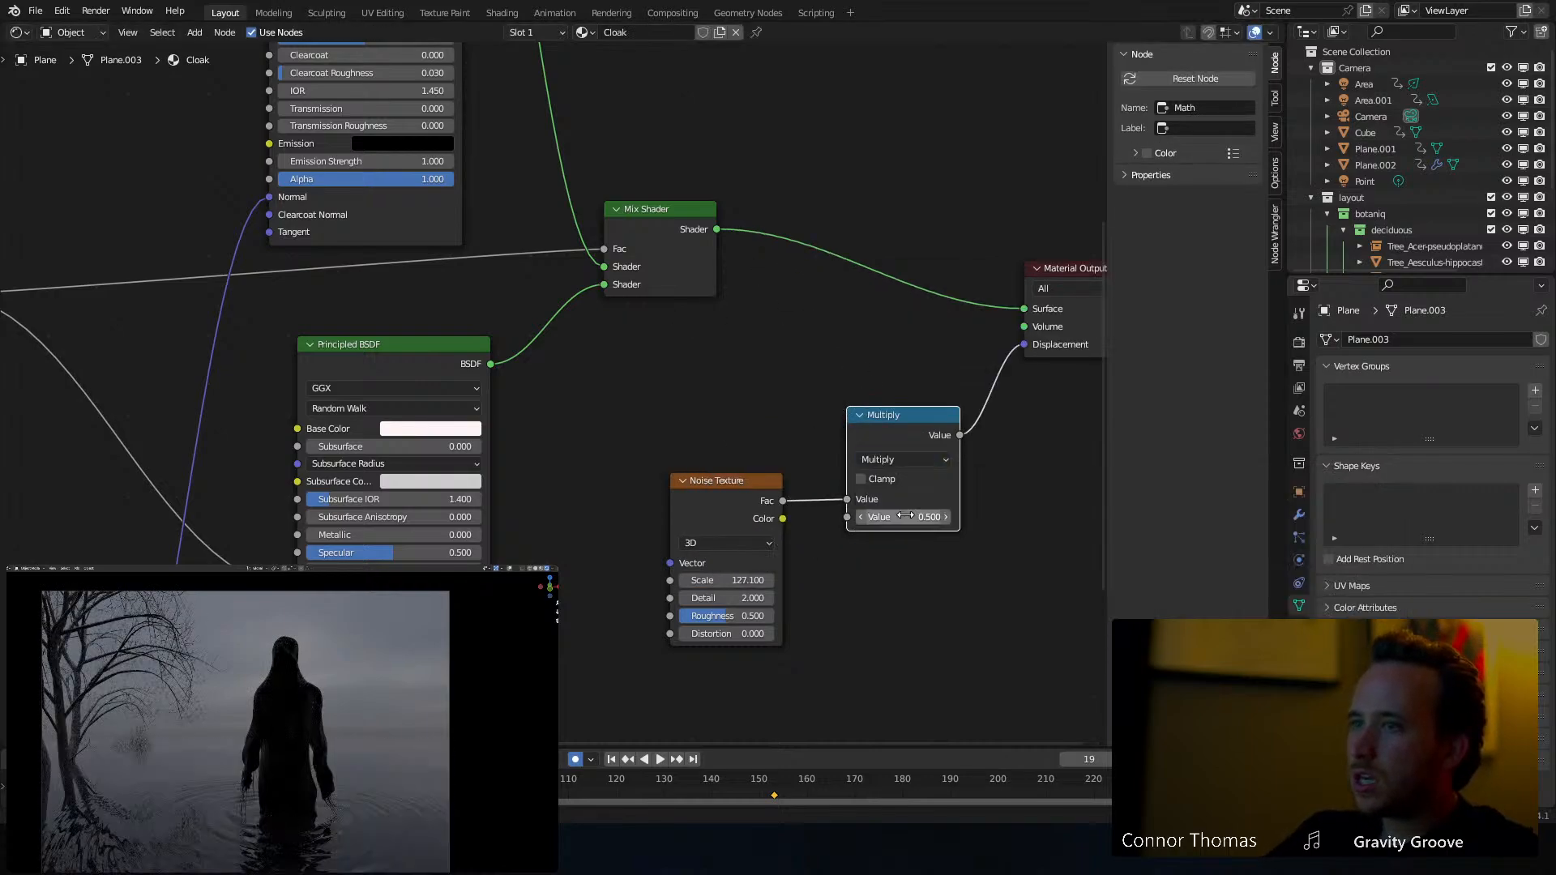
{"action": "left_click", "coordinate": [908, 517]}
{"action": "key", "text": "Return"}
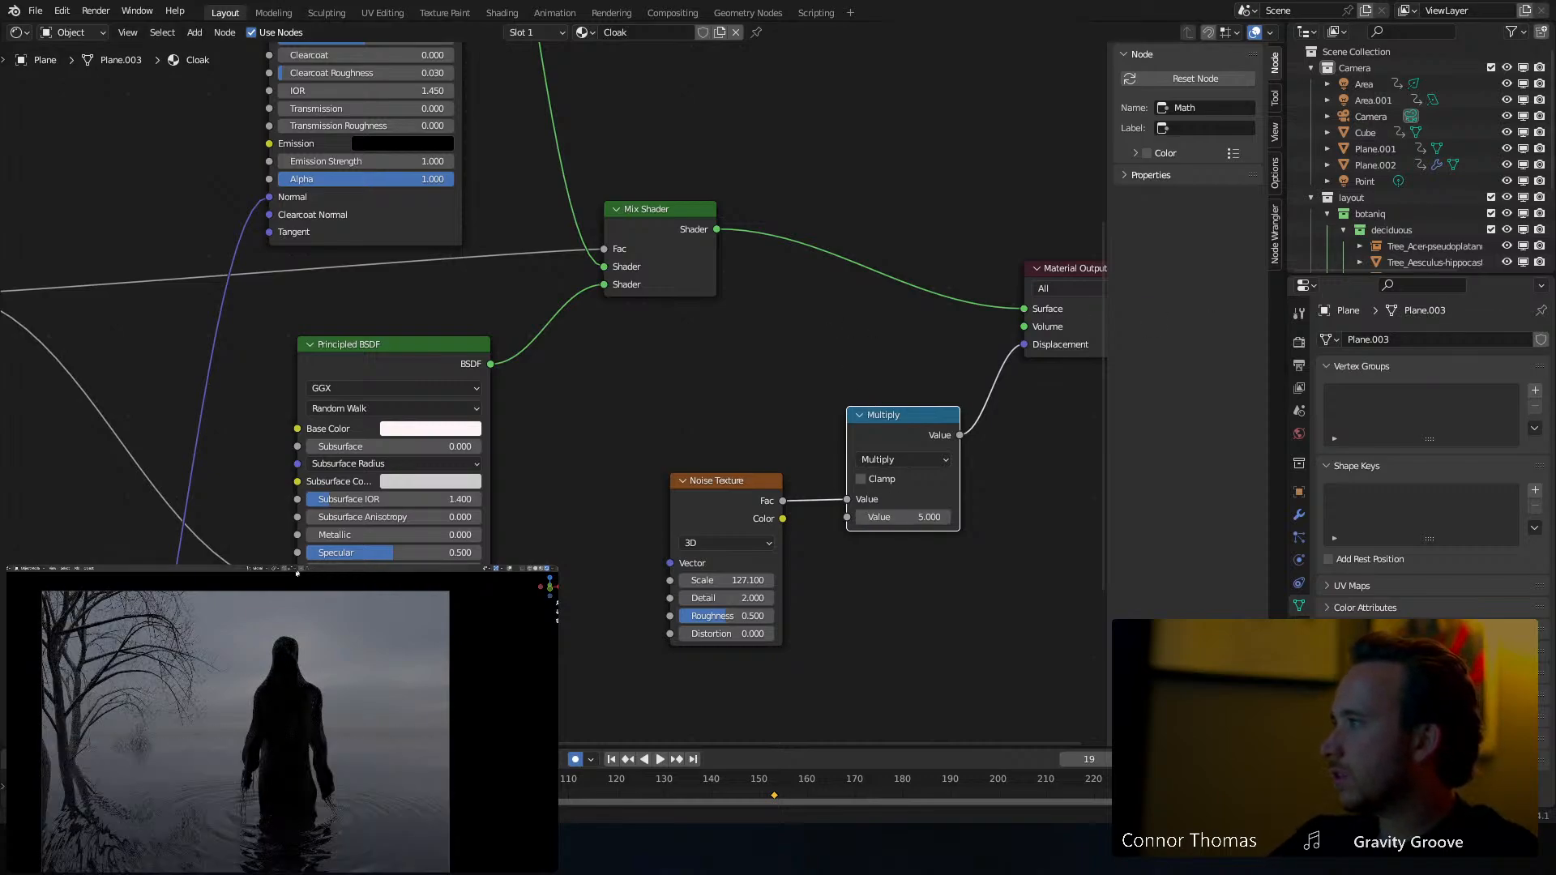
{"action": "middle_click_drag", "start_coordinate": [895, 499], "coordinate": [705, 608]}
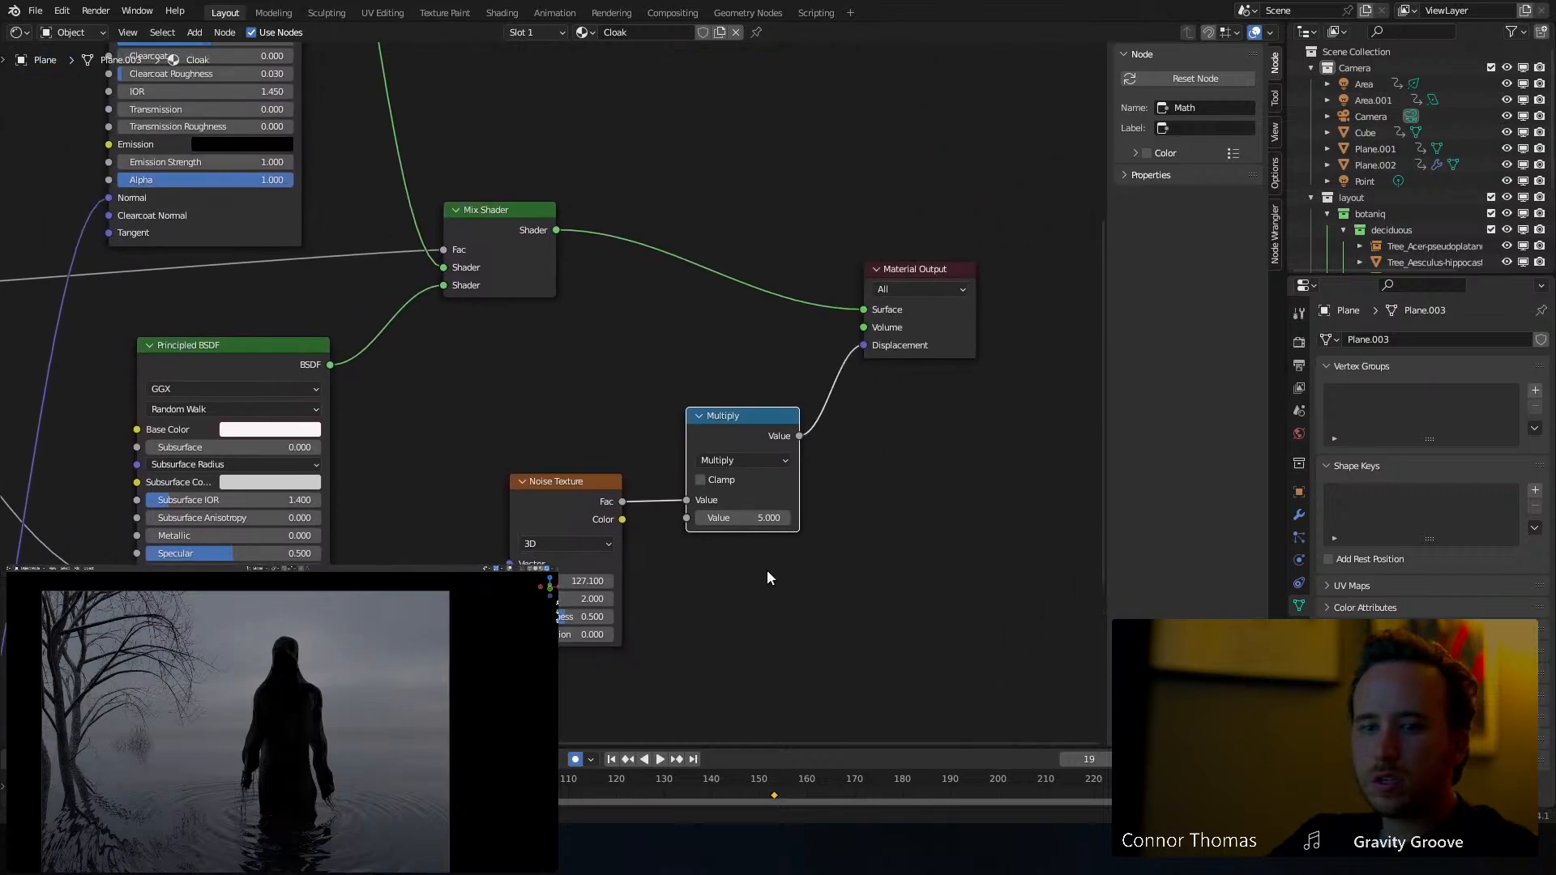
{"action": "left_click", "coordinate": [765, 642]}
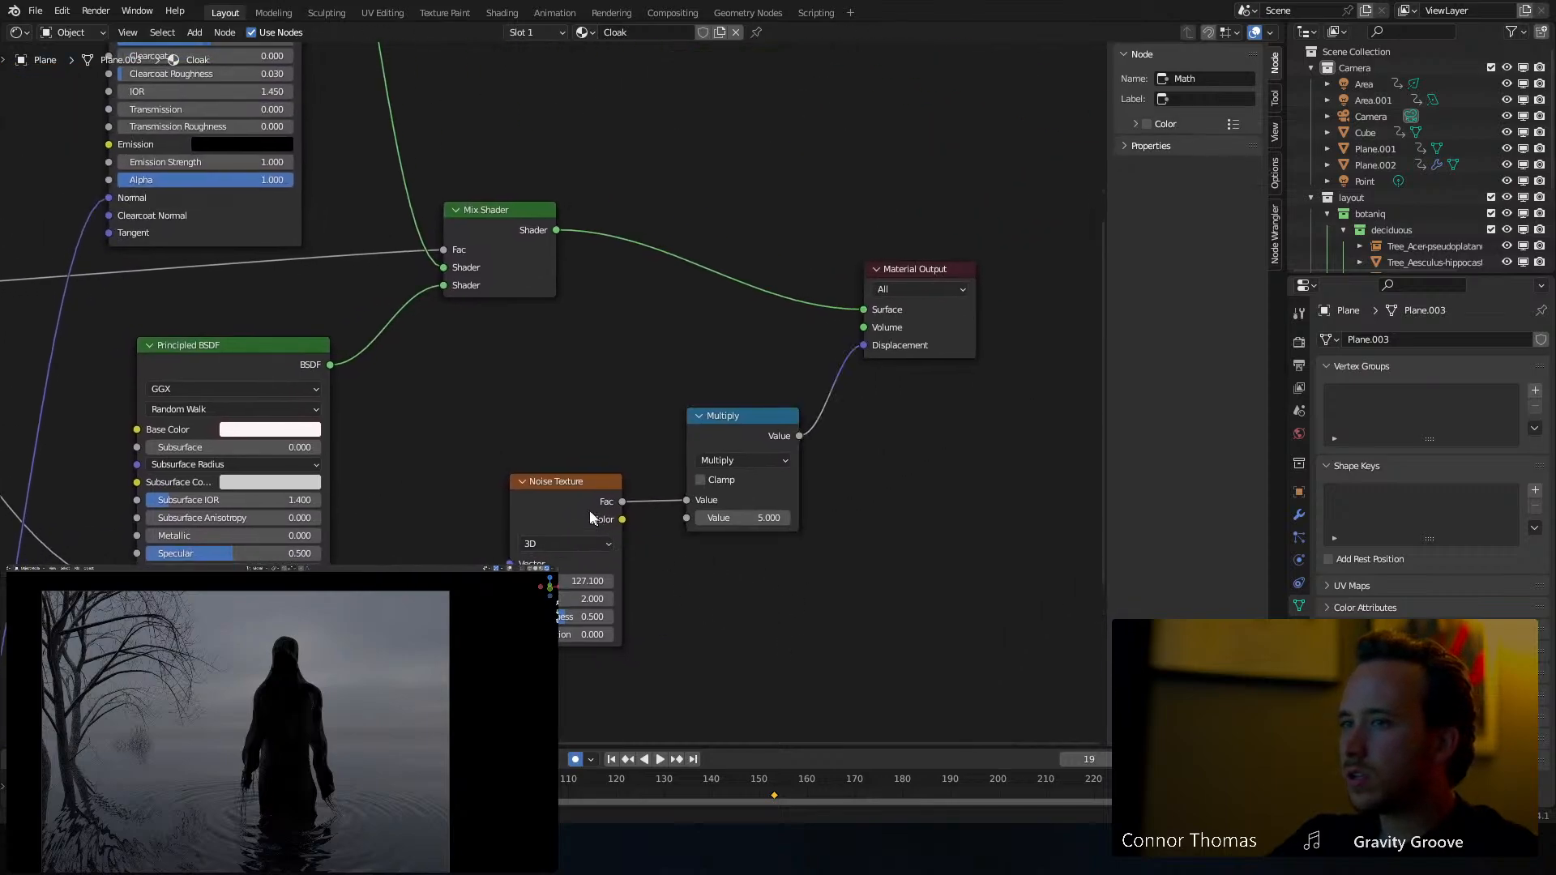
Preview the Noise Texture, set its roughness and detail to 0, and reconnect the Mix Shader to the Material Output
{"action": "left_click", "coordinate": [553, 493], "text": "ctrl+shift"}
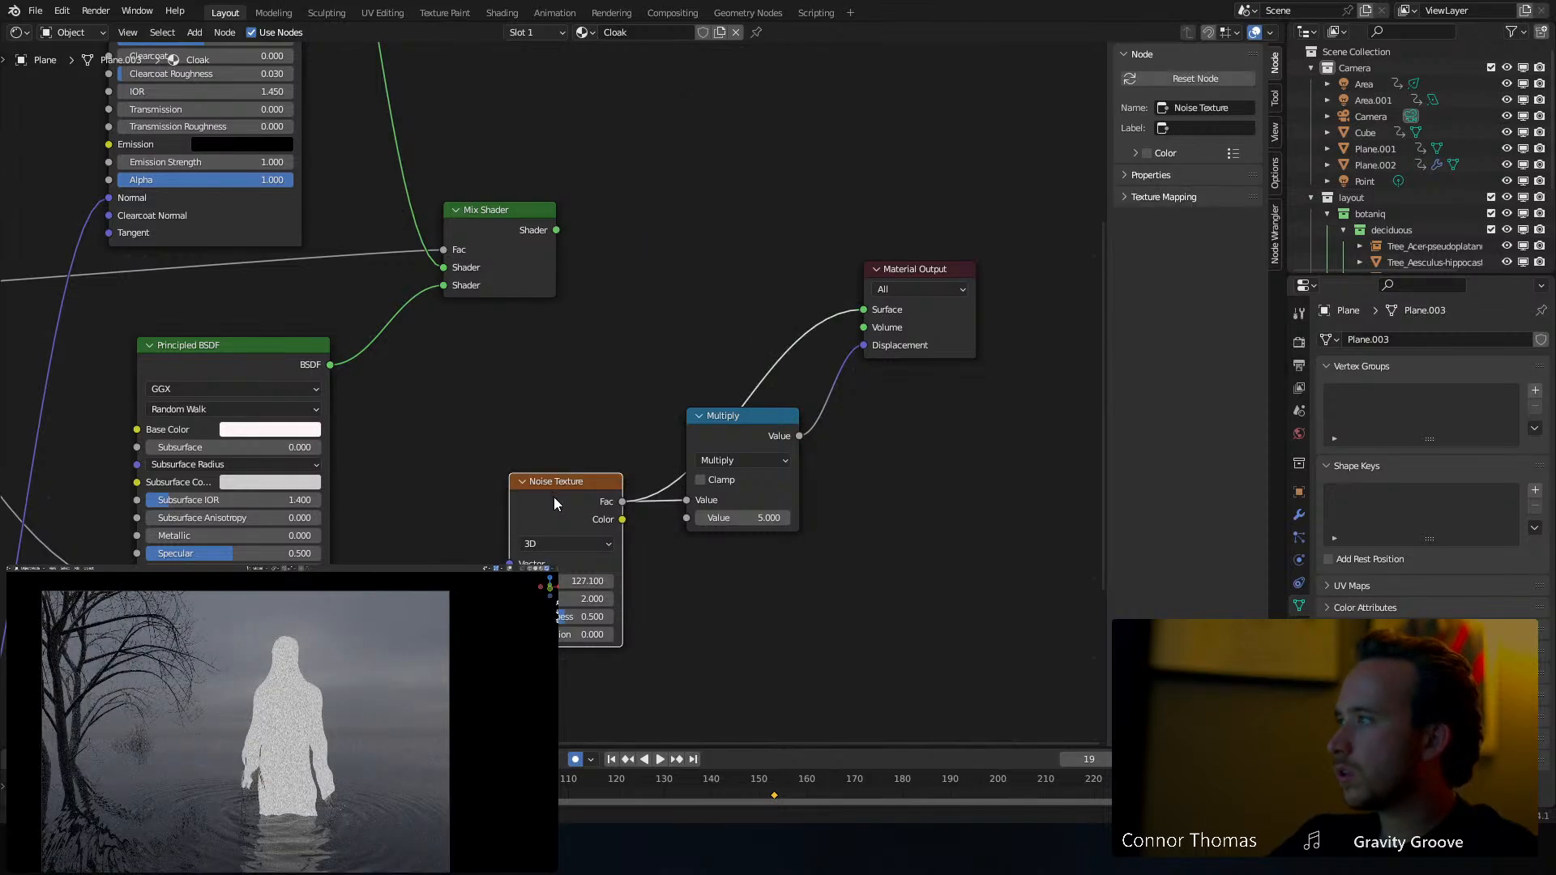
{"action": "left_click_drag", "start_coordinate": [556, 616], "coordinate": [604, 616]}
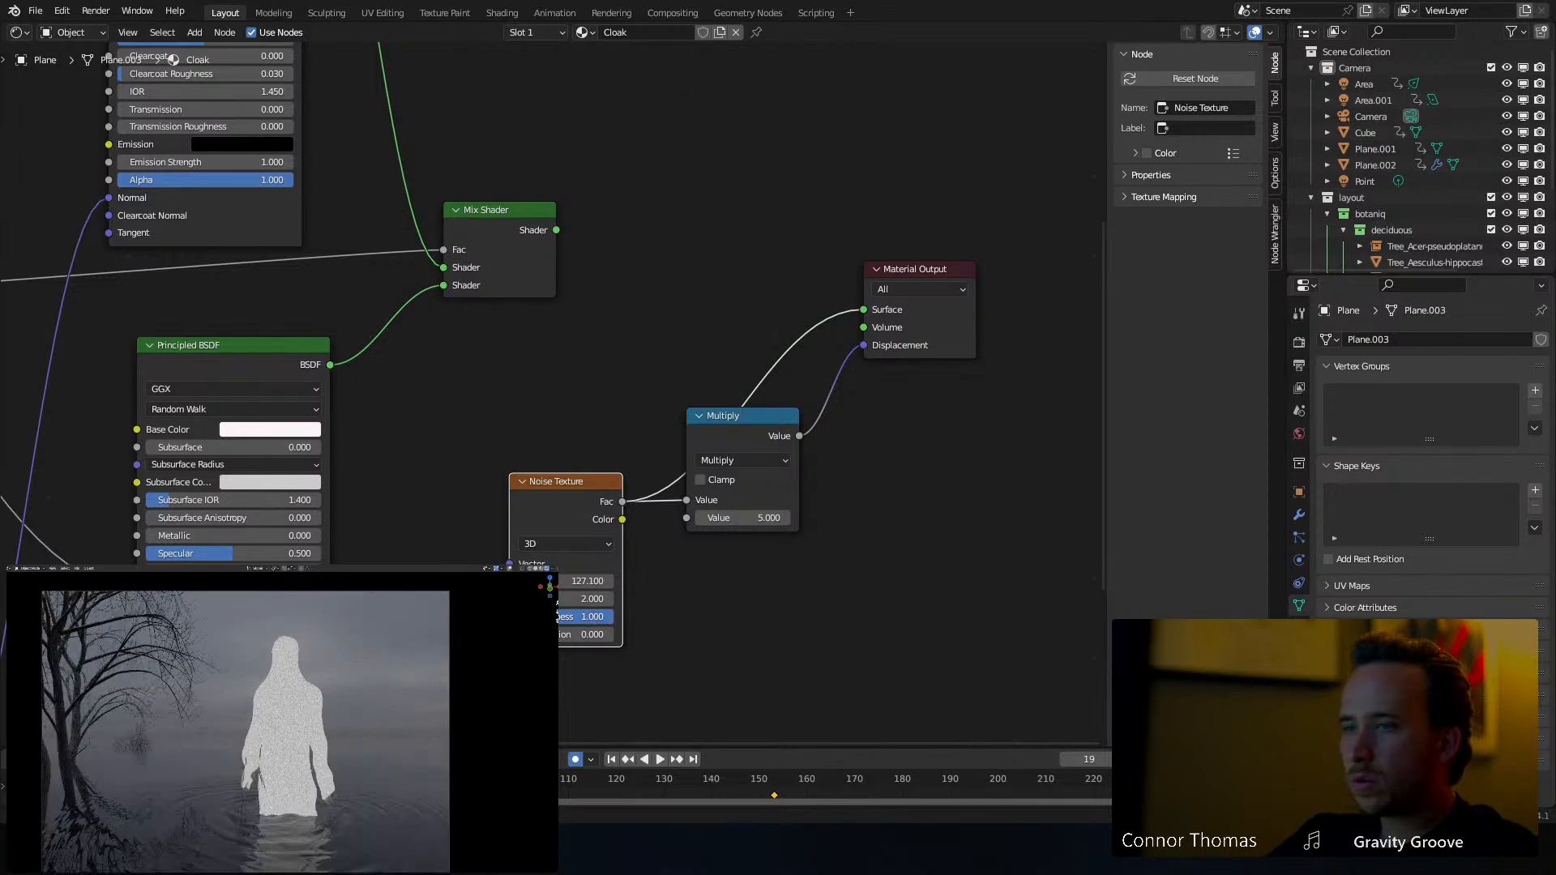
{"action": "left_click_drag", "start_coordinate": [560, 616], "coordinate": [486, 599]}
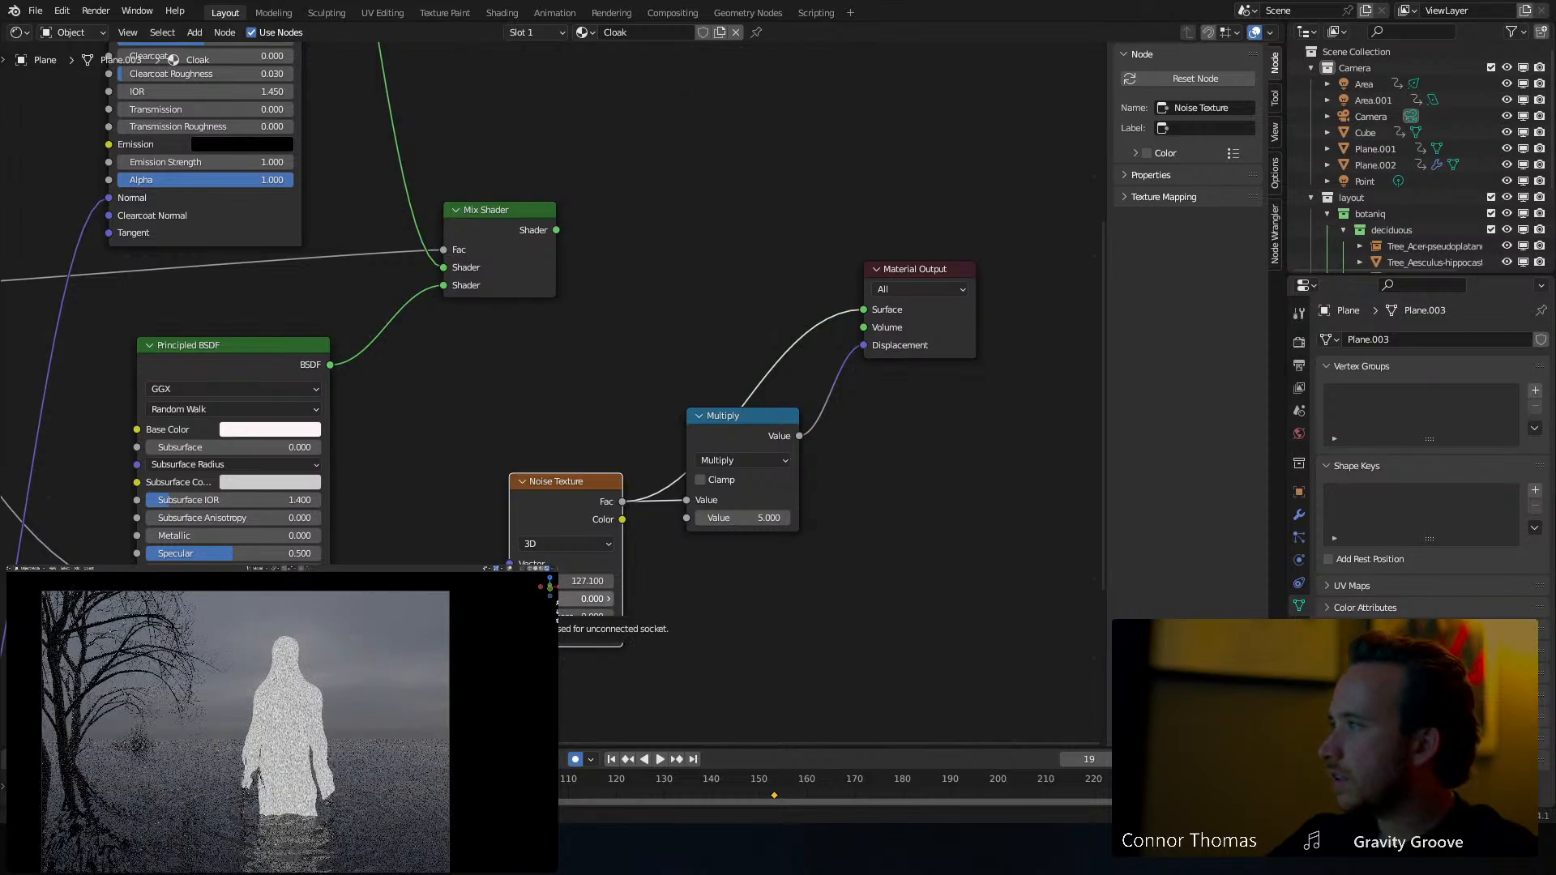
{"action": "left_click", "coordinate": [517, 221], "text": "ctrl+shift"}
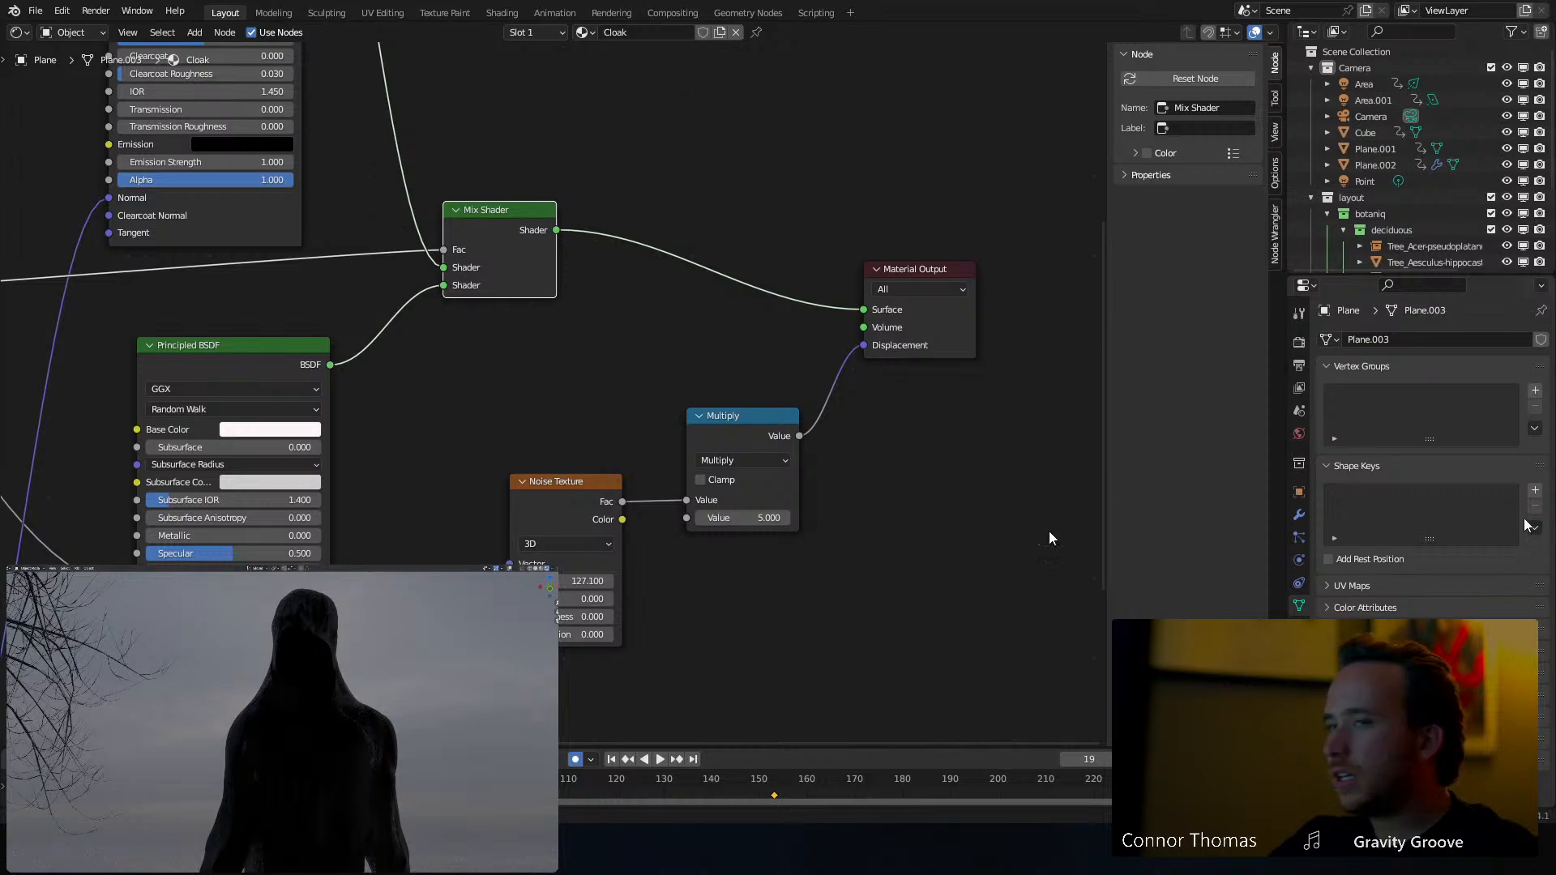
Connect the Multiply node's Value output to the Mix Shader's Fac input
{"action": "middle_click_drag", "start_coordinate": [772, 658], "coordinate": [776, 551]}
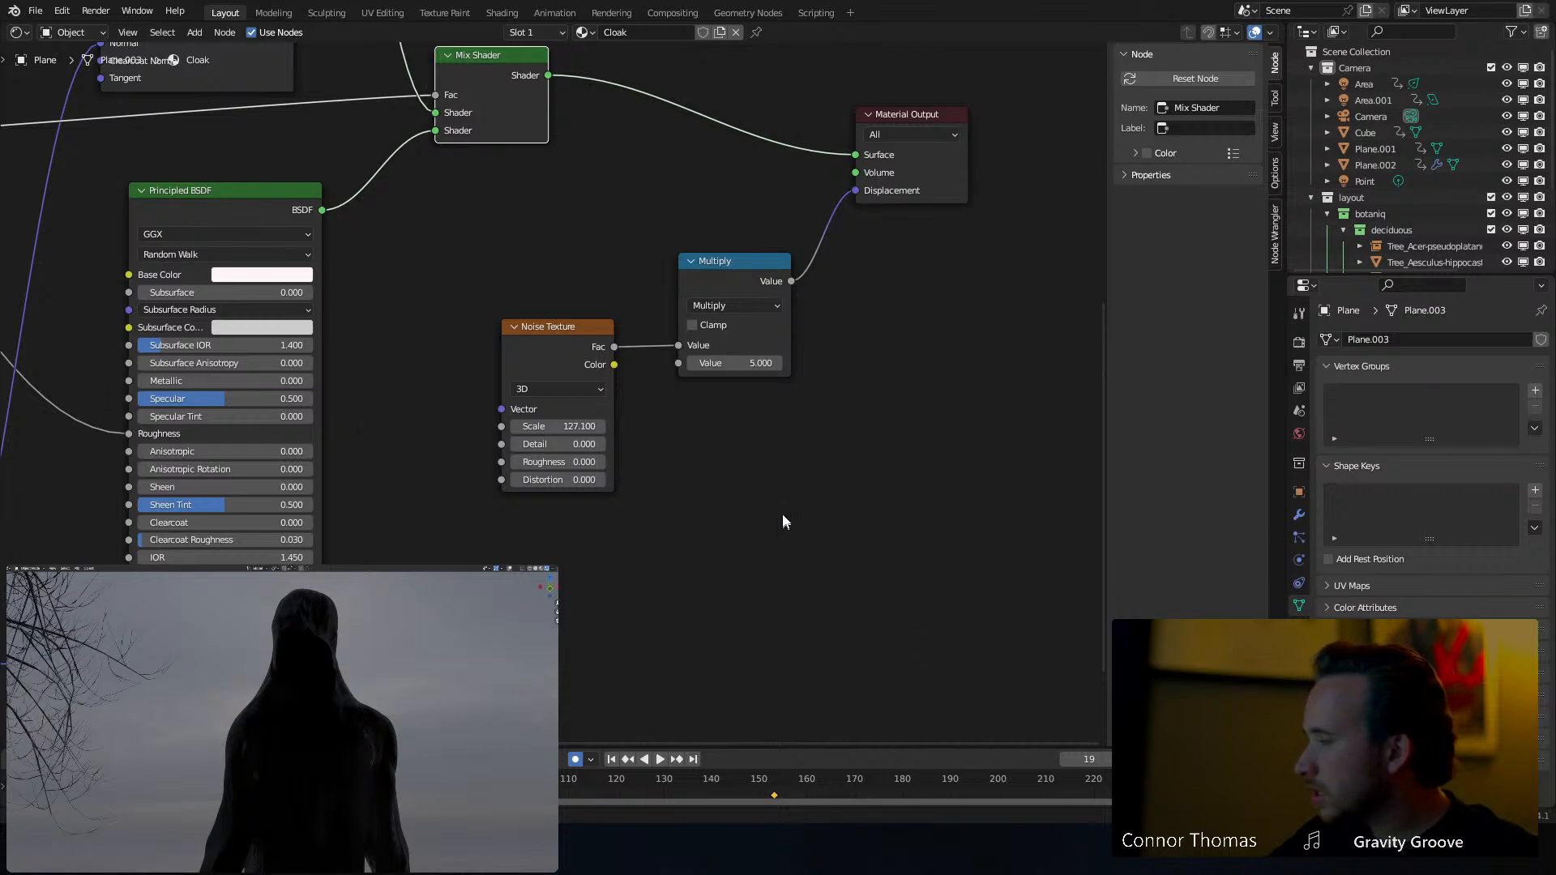
{"action": "middle_click_drag", "start_coordinate": [781, 514], "coordinate": [820, 708]}
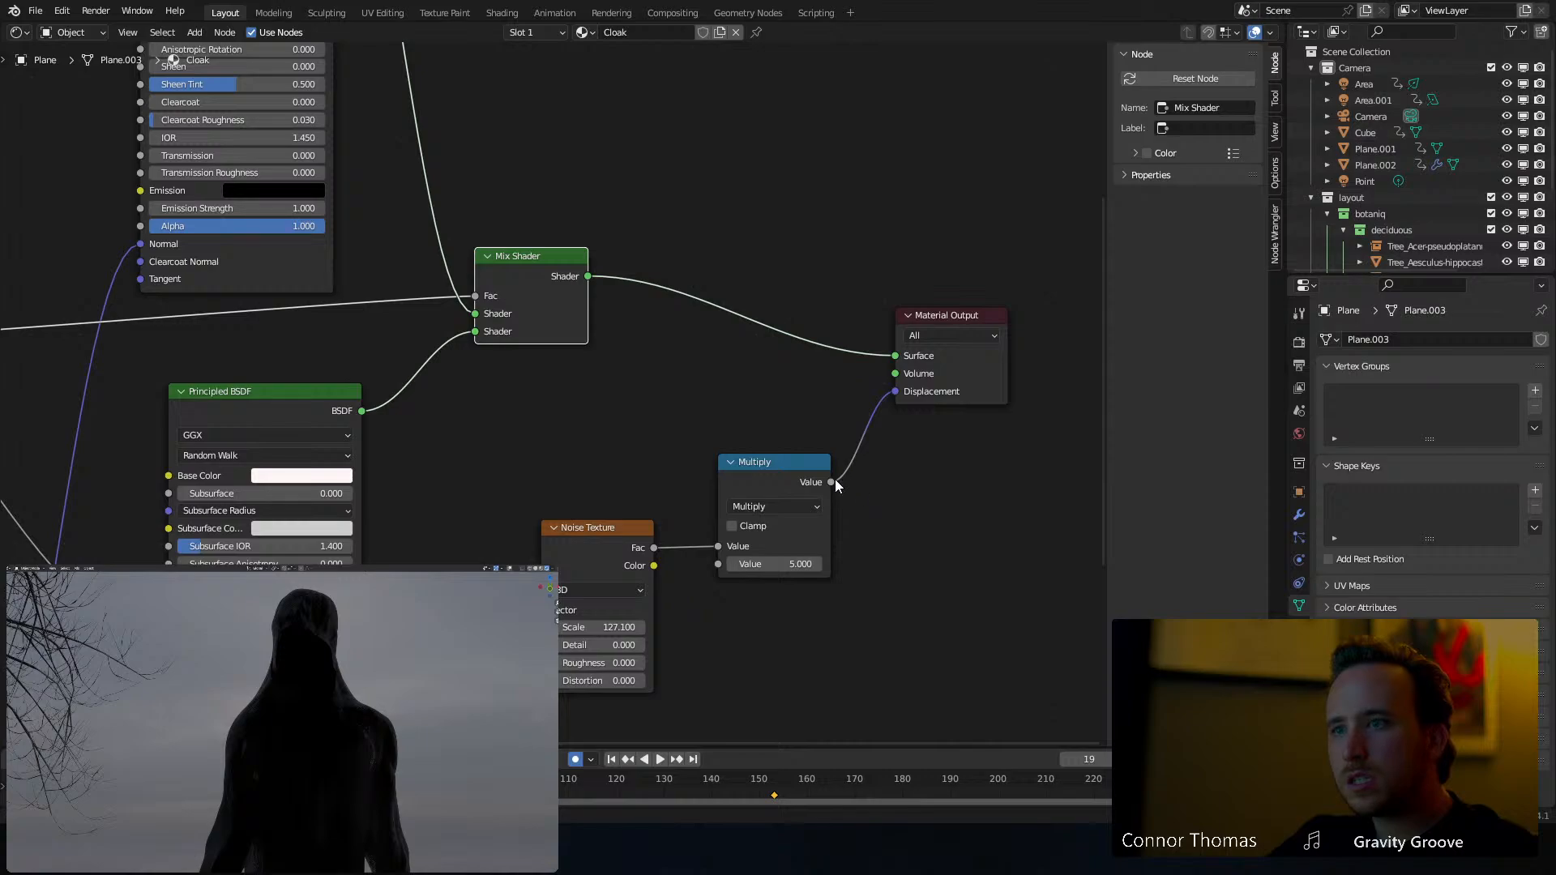
{"action": "left_click_drag", "start_coordinate": [835, 484], "coordinate": [485, 301]}
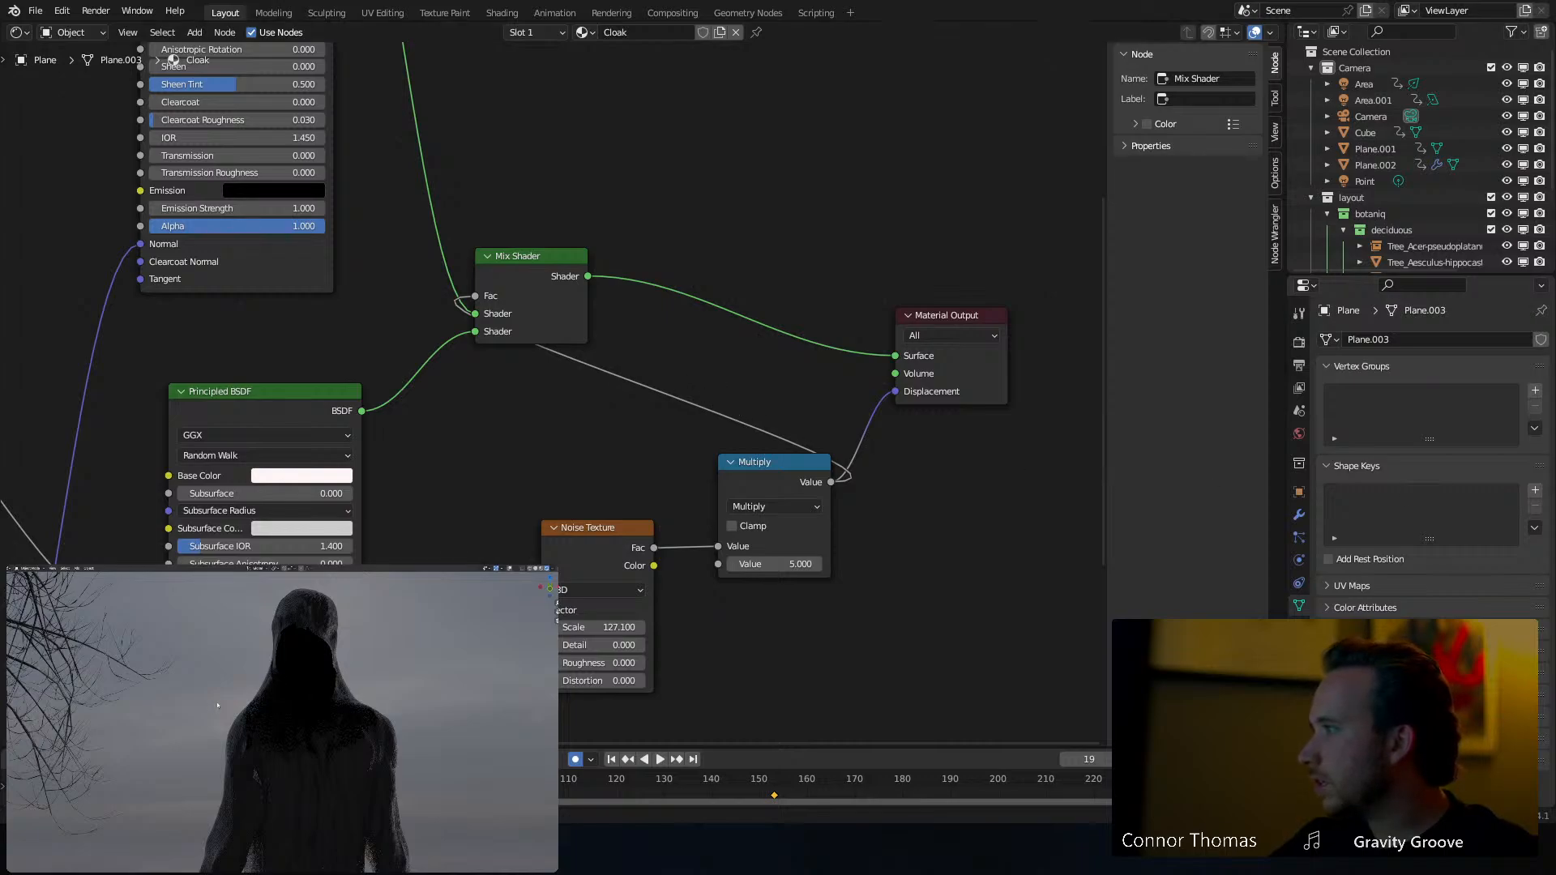
Connect the denim roughness image's Color output to the Roughness inputs of both Principled BSDFs
{"action": "middle_click_drag", "start_coordinate": [492, 464], "coordinate": [826, 436]}
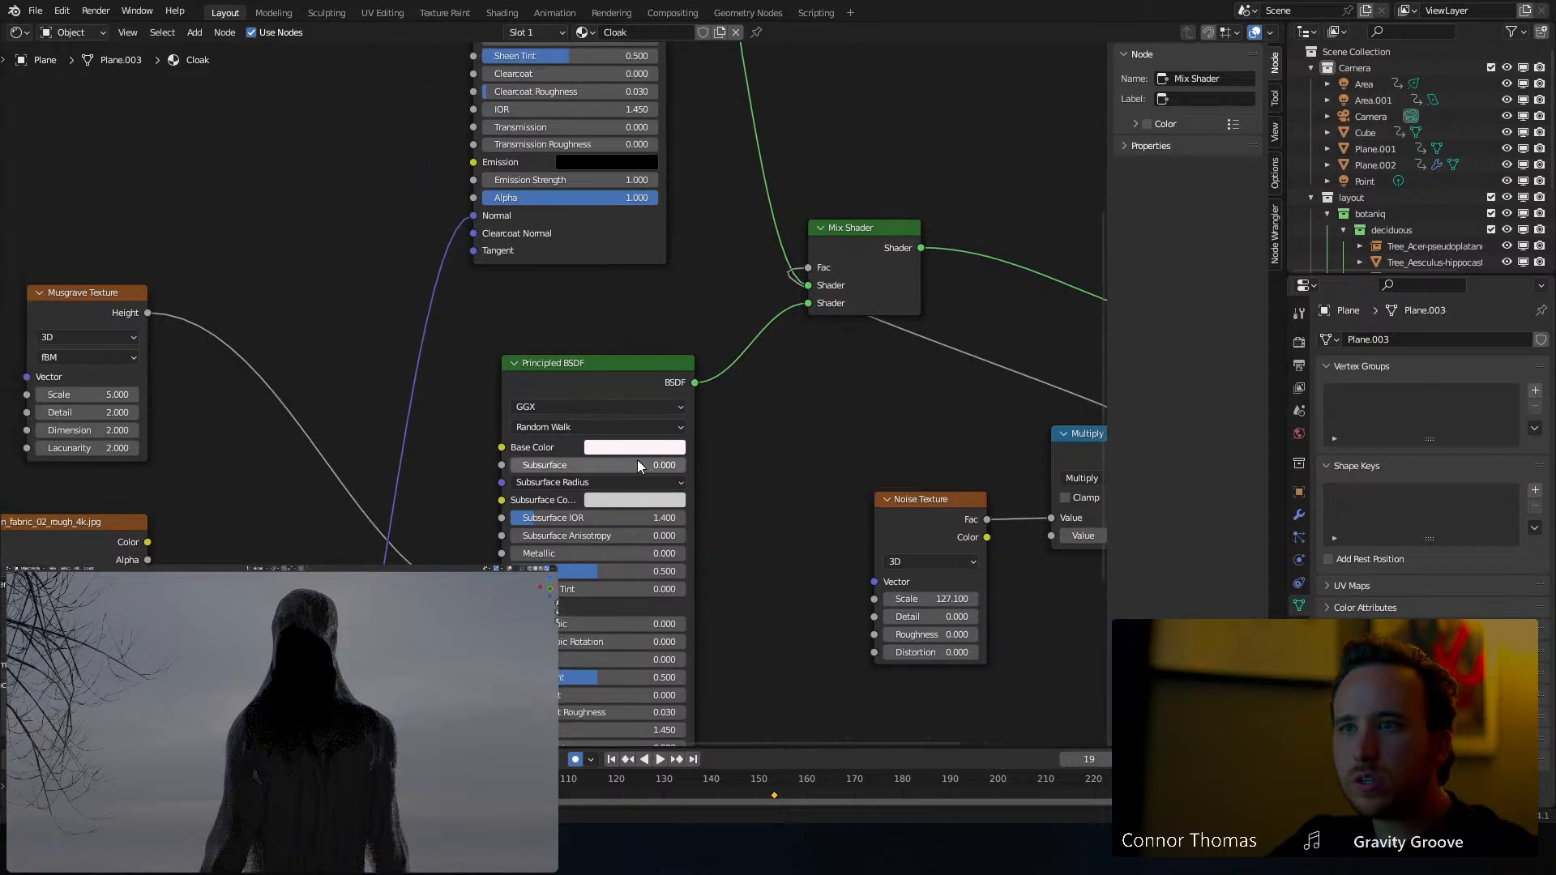
{"action": "middle_click_drag", "start_coordinate": [742, 397], "coordinate": [940, 524]}
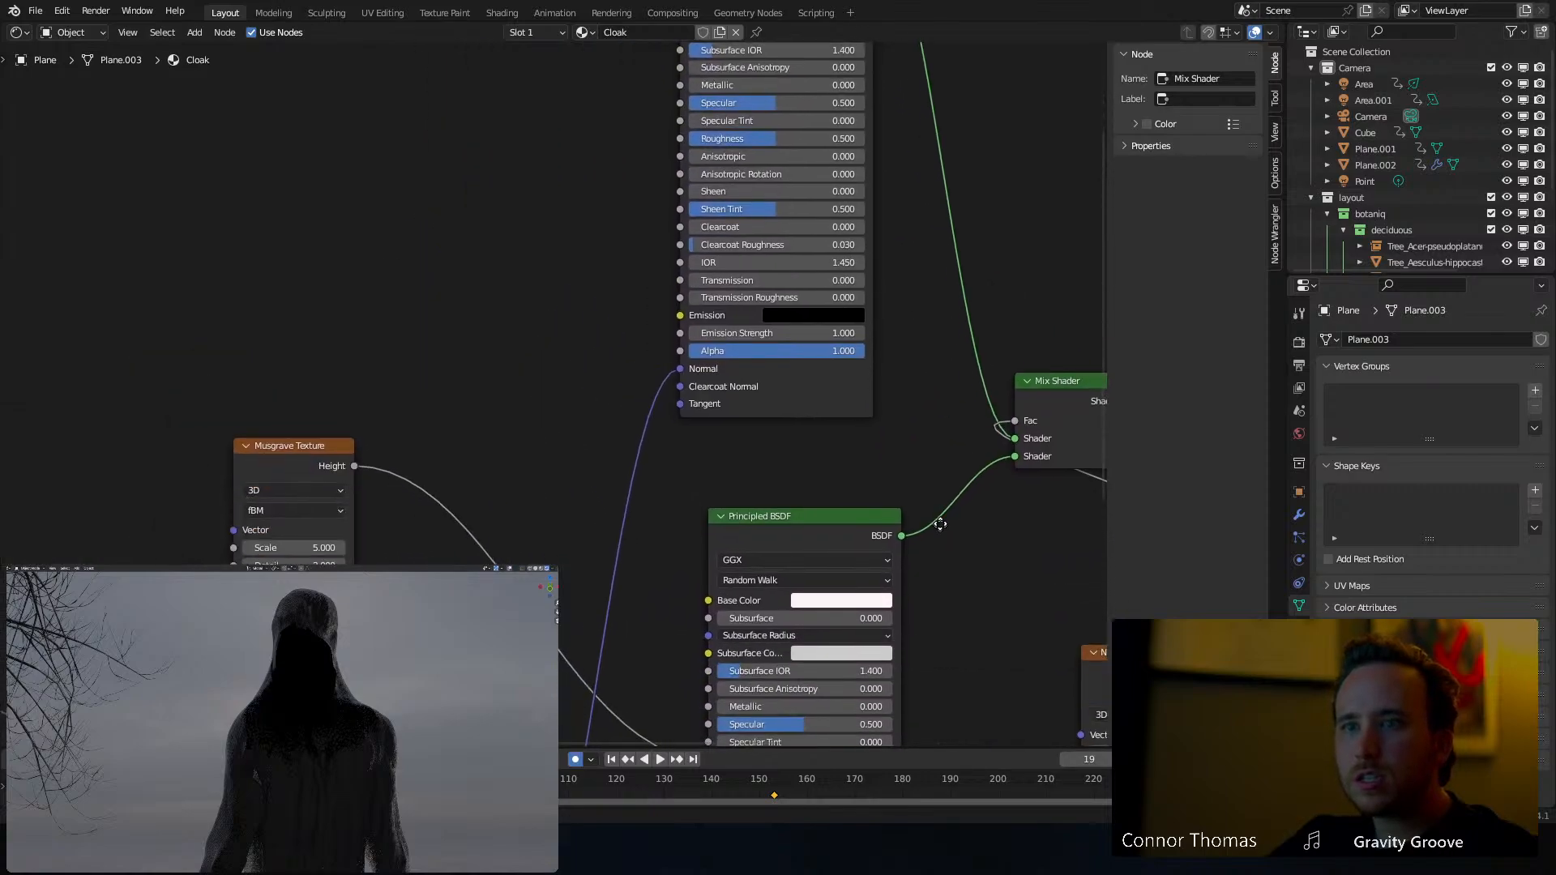
{"action": "scroll", "coordinate": [389, 386], "scroll_direction": "down", "scroll_amount": 3}
{"action": "middle_click_drag", "start_coordinate": [421, 355], "coordinate": [431, 377]}
{"action": "middle_click_drag", "start_coordinate": [440, 433], "coordinate": [471, 357]}
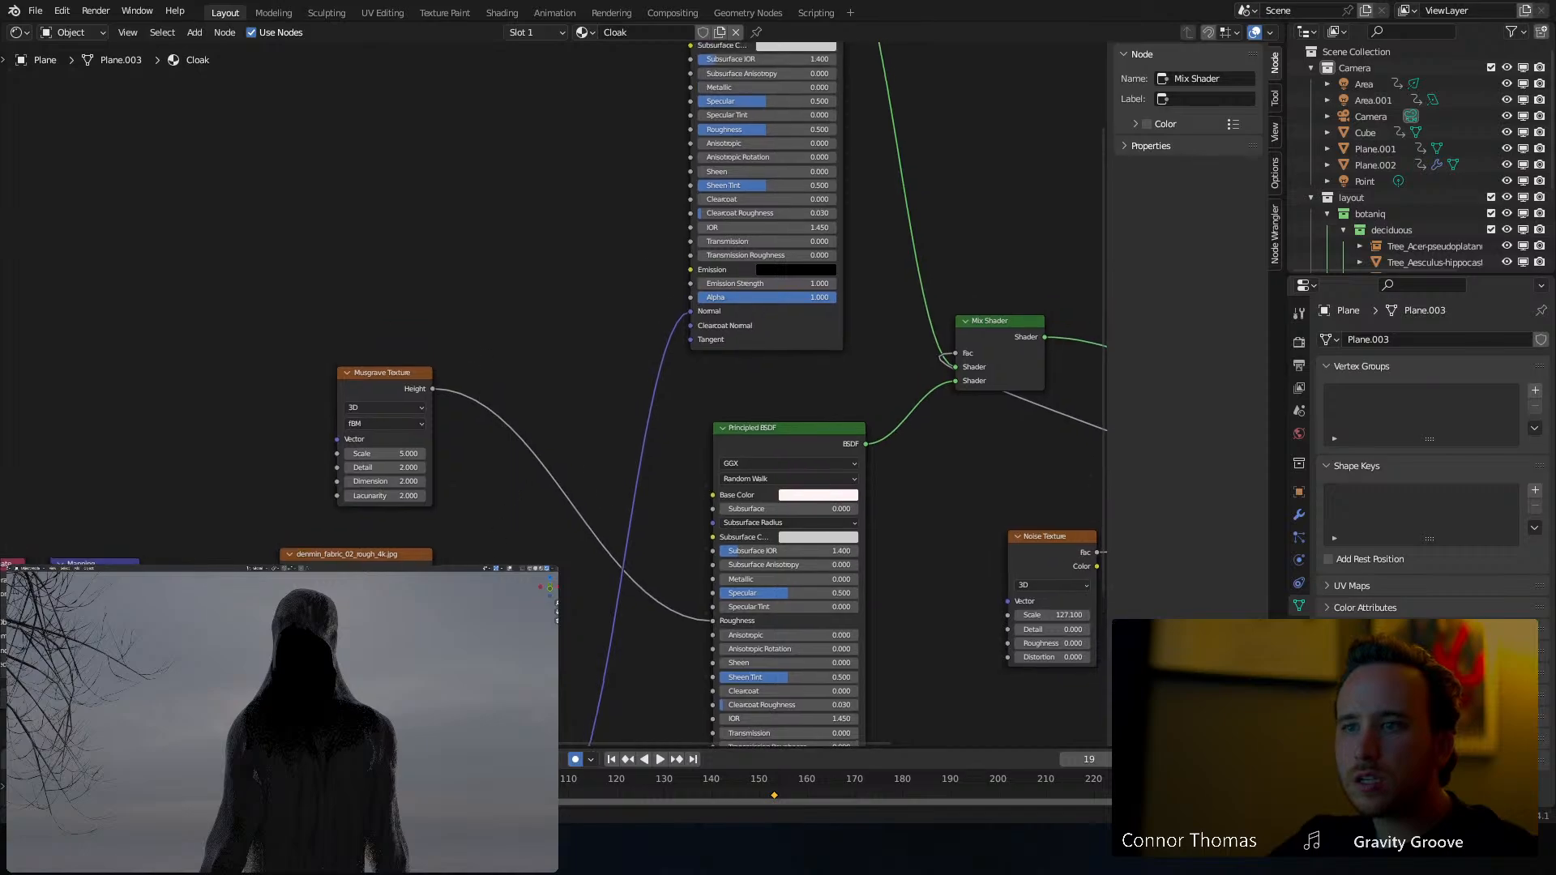
{"action": "left_click_drag", "start_coordinate": [432, 571], "coordinate": [509, 502]}
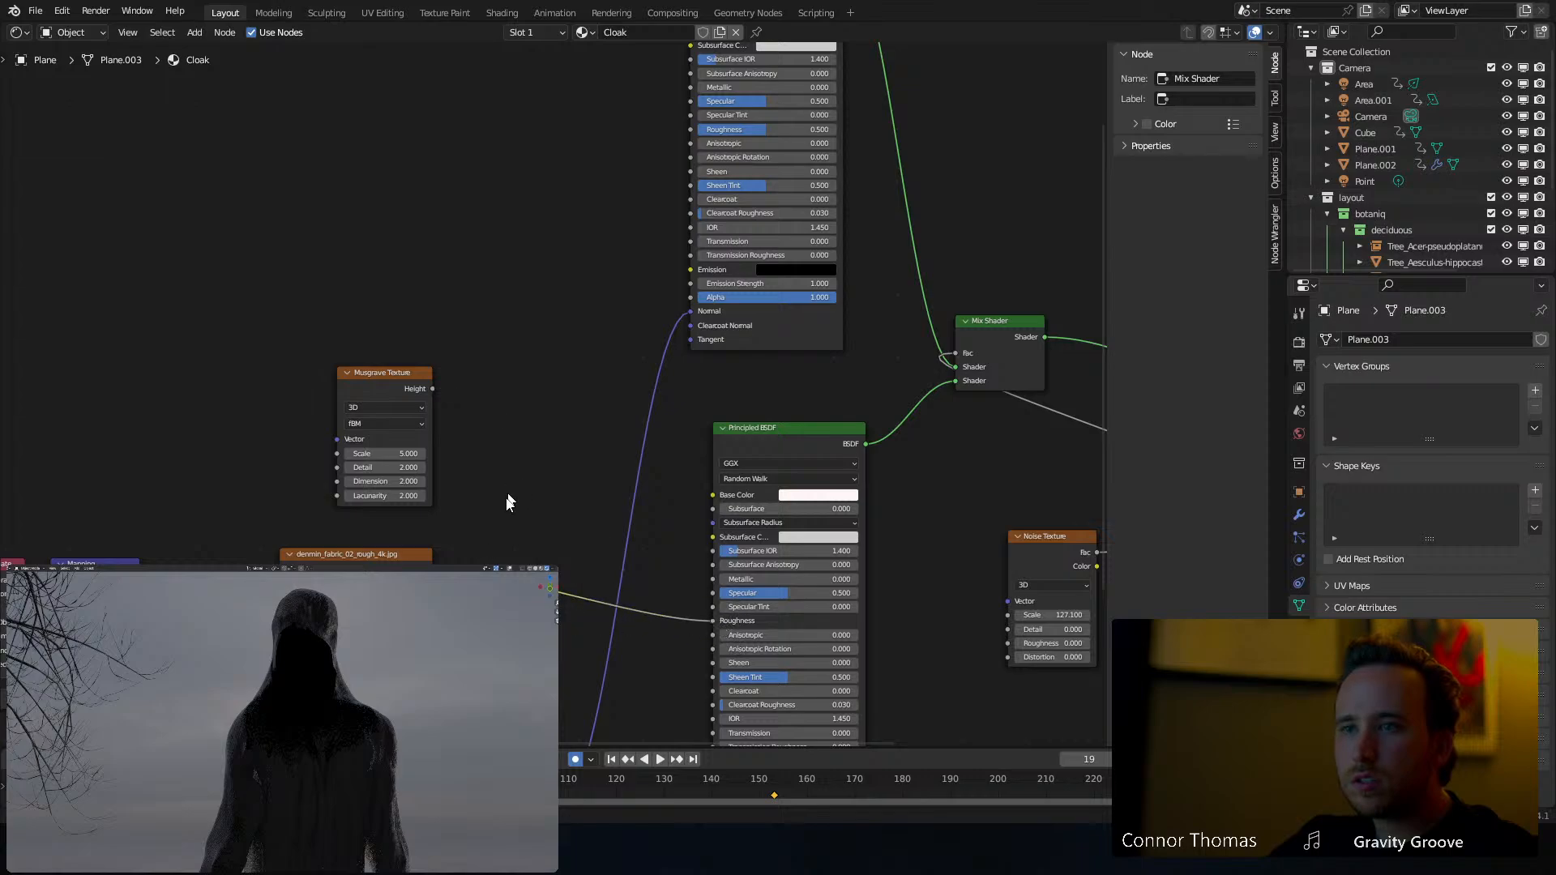
{"action": "left_click_drag", "start_coordinate": [432, 571], "coordinate": [702, 177]}
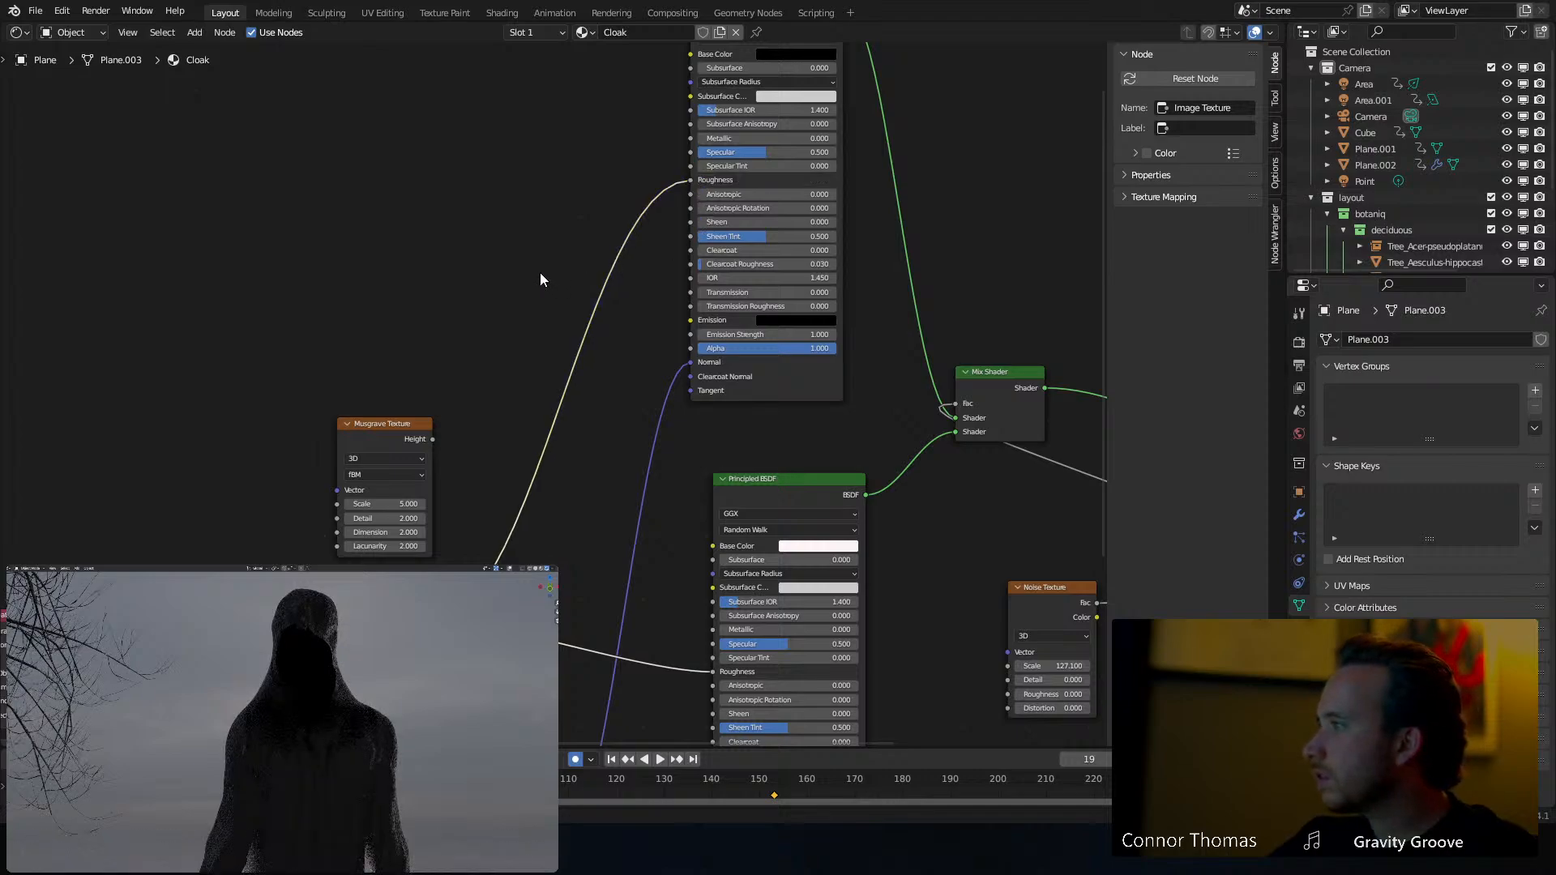
Change the lower Principled BSDF's base color to a muted reddish brown
{"action": "middle_click_drag", "start_coordinate": [554, 254], "coordinate": [532, 205]}
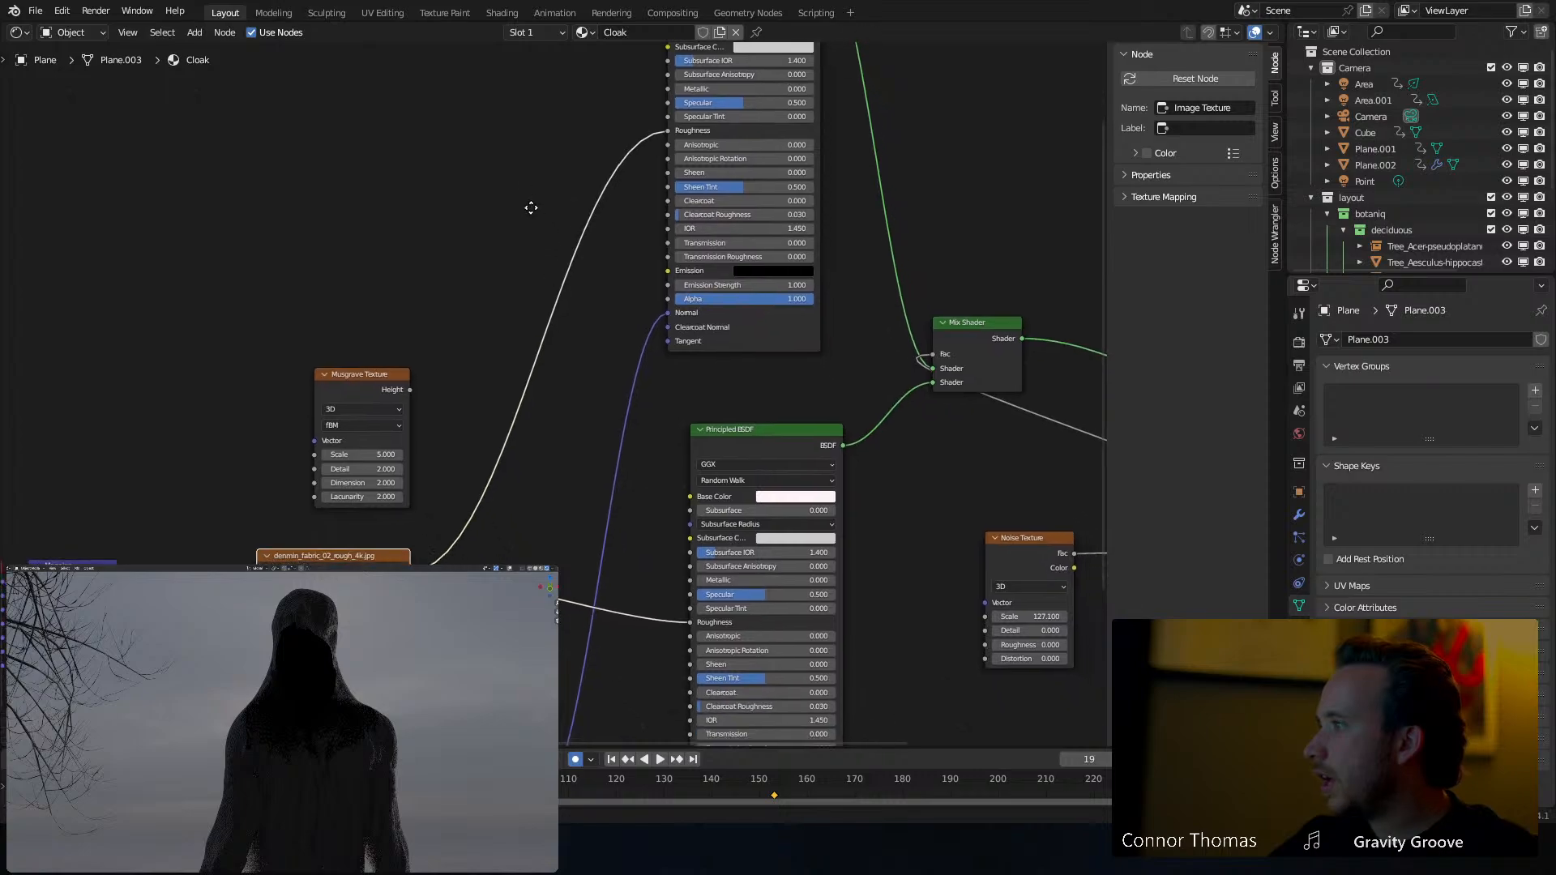
{"action": "left_click", "coordinate": [785, 495]}
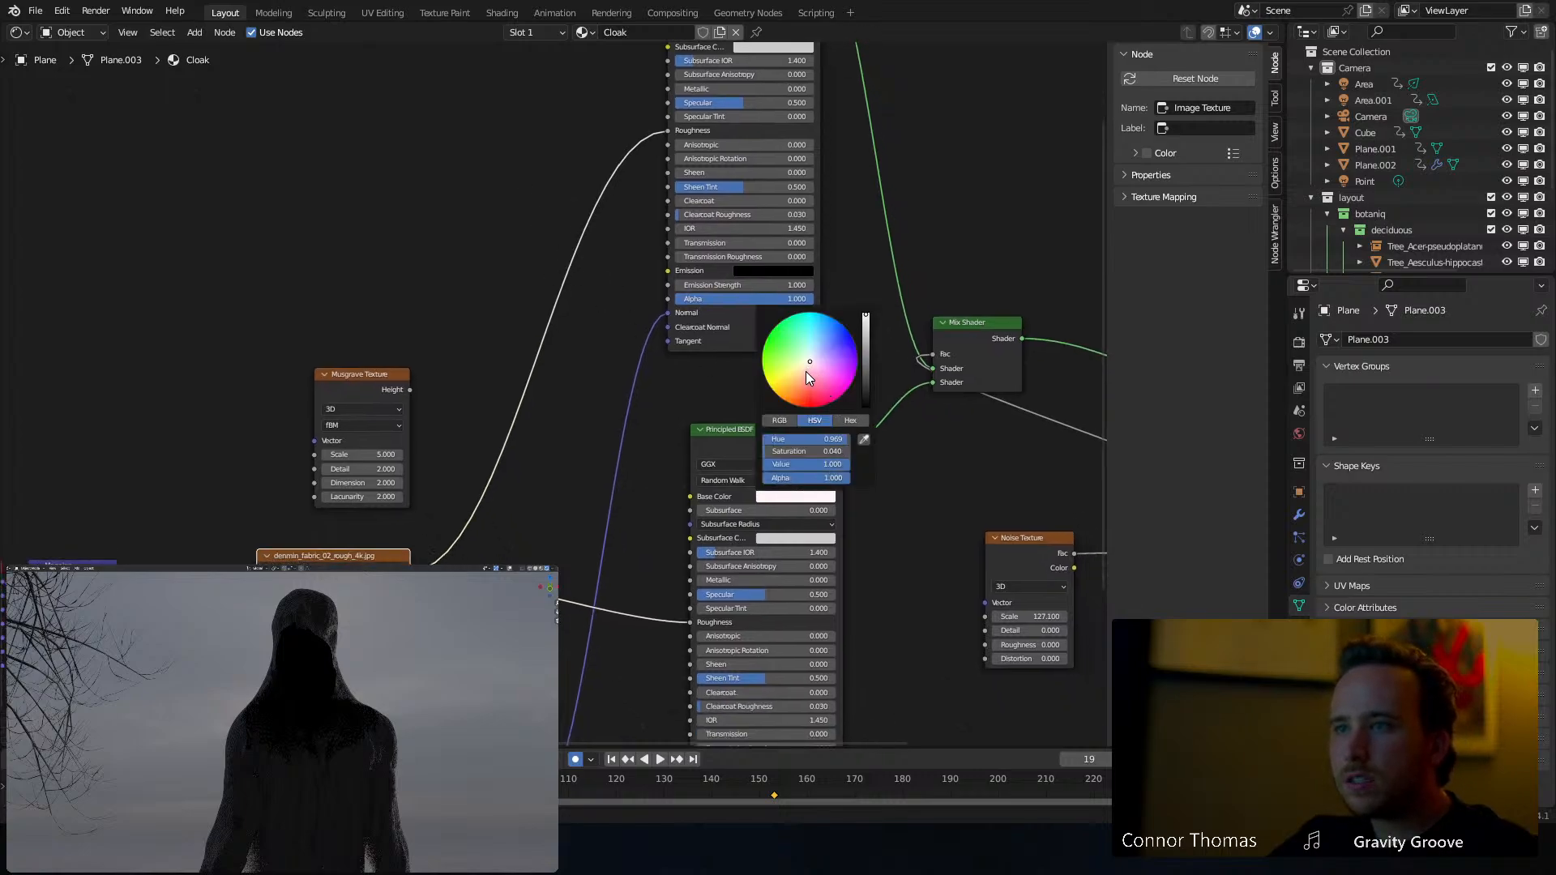
{"action": "left_click", "coordinate": [805, 367]}
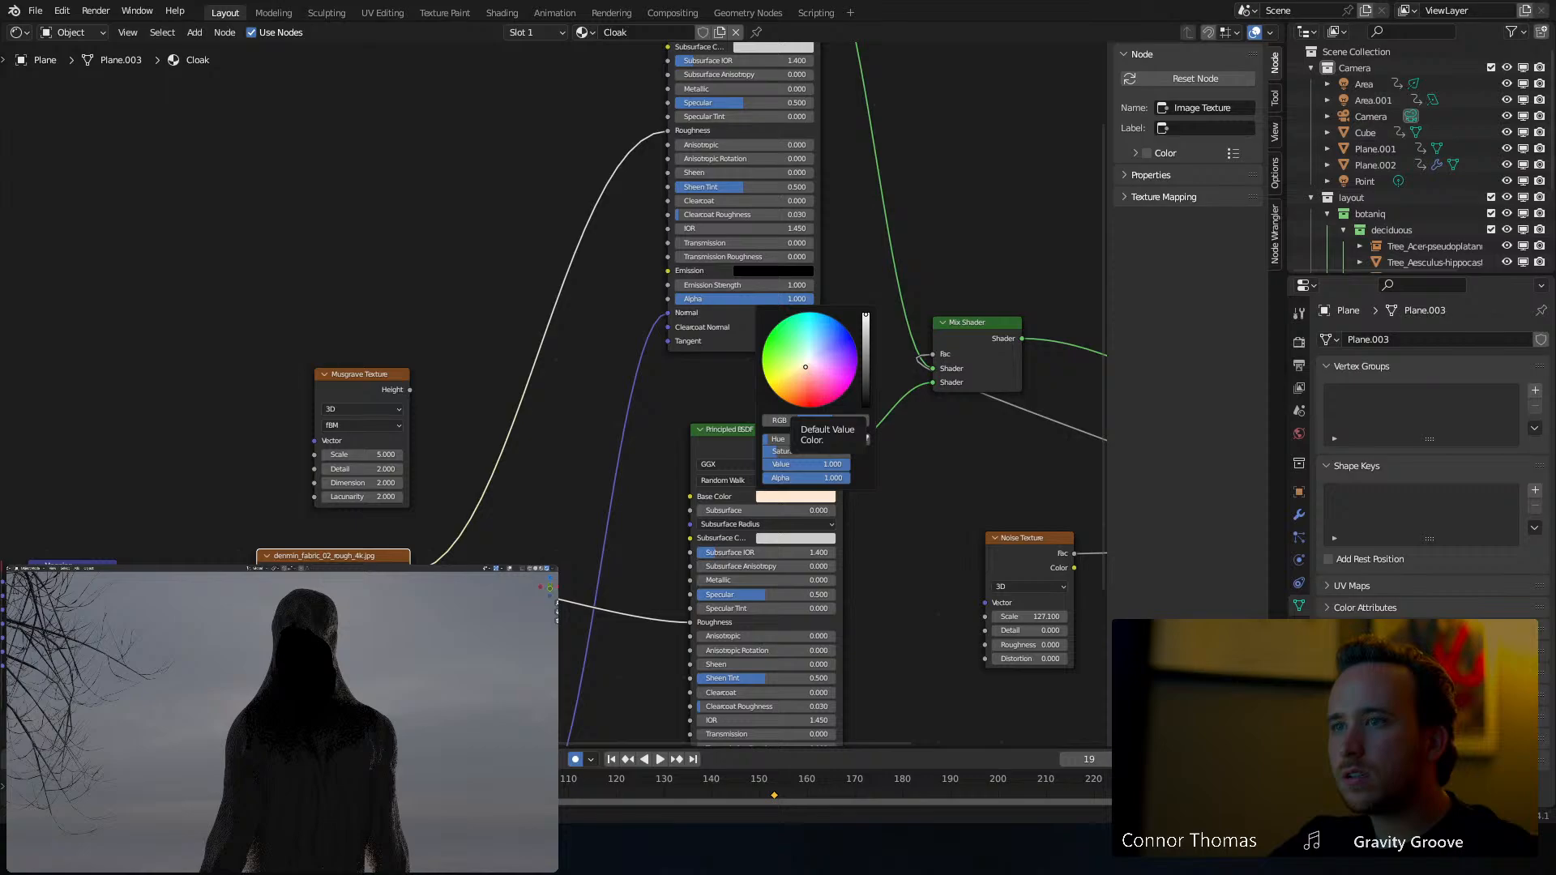
{"action": "left_click", "coordinate": [806, 377]}
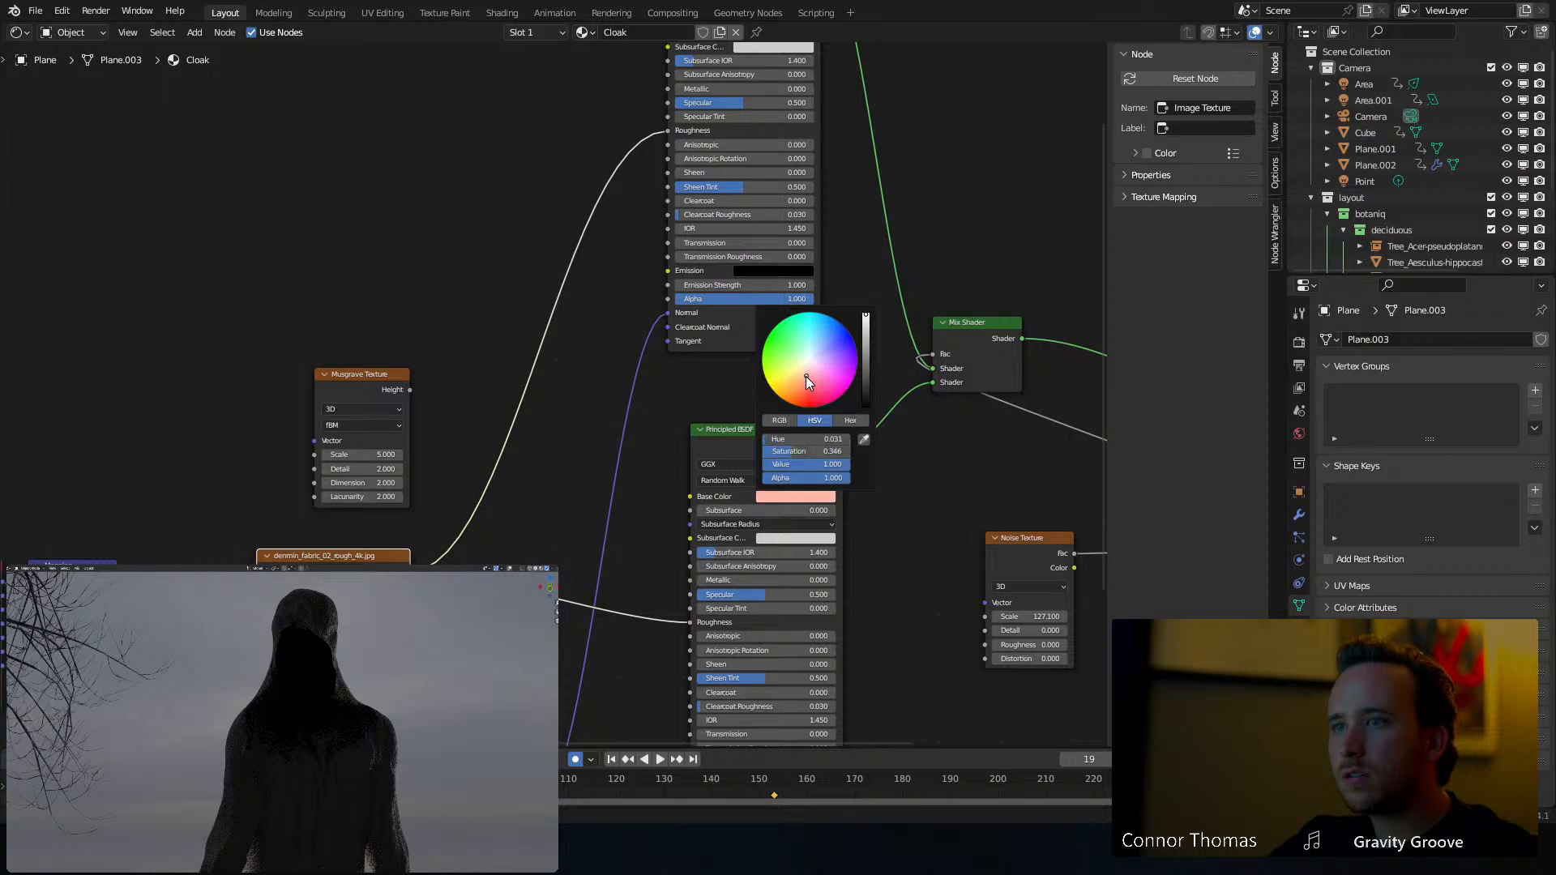
{"action": "left_click", "coordinate": [867, 364]}
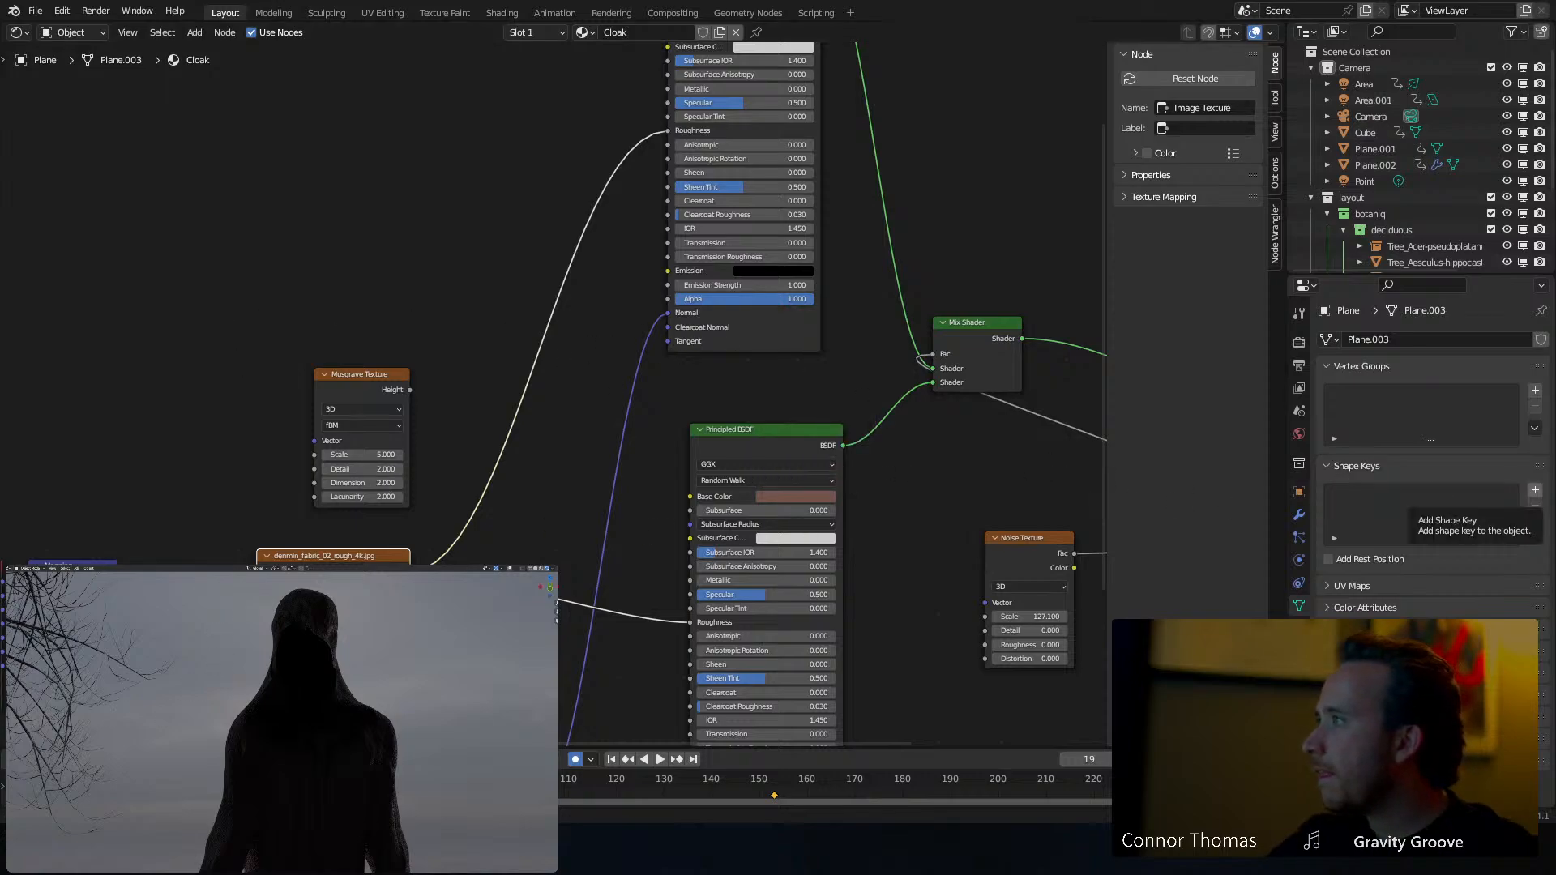
Replace the denim image with the Musgrave Texture's Height on the lower Principled BSDF's Roughness, and preview the Musgrave pattern on the cloak
{"action": "scroll", "coordinate": [336, 729], "scroll_direction": "up", "scroll_amount": 3}
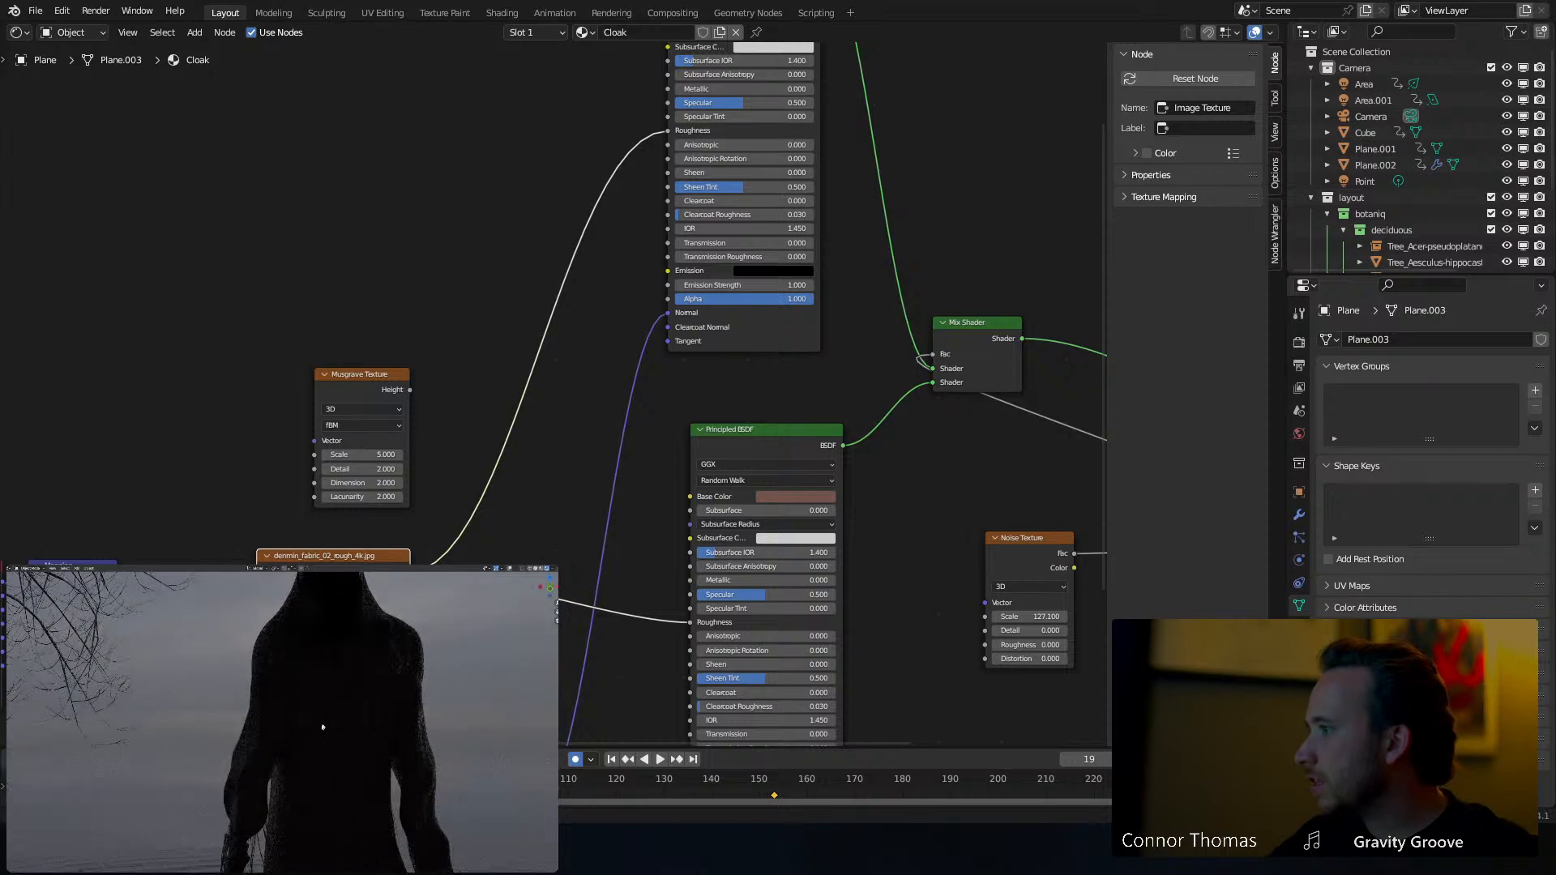
{"action": "middle_click_drag", "start_coordinate": [337, 752], "coordinate": [315, 656], "text": "shift"}
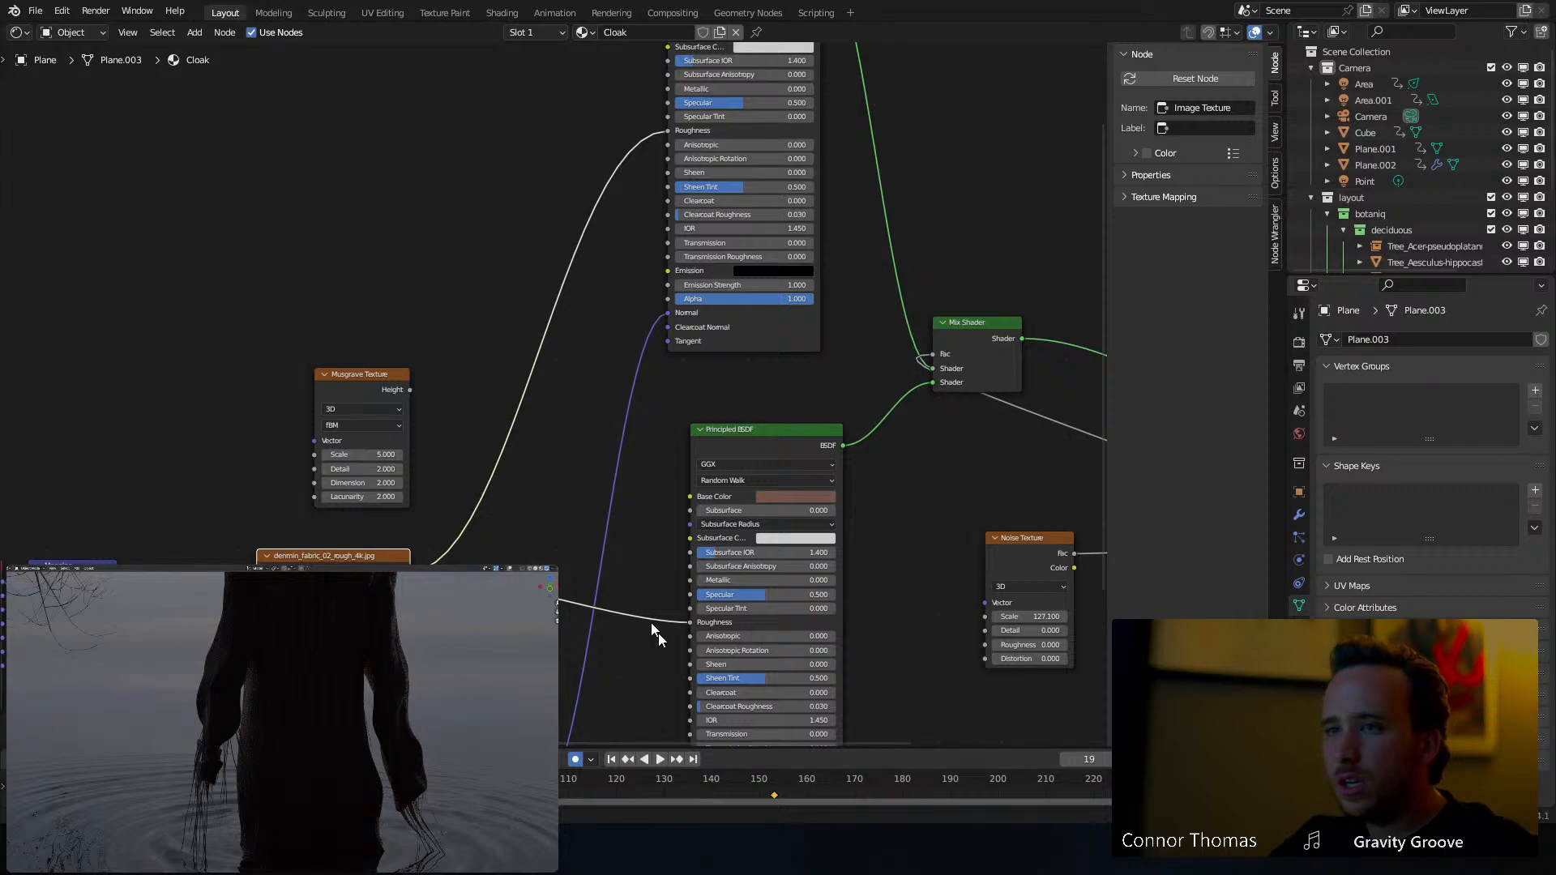
{"action": "scroll", "coordinate": [659, 634], "scroll_direction": "down", "scroll_amount": 5, "text": "shift"}
{"action": "mouse_move", "coordinate": [680, 502]}
{"action": "left_mouse_down"}
{"action": "mouse_move", "coordinate": [665, 475]}
{"action": "mouse_move", "coordinate": [730, 503]}
{"action": "mouse_move", "coordinate": [694, 519]}
{"action": "left_mouse_up"}
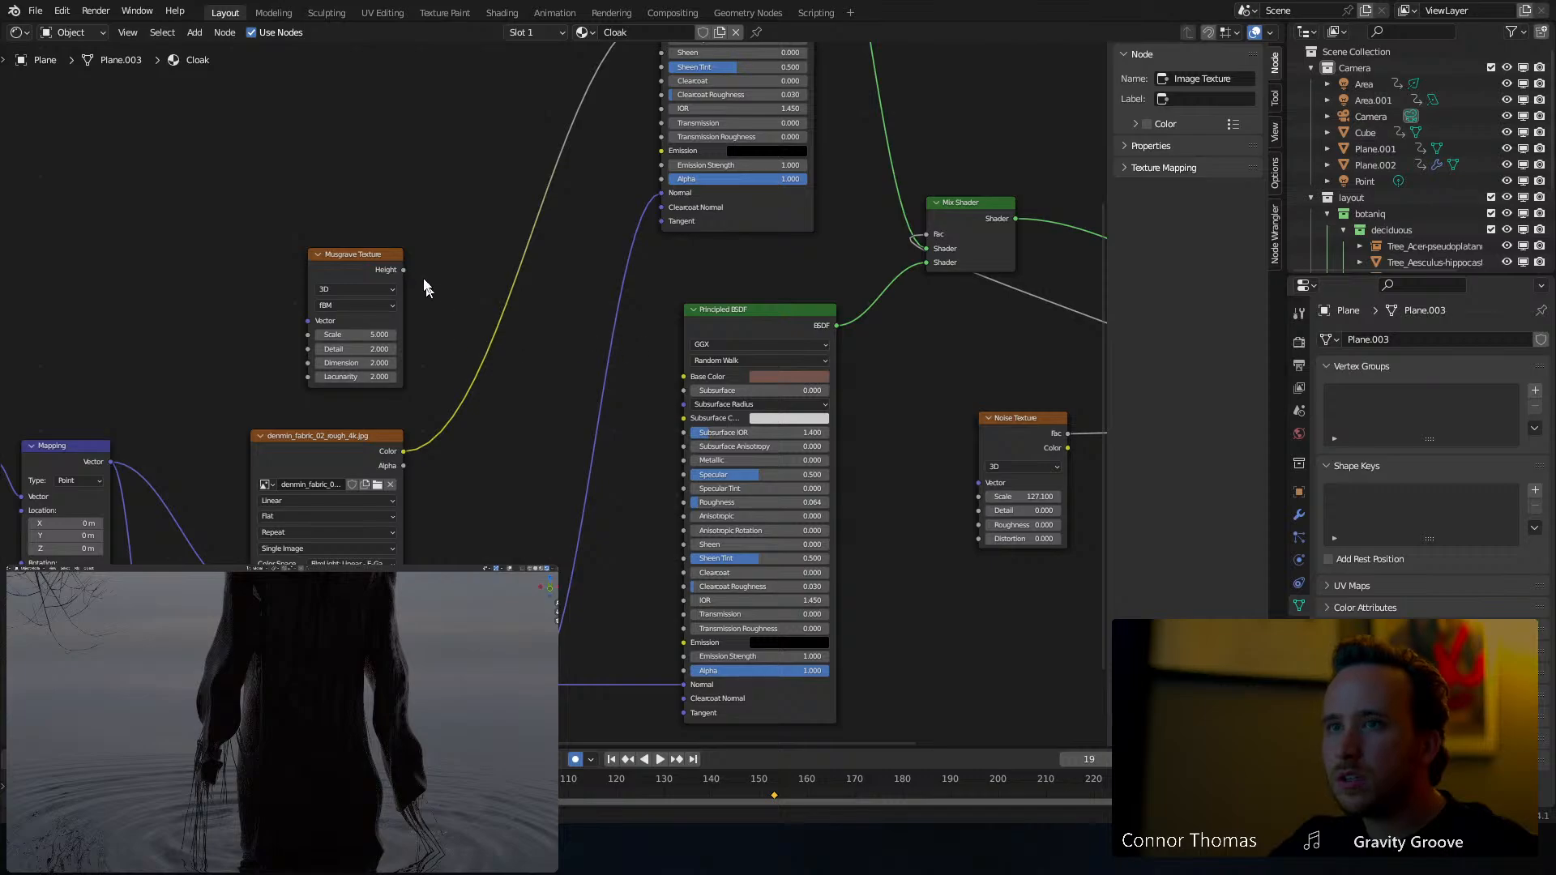
{"action": "left_click_drag", "start_coordinate": [404, 270], "coordinate": [692, 504]}
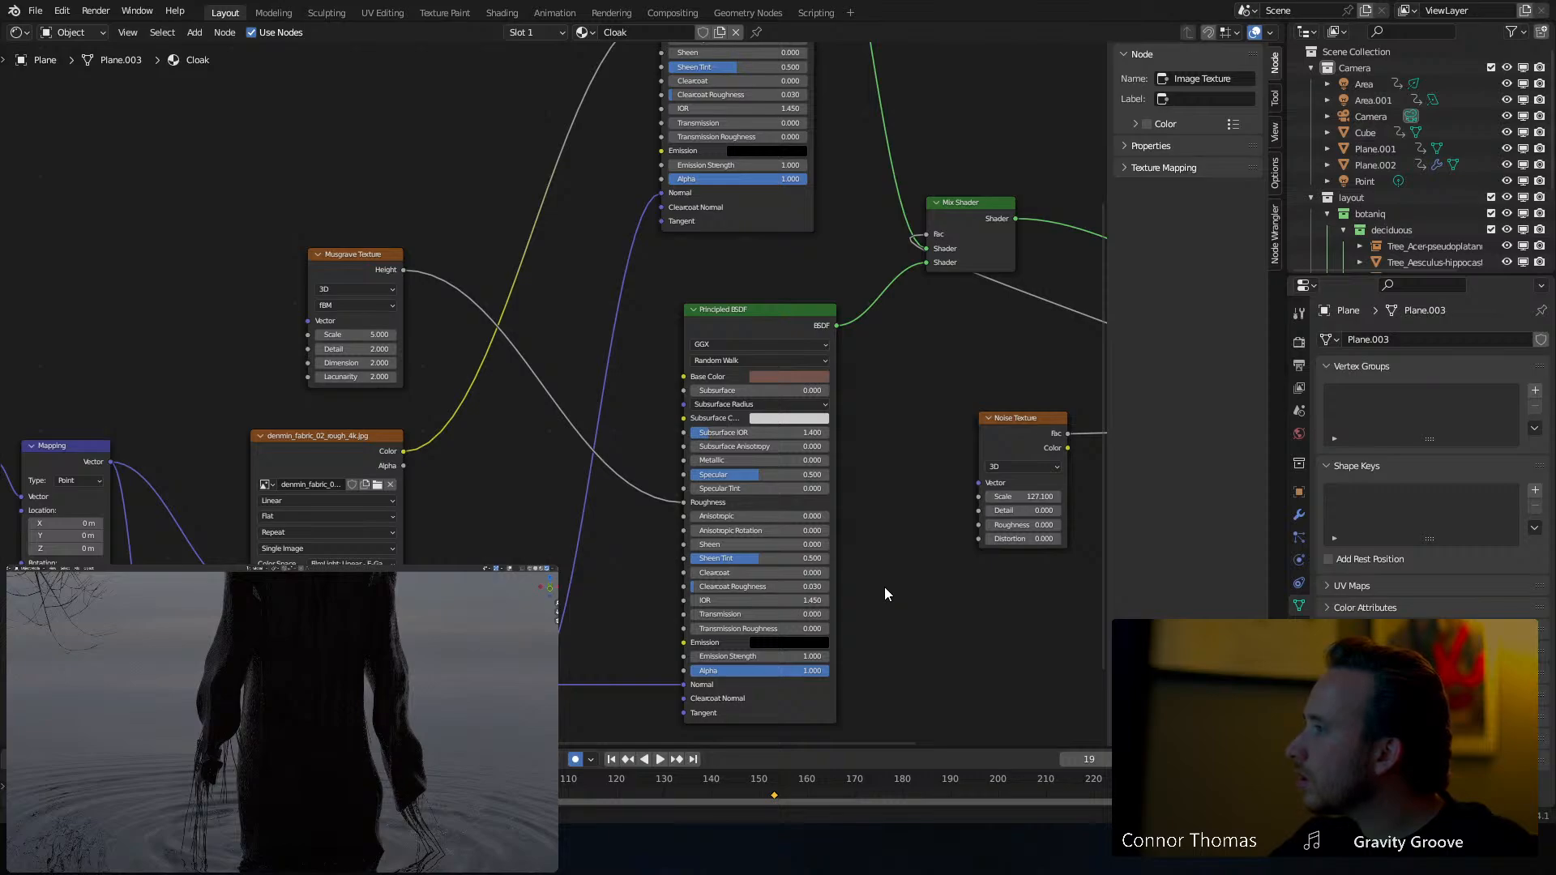
{"action": "left_click", "coordinate": [359, 256], "text": "ctrl+shift"}
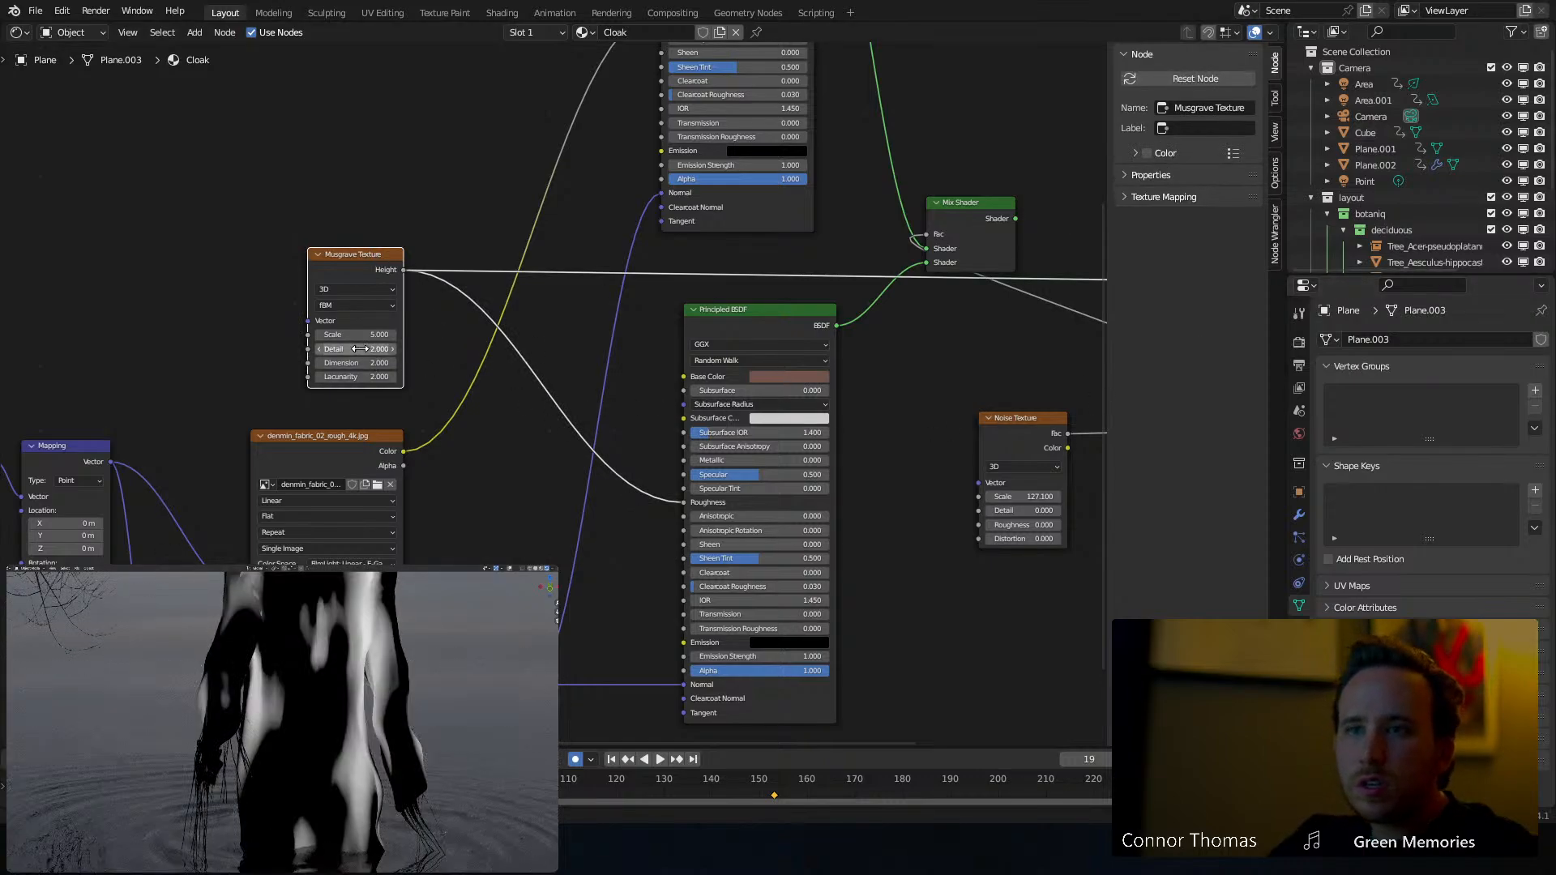
Set the Musgrave Texture's Detail to 6.9 and its Scale to 1.5
{"action": "mouse_move", "coordinate": [360, 349]}
{"action": "left_mouse_down"}
{"action": "mouse_move", "coordinate": [350, 333]}
{"action": "mouse_move", "coordinate": [405, 333]}
{"action": "mouse_move", "coordinate": [313, 333]}
{"action": "mouse_move", "coordinate": [359, 335]}
{"action": "left_mouse_up"}
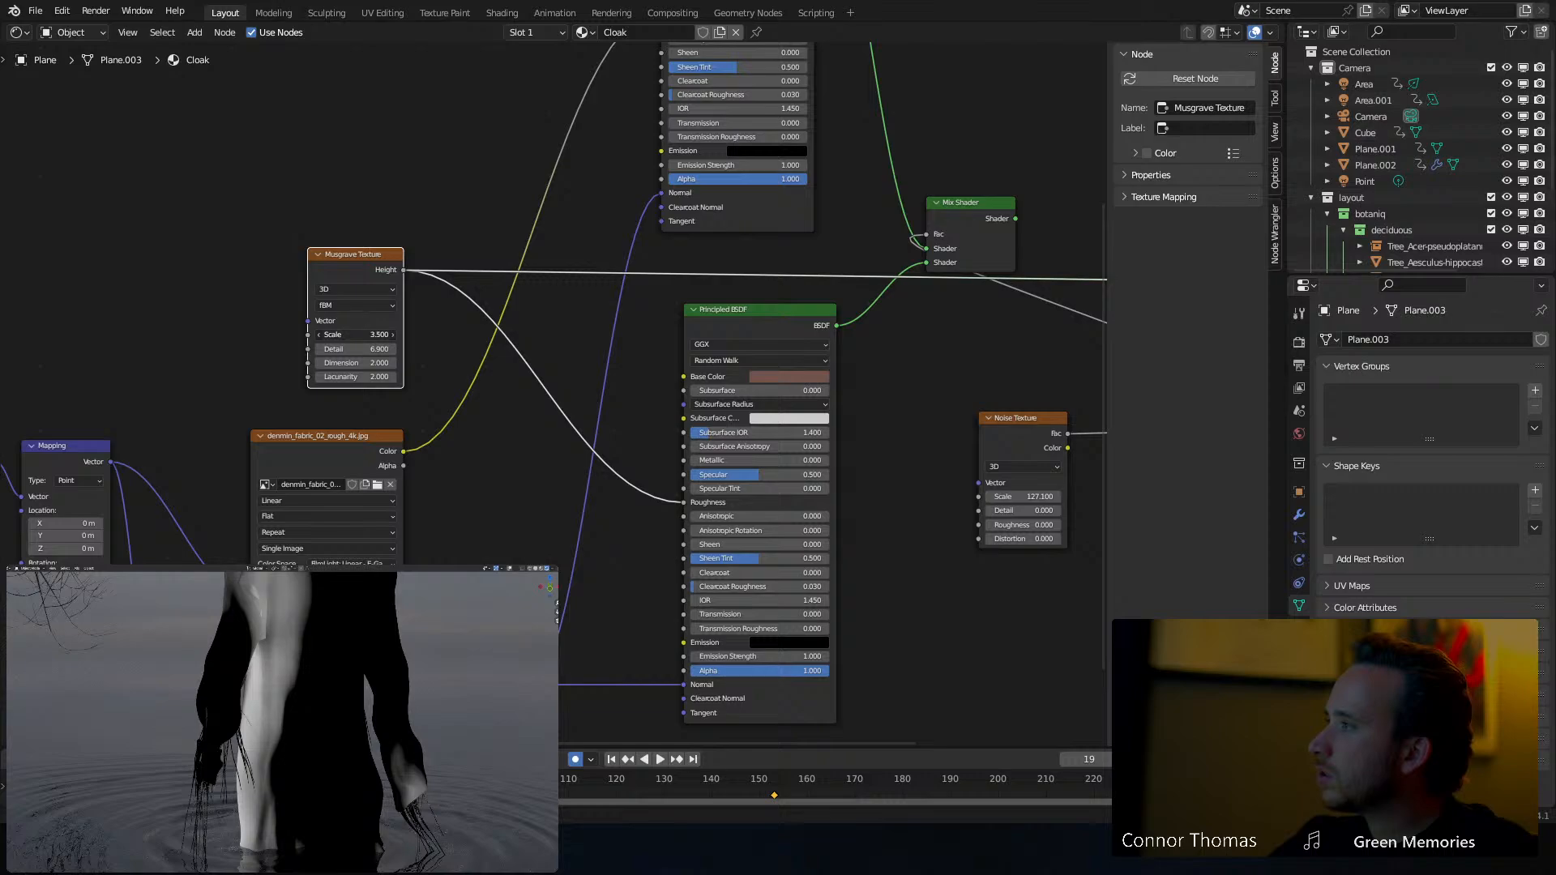
{"action": "left_click_drag", "start_coordinate": [356, 335], "coordinate": [355, 335]}
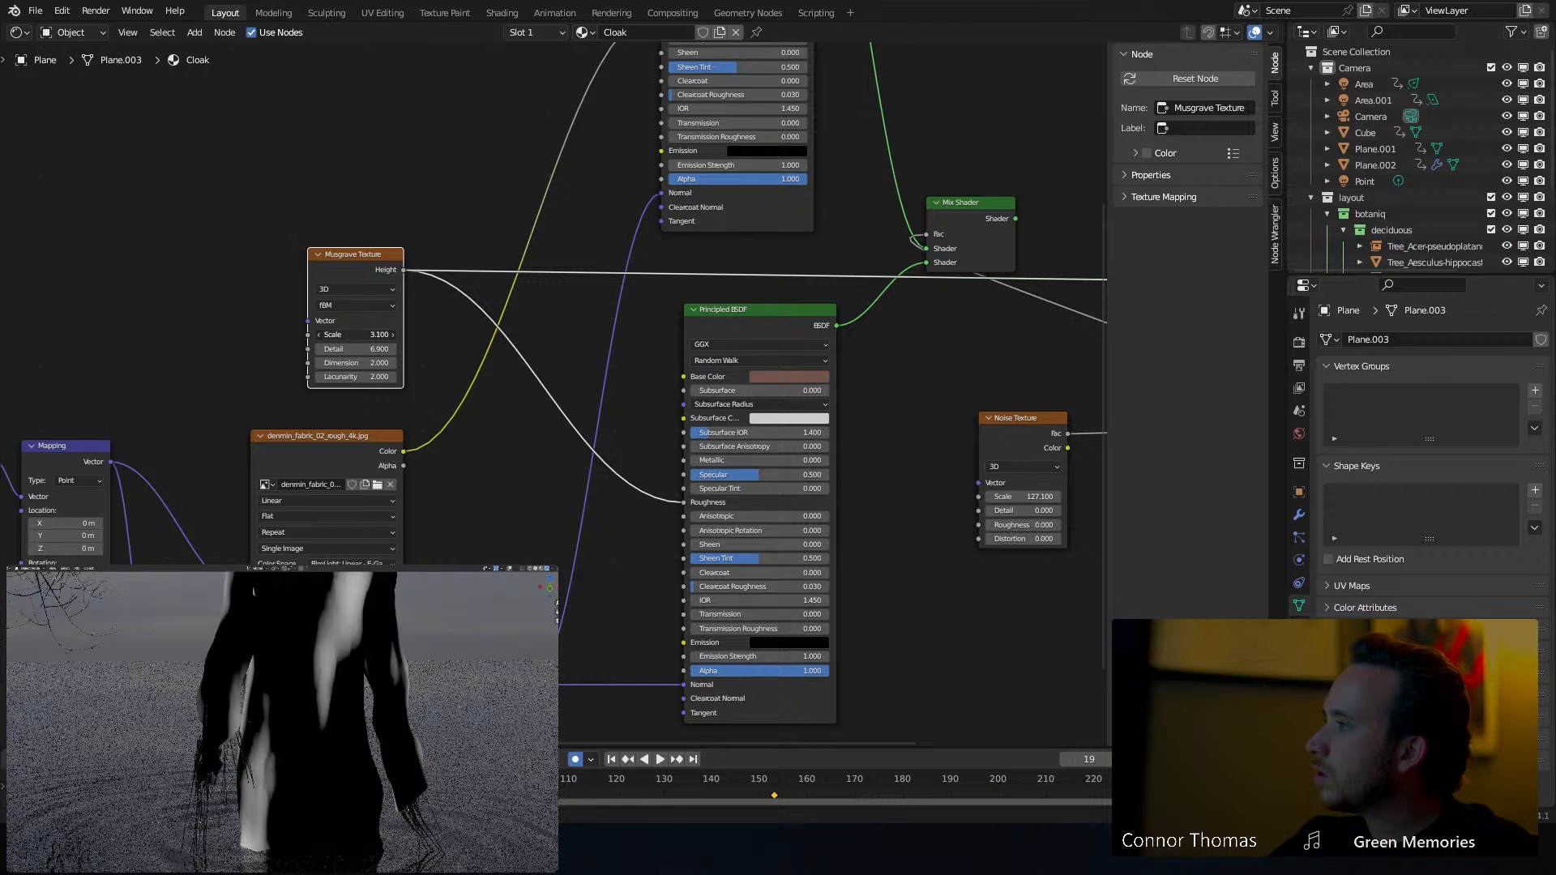
{"action": "left_click_drag", "start_coordinate": [355, 334], "coordinate": [350, 335]}
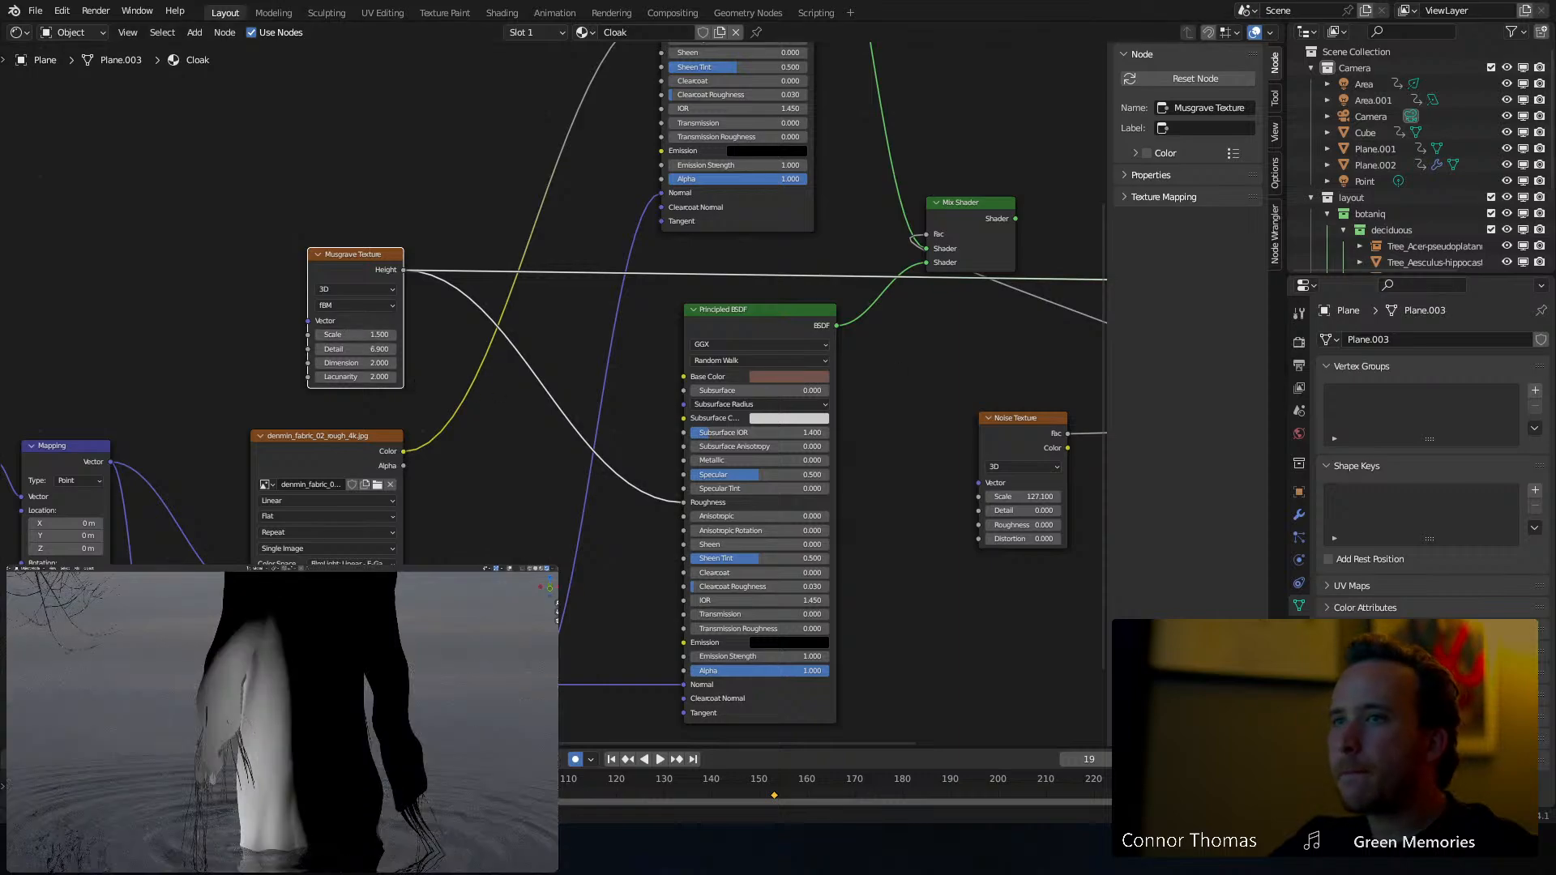
{"action": "scroll", "coordinate": [281, 671], "scroll_direction": "down", "scroll_amount": 6}
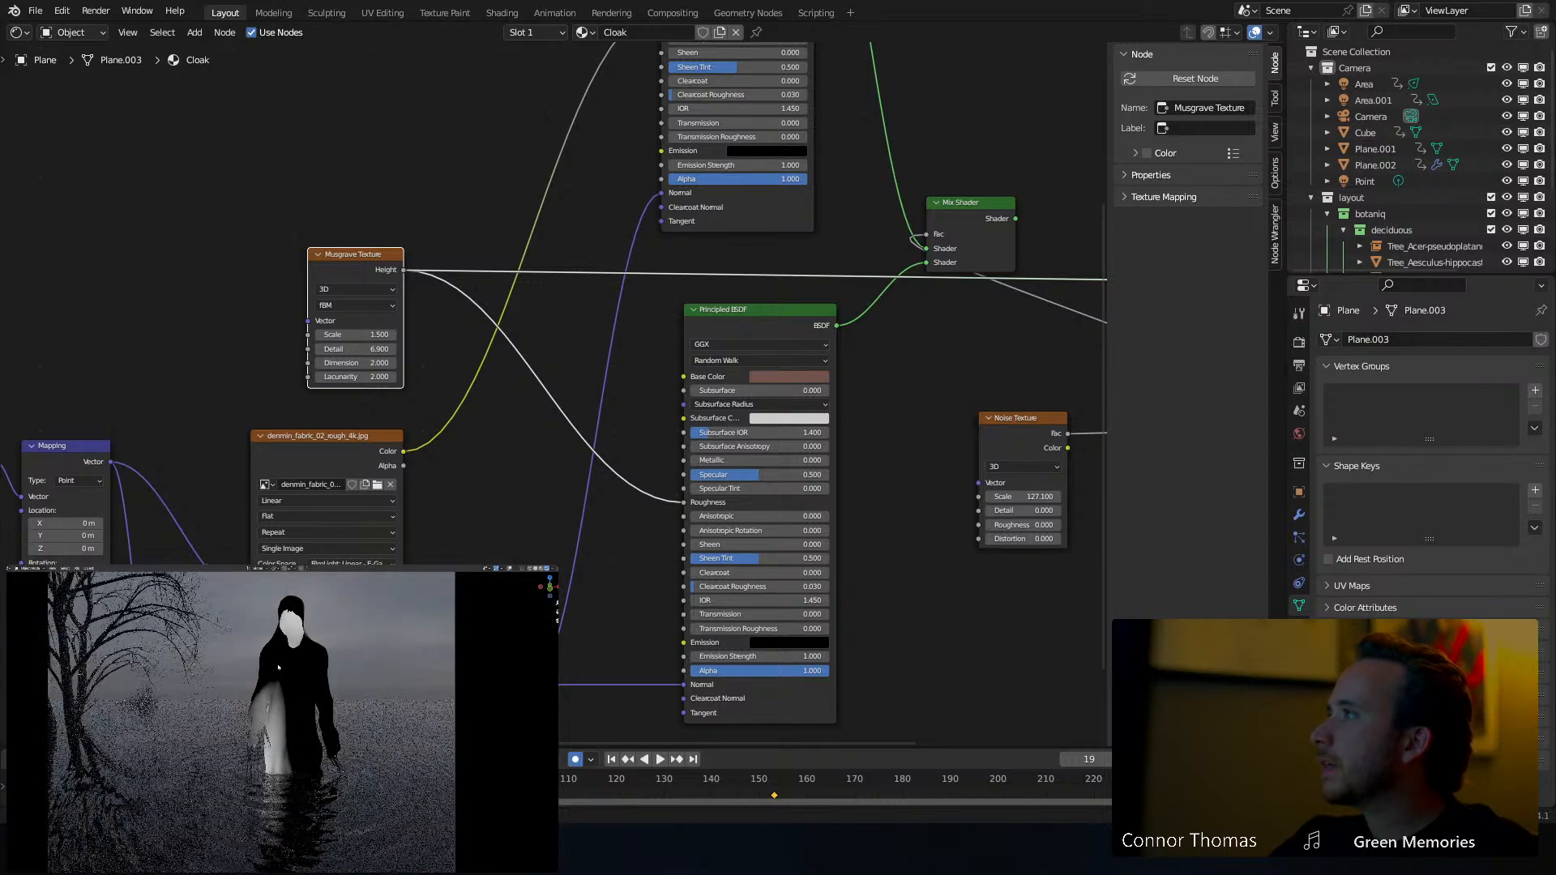
{"action": "scroll", "coordinate": [278, 668], "scroll_direction": "up", "scroll_amount": 1}
{"action": "scroll", "coordinate": [278, 668], "scroll_direction": "up", "scroll_amount": 1}
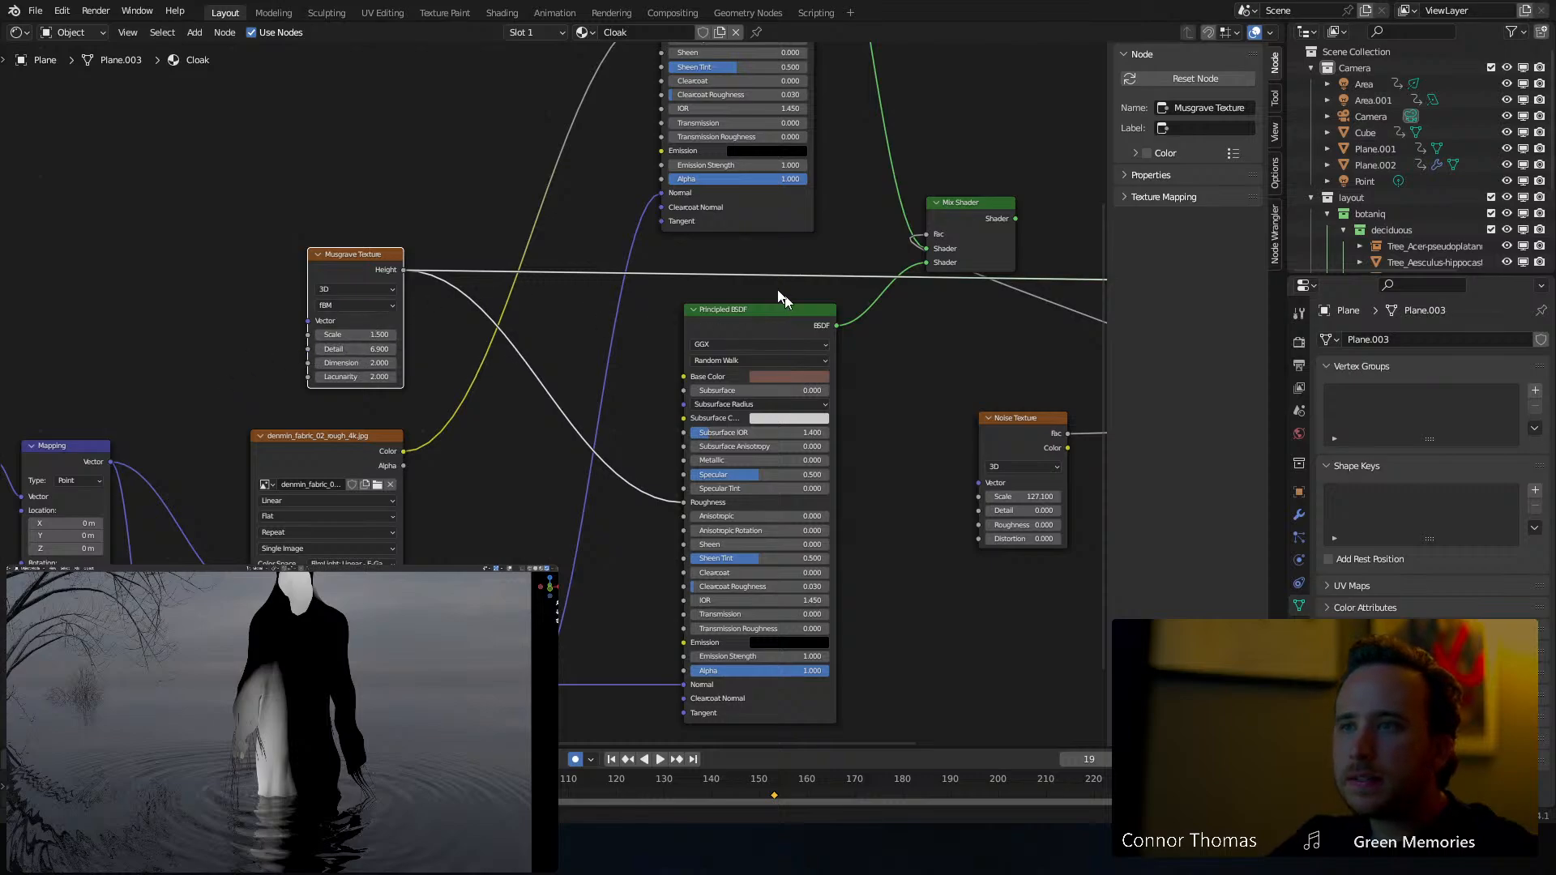
Reconnect the Mix Shader to the Material Output's Surface, and link the Musgrave Texture's Height to the upper Principled BSDF's Roughness
{"action": "middle_click_drag", "start_coordinate": [935, 296], "coordinate": [624, 430]}
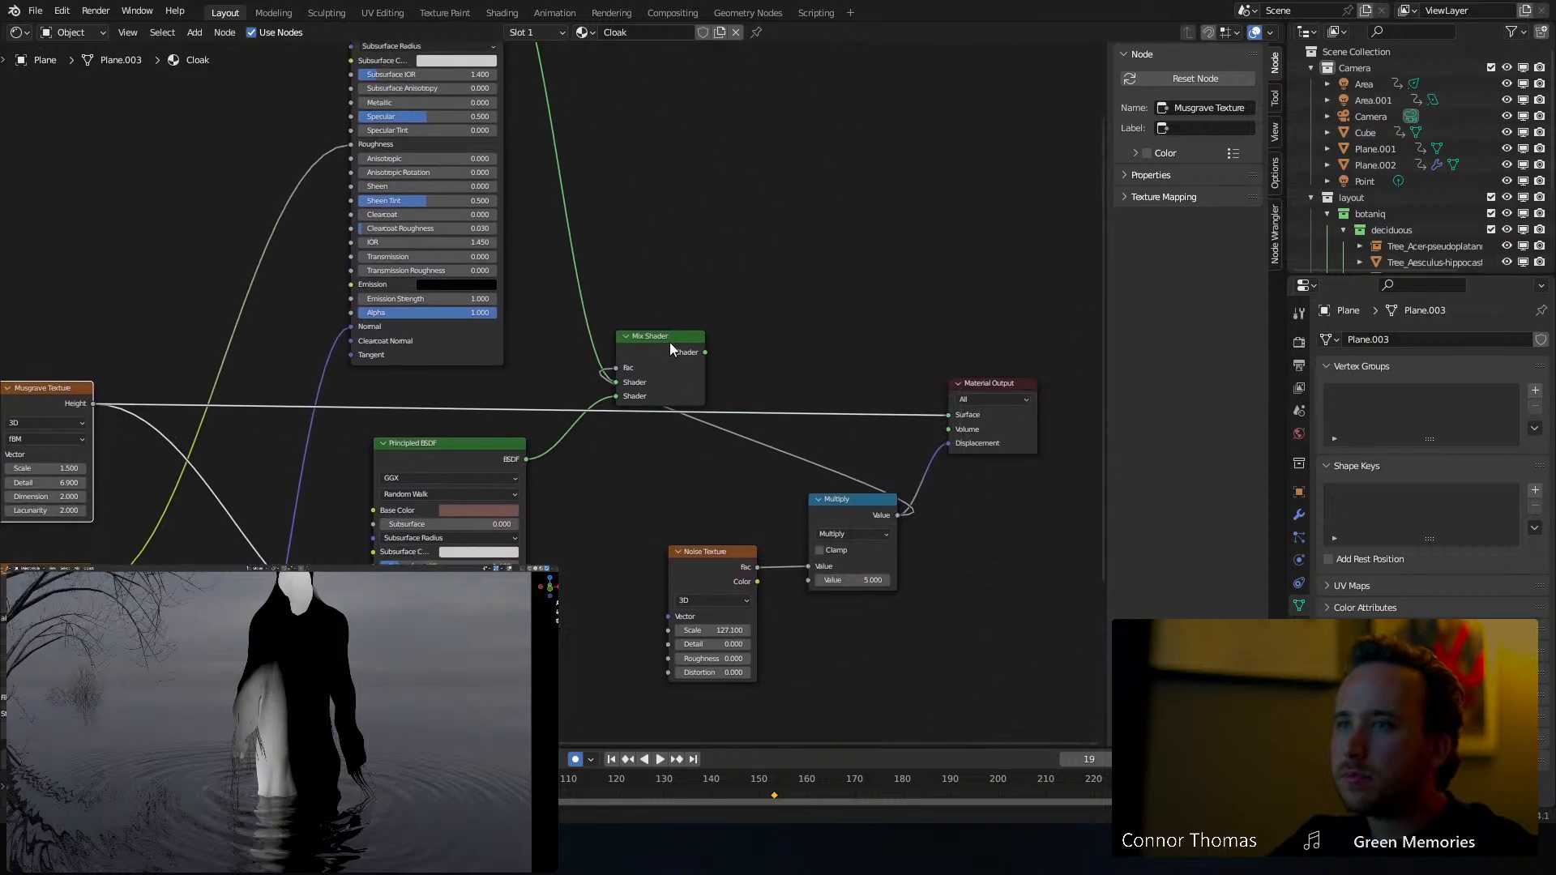
{"action": "left_click", "coordinate": [674, 348], "text": "ctrl+shift"}
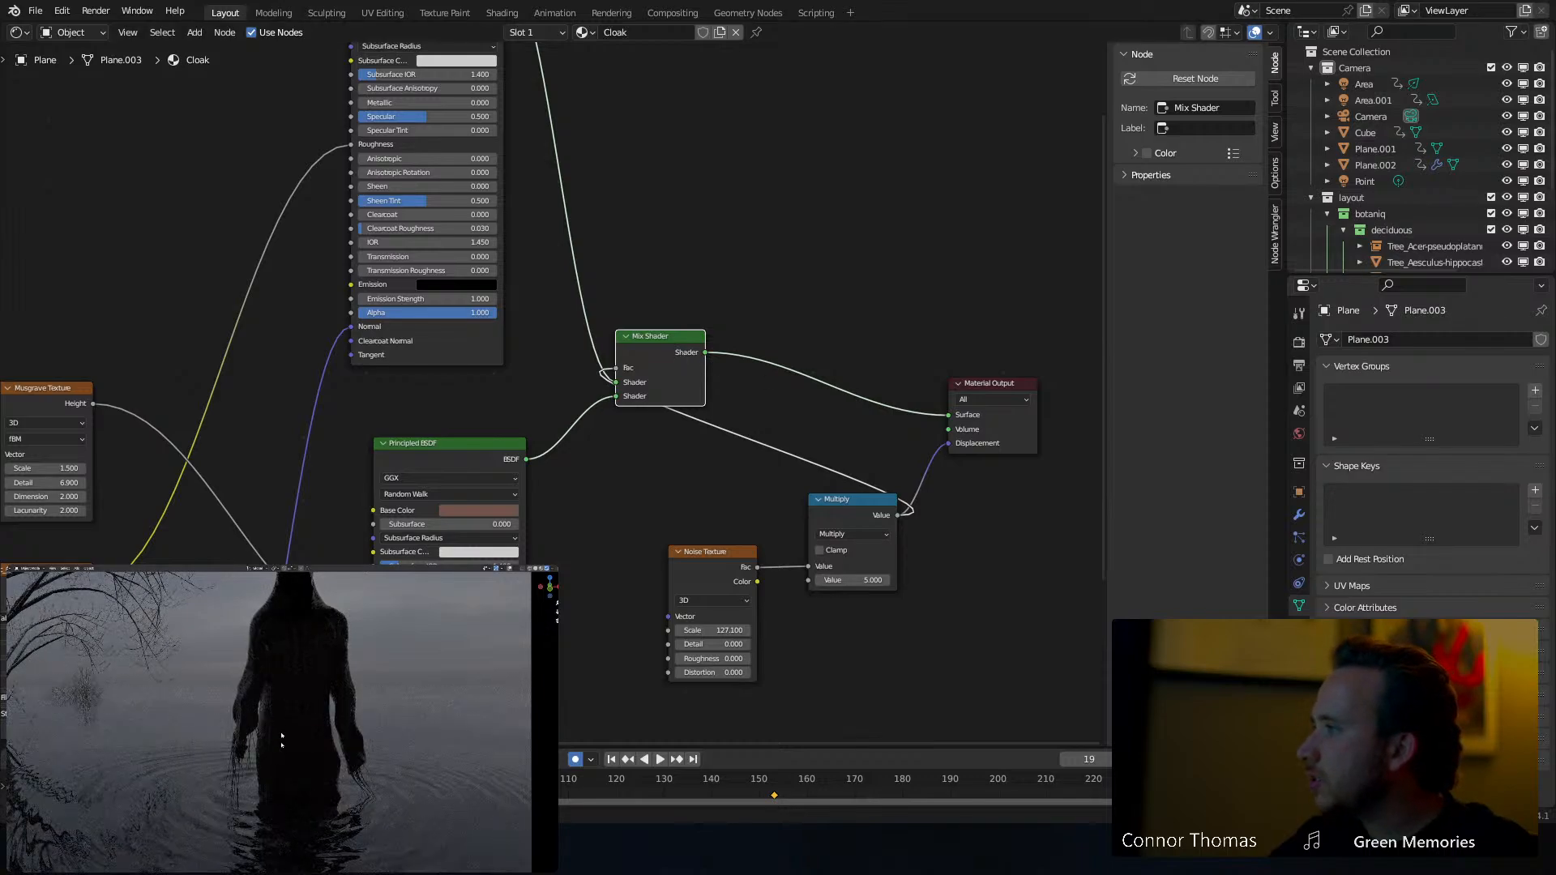
{"action": "middle_click_drag", "start_coordinate": [185, 336], "coordinate": [685, 450]}
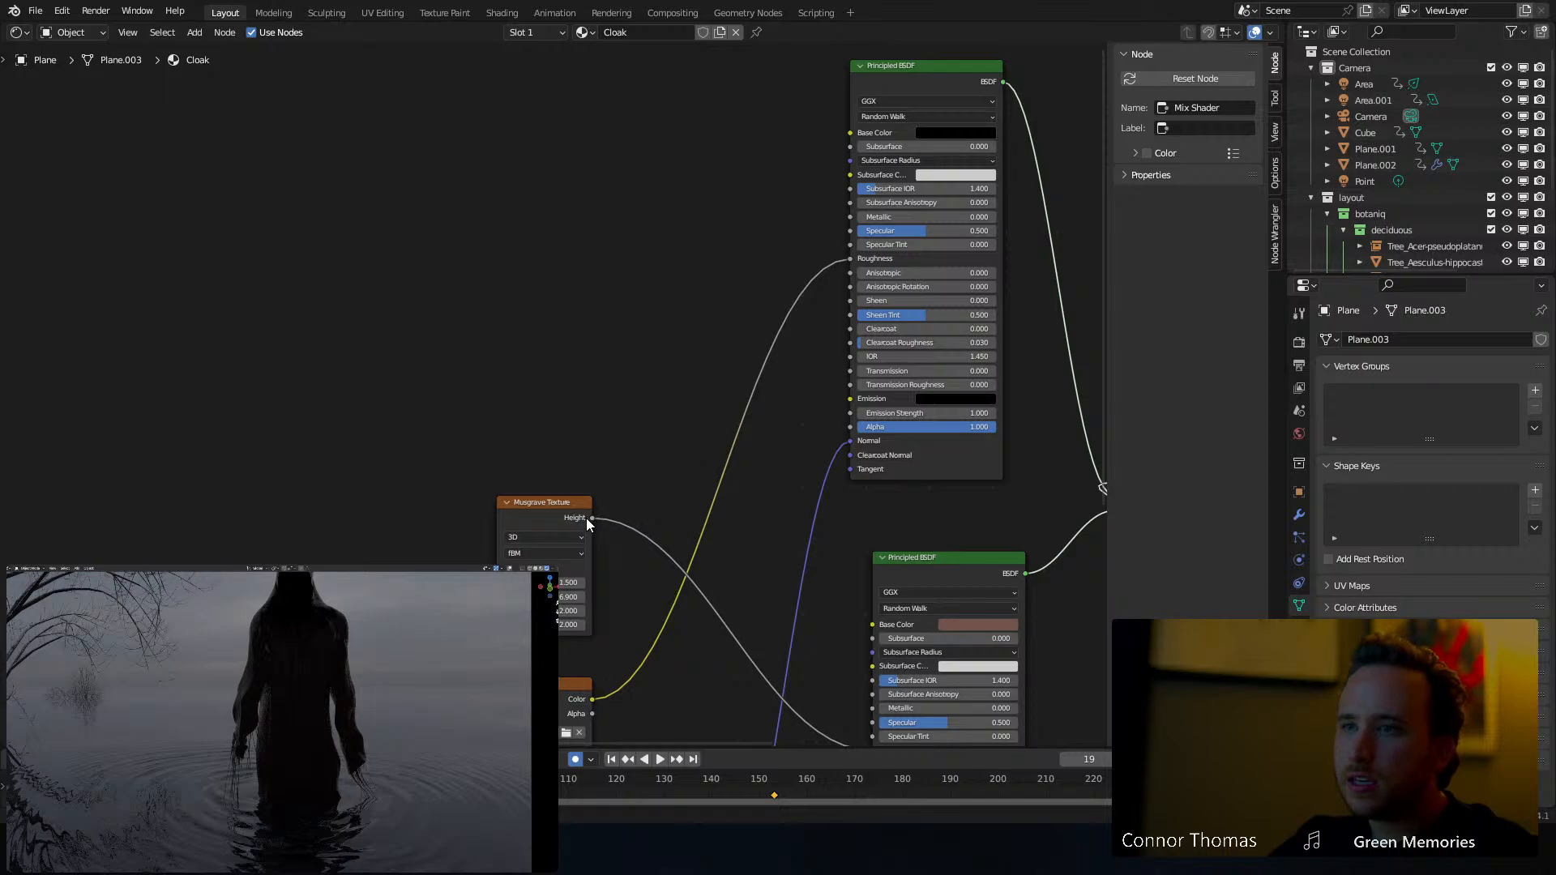
{"action": "left_click_drag", "start_coordinate": [592, 518], "coordinate": [853, 262]}
{"action": "middle_click_drag", "start_coordinate": [661, 333], "coordinate": [486, 306]}
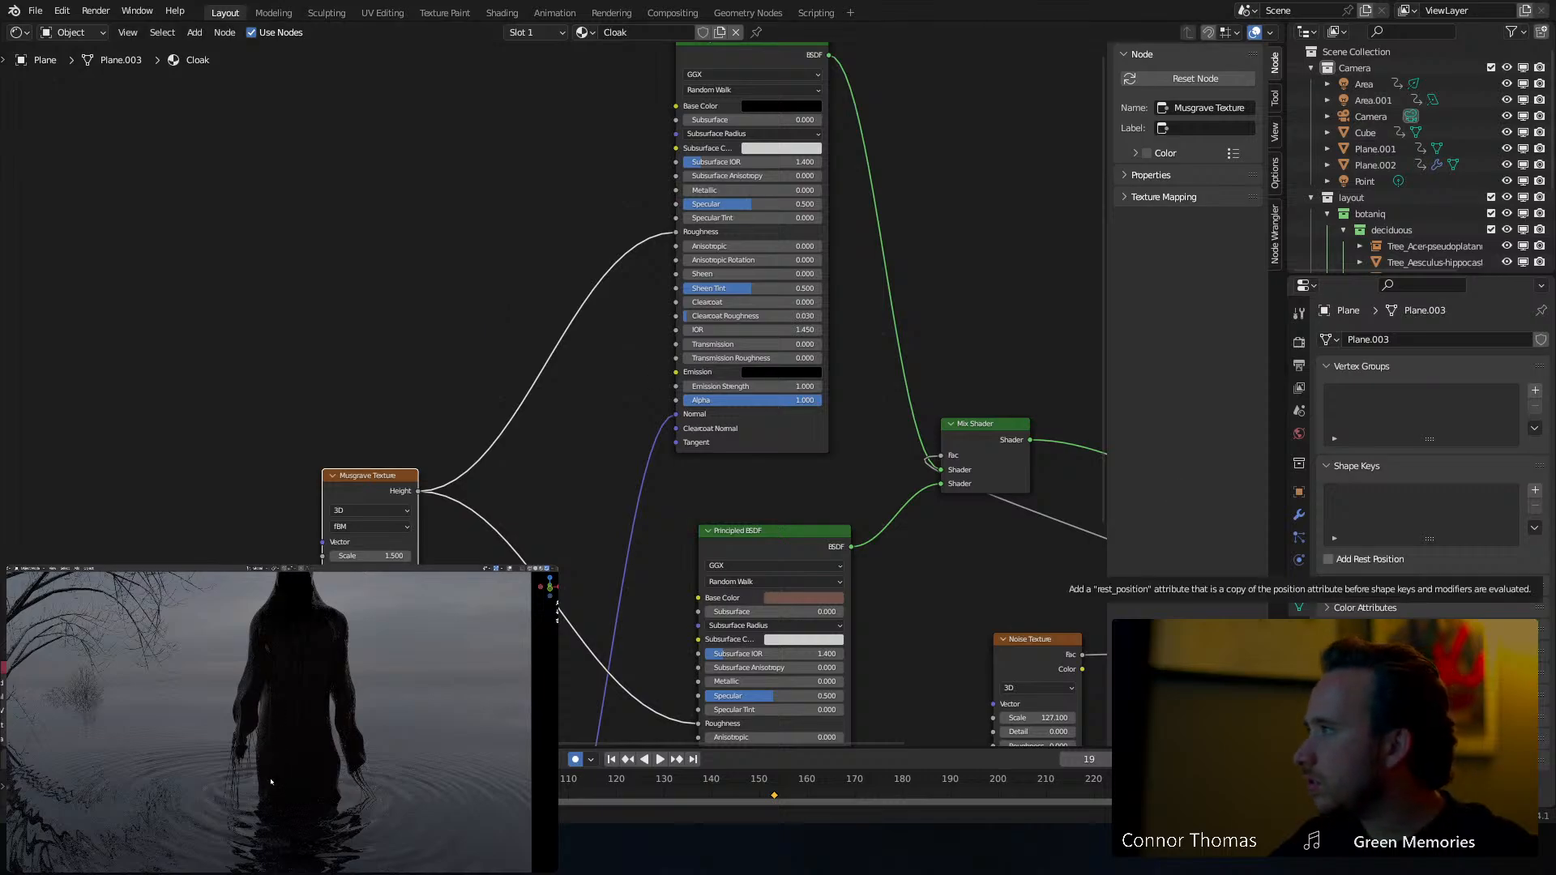
Insert an Invert node after the Musgrave Texture and feed its Color output to the Roughness of both Principled BSDFs
{"action": "middle_click_drag", "start_coordinate": [365, 437], "coordinate": [584, 411]}
{"action": "left_click_drag", "start_coordinate": [573, 448], "coordinate": [261, 372]}
{"action": "key", "text": "shift+a"}
{"action": "left_click", "coordinate": [332, 285]}
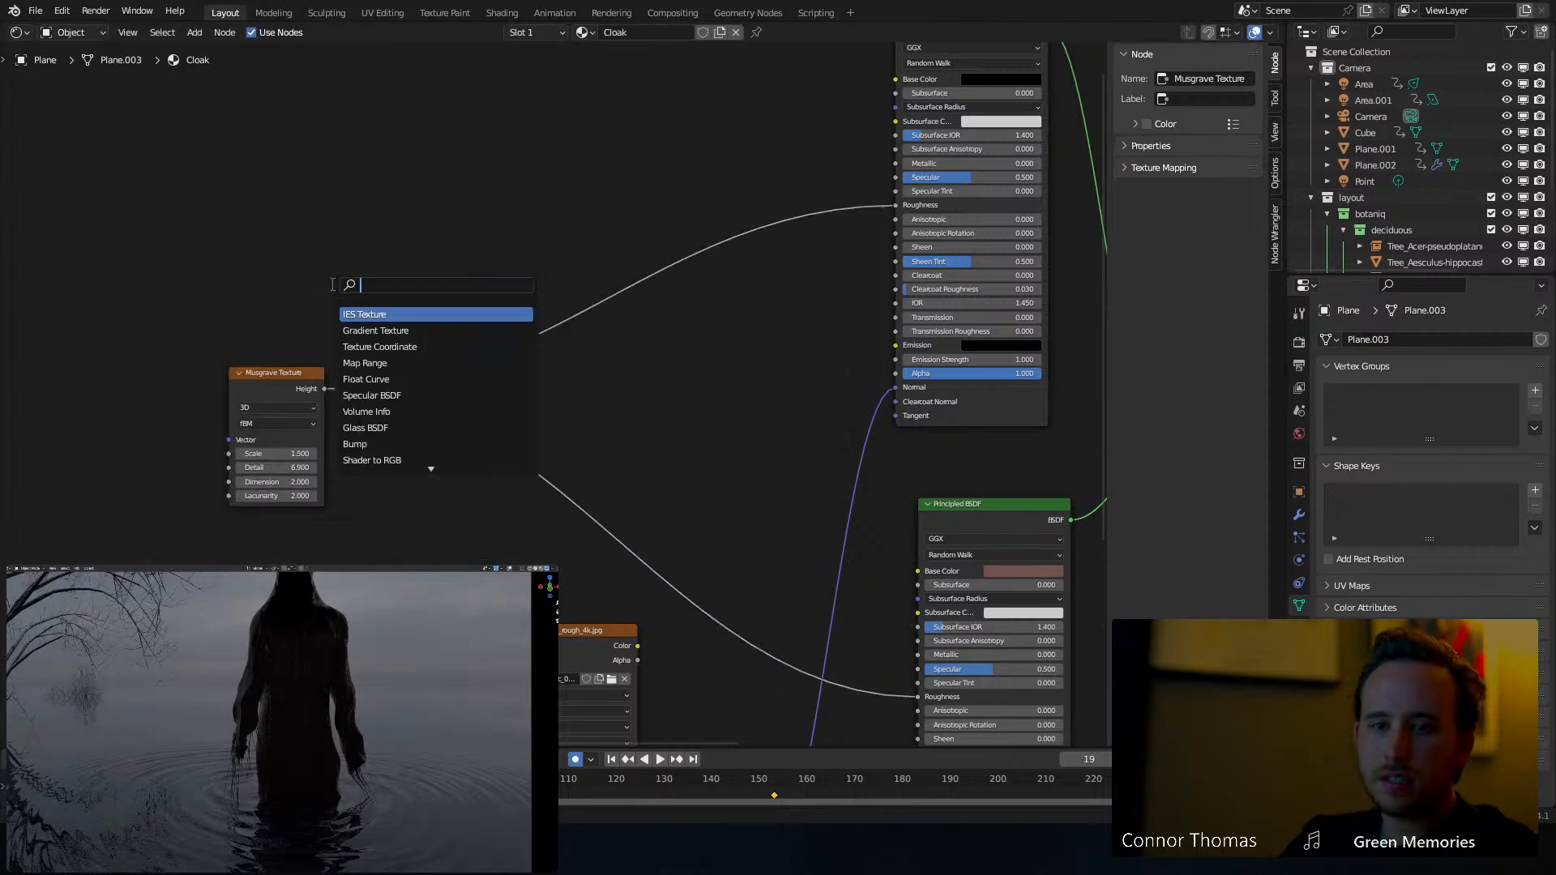
{"action": "type", "text": "inv"}
{"action": "key", "text": "Return"}
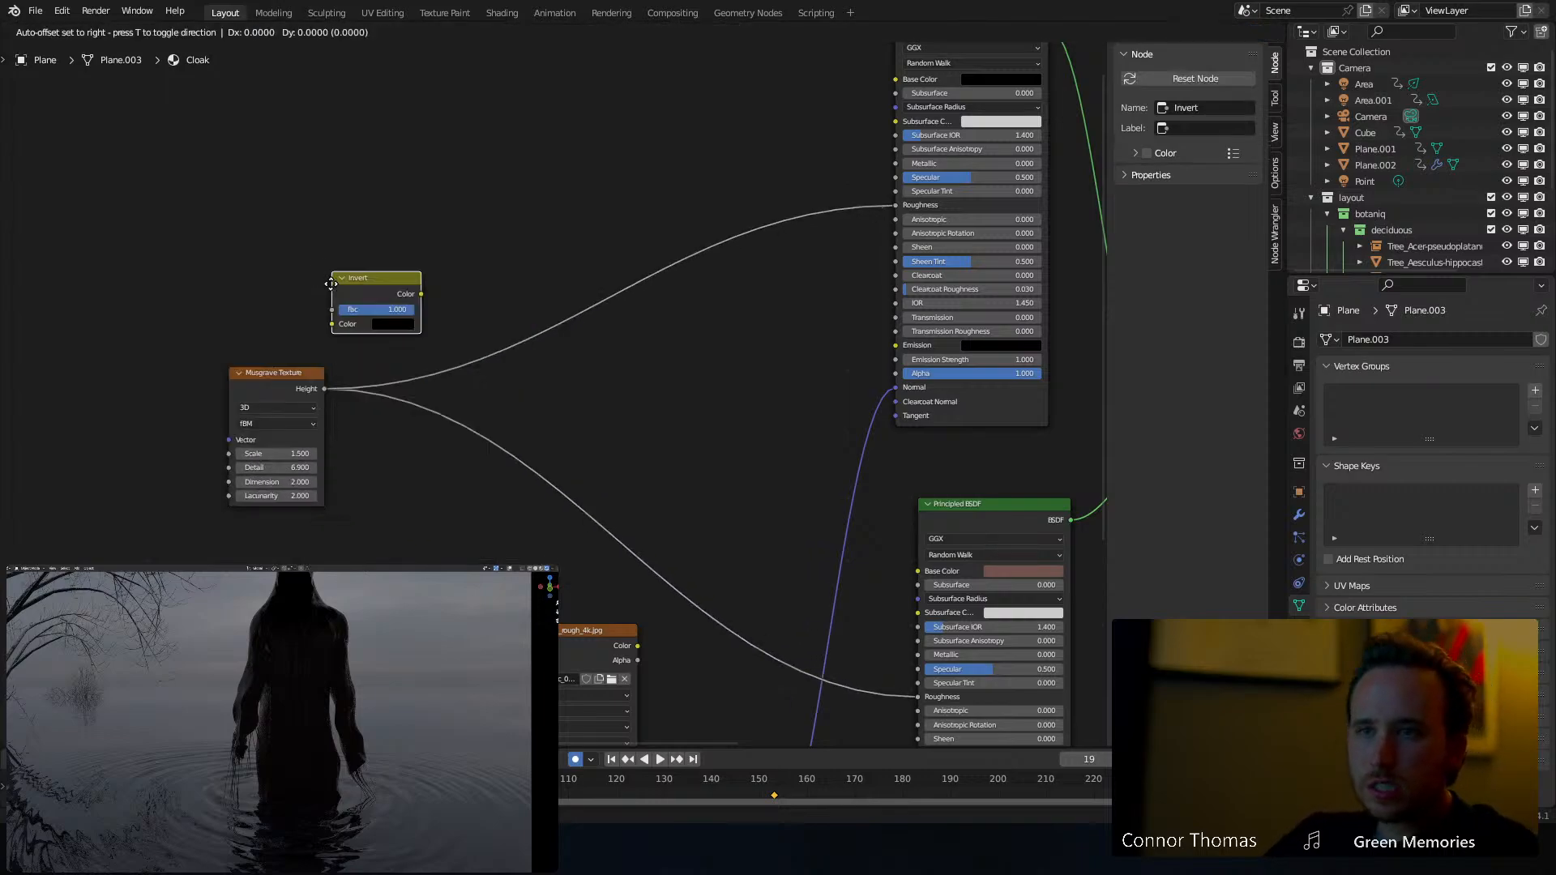
{"action": "left_click", "coordinate": [392, 334]}
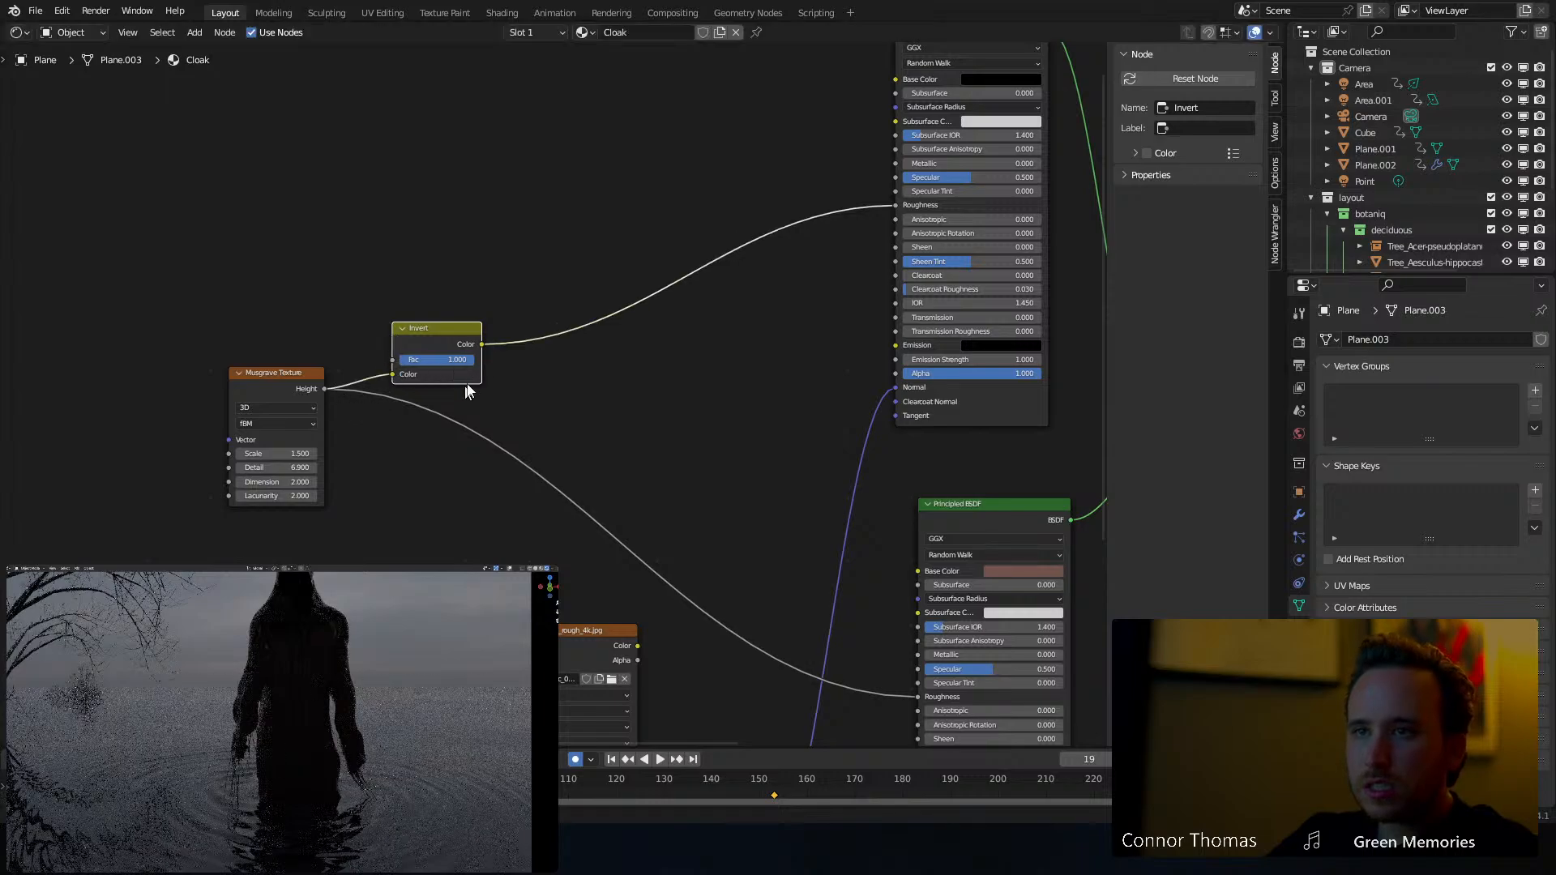
{"action": "left_click_drag", "start_coordinate": [483, 344], "coordinate": [918, 697]}
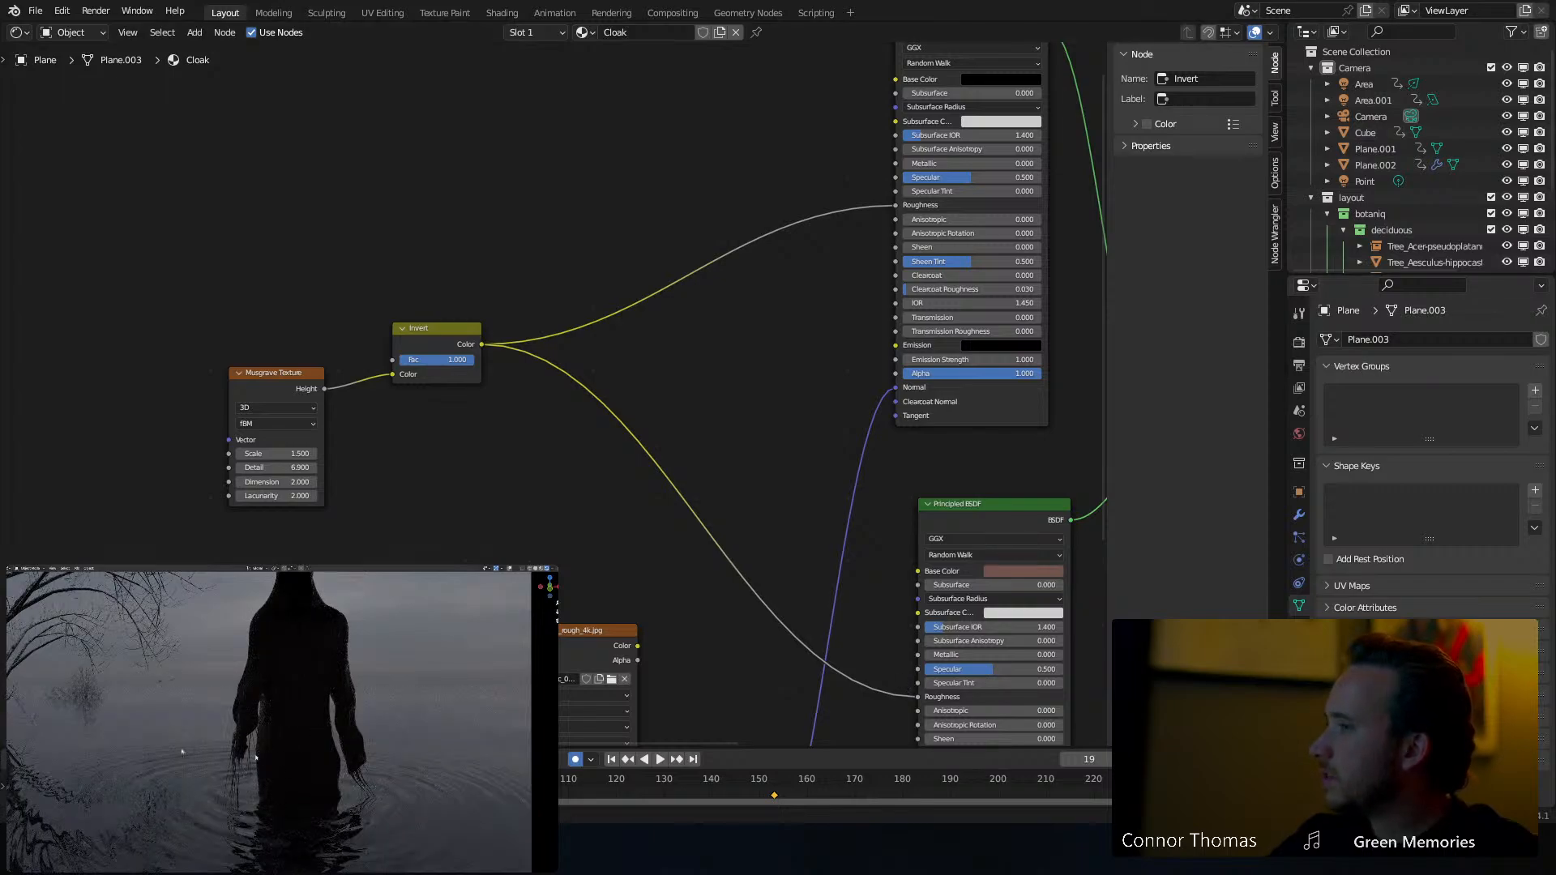
Spread out the node layout by moving the Material Output and the Mix Shader farther from the Principled BSDFs
{"action": "middle_click_drag", "start_coordinate": [574, 251], "coordinate": [494, 157]}
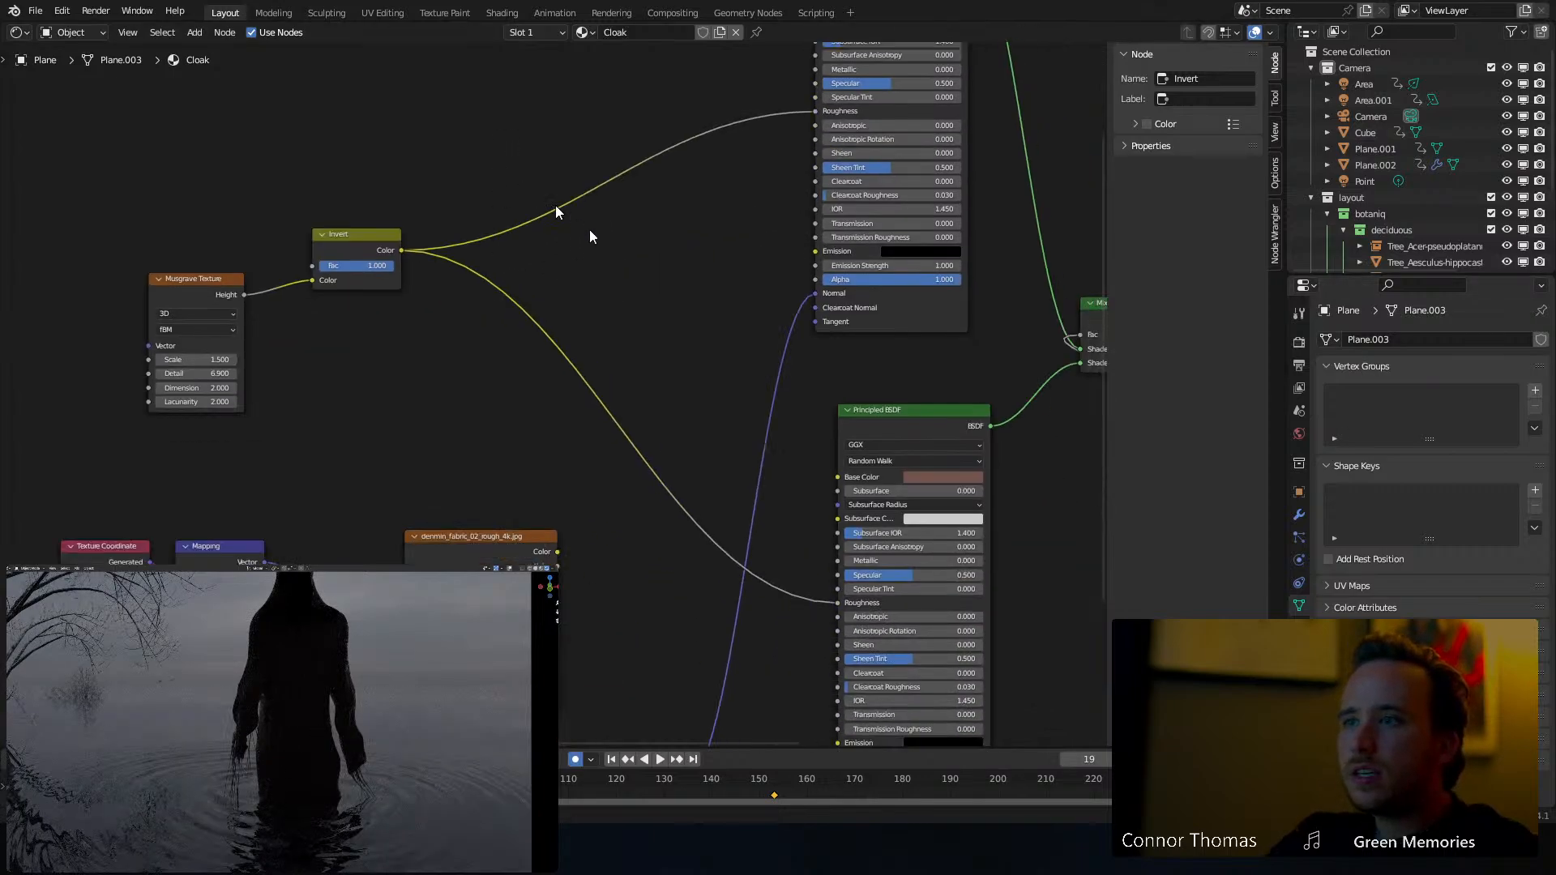
{"action": "middle_click_drag", "start_coordinate": [699, 314], "coordinate": [767, 371]}
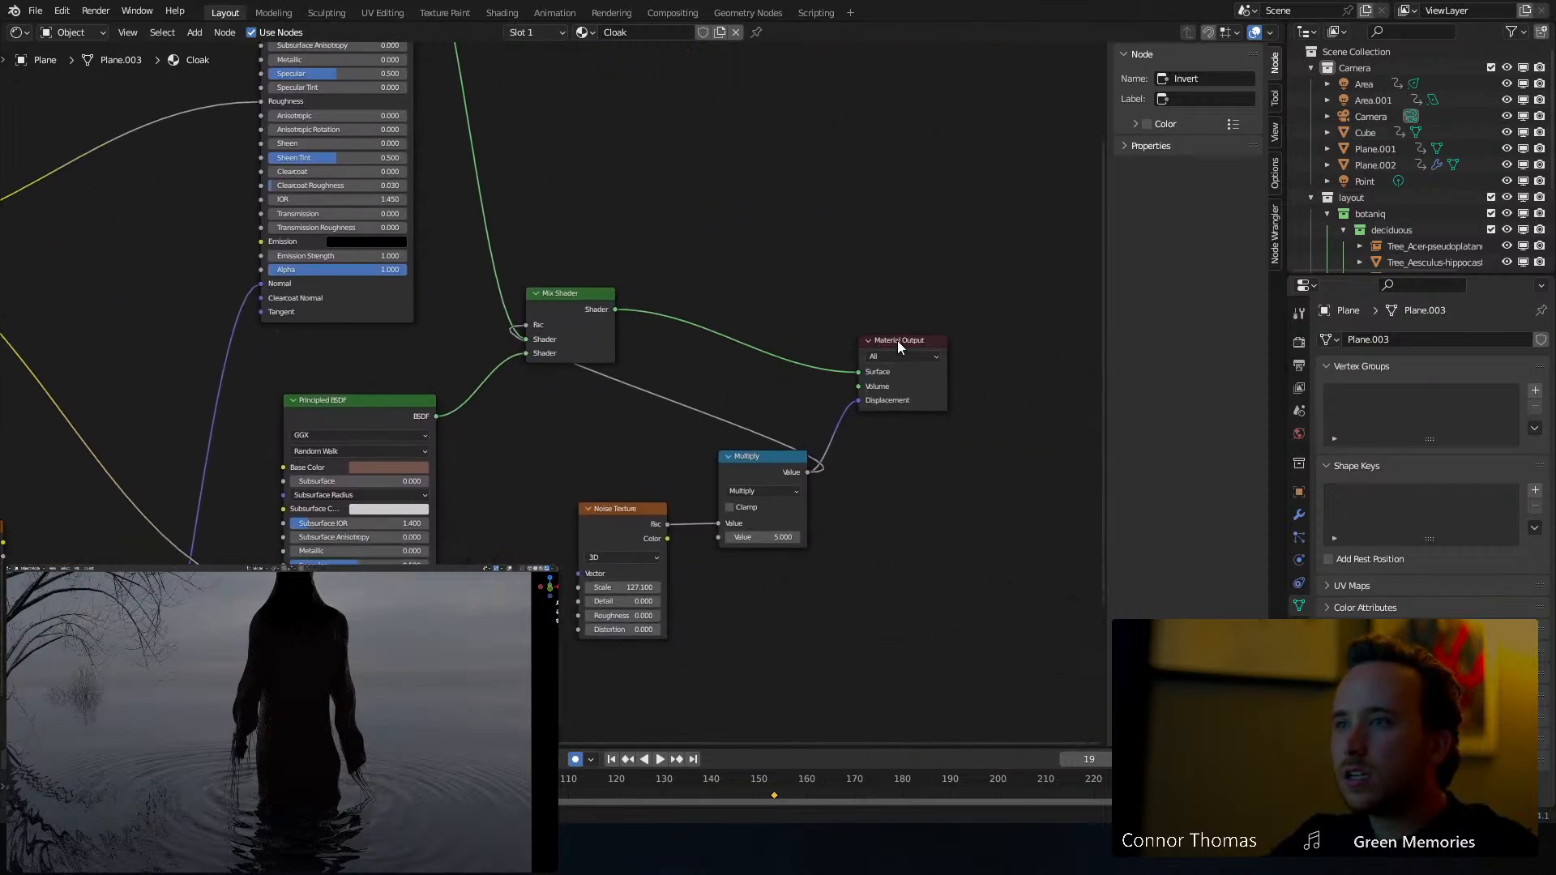
{"action": "left_click_drag", "start_coordinate": [897, 341], "coordinate": [1071, 353]}
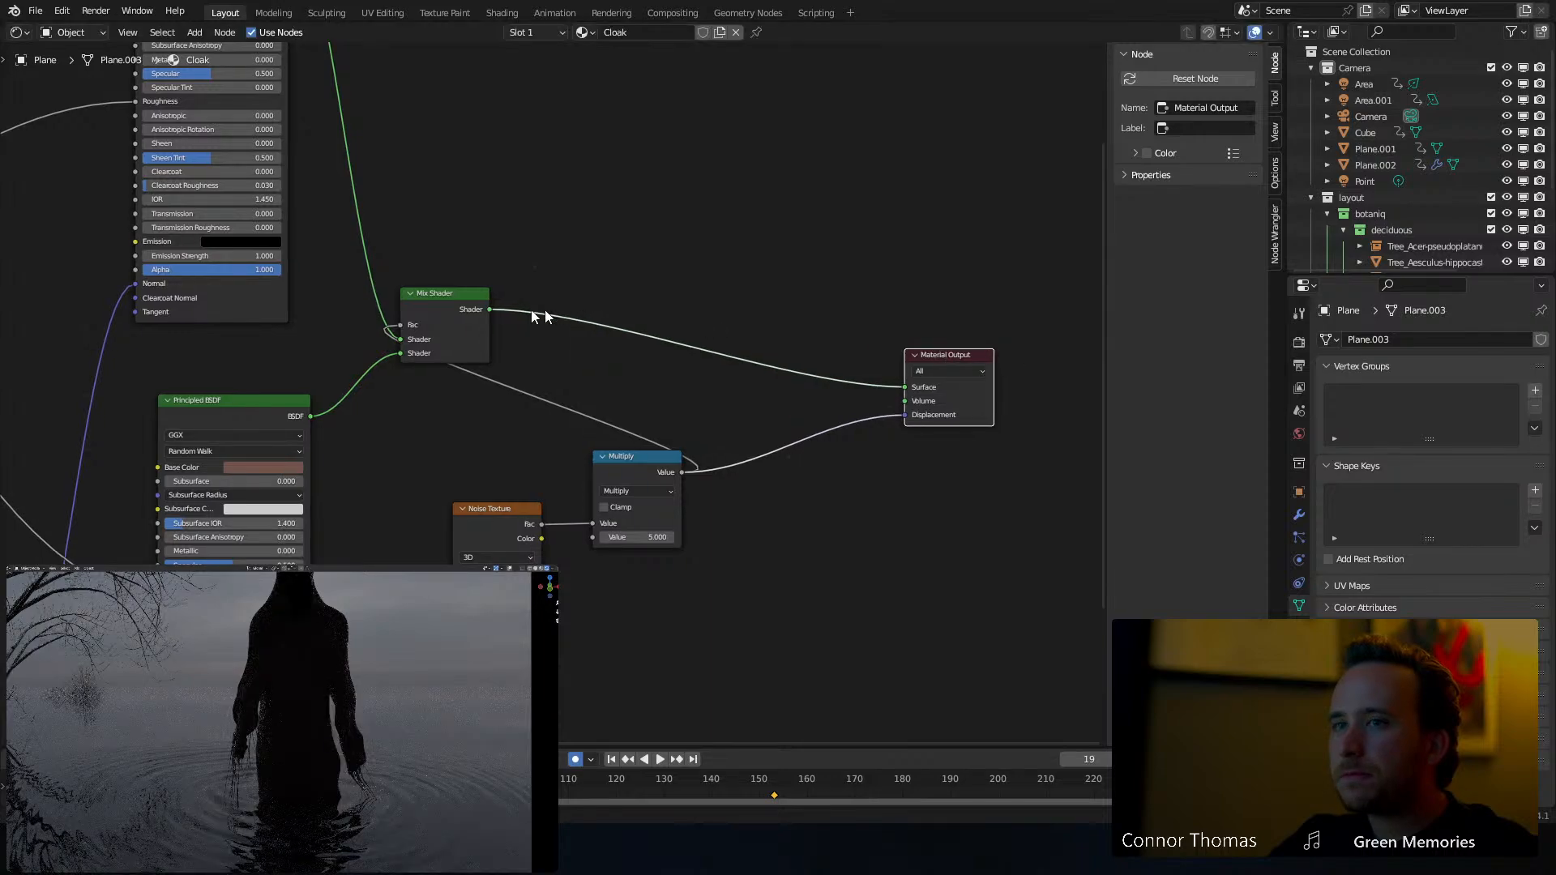
{"action": "left_click_drag", "start_coordinate": [459, 304], "coordinate": [874, 292]}
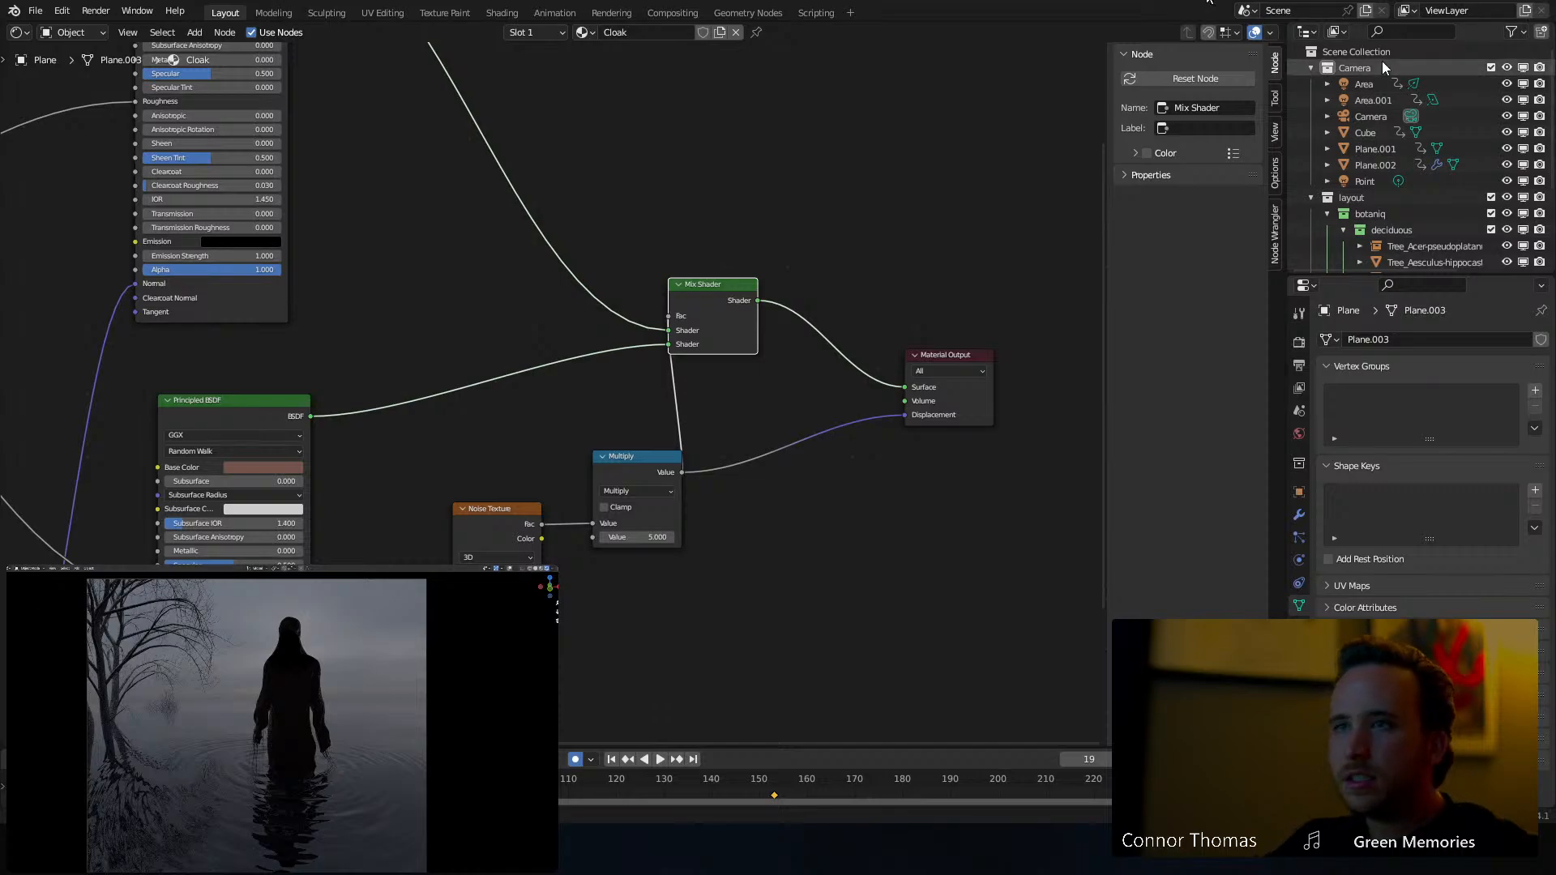
Switch the Shader Editor area to a 3D Viewport showing the cloaked figure from the side
{"action": "left_click", "coordinate": [25, 33]}
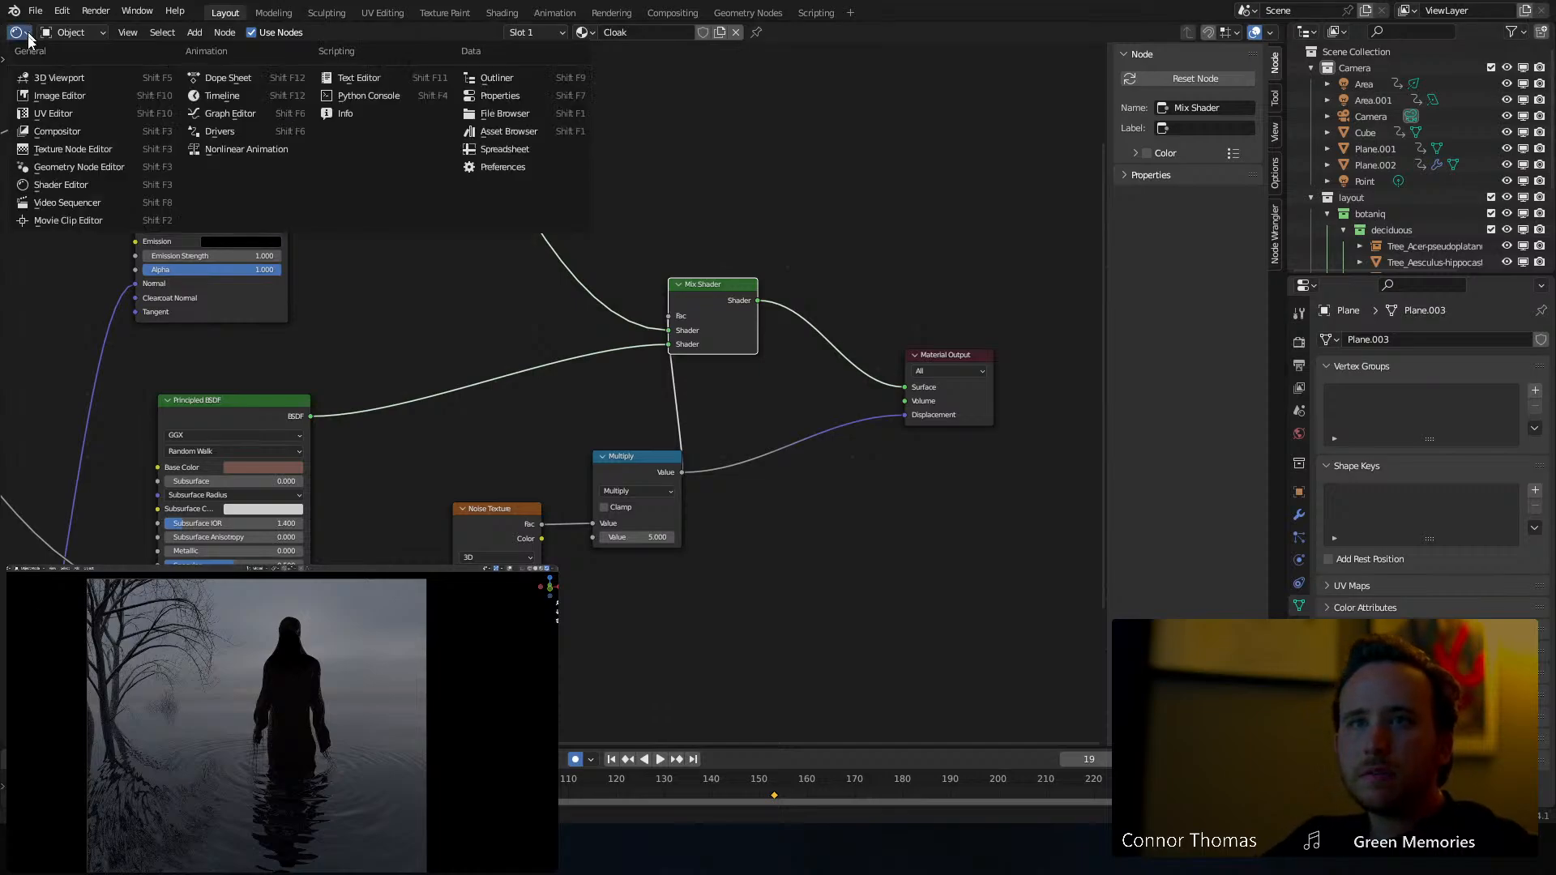
{"action": "left_click", "coordinate": [66, 81]}
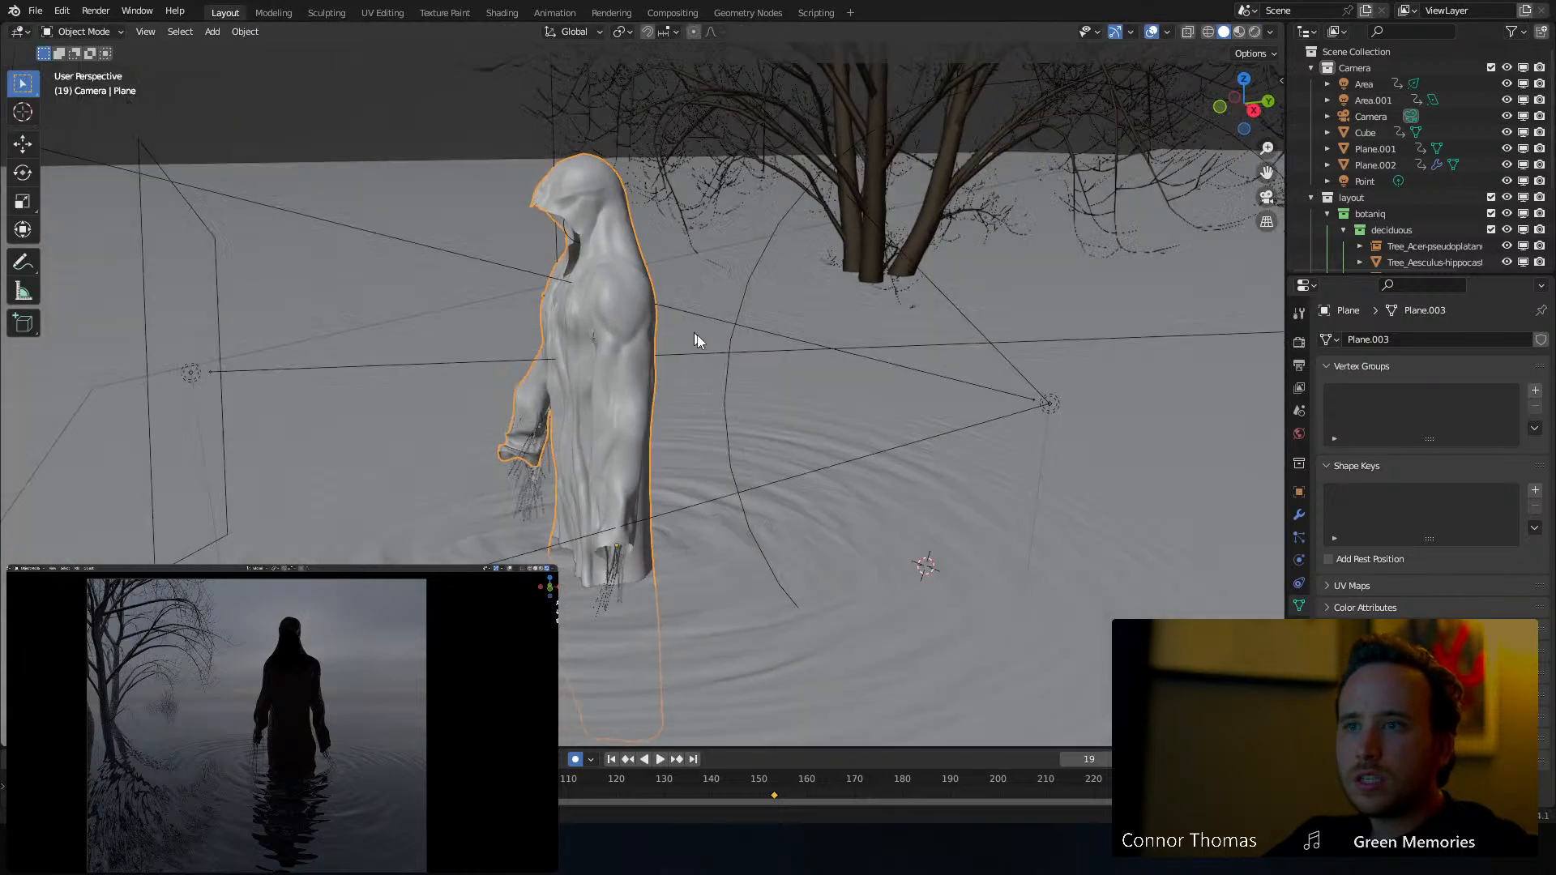
{"action": "middle_click_drag", "start_coordinate": [697, 340], "coordinate": [711, 328]}
{"action": "key", "text": "shift+a"}
{"action": "mouse_move", "coordinate": [705, 321]}
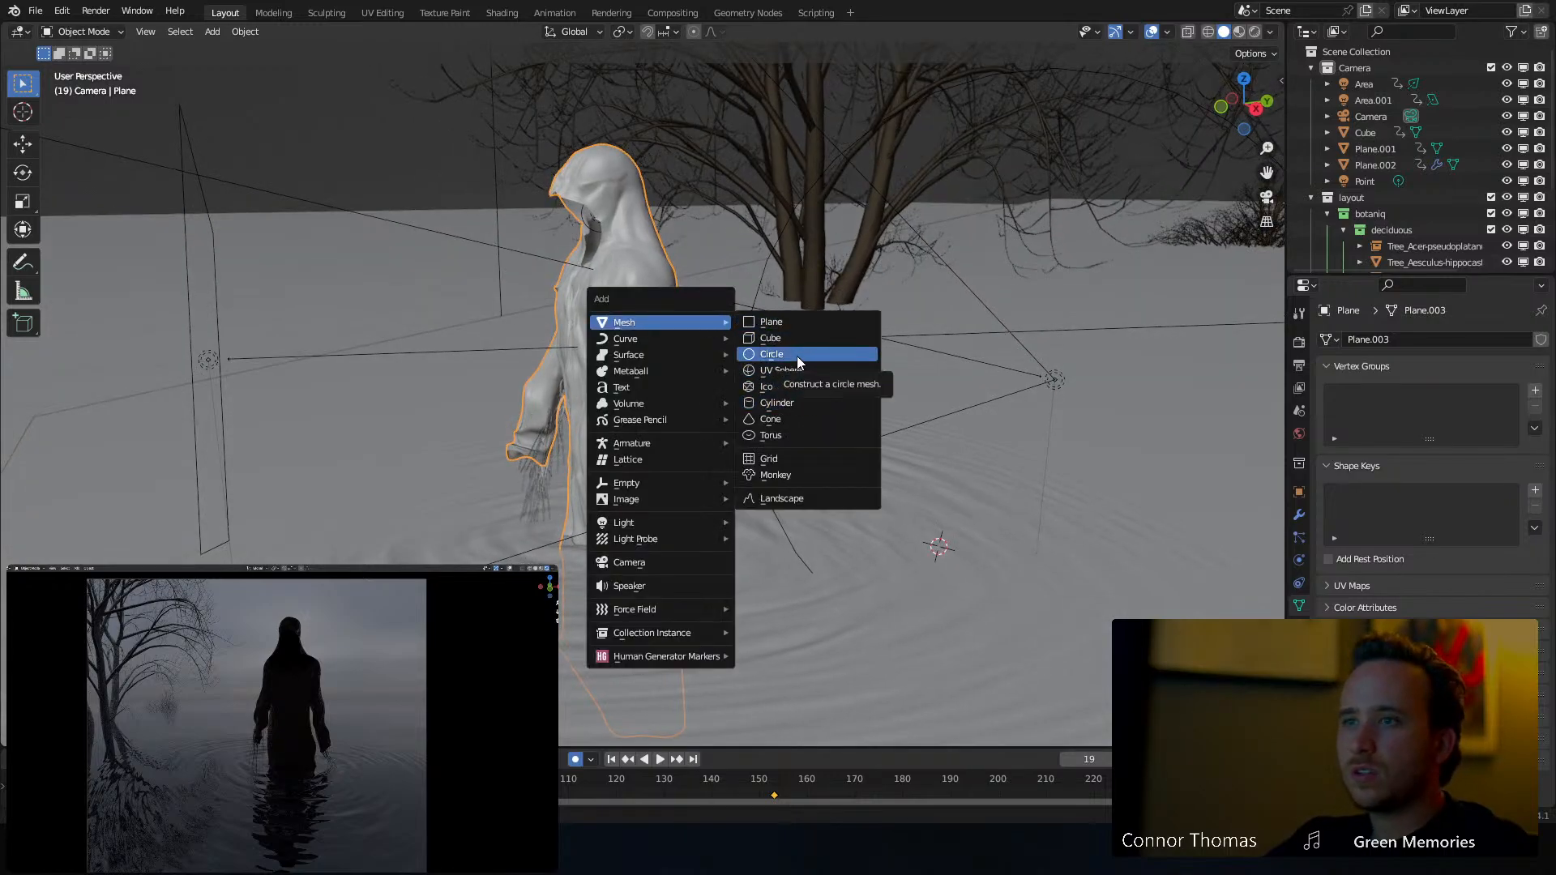
{"action": "key", "text": "Escape"}
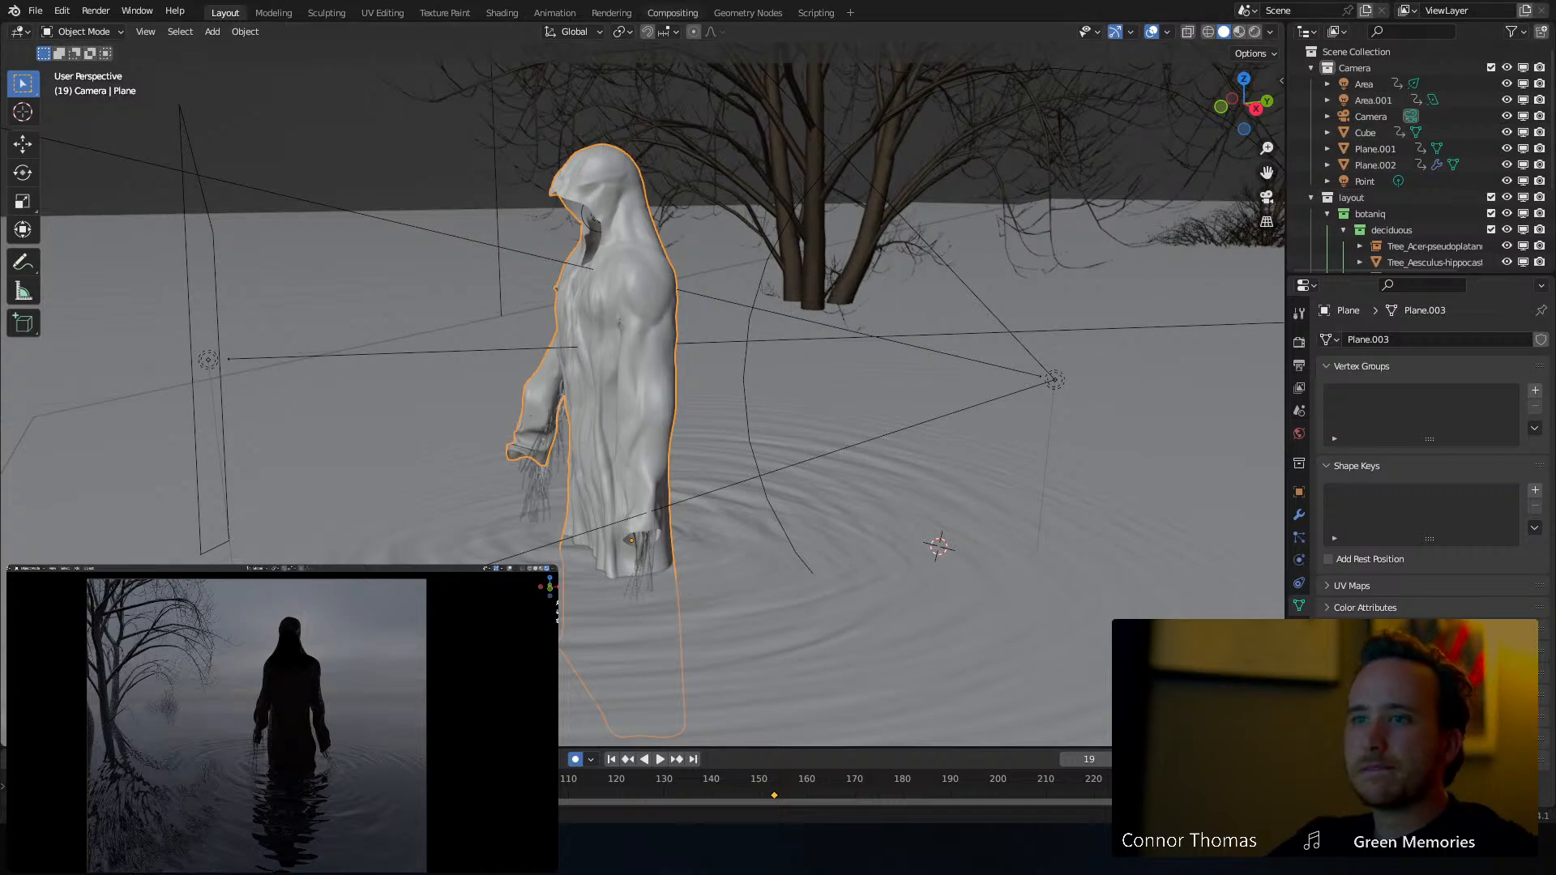
Add a cylinder mesh at the 3D cursor and scale it down to about 0.024 of its size
{"action": "key", "text": "shift+a"}
{"action": "mouse_move", "coordinate": [900, 459]}
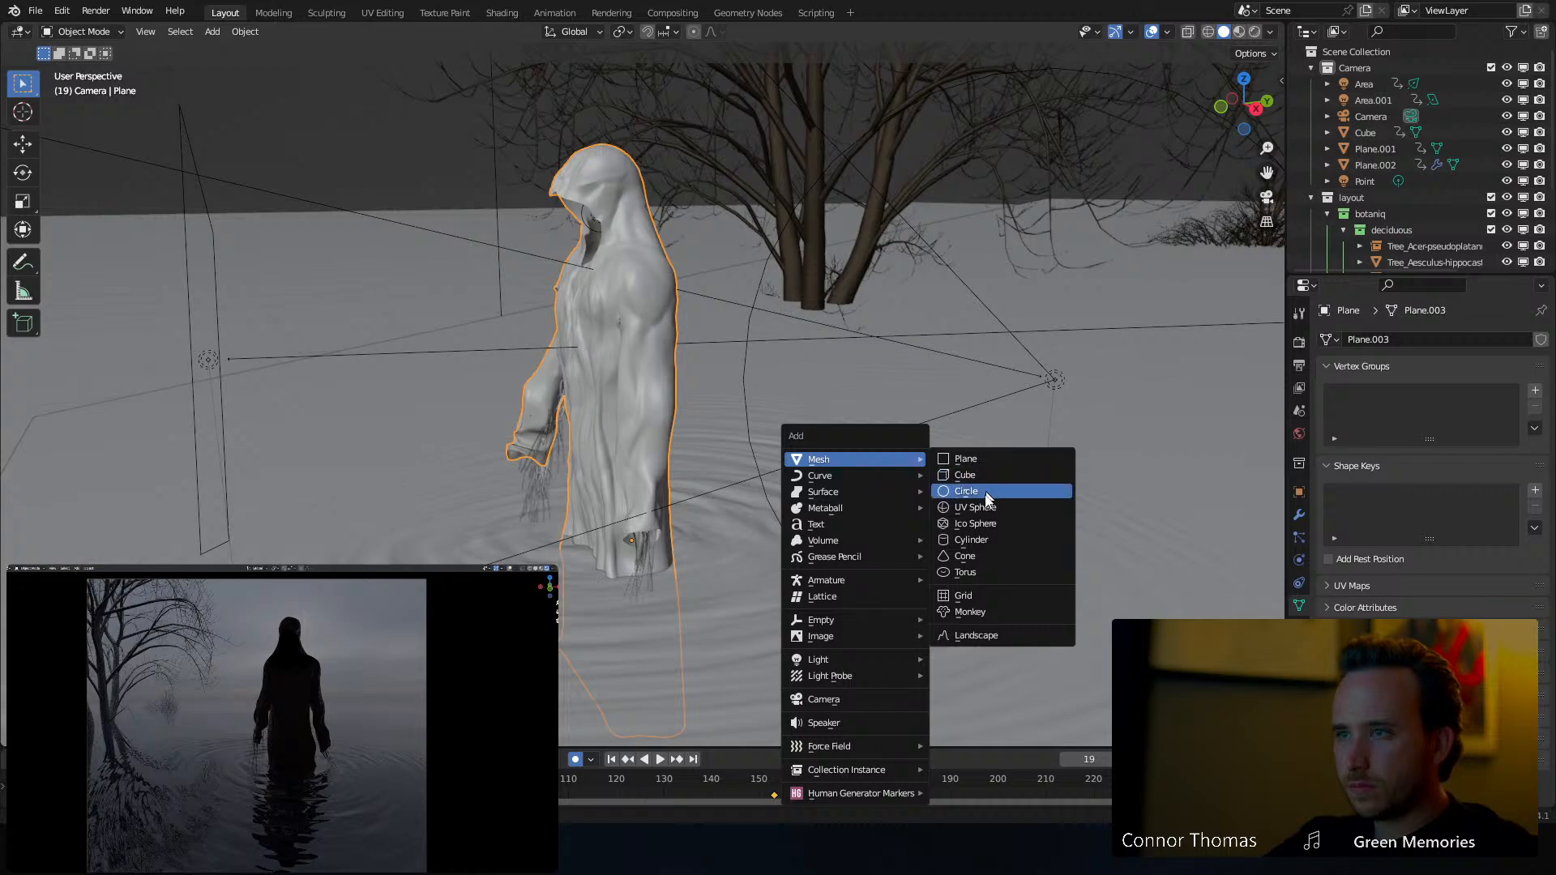
{"action": "left_click", "coordinate": [981, 541]}
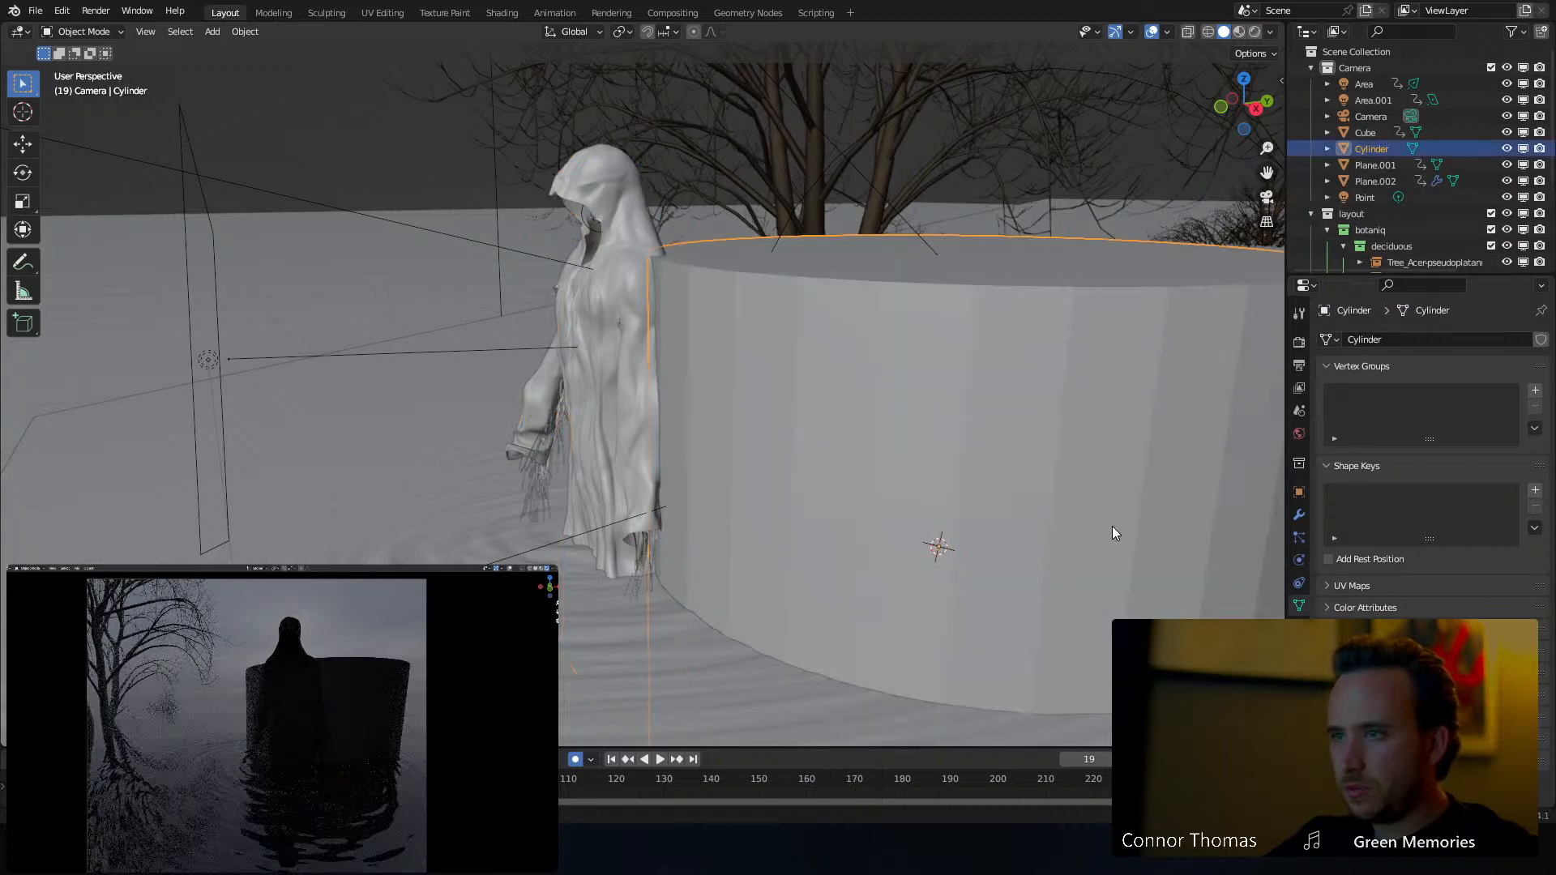
{"action": "key", "text": "s"}
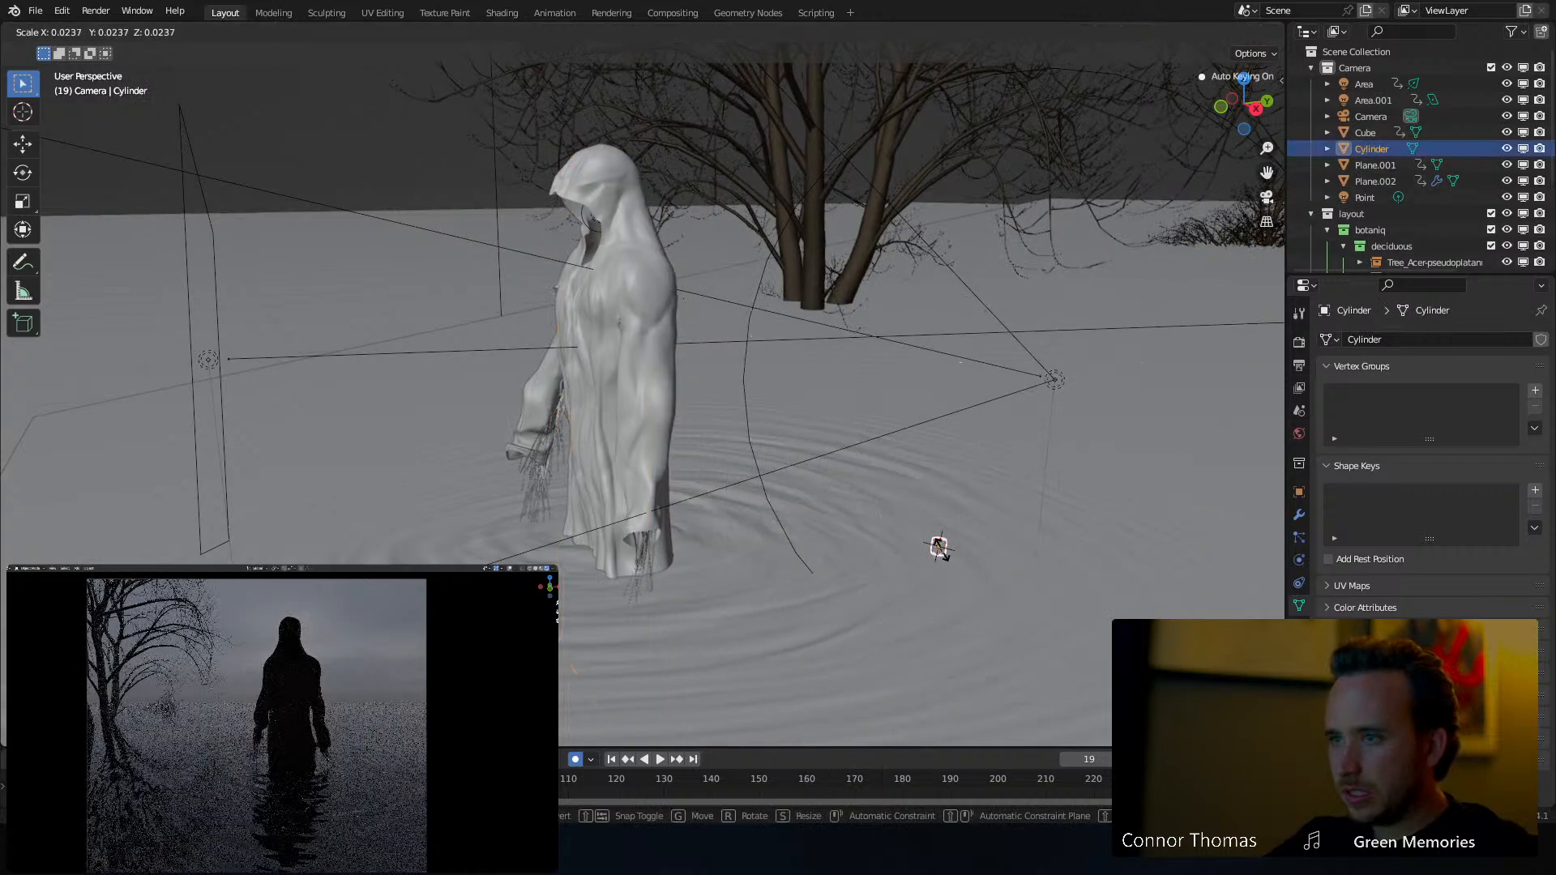
{"action": "left_click", "coordinate": [942, 550]}
Stretch the small cylinder along the Z axis into a tall, thin pole standing in the water
{"action": "scroll", "coordinate": [956, 482], "scroll_direction": "up", "scroll_amount": 5}
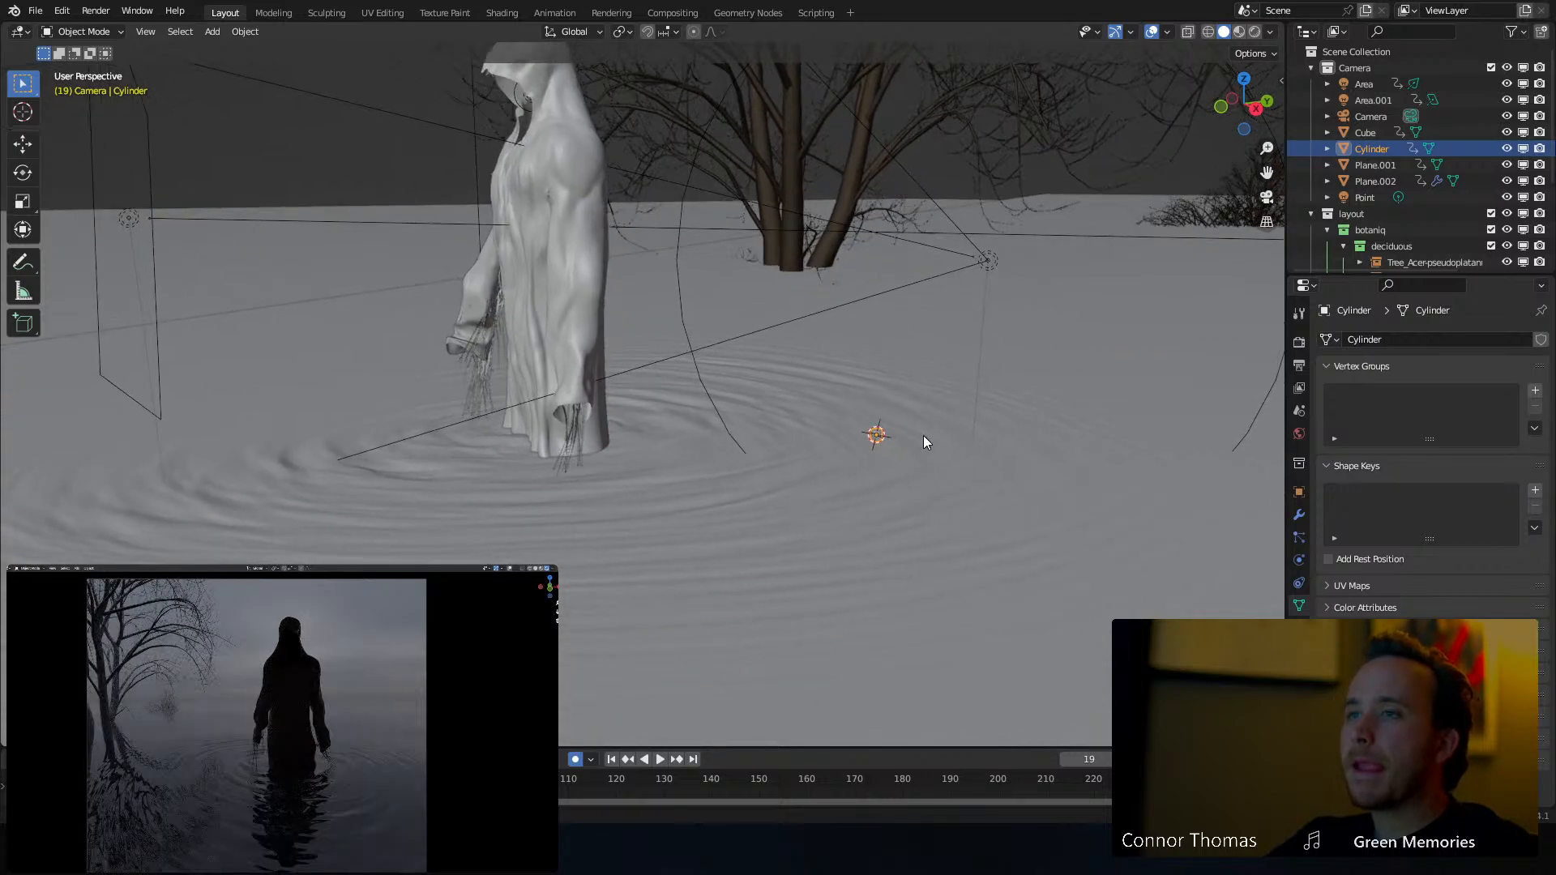
{"action": "key", "text": "s"}
{"action": "key", "text": "z"}
{"action": "left_click", "coordinate": [1080, 243]}
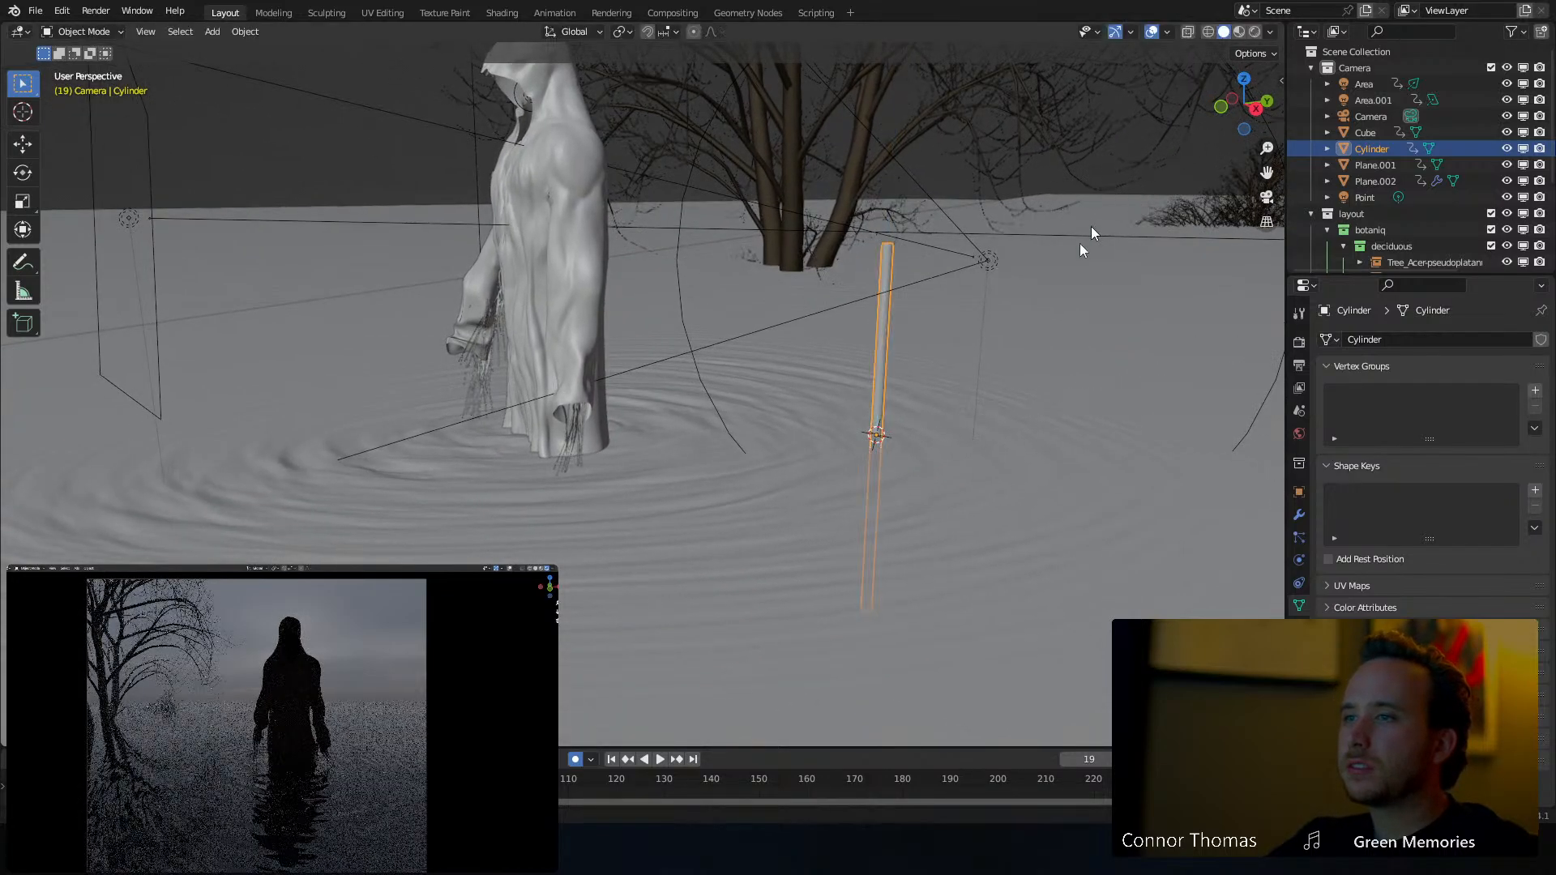
{"action": "key", "text": "s"}
{"action": "left_click", "coordinate": [1041, 328]}
Enter Edit Mode on the pole with vertex selection and select its top vertices in wireframe shading
{"action": "key", "text": "Tab"}
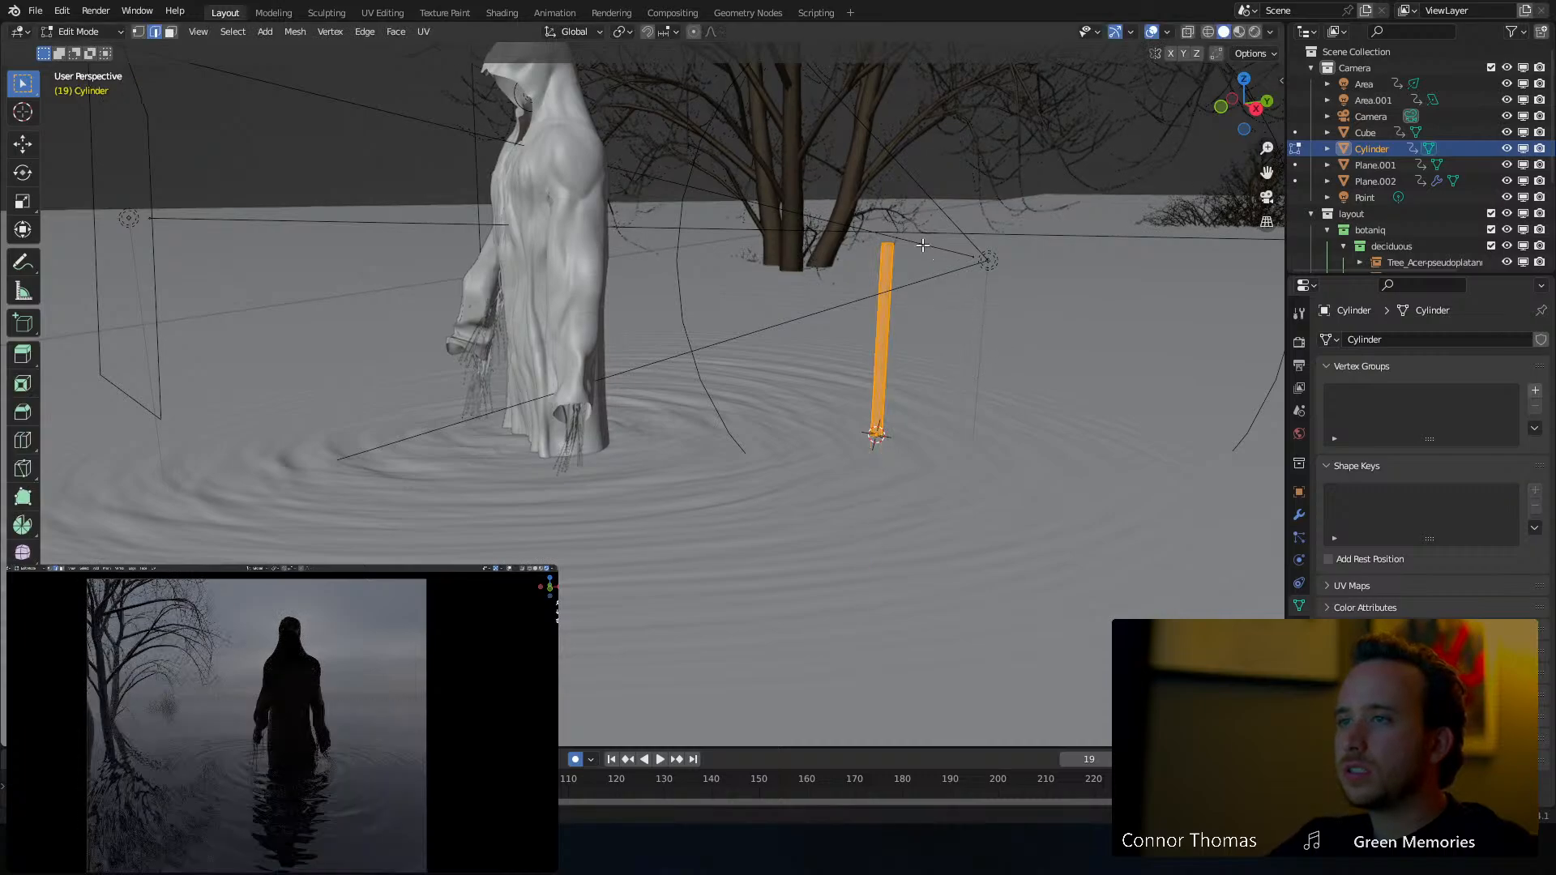
{"action": "key", "text": "1"}
{"action": "key", "text": "alt+a"}
{"action": "key", "text": "c"}
{"action": "left_click", "coordinate": [893, 236]}
{"action": "right_click", "coordinate": [892, 236]}
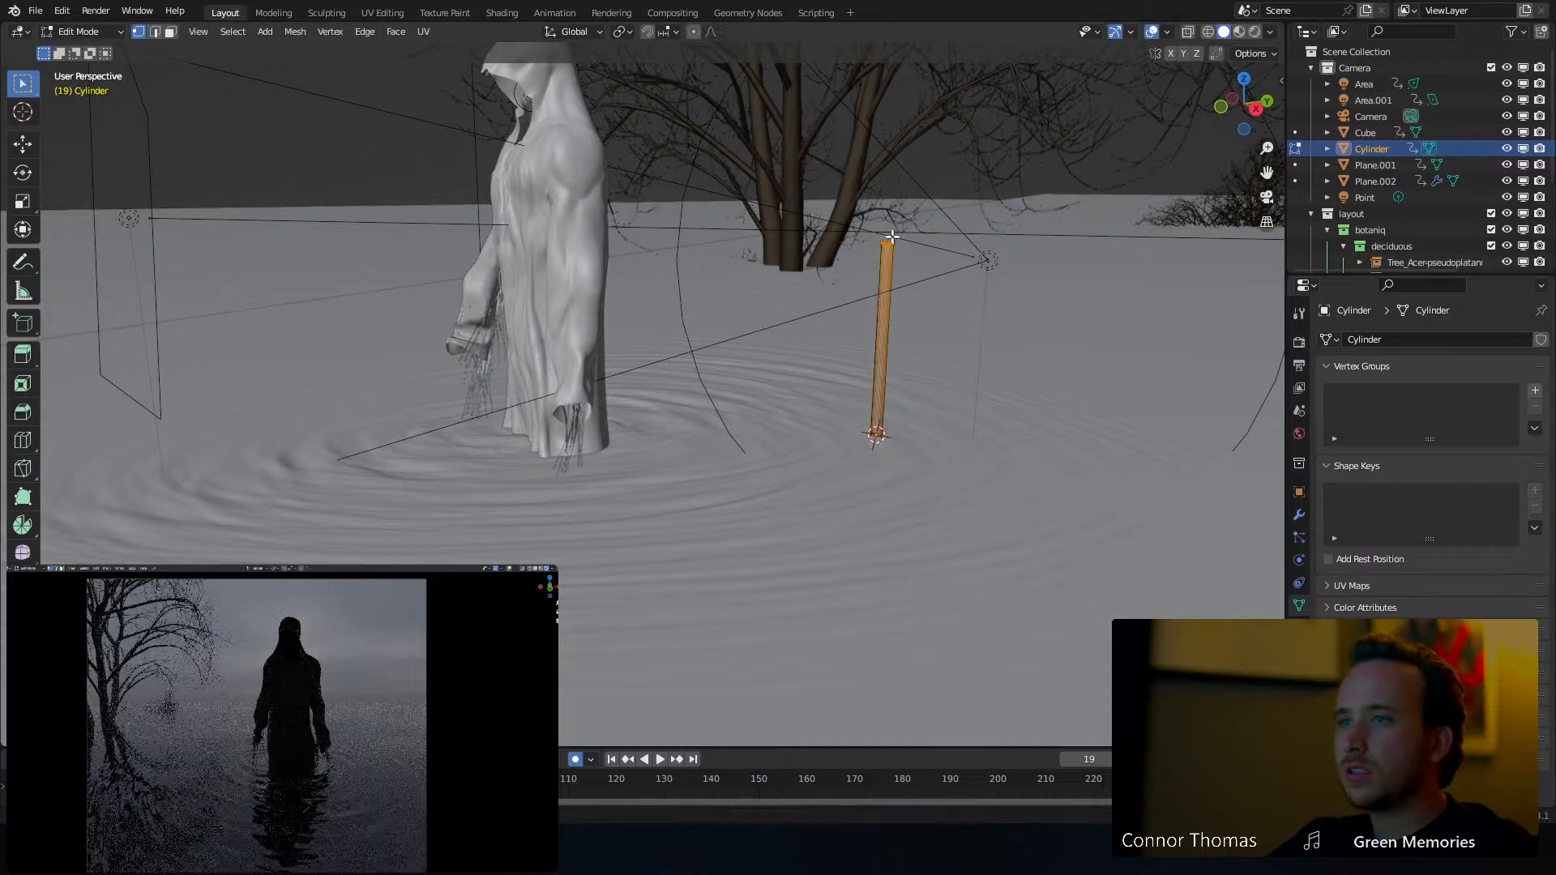
{"action": "key", "text": "z"}
{"action": "left_click", "coordinate": [892, 238]}
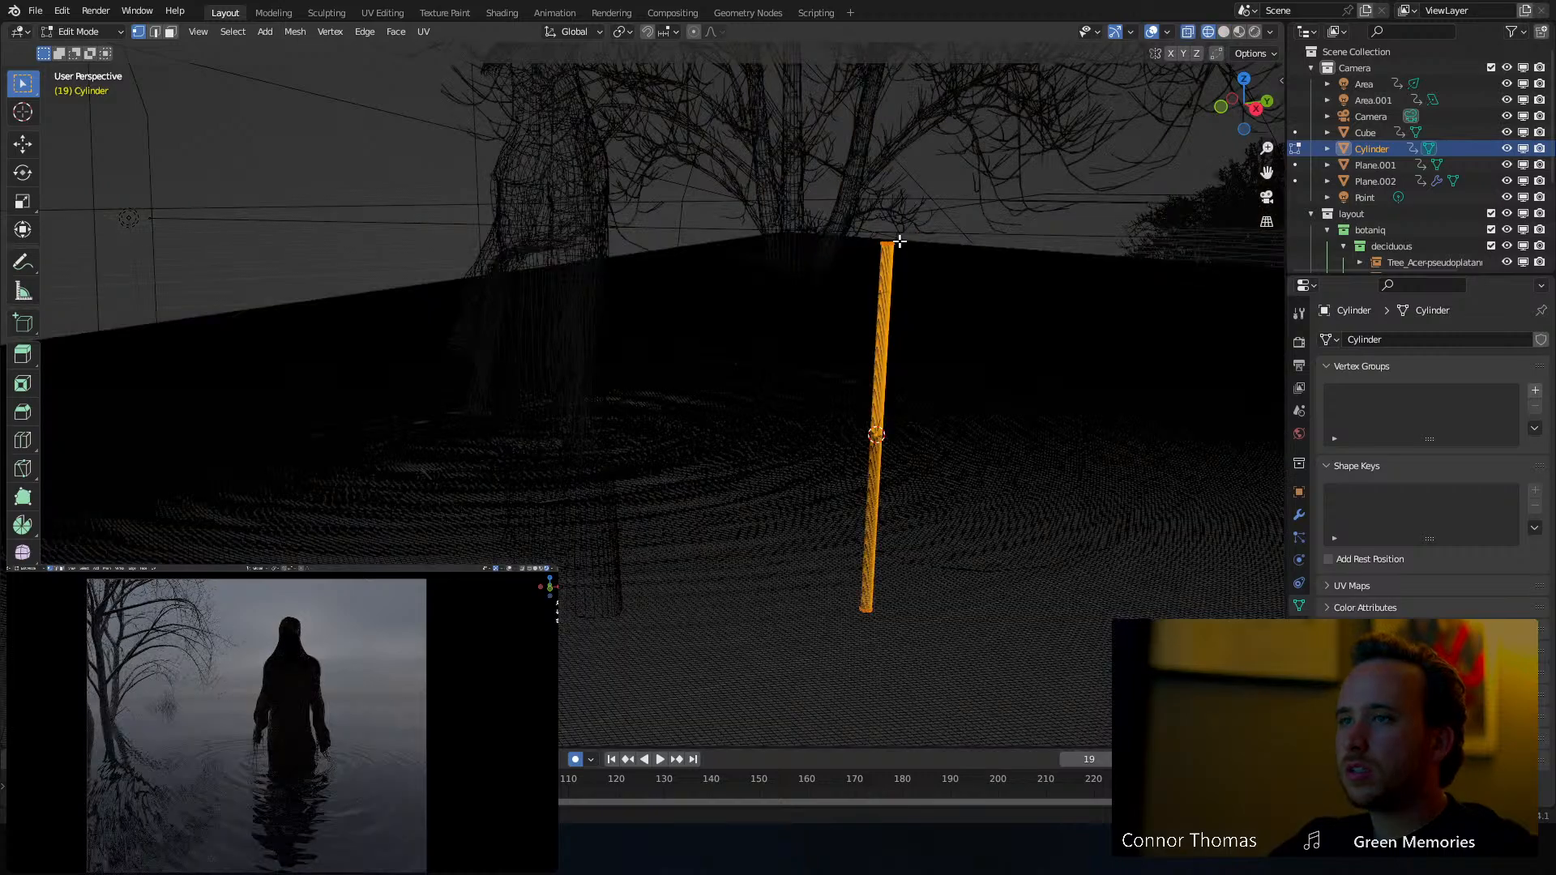
{"action": "key", "text": "c"}
{"action": "right_click", "coordinate": [898, 235]}
Try duplicating the pole's top vertices above it, delete the copy, and return to solid shading
{"action": "key", "text": "shift+d"}
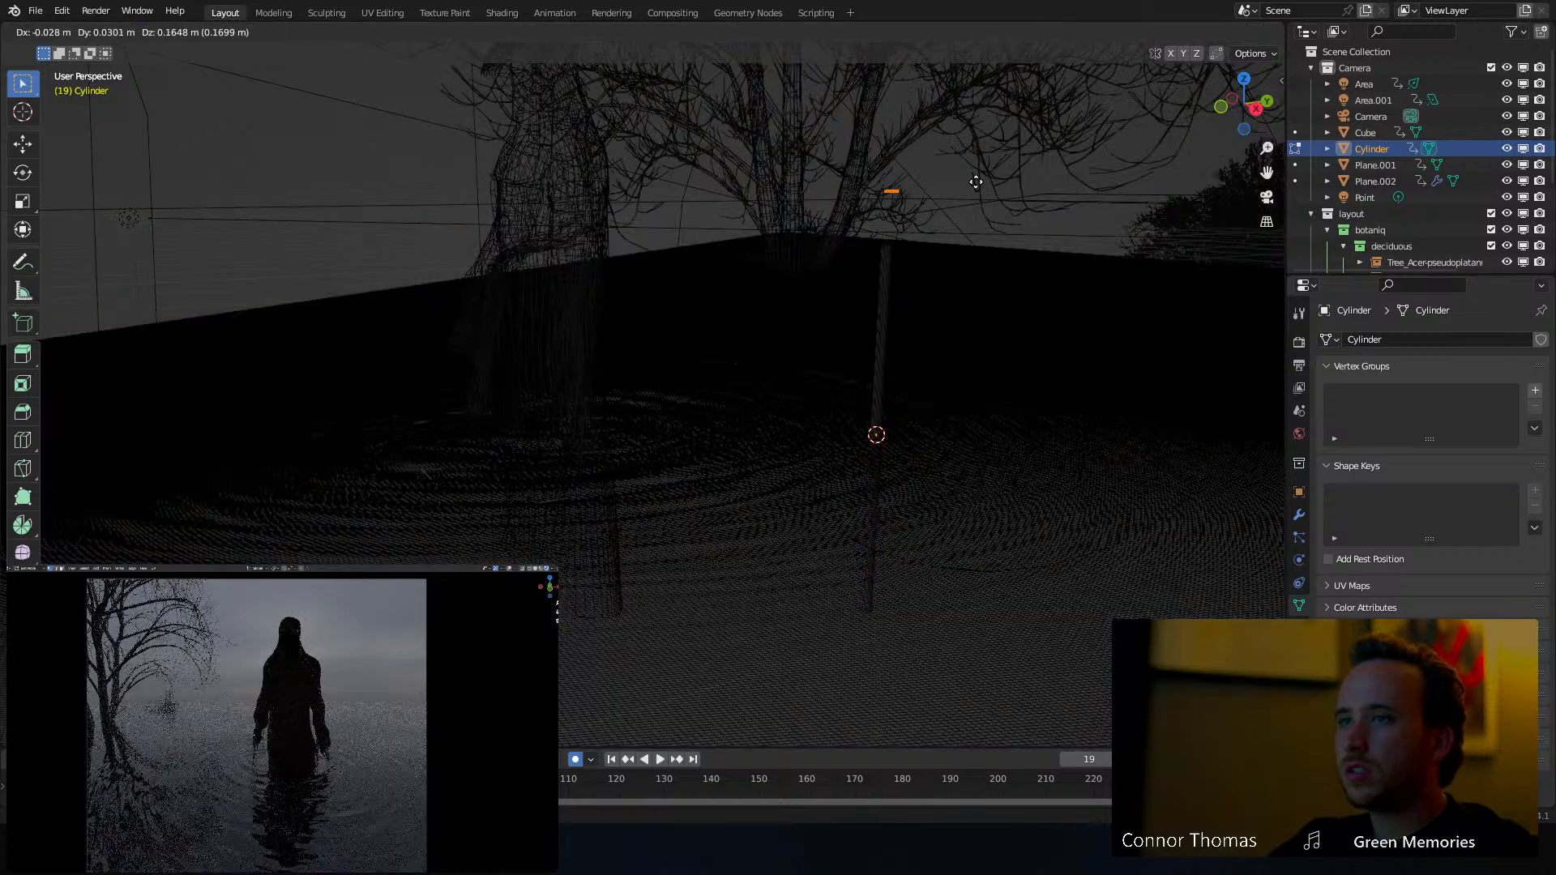
{"action": "left_click", "coordinate": [976, 184]}
{"action": "key", "text": "x"}
{"action": "left_click", "coordinate": [976, 188]}
{"action": "key", "text": "z"}
{"action": "left_click", "coordinate": [1017, 199]}
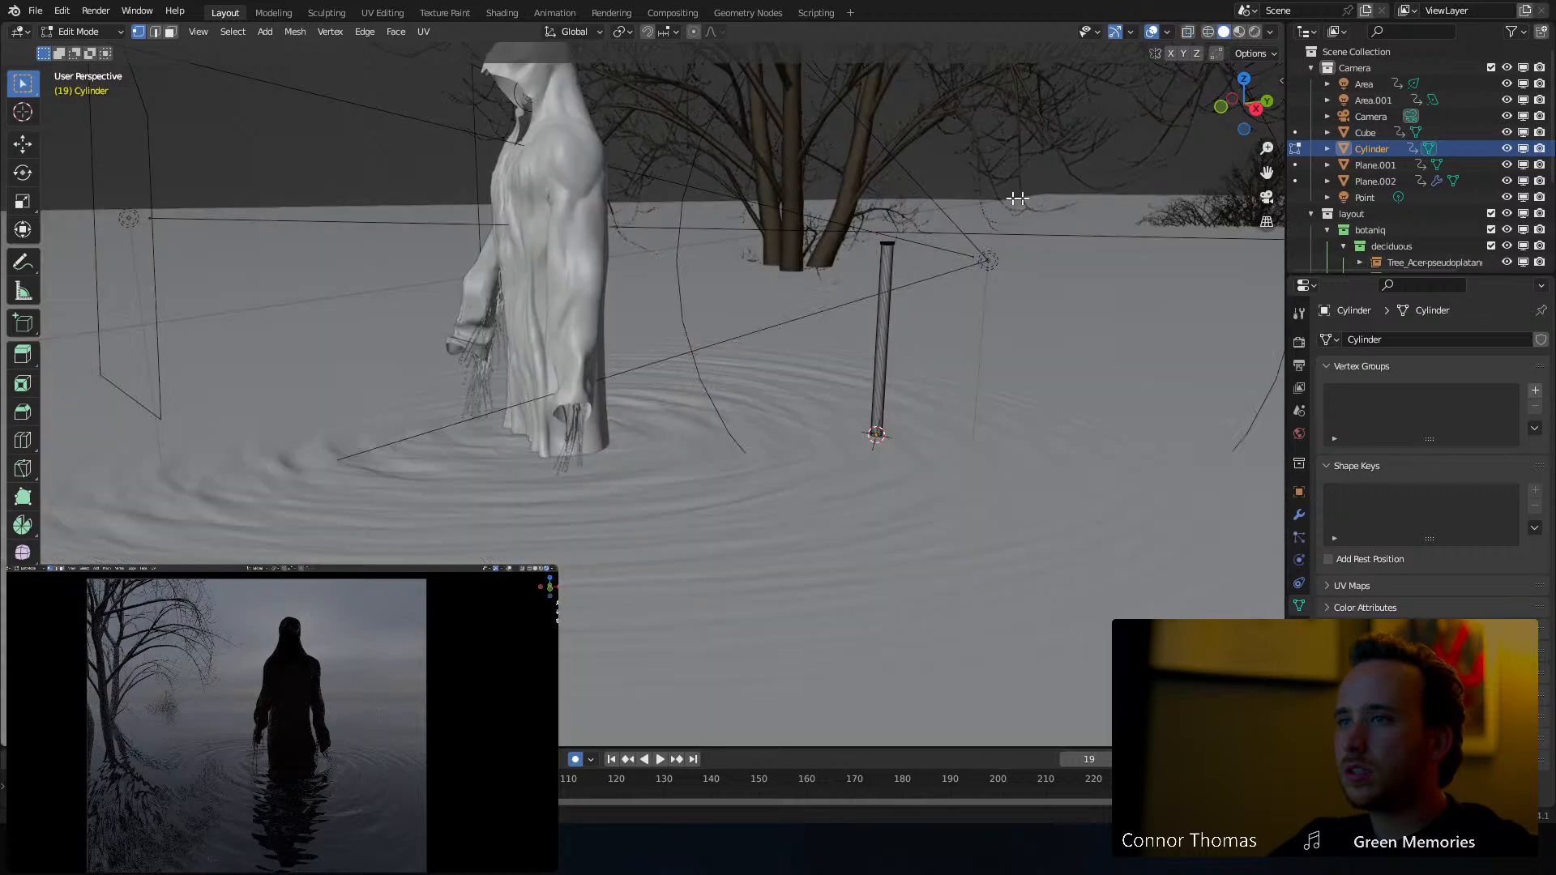
Select the pole's top vertices in wireframe shading and snap the 3D cursor to them
{"action": "key", "text": "z"}
{"action": "left_click", "coordinate": [924, 217]}
{"action": "key", "text": "a"}
{"action": "key", "text": "a"}
{"action": "key", "text": "c"}
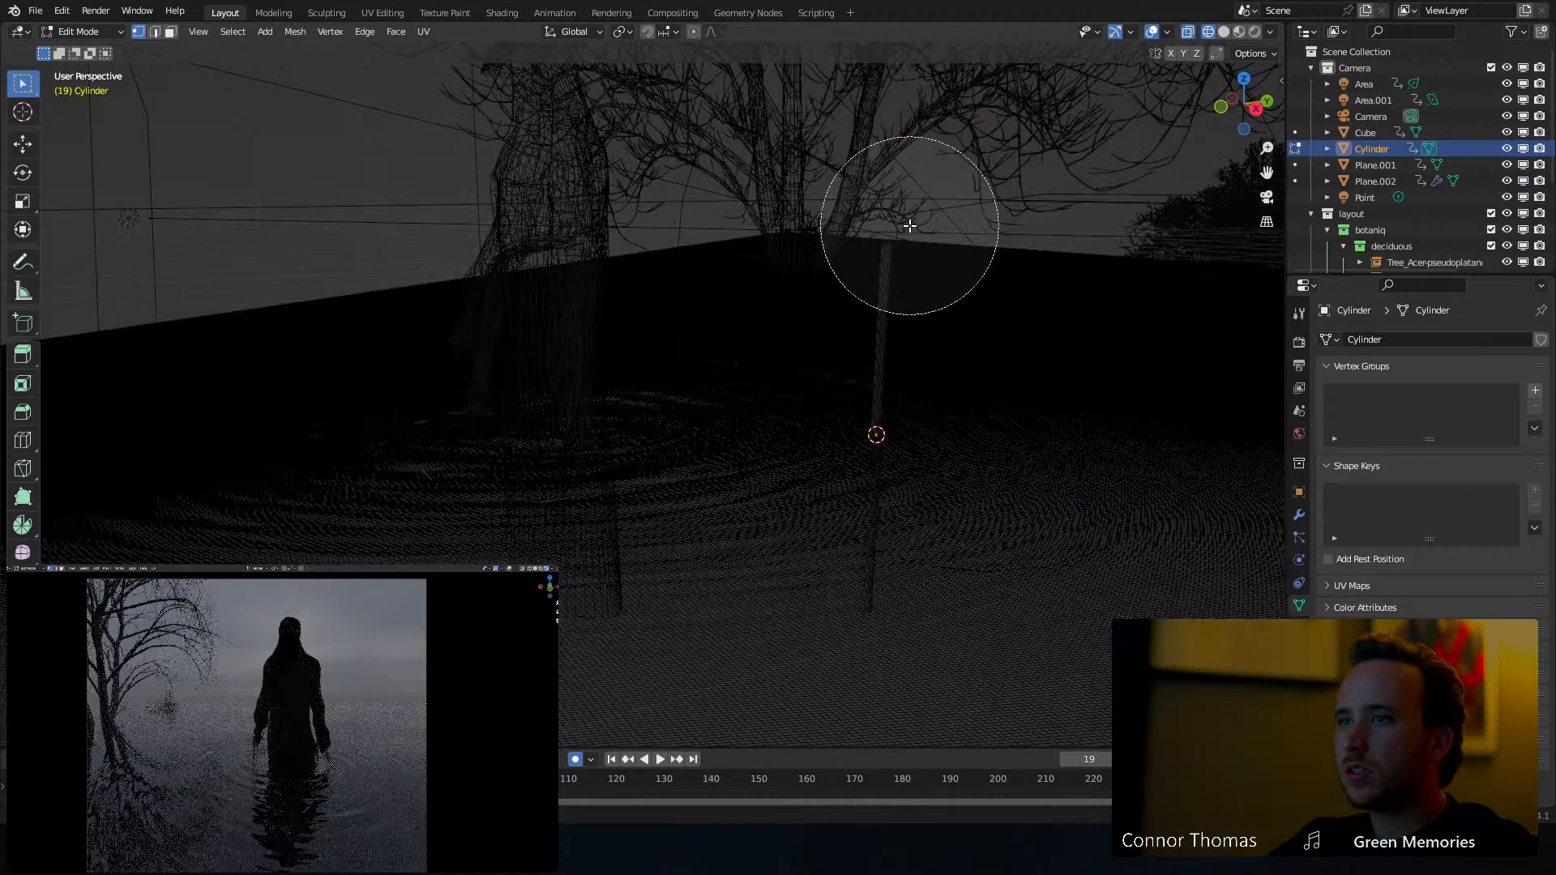
{"action": "left_click", "coordinate": [907, 227]}
{"action": "right_click", "coordinate": [928, 223]}
{"action": "key", "text": "shift+s"}
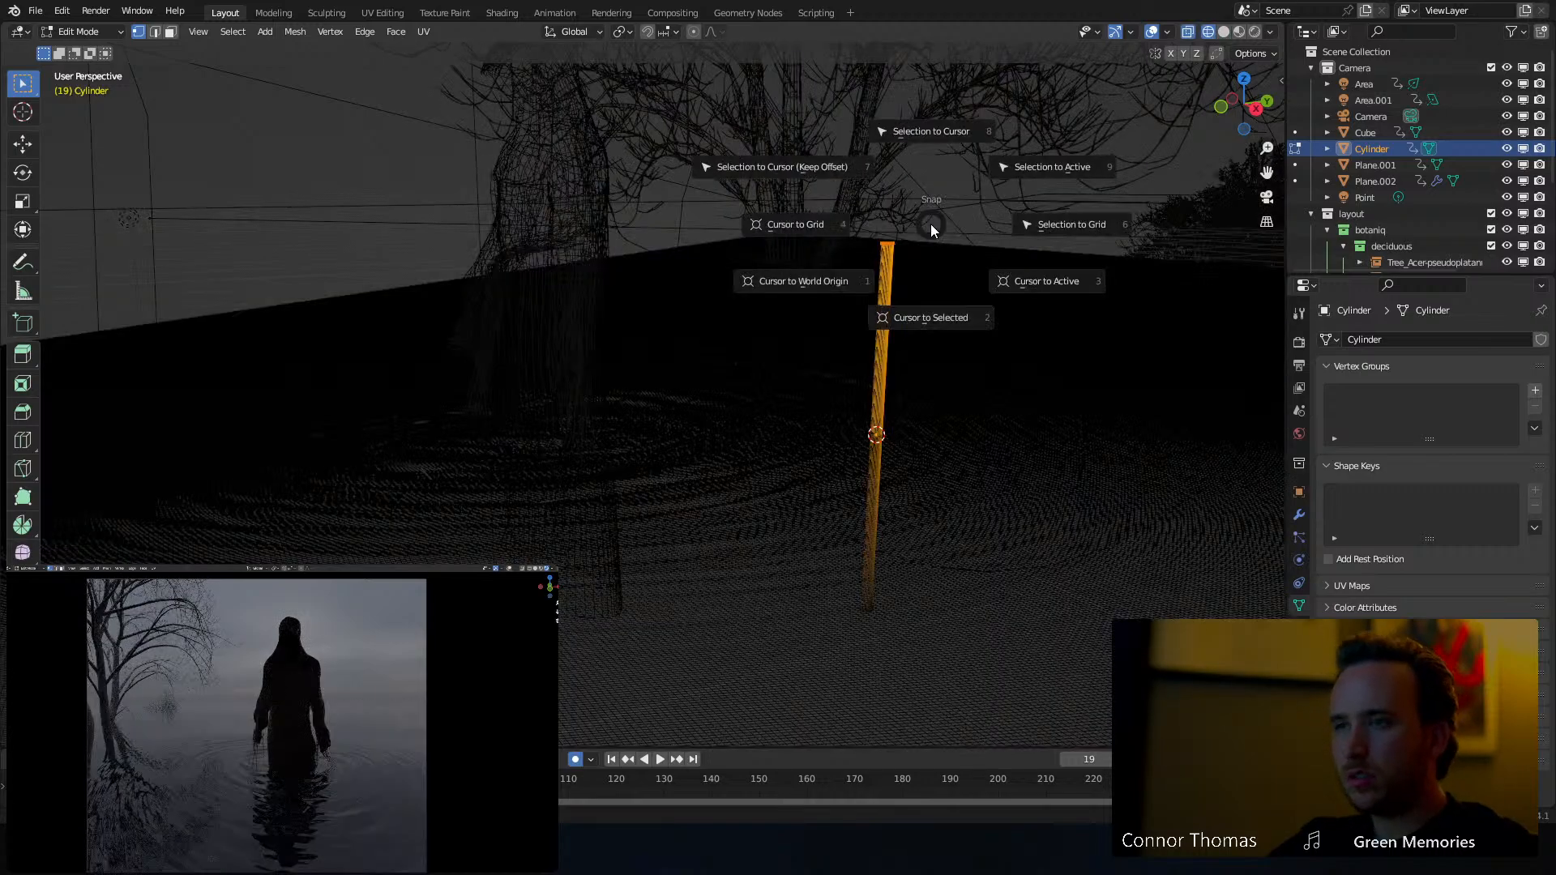
{"action": "left_click", "coordinate": [933, 323]}
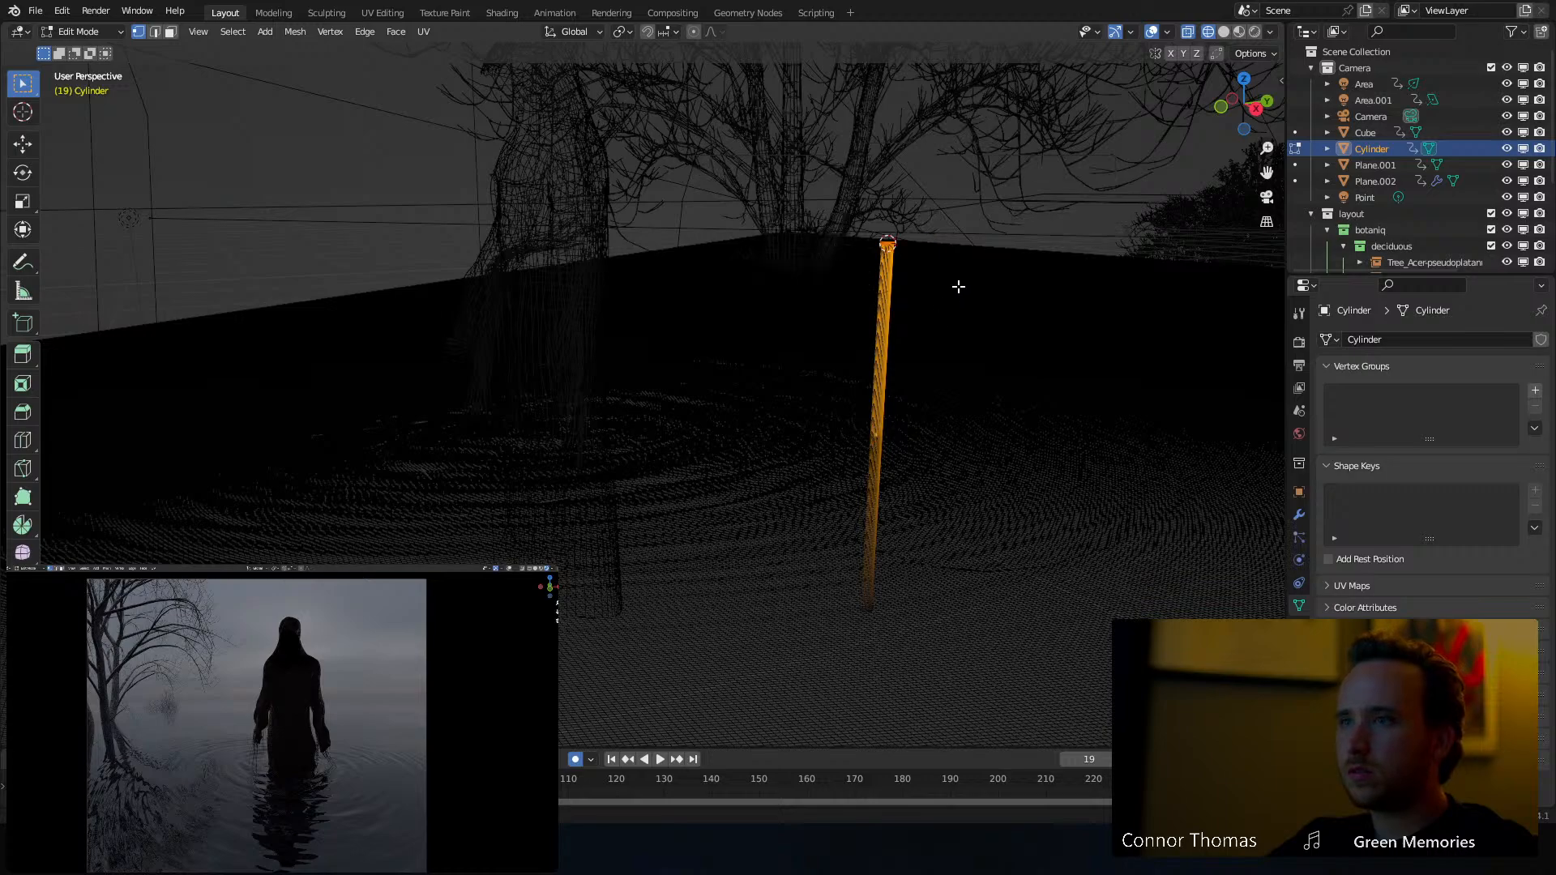
Add a cube at the 3D cursor on the pole's top and scale it down to slightly wider than the pole
{"action": "key", "text": "Tab"}
{"action": "key", "text": "shift+a"}
{"action": "mouse_move", "coordinate": [922, 275]}
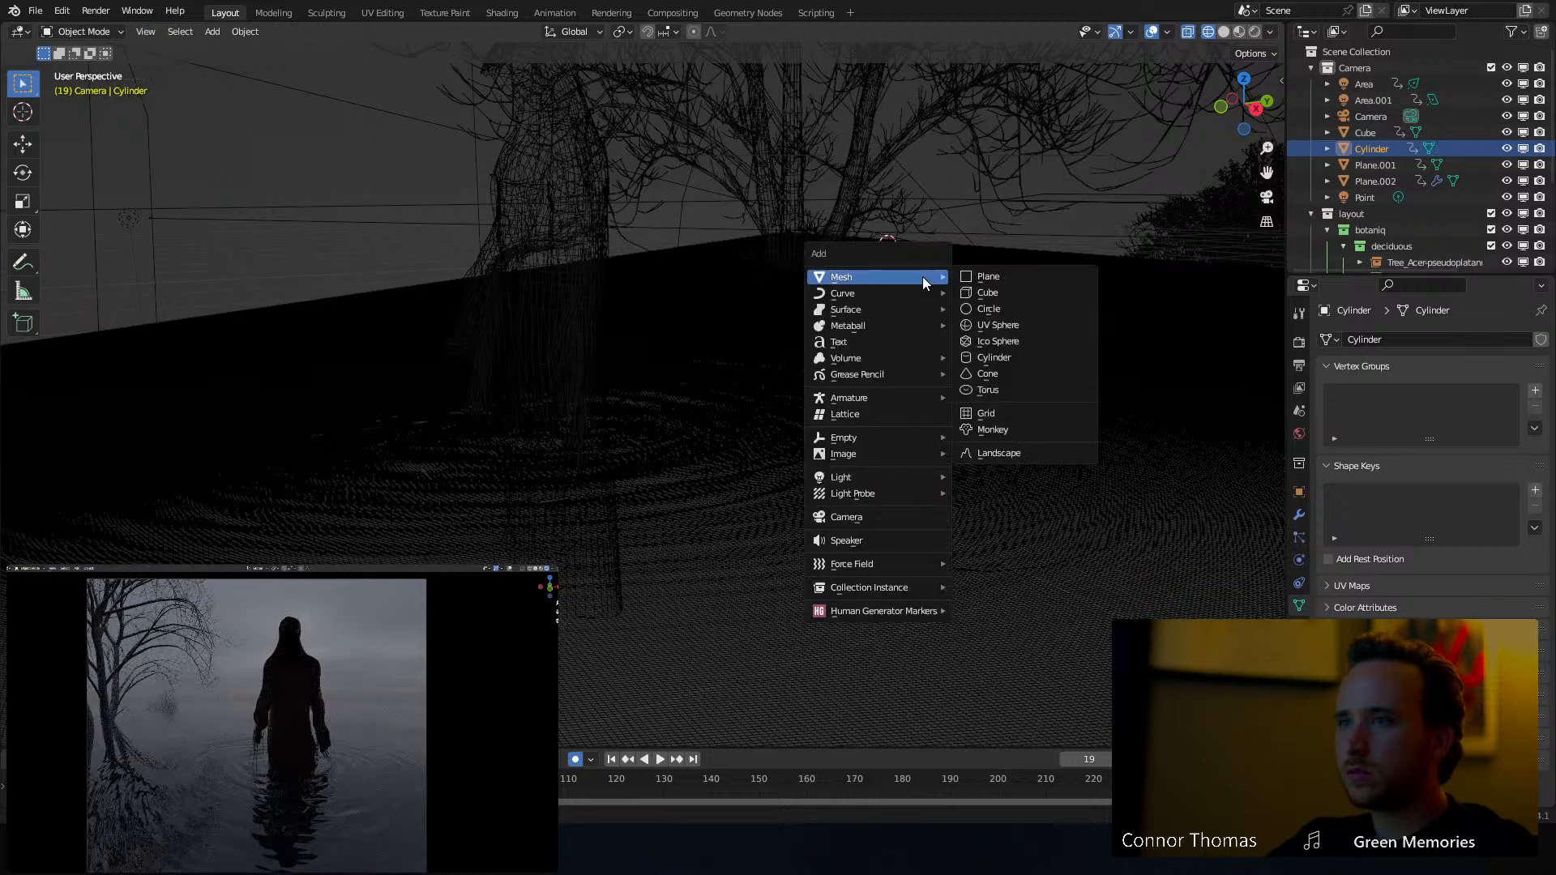
{"action": "left_click", "coordinate": [975, 294]}
{"action": "key", "text": "s"}
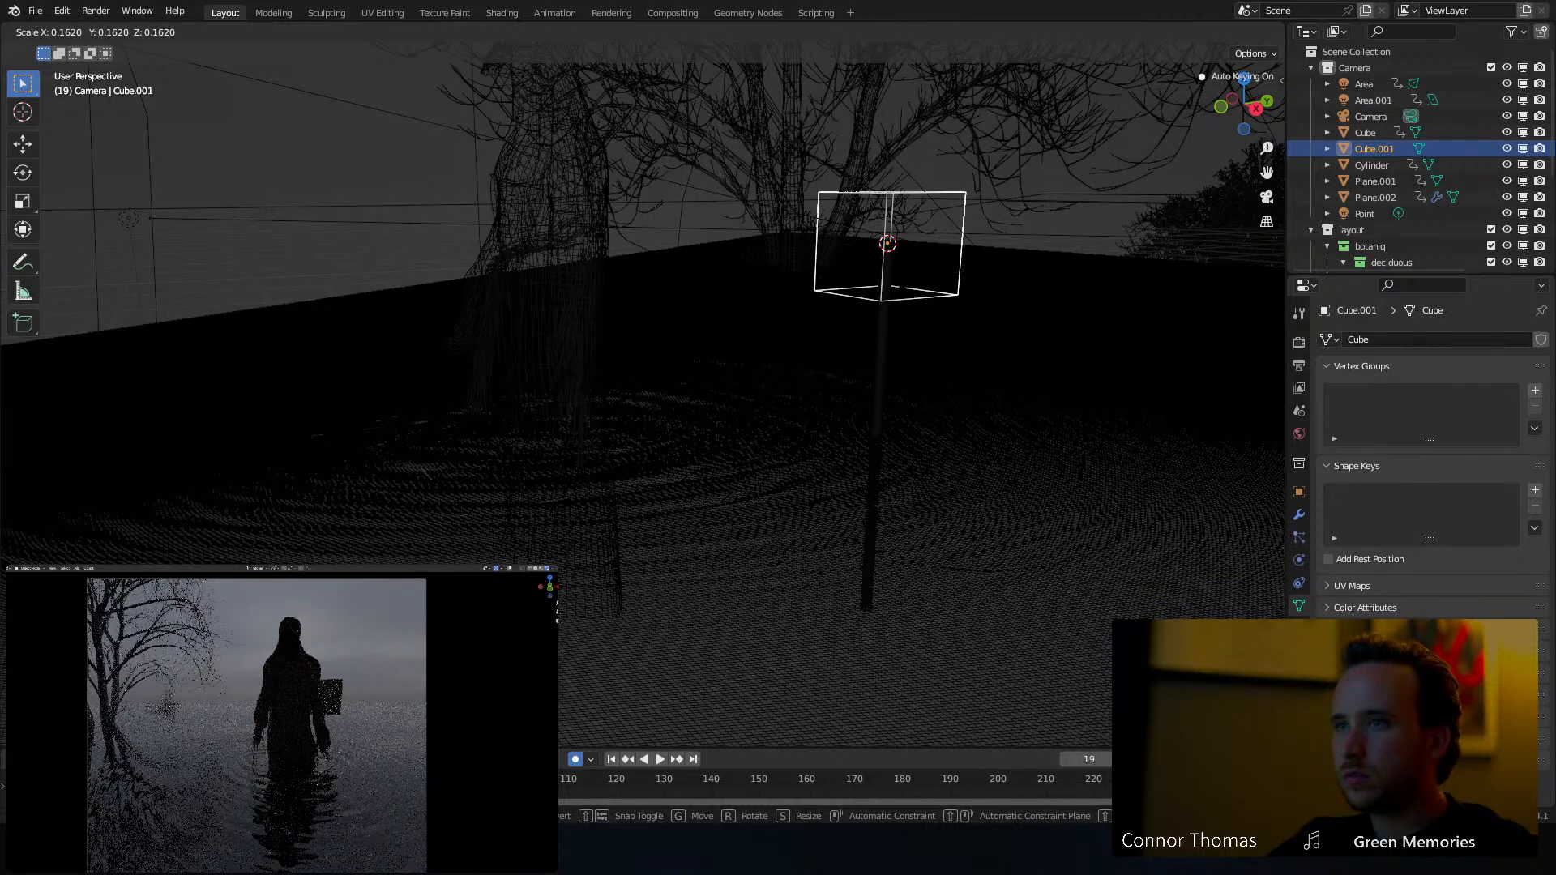
{"action": "left_click", "coordinate": [857, 272]}
{"action": "key", "text": "KP_Decimal"}
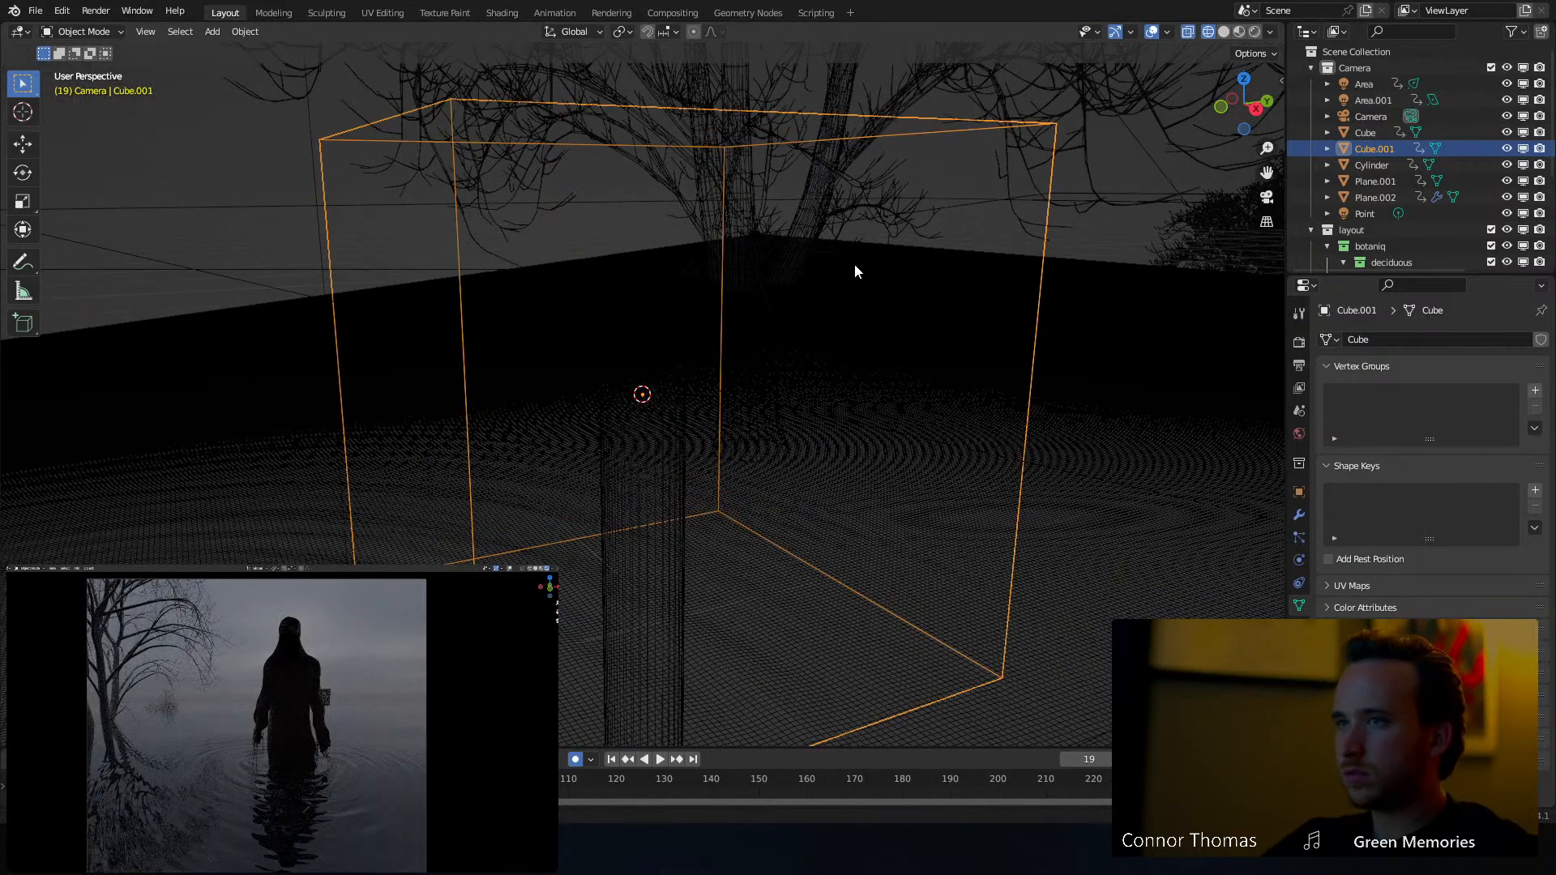
{"action": "key", "text": "s"}
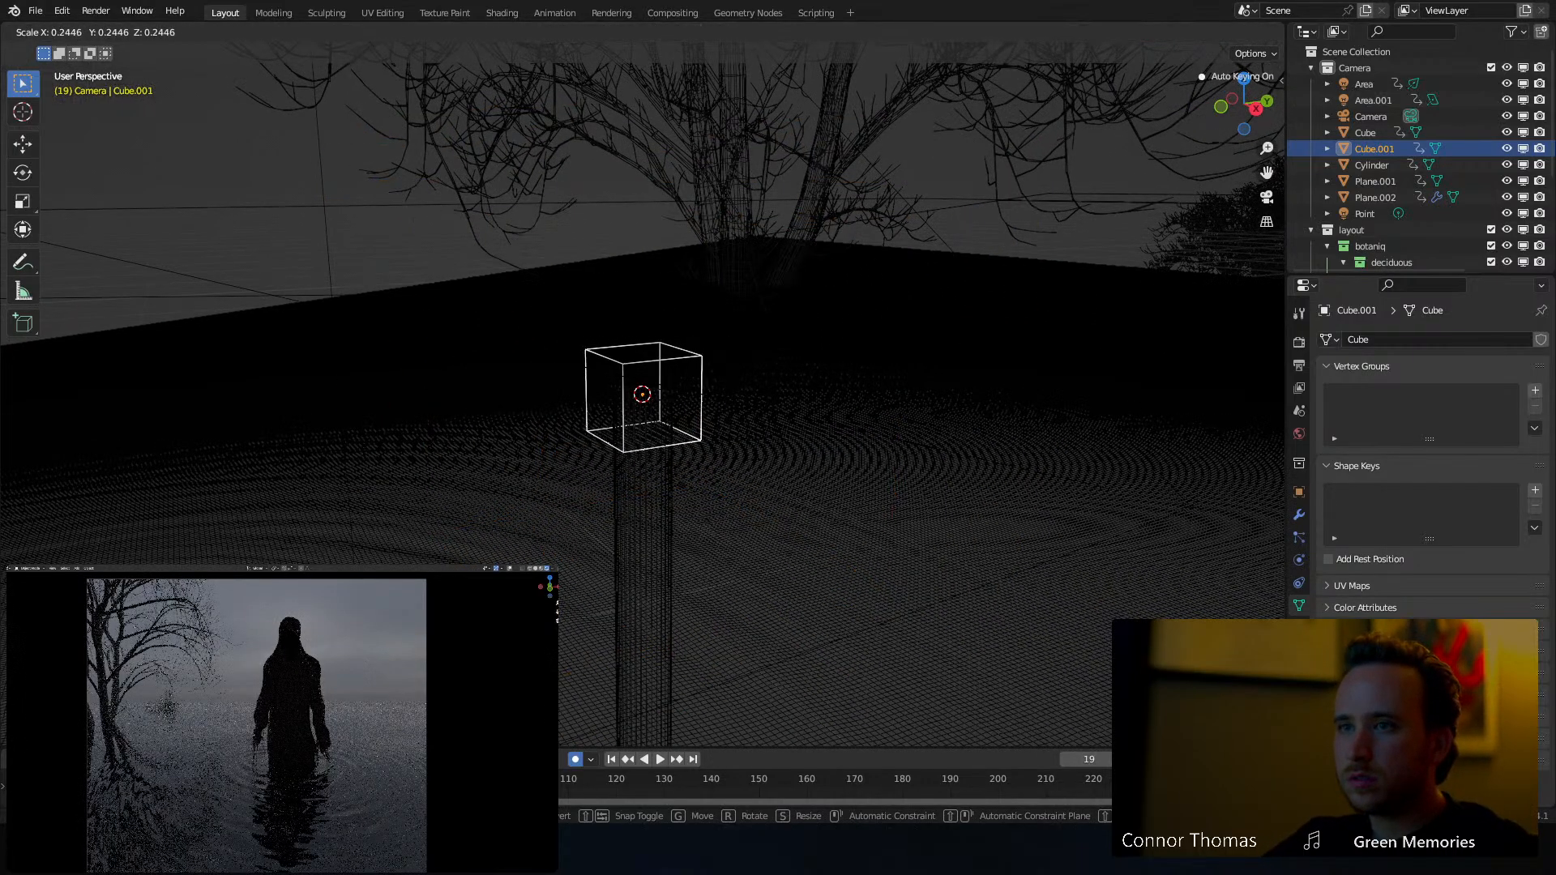
{"action": "left_click", "coordinate": [911, 481]}
Edit the pole's mesh and lower its top along the Z axis, leaving a gap below the small cube
{"action": "middle_click_drag", "start_coordinate": [776, 436], "coordinate": [729, 411]}
{"action": "left_click", "coordinate": [643, 497]}
{"action": "key", "text": "Tab"}
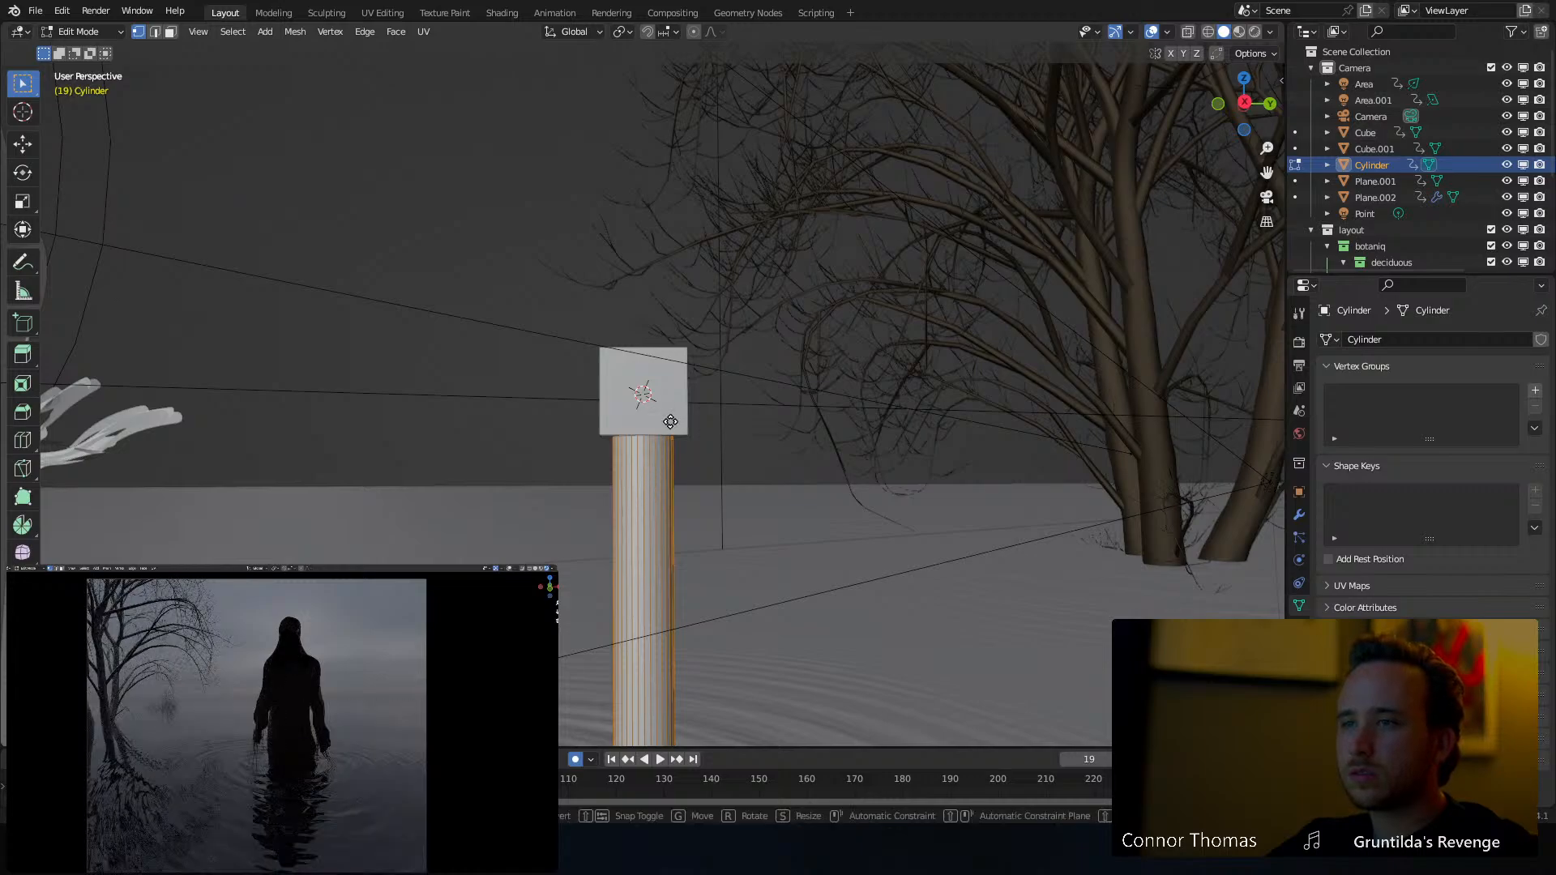
{"action": "key", "text": "g"}
{"action": "key", "text": "z"}
{"action": "left_click", "coordinate": [680, 503]}
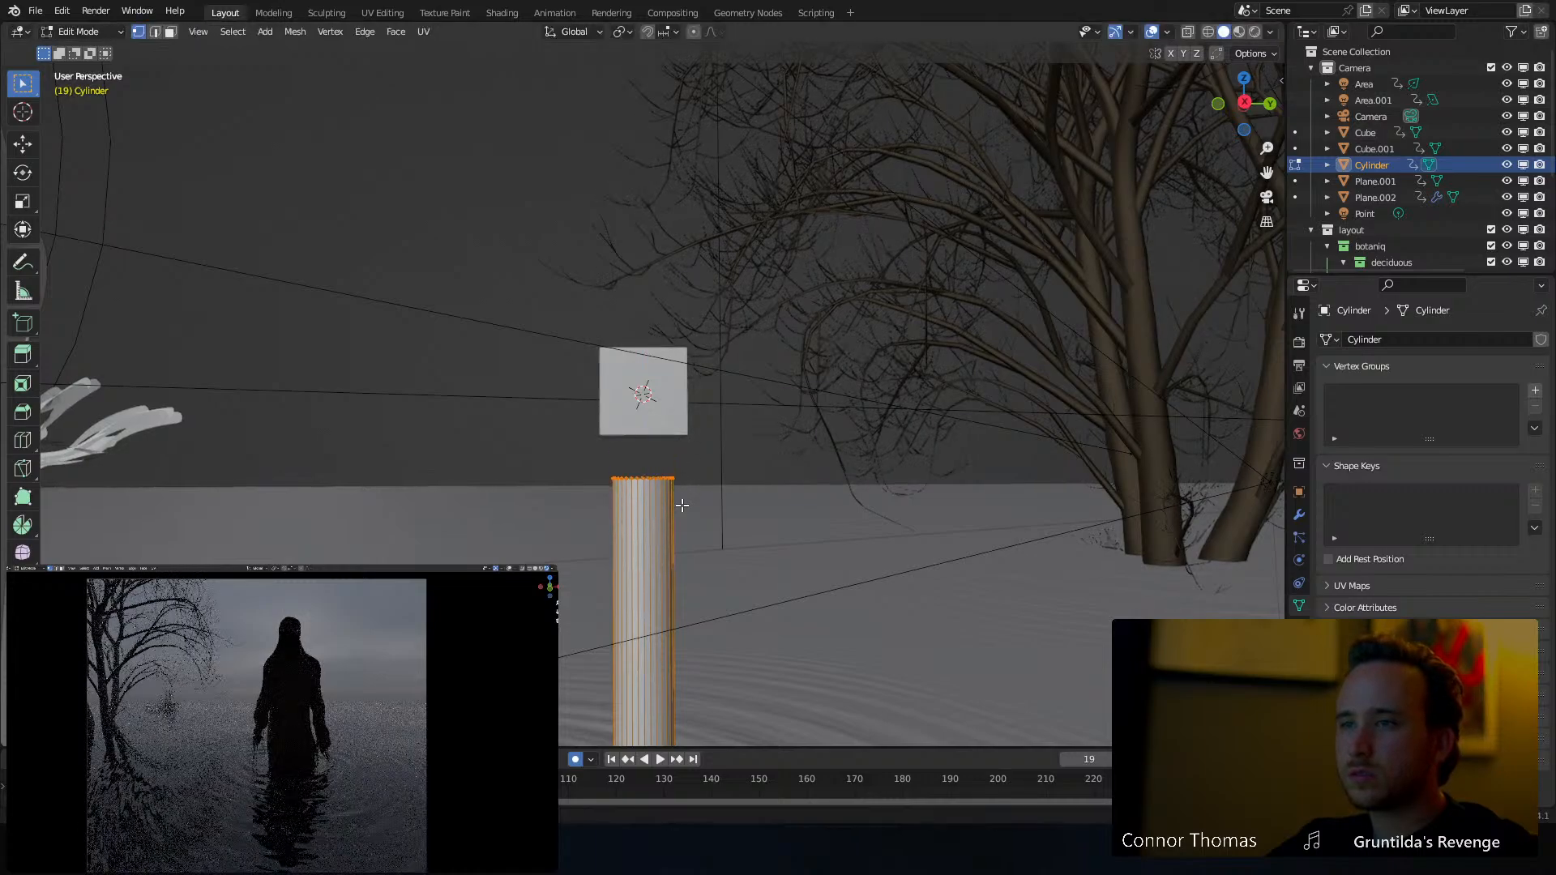
Select the pole's top vertices in wireframe shading, widen them to the cube's width, and extrude them upward into a thicker cap
{"action": "key", "text": "shift+z"}
{"action": "key", "text": "a"}
{"action": "key", "text": "a"}
{"action": "key", "text": "c"}
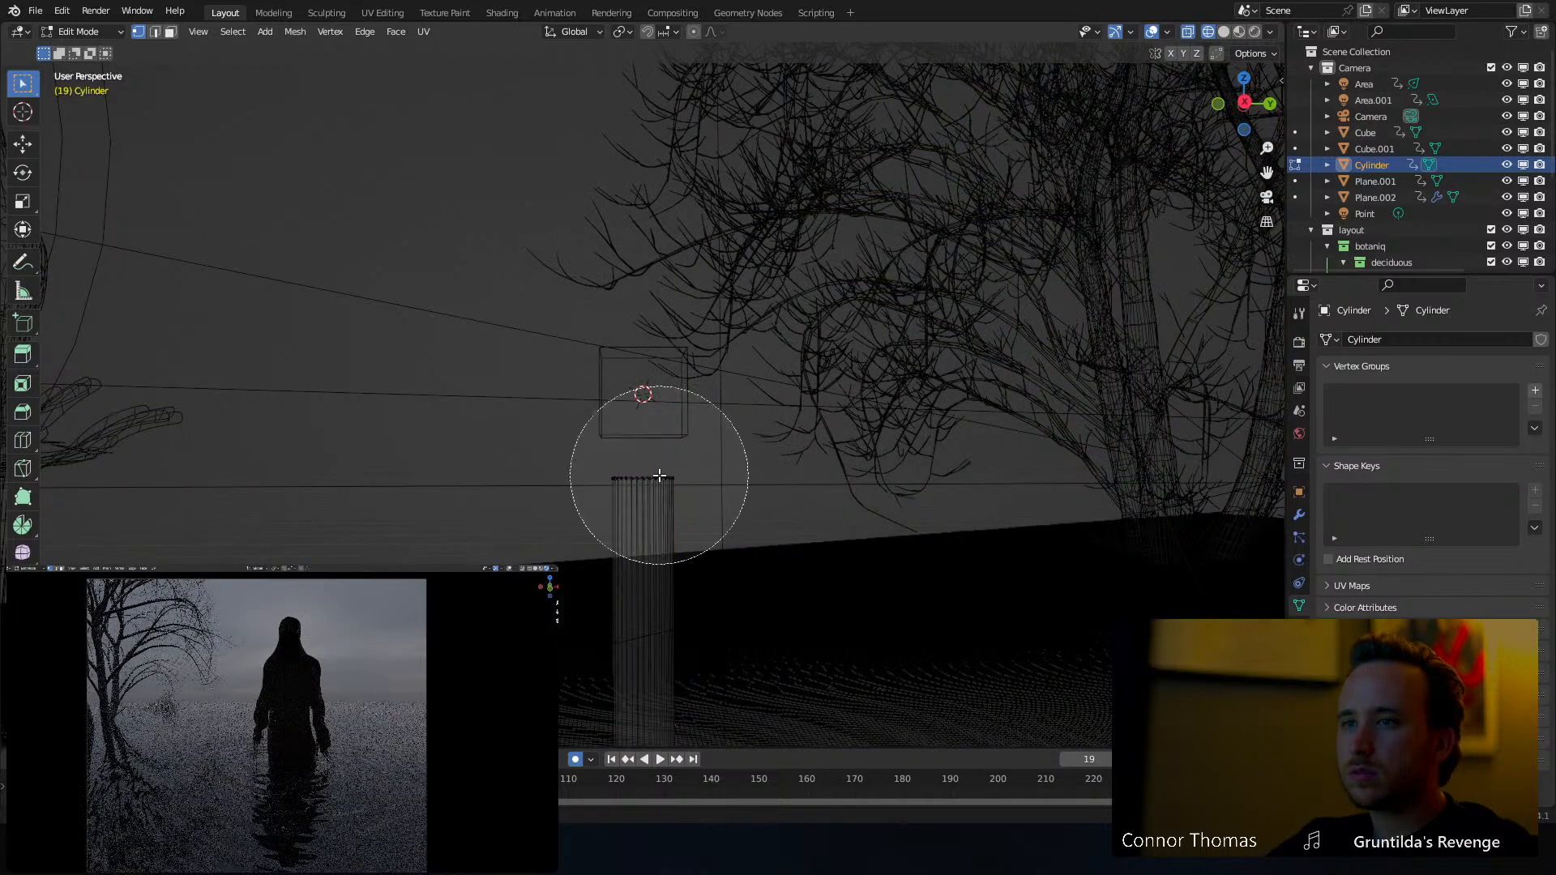
{"action": "left_click", "coordinate": [654, 467]}
{"action": "right_click", "coordinate": [653, 466]}
{"action": "key", "text": "ctrl+z"}
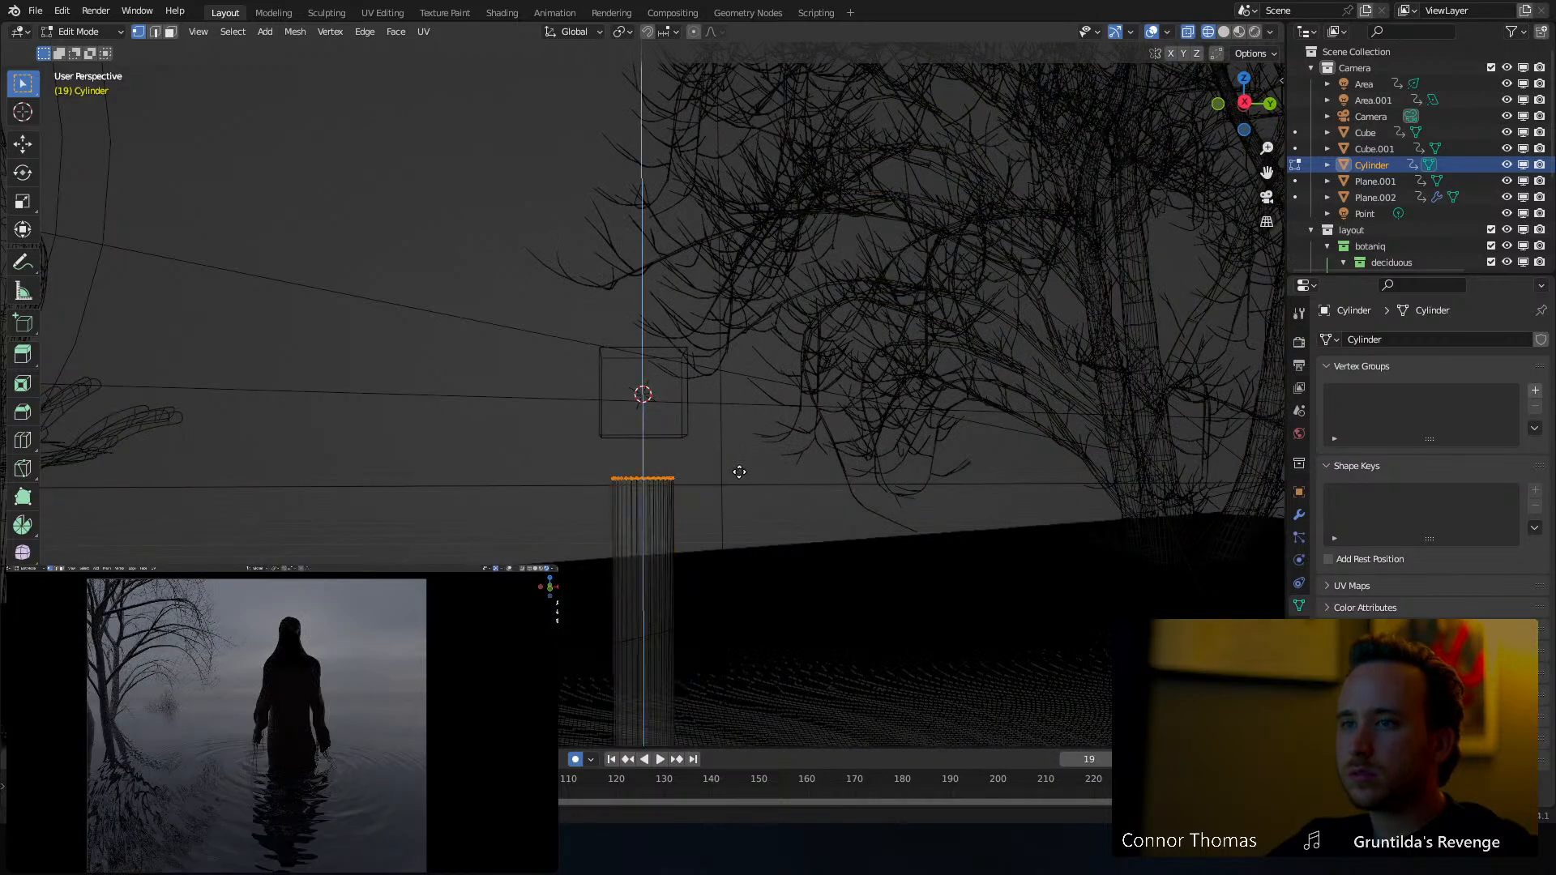
{"action": "key", "text": "s"}
{"action": "left_click", "coordinate": [792, 474]}
{"action": "key", "text": "e"}
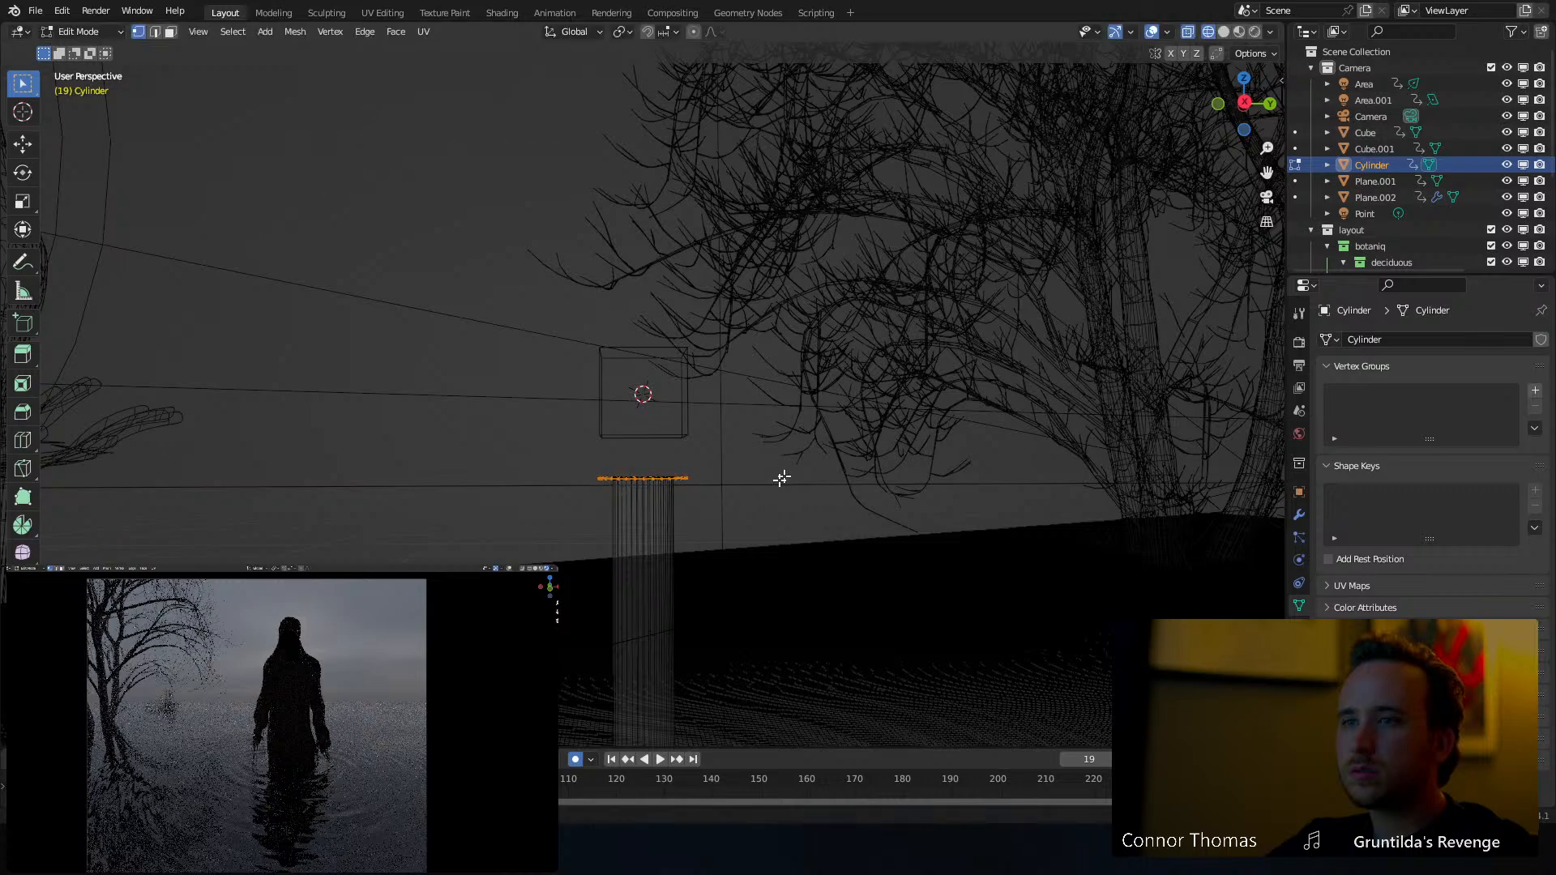
{"action": "left_click", "coordinate": [789, 354]}
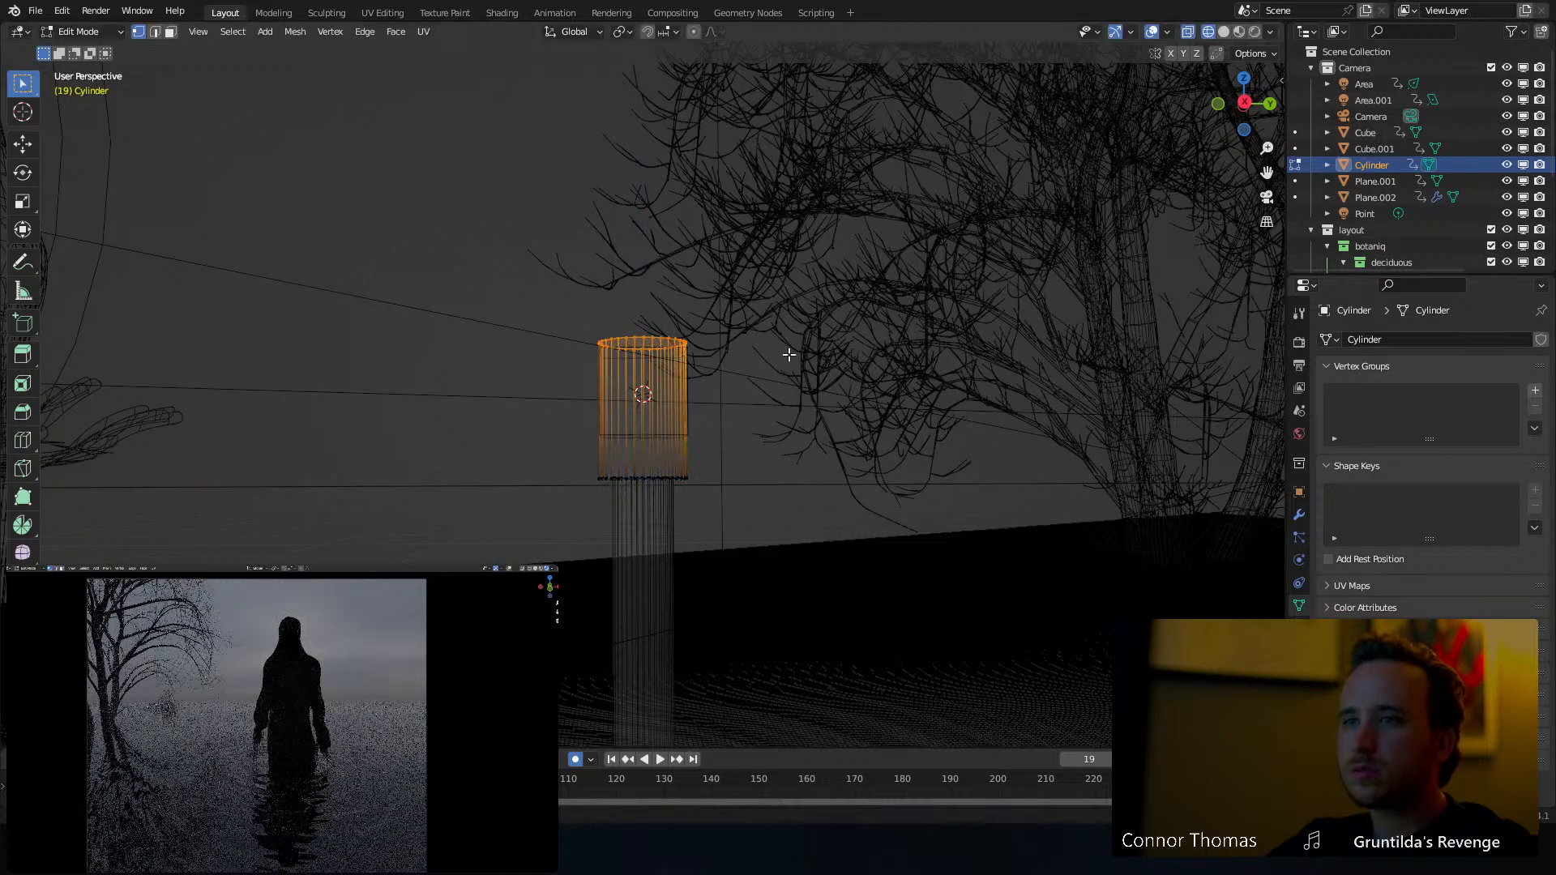
{"action": "key", "text": "Tab"}
Select the small cube inside the pole's cap and scale it down slightly
{"action": "left_click", "coordinate": [684, 373]}
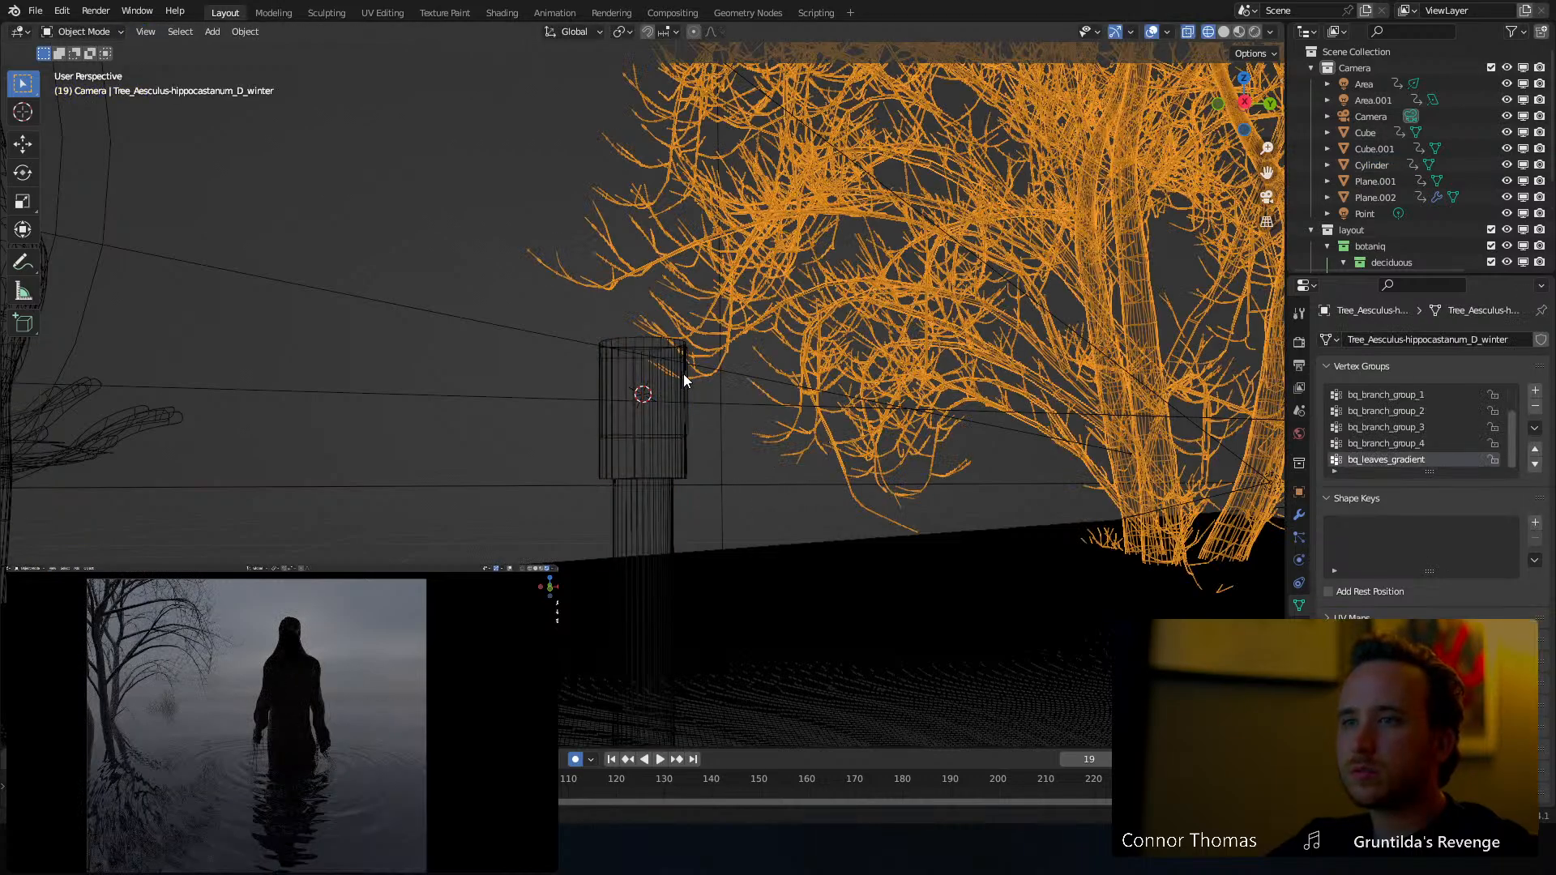
{"action": "left_click", "coordinate": [684, 373]}
{"action": "left_click", "coordinate": [684, 373]}
{"action": "left_click", "coordinate": [685, 373]}
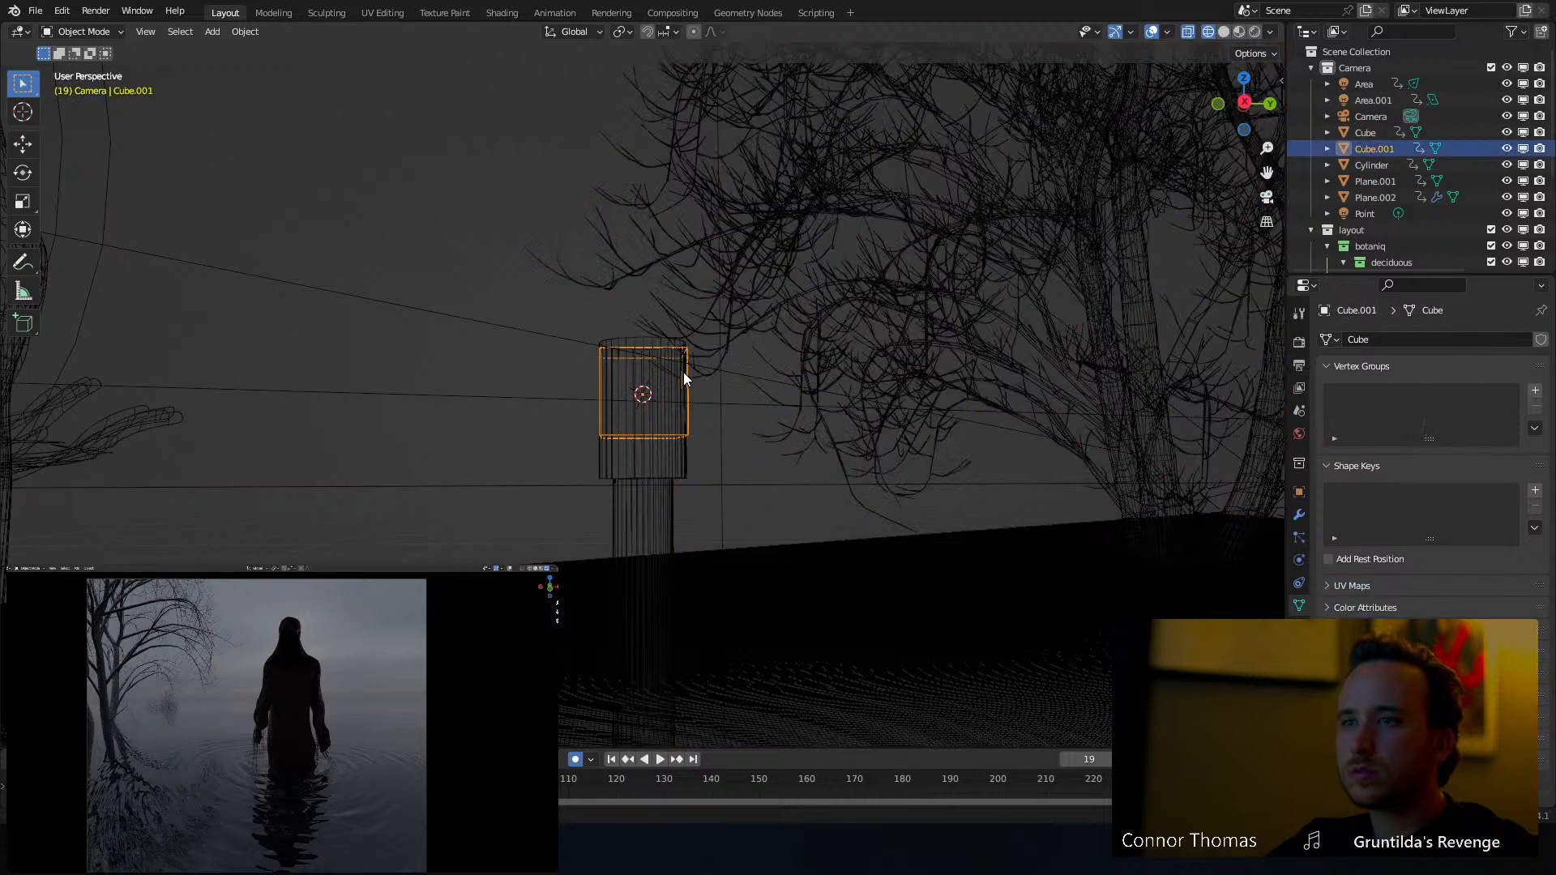
{"action": "middle_click_drag", "start_coordinate": [728, 397], "coordinate": [765, 598]}
{"action": "key", "text": "s"}
{"action": "left_click", "coordinate": [743, 503]}
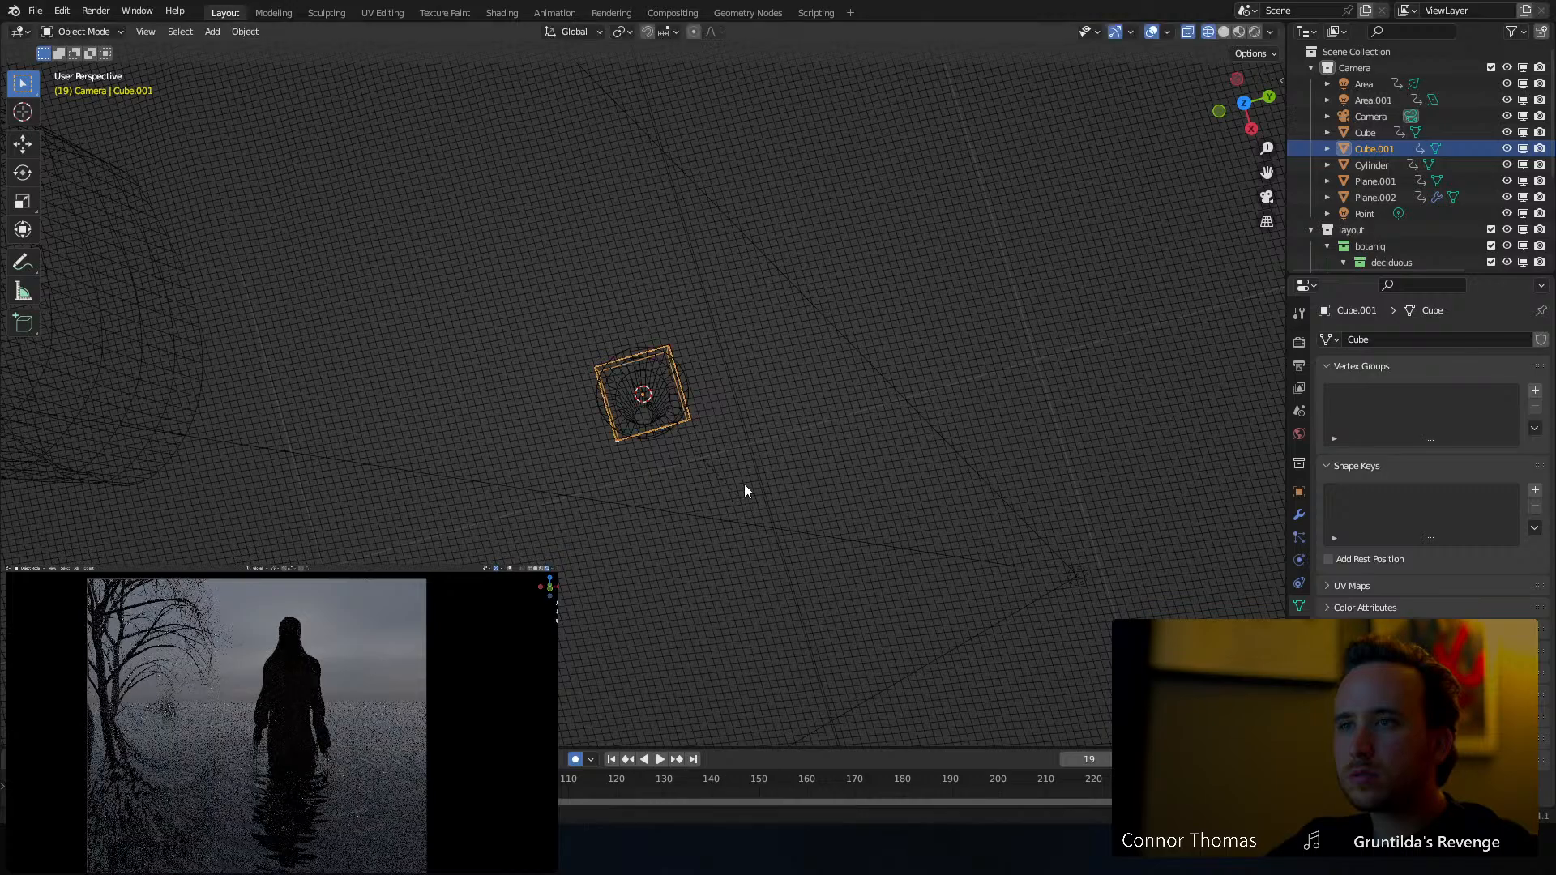
Move the small cube about 0.02 m along the Y axis out of the cap and switch to solid shading
{"action": "key", "text": "g"}
{"action": "key", "text": "y"}
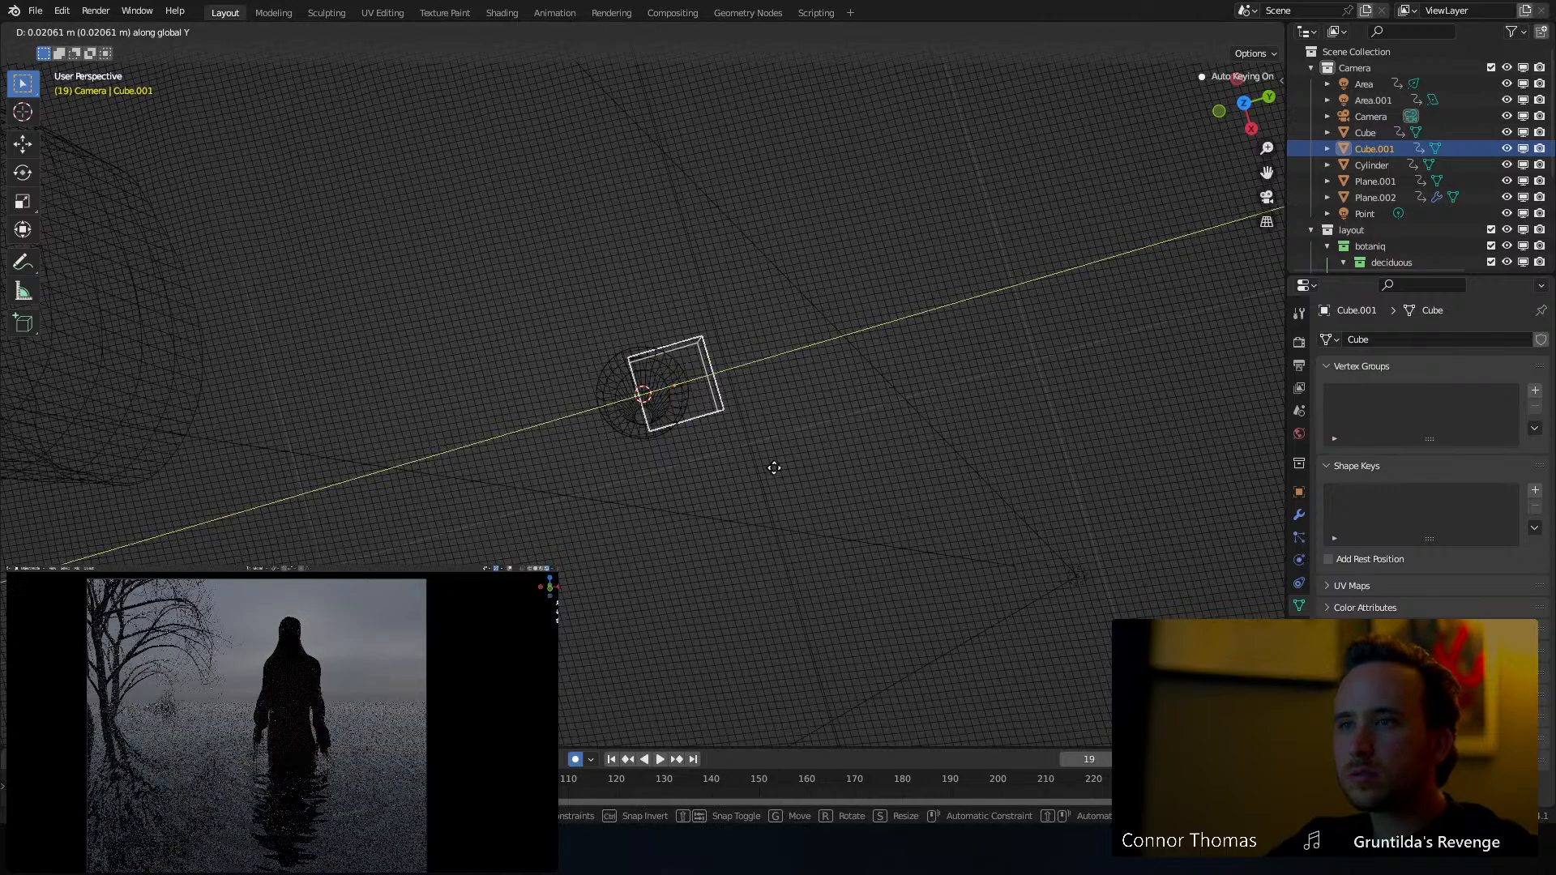
{"action": "left_click", "coordinate": [775, 468]}
{"action": "key", "text": "z"}
{"action": "left_click", "coordinate": [932, 484]}
Stretch the cube about 1.6 times along the Z axis and lower it about 0.005 m against the cap
{"action": "middle_click_drag", "start_coordinate": [917, 491], "coordinate": [820, 351]}
{"action": "key", "text": "s"}
{"action": "key", "text": "z"}
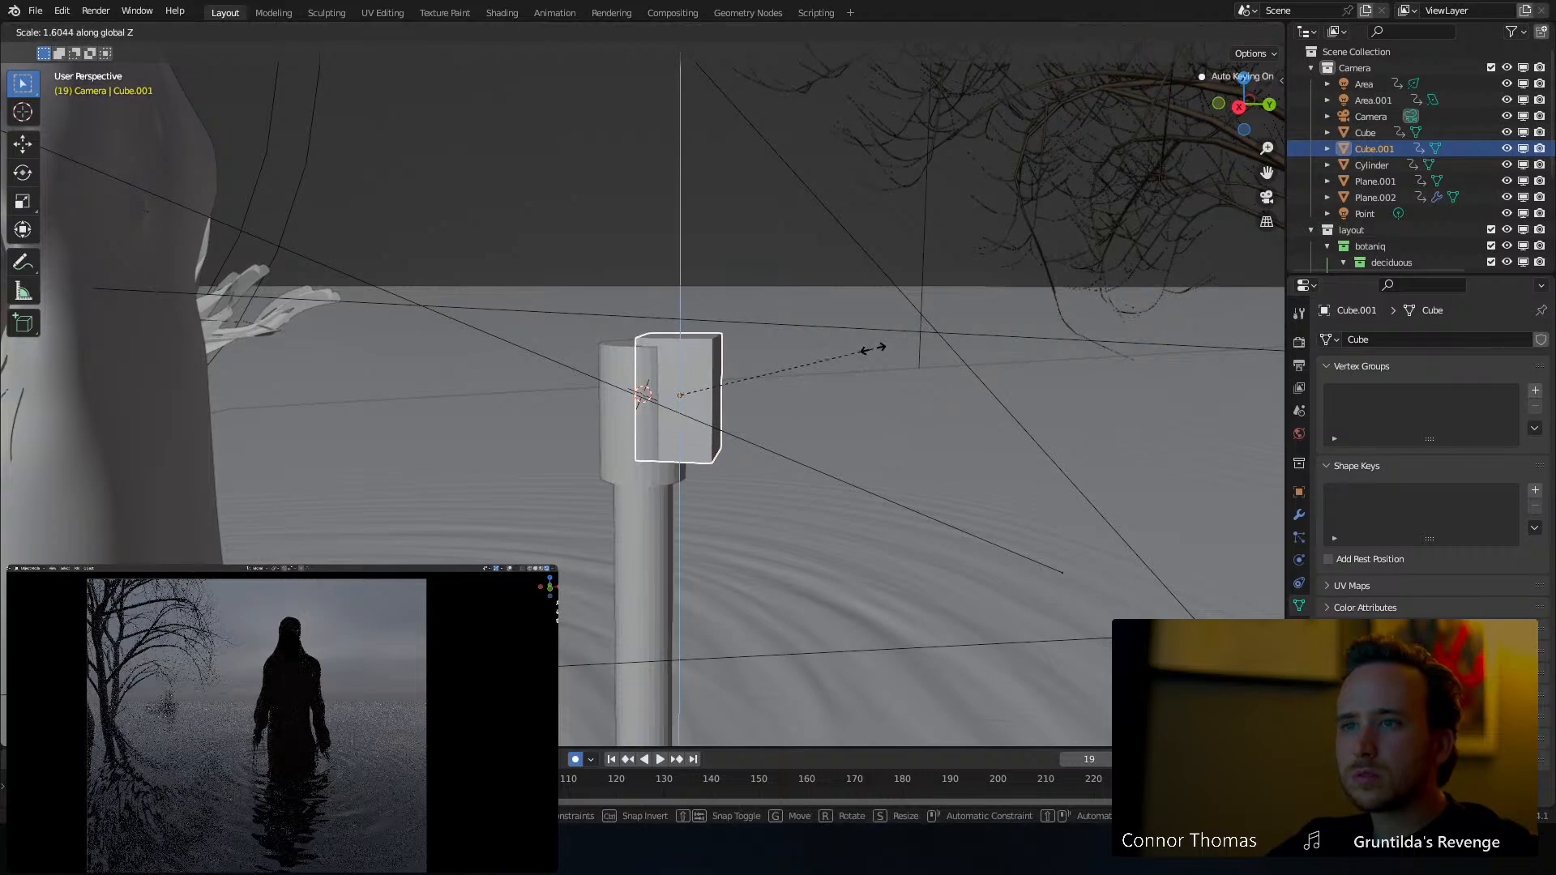
{"action": "left_click", "coordinate": [864, 363]}
{"action": "key", "text": "g"}
{"action": "key", "text": "z"}
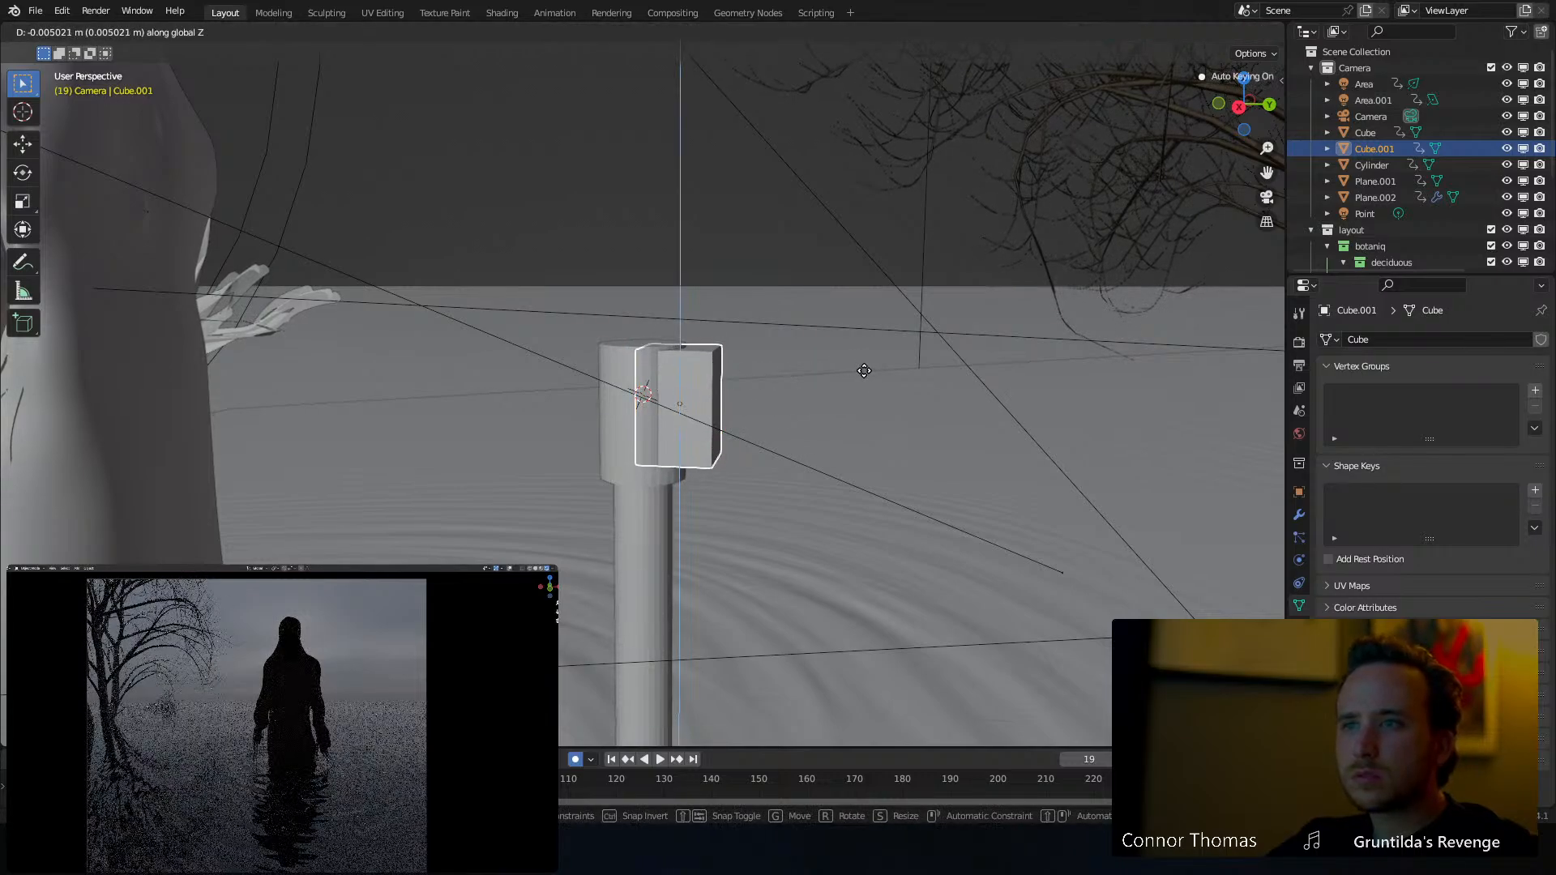
{"action": "left_click", "coordinate": [864, 372]}
Extrude the cube's outer side face about 0.18 m away from the pole to start a horizontal arm
{"action": "middle_click_drag", "start_coordinate": [736, 386], "coordinate": [703, 390]}
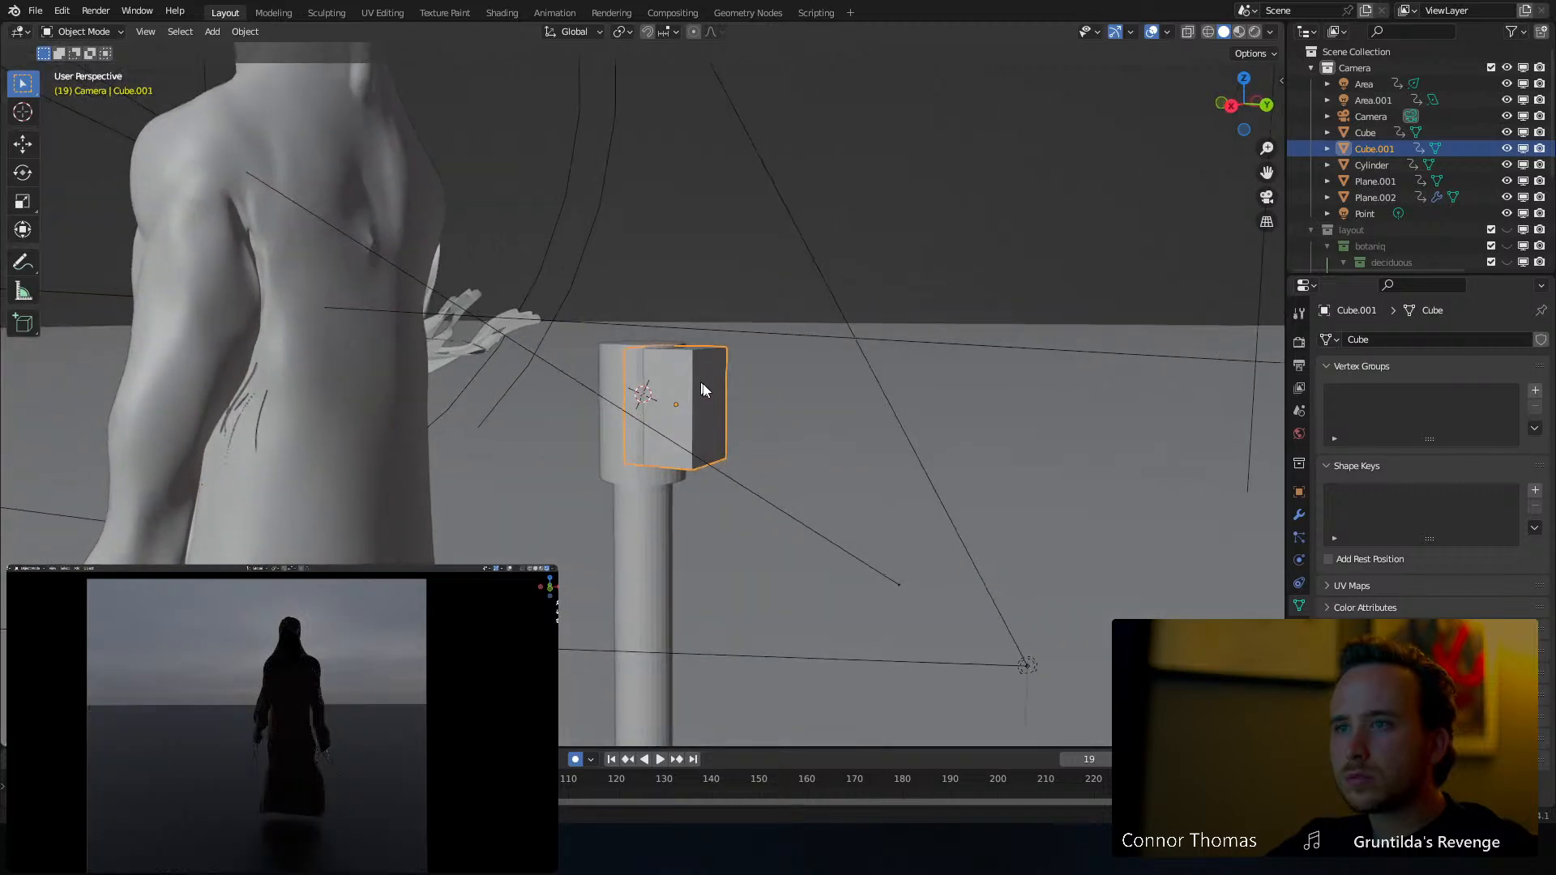
{"action": "key", "text": "Tab"}
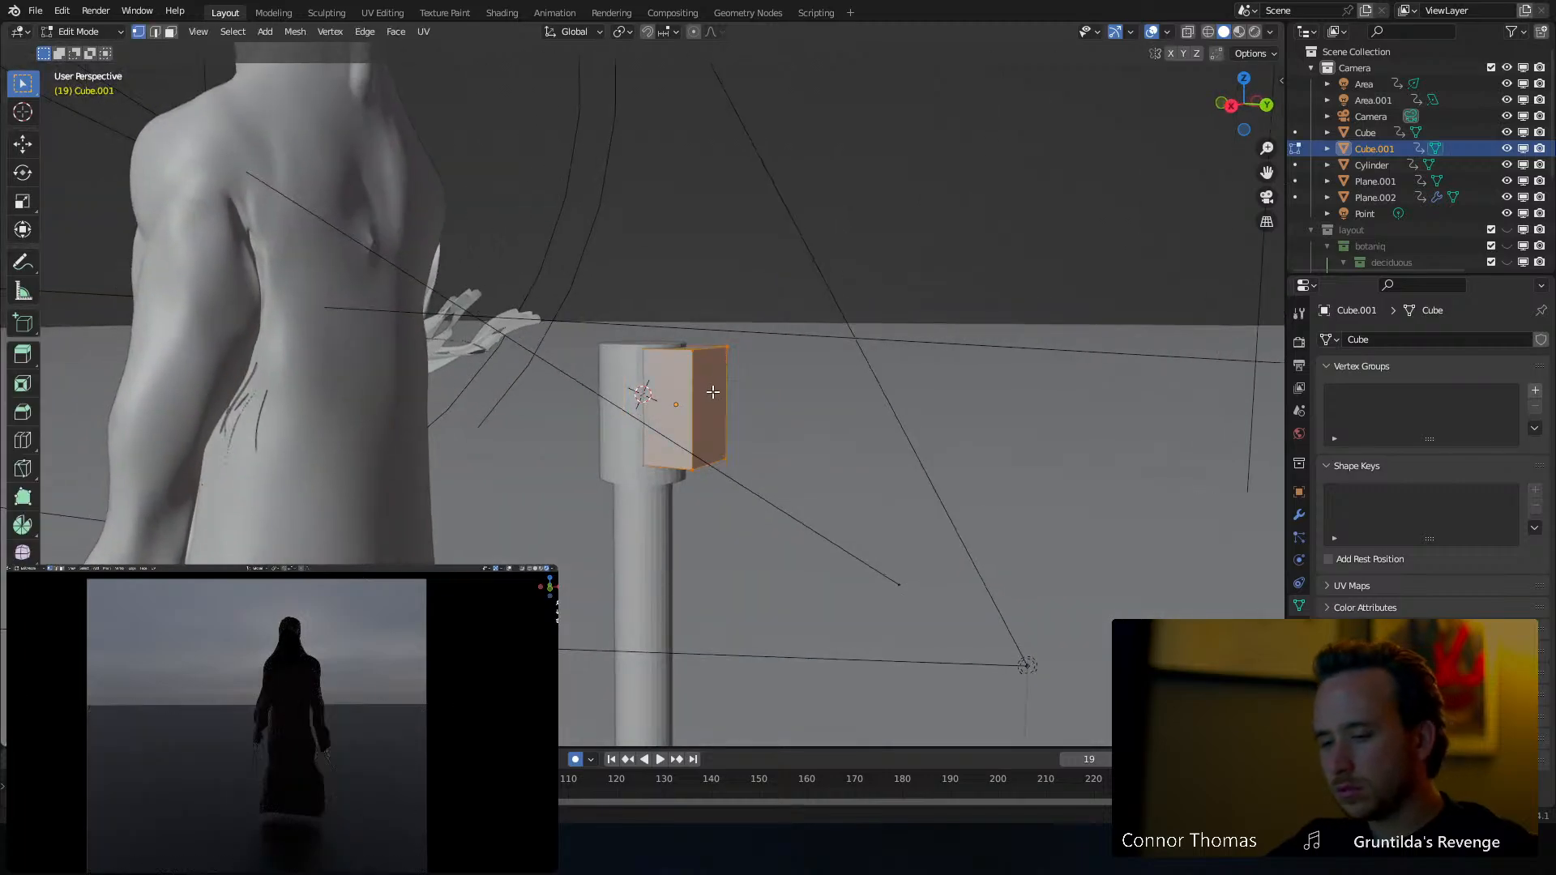
{"action": "key", "text": "3"}
{"action": "left_click", "coordinate": [713, 392]}
{"action": "middle_click_drag", "start_coordinate": [761, 421], "coordinate": [705, 431]}
{"action": "key", "text": "e"}
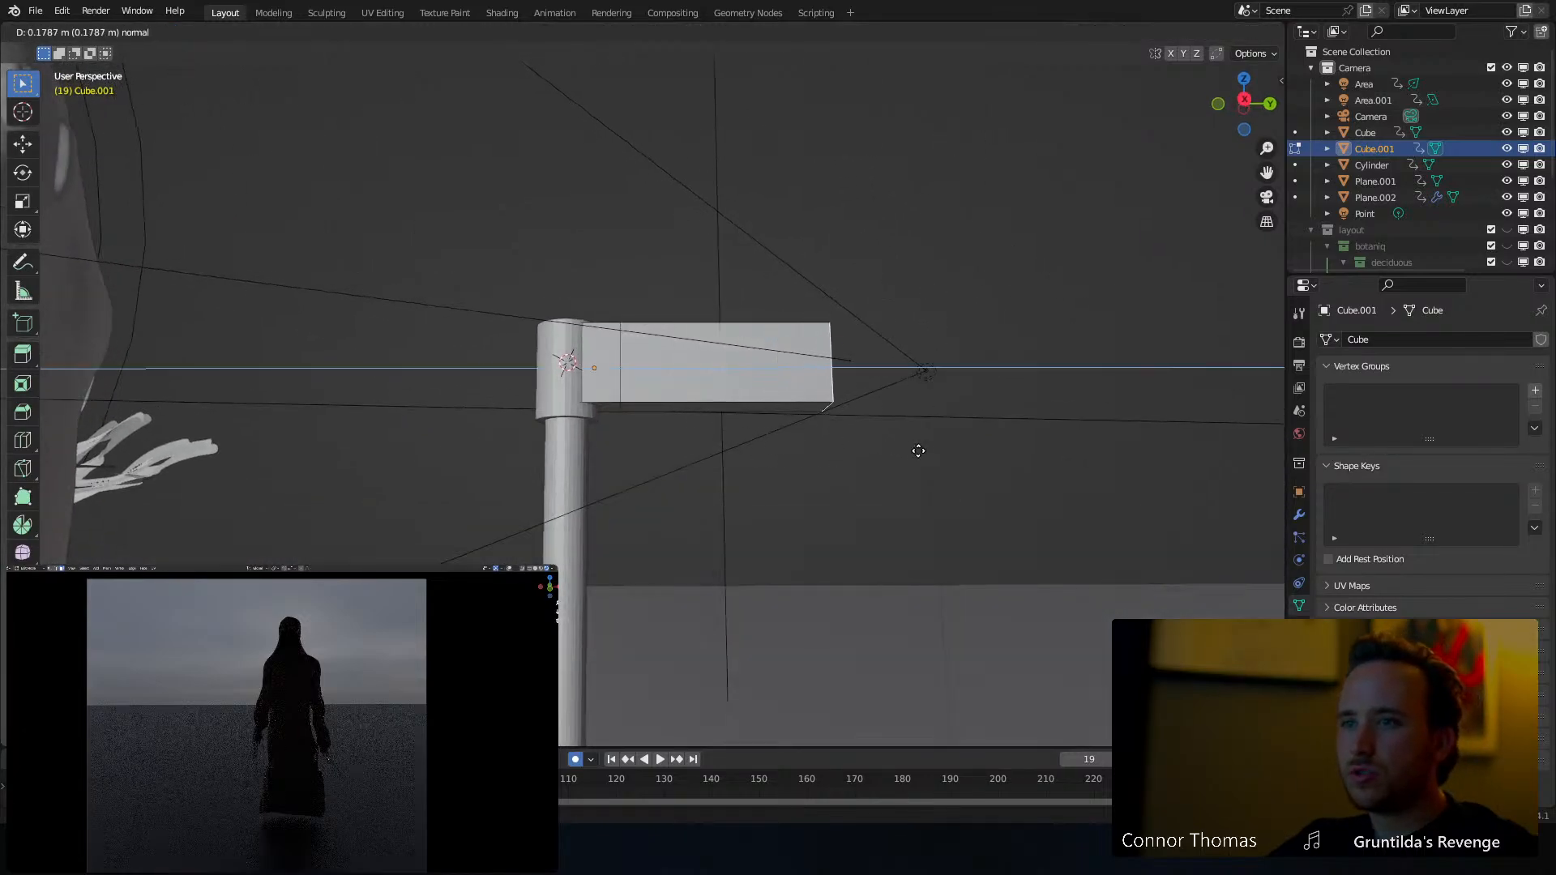
{"action": "left_click", "coordinate": [917, 449]}
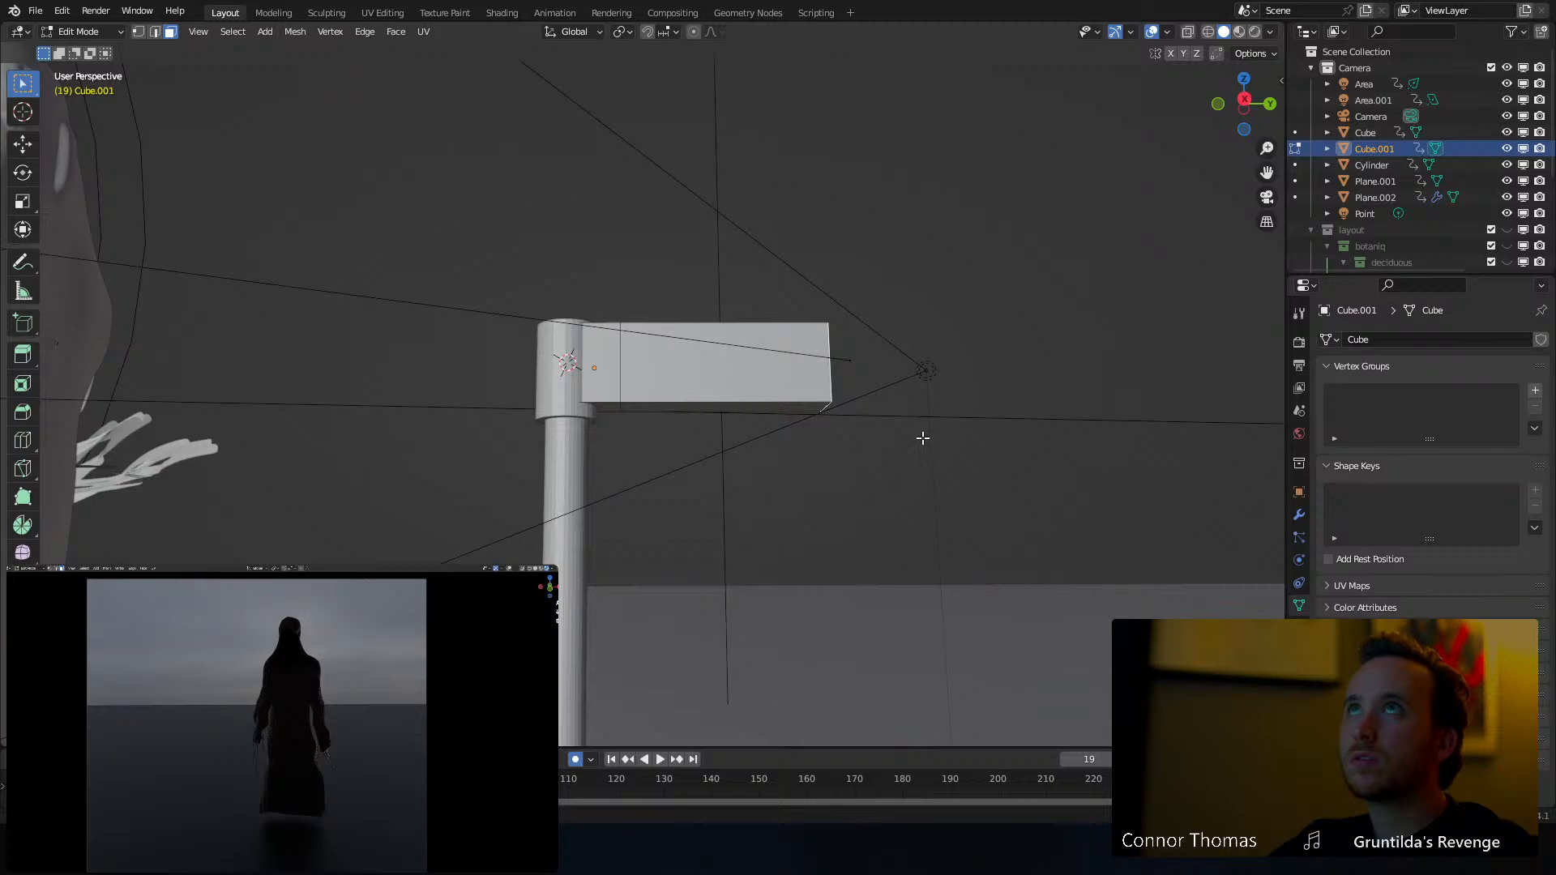
In the right orthographic view, move the arm's end face slightly up and outward
{"action": "key", "text": "KP_3"}
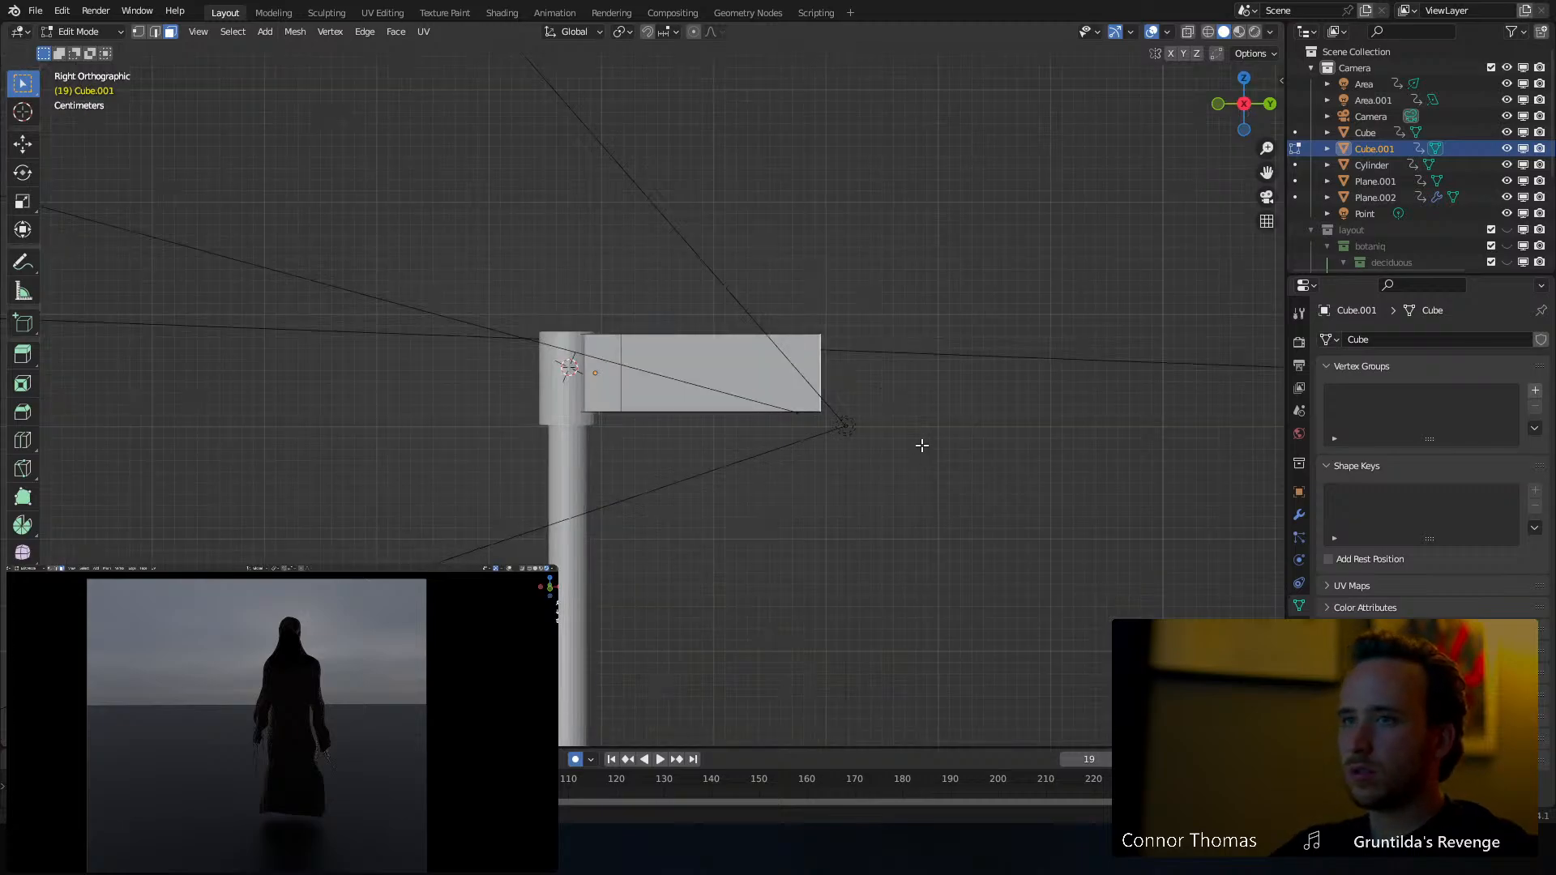
{"action": "key", "text": "g"}
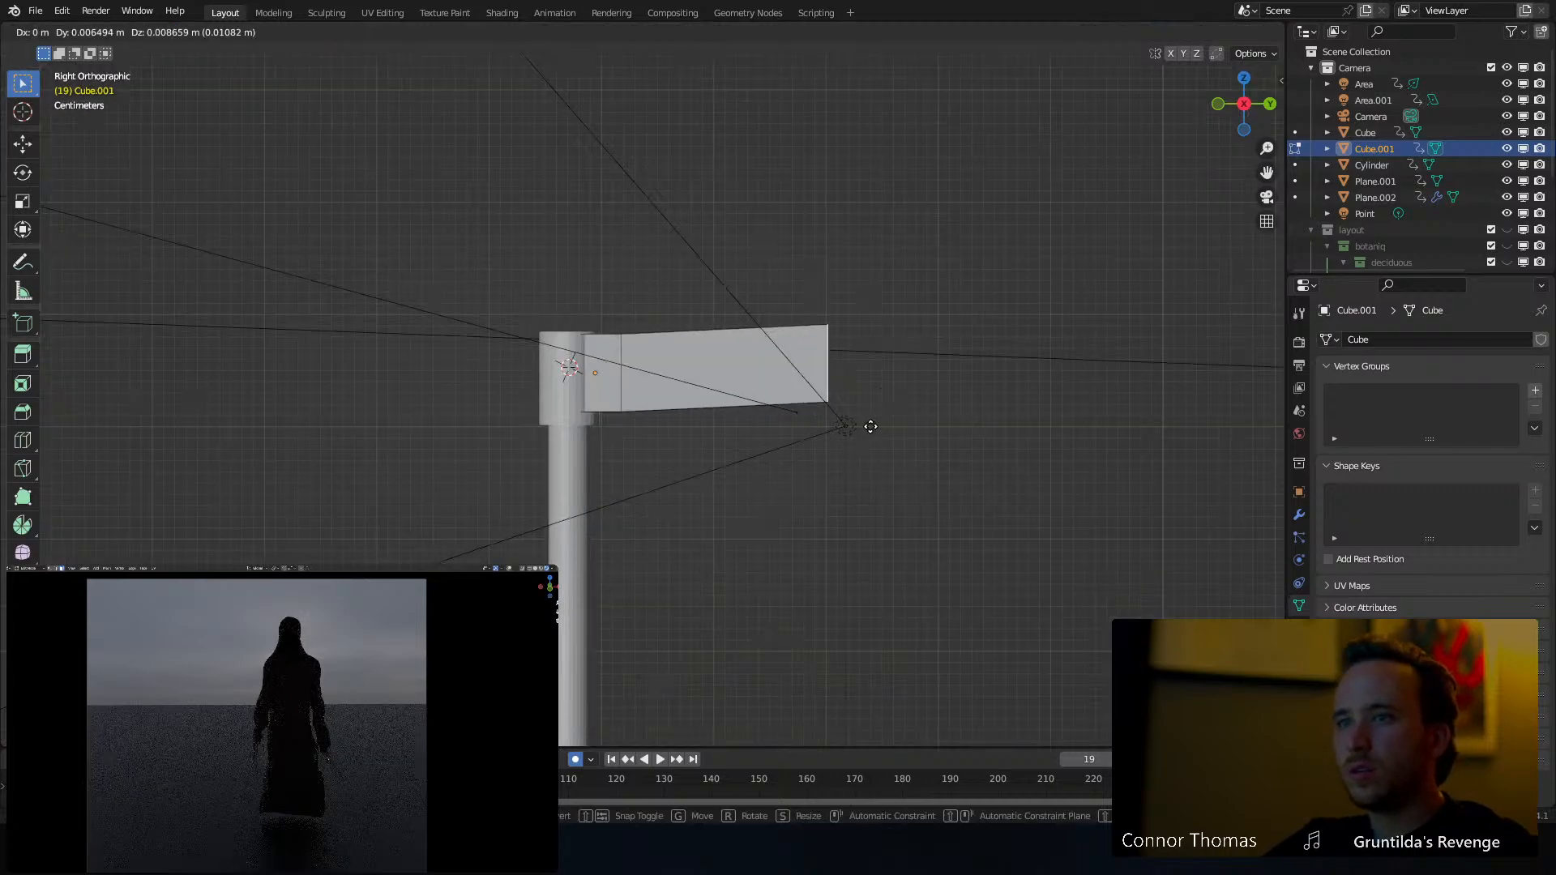
{"action": "left_click", "coordinate": [864, 426]}
Select the arm's vertices nearest the pole and rotate them slightly to follow the arm's upward slope
{"action": "key", "text": "c"}
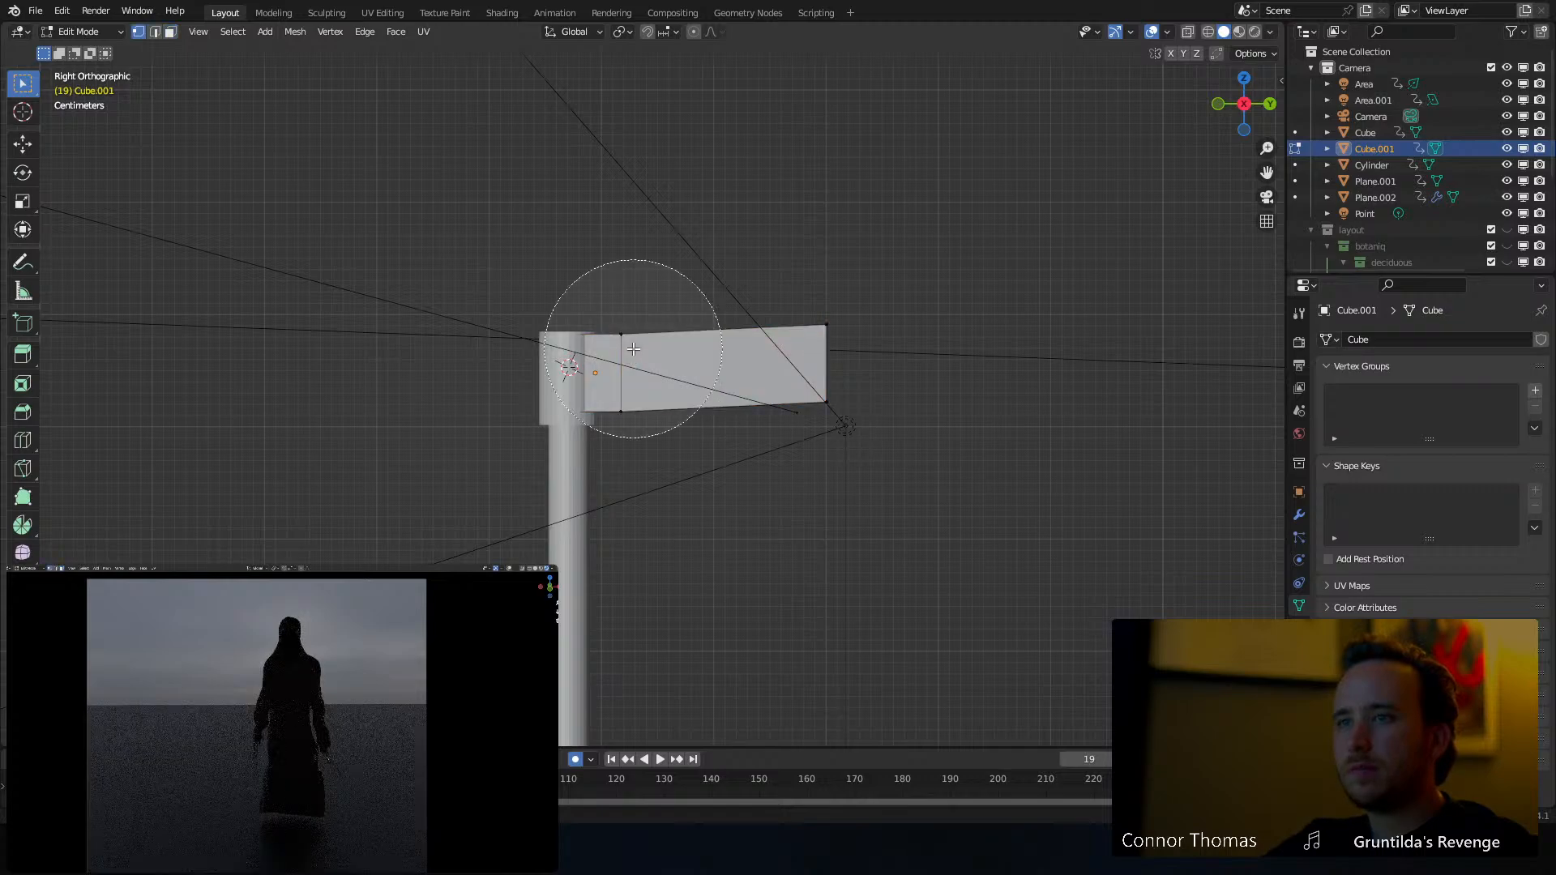
{"action": "left_click", "coordinate": [646, 357]}
{"action": "key", "text": "Escape"}
{"action": "key", "text": "g"}
{"action": "left_click", "coordinate": [752, 387]}
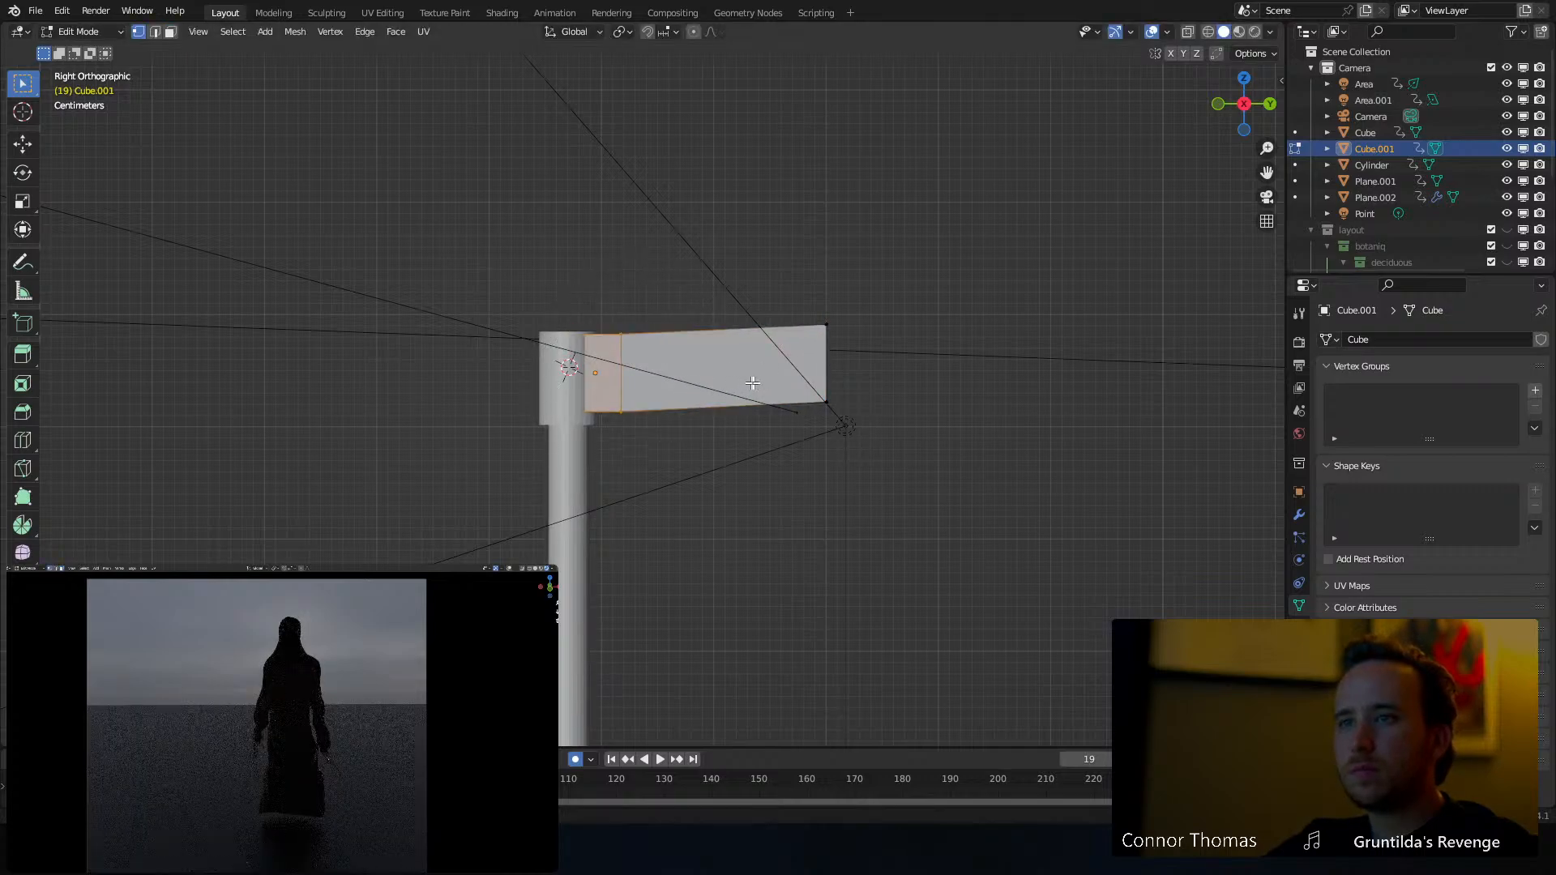
{"action": "key", "text": "r"}
{"action": "left_click", "coordinate": [764, 366]}
Select the arm's end vertices and extrude them about 0.21 m outward as a second segment
{"action": "key", "text": "a"}
{"action": "key", "text": "c"}
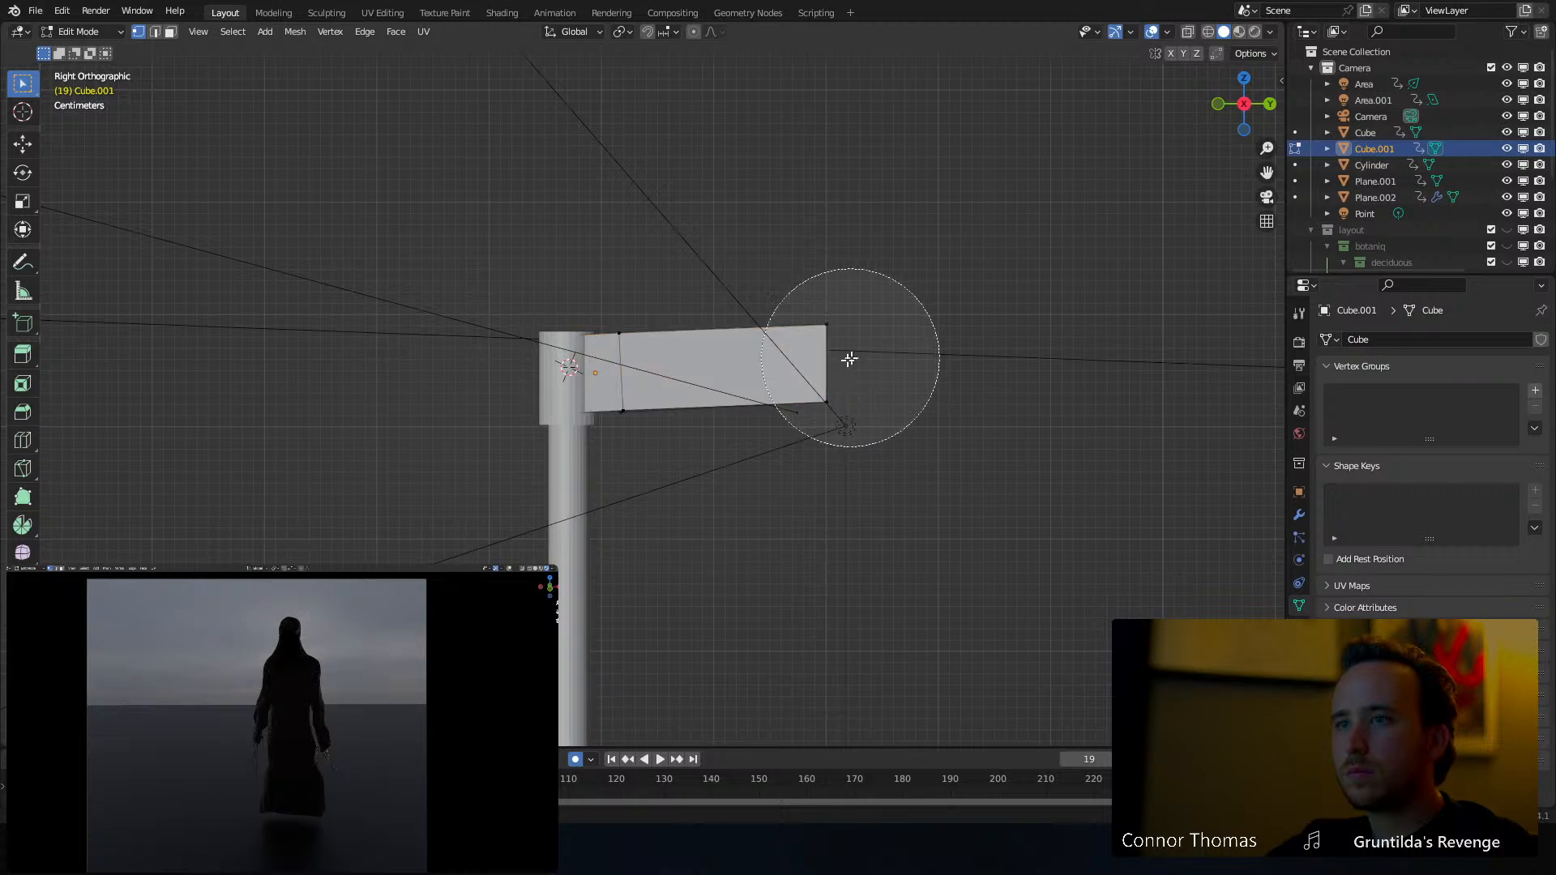
{"action": "left_click", "coordinate": [850, 364]}
{"action": "key", "text": "Escape"}
{"action": "middle_click_drag", "start_coordinate": [968, 408], "coordinate": [771, 372], "text": "shift"}
{"action": "key", "text": "e"}
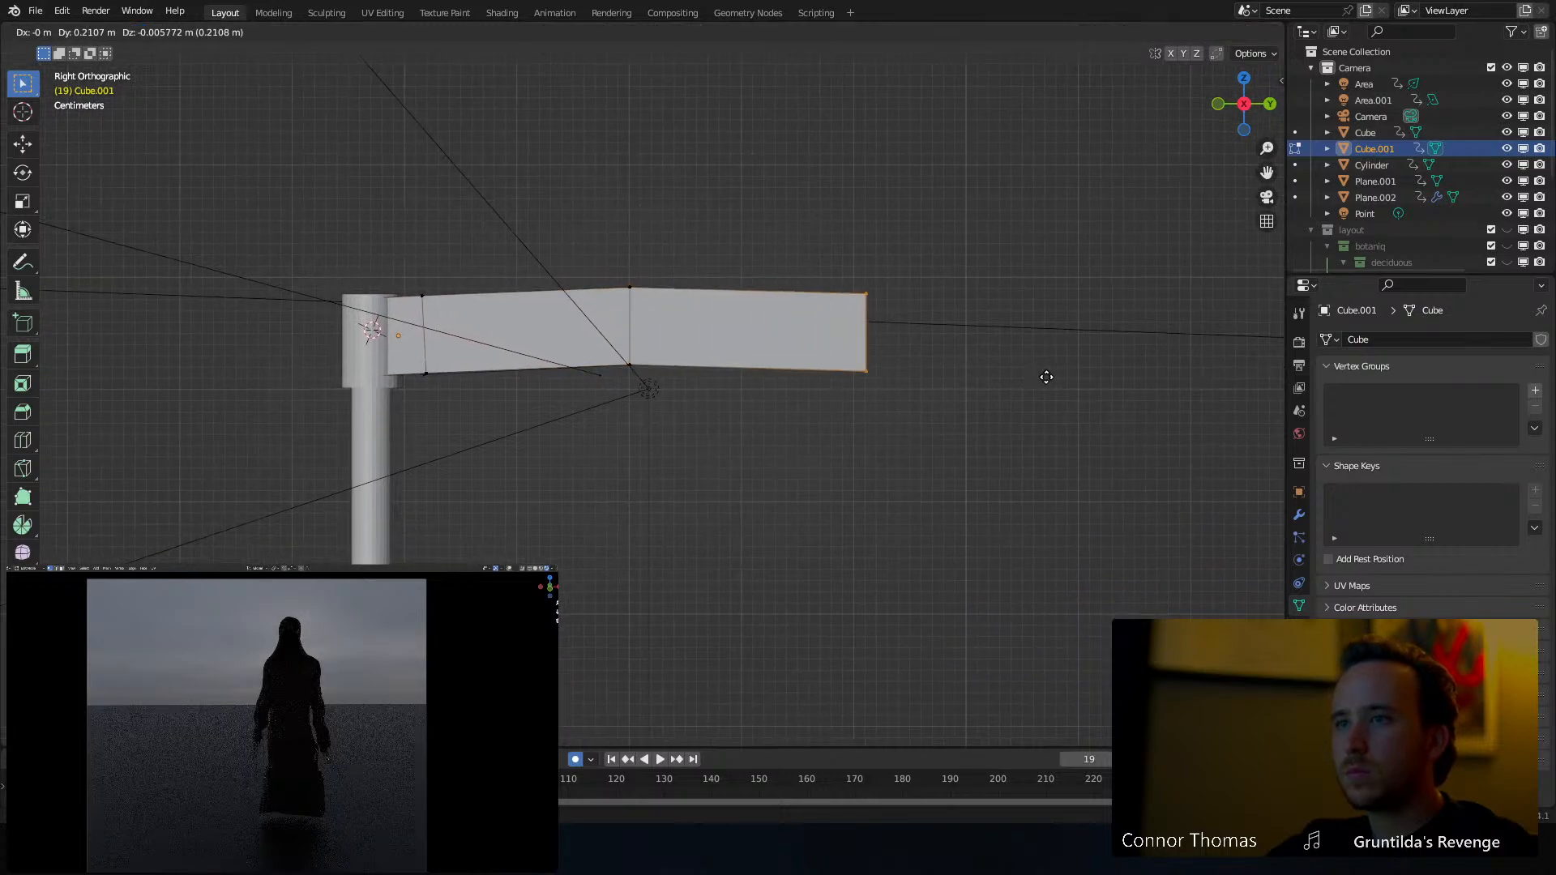
{"action": "left_click", "coordinate": [1053, 363]}
Scale the second segment's end to about 0.92 along the Z axis
{"action": "middle_click_drag", "start_coordinate": [997, 376], "coordinate": [760, 355], "text": "shift"}
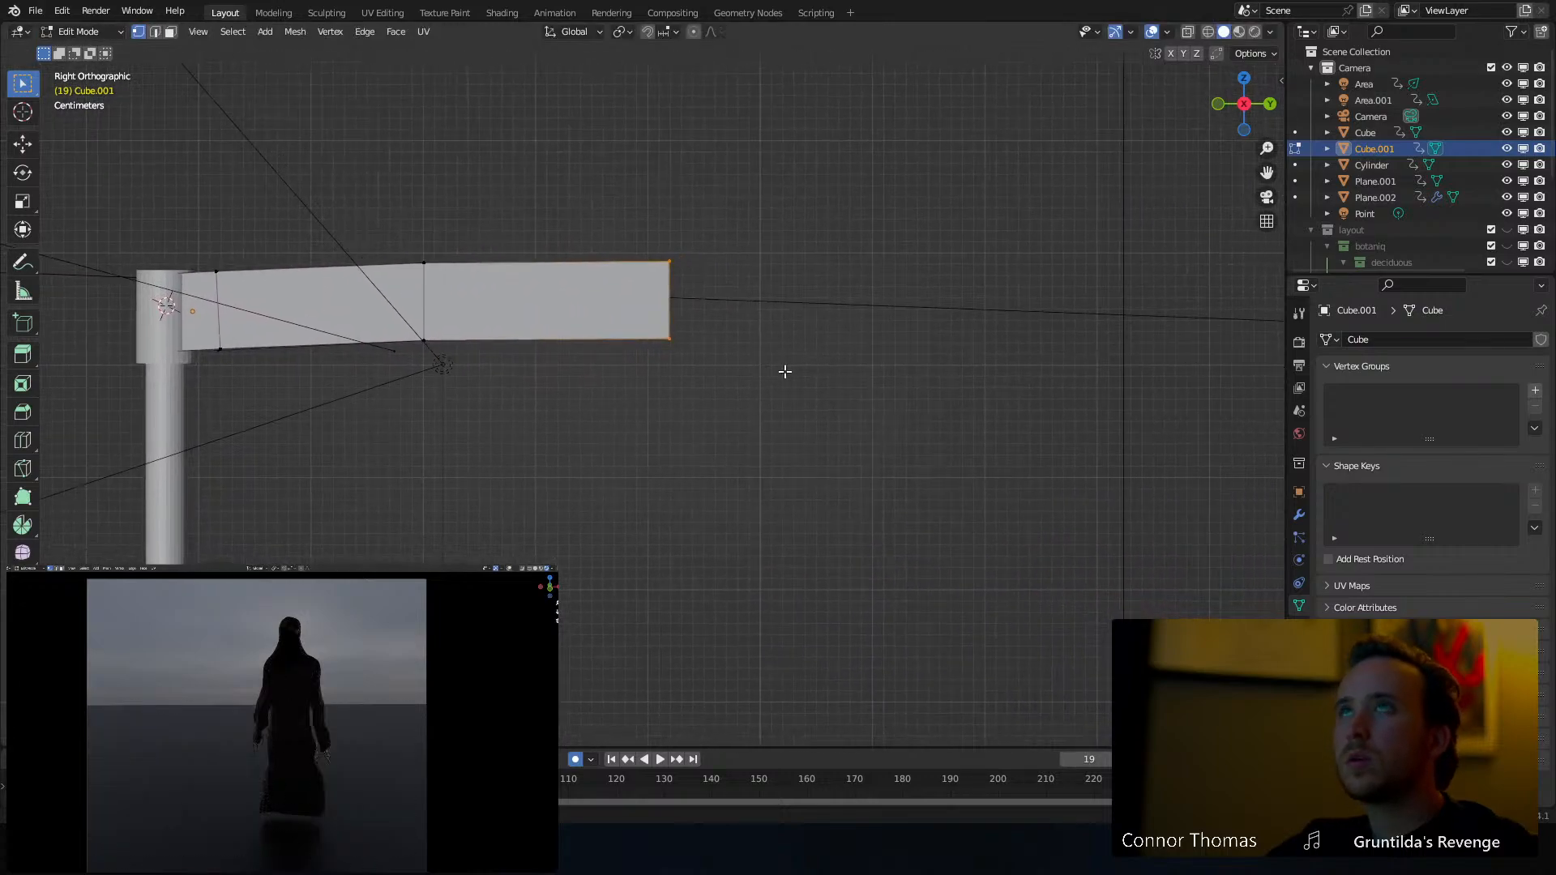
{"action": "key", "text": "s"}
{"action": "key", "text": "z"}
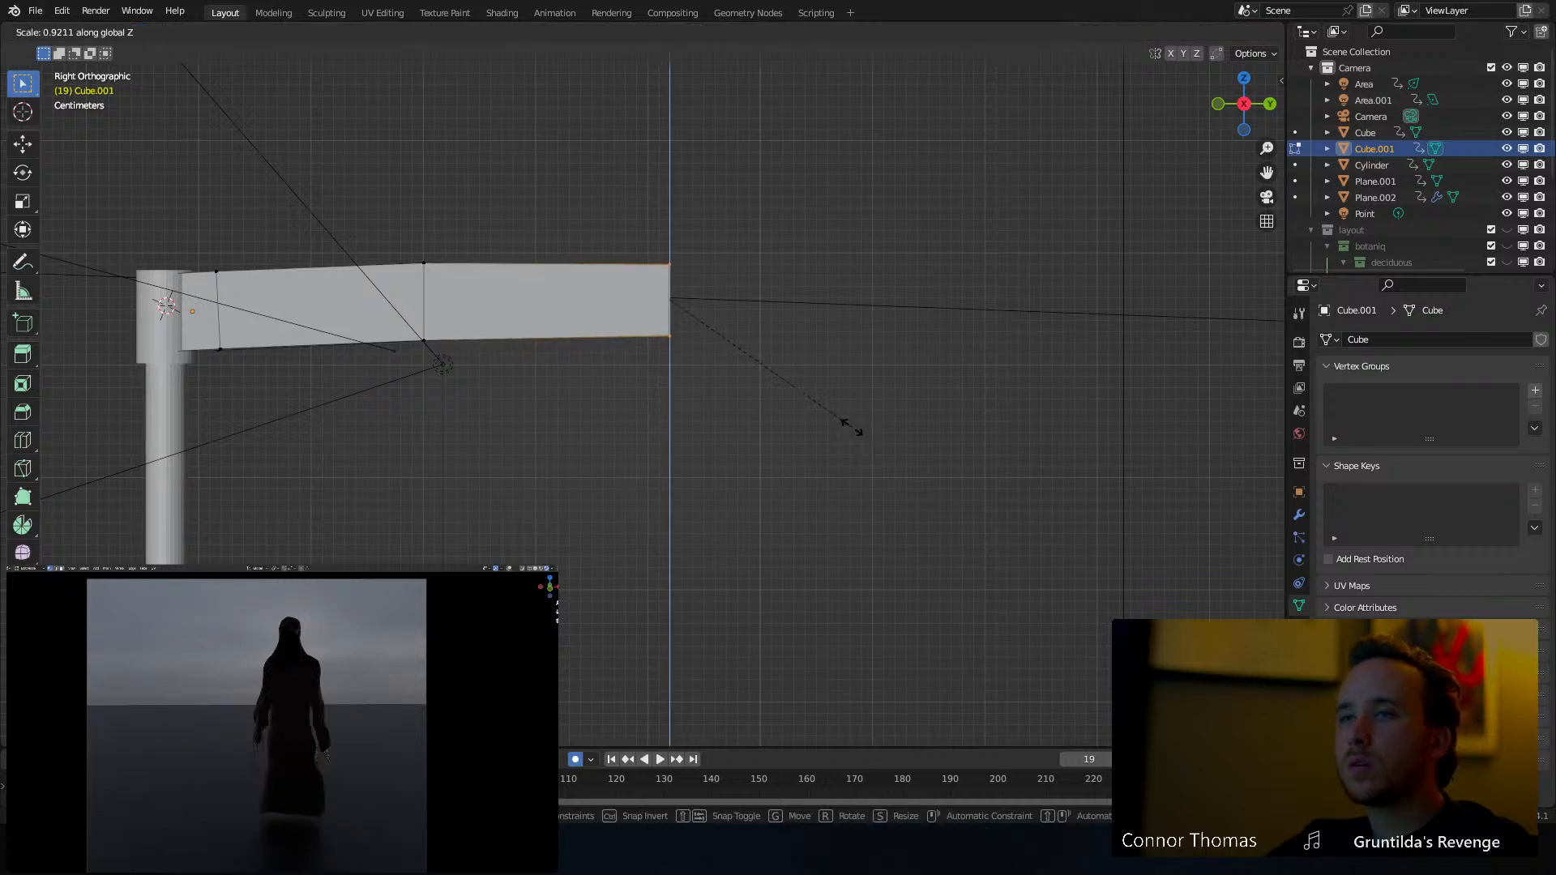
{"action": "left_click", "coordinate": [850, 428]}
Extrude a third arm segment outward and slightly downward, tilt its end face, and pull it back about 0.03 m
{"action": "key", "text": "e"}
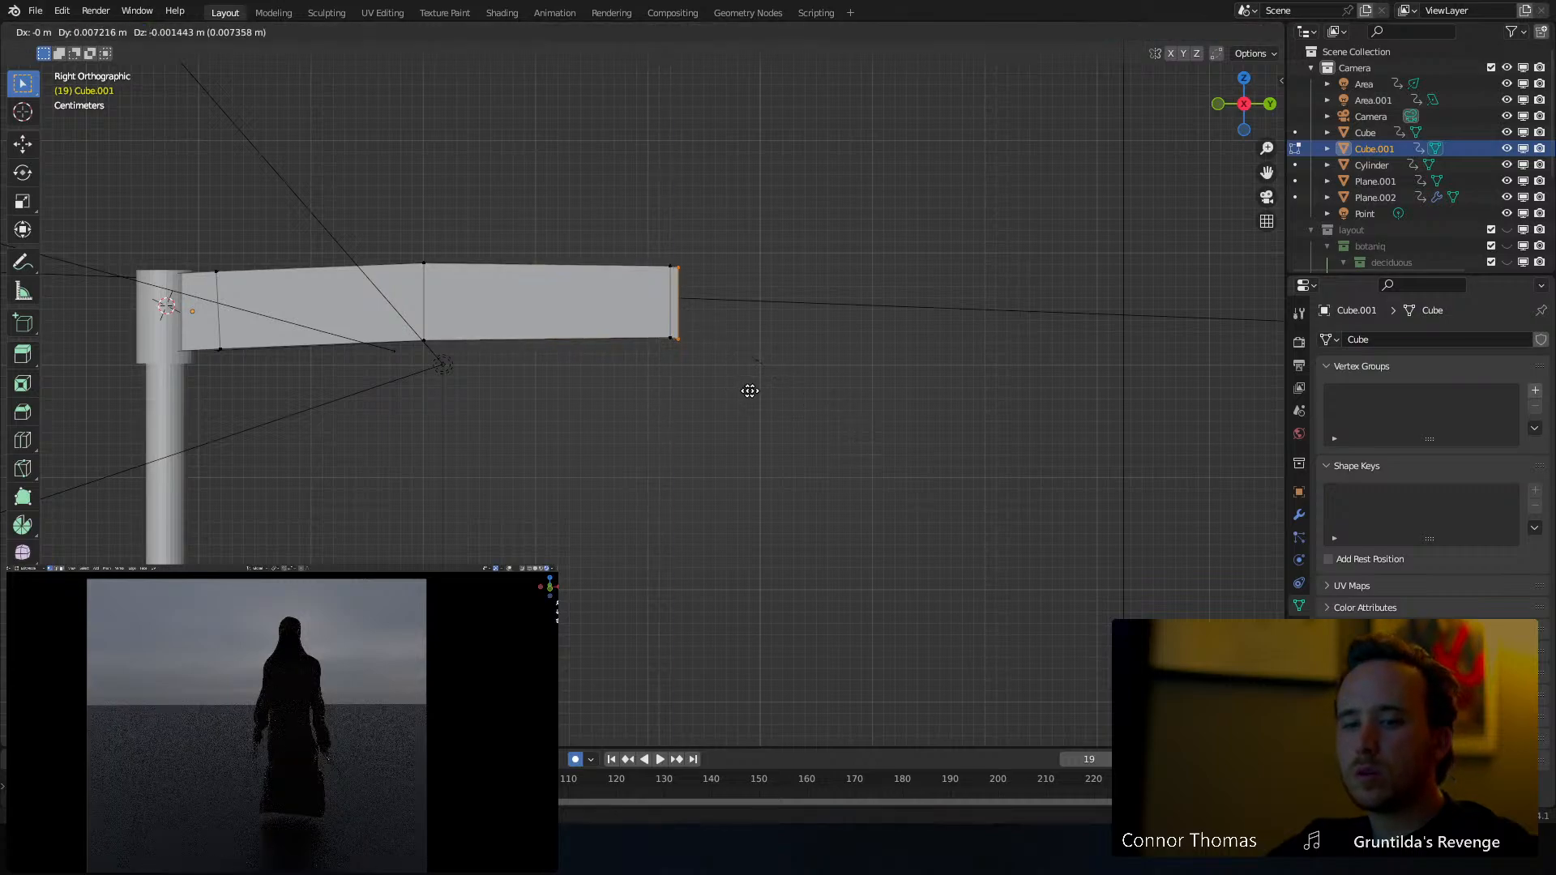
{"action": "left_click", "coordinate": [1061, 425]}
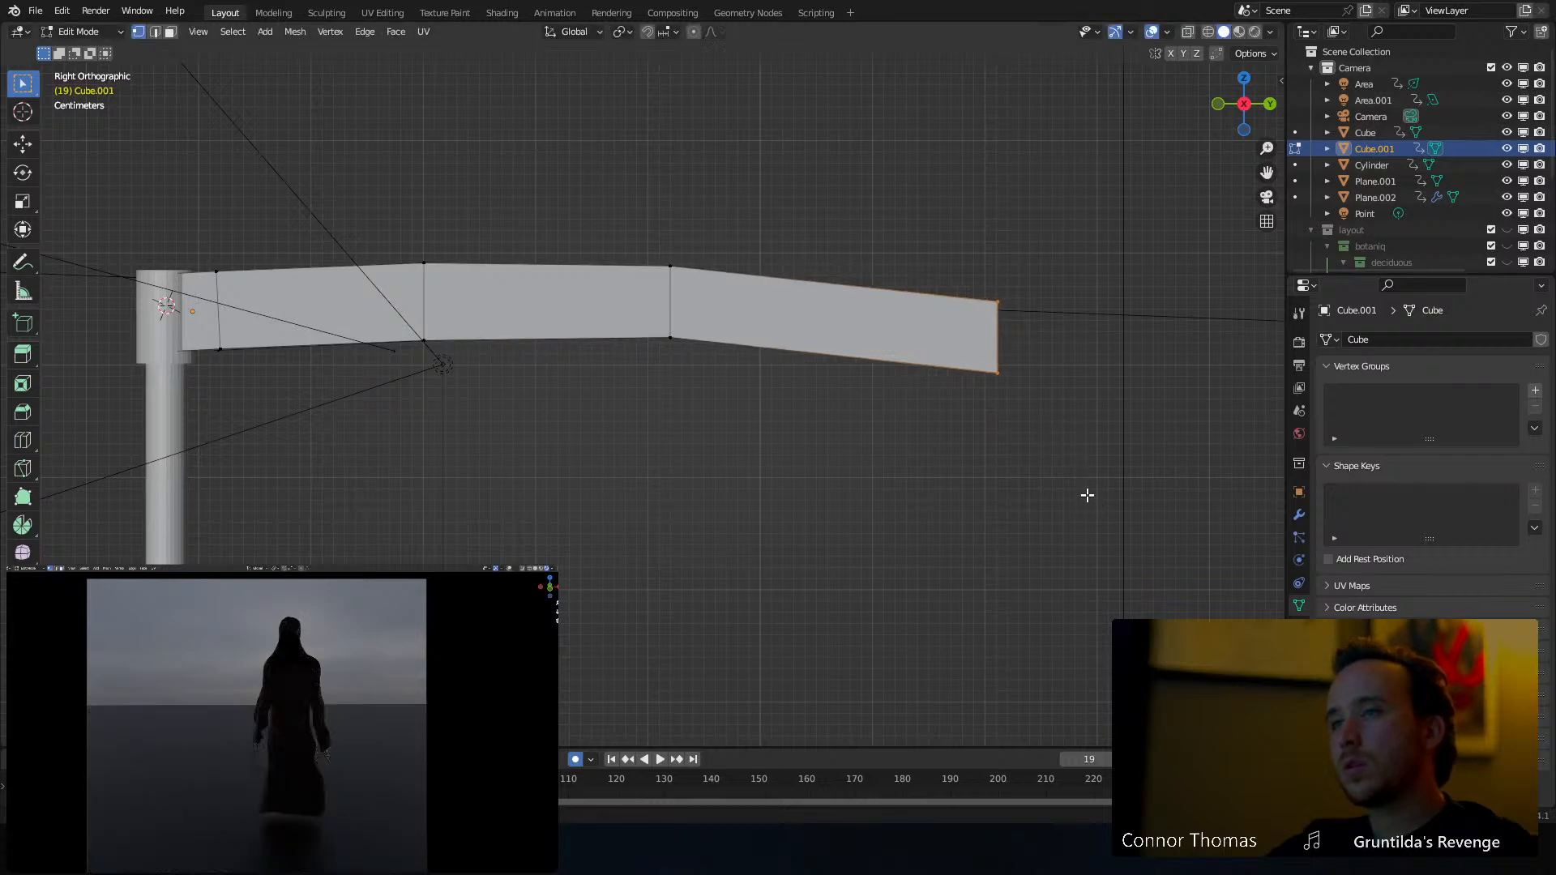
{"action": "key", "text": "r"}
{"action": "left_click", "coordinate": [1050, 503]}
{"action": "key", "text": "g"}
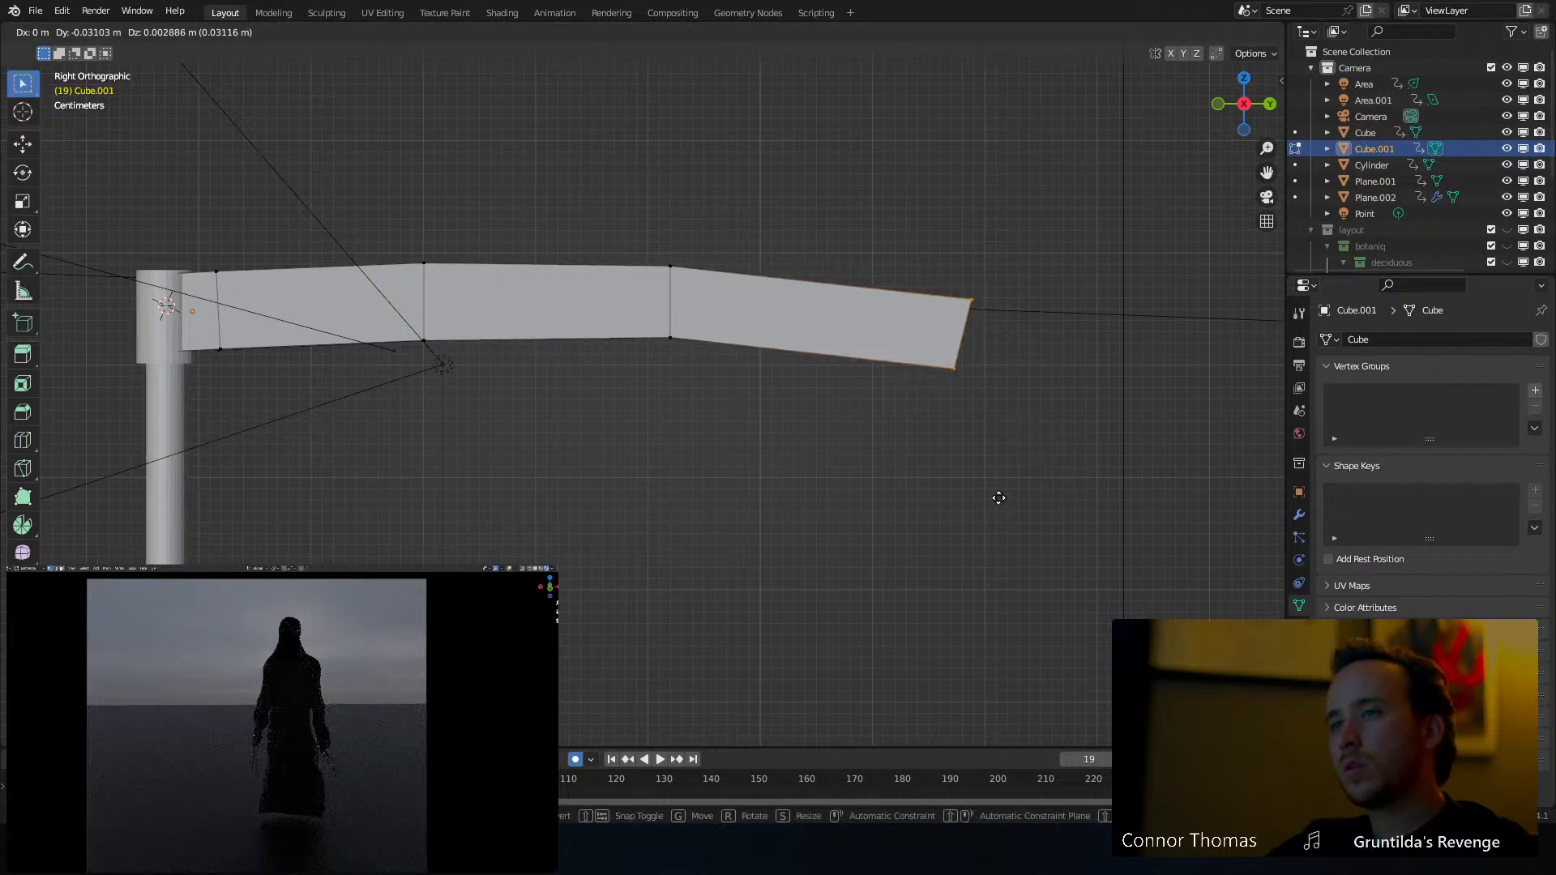
{"action": "left_click", "coordinate": [1001, 502]}
Scale down the third segment's end face to taper the arm
{"action": "key", "text": "s"}
{"action": "left_click", "coordinate": [987, 471]}
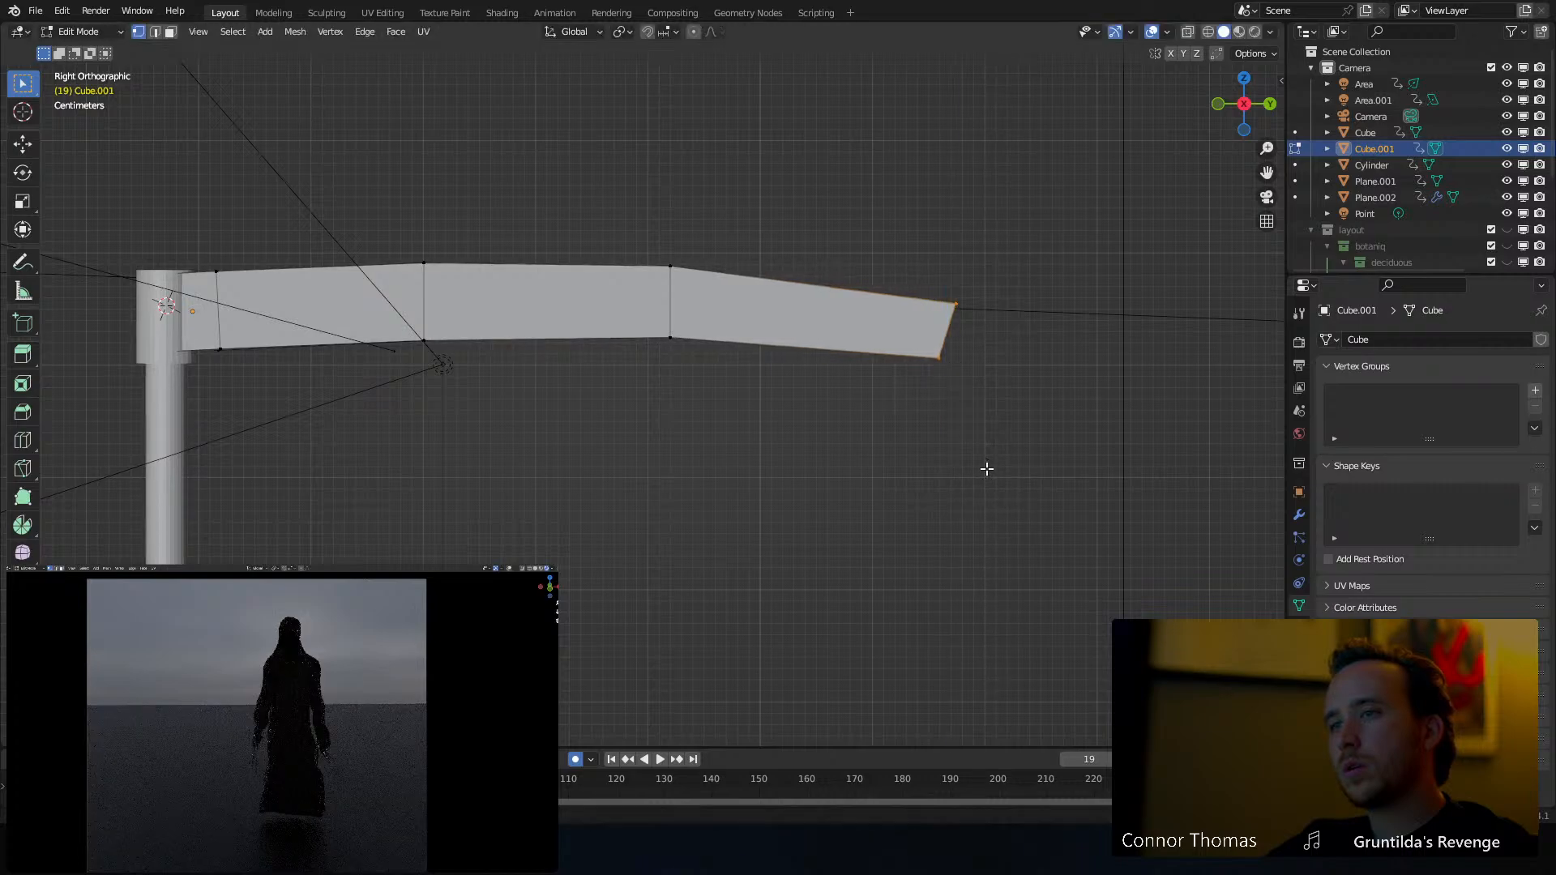
{"action": "key", "text": "s"}
{"action": "left_click", "coordinate": [976, 469]}
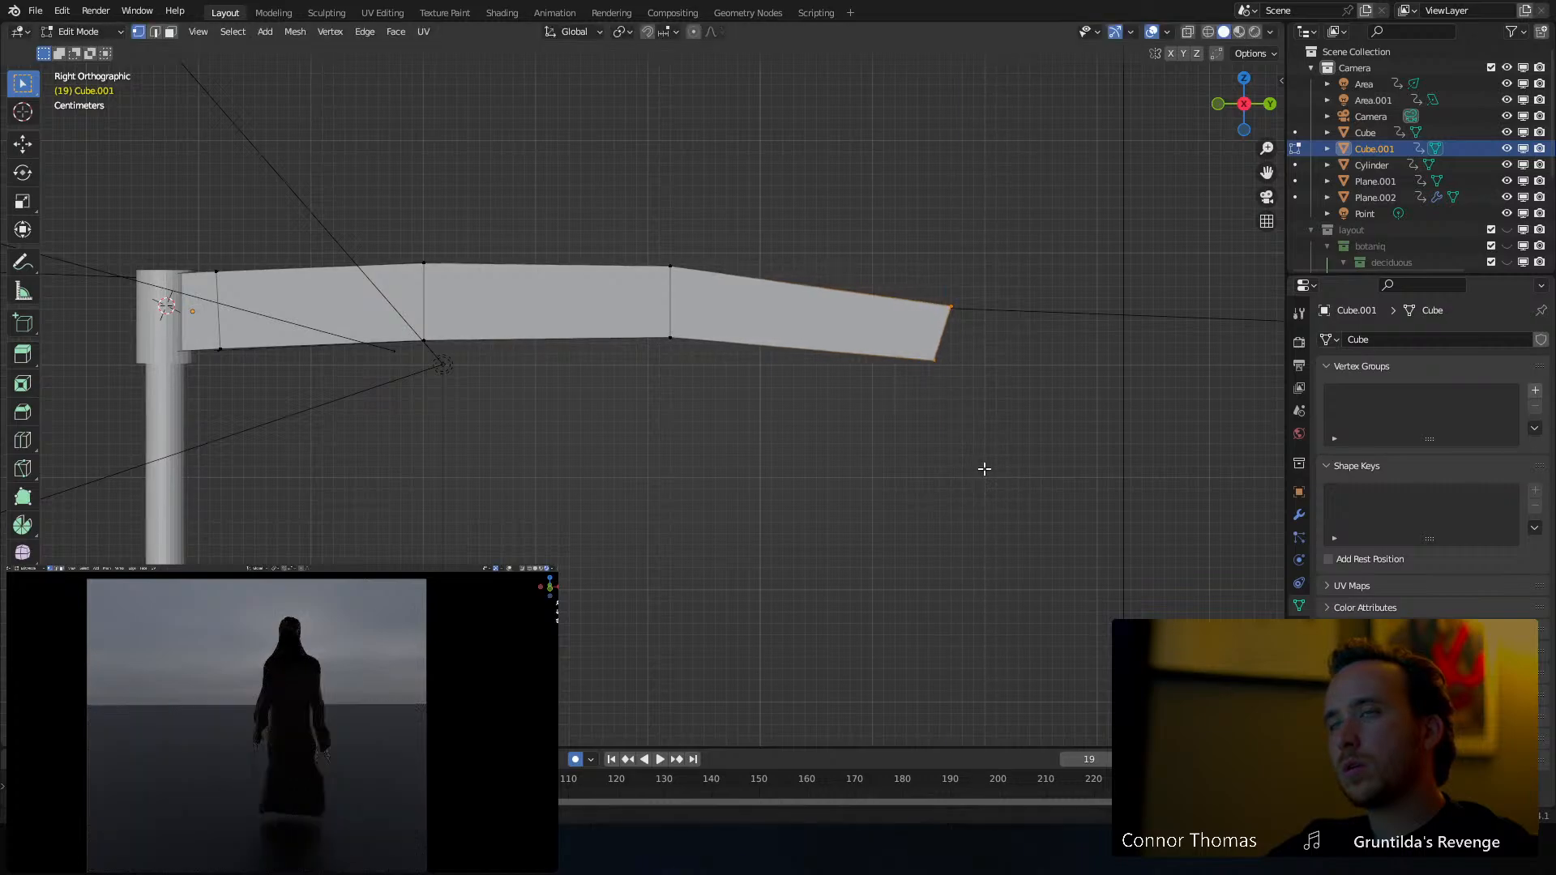
Extrude a short fourth segment outward and downward from the arm's end and narrow it along the Z axis
{"action": "middle_click_drag", "start_coordinate": [929, 440], "coordinate": [767, 398], "text": "shift"}
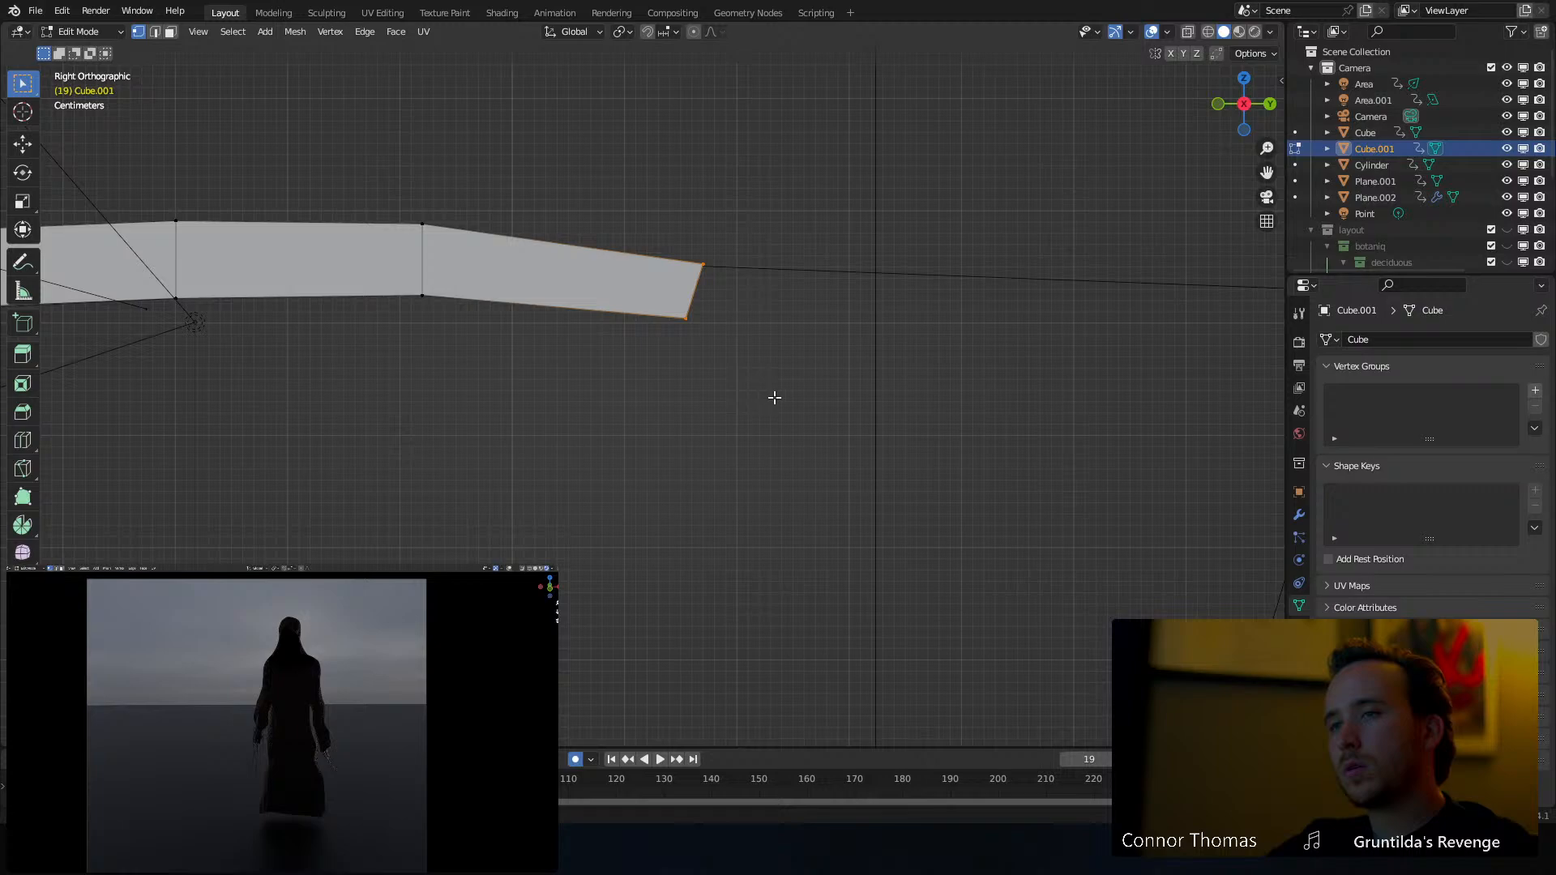
{"action": "key", "text": "e"}
{"action": "left_click", "coordinate": [850, 426]}
{"action": "key", "text": "s"}
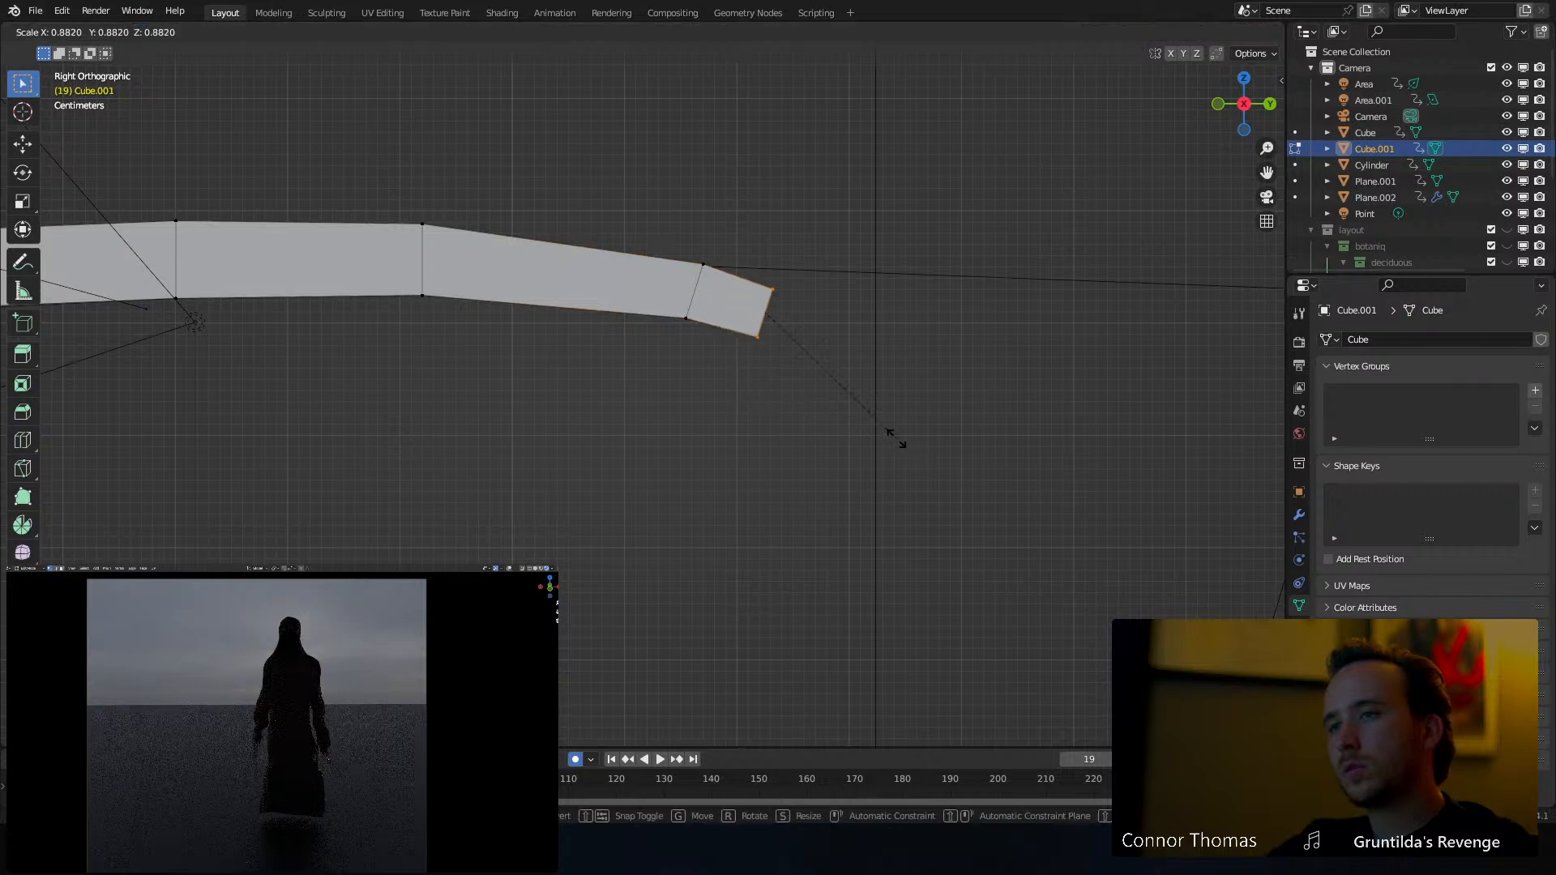
{"action": "key", "text": "z"}
{"action": "left_click", "coordinate": [839, 392]}
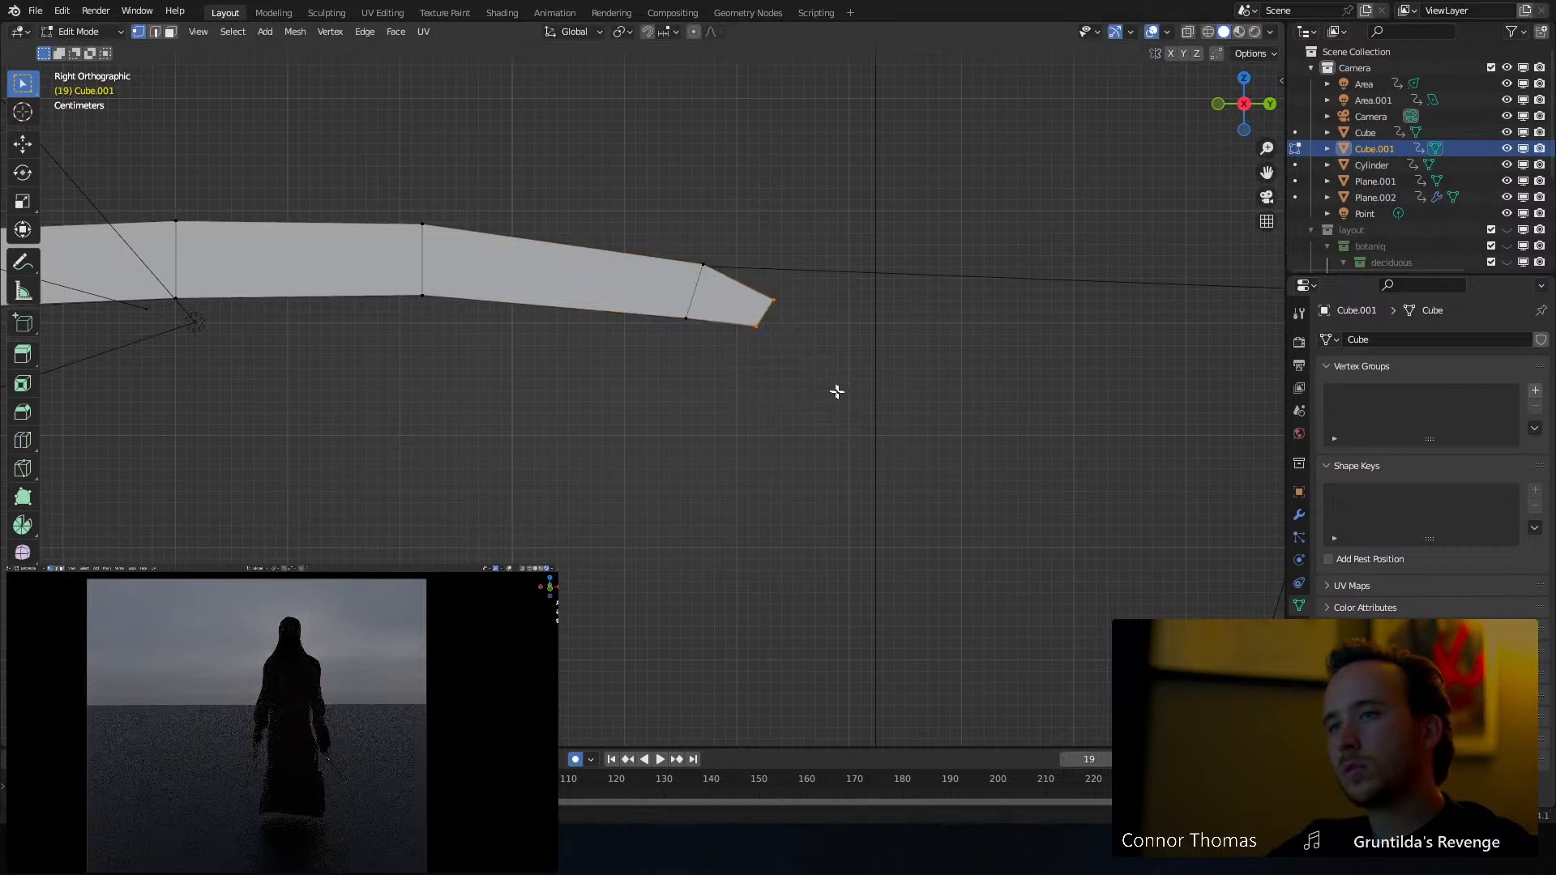
Extrude a small tip segment from the arm's end, sloping downward, and narrow it along the Z axis
{"action": "key", "text": "g"}
{"action": "key", "text": "z"}
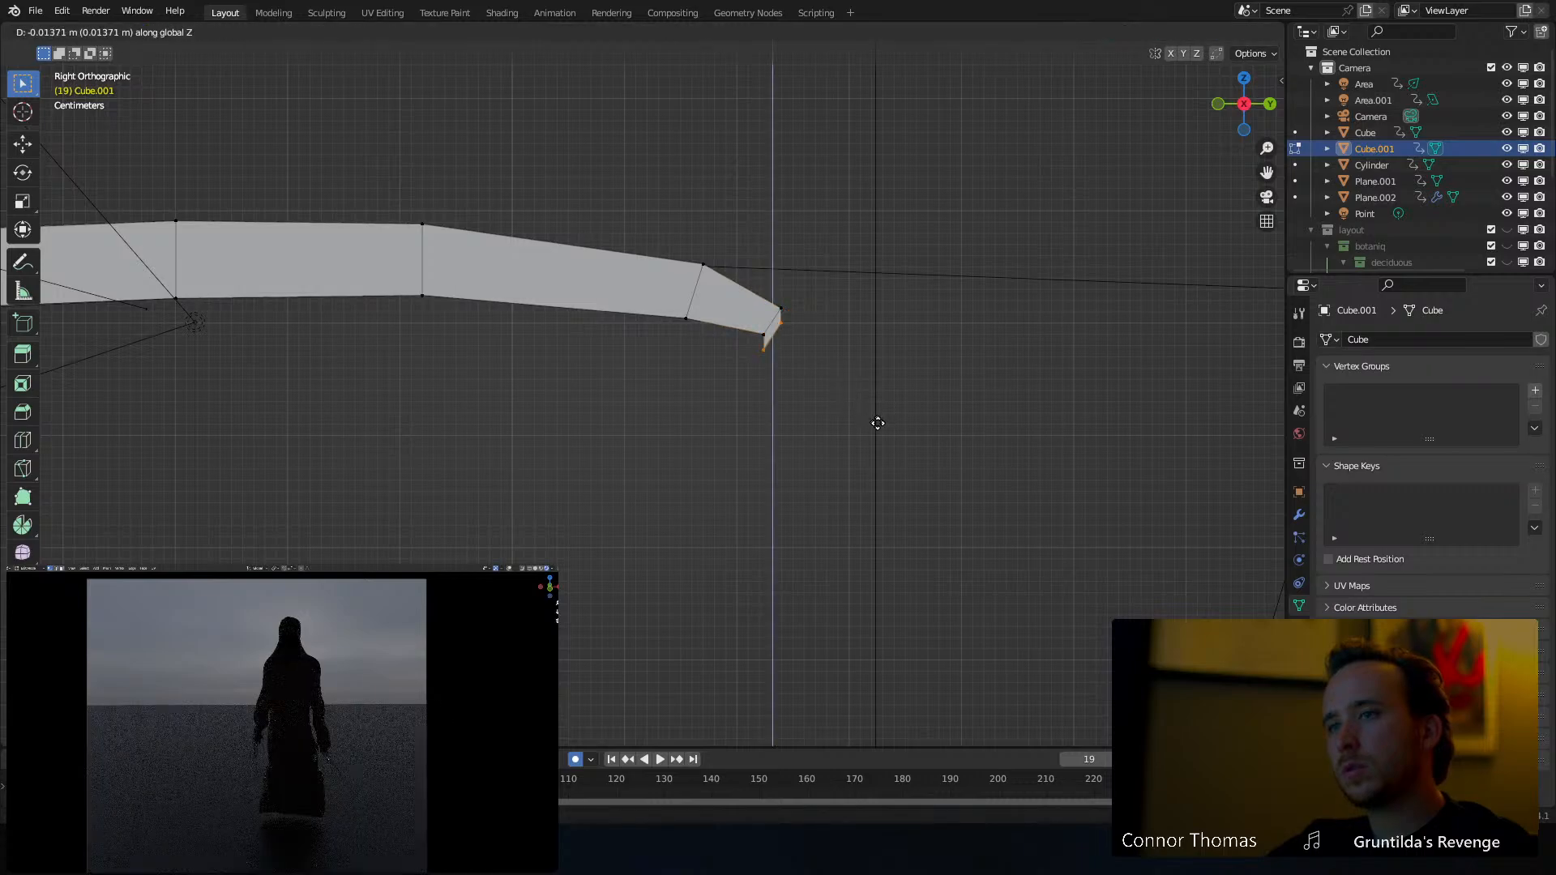
{"action": "key", "text": "z"}
{"action": "key", "text": "z"}
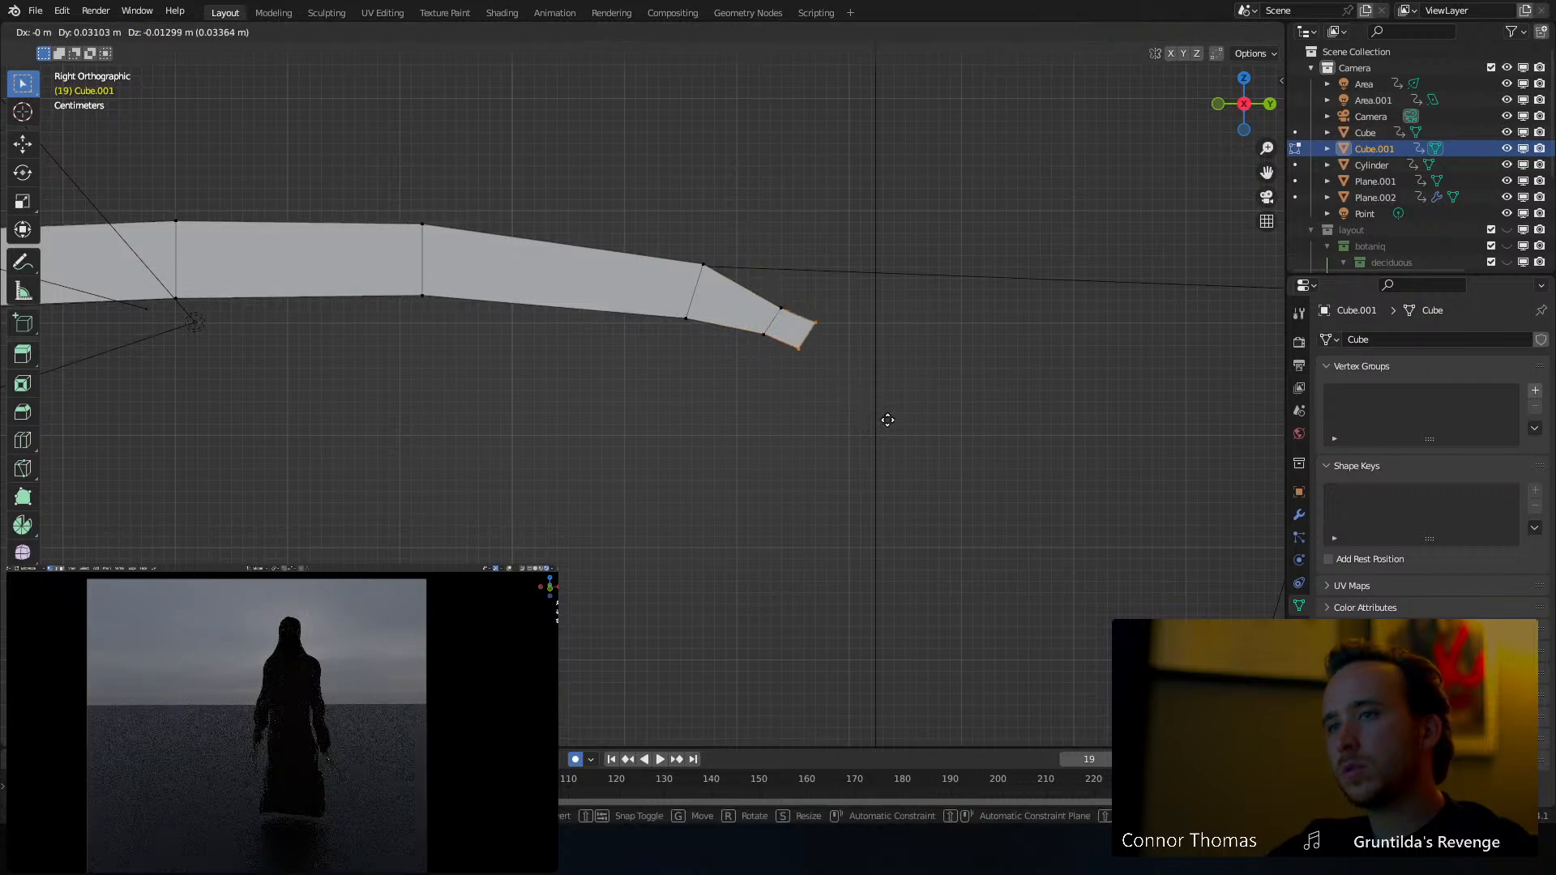
{"action": "left_click", "coordinate": [869, 416]}
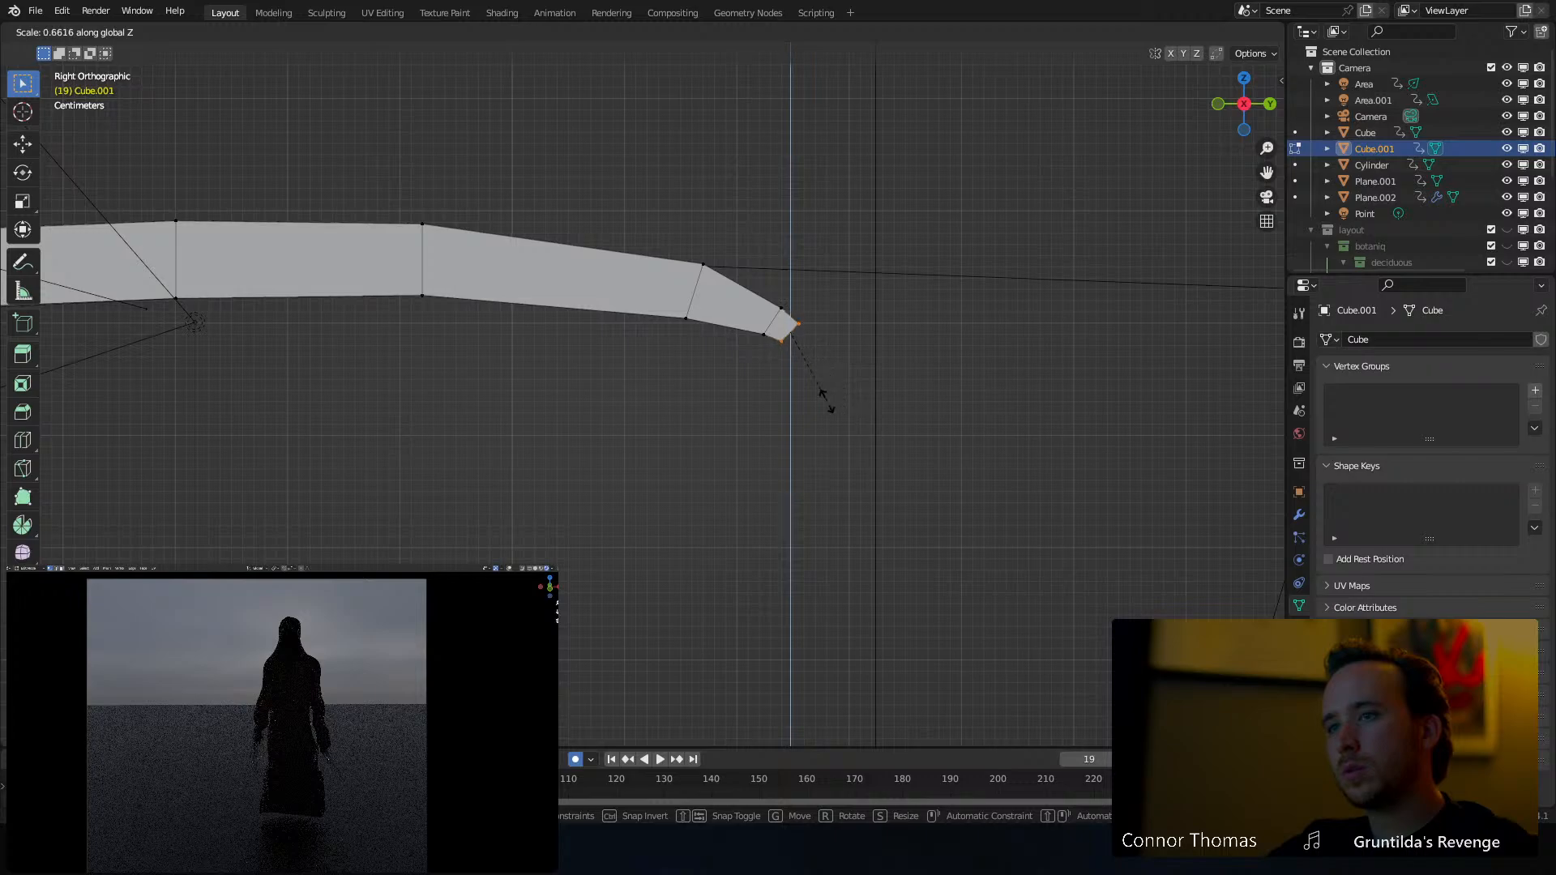
Scale down the end face of the scythe blade's tip along the global Z axis and leave mesh editing
{"action": "left_click", "coordinate": [781, 352]}
{"action": "key", "text": "Tab"}
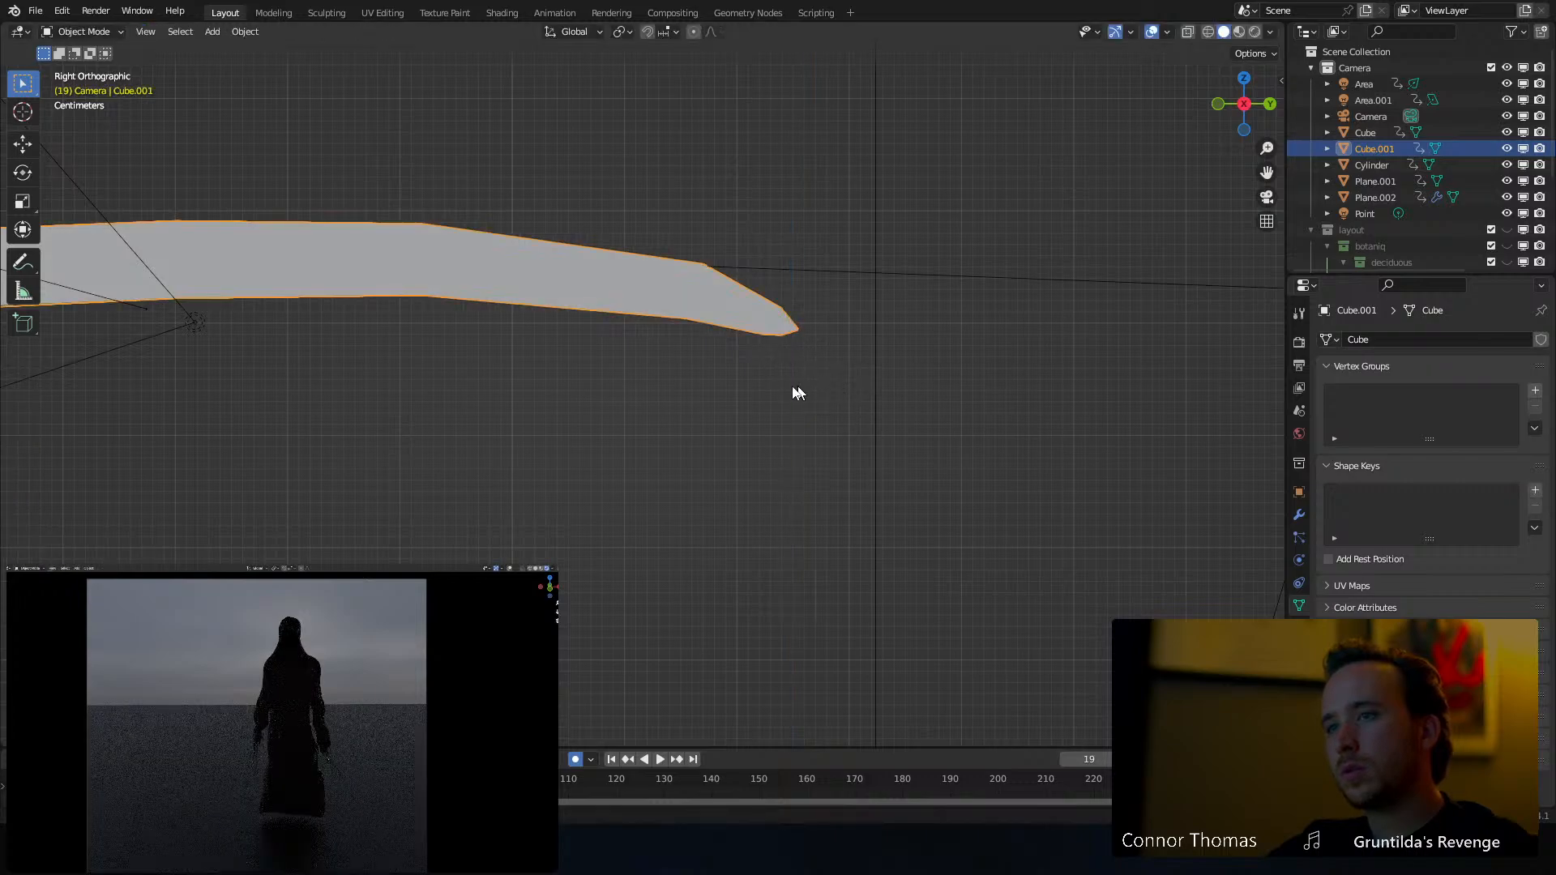
Delete the vertices along one side of the scythe blade, leaving only its flat outline on the opposite side
{"action": "scroll", "coordinate": [799, 393], "scroll_direction": "down", "scroll_amount": 3}
{"action": "middle_click_drag", "start_coordinate": [526, 378], "coordinate": [728, 378], "text": "shift"}
{"action": "middle_click_drag", "start_coordinate": [630, 362], "coordinate": [657, 320]}
{"action": "key", "text": "Tab"}
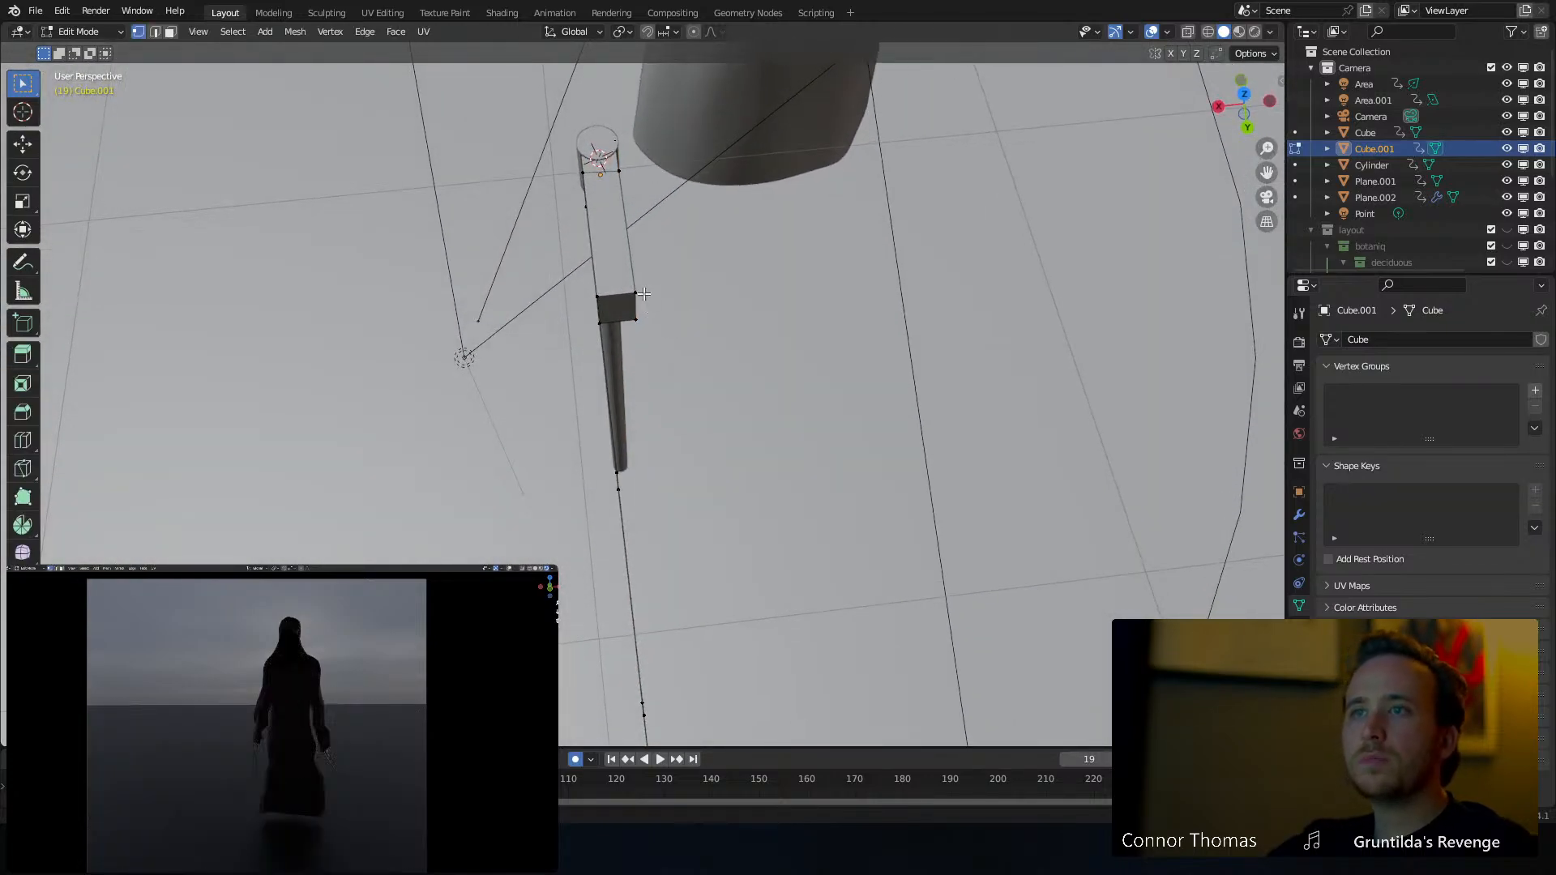
{"action": "key", "text": "shift+z"}
{"action": "key", "text": "c"}
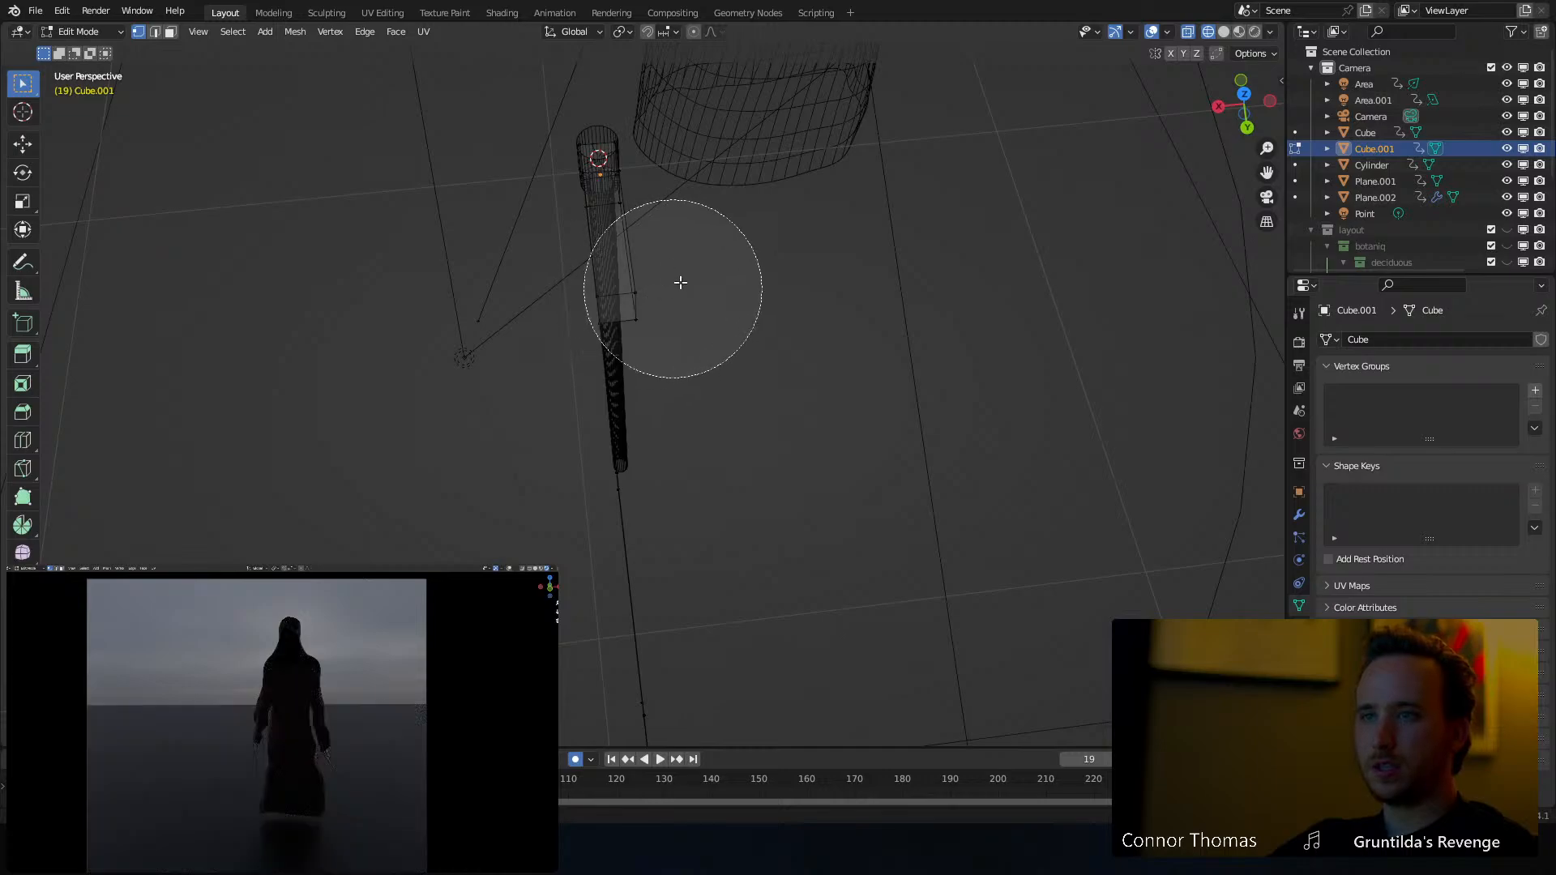
{"action": "left_click_drag", "start_coordinate": [671, 289], "coordinate": [643, 138]}
{"action": "key", "text": "Escape"}
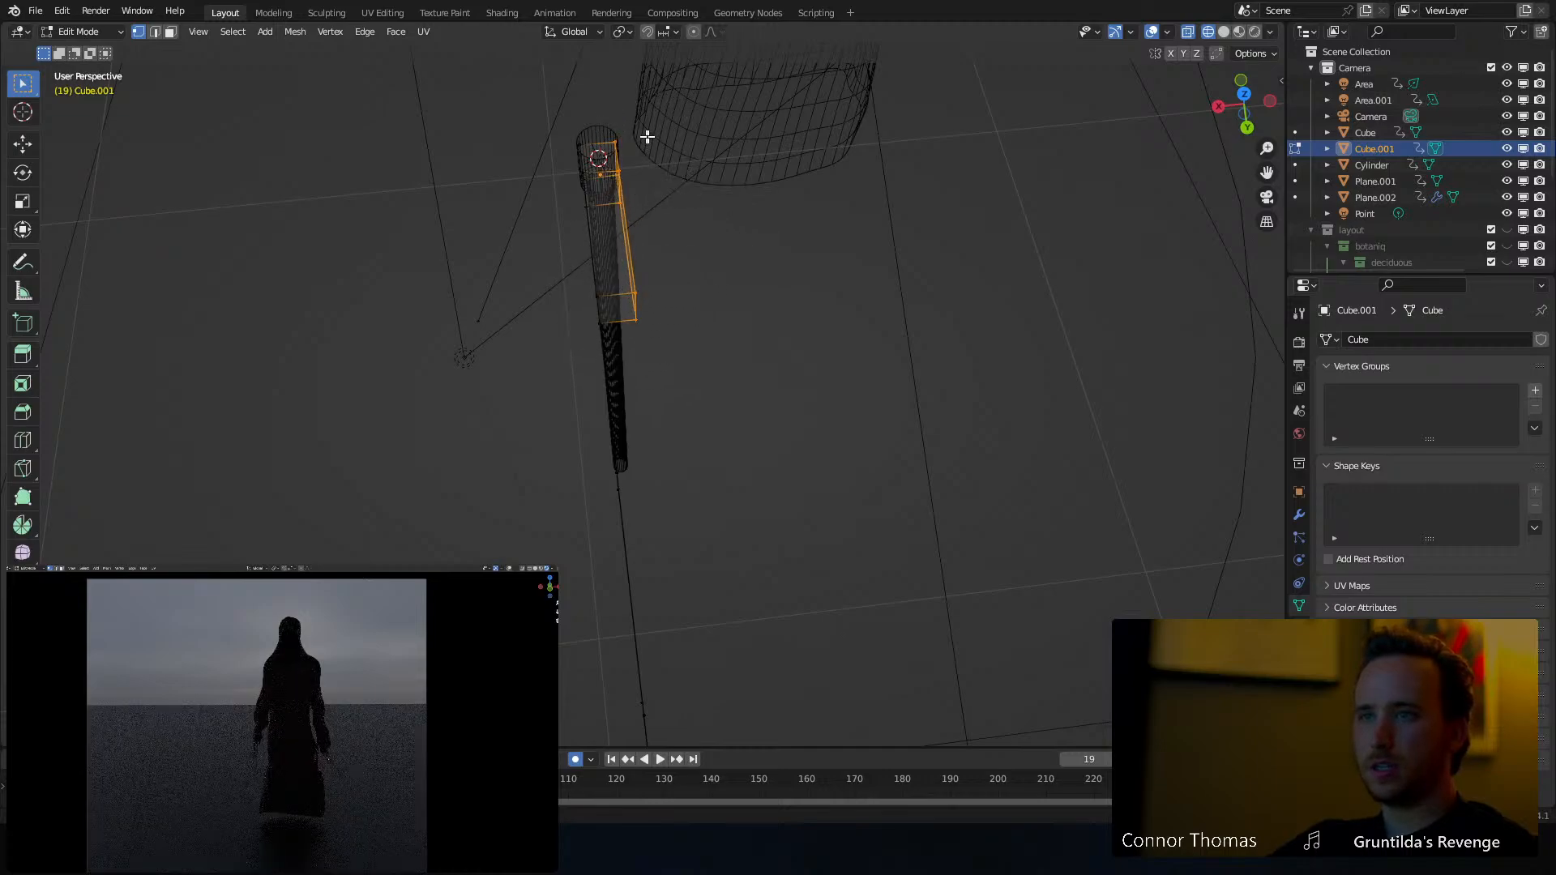
{"action": "key", "text": "x"}
{"action": "left_click", "coordinate": [647, 139]}
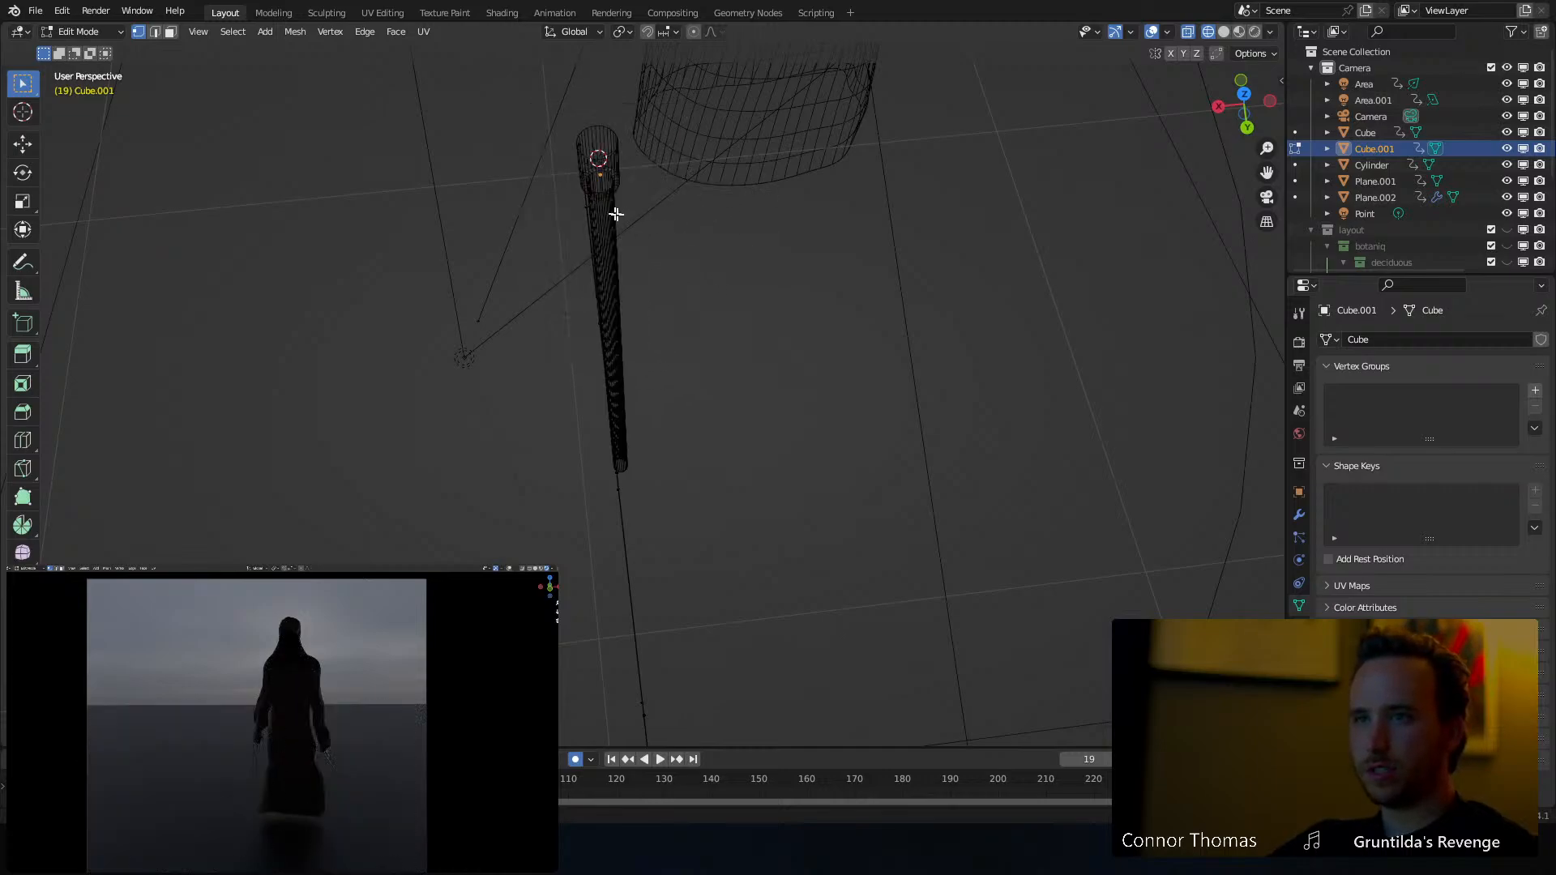
Extrude the whole flat blade outline by about 0.038 m to give it thickness
{"action": "key", "text": "e"}
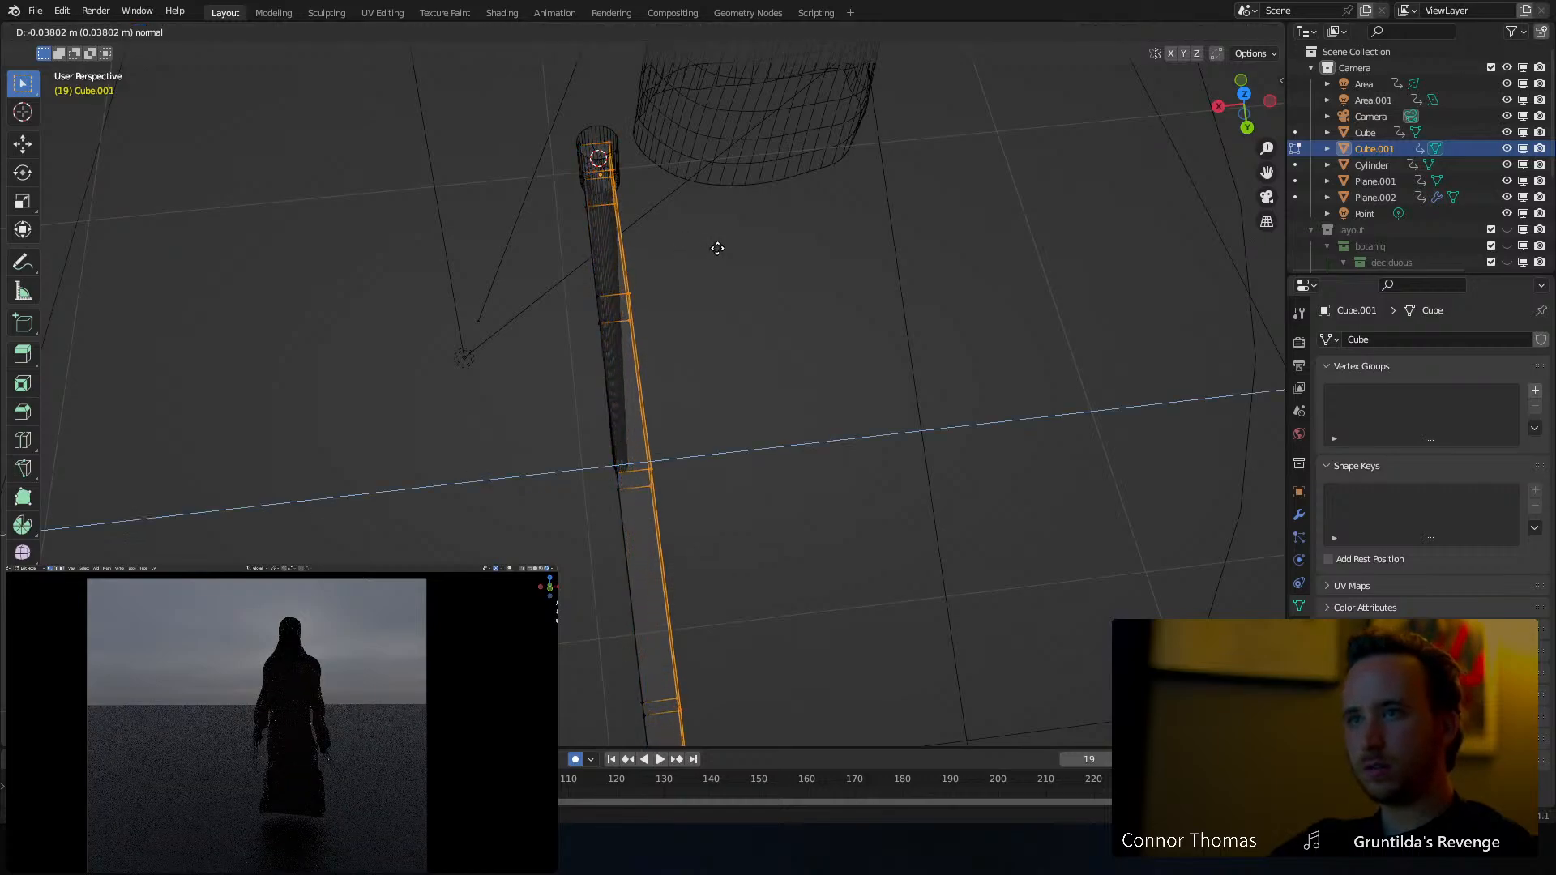
{"action": "left_click", "coordinate": [721, 251]}
{"action": "key", "text": "Tab"}
Add a loop cut through the middle of the blade's thickness and scale it up to form a sharp edge
{"action": "middle_click_drag", "start_coordinate": [650, 279], "coordinate": [629, 458]}
{"action": "key", "text": "Tab"}
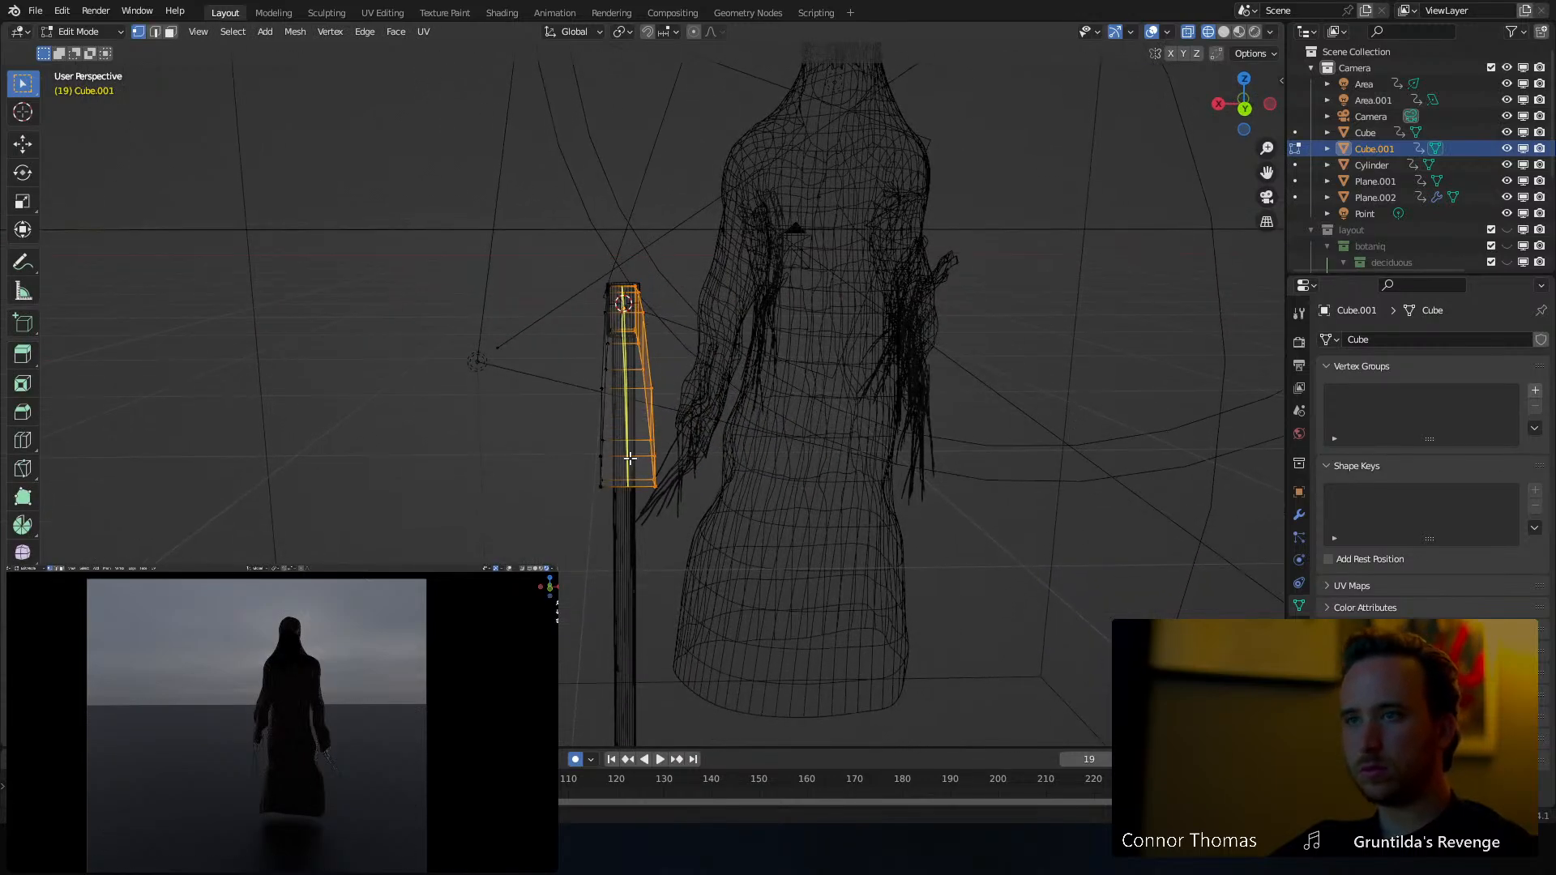
{"action": "left_click", "coordinate": [629, 458]}
{"action": "key", "text": "s"}
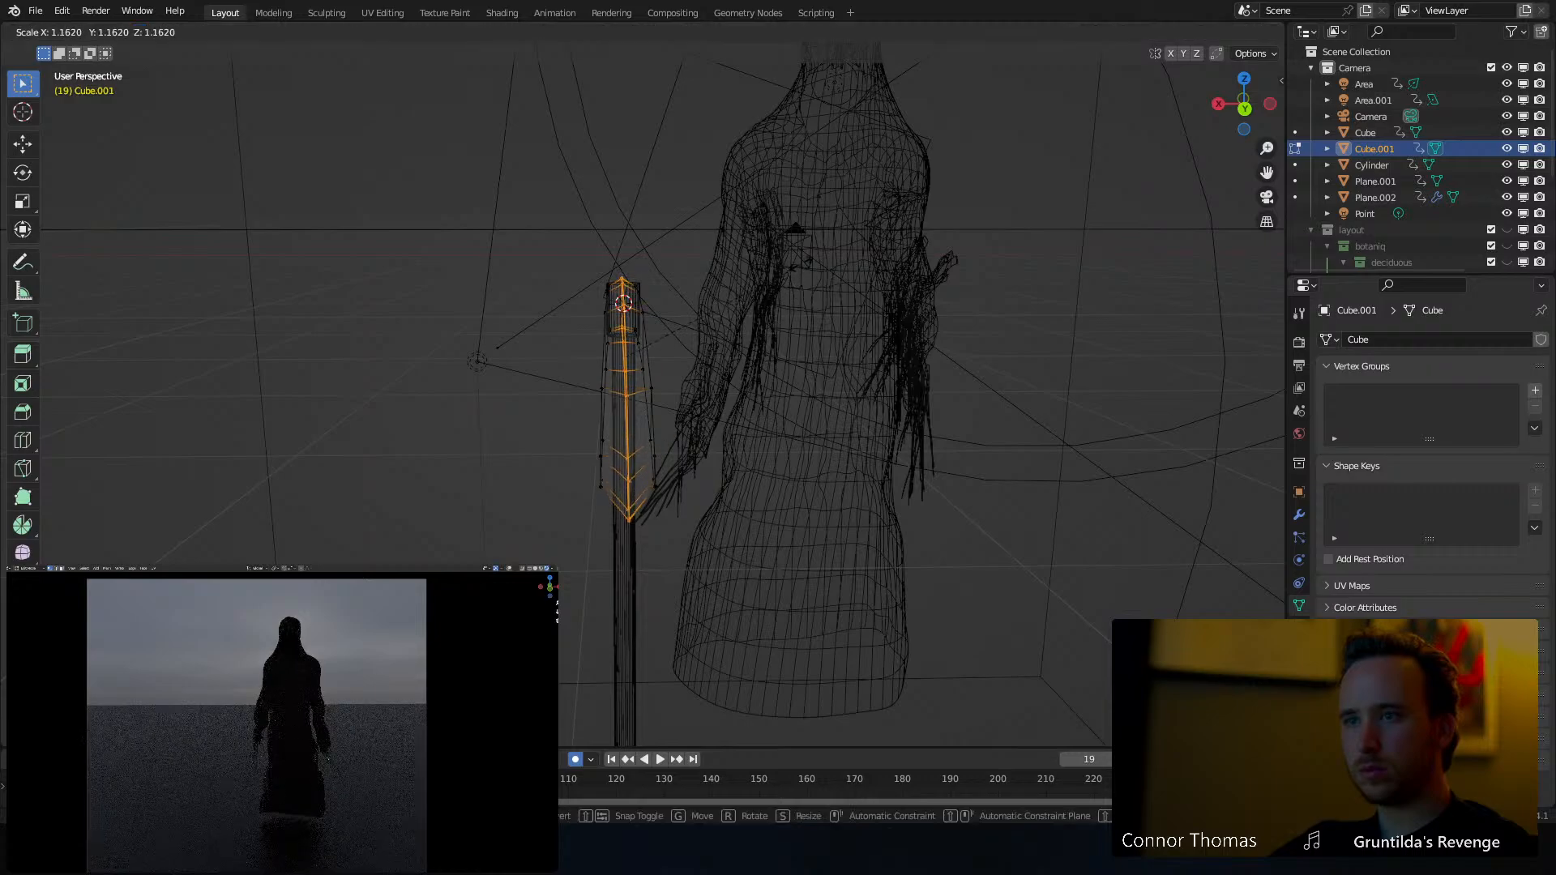
{"action": "left_click", "coordinate": [695, 322]}
{"action": "mouse_move", "coordinate": [709, 308]}
{"action": "middle_mouse_down"}
{"action": "mouse_move", "coordinate": [766, 282]}
{"action": "mouse_move", "coordinate": [824, 299]}
{"action": "mouse_move", "coordinate": [840, 330]}
{"action": "mouse_move", "coordinate": [994, 367]}
{"action": "mouse_move", "coordinate": [971, 406]}
{"action": "mouse_move", "coordinate": [986, 347]}
{"action": "mouse_move", "coordinate": [840, 351]}
{"action": "middle_mouse_up"}
{"action": "key", "text": "Tab"}
{"action": "key", "text": "shift+z"}
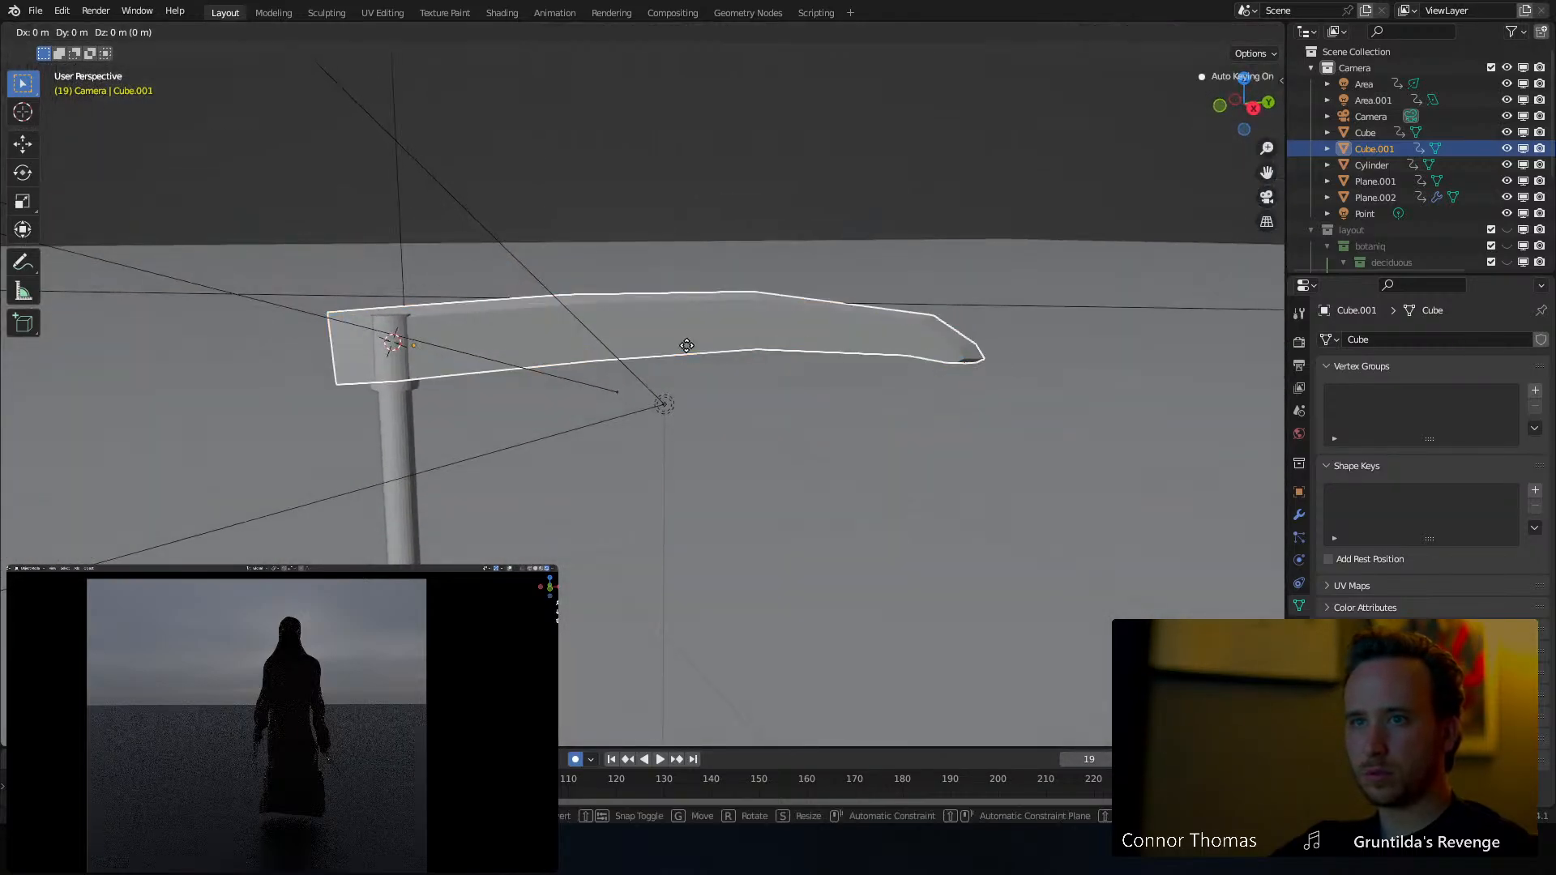
Join the blade and the cylinder handle into a single scythe object
{"action": "middle_click_drag", "start_coordinate": [679, 346], "coordinate": [441, 392]}
{"action": "left_click", "coordinate": [391, 424], "text": "shift"}
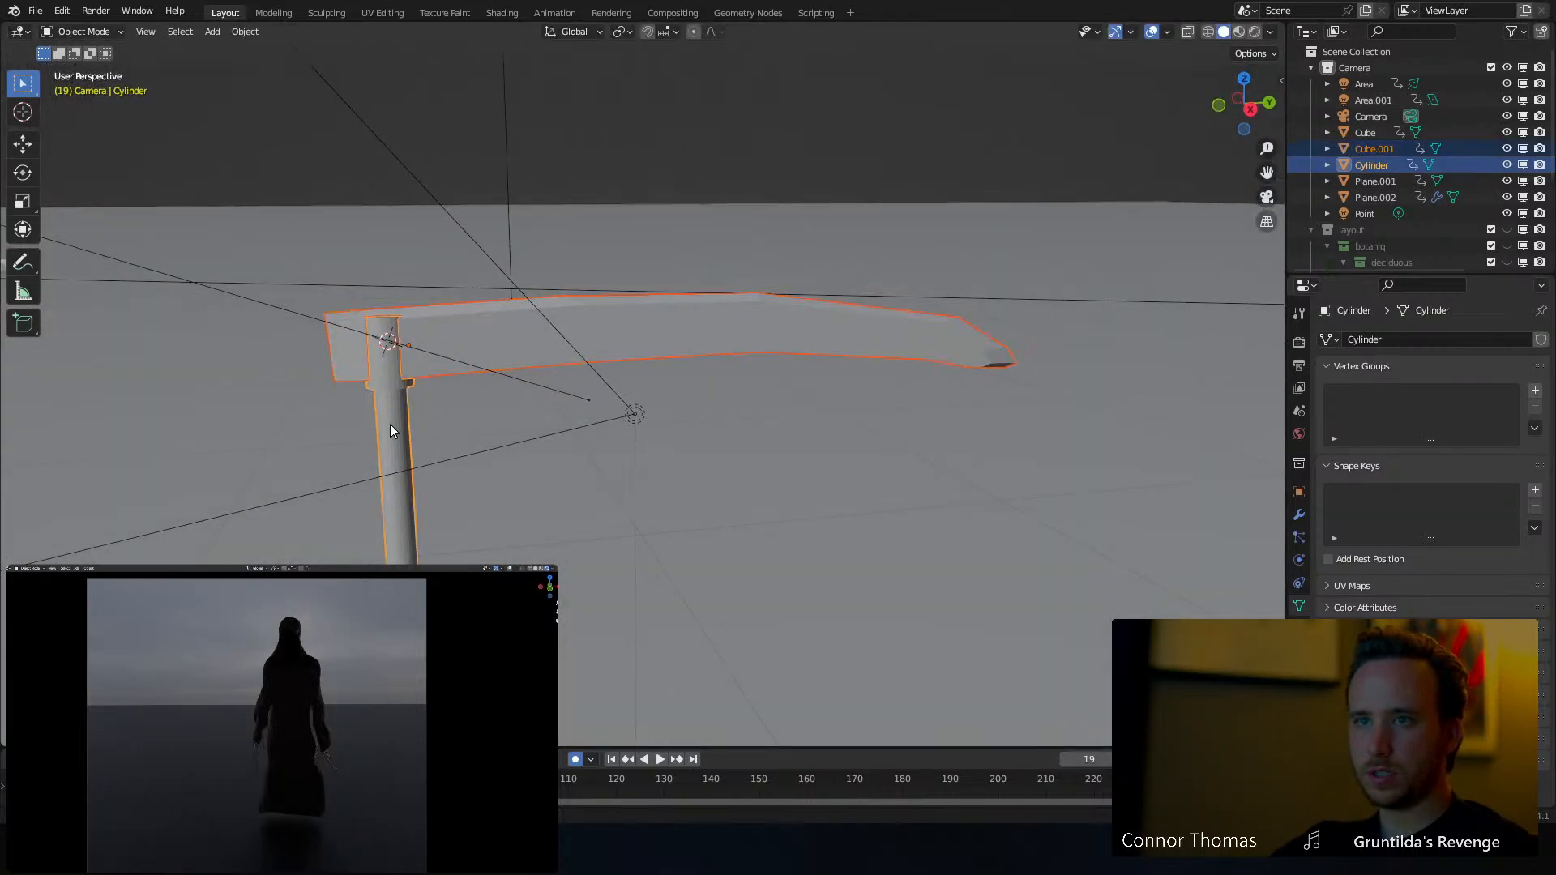
{"action": "key", "text": "ctrl+j"}
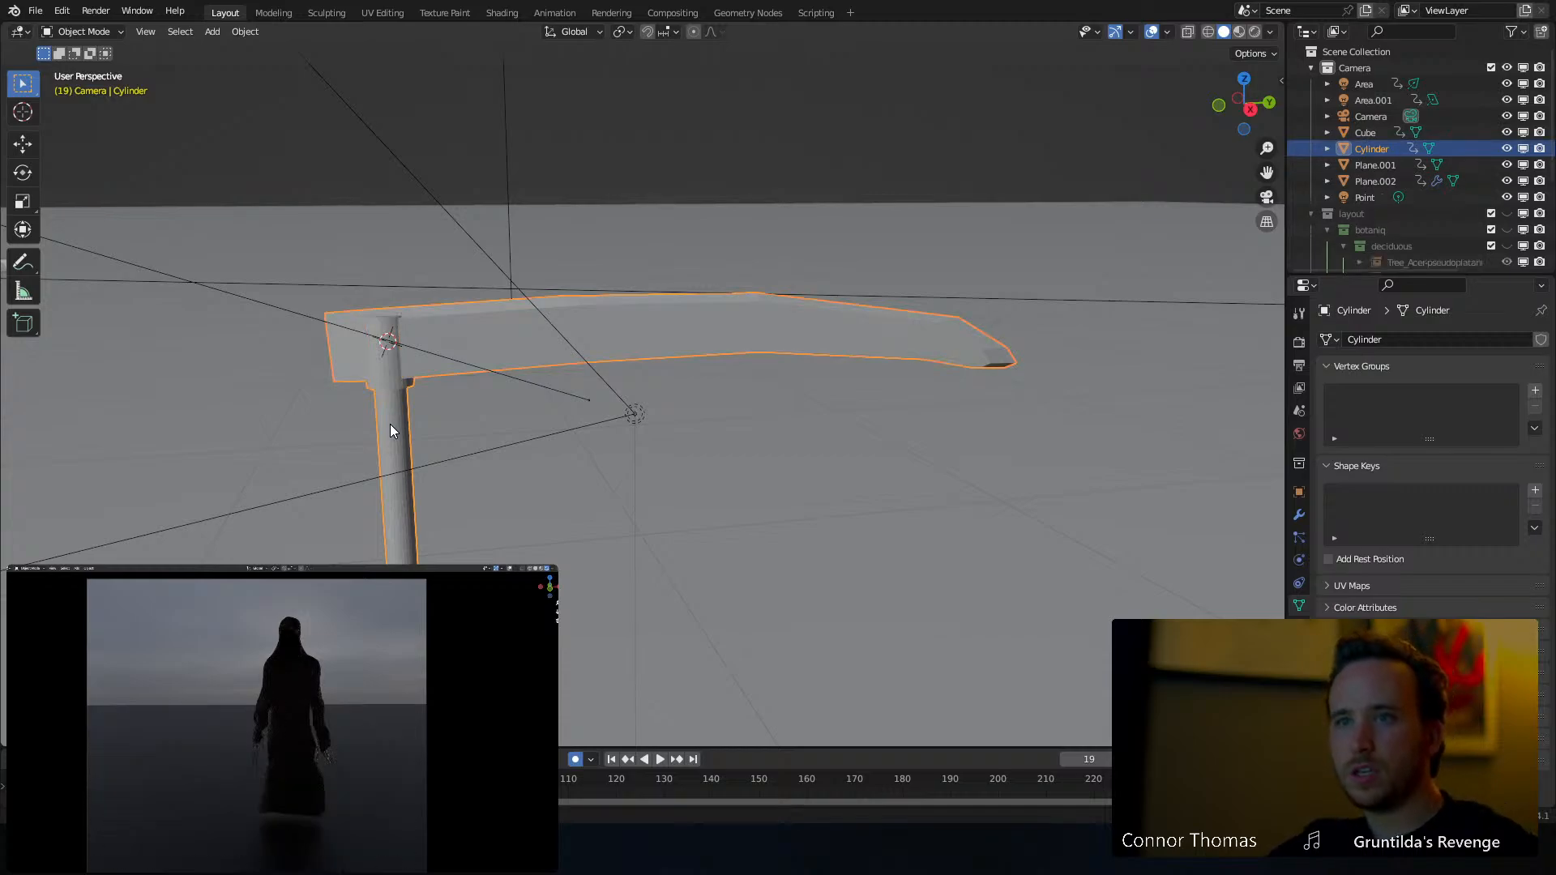
{"action": "right_click", "coordinate": [391, 427]}
{"action": "left_click", "coordinate": [392, 426]}
Rotate the scythe freely with trackball rotation and move it next to the hooded figure
{"action": "middle_click_drag", "start_coordinate": [506, 410], "coordinate": [767, 393]}
{"action": "key", "text": "r"}
{"action": "key", "text": "r"}
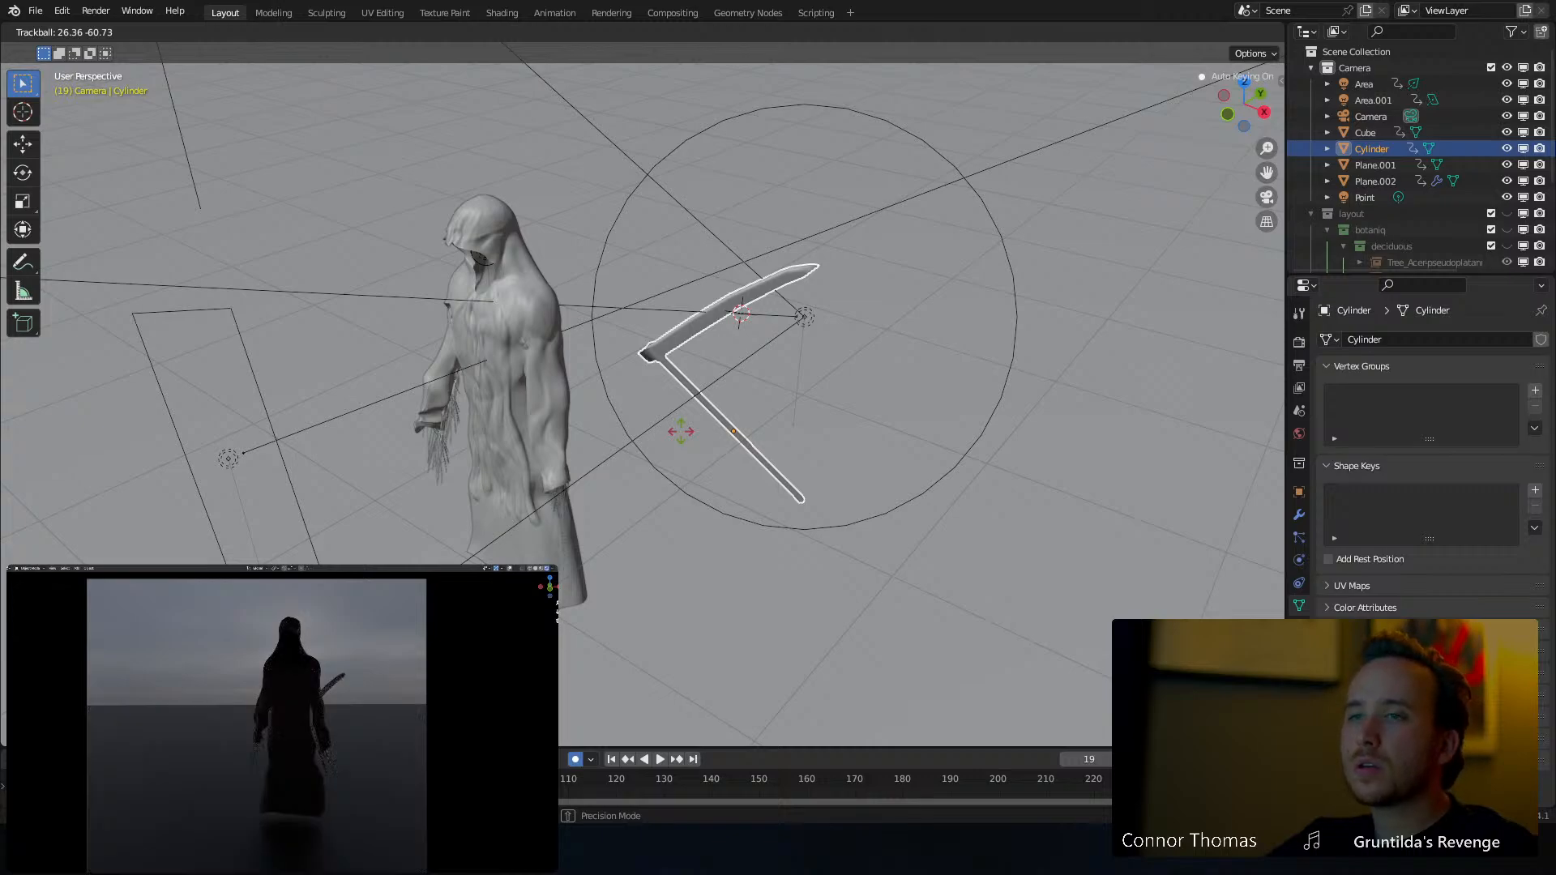
{"action": "left_click", "coordinate": [656, 408]}
{"action": "key", "text": "g"}
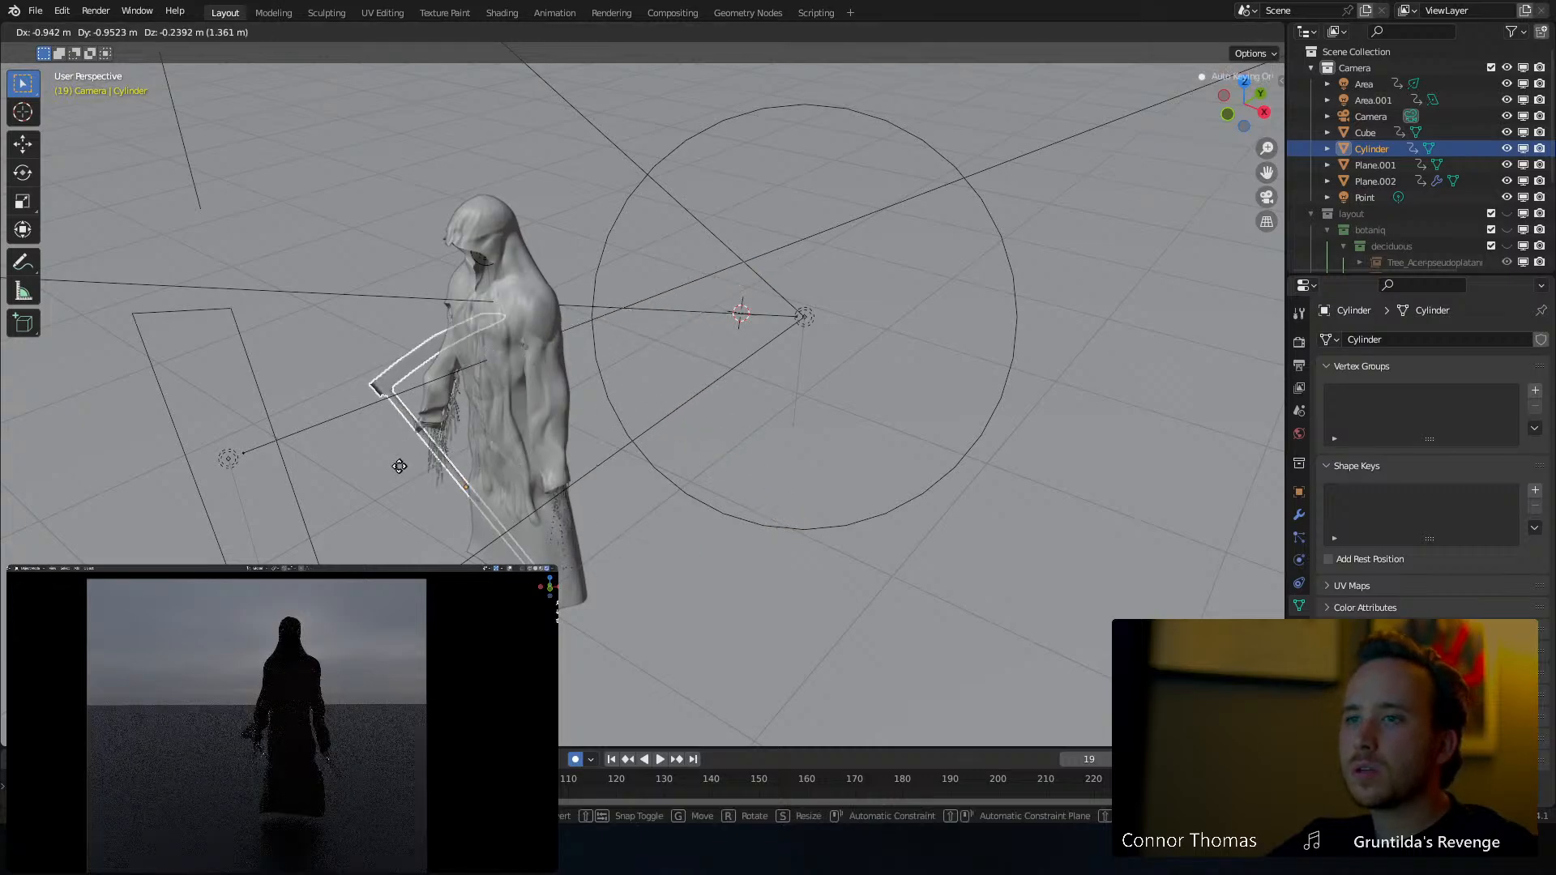
{"action": "left_click", "coordinate": [445, 462]}
{"action": "middle_click_drag", "start_coordinate": [446, 462], "coordinate": [680, 407]}
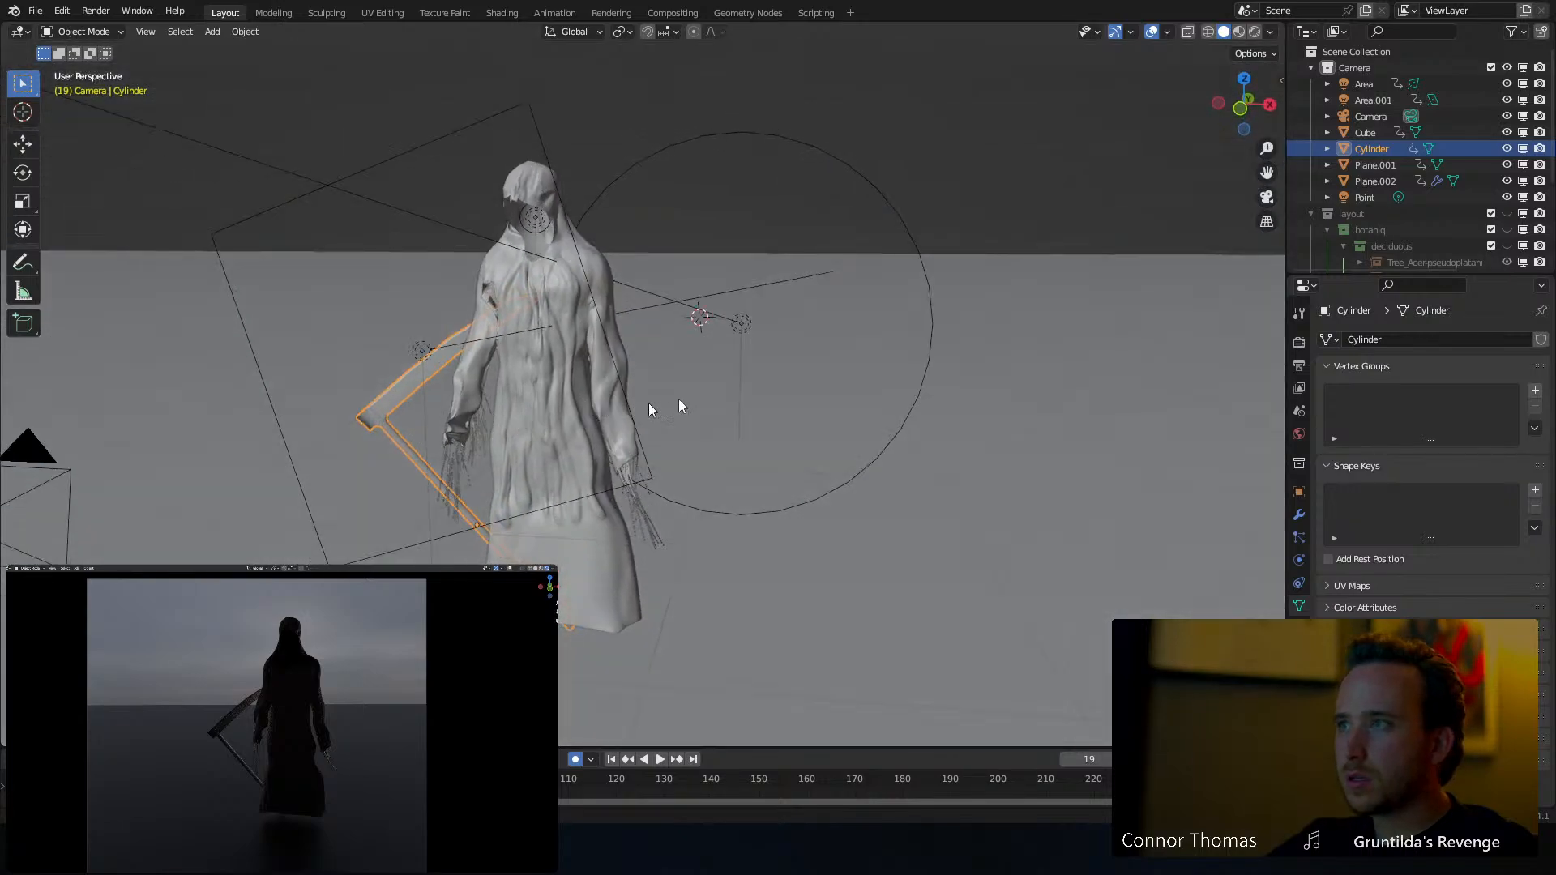
Unhide the layout collection with its botaniq trees and water, and collapse the botaniq subcollection
{"action": "left_click", "coordinate": [1508, 241]}
{"action": "left_click", "coordinate": [1508, 229]}
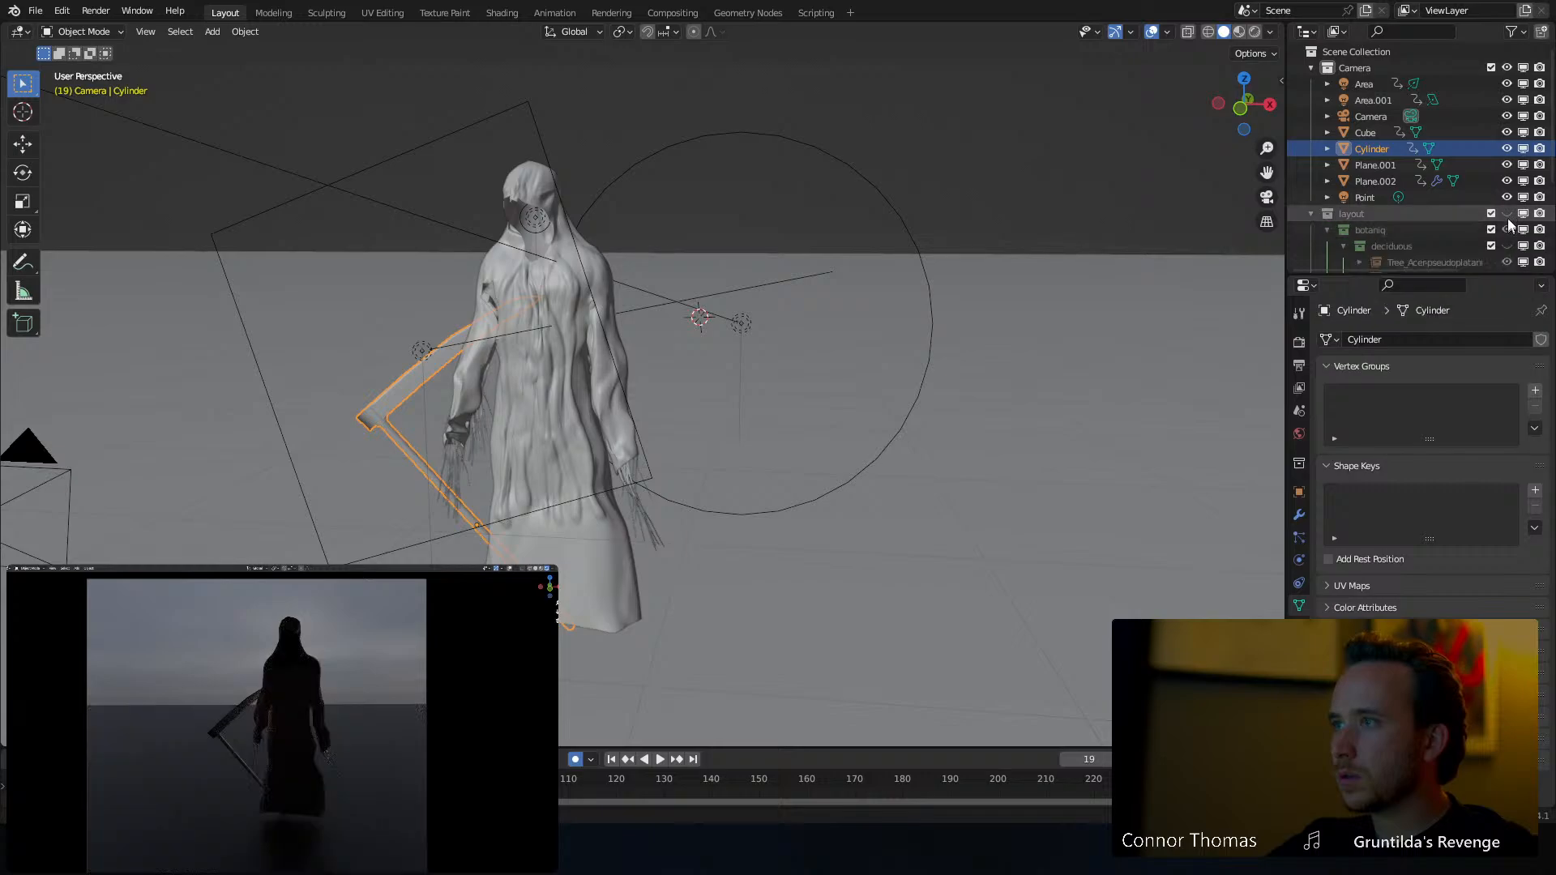
{"action": "left_click", "coordinate": [1508, 245]}
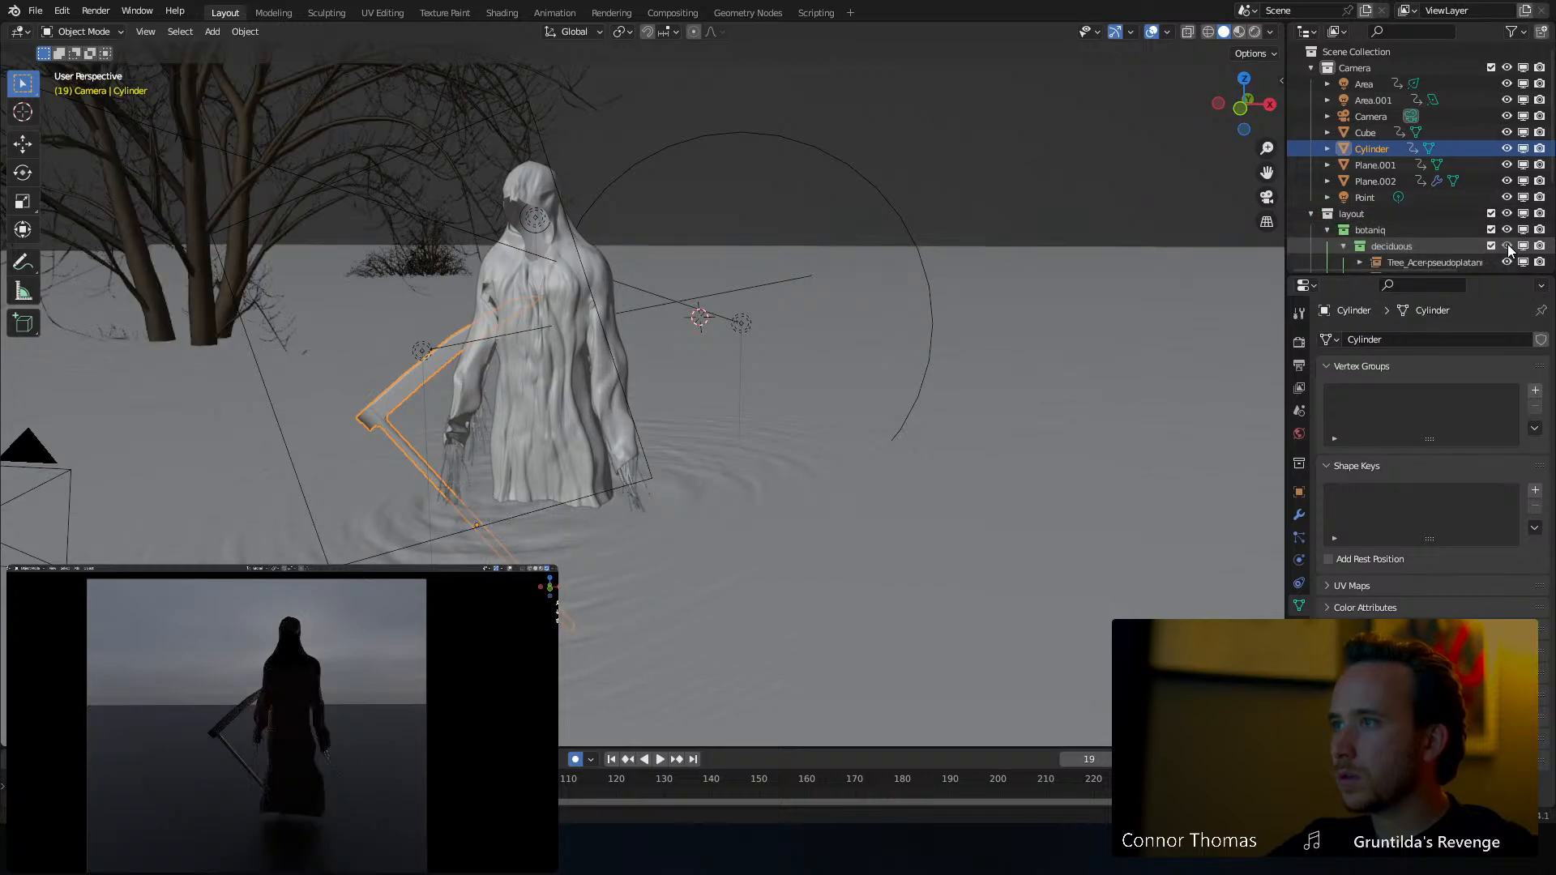
{"action": "left_click", "coordinate": [1328, 231]}
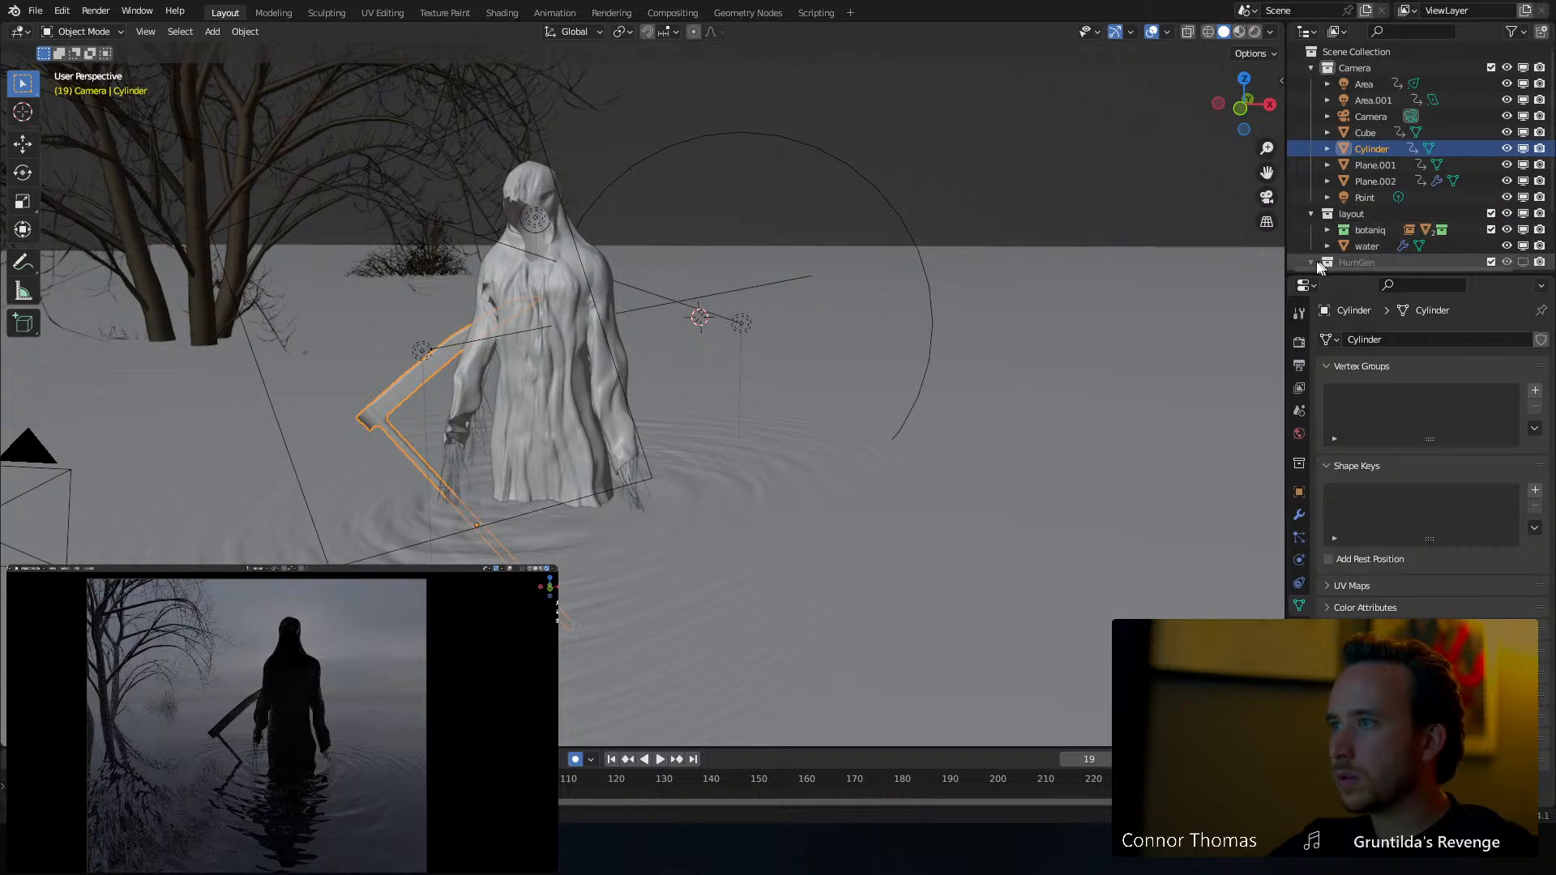
{"action": "scroll", "coordinate": [1386, 230], "scroll_direction": "down", "scroll_amount": 2}
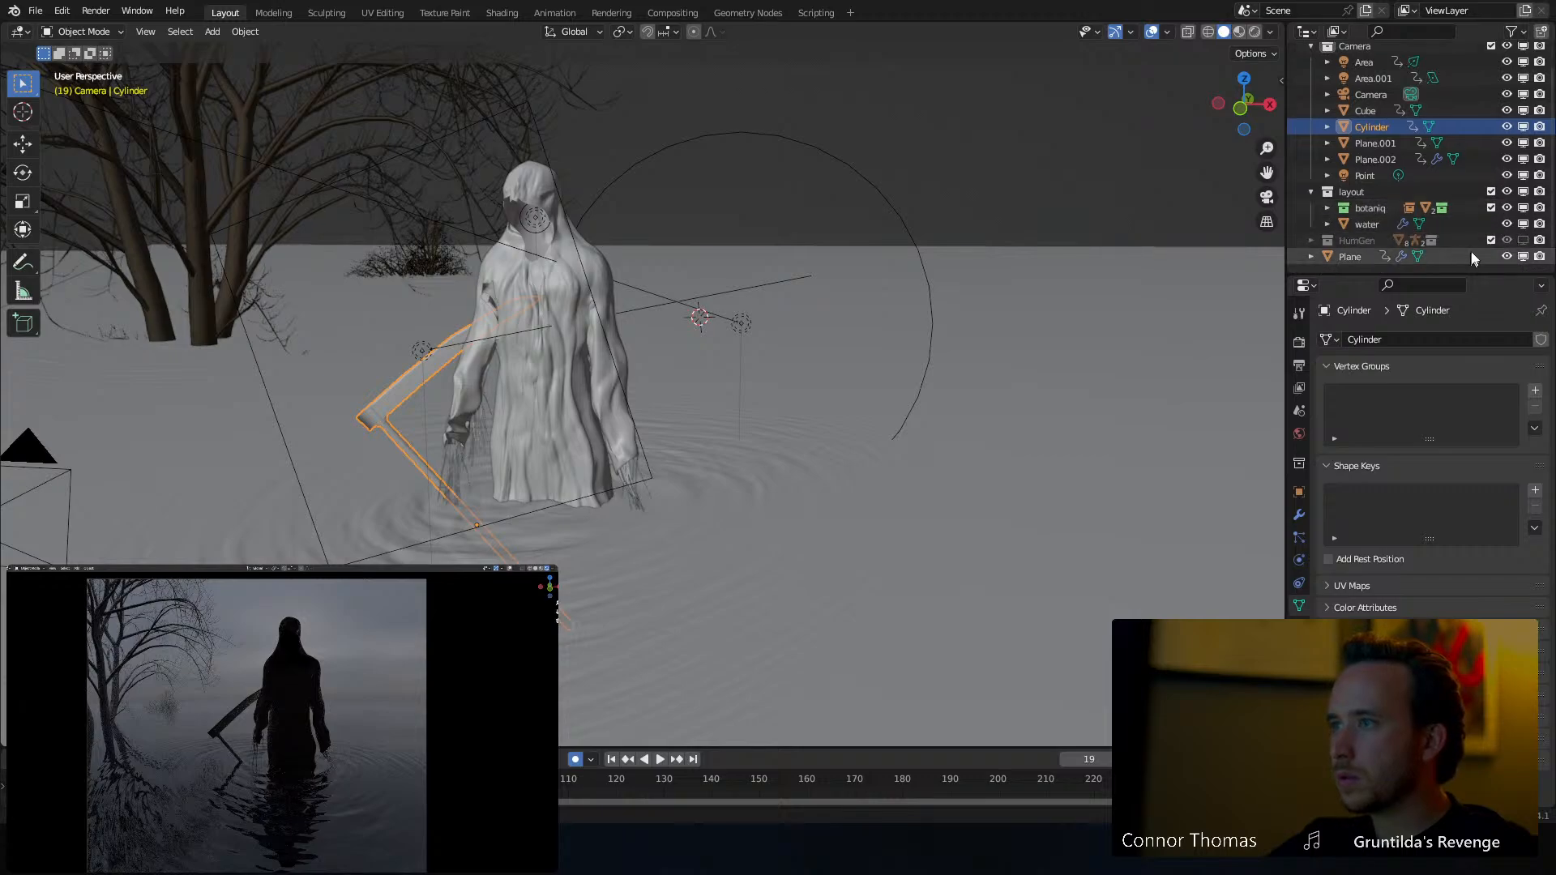
{"action": "scroll", "coordinate": [1420, 191], "scroll_direction": "up", "scroll_amount": 2}
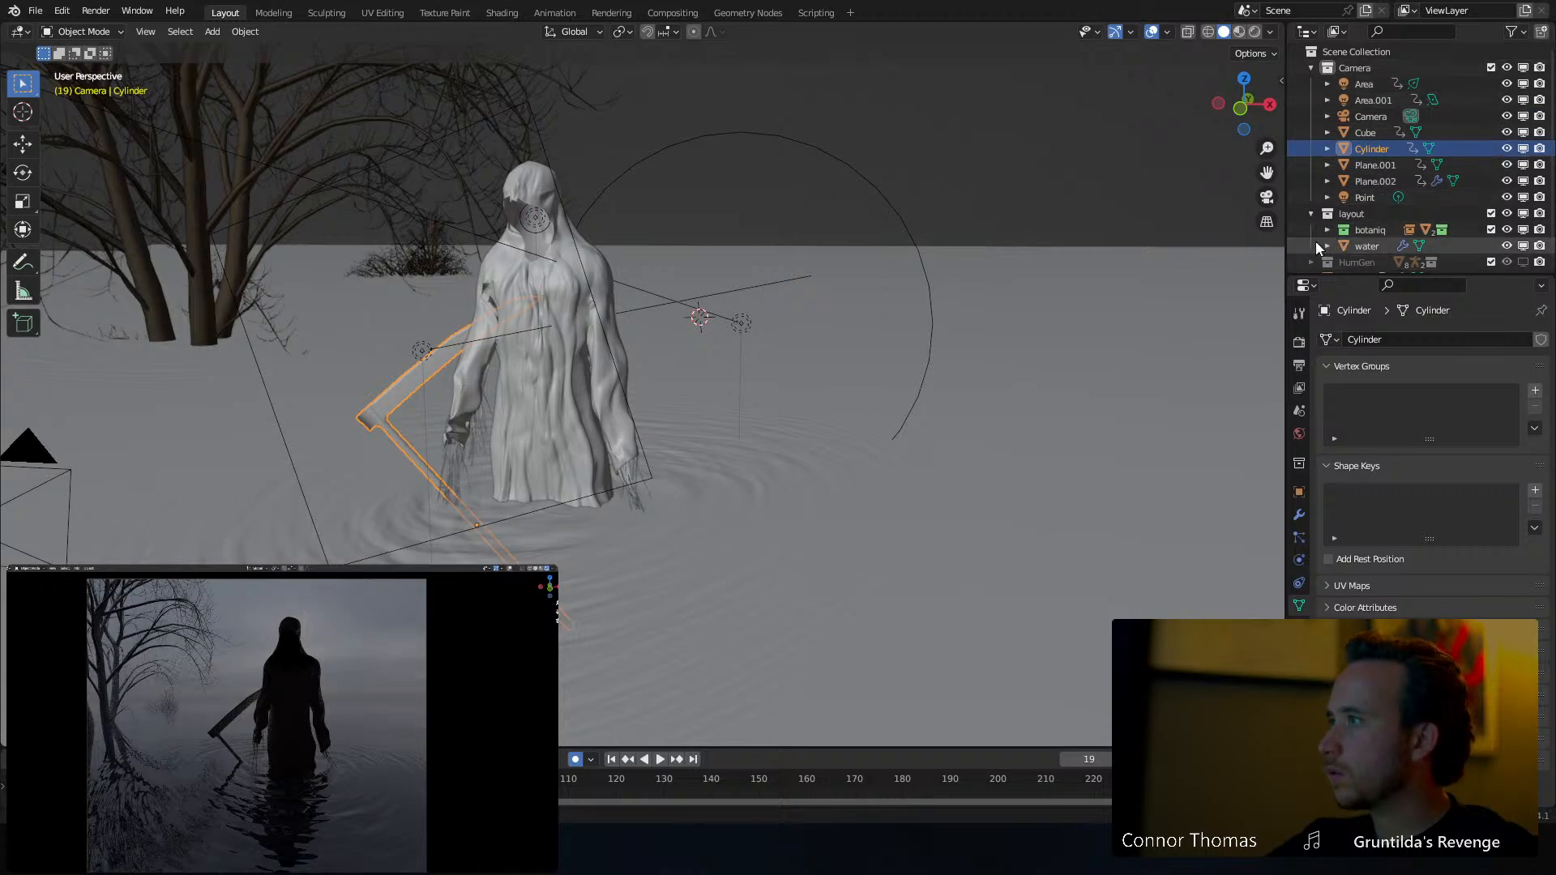
{"action": "middle_click_drag", "start_coordinate": [446, 387], "coordinate": [523, 453]}
{"action": "left_click", "coordinate": [411, 445]}
{"action": "left_click", "coordinate": [391, 445]}
{"action": "key", "text": "r"}
{"action": "key", "text": "r"}
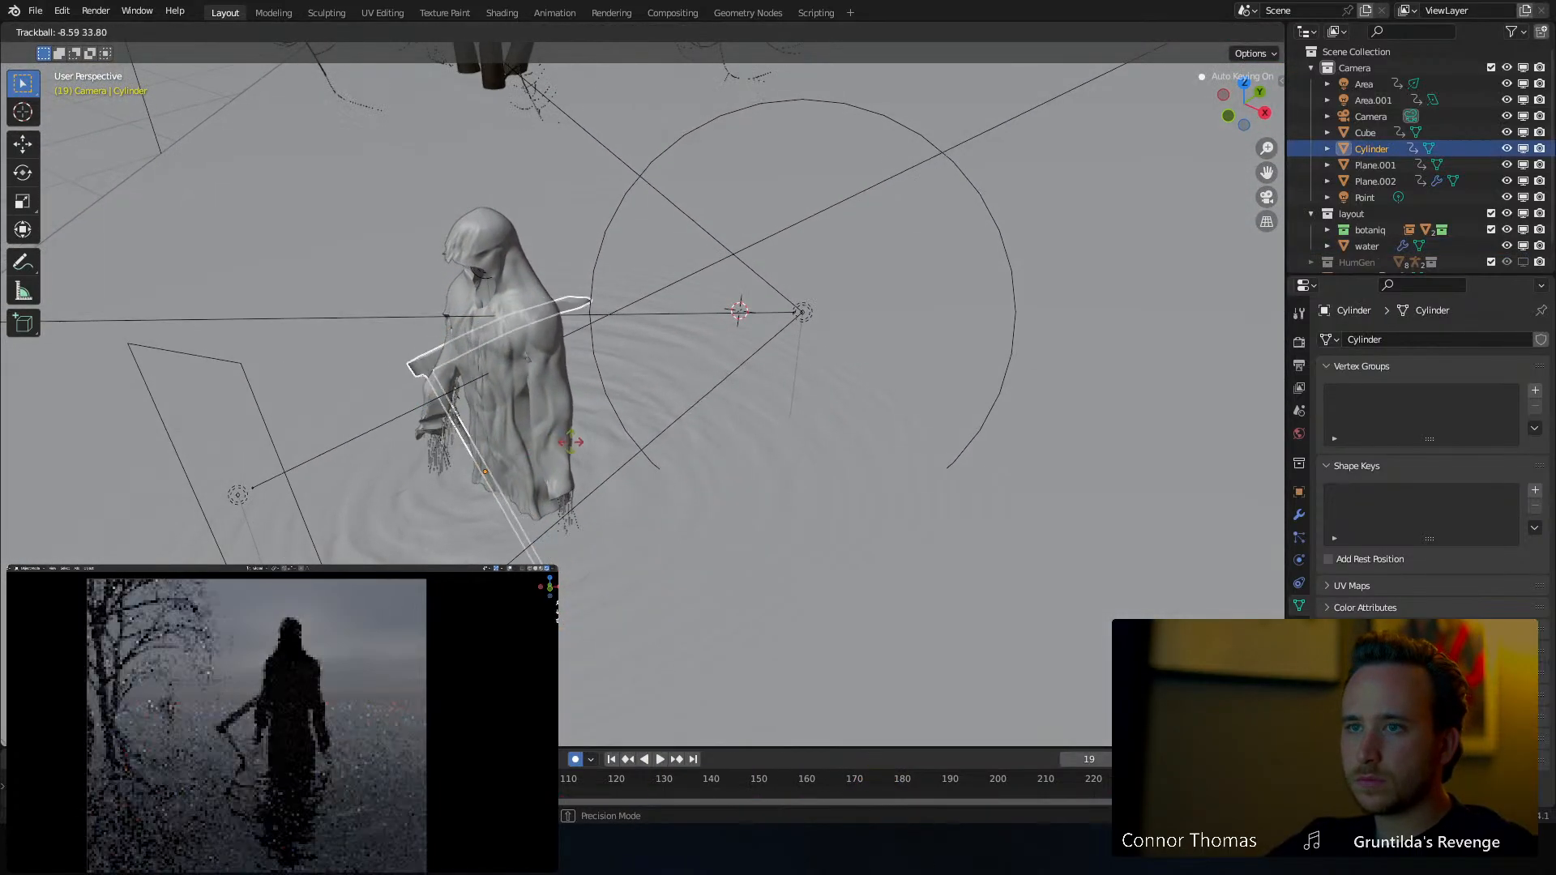
{"action": "right_click", "coordinate": [598, 454]}
Rotate the scythe around its local Z axis to turn the blade's direction relative to the figure
{"action": "key", "text": "r"}
{"action": "key", "text": "z"}
{"action": "key", "text": "z"}
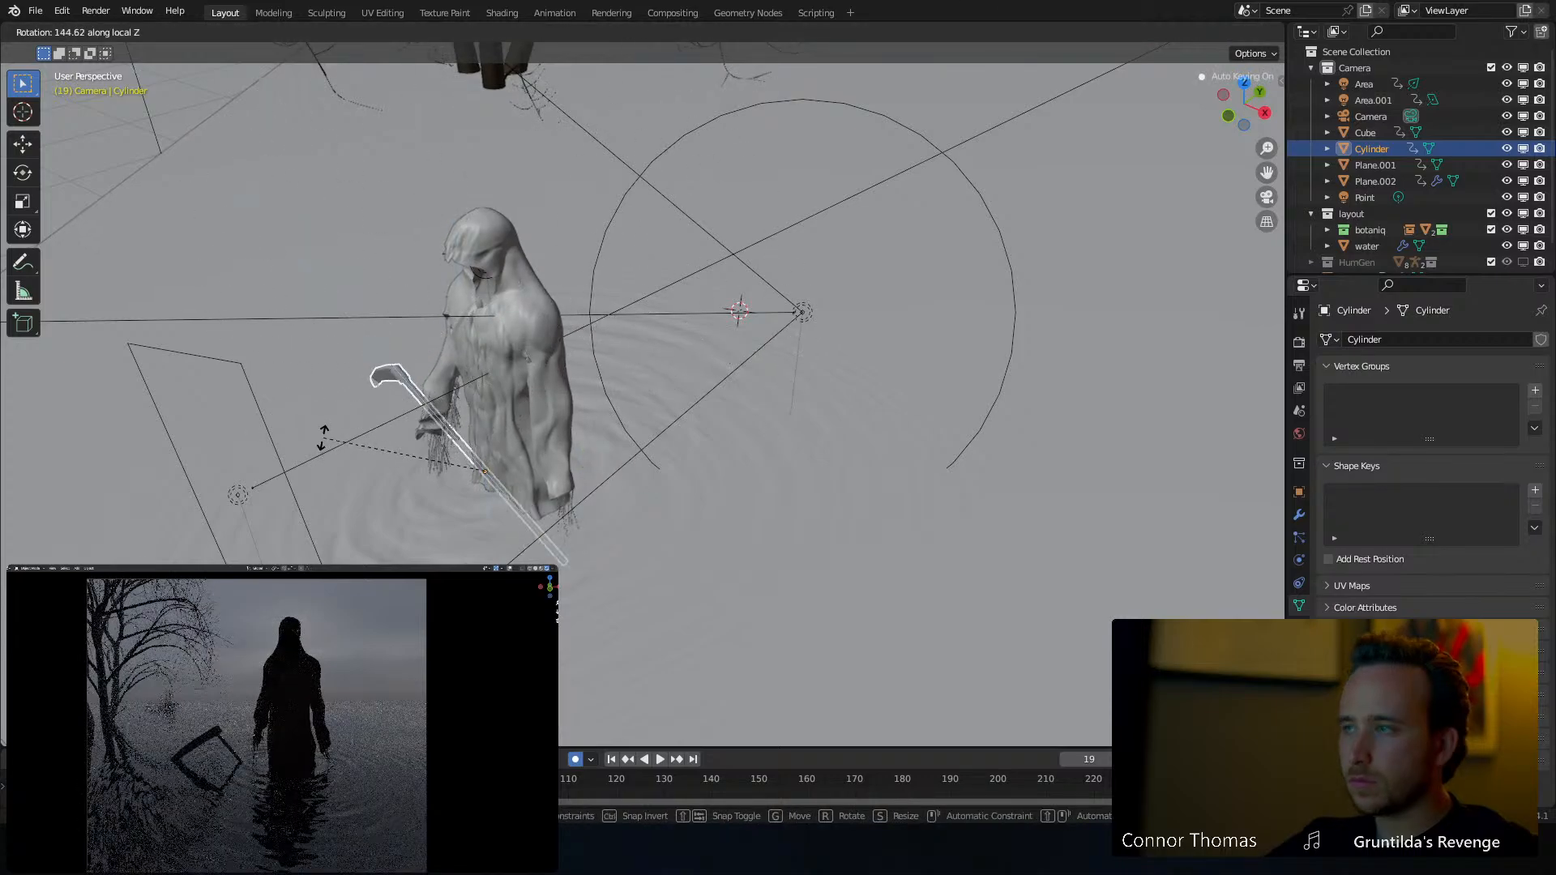
{"action": "left_click", "coordinate": [394, 357]}
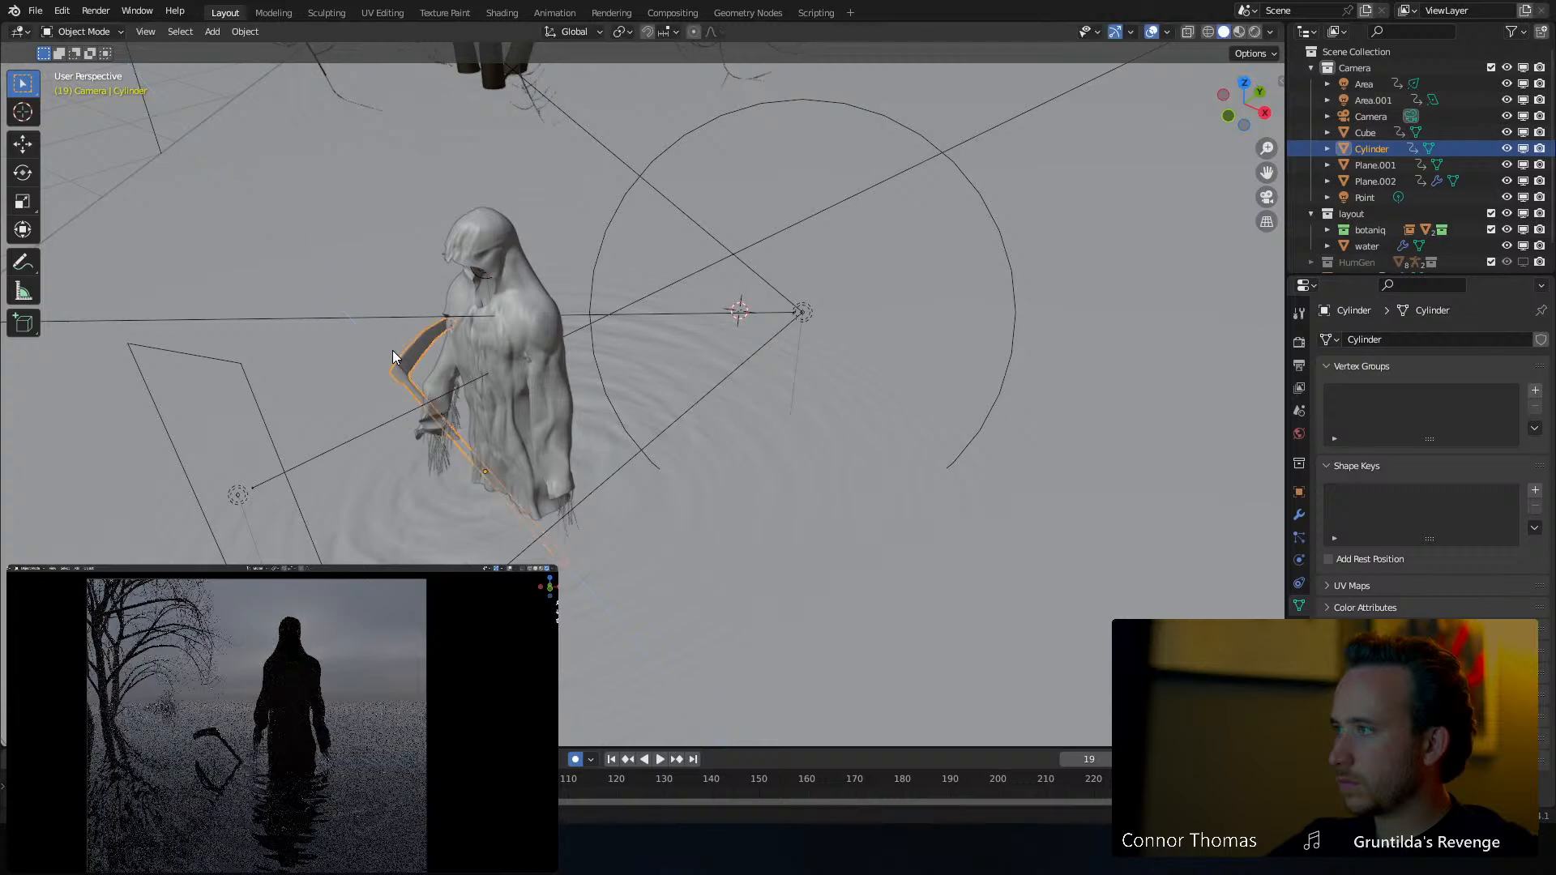
Move the scythe from several viewing angles until its handle lines up with the figure's lowered hand
{"action": "middle_click_drag", "start_coordinate": [395, 358], "coordinate": [799, 496]}
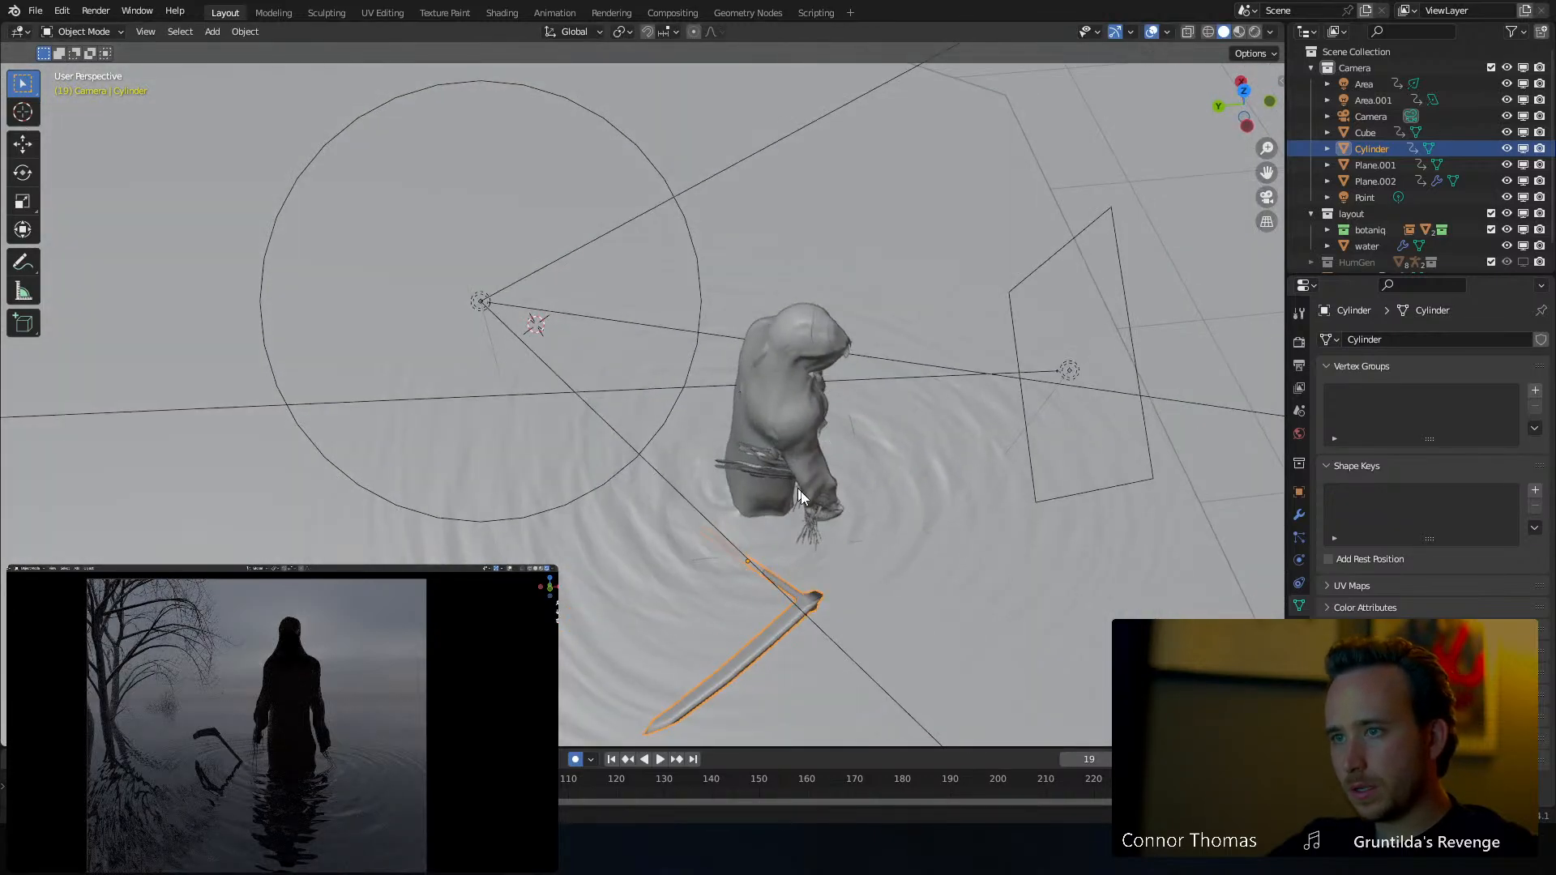
{"action": "key", "text": "g"}
{"action": "left_click", "coordinate": [904, 450]}
{"action": "middle_click_drag", "start_coordinate": [903, 449], "coordinate": [819, 373]}
{"action": "key", "text": "g"}
{"action": "left_click", "coordinate": [629, 349]}
{"action": "key", "text": "g"}
{"action": "left_click", "coordinate": [809, 353]}
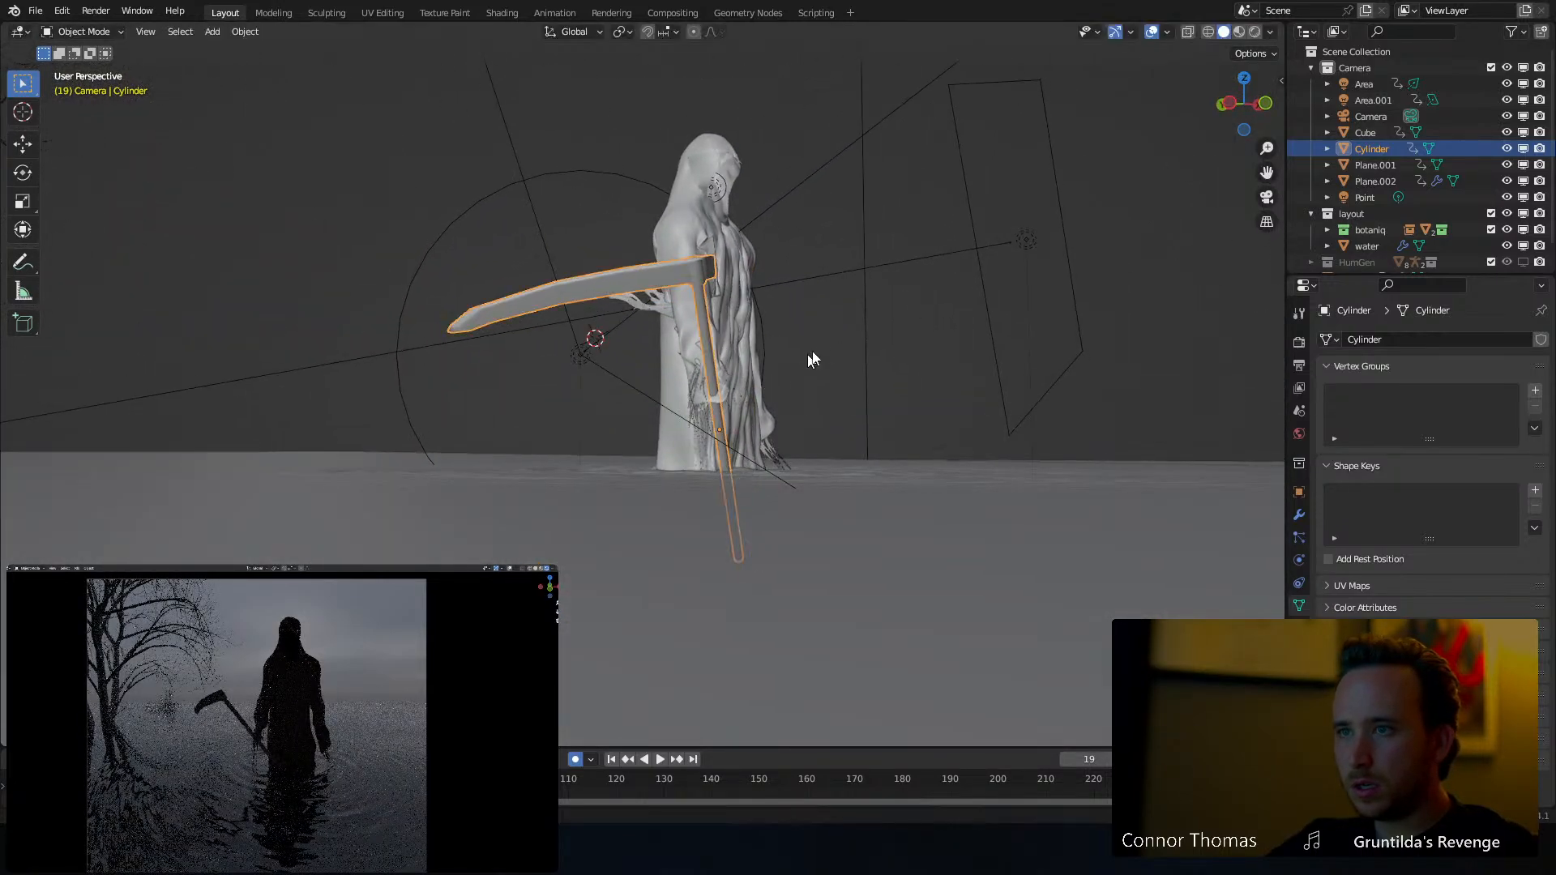
Tilt the scythe by about 33 degrees in the side view and nudge its handle back onto the hand
{"action": "key", "text": "r"}
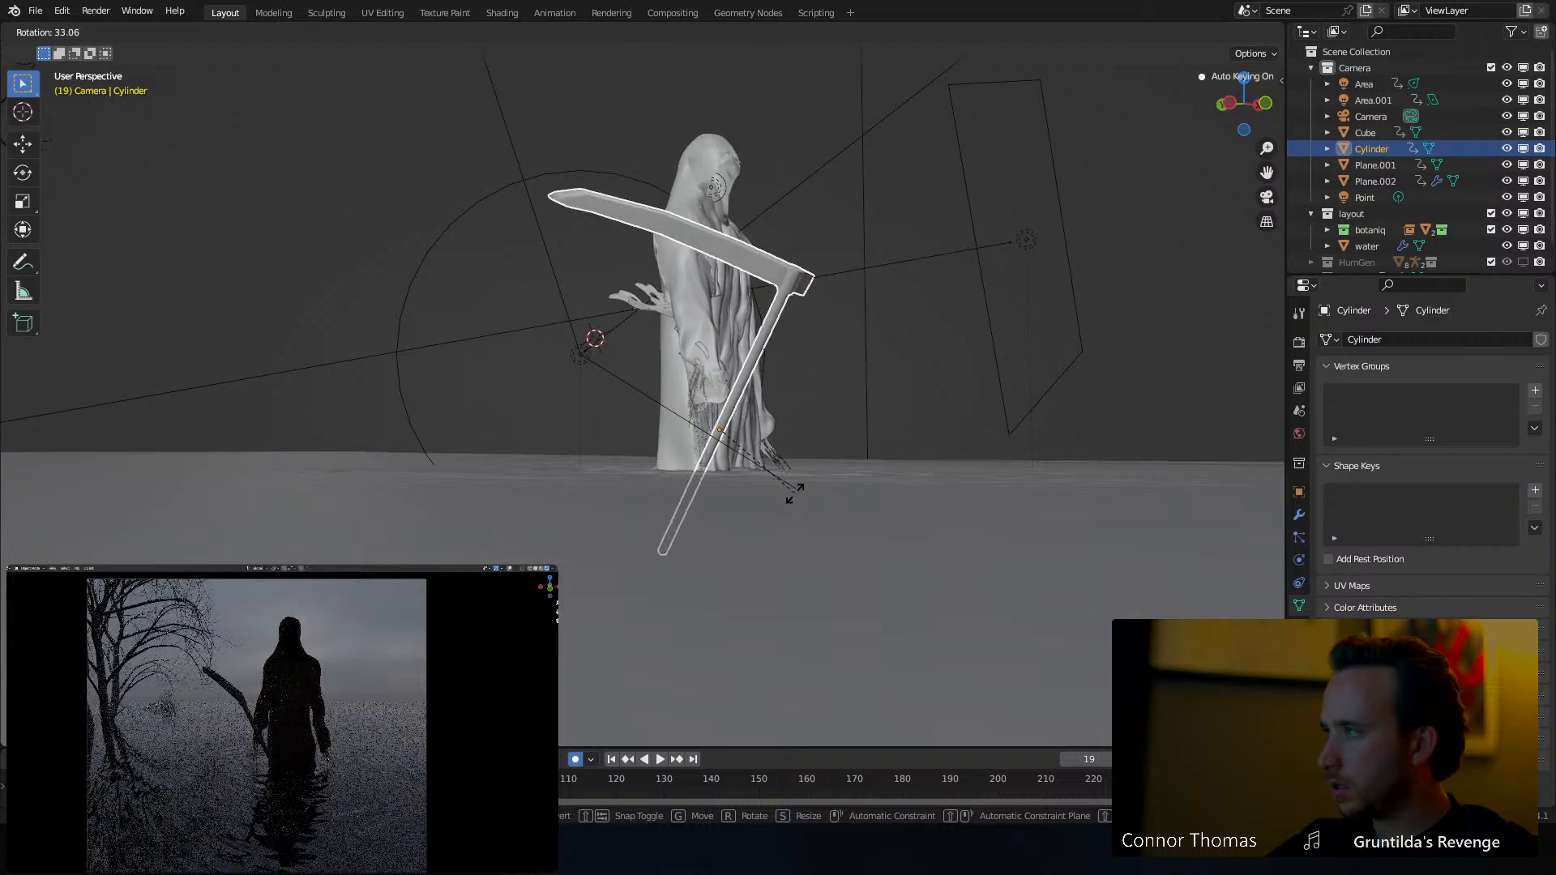
{"action": "left_click", "coordinate": [799, 479]}
{"action": "key", "text": "g"}
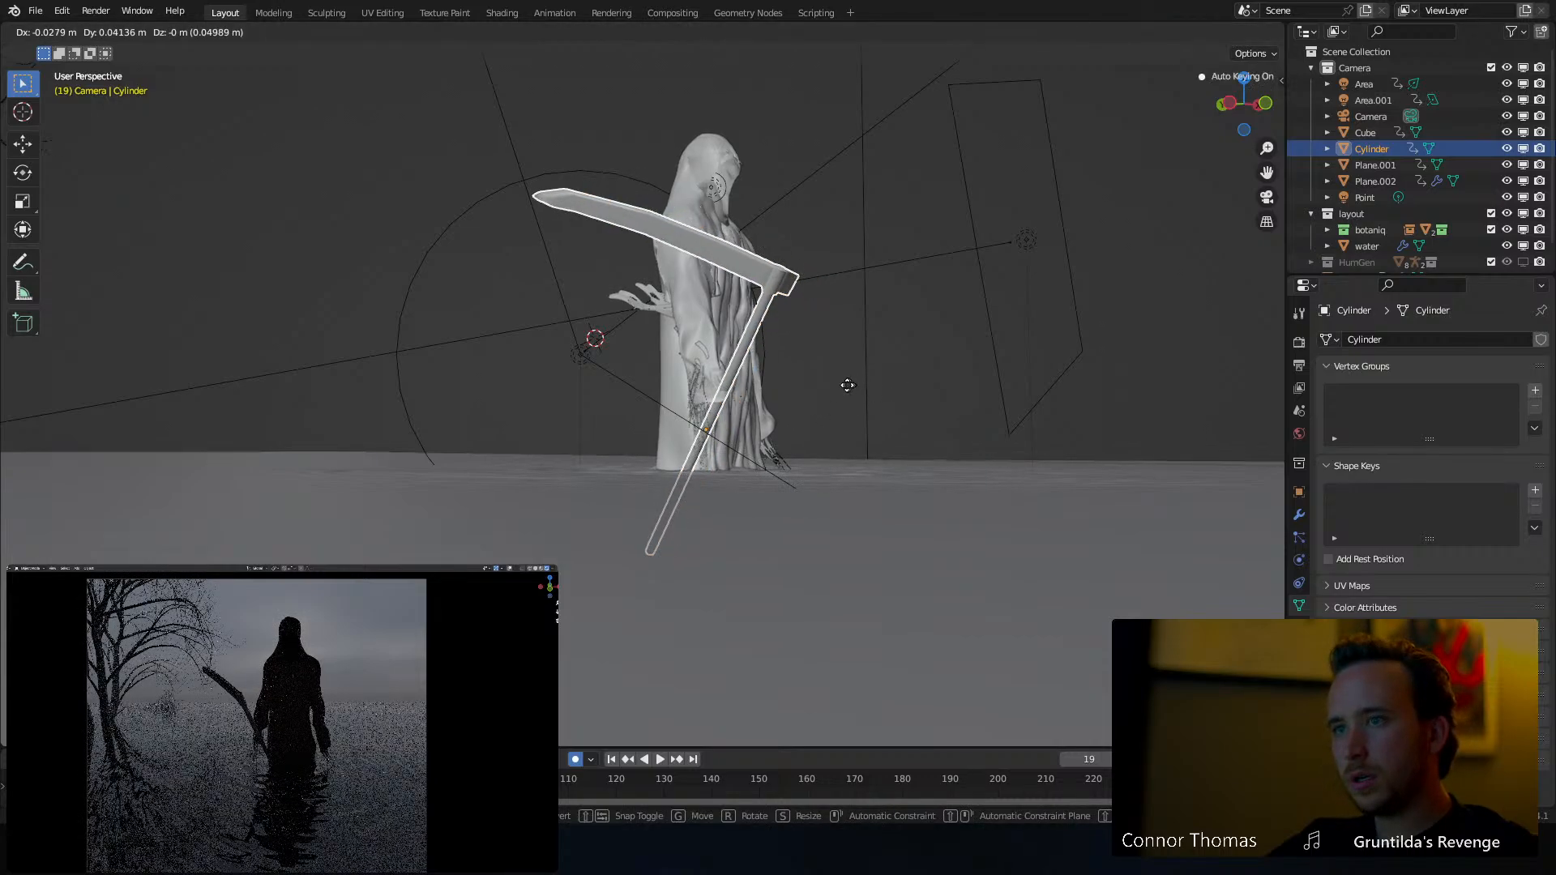
{"action": "left_click", "coordinate": [848, 385]}
Rotate the scythe around its local Z axis so the blade points outward, away from the figure
{"action": "middle_click_drag", "start_coordinate": [848, 385], "coordinate": [820, 452]}
{"action": "key", "text": "r"}
{"action": "key", "text": "z"}
{"action": "key", "text": "z"}
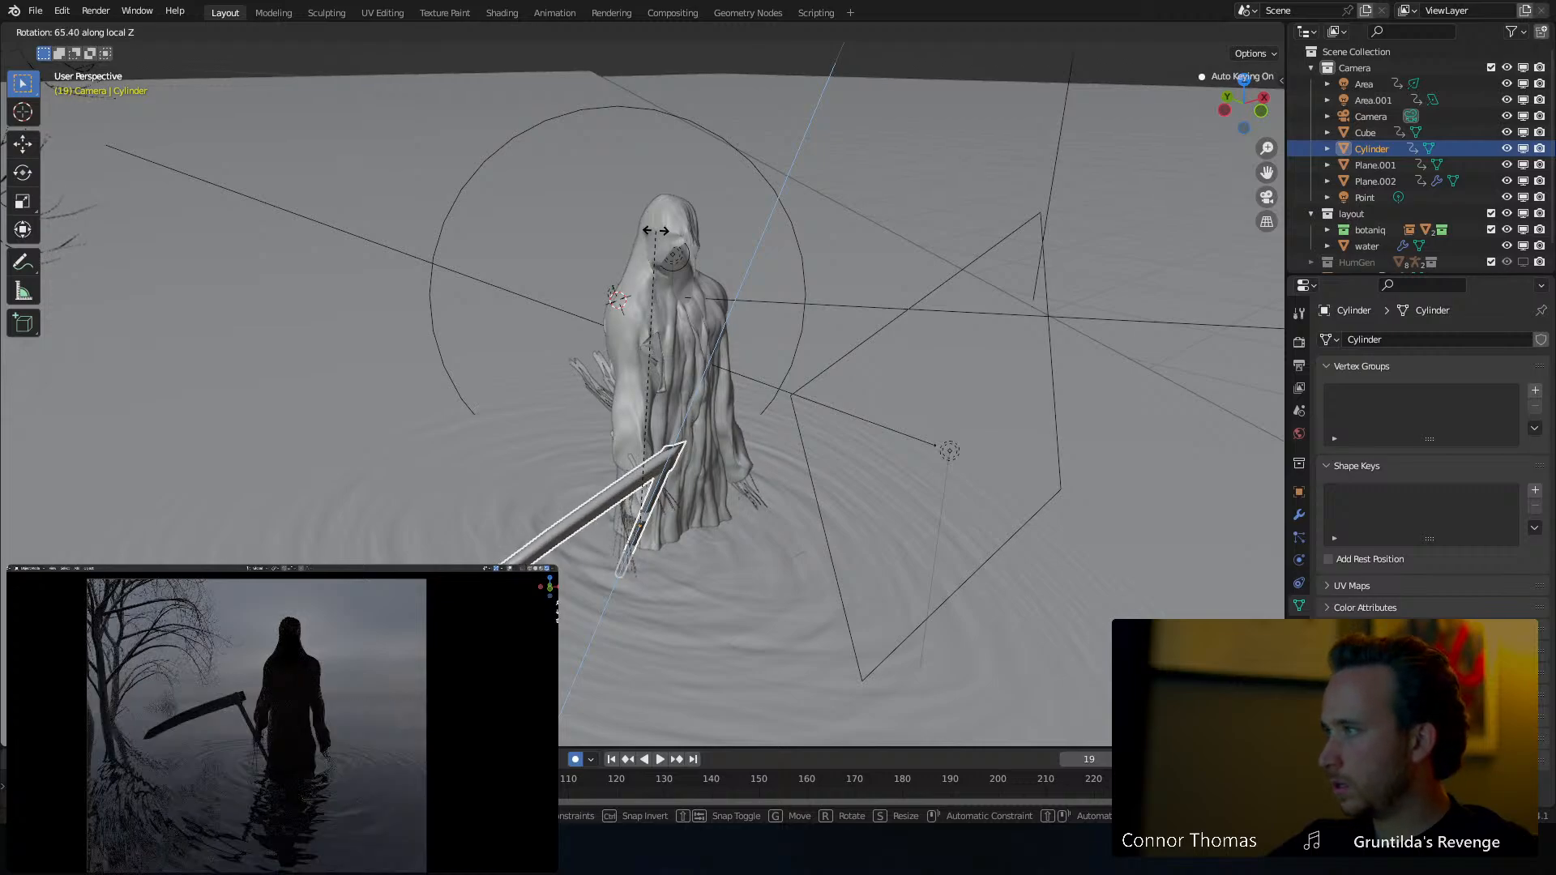
{"action": "left_click", "coordinate": [457, 195]}
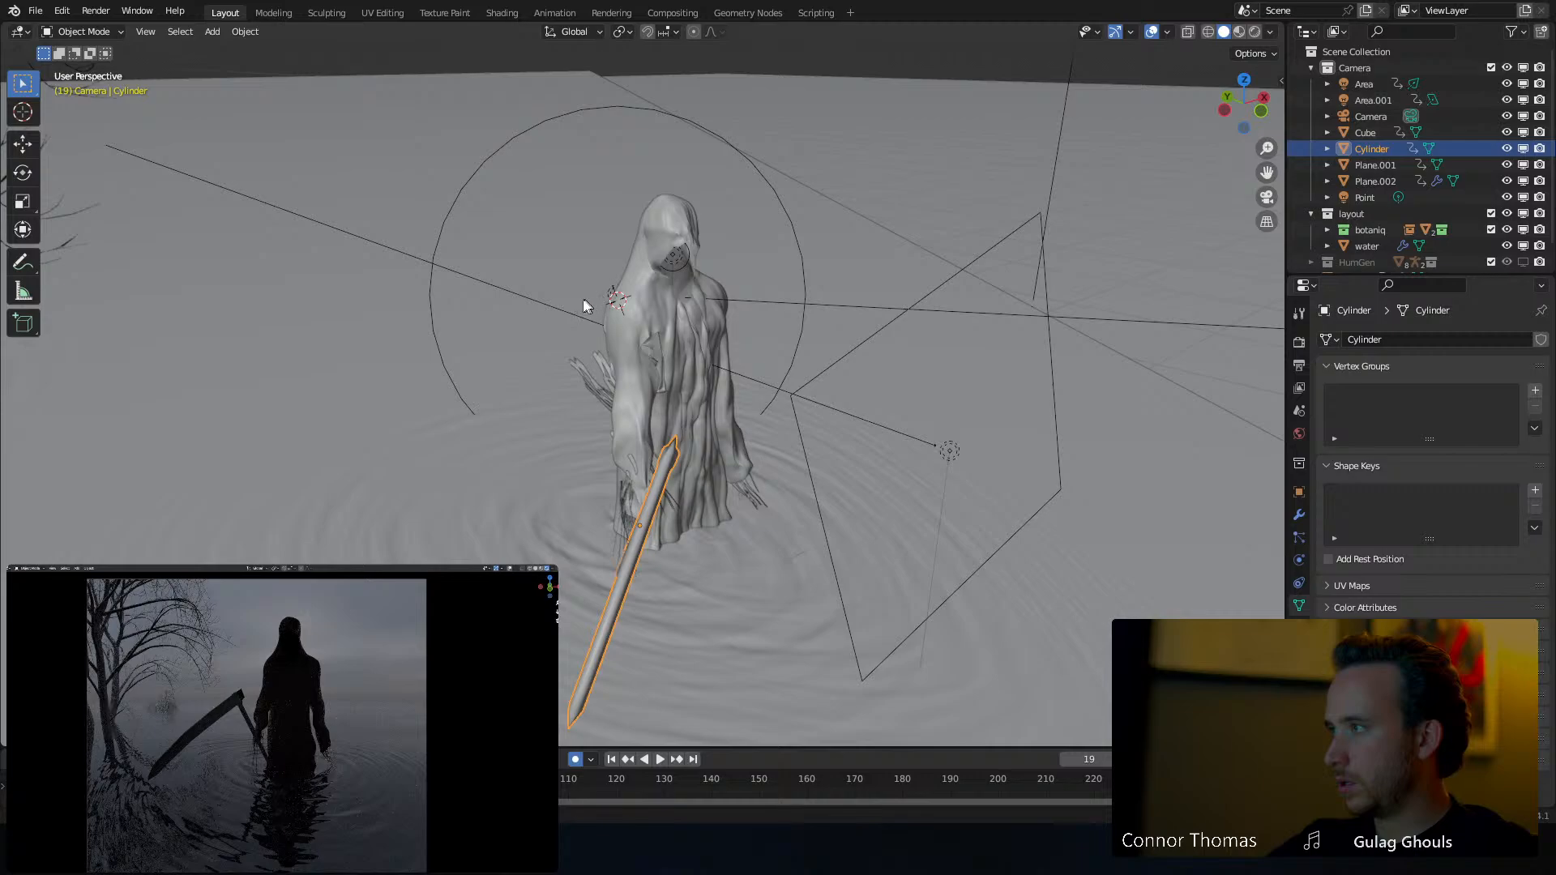
Slide the scythe upward along its local Z axis so the figure's hand grips the lower part of the handle
{"action": "middle_click_drag", "start_coordinate": [731, 328], "coordinate": [579, 435]}
{"action": "key", "text": "g"}
{"action": "key", "text": "z"}
{"action": "key", "text": "z"}
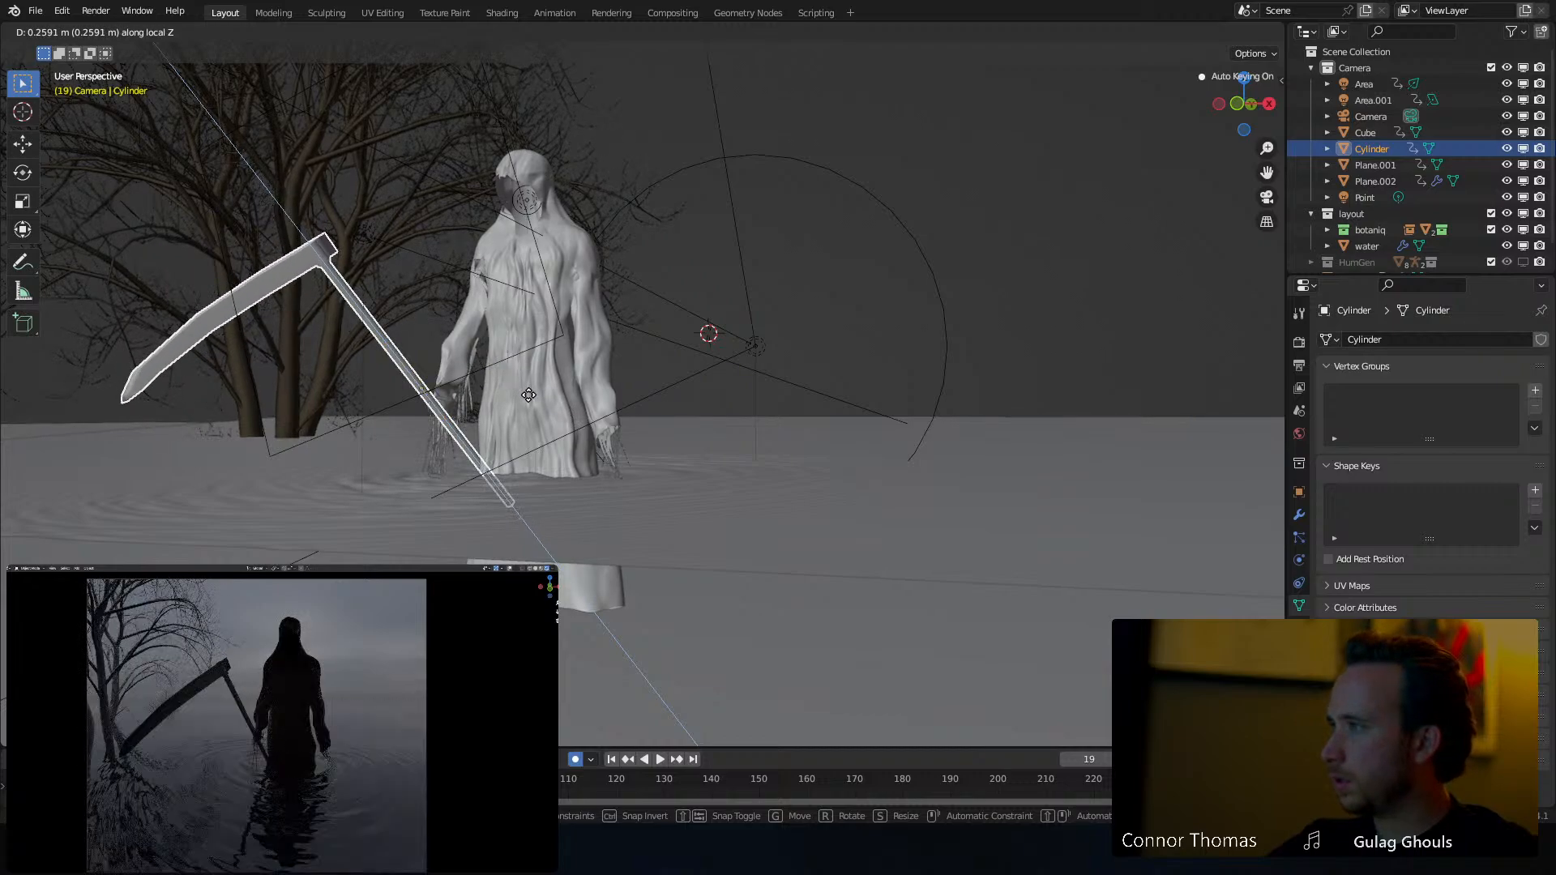
{"action": "left_click", "coordinate": [492, 397]}
Snap the 3D cursor to the vertices at the handle's top, where it meets the blade
{"action": "mouse_move", "coordinate": [462, 392]}
{"action": "middle_mouse_down"}
{"action": "mouse_move", "coordinate": [500, 404]}
{"action": "mouse_move", "coordinate": [507, 390]}
{"action": "mouse_move", "coordinate": [490, 391]}
{"action": "middle_mouse_up"}
{"action": "key", "text": "Tab"}
{"action": "key", "text": "a"}
{"action": "key", "text": "a"}
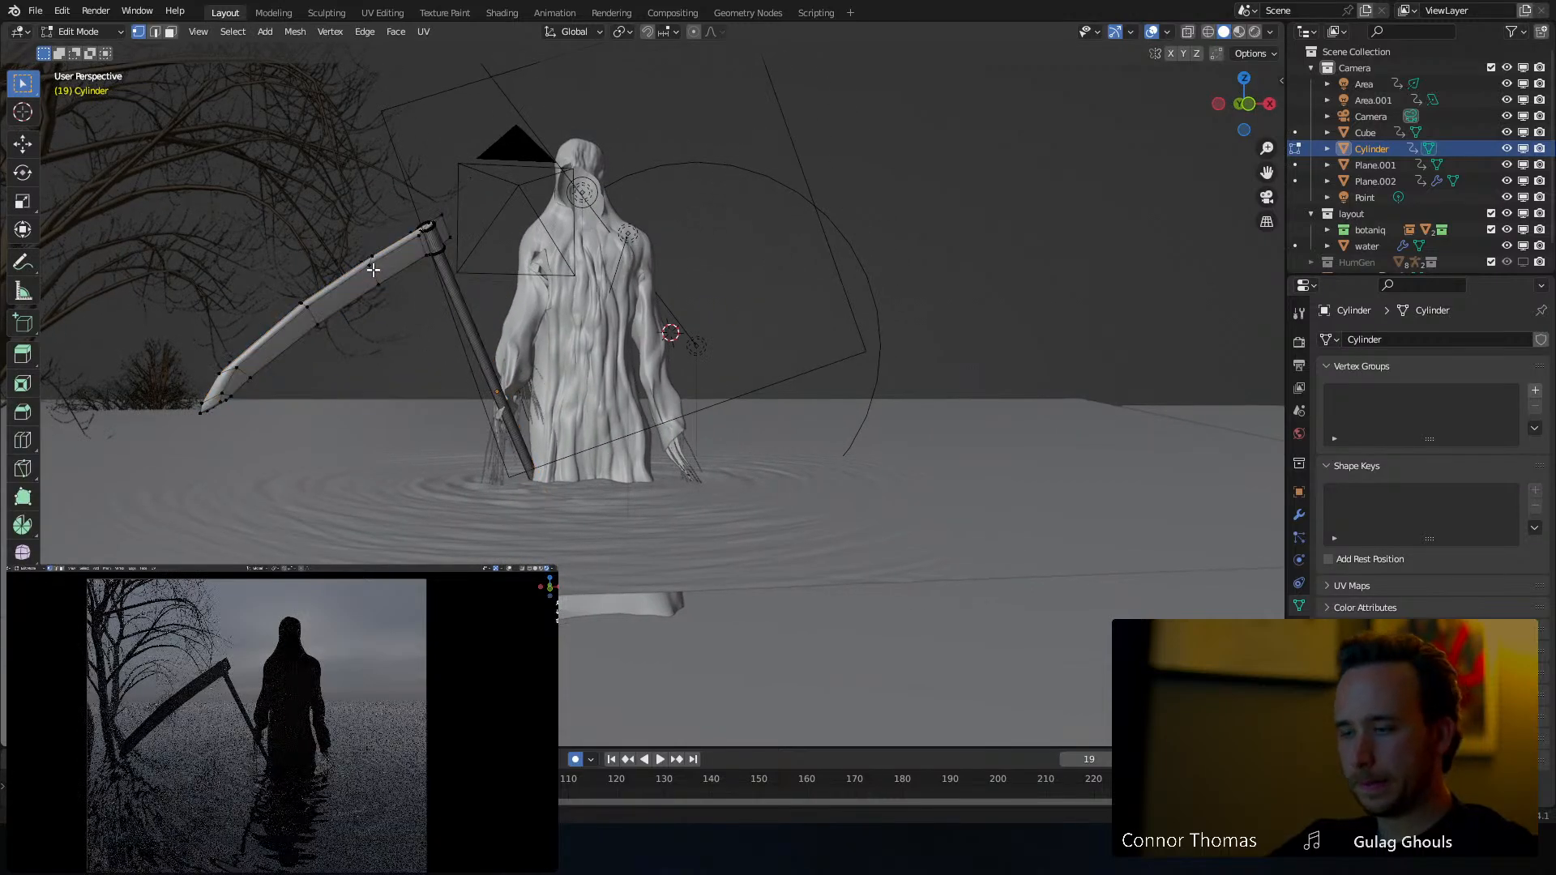
{"action": "key", "text": "l"}
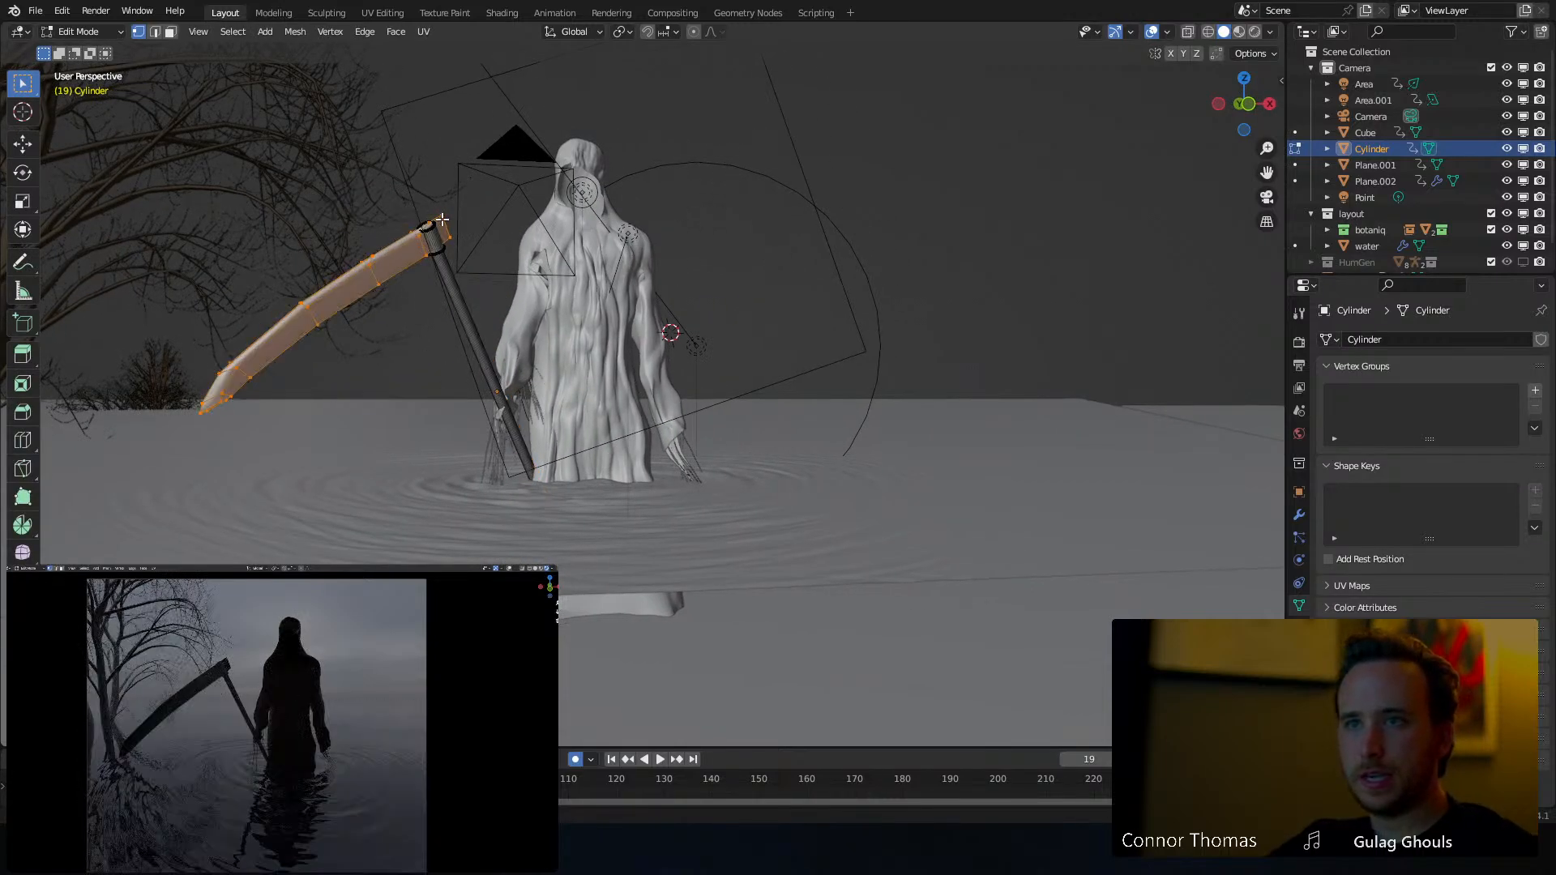
{"action": "key", "text": "a"}
{"action": "key", "text": "a"}
{"action": "key", "text": "z"}
{"action": "left_click", "coordinate": [330, 226]}
{"action": "key", "text": "c"}
{"action": "left_click", "coordinate": [445, 227]}
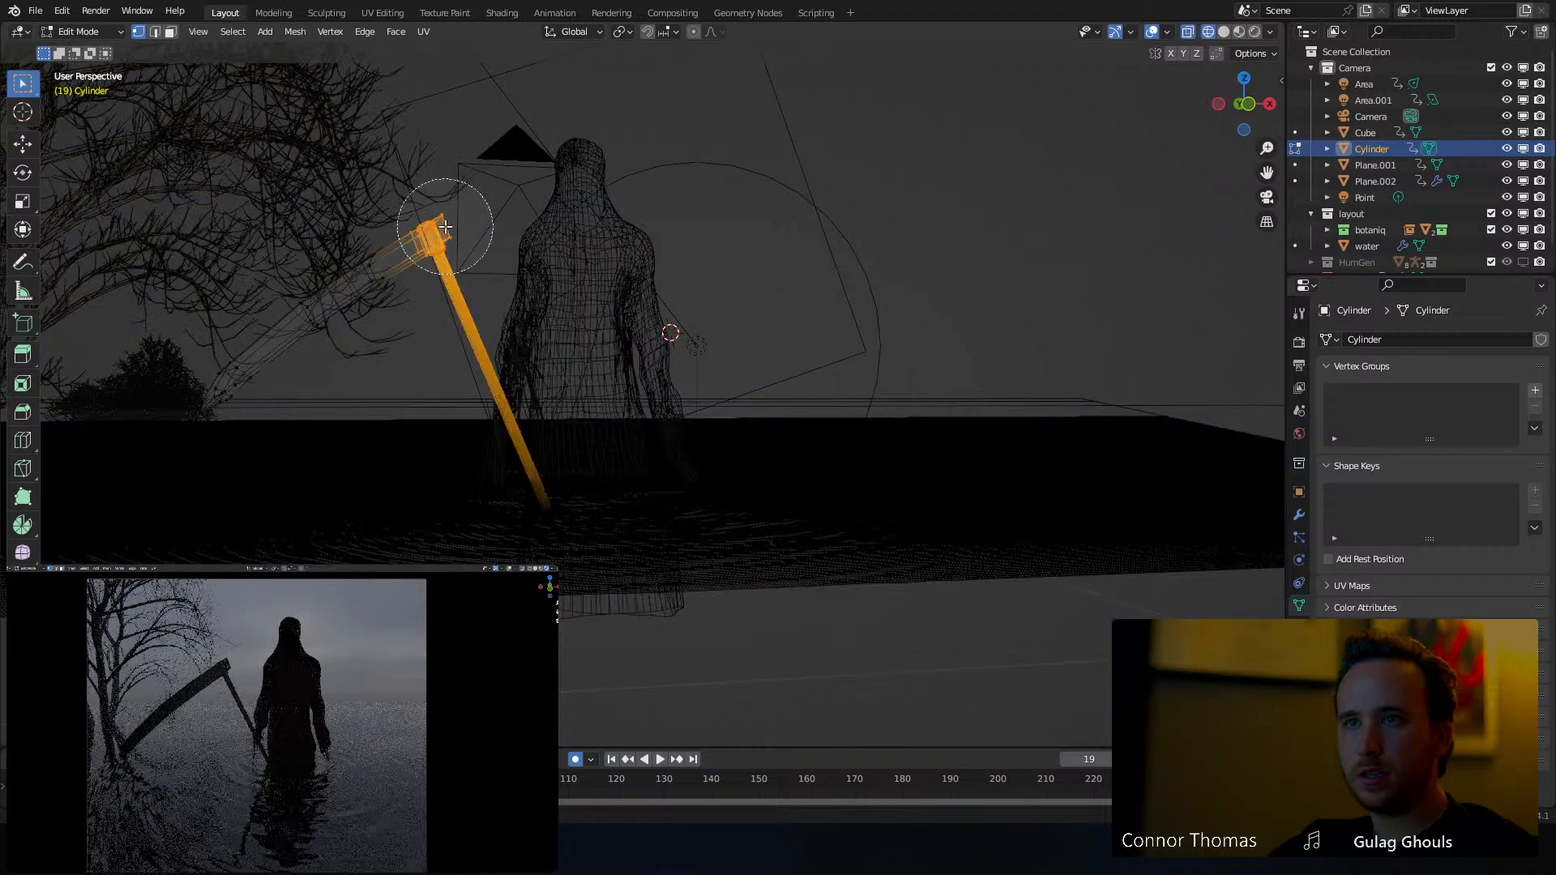
{"action": "key", "text": "Escape"}
{"action": "key", "text": "shift+s"}
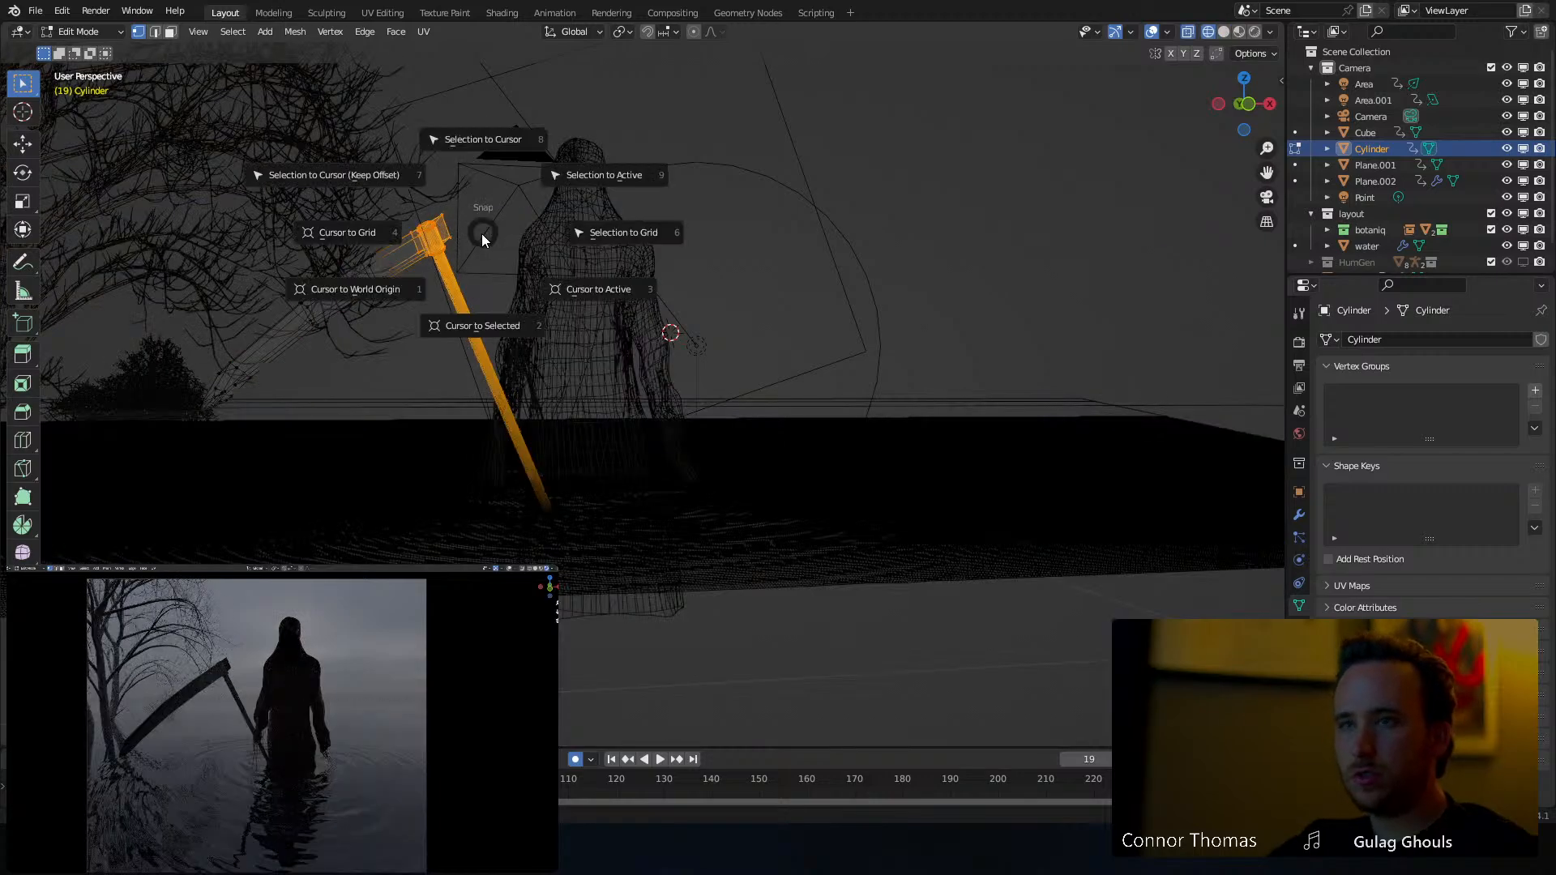
{"action": "left_click", "coordinate": [484, 325]}
{"action": "key", "text": "Tab"}
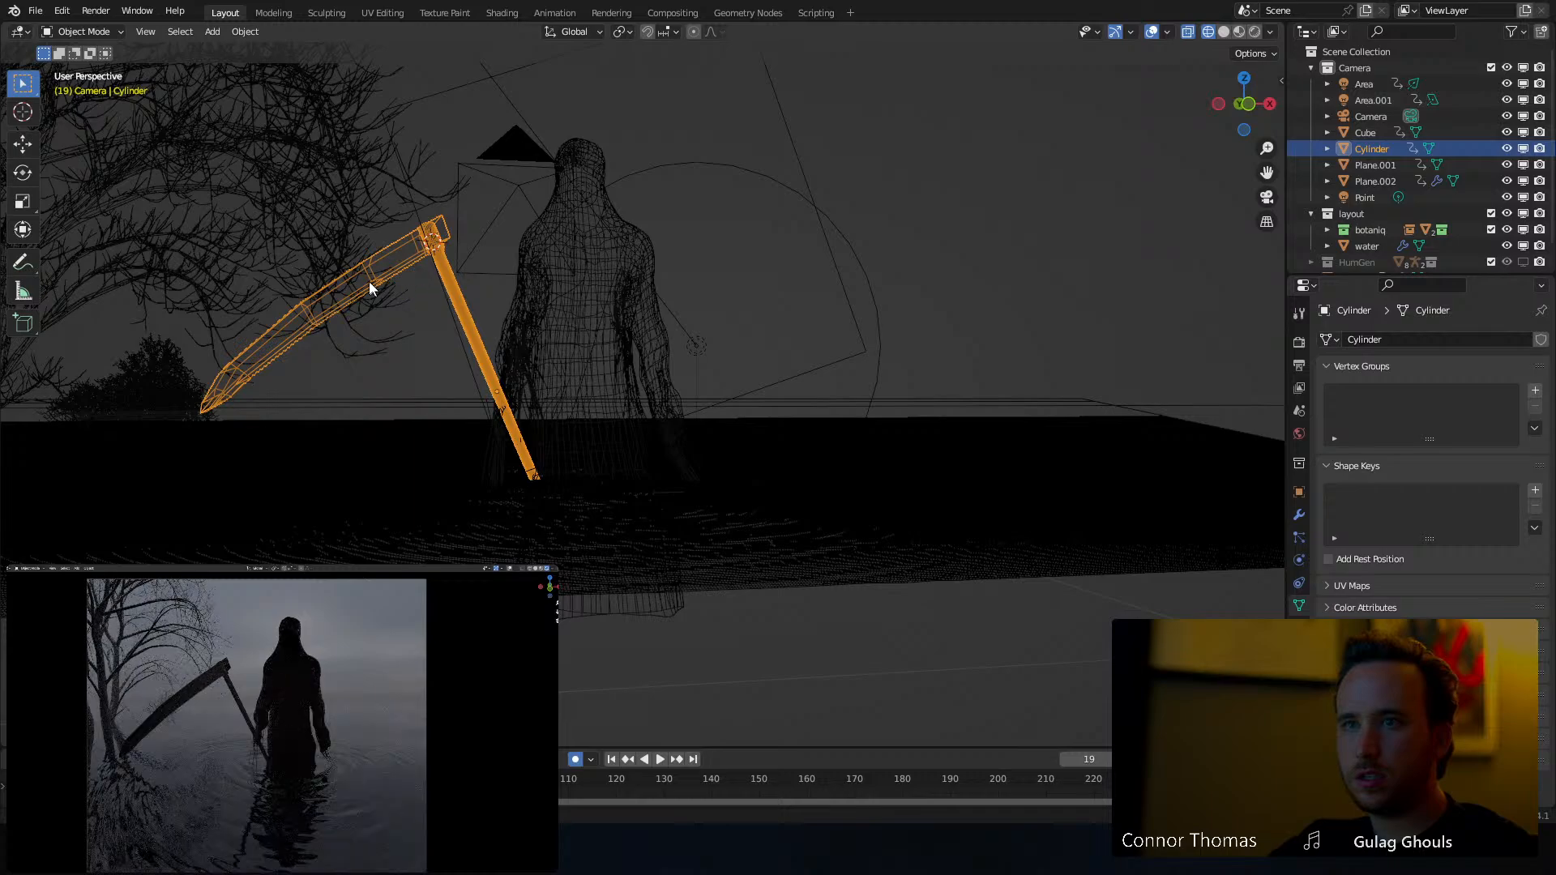
Scale the scythe's blade down to about 0.68 around the 3D cursor at the top of the handle
{"action": "key", "text": "Tab"}
{"action": "key", "text": "a"}
{"action": "key", "text": "a"}
{"action": "key", "text": "a"}
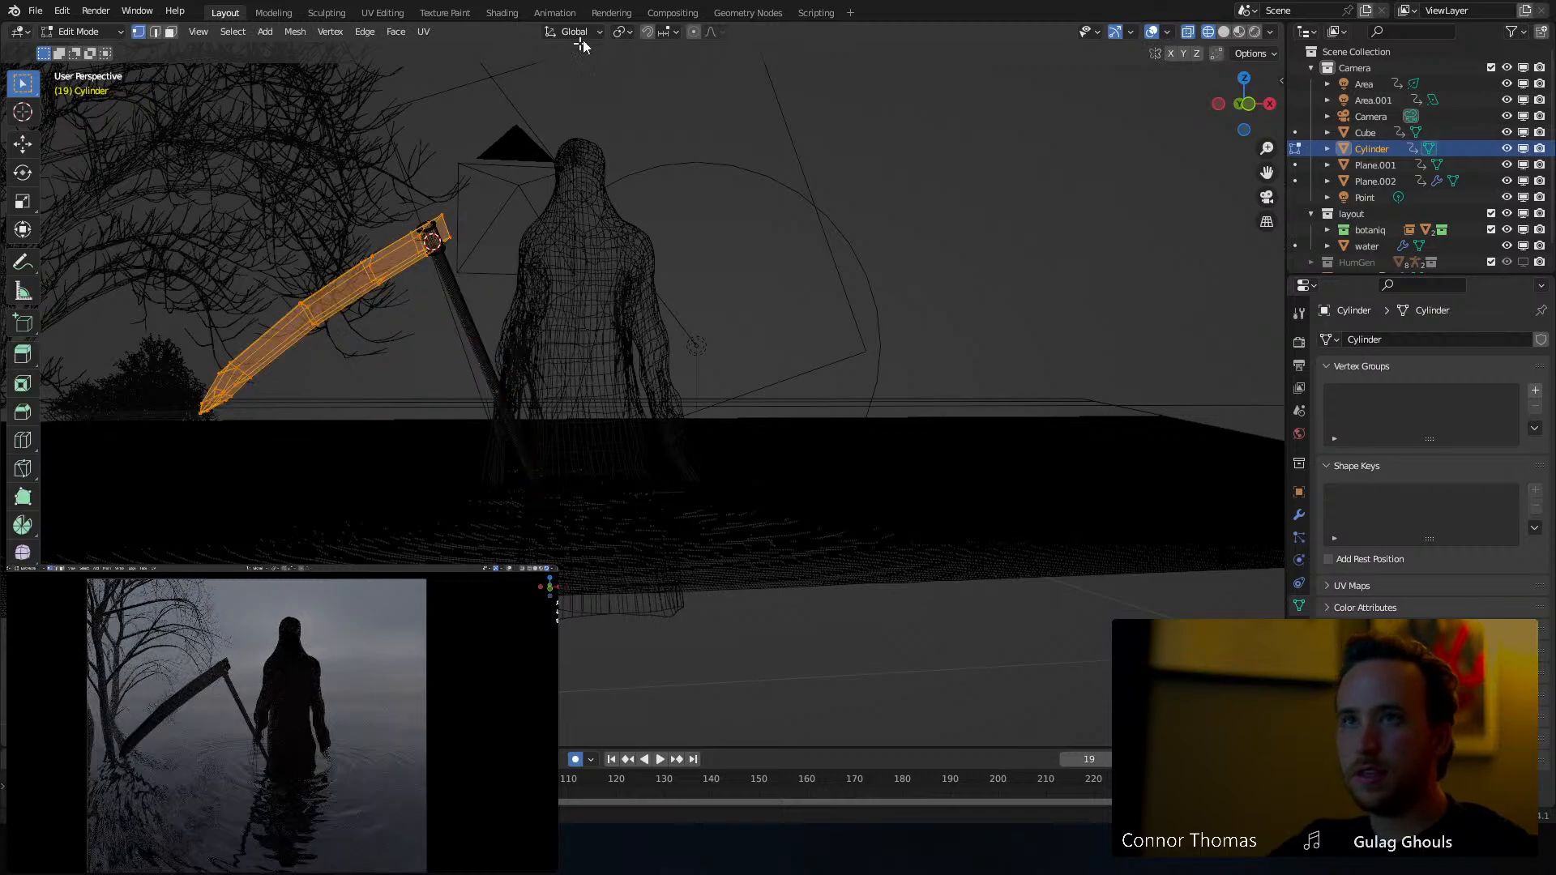
{"action": "left_click", "coordinate": [622, 31]}
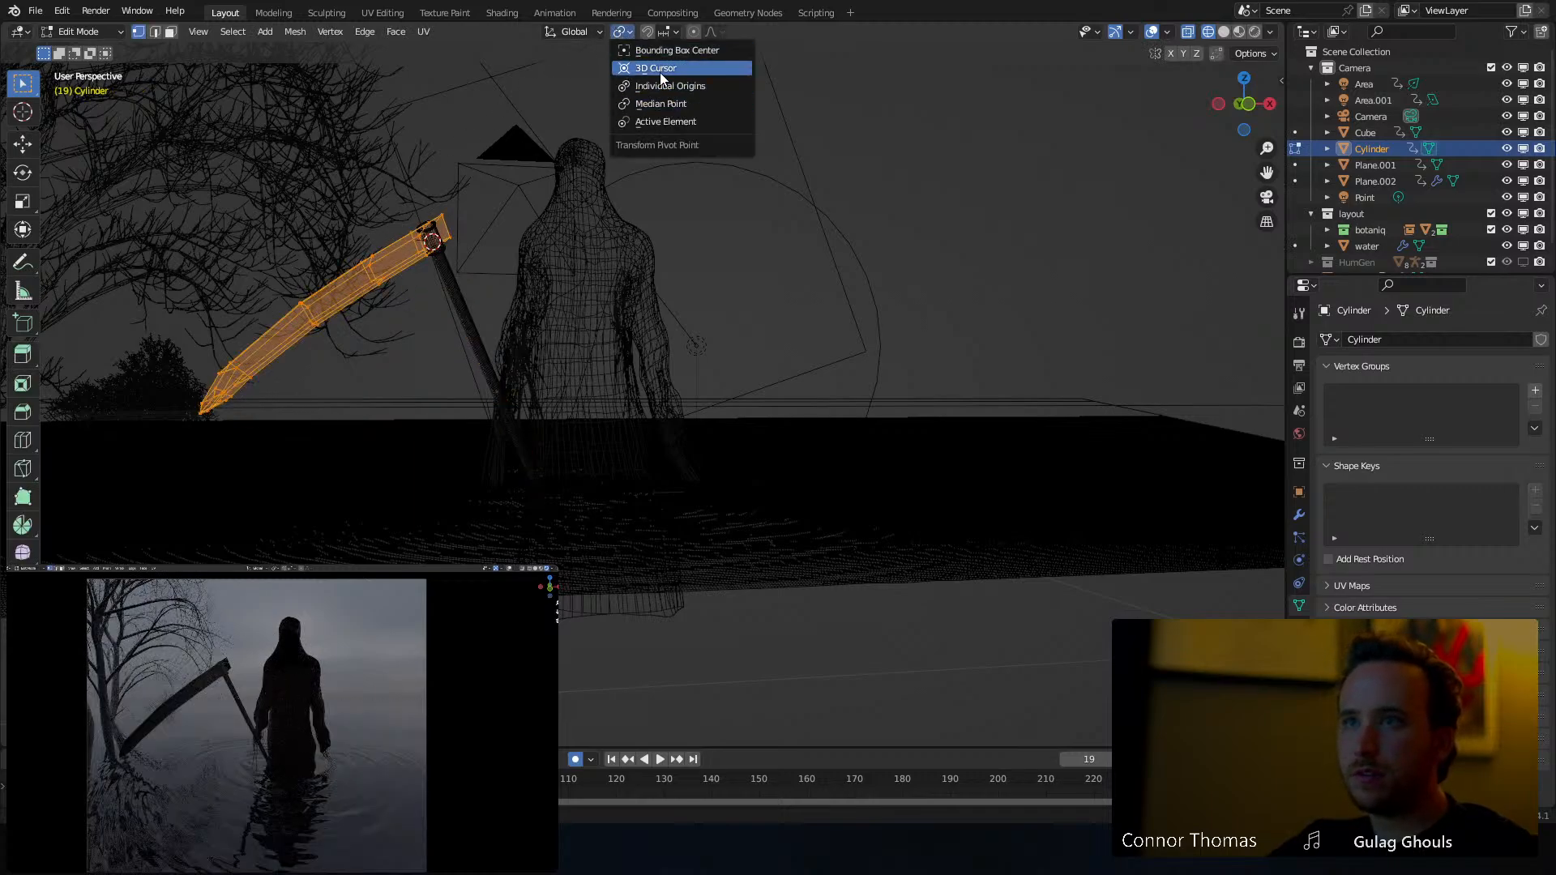
{"action": "left_click", "coordinate": [661, 71]}
{"action": "key", "text": "s"}
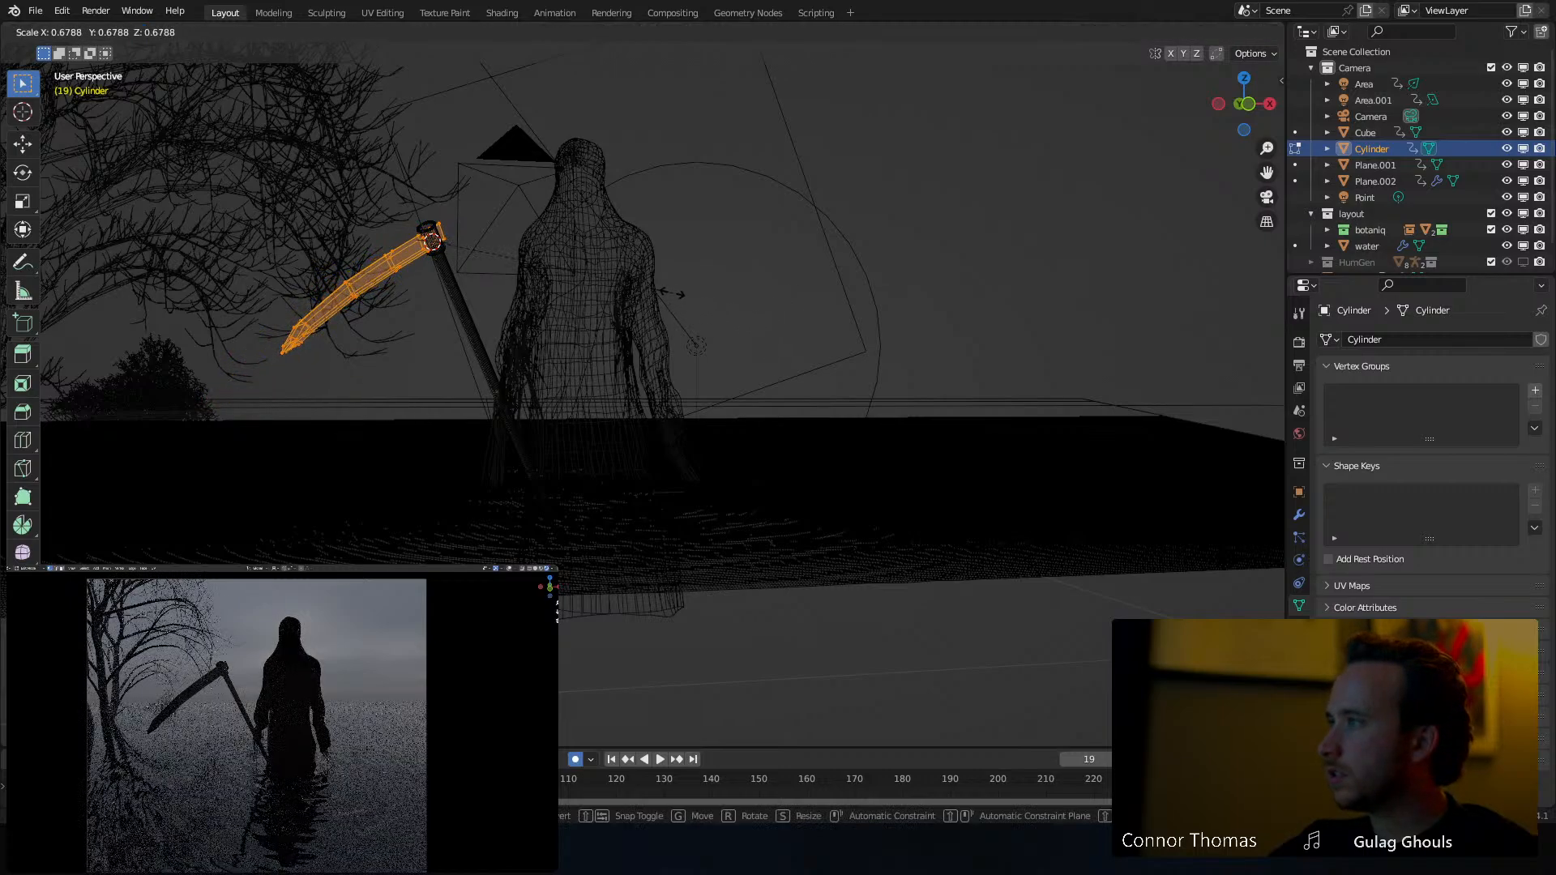
{"action": "left_click", "coordinate": [672, 293]}
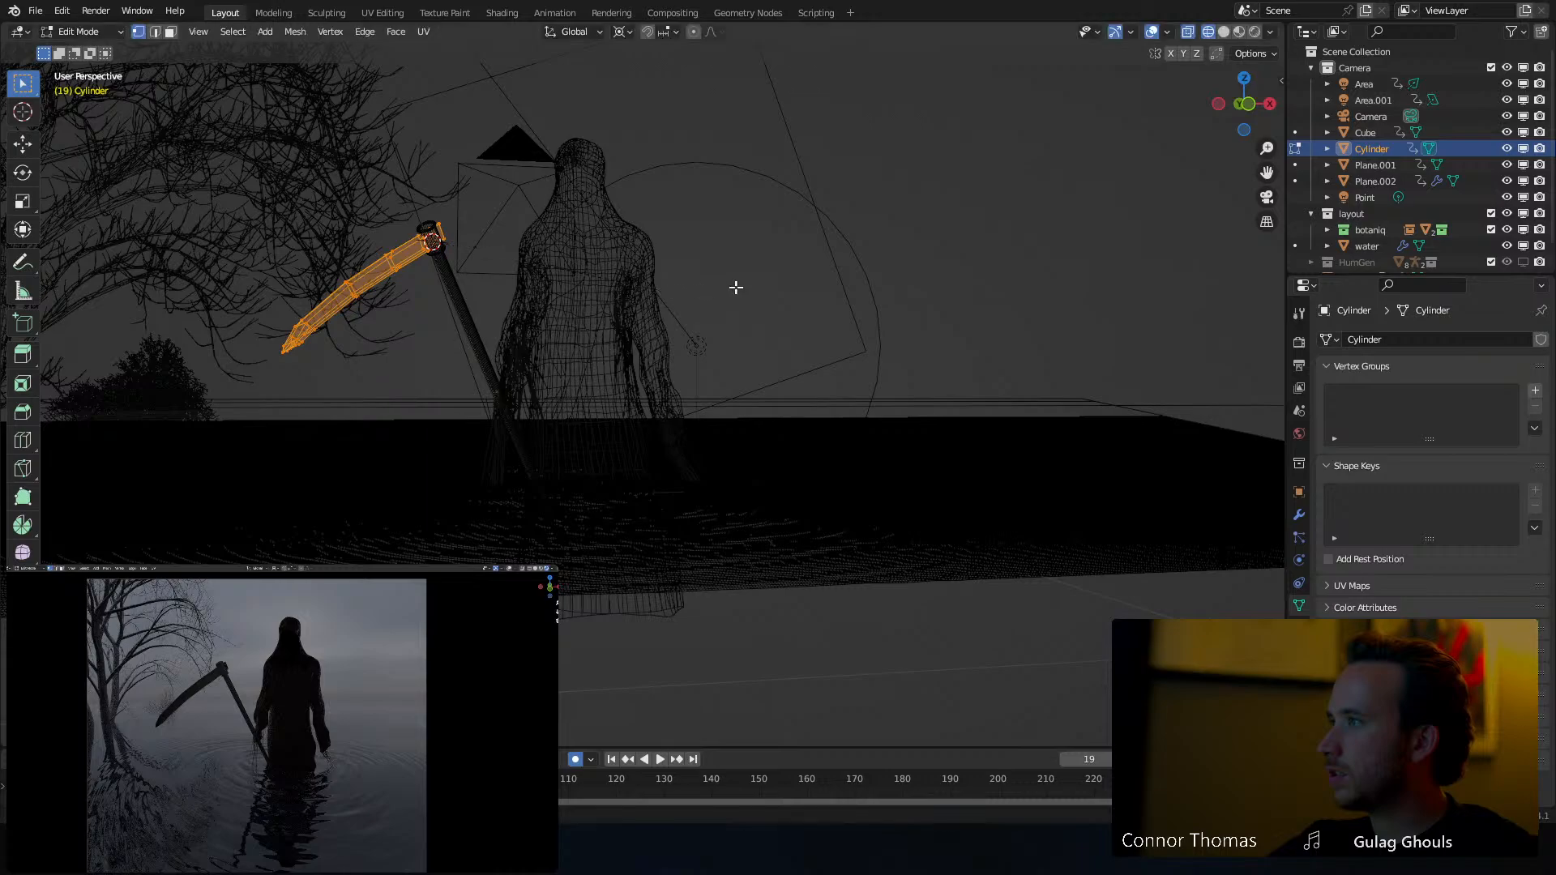
{"action": "key", "text": "Tab"}
Switch to solid shading and move the whole scythe about 0.11 m up and toward the figure's hand
{"action": "mouse_move", "coordinate": [520, 319]}
{"action": "middle_mouse_down"}
{"action": "mouse_move", "coordinate": [527, 340]}
{"action": "mouse_move", "coordinate": [630, 314]}
{"action": "middle_mouse_up"}
{"action": "key", "text": "z"}
{"action": "left_click", "coordinate": [755, 350]}
{"action": "key", "text": "a"}
{"action": "key", "text": "a"}
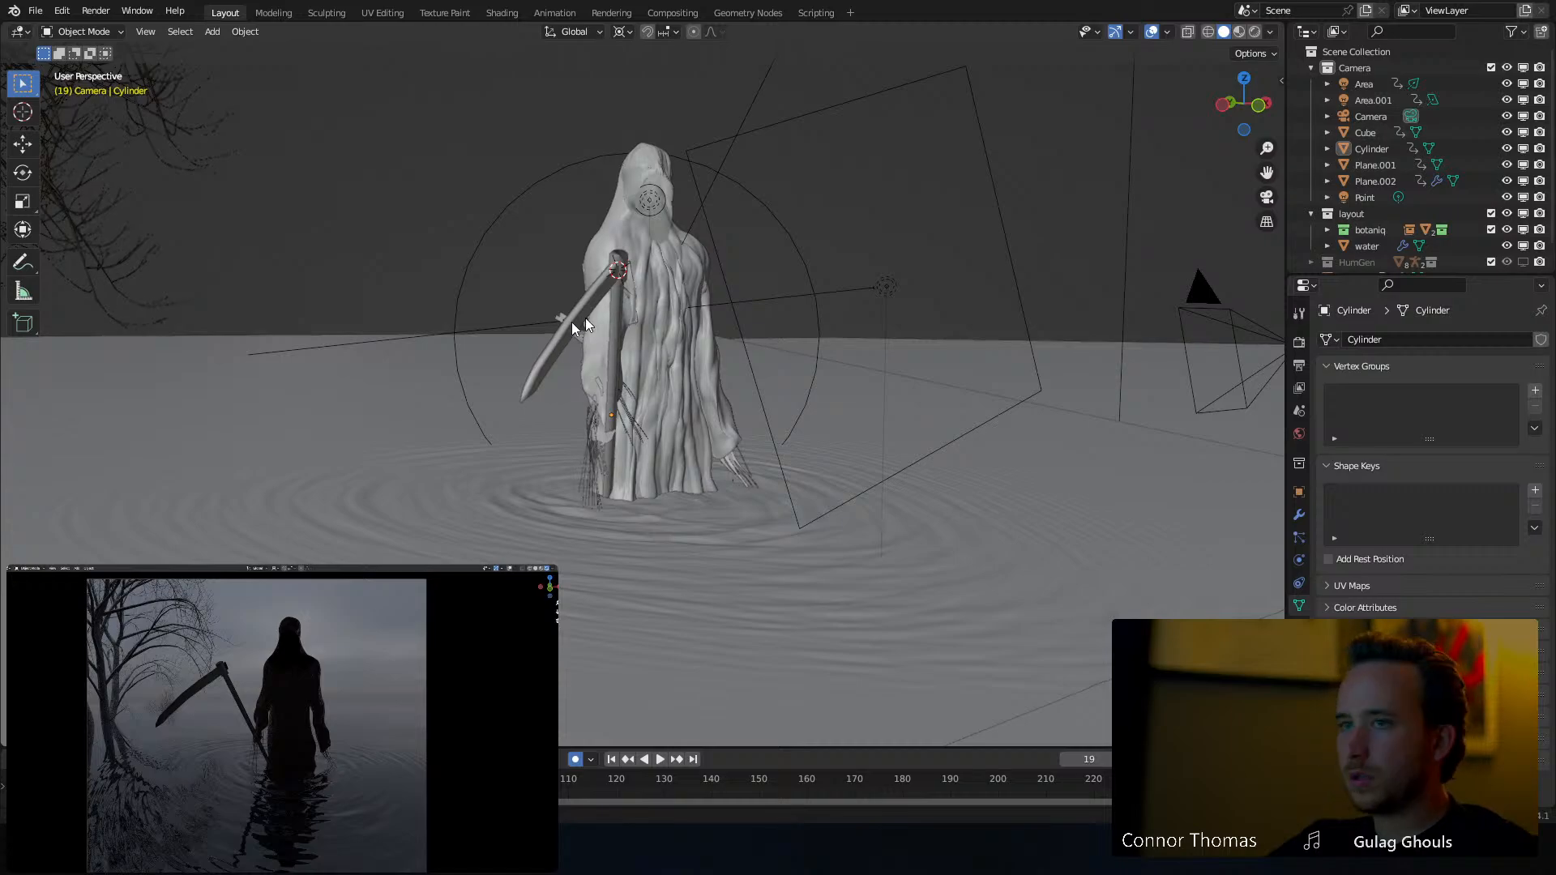
{"action": "middle_click_drag", "start_coordinate": [585, 317], "coordinate": [434, 332]}
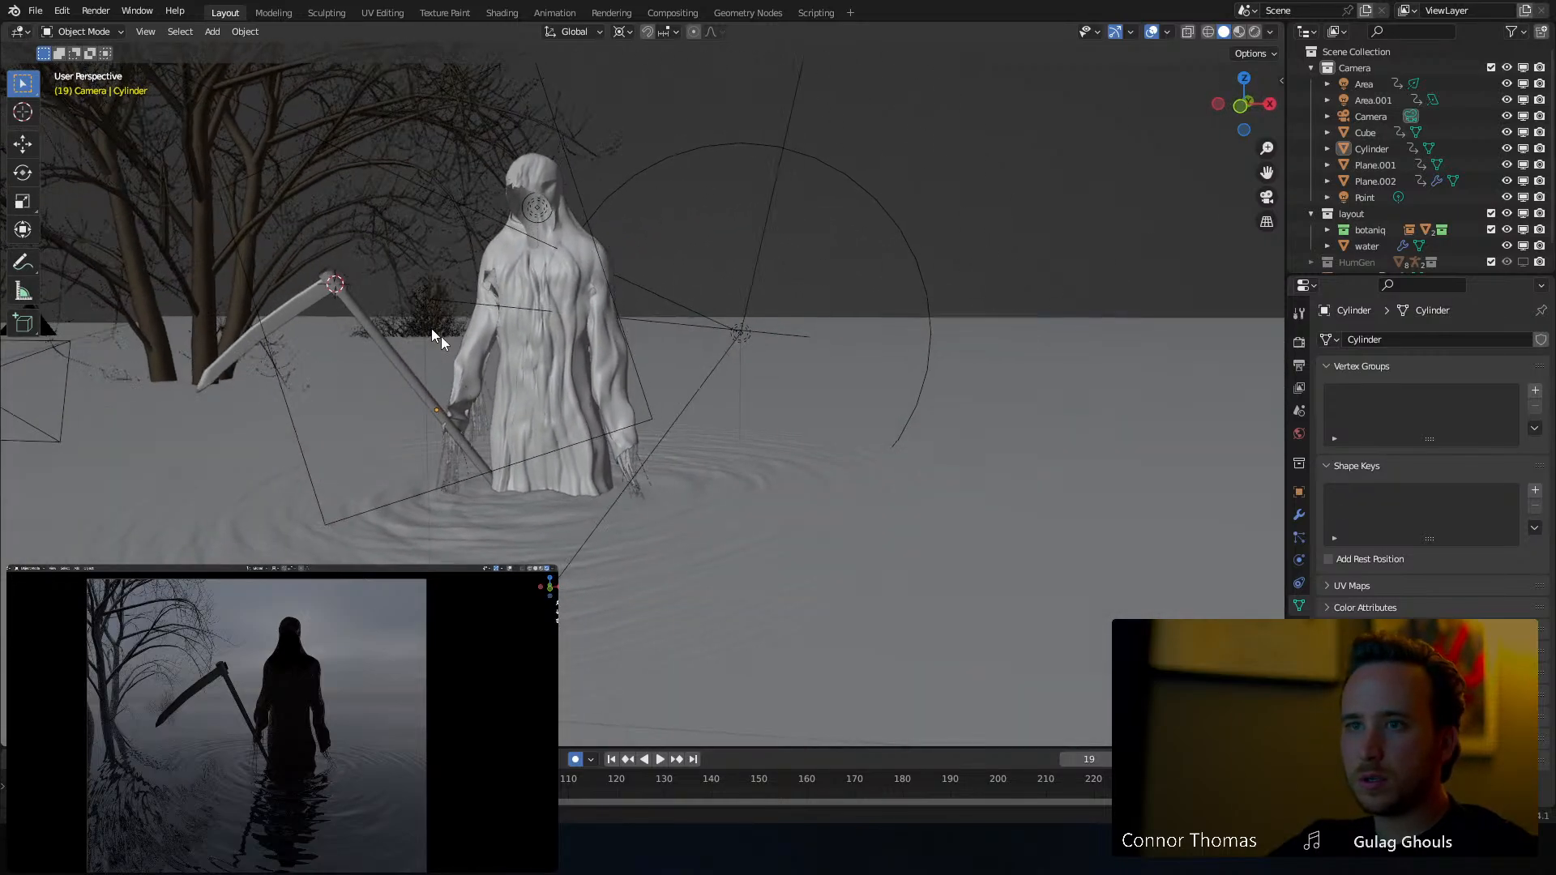
{"action": "key", "text": "a"}
{"action": "left_click", "coordinate": [459, 415]}
{"action": "key", "text": "g"}
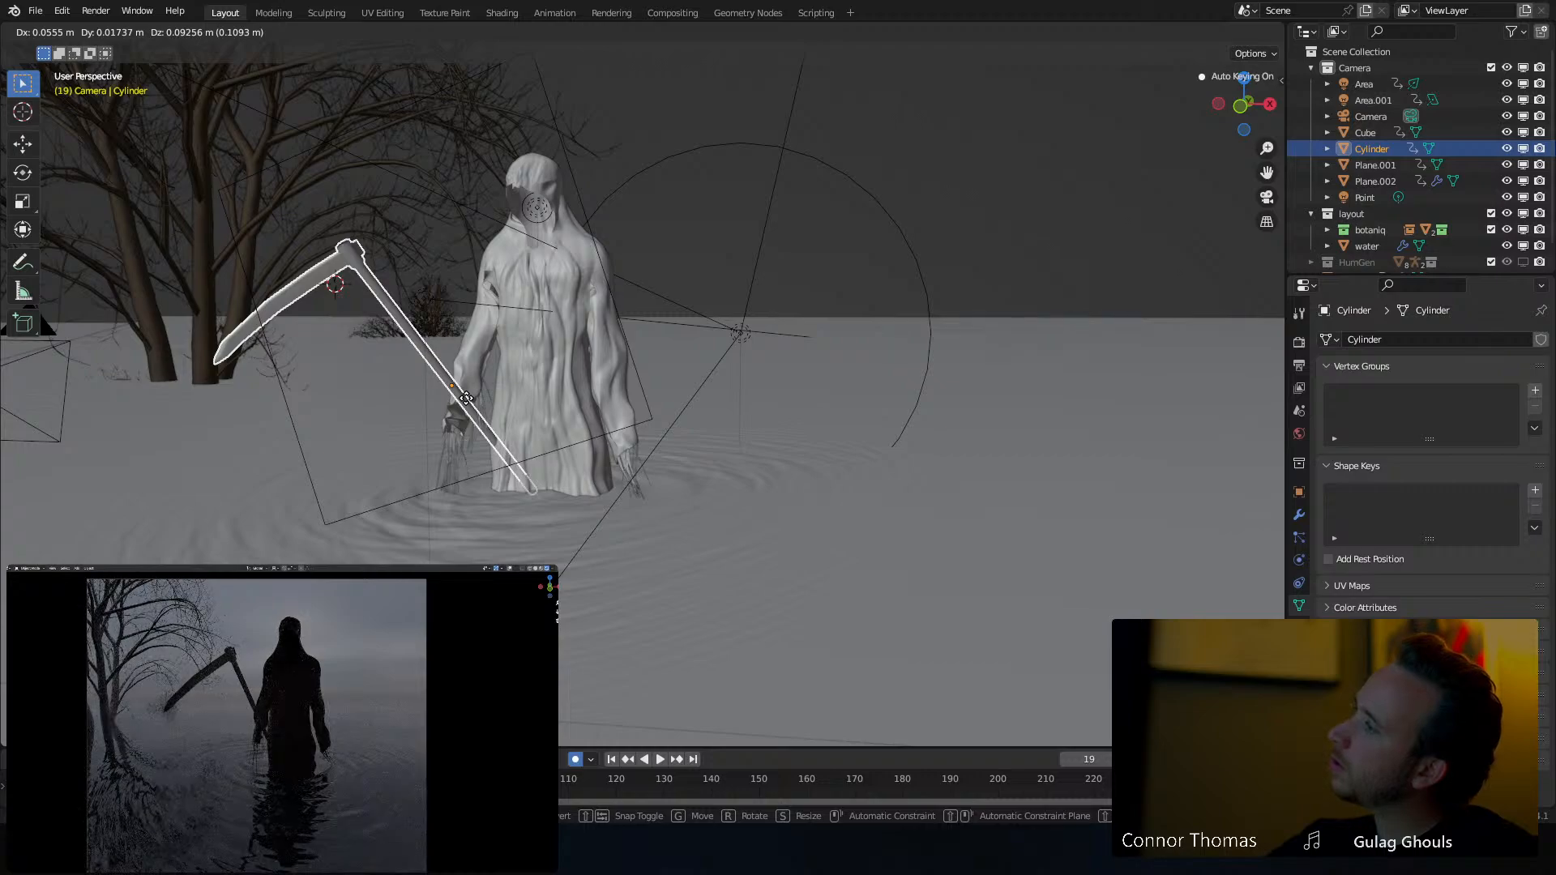
{"action": "left_click", "coordinate": [466, 398]}
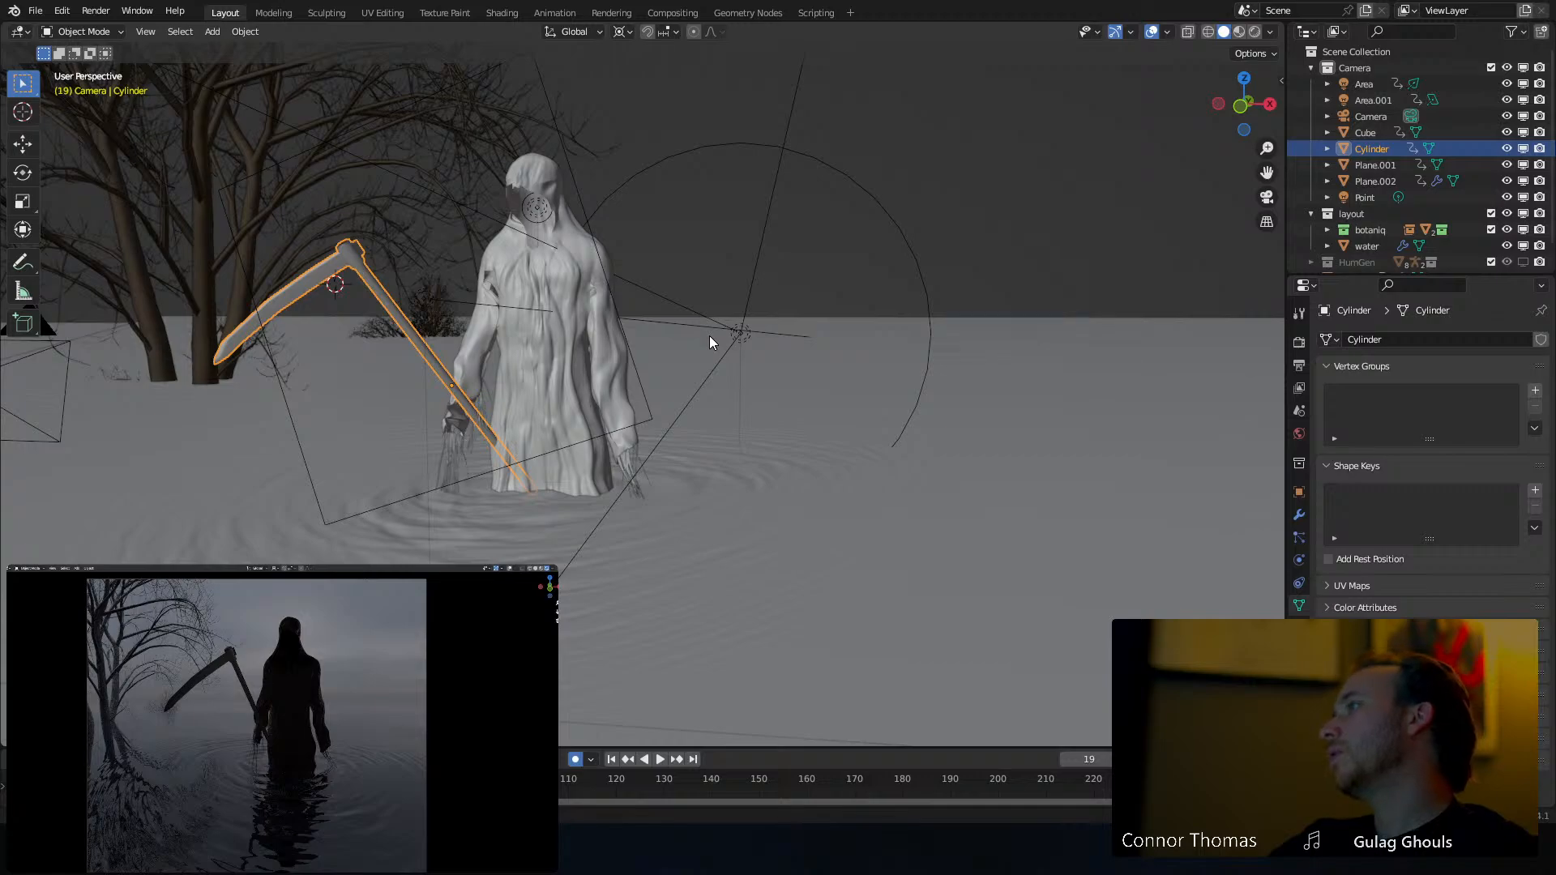
Create a new material on the scythe and name it "staff"
{"action": "middle_click_drag", "start_coordinate": [513, 333], "coordinate": [513, 281]}
{"action": "scroll", "coordinate": [582, 333], "scroll_direction": "up", "scroll_amount": 4}
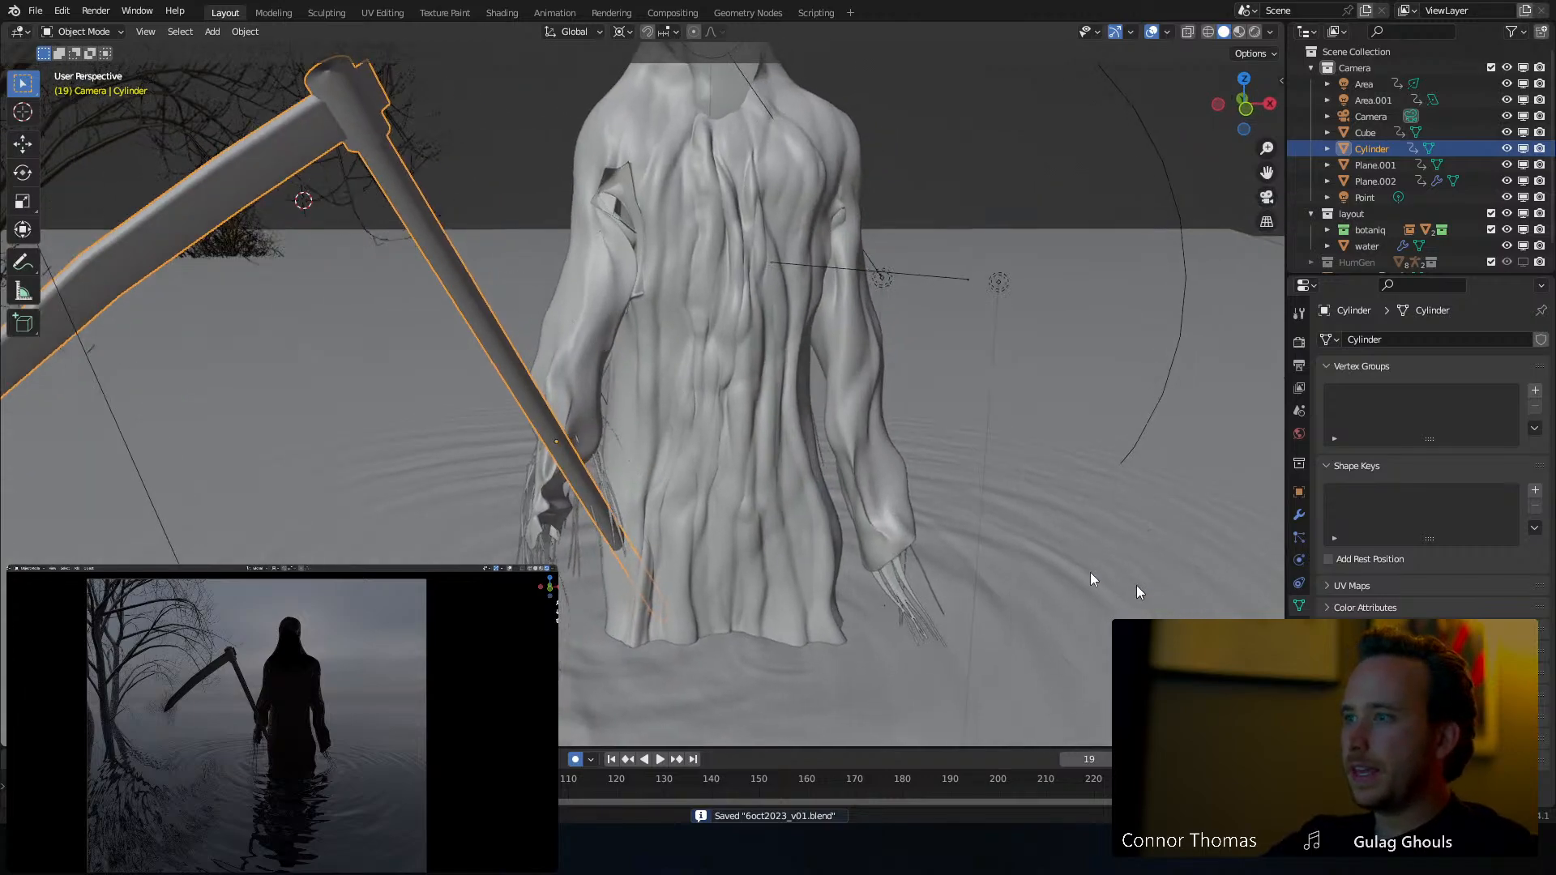
{"action": "key", "text": "Tab"}
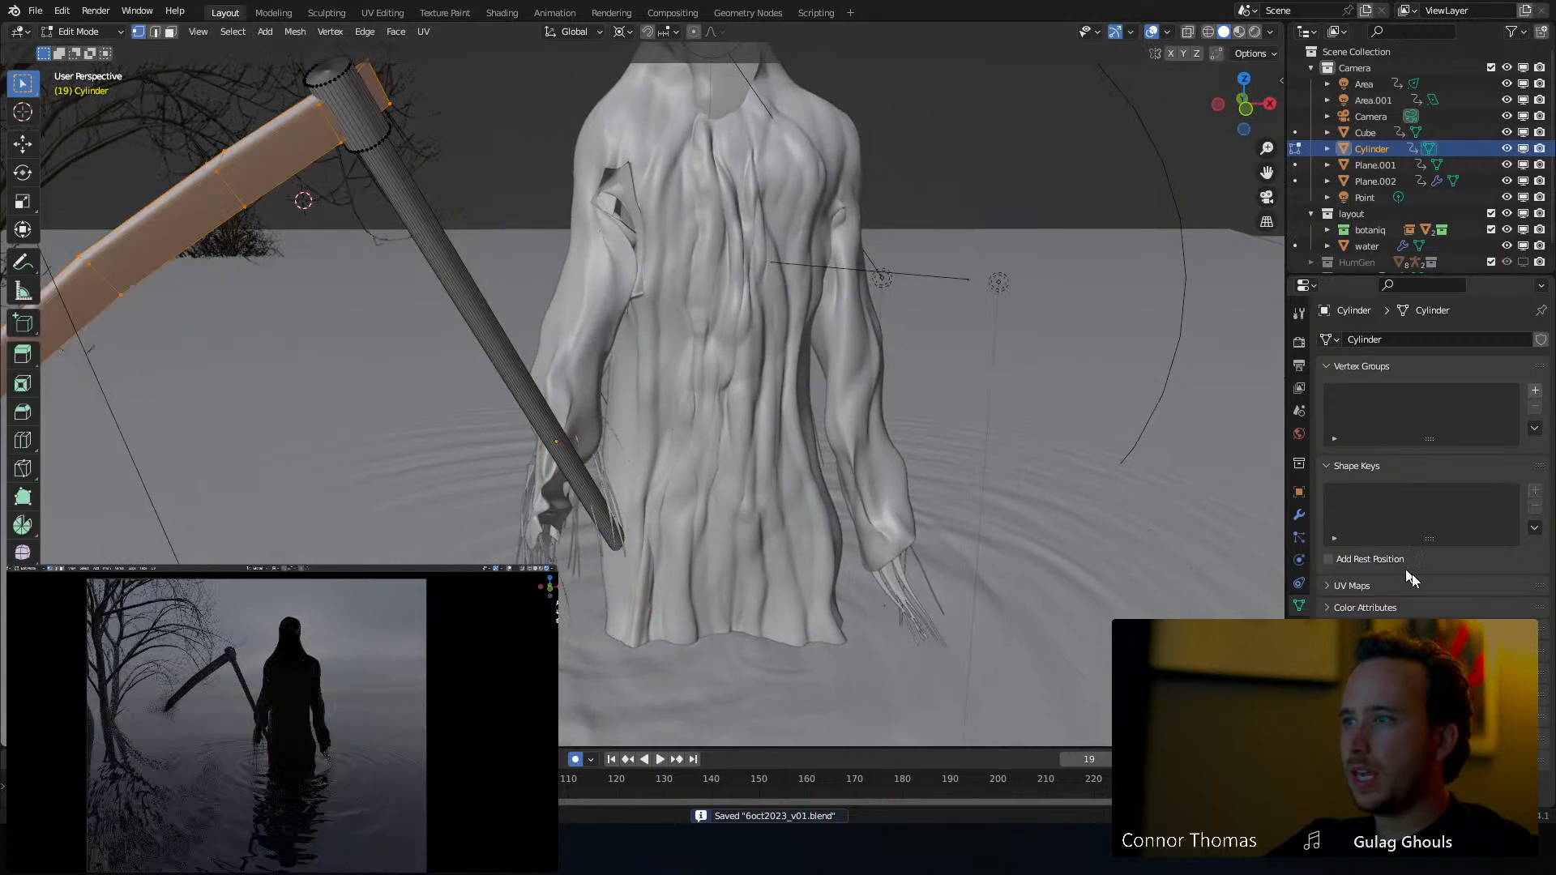
{"action": "left_click", "coordinate": [1307, 624]}
{"action": "key", "text": "Tab"}
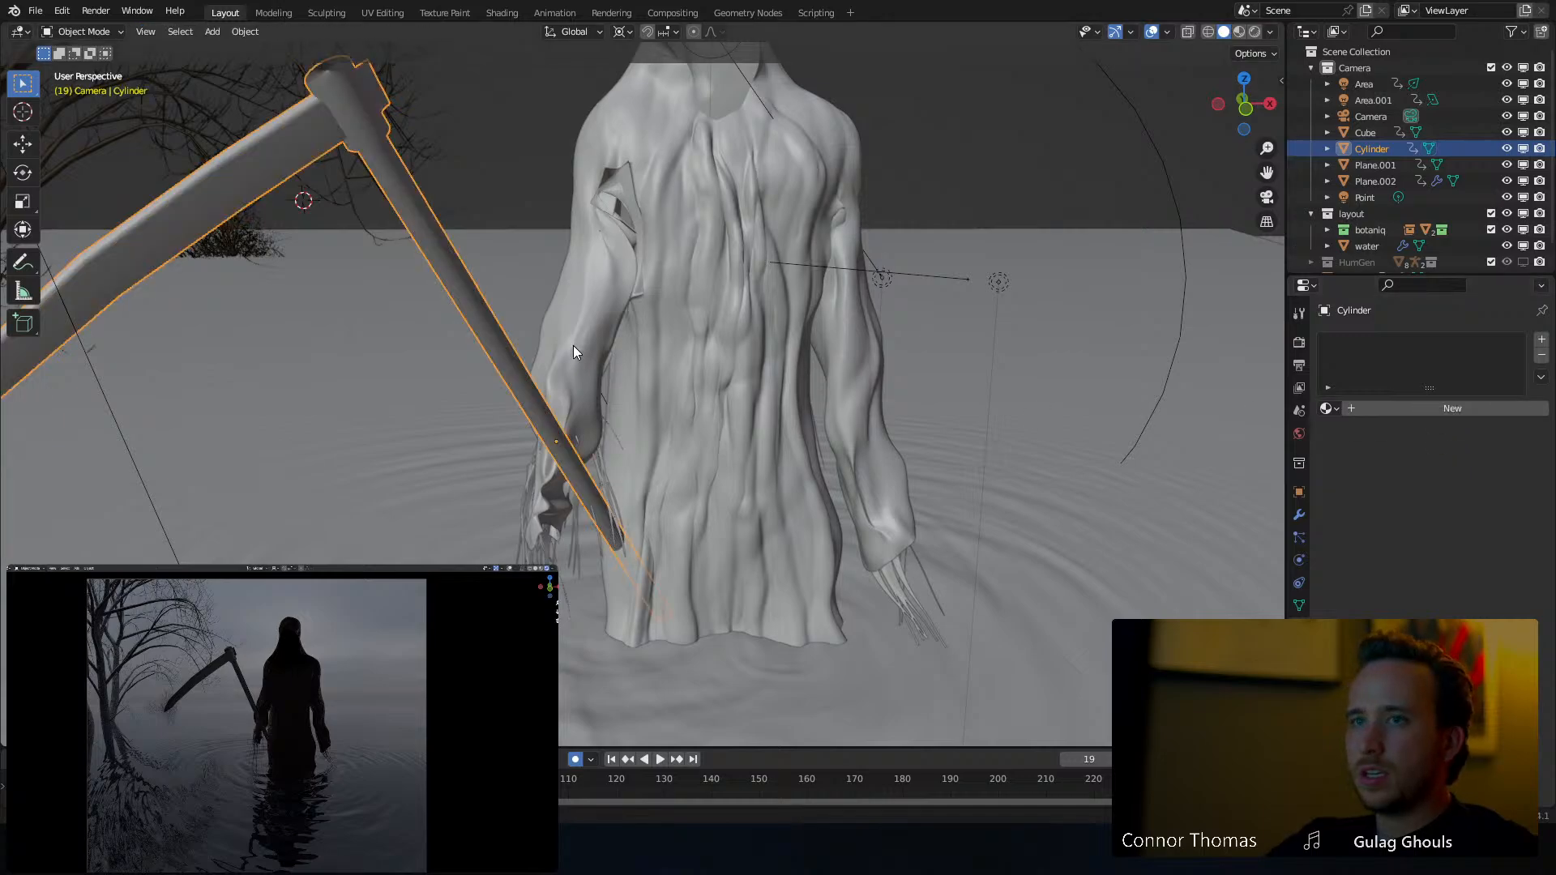
{"action": "left_click", "coordinate": [1389, 411]}
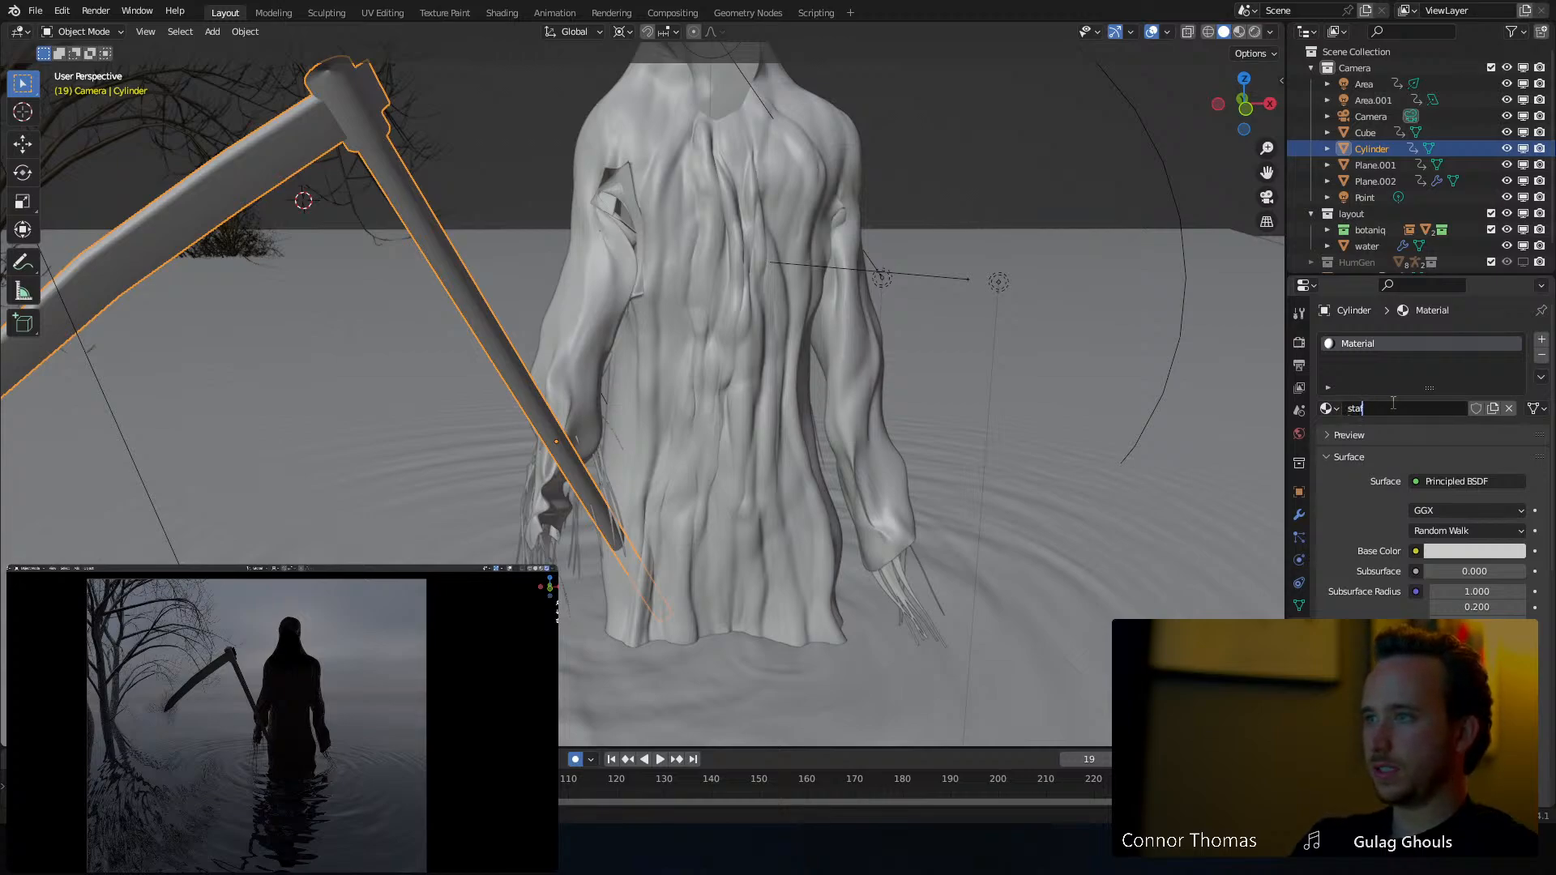
{"action": "type", "text": "ff"}
{"action": "key", "text": "Return"}
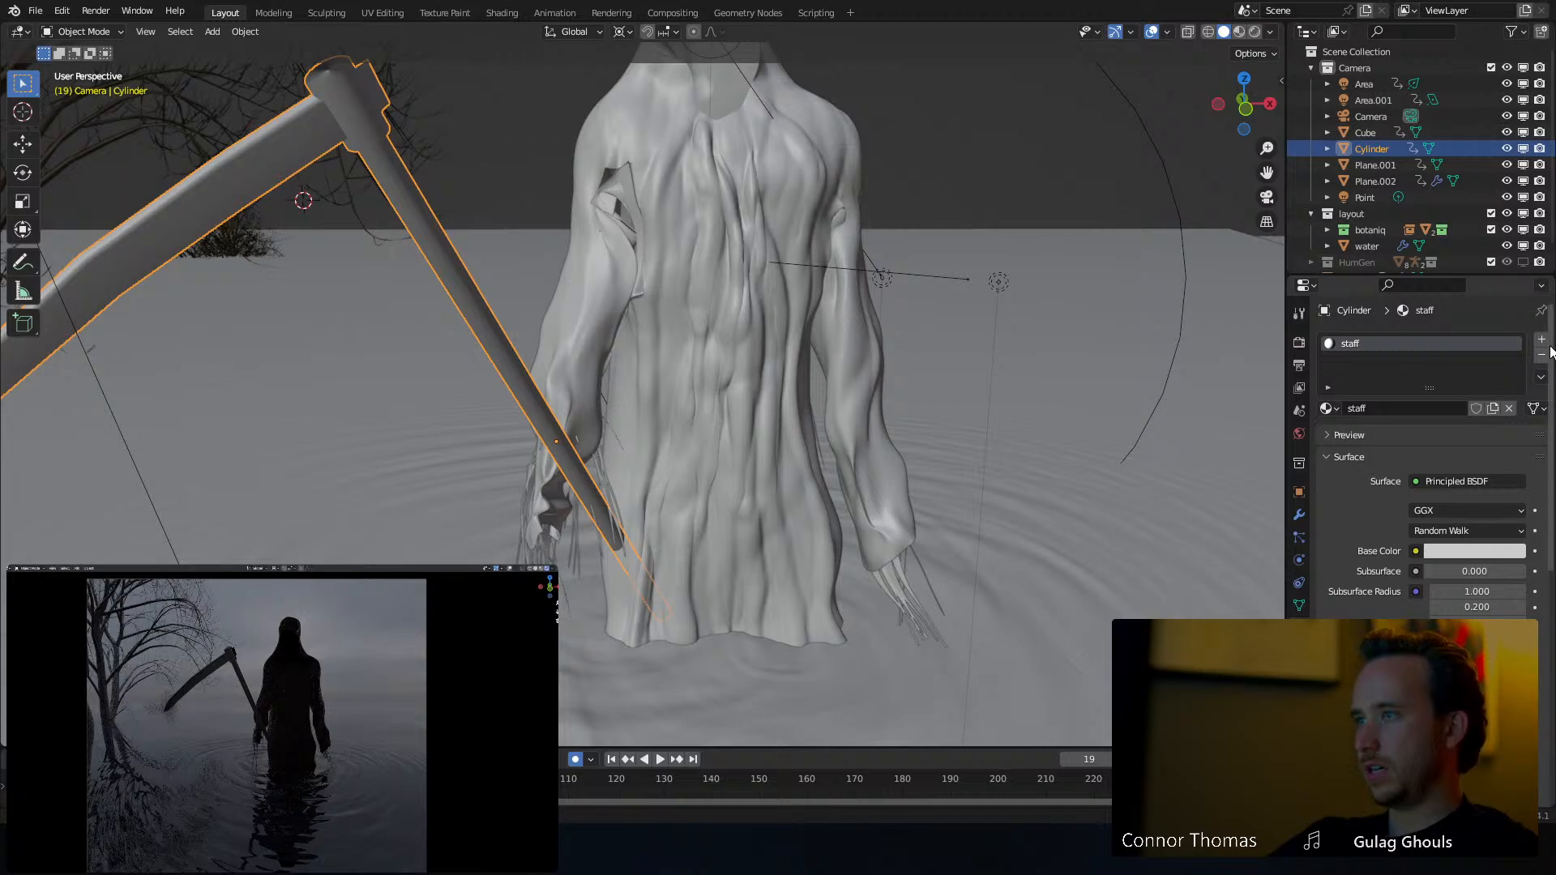
Add a second material slot to the scythe with a new material named "metal"
{"action": "left_click", "coordinate": [1543, 342]}
{"action": "left_click", "coordinate": [1389, 435]}
{"action": "double_click", "coordinate": [1387, 435]}
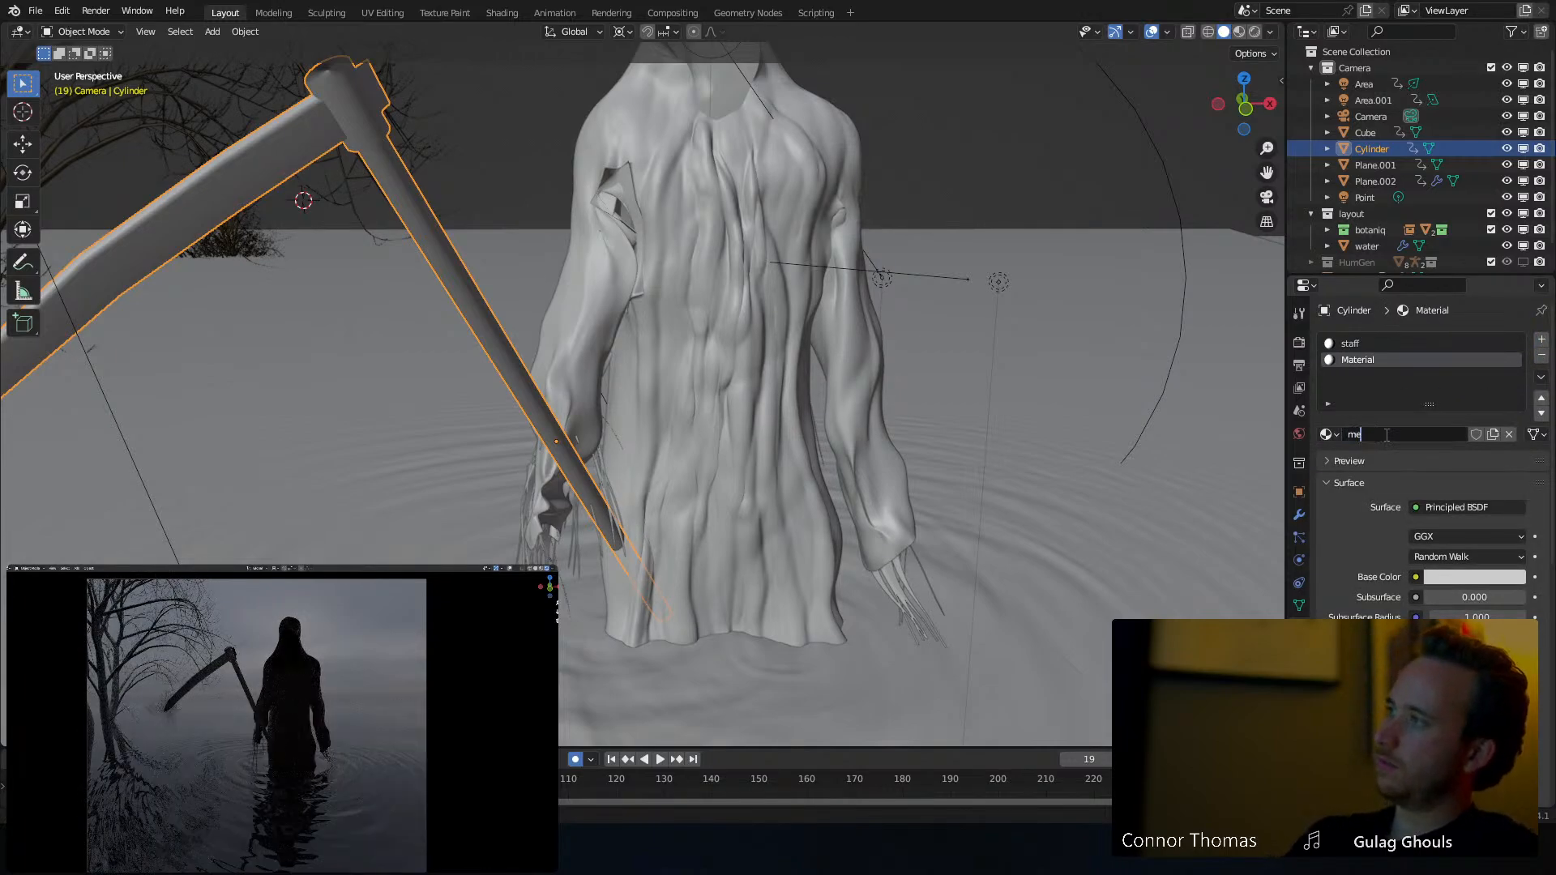
{"action": "type", "text": "metal"}
{"action": "key", "text": "Return"}
Assign the metal material to the selected blade faces in Edit Mode
{"action": "key", "text": "Tab"}
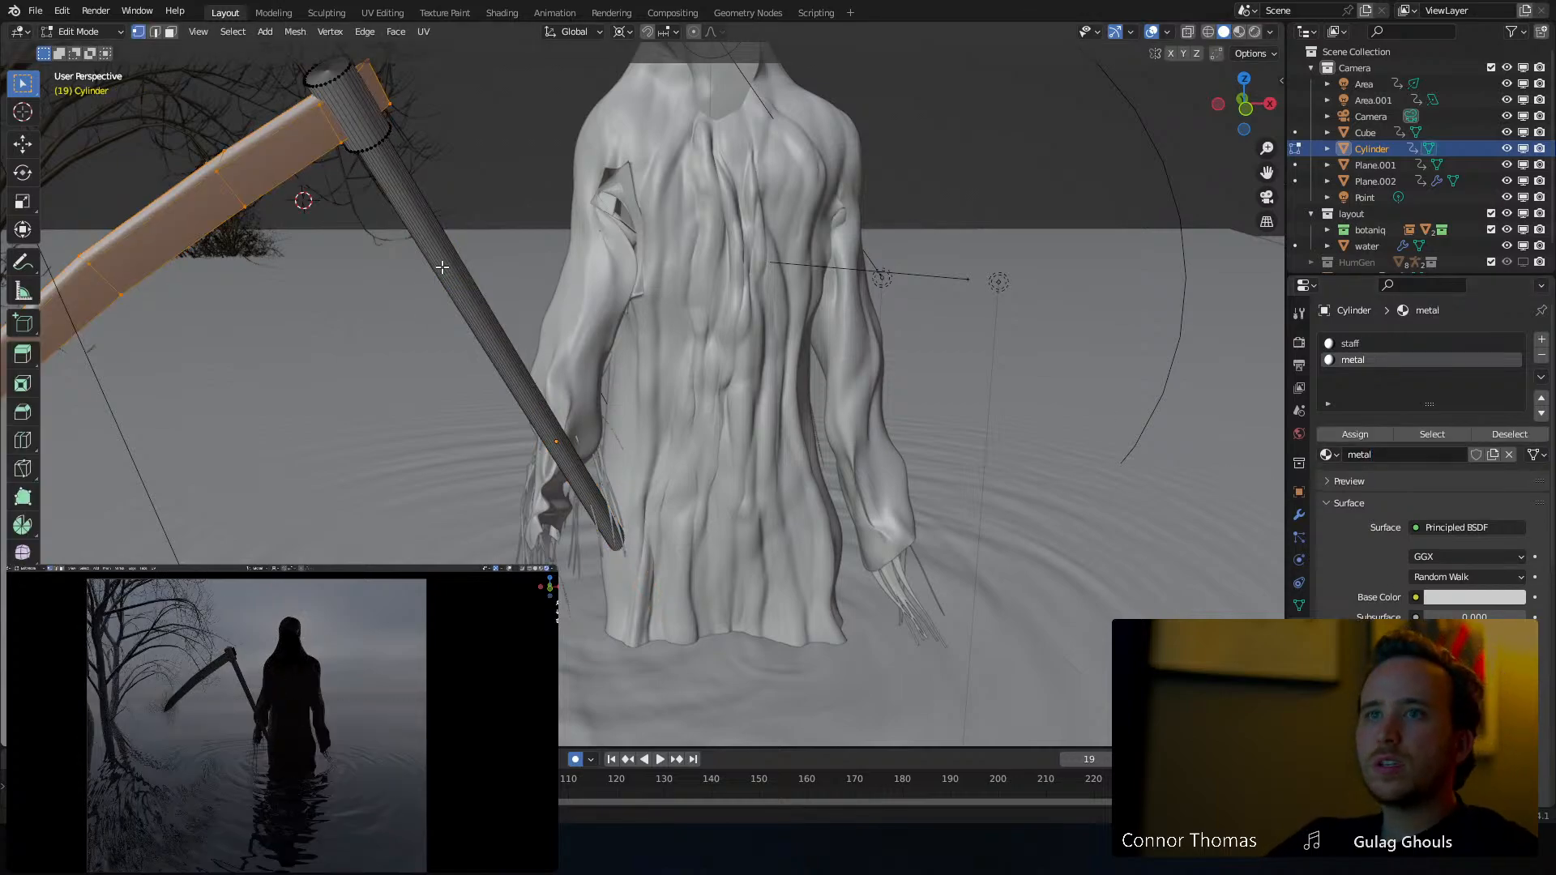
{"action": "left_click", "coordinate": [1353, 434]}
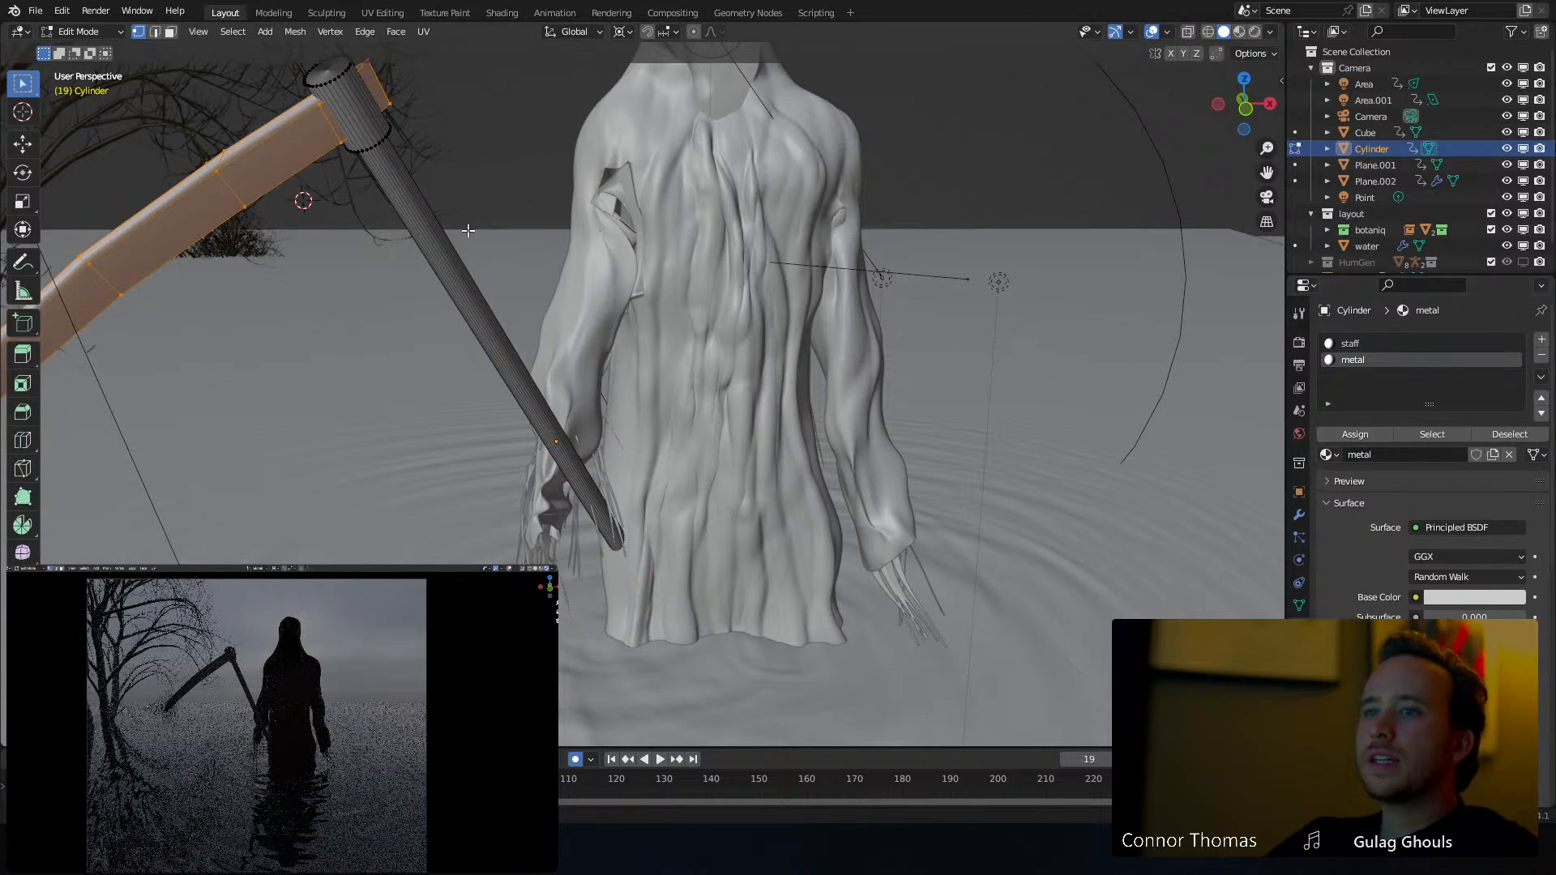
{"action": "key", "text": "Tab"}
Set the metal material to Metallic 1.000, Specular 1.000 and Roughness 0.000
{"action": "scroll", "coordinate": [1431, 454], "scroll_direction": "down", "scroll_amount": 2}
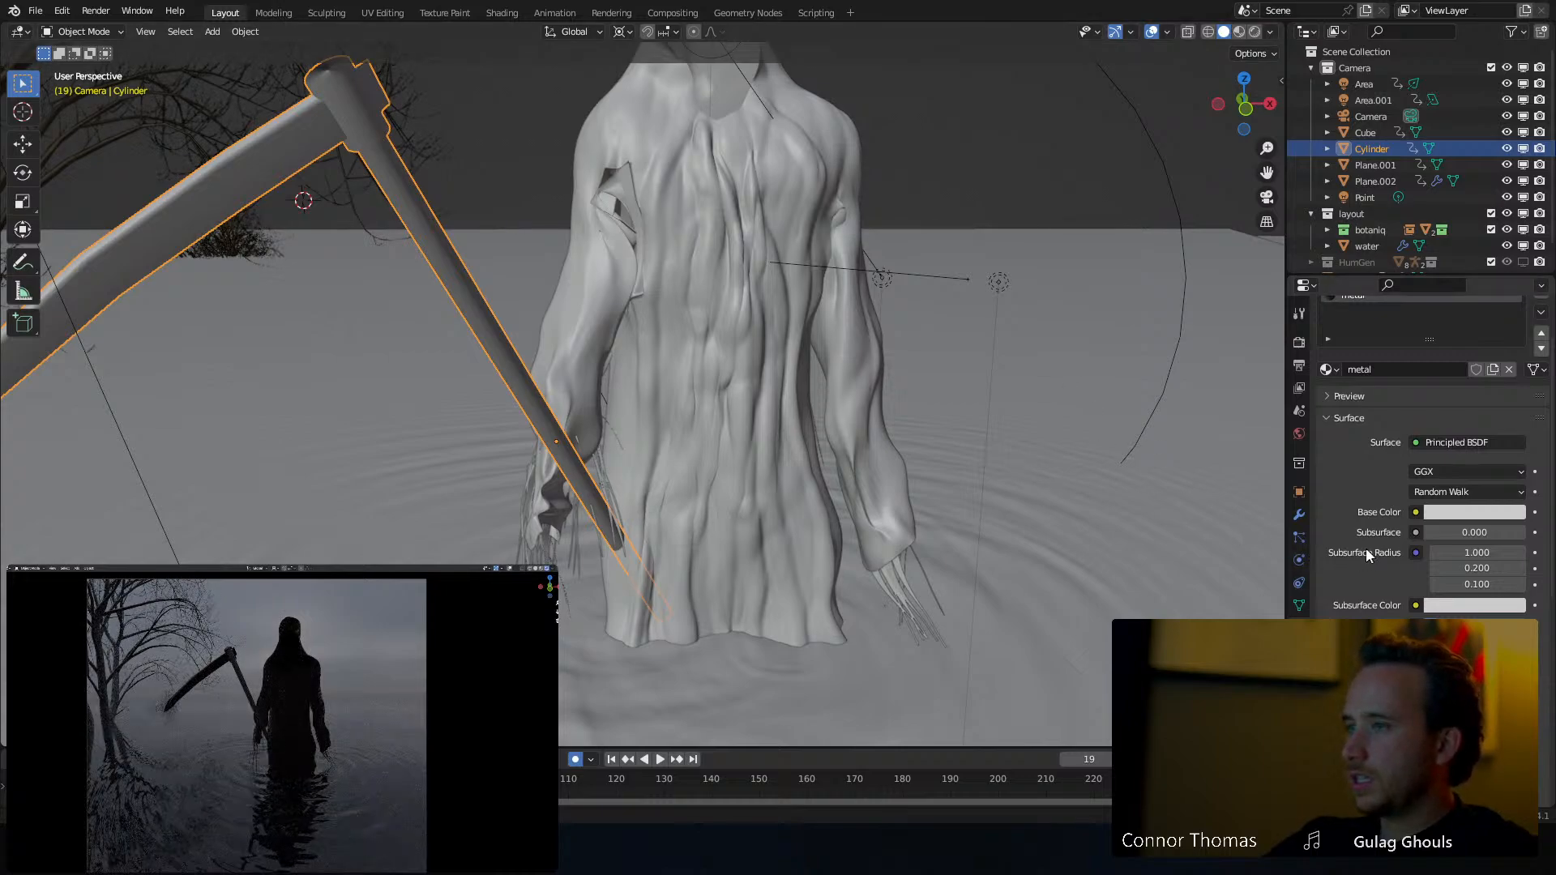
{"action": "scroll", "coordinate": [1370, 577], "scroll_direction": "down", "scroll_amount": 3}
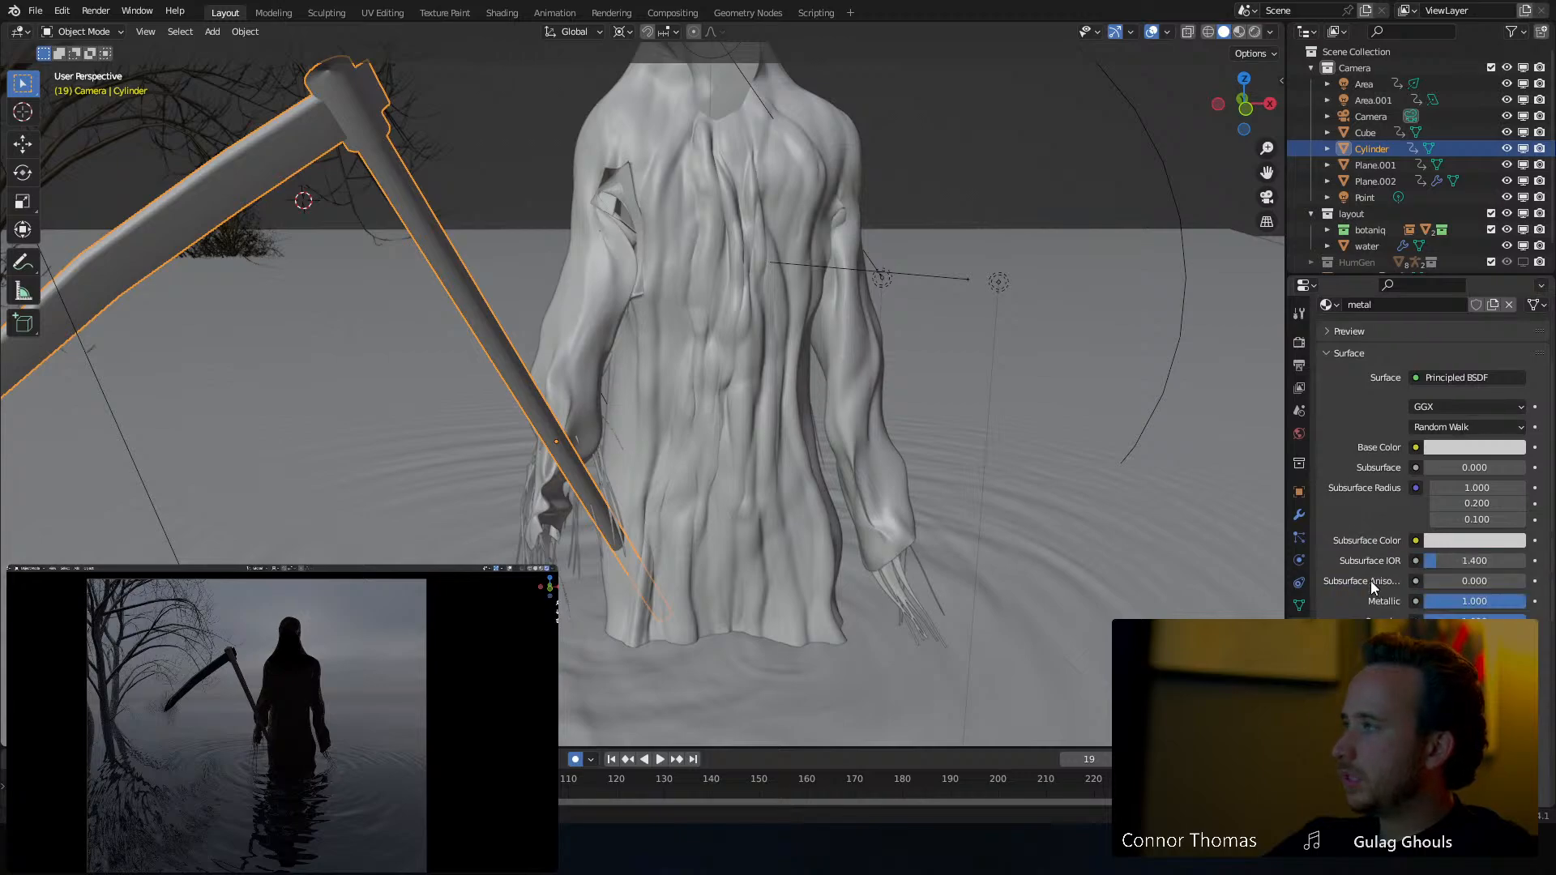
{"action": "scroll", "coordinate": [1337, 407], "scroll_direction": "up", "scroll_amount": 5}
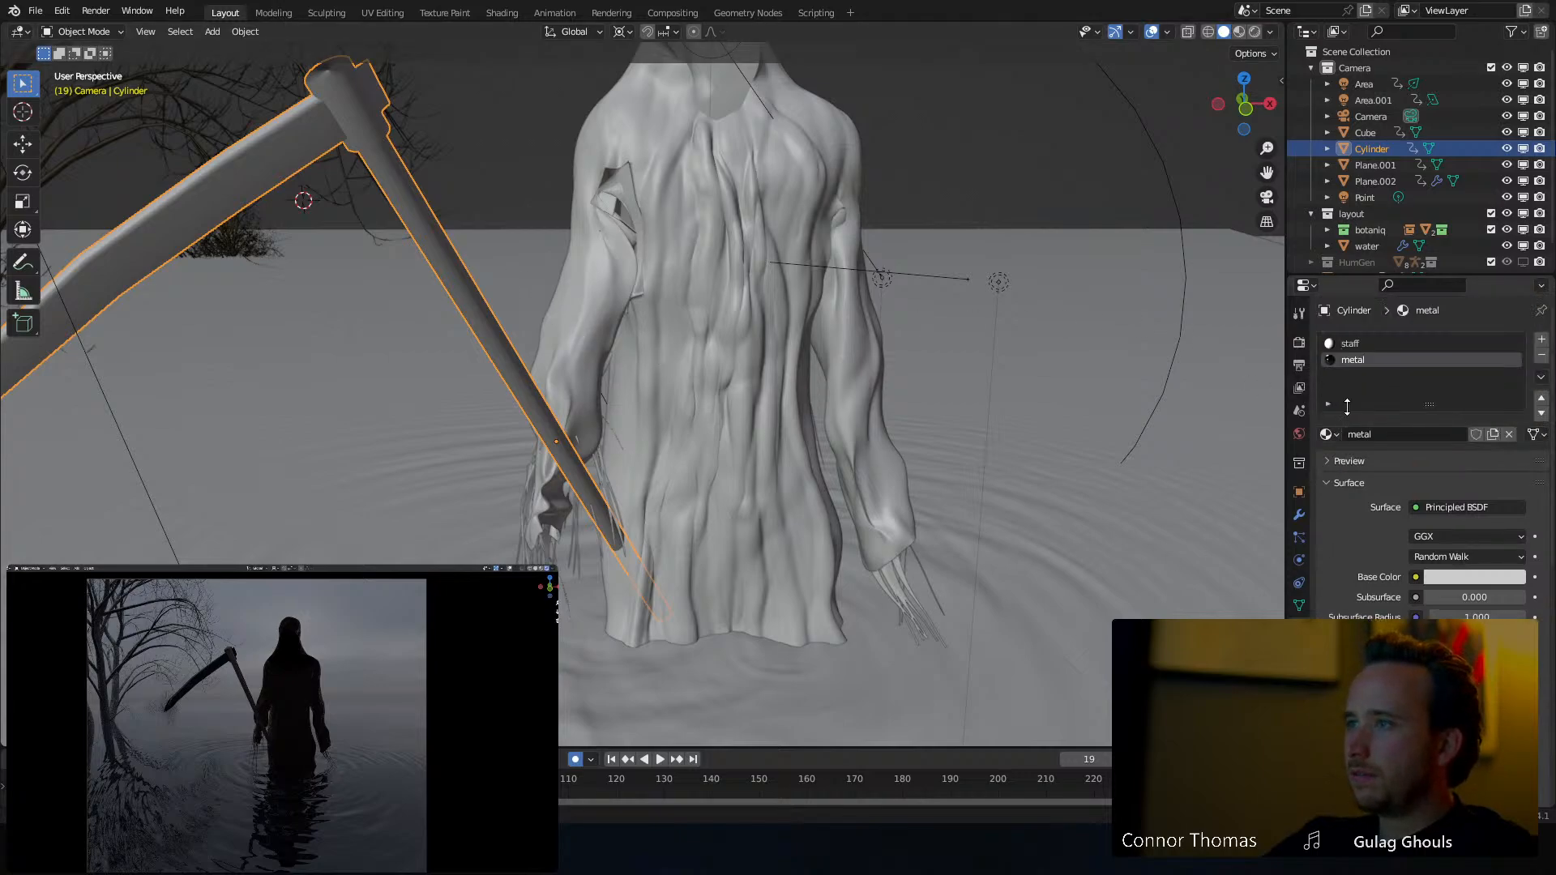
Change the staff material's base color to a very dark brown, with hue 0.083 and saturation 0.800
{"action": "left_click", "coordinate": [1349, 344]}
{"action": "scroll", "coordinate": [1349, 532], "scroll_direction": "down", "scroll_amount": 3}
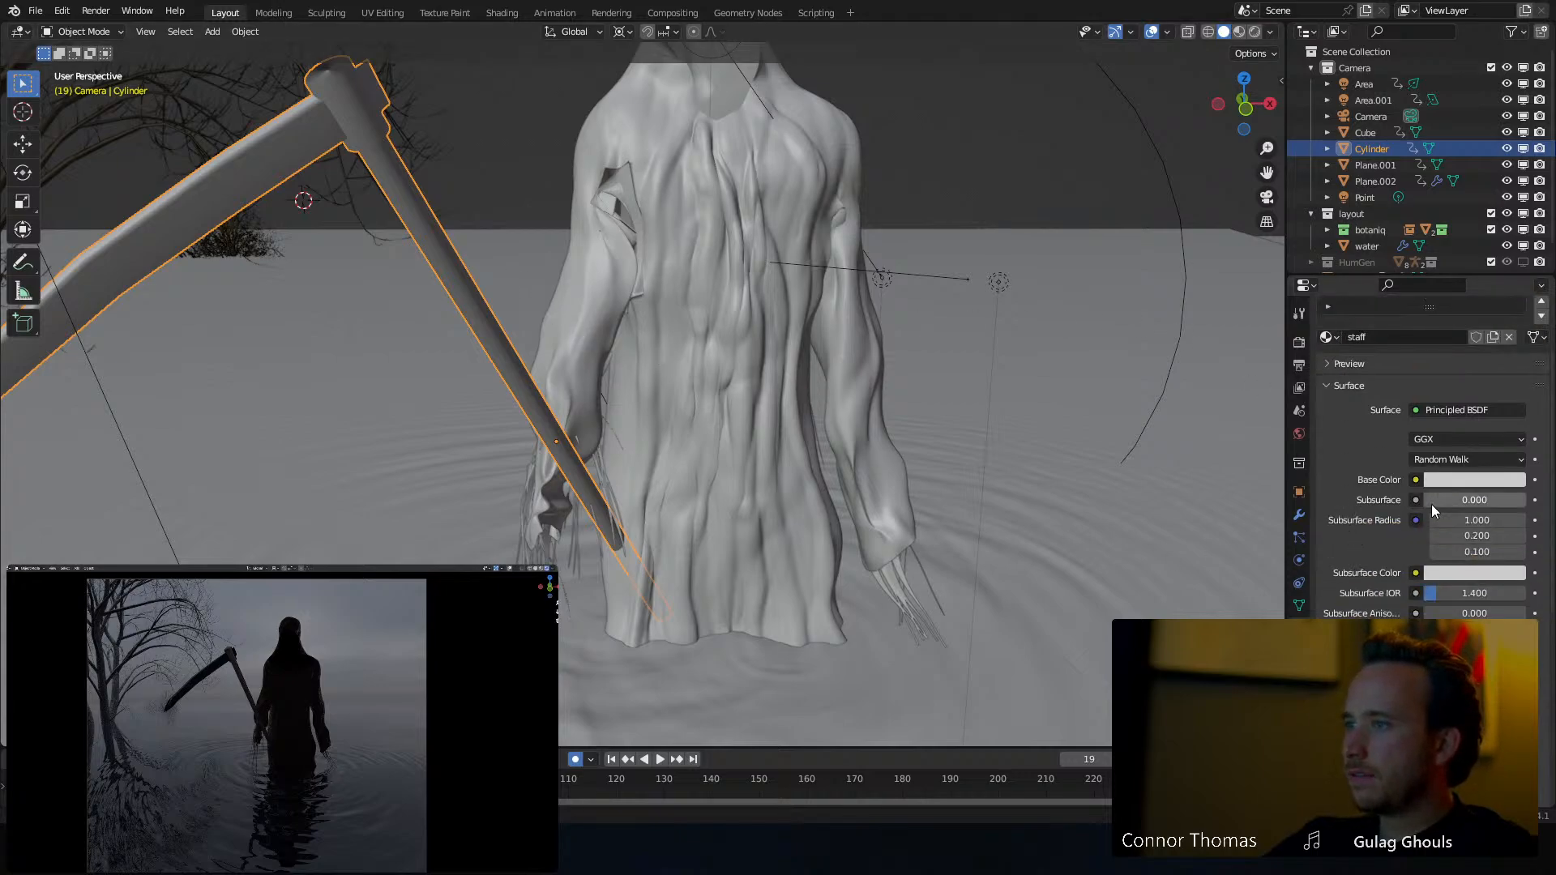
{"action": "left_click", "coordinate": [1448, 484]}
{"action": "left_click", "coordinate": [1418, 350]}
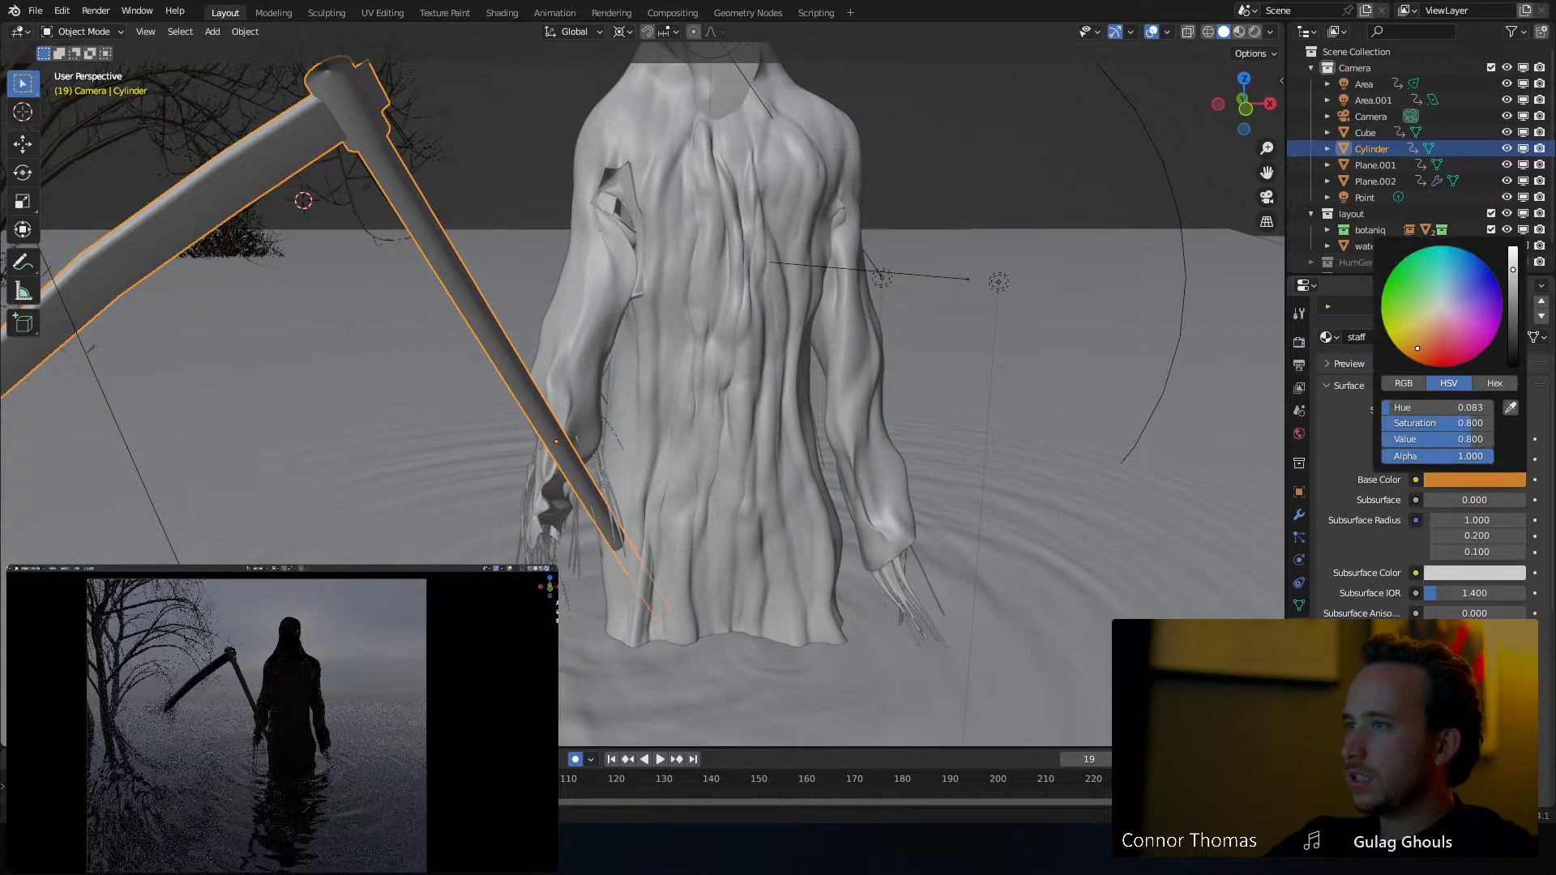
{"action": "left_click_drag", "start_coordinate": [1513, 337], "coordinate": [1512, 353]}
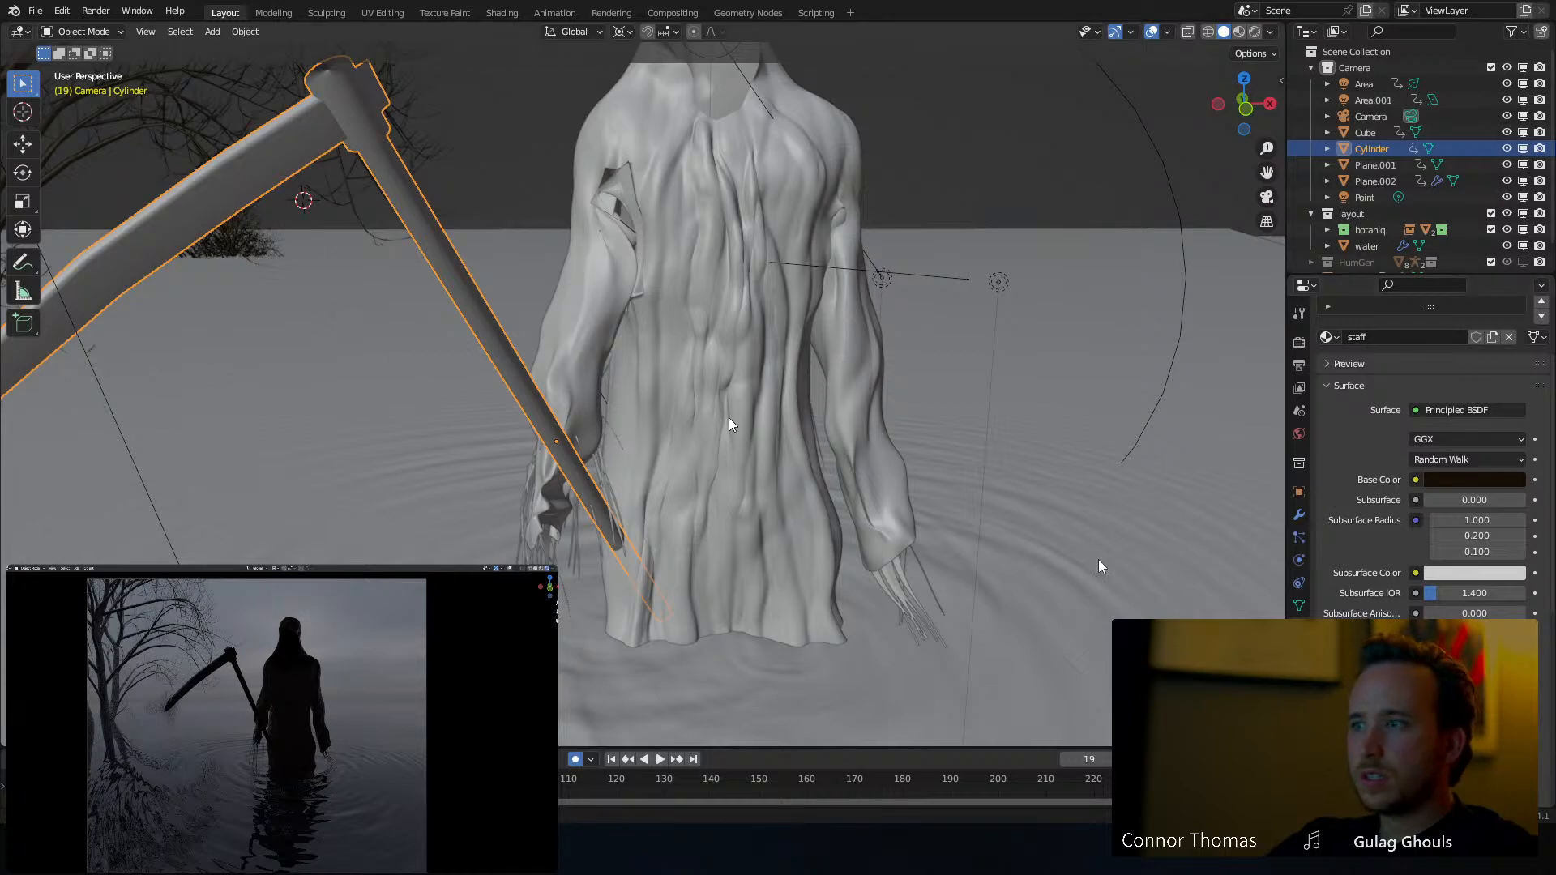
{"action": "scroll", "coordinate": [1365, 363], "scroll_direction": "up", "scroll_amount": 3}
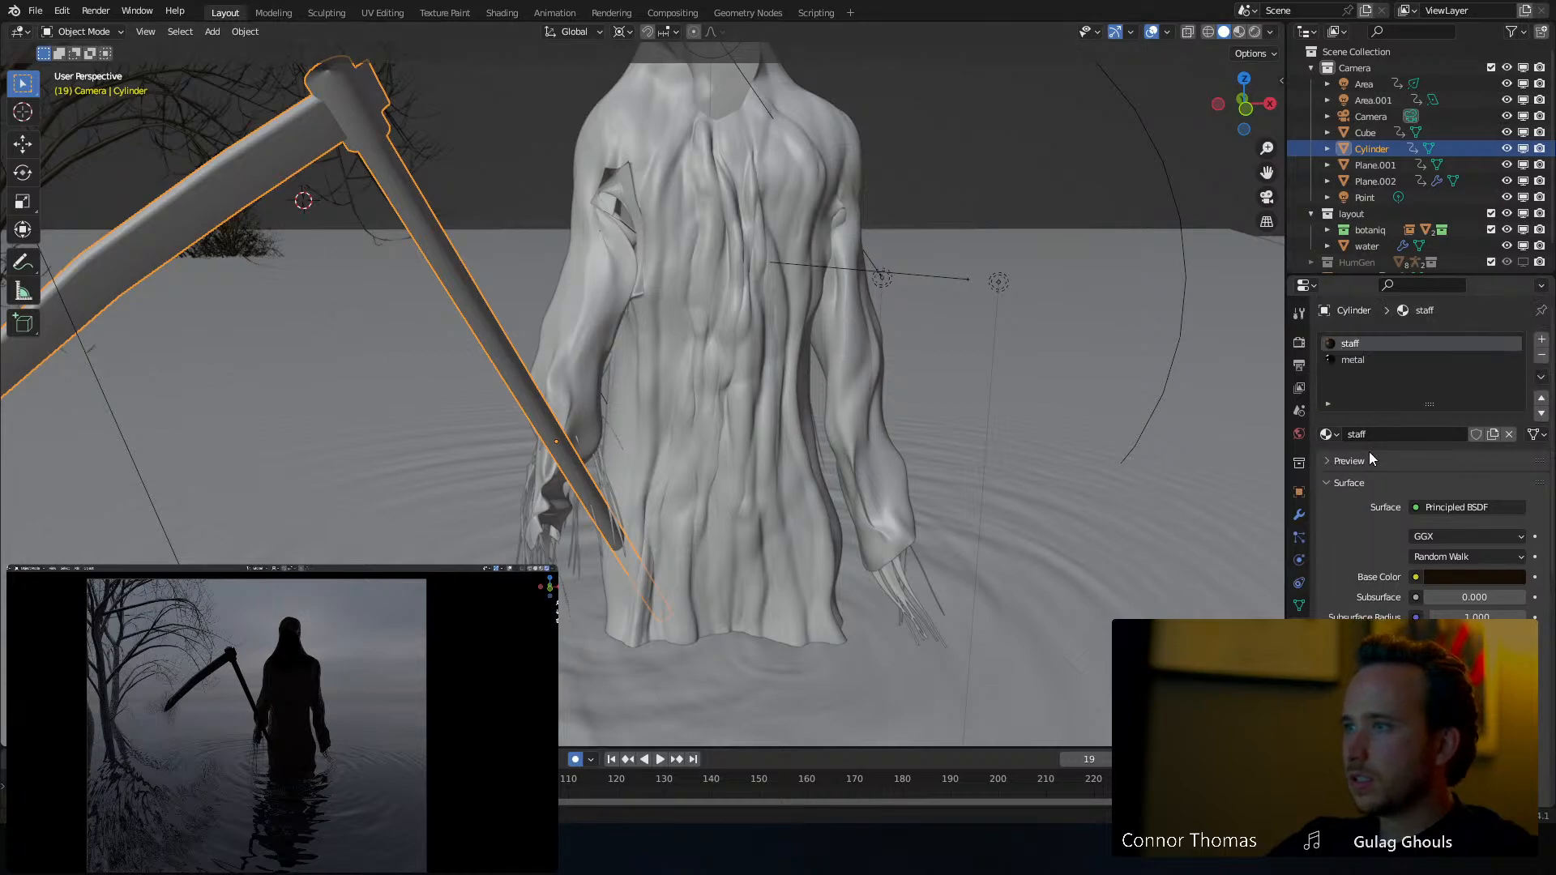
Show the scythe up close in rendered shading to examine its new materials
{"action": "left_click", "coordinate": [18, 32]}
{"action": "left_click", "coordinate": [18, 31]}
{"action": "left_click", "coordinate": [18, 31]}
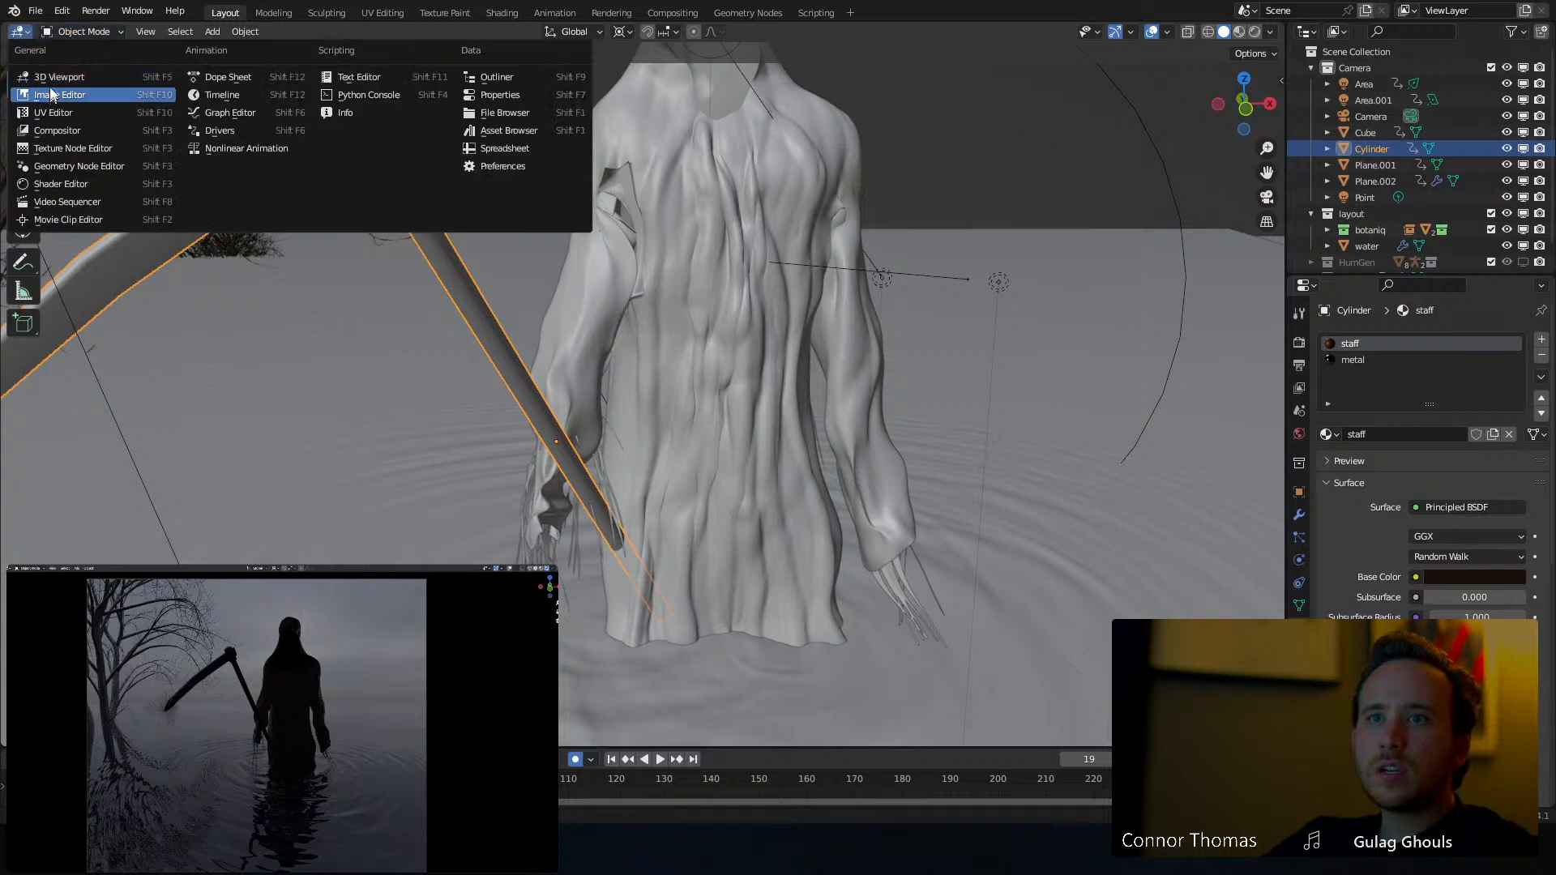
{"action": "left_click", "coordinate": [55, 78]}
{"action": "middle_click_drag", "start_coordinate": [357, 295], "coordinate": [602, 315], "text": "shift"}
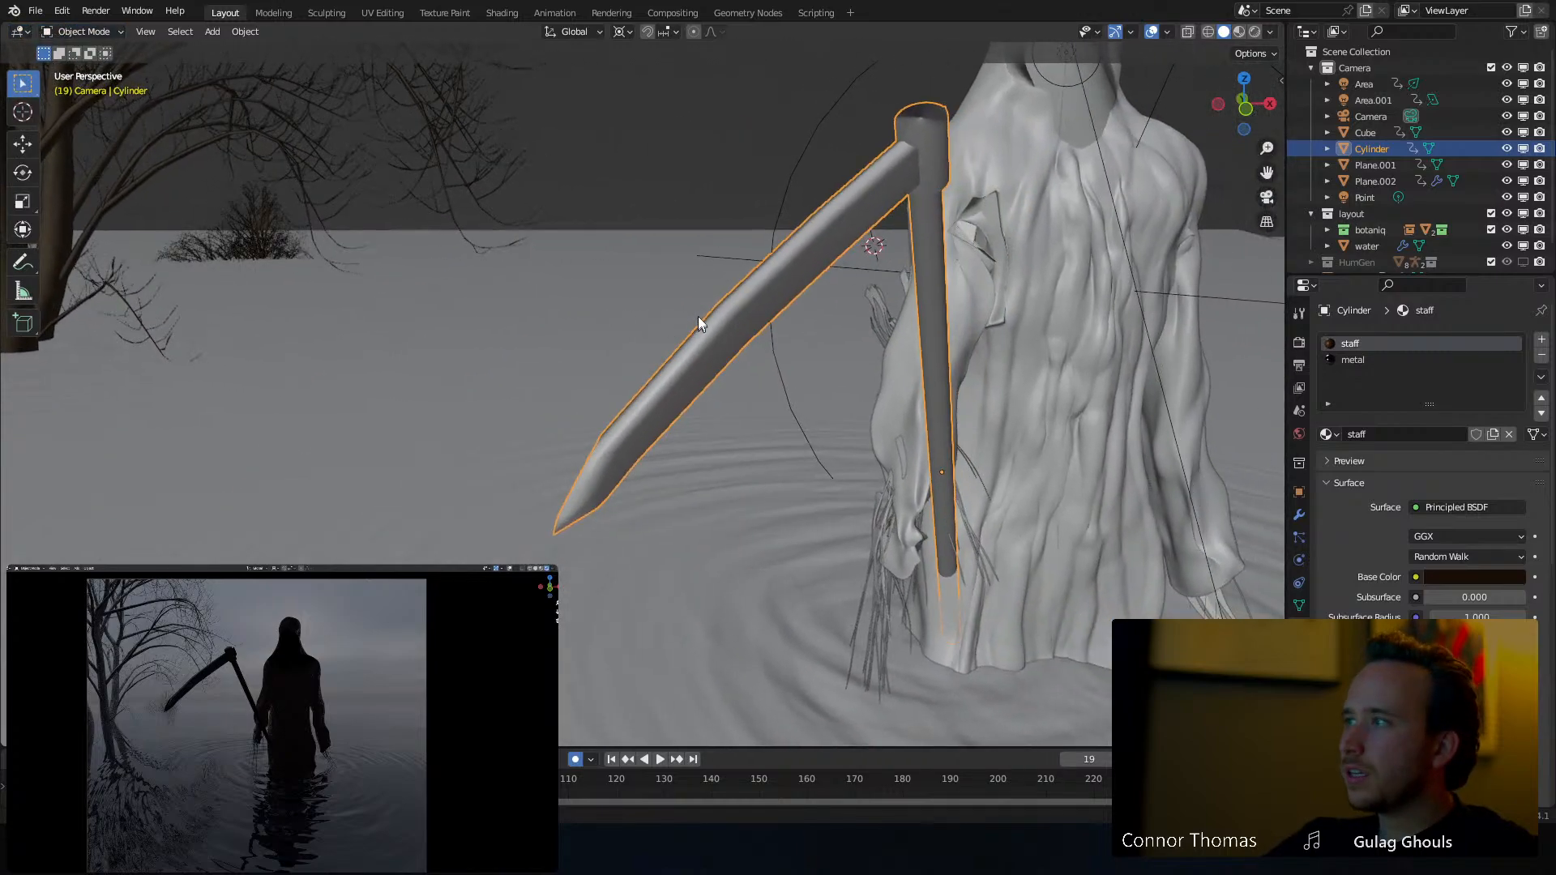
{"action": "middle_click_drag", "start_coordinate": [698, 316], "coordinate": [673, 305]}
{"action": "key", "text": "z"}
{"action": "left_click", "coordinate": [648, 224]}
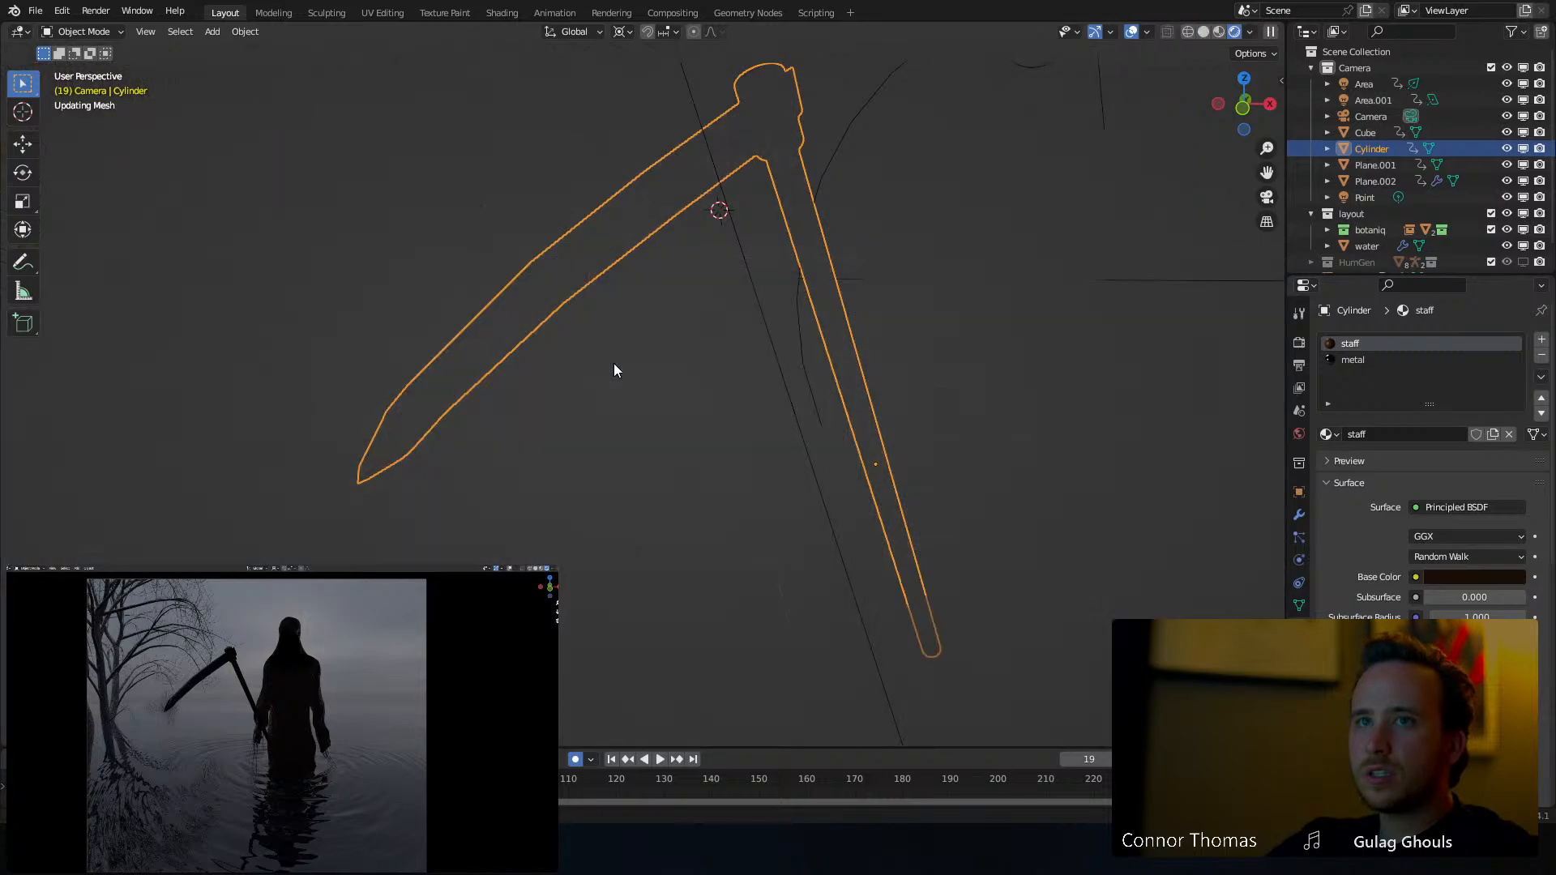
Change the viewport to the Shader Editor and display the metal material's nodes
{"action": "left_click", "coordinate": [18, 31]}
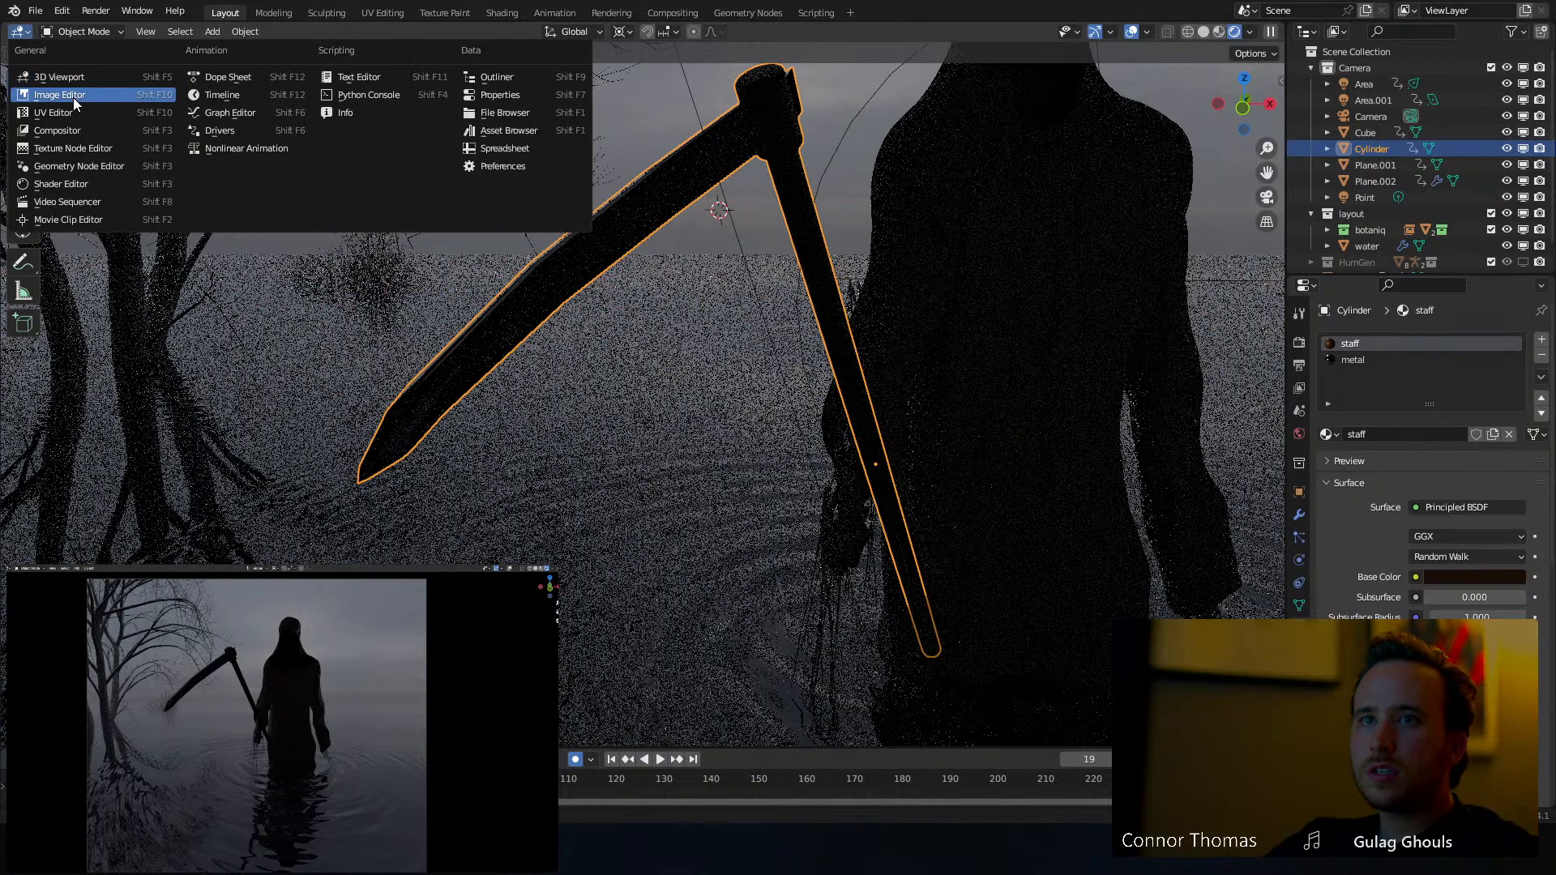
{"action": "left_click", "coordinate": [61, 184]}
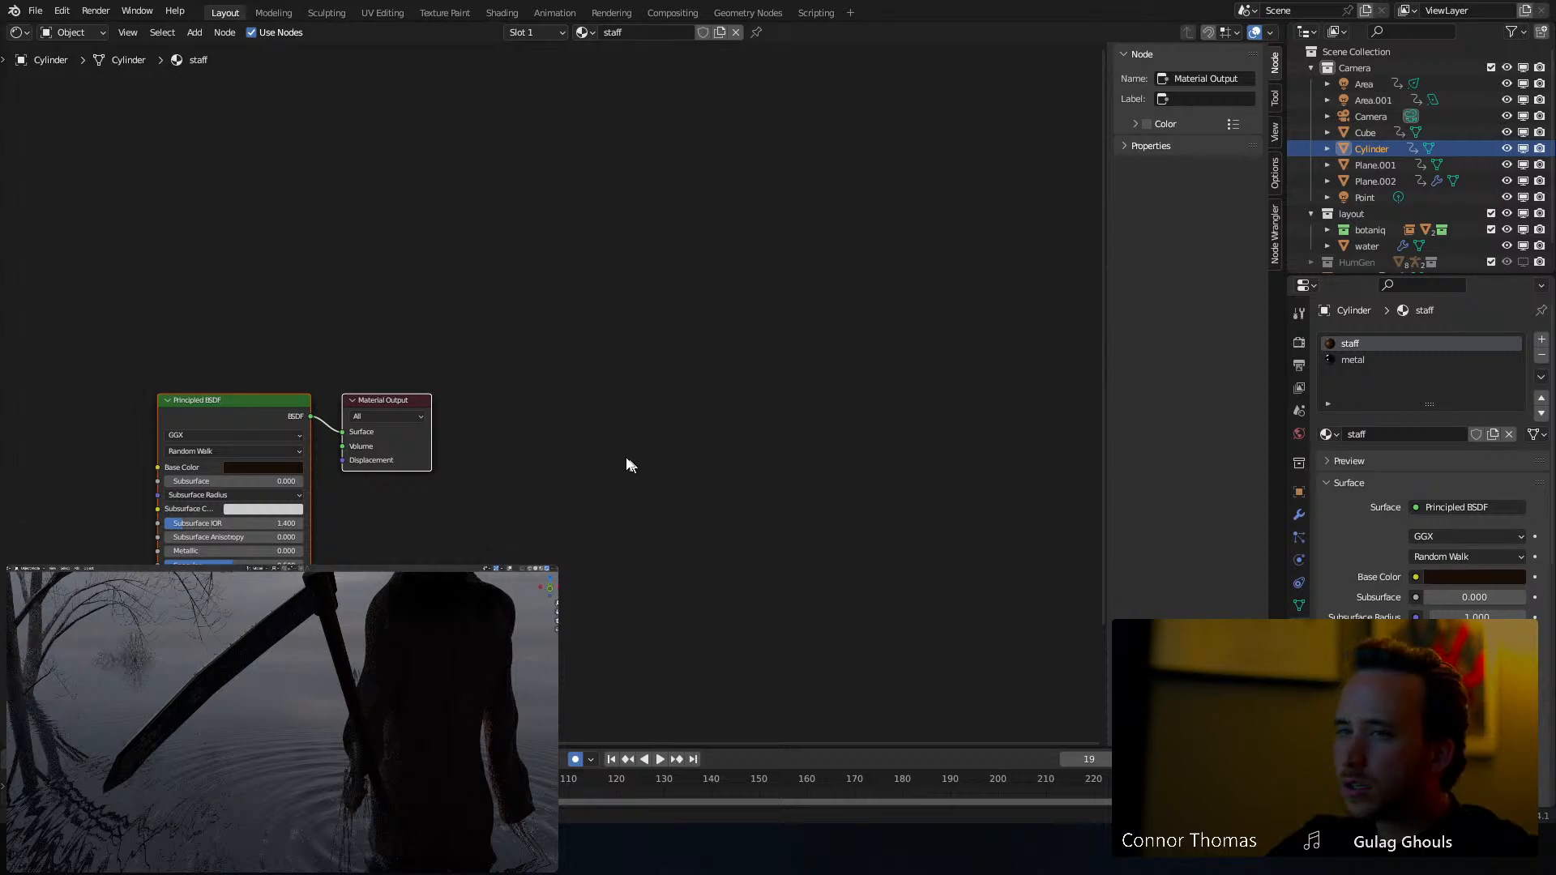
{"action": "key", "text": "Home"}
{"action": "left_click", "coordinate": [1363, 362]}
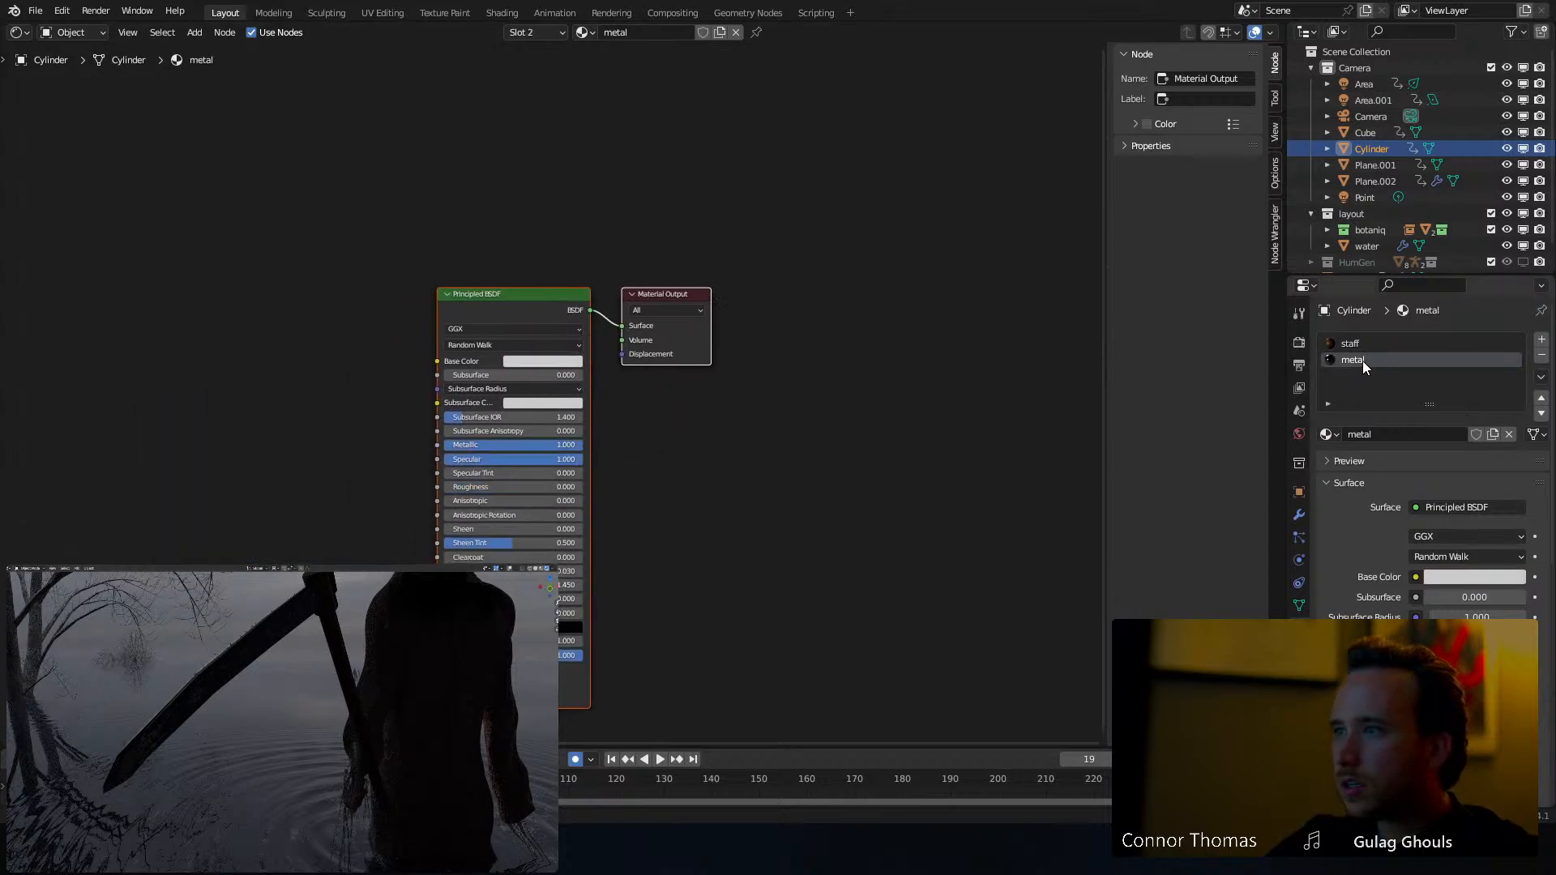
{"action": "key", "text": "Home"}
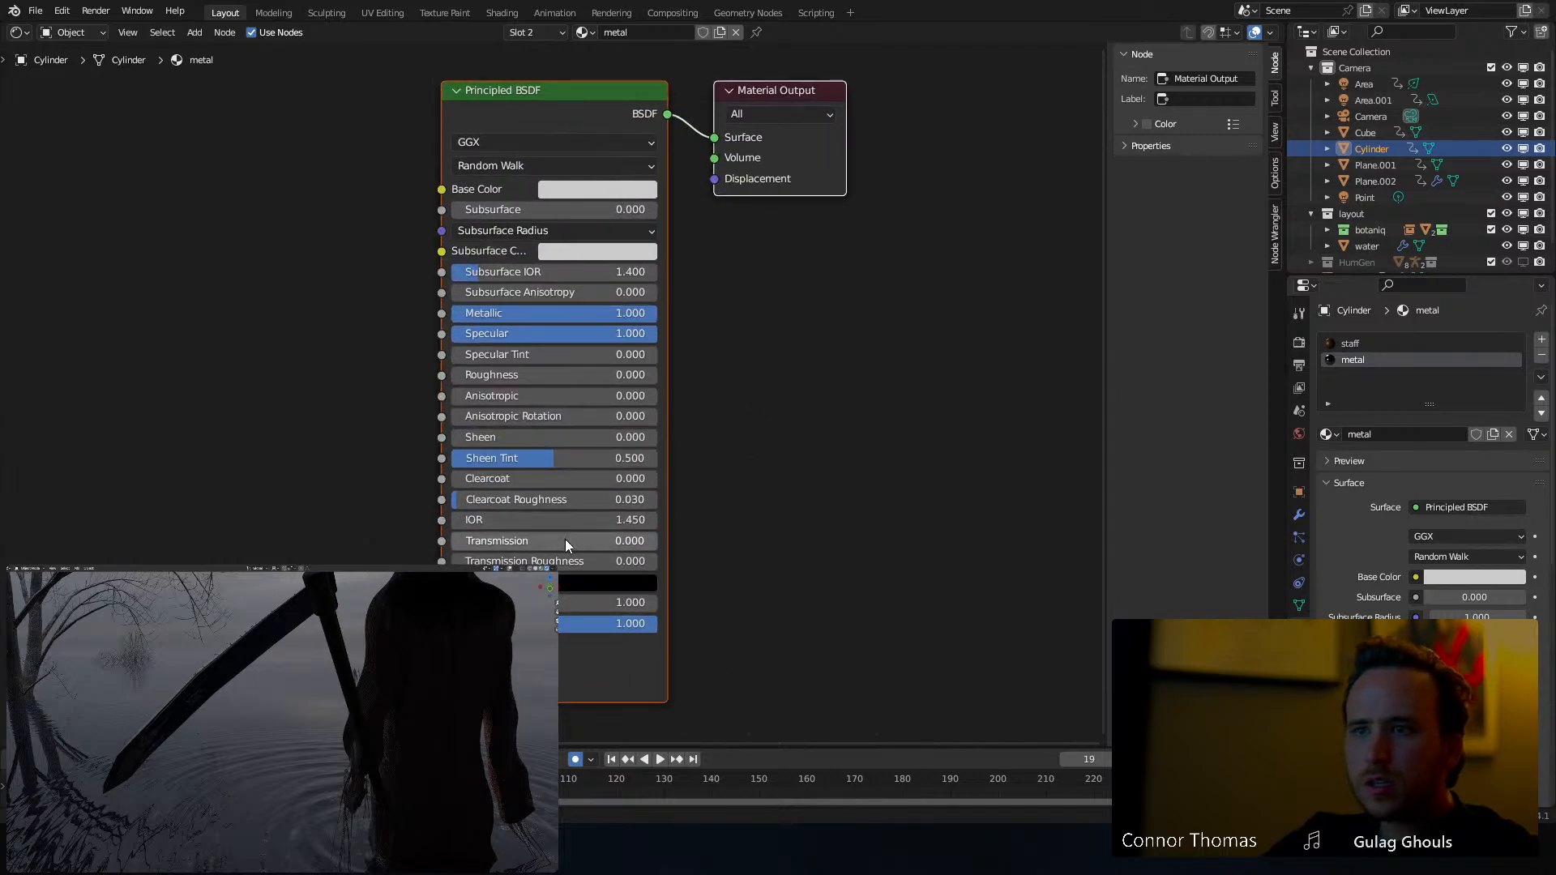
Try Transmission 0.600 and a white emission of strength 6.000 on the metal shader, resetting Transmission and emission strength to 0.000
{"action": "left_click_drag", "start_coordinate": [566, 541], "coordinate": [640, 540]}
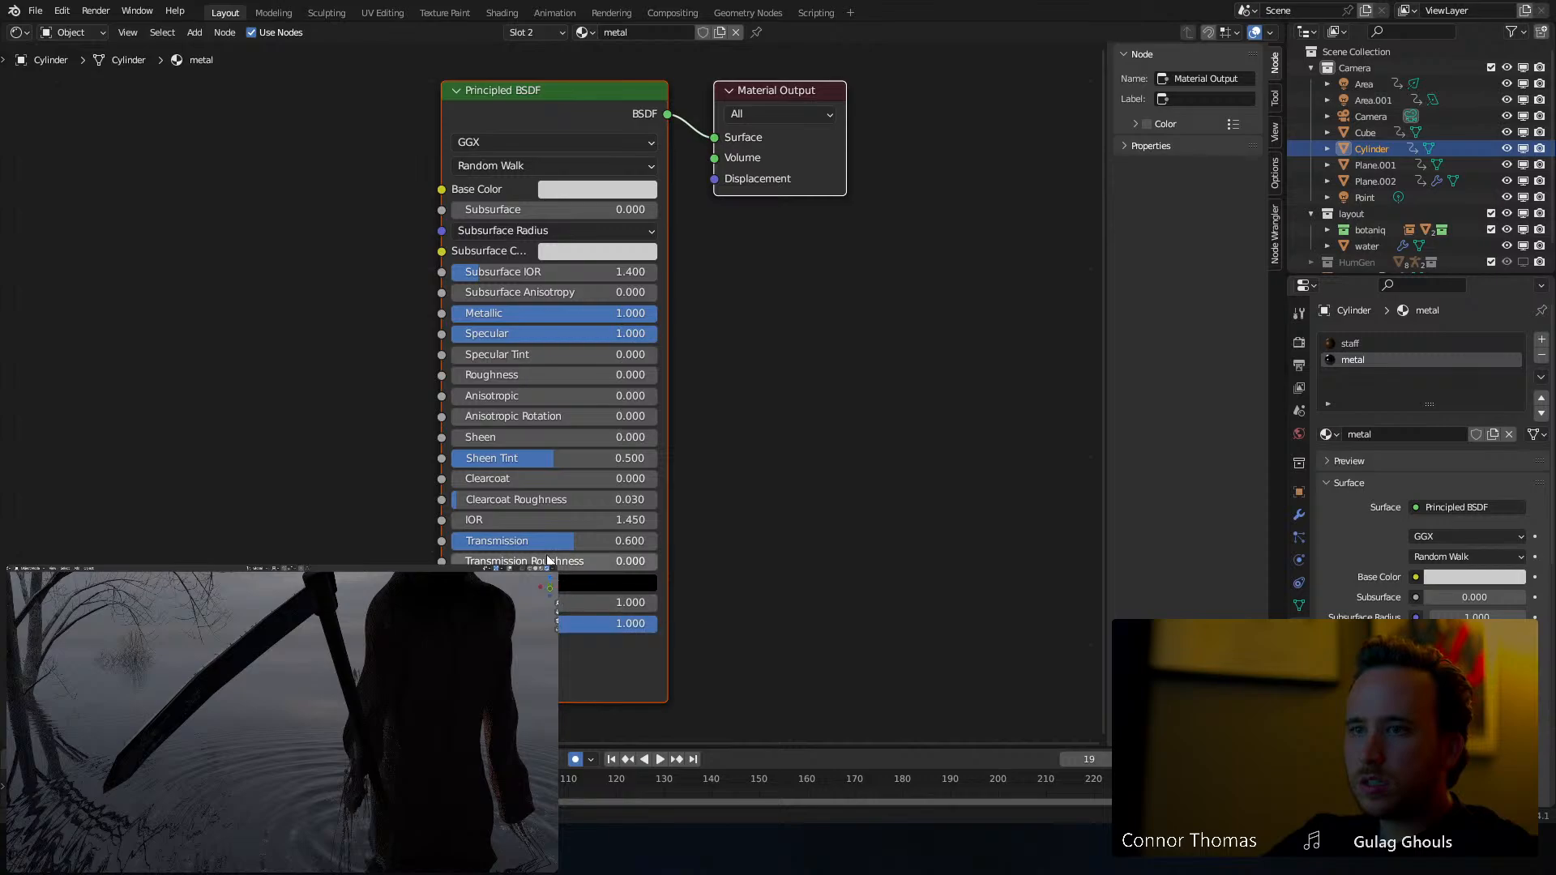
{"action": "left_click_drag", "start_coordinate": [574, 542], "coordinate": [448, 542]}
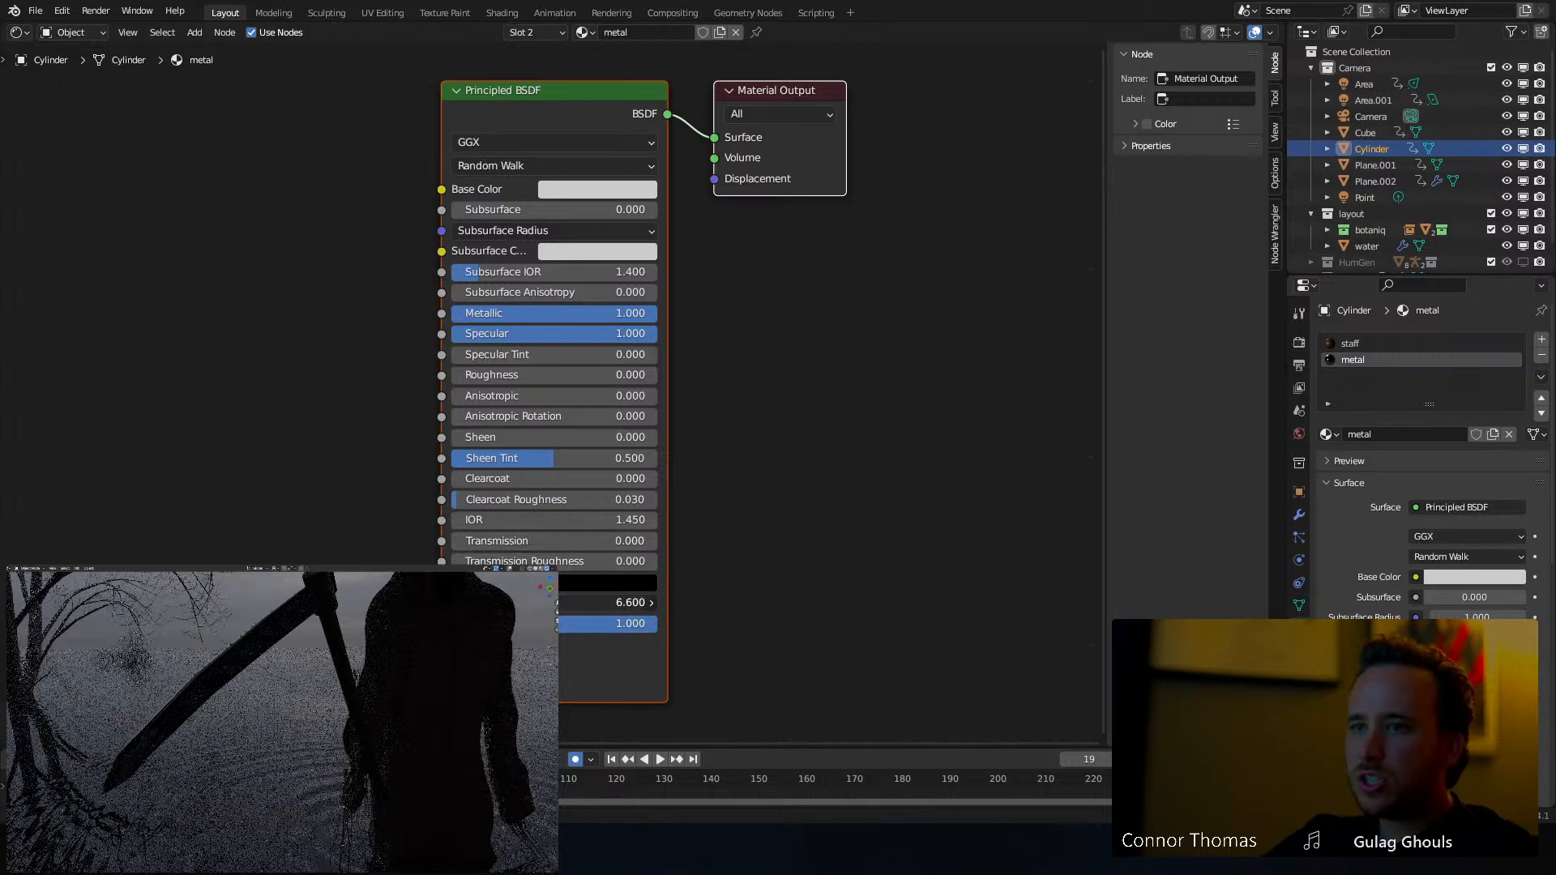
{"action": "left_click", "coordinate": [607, 582]}
{"action": "left_click_drag", "start_coordinate": [697, 416], "coordinate": [700, 311]}
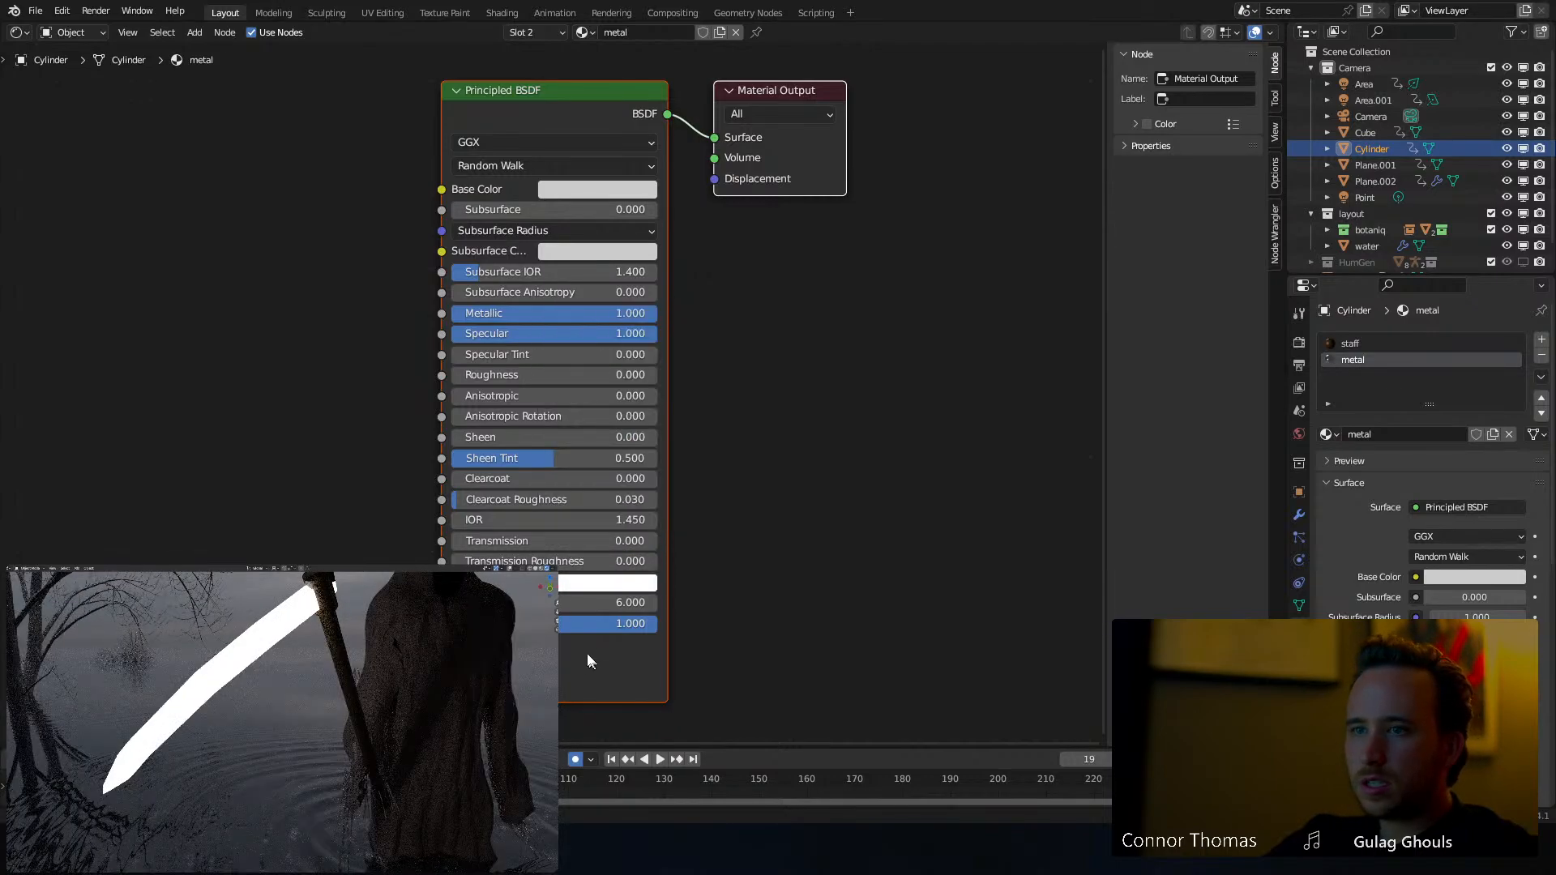
{"action": "mouse_move", "coordinate": [582, 610]}
{"action": "left_mouse_down"}
{"action": "mouse_move", "coordinate": [533, 609]}
{"action": "mouse_move", "coordinate": [564, 603]}
{"action": "left_mouse_up"}
{"action": "left_click", "coordinate": [932, 444]}
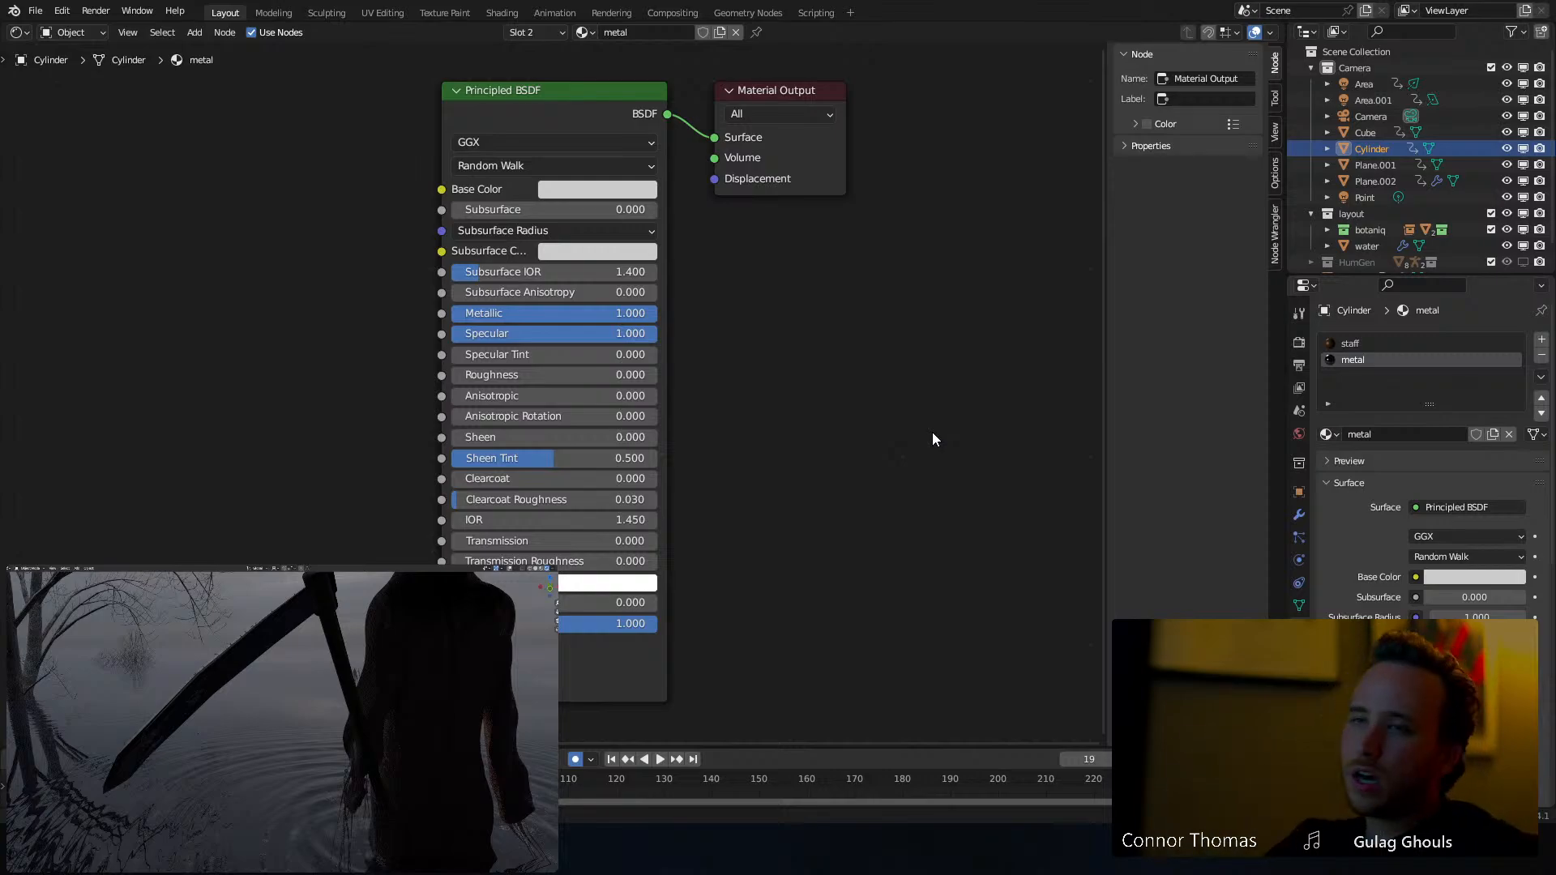
Brighten the metal shader's base color to pure white
{"action": "left_click", "coordinate": [612, 191]}
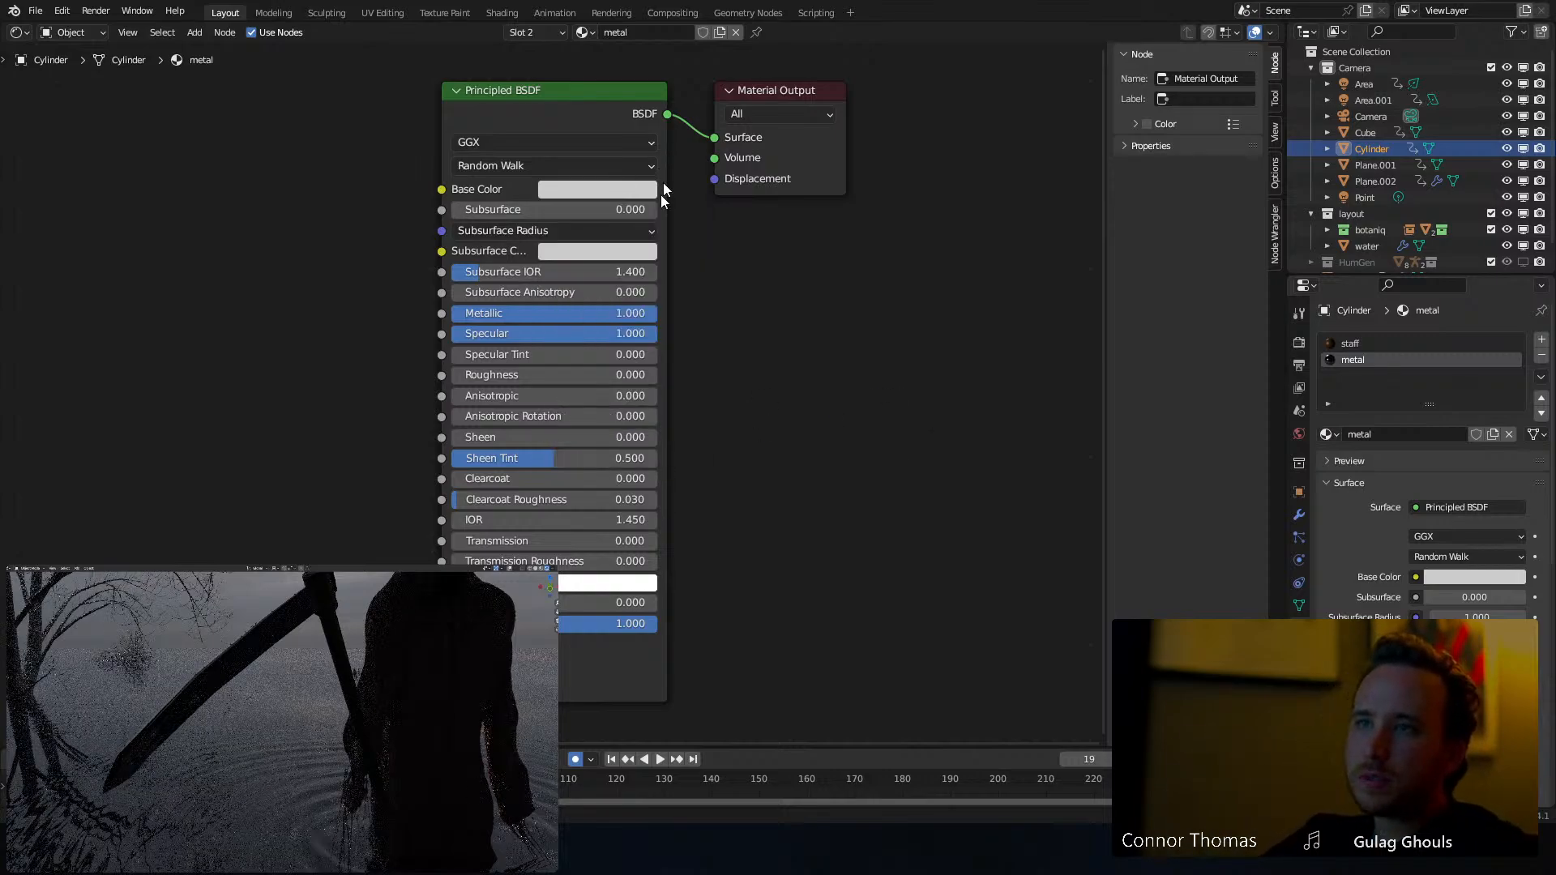
{"action": "left_click", "coordinate": [643, 189]}
{"action": "left_click_drag", "start_coordinate": [700, 236], "coordinate": [702, 211]}
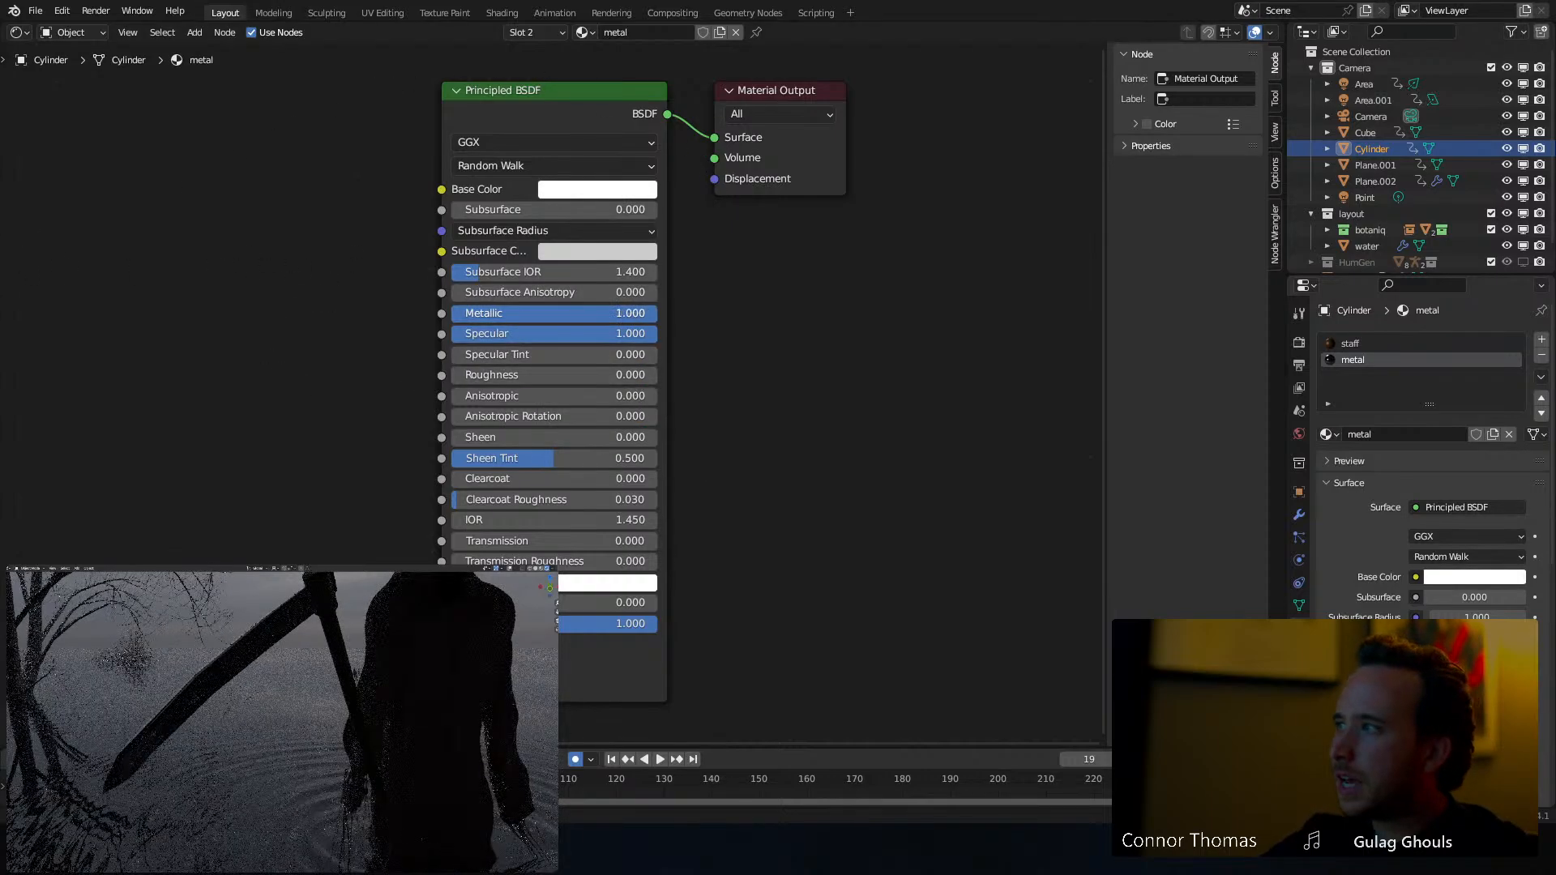
Add a Musgrave Texture node beside the Principled BSDF and preview its Height output directly on the blade
{"action": "key", "text": "shift+a"}
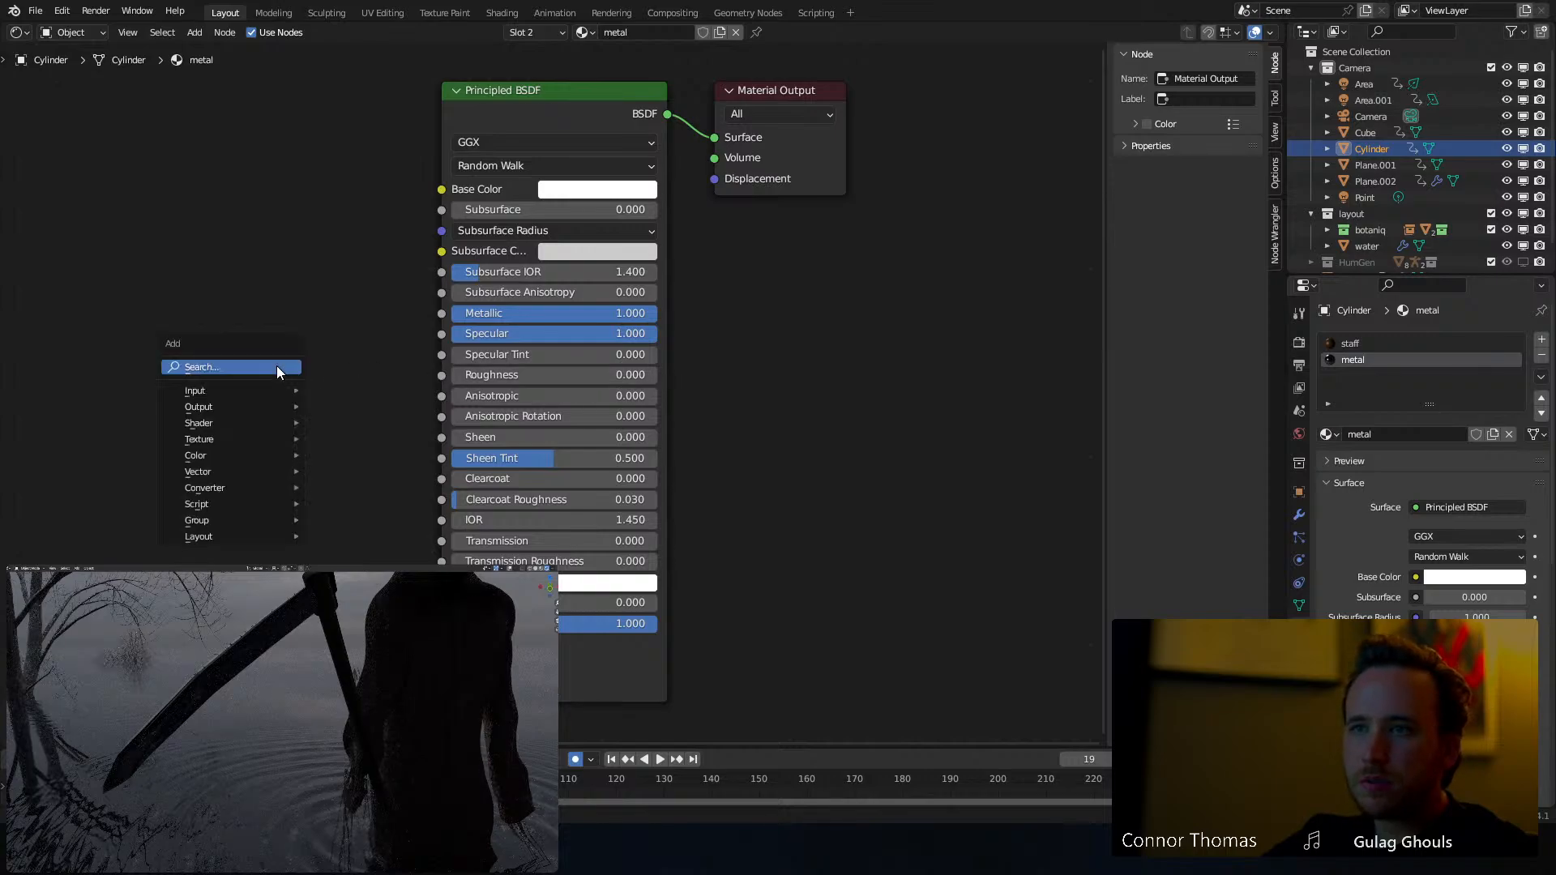
{"action": "left_click", "coordinate": [275, 366]}
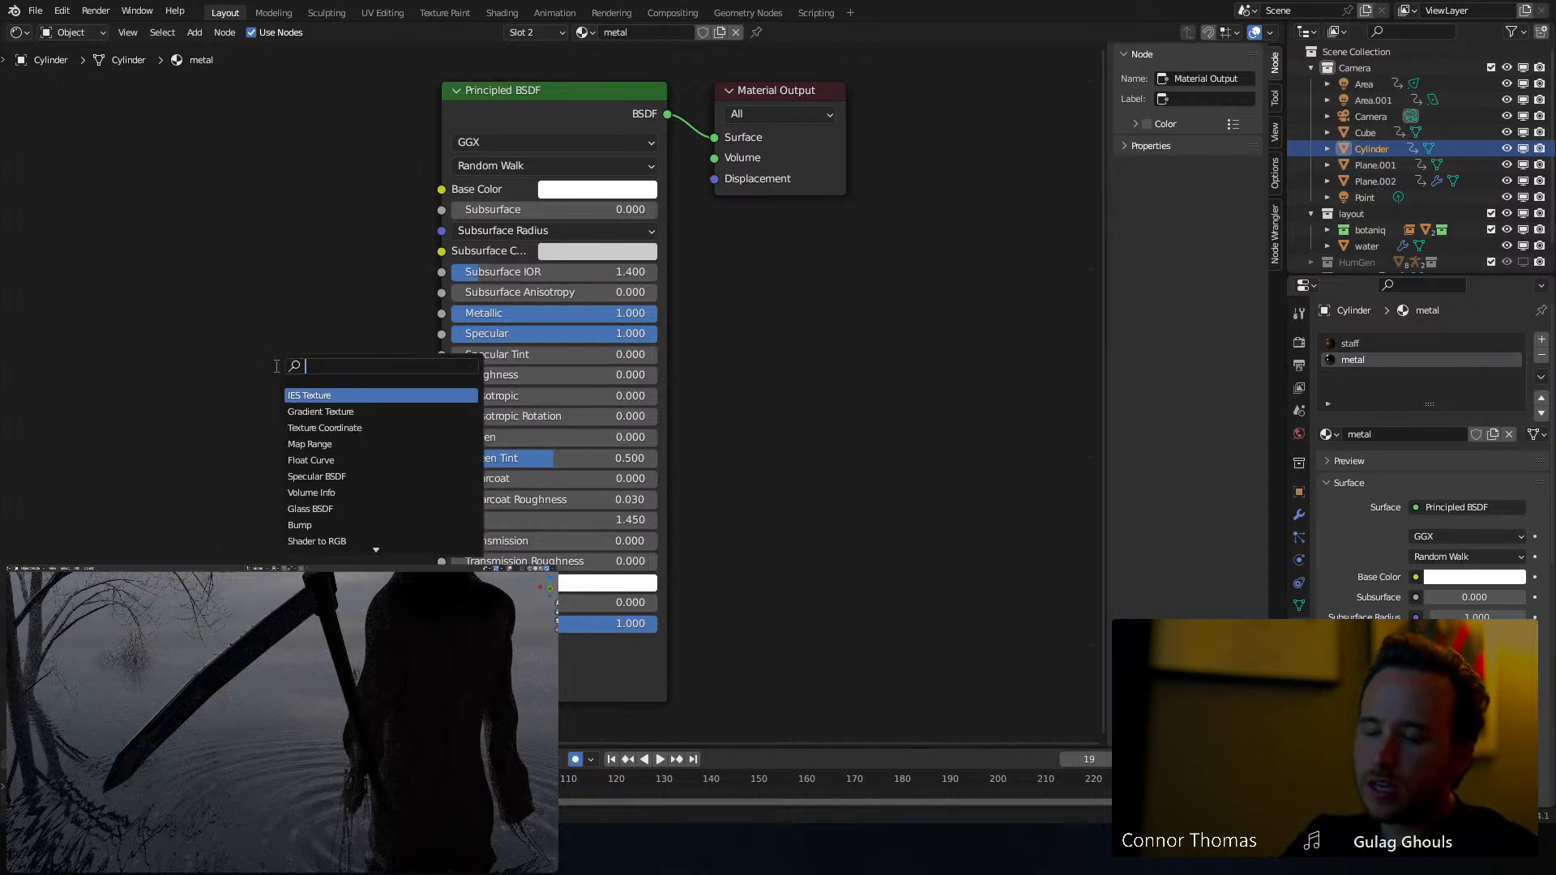
{"action": "type", "text": "mus"}
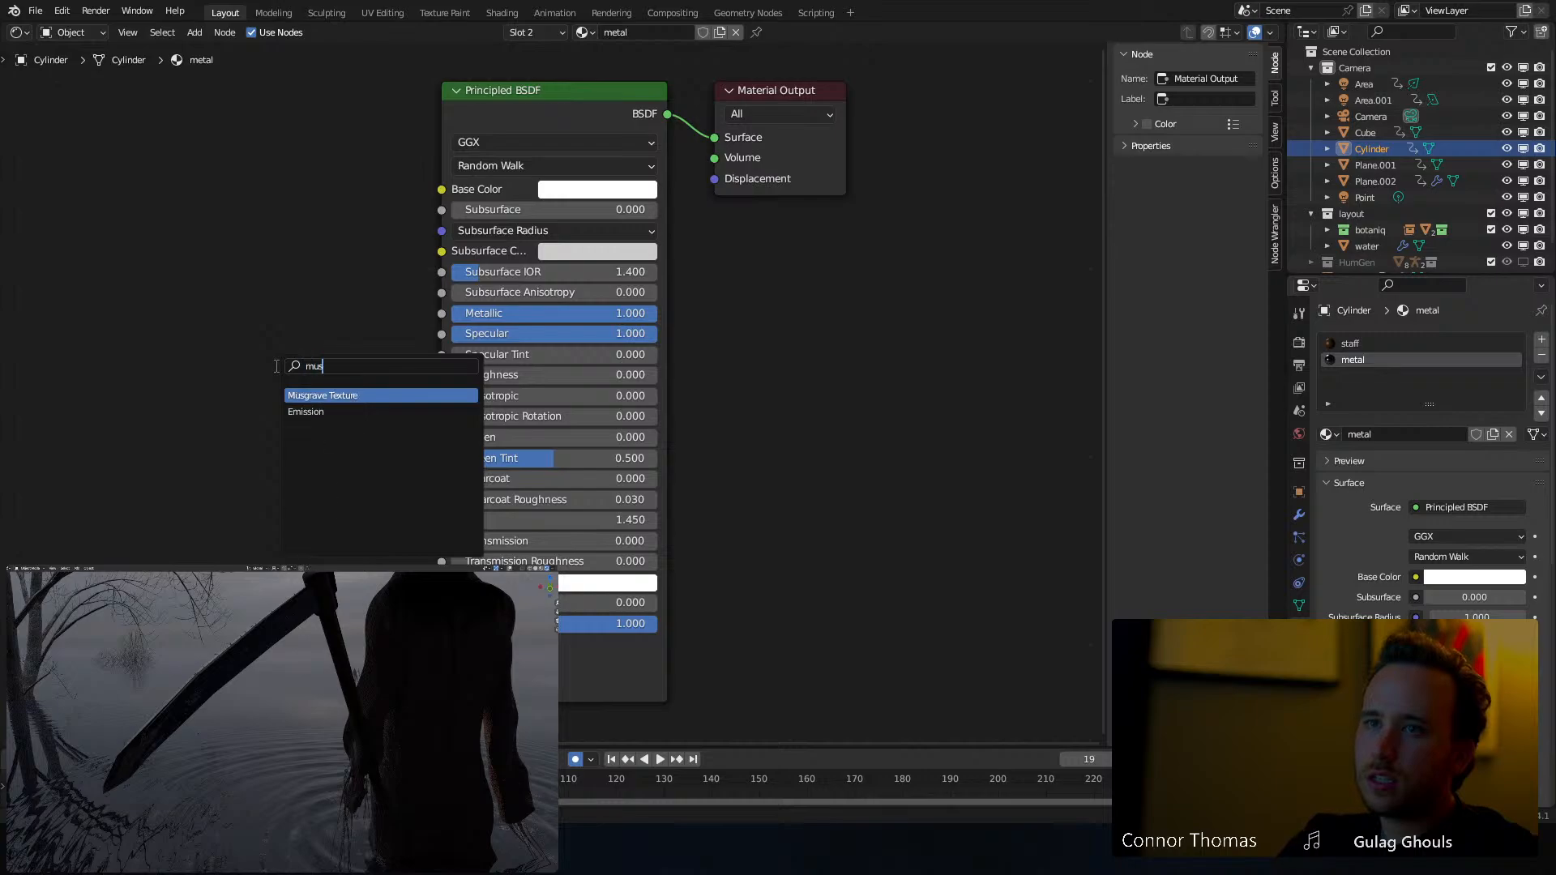
{"action": "key", "text": "Return"}
{"action": "left_click", "coordinate": [133, 307]}
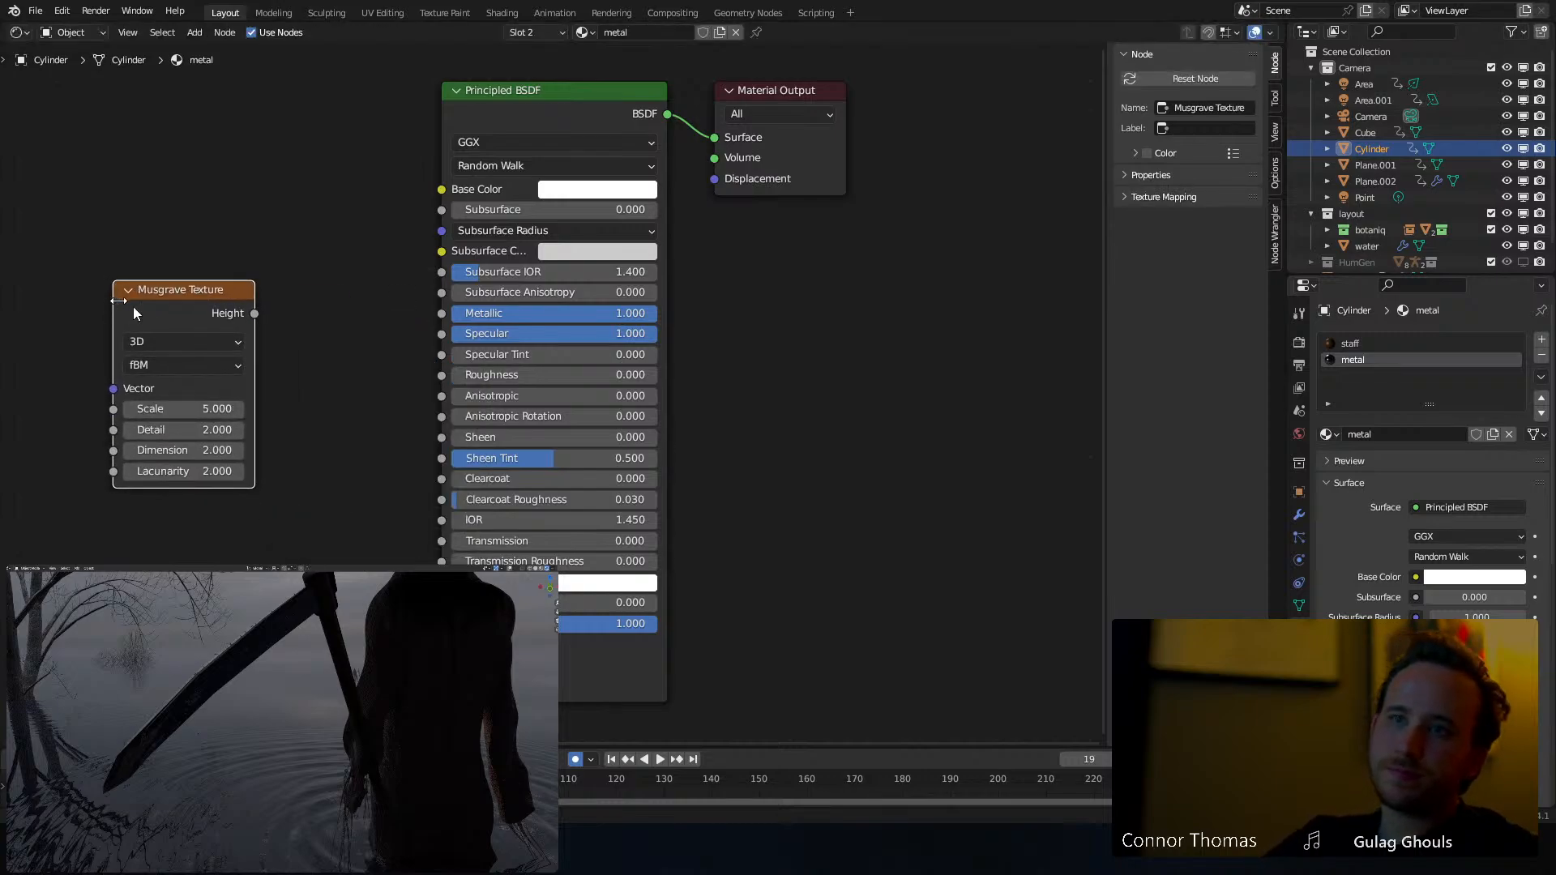
{"action": "left_click", "coordinate": [187, 290], "text": "ctrl+shift"}
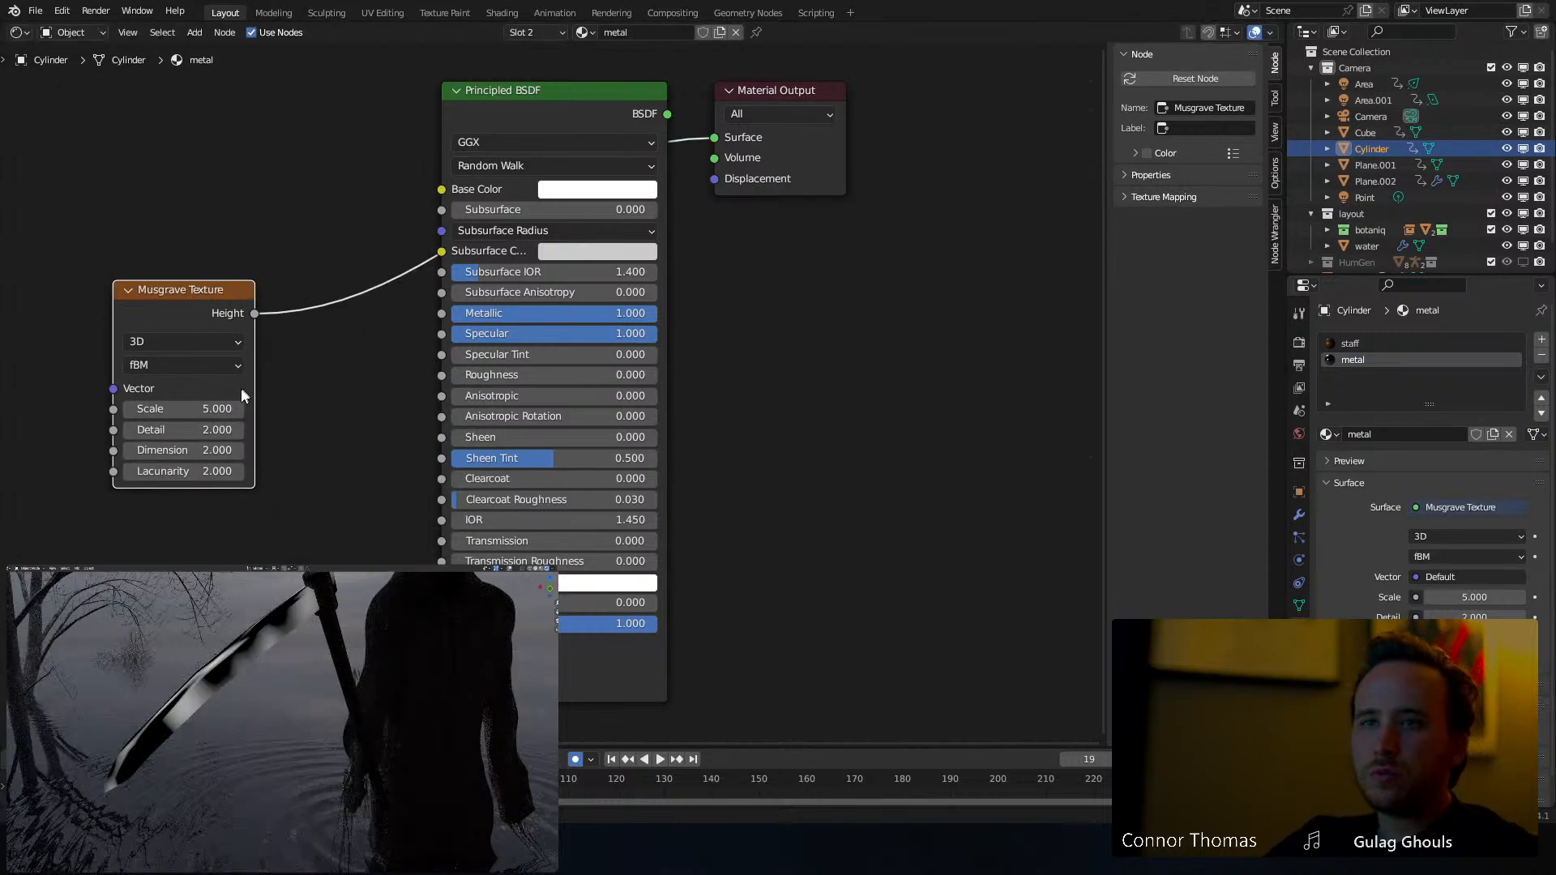
Set the Musgrave Texture to Scale -10.700, Detail 15.000, Dimension 46.200 and Lacunarity 1.000, trying Lacunarity 0 first
{"action": "left_click_drag", "start_coordinate": [213, 409], "coordinate": [324, 430]}
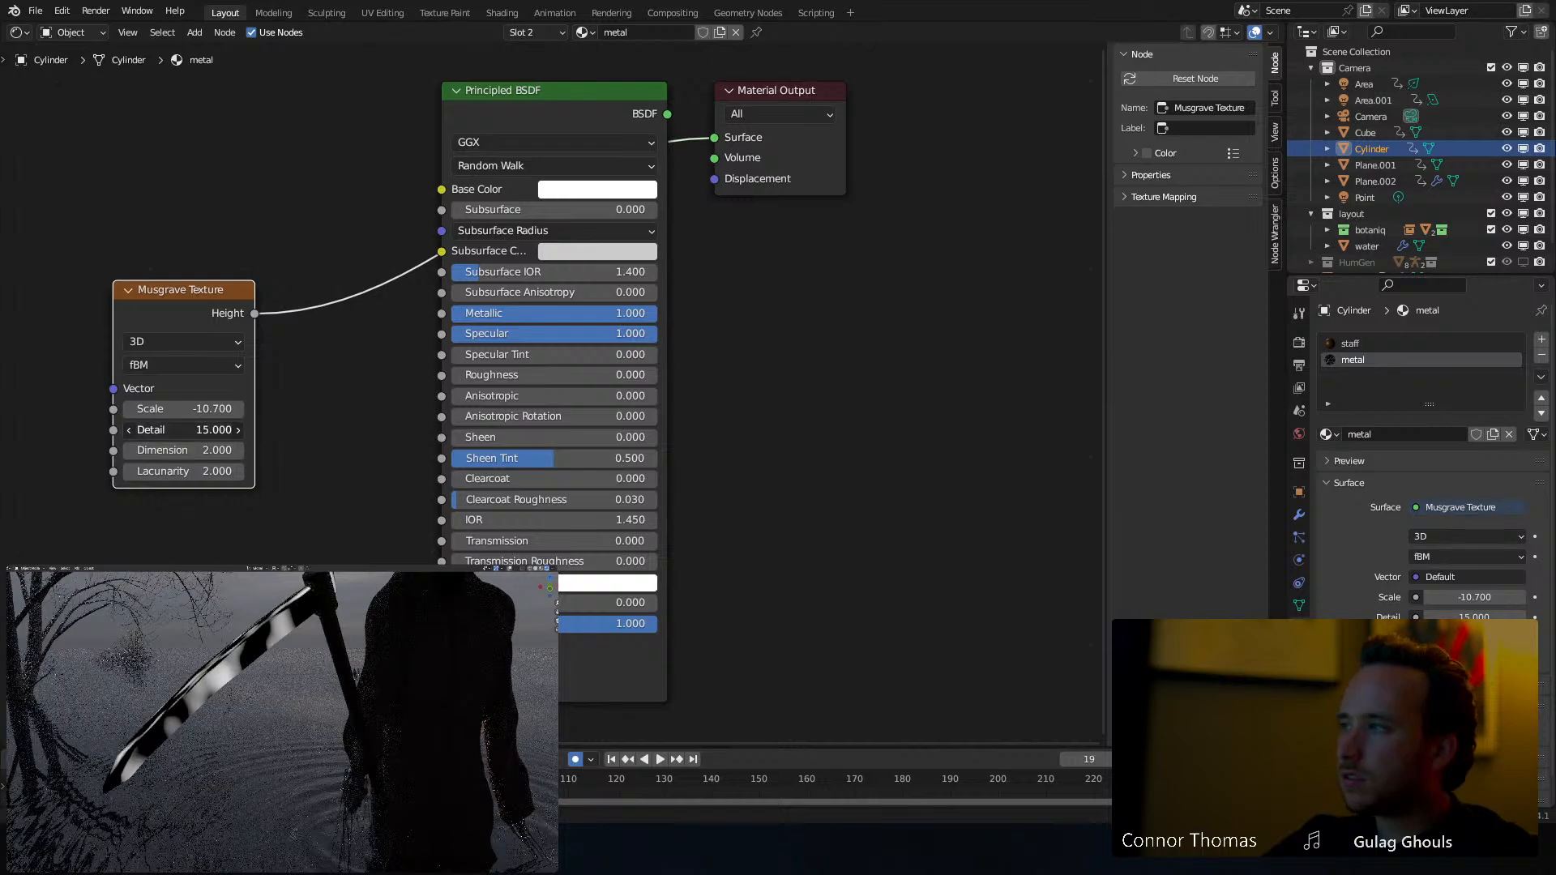
{"action": "mouse_move", "coordinate": [199, 471]}
{"action": "left_mouse_down"}
{"action": "mouse_move", "coordinate": [224, 471]}
{"action": "mouse_move", "coordinate": [183, 471]}
{"action": "mouse_move", "coordinate": [203, 473]}
{"action": "left_mouse_up"}
{"action": "left_click", "coordinate": [196, 470]}
{"action": "type", "text": "0"}
{"action": "key", "text": "Return"}
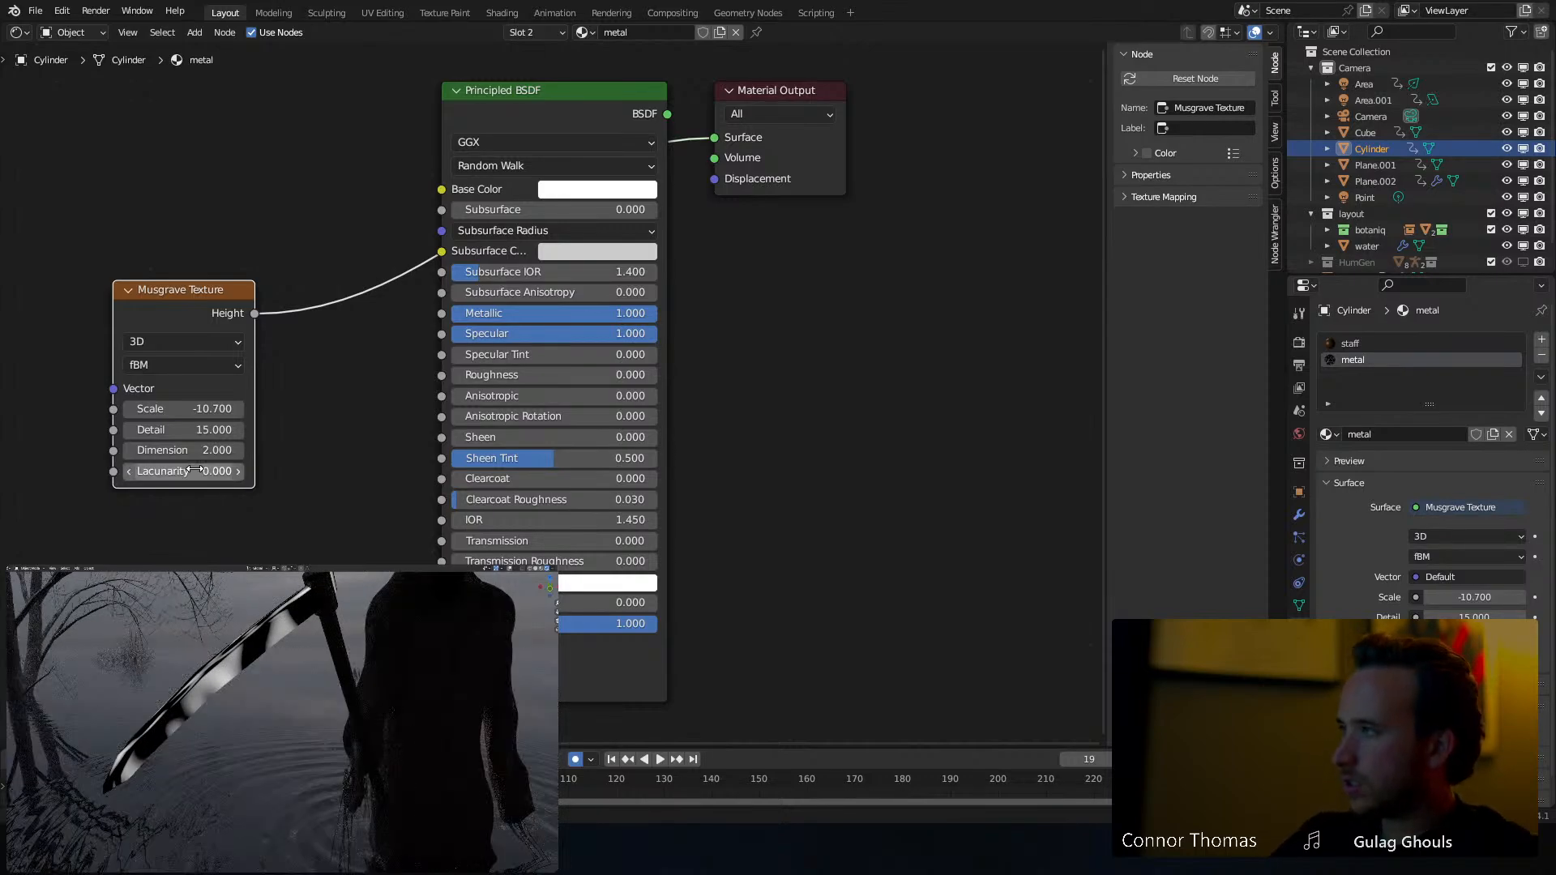
{"action": "left_click", "coordinate": [202, 479]}
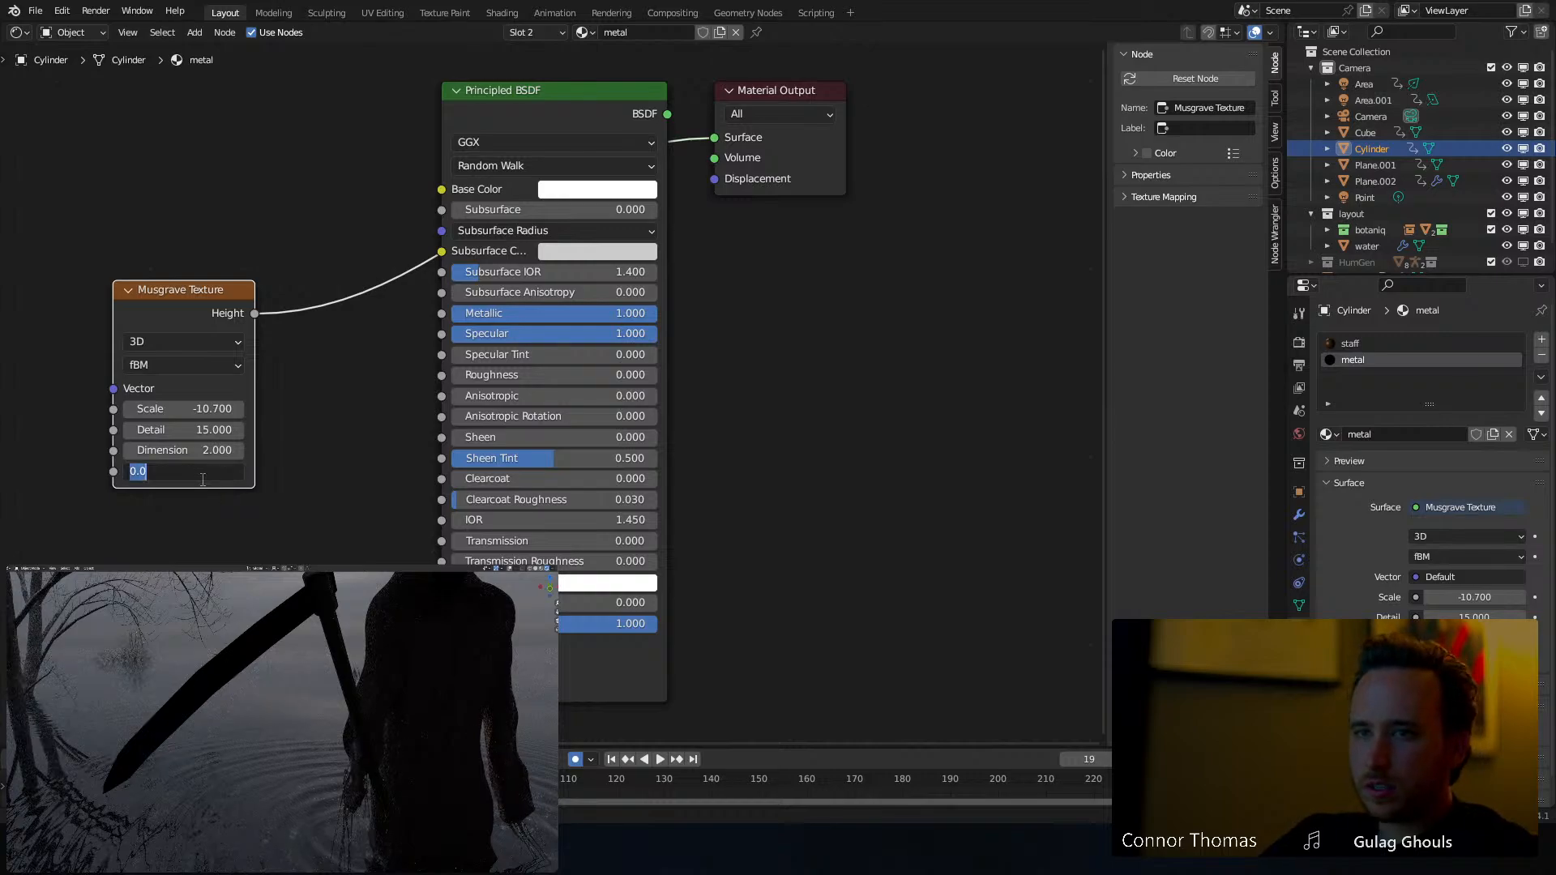
{"action": "key", "text": "Return"}
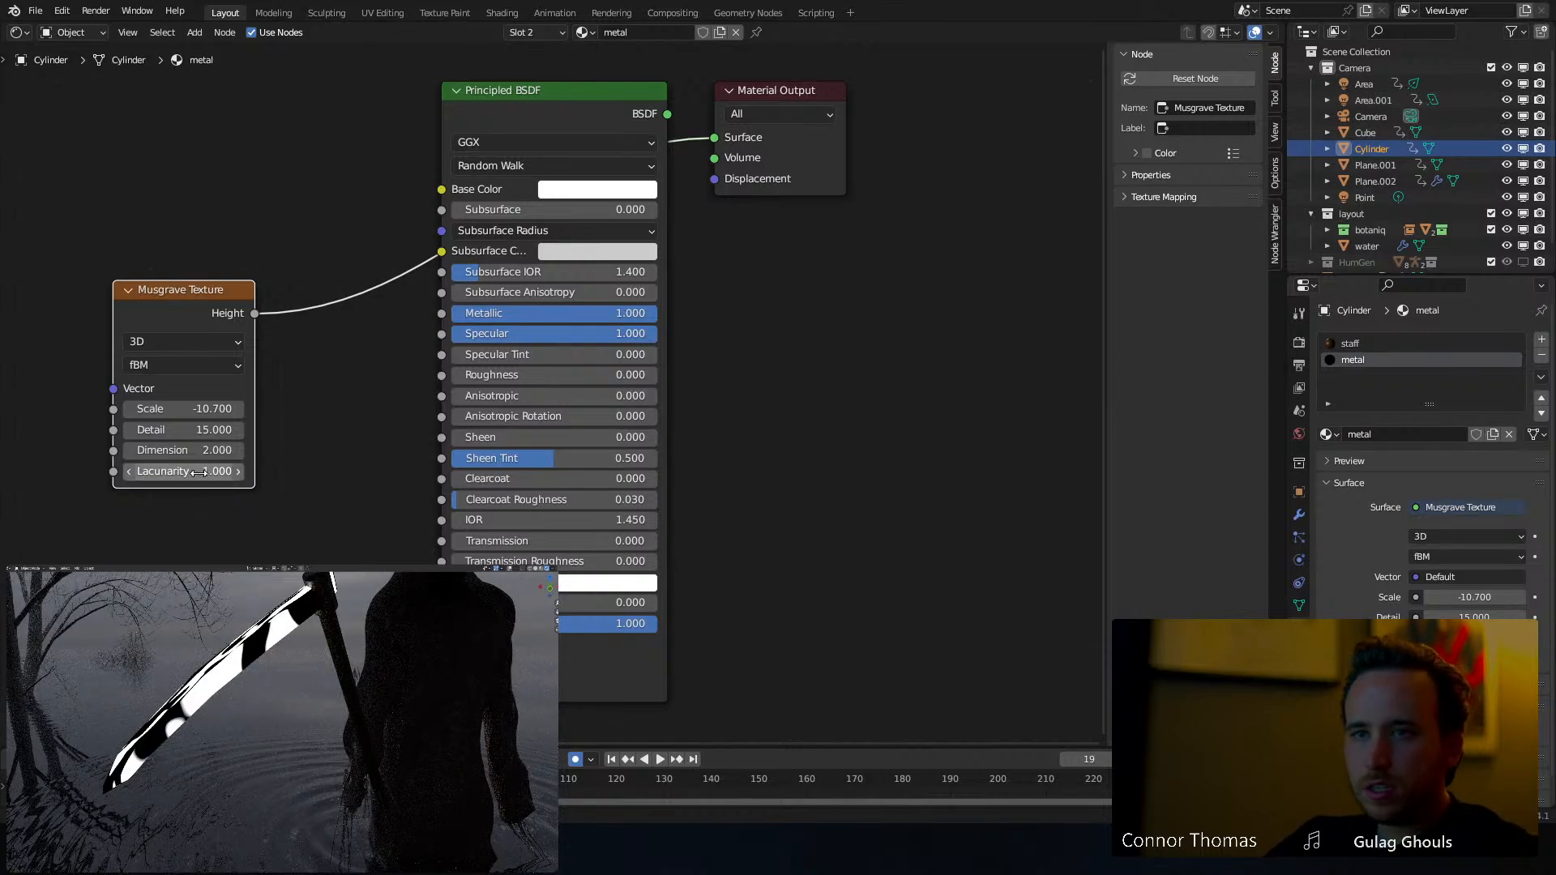
{"action": "left_click_drag", "start_coordinate": [195, 453], "coordinate": [332, 453]}
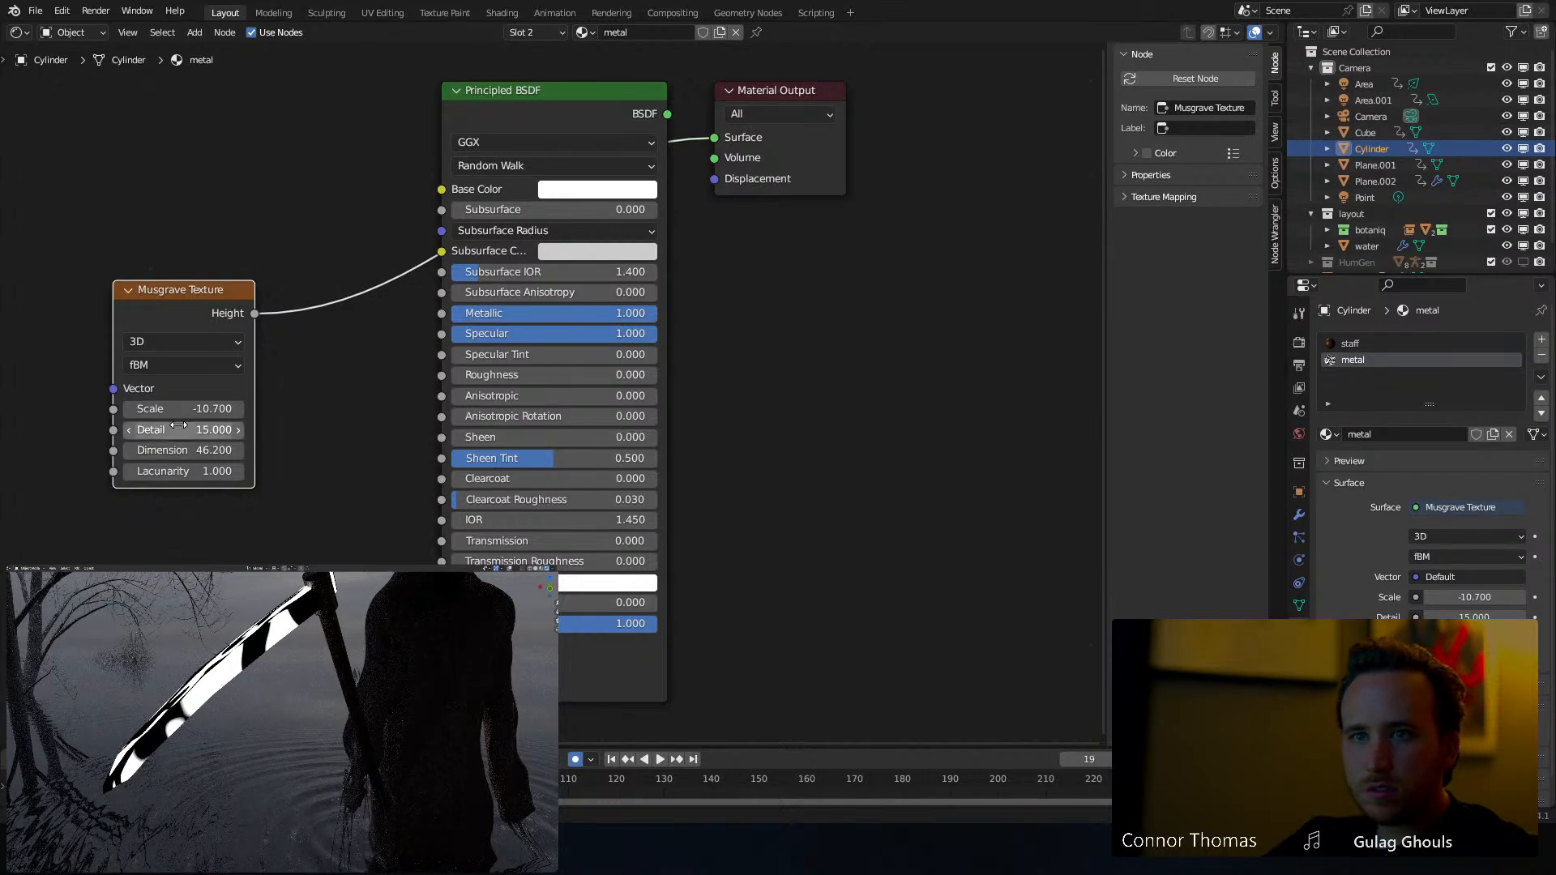
Switch the Musgrave Texture to 4D with Scale -8.500, trying Lacunarity 3.000 and 2.000 before setting it to 1.000
{"action": "left_click", "coordinate": [173, 344]}
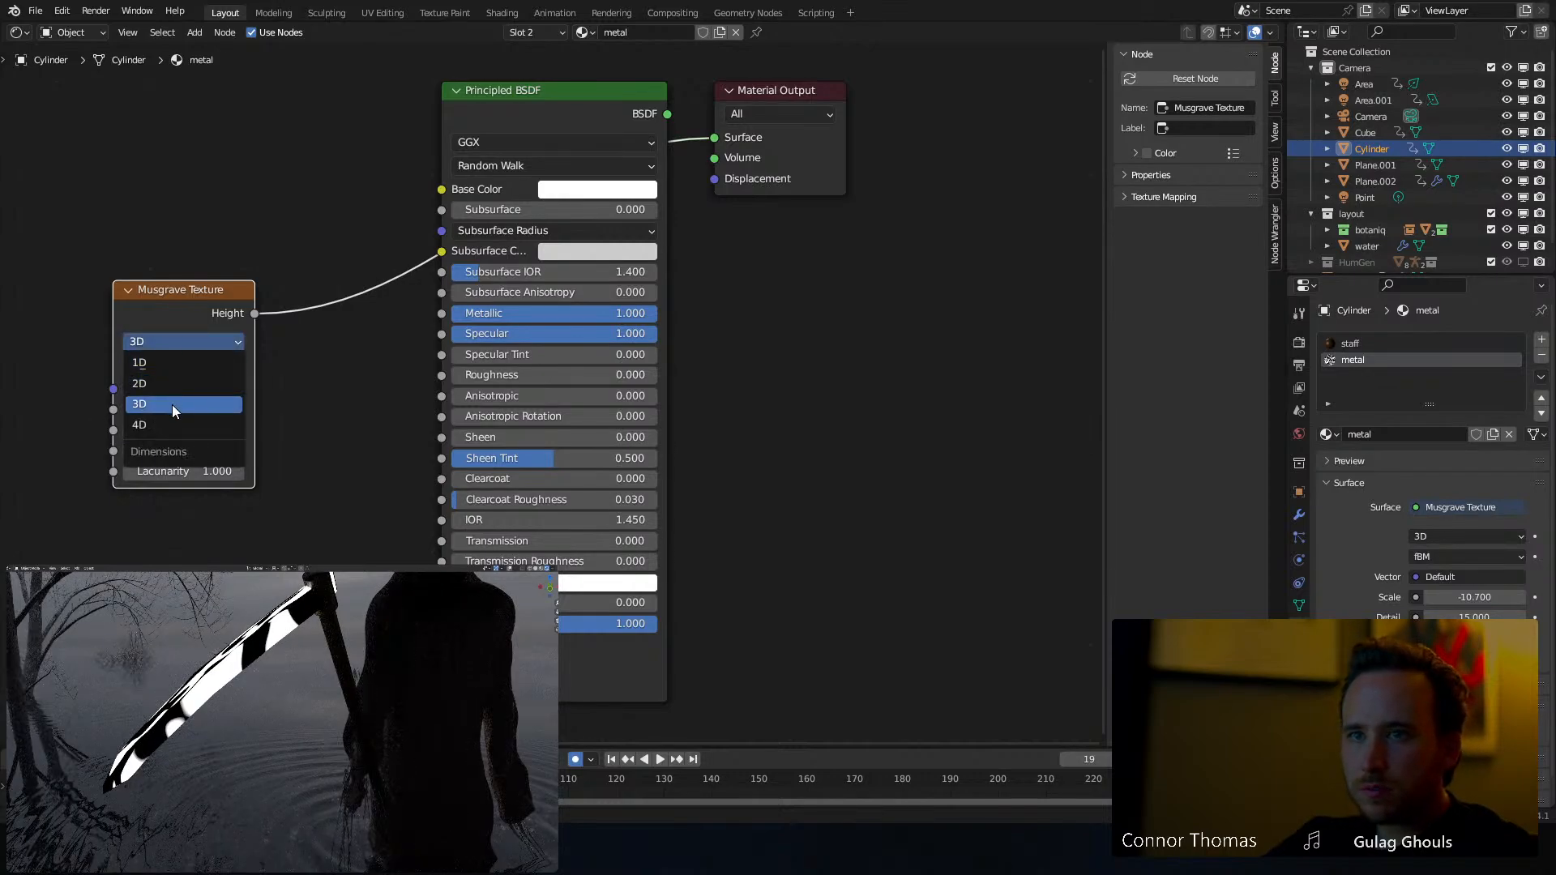
{"action": "left_click", "coordinate": [172, 425]}
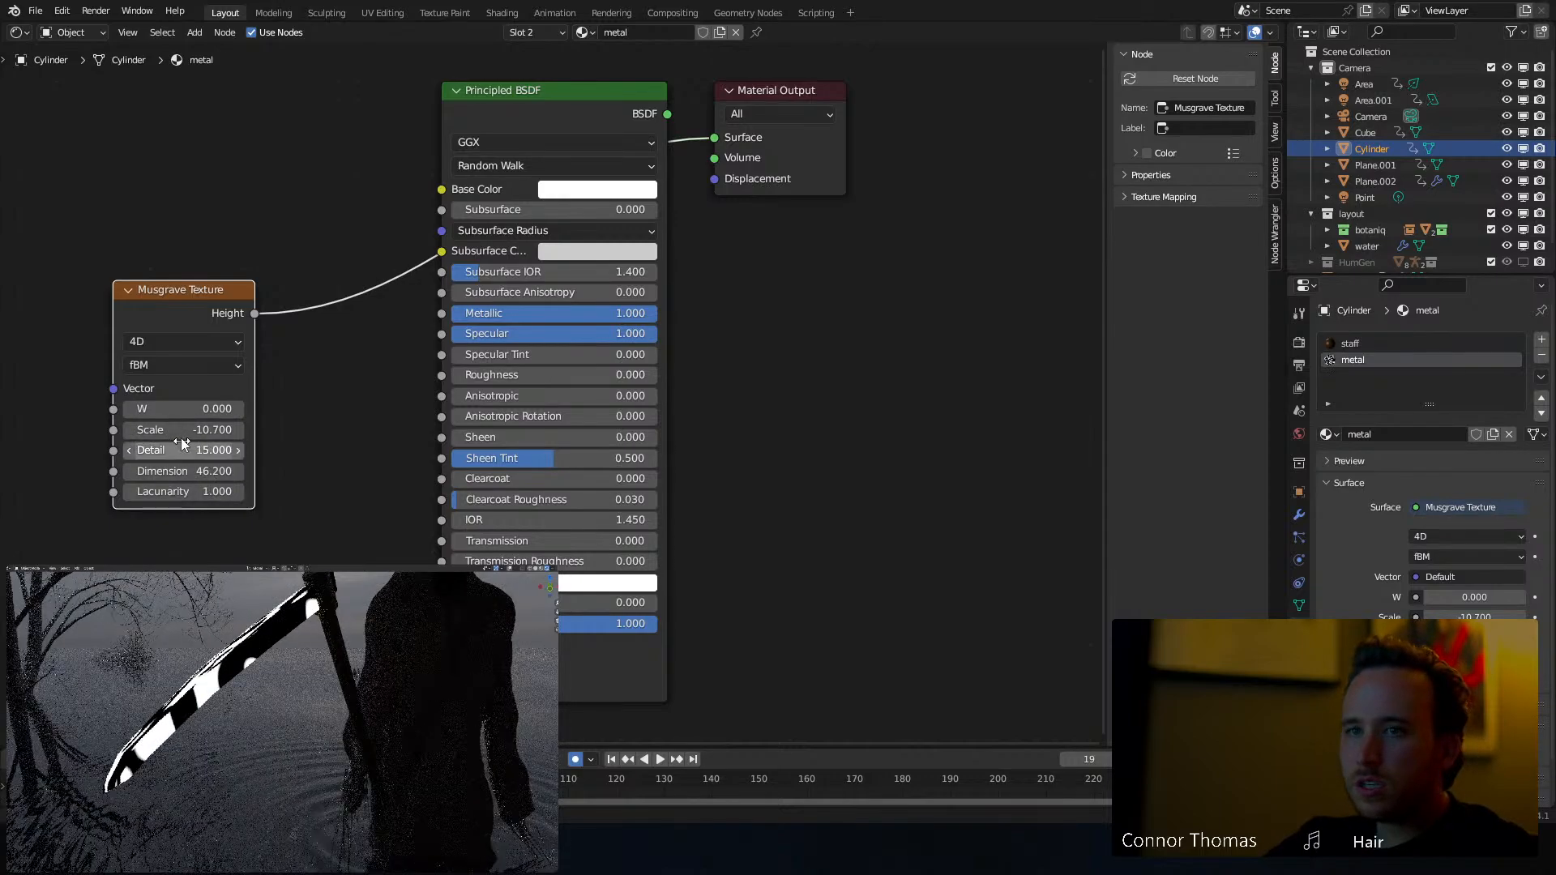
{"action": "mouse_move", "coordinate": [185, 429]}
{"action": "left_mouse_down"}
{"action": "mouse_move", "coordinate": [220, 430]}
{"action": "mouse_move", "coordinate": [197, 430]}
{"action": "left_mouse_up"}
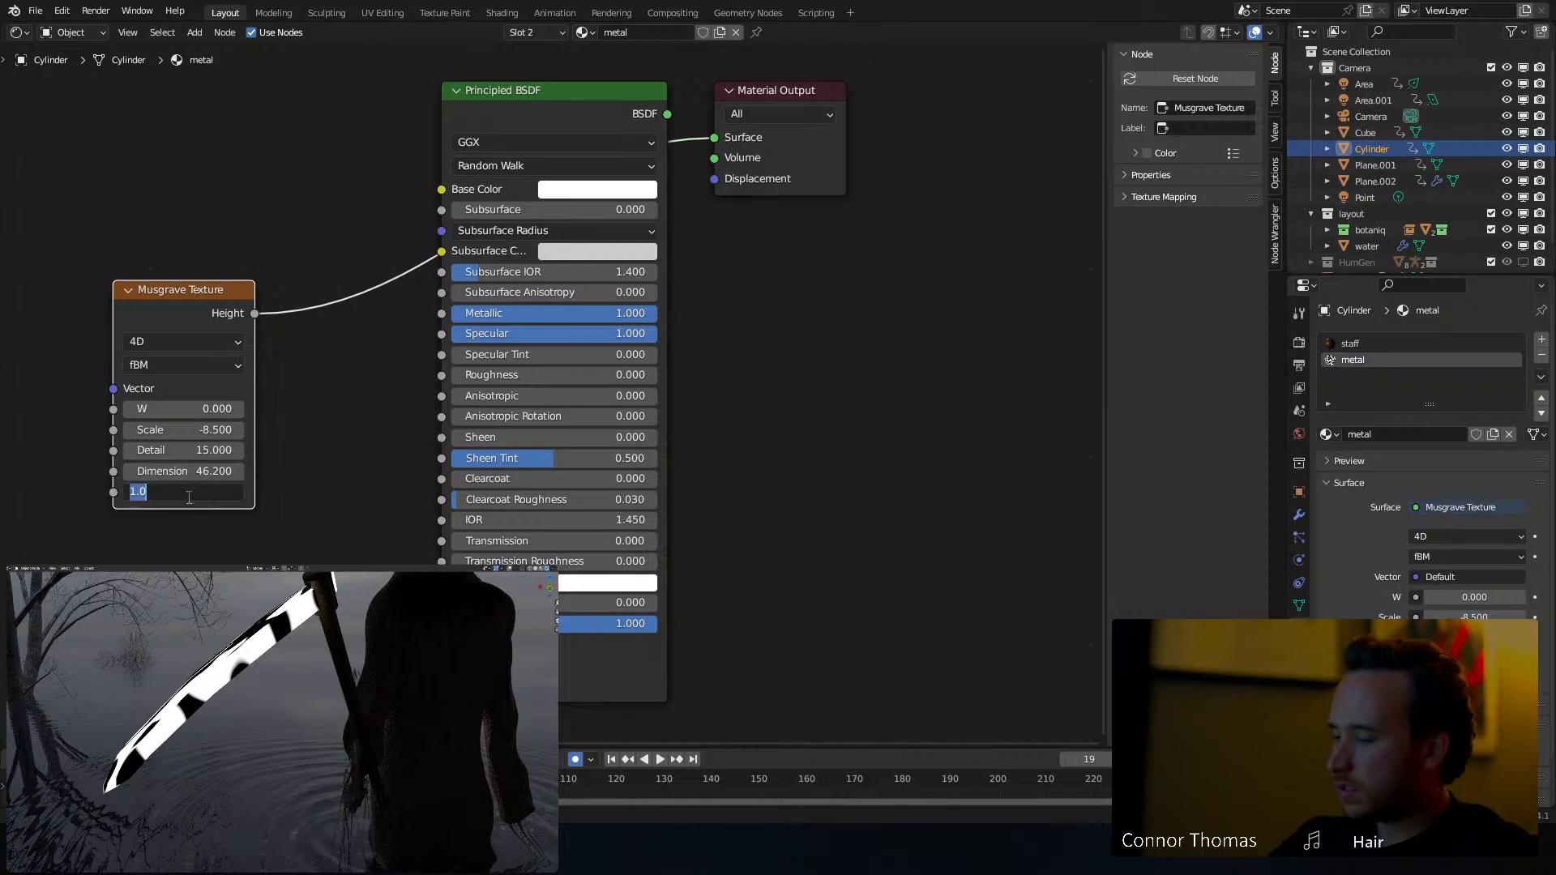
{"action": "type", "text": "3"}
{"action": "key", "text": "Return"}
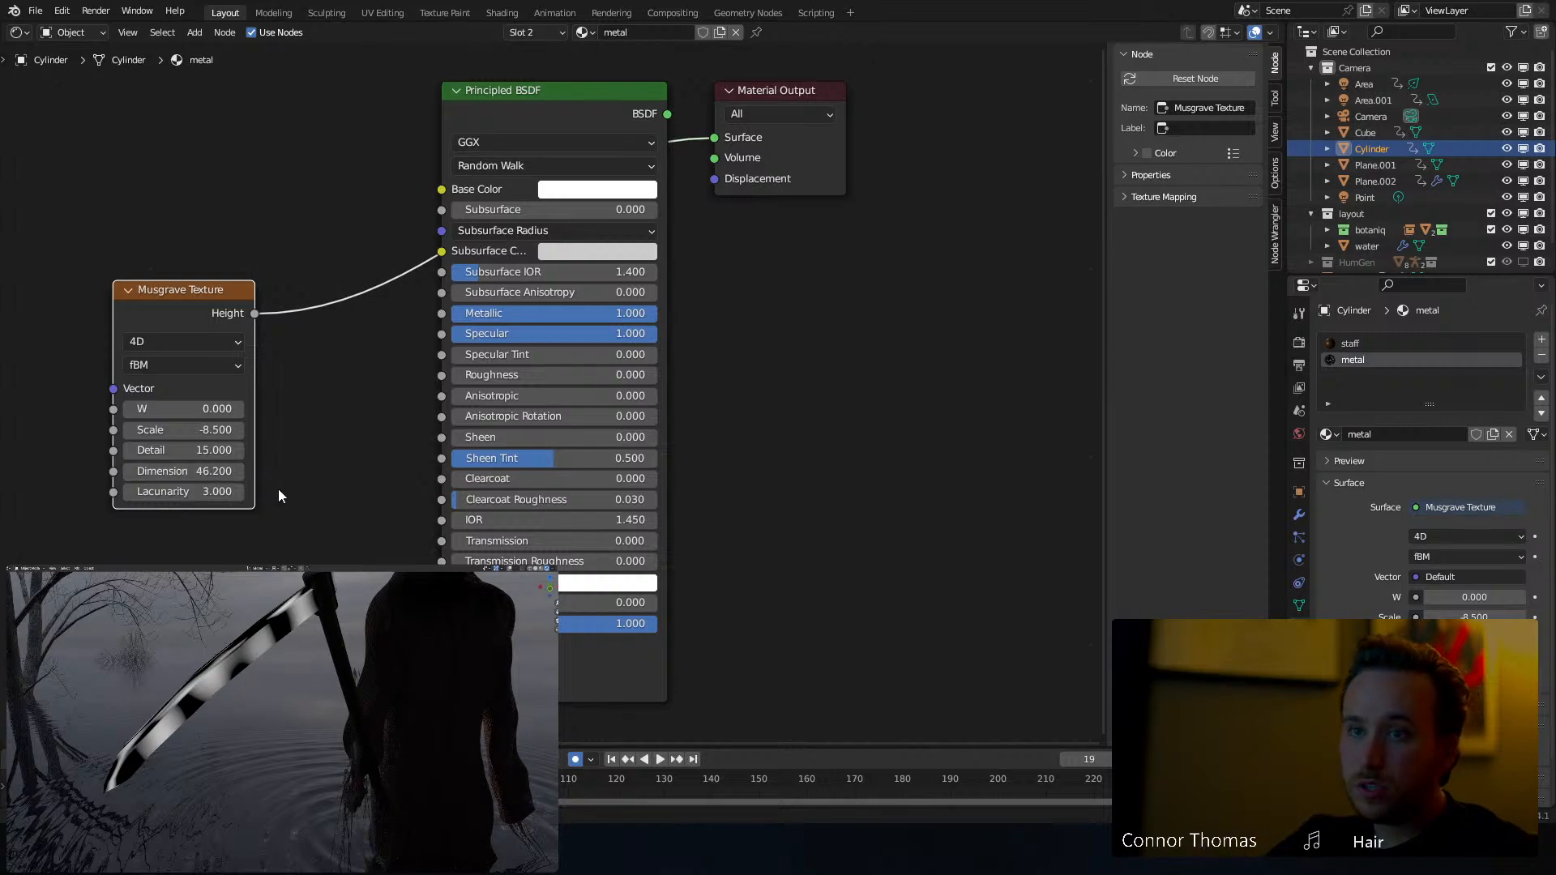
{"action": "left_click", "coordinate": [224, 493]}
{"action": "type", "text": "2"}
{"action": "key", "text": "Return"}
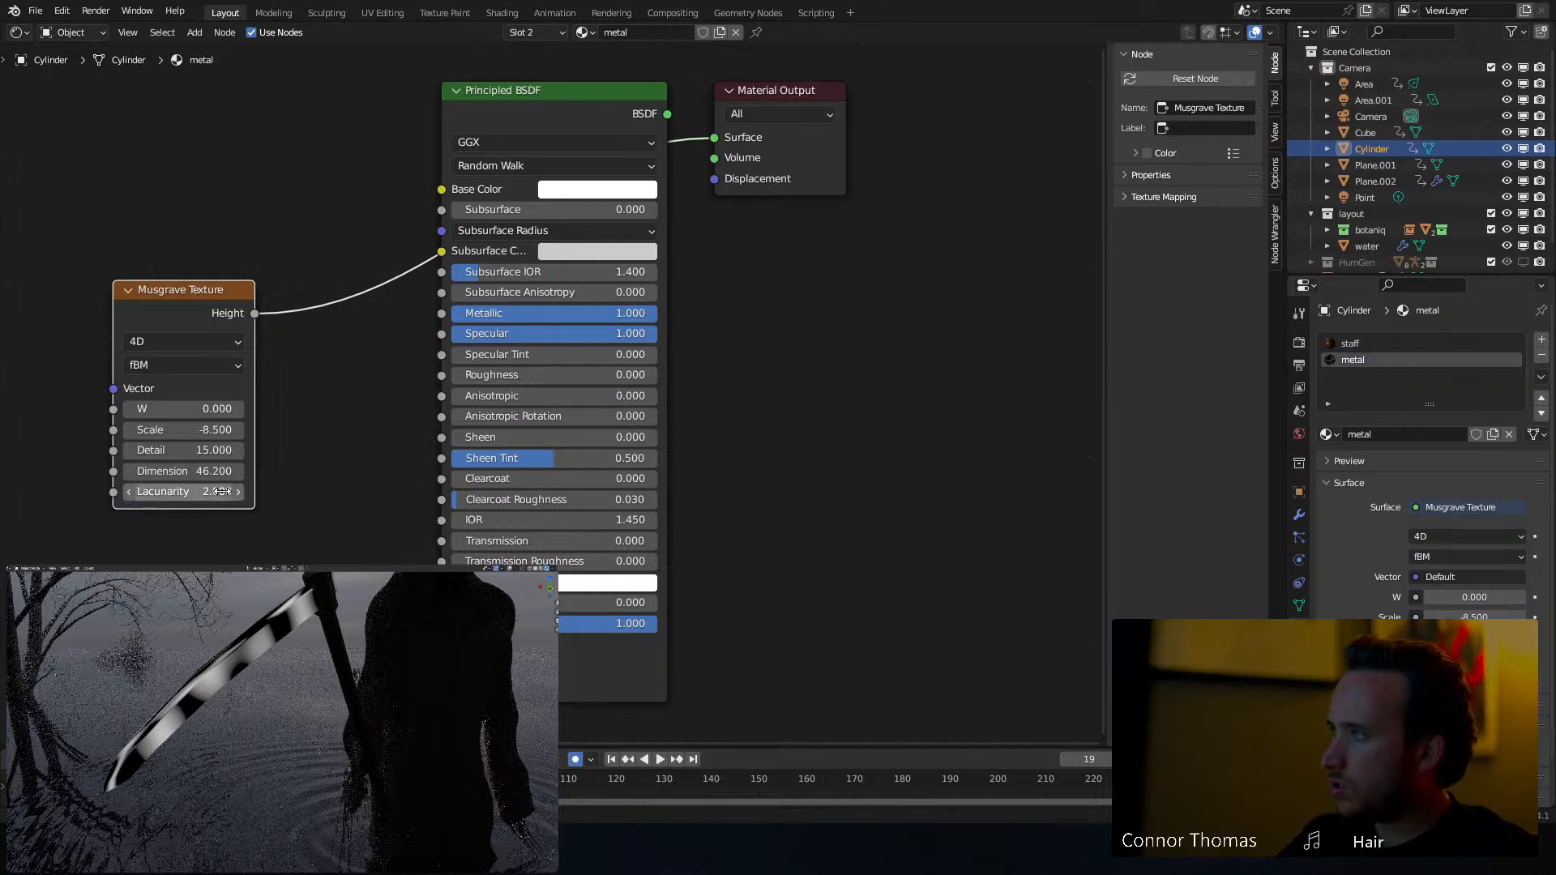
{"action": "left_click", "coordinate": [203, 492]}
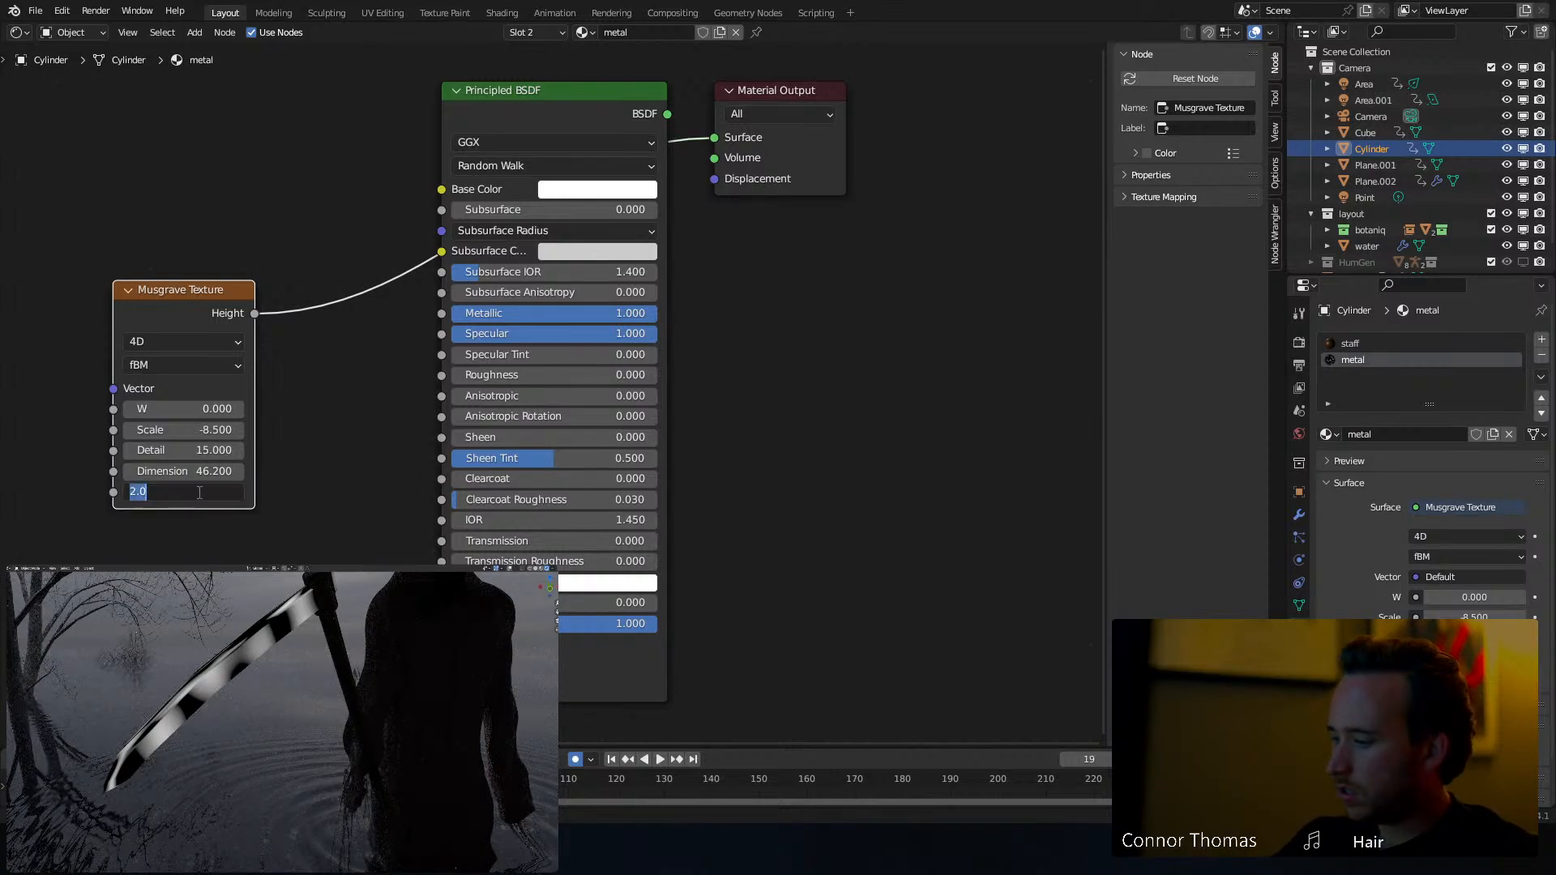
{"action": "type", "text": "1"}
{"action": "key", "text": "Return"}
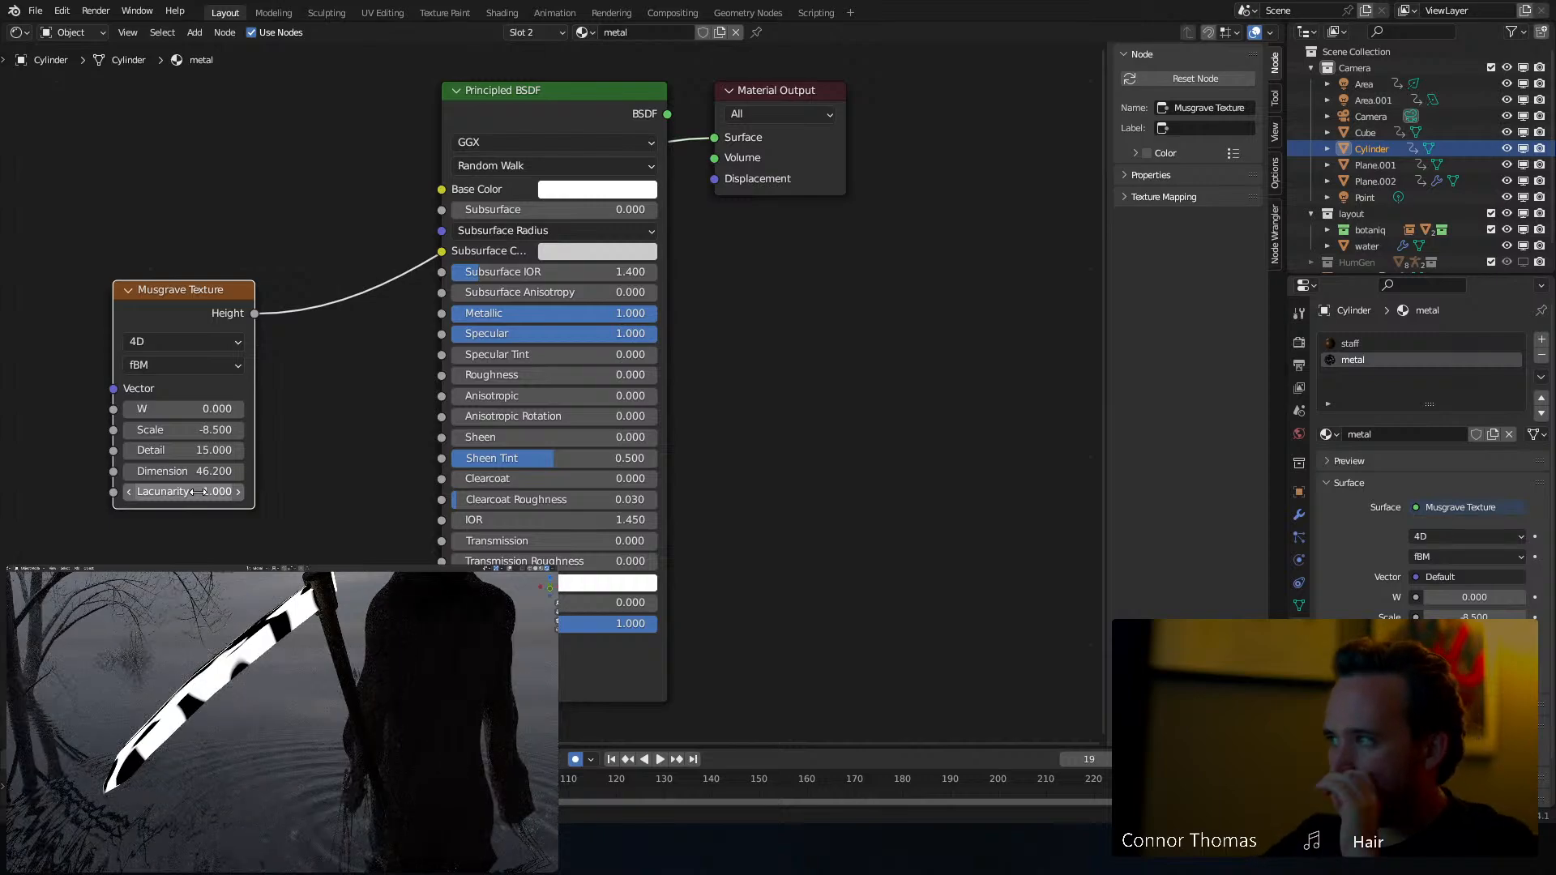
Insert a ColorRamp node on the Musgrave Texture's output link and lighten its black stop to a dark gray
{"action": "middle_click_drag", "start_coordinate": [309, 444], "coordinate": [280, 479]}
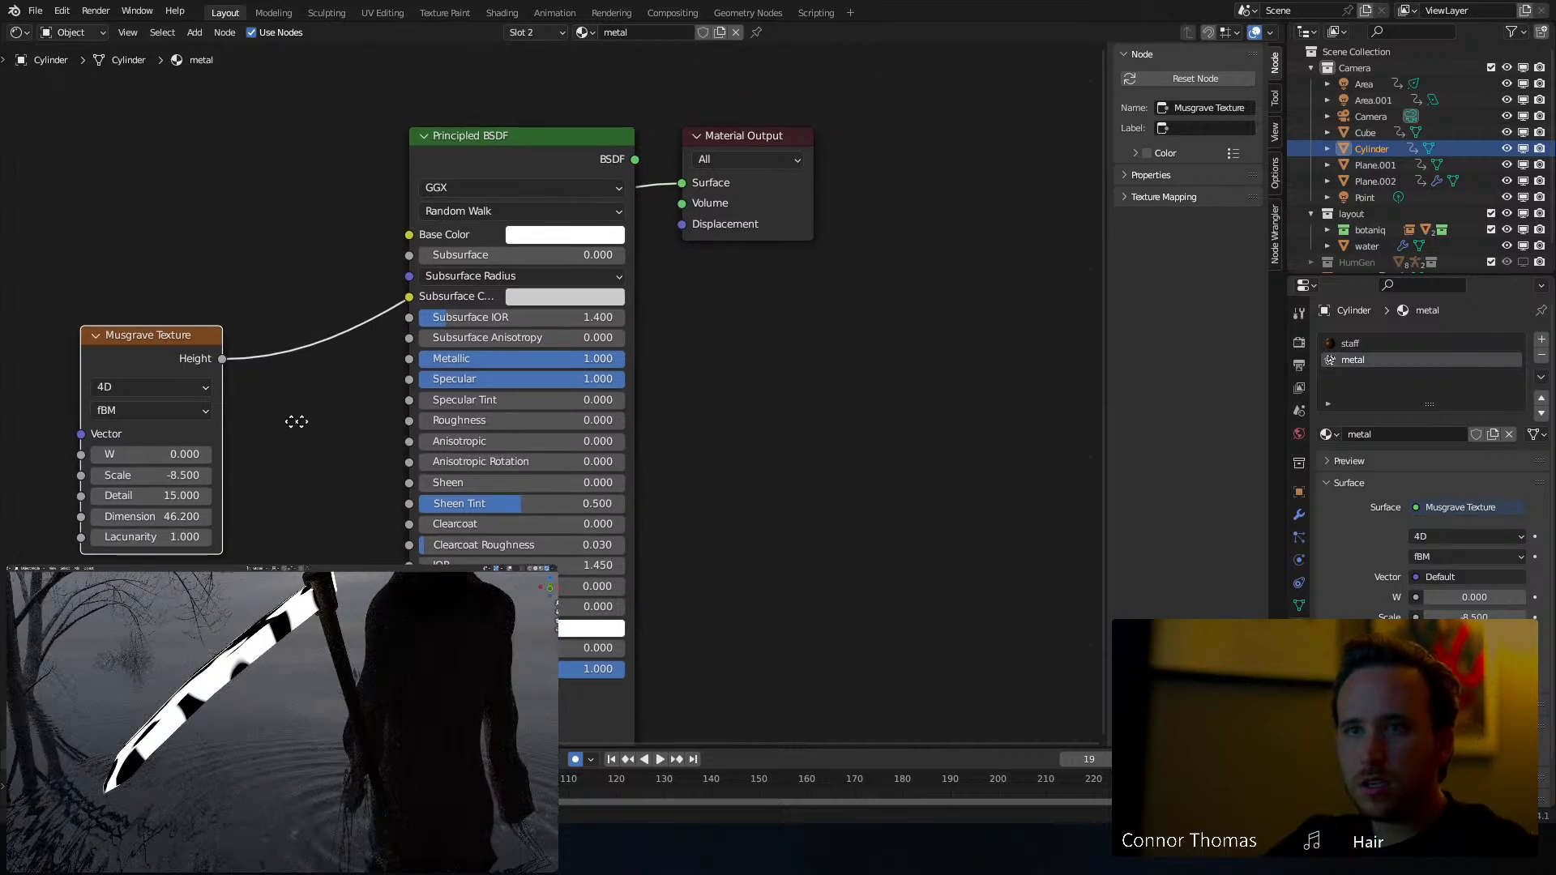
{"action": "middle_click_drag", "start_coordinate": [296, 422], "coordinate": [400, 403]}
{"action": "left_click_drag", "start_coordinate": [257, 311], "coordinate": [3, 282]}
{"action": "key", "text": "shift+a"}
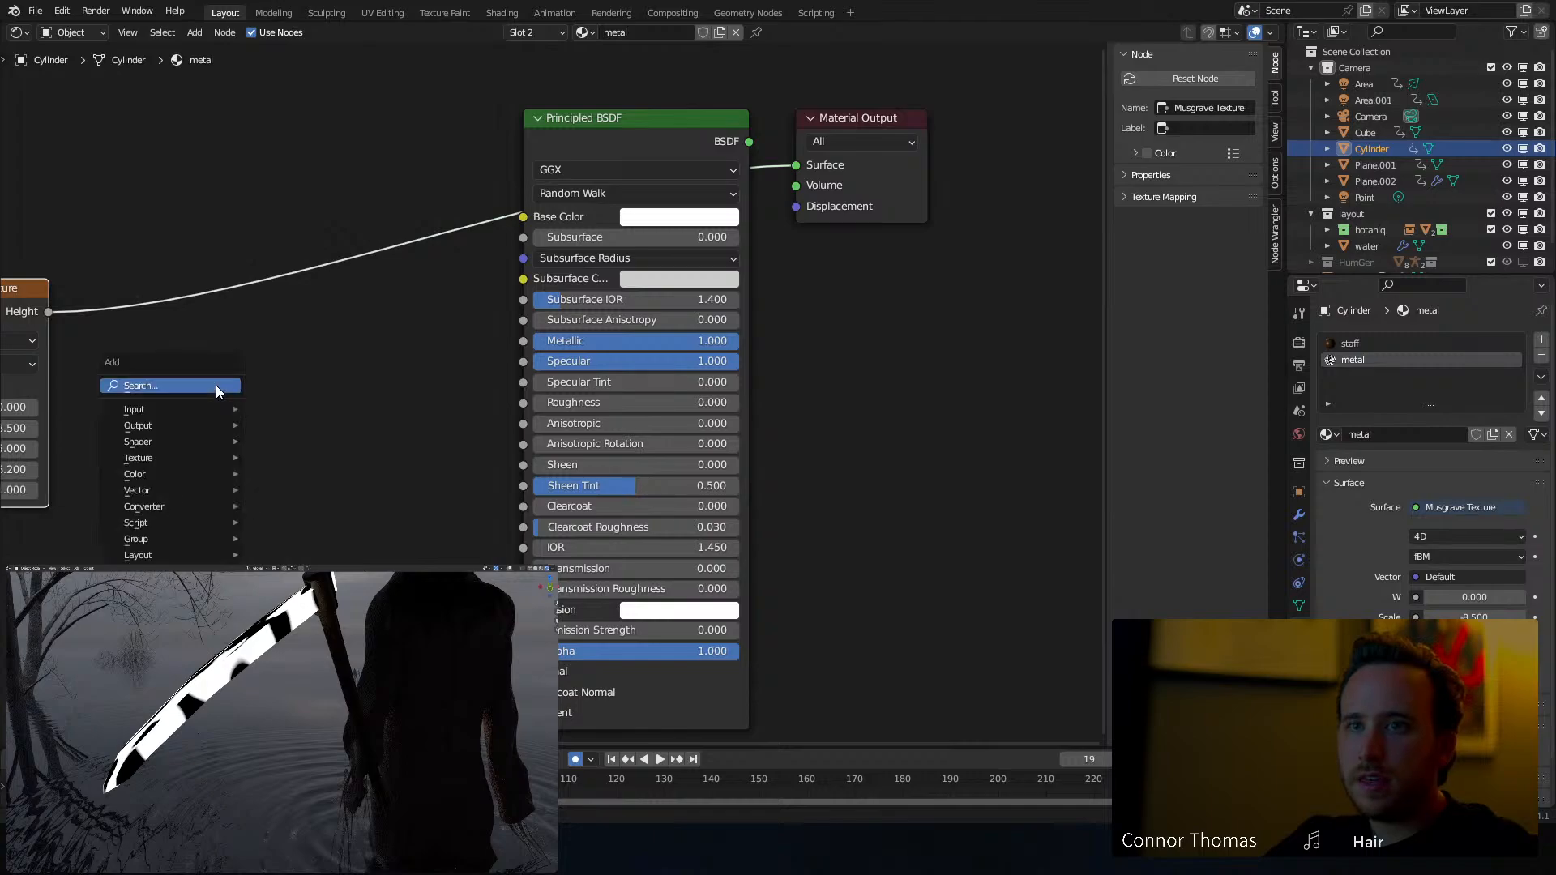
{"action": "left_click", "coordinate": [216, 386]}
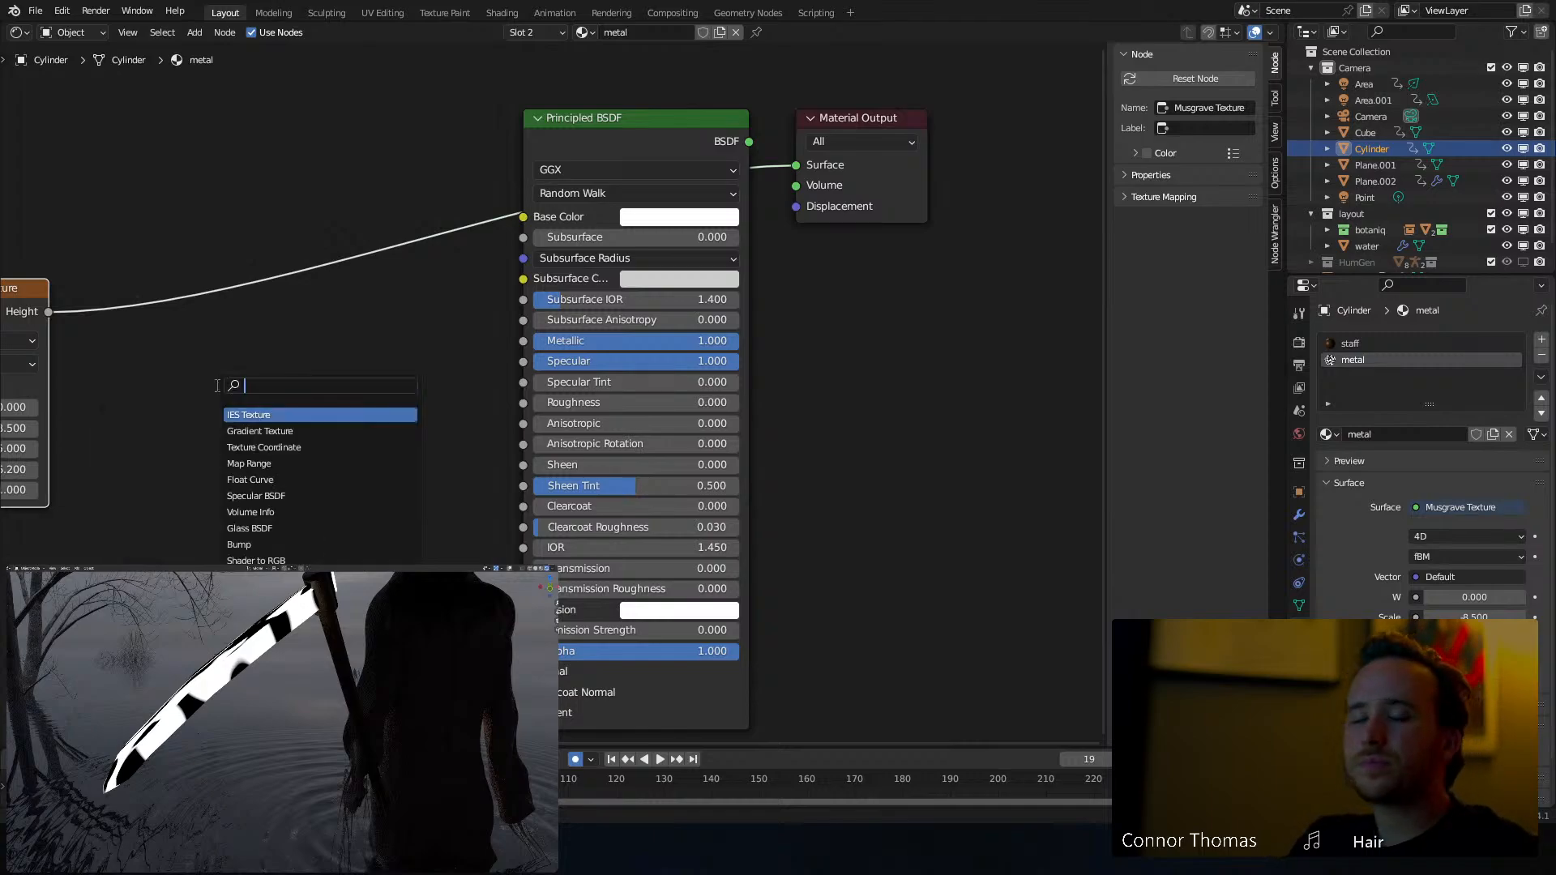
{"action": "type", "text": "color"}
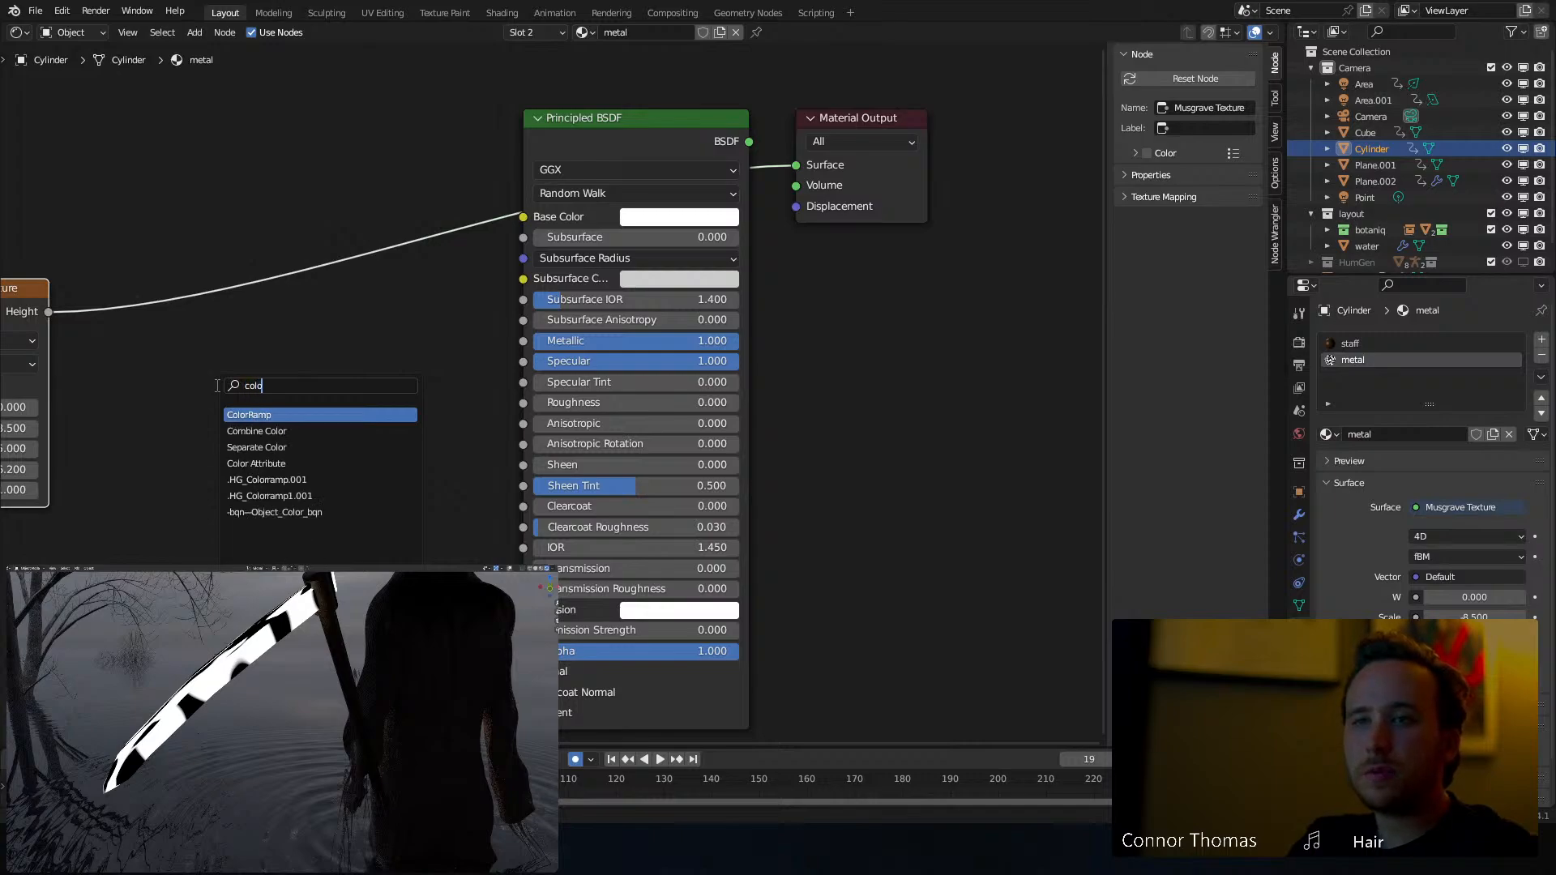
{"action": "key", "text": "Return"}
{"action": "left_click", "coordinate": [145, 314]}
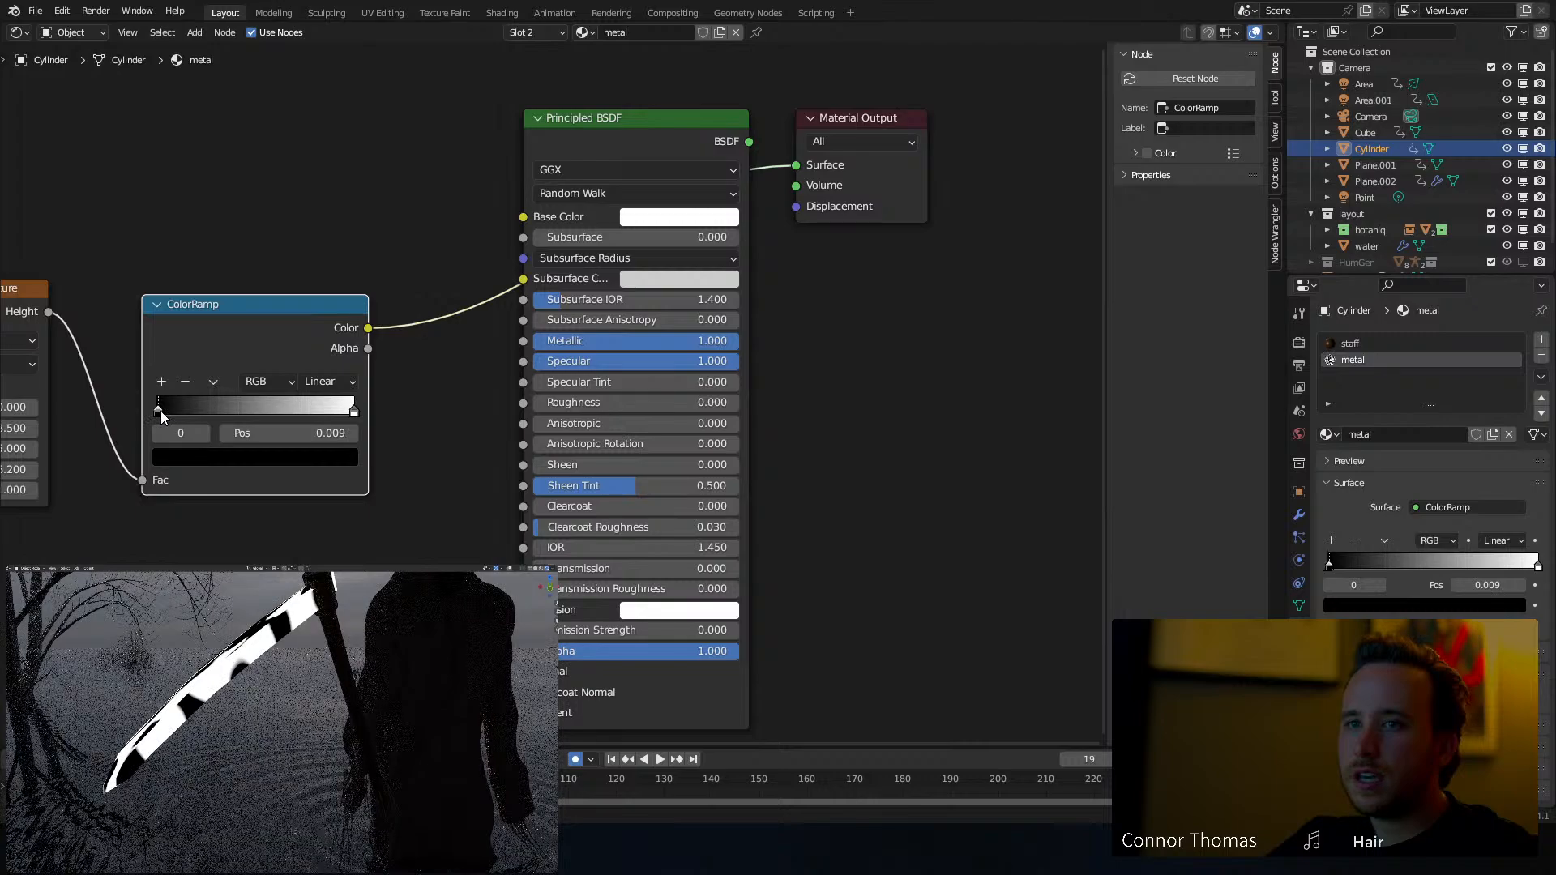
{"action": "left_click", "coordinate": [198, 463]}
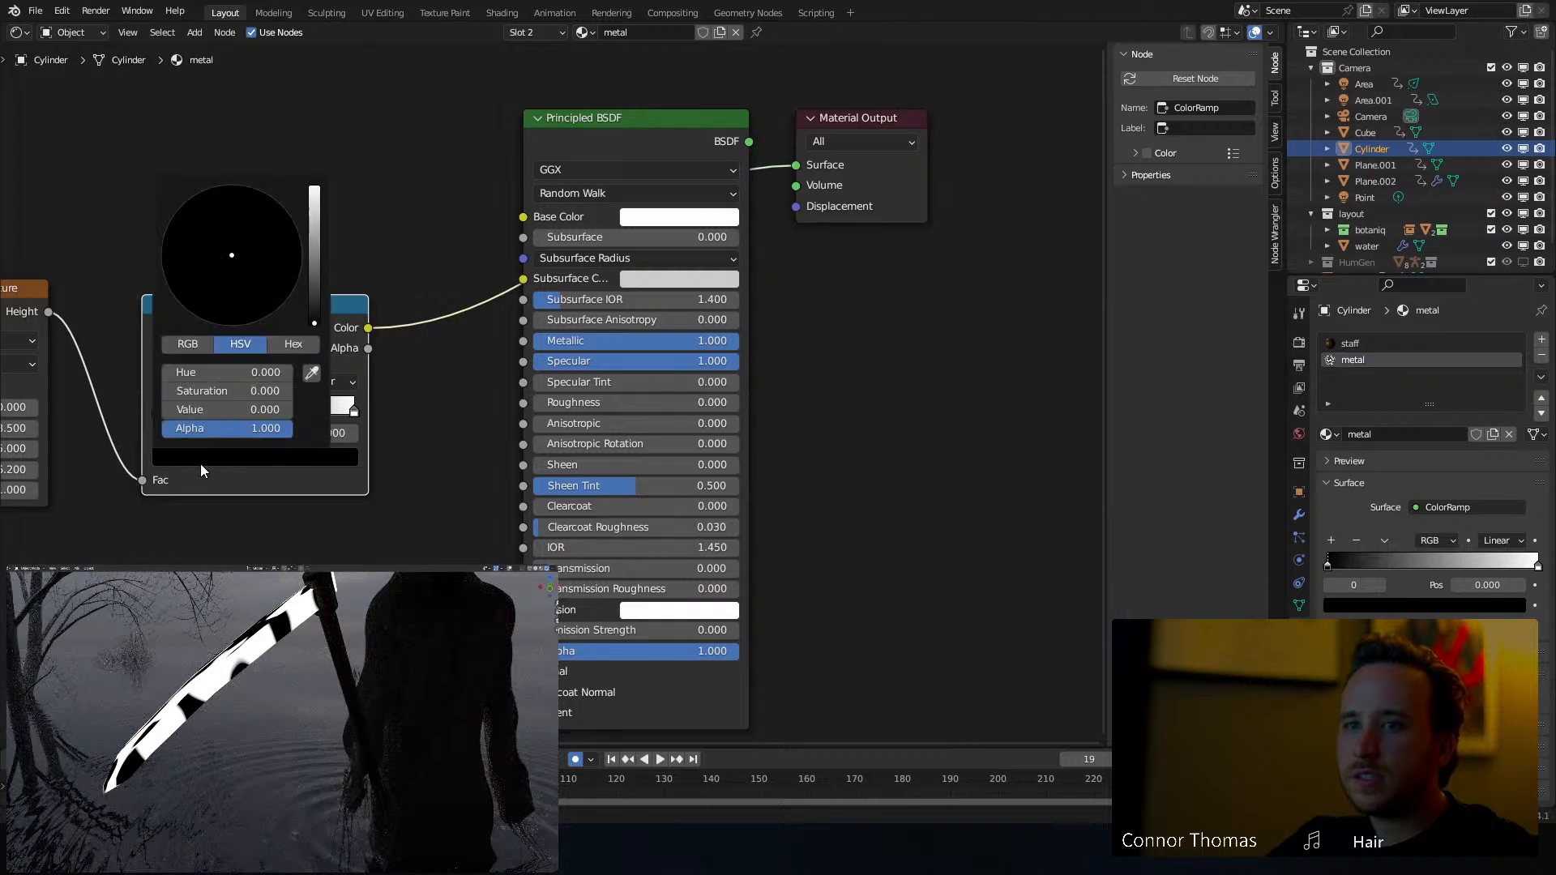
{"action": "left_click", "coordinate": [313, 311]}
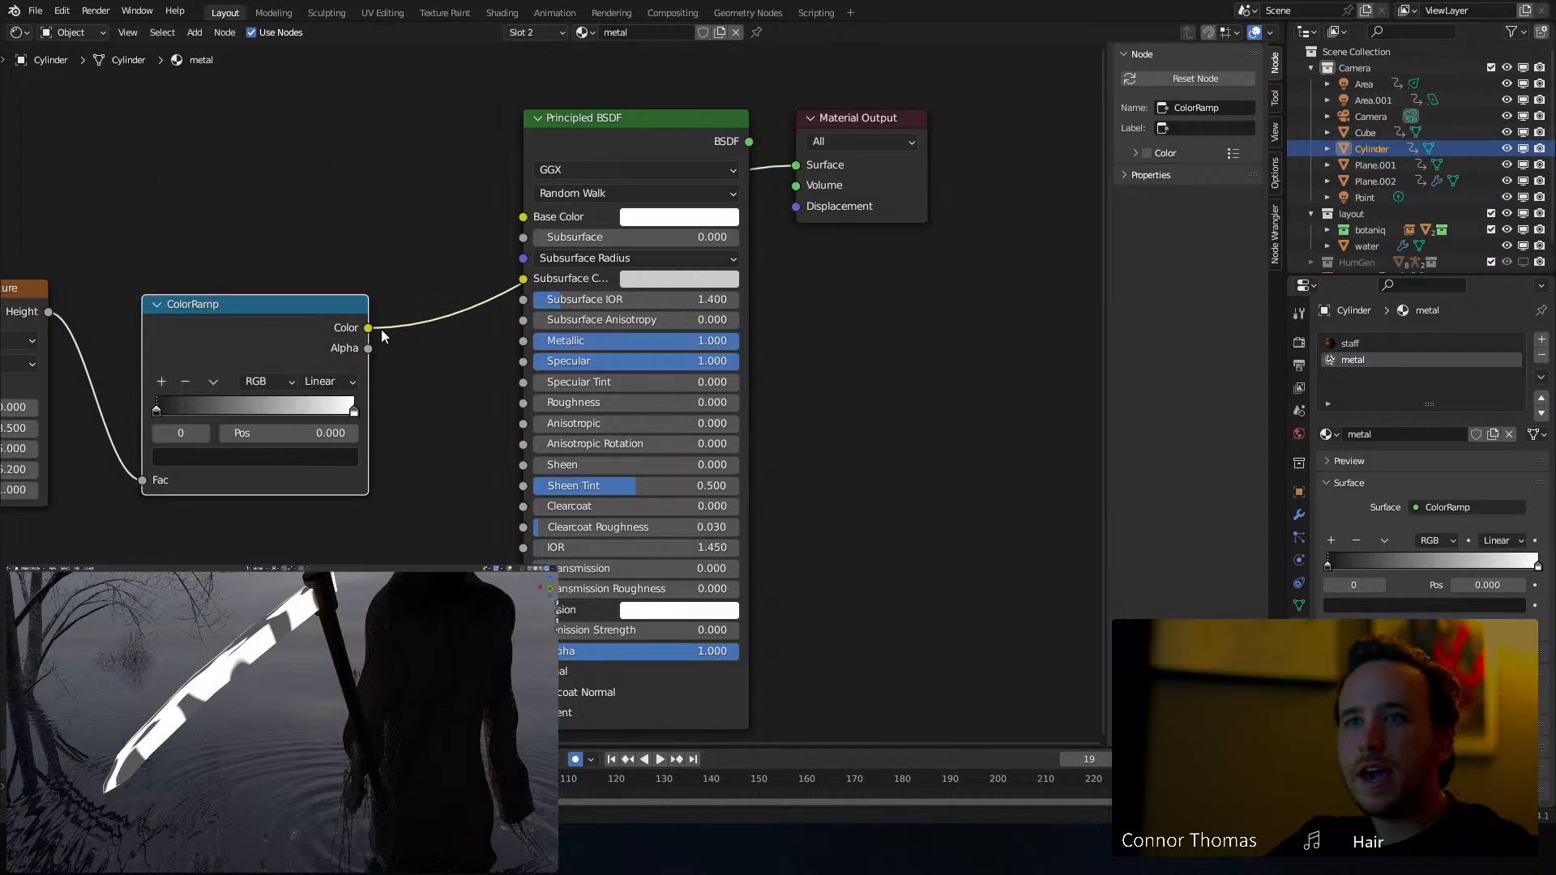
Drive the Principled BSDF's Roughness with the ColorRamp color, with the shader back on the Surface output, and set the Musgrave Scale to 21.200
{"action": "left_click_drag", "start_coordinate": [368, 329], "coordinate": [524, 403]}
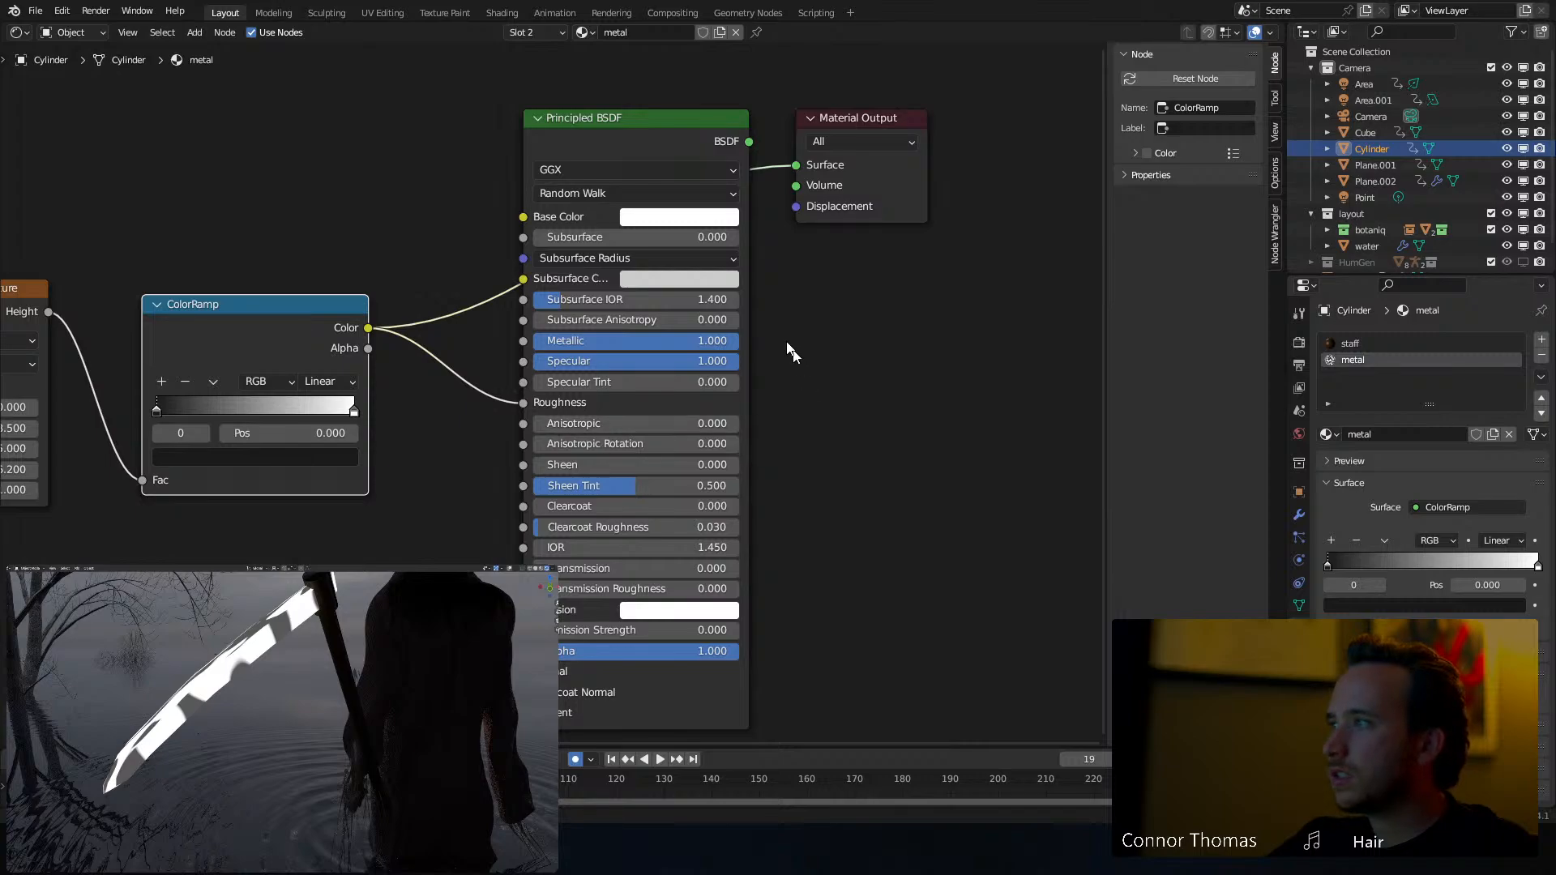
{"action": "left_click", "coordinate": [624, 125], "text": "ctrl+shift"}
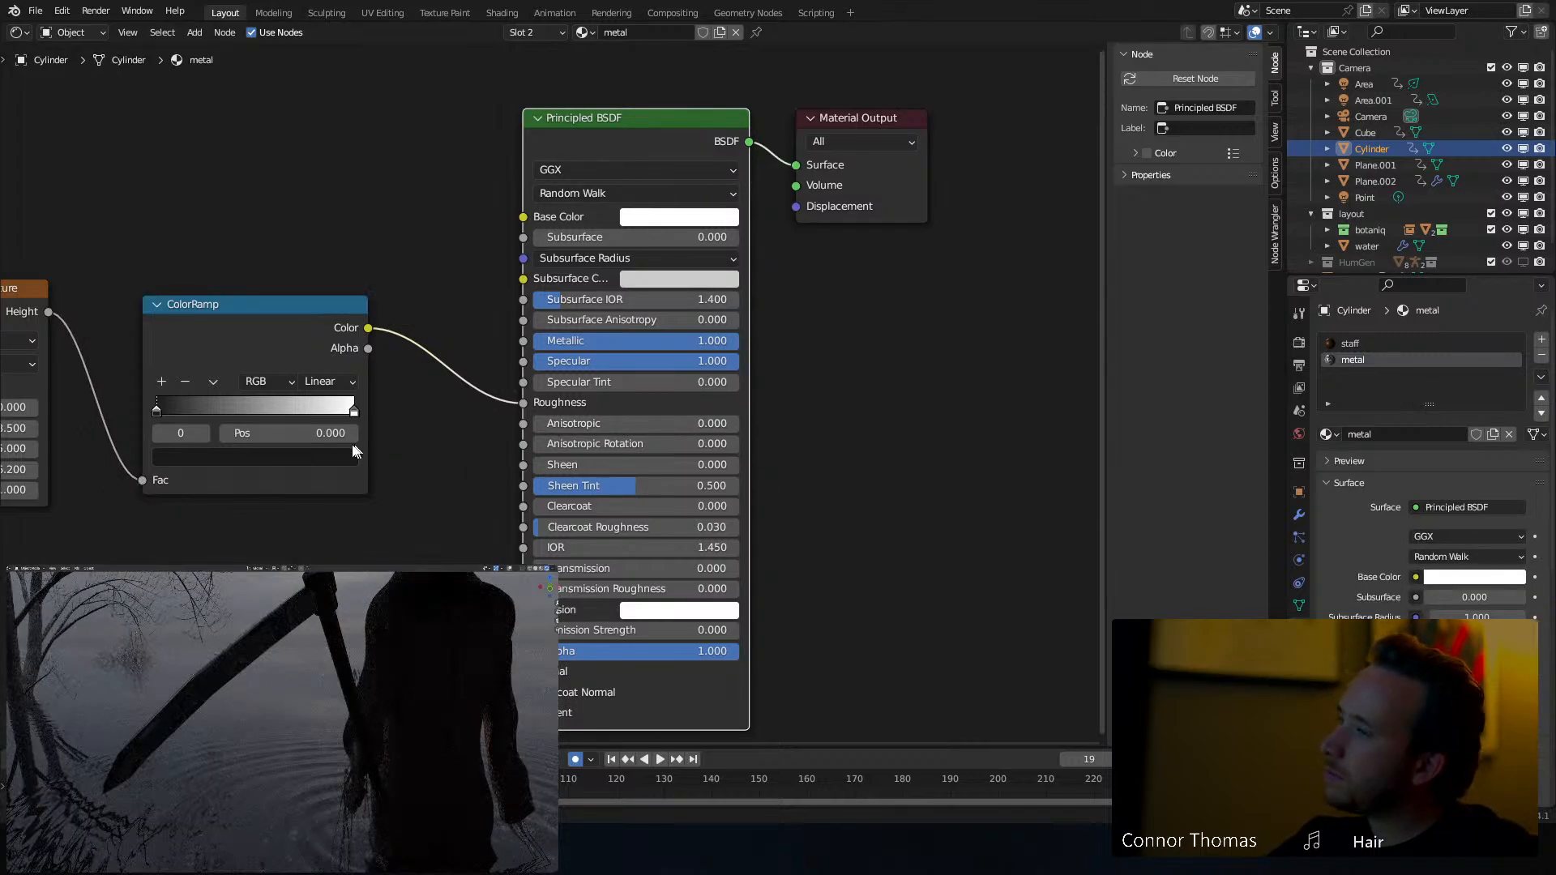
{"action": "middle_click_drag", "start_coordinate": [353, 392], "coordinate": [605, 389]}
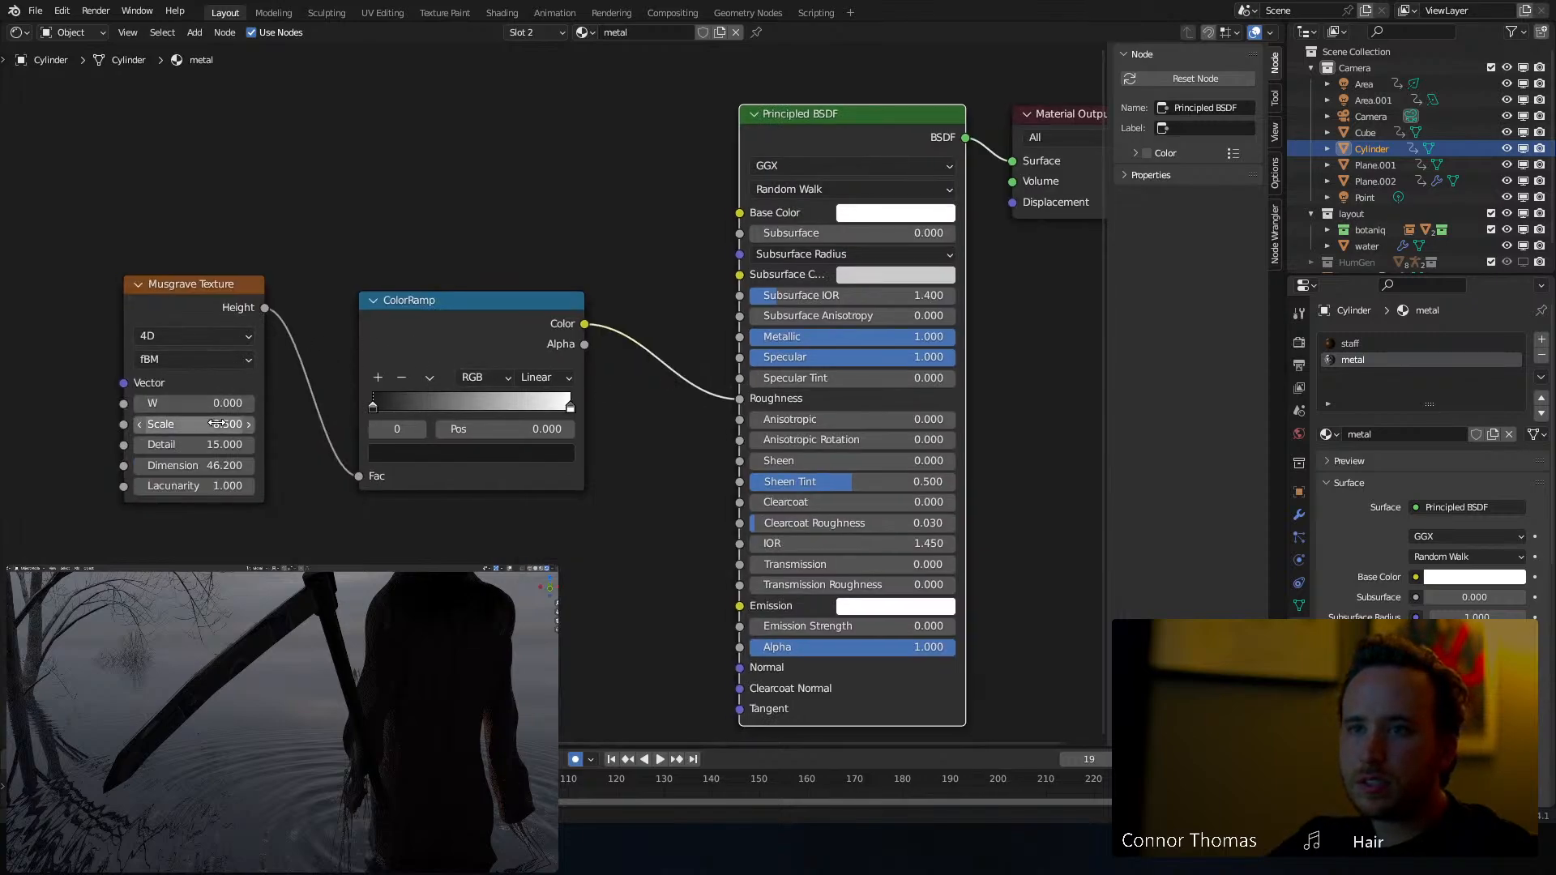
{"action": "mouse_move", "coordinate": [215, 424]}
{"action": "left_mouse_down"}
{"action": "mouse_move", "coordinate": [187, 424]}
{"action": "mouse_move", "coordinate": [241, 424]}
{"action": "left_mouse_up"}
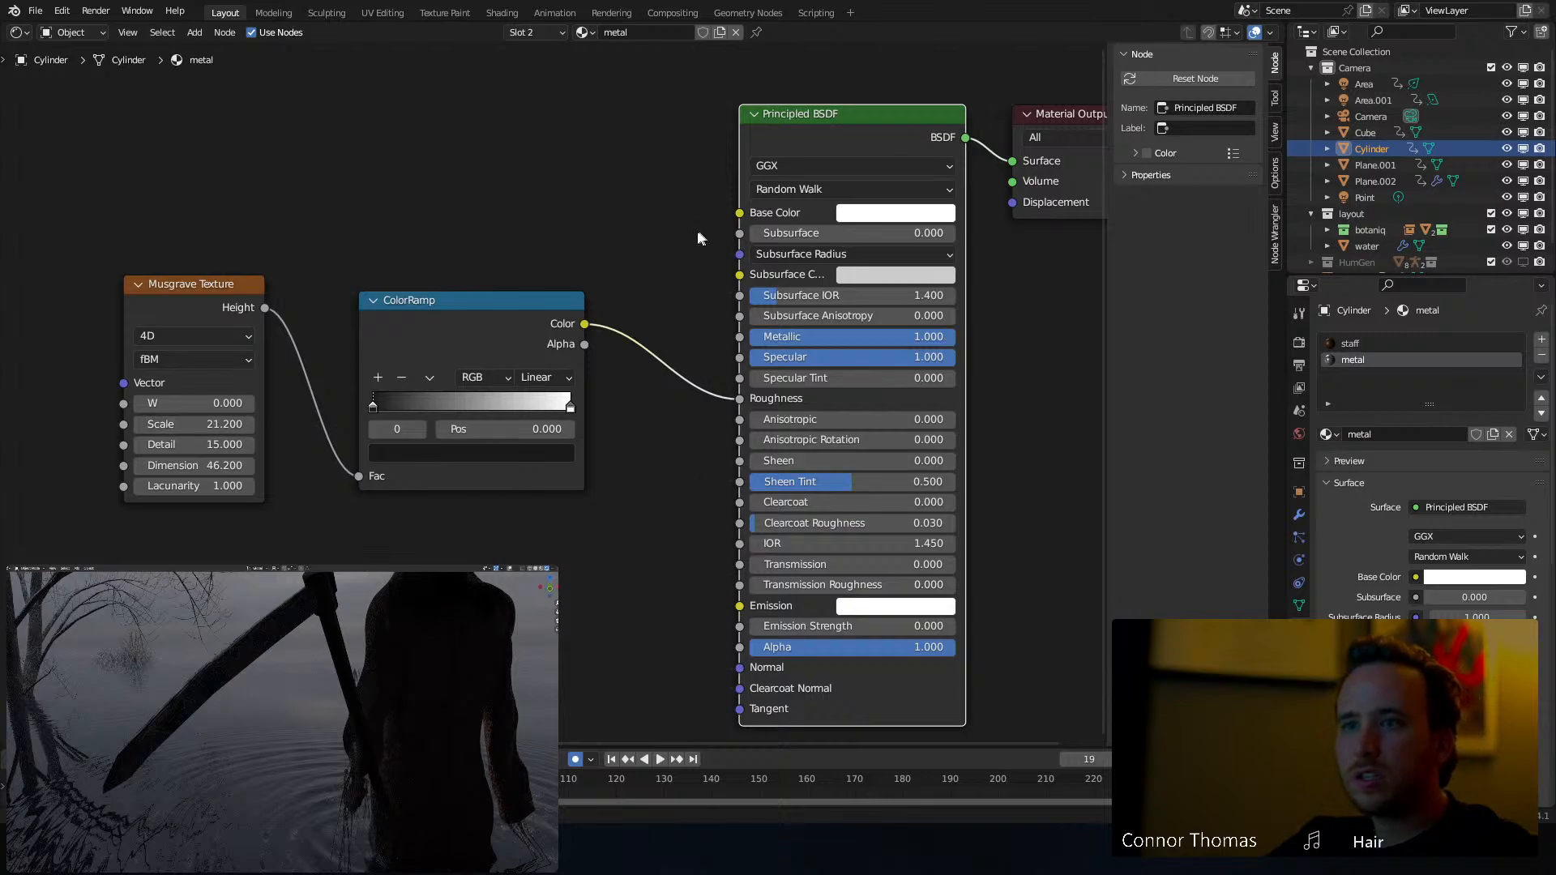
{"action": "middle_click_drag", "start_coordinate": [632, 216], "coordinate": [661, 271]}
{"action": "key", "text": "shift+a"}
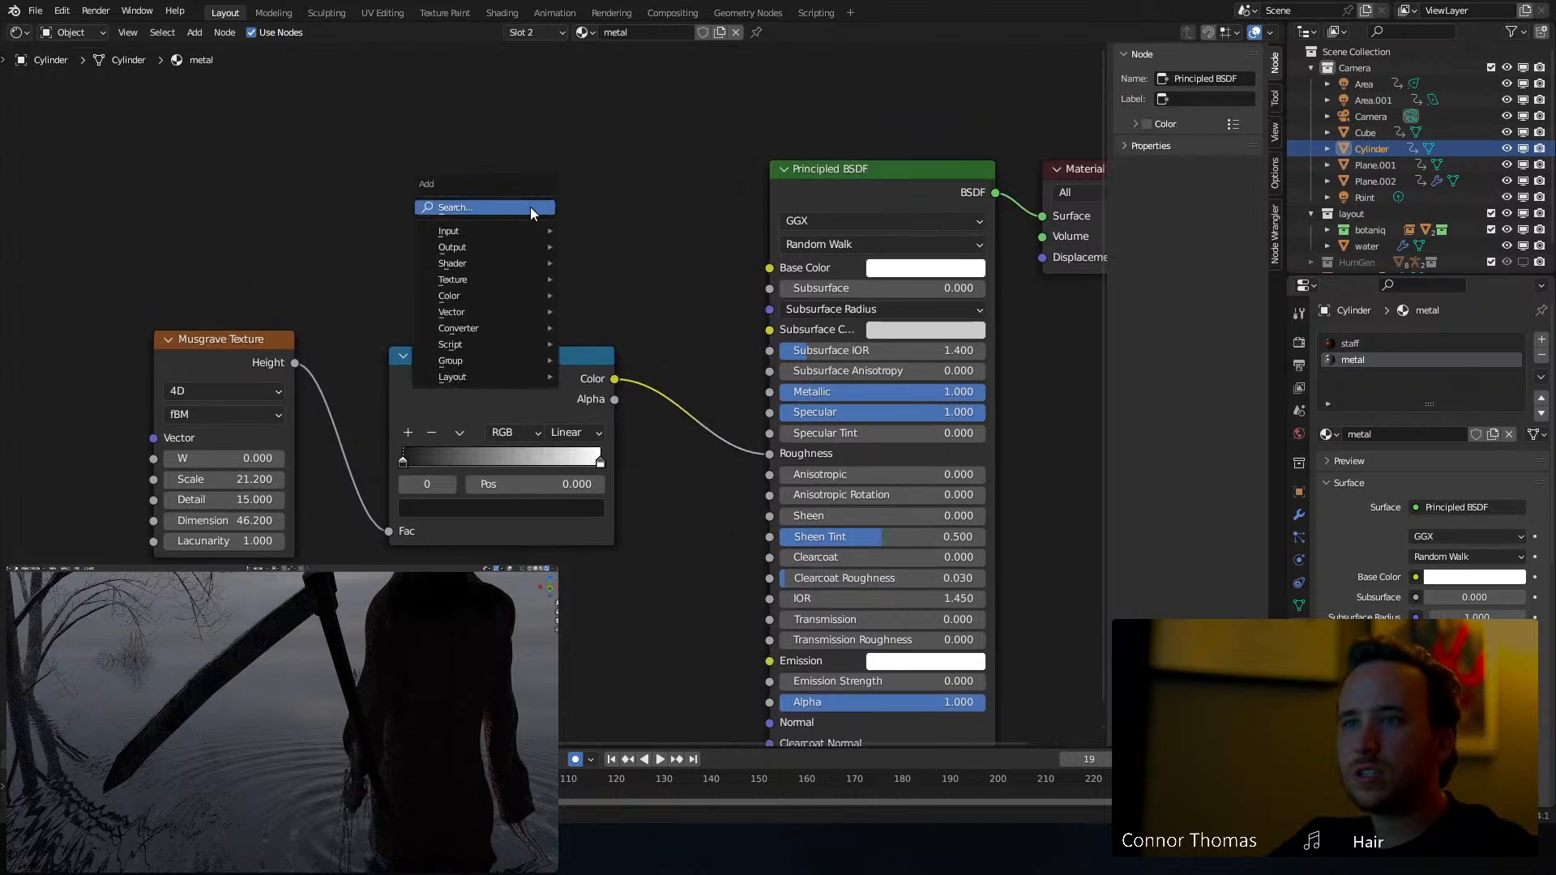
{"action": "left_click", "coordinate": [530, 207]}
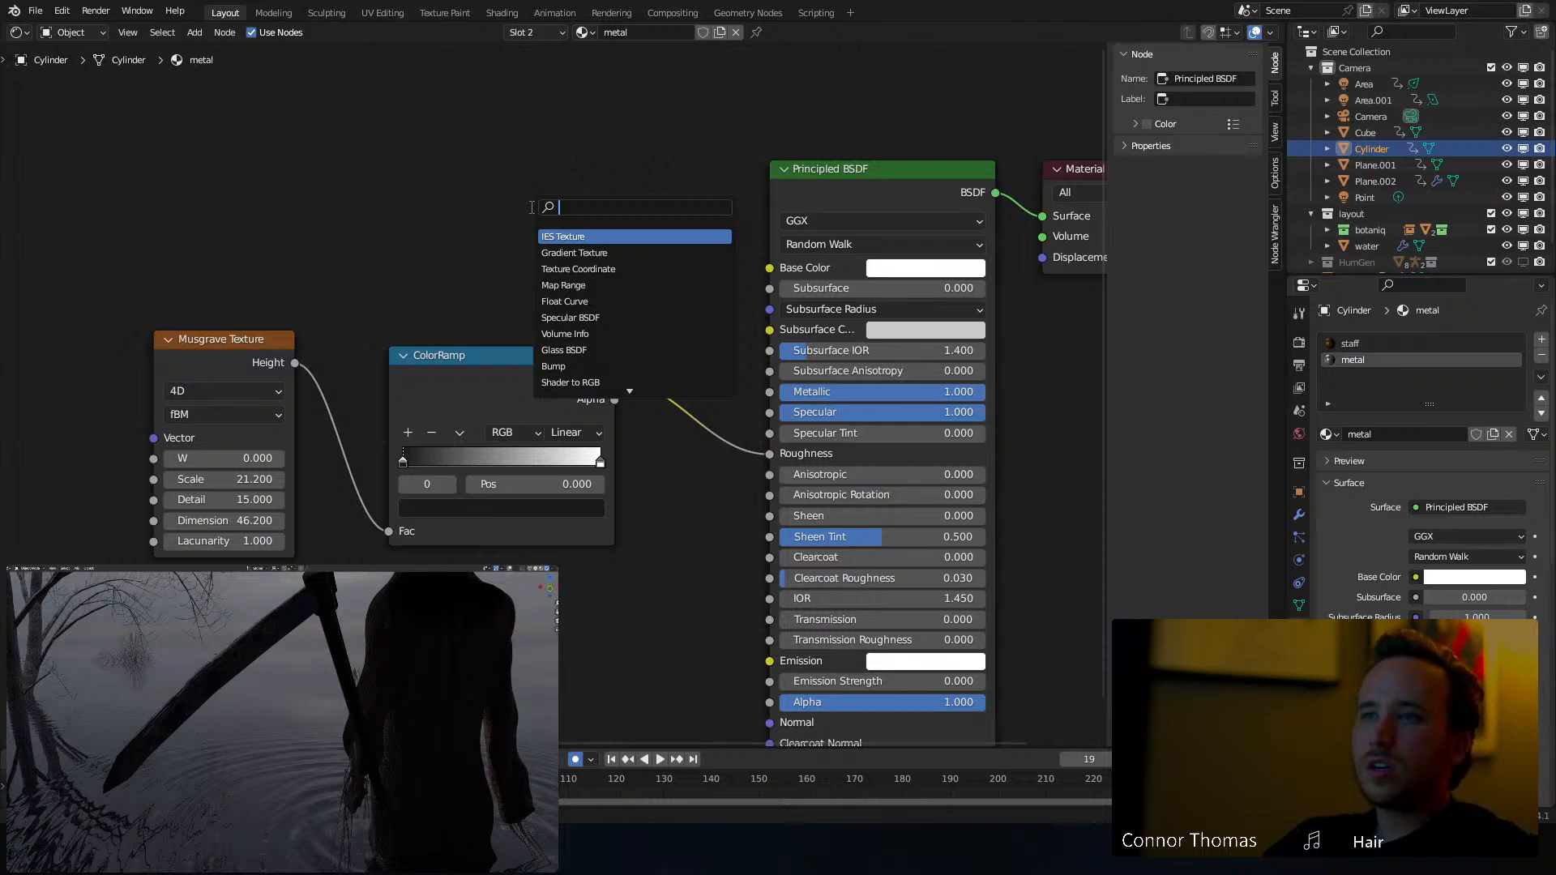
{"action": "key", "text": "Escape"}
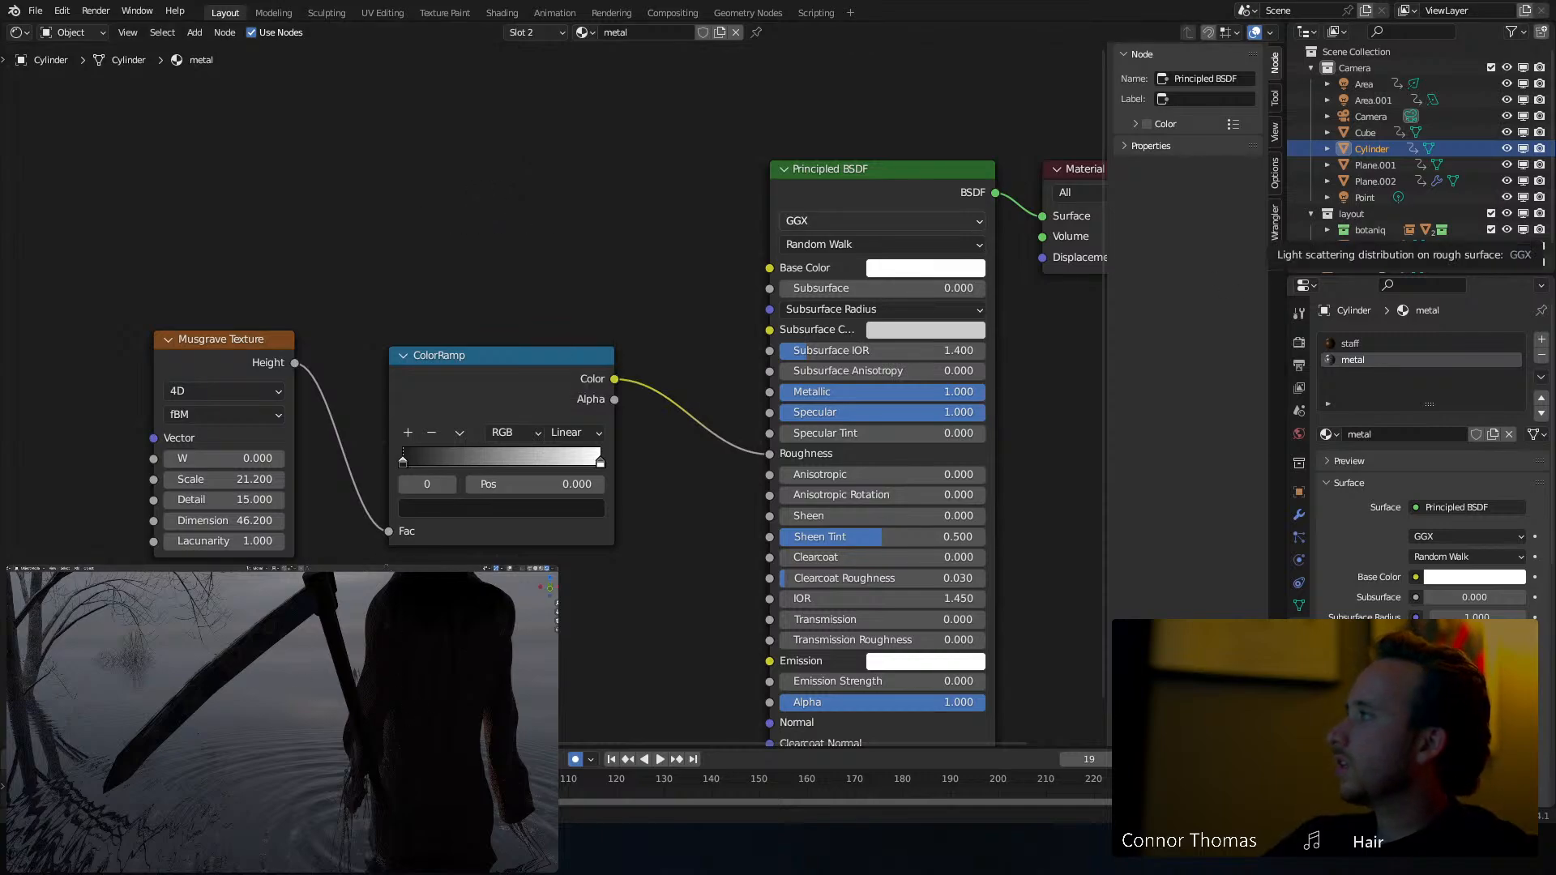
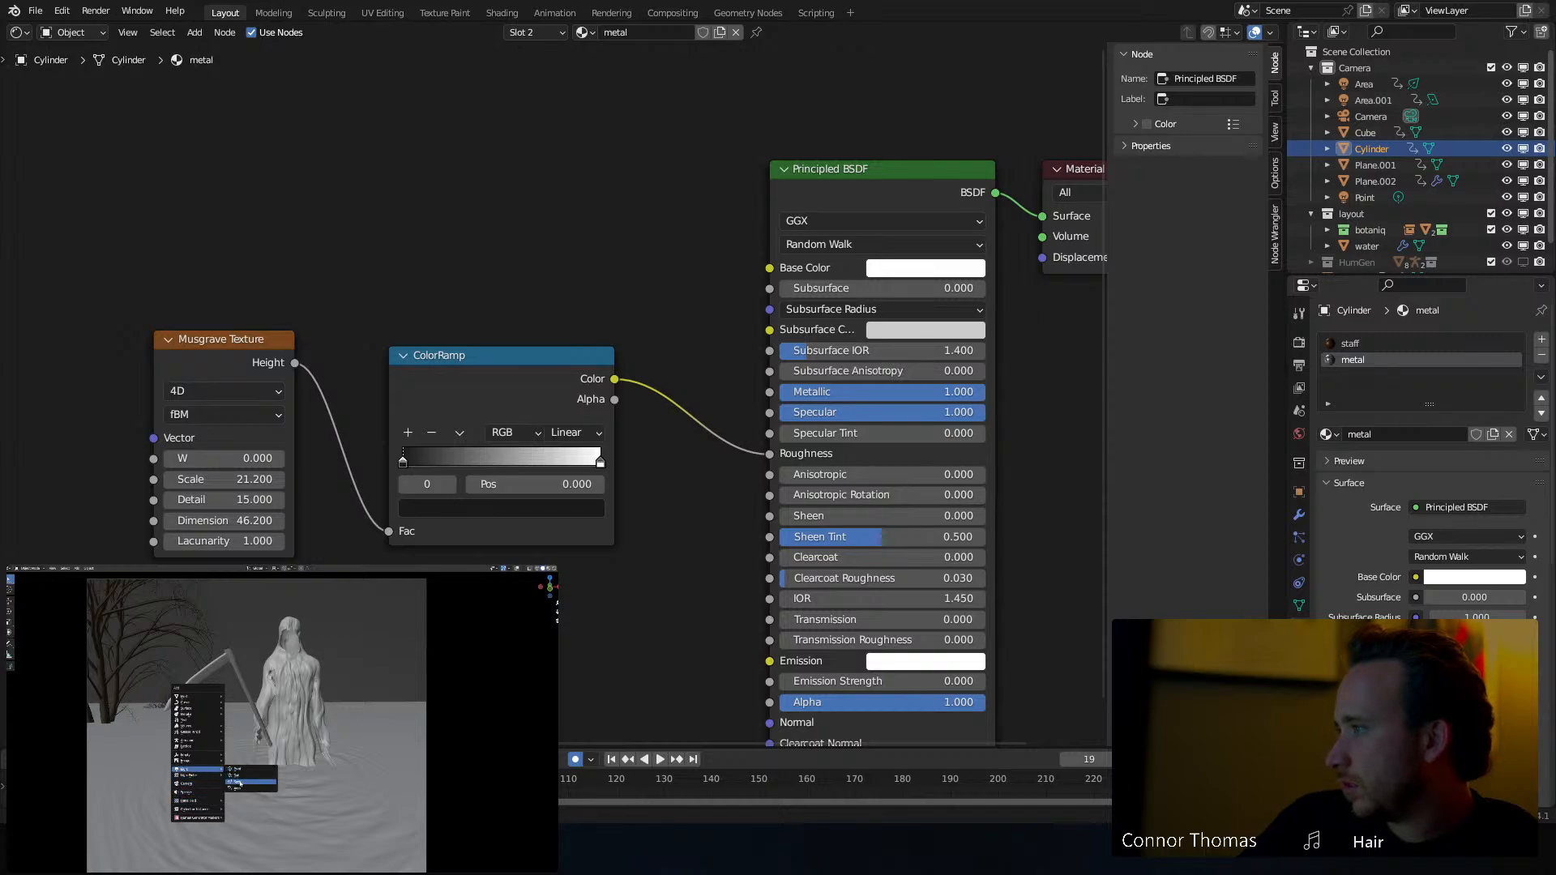
Add a spot light to the scene and, in a solid-shaded 3D viewport, raise it above the scythe
{"action": "left_click", "coordinate": [240, 783]}
{"action": "left_click", "coordinate": [18, 34]}
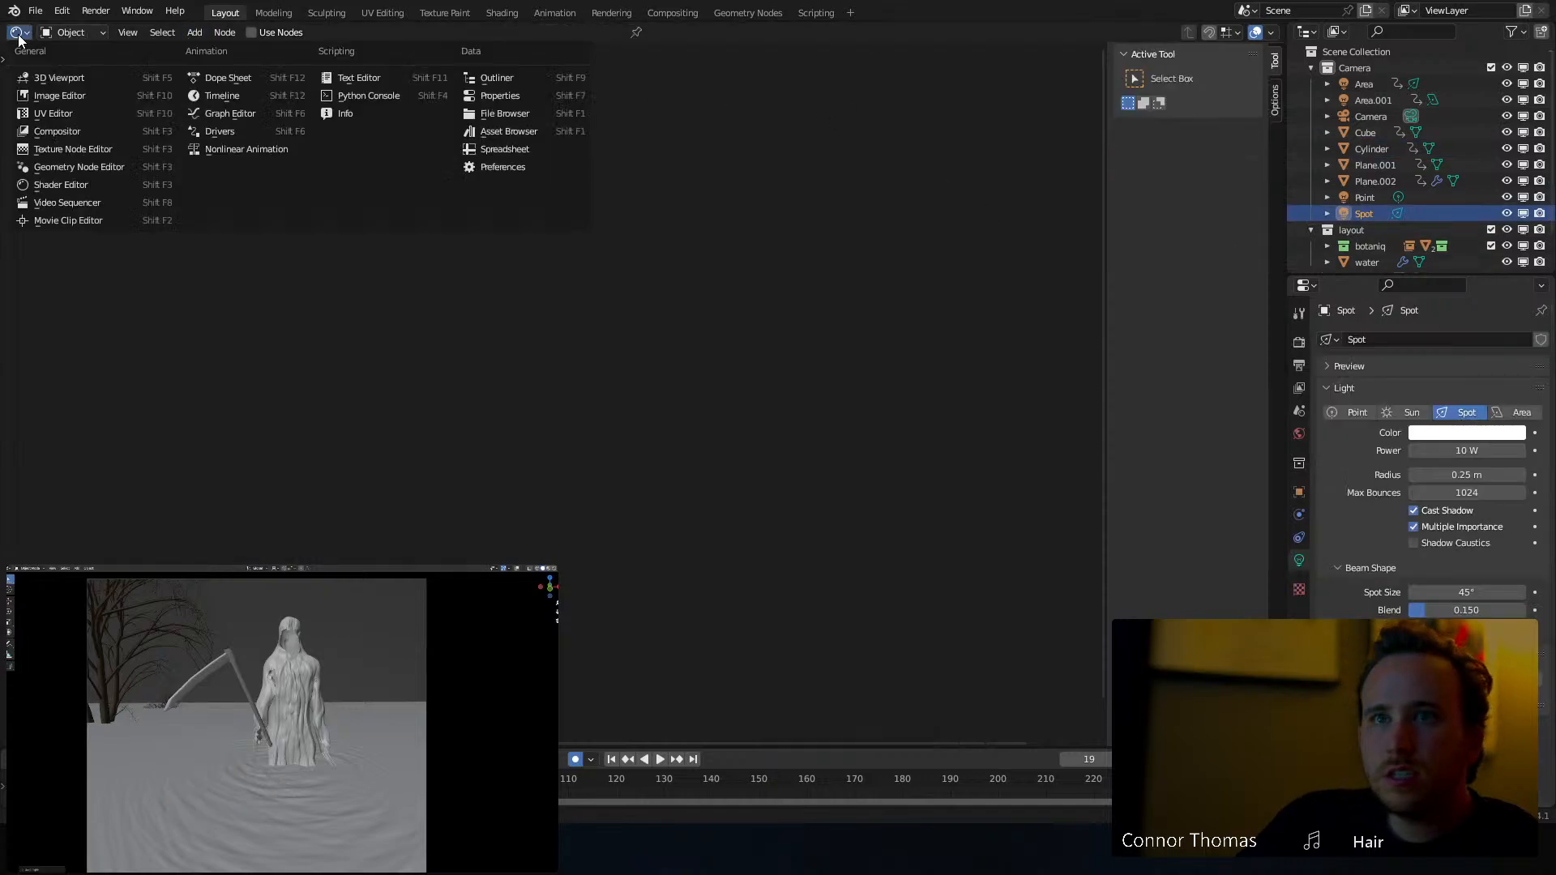
{"action": "left_click", "coordinate": [59, 77]}
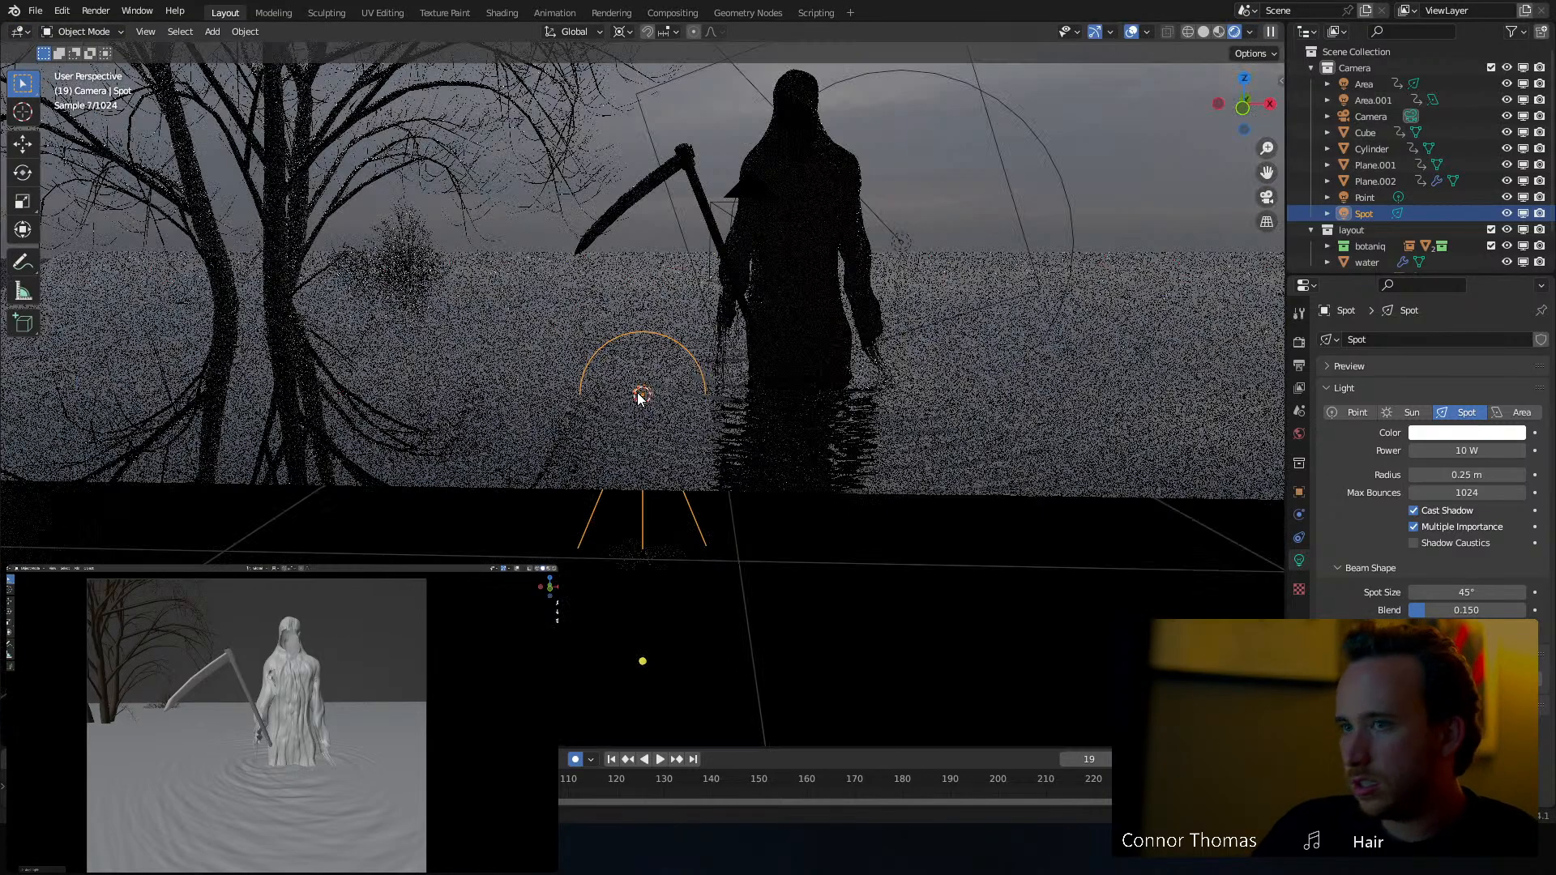
{"action": "key", "text": "z"}
{"action": "left_click", "coordinate": [956, 290]}
{"action": "middle_click_drag", "start_coordinate": [956, 292], "coordinate": [778, 328]}
{"action": "key", "text": "g"}
{"action": "left_click", "coordinate": [734, 715]}
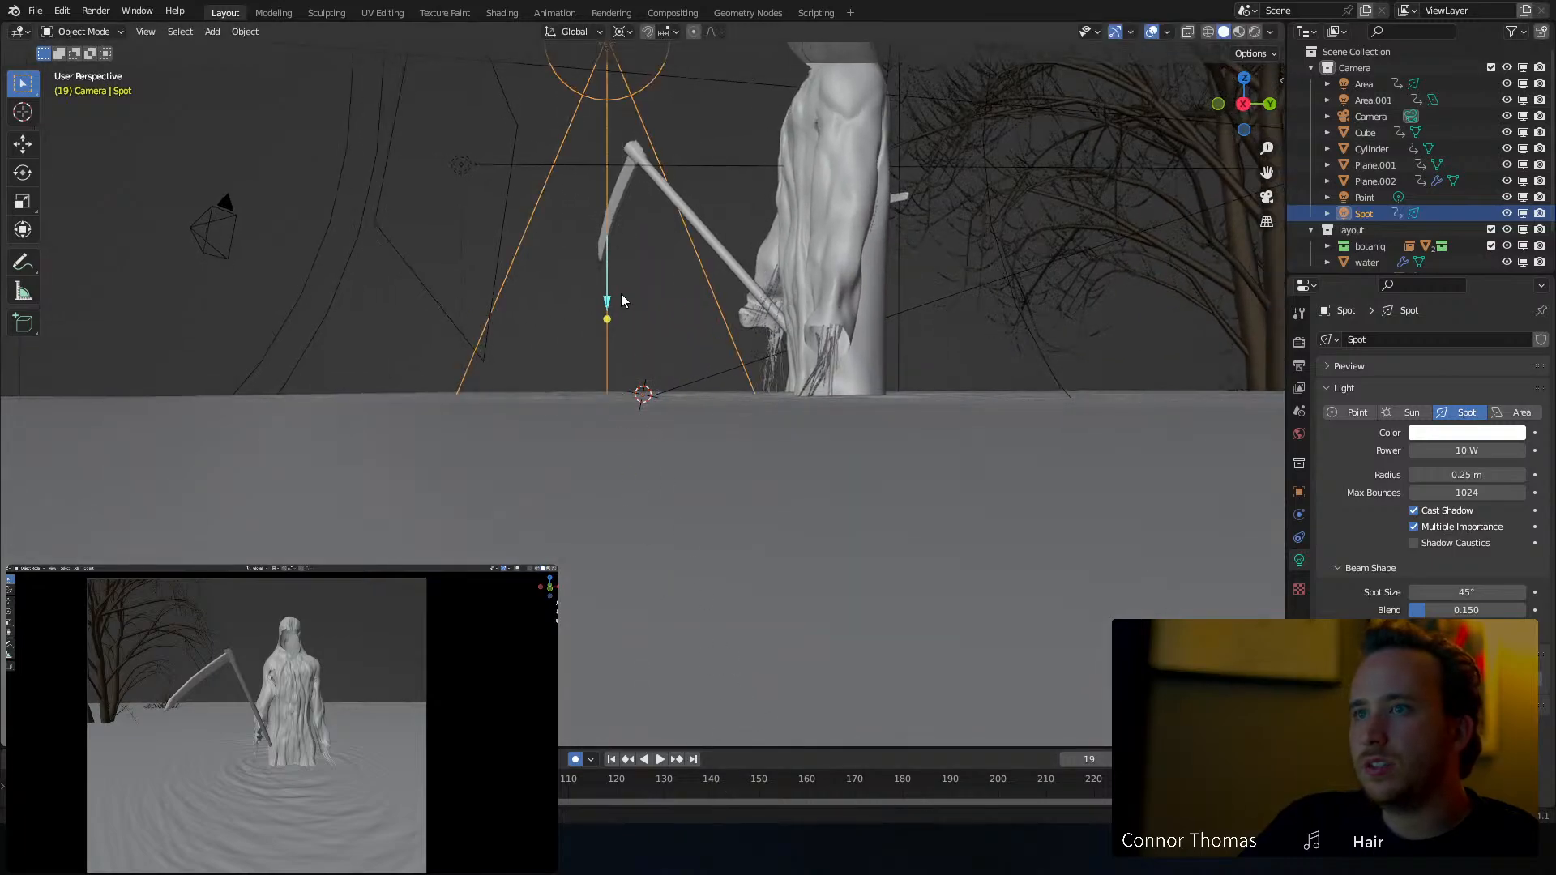
Rotate the spot light freely toward the scythe and reaper, and reposition it on the scythe side of the figure
{"action": "middle_click_drag", "start_coordinate": [621, 300], "coordinate": [845, 462]}
{"action": "key", "text": "r"}
{"action": "key", "text": "r"}
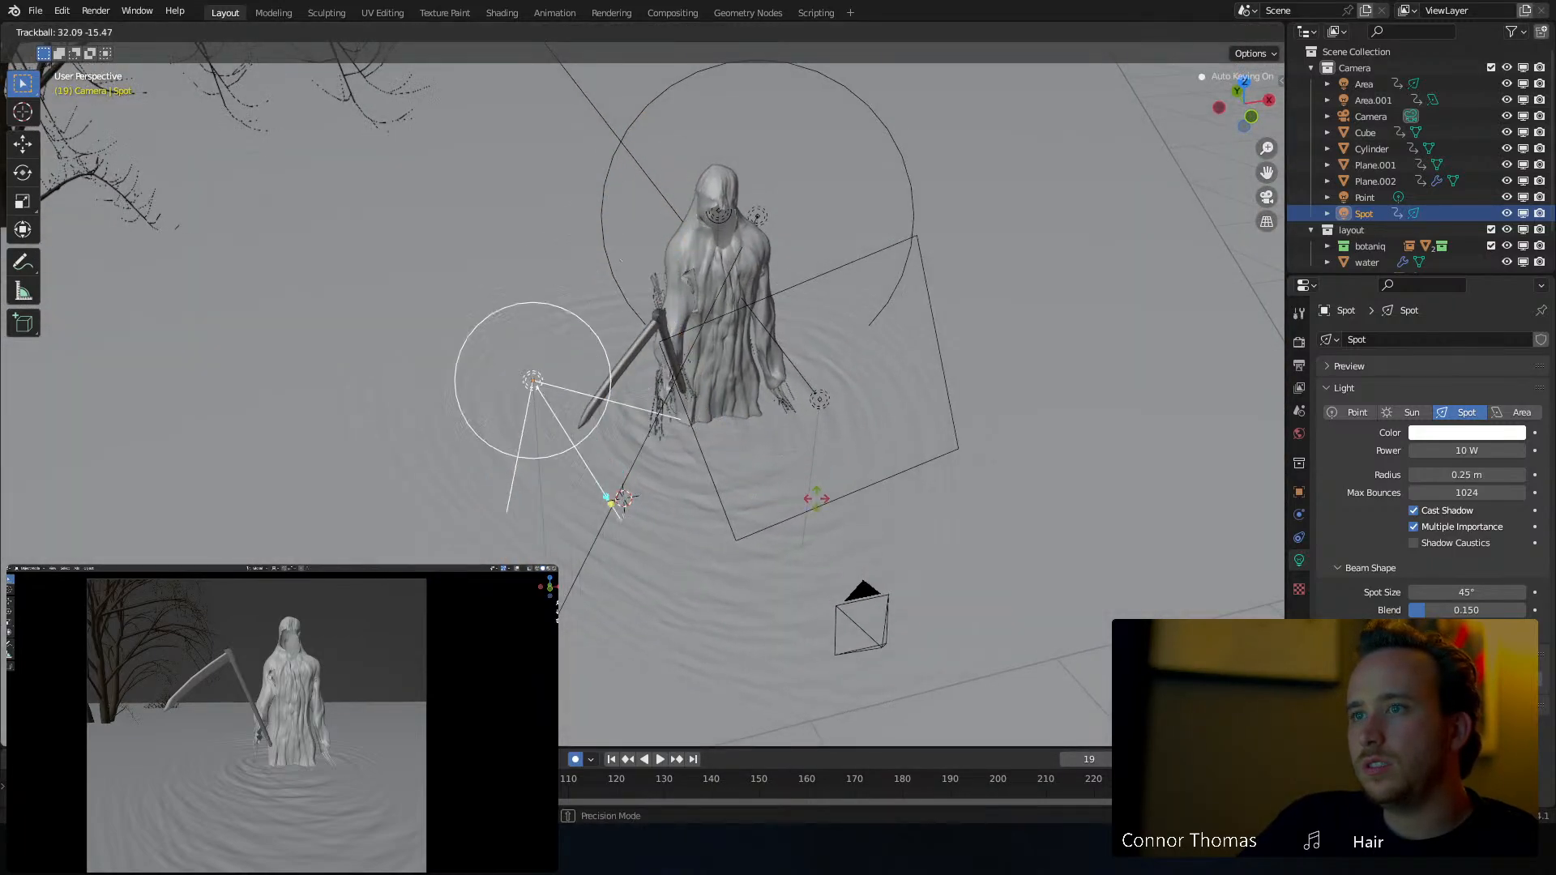
{"action": "left_click", "coordinate": [798, 548]}
{"action": "key", "text": "g"}
{"action": "left_click", "coordinate": [901, 331]}
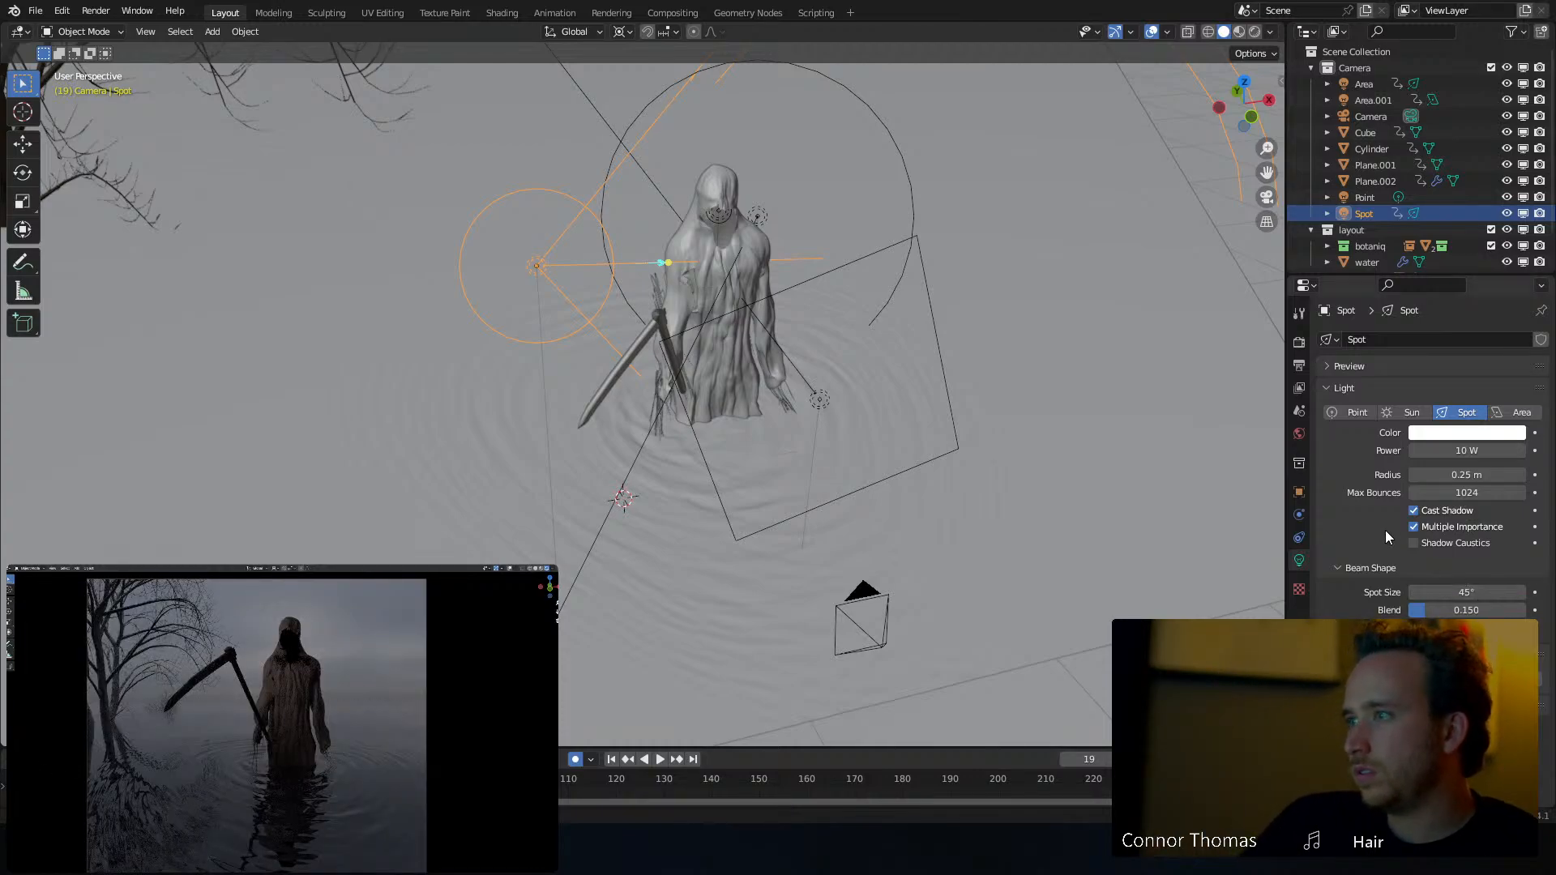
Desaturate the Cloak material's Principled BSDF Base Color to a near-neutral gray with Hue 0.824 and Saturation 0.026
{"action": "left_click", "coordinate": [717, 308]}
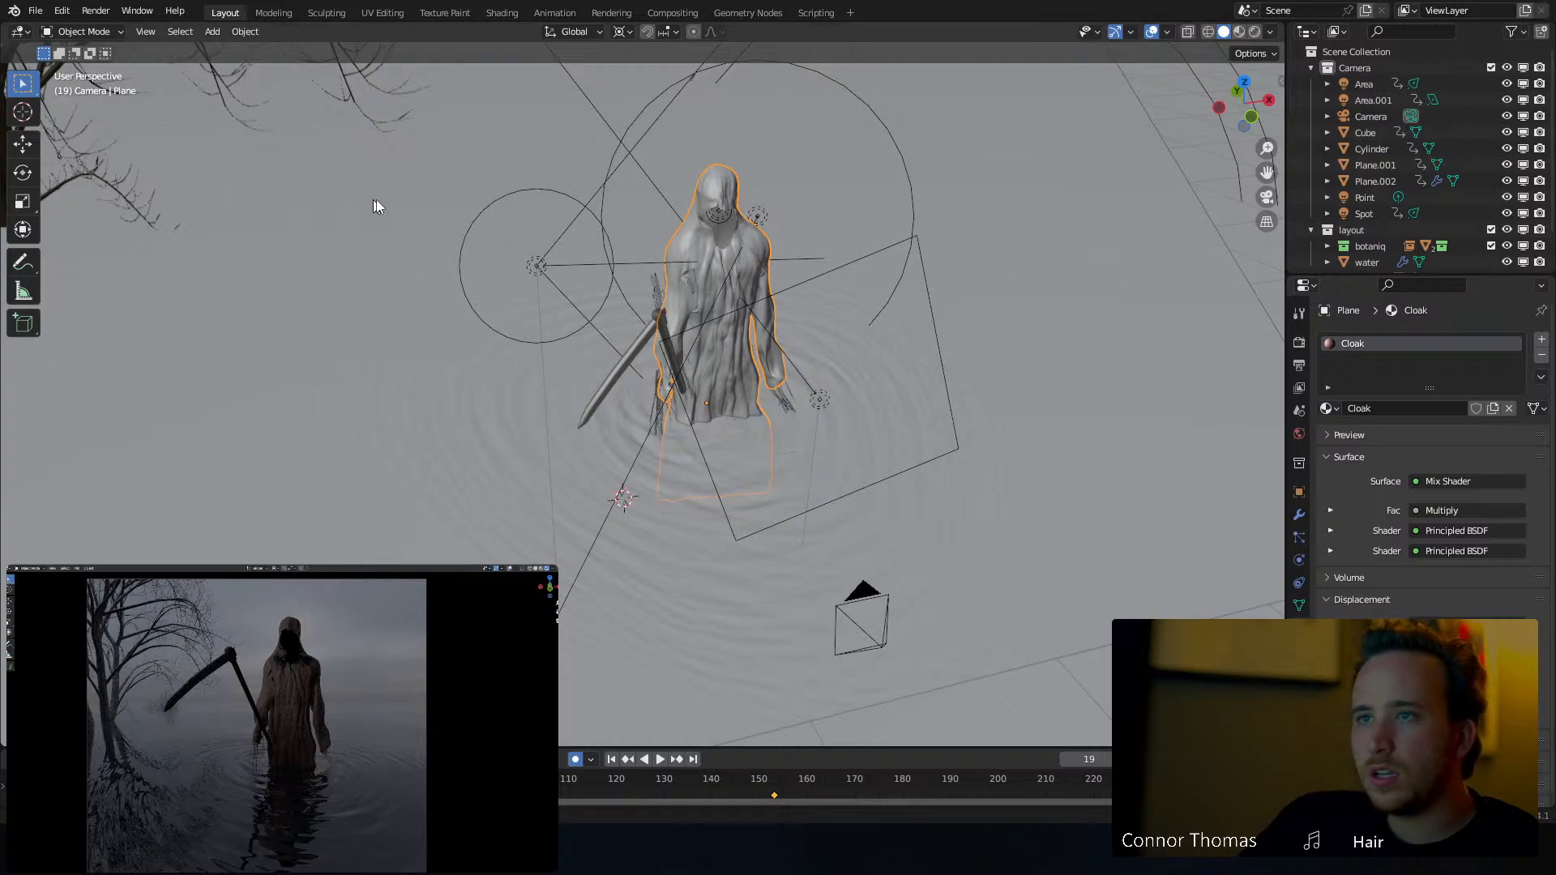
{"action": "left_click", "coordinate": [20, 31]}
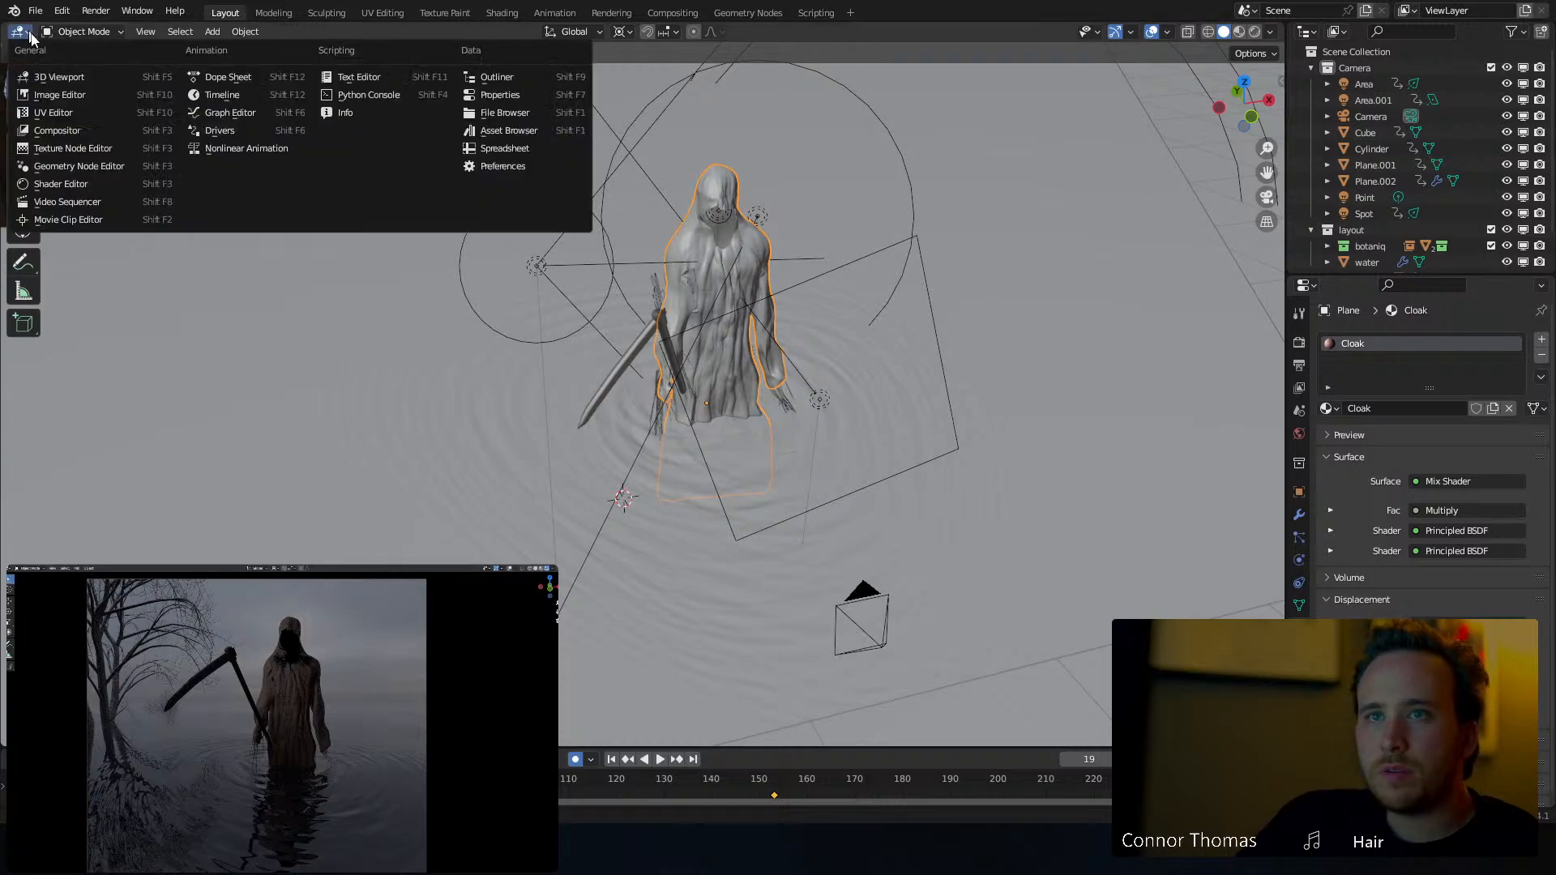
{"action": "left_click", "coordinate": [65, 178]}
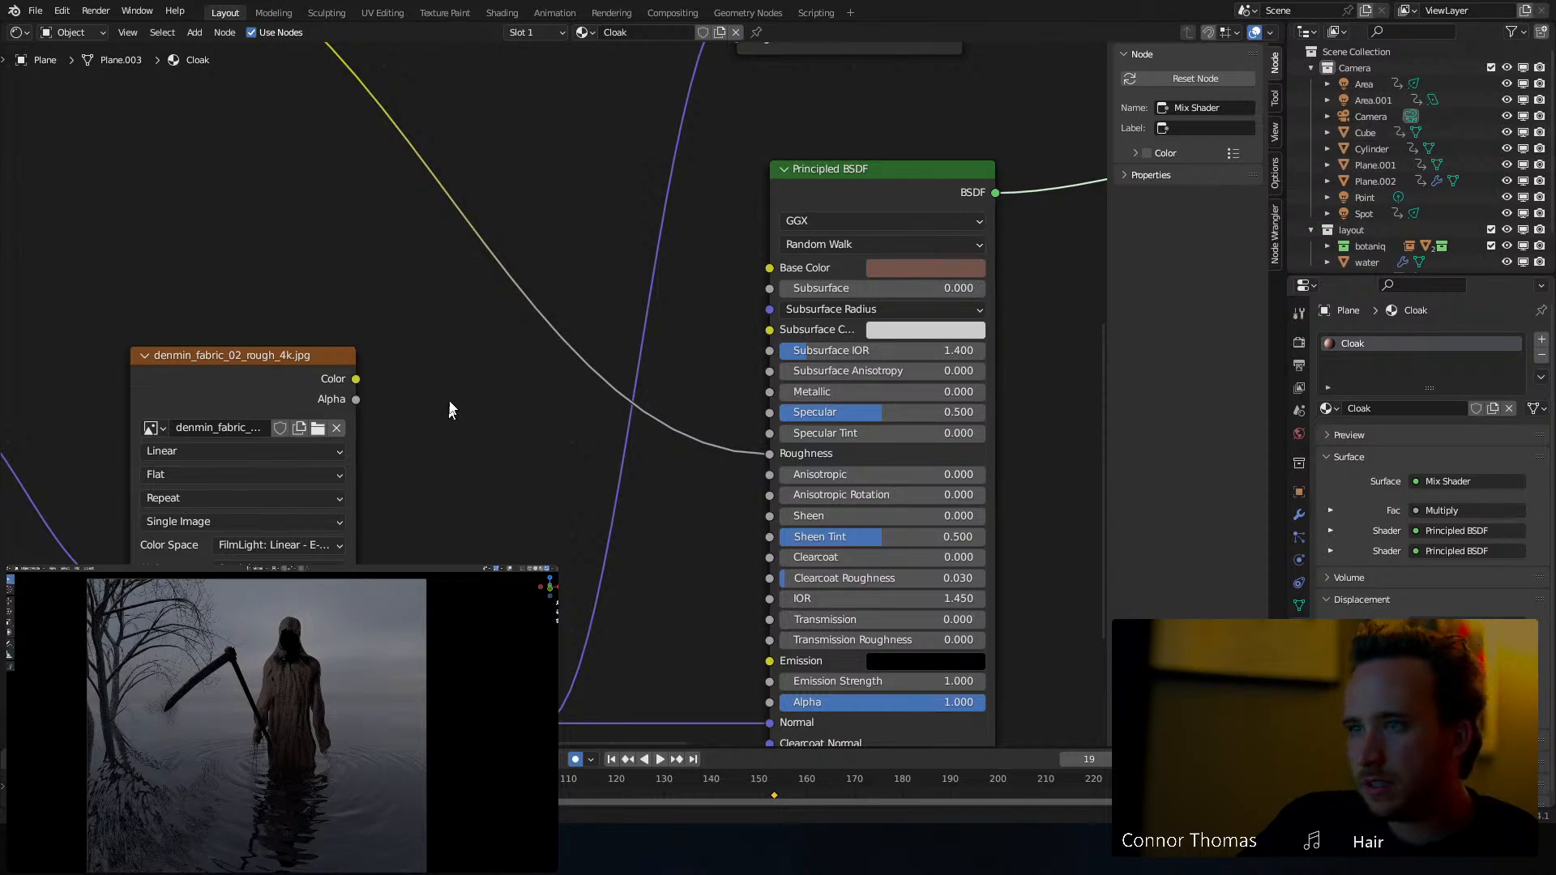
{"action": "left_click", "coordinate": [886, 270]}
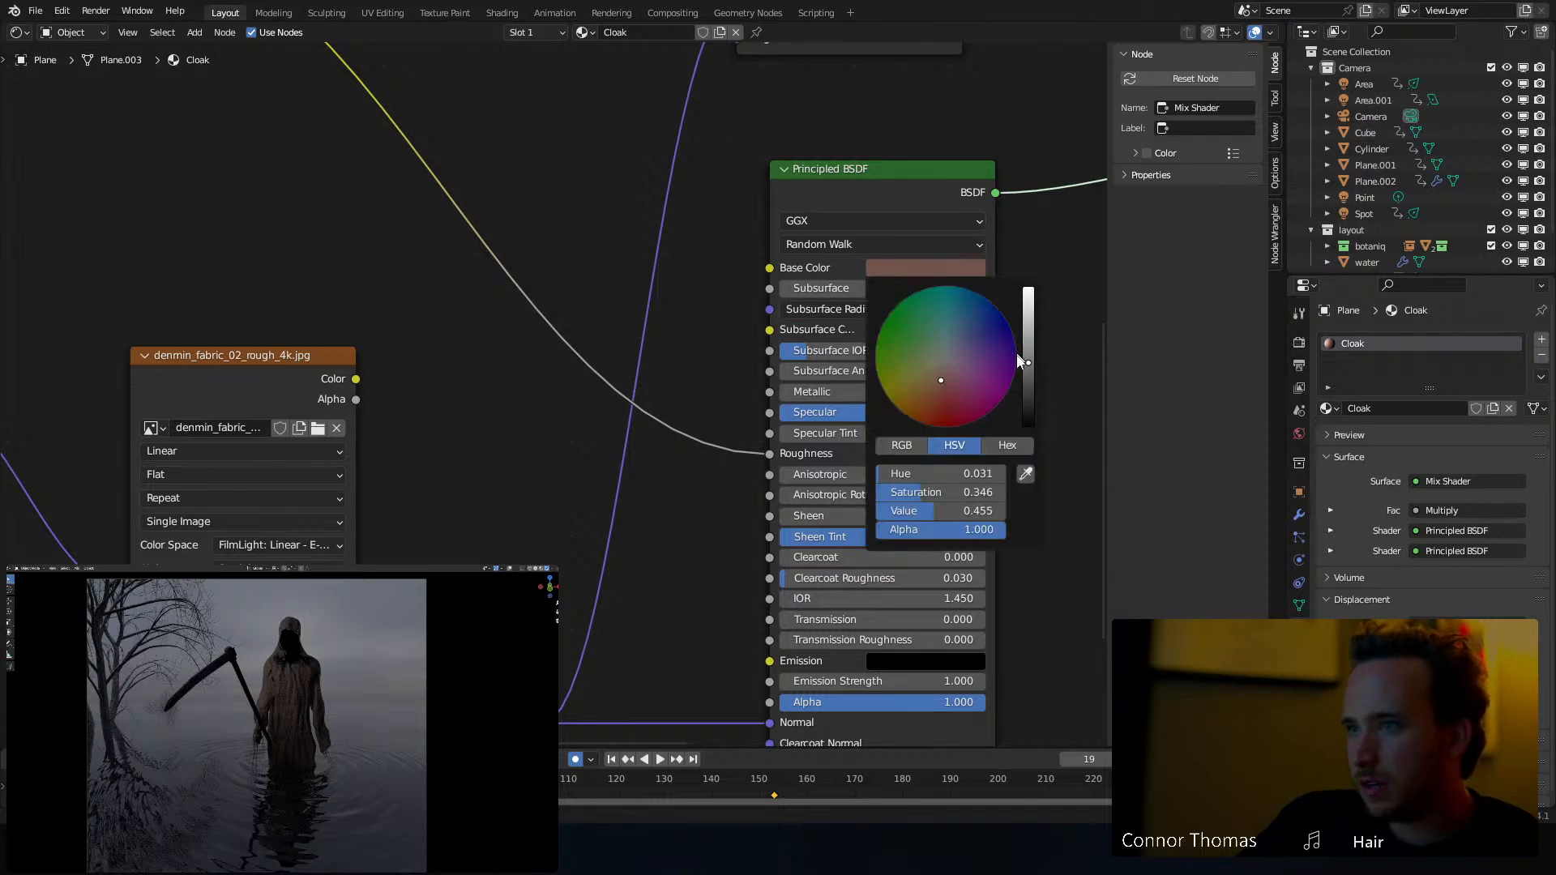
{"action": "left_click", "coordinate": [947, 358]}
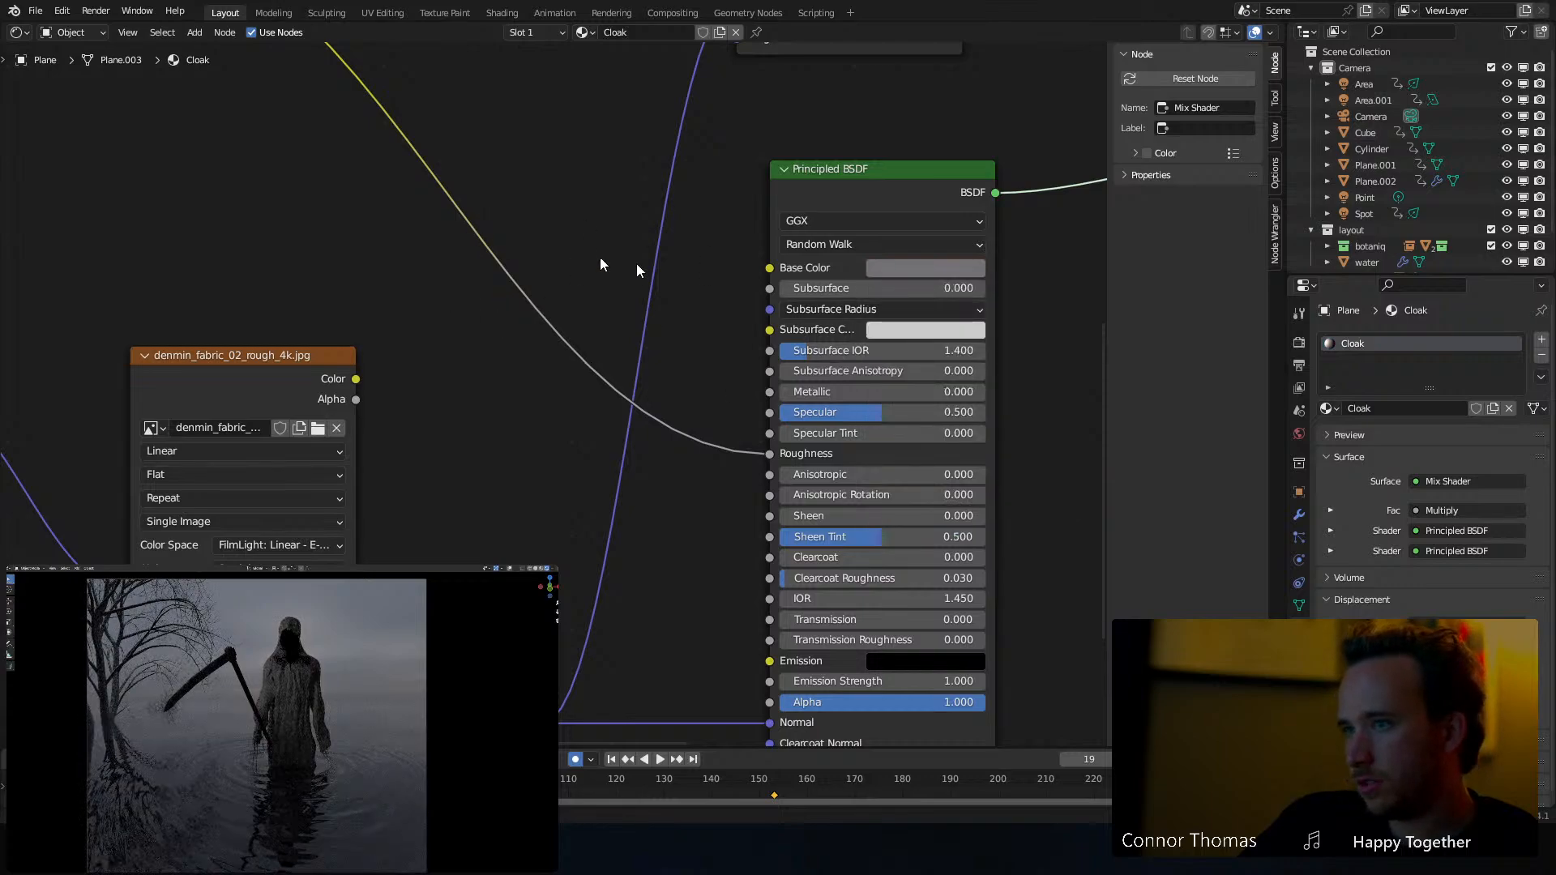
Darken the Cloak's Base Color to near black, trying Values 0.255, 0.128 and 0.186 along the way
{"action": "left_click", "coordinate": [931, 271]}
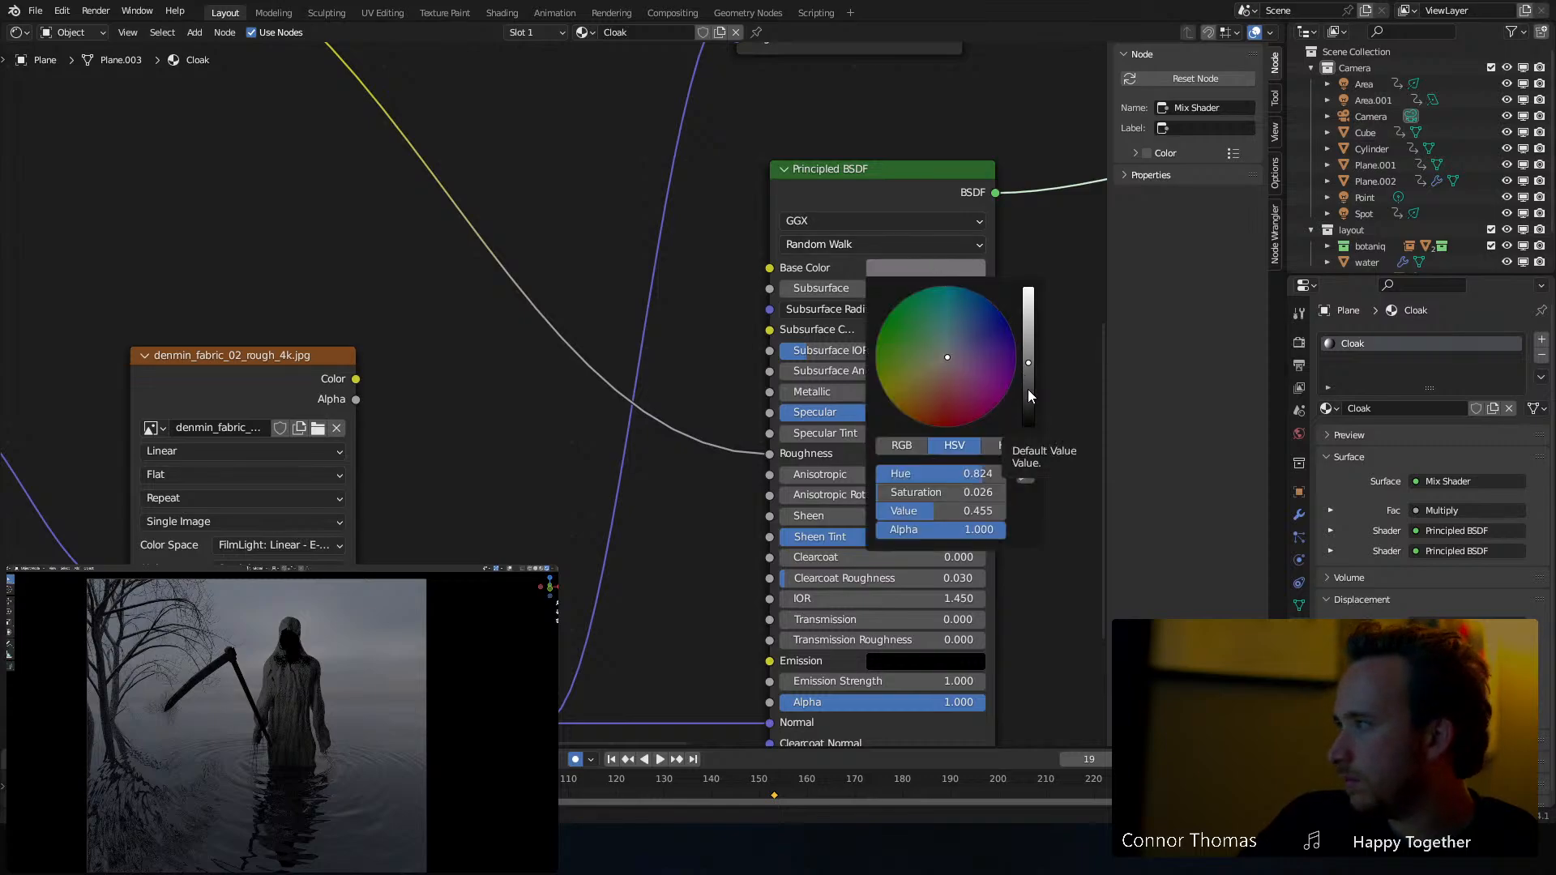
{"action": "left_click", "coordinate": [1028, 391]}
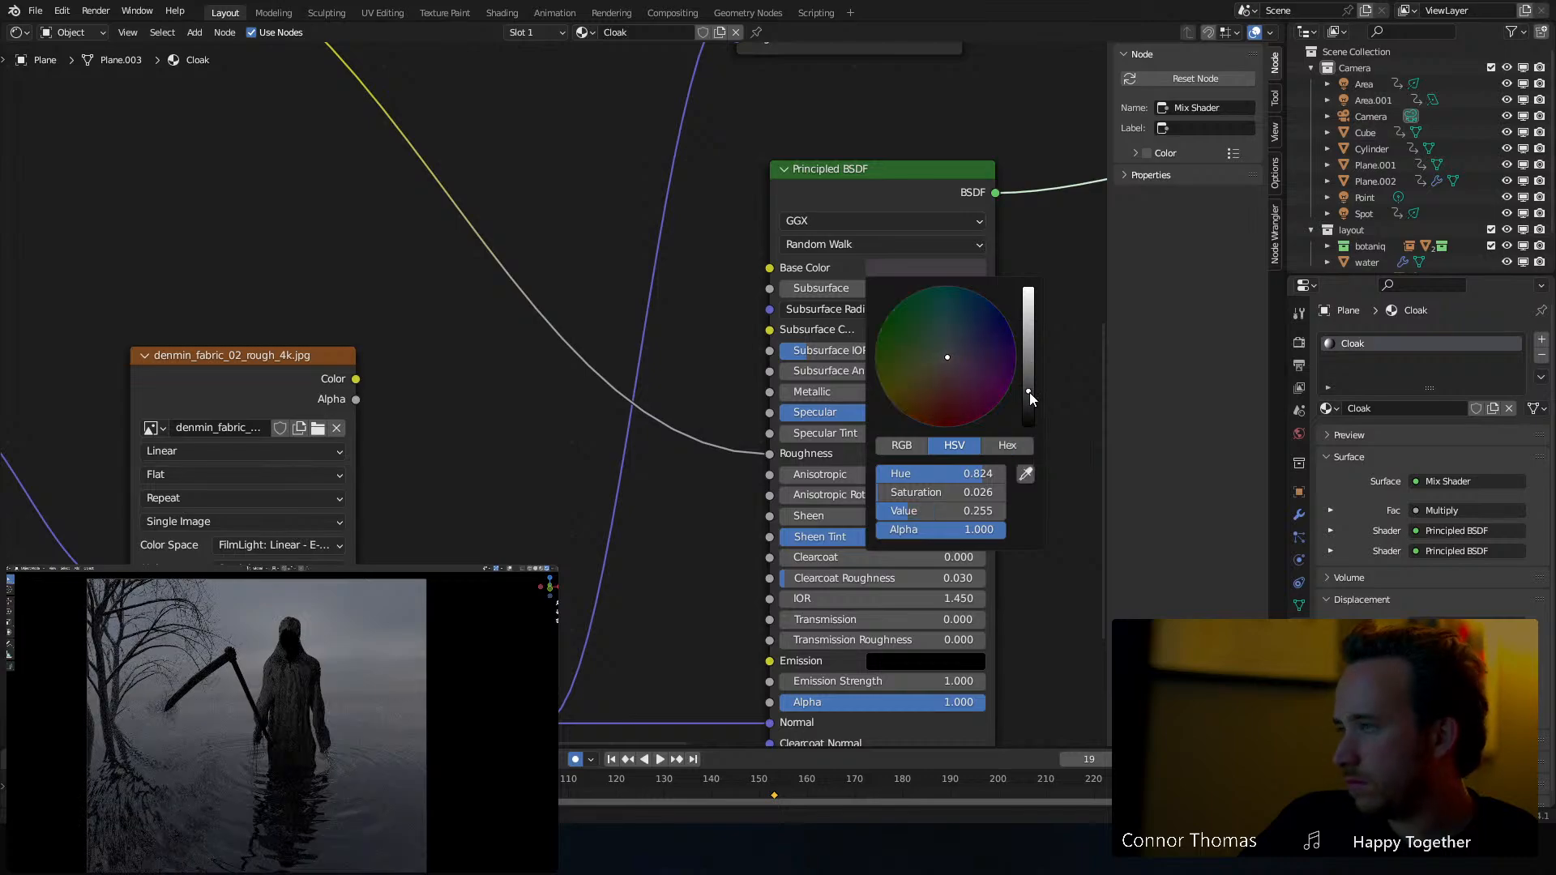
{"action": "left_click", "coordinate": [1032, 410]}
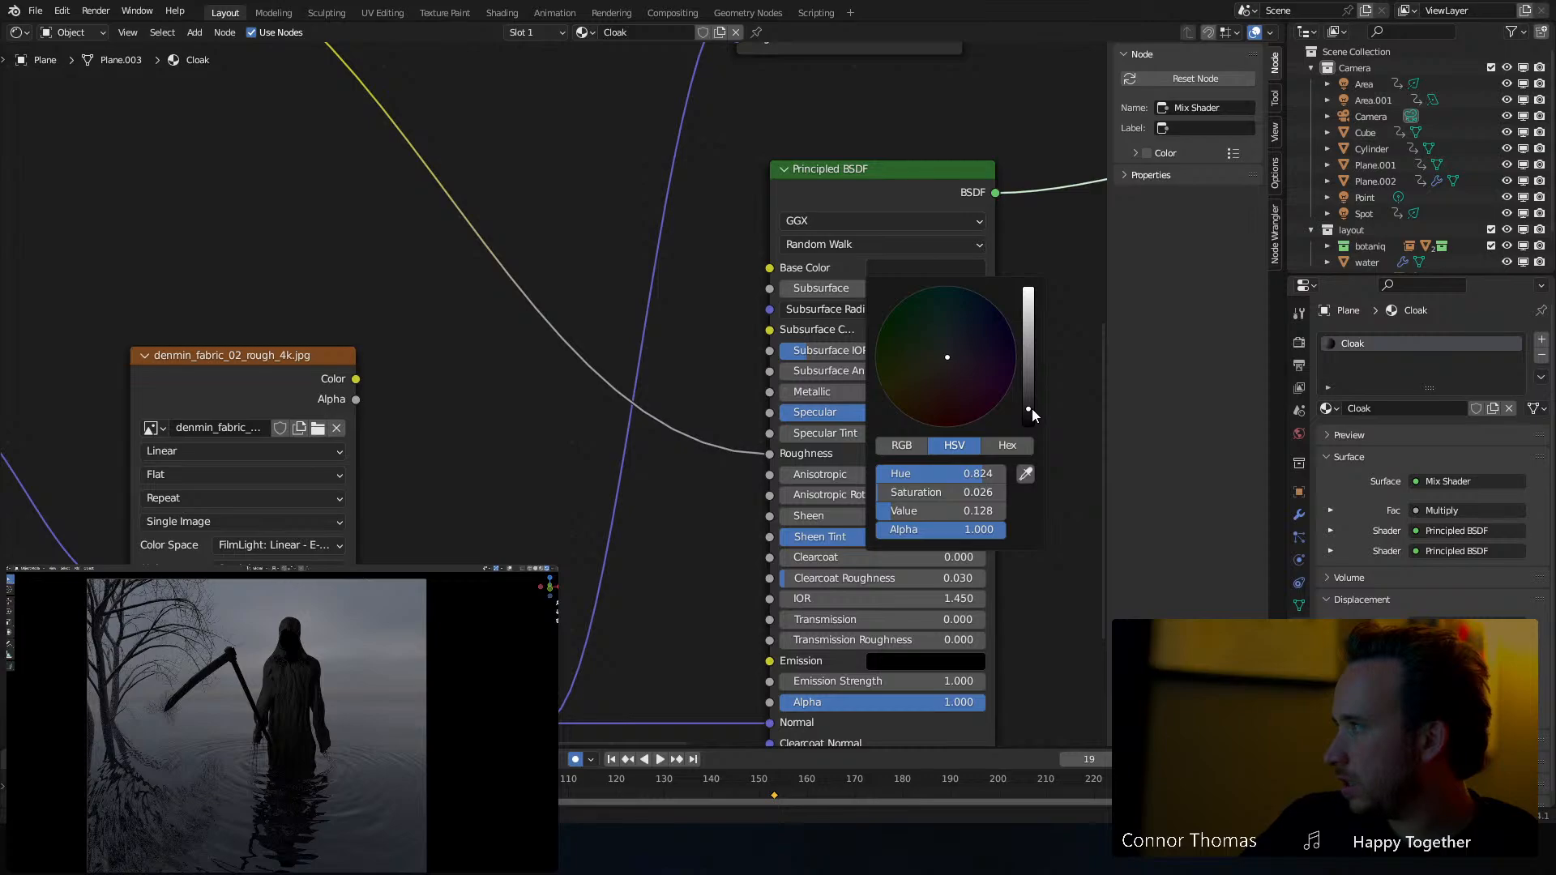
{"action": "left_click", "coordinate": [1033, 401]}
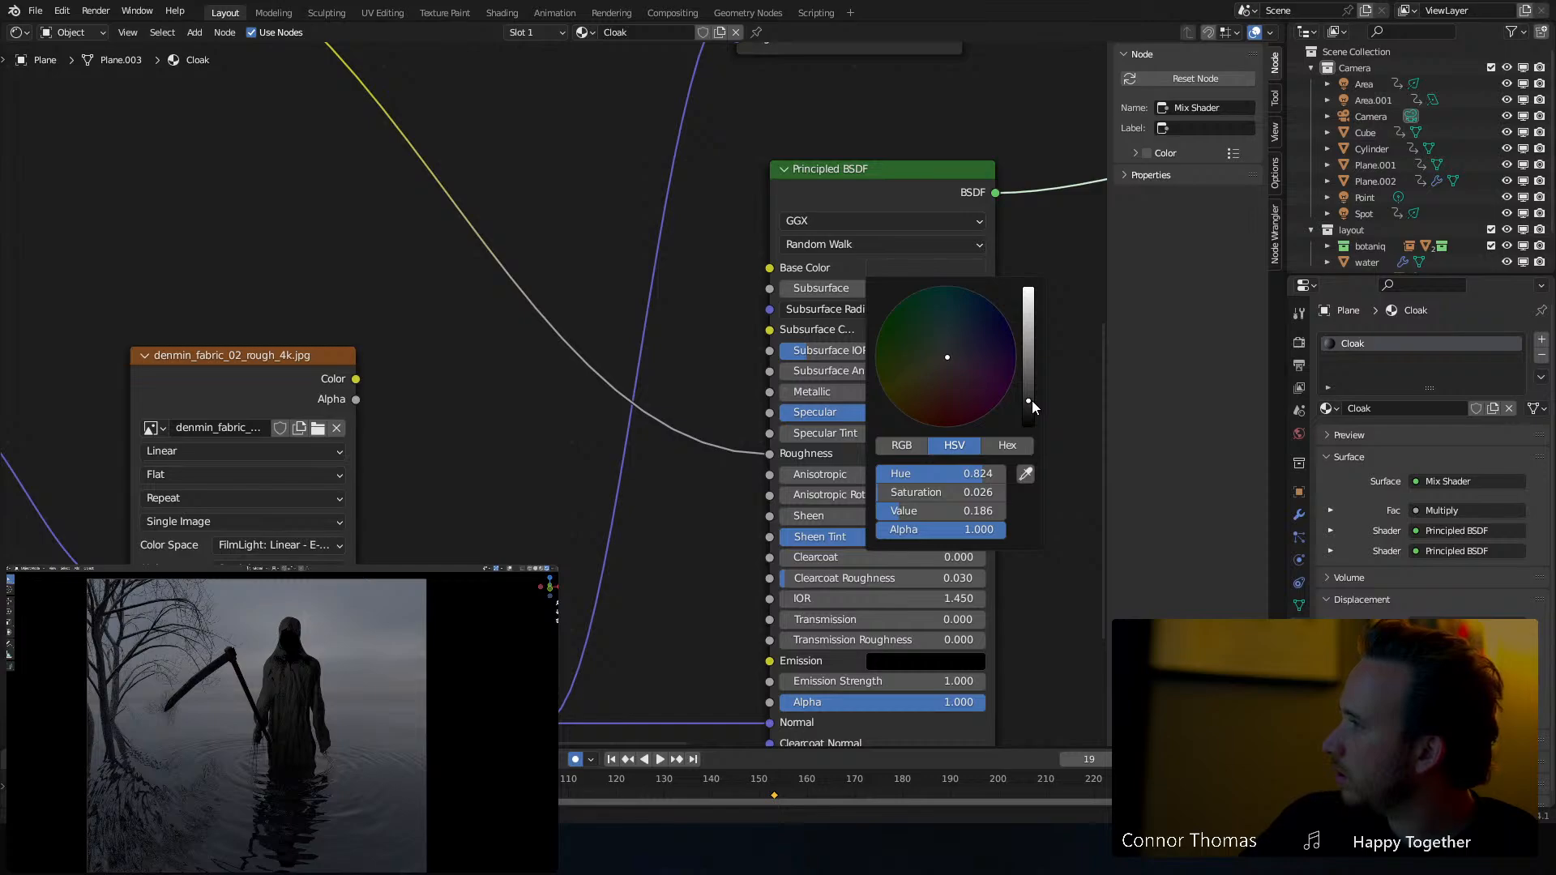
{"action": "left_click", "coordinate": [1033, 391]}
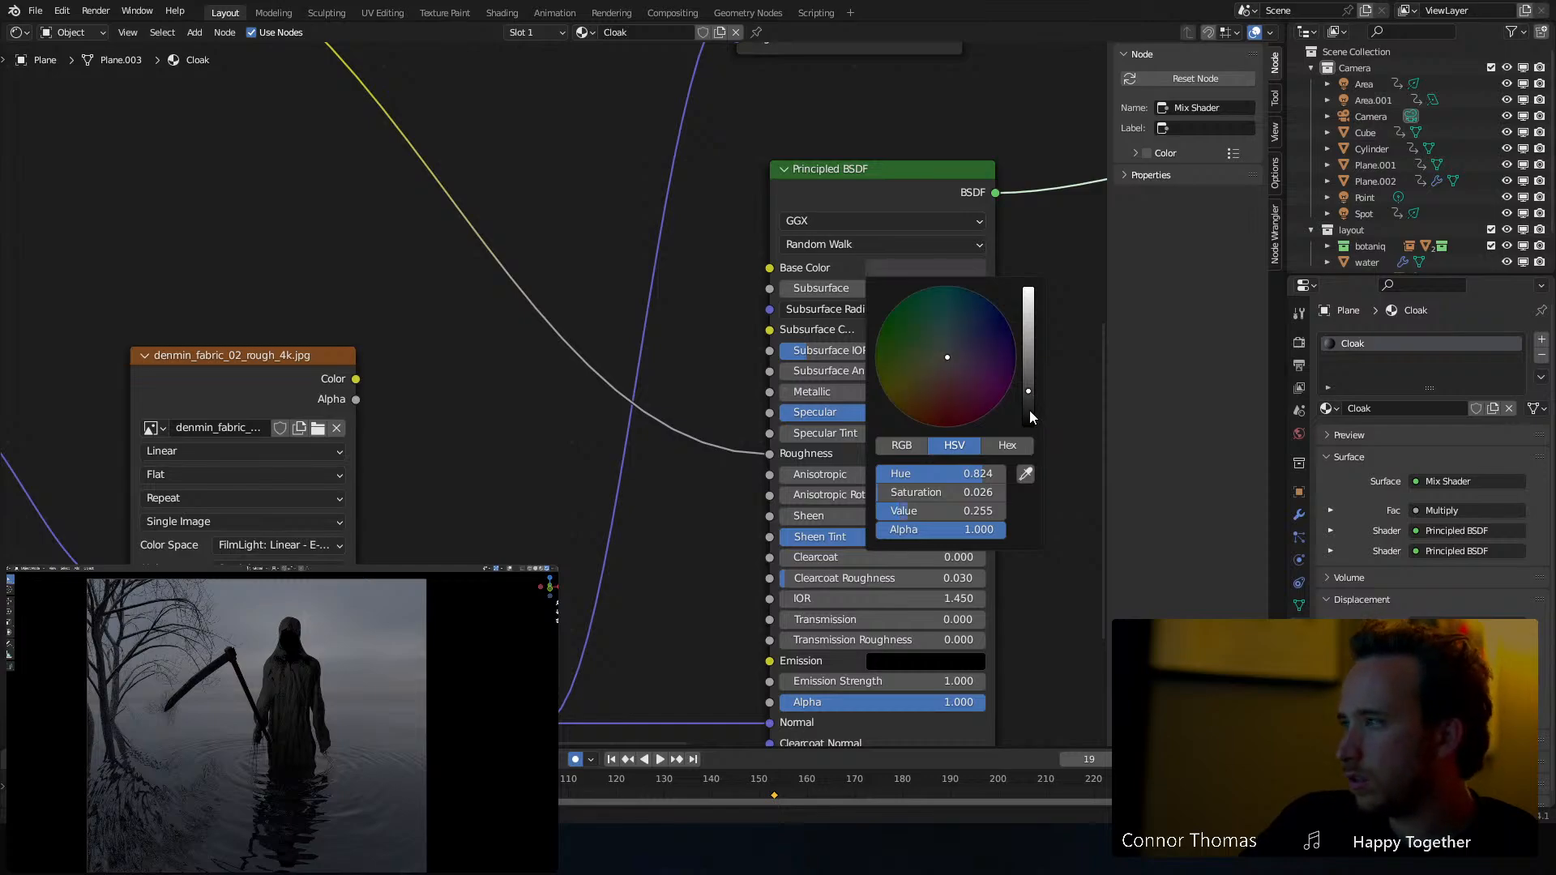
{"action": "left_click", "coordinate": [1030, 415]}
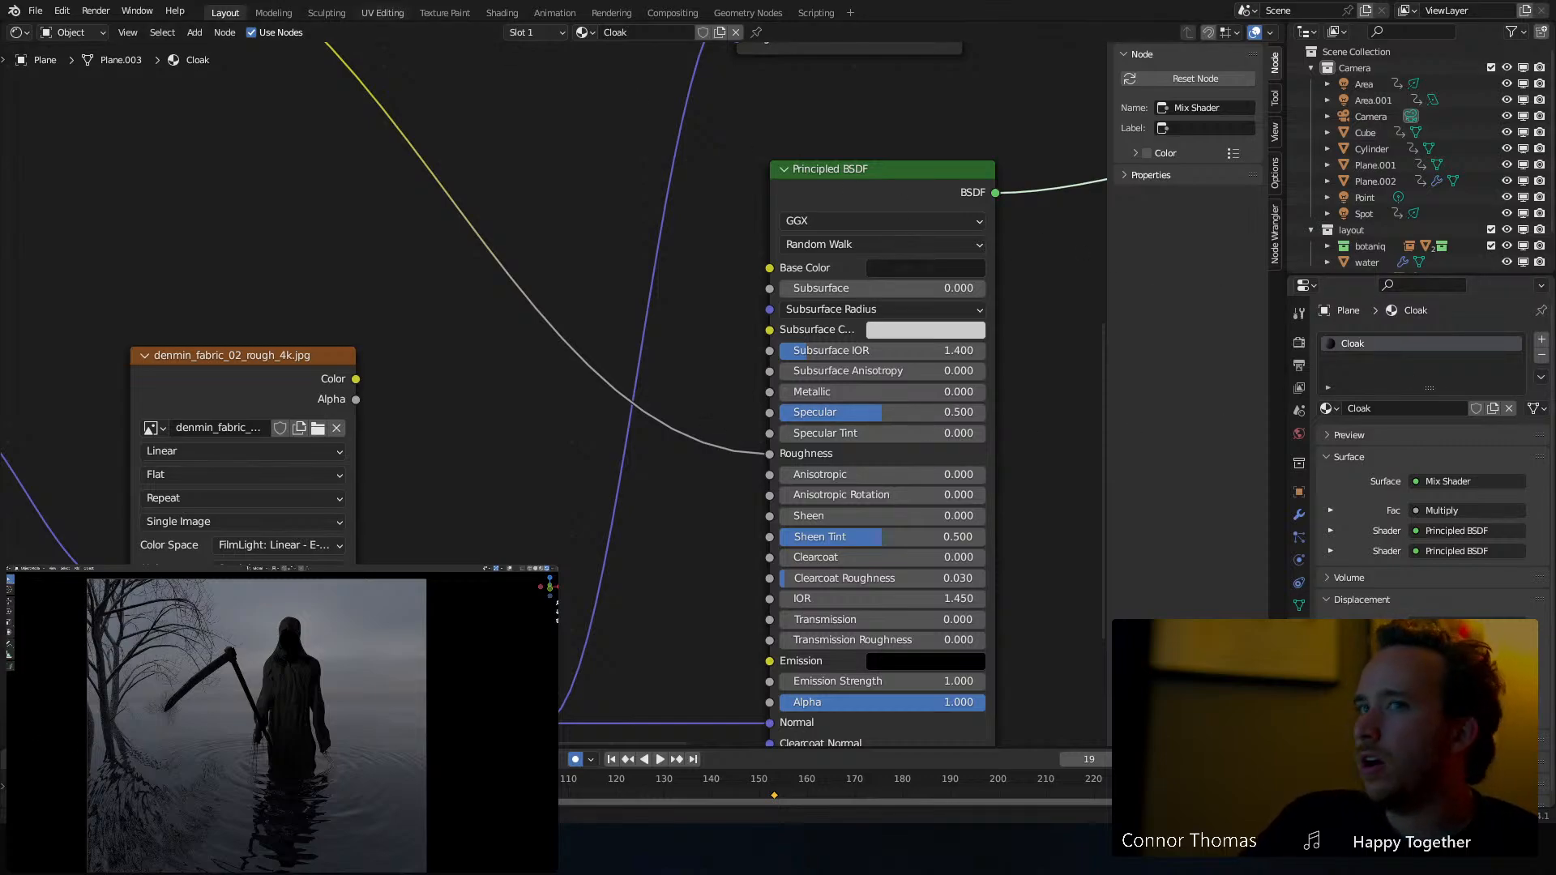
Return to the 3D viewport, select the spot light beside the reaper and set its Power to 5 W
{"action": "left_click", "coordinate": [19, 32]}
{"action": "left_click", "coordinate": [48, 77]}
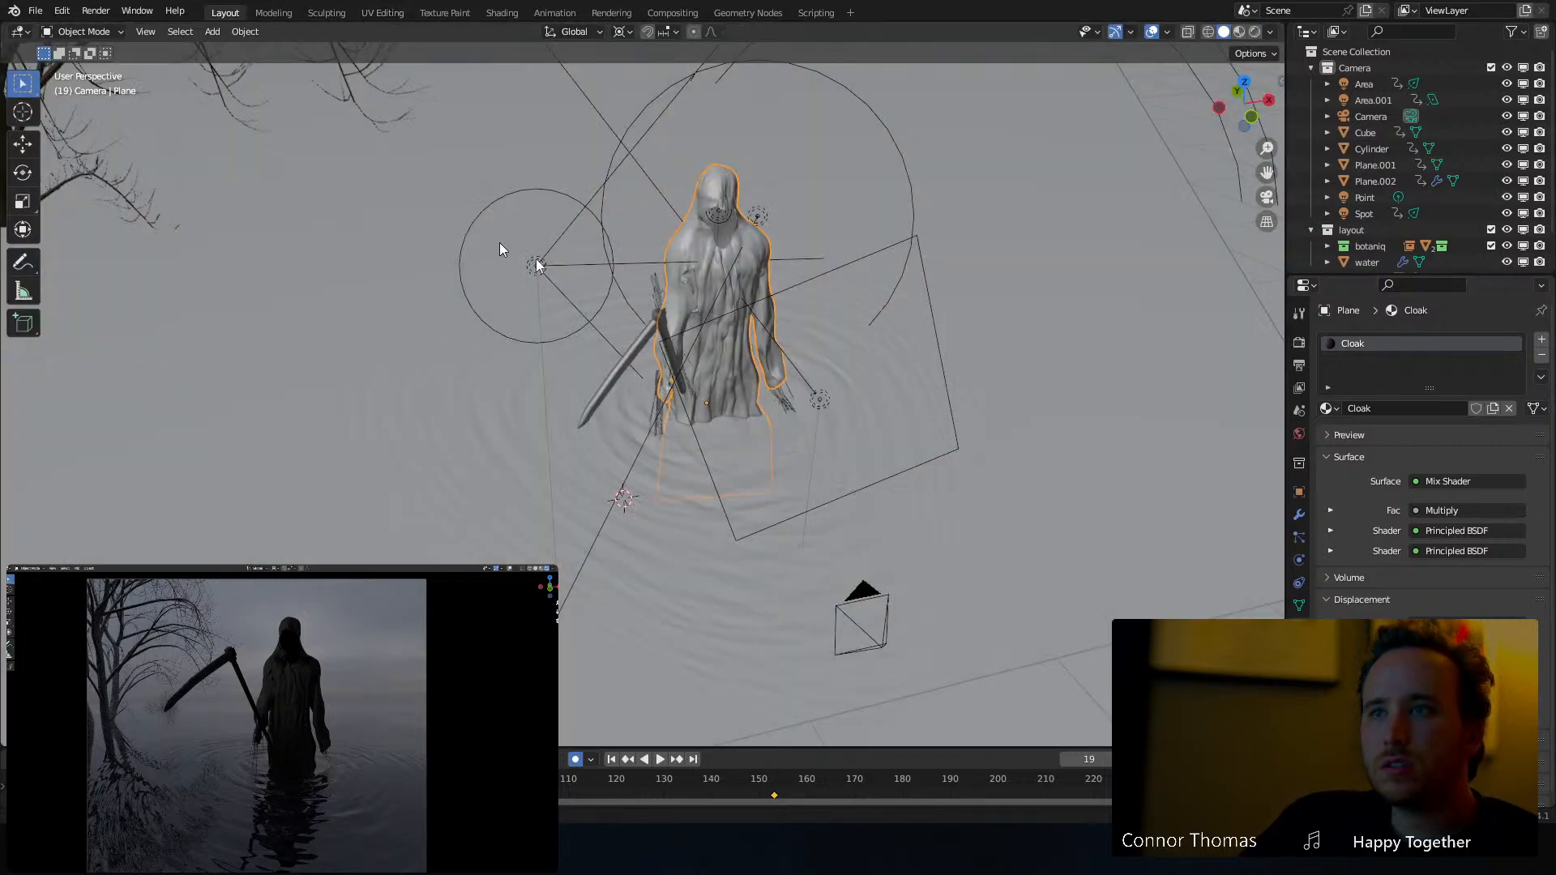
{"action": "left_click", "coordinate": [537, 266]}
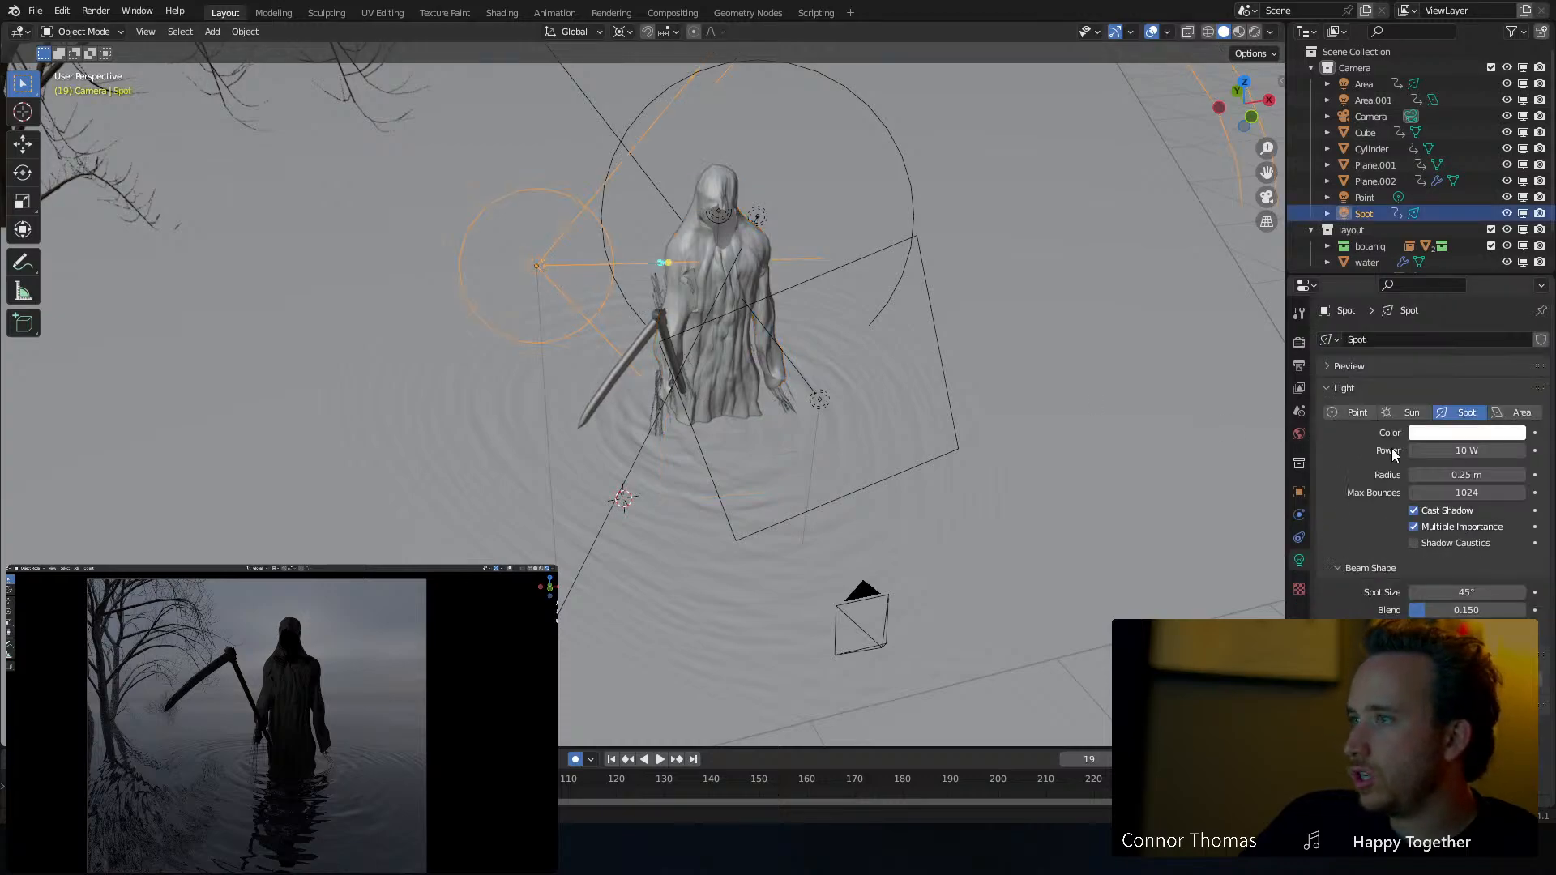
{"action": "left_click", "coordinate": [1452, 450]}
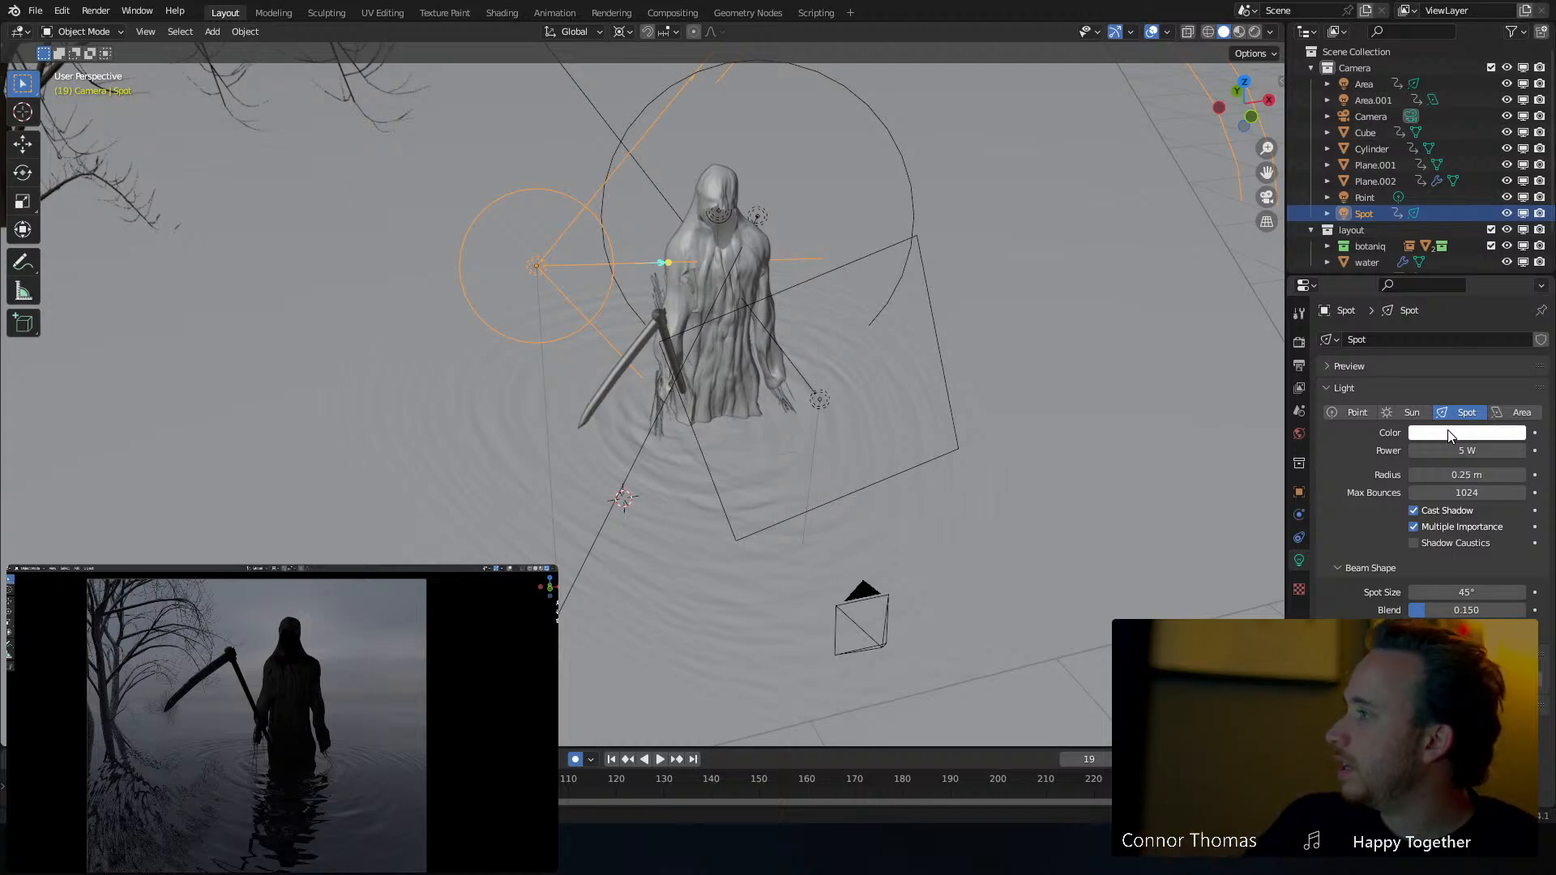
Enable the HumGen collection in the viewports and try to select the human inside the reaper's sleeve
{"action": "scroll", "coordinate": [1374, 227], "scroll_direction": "down", "scroll_amount": 2}
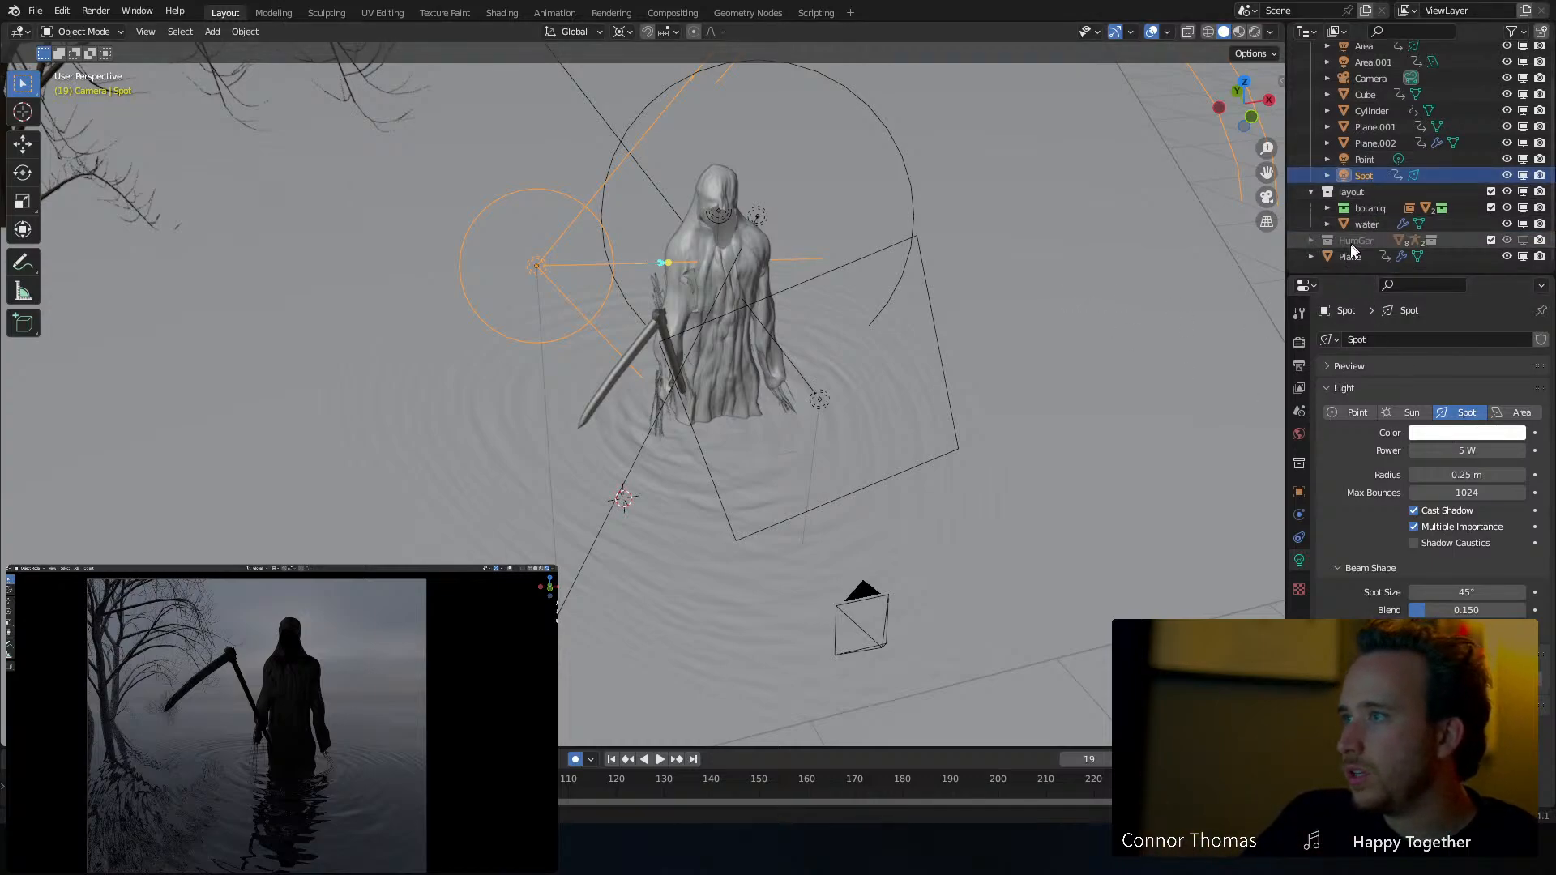
{"action": "left_click", "coordinate": [1523, 241]}
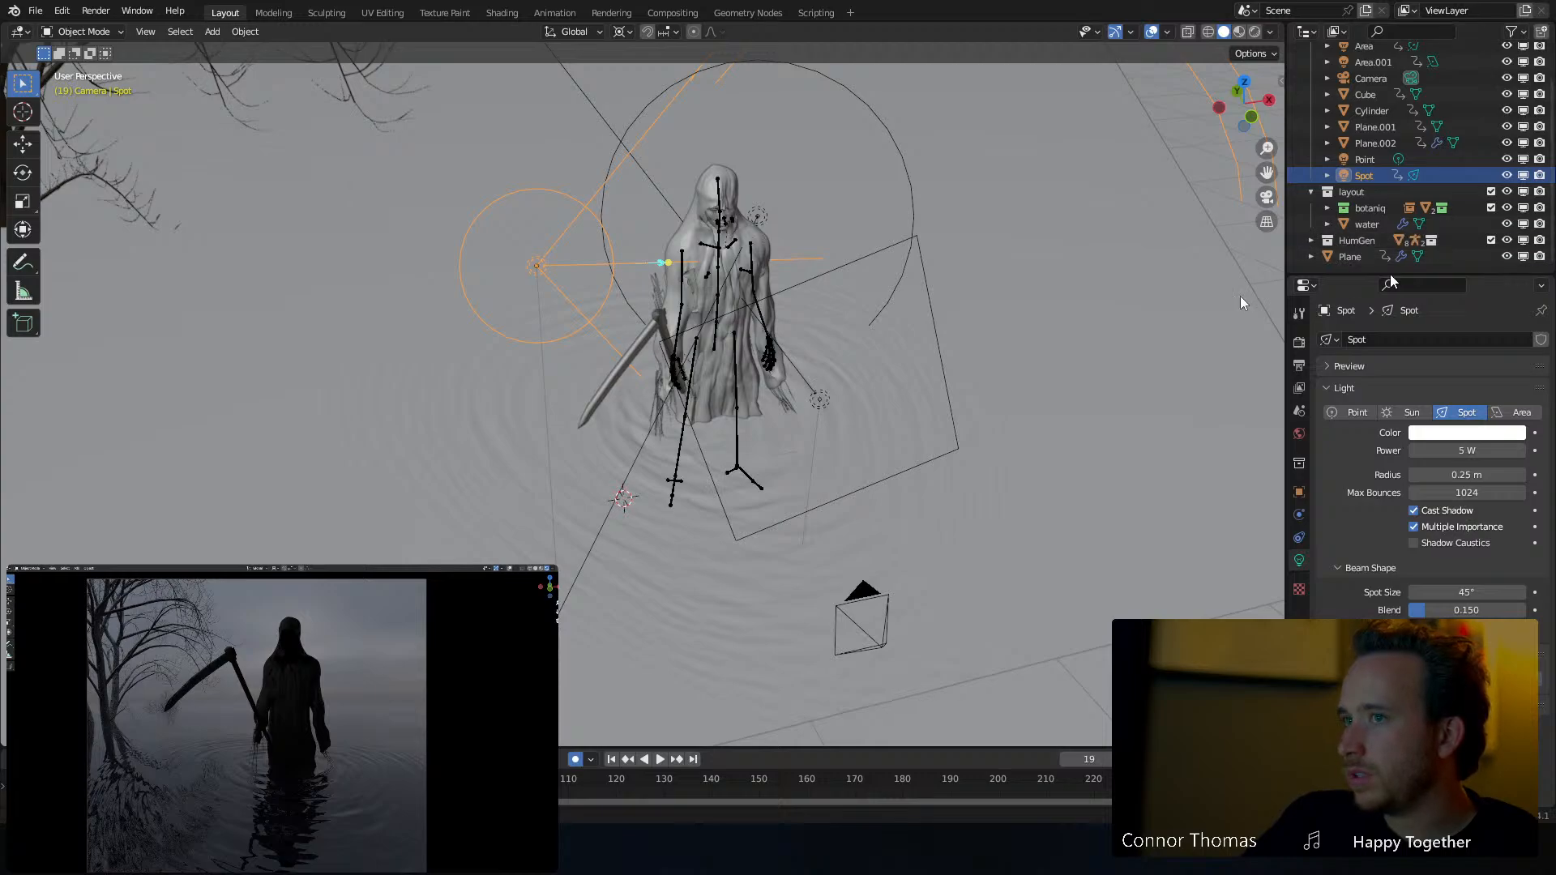
{"action": "middle_click_drag", "start_coordinate": [720, 339], "coordinate": [639, 321]}
{"action": "scroll", "coordinate": [732, 370], "scroll_direction": "up", "scroll_amount": 3}
{"action": "middle_click_drag", "start_coordinate": [893, 435], "coordinate": [762, 397], "text": "shift"}
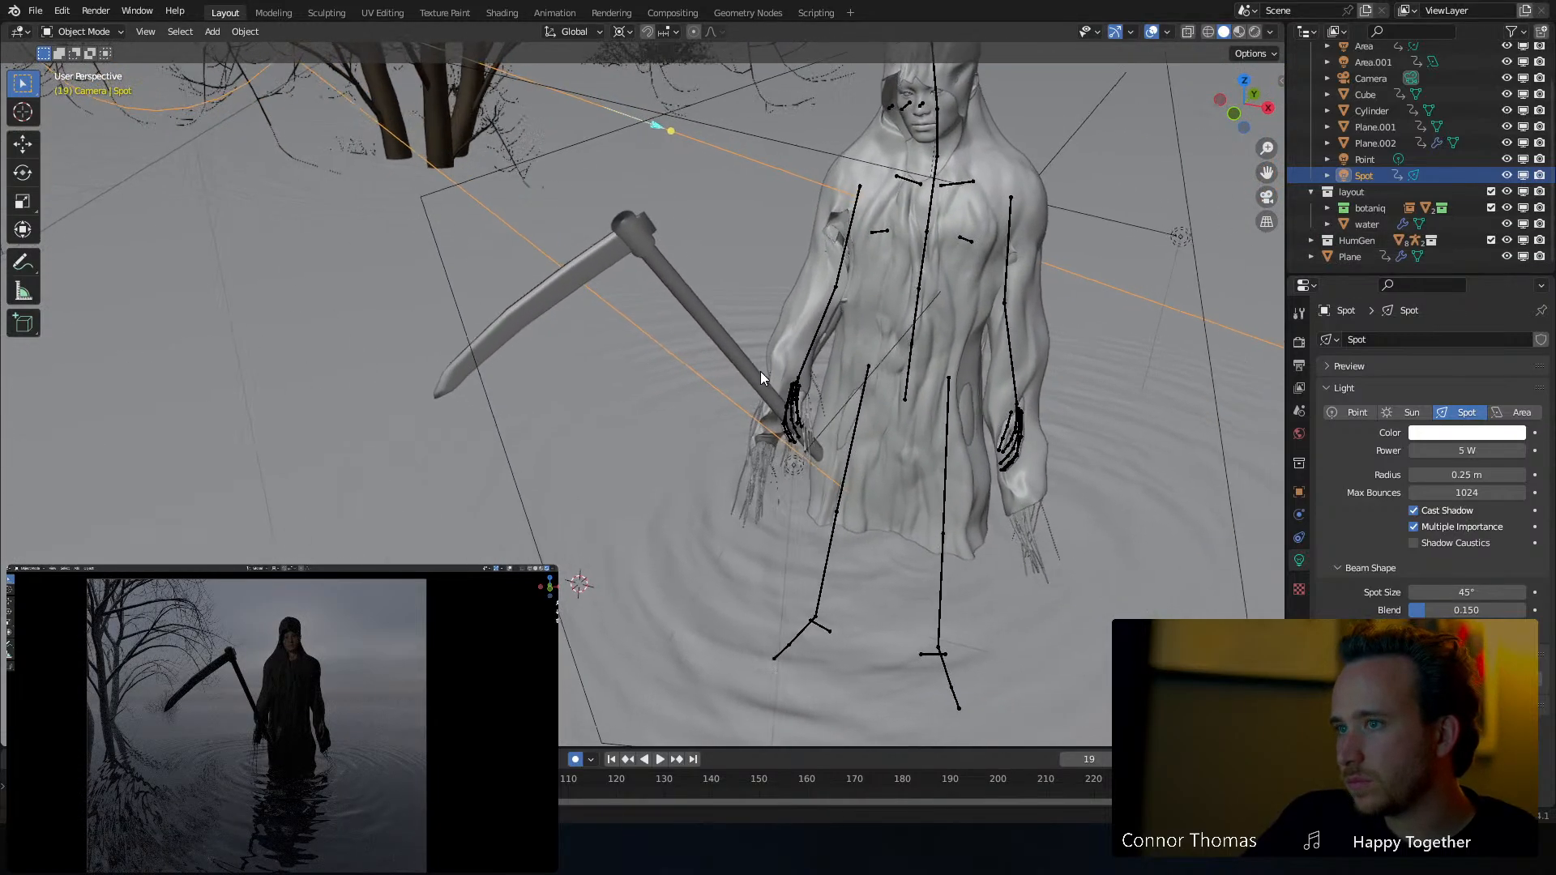
{"action": "left_click", "coordinate": [816, 348]}
{"action": "left_click", "coordinate": [825, 345]}
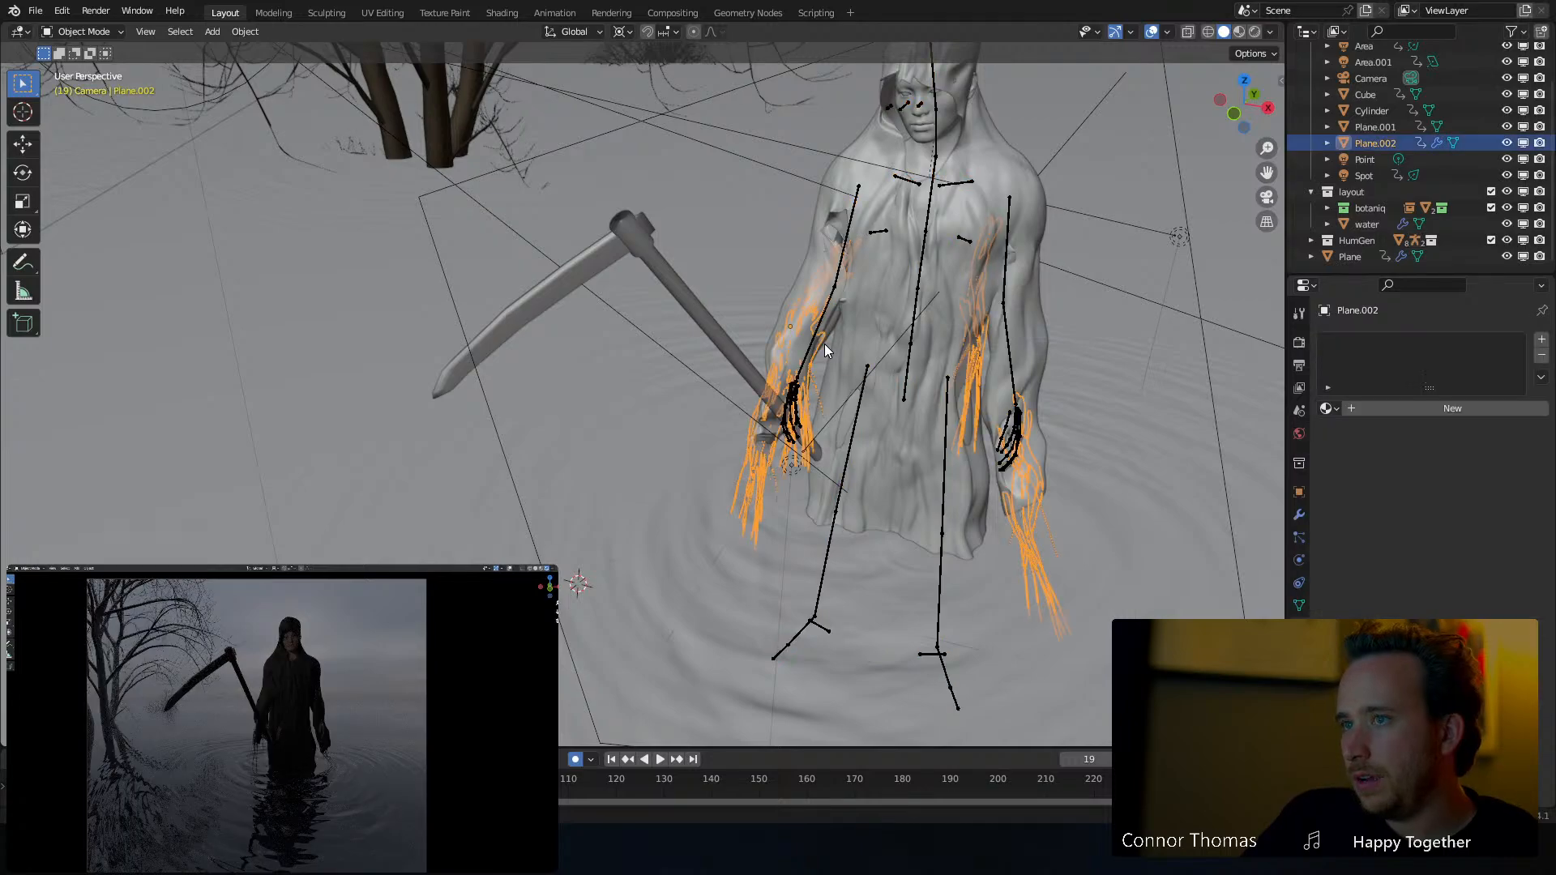
Expand the human rig in the HumGen collection and disable HG_Eyes, HG_TeethLower and HG_TeethUpper in viewports and renders
{"action": "left_click", "coordinate": [1311, 241]}
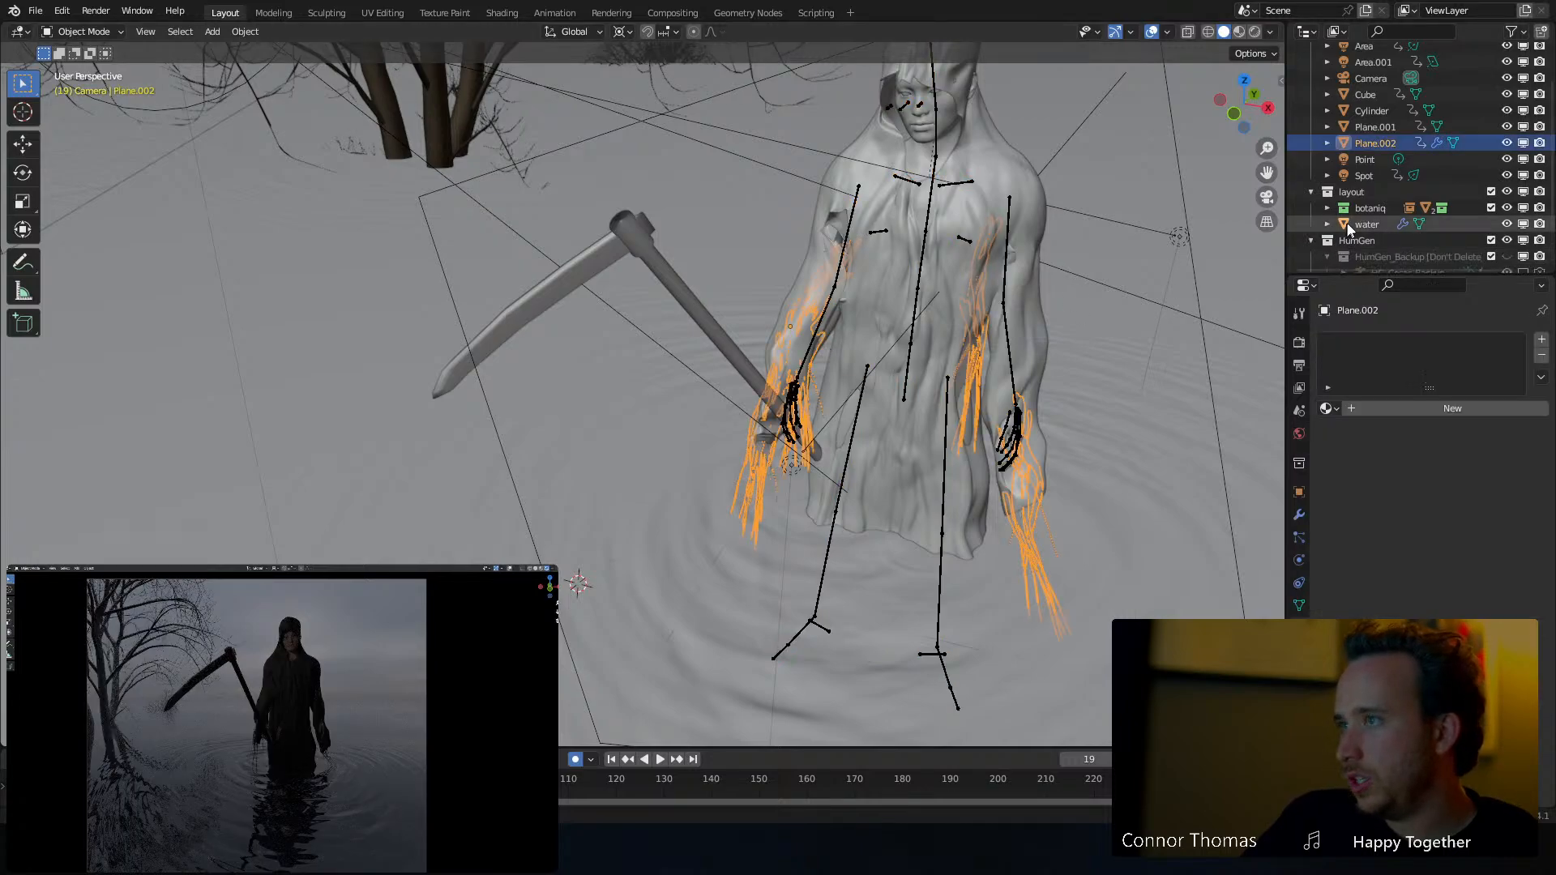
{"action": "scroll", "coordinate": [1346, 235], "scroll_direction": "down", "scroll_amount": 2}
{"action": "left_click", "coordinate": [1383, 242]}
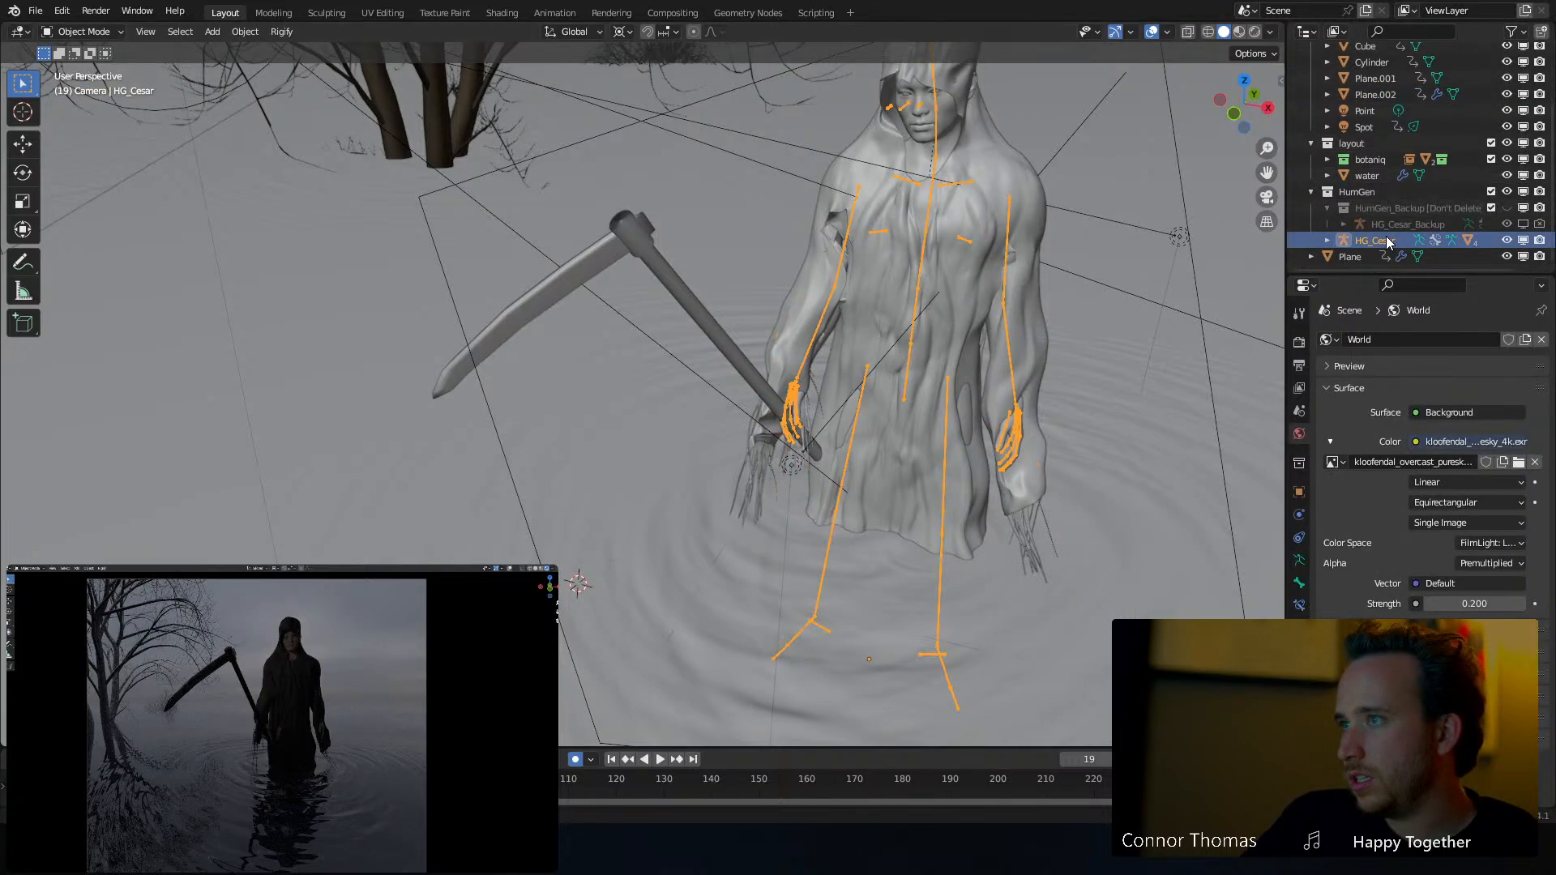
{"action": "left_click", "coordinate": [1330, 241]}
{"action": "scroll", "coordinate": [1394, 235], "scroll_direction": "down", "scroll_amount": 5}
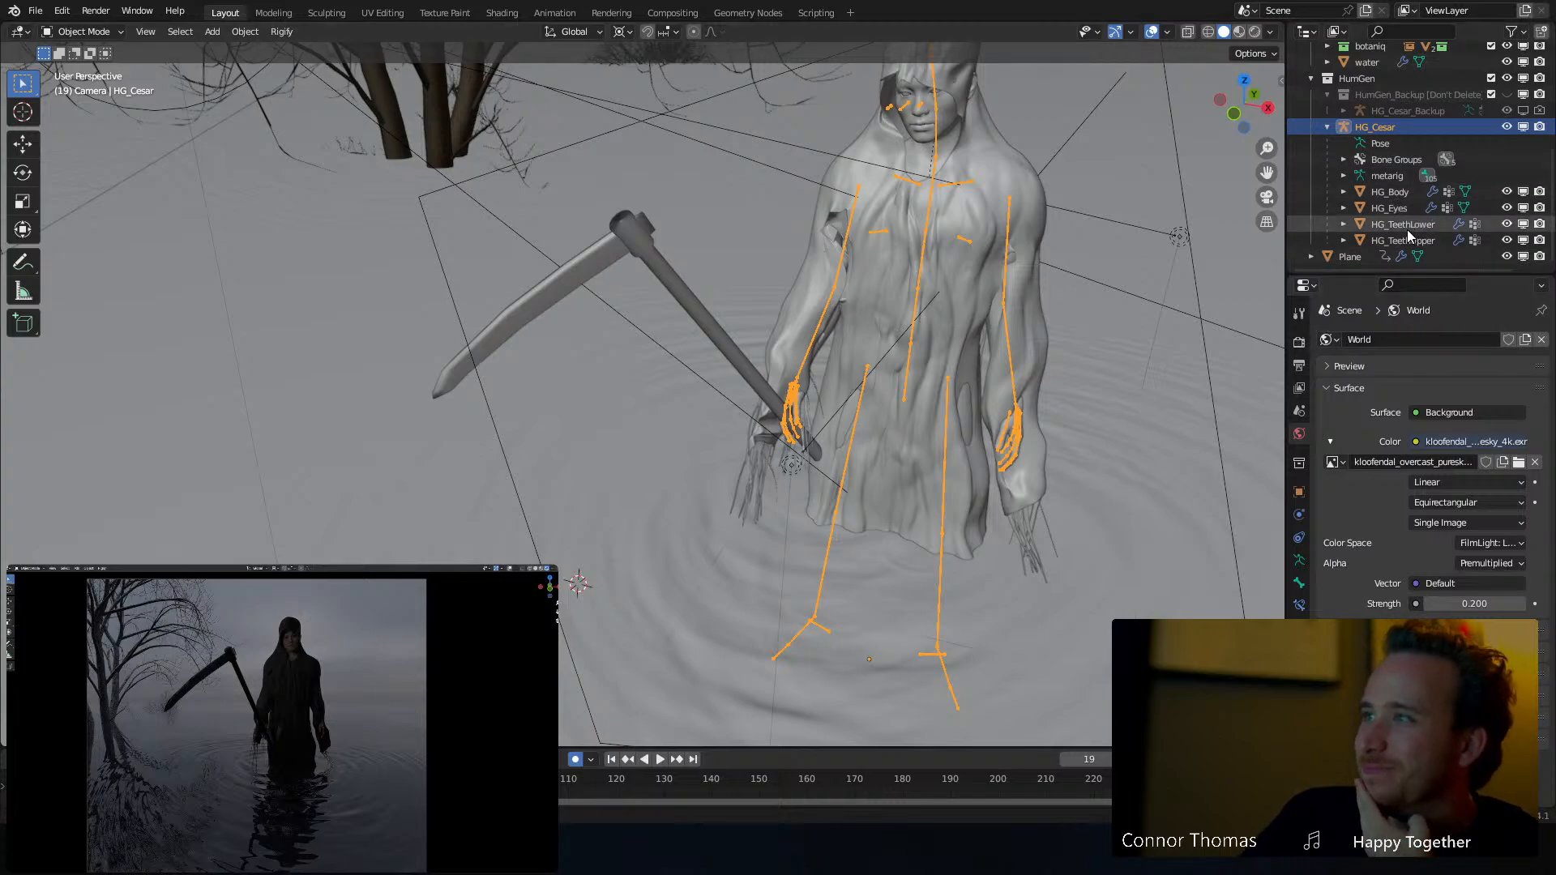
{"action": "left_click", "coordinate": [1539, 207]}
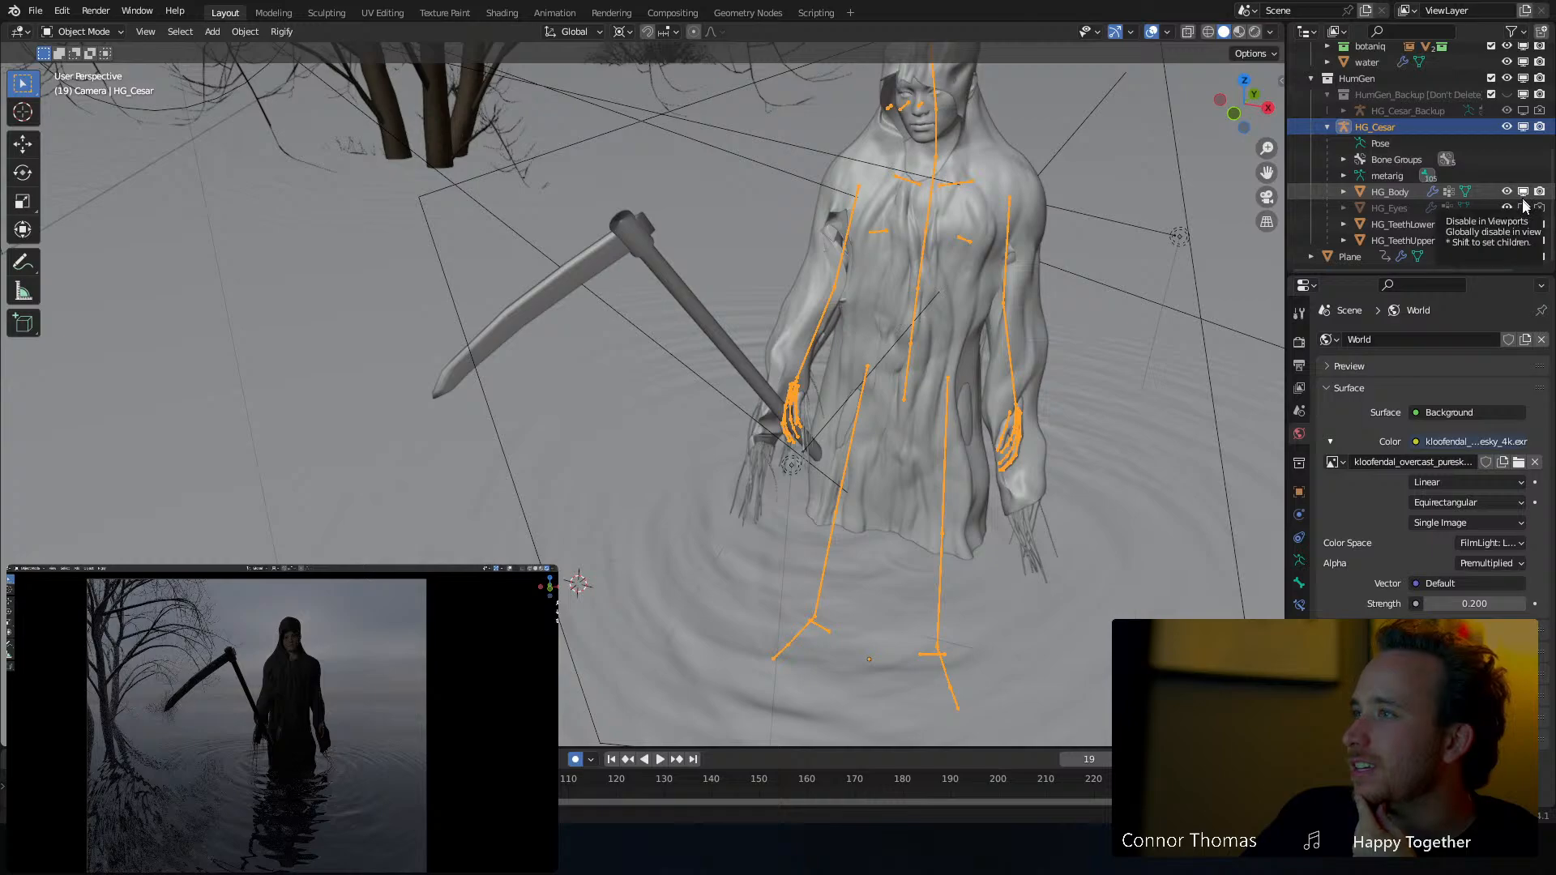
{"action": "left_click", "coordinate": [1524, 224]}
{"action": "left_click", "coordinate": [1539, 225]}
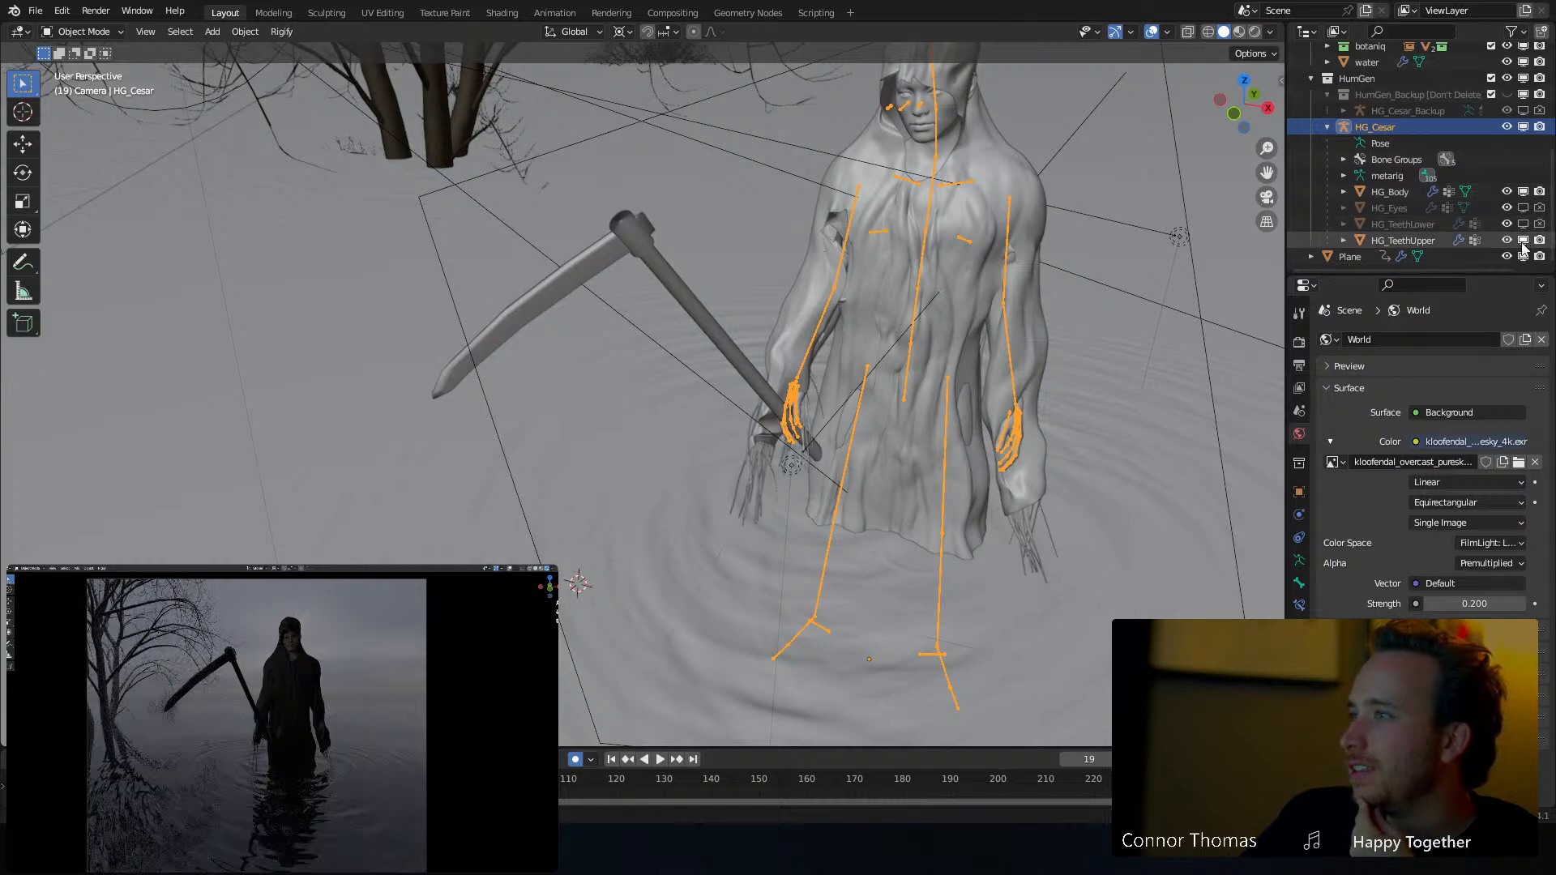
{"action": "left_click", "coordinate": [1524, 240]}
{"action": "left_click", "coordinate": [1539, 240]}
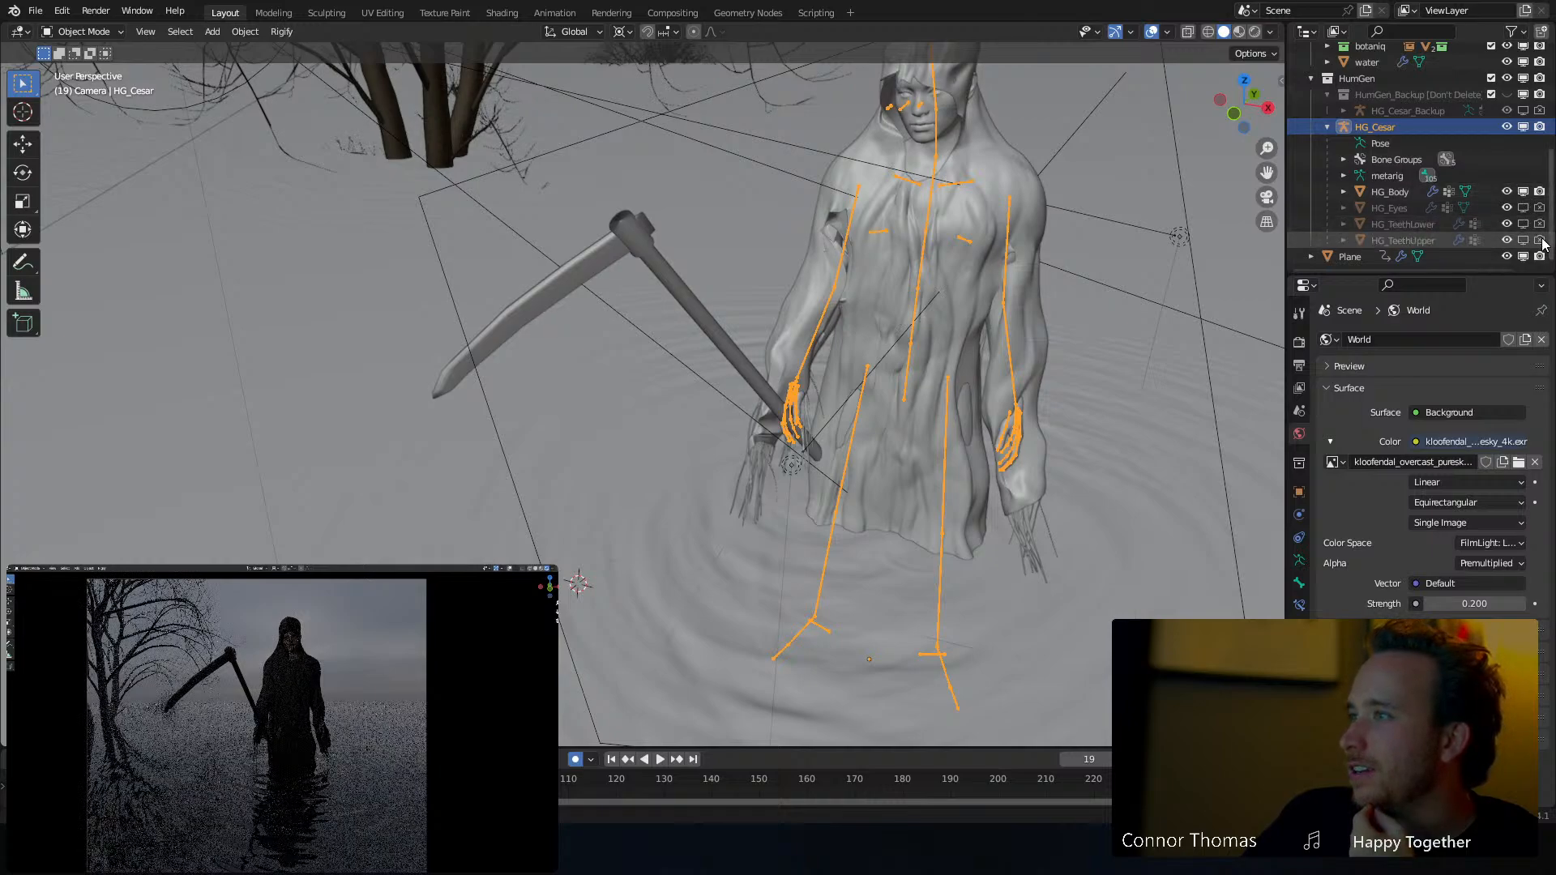
Select only the hands and forearms of the HG_Body mesh in Edit Mode, using wireframe shading and Circle Select
{"action": "left_click", "coordinate": [1394, 195]}
{"action": "key", "text": "Tab"}
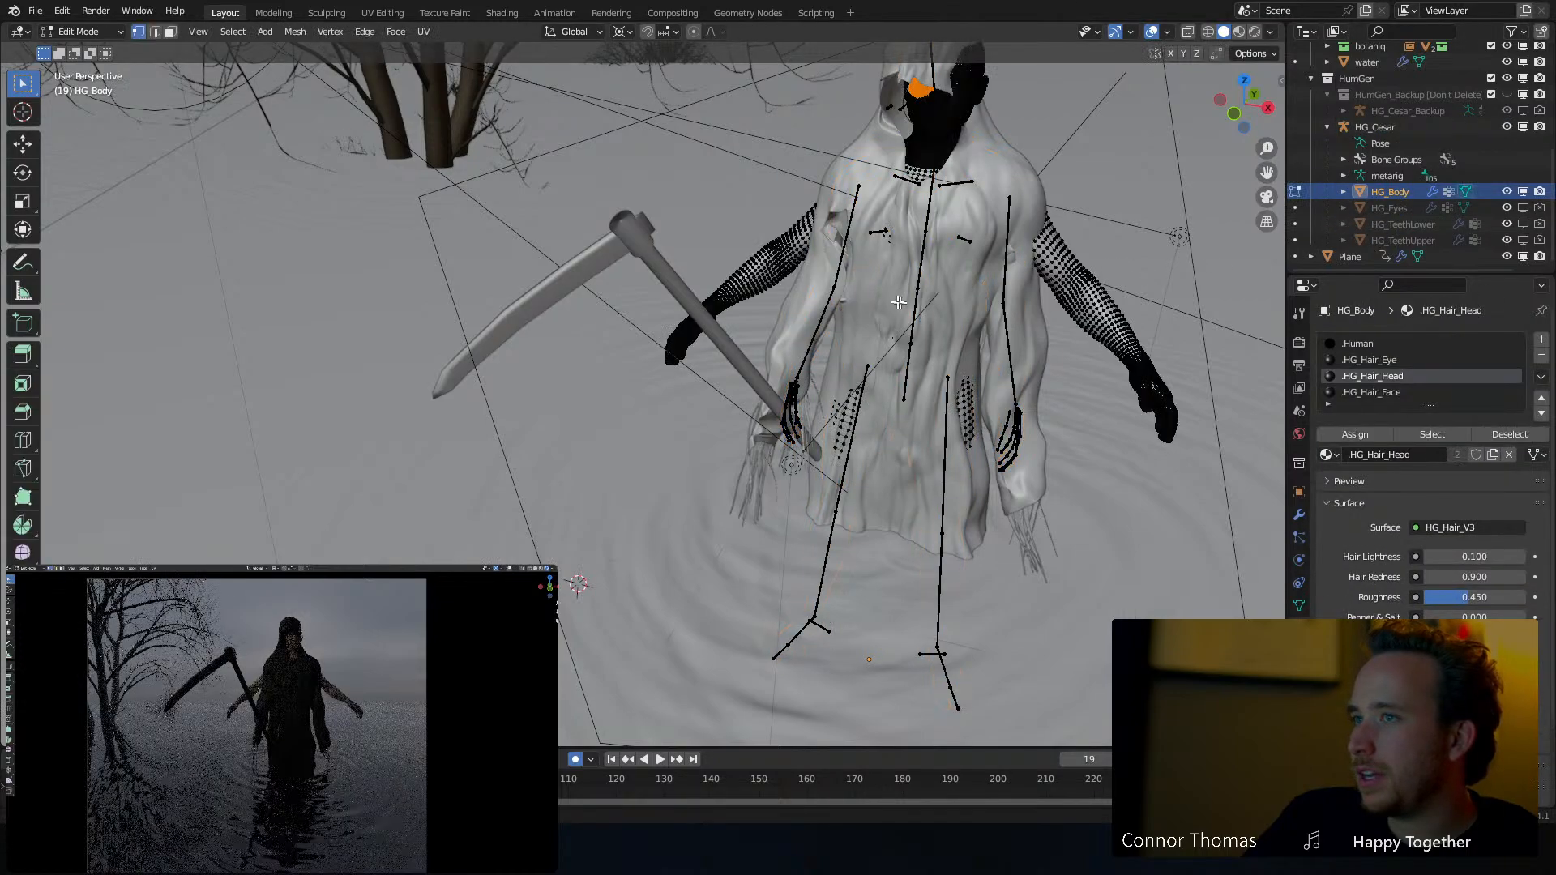
{"action": "middle_click_drag", "start_coordinate": [900, 300], "coordinate": [874, 293]}
{"action": "key", "text": "shift+z"}
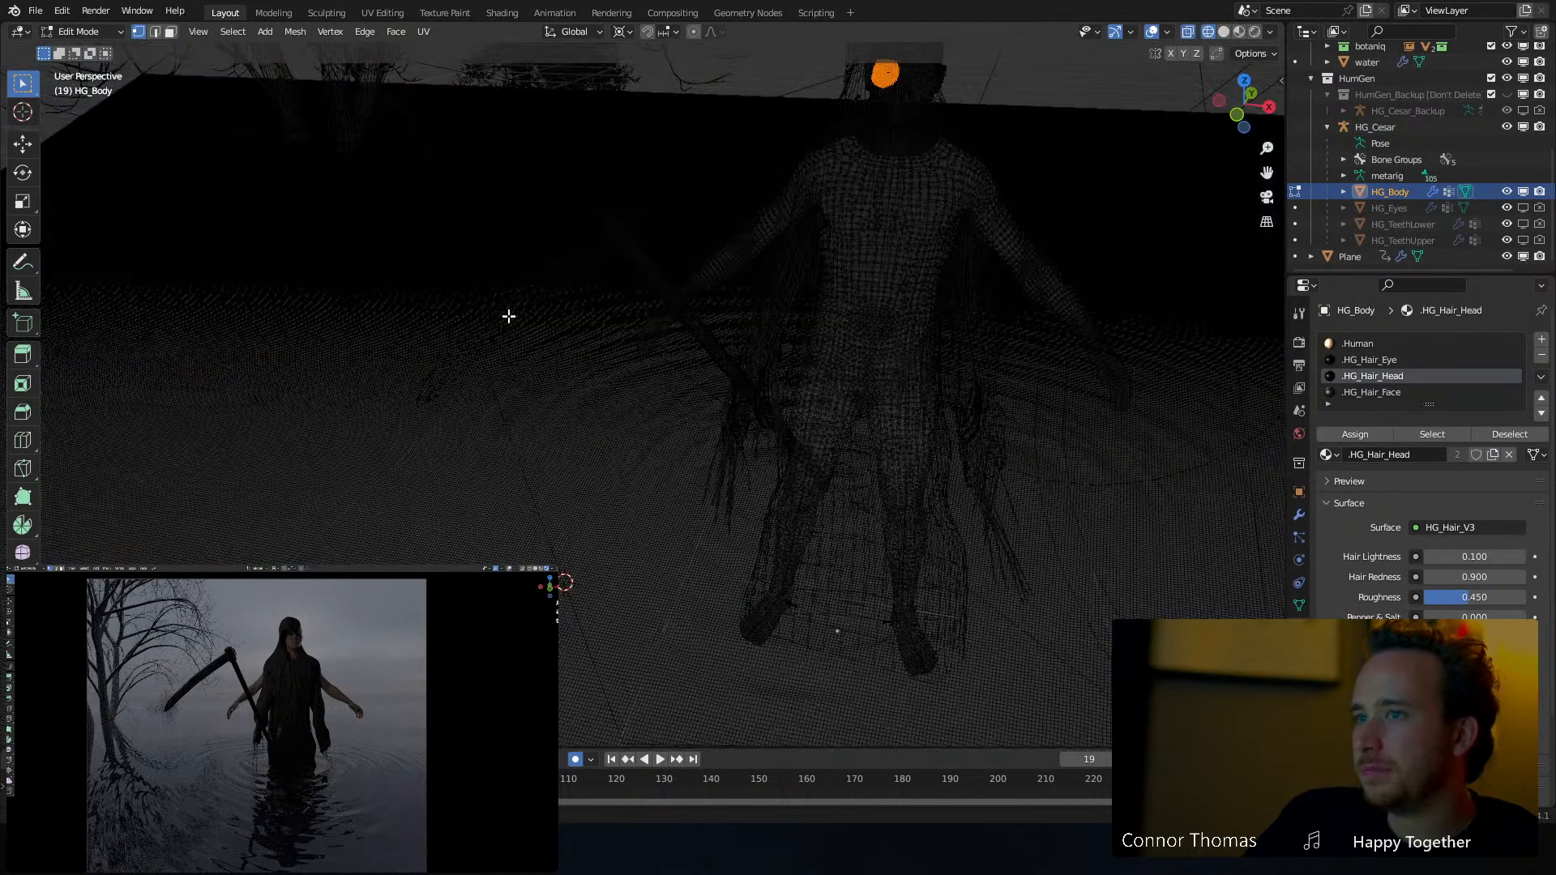
{"action": "key", "text": "a"}
{"action": "key", "text": "alt+a"}
{"action": "key", "text": "c"}
{"action": "mouse_move", "coordinate": [670, 316]}
{"action": "left_mouse_down"}
{"action": "mouse_move", "coordinate": [643, 348]}
{"action": "mouse_move", "coordinate": [646, 323]}
{"action": "left_mouse_up"}
{"action": "mouse_move", "coordinate": [1143, 391]}
{"action": "left_mouse_down"}
{"action": "mouse_move", "coordinate": [1097, 365]}
{"action": "mouse_move", "coordinate": [1105, 386]}
{"action": "mouse_move", "coordinate": [1126, 382]}
{"action": "left_mouse_up"}
{"action": "right_click", "coordinate": [1180, 403]}
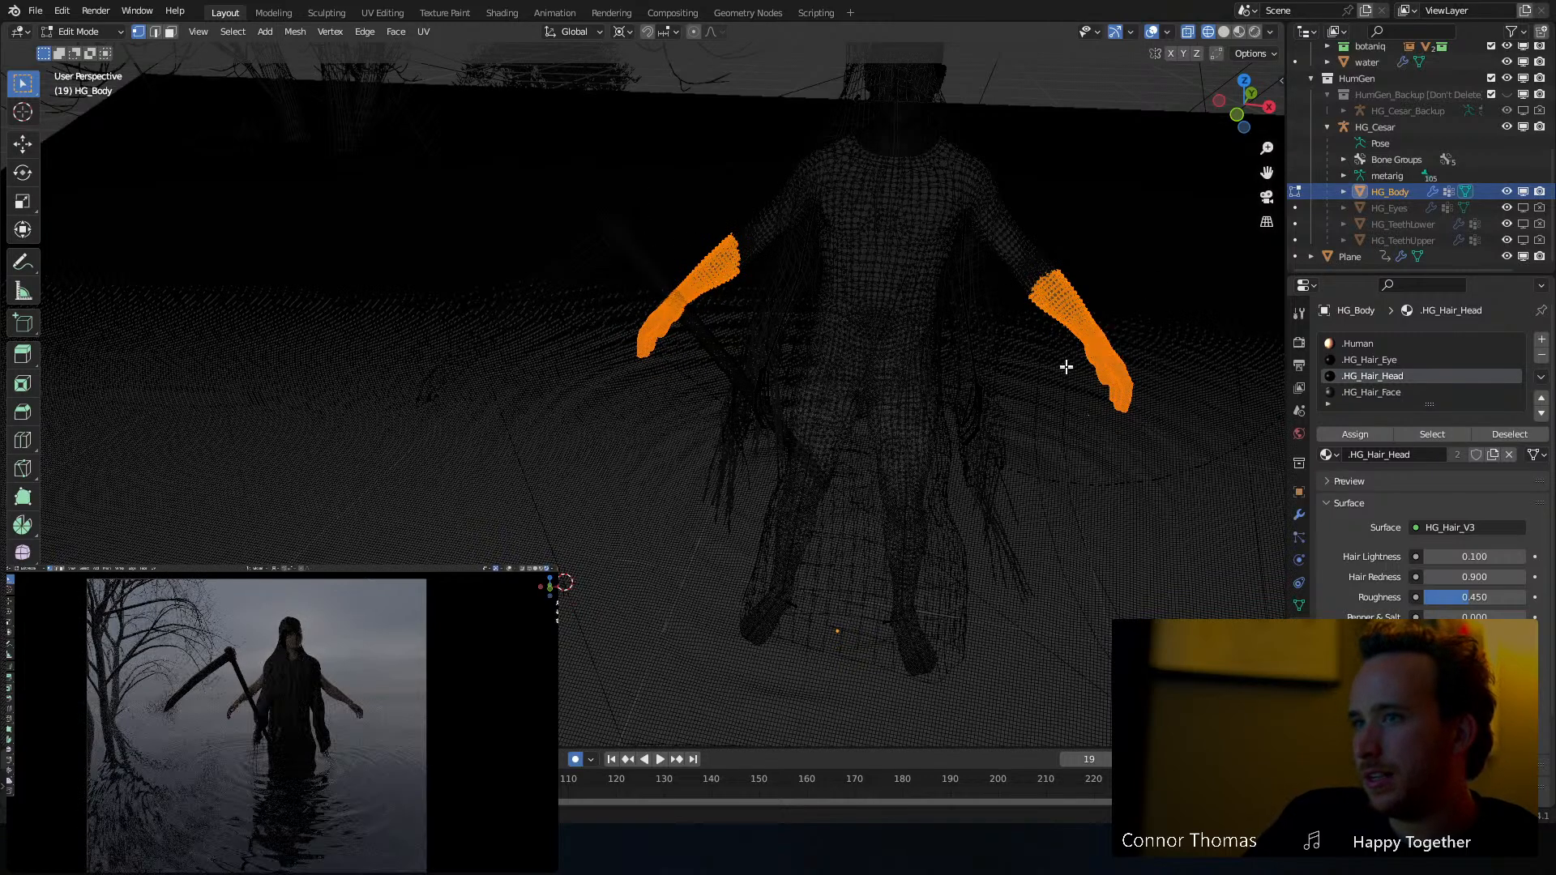
Invert the selection to delete the rest of HG_Body, and return to Object Mode with solid shading
{"action": "key", "text": "ctrl+i"}
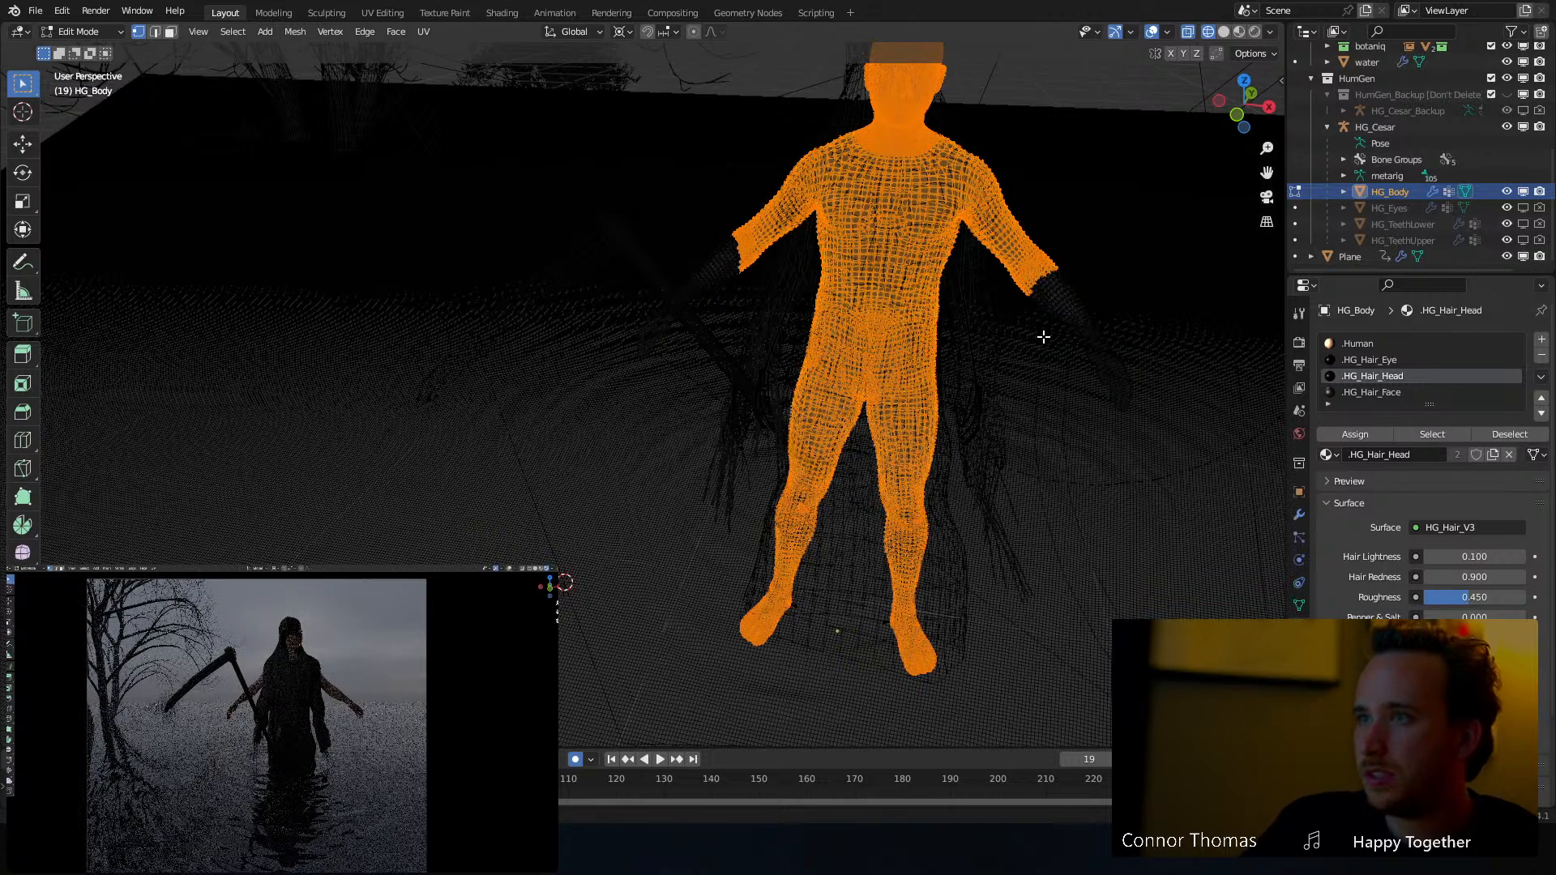
{"action": "key", "text": "x"}
{"action": "left_click", "coordinate": [805, 337]}
{"action": "scroll", "coordinate": [843, 231], "scroll_direction": "down", "scroll_amount": 2}
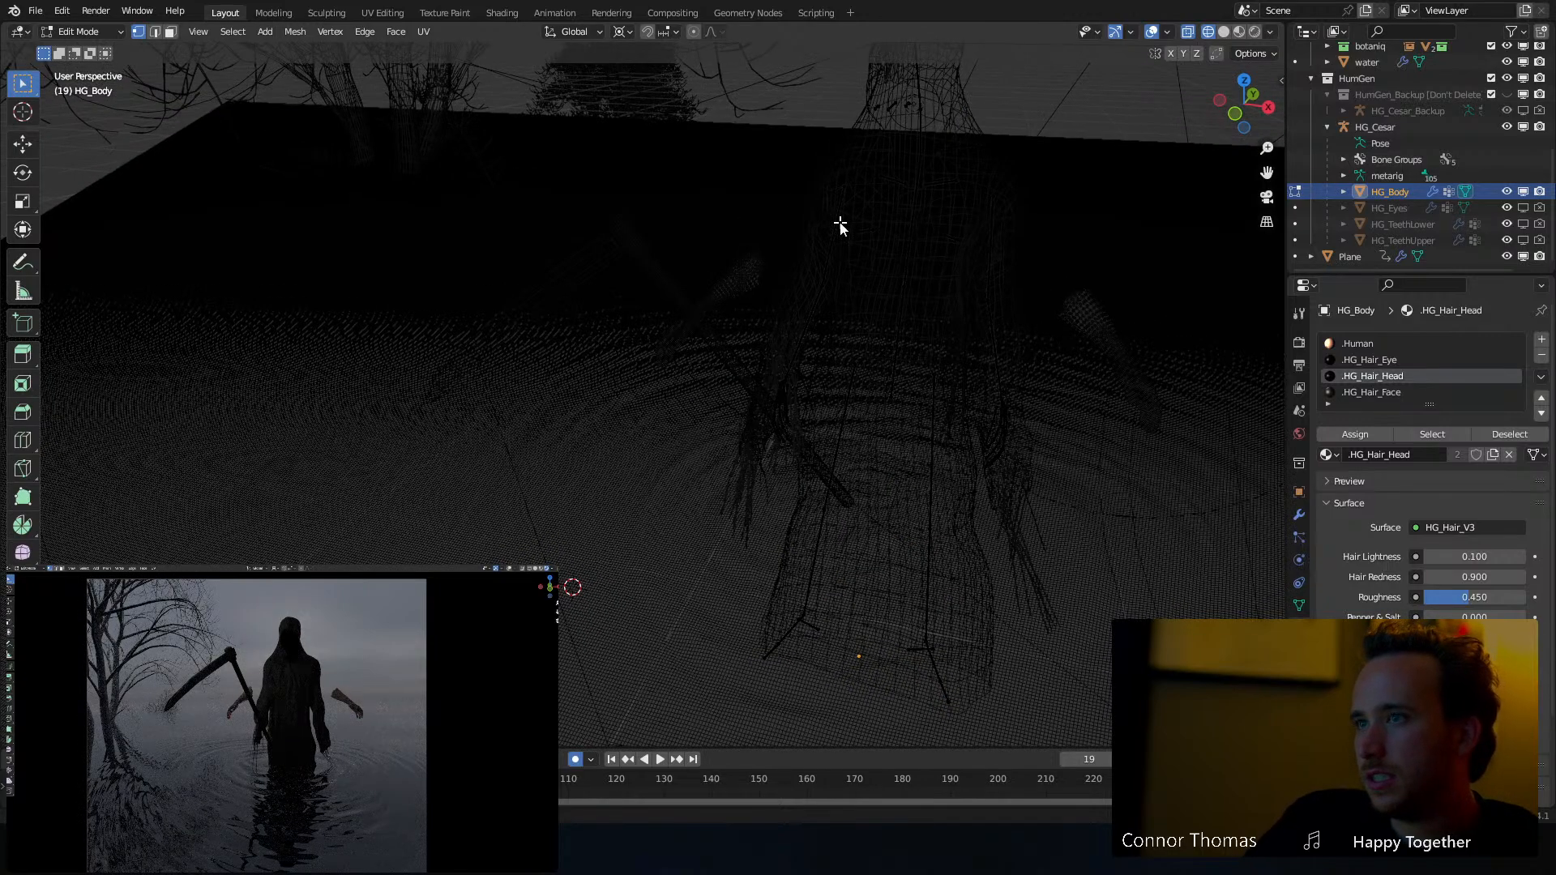
{"action": "key", "text": "Tab"}
{"action": "key", "text": "shift+z"}
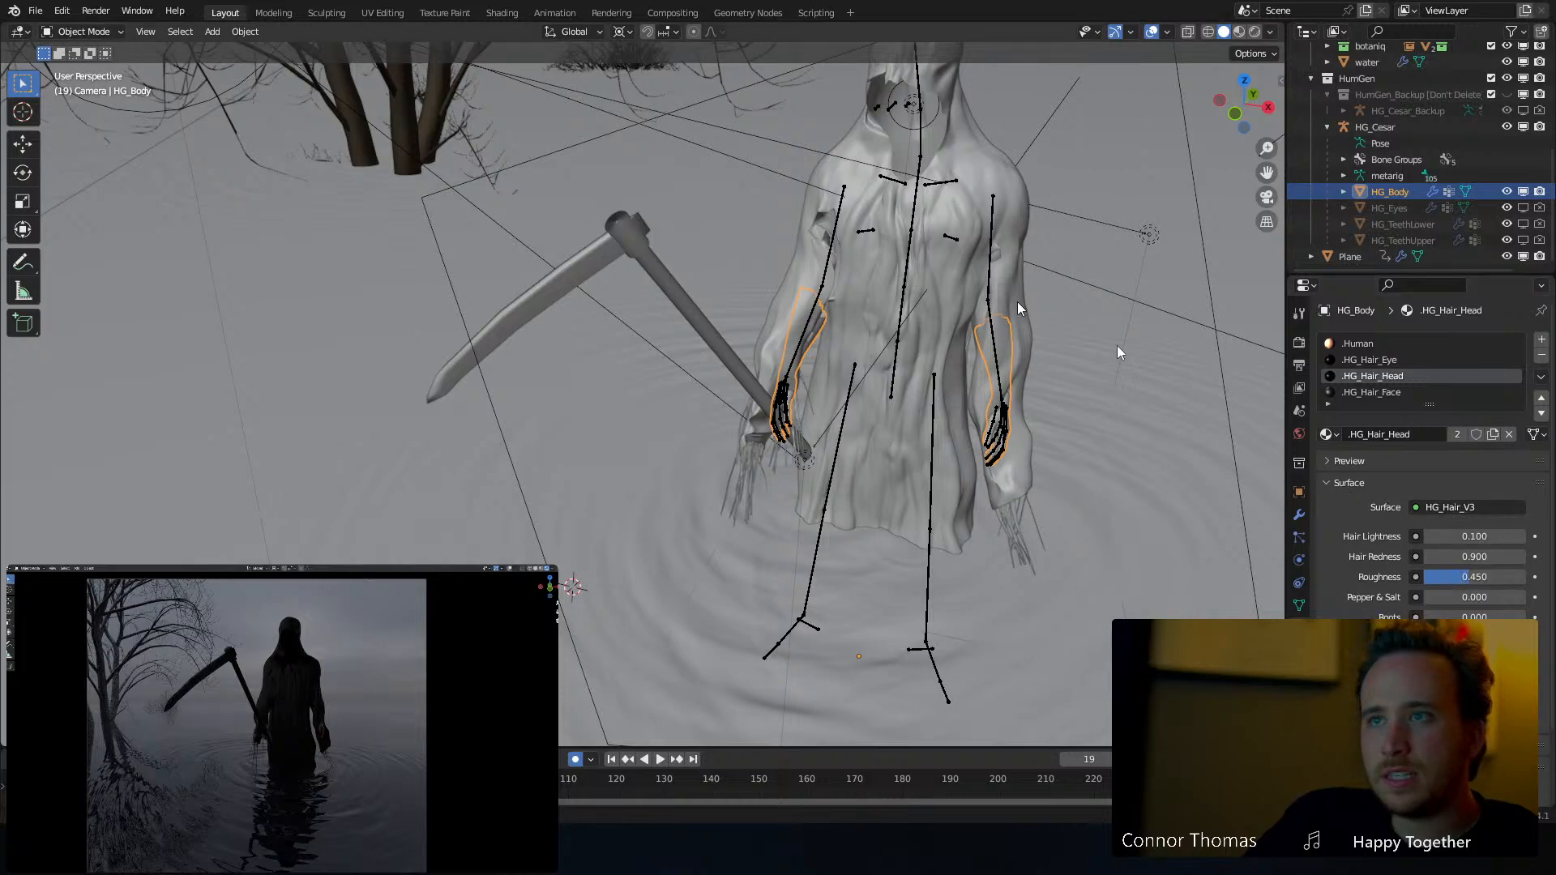
Remove all existing material slots from HG_Body, including the hair materials and .Human
{"action": "left_click", "coordinate": [1496, 508]}
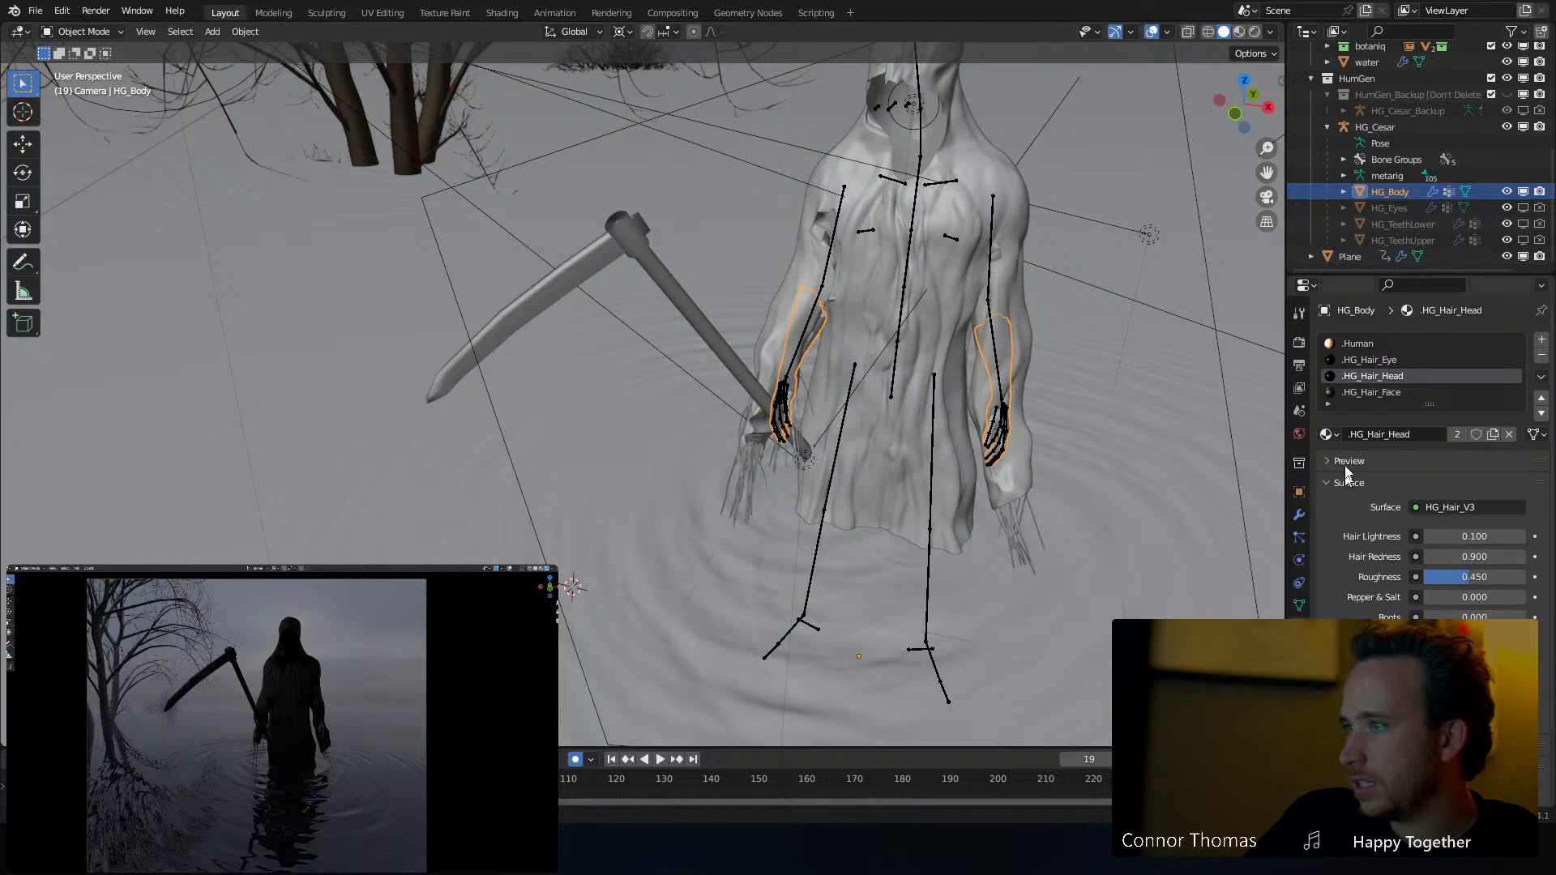
{"action": "left_click", "coordinate": [1330, 463]}
{"action": "left_click", "coordinate": [1330, 463]}
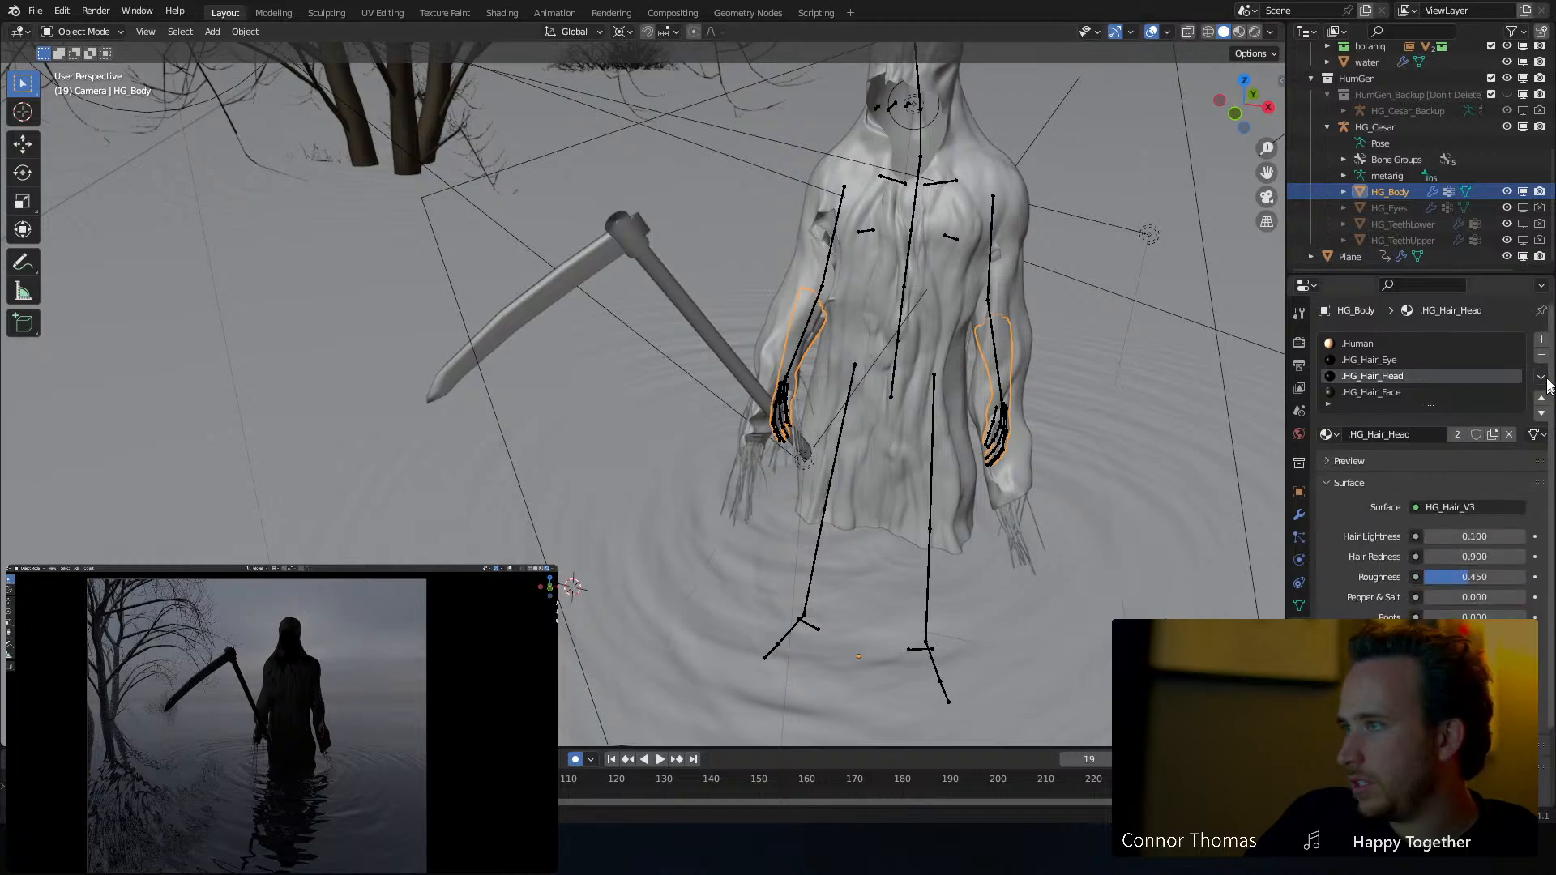
{"action": "left_click", "coordinate": [1542, 356]}
{"action": "left_click", "coordinate": [1543, 355]}
{"action": "left_click", "coordinate": [1543, 356]}
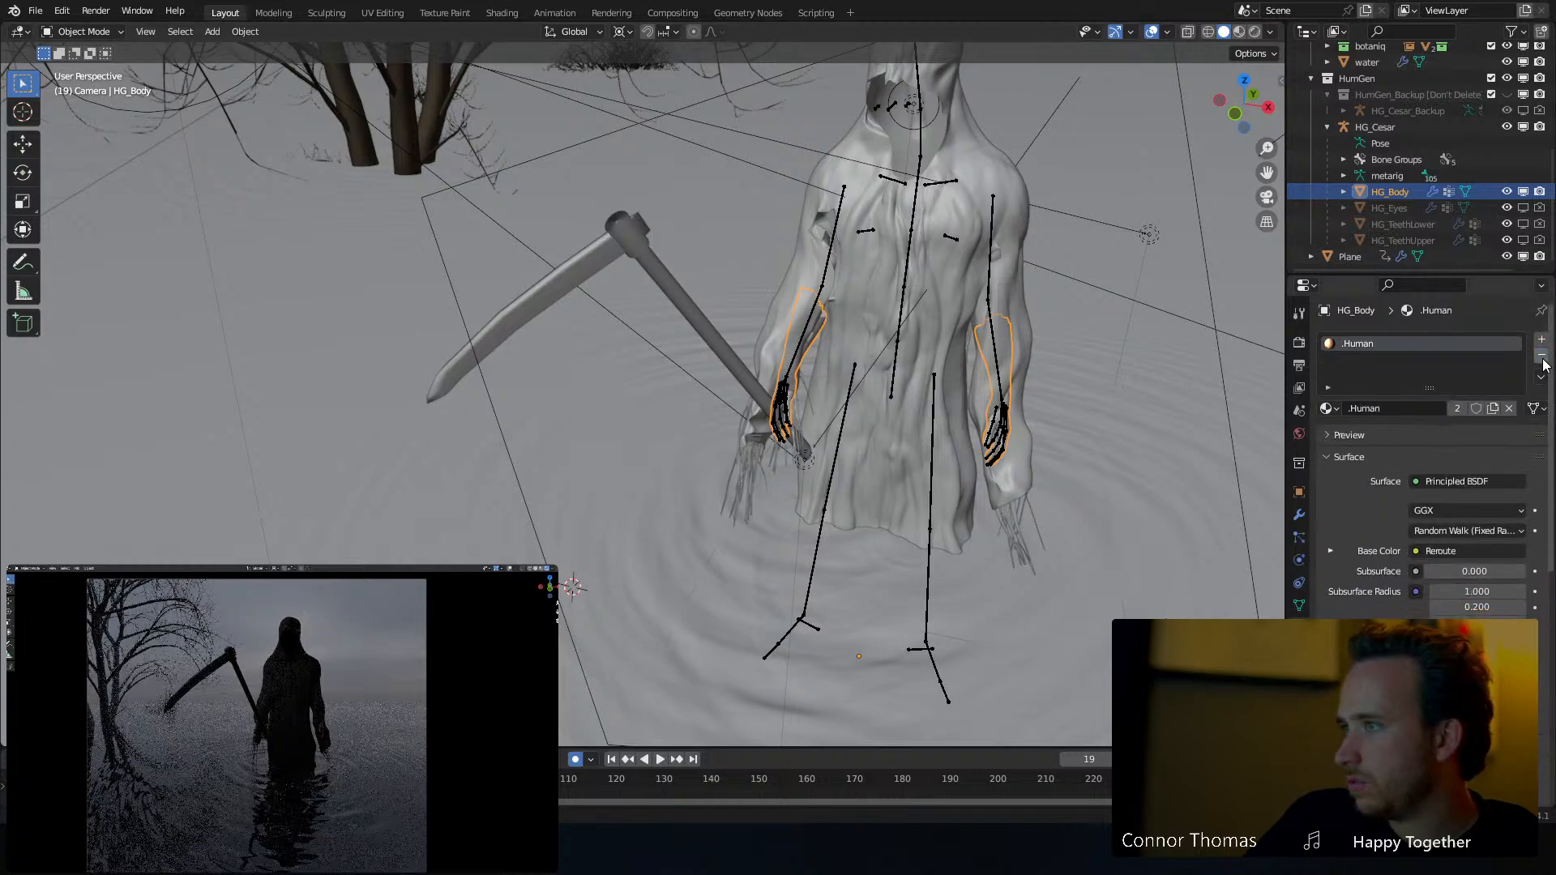
{"action": "left_click", "coordinate": [1543, 356]}
Add a new material to HG_Body and name it hands
{"action": "left_click", "coordinate": [1387, 408]}
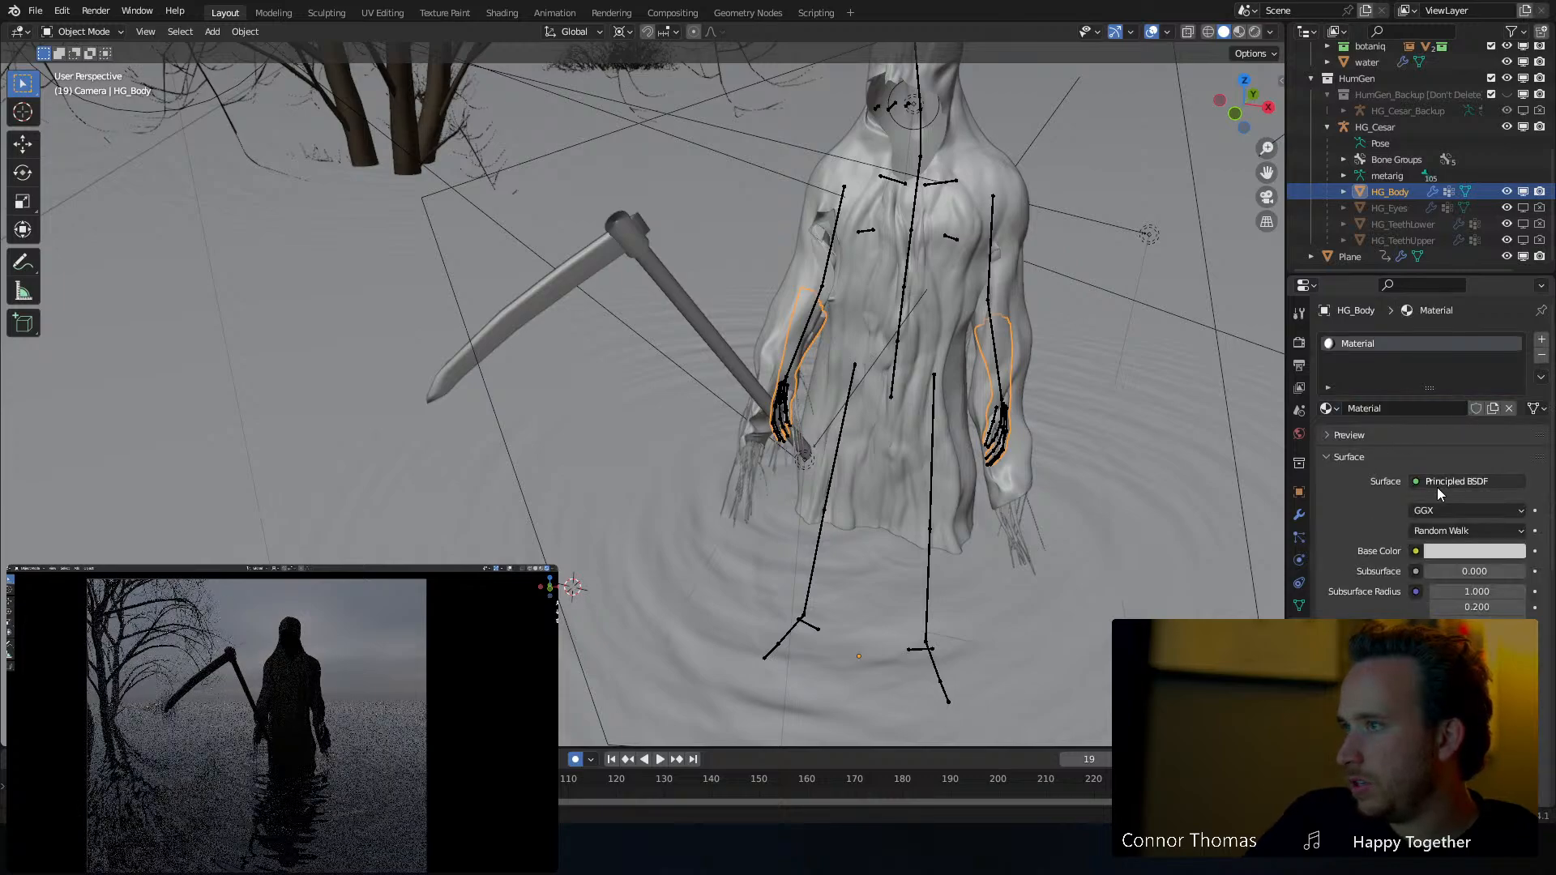
{"action": "double_click", "coordinate": [1378, 409]}
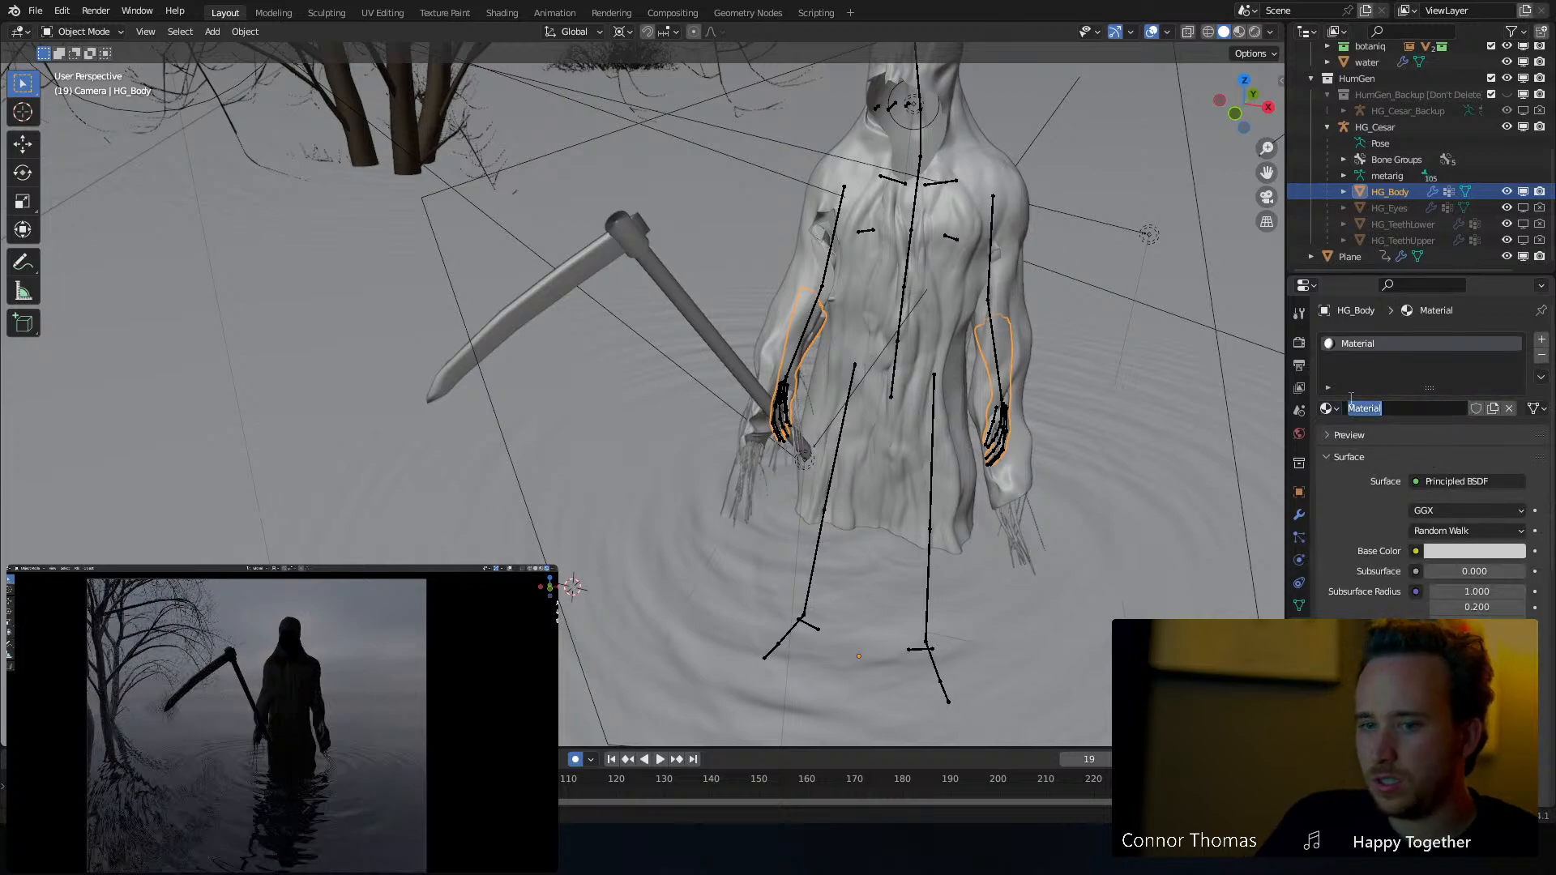
{"action": "type", "text": "hands"}
{"action": "key", "text": "Return"}
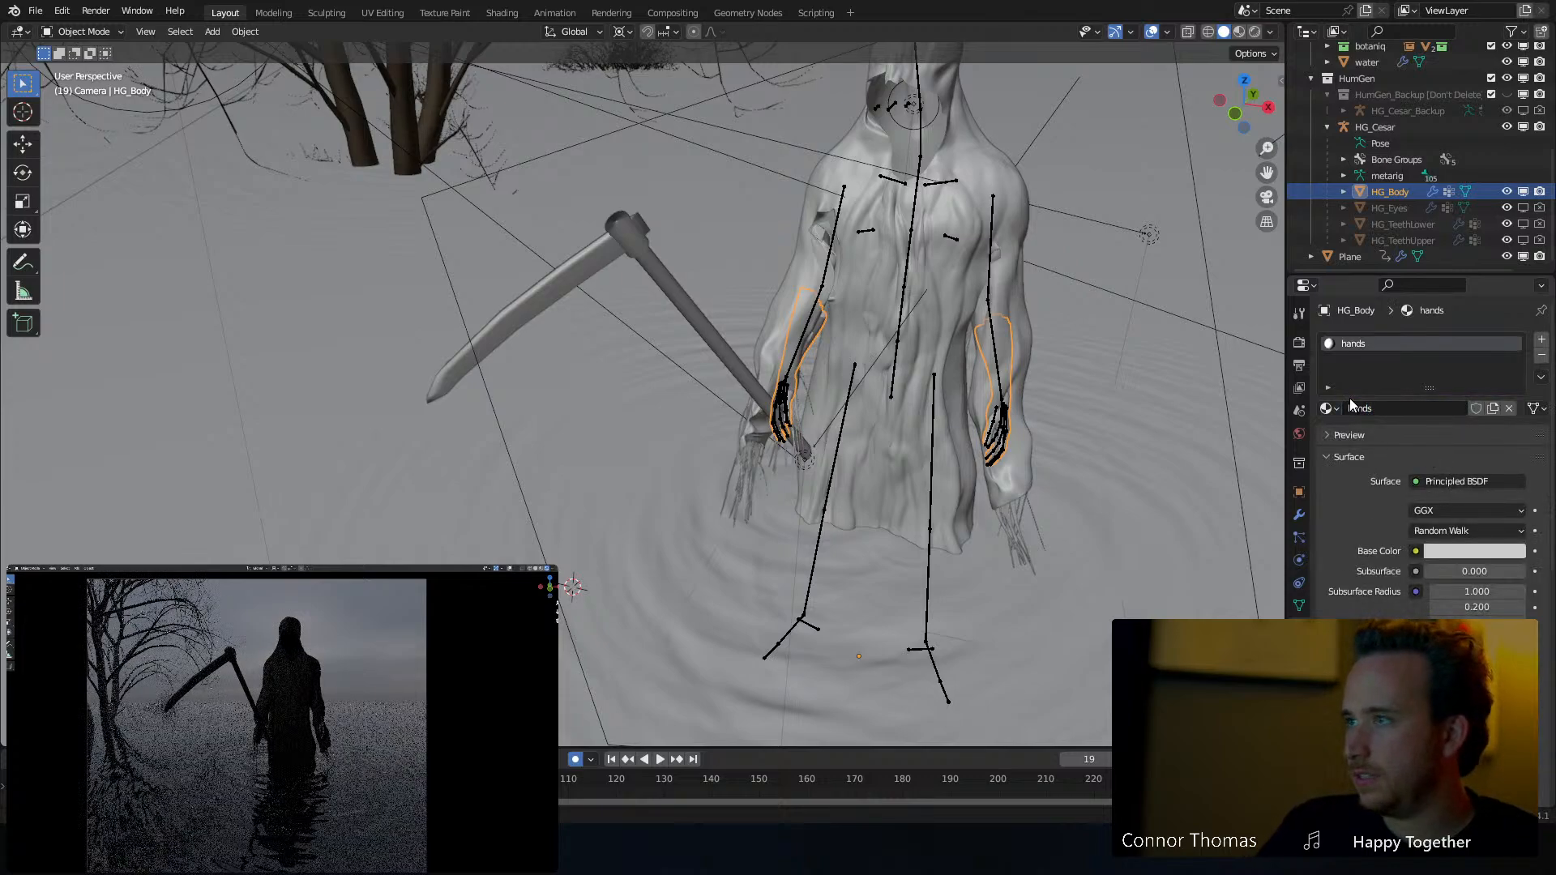
Give the hands material a near-black base color with value 0.047, subsurface 0.787, and a darkened subsurface color
{"action": "left_click", "coordinate": [1449, 555]}
{"action": "left_click_drag", "start_coordinate": [1513, 413], "coordinate": [1513, 428]}
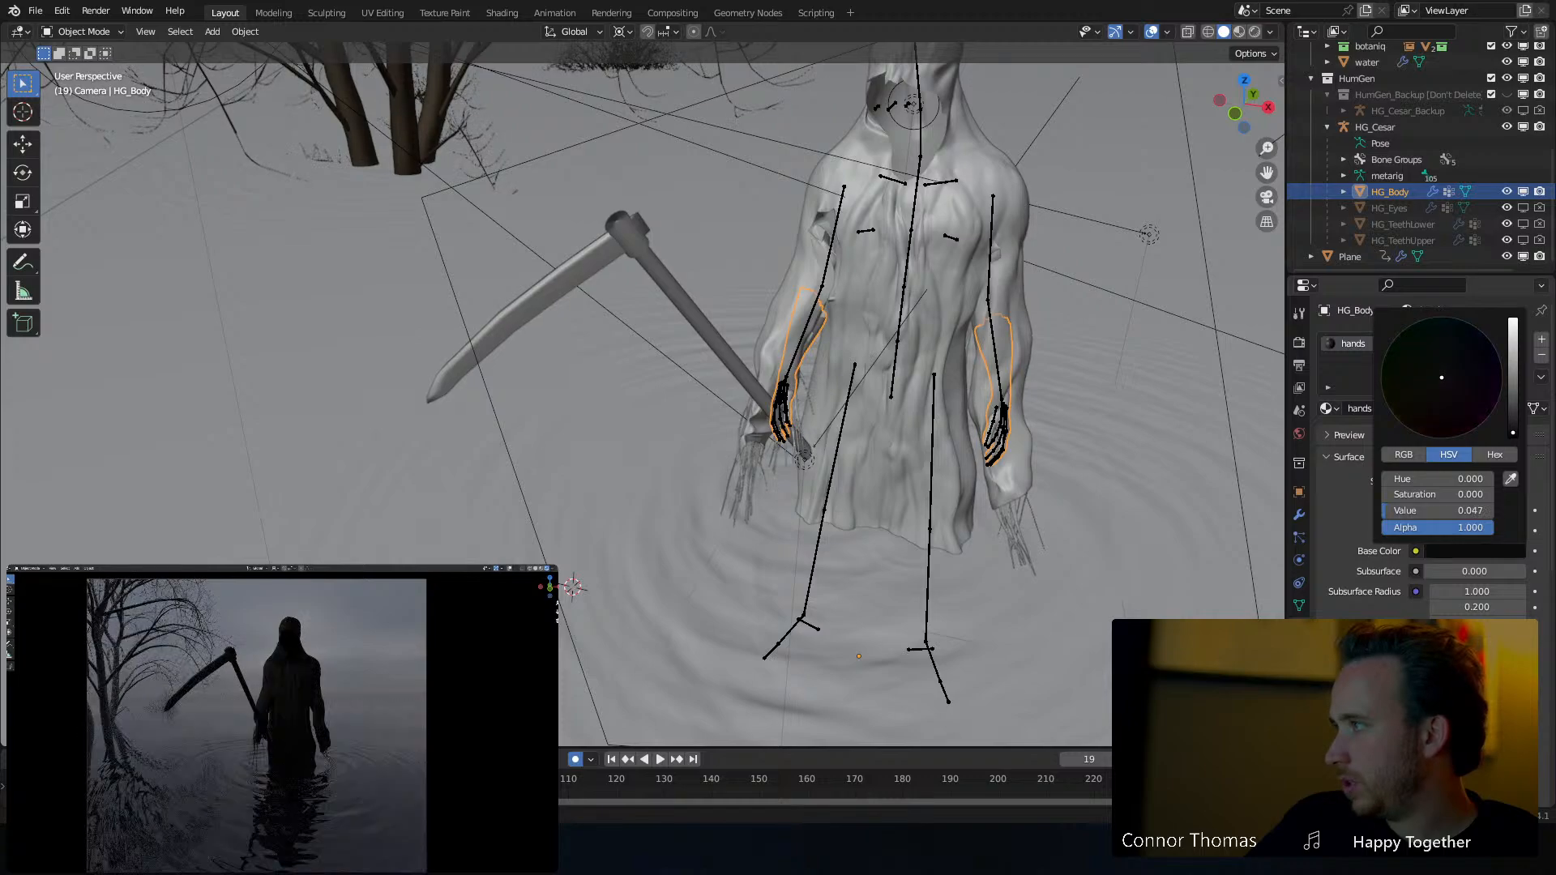
{"action": "left_click_drag", "start_coordinate": [1444, 576], "coordinate": [1505, 575]}
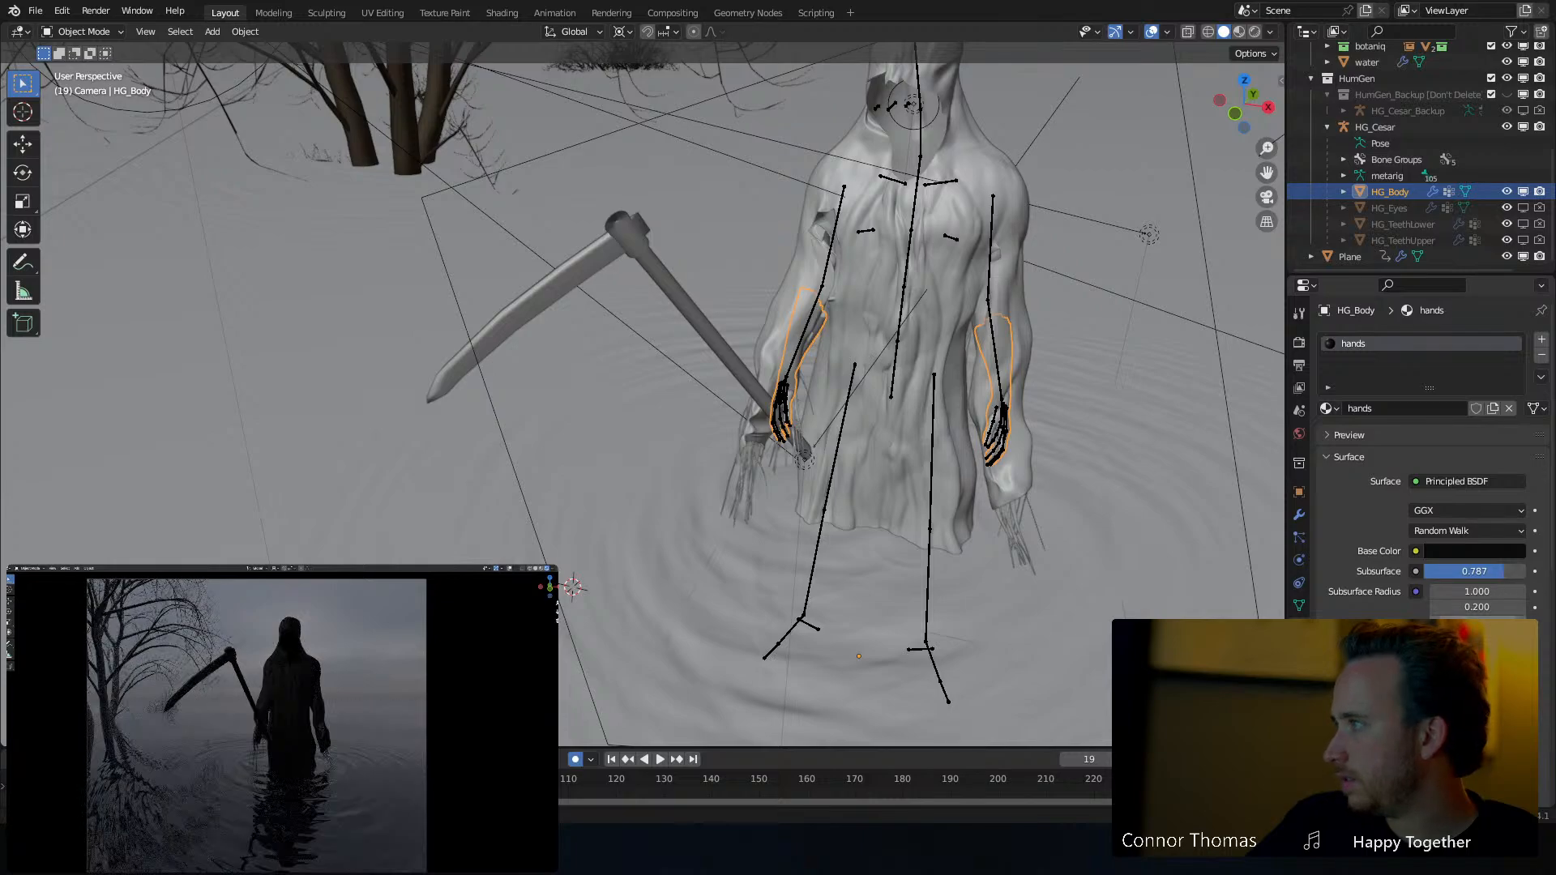
{"action": "left_click", "coordinate": [1464, 643]}
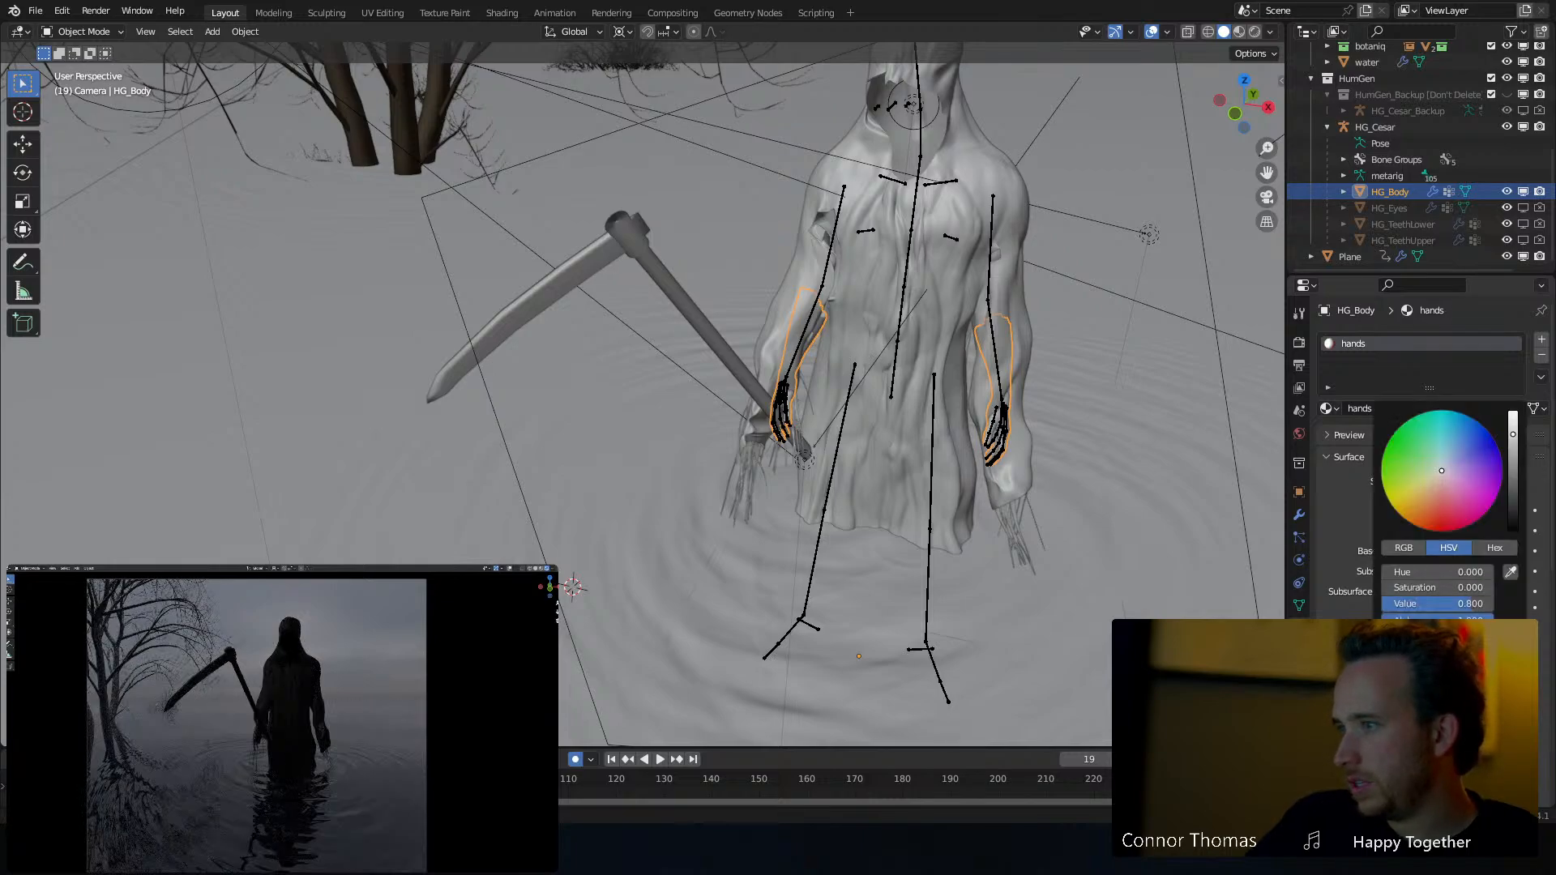
{"action": "mouse_move", "coordinate": [1439, 487]}
{"action": "left_mouse_down"}
{"action": "mouse_move", "coordinate": [1448, 466]}
{"action": "mouse_move", "coordinate": [1512, 512]}
{"action": "mouse_move", "coordinate": [1513, 531]}
{"action": "left_mouse_up"}
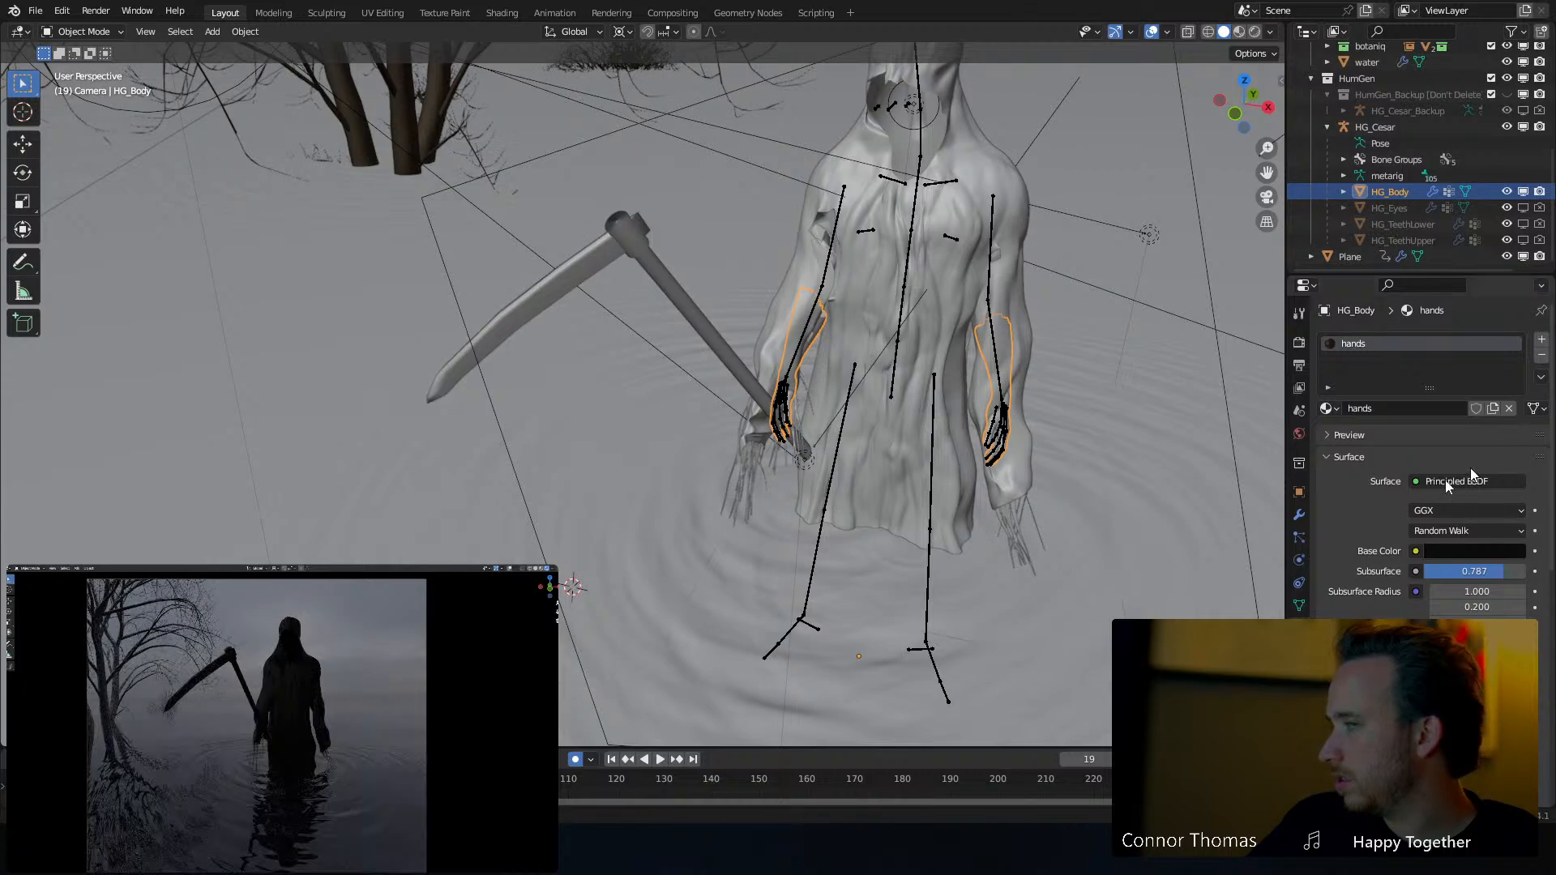
Put the HG_Cesar rig in Pose Mode and focus on the palm.01.R bone of the hand at the scythe handle
{"action": "scroll", "coordinate": [757, 493], "scroll_direction": "up", "scroll_amount": 4}
{"action": "left_click", "coordinate": [907, 346]}
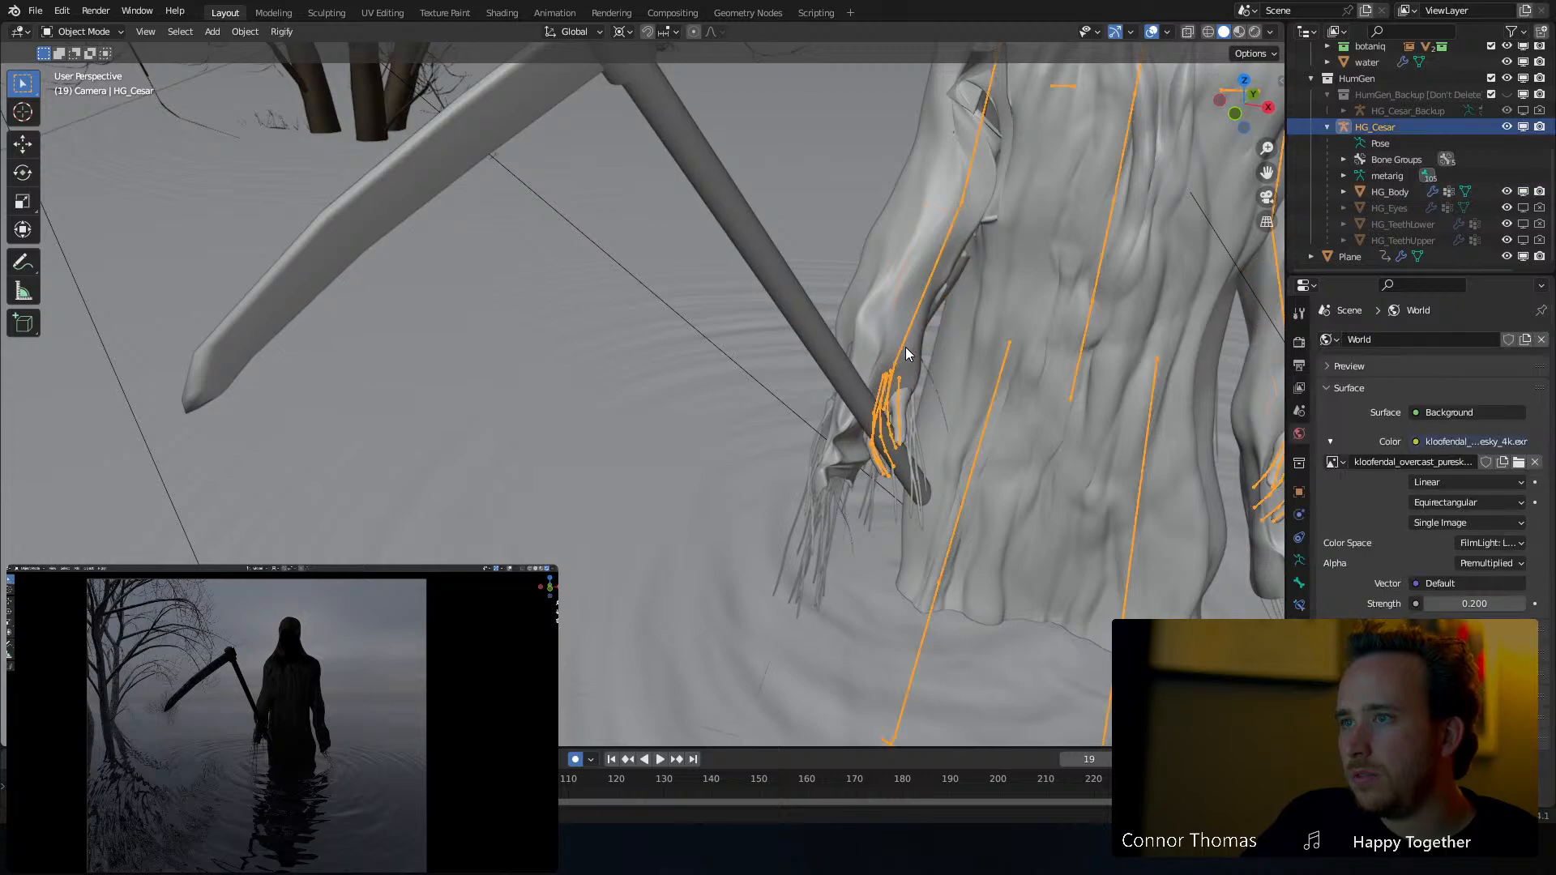
{"action": "key", "text": "ctrl+Tab"}
{"action": "left_click", "coordinate": [894, 407]}
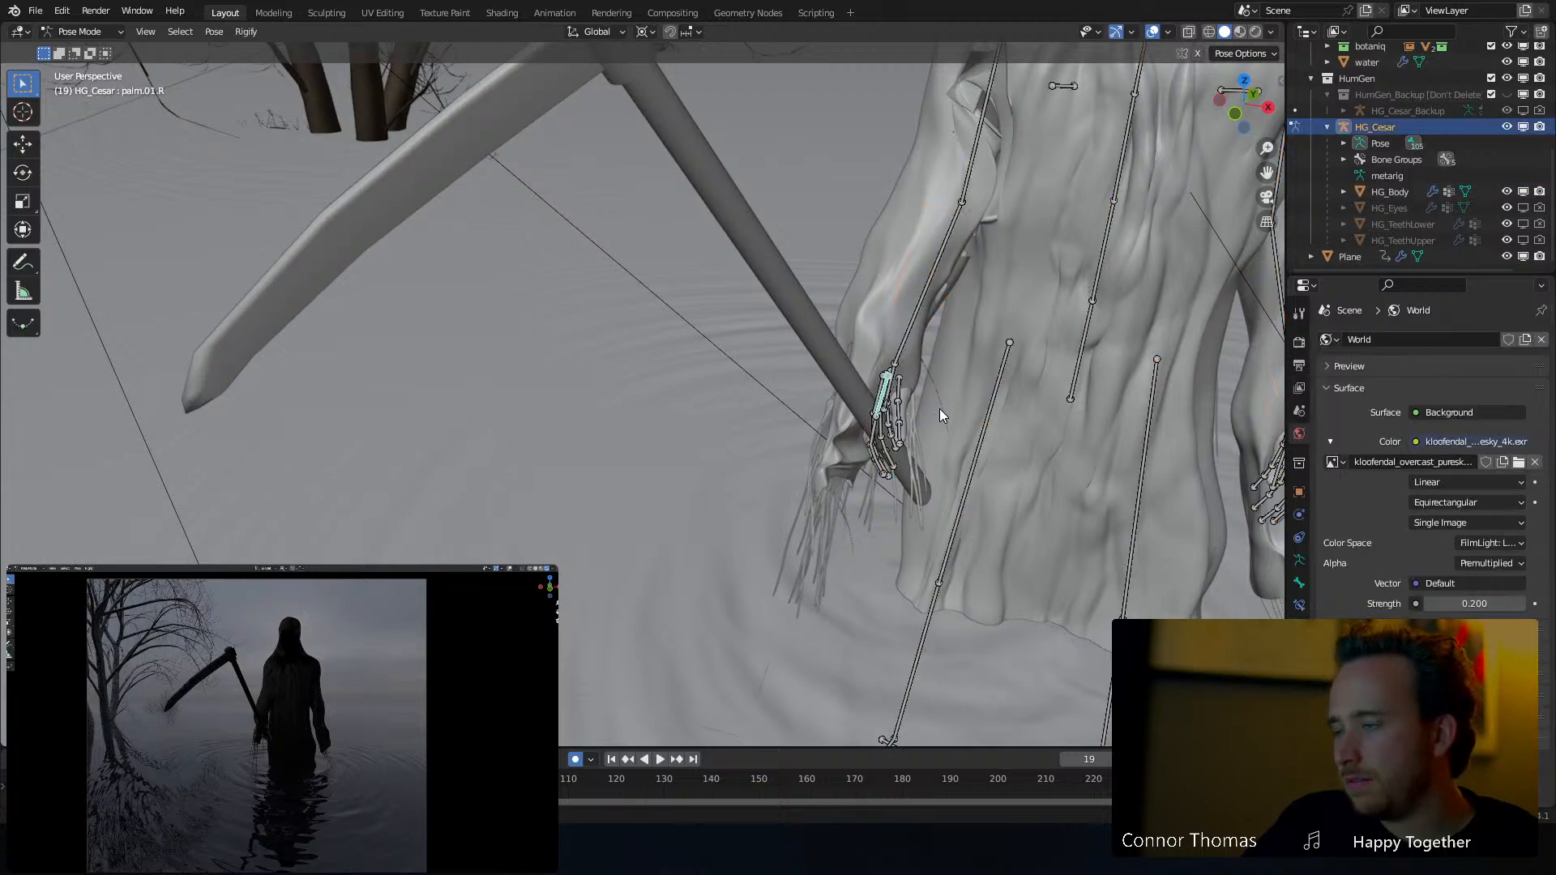
{"action": "key", "text": "KP_Decimal"}
{"action": "mouse_move", "coordinate": [639, 363]}
{"action": "middle_mouse_down"}
{"action": "mouse_move", "coordinate": [573, 358]}
{"action": "mouse_move", "coordinate": [618, 424]}
{"action": "mouse_move", "coordinate": [690, 476]}
{"action": "mouse_move", "coordinate": [648, 389]}
{"action": "middle_mouse_up"}
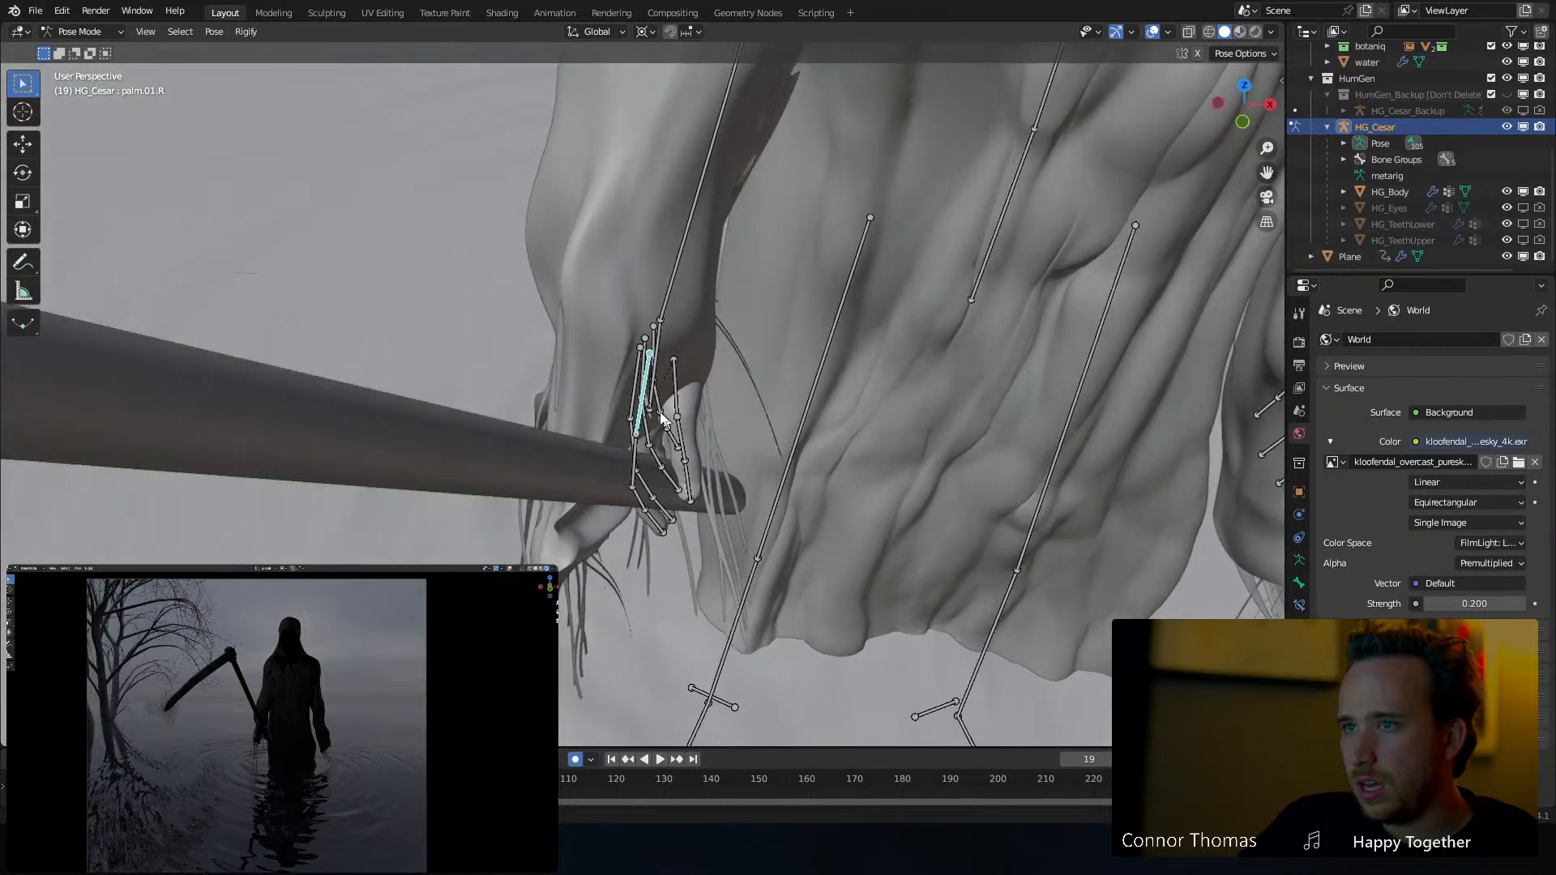
{"action": "left_click", "coordinate": [643, 386]}
{"action": "key", "text": "g"}
{"action": "right_click", "coordinate": [760, 392]}
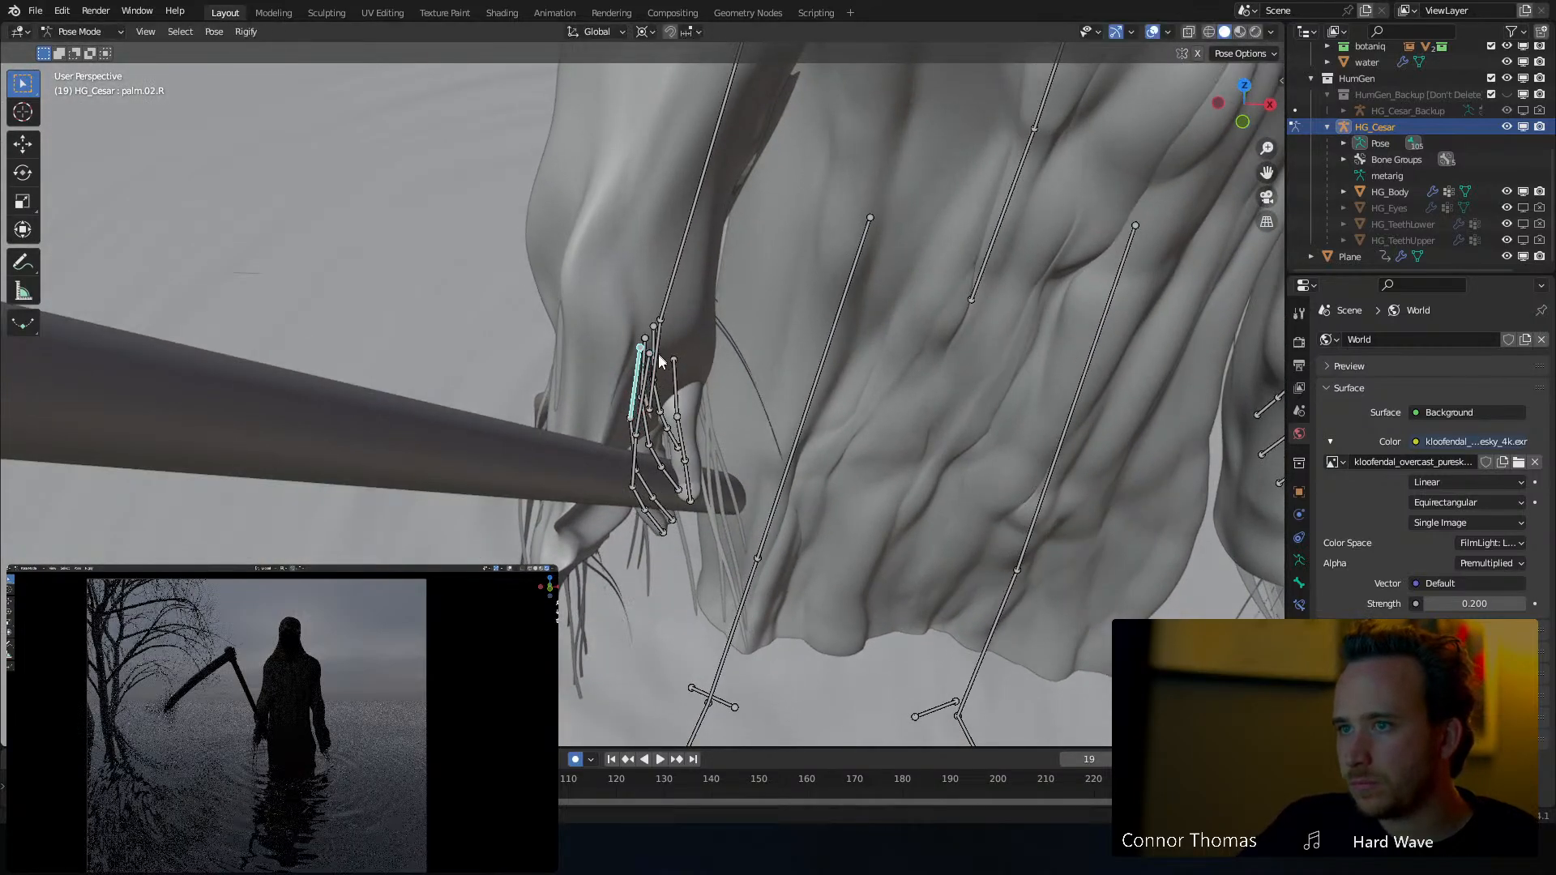
{"action": "left_click", "coordinate": [655, 365]}
{"action": "key", "text": "g"}
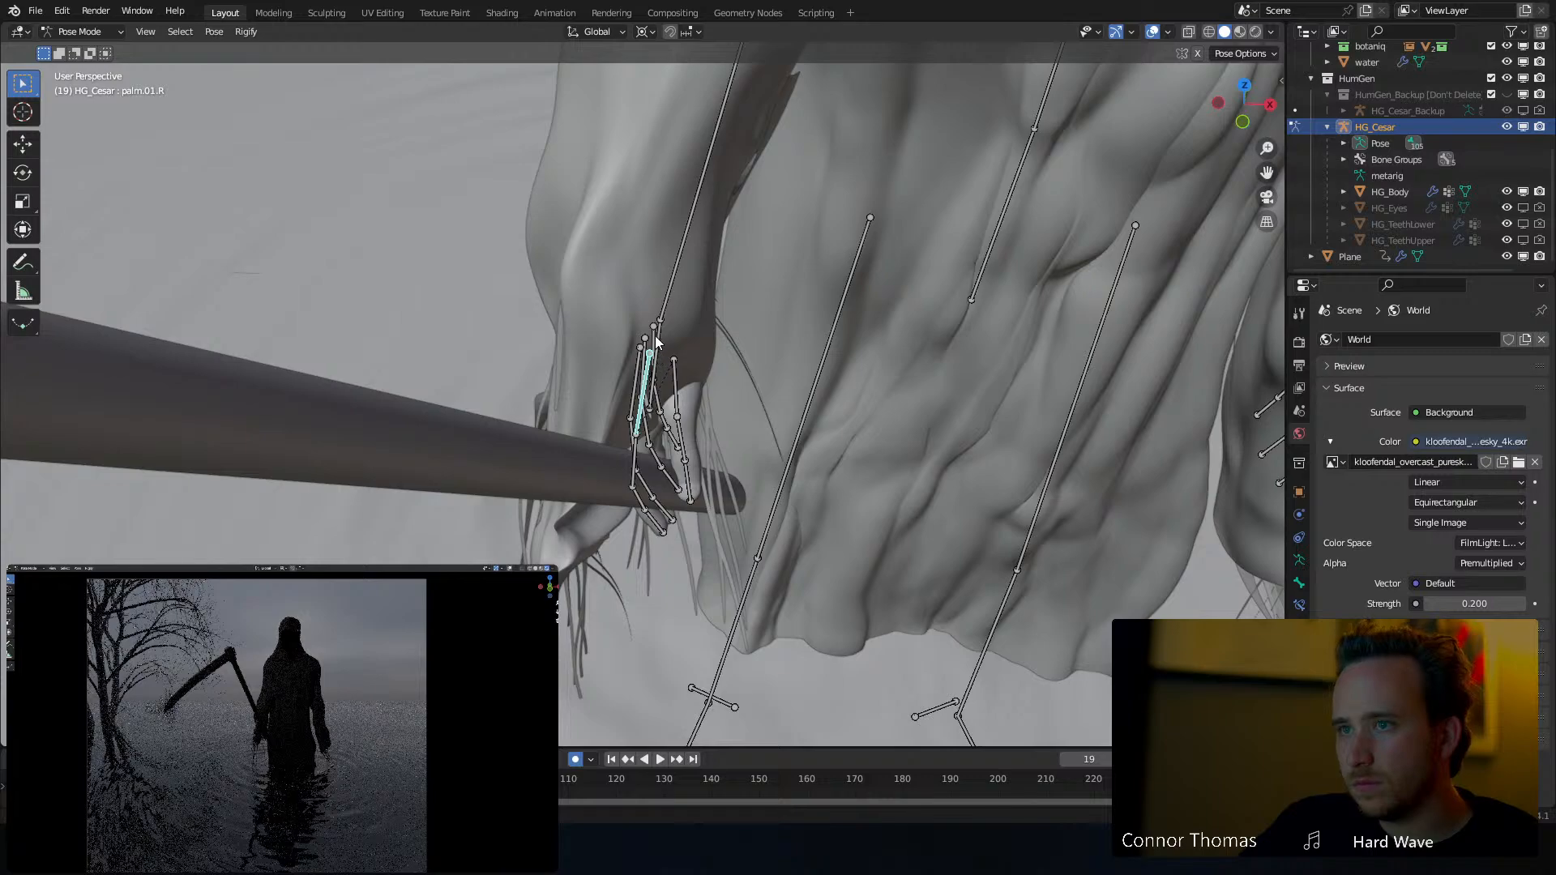
Select the hand.R bone and move it slightly to reposition the right hand at the scythe handle
{"action": "left_click", "coordinate": [657, 339]}
{"action": "key", "text": "g"}
{"action": "right_click", "coordinate": [817, 408]}
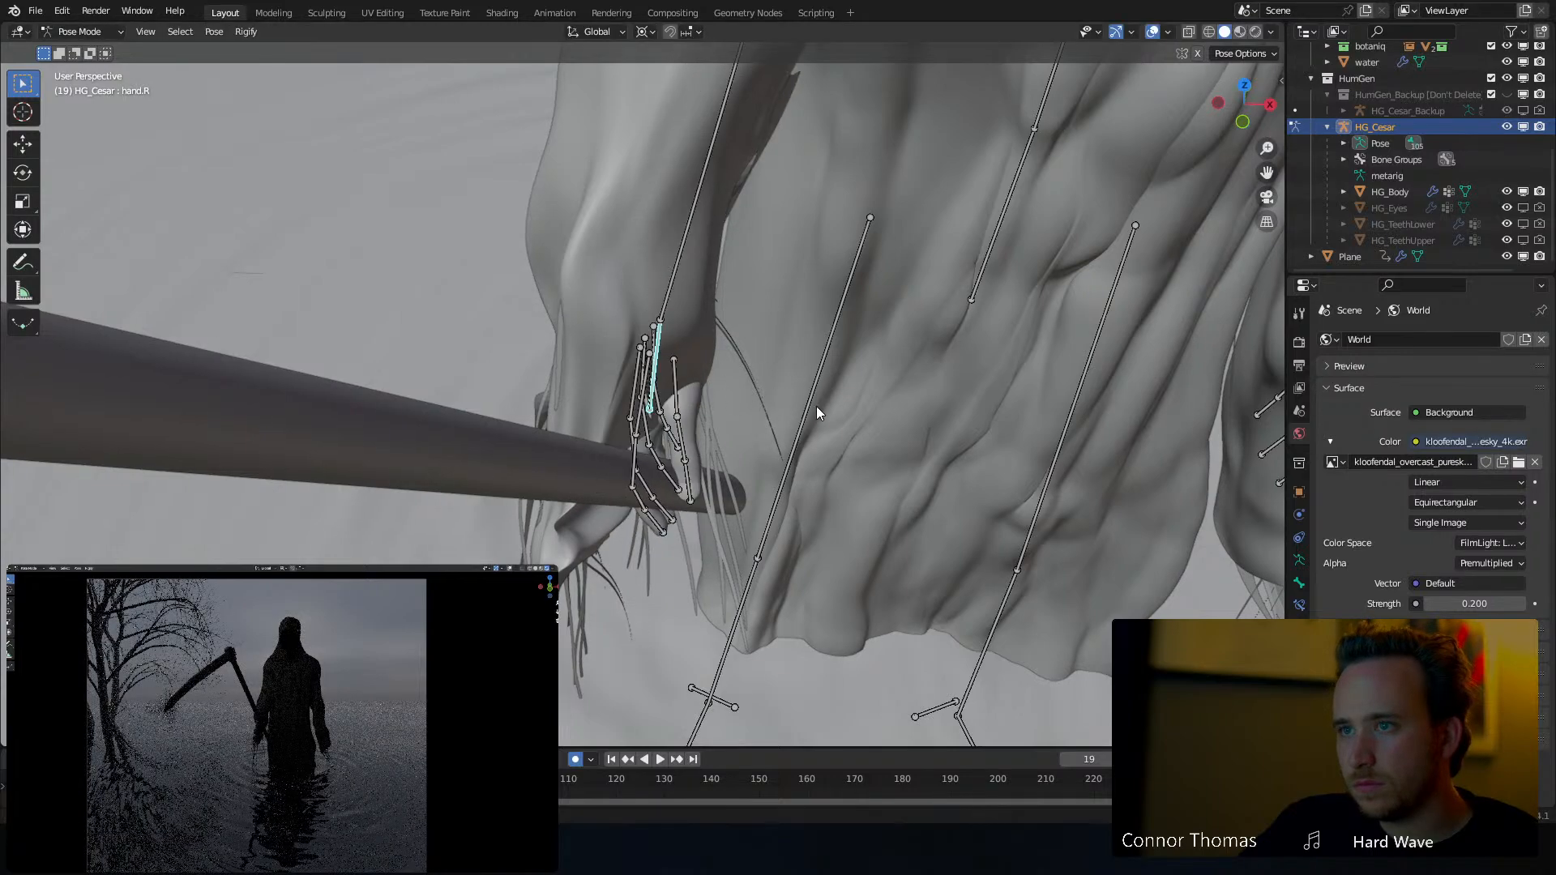
{"action": "middle_click_drag", "start_coordinate": [817, 409], "coordinate": [688, 347]}
{"action": "key", "text": "g"}
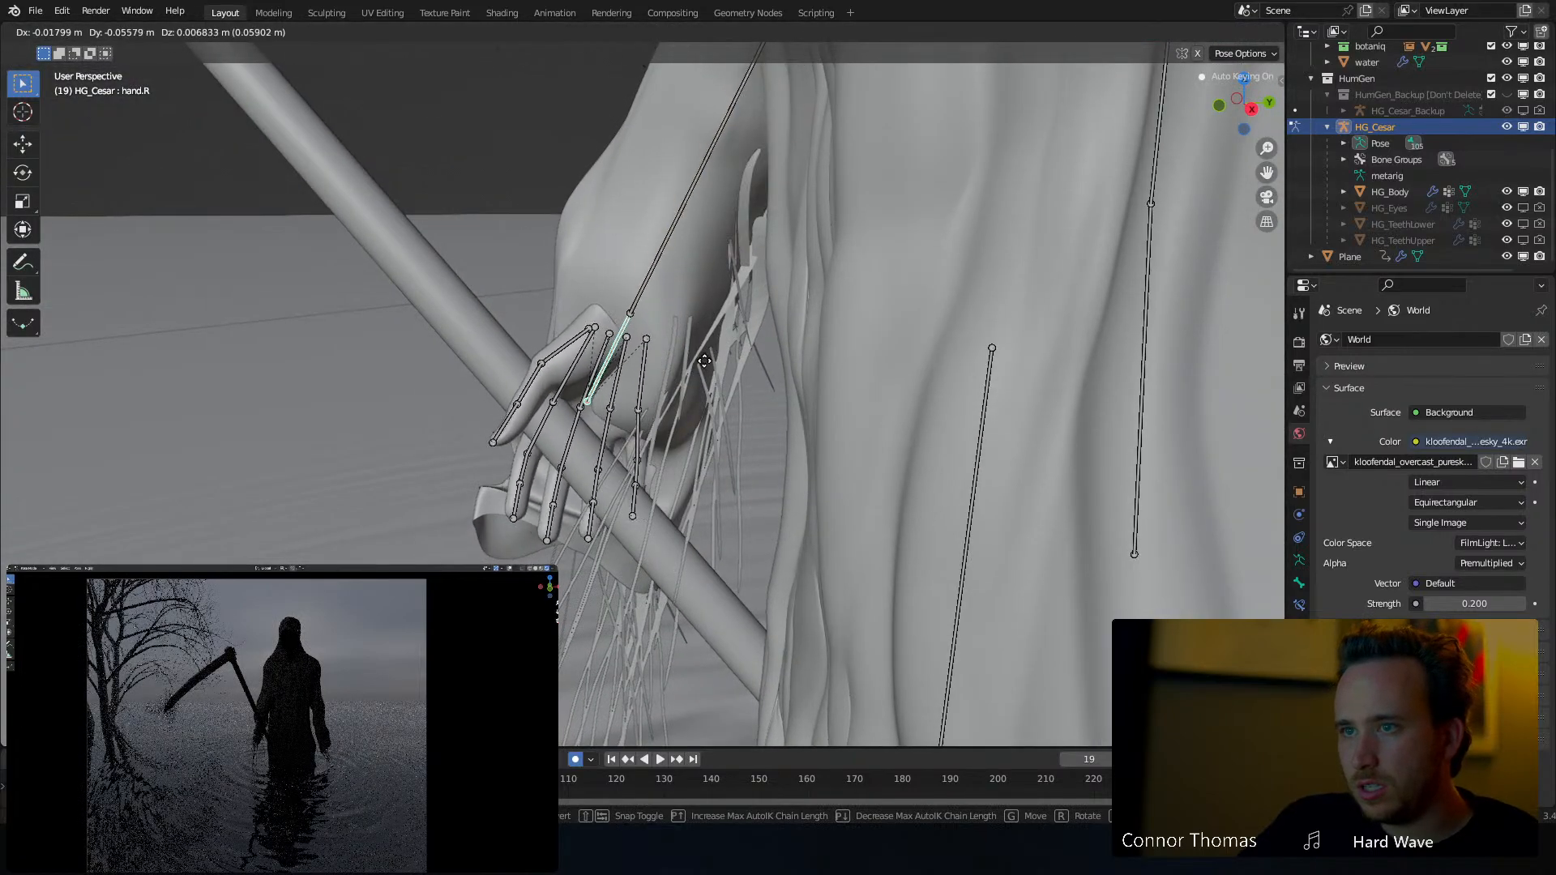
{"action": "left_click", "coordinate": [711, 365]}
Set the transform pivot to Median Point and rotate hand.R about 26° so the fingers cross the scythe handle
{"action": "key", "text": "r"}
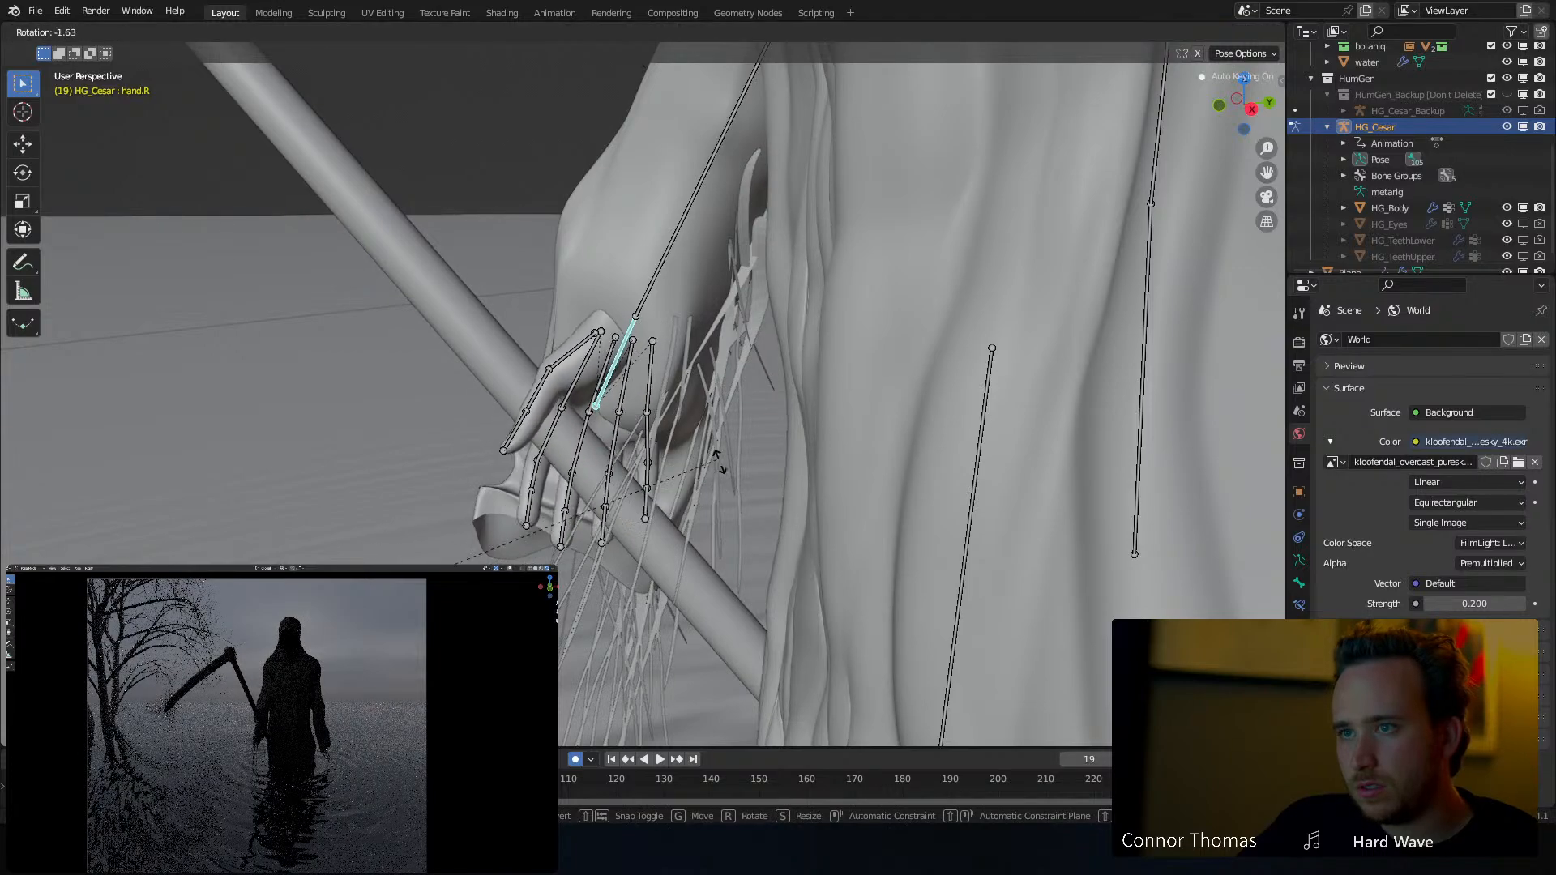
{"action": "right_click", "coordinate": [728, 461]}
{"action": "left_click", "coordinate": [645, 34]}
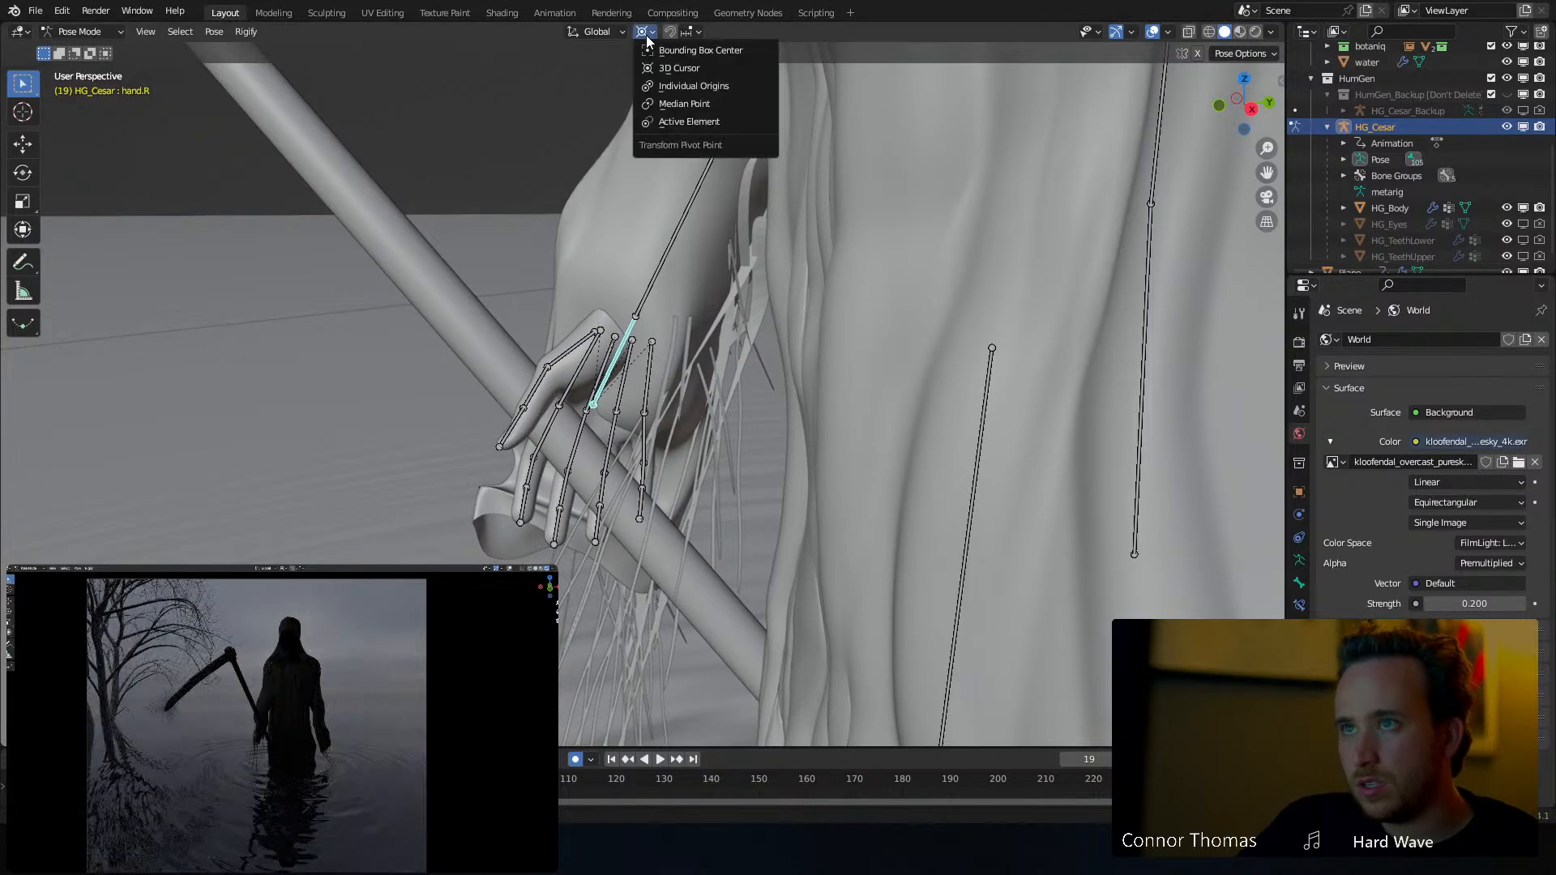
{"action": "left_click", "coordinate": [687, 100]}
{"action": "key", "text": "r"}
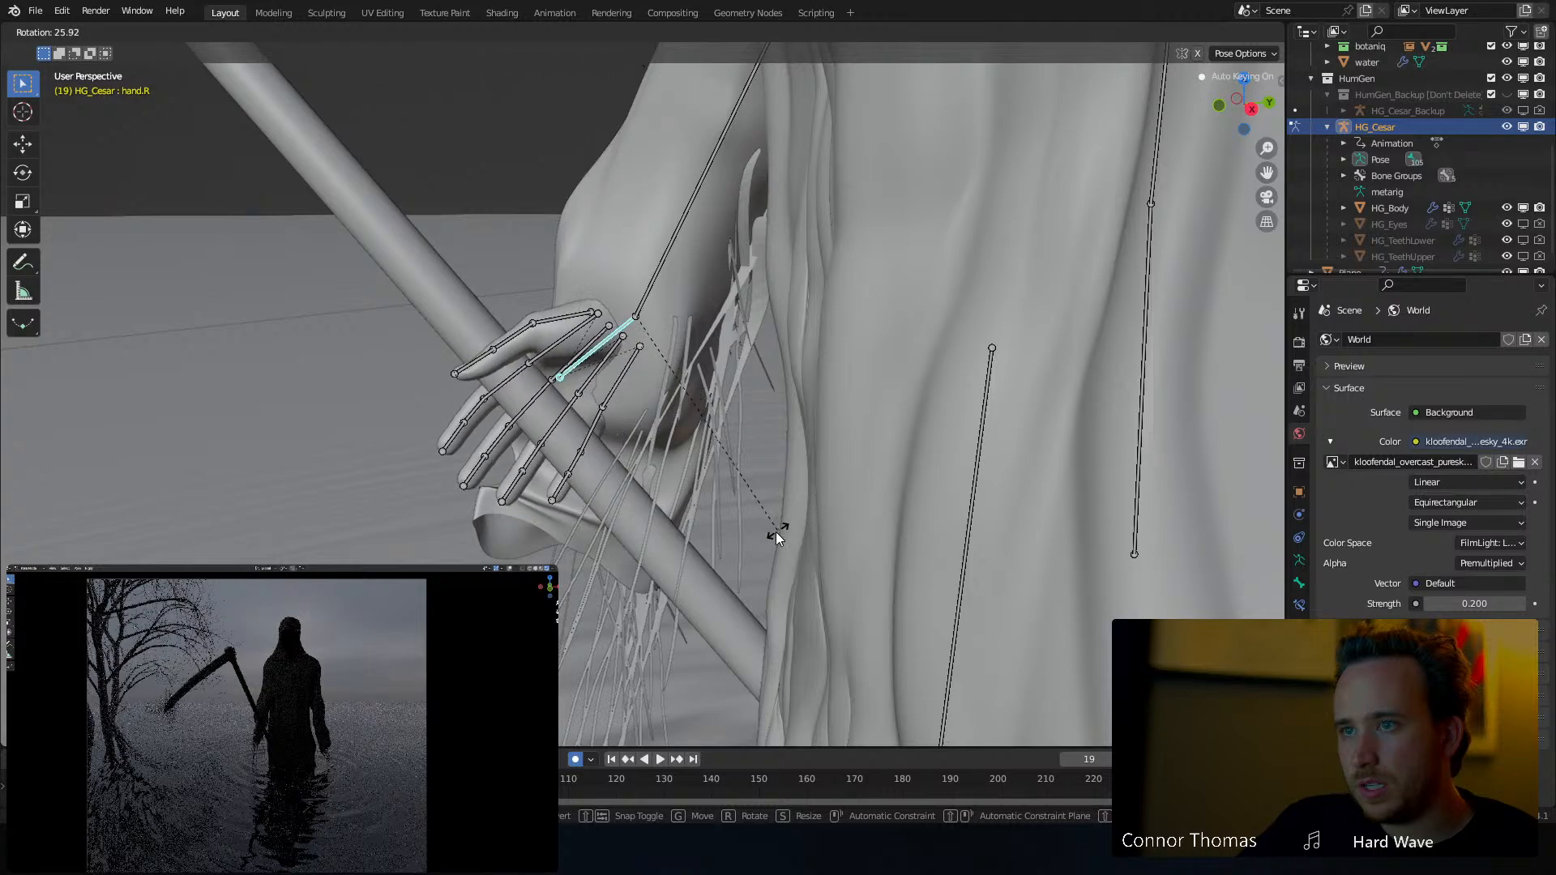
{"action": "left_click", "coordinate": [774, 537]}
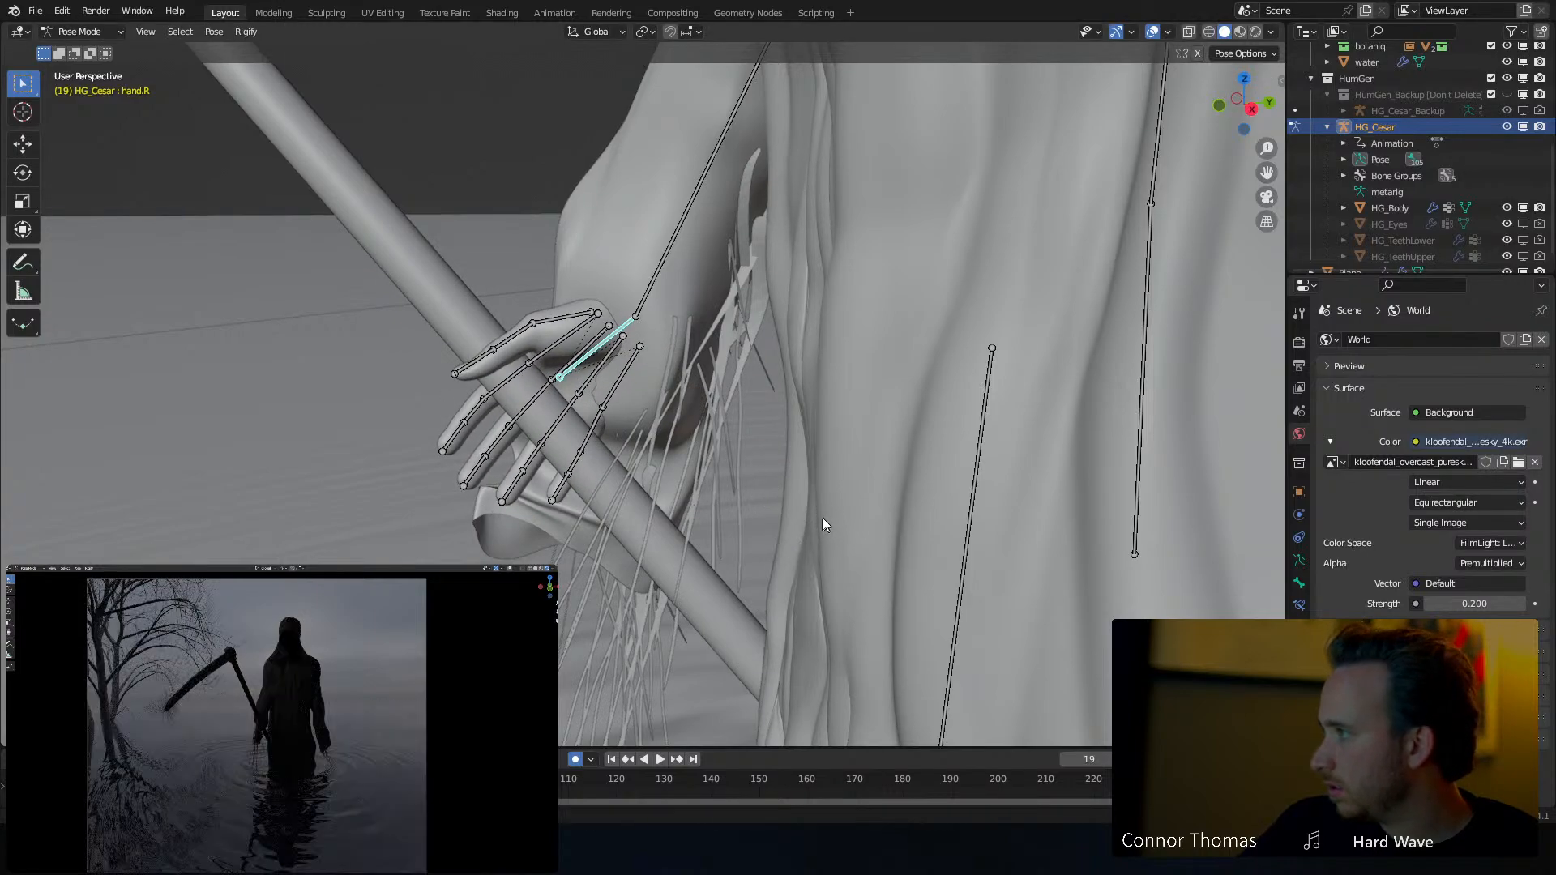
Bend the right thumb toward the scythe handle by rotating its bones, using a trackball rotation on thumb.03.R
{"action": "middle_click_drag", "start_coordinate": [603, 363], "coordinate": [666, 411]}
{"action": "left_click", "coordinate": [680, 410]}
{"action": "middle_click_drag", "start_coordinate": [729, 458], "coordinate": [580, 327]}
{"action": "key", "text": "r"}
{"action": "left_click", "coordinate": [813, 469]}
{"action": "left_click", "coordinate": [727, 493]}
{"action": "key", "text": "r"}
{"action": "key", "text": "r"}
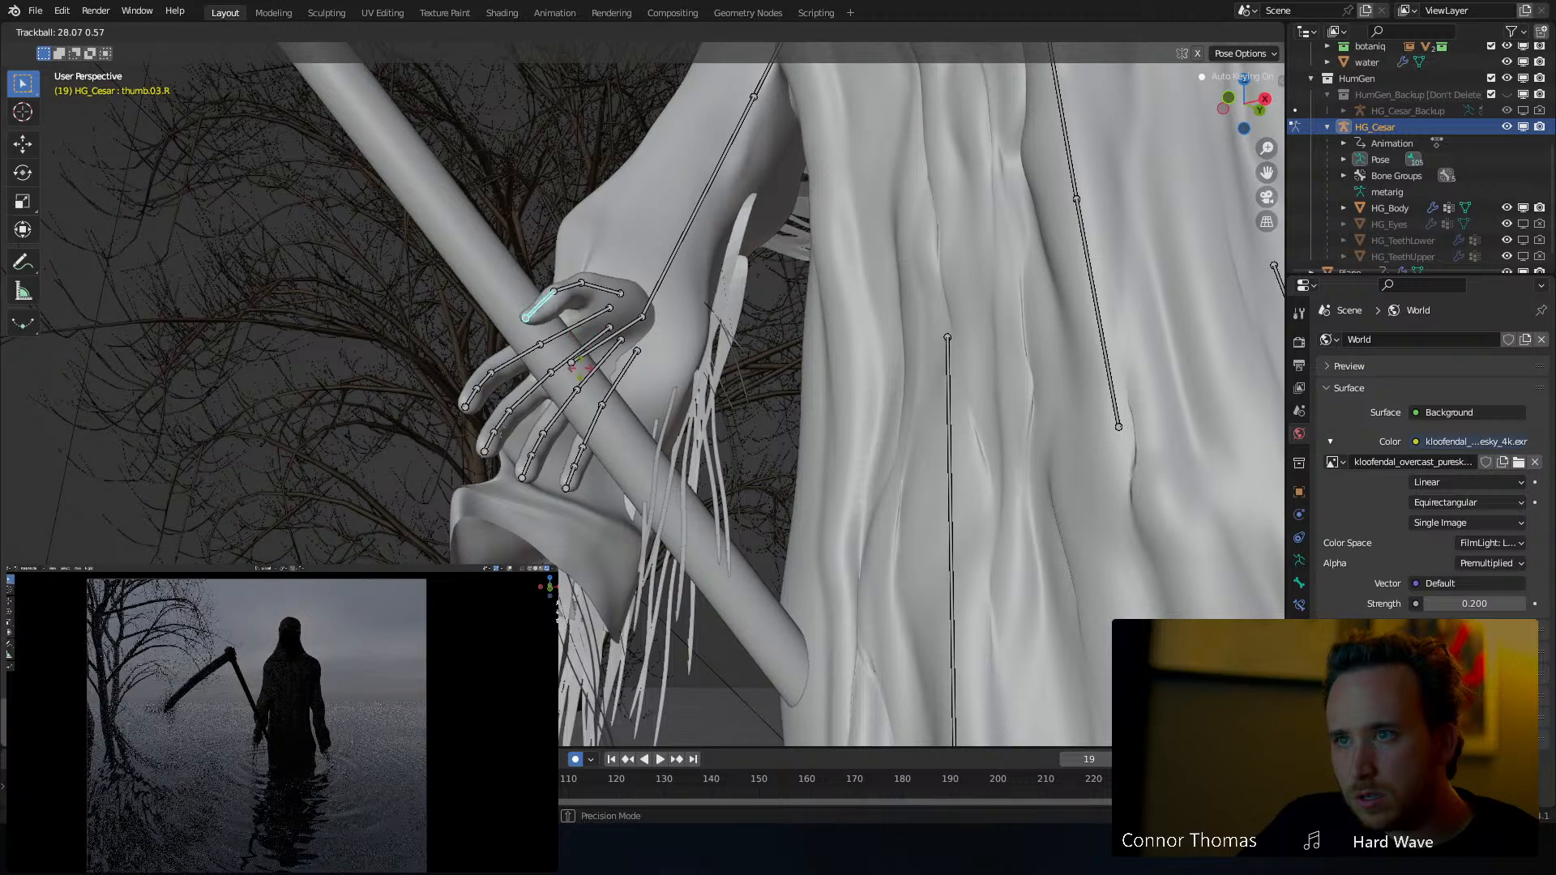
{"action": "left_click", "coordinate": [589, 395]}
Rotate the thumb.02.R bone to adjust the bend in the middle of the right thumb
{"action": "left_click", "coordinate": [571, 289]}
{"action": "key", "text": "r"}
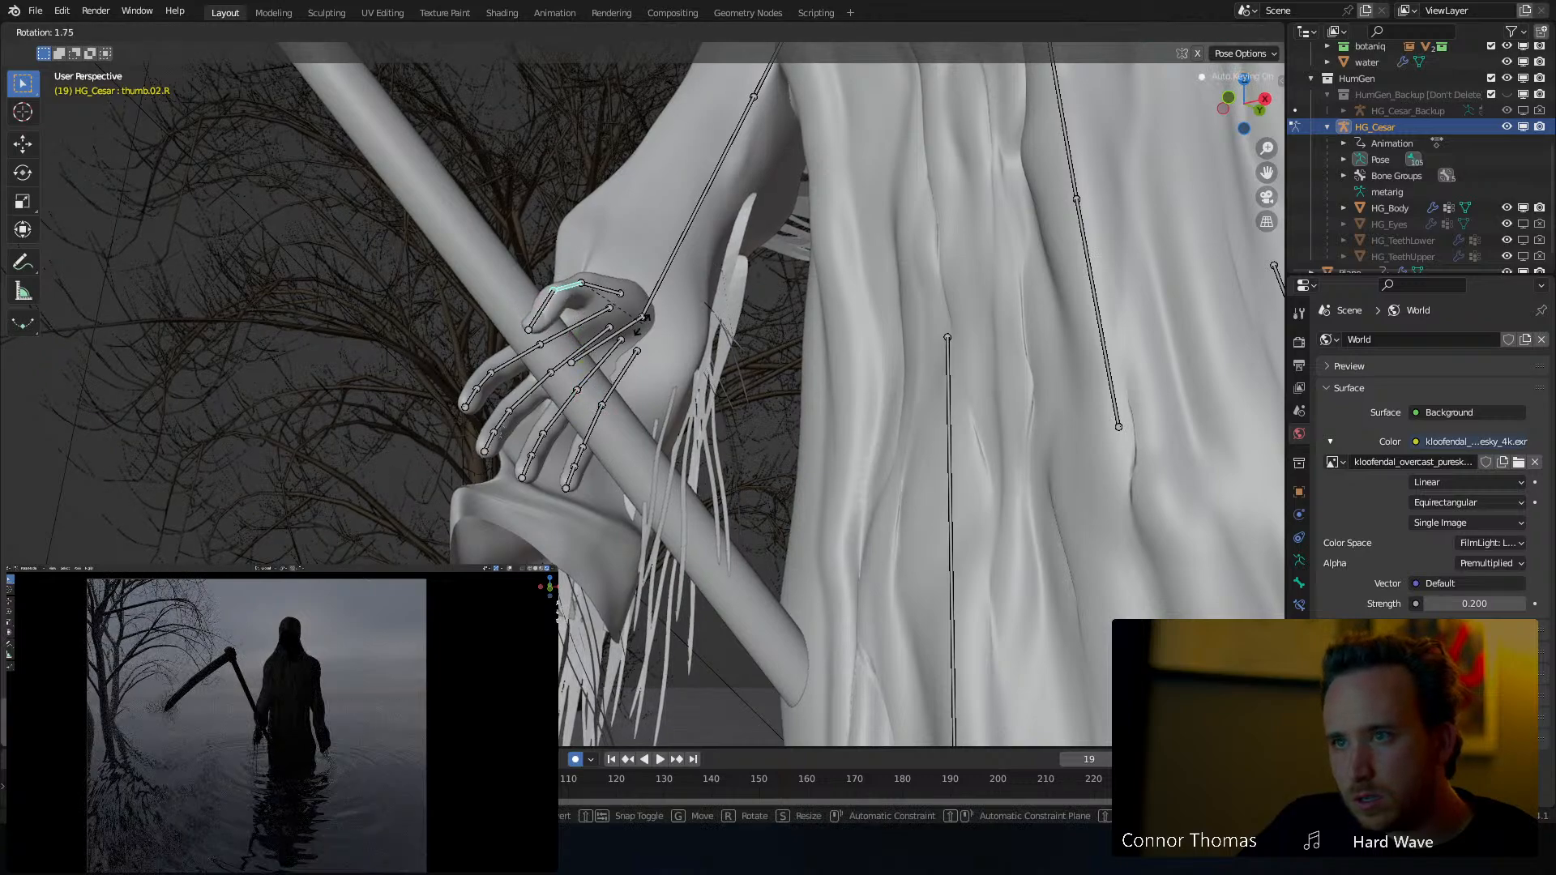
{"action": "key", "text": "r"}
{"action": "key", "text": "r"}
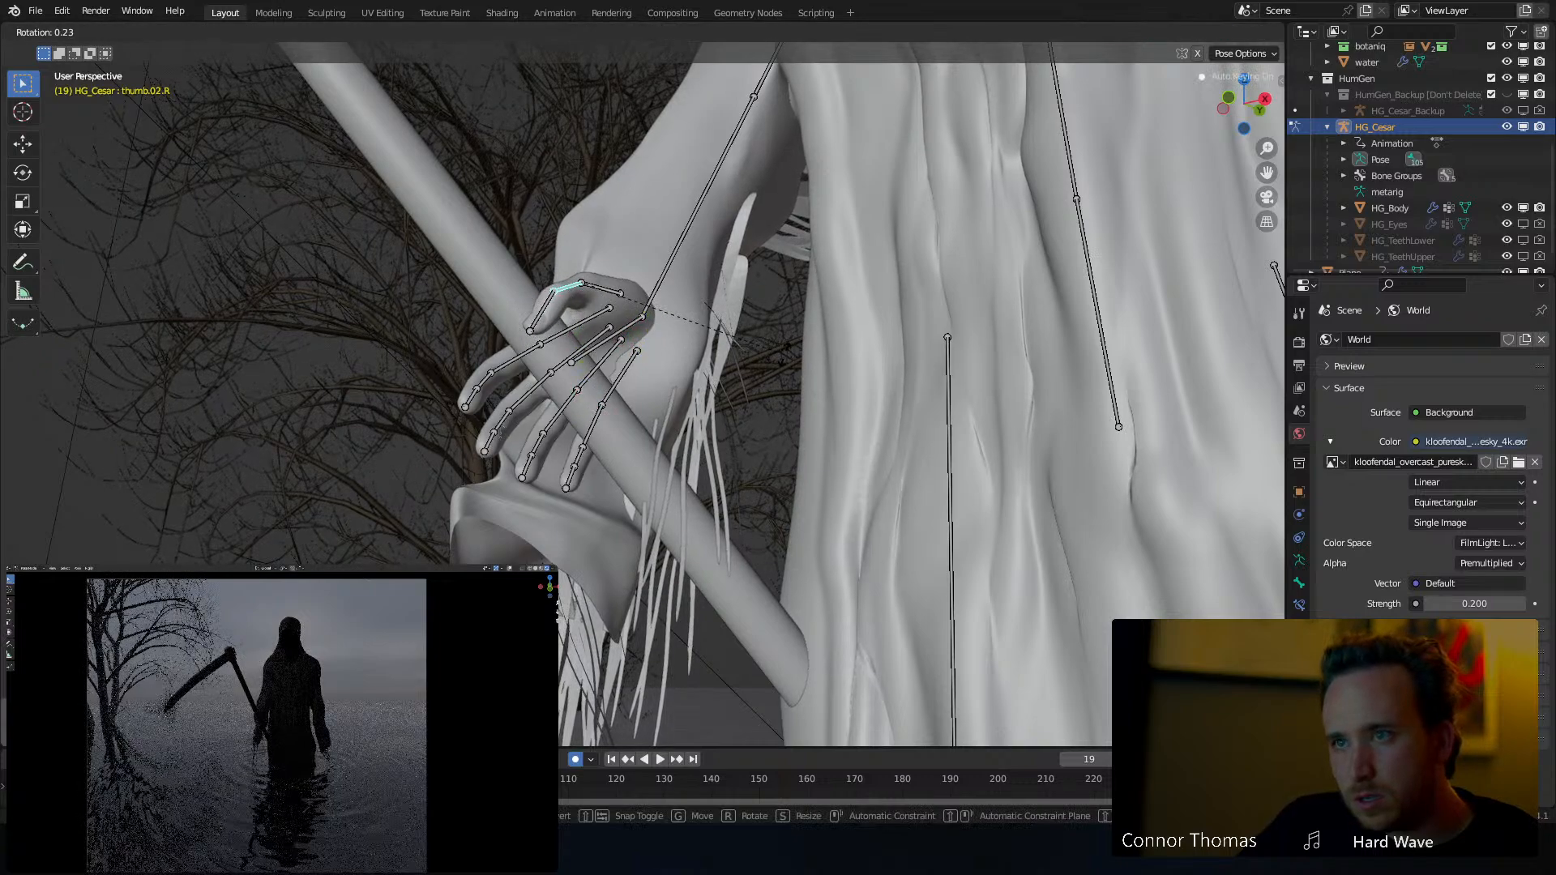
{"action": "left_click", "coordinate": [789, 338]}
Rotate f_index.01.R and f_index.02.R to curl the right index finger under the scythe handle
{"action": "left_click", "coordinate": [517, 363]}
{"action": "middle_click_drag", "start_coordinate": [517, 363], "coordinate": [659, 467]}
{"action": "key", "text": "r"}
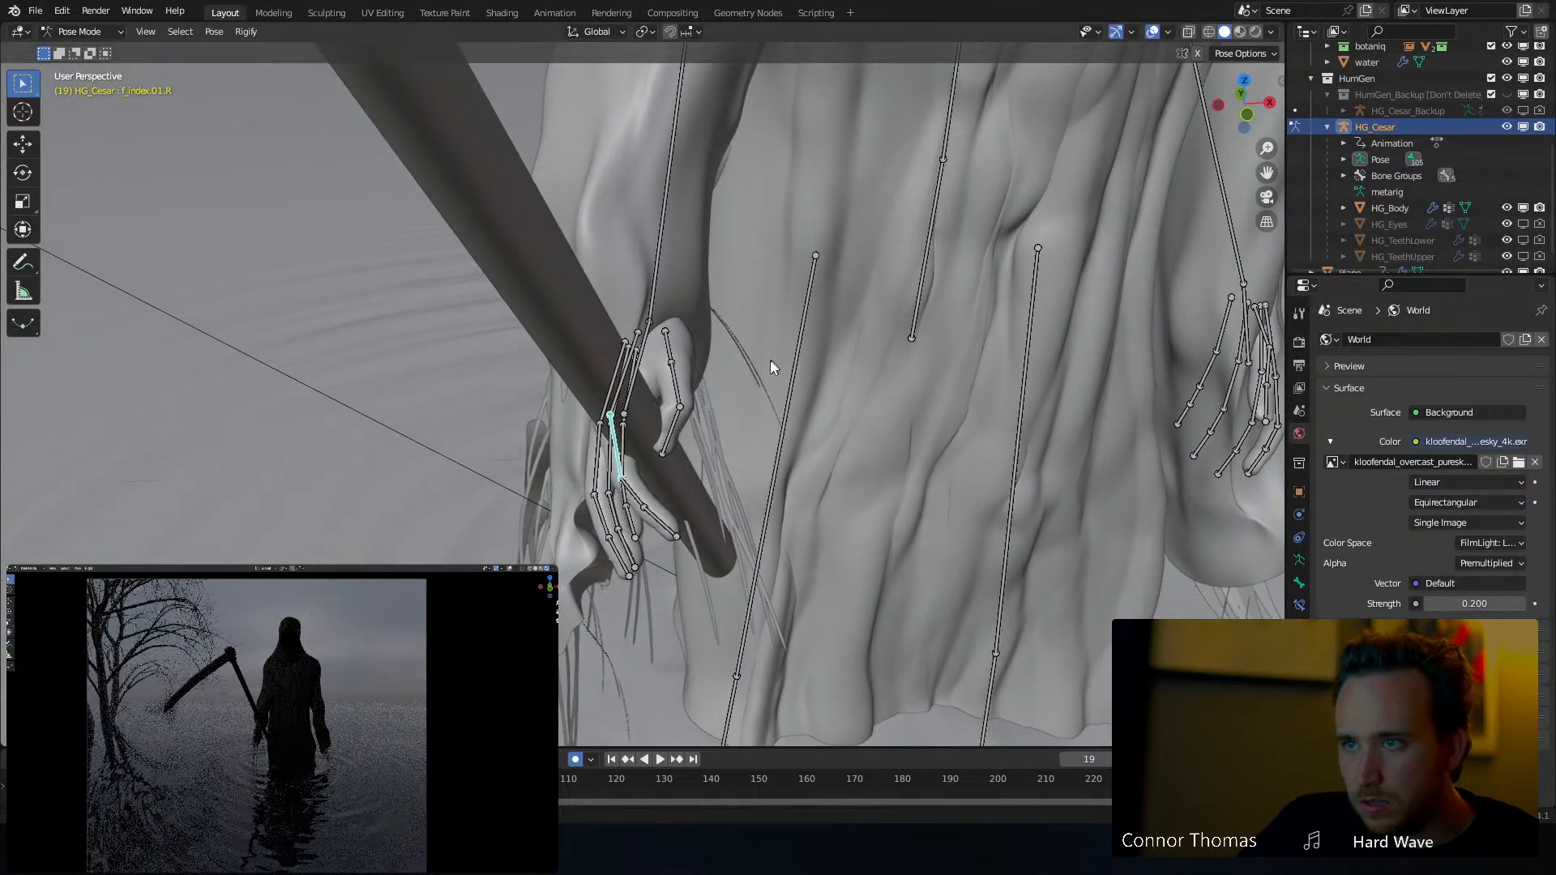
{"action": "left_click", "coordinate": [740, 387]}
{"action": "left_click", "coordinate": [634, 500]}
{"action": "key", "text": "r"}
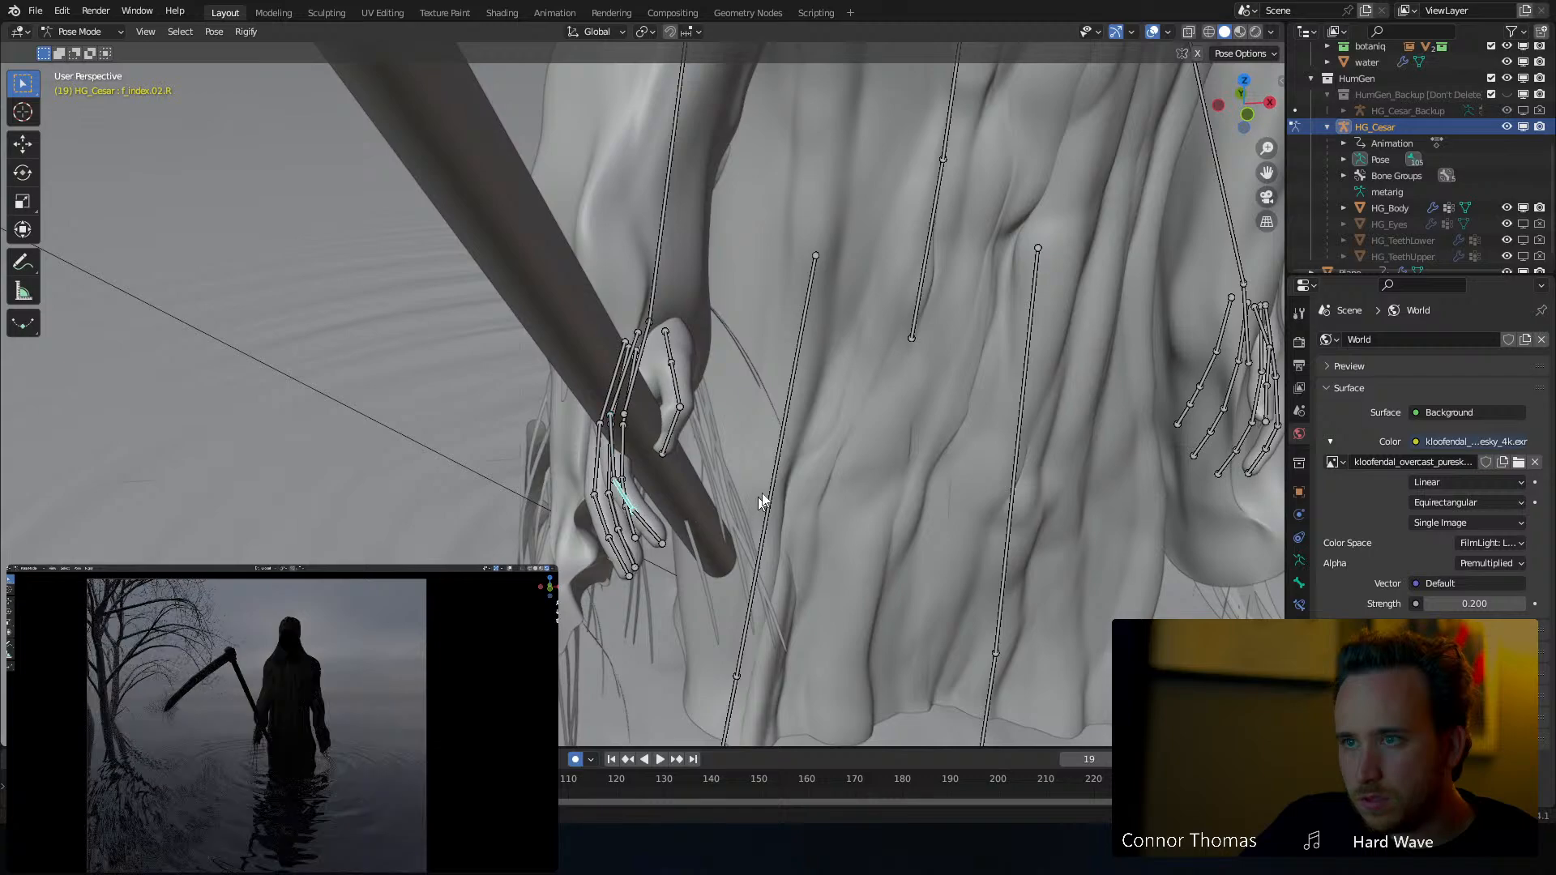
{"action": "left_click", "coordinate": [733, 355]}
Rotate f_index.03.R and readjust f_index.02.R so the right index finger wraps around the handle
{"action": "left_click", "coordinate": [686, 485]}
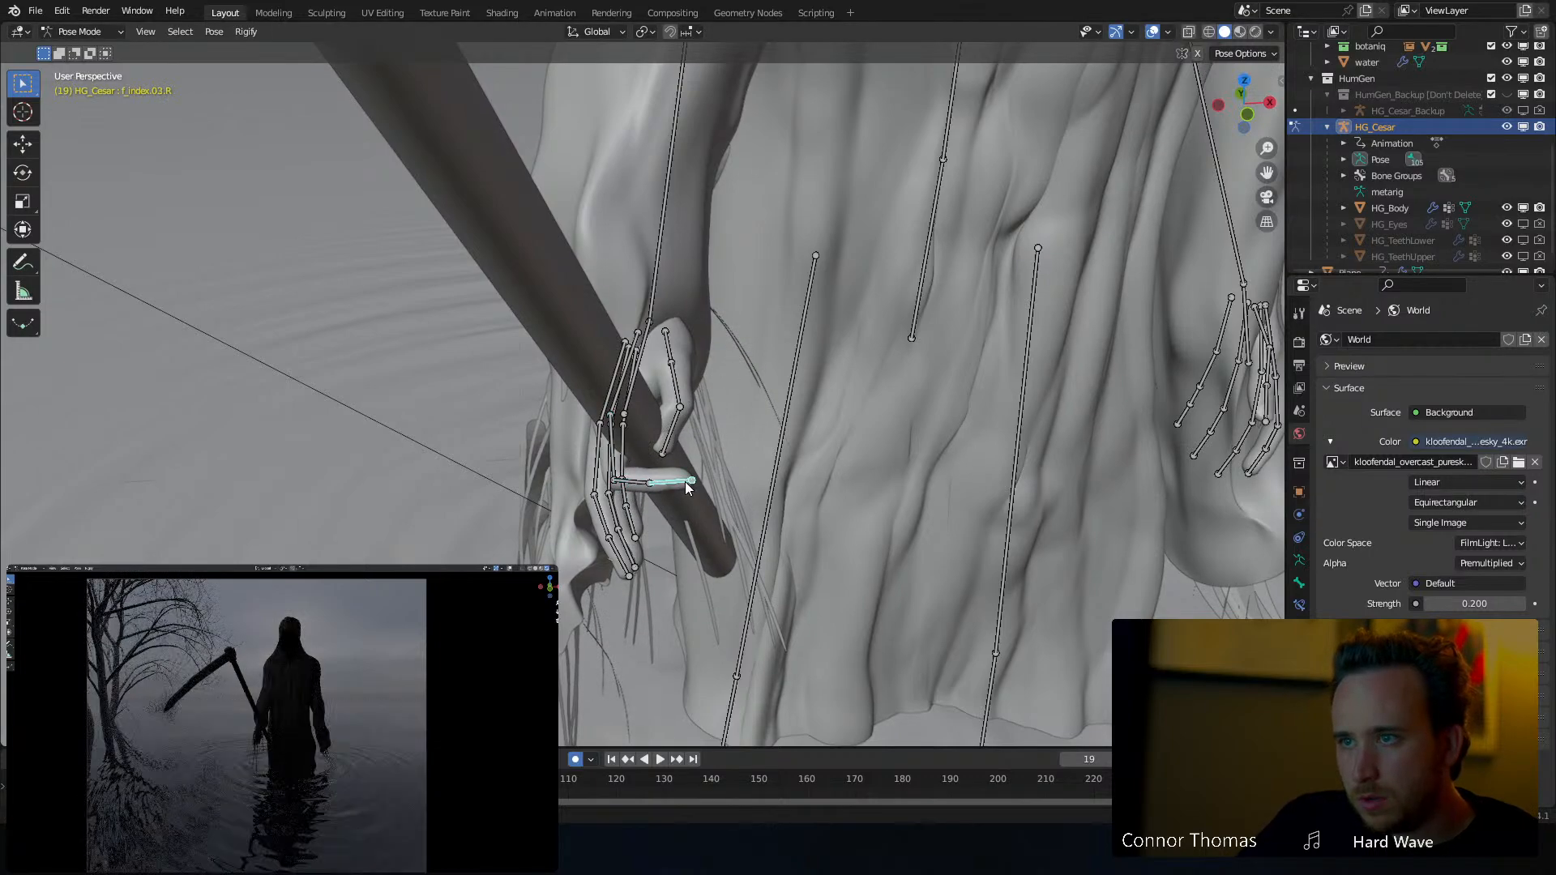
{"action": "middle_click_drag", "start_coordinate": [684, 482], "coordinate": [600, 523]}
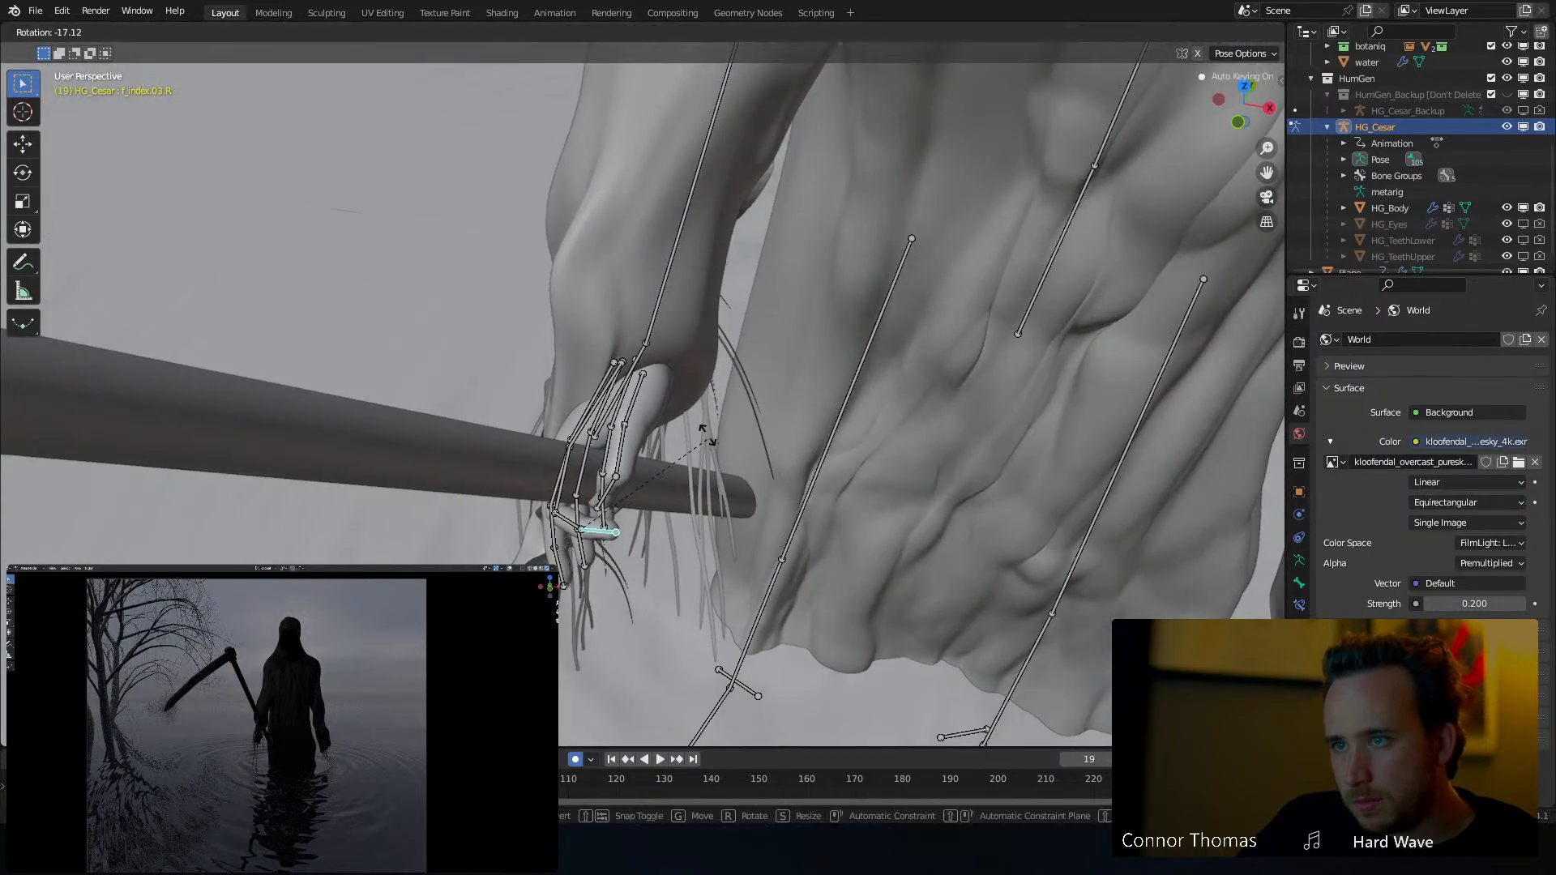
{"action": "left_click", "coordinate": [573, 531]}
{"action": "key", "text": "r"}
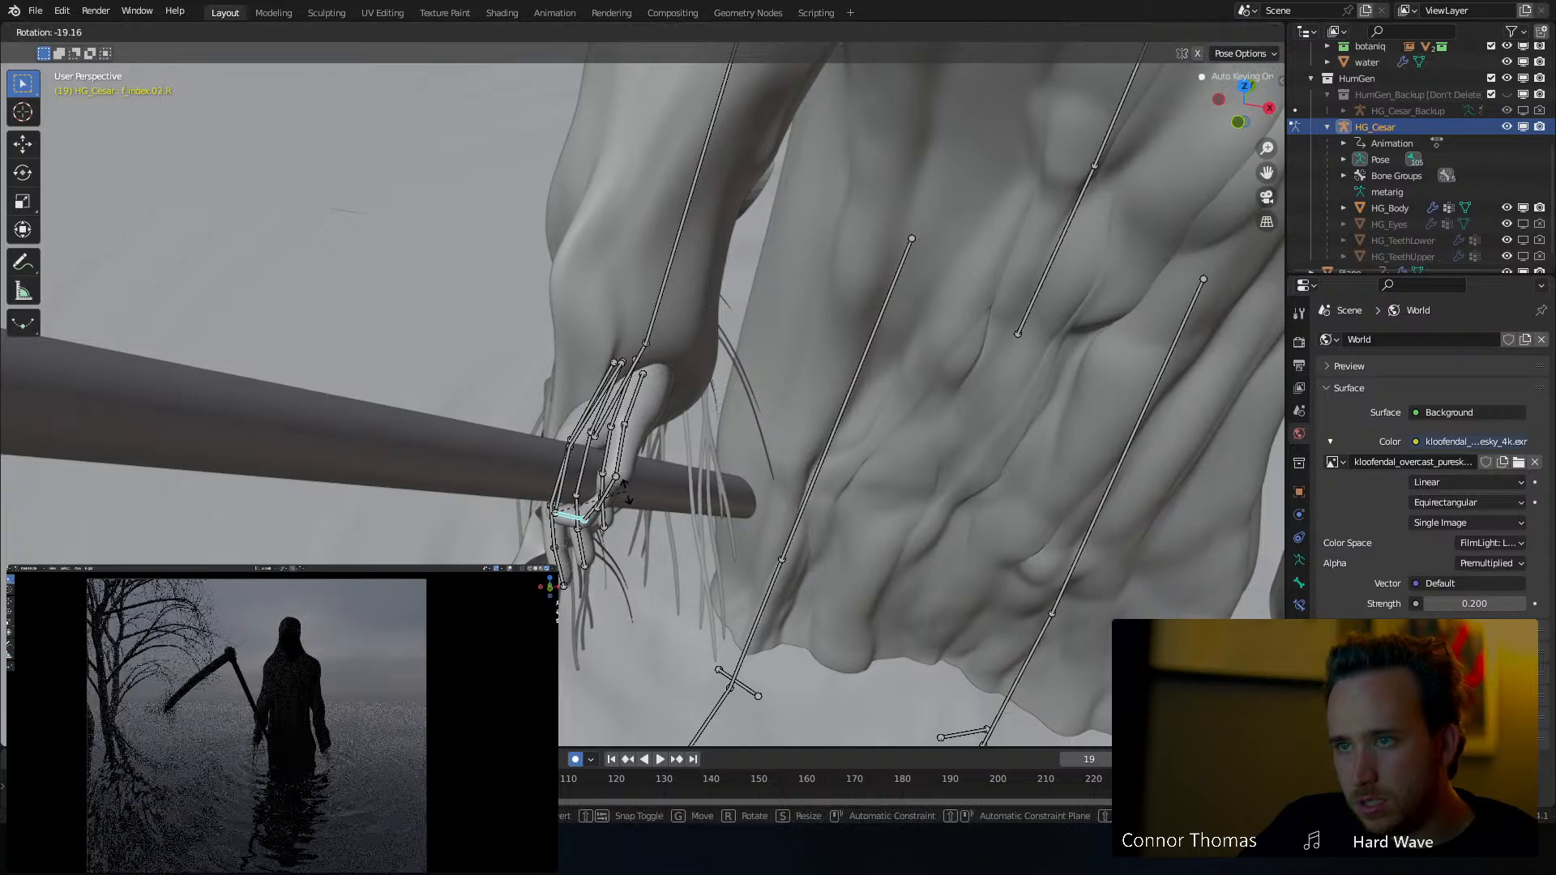
{"action": "left_click", "coordinate": [629, 501]}
{"action": "middle_click_drag", "start_coordinate": [628, 501], "coordinate": [608, 353]}
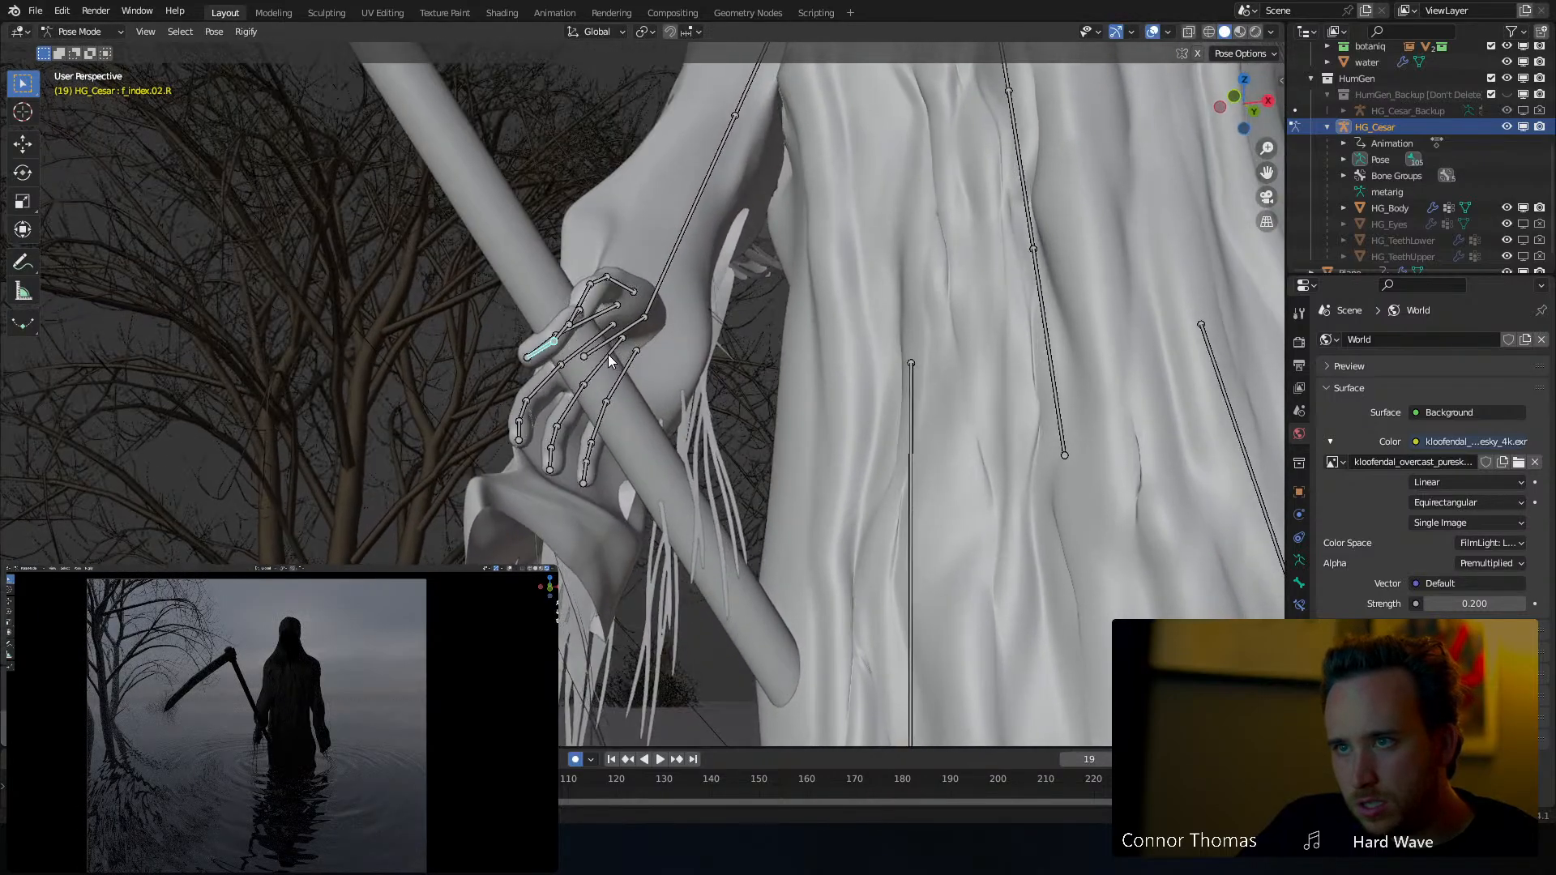
{"action": "key", "text": "r"}
{"action": "left_click", "coordinate": [616, 412]}
Rotate f_middle.01.R and f_middle.02.R to curl the right middle finger under the scythe handle
{"action": "middle_click_drag", "start_coordinate": [615, 411], "coordinate": [666, 476]}
{"action": "key", "text": "r"}
{"action": "left_click", "coordinate": [688, 440]}
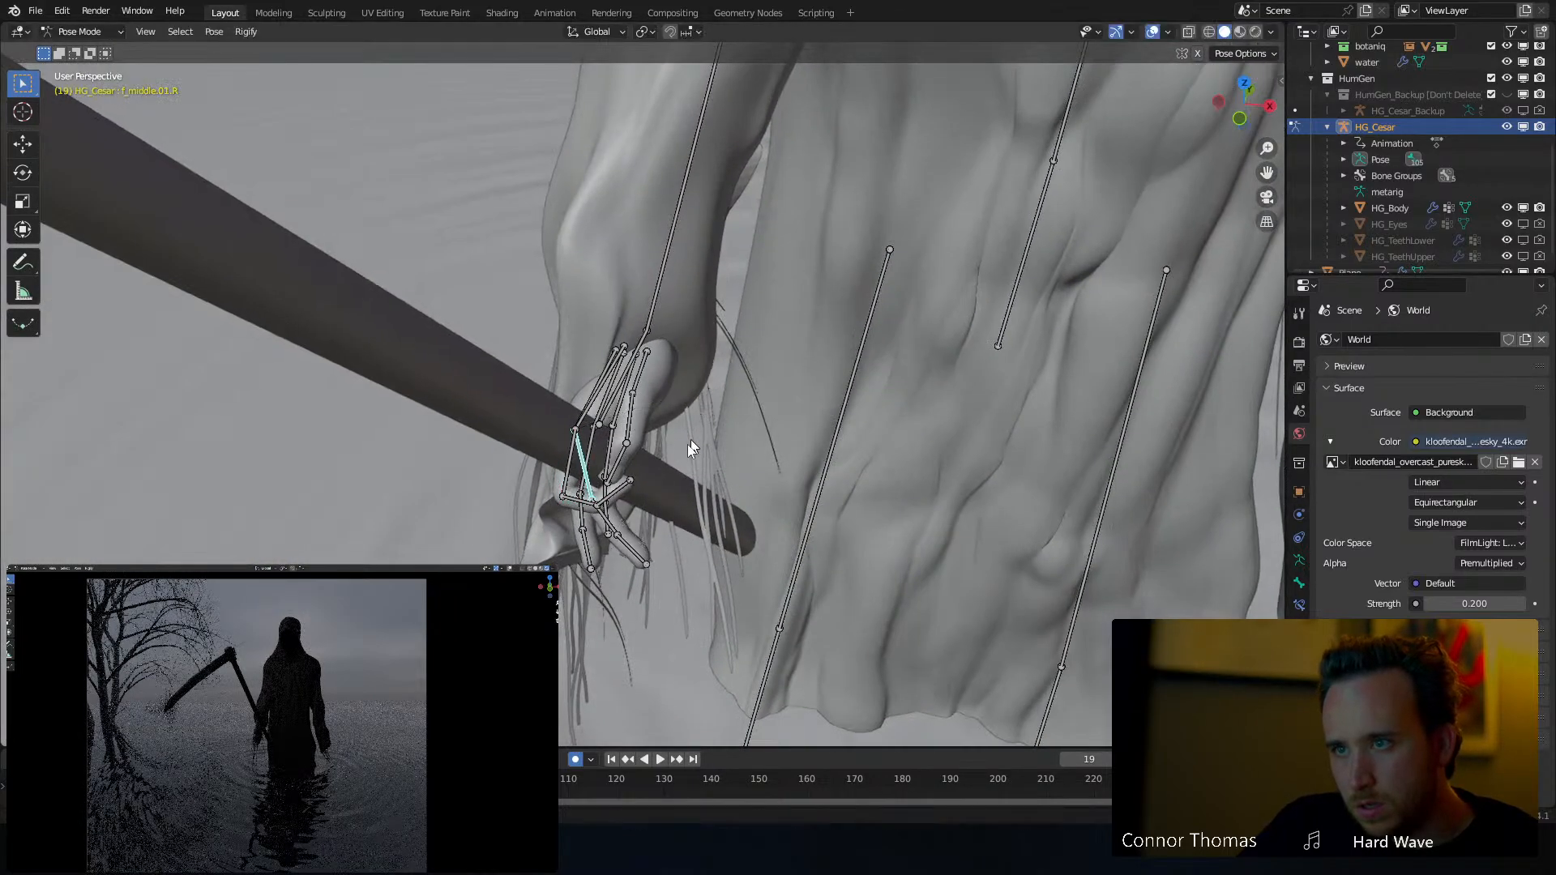
{"action": "key", "text": "r"}
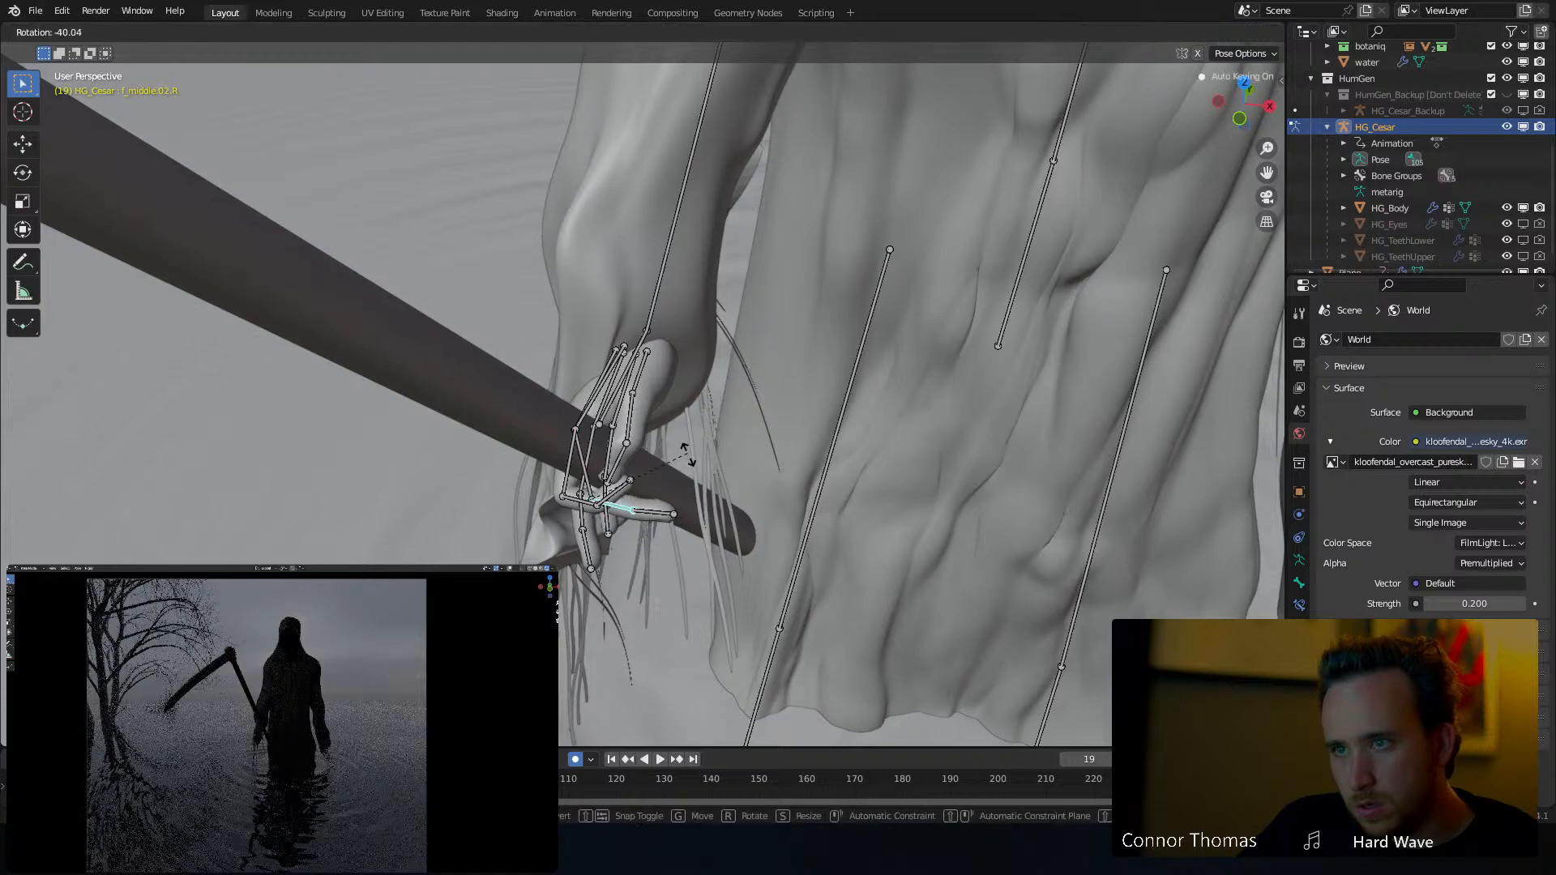
{"action": "left_click", "coordinate": [677, 506]}
Rotate f_middle.03.R so the tip of the right middle finger closes around the handle
{"action": "middle_click_drag", "start_coordinate": [676, 506], "coordinate": [646, 526]}
{"action": "key", "text": "r"}
{"action": "left_click", "coordinate": [588, 356]}
{"action": "left_click", "coordinate": [590, 346]}
{"action": "key", "text": "r"}
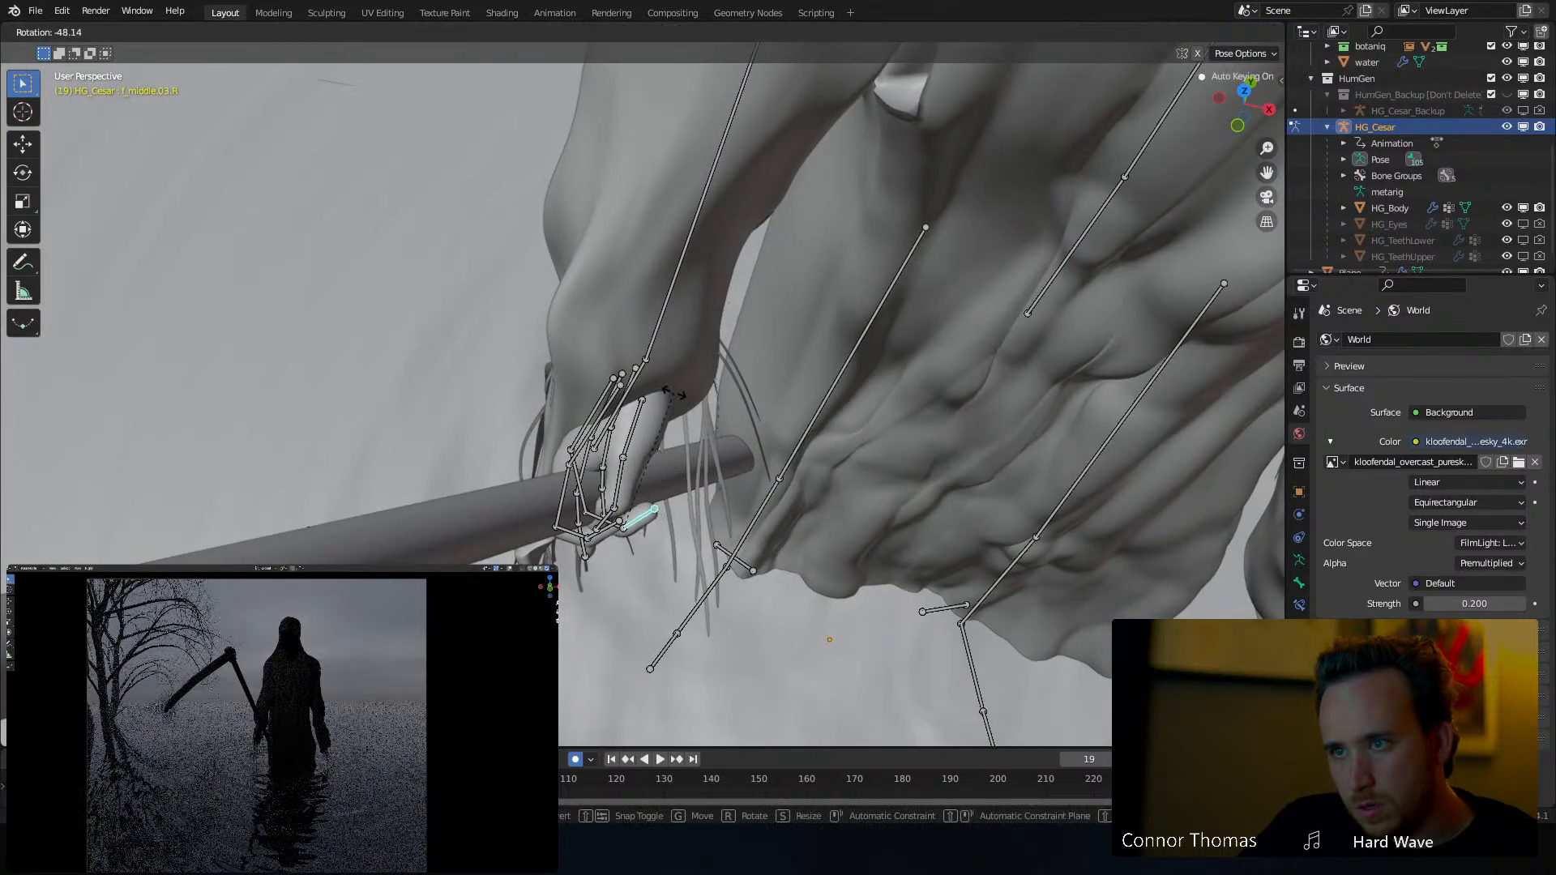
{"action": "left_click", "coordinate": [711, 471]}
Rotate f_ring.01.R and f_ring.02.R to curl the right ring finger around the scythe handle
{"action": "middle_click_drag", "start_coordinate": [711, 471], "coordinate": [568, 493]}
{"action": "left_click", "coordinate": [517, 374]}
{"action": "key", "text": "r"}
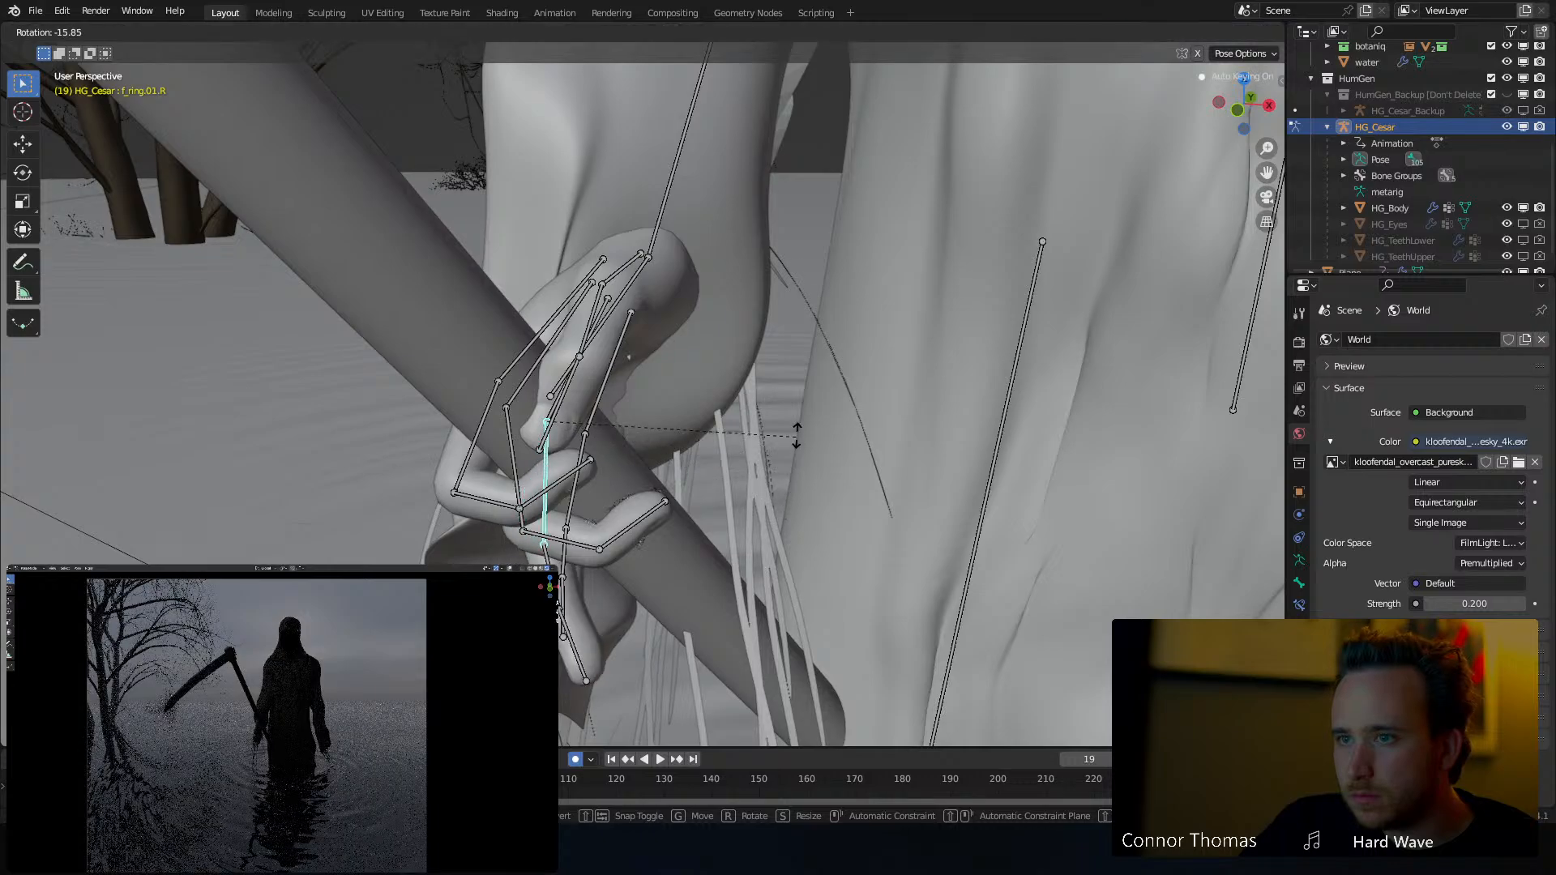
{"action": "middle_click_drag", "start_coordinate": [797, 436], "coordinate": [762, 340]}
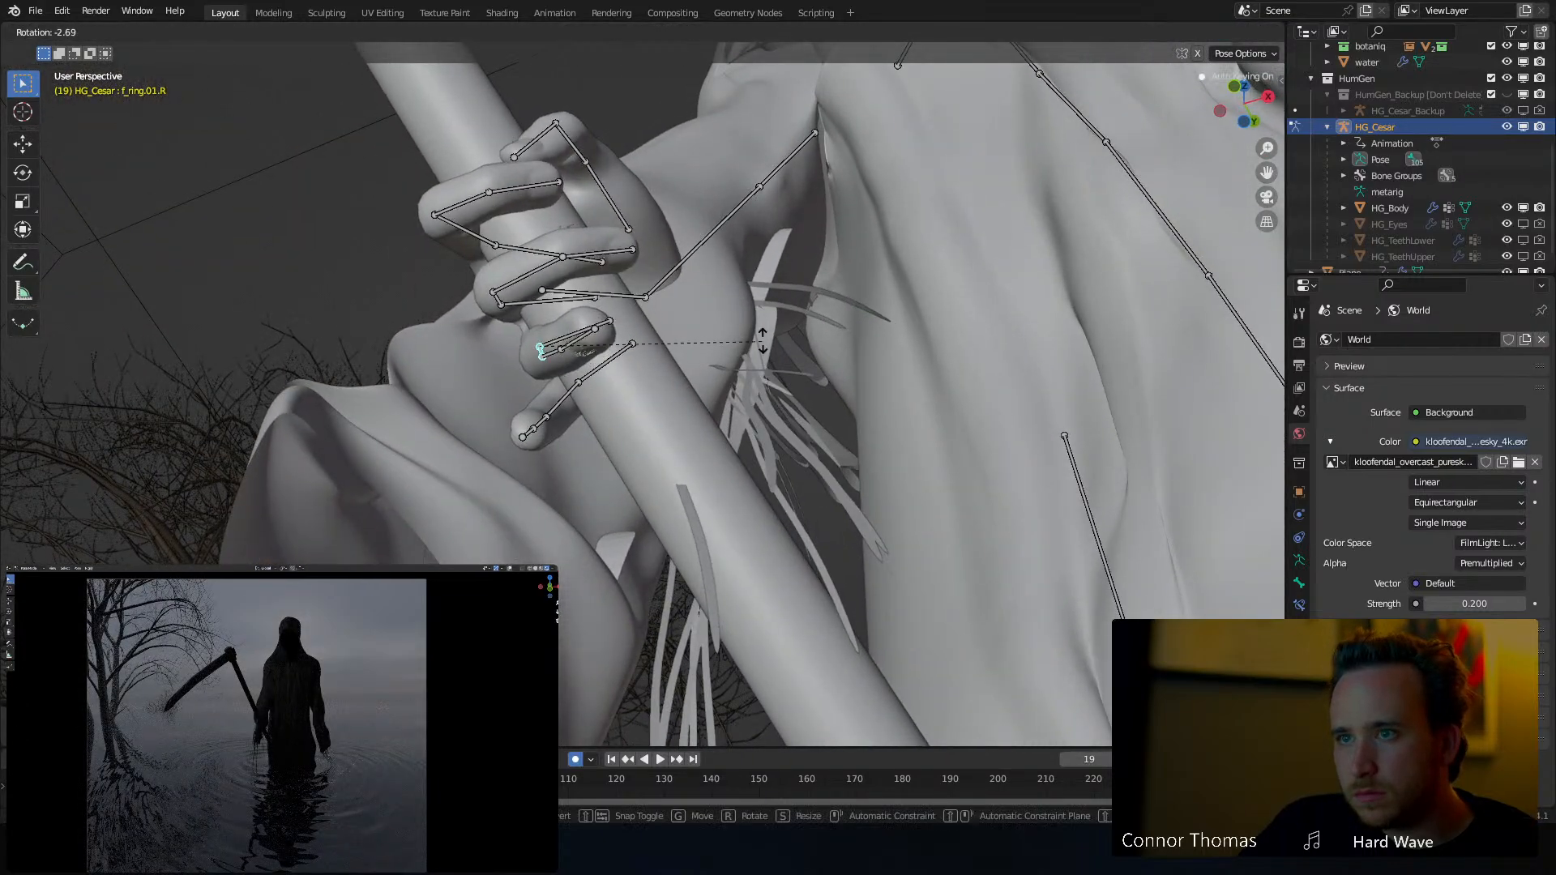
{"action": "left_click", "coordinate": [762, 340]}
{"action": "left_click", "coordinate": [570, 353]}
{"action": "middle_click_drag", "start_coordinate": [570, 353], "coordinate": [610, 483]}
{"action": "key", "text": "r"}
{"action": "left_click", "coordinate": [728, 638]}
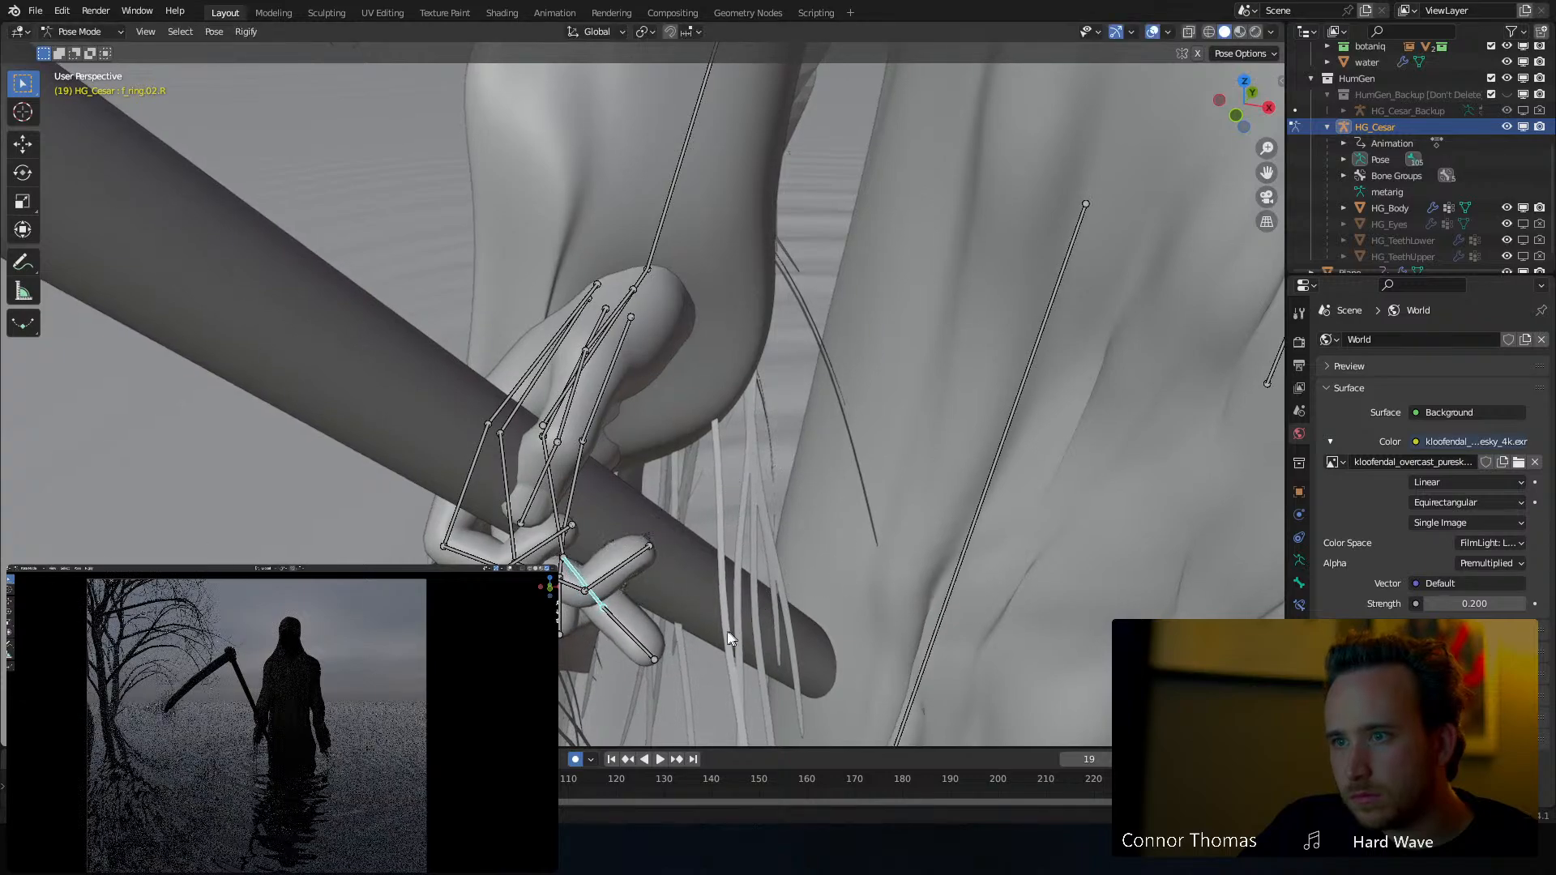
Rotate f_ring.03.R and readjust f_ring.02.R so the right ring finger closes around the handle
{"action": "left_click", "coordinate": [630, 648]}
{"action": "middle_click_drag", "start_coordinate": [742, 548], "coordinate": [774, 454]}
{"action": "key", "text": "r"}
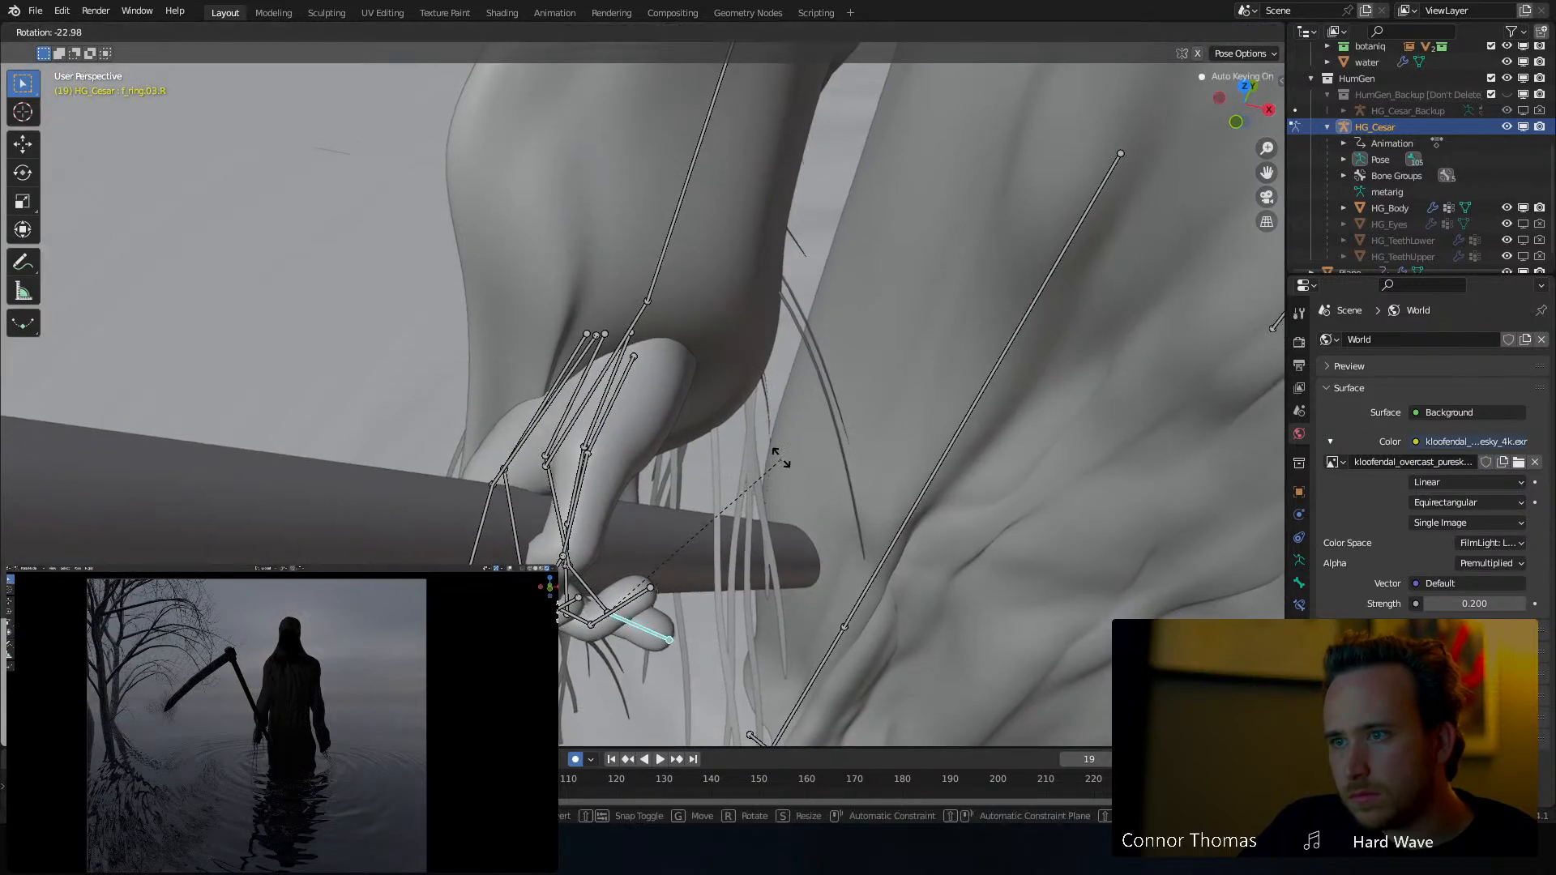
{"action": "left_click", "coordinate": [697, 346]}
{"action": "middle_click_drag", "start_coordinate": [694, 348], "coordinate": [640, 309]}
{"action": "left_click", "coordinate": [554, 381]}
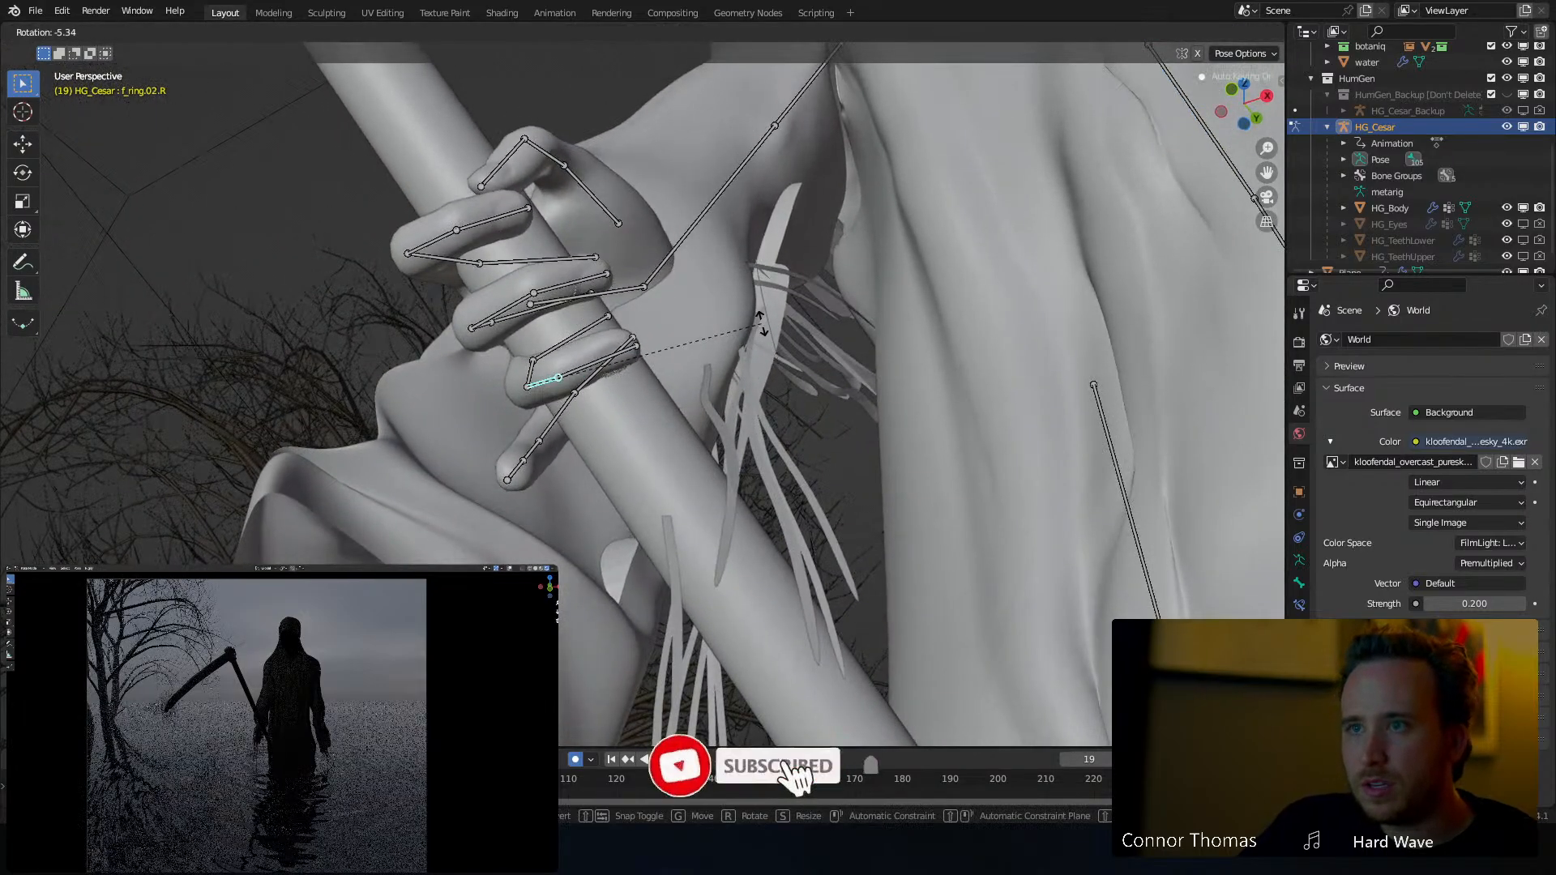
Return the HG_Cesar armature to Object Mode and clear the selection
{"action": "middle_click_drag", "start_coordinate": [622, 395], "coordinate": [774, 458]}
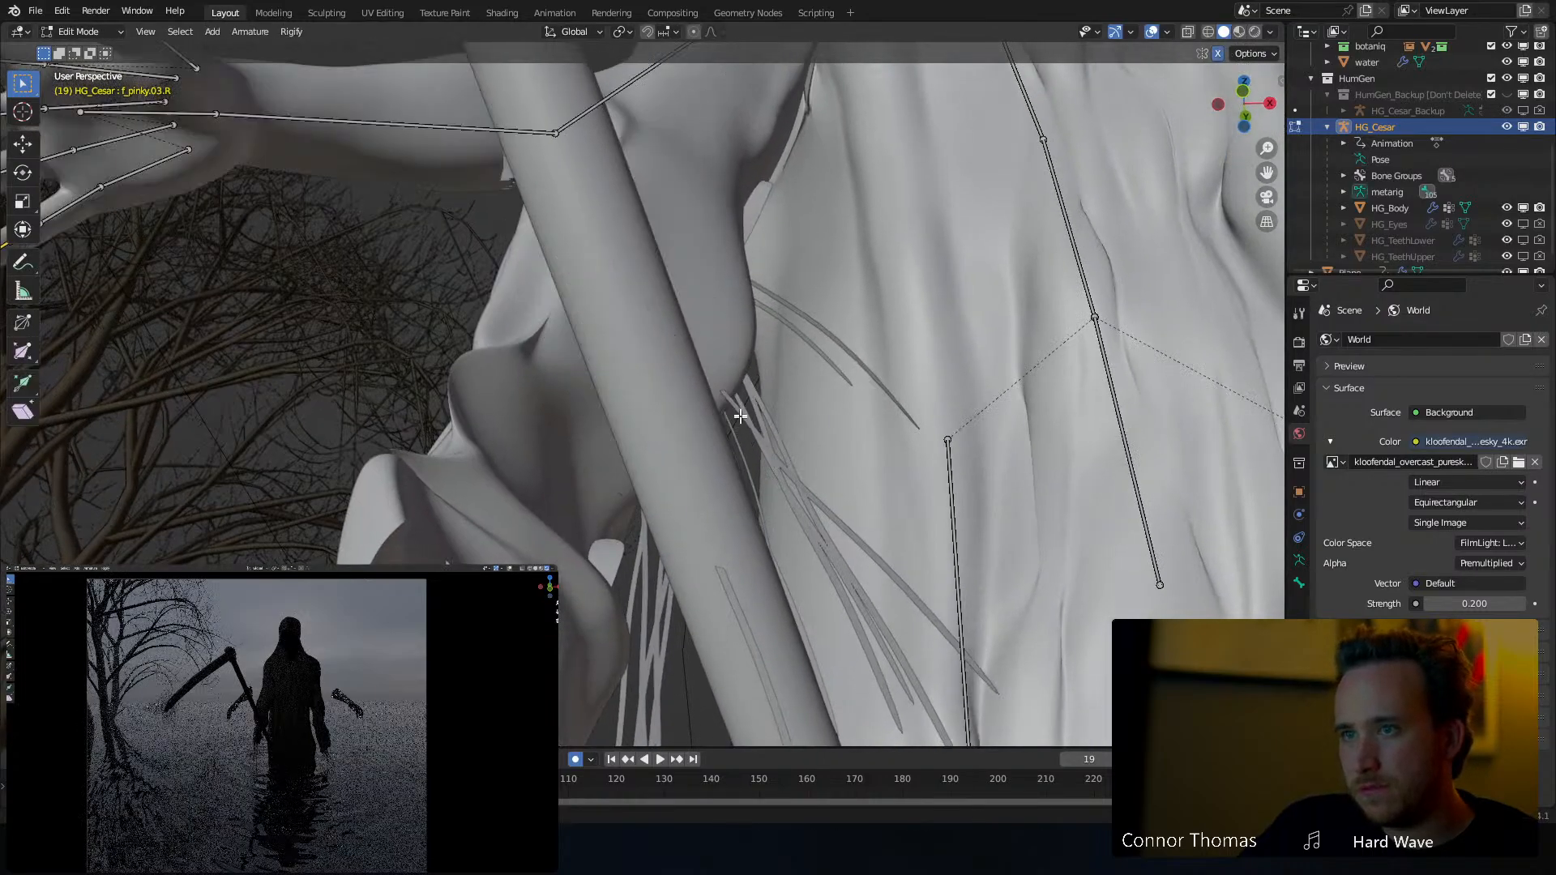
{"action": "key", "text": "ctrl+Tab"}
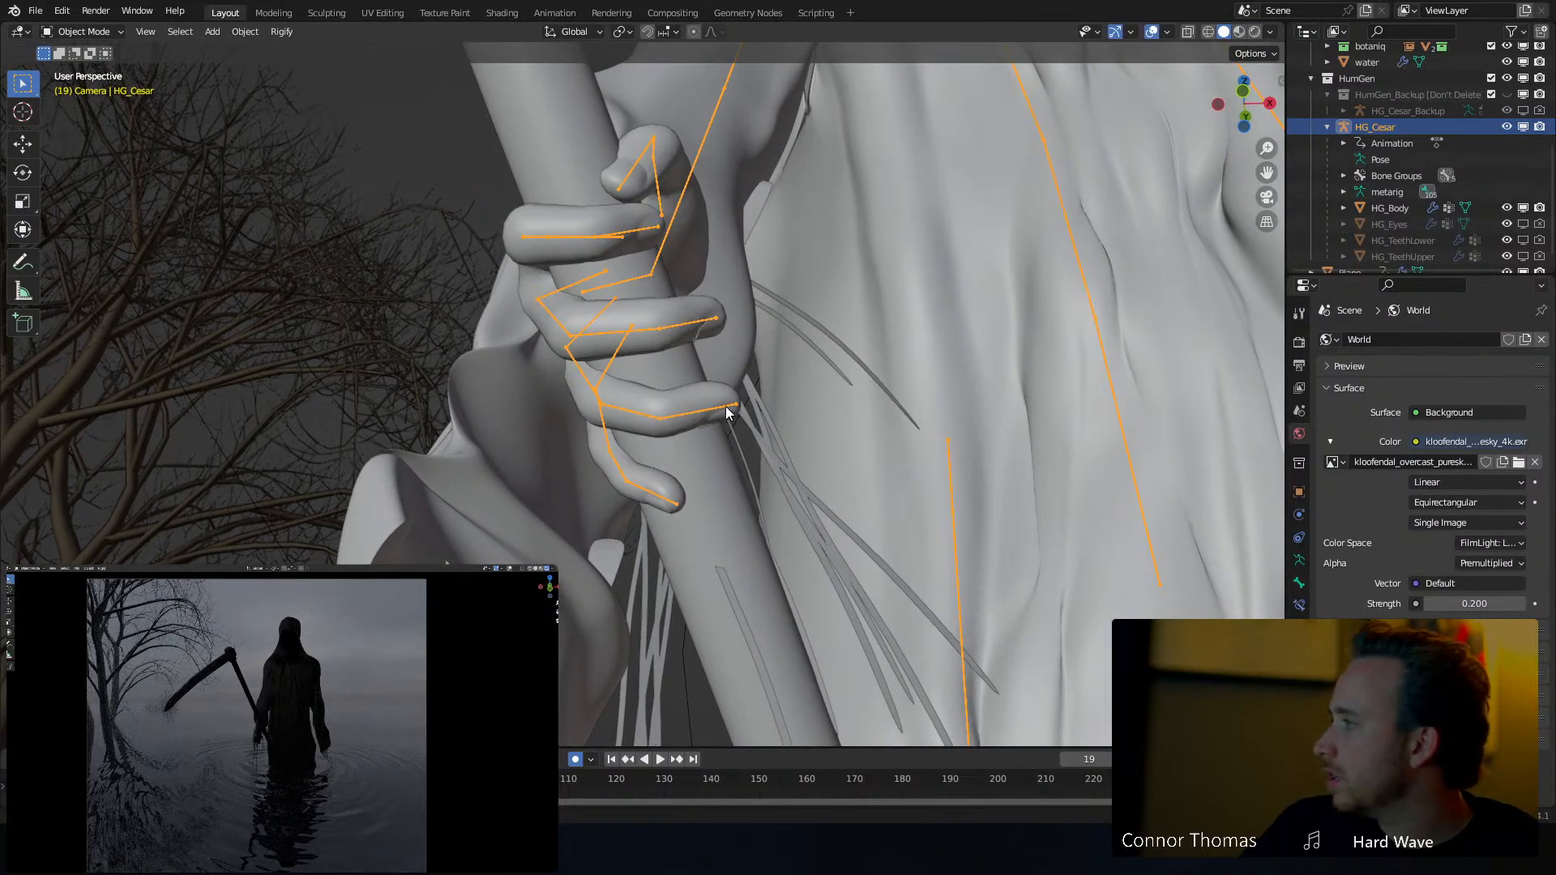
{"action": "key", "text": "alt+a"}
{"action": "middle_click_drag", "start_coordinate": [725, 406], "coordinate": [631, 343]}
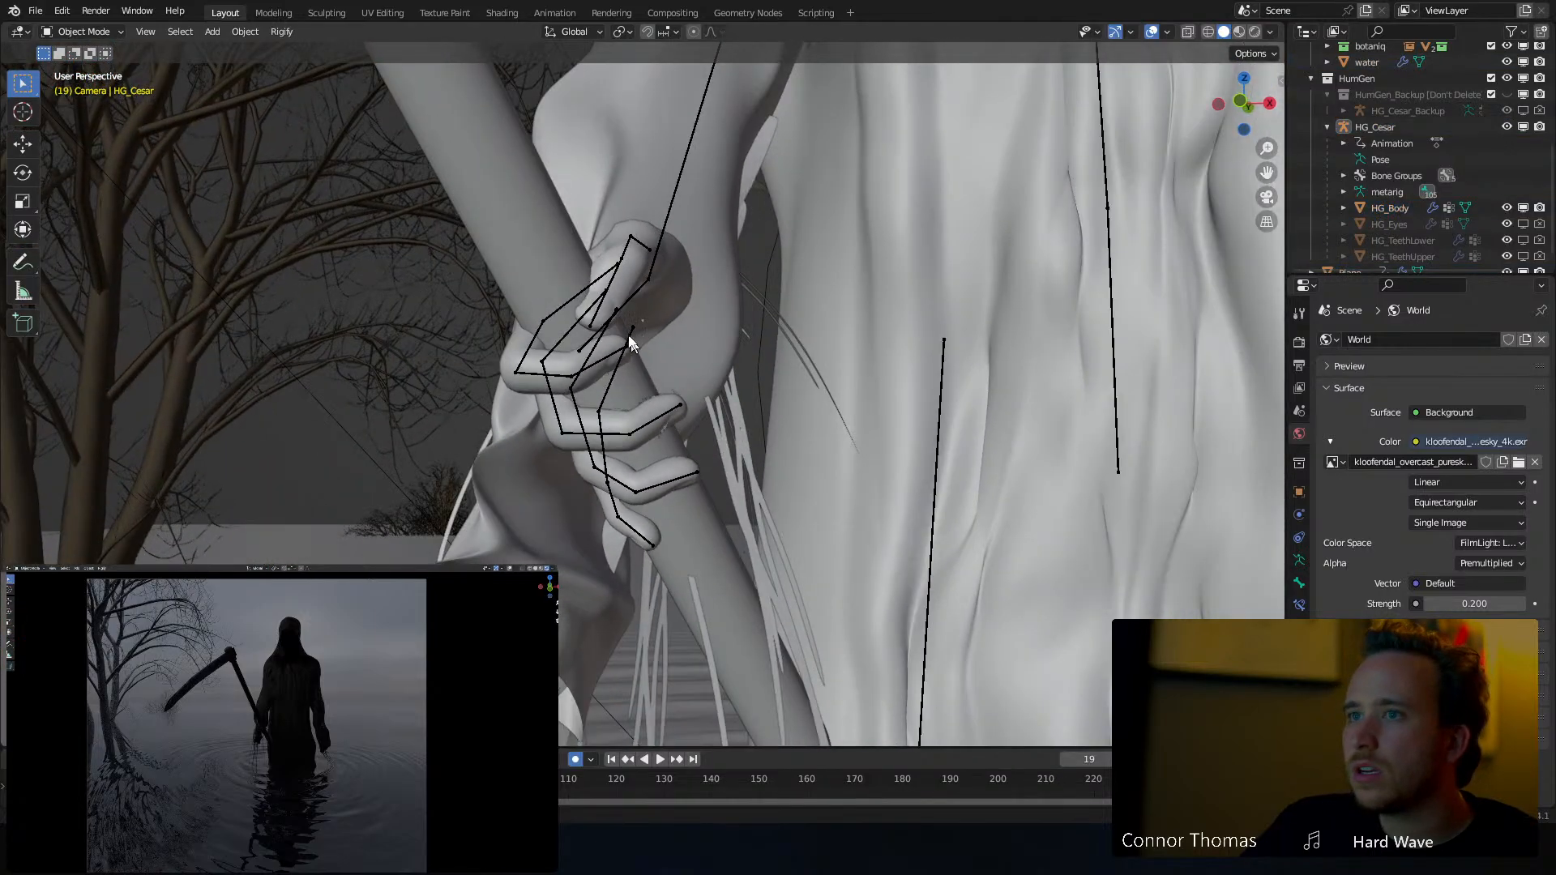
Set the base color of HG_Body's hands material to a dark gray with value 0.193 and tint it slightly blue
{"action": "left_click", "coordinate": [654, 280]}
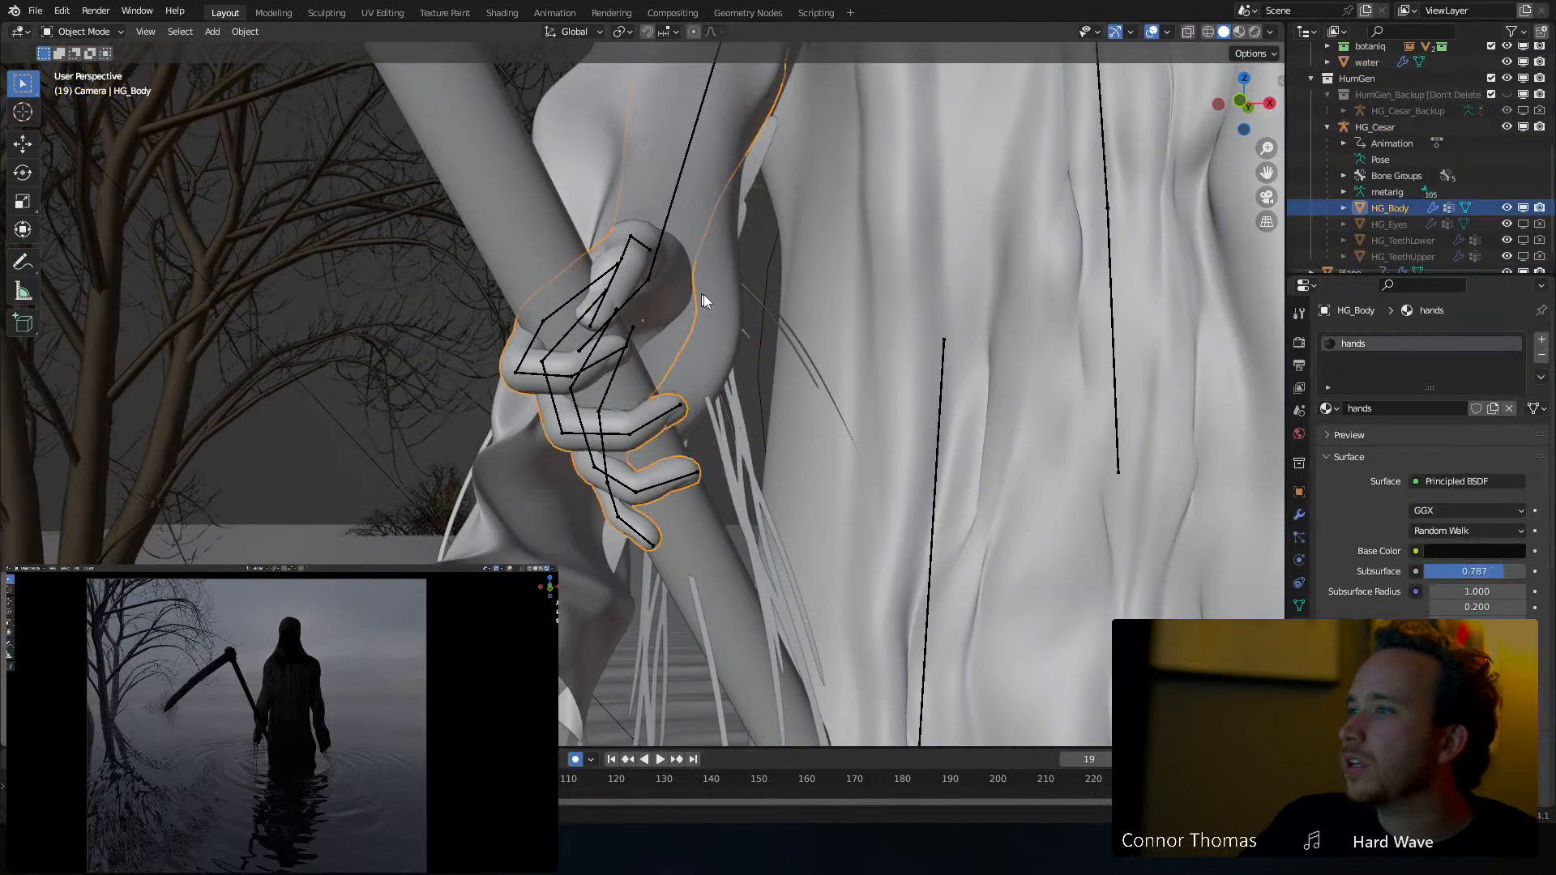
{"action": "left_click", "coordinate": [1472, 552]}
{"action": "left_click", "coordinate": [1514, 407]}
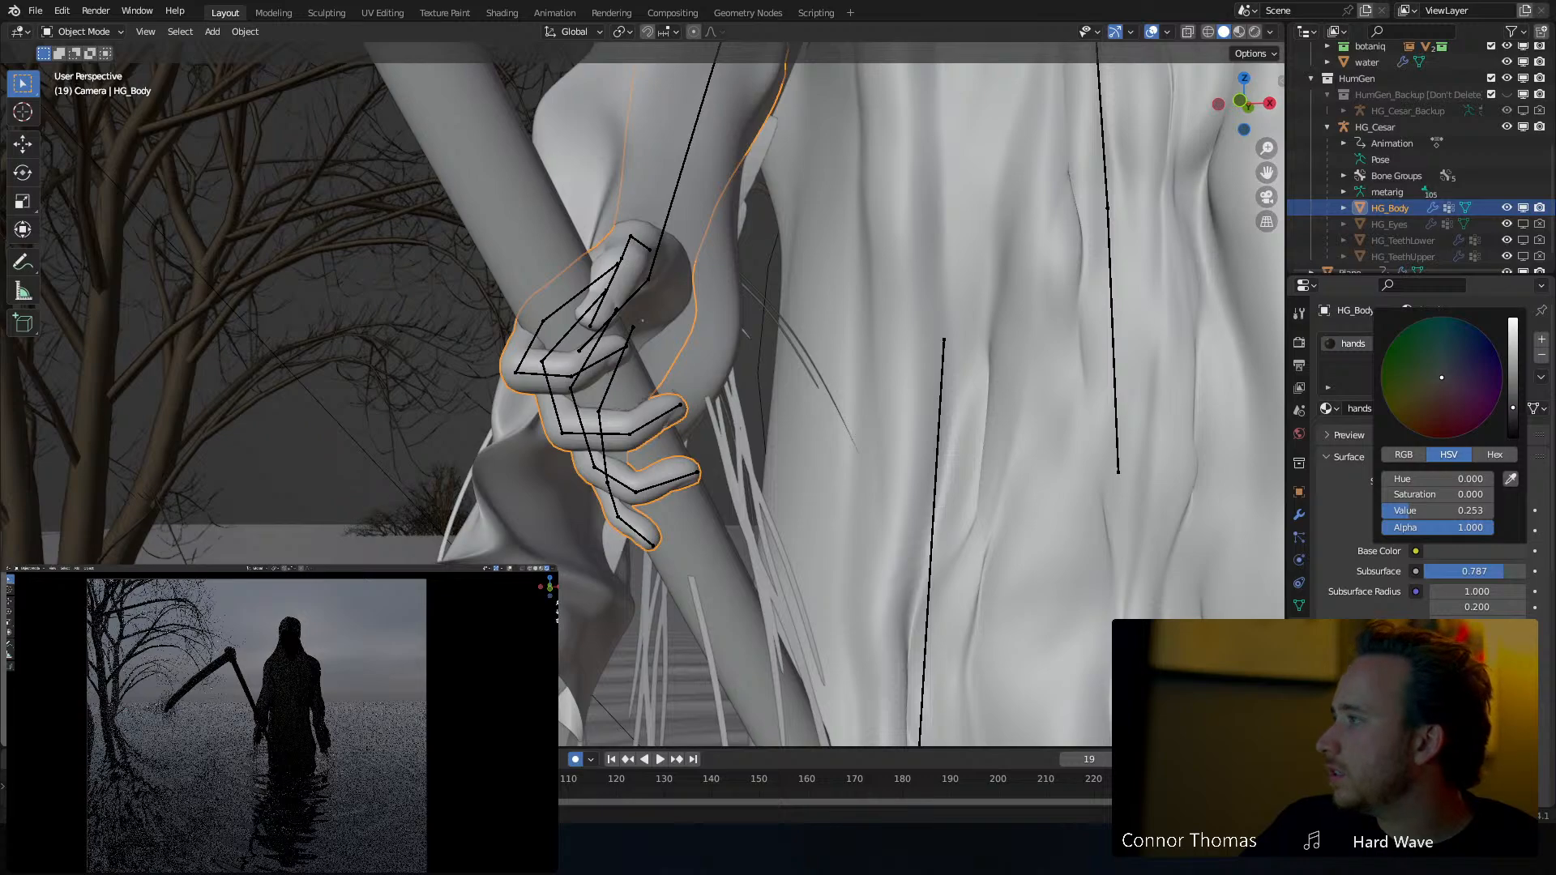
{"action": "left_click", "coordinate": [1513, 412]}
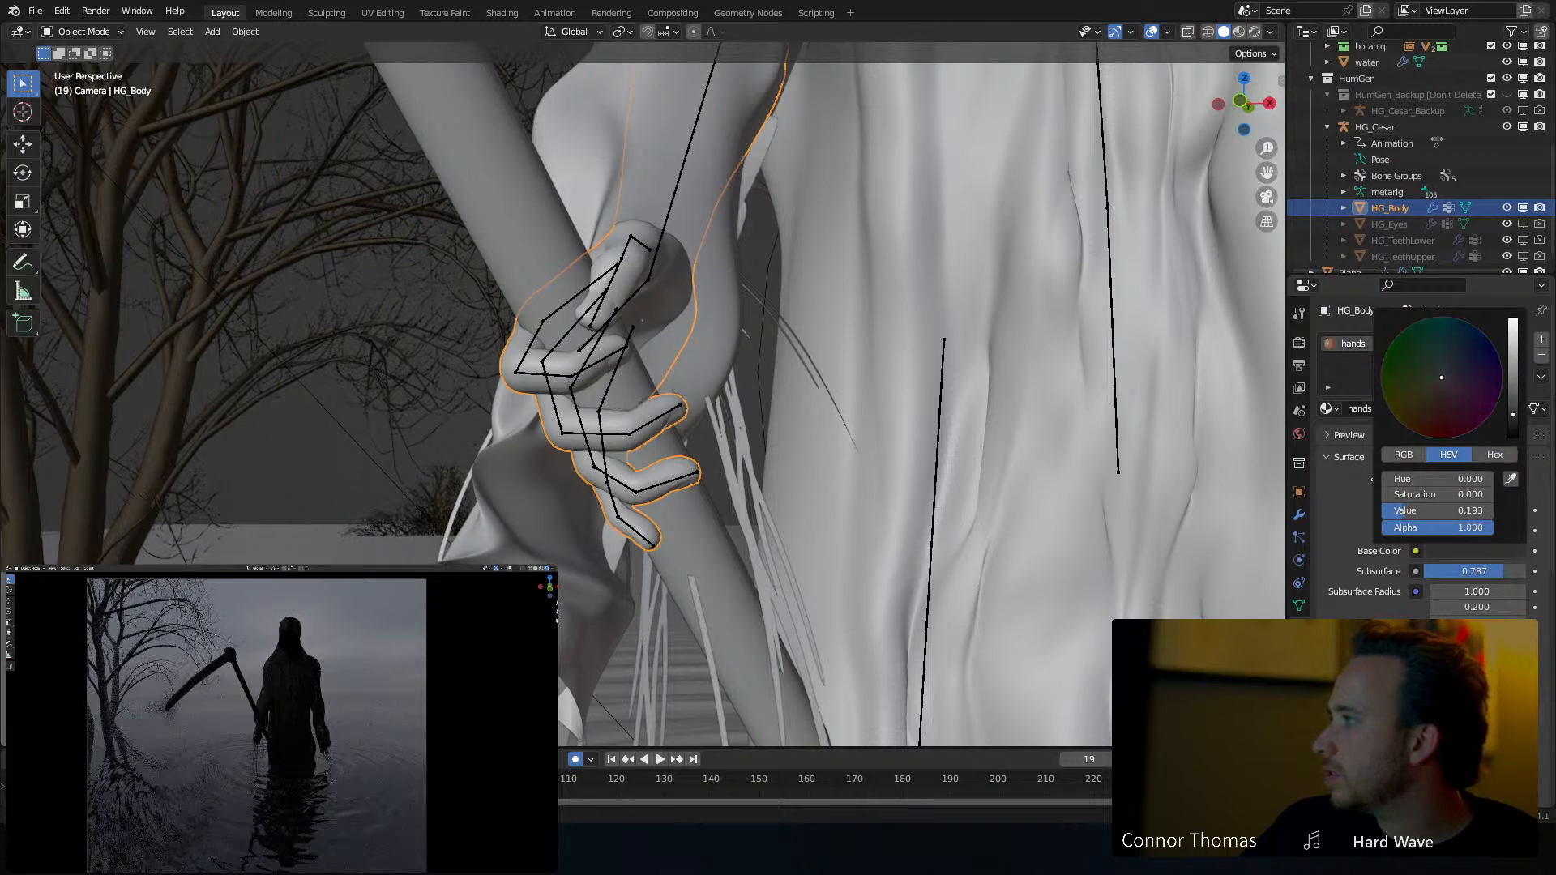
{"action": "left_click_drag", "start_coordinate": [1433, 382], "coordinate": [1455, 363]}
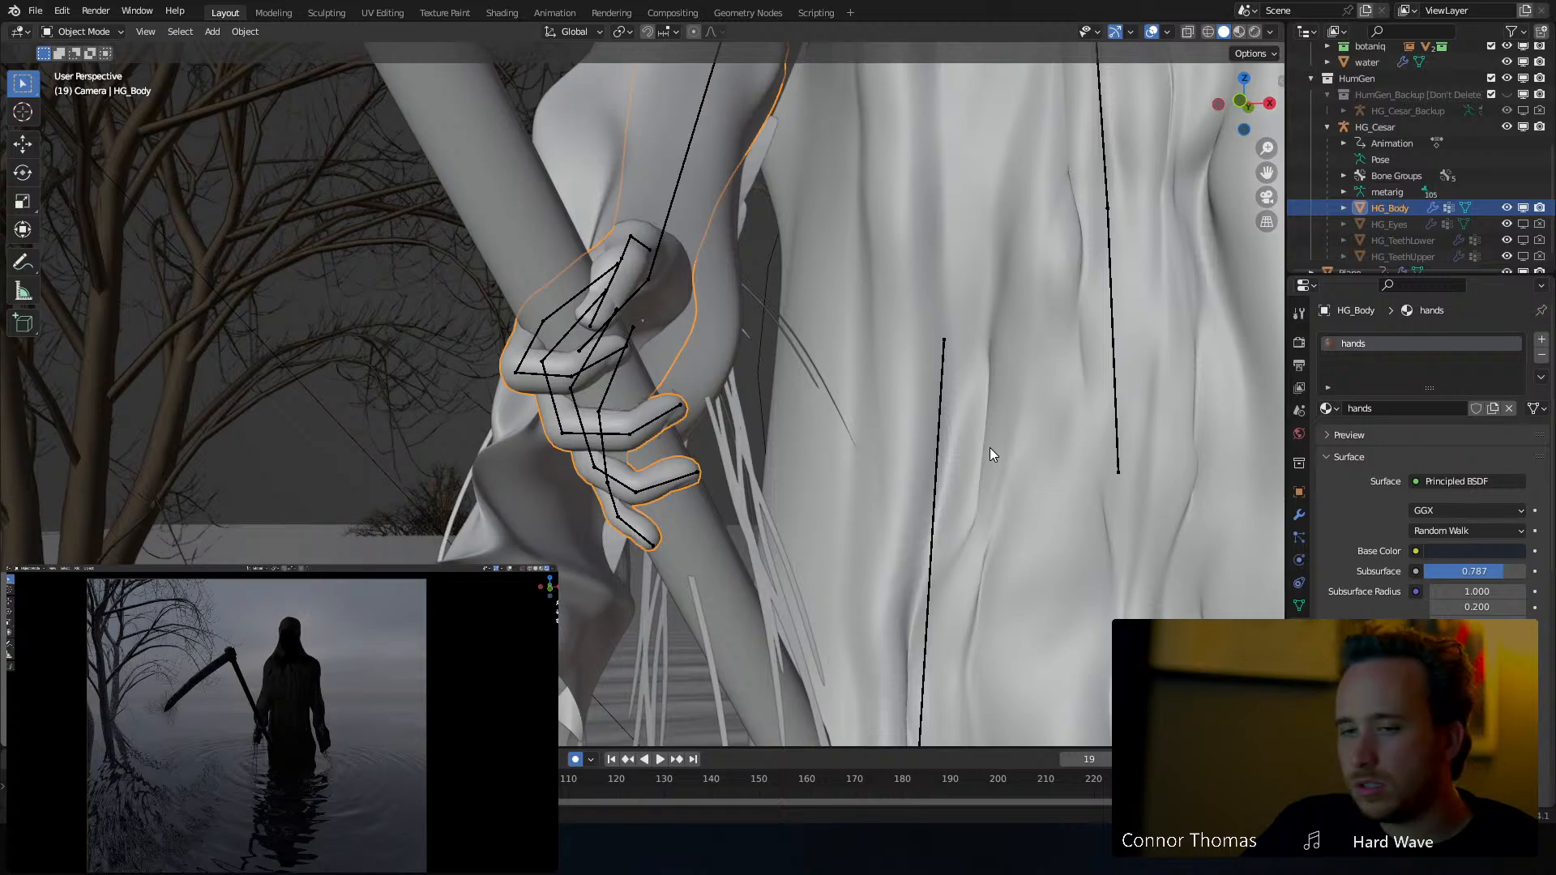
Put the HG_Cesar armature in Pose Mode and rotate hand.L freely to turn the back of the left hand outward
{"action": "scroll", "coordinate": [990, 458], "scroll_direction": "up", "scroll_amount": 4}
{"action": "scroll", "coordinate": [673, 362], "scroll_direction": "down", "scroll_amount": 2}
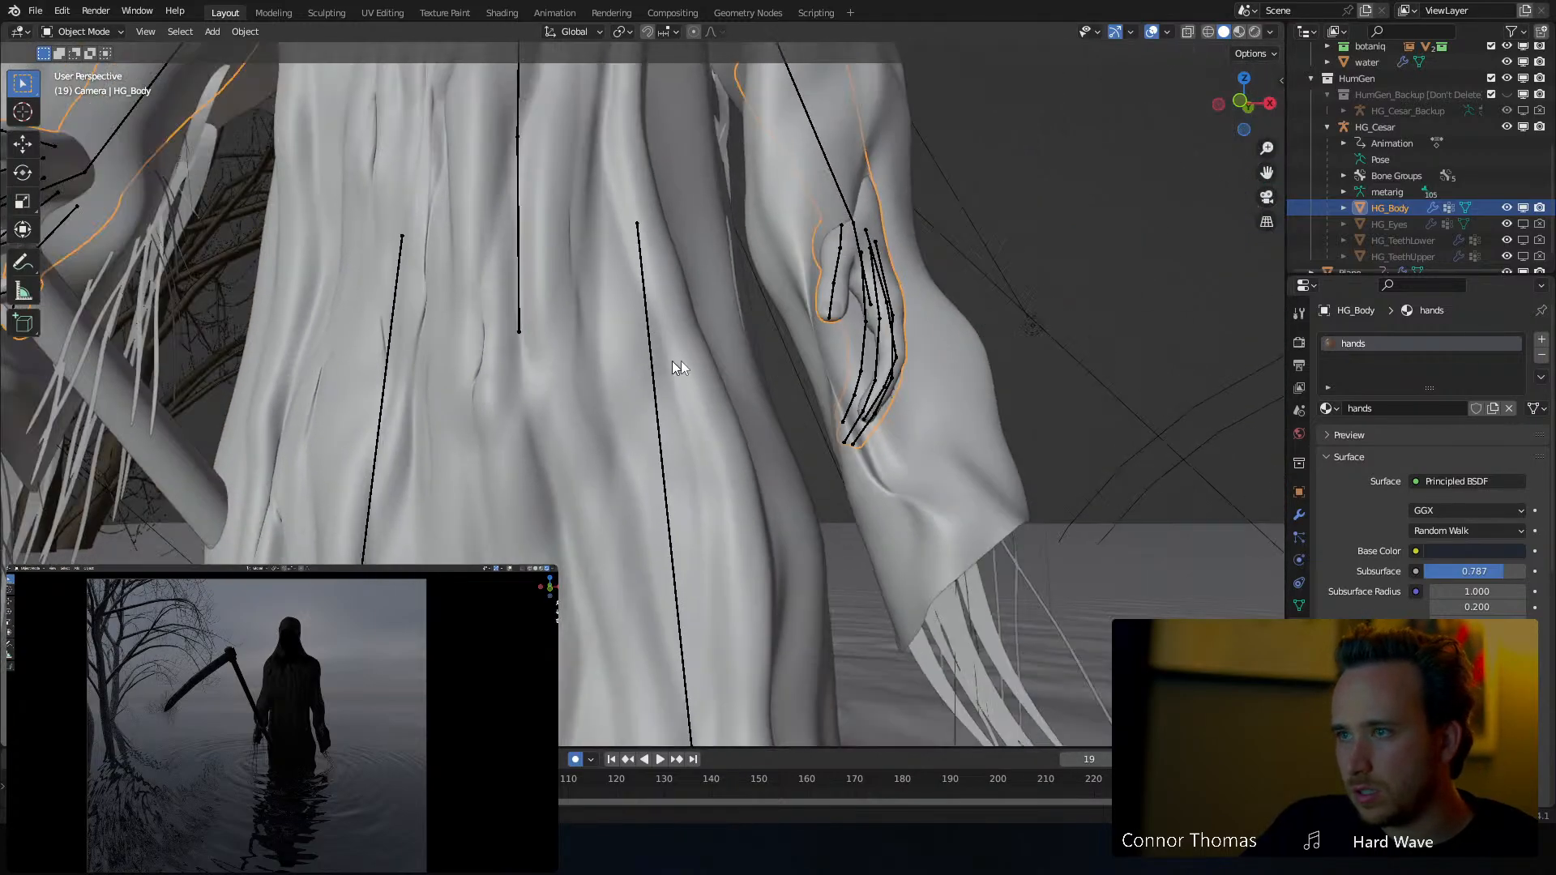
{"action": "middle_click_drag", "start_coordinate": [792, 315], "coordinate": [829, 313]}
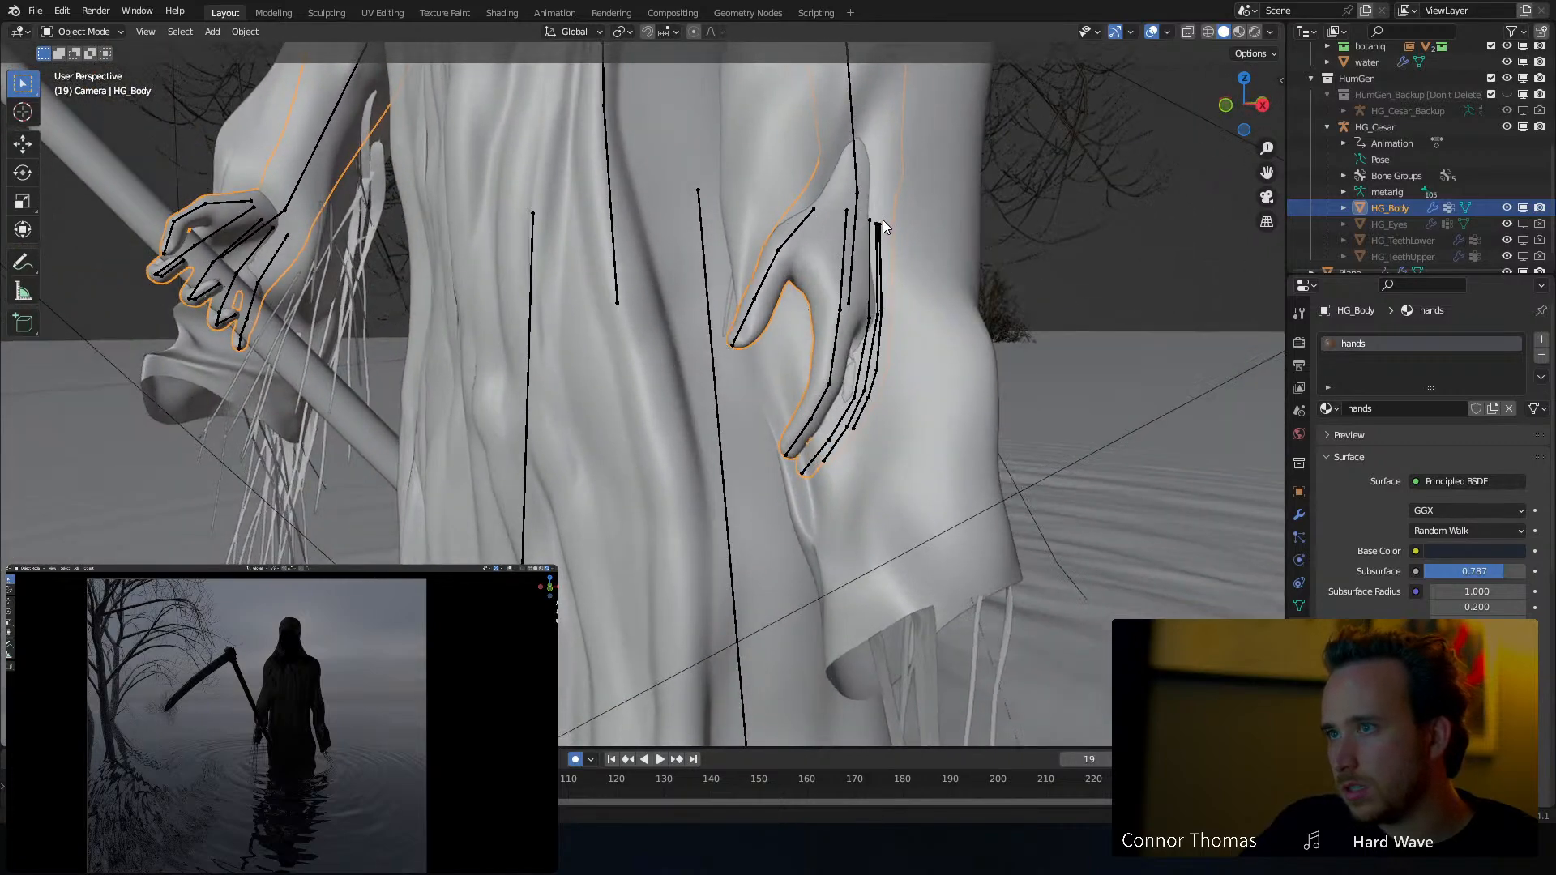
{"action": "left_click", "coordinate": [851, 256]}
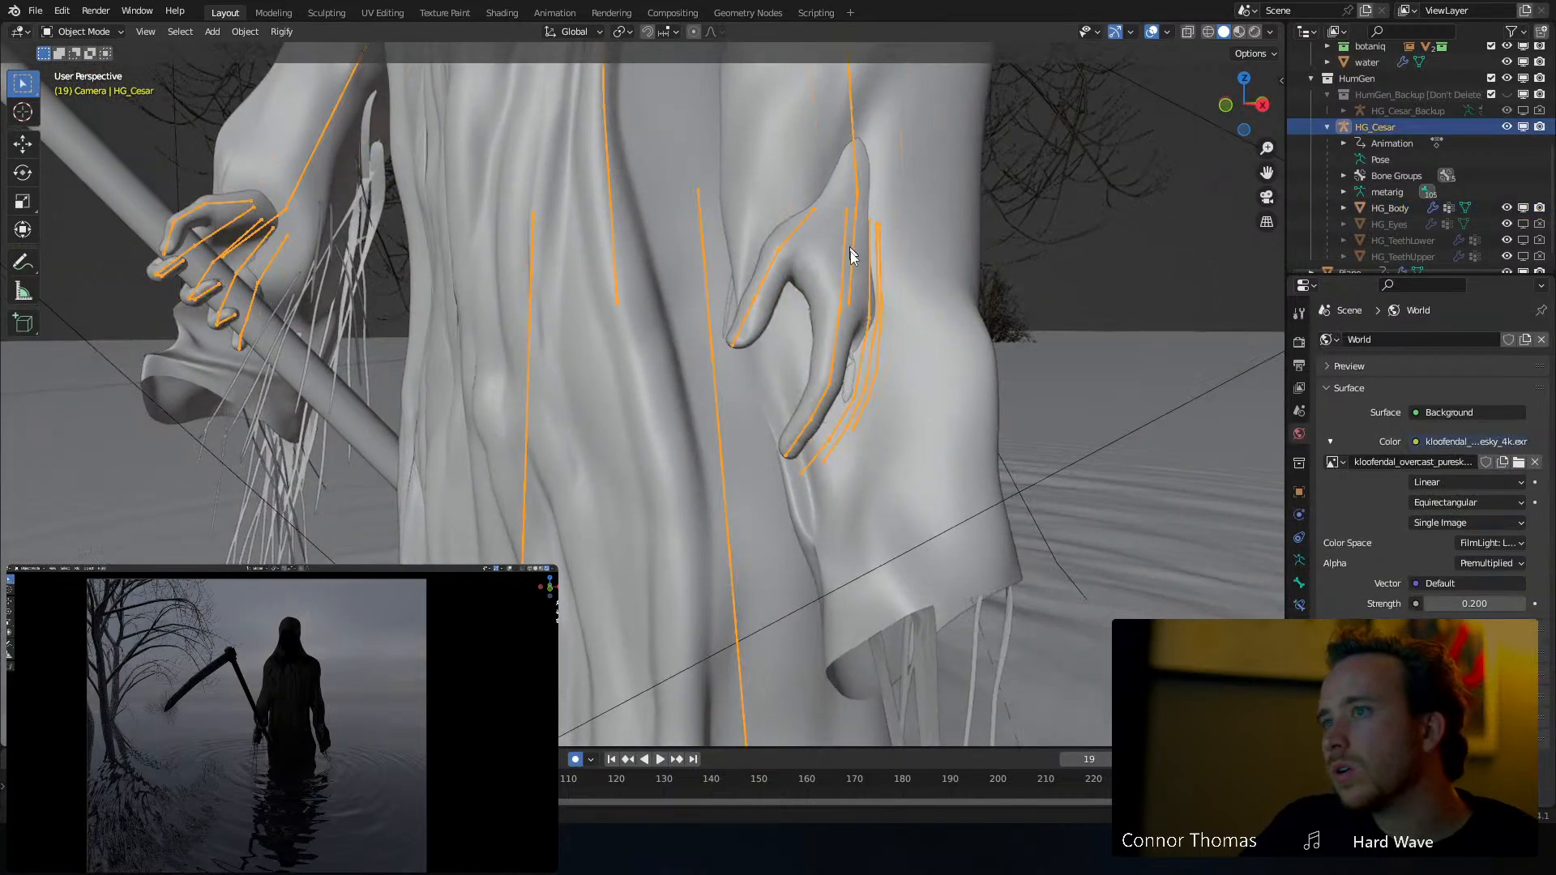
{"action": "key", "text": "ctrl+Tab"}
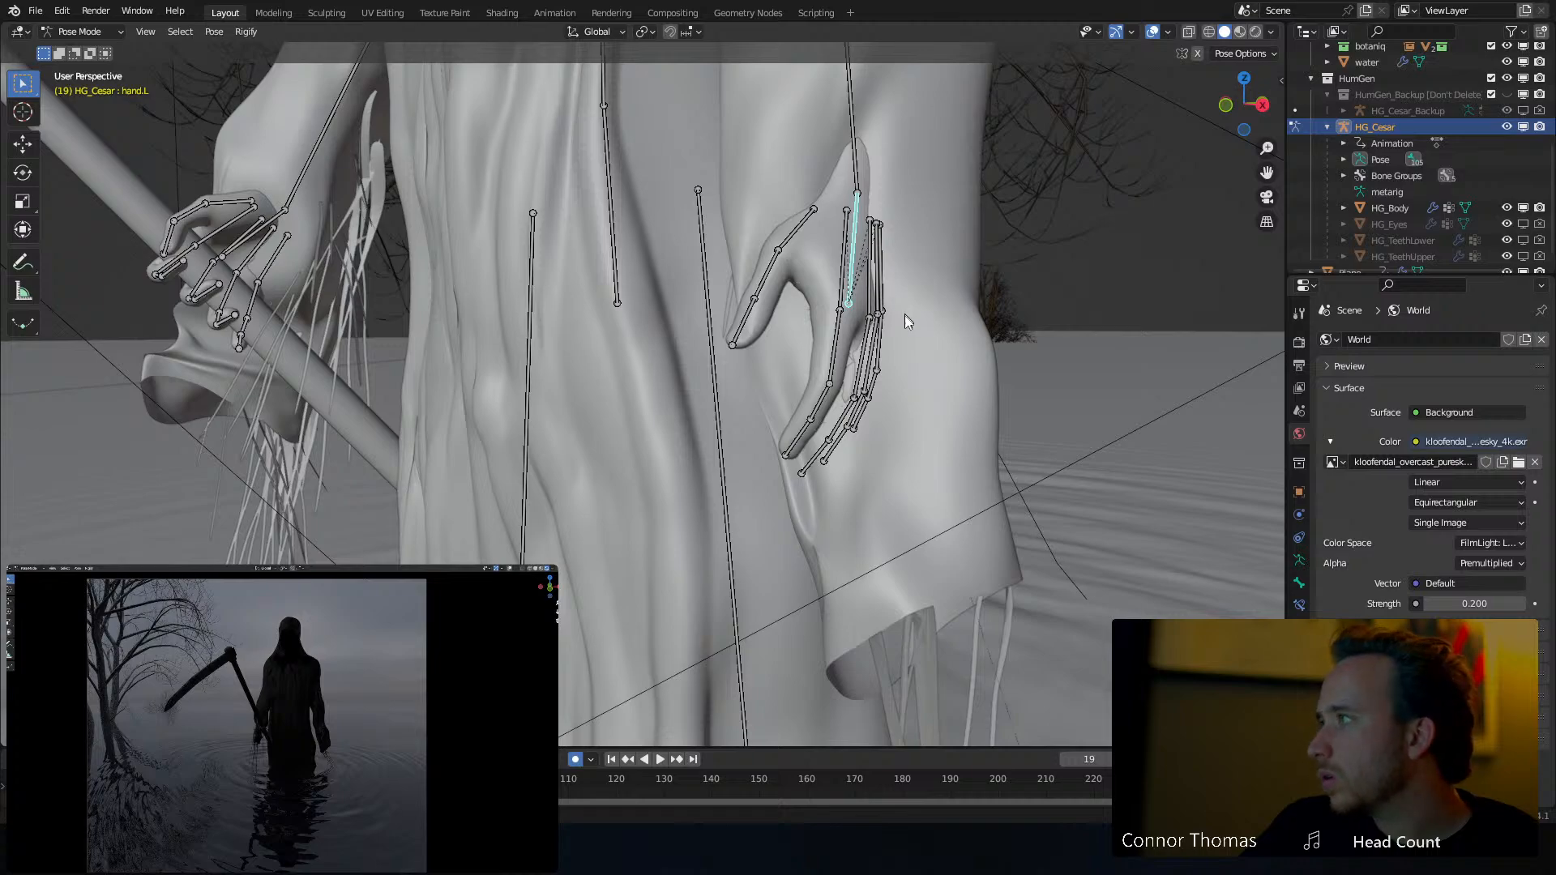
{"action": "key", "text": "r"}
{"action": "key", "text": "r"}
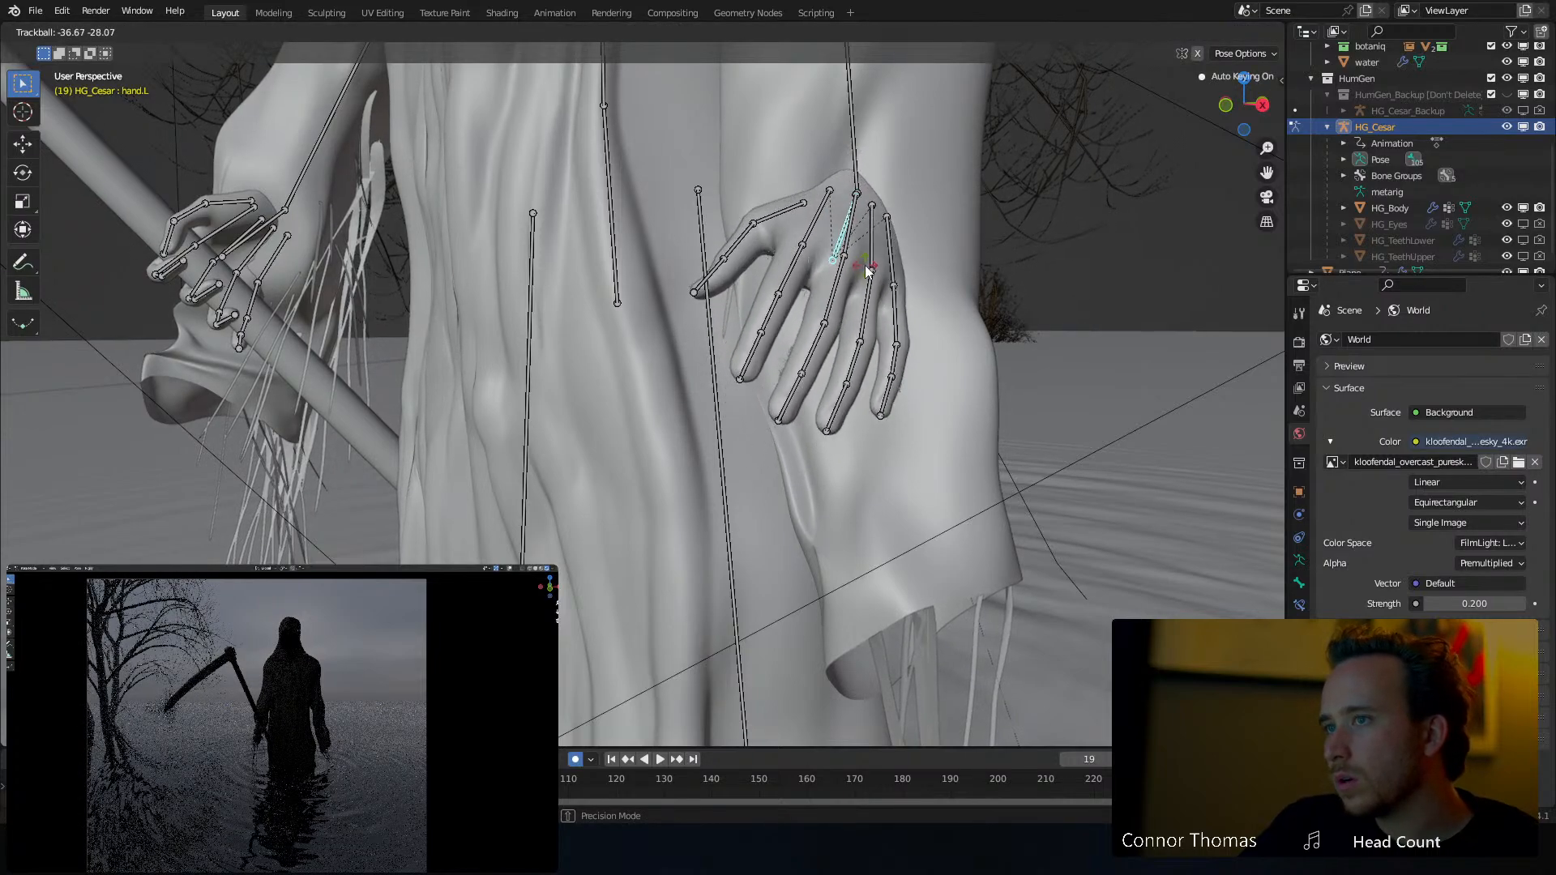
{"action": "left_click", "coordinate": [870, 279]}
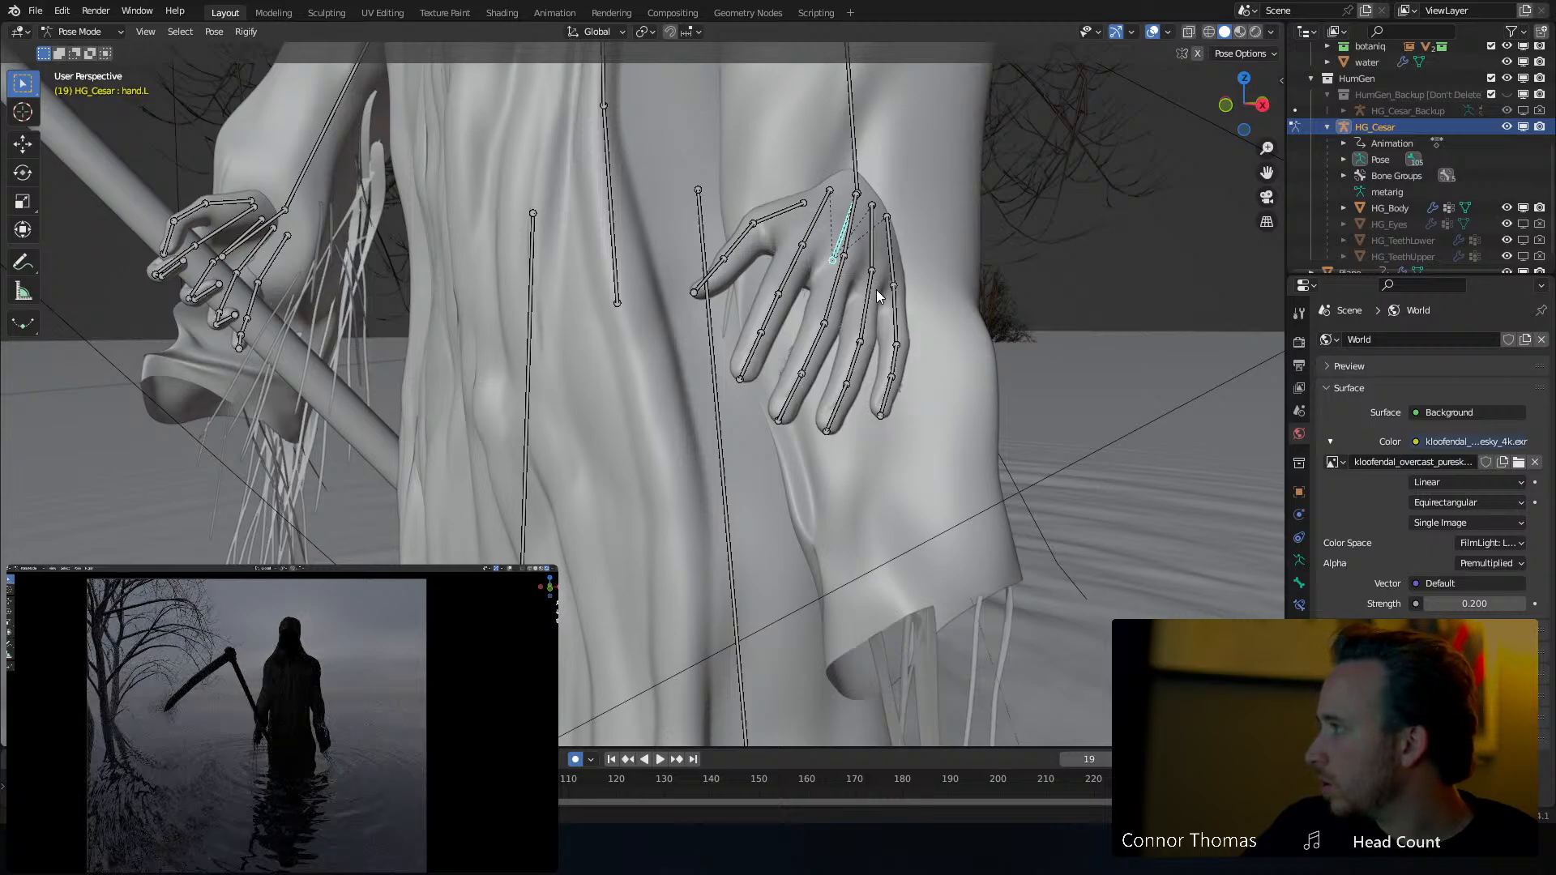
Rotate hand.L freely again to tuck the left hand into the sleeve, return to Object Mode and deselect everything
{"action": "middle_click_drag", "start_coordinate": [886, 293], "coordinate": [940, 337]}
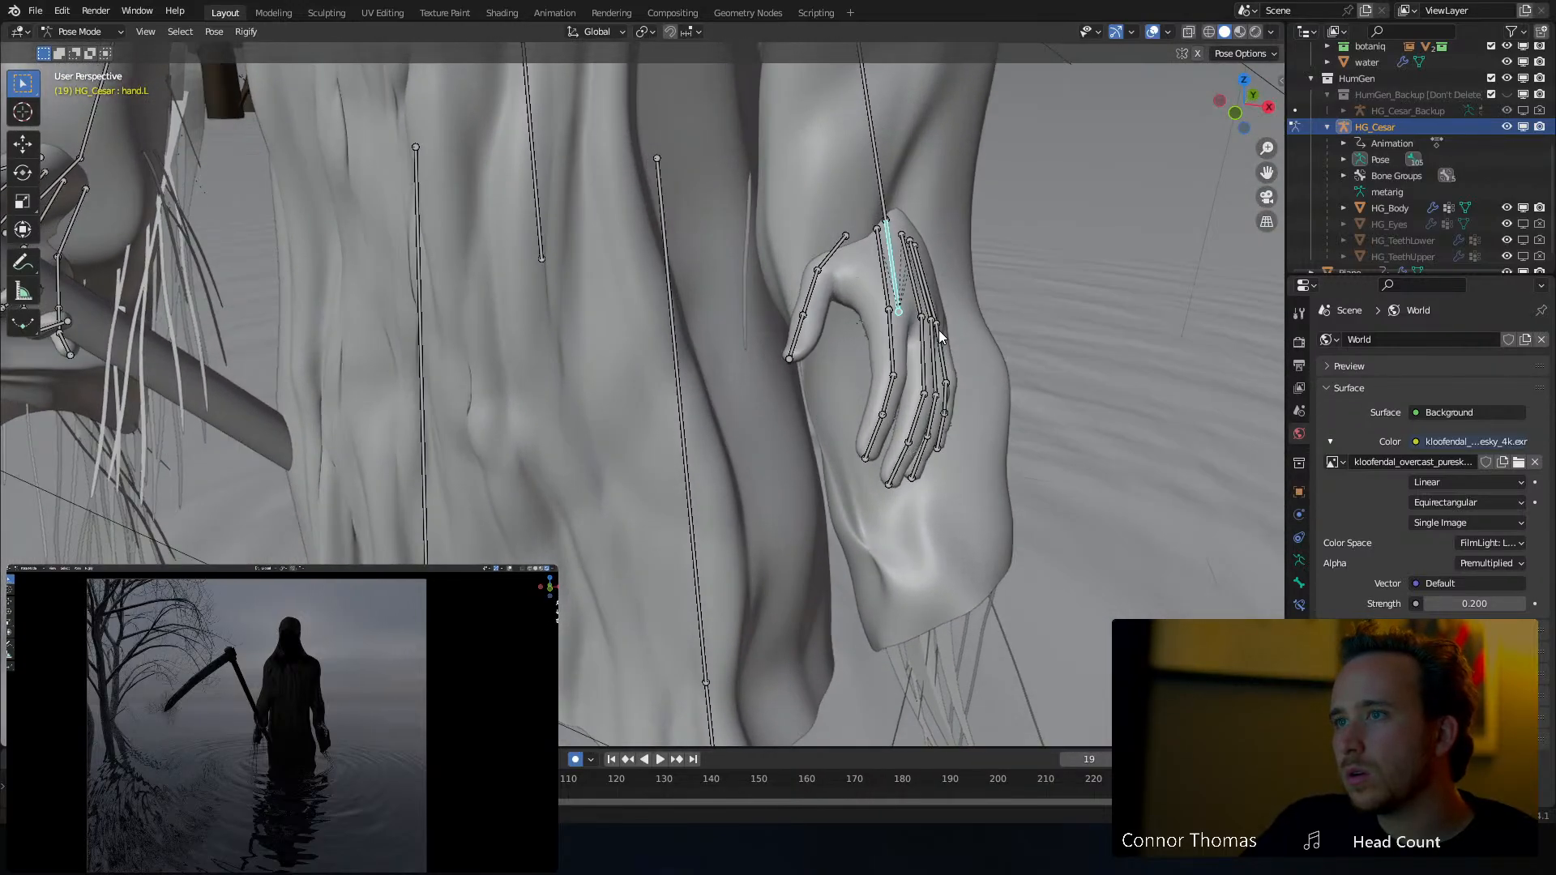
{"action": "key", "text": "r"}
{"action": "key", "text": "r"}
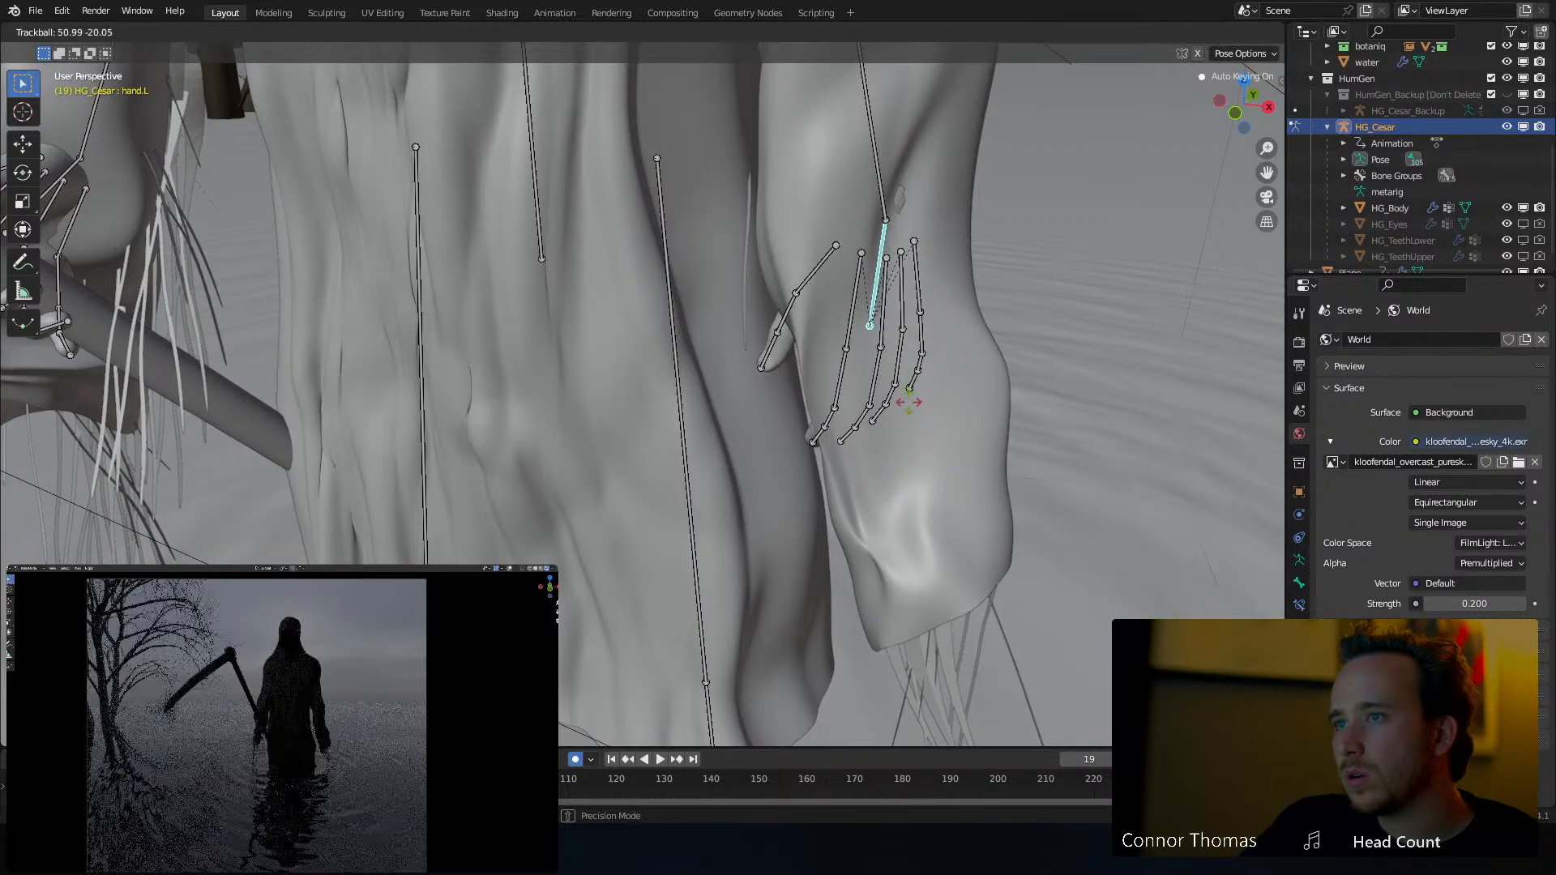
{"action": "left_click", "coordinate": [909, 402]}
{"action": "key", "text": "ctrl+Tab"}
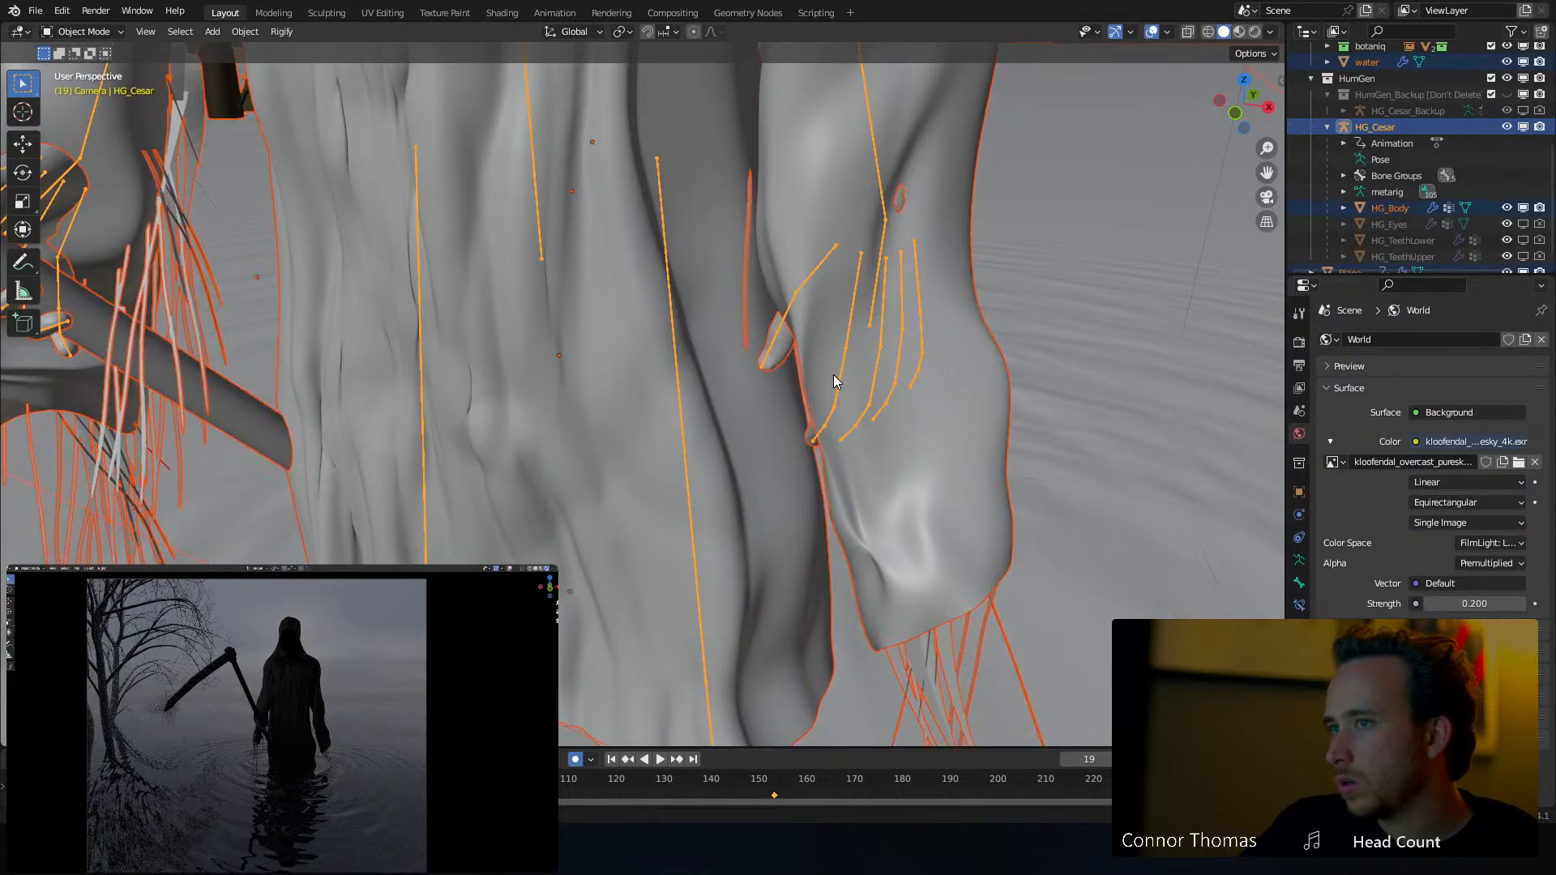
{"action": "key", "text": "alt+a"}
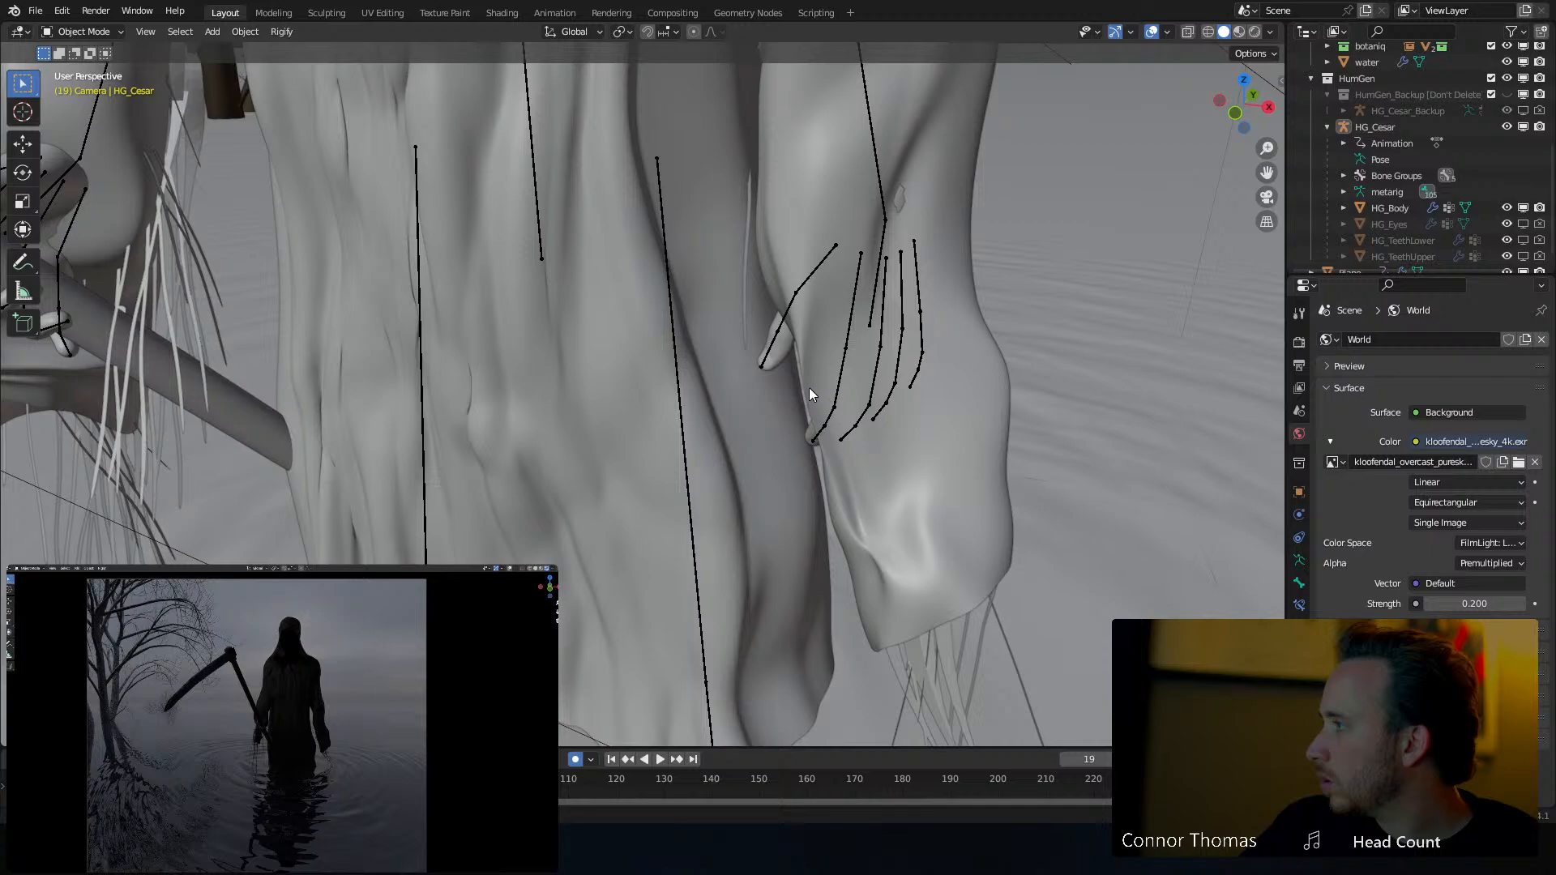
{"action": "middle_click_drag", "start_coordinate": [801, 385], "coordinate": [888, 414]}
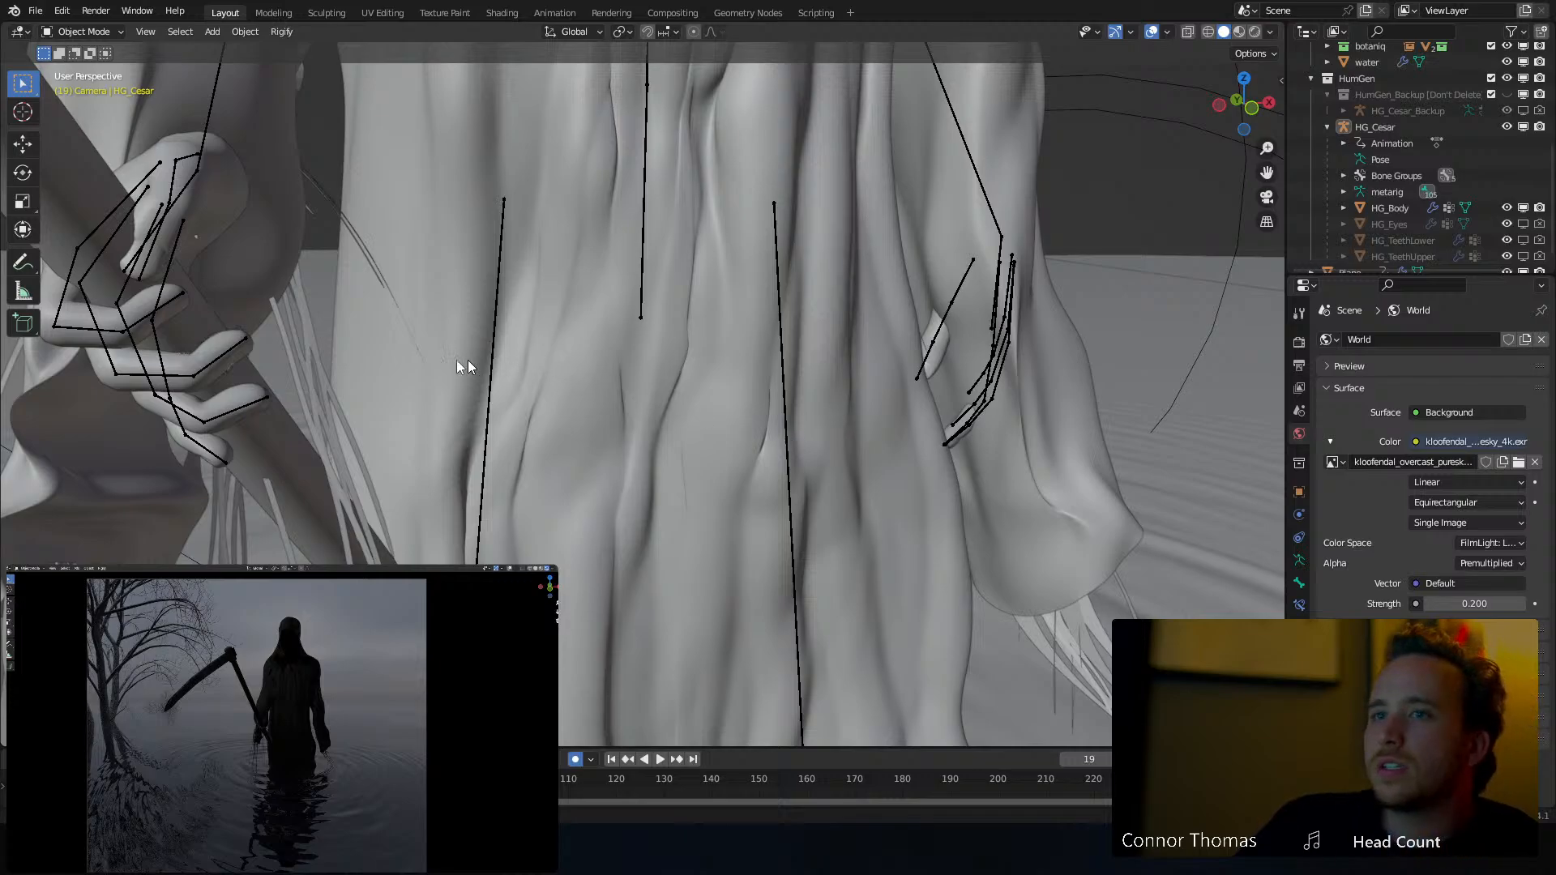
Add an area light to the scene for lighting the scythe
{"action": "scroll", "coordinate": [450, 284], "scroll_direction": "down", "scroll_amount": 5}
{"action": "middle_click_drag", "start_coordinate": [450, 283], "coordinate": [896, 466], "text": "shift"}
{"action": "middle_click_drag", "start_coordinate": [843, 396], "coordinate": [431, 318]}
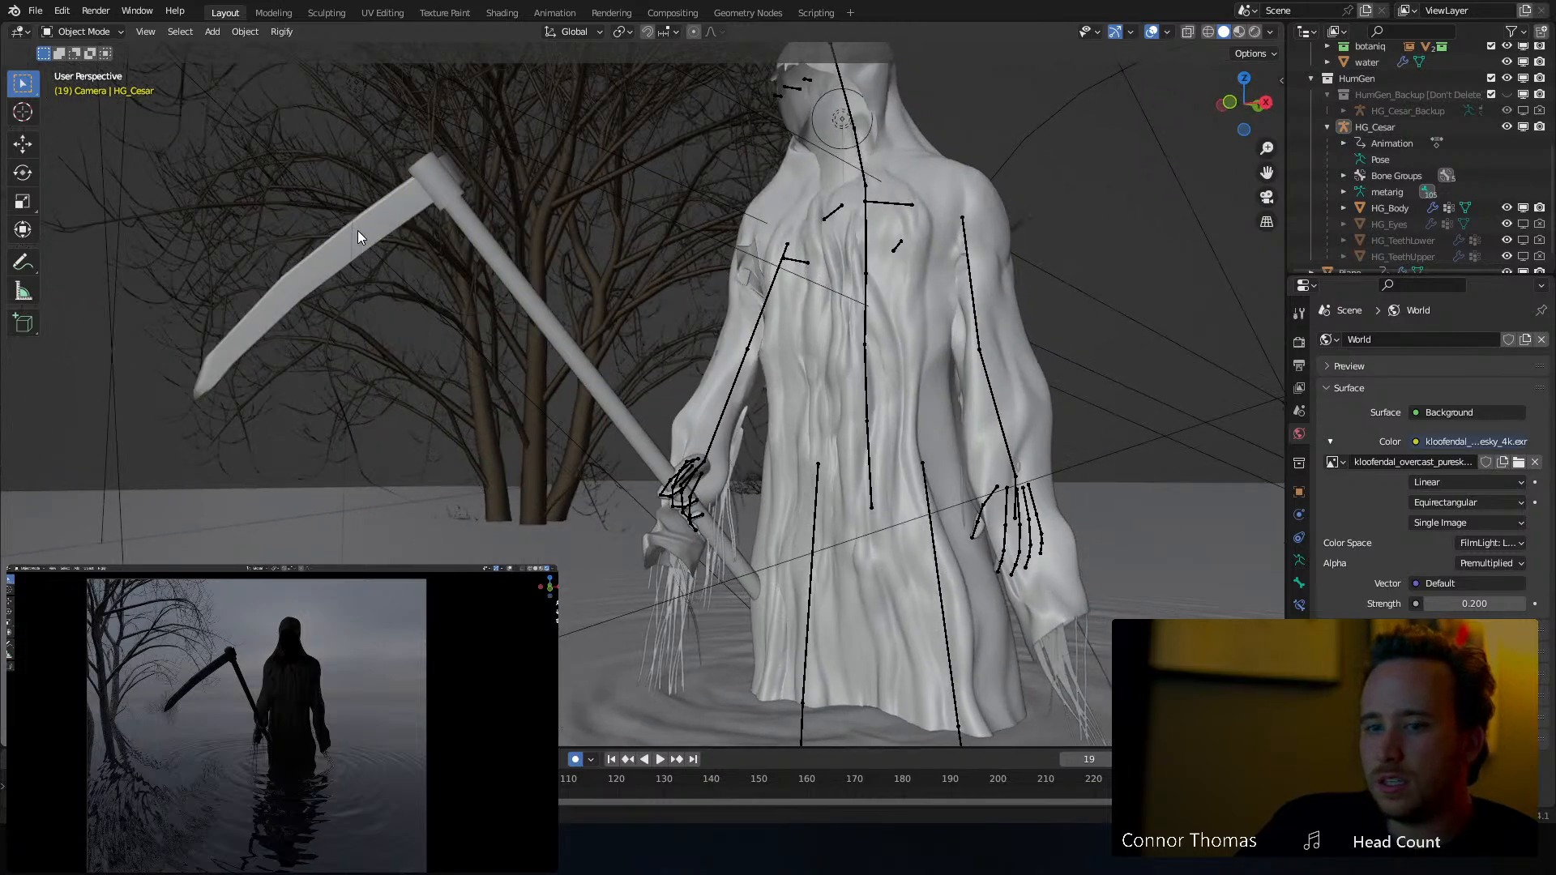
{"action": "left_click", "coordinate": [406, 223]}
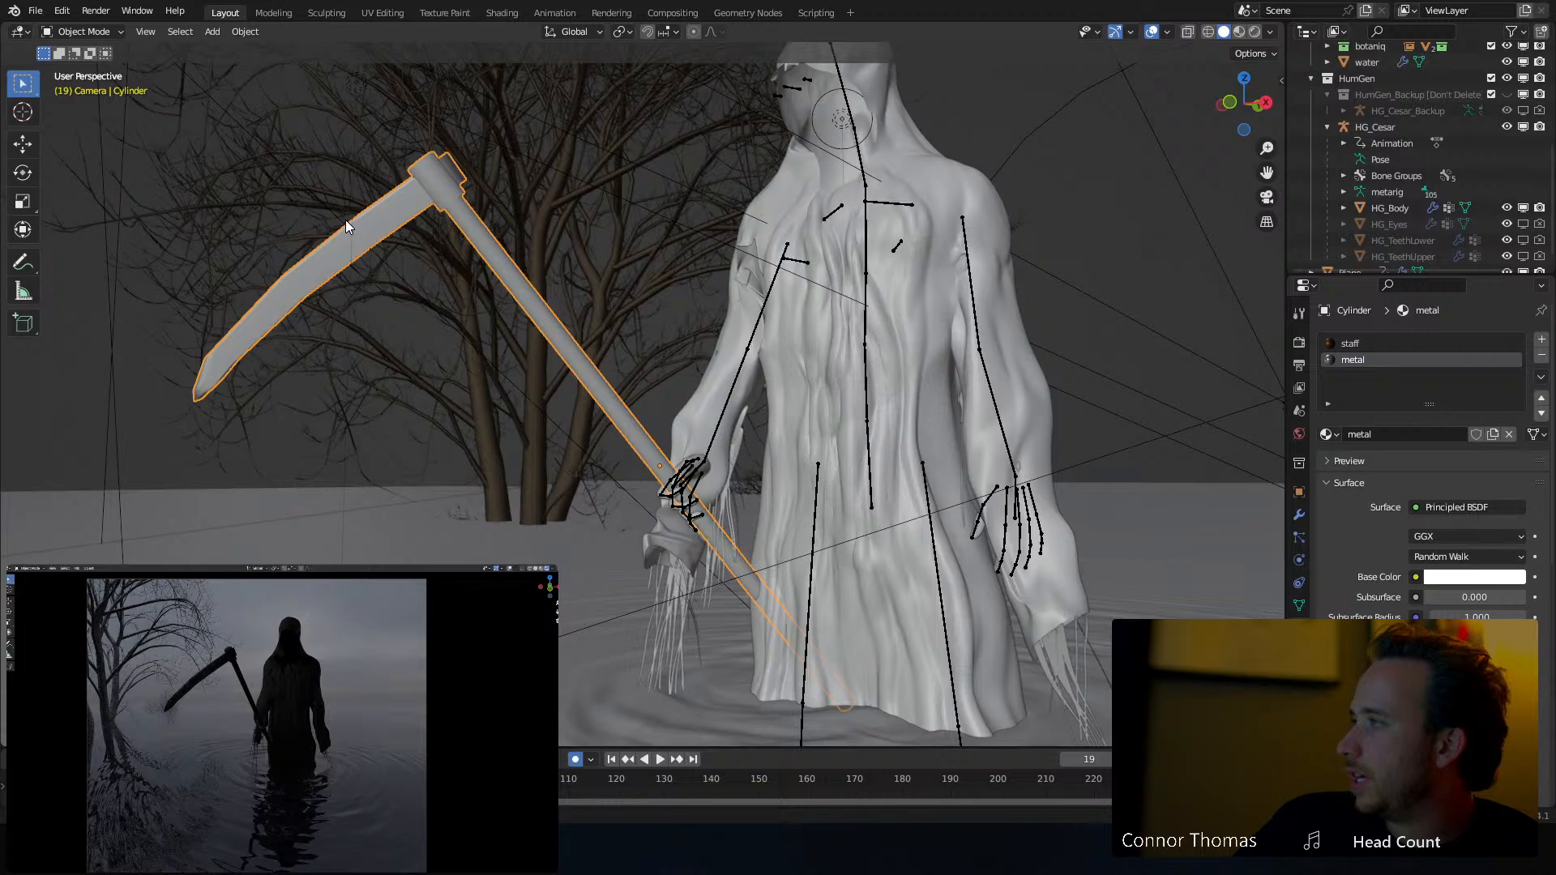
{"action": "left_click", "coordinate": [55, 35]}
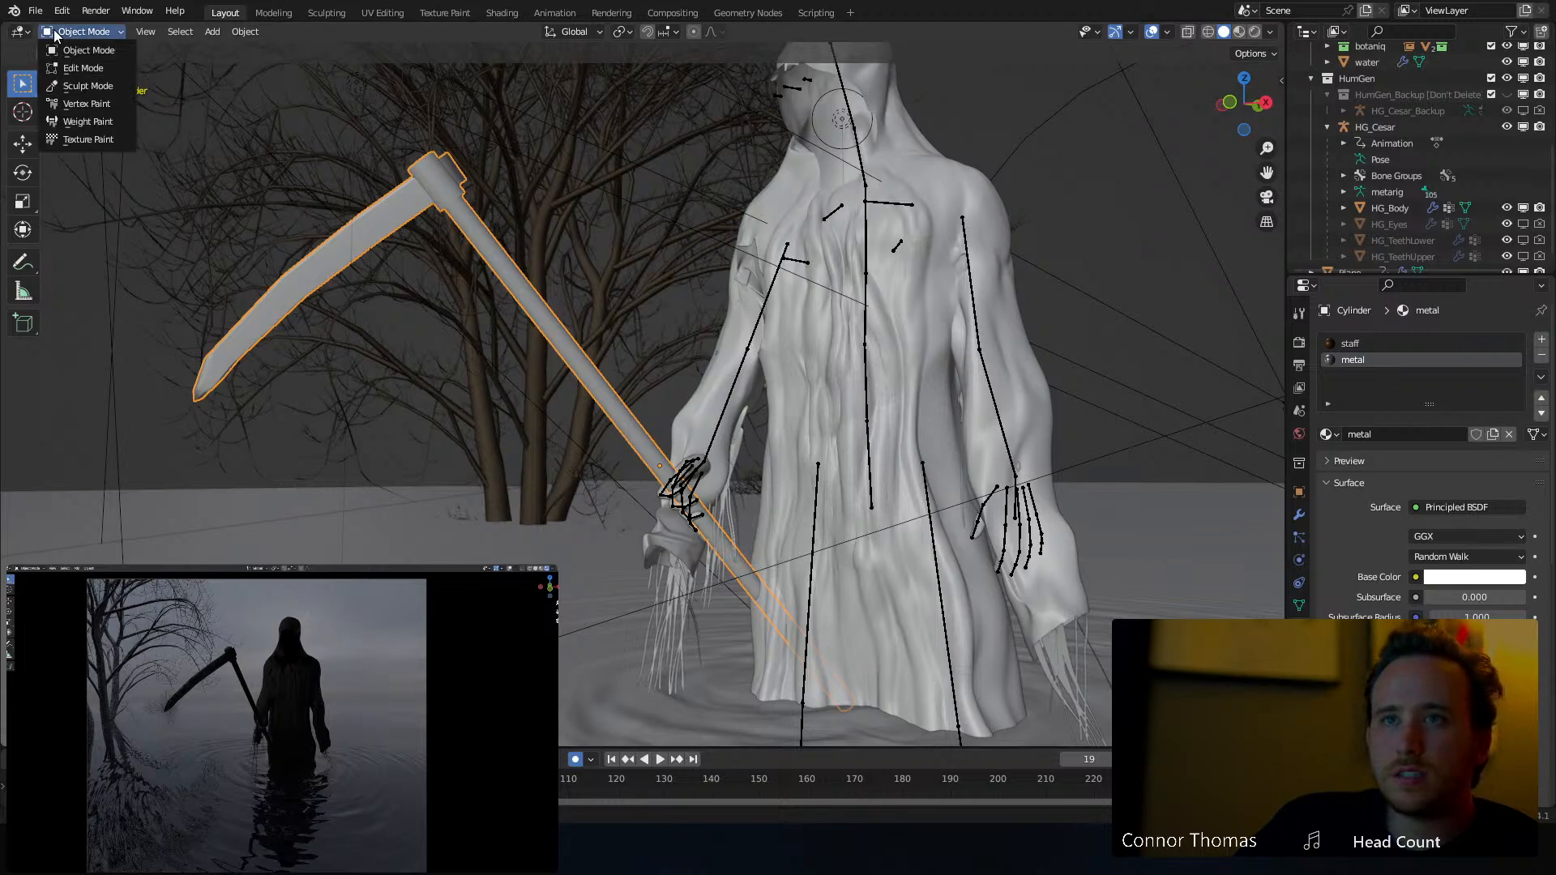
{"action": "left_click", "coordinate": [19, 31]}
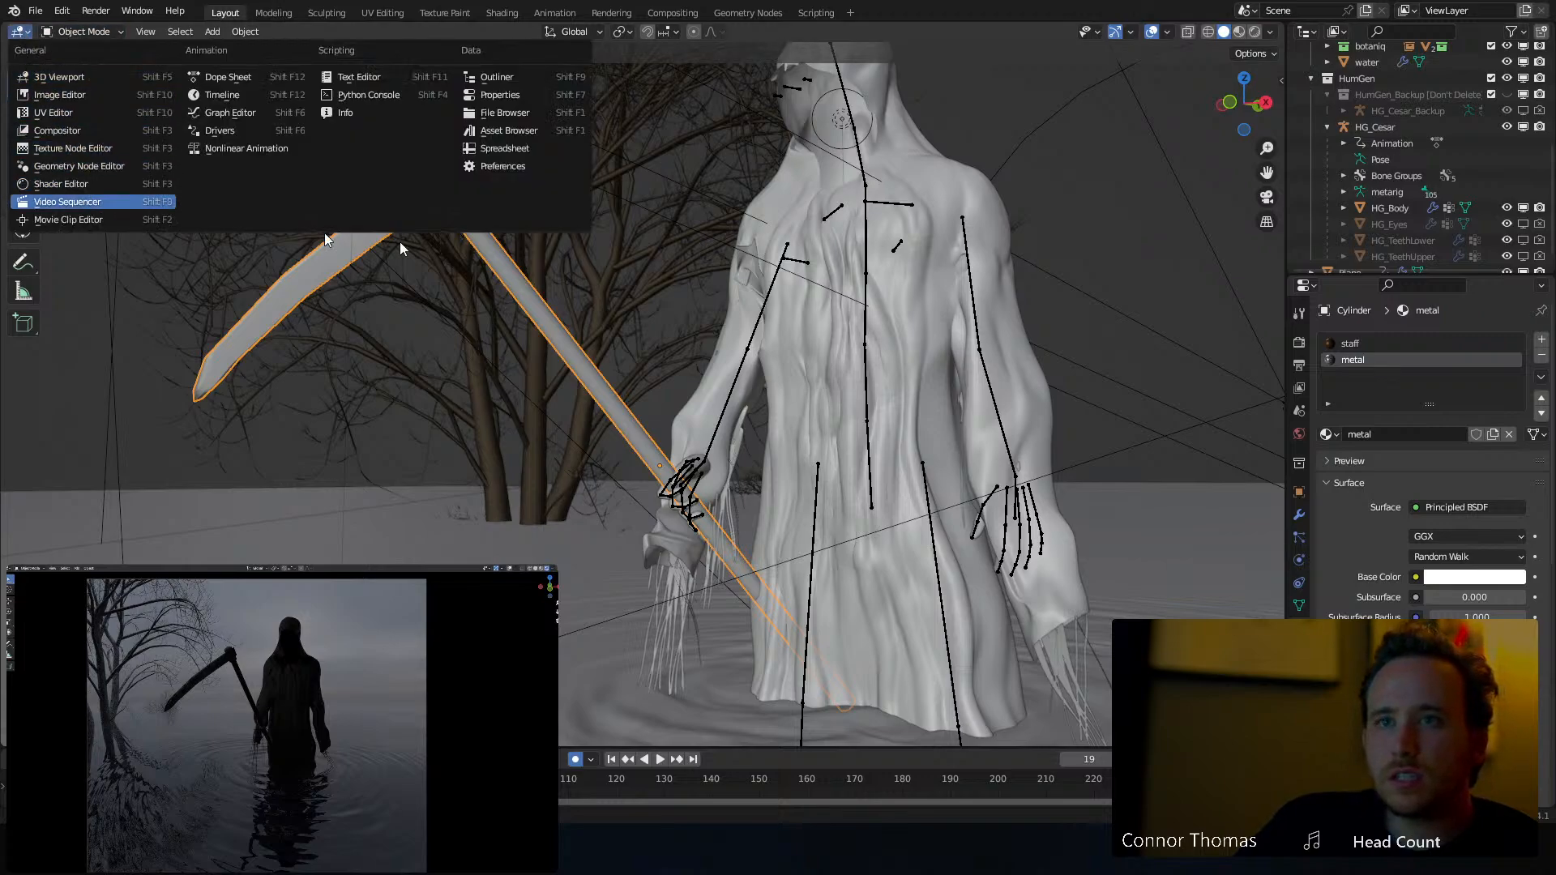
{"action": "key", "text": "shift+a"}
{"action": "mouse_move", "coordinate": [476, 344]}
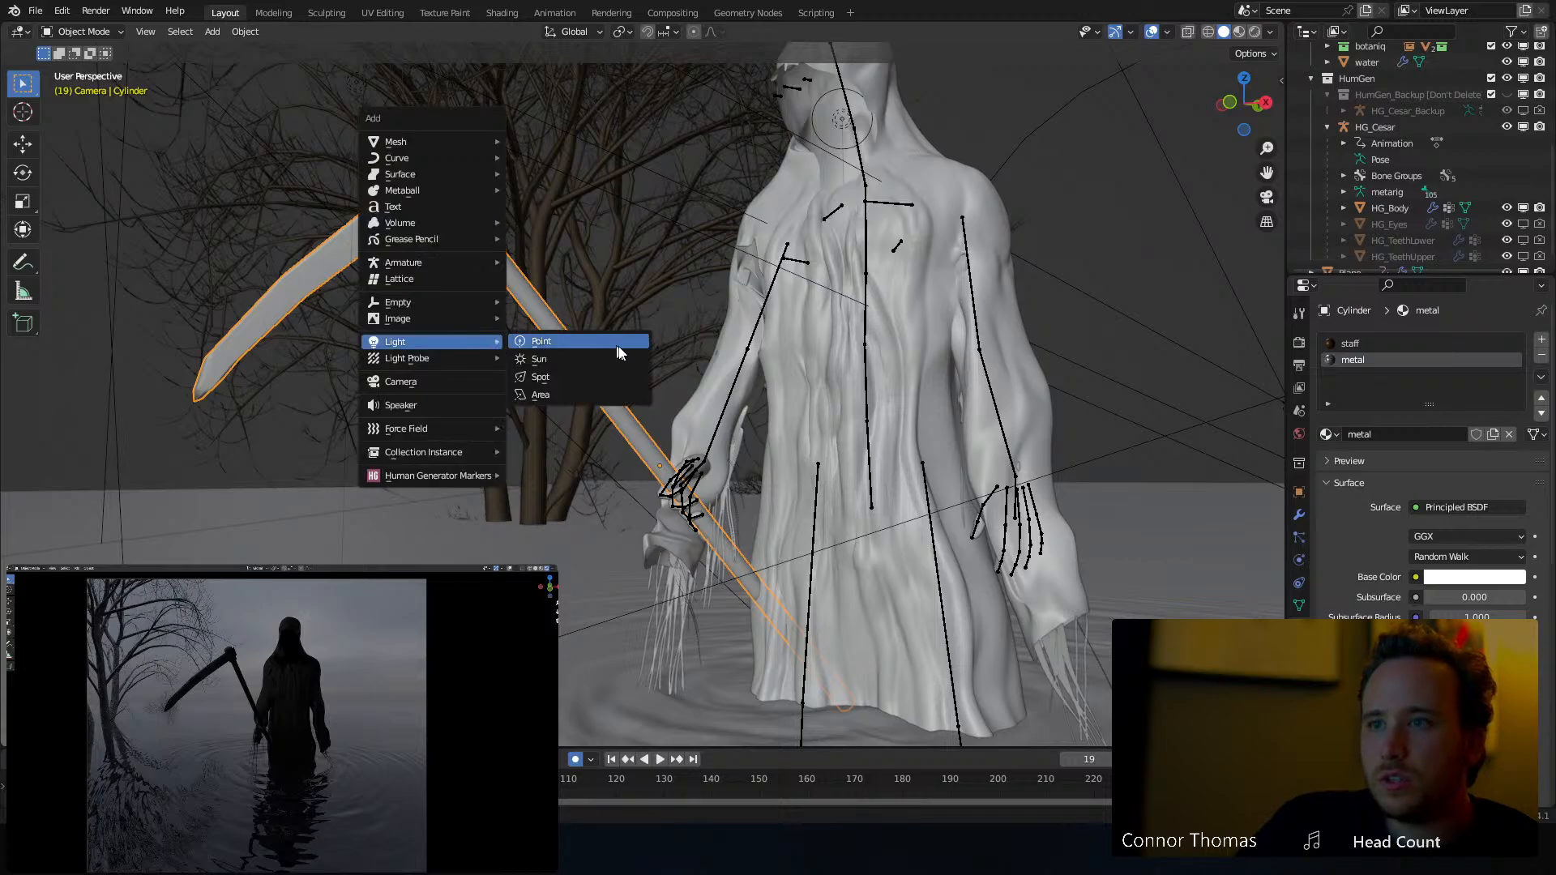
{"action": "left_click", "coordinate": [596, 397]}
{"action": "scroll", "coordinate": [373, 332], "scroll_direction": "down", "scroll_amount": 8}
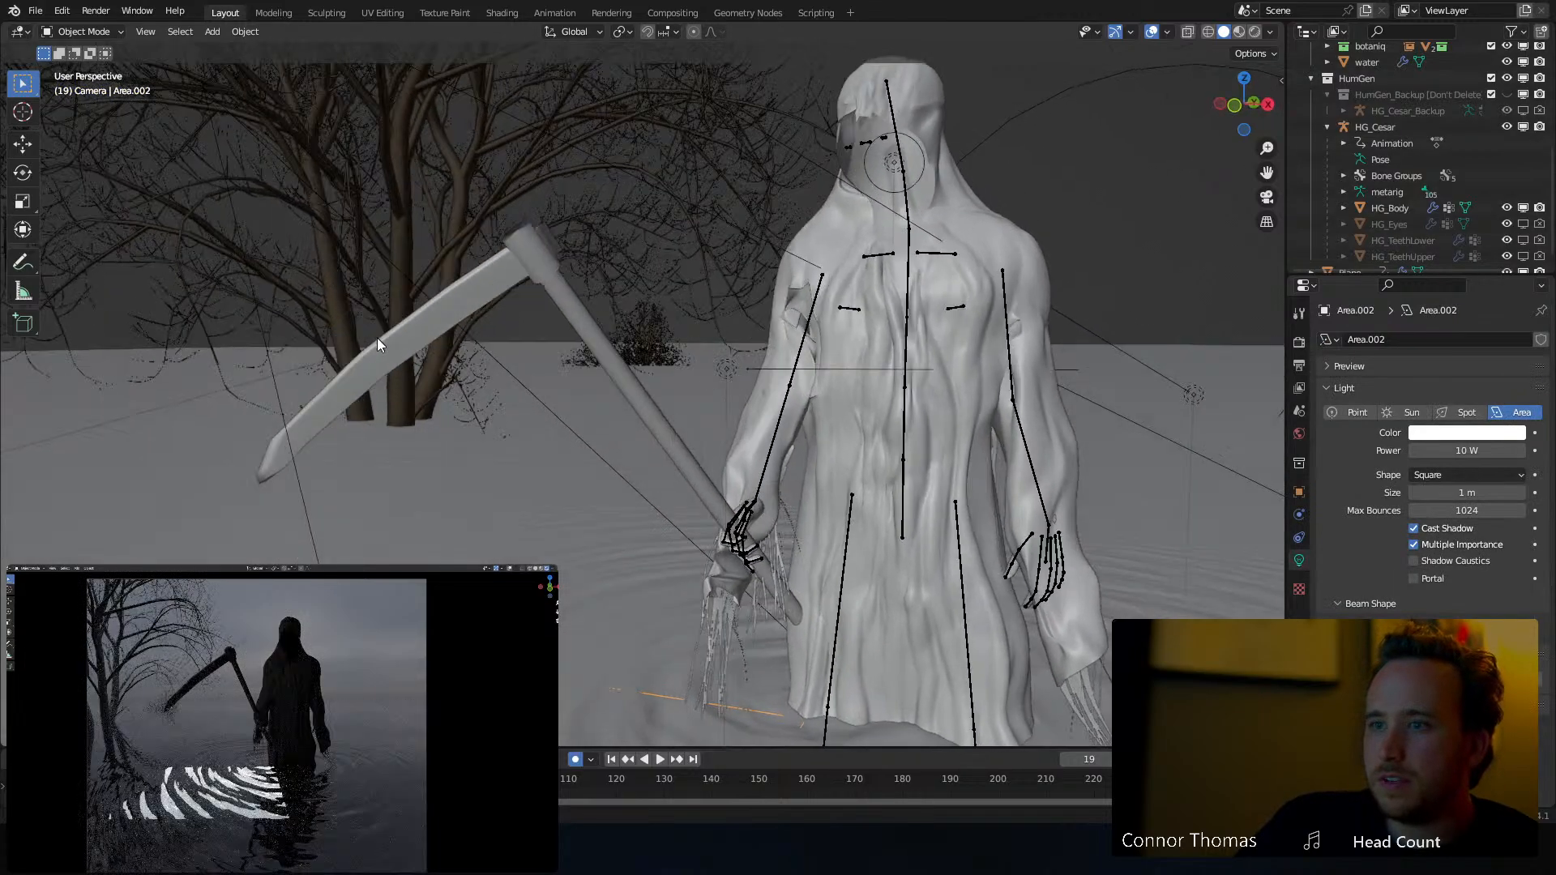
Raise the new area light vertically to the height of the scythe blade and rotate it freely toward the reaper
{"action": "key", "text": "g"}
{"action": "key", "text": "z"}
{"action": "left_click", "coordinate": [494, 177]}
{"action": "key", "text": "r"}
{"action": "key", "text": "r"}
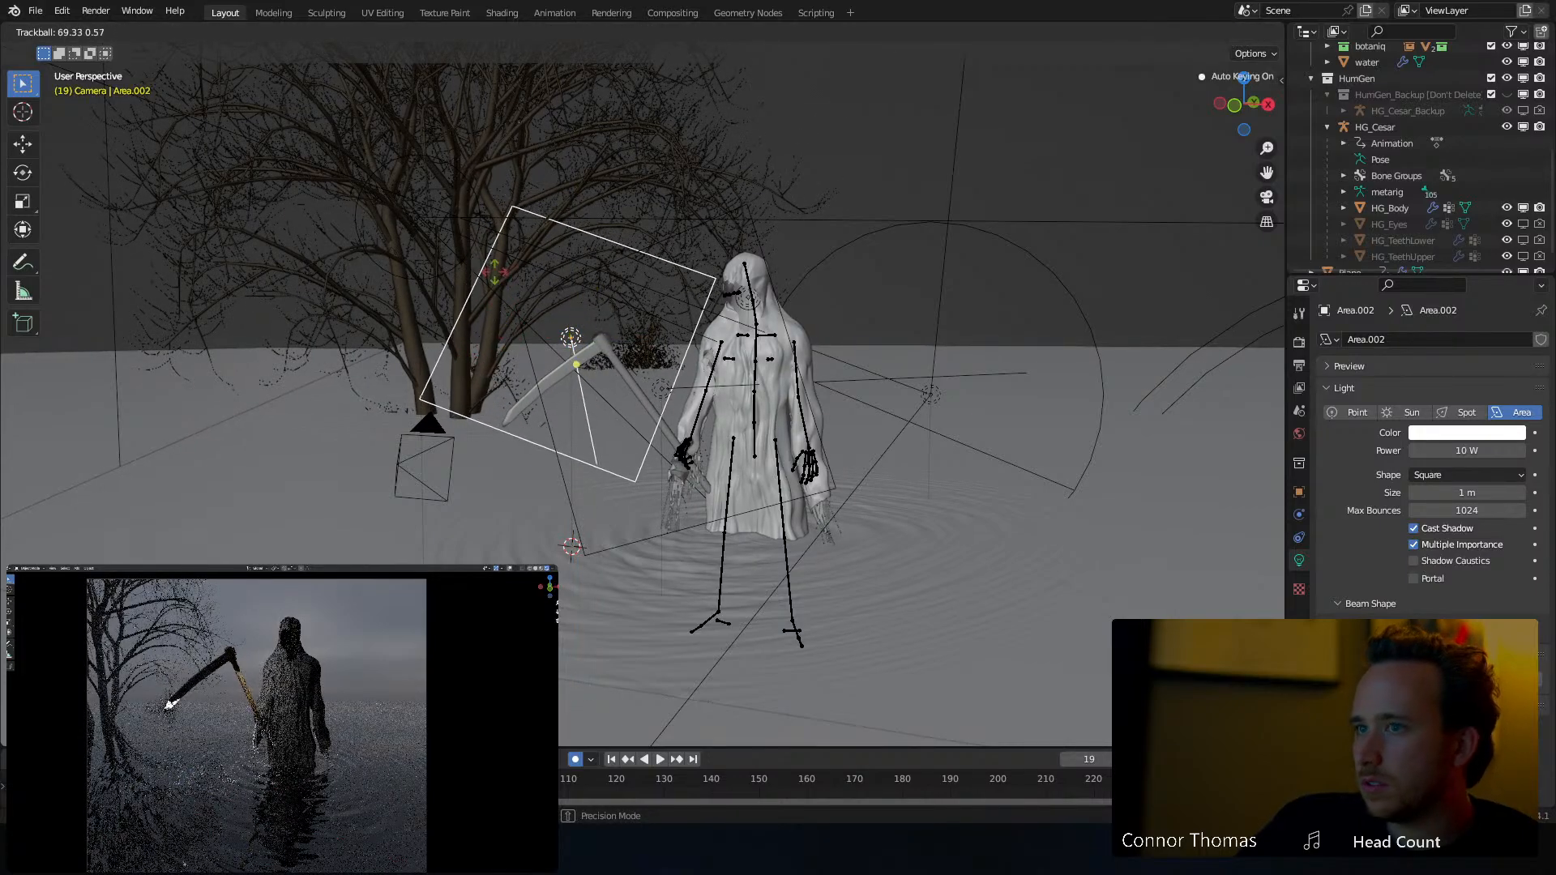
{"action": "left_click", "coordinate": [483, 313]}
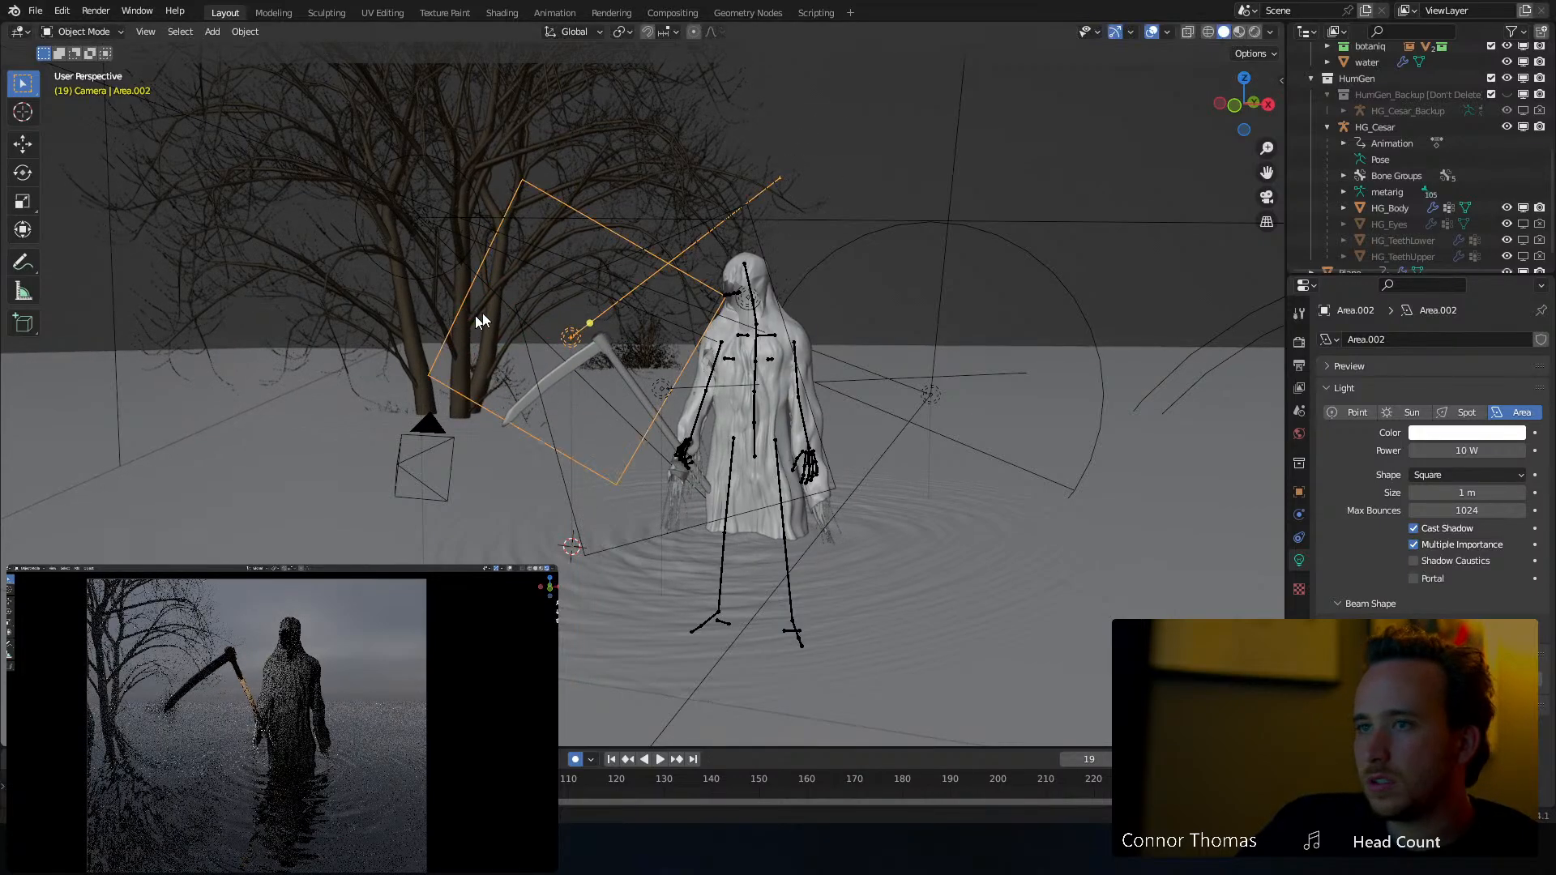
Move the area light about 0.93 m away from the reaper toward the camera and slightly down
{"action": "middle_click_drag", "start_coordinate": [483, 313], "coordinate": [395, 265]}
{"action": "key", "text": "g"}
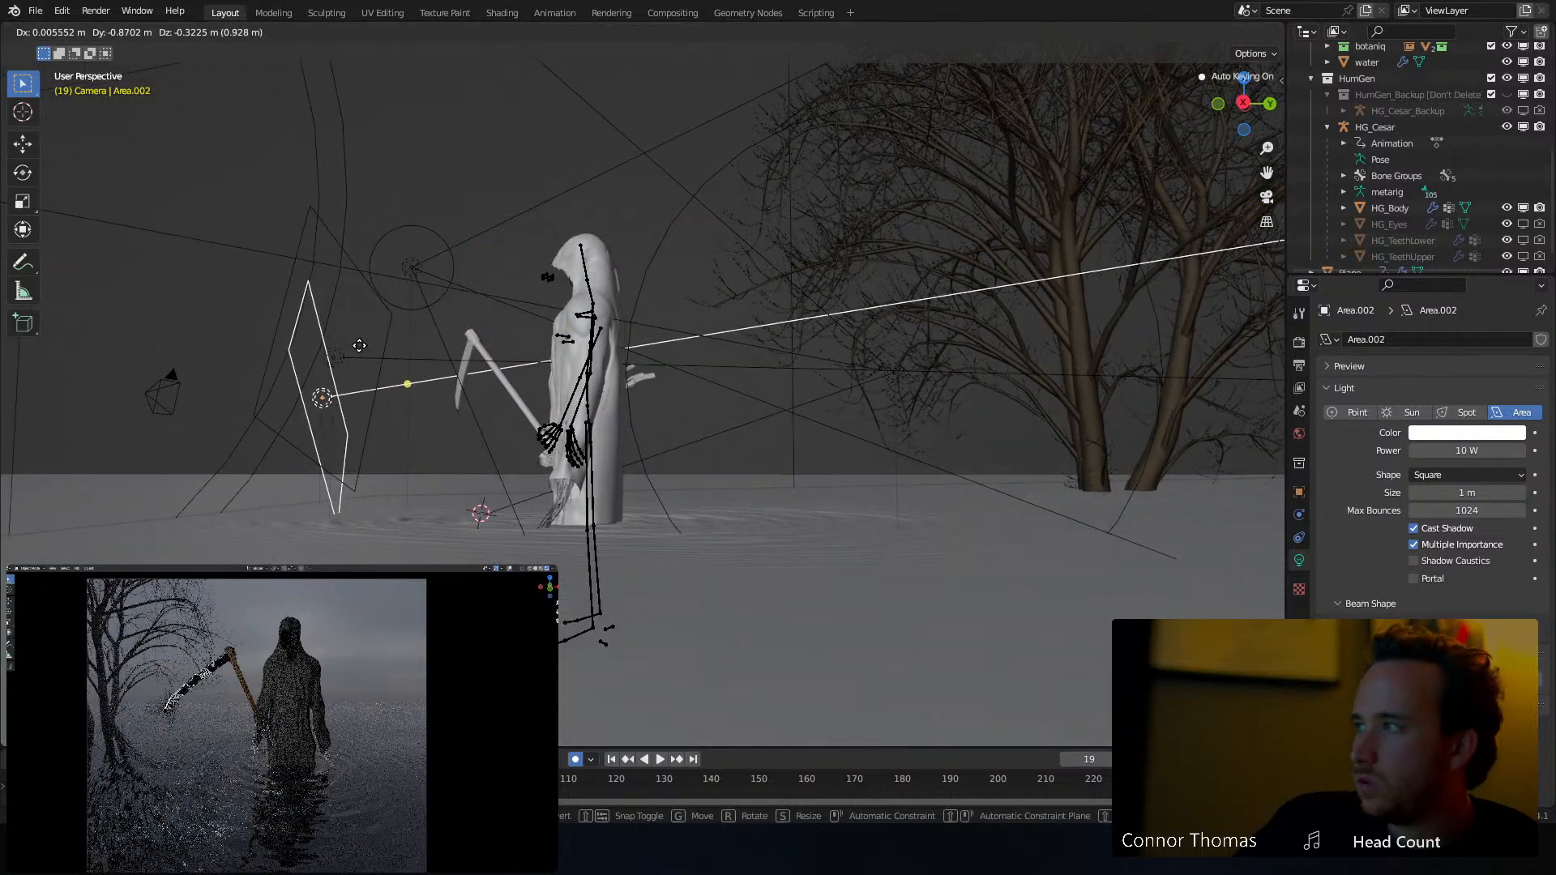
{"action": "left_click", "coordinate": [358, 343]}
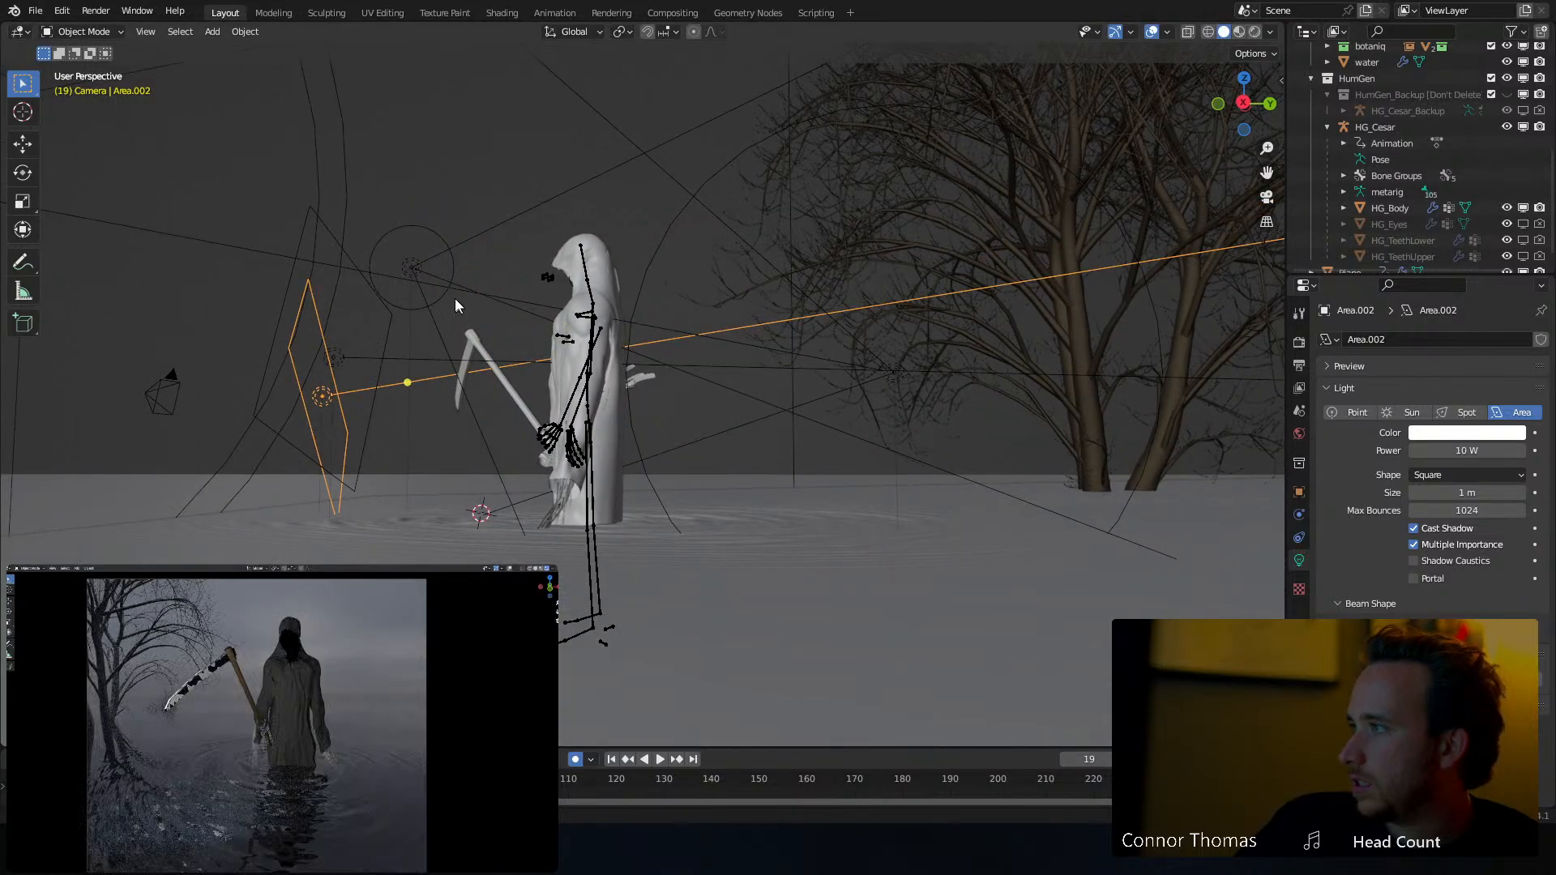
Rotate the area light freely and move it about 0.50 m toward the scythe blade
{"action": "middle_click_drag", "start_coordinate": [454, 310], "coordinate": [532, 407]}
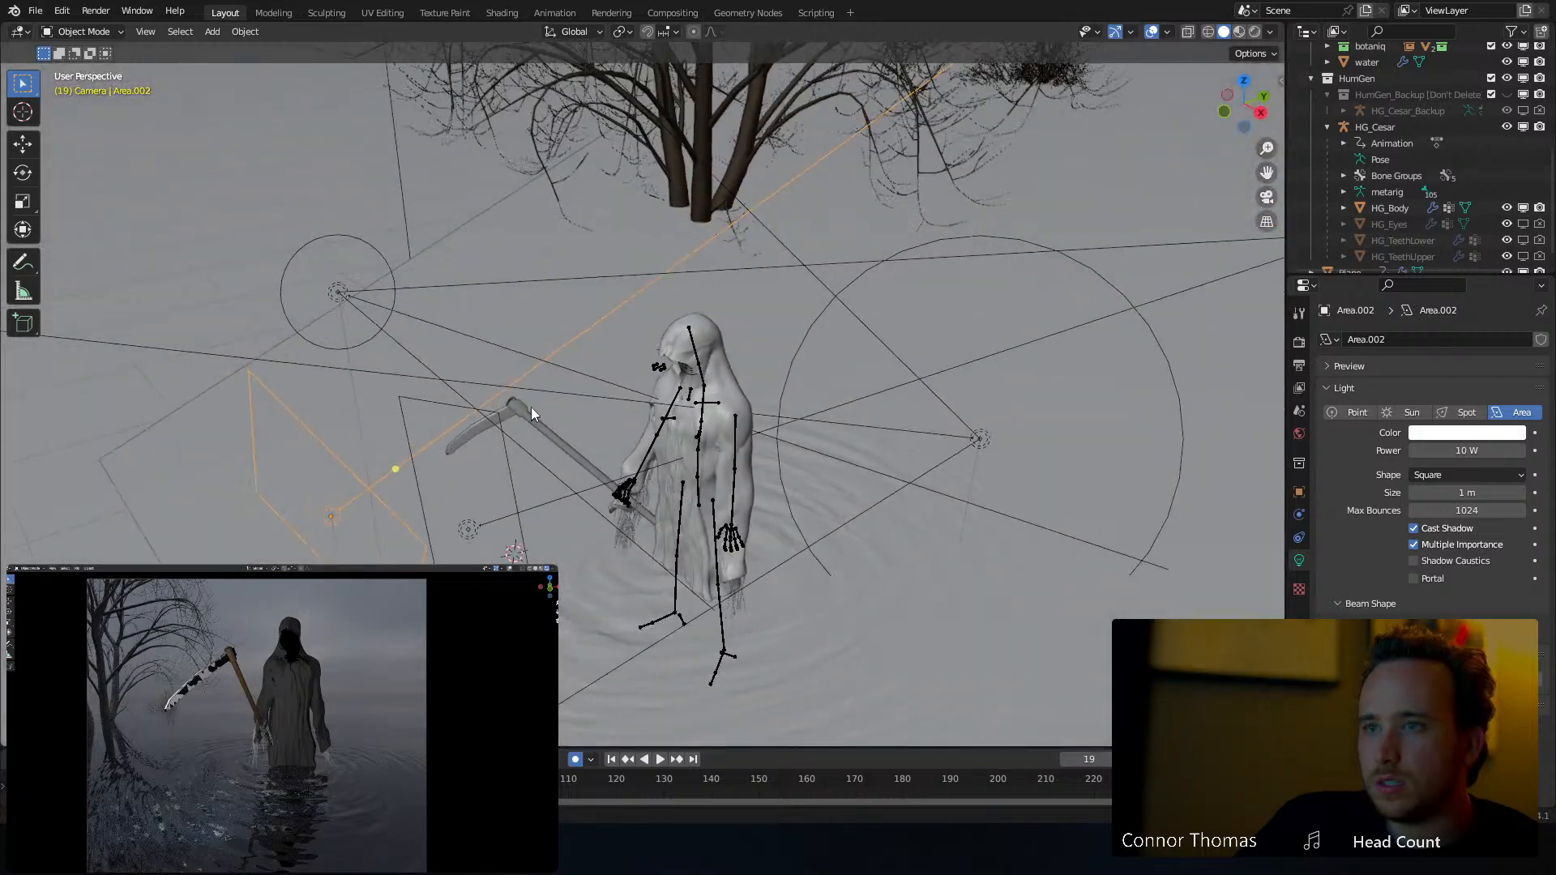
{"action": "key", "text": "r"}
{"action": "key", "text": "r"}
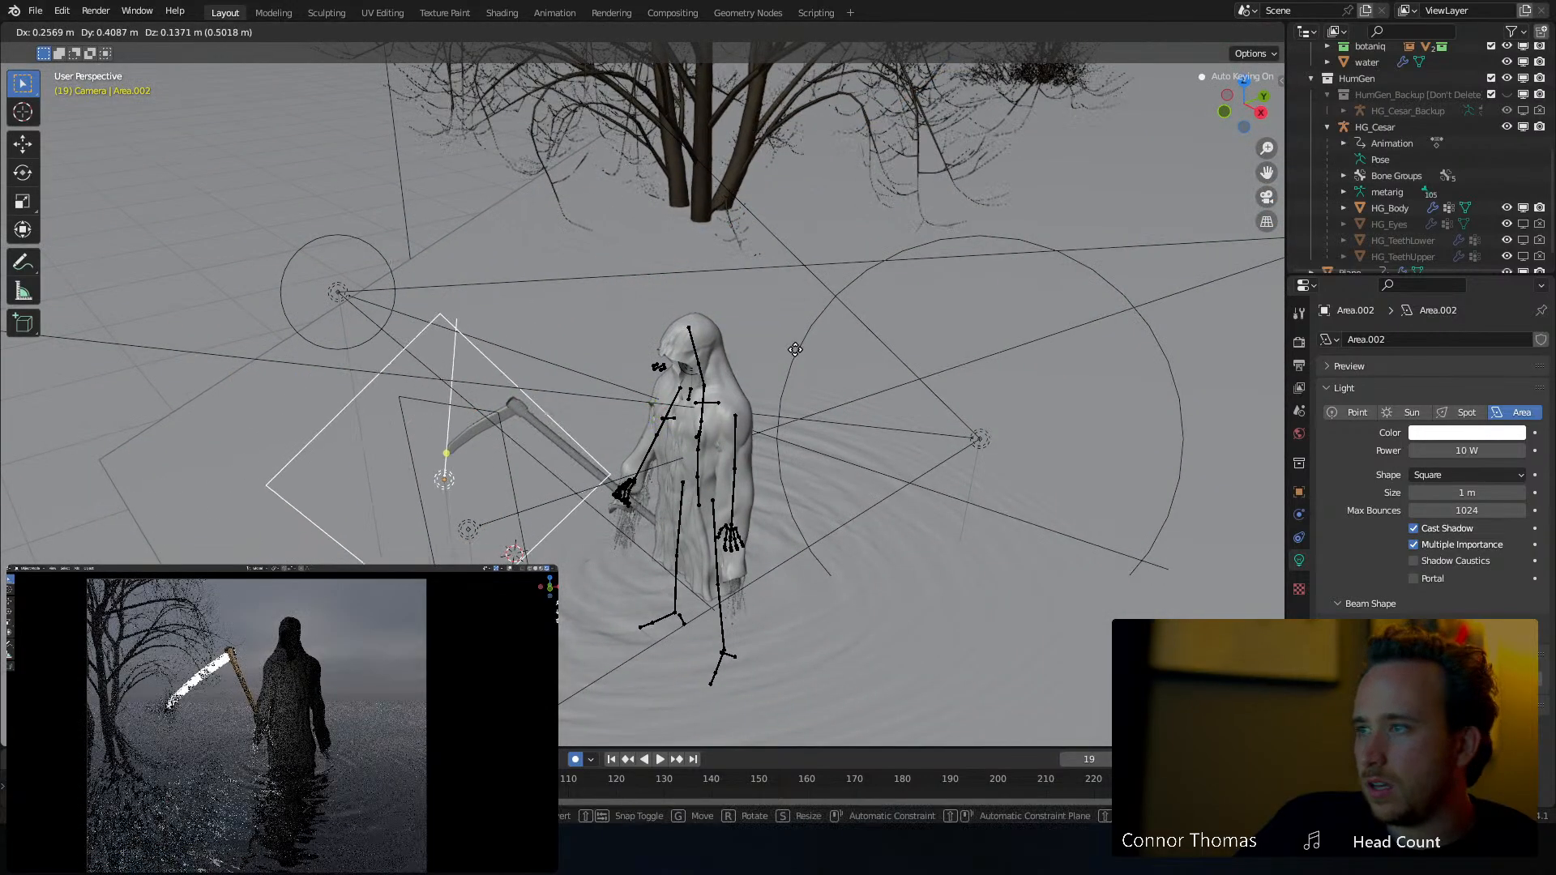
{"action": "left_click", "coordinate": [794, 355]}
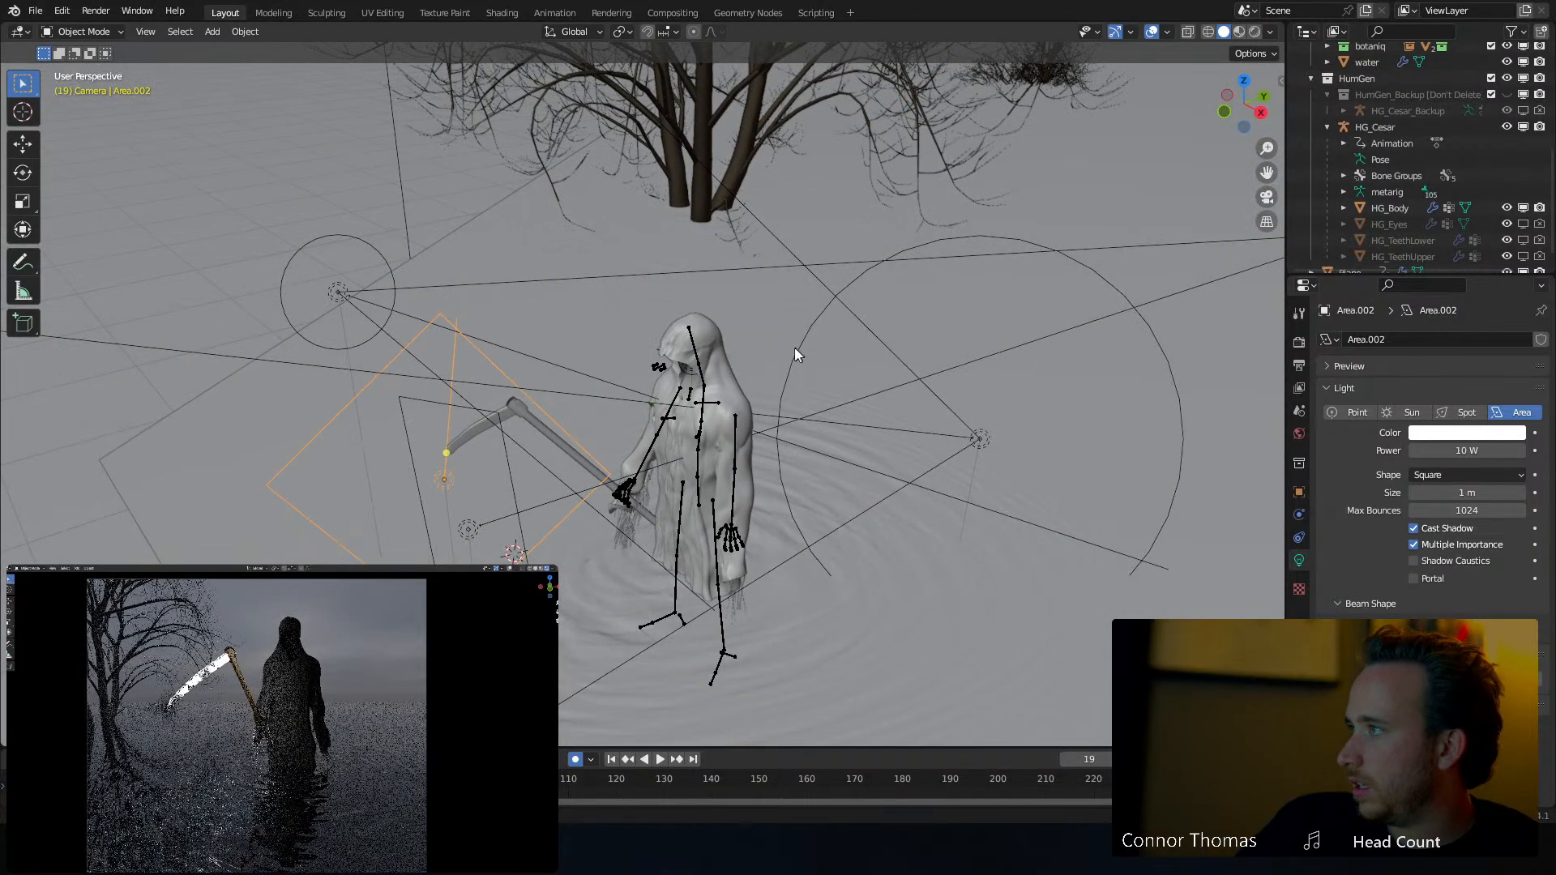
Turn the area light into a spot light, reposition it at the scythe blade and set its power to 254.7 W
{"action": "left_click", "coordinate": [1462, 413]}
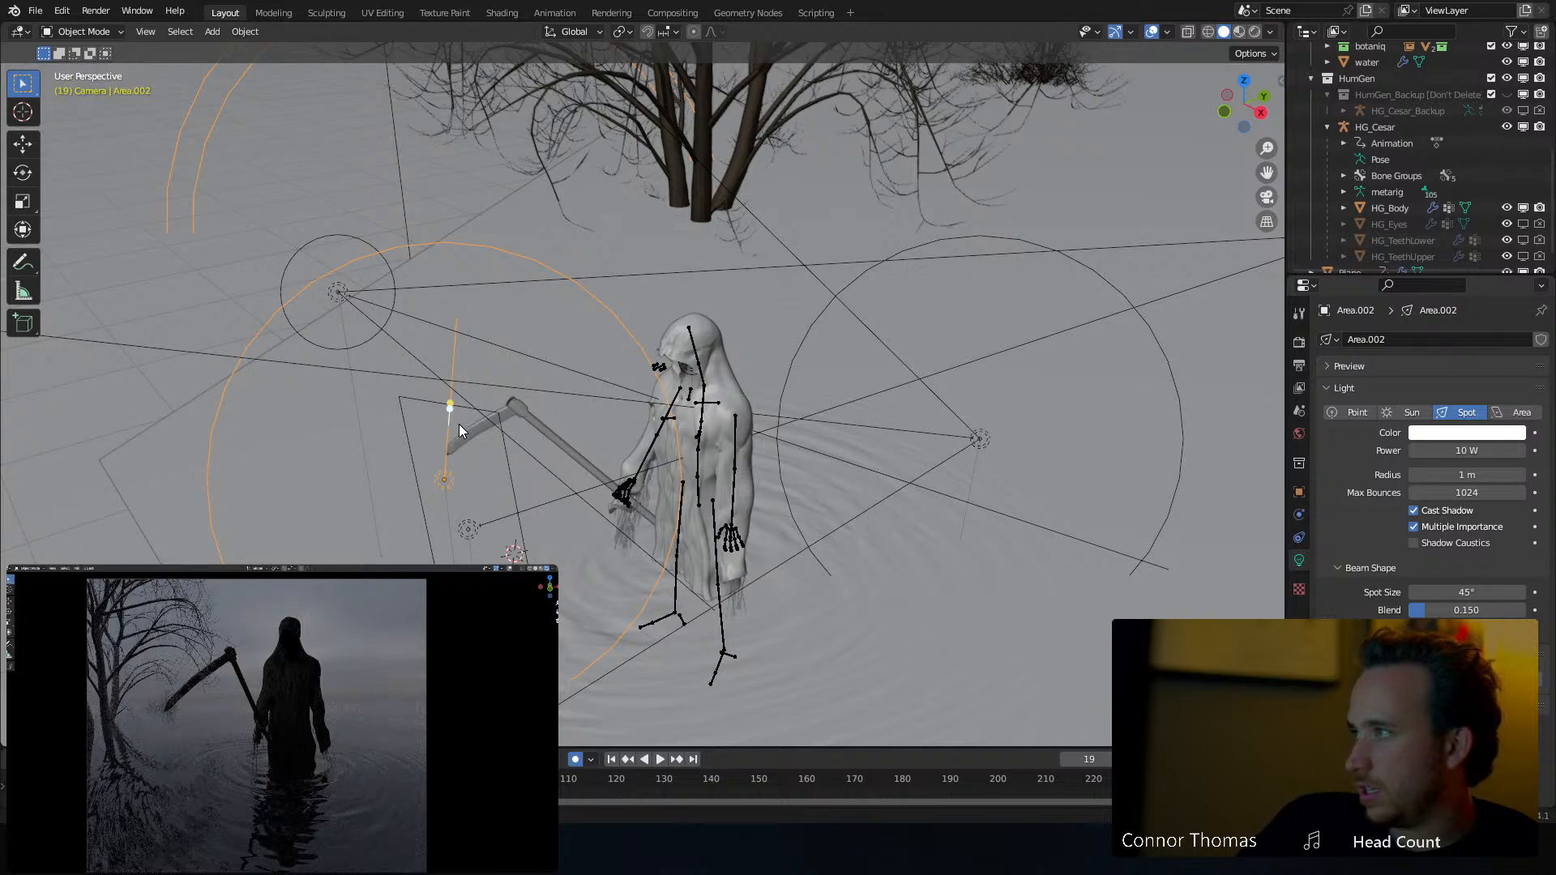
{"action": "key", "text": "g"}
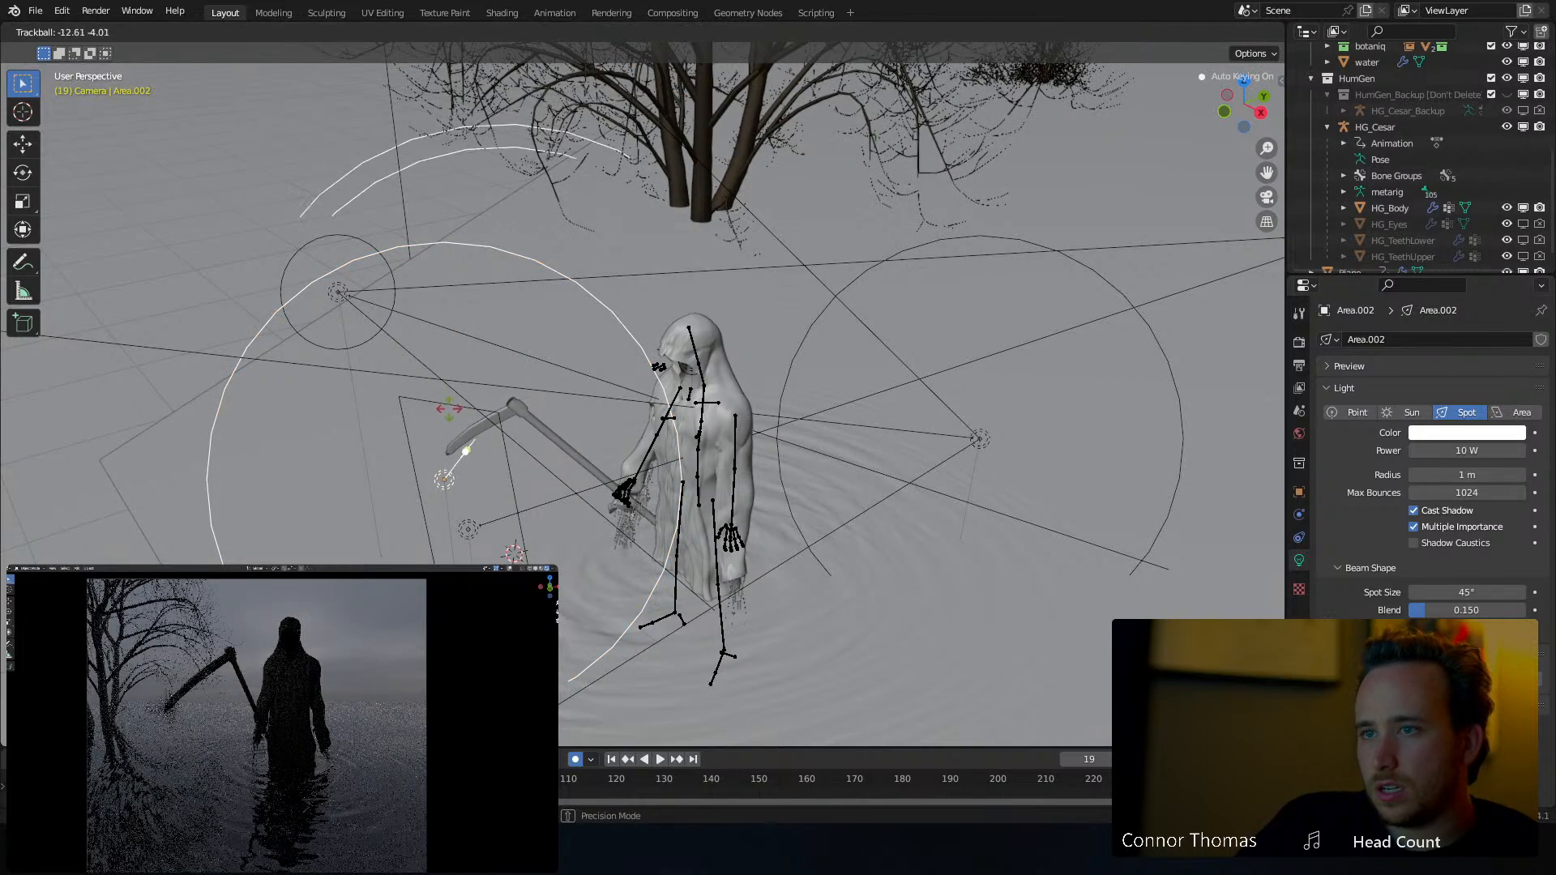
{"action": "left_click", "coordinate": [489, 367]}
{"action": "middle_click_drag", "start_coordinate": [489, 366], "coordinate": [489, 359]}
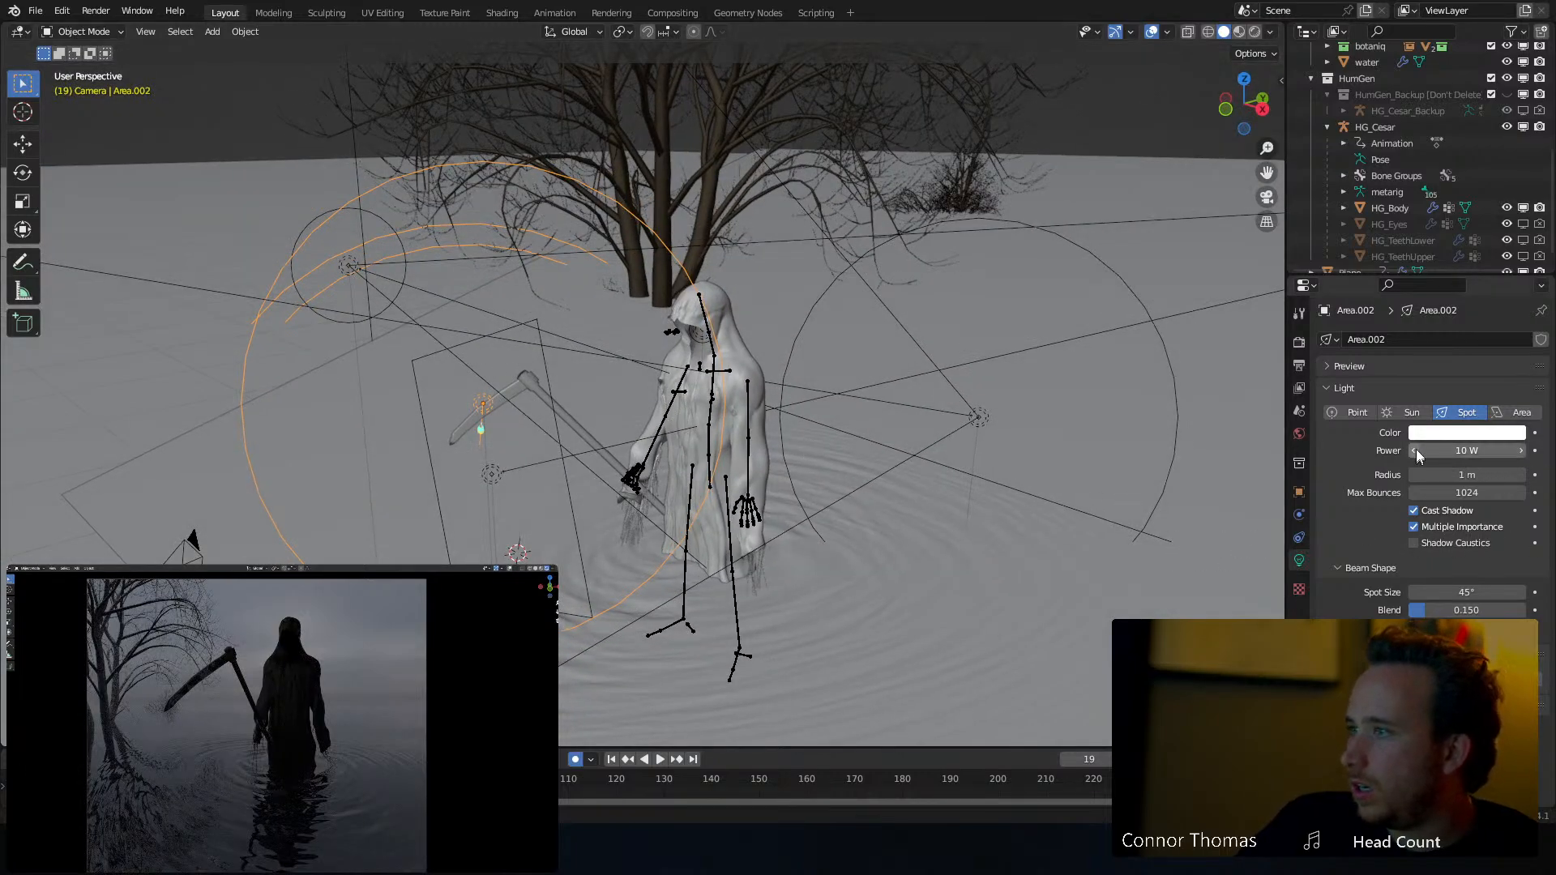
{"action": "left_click_drag", "start_coordinate": [1438, 446], "coordinate": [1500, 451]}
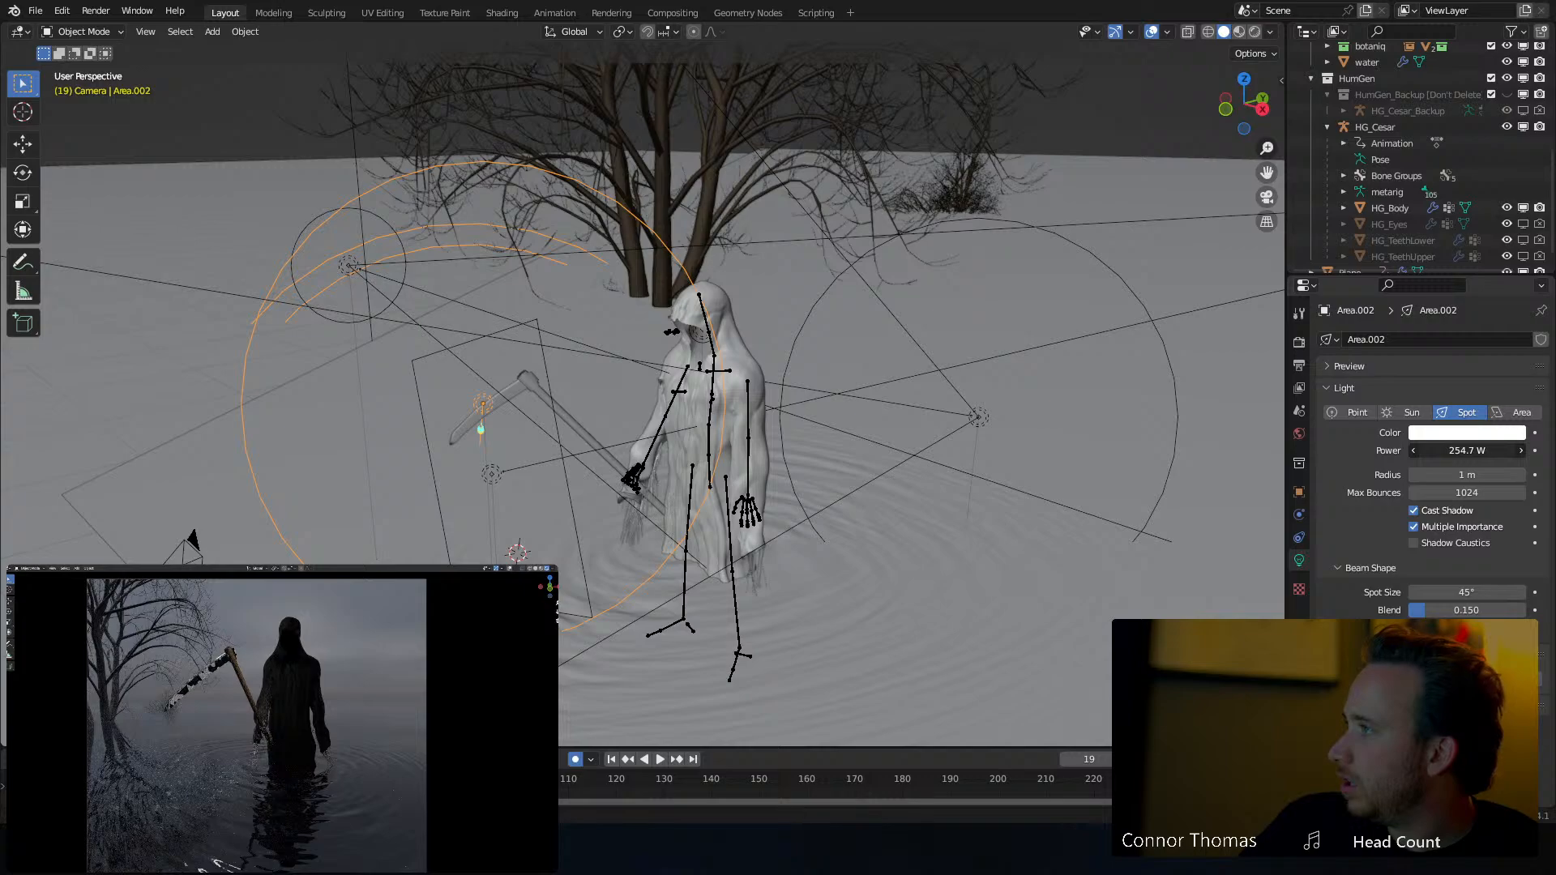
Select the scythe and preview its metal material on a cube
{"action": "left_click", "coordinate": [512, 397]}
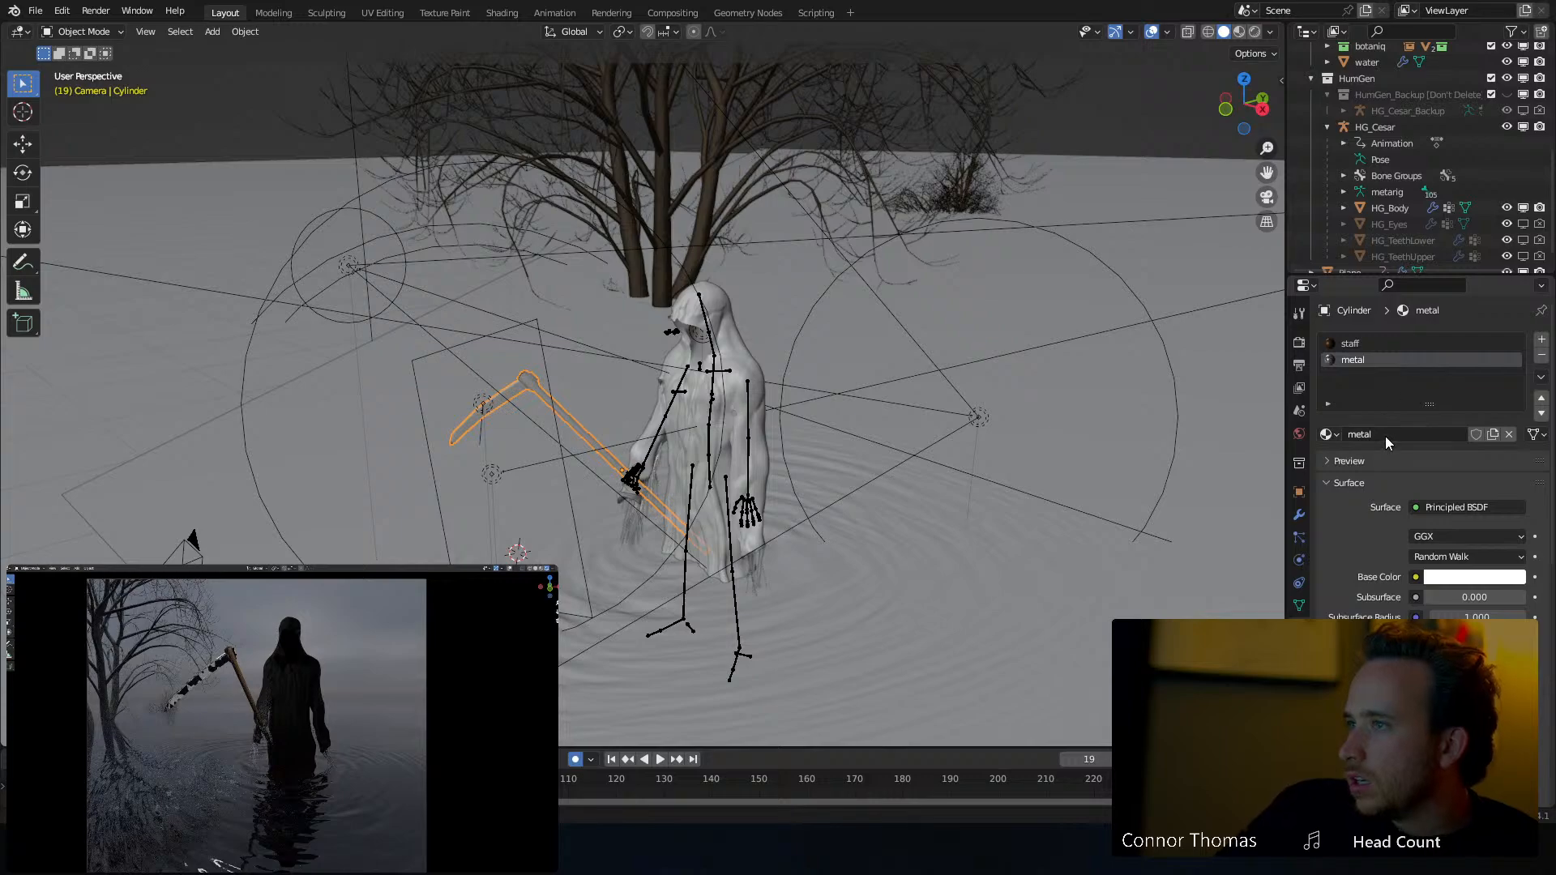
{"action": "left_click", "coordinate": [1334, 459]}
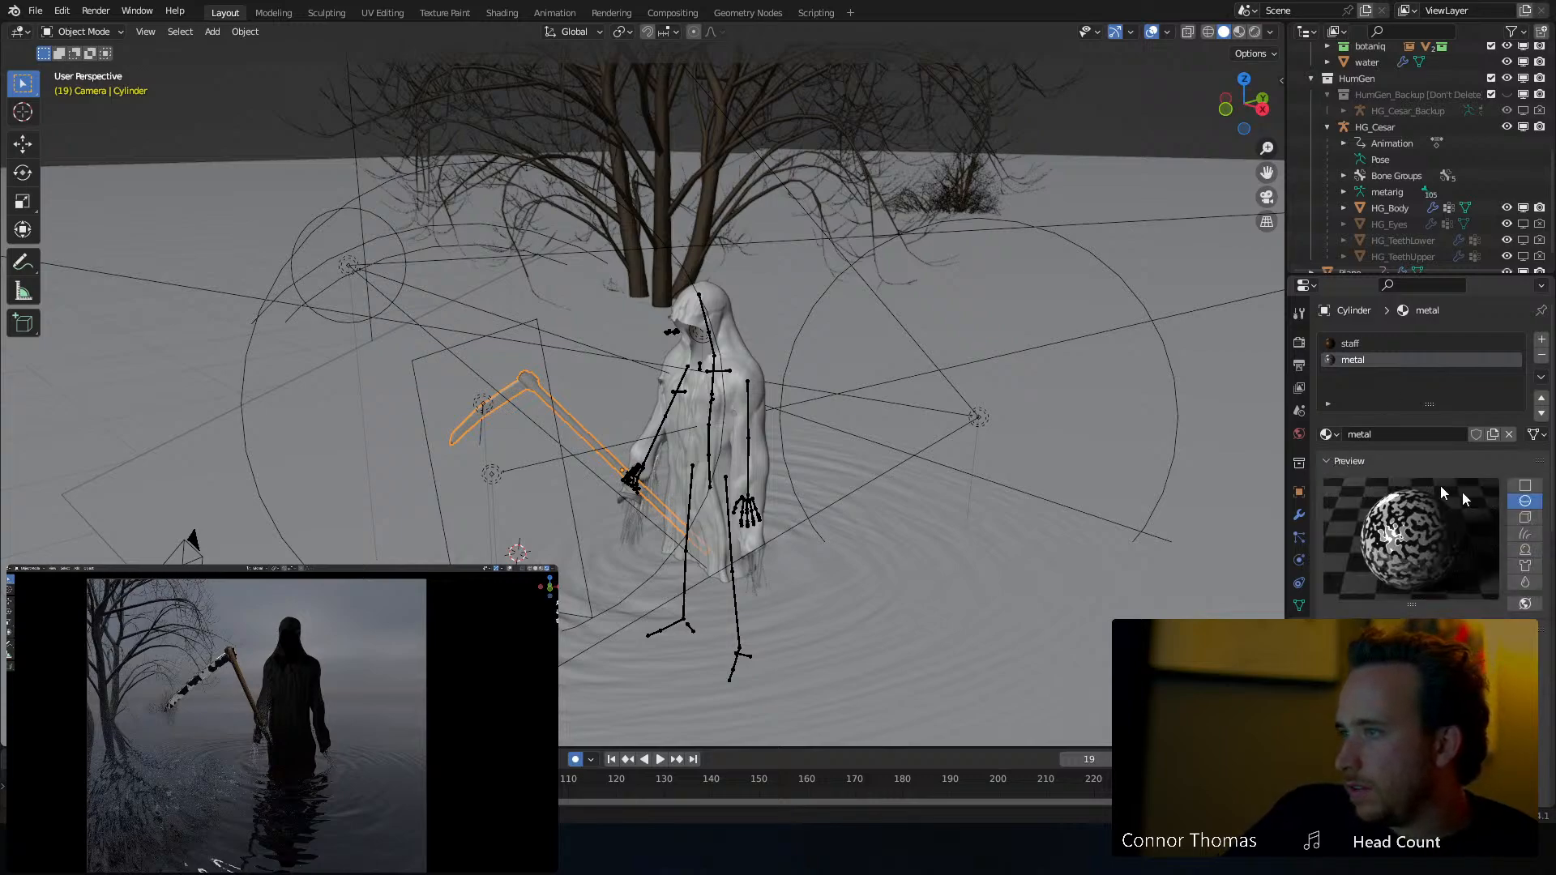
{"action": "left_click", "coordinate": [1524, 517]}
{"action": "scroll", "coordinate": [1472, 572], "scroll_direction": "down", "scroll_amount": 3}
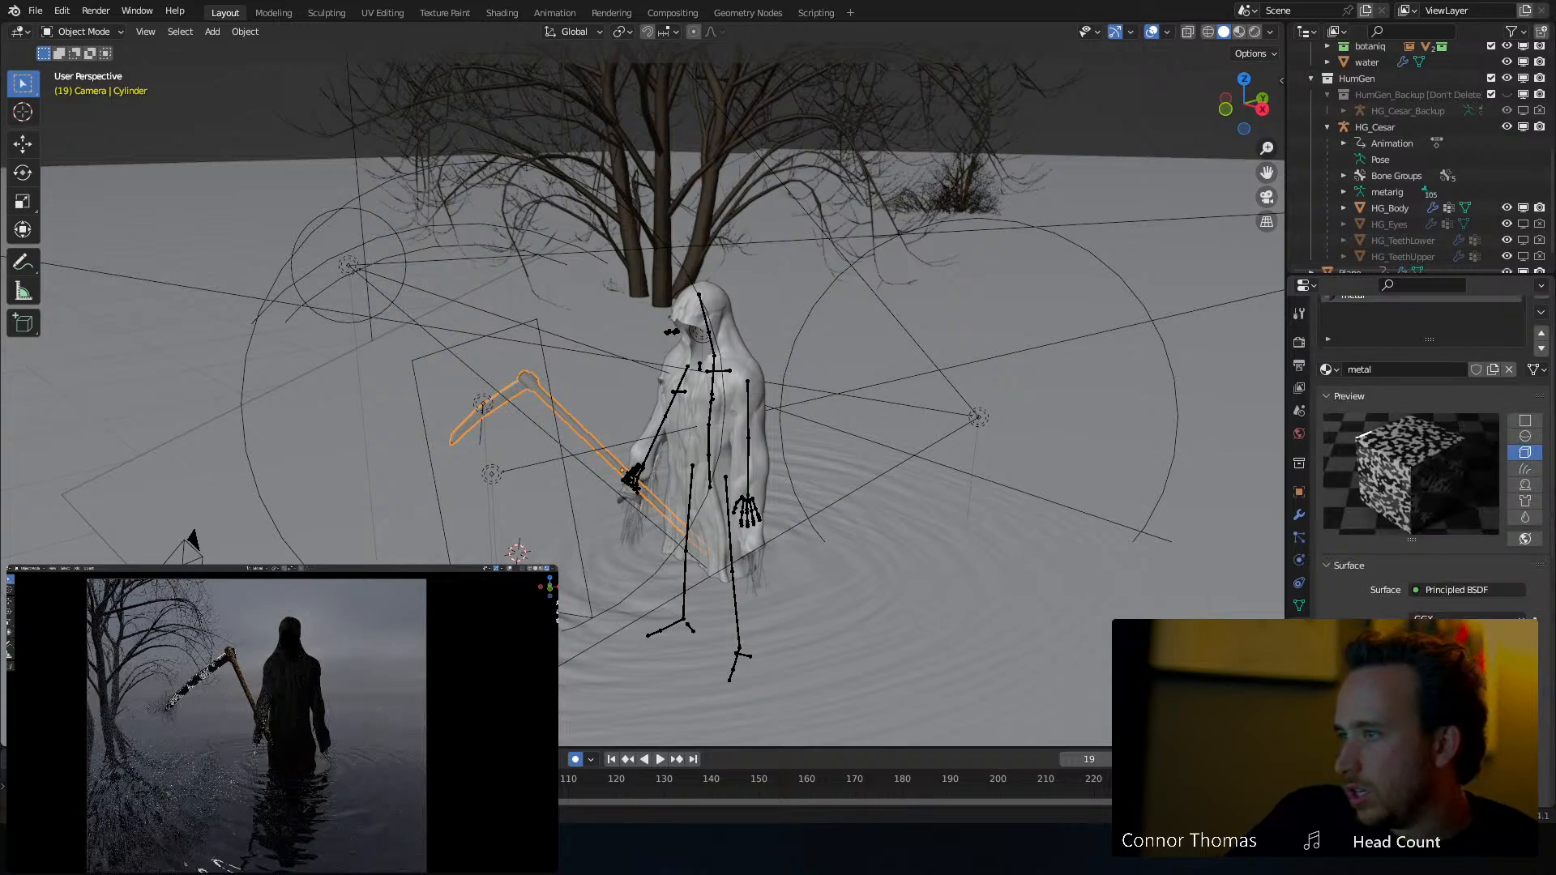
{"action": "scroll", "coordinate": [1472, 571], "scroll_direction": "down", "scroll_amount": 2}
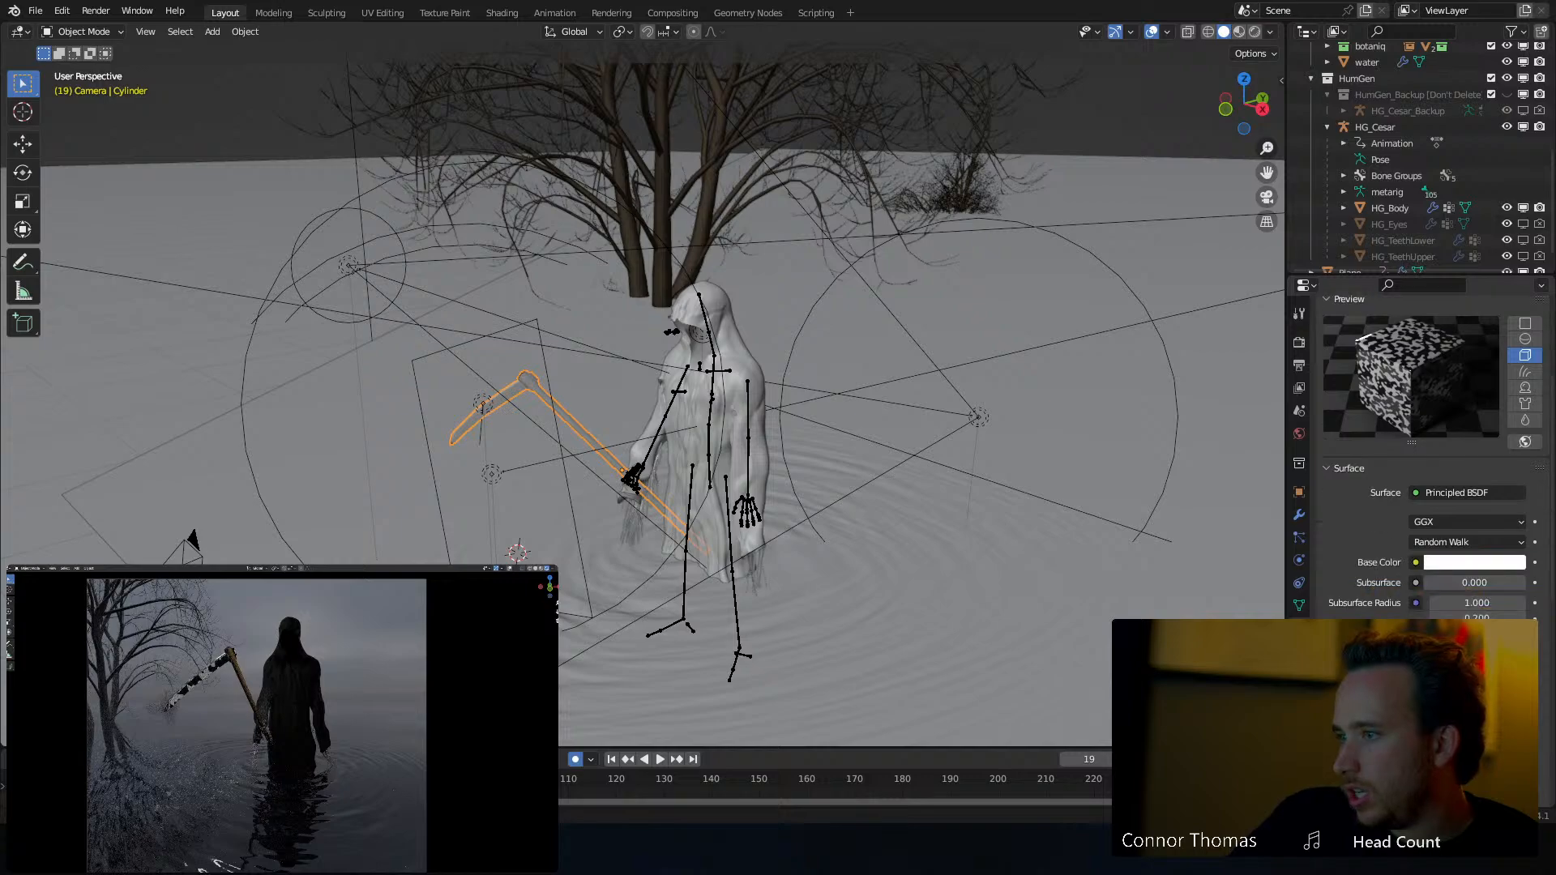
Show the metal material in the Shader Editor and cut the ColorRamp link to the Principled BSDF's Roughness
{"action": "left_click", "coordinate": [1416, 563]}
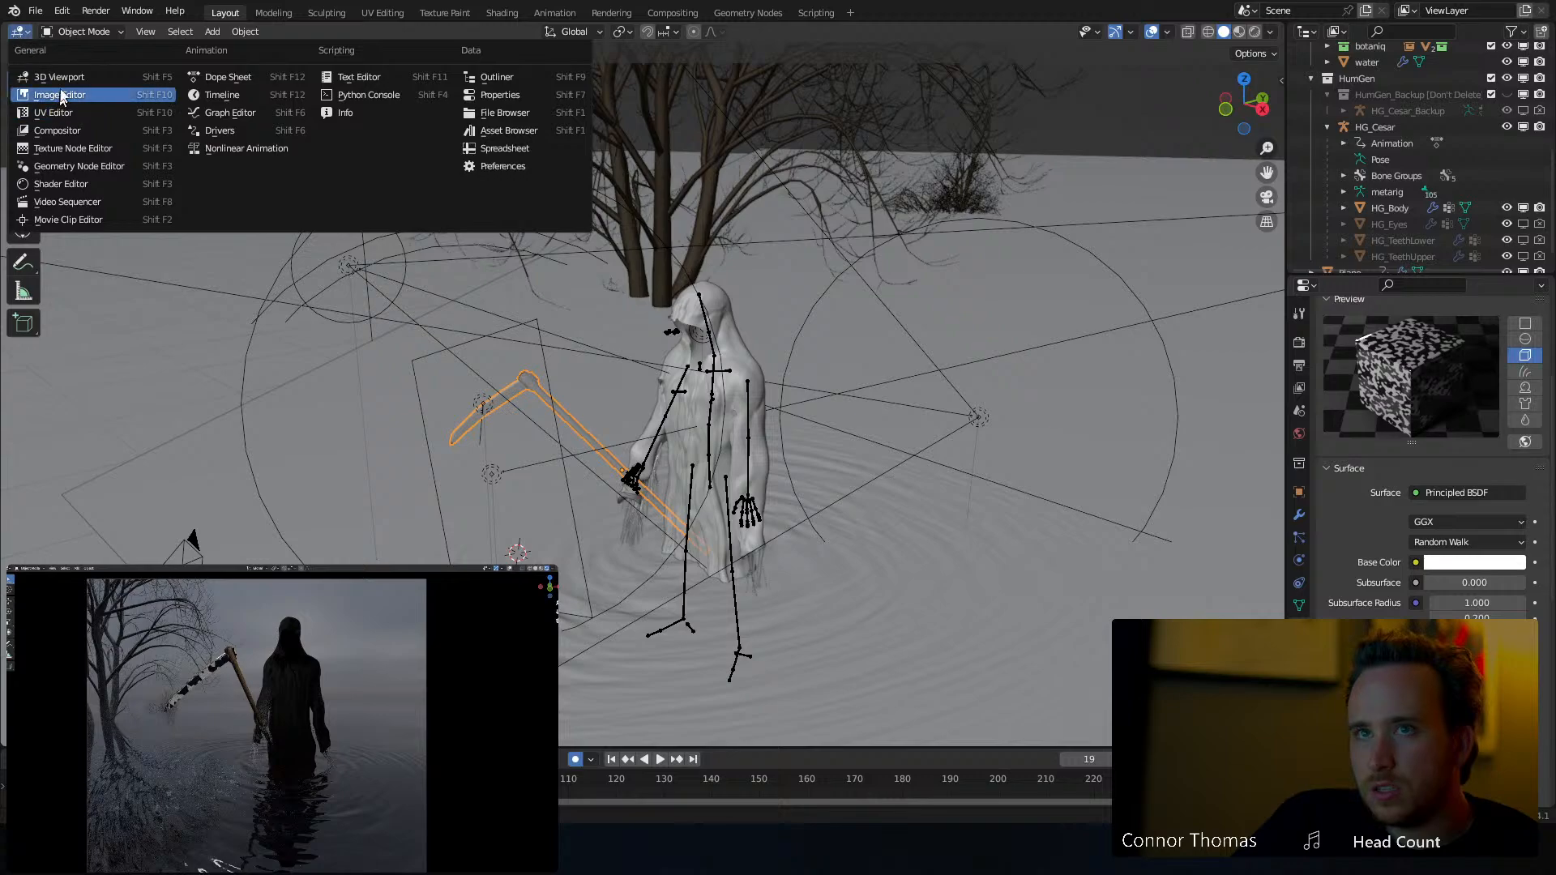
{"action": "left_click", "coordinate": [78, 185]}
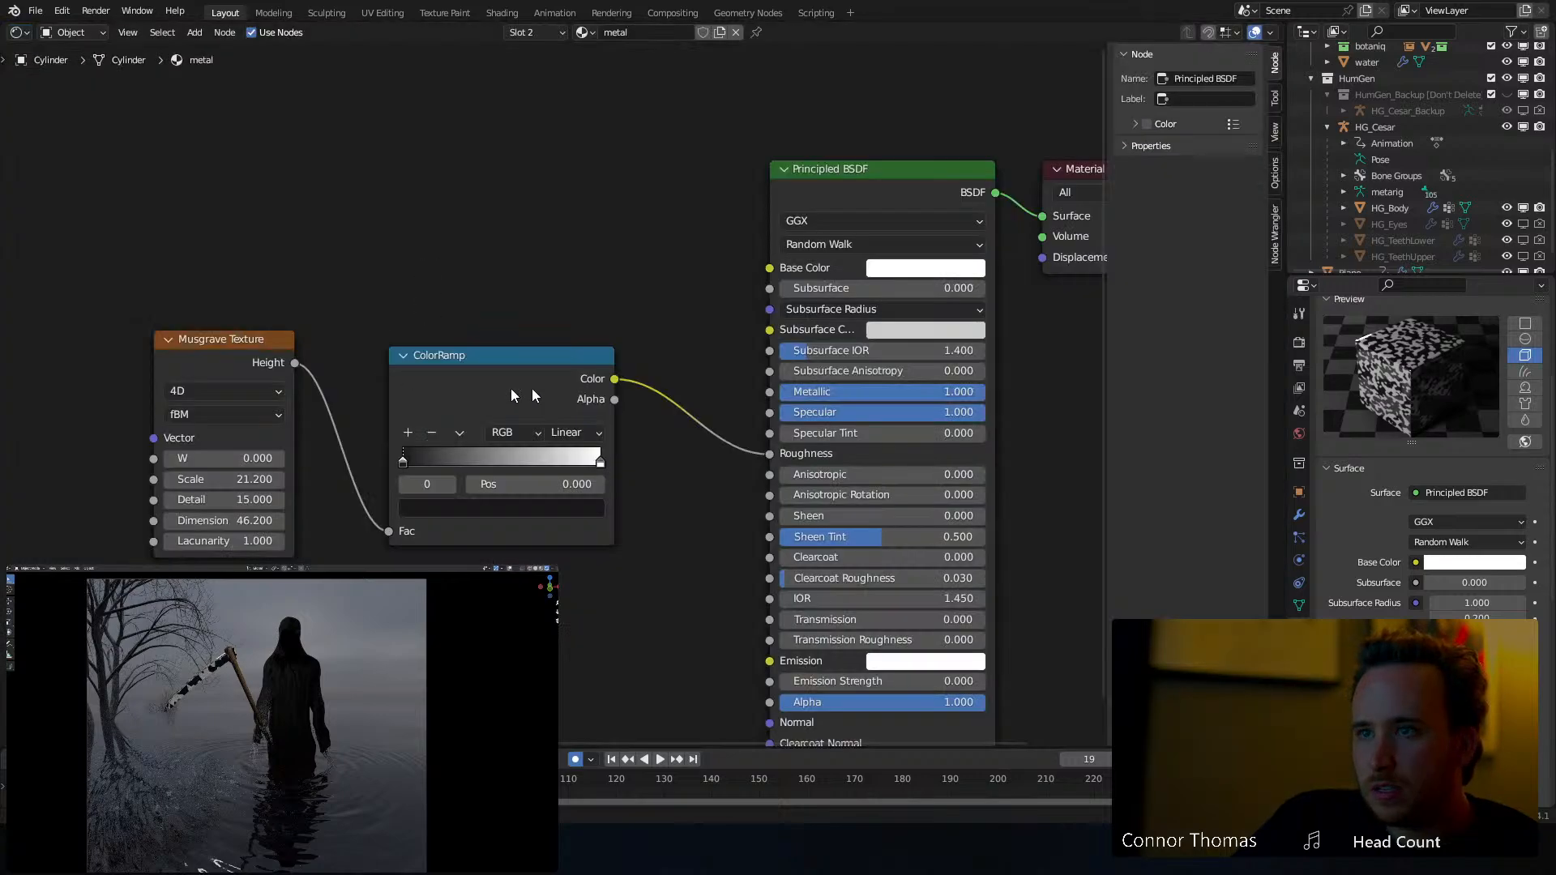
{"action": "left_click_drag", "start_coordinate": [659, 228], "coordinate": [657, 226]}
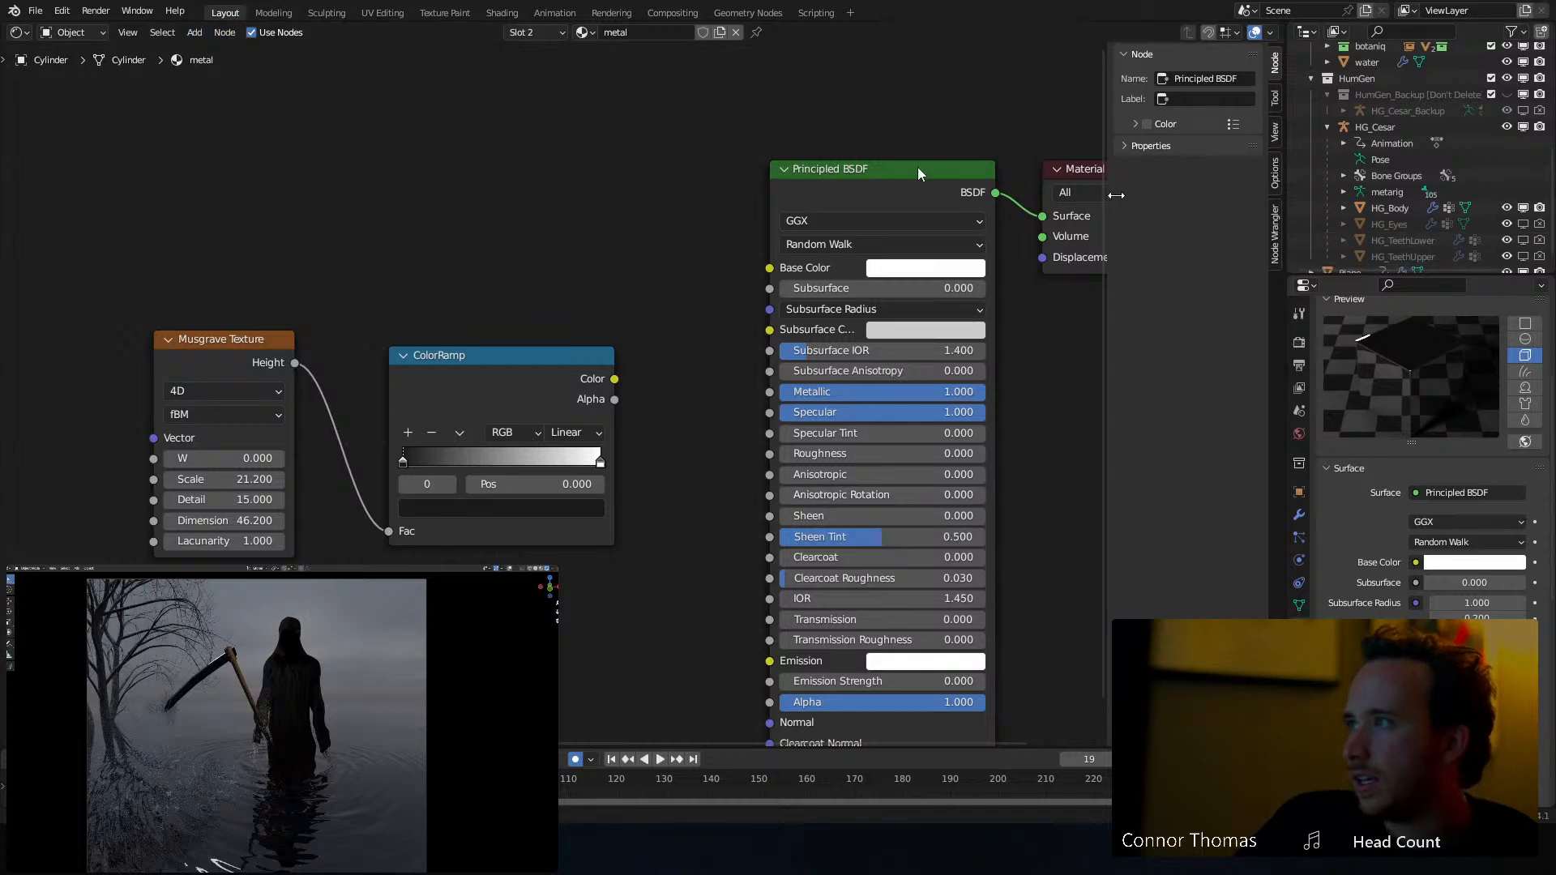
Split the node editor vertically and switch the second half to a 3D Viewport
{"action": "right_click", "coordinate": [596, 20]}
{"action": "left_click", "coordinate": [577, 44]}
{"action": "left_click", "coordinate": [652, 202]}
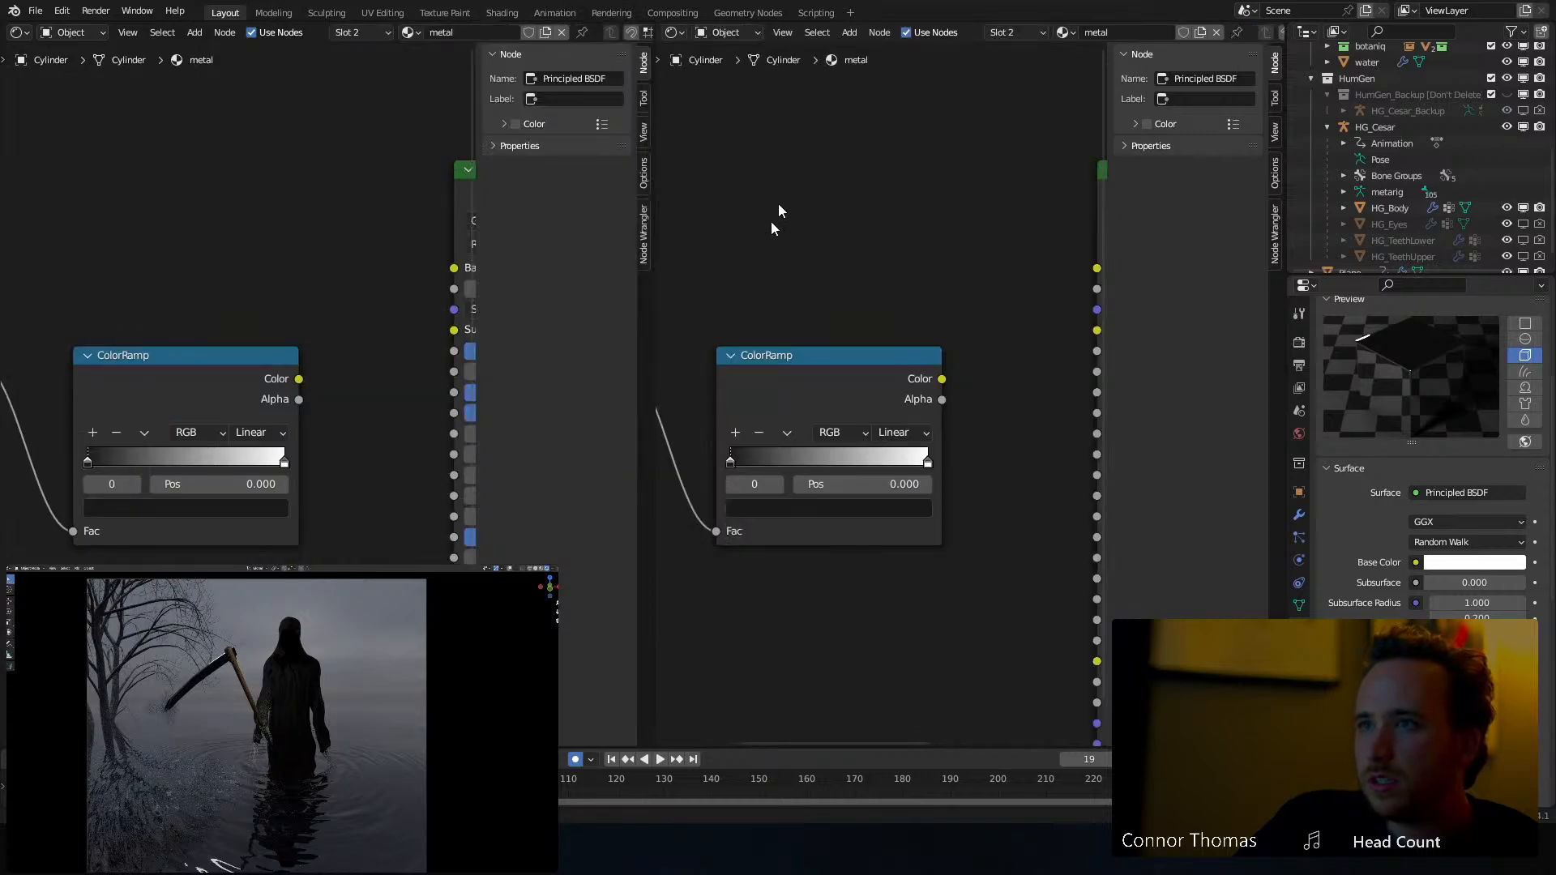
{"action": "left_click", "coordinate": [670, 33]}
{"action": "left_click", "coordinate": [704, 71]}
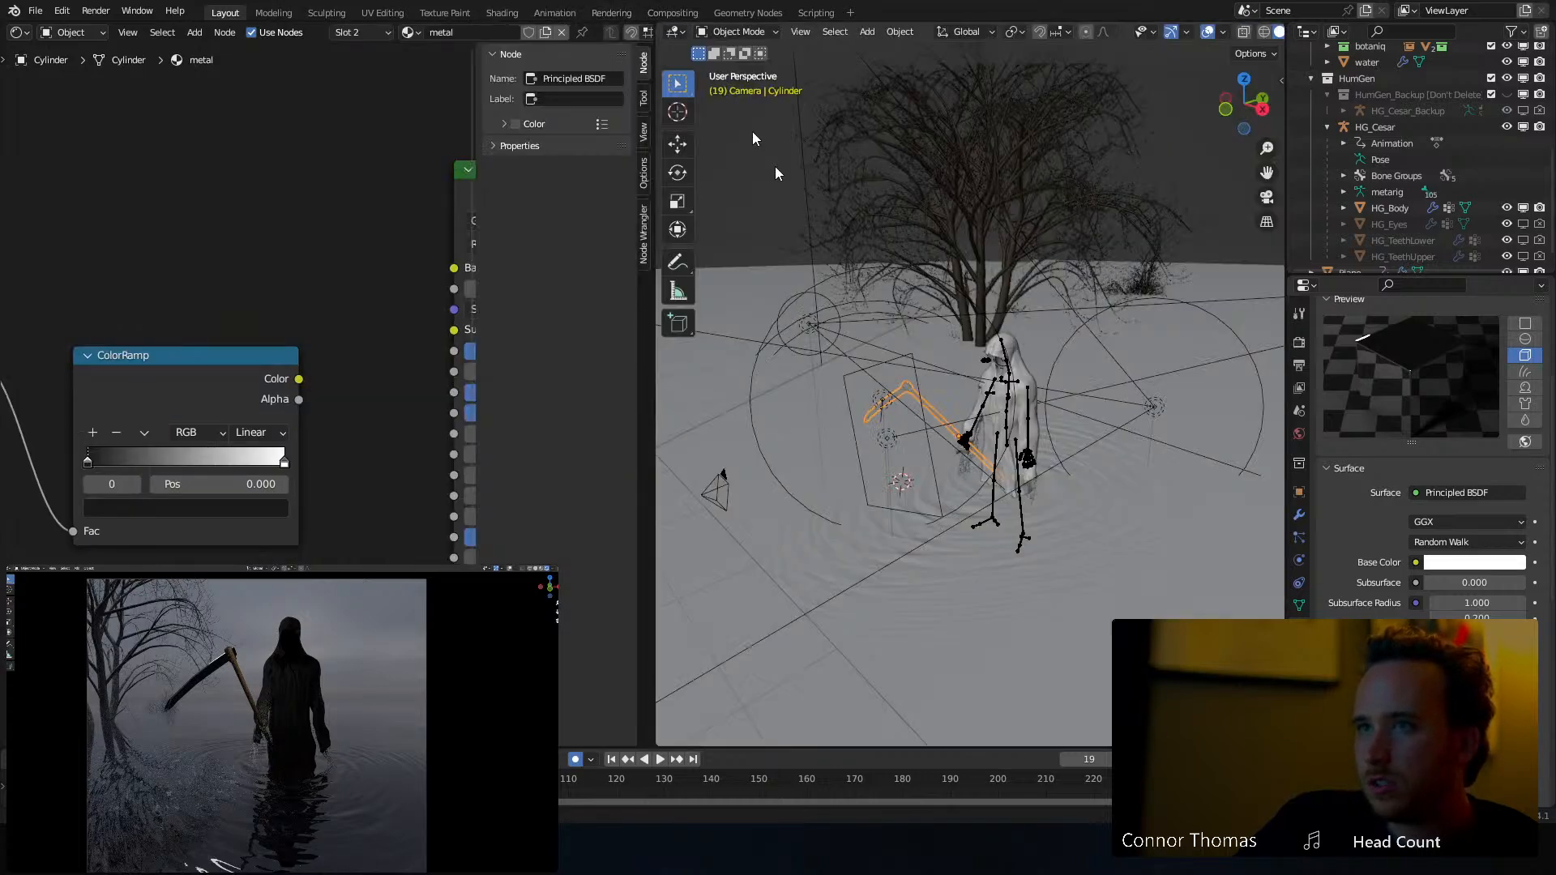
Try rotating the 5 W spot light near the scythe freely to a new direction
{"action": "left_click", "coordinate": [809, 325]}
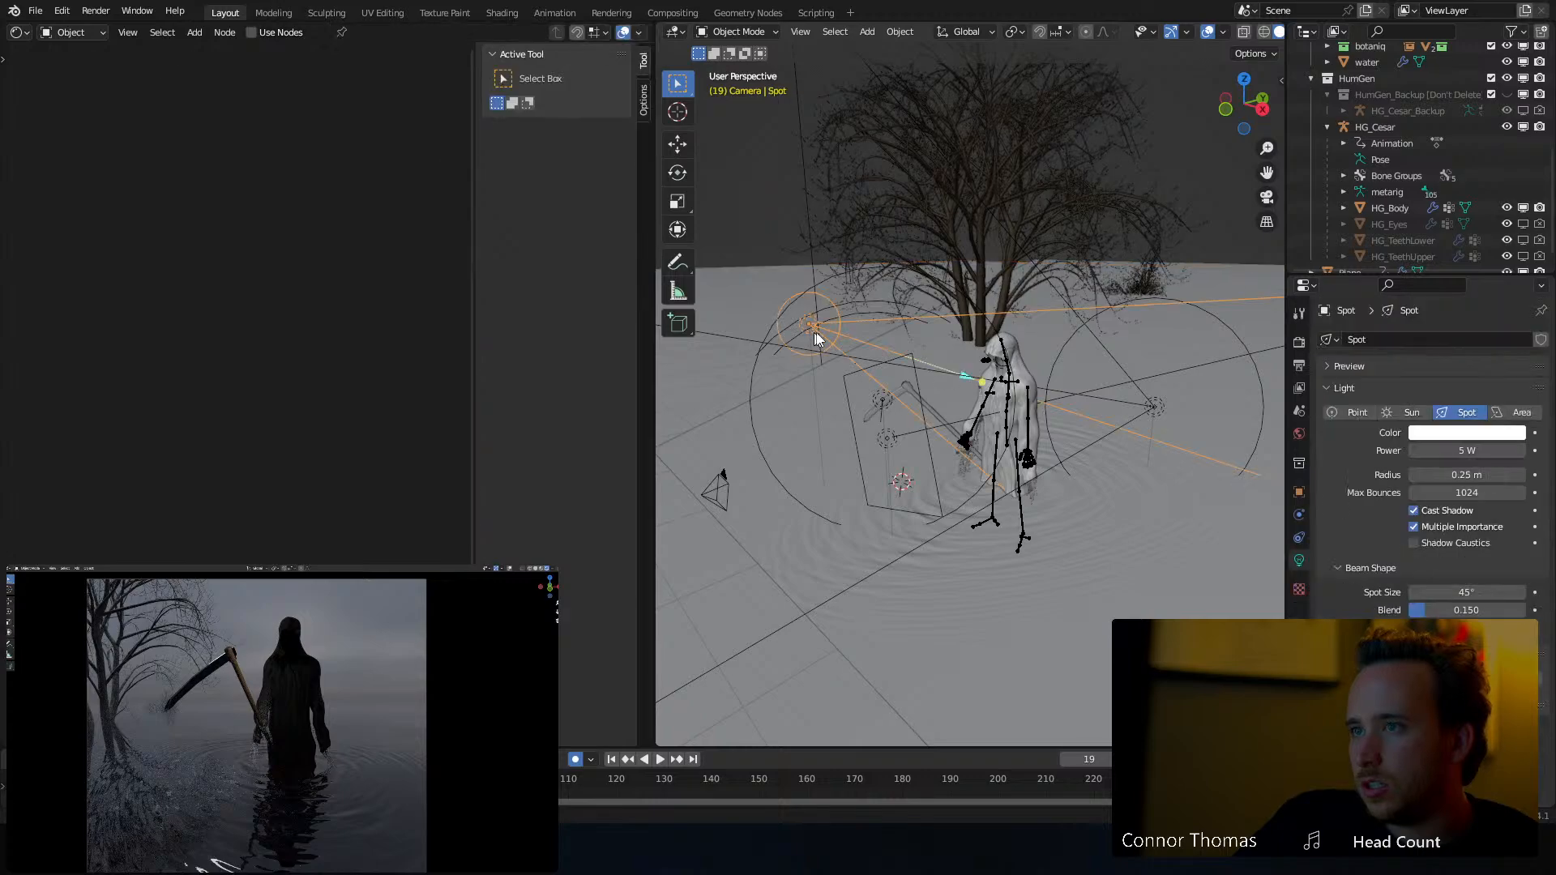
{"action": "key", "text": "r"}
{"action": "key", "text": "r"}
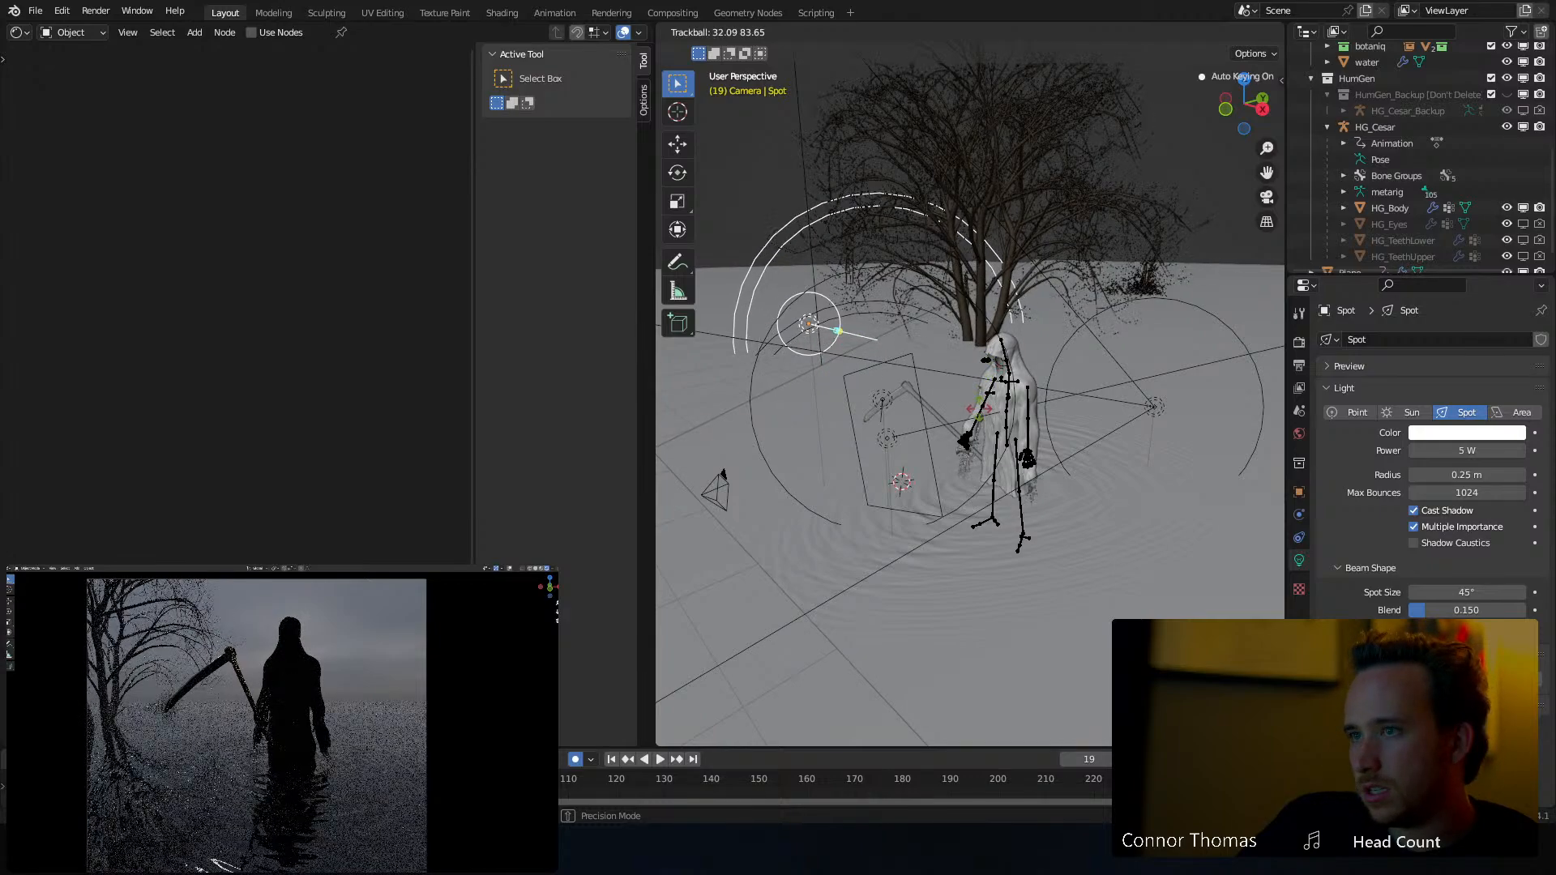
{"action": "left_click", "coordinate": [959, 387]}
Try shifting the 5 W spot light down and back up along the global Z axis
{"action": "key", "text": "g"}
{"action": "key", "text": "z"}
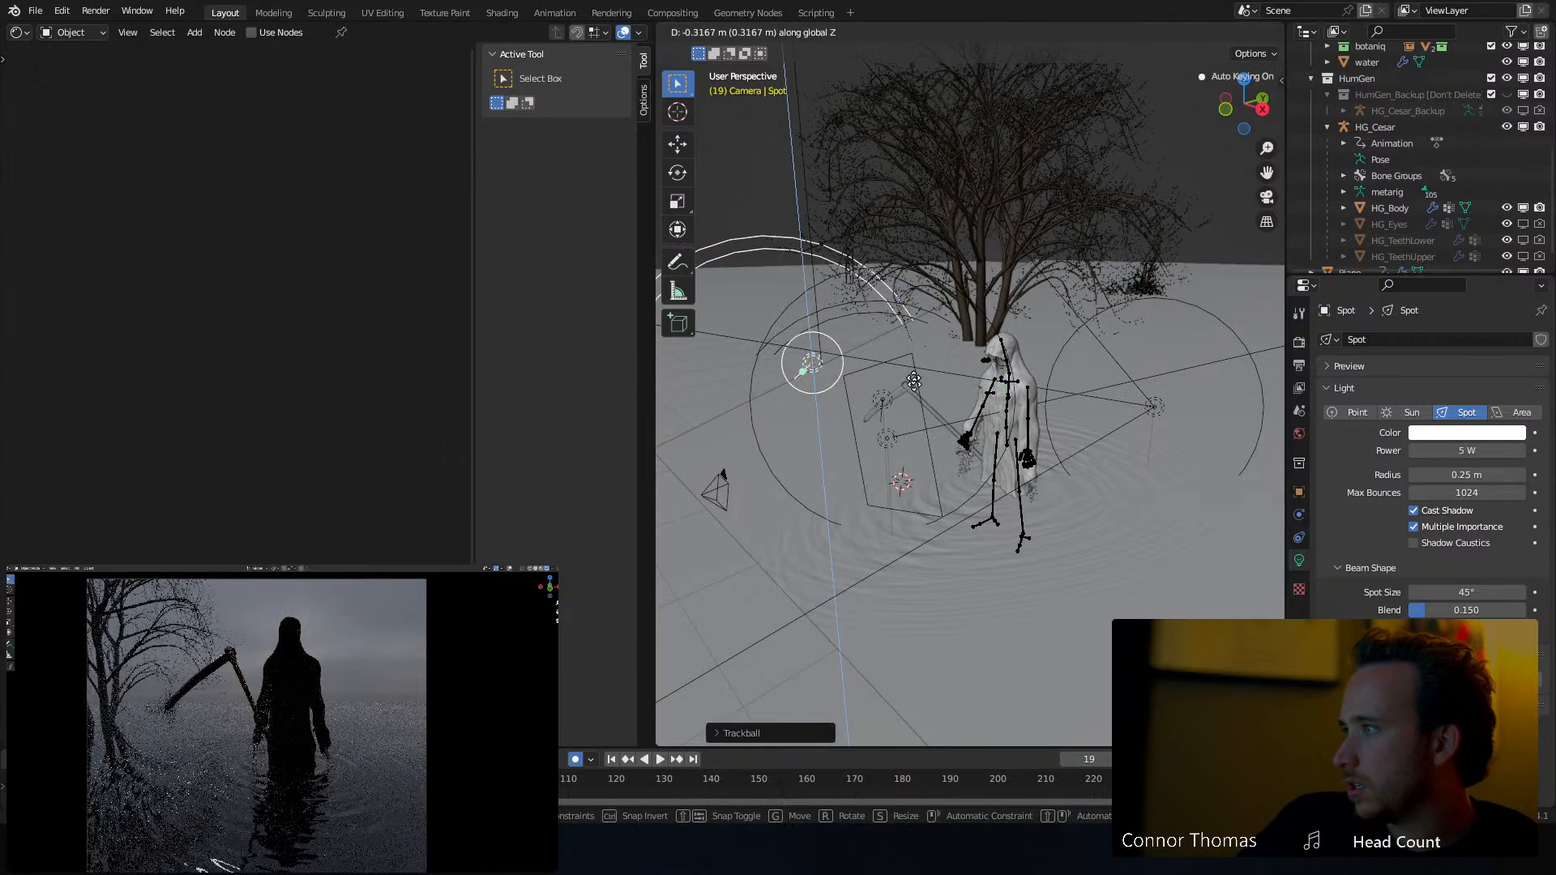
{"action": "left_click", "coordinate": [930, 569]}
{"action": "middle_click_drag", "start_coordinate": [930, 569], "coordinate": [993, 471]}
{"action": "key", "text": "g"}
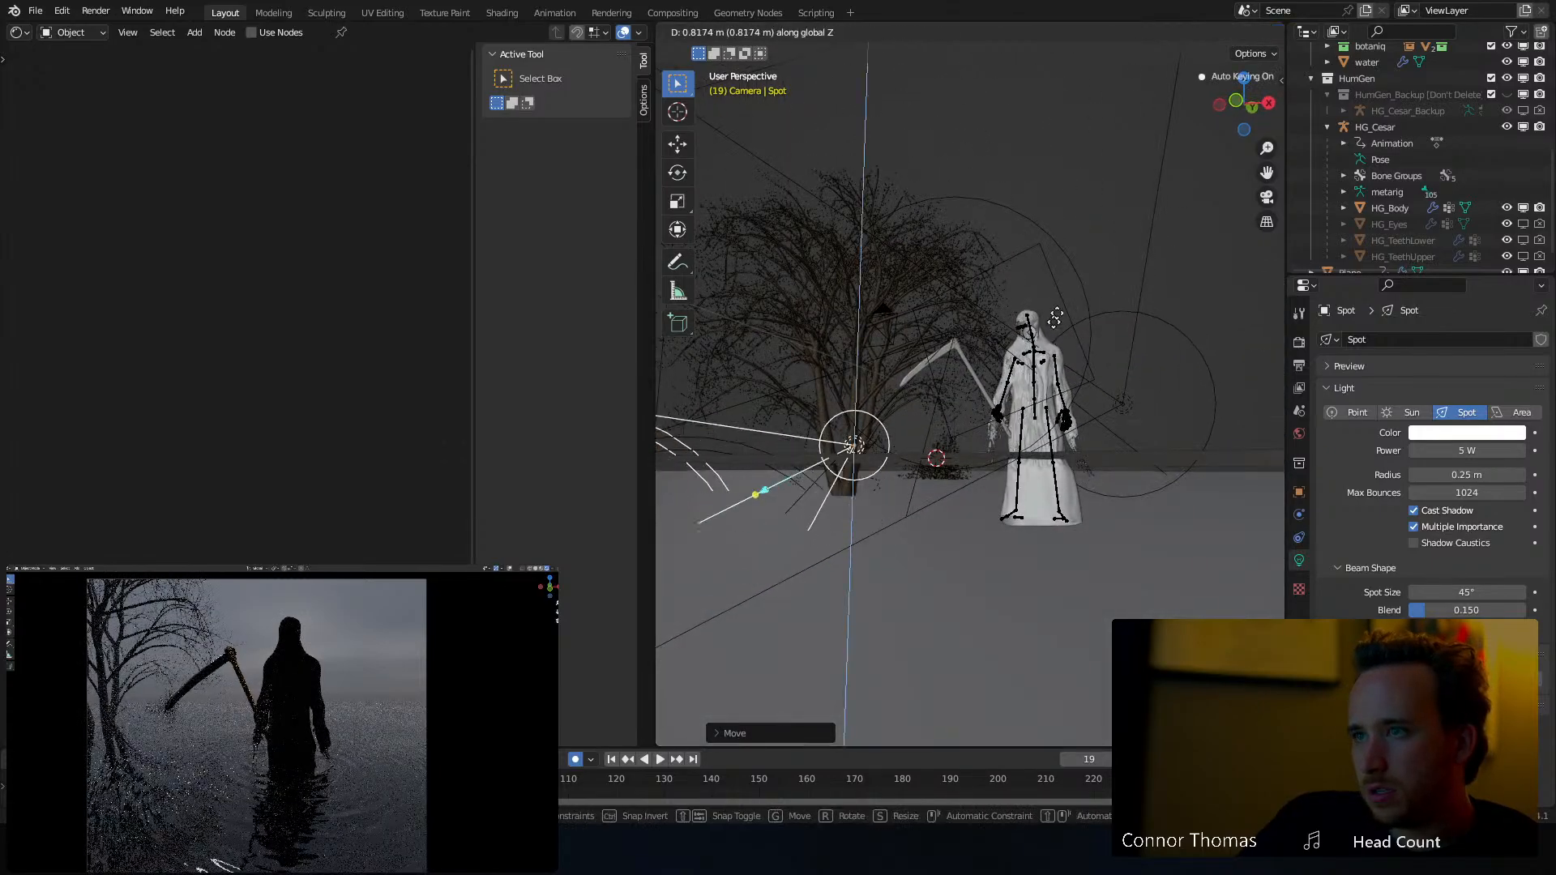
{"action": "left_click", "coordinate": [964, 267]}
{"action": "middle_click_drag", "start_coordinate": [964, 267], "coordinate": [864, 280]}
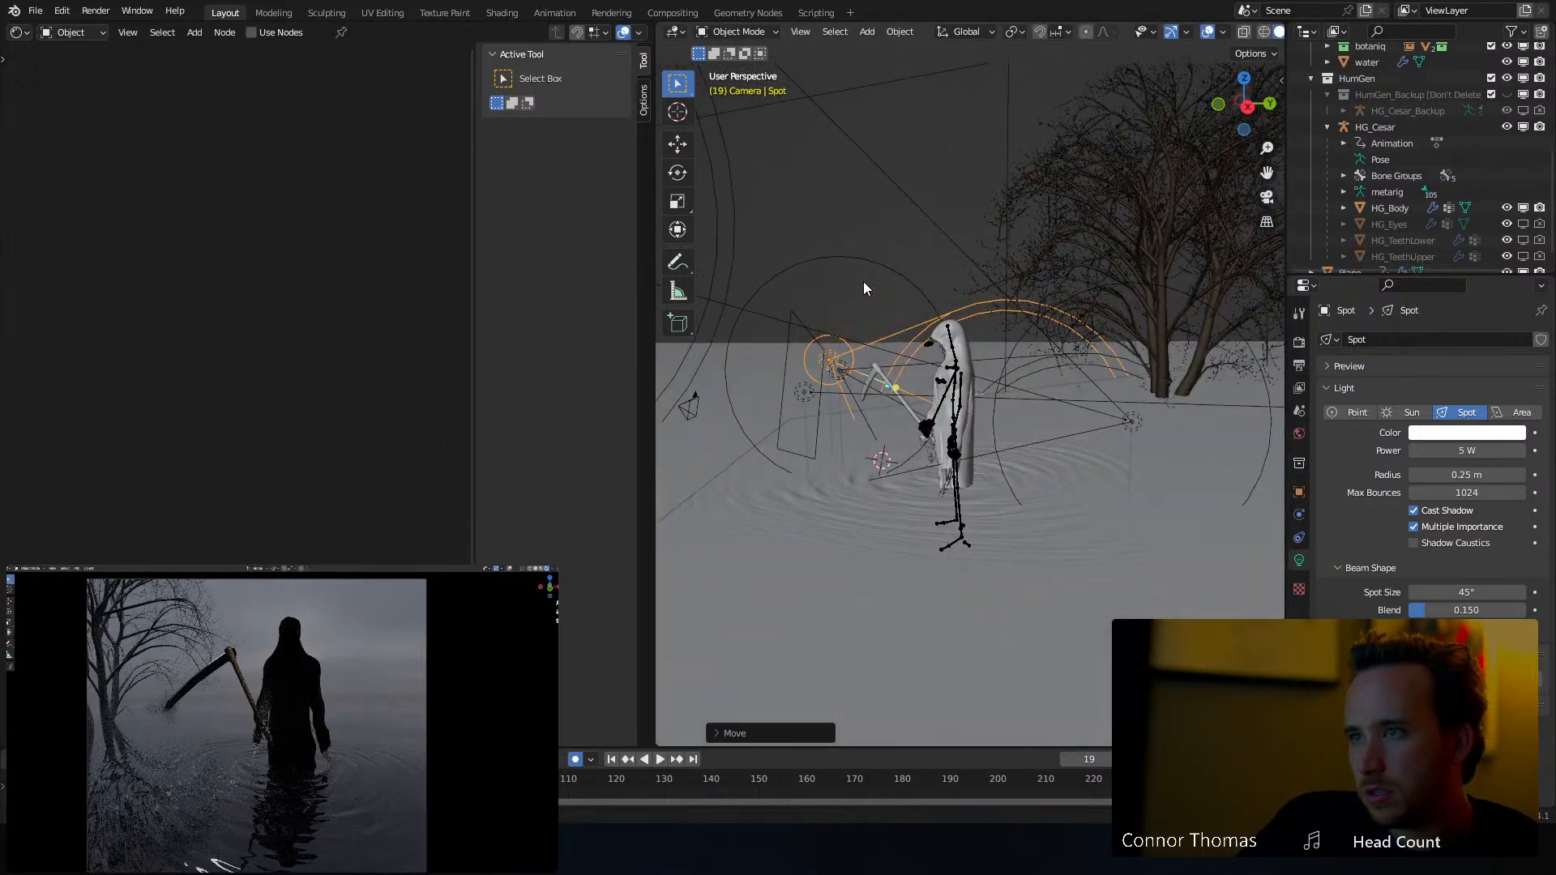
{"action": "left_click", "coordinate": [851, 381]}
{"action": "middle_click_drag", "start_coordinate": [850, 381], "coordinate": [917, 454]}
{"action": "left_click", "coordinate": [918, 455]}
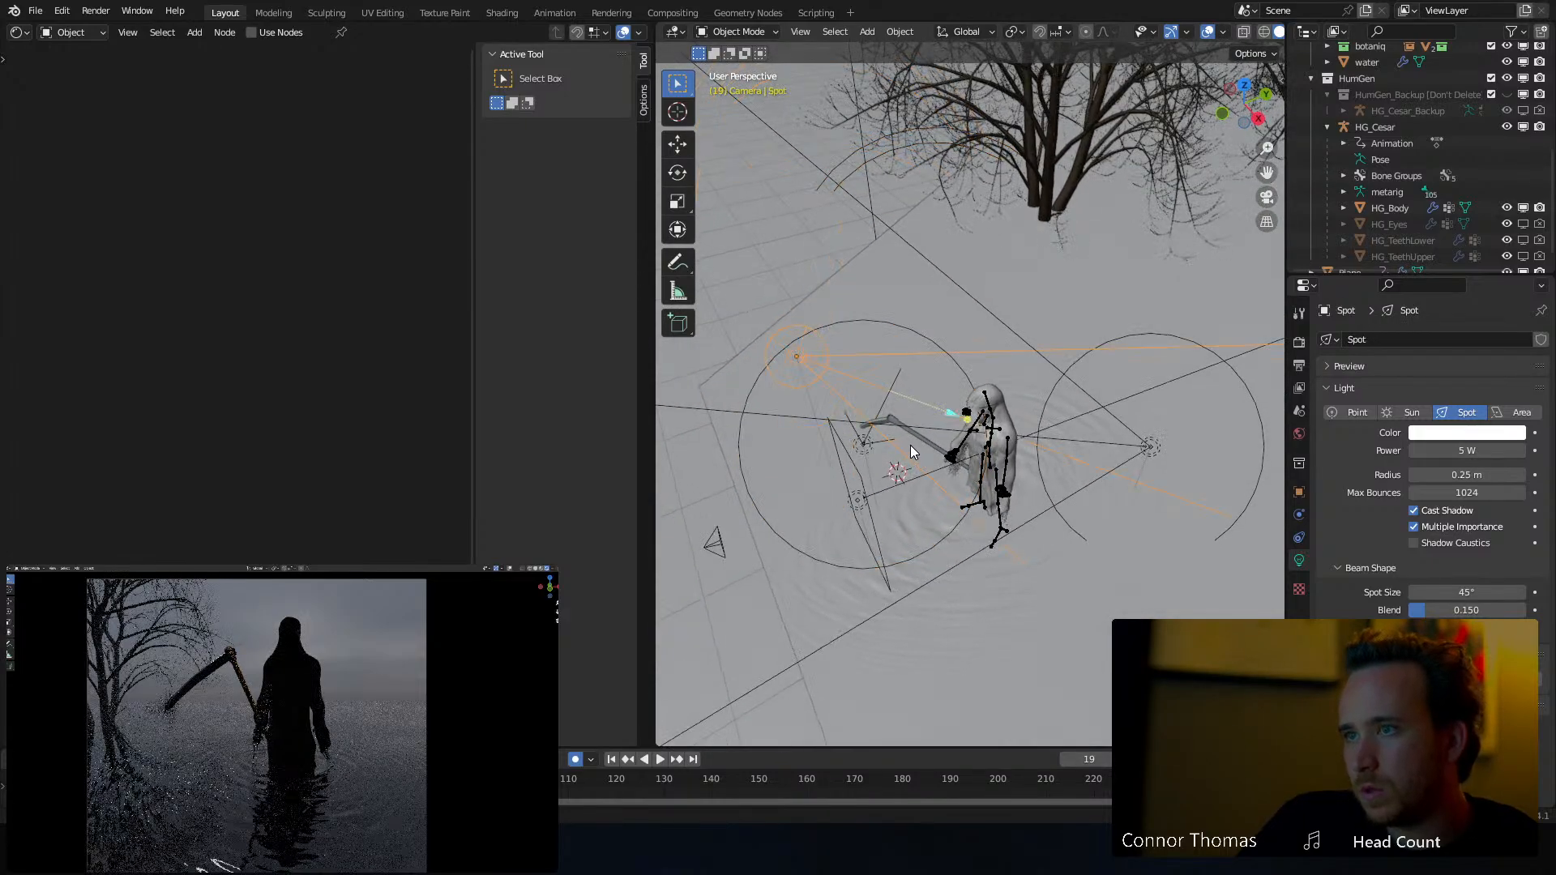
{"action": "left_click", "coordinate": [912, 445]}
Select the Area.002 spot at the scythe blade, rotate it freely and lower it along global Z below the blade
{"action": "left_click", "coordinate": [866, 444]}
{"action": "middle_click_drag", "start_coordinate": [866, 444], "coordinate": [916, 372]}
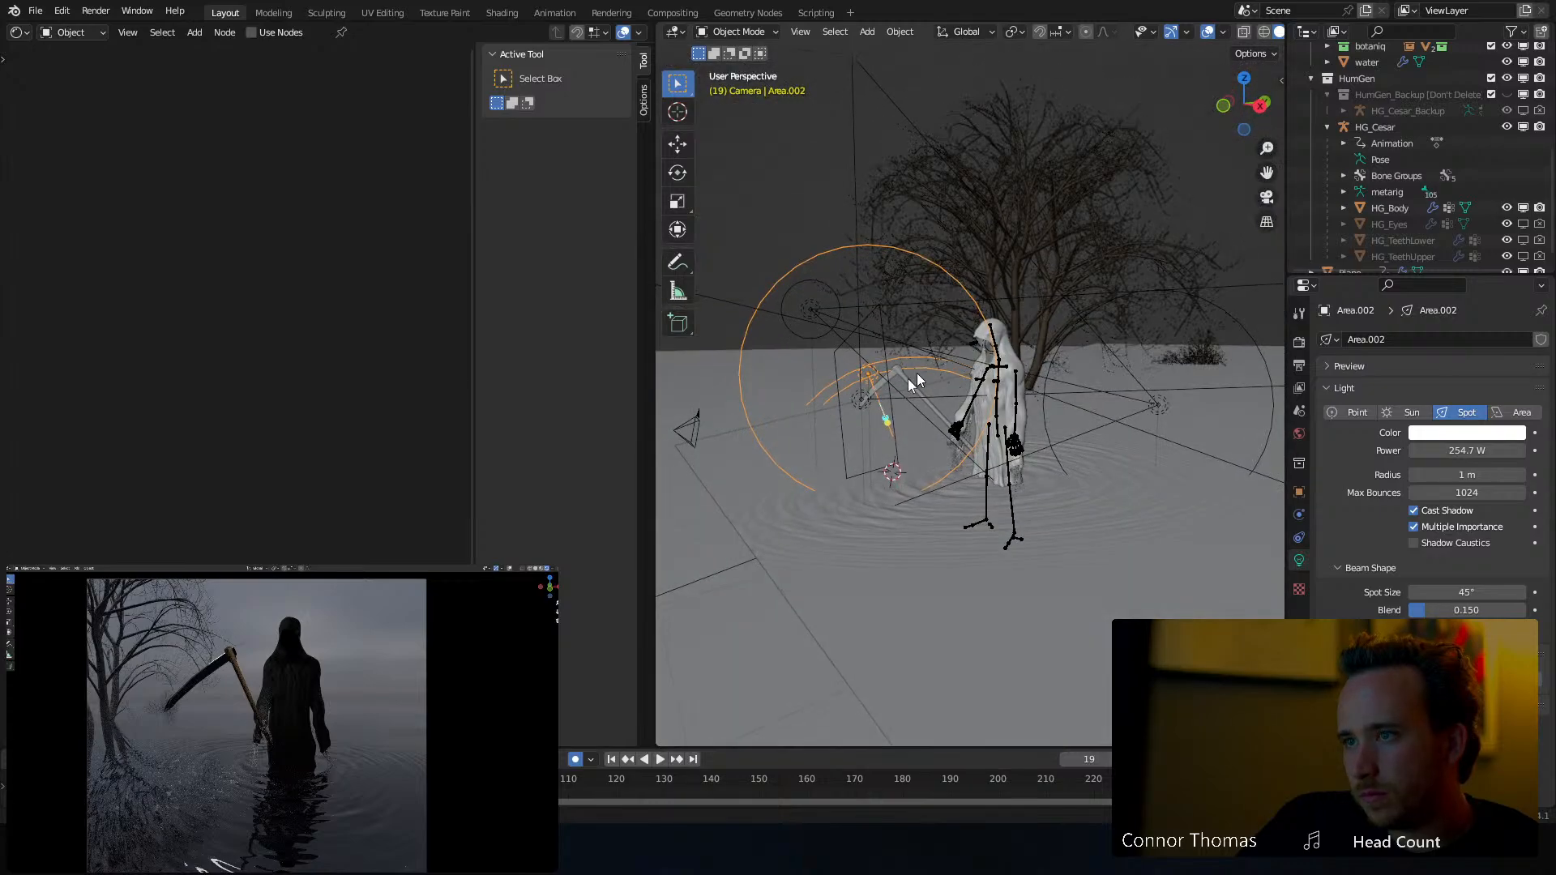
{"action": "scroll", "coordinate": [917, 373], "scroll_direction": "up", "scroll_amount": 5}
{"action": "key", "text": "r"}
{"action": "key", "text": "r"}
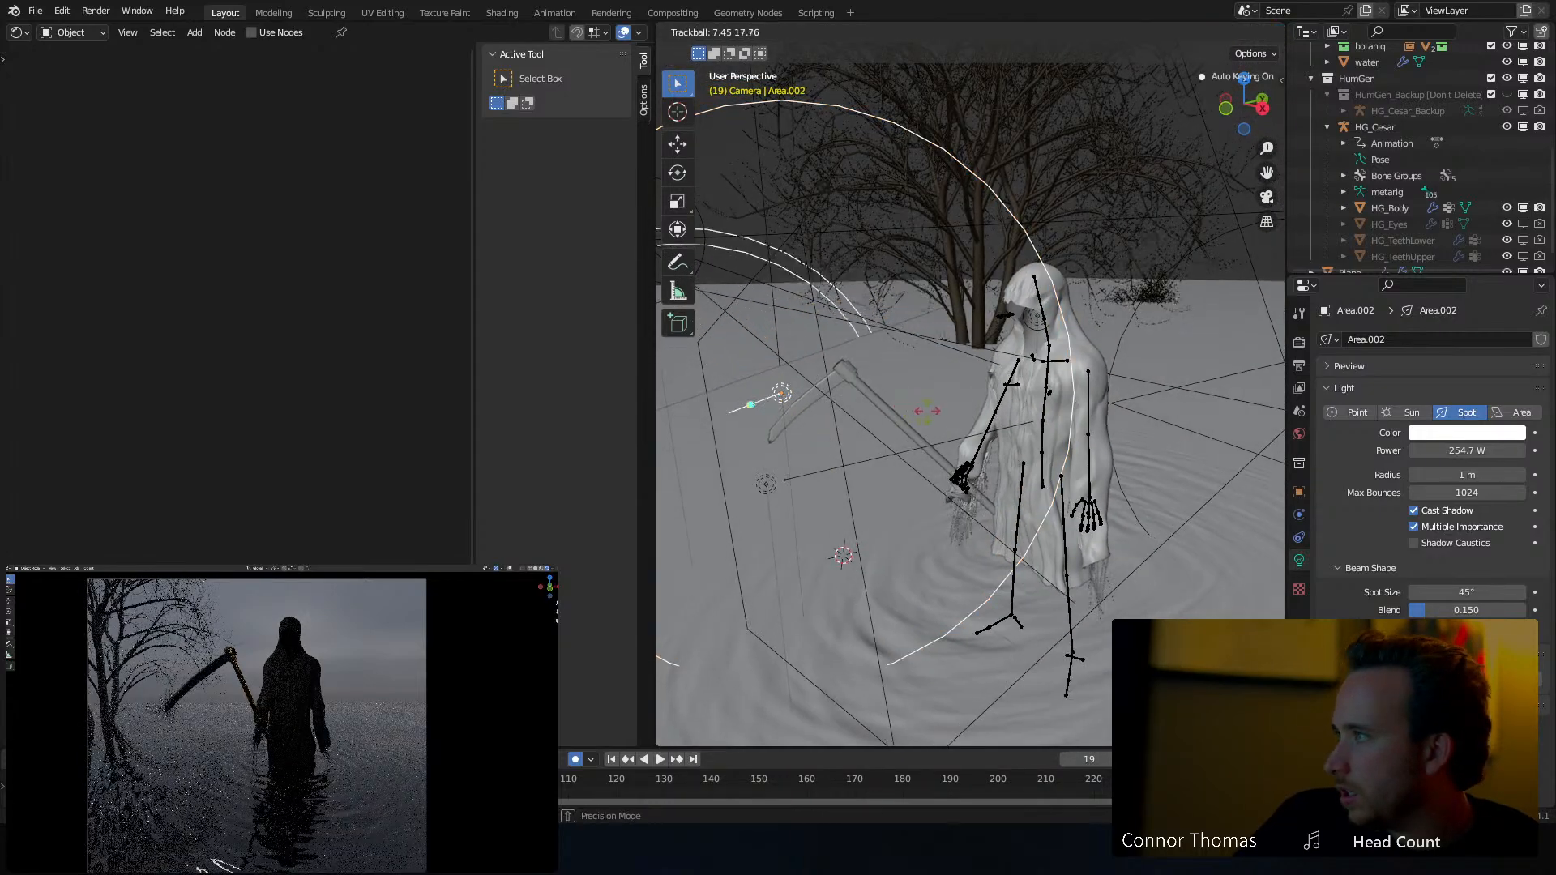
{"action": "key", "text": "g"}
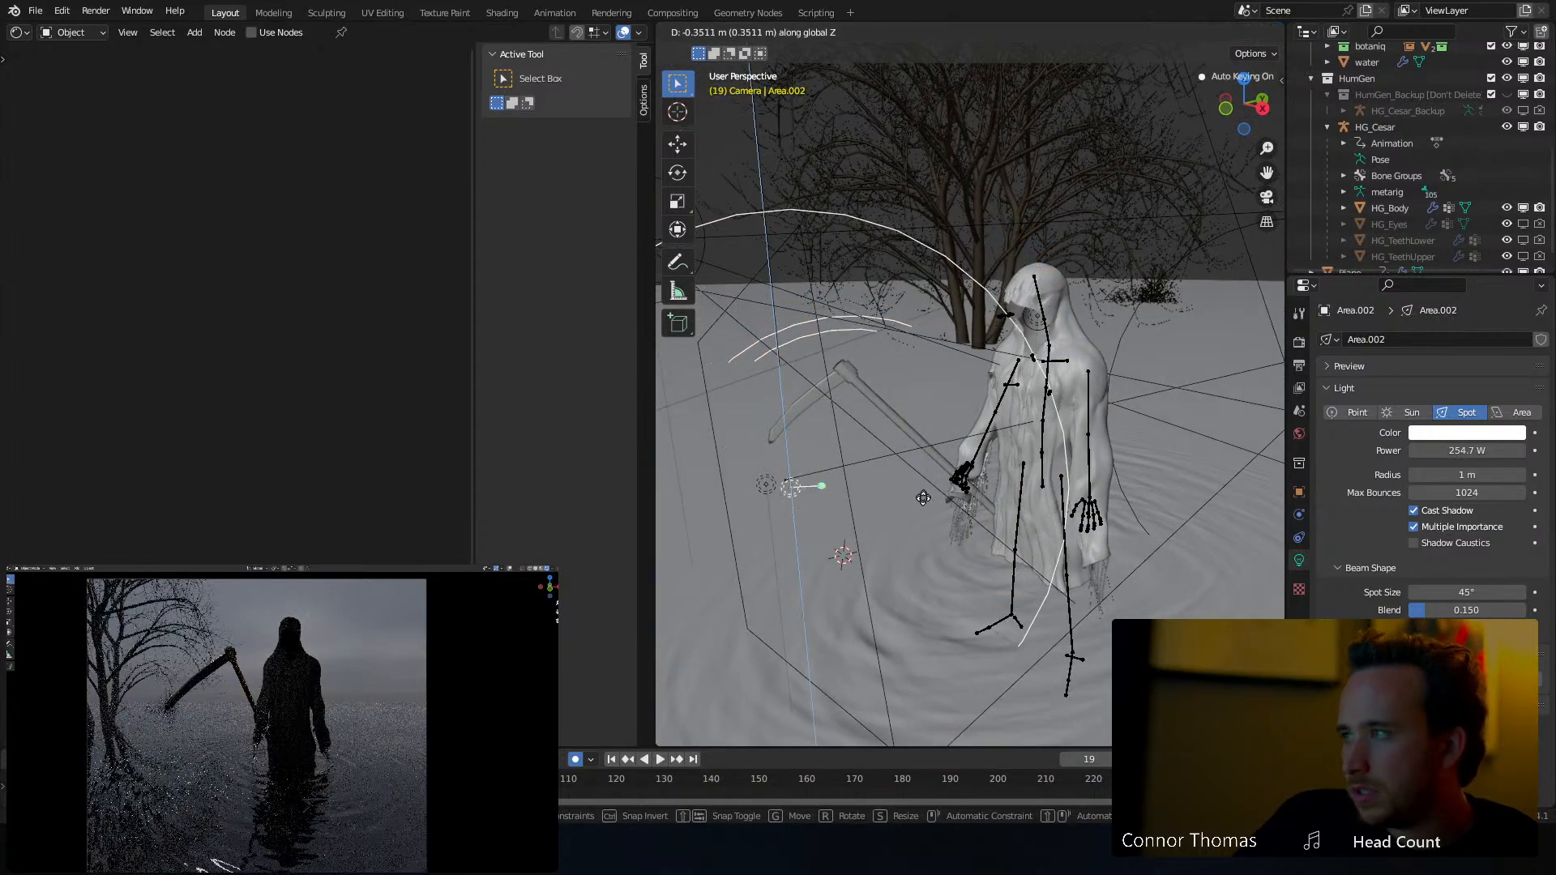
{"action": "left_click", "coordinate": [924, 513]}
Rotate the Area.002 spot freely toward the reaper, and again until its cone opens down toward the water
{"action": "key", "text": "r"}
{"action": "key", "text": "r"}
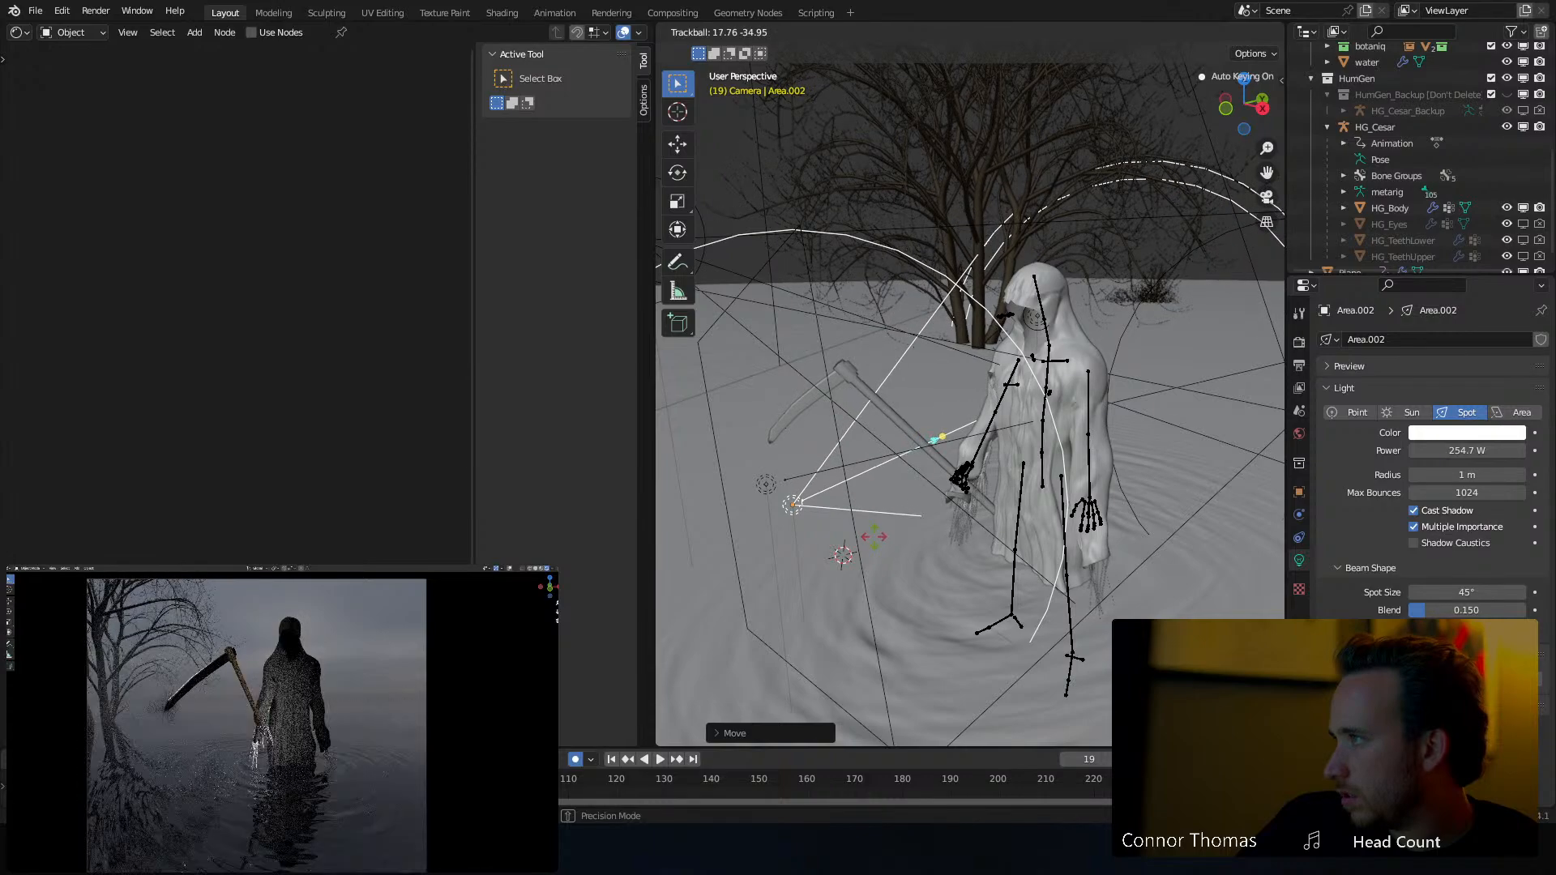
{"action": "left_click", "coordinate": [874, 537]}
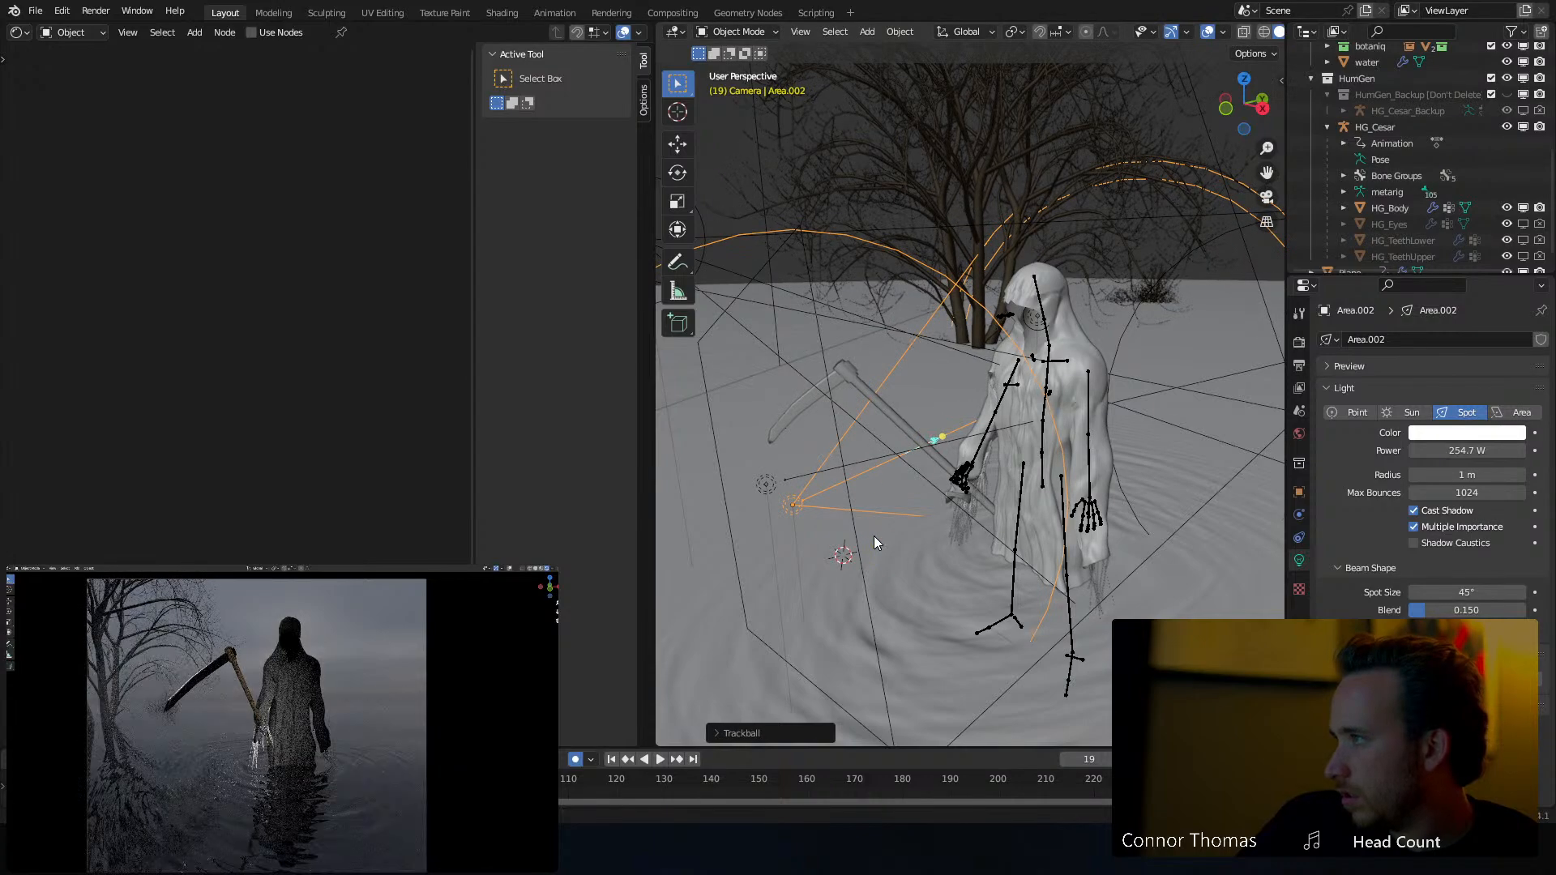
{"action": "key", "text": "r"}
{"action": "key", "text": "r"}
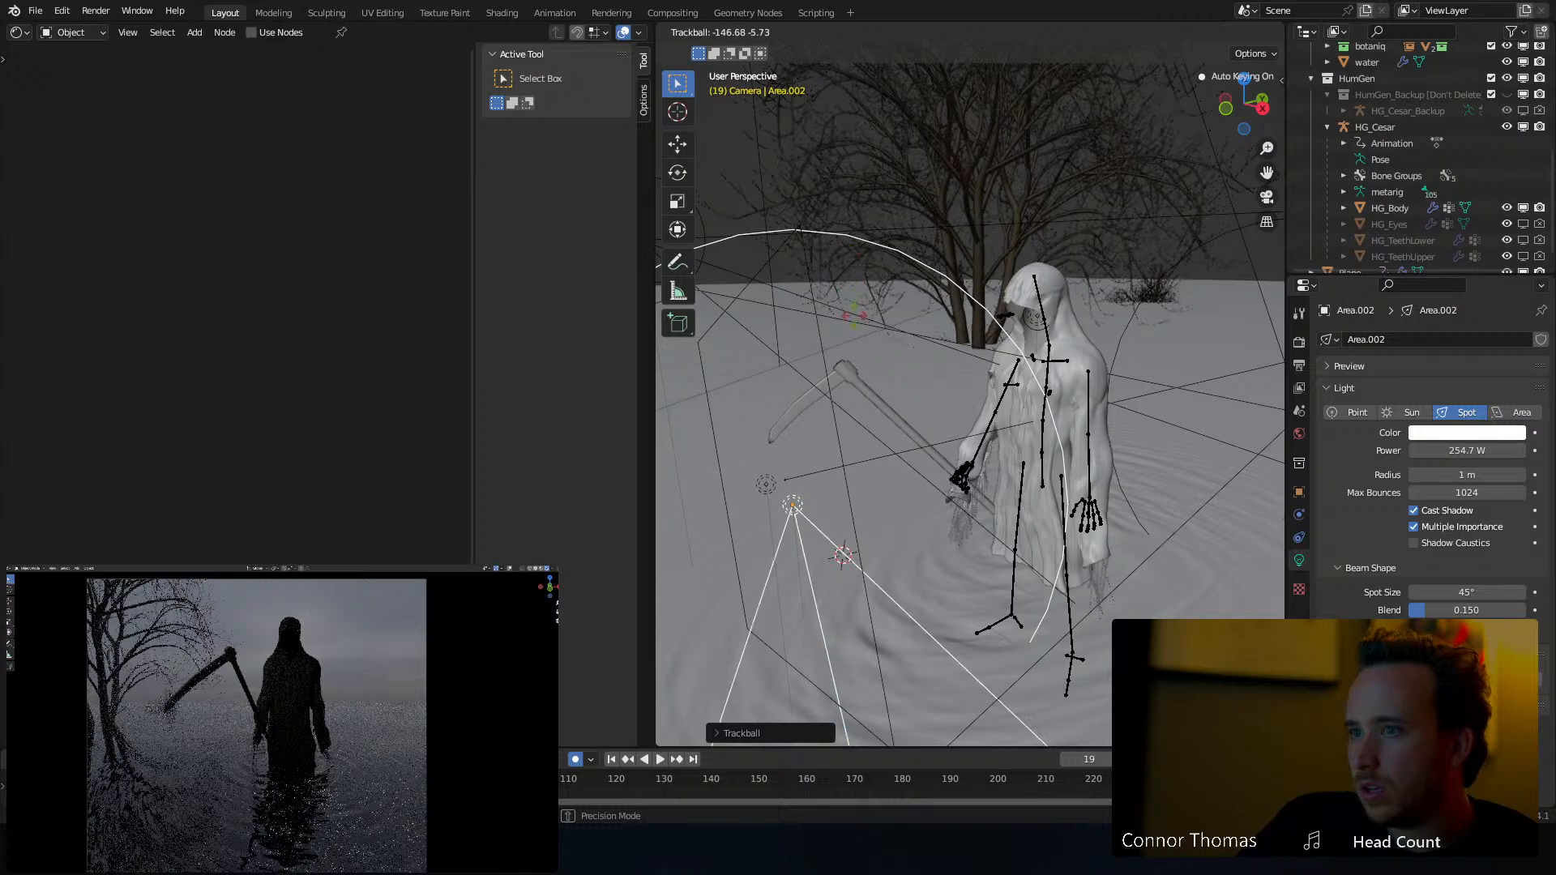
{"action": "key", "text": "Return"}
Move the Area.002 spot about 1.94 m along its local Z axis, up above the scythe blade
{"action": "key", "text": "g"}
{"action": "key", "text": "z"}
{"action": "key", "text": "z"}
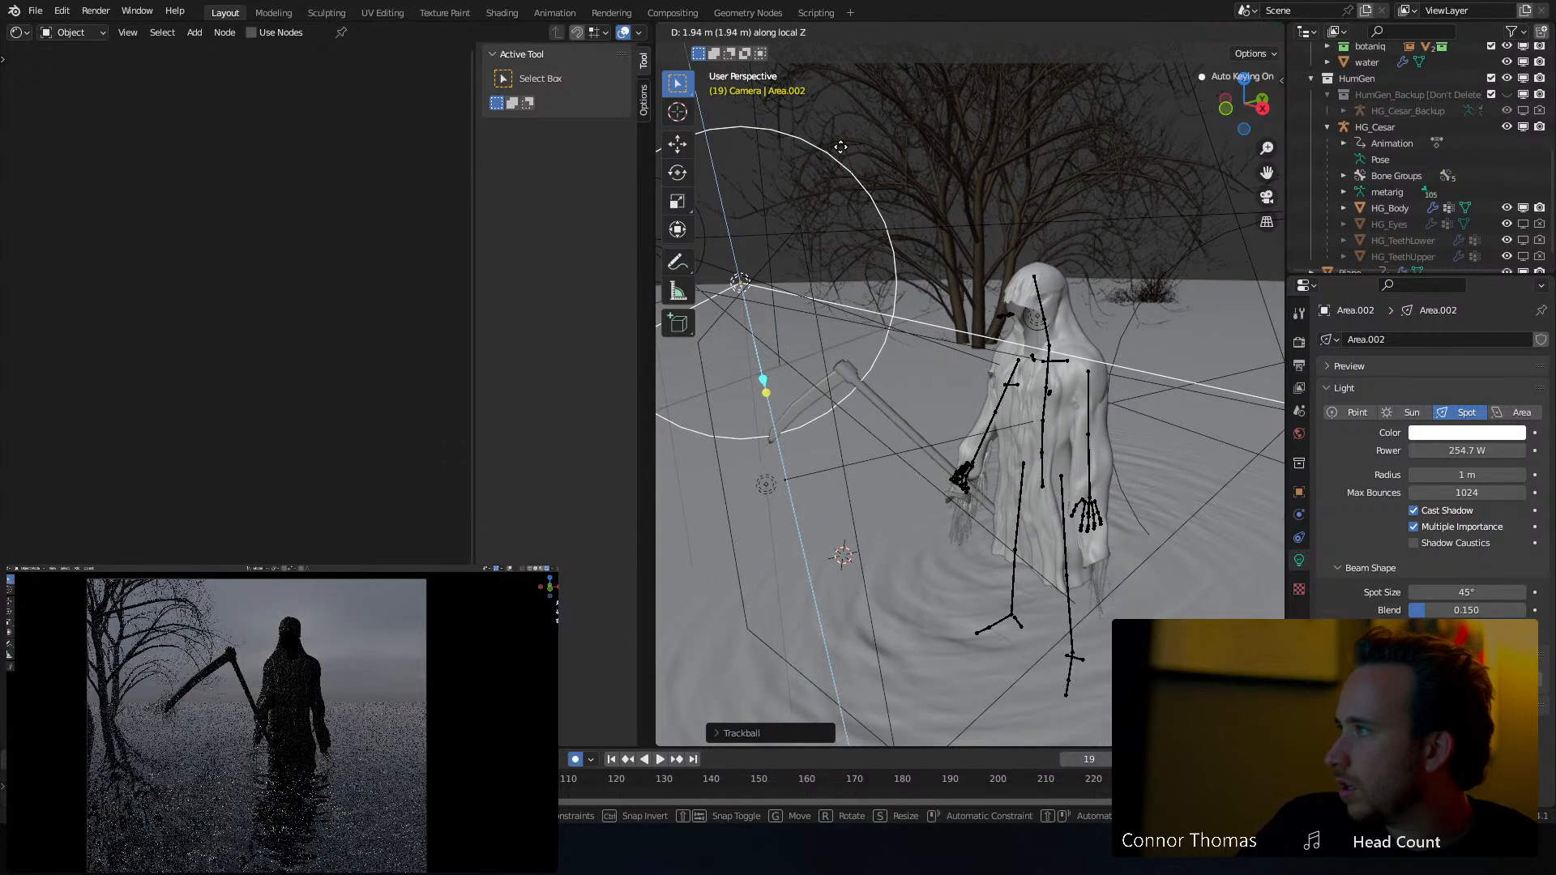
{"action": "key", "text": "Return"}
Rotate the raised Area.002 spot freely to swing its beam across toward the reaper
{"action": "key", "text": "r"}
{"action": "key", "text": "r"}
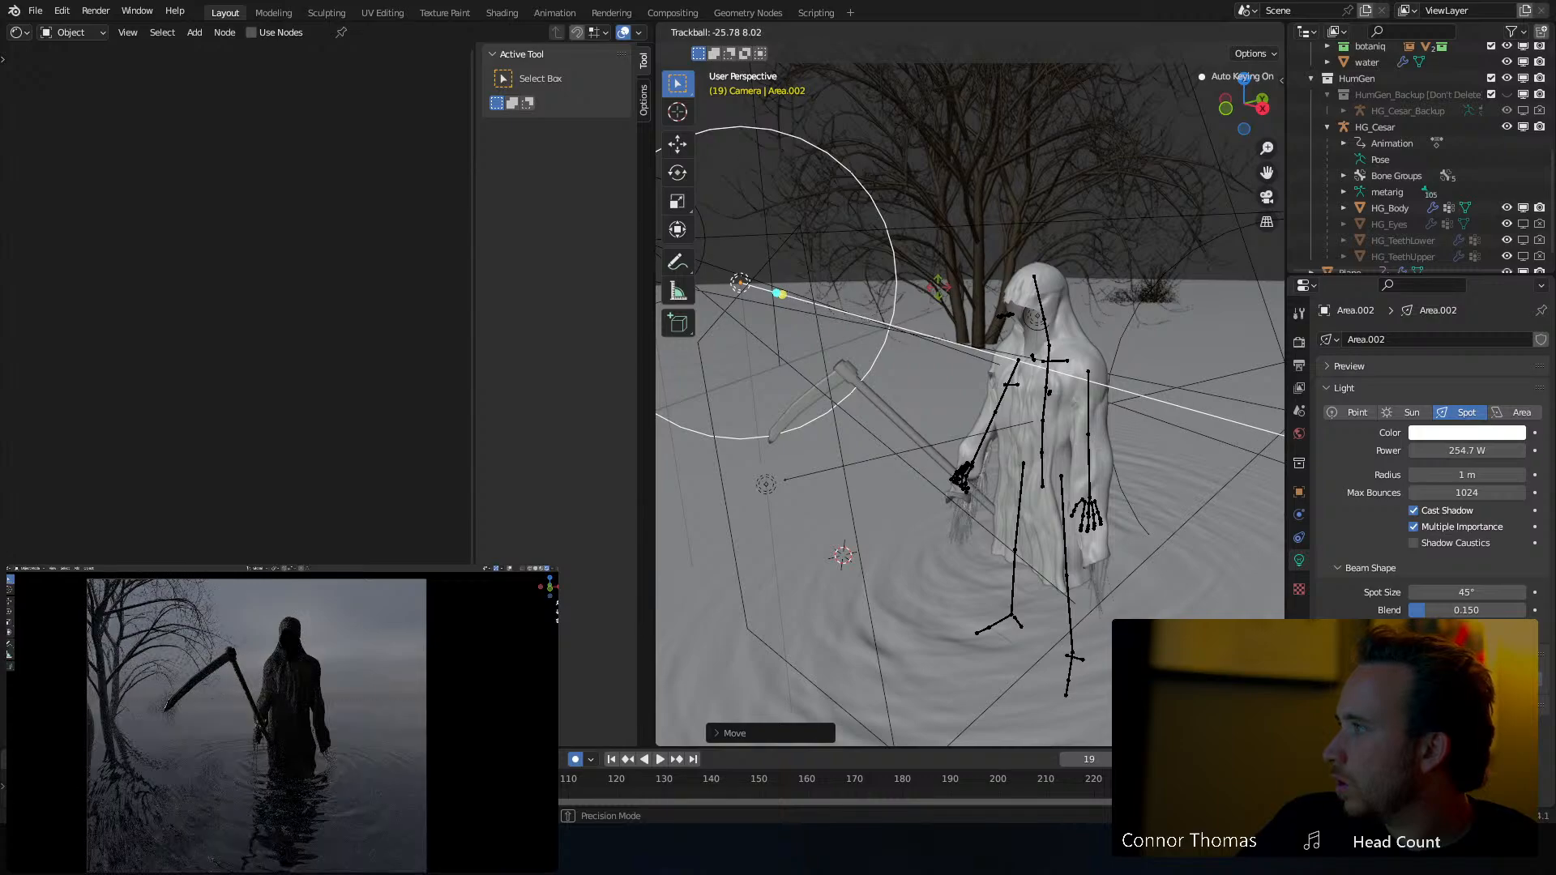
{"action": "key", "text": "Return"}
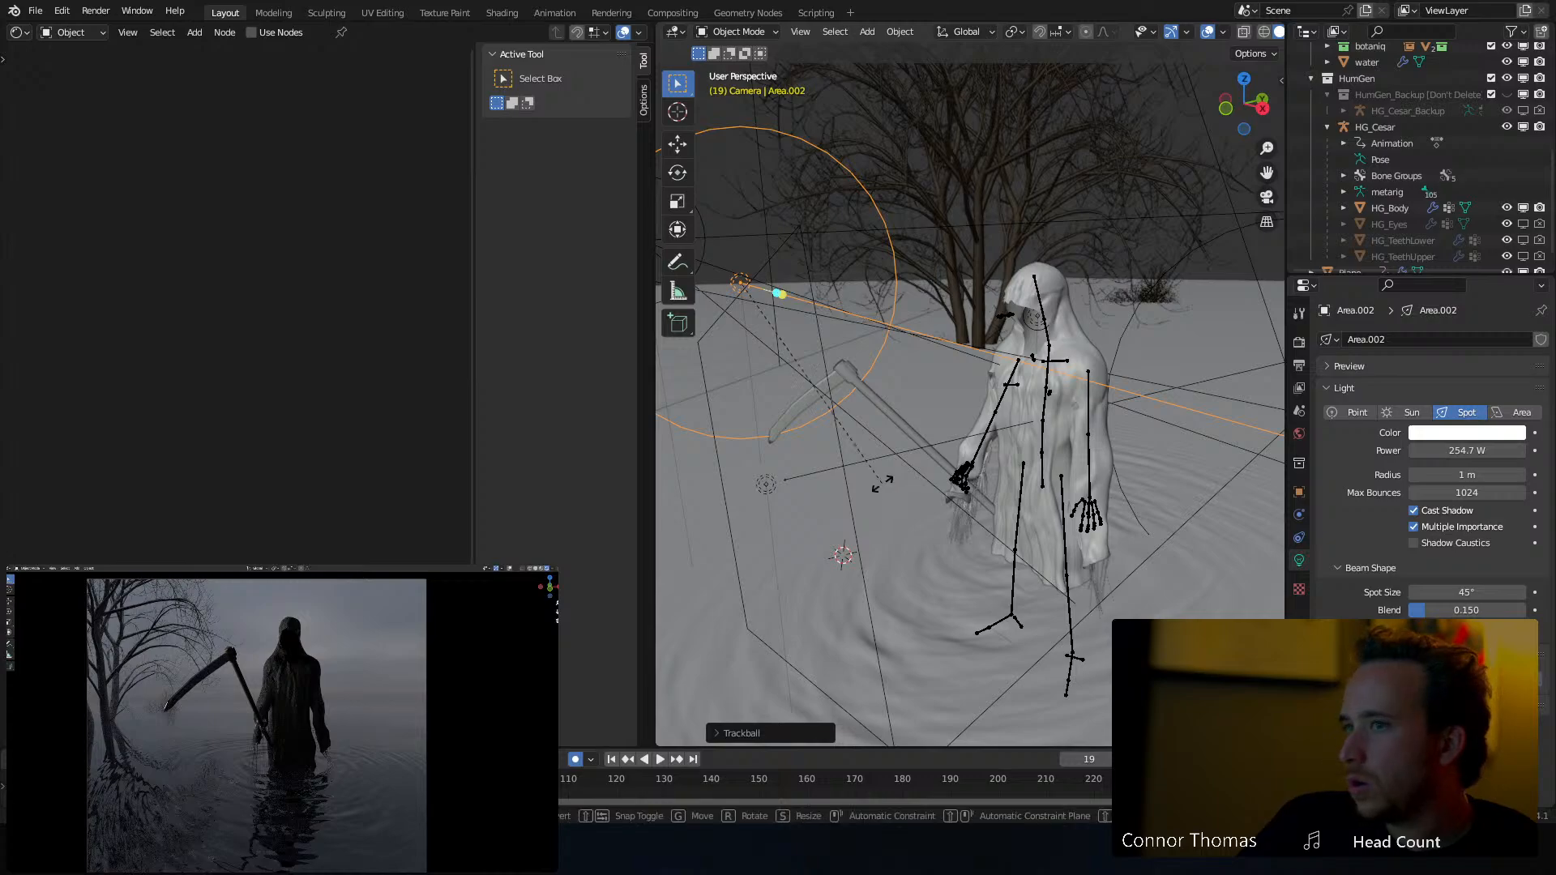
Rotate the Area.002 spot freely down past the scythe blade and set its radius to 0.27 m
{"action": "key", "text": "r"}
{"action": "key", "text": "r"}
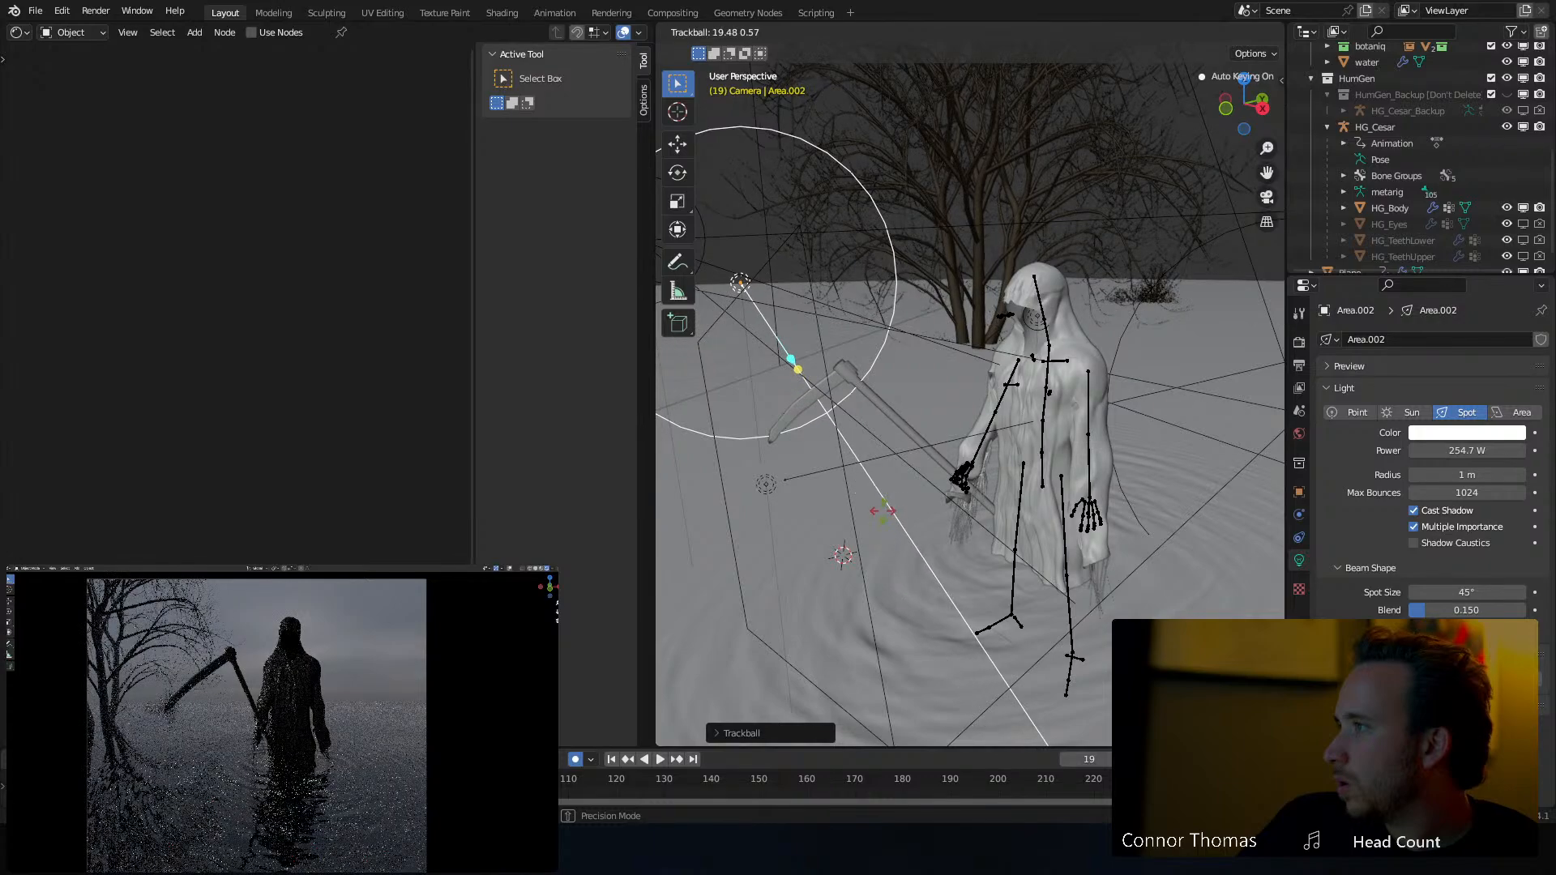
{"action": "left_click", "coordinate": [884, 516]}
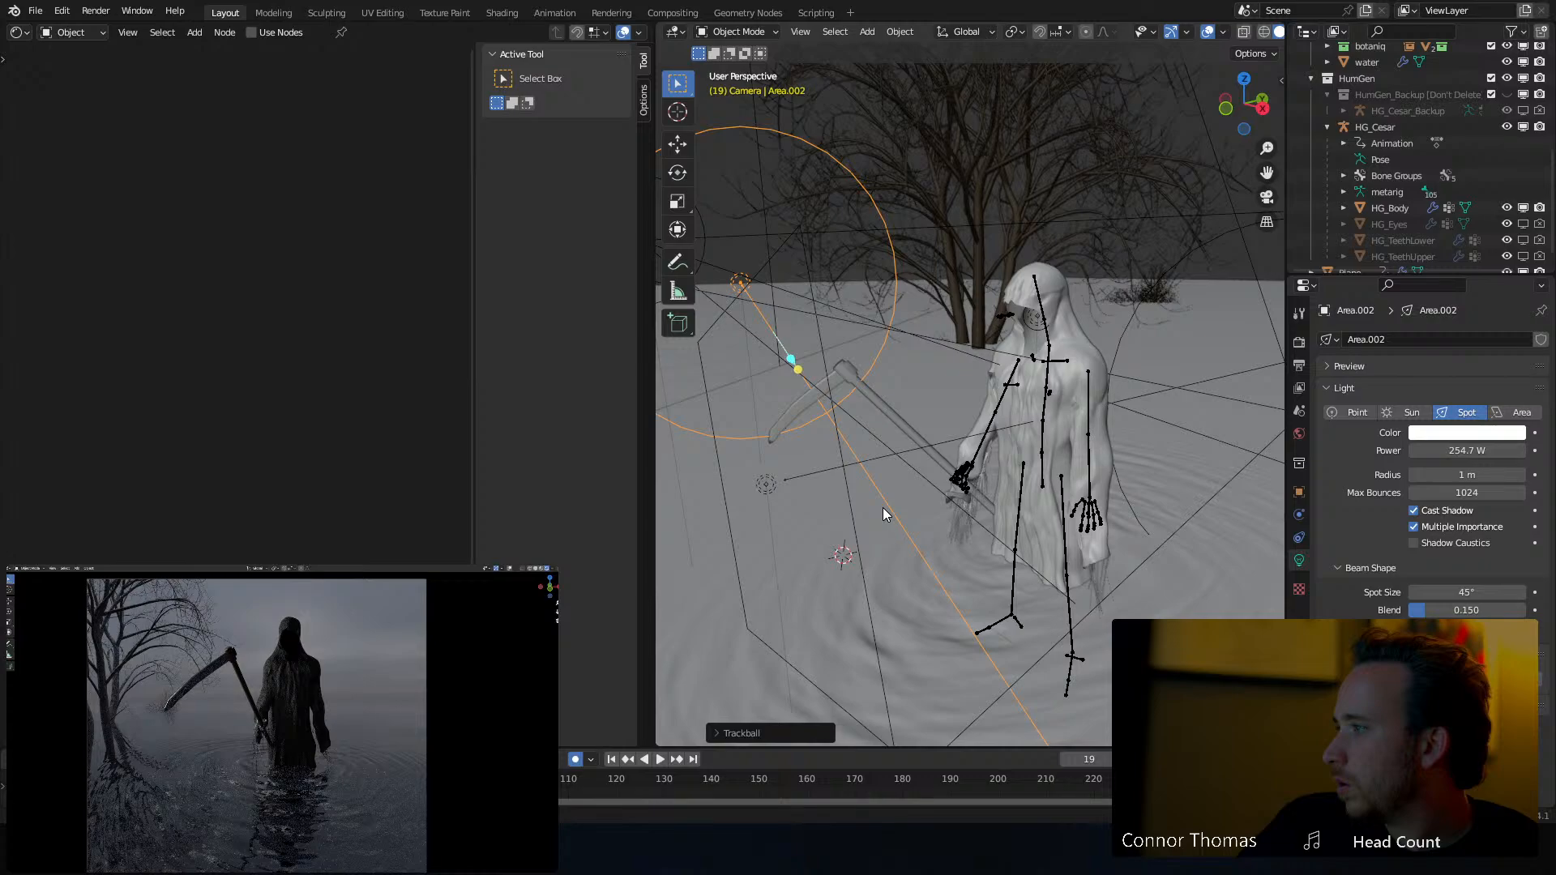
{"action": "middle_click_drag", "start_coordinate": [946, 436], "coordinate": [1000, 417]}
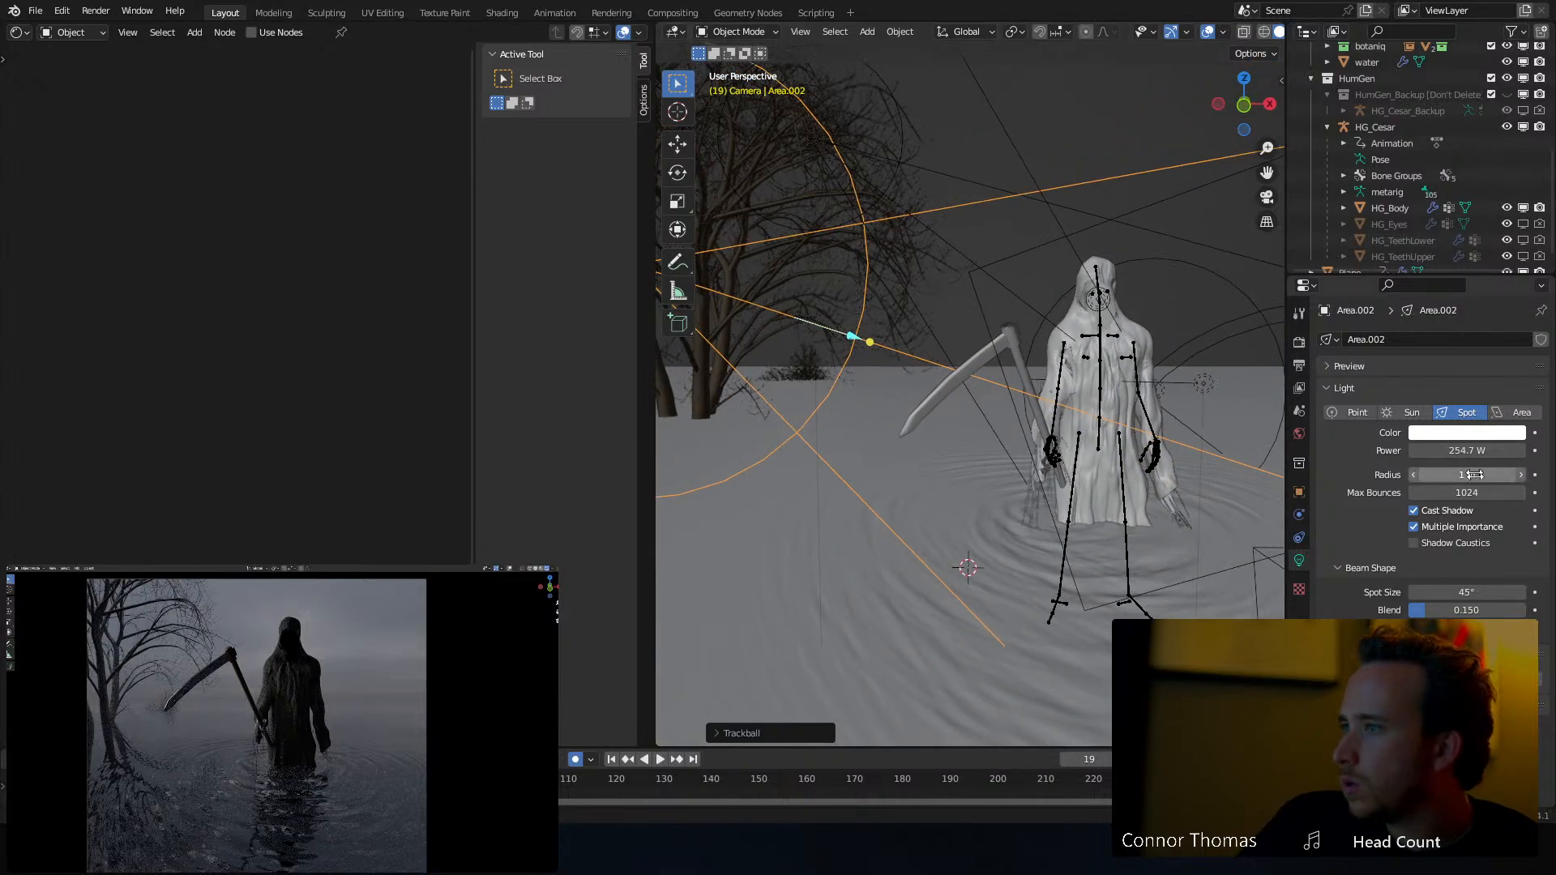
{"action": "left_click_drag", "start_coordinate": [1486, 466], "coordinate": [1437, 466]}
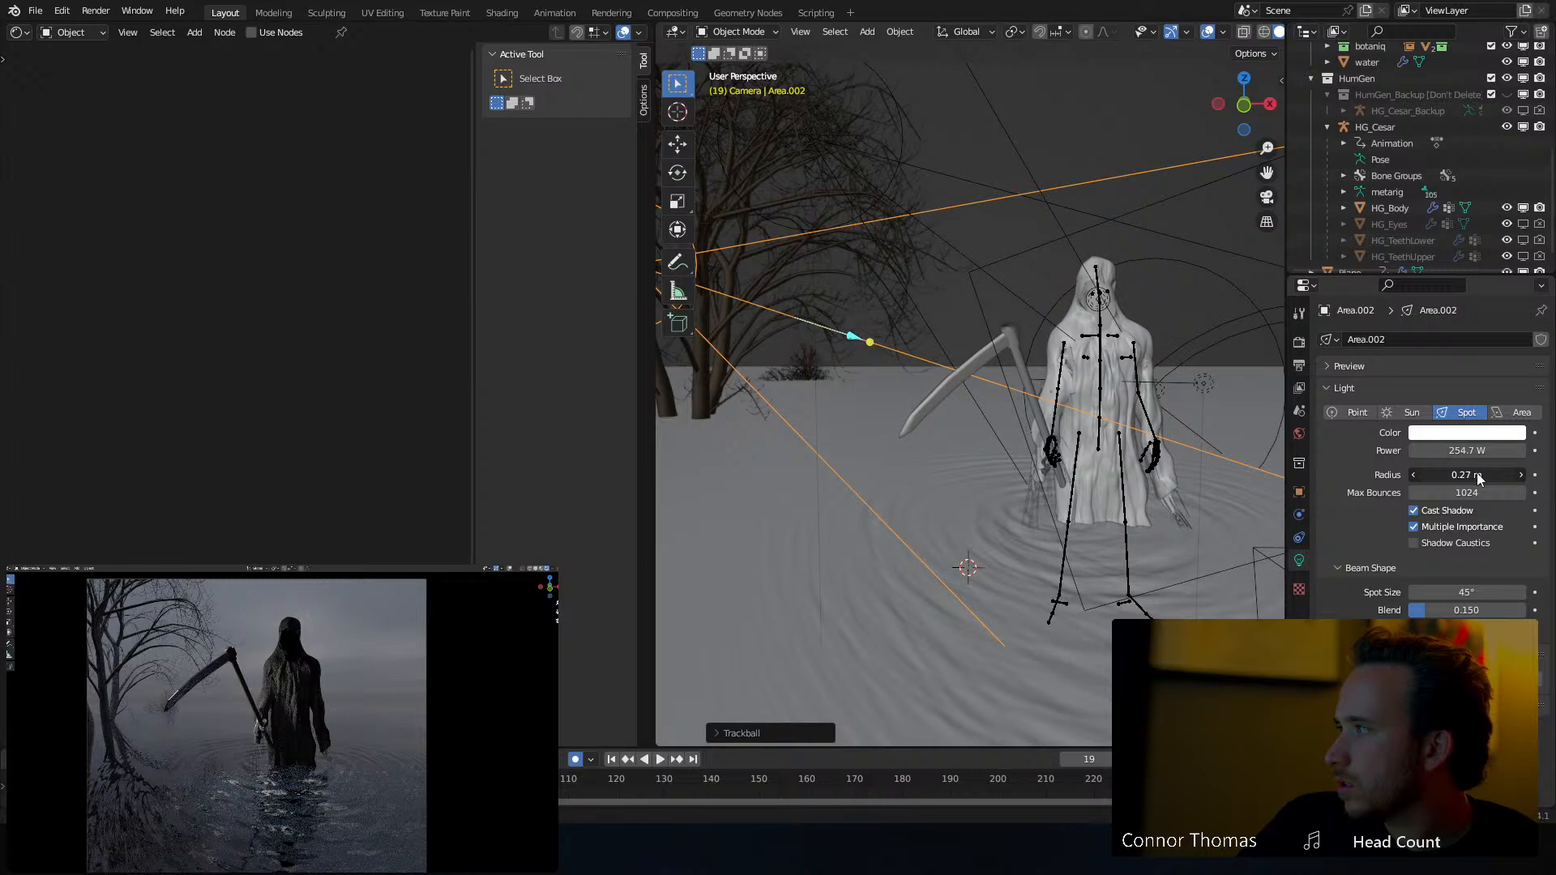
Set the Area.002 spot size to 41° and scale the light down to about 0.15
{"action": "left_click_drag", "start_coordinate": [1488, 592], "coordinate": [1469, 592]}
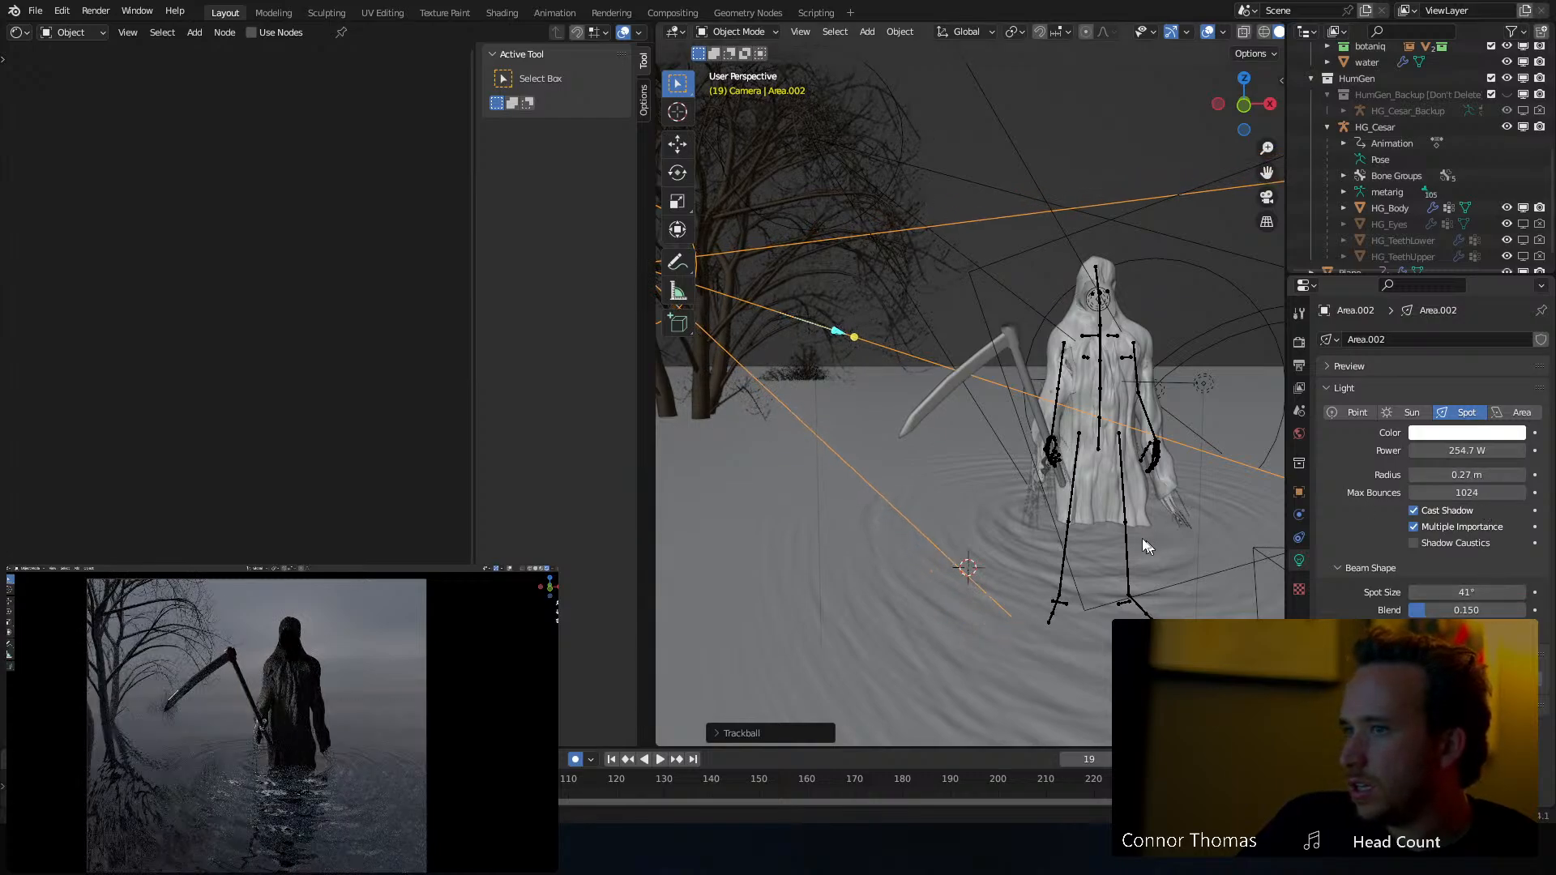
{"action": "key", "text": "s"}
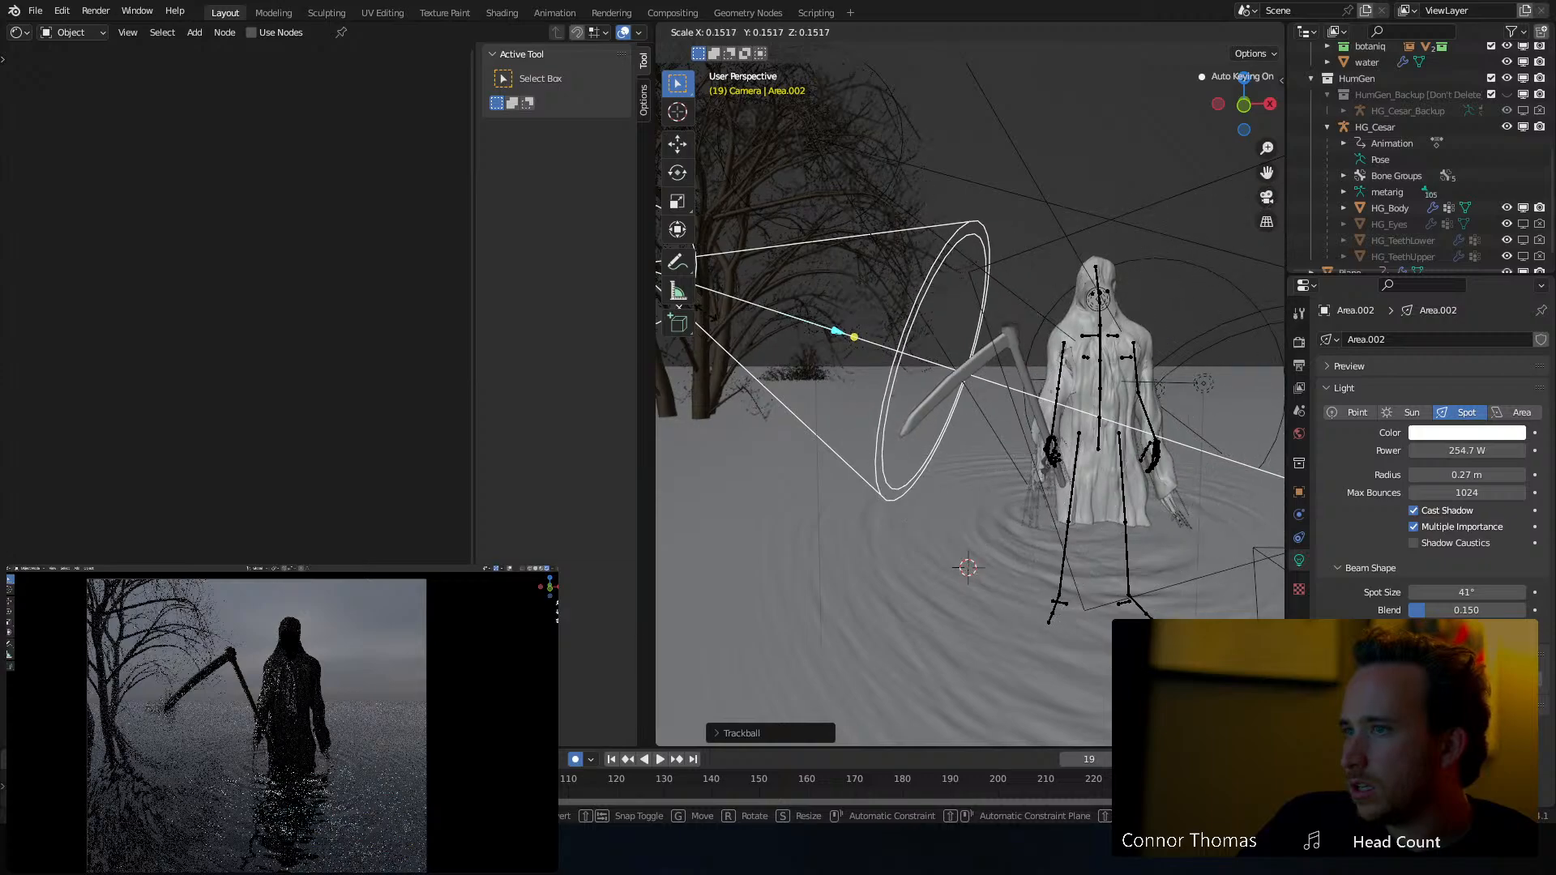
{"action": "left_click", "coordinate": [723, 328]}
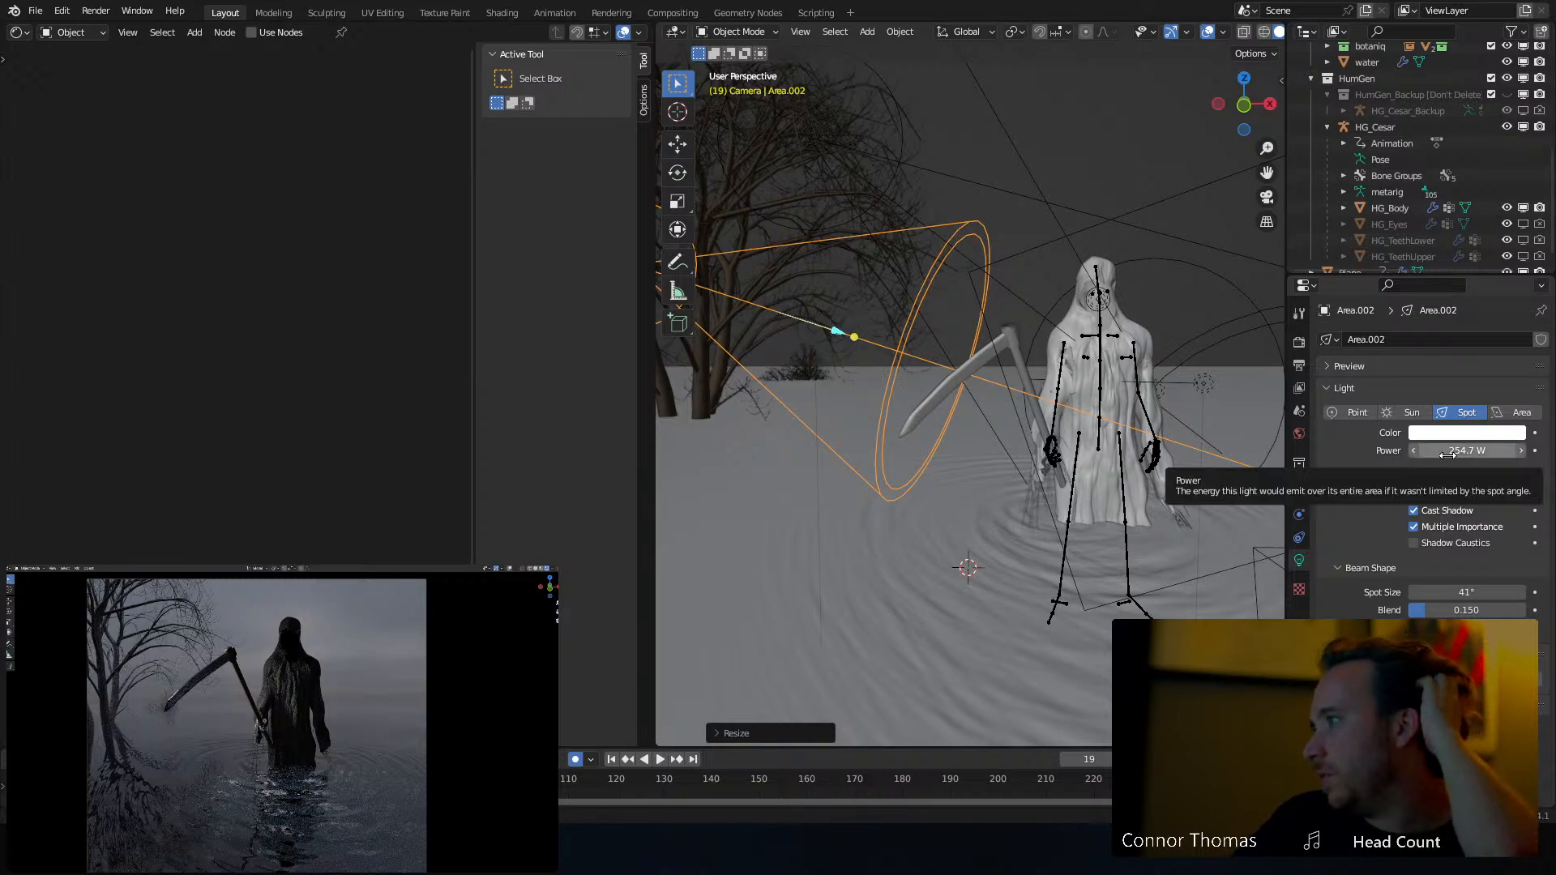
Lower the power of the Area.002 spot light to 40.8 W
{"action": "left_click_drag", "start_coordinate": [1467, 450], "coordinate": [1447, 450]}
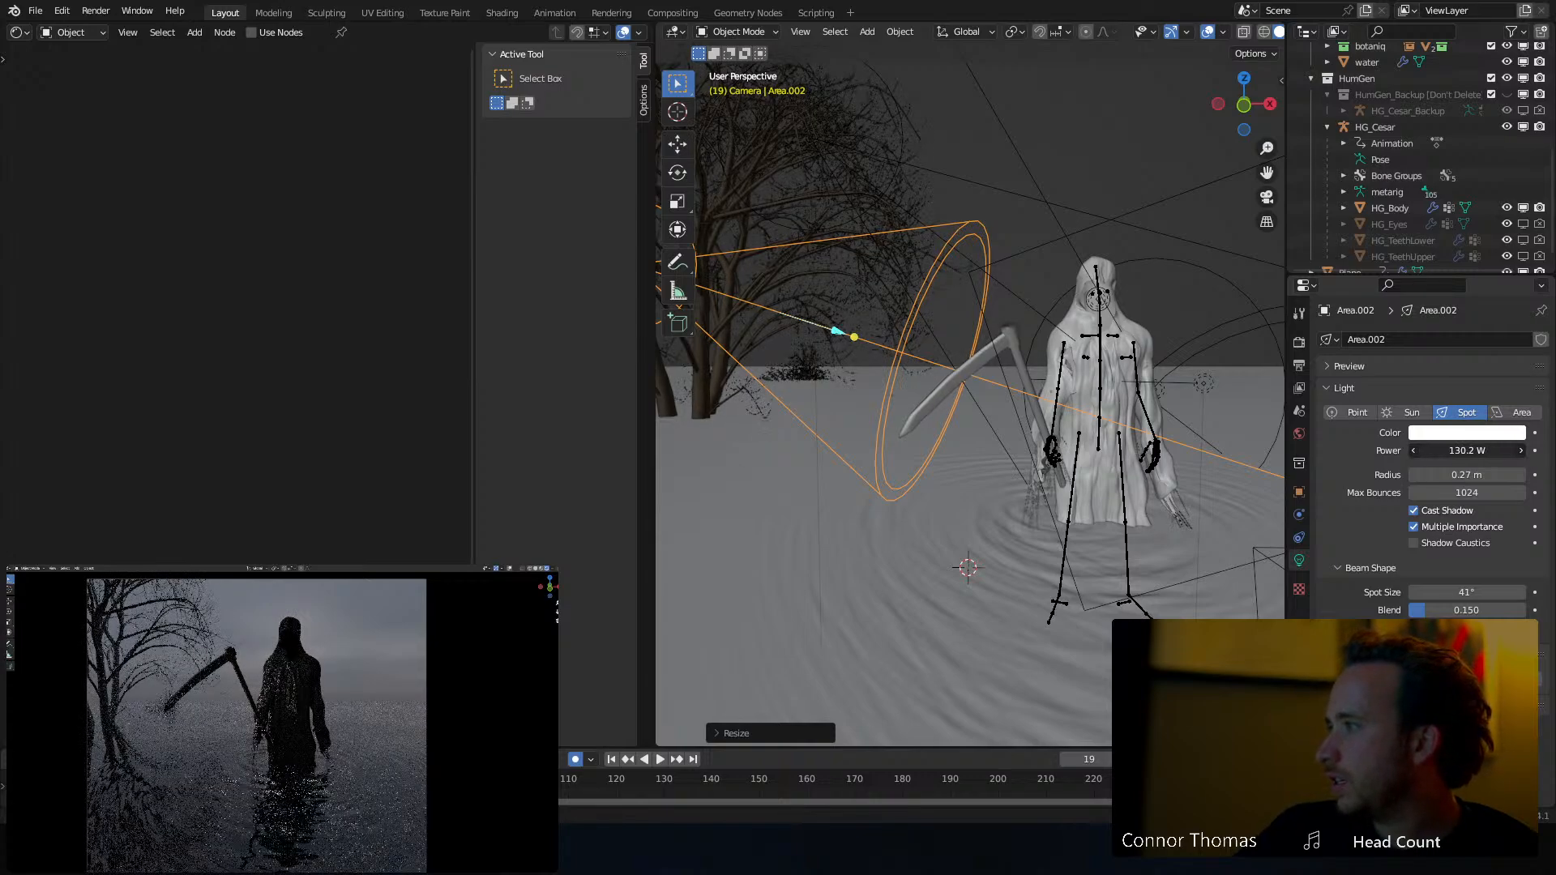
{"action": "mouse_move", "coordinate": [1468, 450]}
{"action": "left_mouse_down"}
{"action": "mouse_move", "coordinate": [1428, 450]}
{"action": "mouse_move", "coordinate": [1447, 450]}
{"action": "left_mouse_up"}
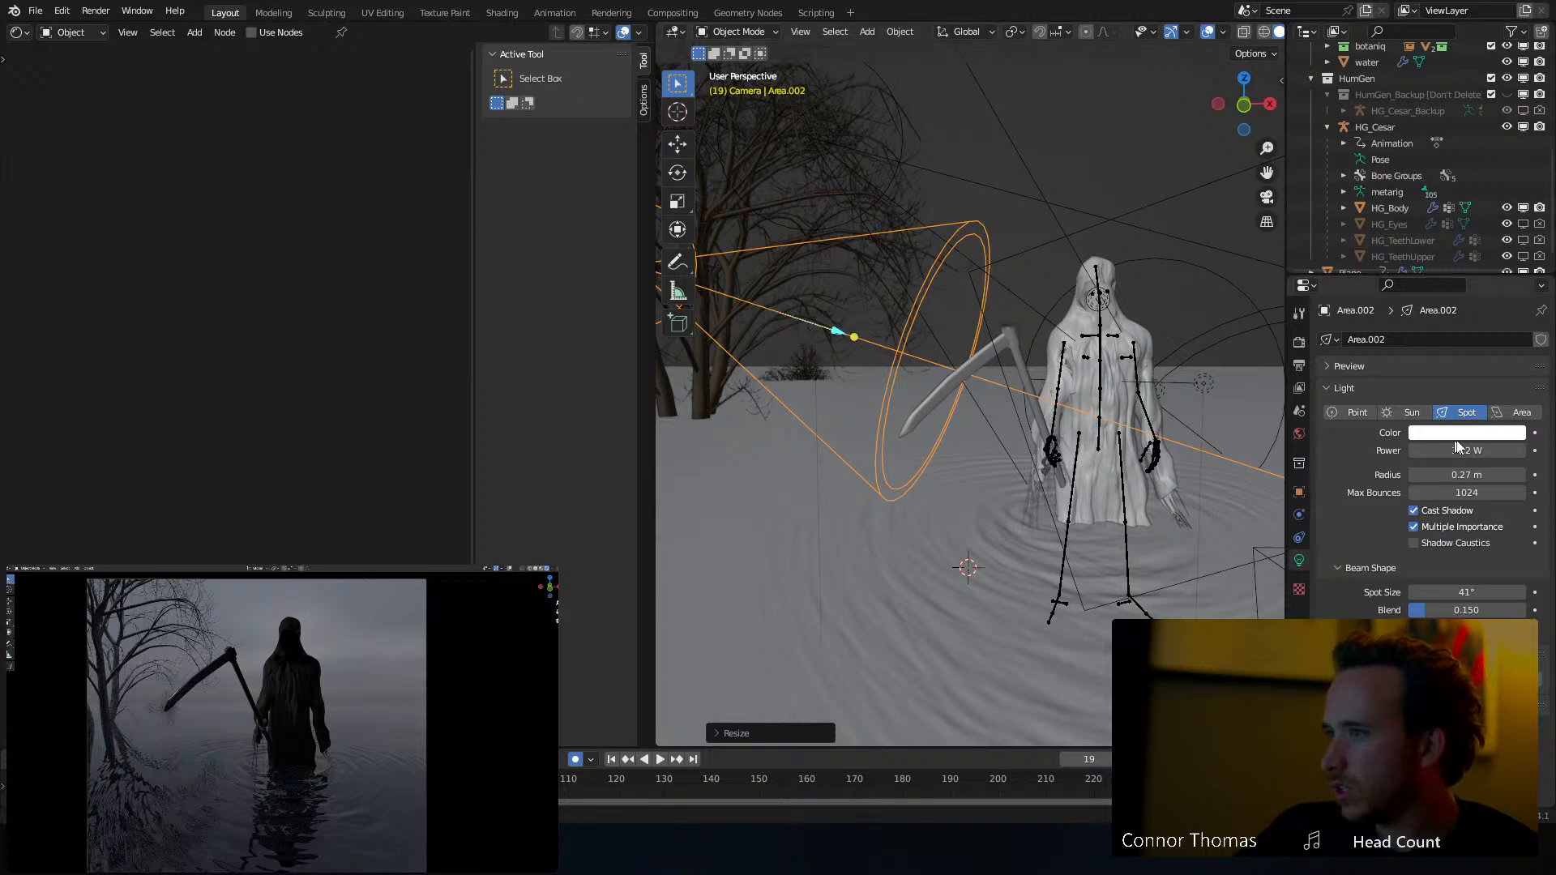
{"action": "left_click_drag", "start_coordinate": [1462, 454], "coordinate": [1484, 454]}
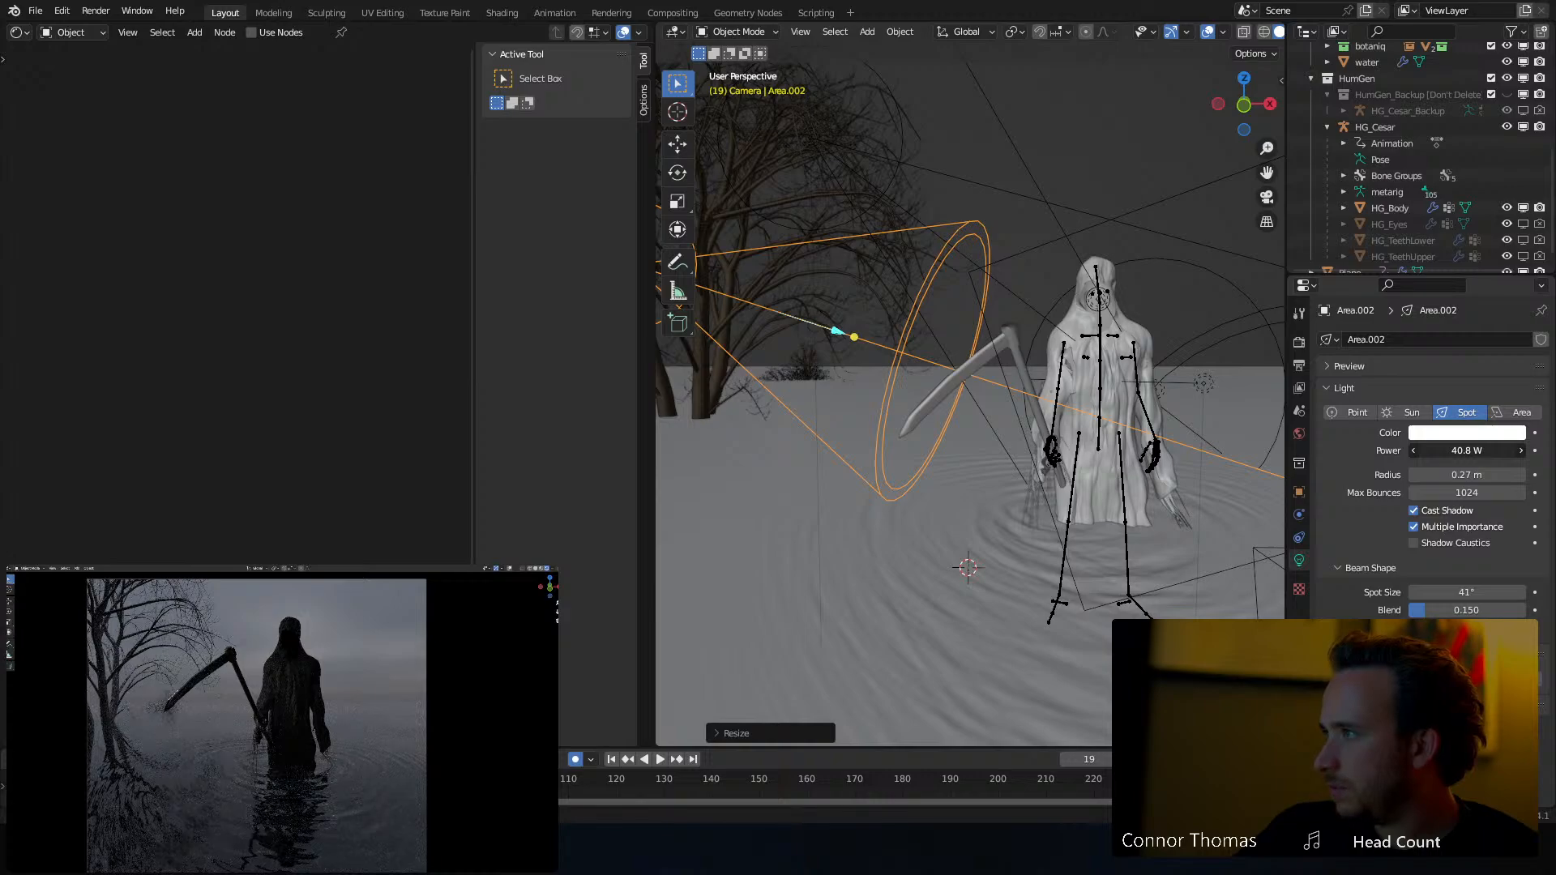
Rotate the Area.002 spot freely by about 13° to re-aim its cone at the scythe blade
{"action": "middle_click_drag", "start_coordinate": [774, 243], "coordinate": [859, 295]}
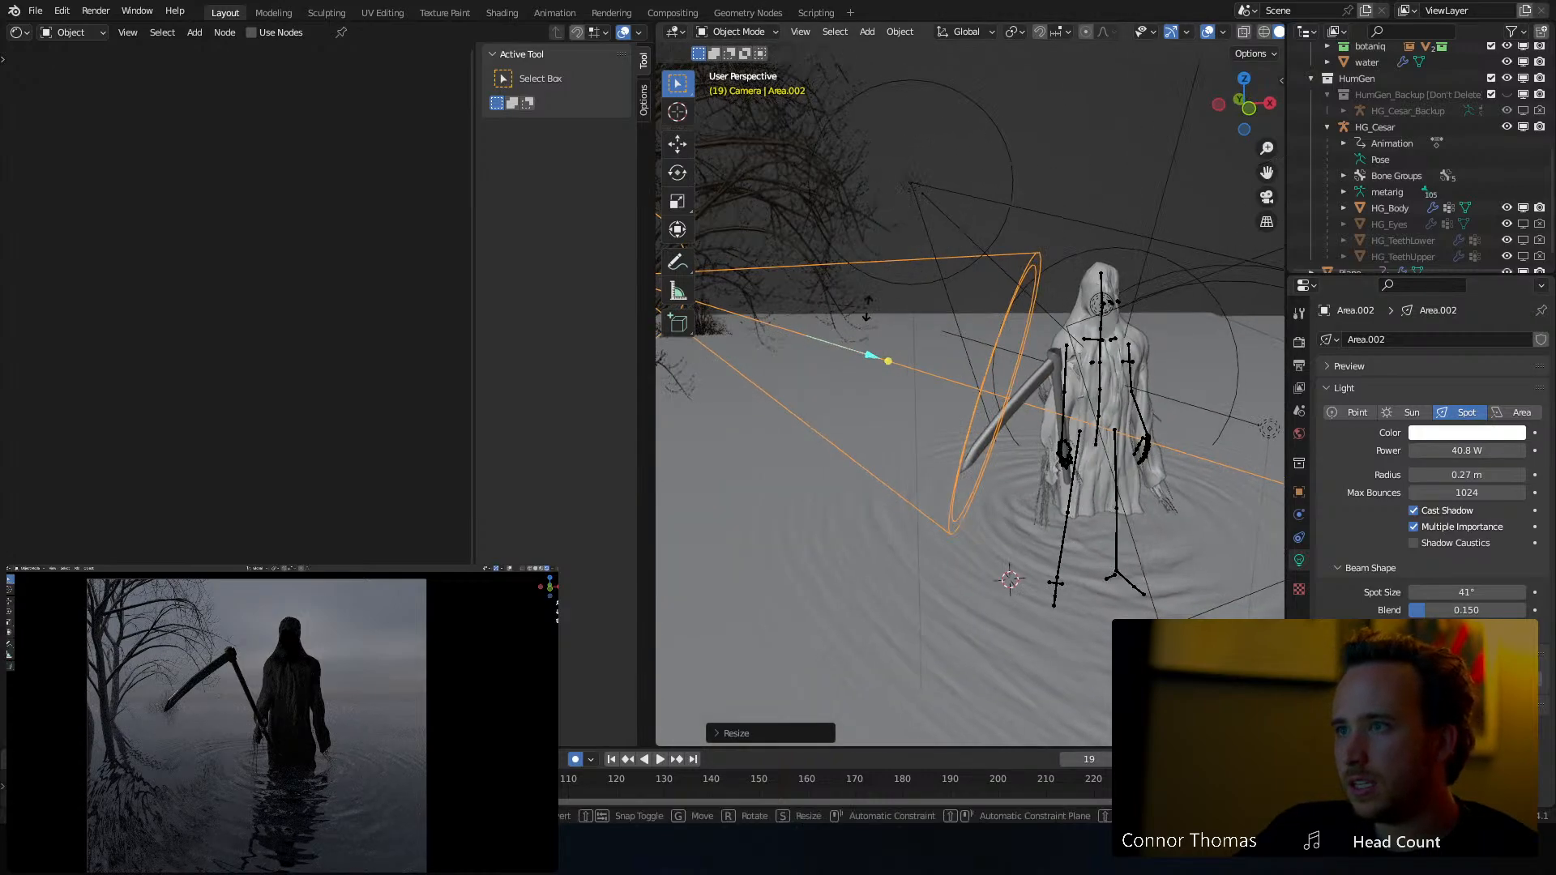
{"action": "key", "text": "r"}
{"action": "key", "text": "r"}
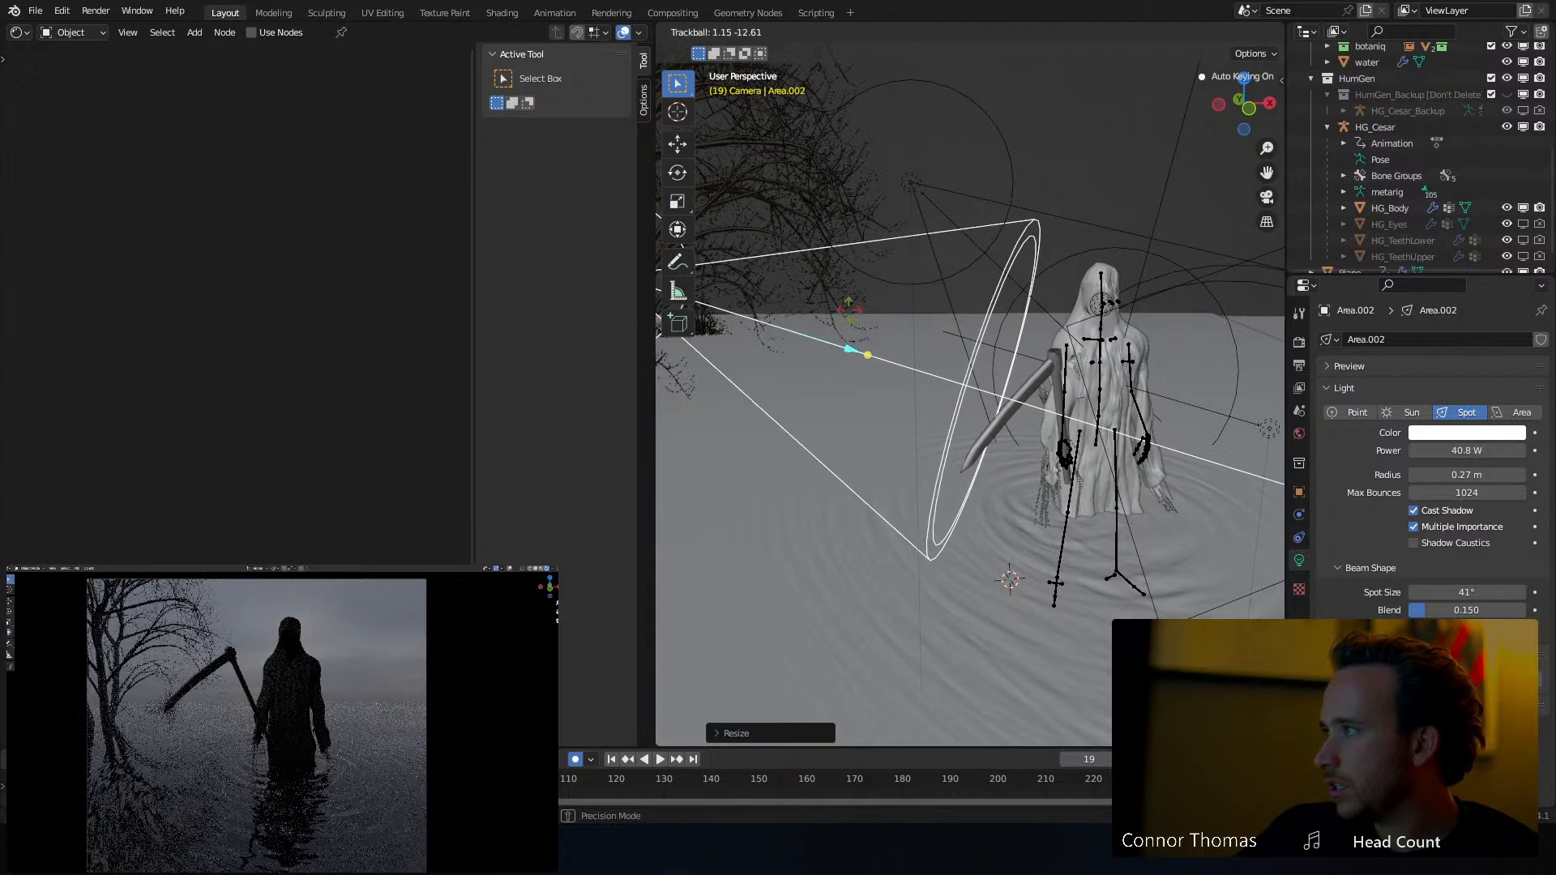
{"action": "left_click", "coordinate": [890, 334]}
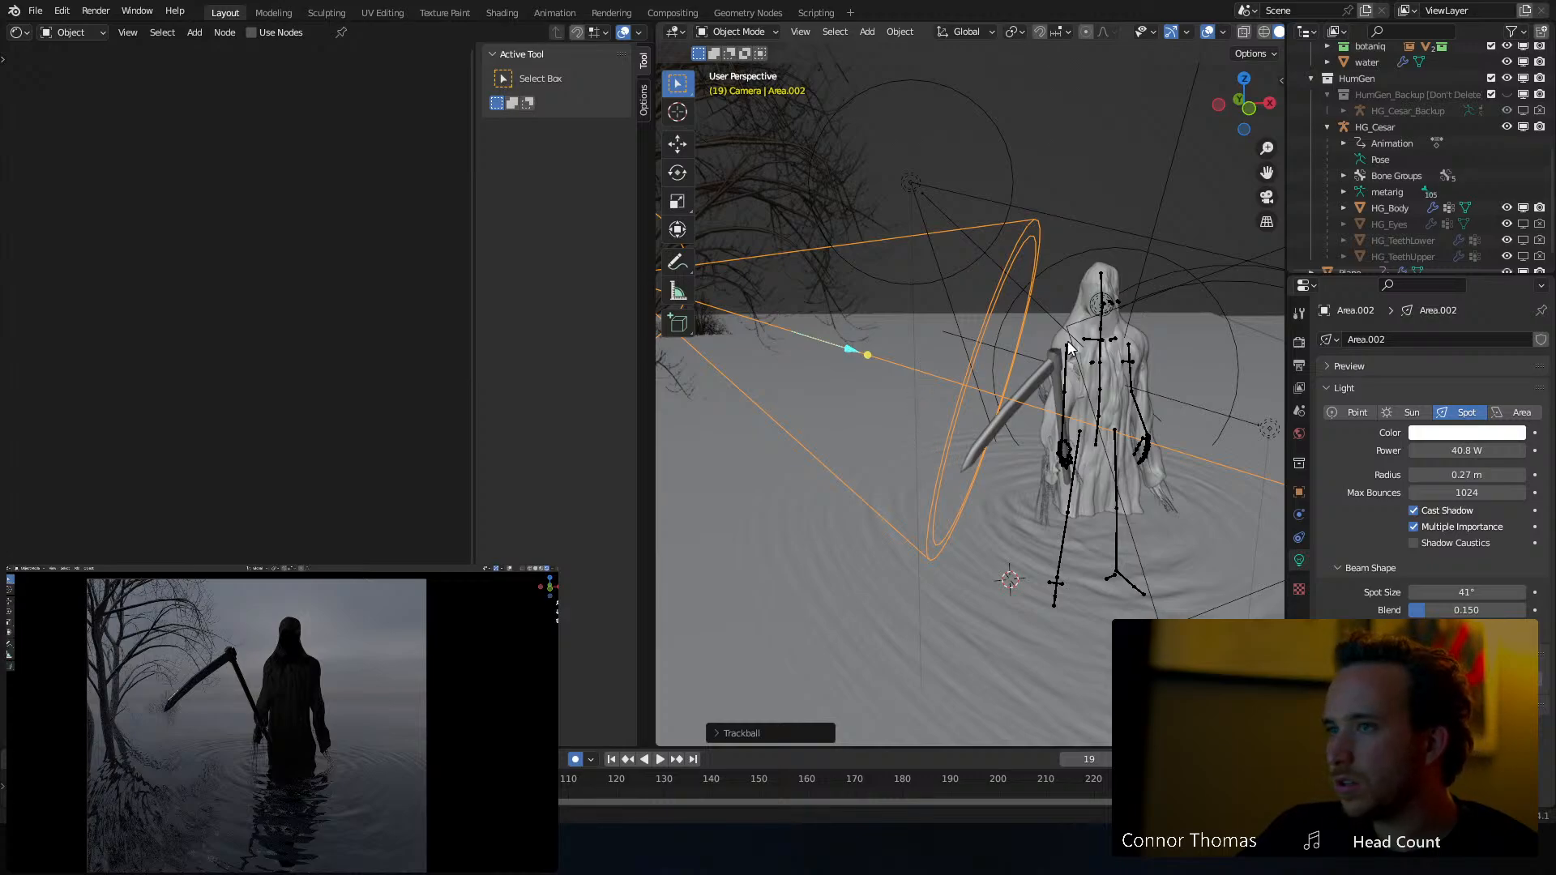
Select the scythe and lower the Specular of its staff material to 0
{"action": "middle_click_drag", "start_coordinate": [910, 395], "coordinate": [931, 357]}
{"action": "scroll", "coordinate": [930, 357], "scroll_direction": "up", "scroll_amount": 4}
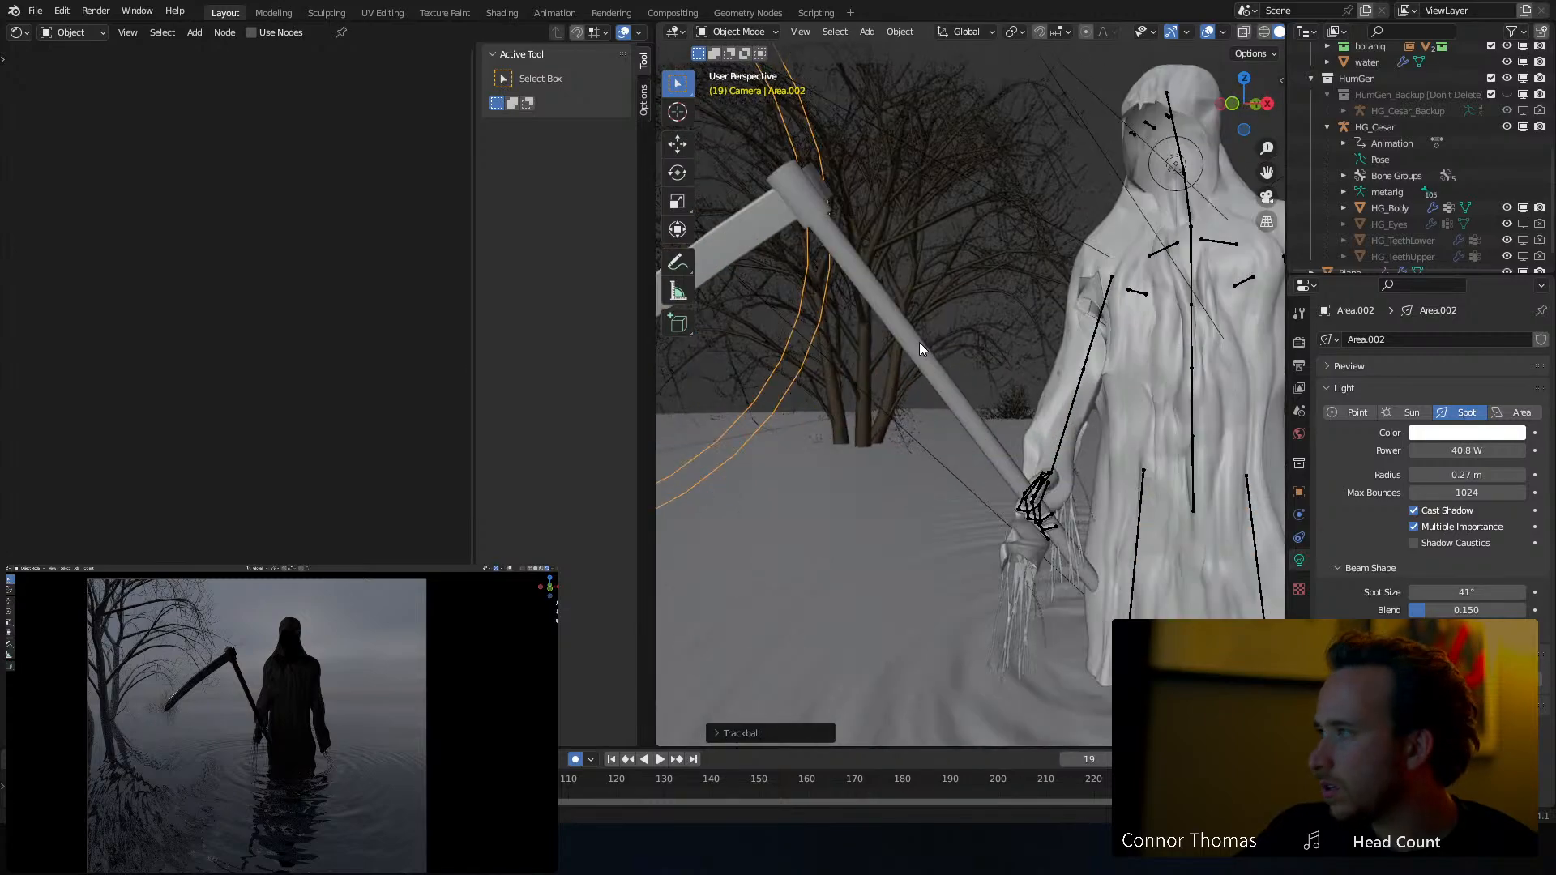
{"action": "left_click", "coordinate": [919, 342]}
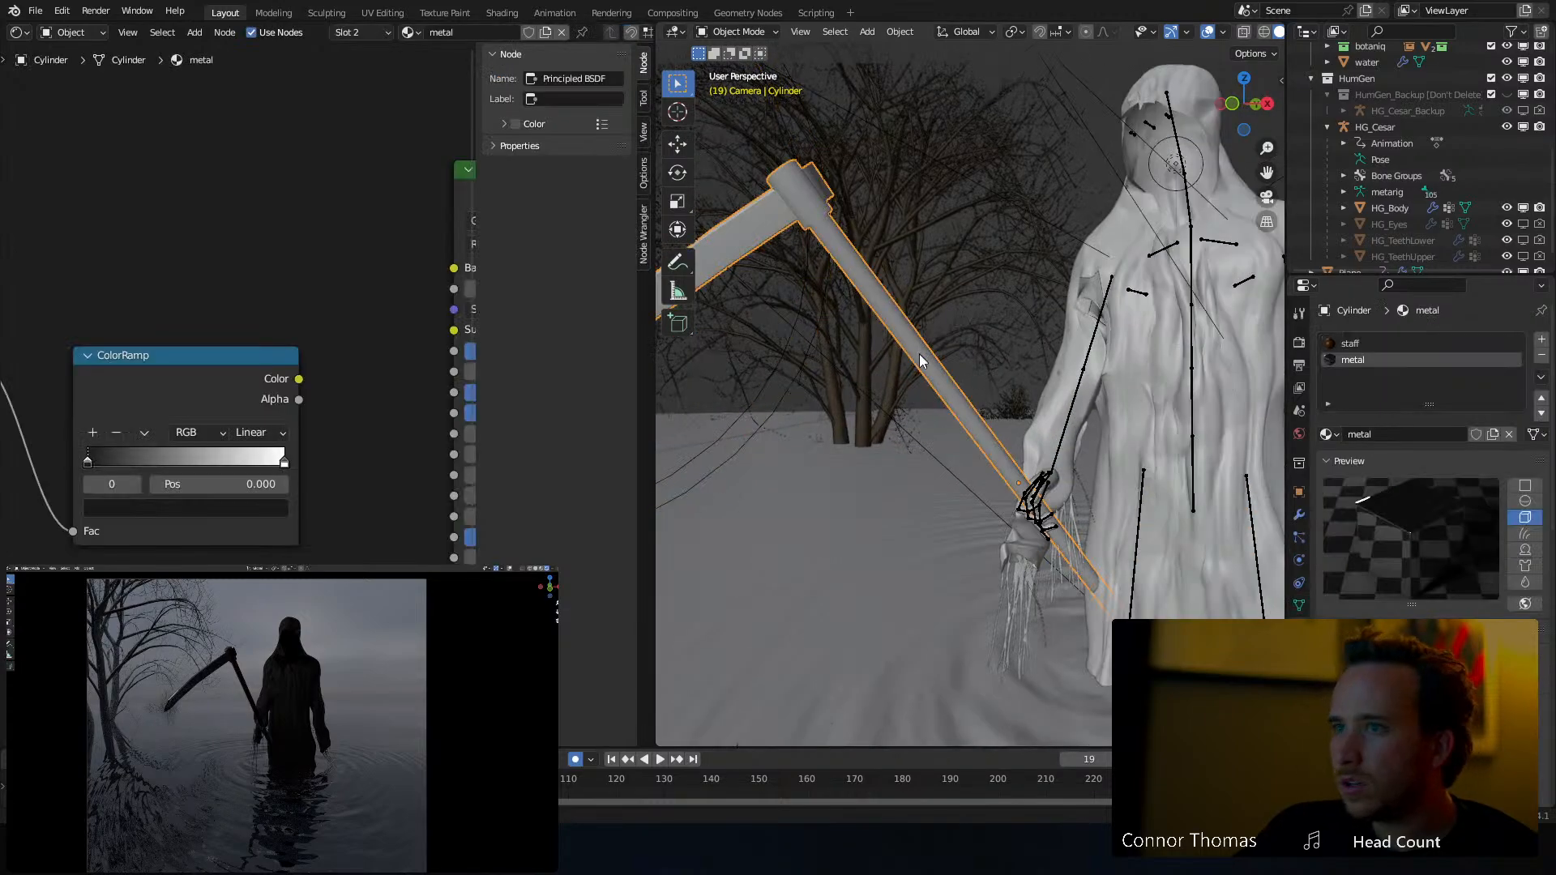
{"action": "scroll", "coordinate": [294, 240], "scroll_direction": "down", "scroll_amount": 2}
{"action": "scroll", "coordinate": [293, 240], "scroll_direction": "down", "scroll_amount": 2}
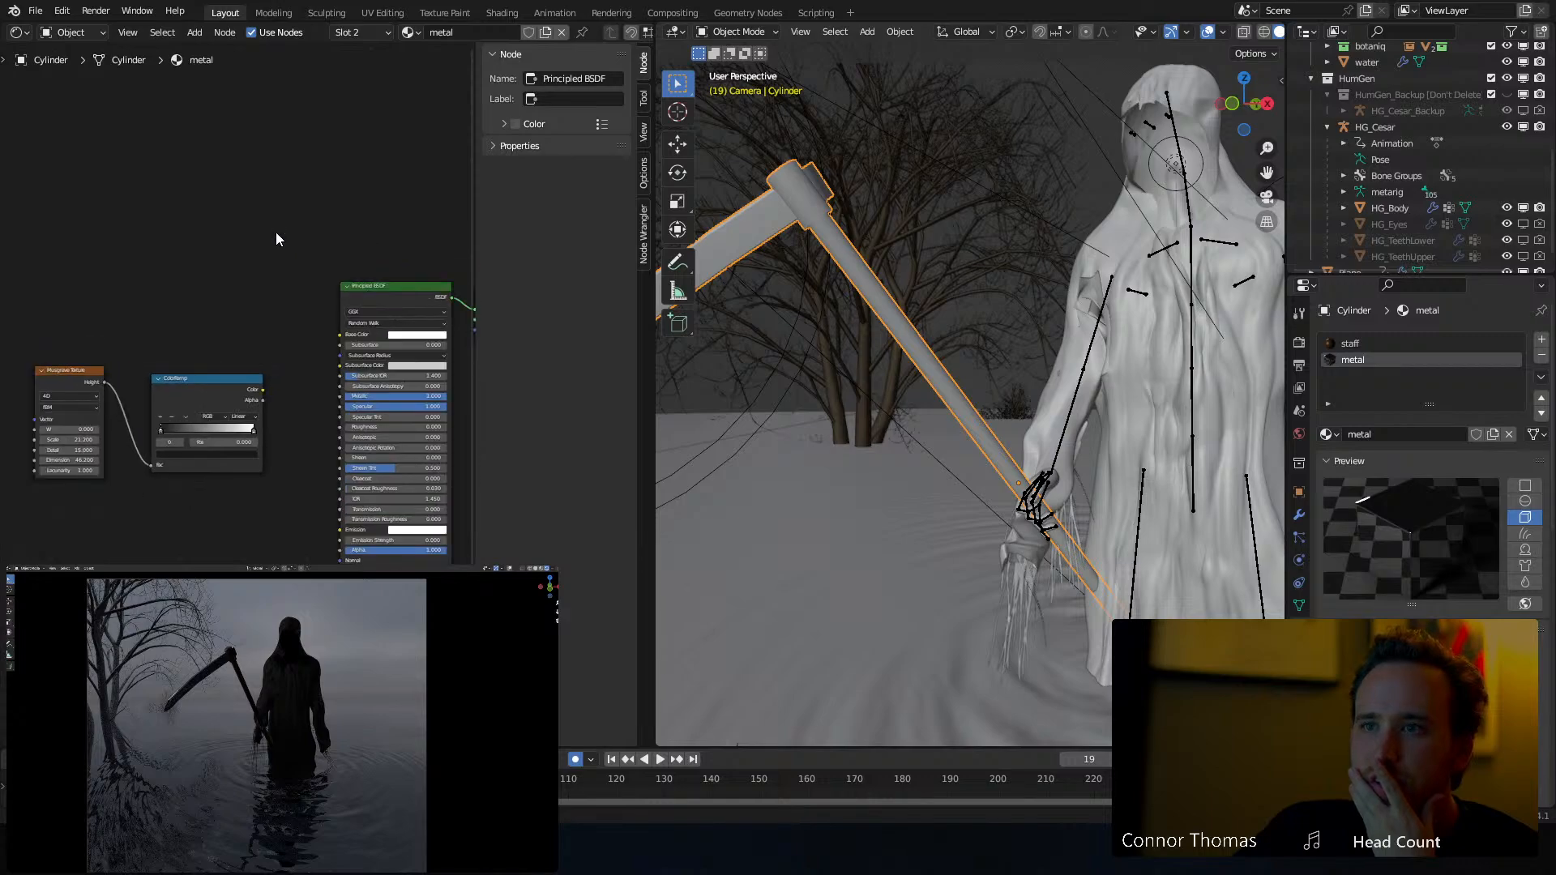
{"action": "middle_click_drag", "start_coordinate": [278, 243], "coordinate": [294, 190]}
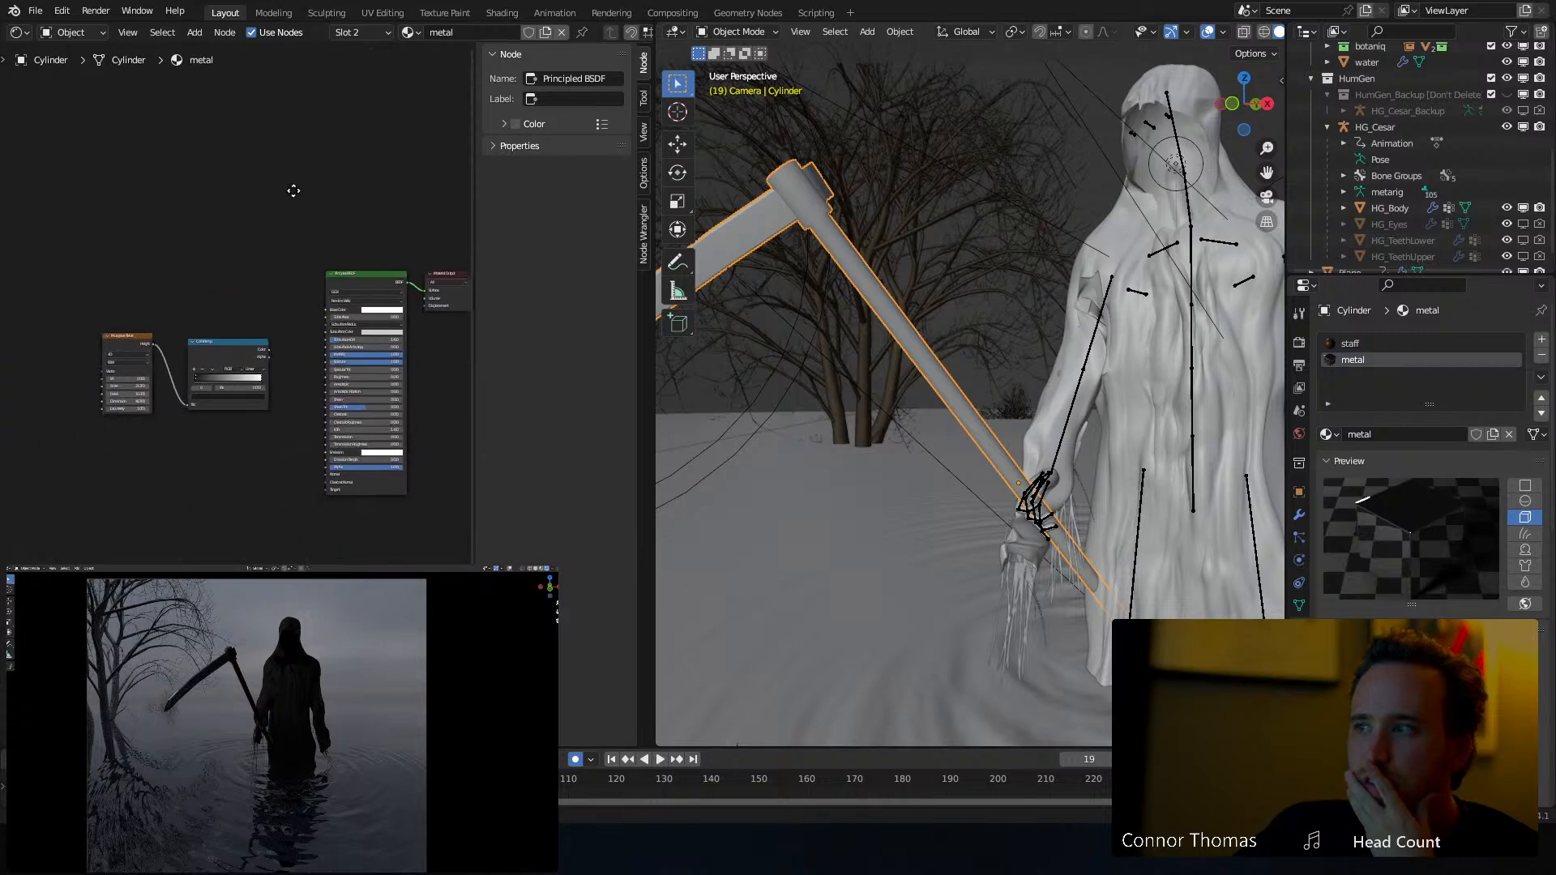
{"action": "left_click", "coordinate": [1359, 341]}
{"action": "scroll", "coordinate": [253, 325], "scroll_direction": "up", "scroll_amount": 5}
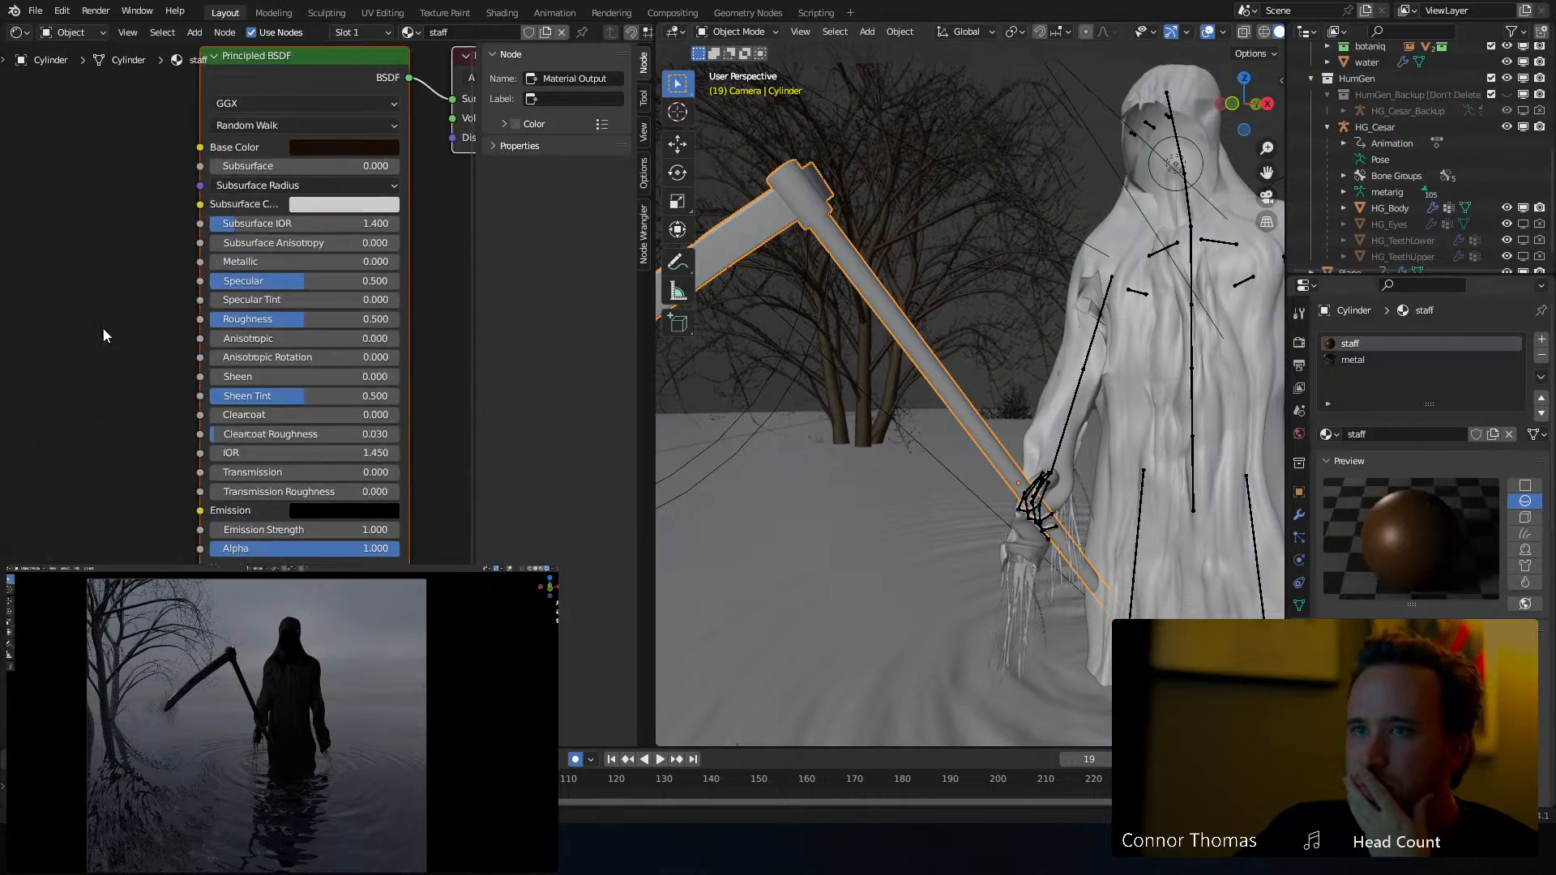
{"action": "left_click_drag", "start_coordinate": [280, 282], "coordinate": [206, 280]}
Add a Musgrave Texture with Scale 19.8 to the staff material and connect its Height to Base Color
{"action": "middle_click_drag", "start_coordinate": [153, 293], "coordinate": [316, 375]}
{"action": "left_click", "coordinate": [89, 292]}
{"action": "key", "text": "shift+a"}
{"action": "left_click", "coordinate": [88, 293]}
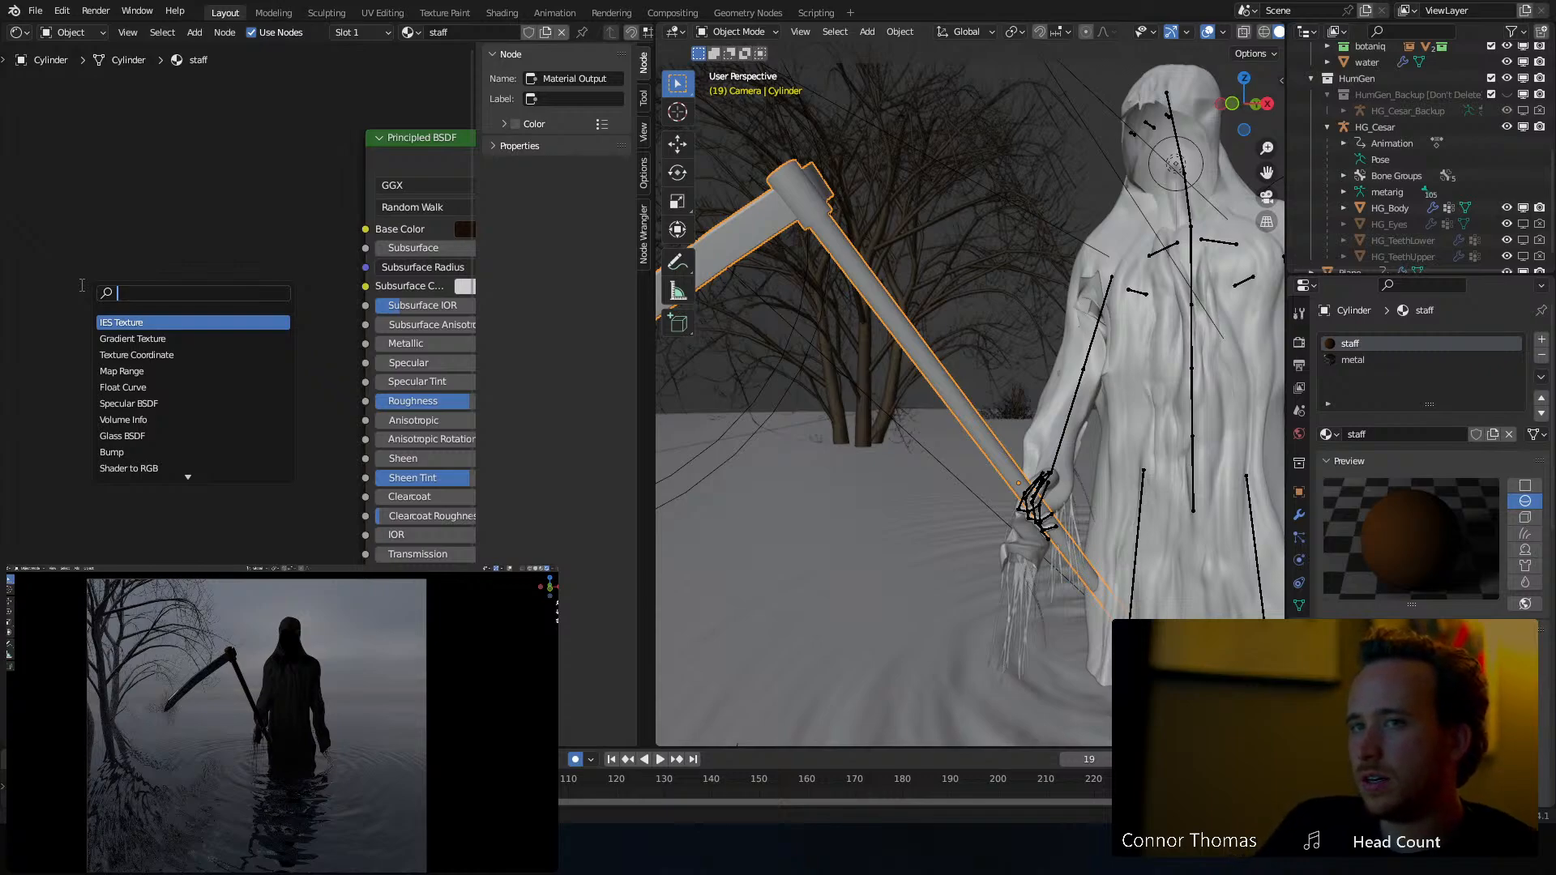
{"action": "type", "text": "musgrave"}
{"action": "key", "text": "Return"}
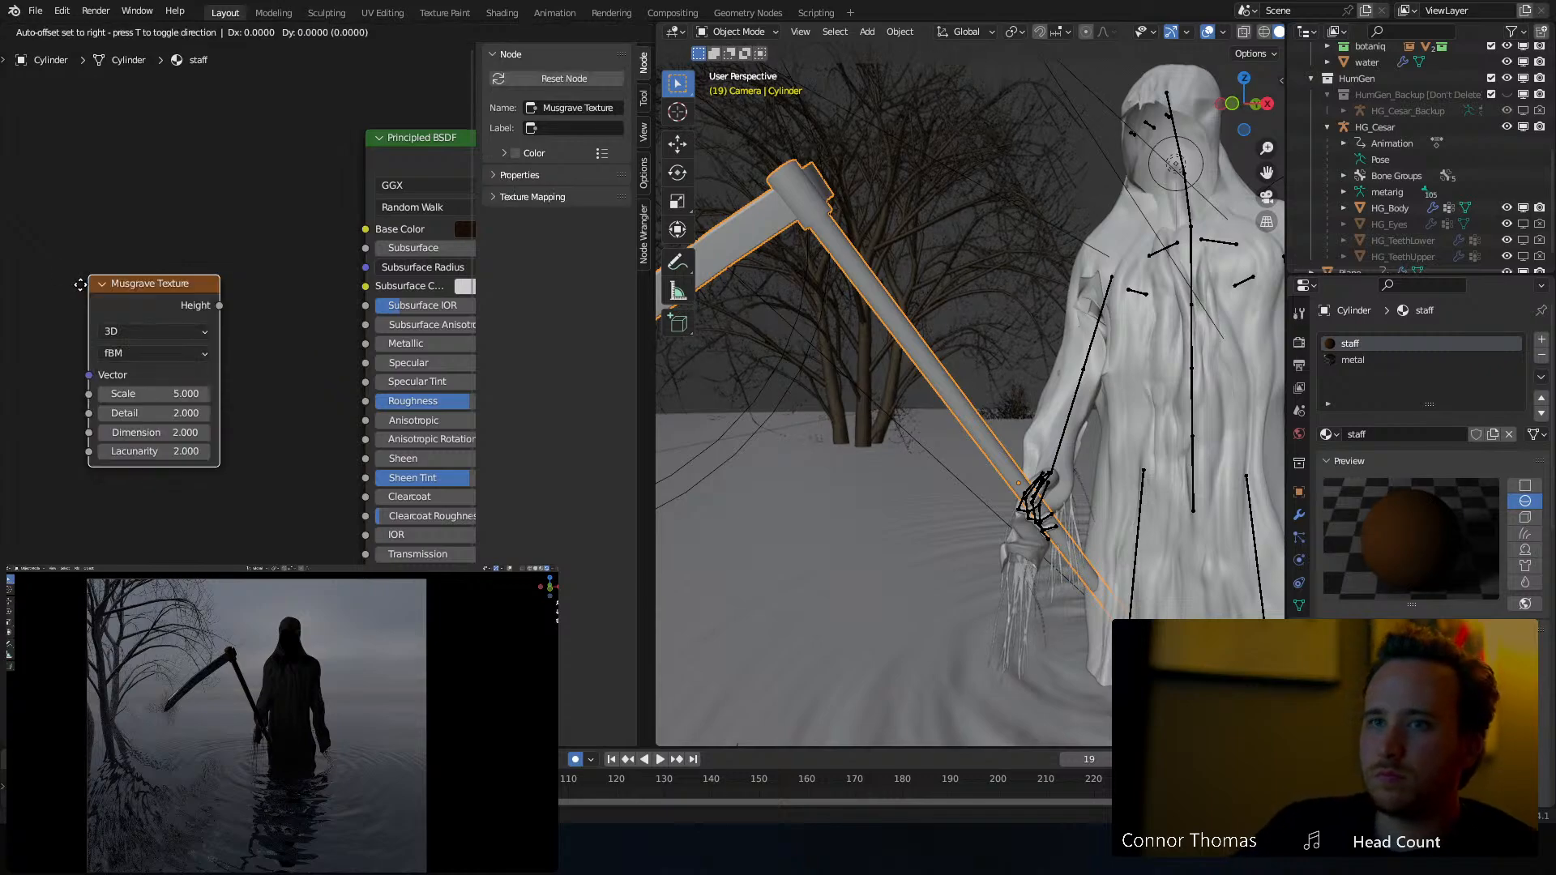
{"action": "left_click", "coordinate": [95, 240]}
{"action": "left_click", "coordinate": [173, 243], "text": "ctrl+shift"}
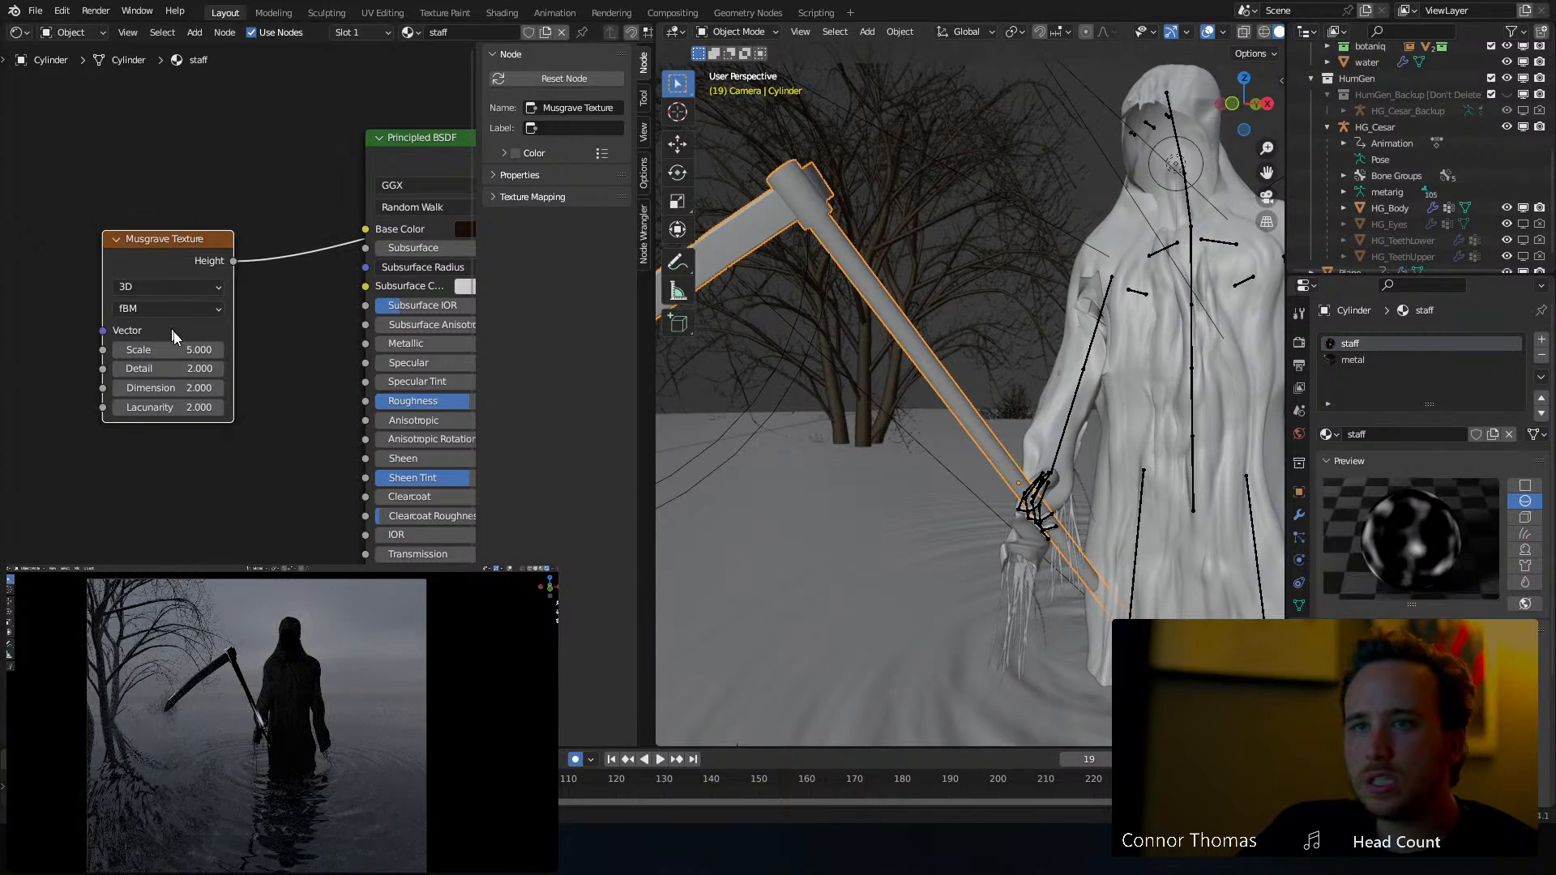
{"action": "left_click_drag", "start_coordinate": [191, 350], "coordinate": [311, 350]}
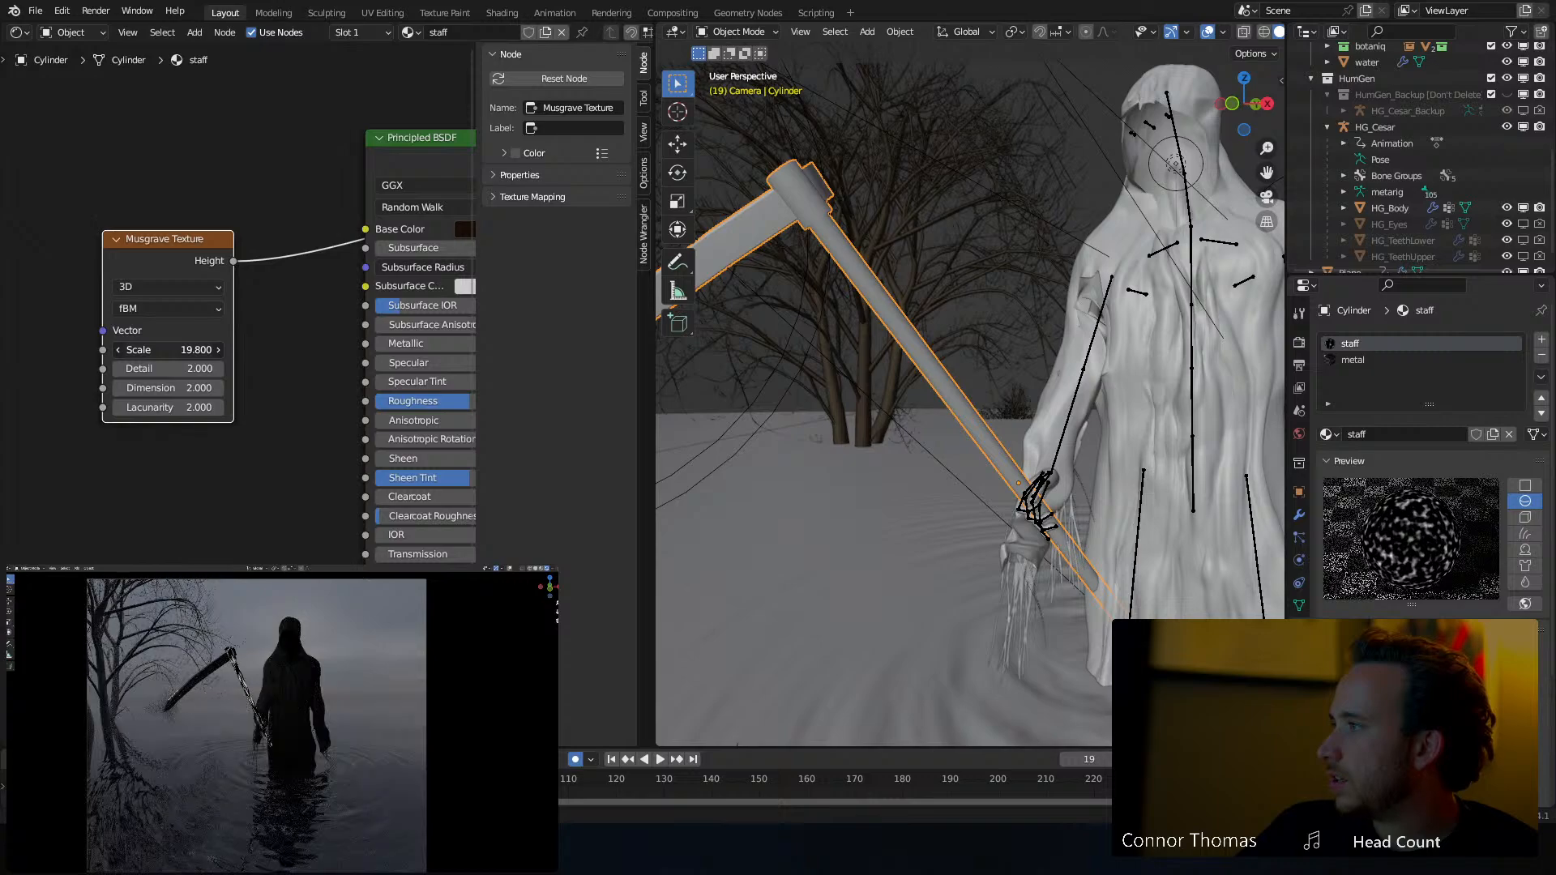
Add a ColorRamp on the link between the Musgrave Texture and the staff's Base Color
{"action": "middle_click_drag", "start_coordinate": [255, 163], "coordinate": [235, 214]}
{"action": "key", "text": "shift+a"}
{"action": "left_click", "coordinate": [115, 207]}
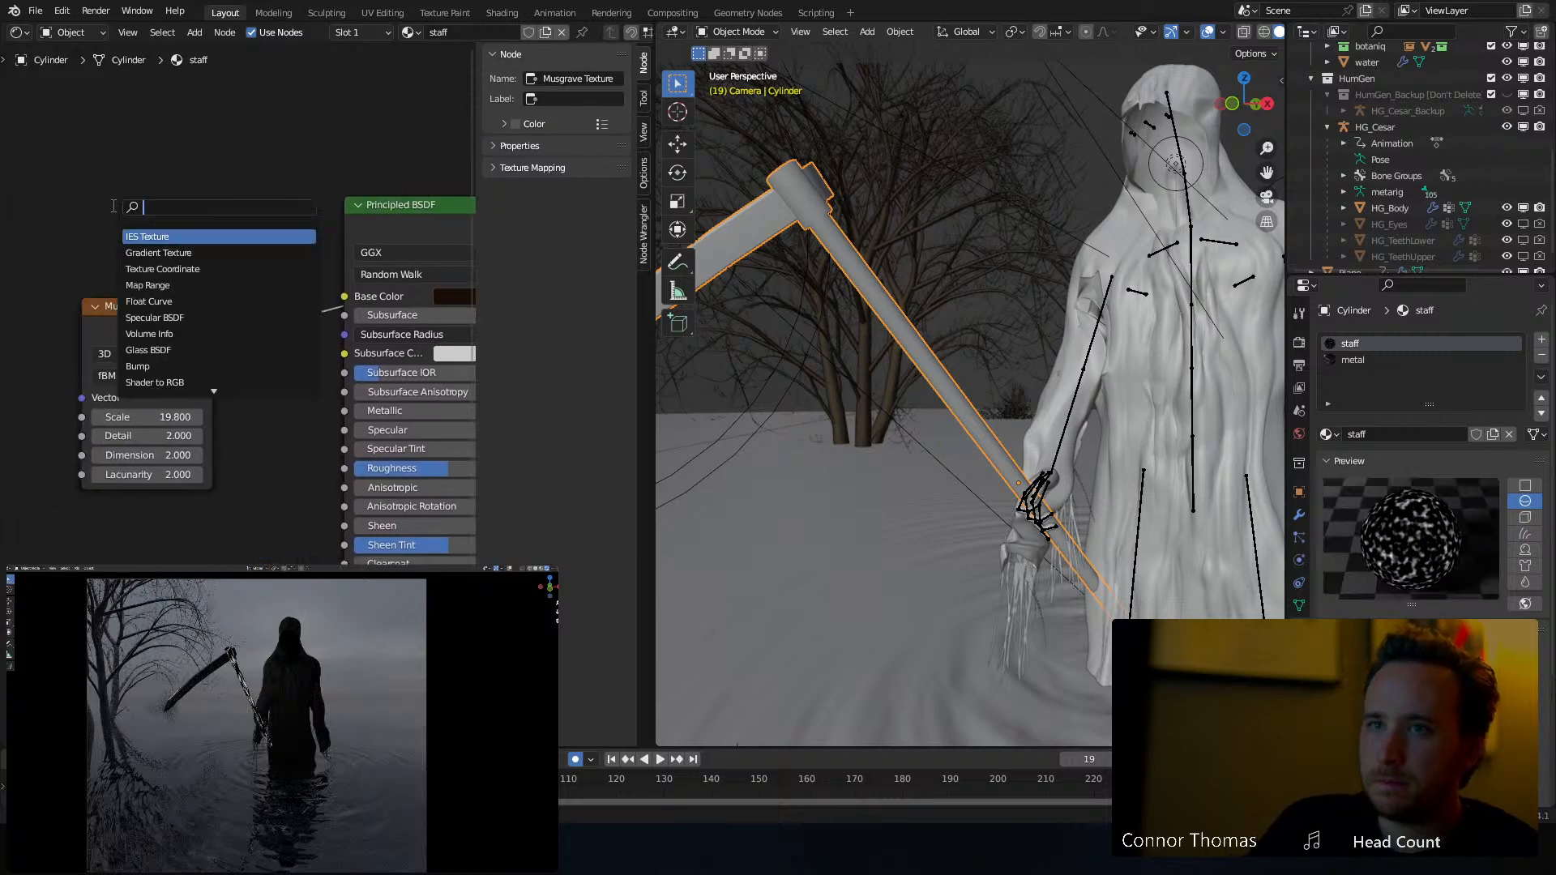
{"action": "type", "text": "color"}
{"action": "key", "text": "Return"}
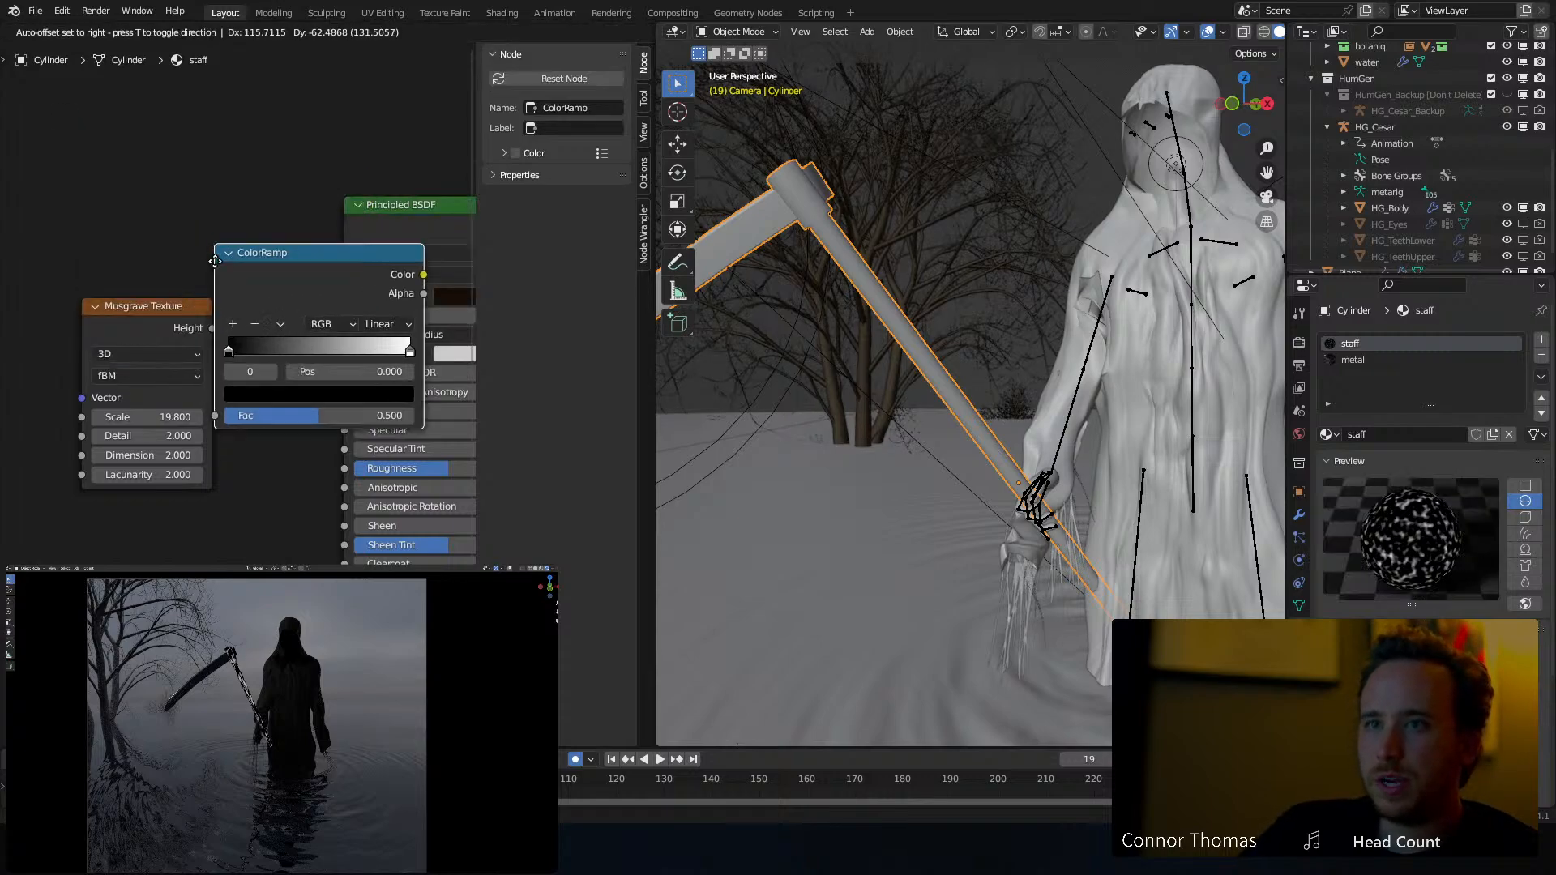
{"action": "left_click", "coordinate": [280, 291]}
Space out the Musgrave Texture and ColorRamp nodes to the side of the Principled BSDF
{"action": "left_click_drag", "start_coordinate": [115, 230], "coordinate": [306, 251]}
{"action": "left_click_drag", "start_coordinate": [158, 255], "coordinate": [212, 146]}
{"action": "left_click", "coordinate": [132, 277]}
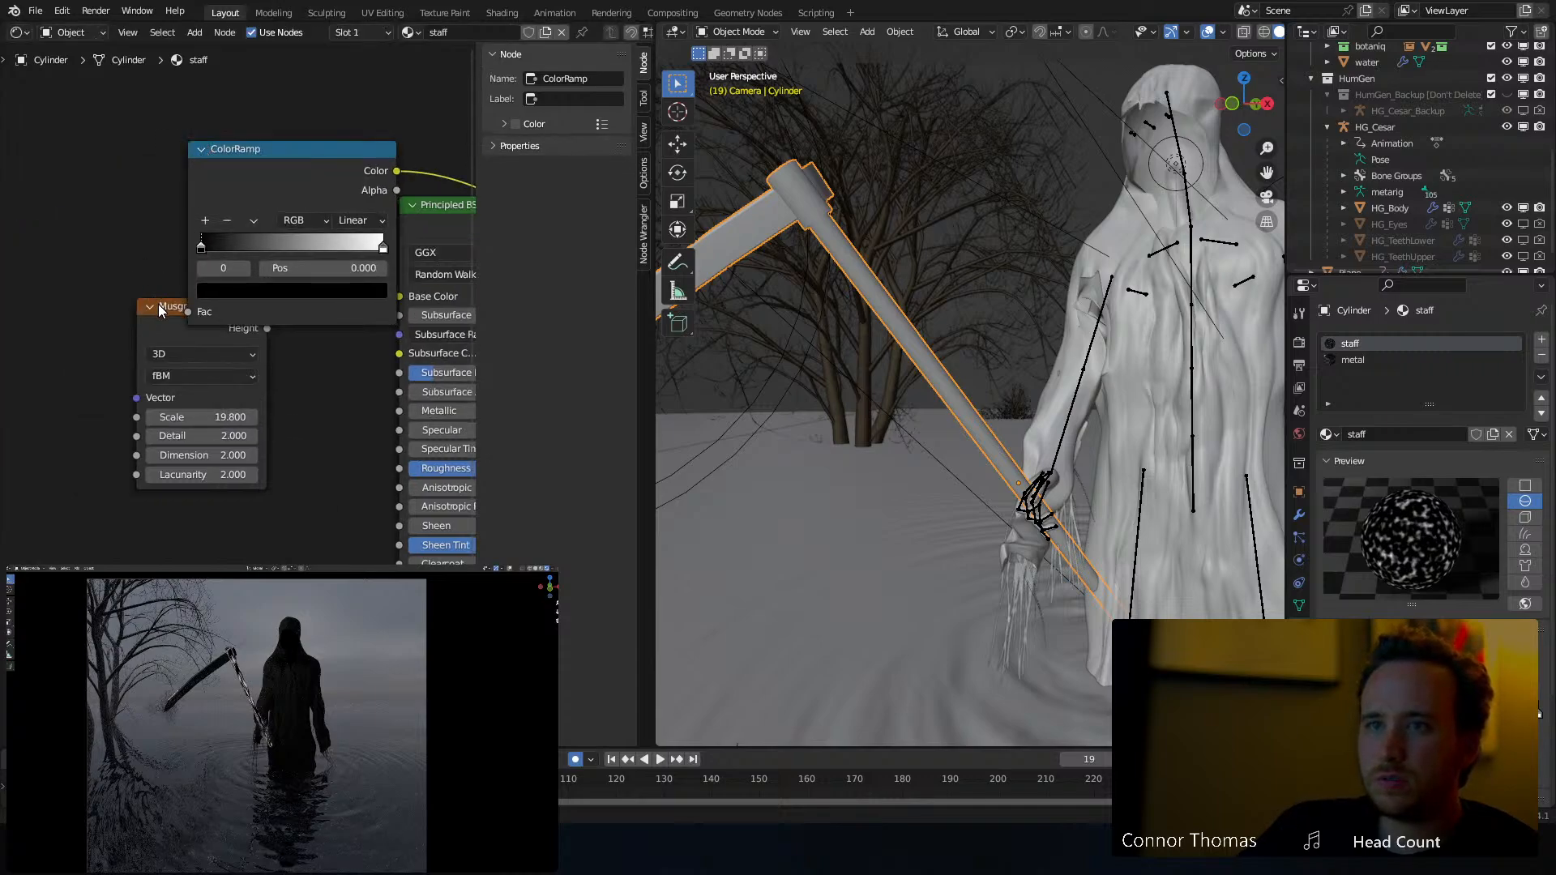
{"action": "left_click_drag", "start_coordinate": [1, 272], "coordinate": [2, 266]}
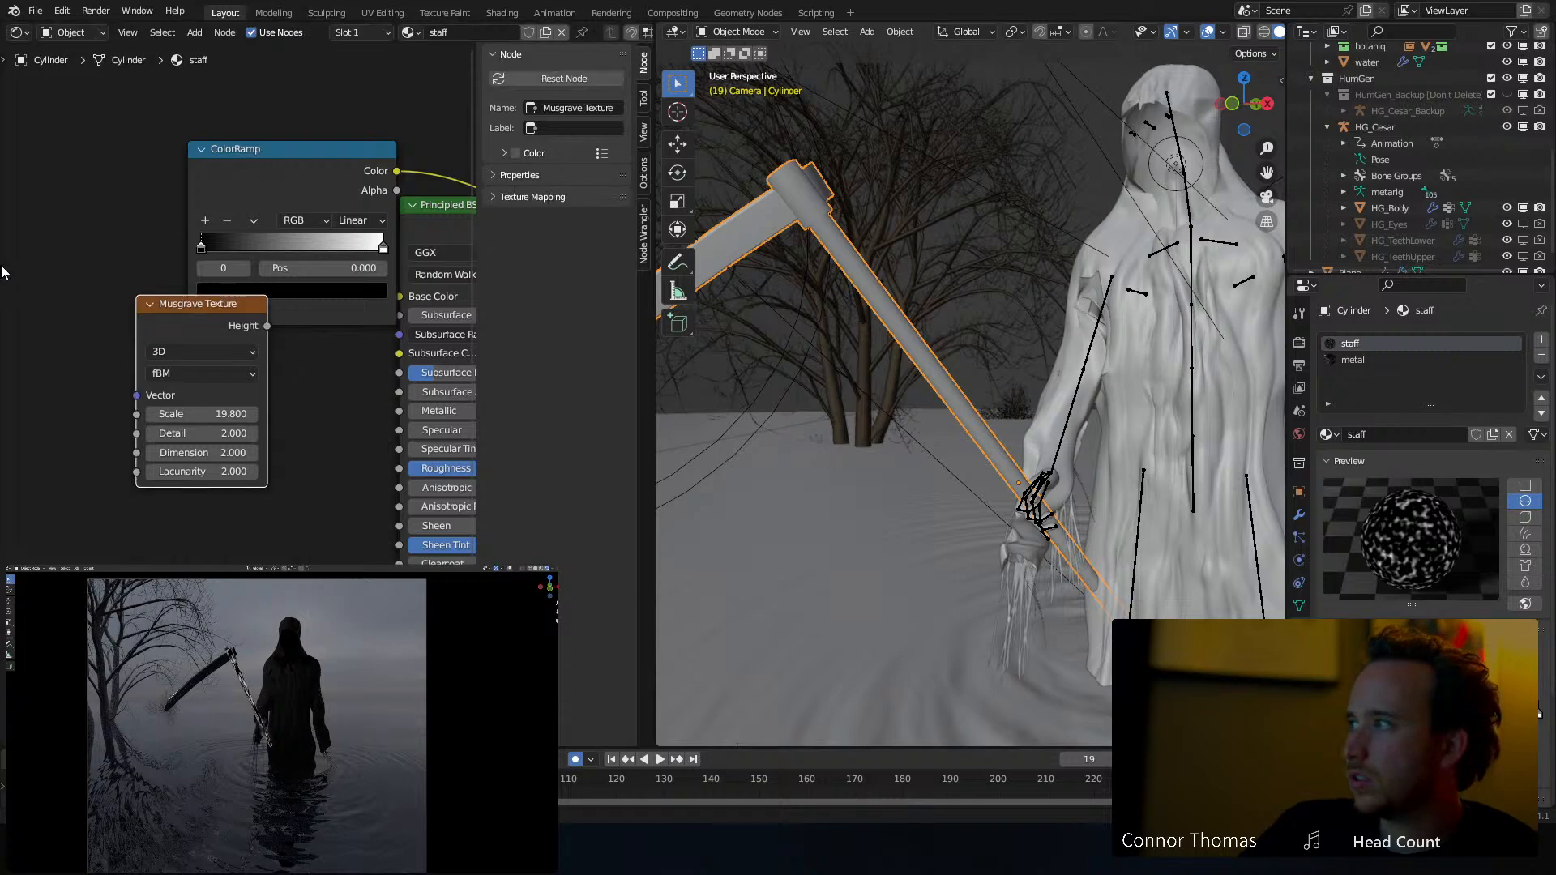
{"action": "left_click_drag", "start_coordinate": [199, 312], "coordinate": [36, 275]}
{"action": "middle_click_drag", "start_coordinate": [311, 337], "coordinate": [125, 351]}
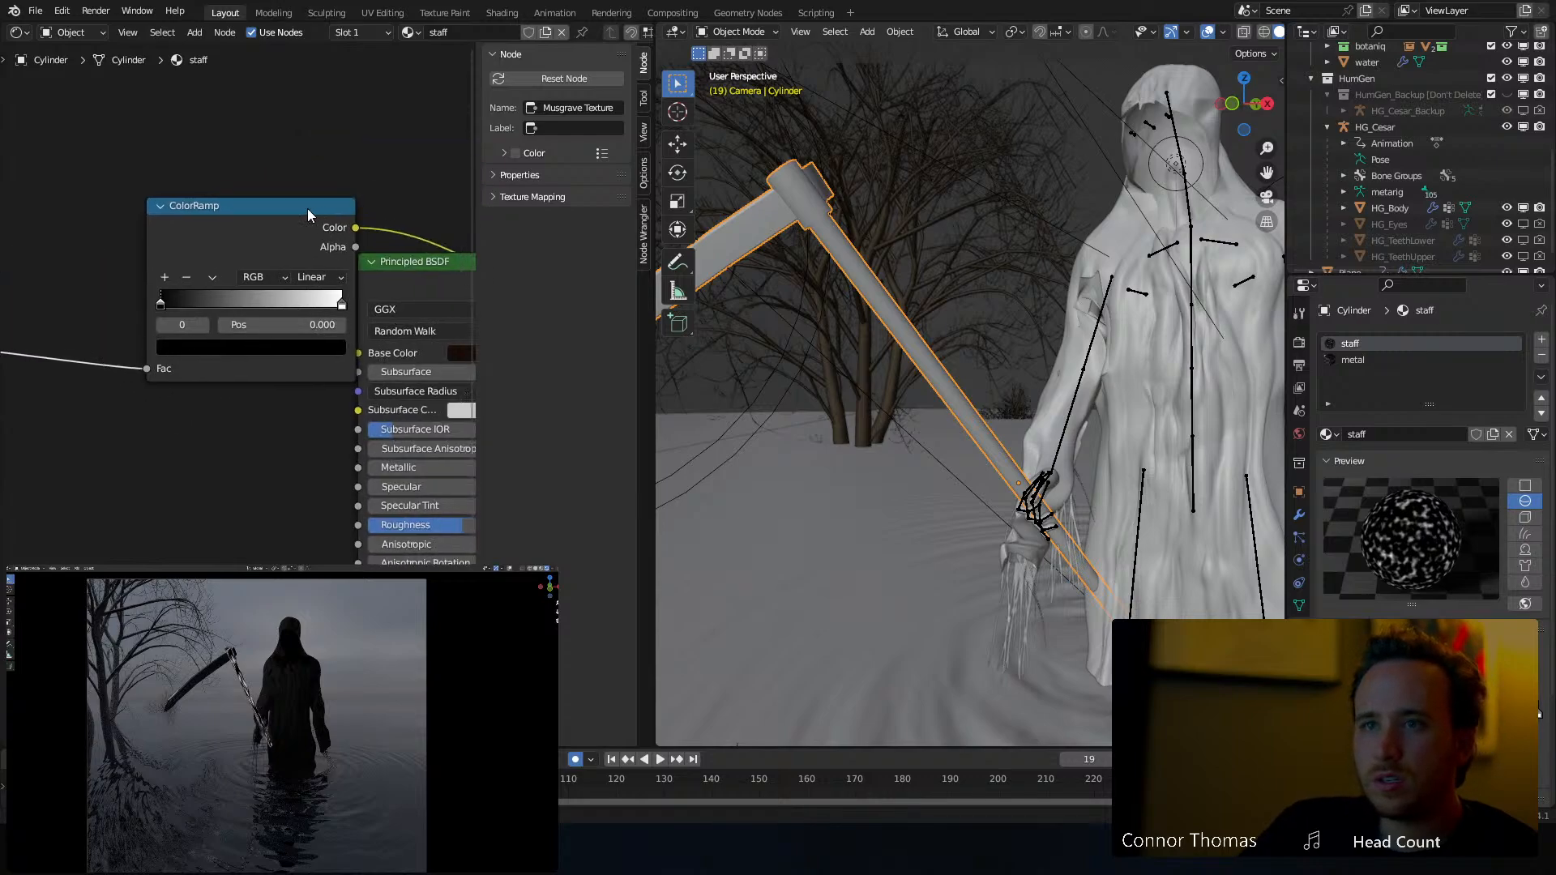
{"action": "left_click_drag", "start_coordinate": [174, 231], "coordinate": [103, 239]}
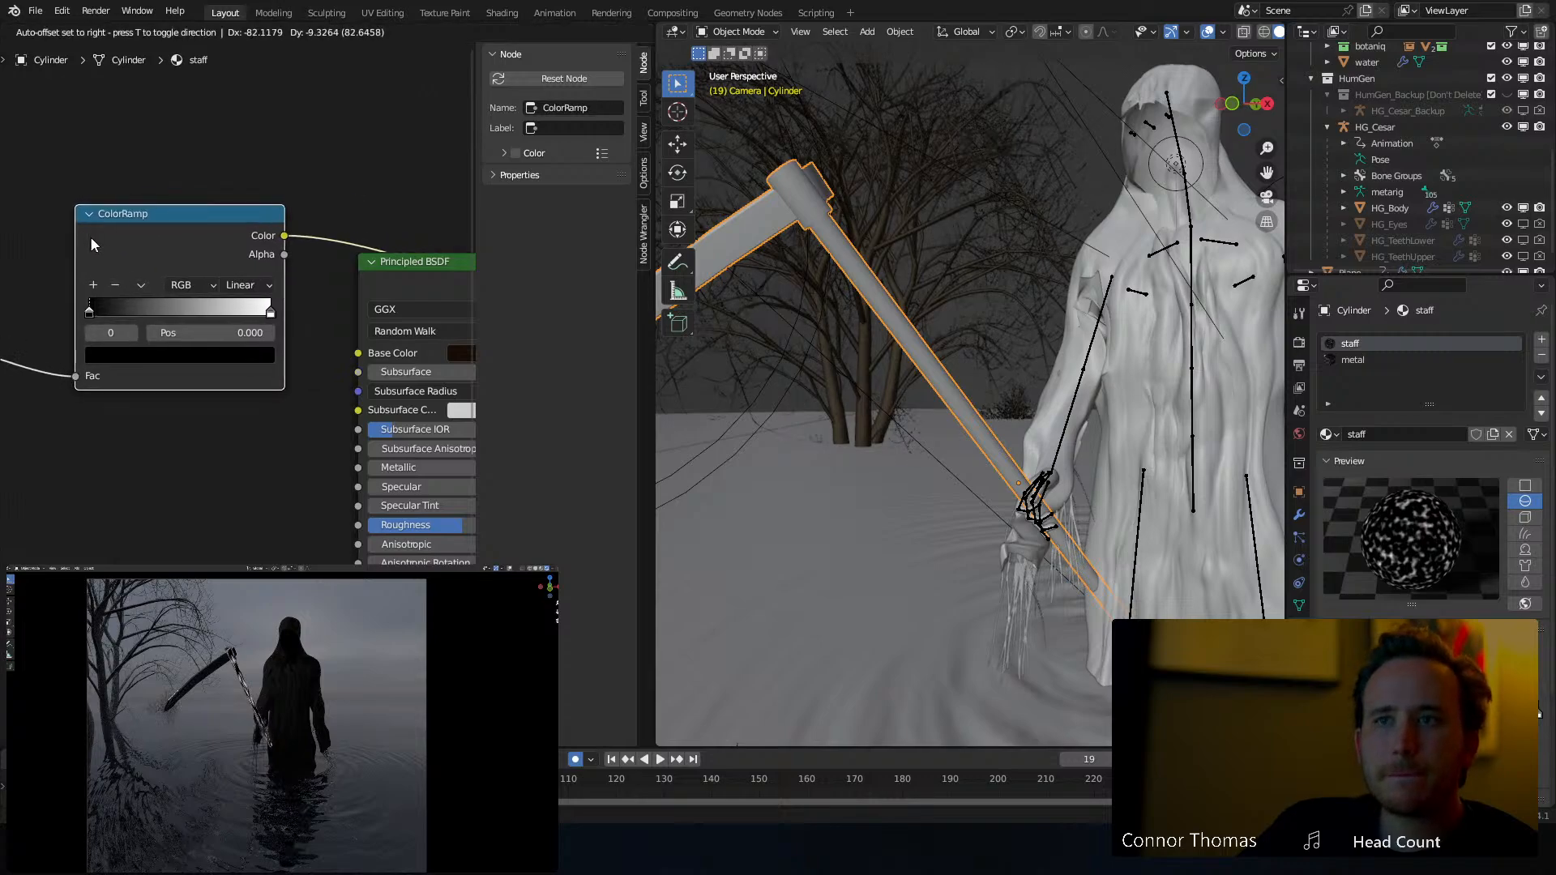
Set the ColorRamp's black stop to the dark brown sampled from the Principled BSDF's Base Color
{"action": "left_click", "coordinate": [130, 355]}
{"action": "left_click", "coordinate": [233, 283]}
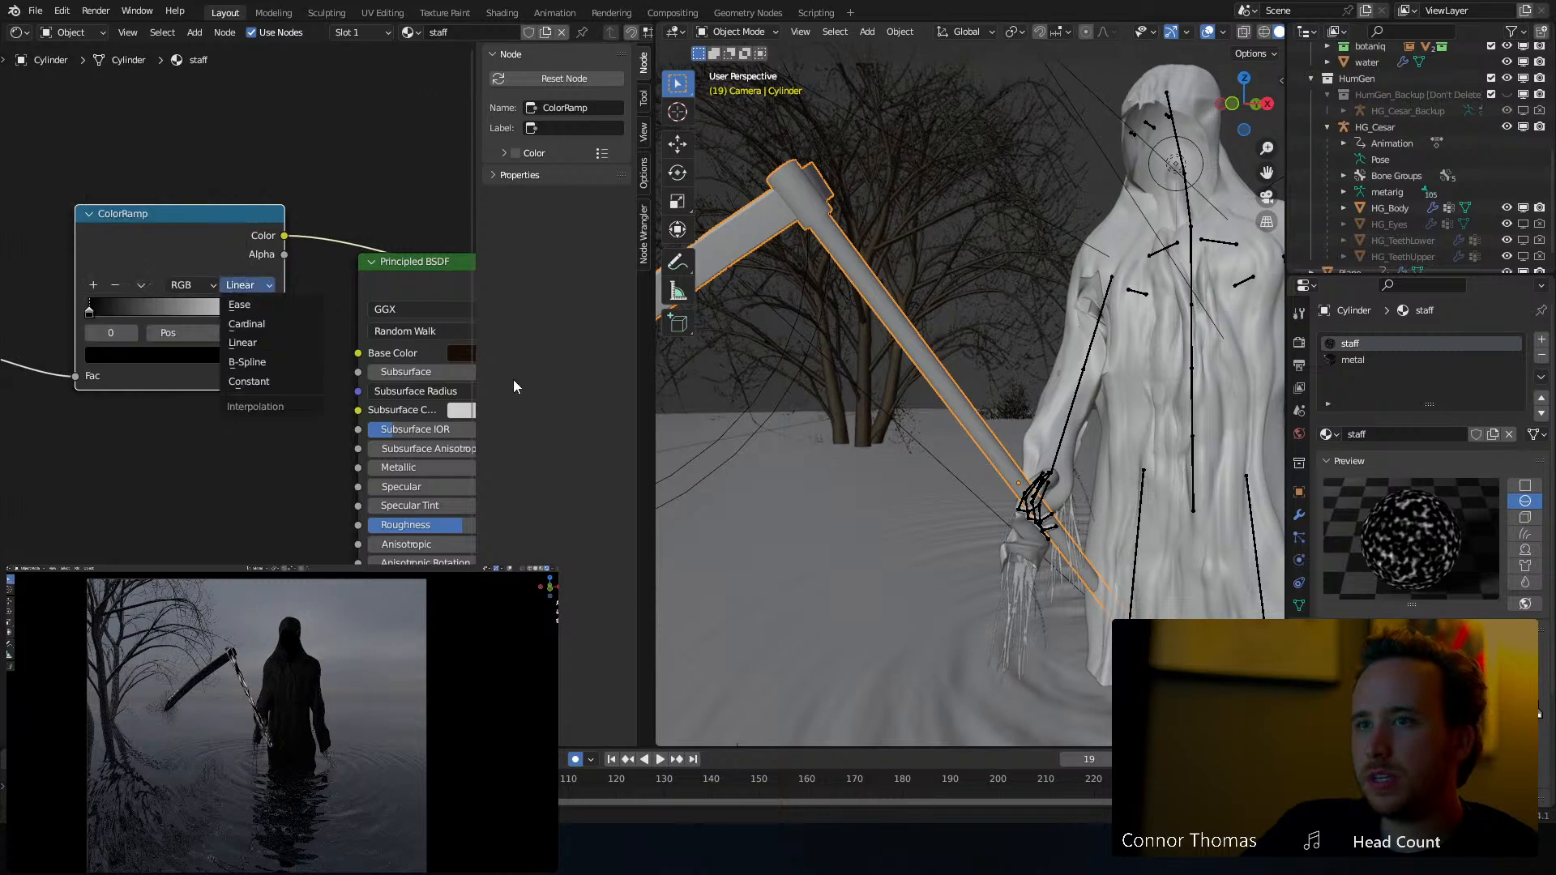
{"action": "left_click", "coordinate": [260, 357]}
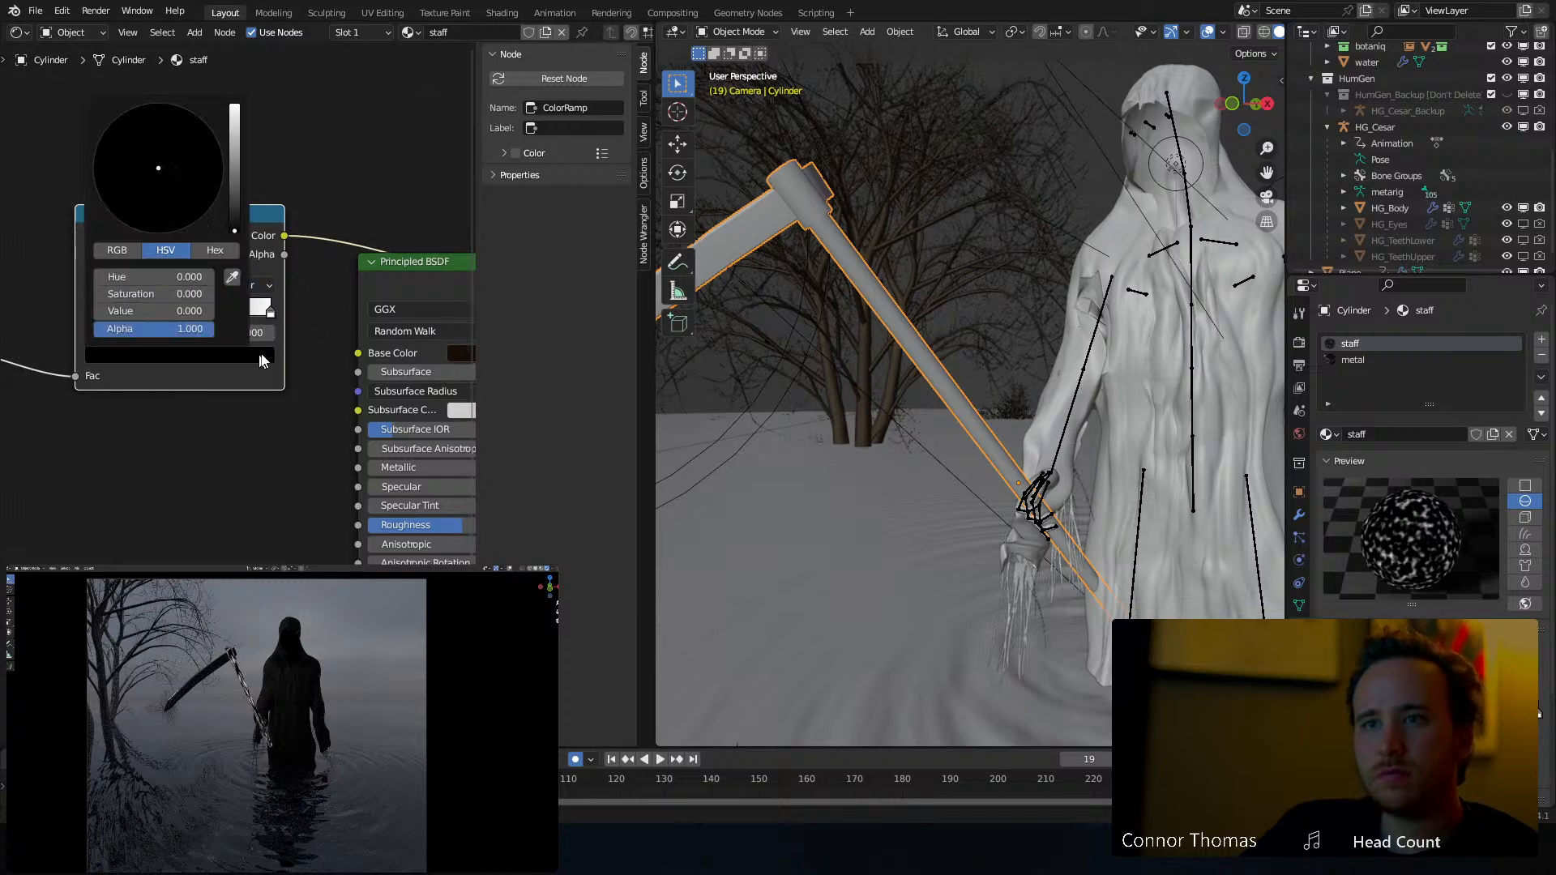
{"action": "left_click", "coordinate": [233, 283]}
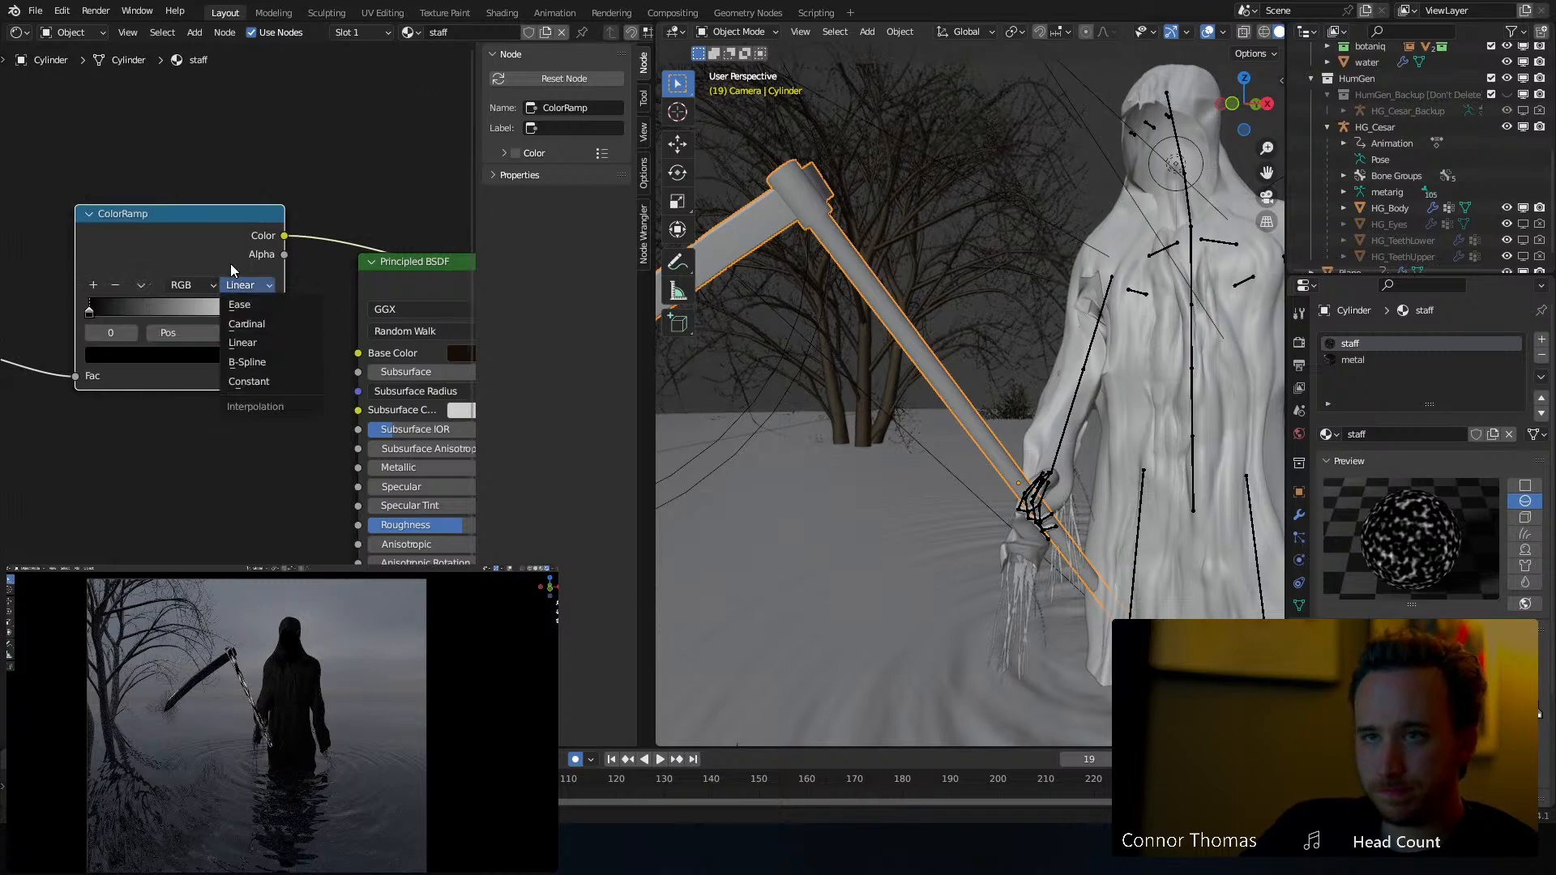
{"action": "left_click", "coordinate": [227, 357]}
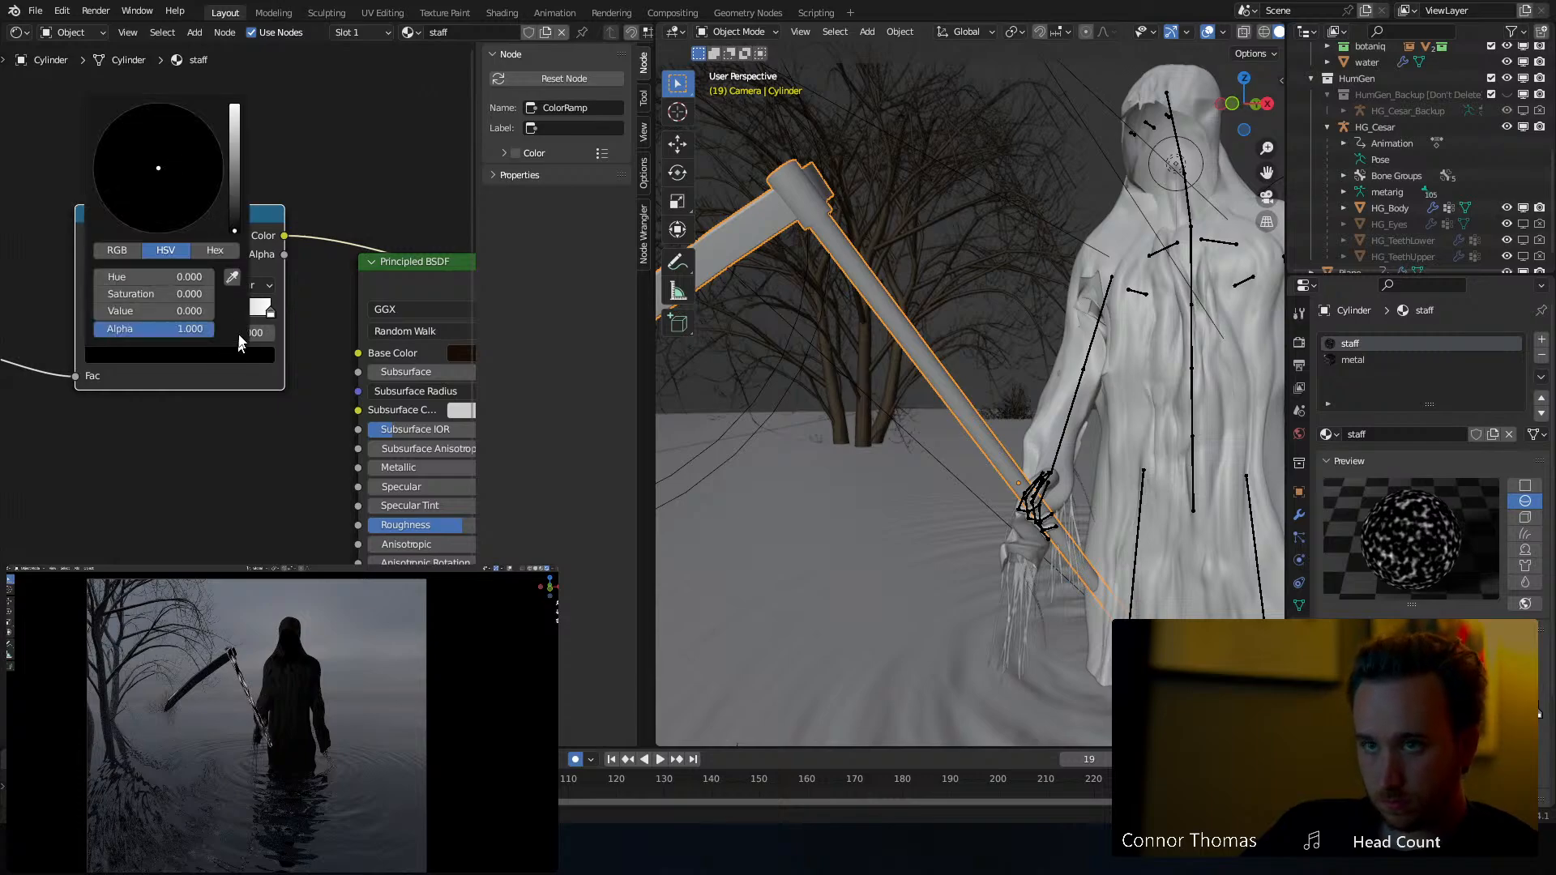
{"action": "left_click", "coordinate": [232, 278]}
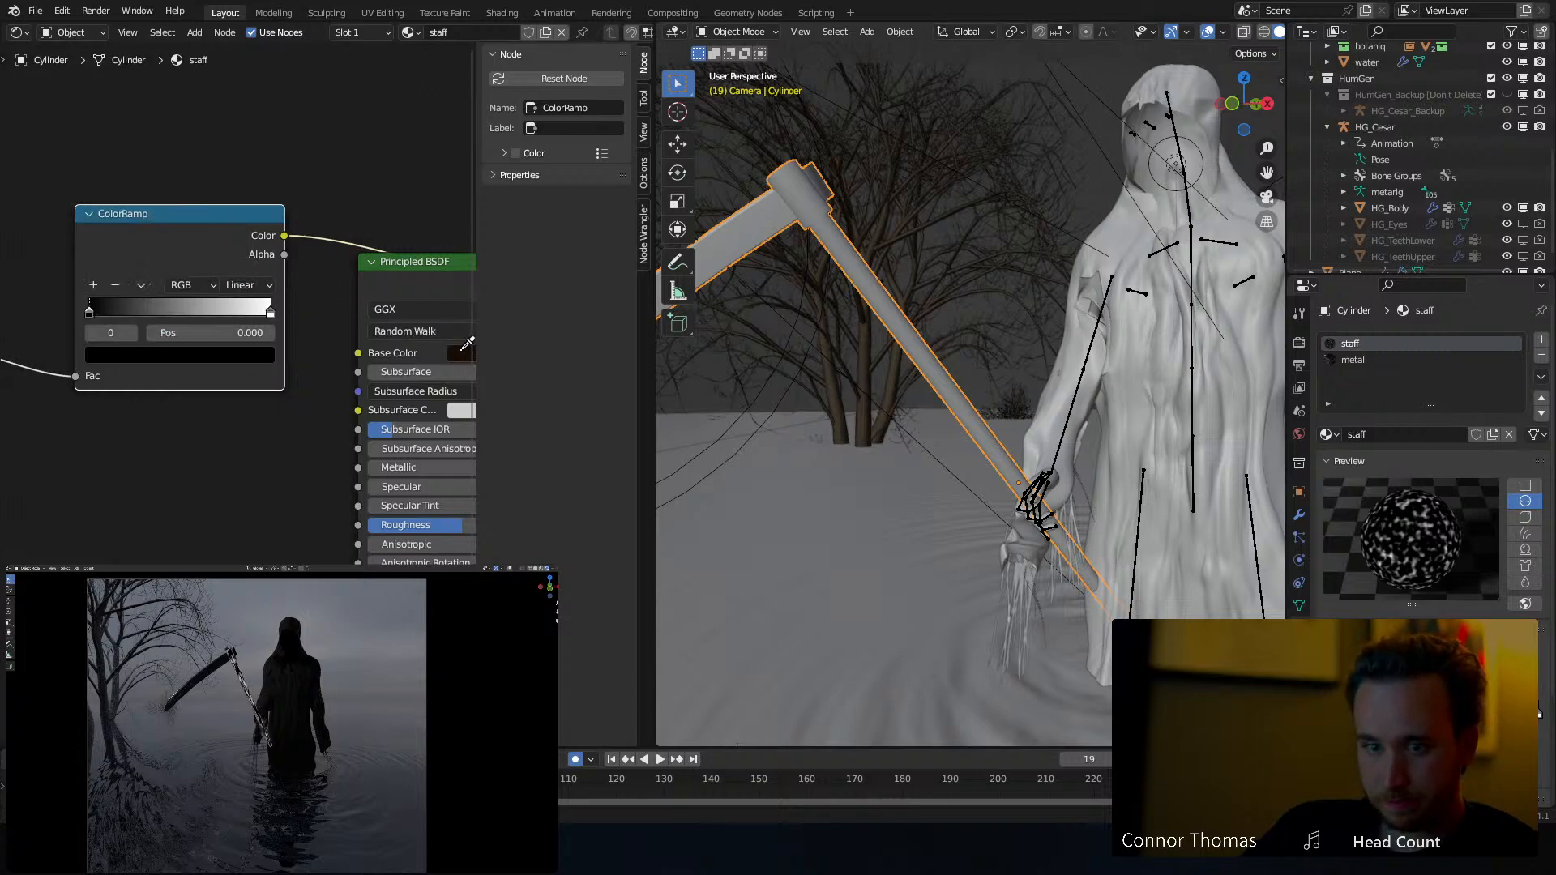
{"action": "left_click", "coordinate": [462, 348]}
Set the ColorRamp's white stop to the same dark brown sampled from the Base Color
{"action": "left_click", "coordinate": [270, 313]}
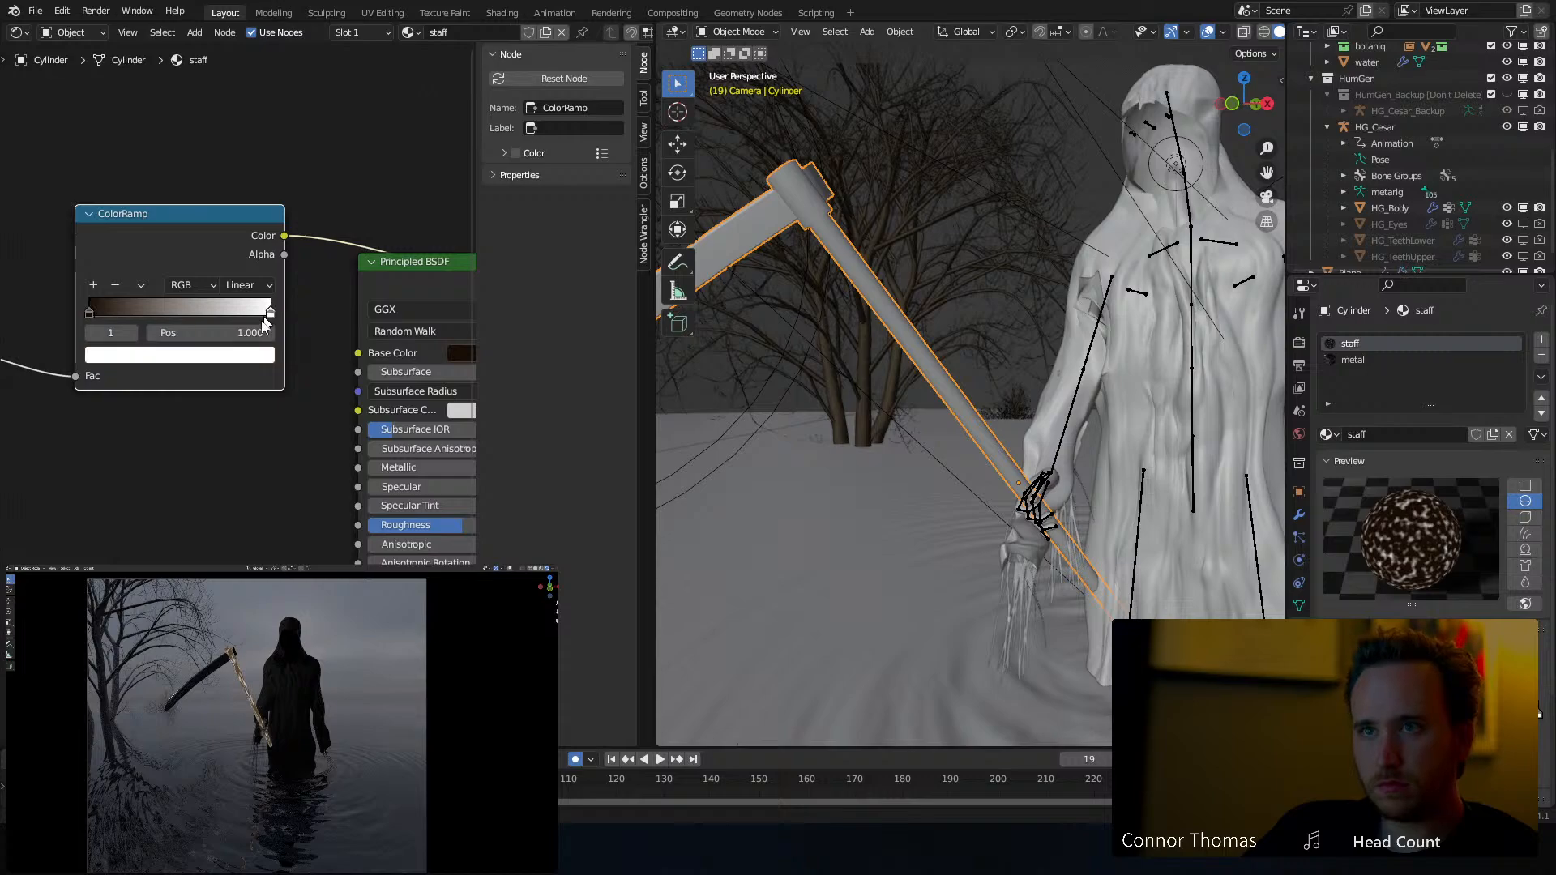
{"action": "left_click", "coordinate": [244, 356]}
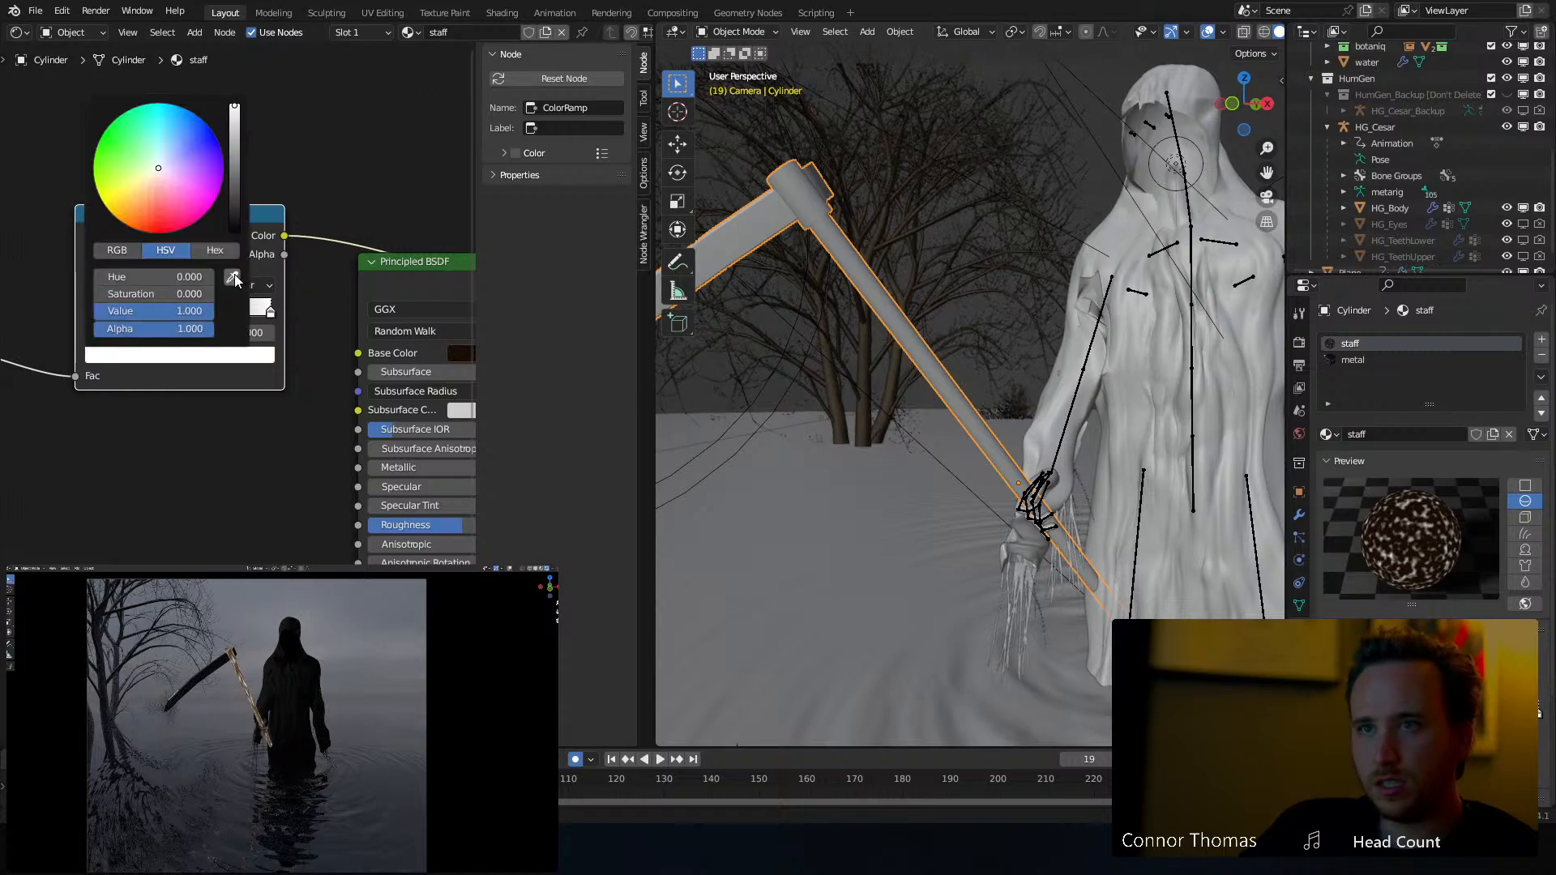
{"action": "left_click", "coordinate": [232, 278]}
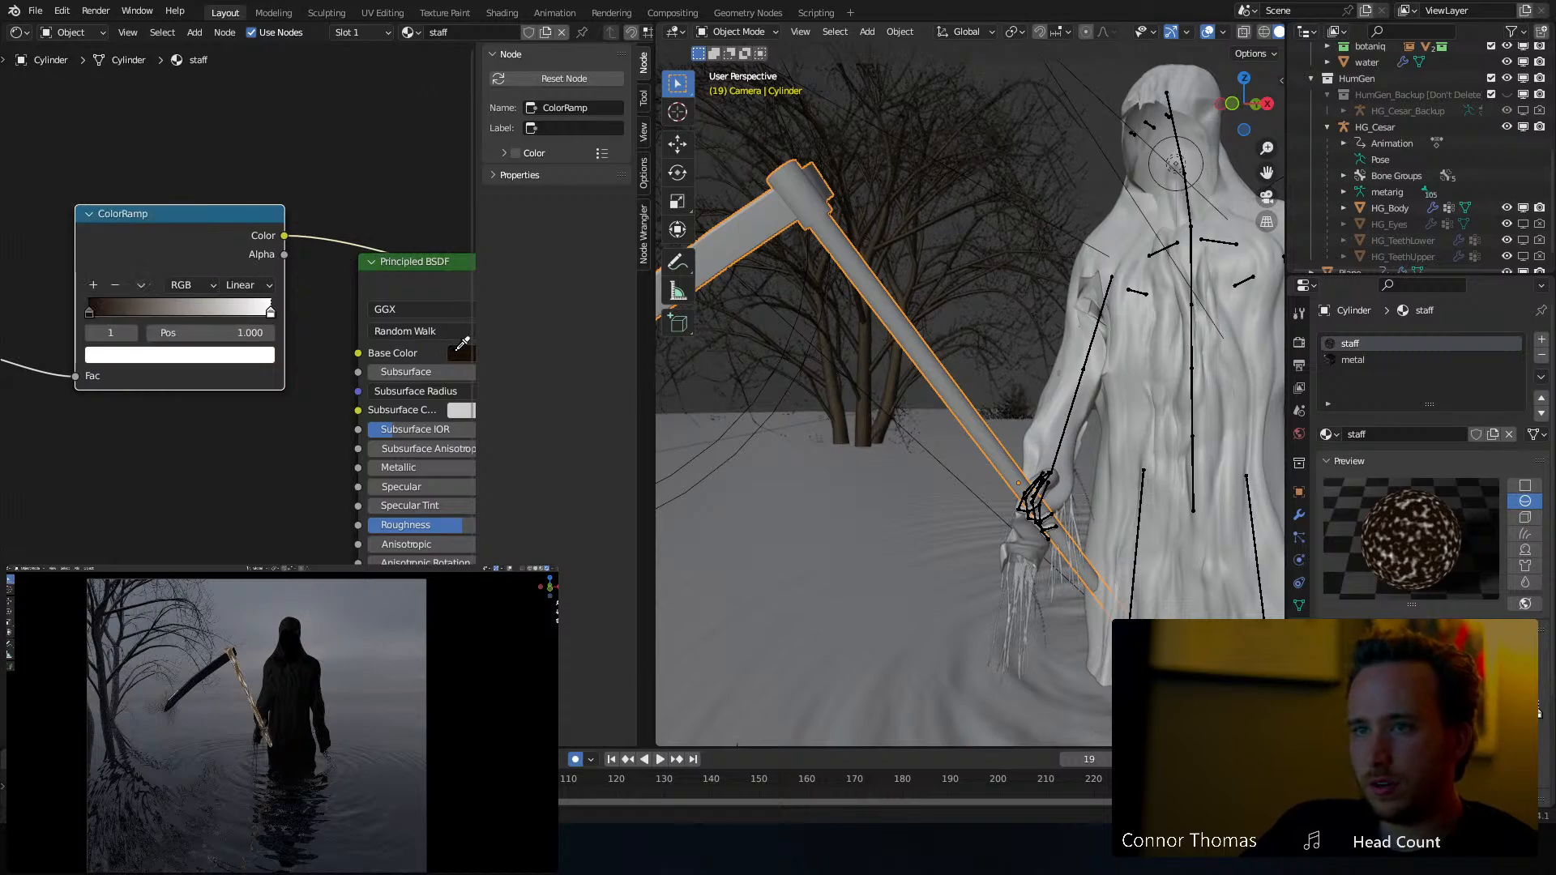
{"action": "left_click", "coordinate": [364, 351]}
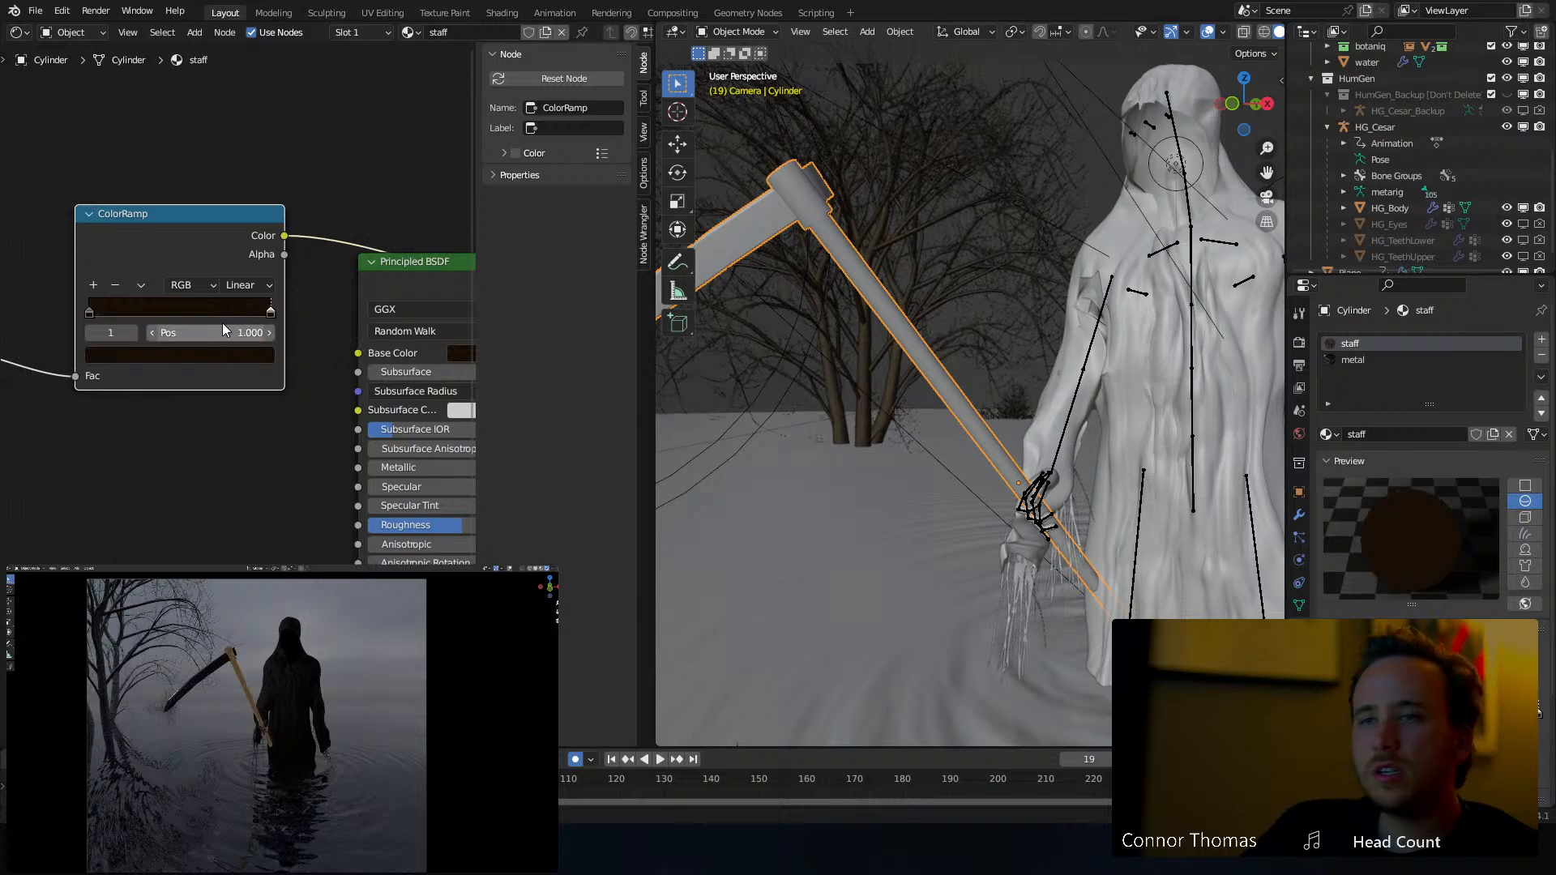
Darken the brown of the ColorRamp's first stop in the staff material
{"action": "left_click", "coordinate": [88, 311]}
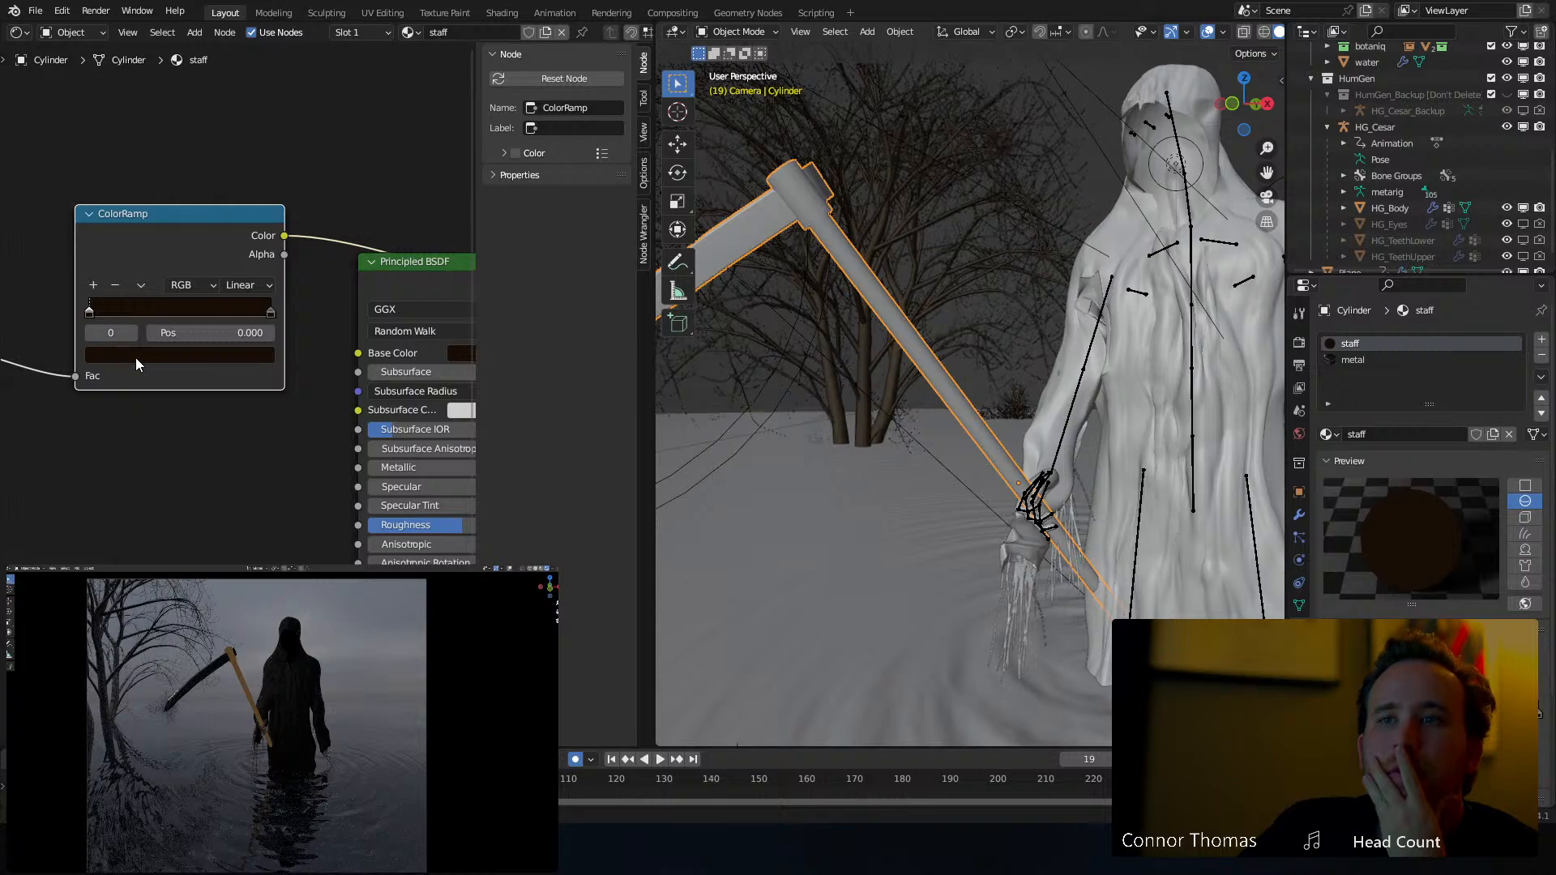
{"action": "left_click", "coordinate": [136, 359]}
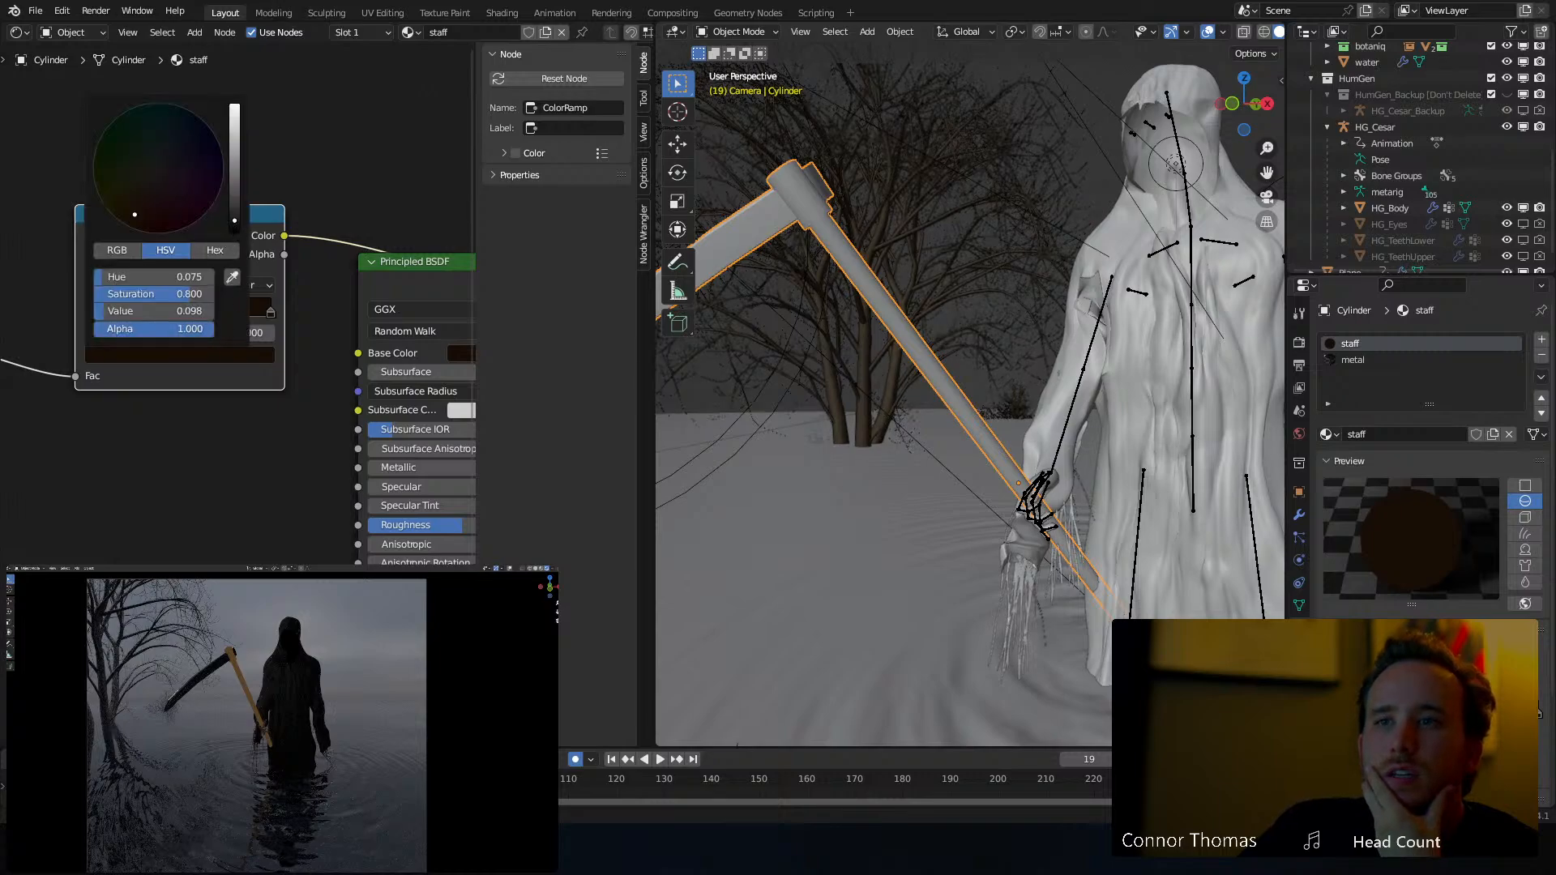
{"action": "left_click_drag", "start_coordinate": [234, 219], "coordinate": [234, 228]}
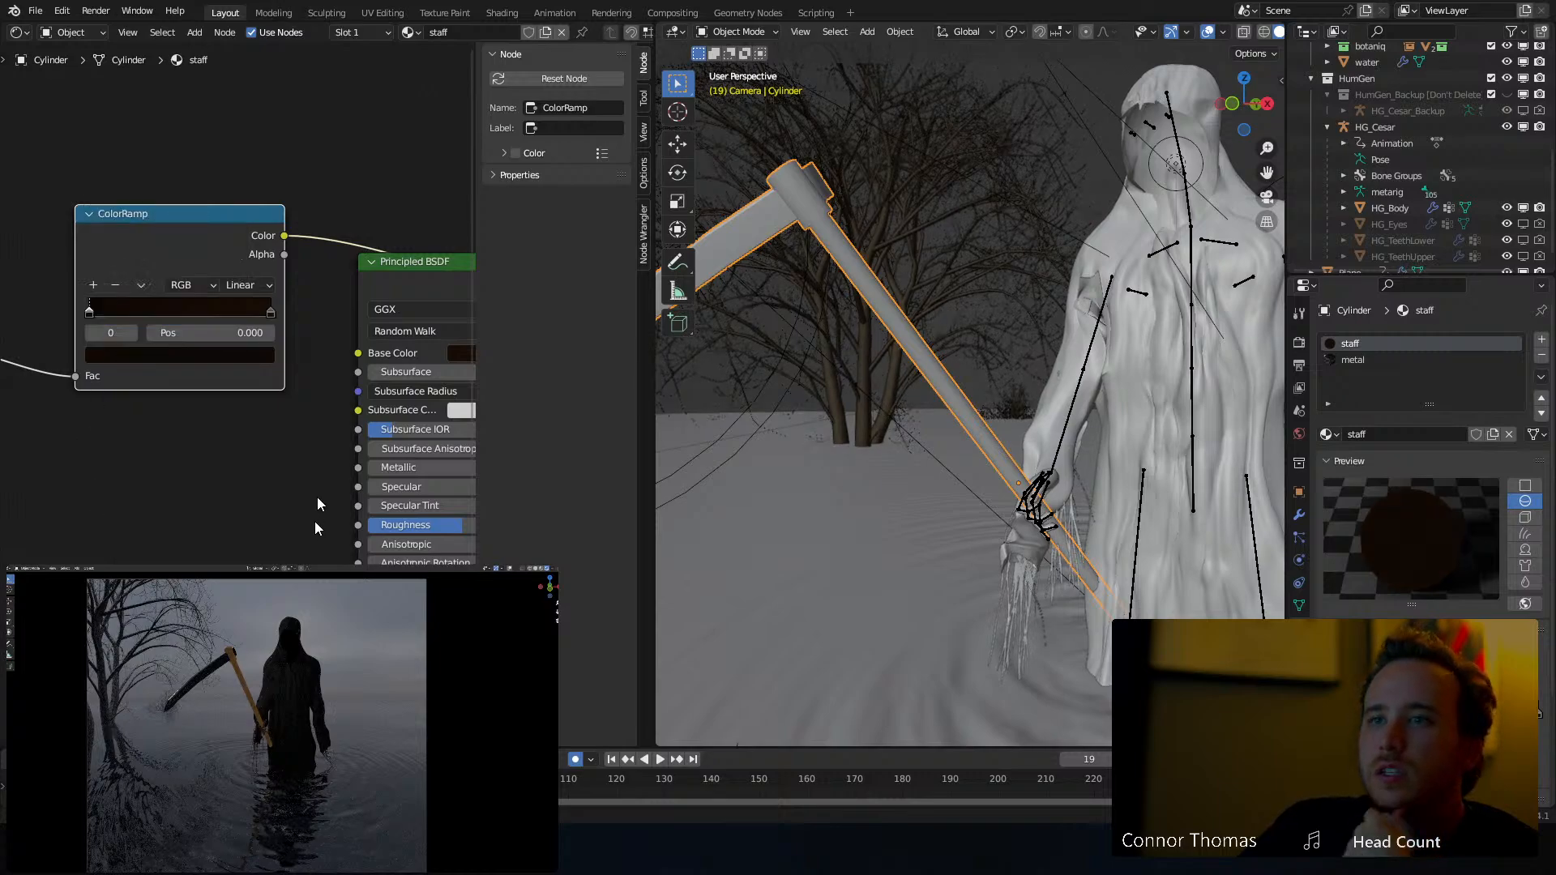
Connect the ColorRamp's Color to the staff's Base Color and route the Principled BSDF back to the Material Output's Surface
{"action": "left_click_drag", "start_coordinate": [362, 350], "coordinate": [359, 353]}
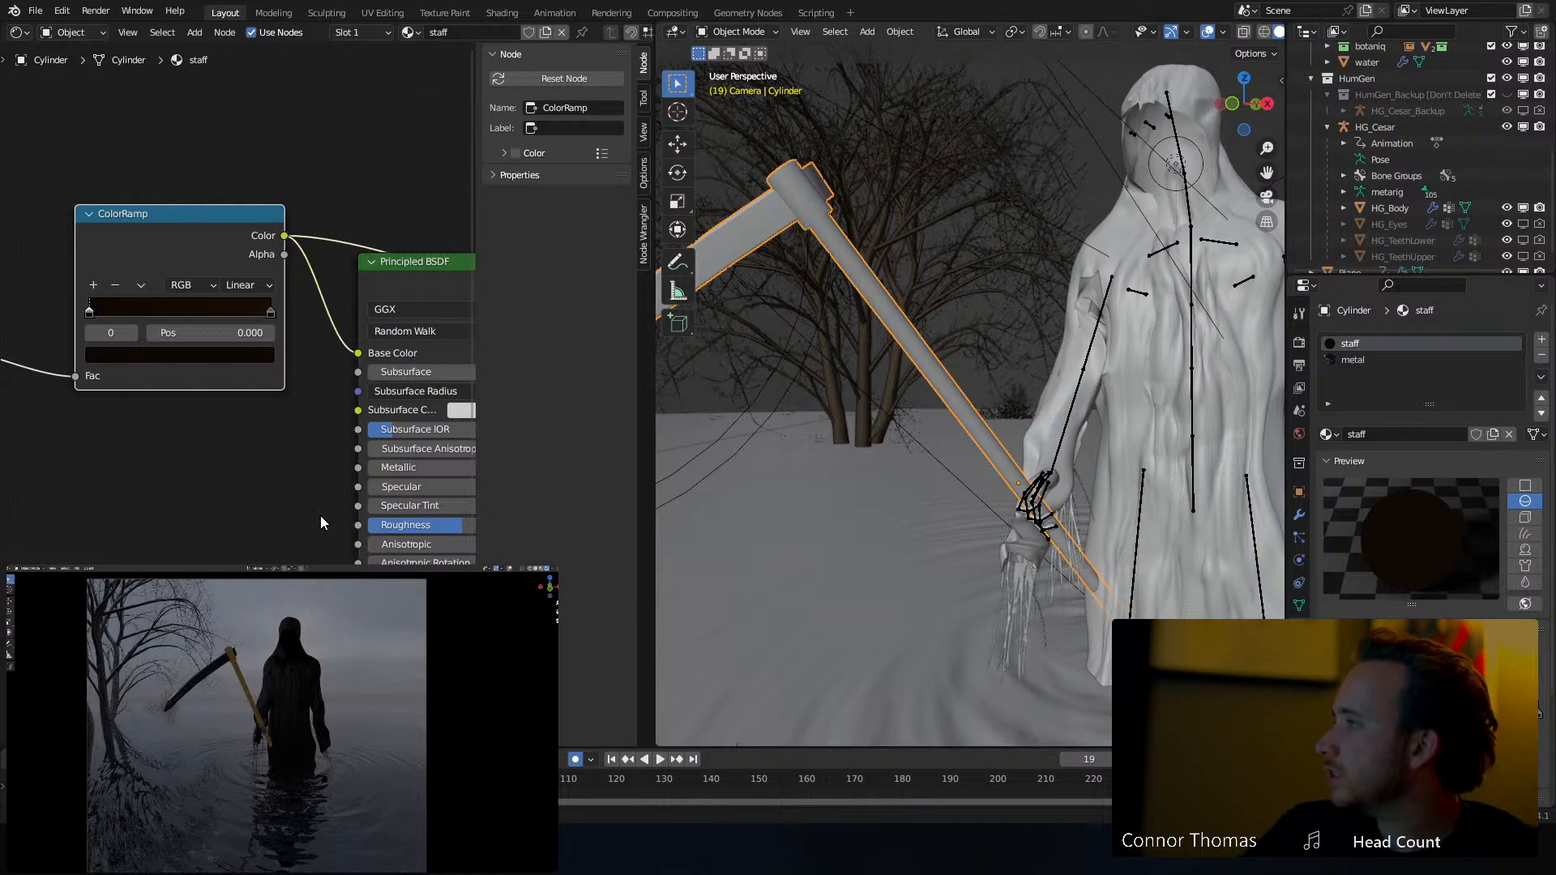
{"action": "middle_click_drag", "start_coordinate": [240, 434], "coordinate": [47, 462]}
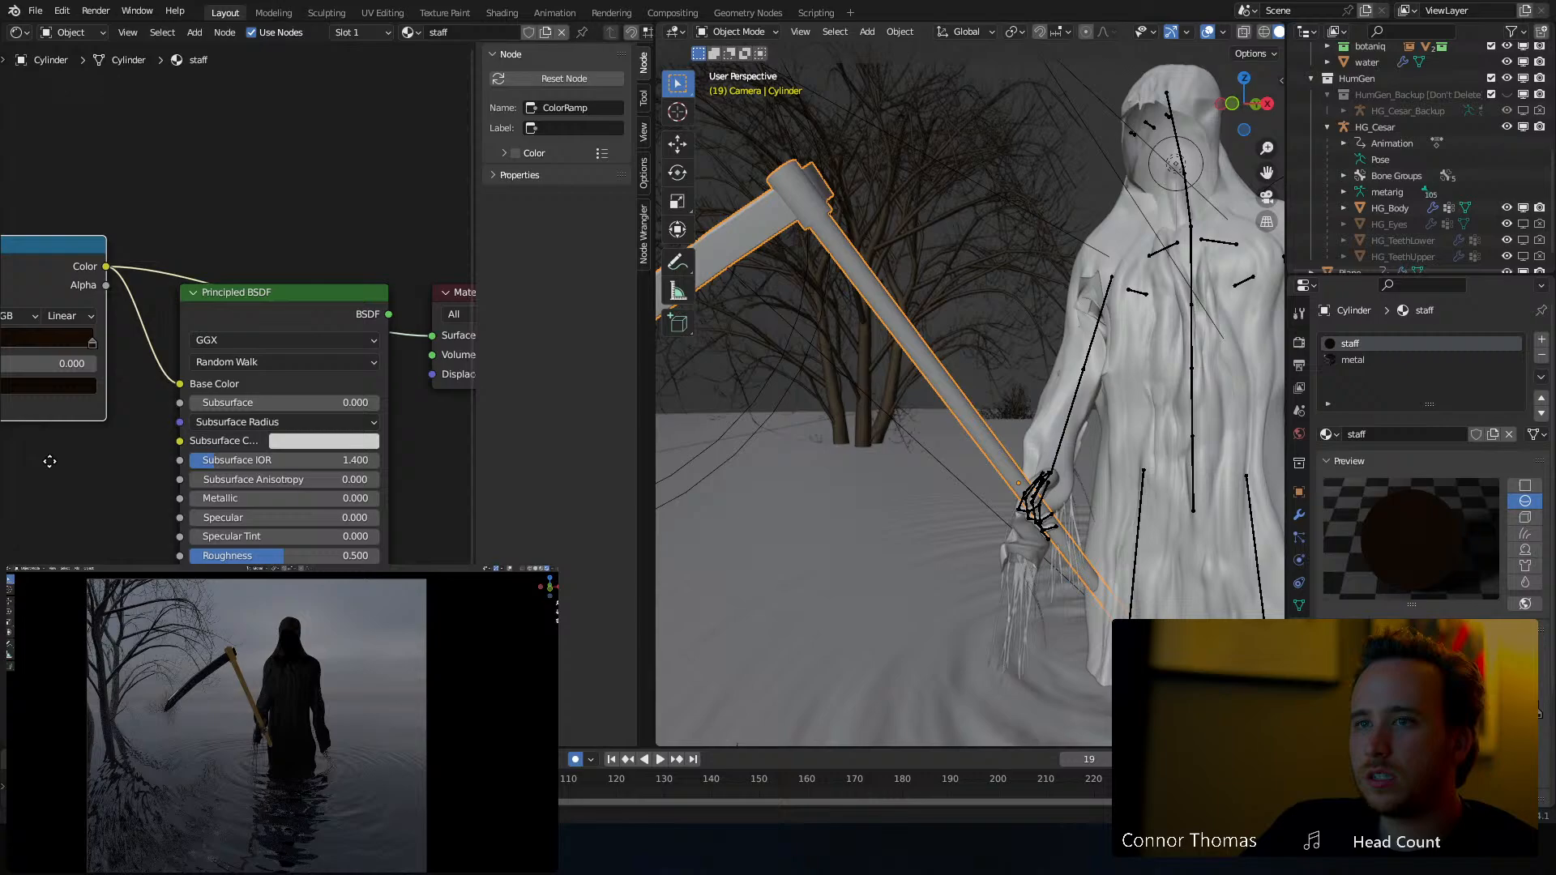
{"action": "left_click", "coordinate": [265, 293]}
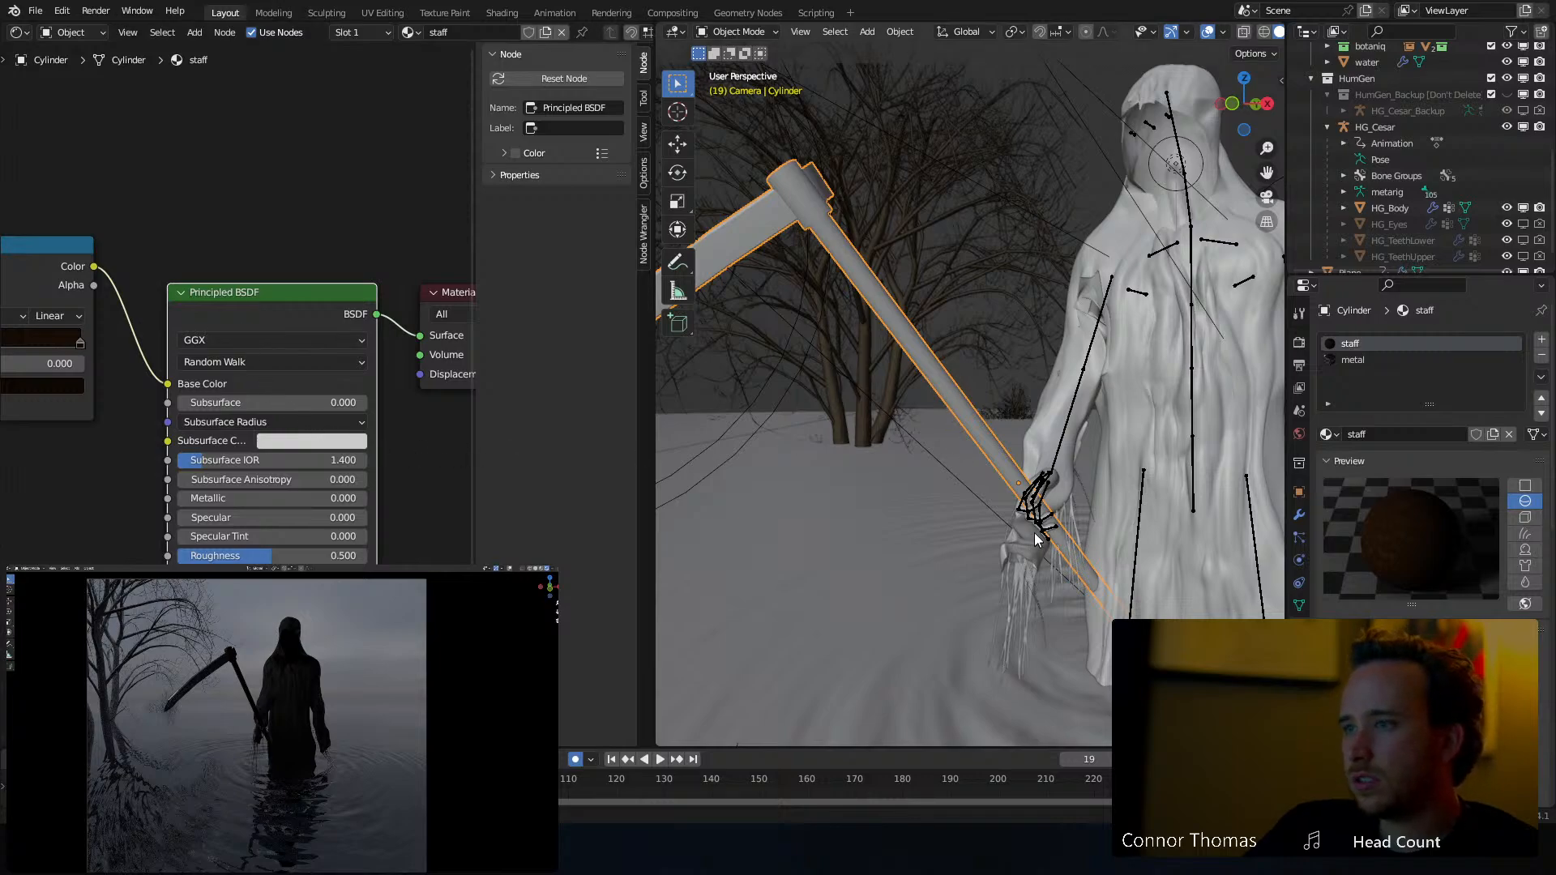
Darken the Base Color of the reaper's hands material and lower its Subsurface to 0.360
{"action": "left_click", "coordinate": [1054, 478]}
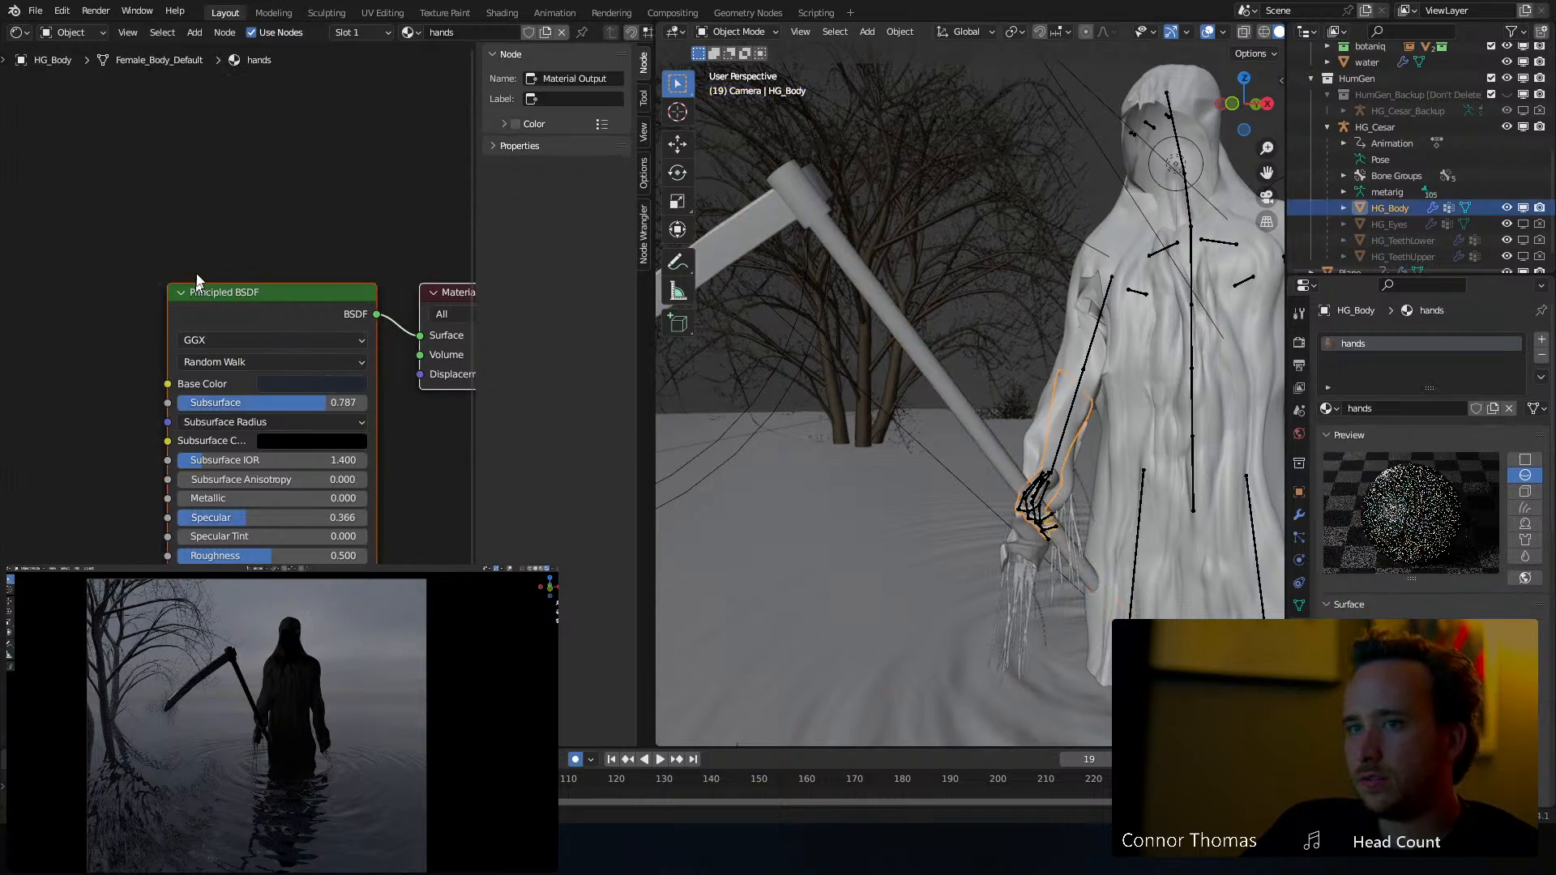
{"action": "middle_click_drag", "start_coordinate": [197, 282], "coordinate": [233, 209]}
{"action": "left_click", "coordinate": [328, 319]}
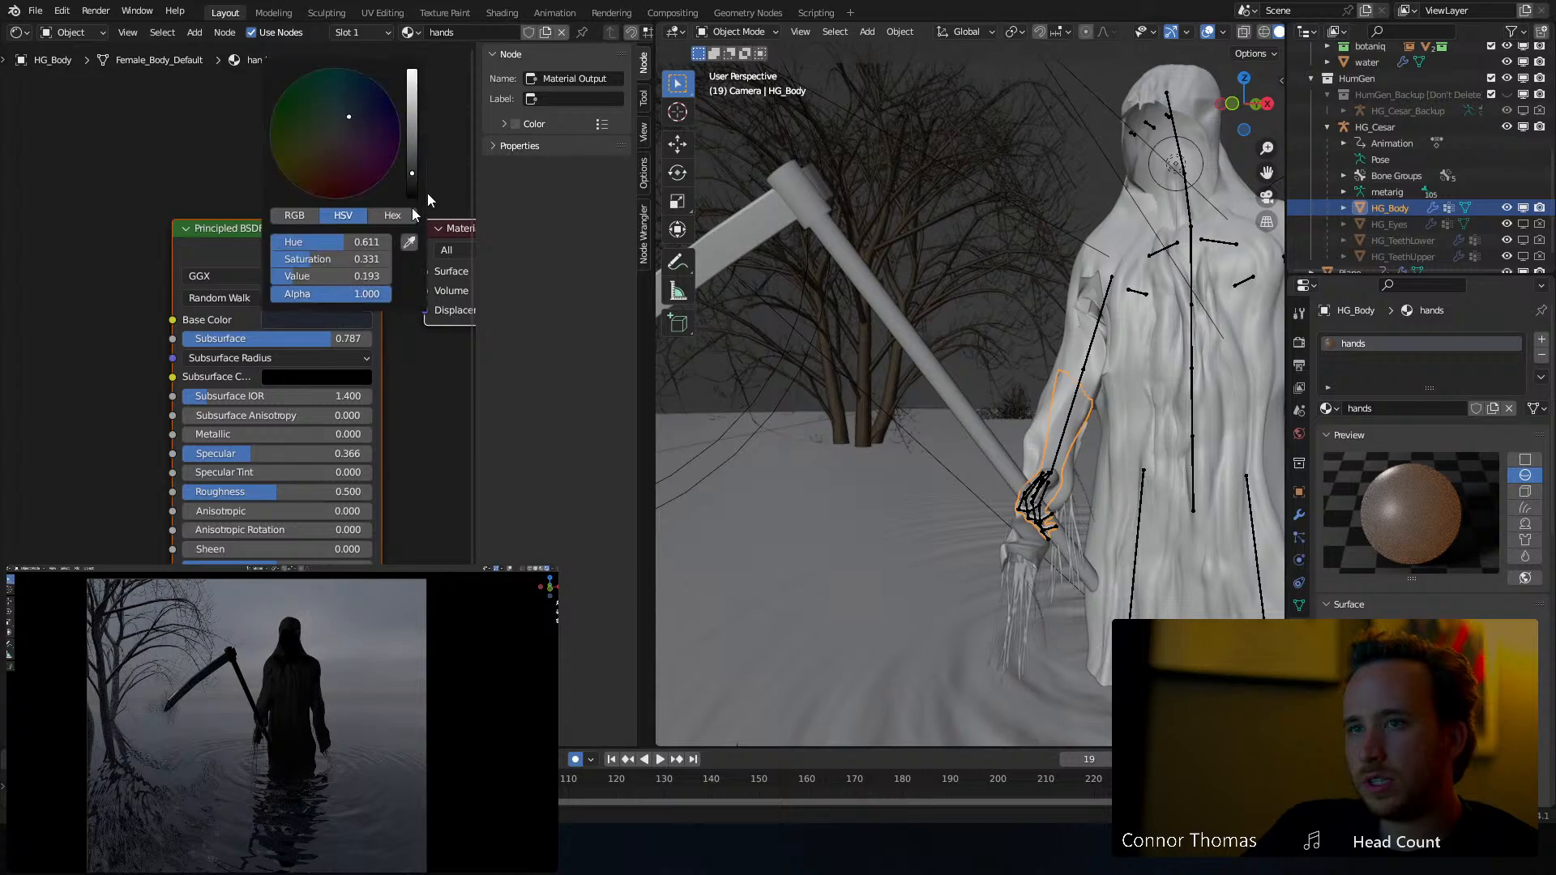
{"action": "left_click", "coordinate": [412, 192]}
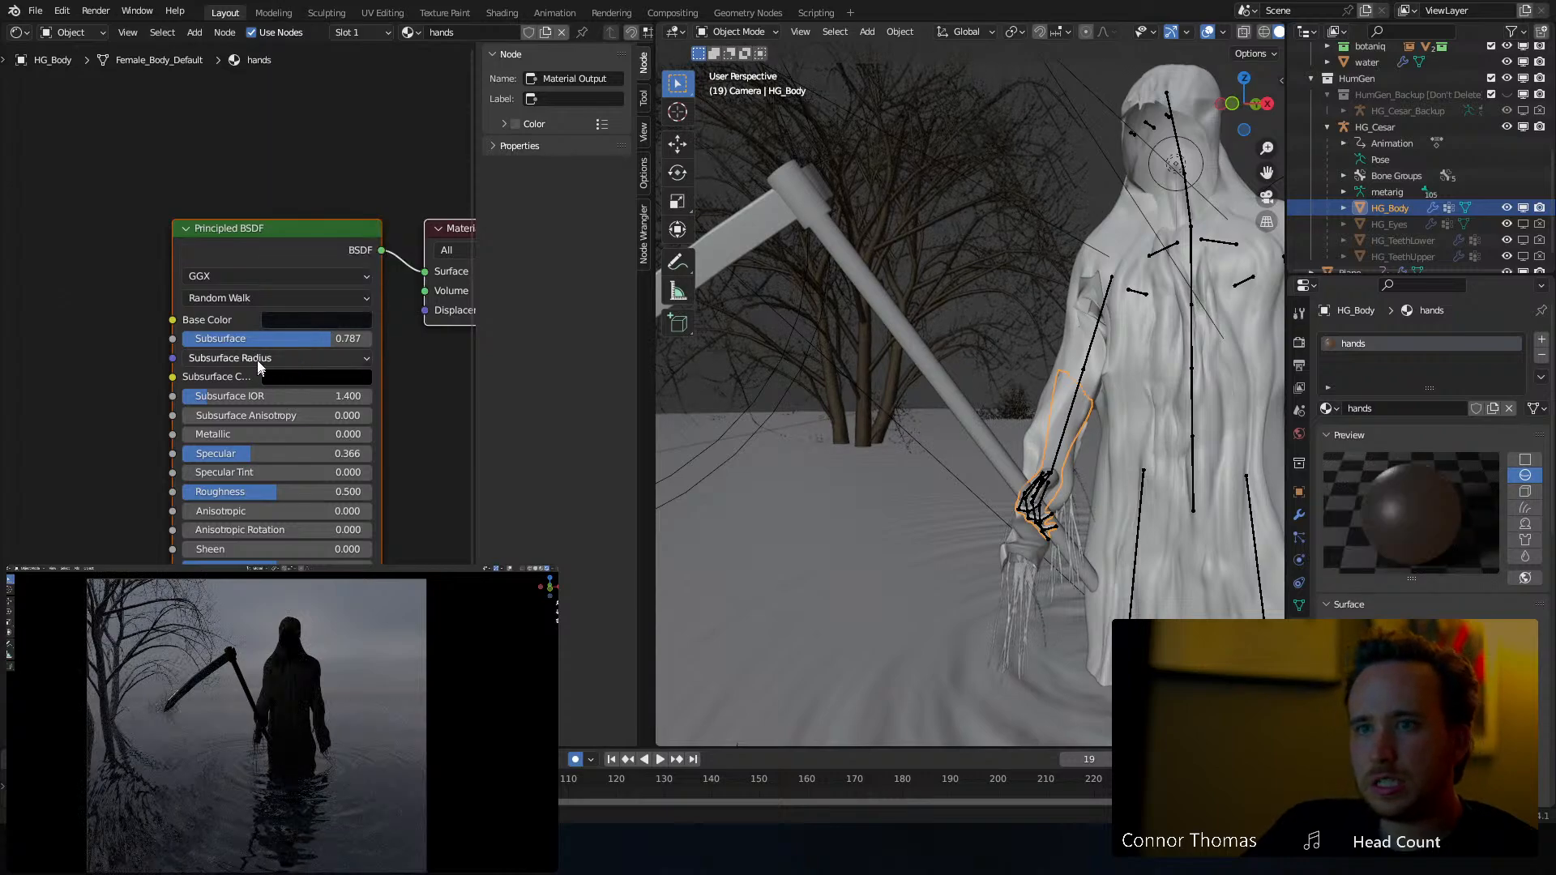
{"action": "left_click_drag", "start_coordinate": [279, 339], "coordinate": [250, 339]}
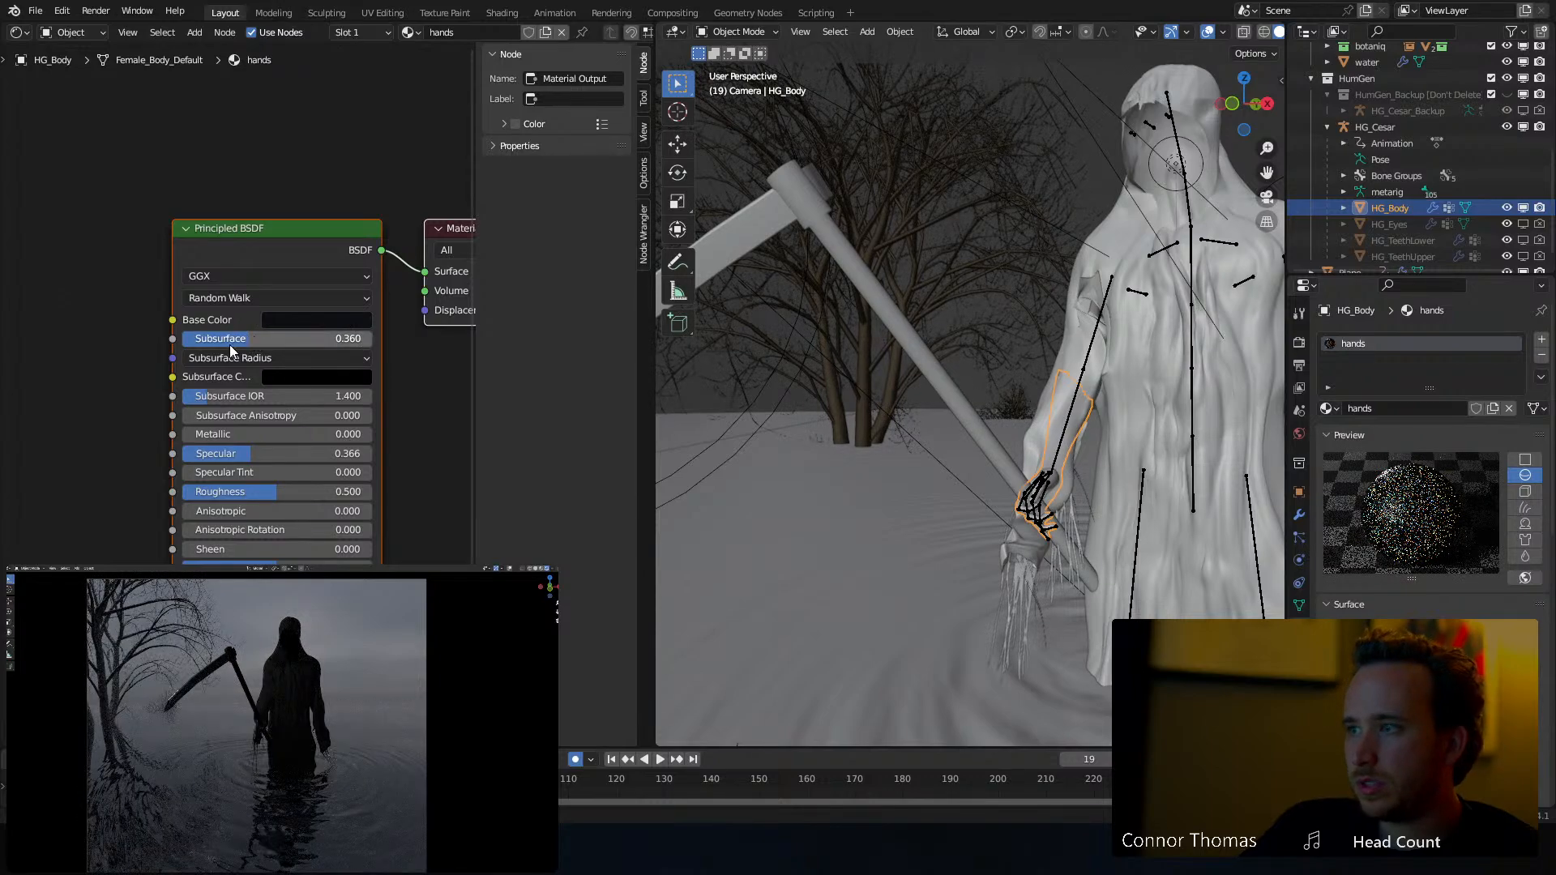
Set the hands material's Roughness to 0, Specular to 1 and Subsurface to 0.146
{"action": "middle_click_drag", "start_coordinate": [127, 442], "coordinate": [163, 356]}
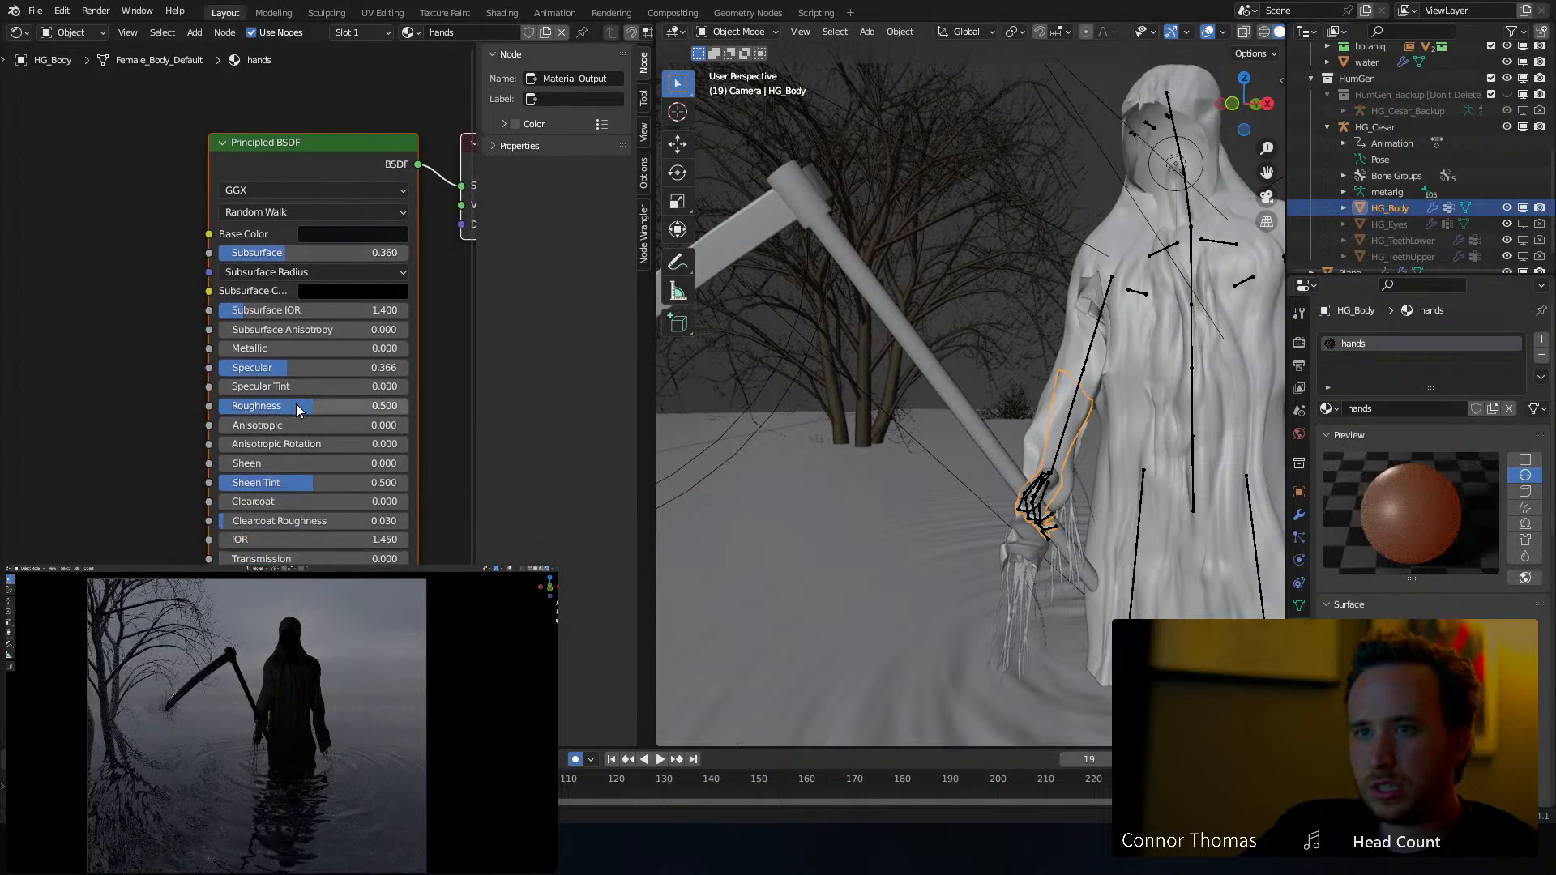
{"action": "left_click_drag", "start_coordinate": [302, 410], "coordinate": [220, 414]}
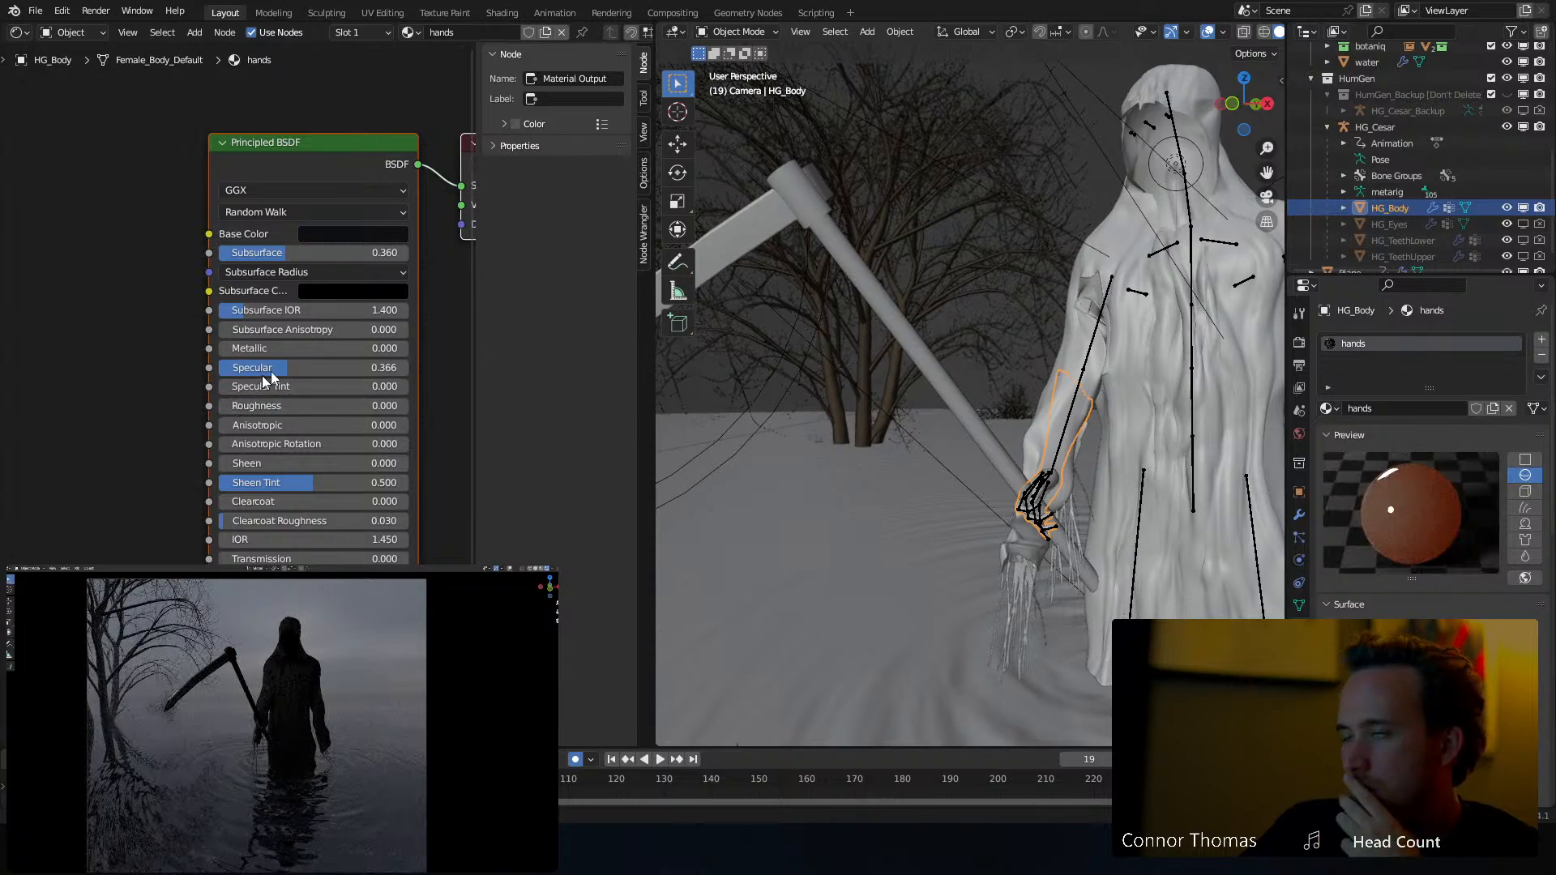
{"action": "left_click_drag", "start_coordinate": [261, 376], "coordinate": [409, 374]}
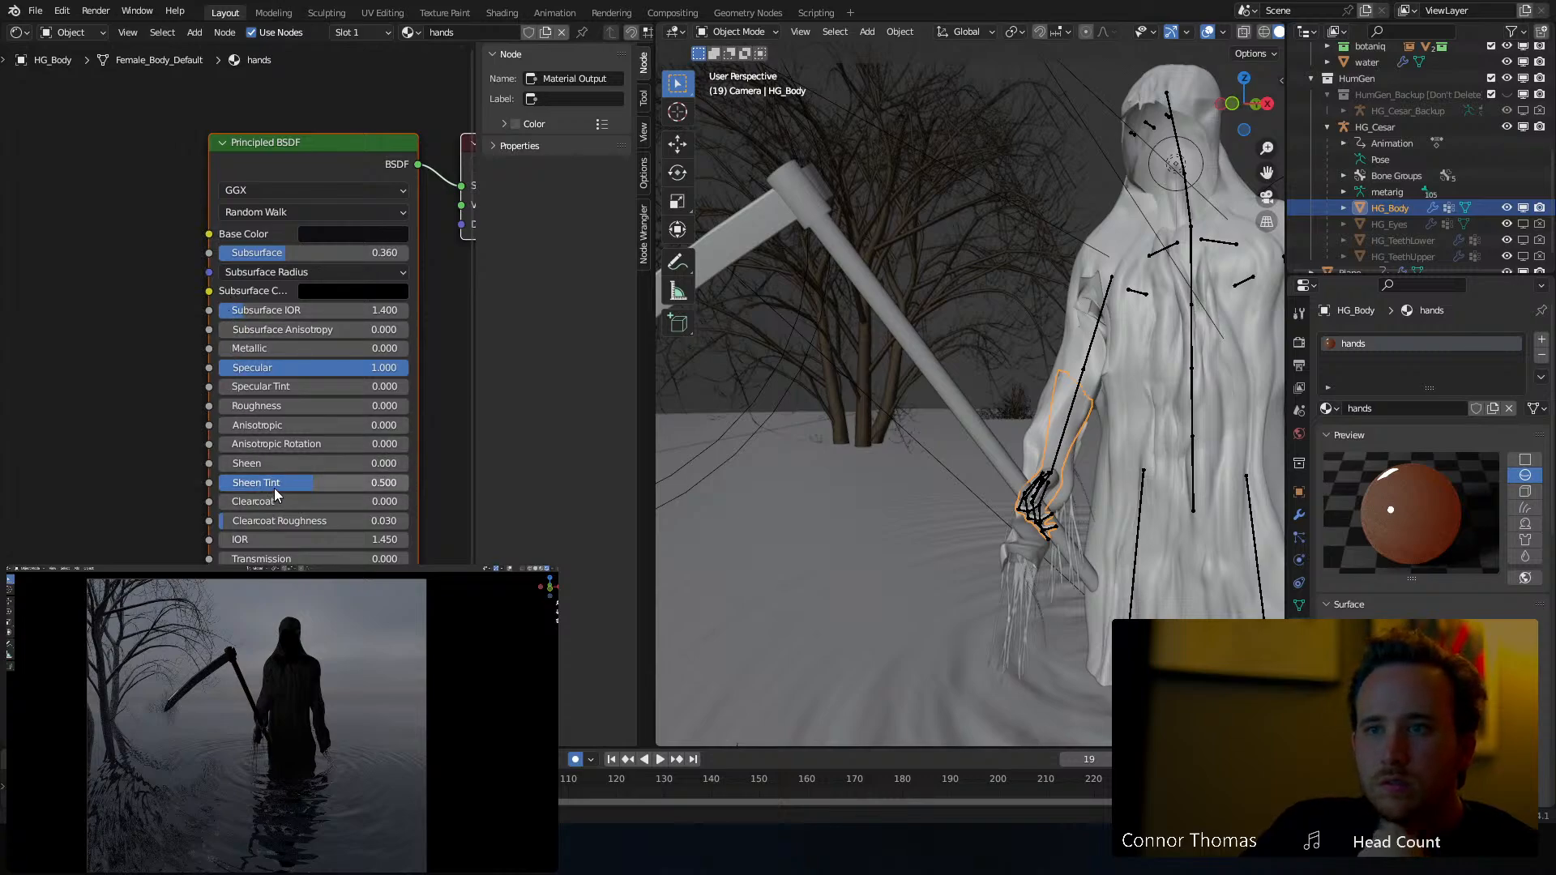
{"action": "mouse_move", "coordinate": [276, 253]}
{"action": "left_mouse_down"}
{"action": "mouse_move", "coordinate": [231, 252]}
{"action": "mouse_move", "coordinate": [259, 253]}
{"action": "mouse_move", "coordinate": [246, 253]}
{"action": "left_mouse_up"}
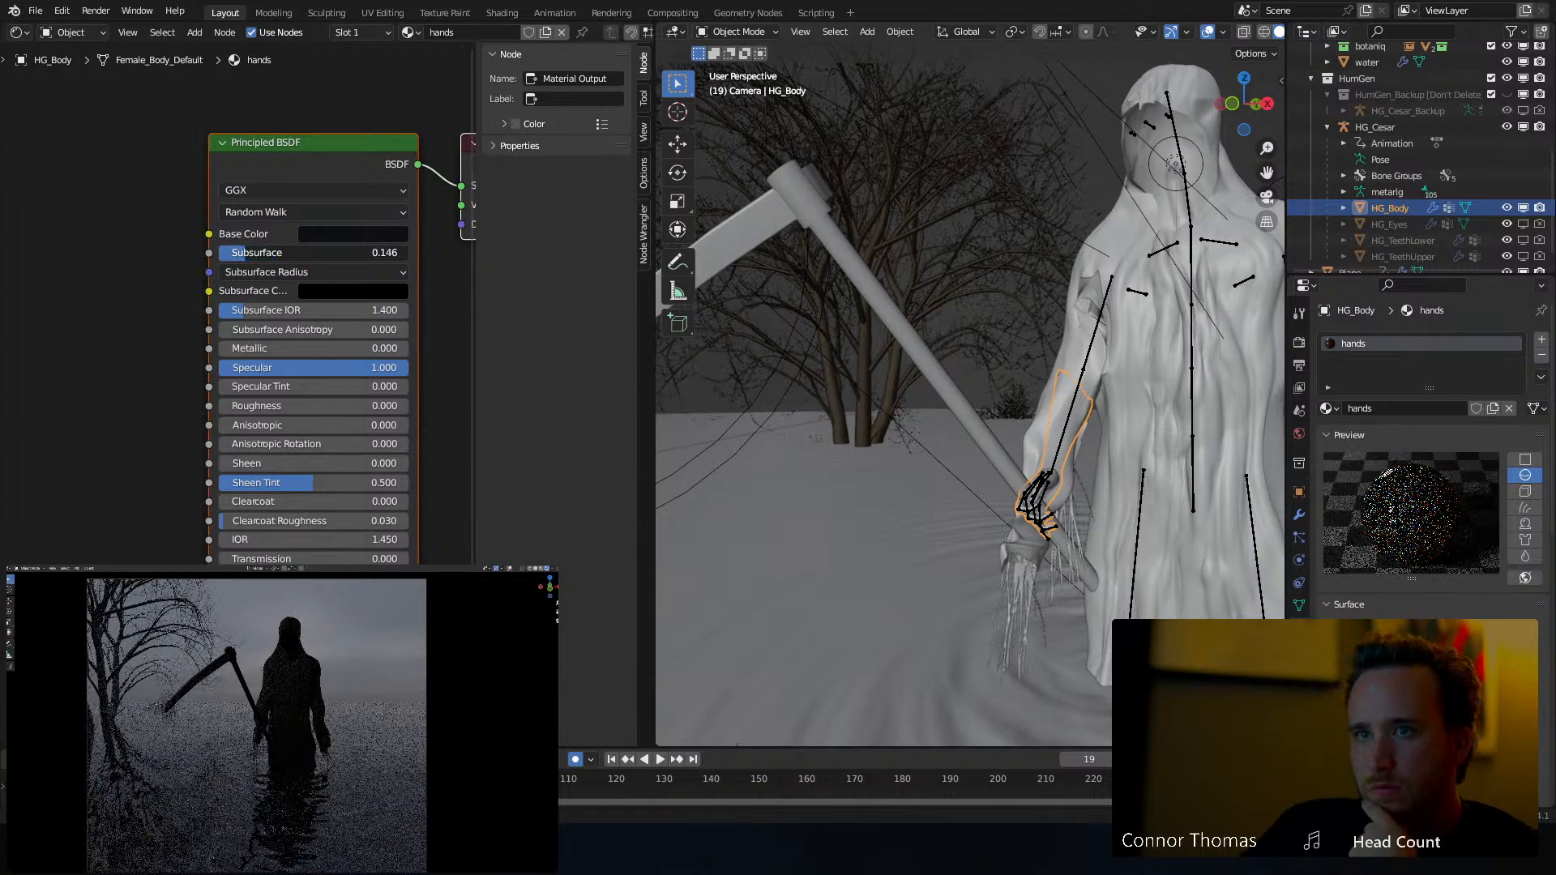
Set the hands material's Subsurface Color to a dark blue with a Value of about 0.157 and compare the render with the reference image
{"action": "left_click", "coordinate": [318, 290]}
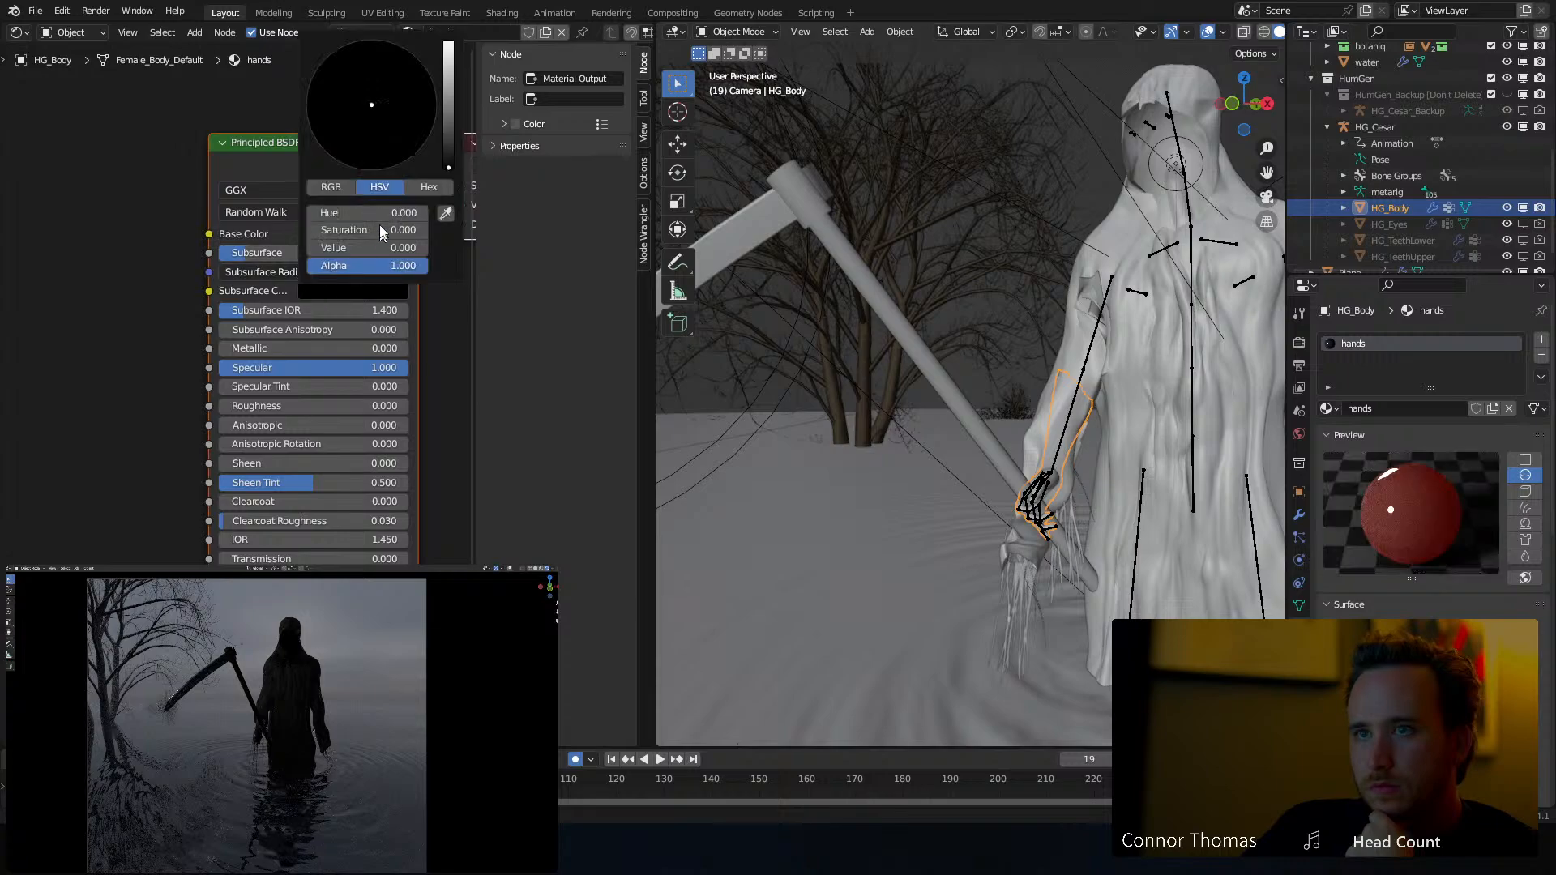
{"action": "left_click", "coordinate": [449, 148]}
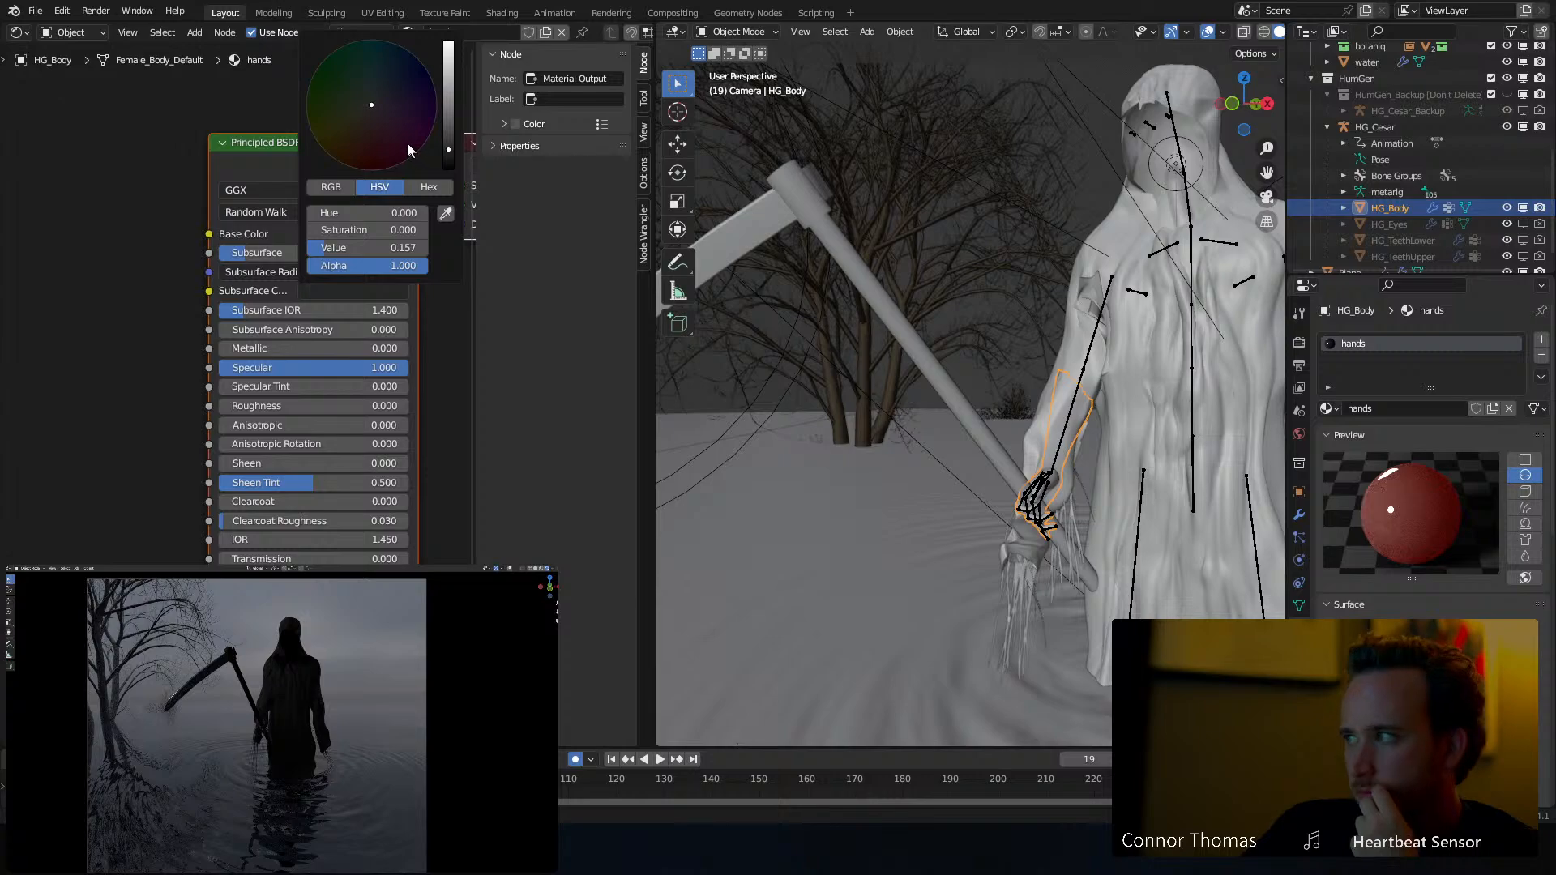
{"action": "left_click", "coordinate": [396, 81]}
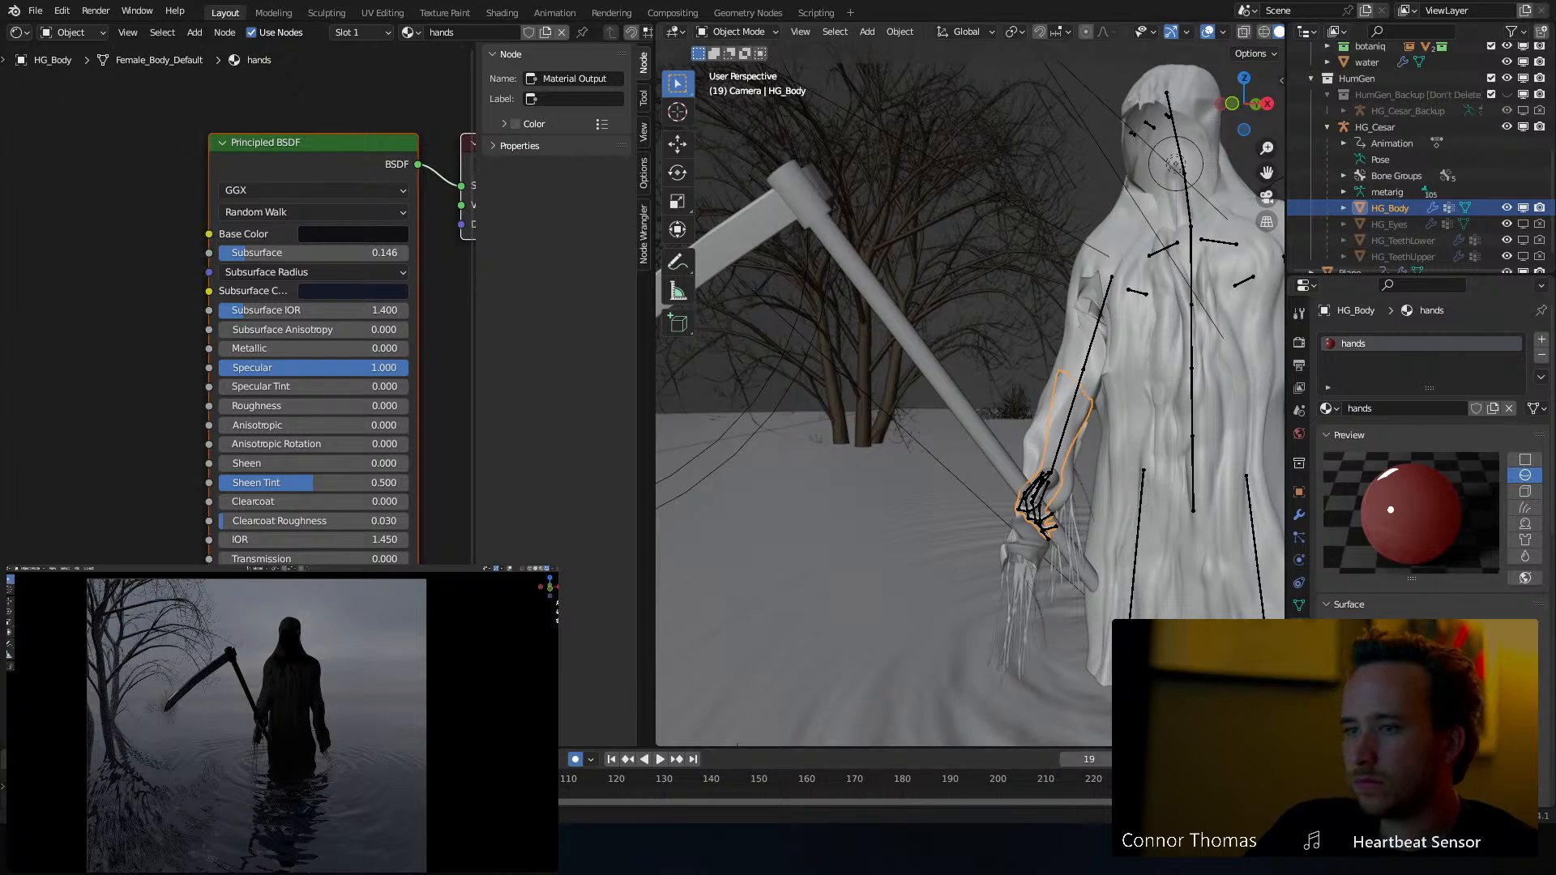
{"action": "key", "text": "alt+Tab"}
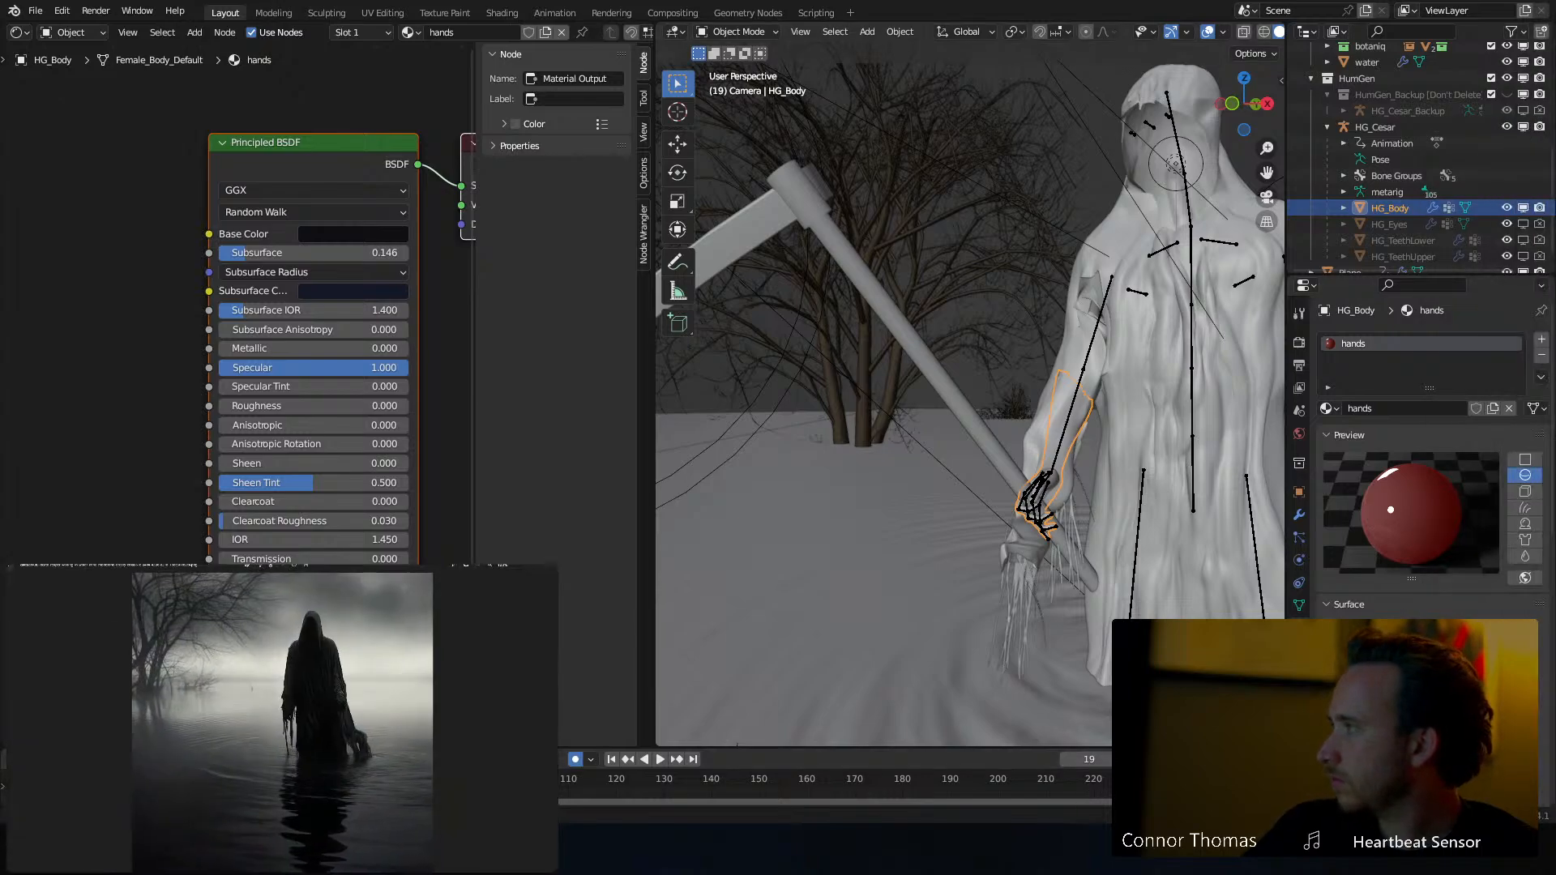
{"action": "key", "text": "alt+Tab"}
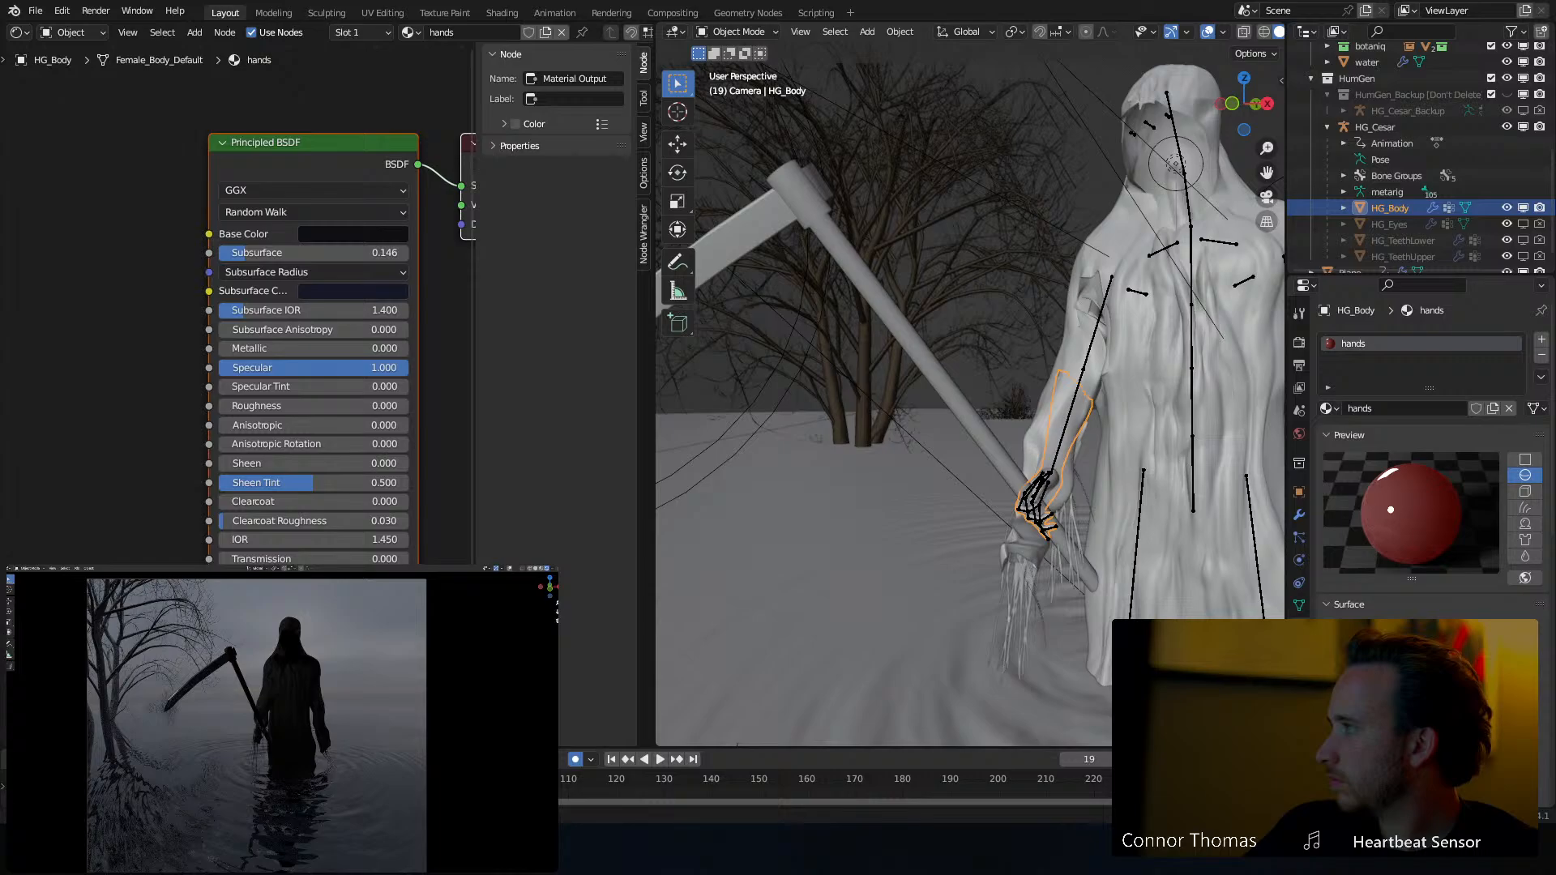
{"action": "key", "text": "alt+Tab"}
{"action": "key", "text": "alt+Tab"}
Select the reaper's cloak, maximize the 3D viewport and switch the cloak to Sculpt Mode
{"action": "middle_click_drag", "start_coordinate": [1139, 249], "coordinate": [899, 207]}
{"action": "left_click", "coordinate": [900, 206]}
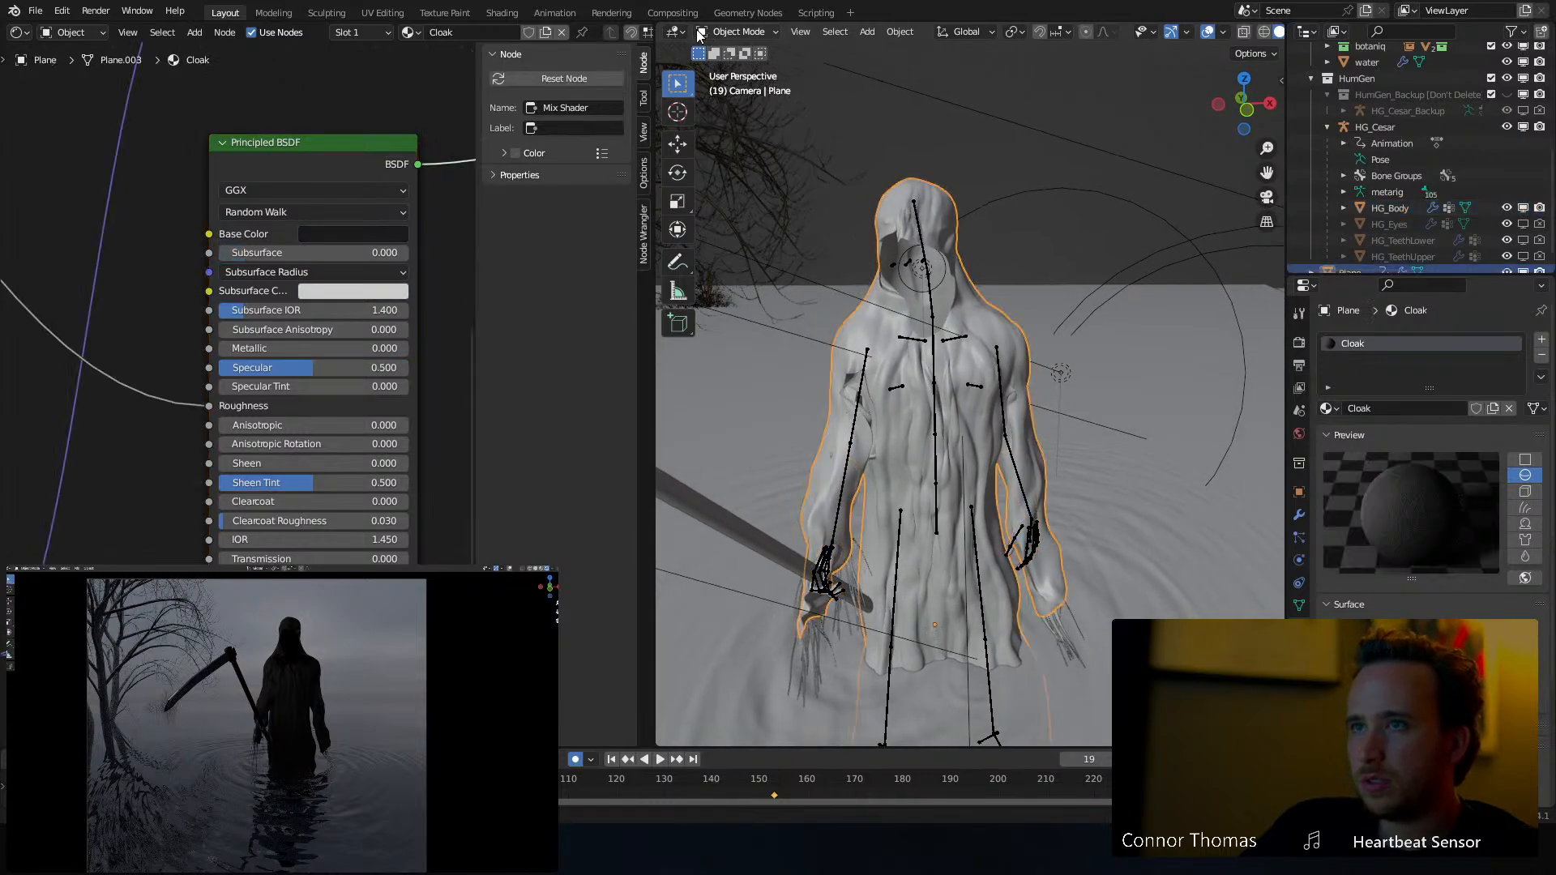
{"action": "key", "text": "ctrl+space"}
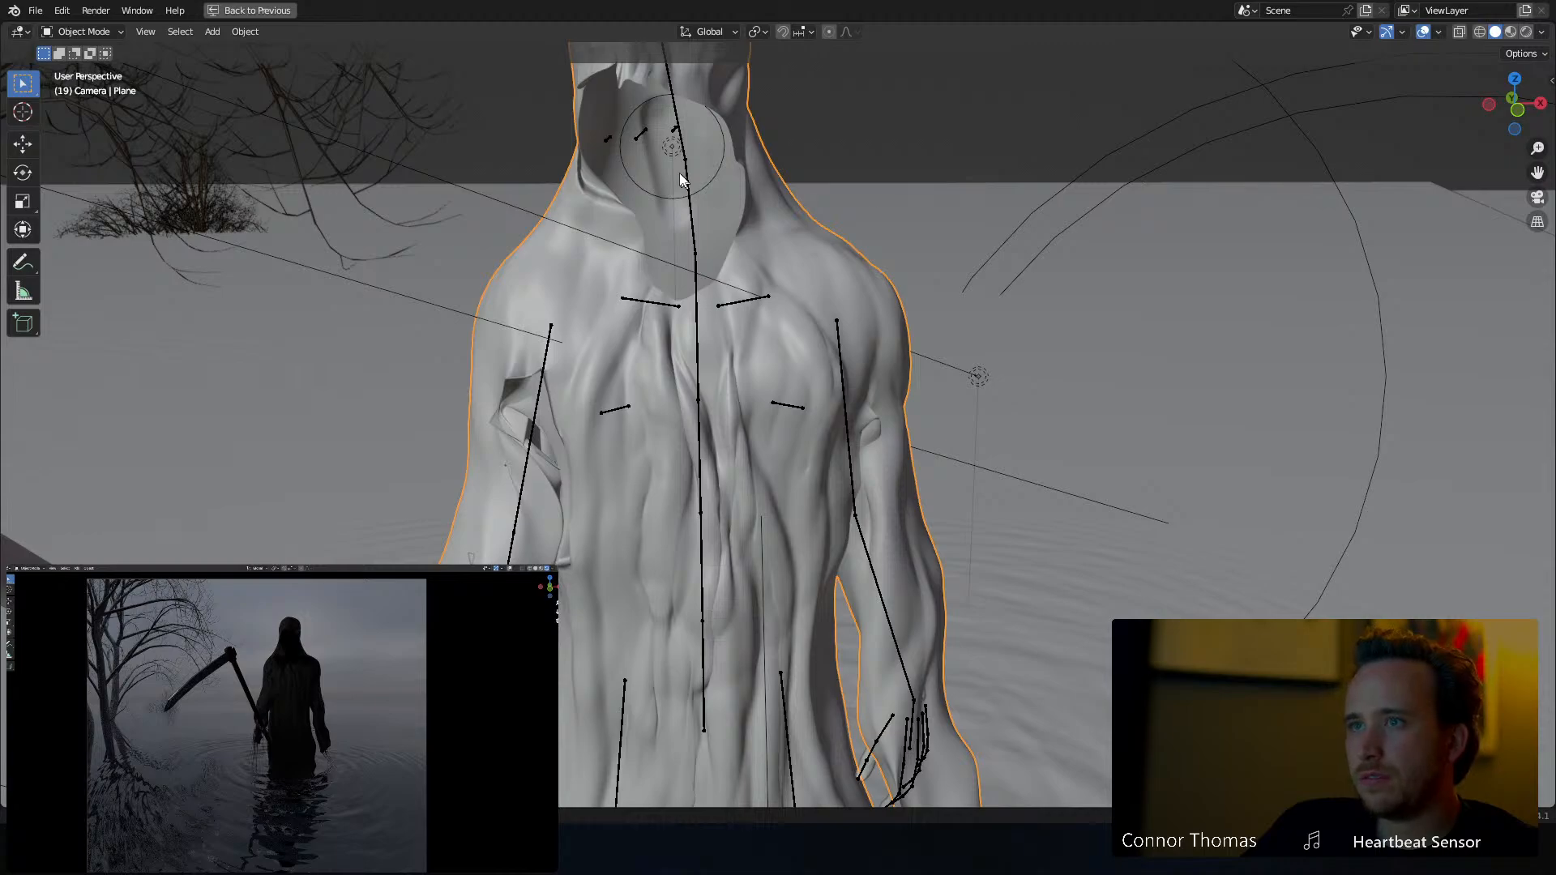
{"action": "middle_click_drag", "start_coordinate": [681, 175], "coordinate": [796, 397], "text": "shift"}
{"action": "left_click", "coordinate": [112, 32]}
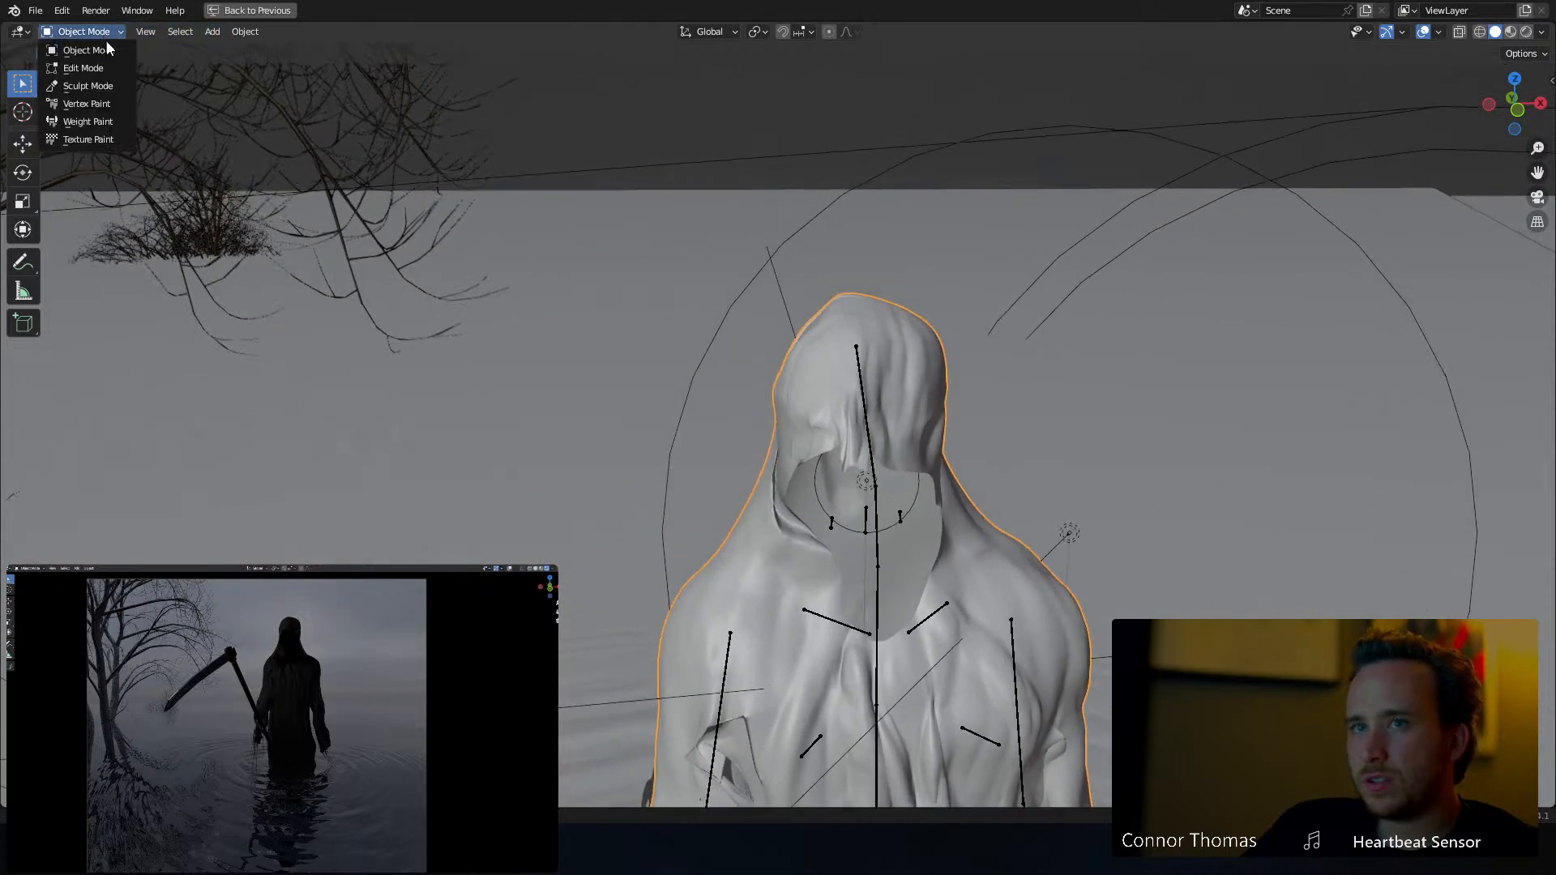
{"action": "left_click", "coordinate": [90, 86]}
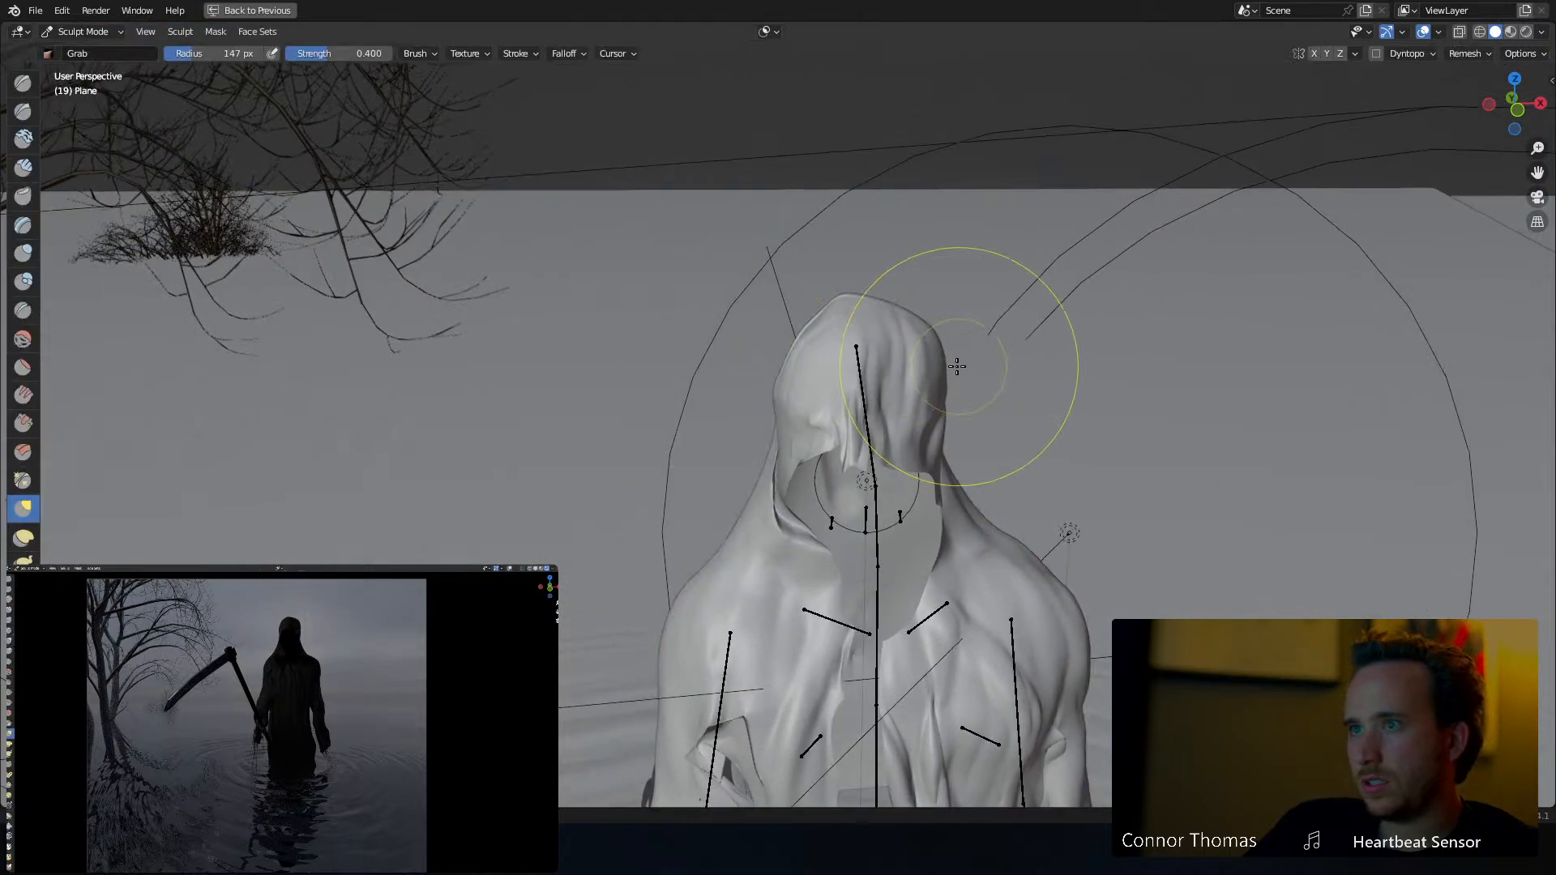
Reshape the front edge of the hood above the face opening by pulling it down with the Pose brush
{"action": "middle_click_drag", "start_coordinate": [957, 348], "coordinate": [849, 386]}
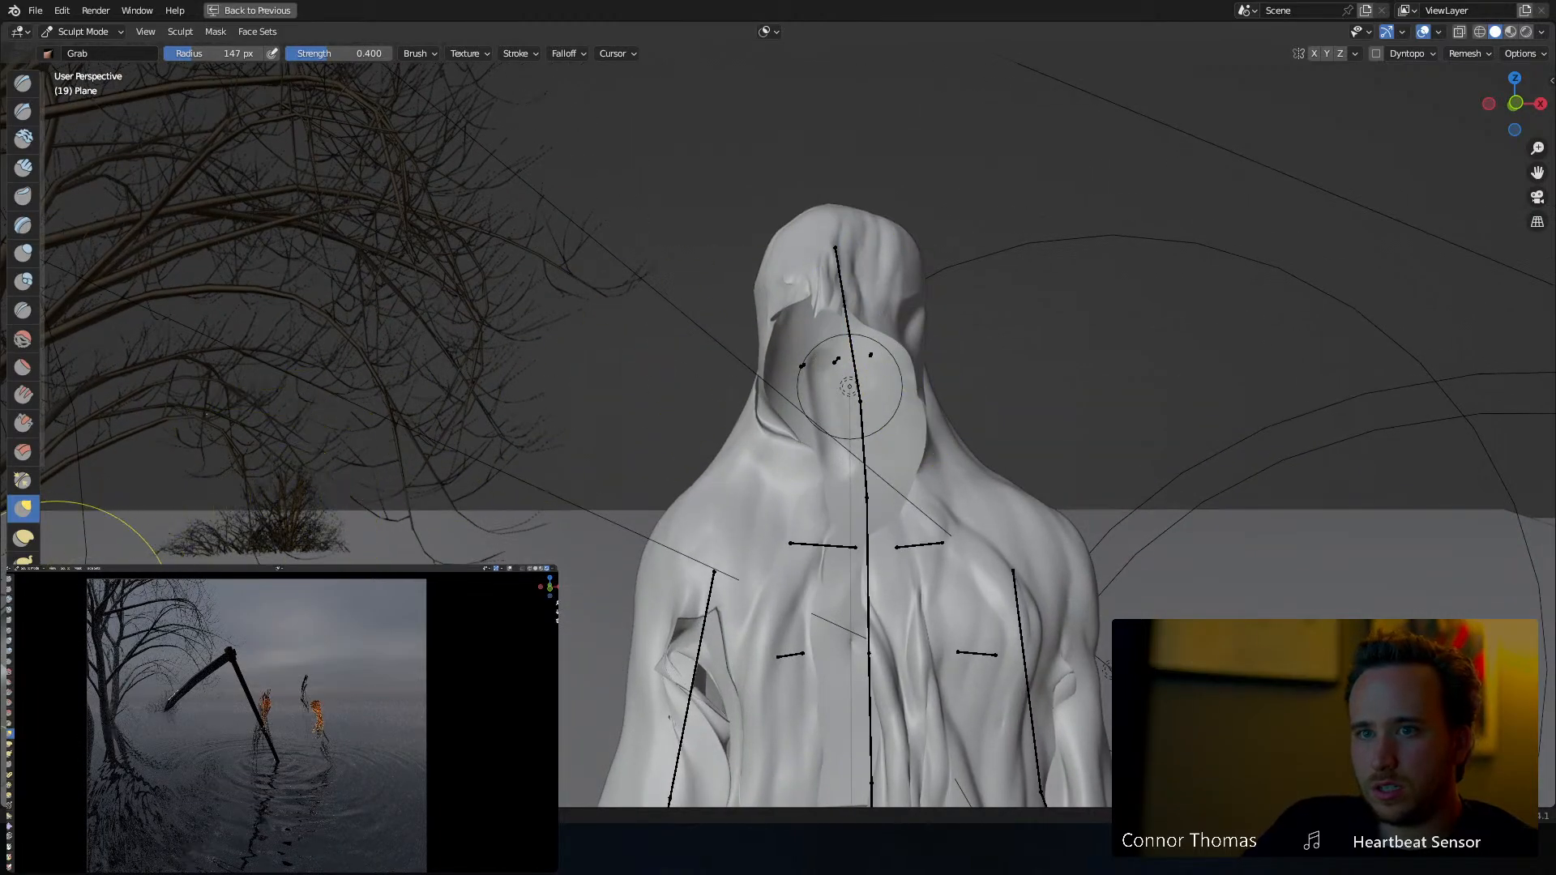
{"action": "left_click", "coordinate": [23, 537]}
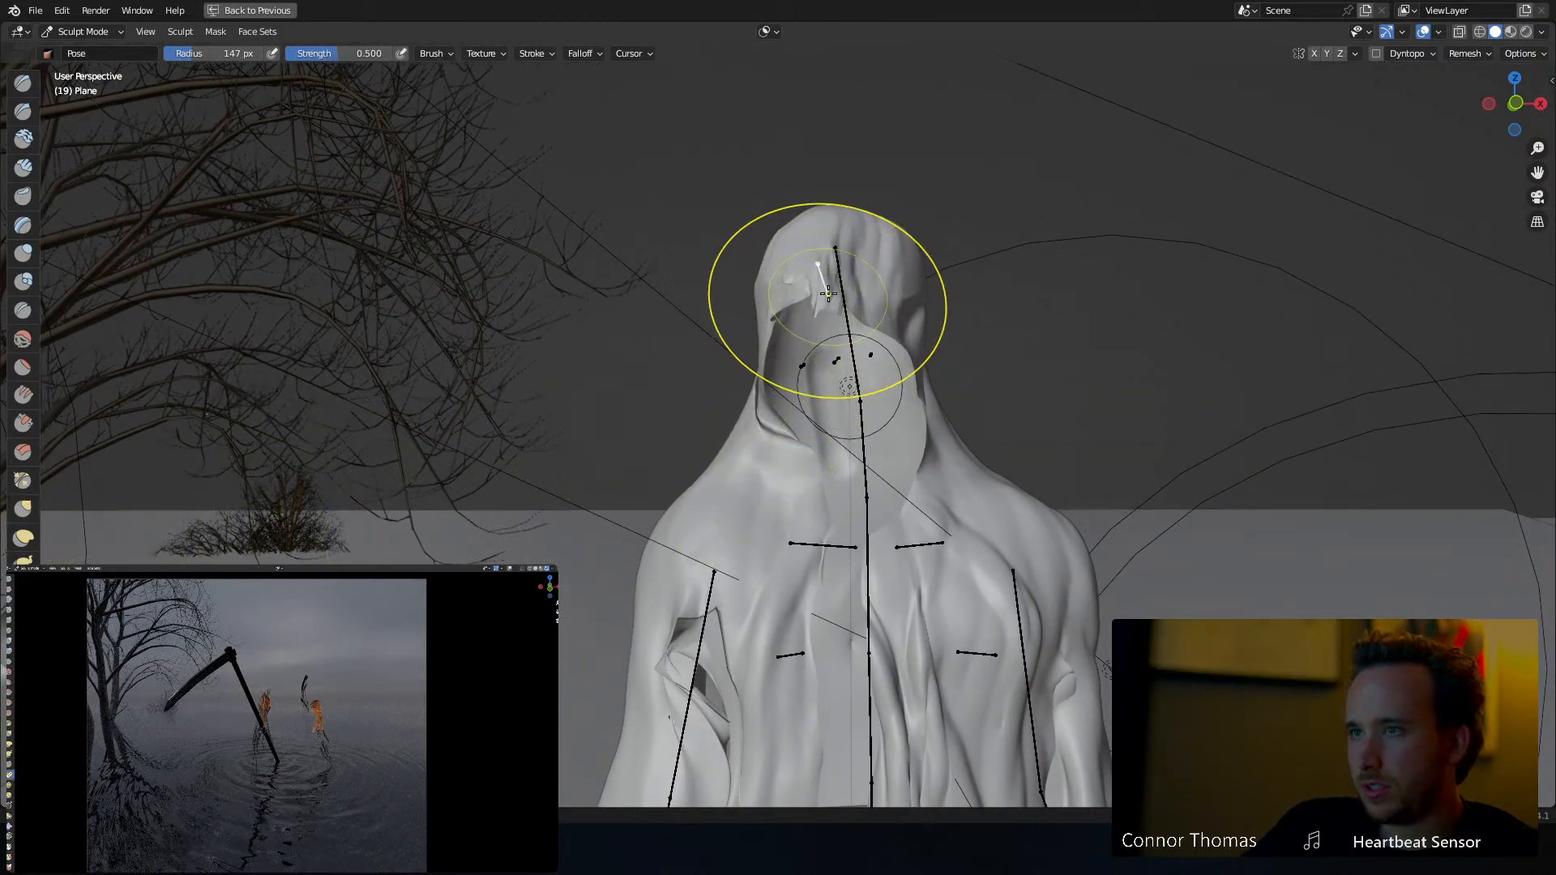
{"action": "mouse_move", "coordinate": [818, 299]}
{"action": "left_mouse_down"}
{"action": "mouse_move", "coordinate": [800, 282]}
{"action": "mouse_move", "coordinate": [795, 316]}
{"action": "left_mouse_up"}
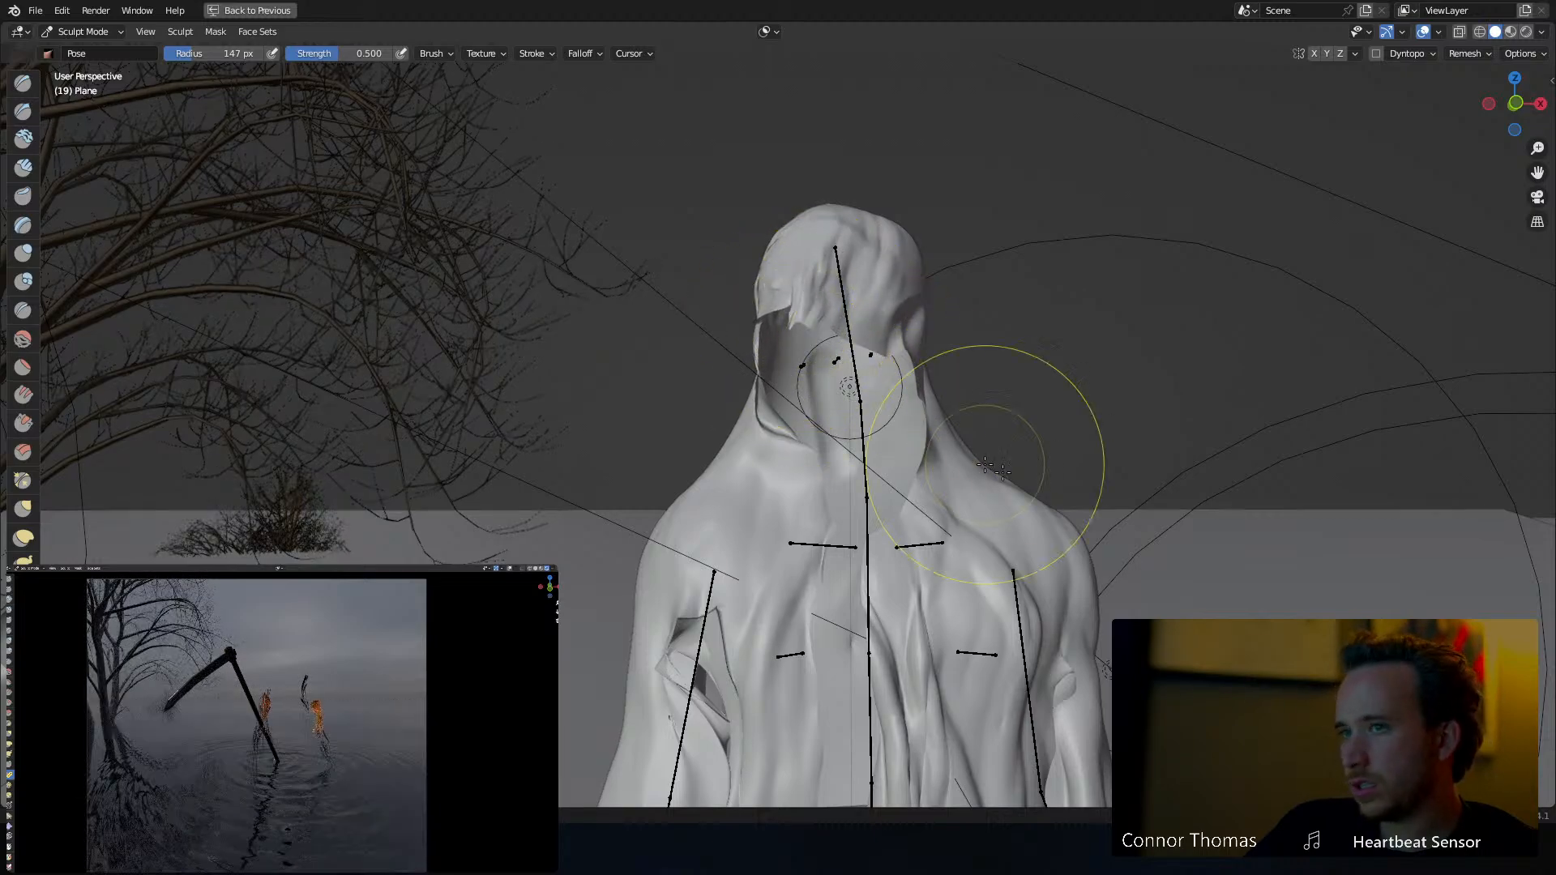
From the camera view, pull the hood's side edge inward over the face opening with the Pose brush and return to Object Mode
{"action": "middle_click_drag", "start_coordinate": [1008, 459], "coordinate": [989, 358]}
{"action": "key", "text": "KP_0"}
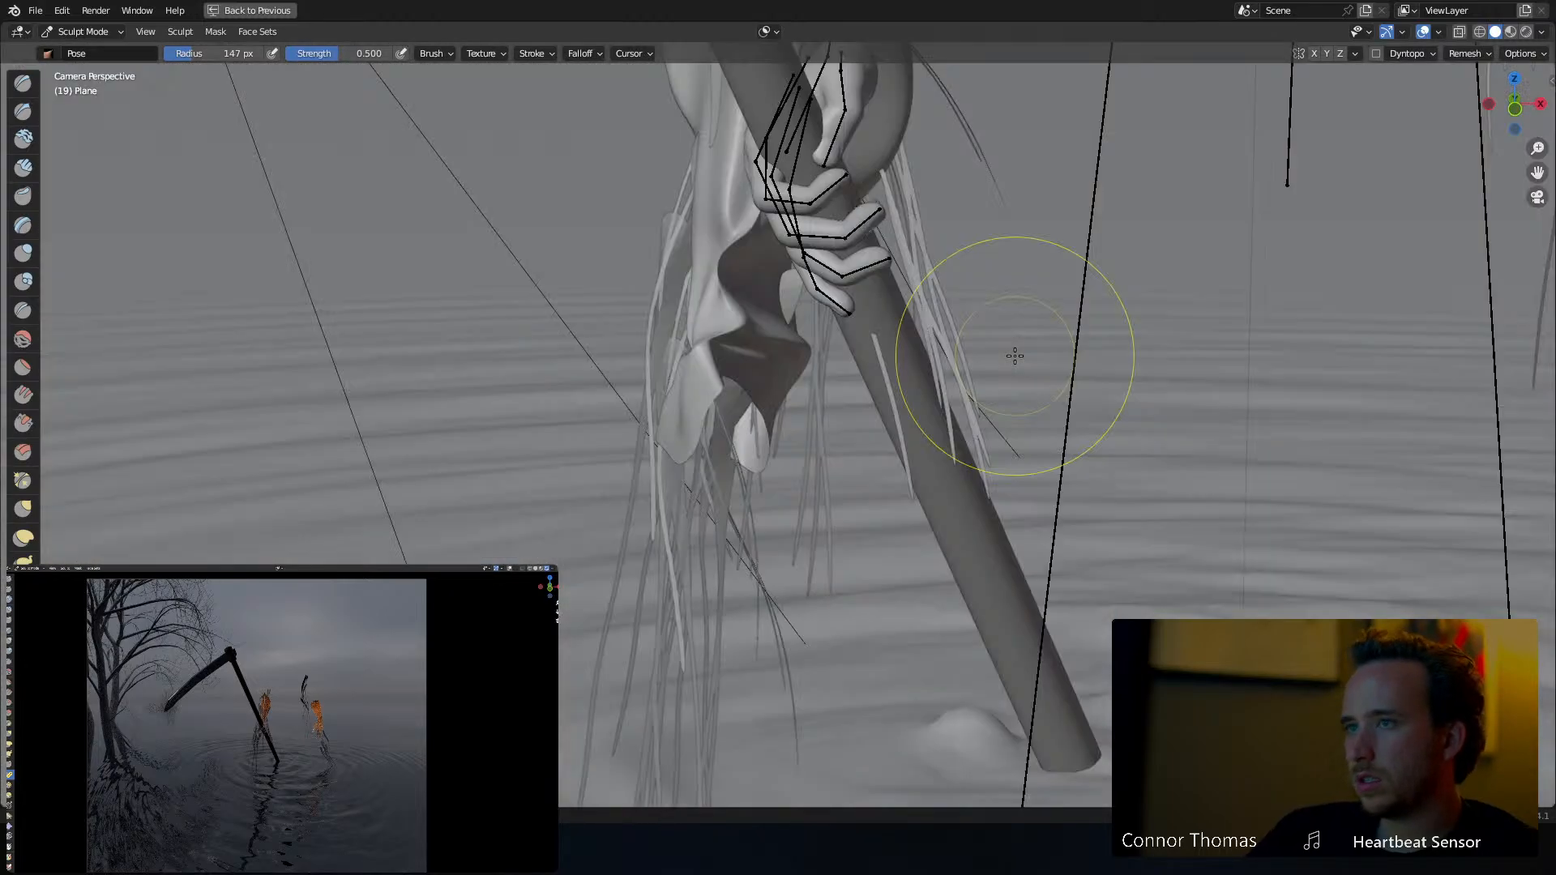
{"action": "middle_click_drag", "start_coordinate": [1038, 226], "coordinate": [850, 702], "text": "shift"}
{"action": "scroll", "coordinate": [844, 667], "scroll_direction": "down", "scroll_amount": 4}
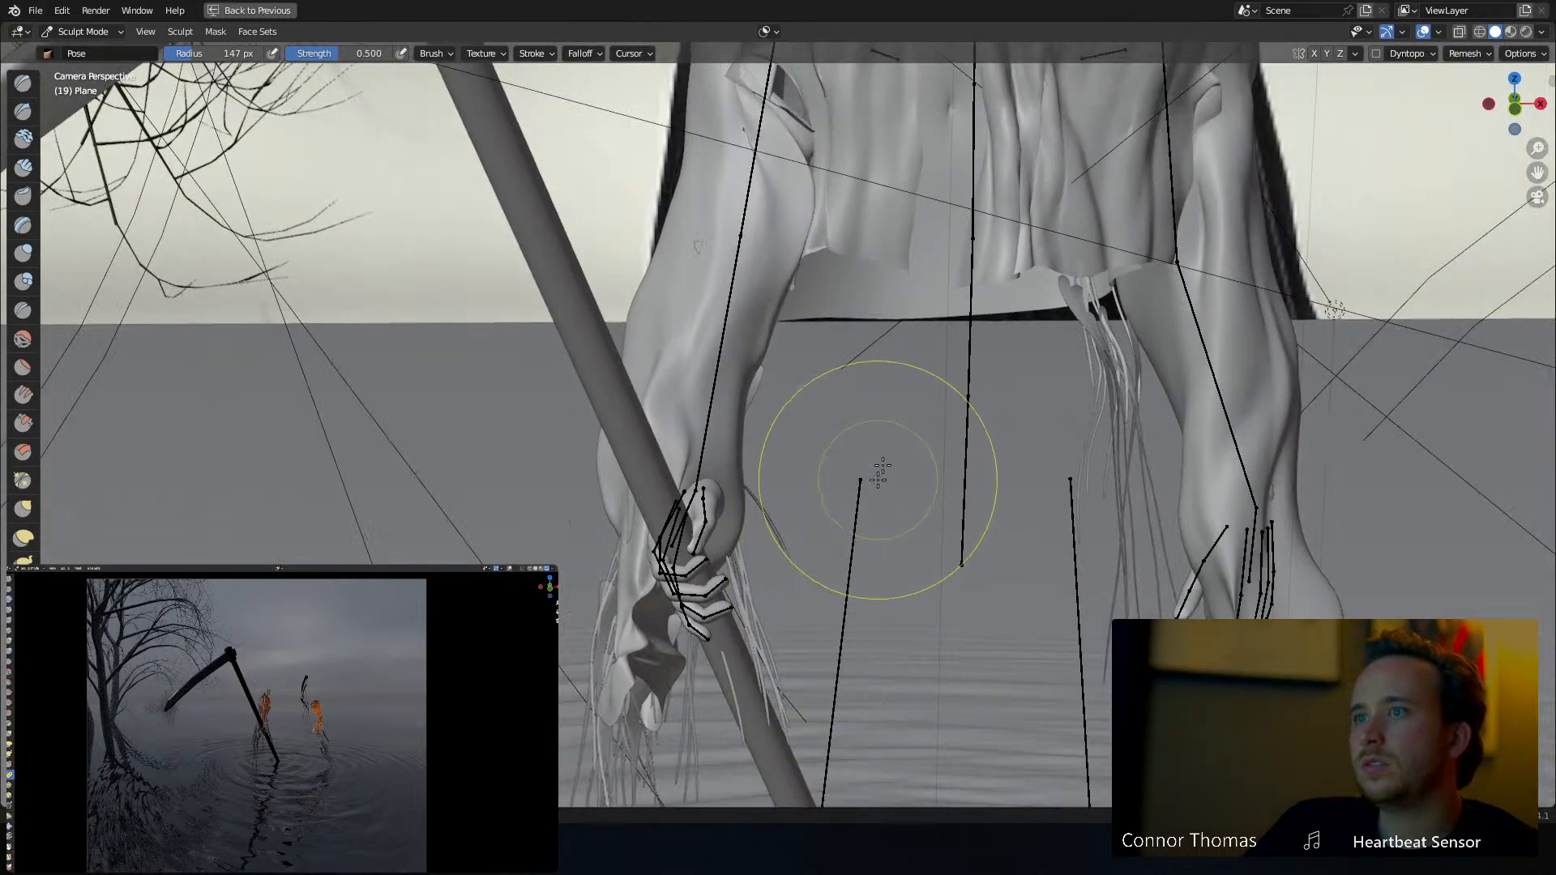
{"action": "middle_click_drag", "start_coordinate": [950, 284], "coordinate": [917, 535], "text": "shift"}
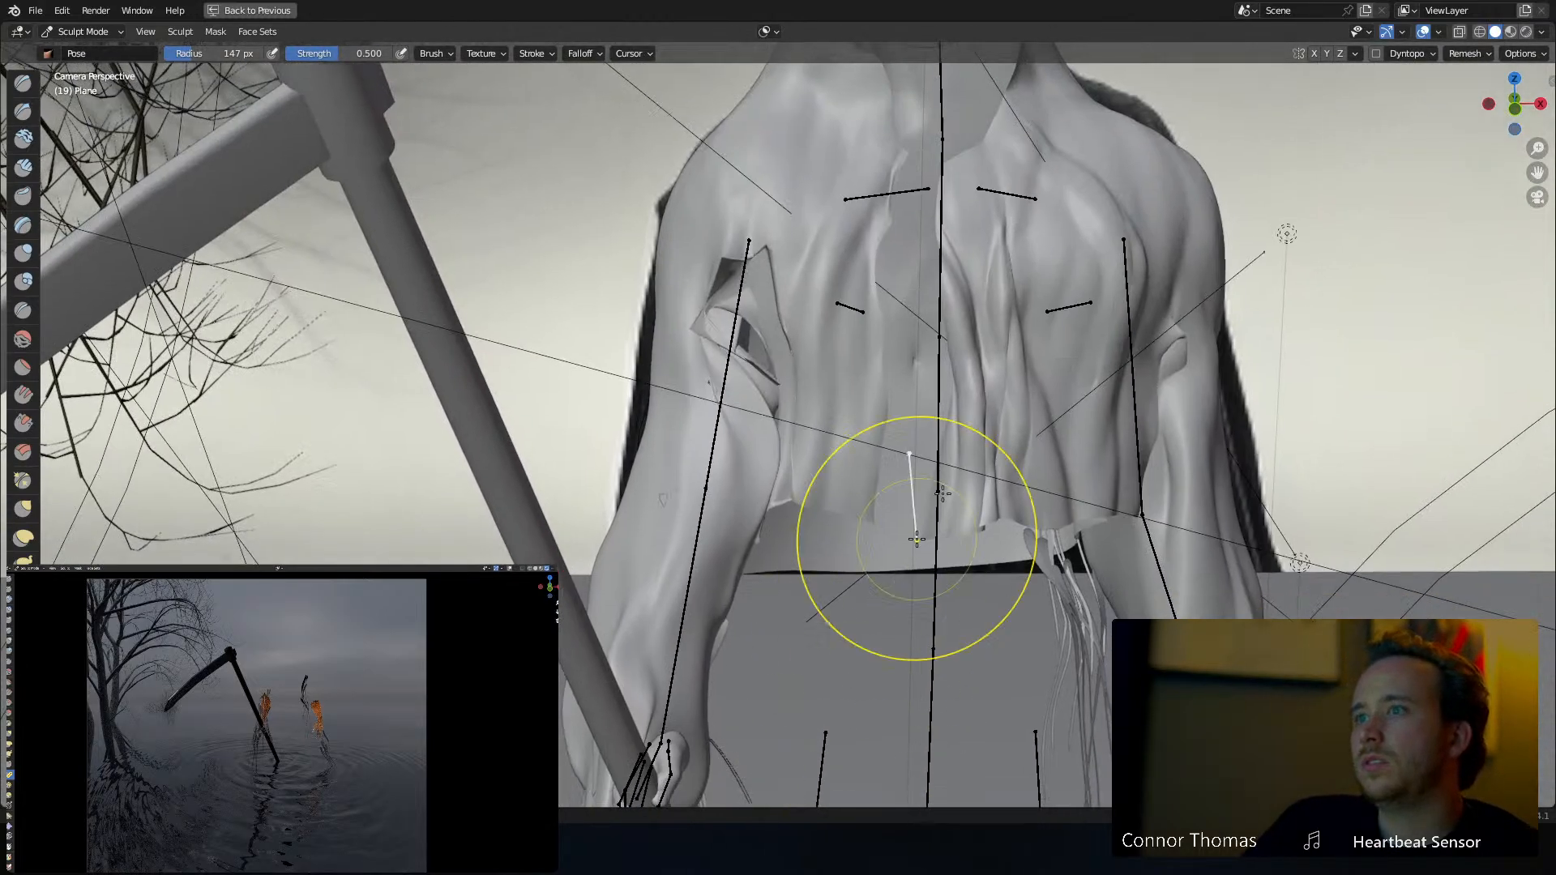
{"action": "middle_click_drag", "start_coordinate": [993, 235], "coordinate": [908, 527], "text": "shift"}
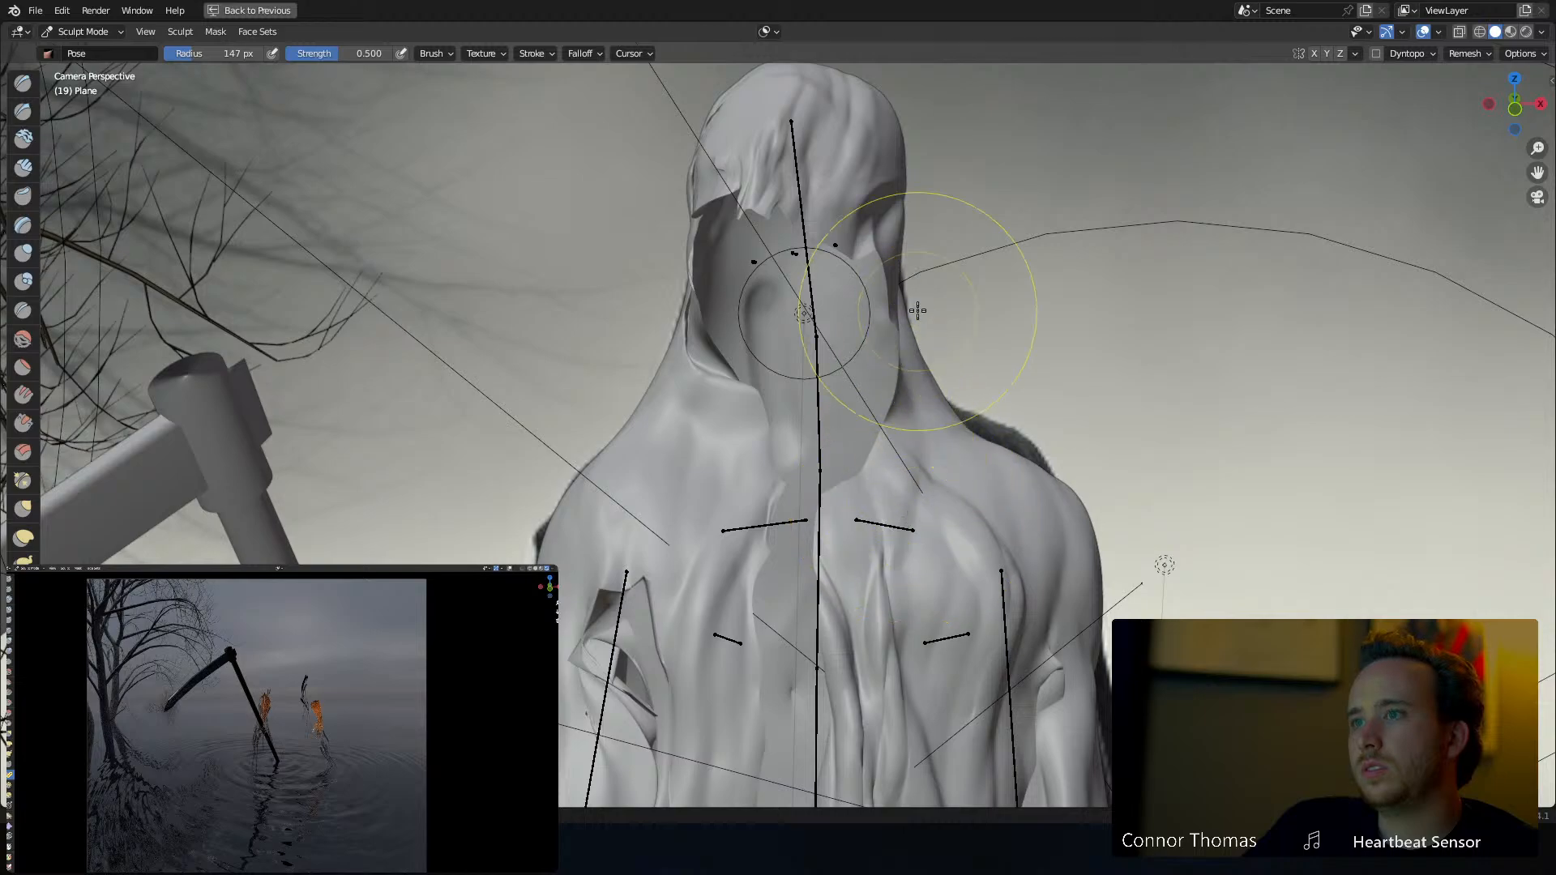
{"action": "mouse_move", "coordinate": [902, 298]}
{"action": "left_mouse_down"}
{"action": "mouse_move", "coordinate": [881, 298]}
{"action": "mouse_move", "coordinate": [890, 318]}
{"action": "left_mouse_up"}
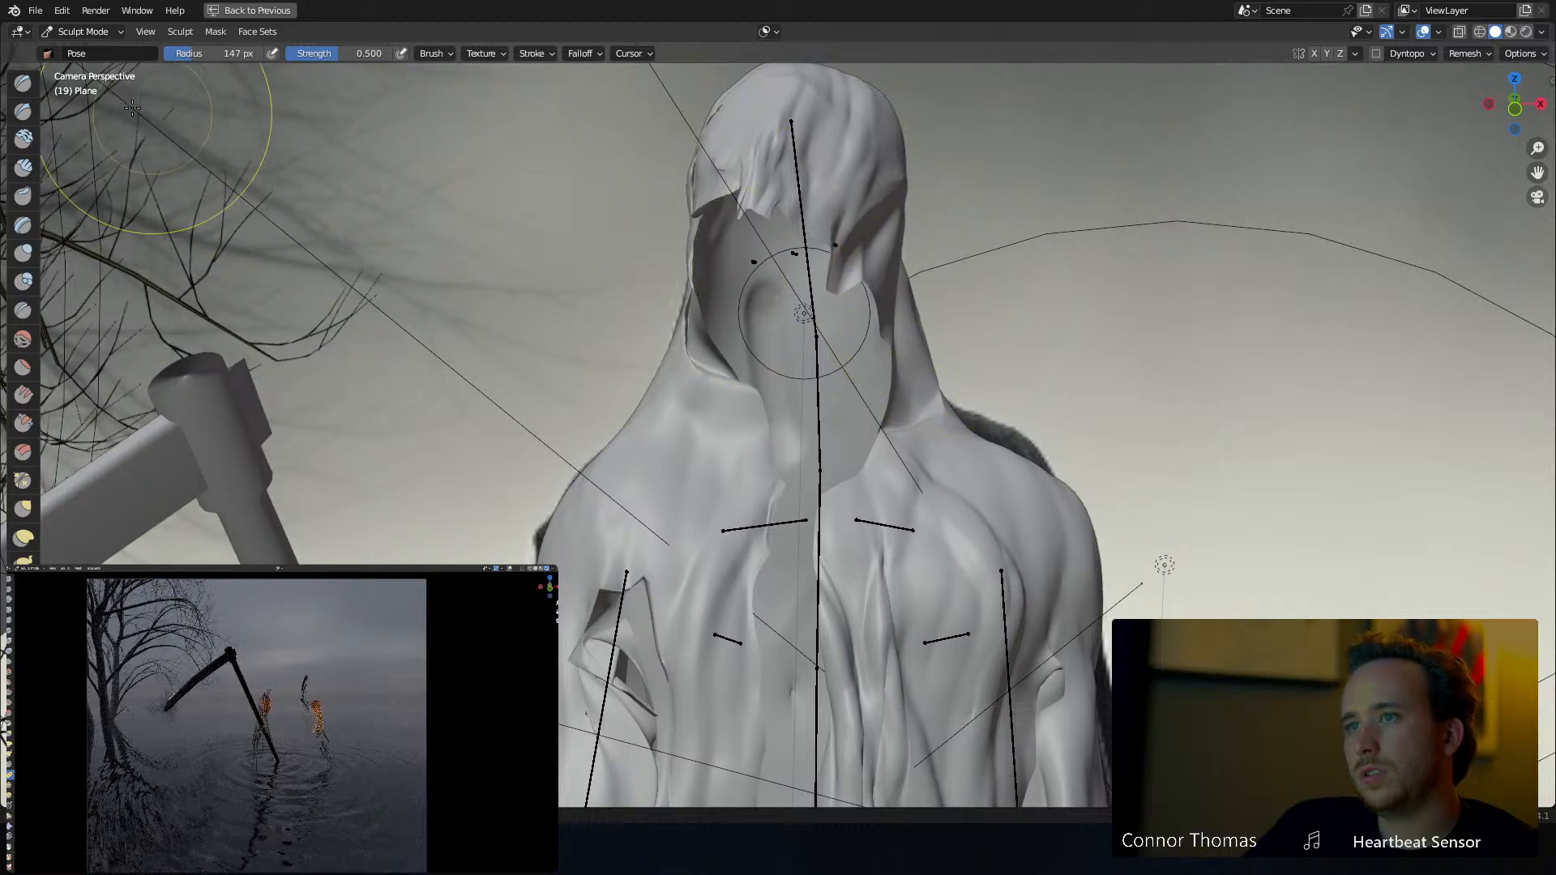
{"action": "left_click", "coordinate": [81, 31]}
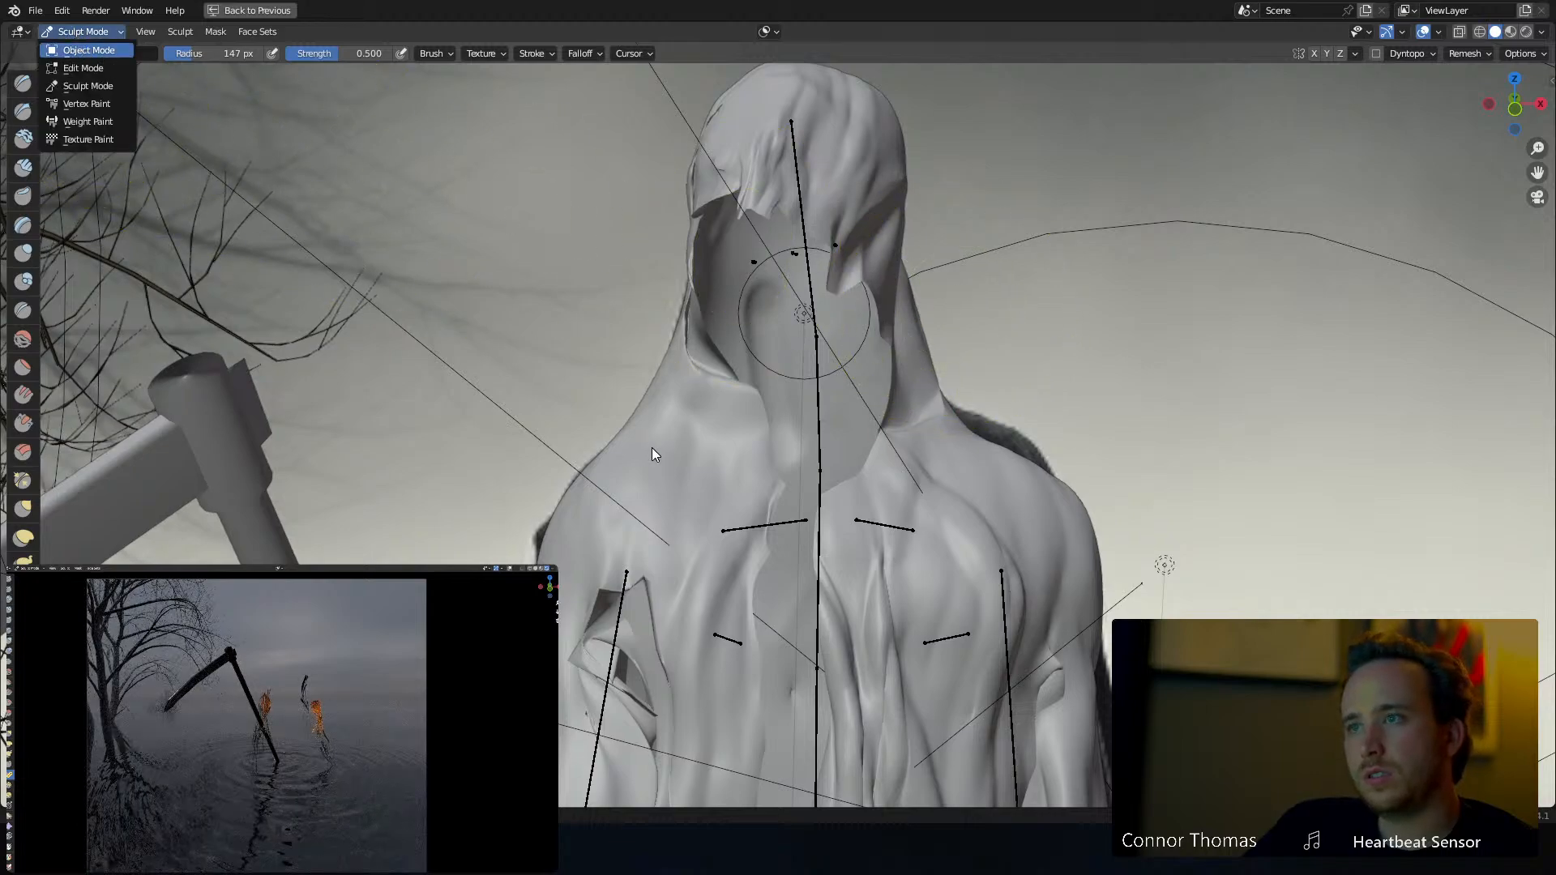
{"action": "key", "text": "Return"}
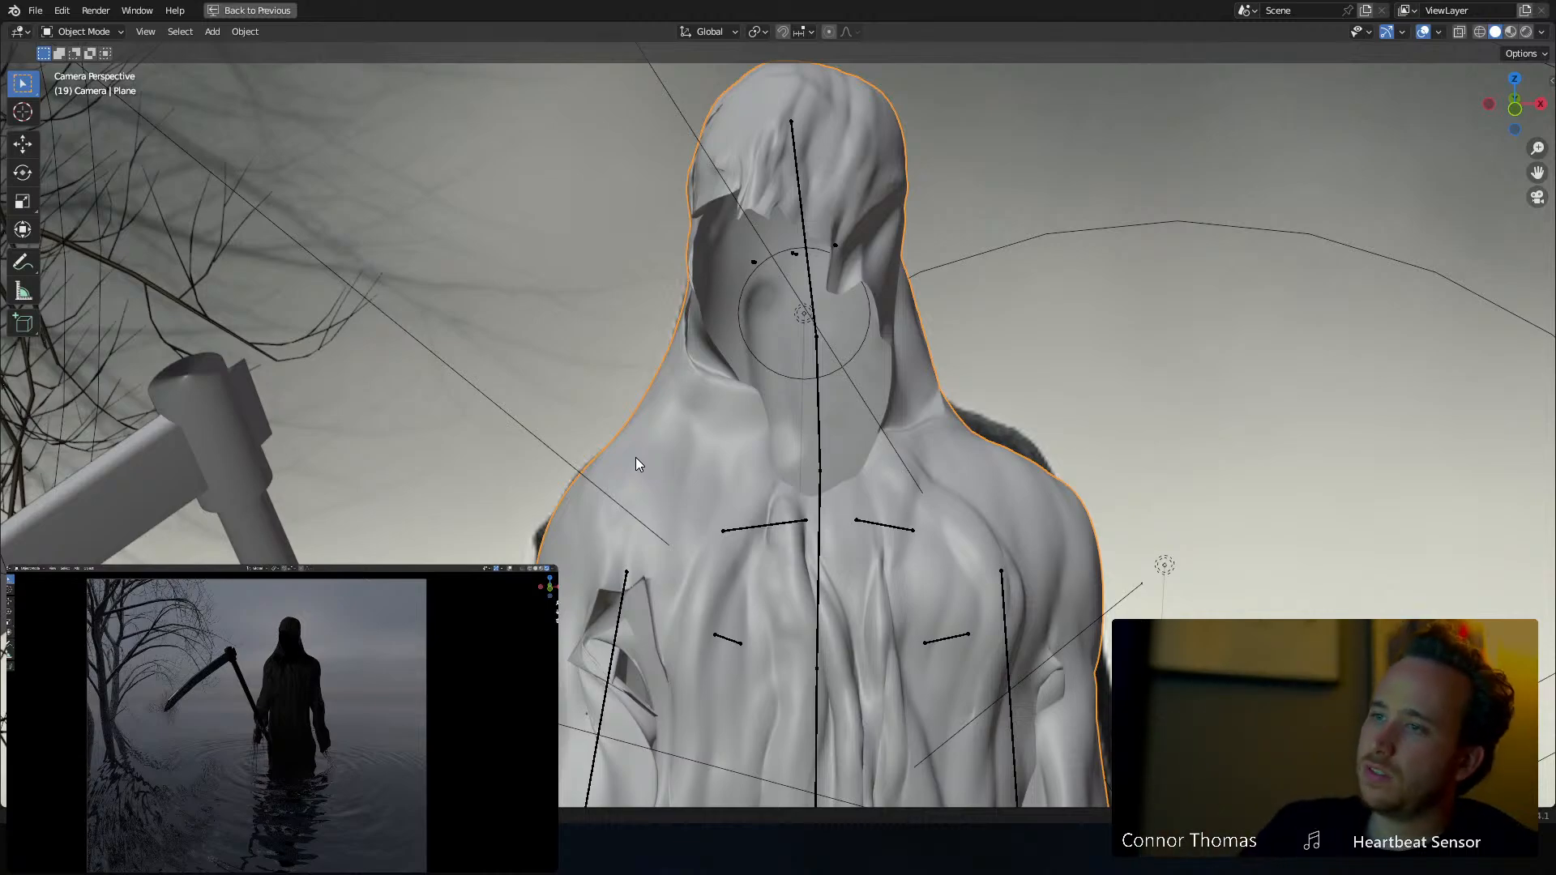
In Sculpt Mode, pull the free arm's lower sleeve inward toward the body with a 459 px Pose brush and return to Object Mode
{"action": "middle_click_drag", "start_coordinate": [747, 696], "coordinate": [1037, 423], "text": "shift"}
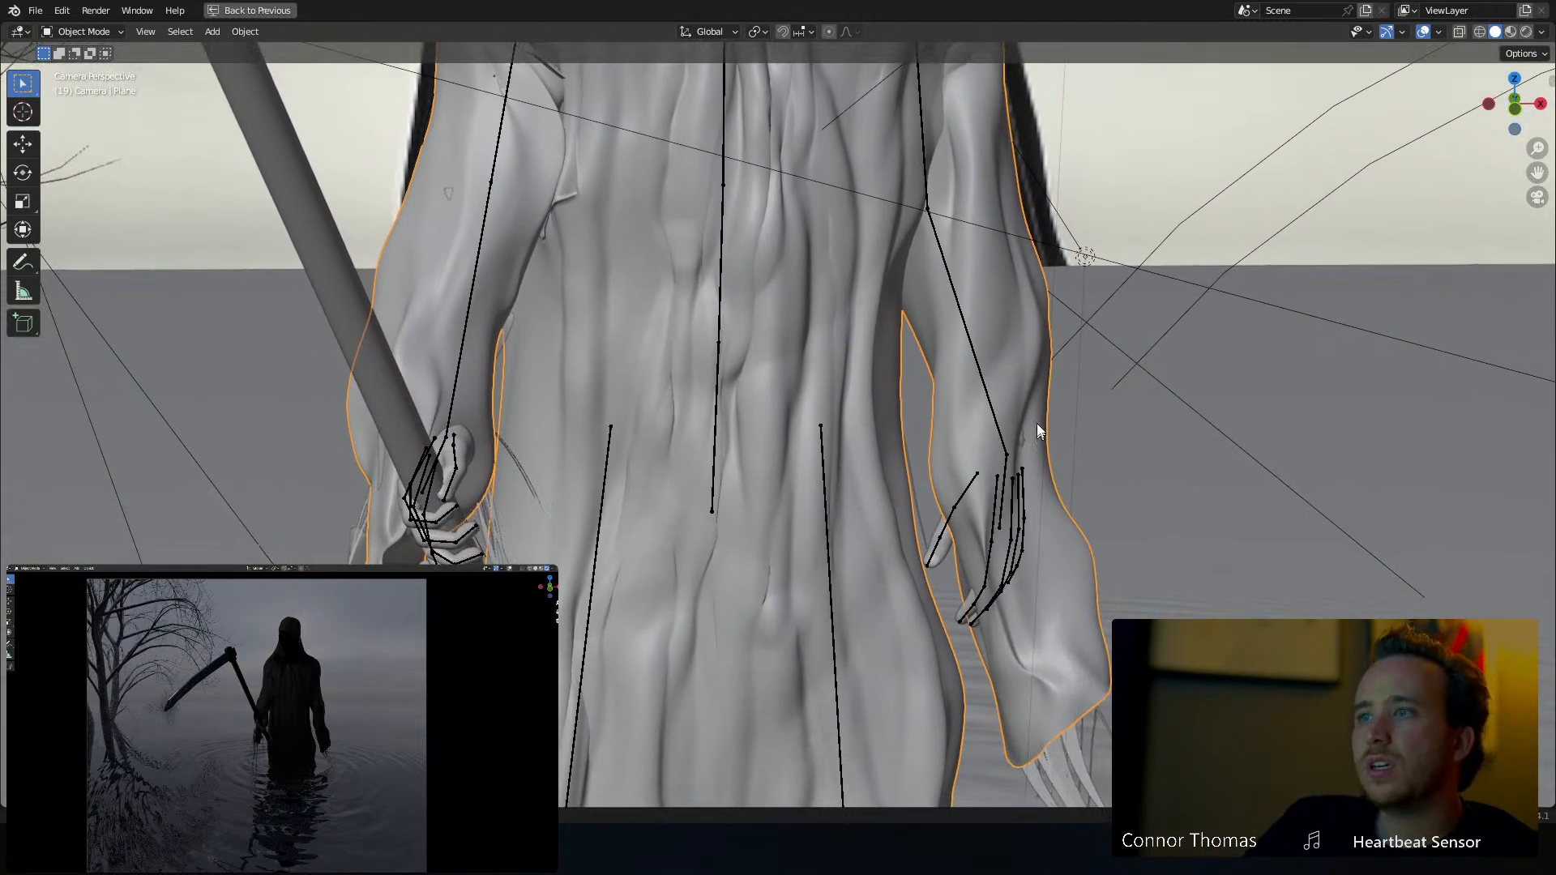
{"action": "left_click", "coordinate": [106, 31]}
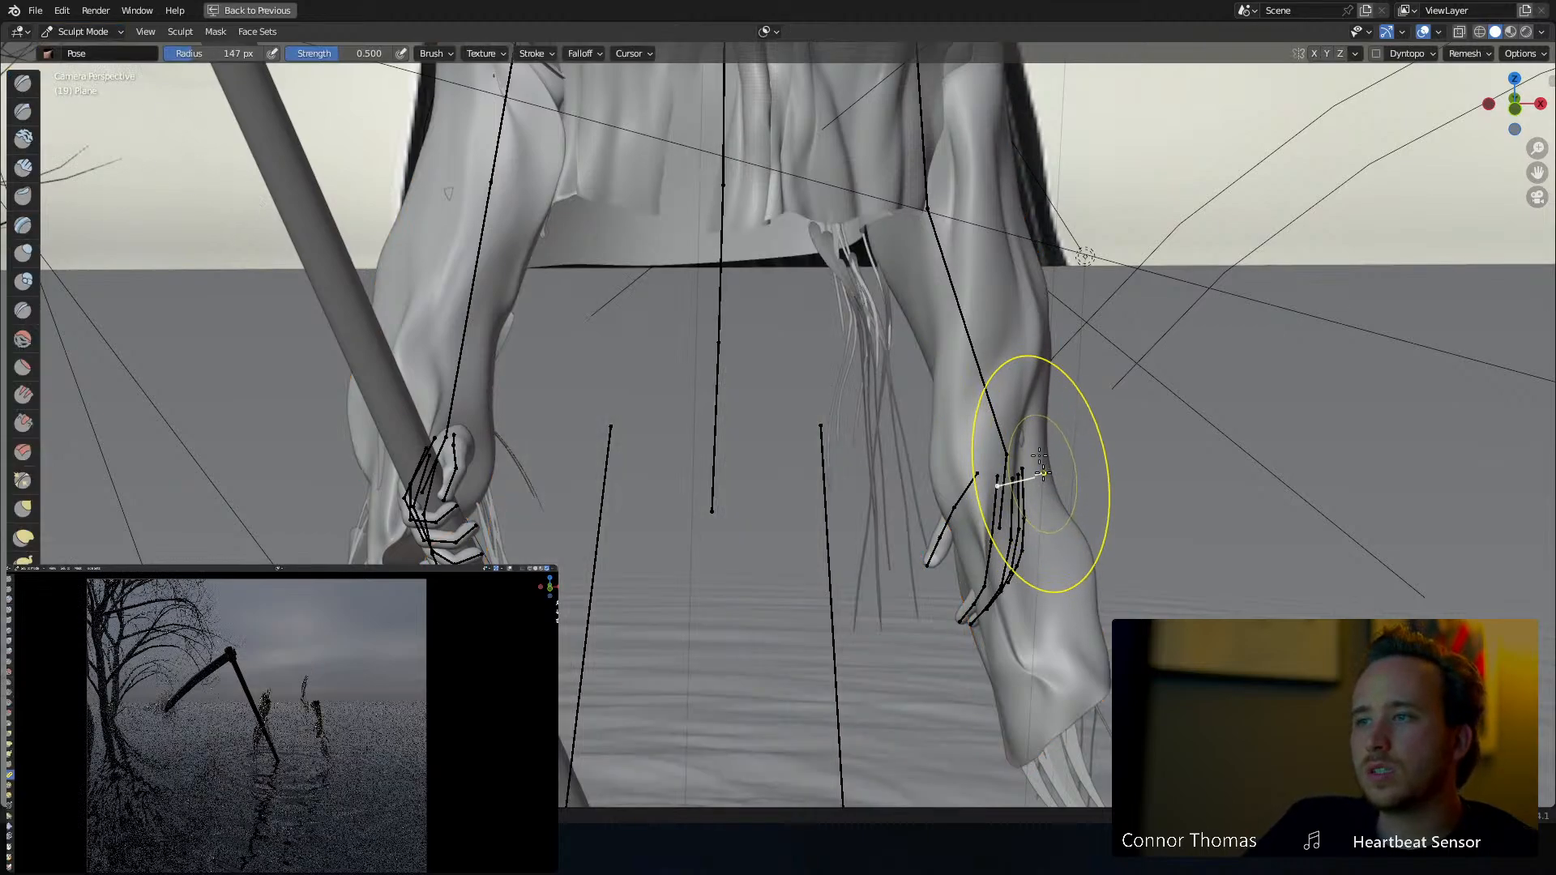
{"action": "key", "text": "f"}
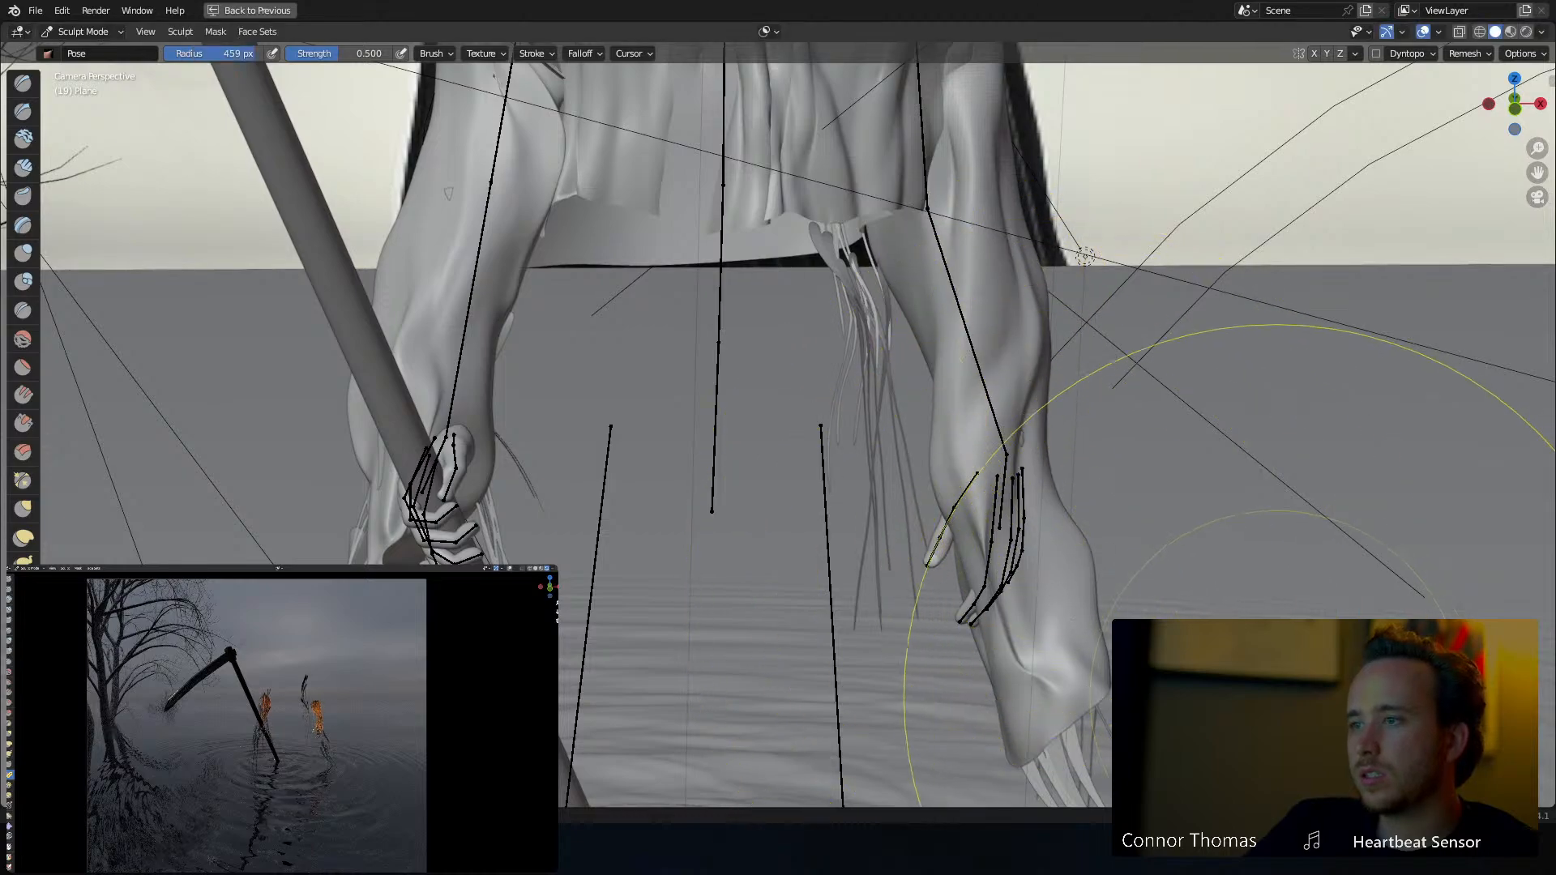
{"action": "left_click", "coordinate": [1038, 646]}
{"action": "mouse_move", "coordinate": [1038, 647]}
{"action": "left_mouse_down"}
{"action": "mouse_move", "coordinate": [933, 648]}
{"action": "mouse_move", "coordinate": [966, 650]}
{"action": "left_mouse_up"}
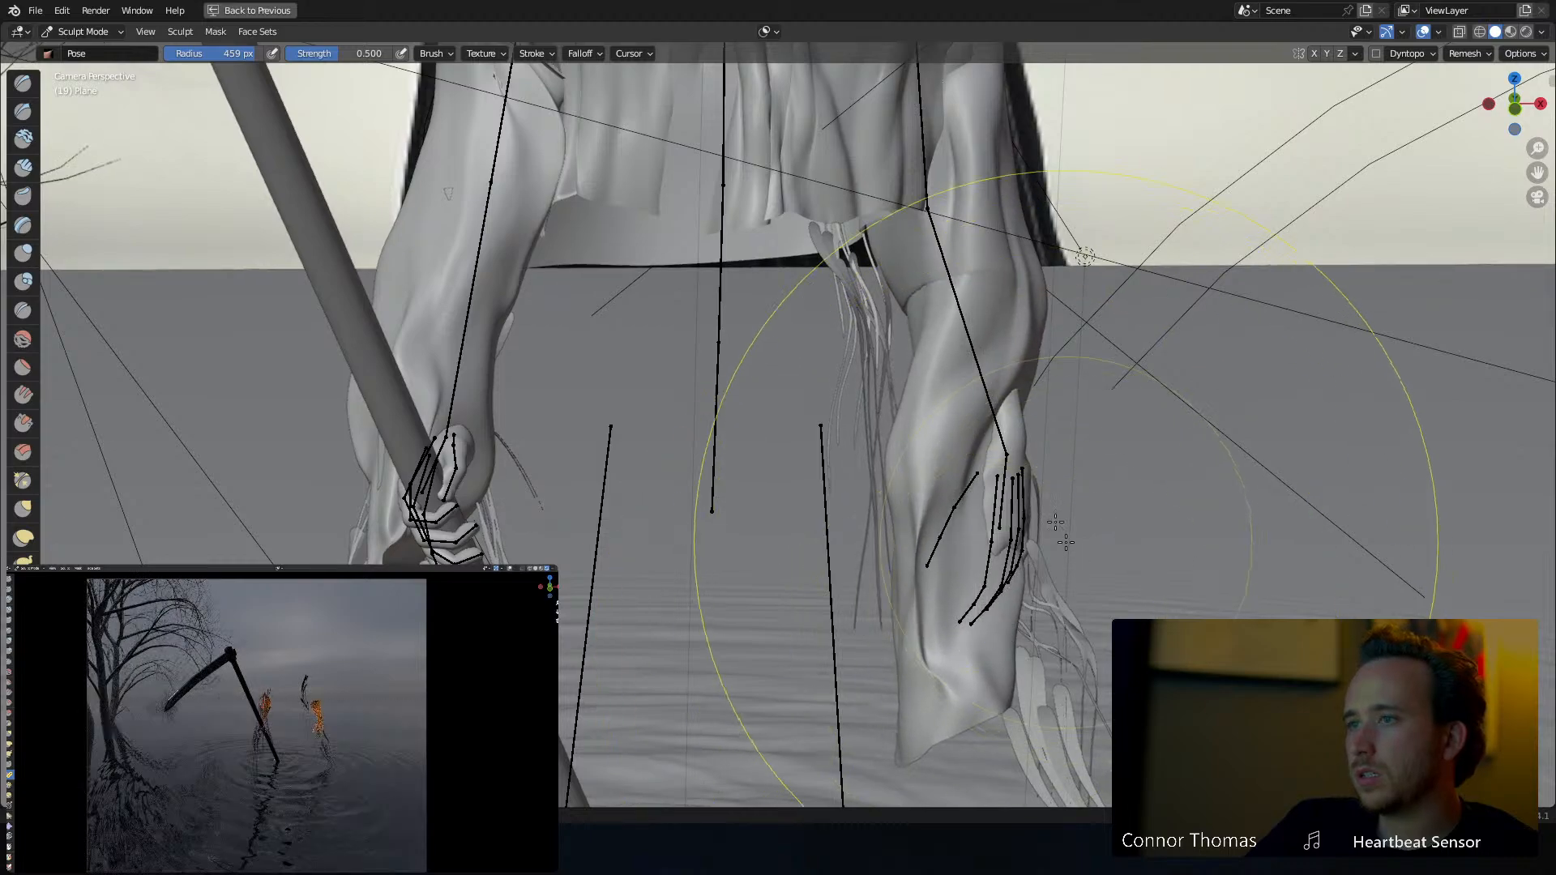
{"action": "left_click", "coordinate": [81, 31]}
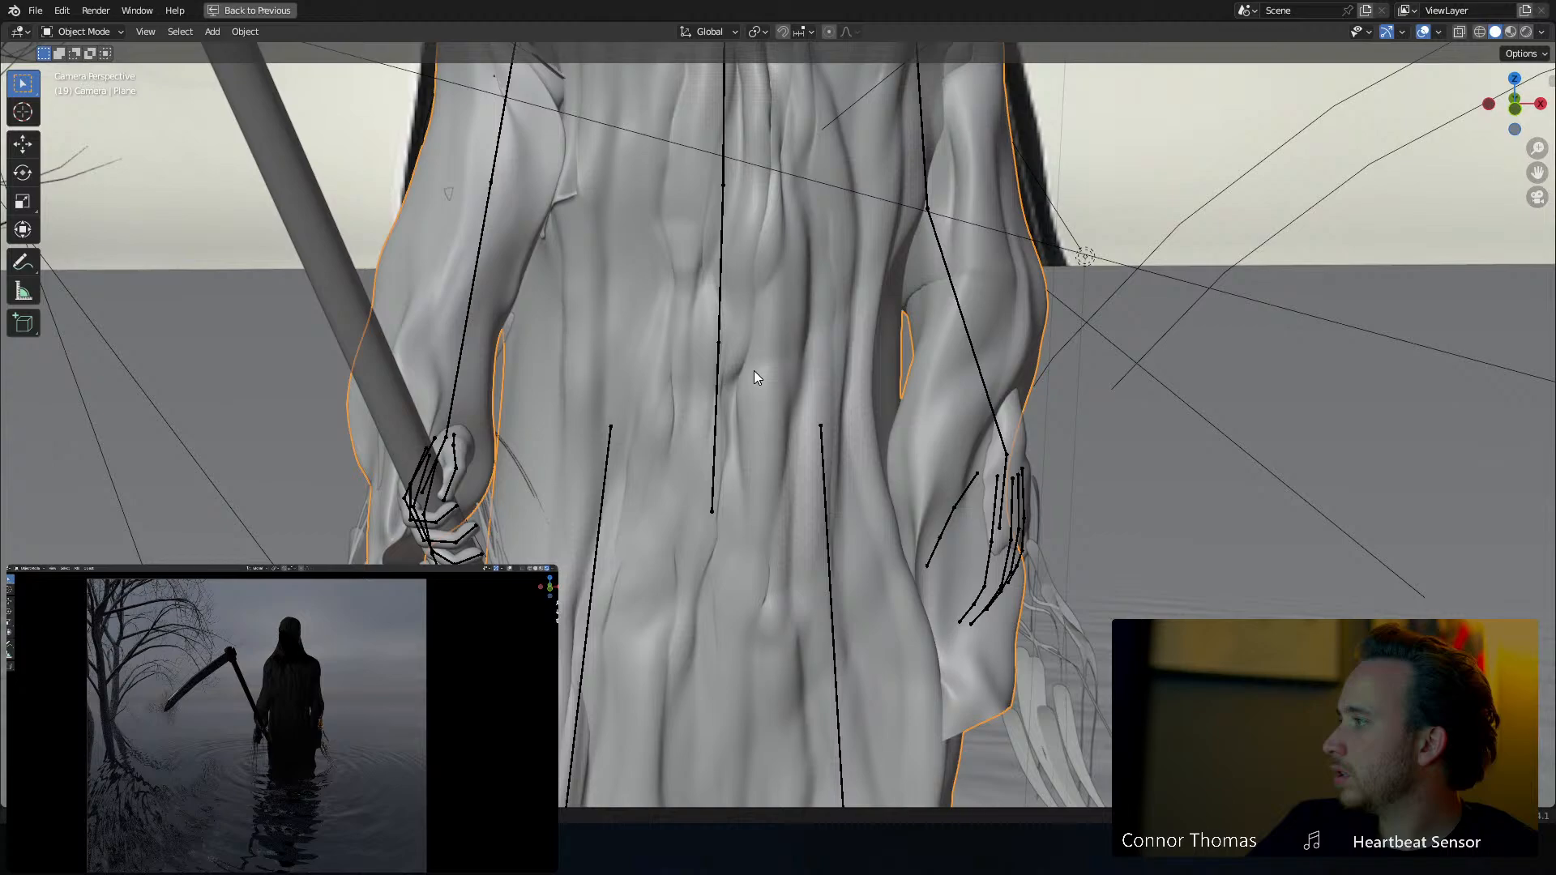
In Edit Mode, select all loose strands around the free hand's sleeve, move them inward beneath the reshaped cuff, and return to Object Mode
{"action": "middle_click_drag", "start_coordinate": [1040, 521], "coordinate": [942, 304], "text": "shift"}
{"action": "left_click", "coordinate": [970, 496]}
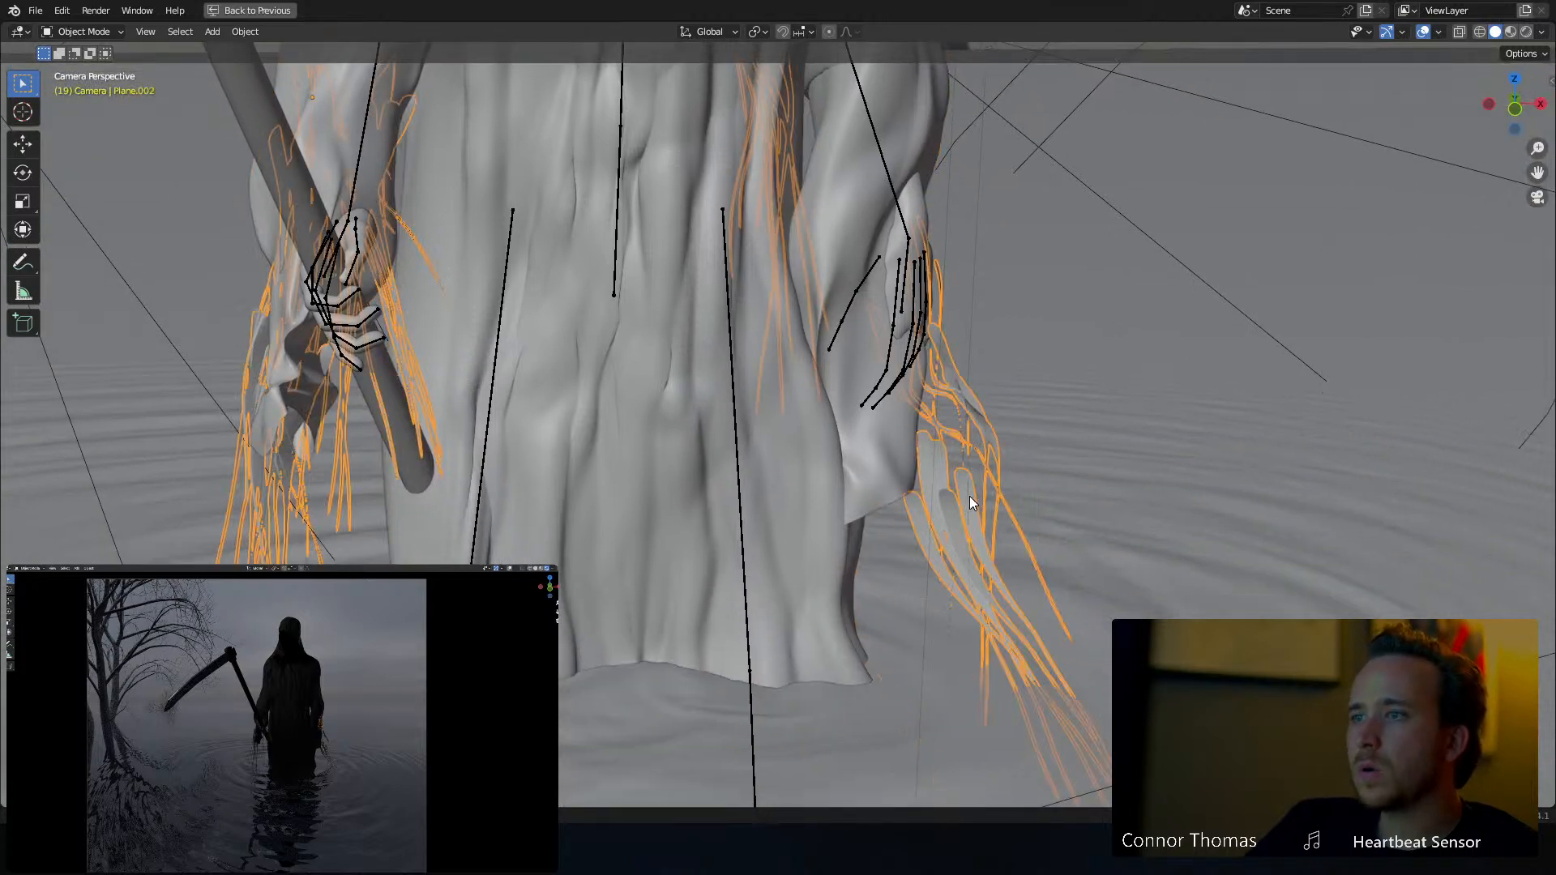
{"action": "key", "text": "Tab"}
{"action": "scroll", "coordinate": [978, 457], "scroll_direction": "down", "scroll_amount": 1}
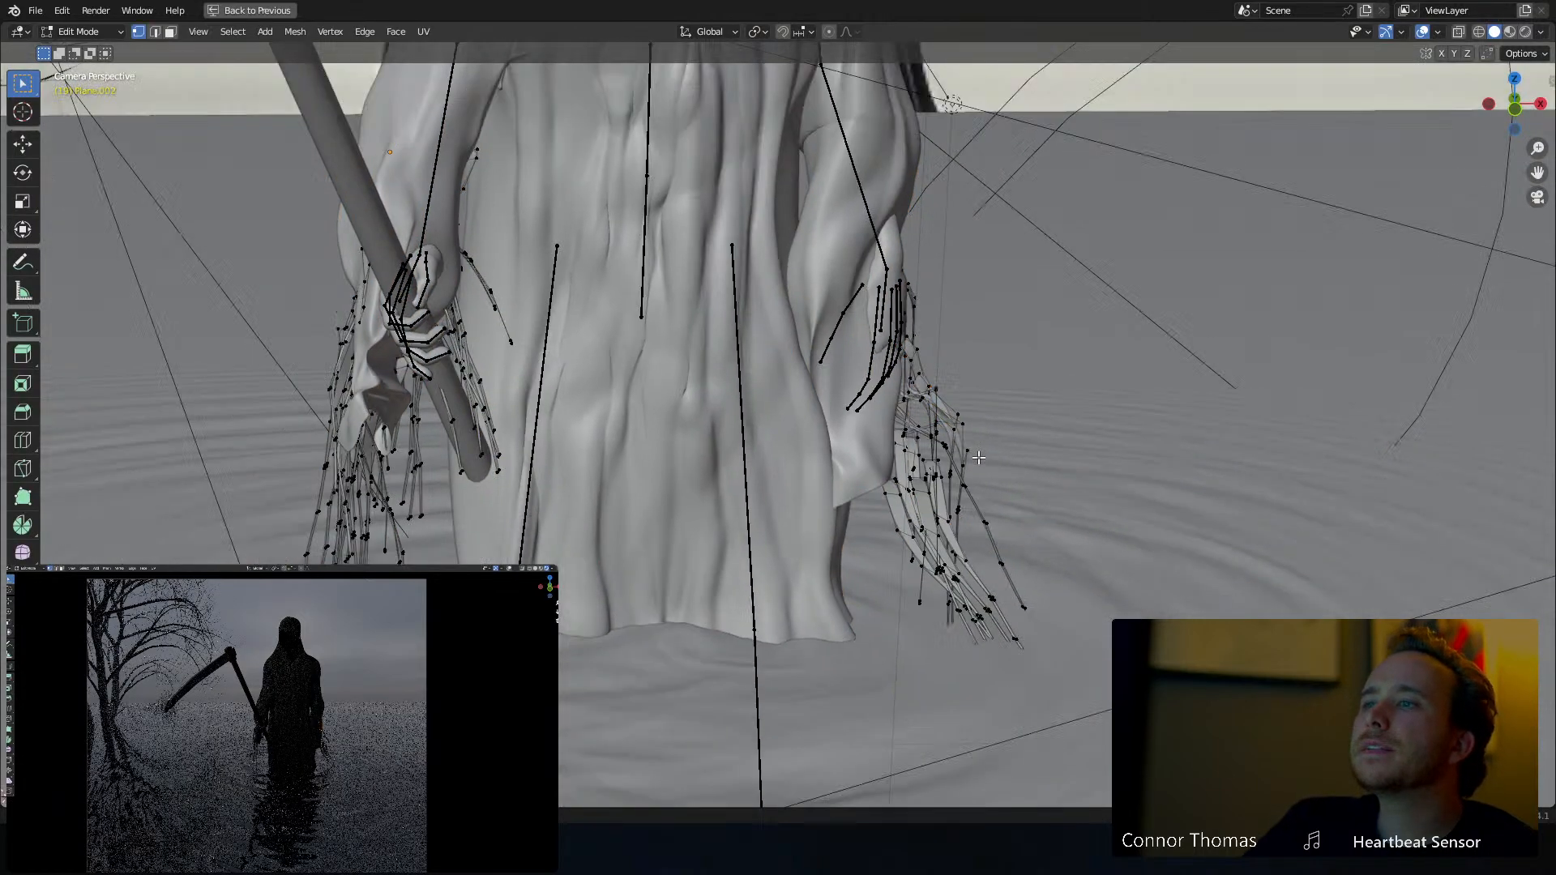
{"action": "scroll", "coordinate": [978, 458], "scroll_direction": "down", "scroll_amount": 2}
{"action": "key", "text": "z"}
{"action": "left_click", "coordinate": [883, 445]}
{"action": "key", "text": "c"}
{"action": "scroll", "coordinate": [888, 427], "scroll_direction": "down", "scroll_amount": 14}
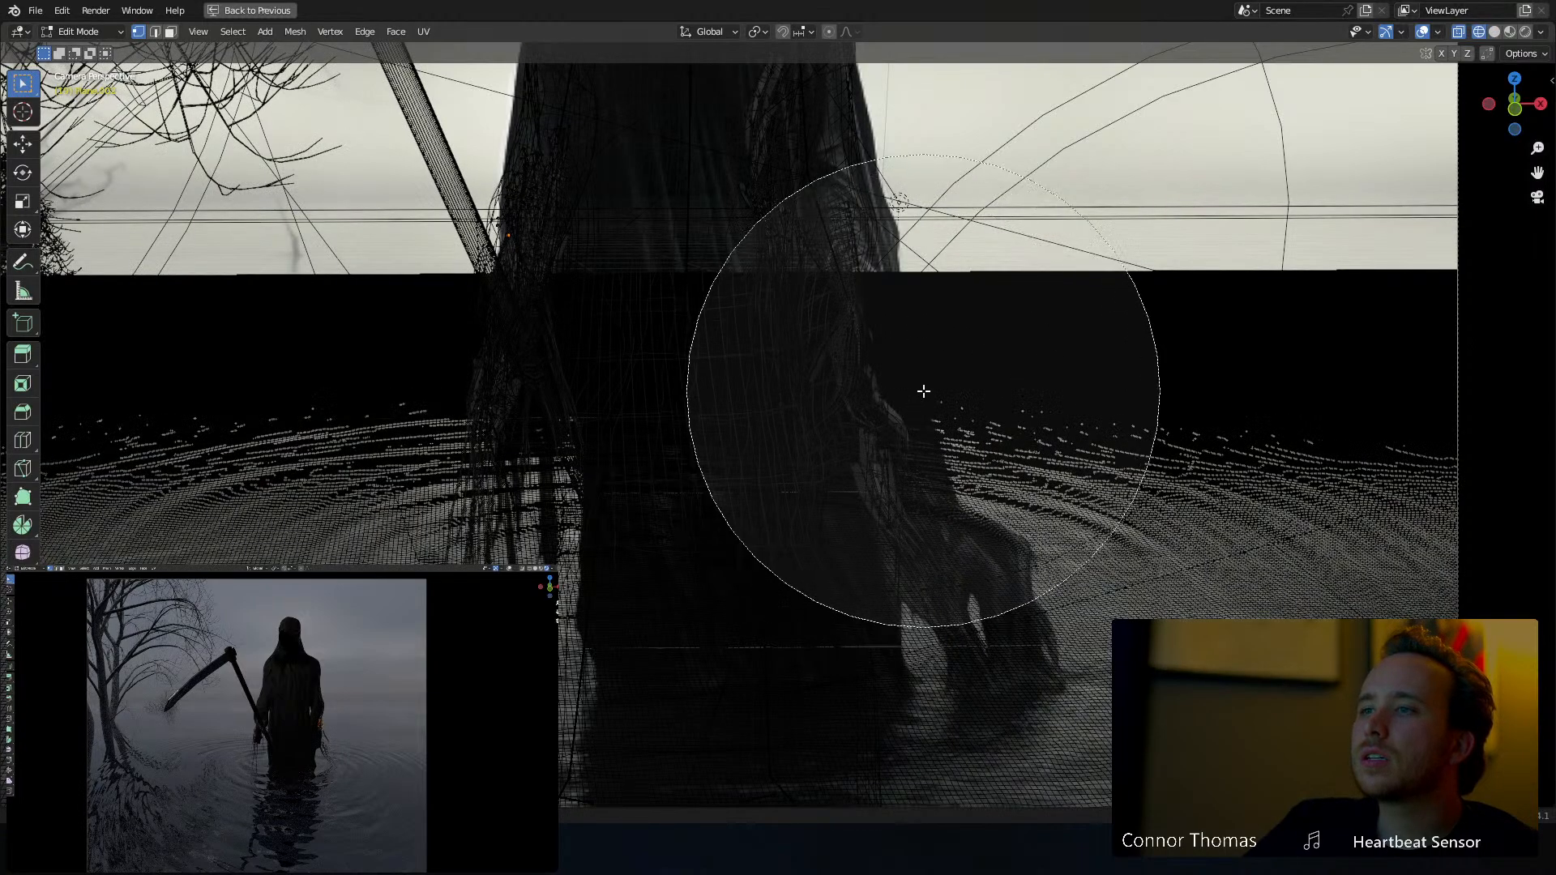
{"action": "left_click_drag", "start_coordinate": [924, 391], "coordinate": [975, 445]}
{"action": "key", "text": "Escape"}
{"action": "key", "text": "z"}
{"action": "left_click", "coordinate": [1027, 423]}
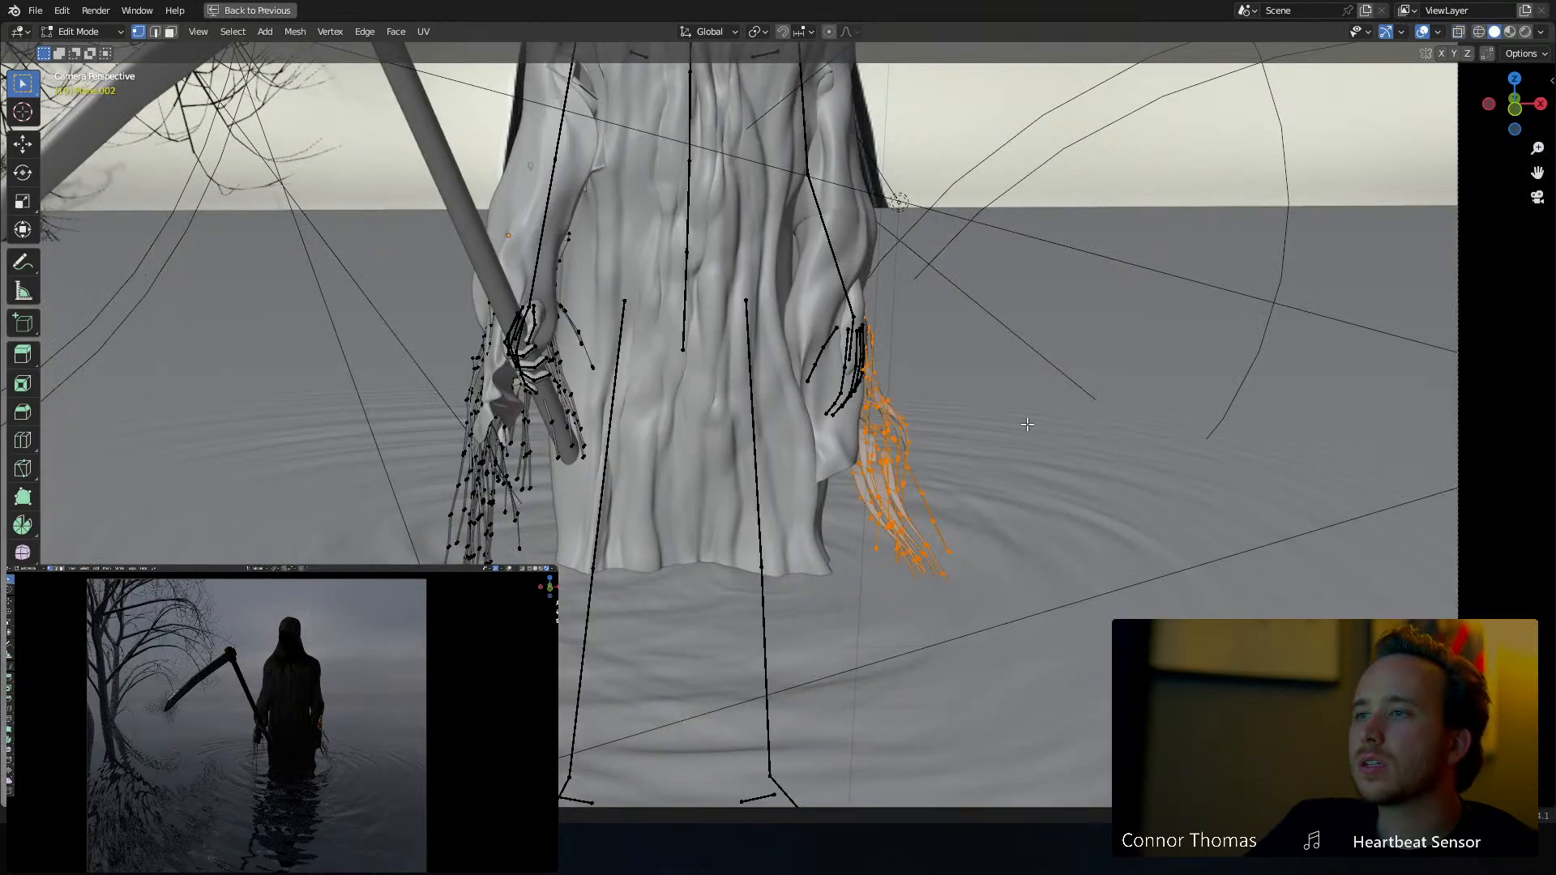
{"action": "key", "text": "g"}
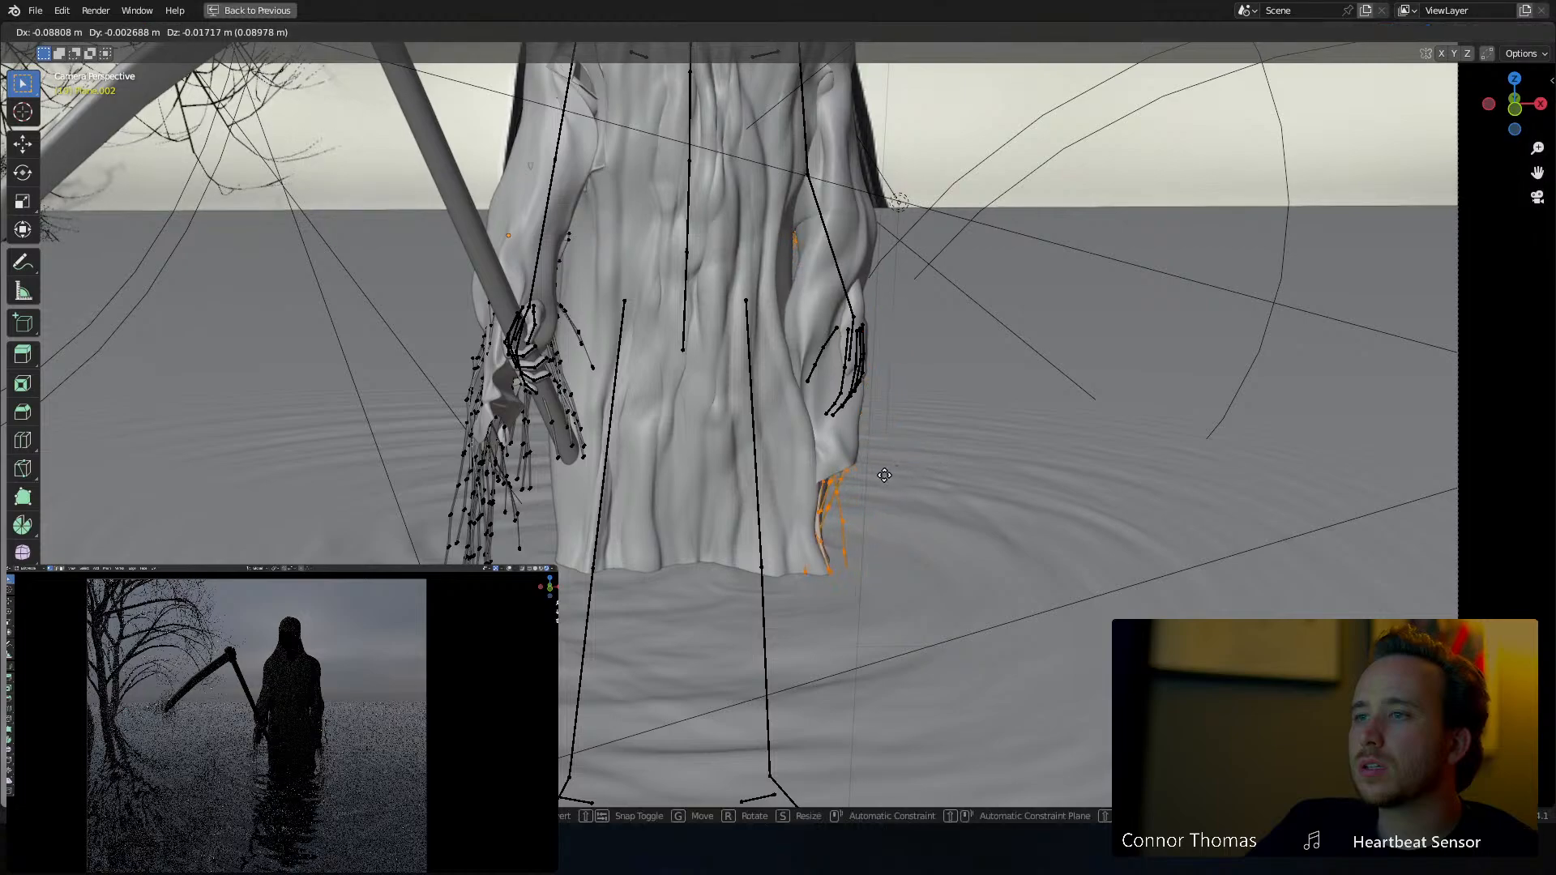
{"action": "left_click", "coordinate": [890, 478]}
{"action": "key", "text": "ctrl+Tab"}
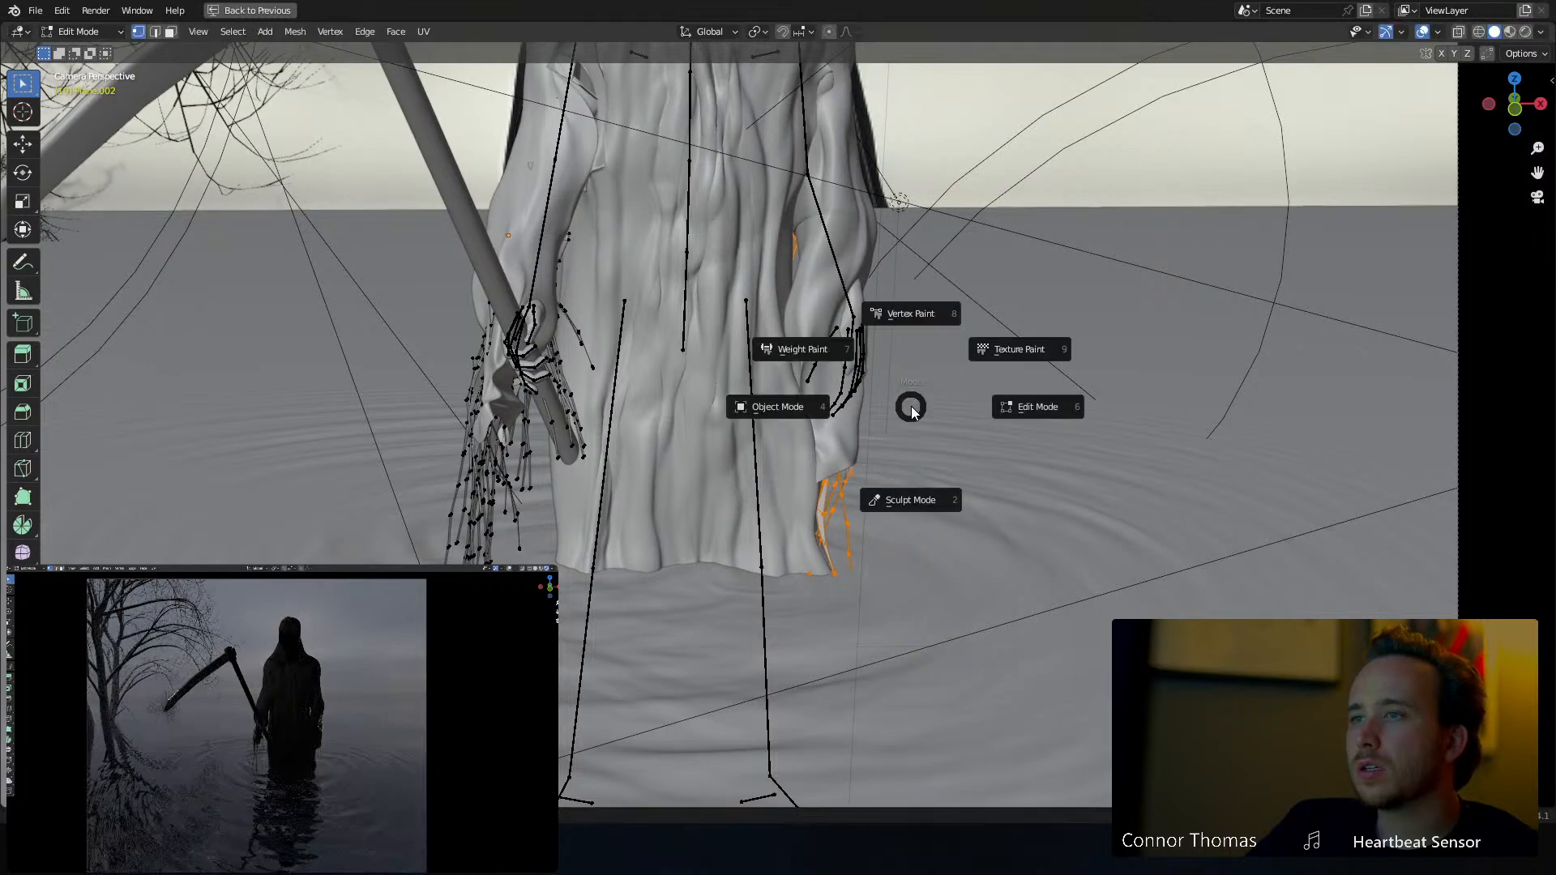
{"action": "left_click", "coordinate": [791, 405]}
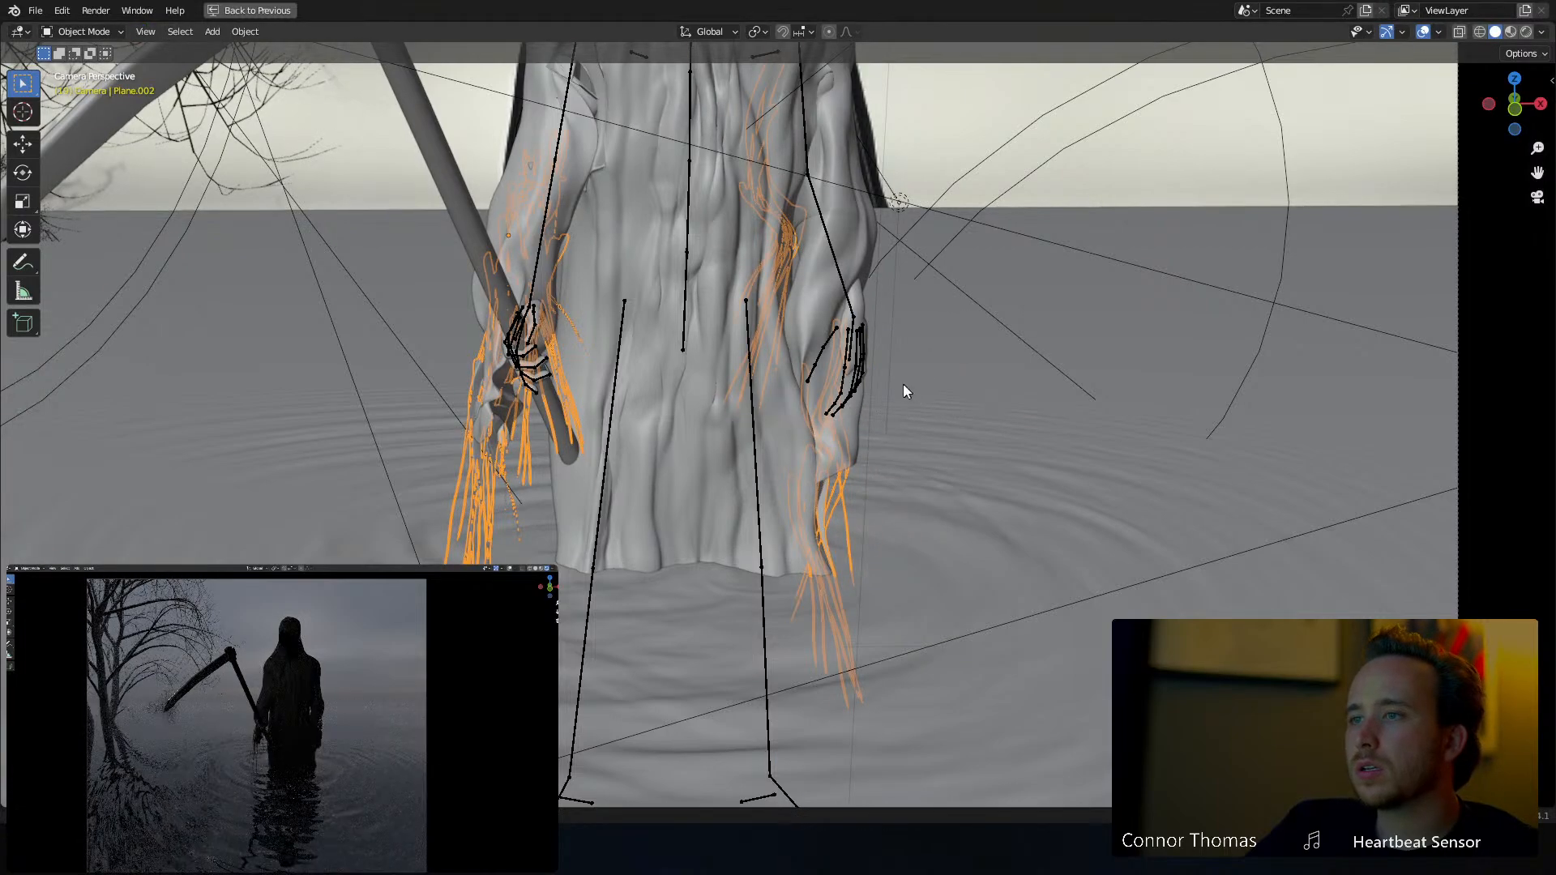
{"action": "left_click", "coordinate": [901, 382]}
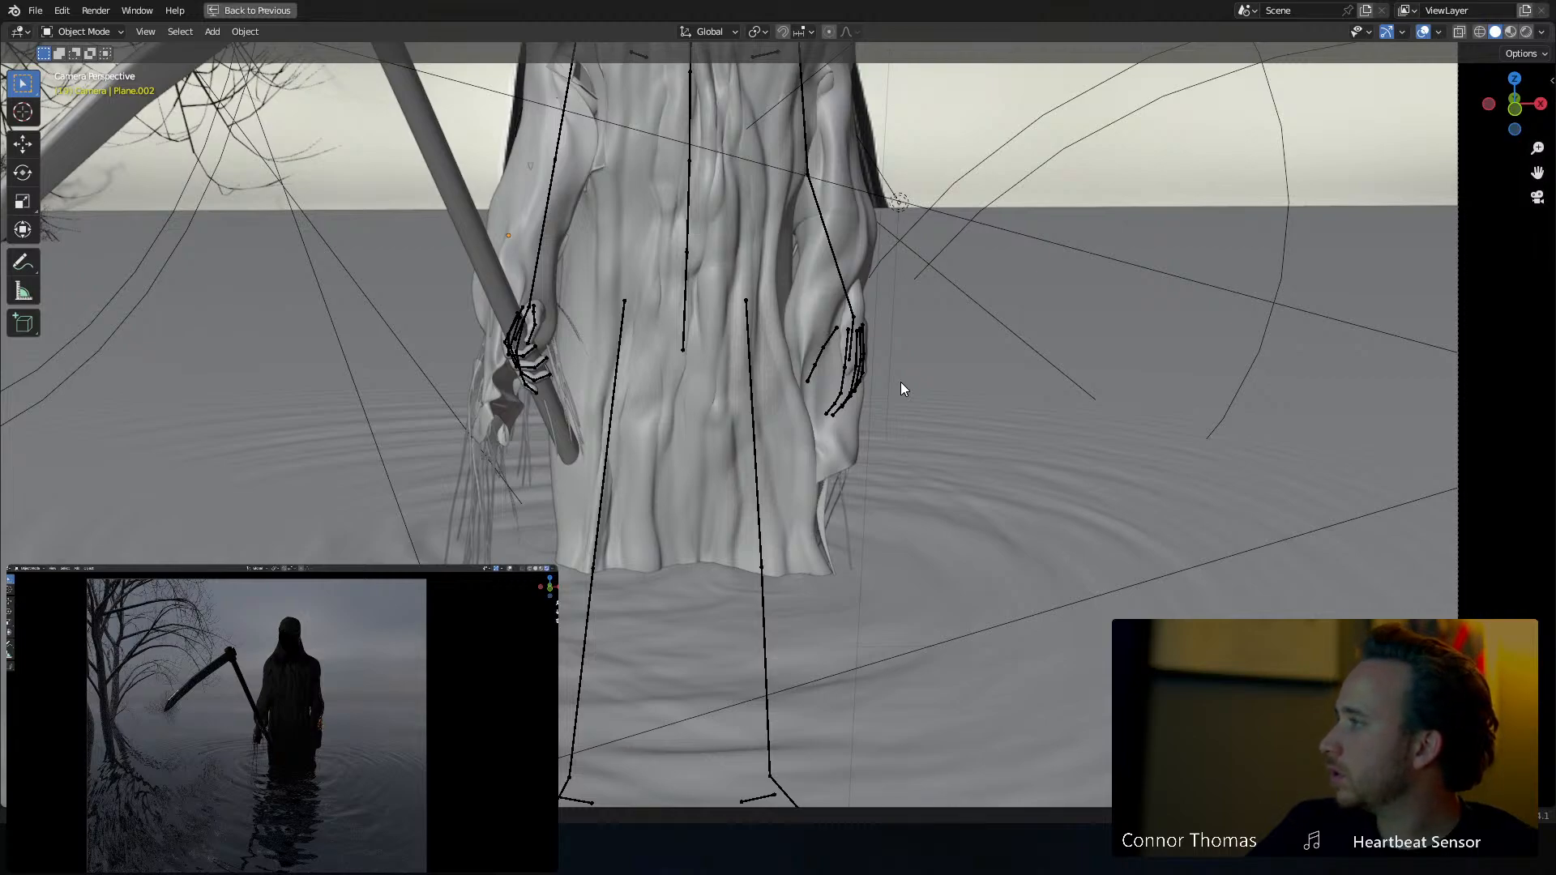
In Pose Mode, move the free arm's hand bone inward and slightly up toward the body, and return to Object Mode
{"action": "left_click", "coordinate": [858, 316]}
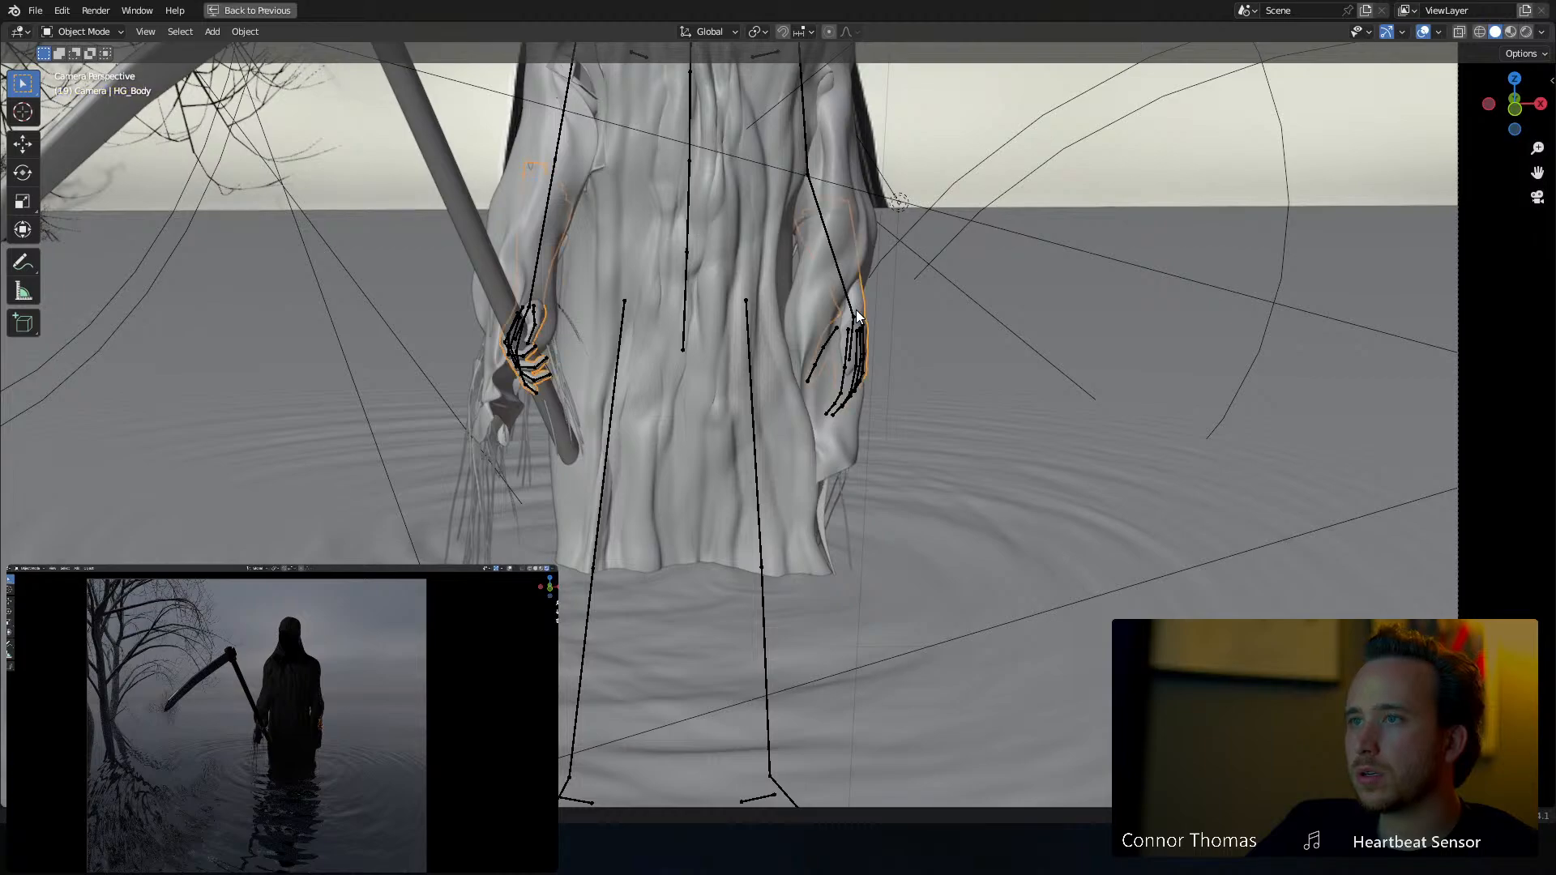
{"action": "left_click", "coordinate": [858, 316]}
{"action": "key", "text": "ctrl+Tab"}
{"action": "key", "text": "g"}
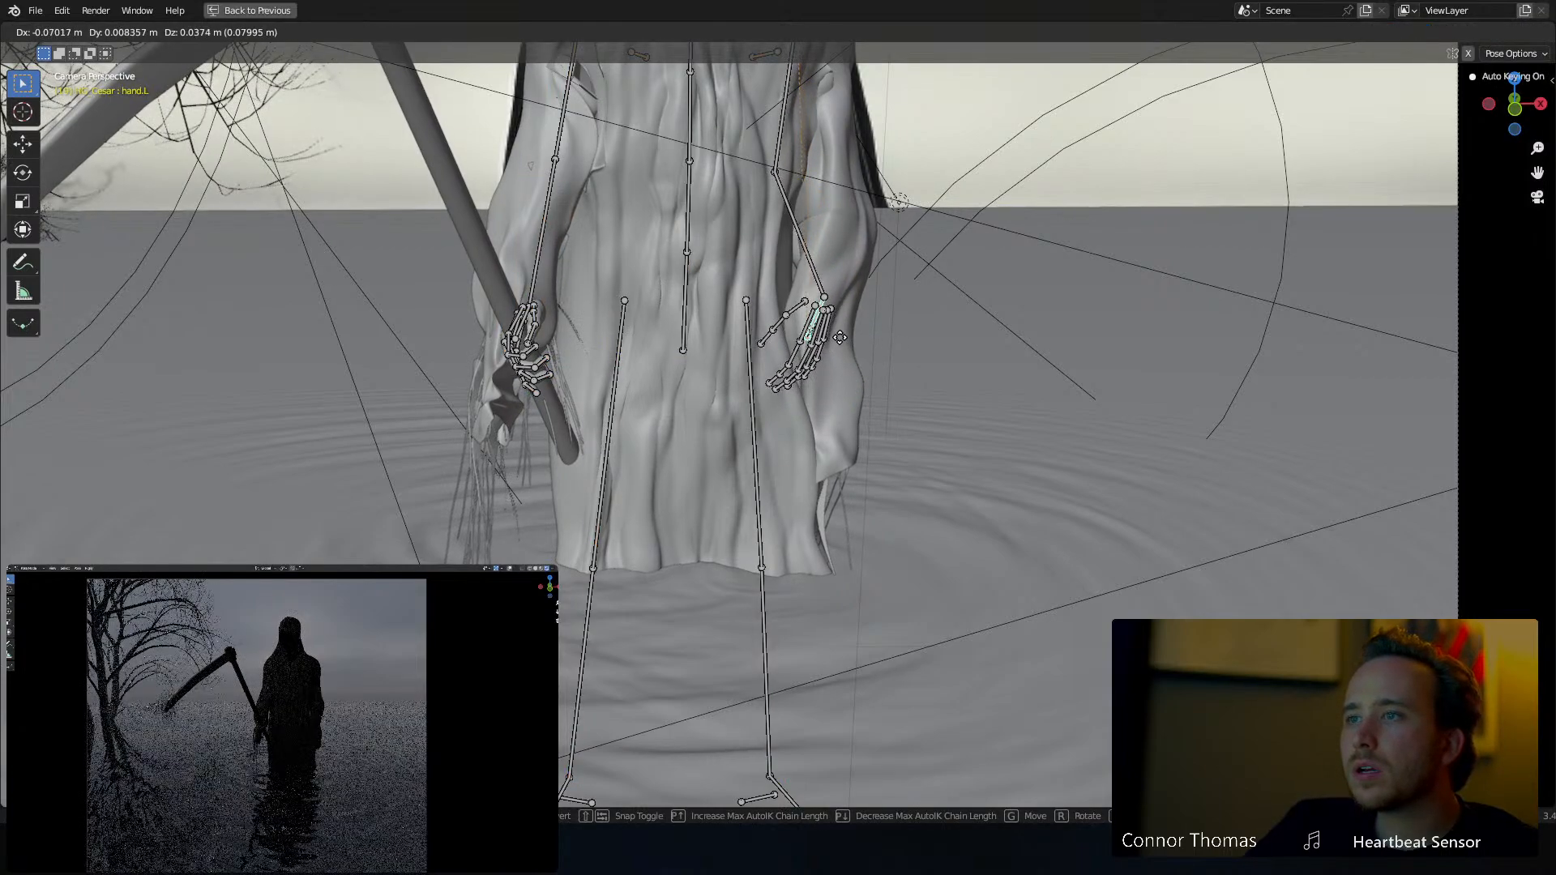
{"action": "left_click", "coordinate": [844, 339]}
{"action": "key", "text": "ctrl+Tab"}
{"action": "key", "text": "a"}
{"action": "key", "text": "alt+a"}
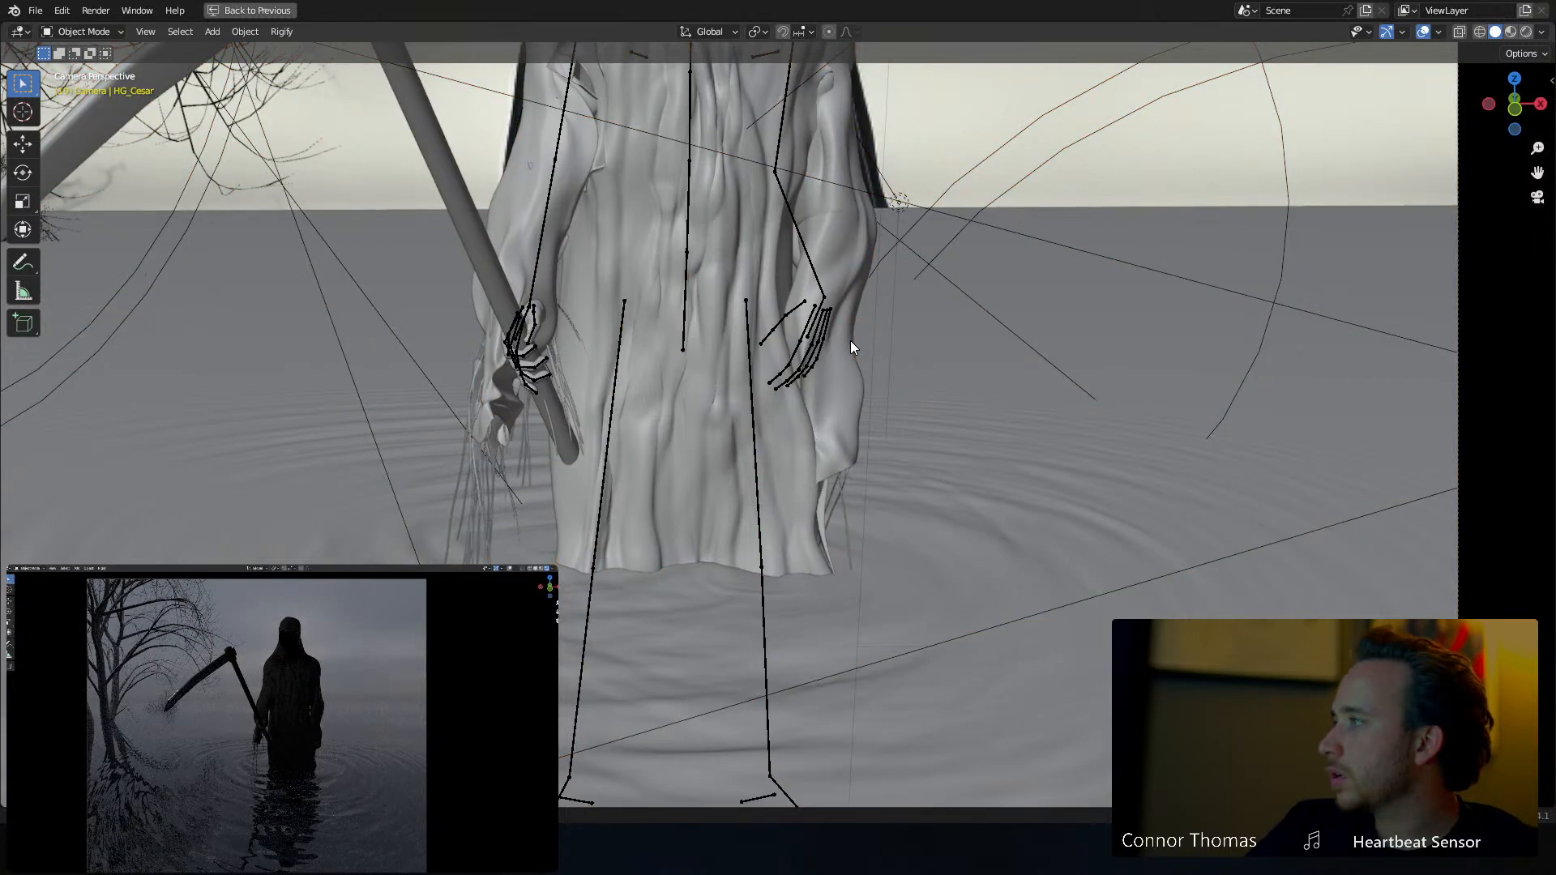
Move the free arm's hand bone slightly up and outward toward the sleeve in Pose Mode and return to Object Mode
{"action": "middle_click_drag", "start_coordinate": [908, 227], "coordinate": [926, 377], "text": "shift"}
{"action": "key", "text": "ctrl+Tab"}
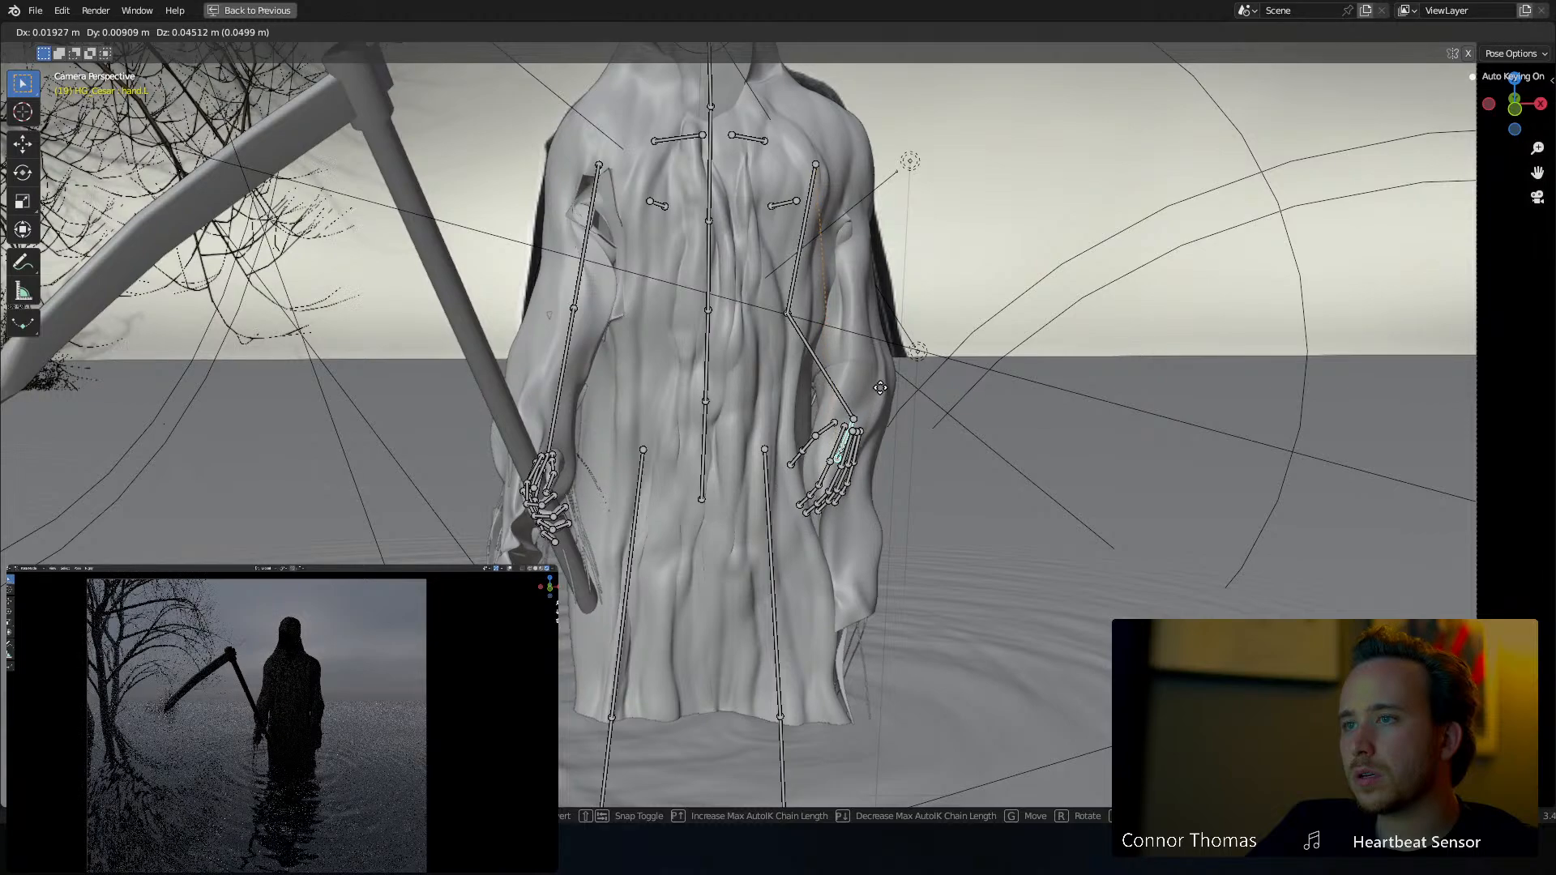
{"action": "left_click", "coordinate": [899, 388]}
{"action": "key", "text": "ctrl+Tab"}
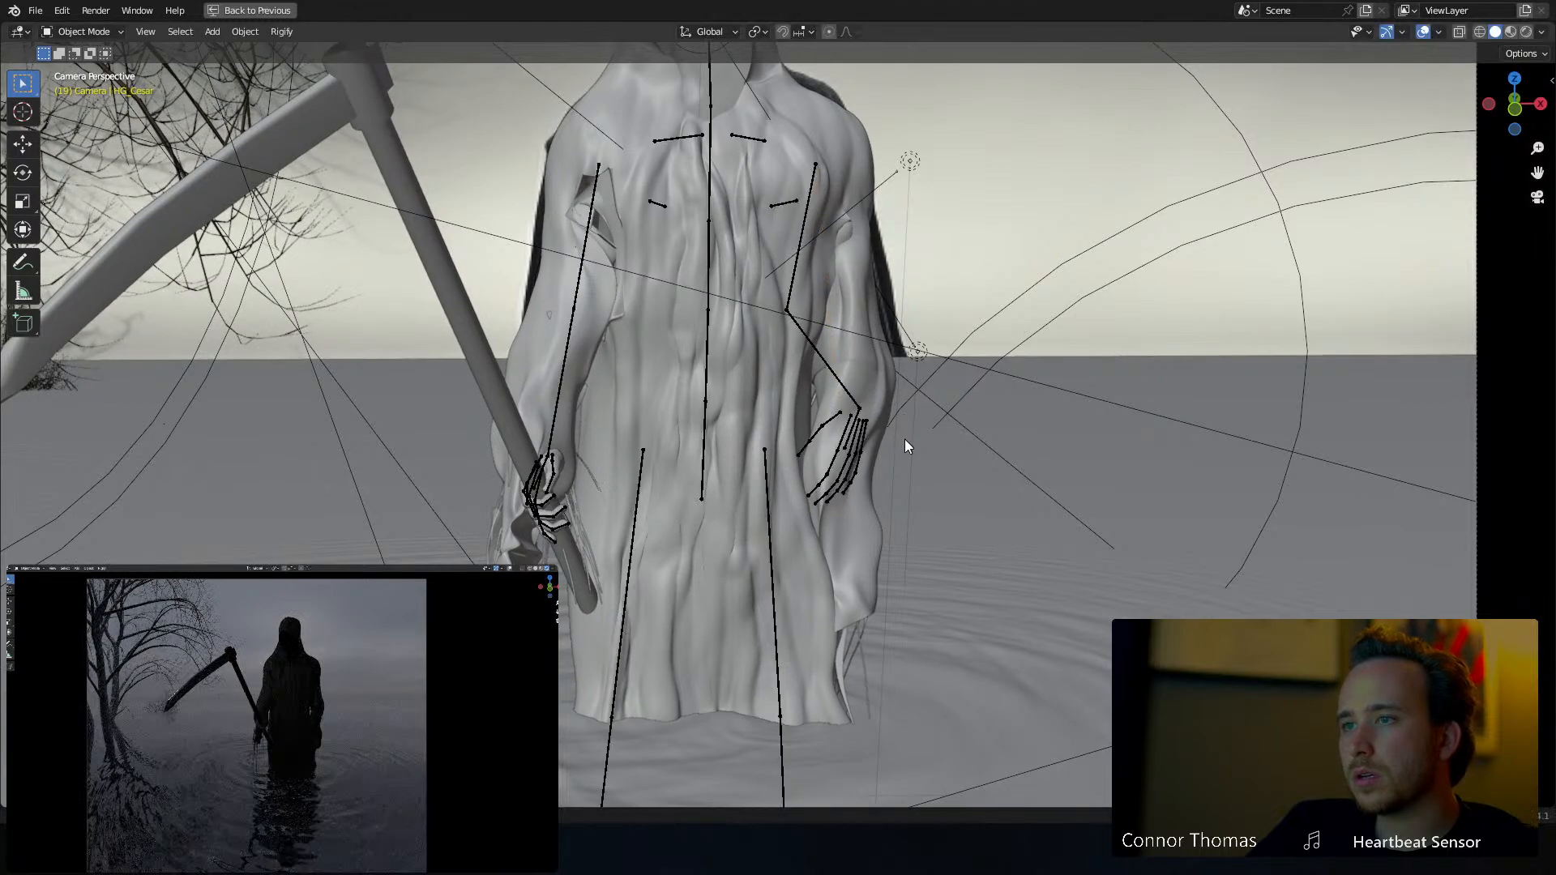
{"action": "key", "text": "a"}
{"action": "key", "text": "a"}
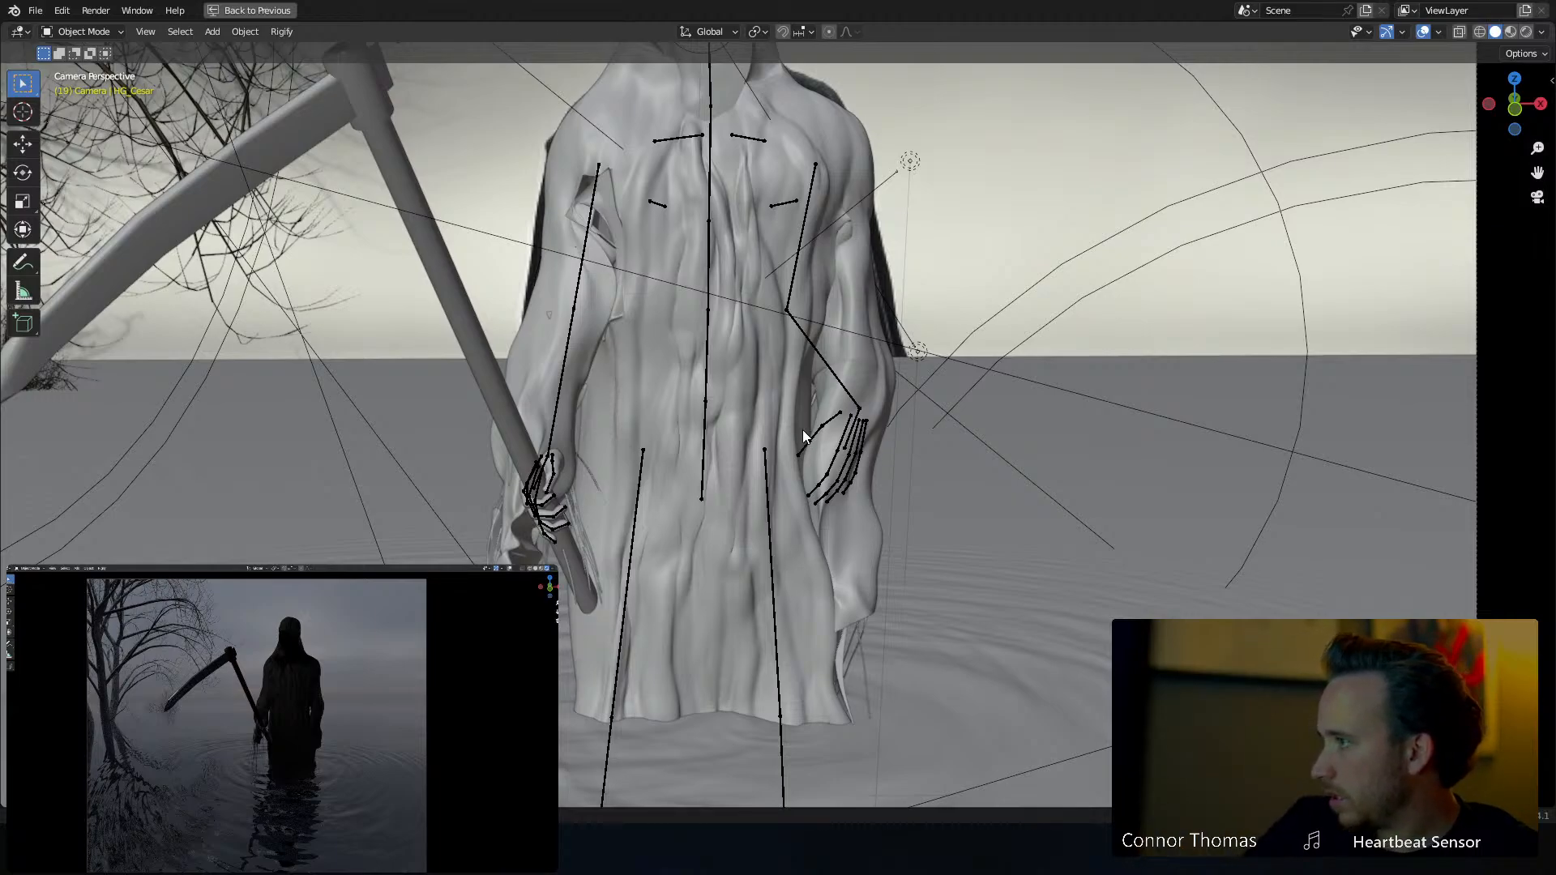
Save the scene file with the adjusted sleeve and hand pose
{"action": "middle_click_drag", "start_coordinate": [605, 505], "coordinate": [614, 530]}
{"action": "scroll", "coordinate": [620, 527], "scroll_direction": "down", "scroll_amount": 11}
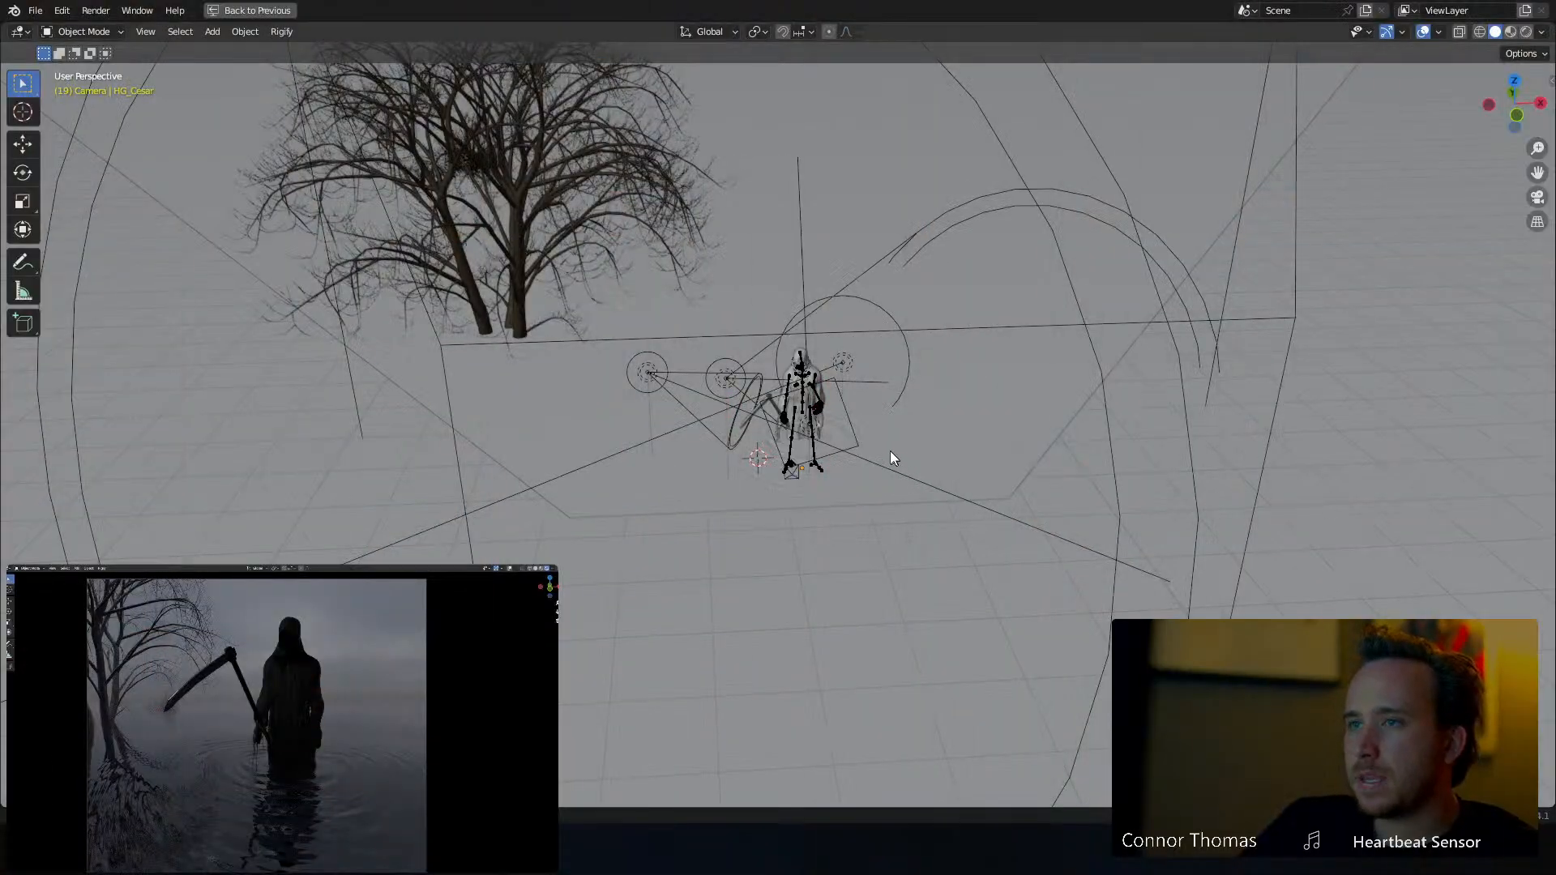
{"action": "middle_click_drag", "start_coordinate": [890, 451], "coordinate": [857, 449]}
{"action": "key", "text": "ctrl+s"}
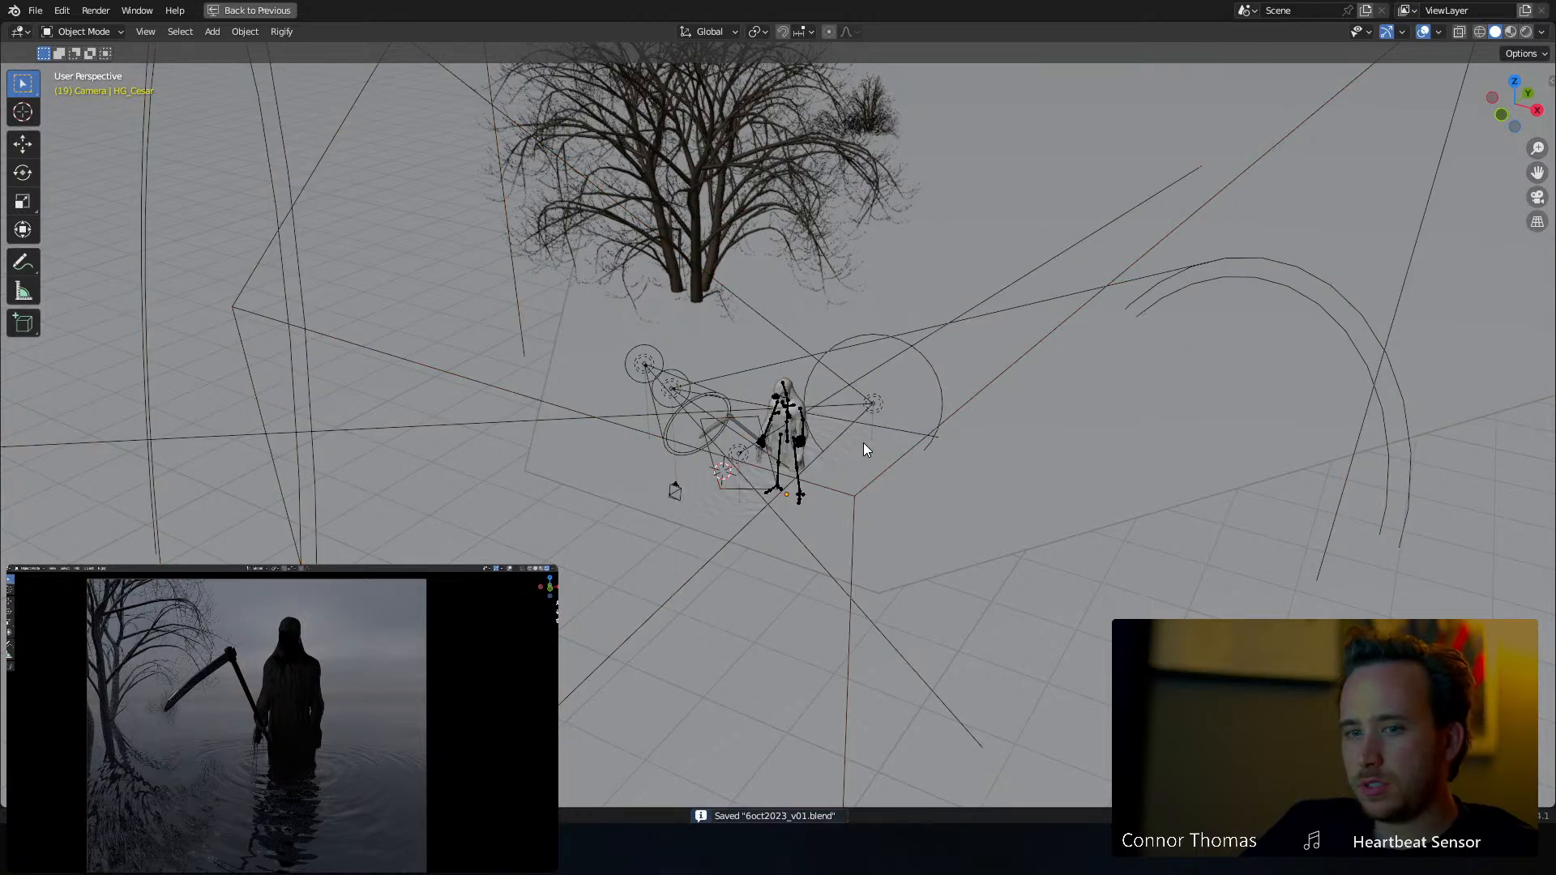
Add a cube mesh around the reaper and scale it up about 1.7 times in Edit Mode
{"action": "key", "text": "shift+a"}
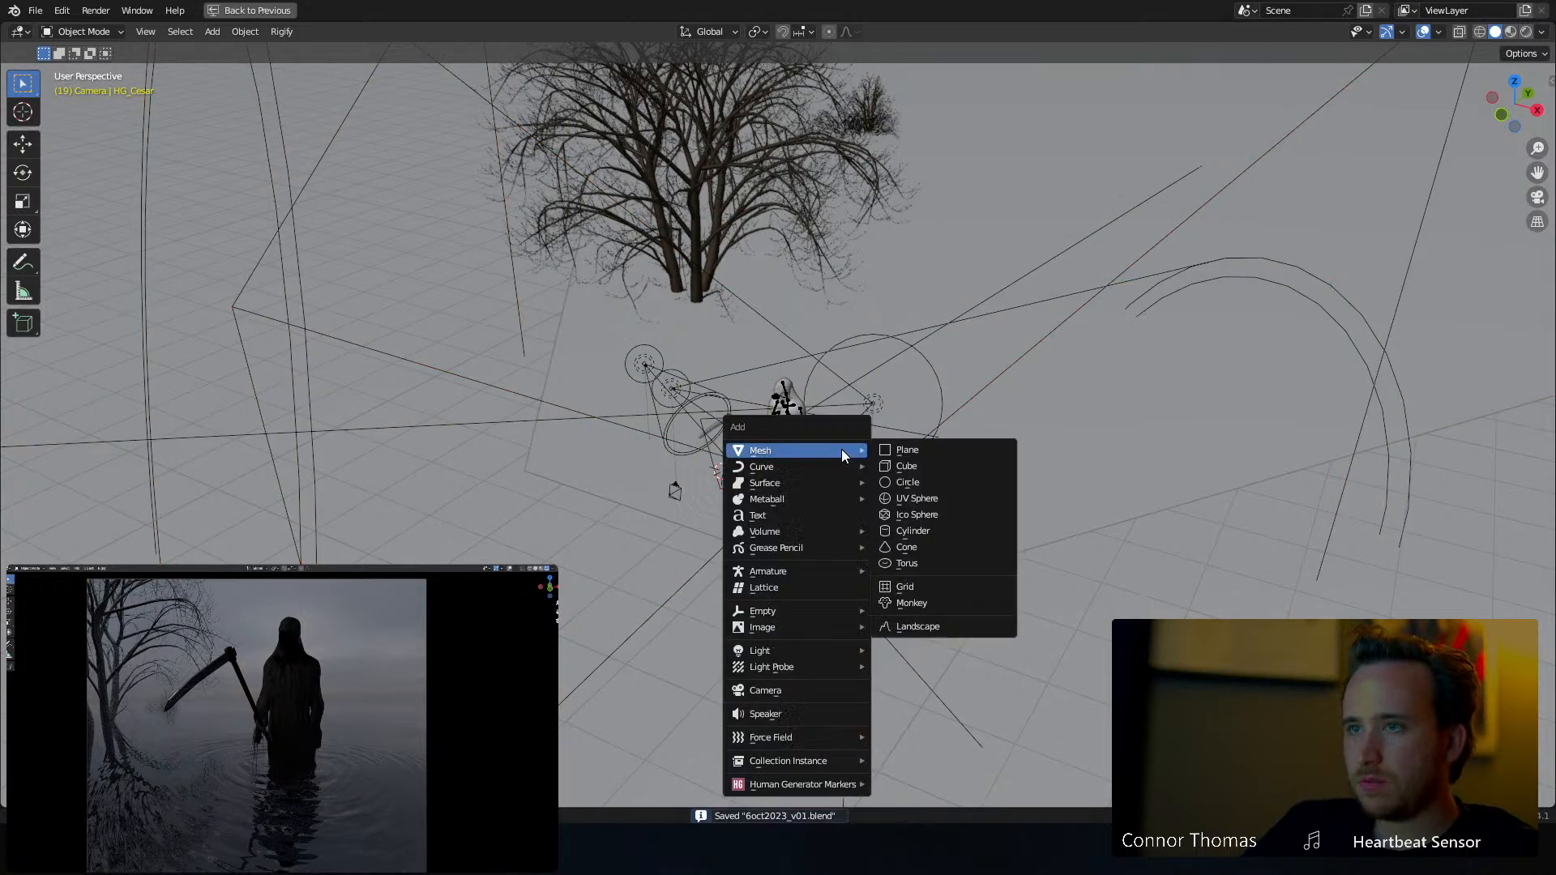
{"action": "left_click", "coordinate": [913, 464]}
{"action": "middle_click_drag", "start_coordinate": [810, 454], "coordinate": [636, 450]}
{"action": "key", "text": "Tab"}
{"action": "key", "text": "s"}
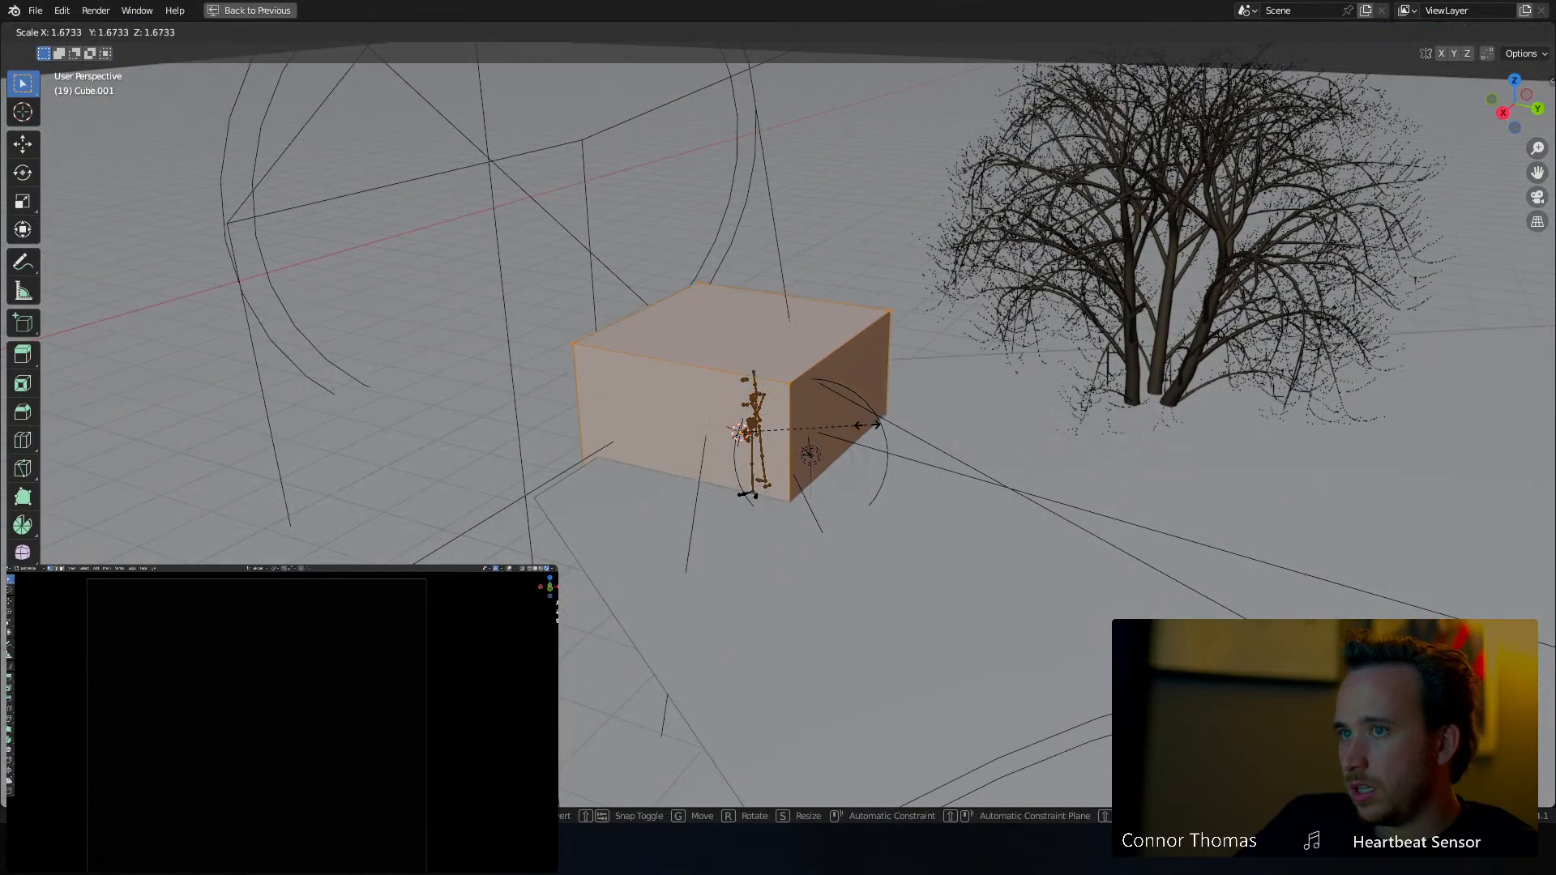
{"action": "left_click", "coordinate": [857, 428]}
Select the cube's face on the tree side and move it along the Y axis to the far edge of the water plane
{"action": "key", "text": "3"}
{"action": "left_click", "coordinate": [833, 417]}
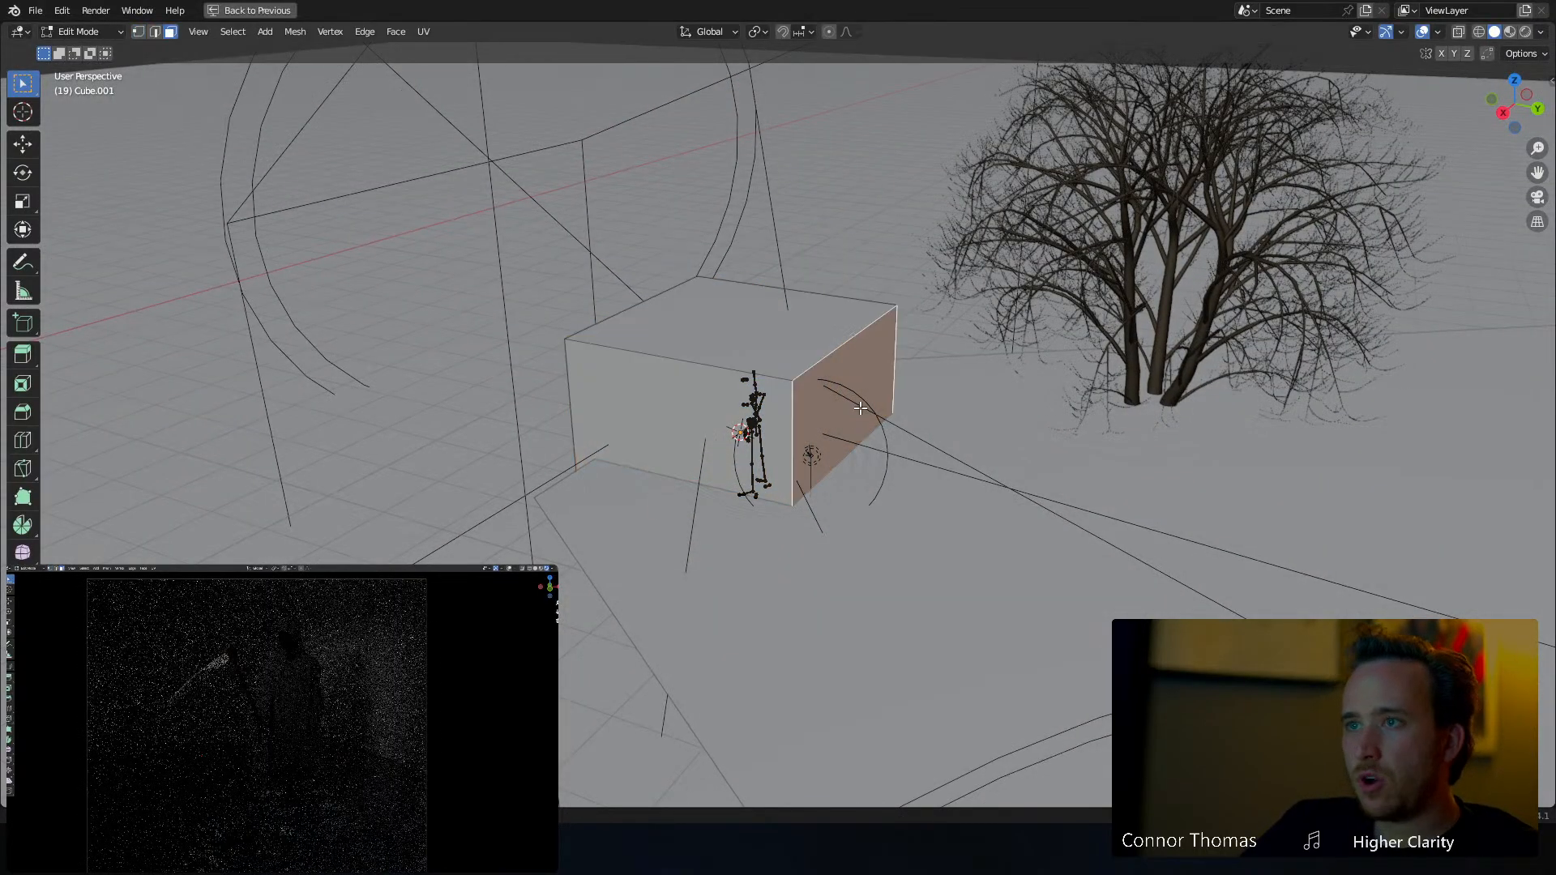
{"action": "scroll", "coordinate": [844, 429], "scroll_direction": "down", "scroll_amount": 8}
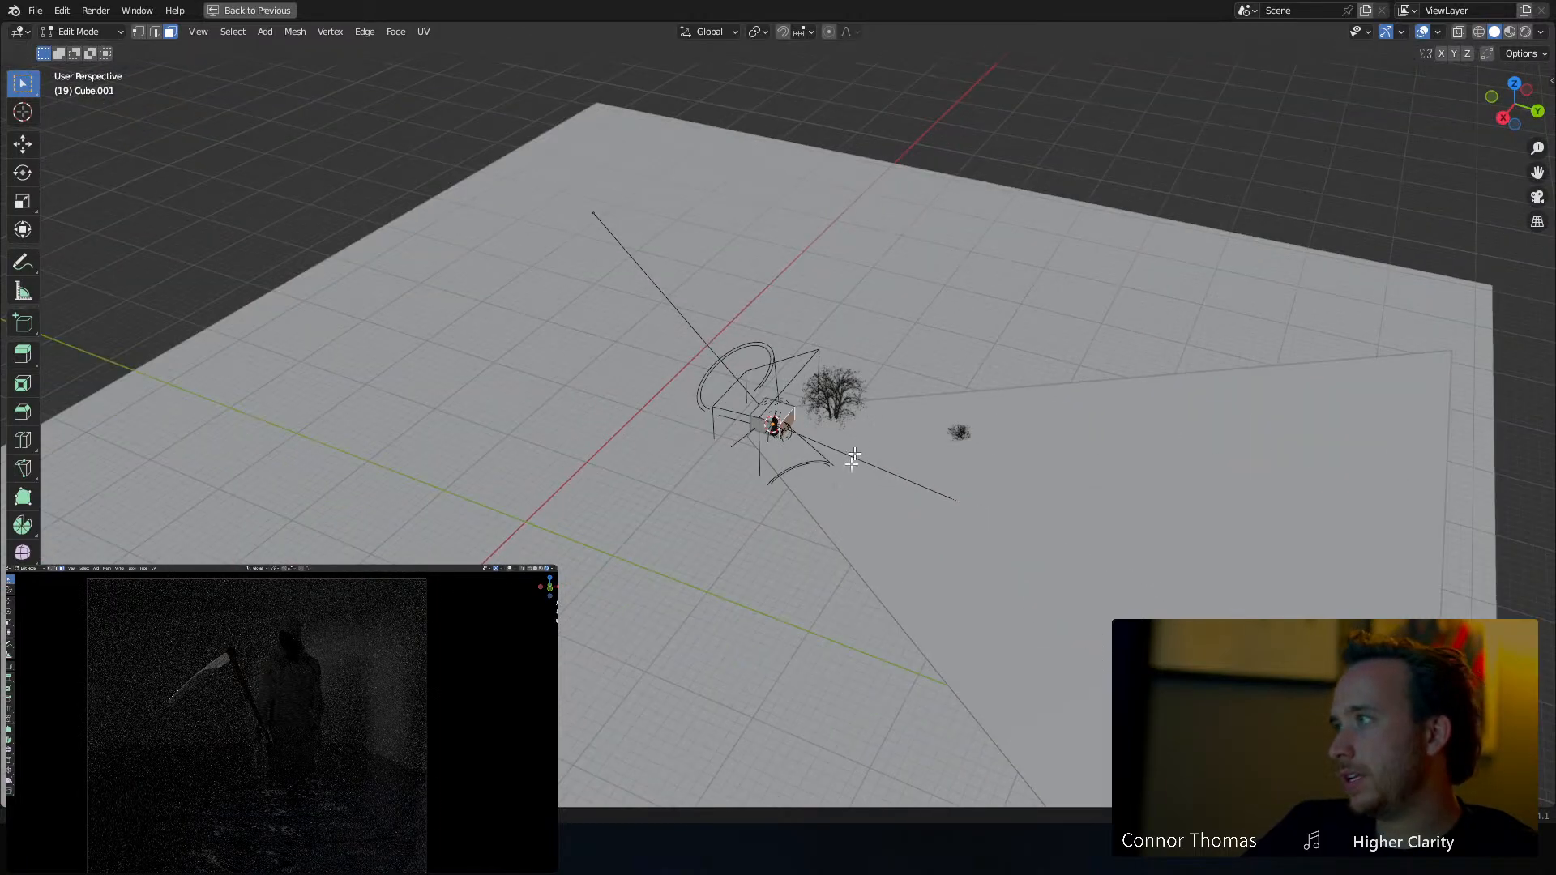
{"action": "scroll", "coordinate": [842, 467], "scroll_direction": "down", "scroll_amount": 4}
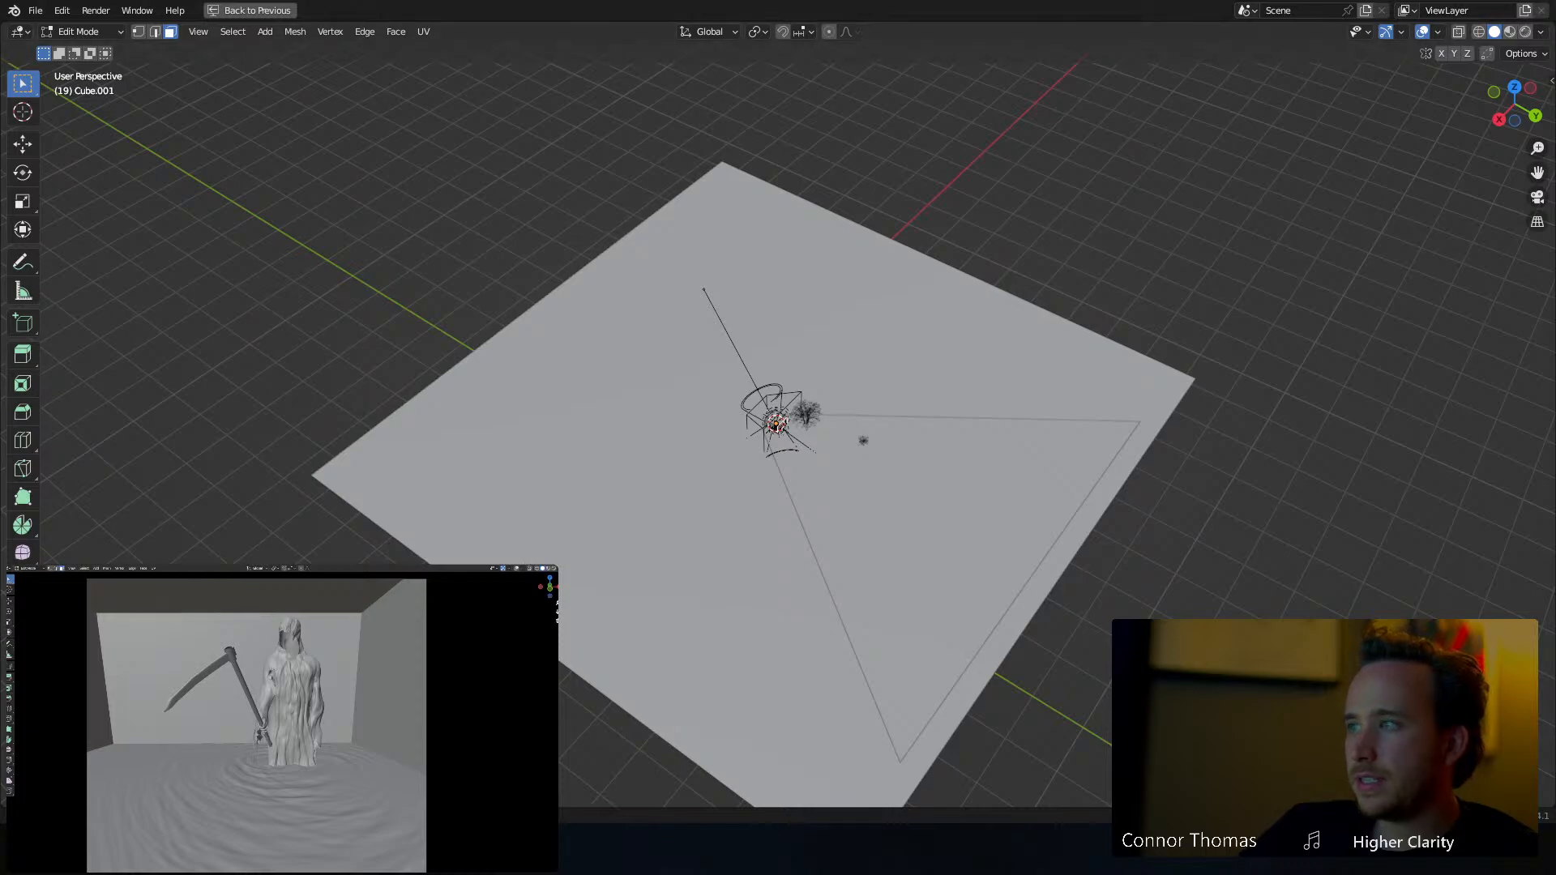
{"action": "middle_click_drag", "start_coordinate": [861, 446], "coordinate": [885, 418]}
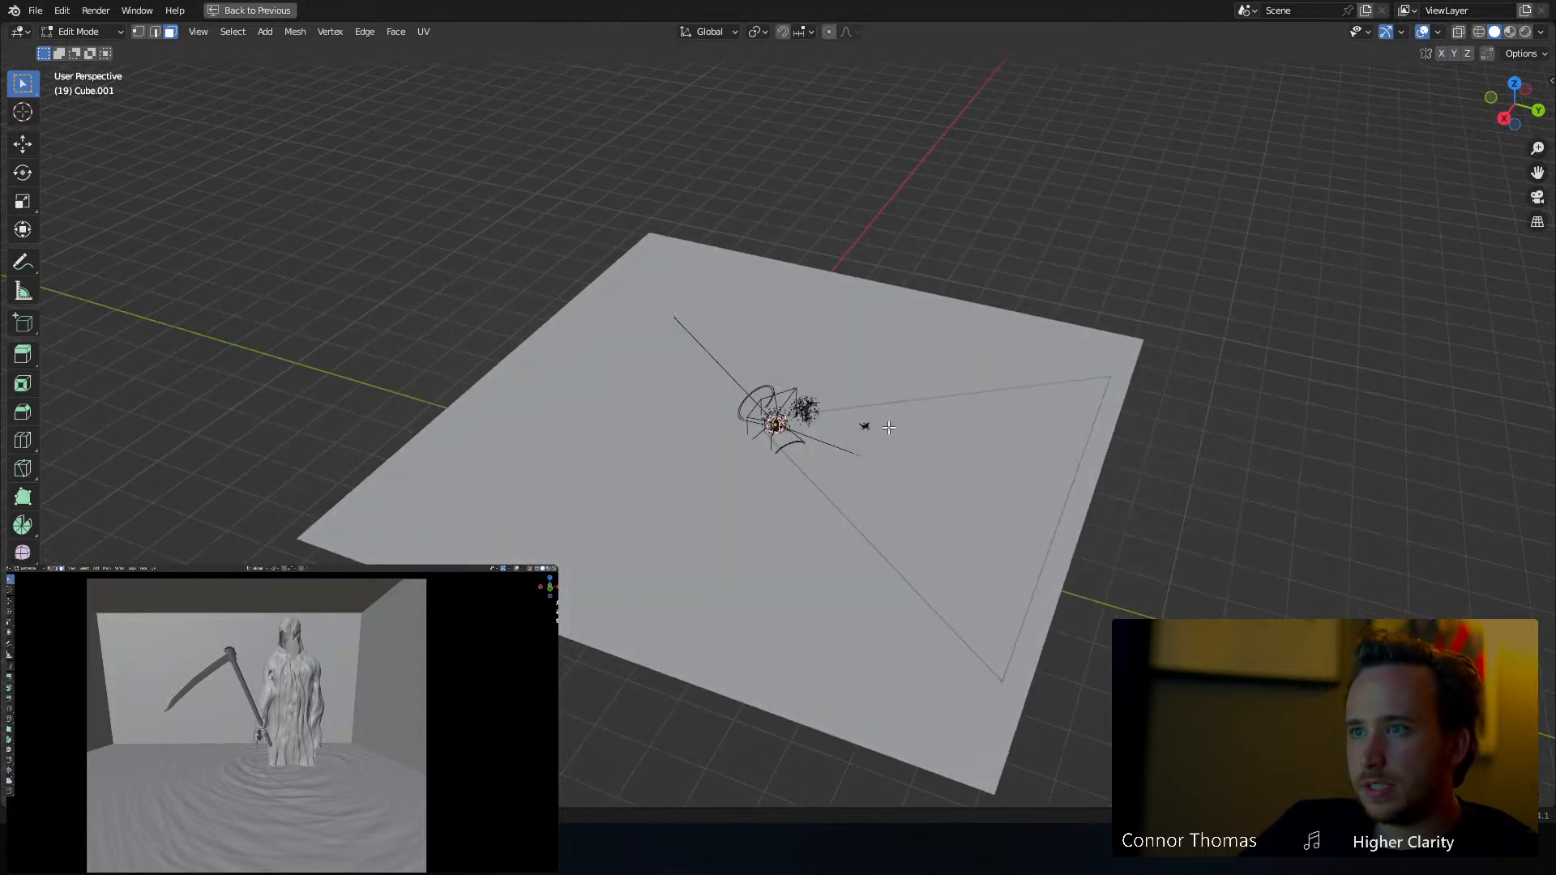
{"action": "key", "text": "g"}
{"action": "key", "text": "y"}
{"action": "left_click", "coordinate": [1192, 498]}
Scale the cube's far face up about 29 times so the box widens away from the camera, and return to Object Mode
{"action": "key", "text": "s"}
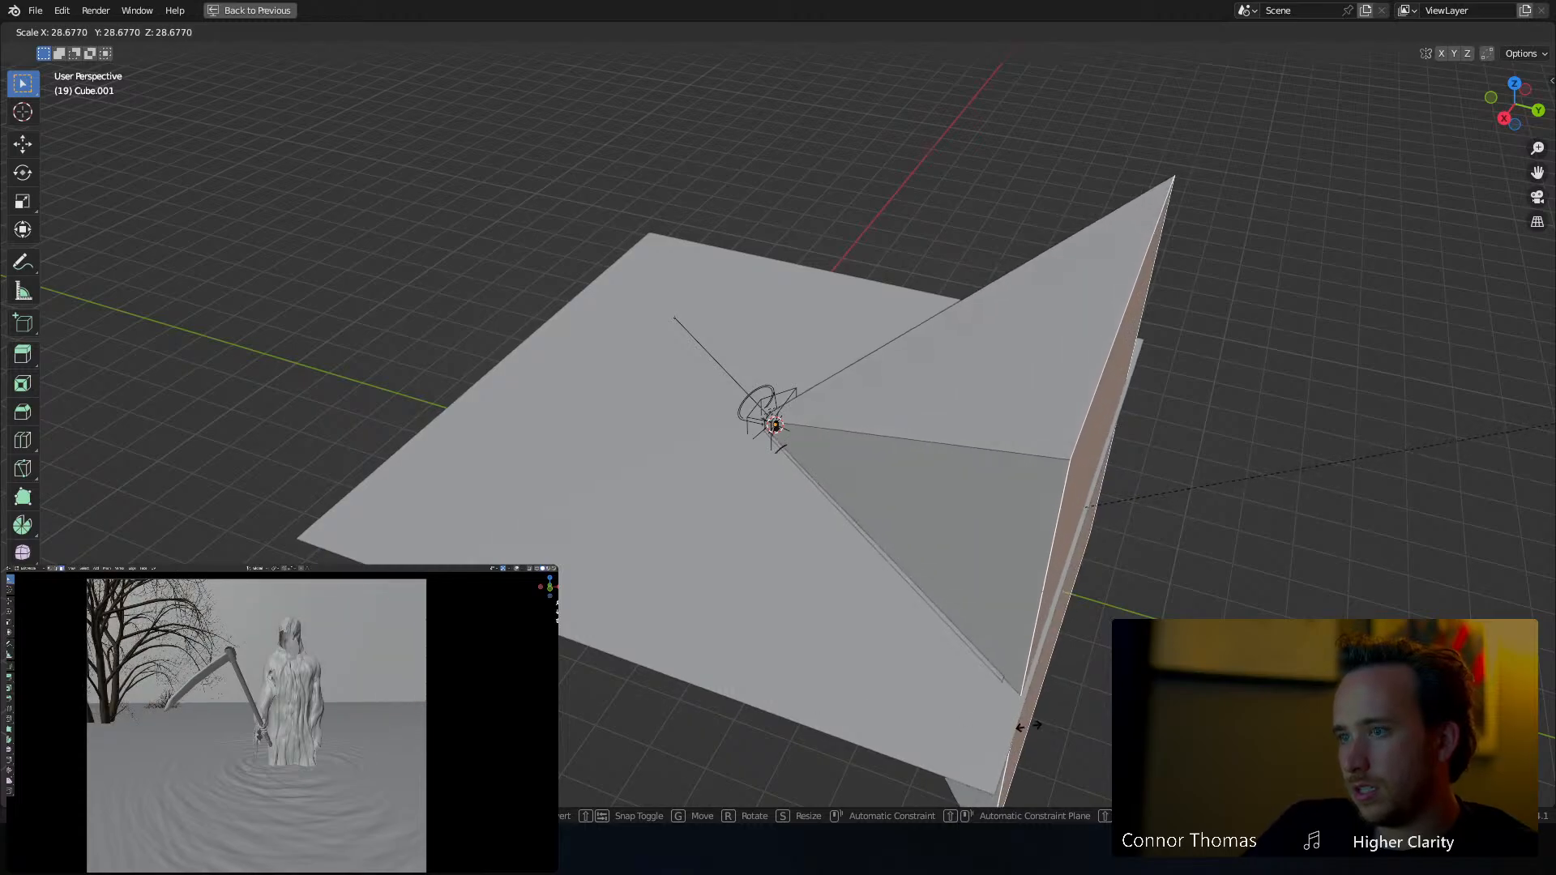
{"action": "left_click", "coordinate": [1088, 697]}
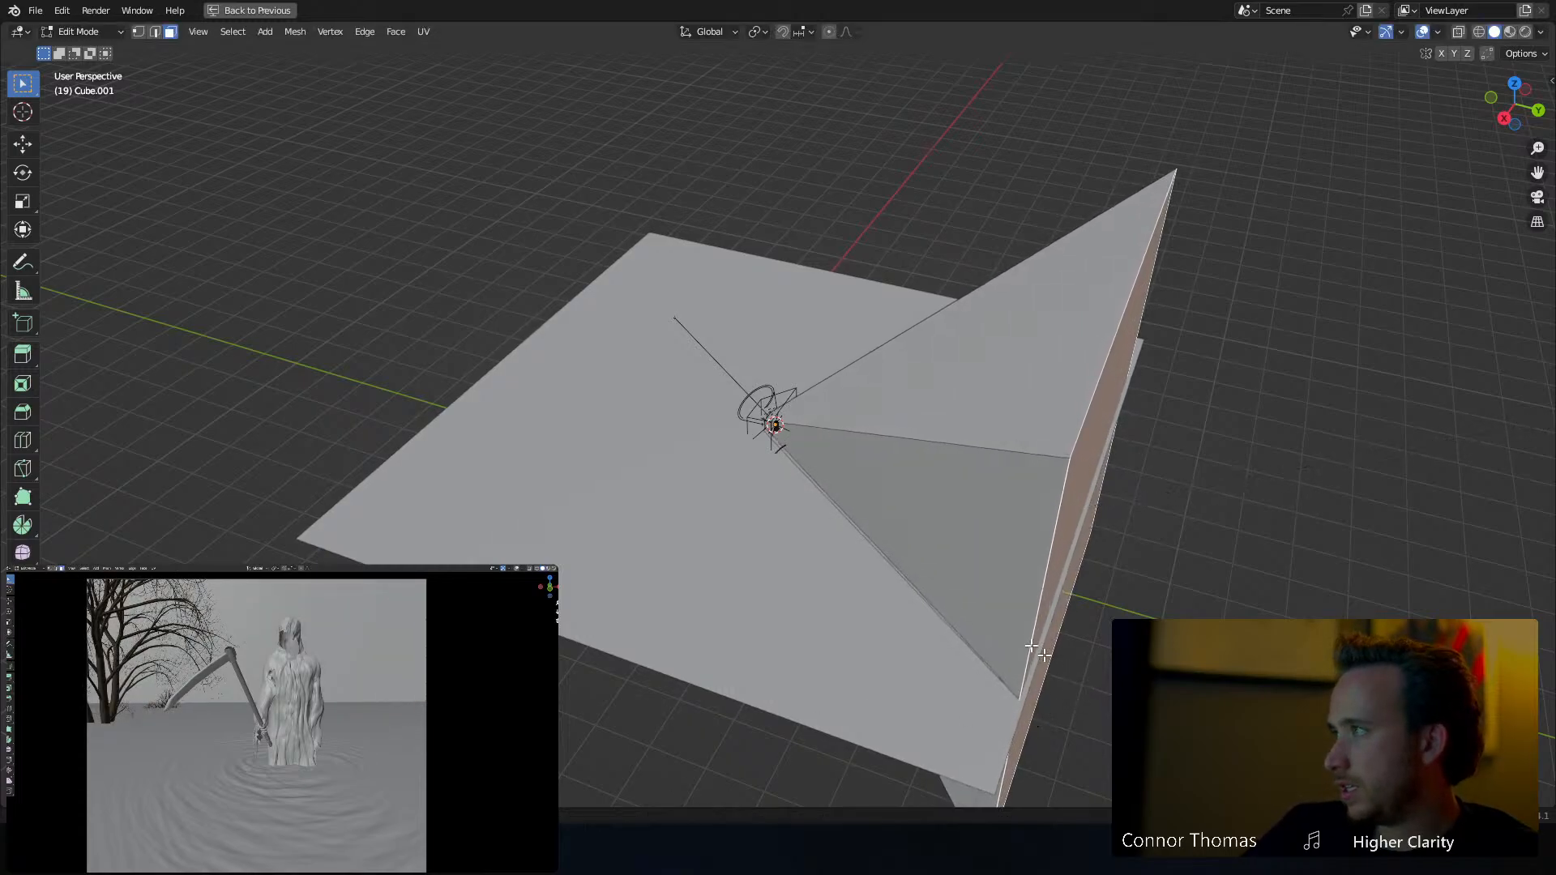
{"action": "middle_click_drag", "start_coordinate": [1089, 697], "coordinate": [917, 410]}
{"action": "key", "text": "Tab"}
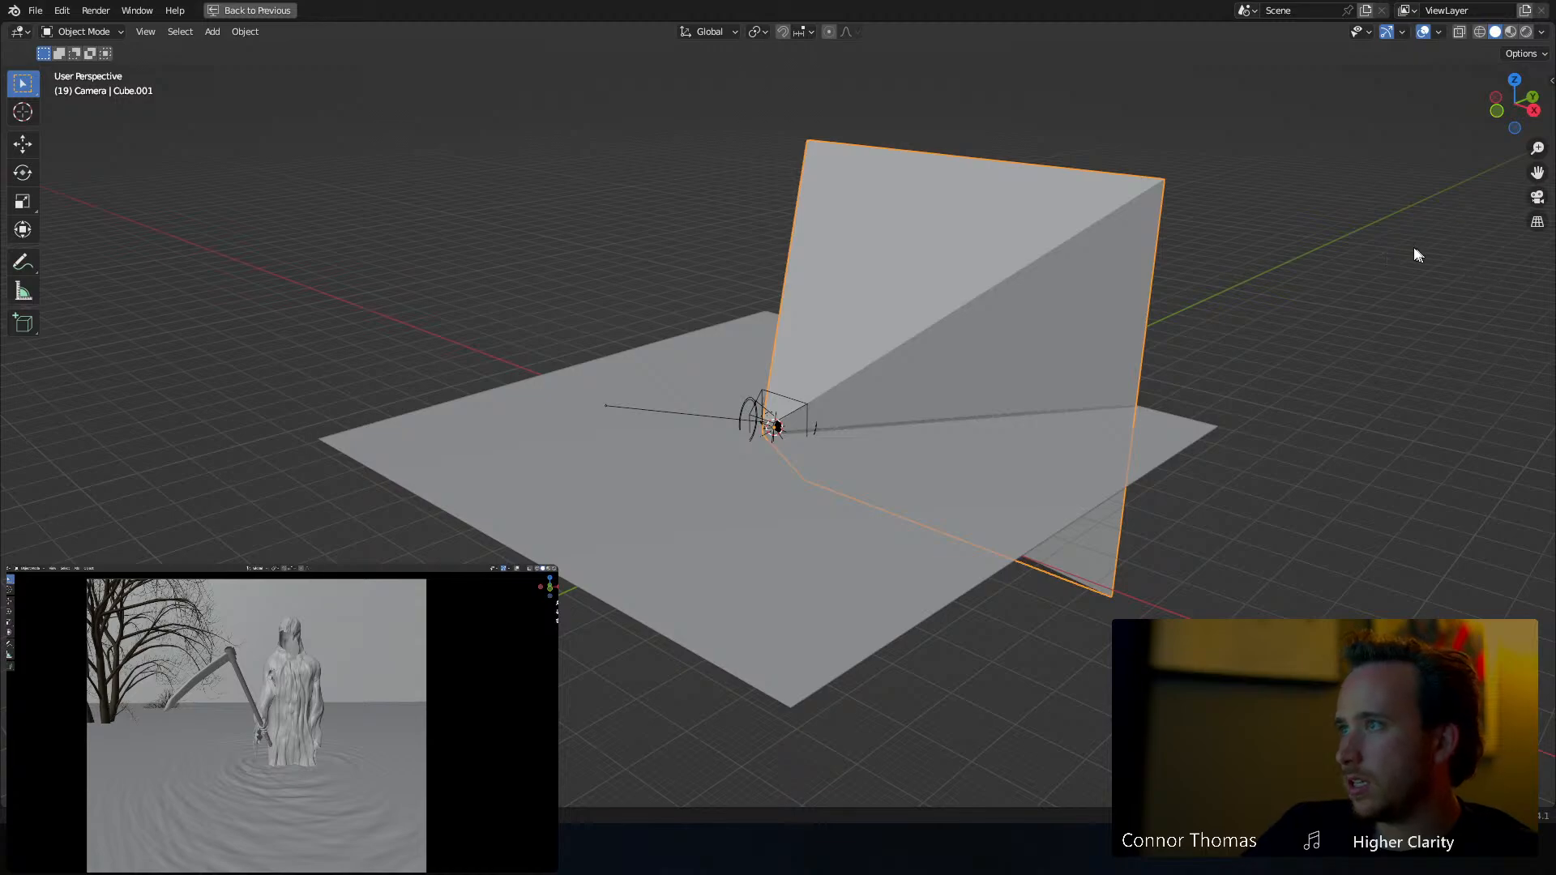
Restore the full workspace layout, enlarge the Outliner and rename the new cube to Fog
{"action": "key", "text": "ctrl+space"}
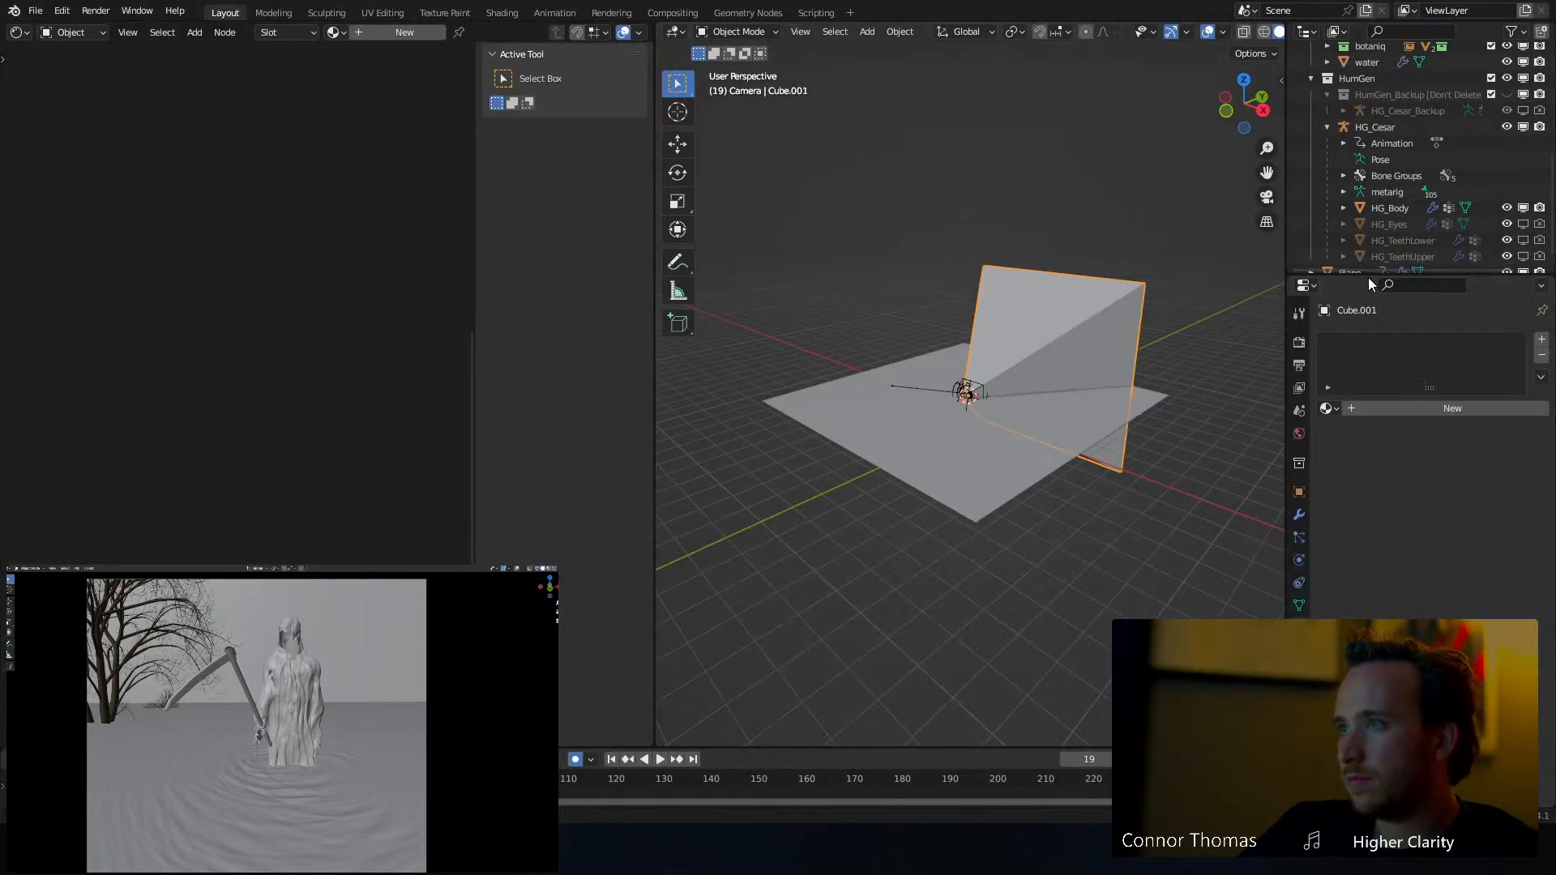
{"action": "left_click_drag", "start_coordinate": [1369, 277], "coordinate": [1362, 592]}
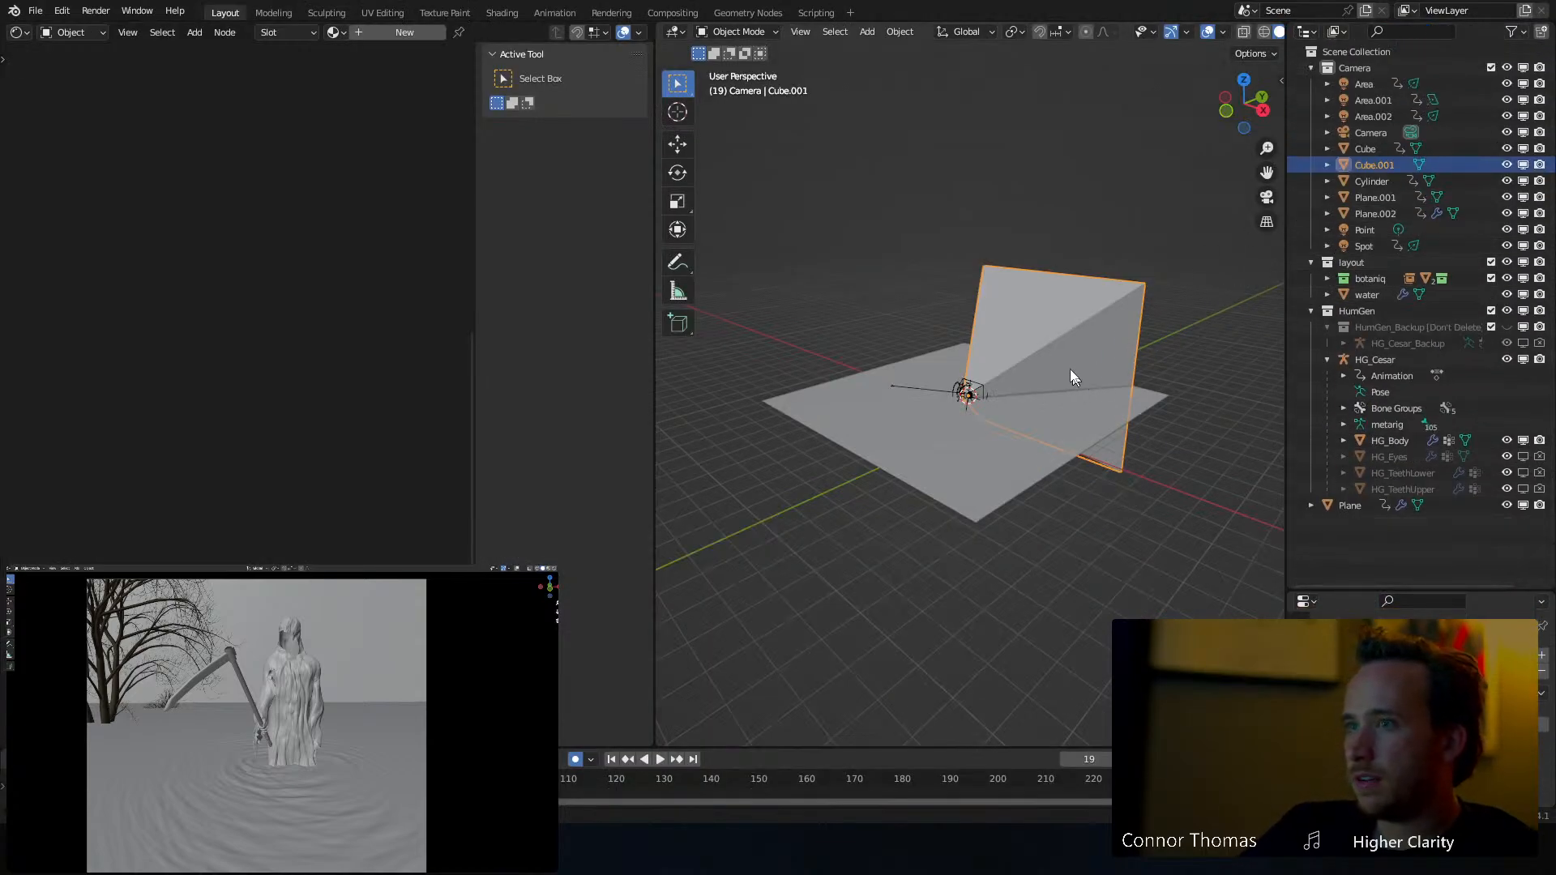
{"action": "scroll", "coordinate": [1074, 420], "scroll_direction": "up", "scroll_amount": 5}
{"action": "middle_click_drag", "start_coordinate": [1072, 371], "coordinate": [969, 490]}
{"action": "middle_click_drag", "start_coordinate": [1003, 407], "coordinate": [1009, 378]}
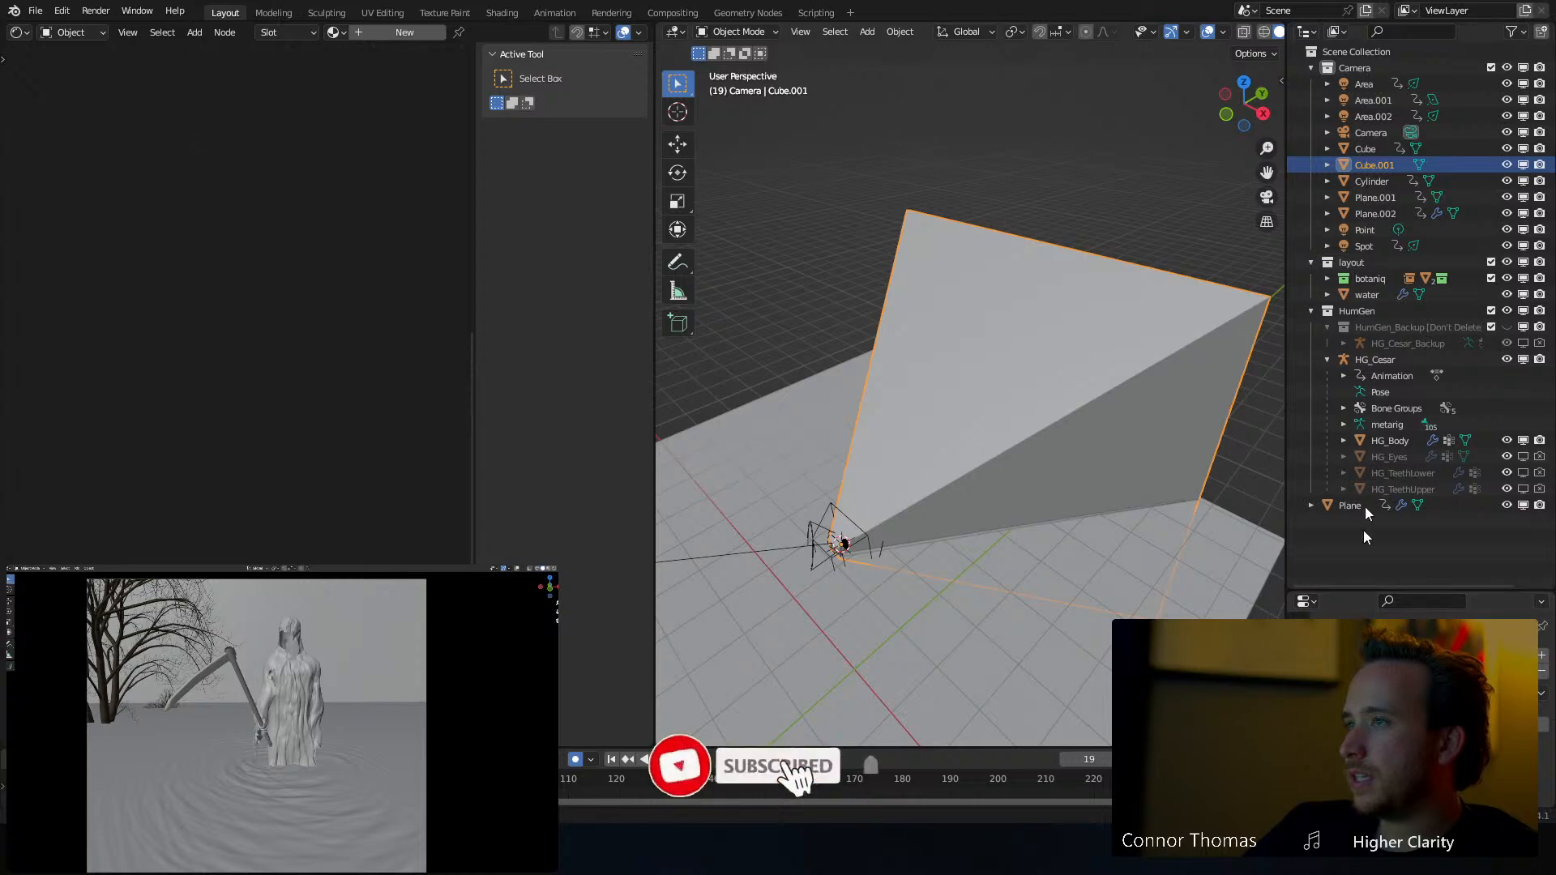
{"action": "double_click", "coordinate": [1375, 165]}
{"action": "type", "text": "Fog"}
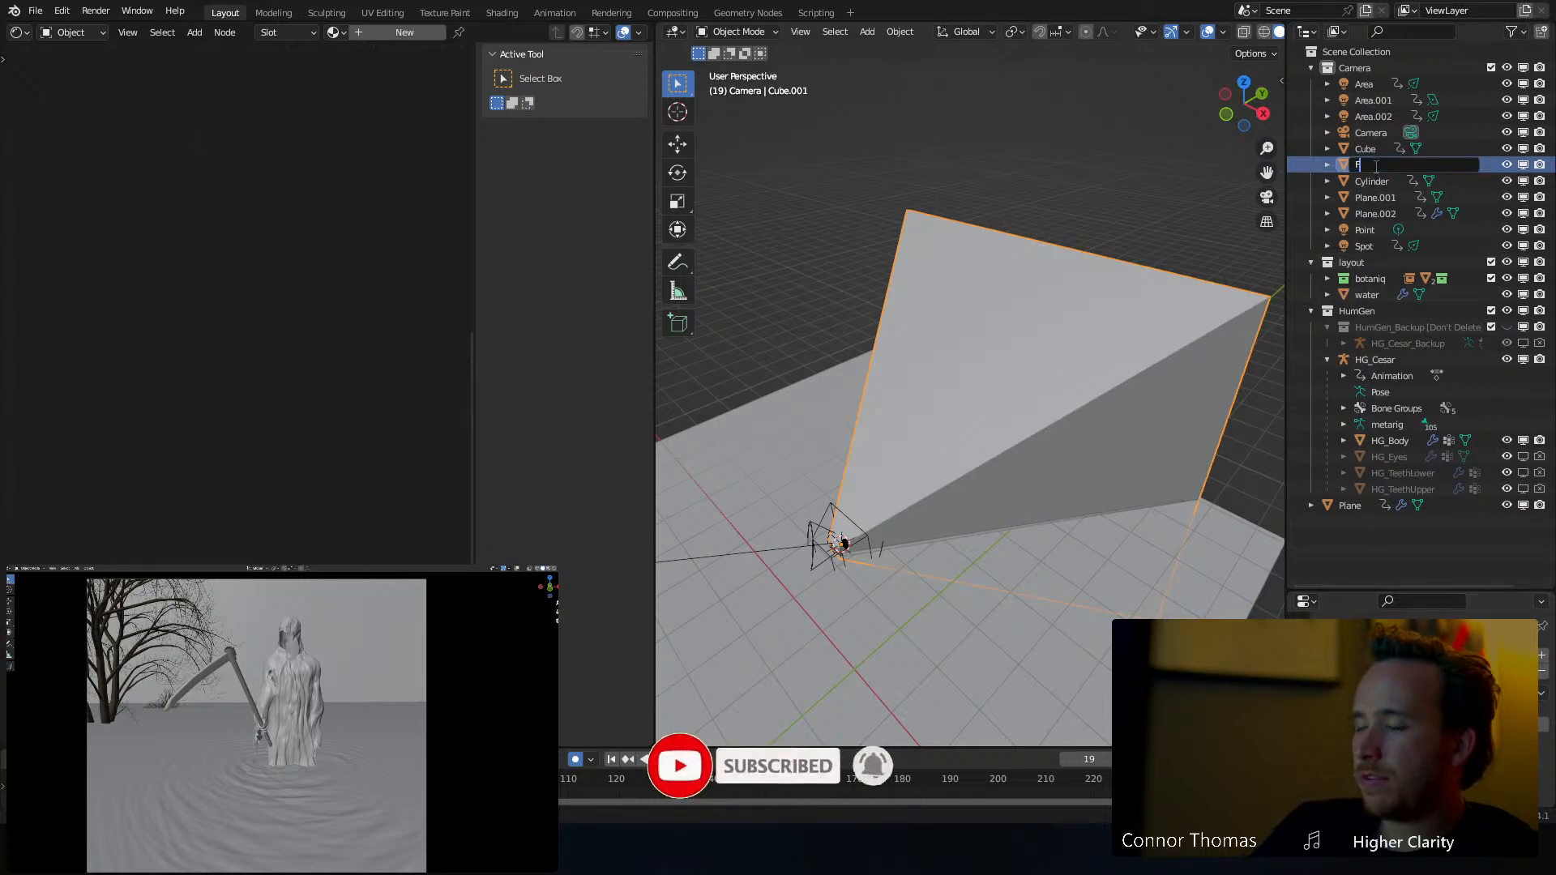
{"action": "key", "text": "Return"}
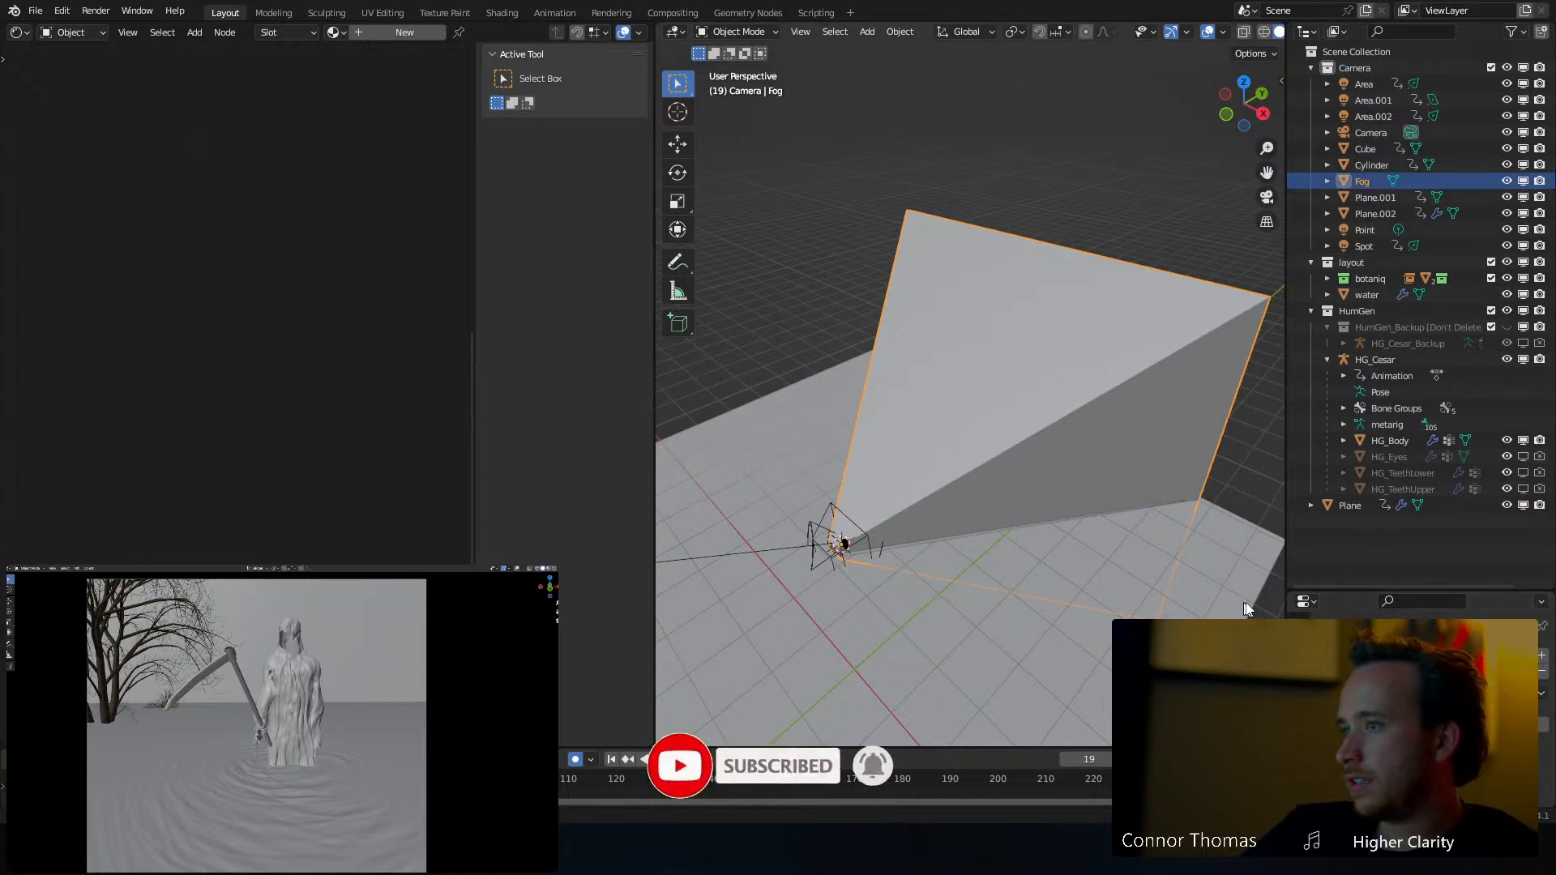
Give the Fog cube a new material and delete its Principled BSDF node
{"action": "left_click_drag", "start_coordinate": [1418, 595], "coordinate": [1425, 312]}
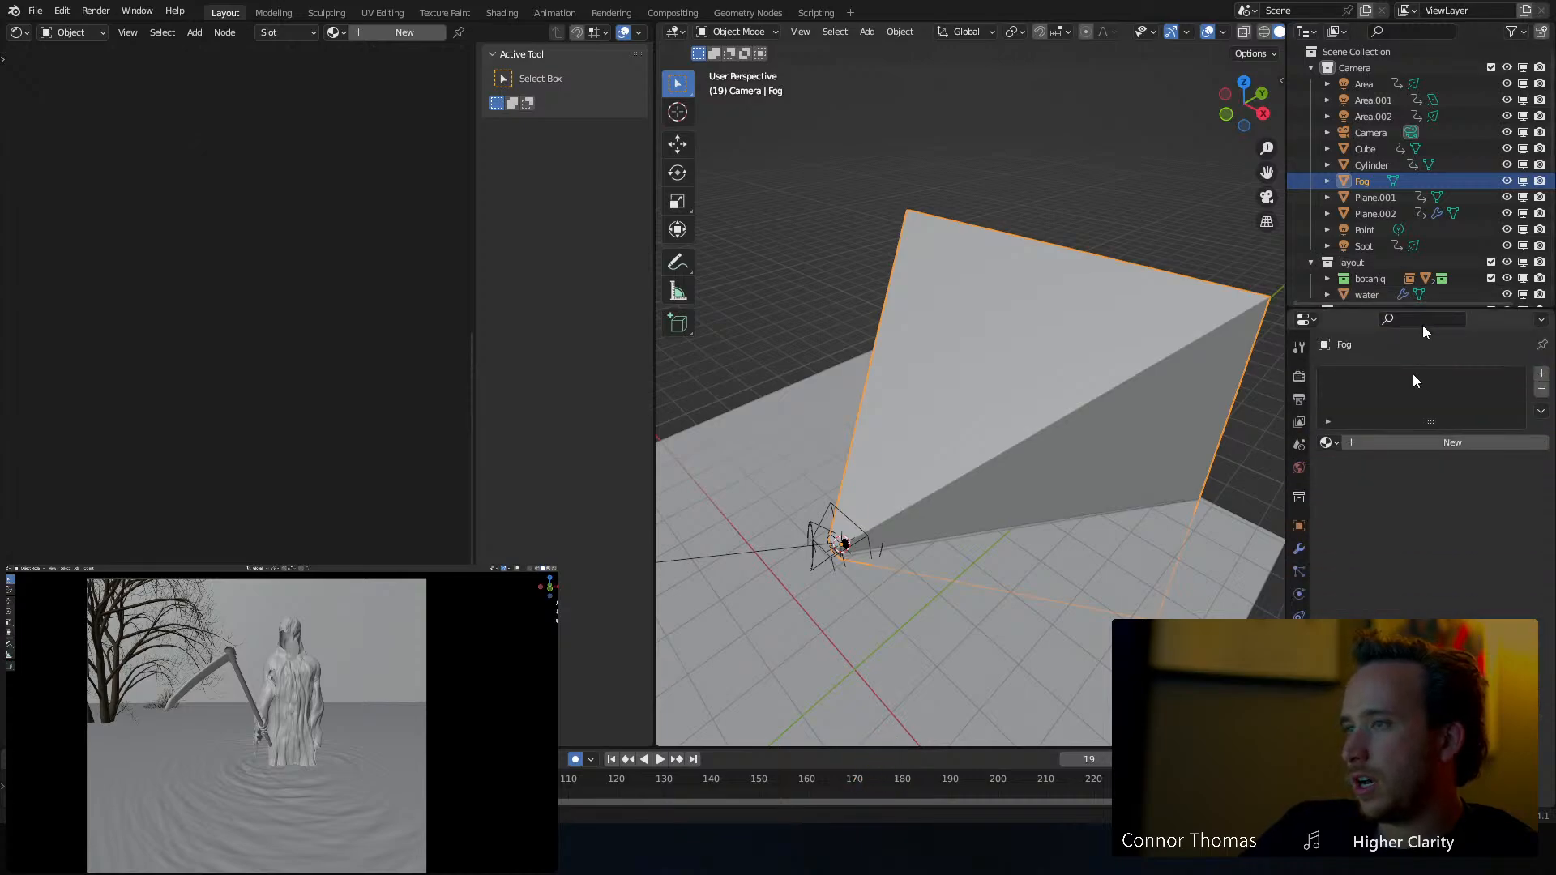
{"action": "left_click", "coordinate": [1405, 442]}
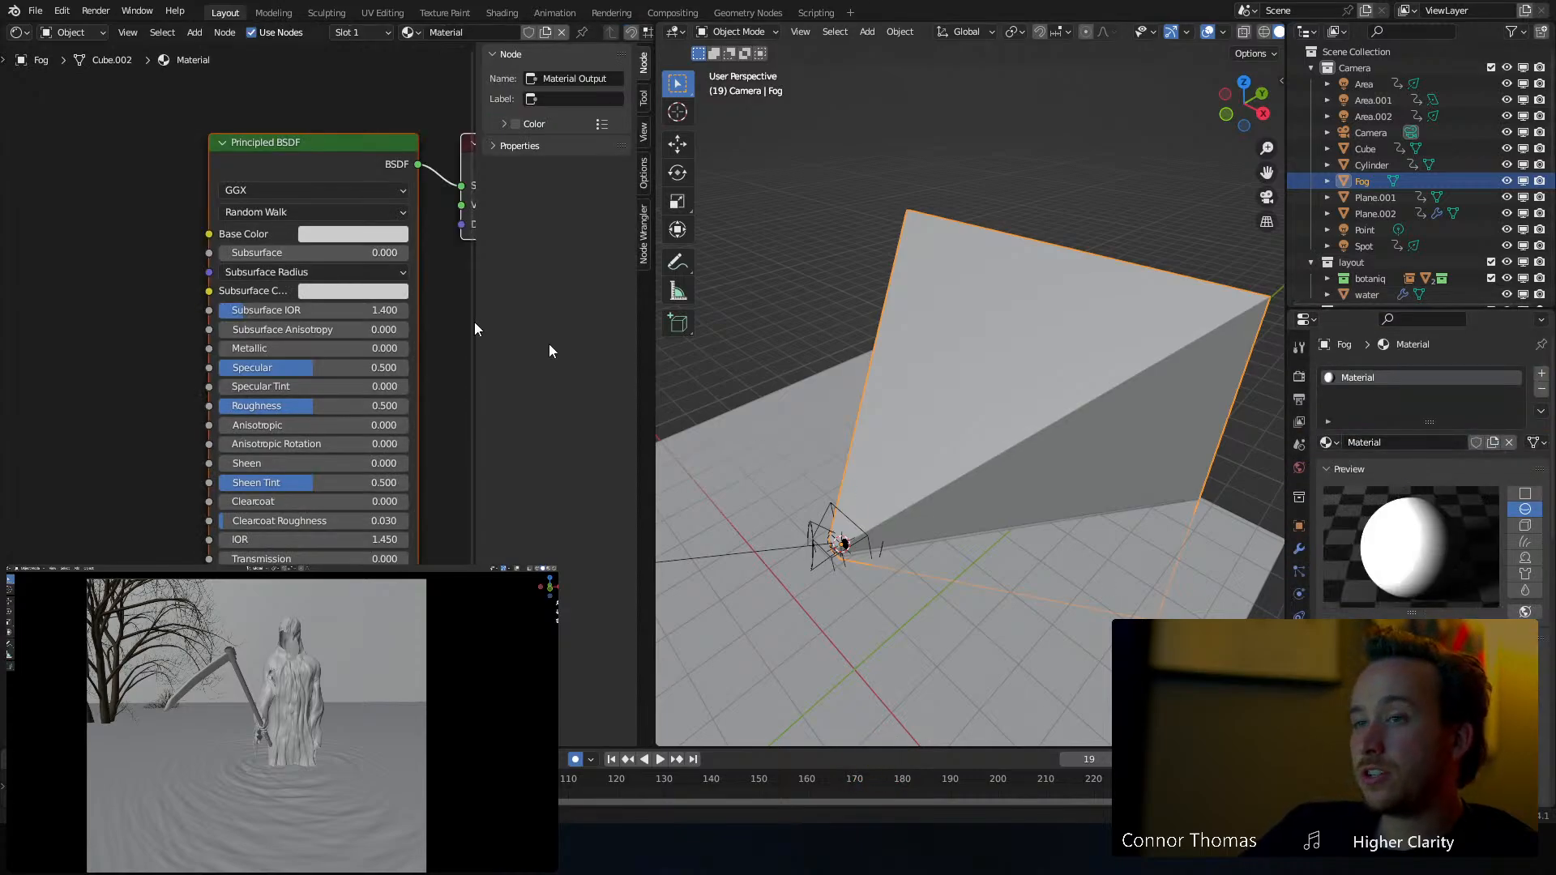
{"action": "middle_click_drag", "start_coordinate": [241, 150], "coordinate": [110, 189]}
{"action": "left_click", "coordinate": [202, 184]}
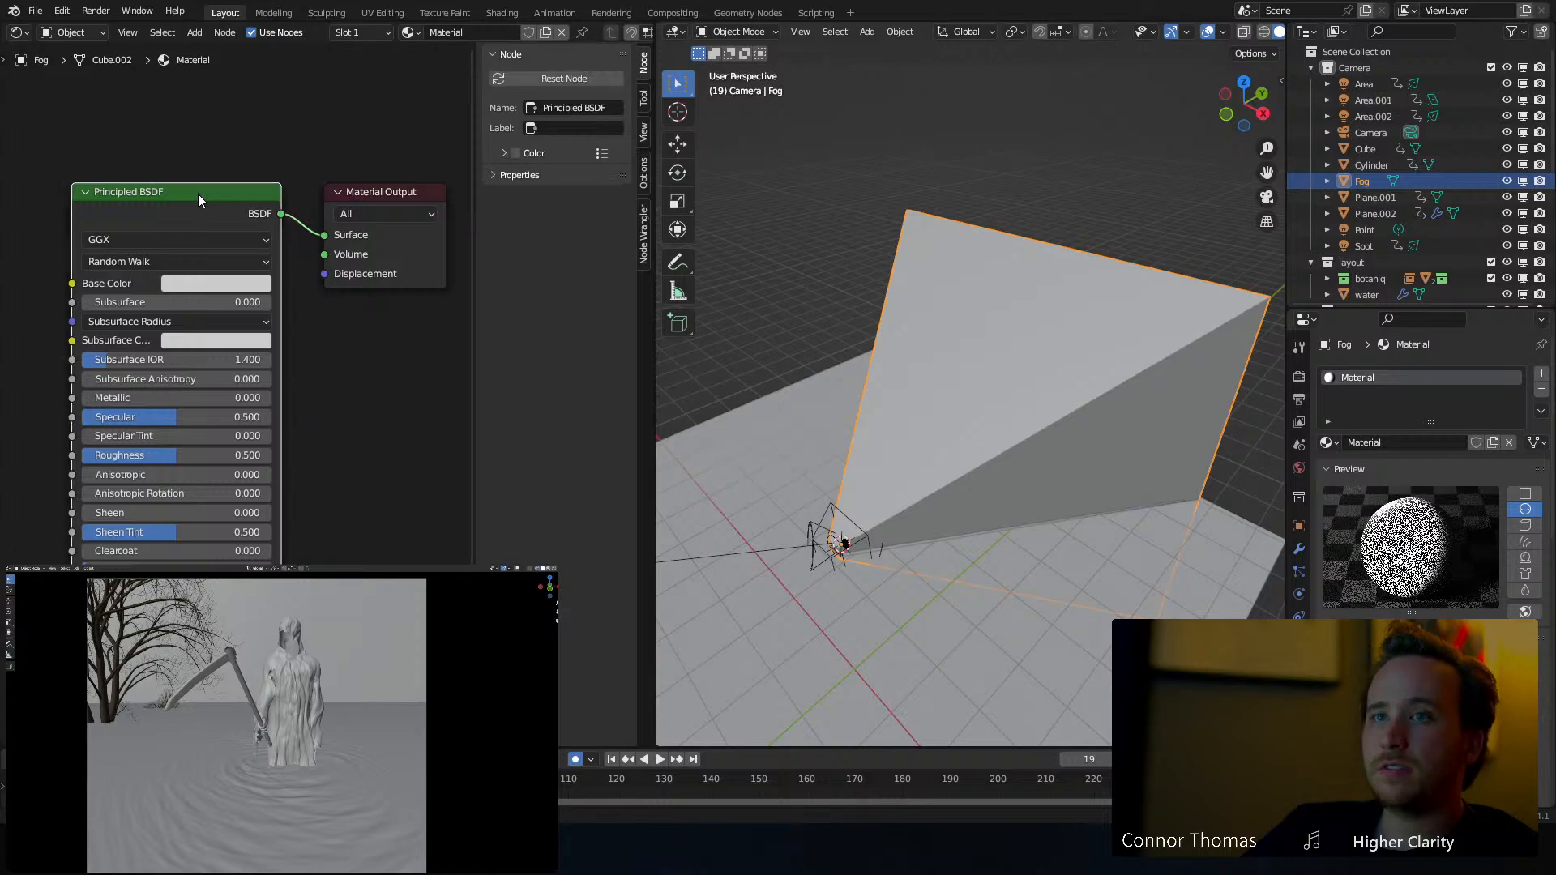
{"action": "key", "text": "x"}
Add a Volume Scatter node and connect it to the Volume input of the Material Output
{"action": "key", "text": "shift+a"}
{"action": "left_click", "coordinate": [133, 208]}
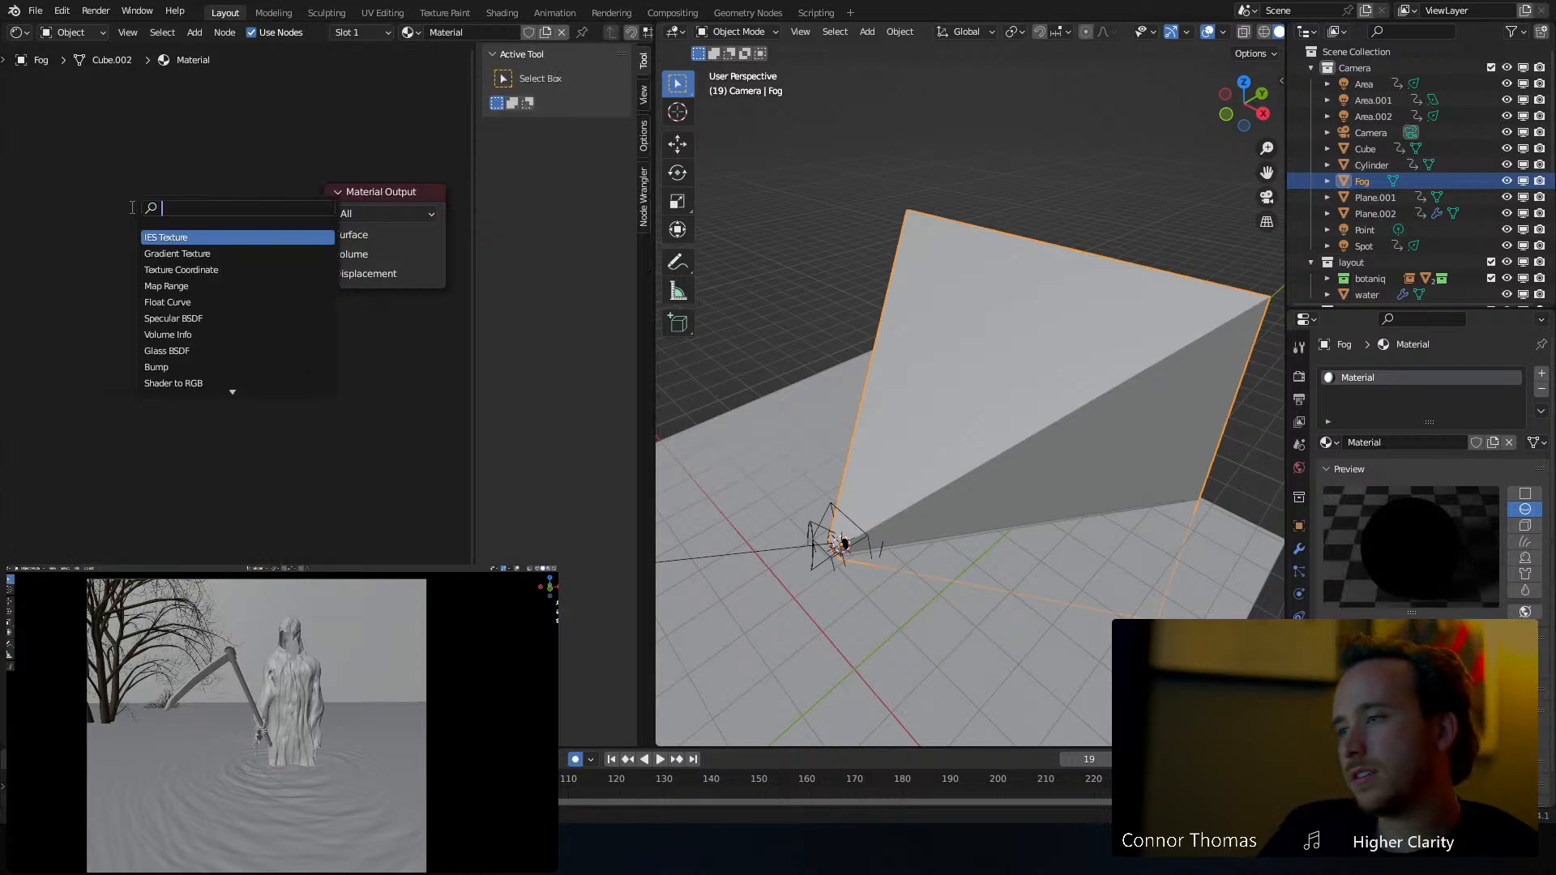
{"action": "type", "text": "scatt"}
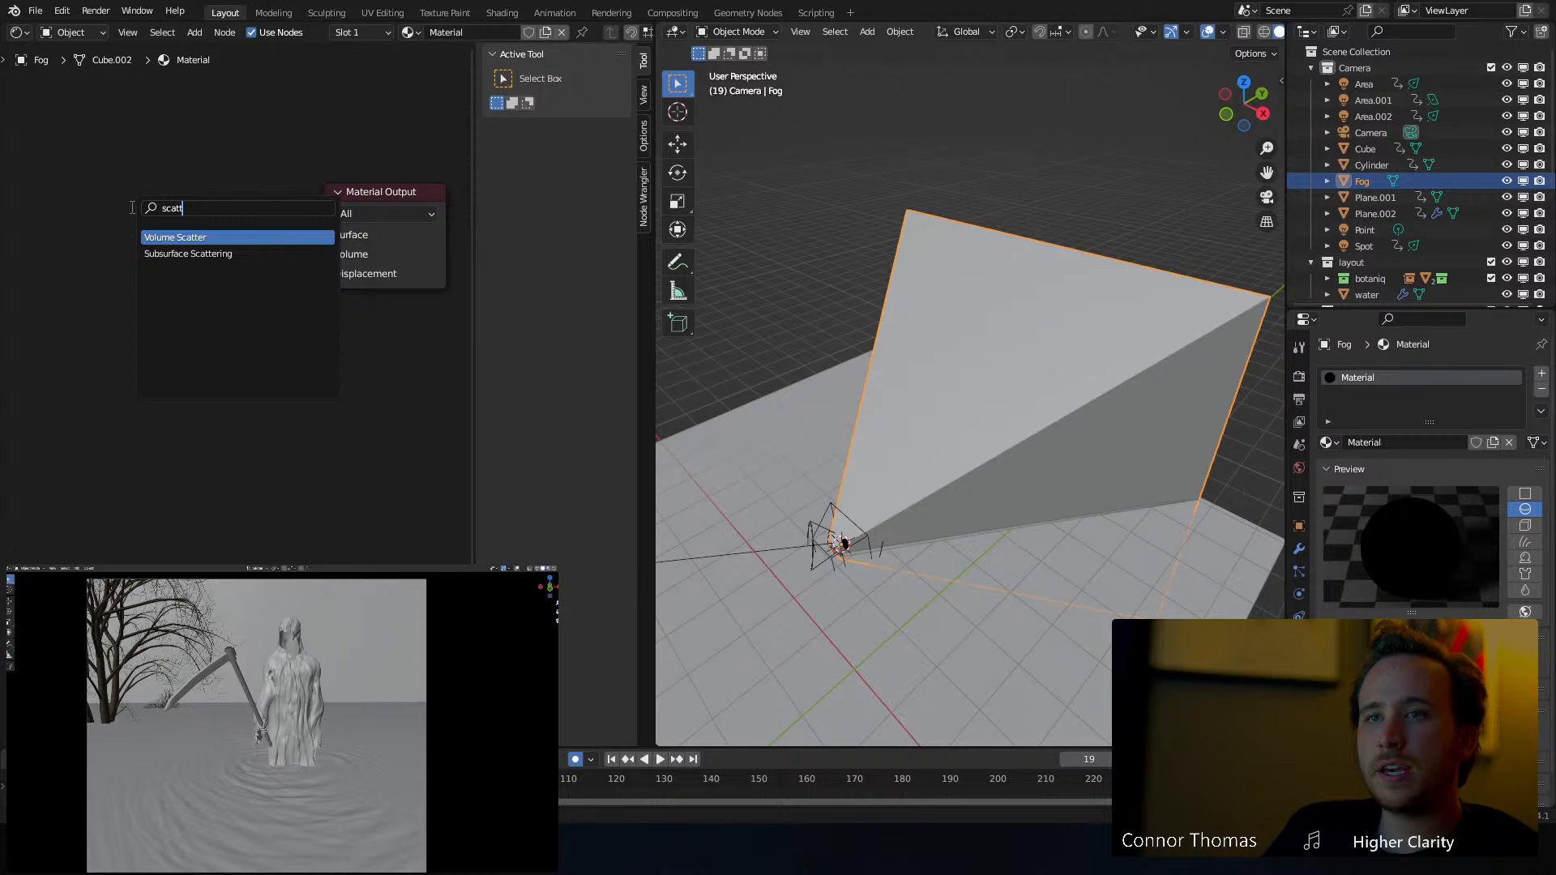
{"action": "key", "text": "Return"}
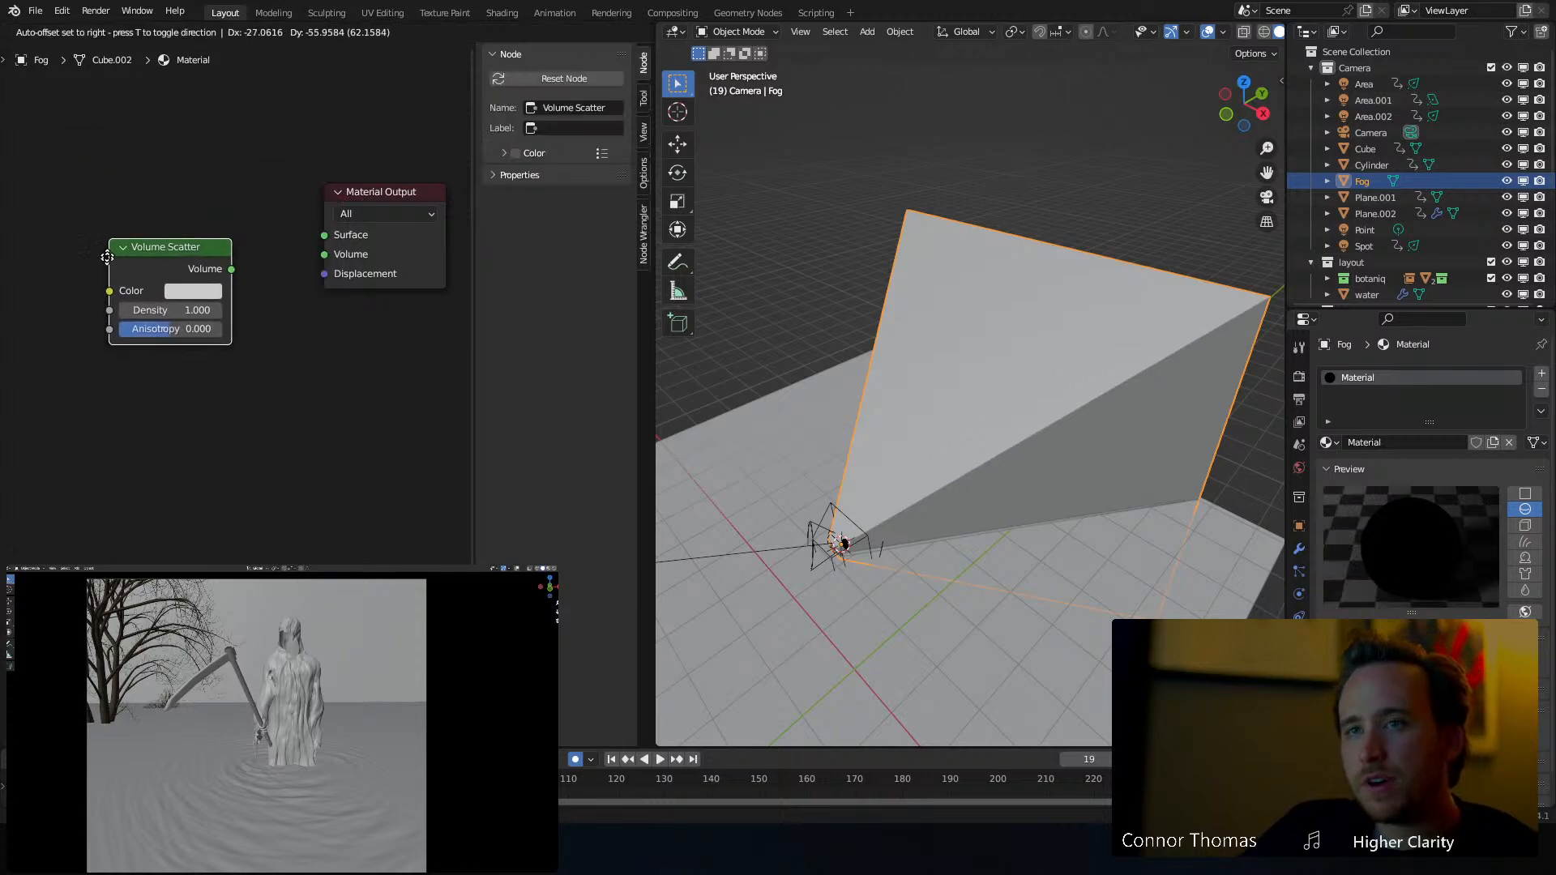
{"action": "left_click_drag", "start_coordinate": [169, 281], "coordinate": [325, 255]}
Set the Volume Scatter's density to 0.1 and its anisotropy to 0.6
{"action": "left_click", "coordinate": [142, 321]}
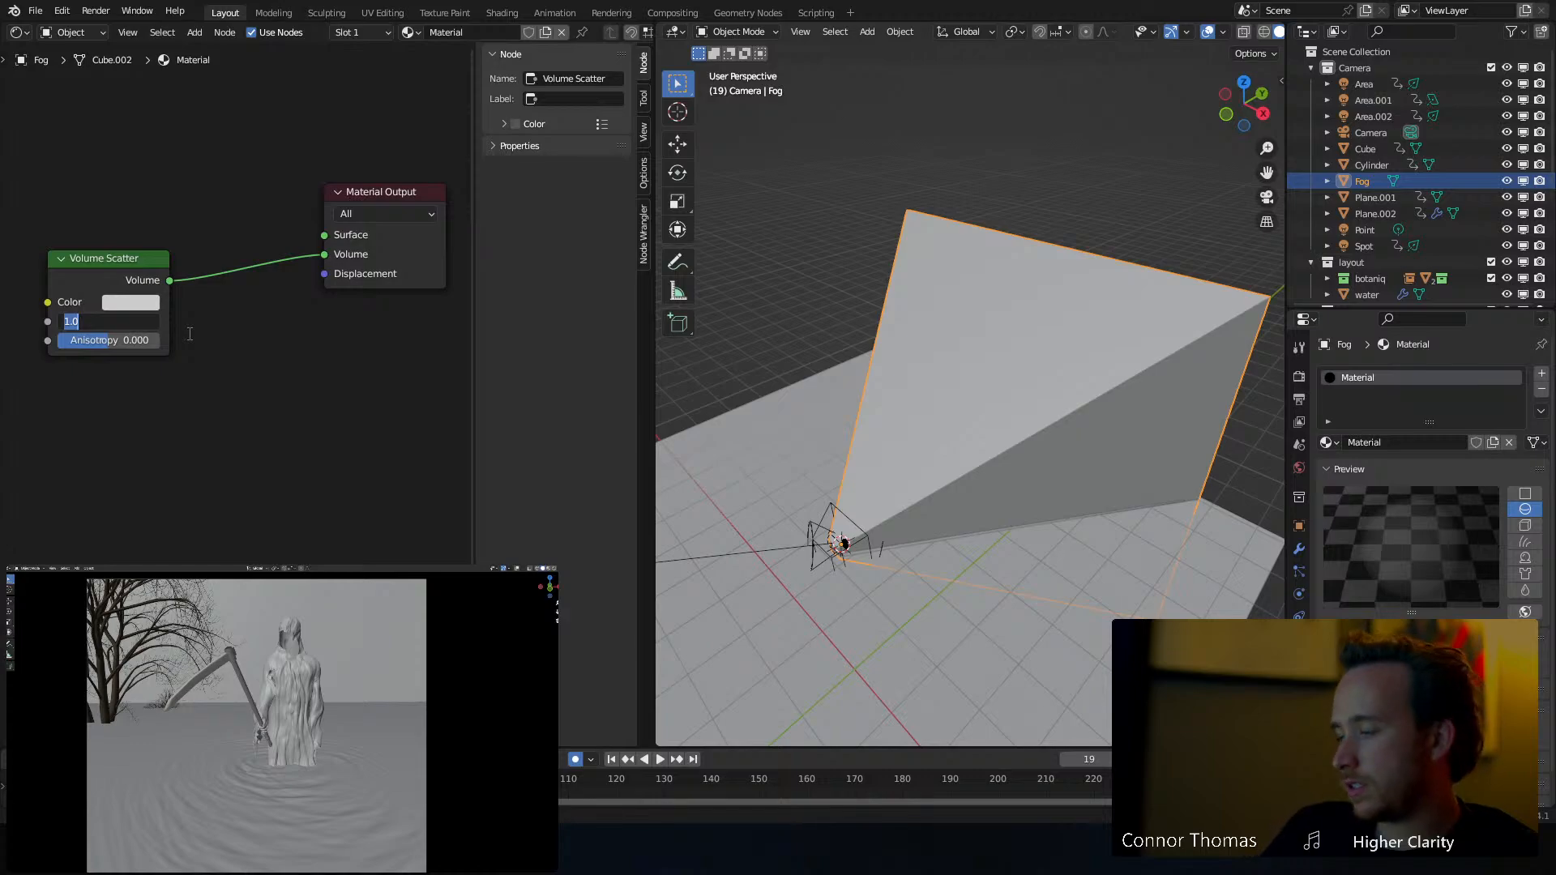
{"action": "key", "text": "Return"}
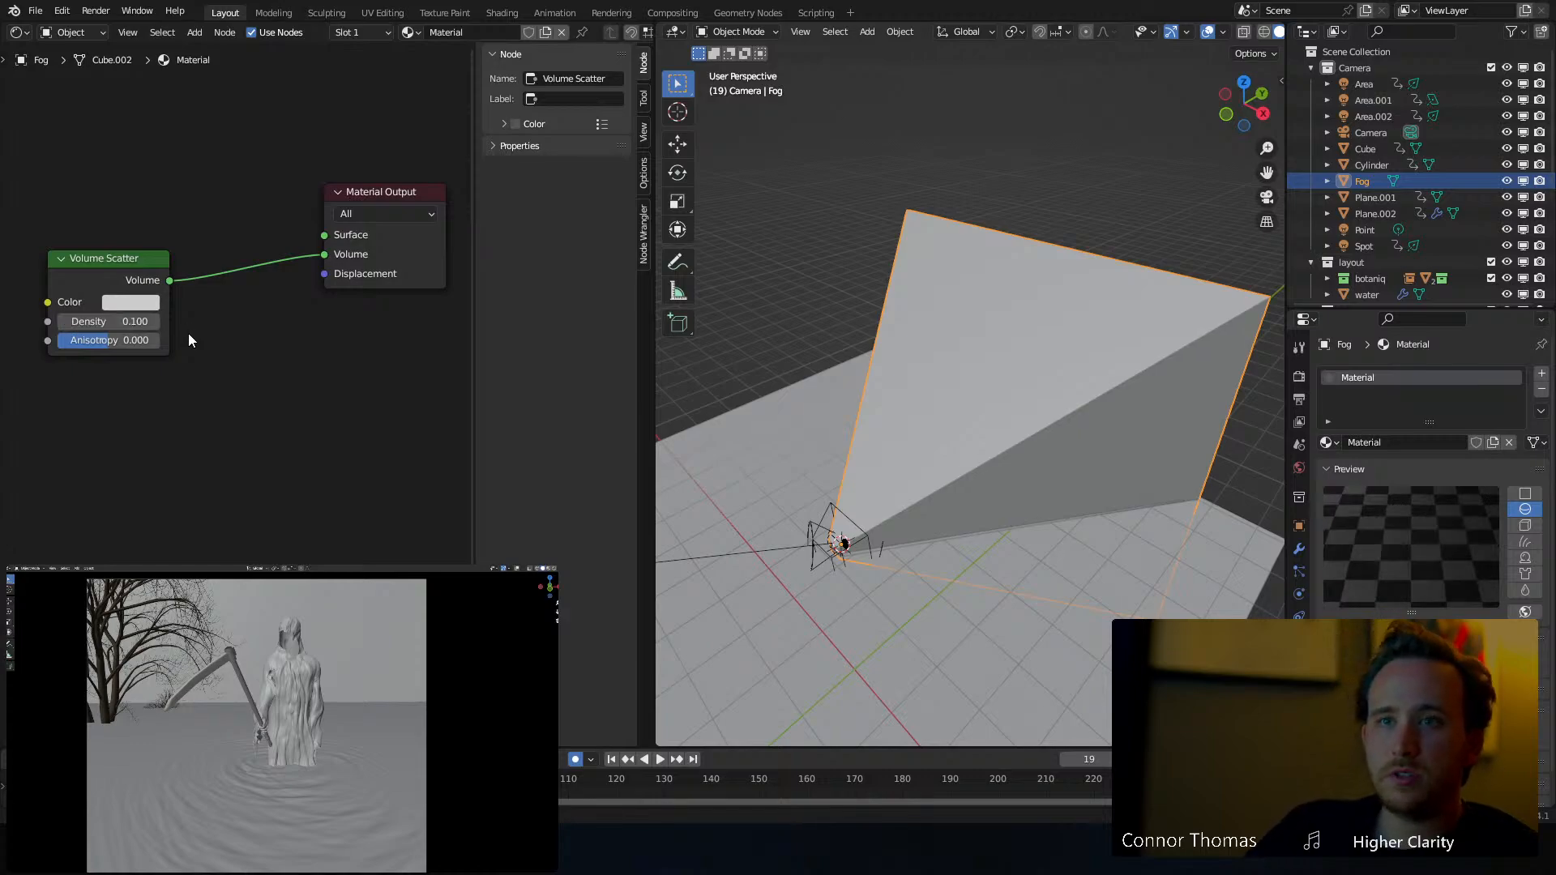
{"action": "left_click_drag", "start_coordinate": [129, 341], "coordinate": [146, 341]}
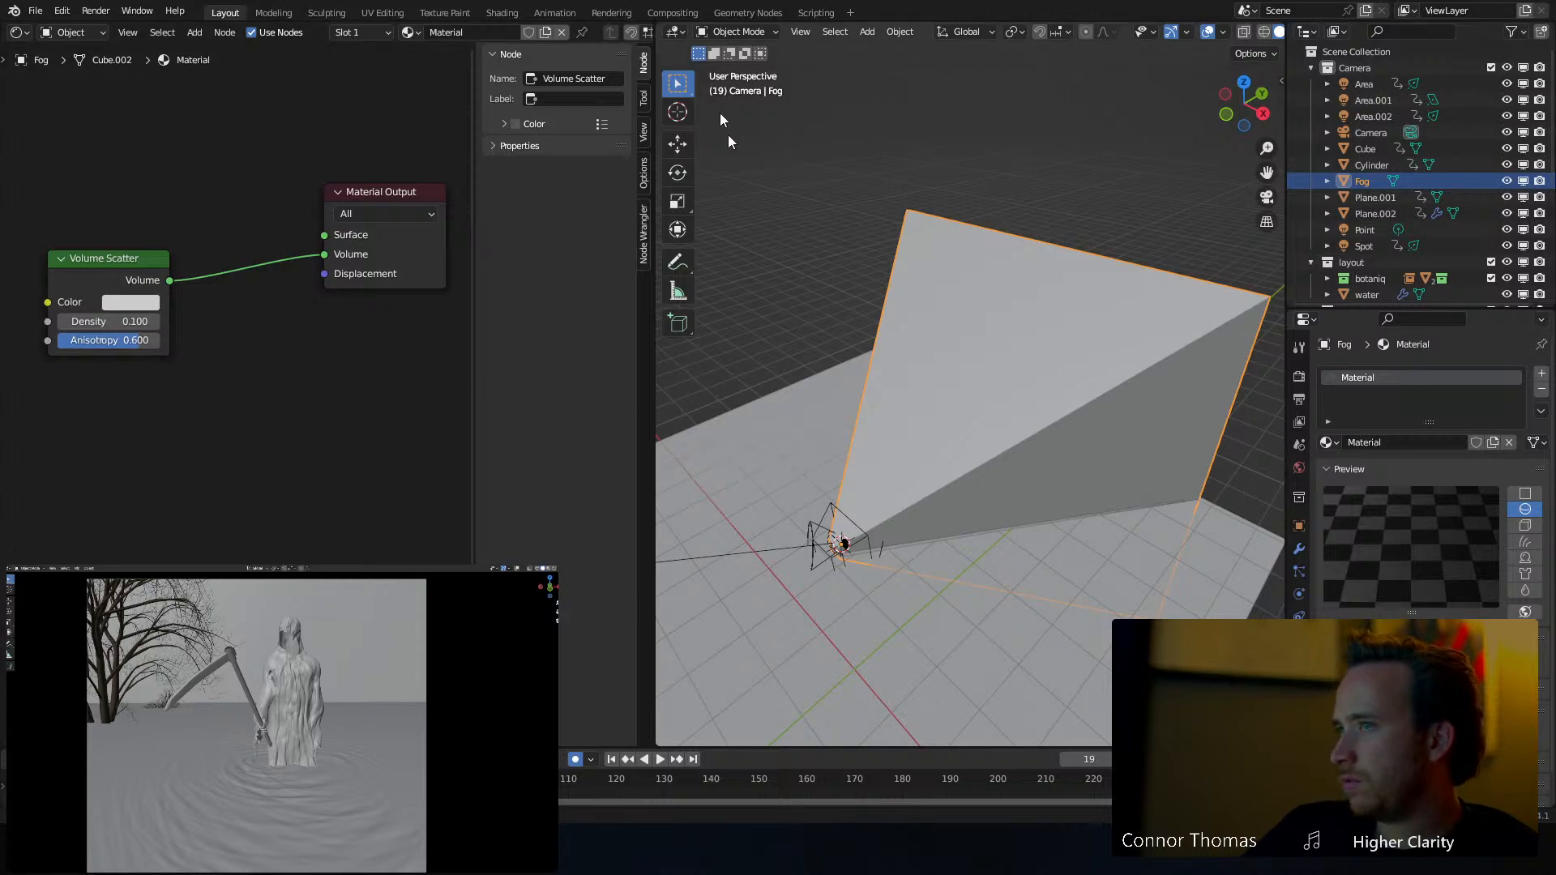
Display the Fog cube as a wireframe in the solid-shaded viewports, deselect it and save the file
{"action": "key", "text": "z"}
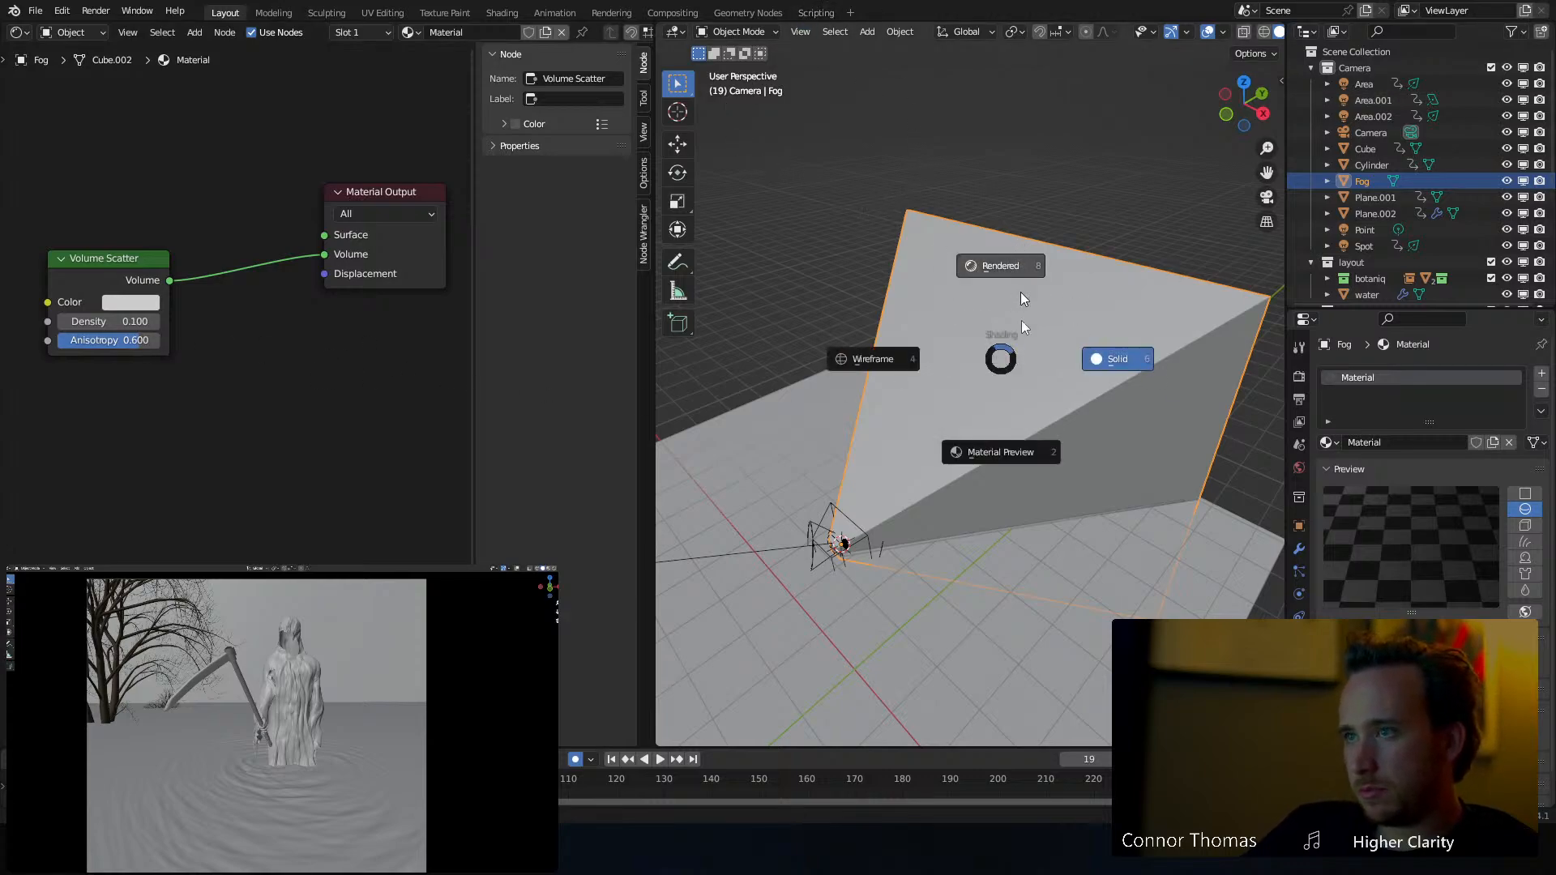
{"action": "left_click", "coordinate": [1092, 362]}
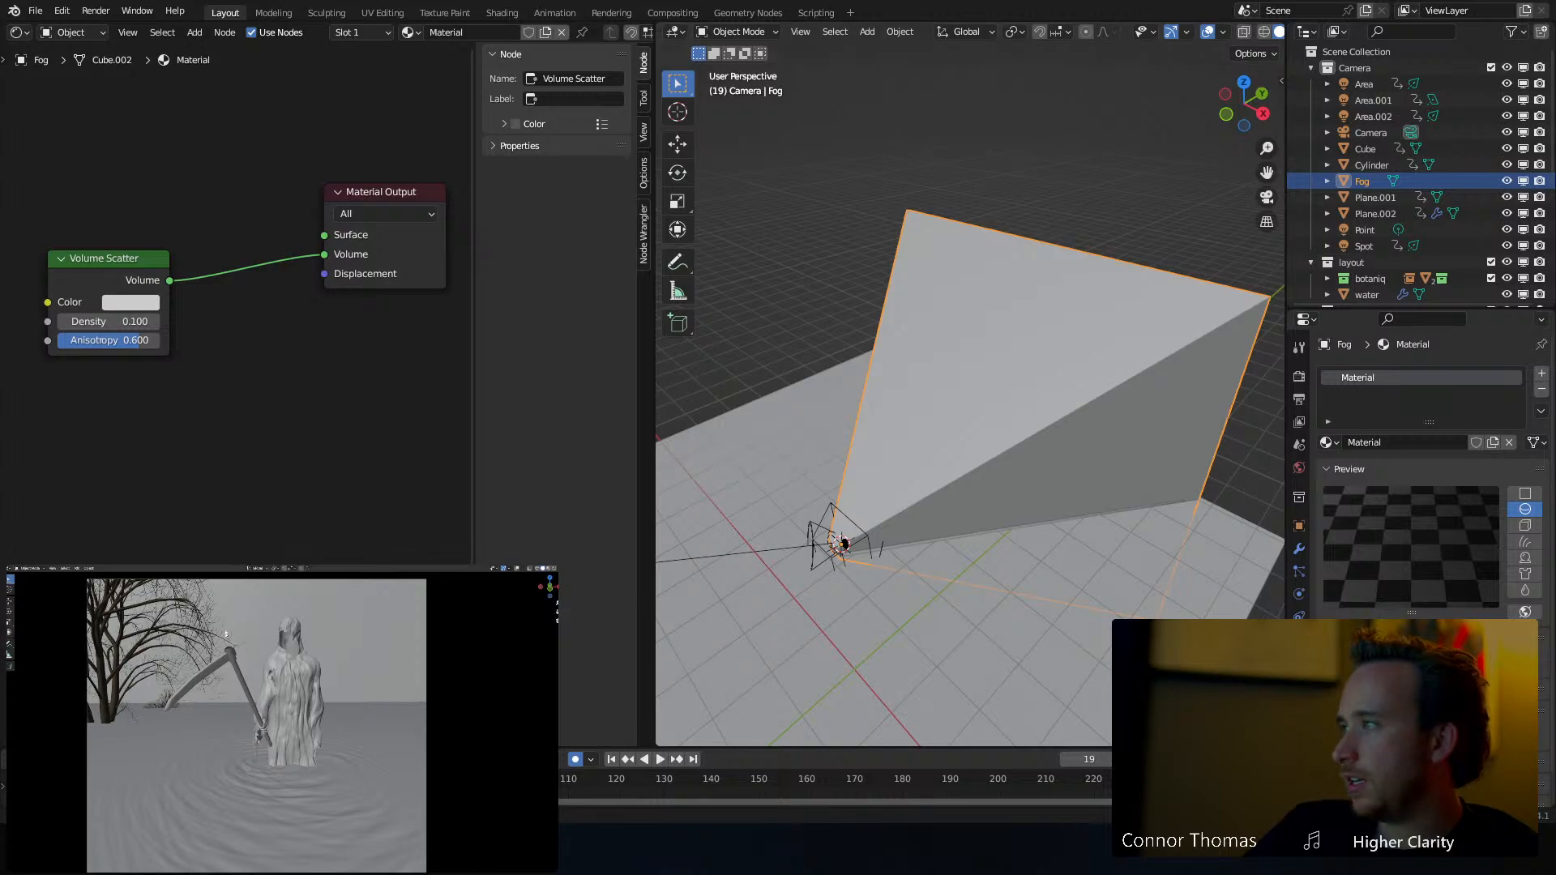
{"action": "left_click", "coordinate": [1295, 523]}
{"action": "scroll", "coordinate": [1427, 478], "scroll_direction": "down", "scroll_amount": 5}
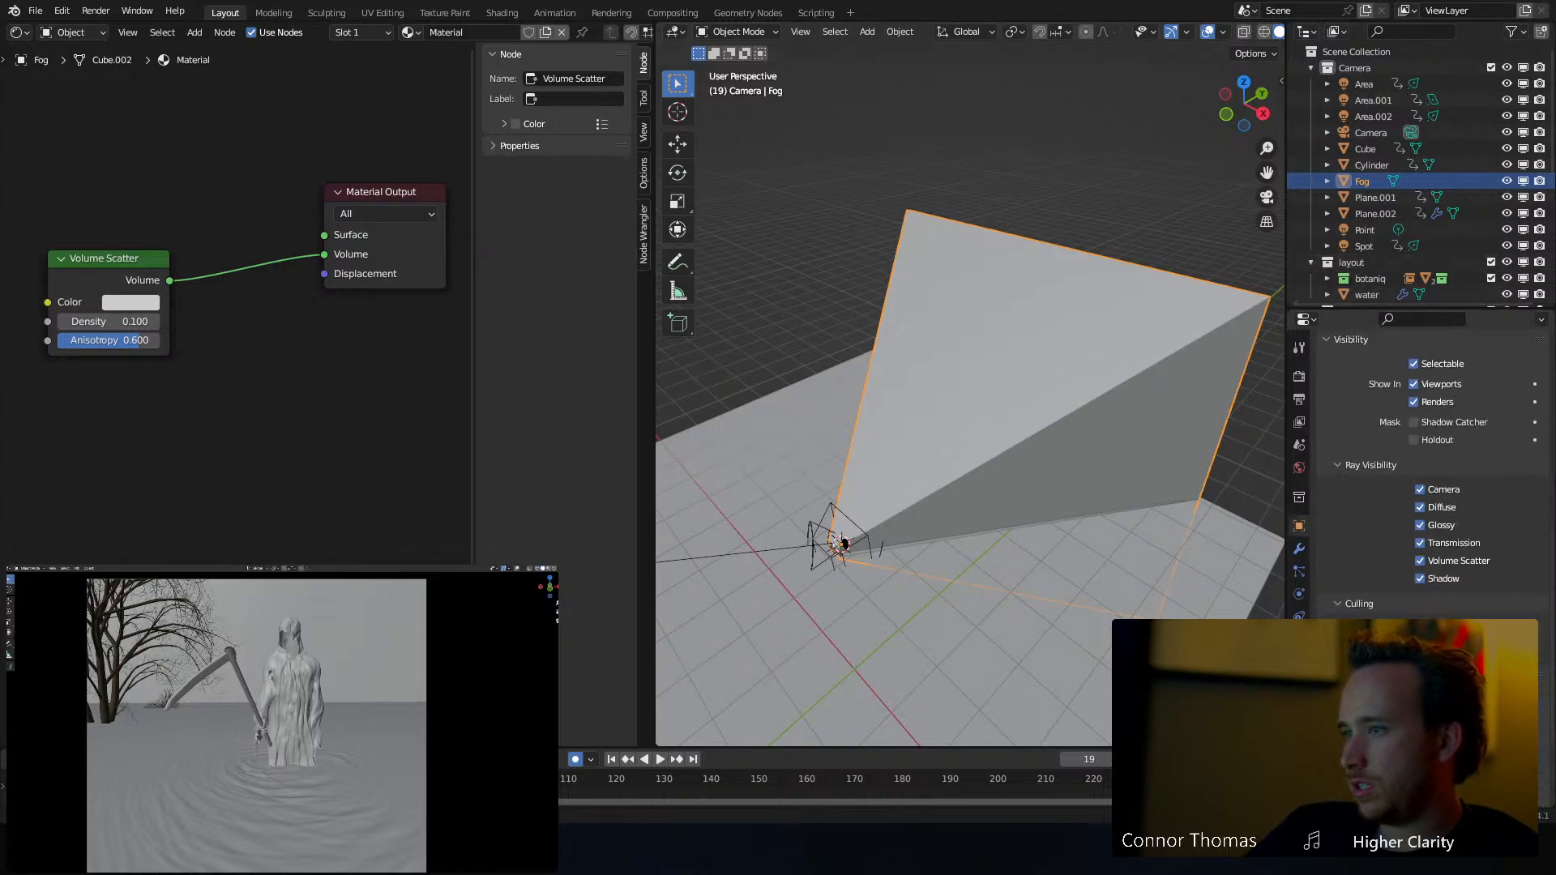
{"action": "scroll", "coordinate": [1378, 503], "scroll_direction": "up", "scroll_amount": 8}
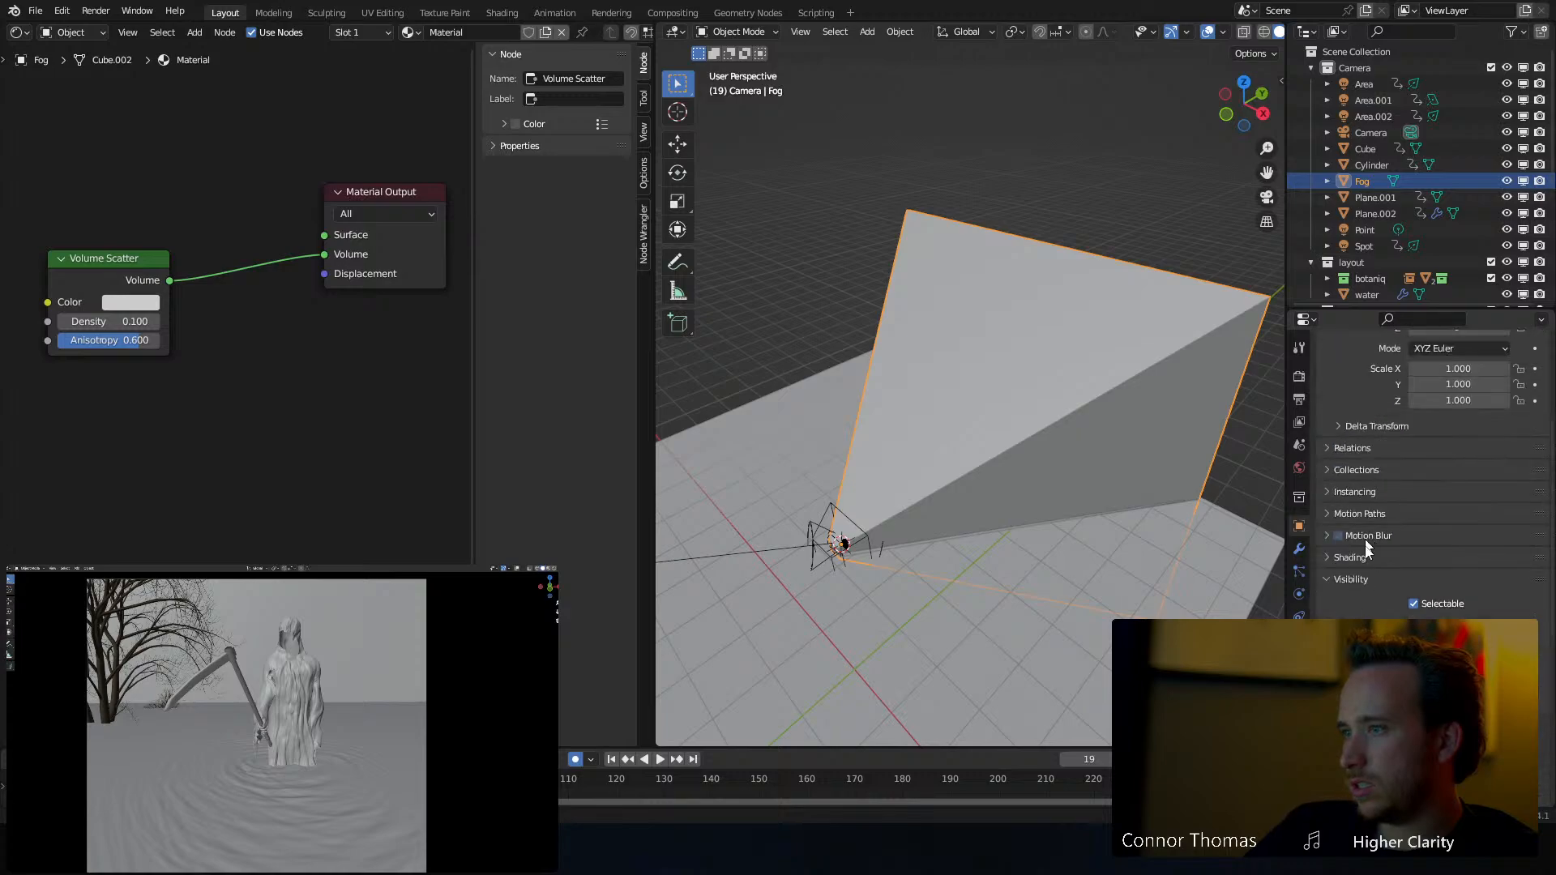
{"action": "scroll", "coordinate": [1426, 478], "scroll_direction": "down", "scroll_amount": 6}
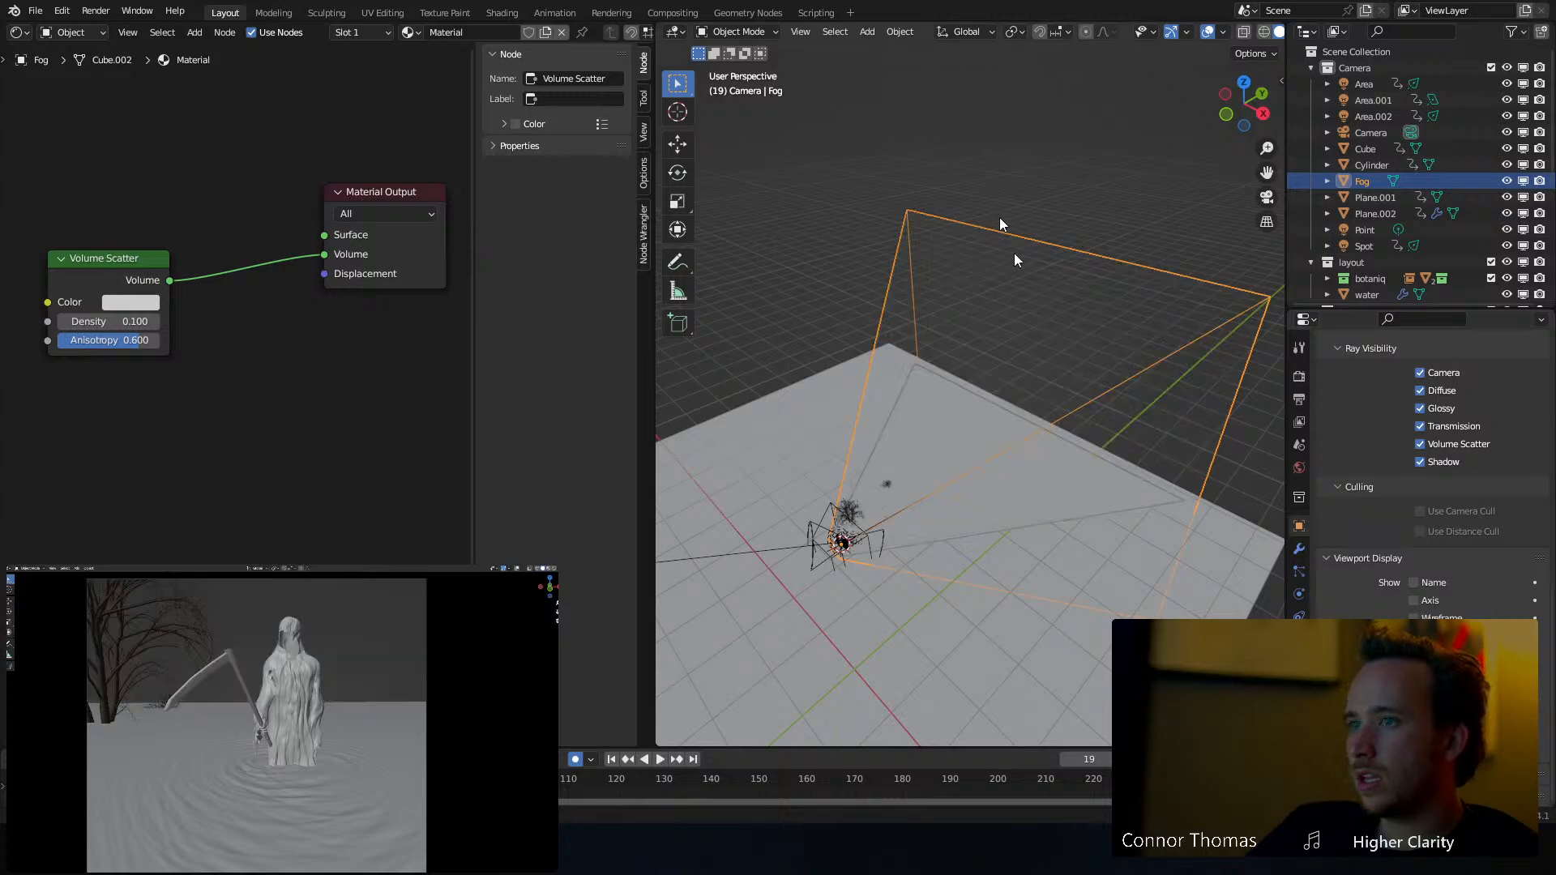
{"action": "left_click", "coordinate": [1000, 376]}
{"action": "middle_click_drag", "start_coordinate": [989, 364], "coordinate": [991, 347]}
{"action": "key", "text": "ctrl+s"}
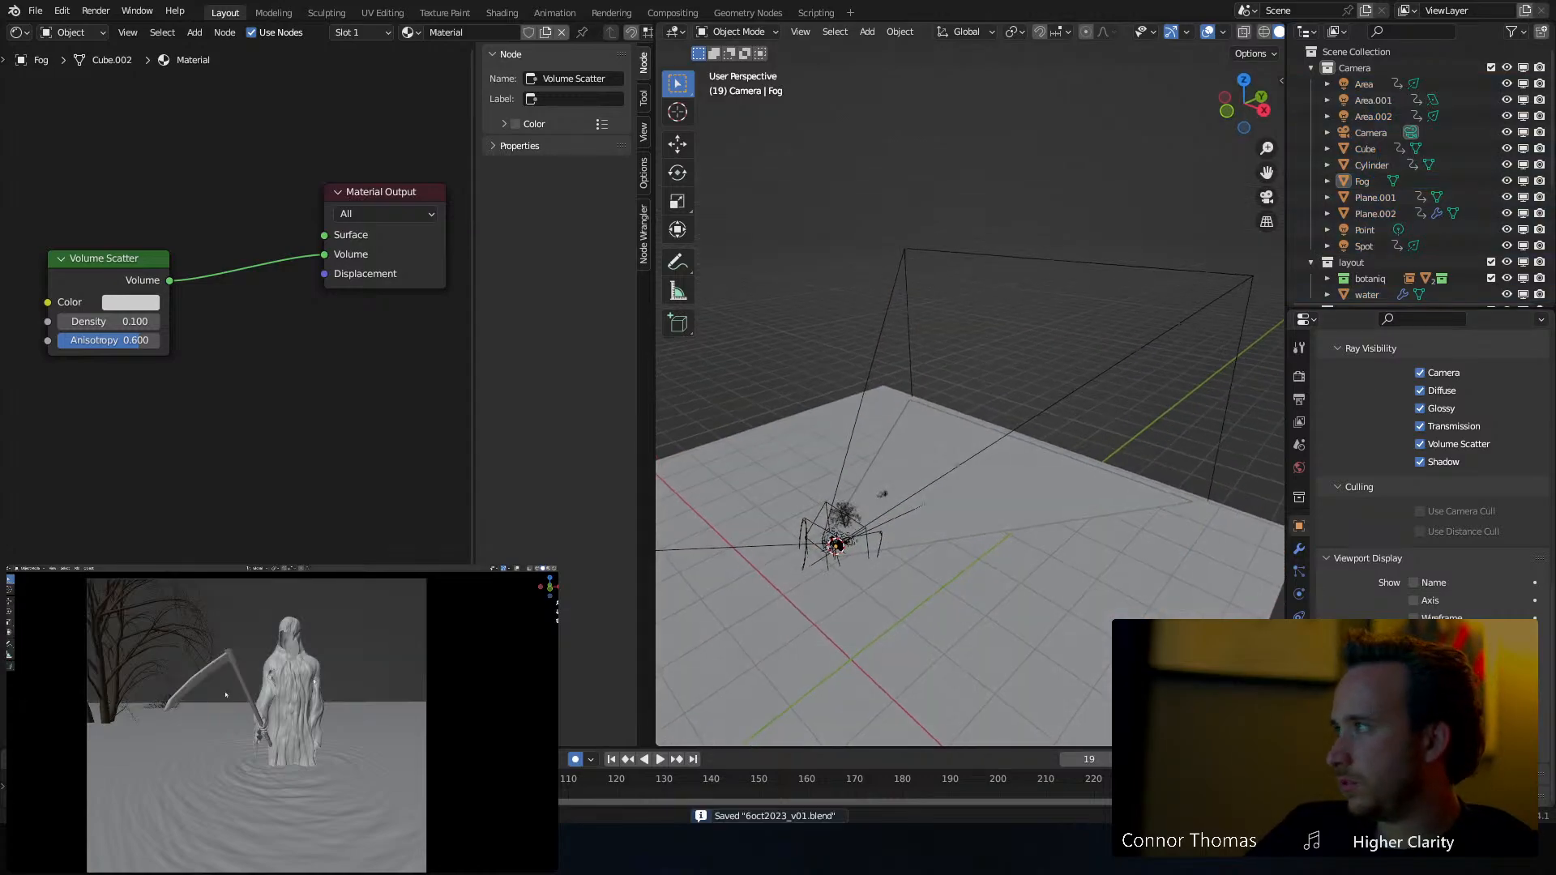
Switch the camera view to rendered shading and lower the fog's Volume Scatter density to 0.01
{"action": "left_click", "coordinate": [554, 569]}
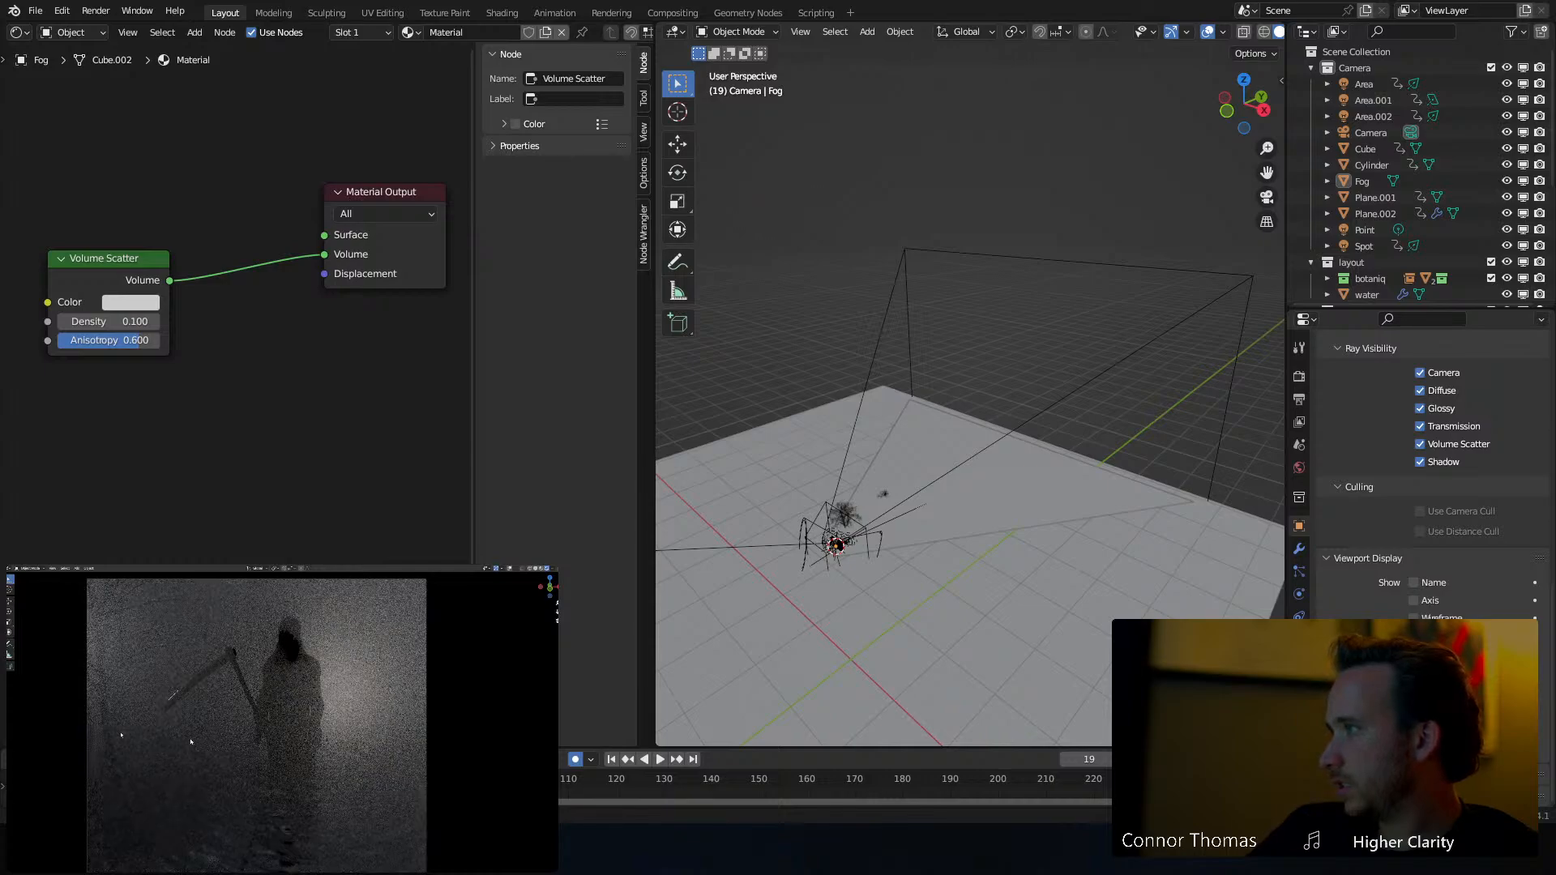
{"action": "scroll", "coordinate": [275, 405], "scroll_direction": "up", "scroll_amount": 3}
{"action": "middle_click_drag", "start_coordinate": [230, 379], "coordinate": [290, 375]}
{"action": "left_click", "coordinate": [228, 328]}
{"action": "type", "text": "0.01"}
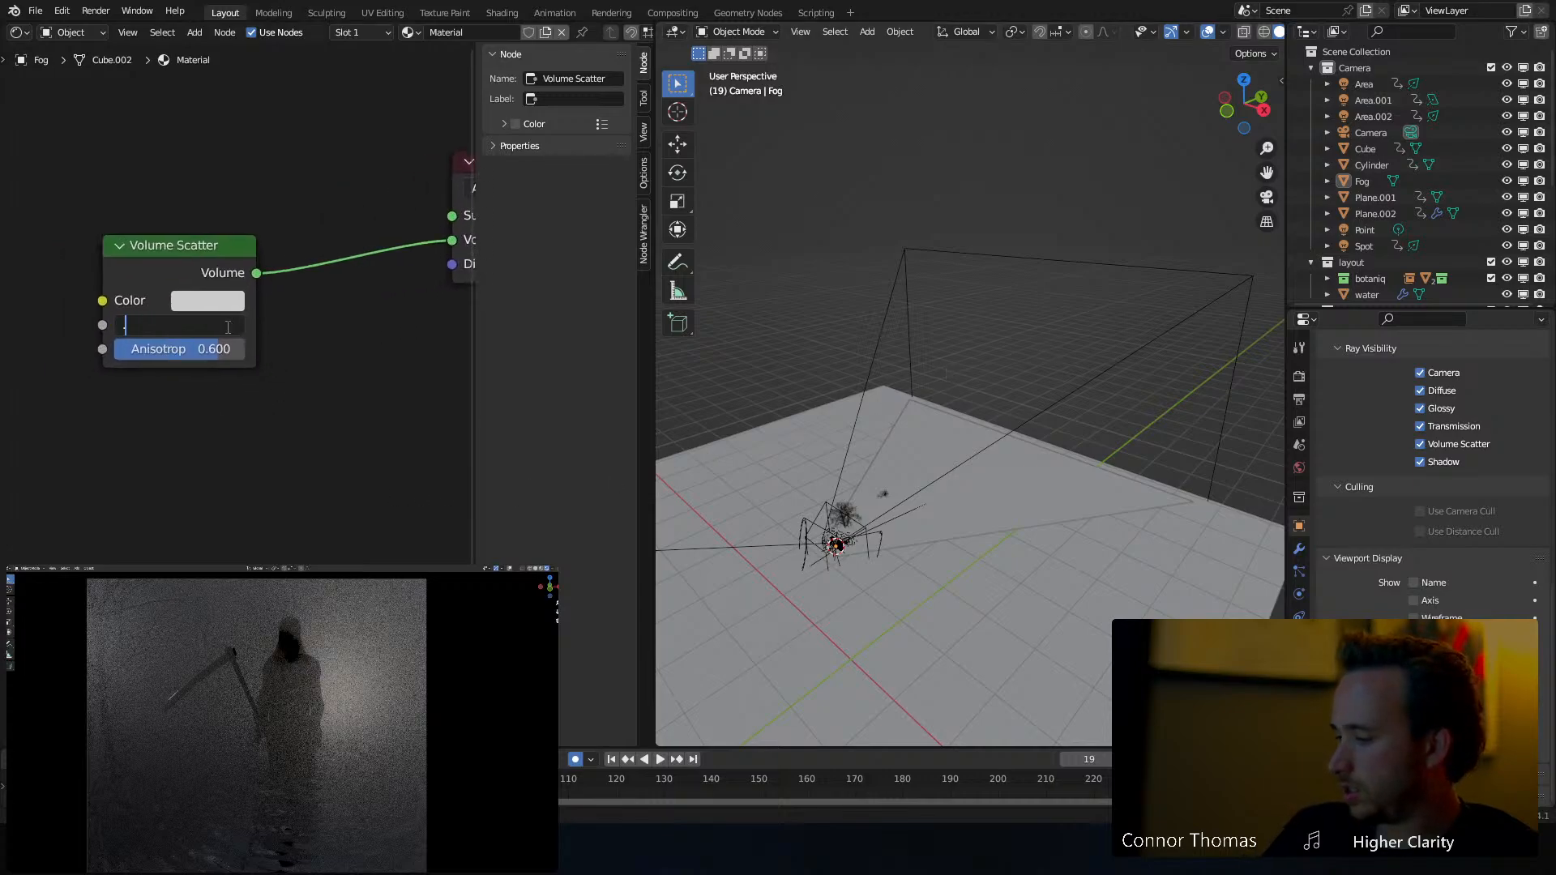
{"action": "key", "text": "Return"}
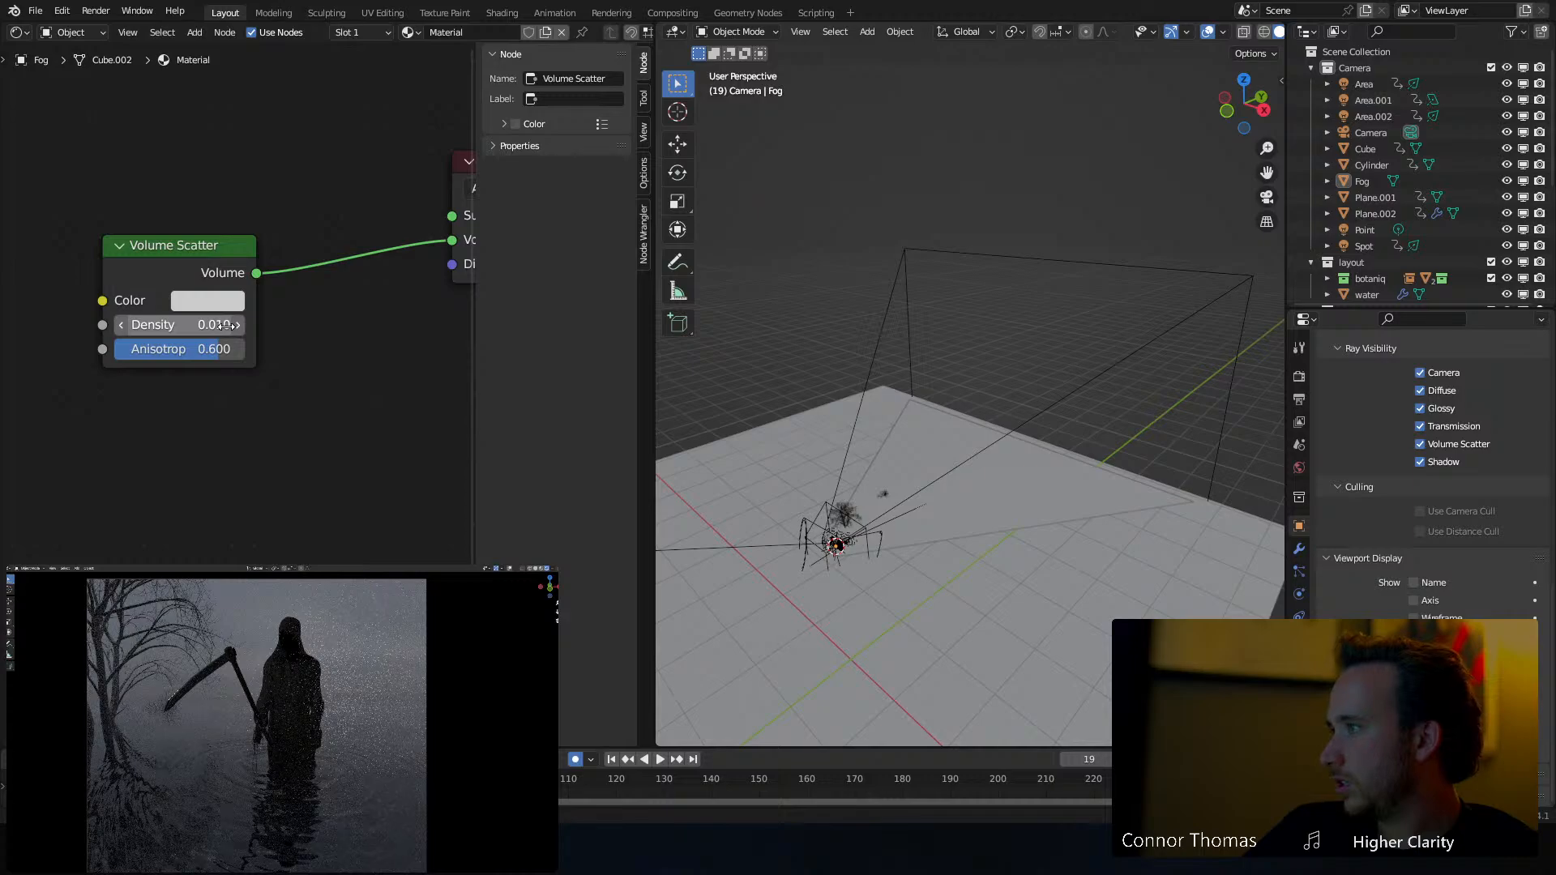
Raise the fog's Volume Scatter density to 0.03
{"action": "left_click", "coordinate": [201, 325]}
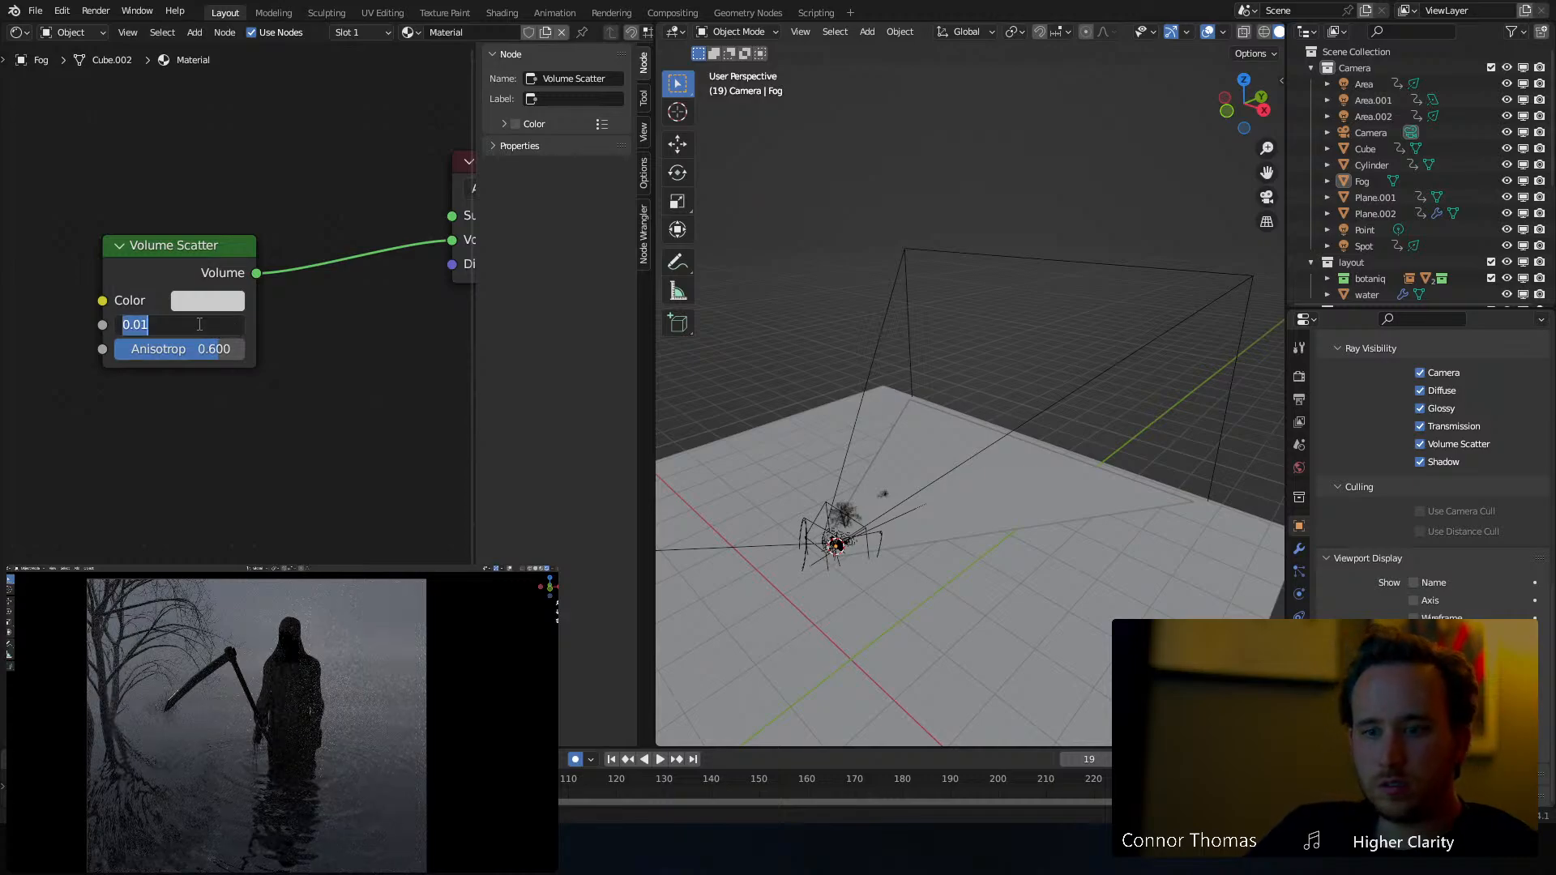
{"action": "type", "text": "0.03"}
{"action": "key", "text": "Return"}
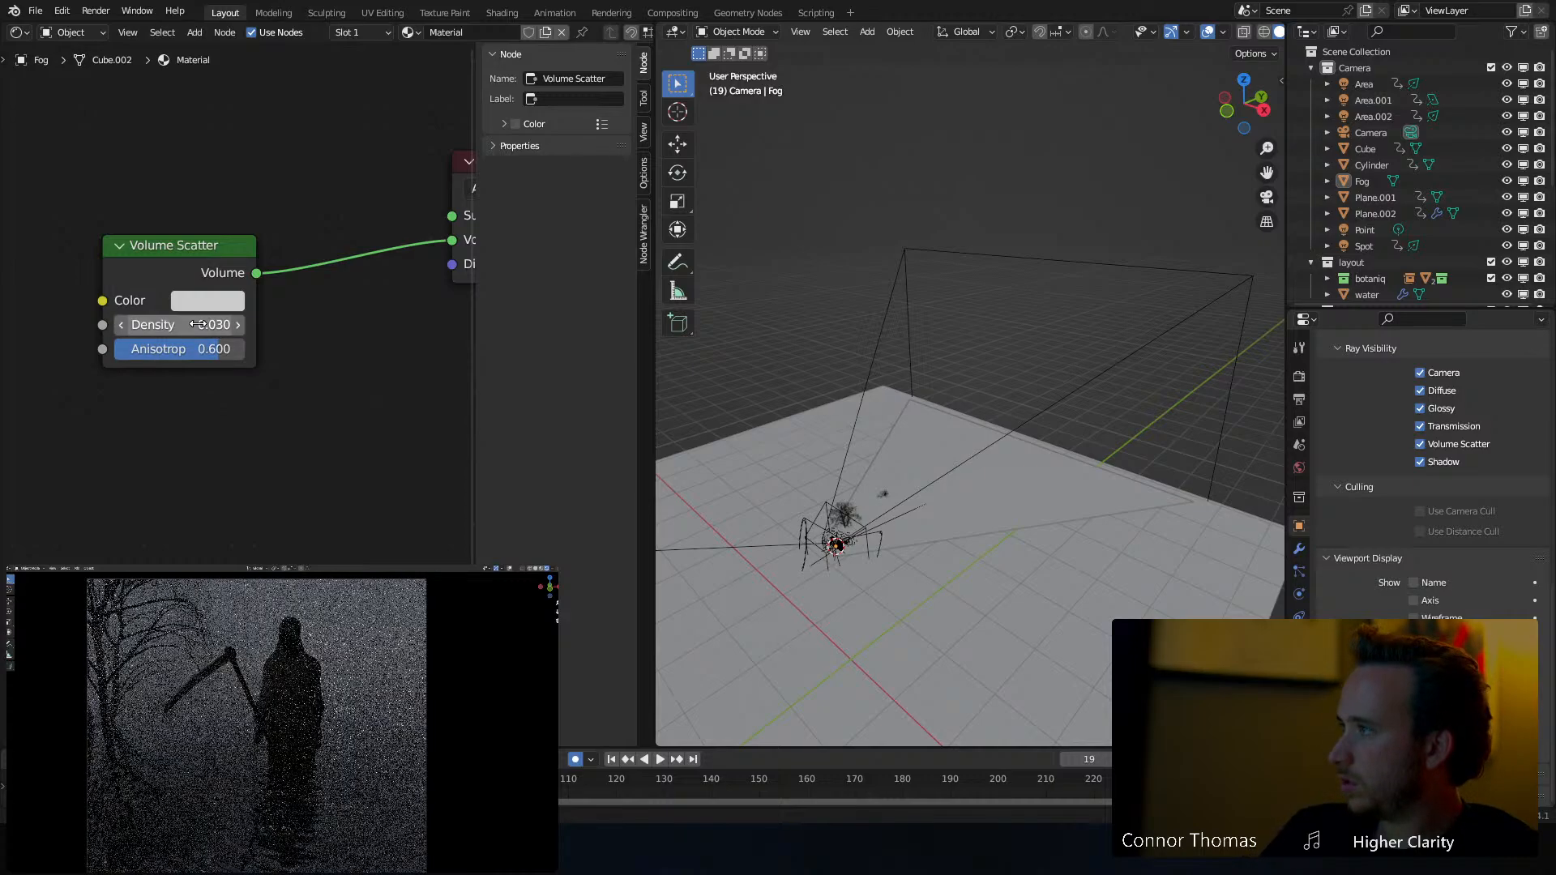
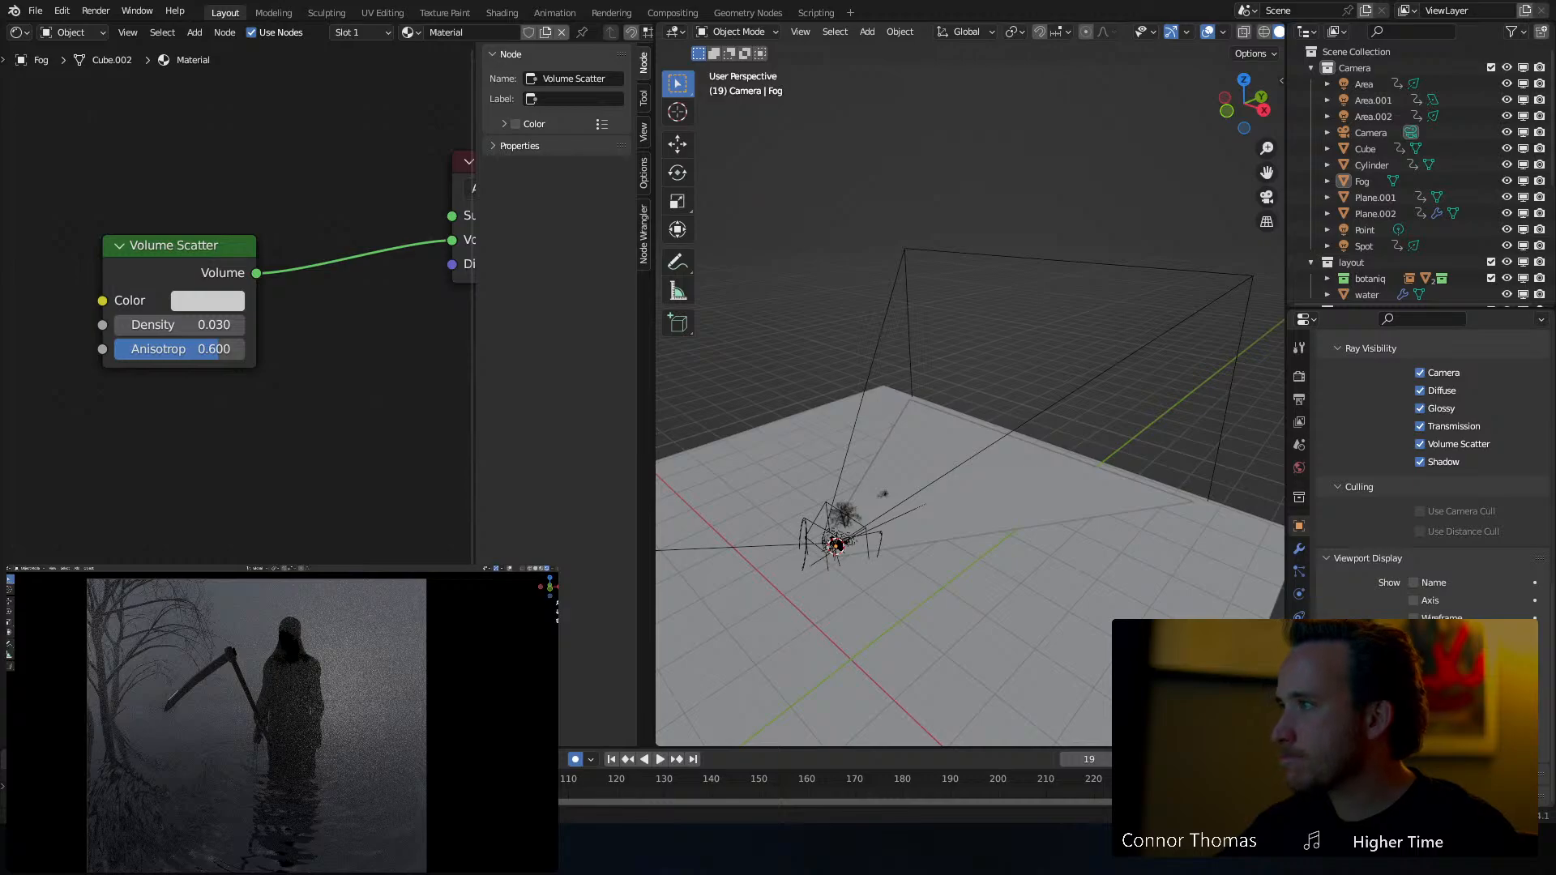
Add an area light next to the reaper and raise it above the water surface
{"action": "middle_click_drag", "start_coordinate": [792, 659], "coordinate": [939, 519], "text": "shift"}
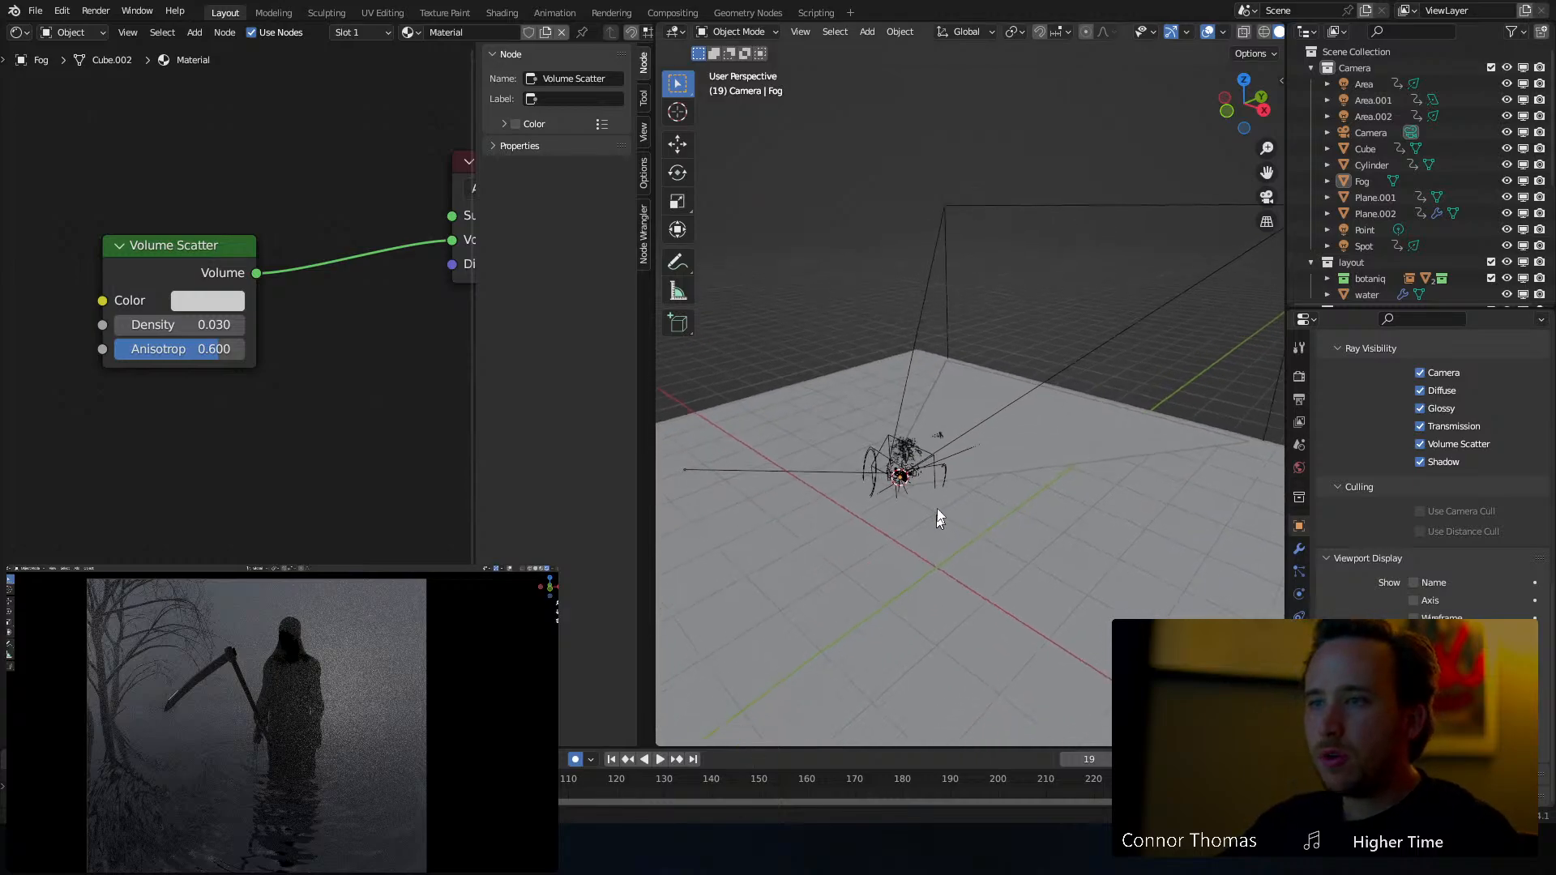
{"action": "scroll", "coordinate": [939, 519], "scroll_direction": "up", "scroll_amount": 10}
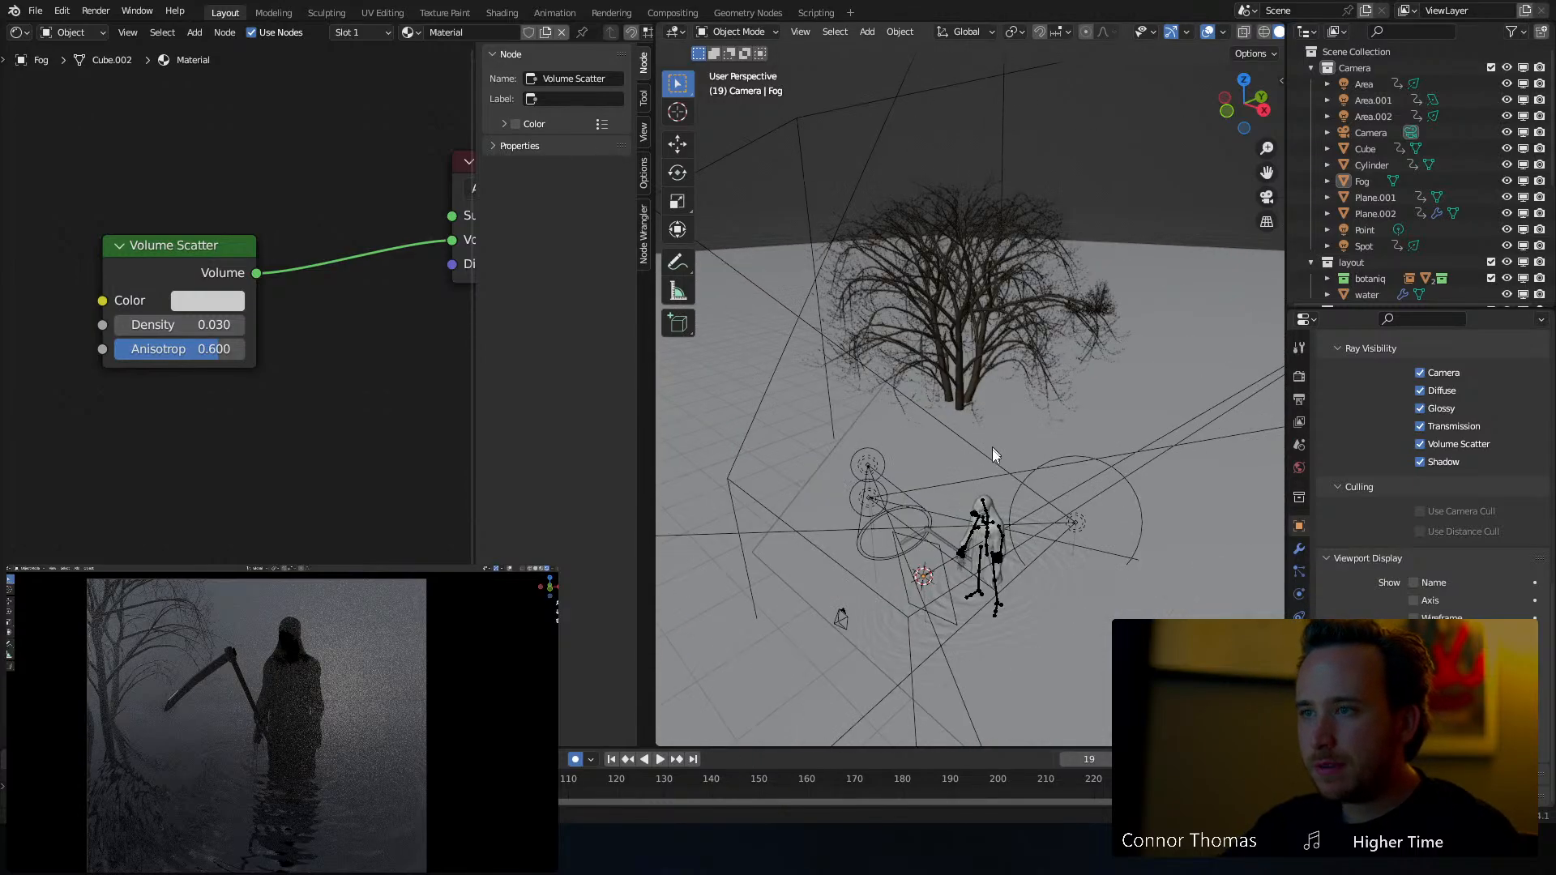
{"action": "key", "text": "shift+a"}
{"action": "mouse_move", "coordinate": [1003, 473]}
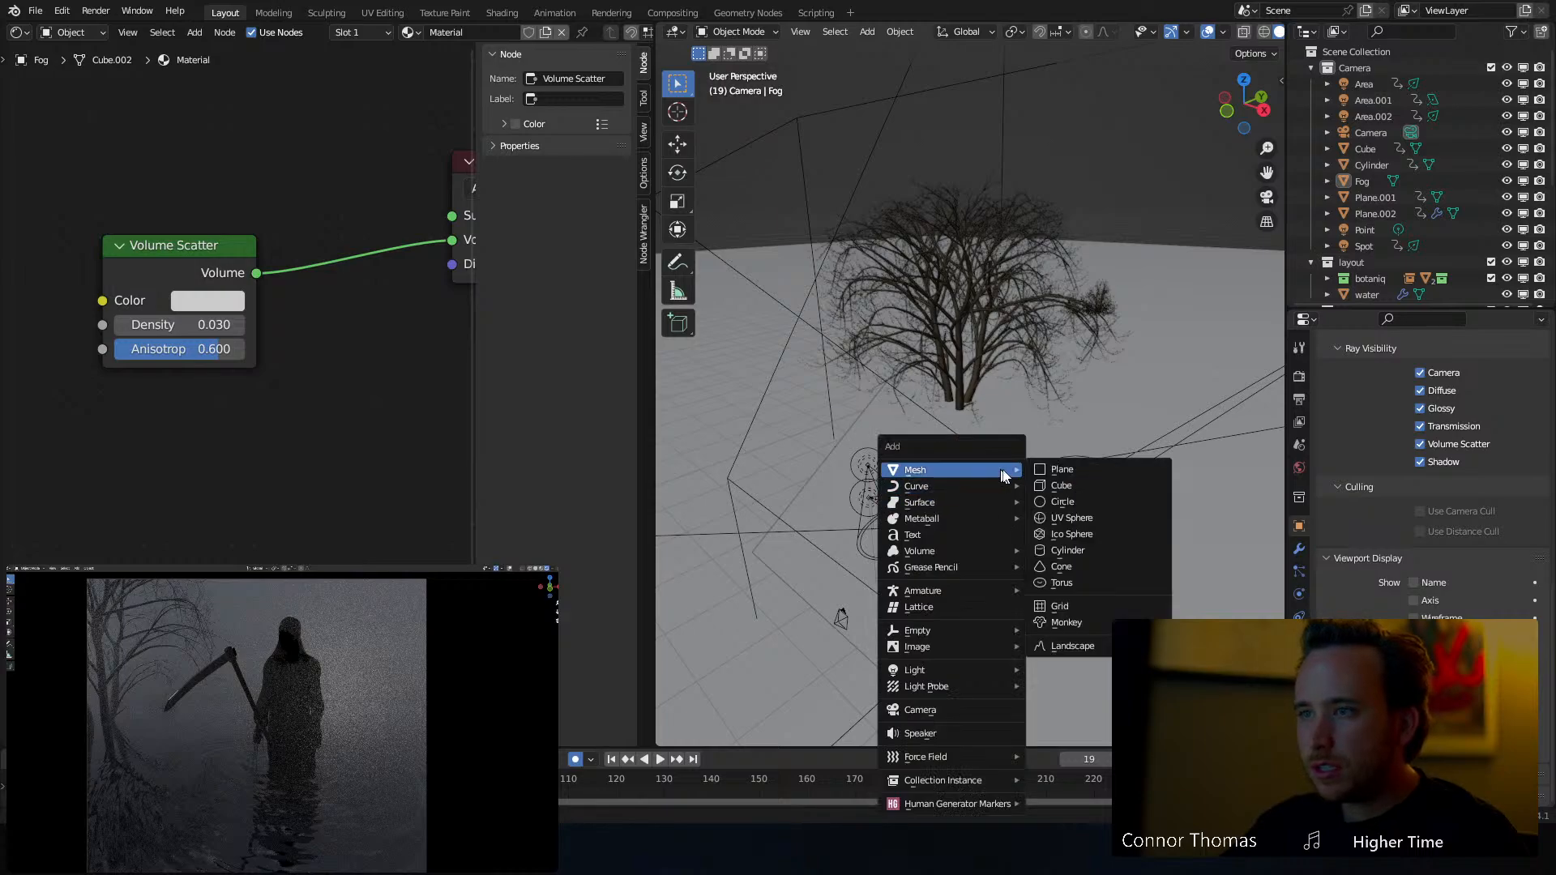
{"action": "mouse_move", "coordinate": [977, 669]}
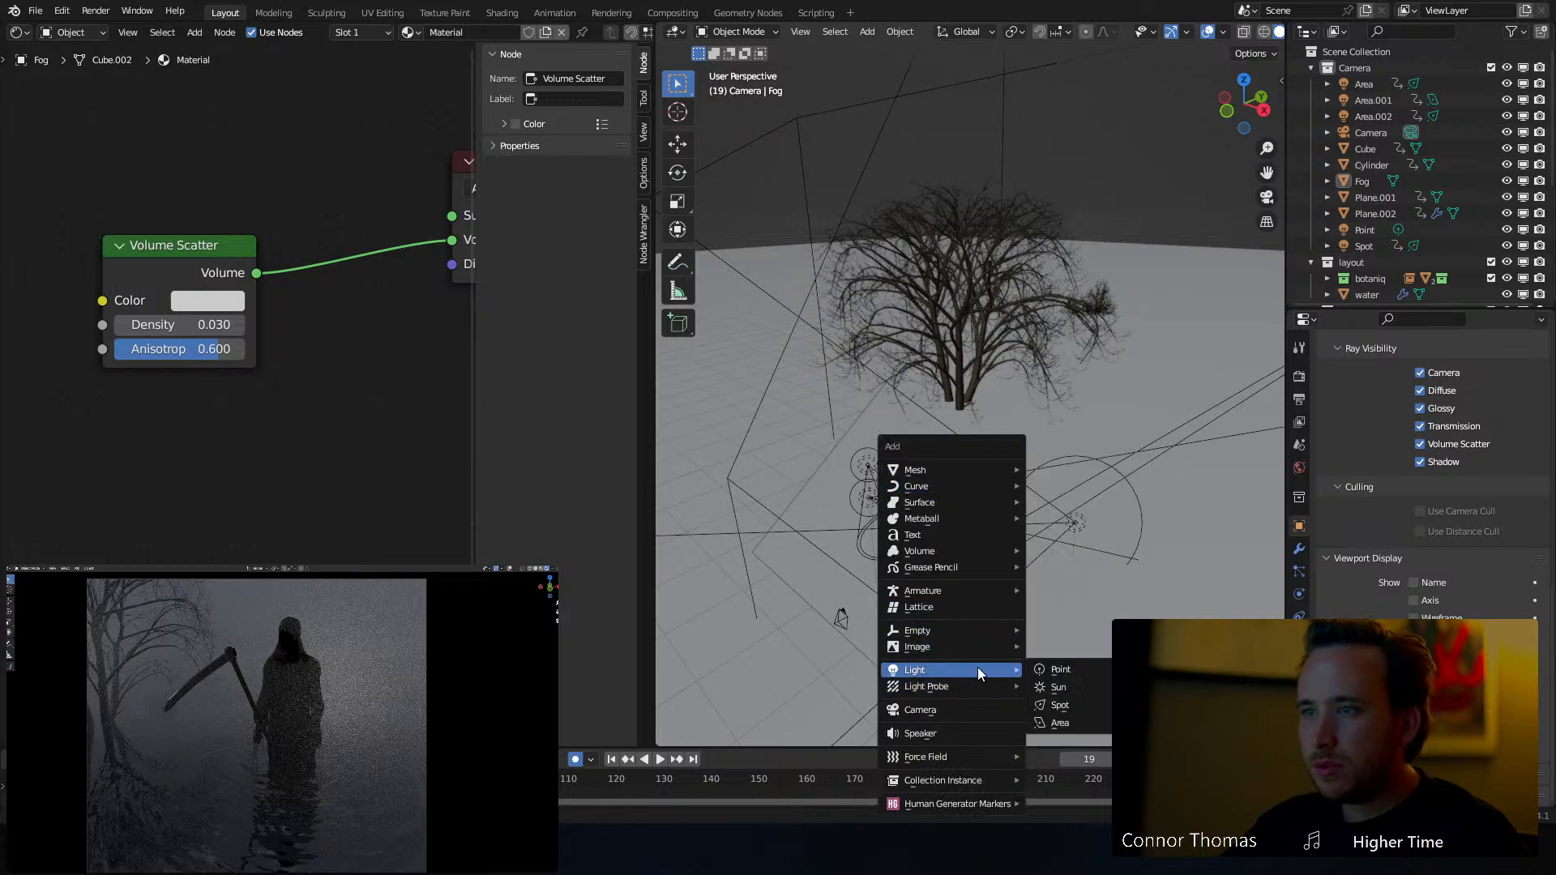
{"action": "left_click", "coordinate": [1062, 723]}
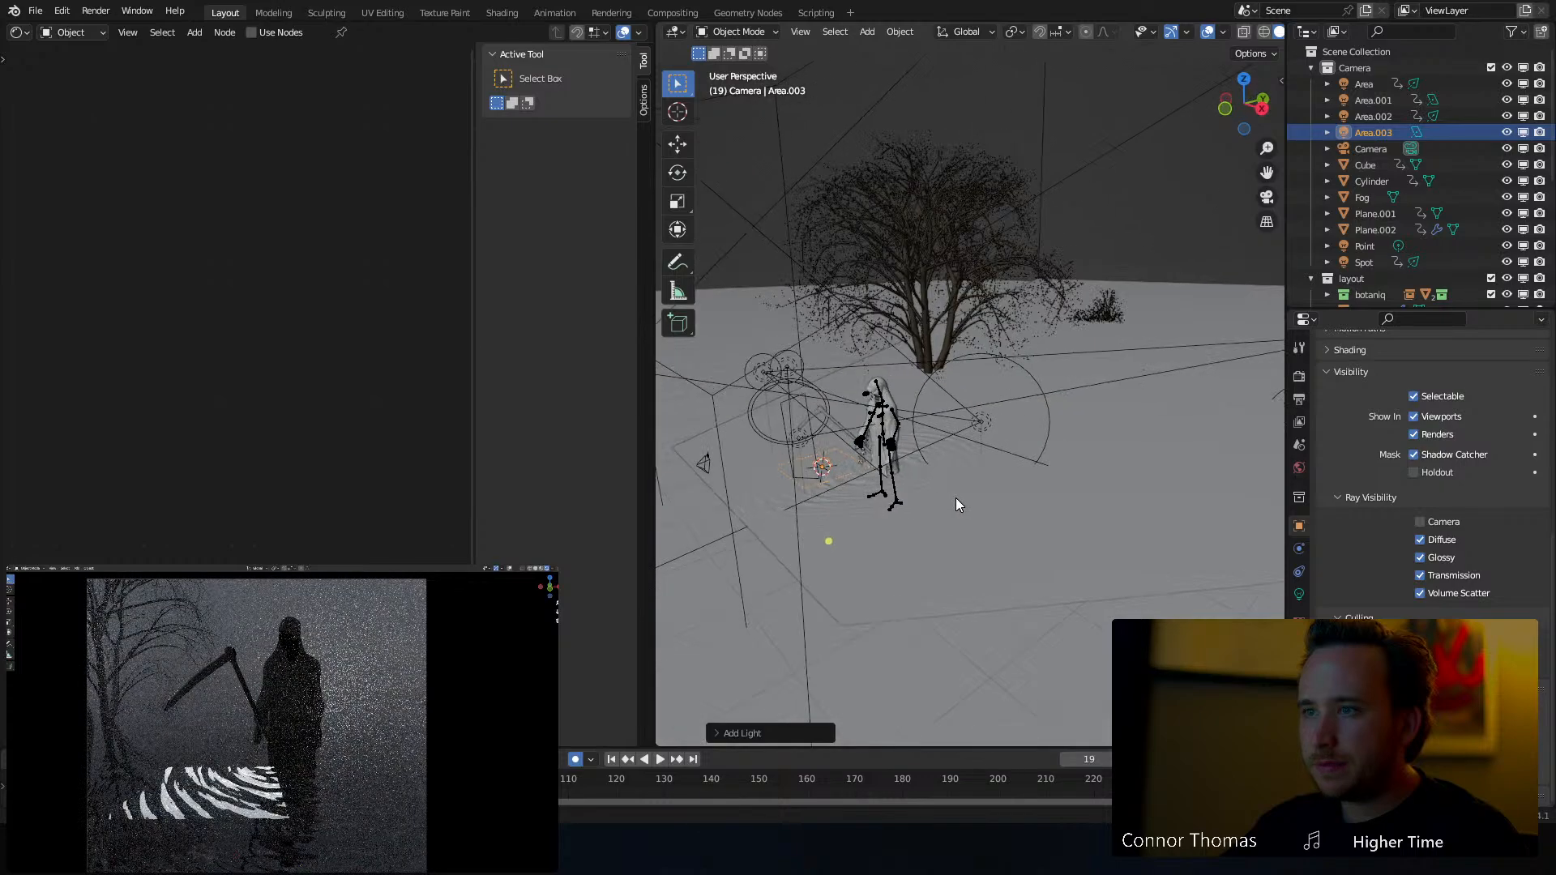
{"action": "key", "text": "g"}
{"action": "left_click", "coordinate": [970, 445]}
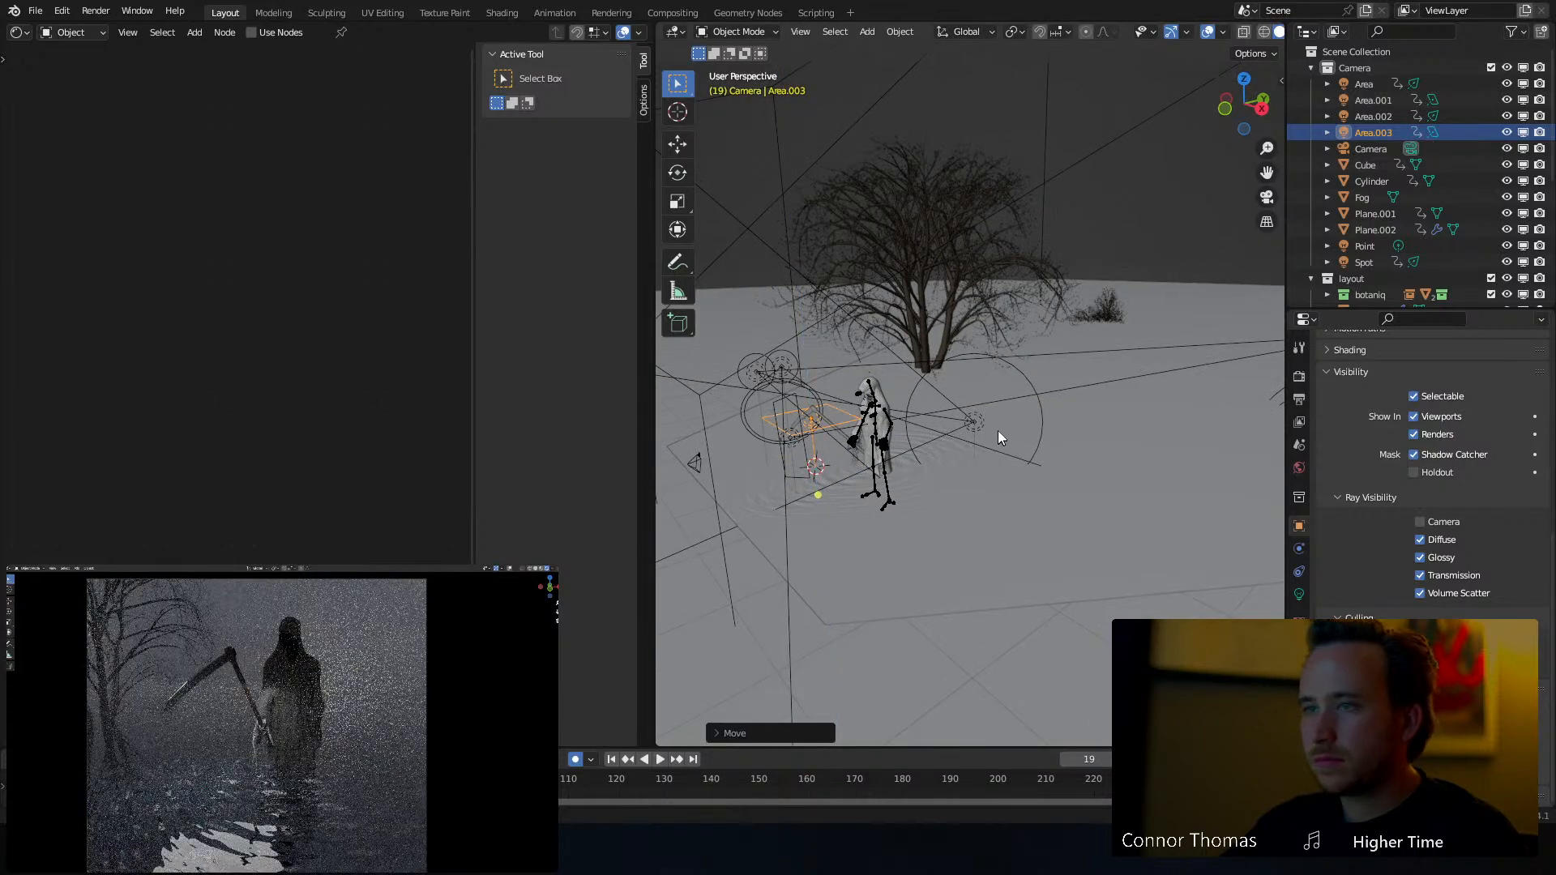
Rotate the new area light freely with trackball rotation so it stands upright beside the reaper
{"action": "key", "text": "r"}
{"action": "key", "text": "r"}
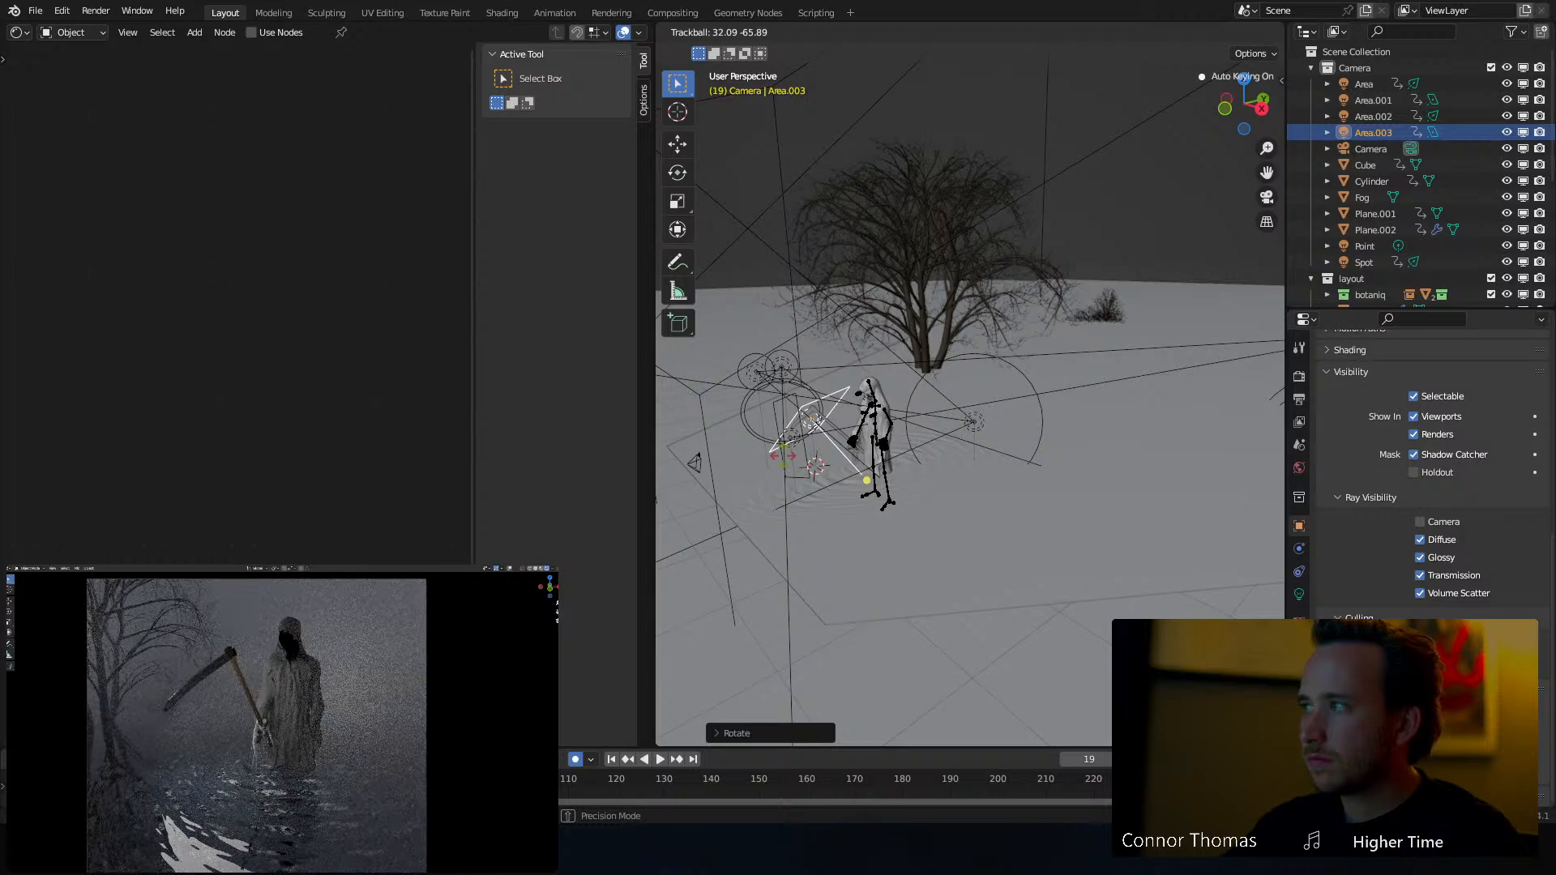
{"action": "left_click", "coordinate": [783, 456]}
{"action": "key", "text": "r"}
{"action": "key", "text": "r"}
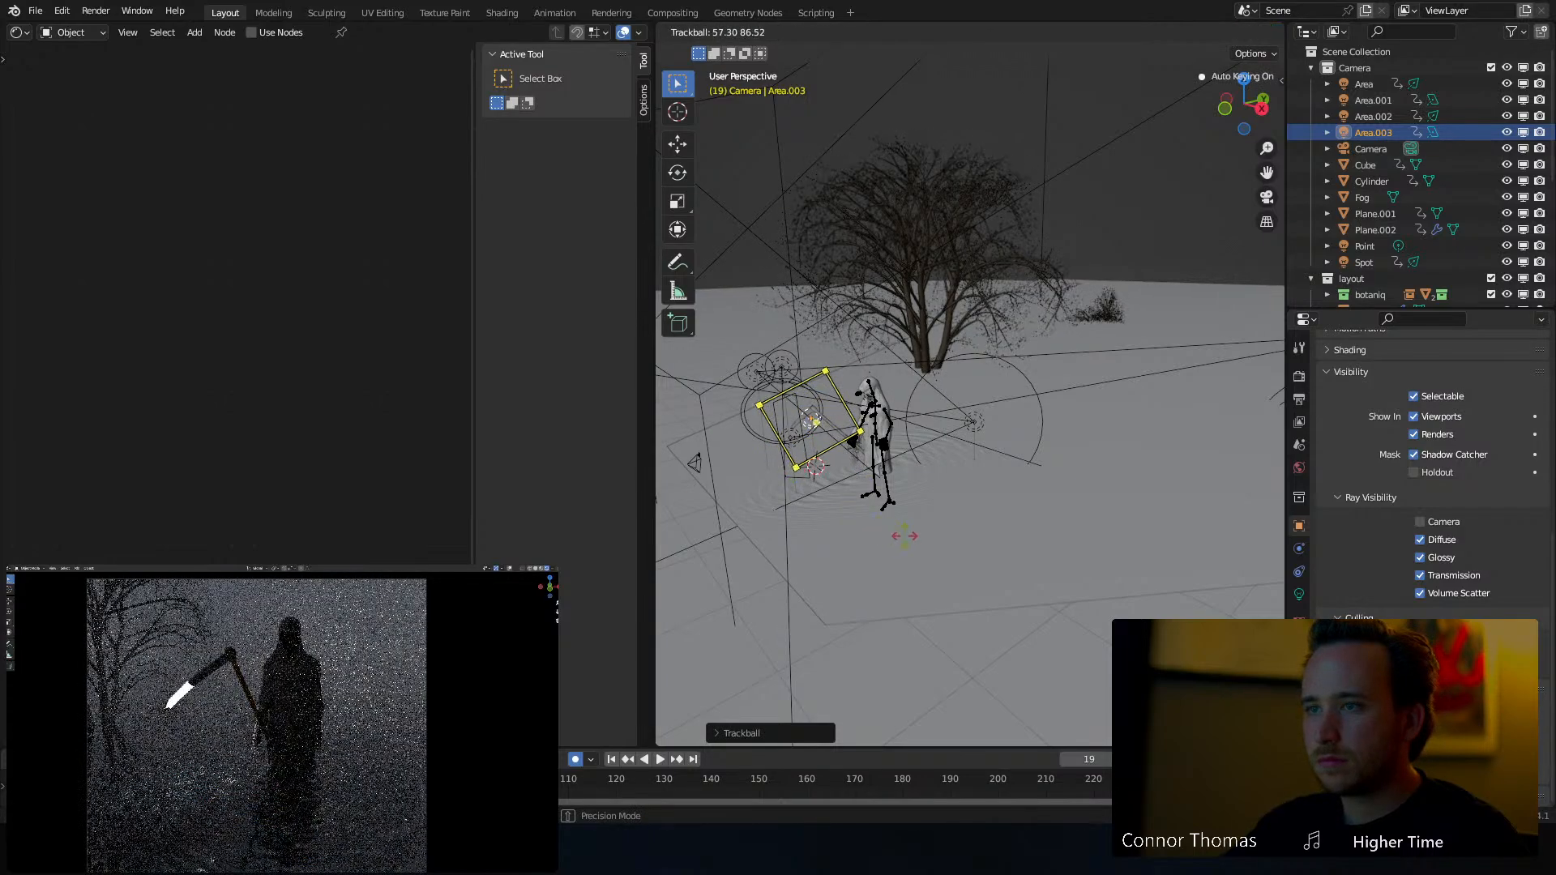
{"action": "left_click", "coordinate": [904, 536]}
Move the area light to the reaper's side away from the scythe and slide it back along its local Z axis
{"action": "key", "text": "g"}
{"action": "left_click", "coordinate": [1033, 552]}
{"action": "middle_click_drag", "start_coordinate": [950, 509], "coordinate": [955, 540]}
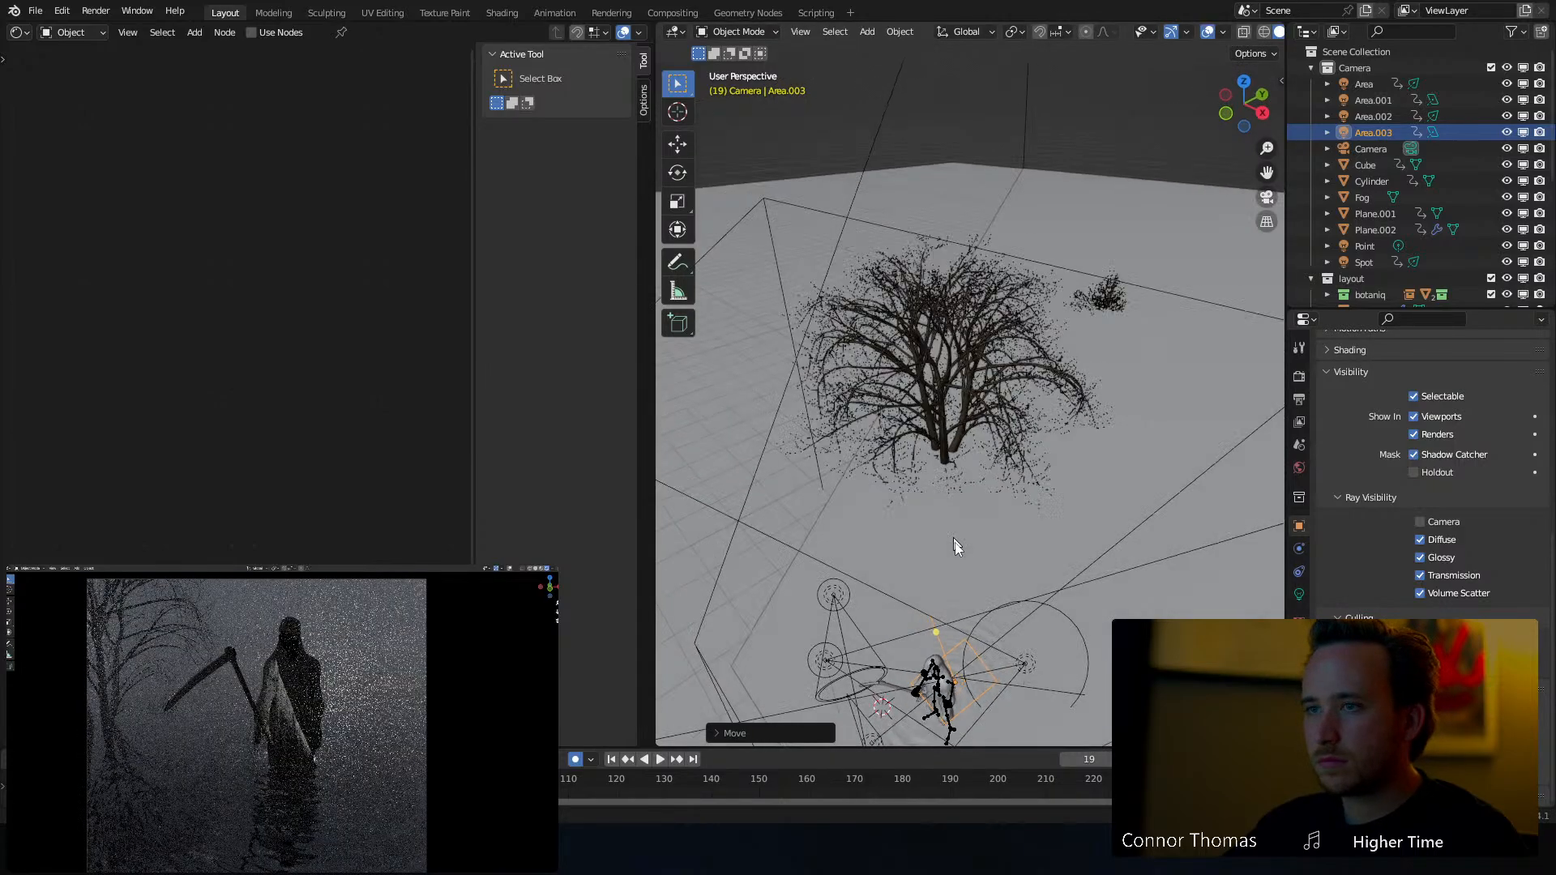
{"action": "key", "text": "KP_Decimal"}
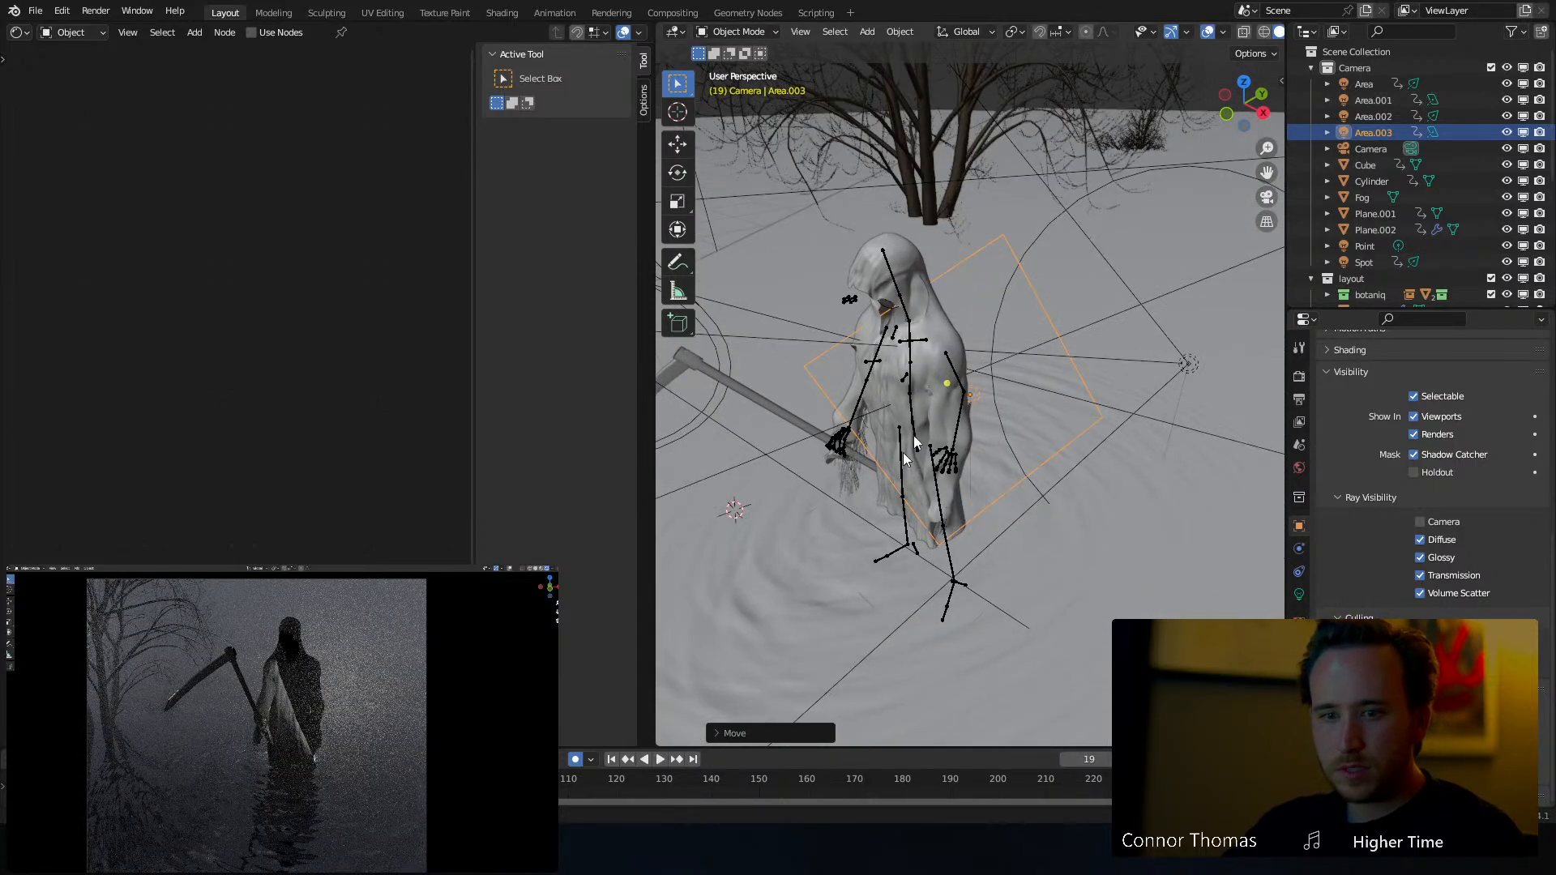
{"action": "middle_click_drag", "start_coordinate": [906, 457], "coordinate": [970, 400]}
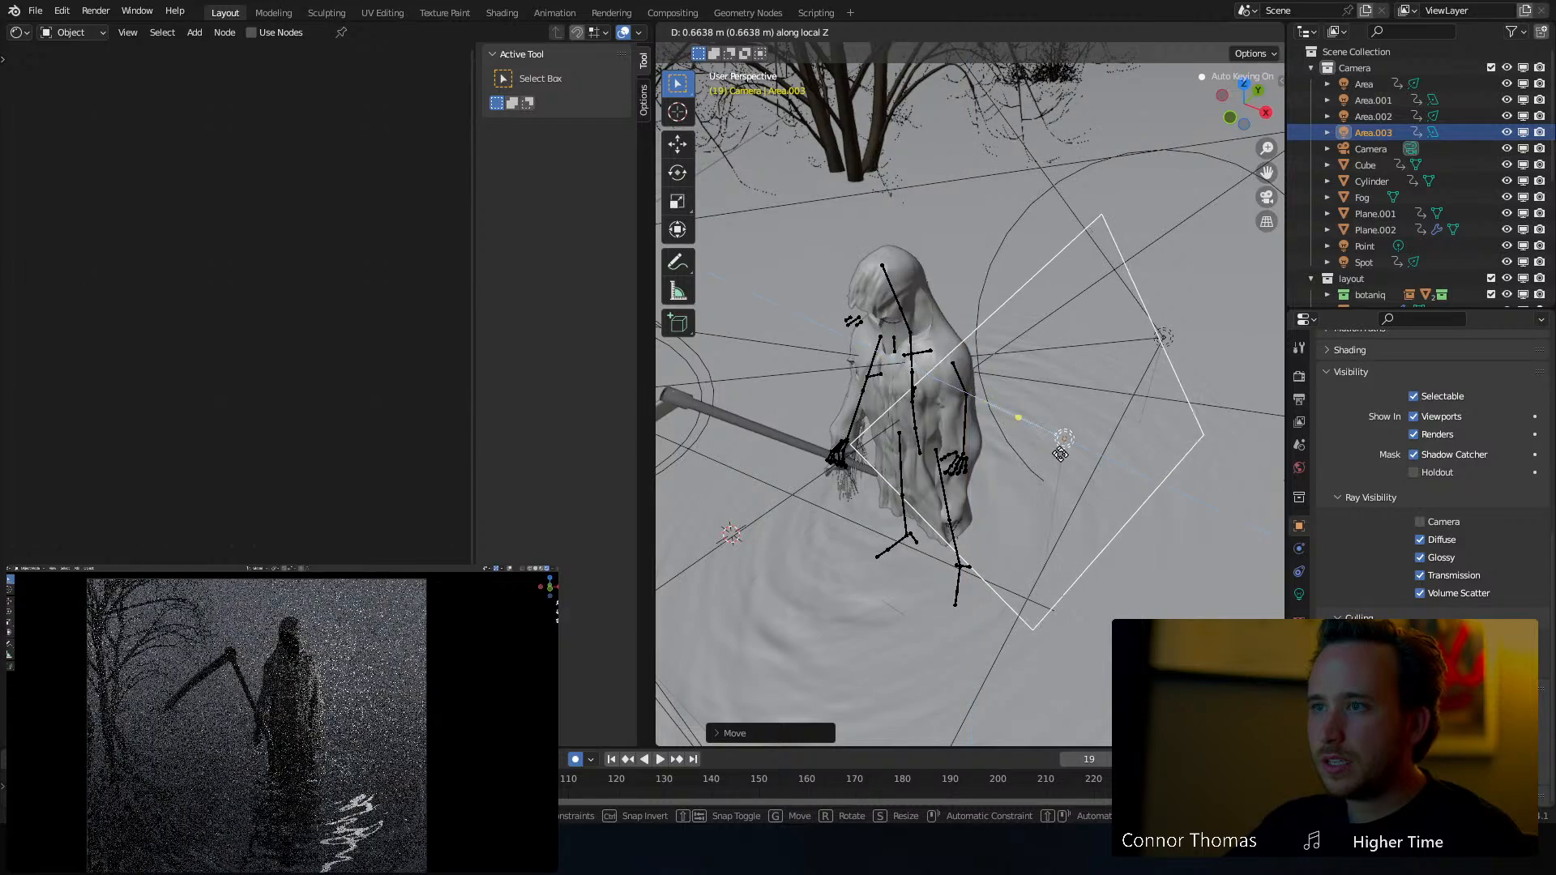
{"action": "left_click", "coordinate": [1086, 454]}
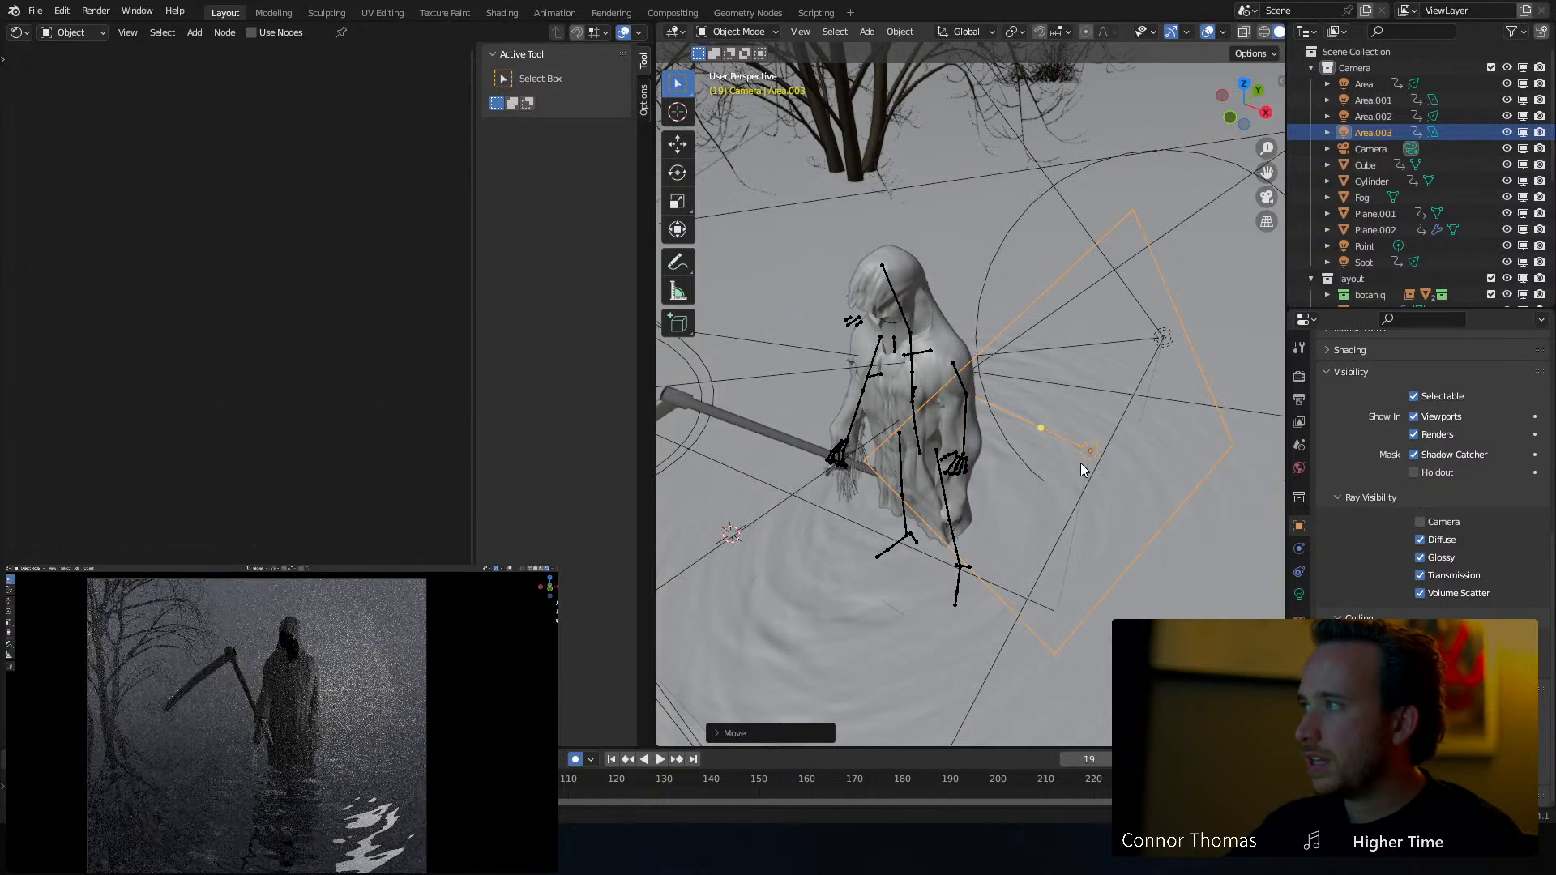
Set the area light's power to -2 W and hide its reflection from the water through its ray visibility settings
{"action": "left_click", "coordinate": [1299, 595]}
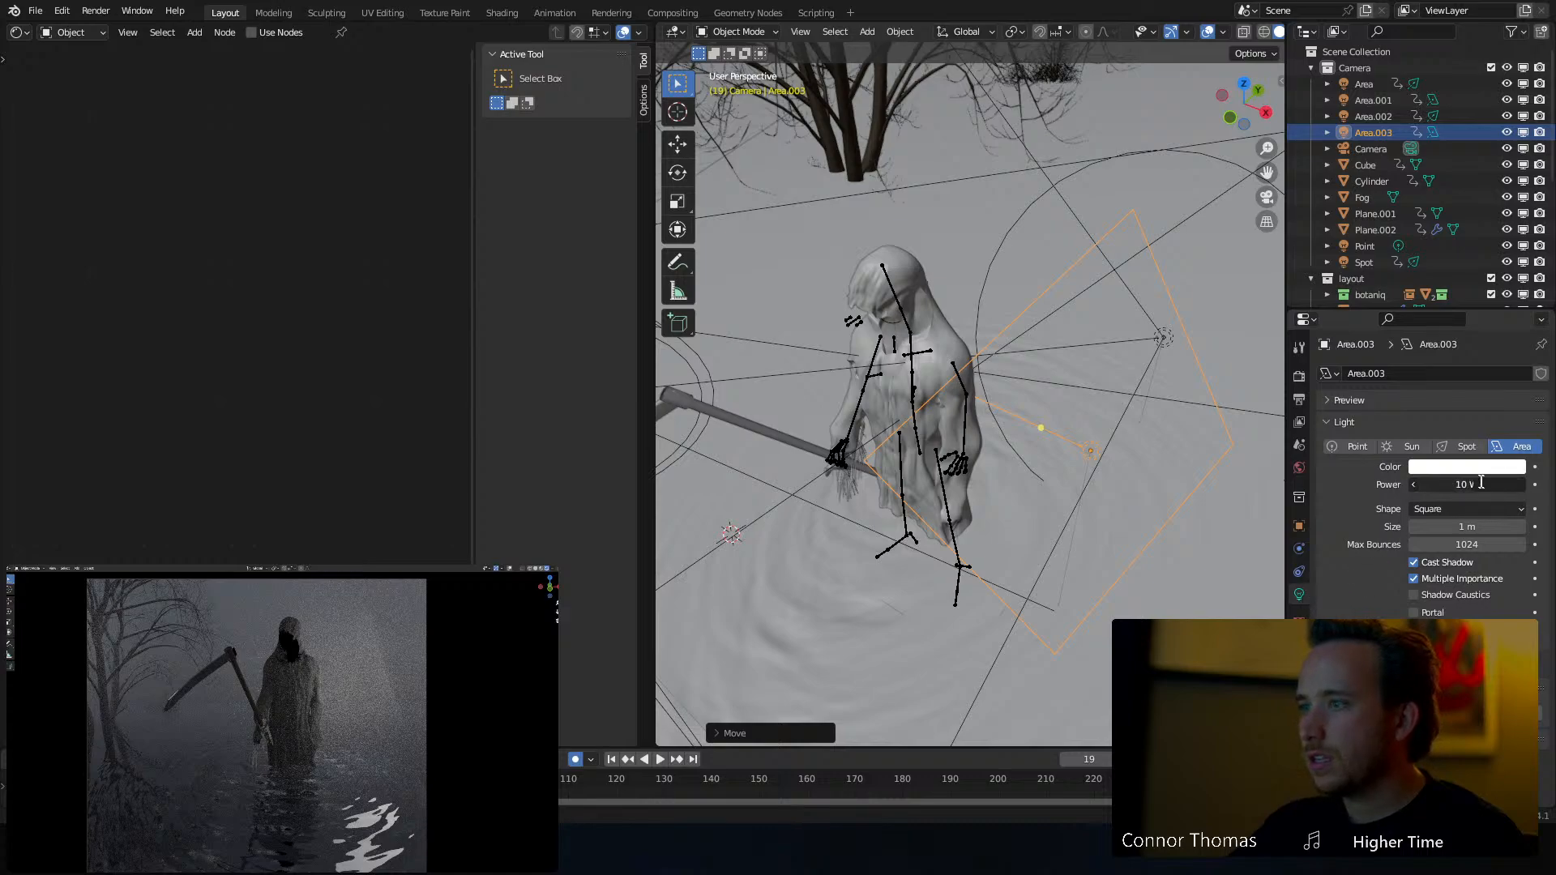
{"action": "left_click_drag", "start_coordinate": [1482, 482], "coordinate": [1480, 482]}
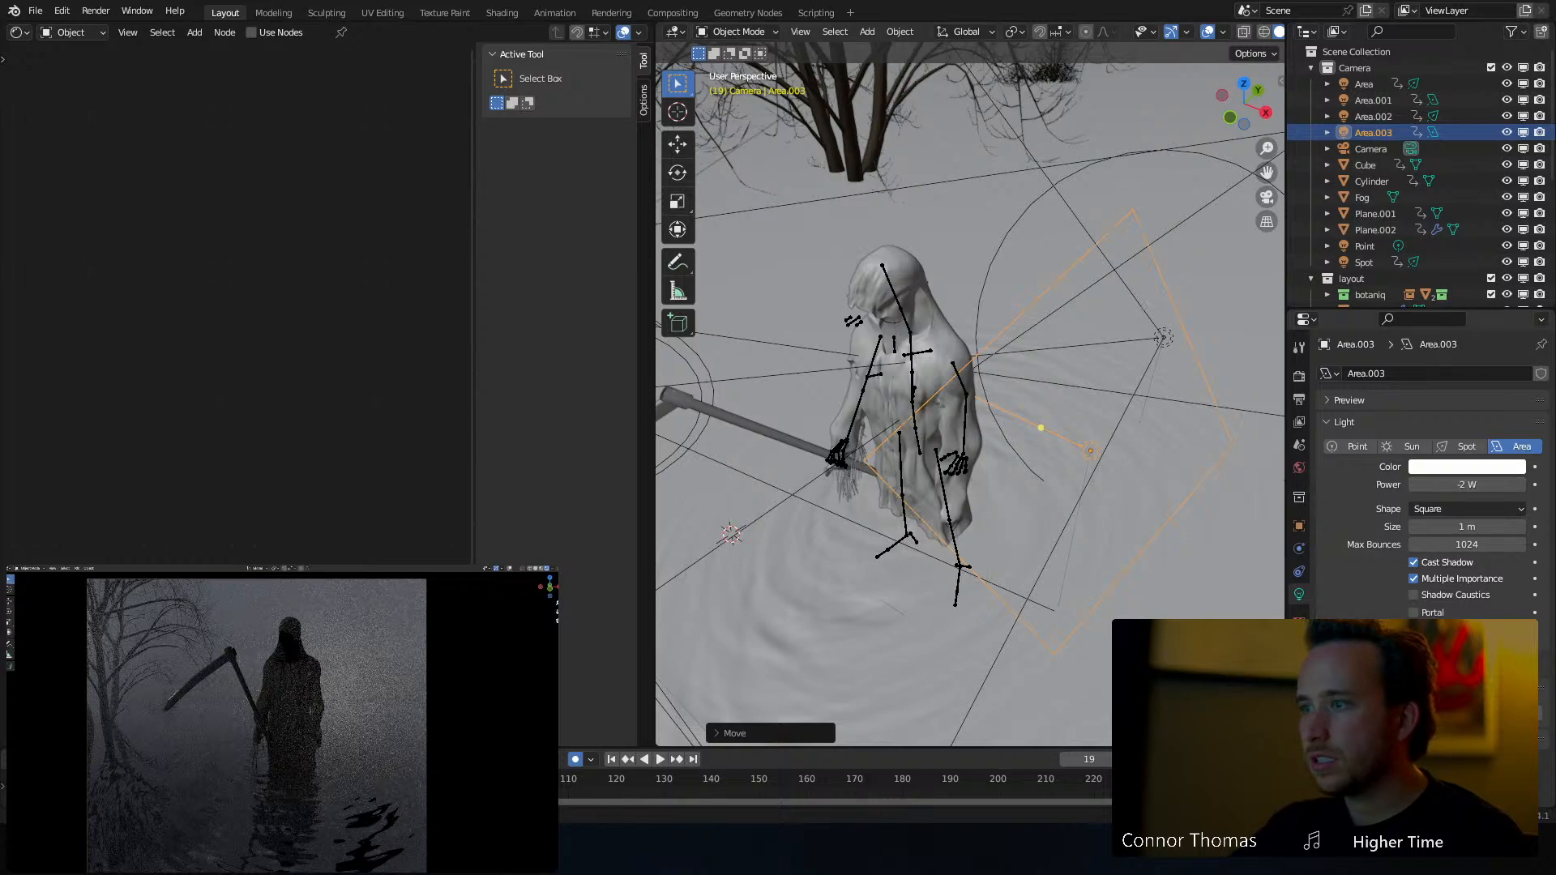
{"action": "left_click", "coordinate": [1300, 526]}
{"action": "scroll", "coordinate": [1426, 454], "scroll_direction": "down", "scroll_amount": 5}
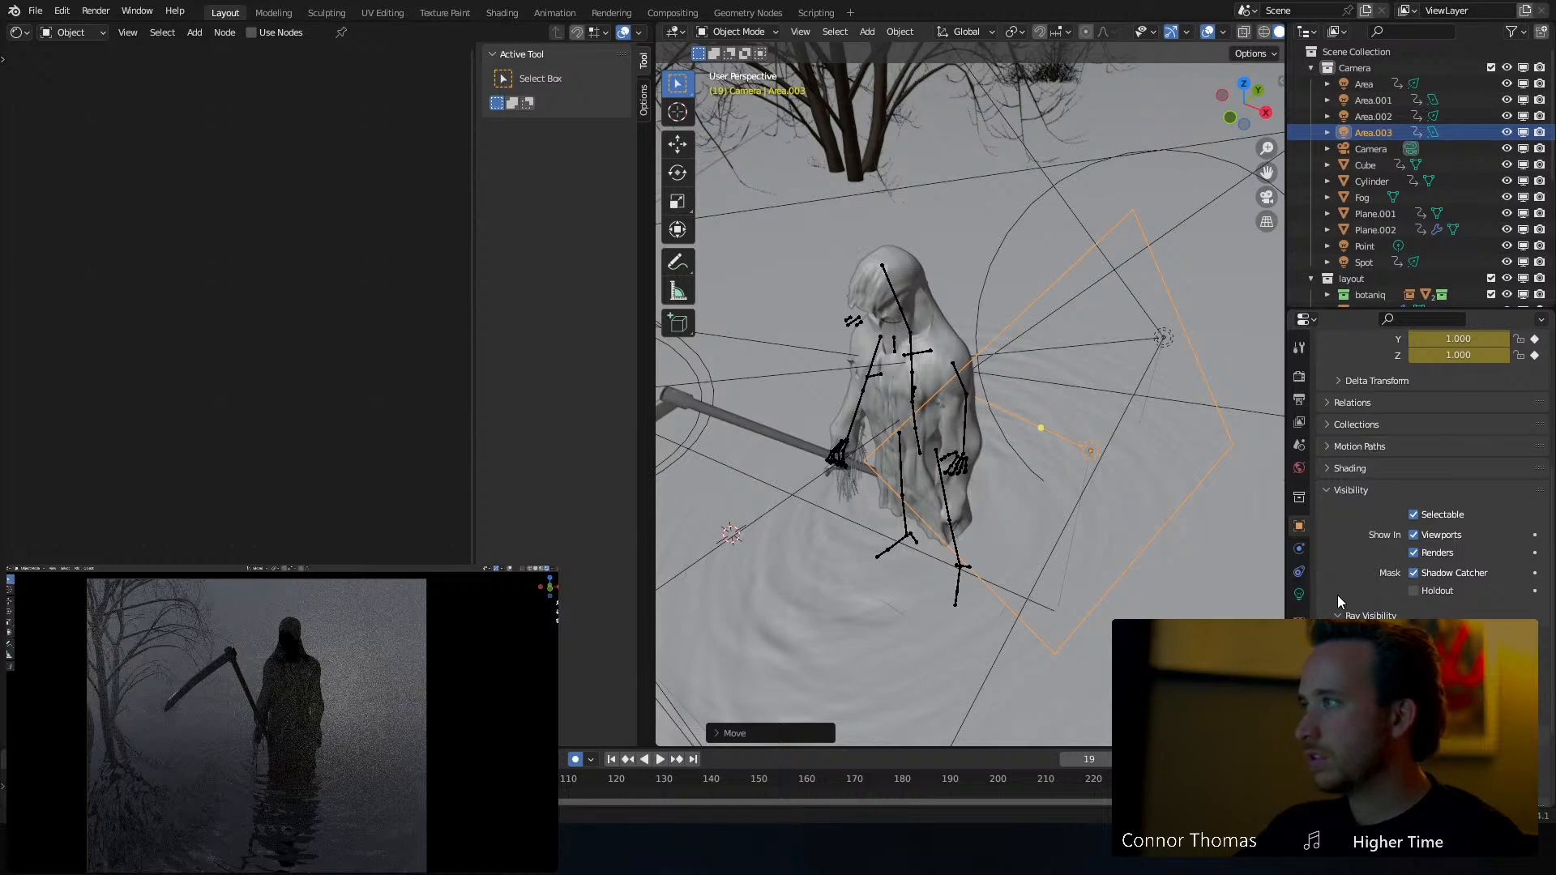
Move the negative area light closer to the reaper on the side facing the camera
{"action": "middle_click_drag", "start_coordinate": [1062, 478], "coordinate": [1077, 522]}
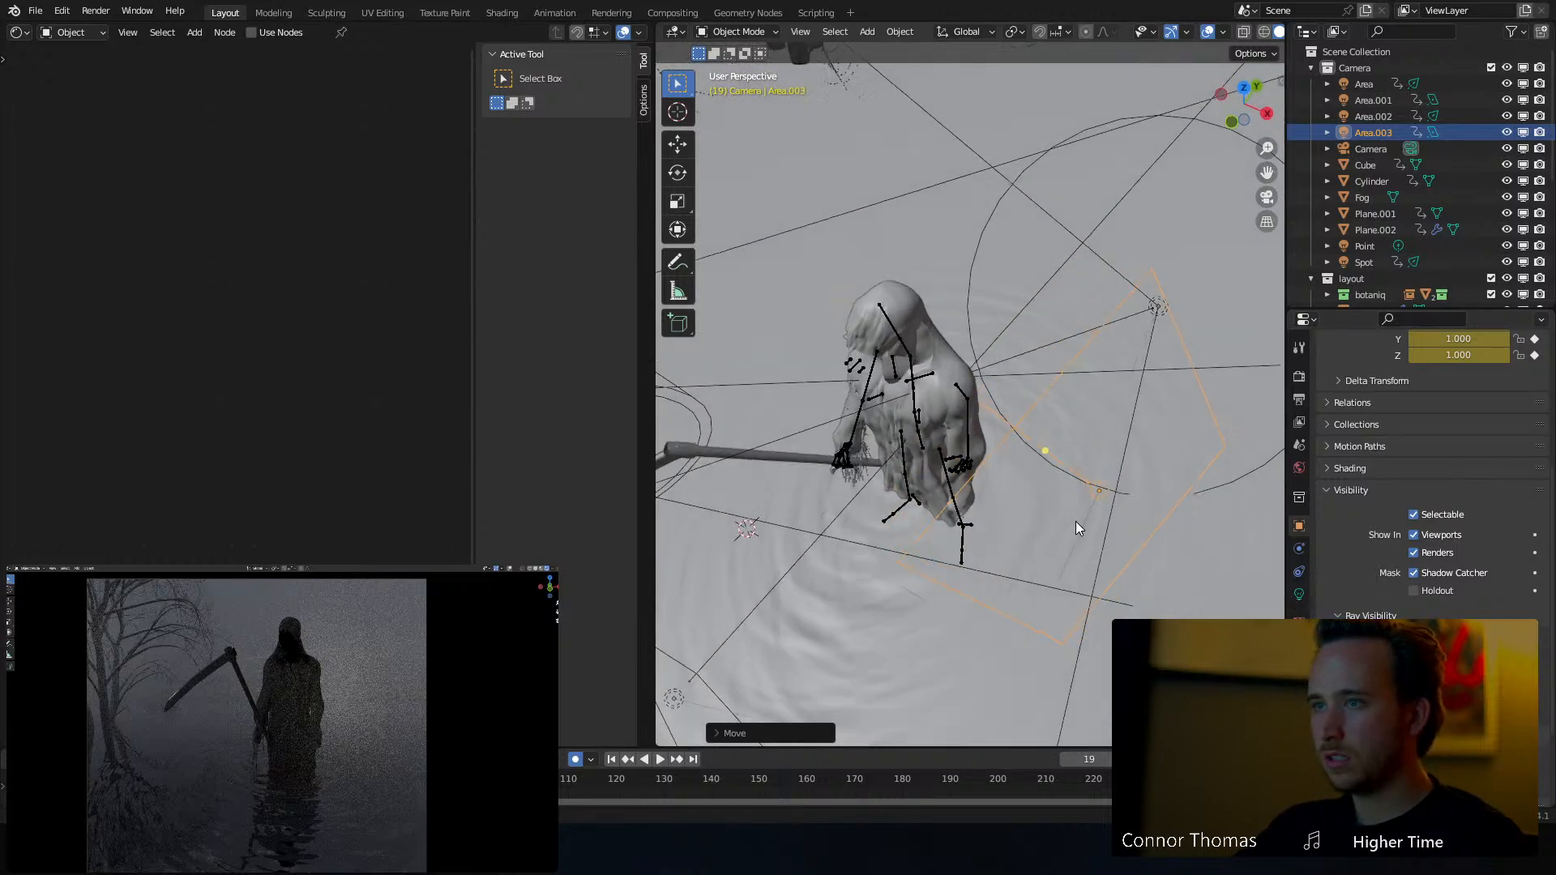
{"action": "key", "text": "g"}
{"action": "left_click", "coordinate": [1018, 591]}
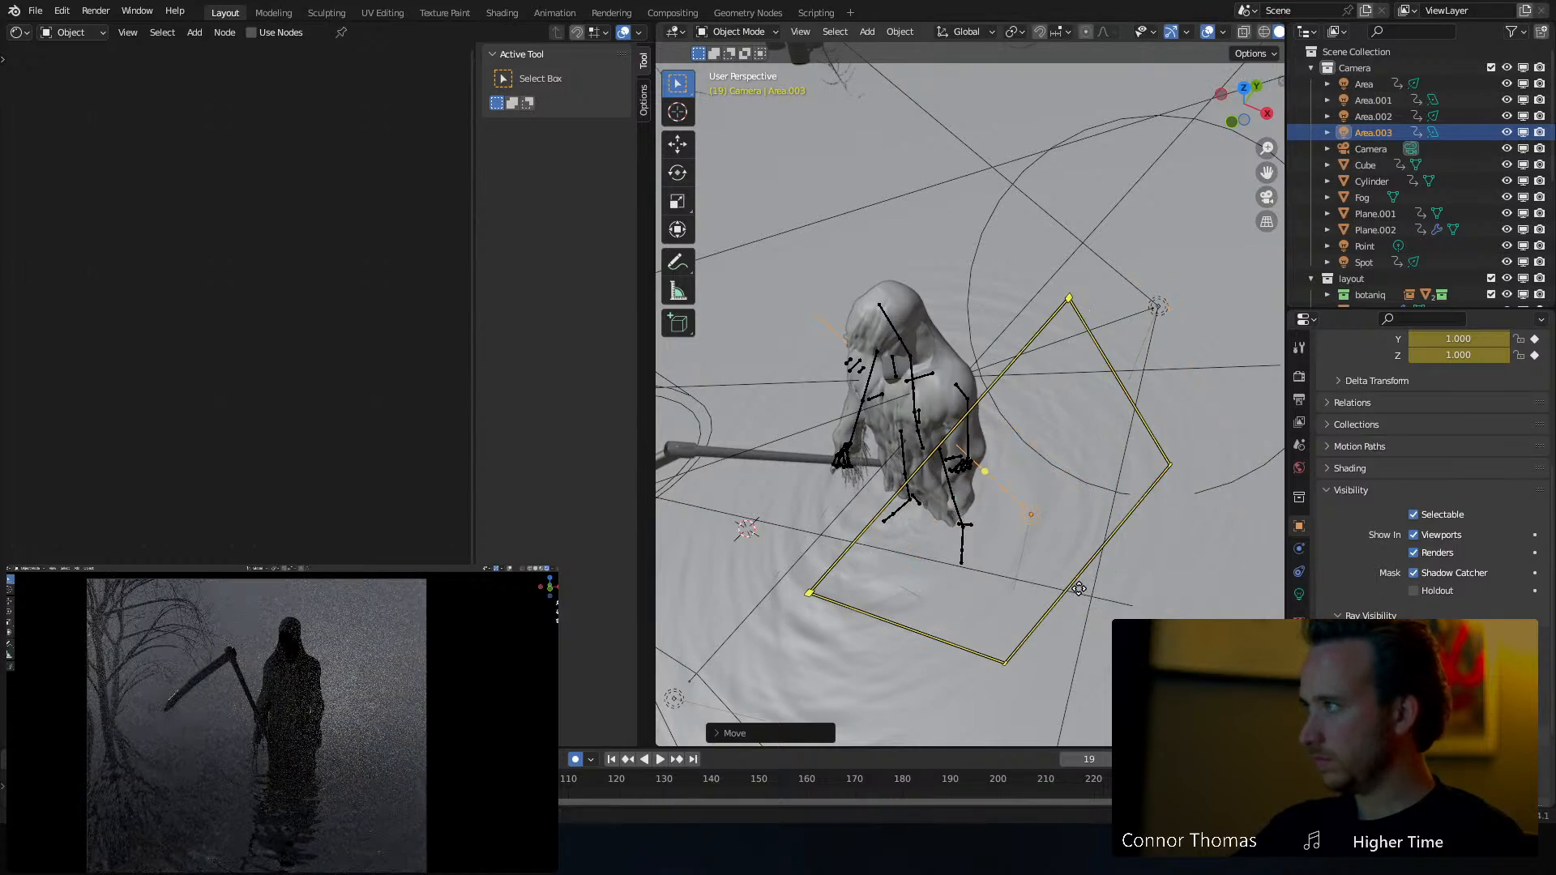
Open the area light's power value for editing
{"action": "left_click", "coordinate": [1299, 595]}
{"action": "double_click", "coordinate": [1455, 484]}
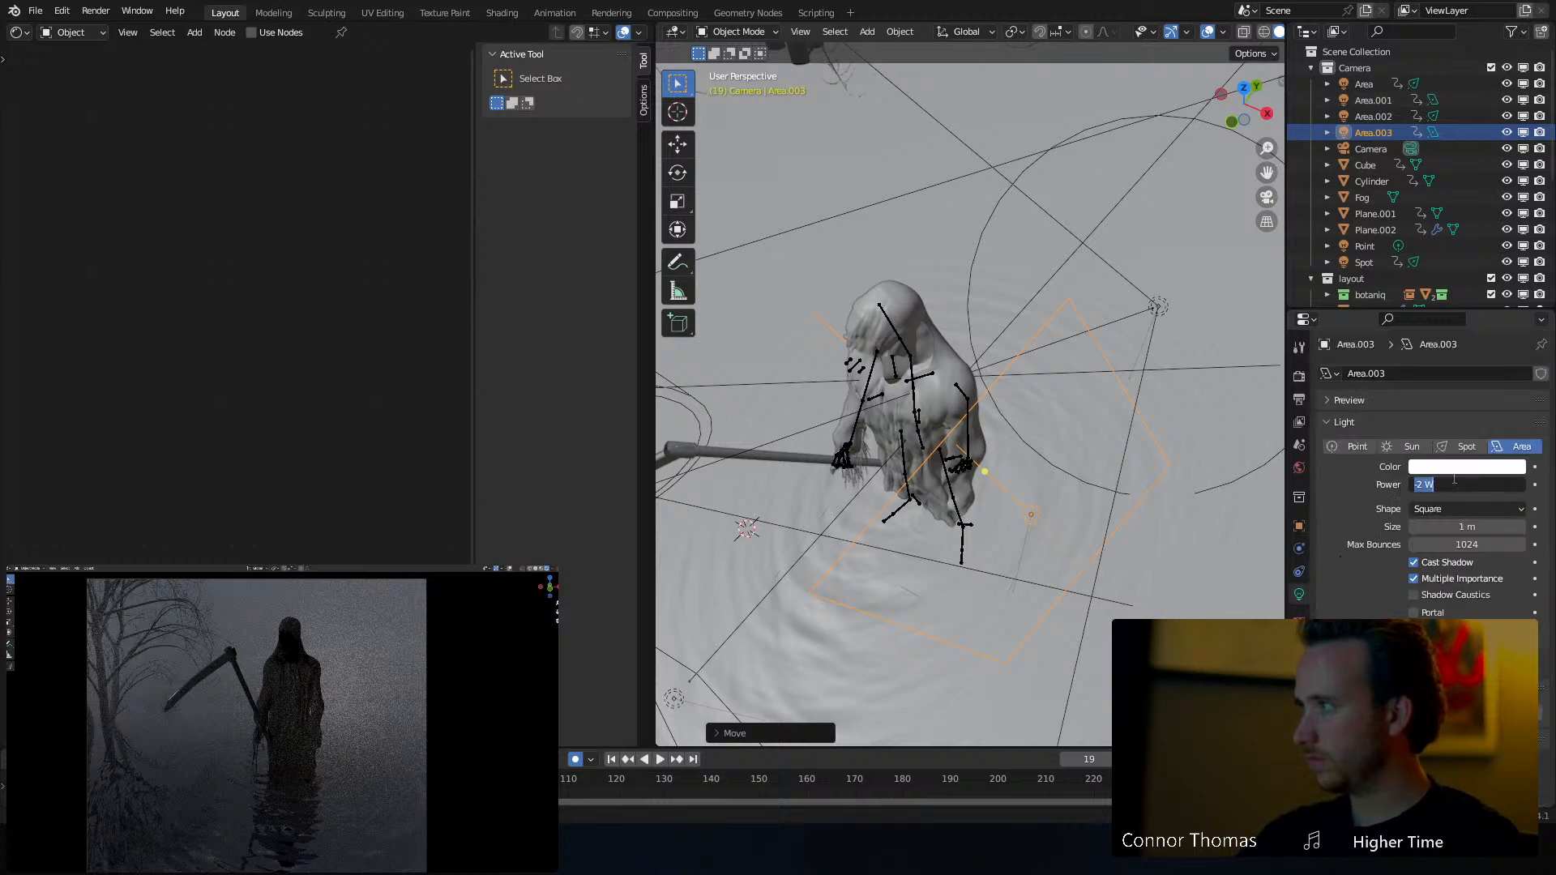
Set the power of the Area.003 light to -4 W
{"action": "key", "text": "BackSpace"}
{"action": "type", "text": "-4"}
{"action": "key", "text": "Return"}
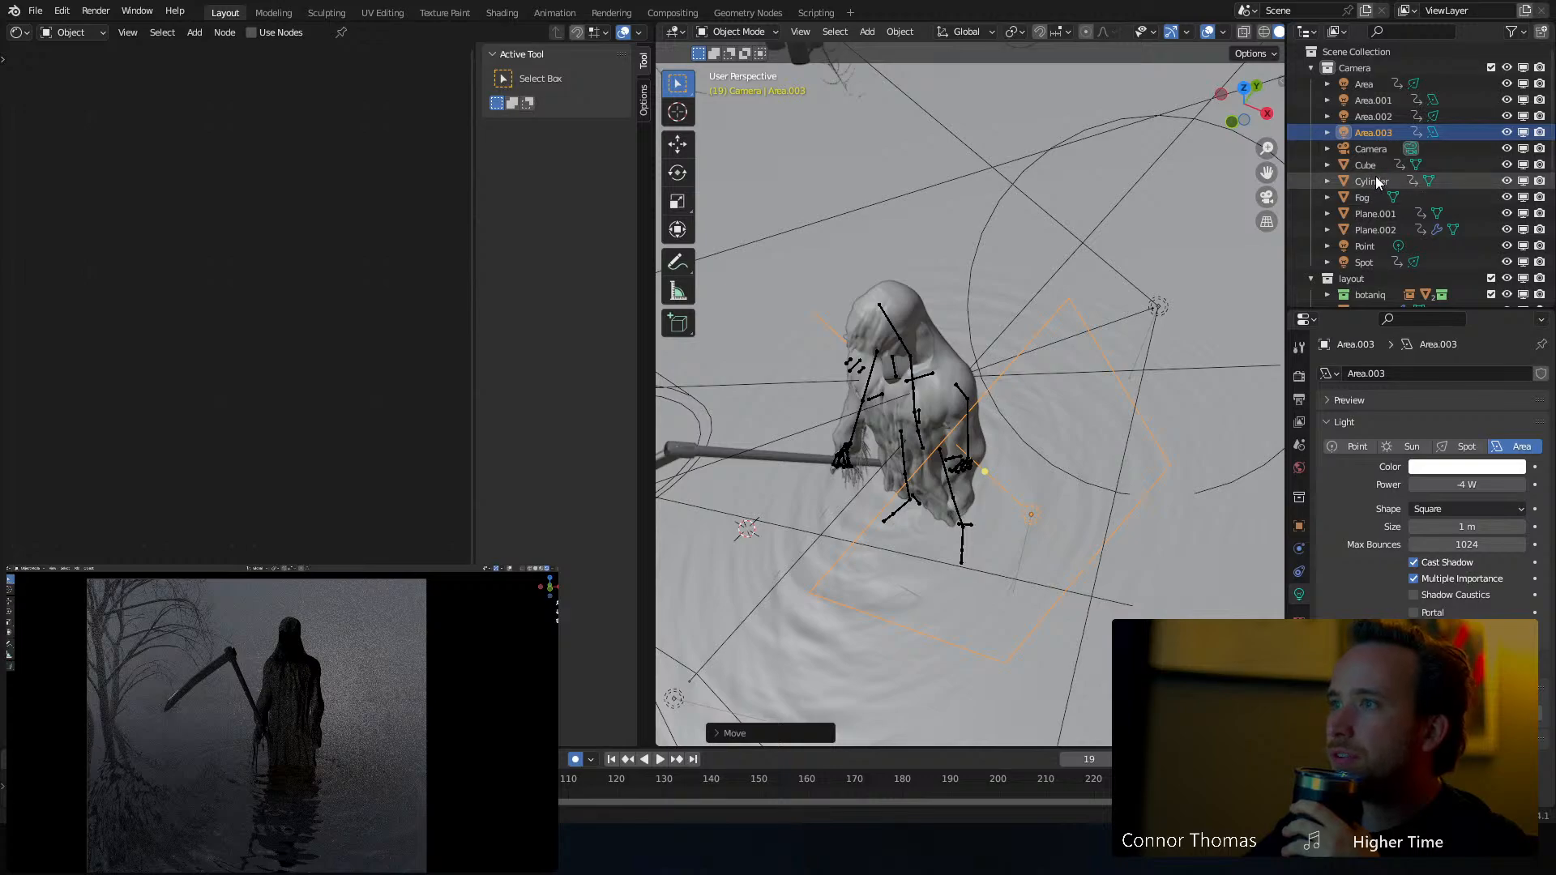
Set the density of the fog's Volume Scatter node to 0.025
{"action": "left_click", "coordinate": [1365, 198]}
{"action": "left_click", "coordinate": [212, 325]}
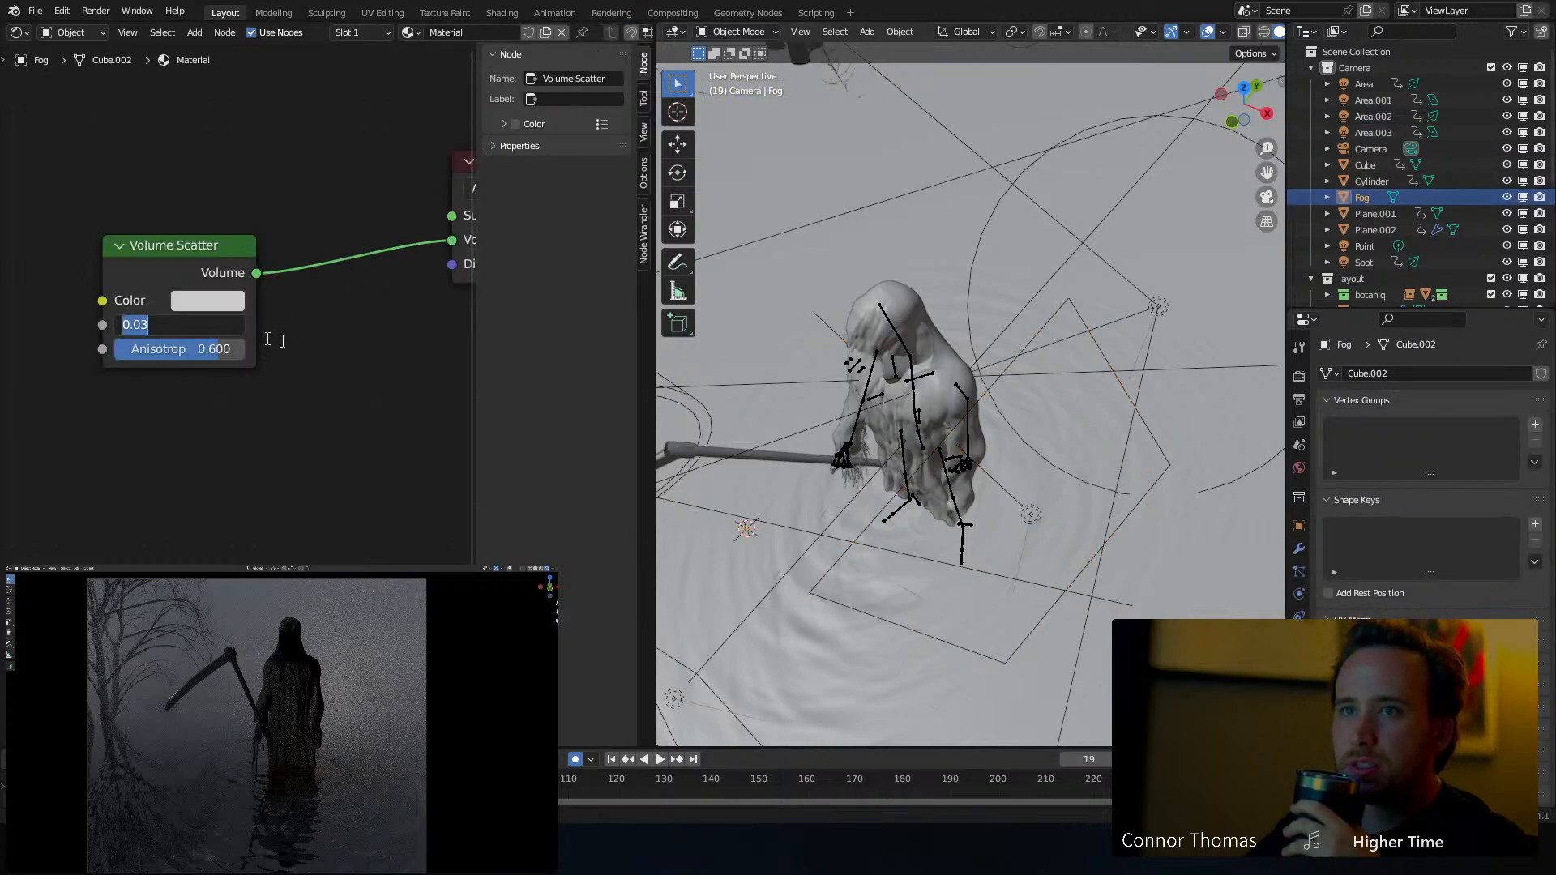
{"action": "type", "text": ".0"}
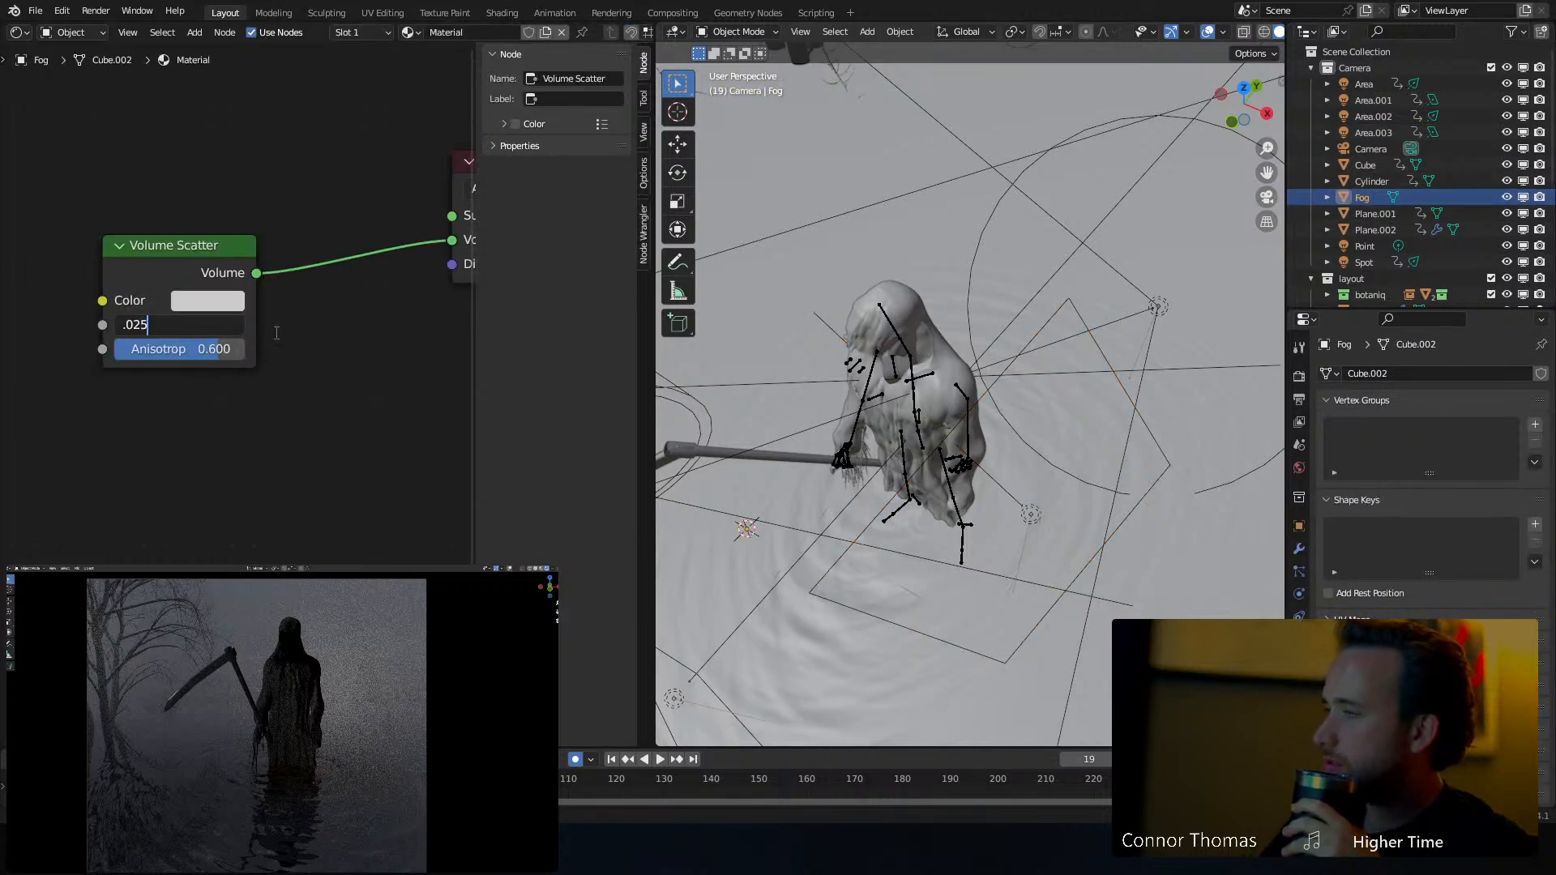
{"action": "key", "text": "Return"}
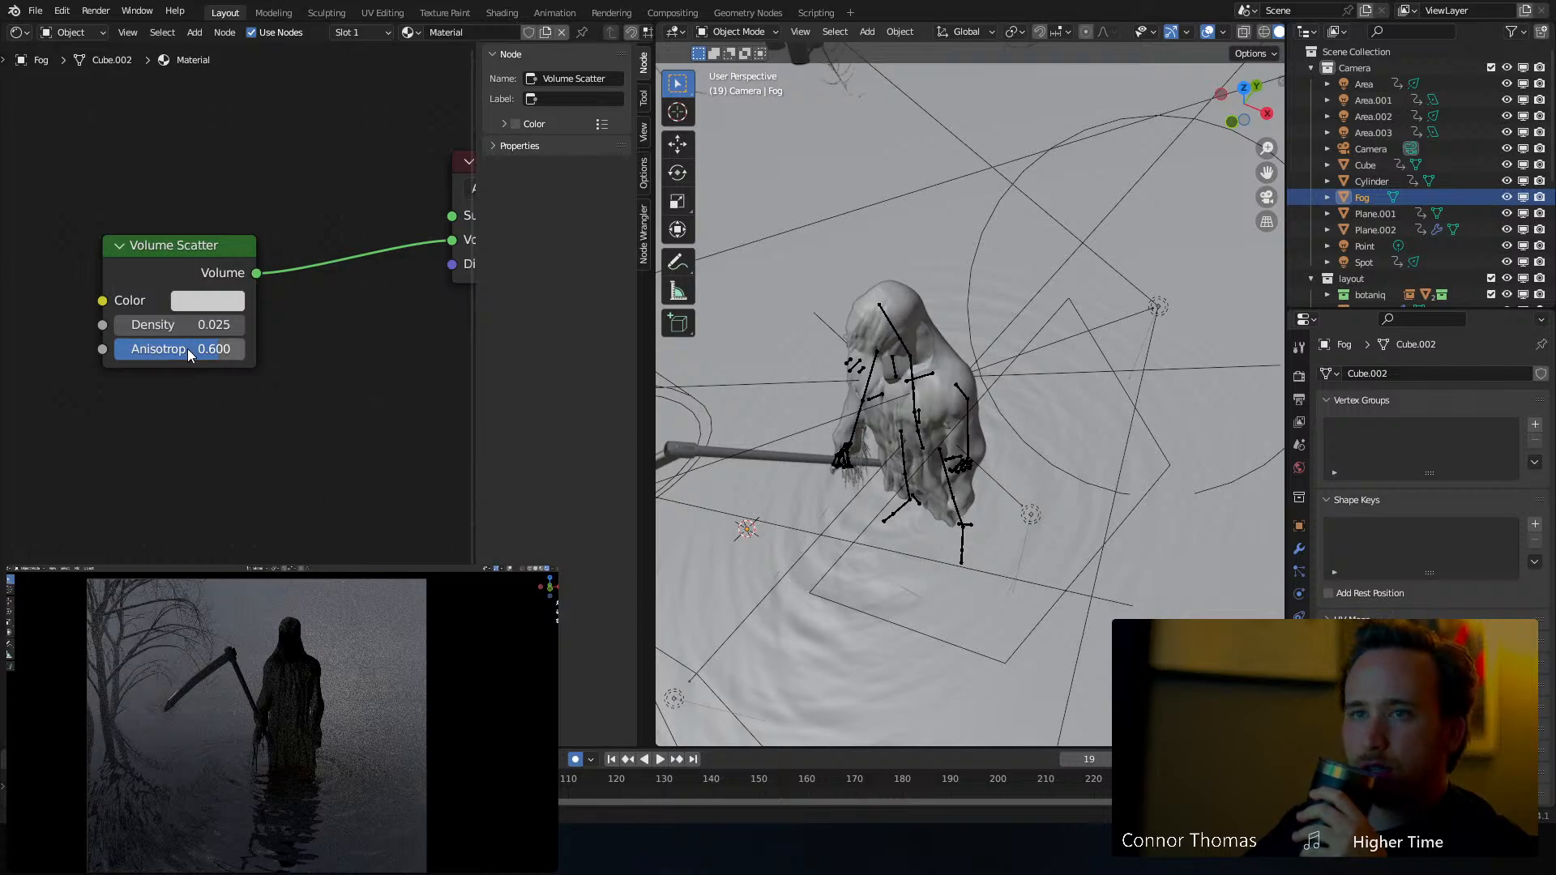
Try higher and lower anisotropy values on the fog's Volume Scatter node and settle on 0.467
{"action": "left_click_drag", "start_coordinate": [198, 353], "coordinate": [235, 353]}
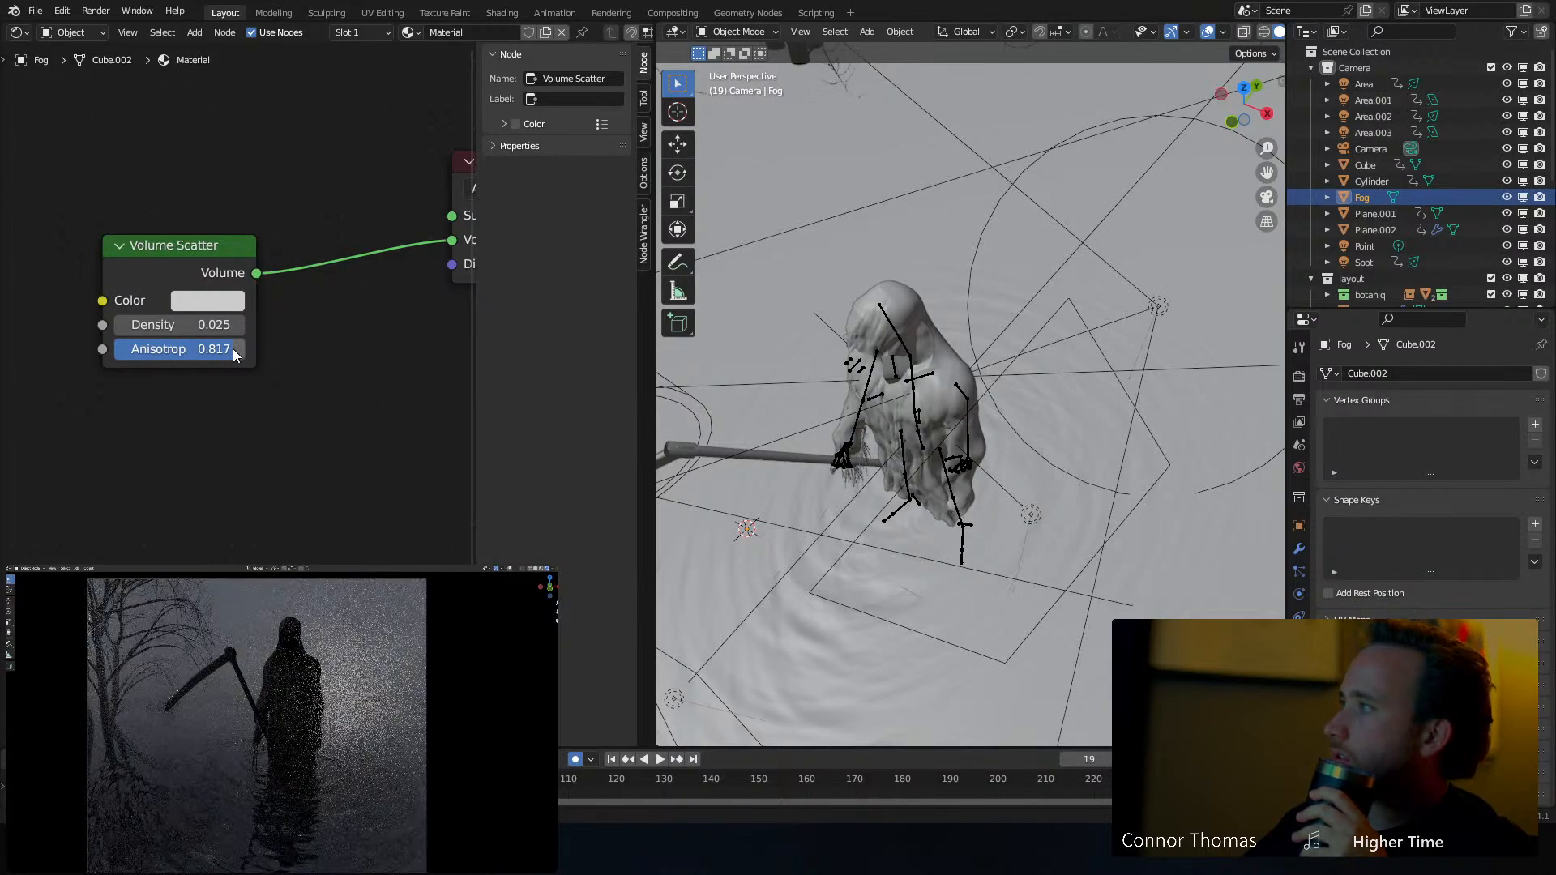
{"action": "left_click_drag", "start_coordinate": [232, 349], "coordinate": [185, 348]}
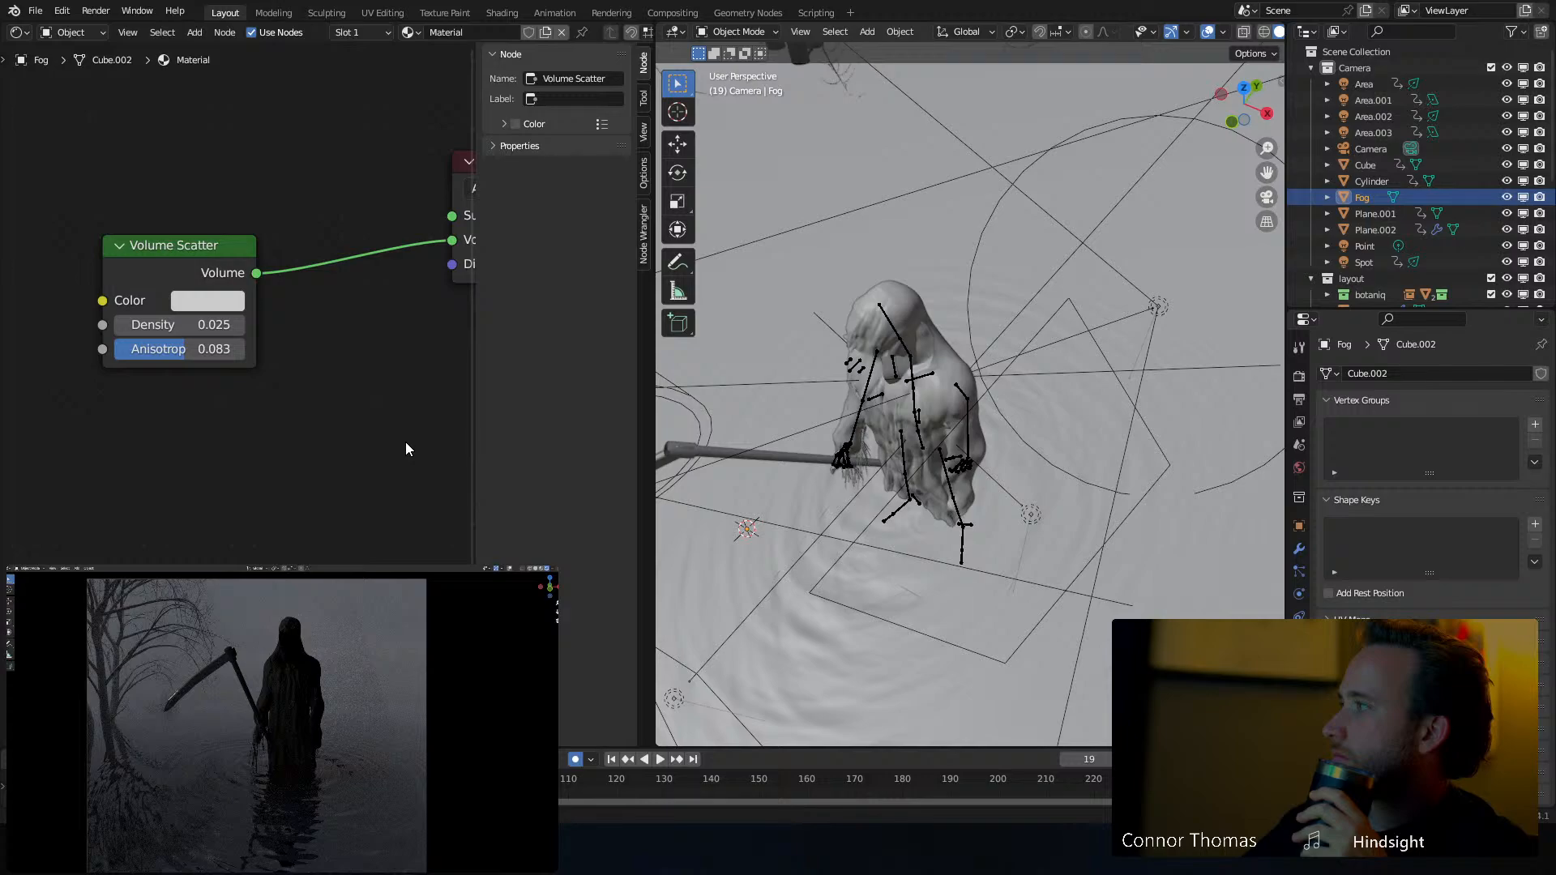
{"action": "left_click_drag", "start_coordinate": [186, 351], "coordinate": [195, 349]}
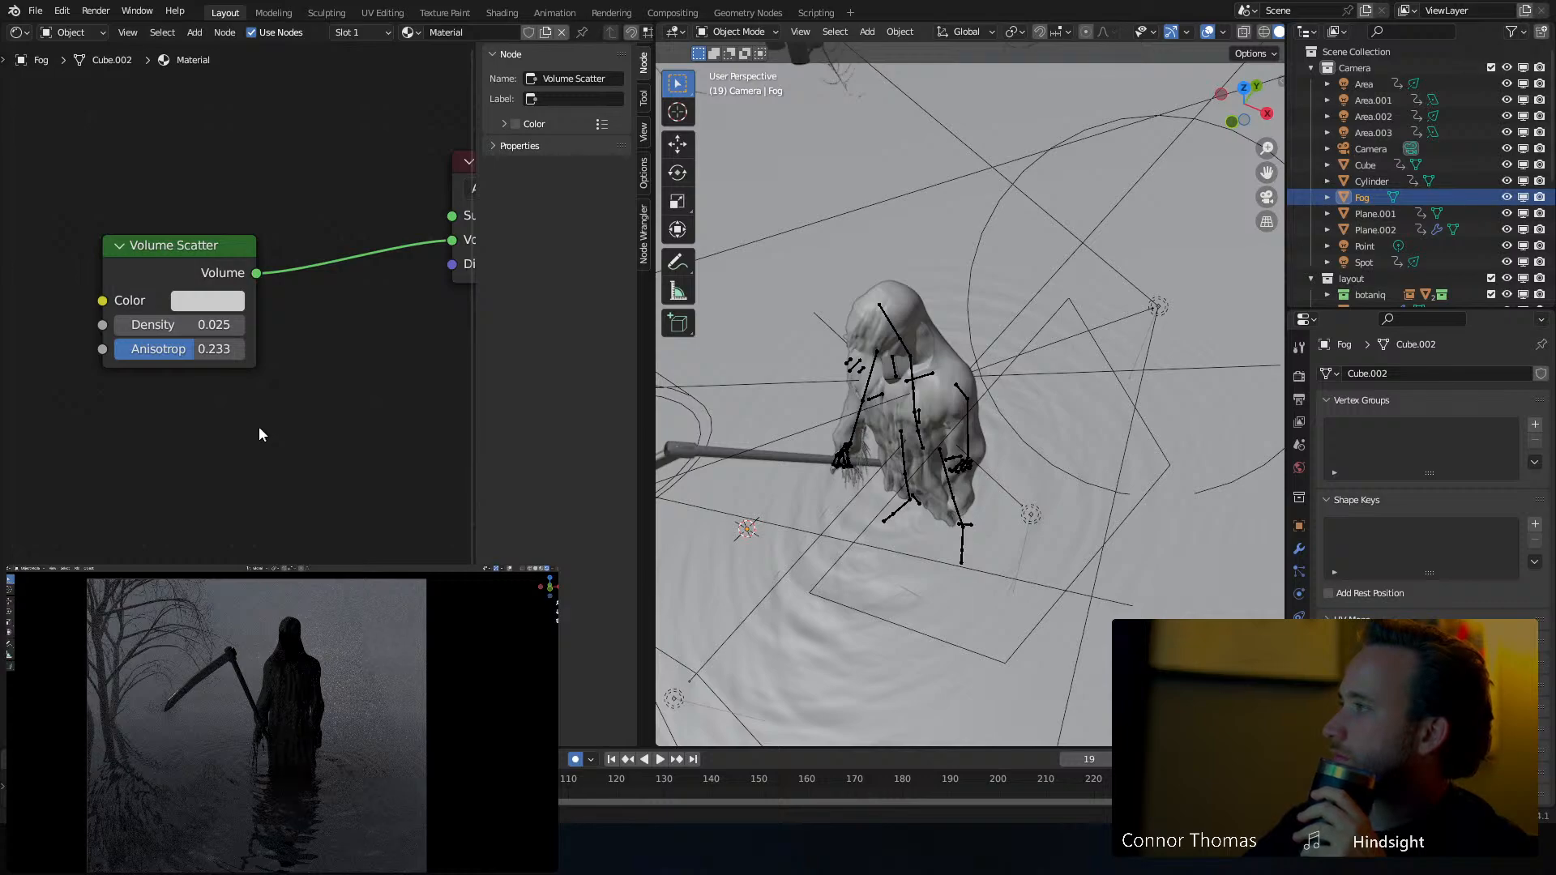
{"action": "left_click_drag", "start_coordinate": [197, 351], "coordinate": [212, 351]}
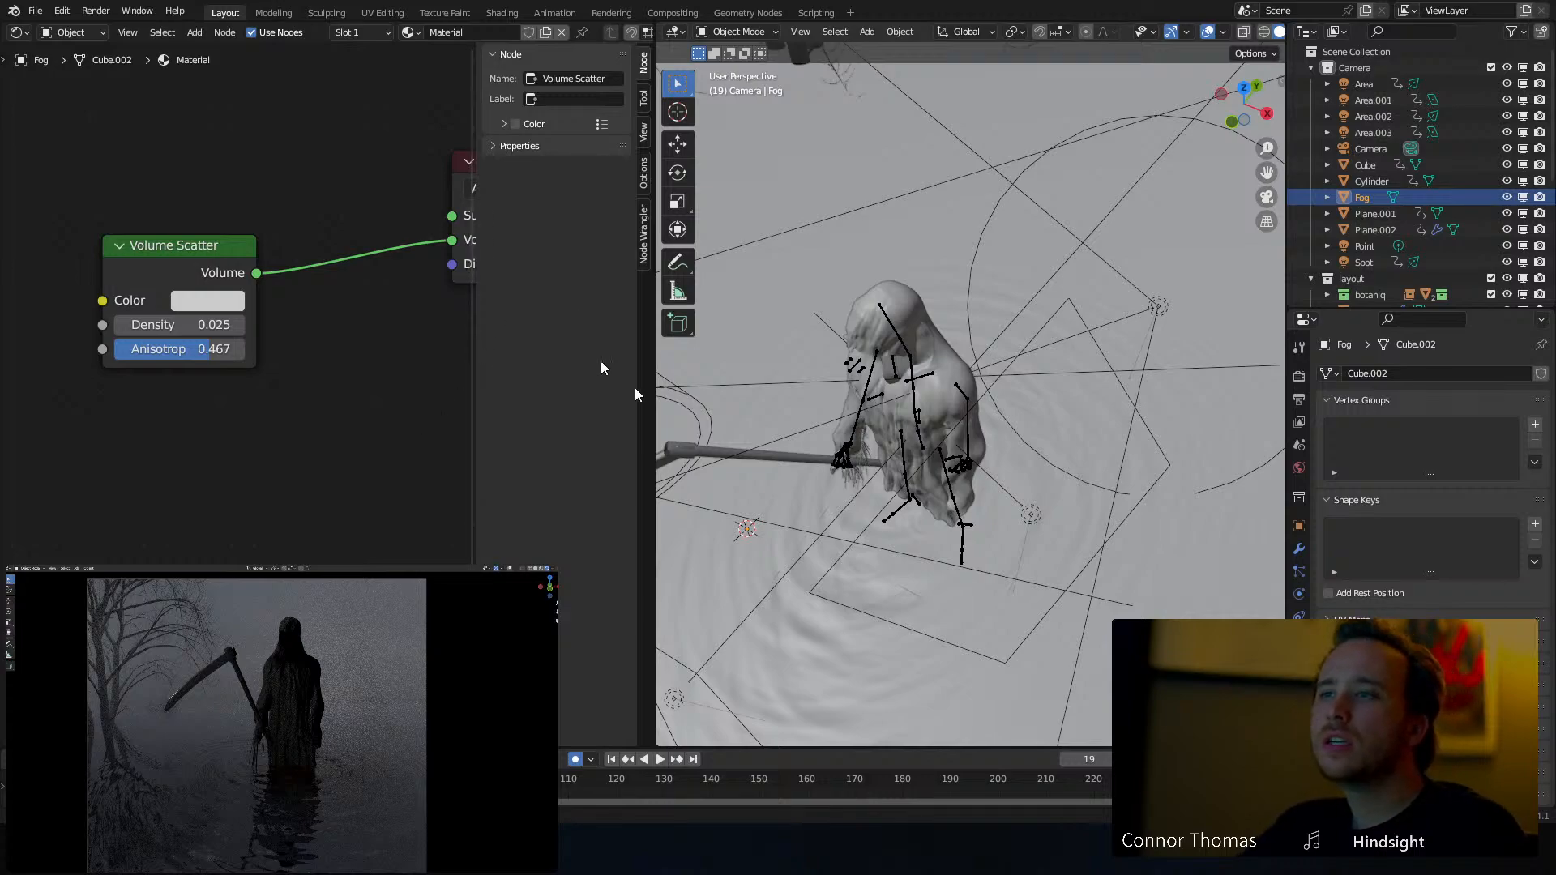
Open the torn cloth mesh Plane.002 hanging from the scythe-holding arm for editing and display it in wireframe
{"action": "middle_click_drag", "start_coordinate": [870, 445], "coordinate": [927, 419]}
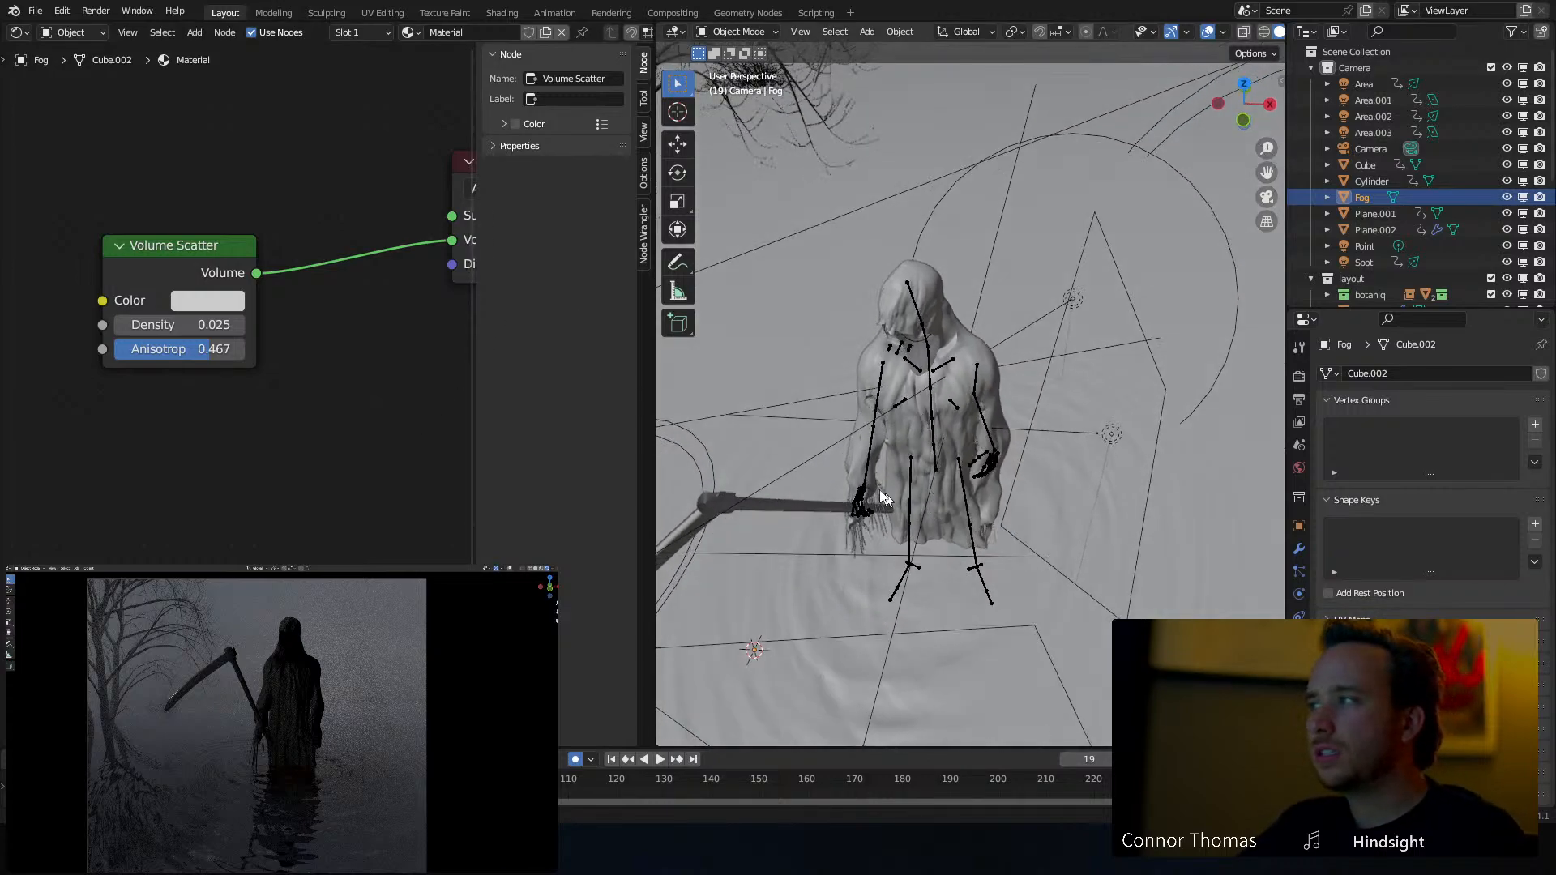
{"action": "middle_click_drag", "start_coordinate": [874, 488], "coordinate": [958, 484], "text": "shift"}
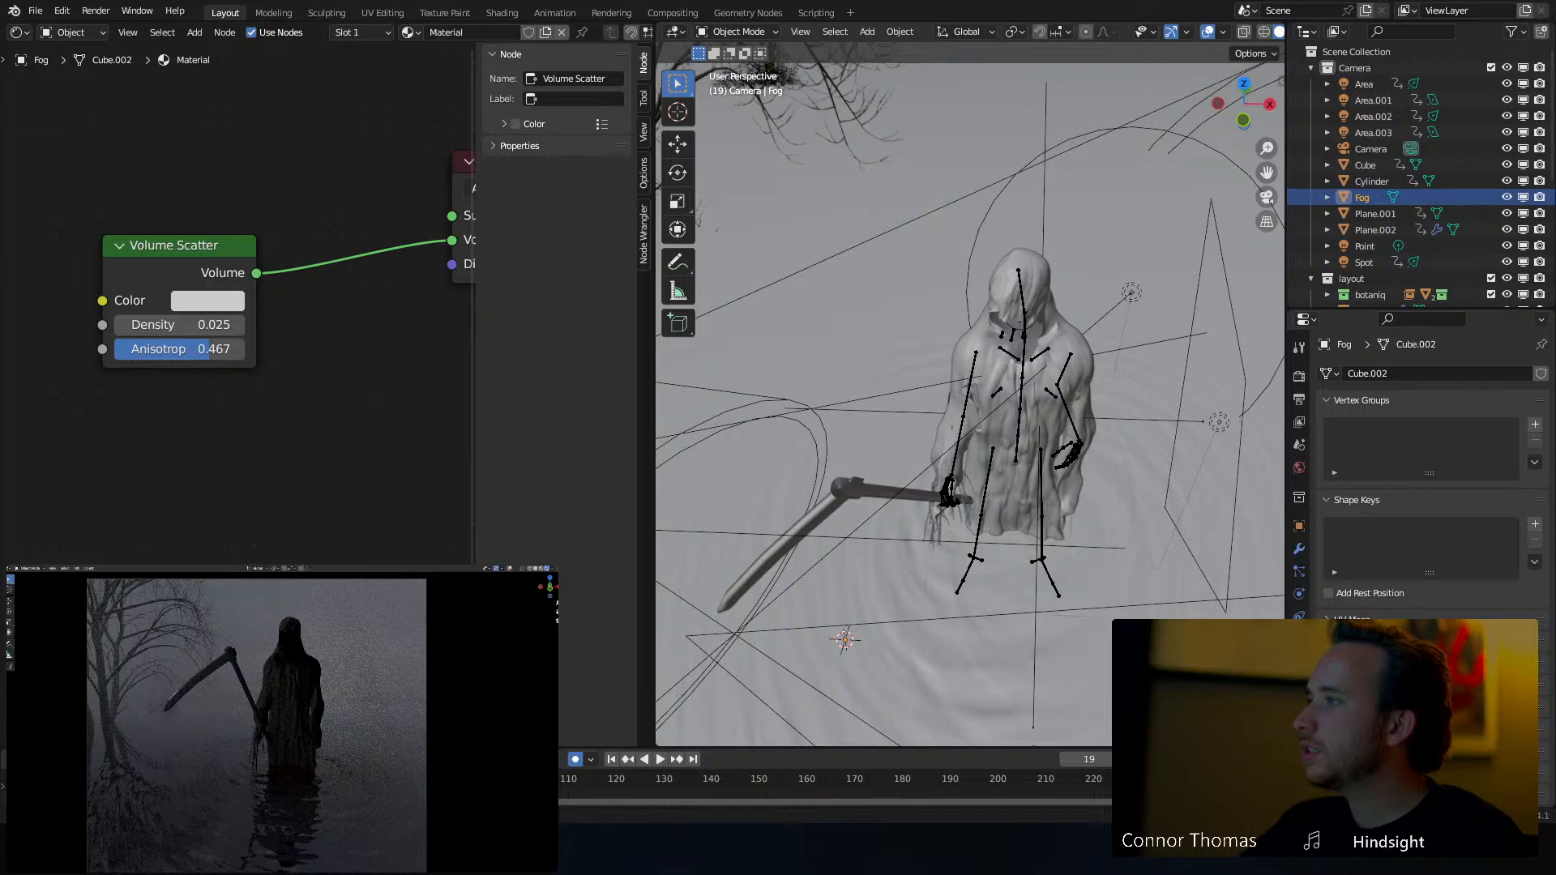
{"action": "scroll", "coordinate": [889, 461], "scroll_direction": "down", "scroll_amount": 4}
{"action": "middle_click_drag", "start_coordinate": [889, 460], "coordinate": [860, 412]}
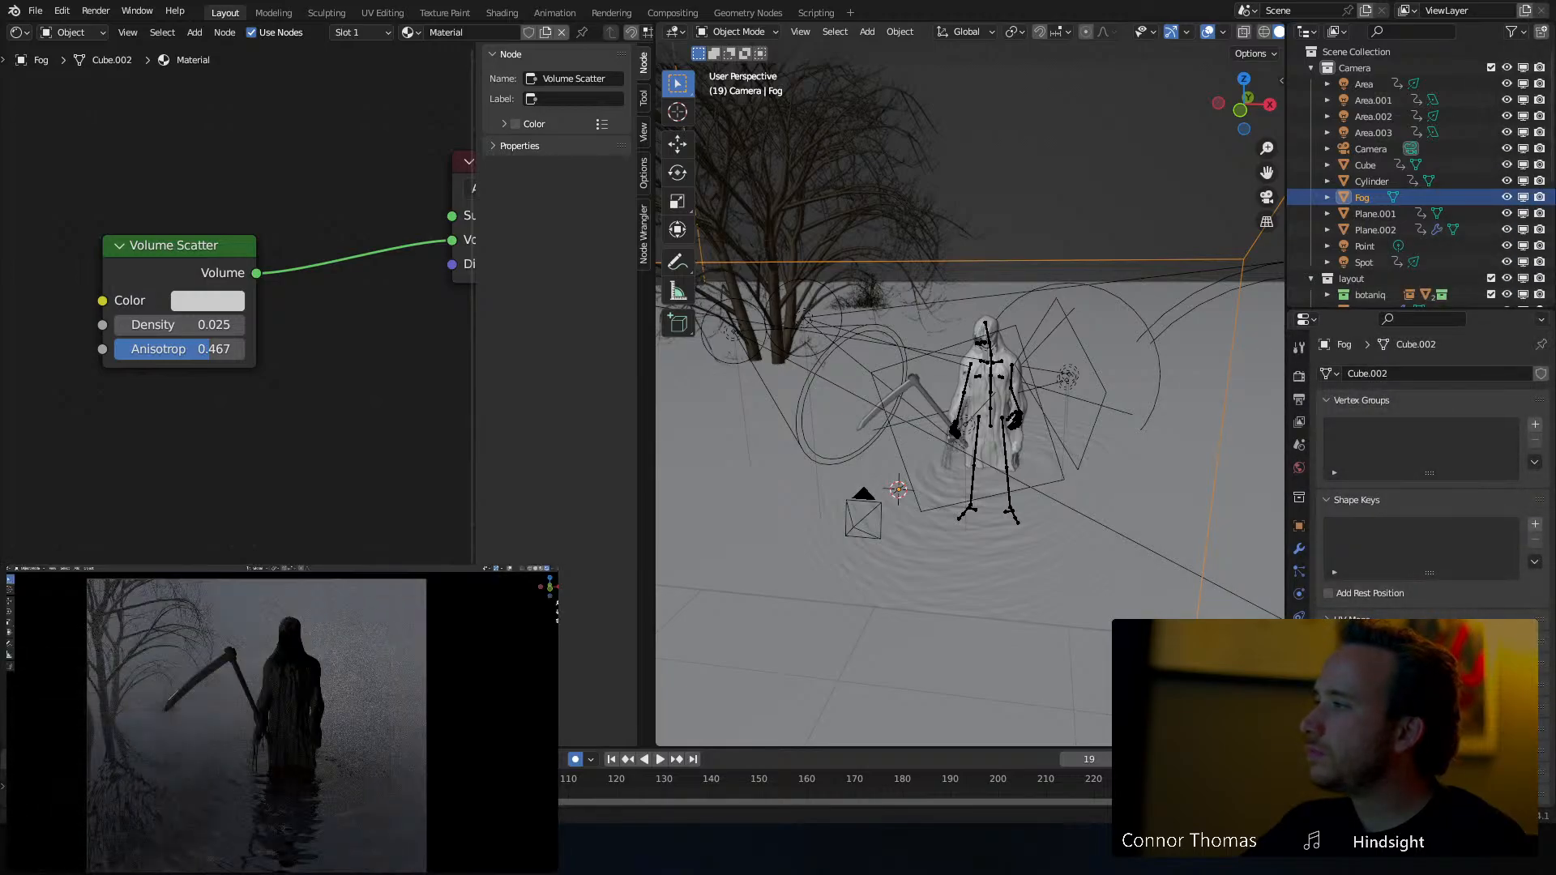
{"action": "middle_click_drag", "start_coordinate": [932, 496], "coordinate": [945, 440]}
{"action": "scroll", "coordinate": [945, 440], "scroll_direction": "up", "scroll_amount": 5}
{"action": "scroll", "coordinate": [945, 440], "scroll_direction": "up", "scroll_amount": 8}
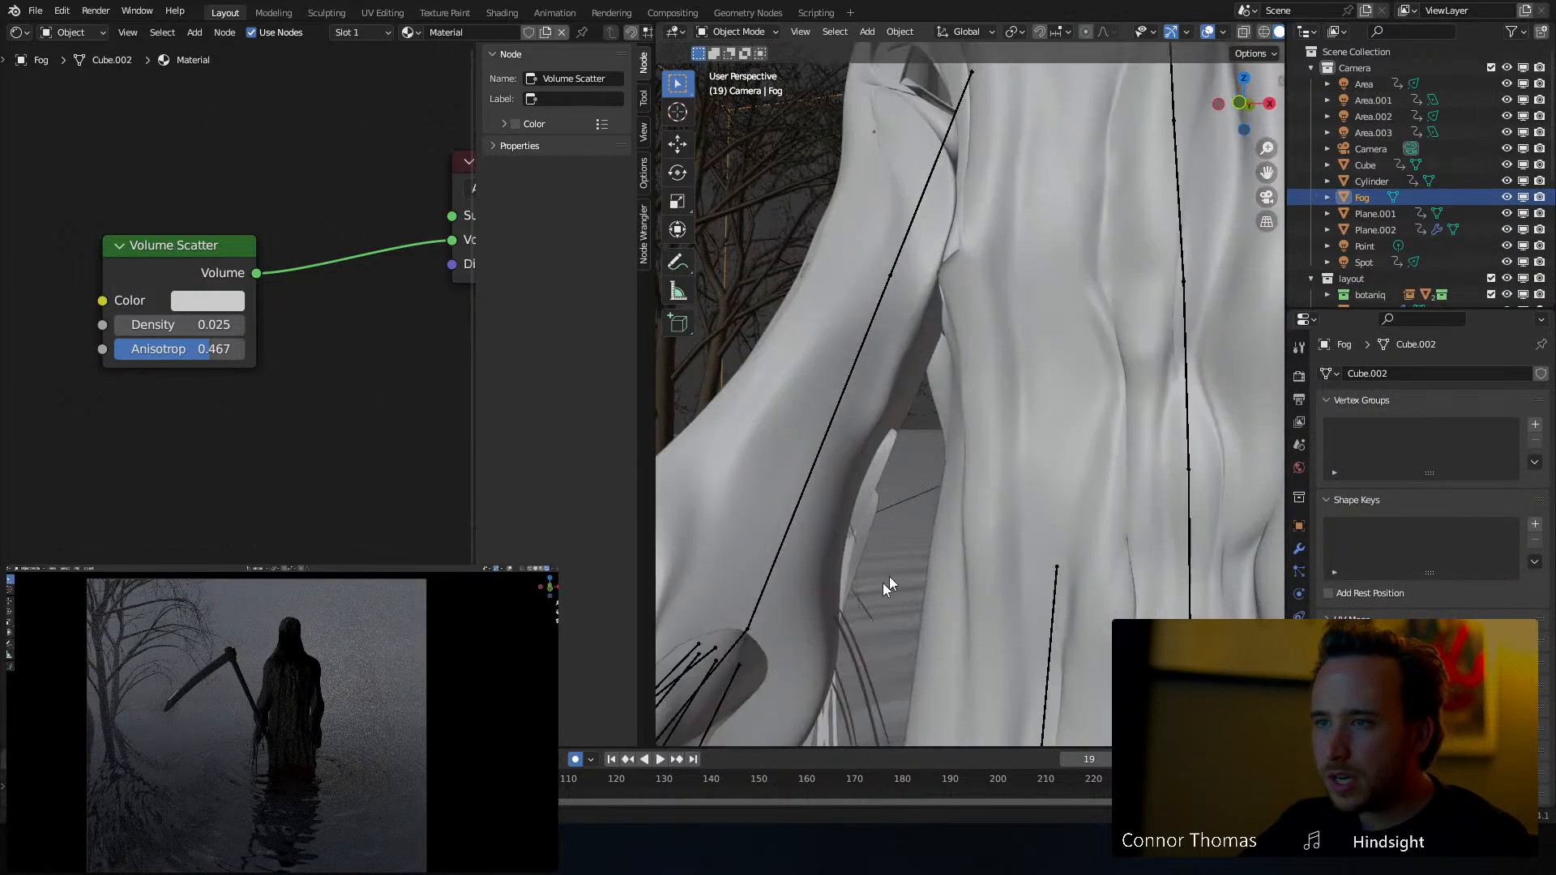
{"action": "middle_click_drag", "start_coordinate": [888, 577], "coordinate": [983, 334], "text": "shift"}
{"action": "scroll", "coordinate": [976, 338], "scroll_direction": "down", "scroll_amount": 5}
{"action": "left_click", "coordinate": [952, 426]}
{"action": "scroll", "coordinate": [956, 441], "scroll_direction": "up", "scroll_amount": 2}
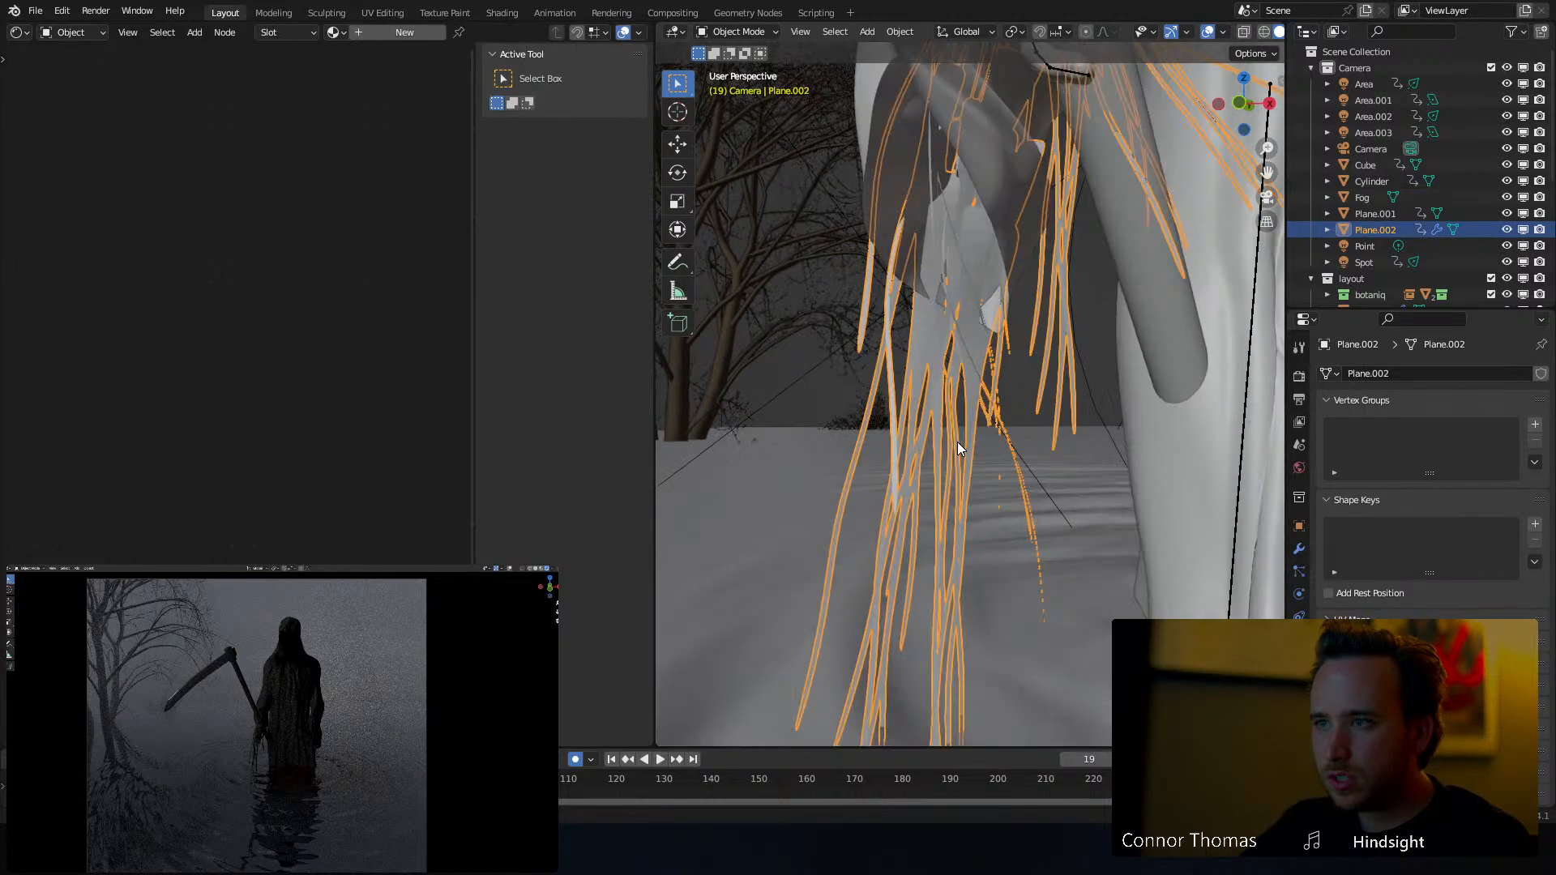
{"action": "key", "text": "Tab"}
{"action": "scroll", "coordinate": [961, 470], "scroll_direction": "down", "scroll_amount": 3}
{"action": "scroll", "coordinate": [961, 471], "scroll_direction": "up", "scroll_amount": 1}
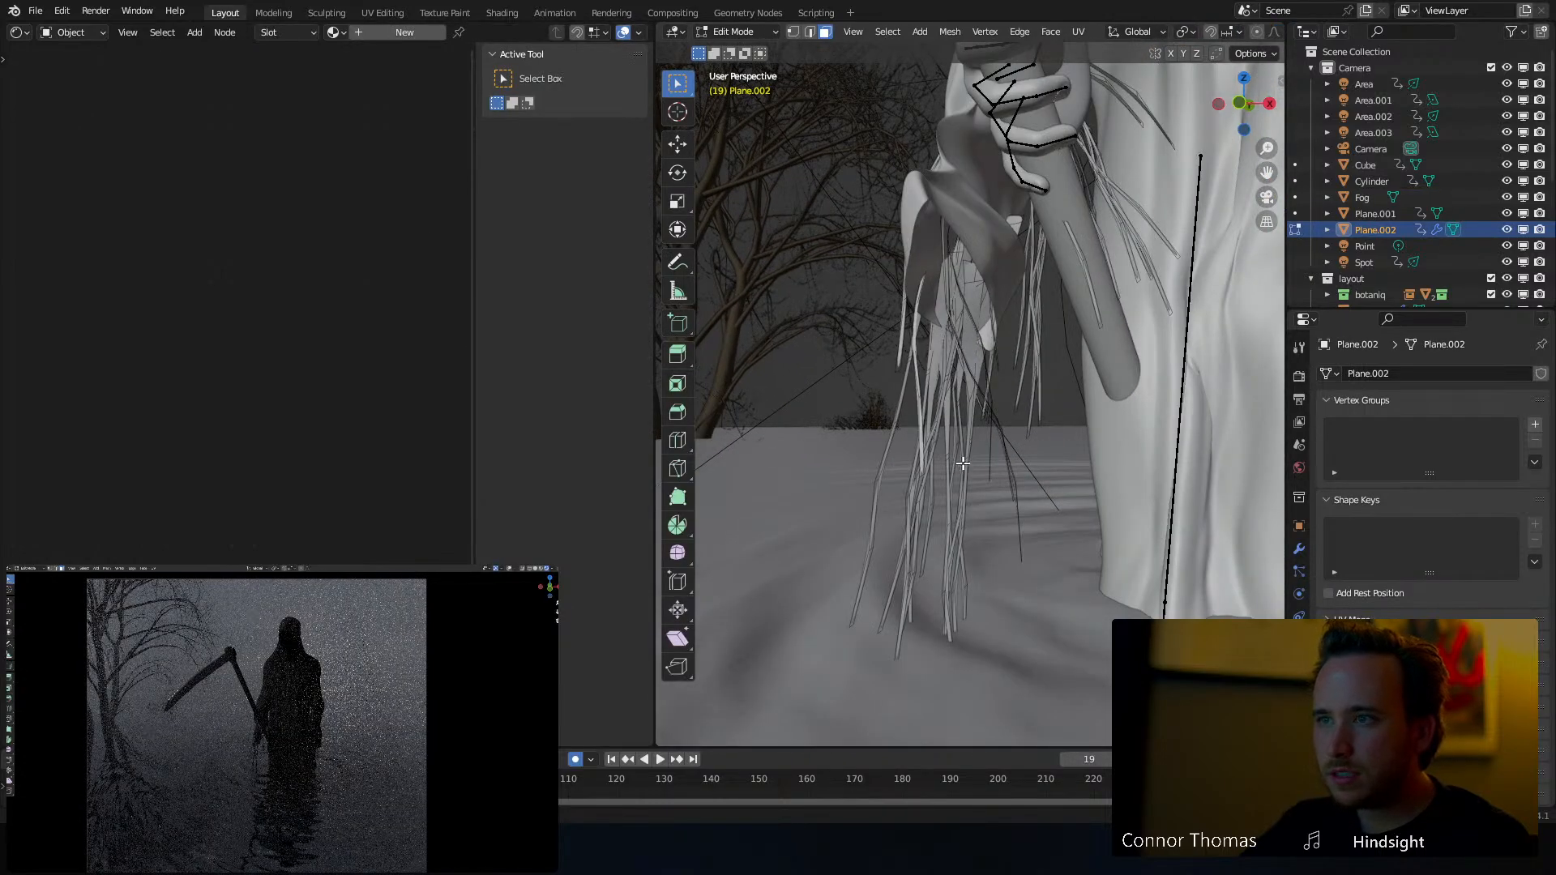
{"action": "key", "text": "z"}
{"action": "left_click", "coordinate": [930, 460]}
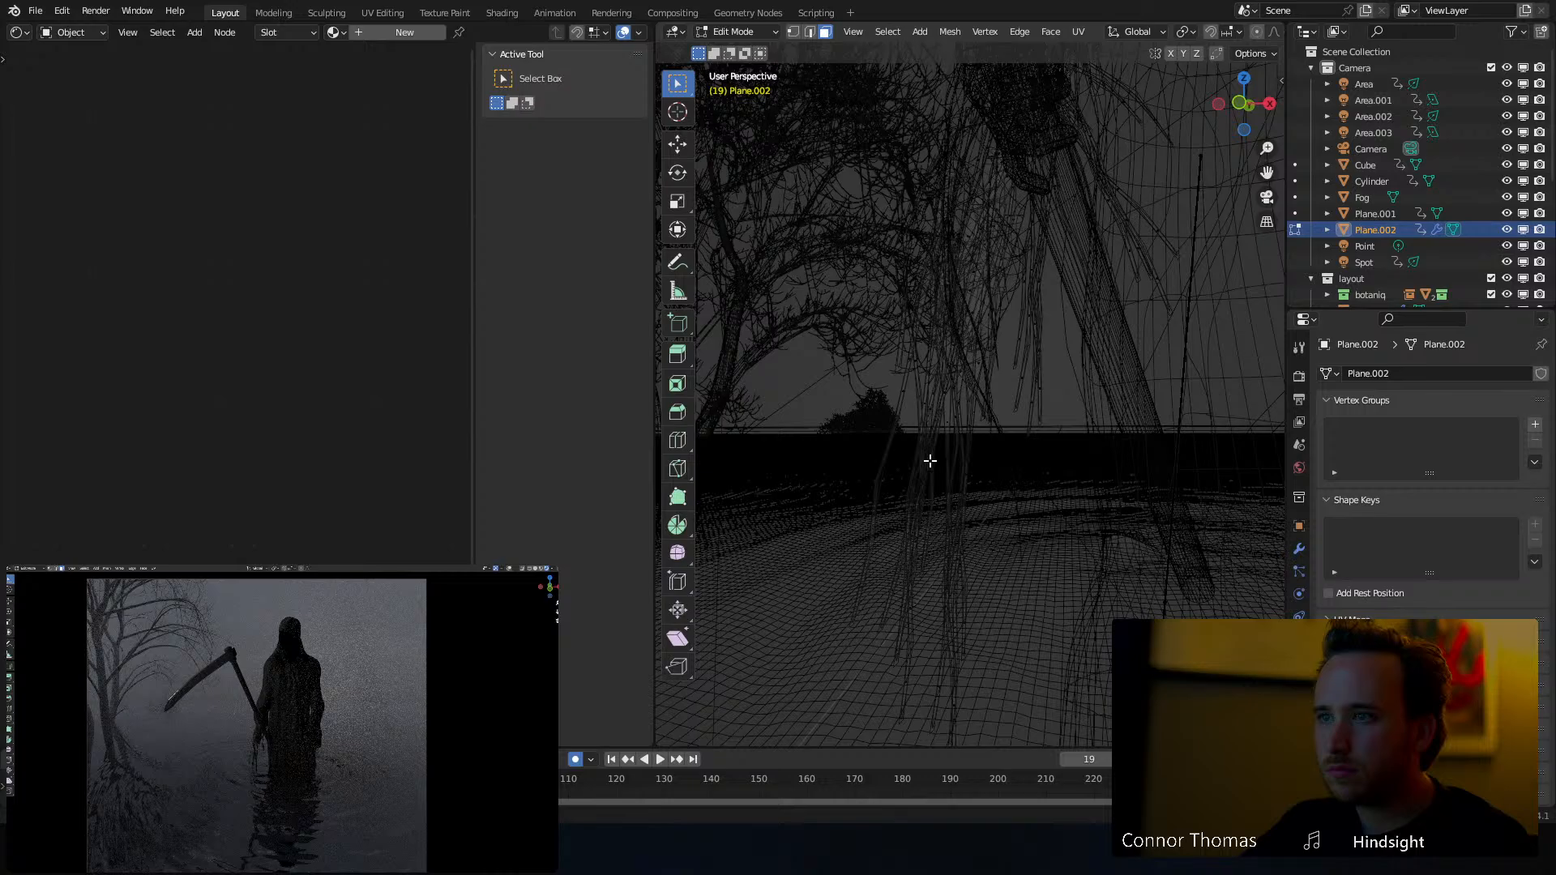
{"action": "key", "text": "a"}
{"action": "key", "text": "a"}
{"action": "key", "text": "c"}
{"action": "left_click", "coordinate": [976, 469]}
{"action": "right_click", "coordinate": [965, 471]}
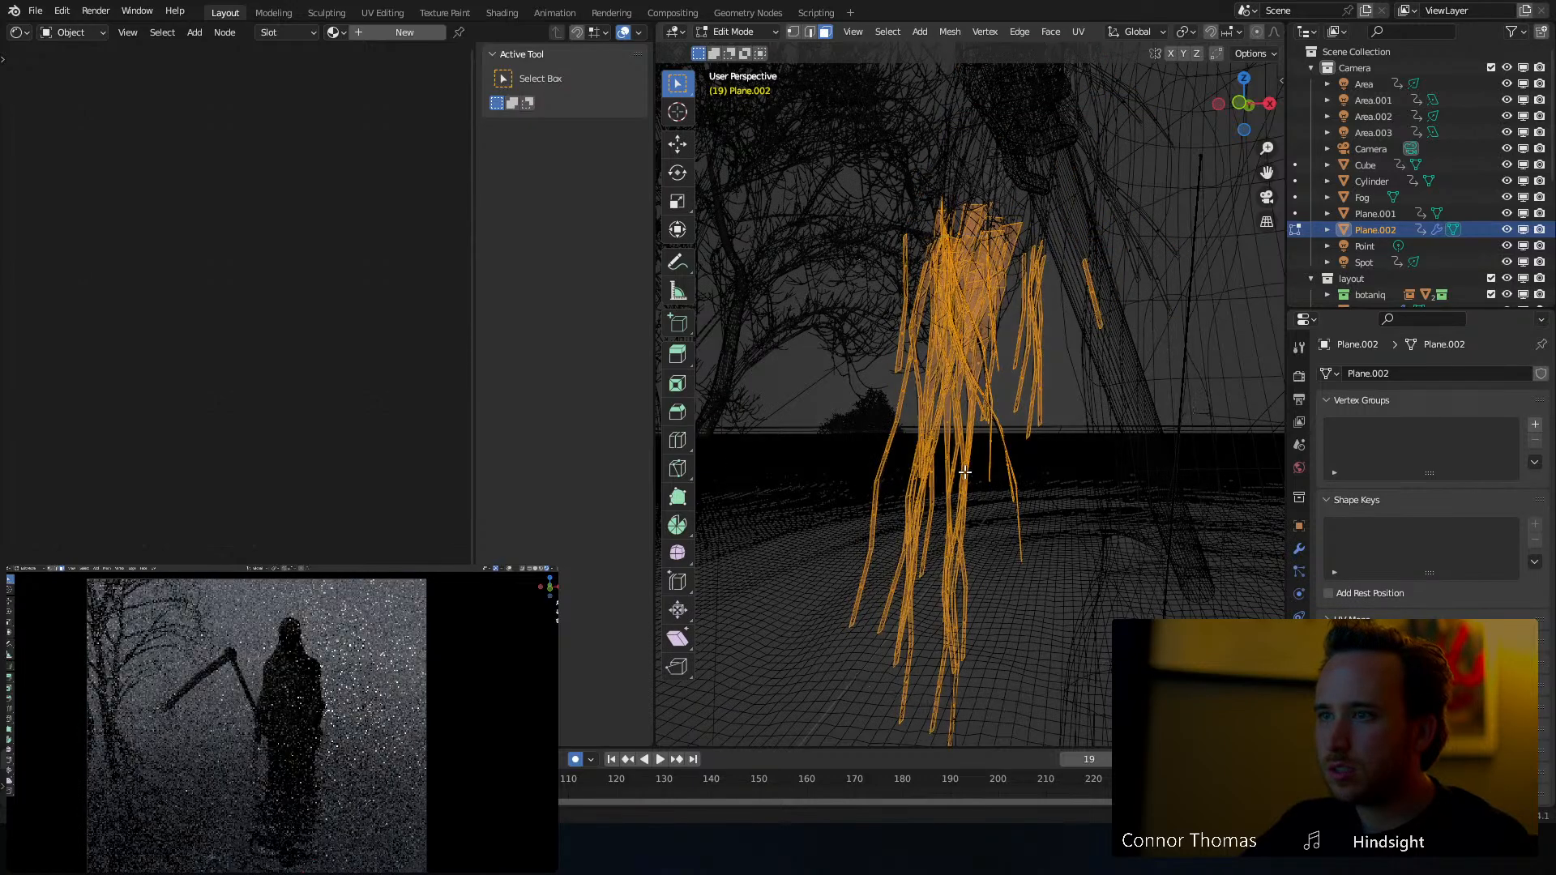
{"action": "key", "text": "alt+a"}
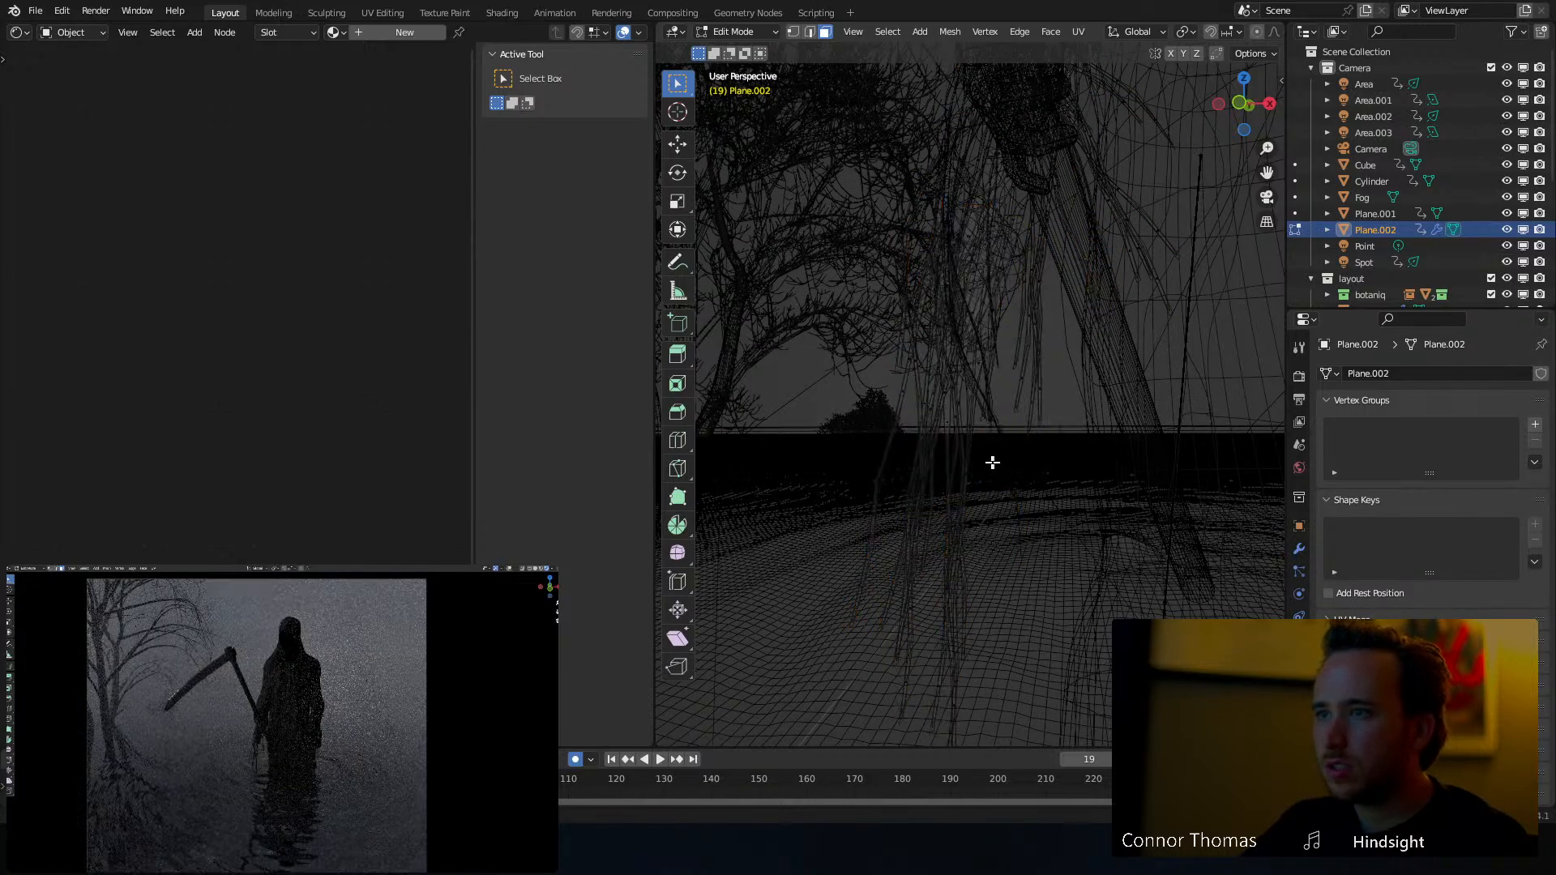
Circle-select the middle section of the hanging strands and move it about 0.025 m towards the body with smooth proportional editing enabled
{"action": "key", "text": "c"}
{"action": "scroll", "coordinate": [971, 468], "scroll_direction": "up", "scroll_amount": 8}
{"action": "mouse_move", "coordinate": [950, 466]}
{"action": "left_mouse_down"}
{"action": "mouse_move", "coordinate": [869, 445]}
{"action": "mouse_move", "coordinate": [1013, 452]}
{"action": "left_mouse_up"}
{"action": "right_click", "coordinate": [1014, 451]}
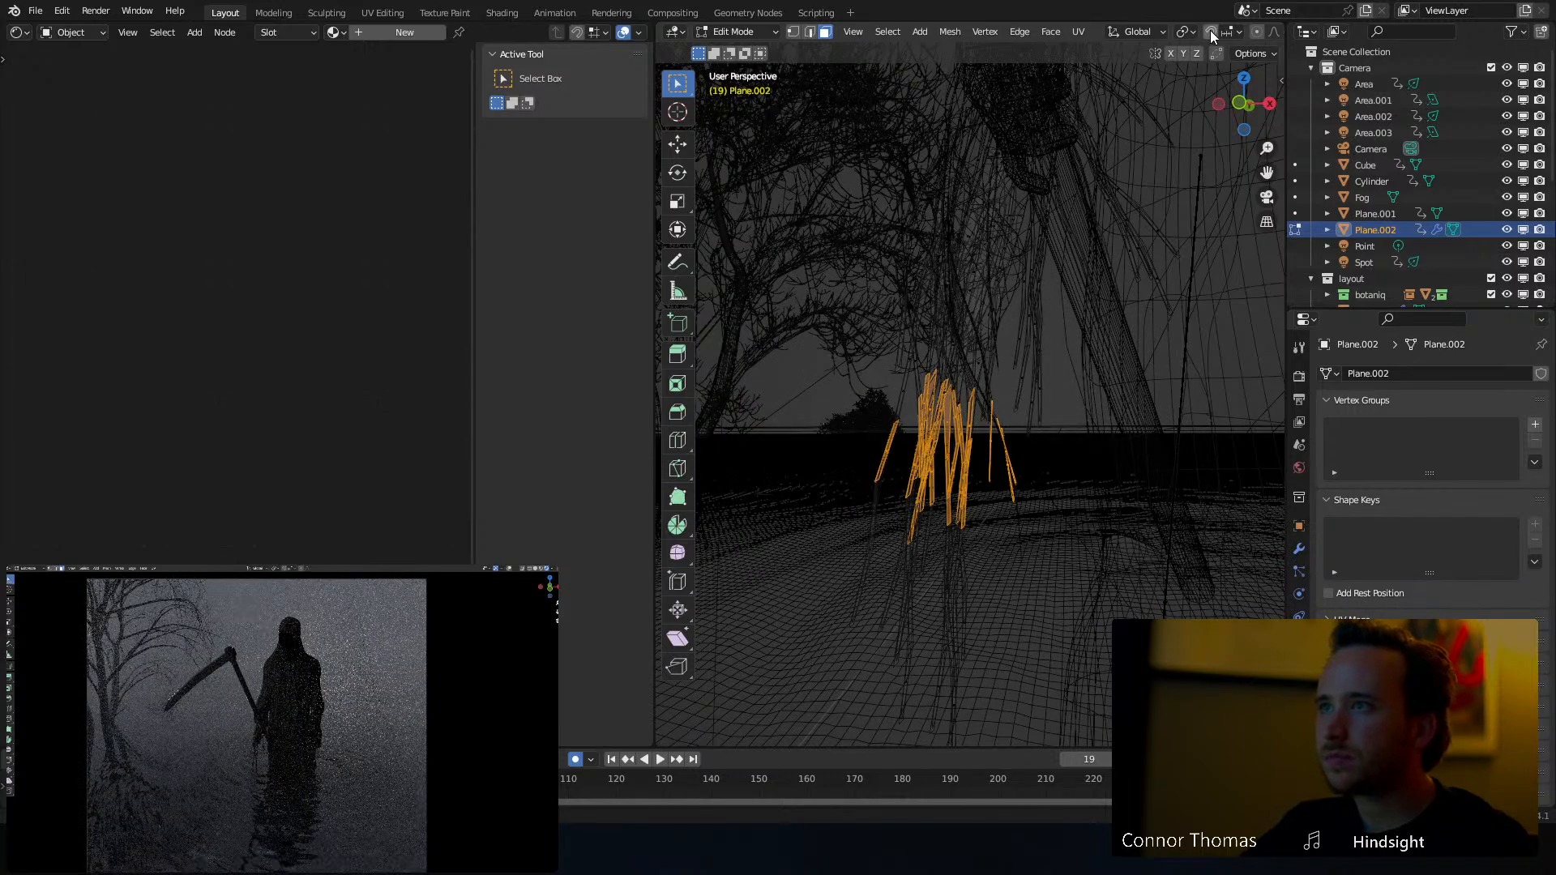
{"action": "left_click", "coordinate": [1271, 36]}
{"action": "left_click", "coordinate": [1258, 32]}
{"action": "left_click", "coordinate": [1258, 33]}
{"action": "key", "text": "g"}
{"action": "scroll", "coordinate": [957, 448], "scroll_direction": "up", "scroll_amount": 9}
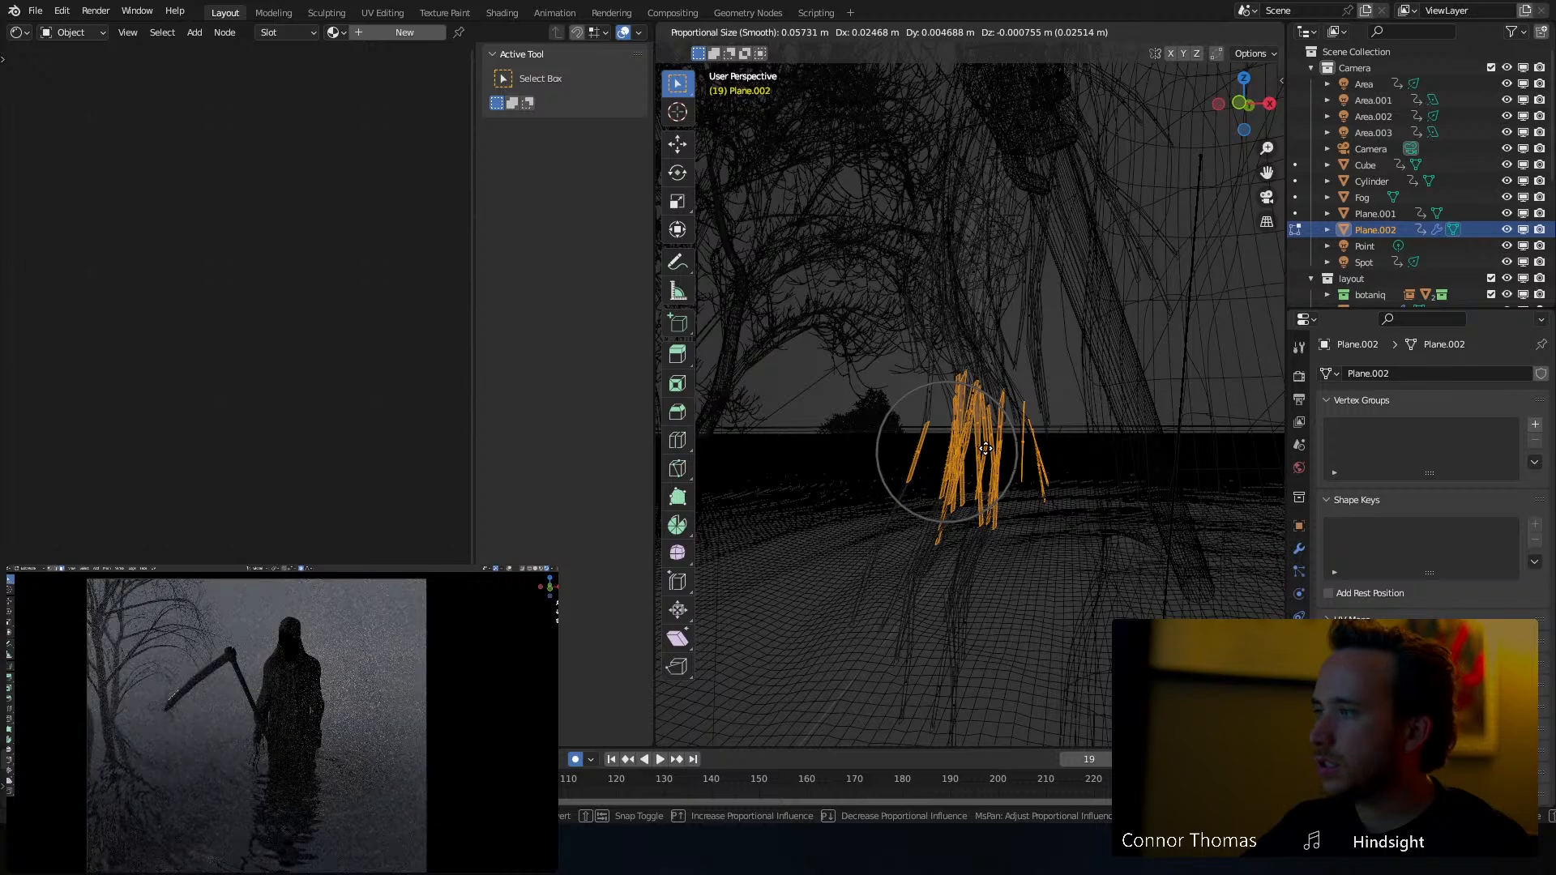
{"action": "scroll", "coordinate": [986, 448], "scroll_direction": "down", "scroll_amount": 3}
{"action": "left_click", "coordinate": [986, 448]}
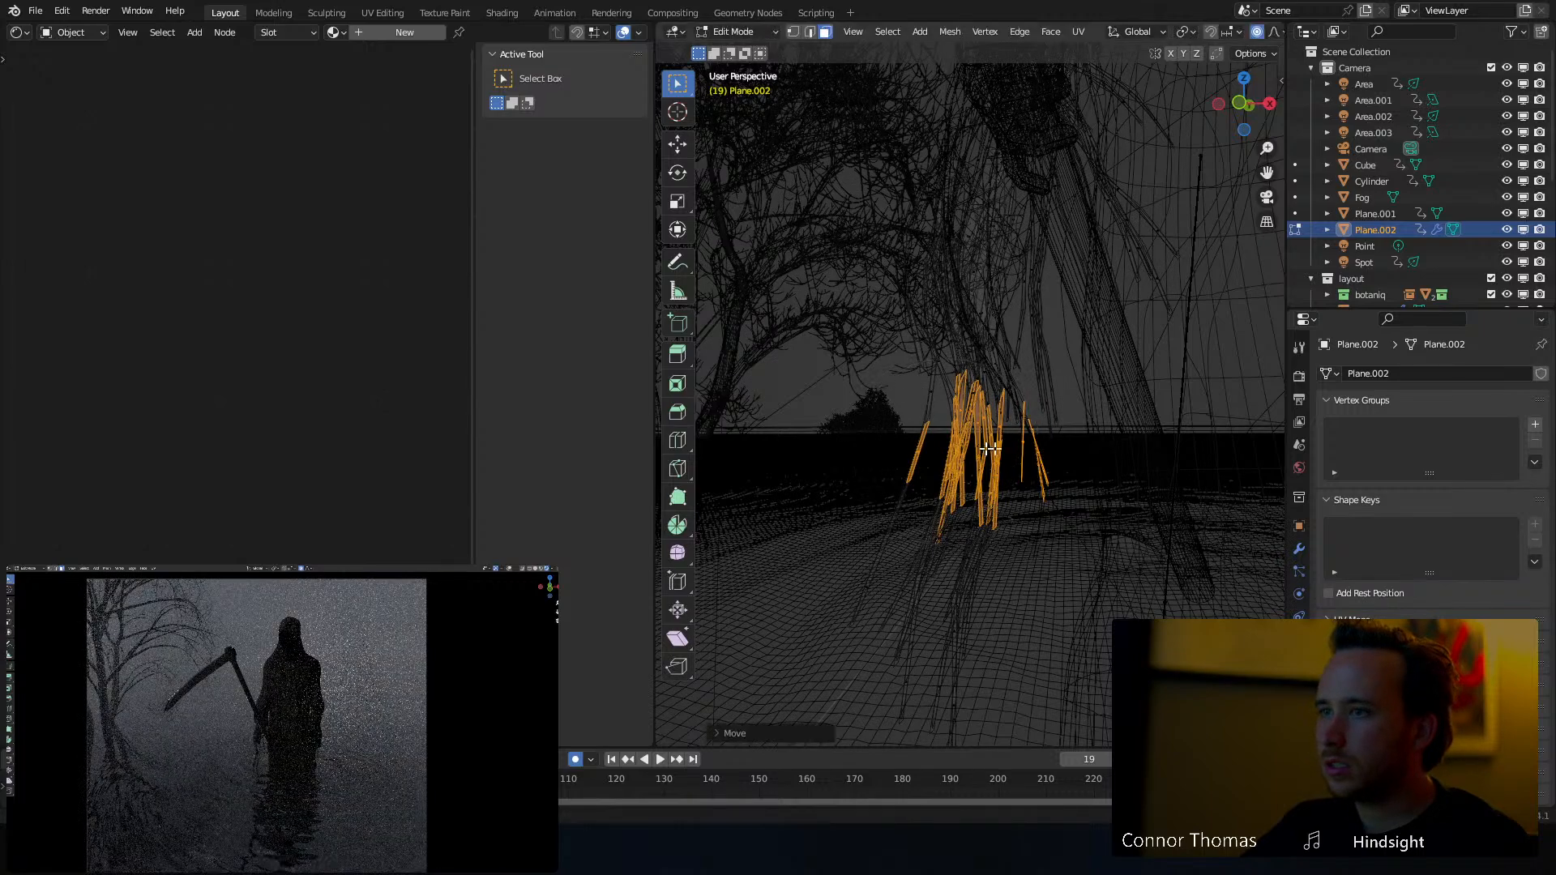
{"action": "key", "text": "Tab"}
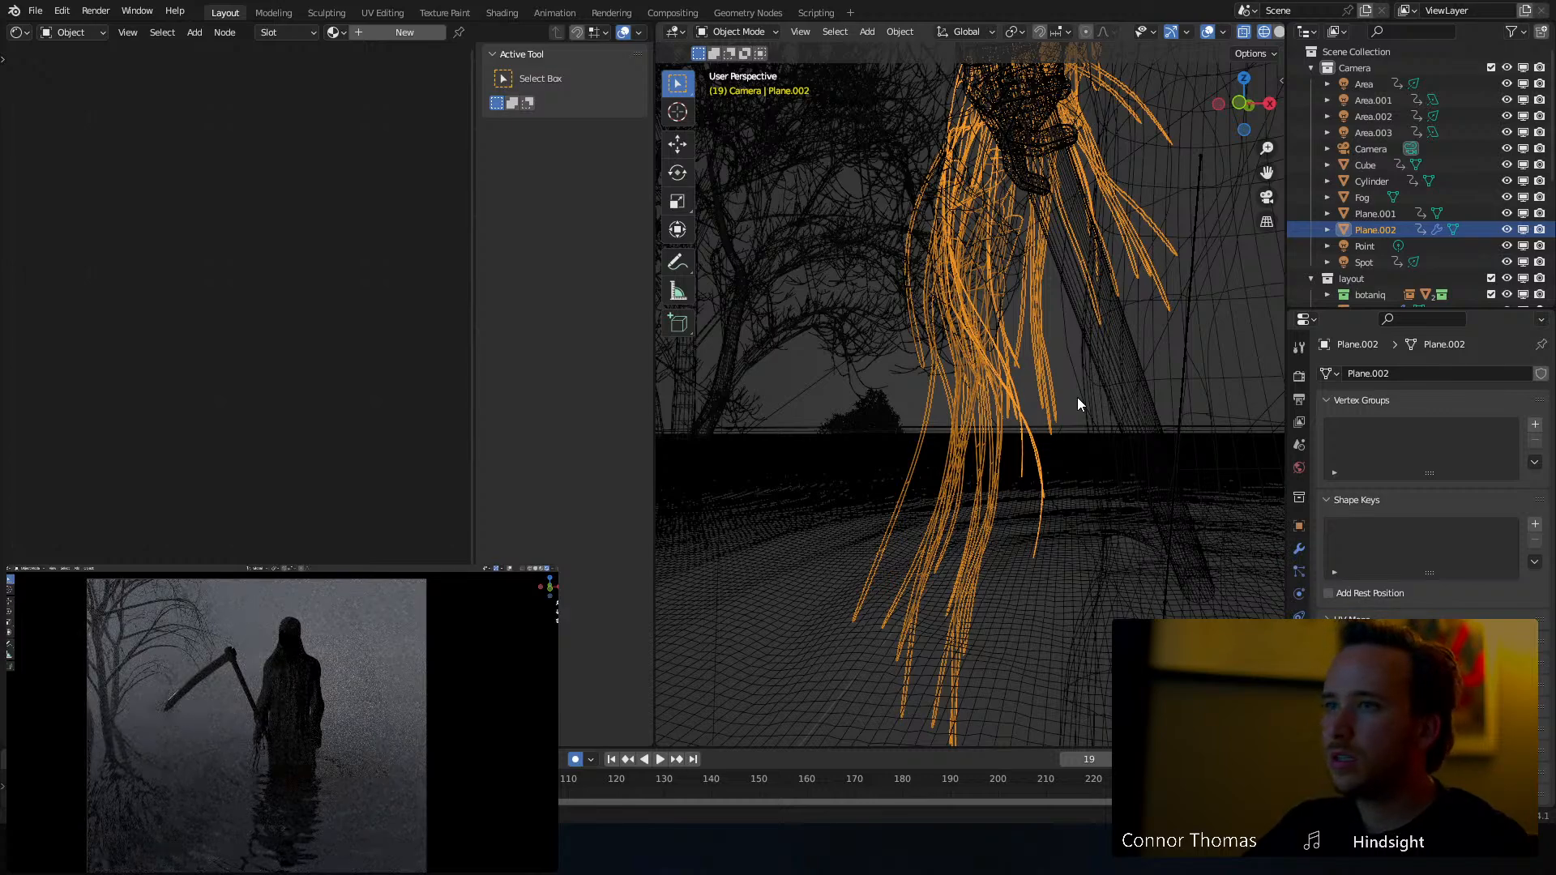
Duplicate the hanging cloth strands, rotate the copy freely to a different angle and position it over the hand and sleeve
{"action": "key", "text": "shift+d"}
{"action": "left_click", "coordinate": [1055, 329]}
{"action": "key", "text": "r"}
{"action": "key", "text": "r"}
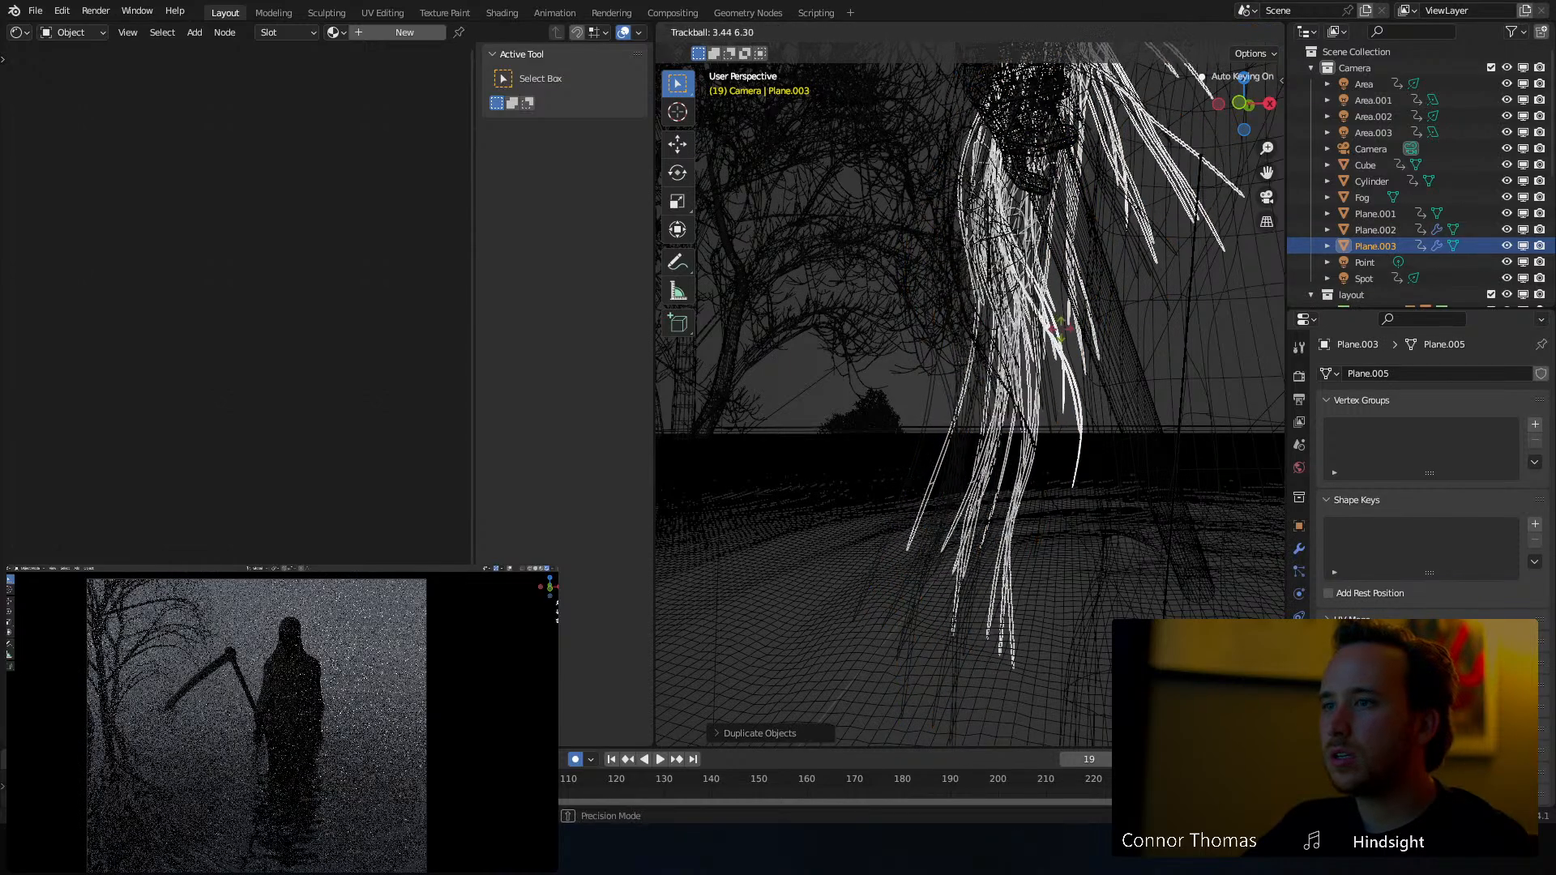
{"action": "left_click", "coordinate": [1115, 339]}
{"action": "key", "text": "g"}
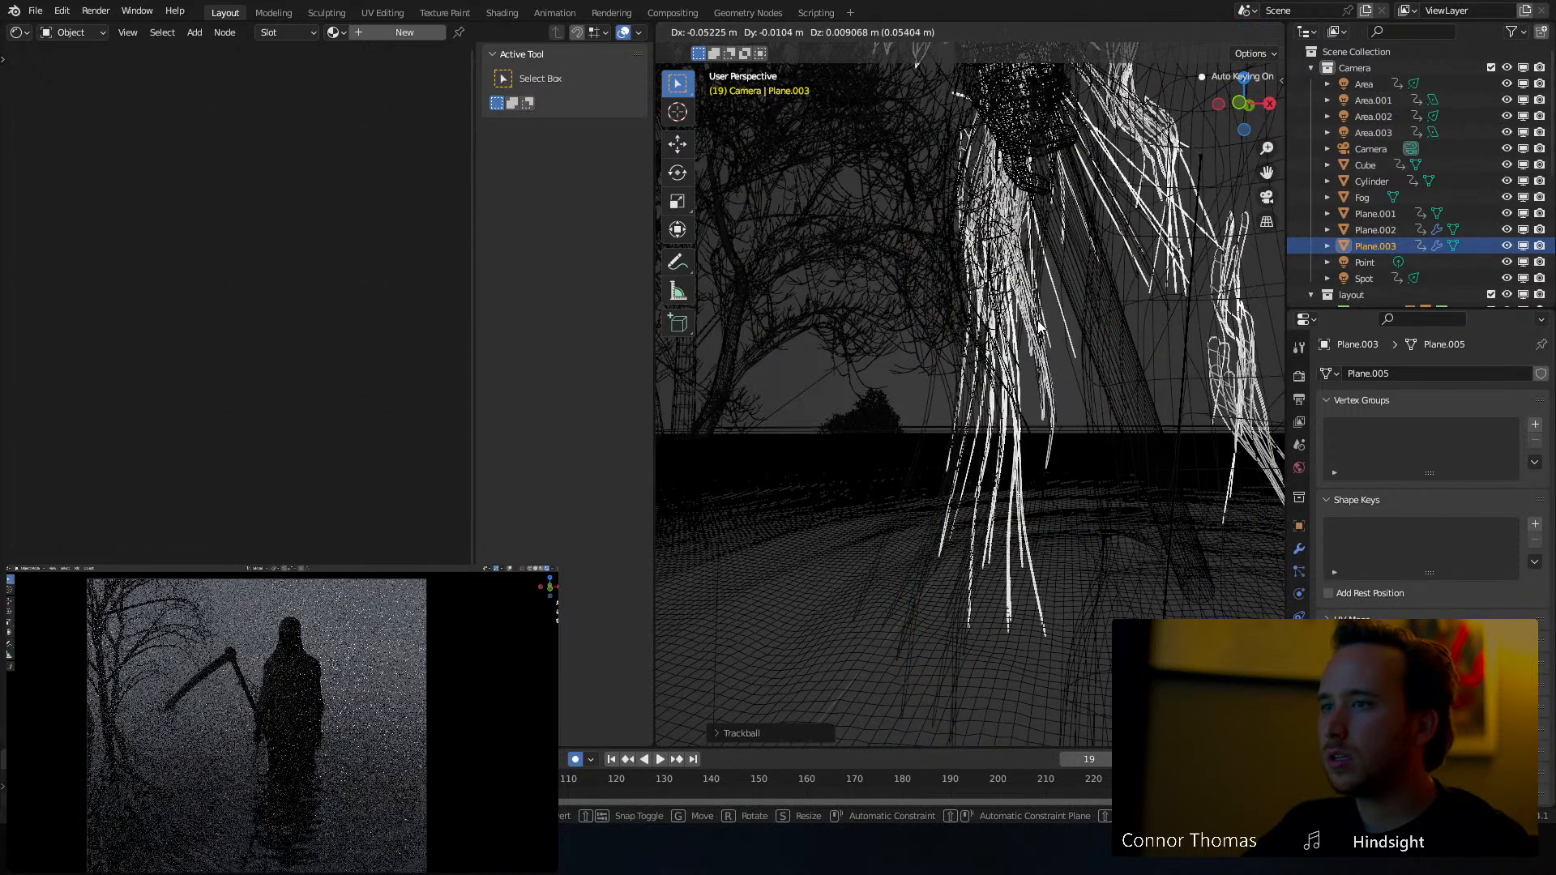
{"action": "left_click", "coordinate": [1098, 365]}
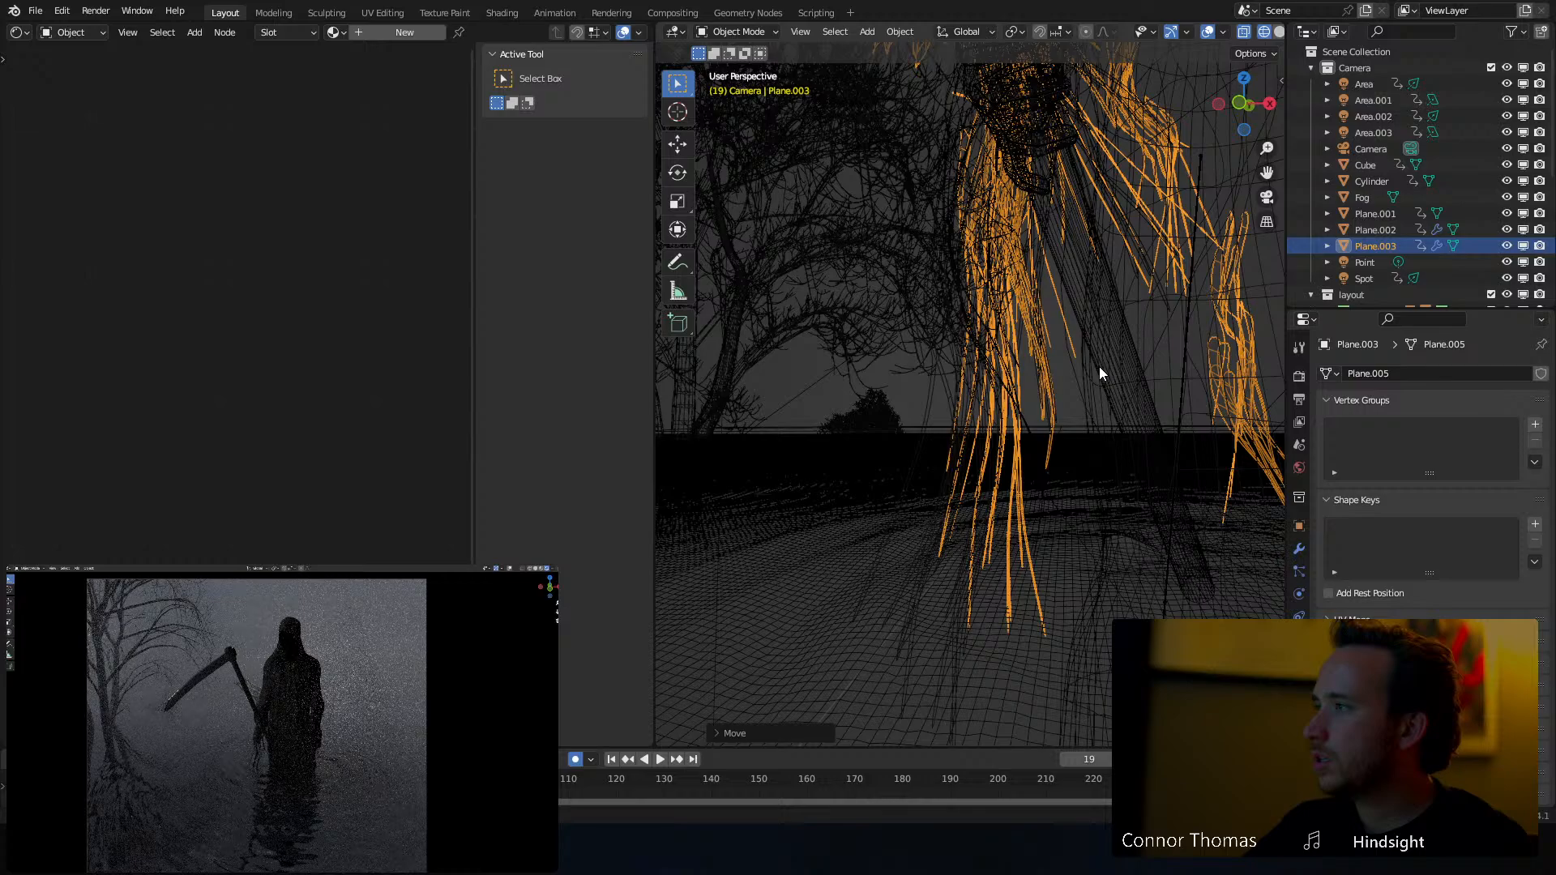
In the duplicated strands, circle-select the clump above the hand and rotate it freely into an upright orientation
{"action": "scroll", "coordinate": [965, 141], "scroll_direction": "down", "scroll_amount": 2}
{"action": "middle_click_drag", "start_coordinate": [966, 140], "coordinate": [948, 213], "text": "shift"}
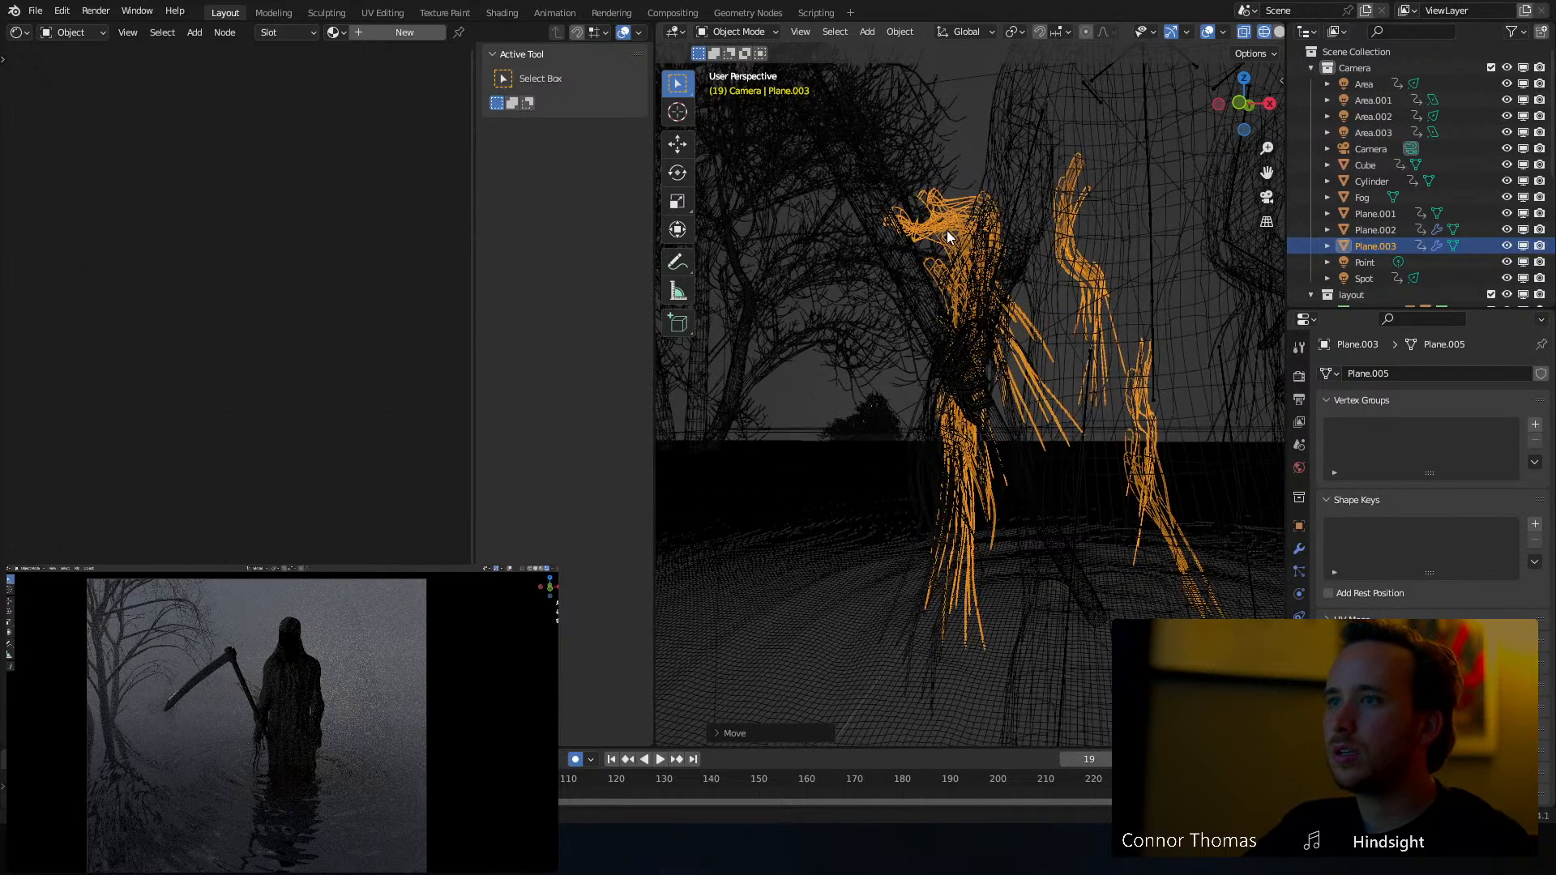
{"action": "key", "text": "Tab"}
{"action": "key", "text": "c"}
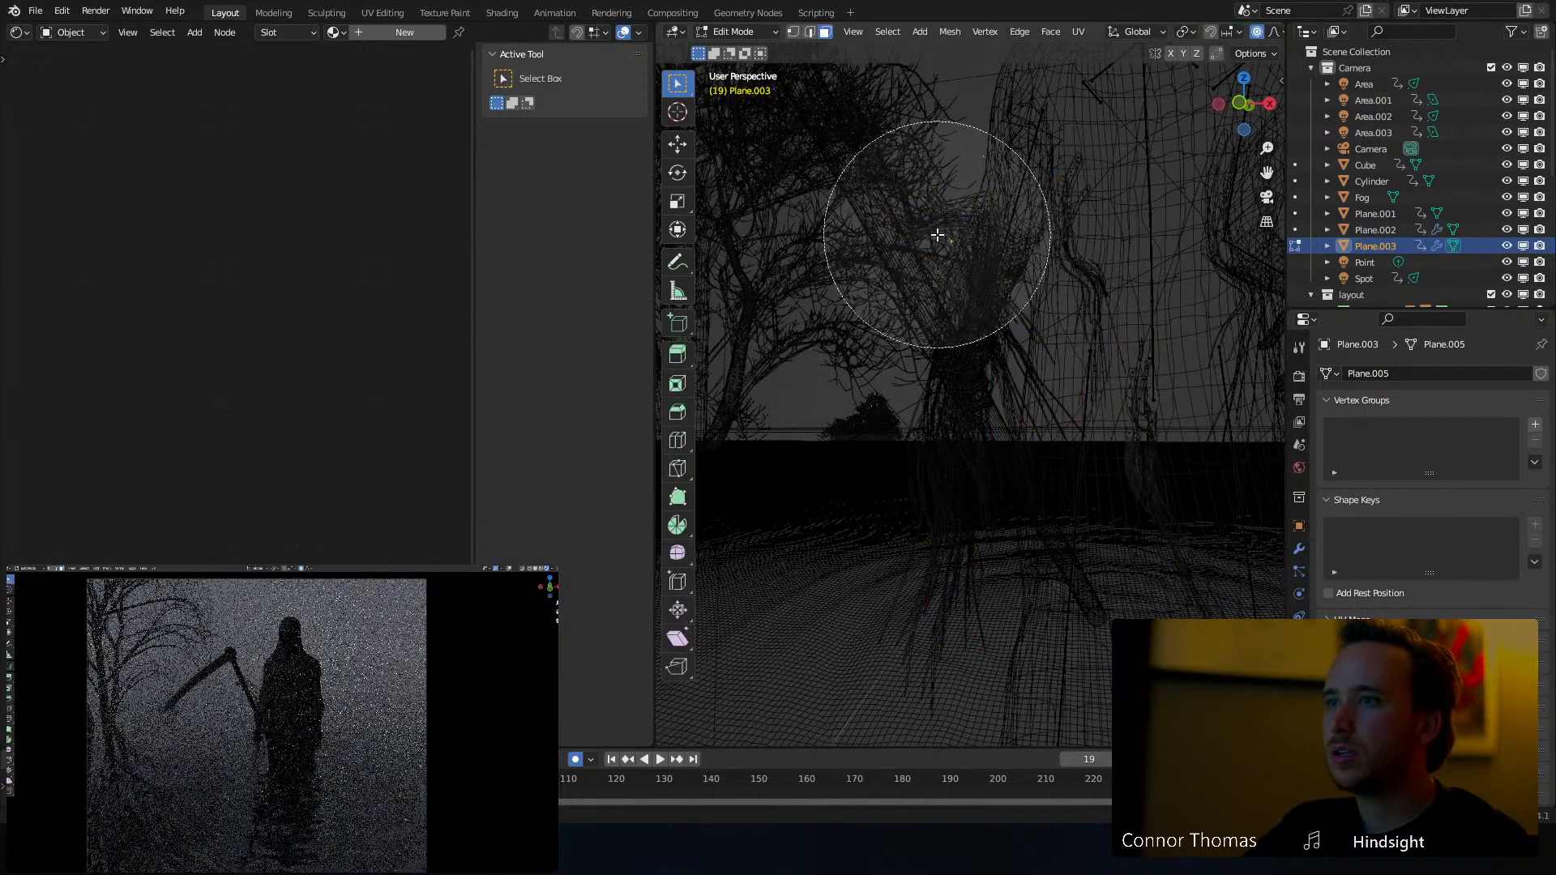
{"action": "left_click", "coordinate": [935, 198]}
{"action": "right_click", "coordinate": [935, 197]}
{"action": "key", "text": "g"}
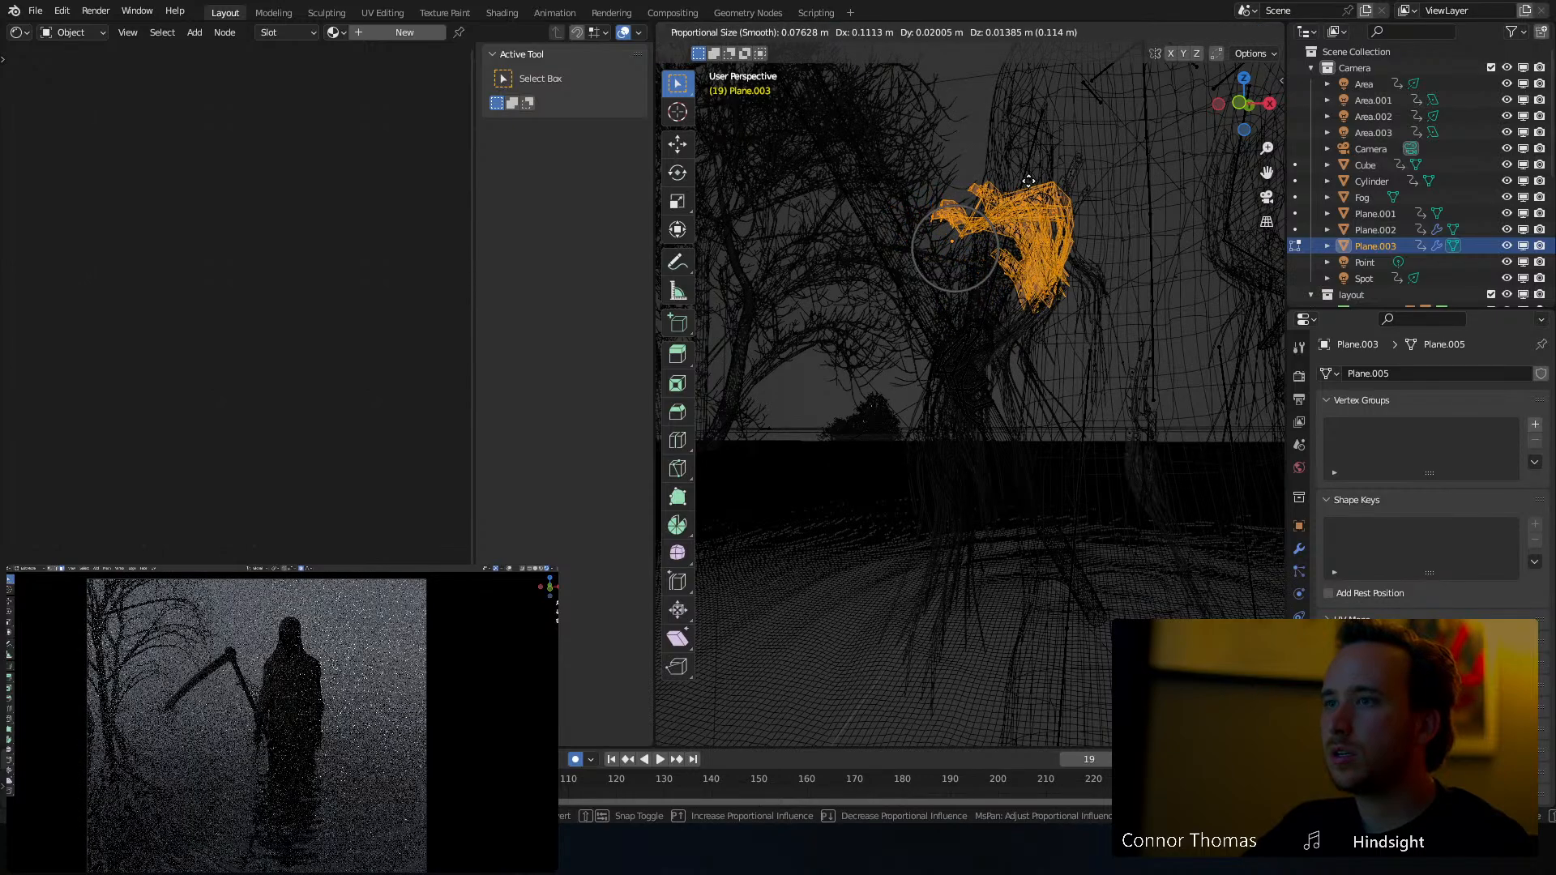
{"action": "key", "text": "r"}
{"action": "key", "text": "r"}
{"action": "left_click", "coordinate": [1063, 274]}
Move the selected clump onto the sleeve and tilt it to follow the forearm
{"action": "key", "text": "g"}
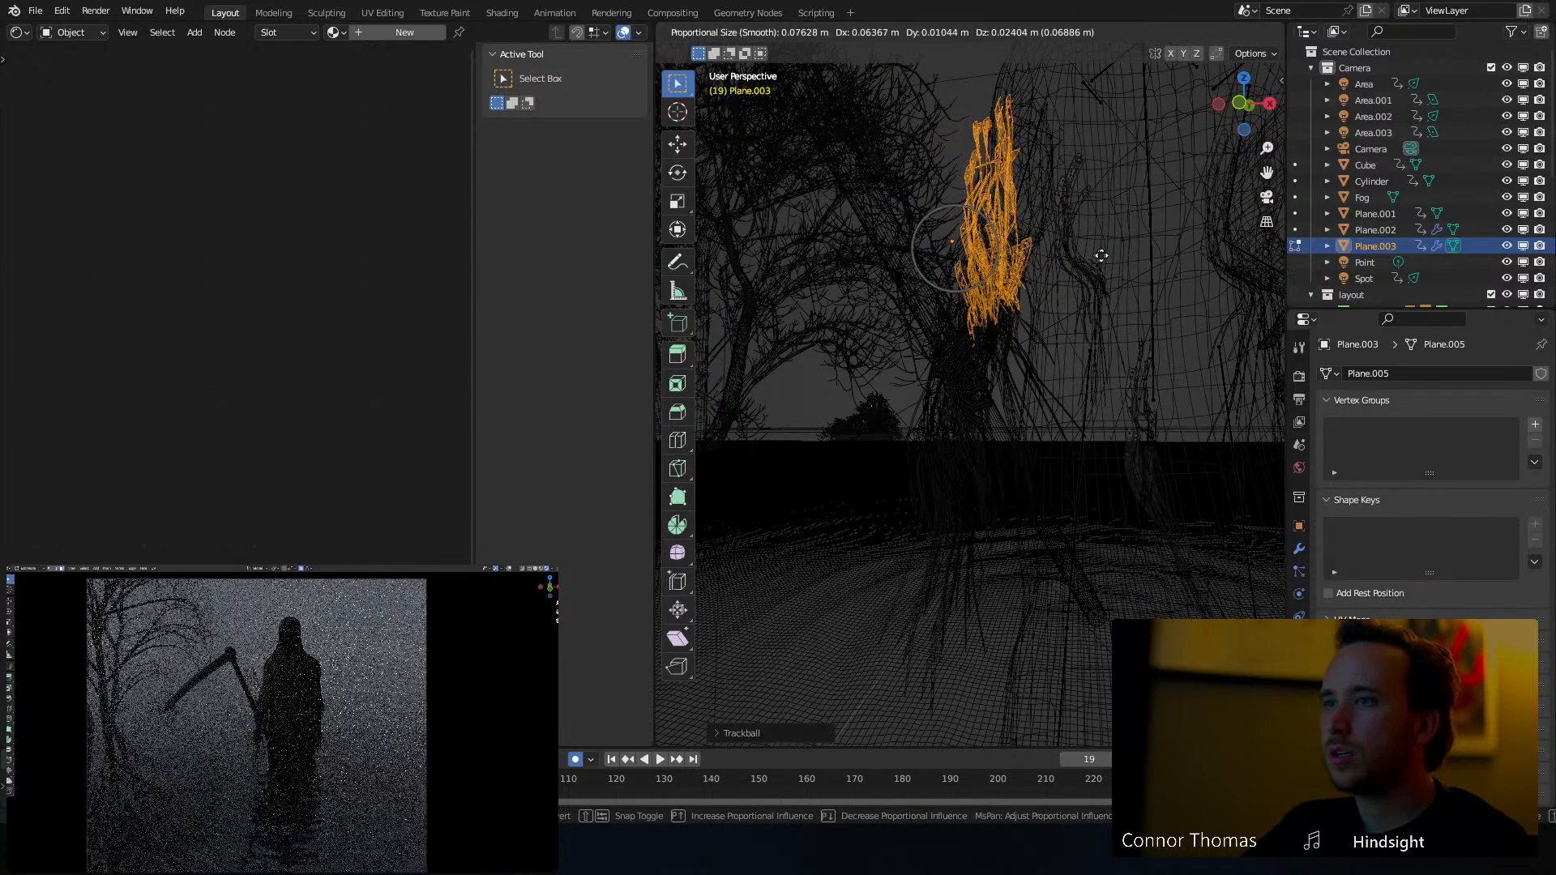
{"action": "left_click", "coordinate": [1111, 243]}
{"action": "key", "text": "r"}
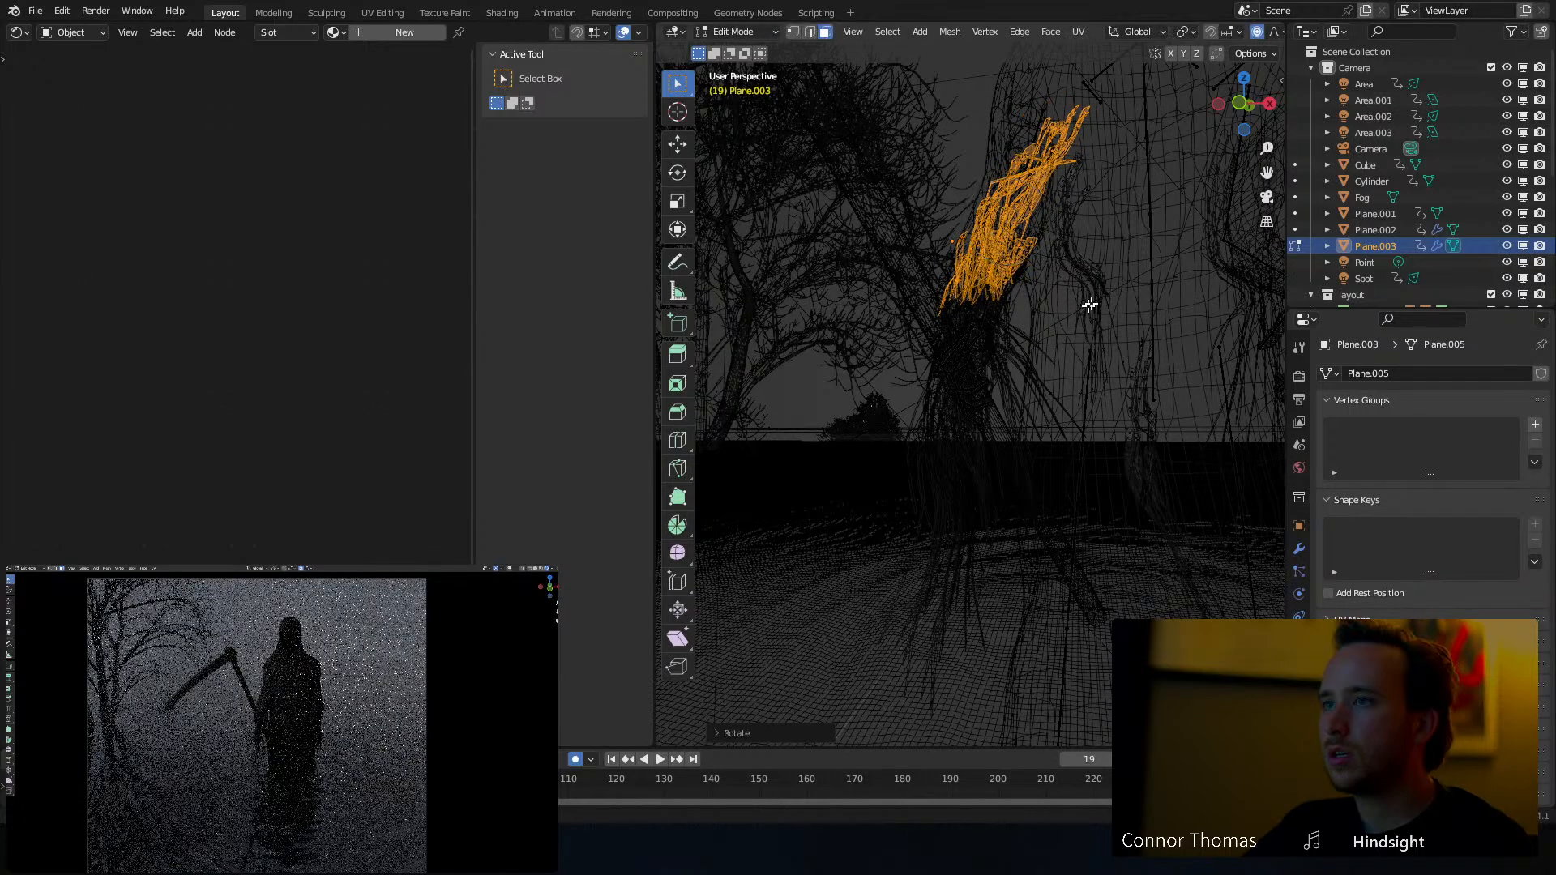
{"action": "right_click", "coordinate": [1111, 297]}
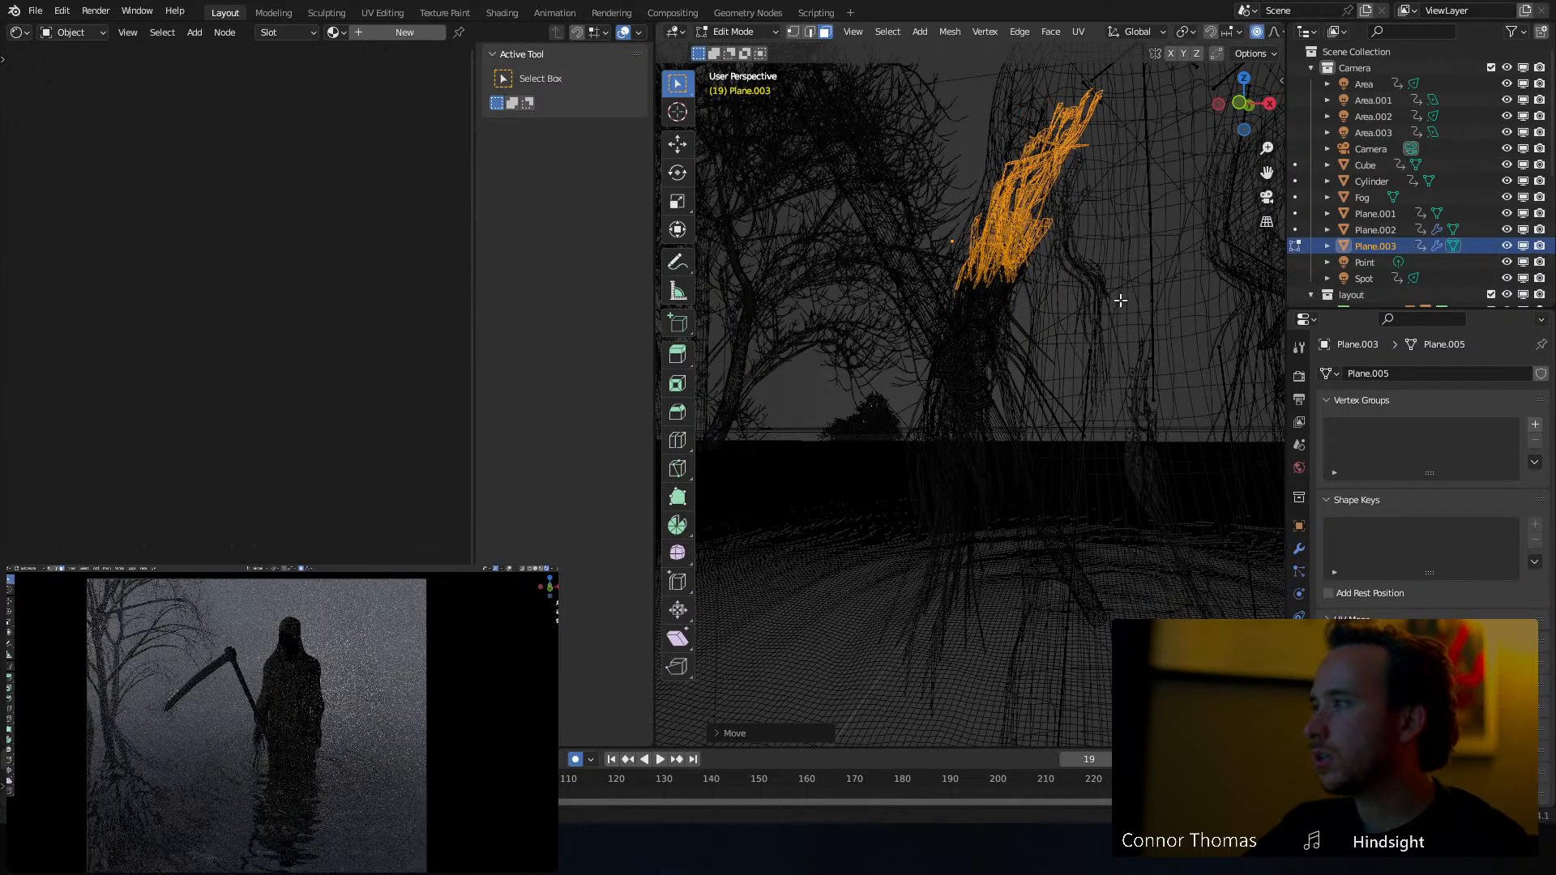
Finish editing the duplicated strands, deselect all objects and save the file
{"action": "key", "text": "Tab"}
{"action": "key", "text": "a"}
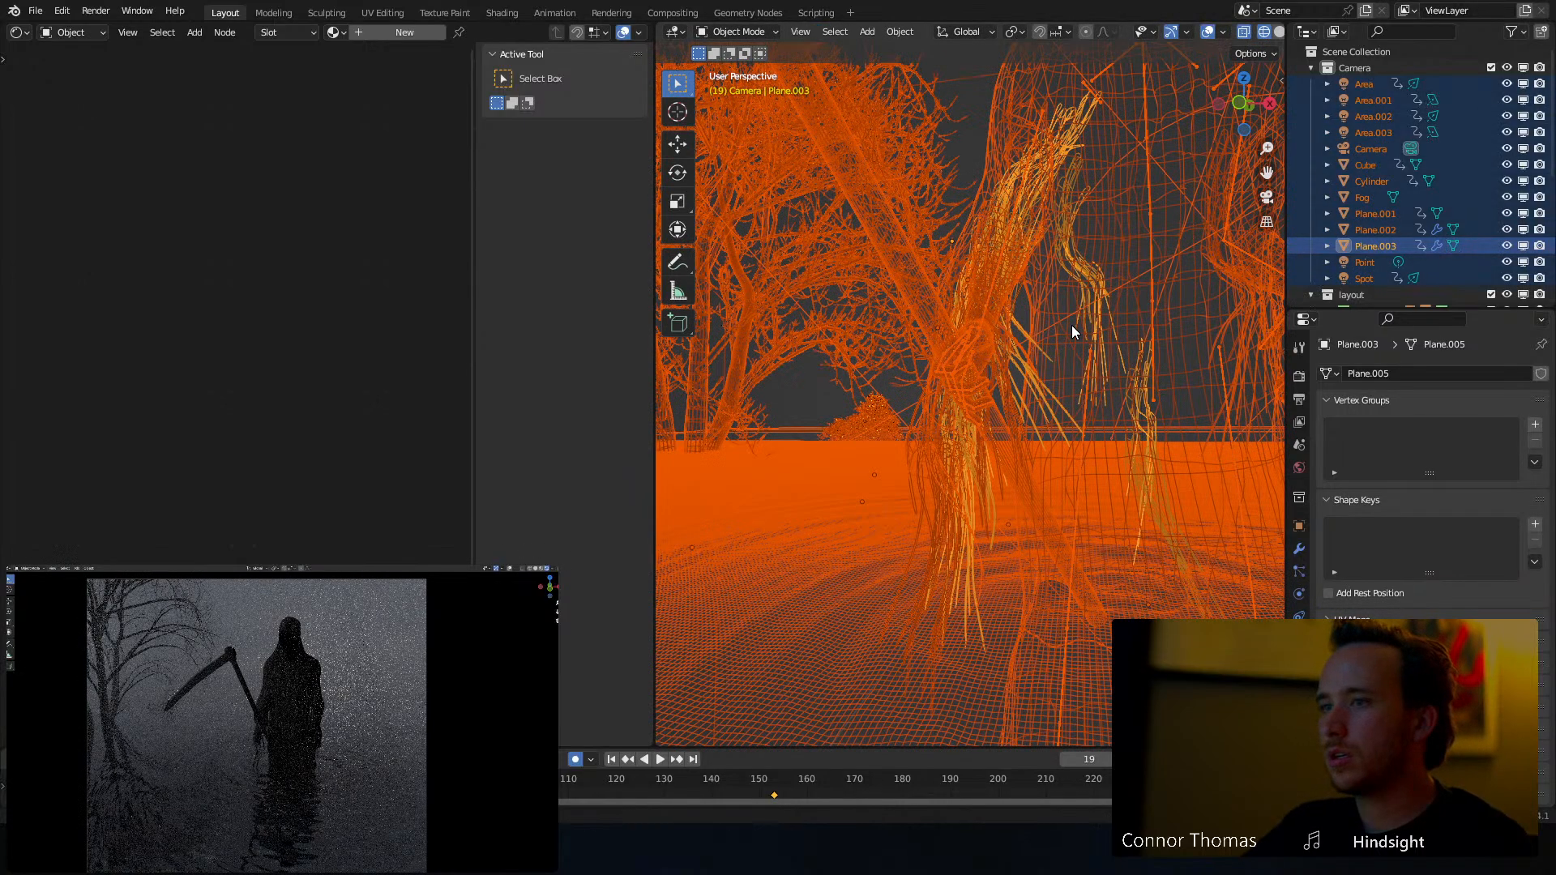
{"action": "key", "text": "alt+a"}
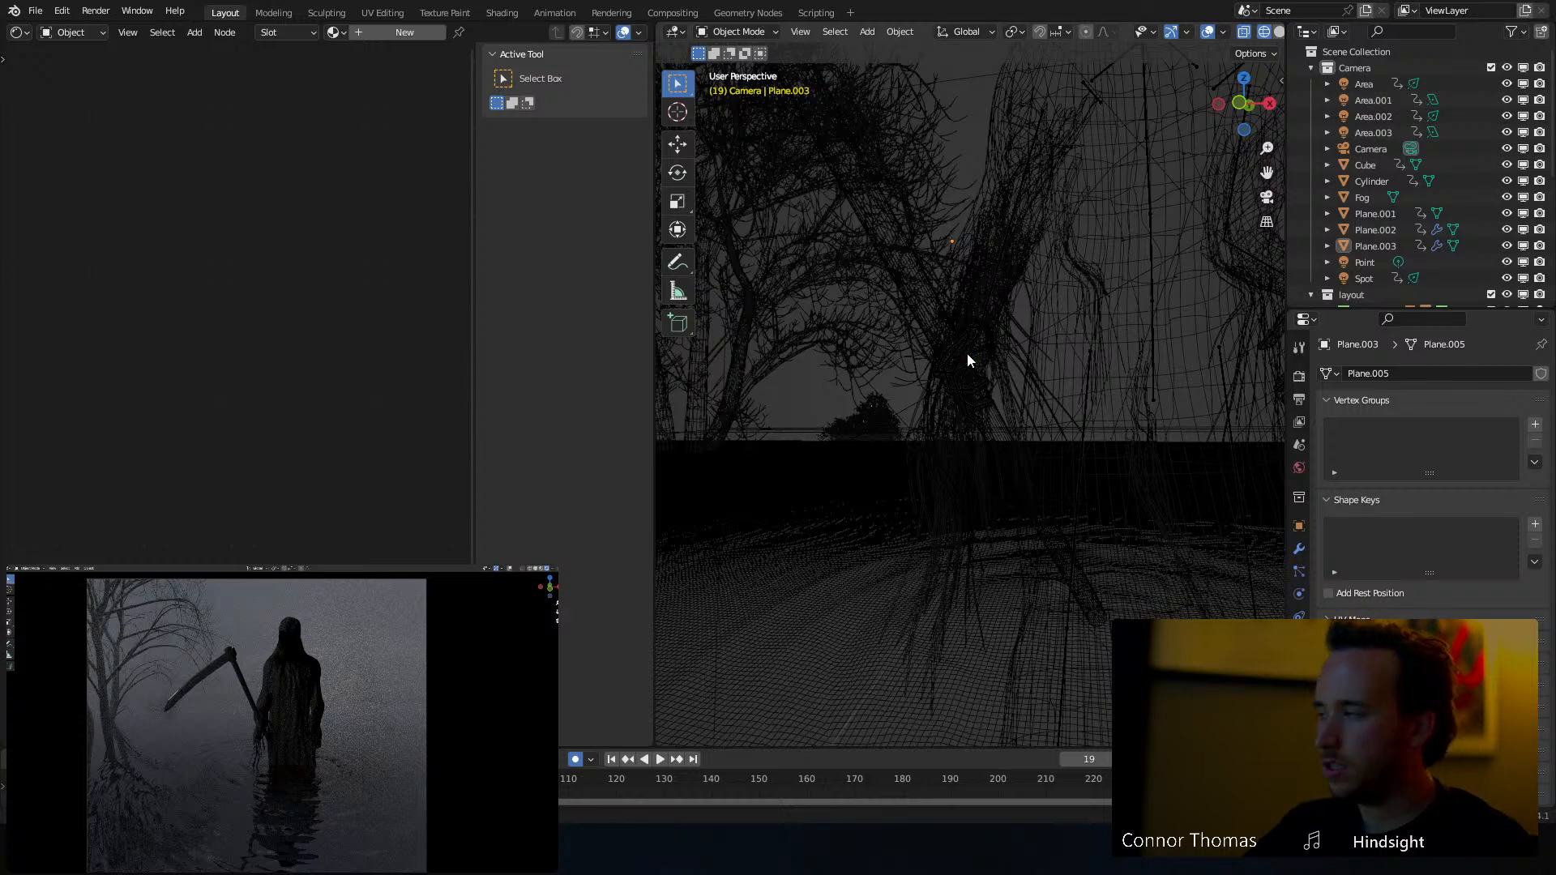
{"action": "key", "text": "ctrl+s"}
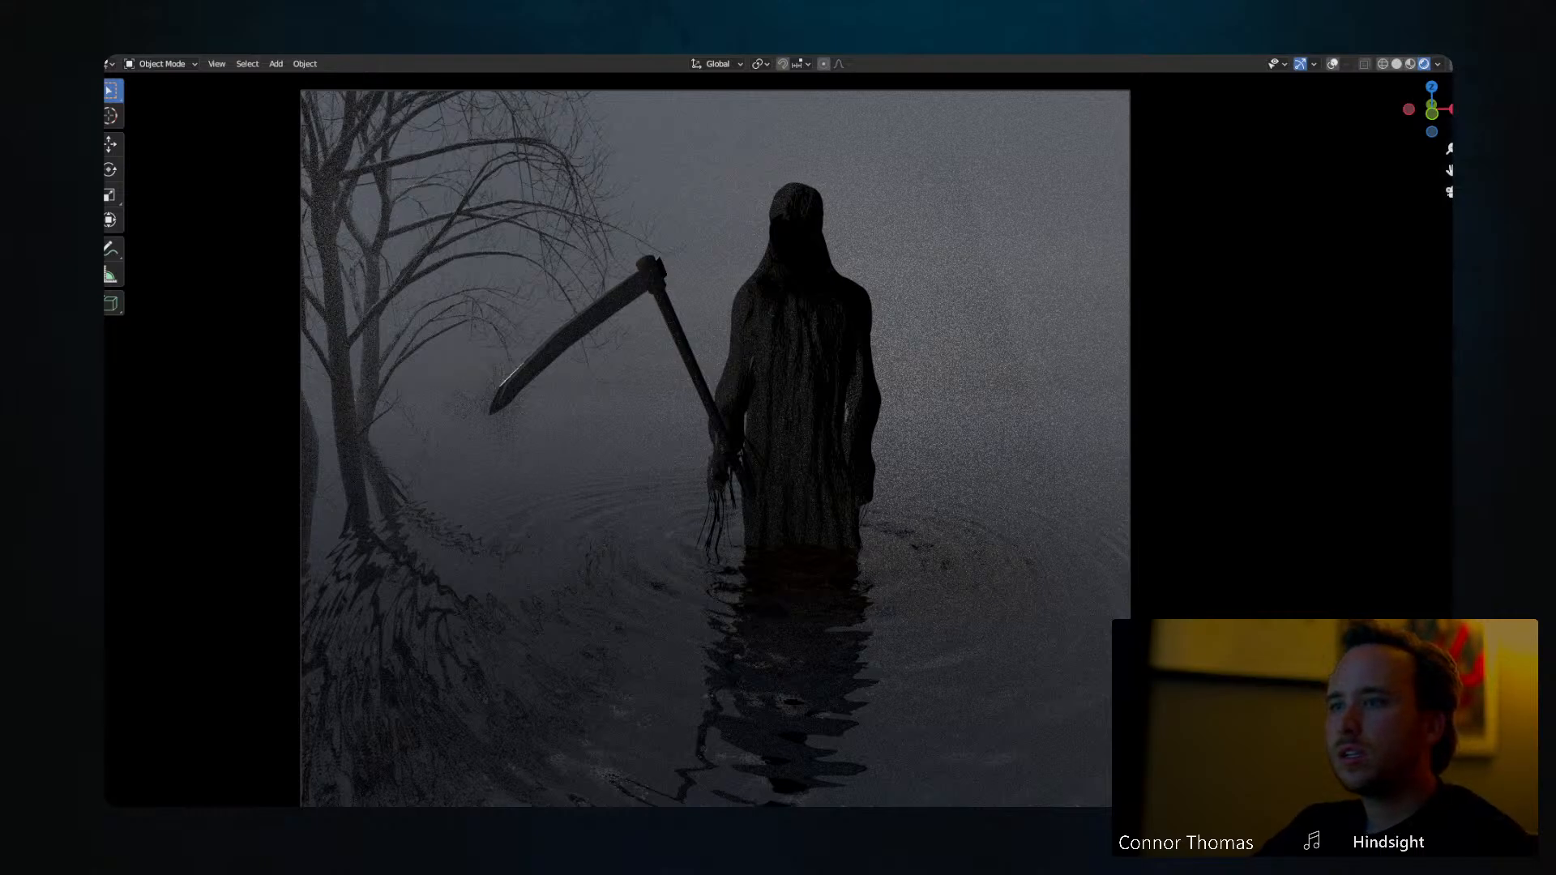
Place a flat plane in the water beside the figure and rotate it 90° about the X axis
{"action": "key", "text": "ctrl+z"}
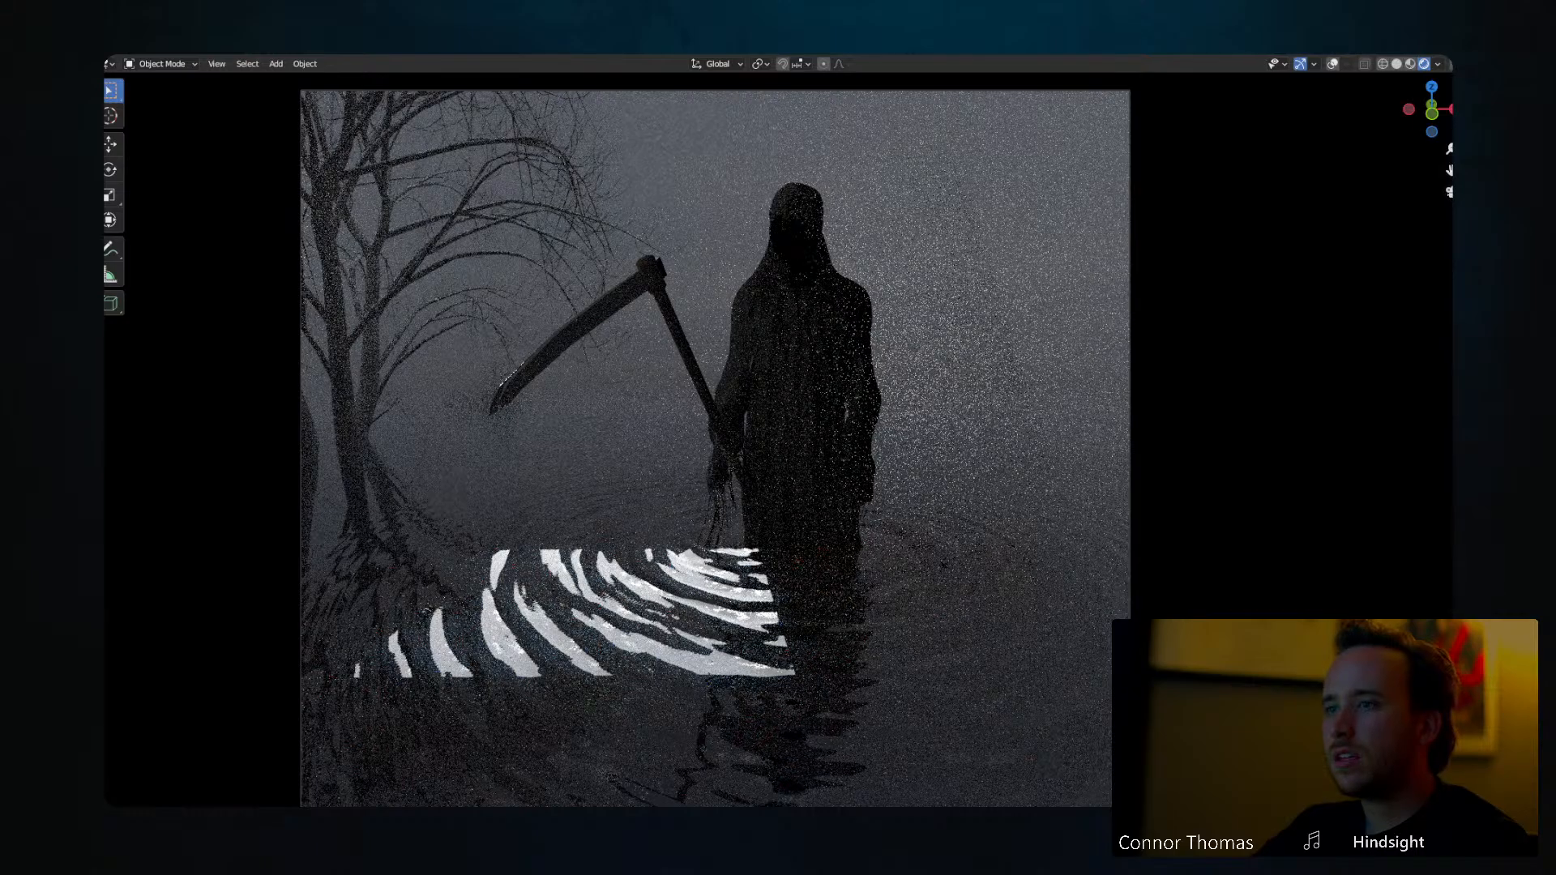
{"action": "type", "text": "rx90"}
{"action": "key", "text": "Return"}
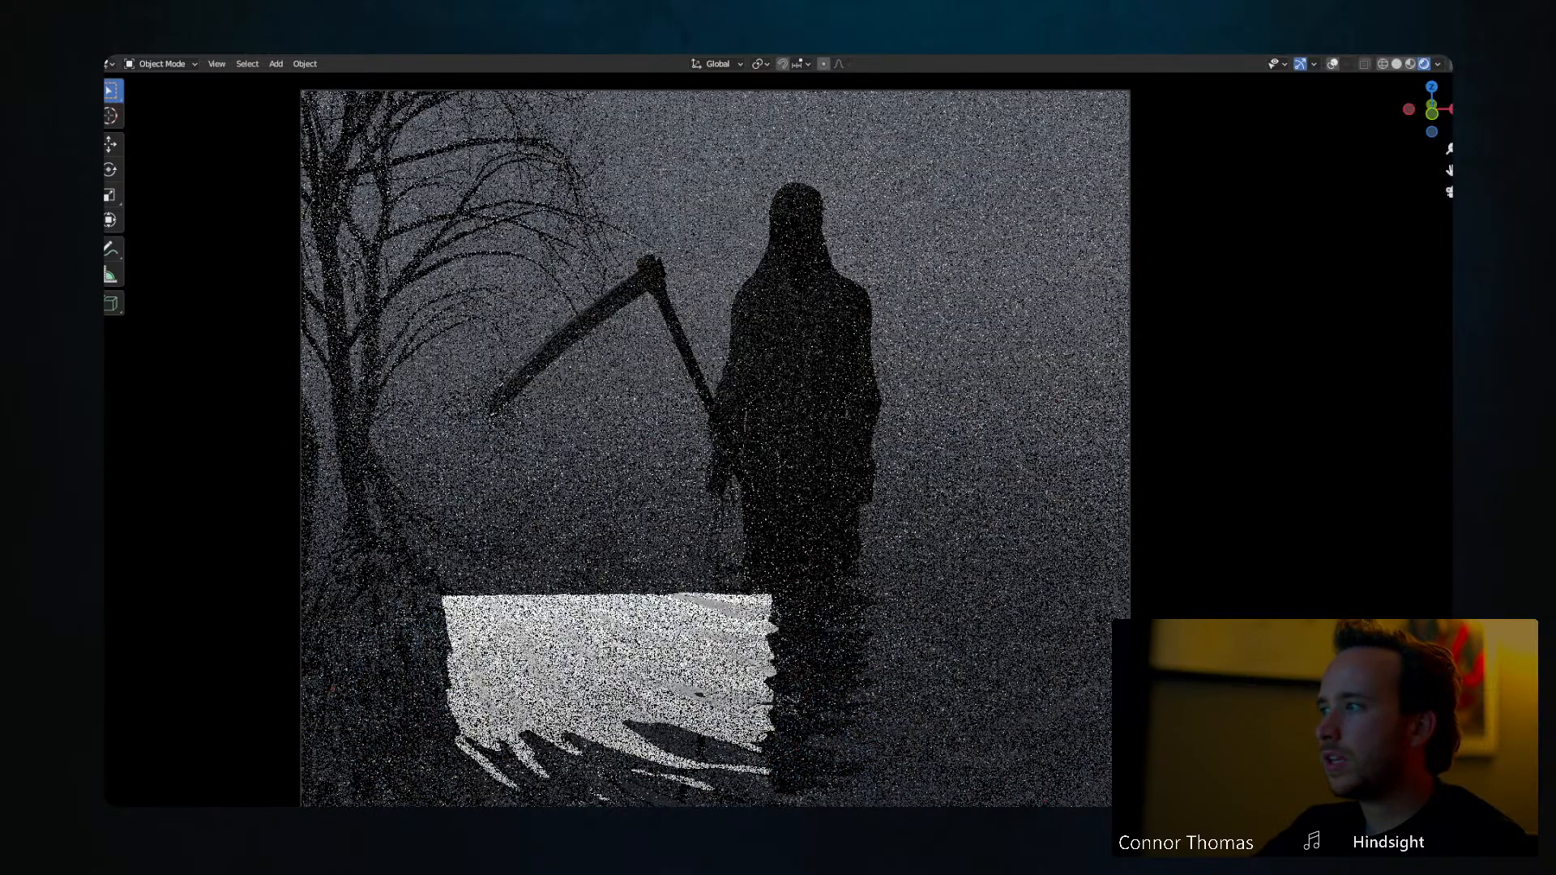
Move the upright plane back along the Y axis to beside the figure and adjust its height along the Z axis
{"action": "key", "text": "g"}
{"action": "key", "text": "y"}
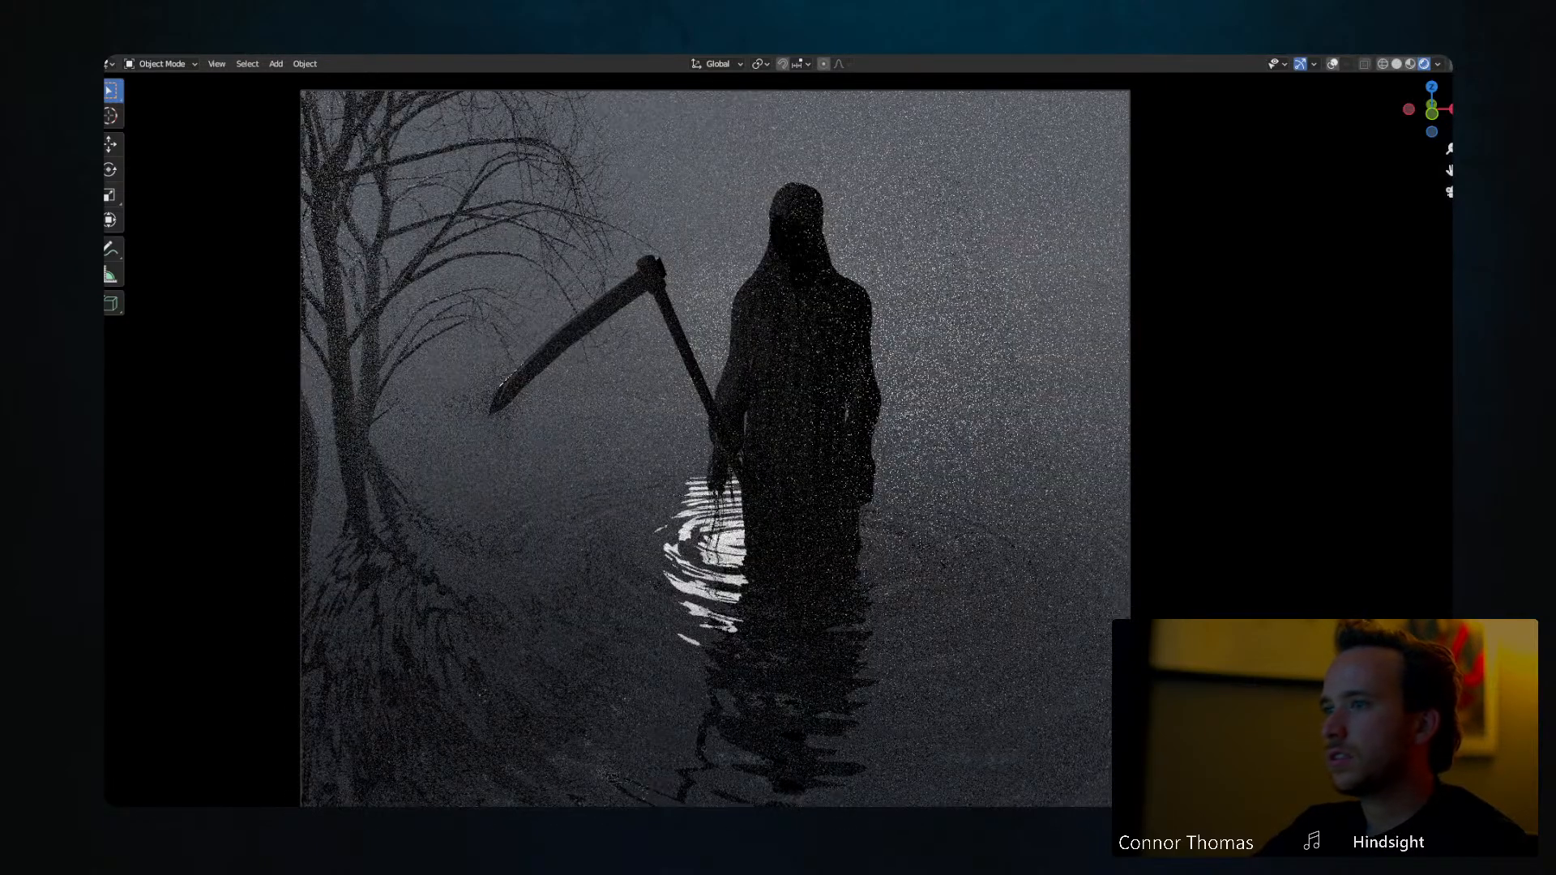
{"action": "key", "text": "g"}
{"action": "key", "text": "z"}
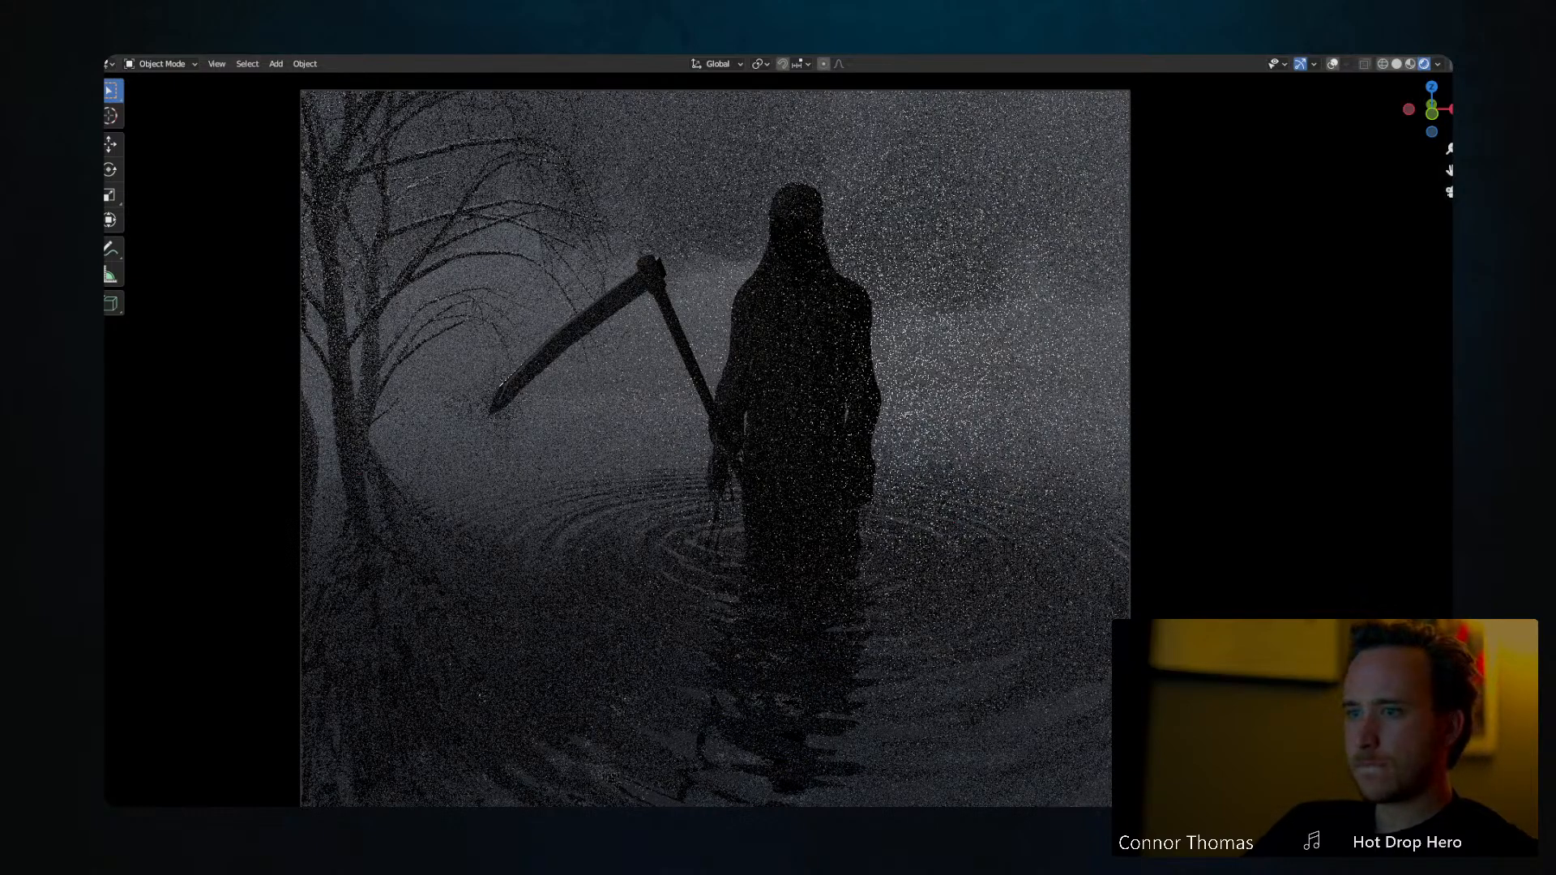
Compare the scene with the reaper reference image and save the file
{"action": "key", "text": "alt+Tab"}
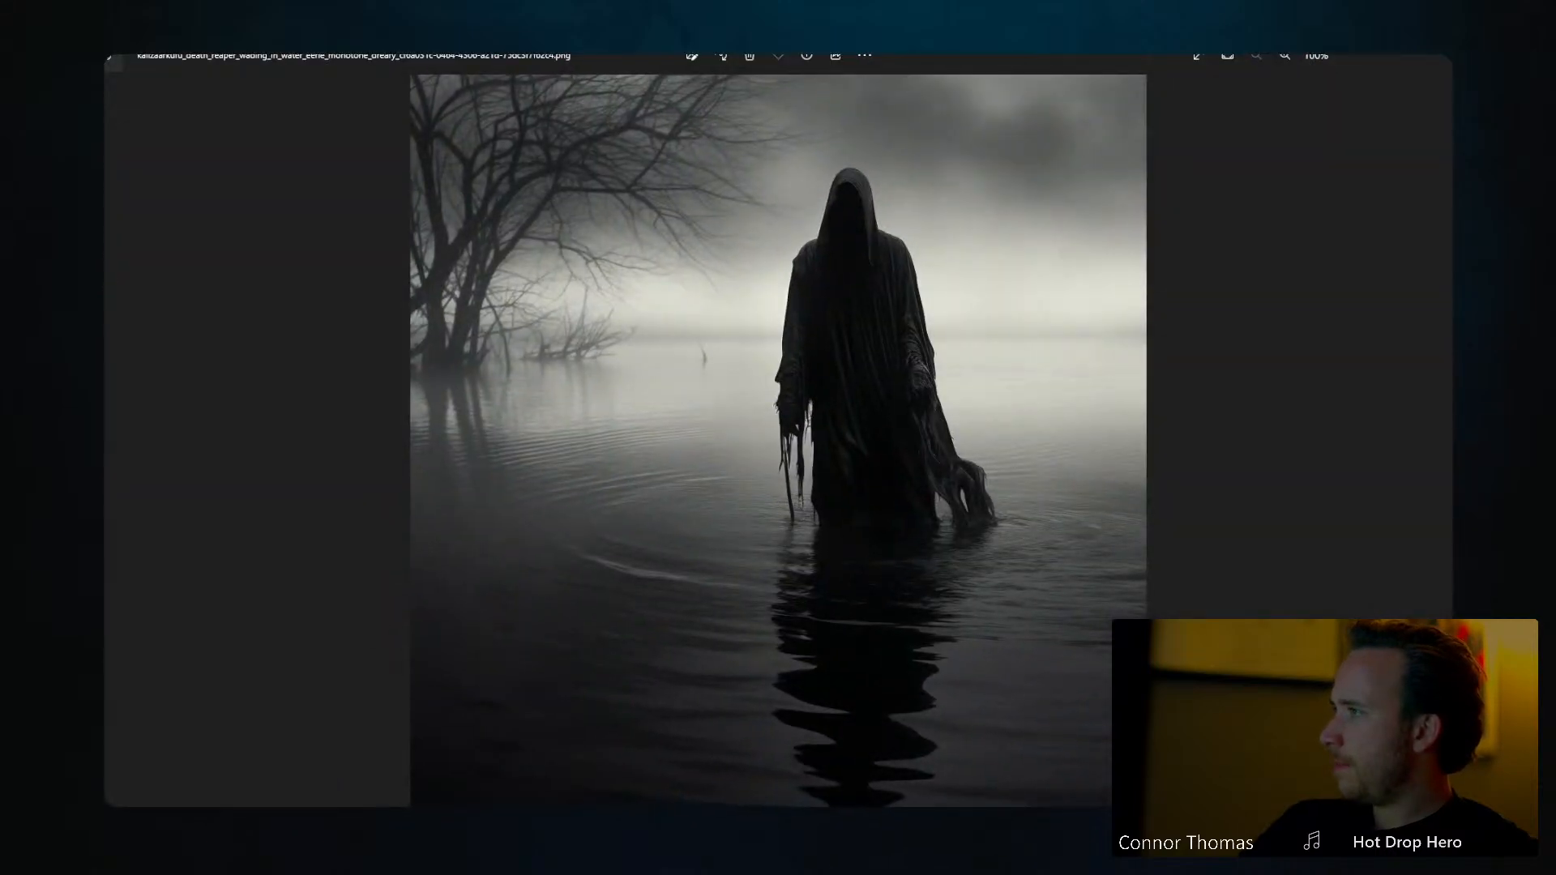
{"action": "key", "text": "alt+Tab"}
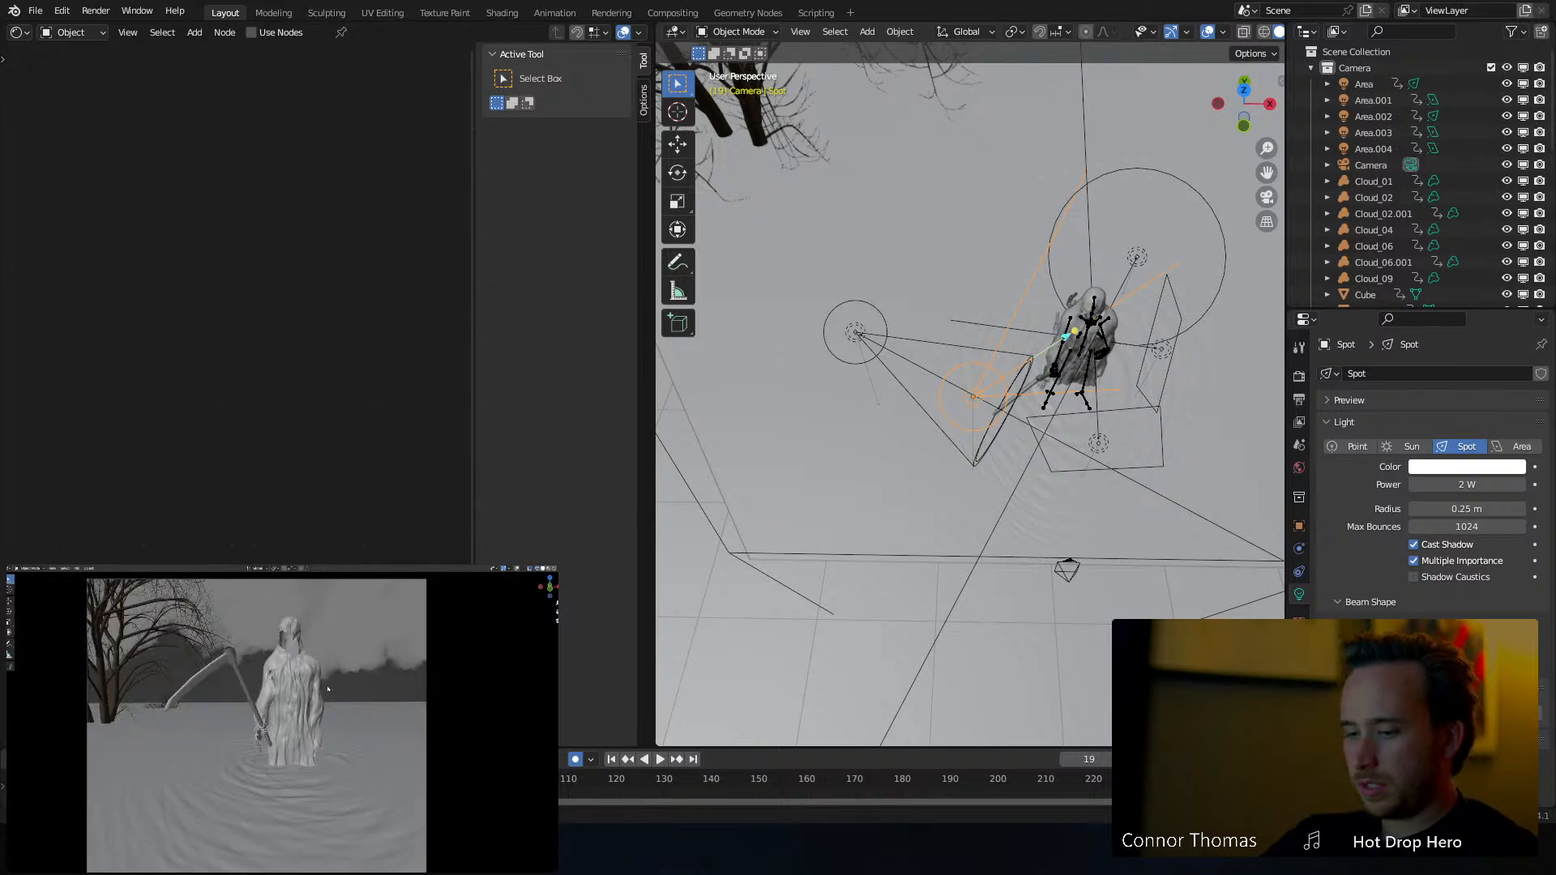
{"action": "key", "text": "ctrl+s"}
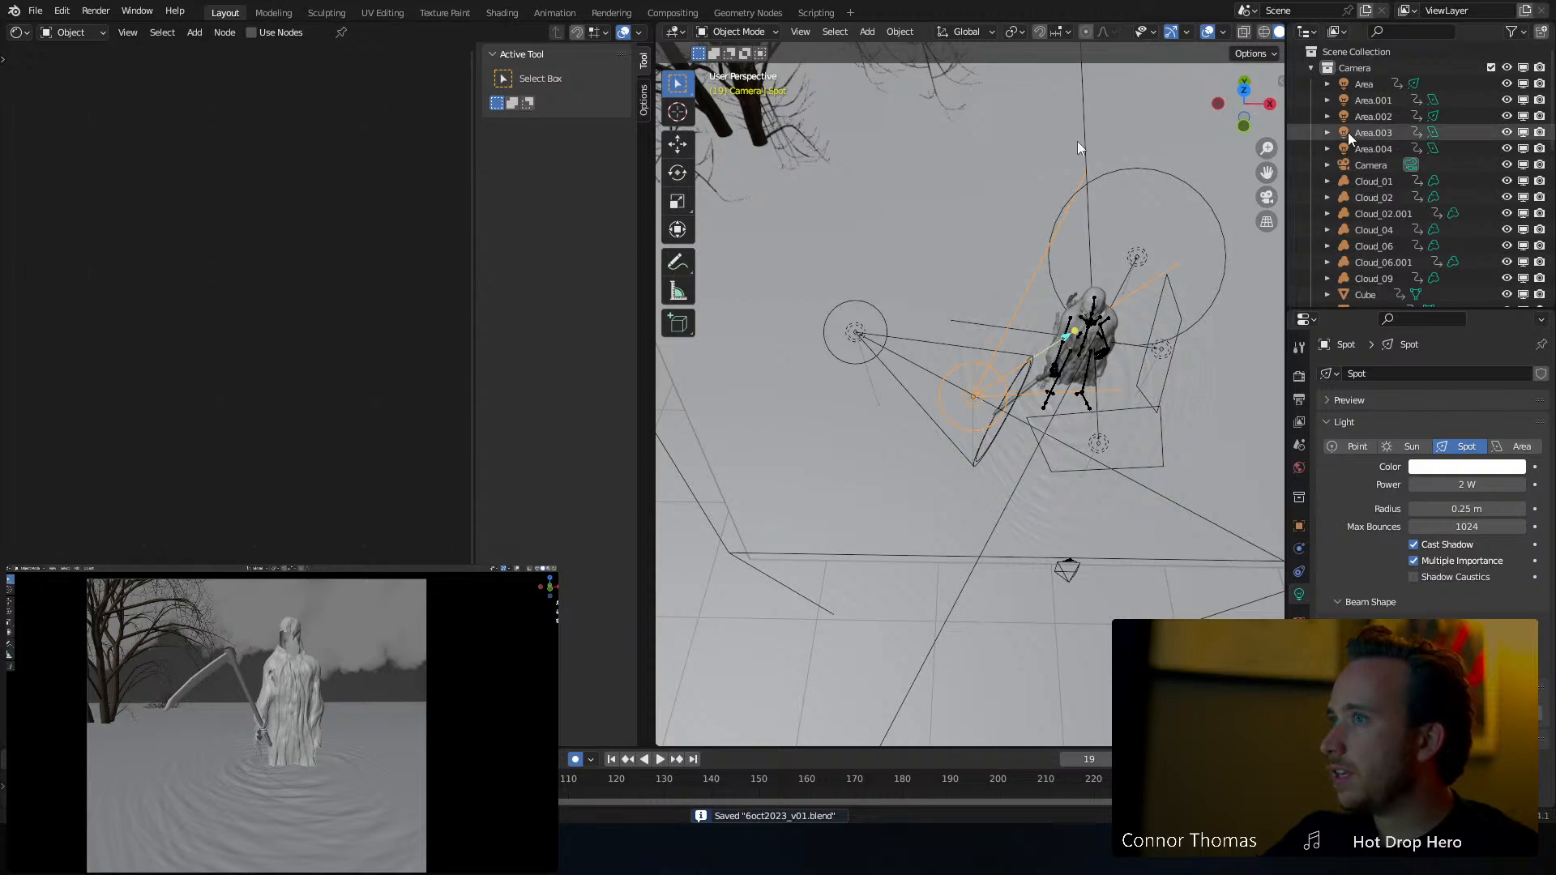
In camera view, duplicate the cloud above the figure and place the copy over the tree
{"action": "middle_click_drag", "start_coordinate": [872, 284], "coordinate": [899, 265]}
{"action": "key", "text": "KP_0"}
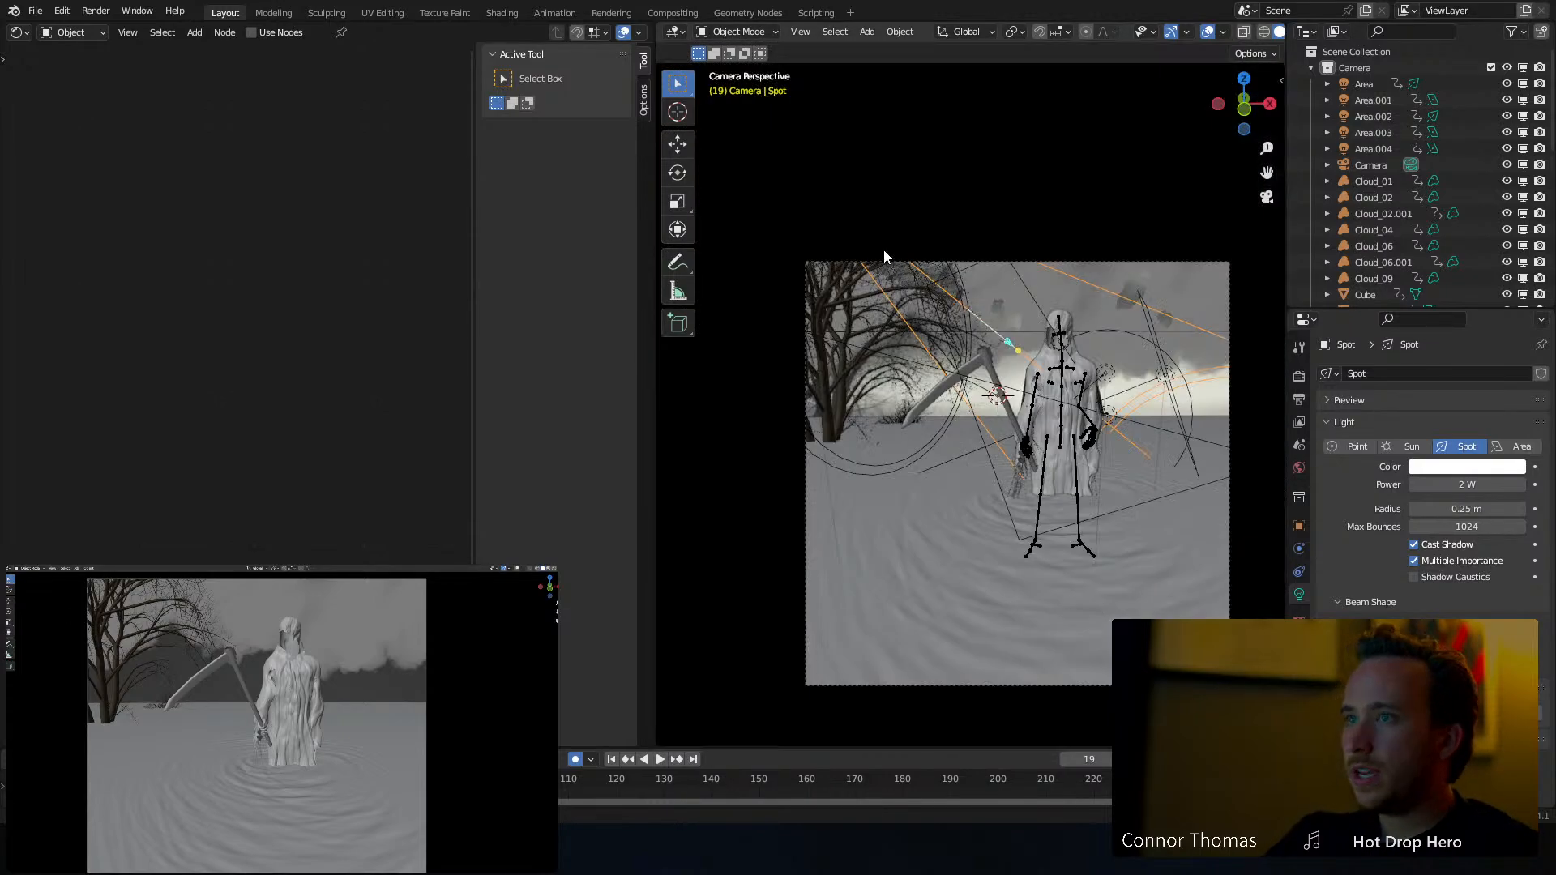
{"action": "left_click", "coordinate": [991, 285]}
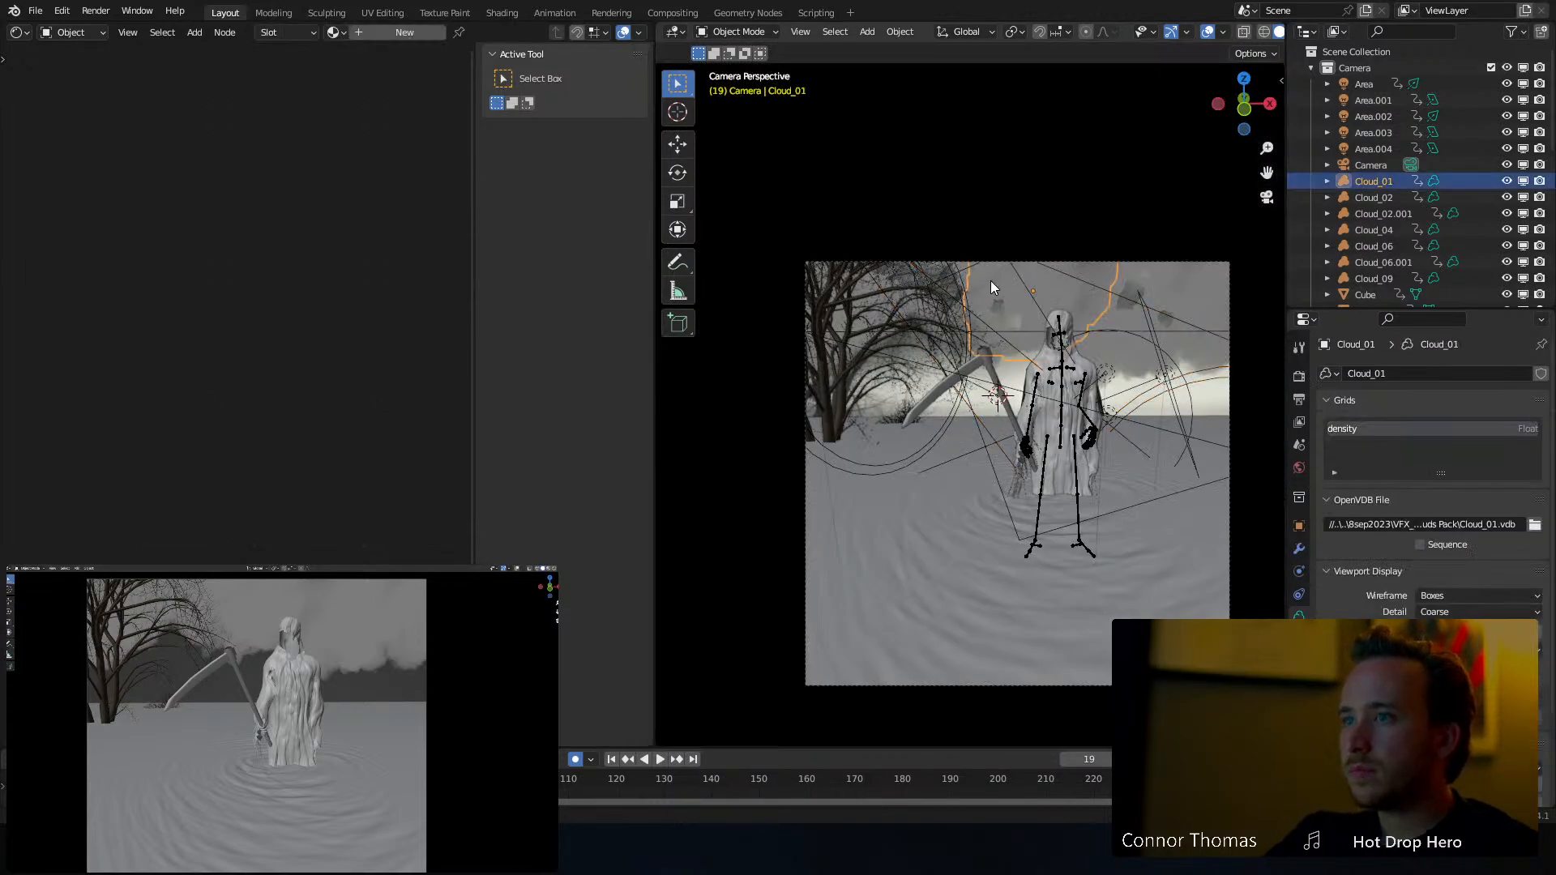
{"action": "key", "text": "shift+d"}
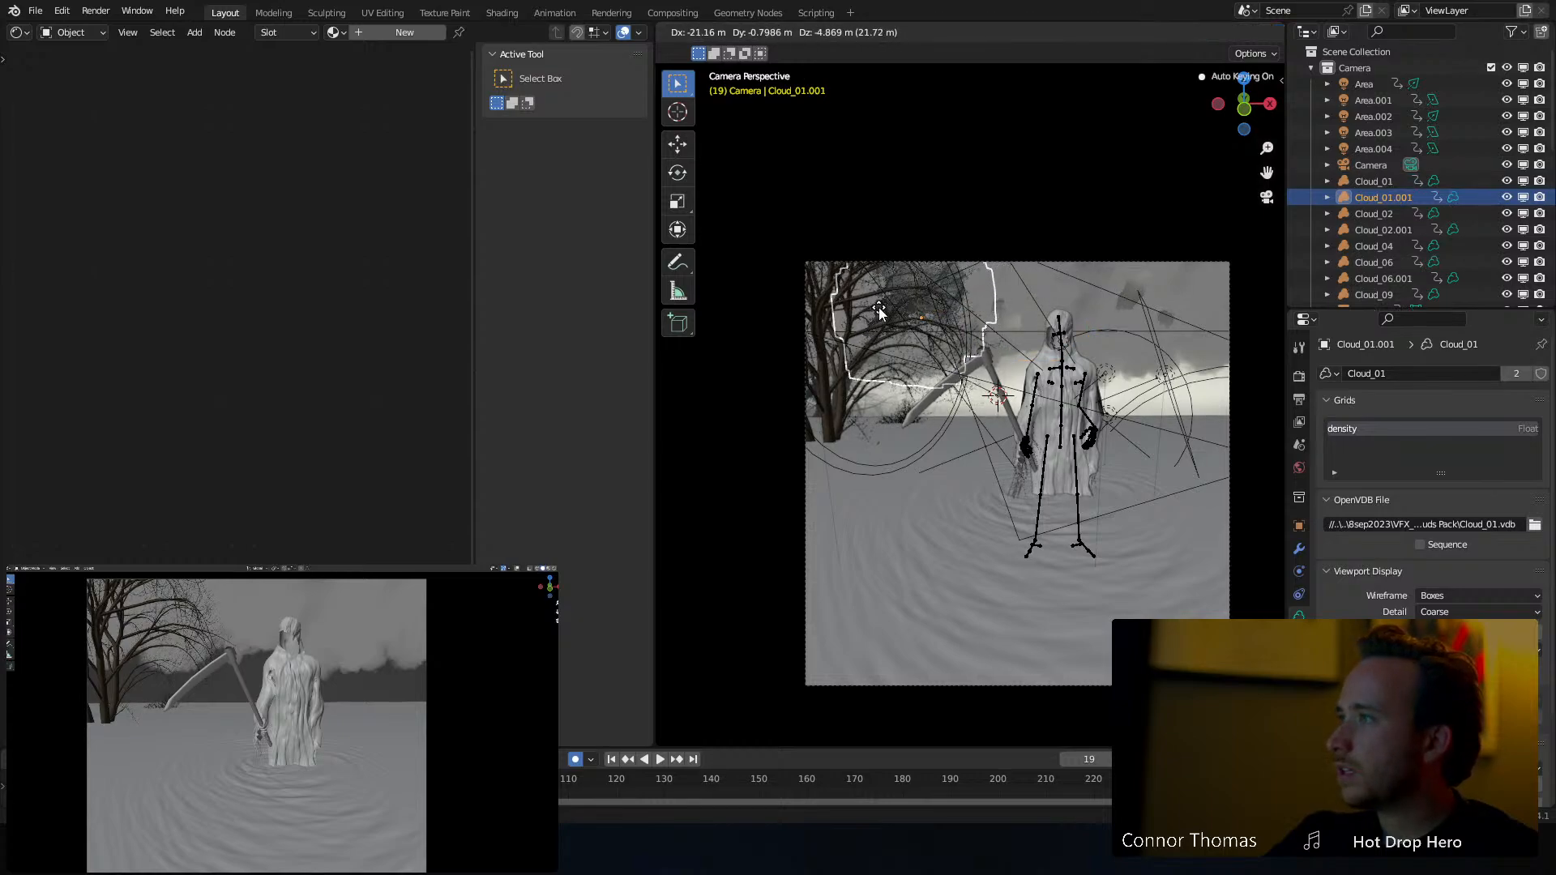
{"action": "left_click", "coordinate": [880, 312]}
Scale the copied cloud up to about 1.65 times, raise it in the sky and save the file
{"action": "key", "text": "s"}
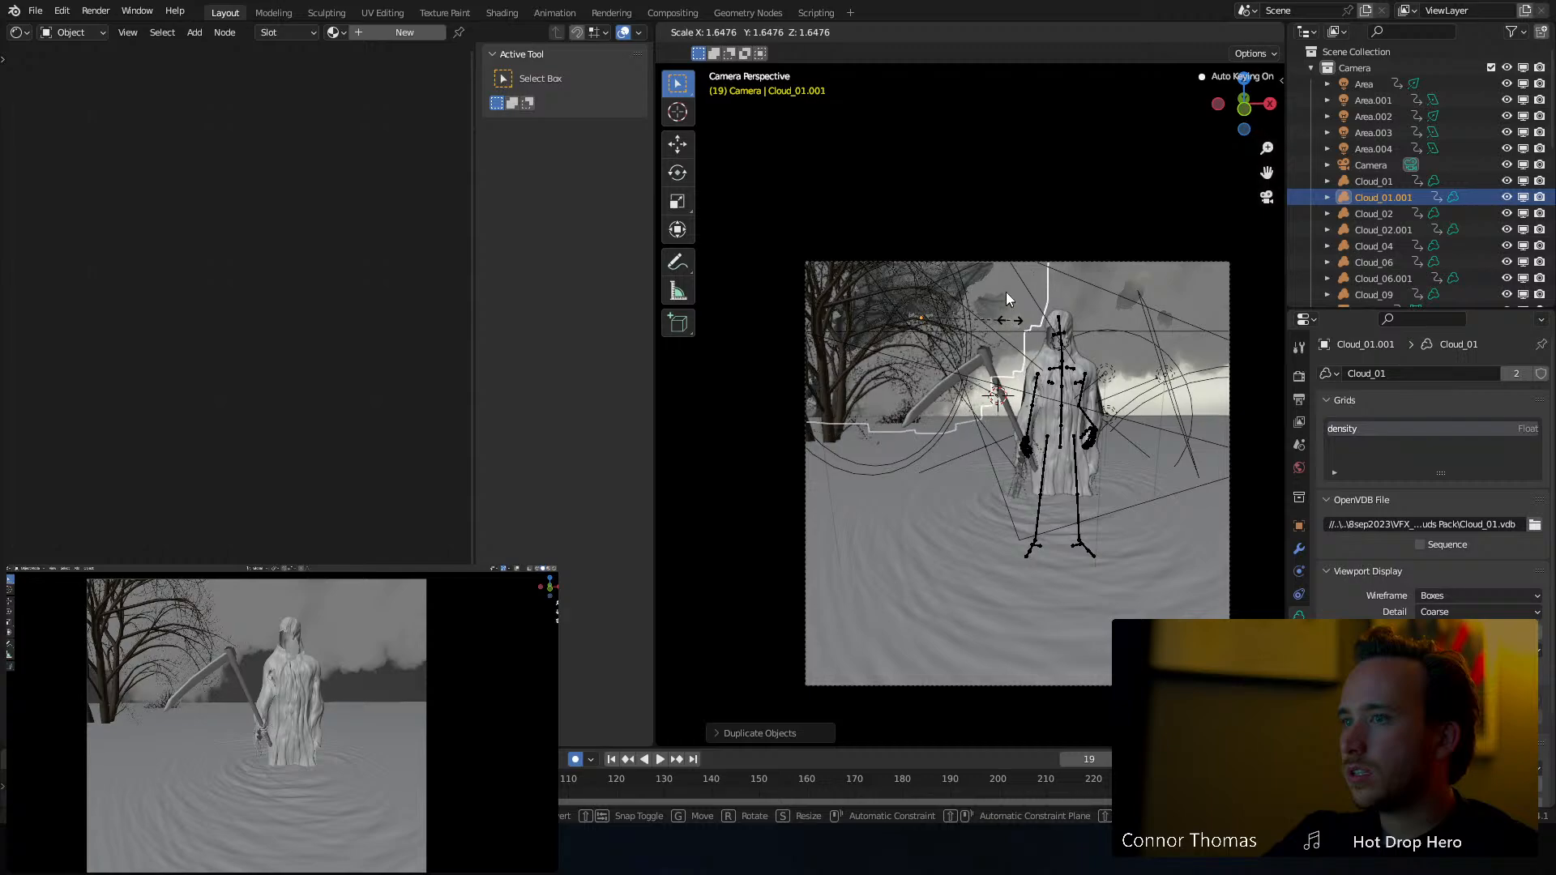
{"action": "left_click", "coordinate": [1010, 280]}
{"action": "key", "text": "g"}
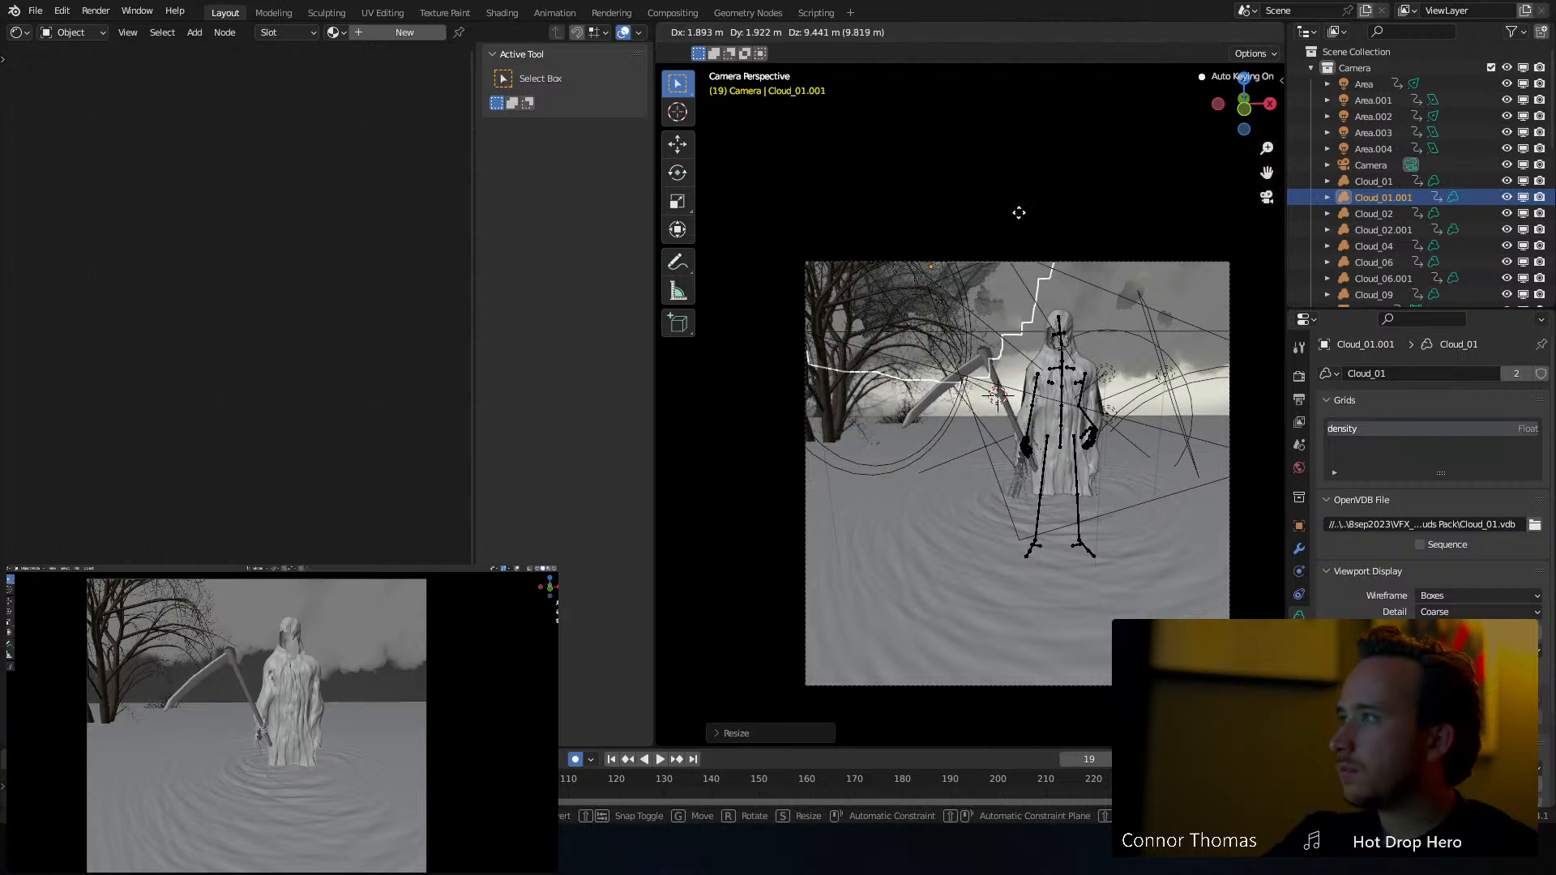
{"action": "left_click", "coordinate": [1021, 277]}
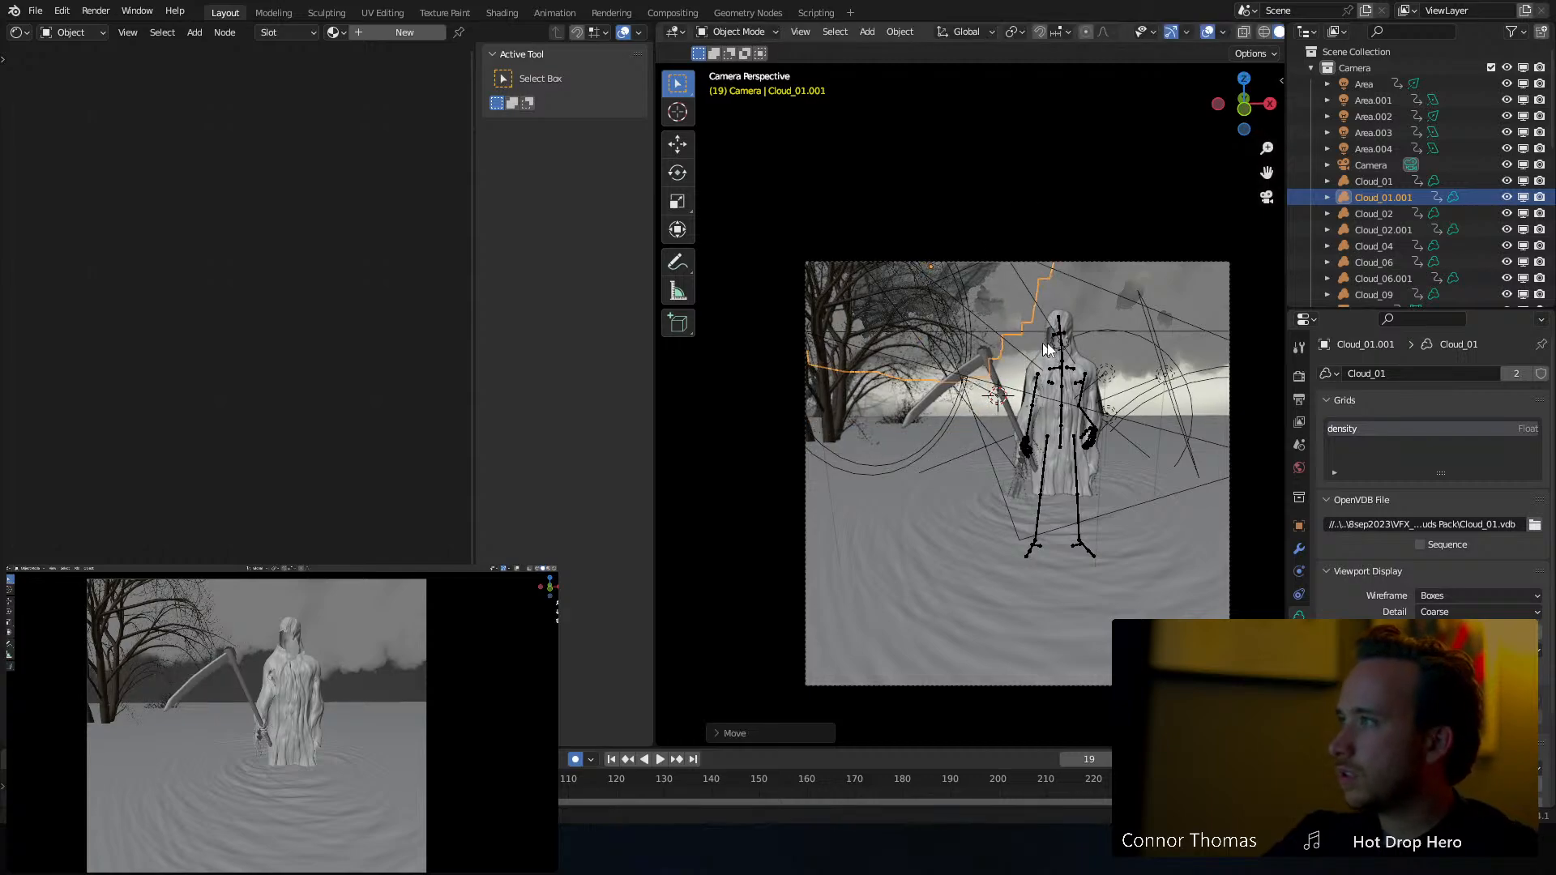
{"action": "key", "text": "ctrl+s"}
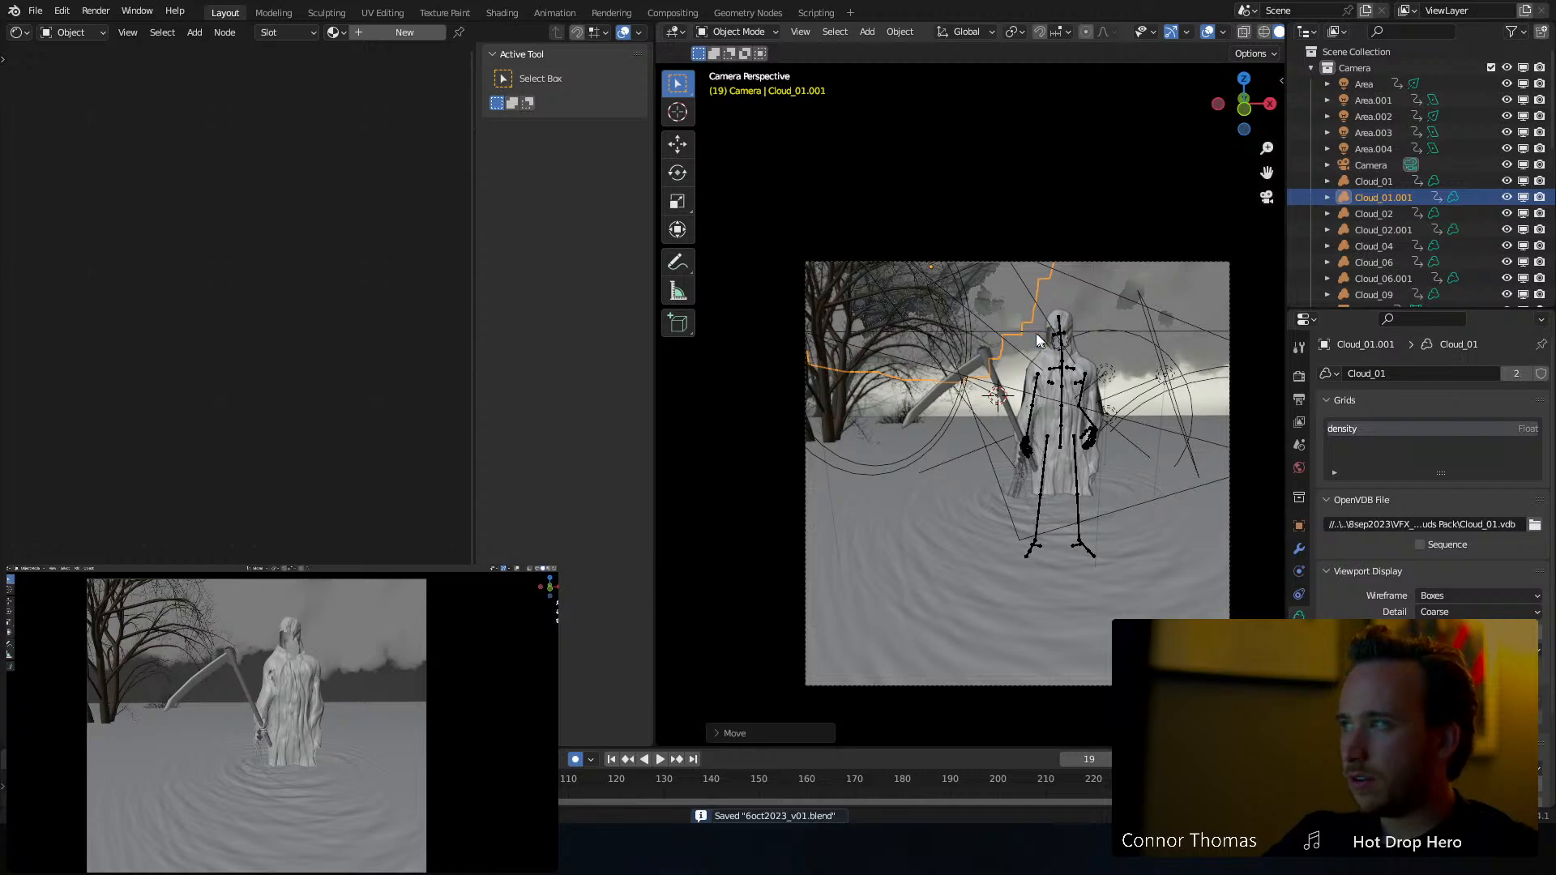
Duplicate the front bare tree and place the copy closer to the figure
{"action": "left_click", "coordinate": [1000, 327]}
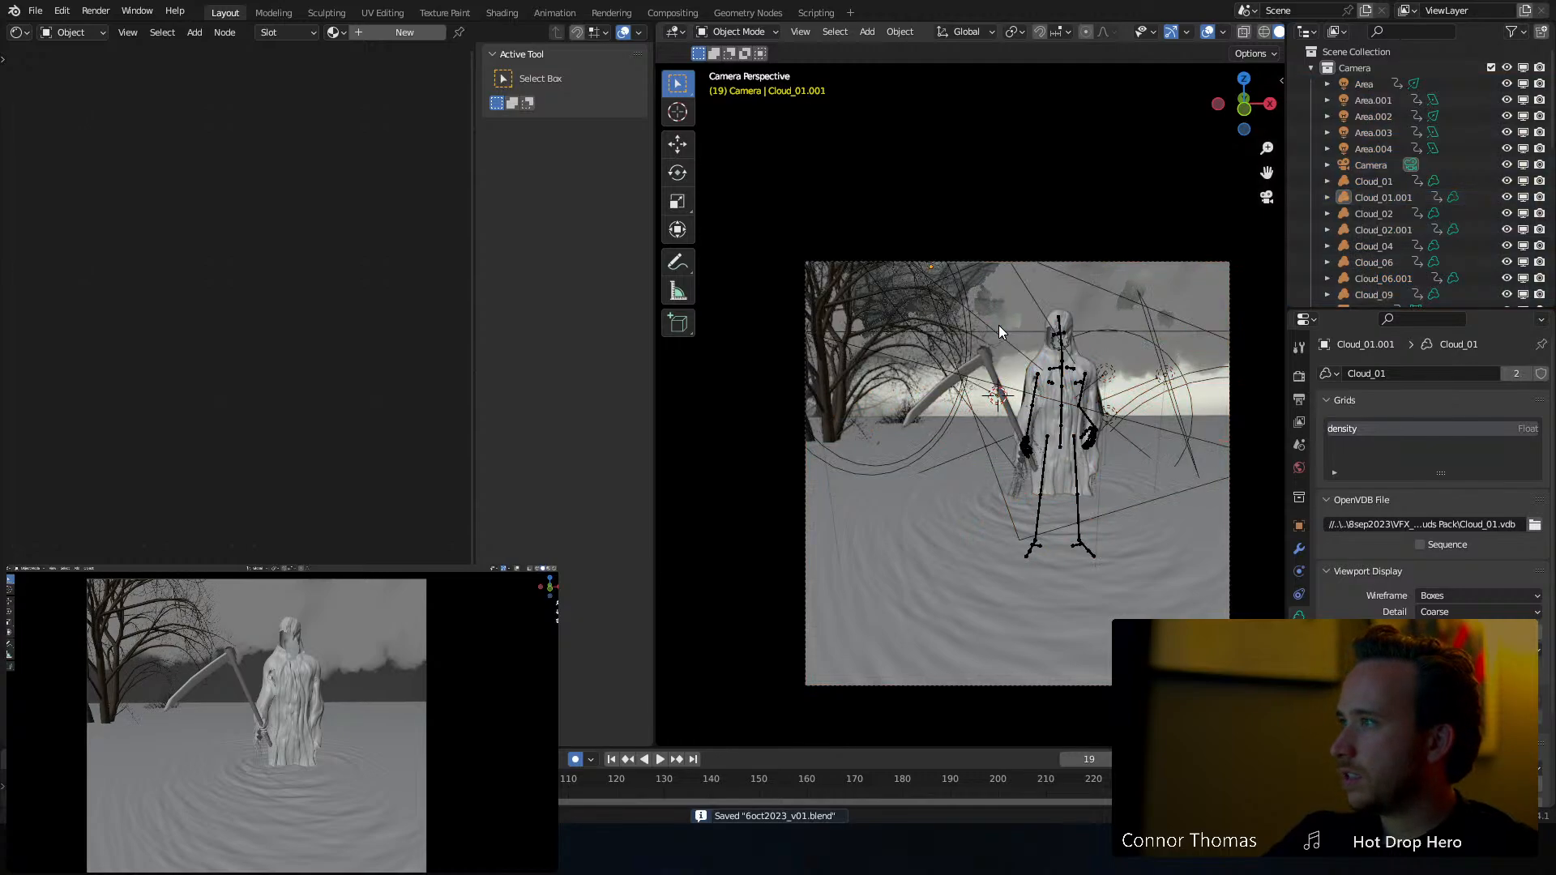
{"action": "left_click", "coordinate": [830, 417]}
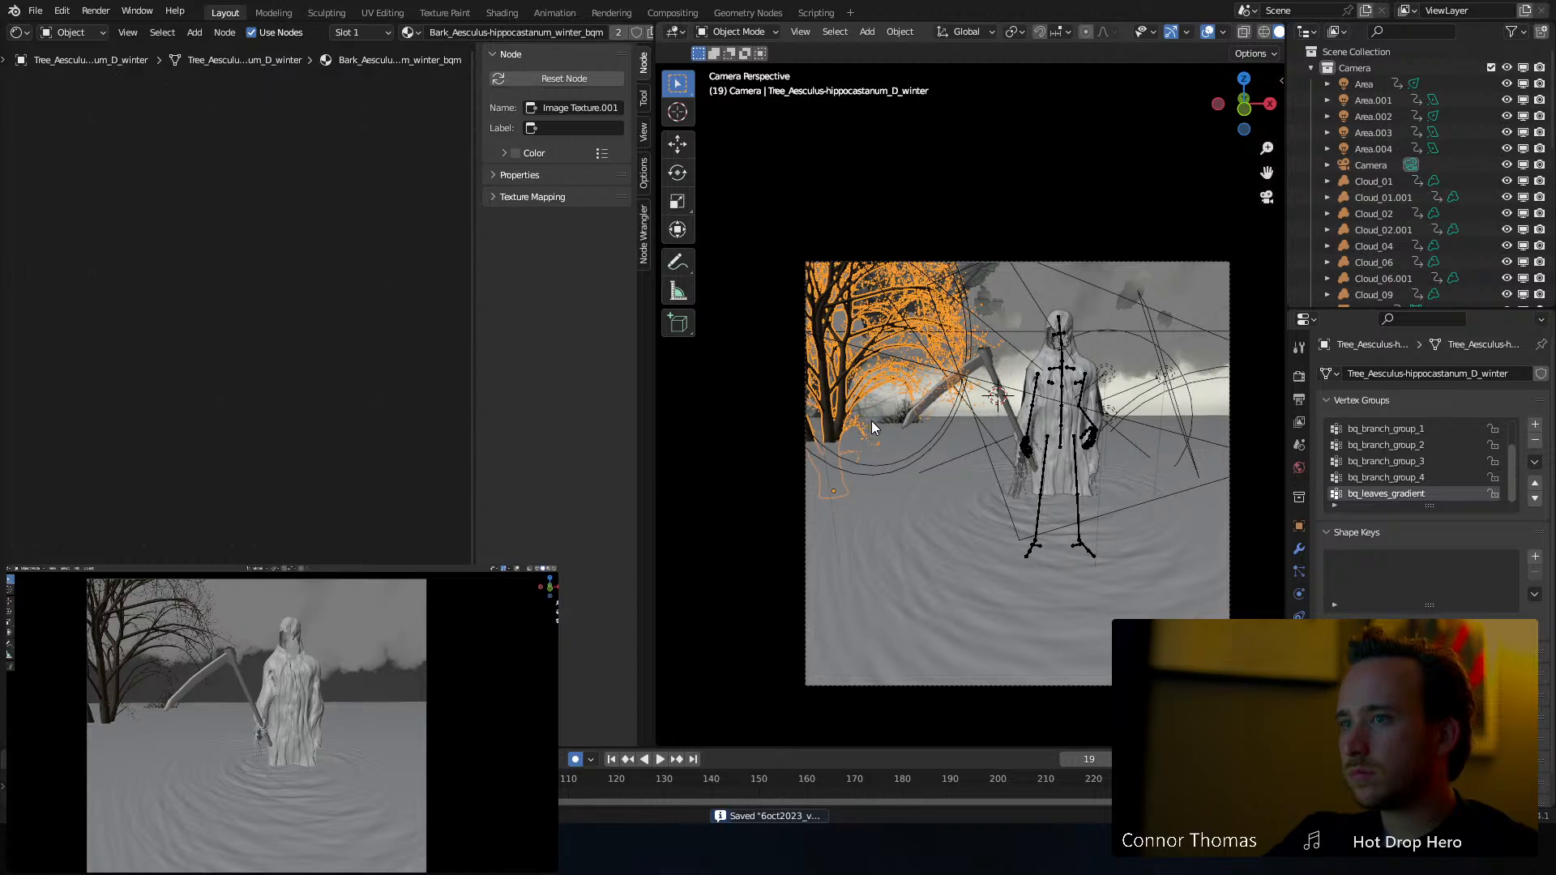
{"action": "key", "text": "g"}
{"action": "left_click", "coordinate": [963, 415]}
Rotate the copied tree so it leans, shift it back towards the other trees and save the file
{"action": "key", "text": "r"}
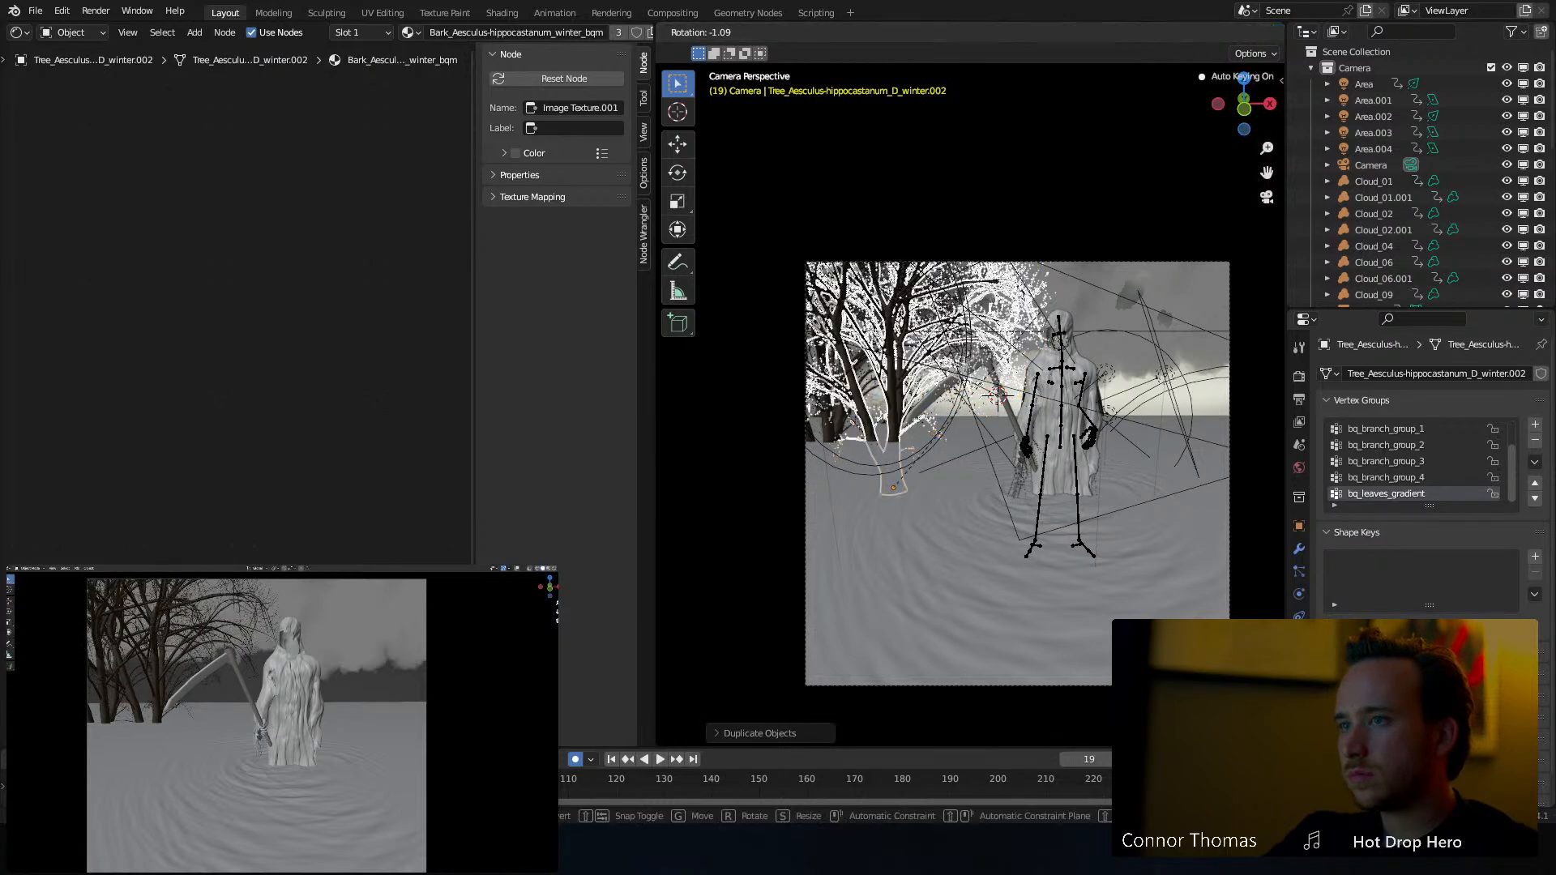
{"action": "left_click", "coordinate": [935, 221]}
{"action": "key", "text": "ctrl+z"}
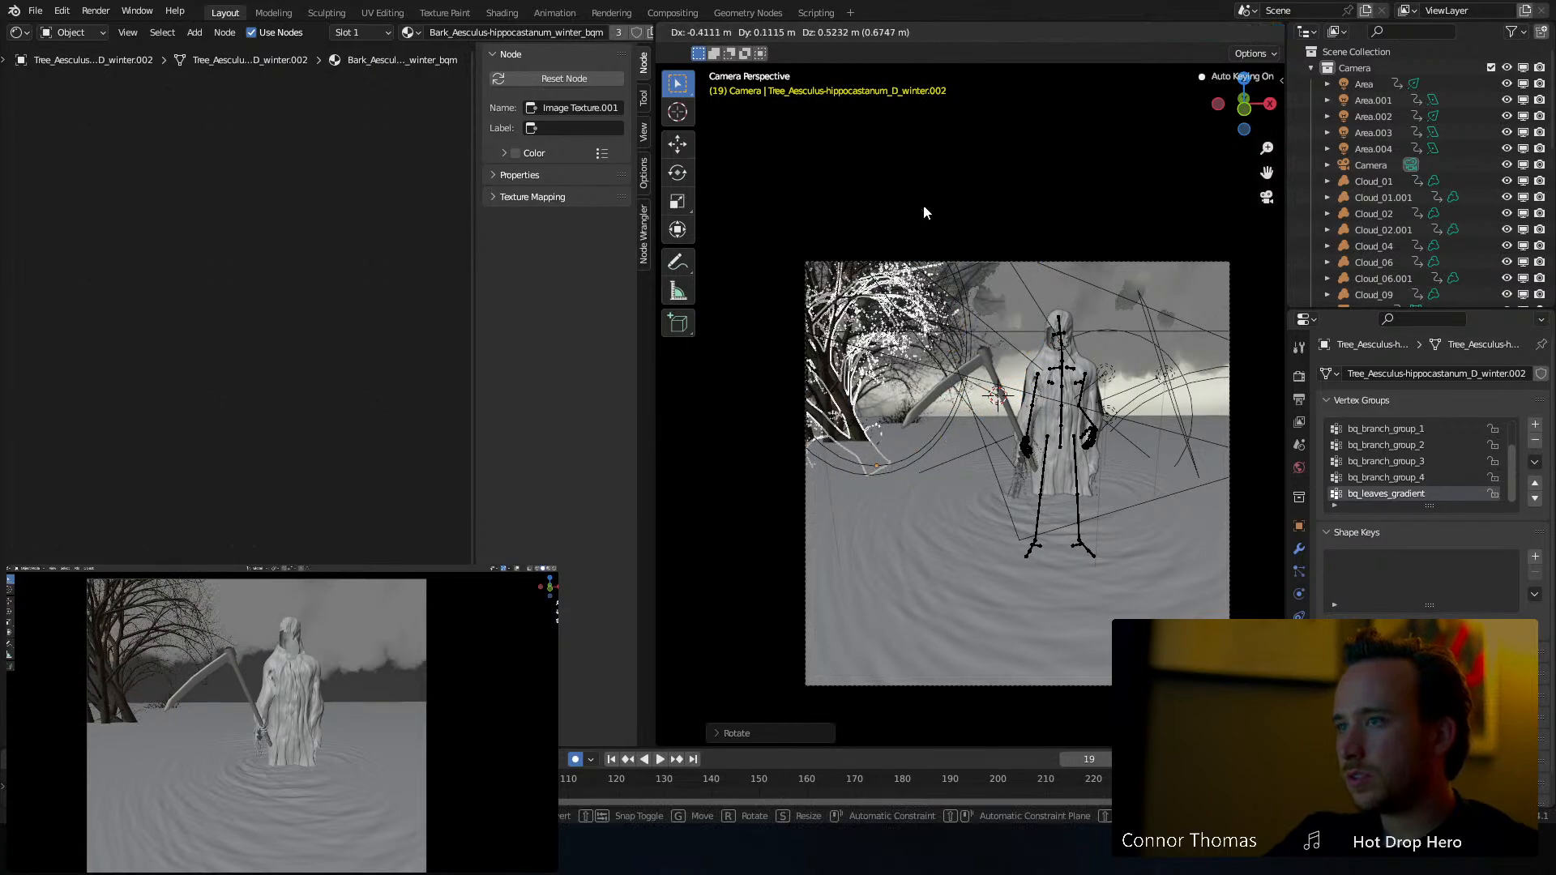
{"action": "left_click", "coordinate": [921, 212]}
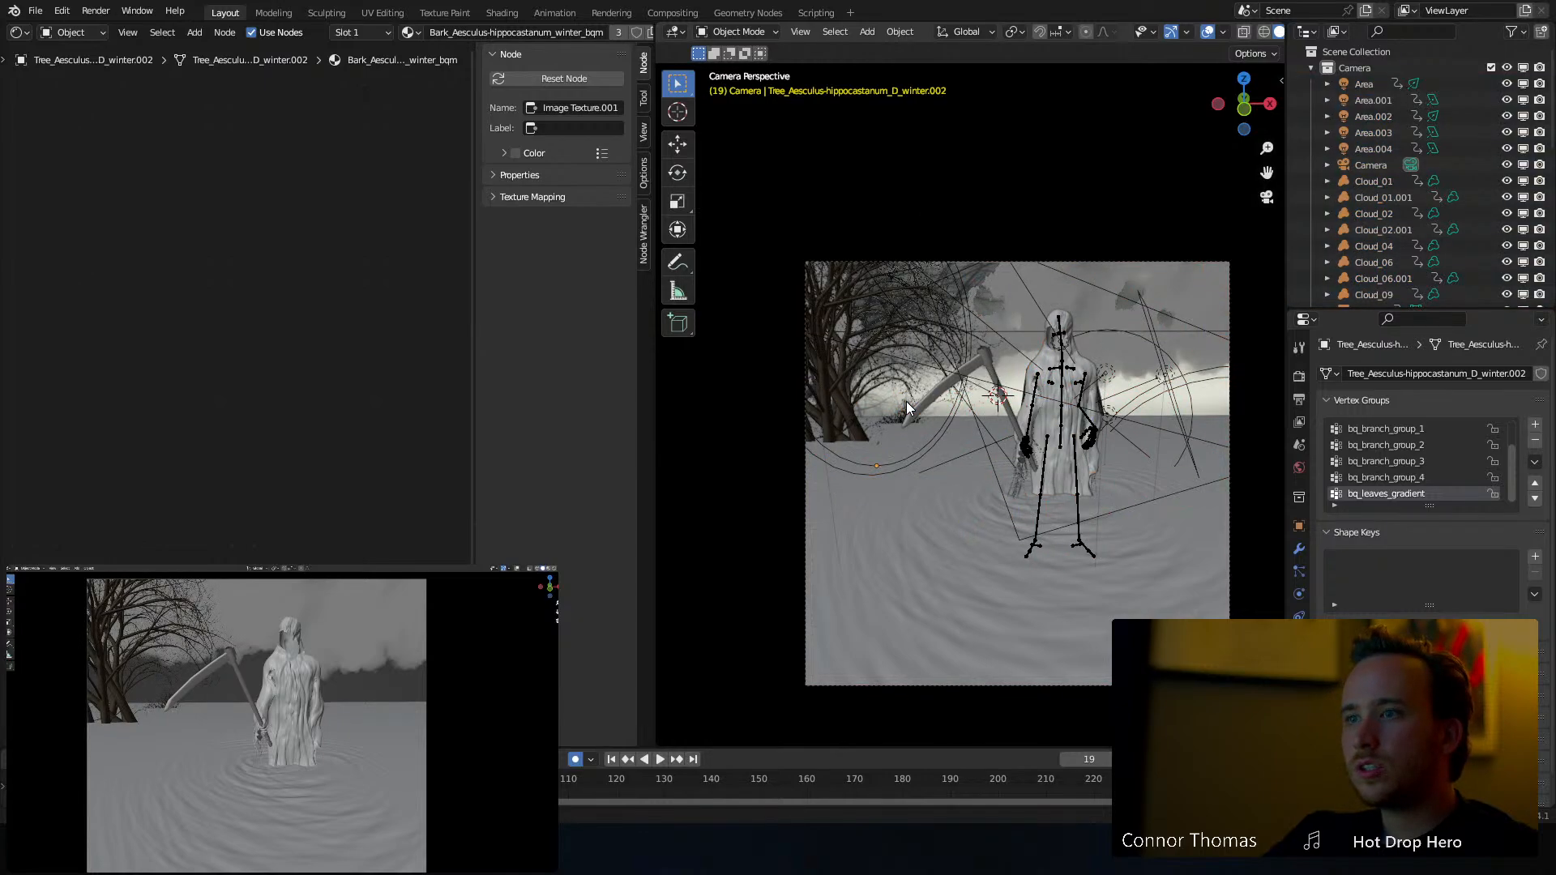
{"action": "key", "text": "ctrl+s"}
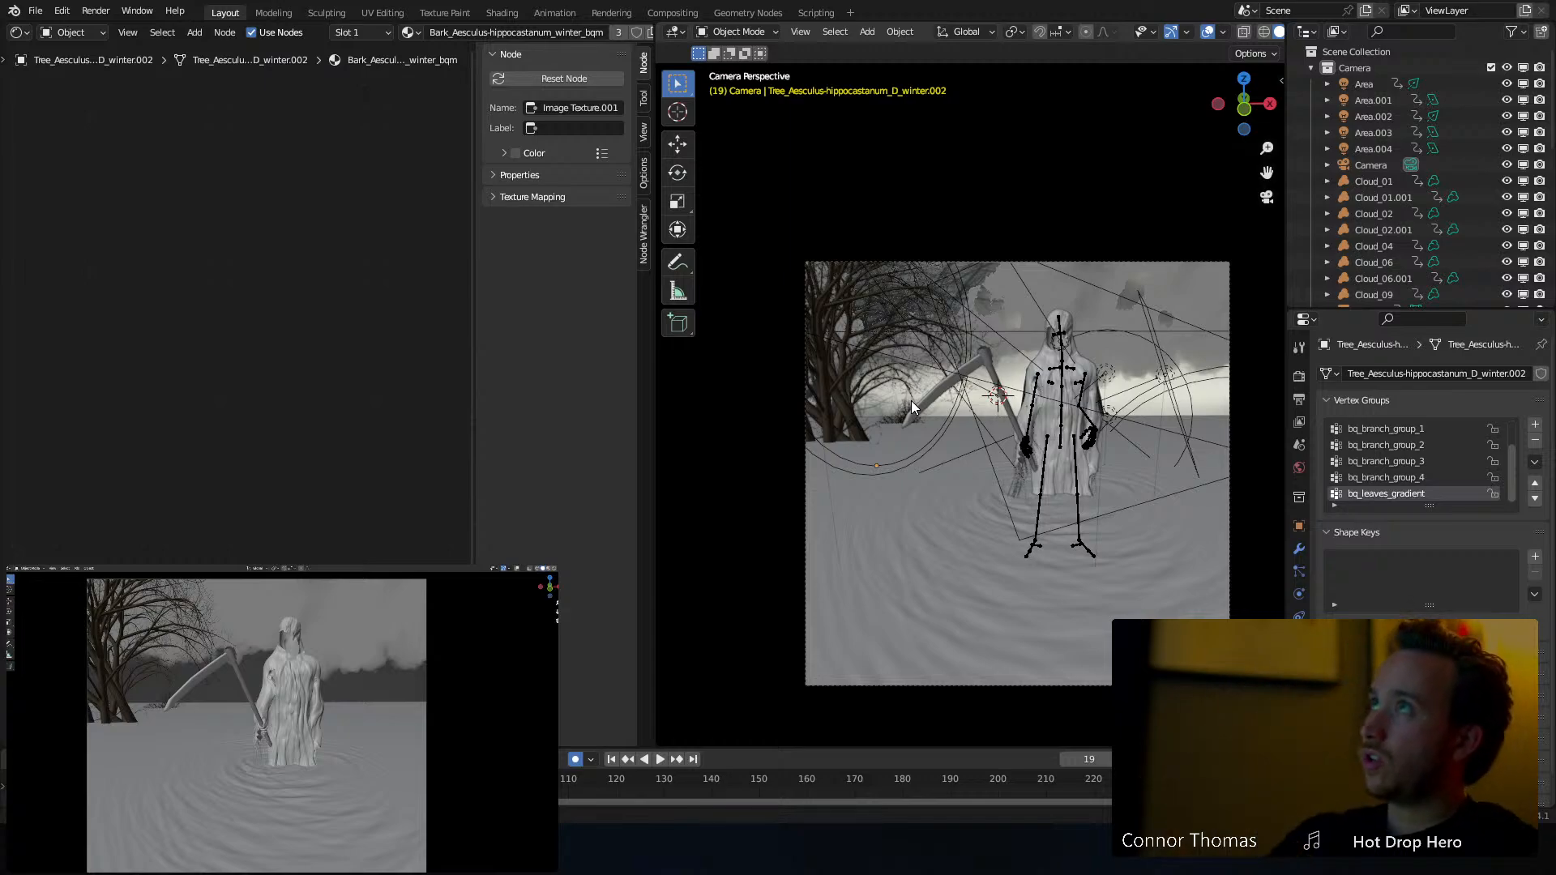
Set the output resolution percentage to 25%
{"action": "left_click", "coordinate": [1299, 399]}
{"action": "double_click", "coordinate": [1456, 425]}
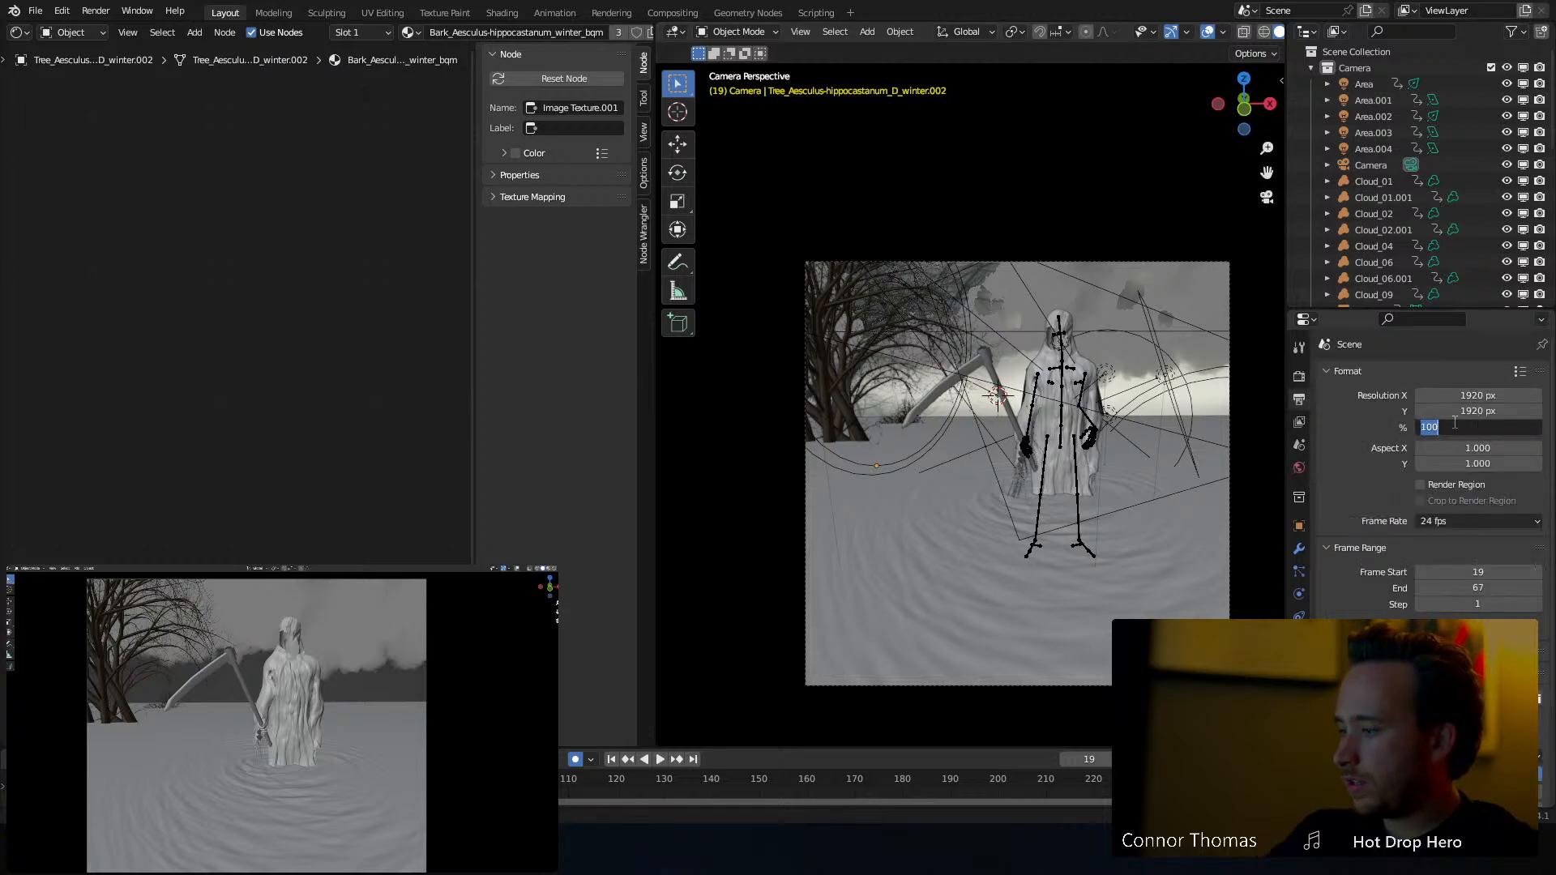
{"action": "type", "text": "25"}
{"action": "key", "text": "Return"}
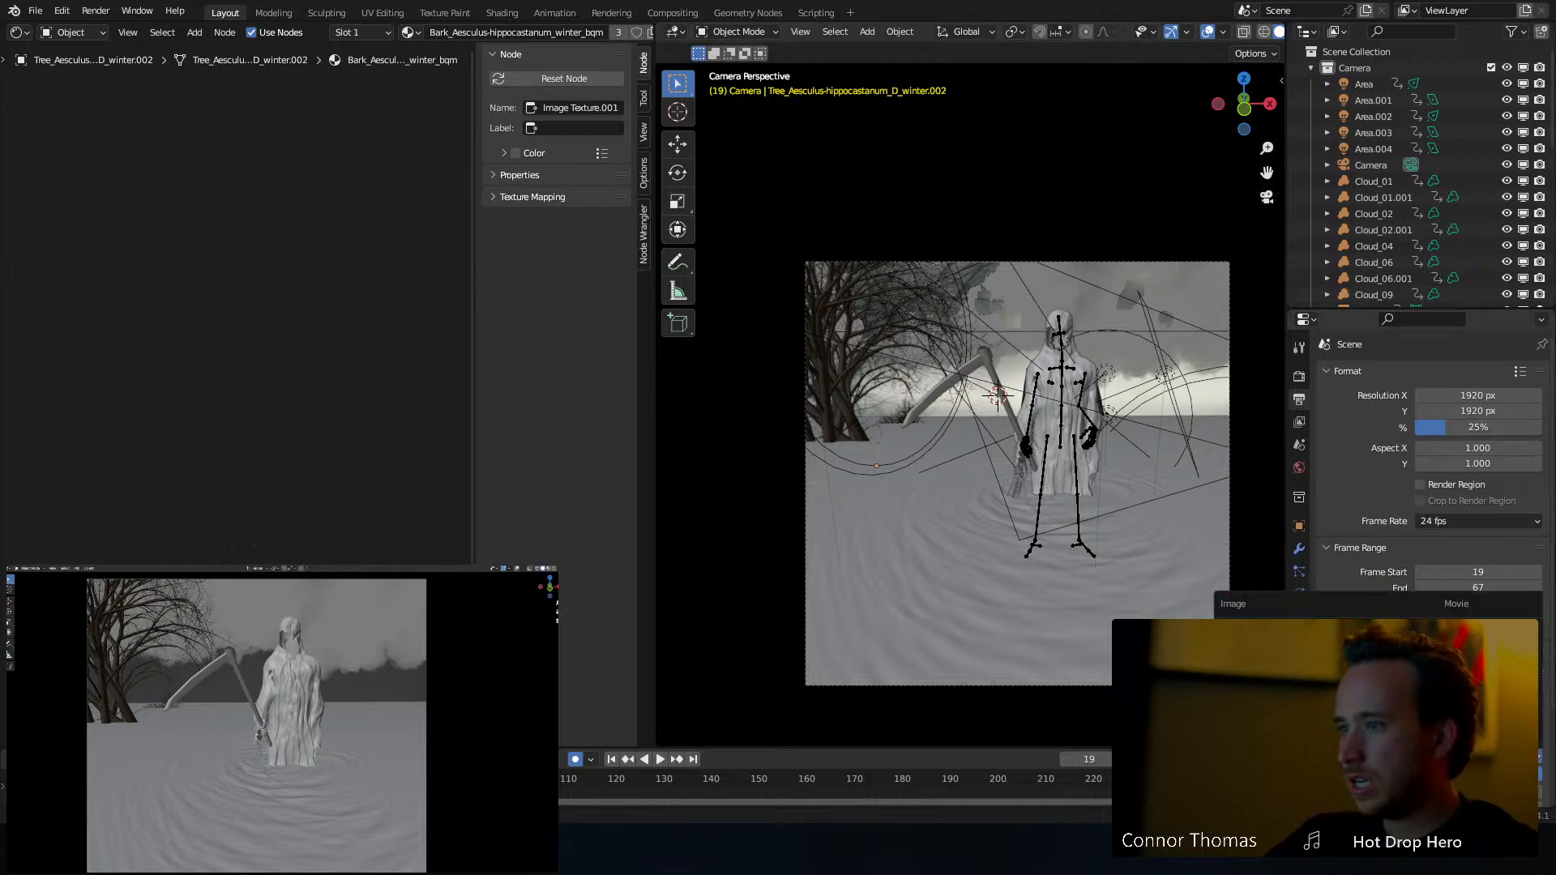
{"action": "scroll", "coordinate": [1381, 600], "scroll_direction": "down", "scroll_amount": 4}
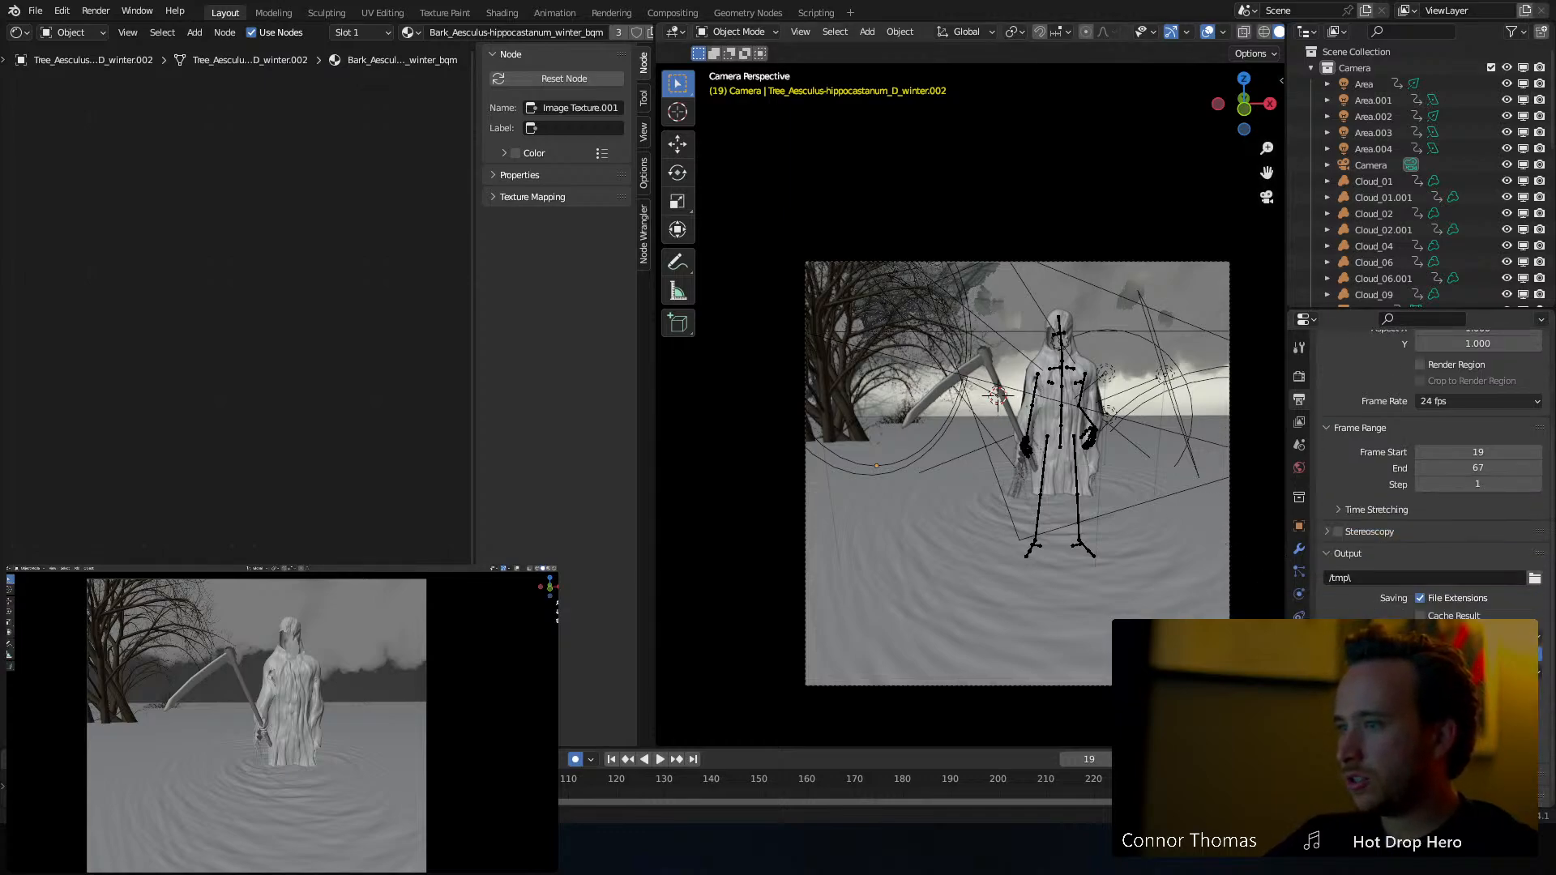
Enable the Object and Material Cryptomatte passes and save the file
{"action": "left_click", "coordinate": [1300, 422]}
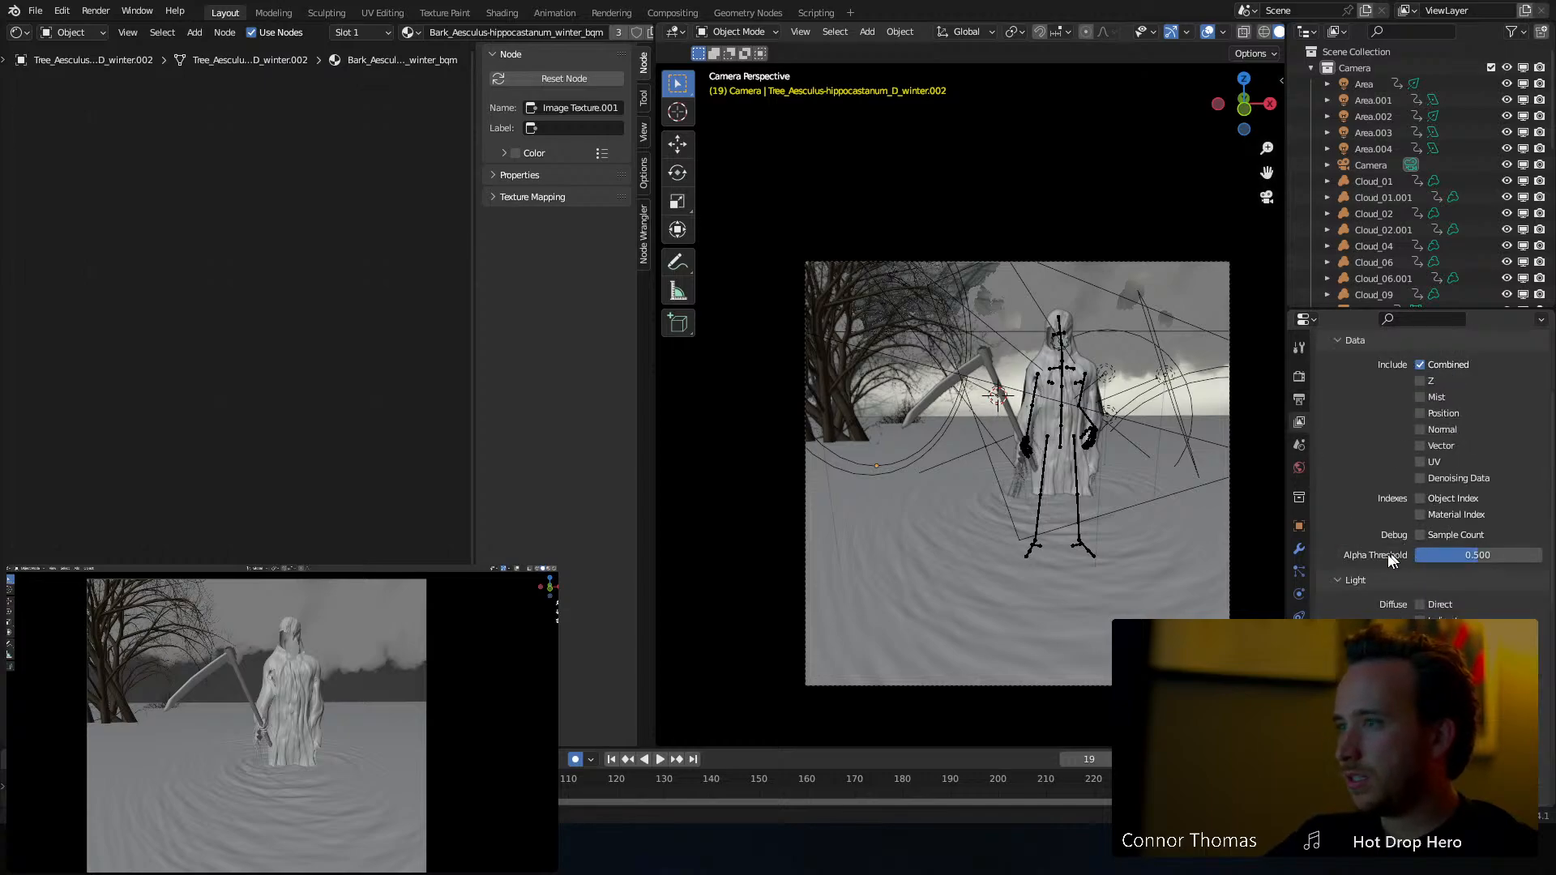
{"action": "scroll", "coordinate": [1382, 600], "scroll_direction": "down", "scroll_amount": 5}
{"action": "scroll", "coordinate": [1380, 612], "scroll_direction": "down", "scroll_amount": 1}
{"action": "scroll", "coordinate": [1394, 486], "scroll_direction": "down", "scroll_amount": 6}
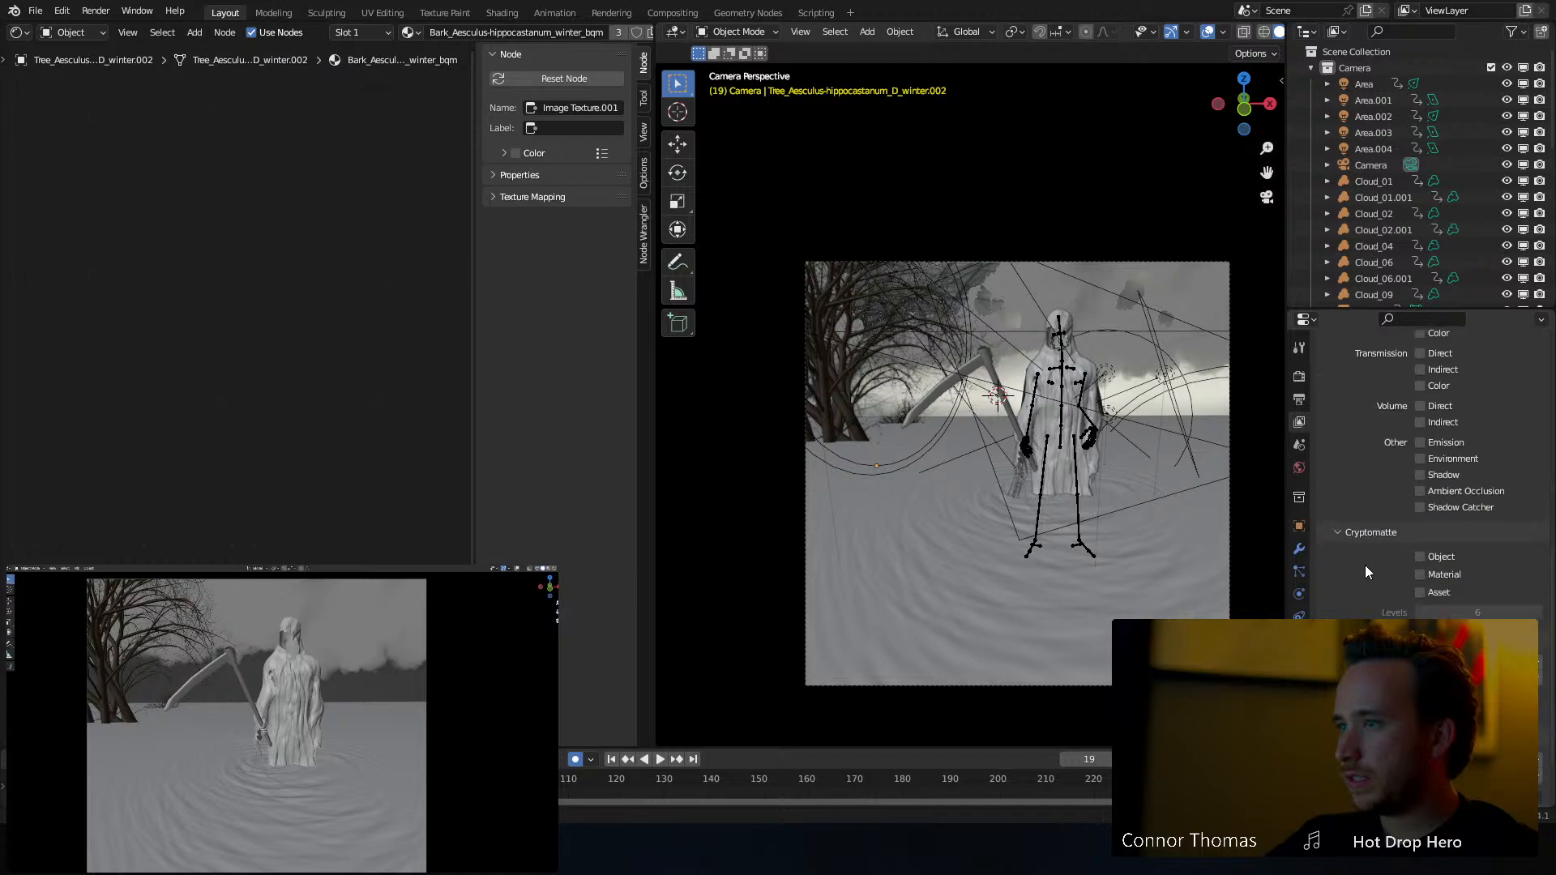
{"action": "left_click", "coordinate": [1421, 524]}
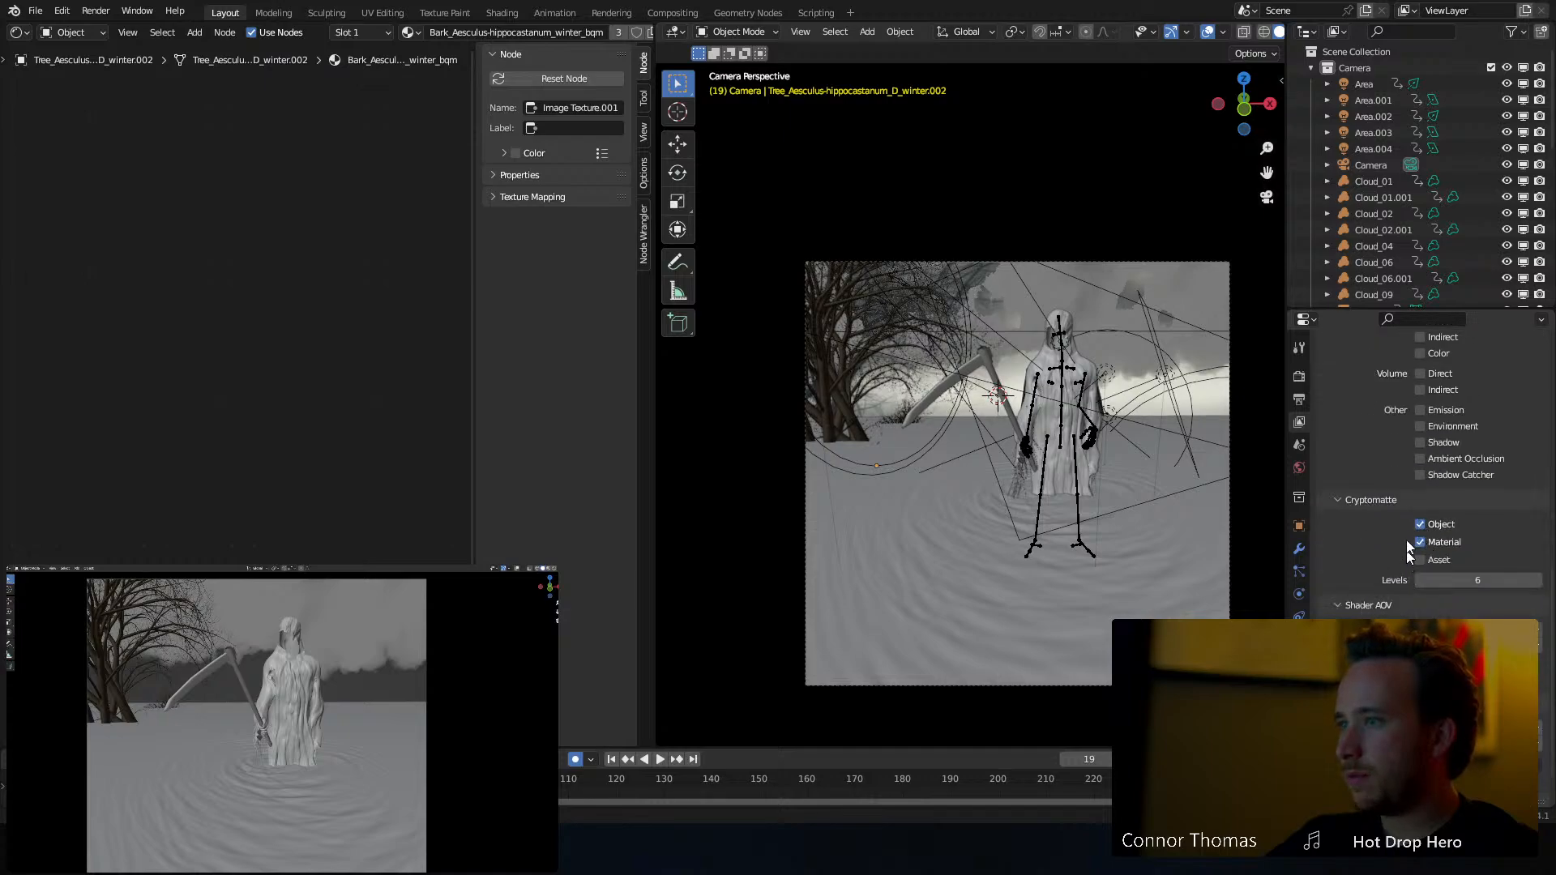
{"action": "scroll", "coordinate": [1407, 523], "scroll_direction": "up", "scroll_amount": 12}
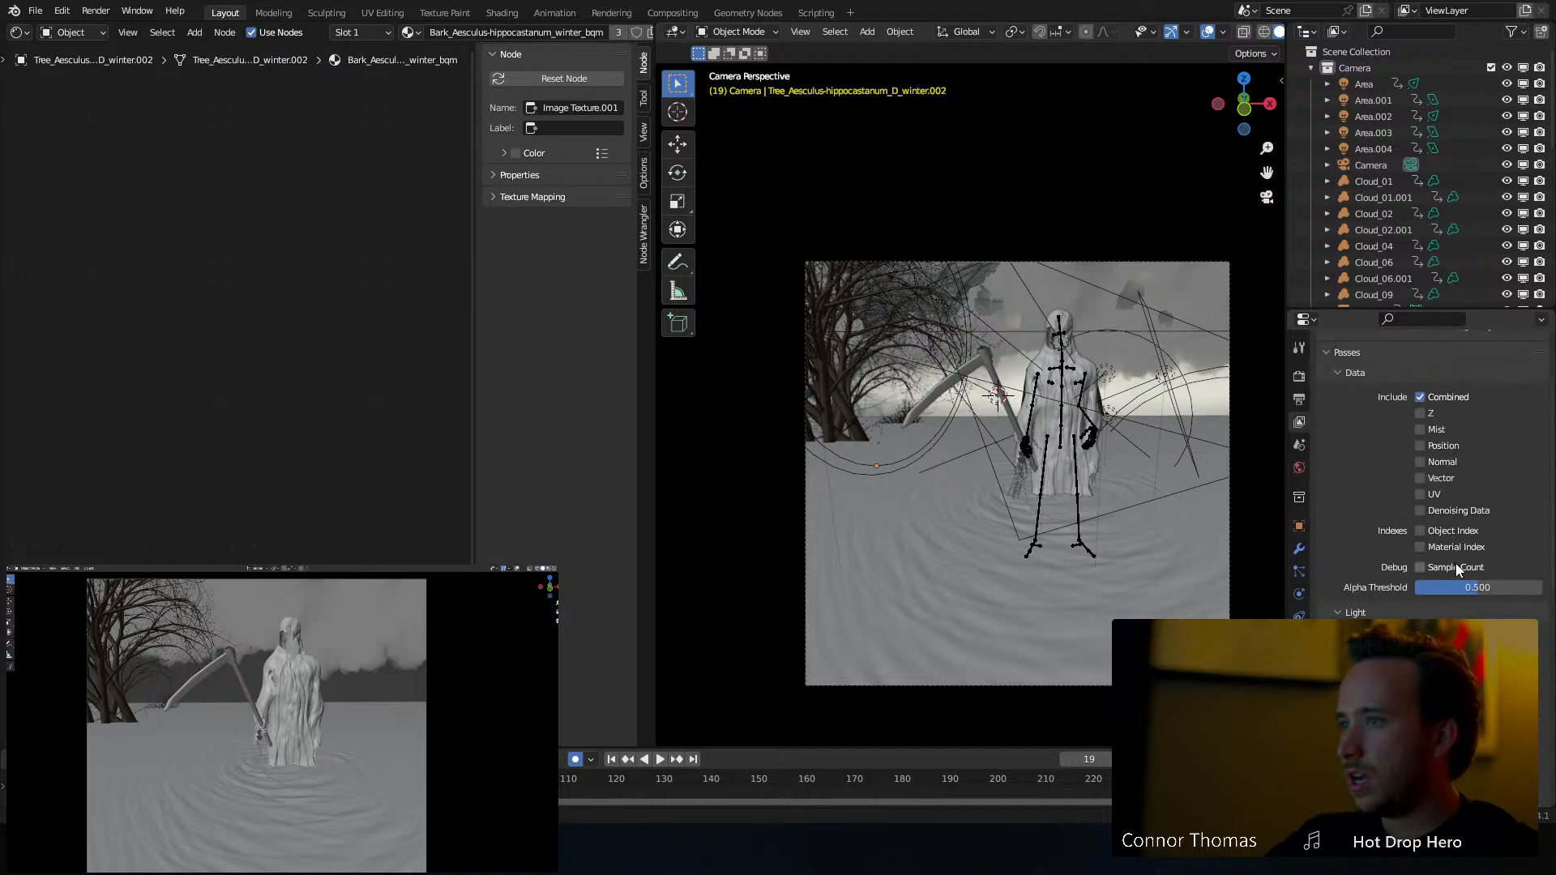
{"action": "key", "text": "ctrl+s"}
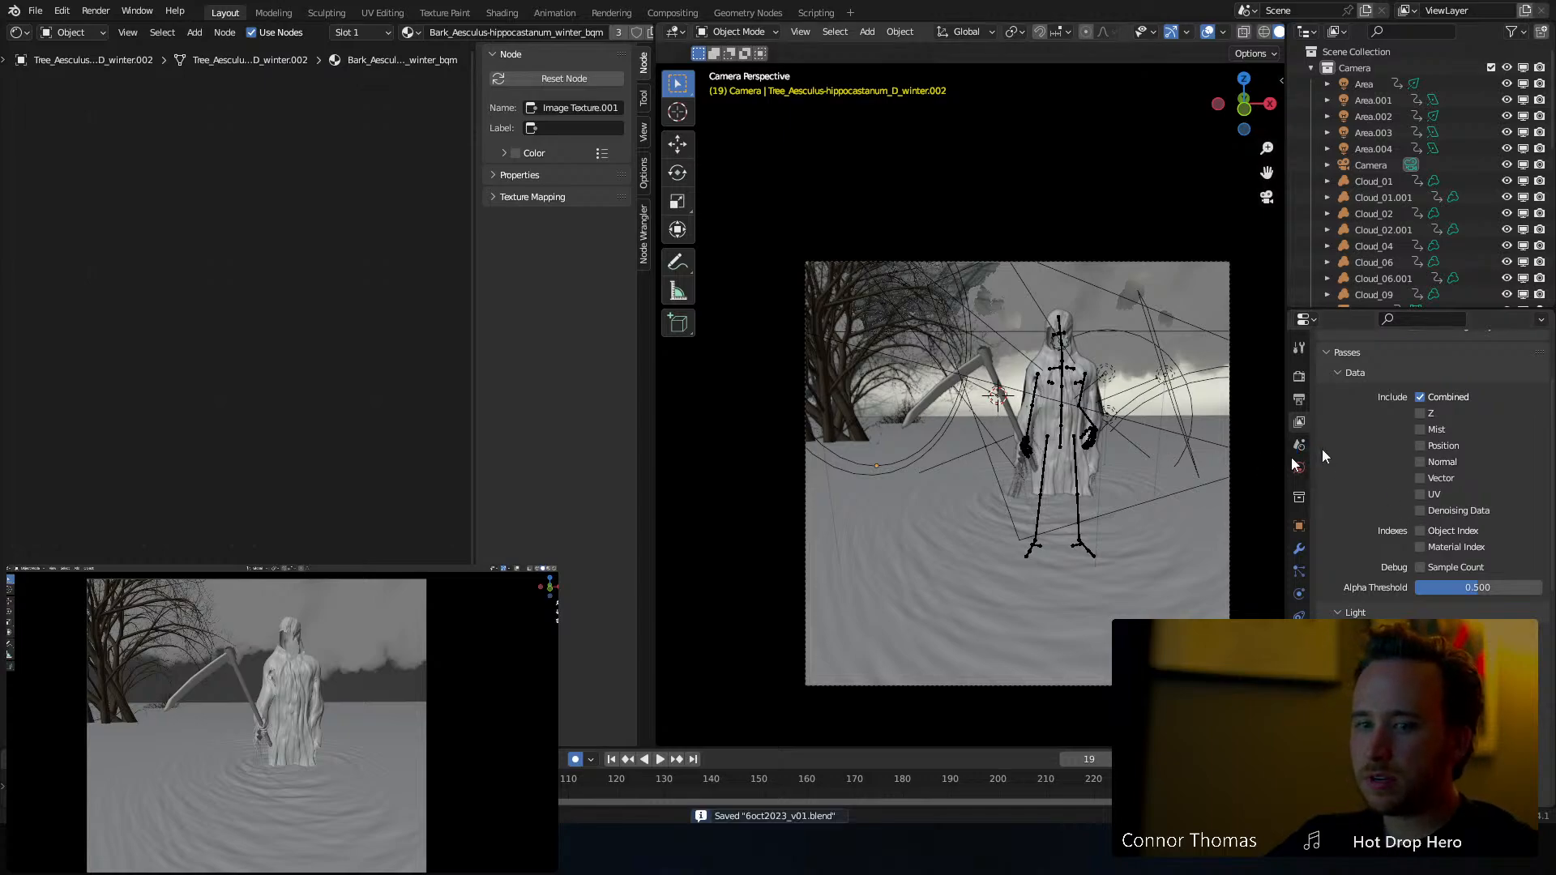
Recheck the Cryptomatte, sampling and output settings and render the current frame in an enlarged render window
{"action": "scroll", "coordinate": [1384, 518], "scroll_direction": "down", "scroll_amount": 10}
{"action": "scroll", "coordinate": [1381, 514], "scroll_direction": "down", "scroll_amount": 4}
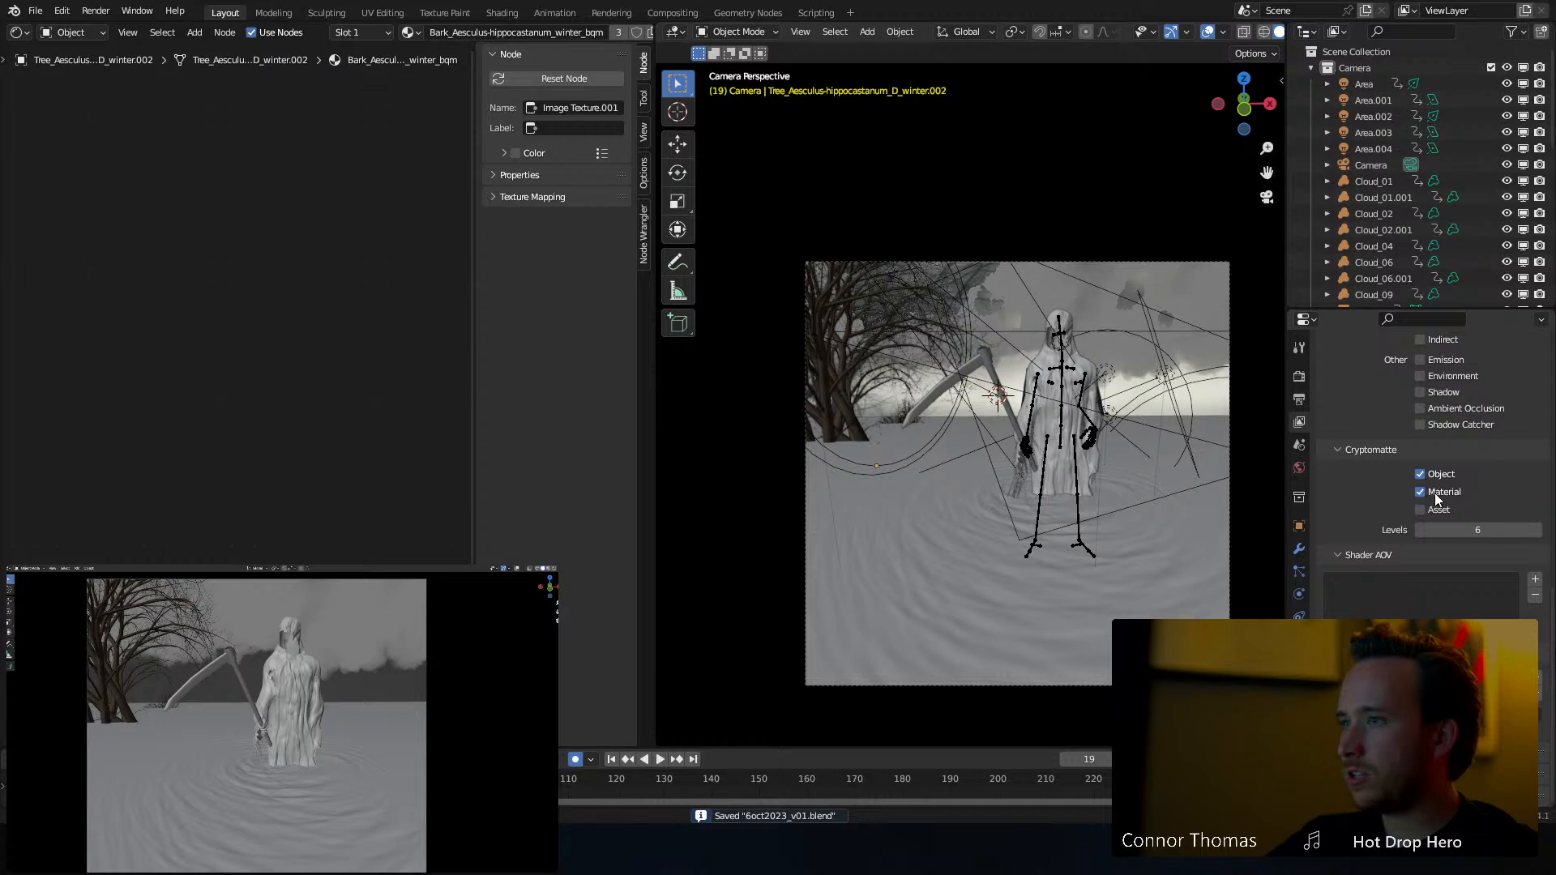
{"action": "left_click", "coordinate": [1300, 377]}
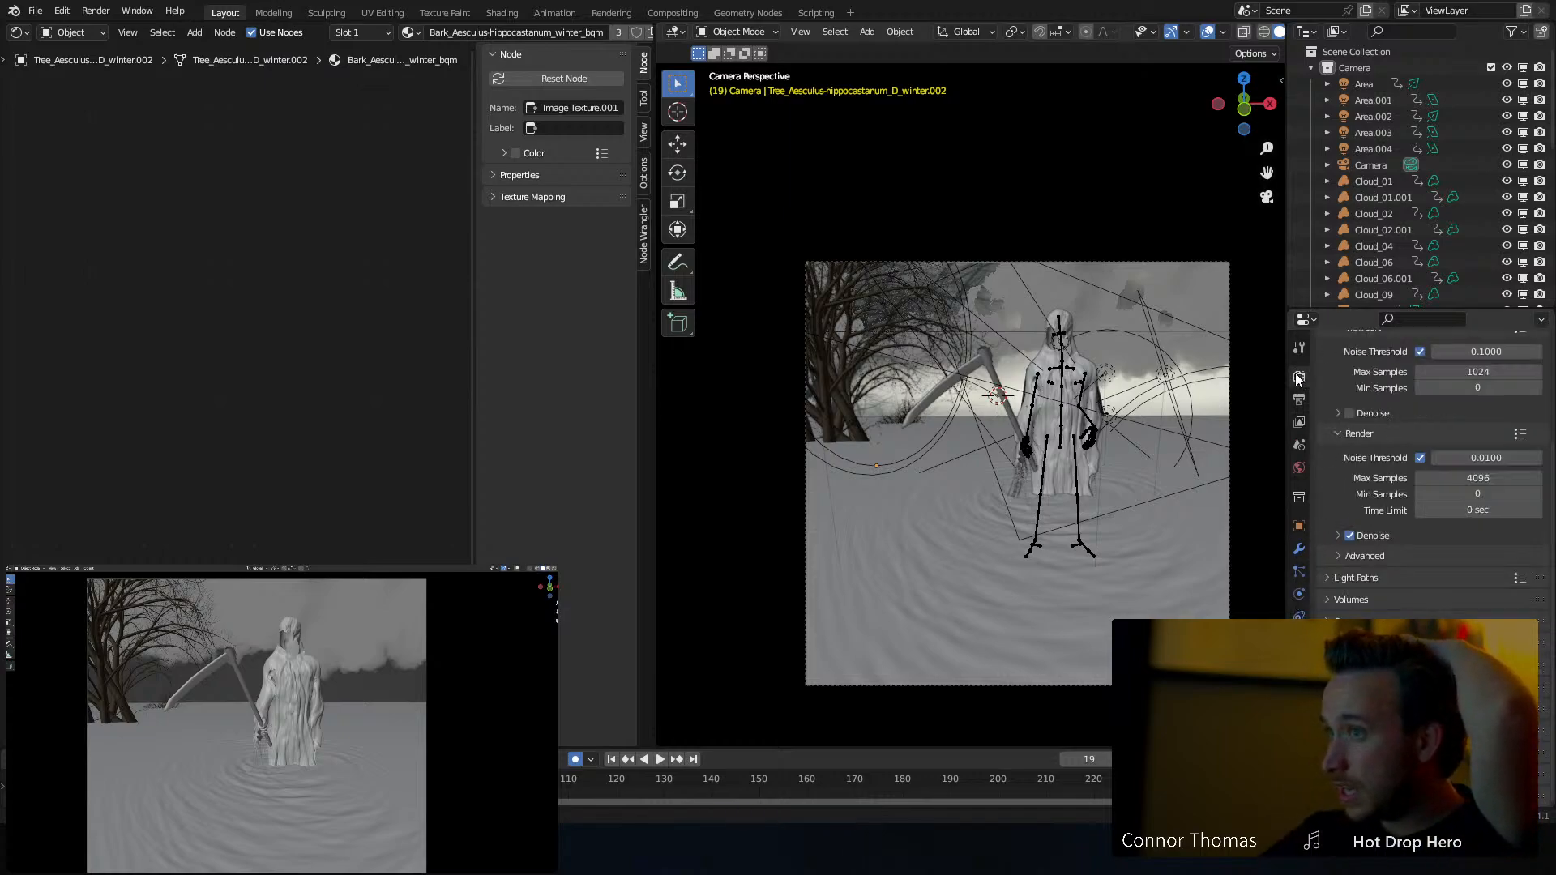
{"action": "scroll", "coordinate": [1386, 423], "scroll_direction": "up", "scroll_amount": 3}
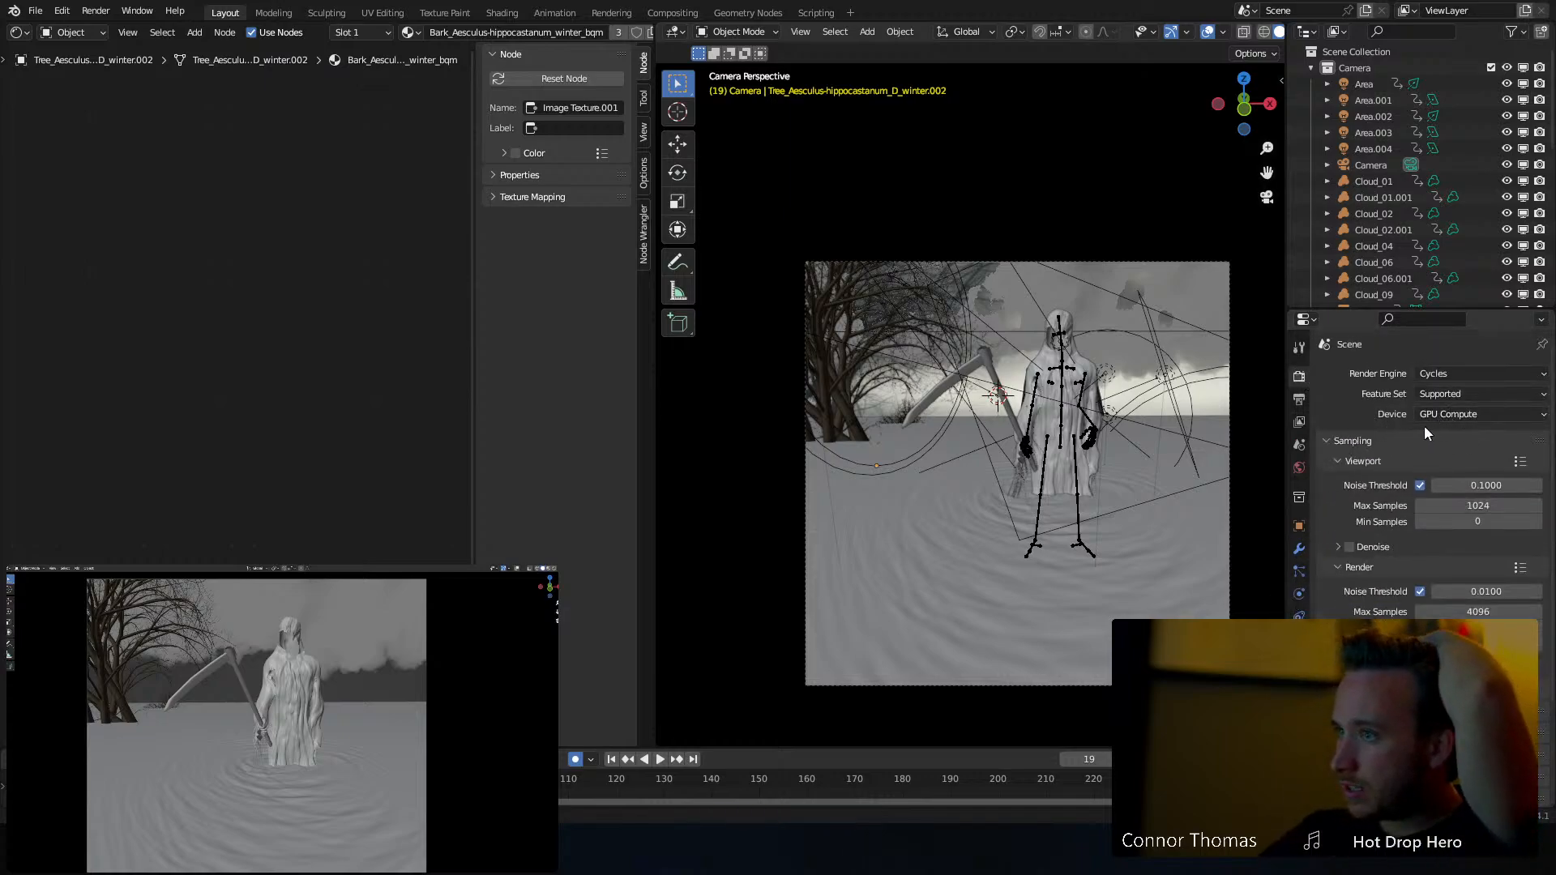
{"action": "left_click", "coordinate": [1300, 402]}
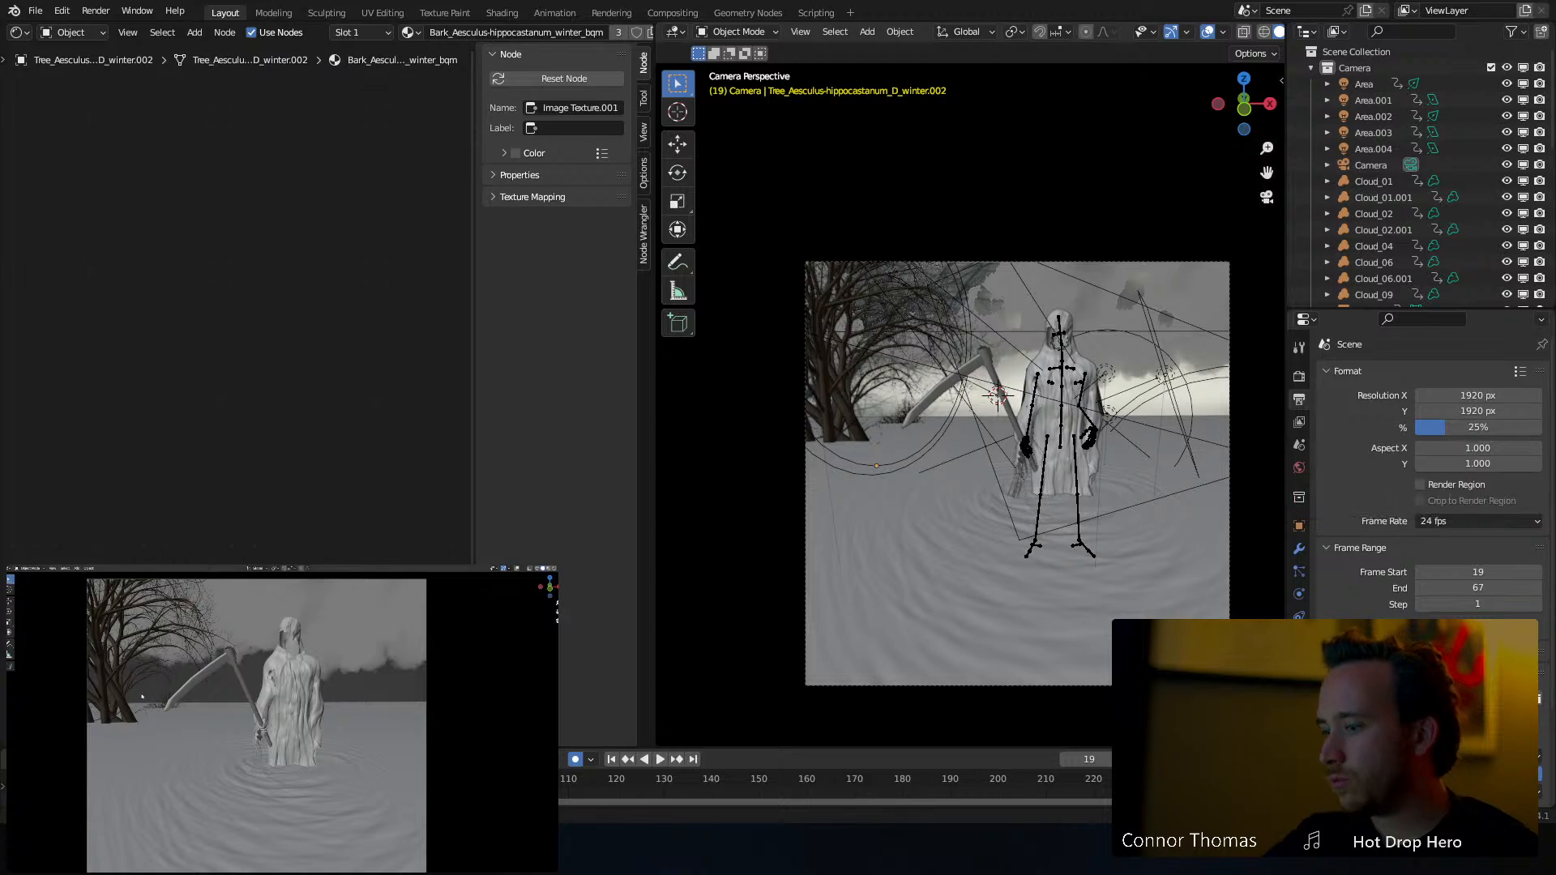
{"action": "key", "text": "F12"}
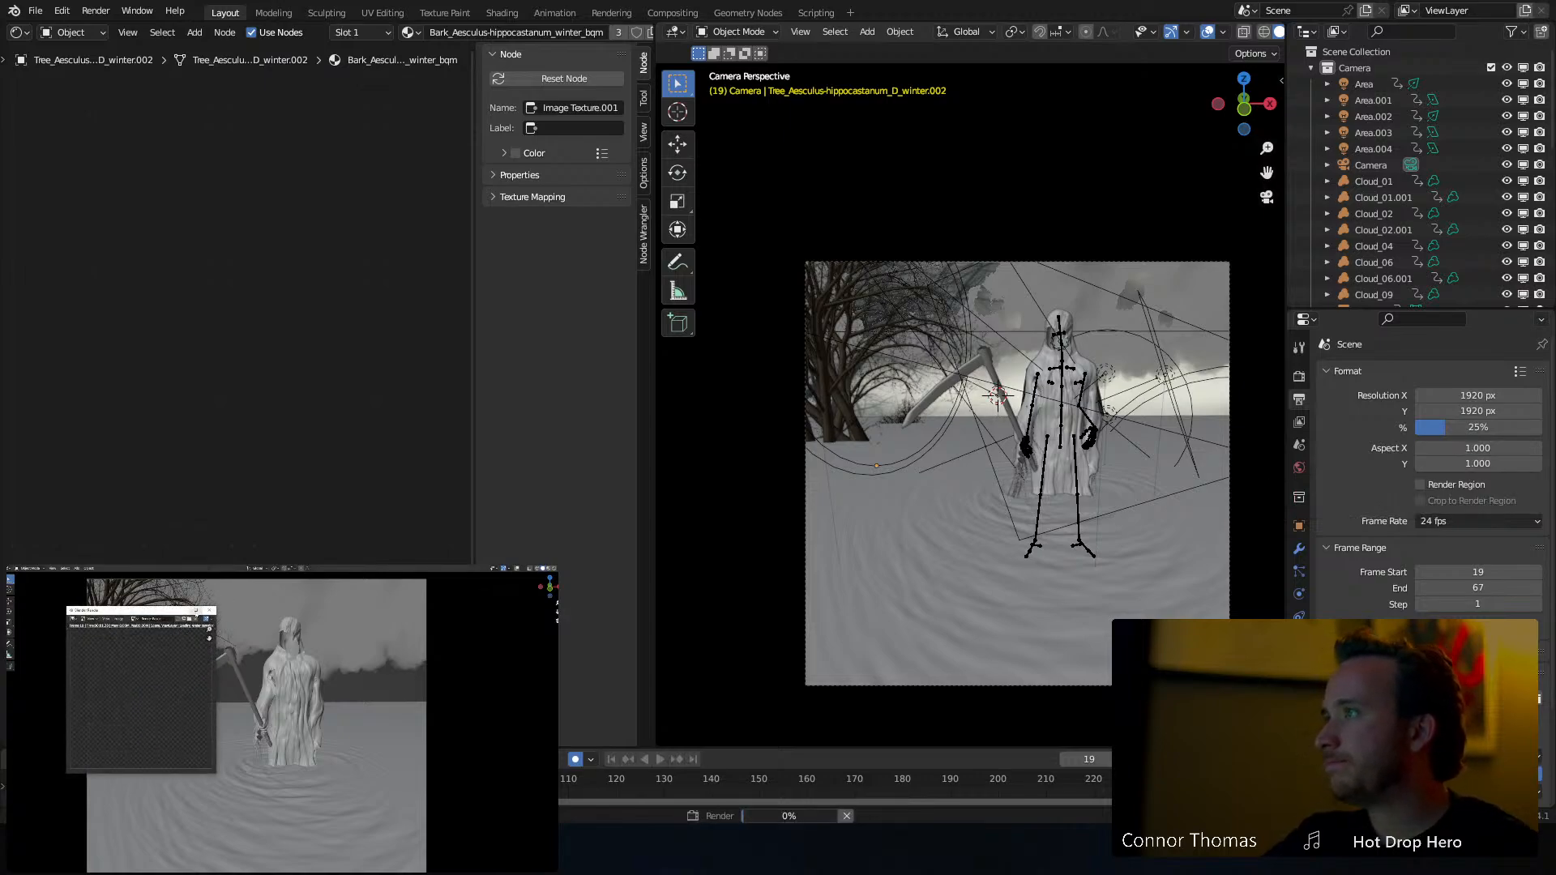
{"action": "left_click", "coordinate": [195, 610]}
{"action": "scroll", "coordinate": [271, 743], "scroll_direction": "up", "scroll_amount": 3}
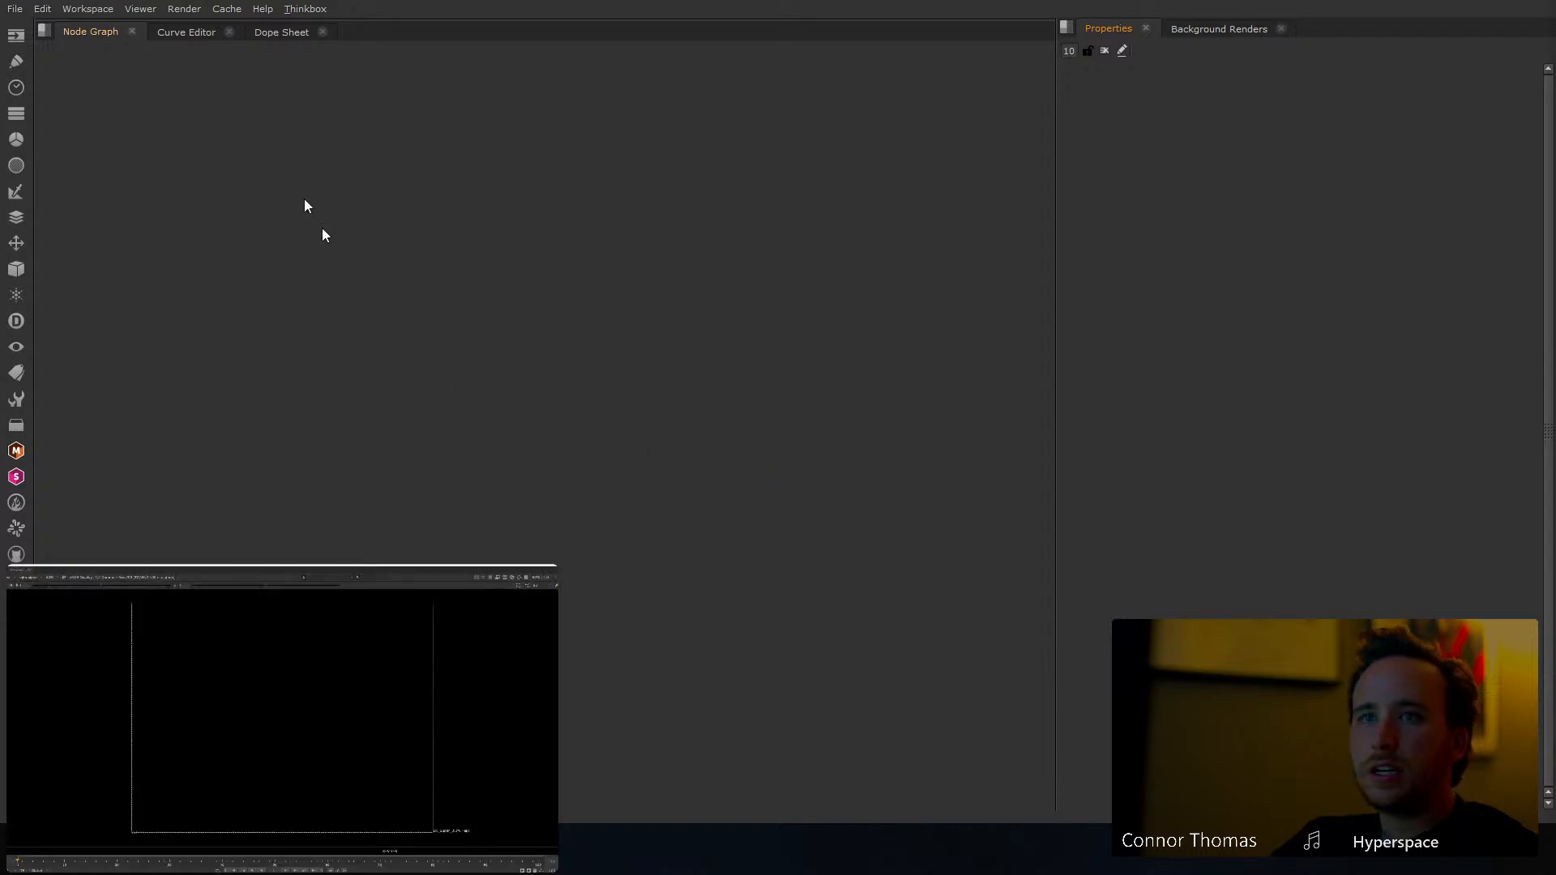
In Nuke, save the new script as 6oct2023_v01 in D:/livestream/6oct2023/_scripts and minimize the console window
{"action": "left_click_drag", "start_coordinate": [550, 438], "coordinate": [541, 612]}
{"action": "key", "text": "ctrl+s"}
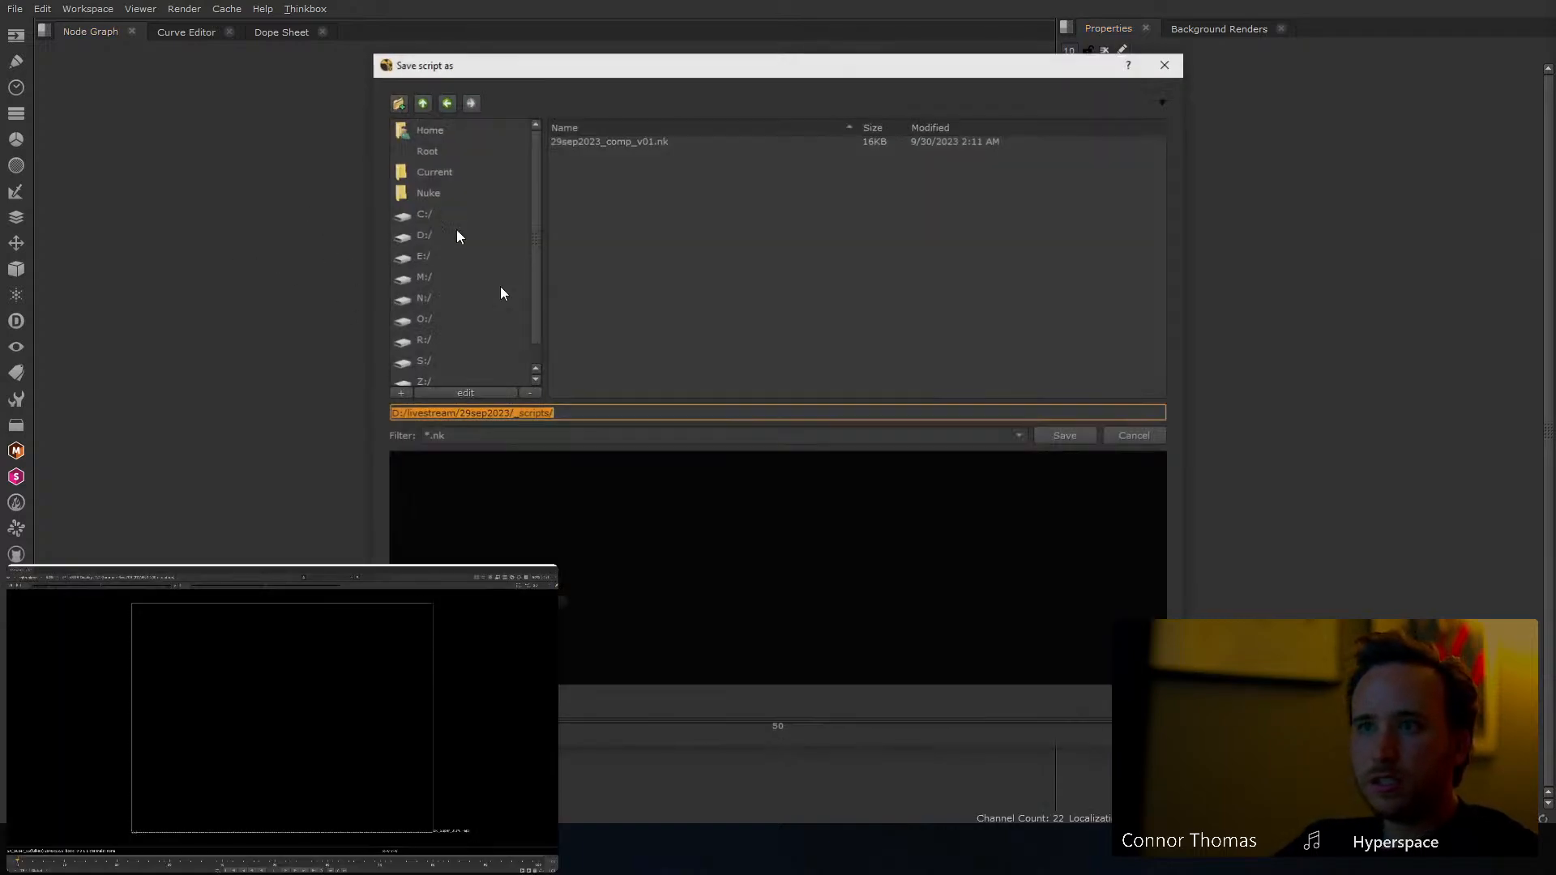
{"action": "left_click", "coordinate": [422, 103]}
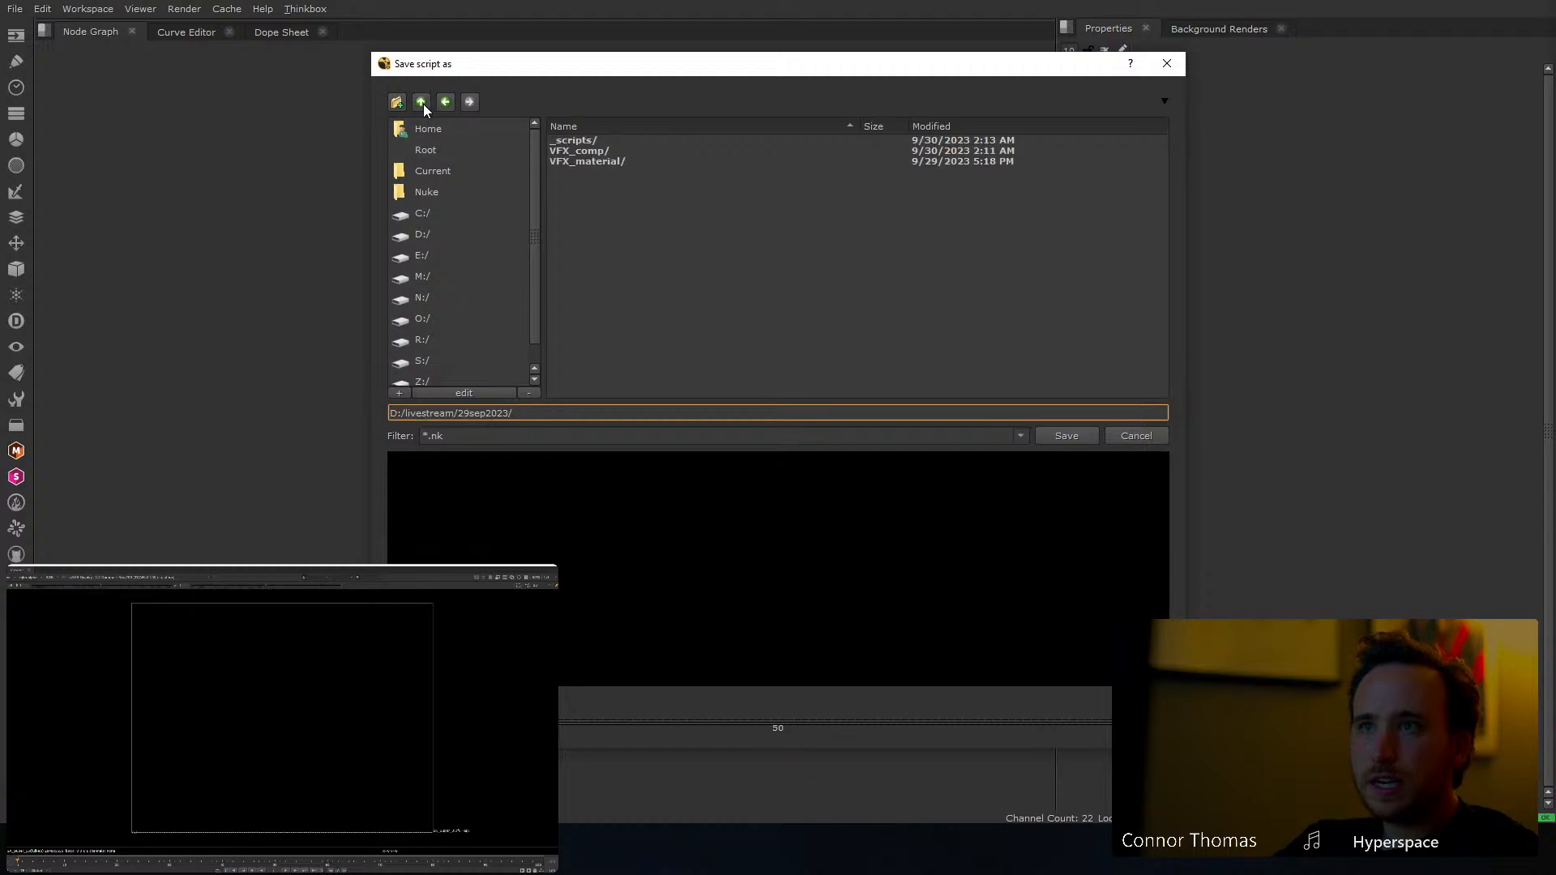
{"action": "left_click", "coordinate": [421, 103]}
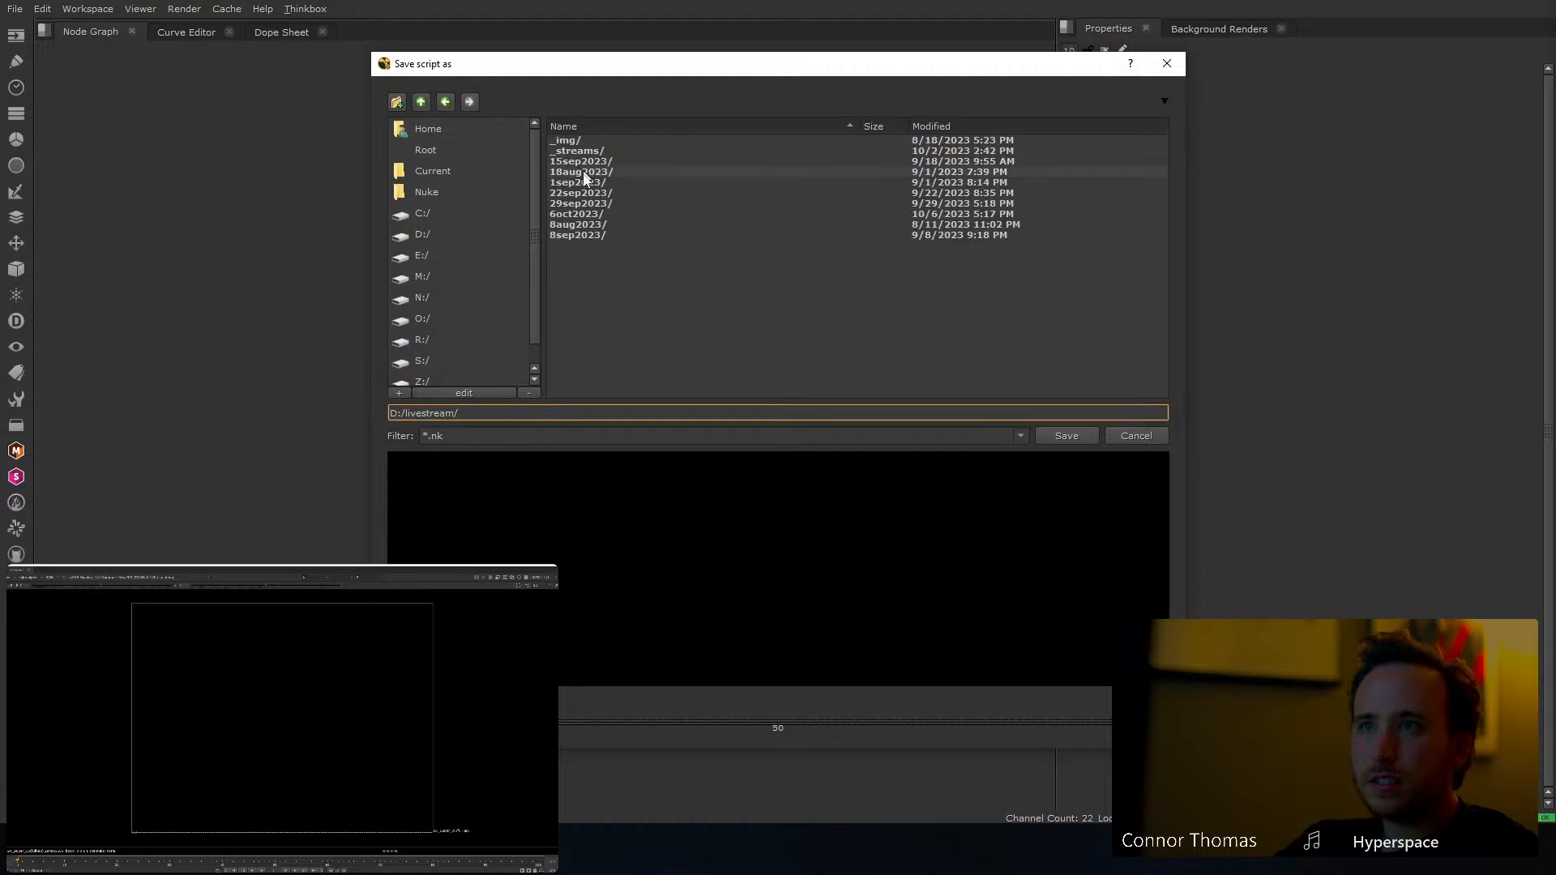
{"action": "double_click", "coordinate": [572, 213]}
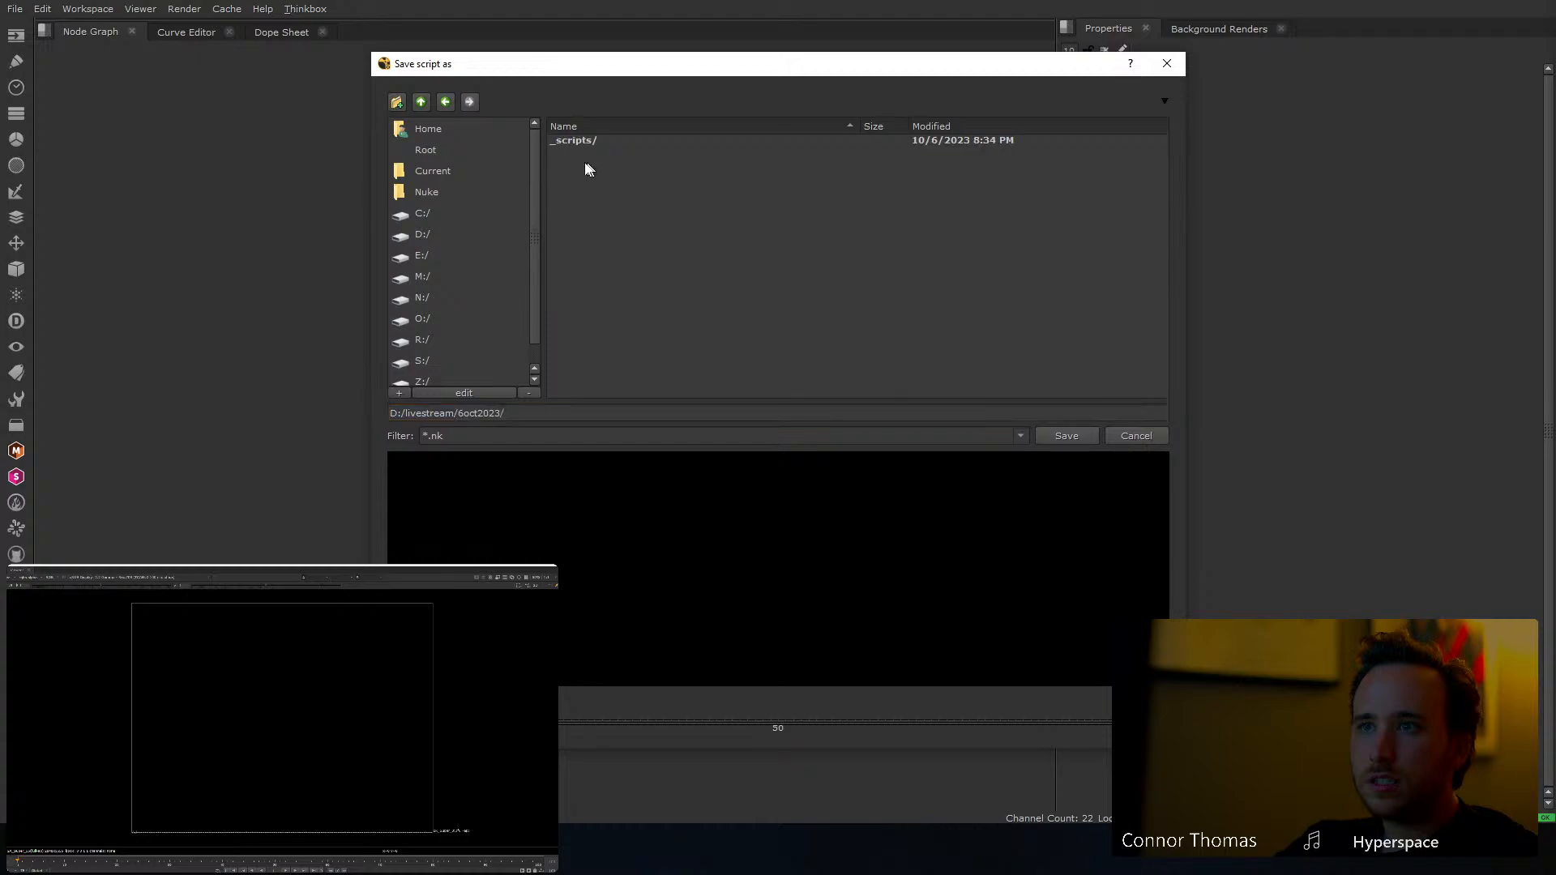
{"action": "double_click", "coordinate": [575, 141]}
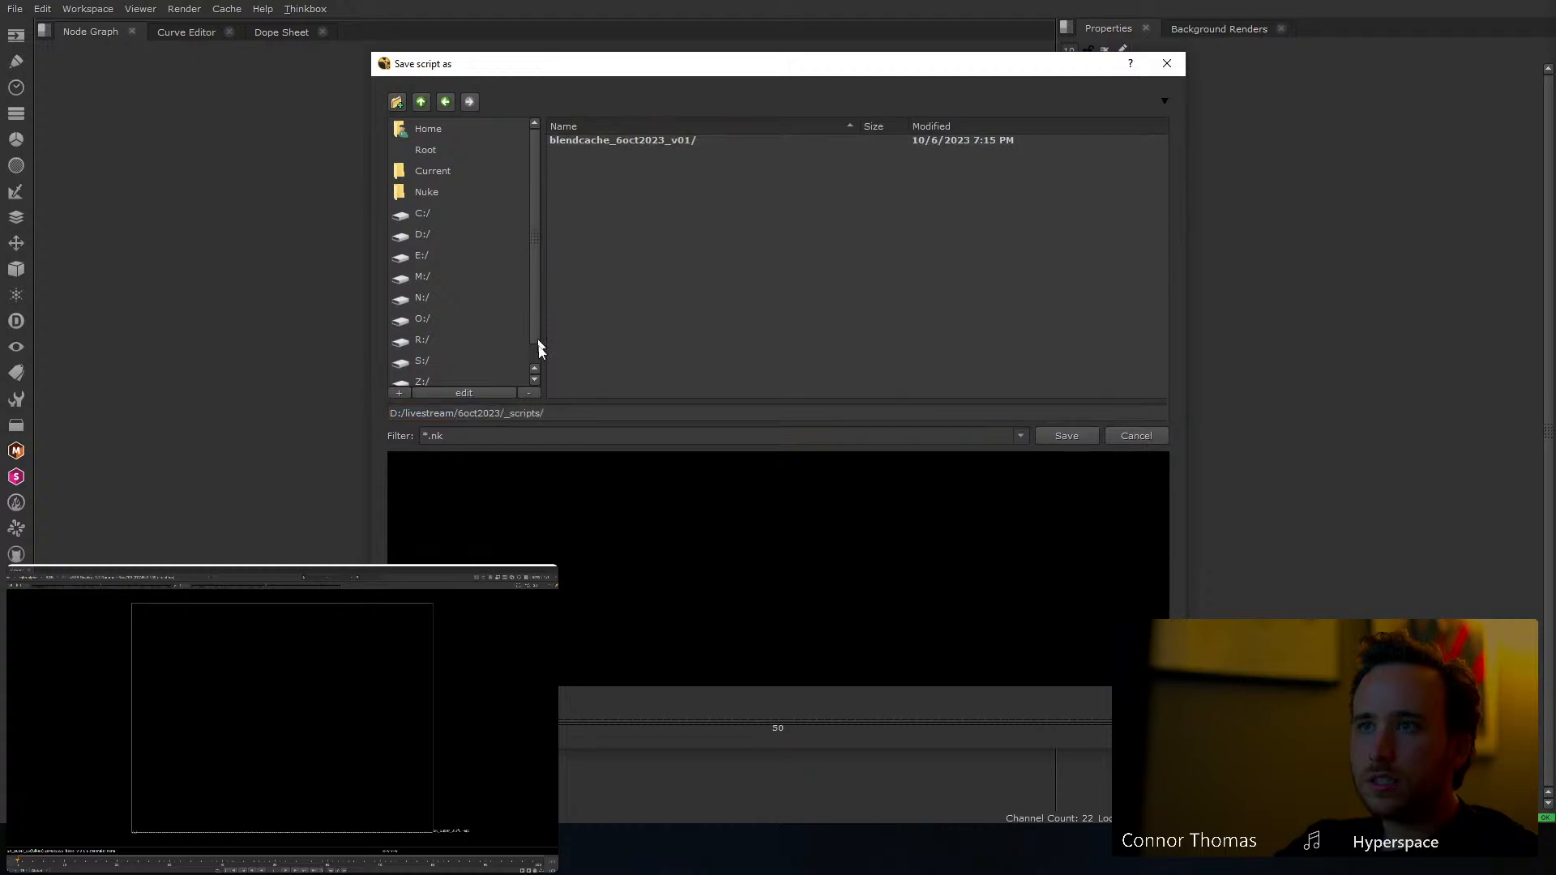
{"action": "left_click", "coordinate": [559, 412]}
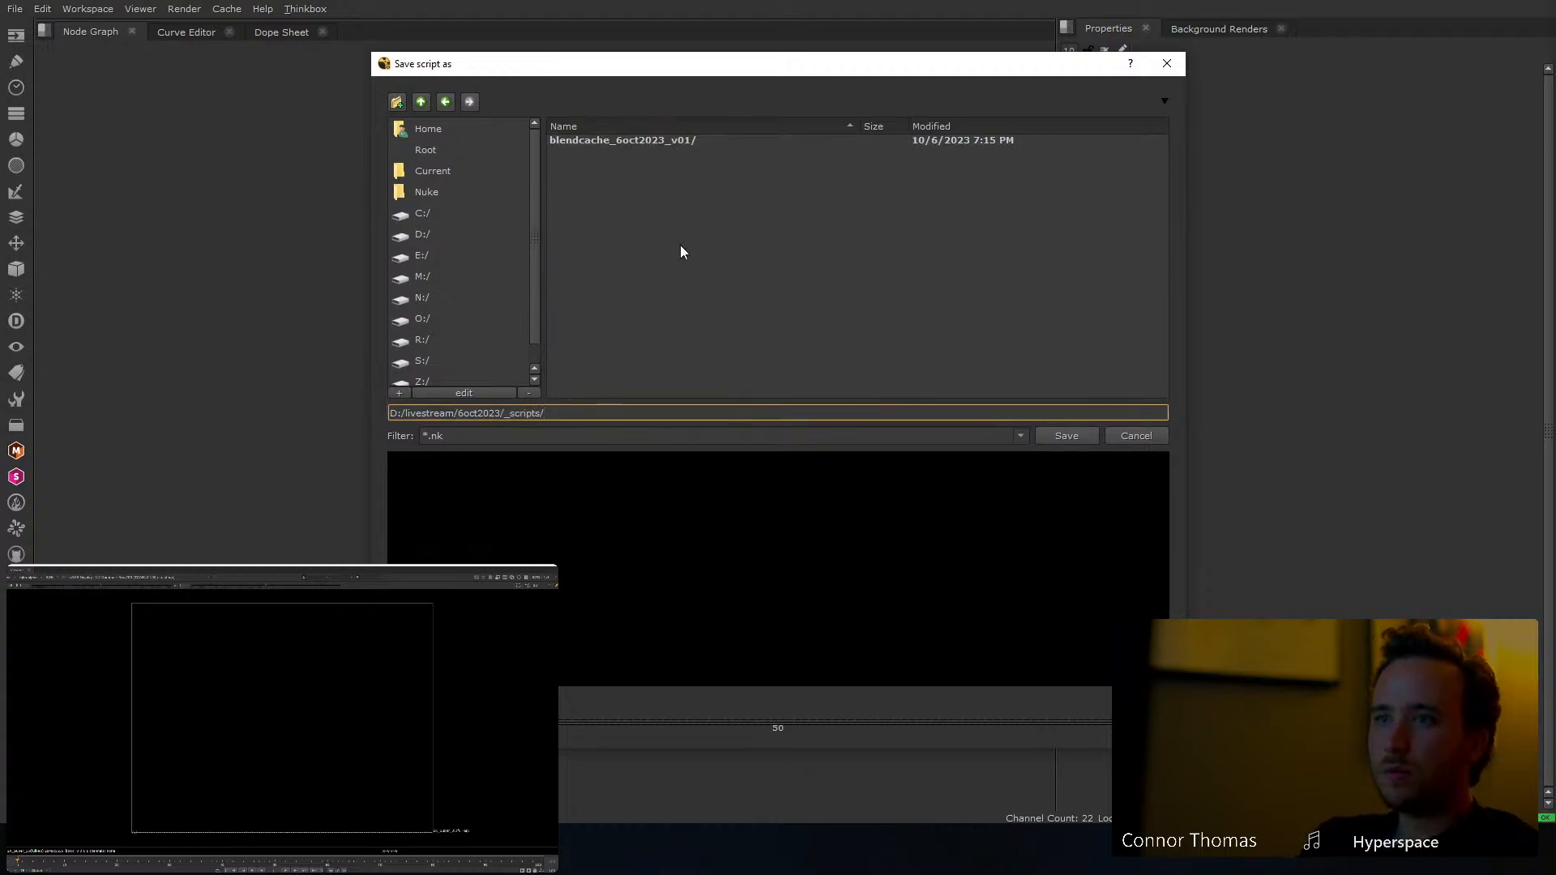
{"action": "type", "text": "6oc"}
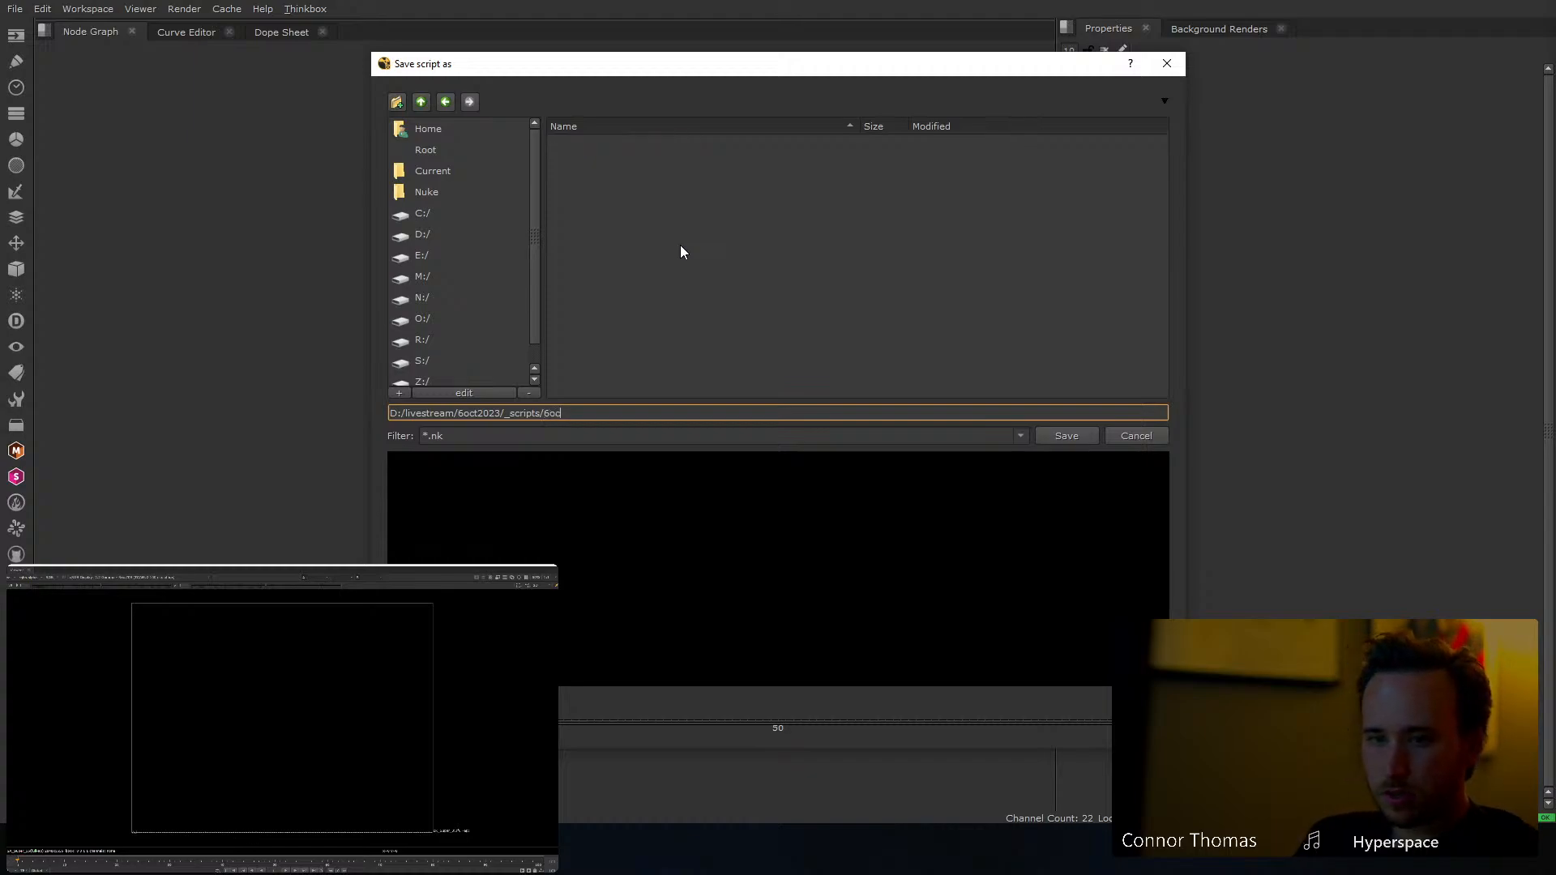
{"action": "type", "text": "t2023"}
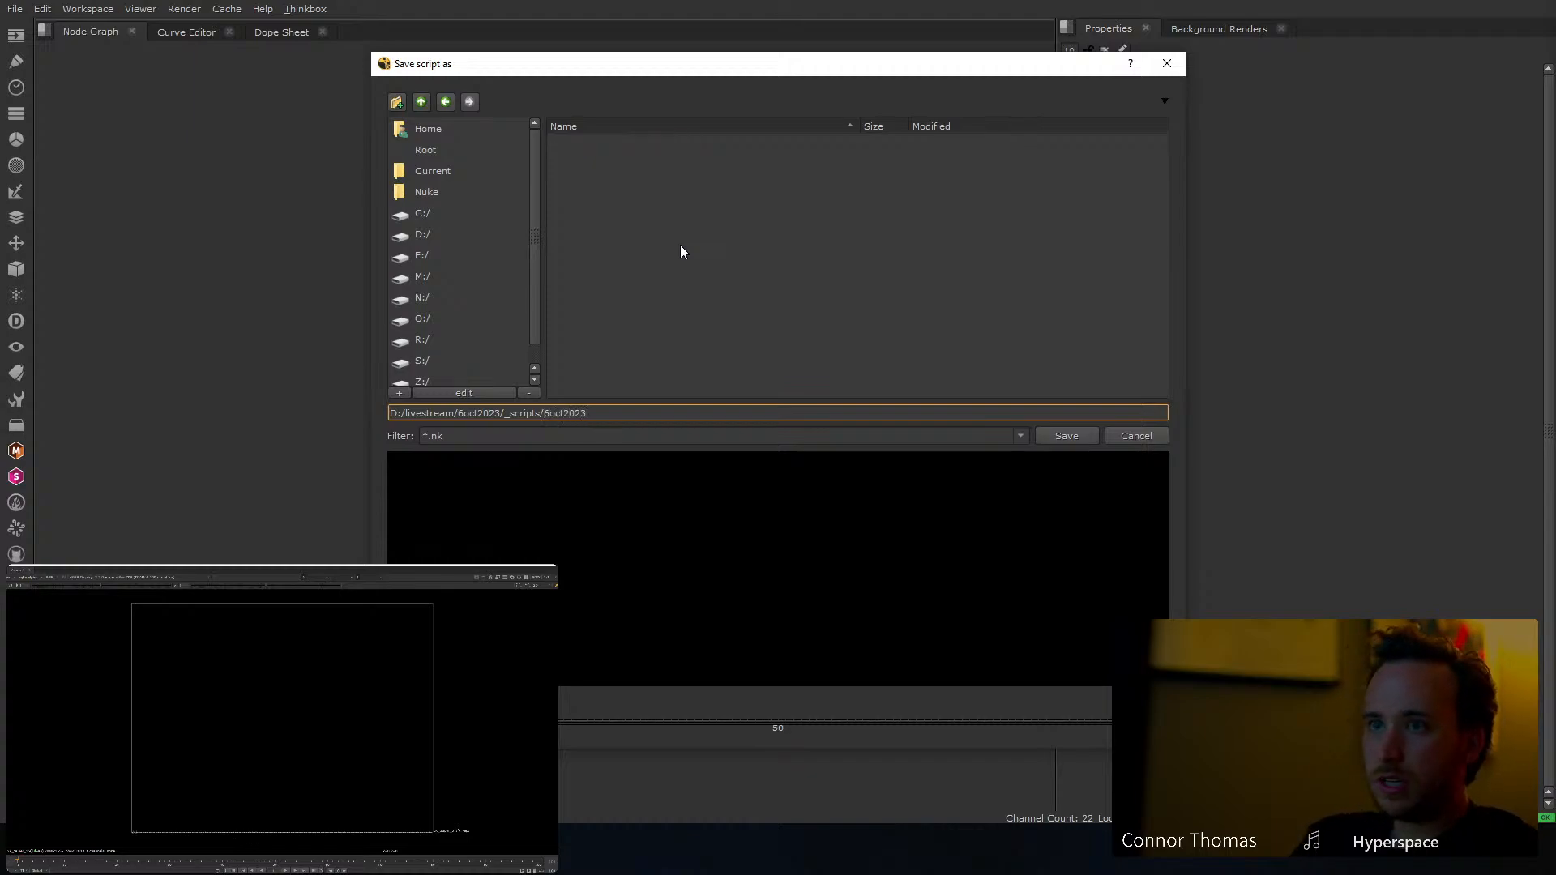
{"action": "type", "text": "_v01"}
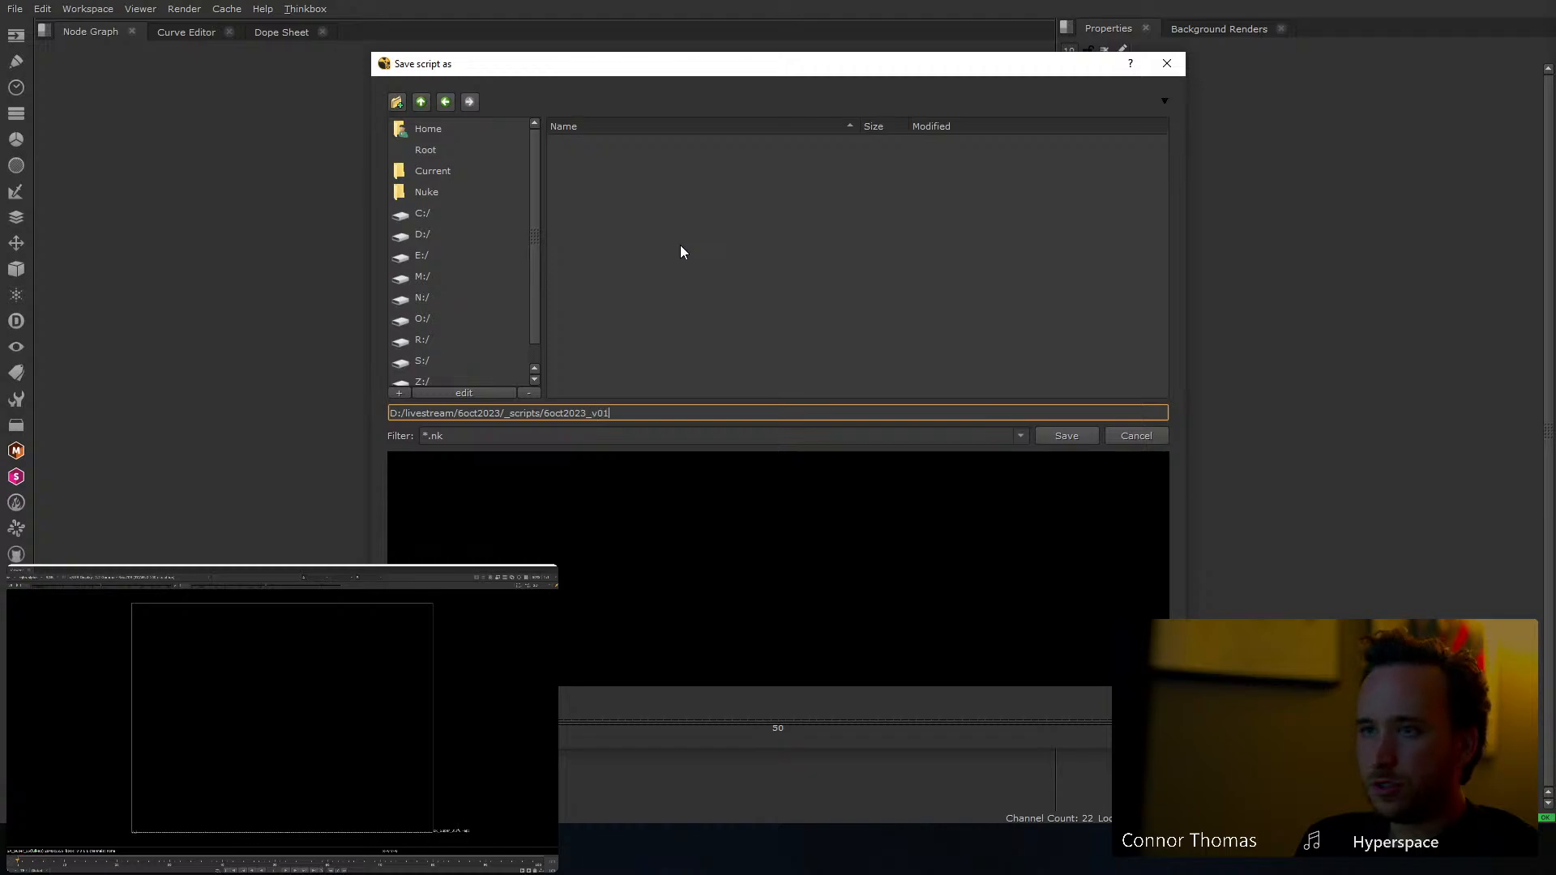
{"action": "key", "text": "Return"}
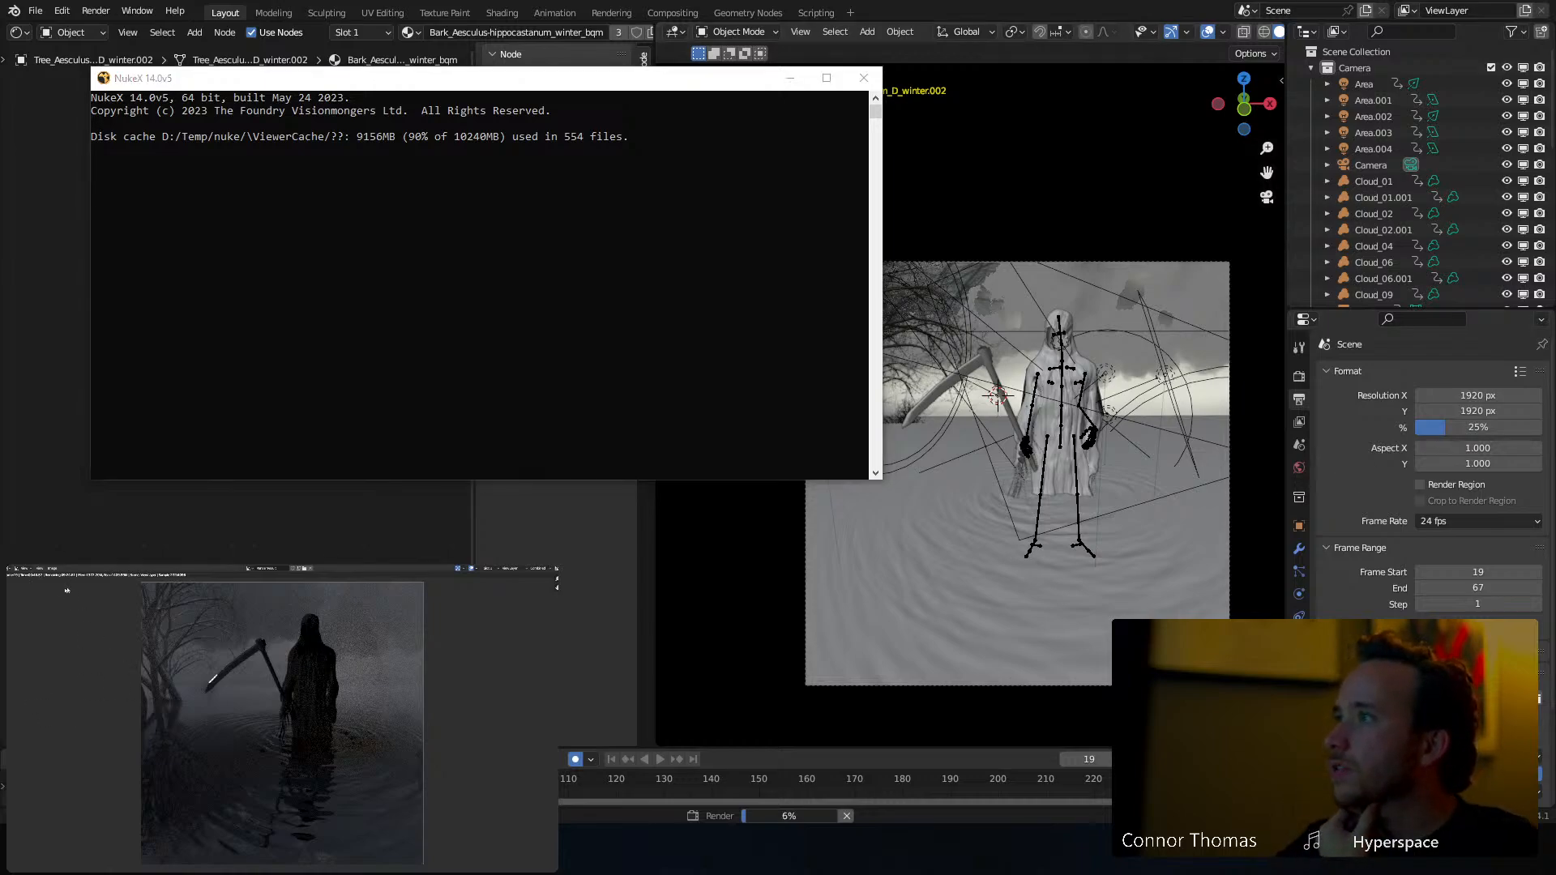
{"action": "left_click", "coordinate": [790, 78]}
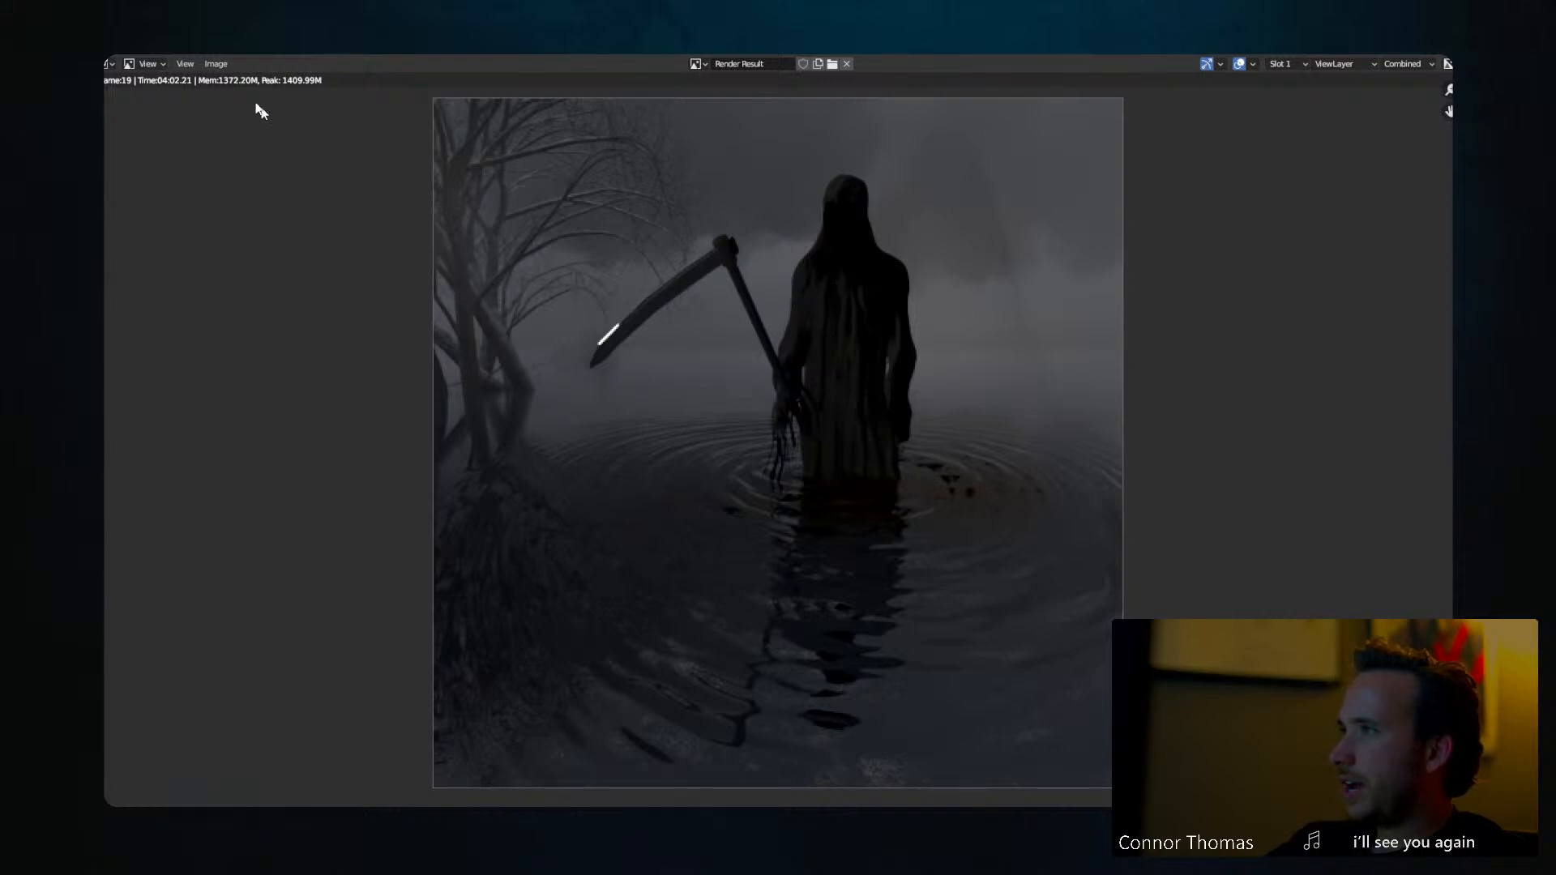
In Blender, start saving the render result as an image and create a VFX_material folder inside livestream/6oct2023
{"action": "left_click", "coordinate": [216, 64]}
{"action": "left_click", "coordinate": [269, 164]}
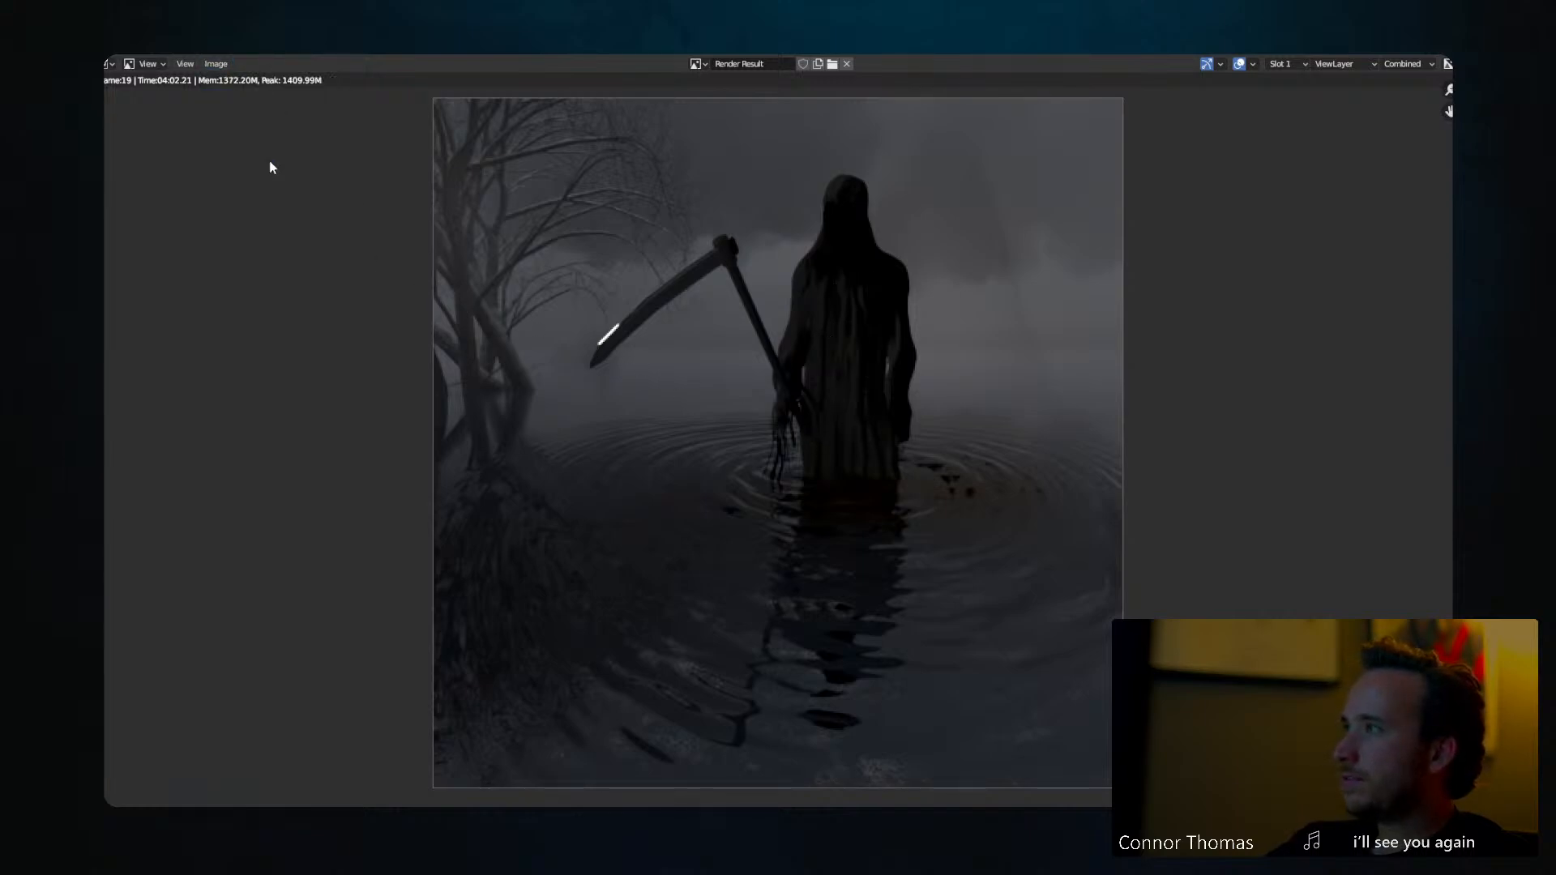
{"action": "scroll", "coordinate": [469, 468], "scroll_direction": "down", "scroll_amount": 3}
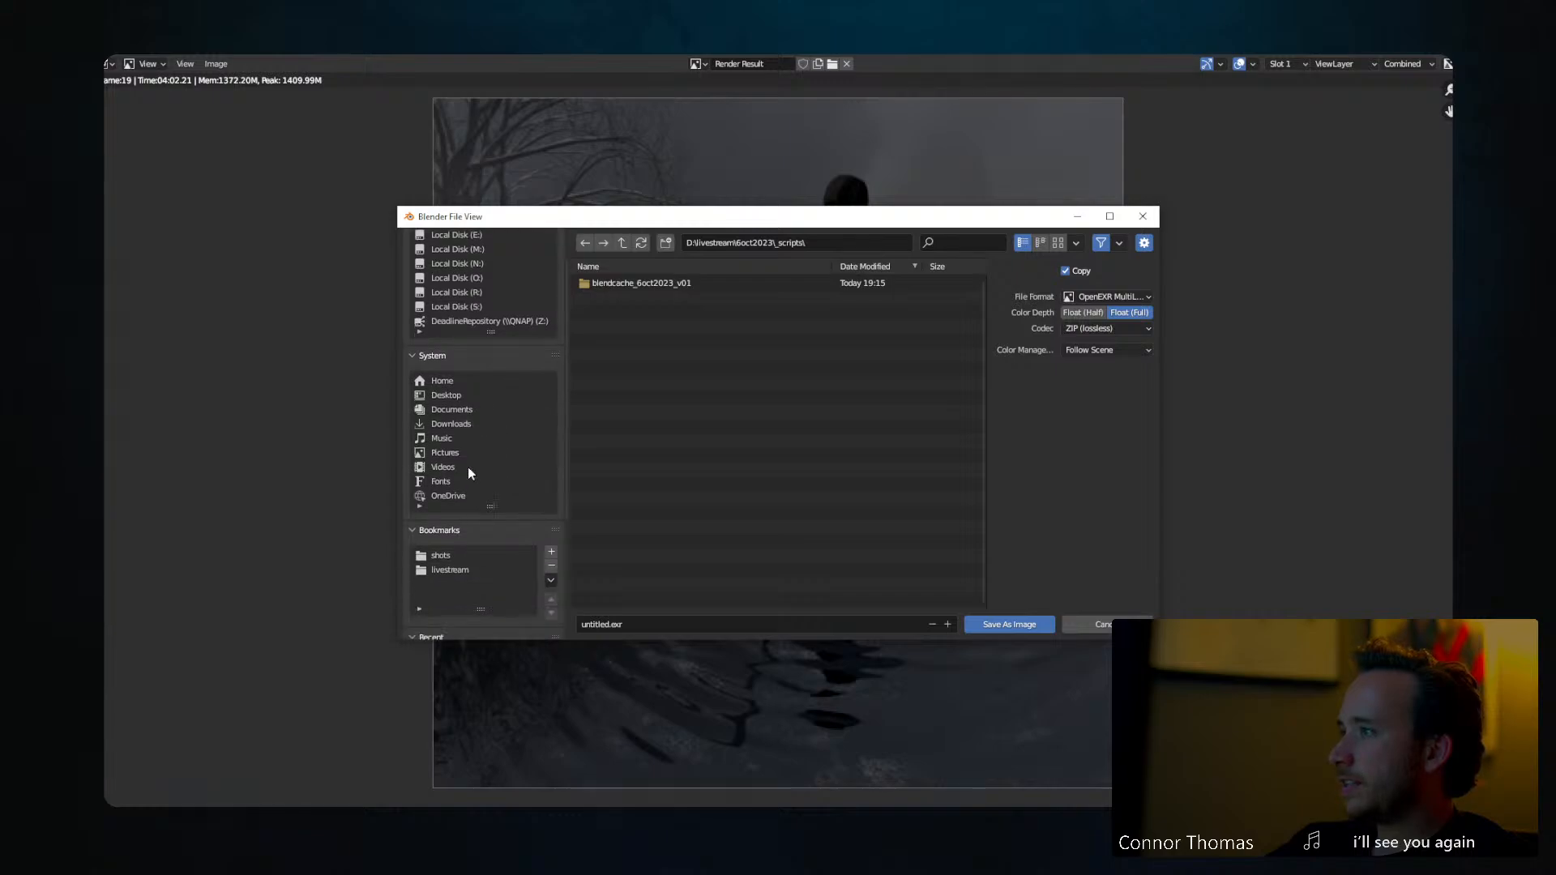
{"action": "left_click", "coordinate": [457, 538]}
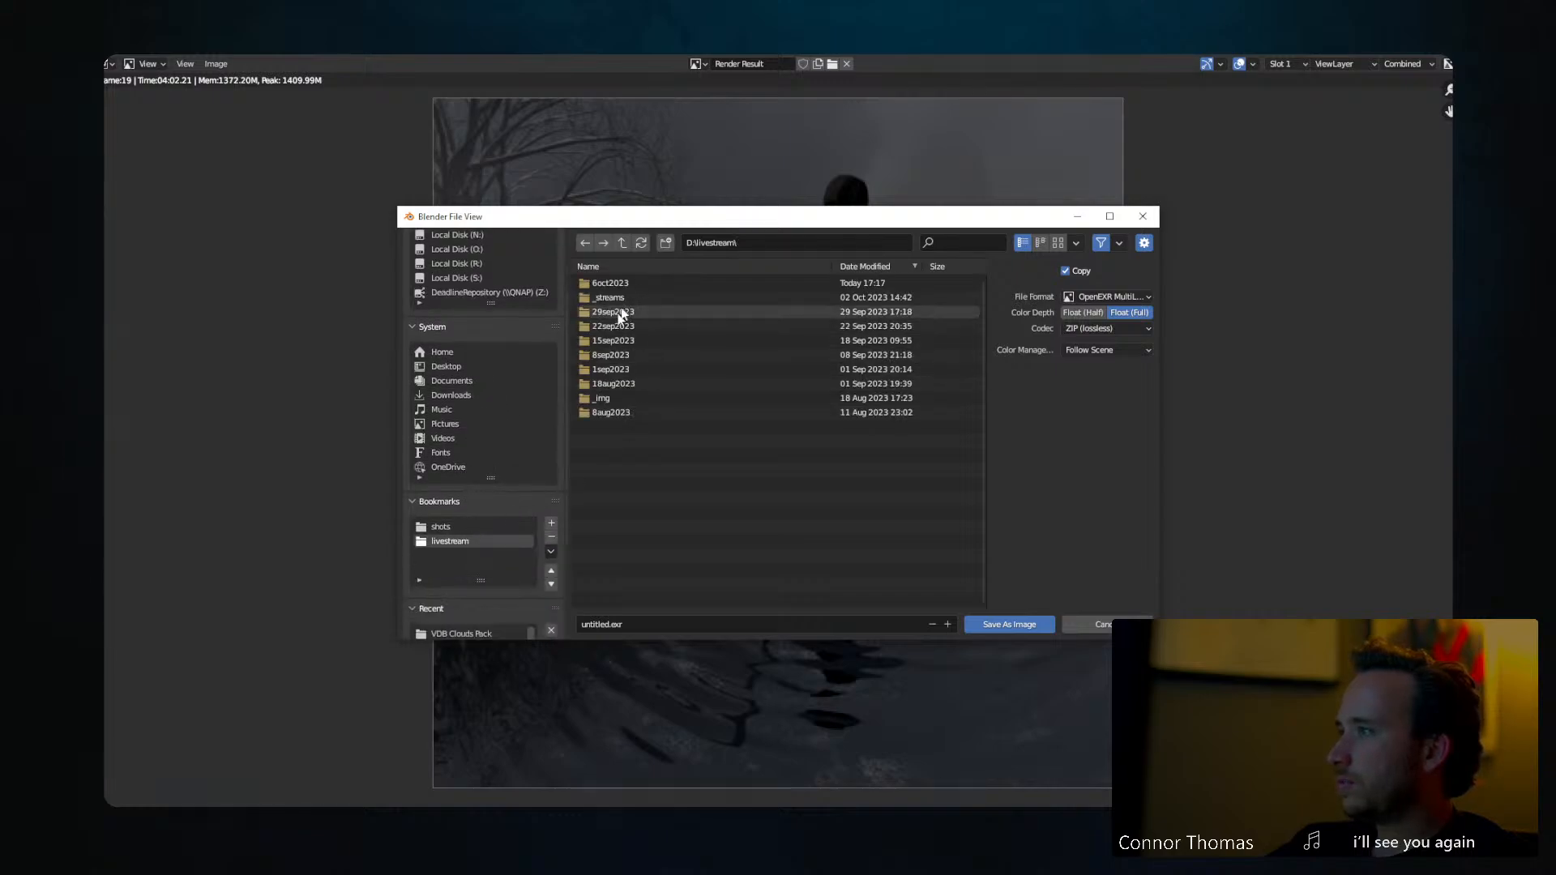
{"action": "left_click", "coordinate": [612, 283]}
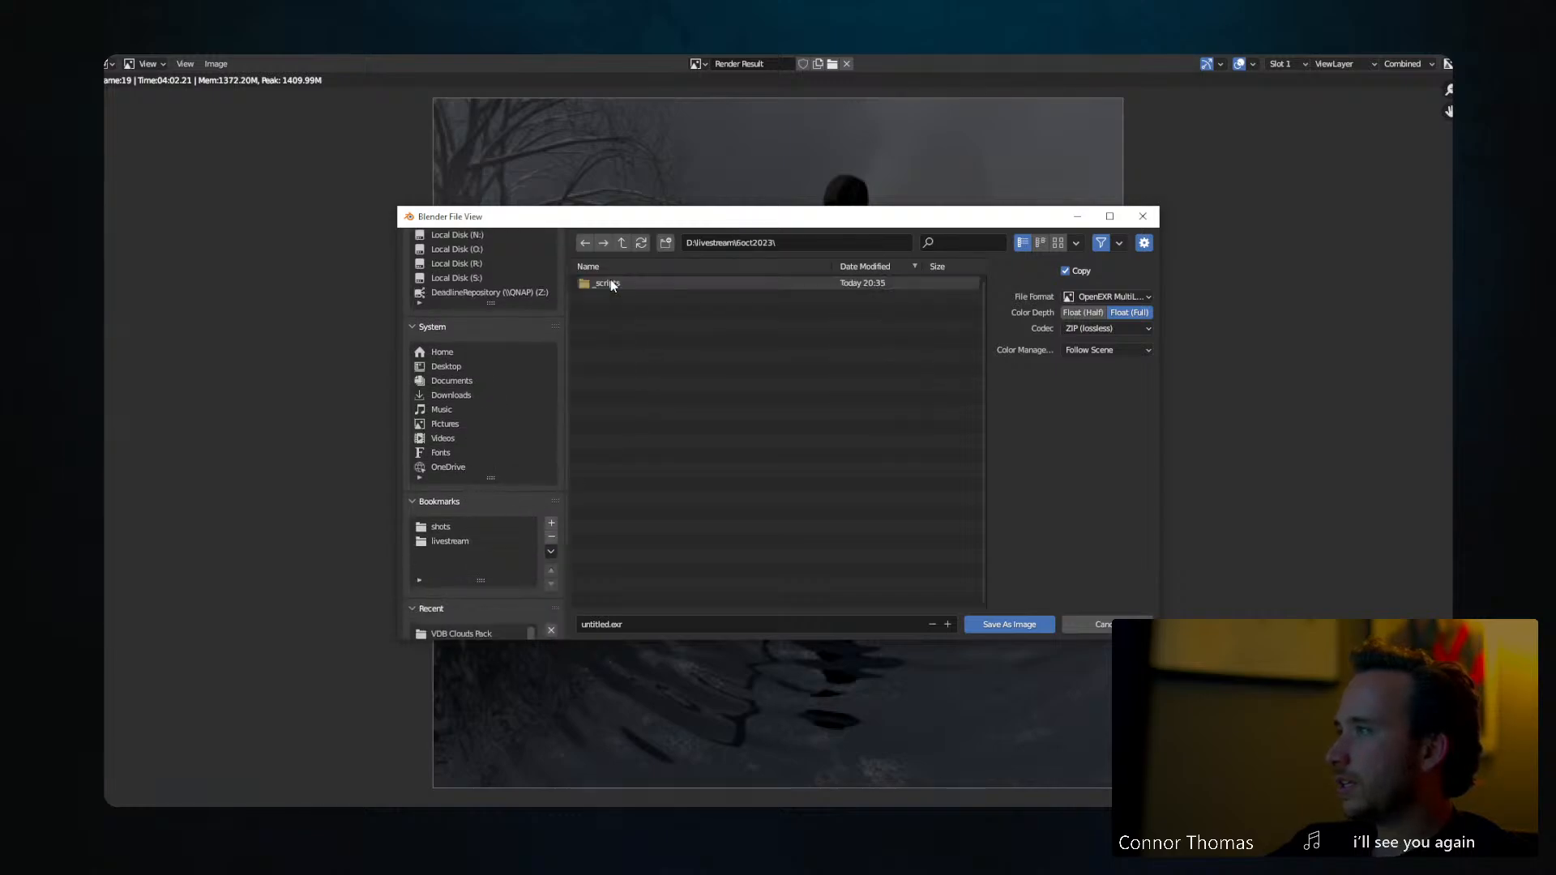
{"action": "left_click", "coordinate": [665, 242]}
{"action": "type", "text": "VFX"}
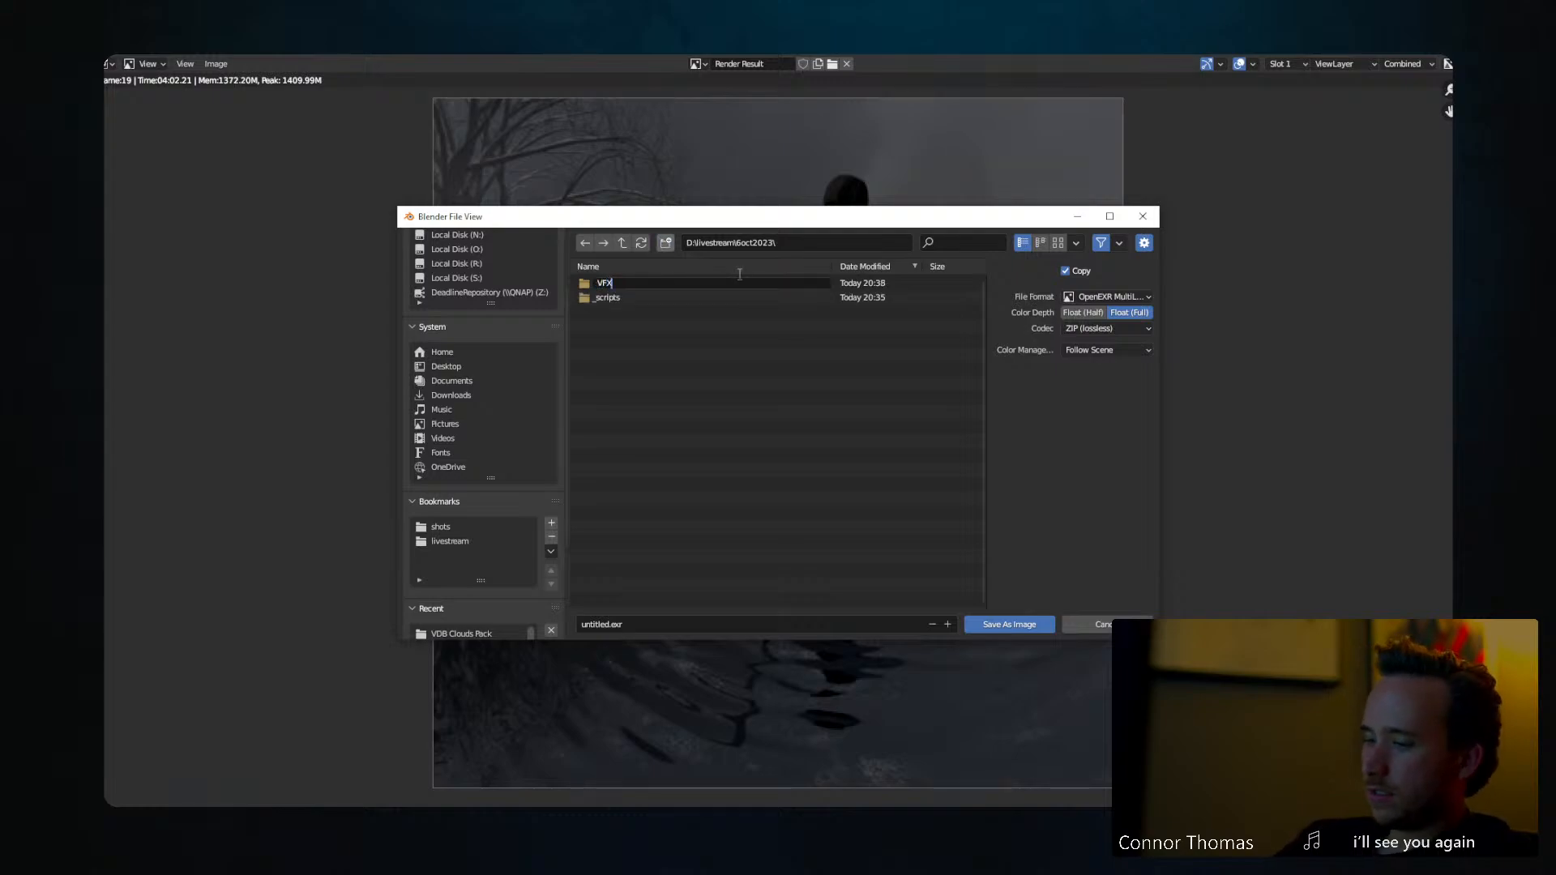
{"action": "type", "text": "_"}
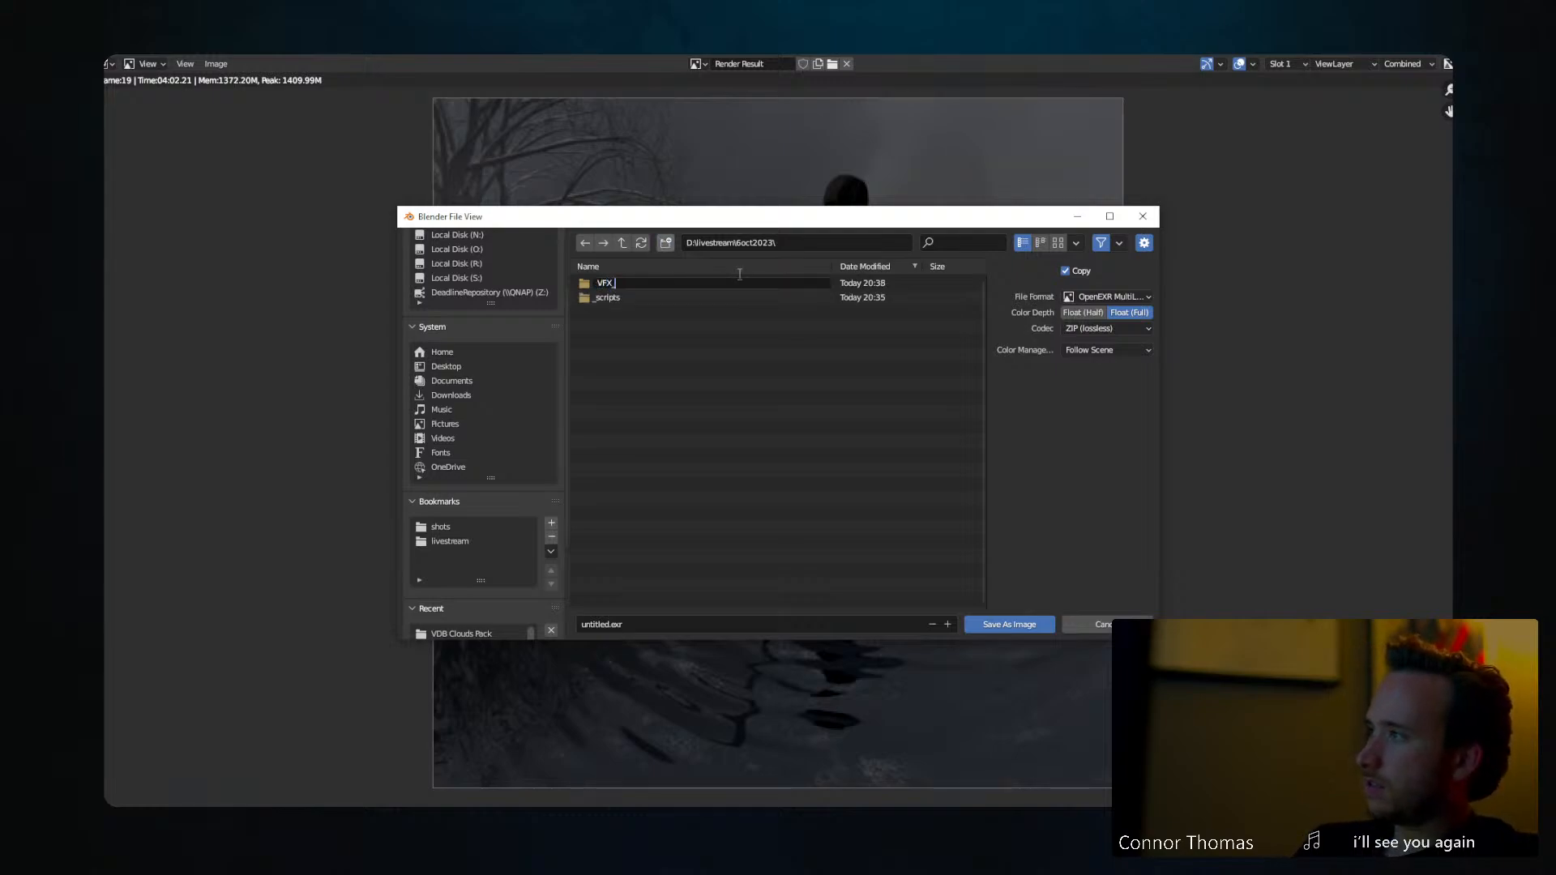
{"action": "type", "text": "material"}
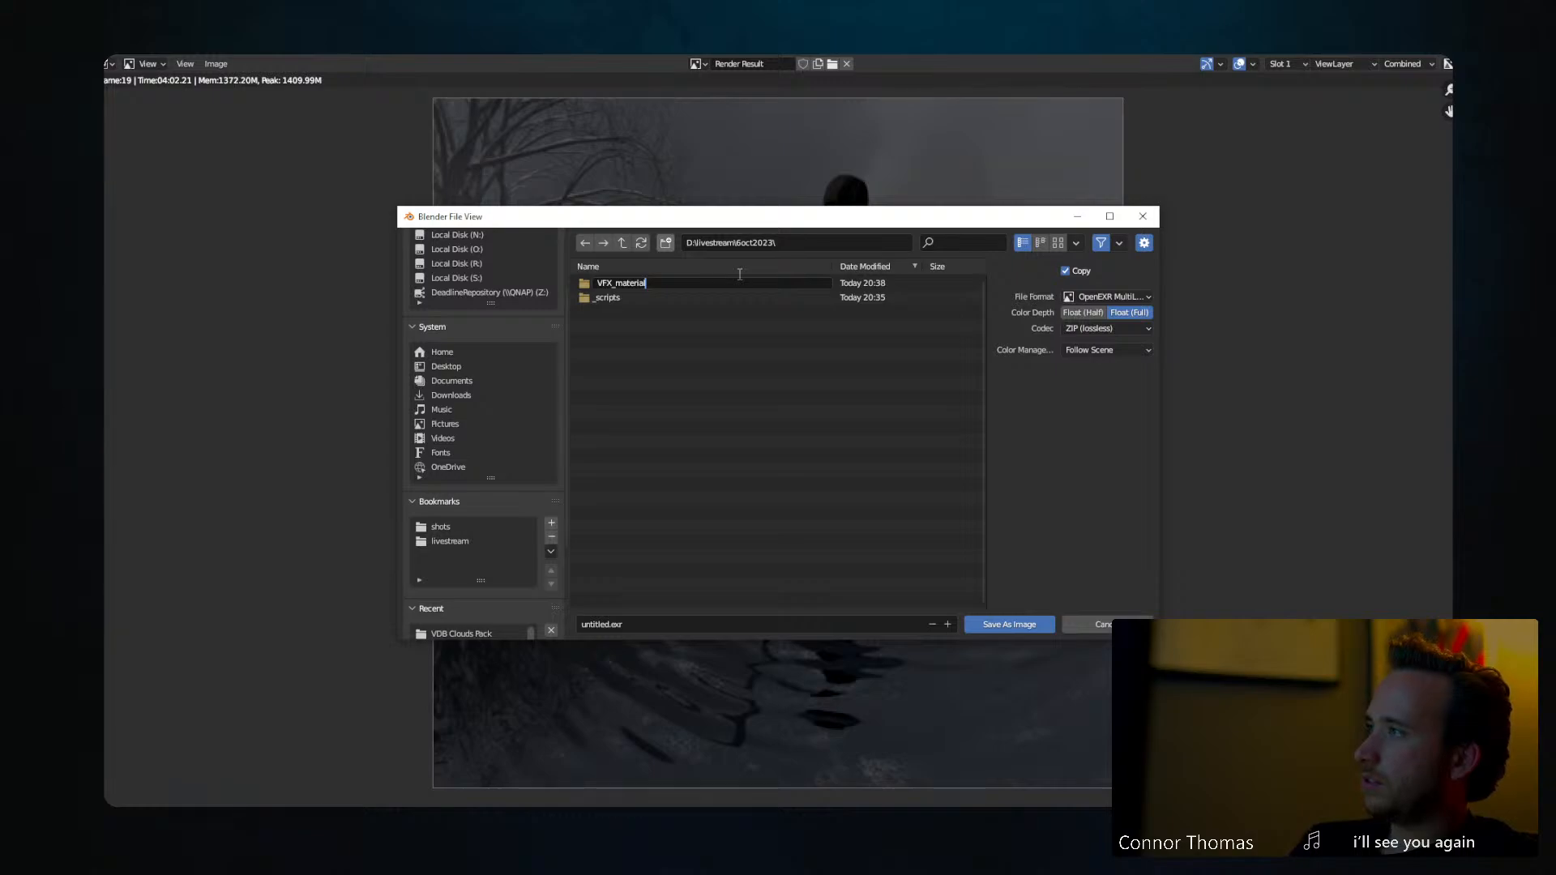
{"action": "key", "text": "Return"}
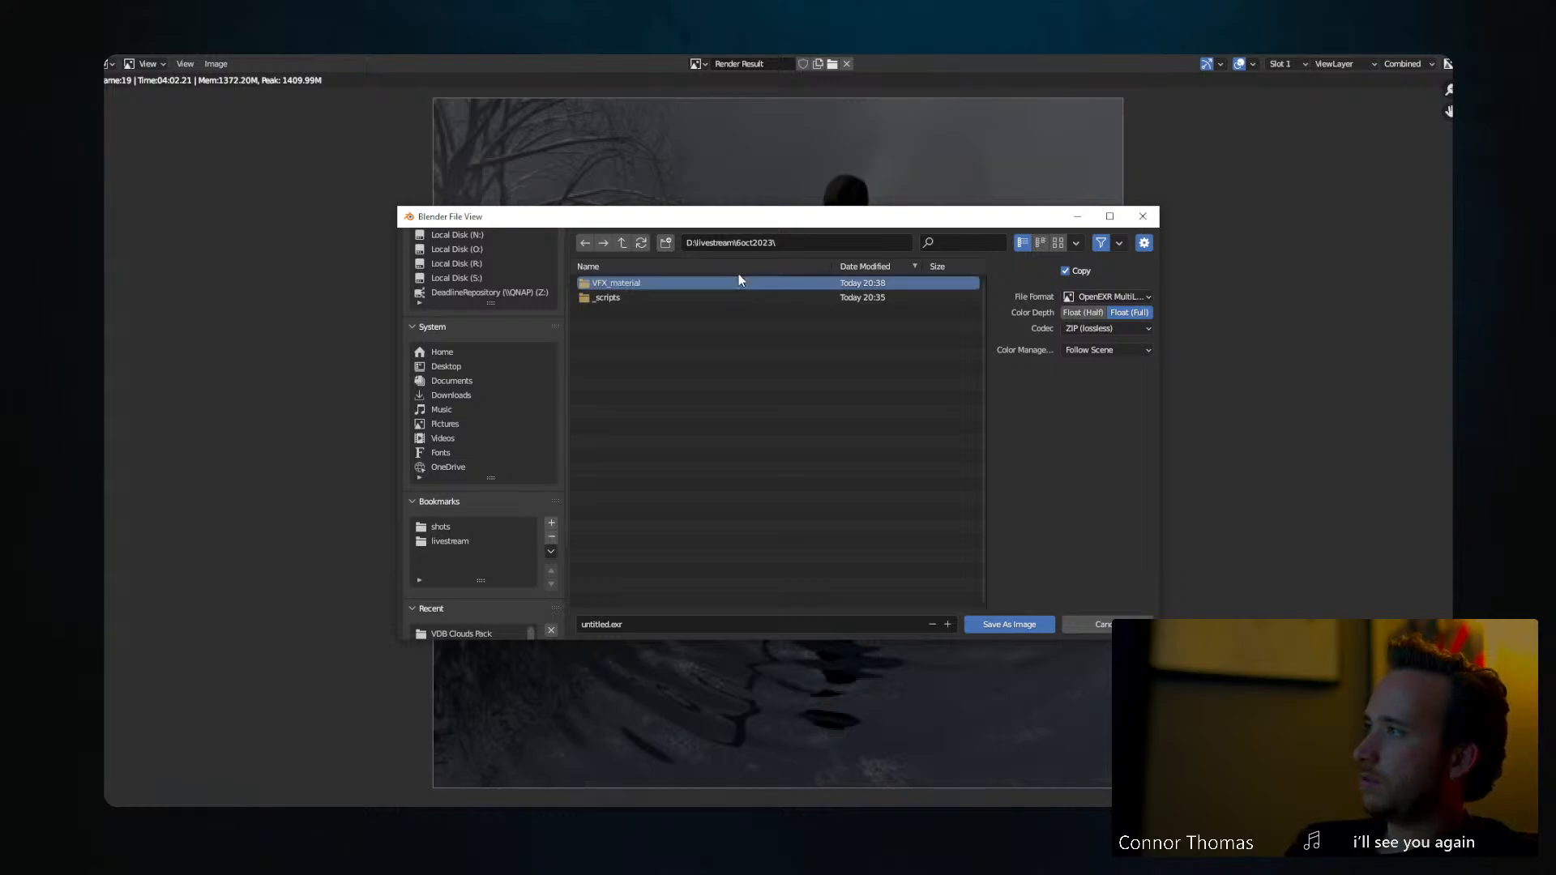
Create a subfolder named output inside VFX_material and open it as the save location
{"action": "double_click", "coordinate": [610, 283]}
{"action": "left_click", "coordinate": [665, 242]}
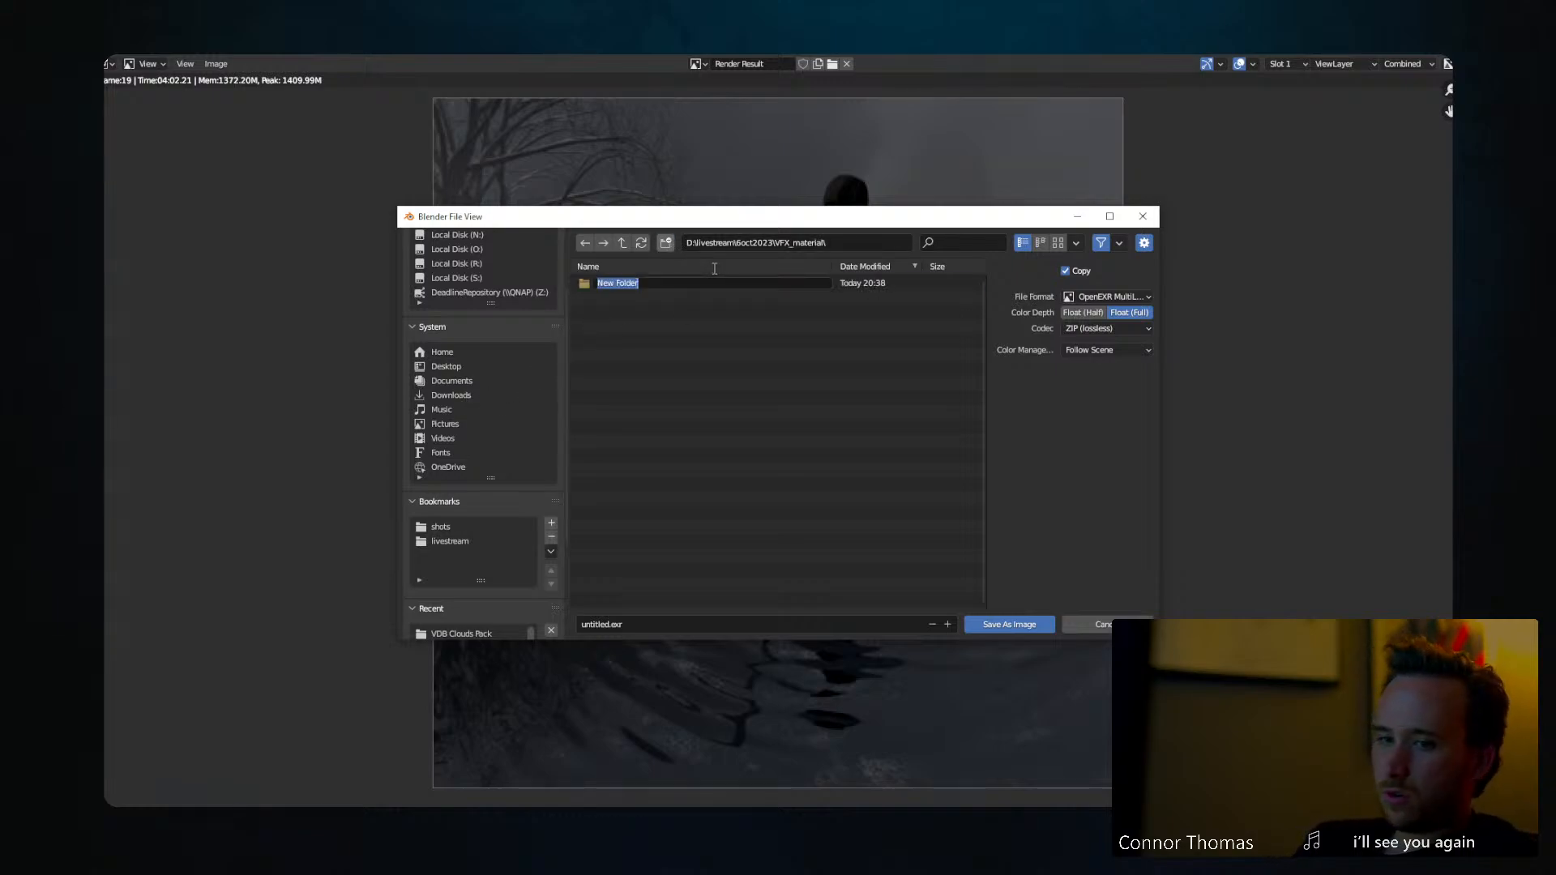
{"action": "type", "text": "output"}
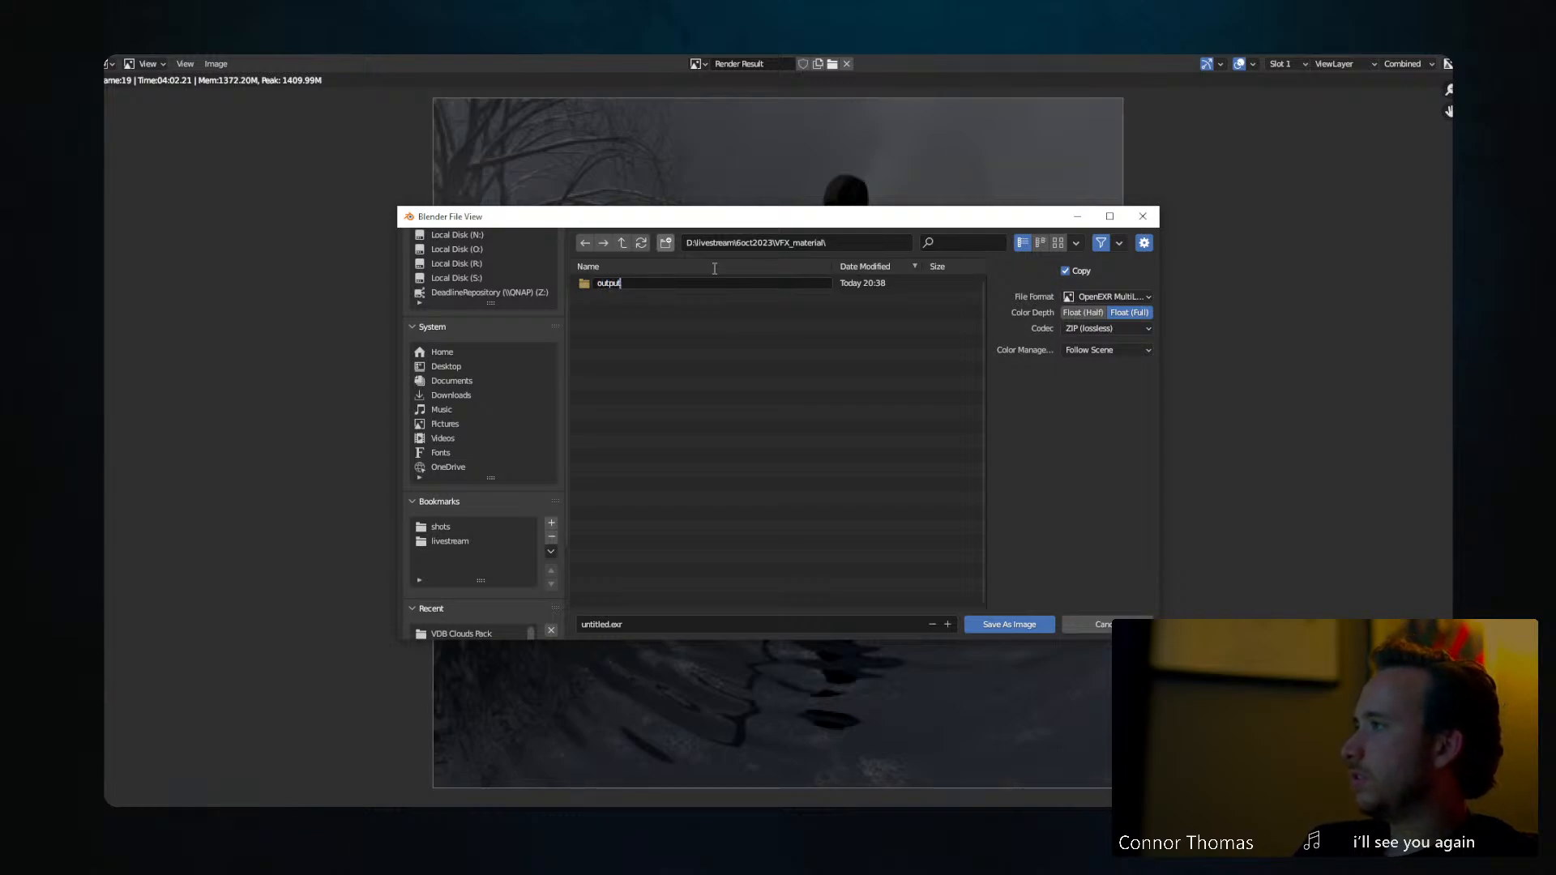
{"action": "key", "text": "Return"}
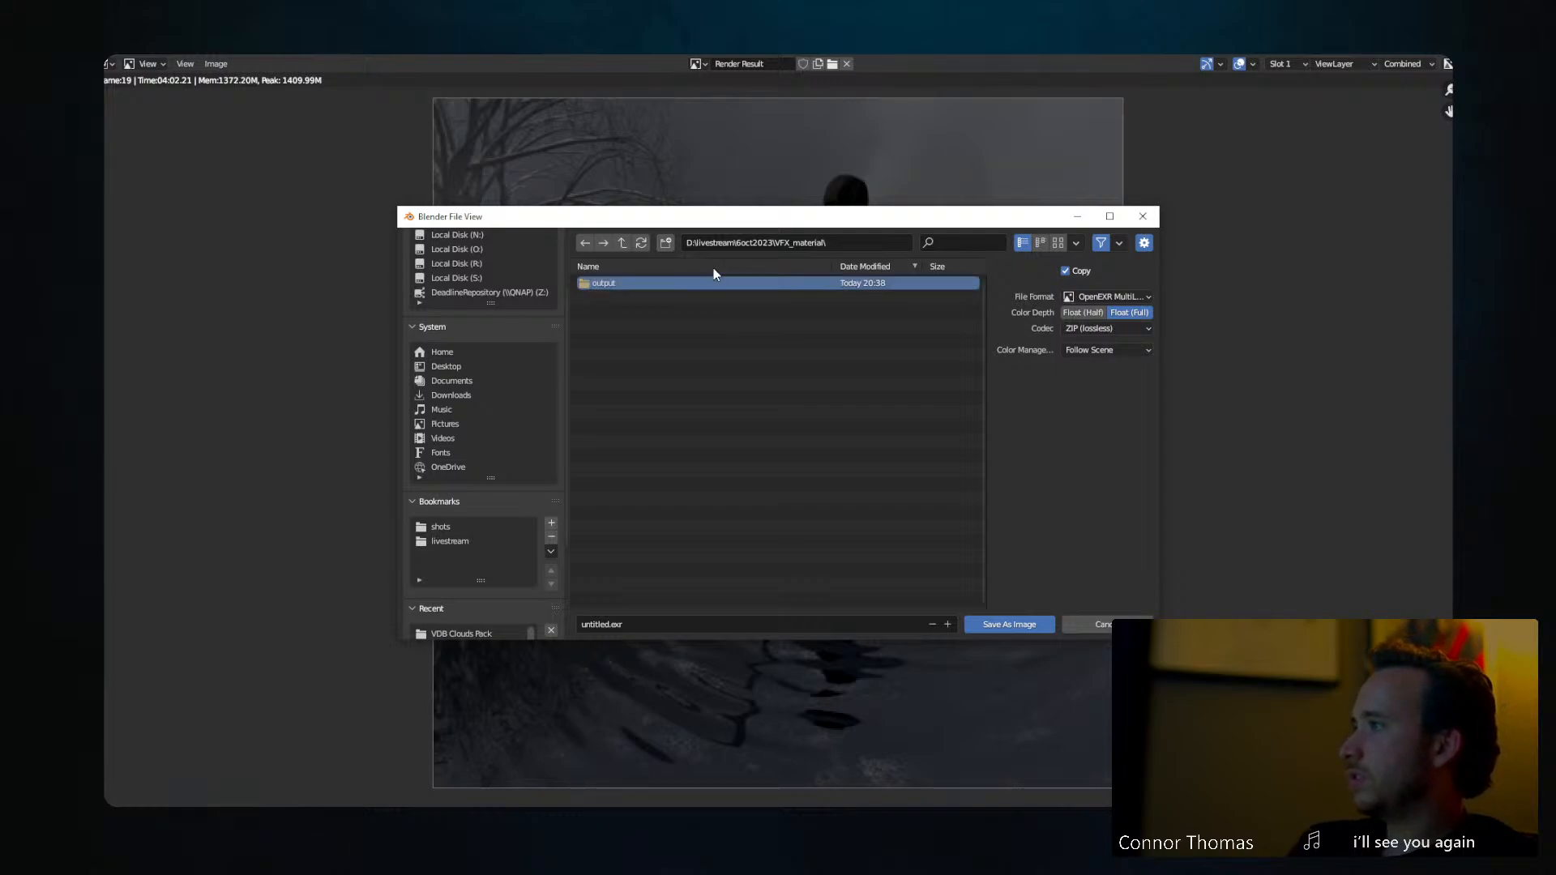
{"action": "double_click", "coordinate": [654, 280]}
Name the render 6oct2023_tmp_v01.exr and save it as a multilayer OpenEXR image in the output folder
{"action": "left_click", "coordinate": [608, 624]}
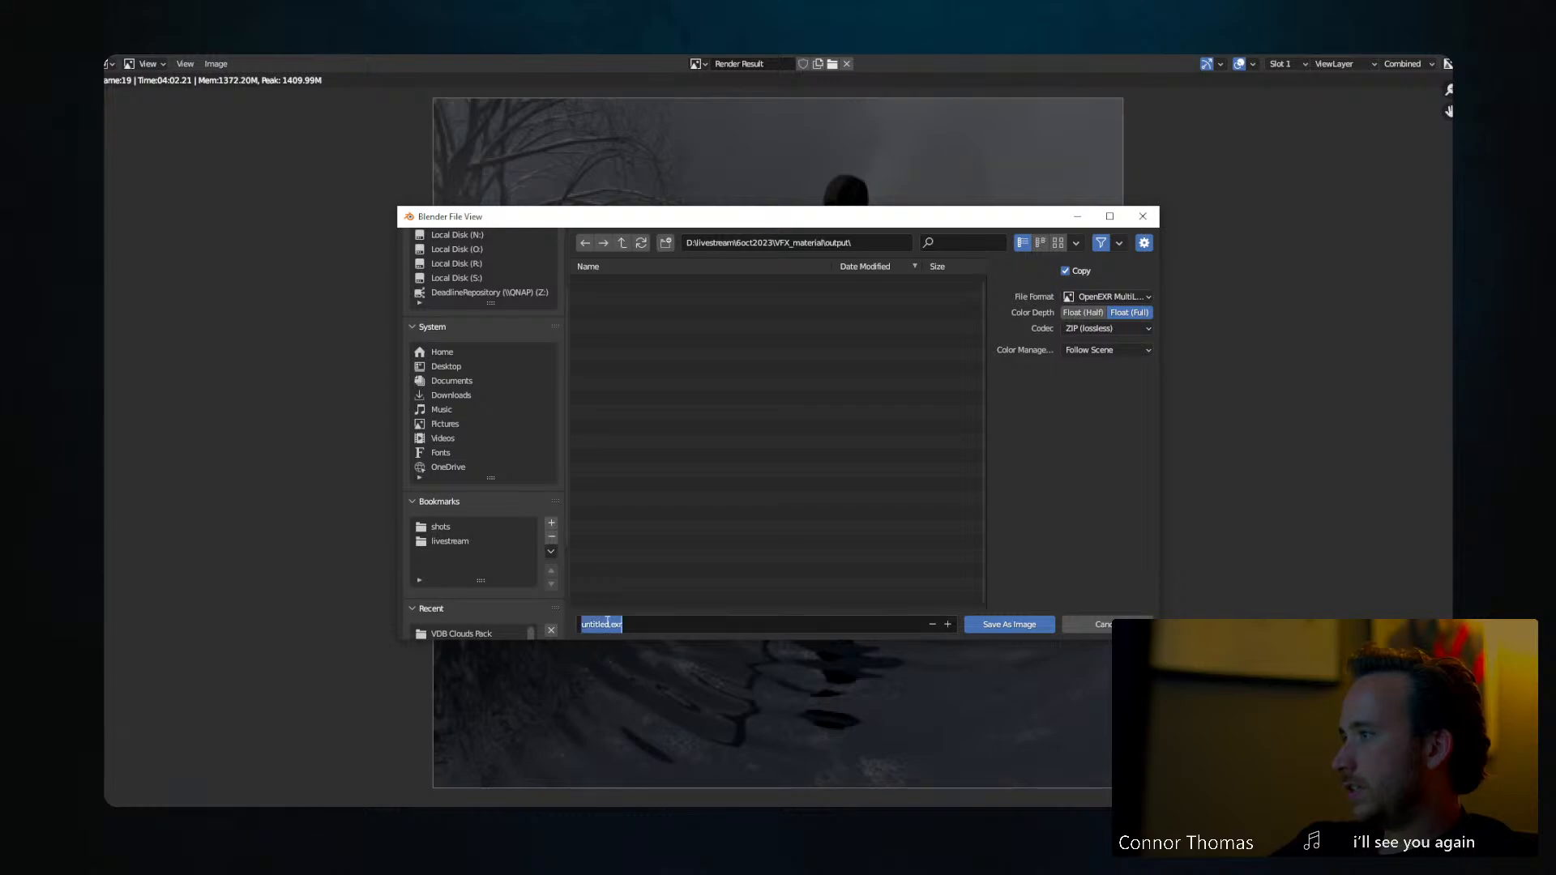
{"action": "key", "text": "BackSpace"}
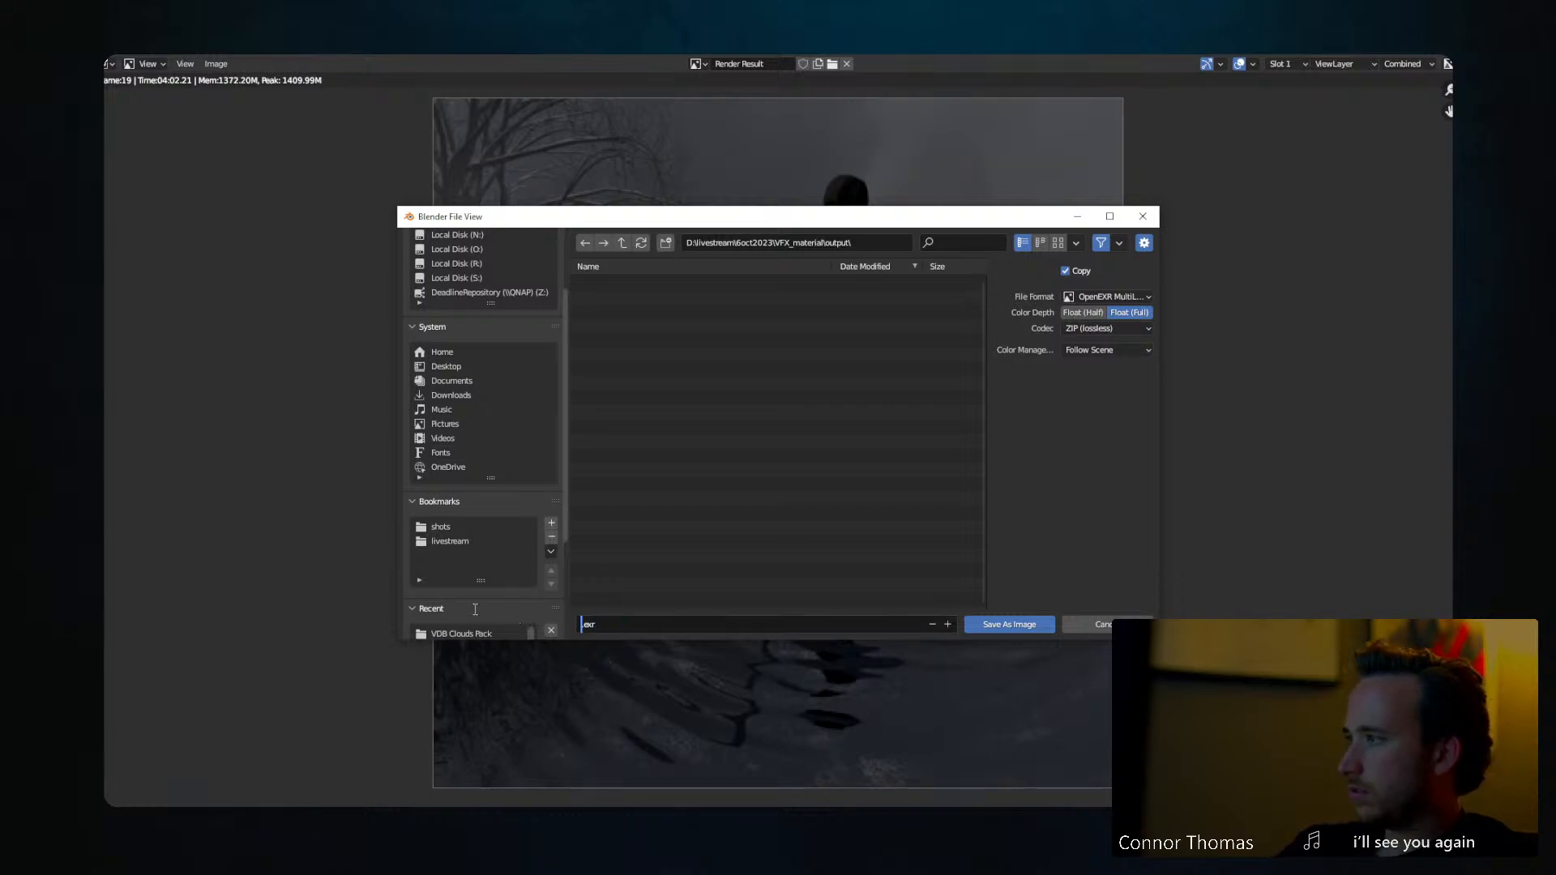
{"action": "type", "text": "6"}
{"action": "type", "text": "oct"}
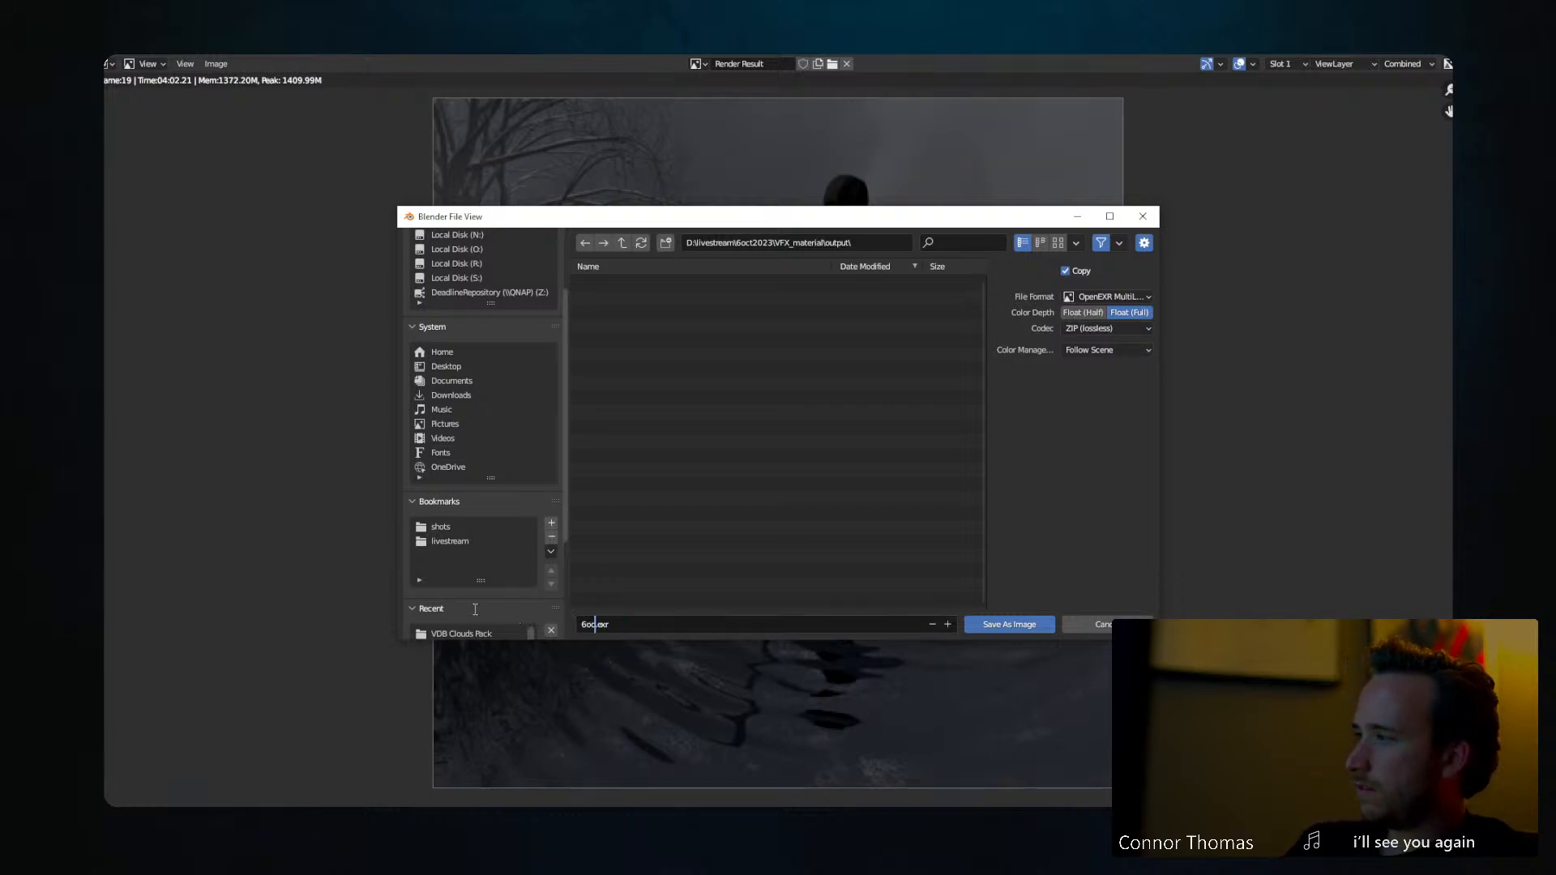
{"action": "type", "text": "2023"}
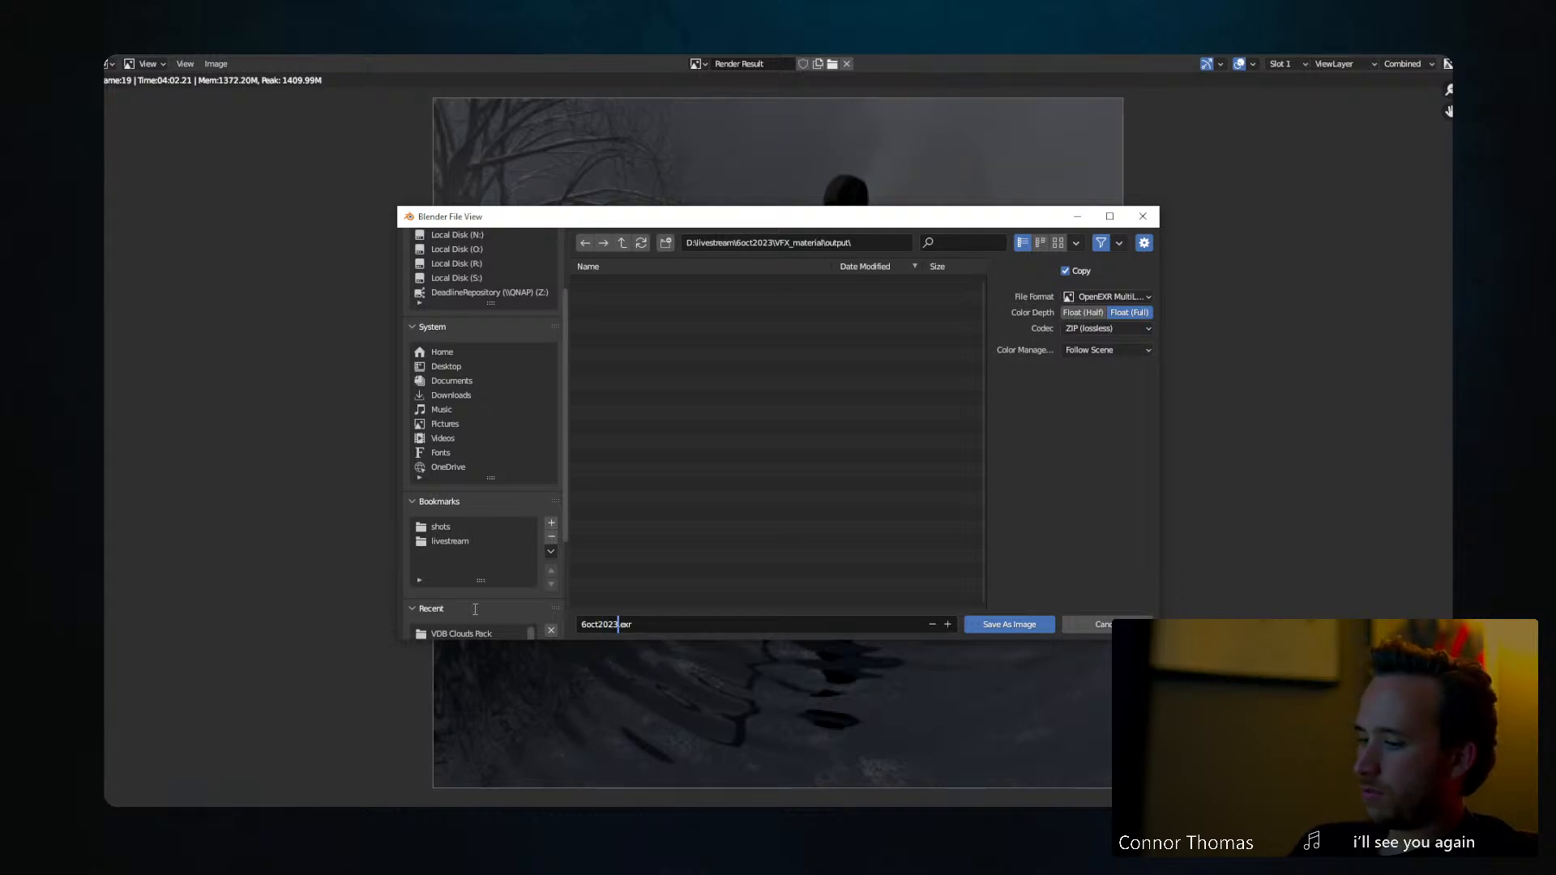
{"action": "type", "text": "_tmp"}
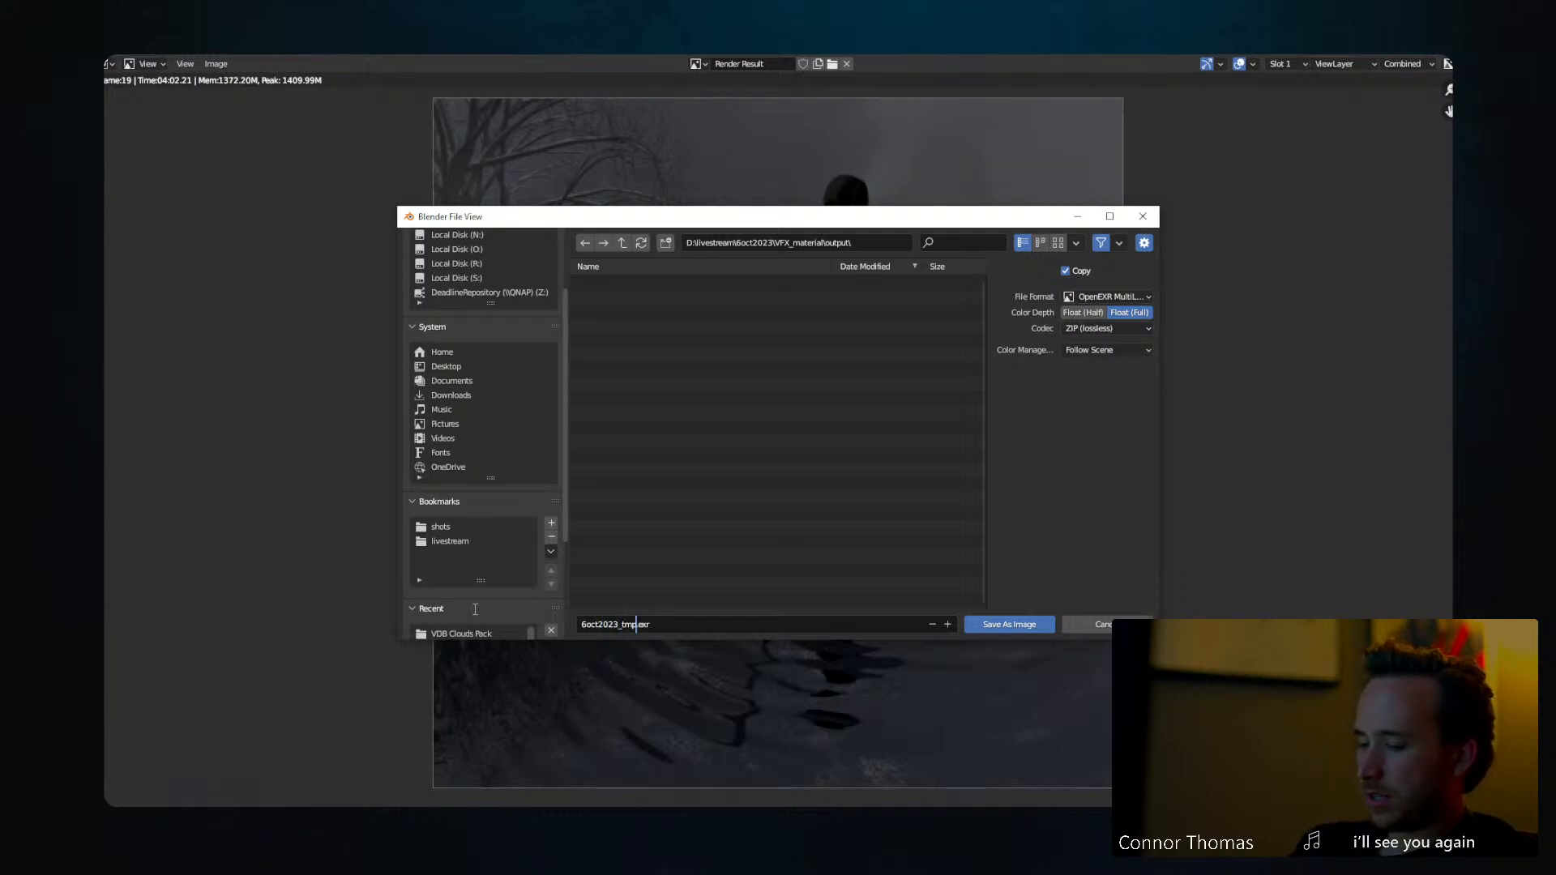
{"action": "type", "text": "_v01"}
{"action": "key", "text": "Return"}
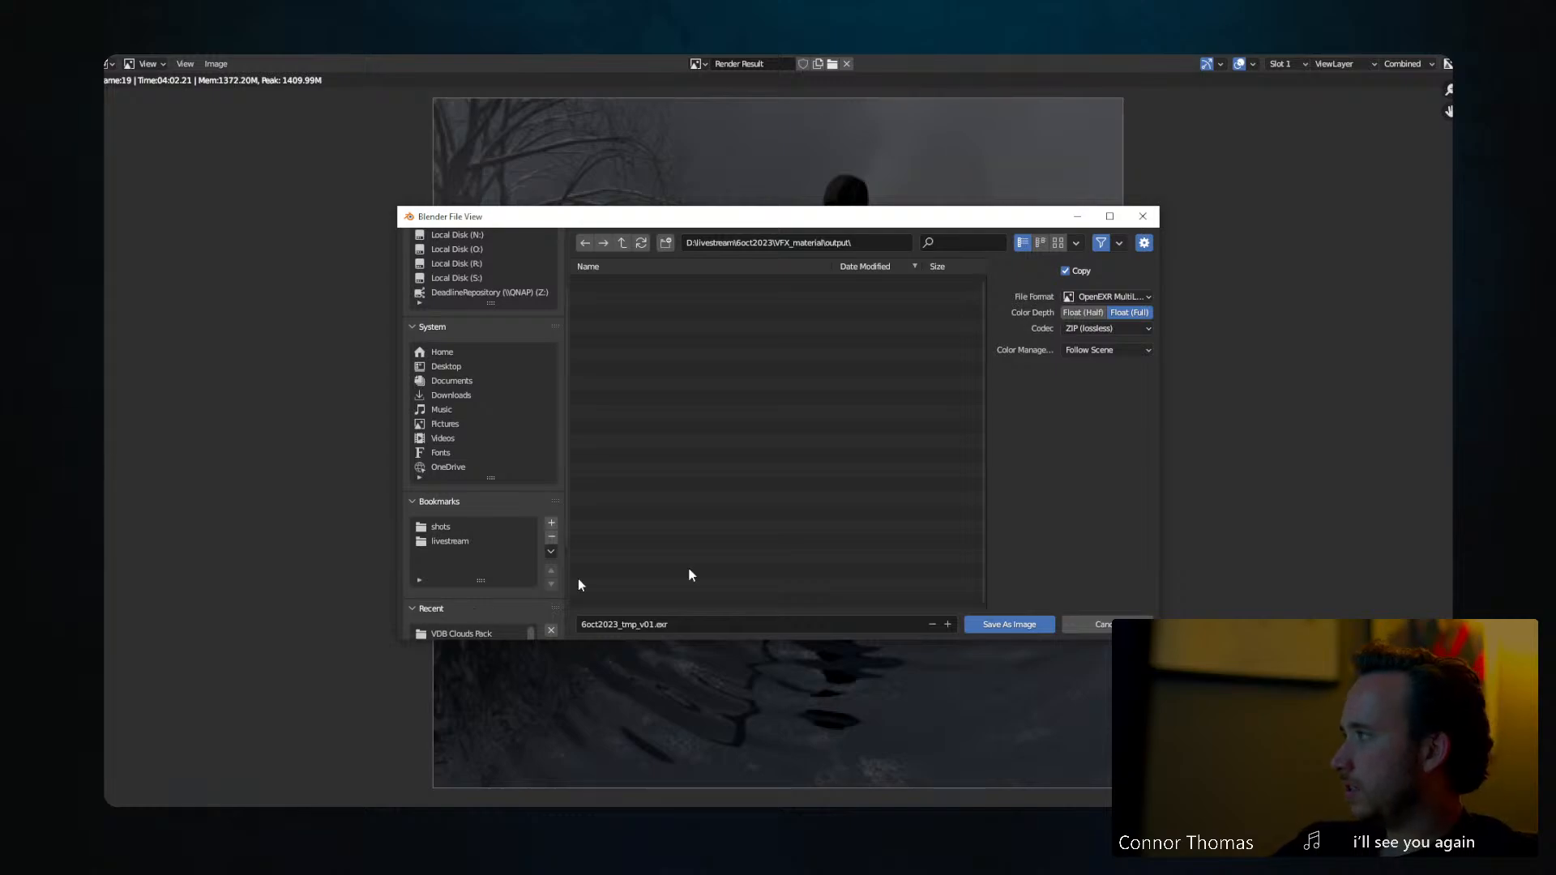
{"action": "left_click", "coordinate": [1009, 625]}
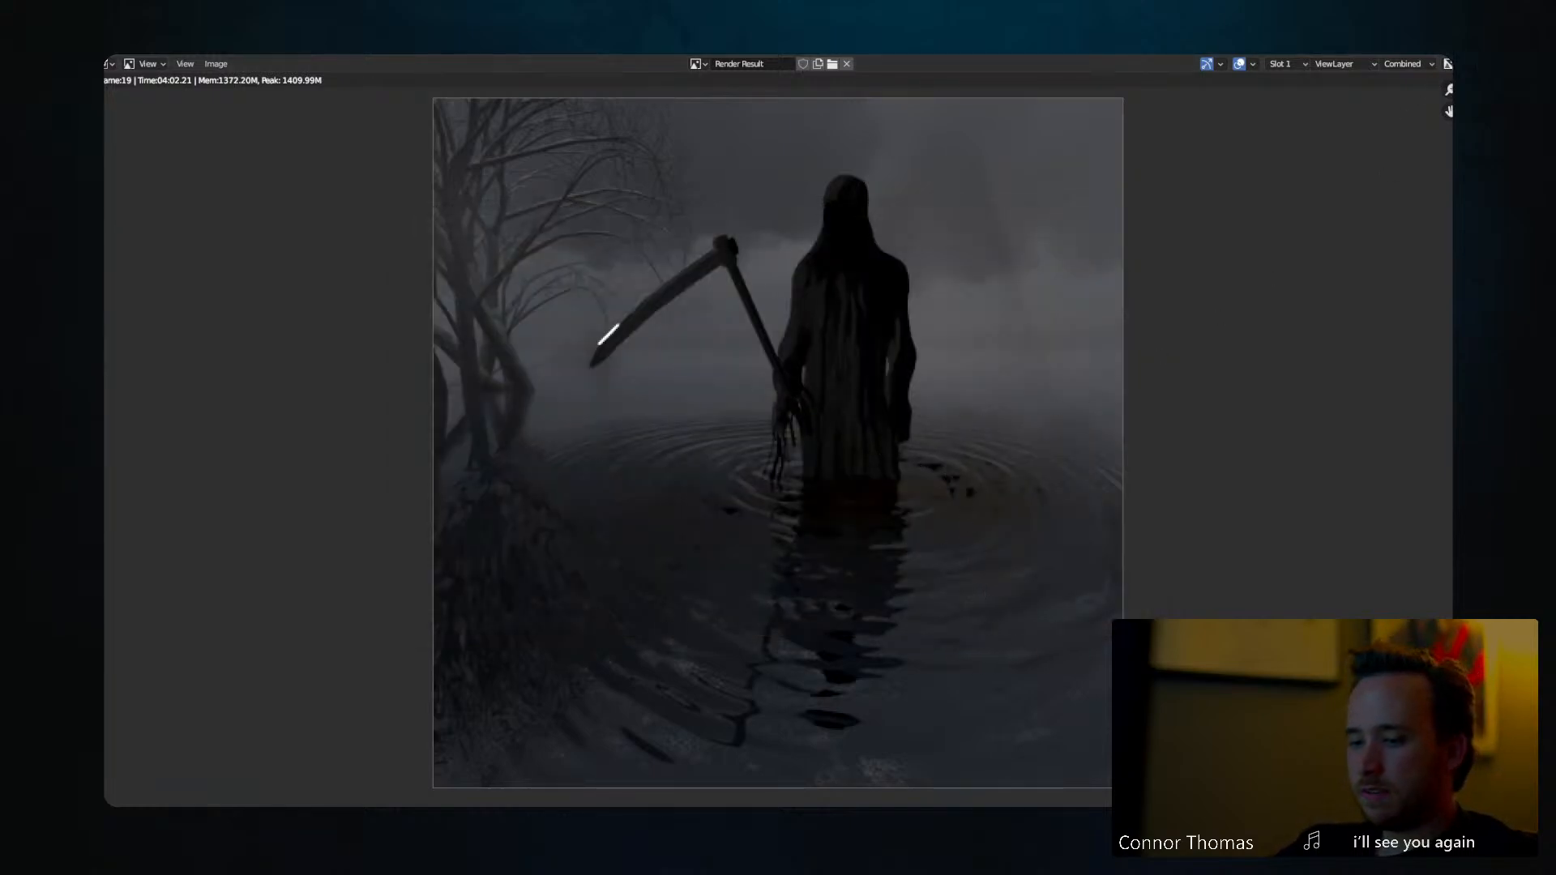
Close the render window, set the output resolution percentage to 100%, save the file and render the current frame
{"action": "left_click", "coordinate": [1448, 55]}
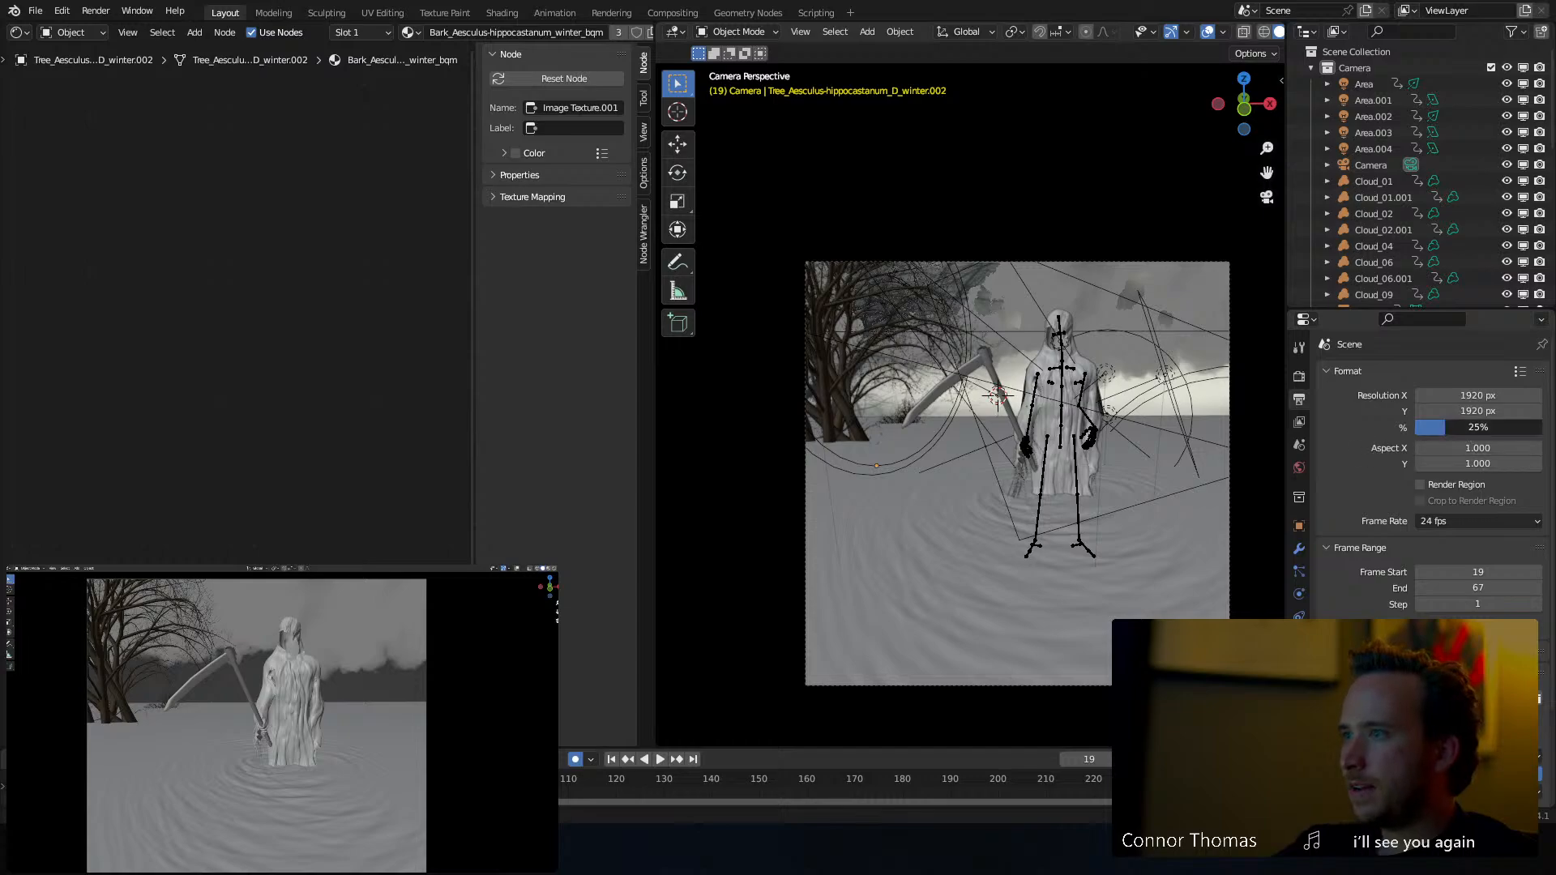
{"action": "left_click_drag", "start_coordinate": [1524, 427], "coordinate": [1546, 430]}
{"action": "key", "text": "ctrl+s"}
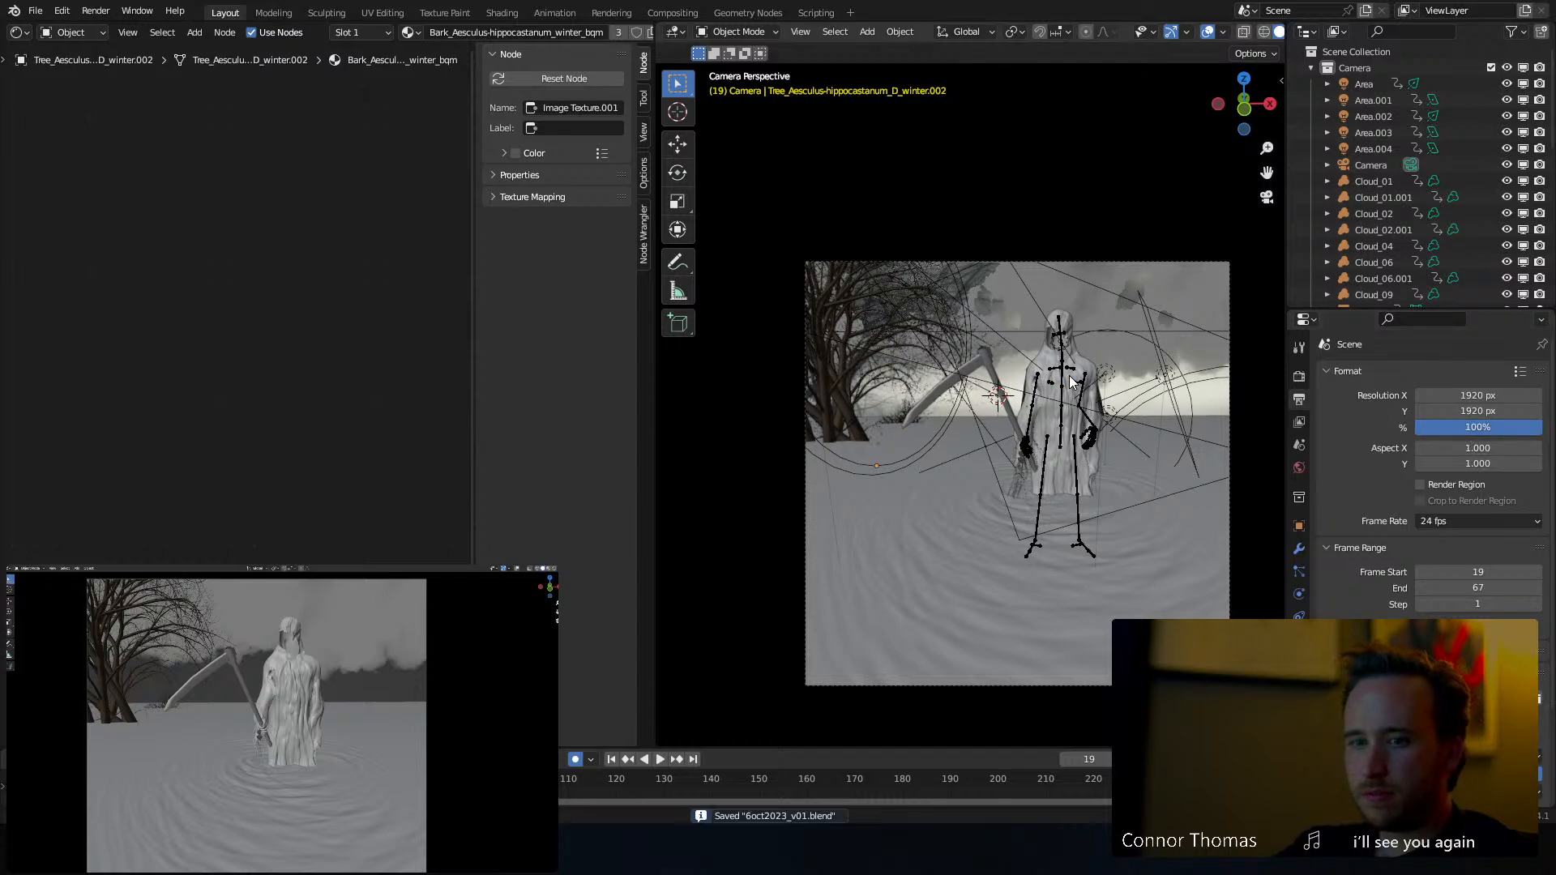
{"action": "key", "text": "F12"}
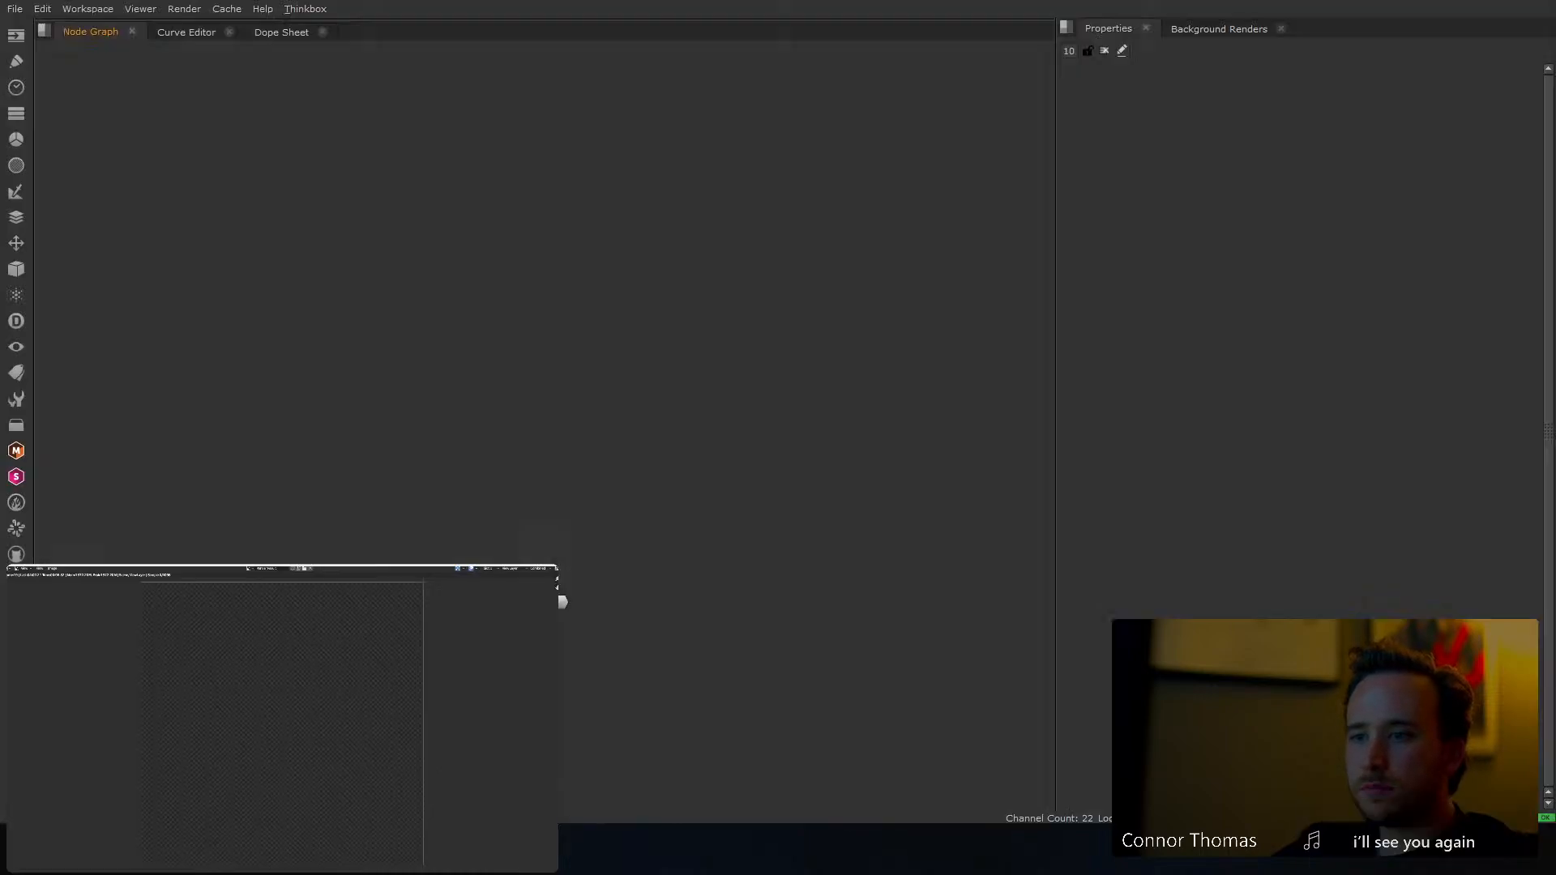
Read 6oct2023_tmp_v01.exr from livestream/6oct2023/VFX_material/output into the node graph and show it in the viewer
{"action": "key", "text": "r"}
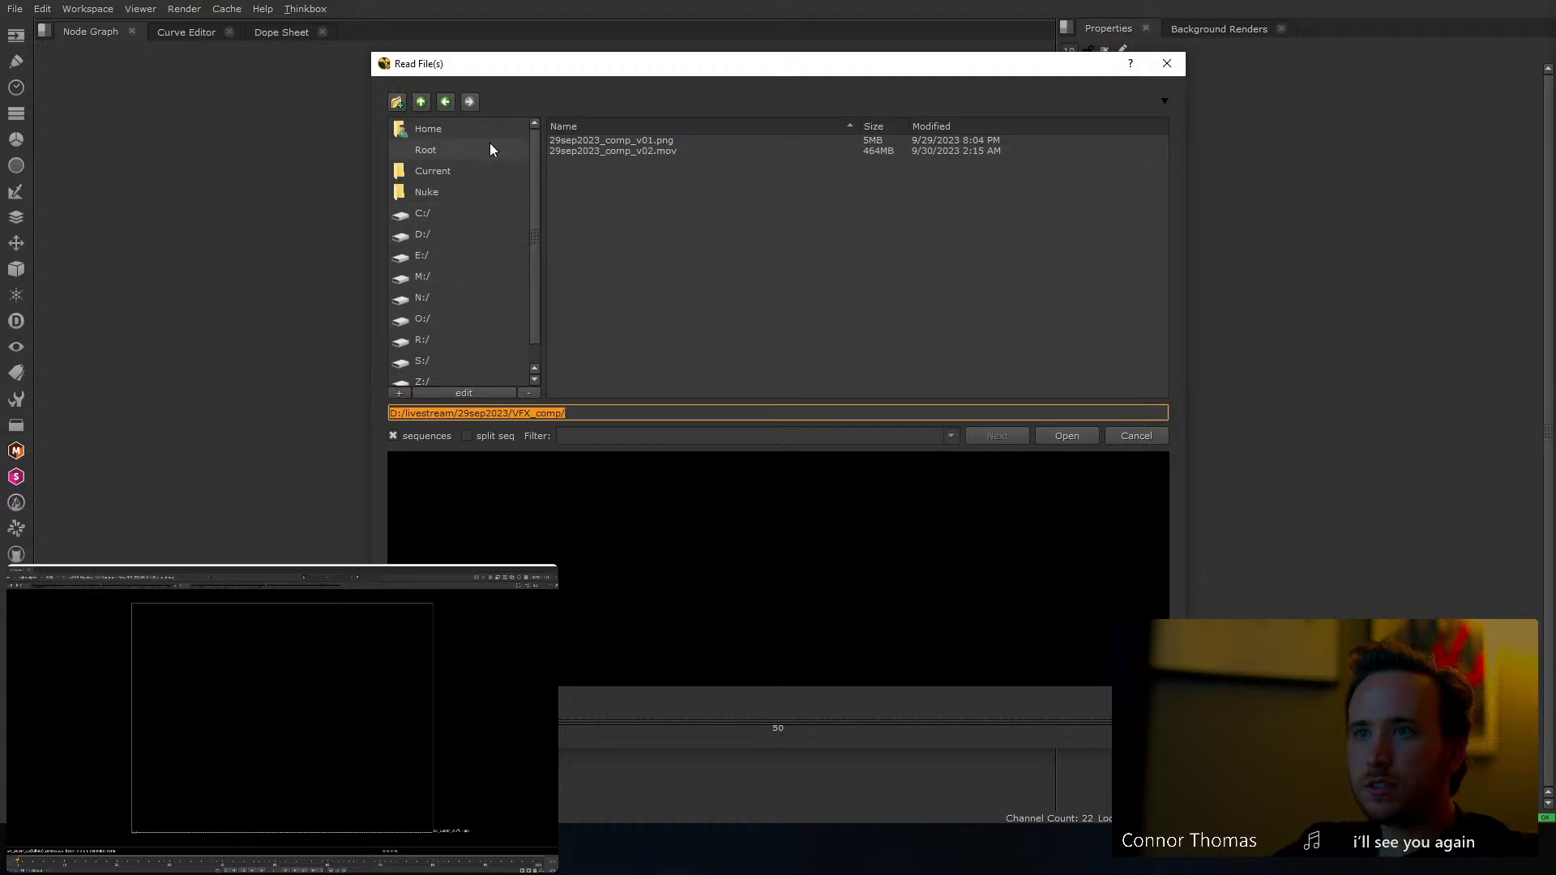
{"action": "left_click", "coordinate": [420, 102]}
{"action": "left_click", "coordinate": [420, 103]}
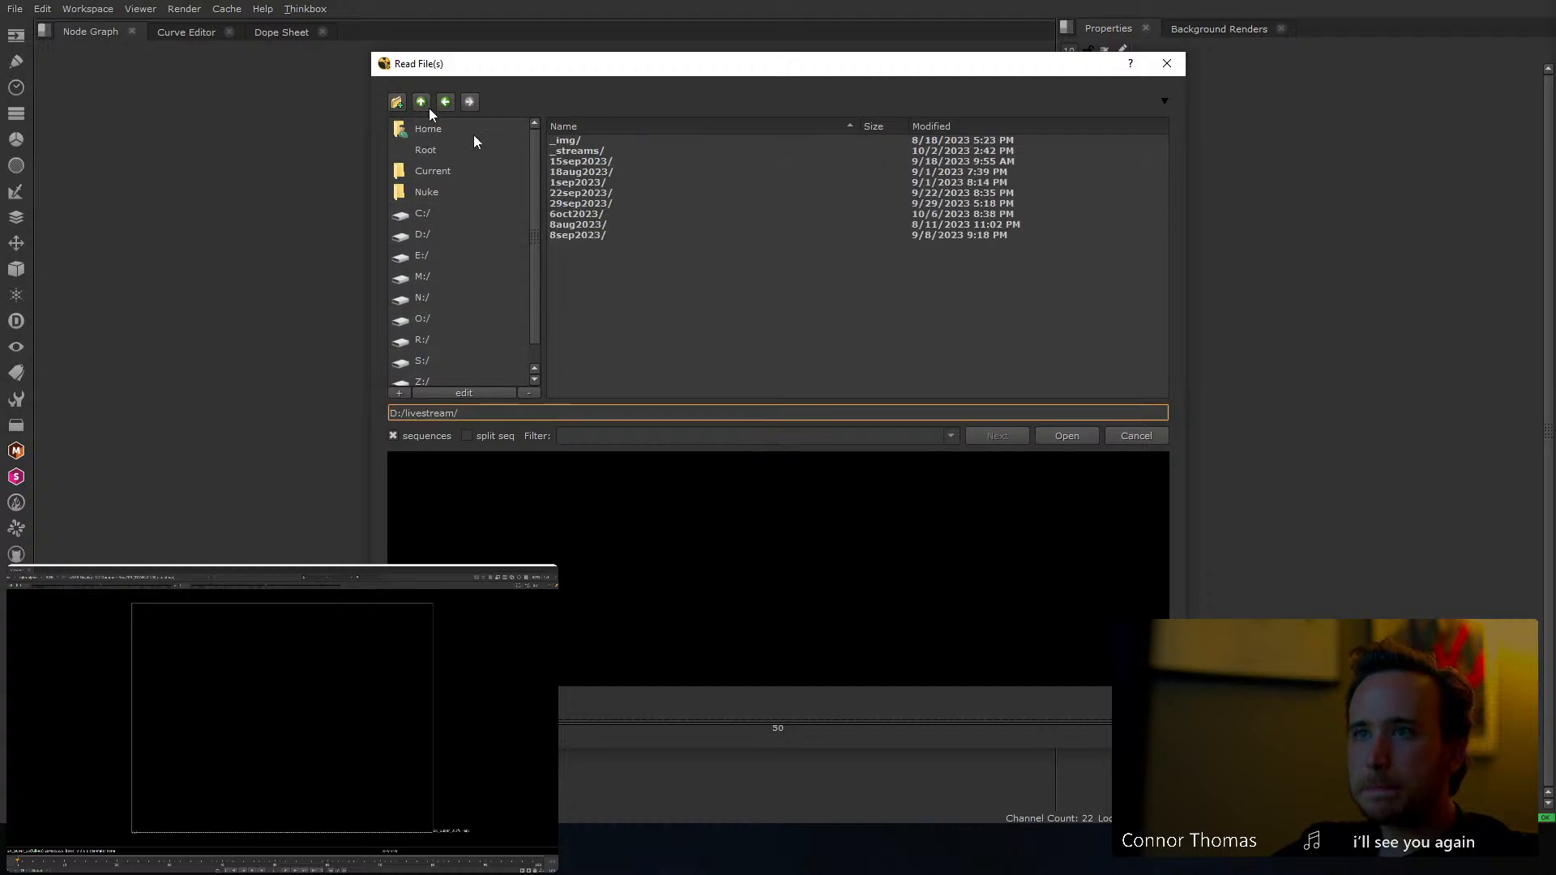
{"action": "double_click", "coordinate": [595, 214]}
{"action": "left_click", "coordinate": [582, 151]}
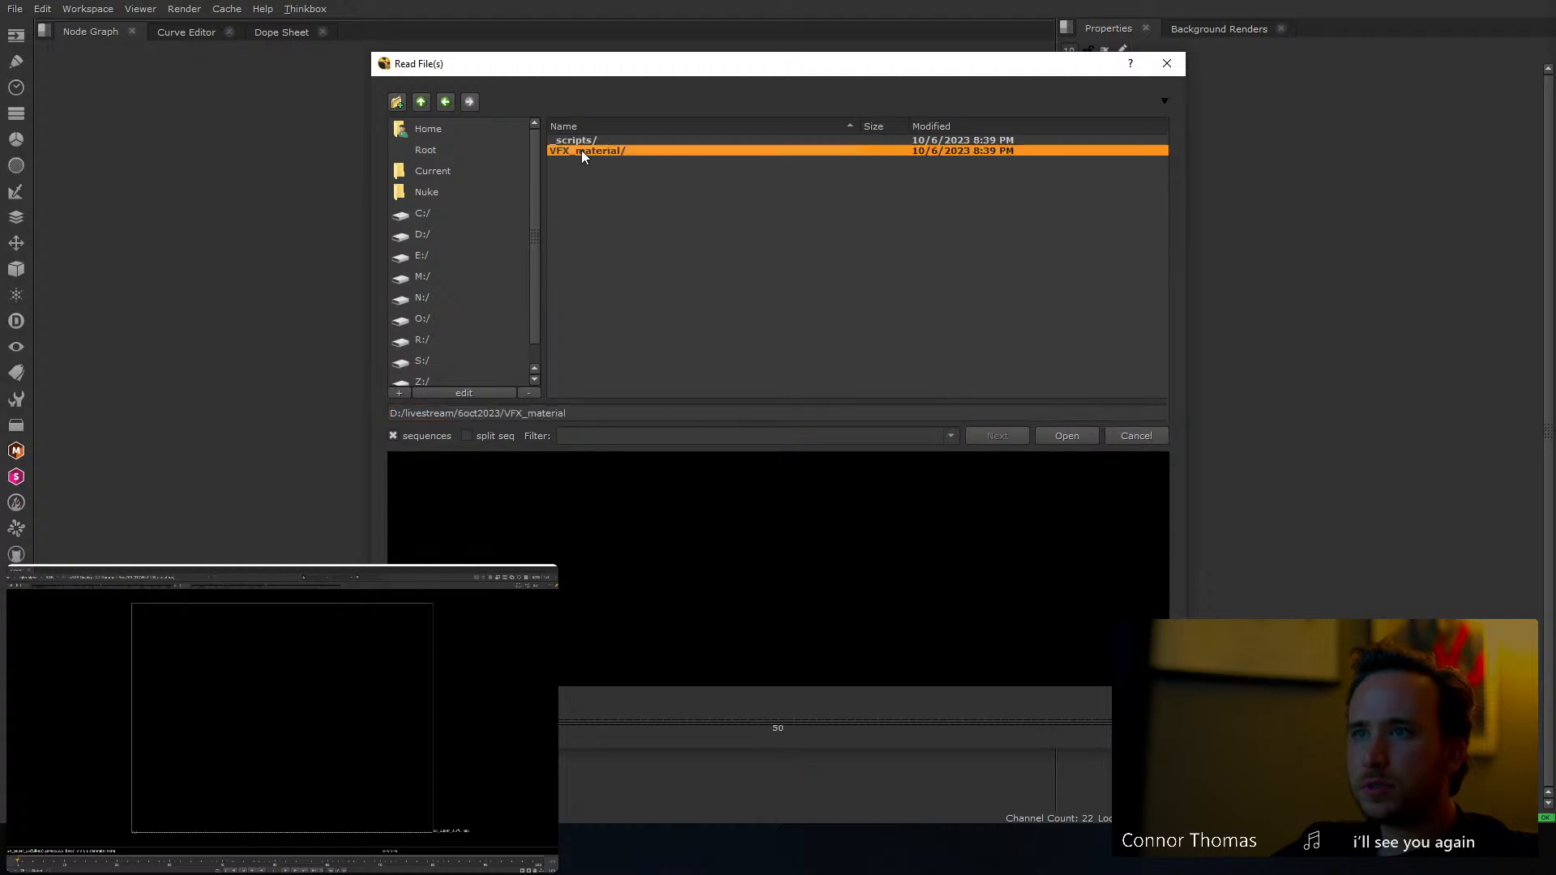
{"action": "double_click", "coordinate": [582, 150]}
{"action": "double_click", "coordinate": [582, 142]}
{"action": "left_click", "coordinate": [582, 142]}
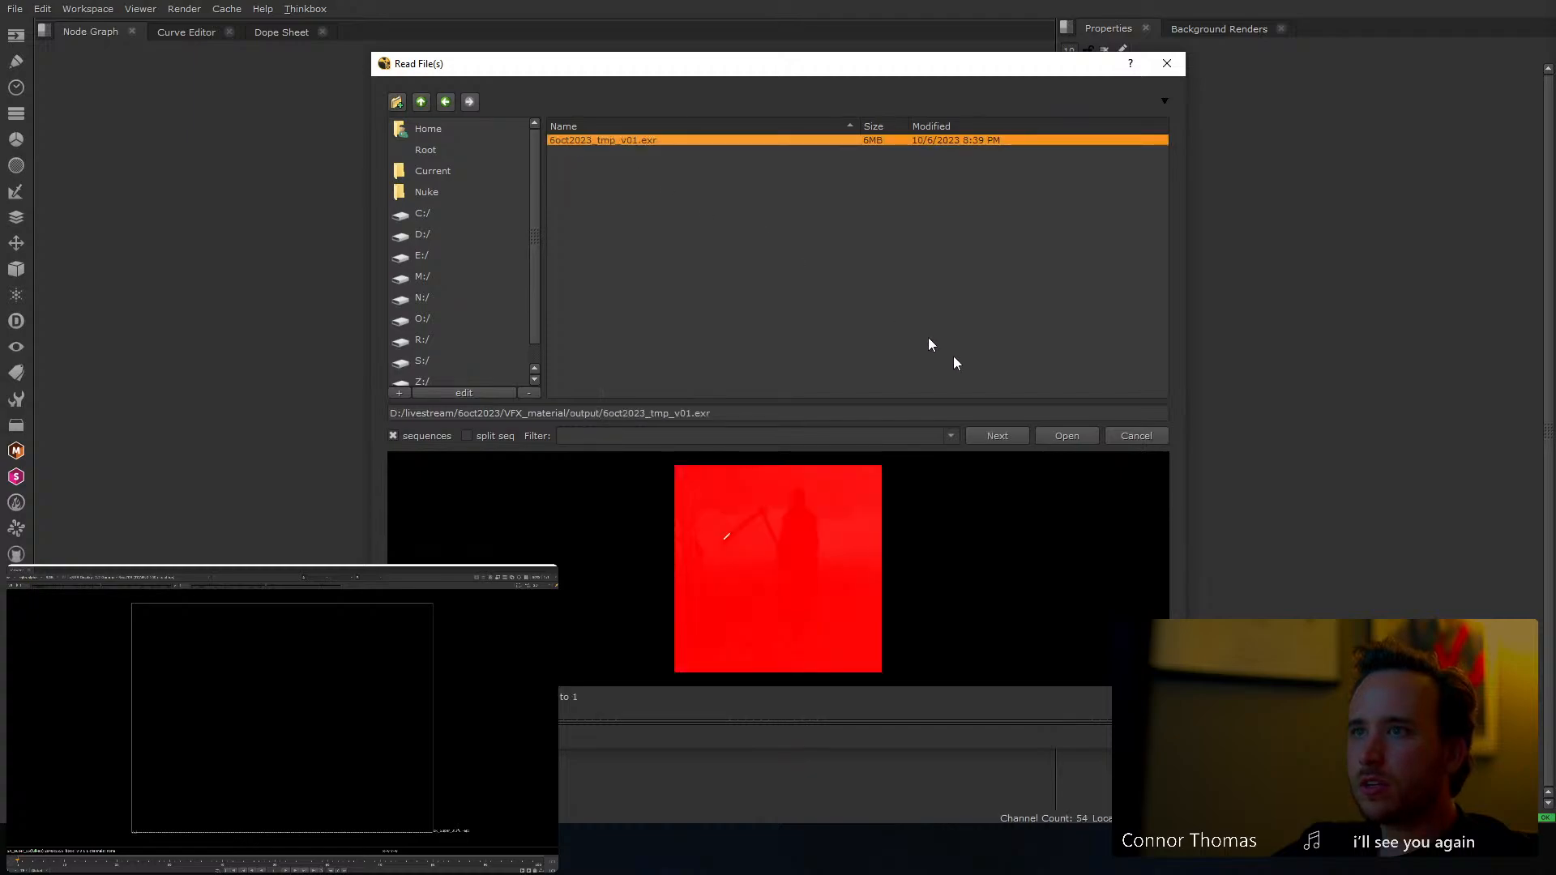
{"action": "left_click", "coordinate": [1061, 435]}
{"action": "key", "text": "1"}
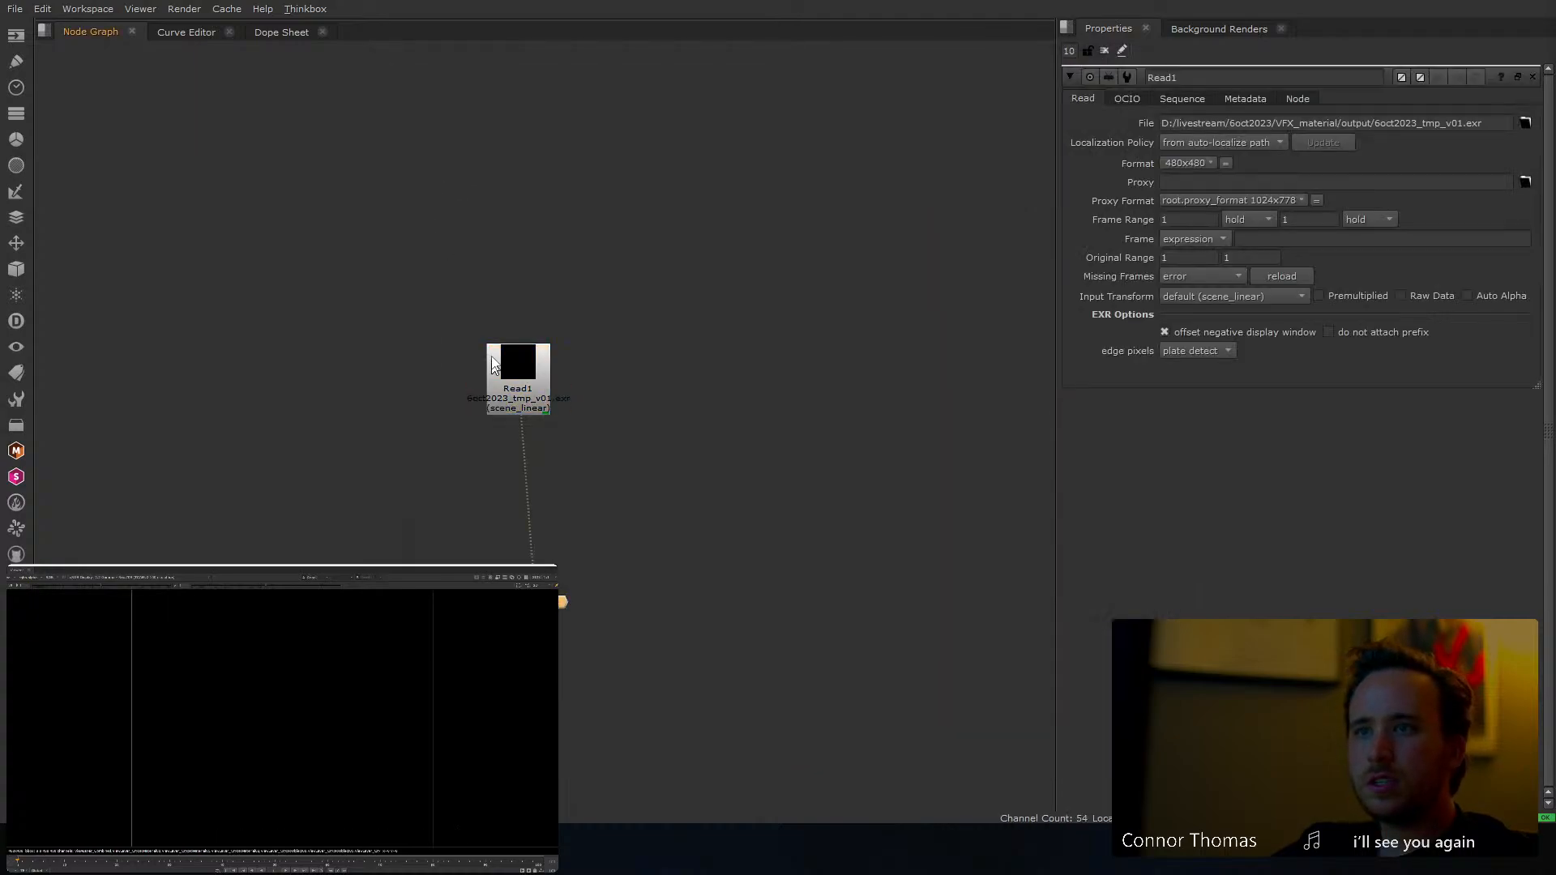
Move the Read node up, add a Shuffle below it and route the ViewLayer_Combined channels to the rgba output
{"action": "left_click_drag", "start_coordinate": [492, 360], "coordinate": [433, 175]}
{"action": "key", "text": "Tab"}
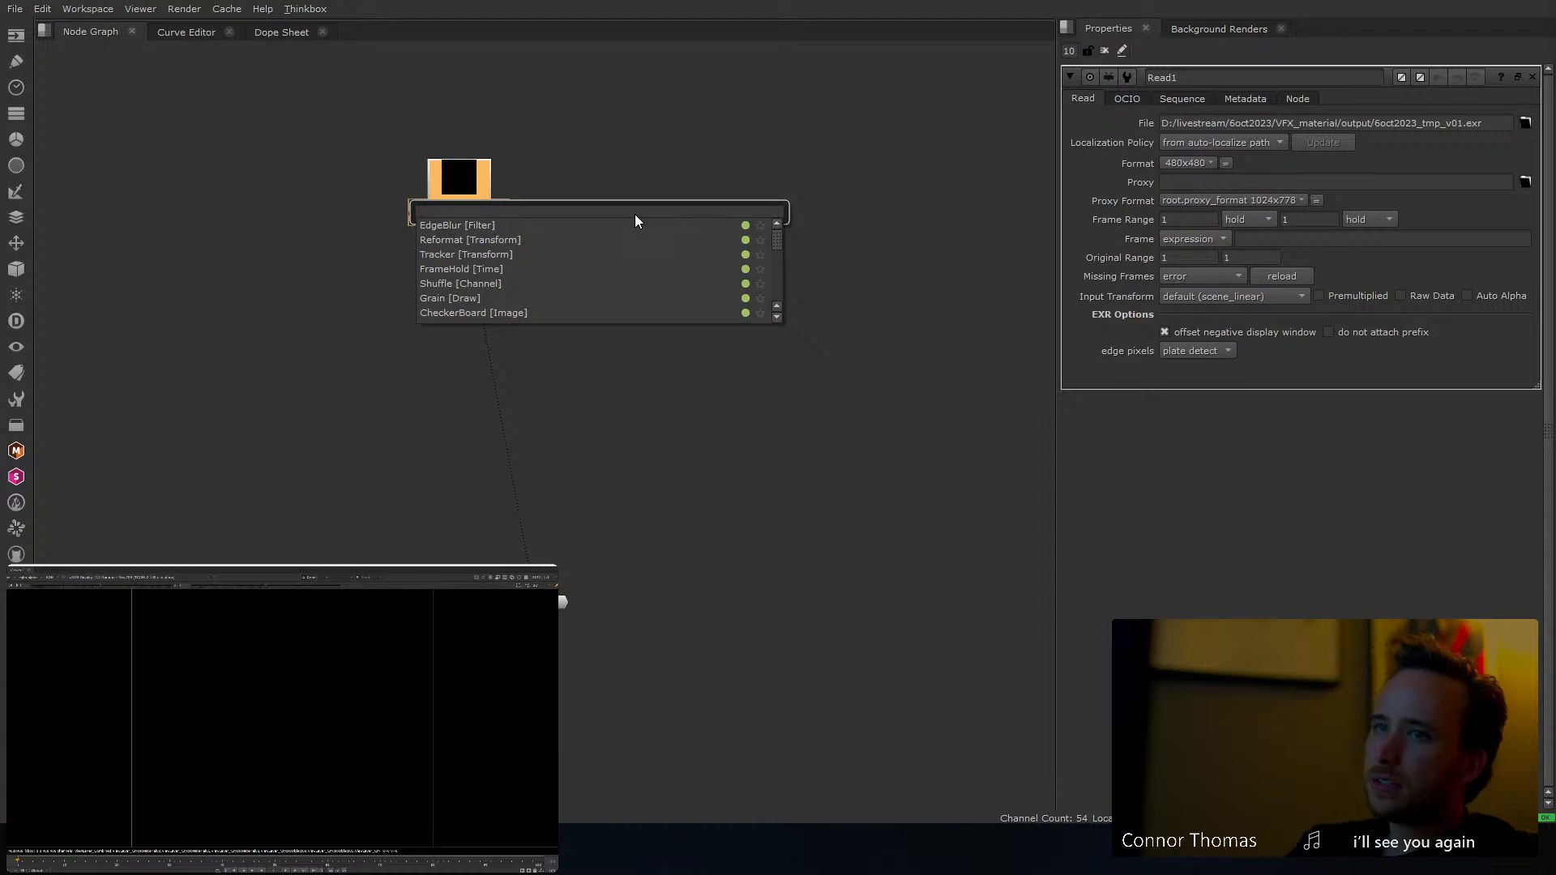
{"action": "type", "text": "c"}
{"action": "key", "text": "BackSpace"}
{"action": "type", "text": "shuf"}
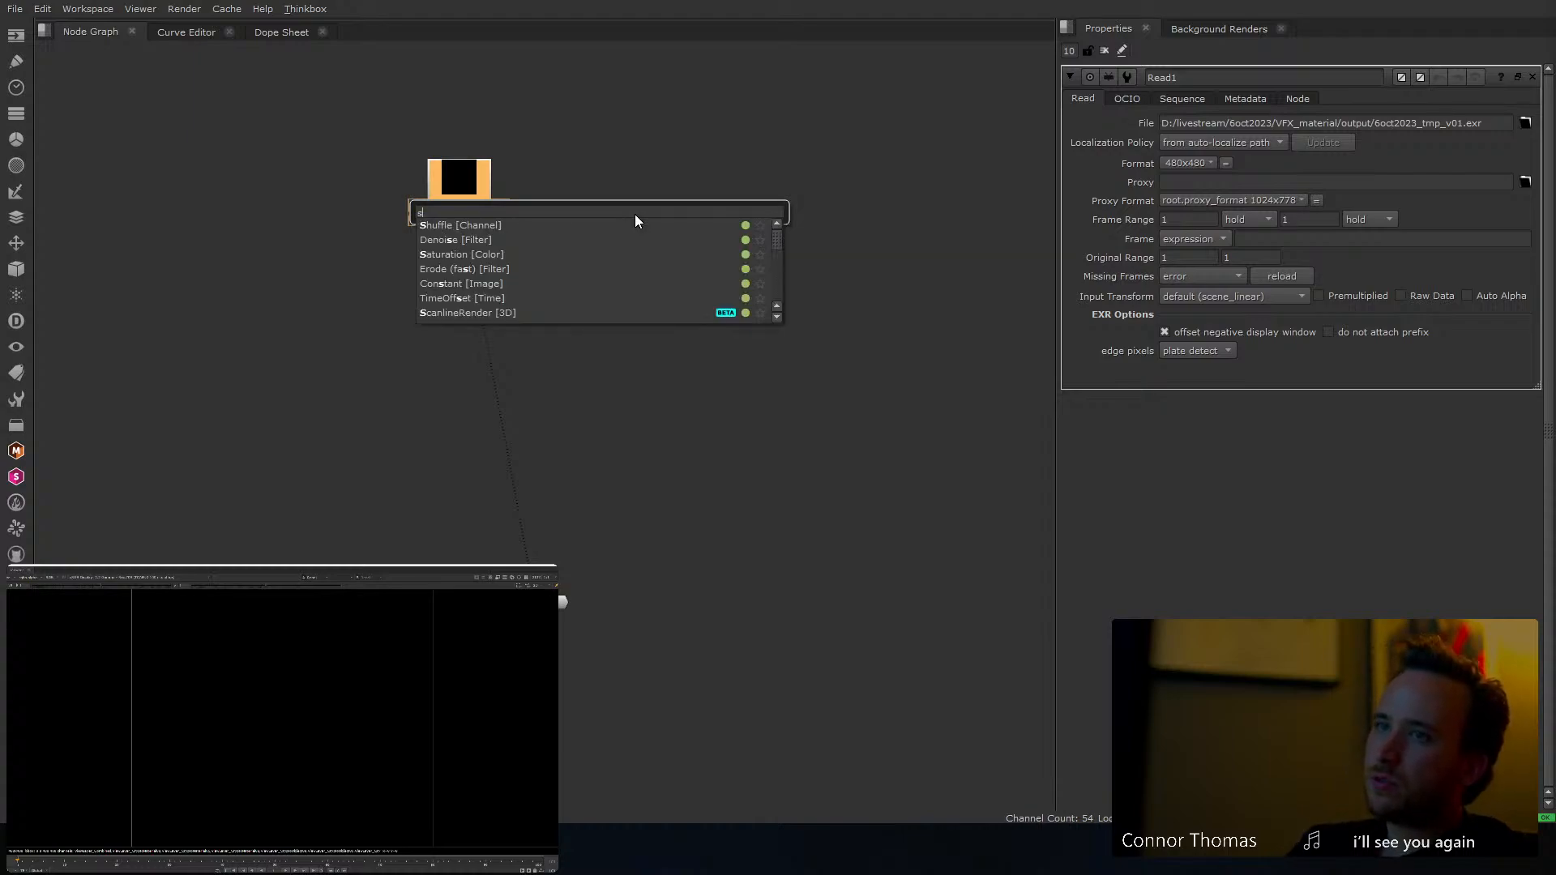
{"action": "key", "text": "Return"}
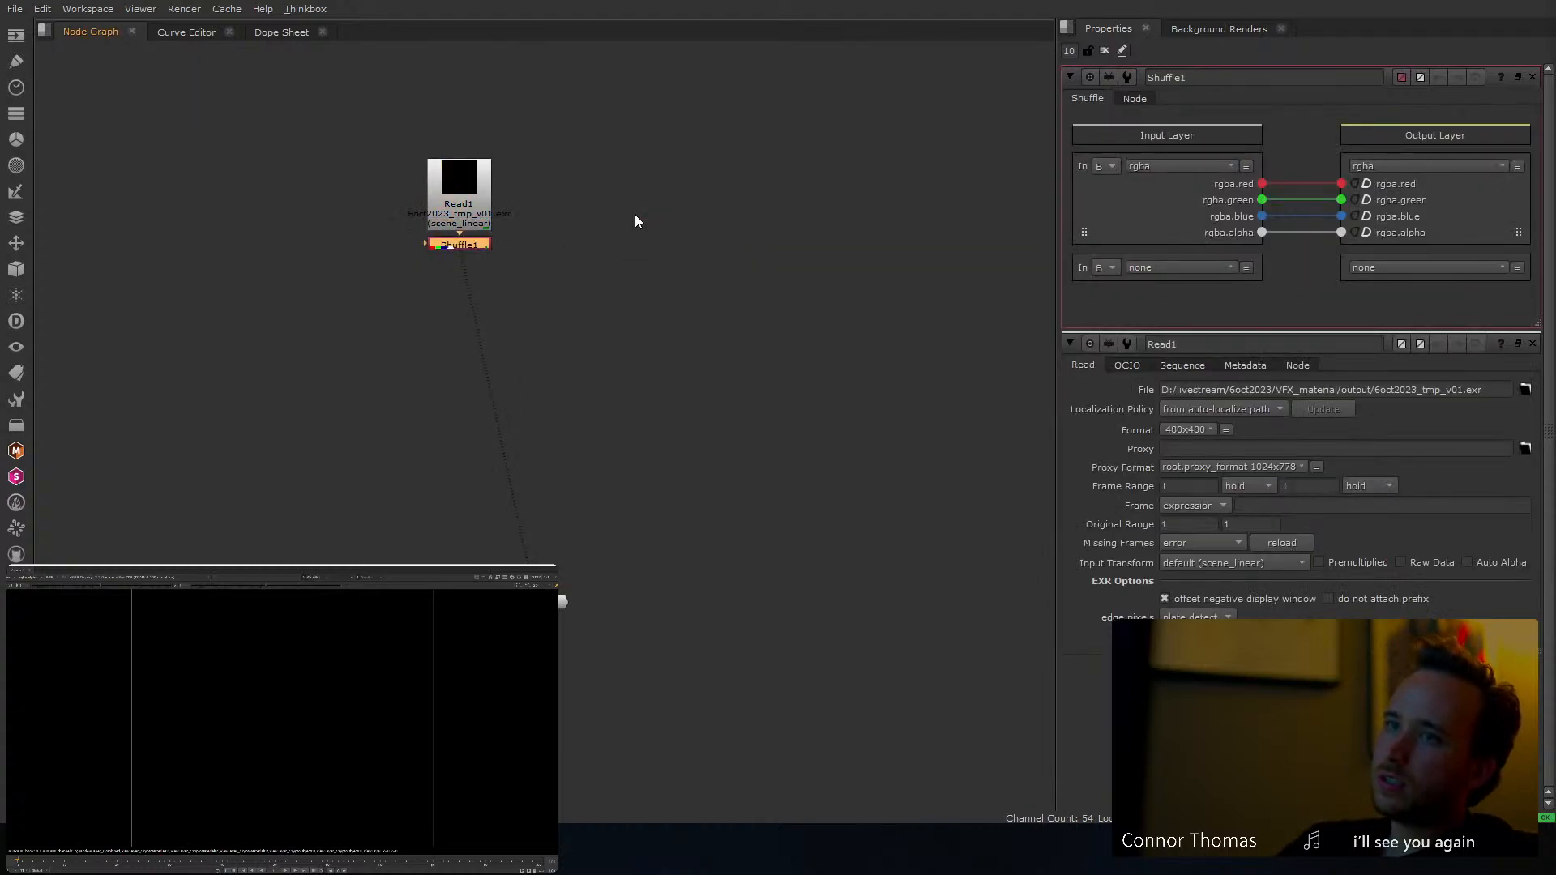
{"action": "left_click", "coordinate": [1170, 269]}
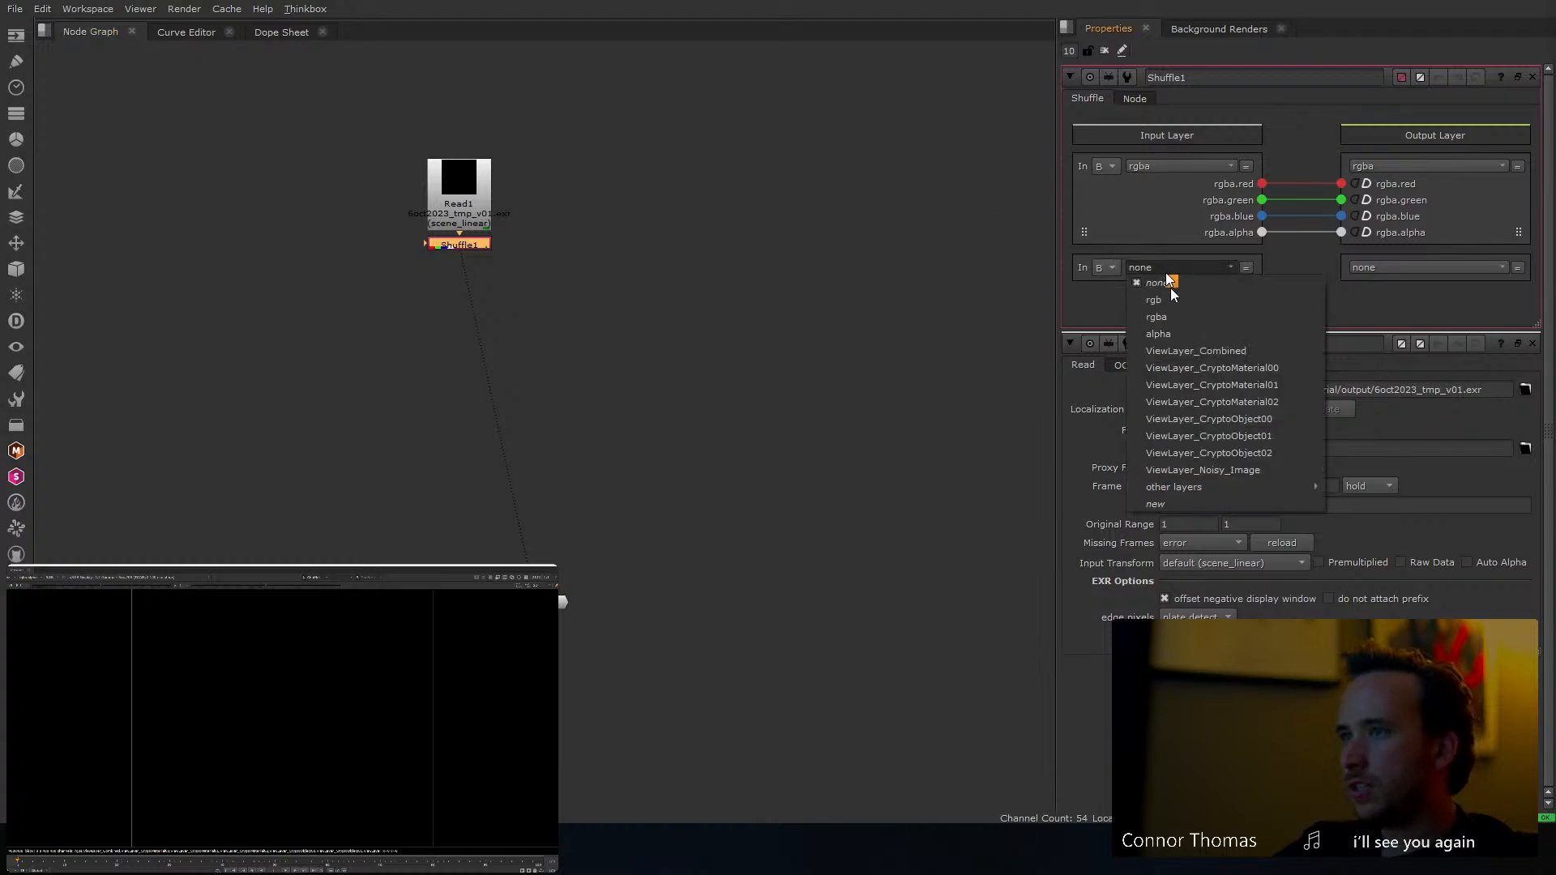
{"action": "left_click", "coordinate": [1208, 349]}
{"action": "left_click_drag", "start_coordinate": [1262, 285], "coordinate": [1341, 185], "text": "ctrl"}
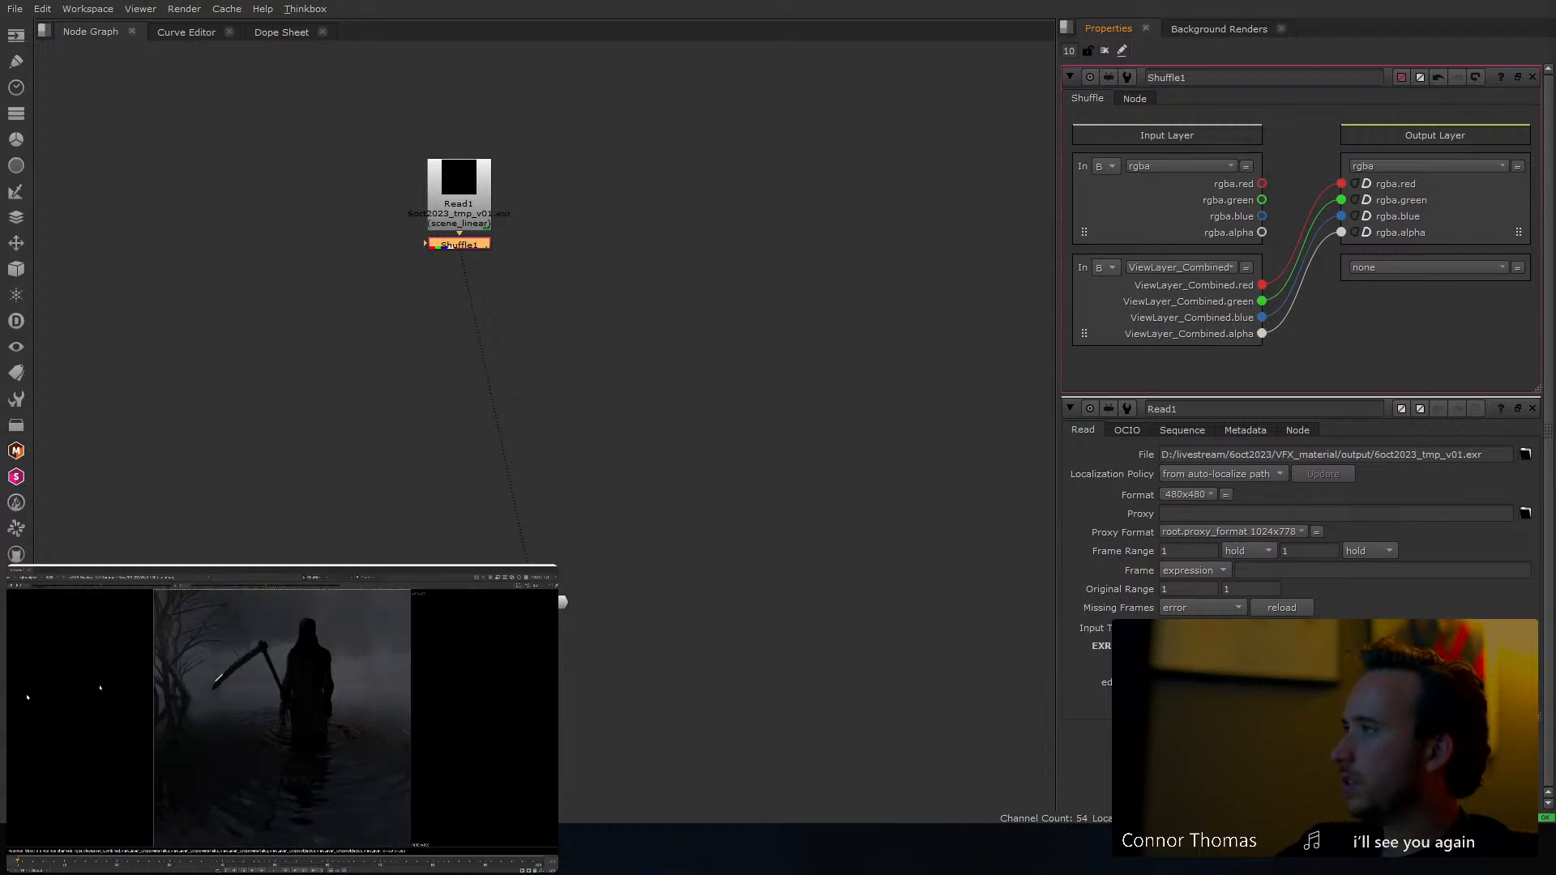
Add a Grade with whitepoint 0.19 after the Shuffle, and place a second Grade further down the chain
{"action": "key", "text": "g"}
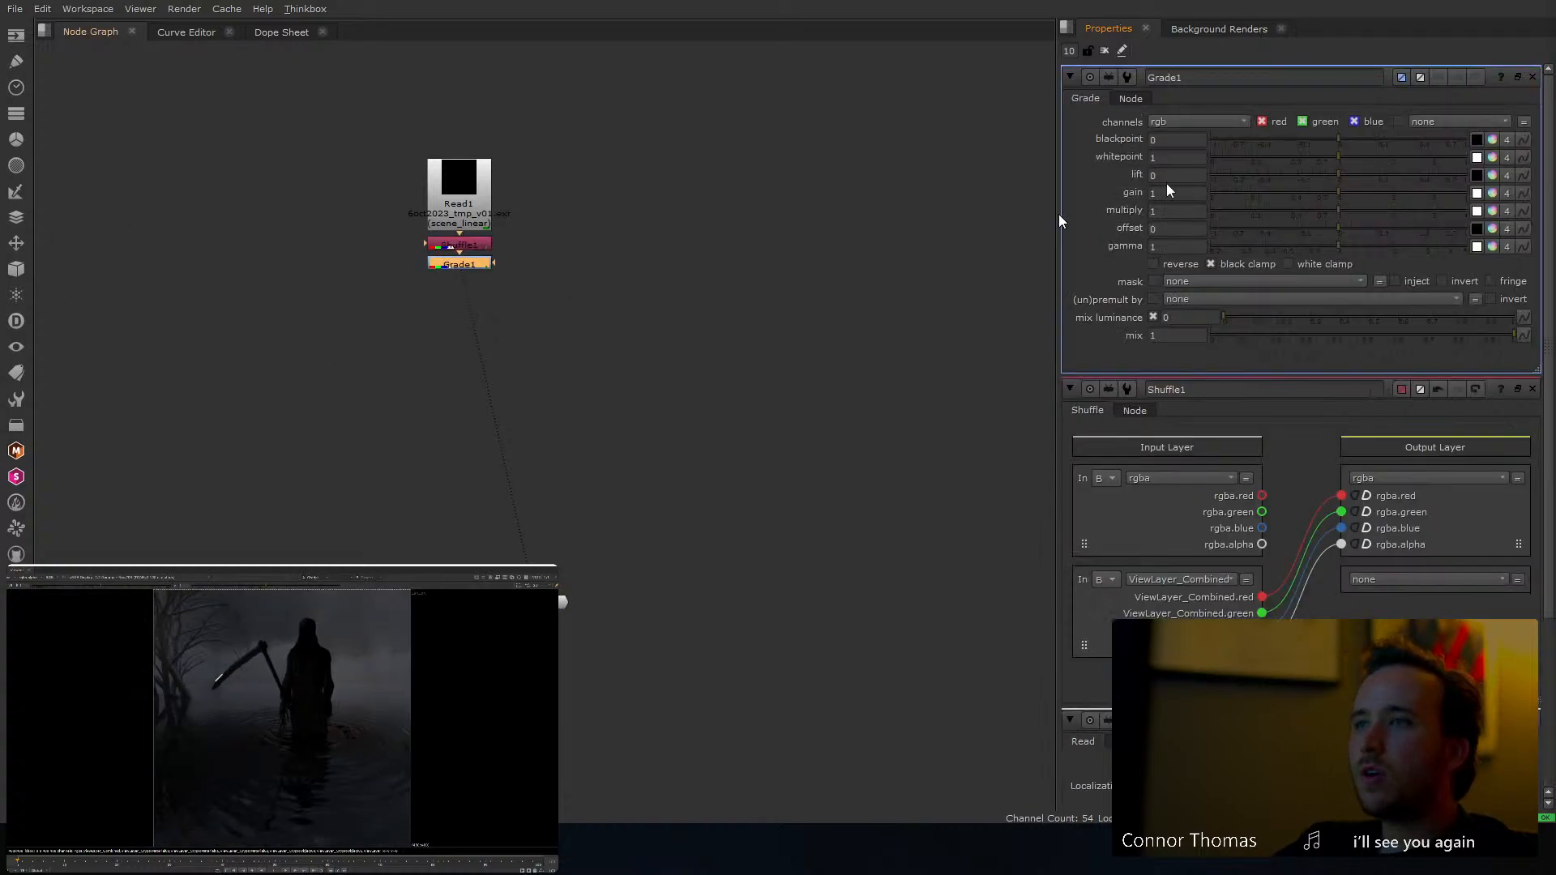
{"action": "left_click_drag", "start_coordinate": [1344, 158], "coordinate": [1268, 157]}
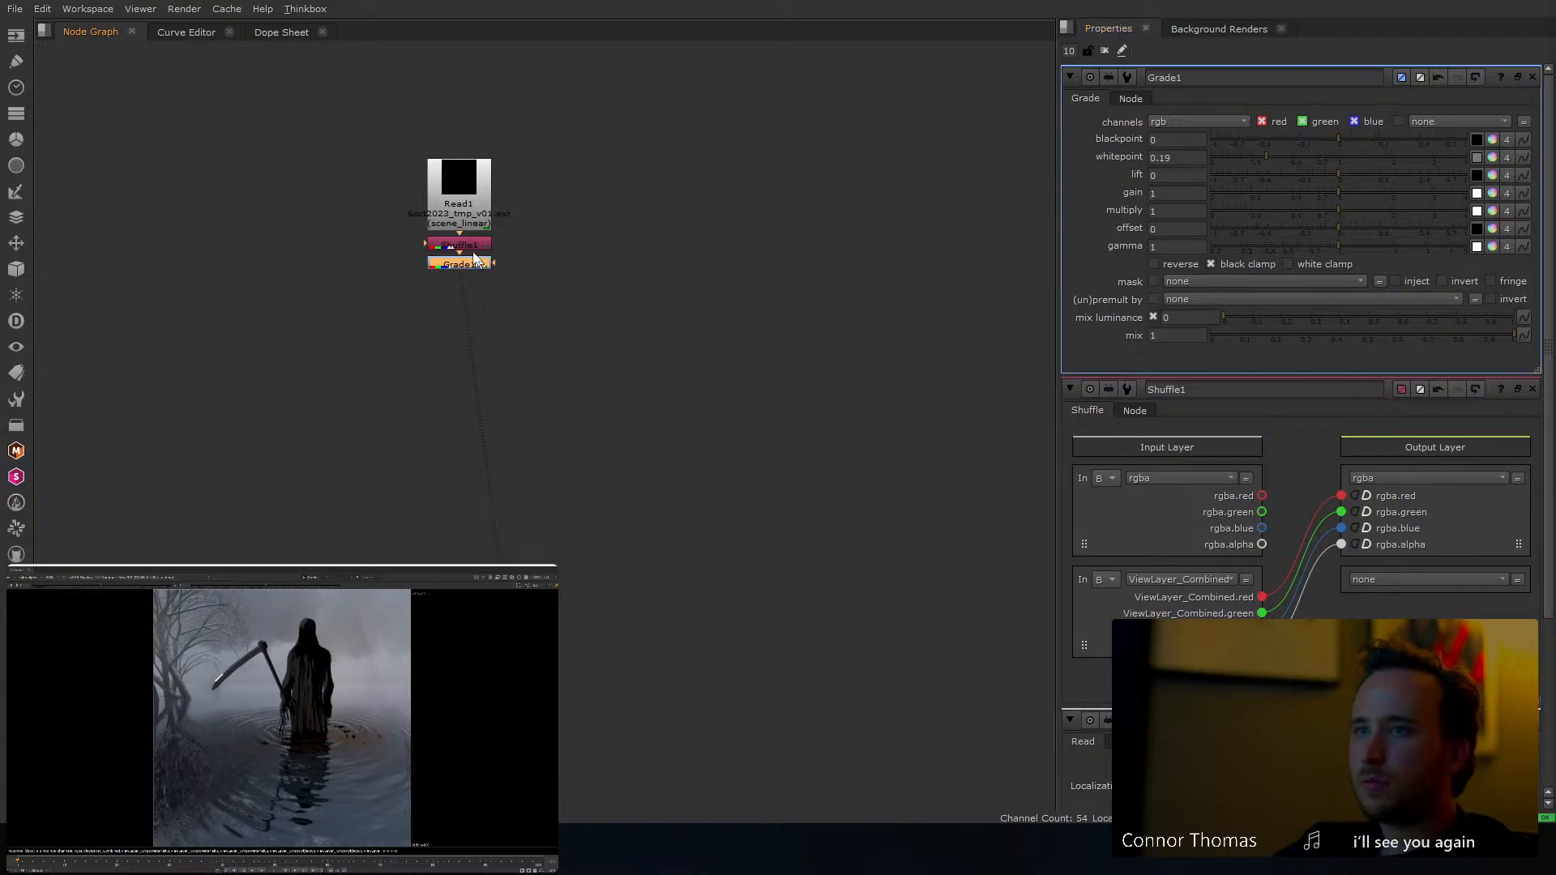
{"action": "key", "text": "g"}
{"action": "left_click_drag", "start_coordinate": [473, 285], "coordinate": [474, 369]}
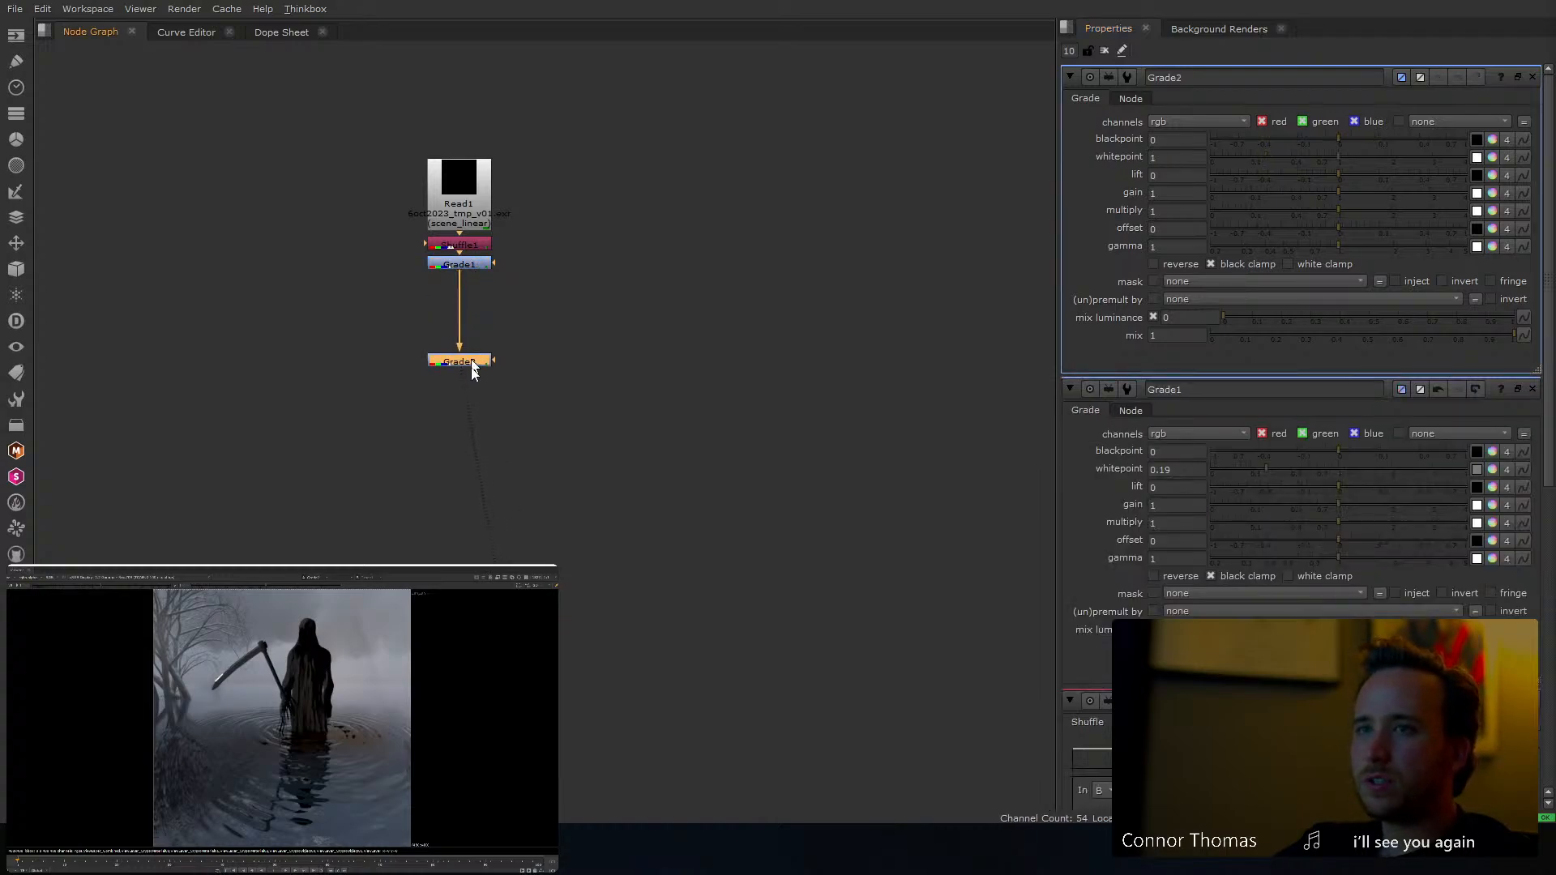
Add a Cryptomatte node beside the Grade nodes, connect it to the Read node and route the connection through a dot
{"action": "left_click", "coordinate": [555, 289]}
{"action": "key", "text": "Tab"}
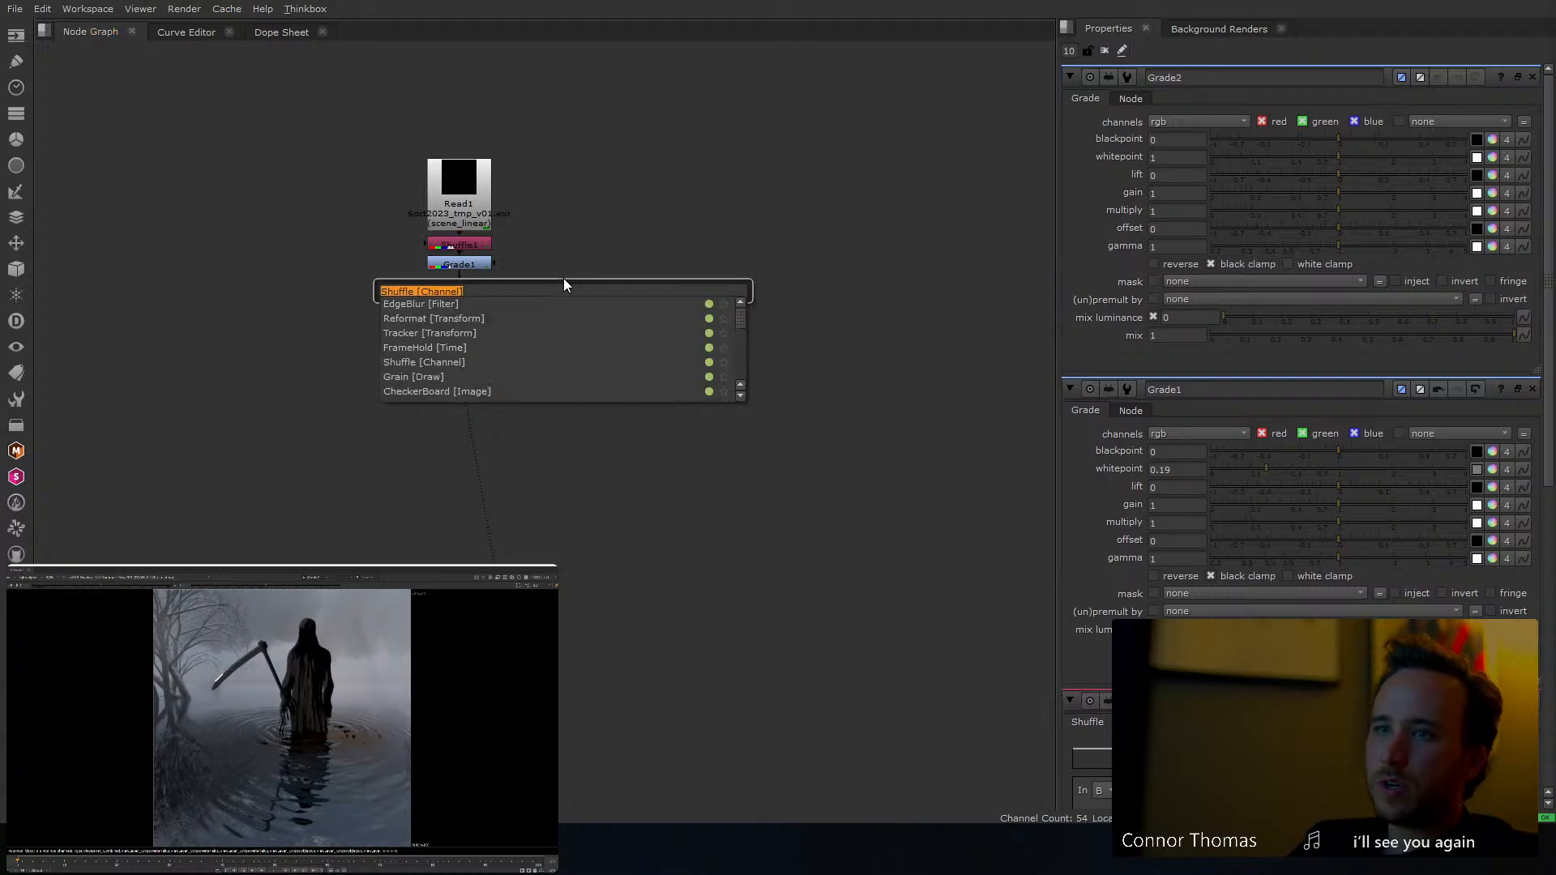
{"action": "type", "text": "crypt"}
{"action": "key", "text": "Return"}
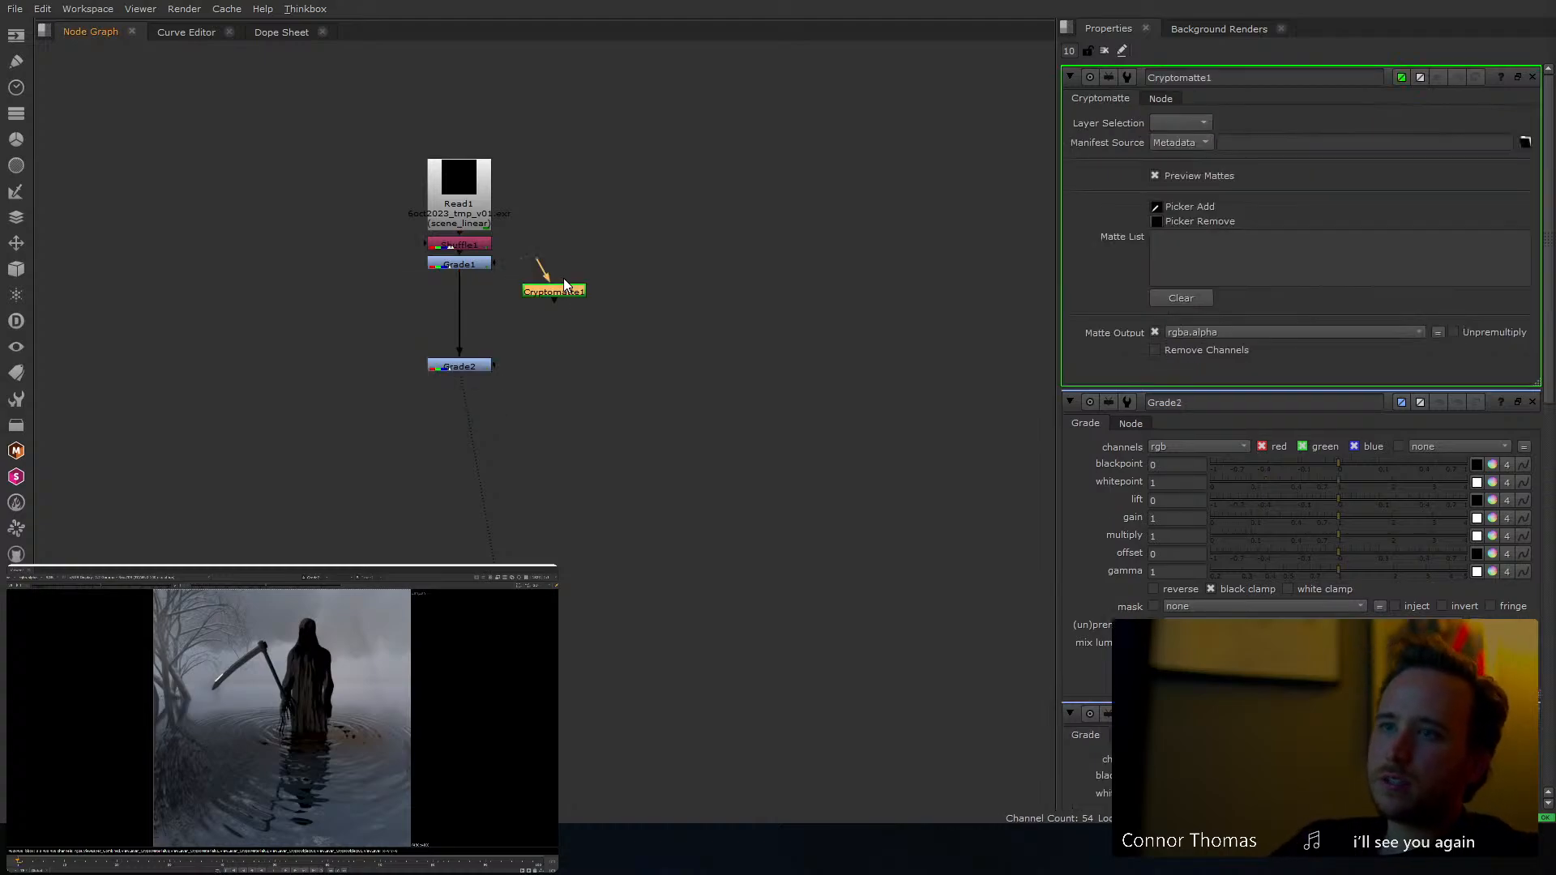
{"action": "left_click_drag", "start_coordinate": [545, 269], "coordinate": [460, 191]}
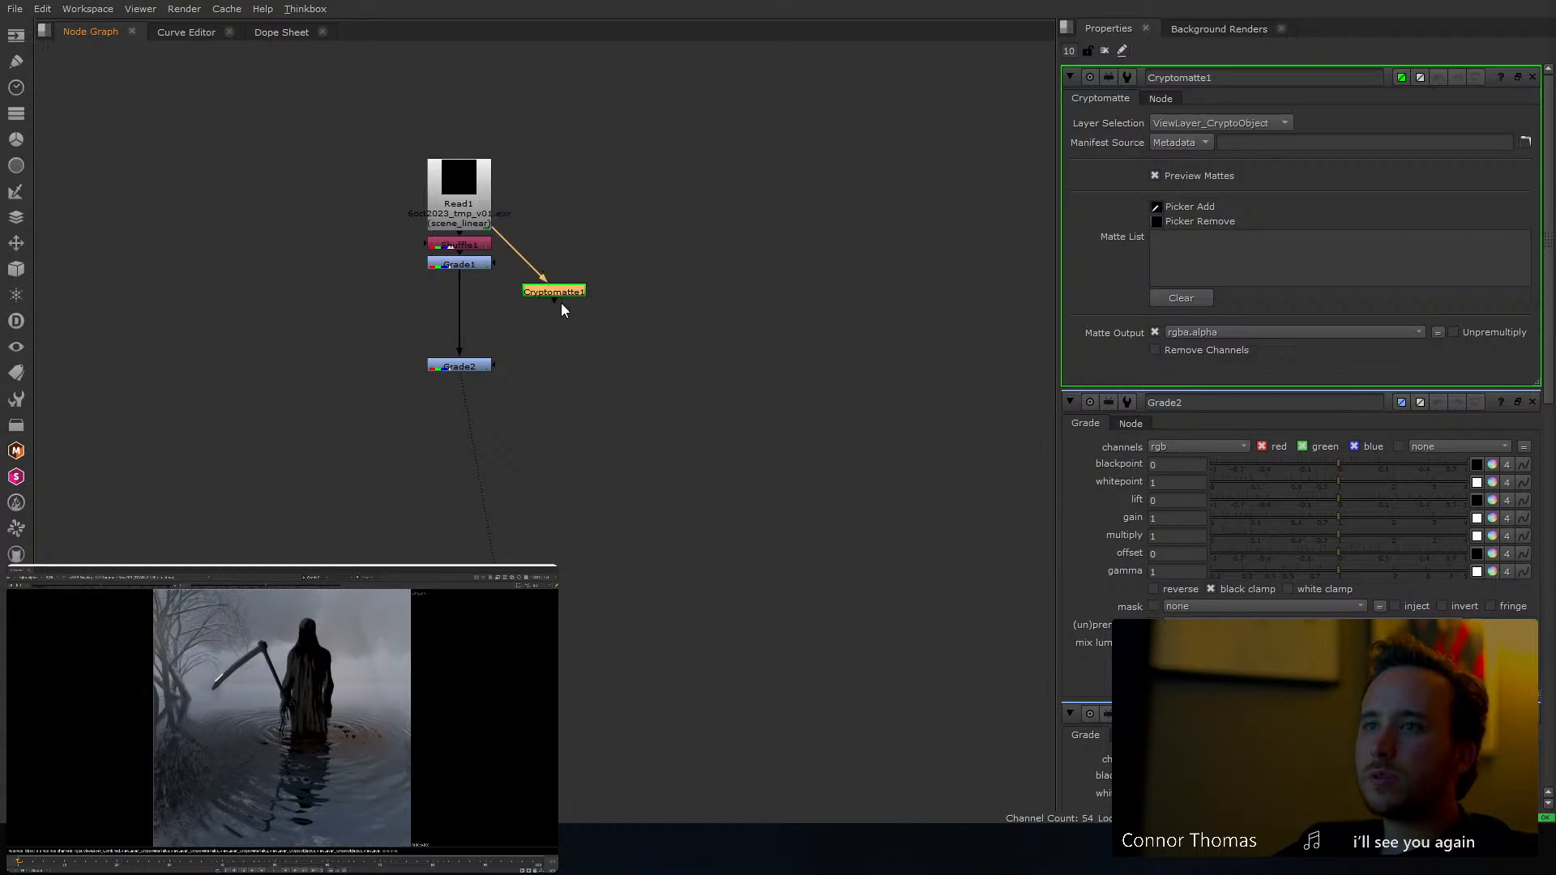
{"action": "left_click_drag", "start_coordinate": [565, 293], "coordinate": [580, 218]}
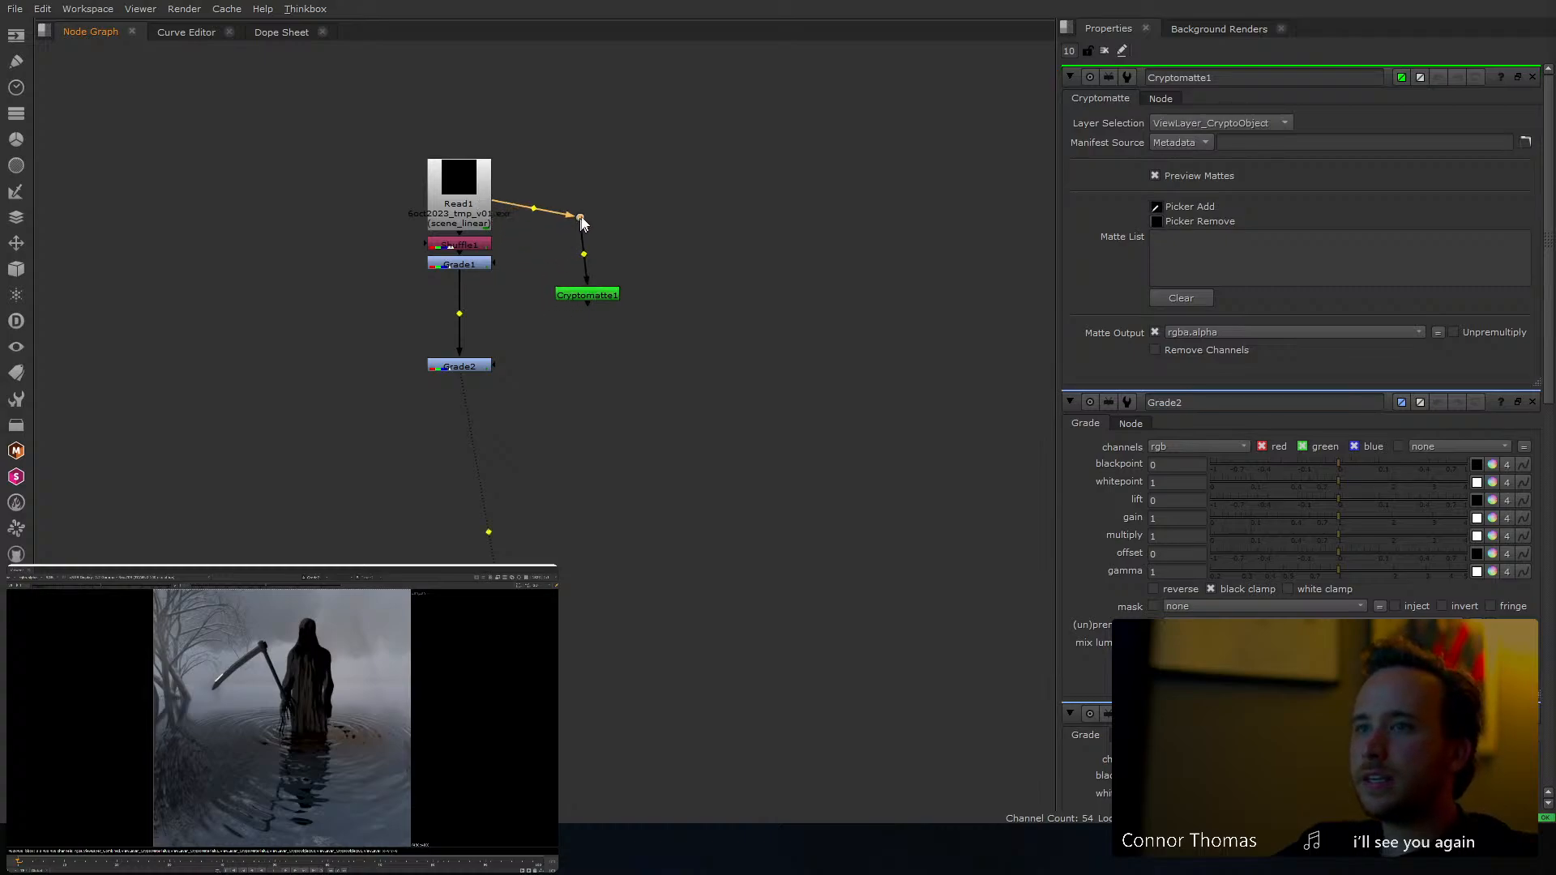
View the Cryptomatte with the ViewLayer_CryptoMaterial layer, return it to ViewLayer_CryptoObject and close all node properties
{"action": "left_click", "coordinate": [584, 295]}
{"action": "key", "text": "1"}
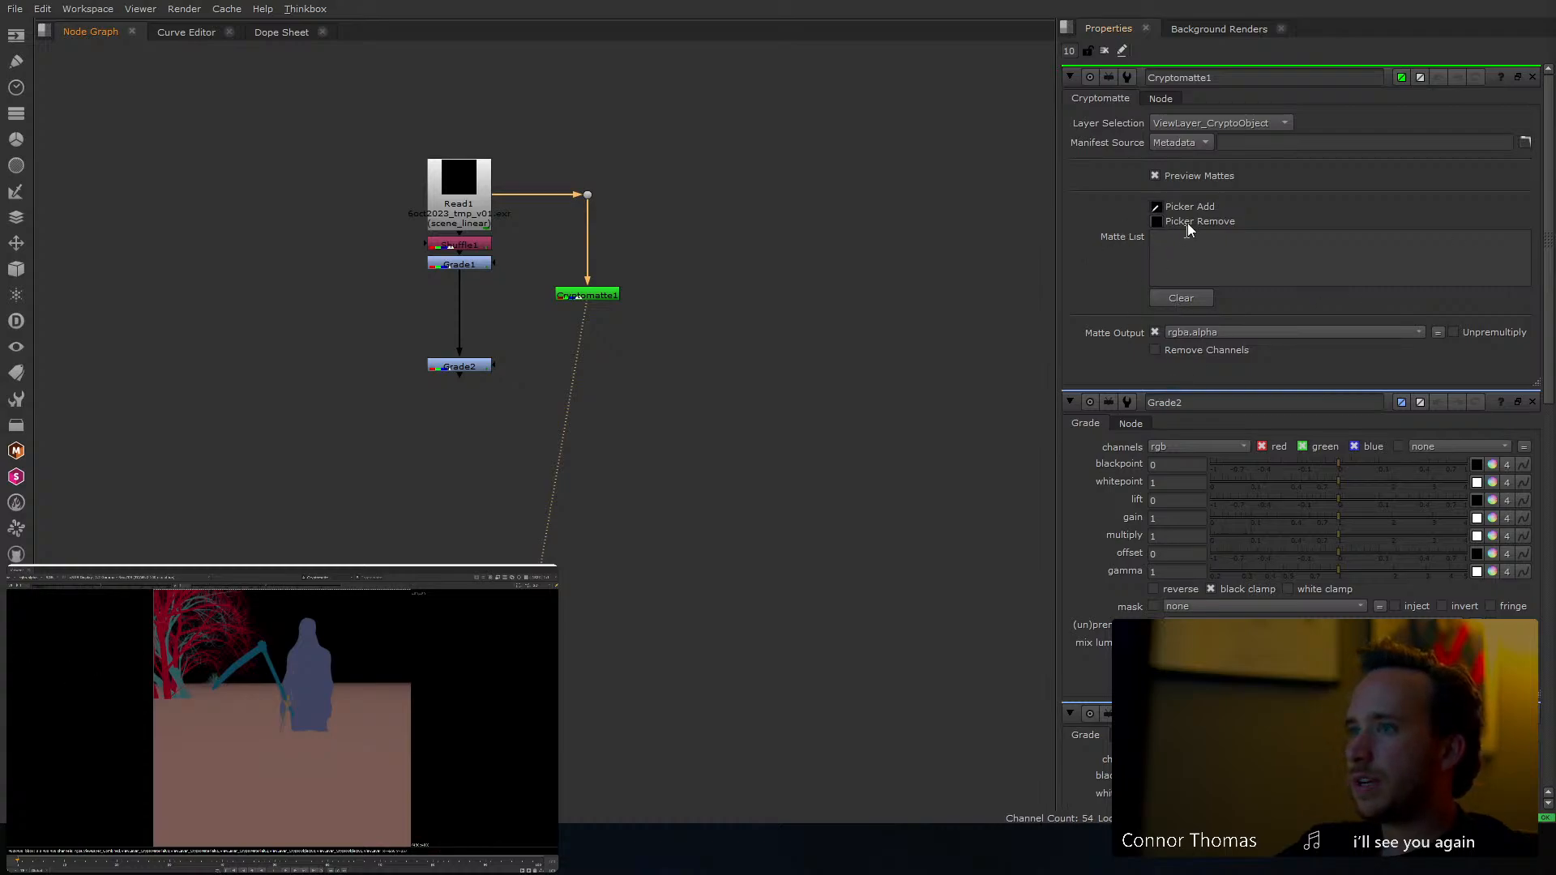
{"action": "left_click", "coordinate": [1232, 124]}
{"action": "left_click", "coordinate": [1242, 146]}
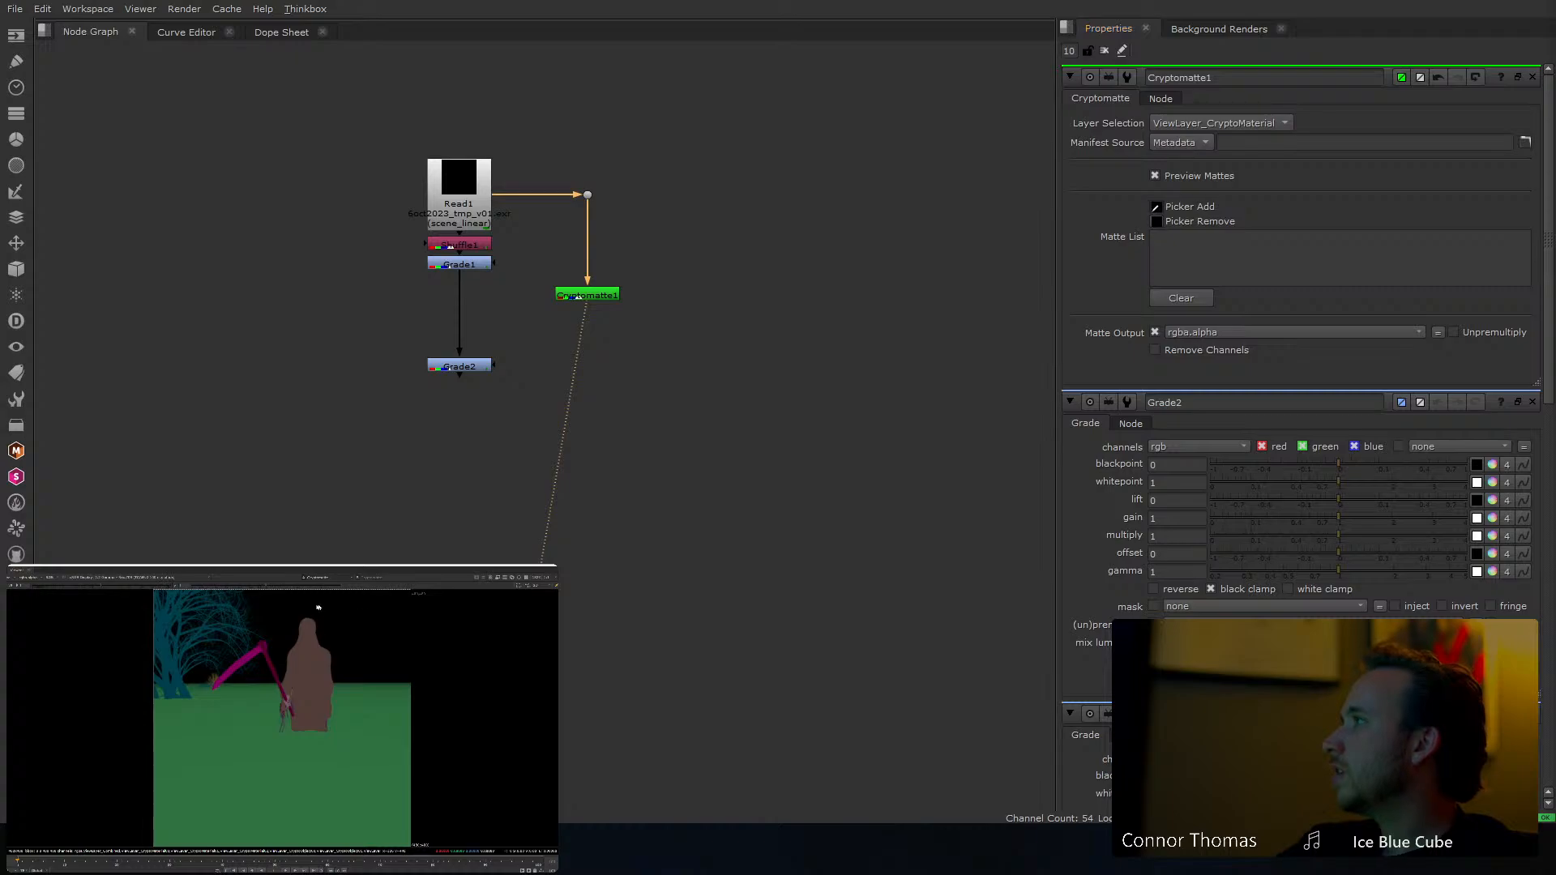
{"action": "left_click", "coordinate": [1258, 125]}
{"action": "left_click", "coordinate": [1260, 110]}
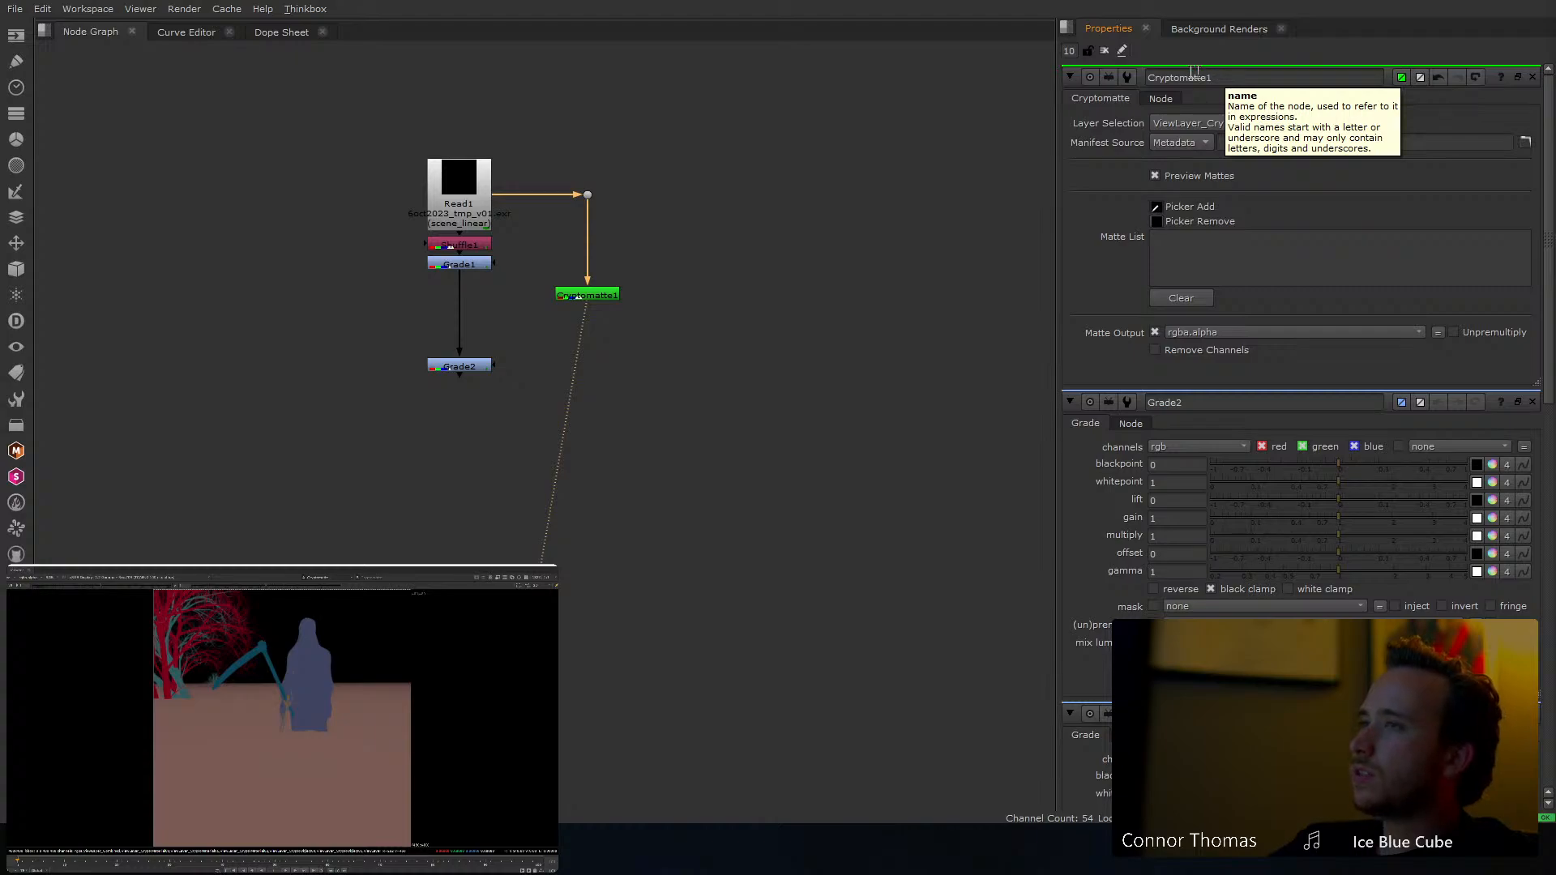
{"action": "left_click", "coordinate": [1104, 51]}
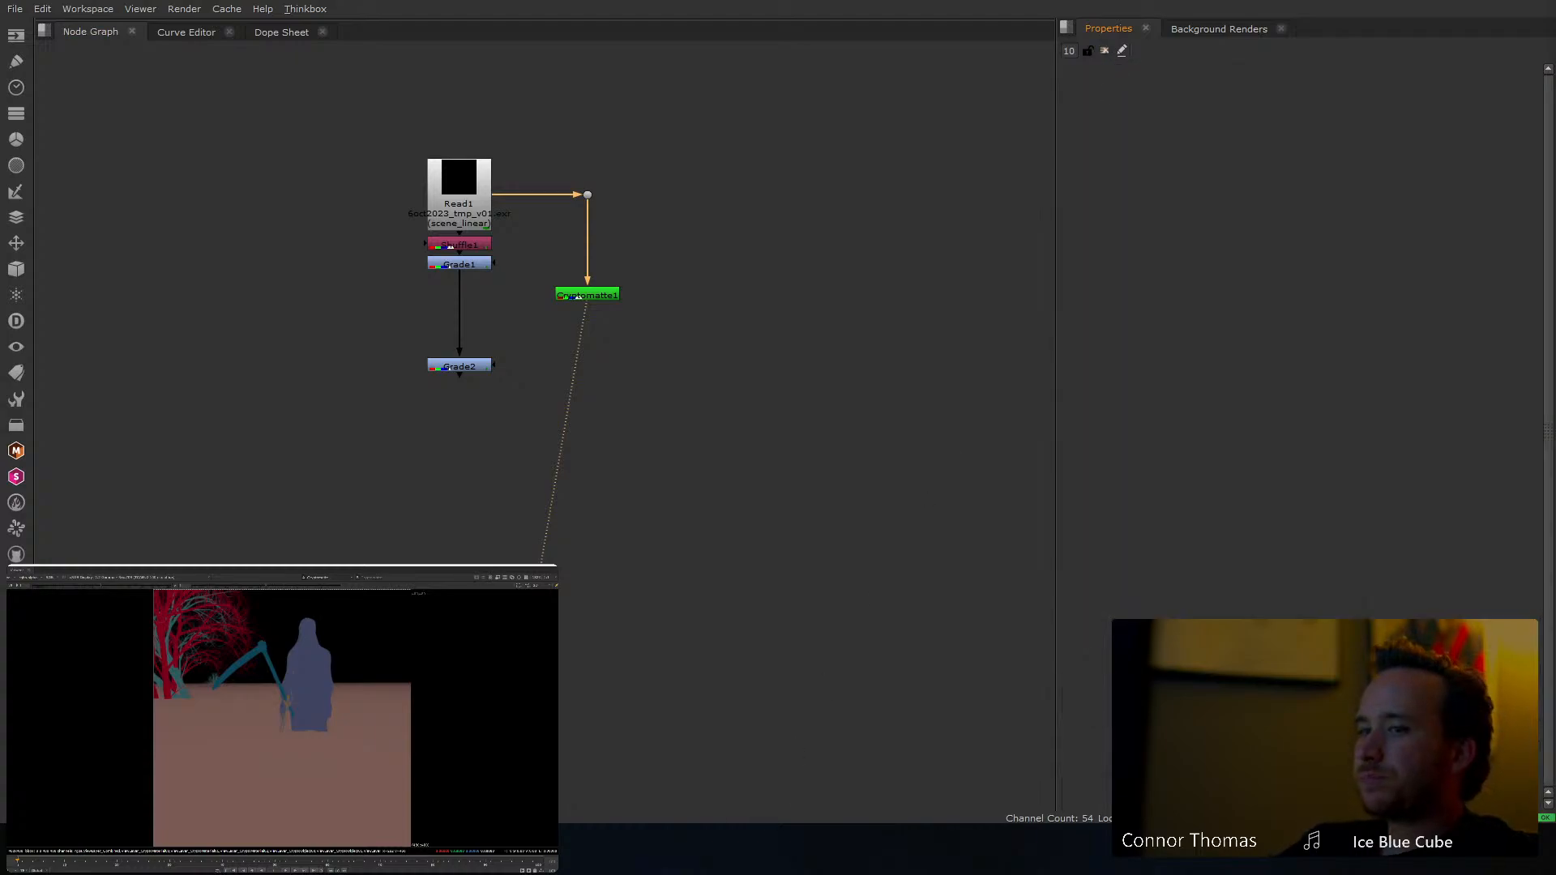
Check the render in the Blender render window, return to Nuke and view the first Grade node's output
{"action": "mouse_move", "coordinate": [567, 847]}
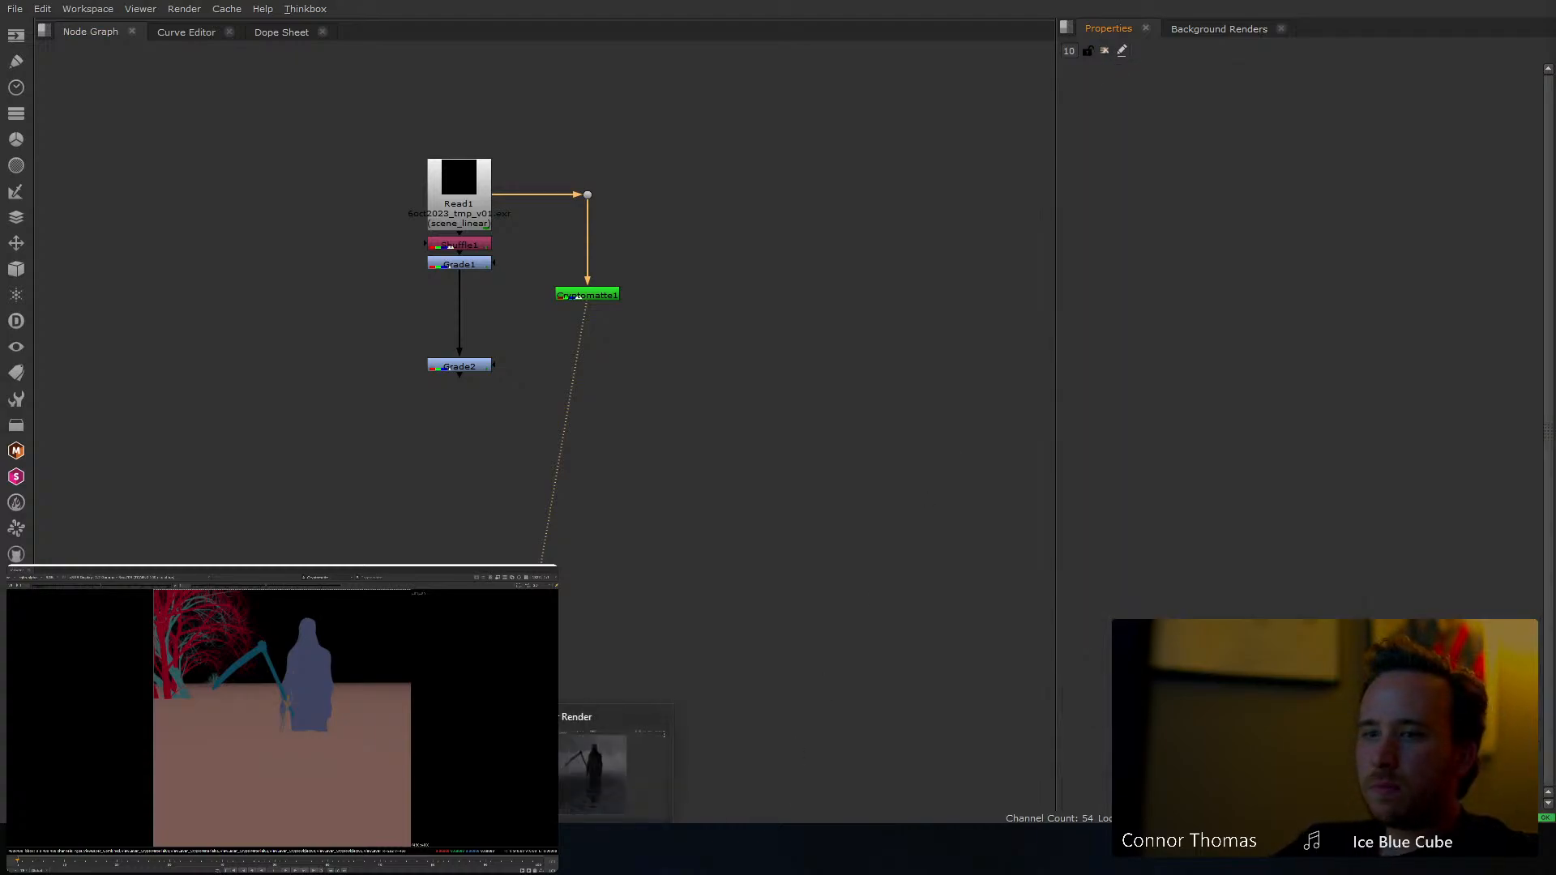
{"action": "left_click", "coordinate": [602, 786]}
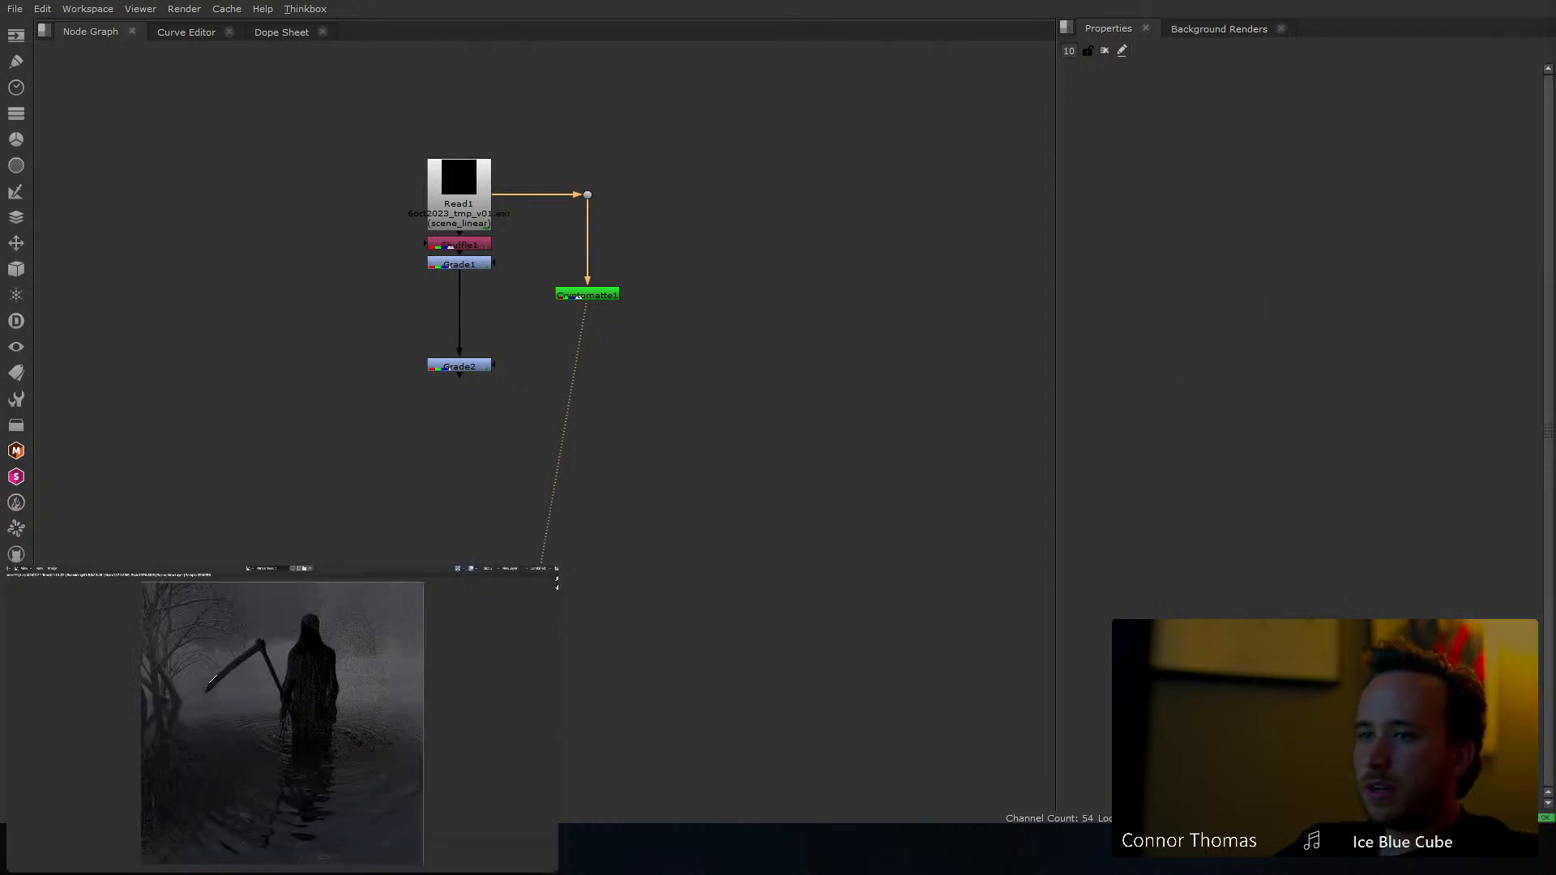
{"action": "left_click", "coordinate": [531, 847]}
{"action": "left_click", "coordinate": [751, 225]}
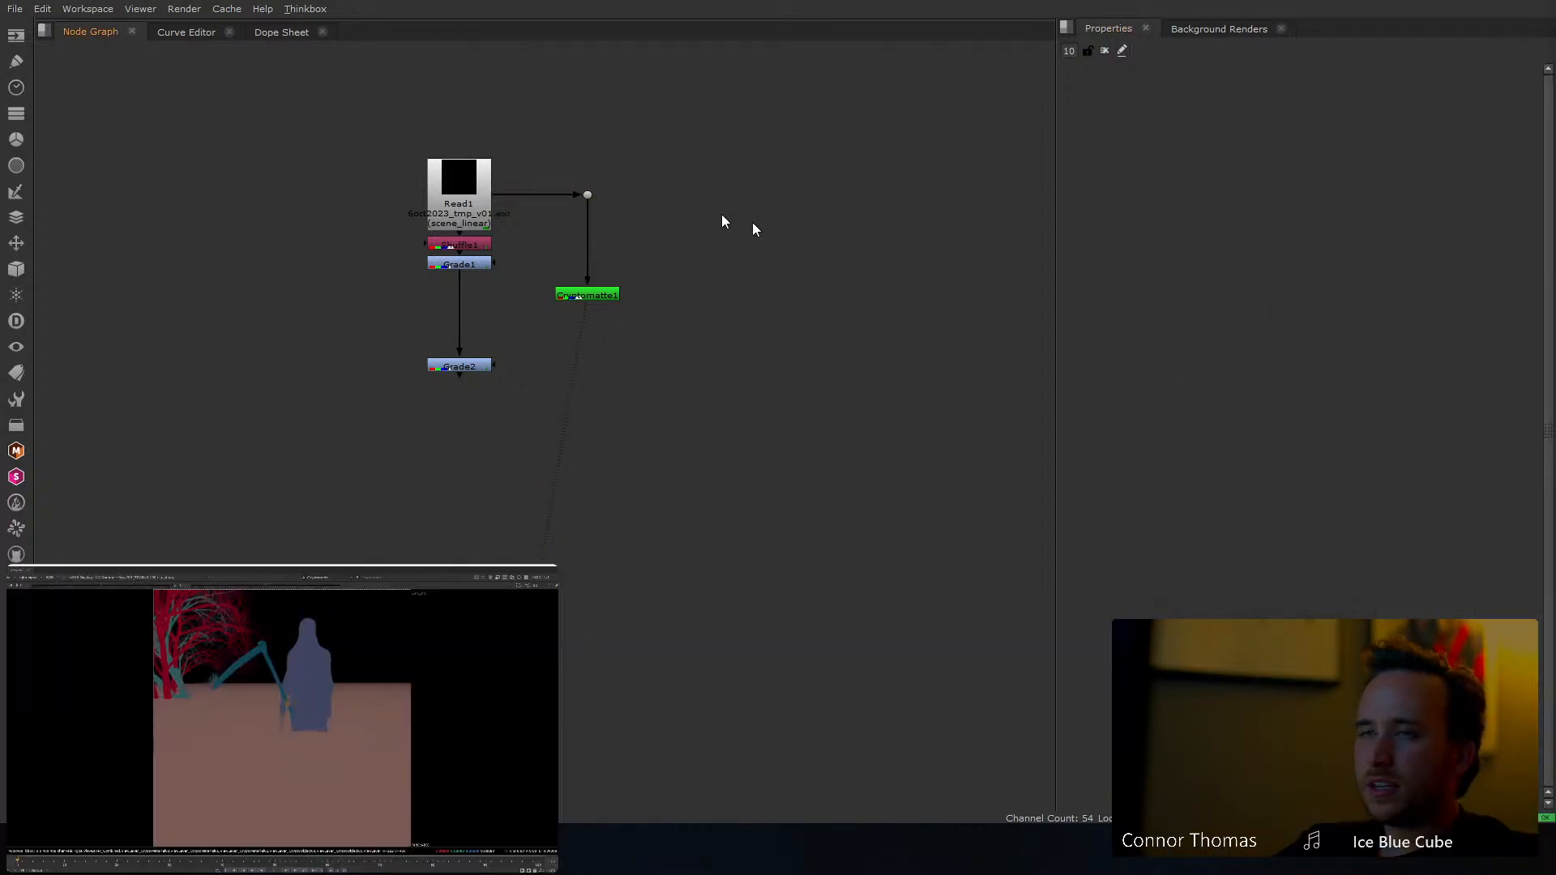
{"action": "middle_click_drag", "start_coordinate": [512, 269], "coordinate": [565, 334]}
{"action": "left_click", "coordinate": [527, 334]}
{"action": "key", "text": "1"}
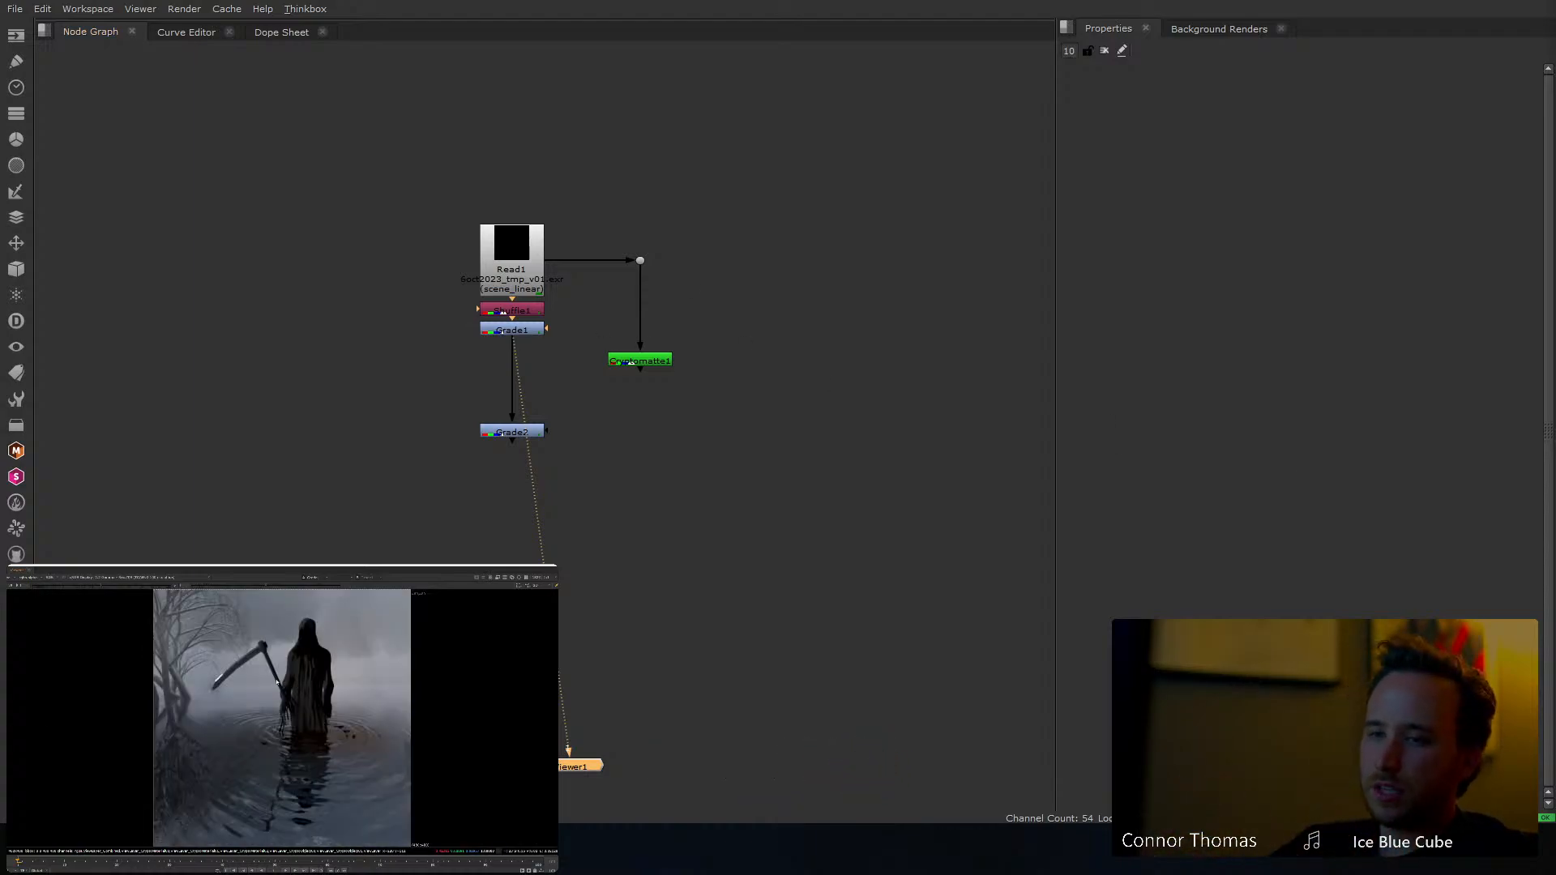
{"action": "left_click", "coordinate": [687, 328]}
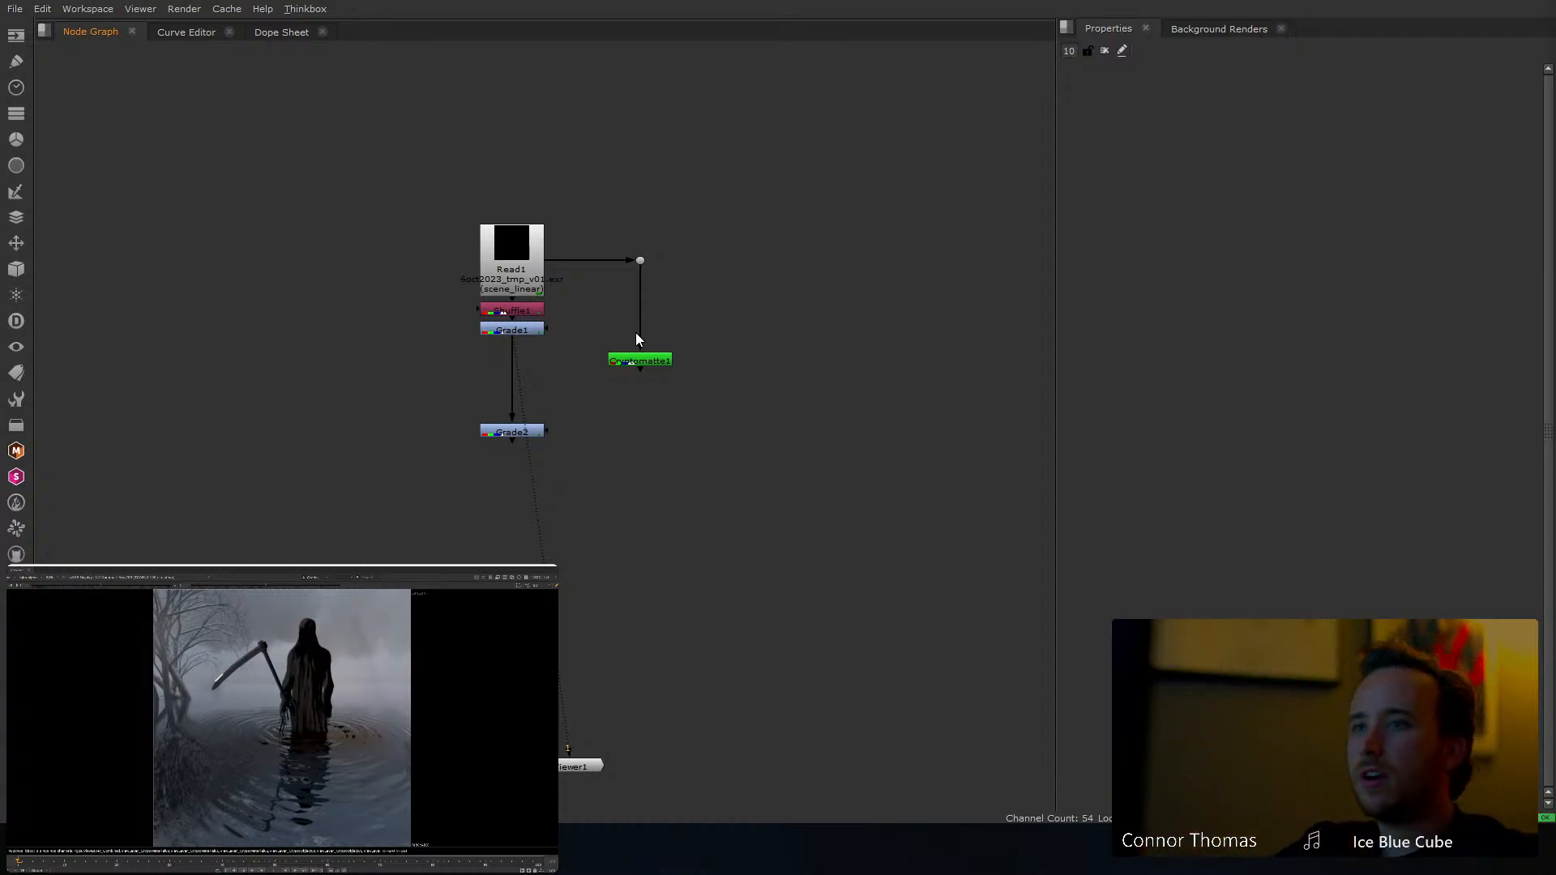
View the Cryptomatte node, open its properties and add the two main trees, the water and the reaper's robe to the matte list
{"action": "left_click", "coordinate": [645, 360]}
{"action": "key", "text": "1"}
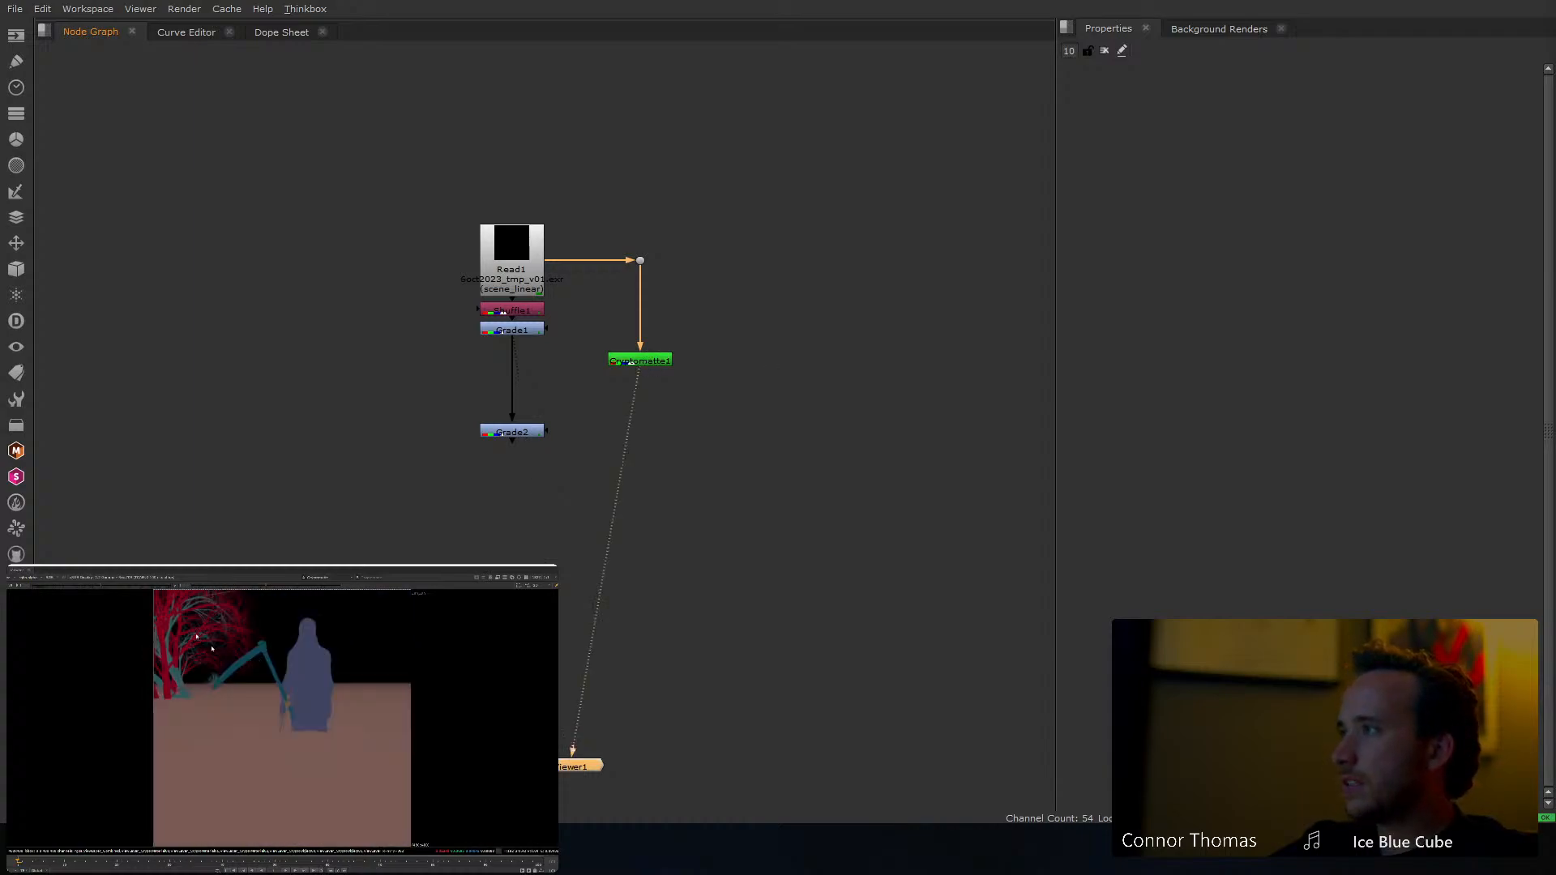
{"action": "left_click_drag", "start_coordinate": [231, 677], "coordinate": [277, 718]}
{"action": "double_click", "coordinate": [641, 360]}
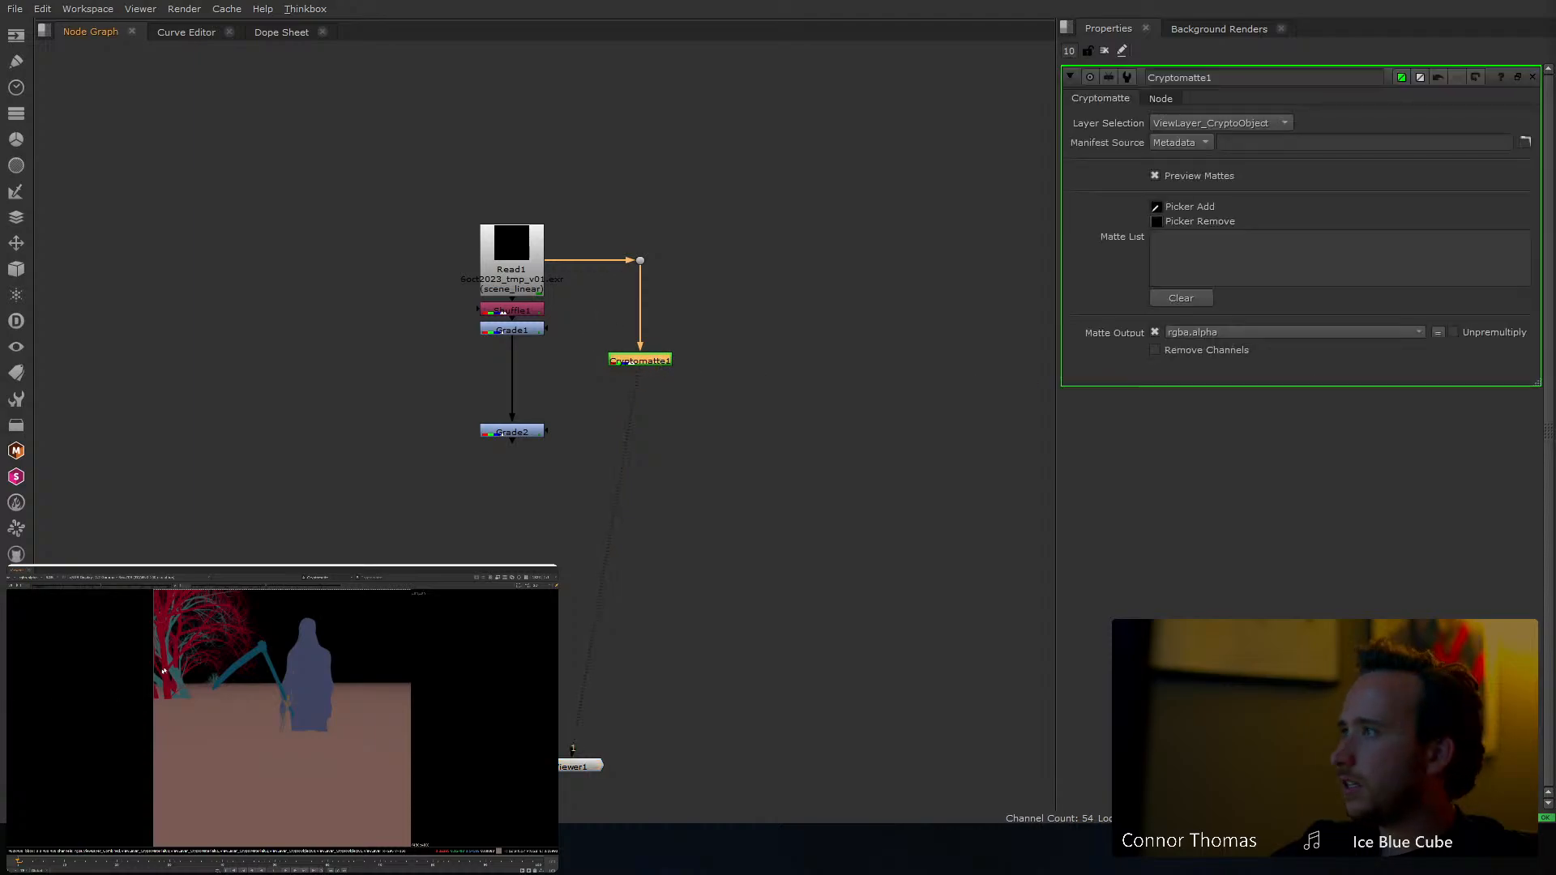
{"action": "left_click", "coordinate": [165, 637], "text": "ctrl"}
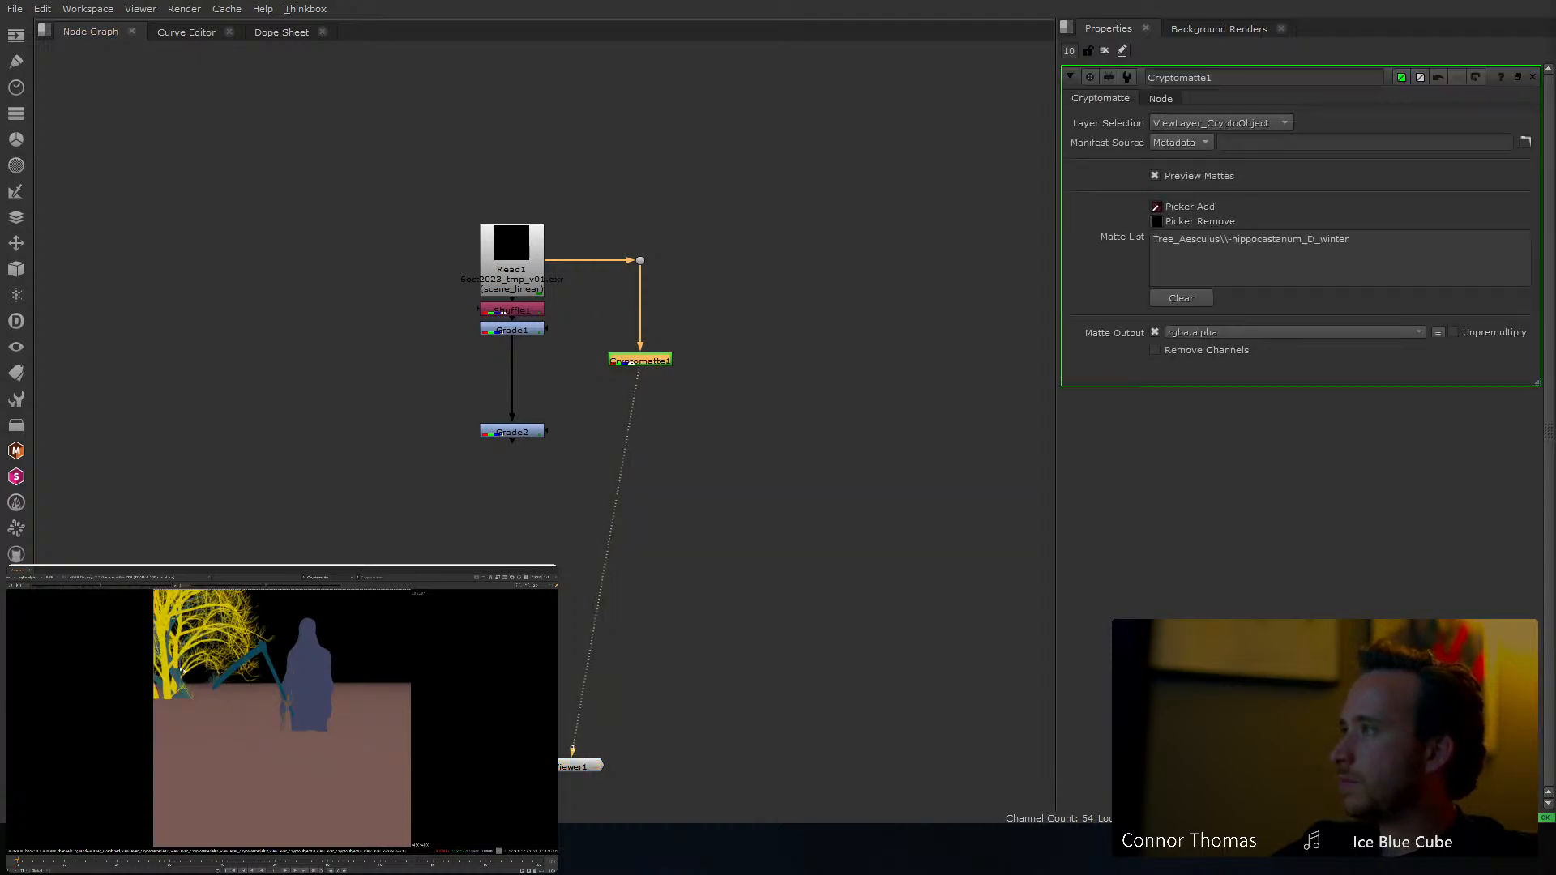
{"action": "left_click", "coordinate": [180, 670], "text": "ctrl"}
{"action": "left_click", "coordinate": [244, 713], "text": "ctrl"}
{"action": "left_click", "coordinate": [302, 679], "text": "ctrl"}
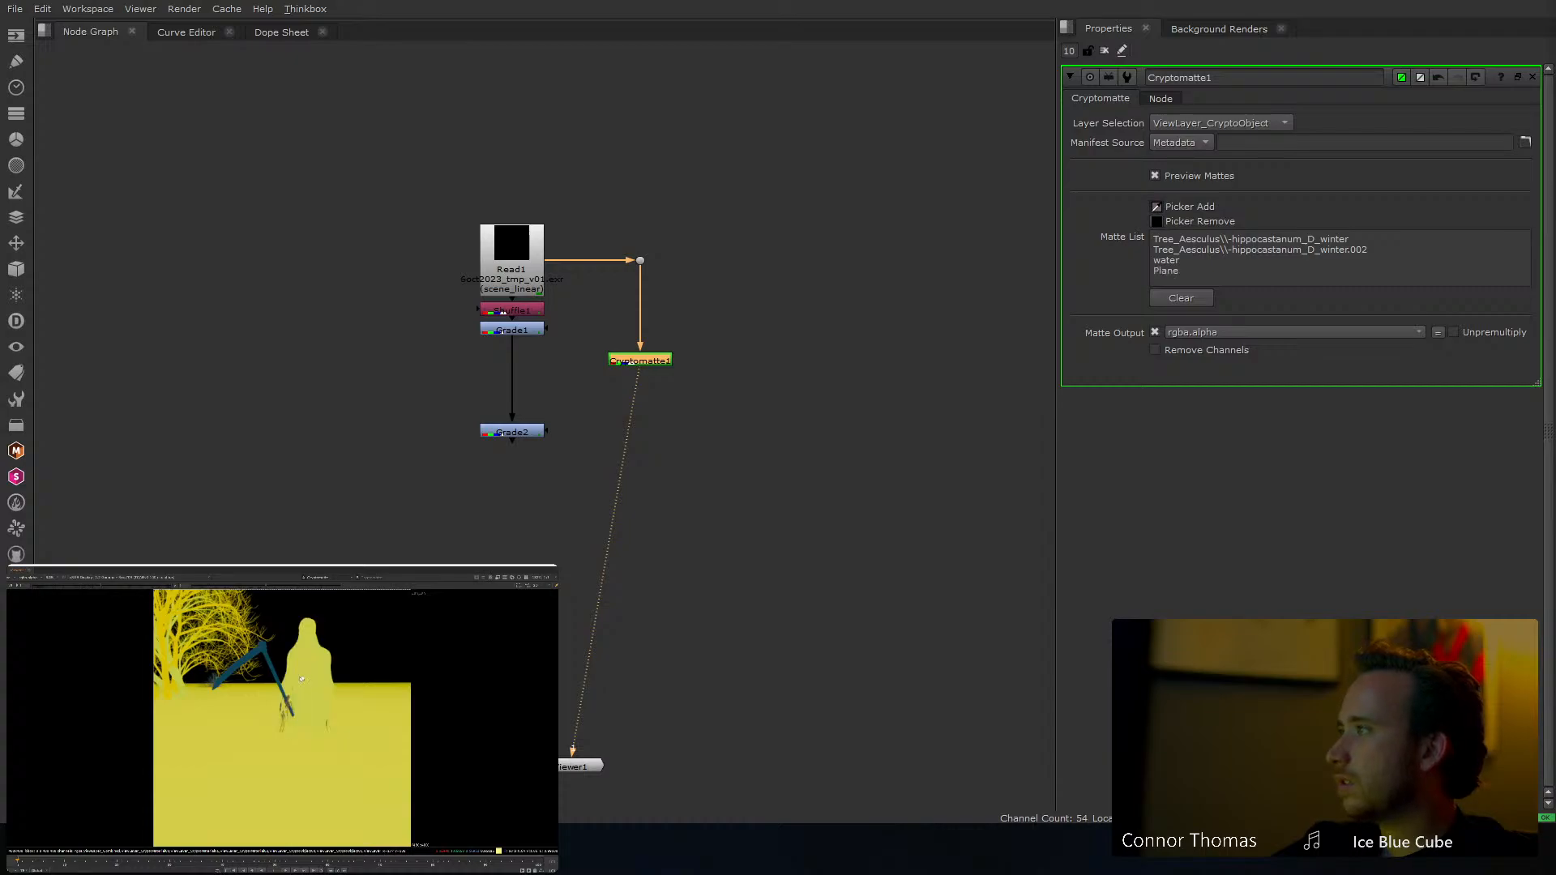
Add HG_Body, the scythe parts and the remaining trees to the Cryptomatte's matte list, and close the node's properties
{"action": "left_click", "coordinate": [288, 713], "text": "ctrl"}
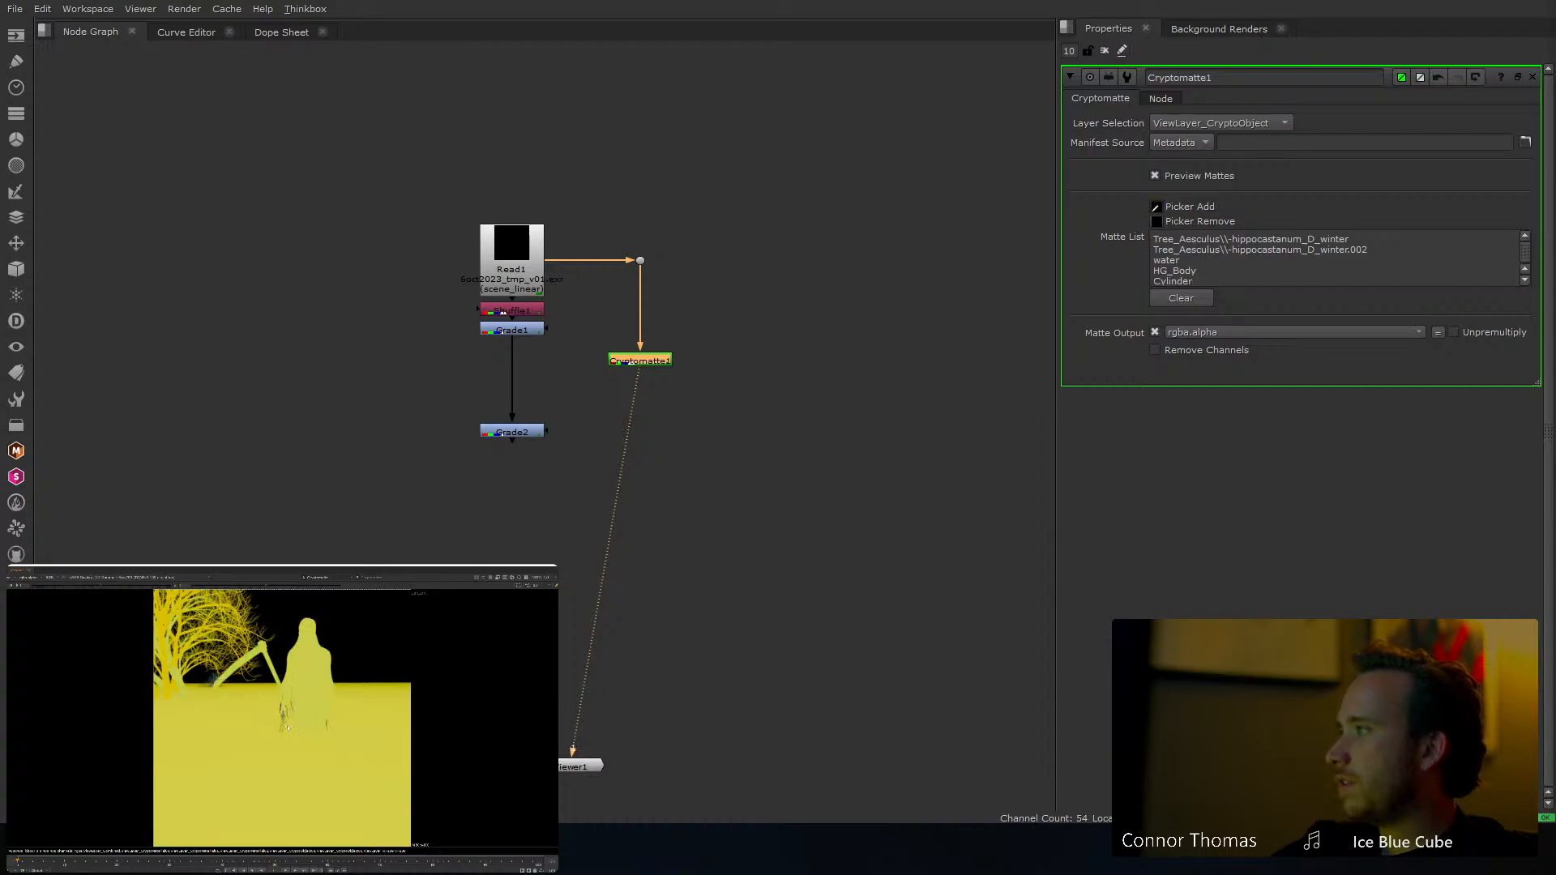
{"action": "left_click", "coordinate": [277, 705], "text": "ctrl"}
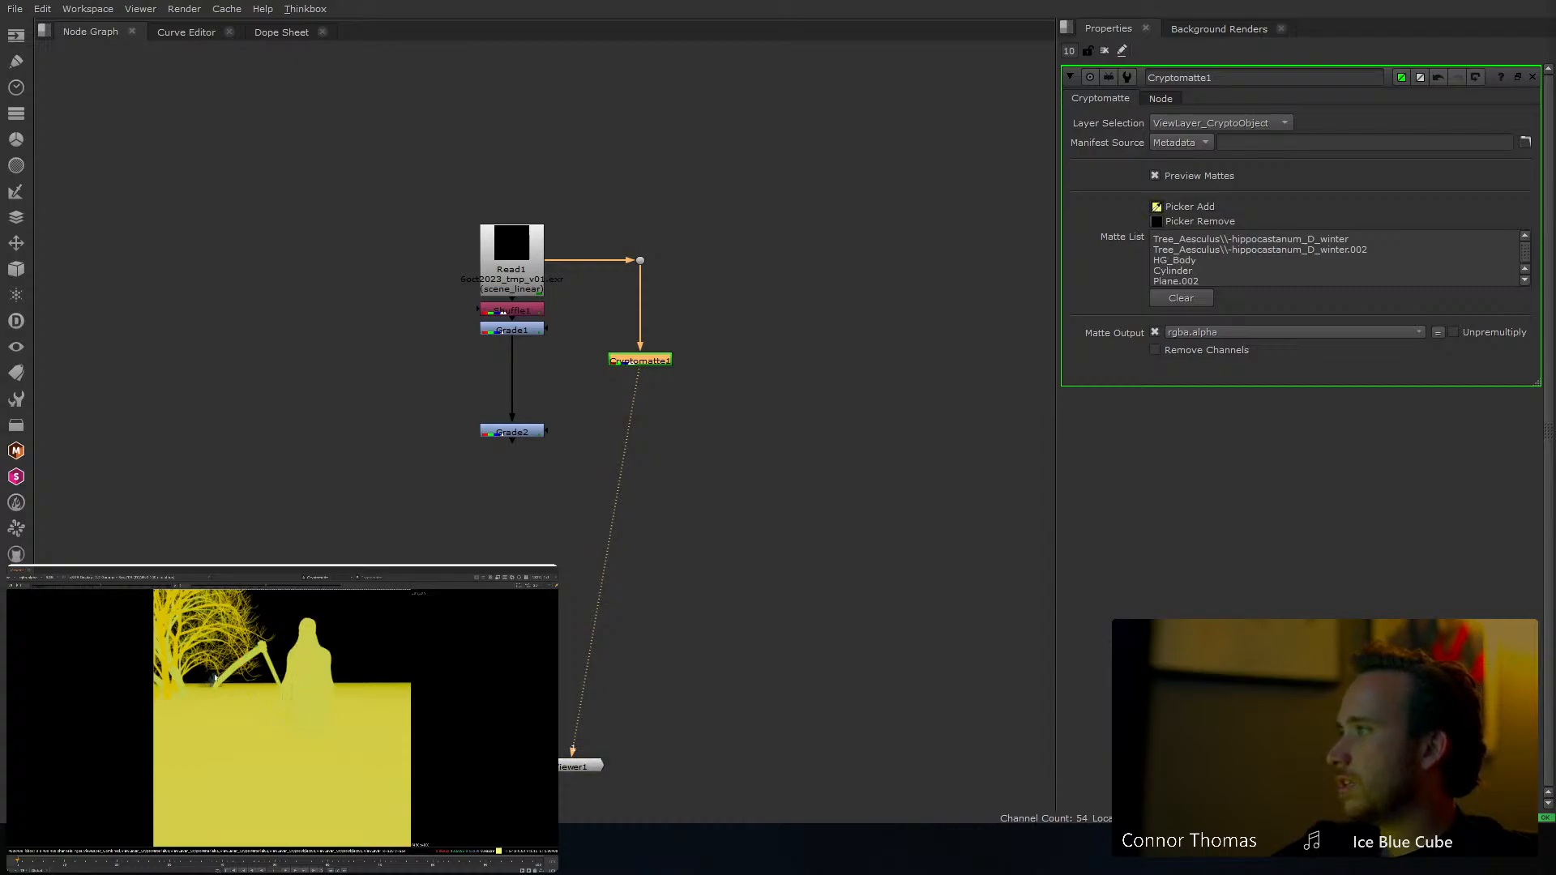
{"action": "left_click", "coordinate": [215, 678], "text": "ctrl"}
{"action": "left_click", "coordinate": [185, 688], "text": "ctrl"}
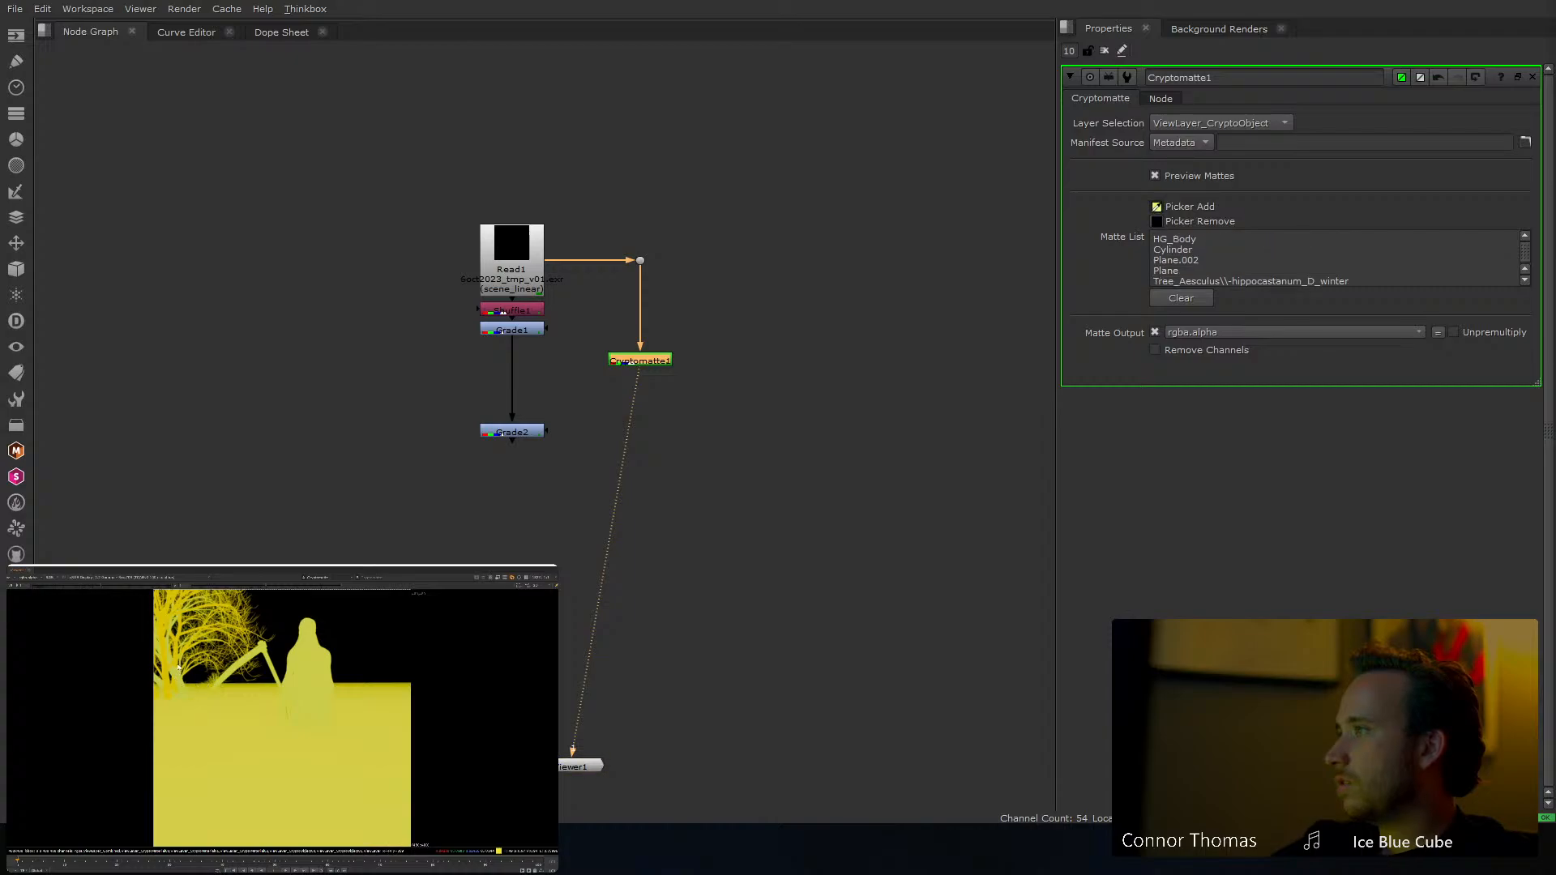
{"action": "left_click", "coordinate": [292, 636], "text": "ctrl"}
{"action": "left_click", "coordinate": [310, 627], "text": "ctrl"}
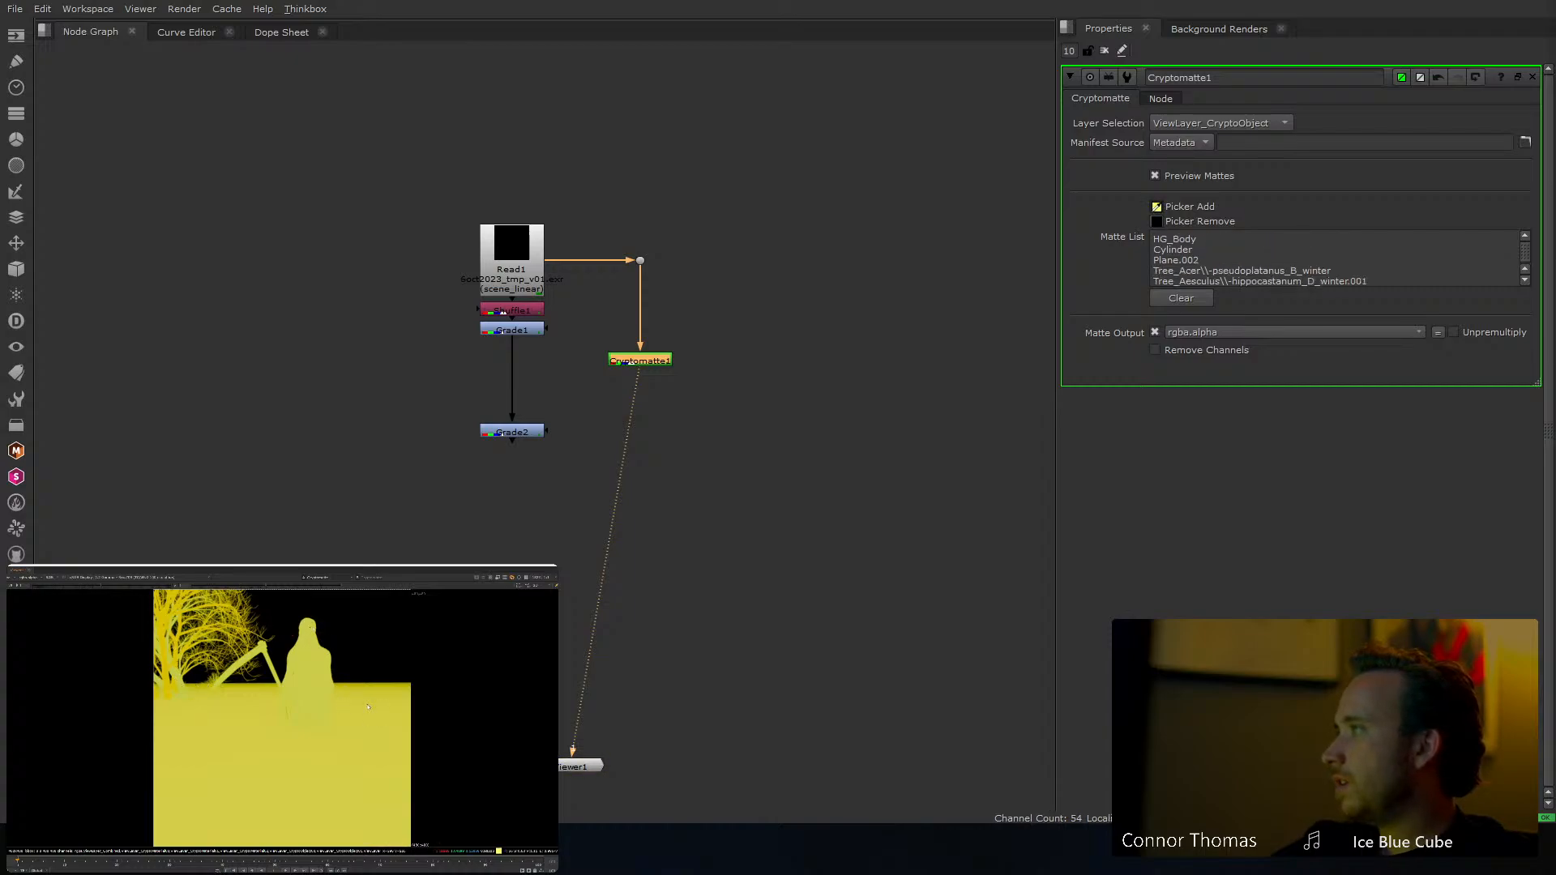
{"action": "left_click", "coordinate": [1104, 50]}
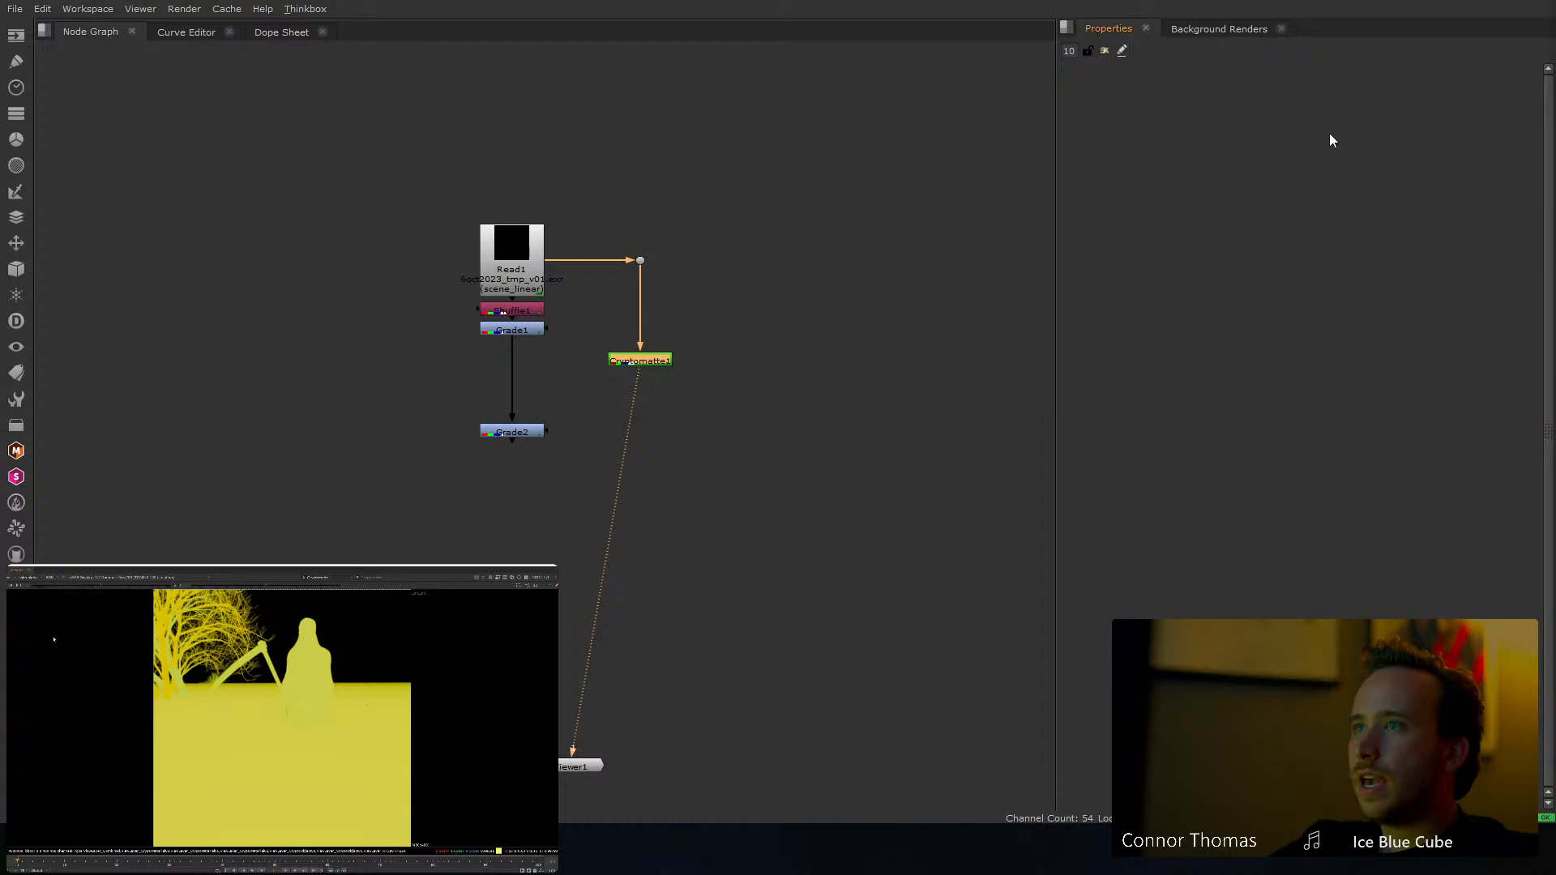
Check the Cryptomatte's alpha, add an Invert node after the Cryptomatte and check the inverted alpha
{"action": "key", "text": "a"}
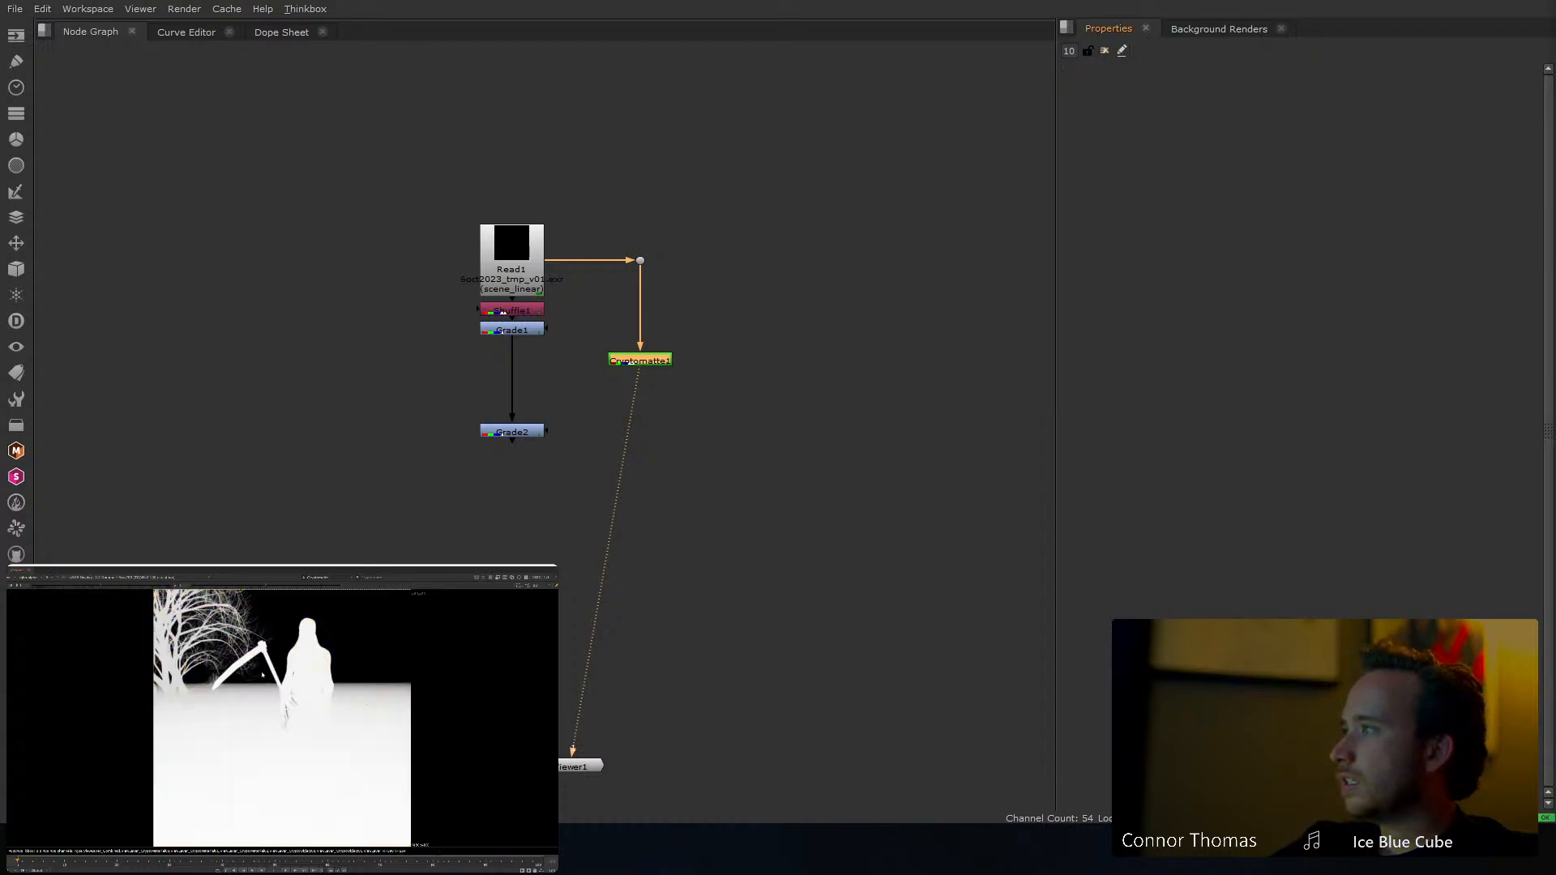
{"action": "key", "text": "a"}
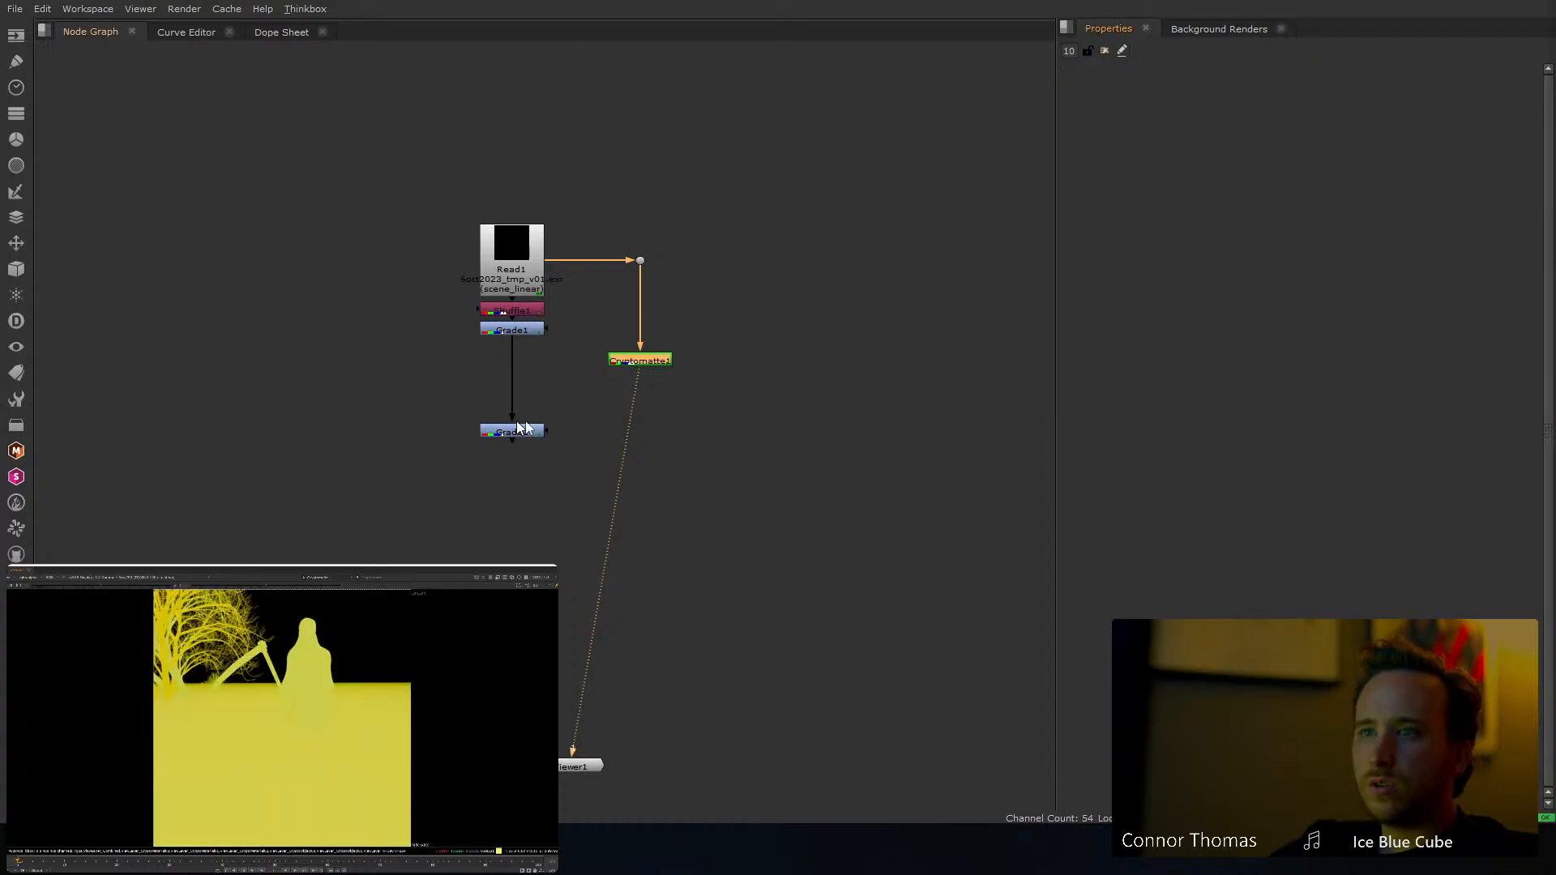
{"action": "key", "text": "Tab"}
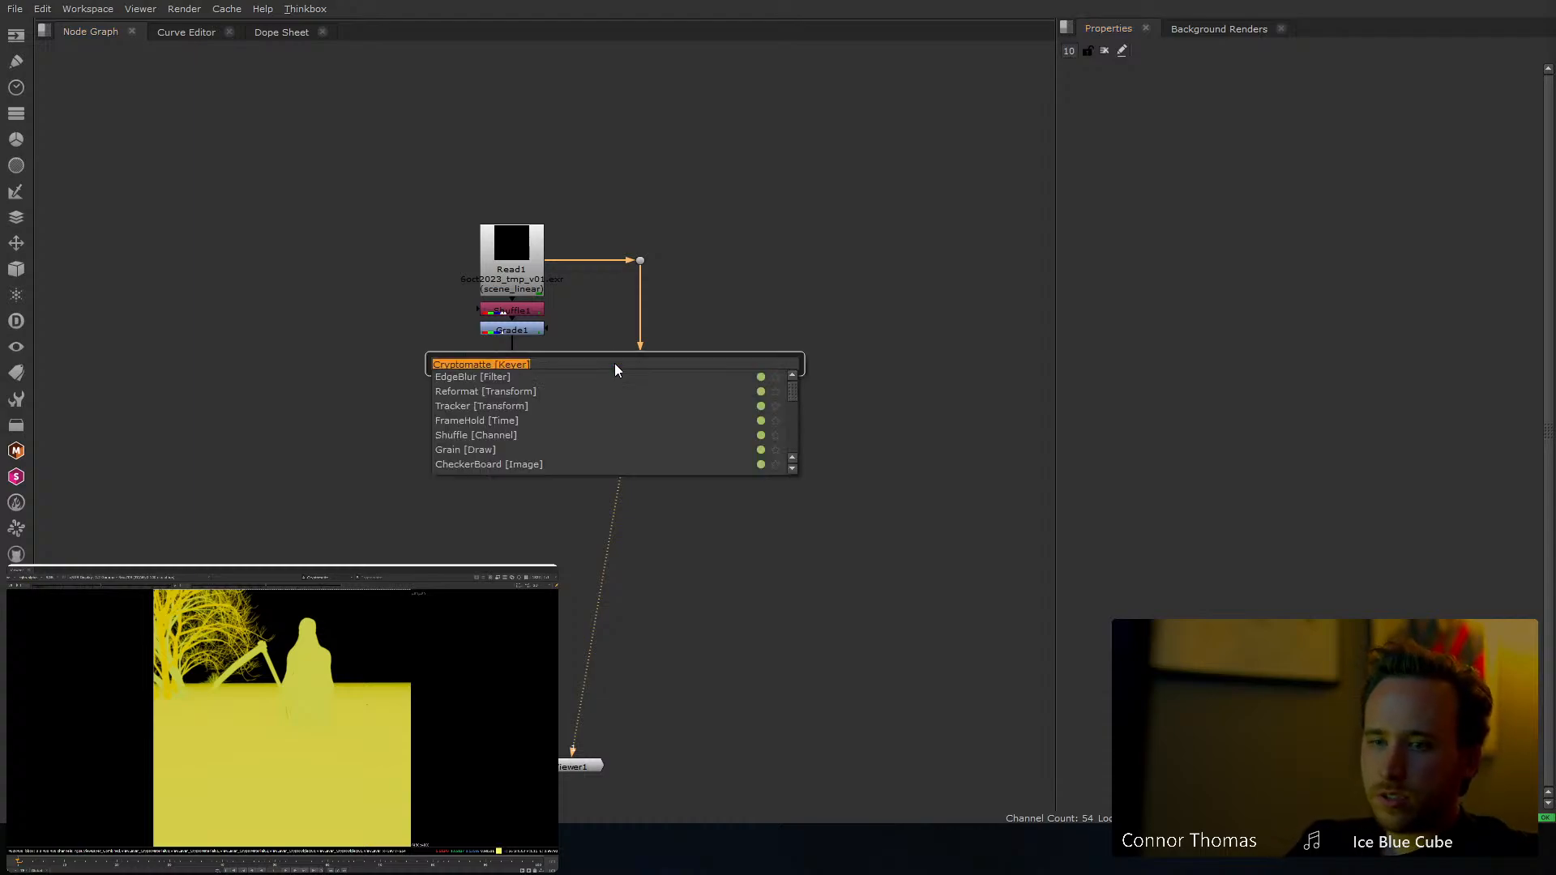
{"action": "type", "text": "invert"}
{"action": "key", "text": "Return"}
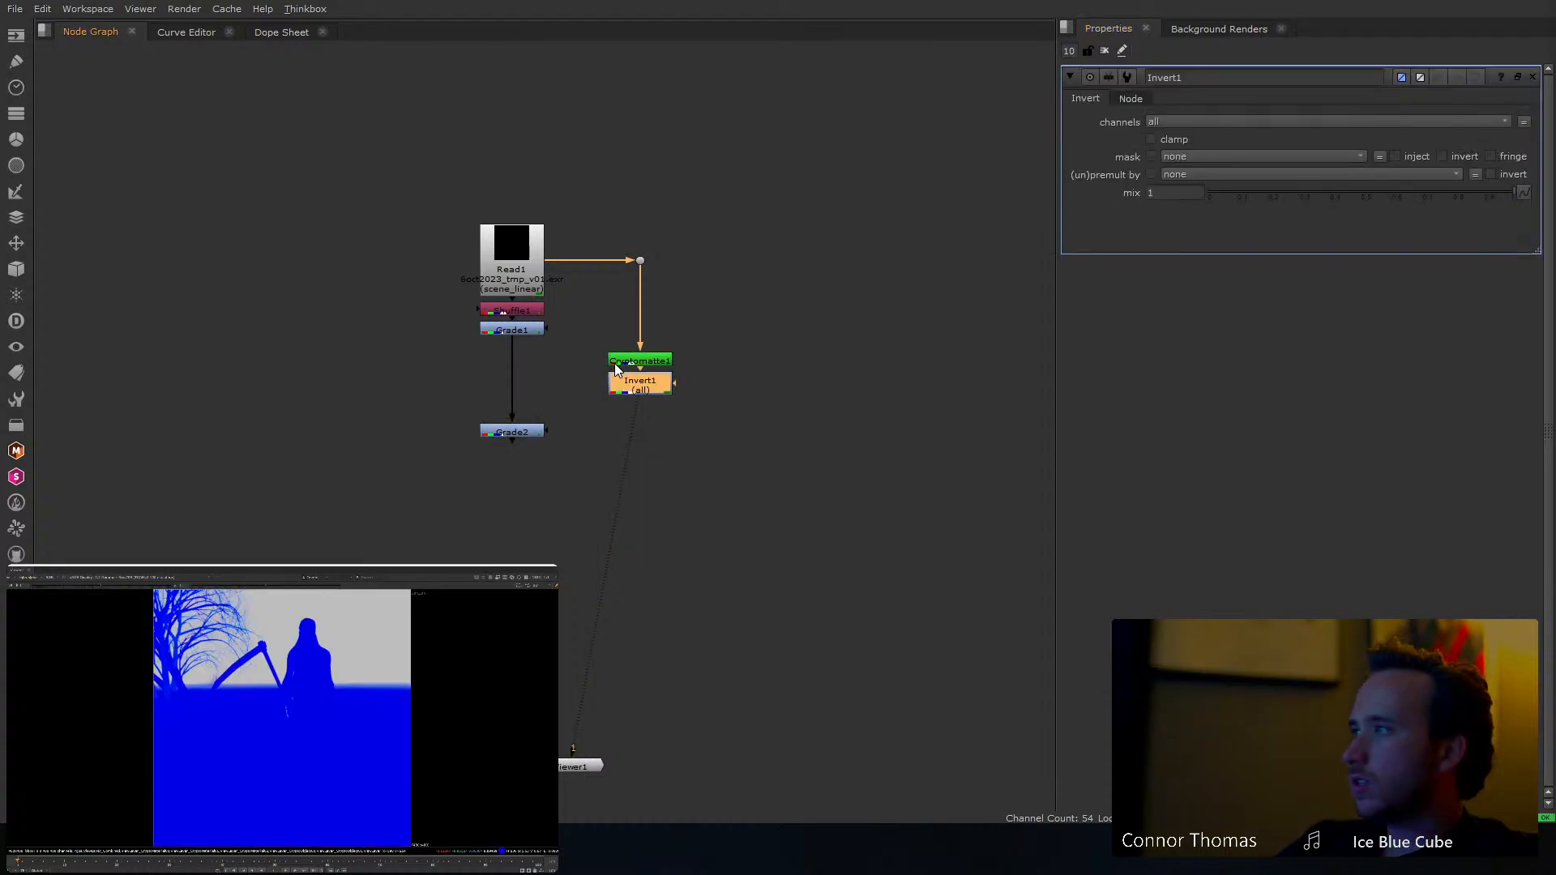
{"action": "key", "text": "a"}
{"action": "key", "text": "a"}
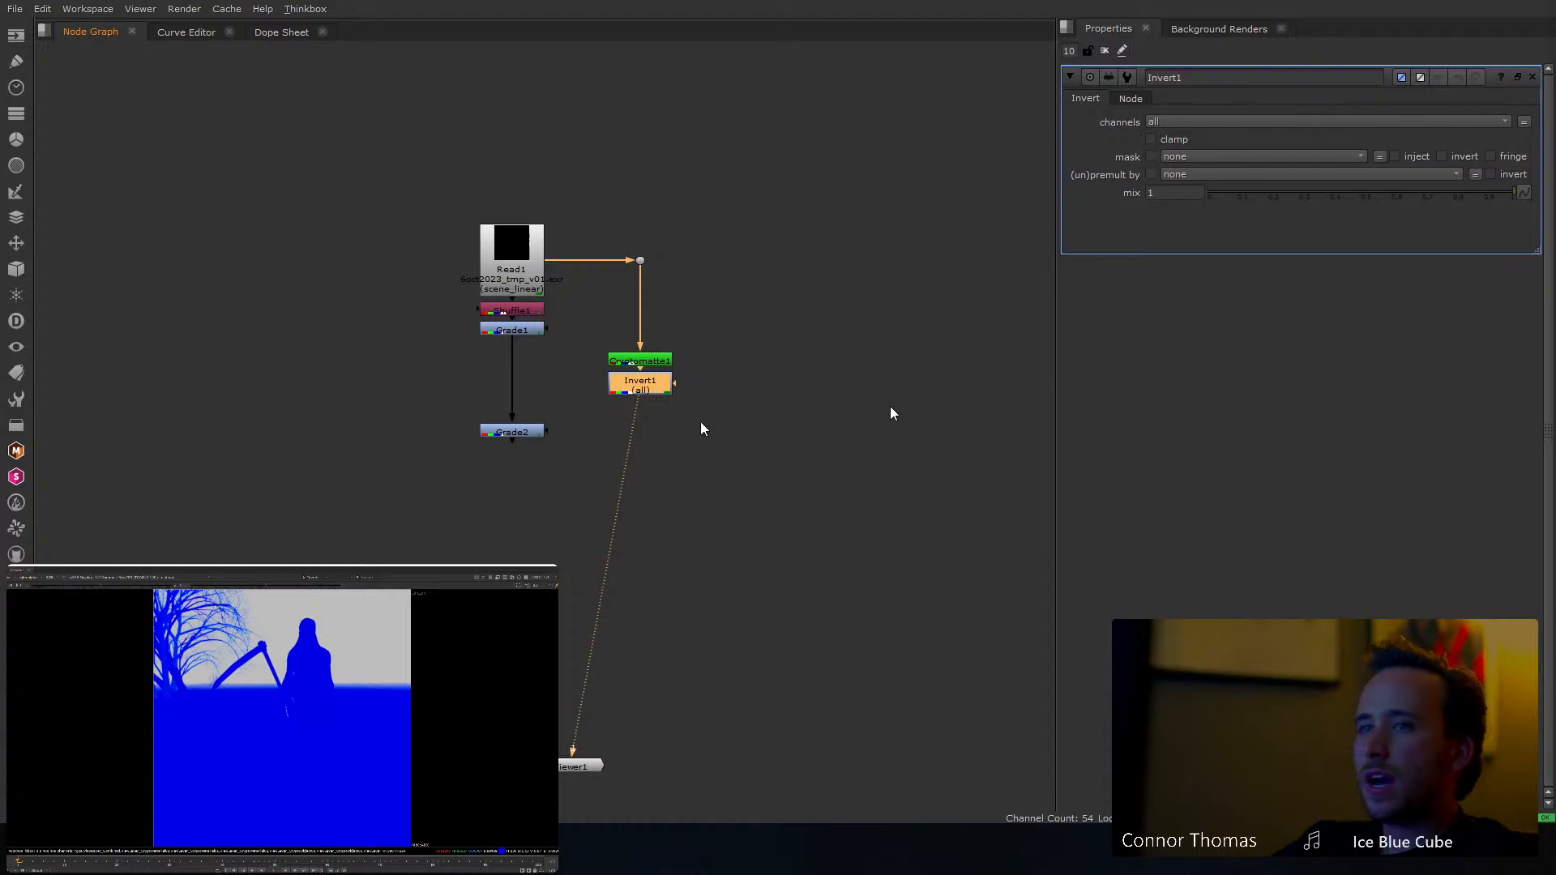
View Grade2, add a ColorCorrect node between Grade1 and Grade2, and connect its mask to the Invert node
{"action": "left_click", "coordinate": [524, 433]}
{"action": "key", "text": "1"}
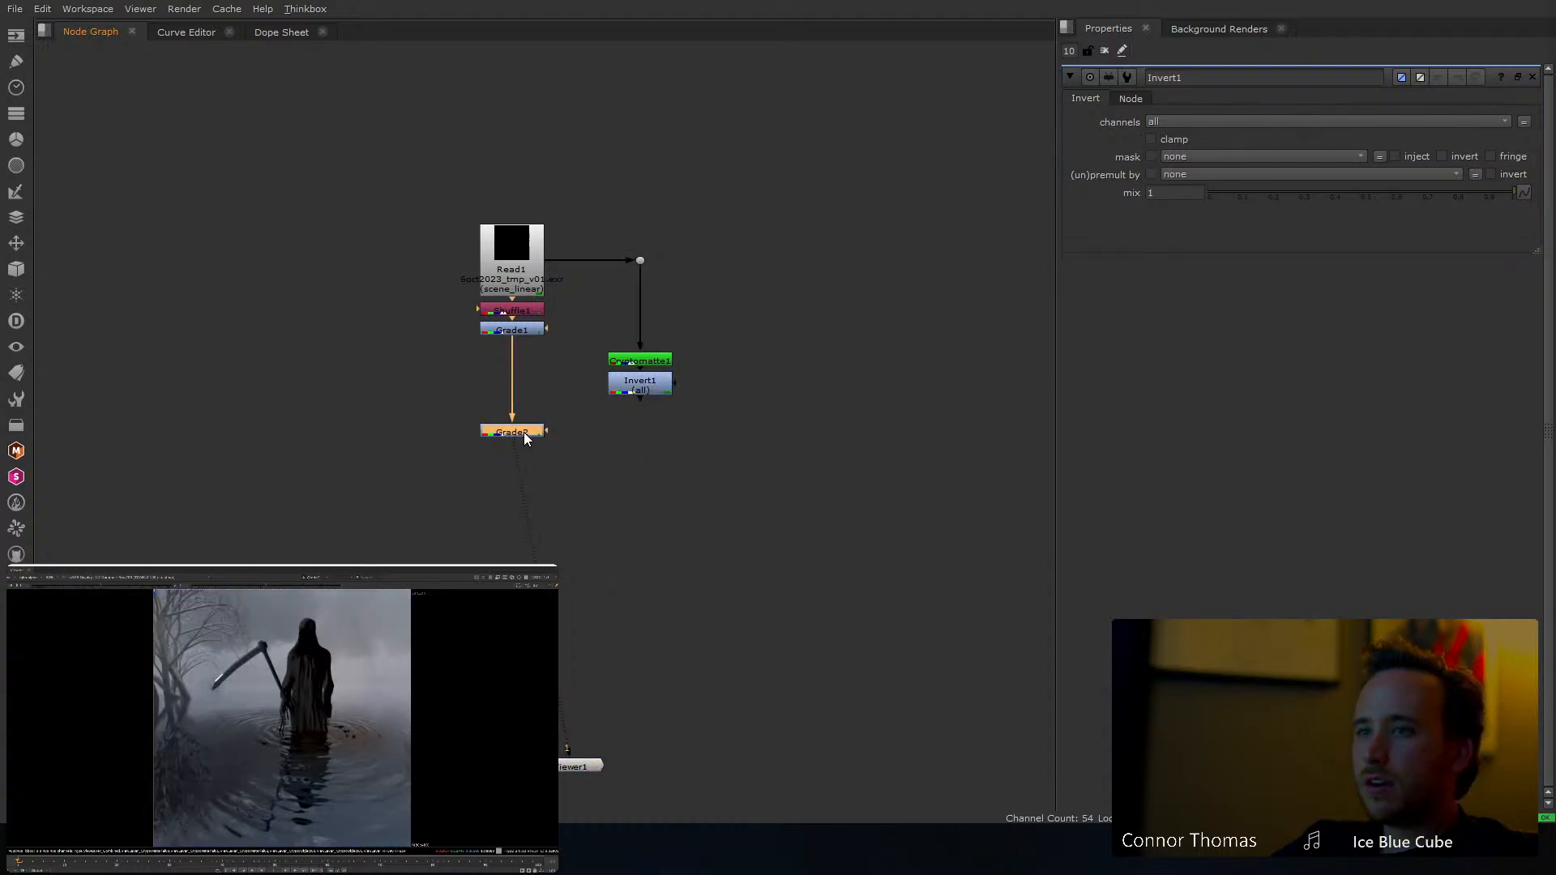
{"action": "key", "text": "c"}
{"action": "left_click_drag", "start_coordinate": [551, 448], "coordinate": [642, 408]}
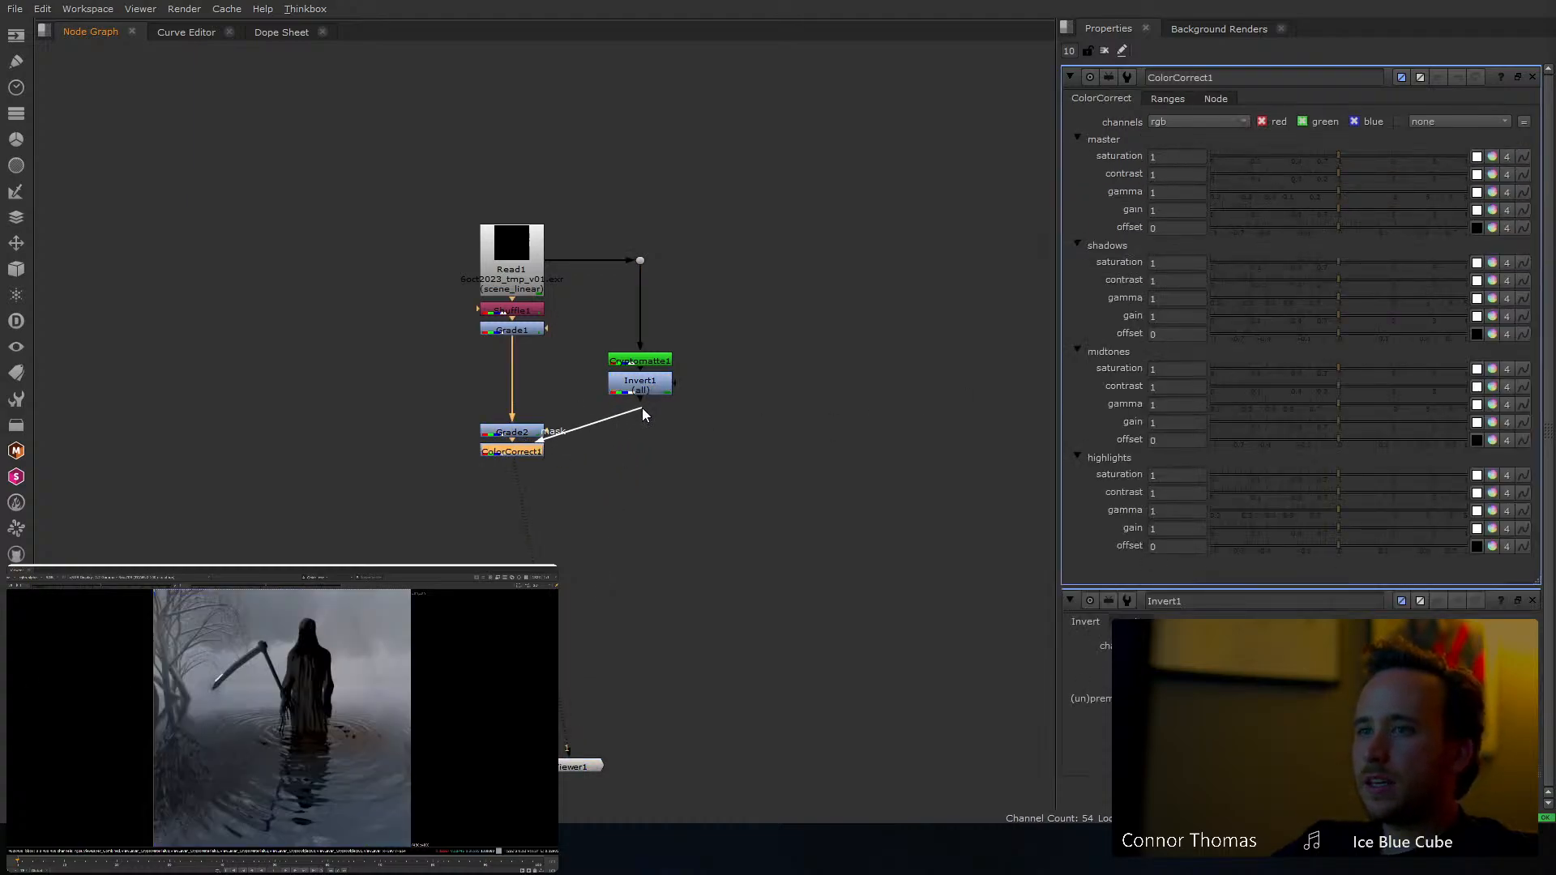
{"action": "left_click_drag", "start_coordinate": [501, 462], "coordinate": [639, 387]}
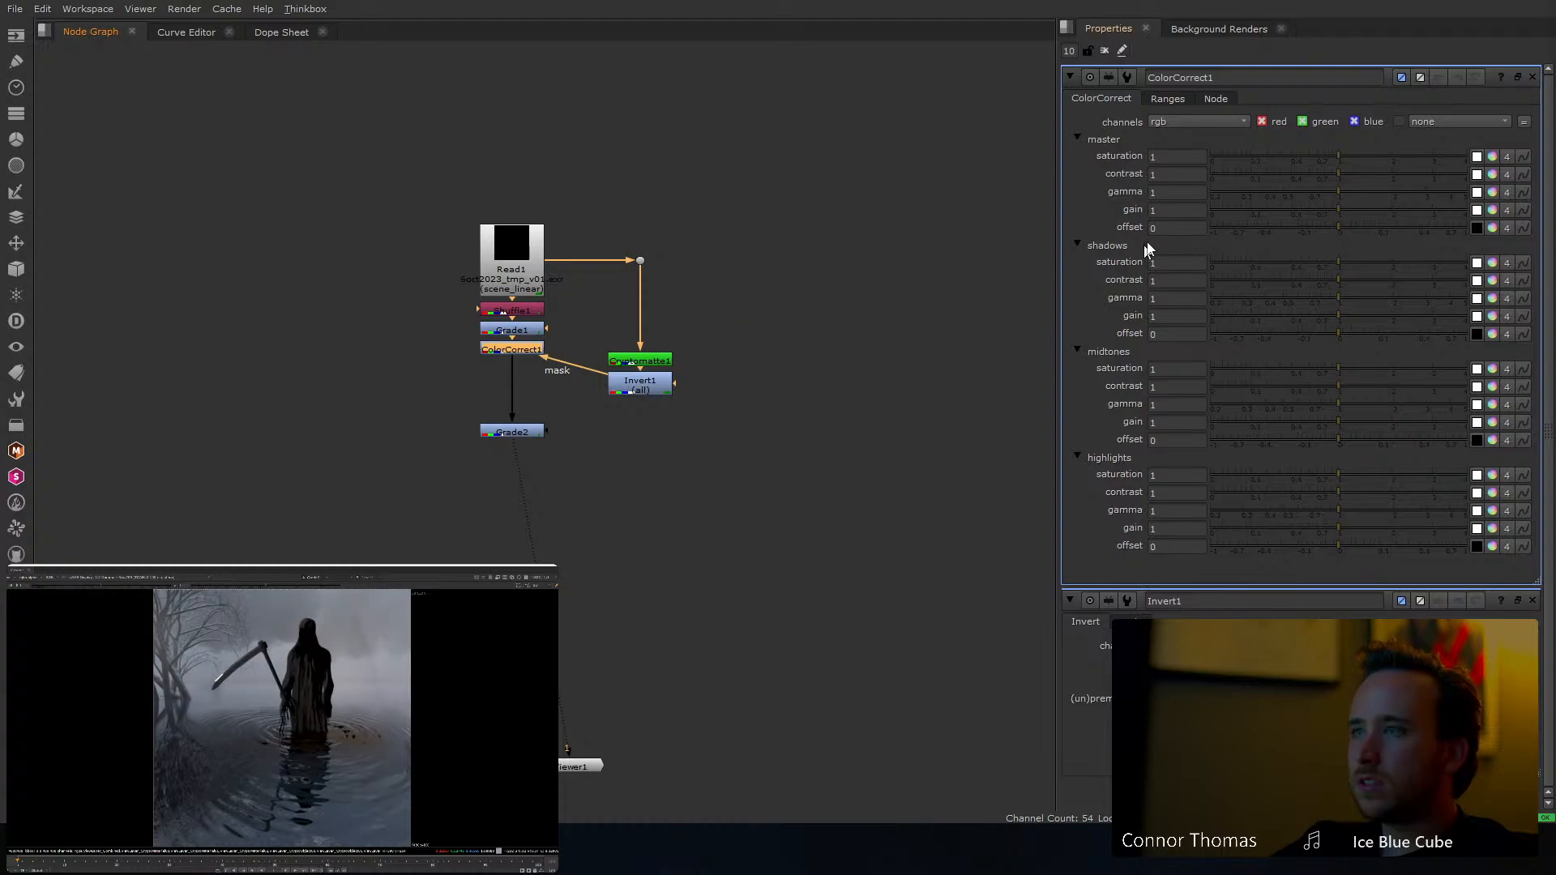
Set the ColorCorrect's master contrast to 1.34, gain to 0.29 and offset to -0.016, midtones contrast to 1.34 and gain to 0.42, and highlights gain to 0.32
{"action": "left_click_drag", "start_coordinate": [1350, 174], "coordinate": [1428, 173]}
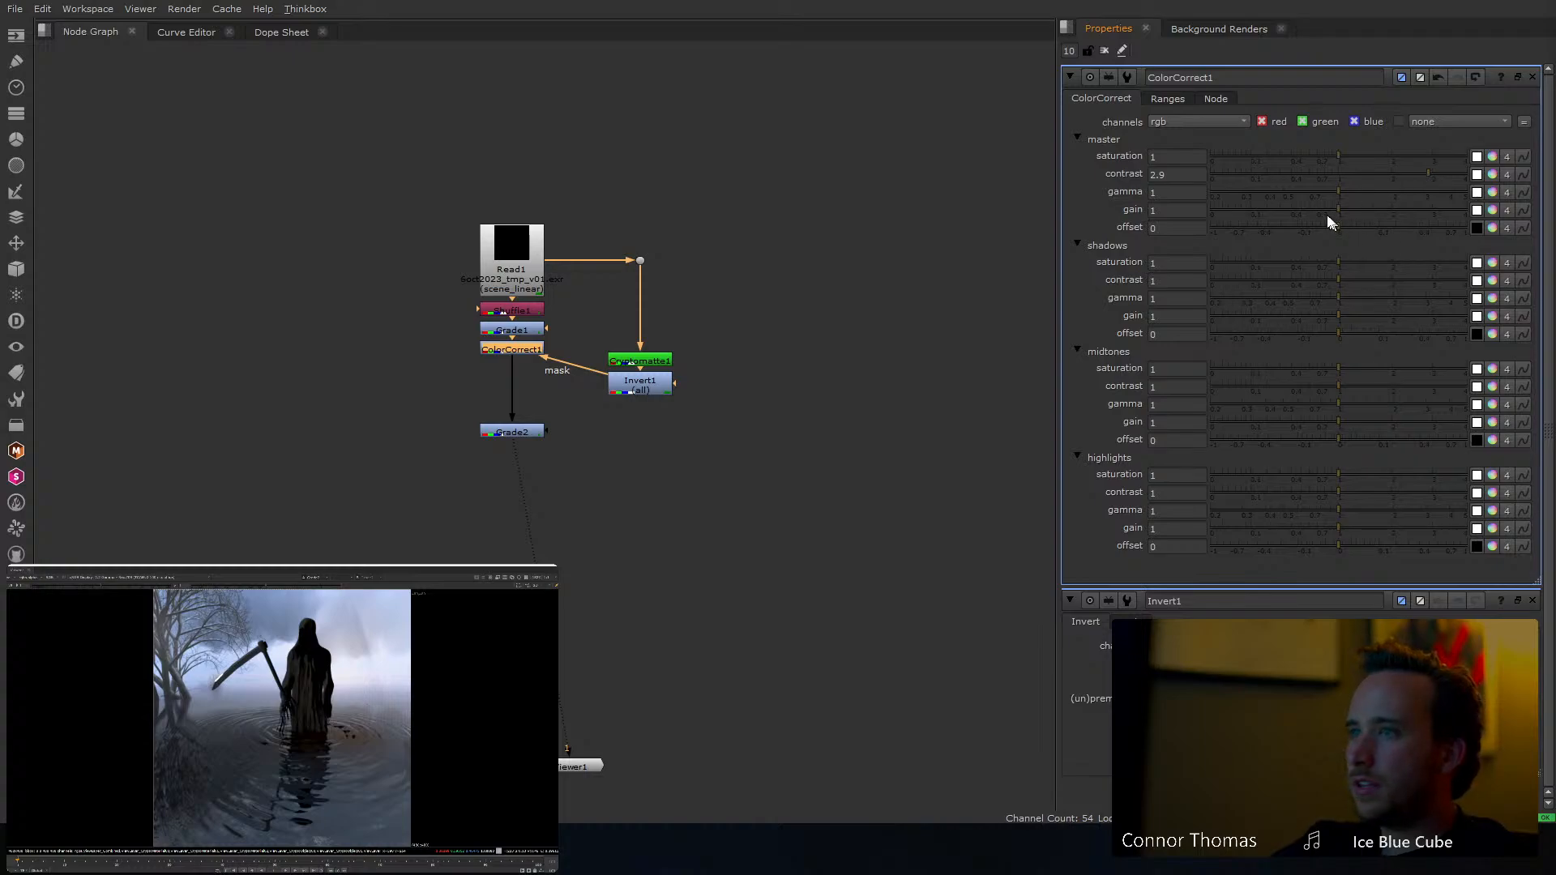
{"action": "mouse_move", "coordinate": [1331, 210]}
{"action": "left_mouse_down"}
{"action": "mouse_move", "coordinate": [1270, 212]}
{"action": "mouse_move", "coordinate": [1321, 226]}
{"action": "left_mouse_up"}
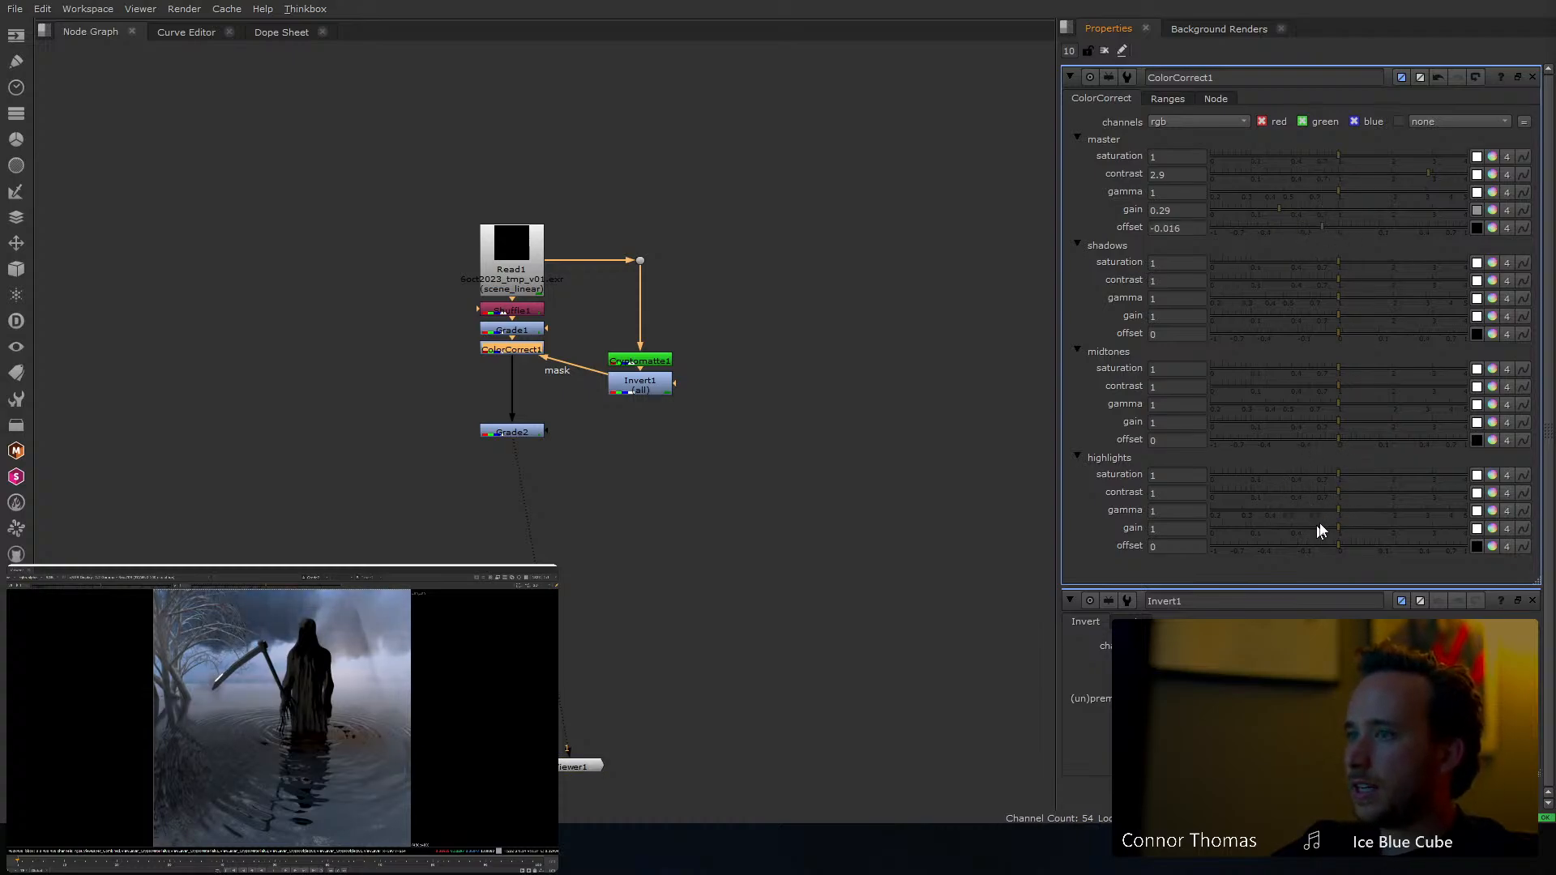
{"action": "left_click_drag", "start_coordinate": [1318, 531], "coordinate": [1283, 535]}
{"action": "left_click_drag", "start_coordinate": [1315, 422], "coordinate": [1359, 387]}
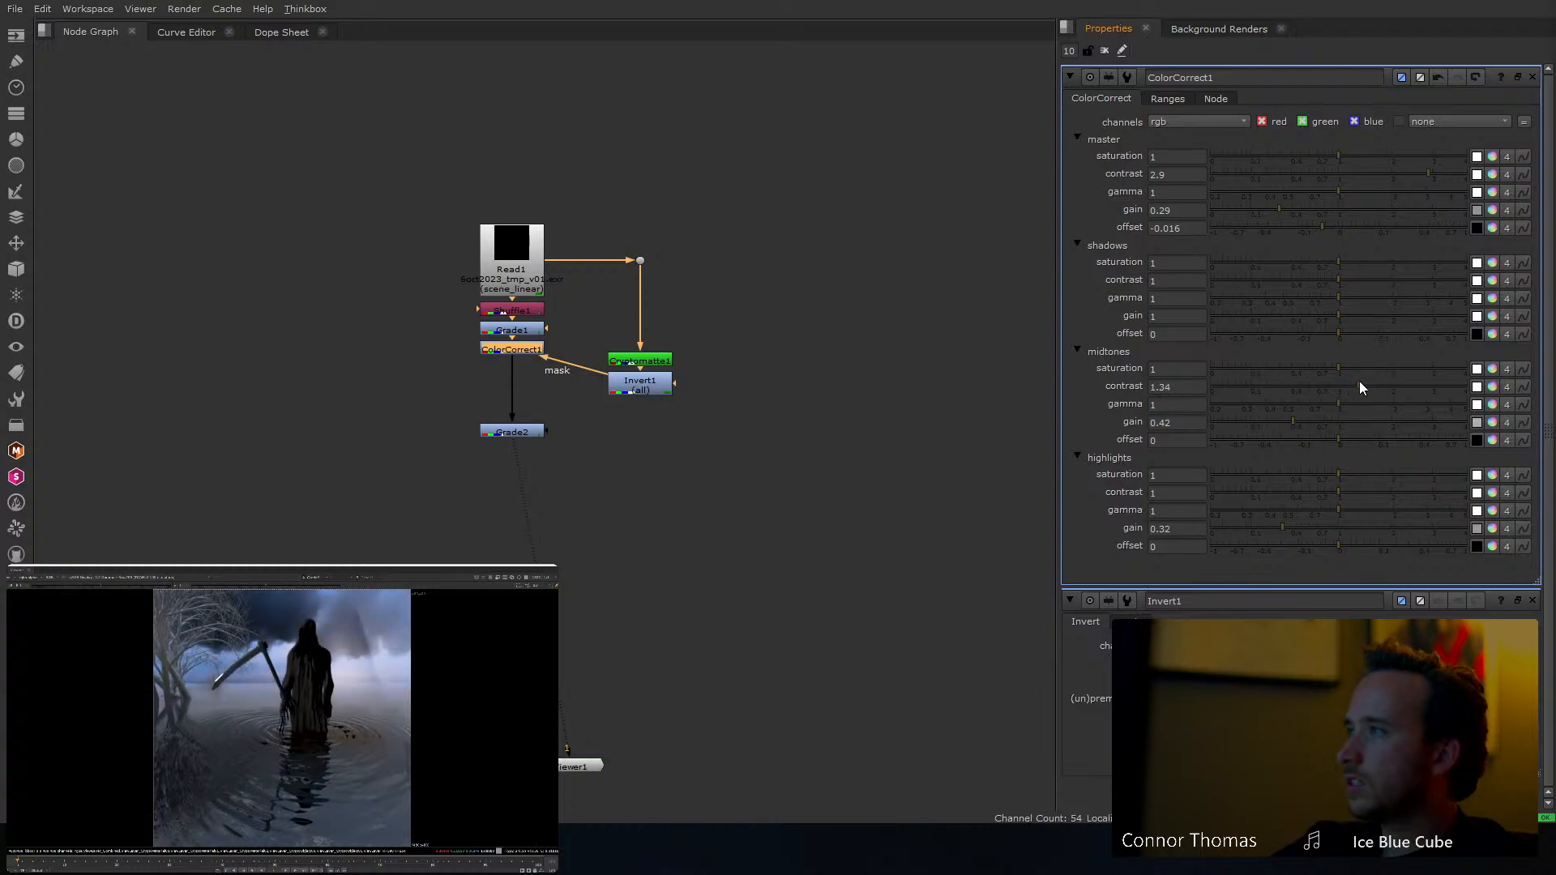
{"action": "left_click_drag", "start_coordinate": [1422, 177], "coordinate": [1359, 174]}
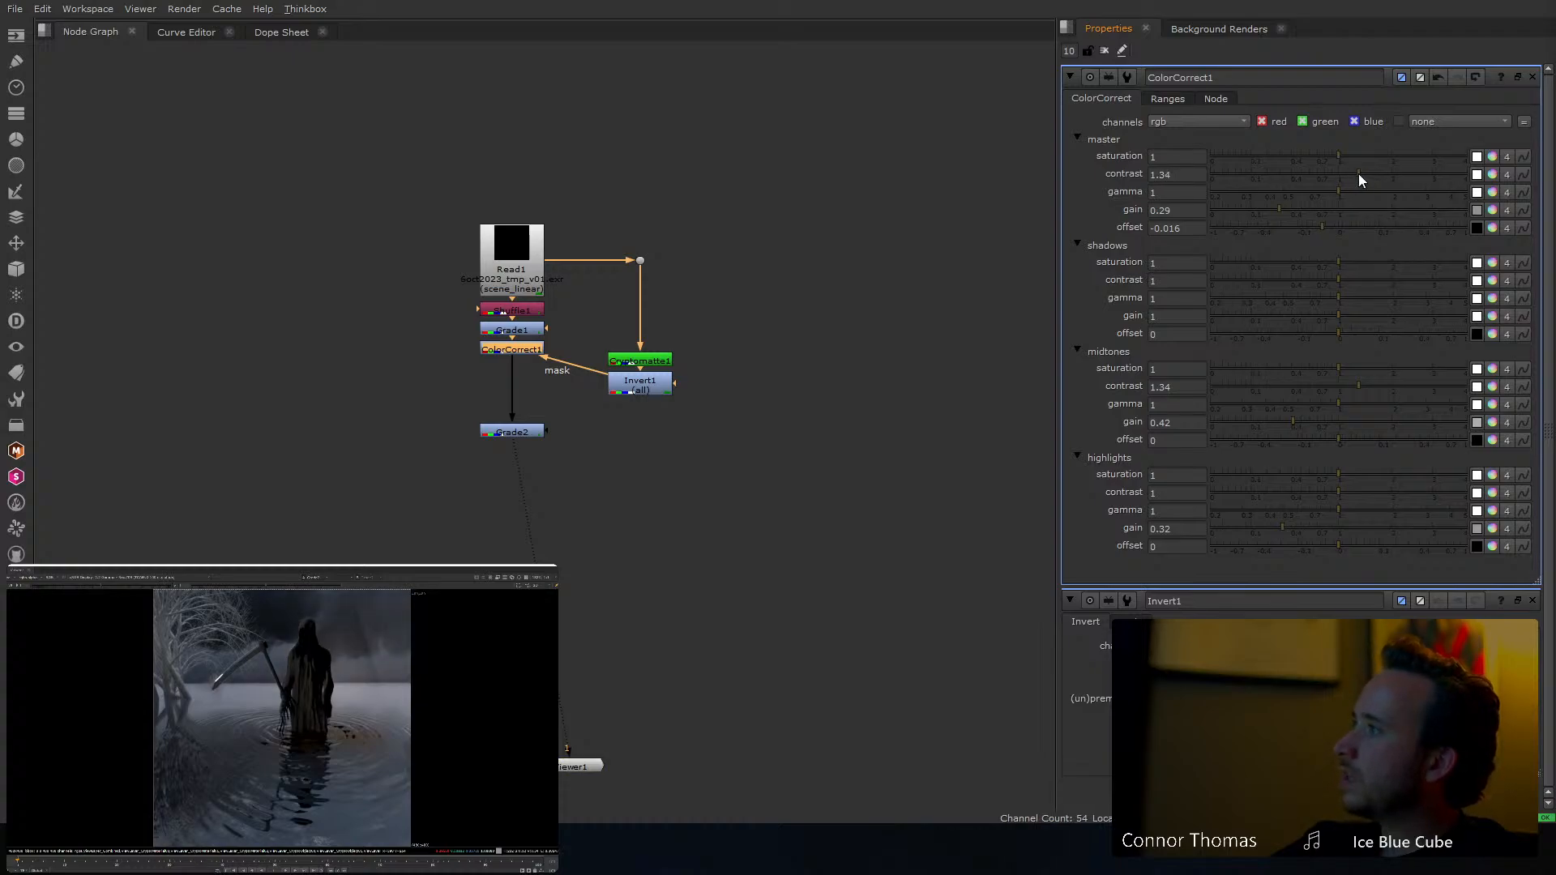
Add a Grade node after the ColorCorrect, masked by the Invert node, and set its whitepoint to 0.14
{"action": "key", "text": "g"}
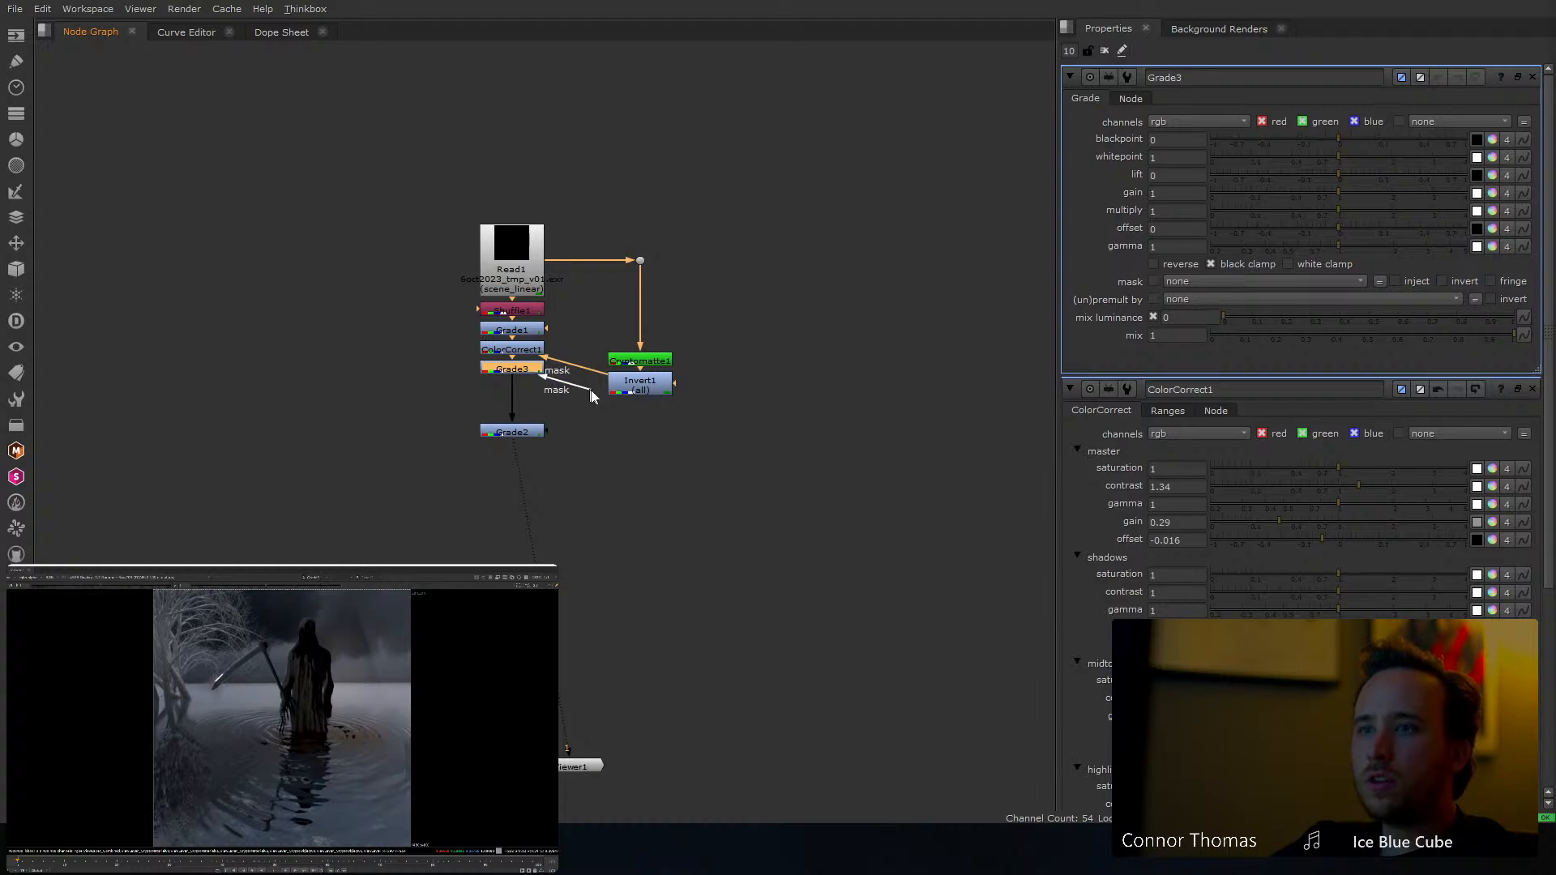
{"action": "left_click_drag", "start_coordinate": [591, 395], "coordinate": [624, 382]}
{"action": "left_click_drag", "start_coordinate": [528, 370], "coordinate": [531, 387]}
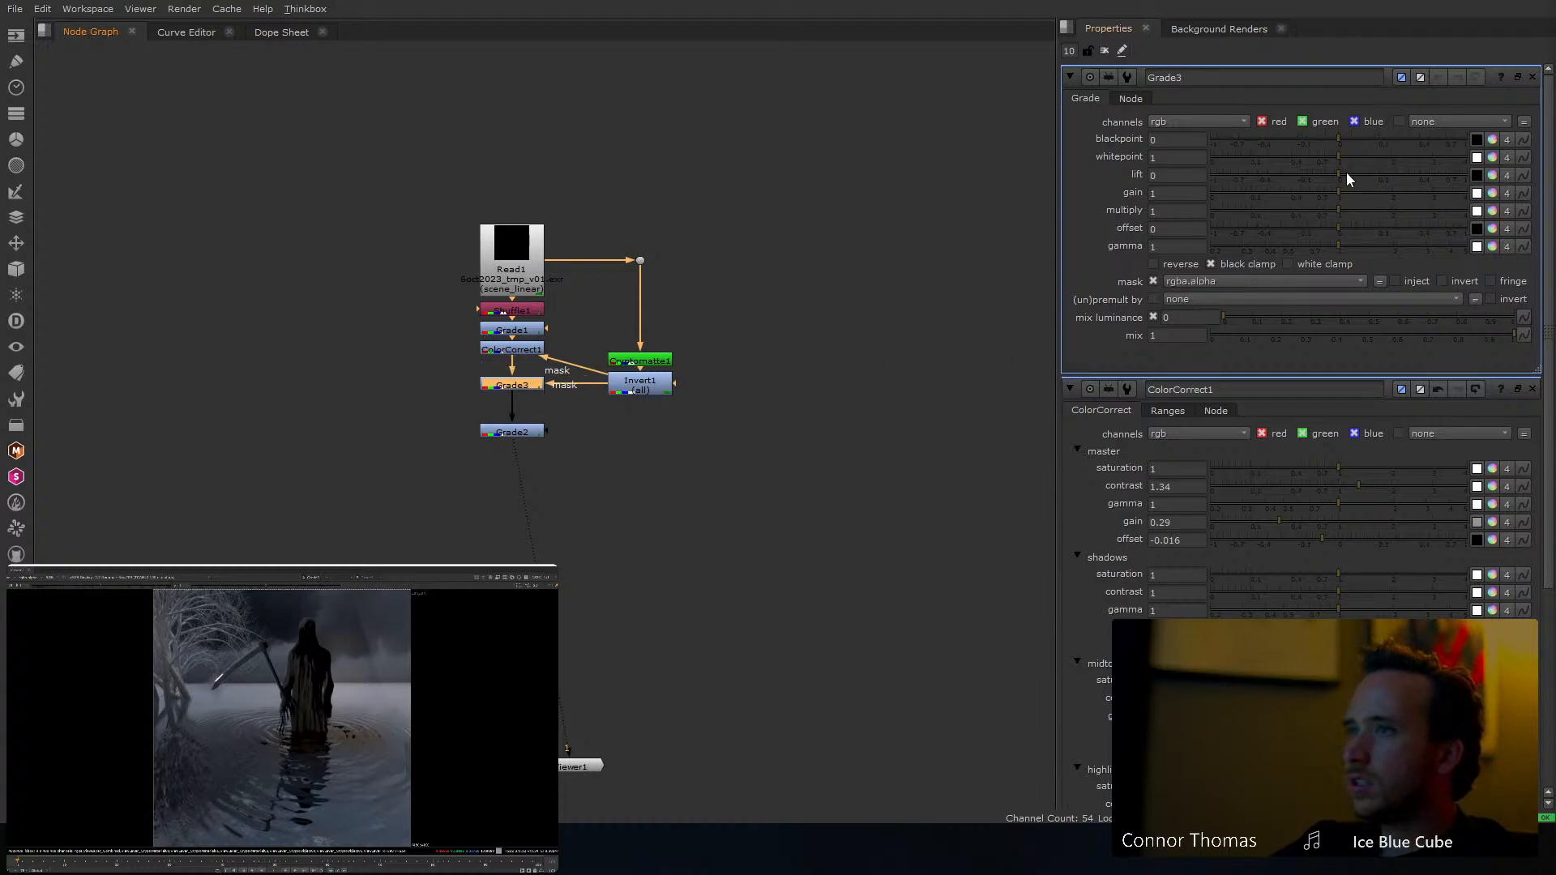
{"action": "left_click_drag", "start_coordinate": [1350, 158], "coordinate": [1258, 154]}
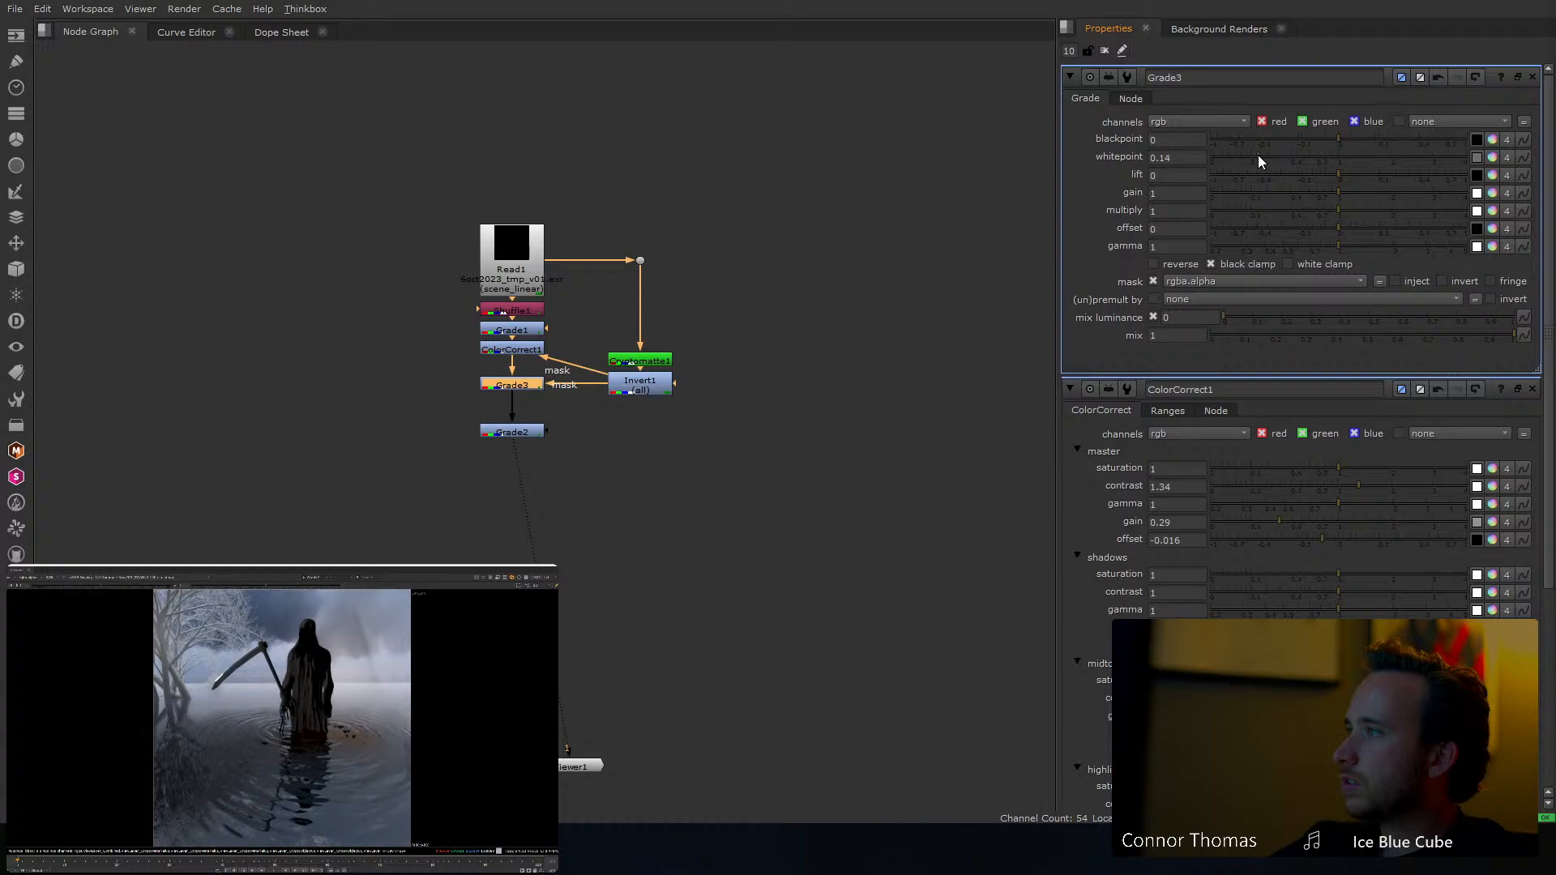
Compare the image with the ColorCorrect and Grade3 nodes disabled and enabled
{"action": "left_click", "coordinate": [501, 353]}
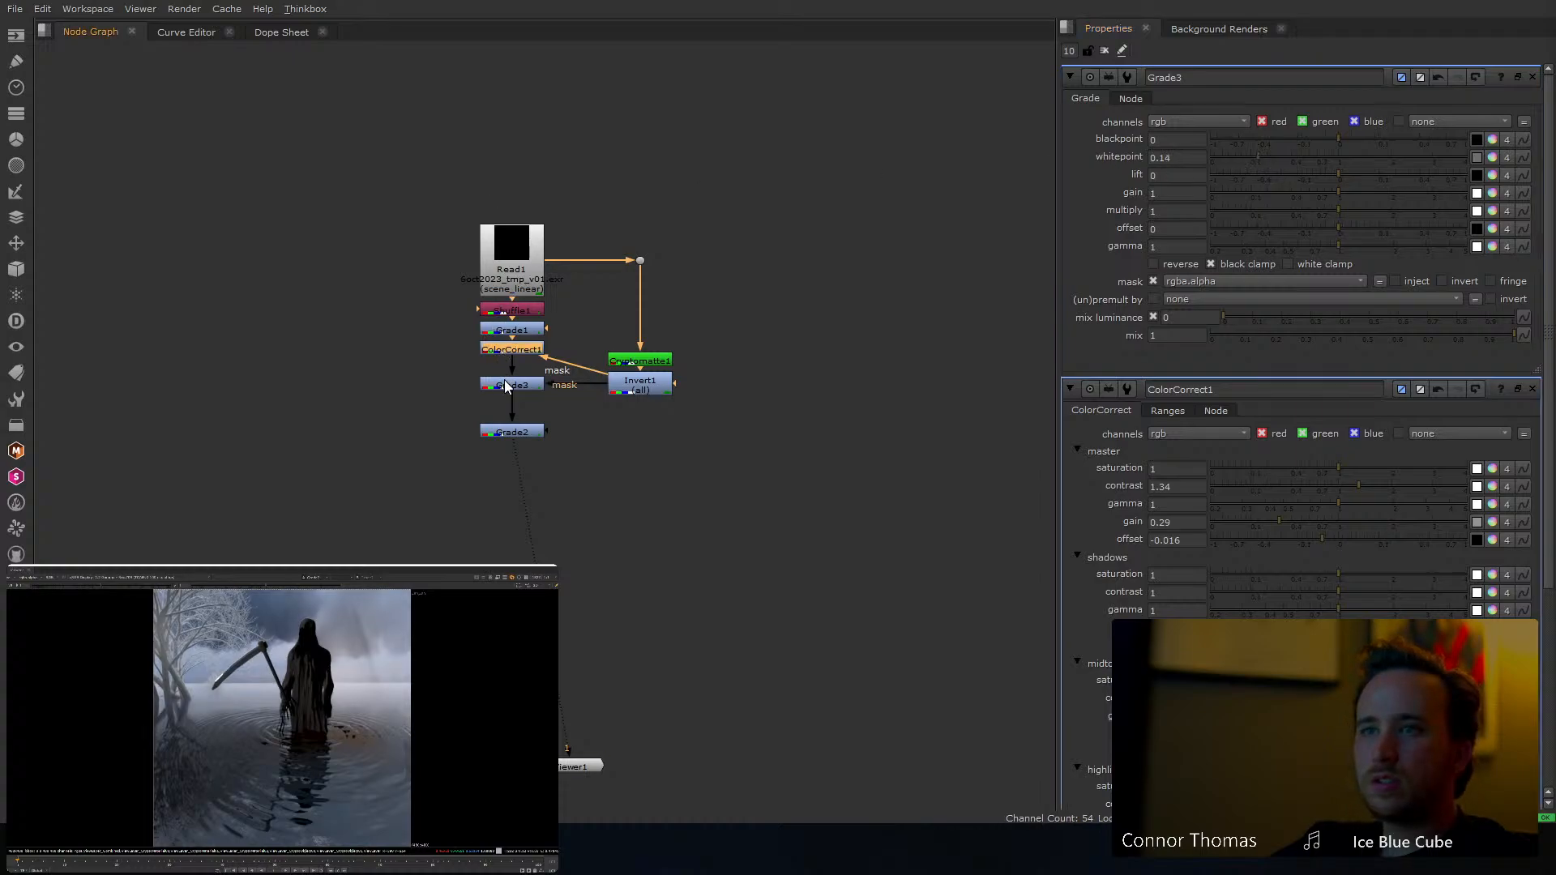
{"action": "left_click", "coordinate": [504, 381], "text": "shift"}
{"action": "key", "text": "d"}
{"action": "key", "text": "d"}
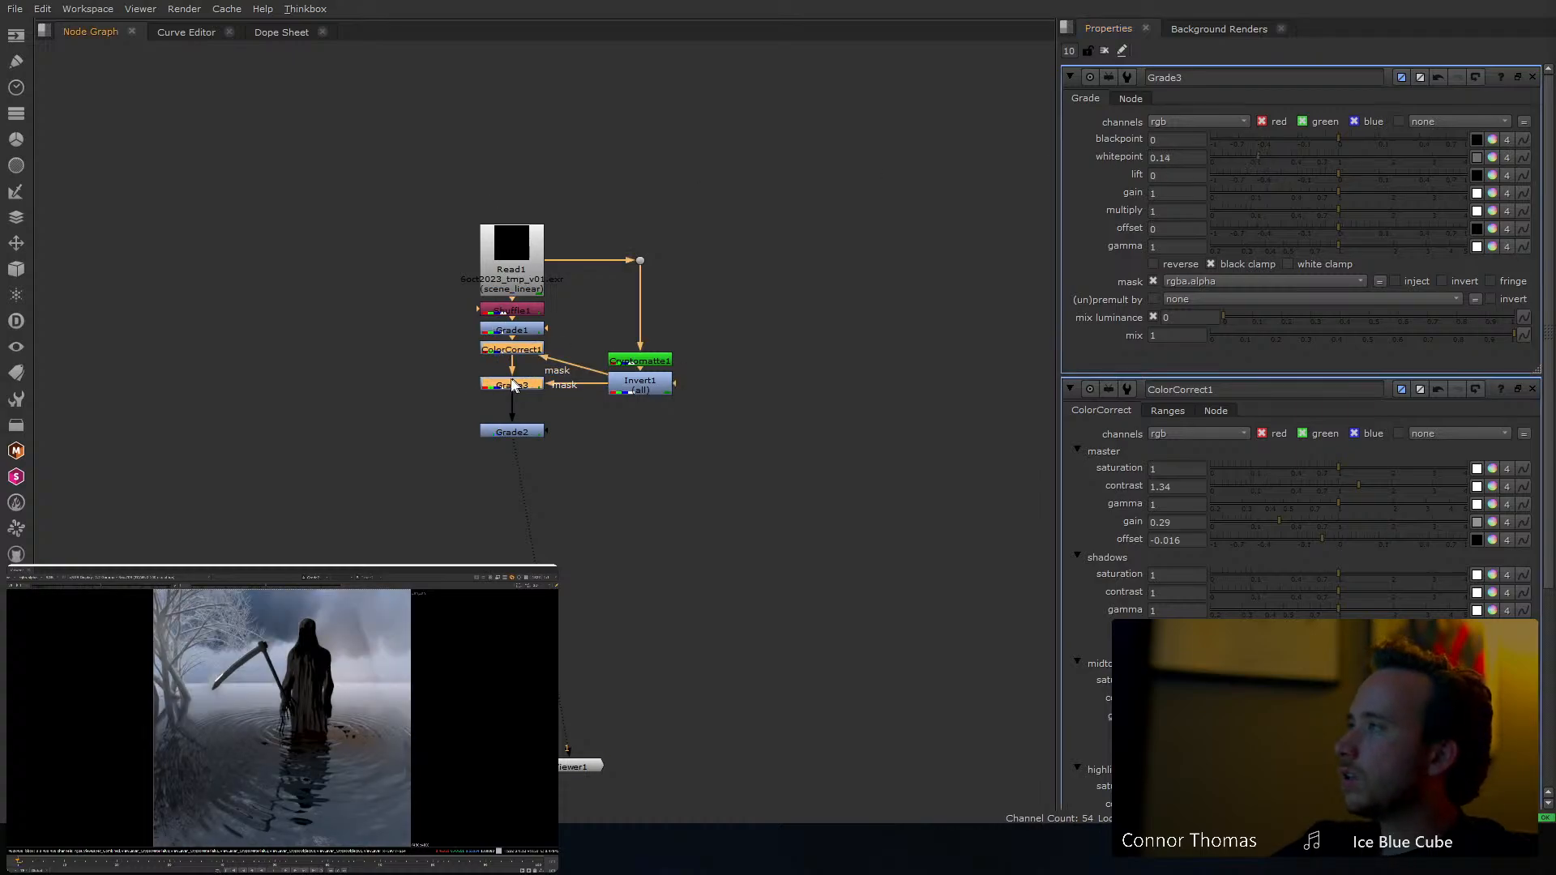
{"action": "key", "text": "d"}
{"action": "key", "text": "d"}
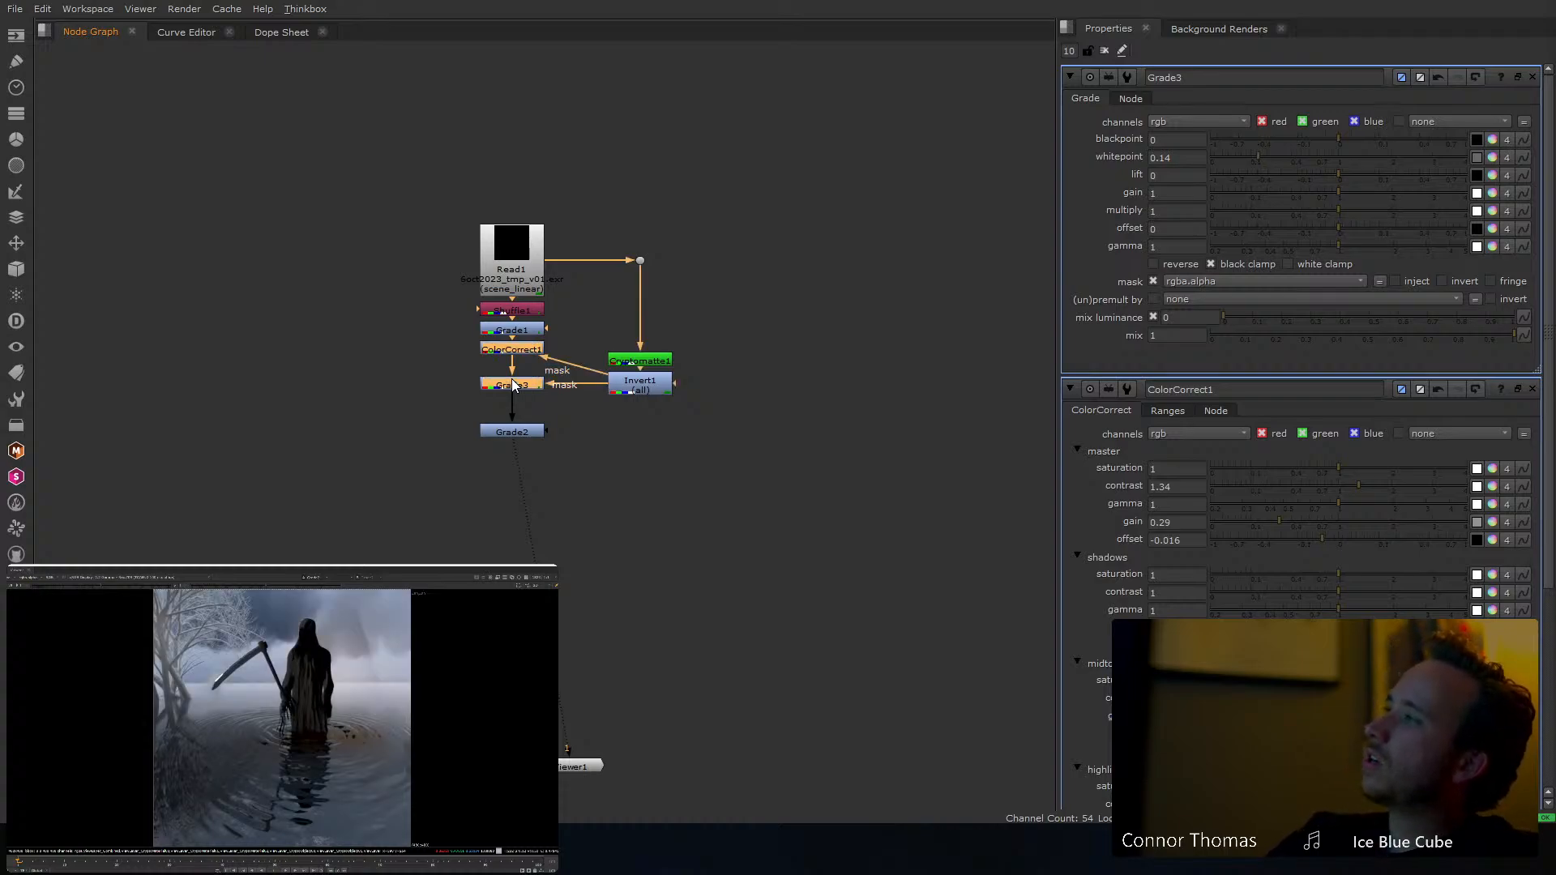
{"action": "key", "text": "d"}
{"action": "key", "text": "d"}
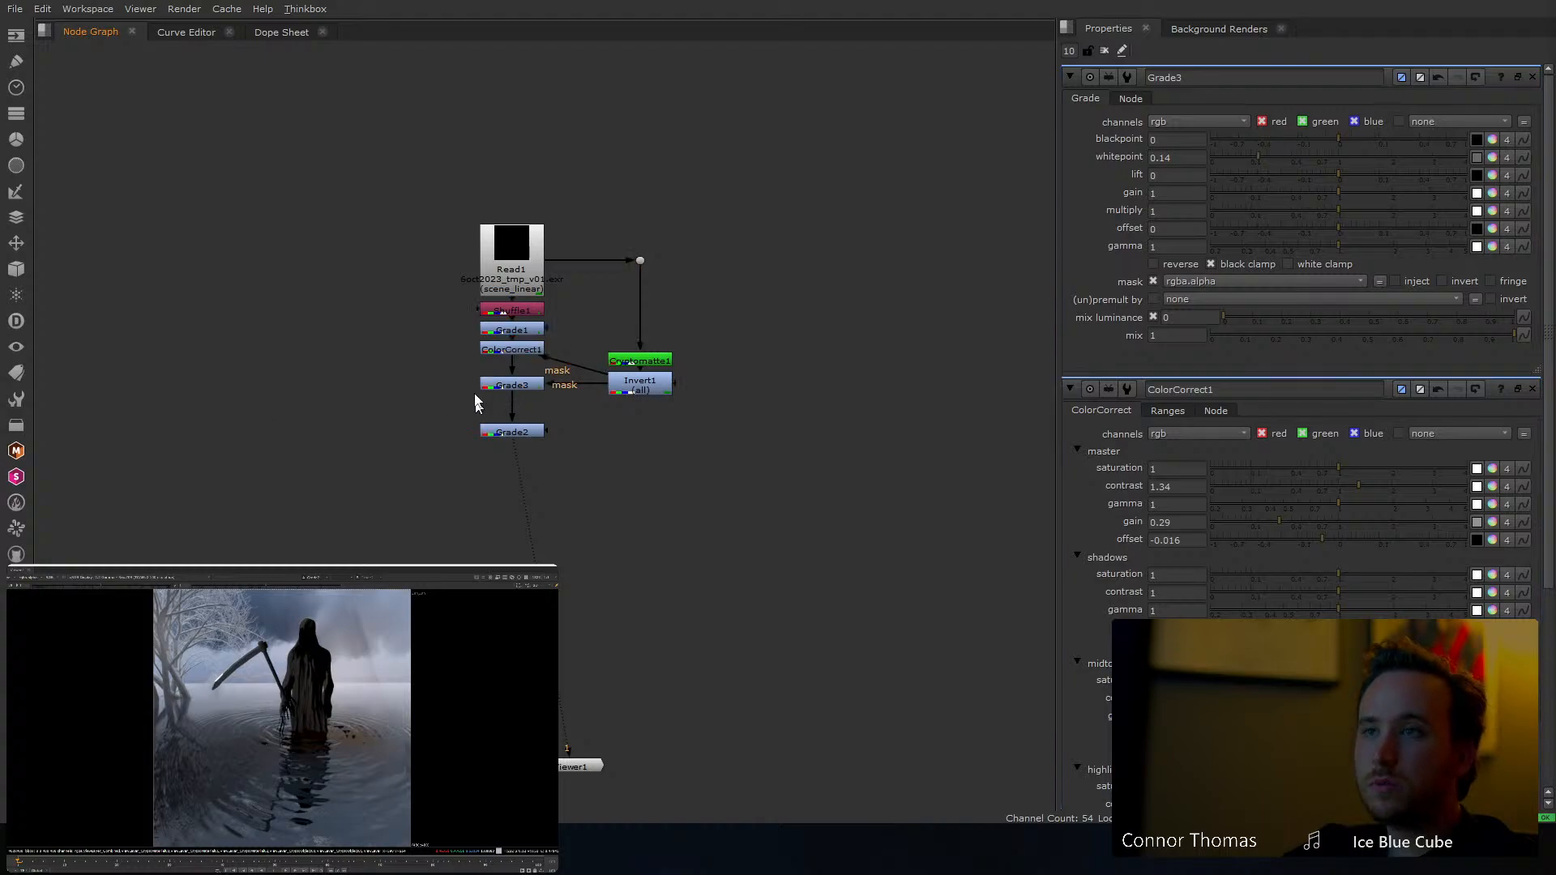
Set the ColorCorrect's master contrast to 1.2 and gain to 0.54, and compare the image with ColorCorrect and Grade3 disabled and enabled
{"action": "double_click", "coordinate": [512, 349]}
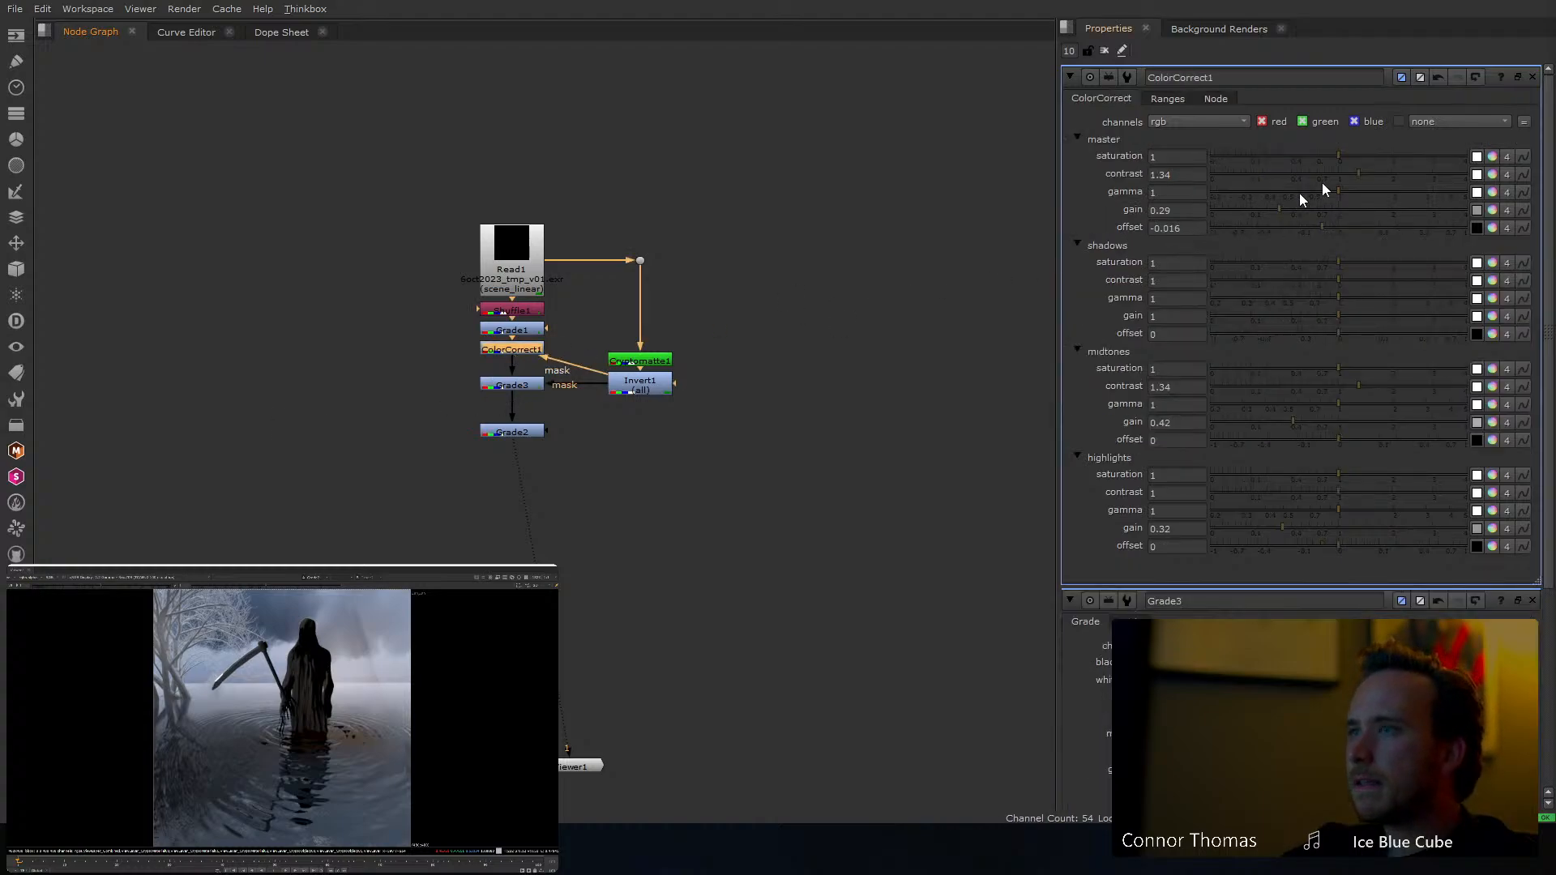
{"action": "left_click_drag", "start_coordinate": [1359, 174], "coordinate": [1302, 213]}
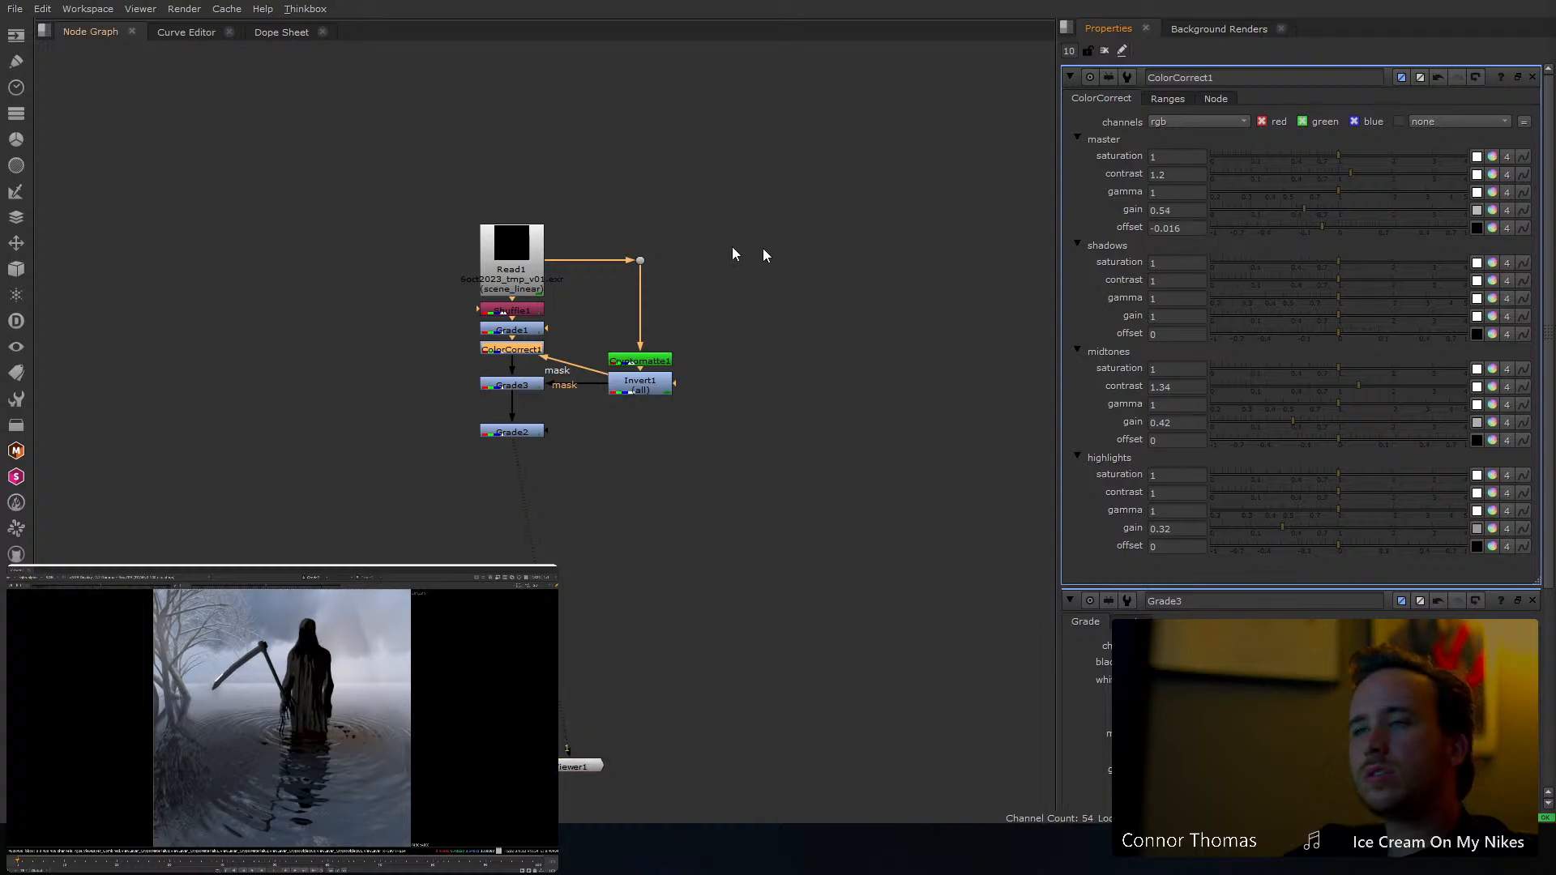
{"action": "key", "text": "d"}
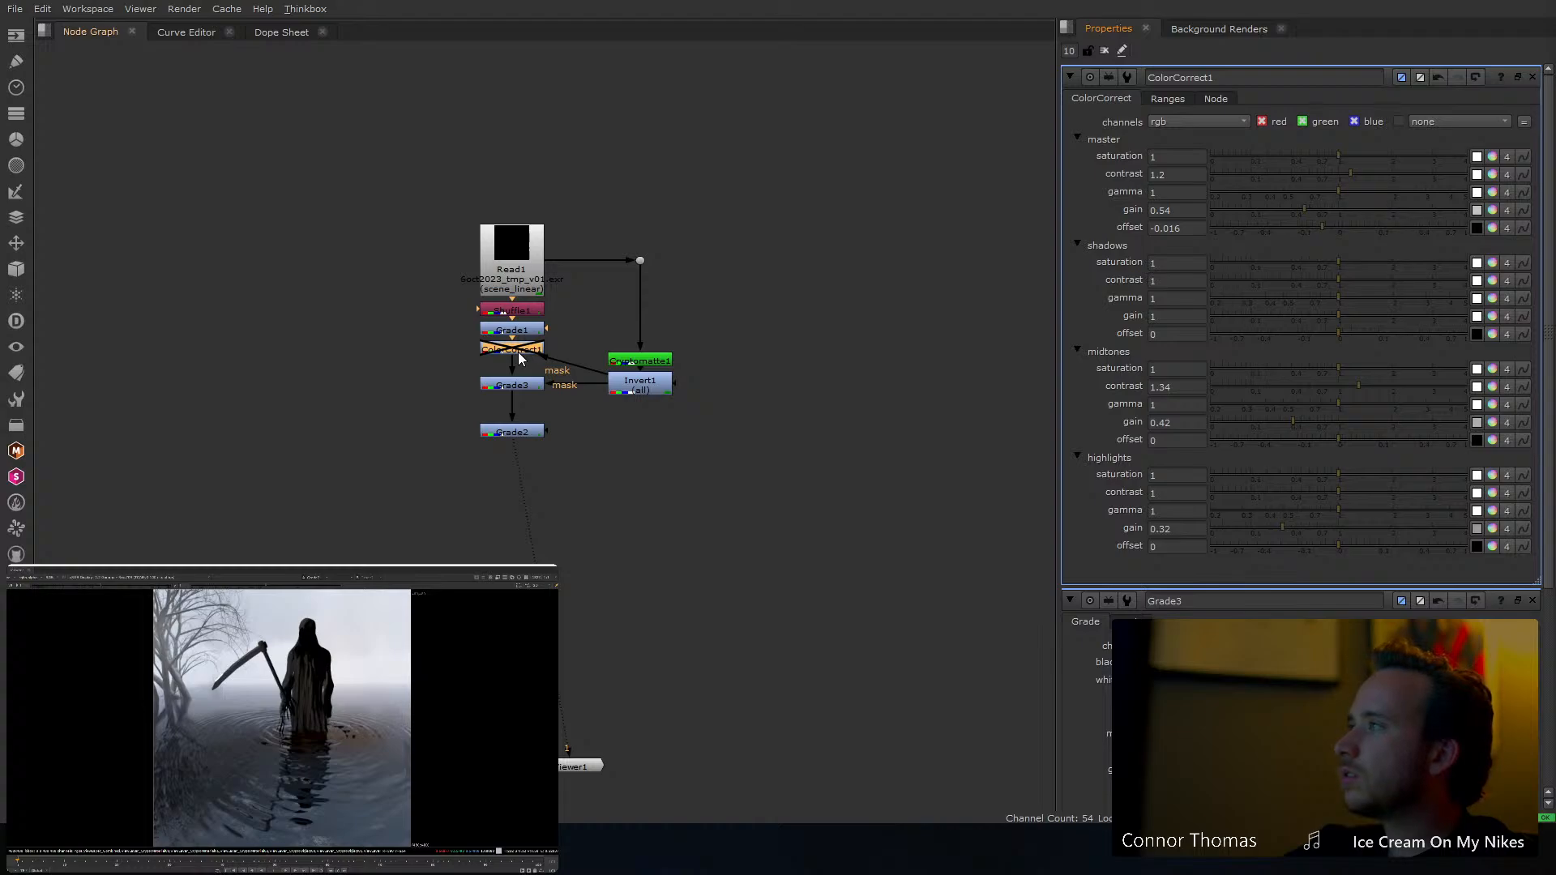
{"action": "left_click", "coordinate": [506, 385]}
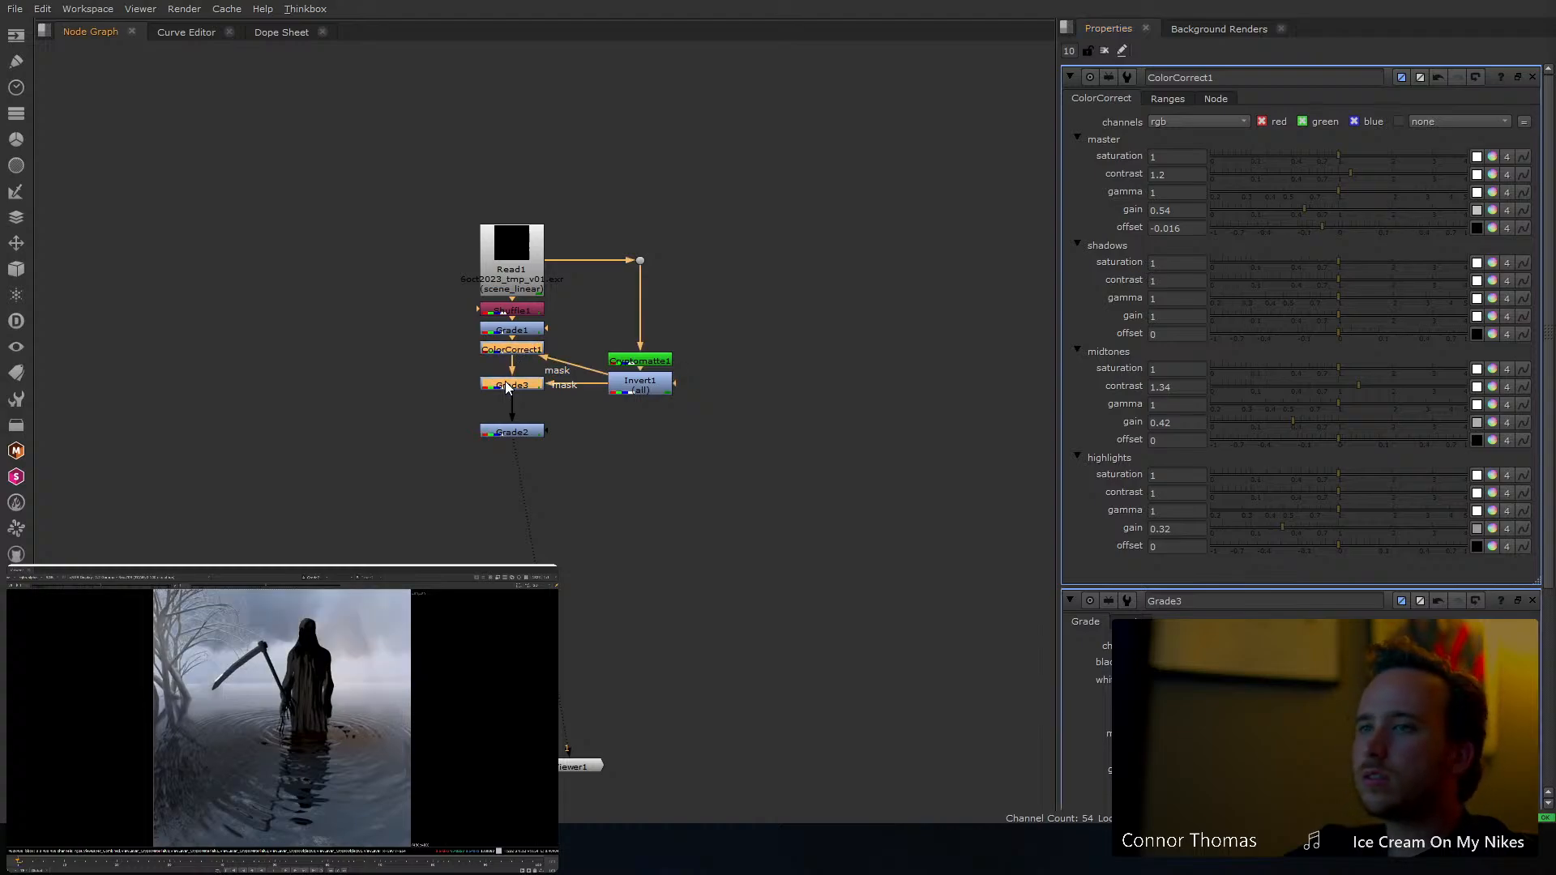
{"action": "key", "text": "d"}
{"action": "key", "text": "d"}
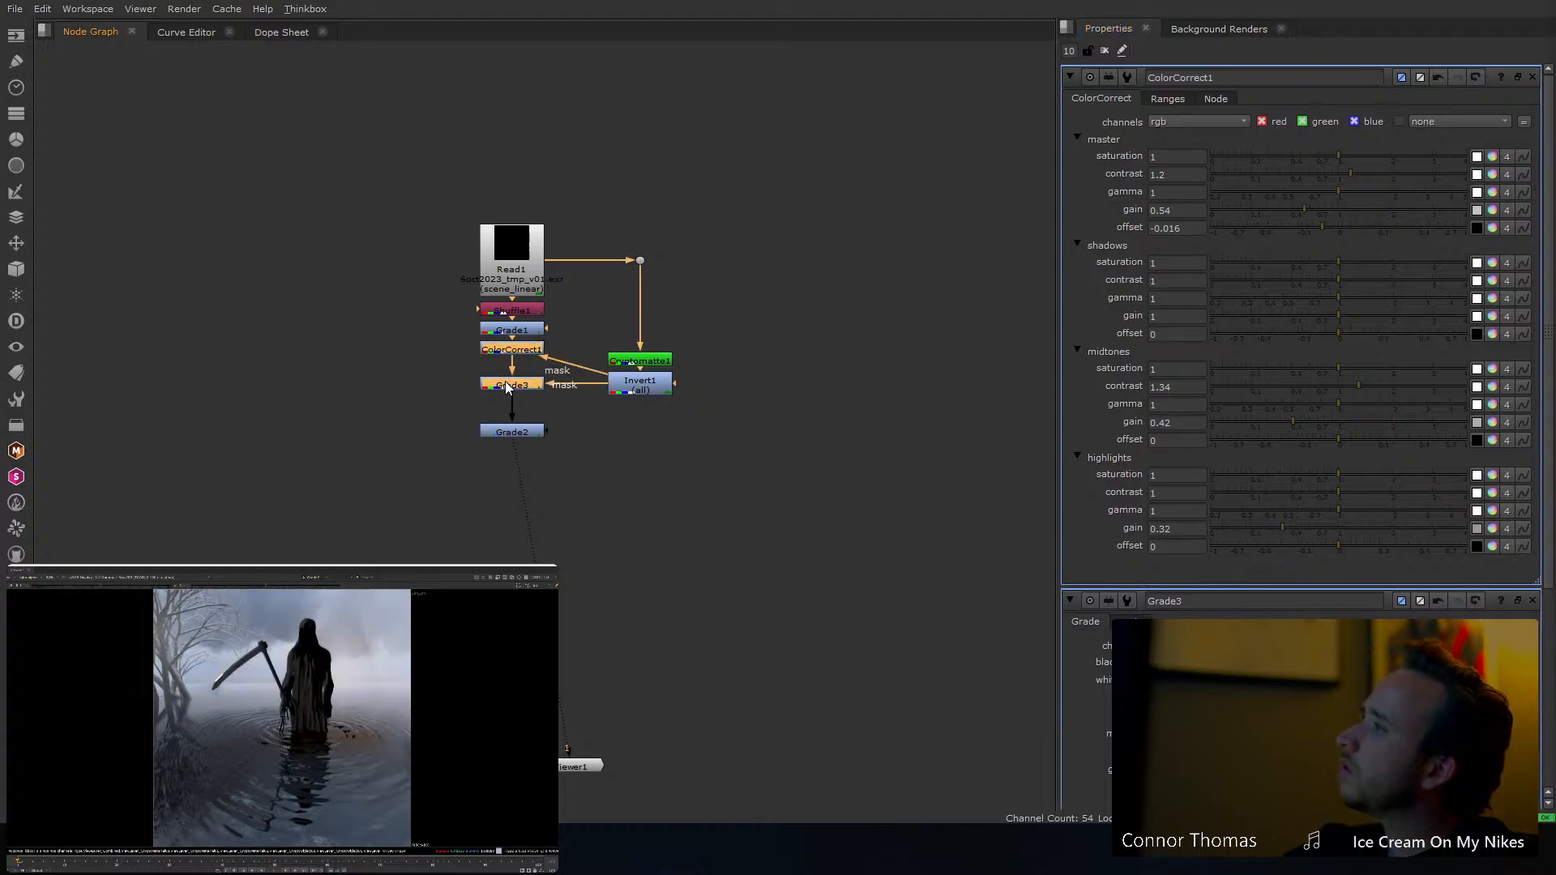
{"action": "key", "text": "d"}
{"action": "key", "text": "d"}
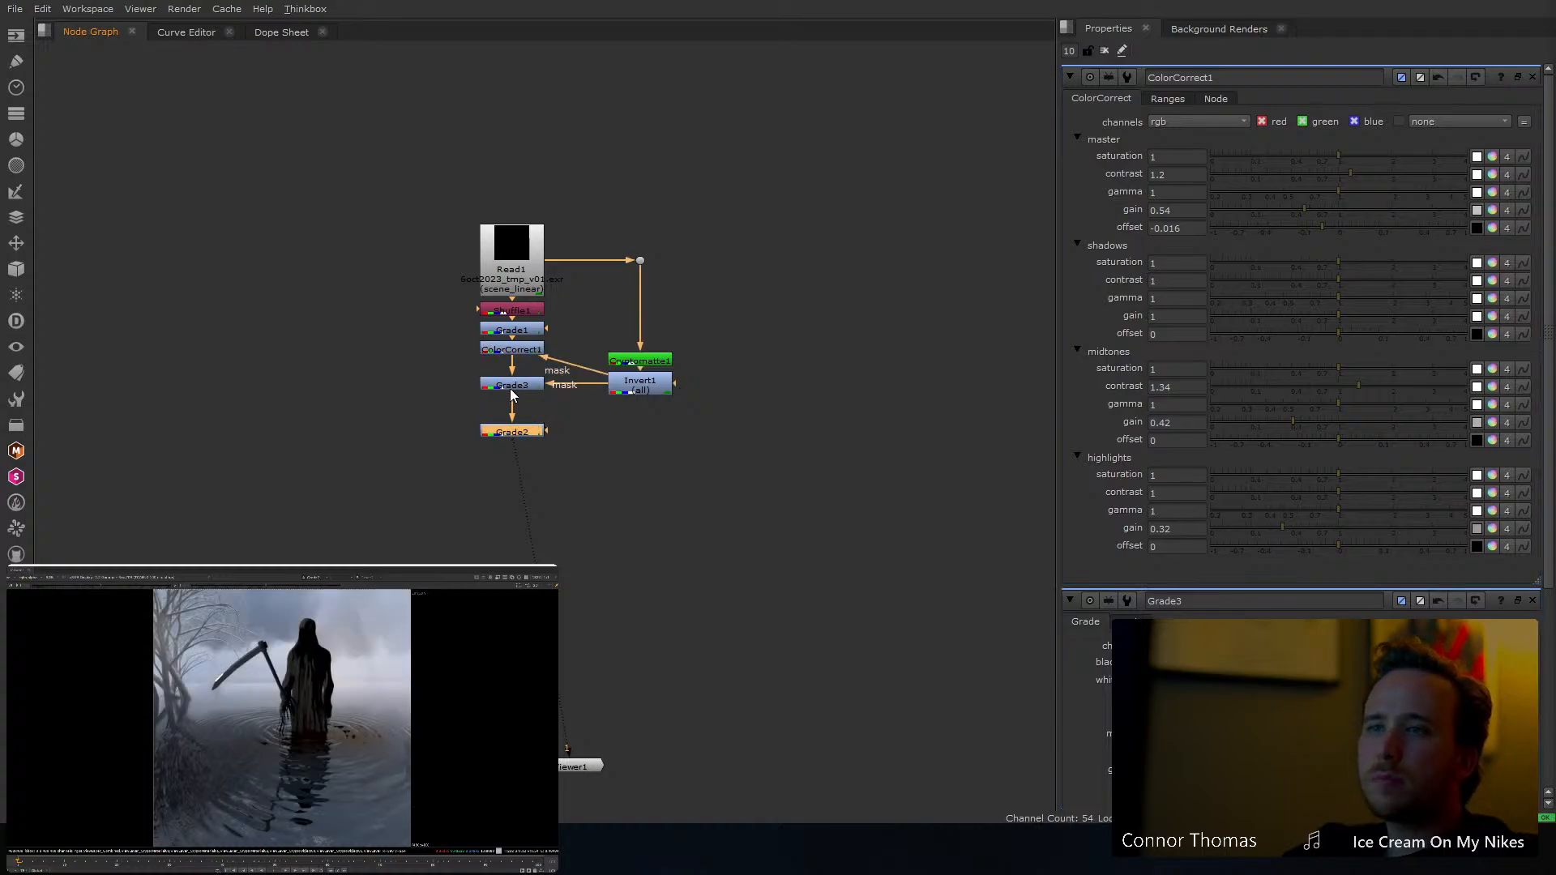
Add a Saturation node after Grade3, connect its mask to the Invert node and set the saturation to 0.57
{"action": "key", "text": "Tab"}
{"action": "type", "text": "sat"}
{"action": "key", "text": "Return"}
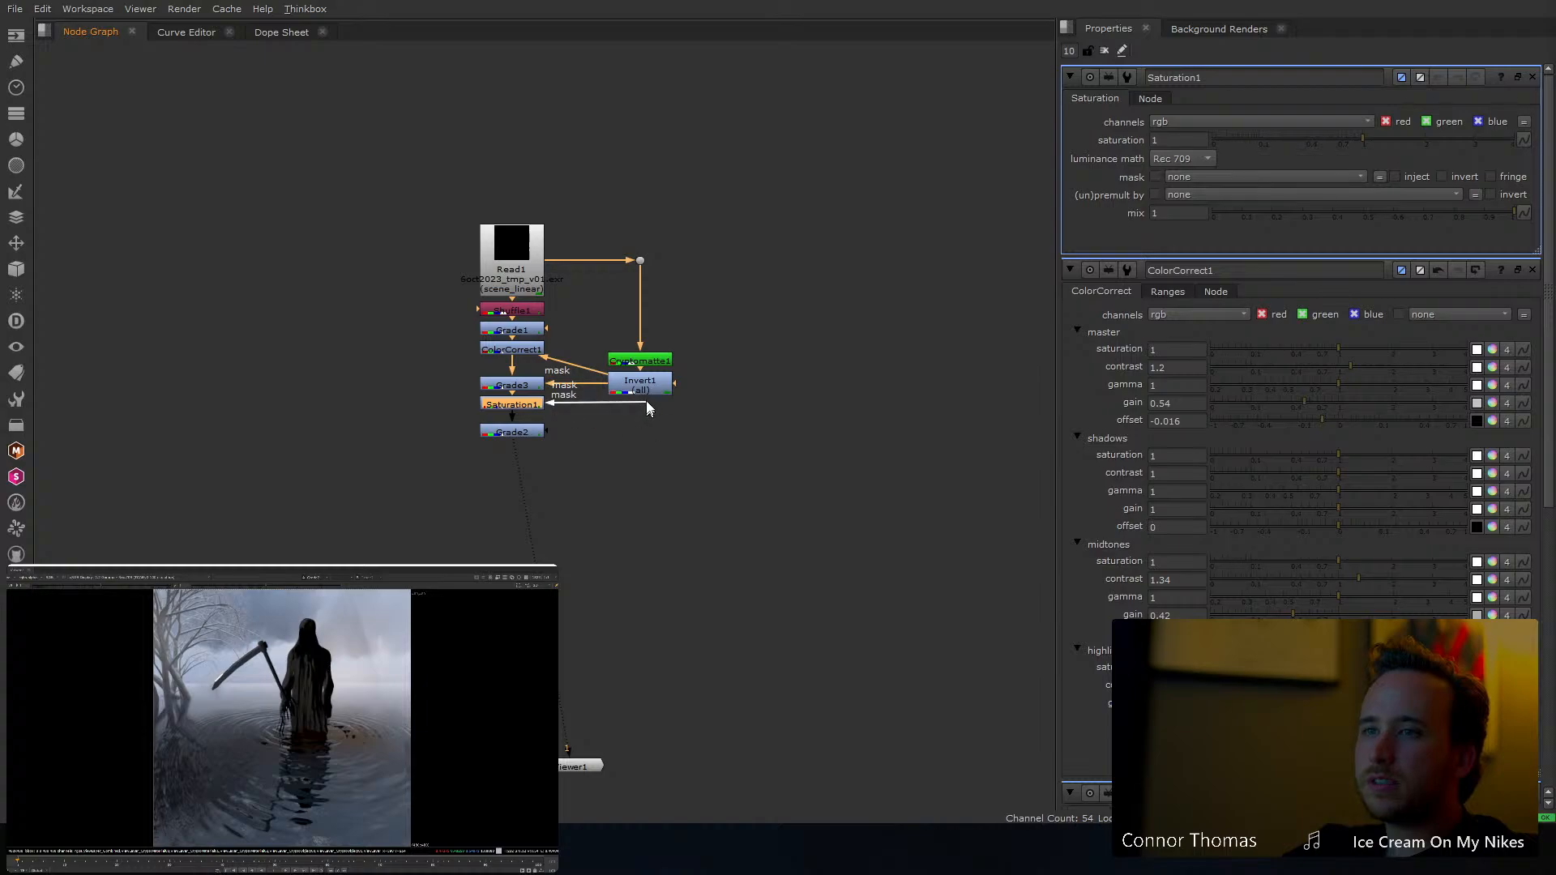
{"action": "left_click_drag", "start_coordinate": [647, 408], "coordinate": [548, 399]}
{"action": "left_click", "coordinate": [1349, 141]}
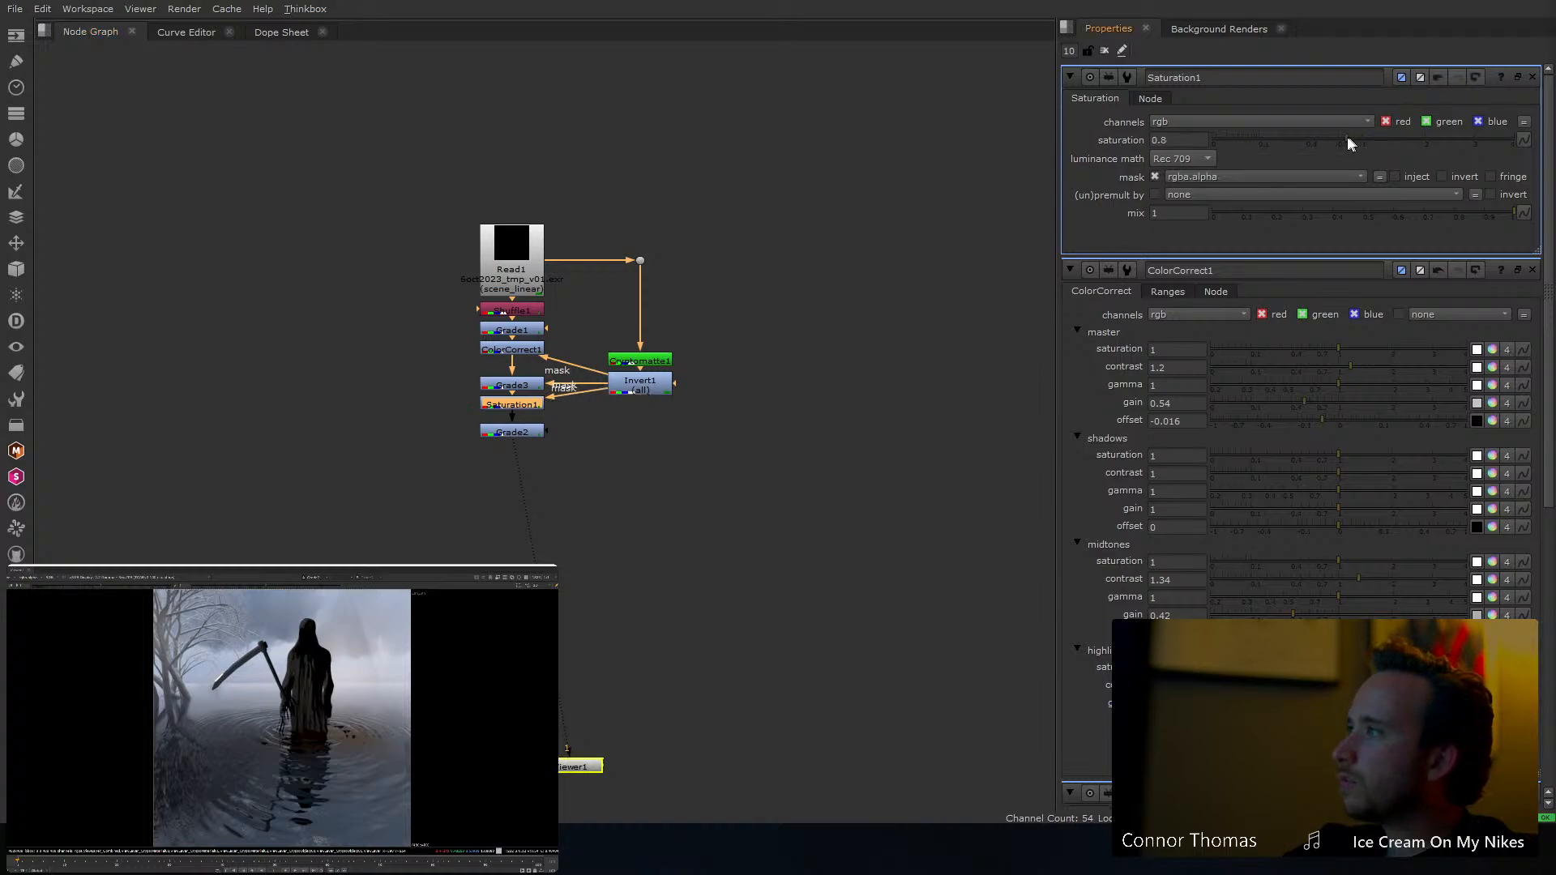
{"action": "left_click_drag", "start_coordinate": [1348, 140], "coordinate": [1327, 140]}
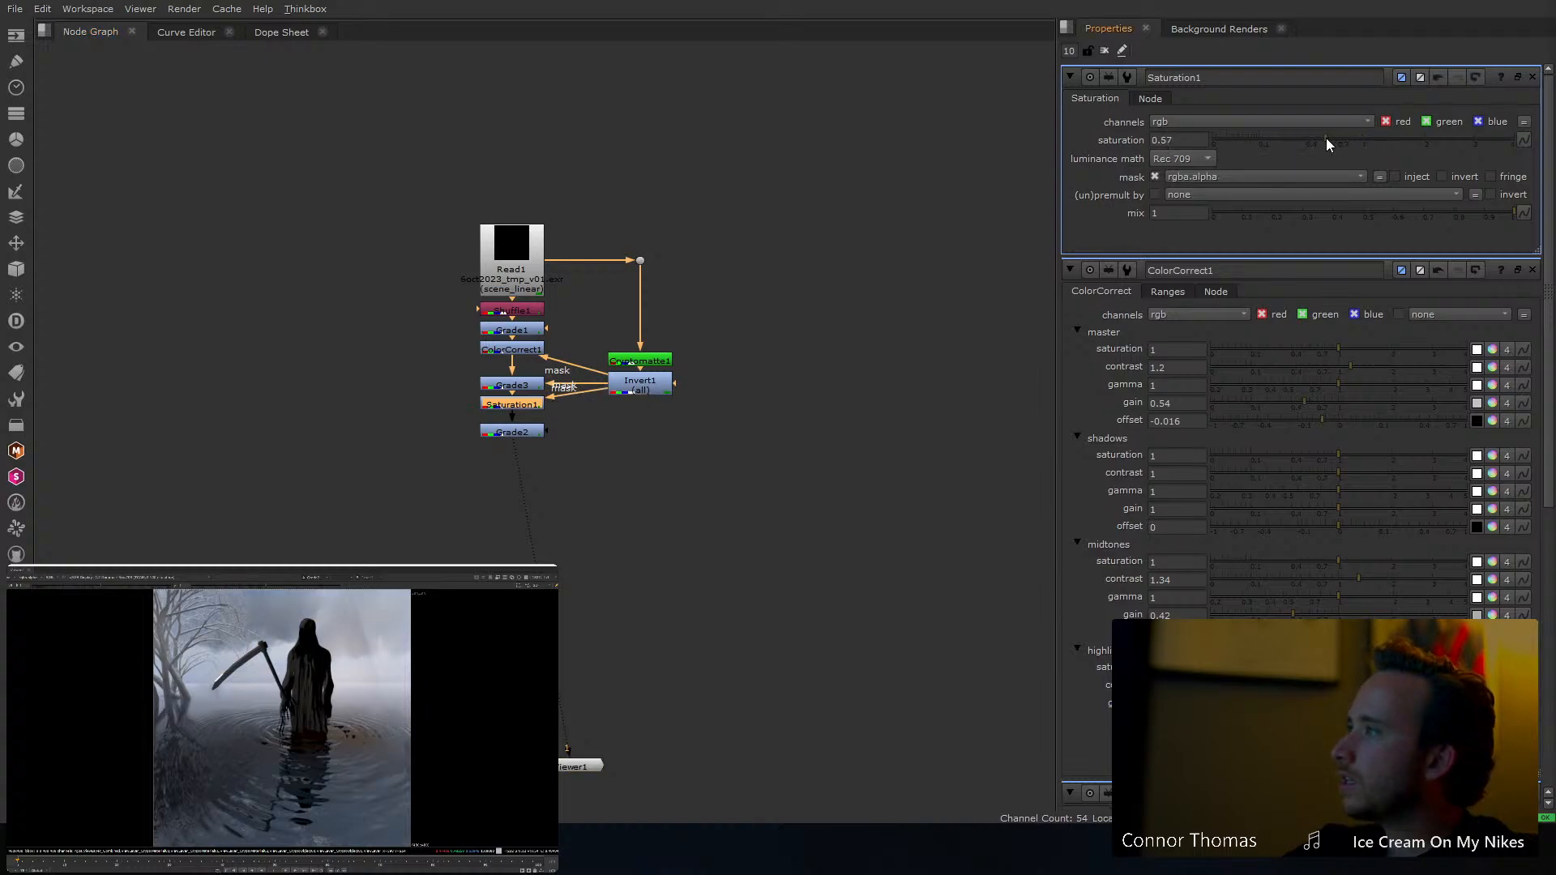
Close all node properties and move Grade2 further below the Saturation node
{"action": "left_click", "coordinate": [1105, 51]}
{"action": "left_click", "coordinate": [616, 446]}
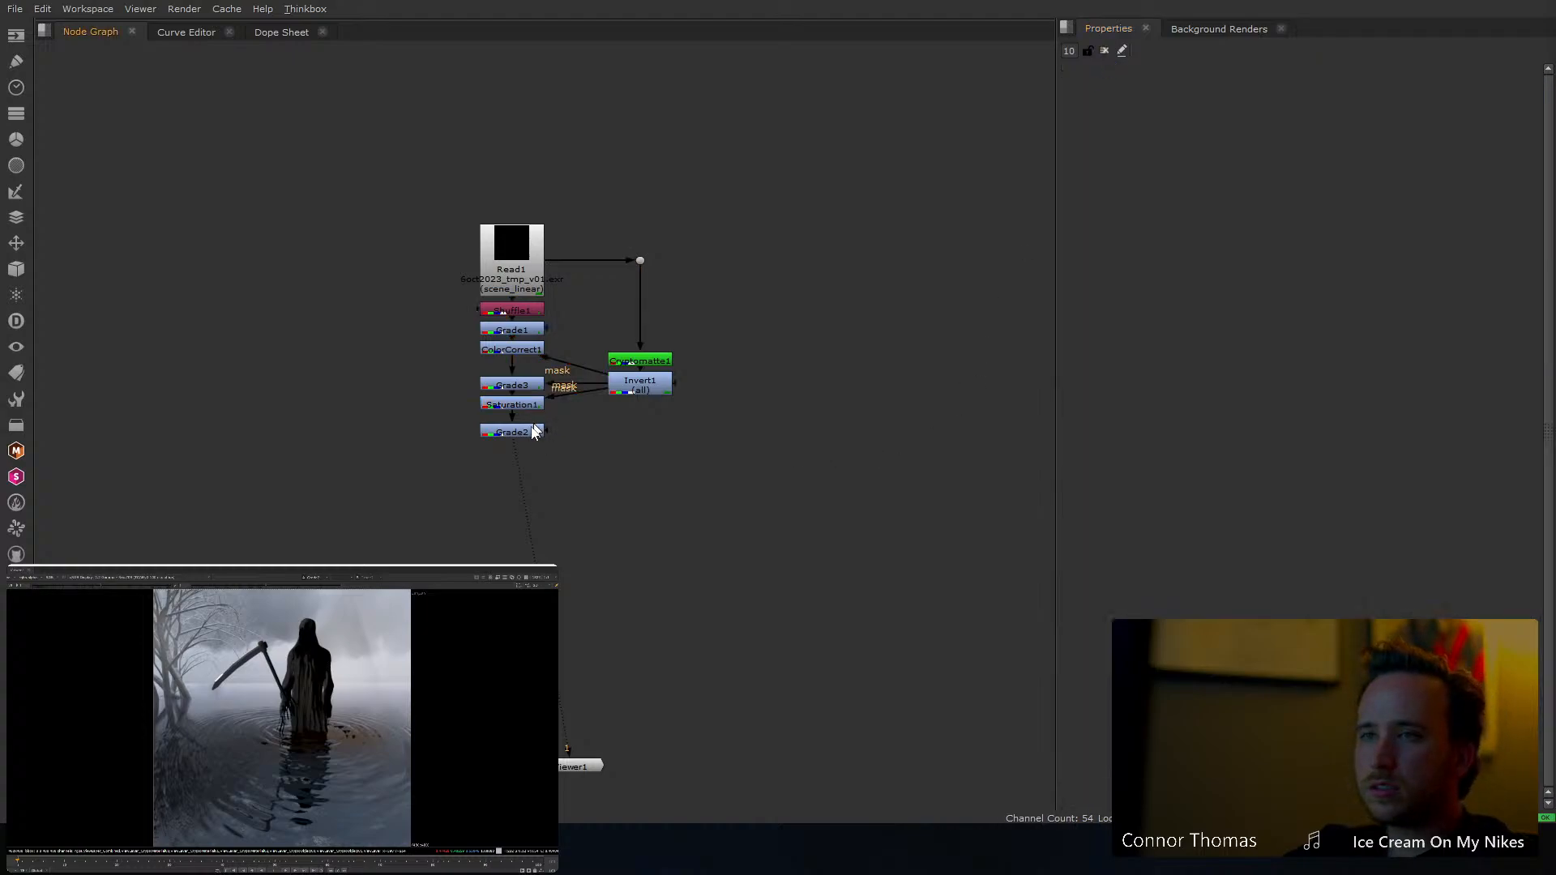
{"action": "left_click_drag", "start_coordinate": [534, 430], "coordinate": [527, 488]}
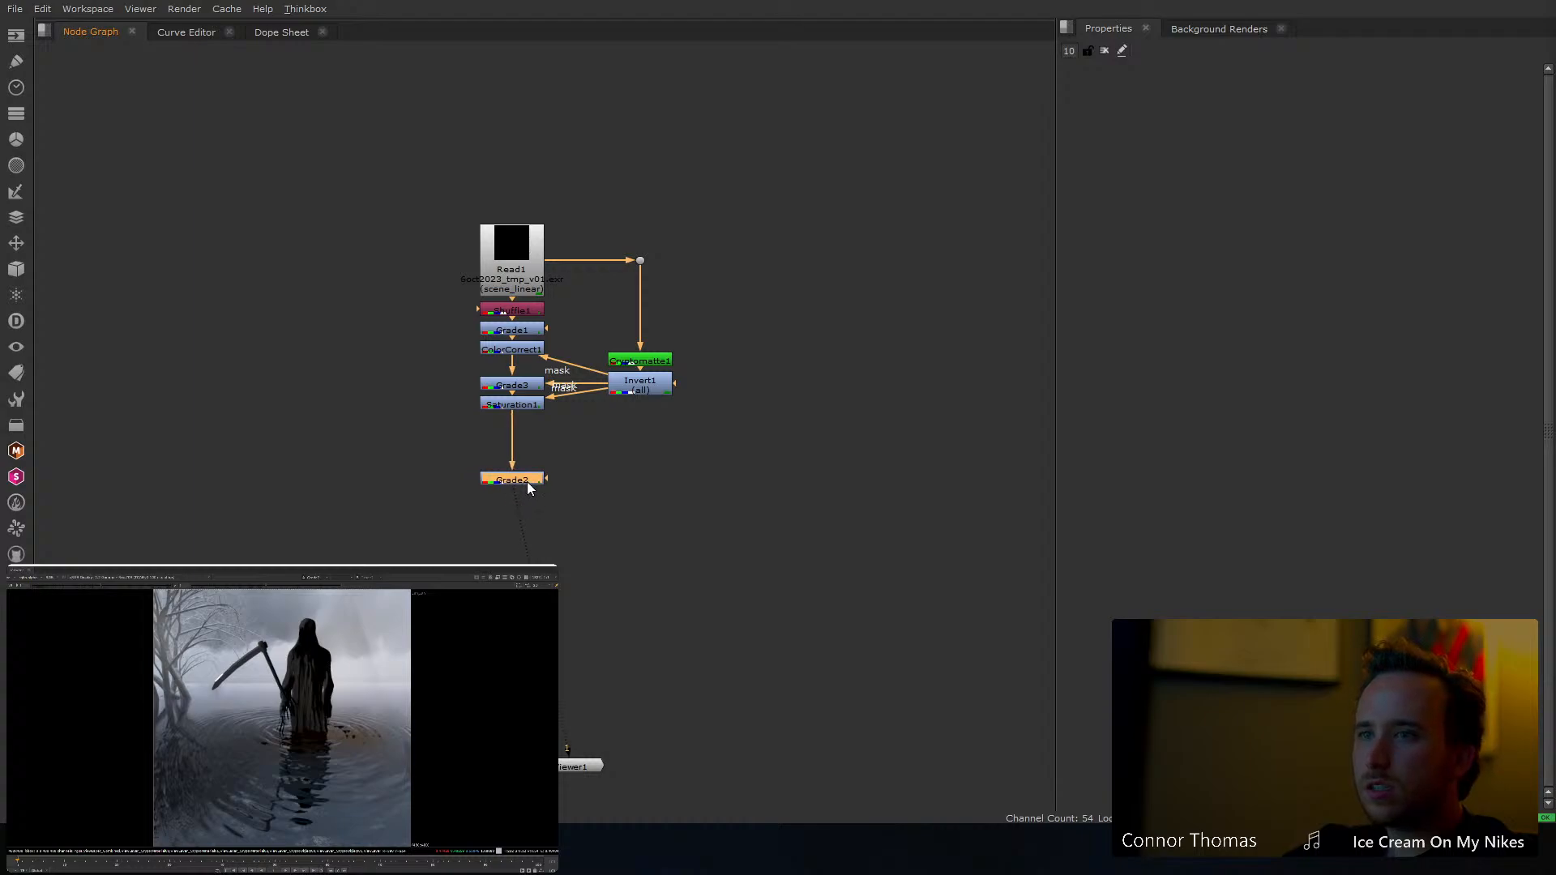
{"action": "left_click", "coordinate": [541, 447]}
Compare the image with the ColorCorrect, Grade3 and Saturation nodes disabled and enabled, leaving them enabled and deselected
{"action": "left_click_drag", "start_coordinate": [426, 351], "coordinate": [553, 426]}
{"action": "left_click", "coordinate": [566, 393]}
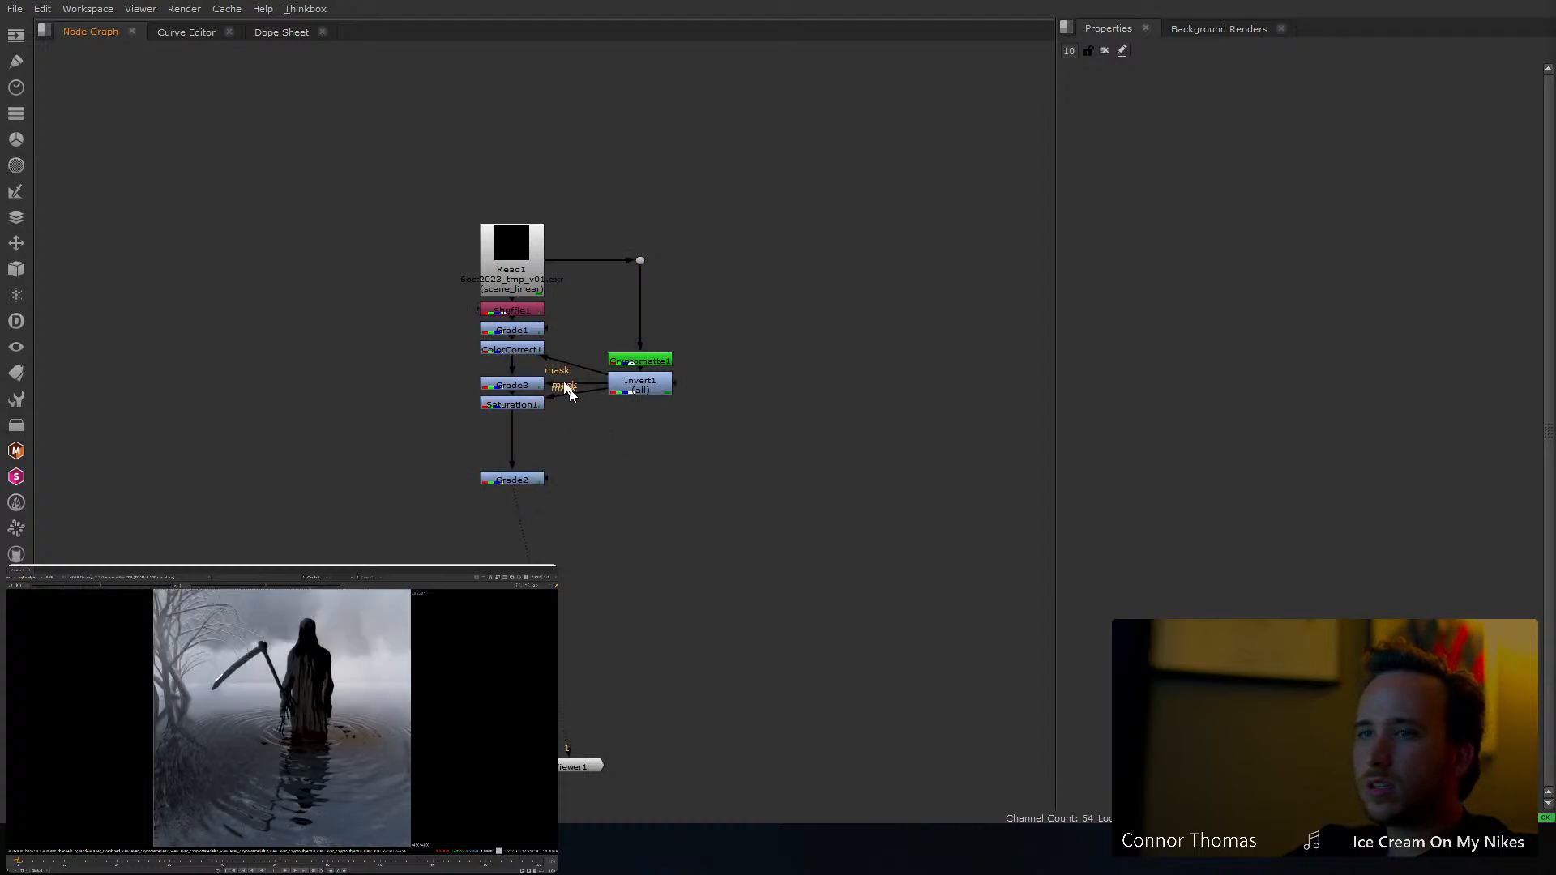
{"action": "left_click", "coordinate": [527, 351]}
{"action": "left_click", "coordinate": [523, 386], "text": "shift"}
{"action": "left_click", "coordinate": [519, 406], "text": "shift"}
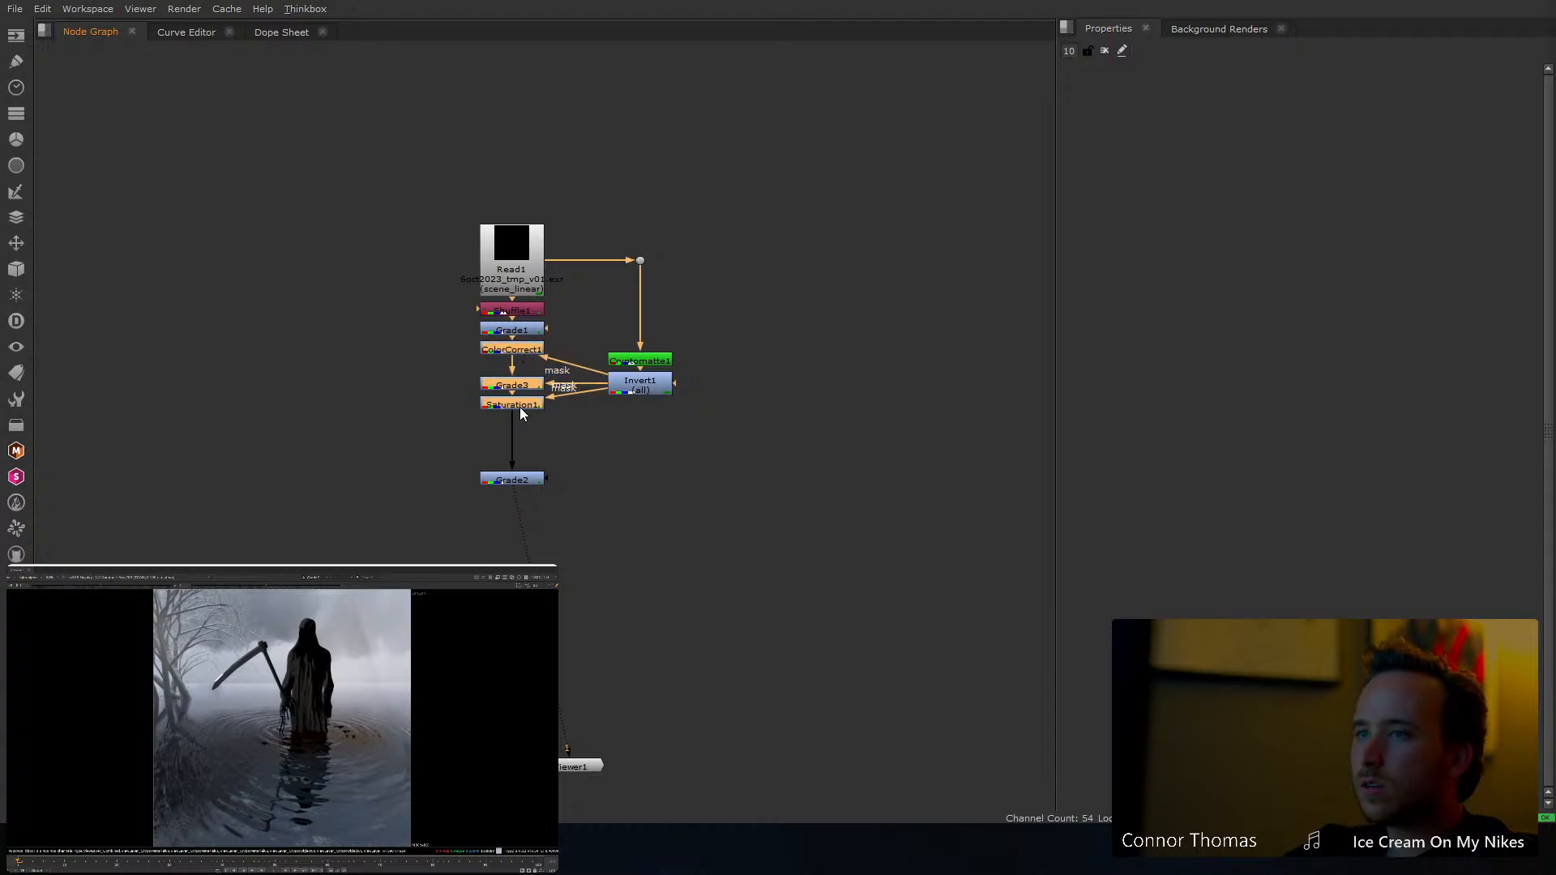
{"action": "key", "text": "d"}
{"action": "key", "text": "d"}
{"action": "key", "text": "d"}
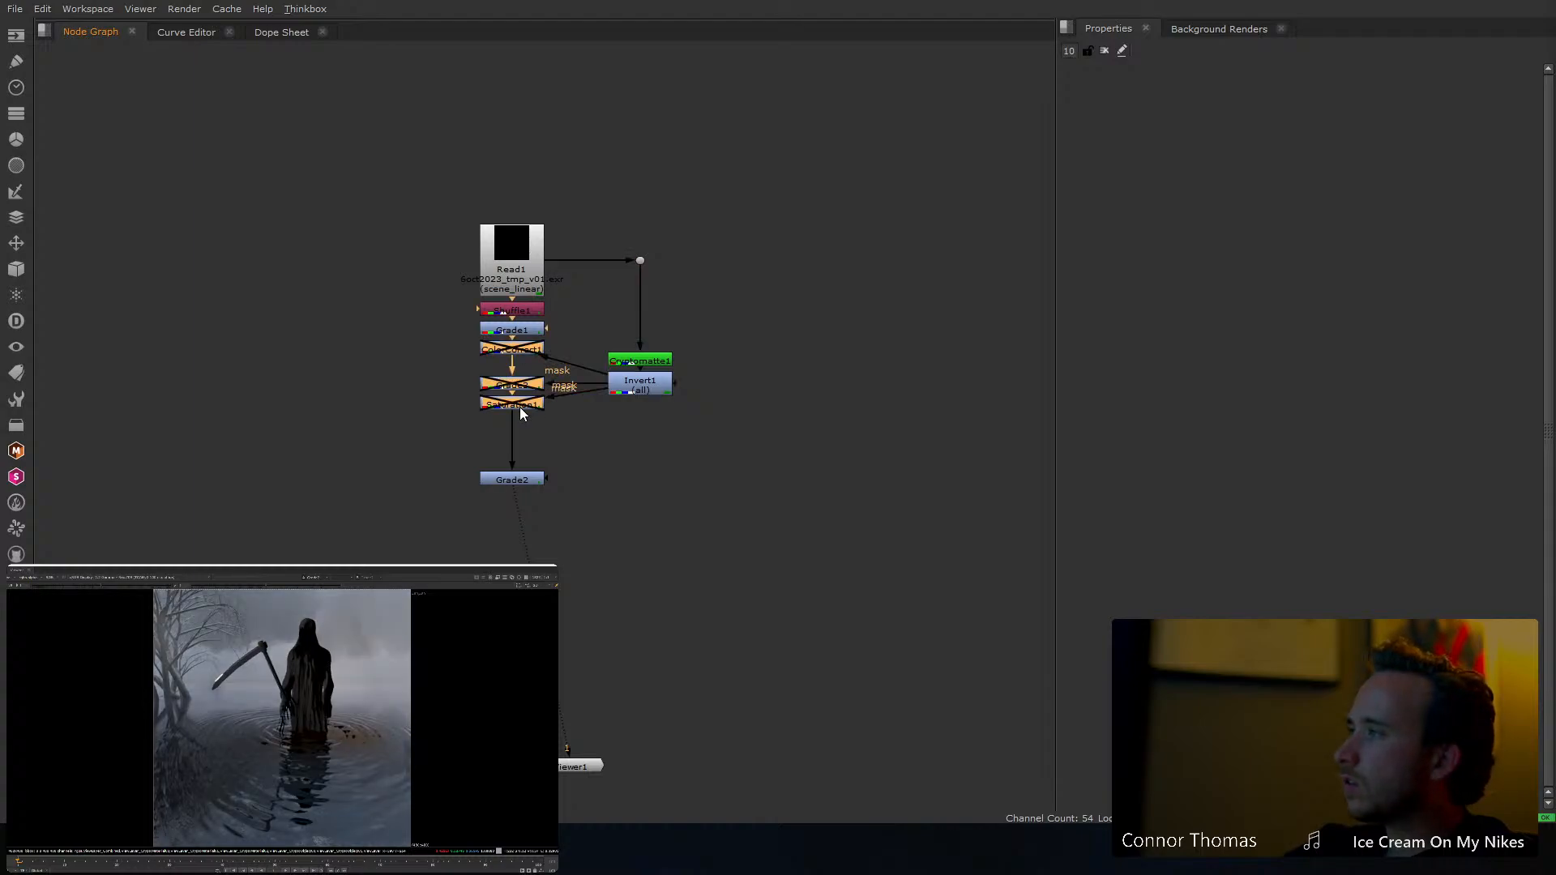
{"action": "key", "text": "d"}
{"action": "key", "text": "d"}
{"action": "key", "text": "d"}
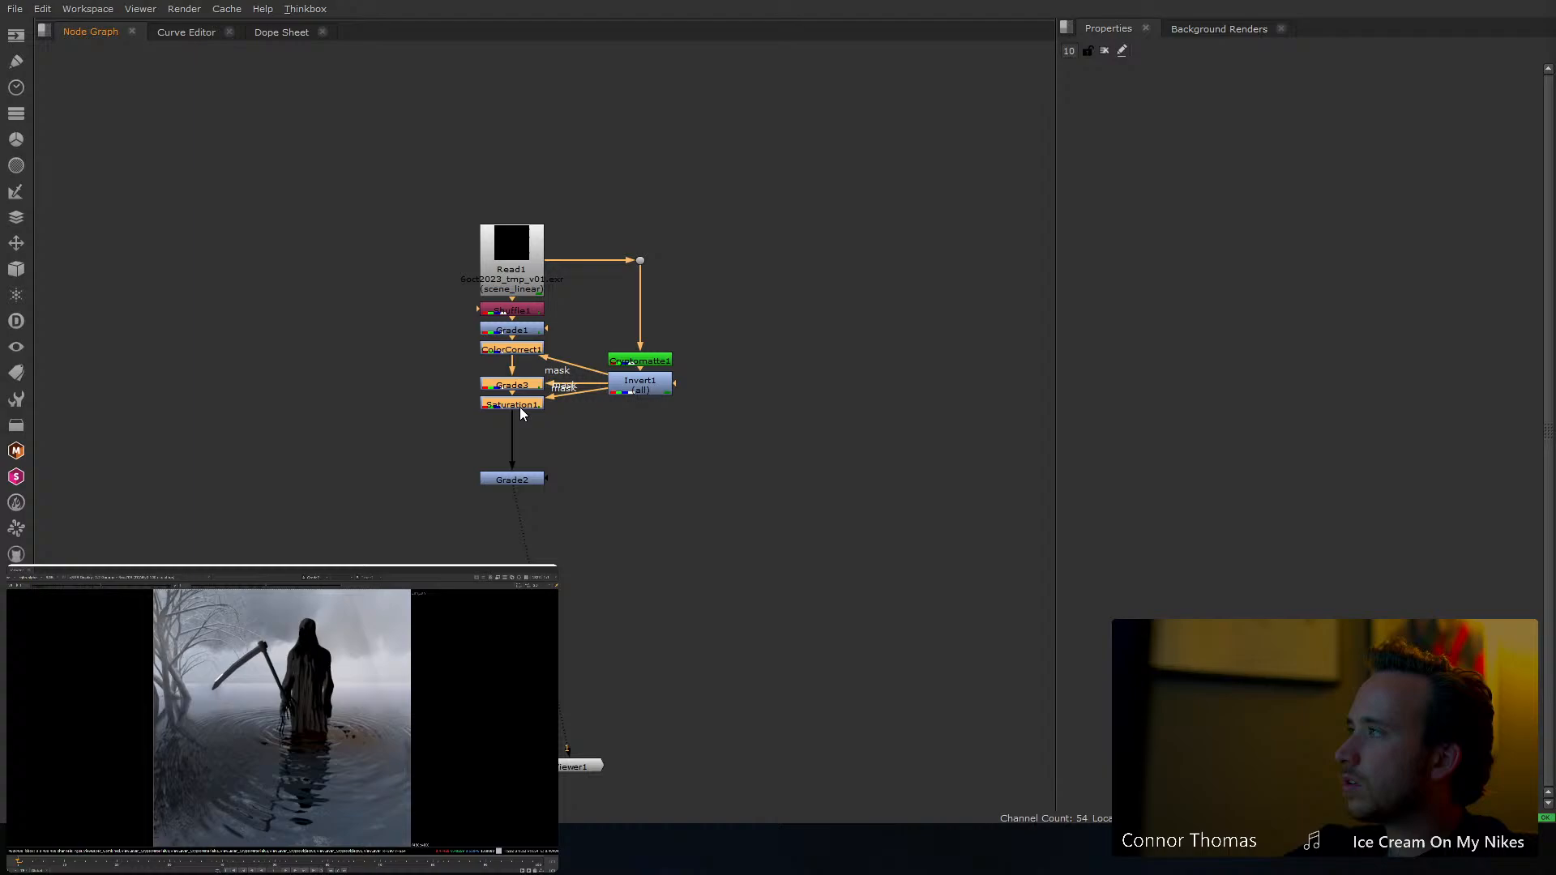
{"action": "left_click", "coordinate": [661, 449]}
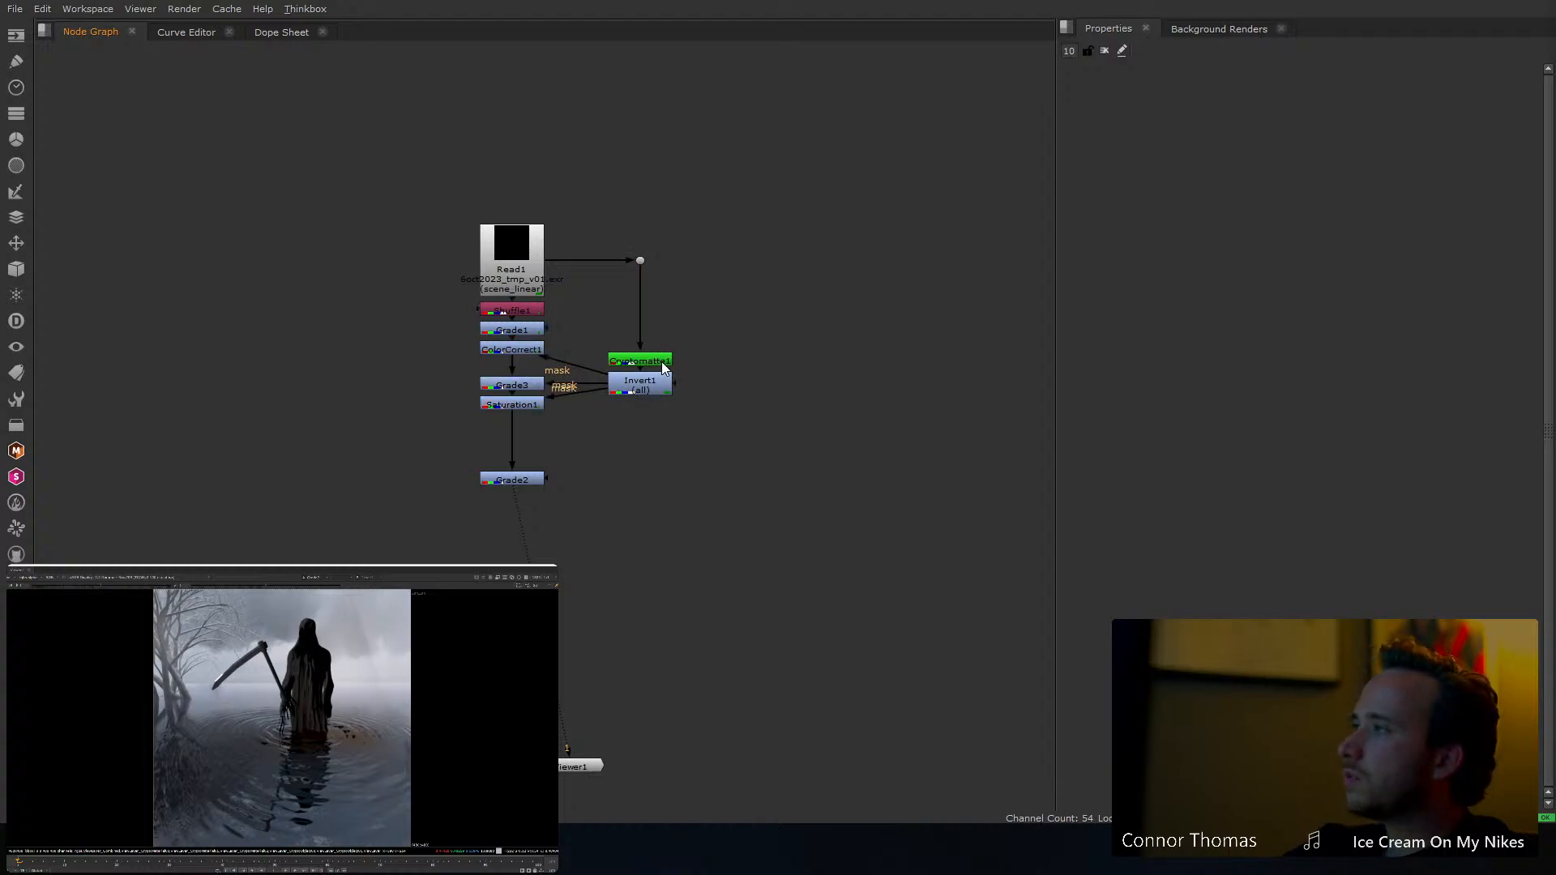
Insert a Merge node between the Cryptomatte and Invert nodes, and mask it with a new Roto fed by the Cryptomatte
{"action": "left_click_drag", "start_coordinate": [663, 367], "coordinate": [757, 362]}
{"action": "key", "text": "m"}
{"action": "key", "text": "o"}
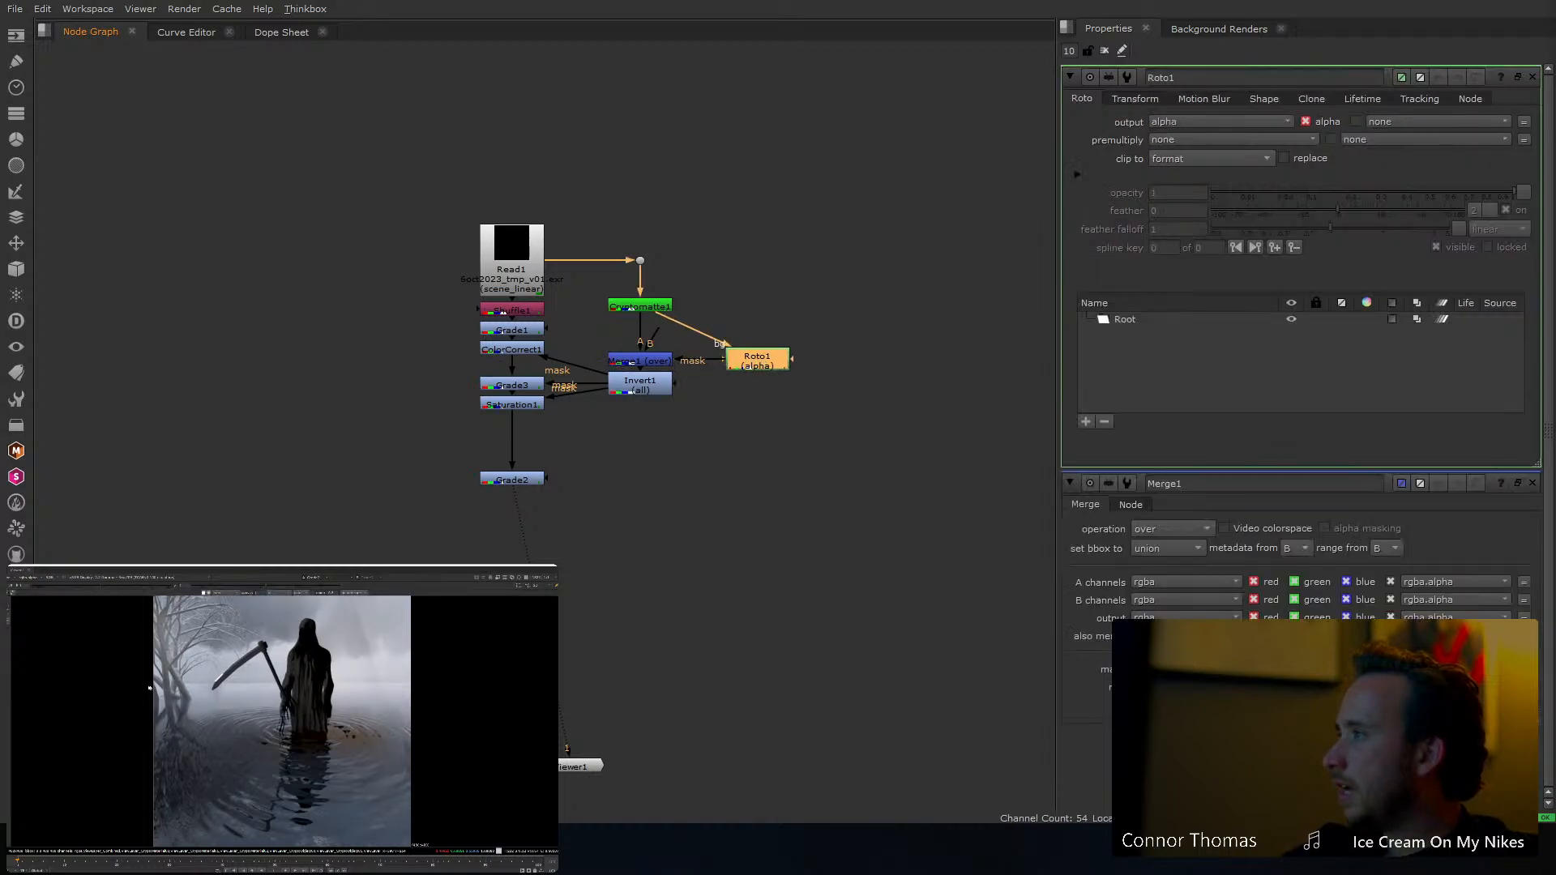
Draw a closed four-point roto shape covering the sky, with its lower edge along the water's horizon and the rest outside the frame
{"action": "left_click", "coordinate": [148, 684]}
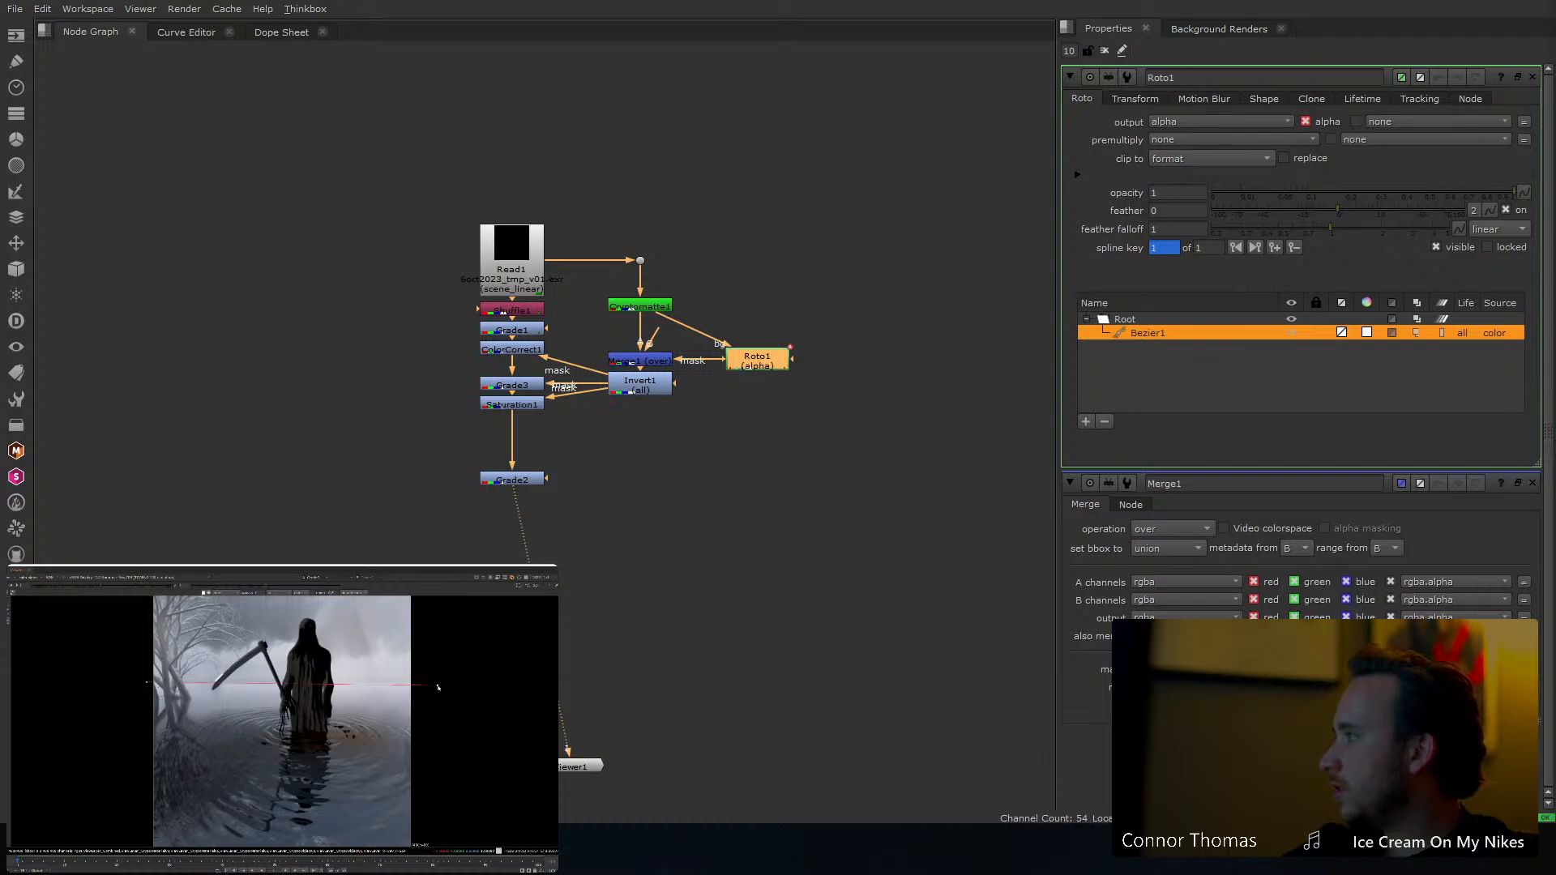
{"action": "left_click", "coordinate": [439, 687]}
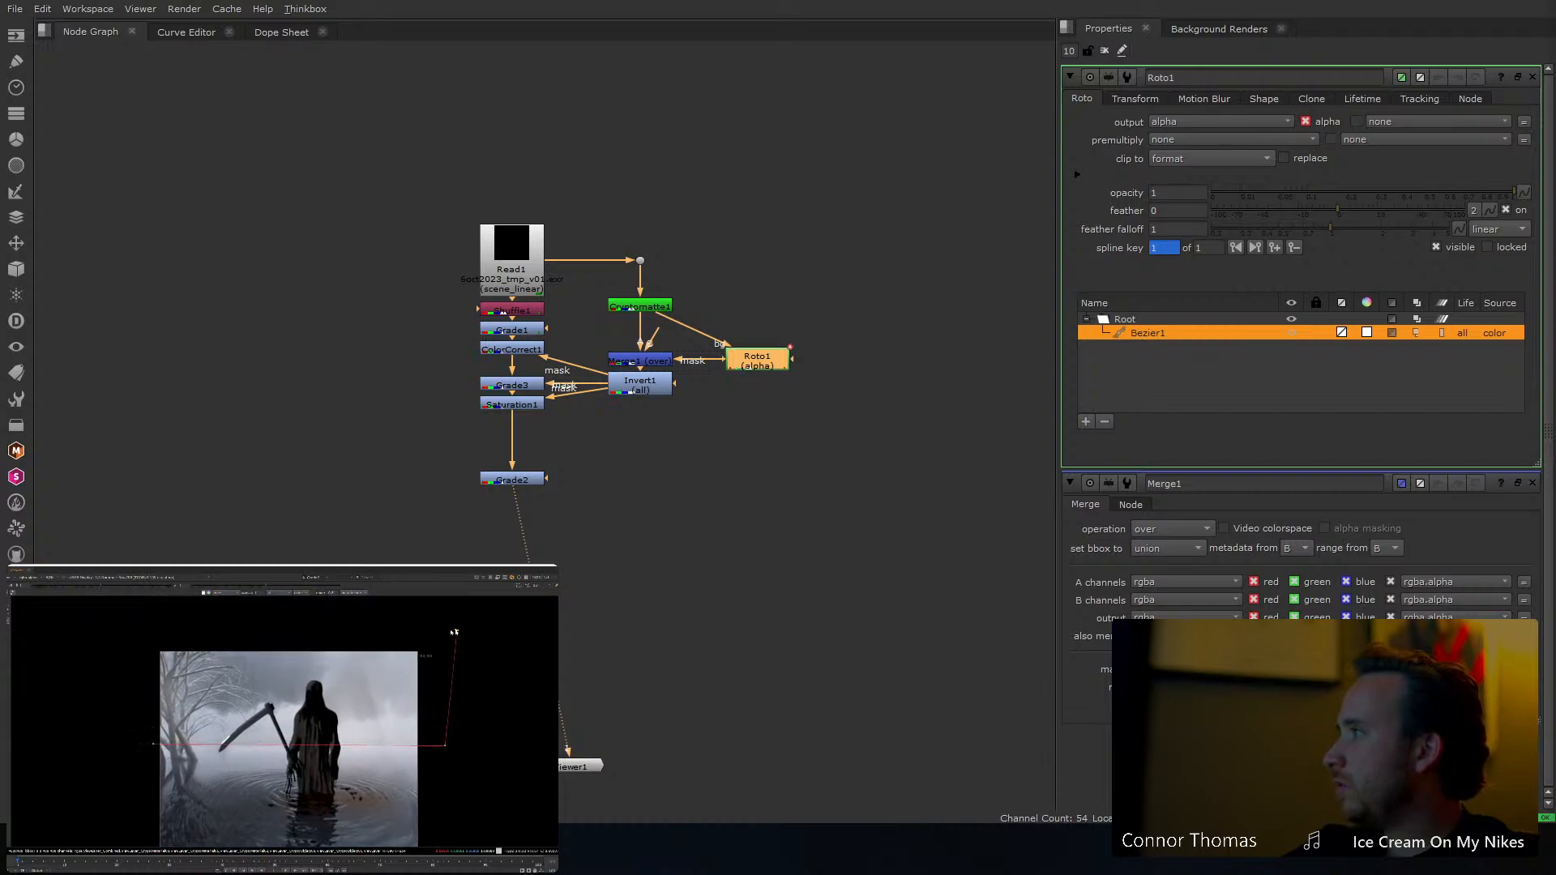
{"action": "left_click", "coordinate": [132, 619]}
{"action": "left_click", "coordinate": [154, 745]}
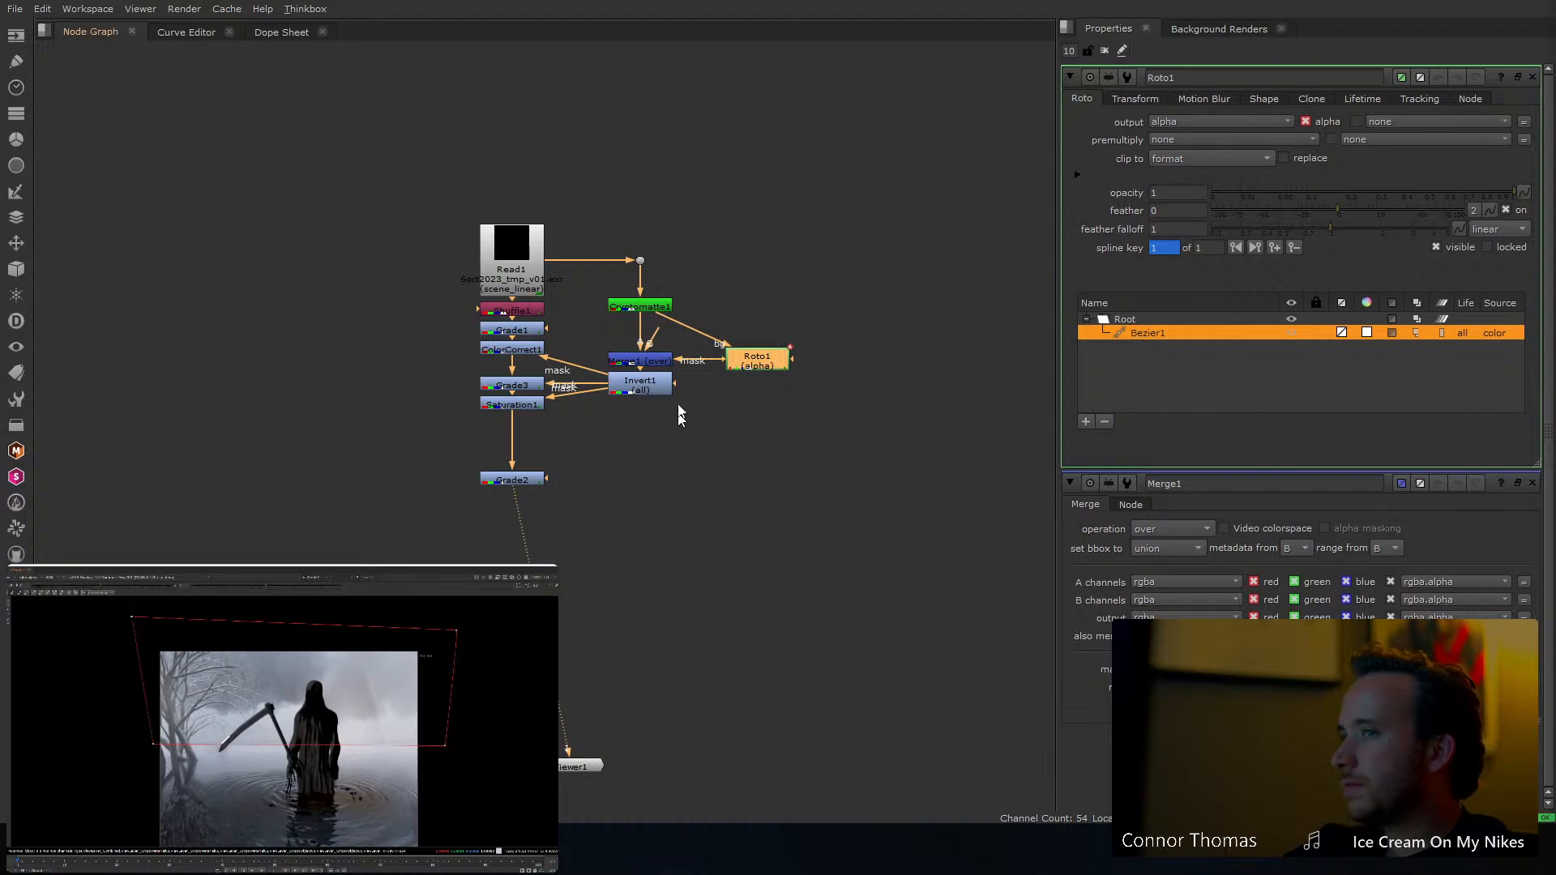
Set Roto1's premultiply to rgba, close all node properties and fit the image in the viewer
{"action": "left_click", "coordinate": [1164, 139]}
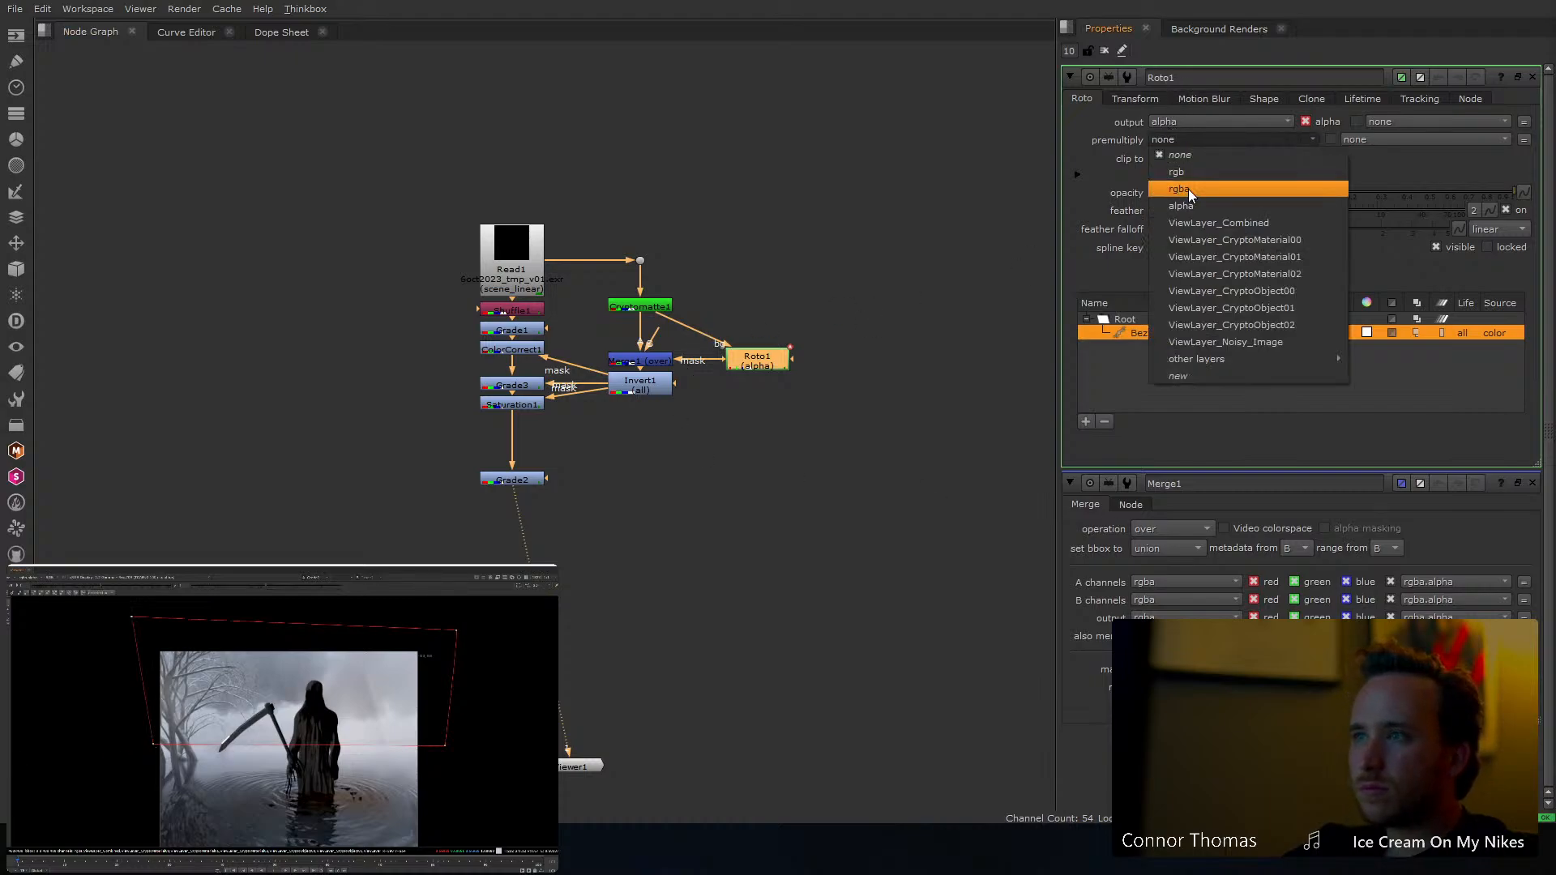
{"action": "left_click", "coordinate": [1189, 188]}
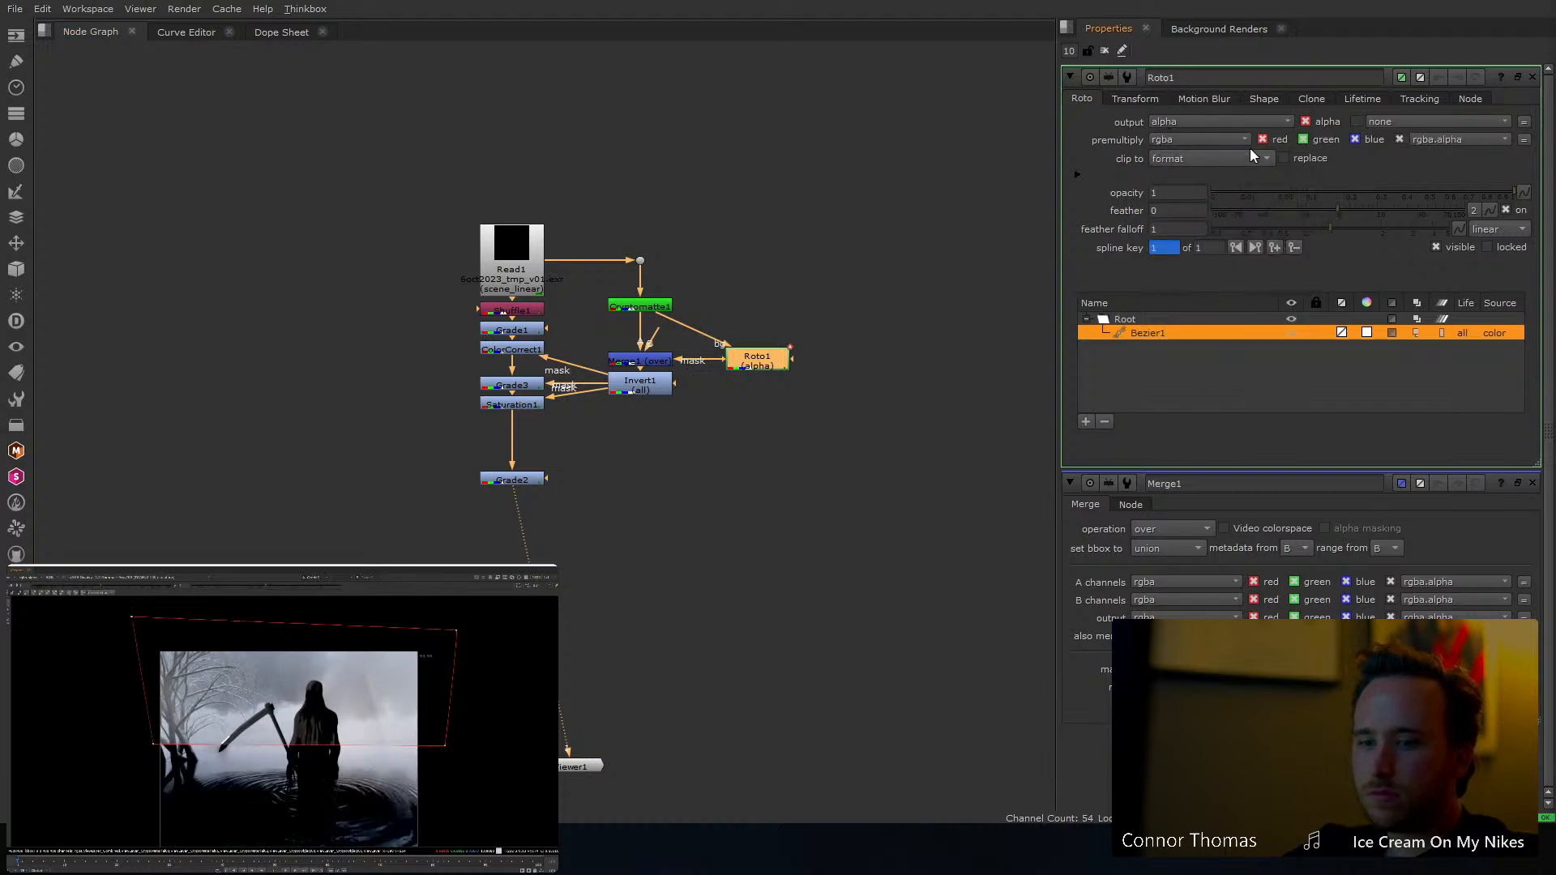
{"action": "left_click", "coordinate": [1104, 51]}
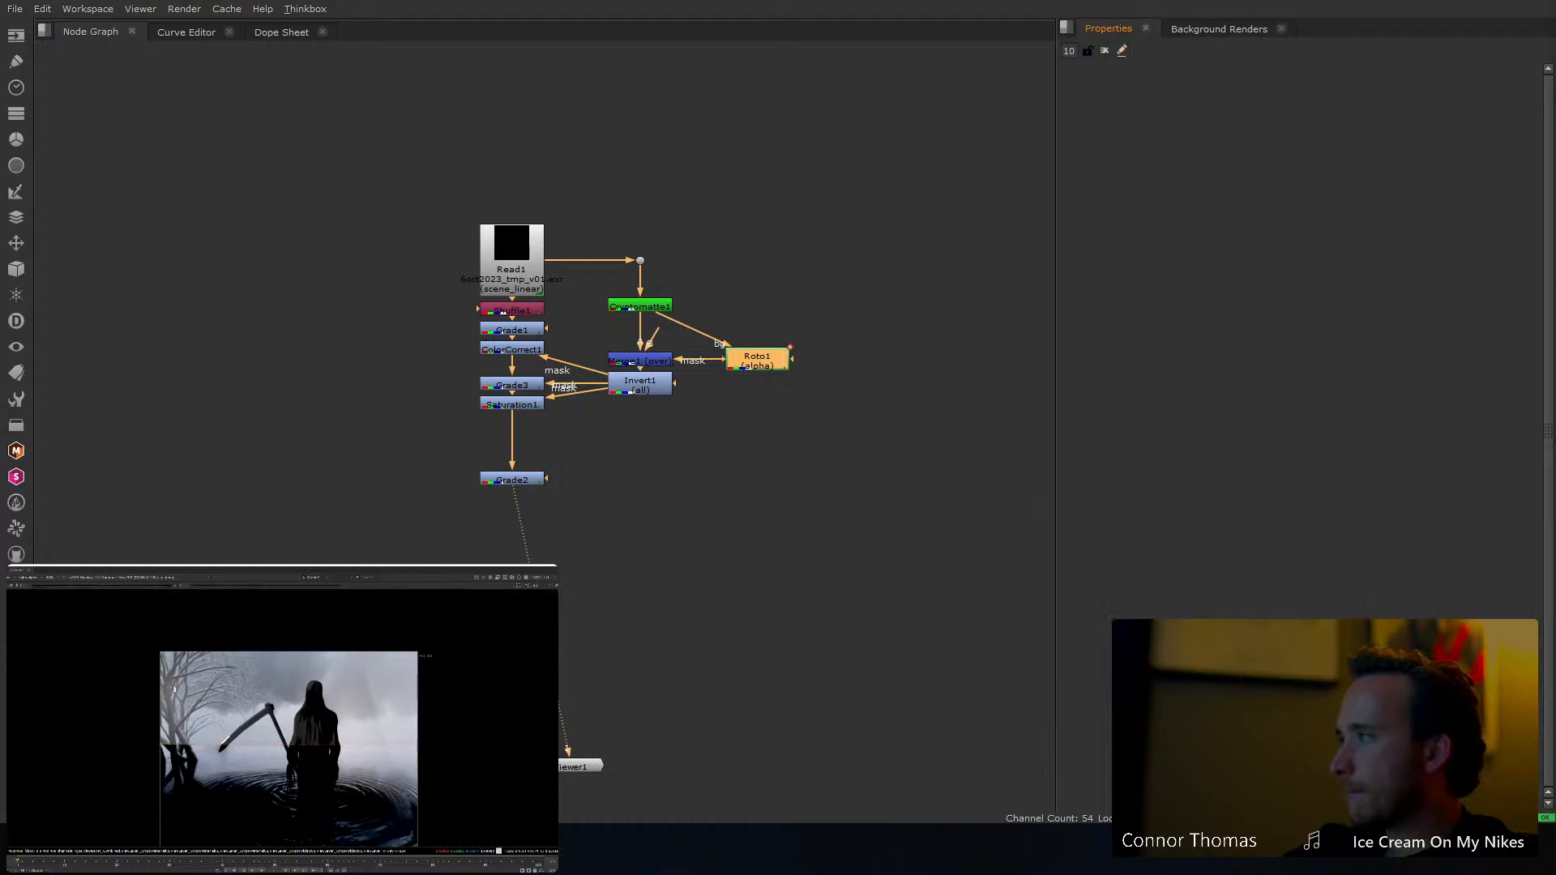
{"action": "middle_click_drag", "start_coordinate": [175, 690], "coordinate": [177, 659]}
{"action": "key", "text": "f"}
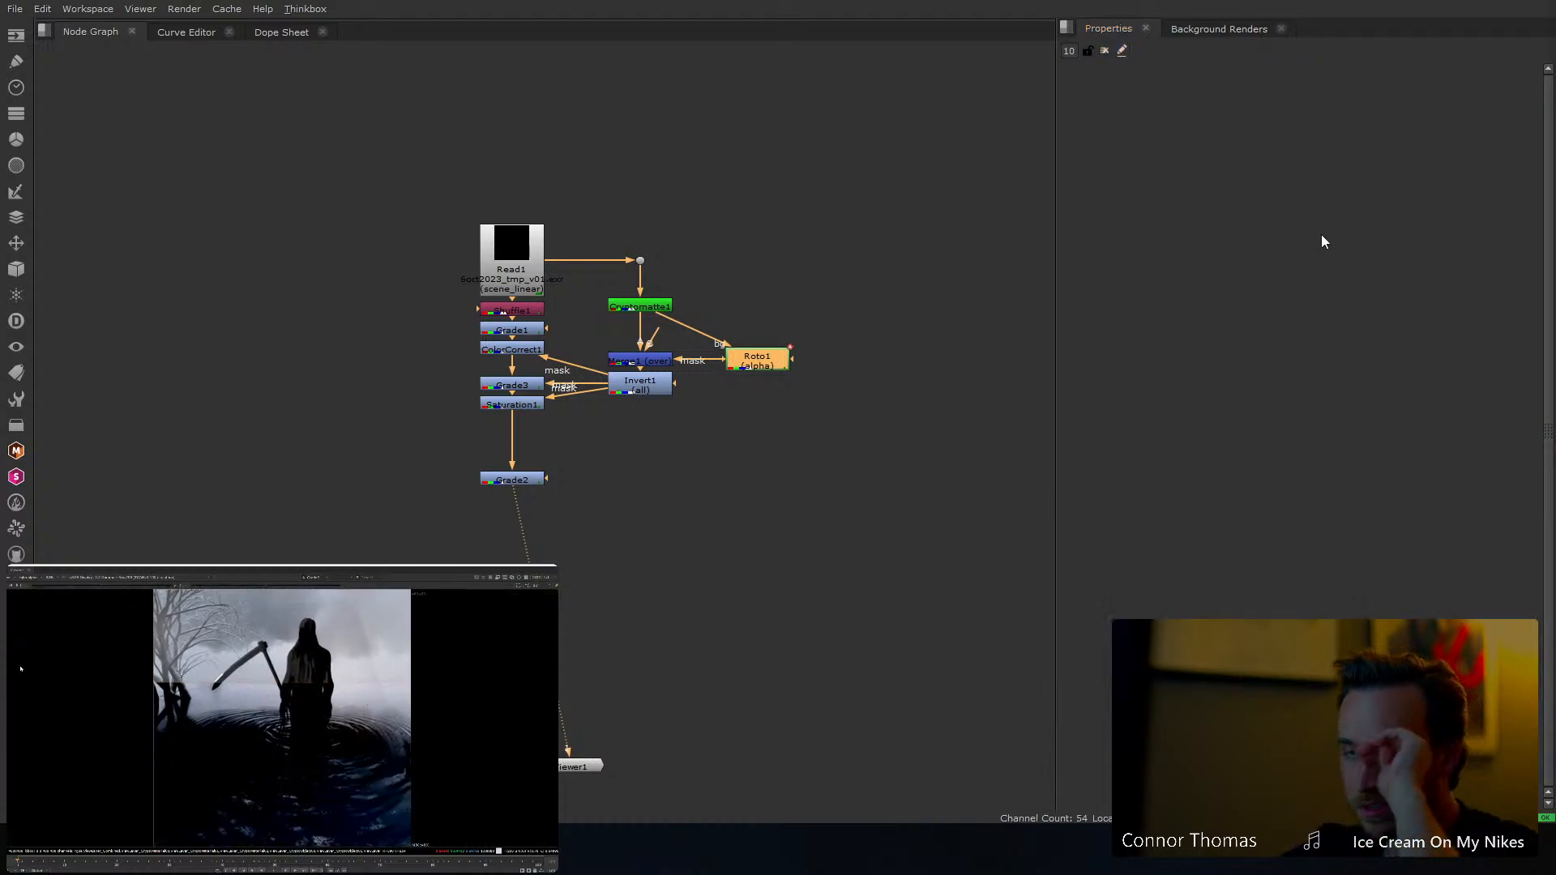
View the Invert node's output and compare its colour and alpha channels
{"action": "left_click", "coordinate": [640, 362]}
{"action": "key", "text": "1"}
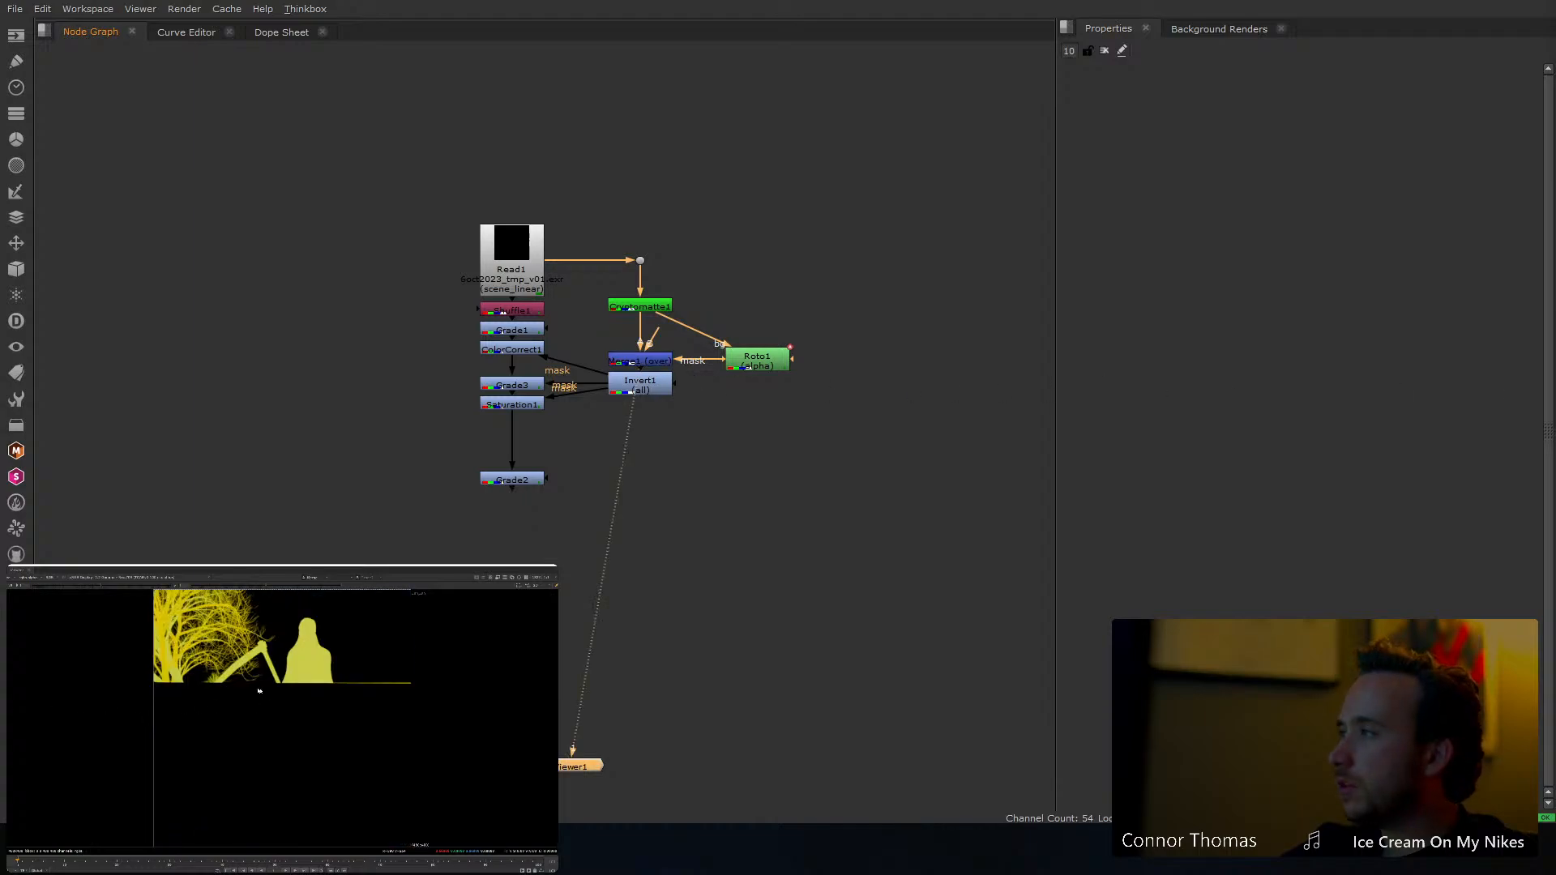
{"action": "key", "text": "a"}
{"action": "key", "text": "a"}
{"action": "key", "text": "a"}
{"action": "key", "text": "a"}
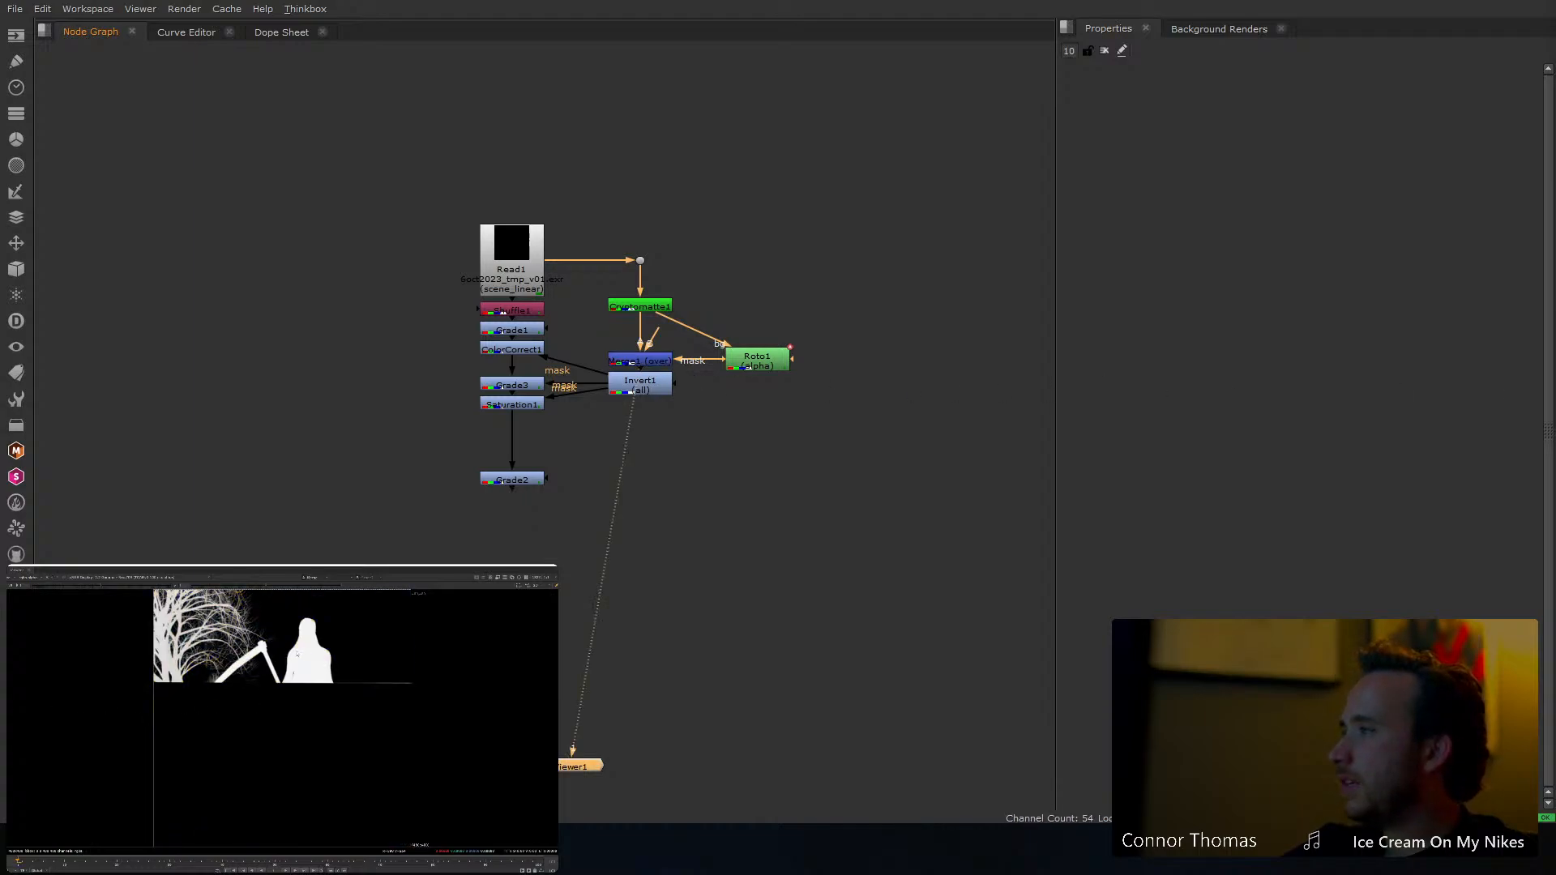
{"action": "key", "text": "a"}
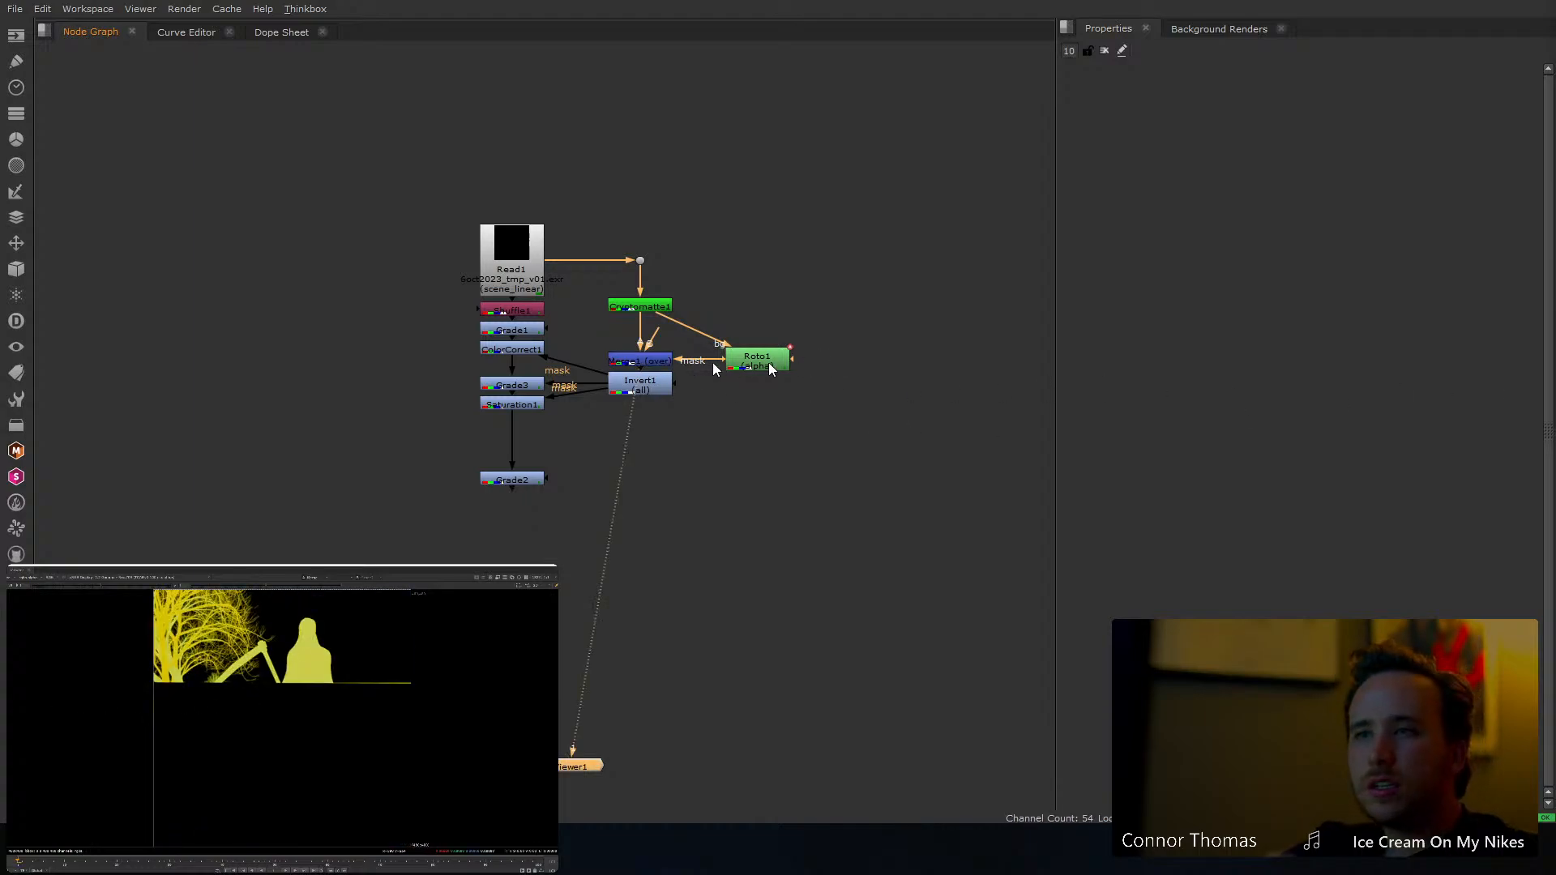
Detach the Merge, move ColorCorrect1, Grade3 and Saturation1 down, and reattach Invert1 directly below the Cryptomatte node, checking its alpha
{"action": "left_click_drag", "start_coordinate": [655, 366], "coordinate": [595, 435]}
{"action": "left_click_drag", "start_coordinate": [507, 394], "coordinate": [506, 433]}
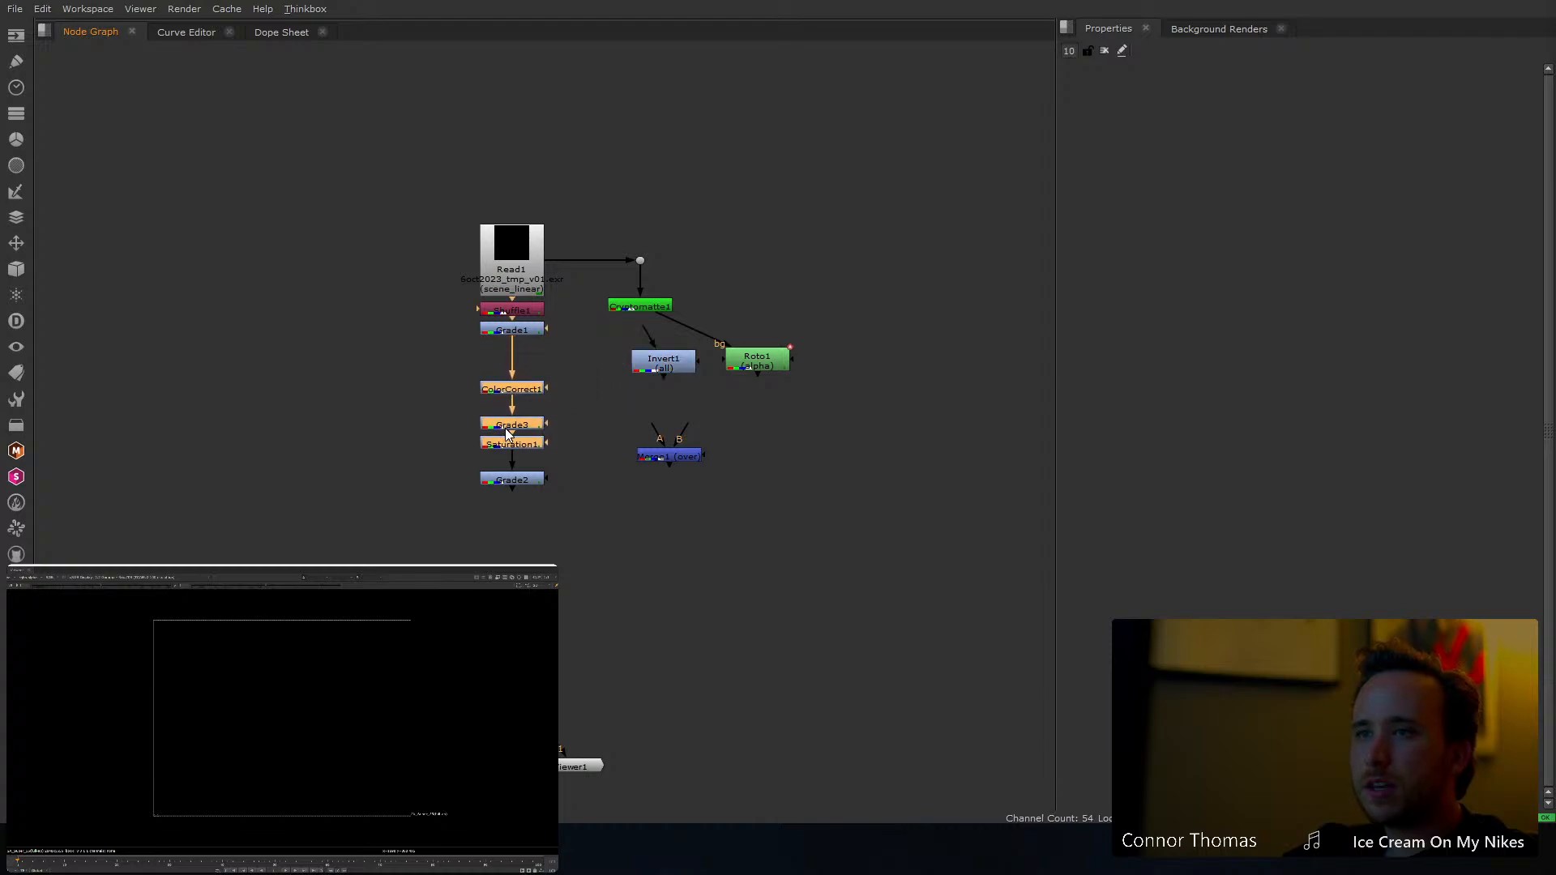
{"action": "left_click", "coordinate": [581, 370]}
{"action": "mouse_move", "coordinate": [655, 361]}
{"action": "left_mouse_down"}
{"action": "mouse_move", "coordinate": [642, 310]}
{"action": "mouse_move", "coordinate": [635, 364]}
{"action": "left_mouse_up"}
{"action": "key", "text": "1"}
{"action": "key", "text": "a"}
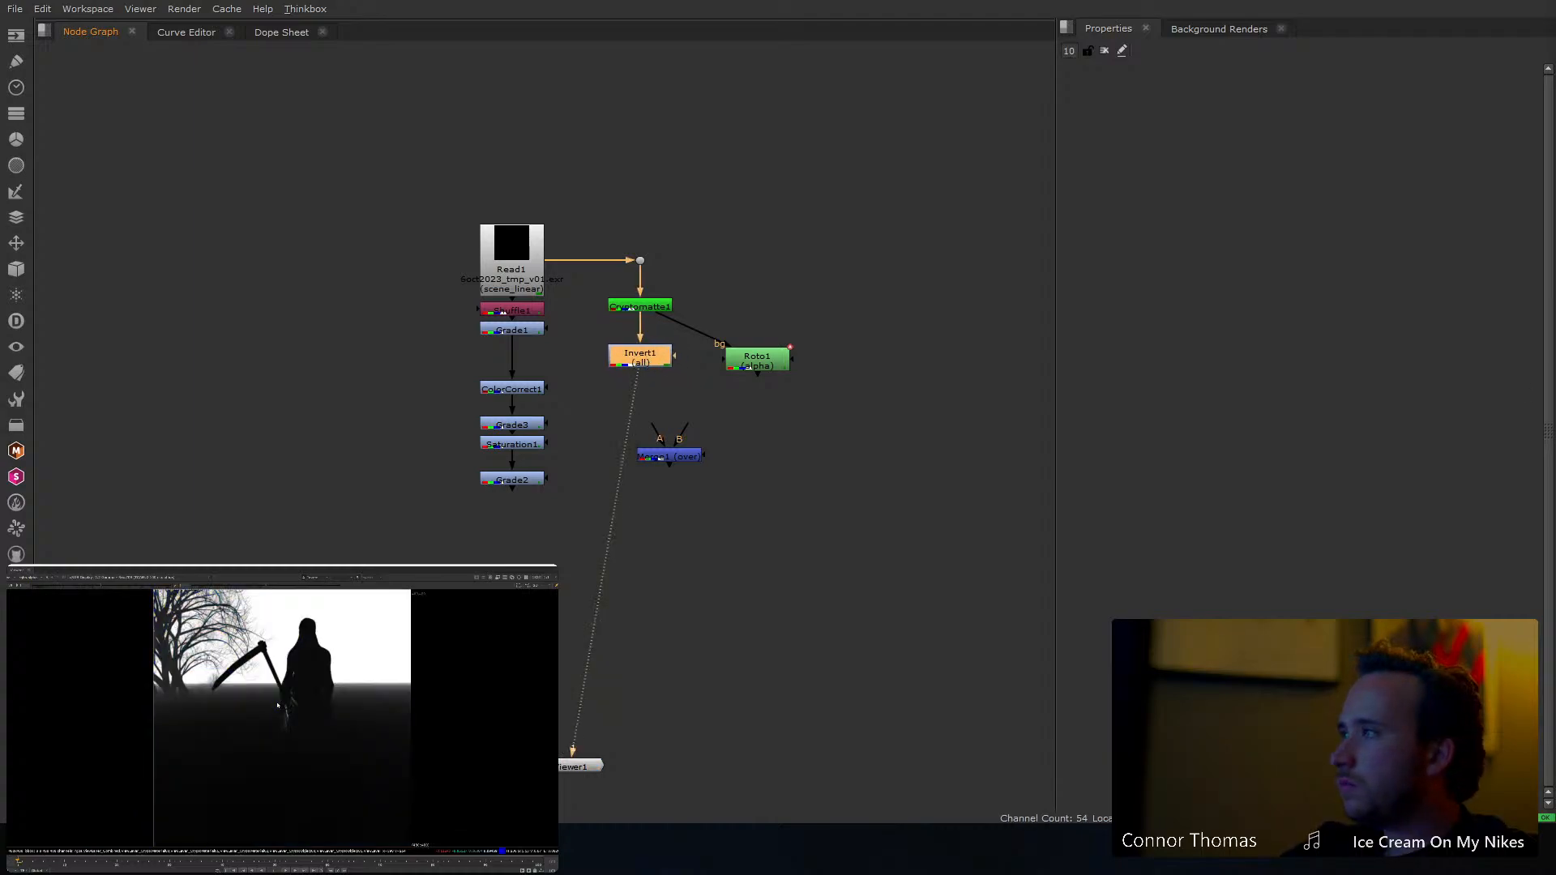
{"action": "key", "text": "a"}
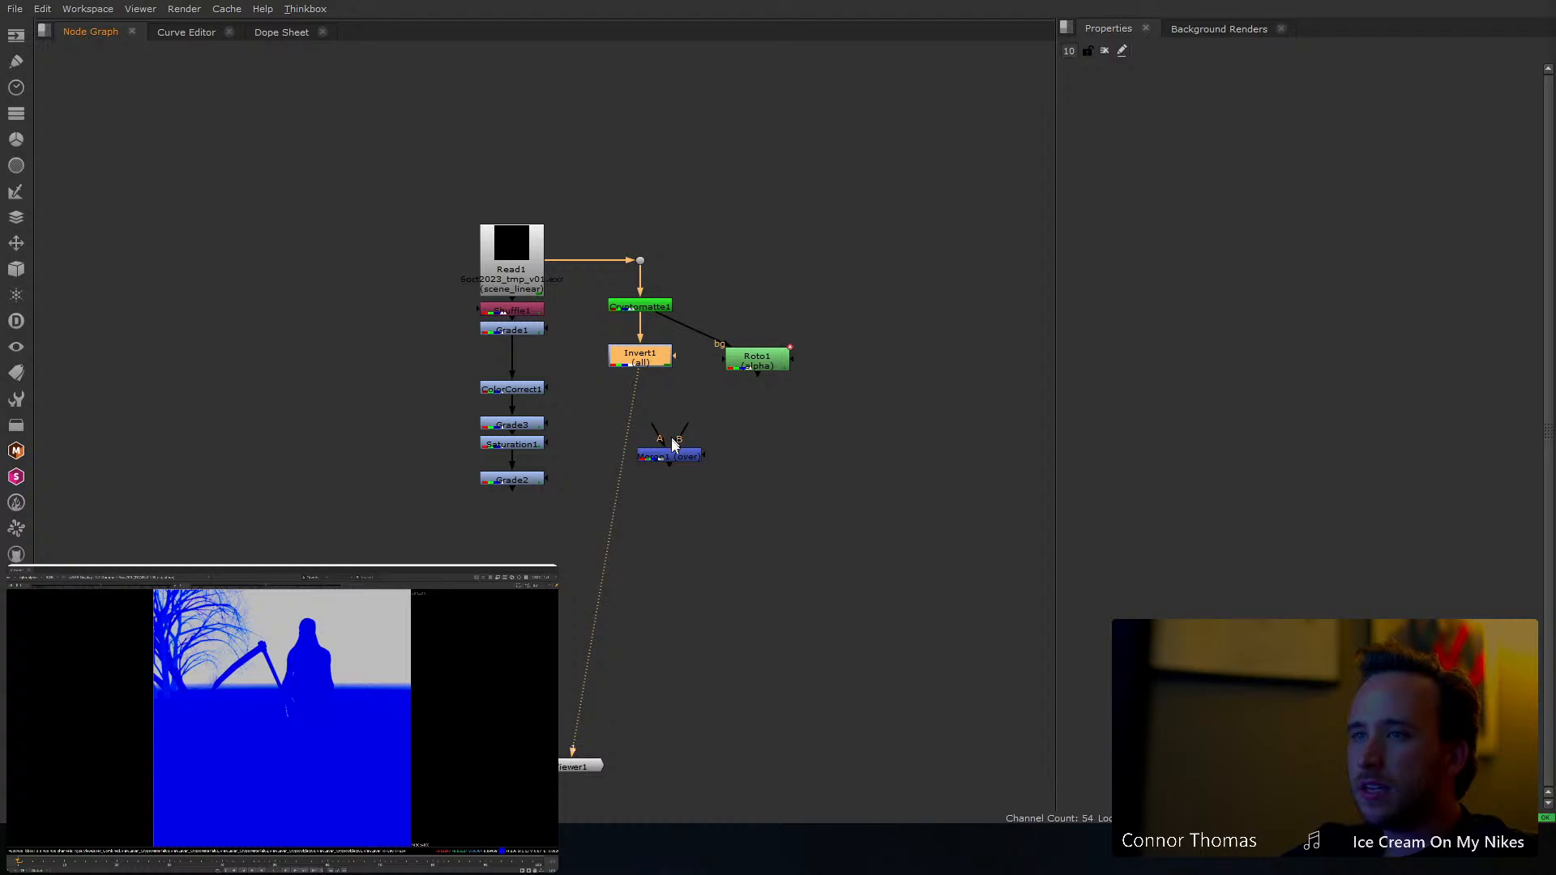
Place the Merge below Invert1 with its inputs swapped, and connect its mask to Roto1
{"action": "left_click_drag", "start_coordinate": [673, 444], "coordinate": [643, 429]}
{"action": "key", "text": "shift+x"}
{"action": "left_click_drag", "start_coordinate": [753, 376], "coordinate": [756, 364]}
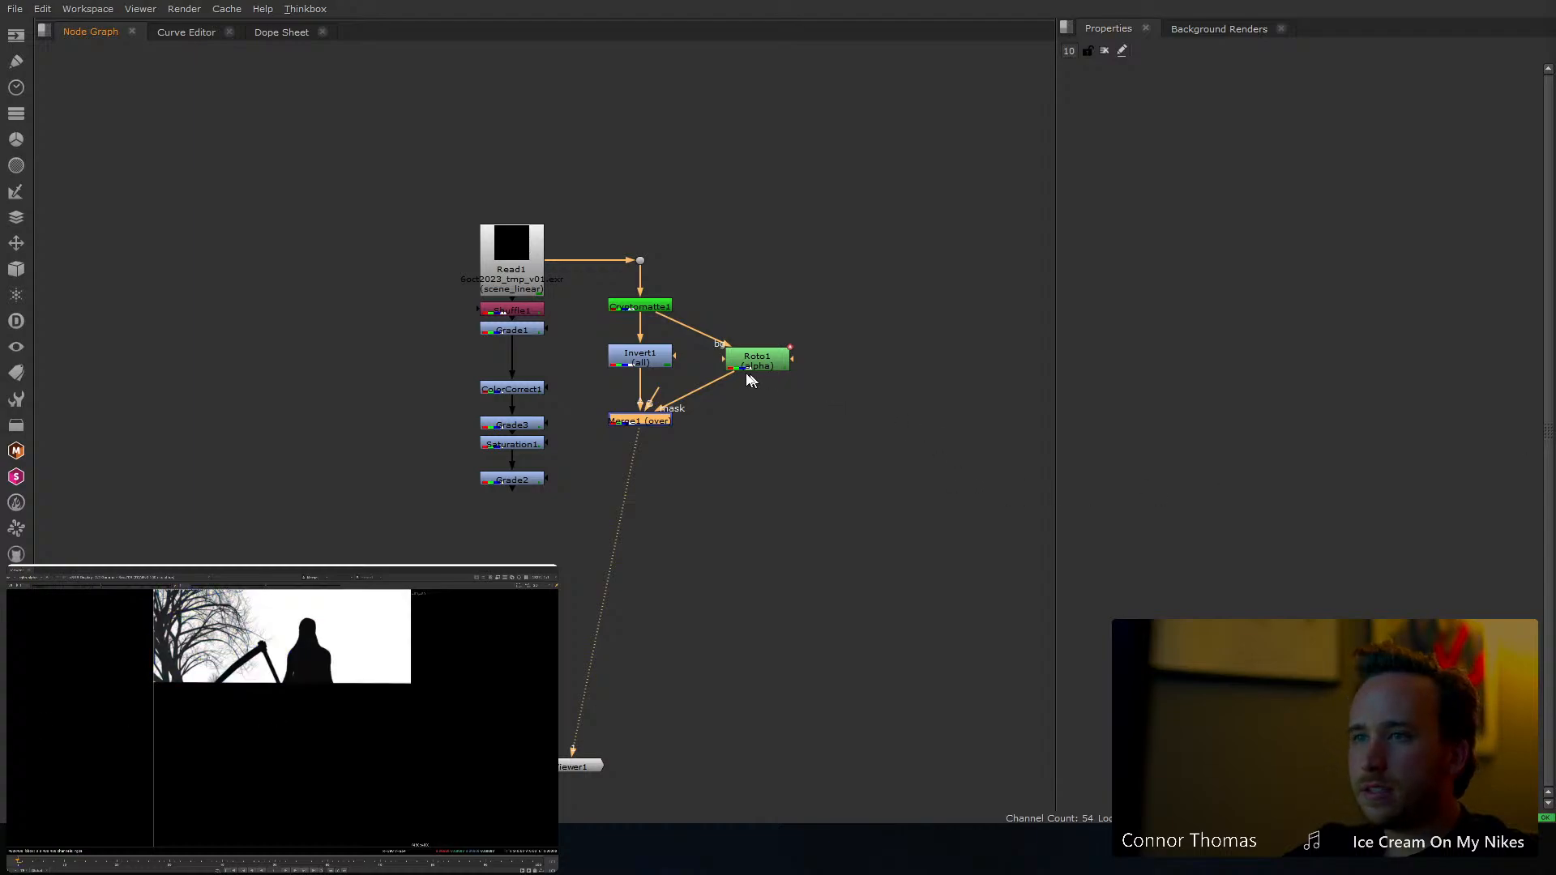
Add an EdgeBlur node after Roto1 to soften the Merge's mask, and close all node properties
{"action": "left_click", "coordinate": [742, 367]}
{"action": "key", "text": "Tab"}
{"action": "type", "text": "ed"}
{"action": "left_click", "coordinate": [584, 387]}
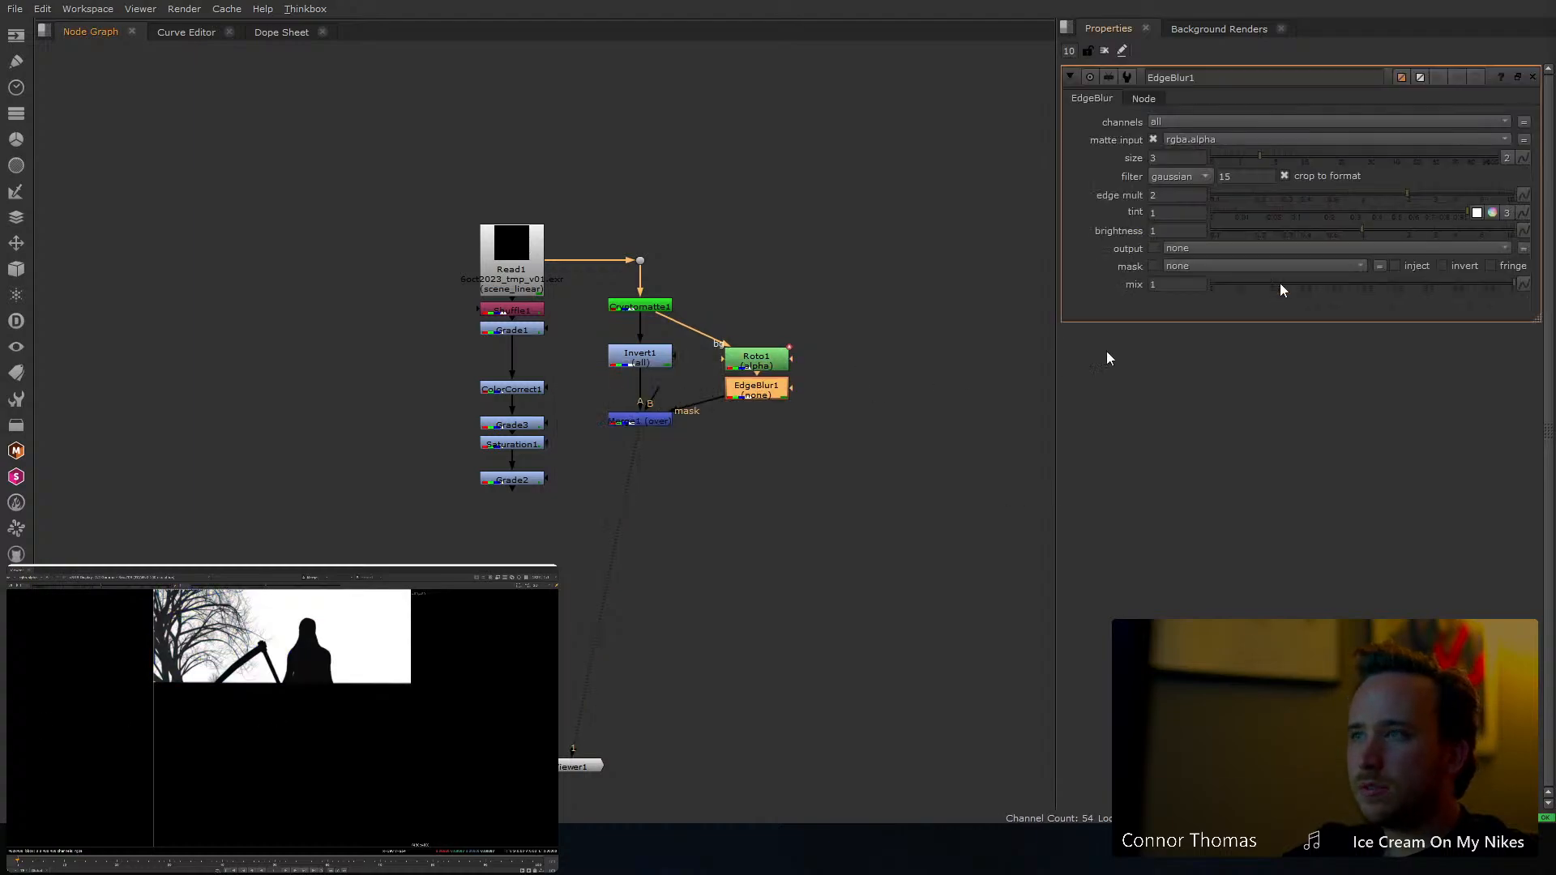
{"action": "left_click", "coordinate": [1105, 51]}
{"action": "left_click", "coordinate": [570, 506]}
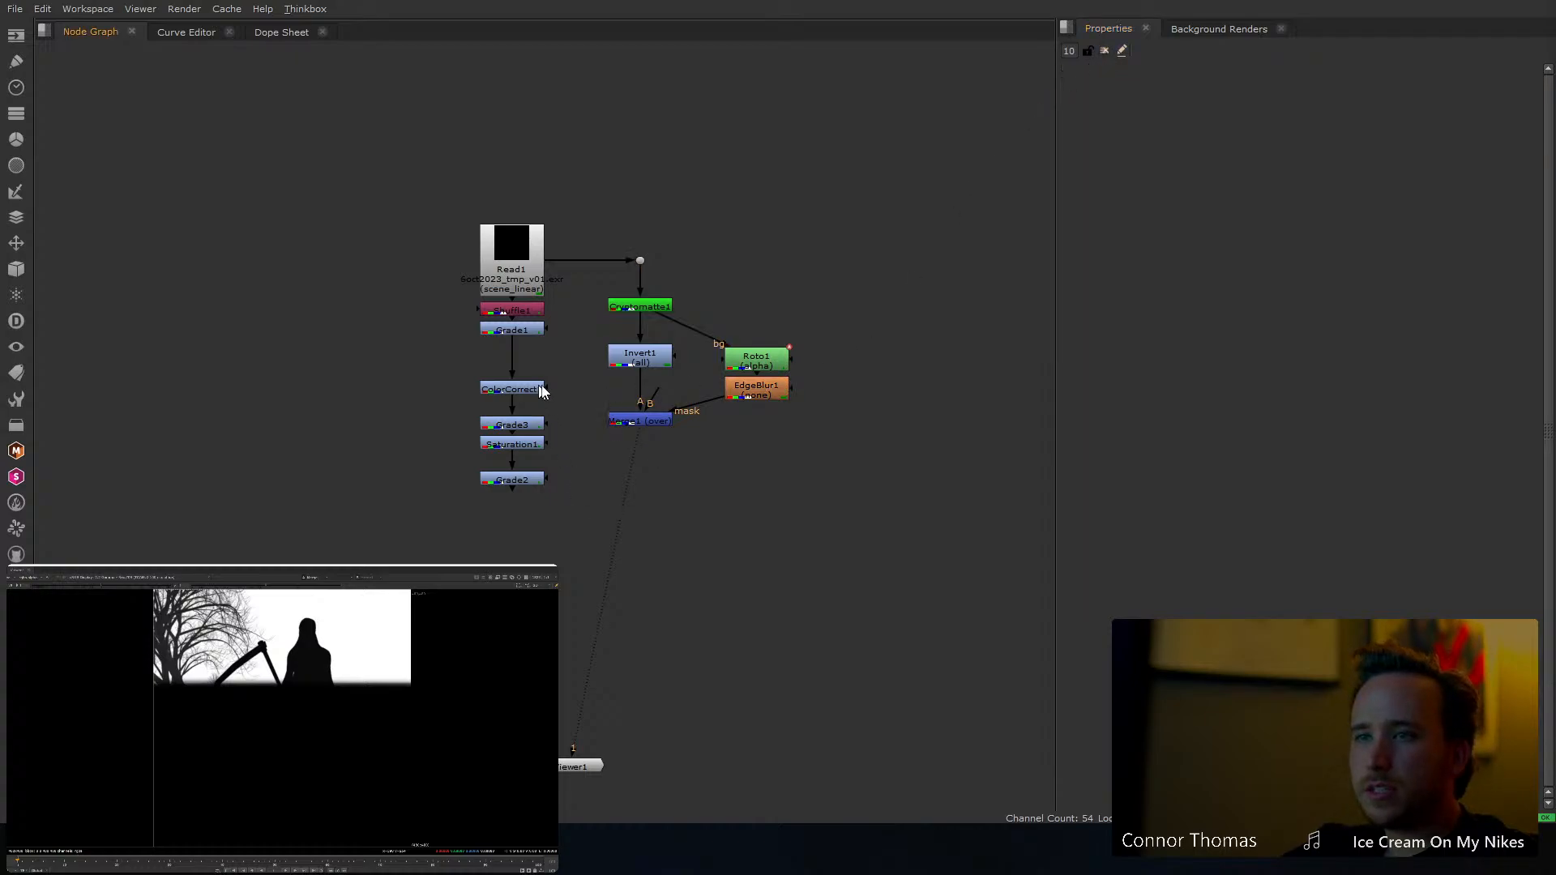
Connect the masks of ColorCorrect1, Grade3 and Saturation1 to the Merge node and view the result from Grade2
{"action": "left_click_drag", "start_coordinate": [606, 398], "coordinate": [625, 438]}
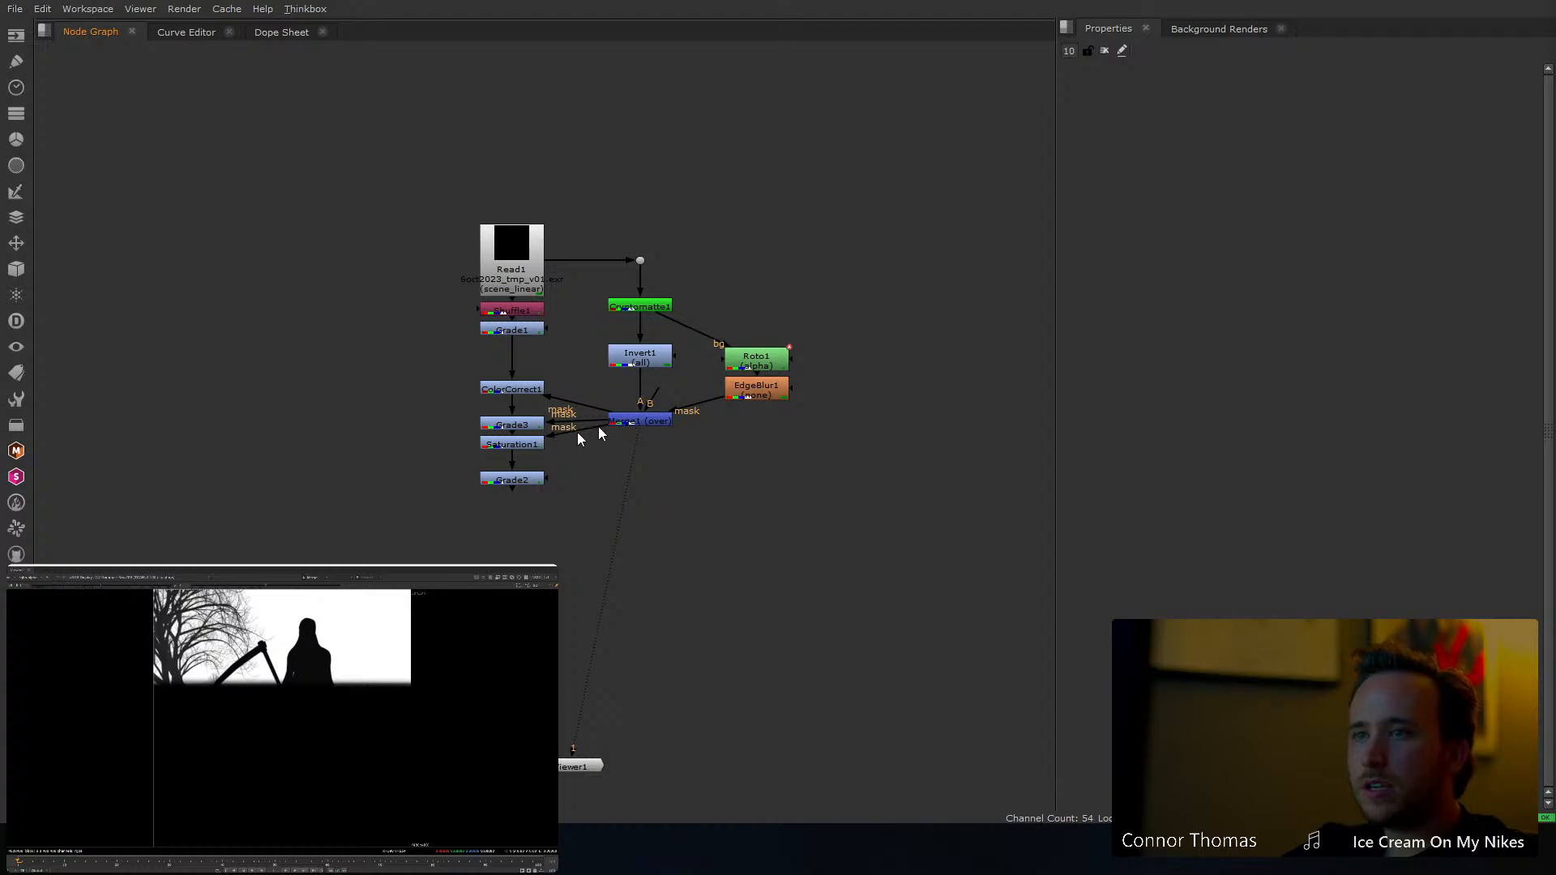
{"action": "left_click", "coordinate": [524, 483]}
{"action": "key", "text": "1"}
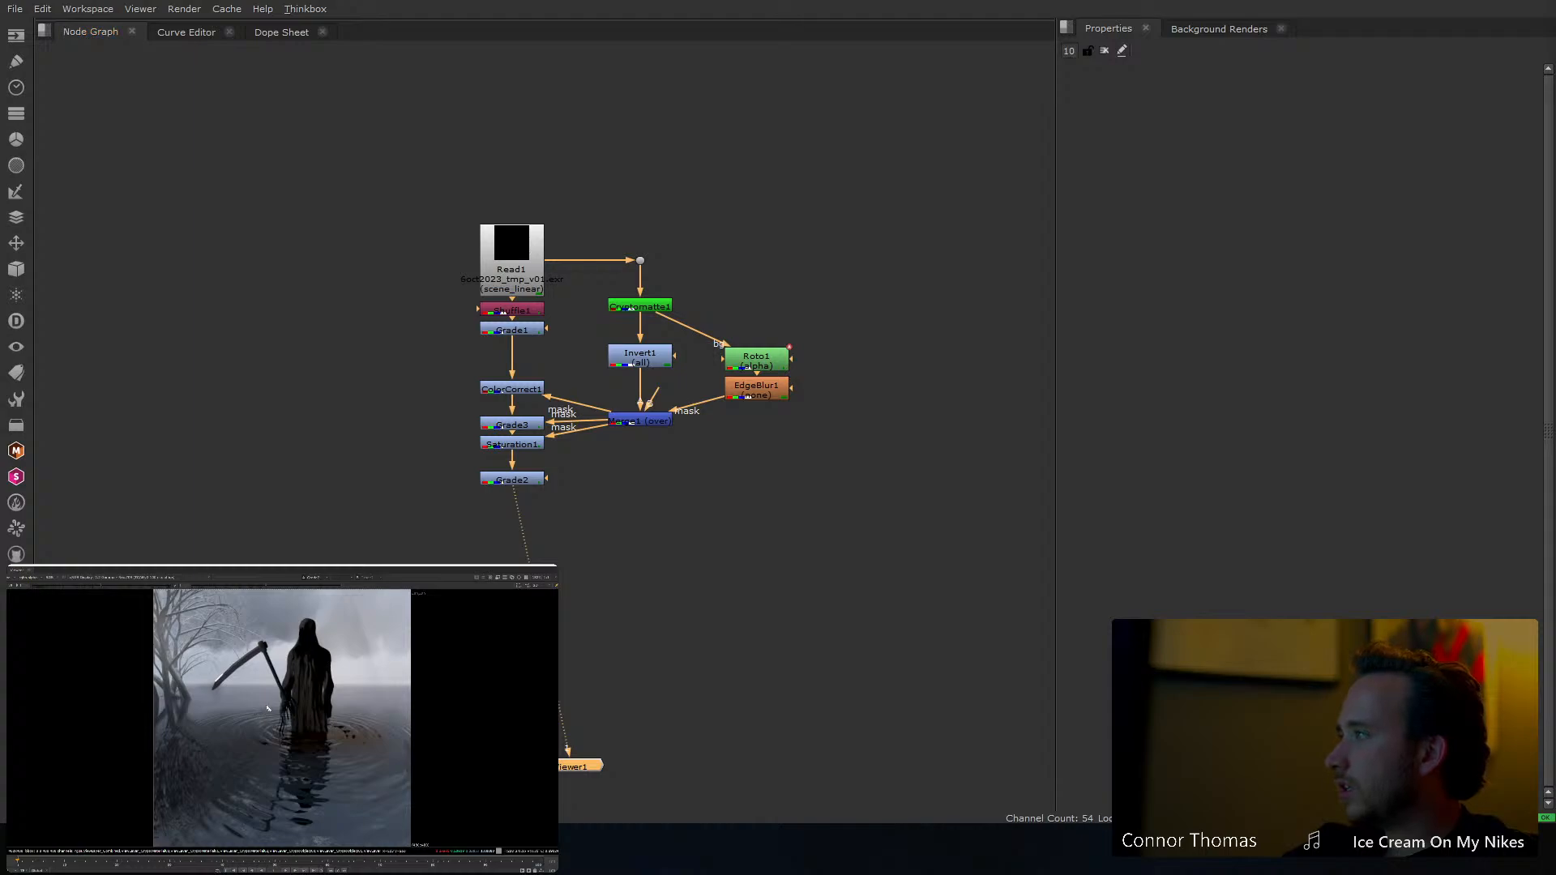
{"action": "left_click", "coordinate": [473, 397]}
{"action": "left_click_drag", "start_coordinate": [462, 373], "coordinate": [557, 455]}
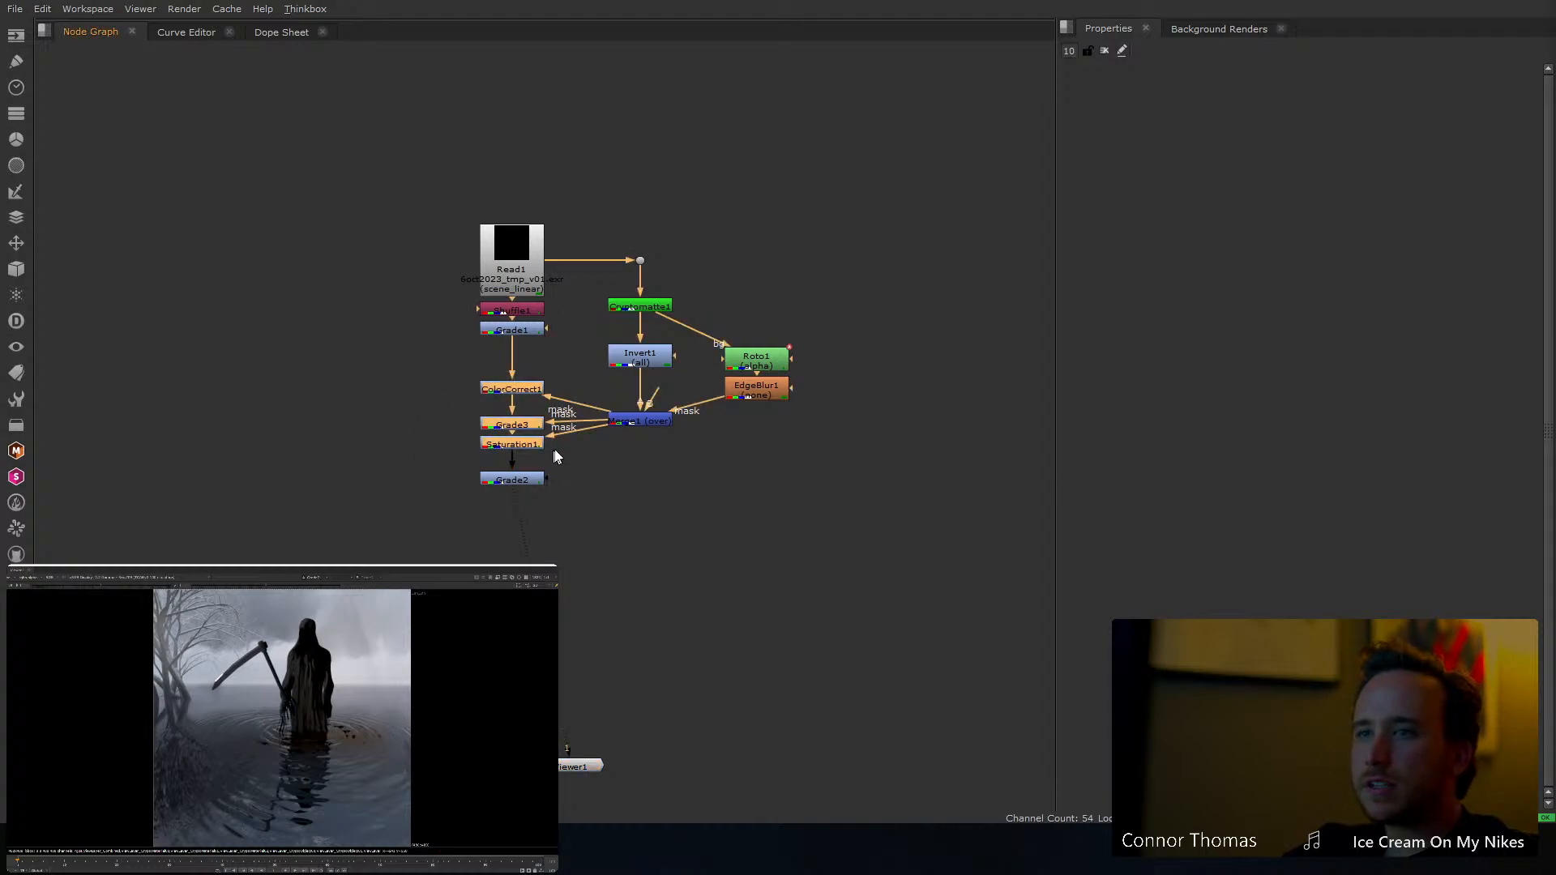
{"action": "left_click", "coordinate": [619, 520]}
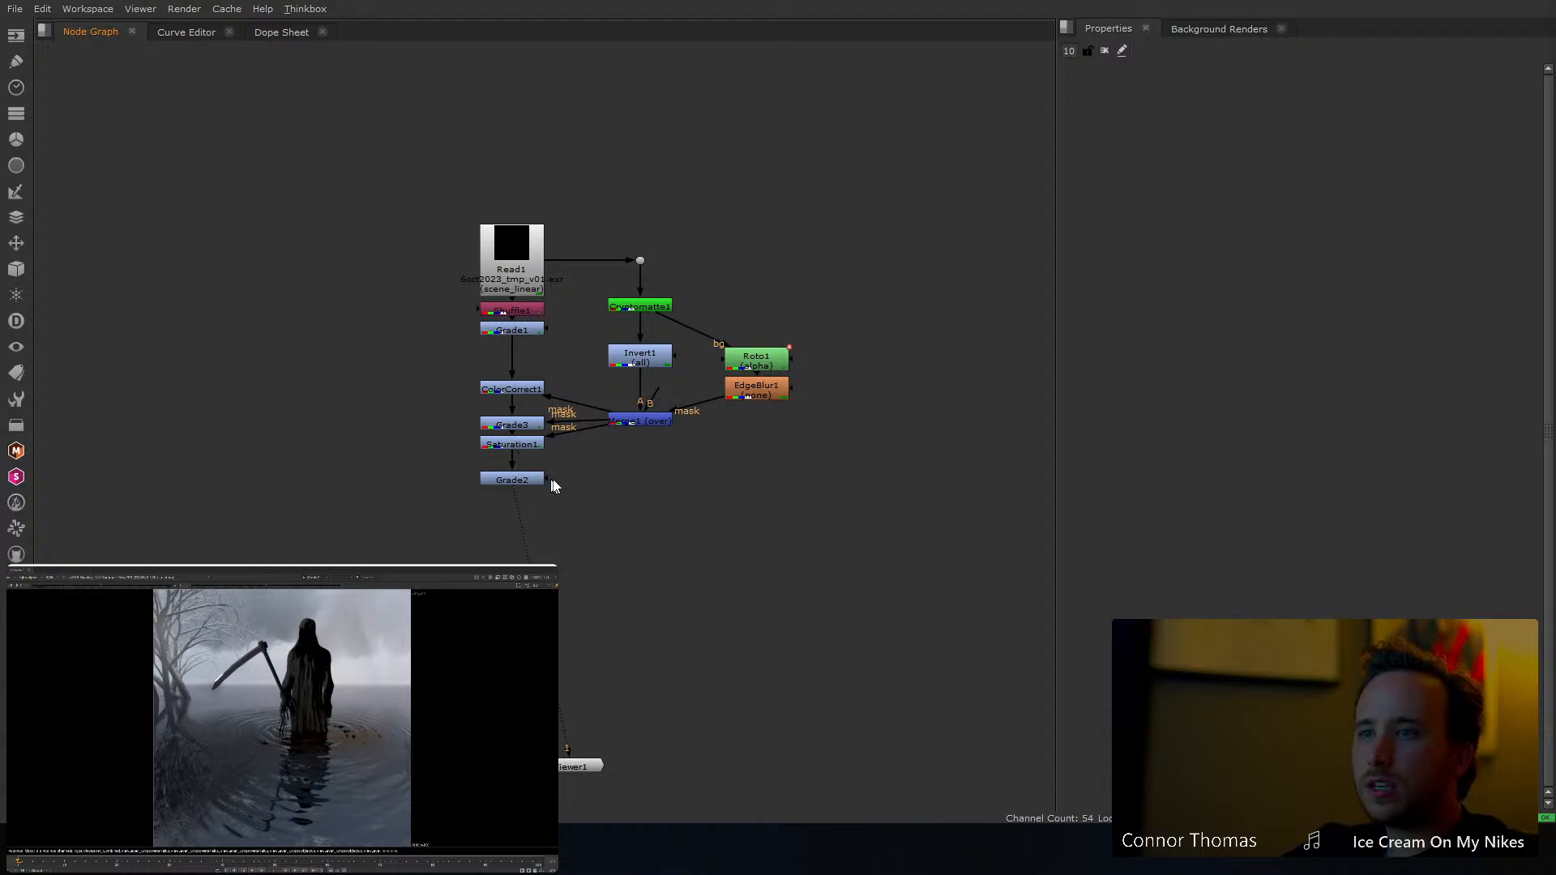
Set Grade3's whitepoint to 0.52
{"action": "double_click", "coordinate": [524, 421]}
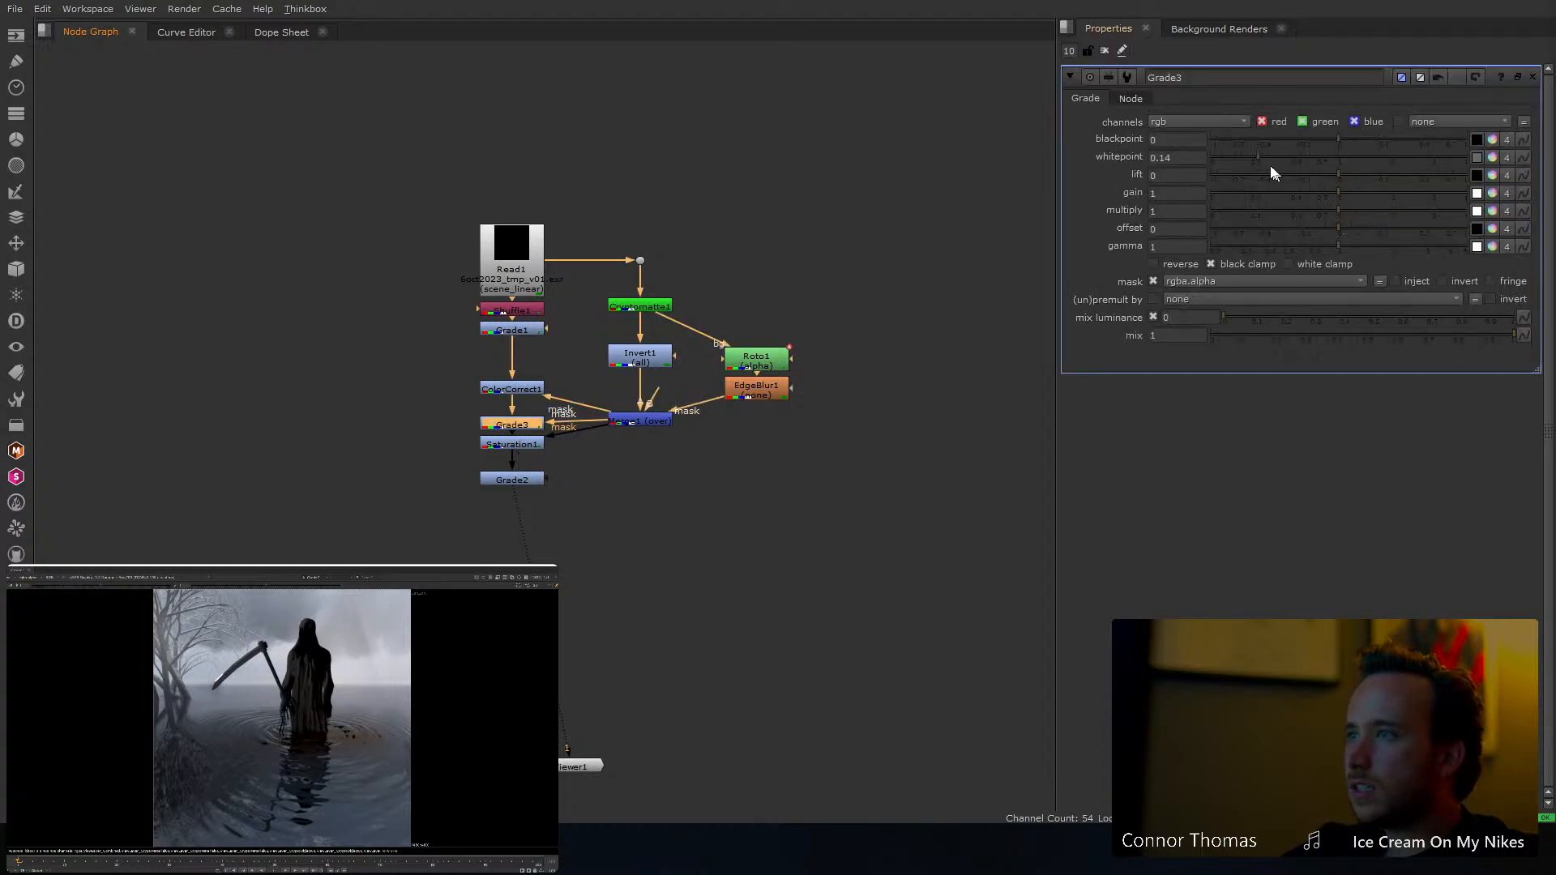
{"action": "left_click", "coordinate": [1297, 157]}
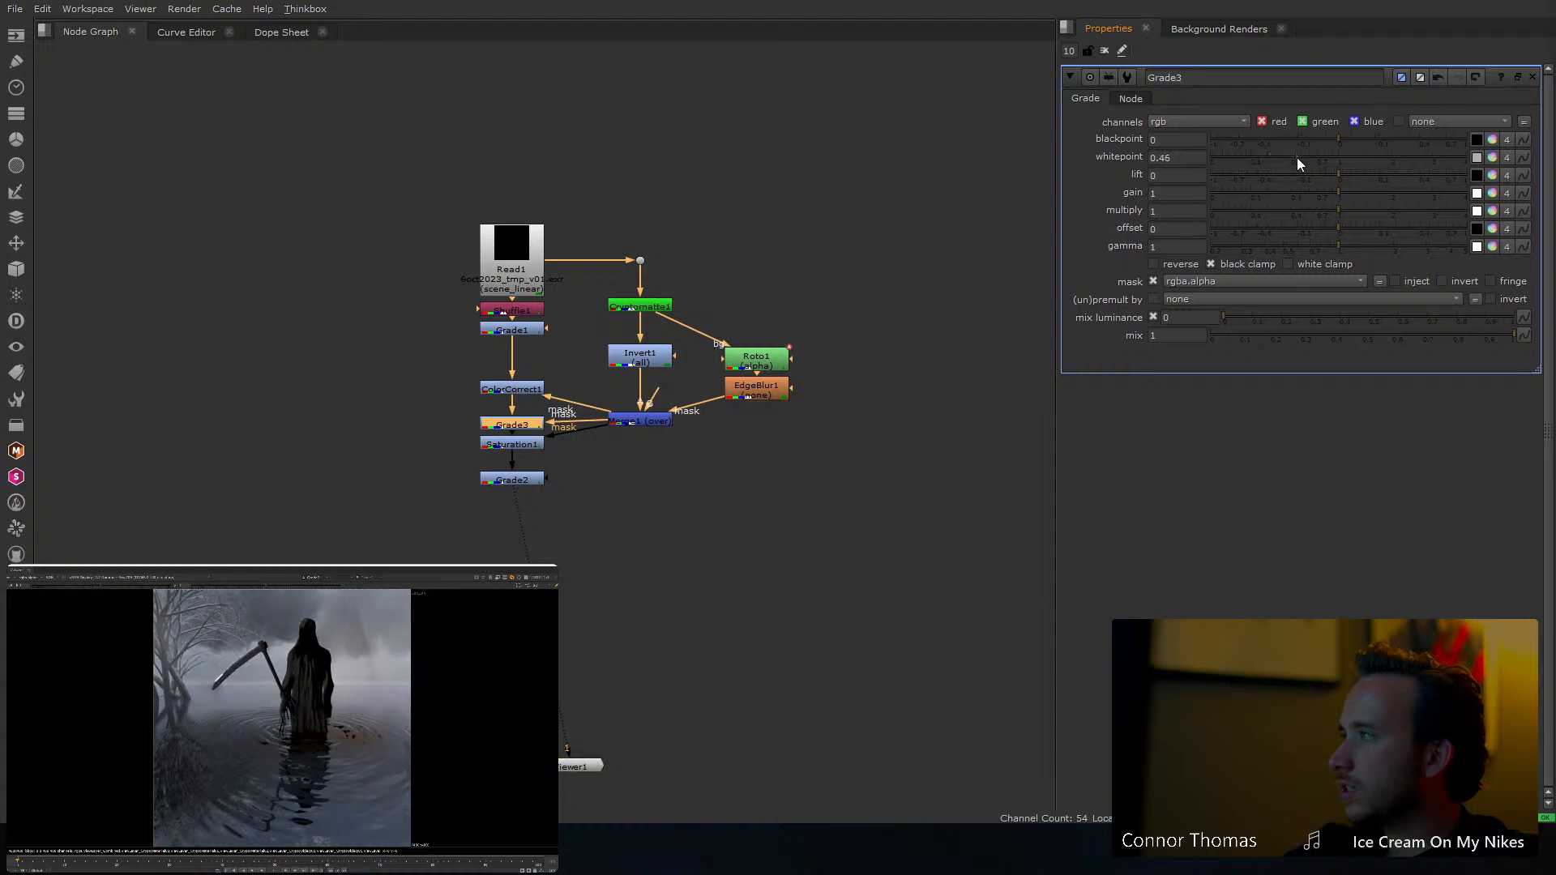
{"action": "left_click_drag", "start_coordinate": [1305, 157], "coordinate": [1306, 158]}
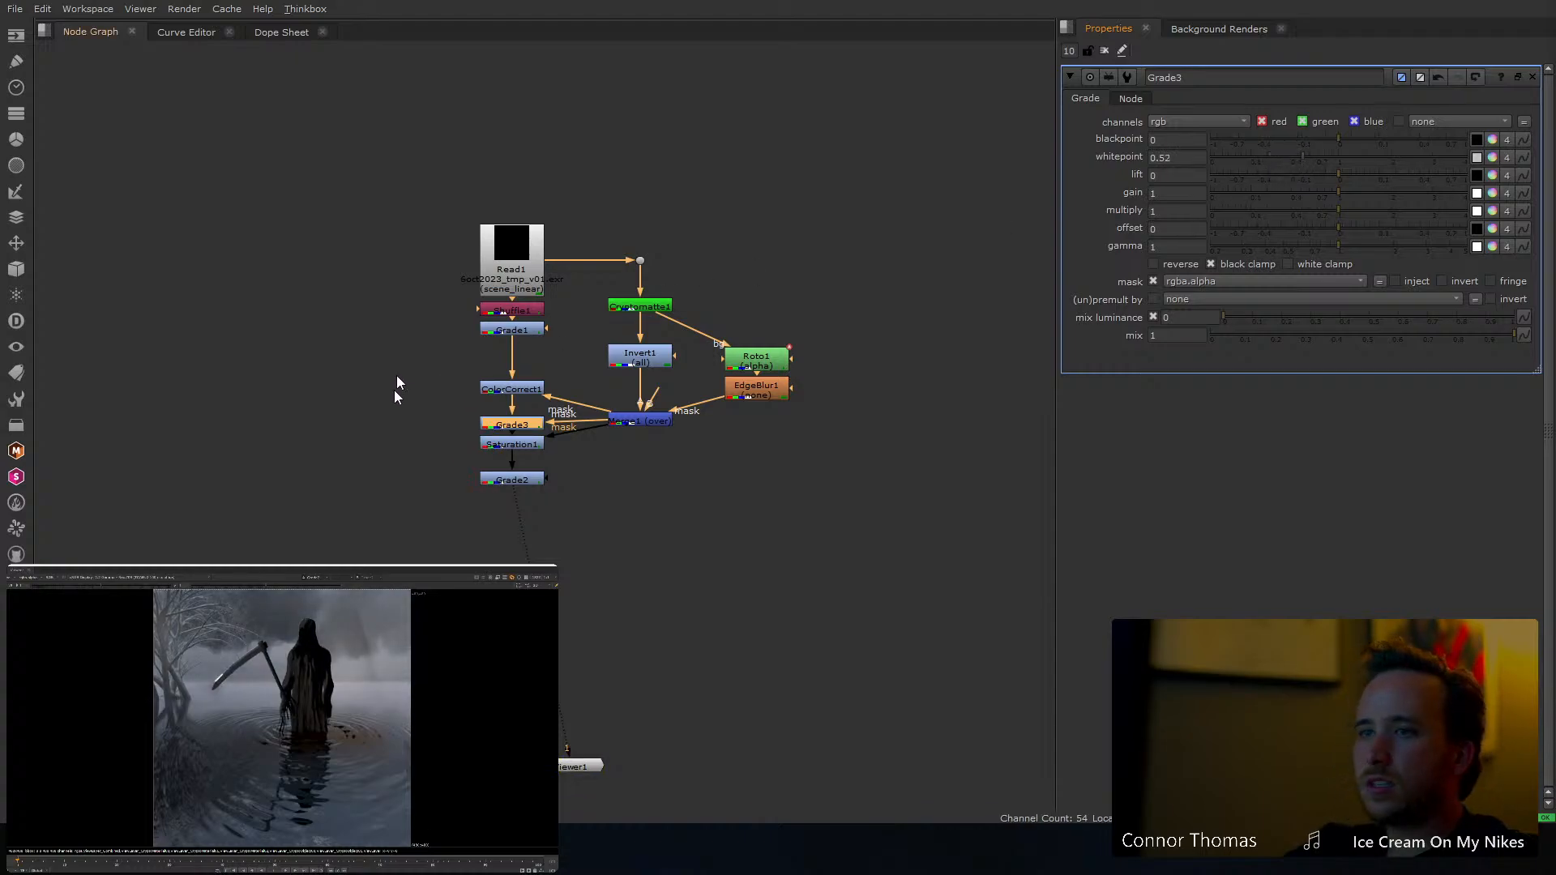
{"action": "left_click_drag", "start_coordinate": [447, 369], "coordinate": [514, 602]}
{"action": "left_click", "coordinate": [620, 507]}
Add a Dot above Grade2 and move the Dot, Grade2 and the Viewer node further down the graph
{"action": "left_click_drag", "start_coordinate": [513, 520], "coordinate": [514, 557], "text": "ctrl"}
{"action": "middle_click_drag", "start_coordinate": [657, 614], "coordinate": [681, 498]}
{"action": "scroll", "coordinate": [680, 497], "scroll_direction": "down", "scroll_amount": 4}
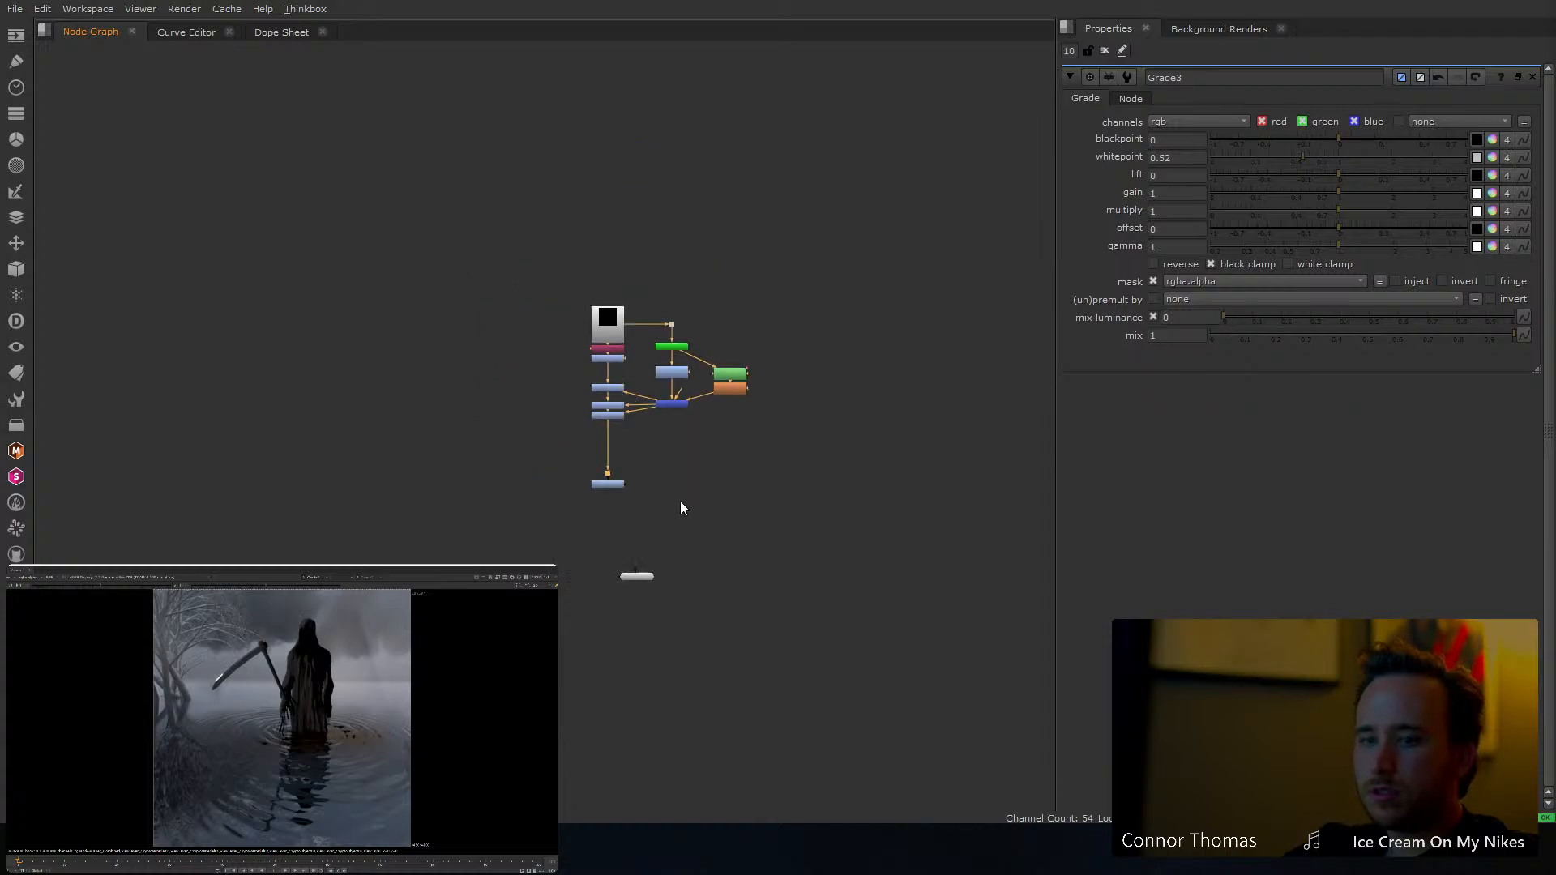
{"action": "left_click_drag", "start_coordinate": [679, 531], "coordinate": [520, 452]}
{"action": "left_click_drag", "start_coordinate": [618, 487], "coordinate": [639, 659]}
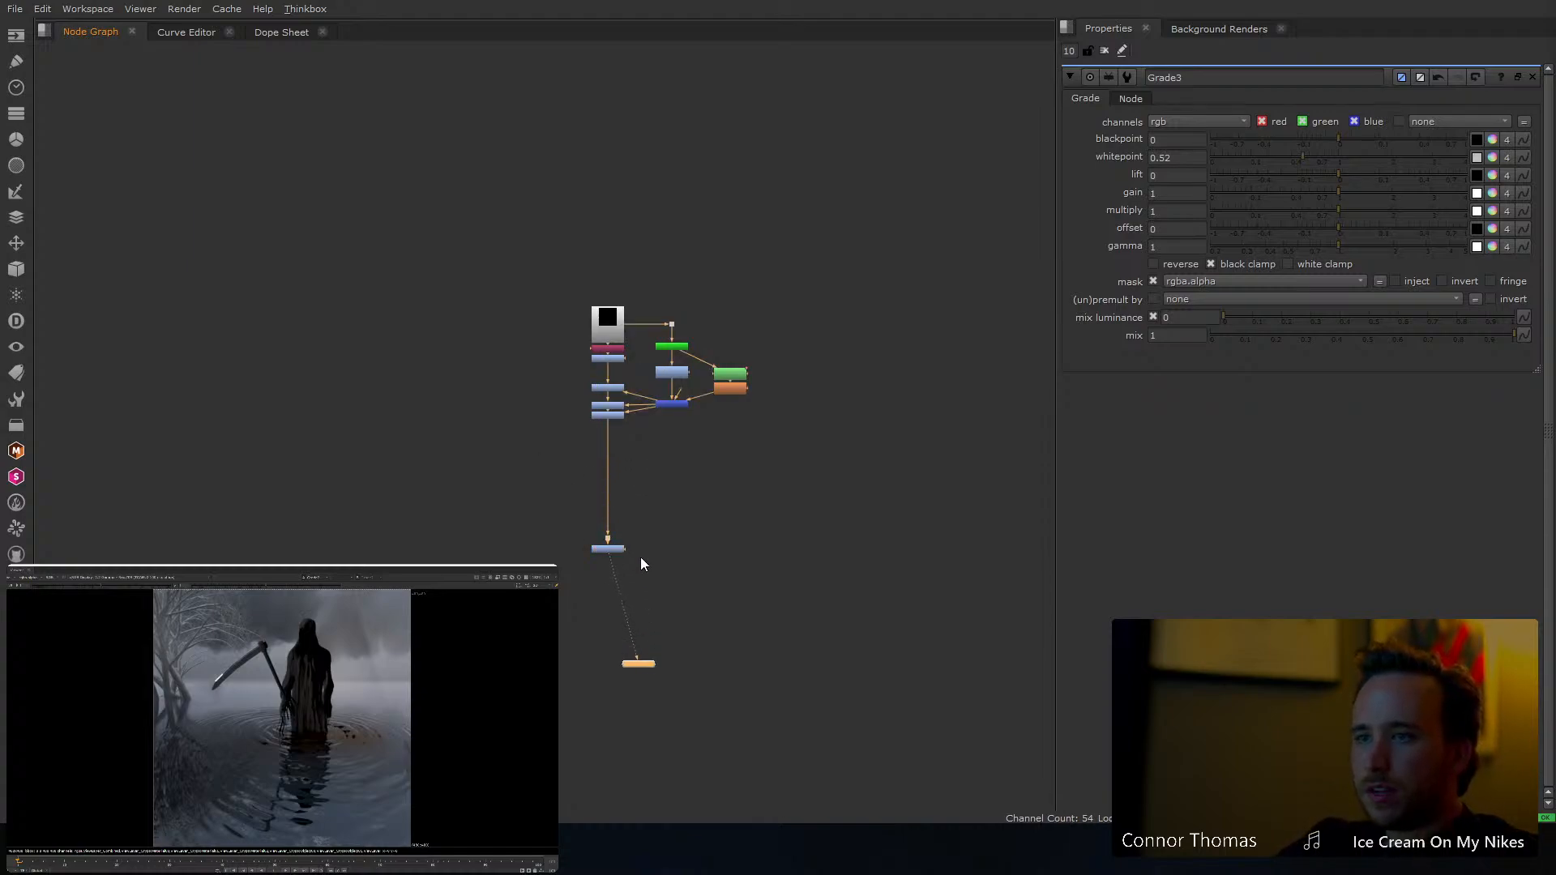
Add a second Roto node beside Grade2 and connect its bg input to the Dot, raising the Dot slightly
{"action": "scroll", "coordinate": [640, 557], "scroll_direction": "up", "scroll_amount": 5}
{"action": "key", "text": "o"}
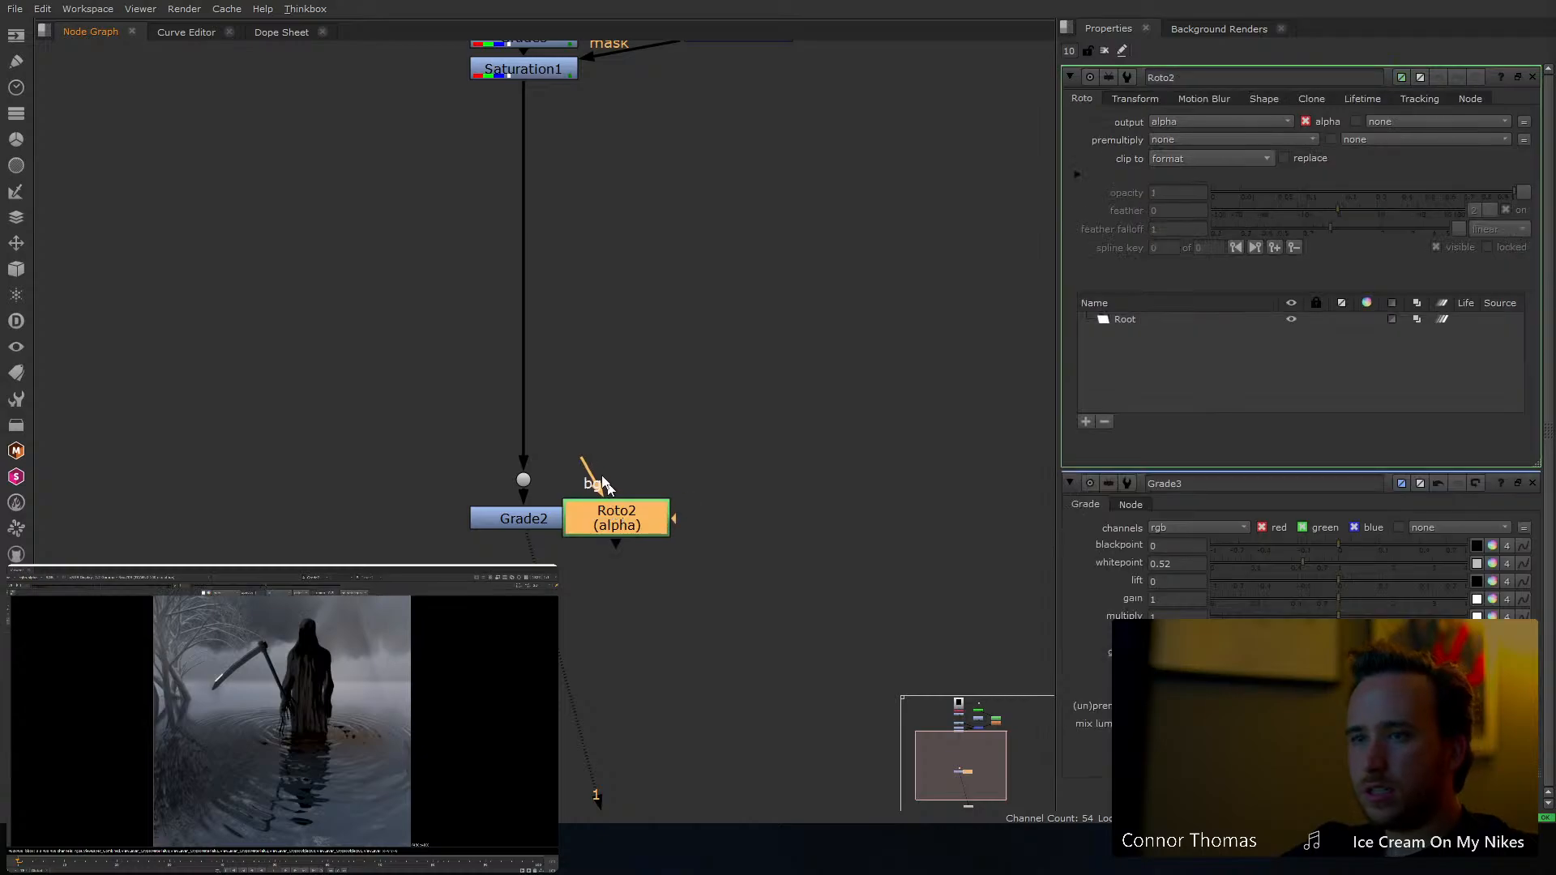
{"action": "left_click_drag", "start_coordinate": [527, 487], "coordinate": [524, 445]}
{"action": "left_click_drag", "start_coordinate": [621, 523], "coordinate": [721, 484]}
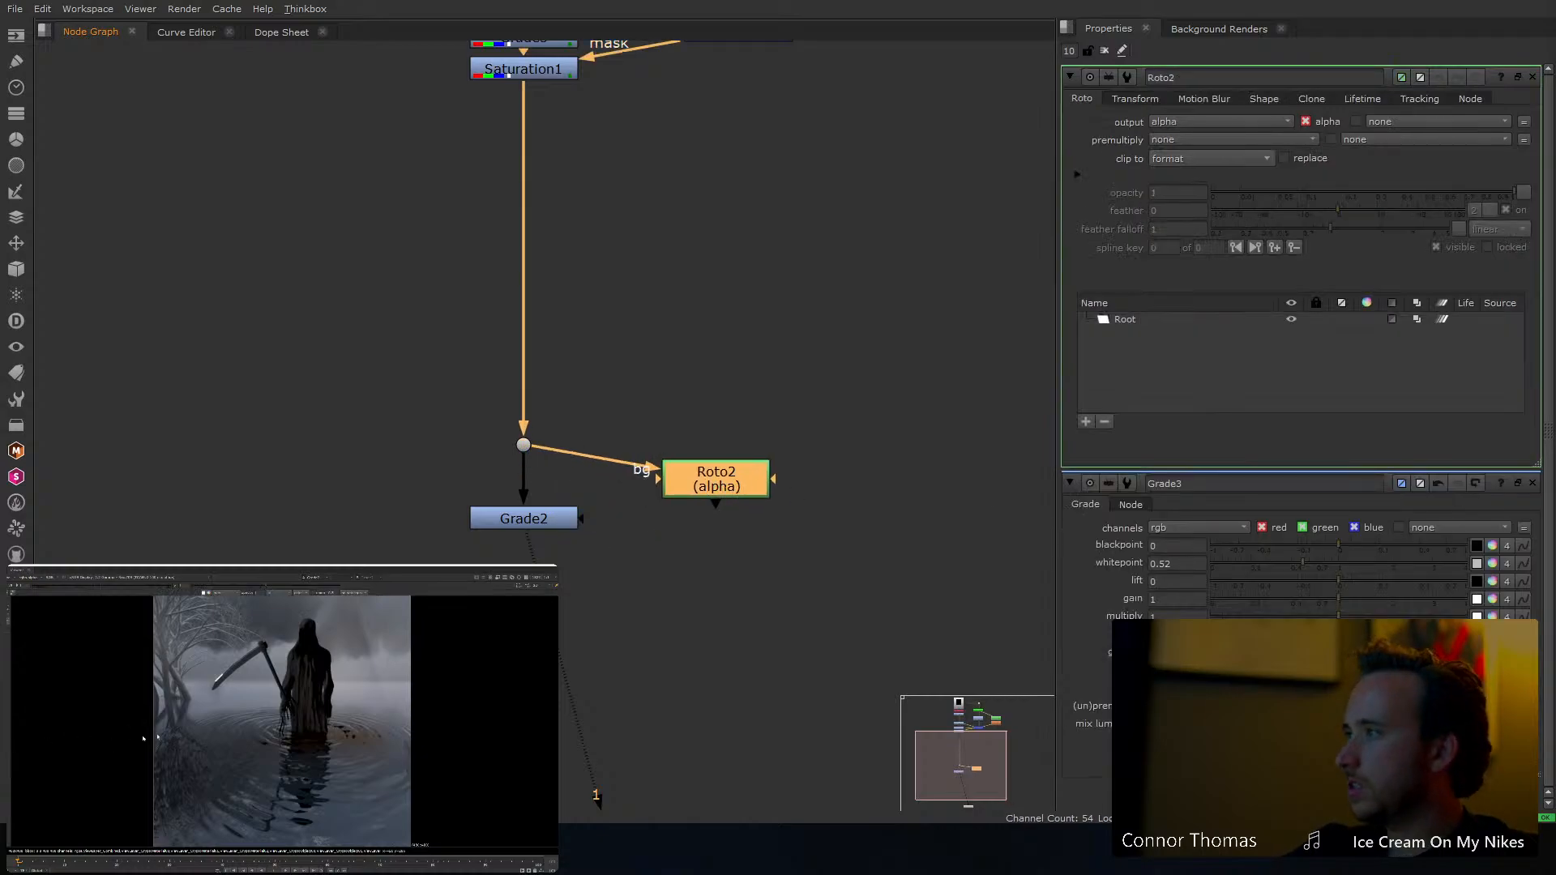
Draw a closed curved roto shape around the foreground water, extending well beyond the sides and lower edge of the frame
{"action": "scroll", "coordinate": [180, 736], "scroll_direction": "down", "scroll_amount": 4}
{"action": "left_click_drag", "start_coordinate": [121, 743], "coordinate": [172, 766]}
{"action": "left_click_drag", "start_coordinate": [205, 770], "coordinate": [307, 763]}
{"action": "left_click", "coordinate": [287, 825]}
{"action": "left_click_drag", "start_coordinate": [120, 799], "coordinate": [108, 775]}
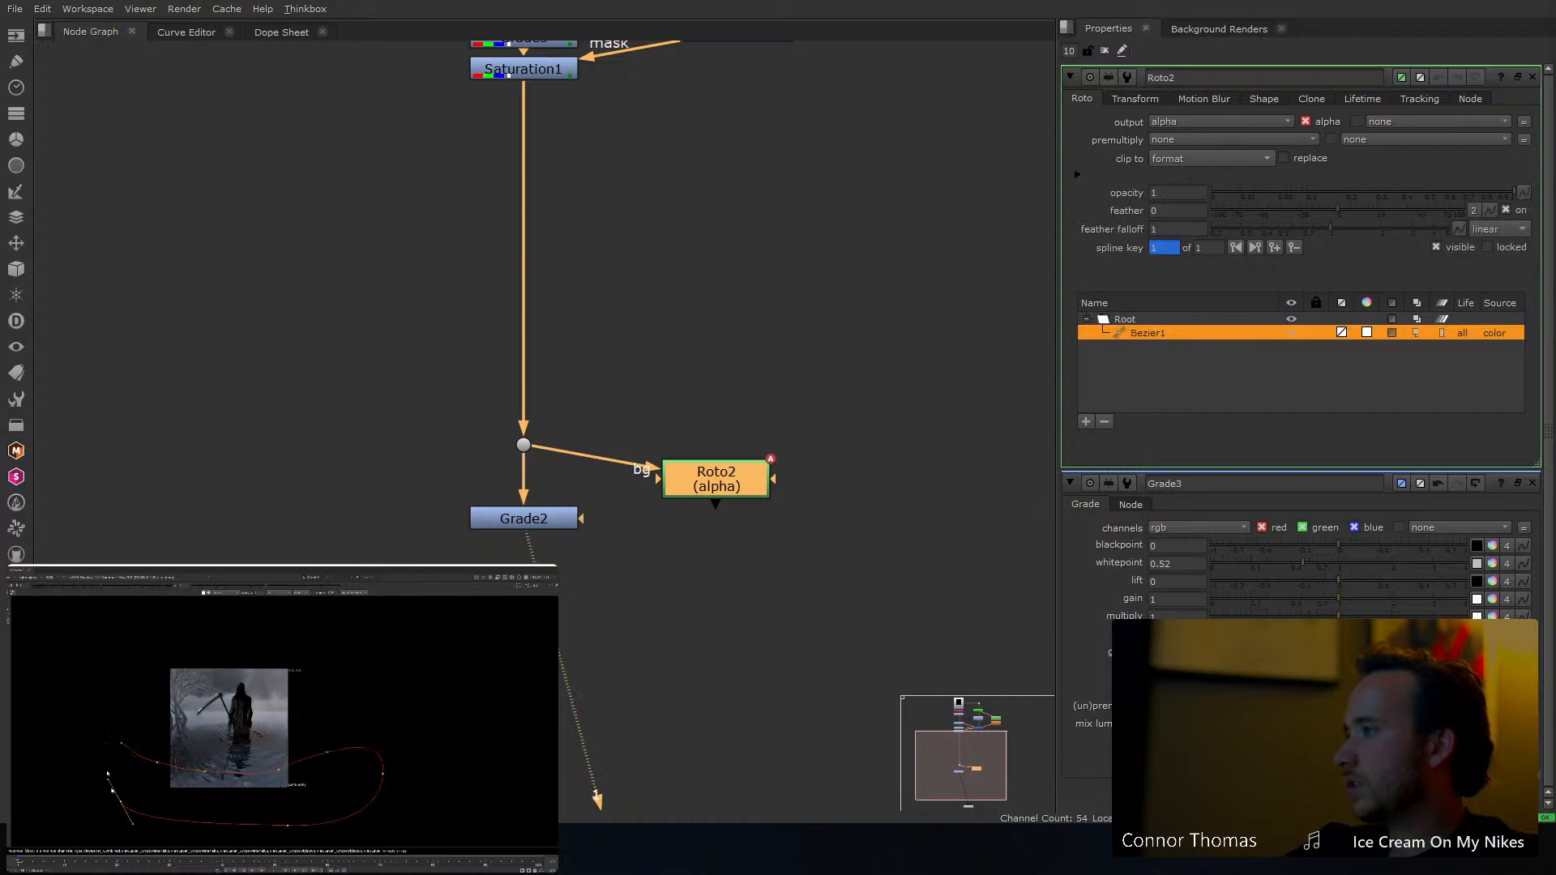
{"action": "left_click", "coordinate": [122, 743]}
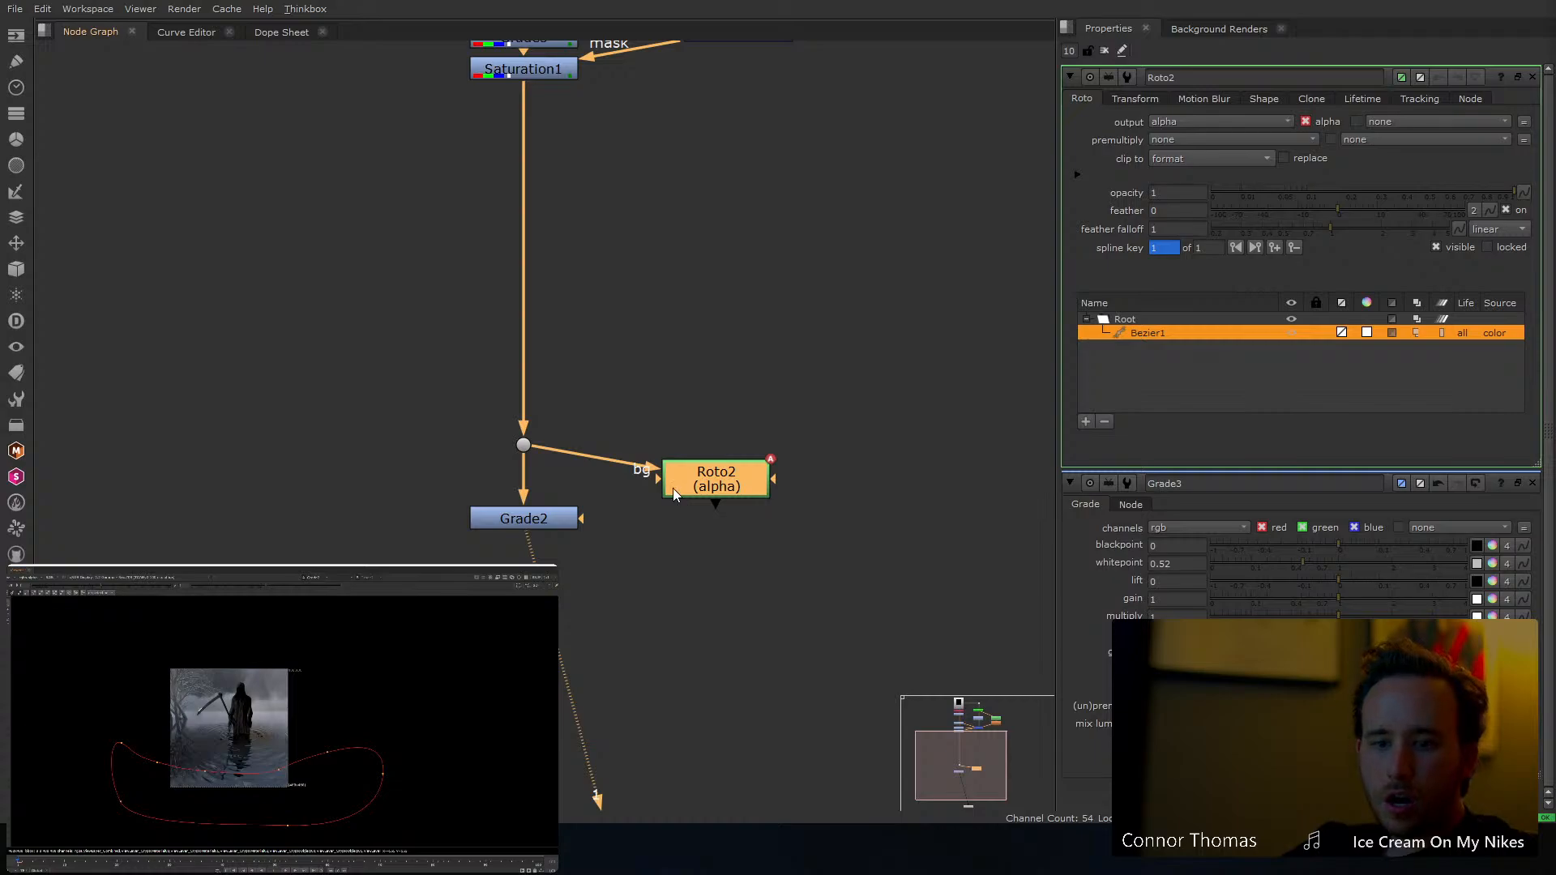
Add an EdgeBlur node after Roto2 and connect Grade2's mask to it
{"action": "key", "text": "Tab"}
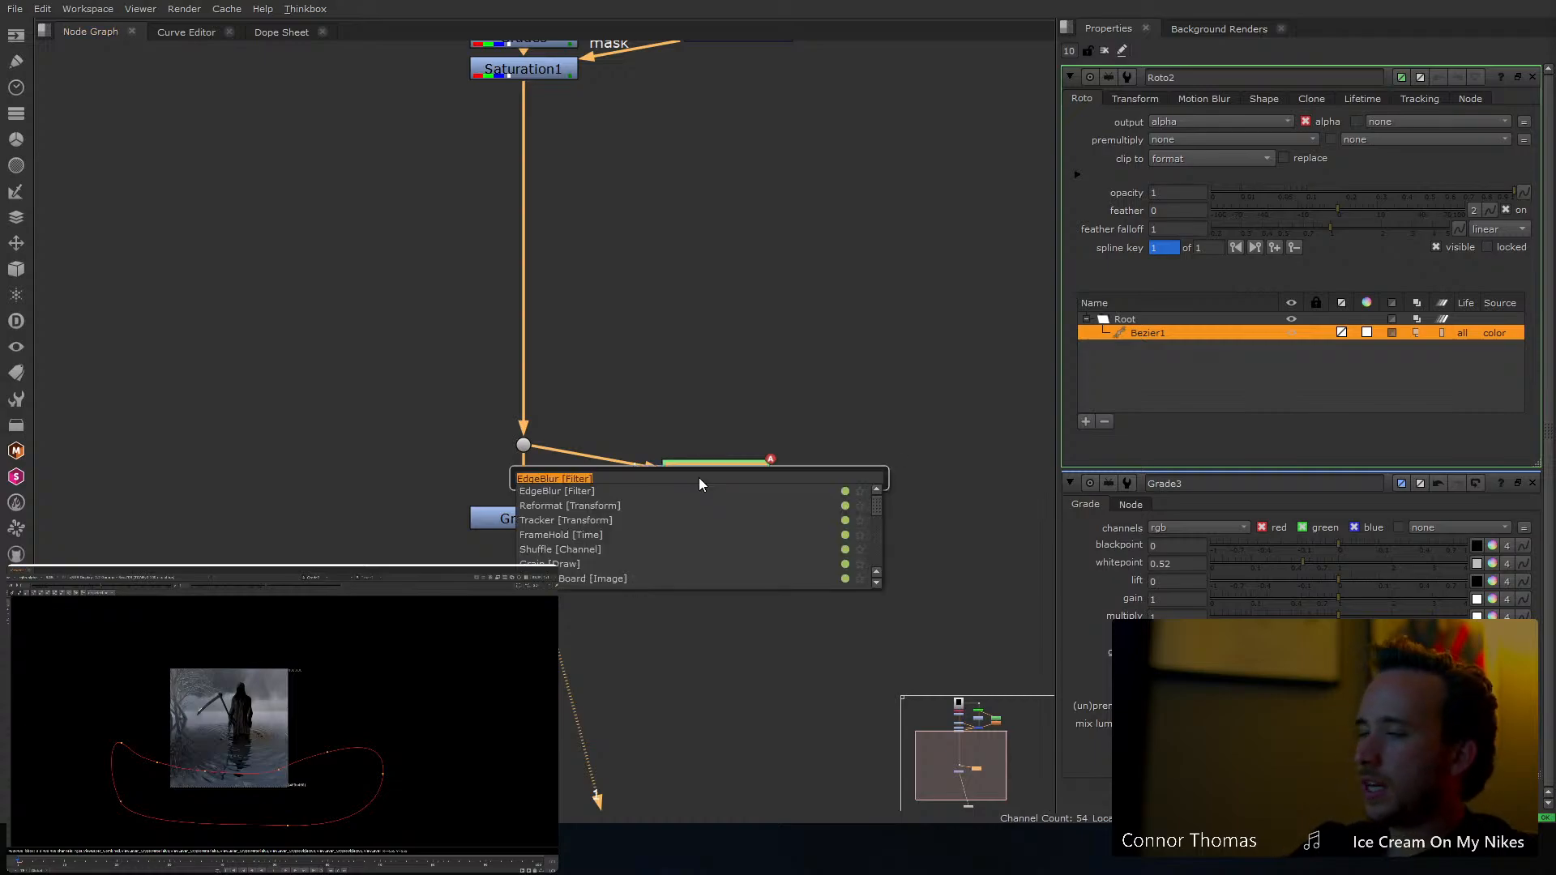
{"action": "type", "text": "ed"}
{"action": "key", "text": "Return"}
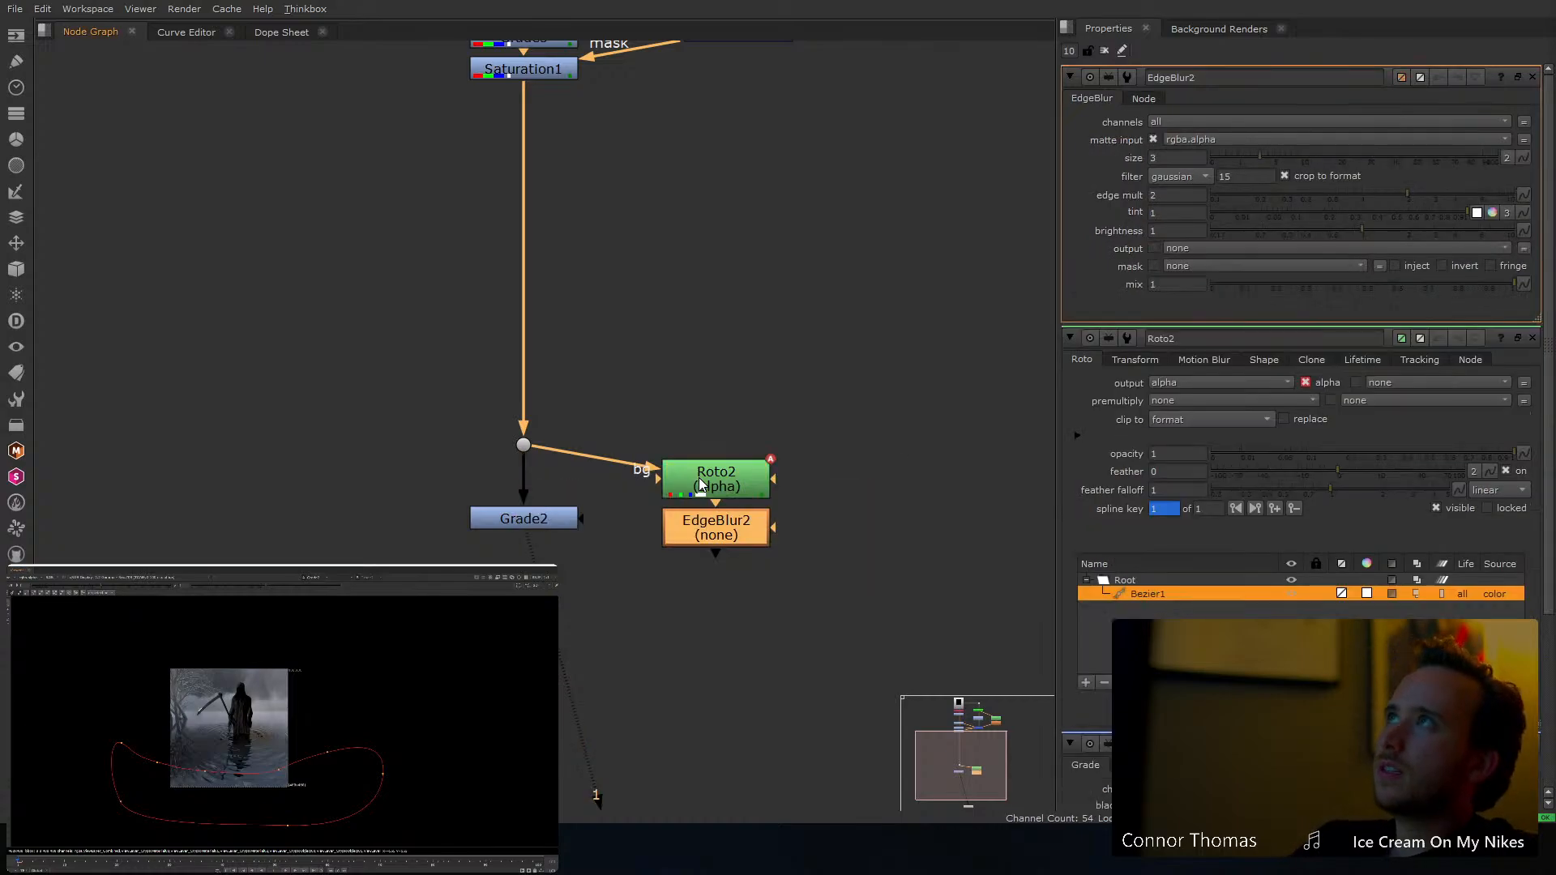
{"action": "left_click_drag", "start_coordinate": [588, 521], "coordinate": [699, 541]}
Set EdgeBlur2's size to 300, close all node properties and align Grade2 level with EdgeBlur2
{"action": "left_click", "coordinate": [1159, 158]}
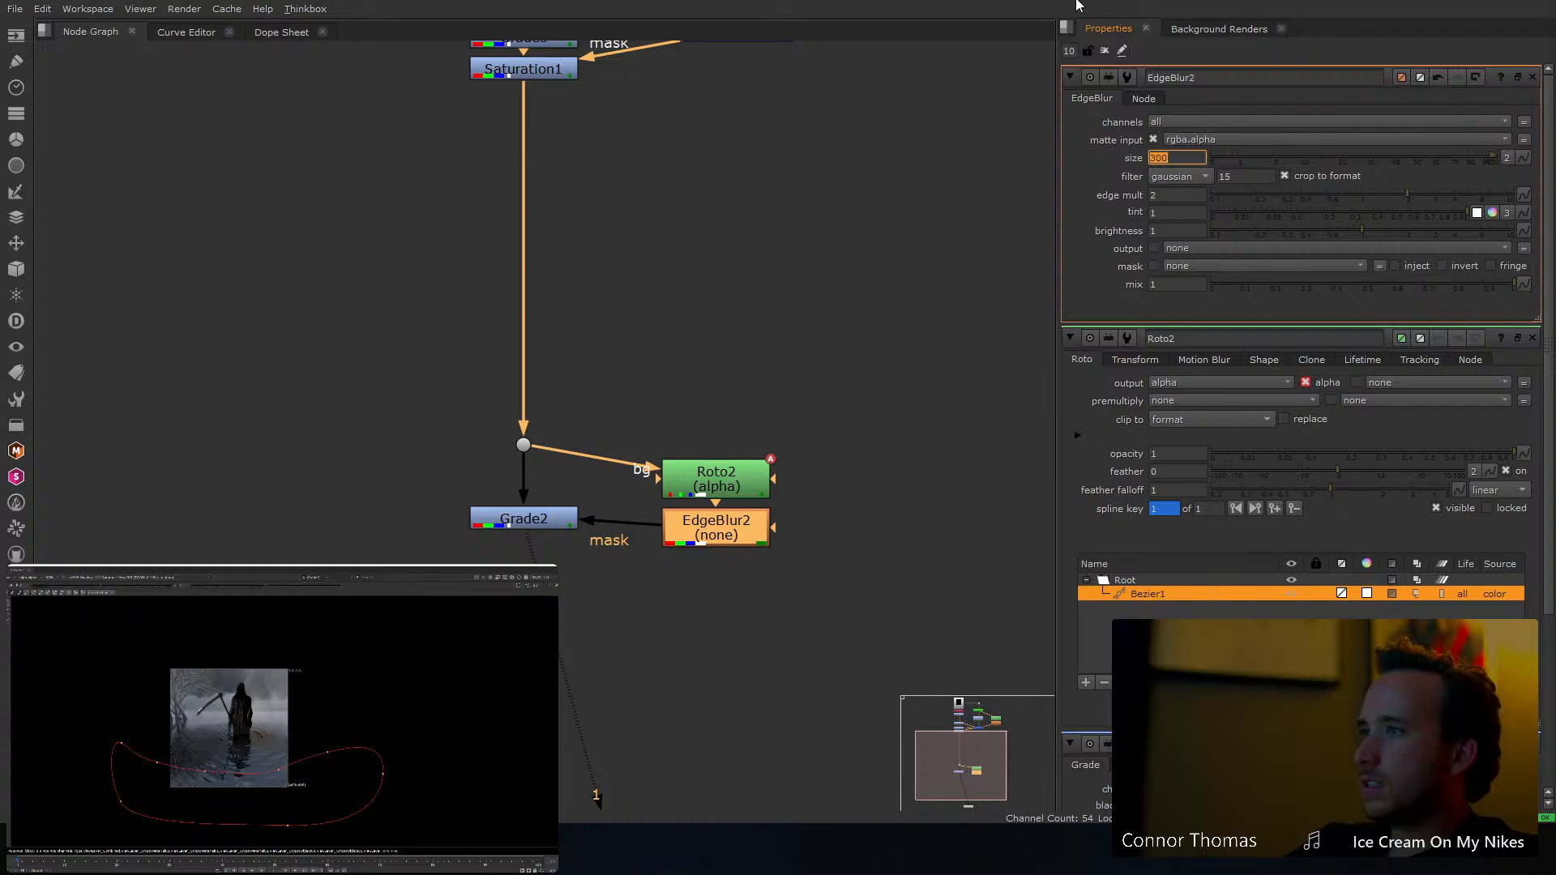
{"action": "left_click", "coordinate": [1106, 51]}
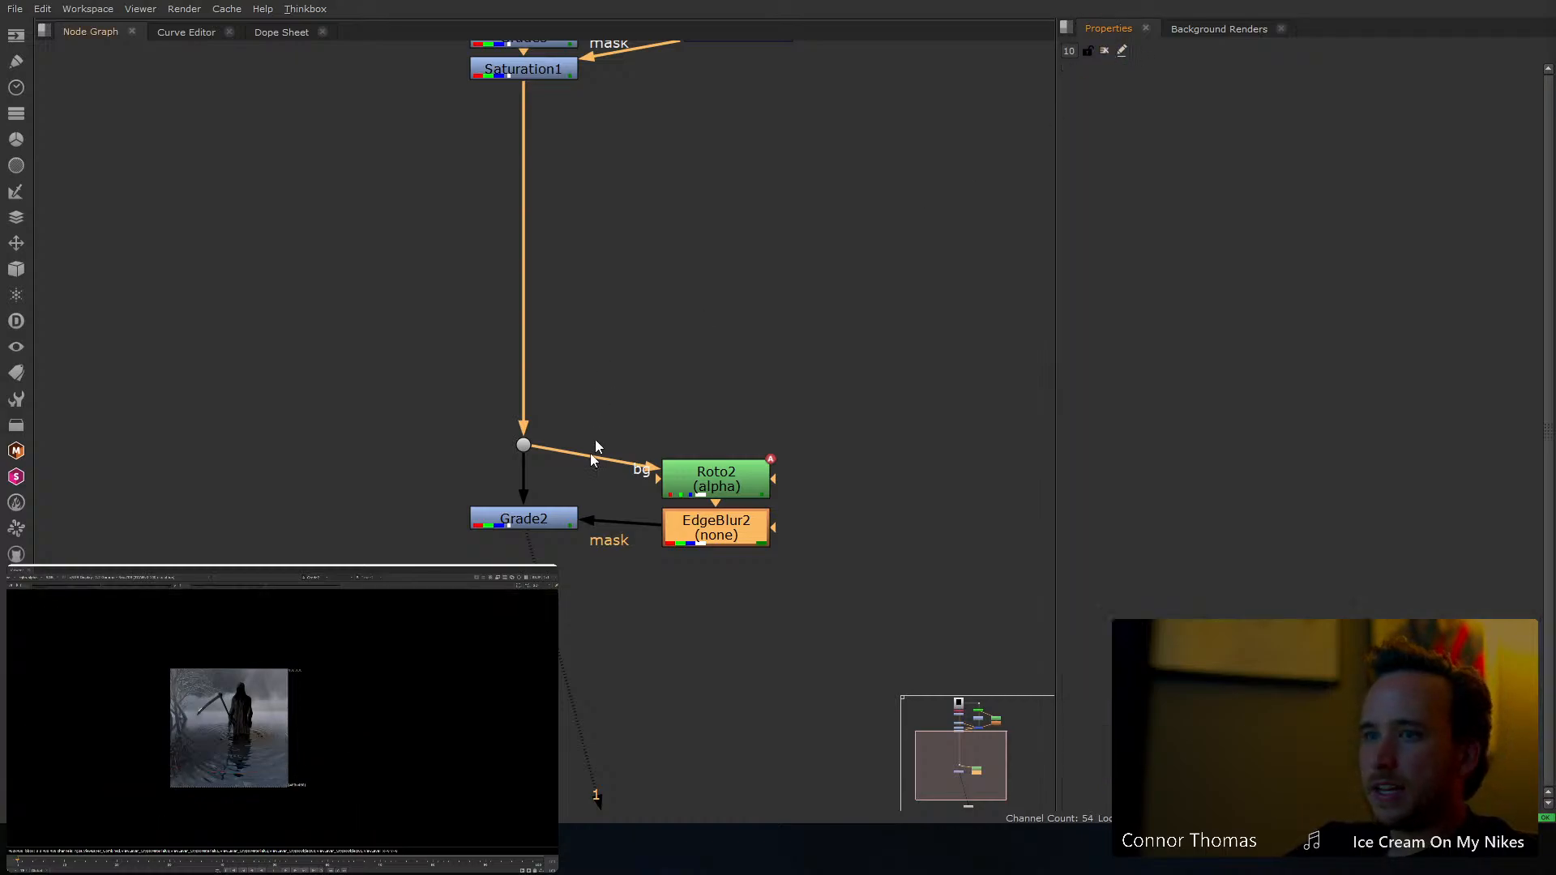
{"action": "left_click_drag", "start_coordinate": [557, 510], "coordinate": [551, 529]}
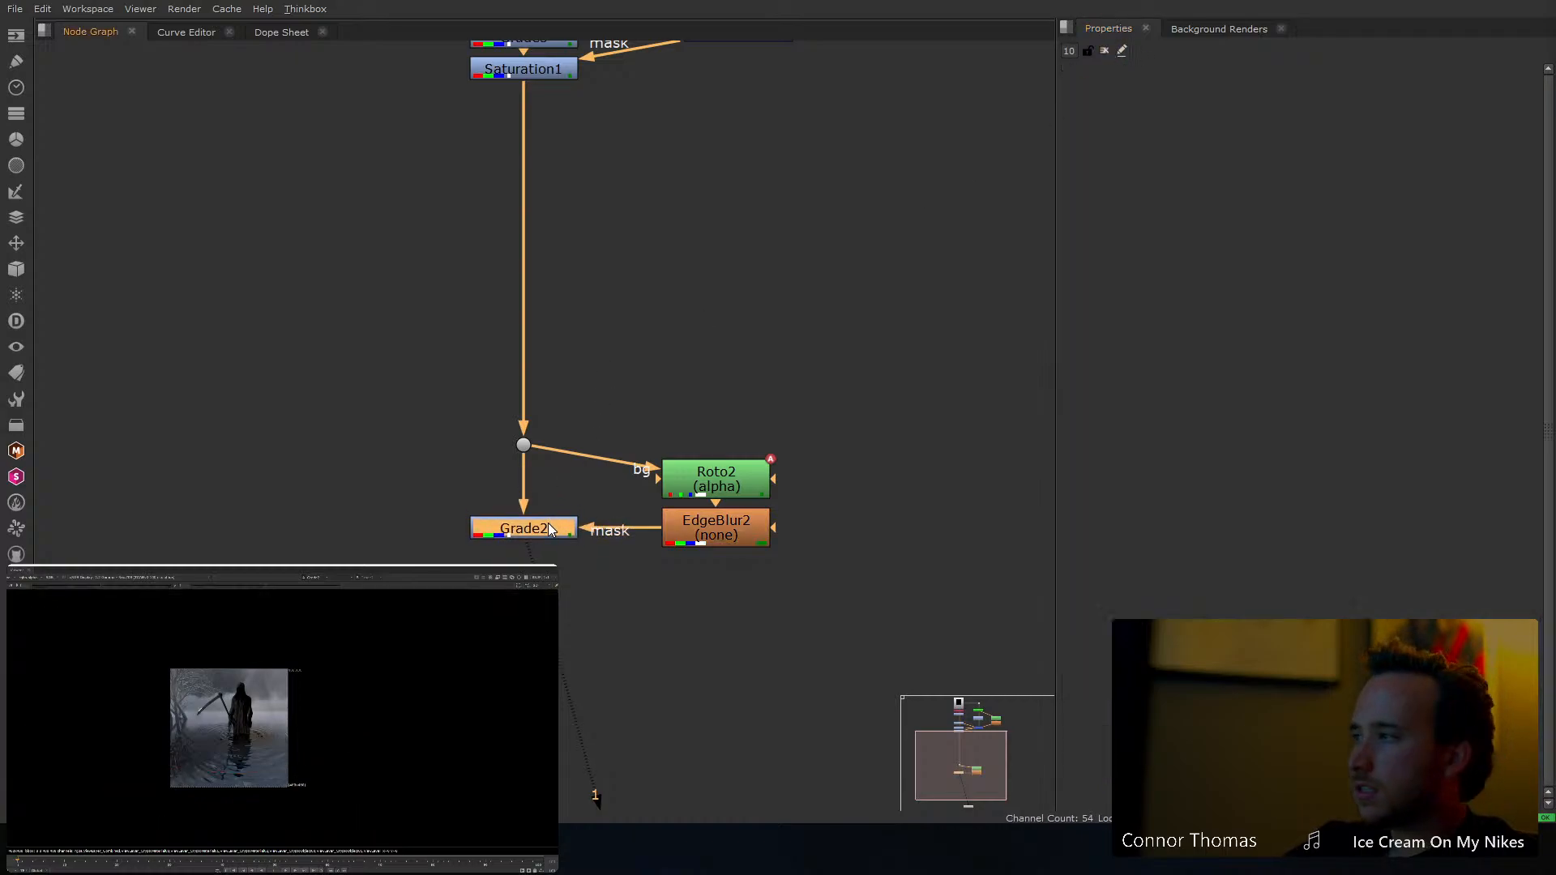
Fit the composite in the Viewer and set Grade2's whitepoint to 1.88
{"action": "left_click", "coordinate": [548, 522]}
{"action": "key", "text": "f"}
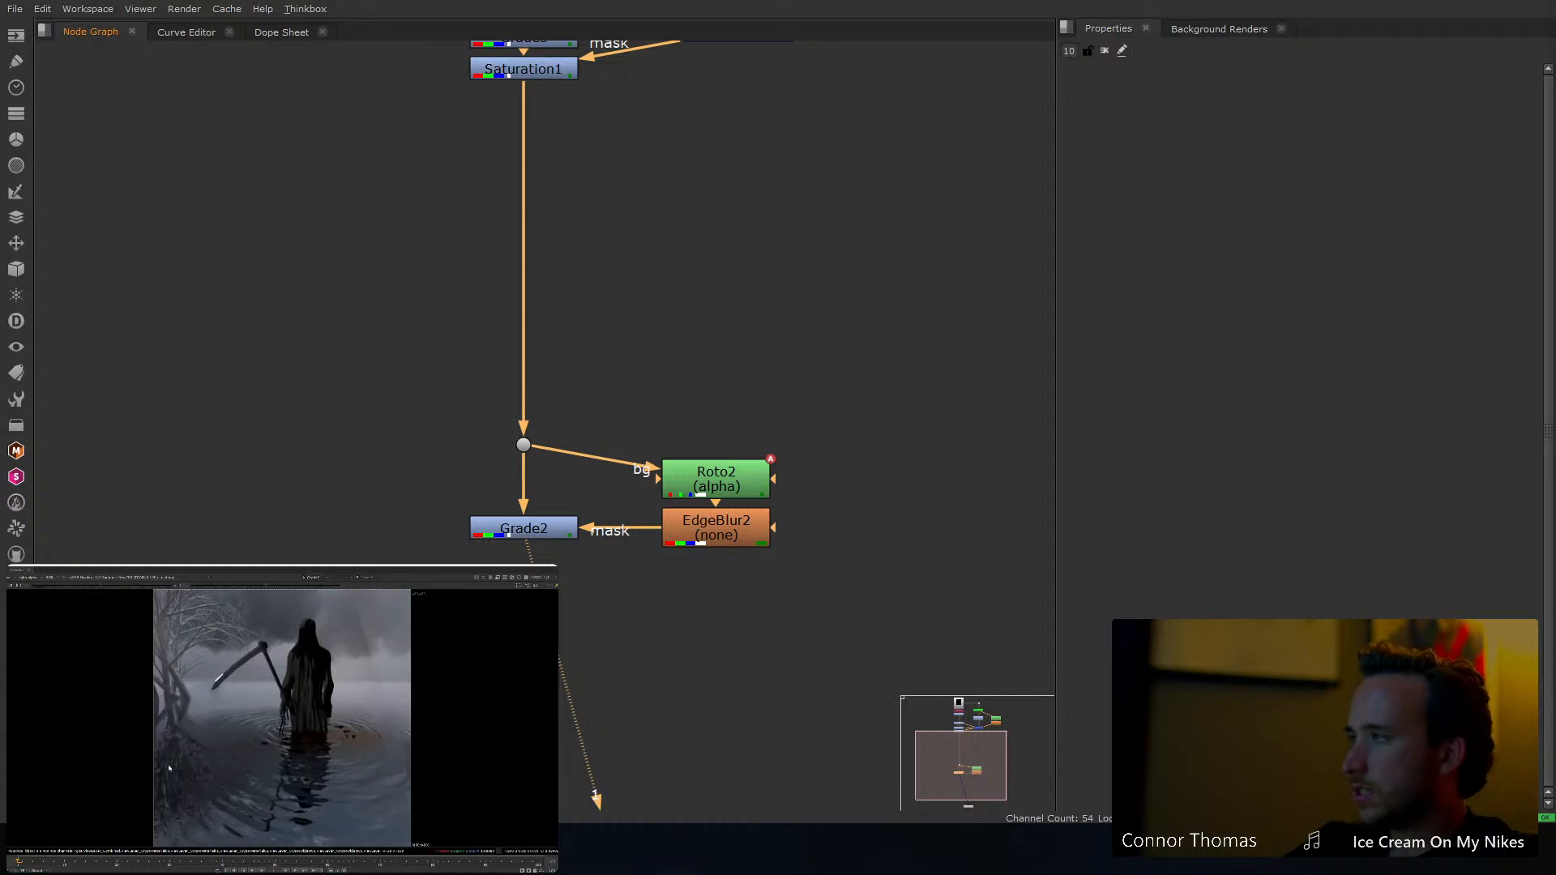
{"action": "double_click", "coordinate": [536, 532]}
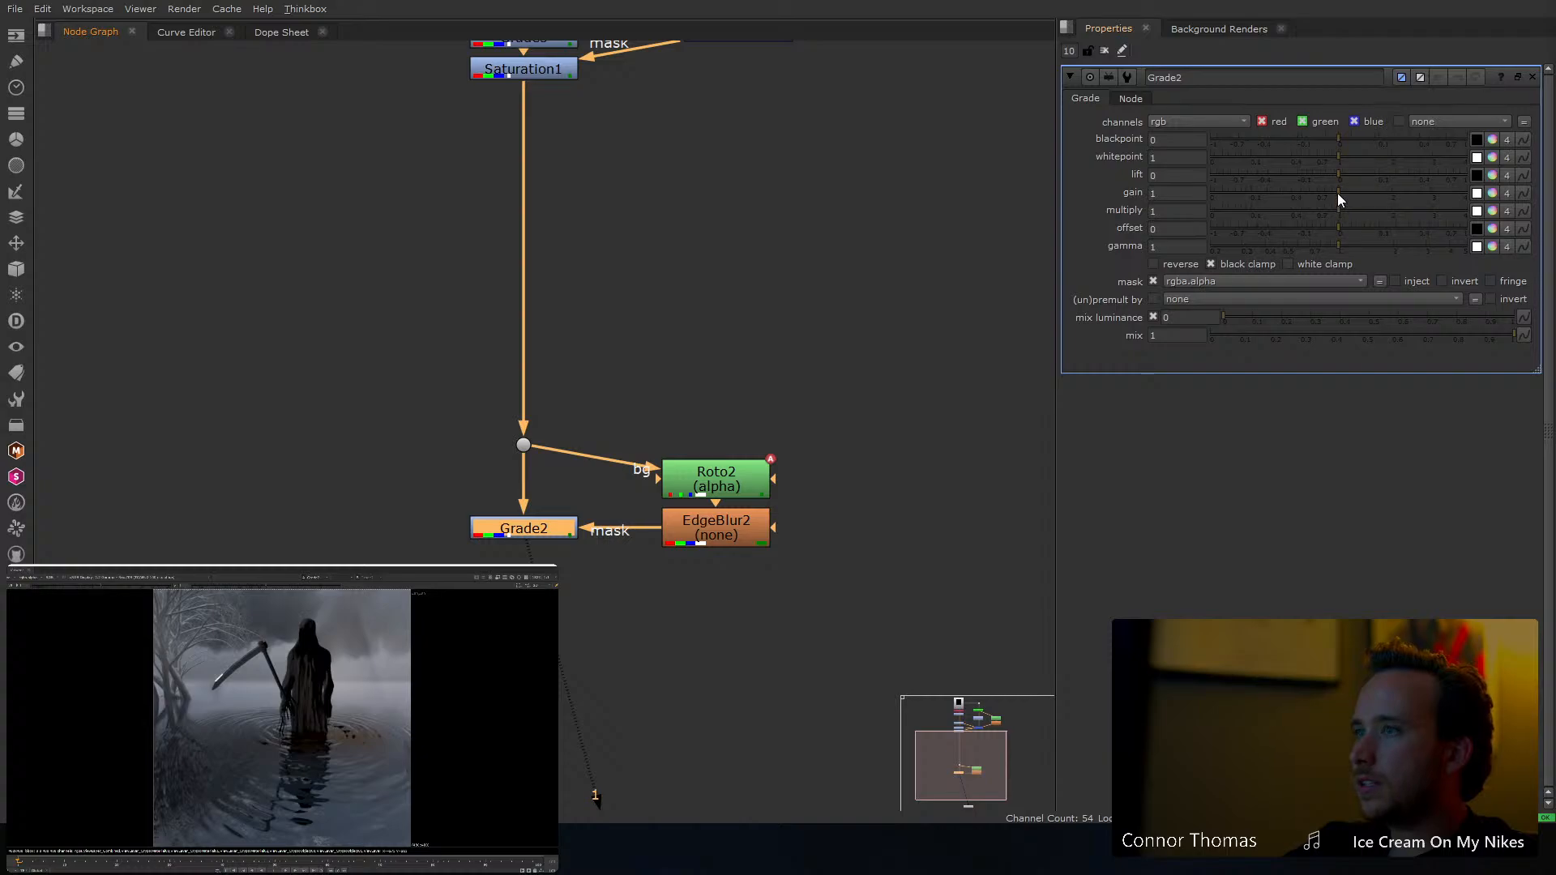
{"action": "left_click_drag", "start_coordinate": [1344, 160], "coordinate": [1372, 163]}
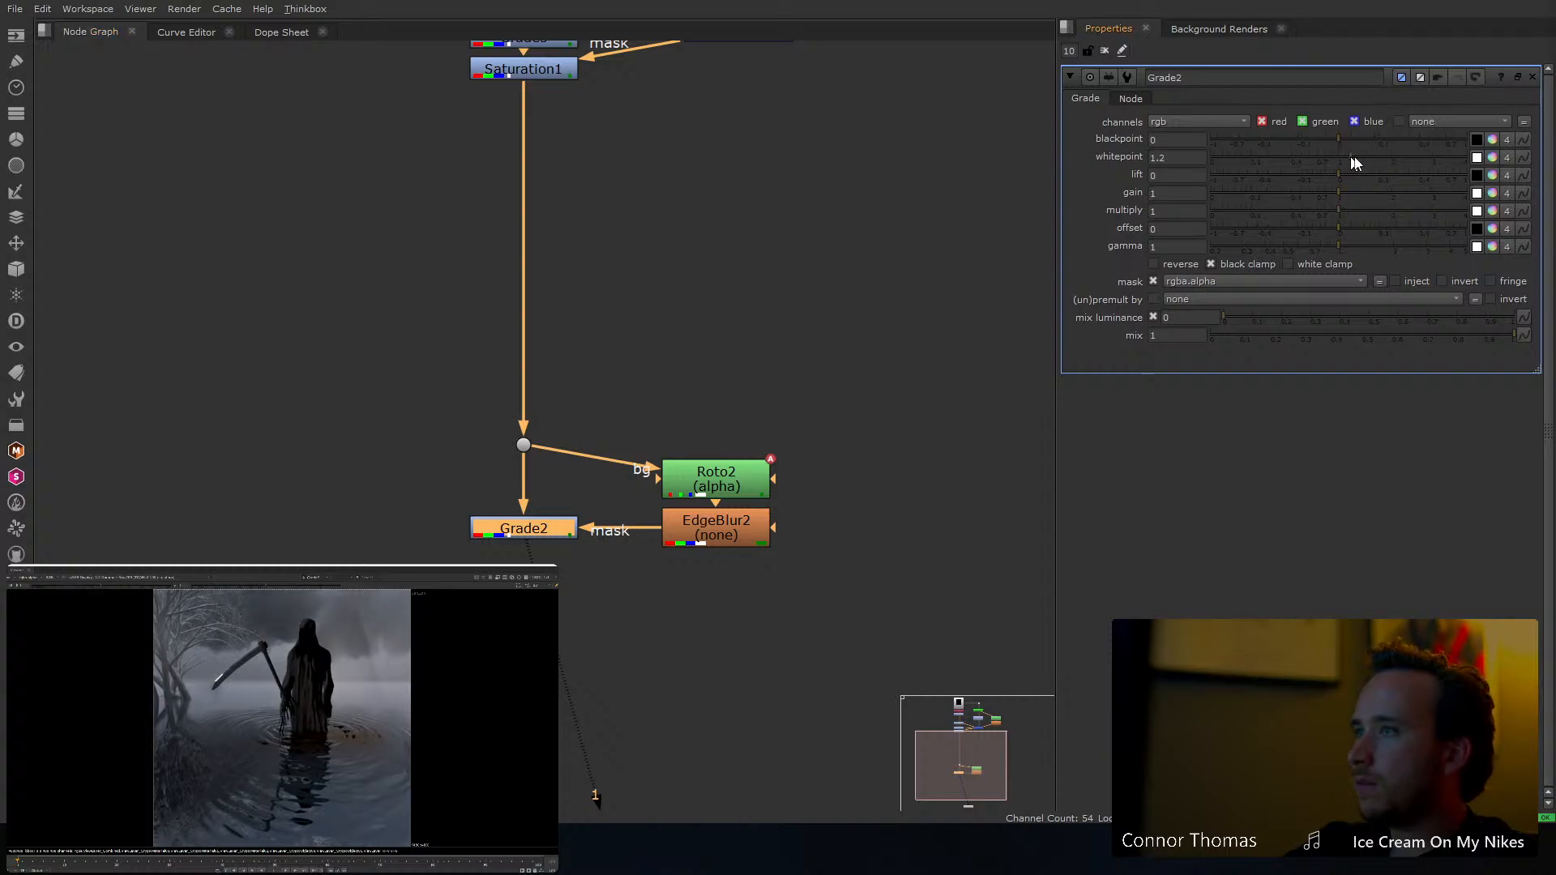
Set Roto2's premultiply to rgba and close all node properties
{"action": "double_click", "coordinate": [702, 480]}
{"action": "left_click", "coordinate": [1198, 142]}
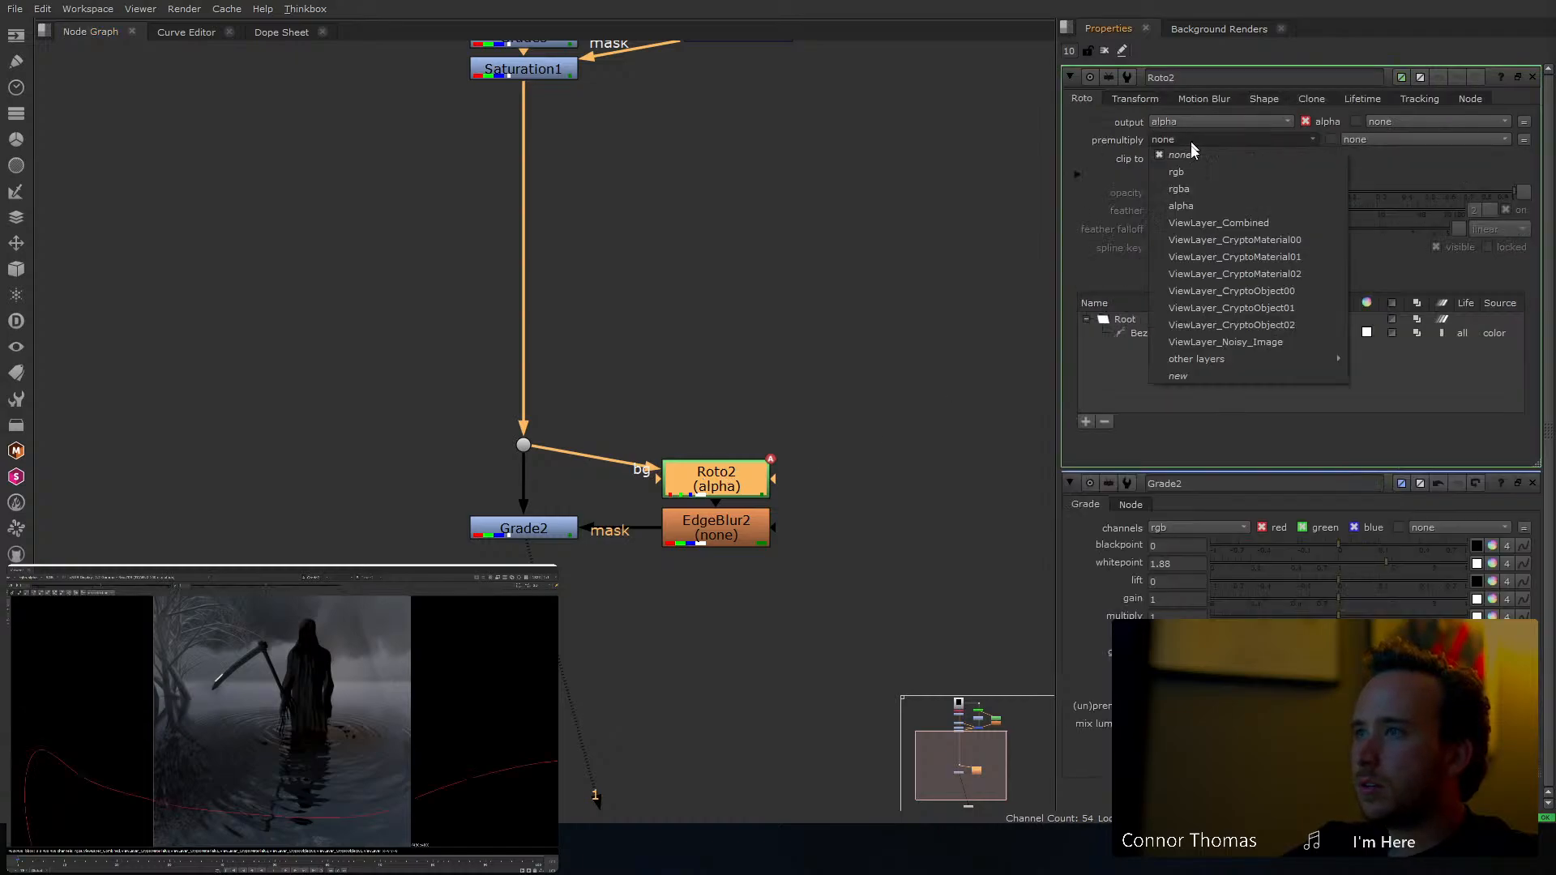
{"action": "left_click", "coordinate": [1193, 185]}
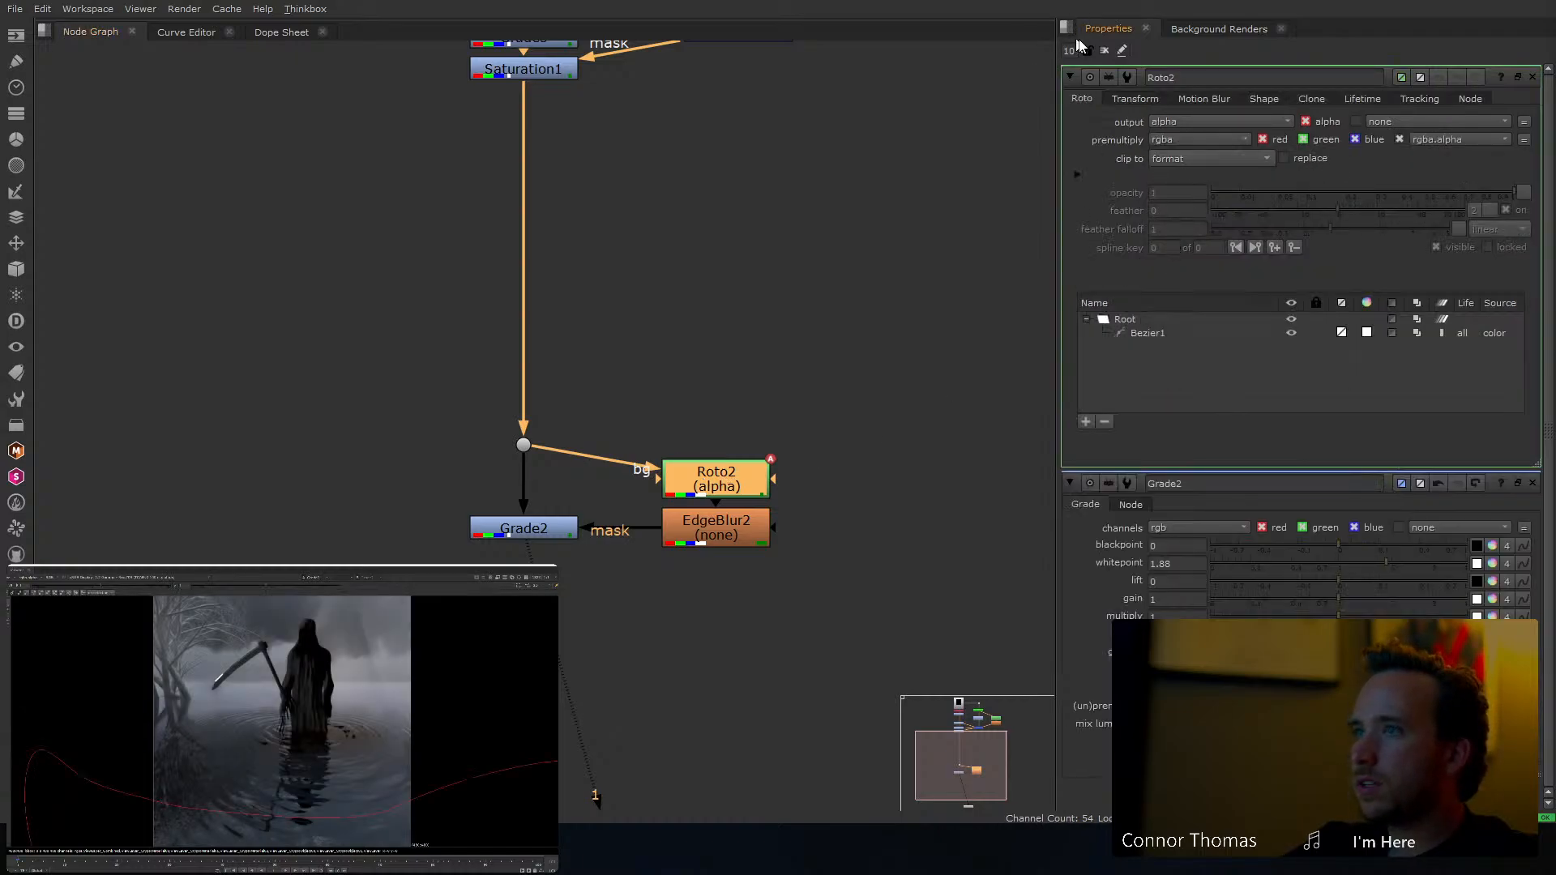
{"action": "left_click", "coordinate": [1107, 51]}
Set Grade2's whitepoint to 4 to darken the foreground water
{"action": "double_click", "coordinate": [532, 535]}
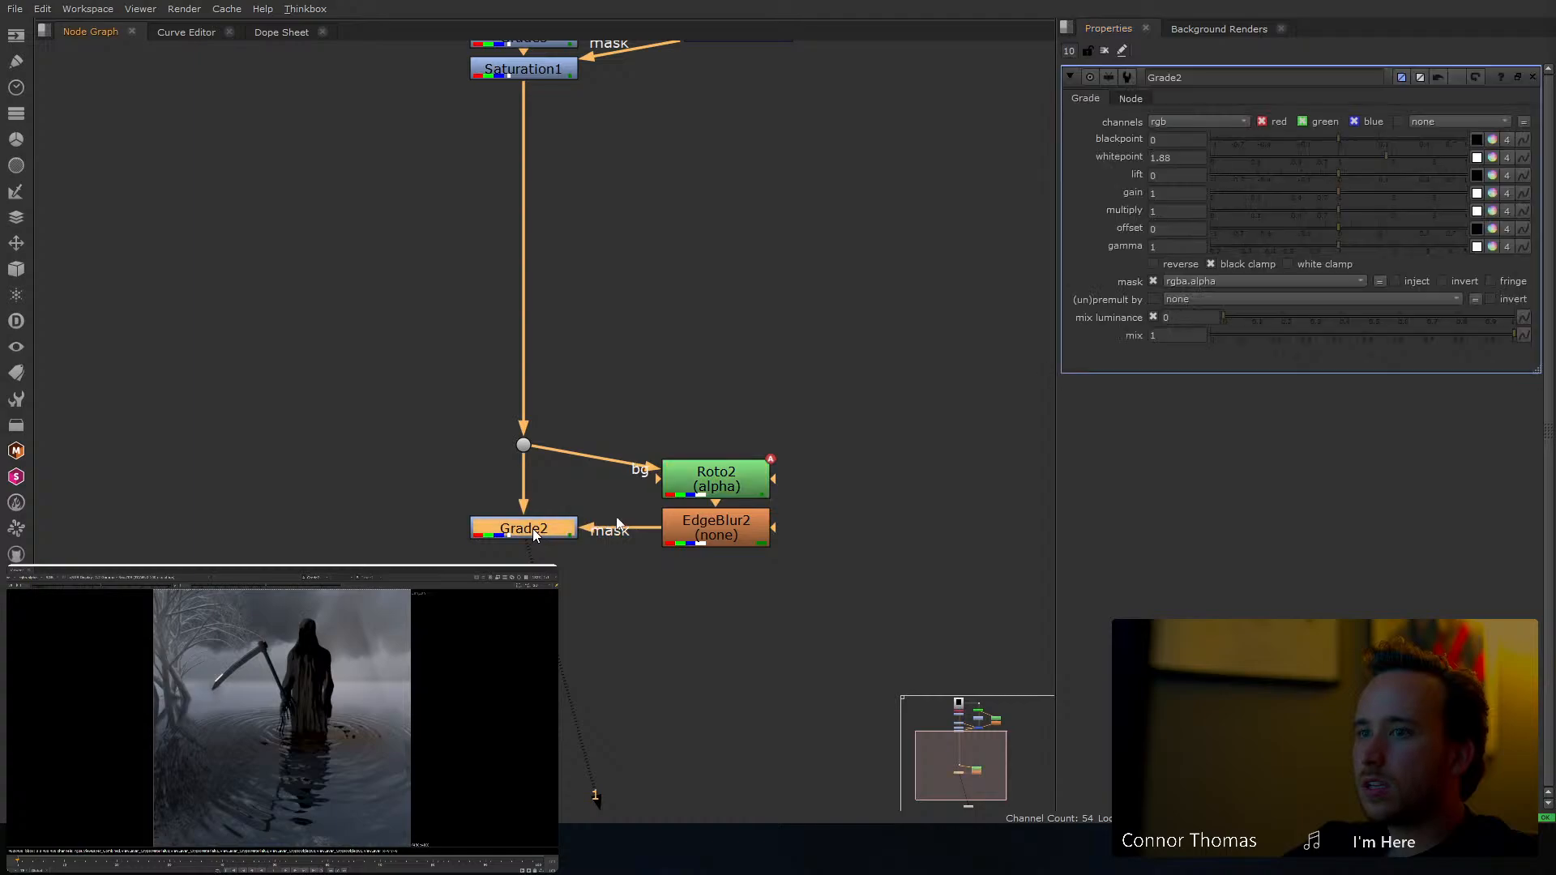
{"action": "left_click_drag", "start_coordinate": [1441, 165], "coordinate": [1516, 162]}
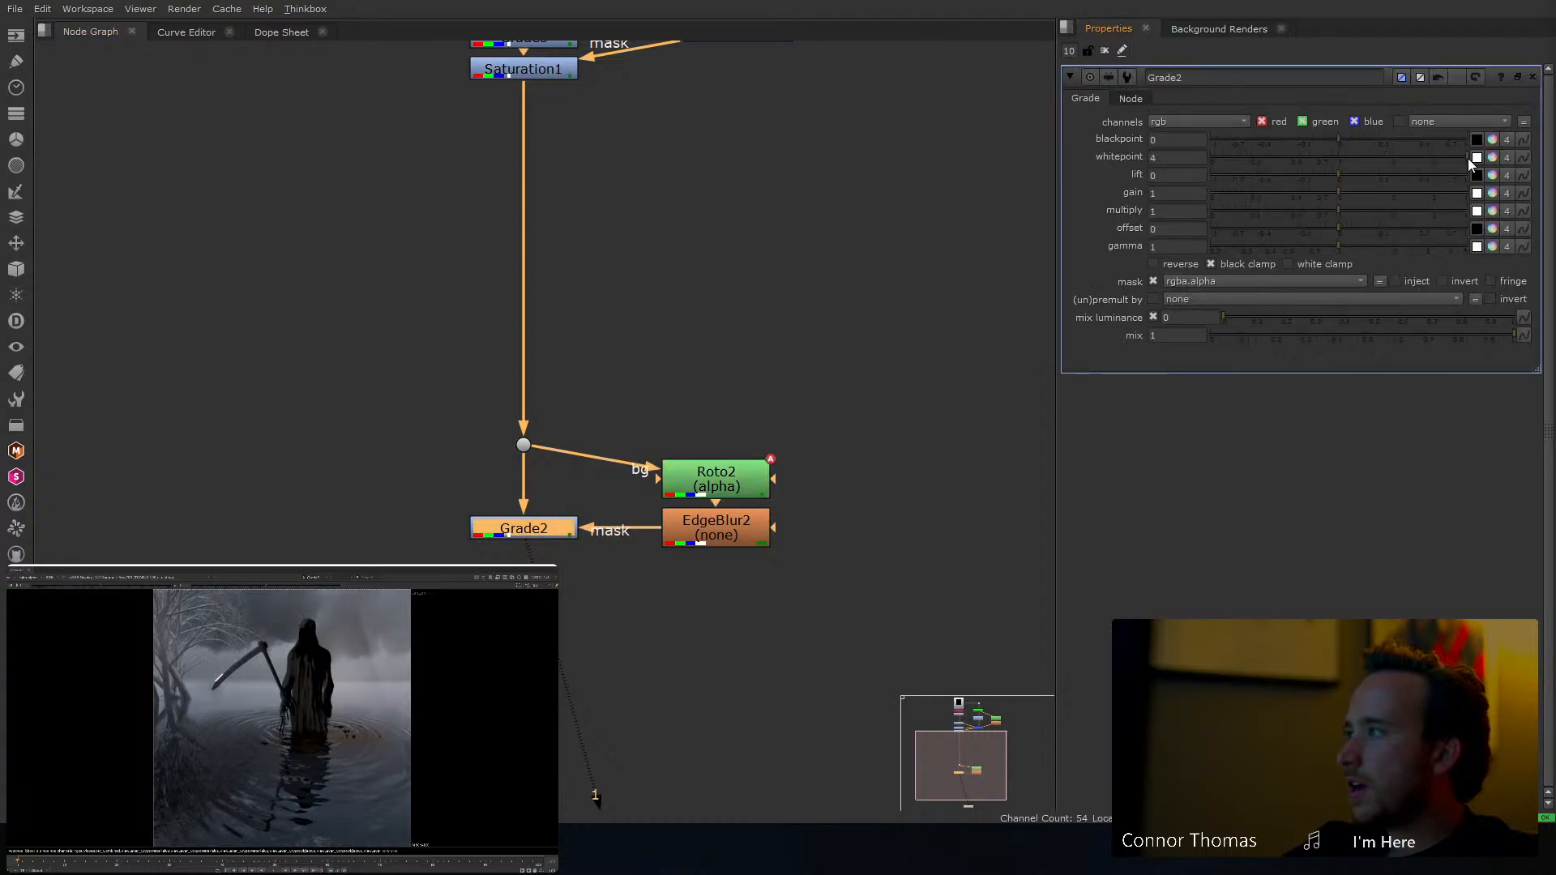
{"action": "left_click", "coordinate": [859, 402]}
Move the whole Roto2 shape slightly up, then pull its lower-edge point down and its lower-left point further outward
{"action": "double_click", "coordinate": [717, 478]}
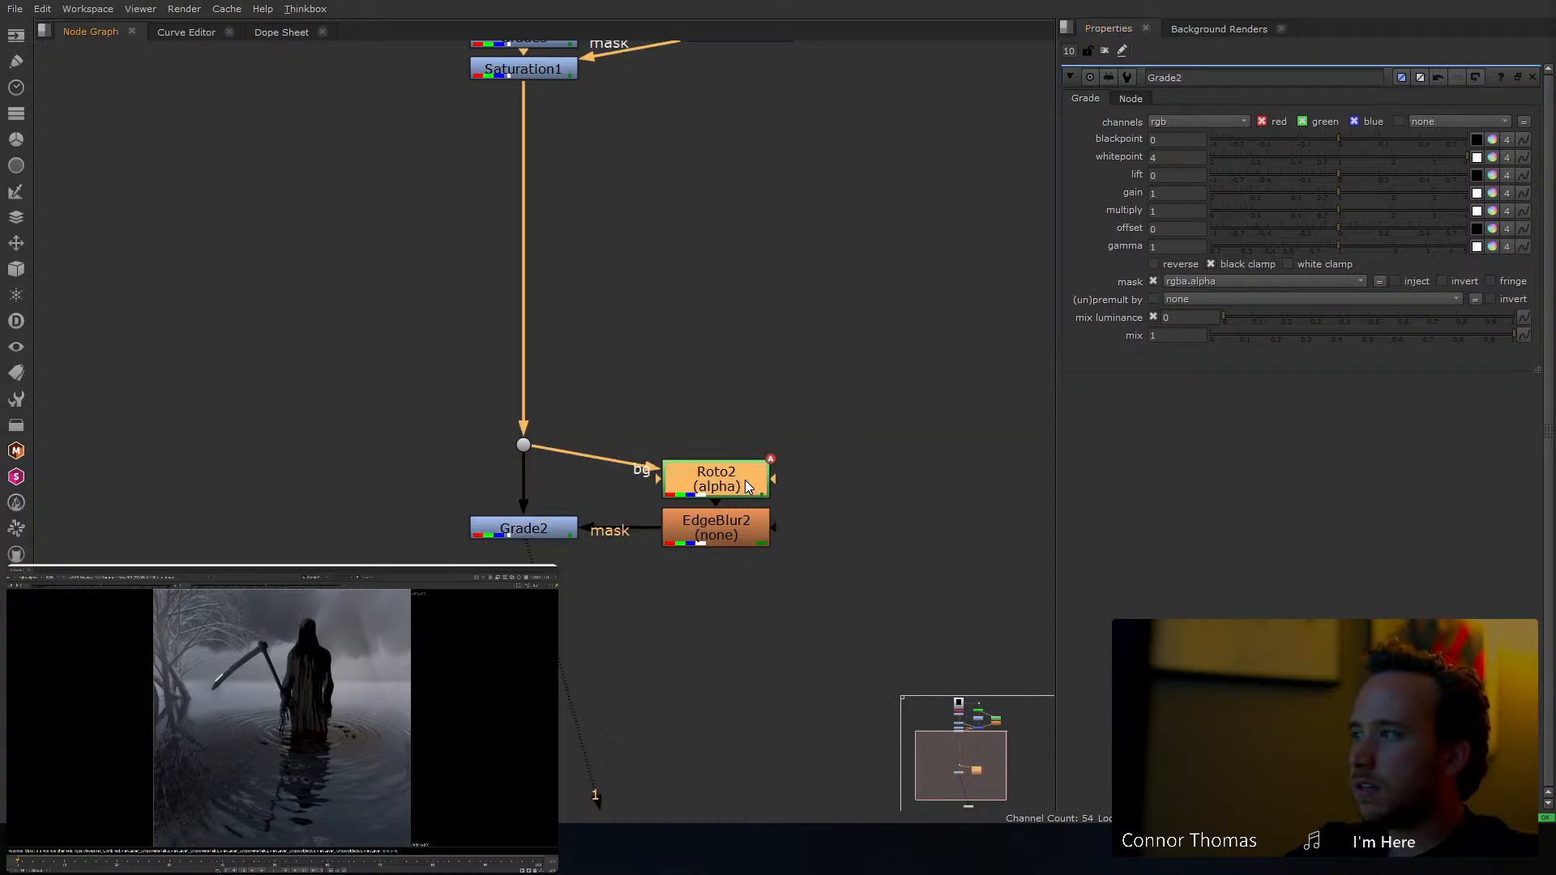
{"action": "left_click", "coordinate": [77, 766]}
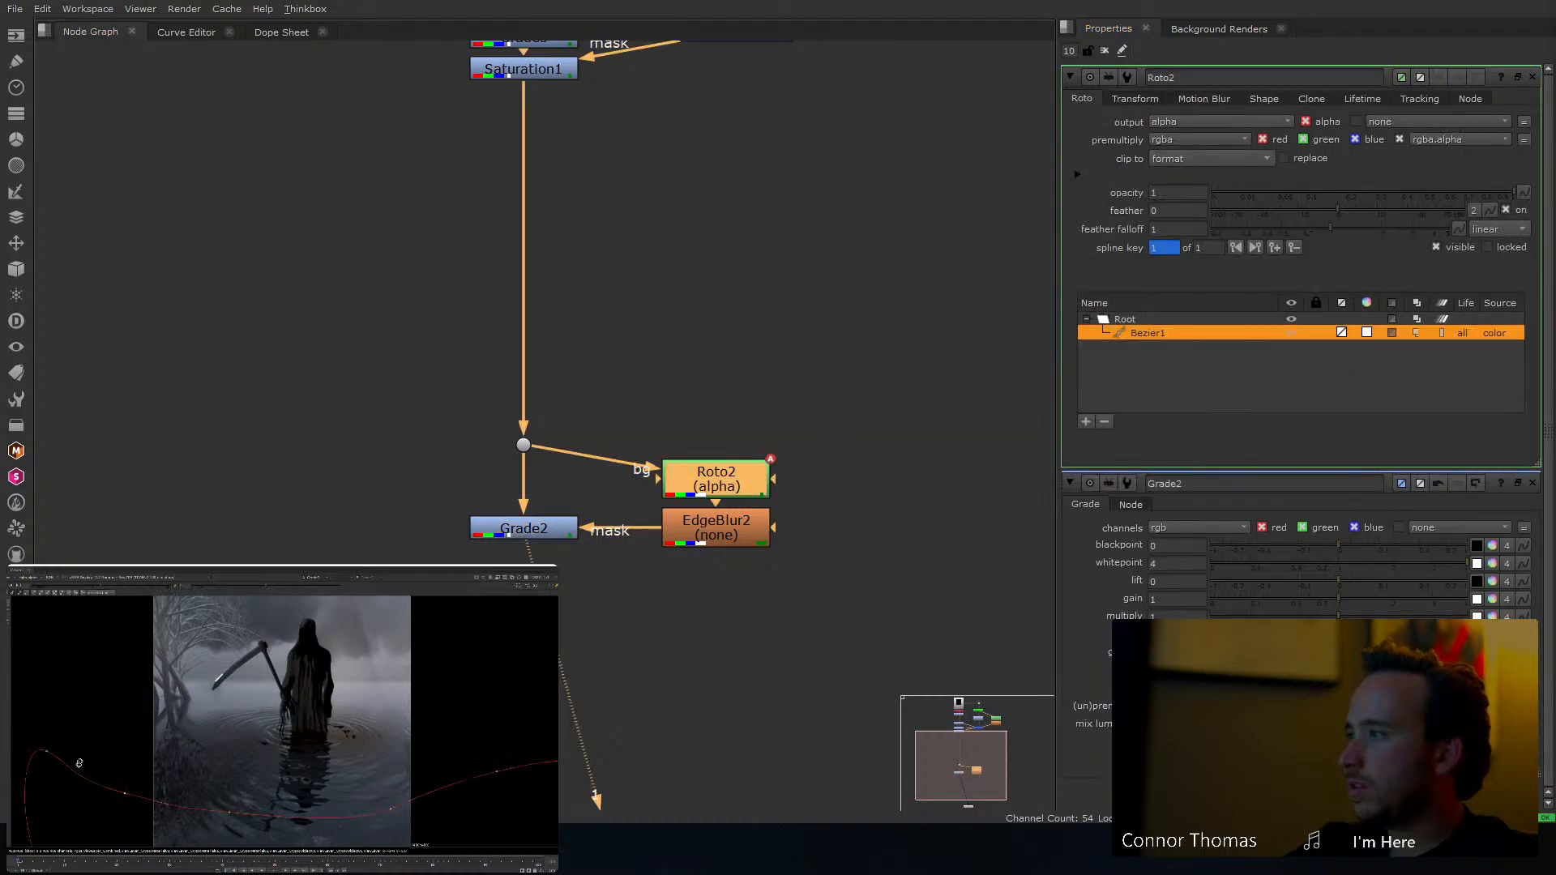
{"action": "scroll", "coordinate": [93, 748], "scroll_direction": "down", "scroll_amount": 5}
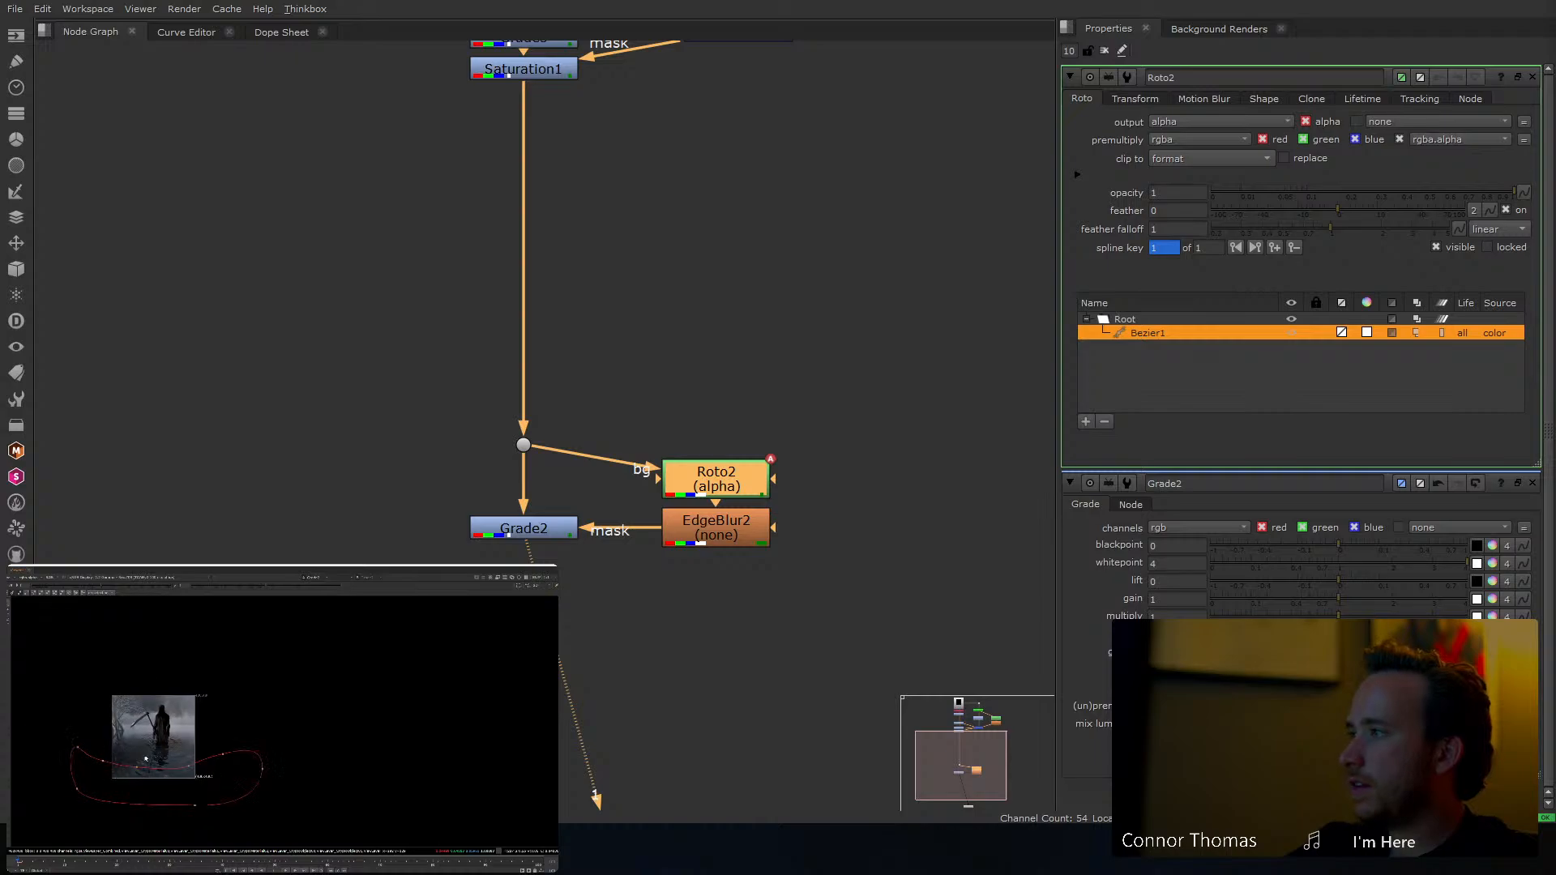
{"action": "key", "text": "ctrl+a"}
{"action": "left_click_drag", "start_coordinate": [150, 777], "coordinate": [149, 763]}
{"action": "left_click", "coordinate": [268, 786]}
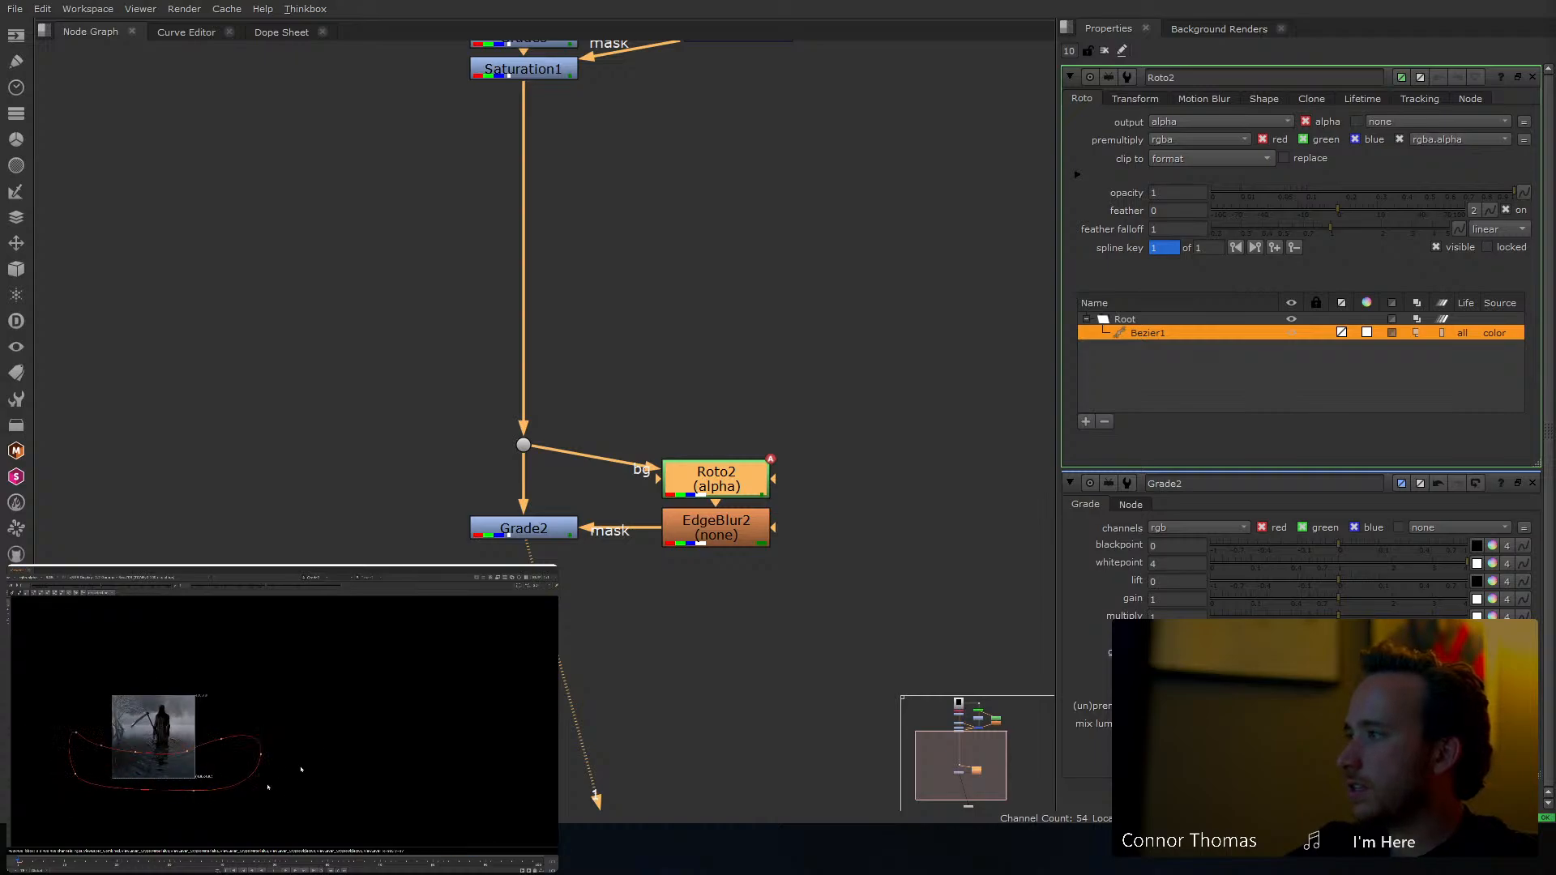
{"action": "left_click_drag", "start_coordinate": [194, 791], "coordinate": [195, 807]}
{"action": "left_click_drag", "start_coordinate": [75, 774], "coordinate": [53, 805]}
{"action": "left_click", "coordinate": [284, 747]}
Add a Reformat node directly after Read1, with its type set to scale and scale set to 4
{"action": "middle_click_drag", "start_coordinate": [687, 142], "coordinate": [726, 682]}
{"action": "left_click_drag", "start_coordinate": [581, 298], "coordinate": [587, 154]}
{"action": "key", "text": "Tab"}
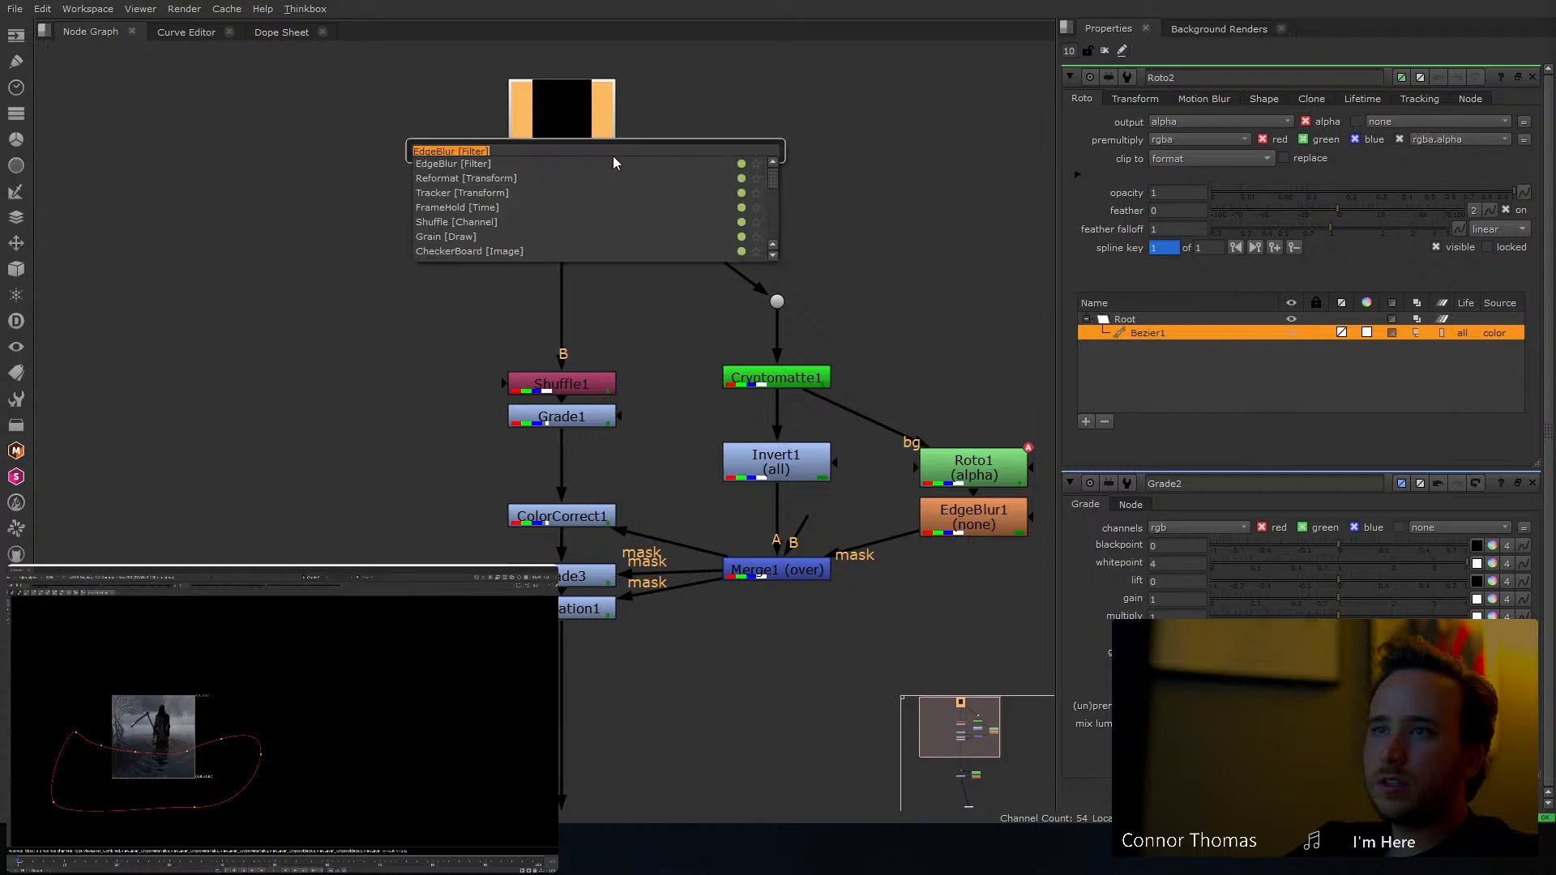
{"action": "type", "text": "ref"}
{"action": "key", "text": "Return"}
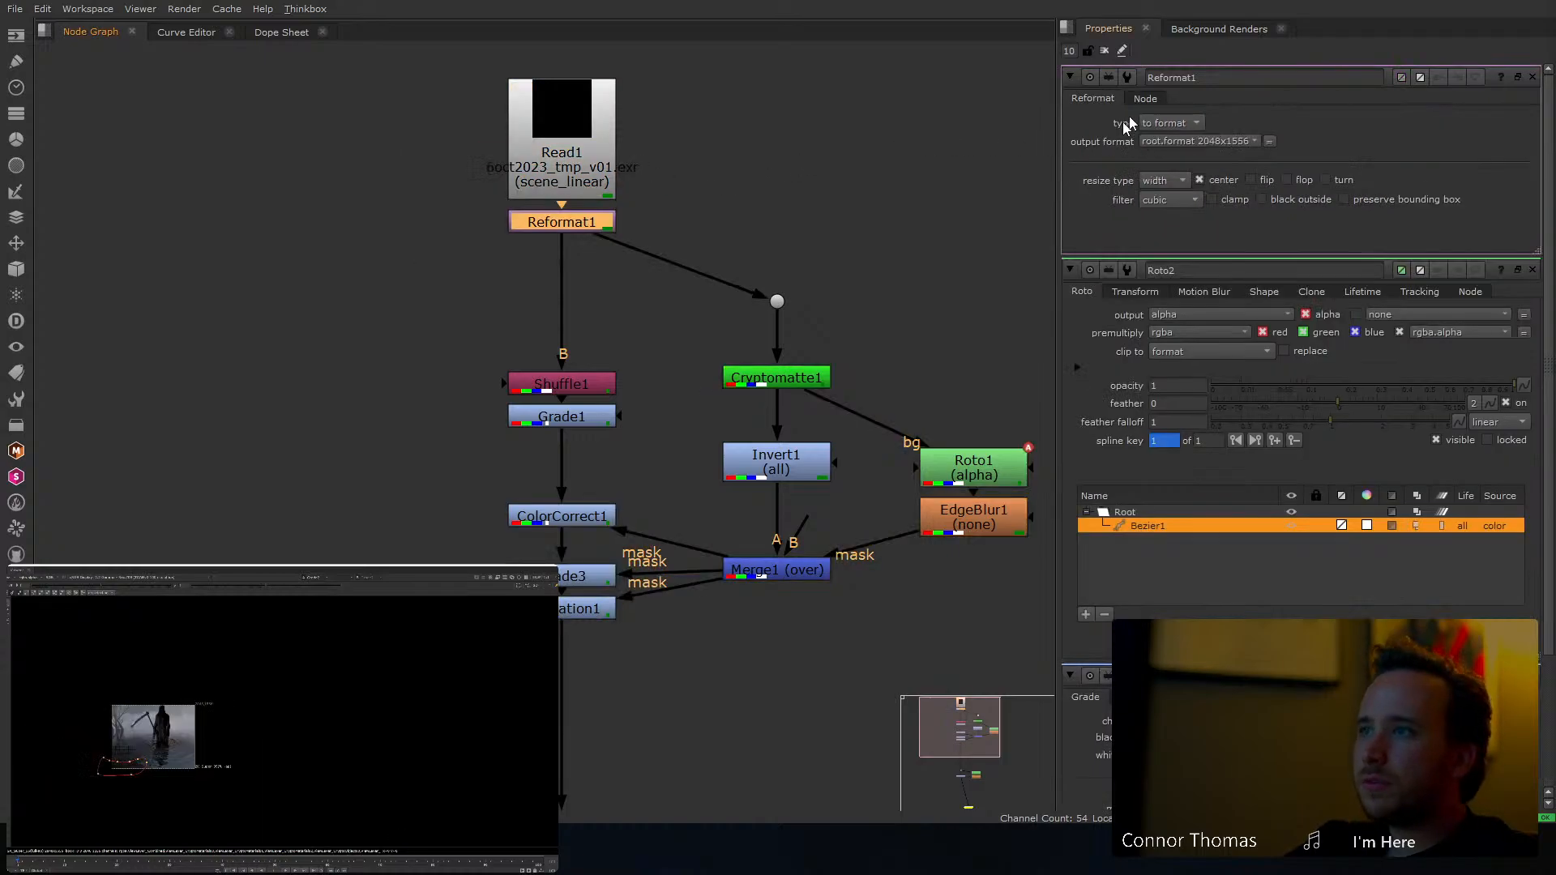
{"action": "left_click", "coordinate": [1166, 122]}
{"action": "left_click", "coordinate": [1178, 158]}
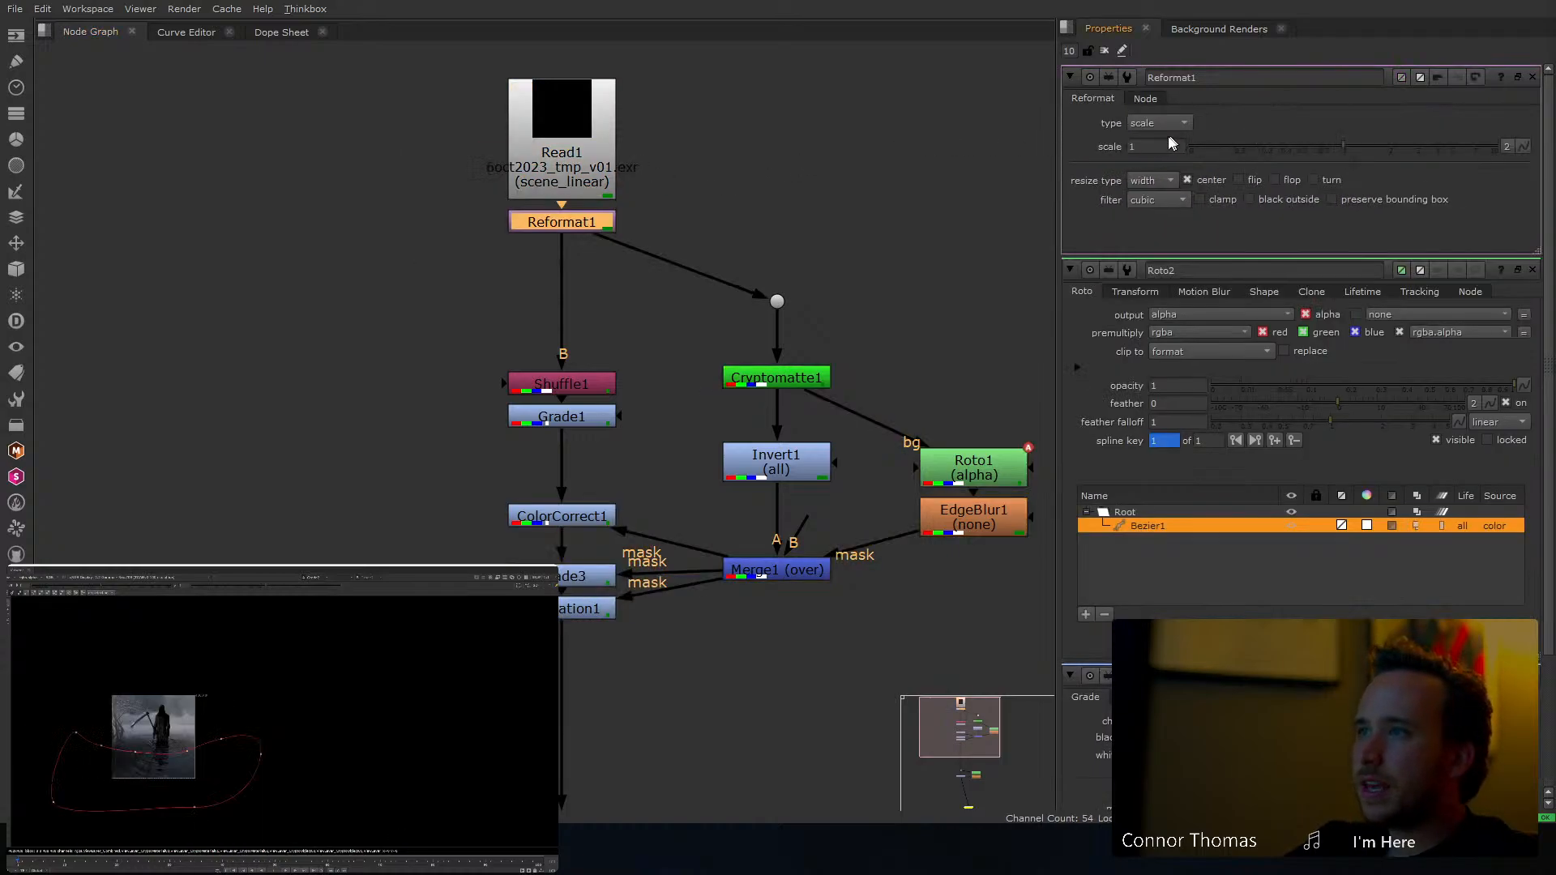
{"action": "type", "text": "4"}
{"action": "left_click", "coordinate": [882, 163]}
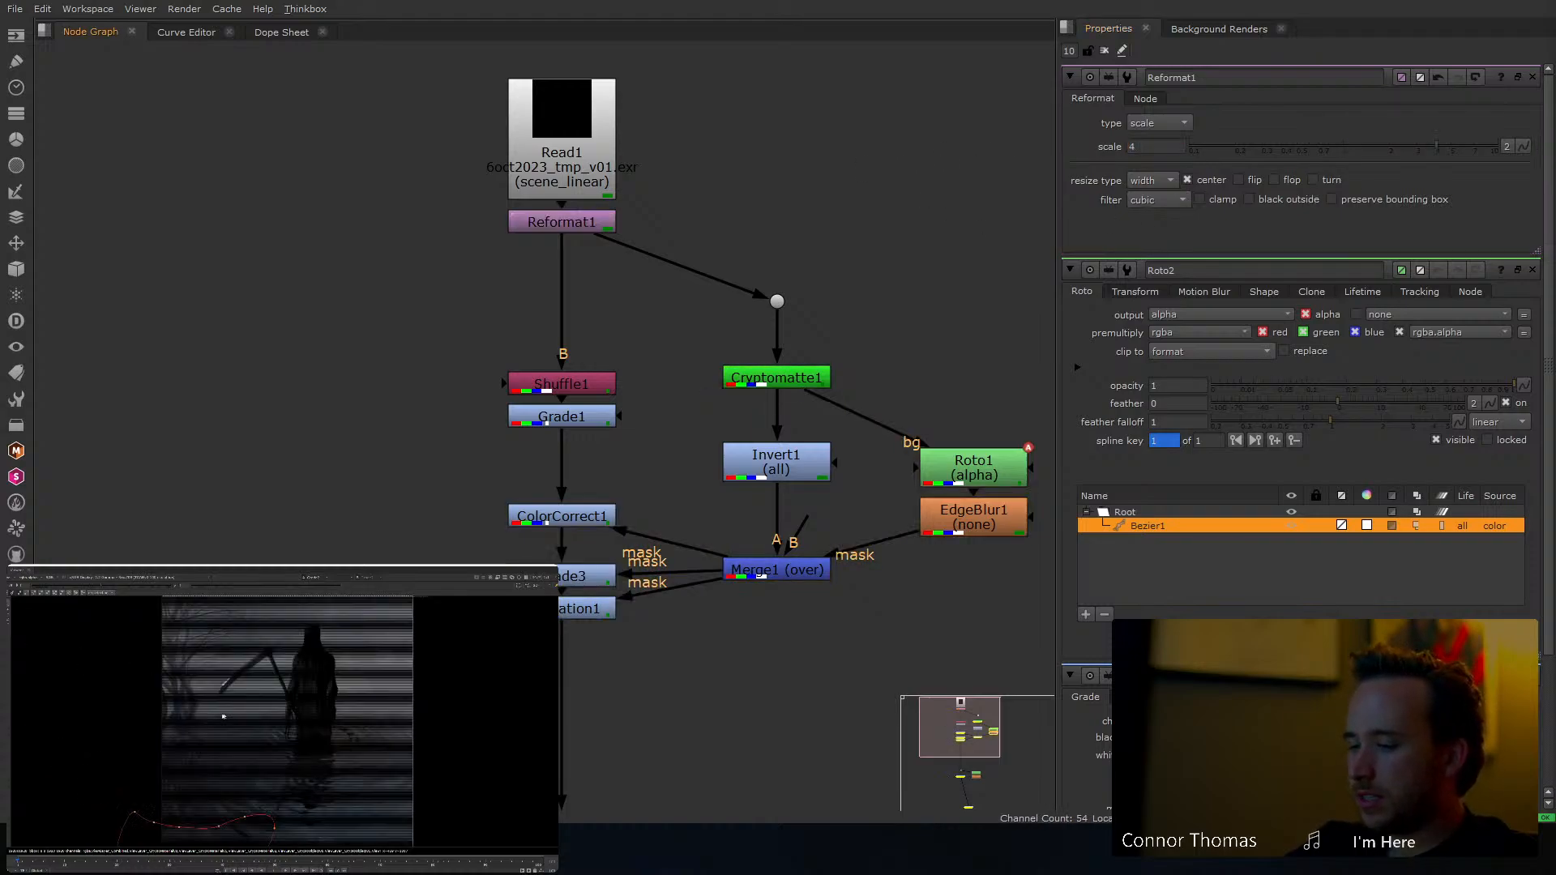
Insert a Dot after Reformat1 and align it level with the Dot above Cryptomatte1
{"action": "left_click", "coordinate": [592, 226]}
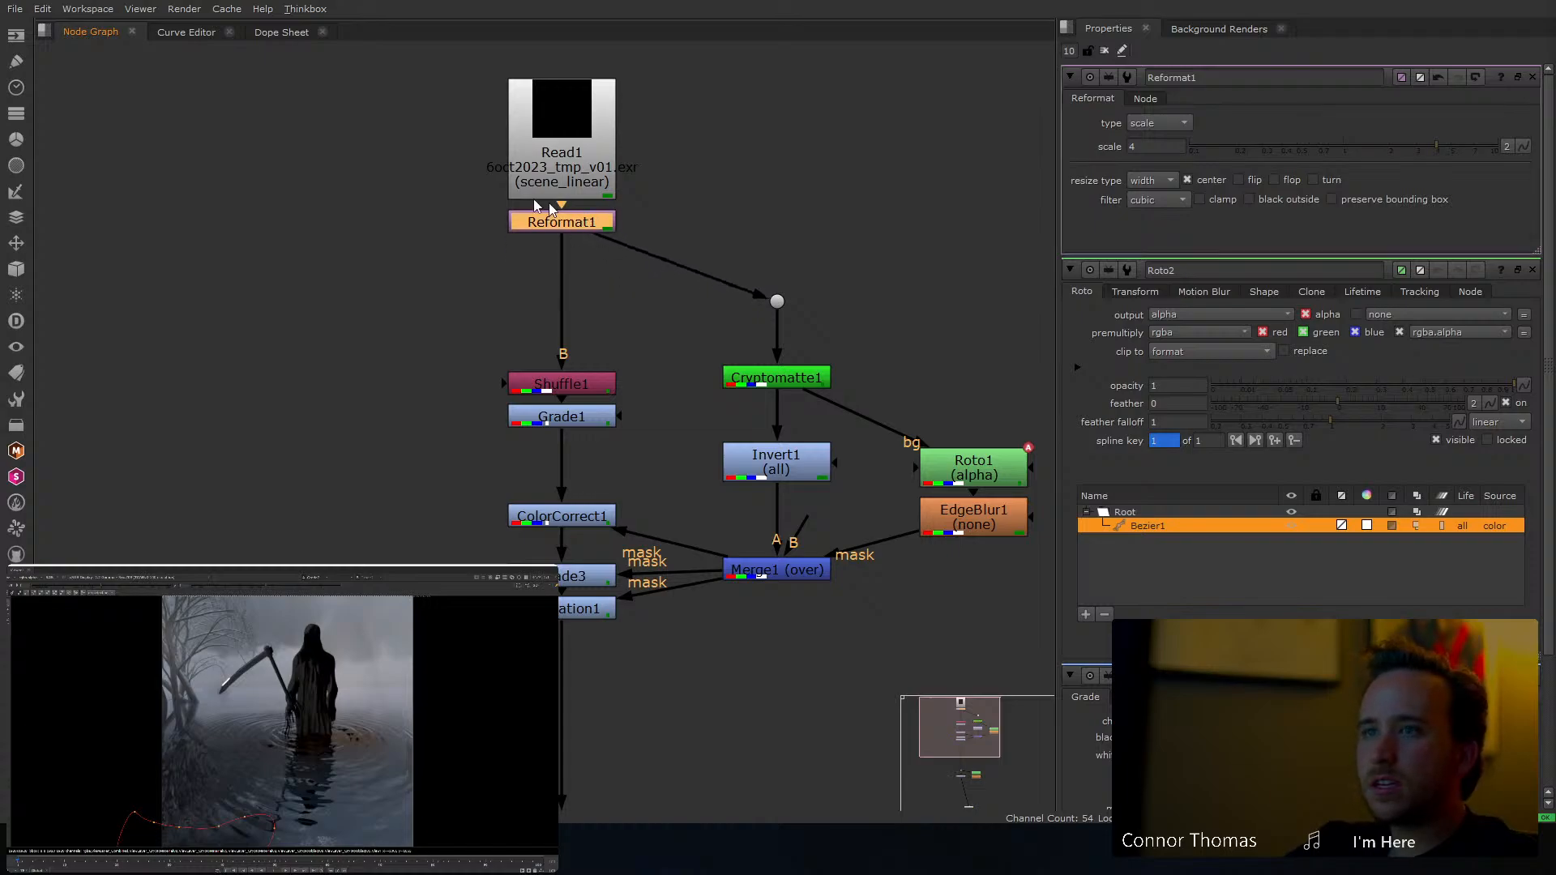
{"action": "key", "text": "Tab"}
{"action": "type", "text": "dot"}
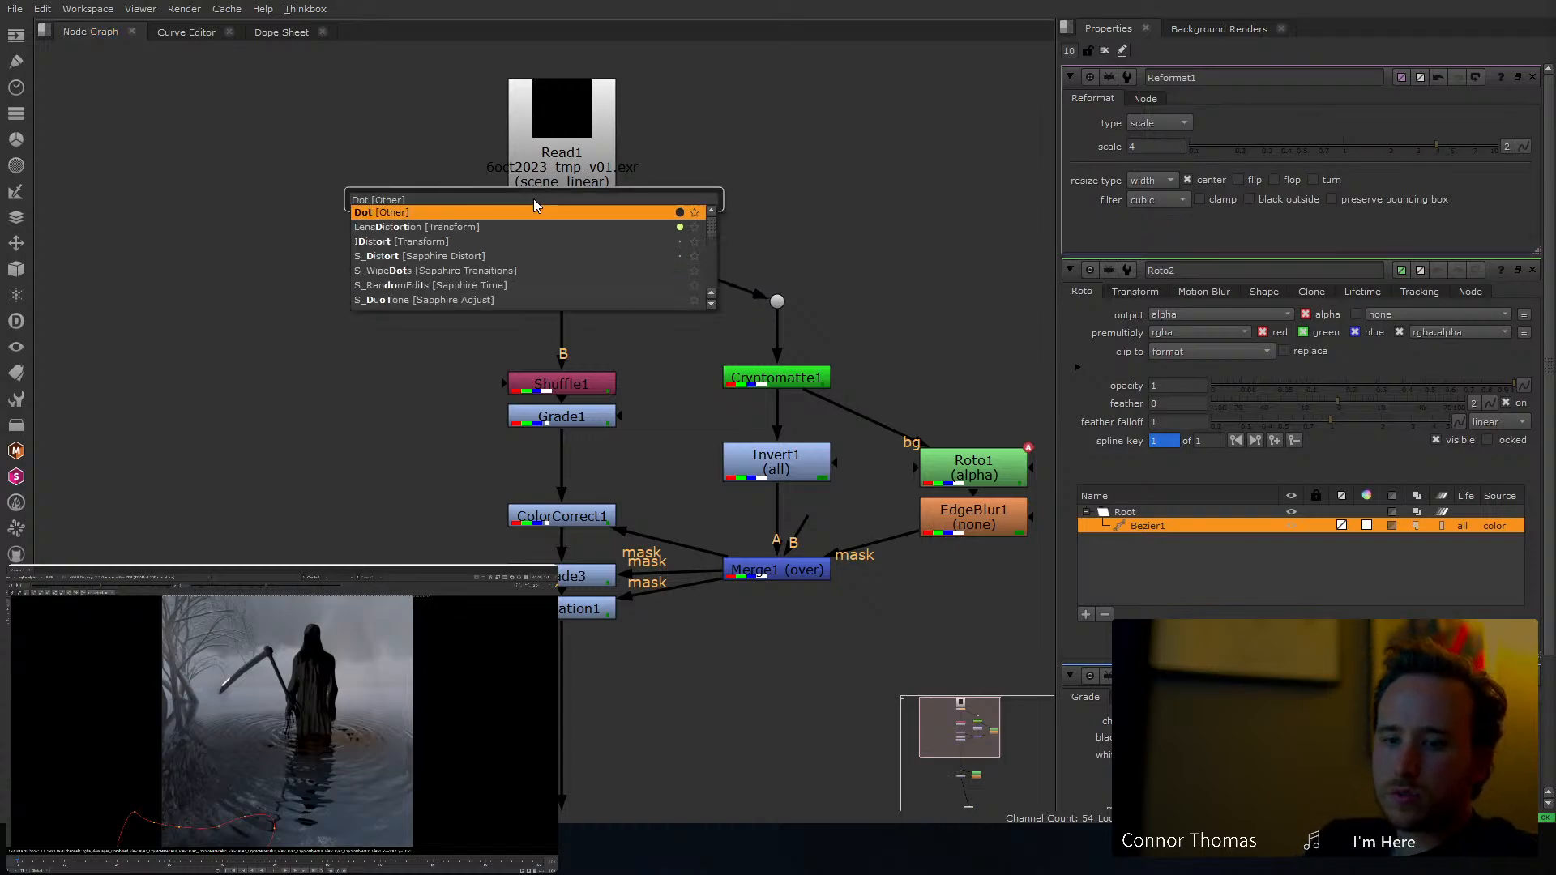
{"action": "key", "text": "Return"}
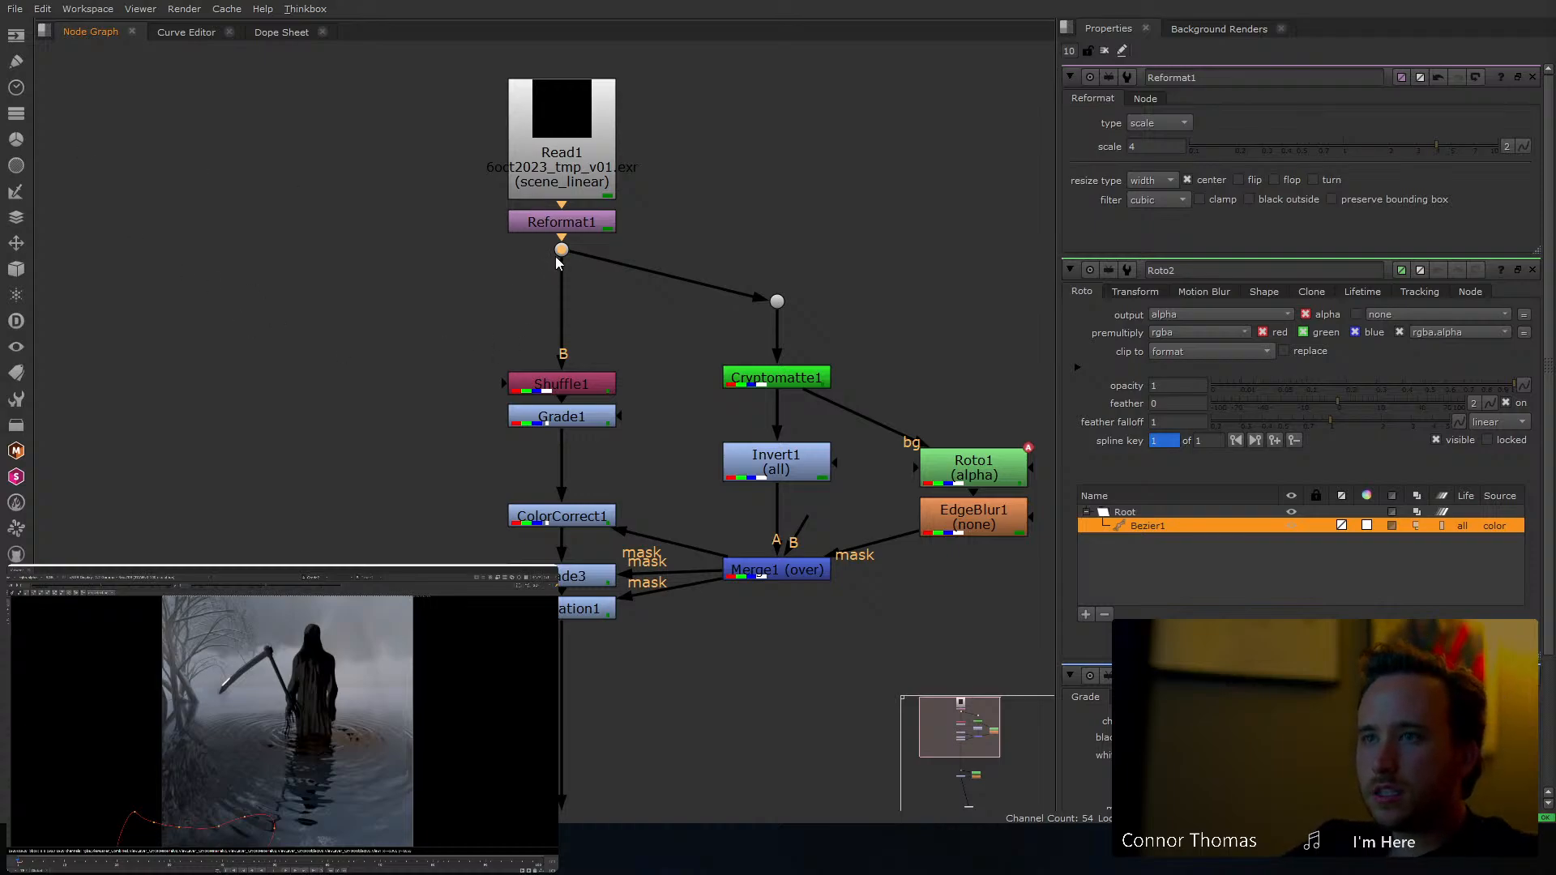
{"action": "left_click_drag", "start_coordinate": [556, 256], "coordinate": [559, 315]}
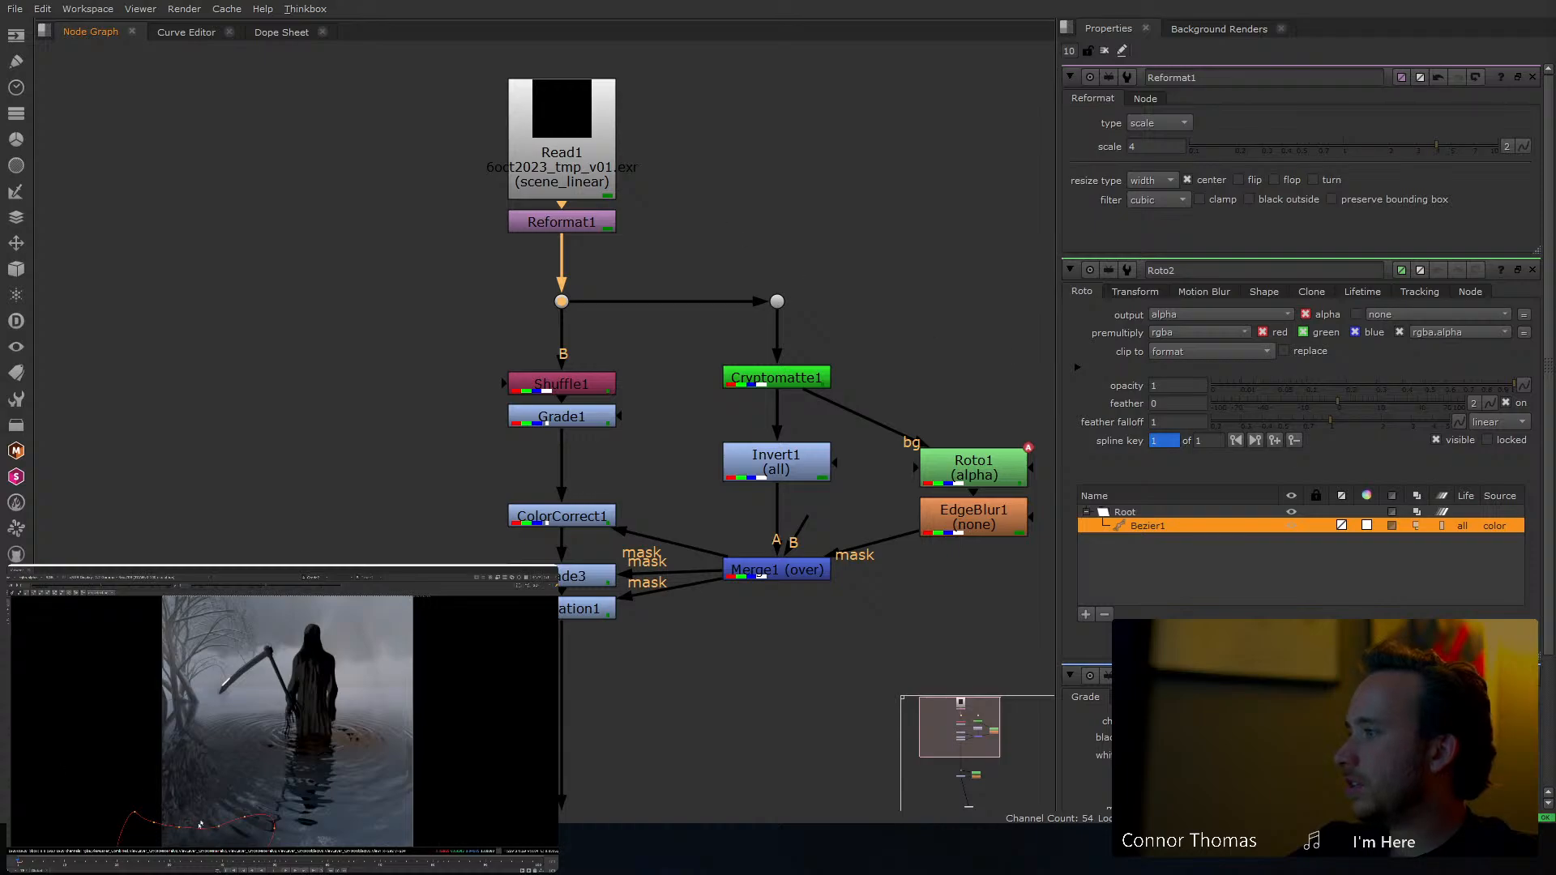
Scale the whole Roto2 shape up to span the enlarged image's foreground water, then close all node properties and fit the image
{"action": "key", "text": "ctrl+a"}
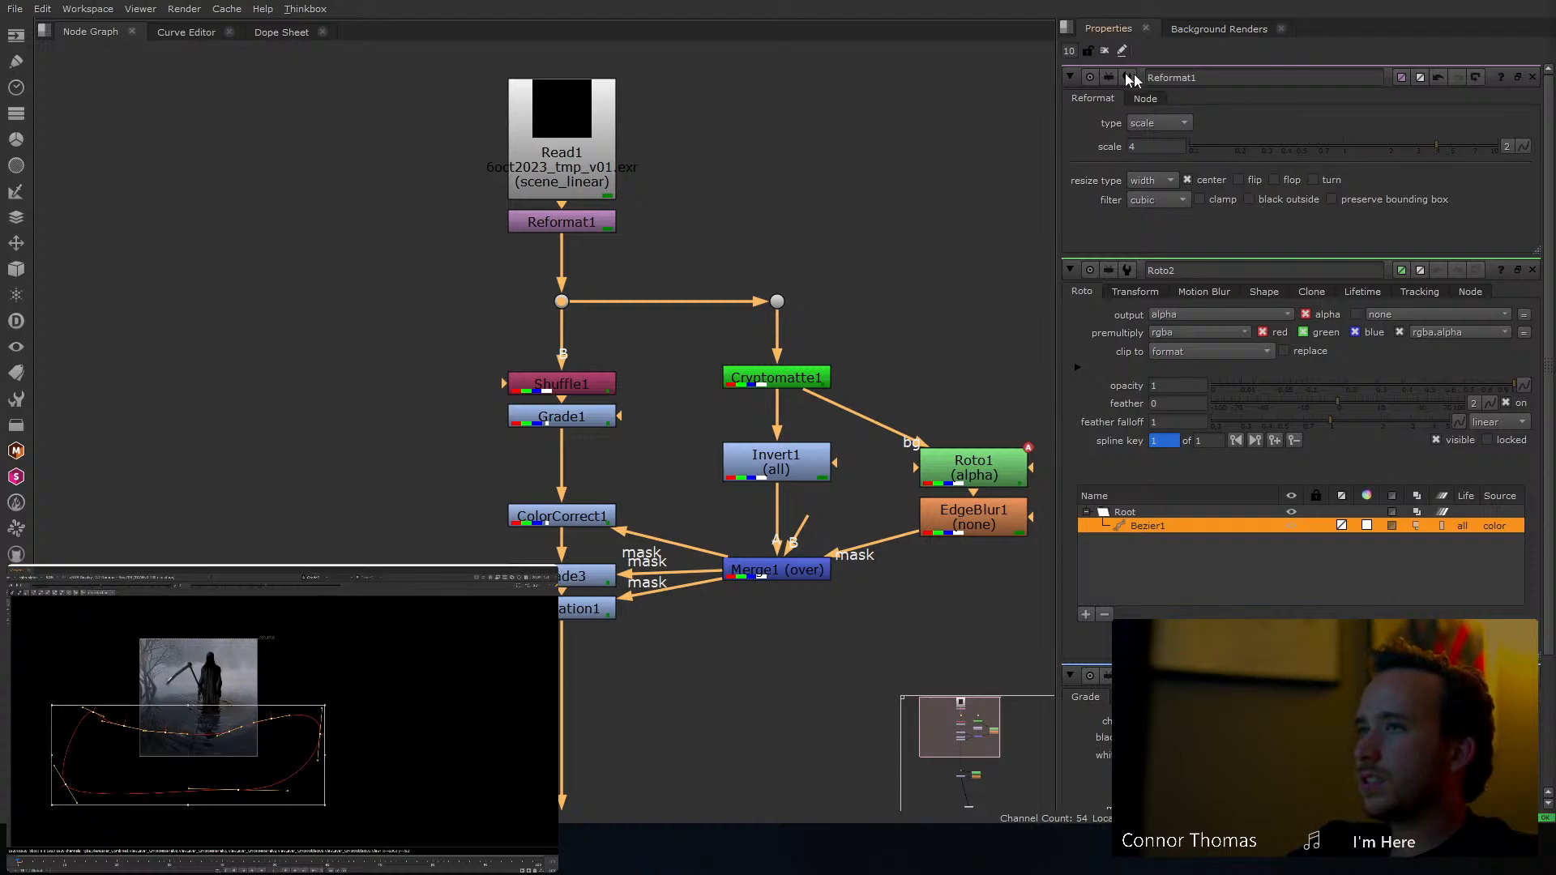
{"action": "left_click", "coordinate": [1105, 51]}
{"action": "key", "text": "f"}
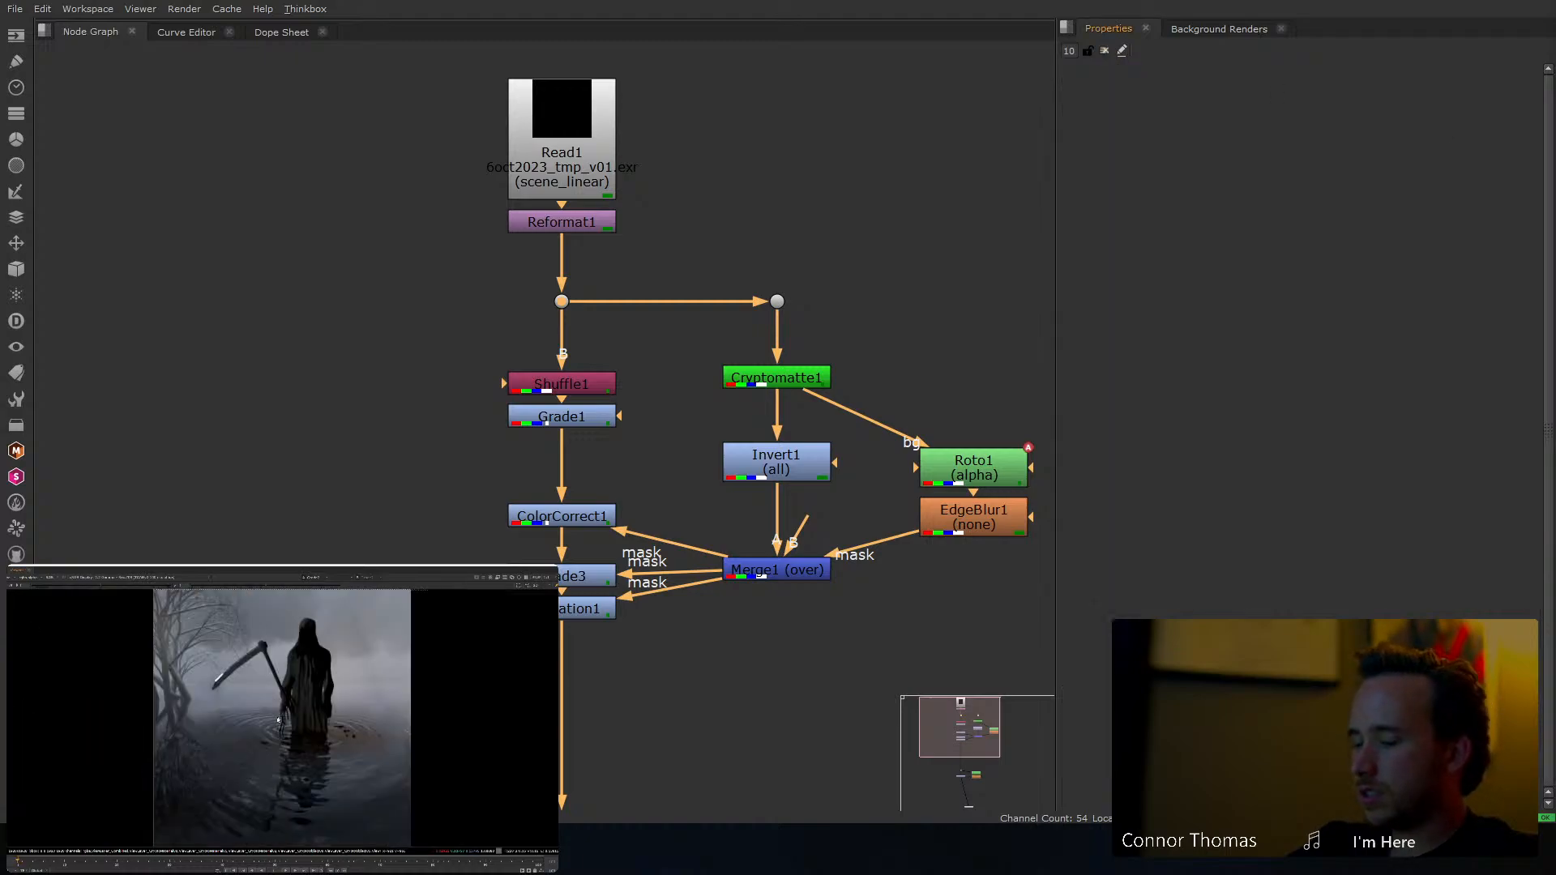
Set EdgeBlur2's size to 500
{"action": "middle_click_drag", "start_coordinate": [670, 802], "coordinate": [641, 458]}
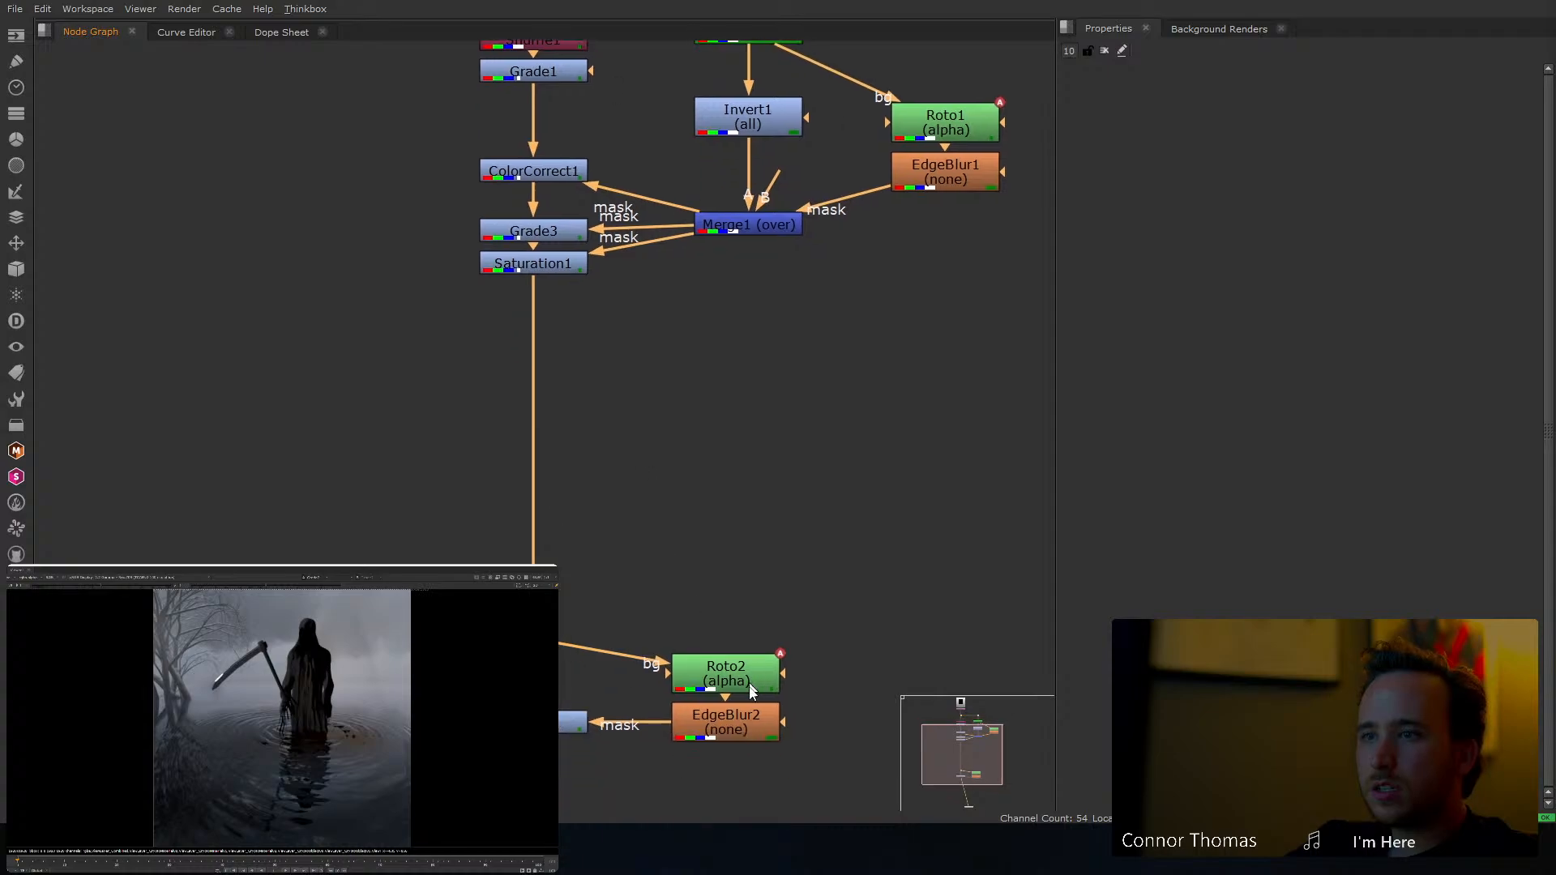
{"action": "double_click", "coordinate": [727, 720]}
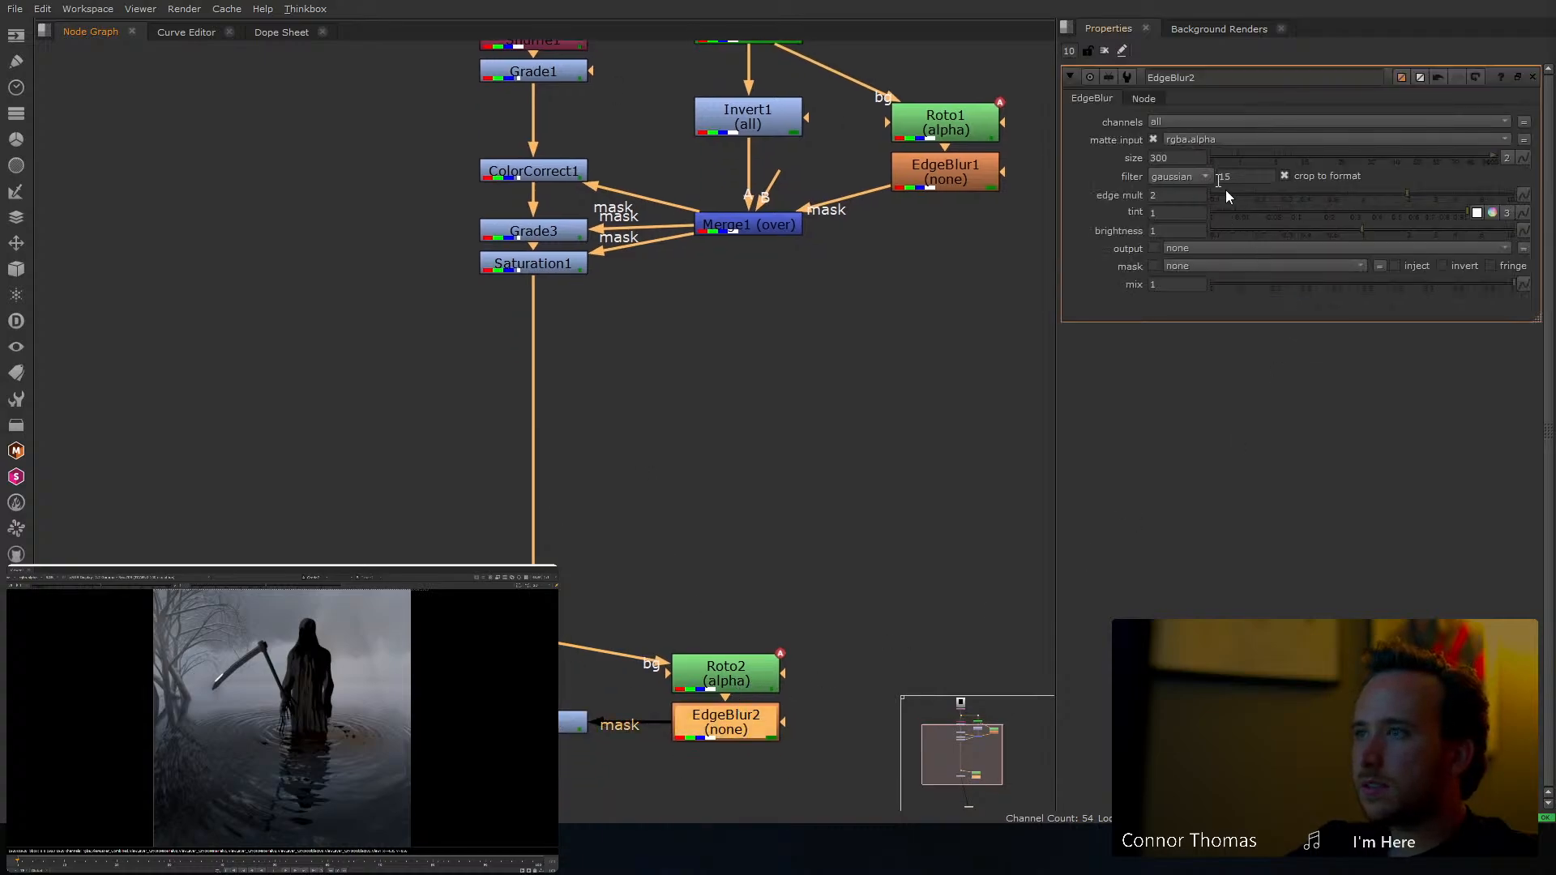
{"action": "left_click", "coordinate": [1181, 157]}
{"action": "type", "text": "5"}
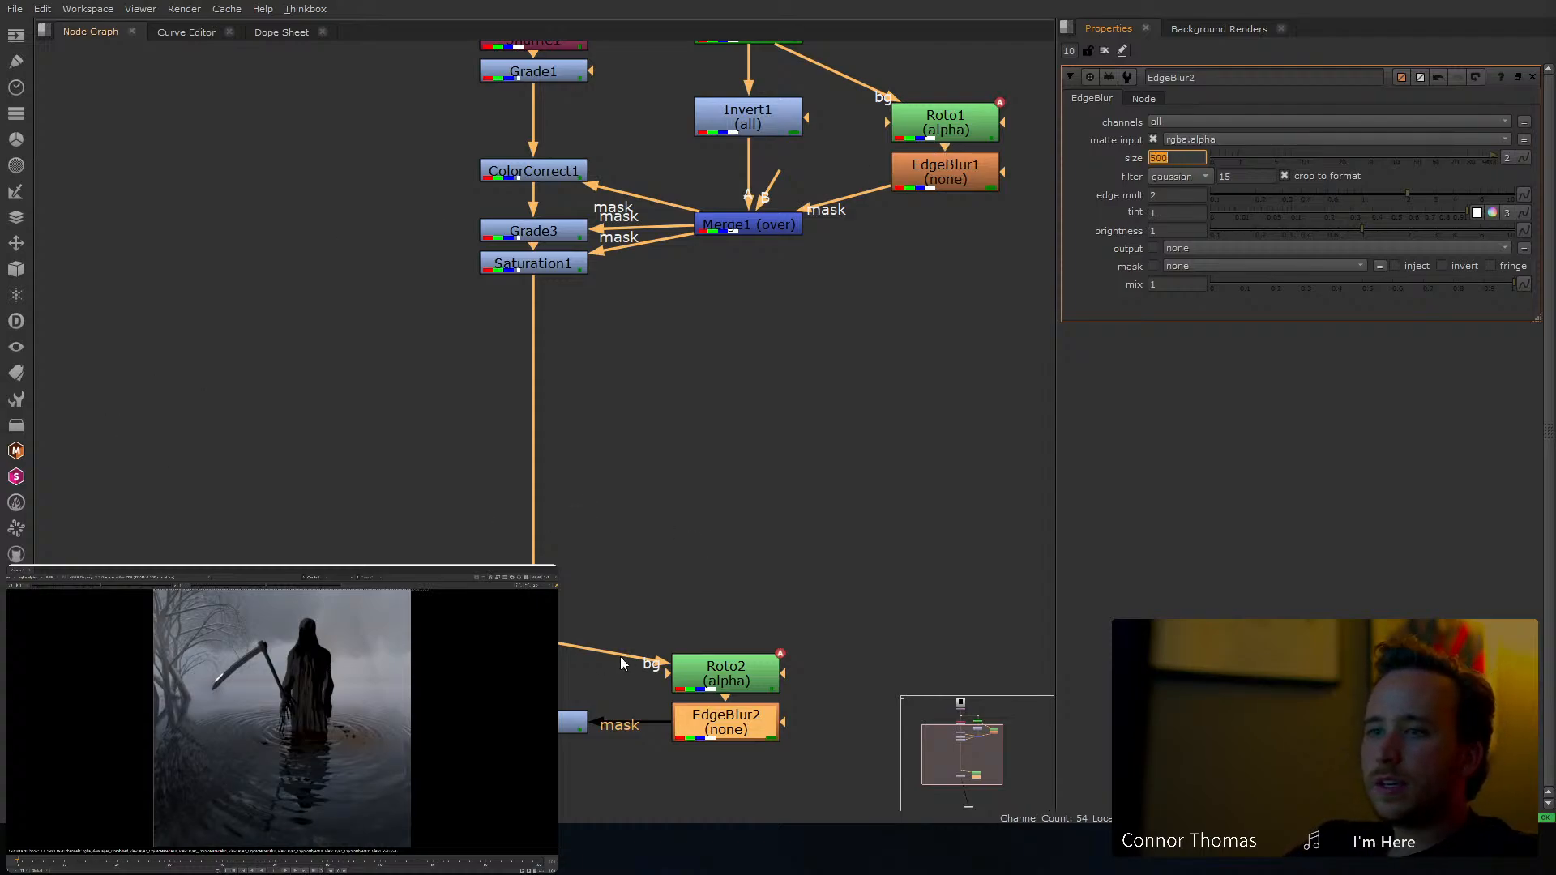
Set Grade2's whitepoint to 12
{"action": "double_click", "coordinate": [573, 721]}
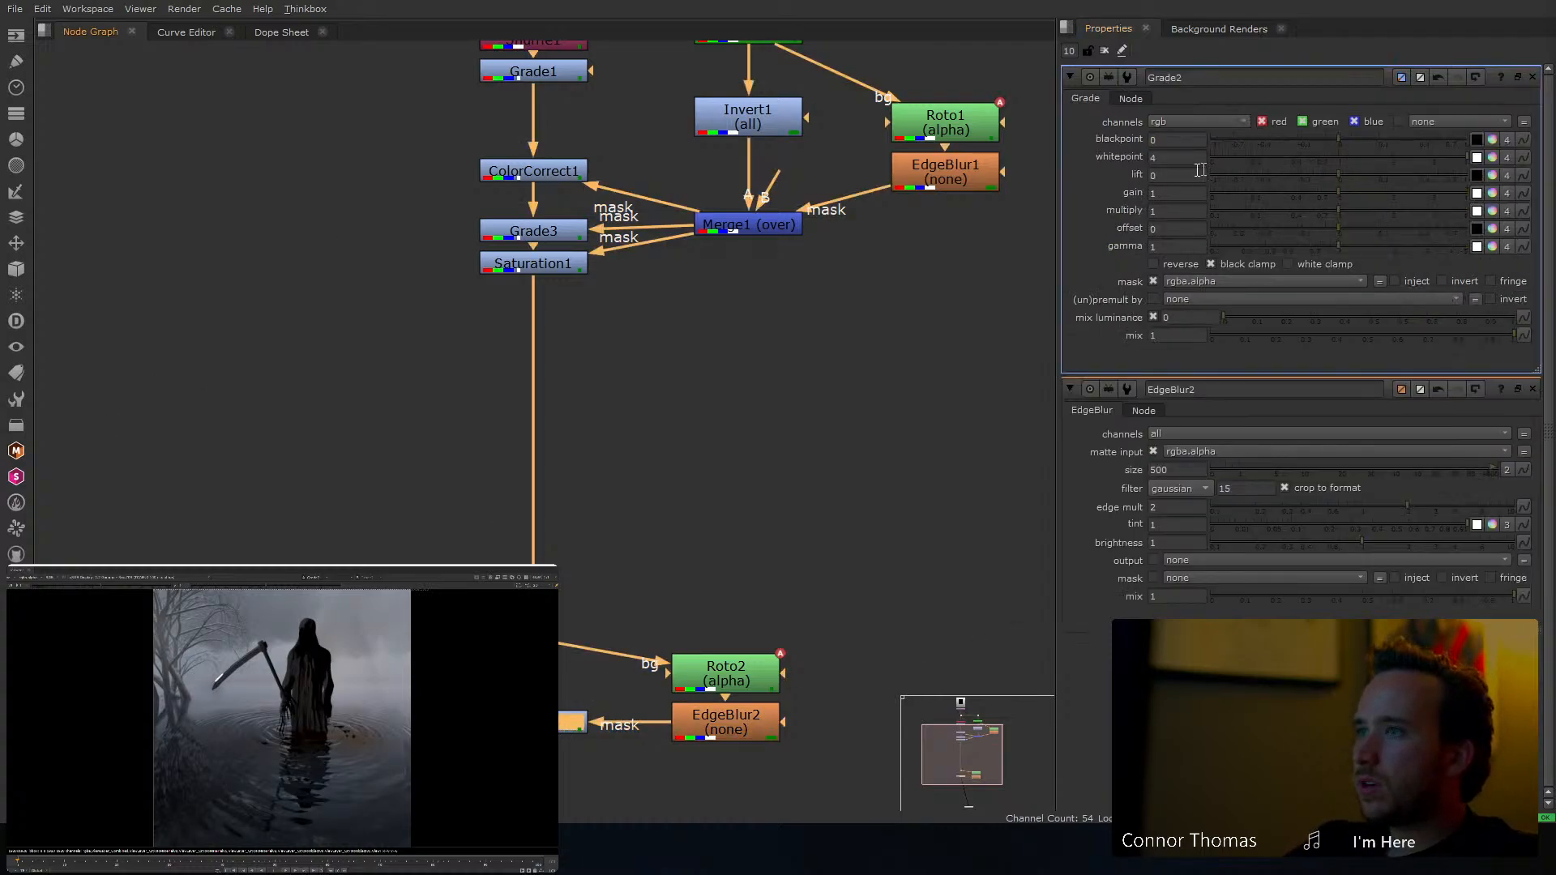
{"action": "type", "text": "12"}
{"action": "key", "text": "Return"}
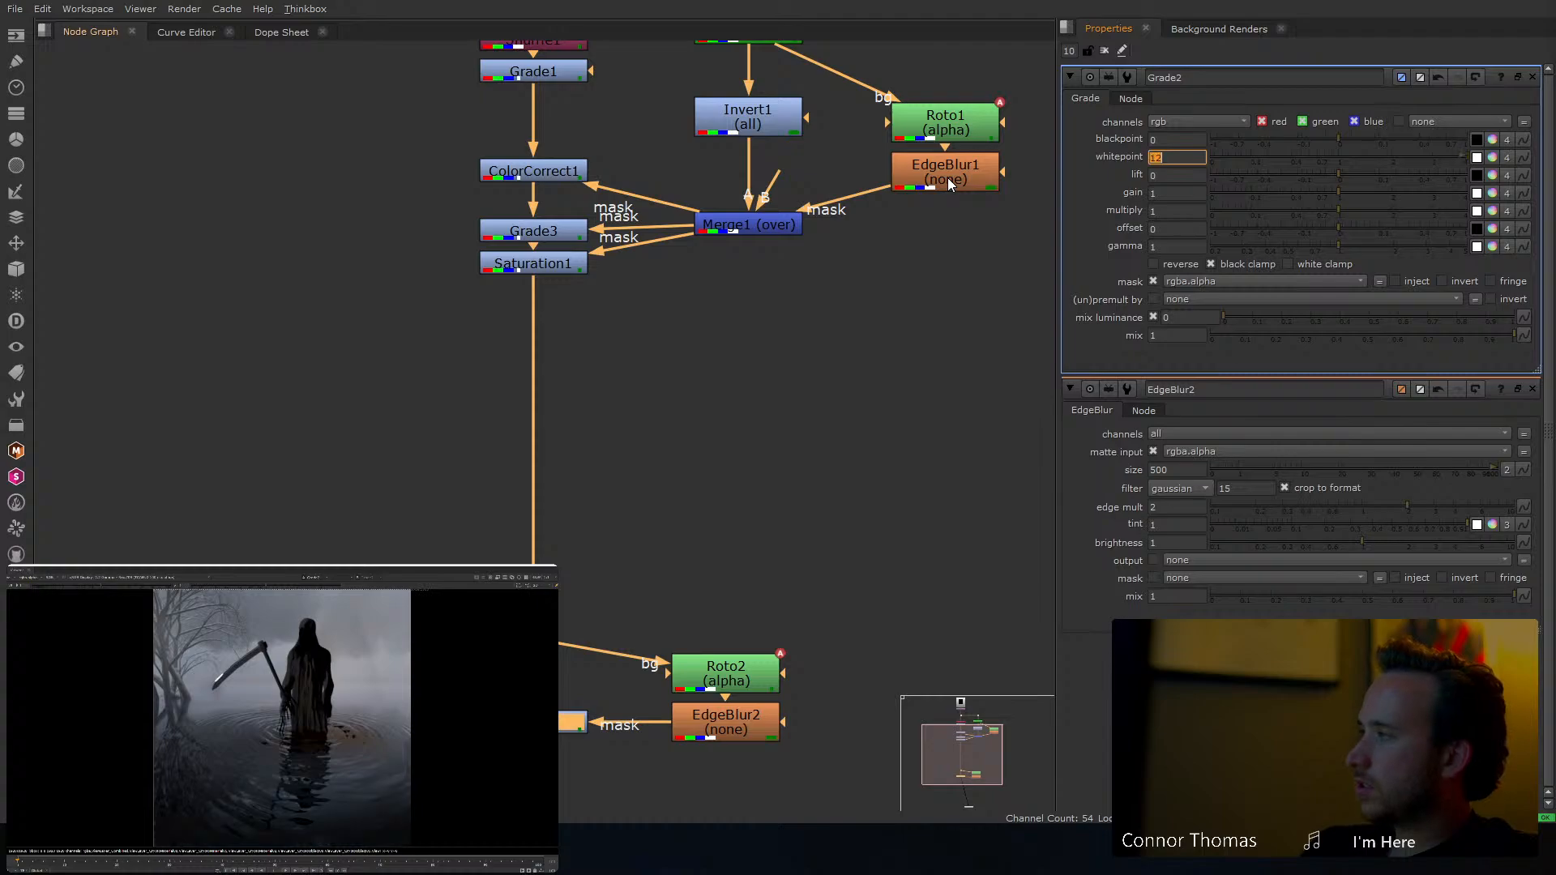
Raise the entire Roto2 shape slightly over the foreground water and close all node properties
{"action": "double_click", "coordinate": [732, 667]}
{"action": "left_click", "coordinate": [251, 813]}
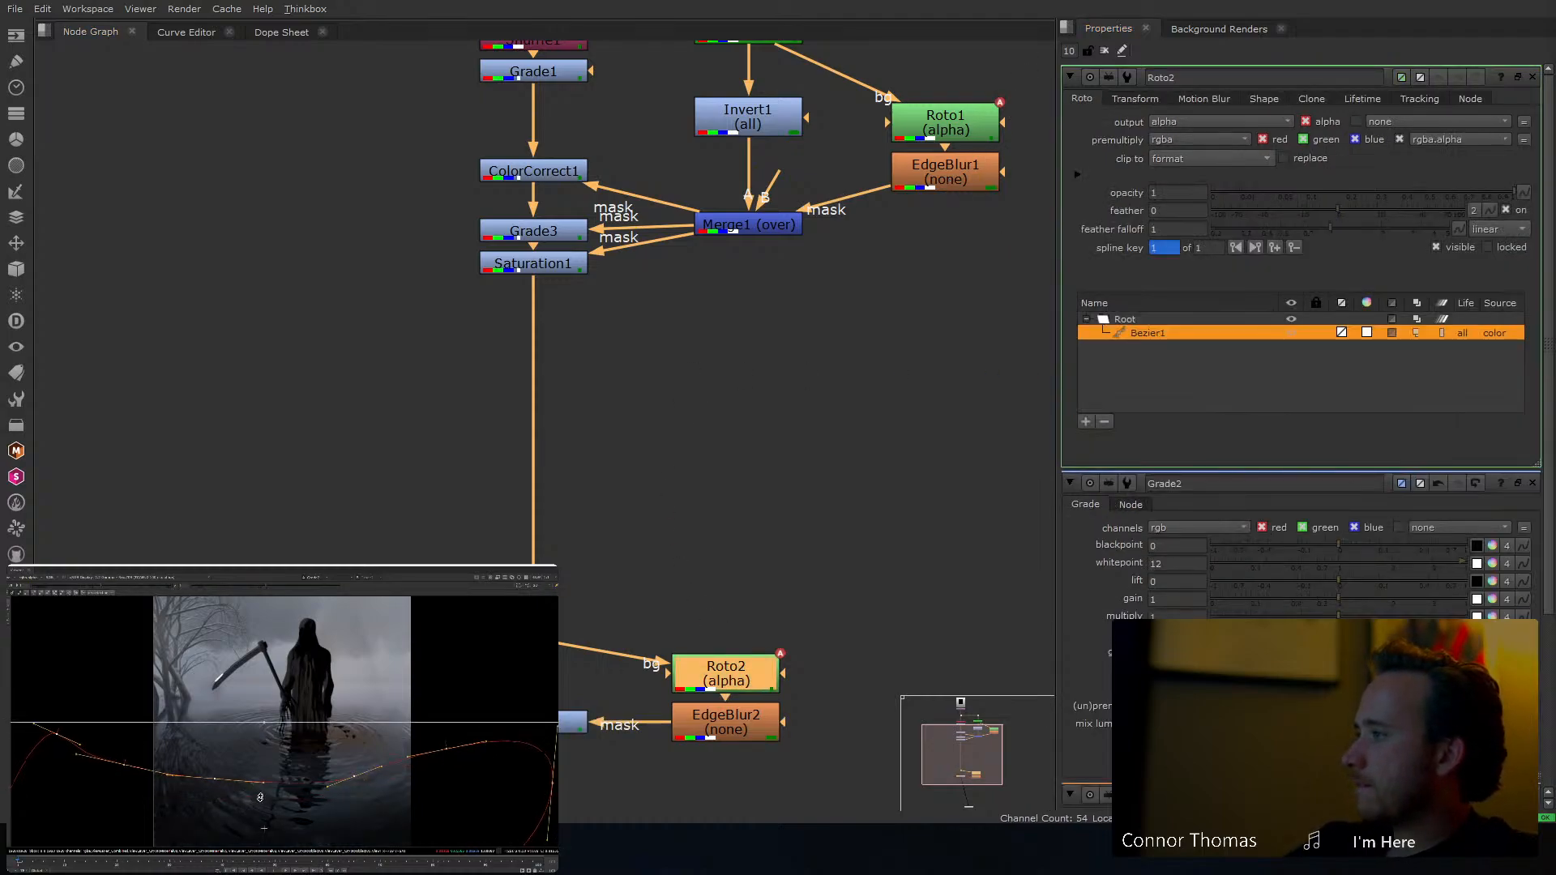
{"action": "left_click_drag", "start_coordinate": [260, 798], "coordinate": [260, 792]}
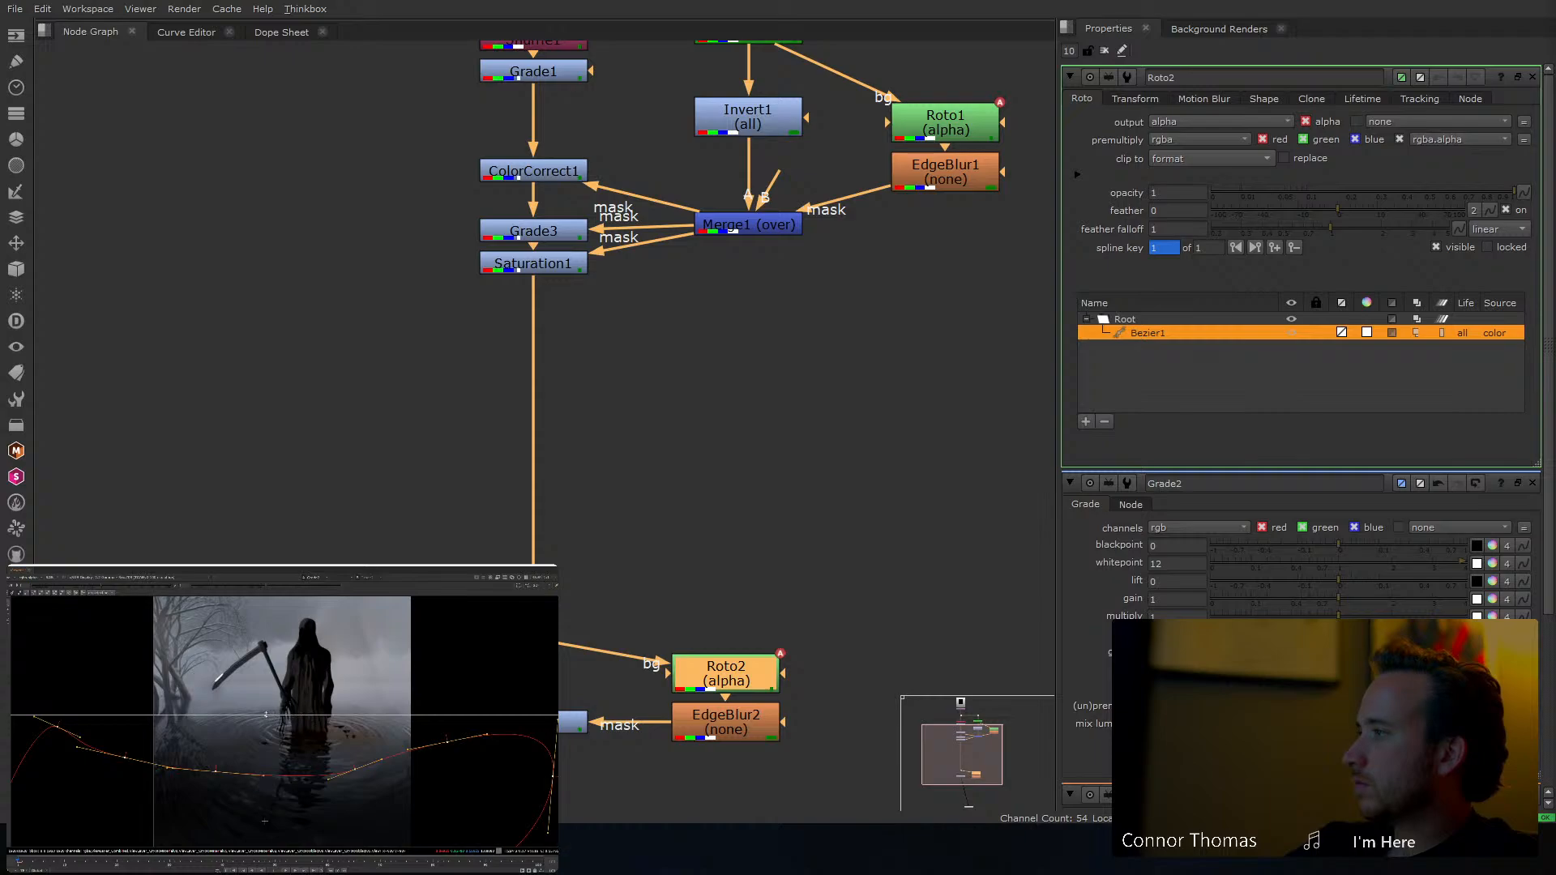
{"action": "left_click_drag", "start_coordinate": [266, 715], "coordinate": [265, 707]}
{"action": "mouse_move", "coordinate": [311, 692]}
{"action": "middle_mouse_down"}
{"action": "mouse_move", "coordinate": [307, 713]}
{"action": "mouse_move", "coordinate": [317, 699]}
{"action": "middle_mouse_up"}
{"action": "left_click", "coordinate": [1104, 50]}
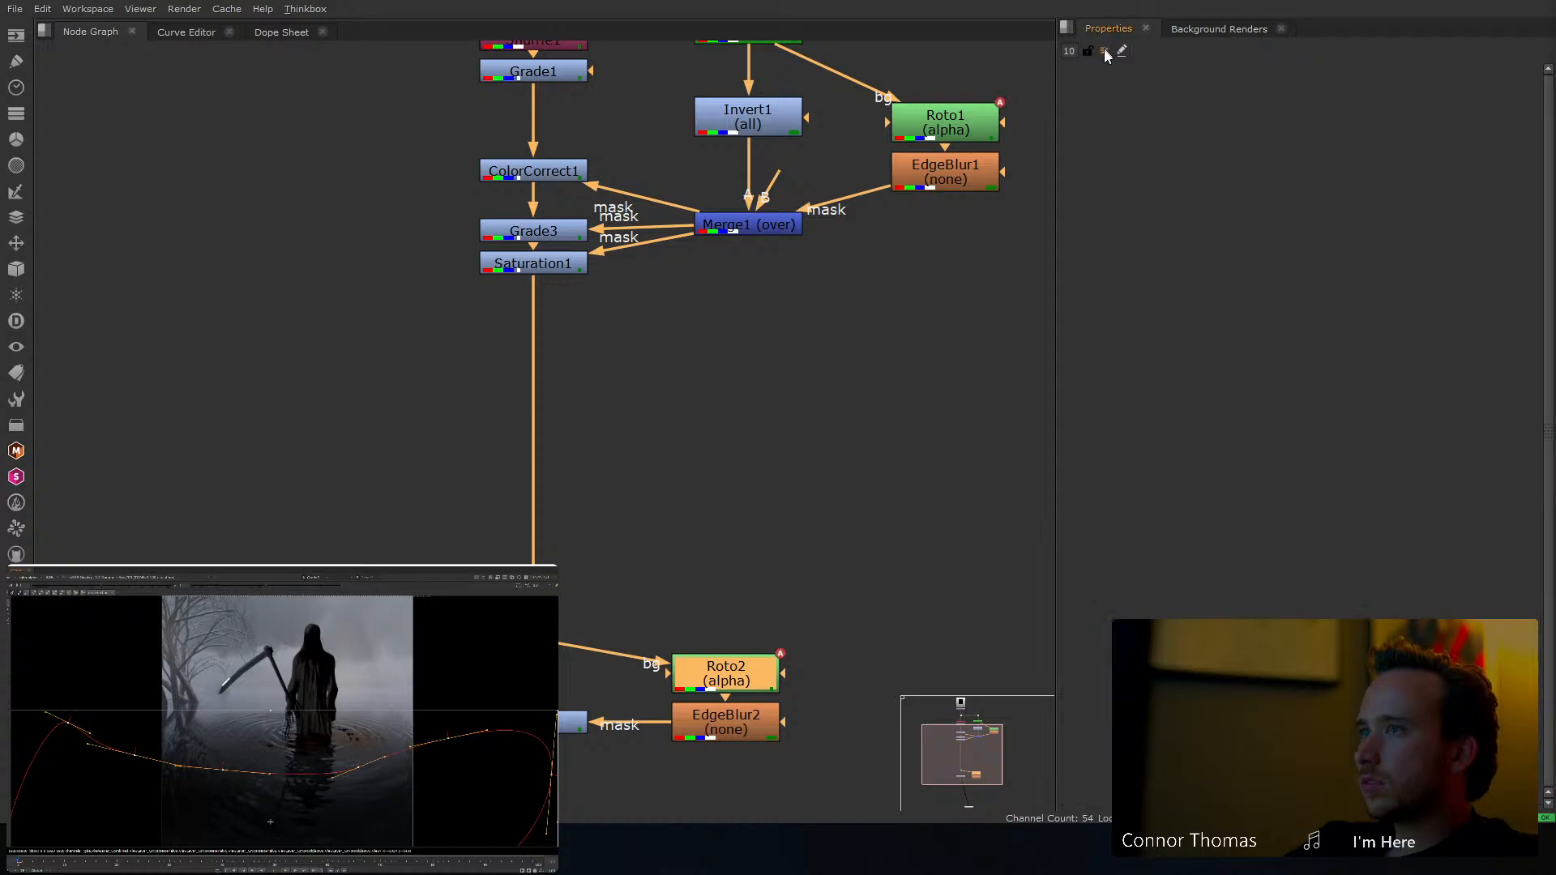
Insert a Grade node after Saturation1 and place it a little lower in the main stream
{"action": "middle_click_drag", "start_coordinate": [547, 282], "coordinate": [545, 335]}
{"action": "left_click", "coordinate": [541, 317]}
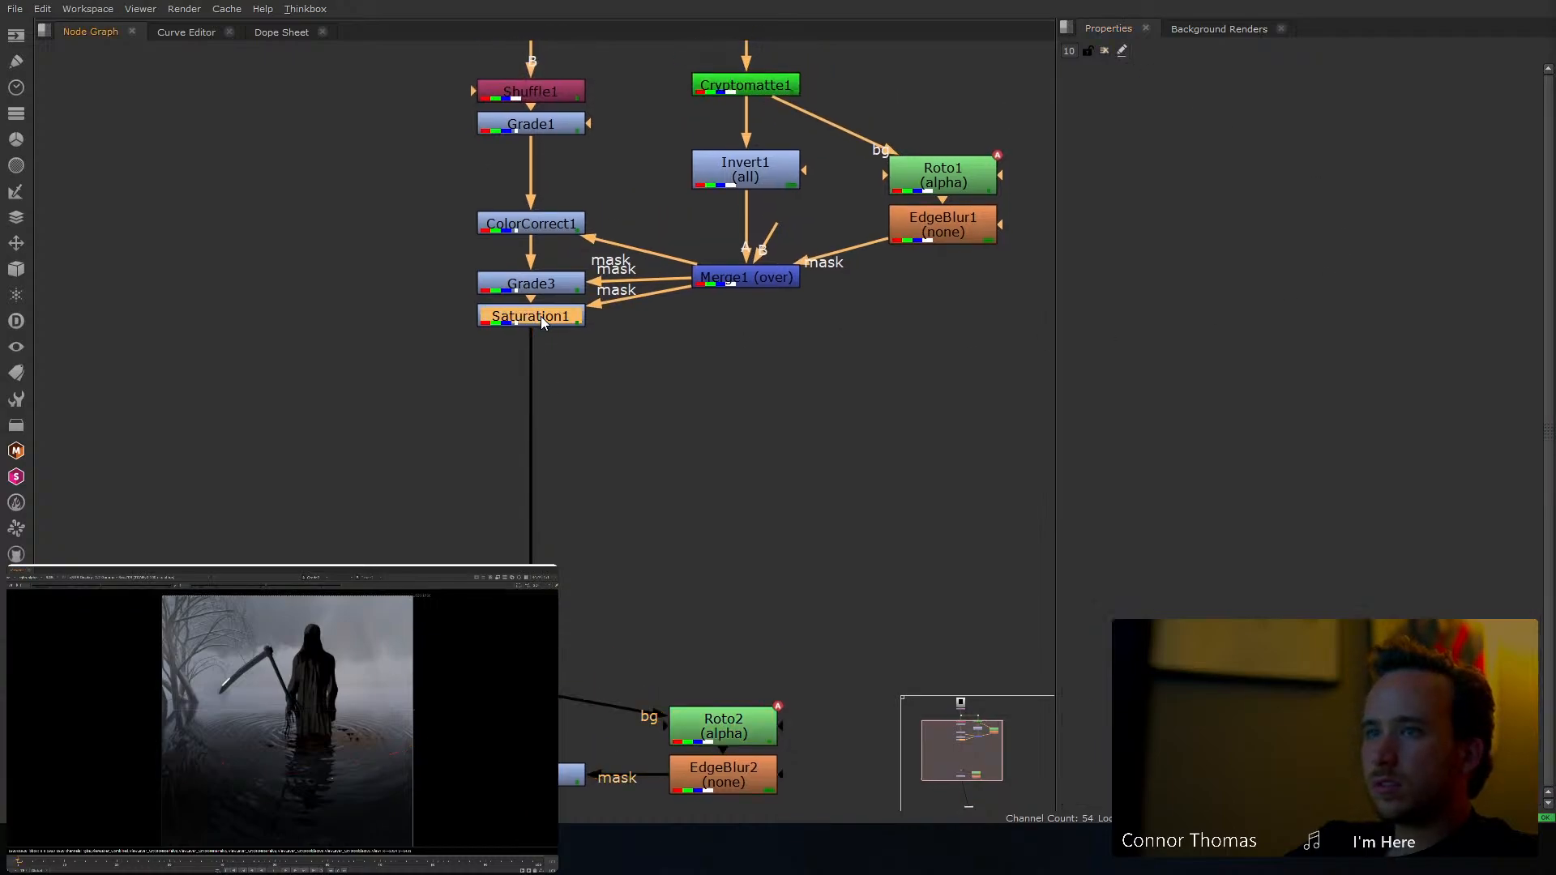
{"action": "key", "text": "g"}
{"action": "left_click_drag", "start_coordinate": [545, 402], "coordinate": [545, 442]}
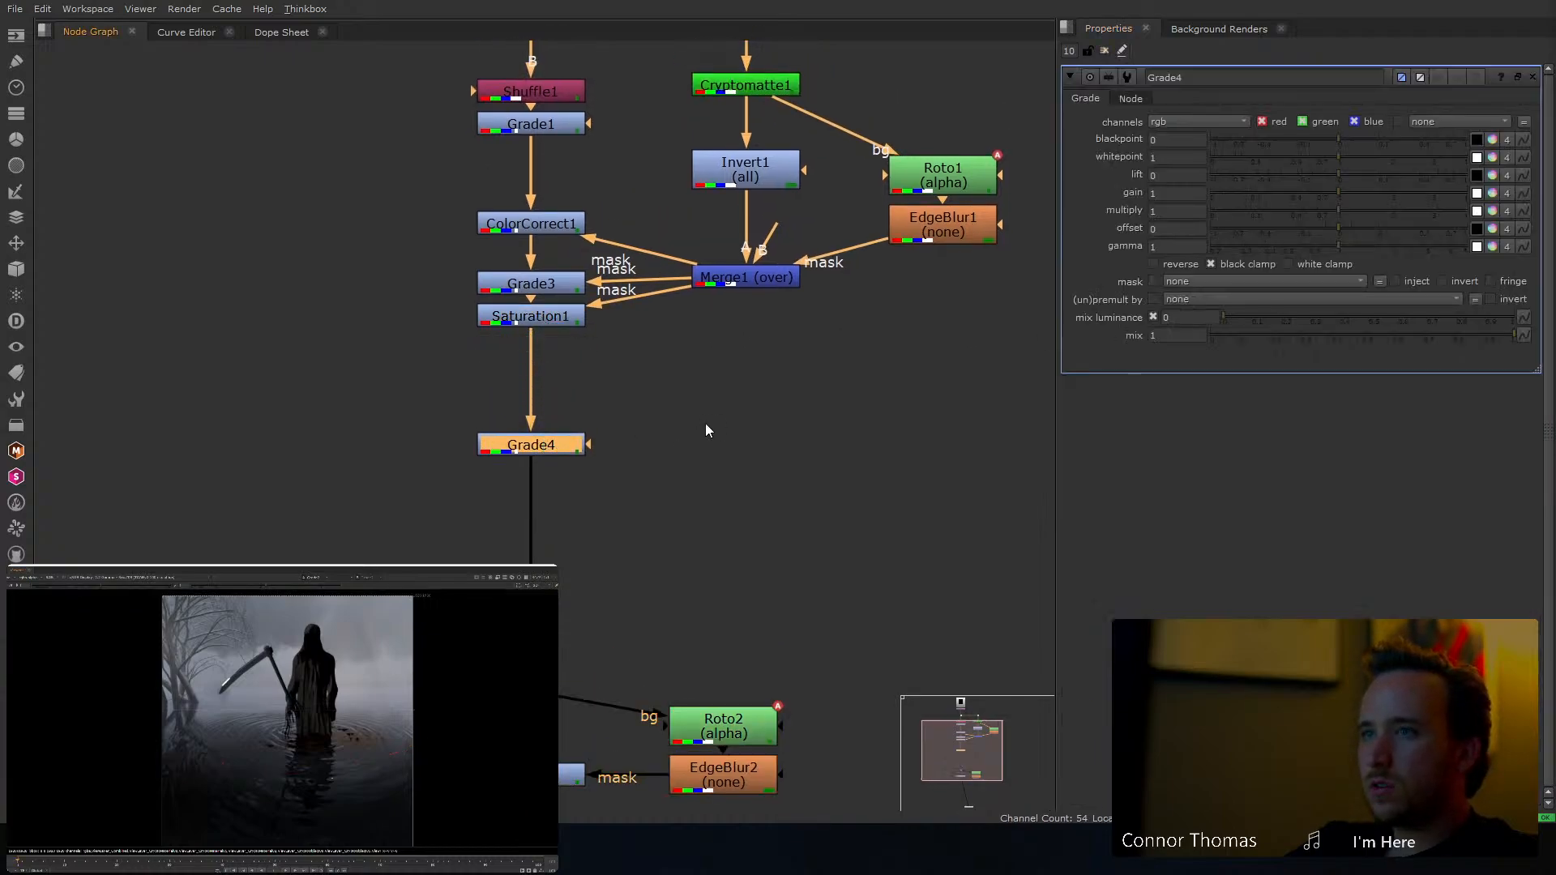
Add a second Cryptomatte node beside Cryptomatte1 and connect its input to the Dot above Cryptomatte1
{"action": "middle_click_drag", "start_coordinate": [698, 407], "coordinate": [682, 460]}
{"action": "left_click", "coordinate": [835, 486]}
{"action": "middle_click_drag", "start_coordinate": [852, 354], "coordinate": [728, 446]}
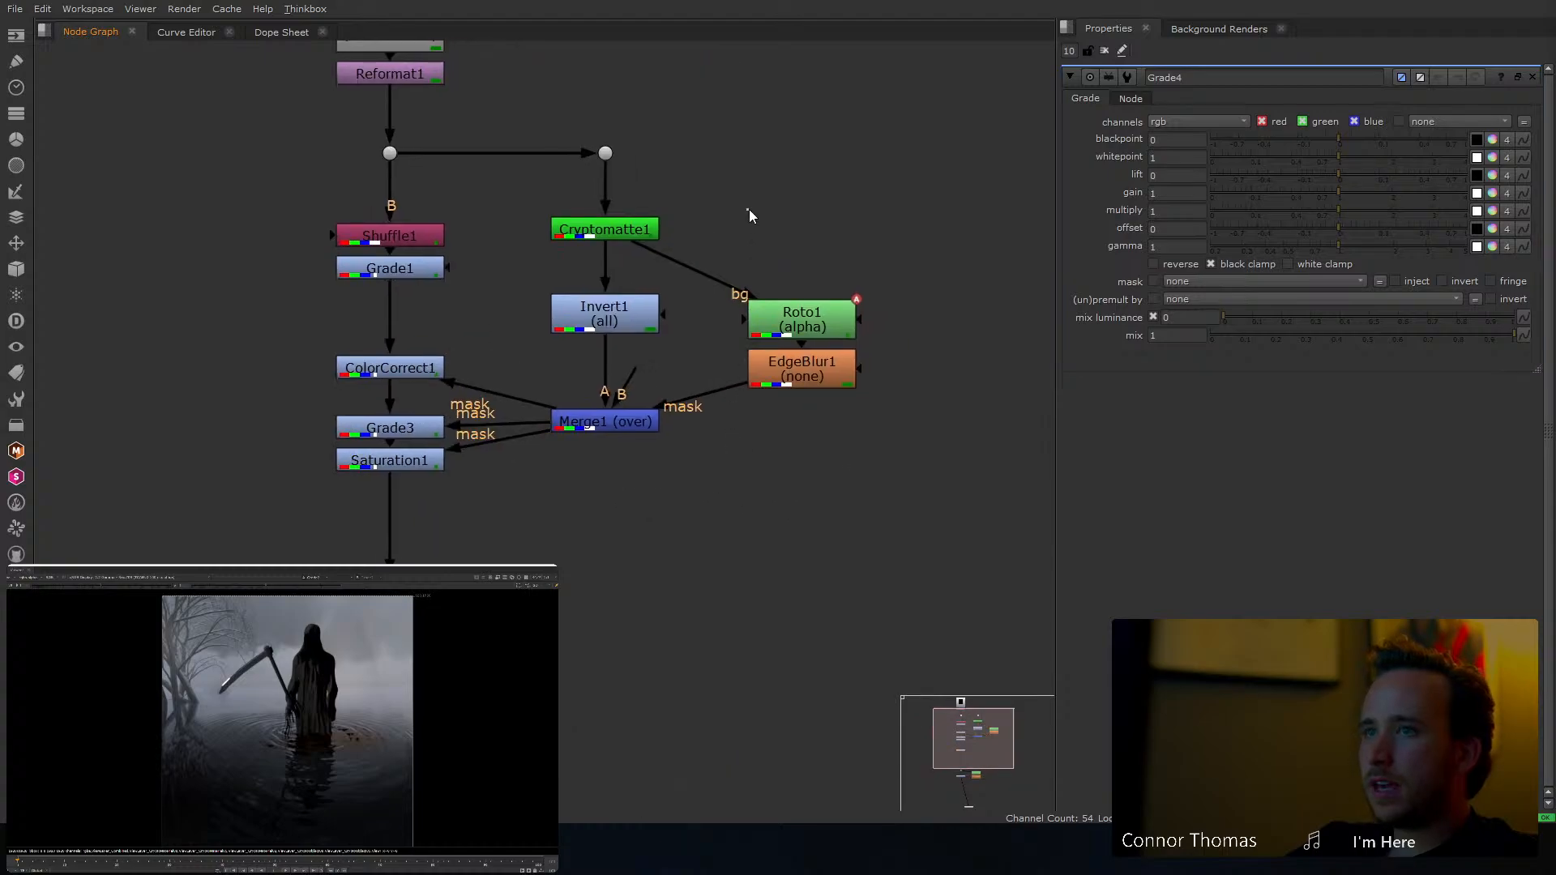
{"action": "key", "text": "Tab"}
{"action": "type", "text": "crypt"}
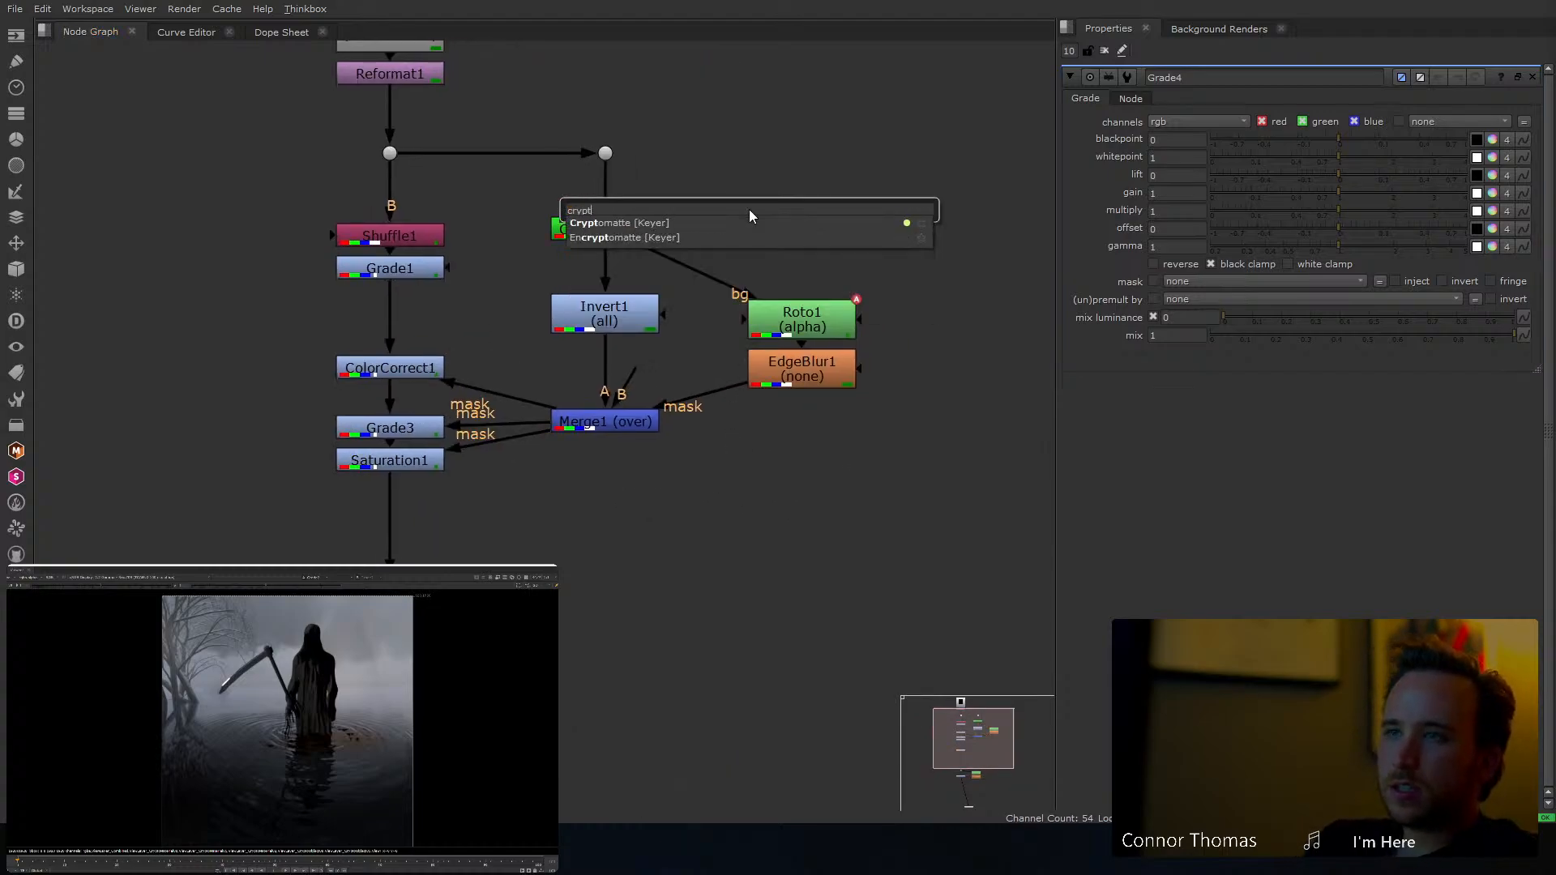
{"action": "key", "text": "Return"}
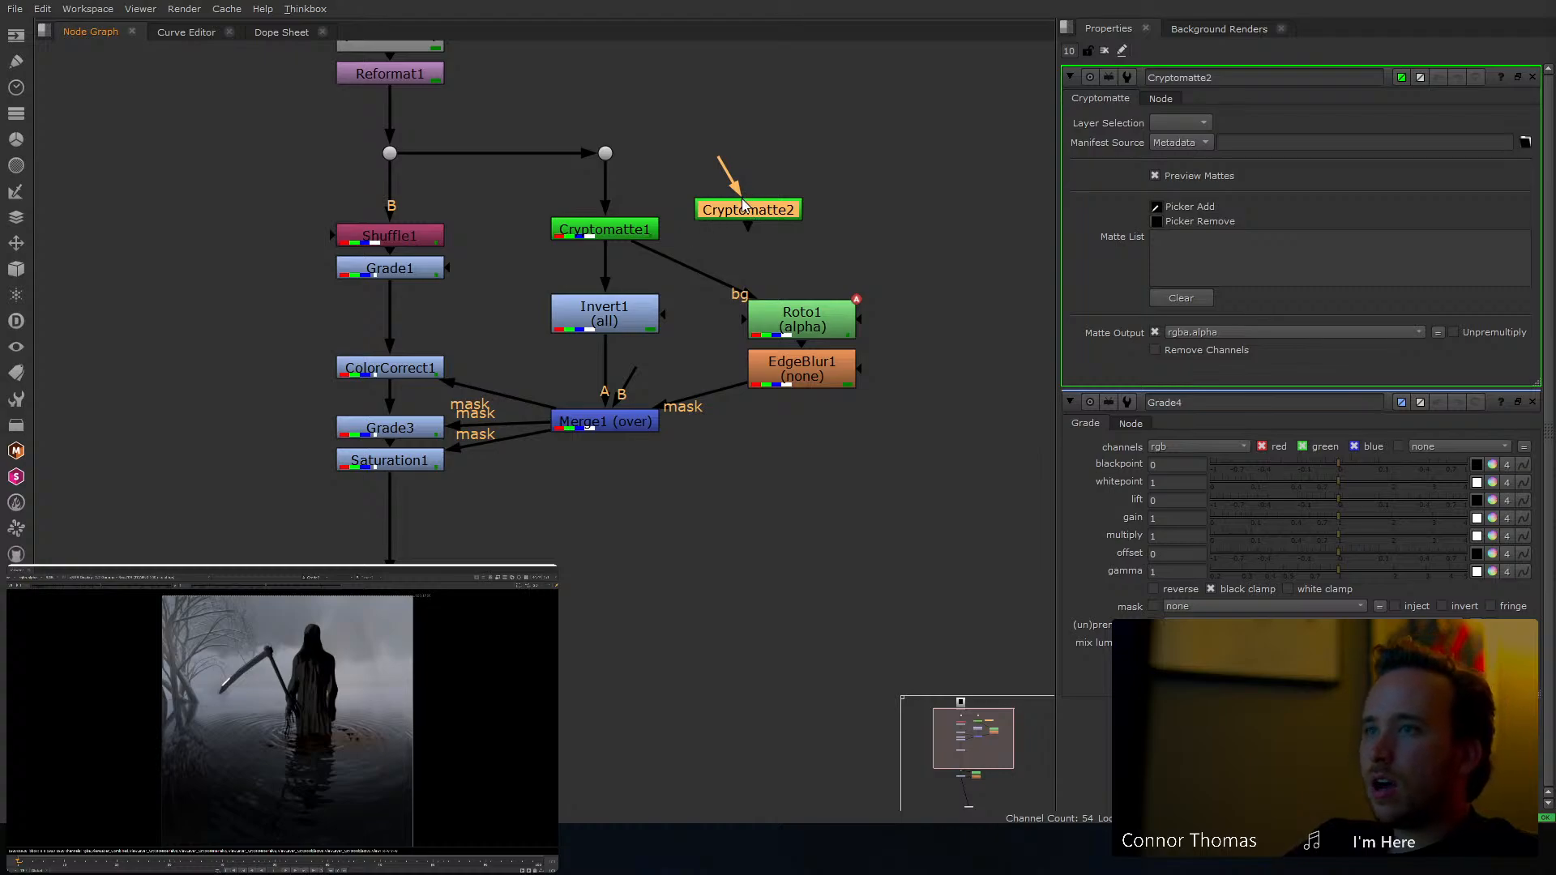
{"action": "left_click_drag", "start_coordinate": [752, 223], "coordinate": [606, 153]}
Connect Cryptomatte2's output to the Grade node below Saturation1 and show Cryptomatte2 in the Viewer
{"action": "left_click_drag", "start_coordinate": [758, 247], "coordinate": [426, 584]}
{"action": "left_click", "coordinate": [783, 225]}
{"action": "key", "text": "1"}
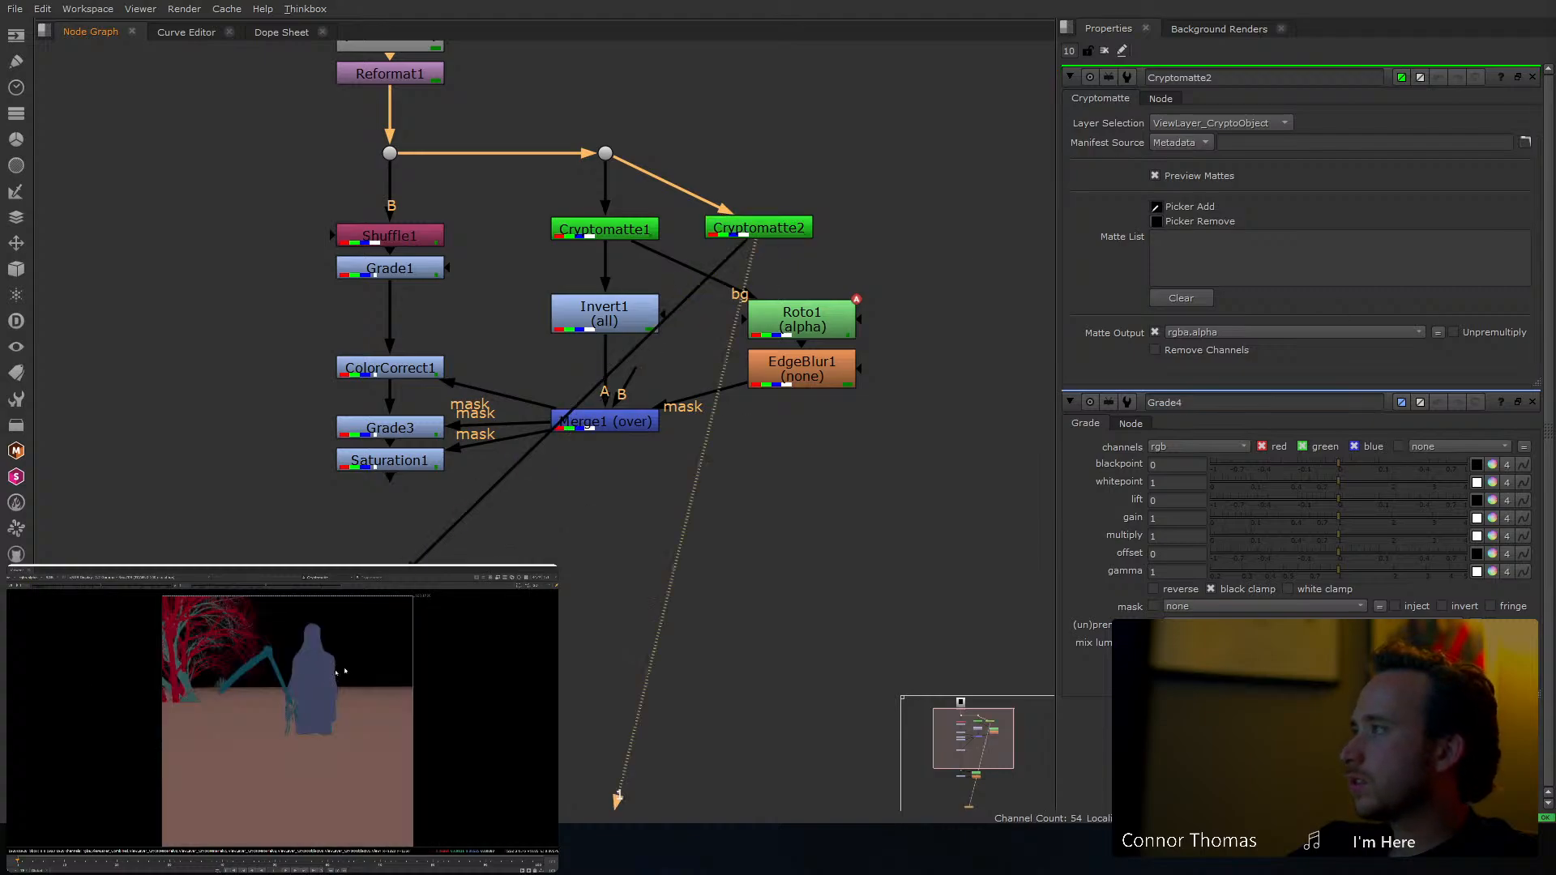
{"action": "left_click", "coordinate": [284, 686], "text": "ctrl"}
{"action": "scroll", "coordinate": [299, 712], "scroll_direction": "up", "scroll_amount": 5}
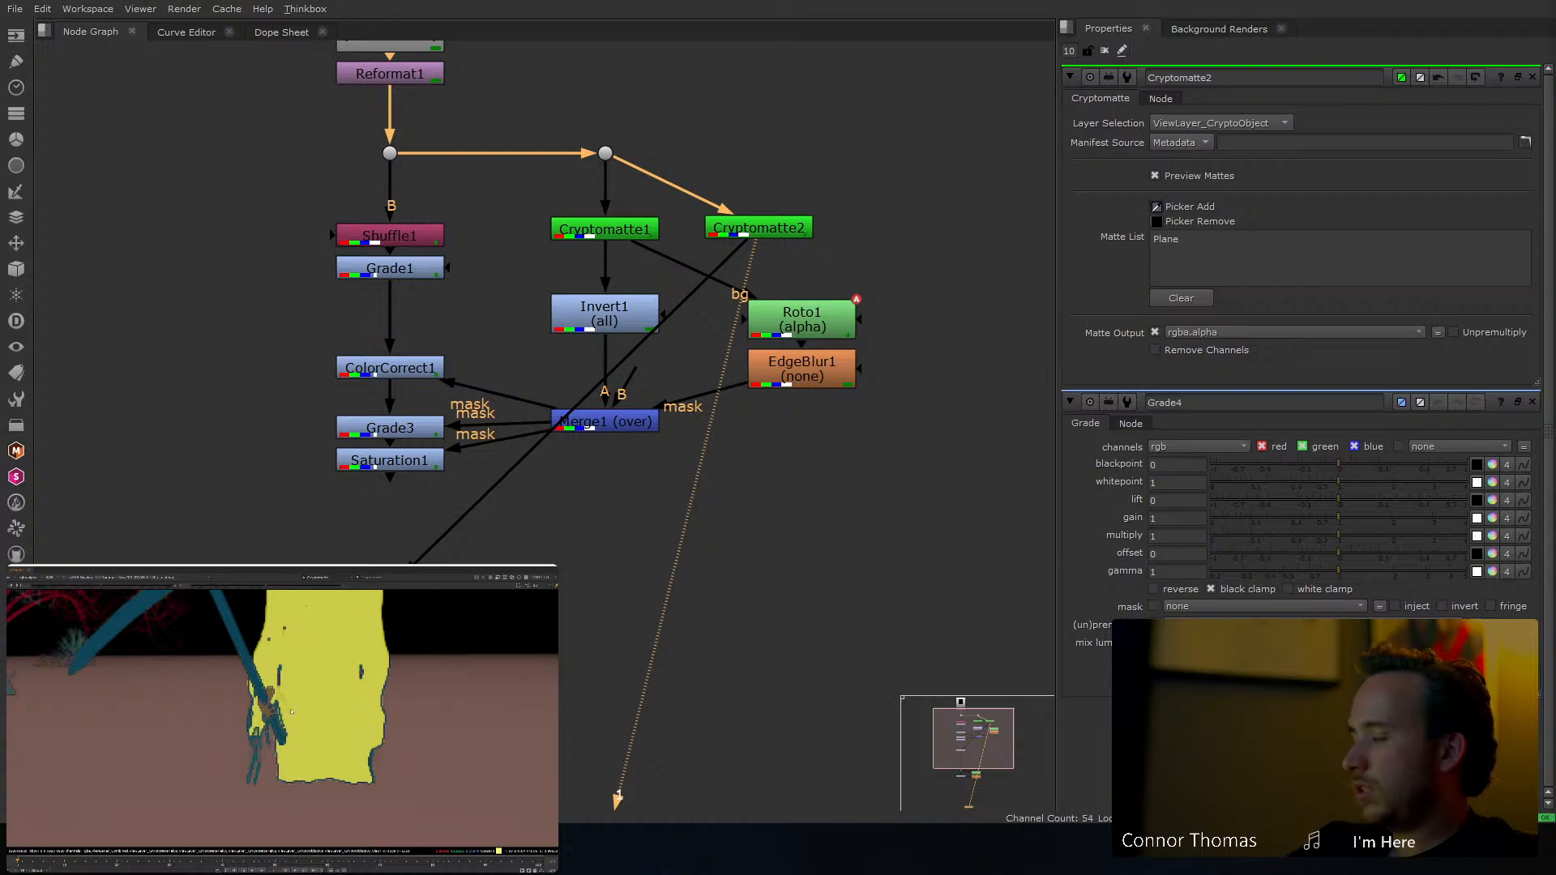
{"action": "left_click", "coordinate": [254, 749], "text": "ctrl"}
{"action": "left_click", "coordinate": [255, 746], "text": "ctrl"}
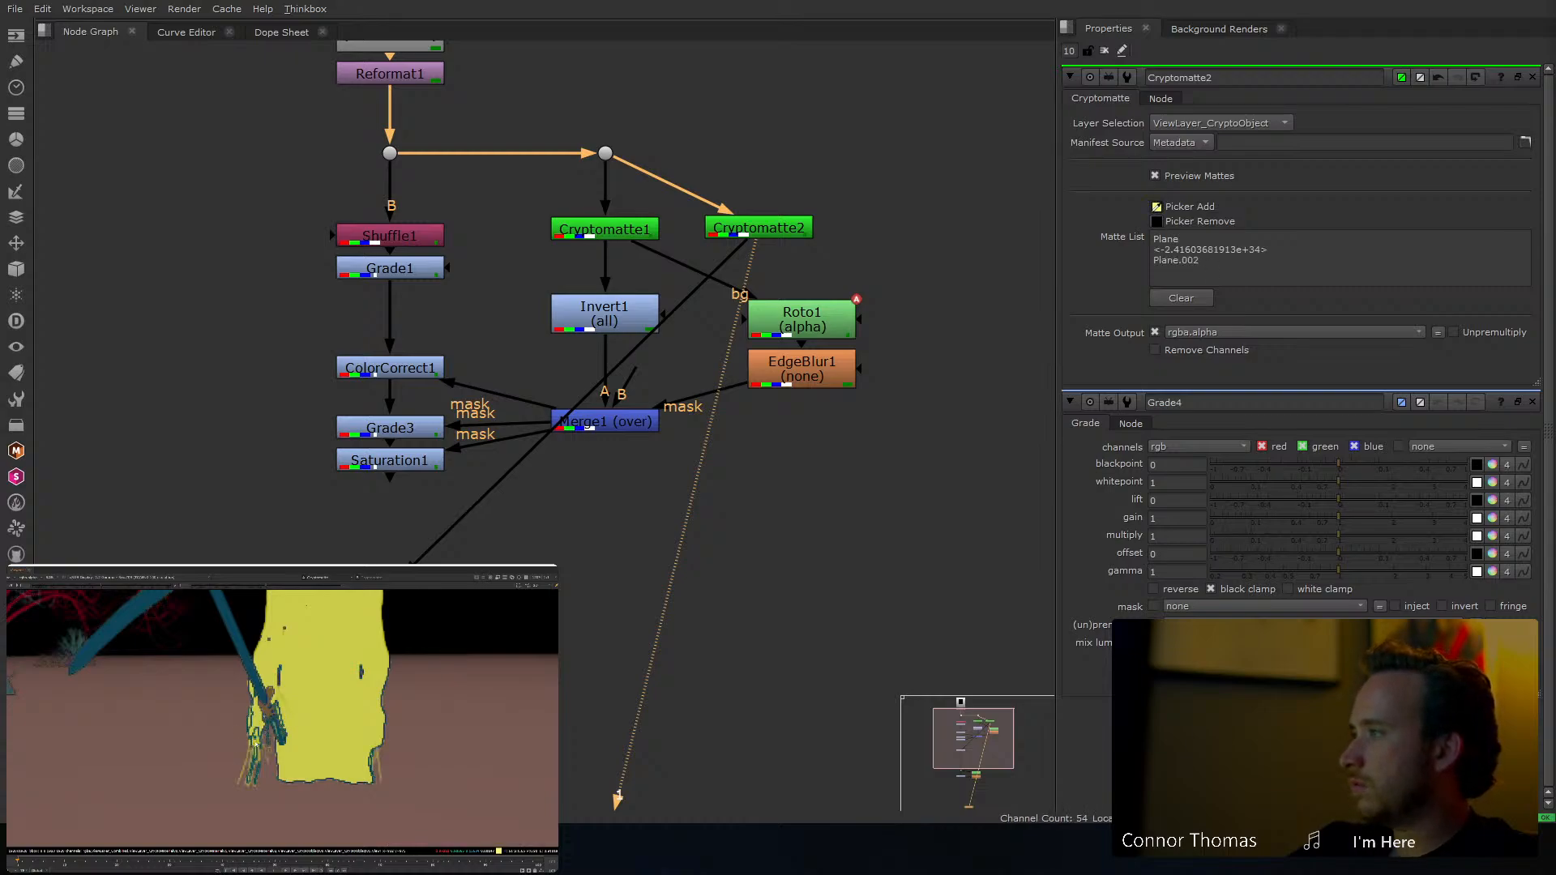
{"action": "left_click", "coordinate": [267, 737], "text": "ctrl"}
{"action": "left_click", "coordinate": [267, 737], "text": "ctrl"}
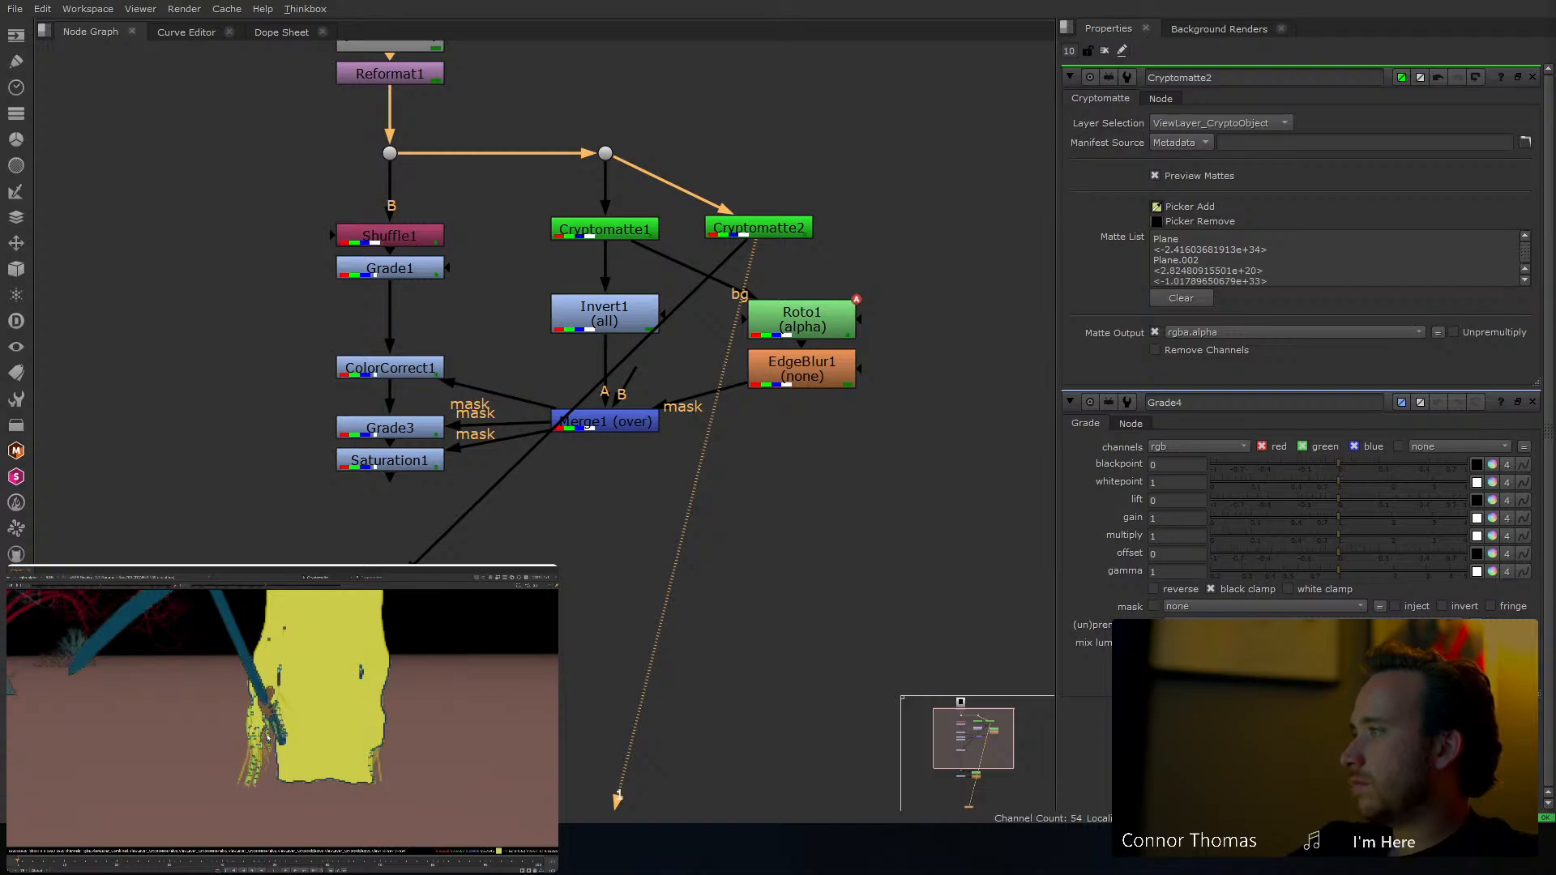
{"action": "left_click", "coordinate": [261, 752], "text": "ctrl"}
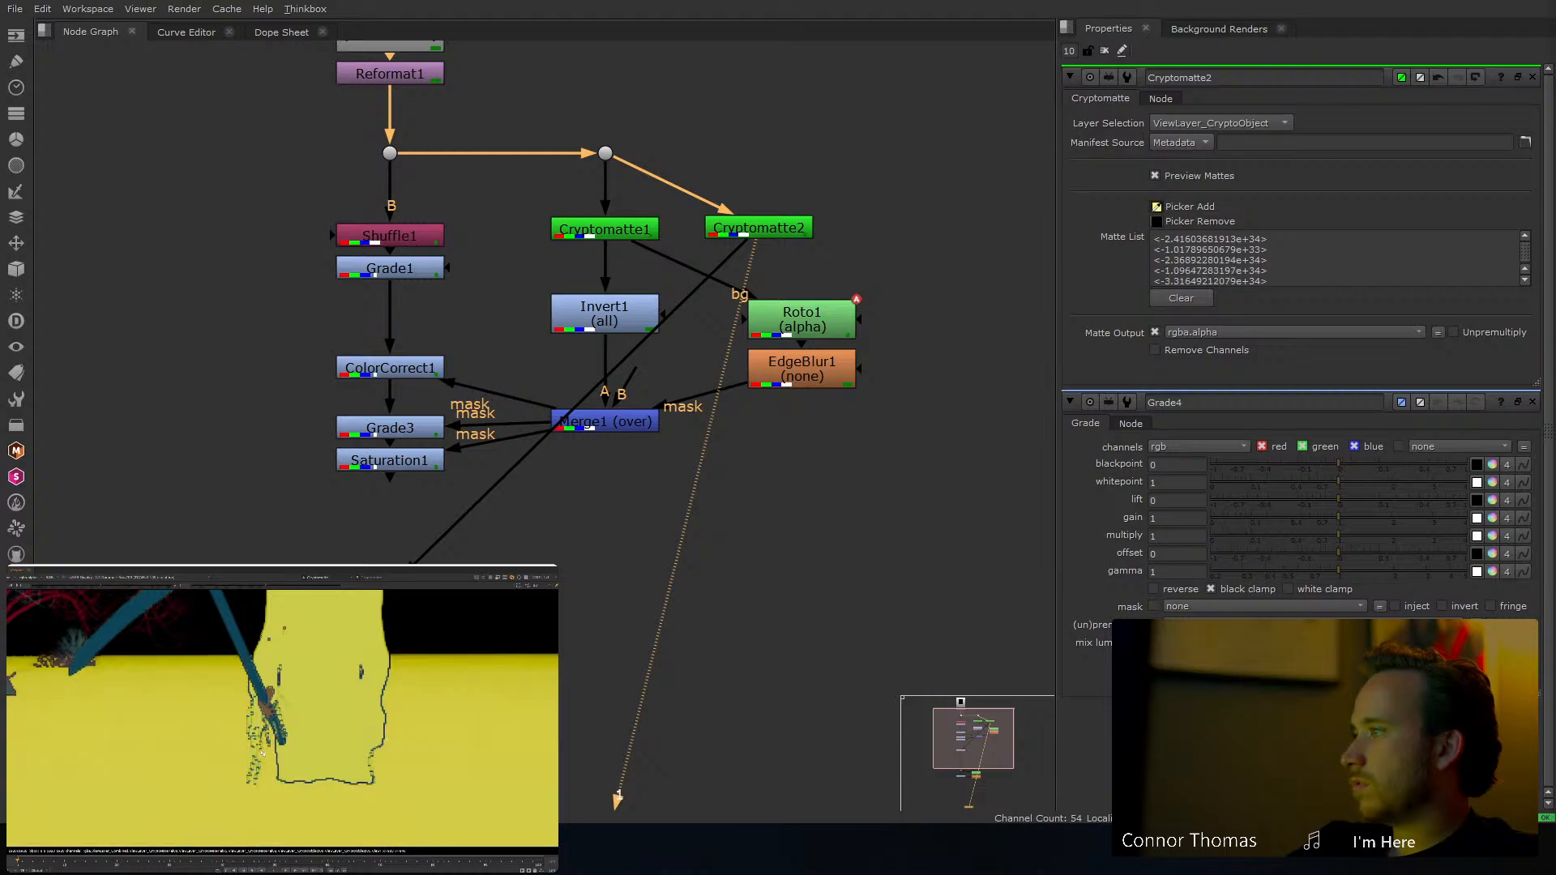
{"action": "left_click", "coordinate": [259, 736], "text": "ctrl"}
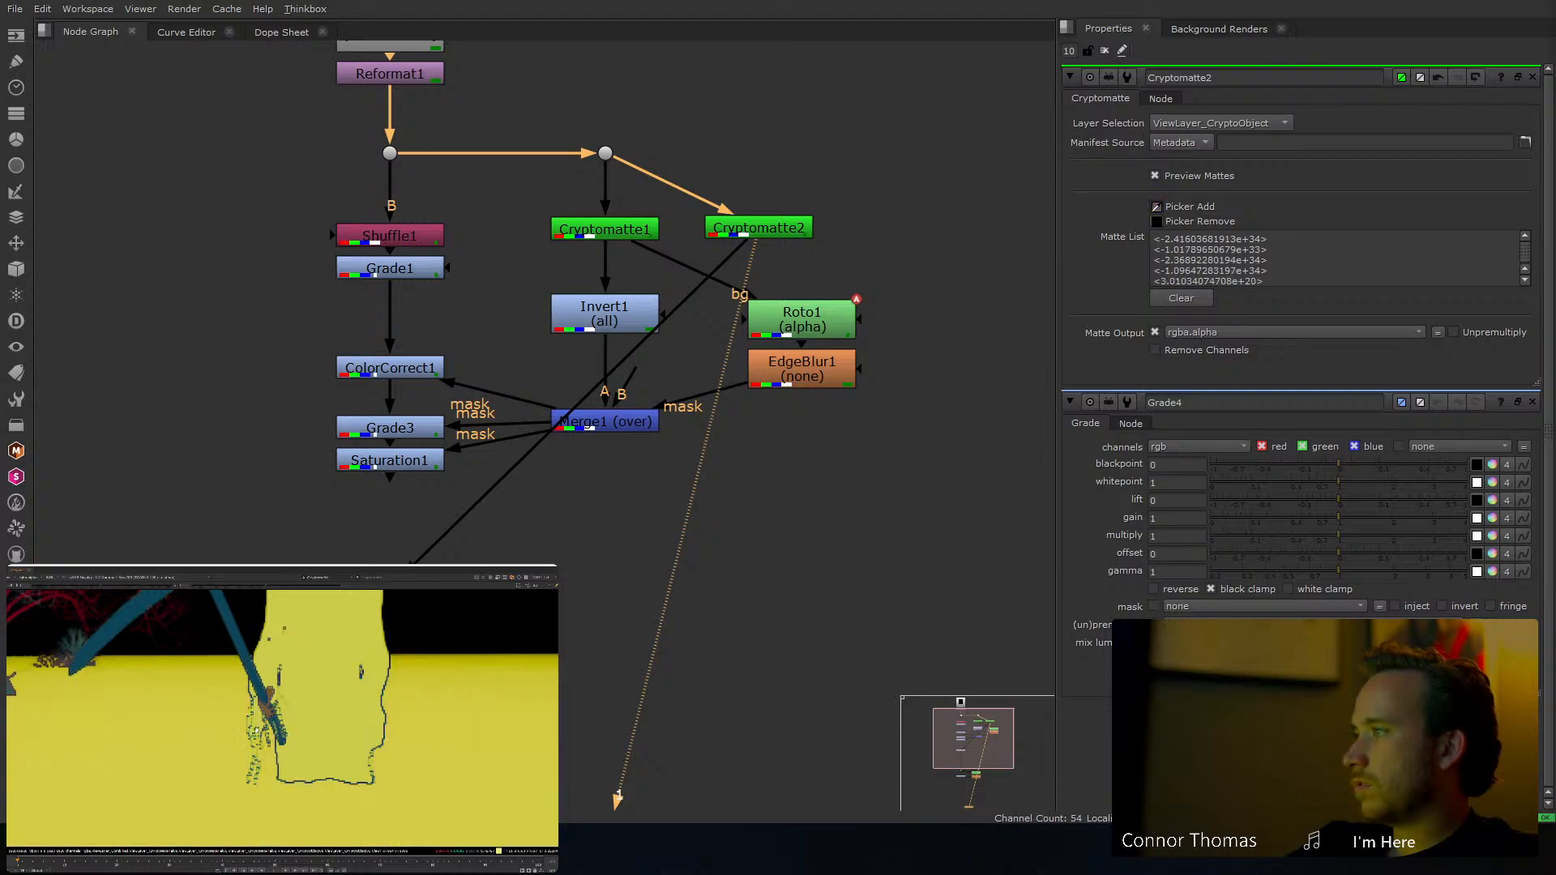
{"action": "left_click", "coordinate": [1181, 298]}
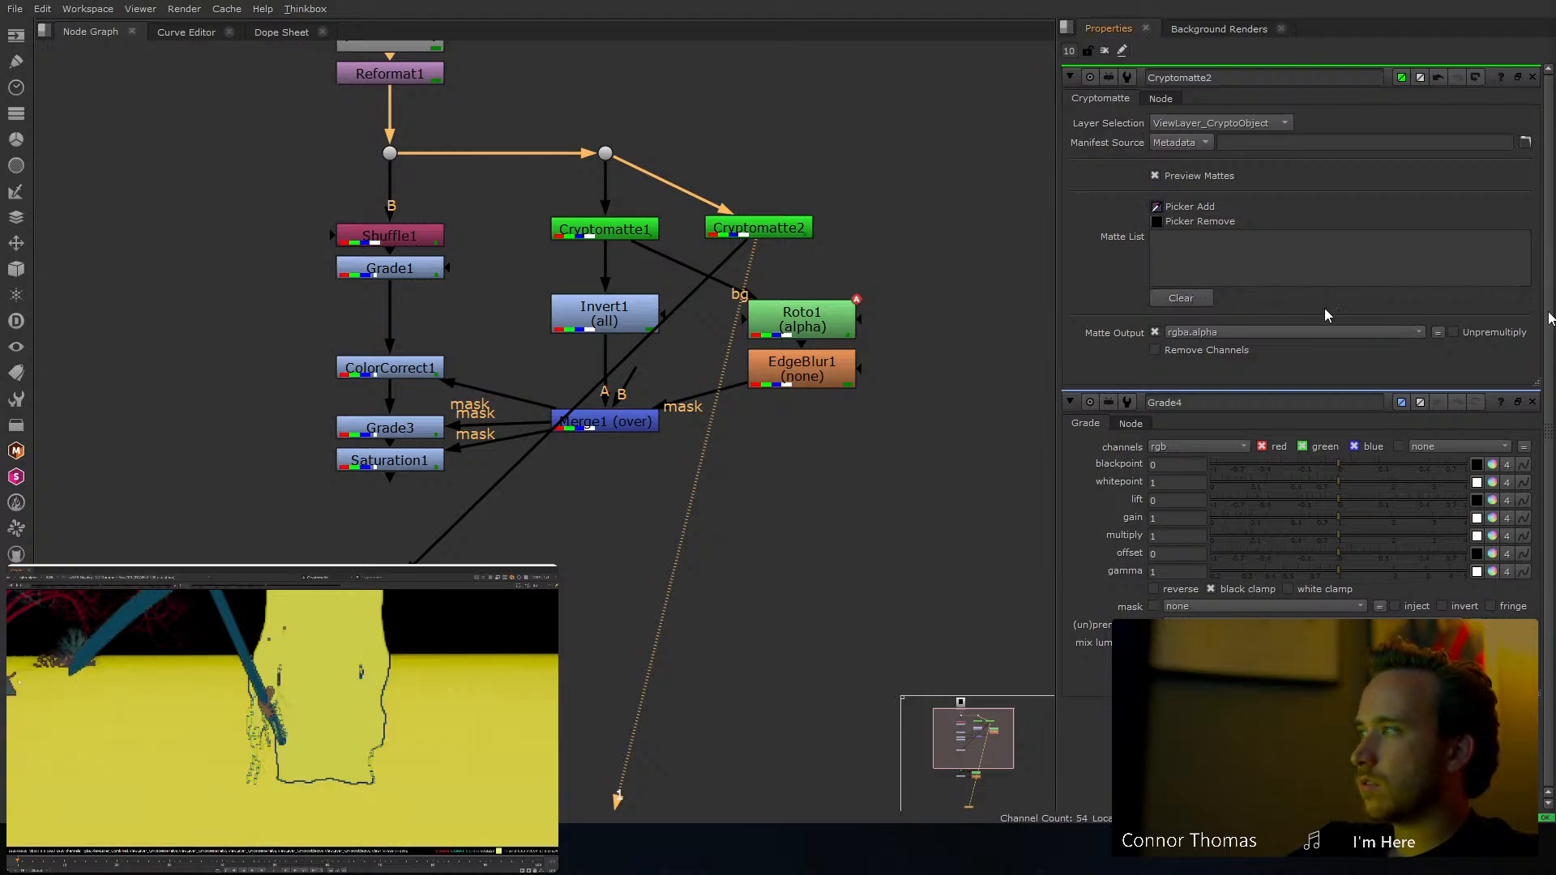
Pick only the reaper figure as Cryptomatte2's matte, close all node properties, and check the result in the Viewer
{"action": "left_click", "coordinate": [357, 702], "text": "ctrl"}
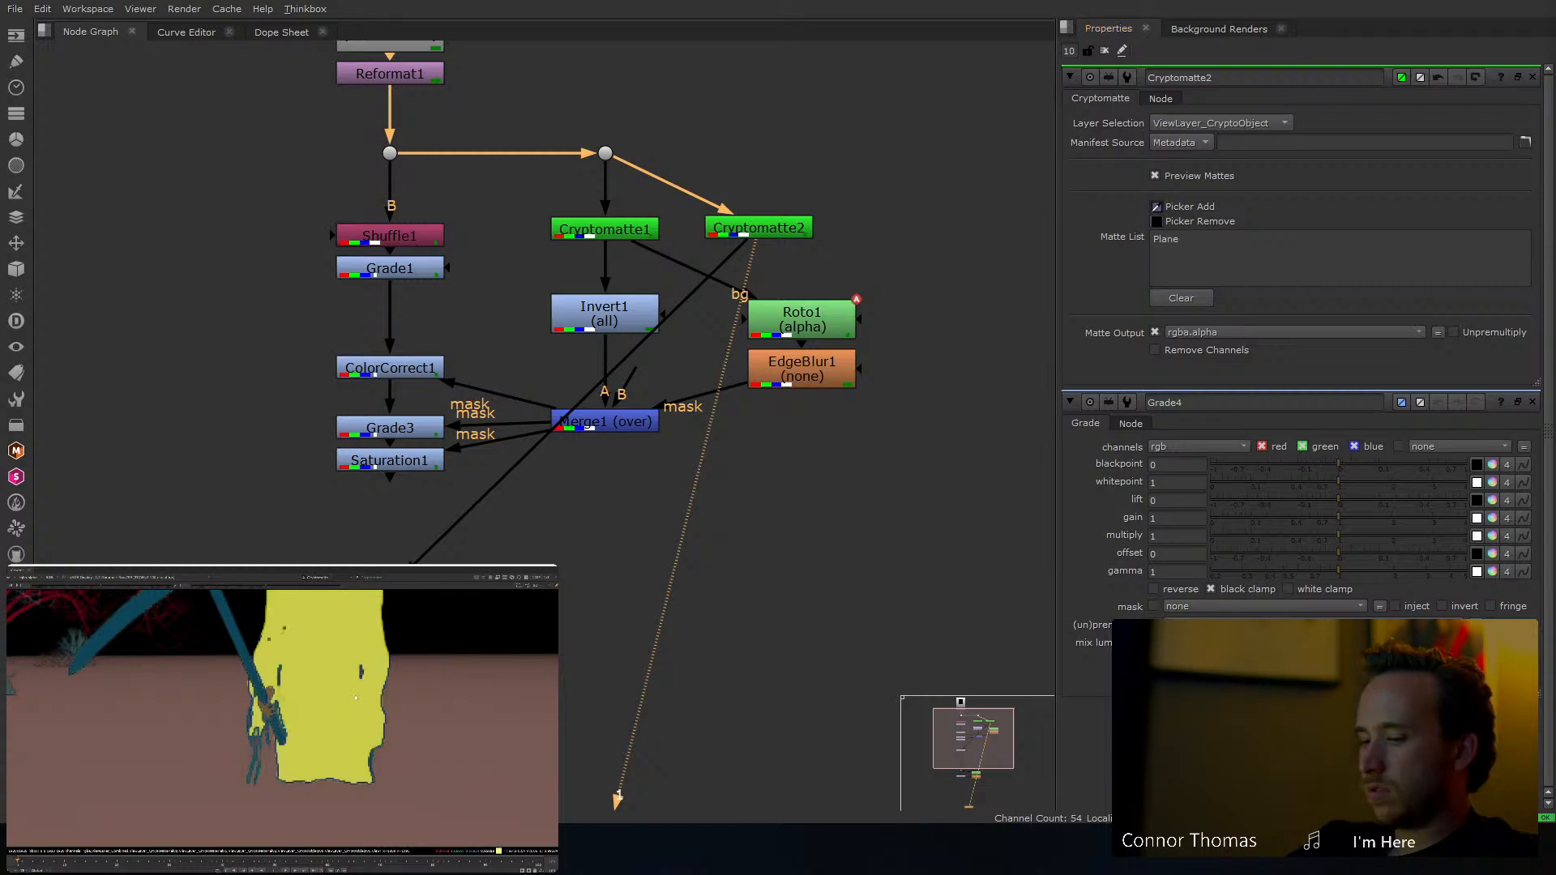
{"action": "key", "text": "f"}
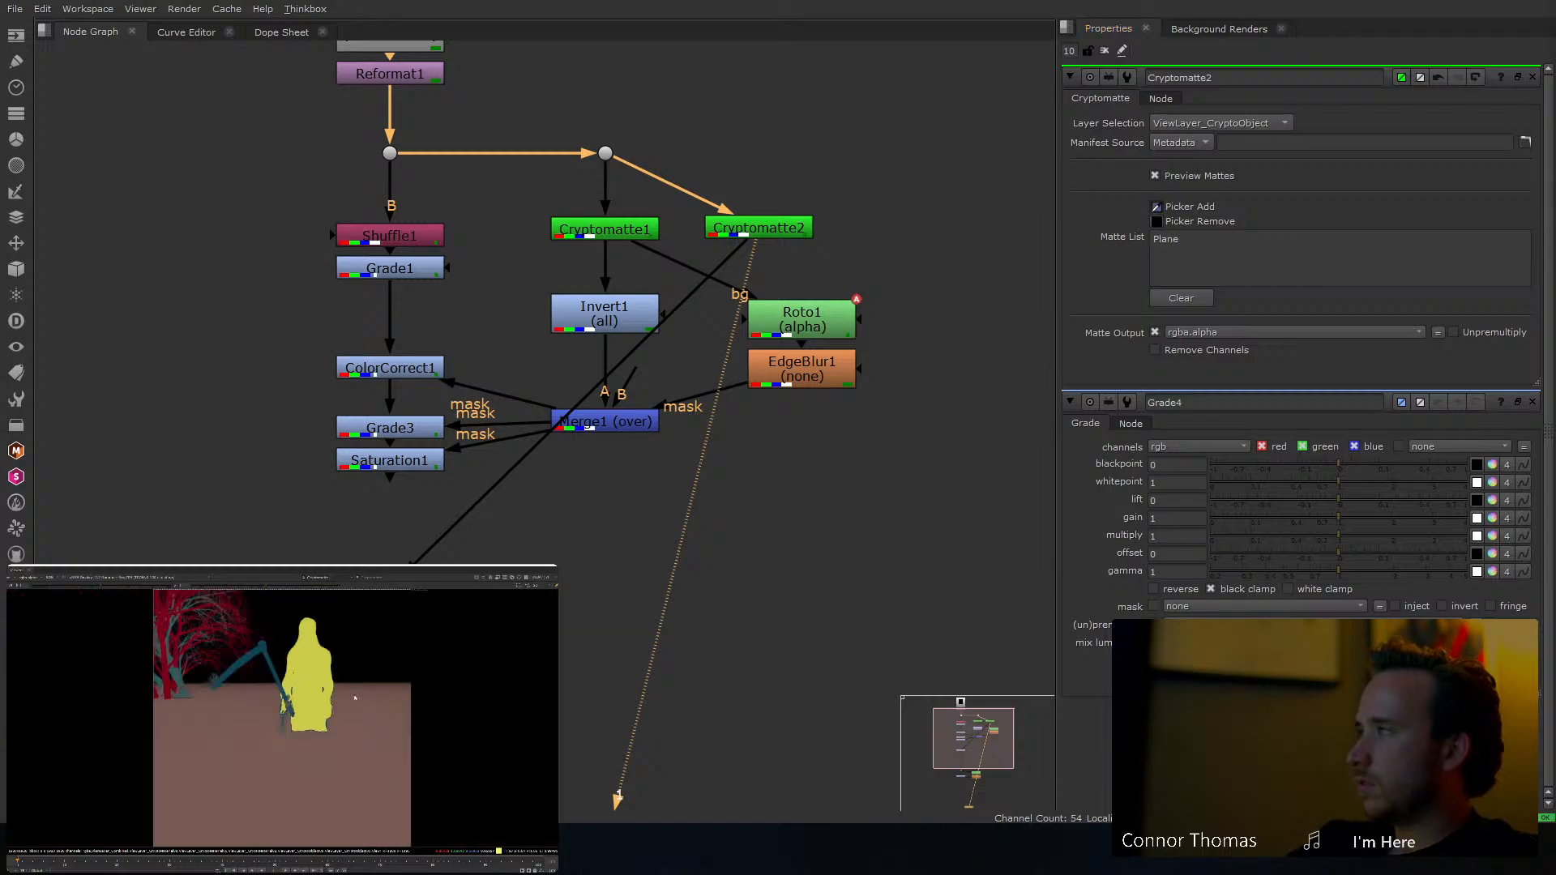
{"action": "left_click", "coordinate": [1105, 51]}
{"action": "middle_click_drag", "start_coordinate": [525, 559], "coordinate": [599, 365]}
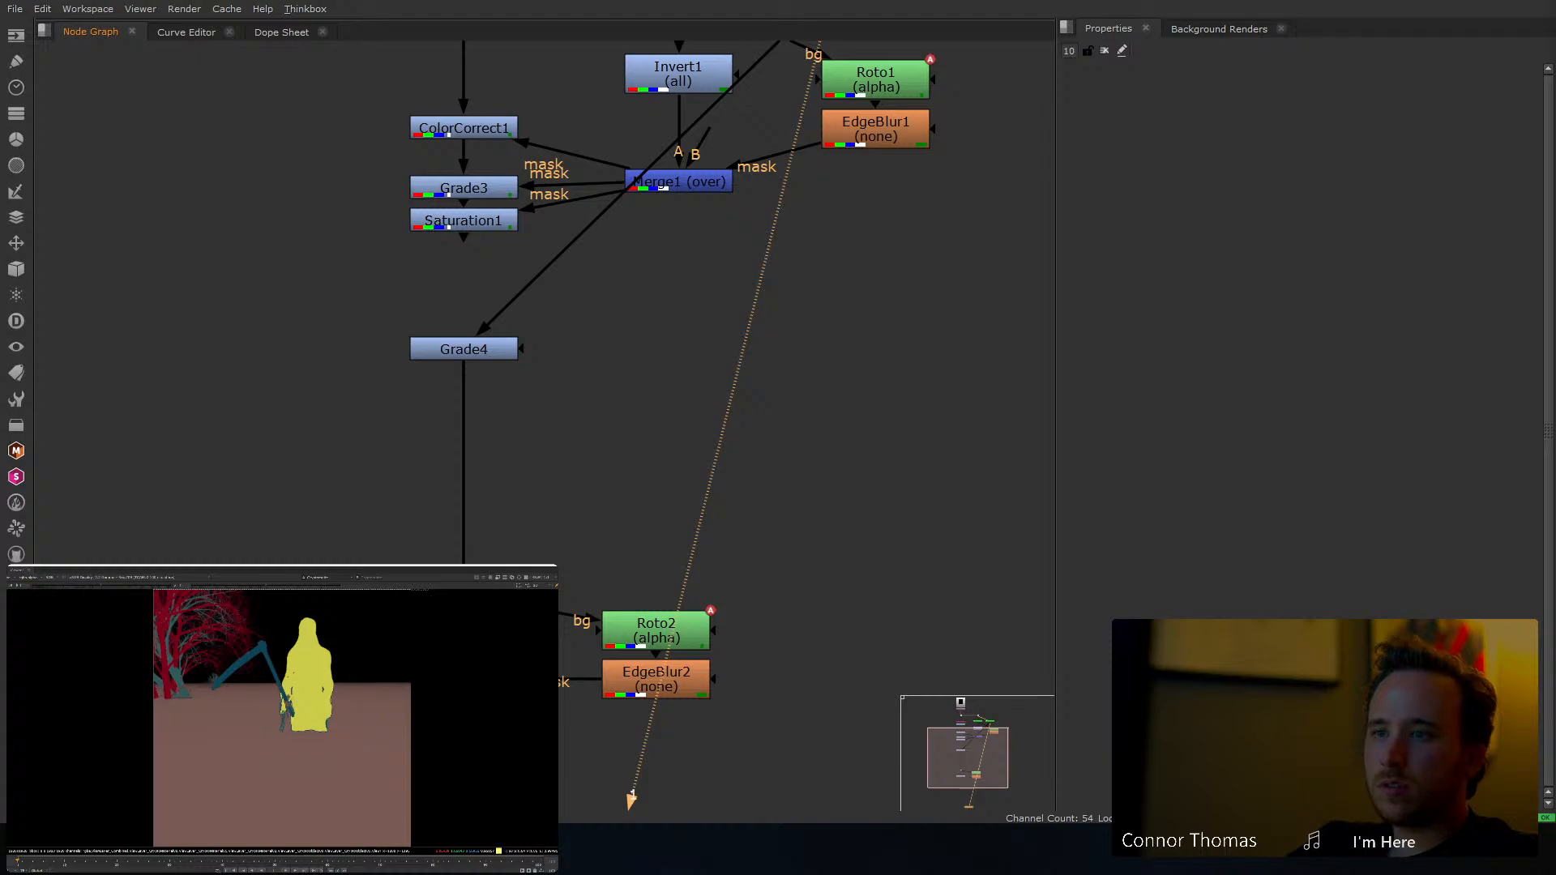
{"action": "key", "text": "2"}
{"action": "middle_click_drag", "start_coordinate": [878, 260], "coordinate": [848, 435]}
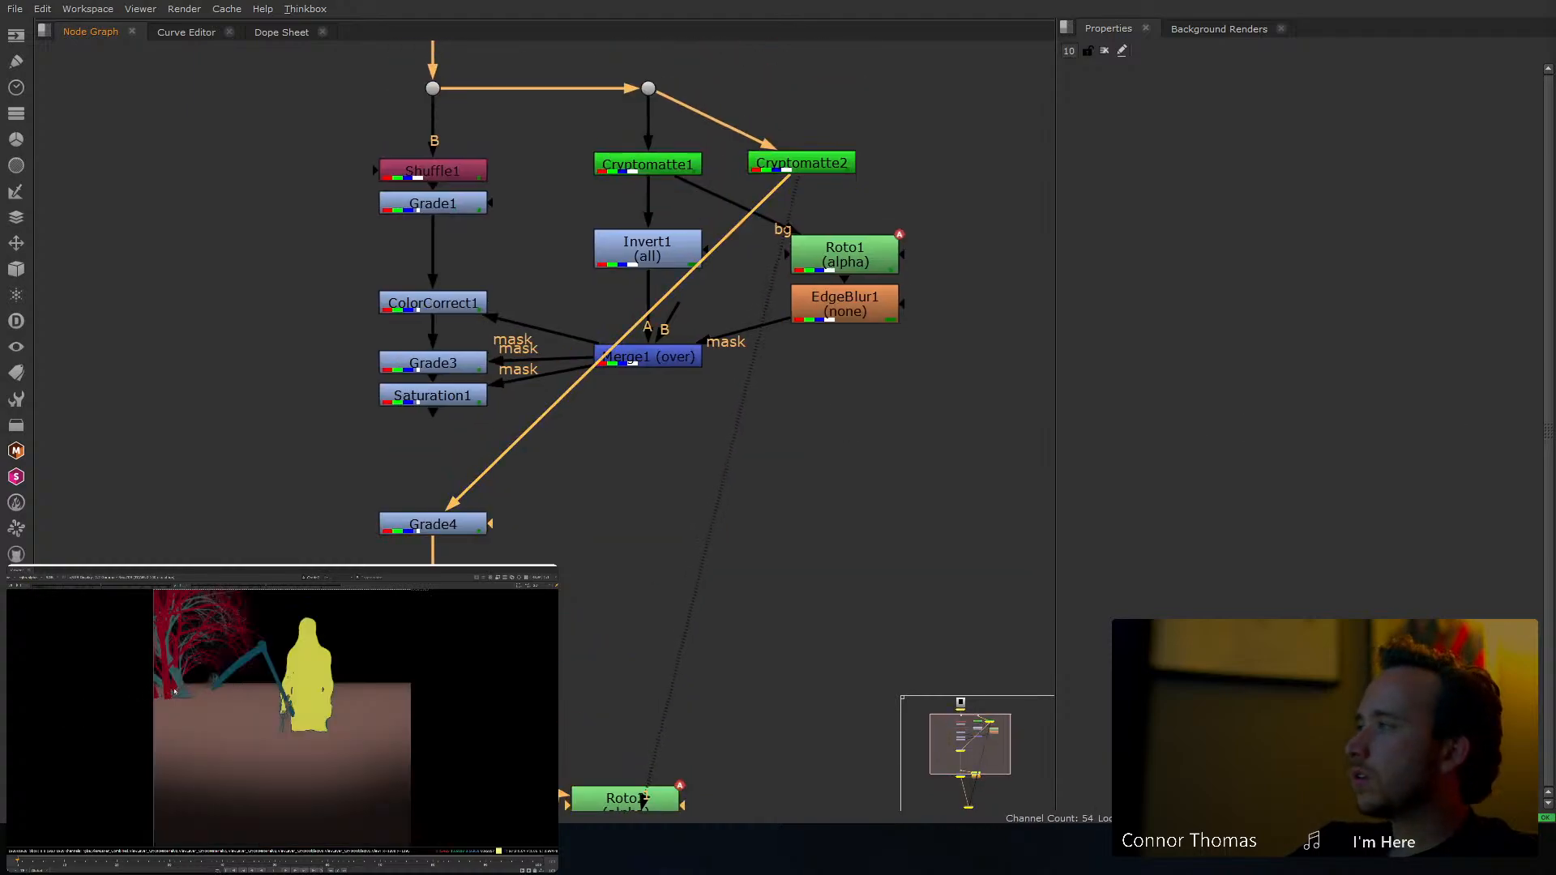
{"action": "key", "text": "a"}
{"action": "key", "text": "a"}
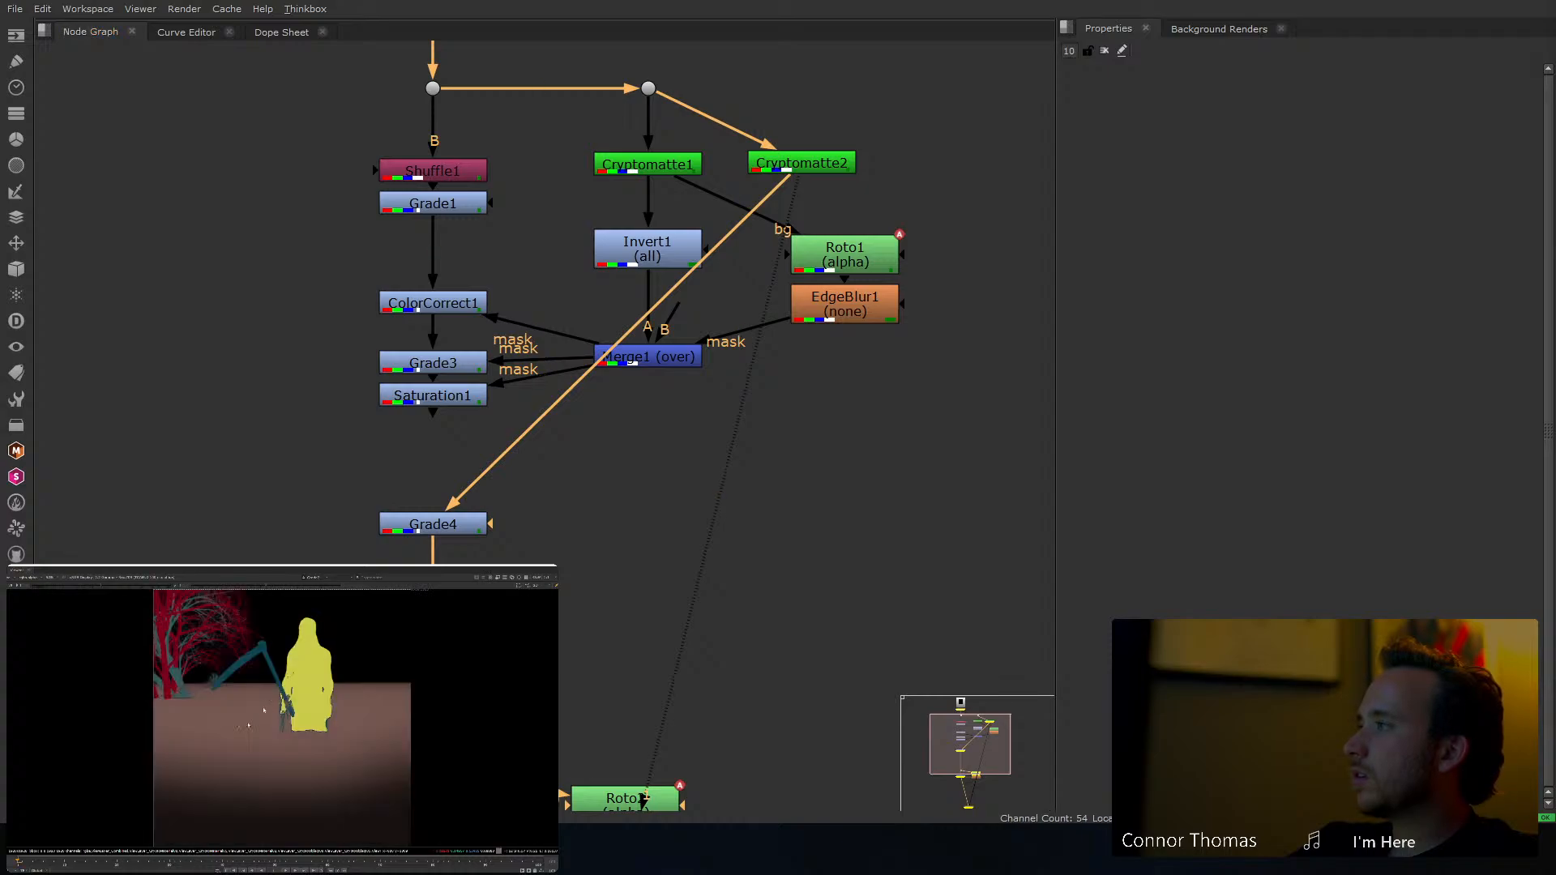
Reconnect Grade4's main input to Saturation1, connect its mask input to Cryptomatte2, and view the resulting composite
{"action": "middle_click_drag", "start_coordinate": [496, 545], "coordinate": [528, 329]}
{"action": "middle_click_drag", "start_coordinate": [538, 440], "coordinate": [544, 528]}
{"action": "left_click", "coordinate": [475, 404]}
{"action": "key", "text": "1"}
{"action": "middle_click_drag", "start_coordinate": [551, 349], "coordinate": [561, 488]}
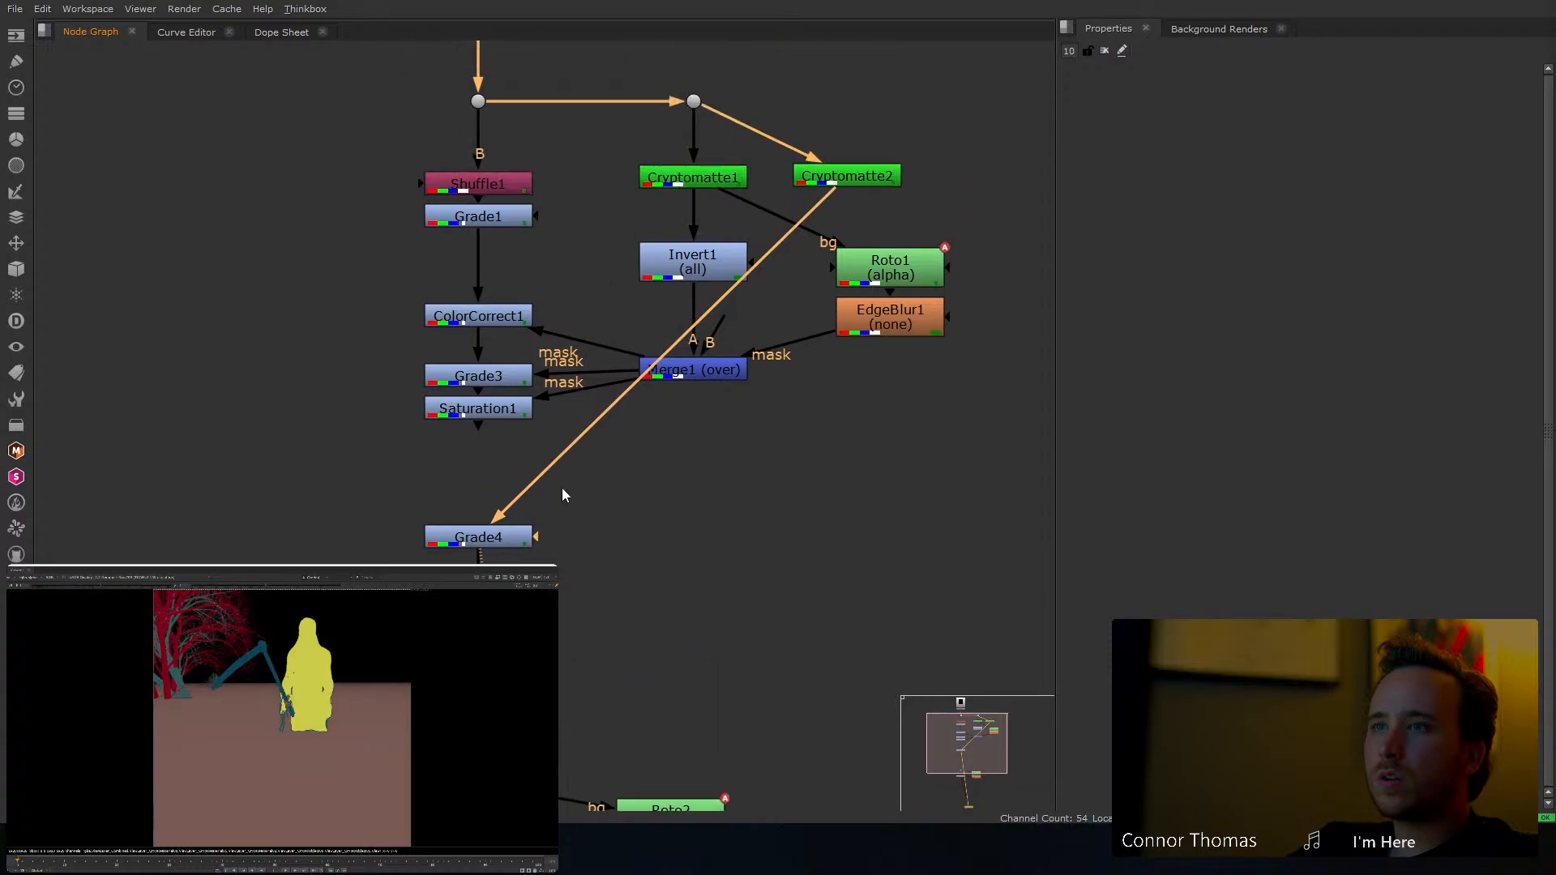
{"action": "left_click_drag", "start_coordinate": [822, 201], "coordinate": [482, 412]}
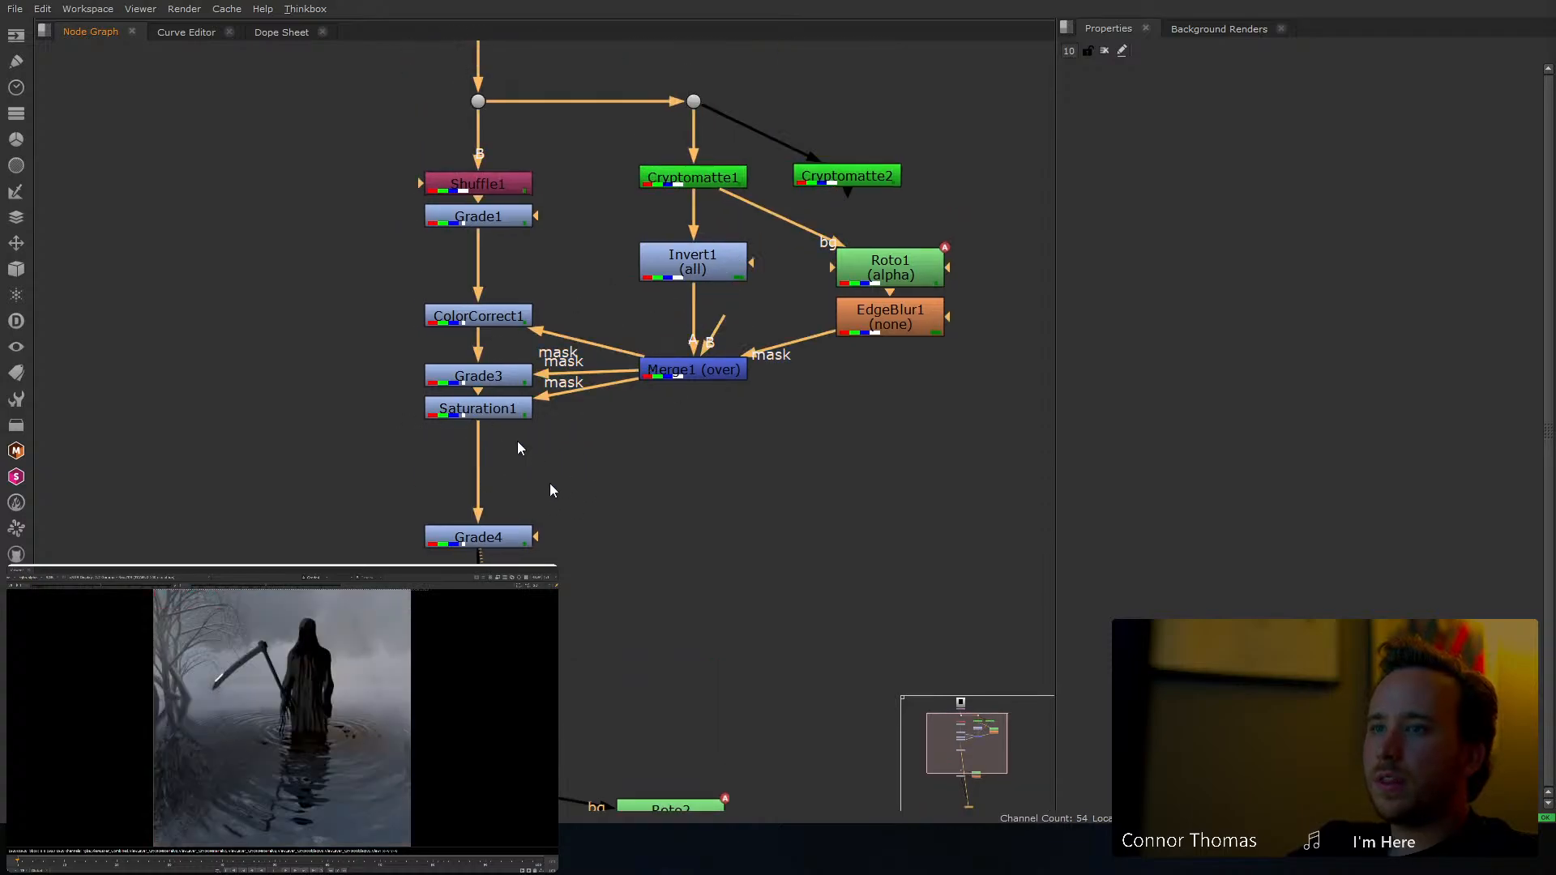
{"action": "left_click_drag", "start_coordinate": [536, 536], "coordinate": [856, 179]}
{"action": "middle_click_drag", "start_coordinate": [618, 587], "coordinate": [686, 294]}
{"action": "key", "text": "2"}
{"action": "middle_click_drag", "start_coordinate": [791, 162], "coordinate": [733, 350]}
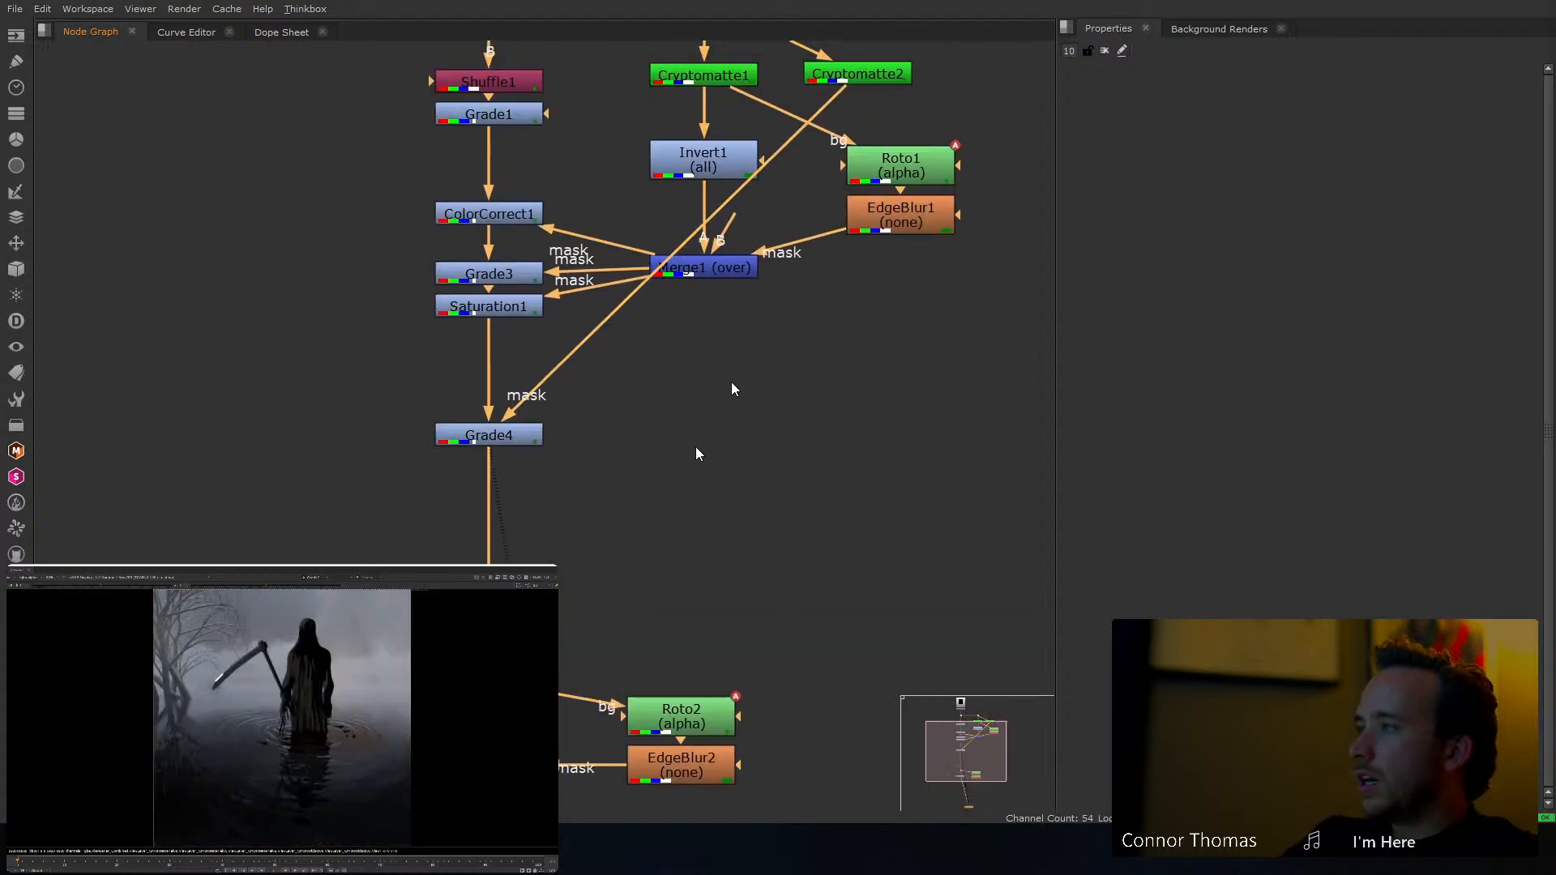
Set Grade4's whitepoint to 1.66 to darken the reaper
{"action": "double_click", "coordinate": [508, 434]}
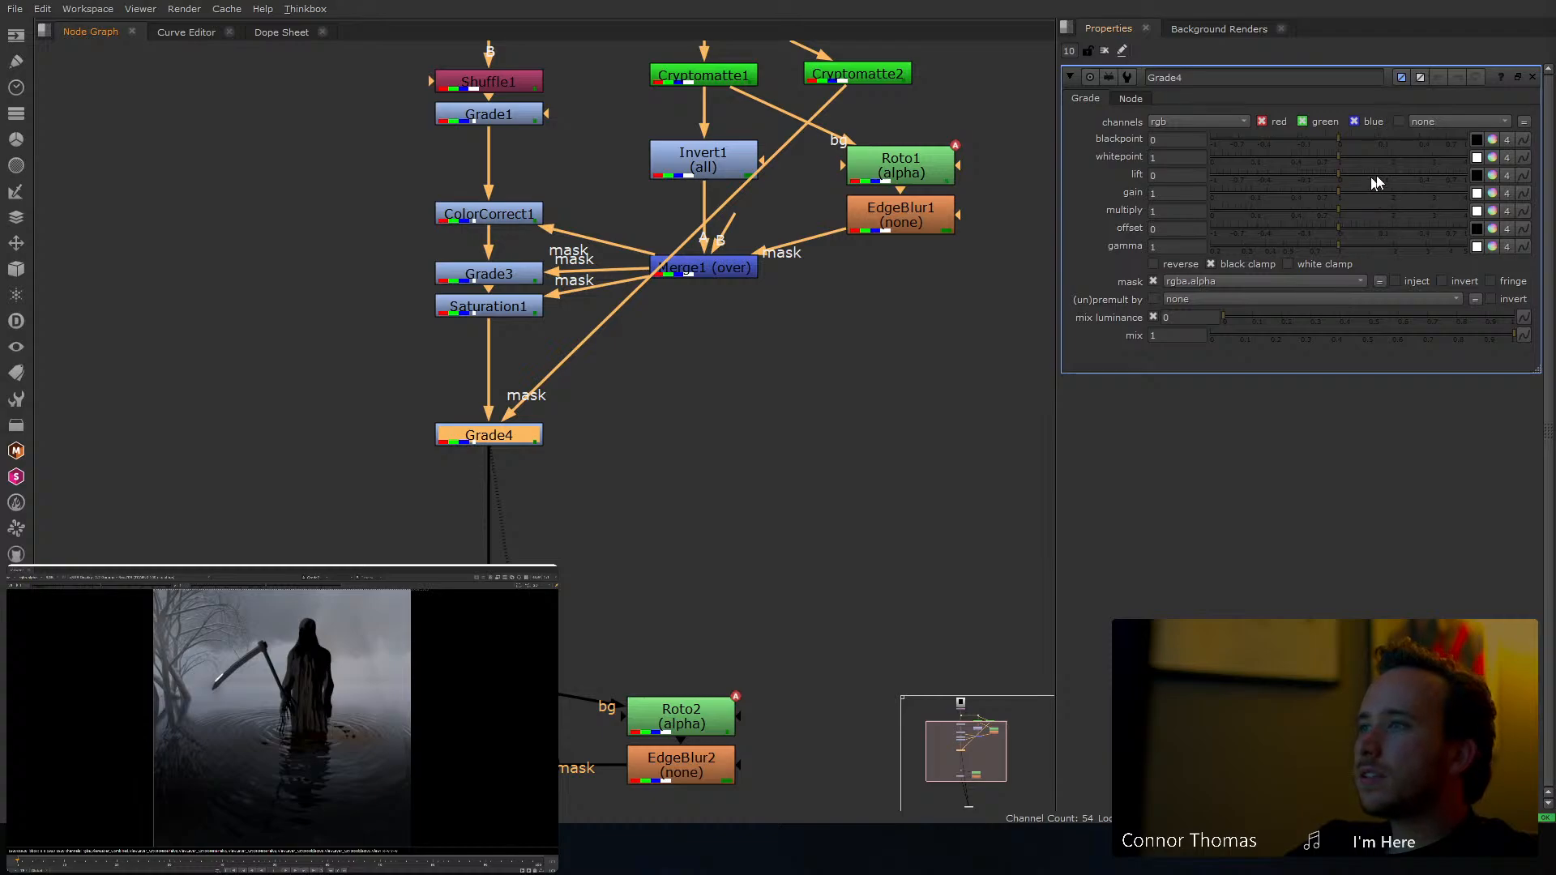
{"action": "left_click_drag", "start_coordinate": [1344, 158], "coordinate": [1382, 148]}
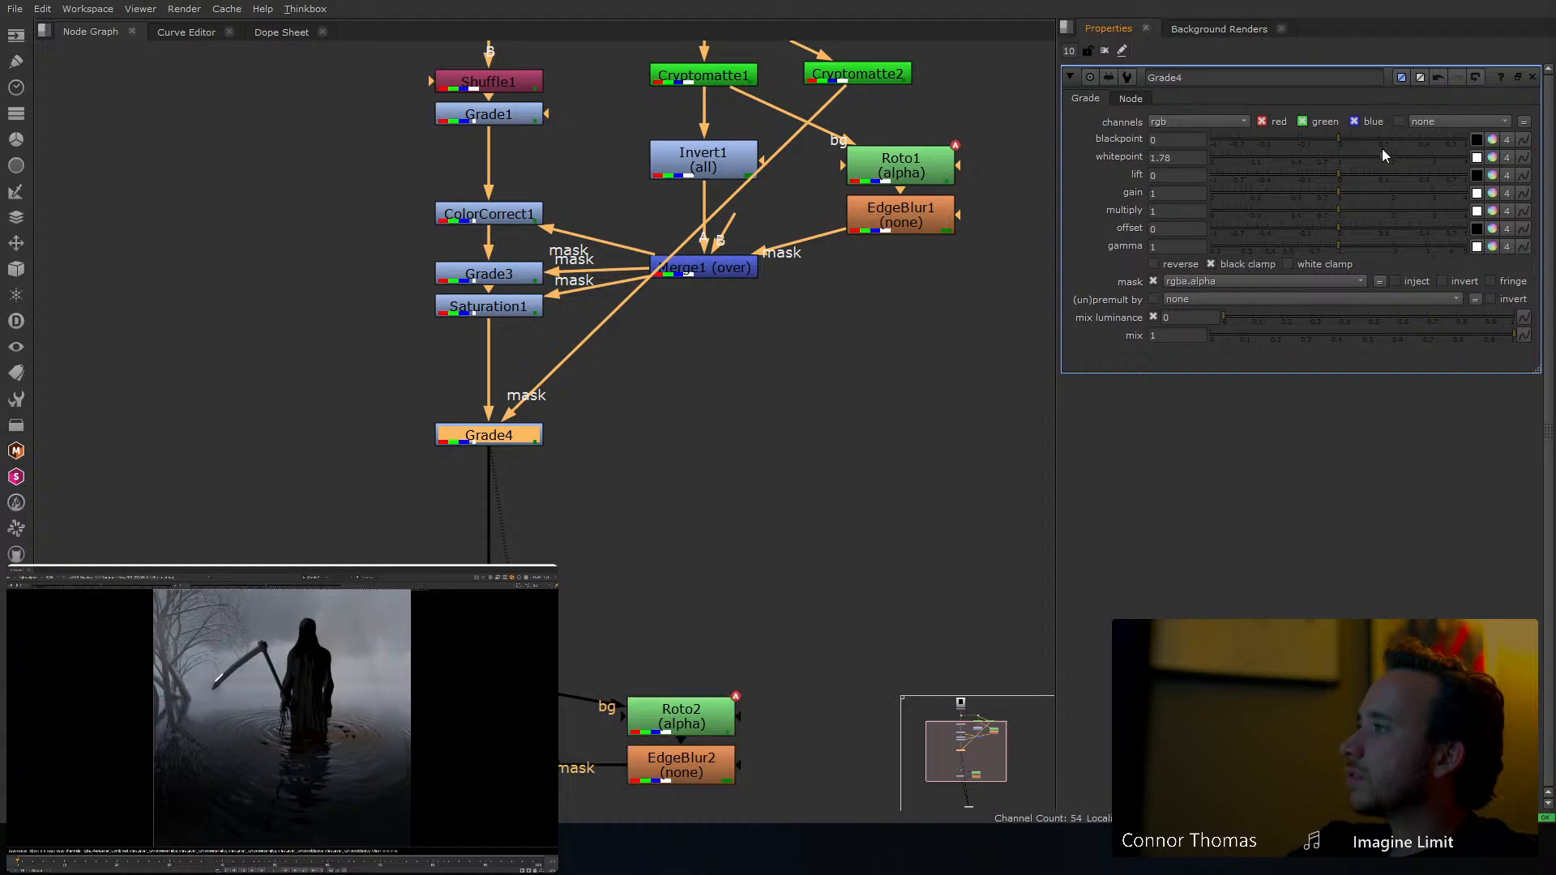
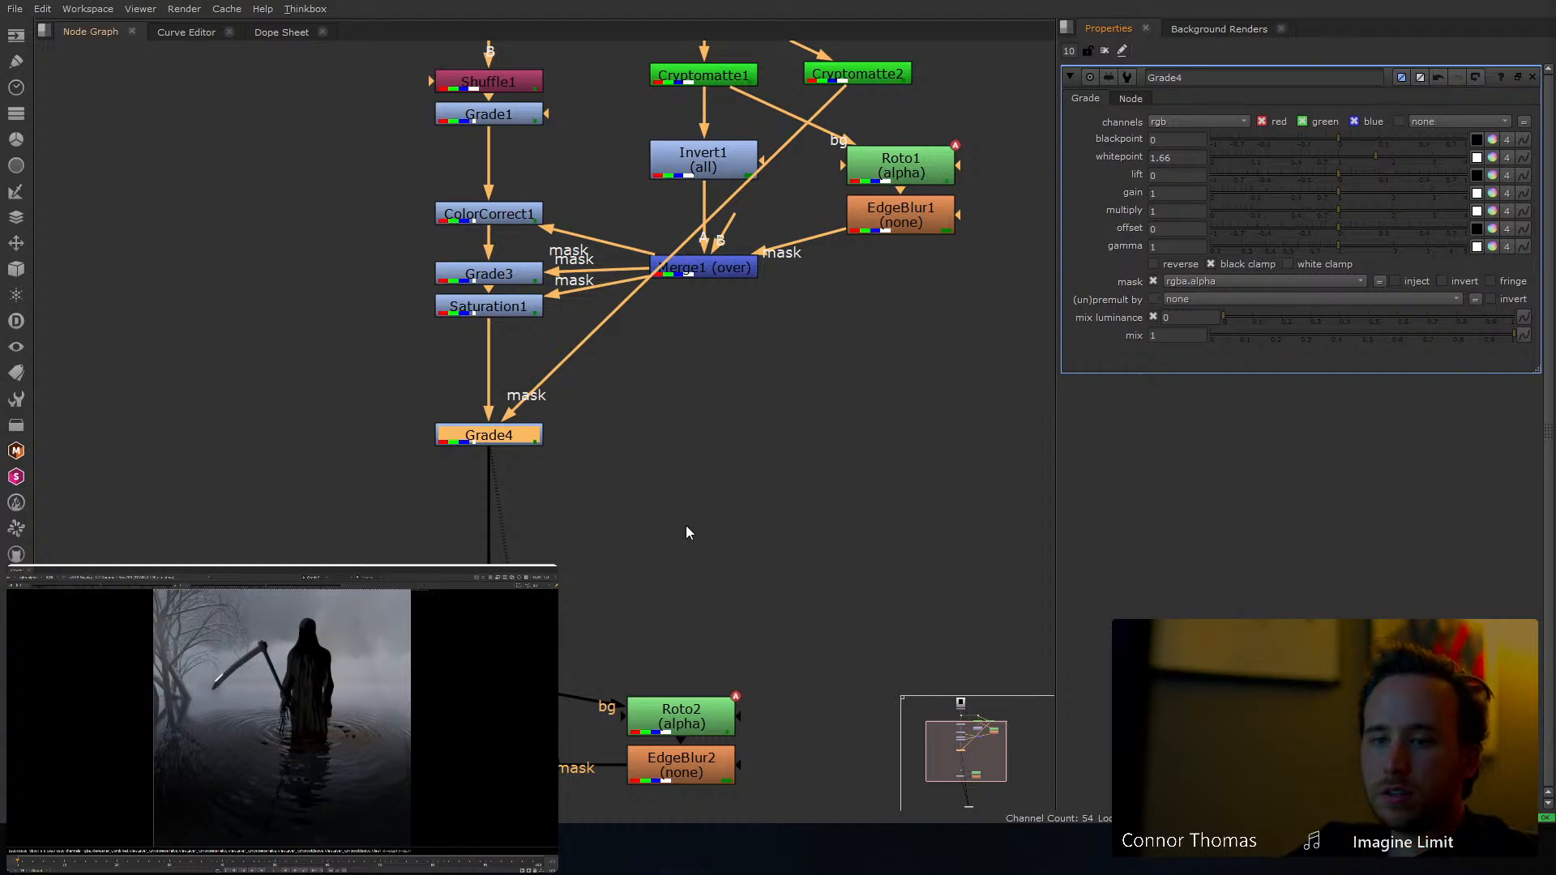
{"action": "left_click", "coordinate": [670, 498]}
{"action": "middle_click_drag", "start_coordinate": [681, 476], "coordinate": [625, 573]}
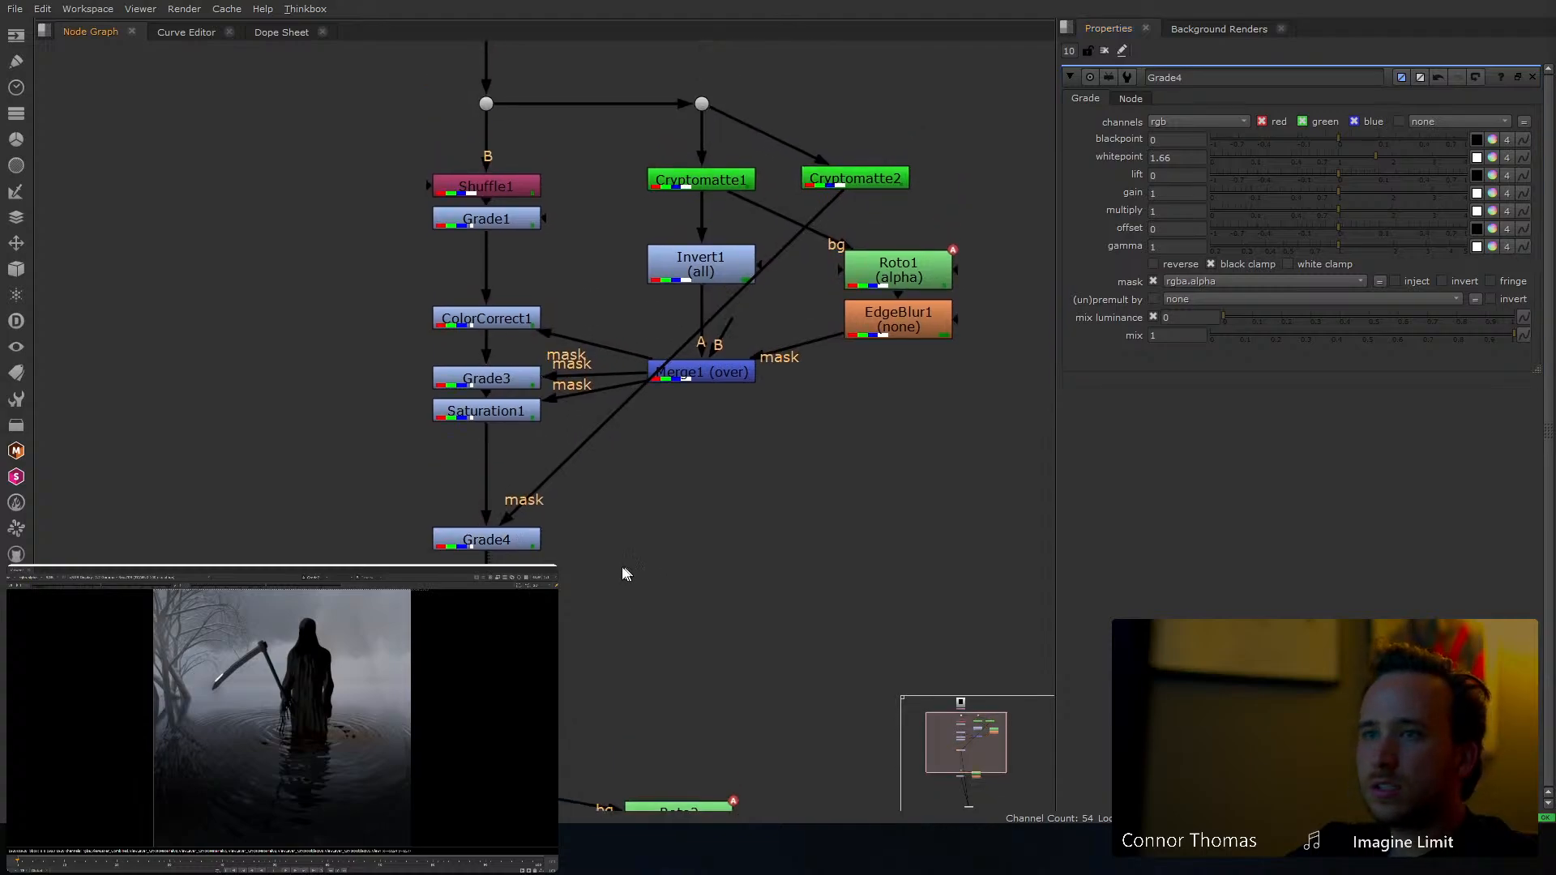
Insert a Grade node after Grade4 in the main stream and compare the composite with the reference image in the other window
{"action": "left_click", "coordinate": [523, 548]}
{"action": "key", "text": "g"}
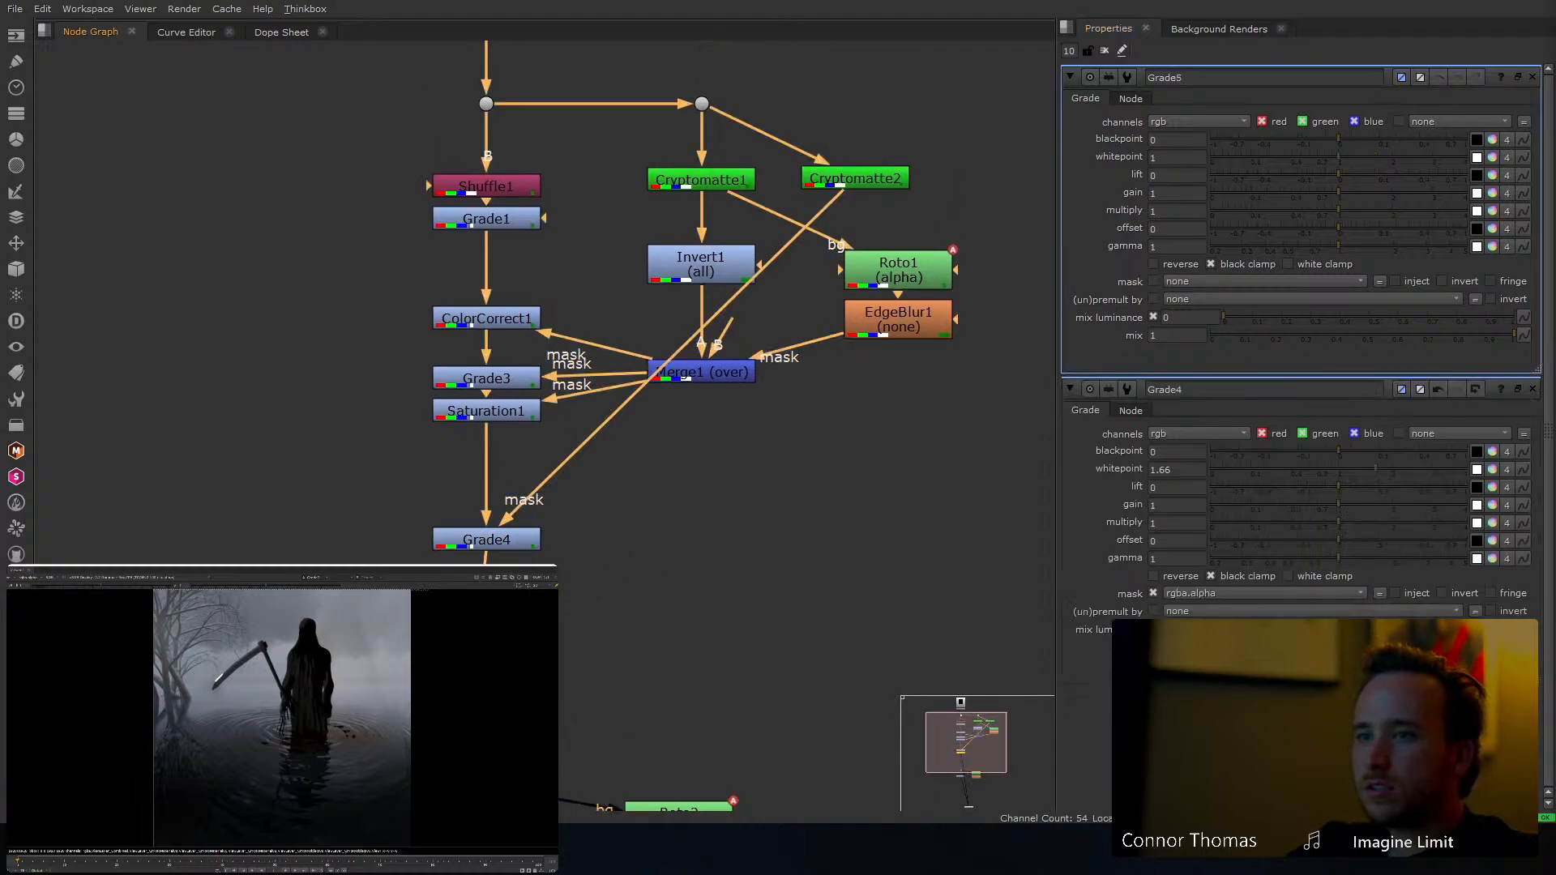
{"action": "middle_click_drag", "start_coordinate": [770, 426], "coordinate": [628, 553]}
{"action": "left_click", "coordinate": [884, 332]}
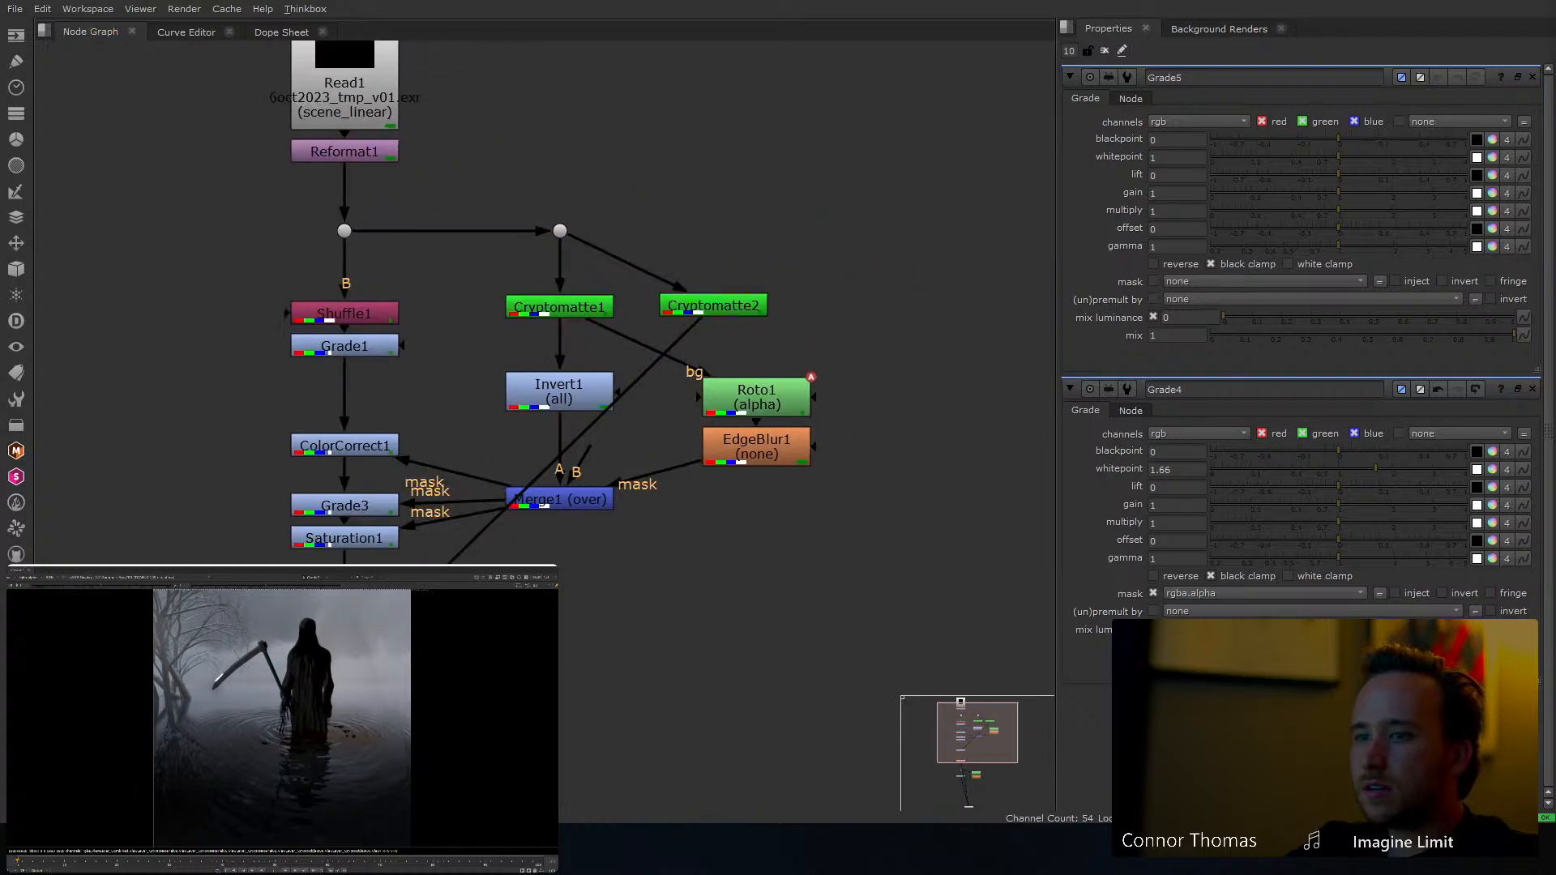
{"action": "mouse_move", "coordinate": [519, 849]}
{"action": "left_click", "coordinate": [564, 766]}
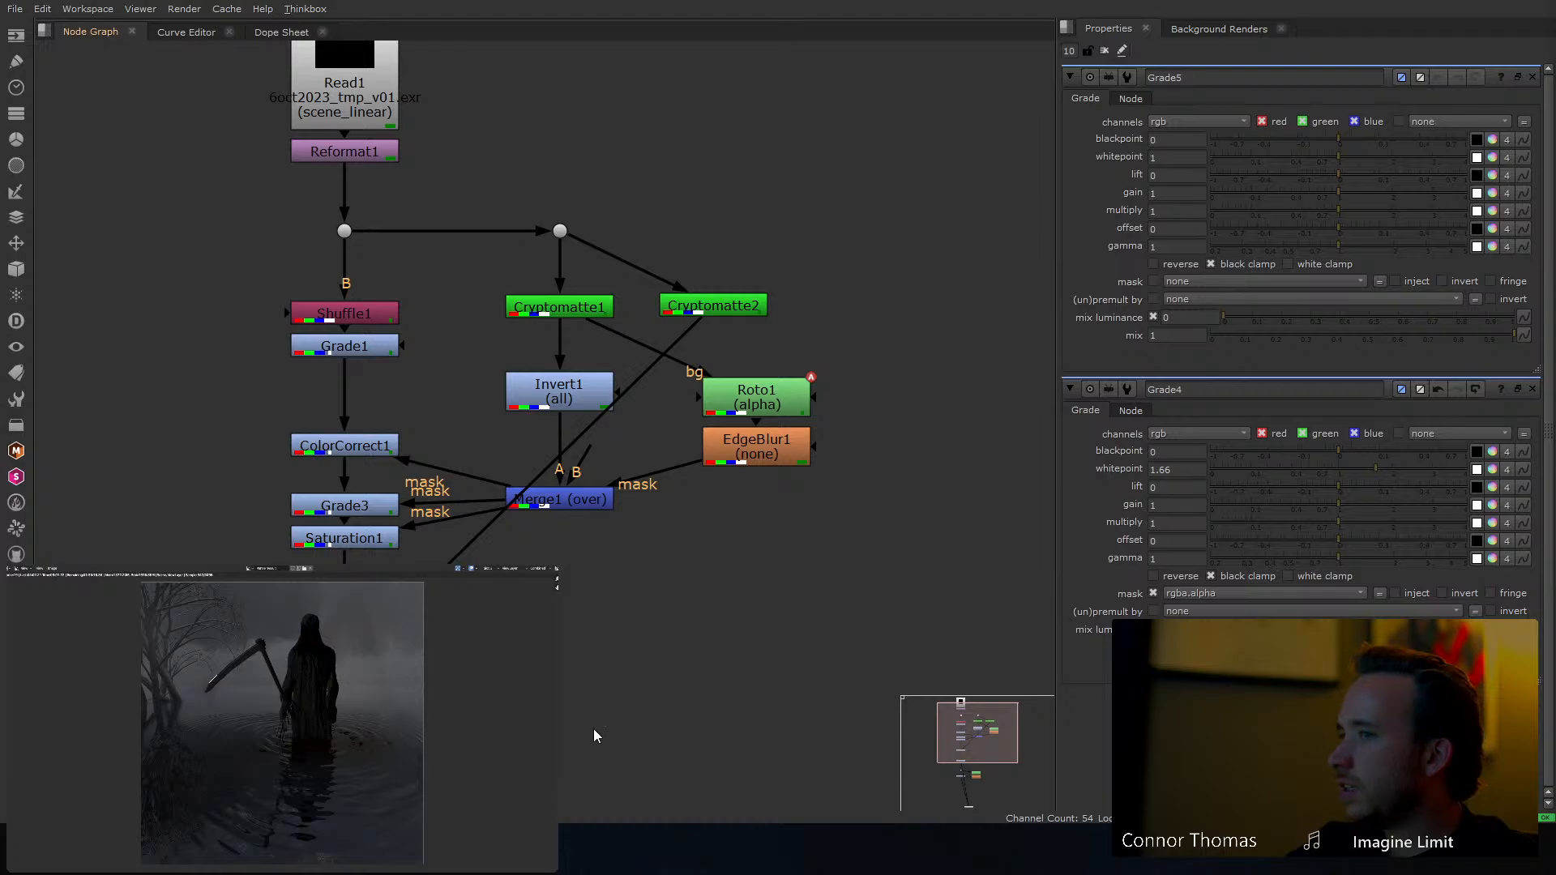
{"action": "left_click", "coordinate": [620, 639]}
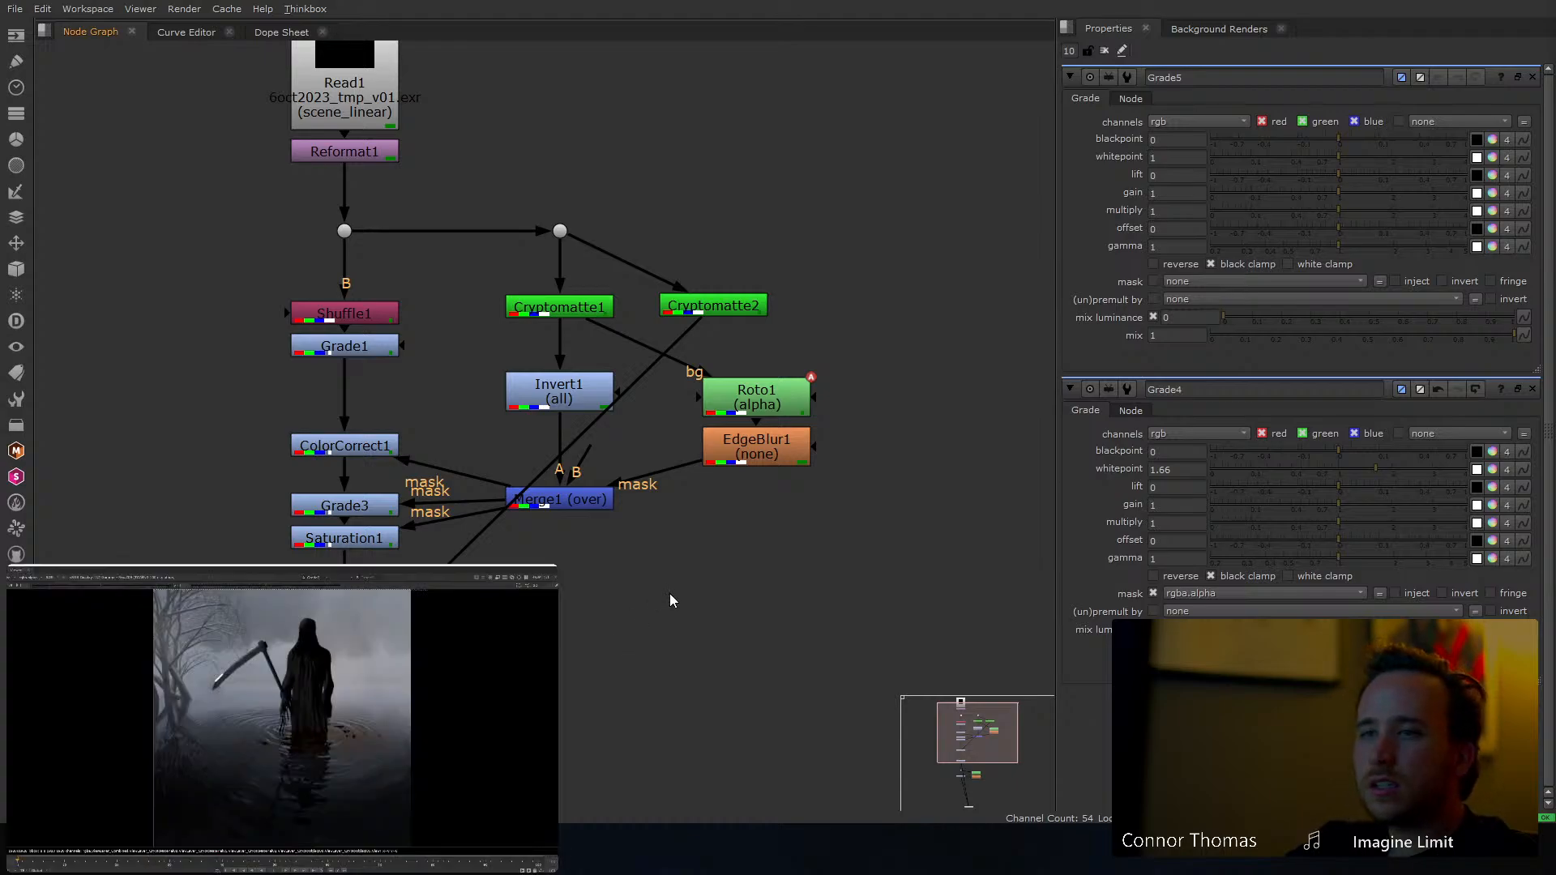
Add a third Cryptomatte node beside Cryptomatte2 and feed it through Dots aligned above Cryptomatte2 and the new node
{"action": "key", "text": "Tab"}
{"action": "key", "text": "Return"}
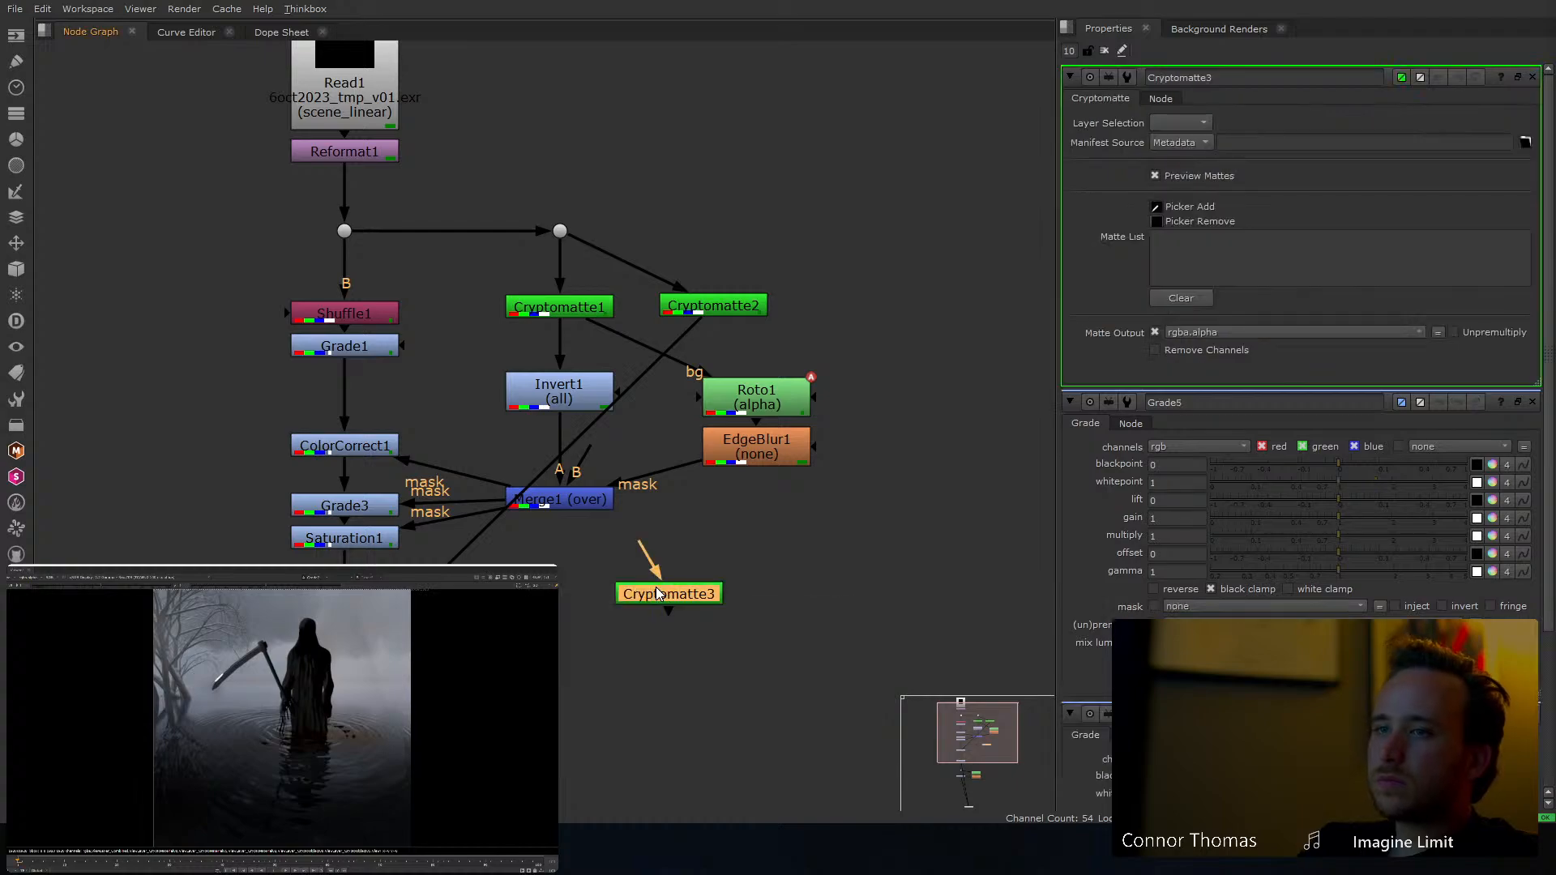
{"action": "left_click_drag", "start_coordinate": [685, 592], "coordinate": [847, 306]}
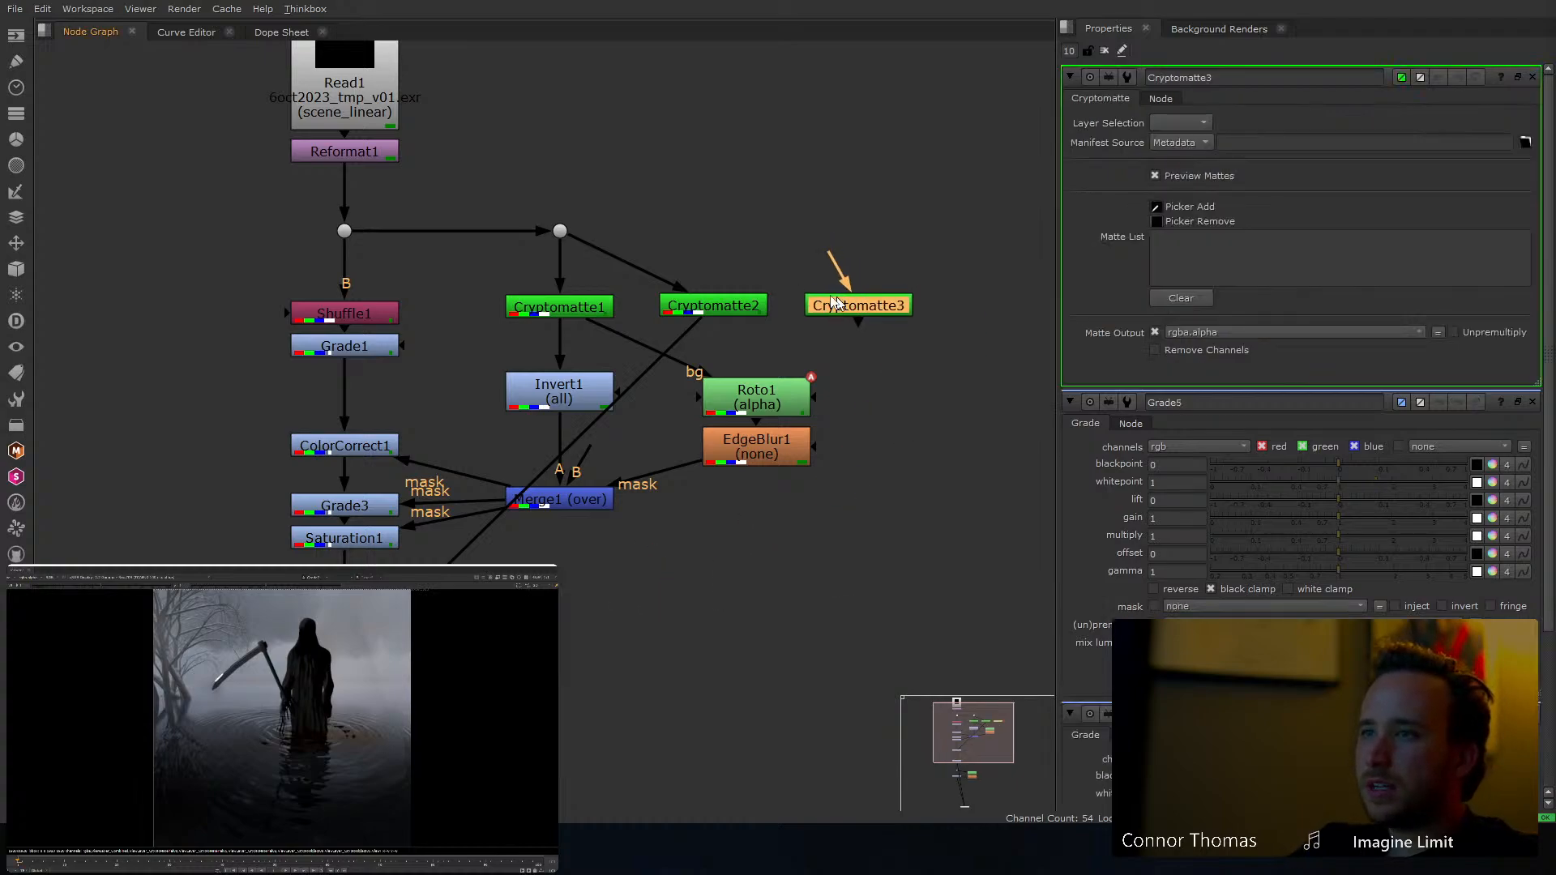
{"action": "left_click_drag", "start_coordinate": [632, 268], "coordinate": [715, 243], "text": "ctrl"}
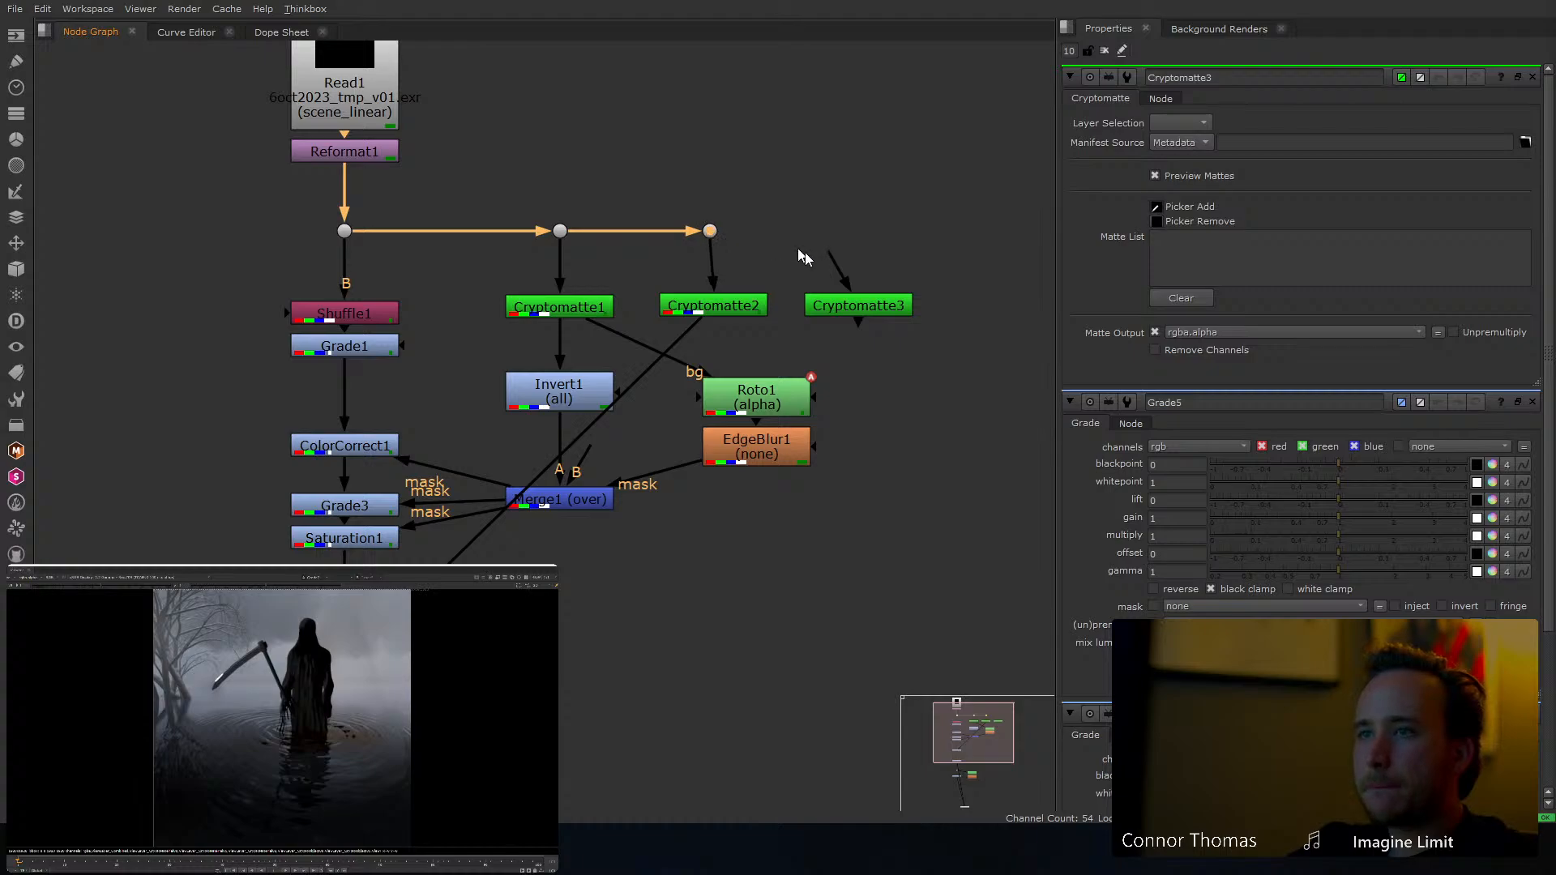
{"action": "left_click_drag", "start_coordinate": [809, 247], "coordinate": [855, 233]}
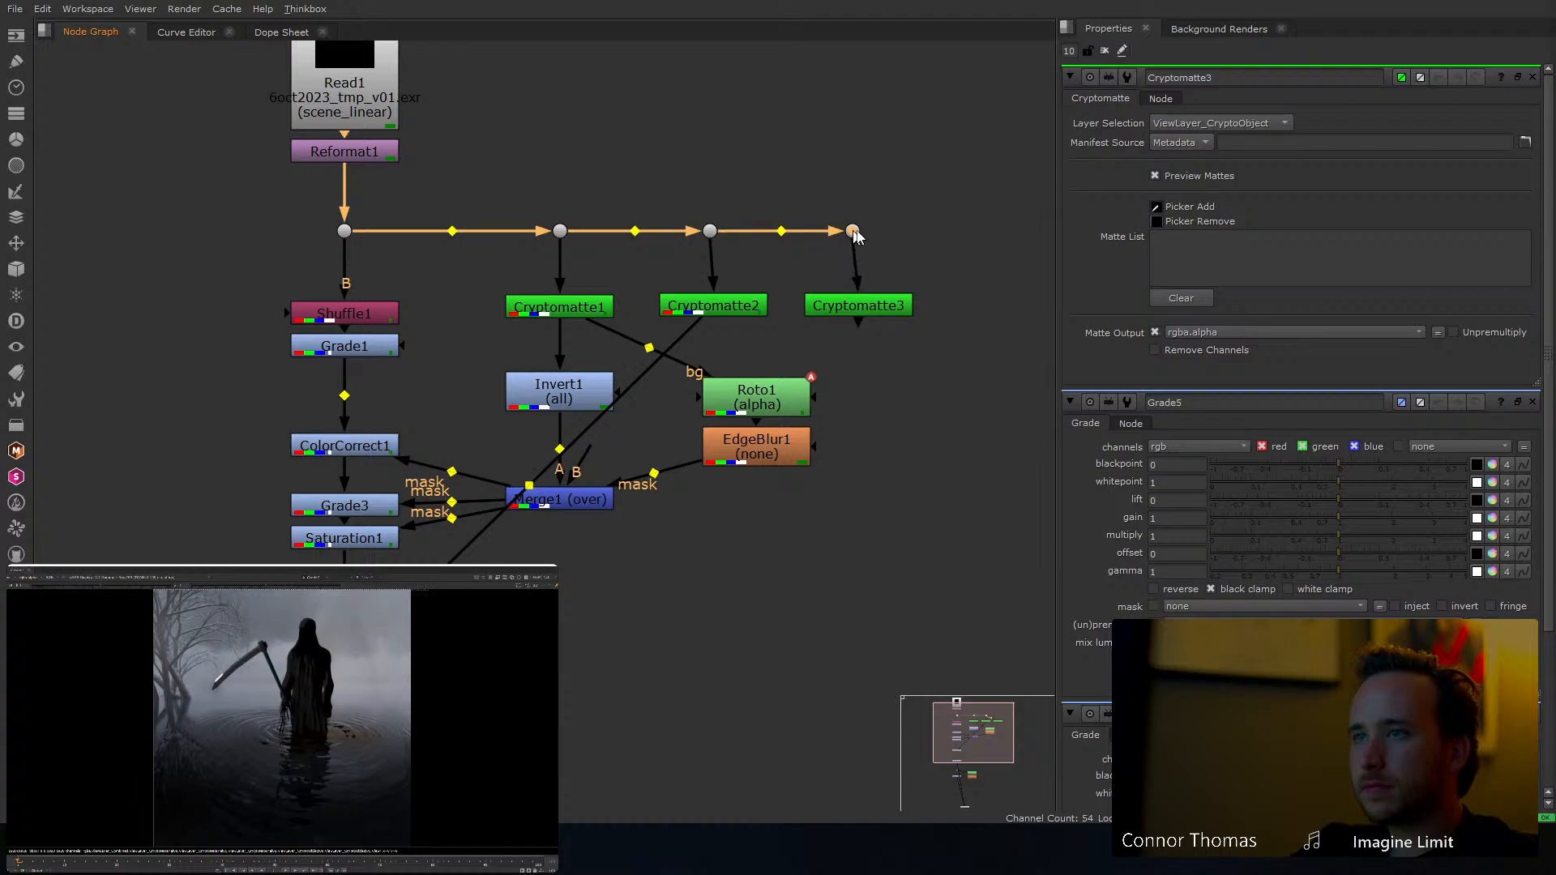
Show Cryptomatte3 in the Viewer and pick both winter trees as its matte
{"action": "left_click", "coordinate": [883, 315]}
{"action": "key", "text": "1"}
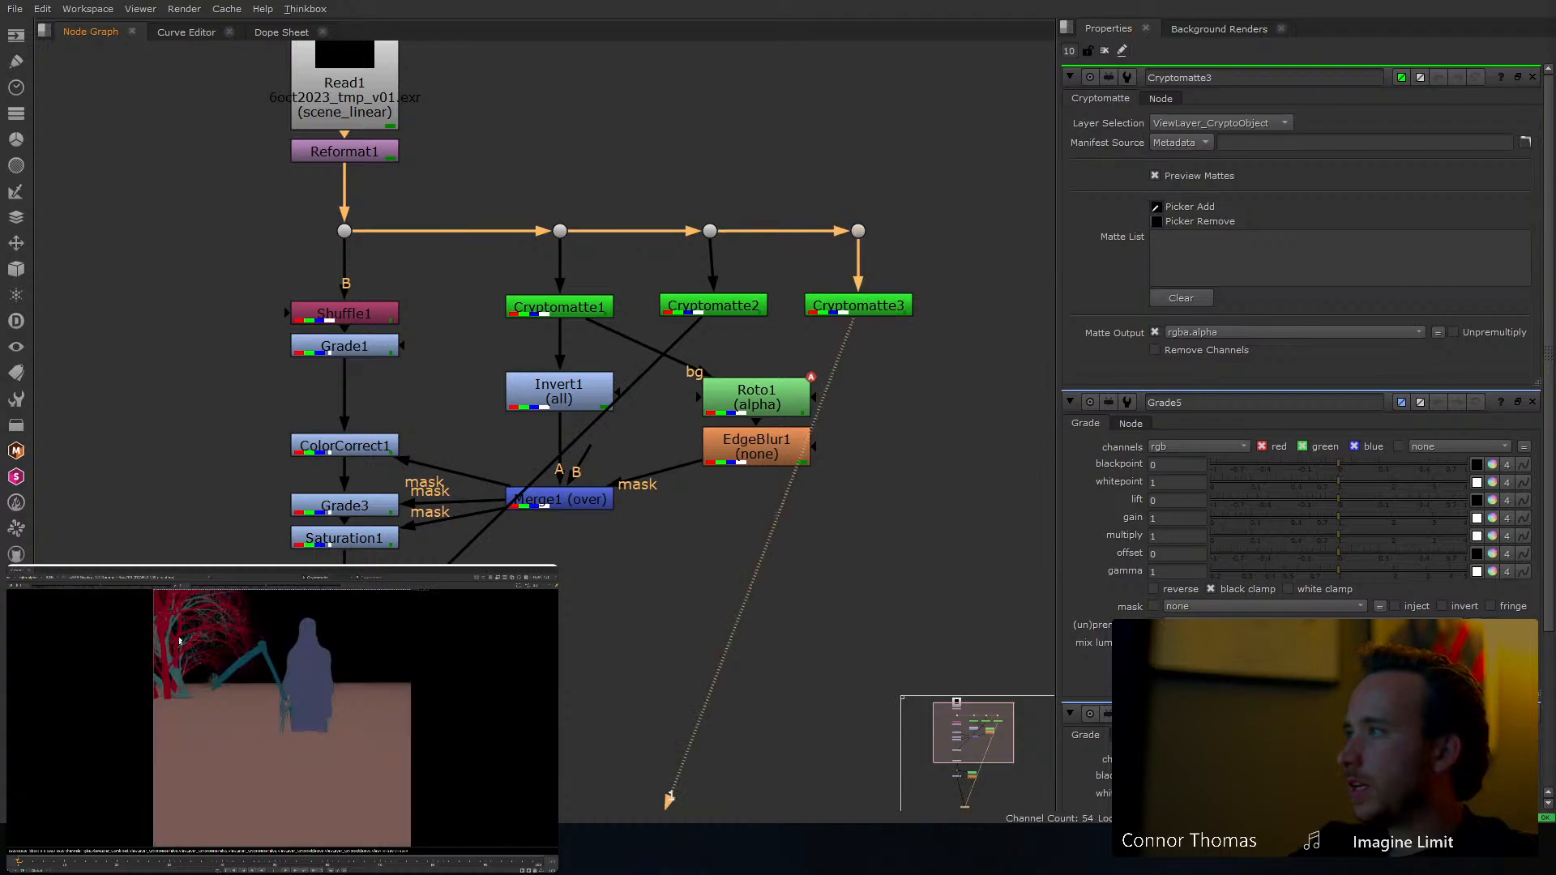
{"action": "left_click", "coordinate": [181, 674], "text": "ctrl"}
{"action": "left_click", "coordinate": [167, 678], "text": "ctrl"}
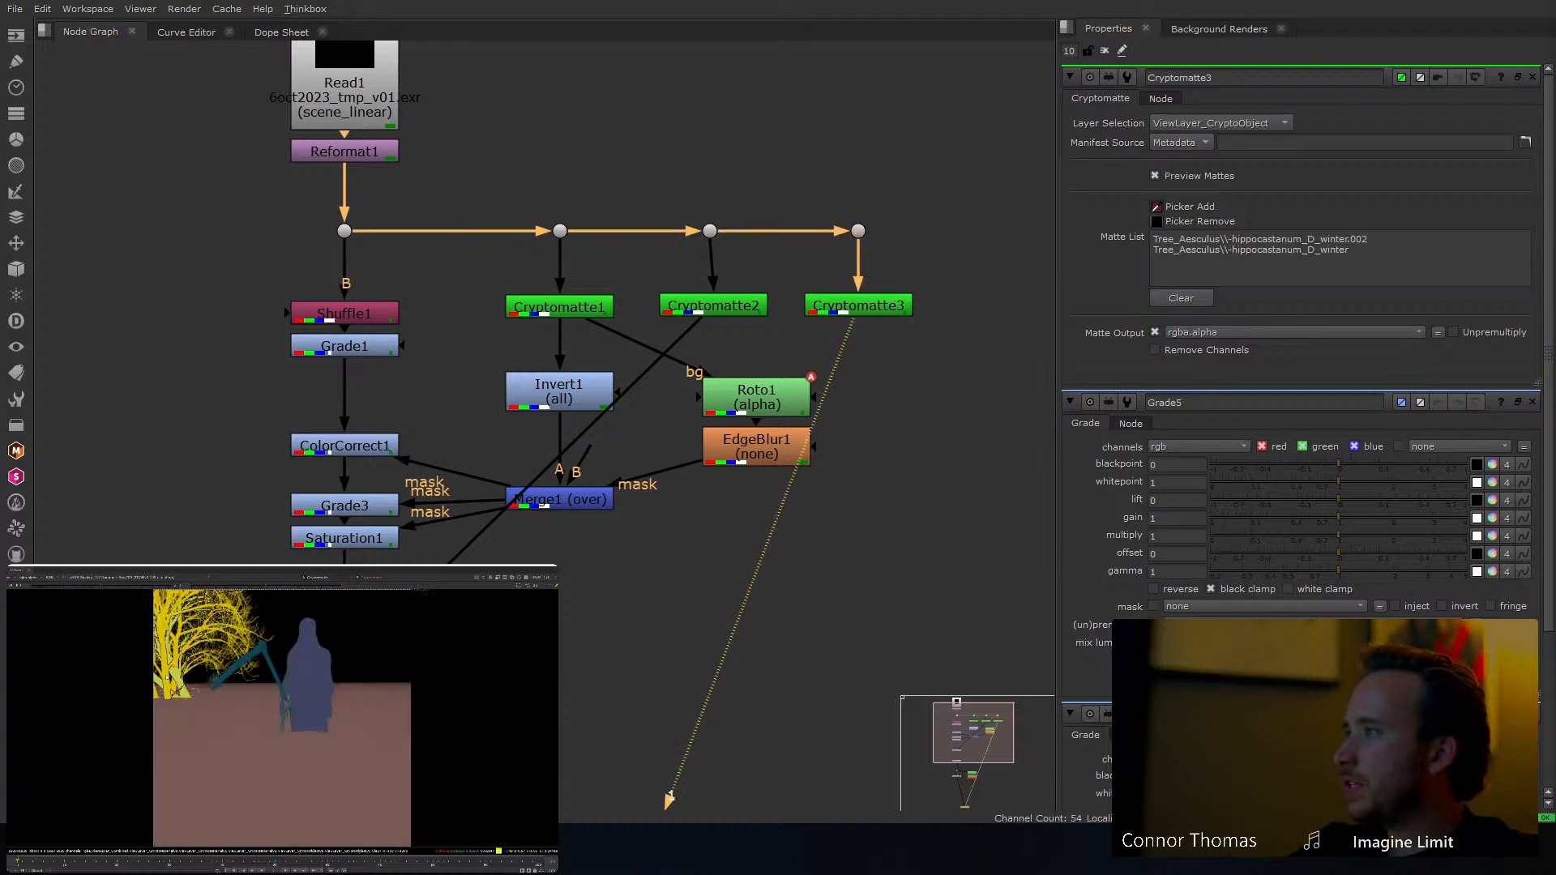
Connect the mask input of the Grade below Grade4 to Cryptomatte3 and route the connection at a right angle with a Dot
{"action": "middle_click_drag", "start_coordinate": [506, 674], "coordinate": [592, 494]}
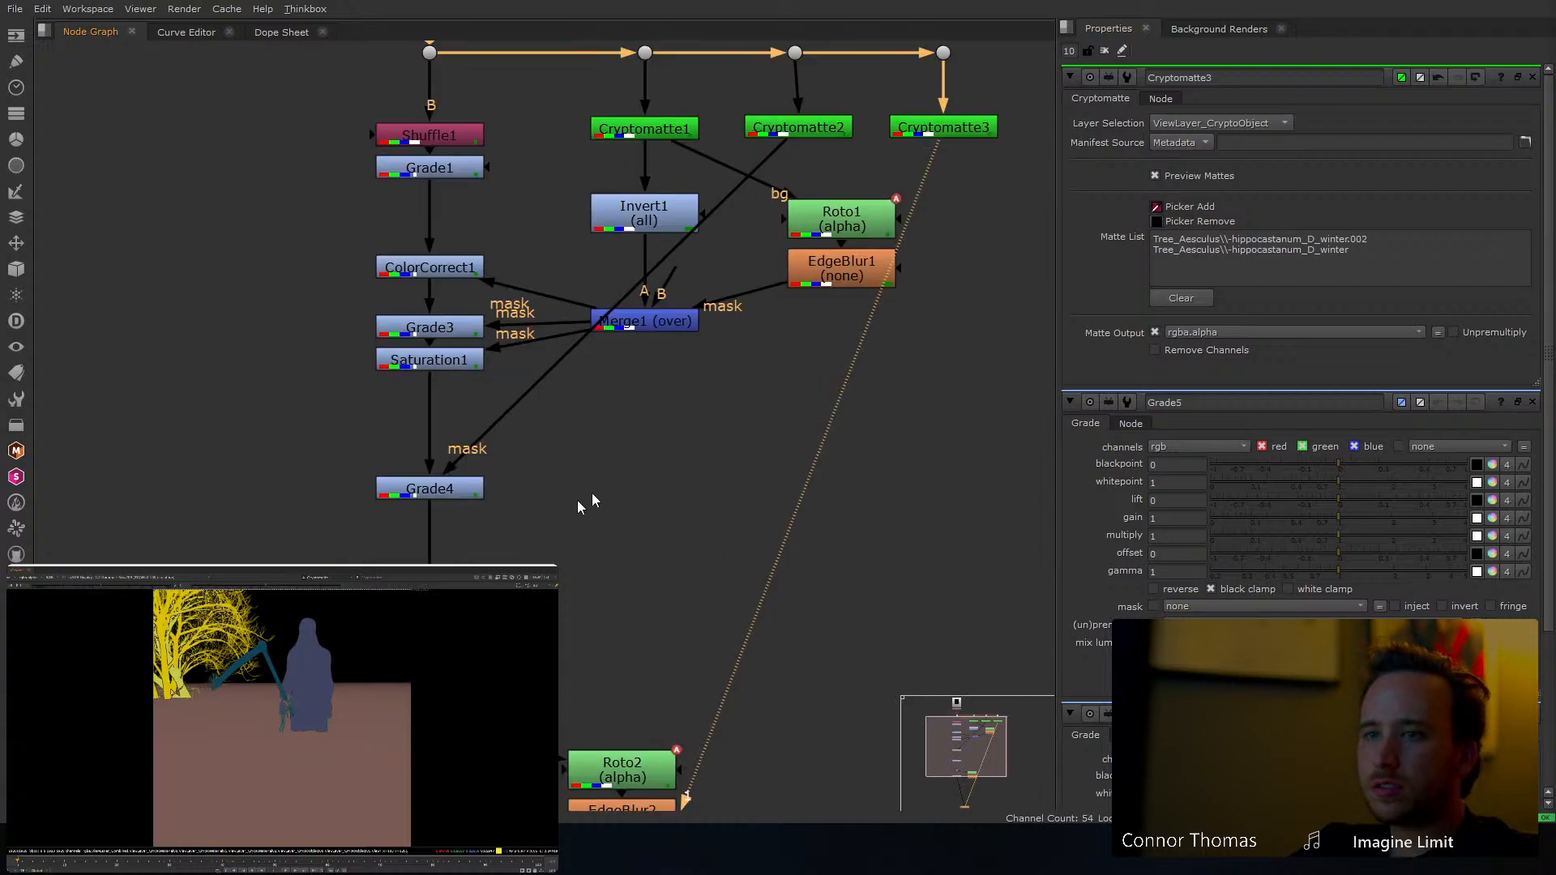
{"action": "left_click_drag", "start_coordinate": [488, 622], "coordinate": [971, 139]}
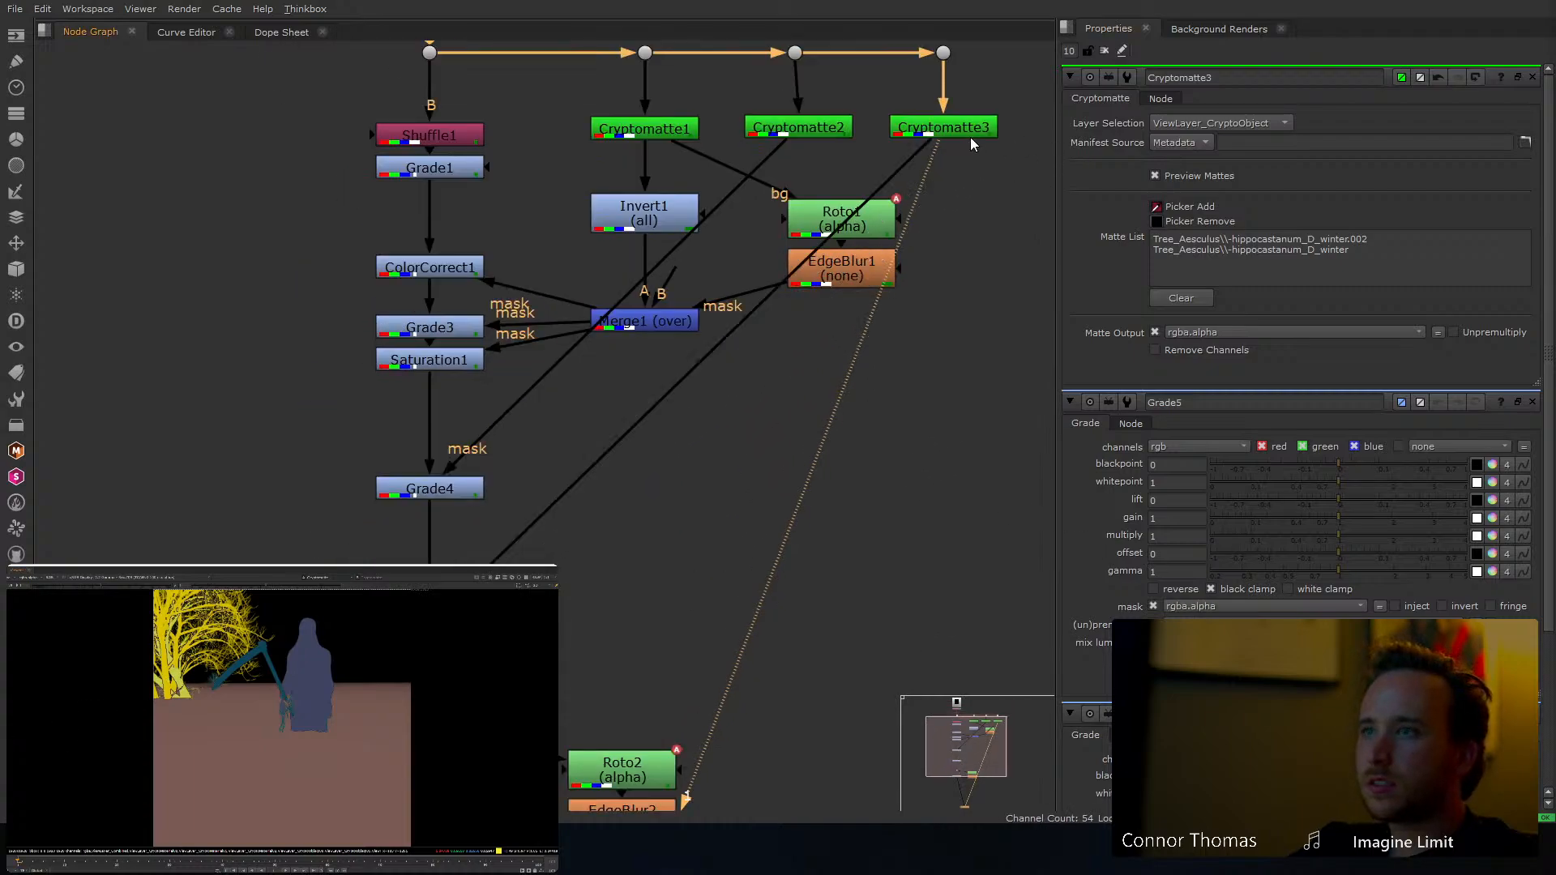
{"action": "left_click_drag", "start_coordinate": [698, 378], "coordinate": [943, 625], "text": "ctrl"}
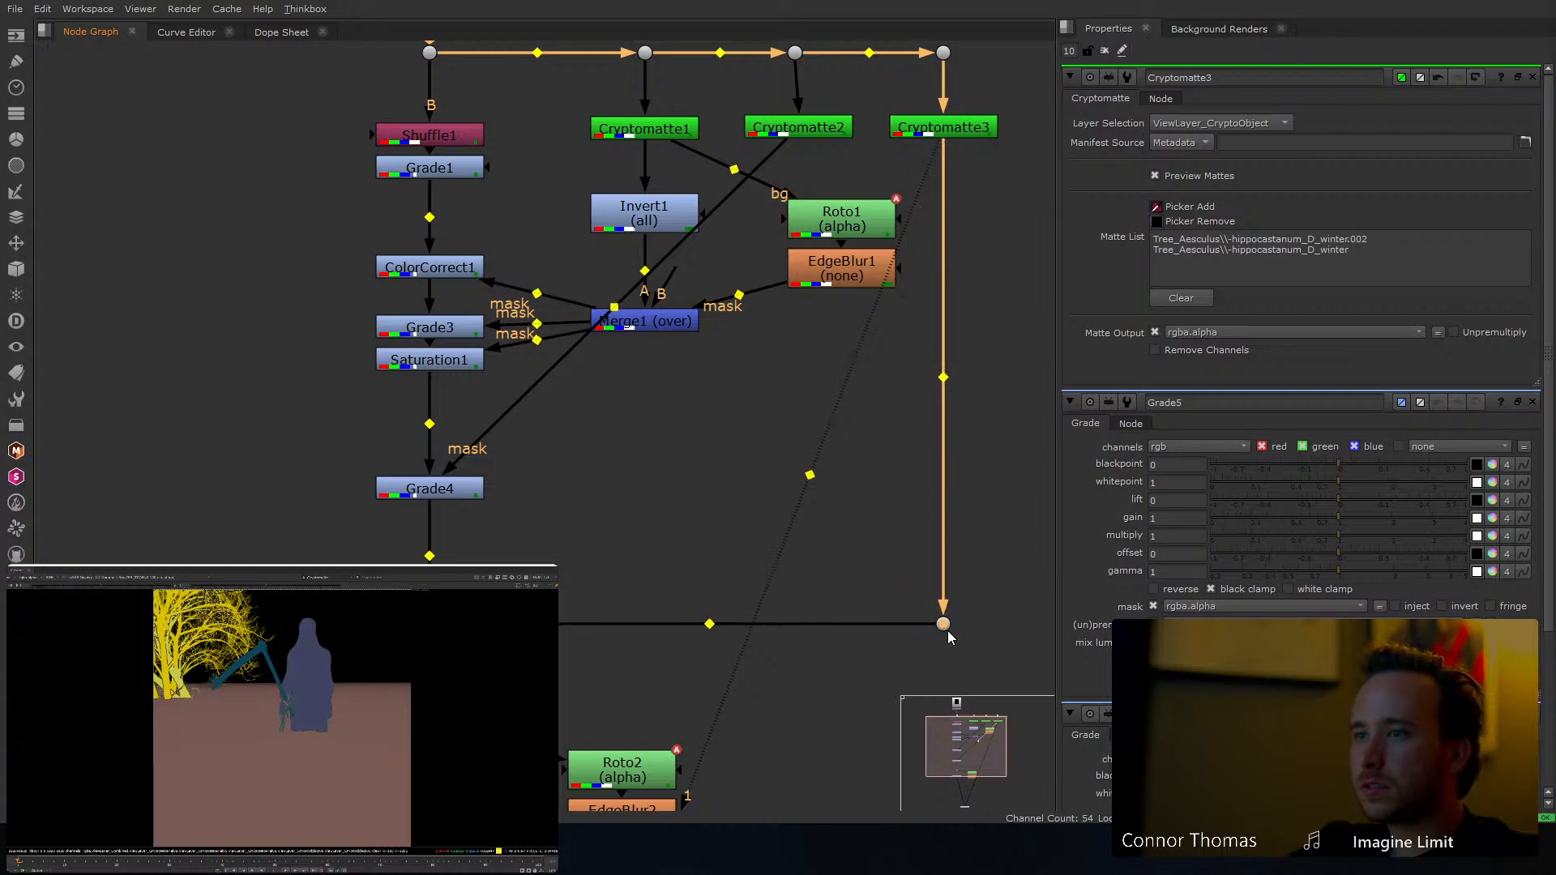
{"action": "key", "text": "3"}
{"action": "middle_click_drag", "start_coordinate": [754, 462], "coordinate": [789, 294]}
{"action": "middle_click_drag", "start_coordinate": [640, 362], "coordinate": [625, 450]}
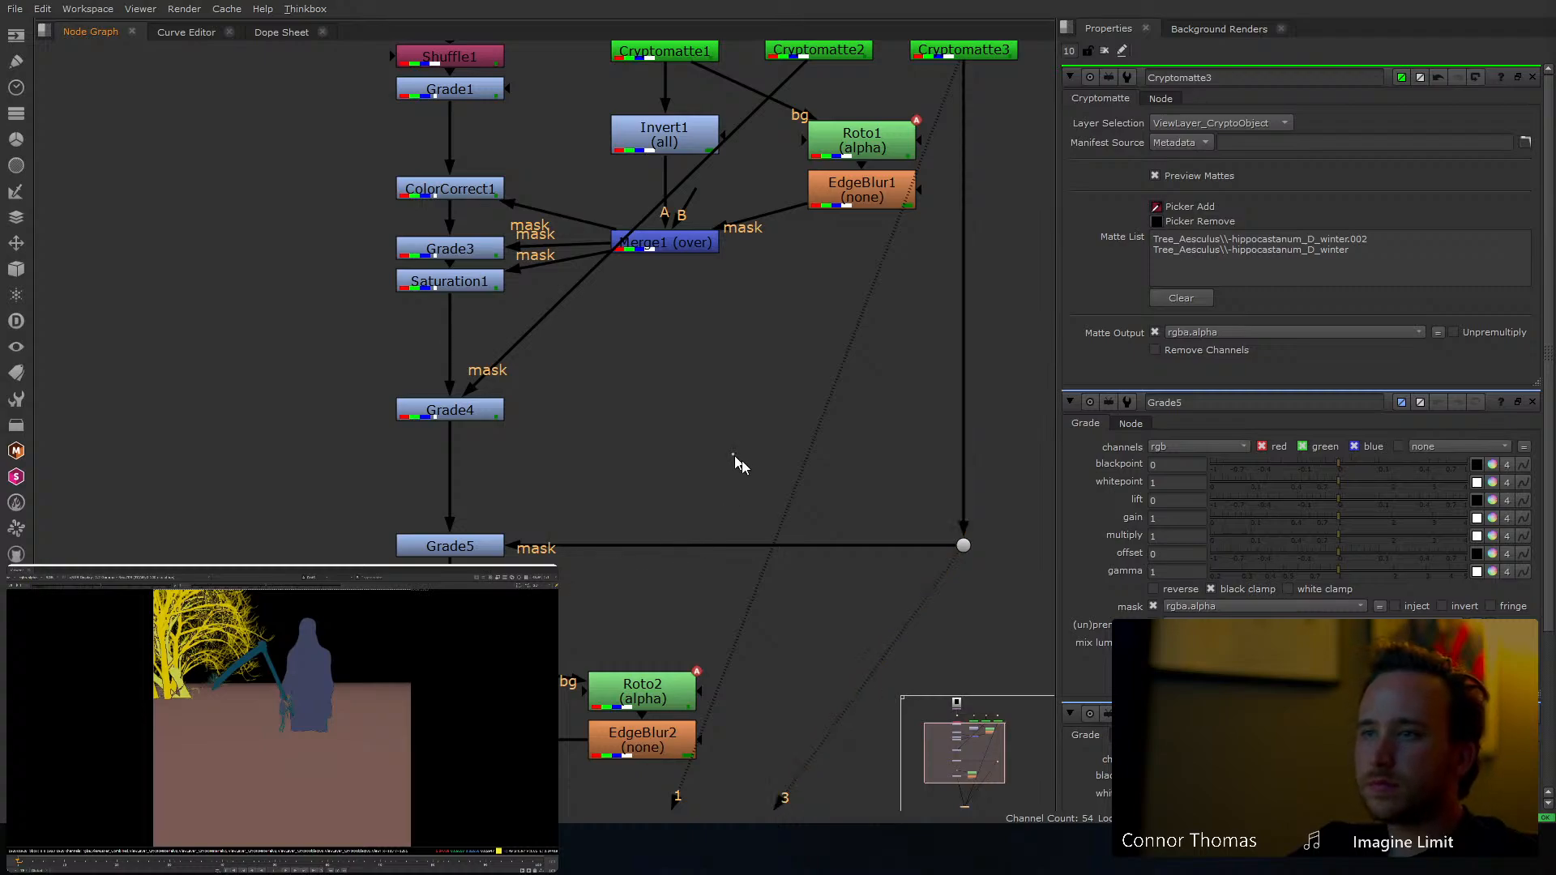
Show the composite in the Viewer and set Grade5's whitepoint to 2.6 to darken the trees
{"action": "key", "text": "1"}
{"action": "double_click", "coordinate": [475, 546]}
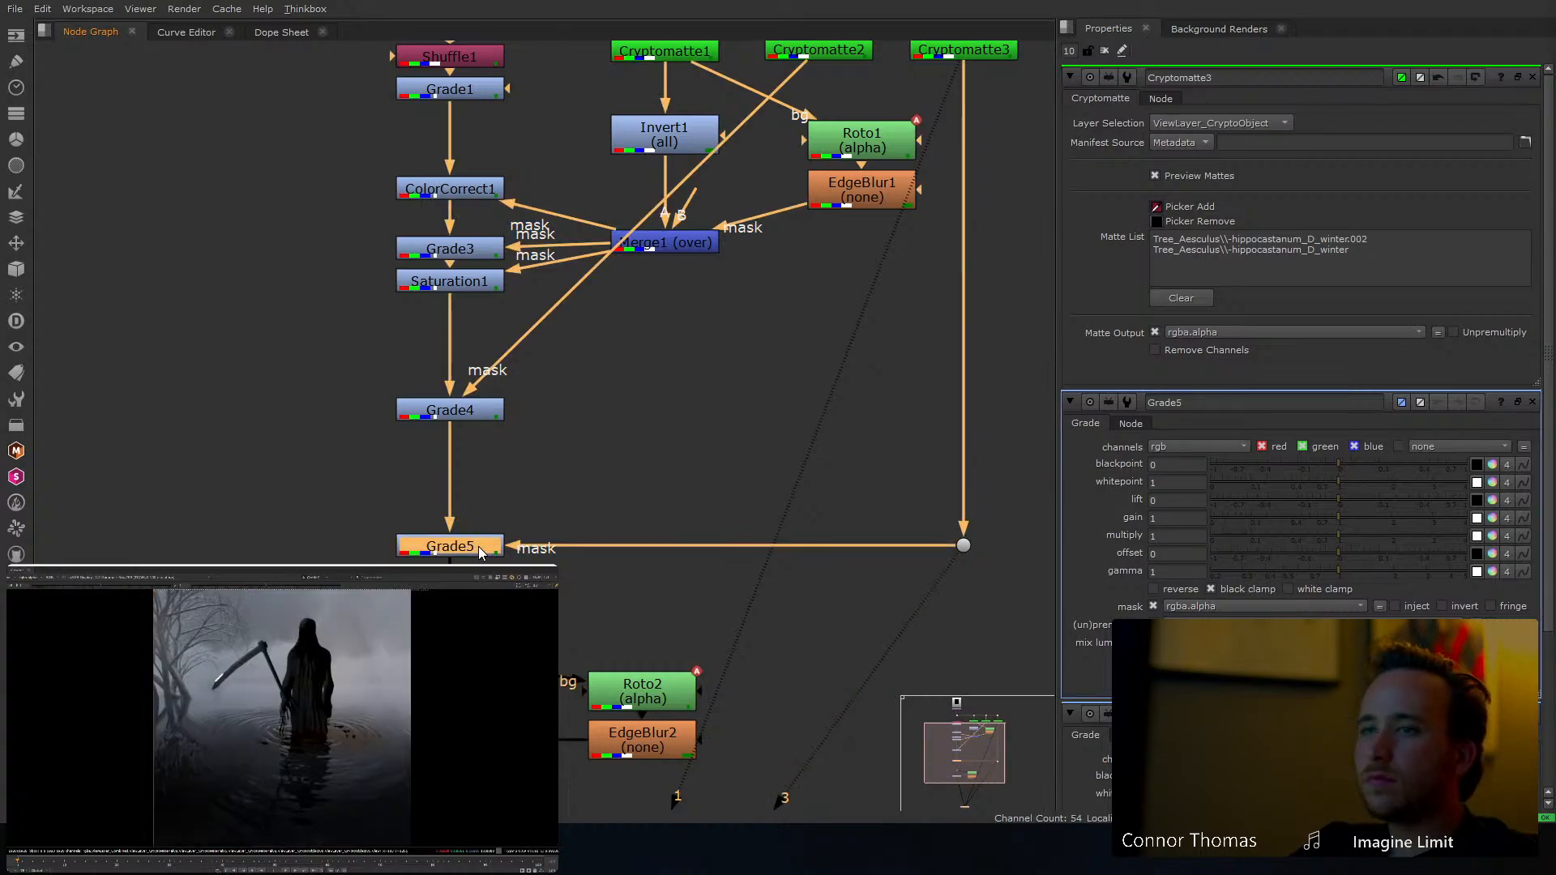
{"action": "middle_click_drag", "start_coordinate": [728, 373], "coordinate": [720, 438]}
{"action": "left_click_drag", "start_coordinate": [1410, 159], "coordinate": [1400, 159]}
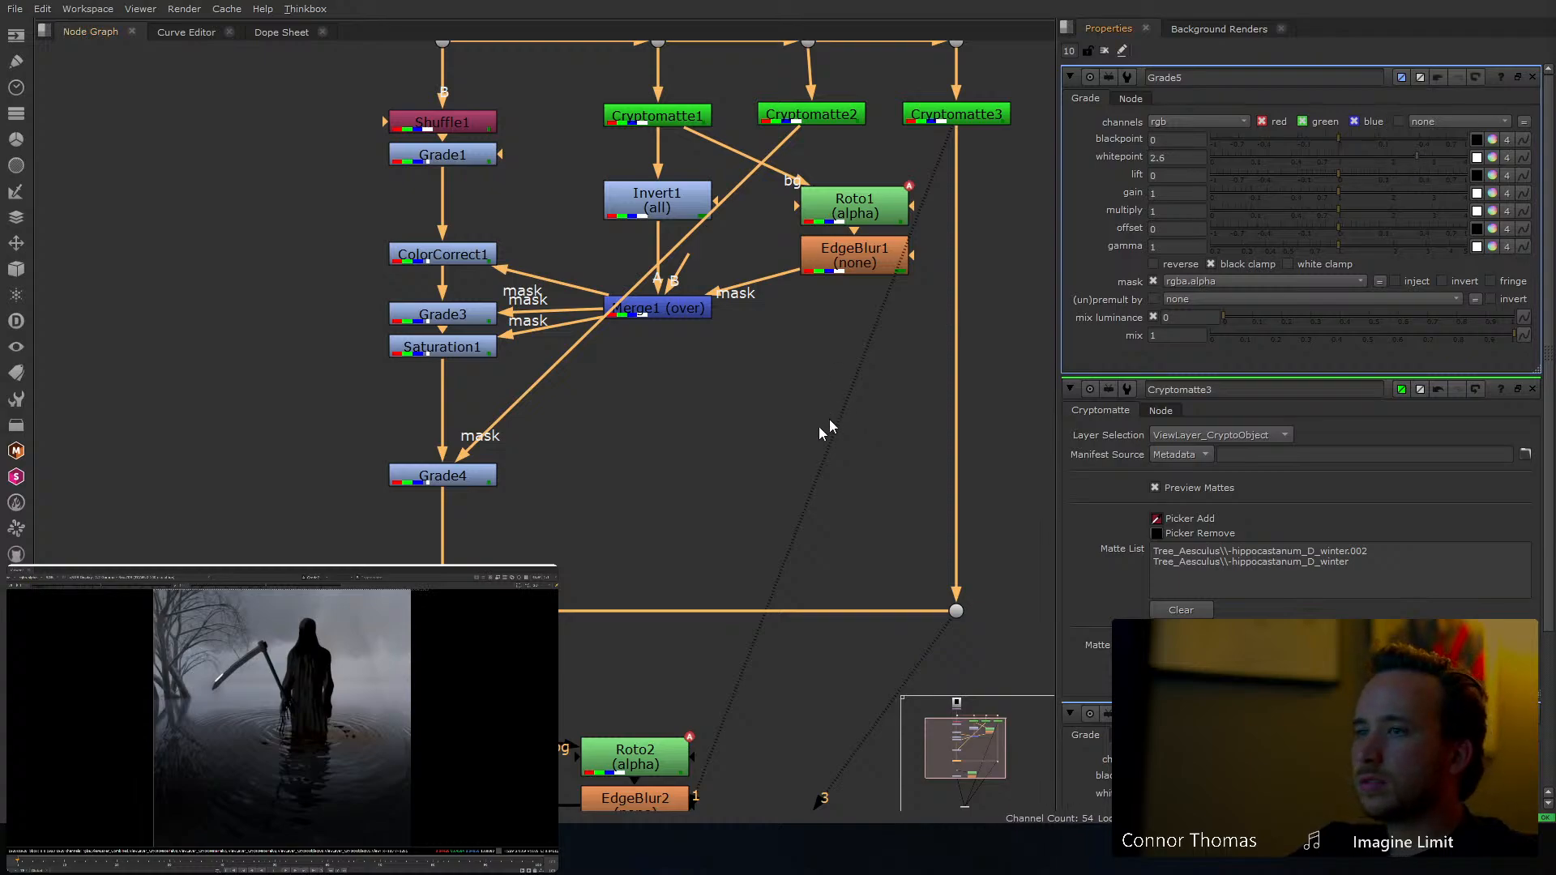
Insert an EdgeBlur node after Cryptomatte3, set its size to 19.5, and compare the composite with the node disabled and enabled
{"action": "left_click", "coordinate": [878, 363]}
{"action": "left_click", "coordinate": [965, 118]}
{"action": "key", "text": "Tab"}
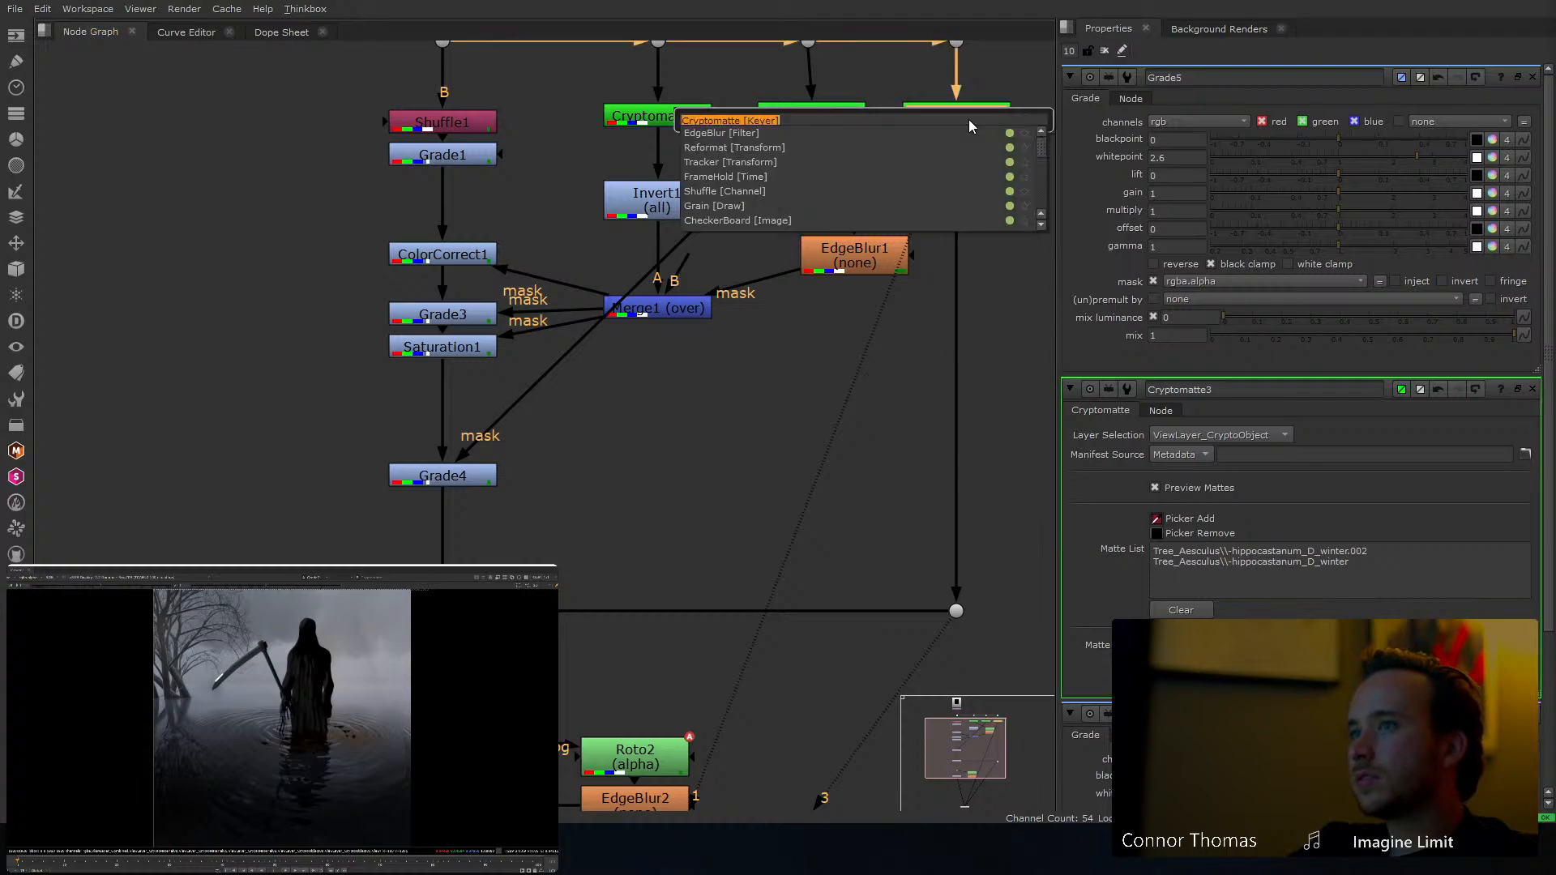
{"action": "type", "text": "edgeb"}
{"action": "key", "text": "Return"}
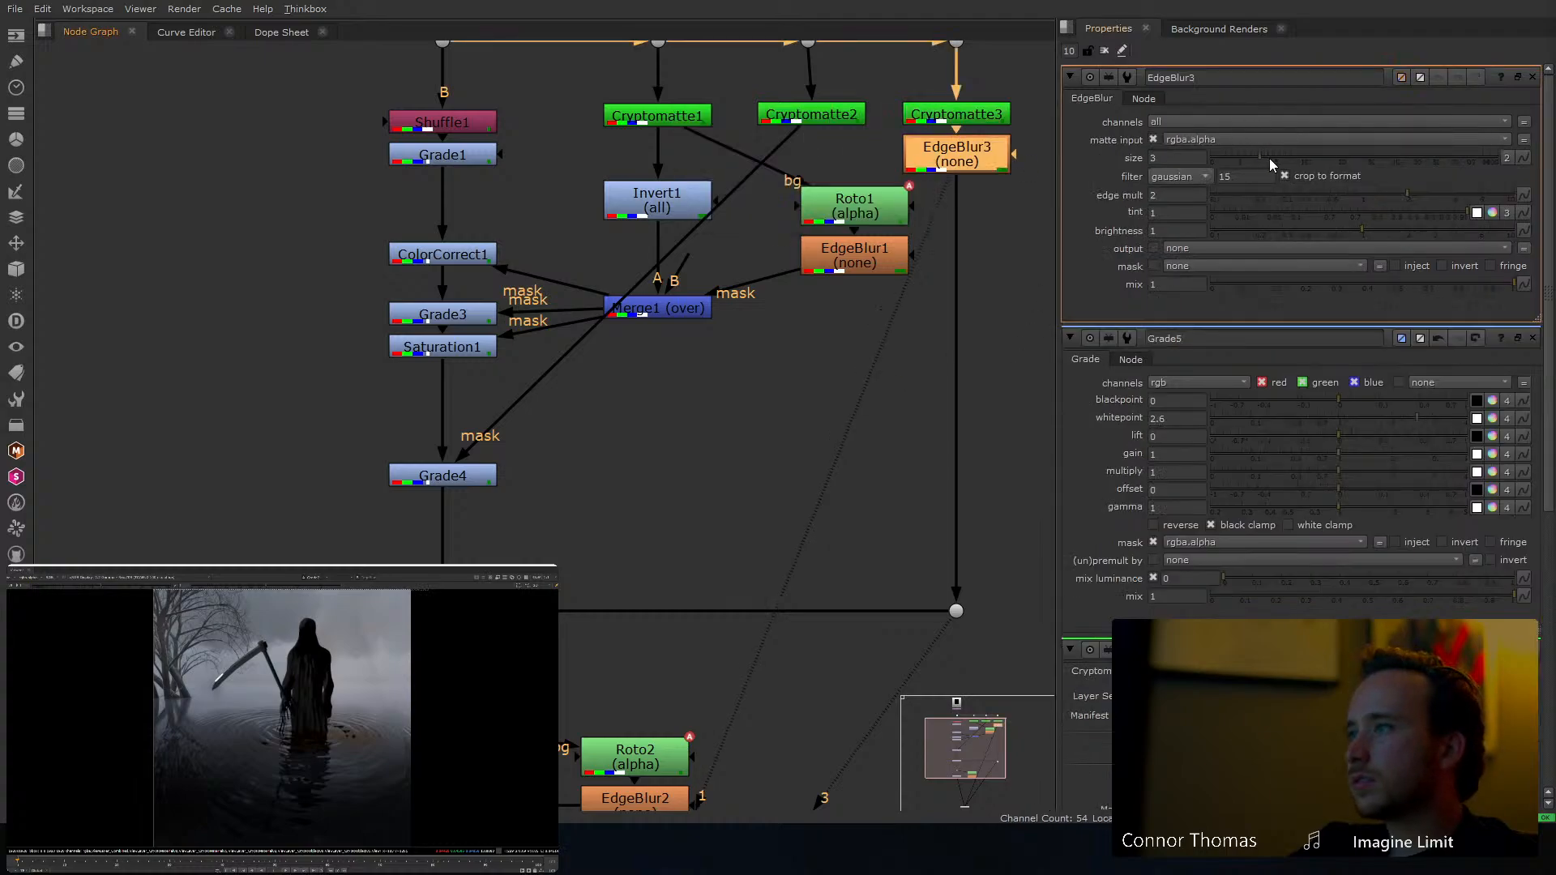
{"action": "left_click_drag", "start_coordinate": [1271, 165], "coordinate": [1338, 163]}
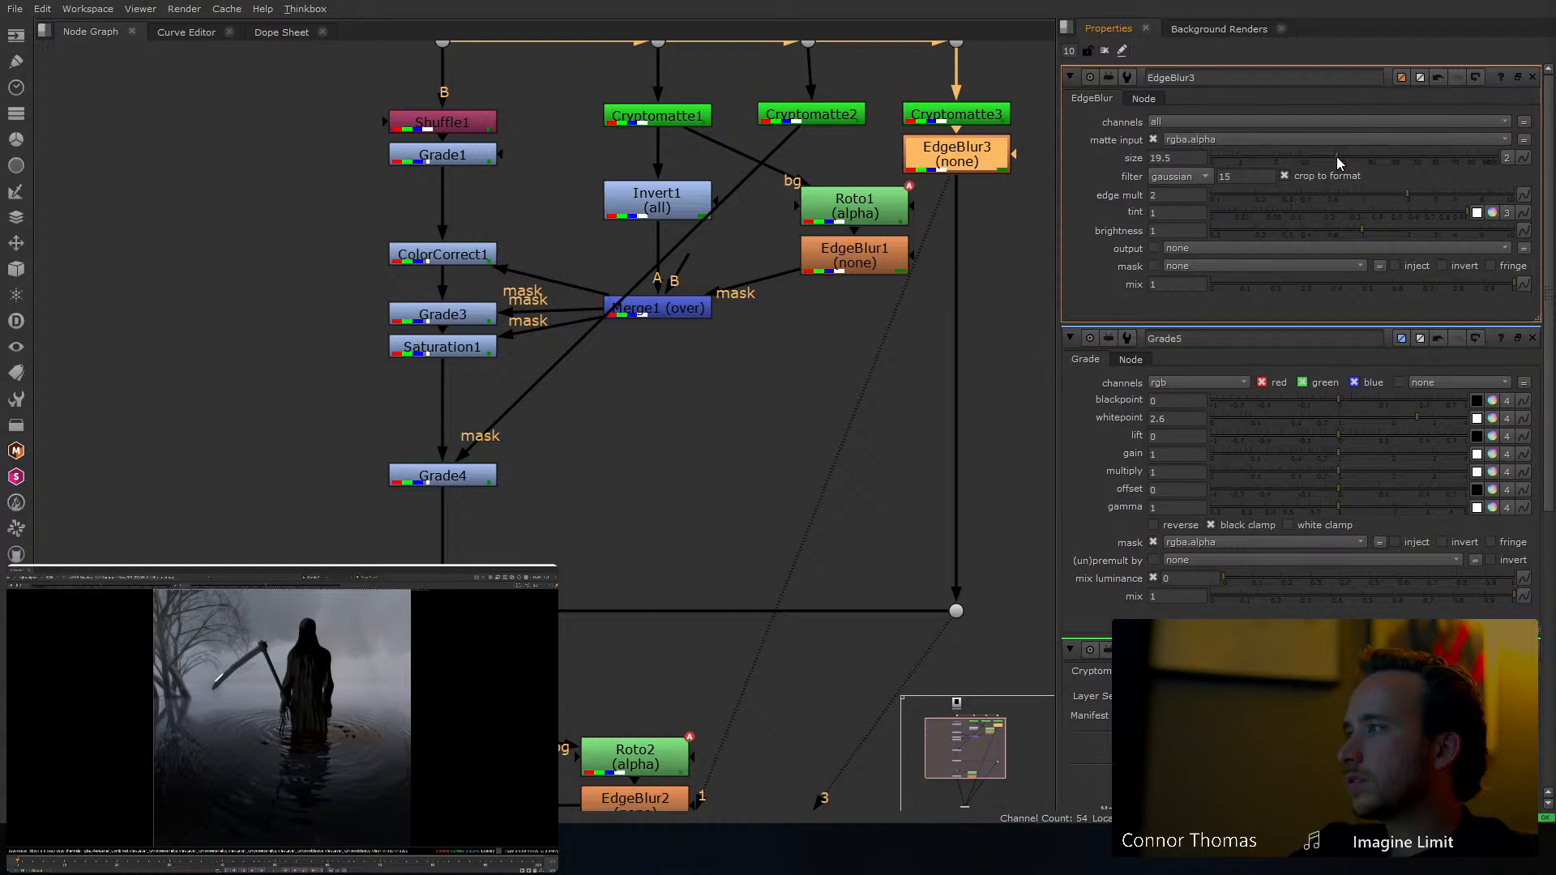
{"action": "key", "text": "d"}
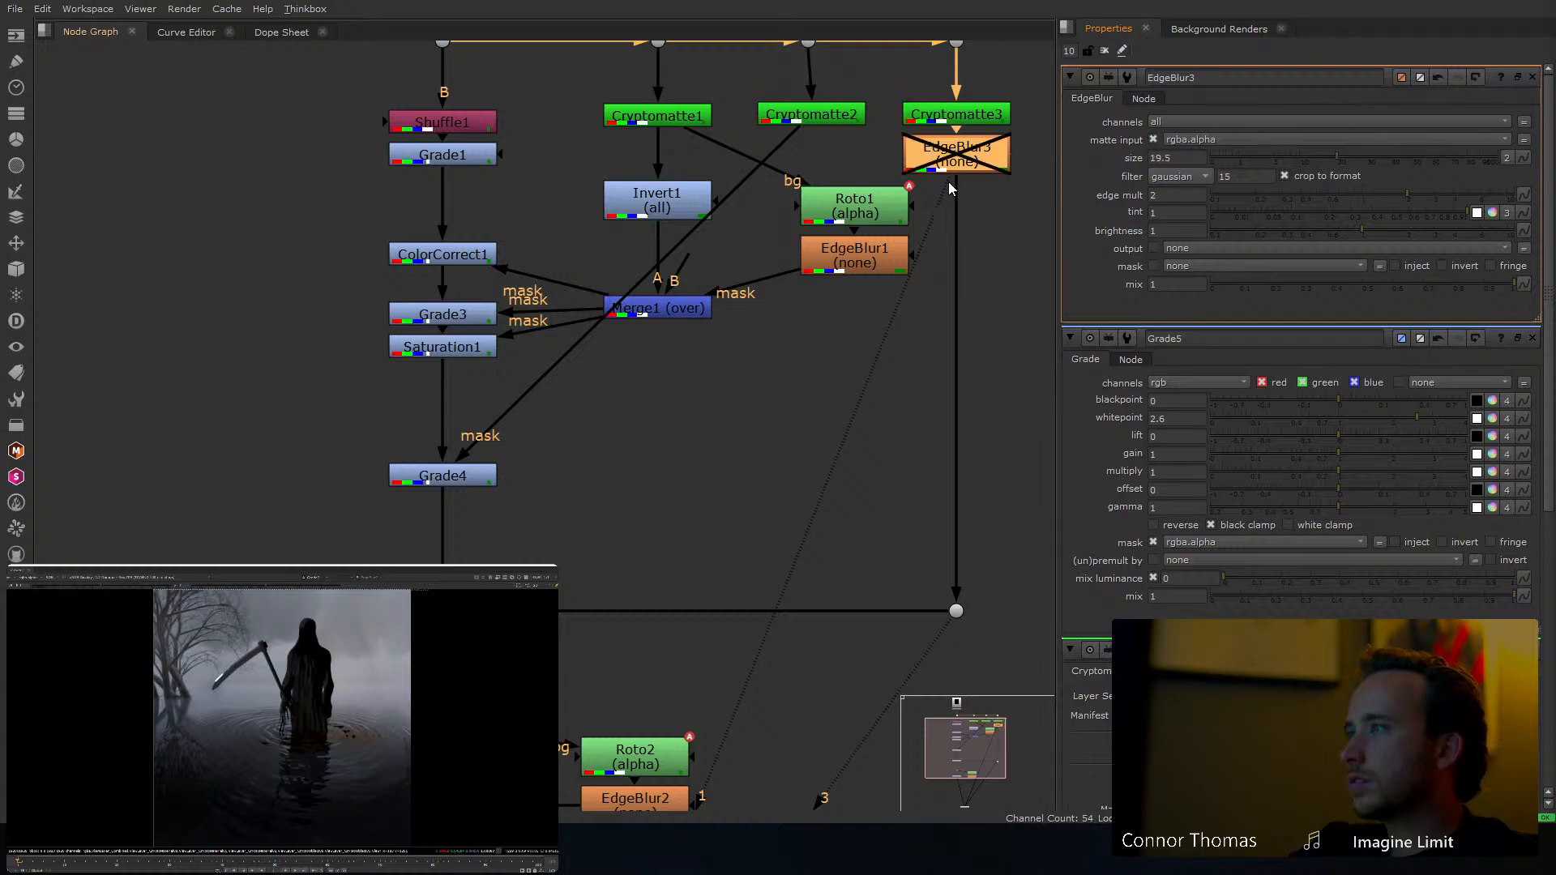
{"action": "key", "text": "d"}
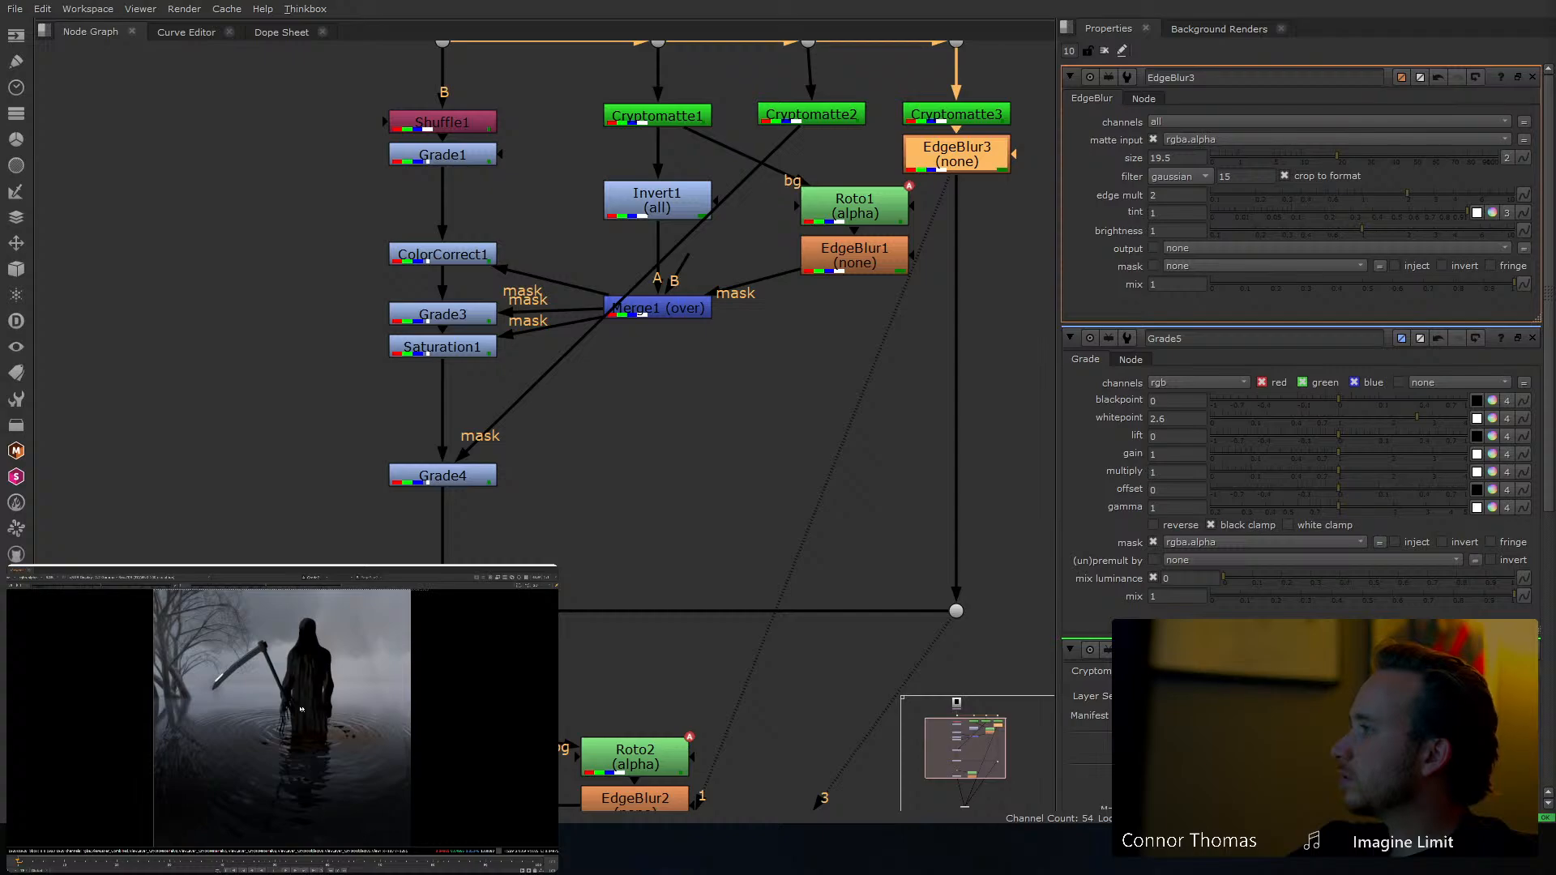
Open Roto2 and reshape its Bezier mask over the water area of the composite
{"action": "double_click", "coordinate": [671, 770]}
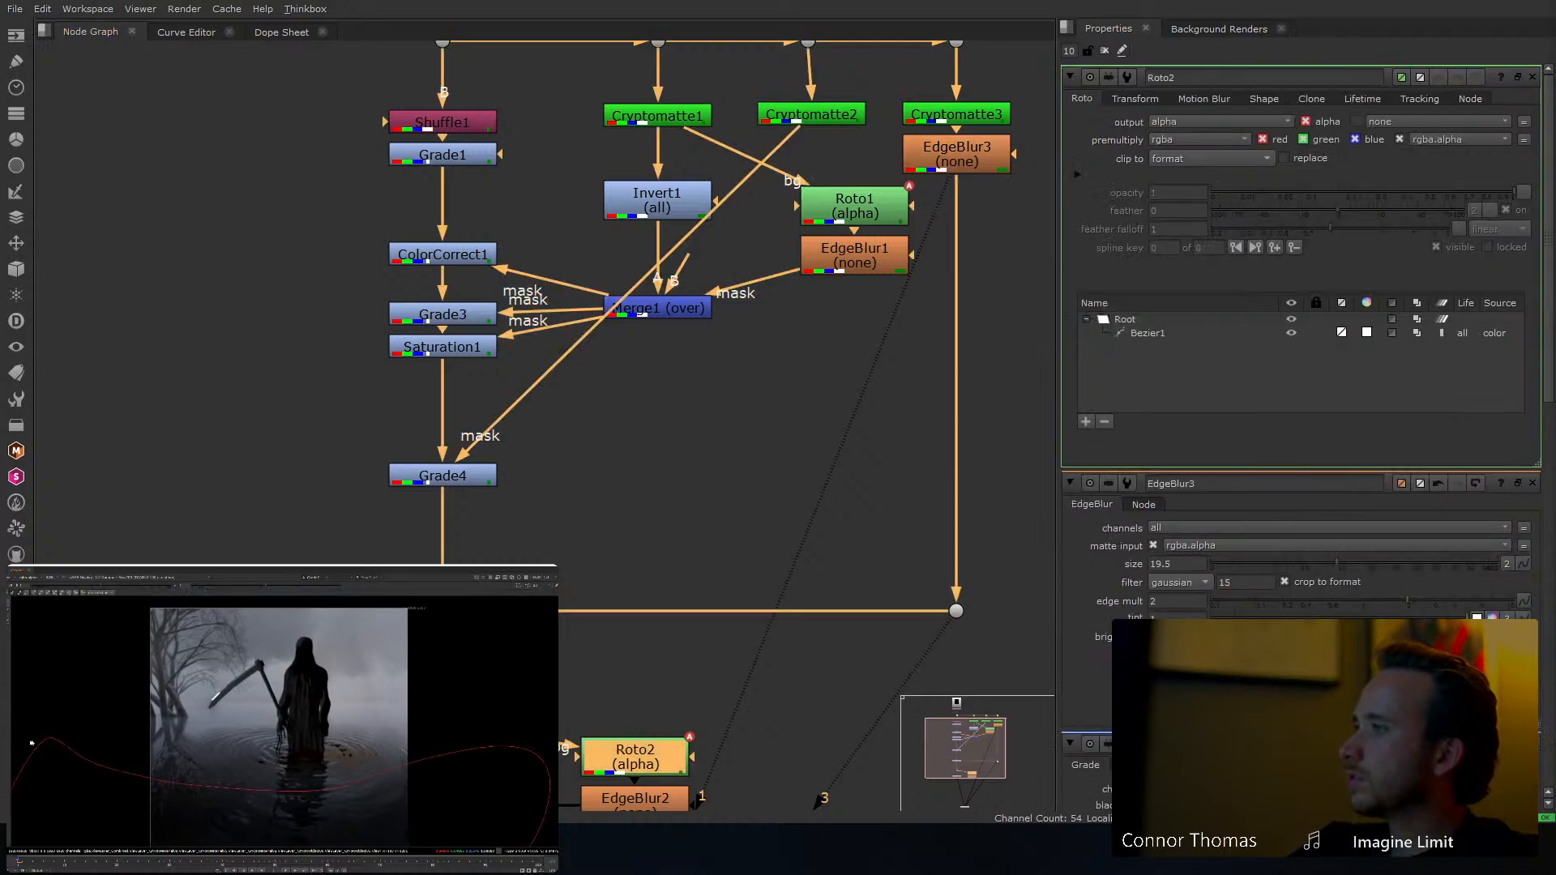
{"action": "left_click", "coordinate": [58, 742]}
{"action": "left_click_drag", "start_coordinate": [57, 742], "coordinate": [184, 758]}
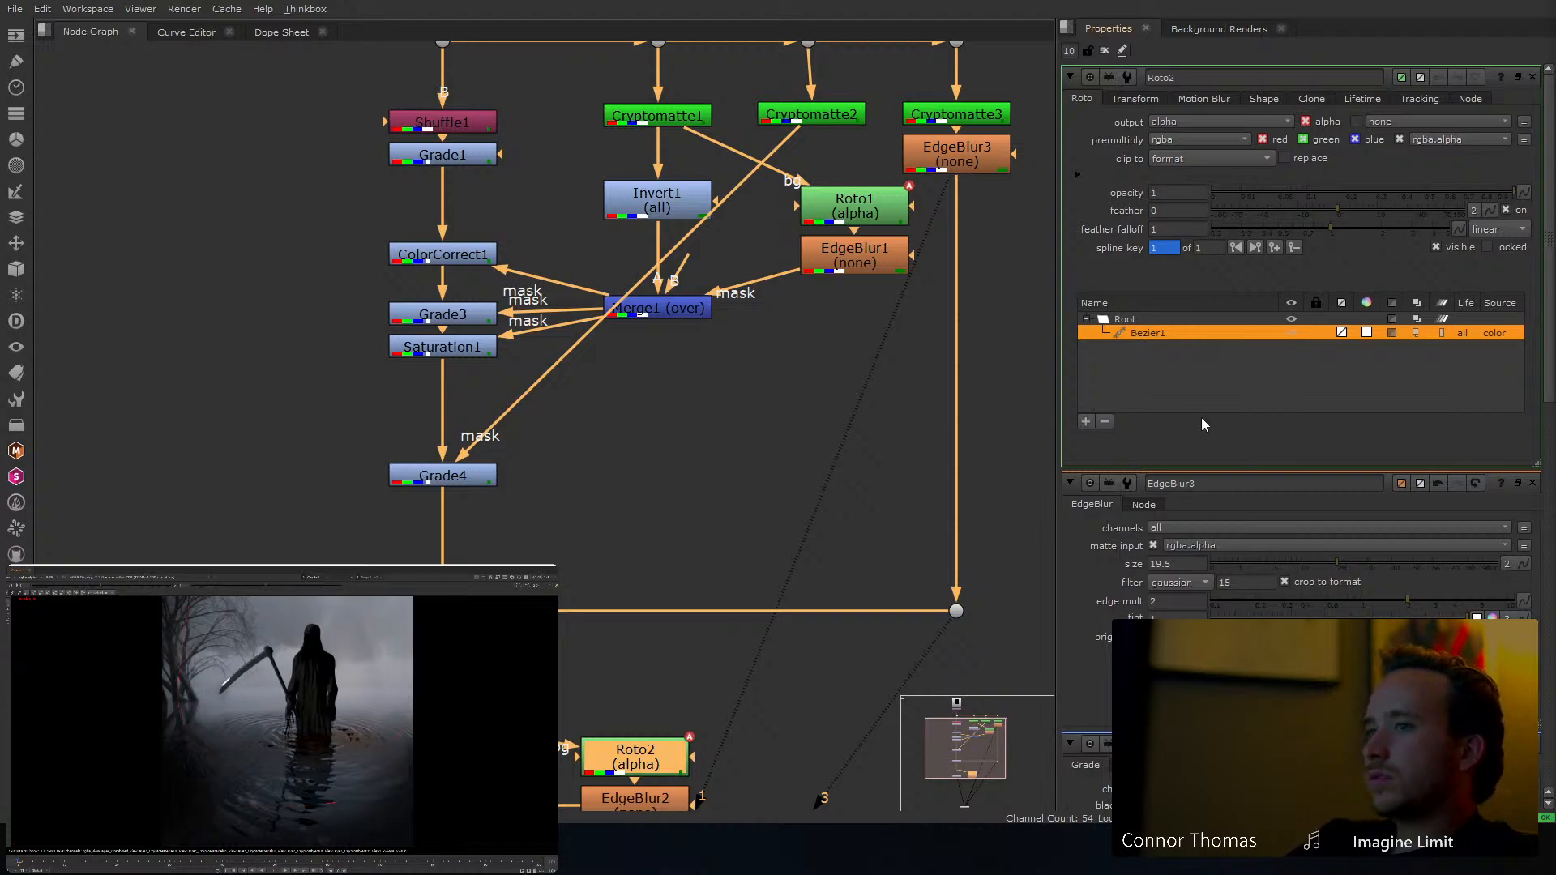
Add a Glow node after Grade2 and space it further down the main pipe
{"action": "middle_click_drag", "start_coordinate": [667, 423], "coordinate": [723, 229]}
{"action": "middle_click_drag", "start_coordinate": [708, 619], "coordinate": [714, 345]}
{"action": "left_click", "coordinate": [559, 344]}
{"action": "key", "text": "Tab"}
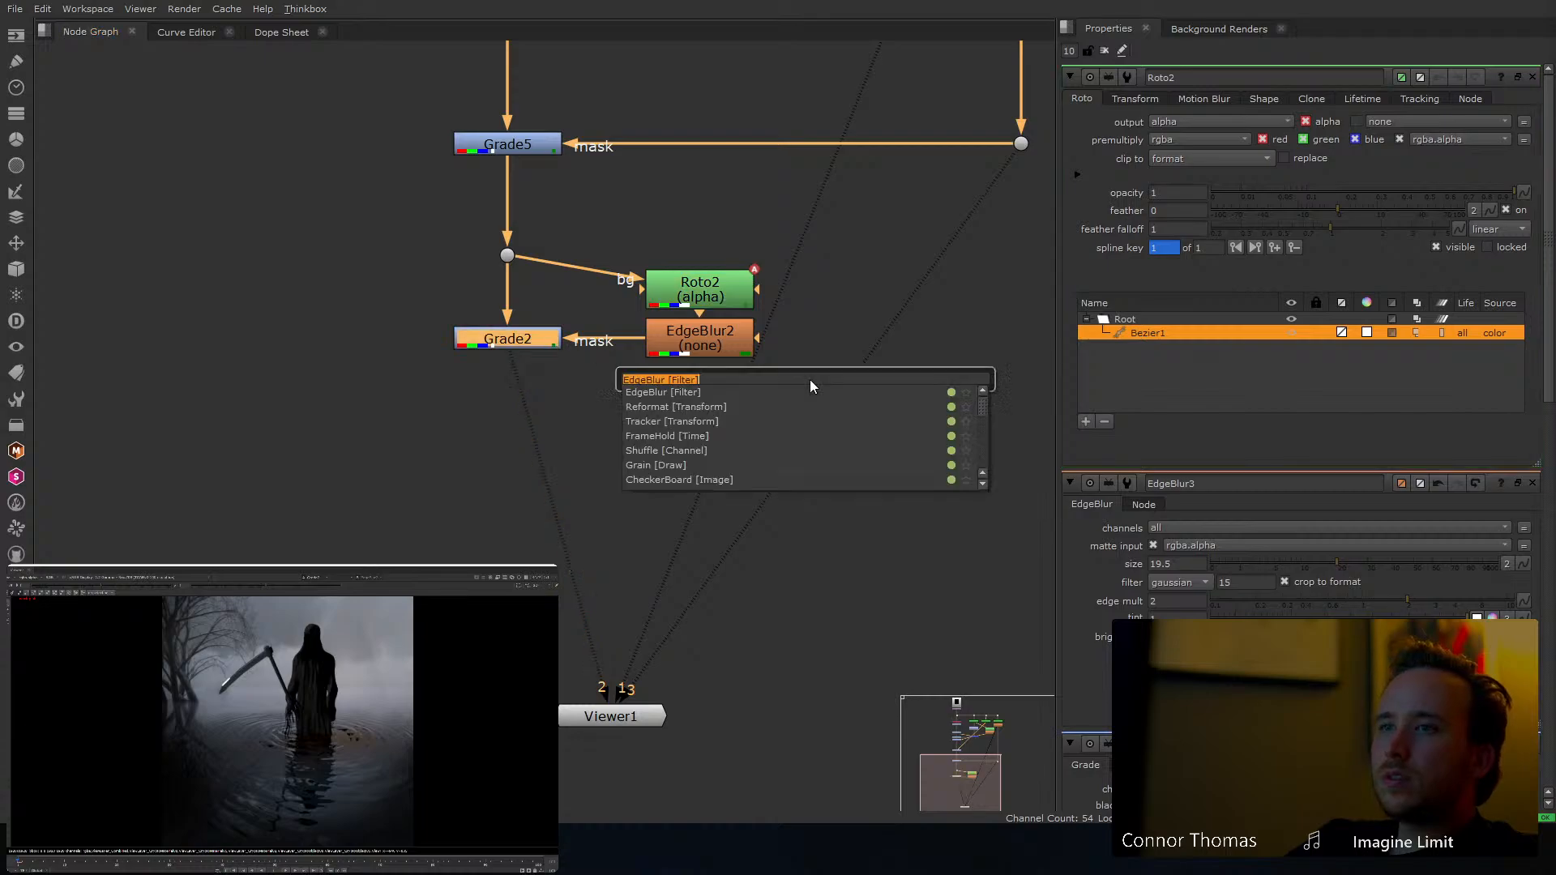
{"action": "type", "text": "glow"}
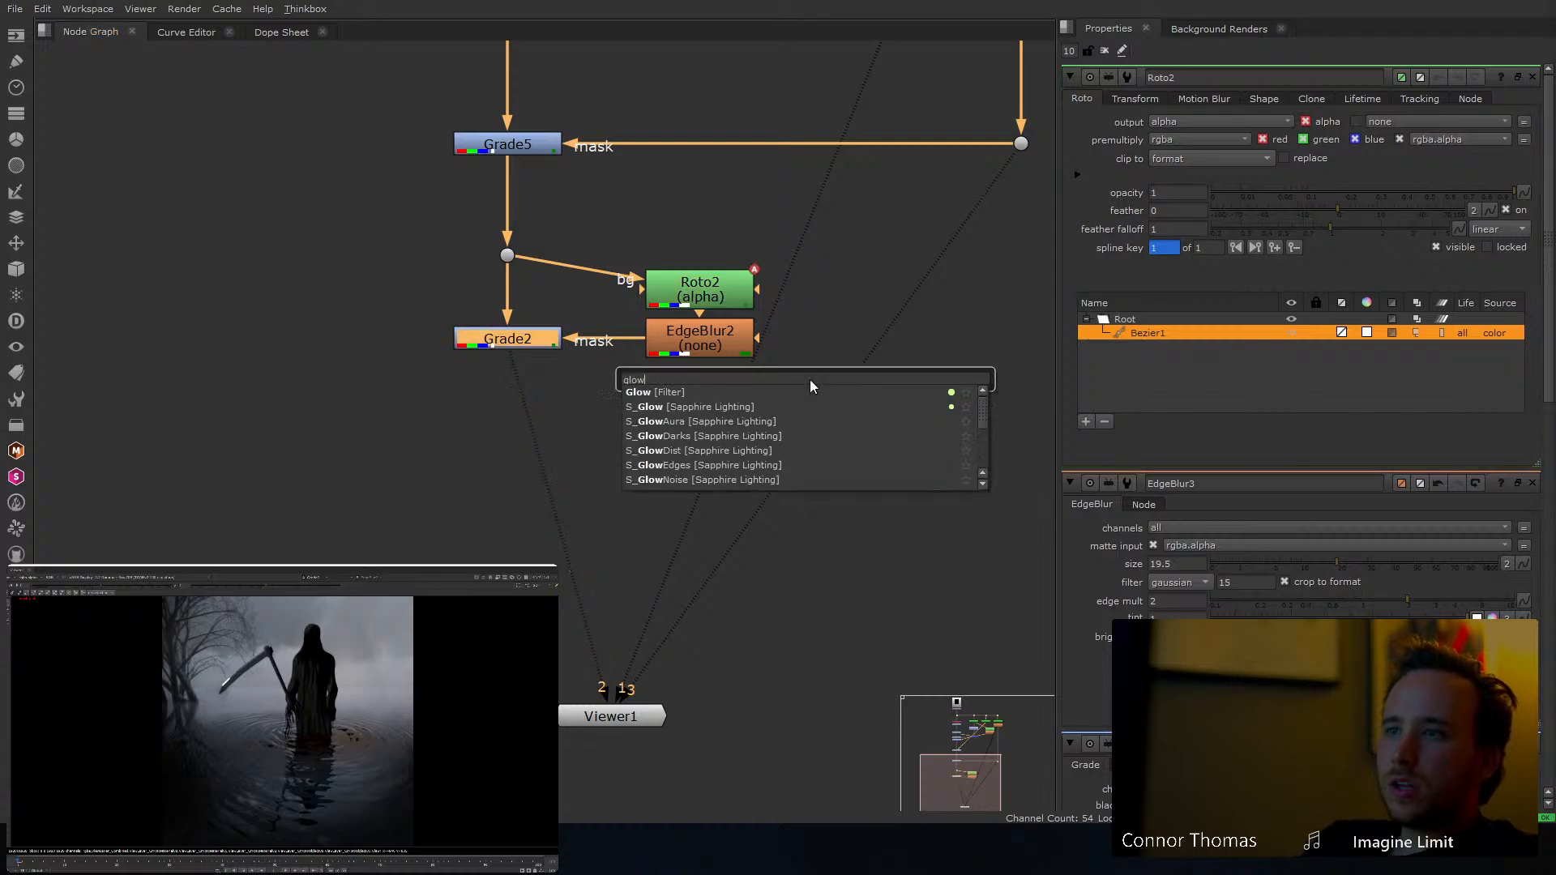
{"action": "key", "text": "Return"}
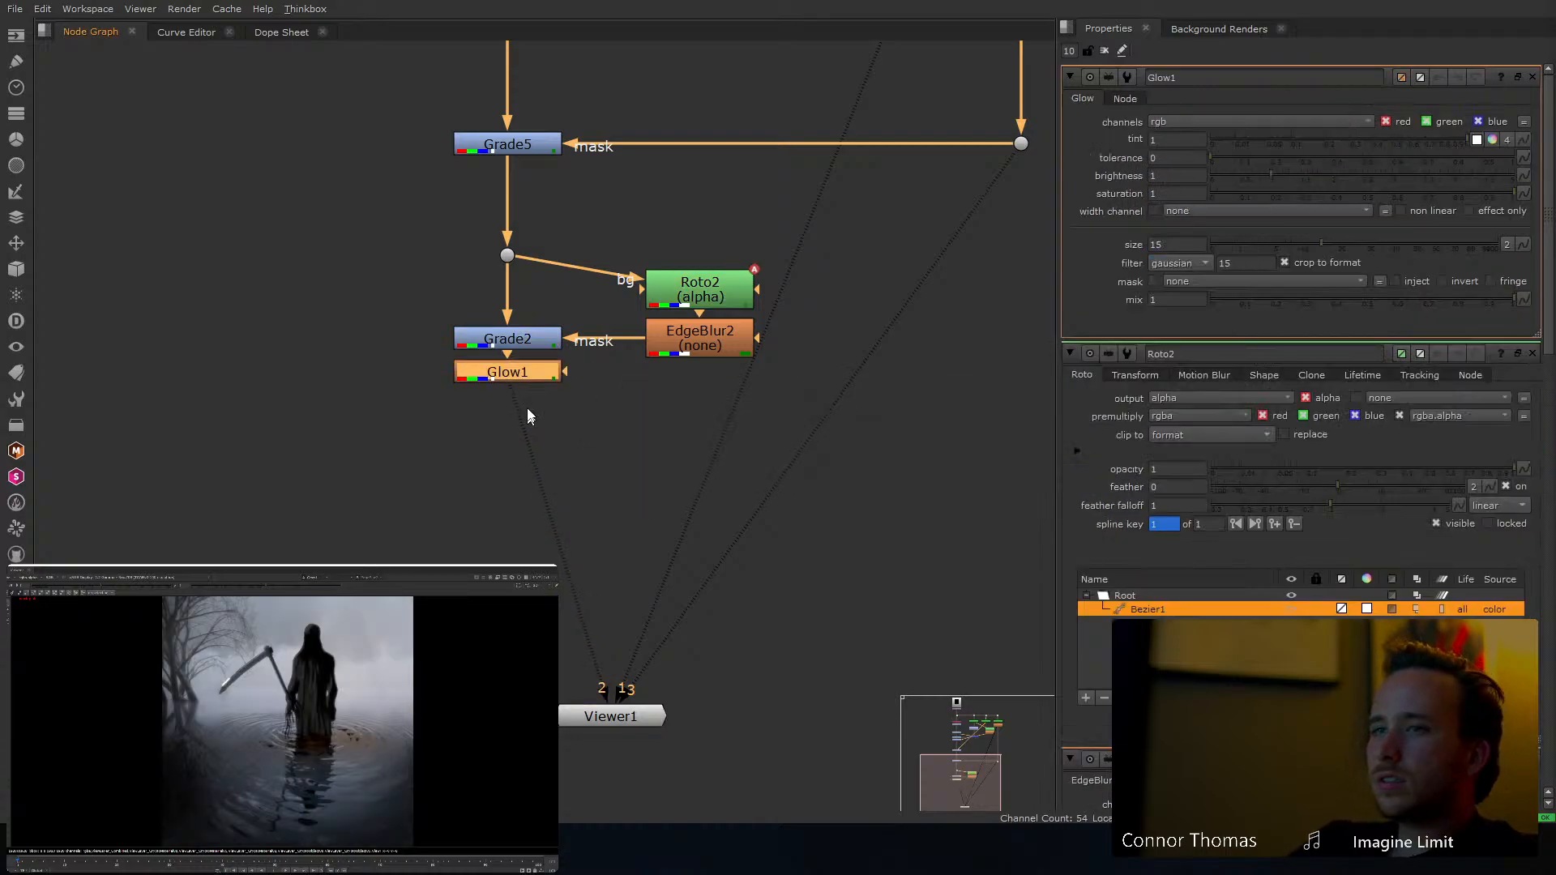
{"action": "left_click_drag", "start_coordinate": [527, 375], "coordinate": [528, 435]}
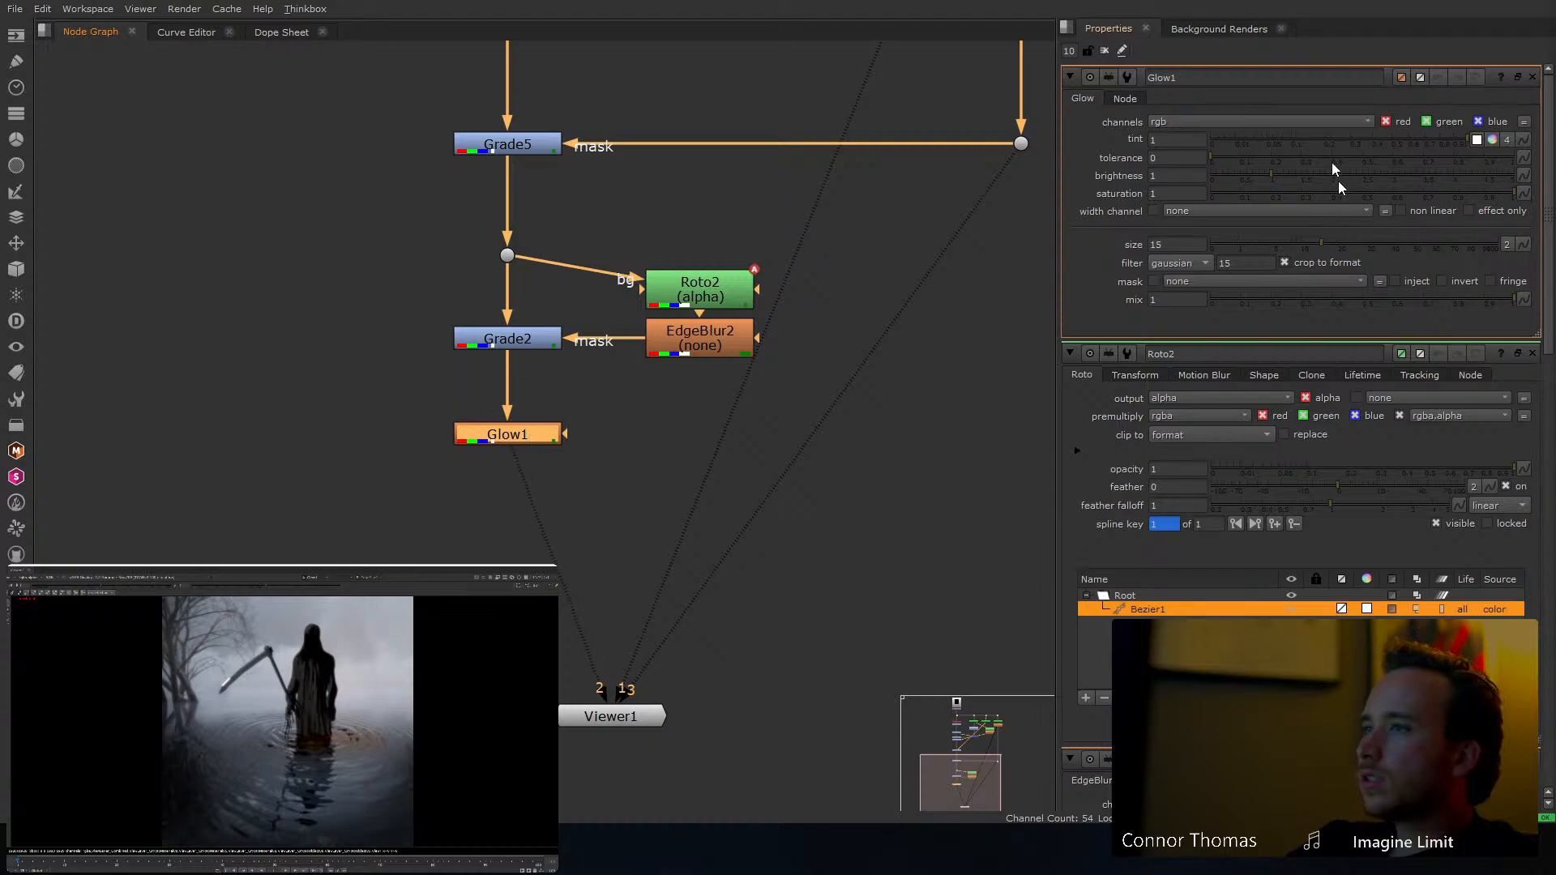
Set the Glow node's tolerance to 0.3 and compare the composite with the glow disabled and enabled
{"action": "left_click_drag", "start_coordinate": [1247, 158], "coordinate": [1301, 158]}
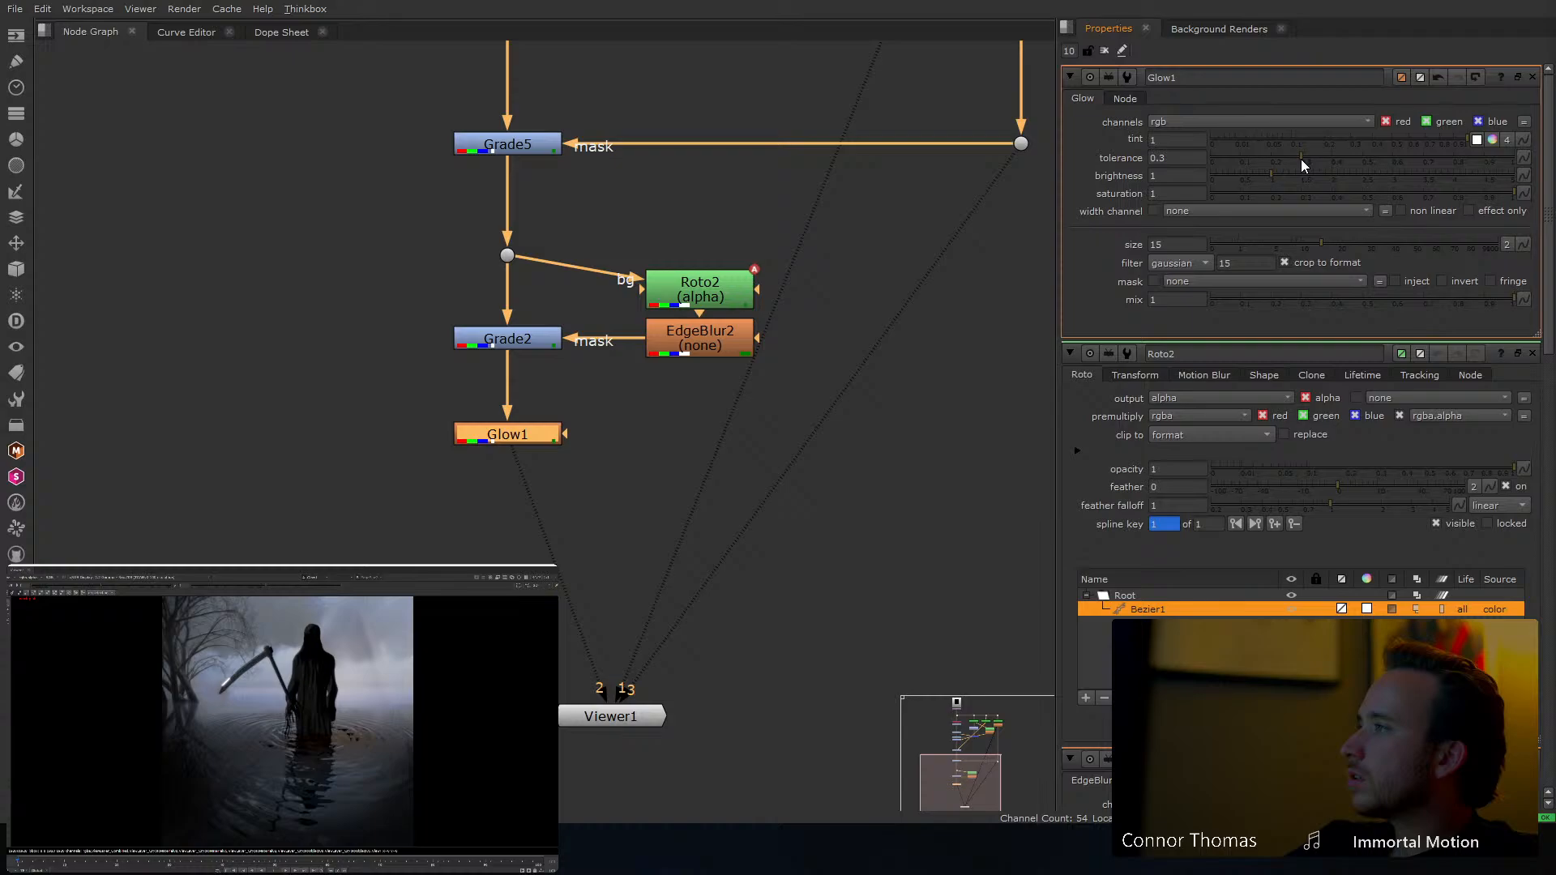
{"action": "key", "text": "d"}
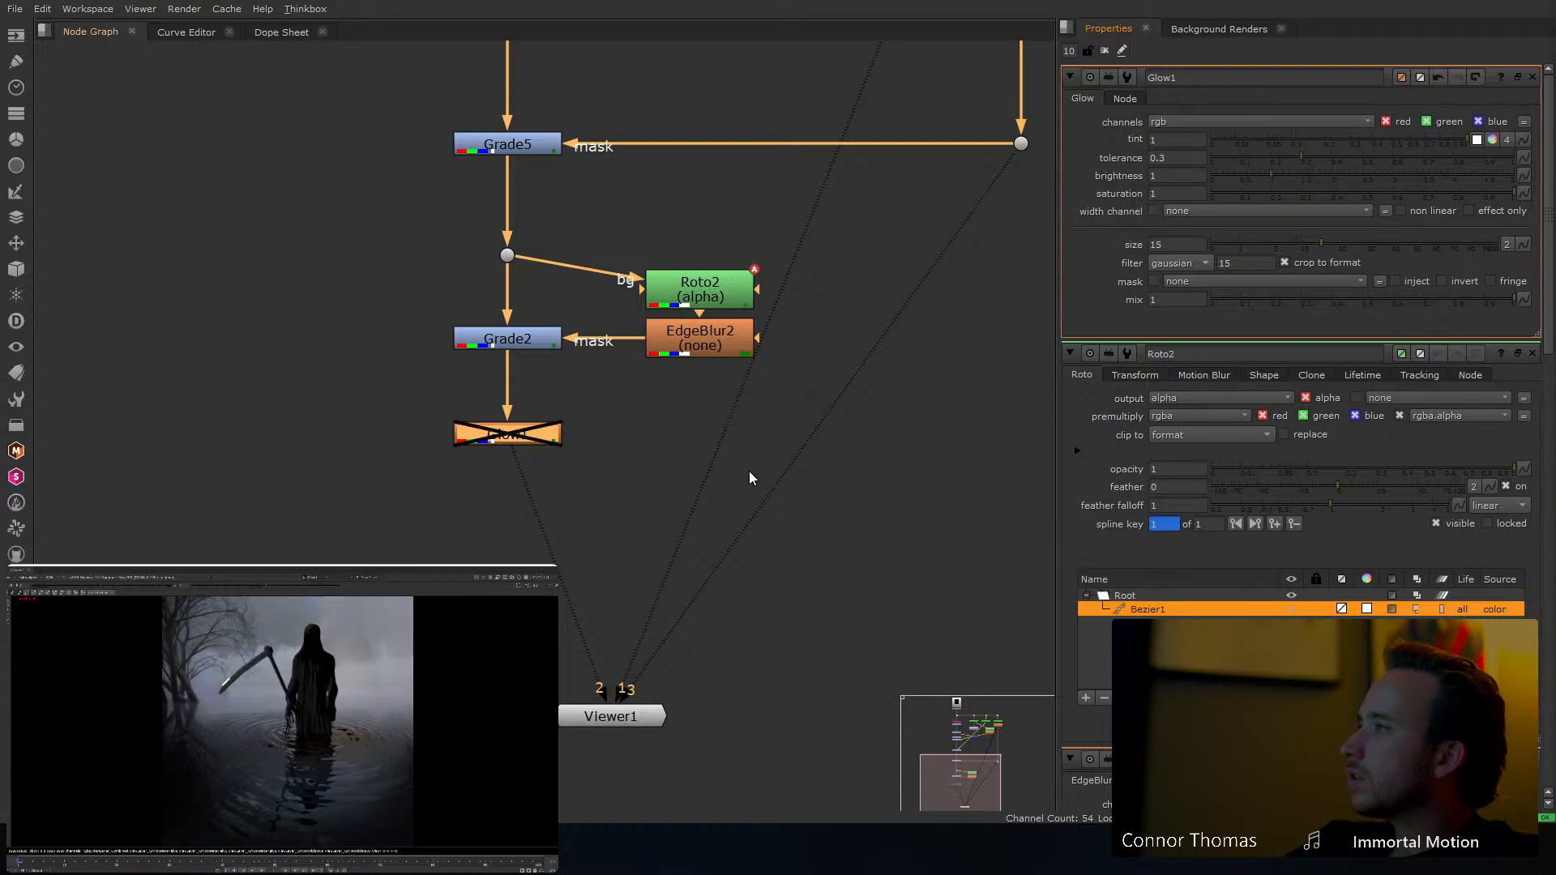
{"action": "key", "text": "d"}
{"action": "key", "text": "d"}
{"action": "key", "text": "d"}
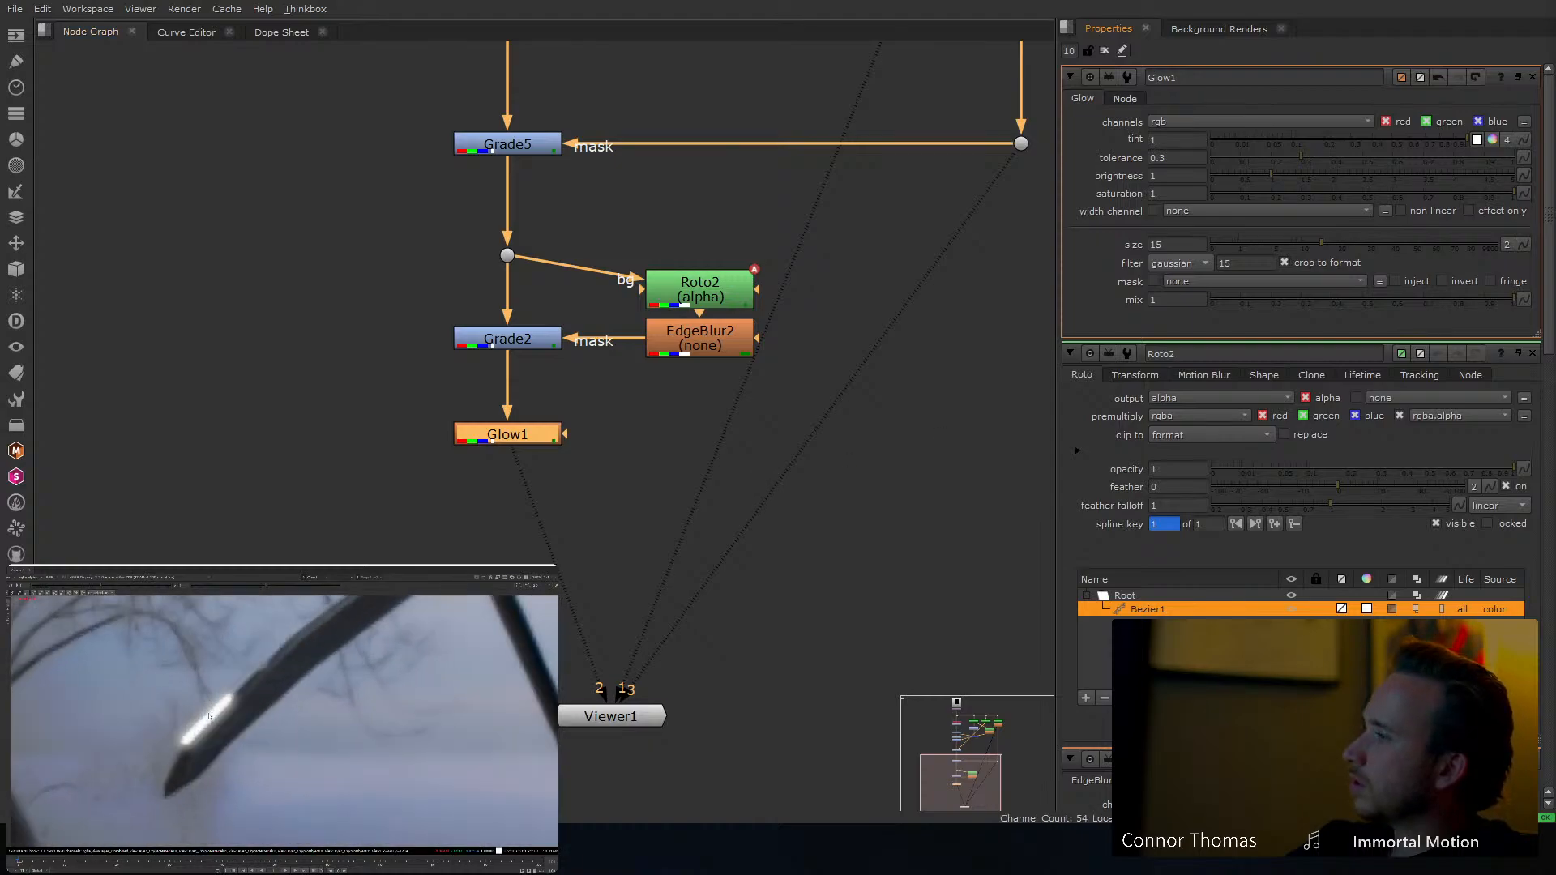
Set the Glow node's brightness to 1.08 and its size to 28.5
{"action": "left_click", "coordinate": [1295, 176]}
{"action": "mouse_move", "coordinate": [1290, 174]}
{"action": "left_mouse_down"}
{"action": "mouse_move", "coordinate": [1303, 174]}
{"action": "mouse_move", "coordinate": [1263, 175]}
{"action": "left_mouse_up"}
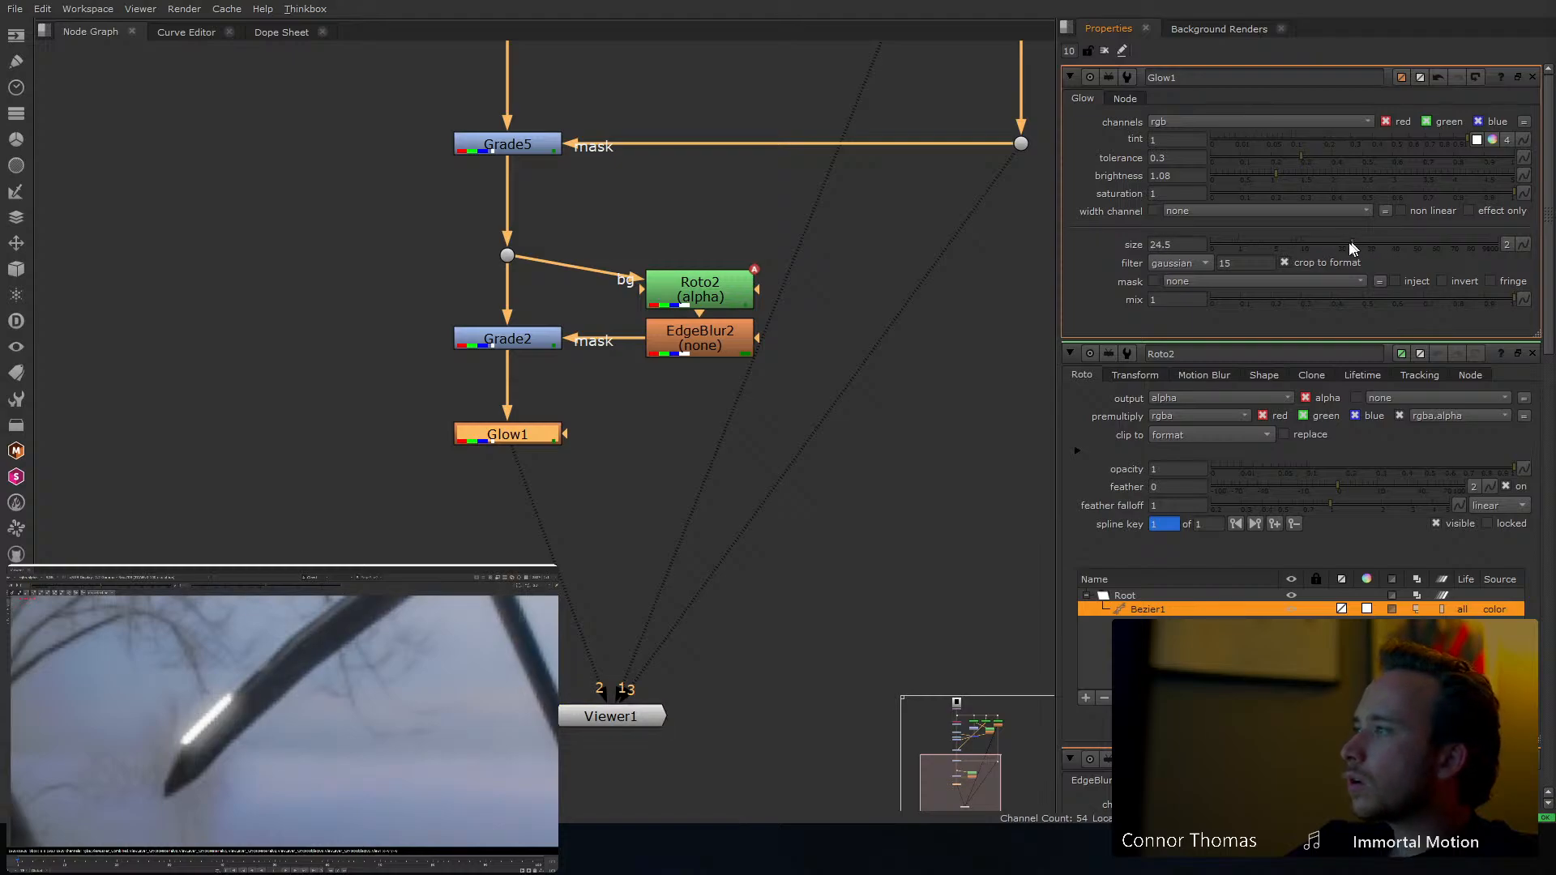
{"action": "left_click", "coordinate": [1324, 244]}
{"action": "left_click_drag", "start_coordinate": [1323, 247], "coordinate": [1365, 252]}
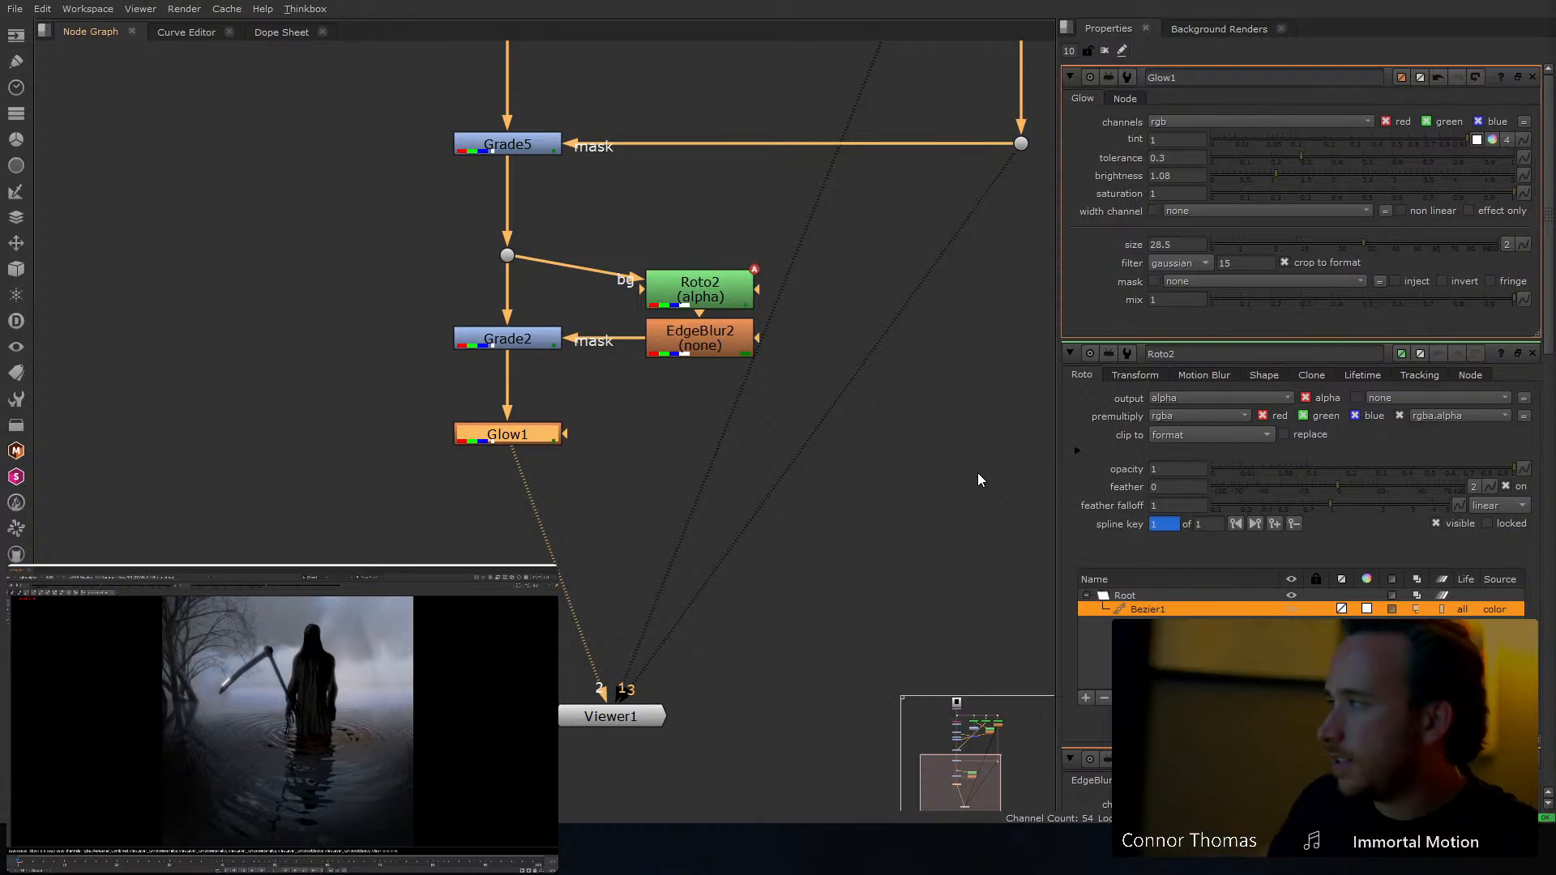
Add a Saturation node after Glow1, set its saturation to 0.69, close all properties, and space it further down the pipe
{"action": "key", "text": "Tab"}
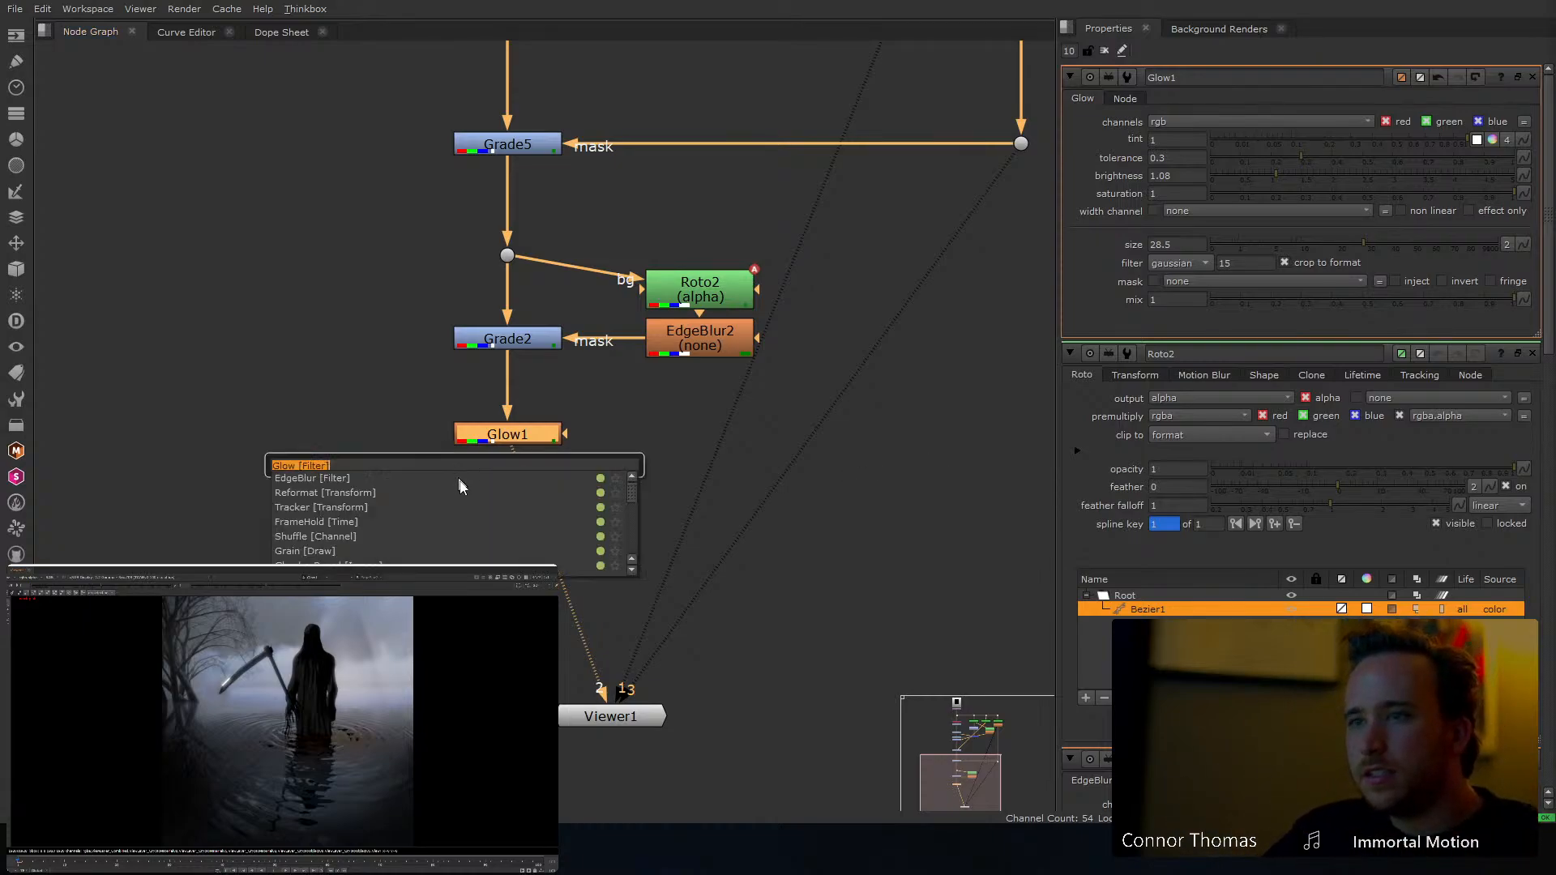
{"action": "type", "text": "sat"}
{"action": "key", "text": "Return"}
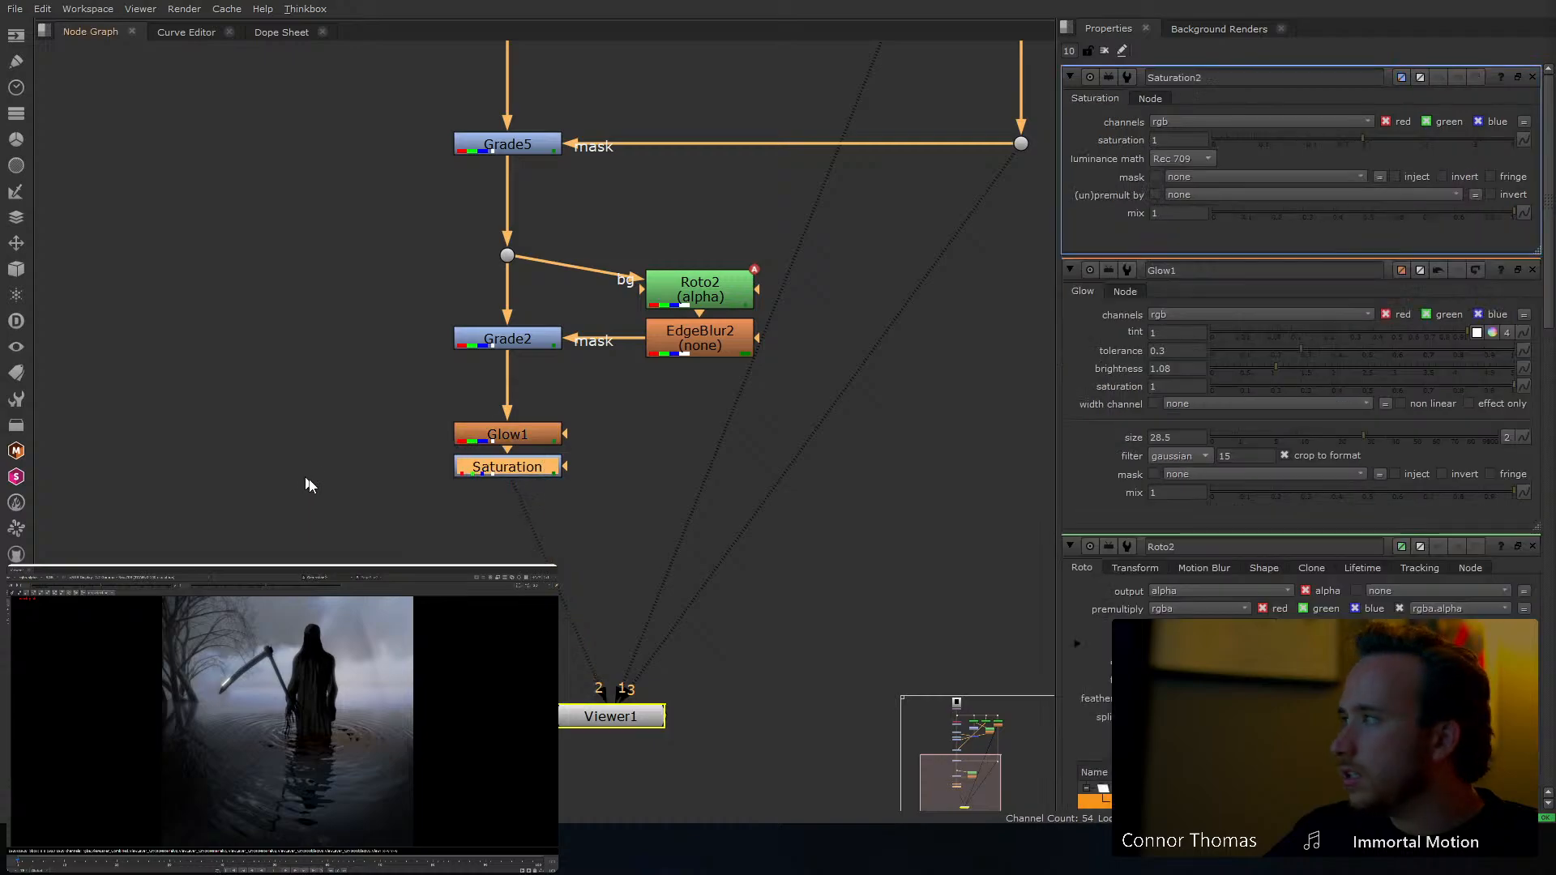
{"action": "left_click", "coordinate": [1334, 142]}
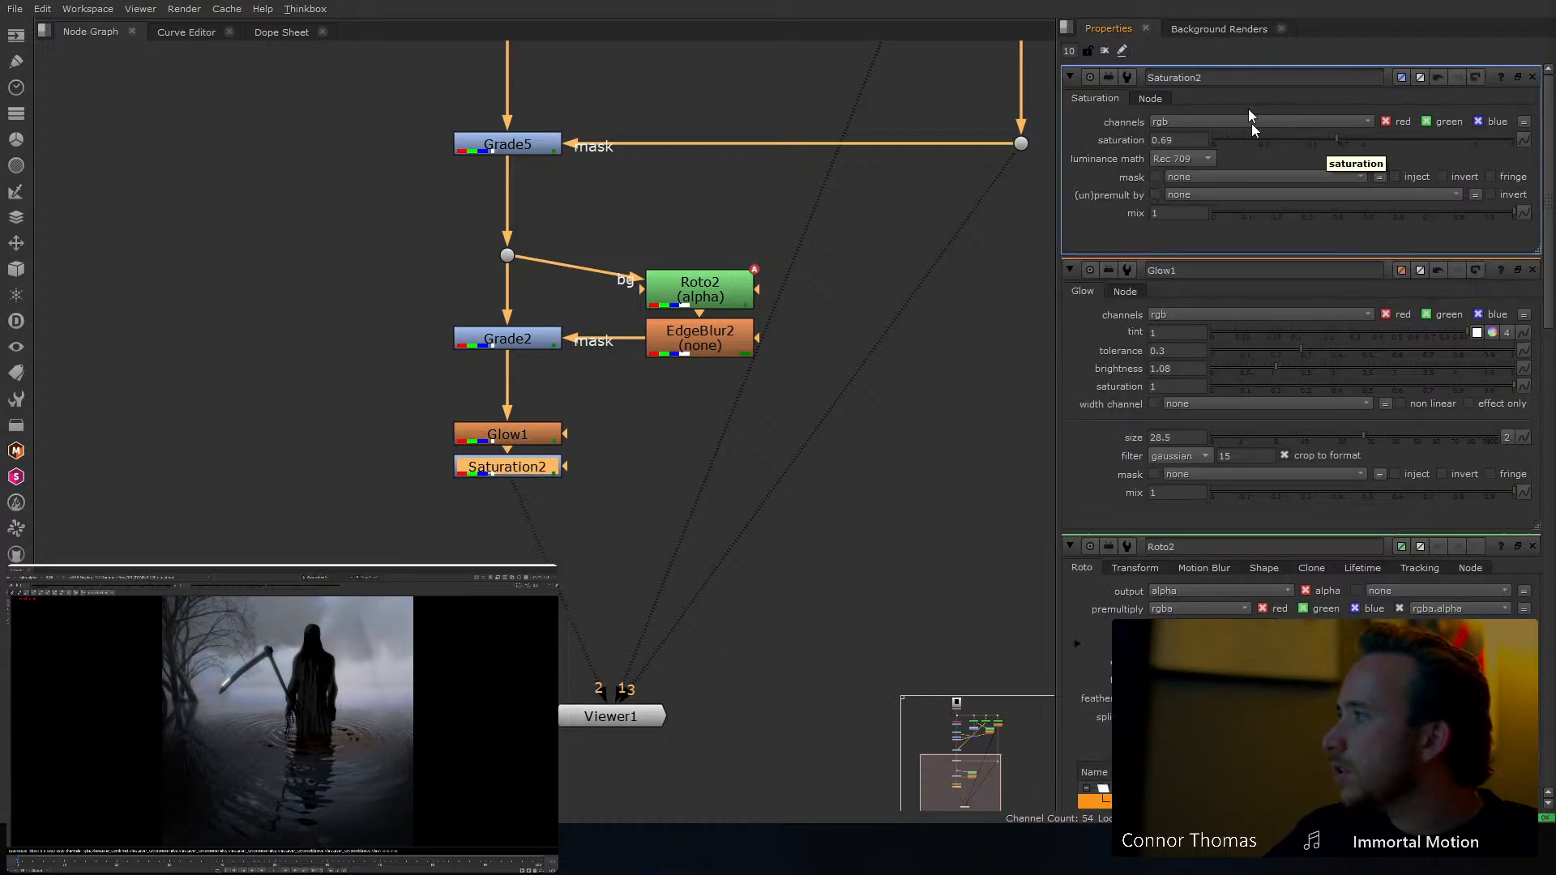
{"action": "left_click", "coordinate": [1105, 51]}
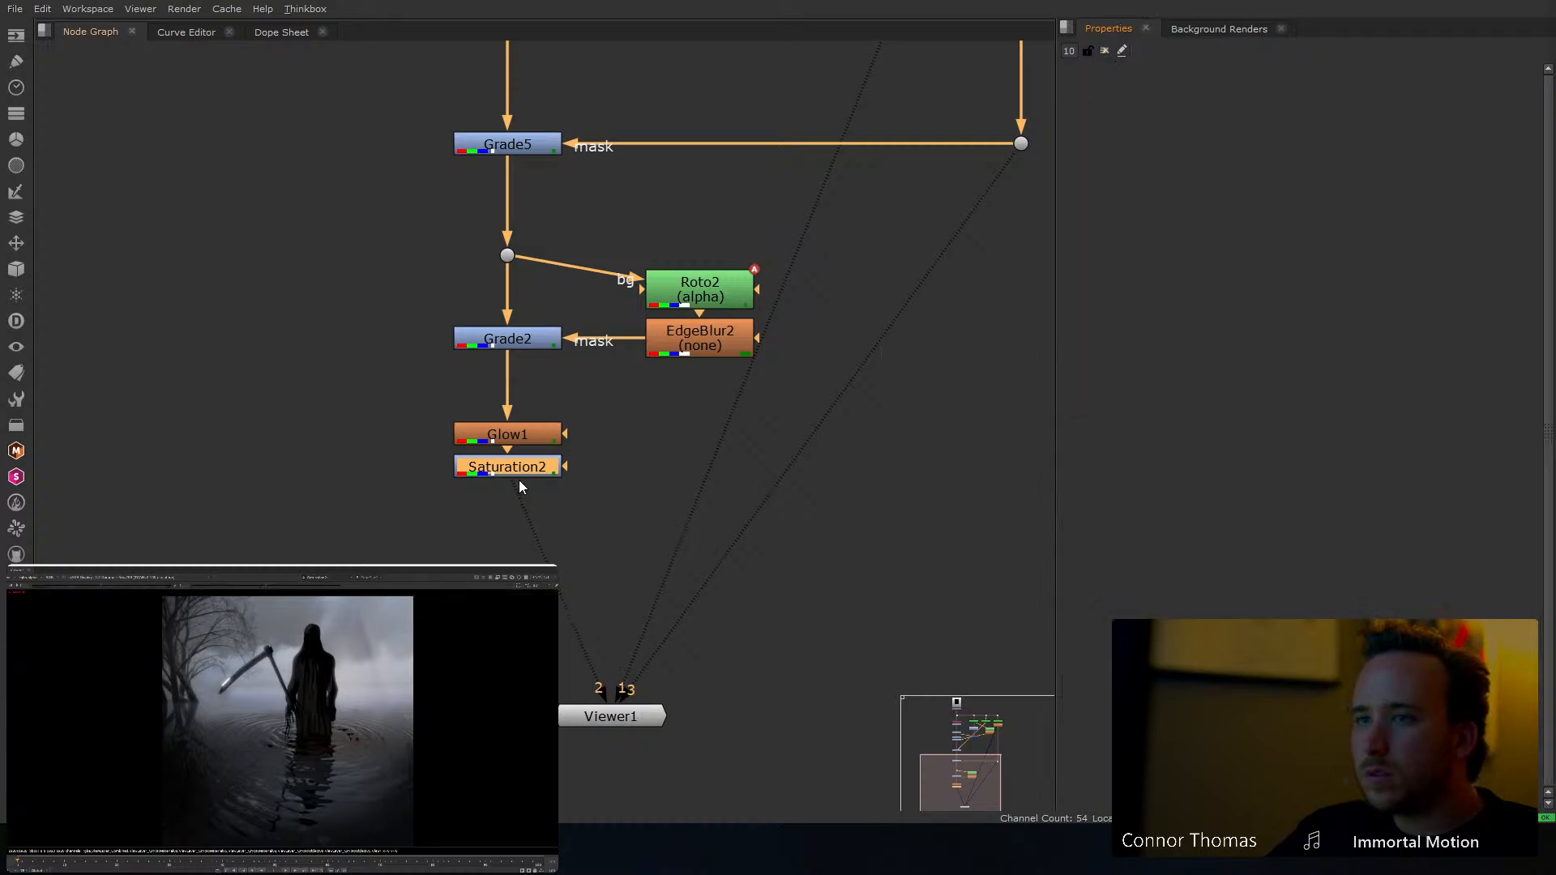
{"action": "left_click_drag", "start_coordinate": [511, 469], "coordinate": [511, 558]}
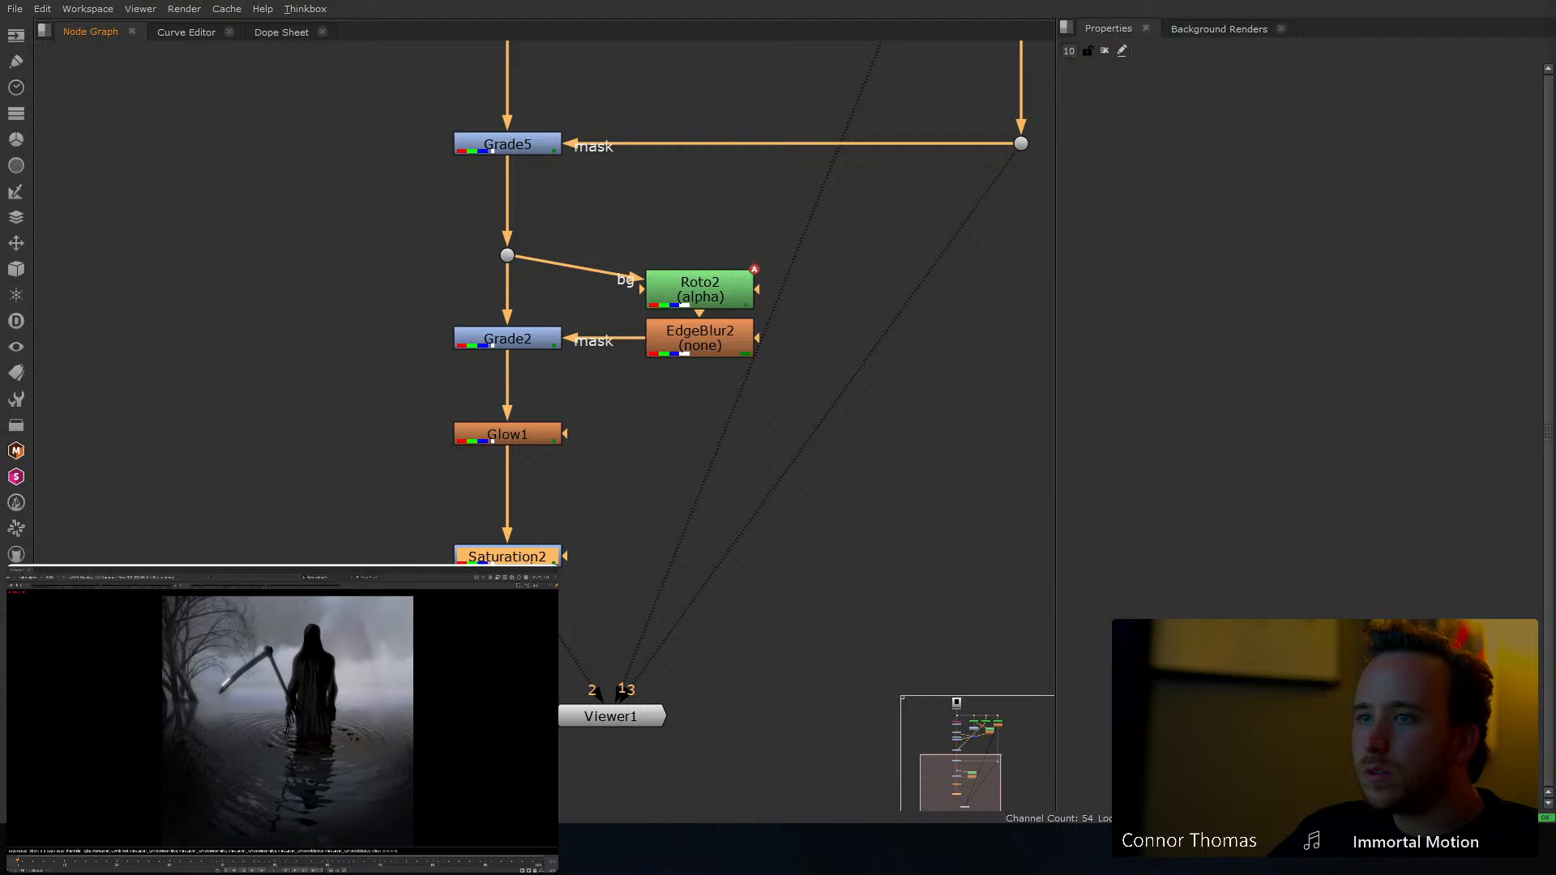
Add a Grade after Saturation2, tint its whitepoint to red 1, green about 0.84, blue about 0.95, and compare with the original render
{"action": "key", "text": "g"}
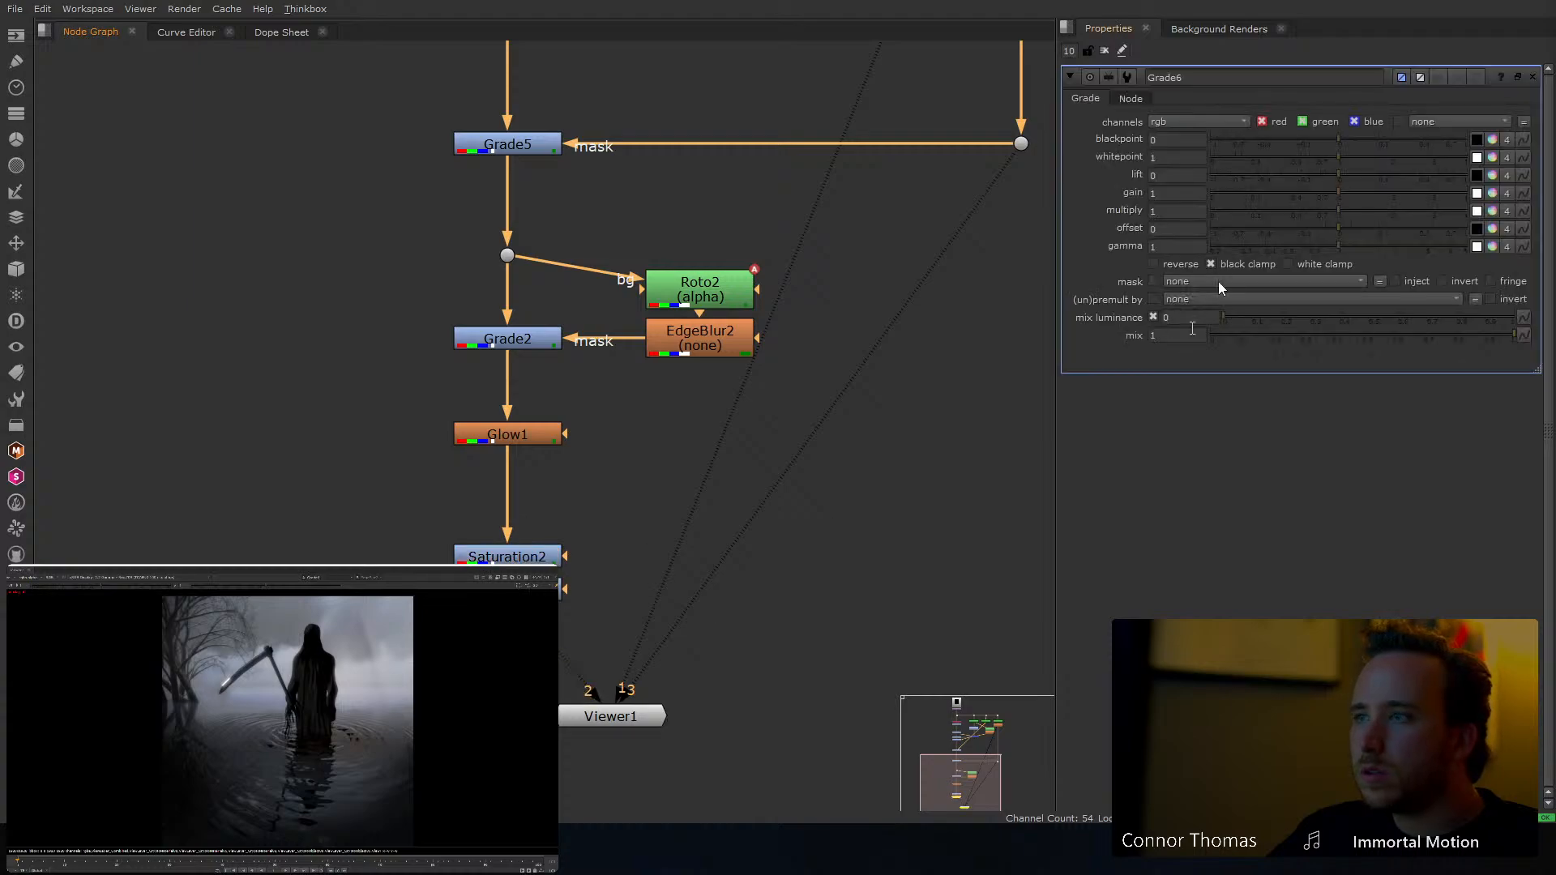
{"action": "left_click", "coordinate": [1495, 157]}
{"action": "left_click_drag", "start_coordinate": [1107, 204], "coordinate": [1120, 260]}
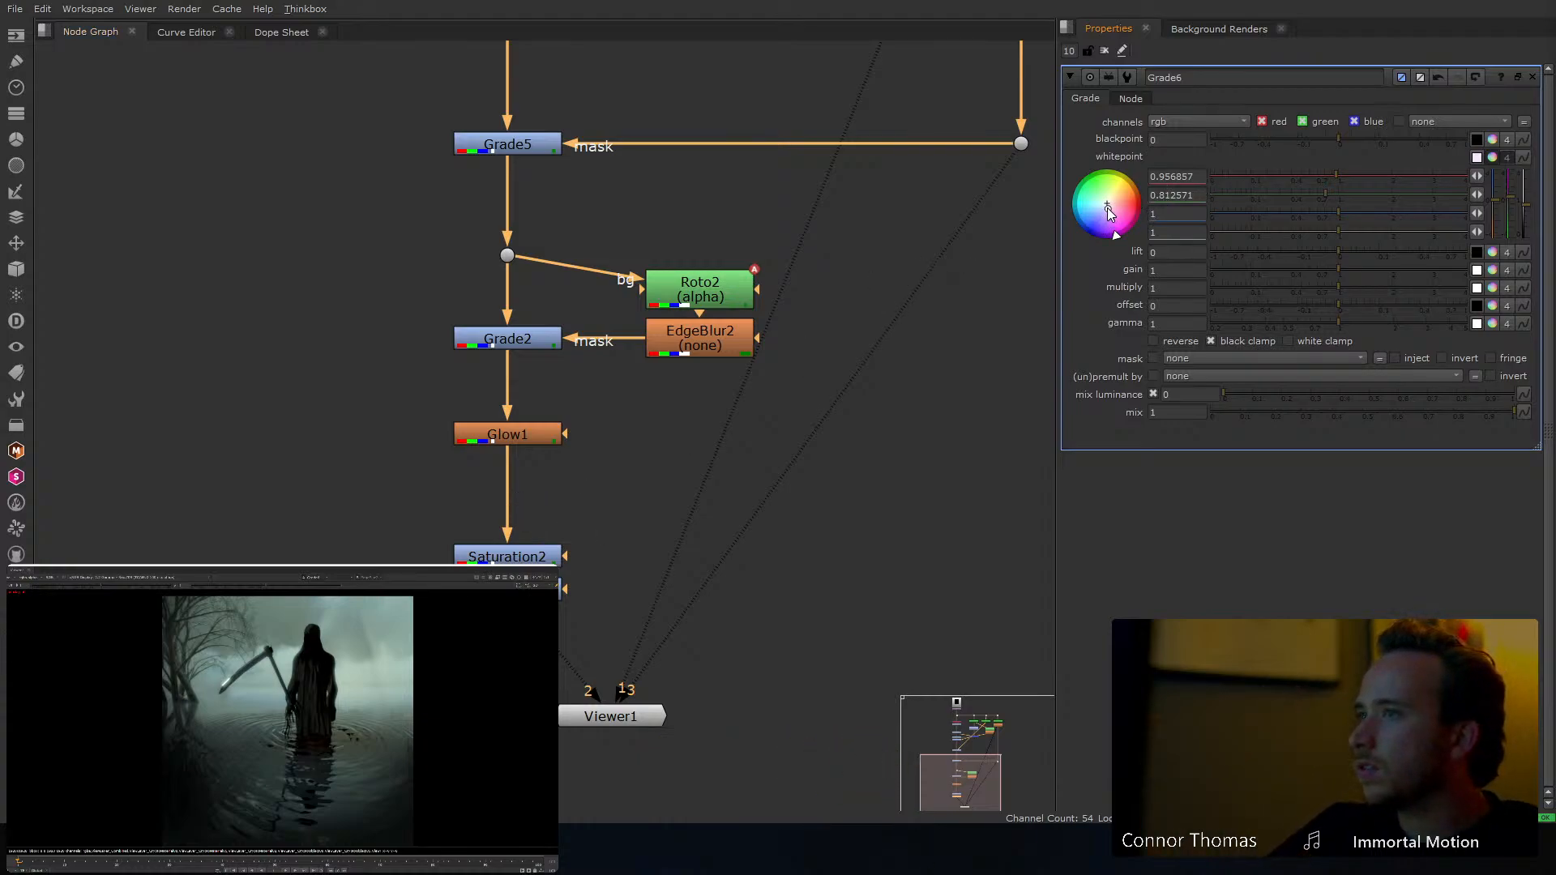
{"action": "mouse_move", "coordinate": [1109, 214]}
{"action": "left_mouse_down"}
{"action": "mouse_move", "coordinate": [1107, 139]}
{"action": "mouse_move", "coordinate": [1128, 122]}
{"action": "mouse_move", "coordinate": [1102, 114]}
{"action": "mouse_move", "coordinate": [1135, 121]}
{"action": "left_mouse_up"}
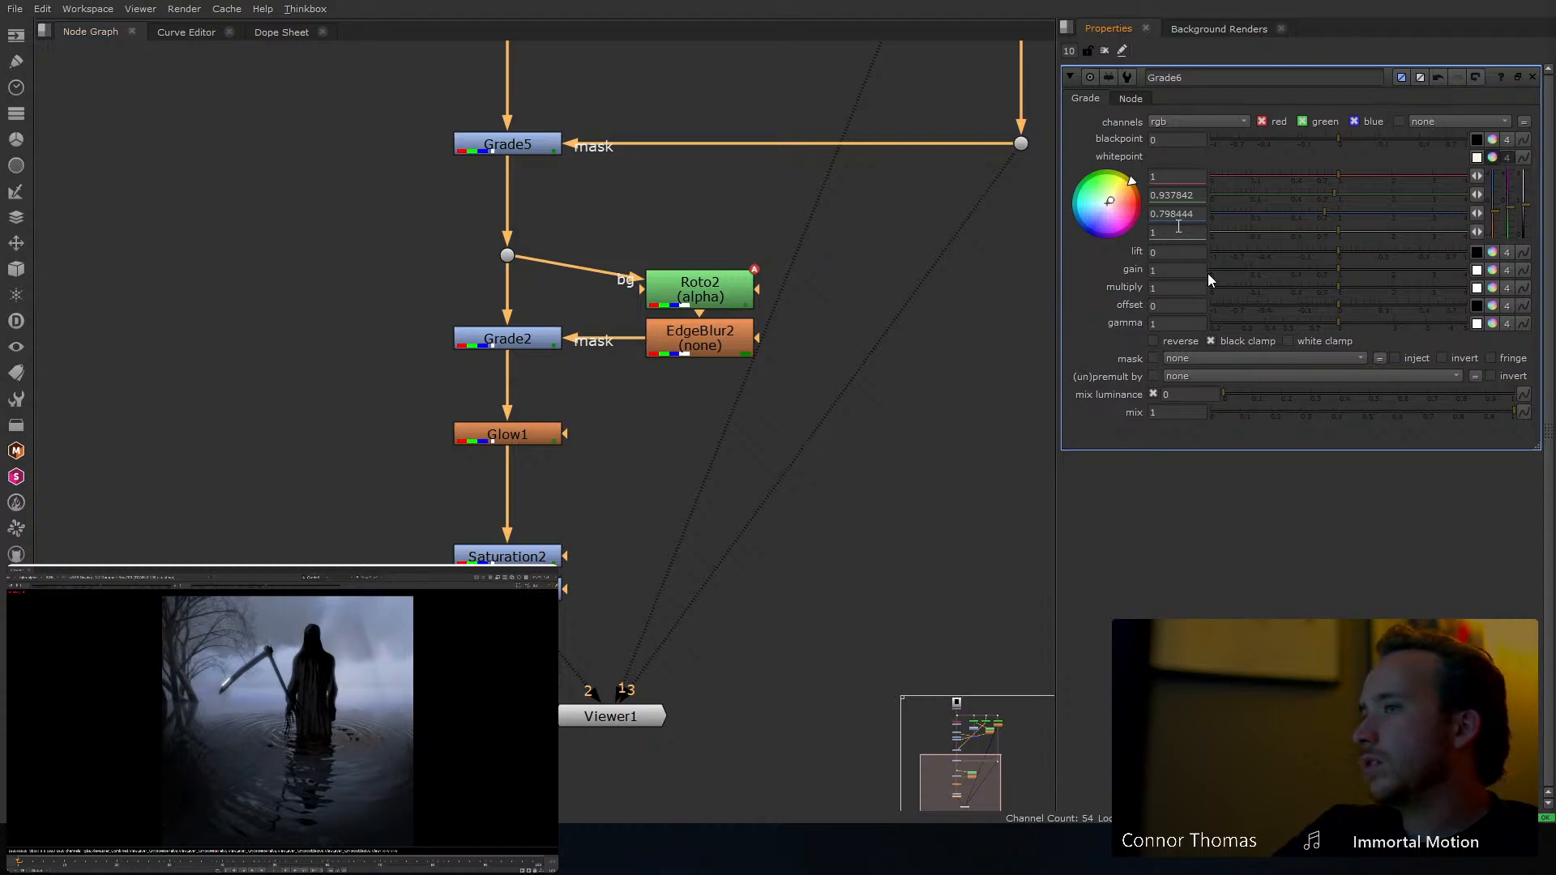
{"action": "mouse_move", "coordinate": [1118, 204]}
{"action": "left_mouse_down"}
{"action": "mouse_move", "coordinate": [1087, 271]}
{"action": "mouse_move", "coordinate": [1034, 266]}
{"action": "mouse_move", "coordinate": [1097, 265]}
{"action": "left_mouse_up"}
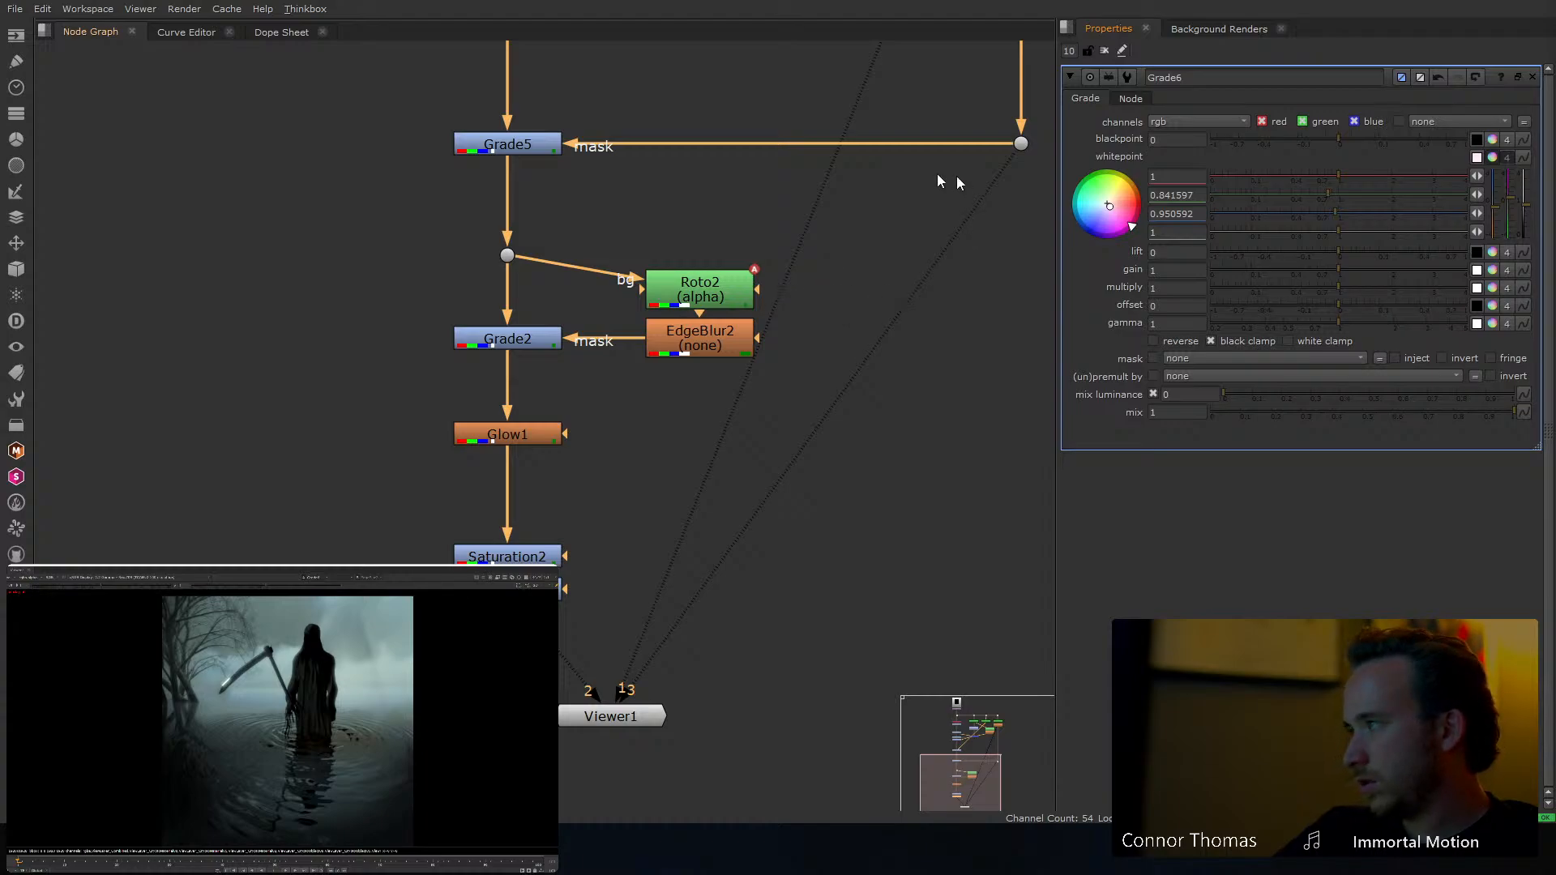
{"action": "left_click", "coordinate": [1106, 51]}
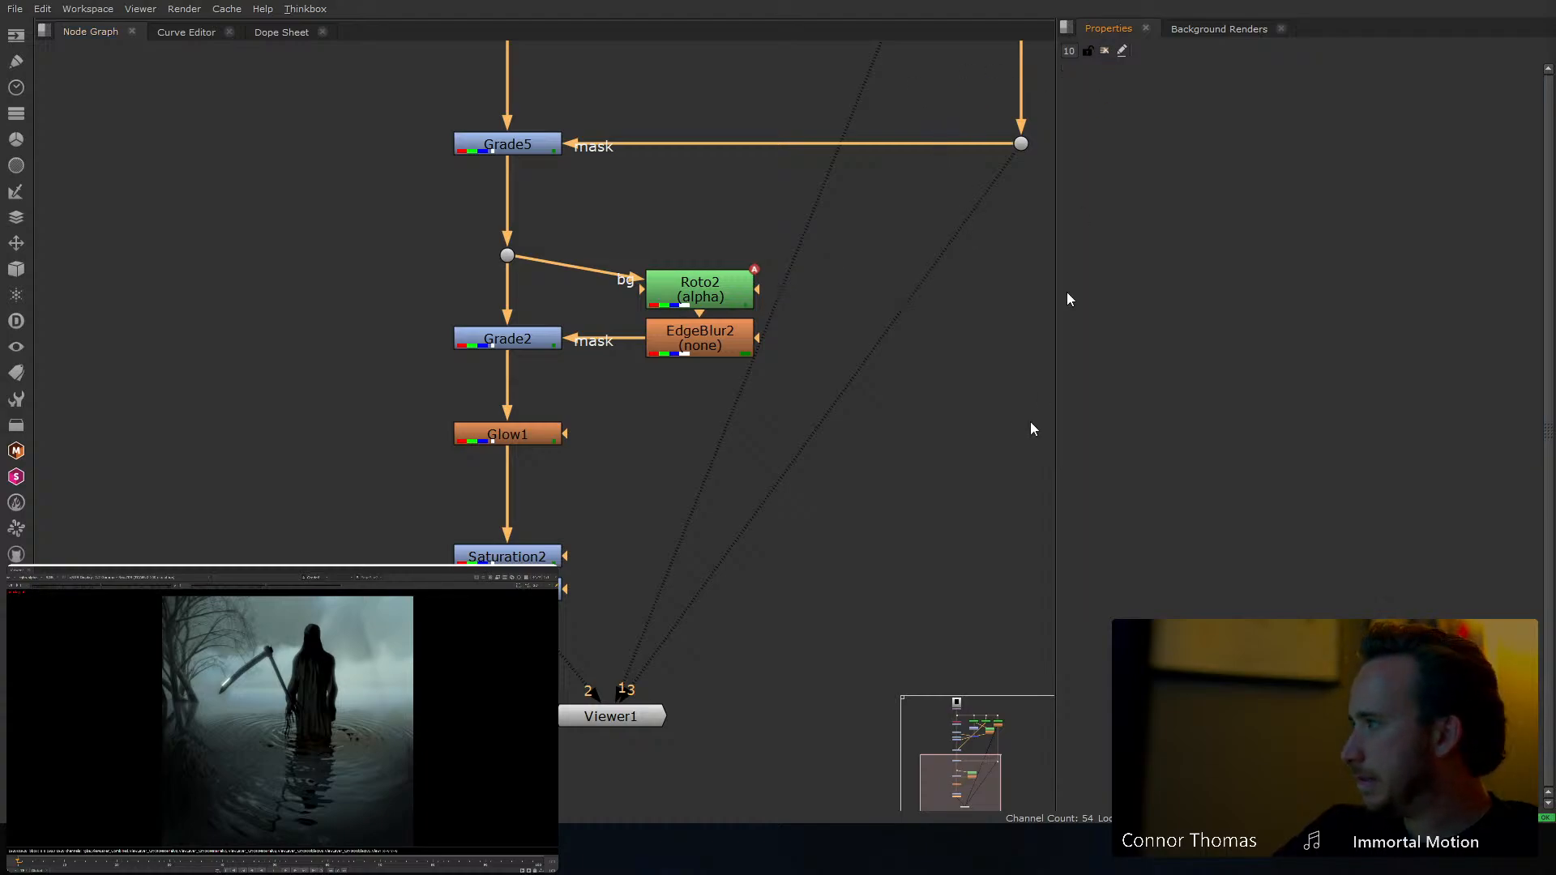
{"action": "left_click", "coordinate": [926, 557]}
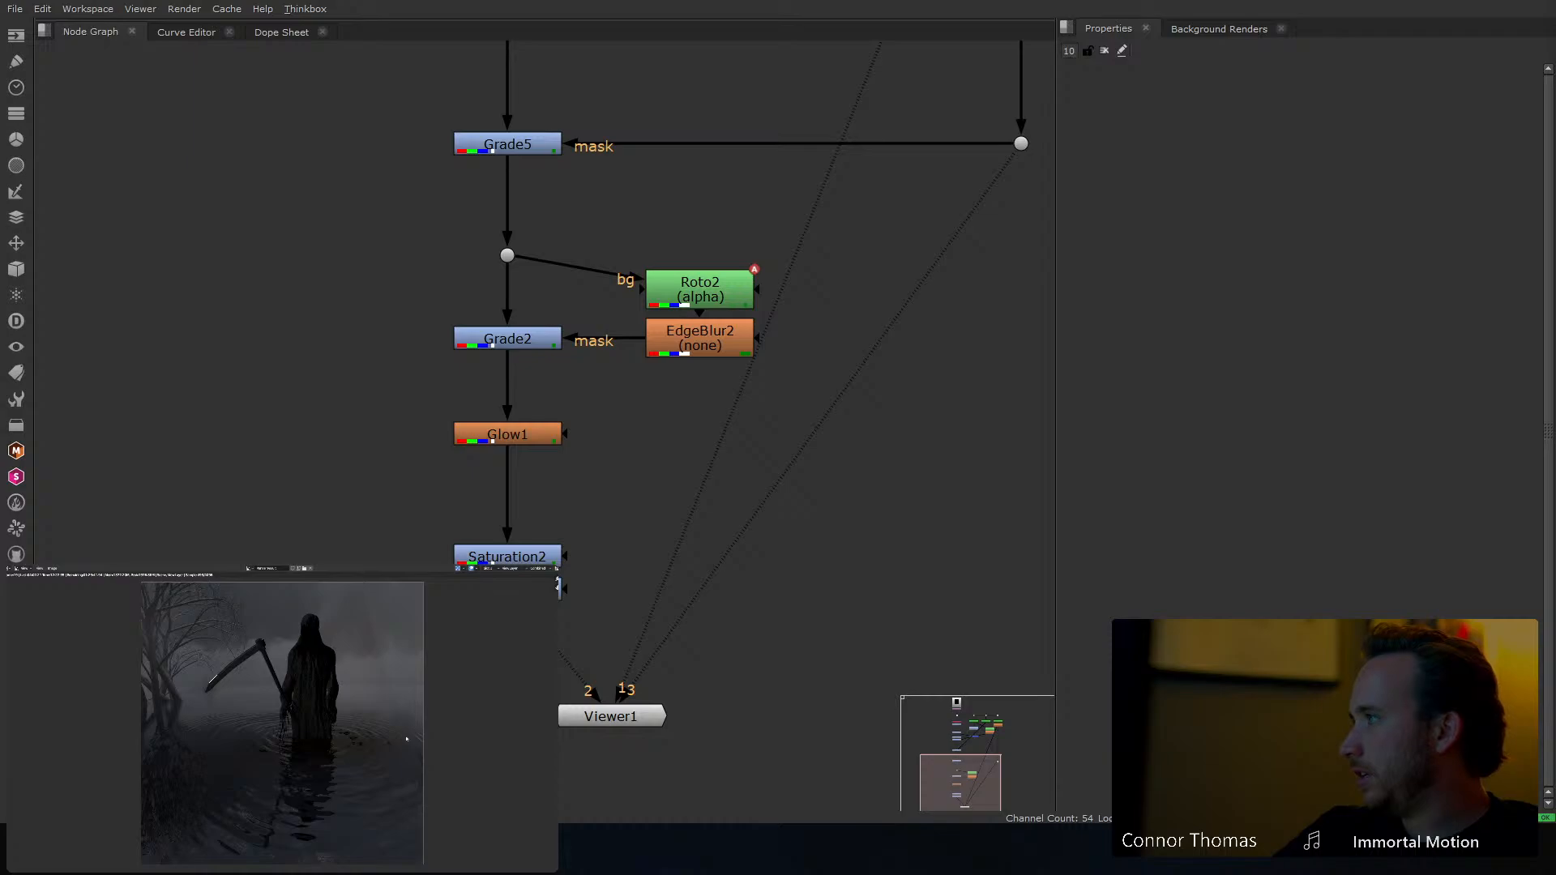
{"action": "scroll", "coordinate": [284, 712], "scroll_direction": "up", "scroll_amount": 6}
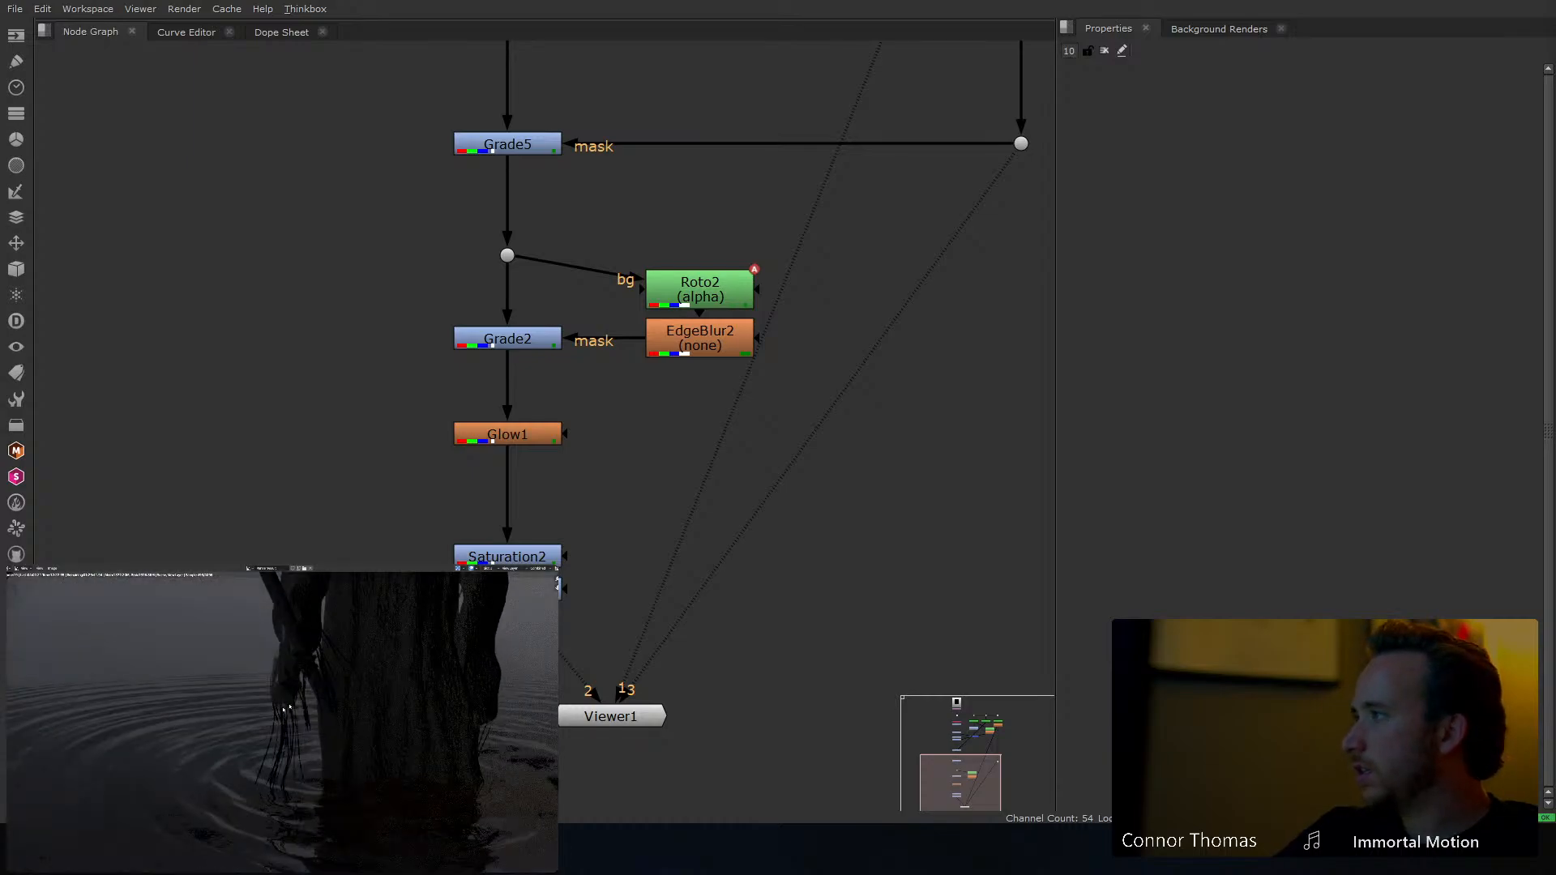
{"action": "scroll", "coordinate": [283, 711], "scroll_direction": "down", "scroll_amount": 1}
{"action": "key", "text": "Home"}
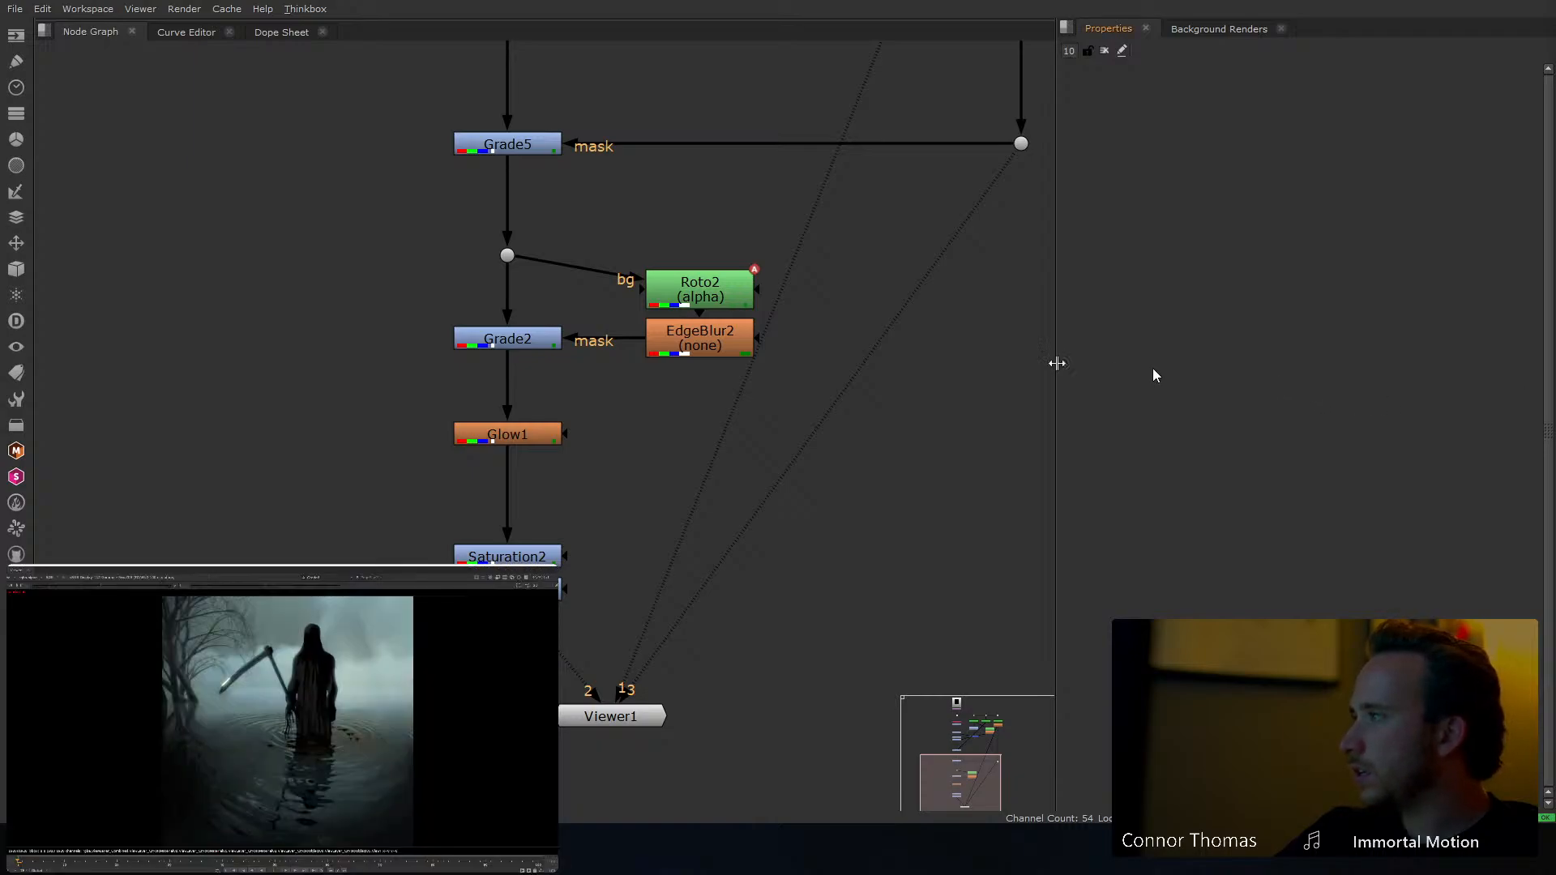
Set ColorCorrect1's master contrast to 1.2 and gain to 0.38, and compare the result with the node disabled and enabled
{"action": "scroll", "coordinate": [716, 497], "scroll_direction": "up", "scroll_amount": 5}
{"action": "left_click", "coordinate": [455, 288]}
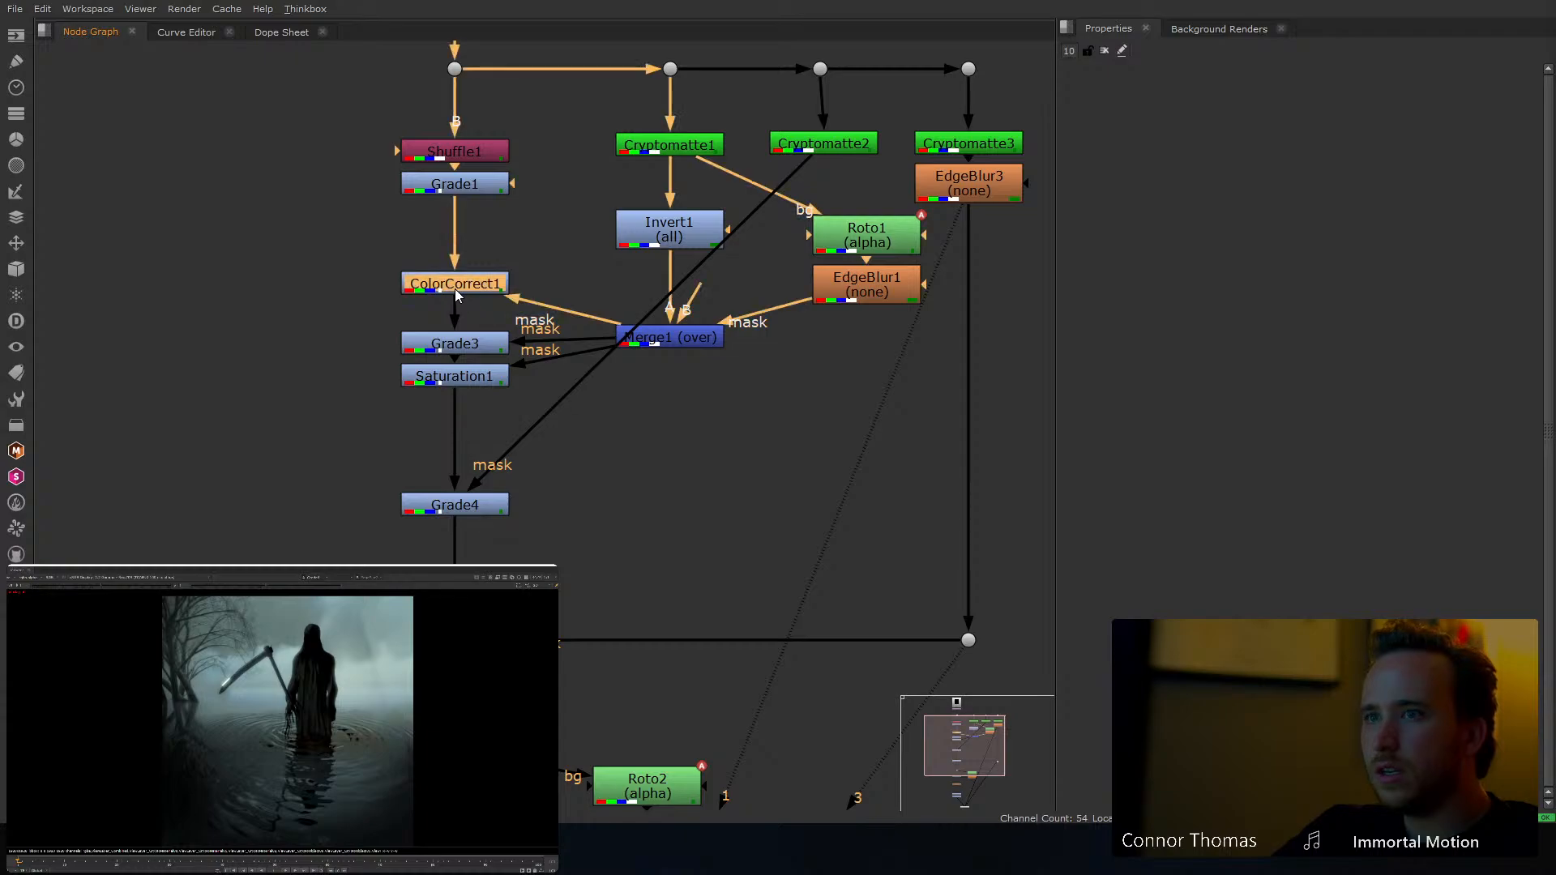
{"action": "double_click", "coordinate": [455, 288]}
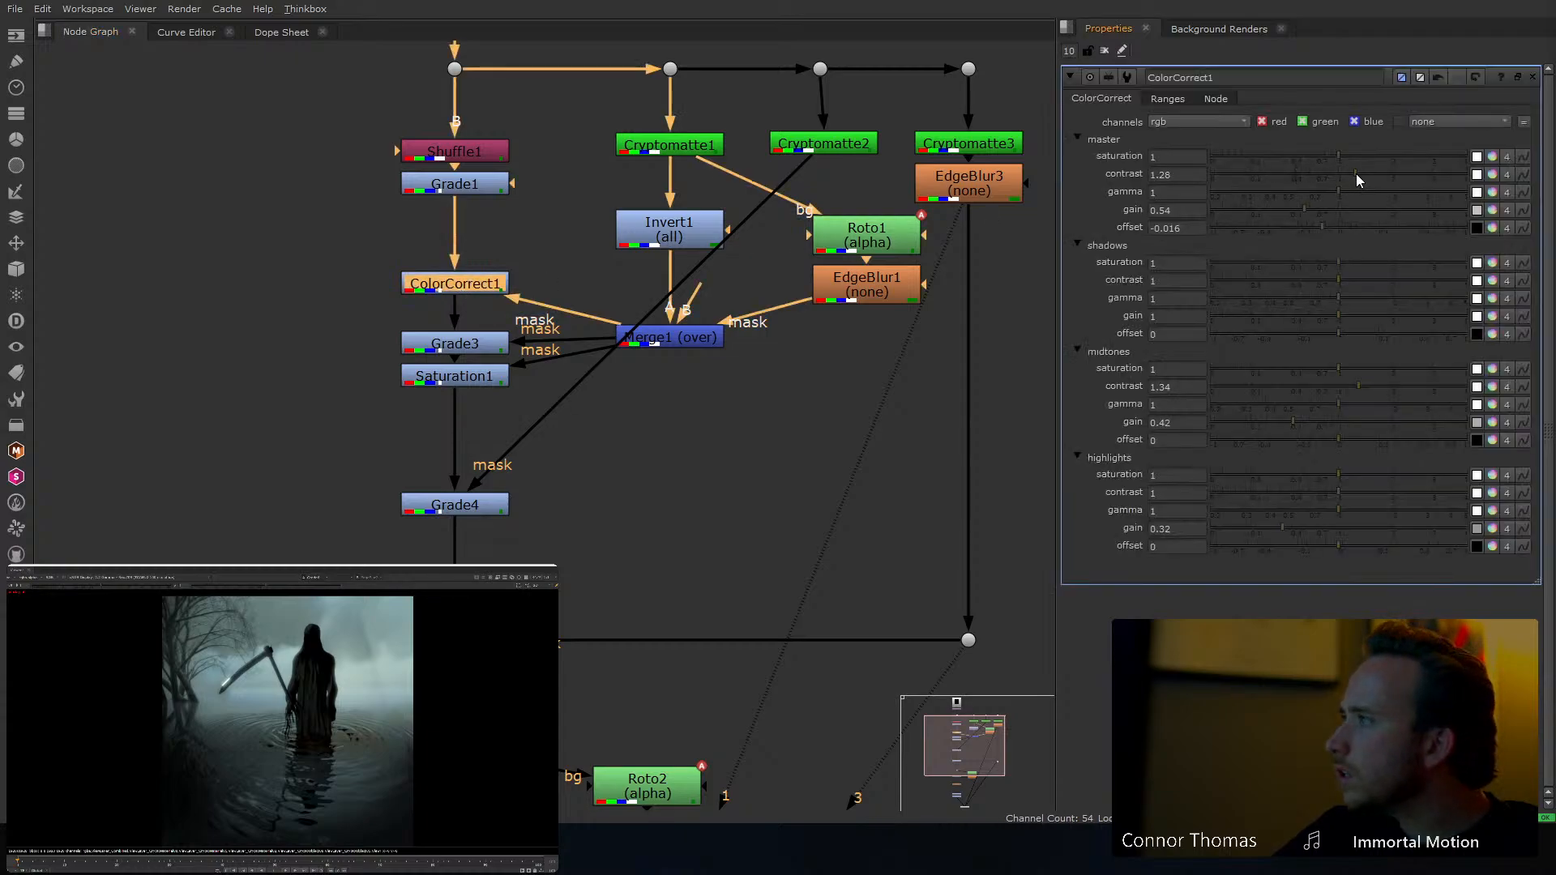
{"action": "left_click_drag", "start_coordinate": [1355, 174], "coordinate": [1401, 181]}
{"action": "key", "text": "ctrl+z"}
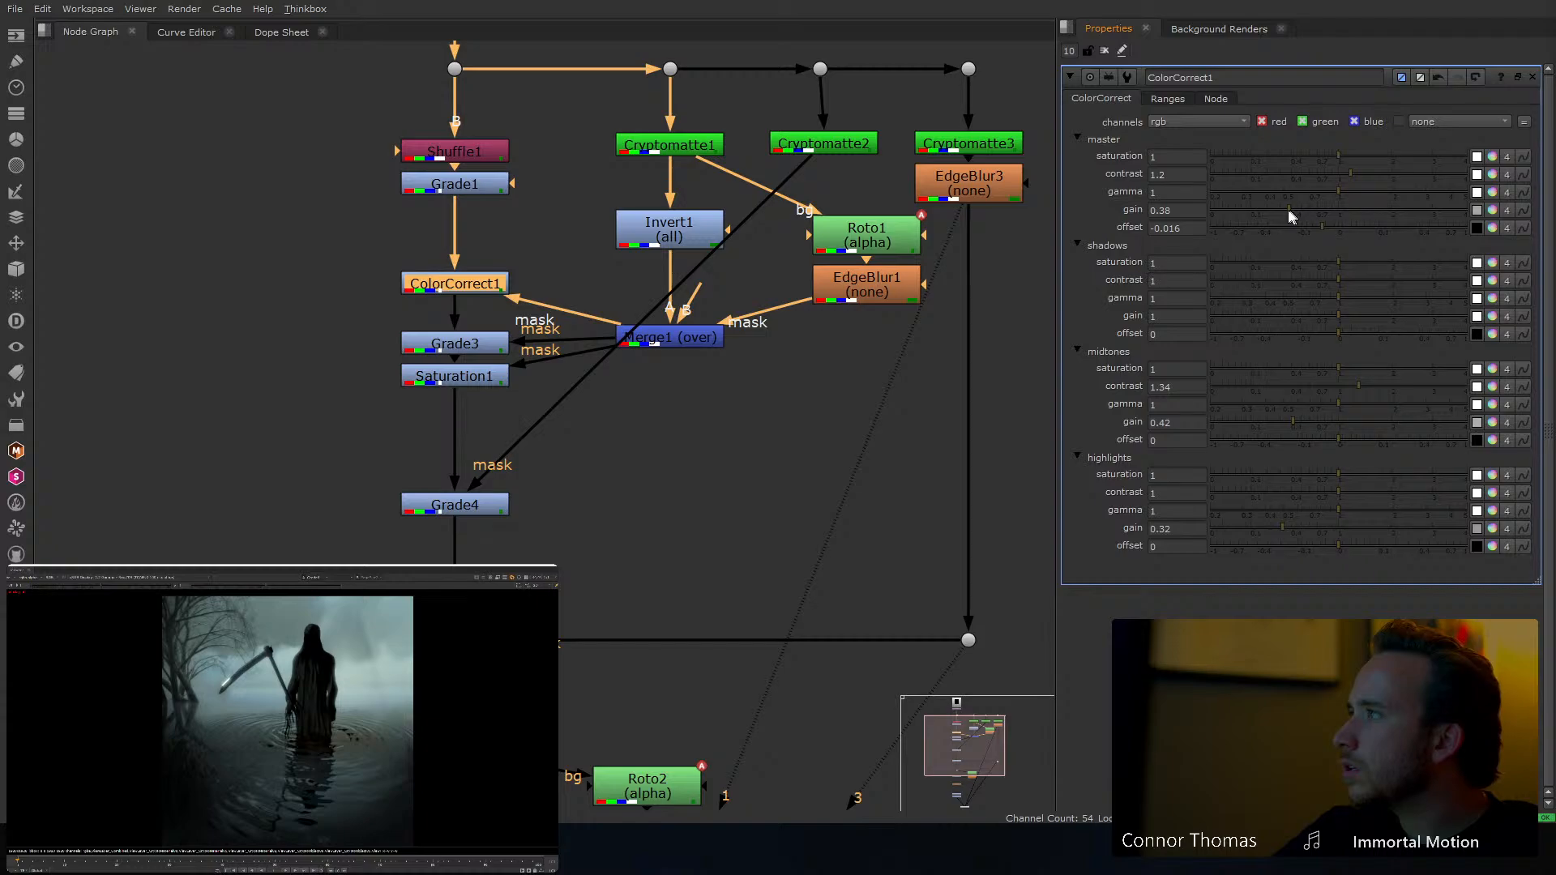
{"action": "left_click", "coordinate": [1253, 212]}
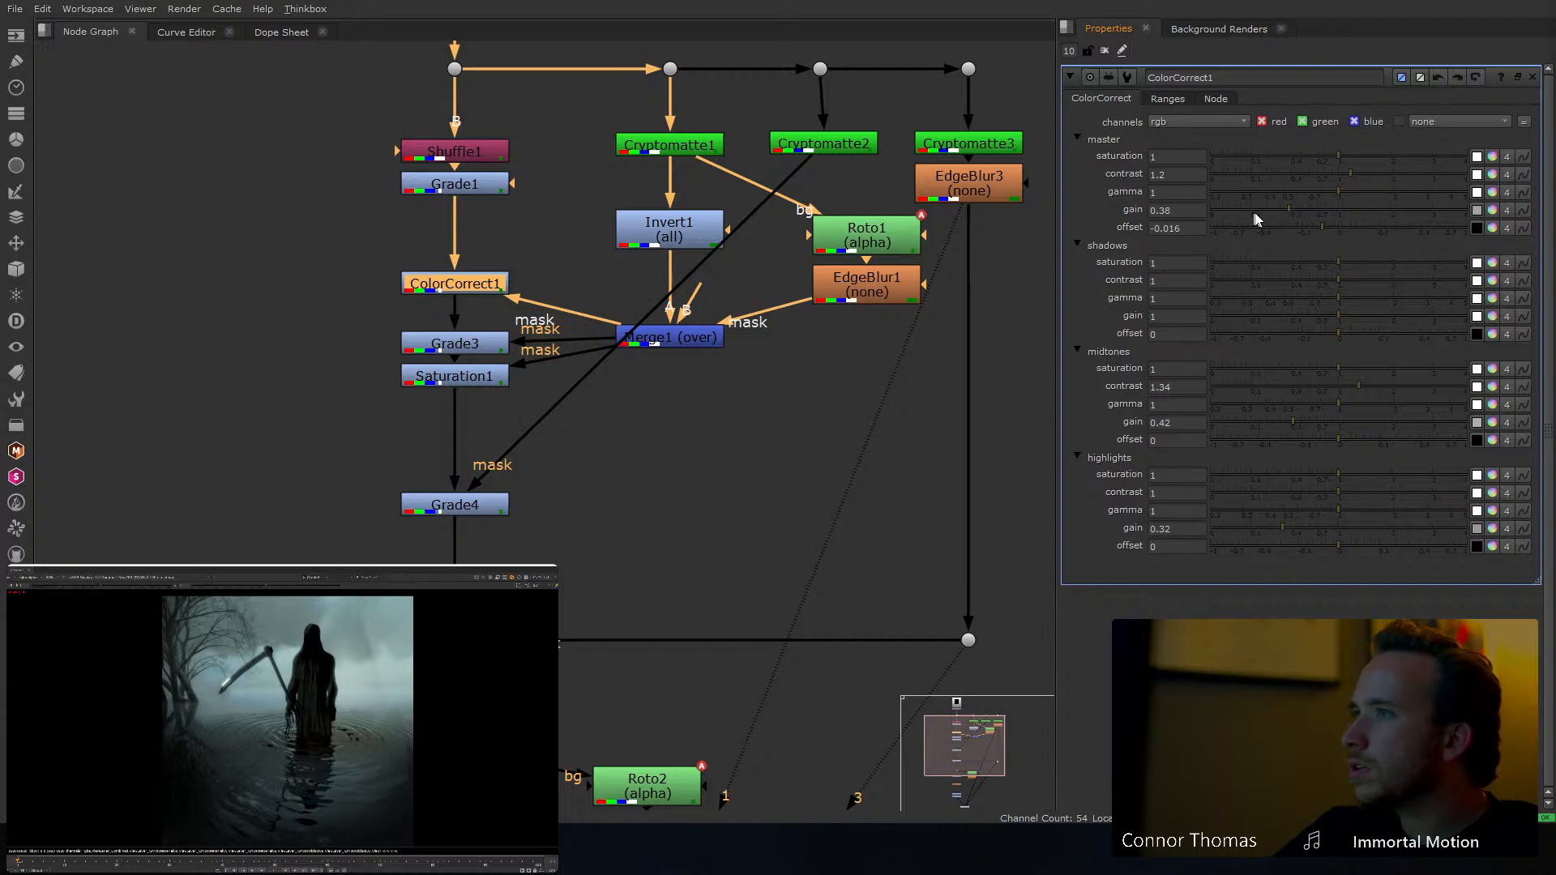
{"action": "key", "text": "ctrl+z"}
{"action": "key", "text": "d"}
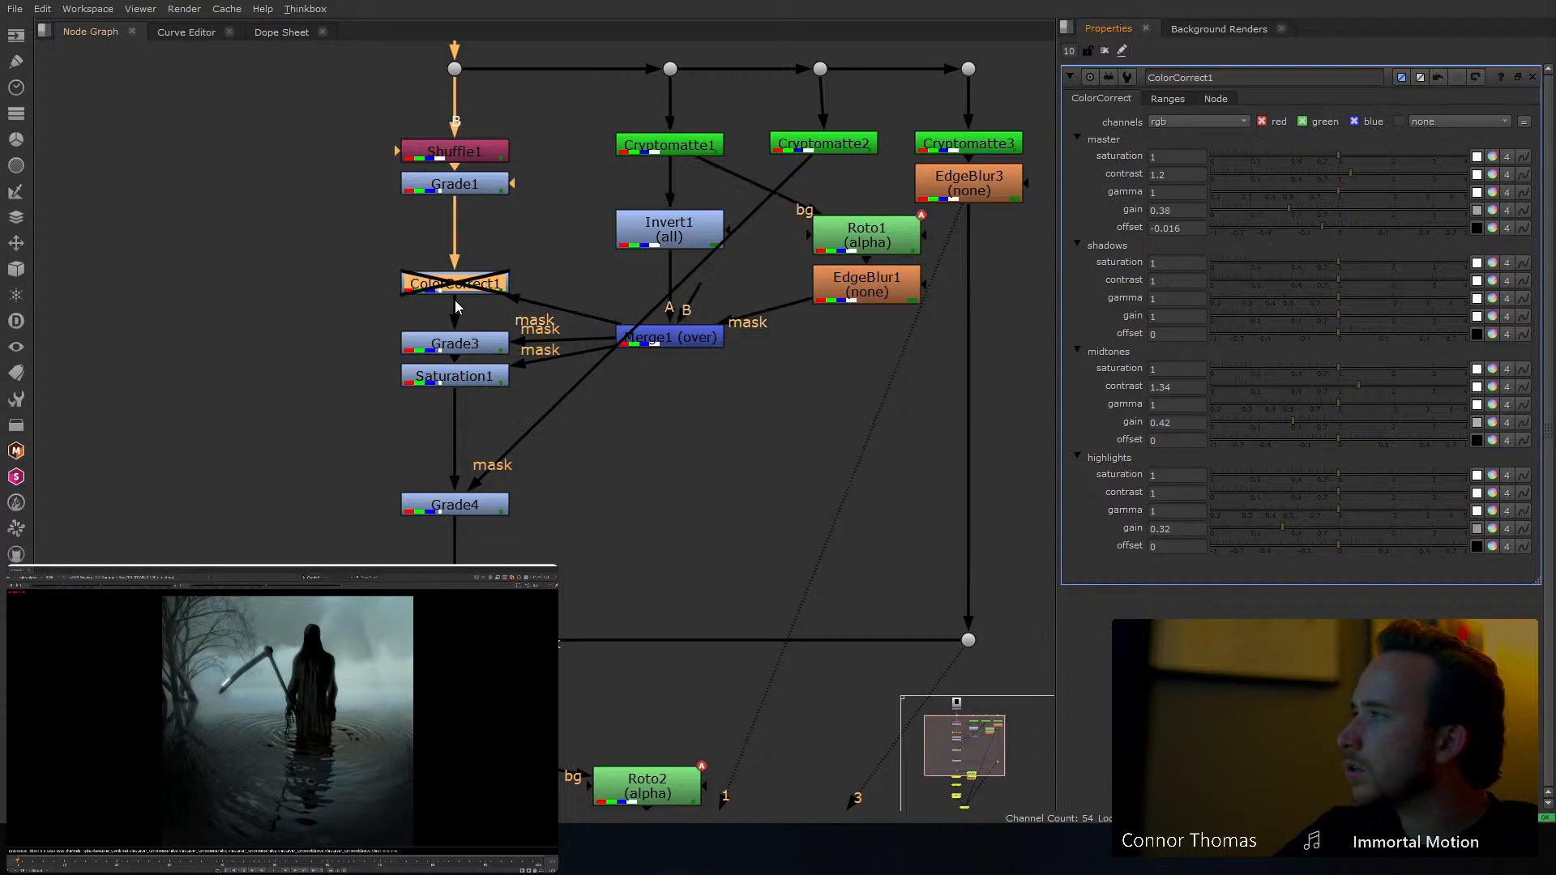
{"action": "key", "text": "d"}
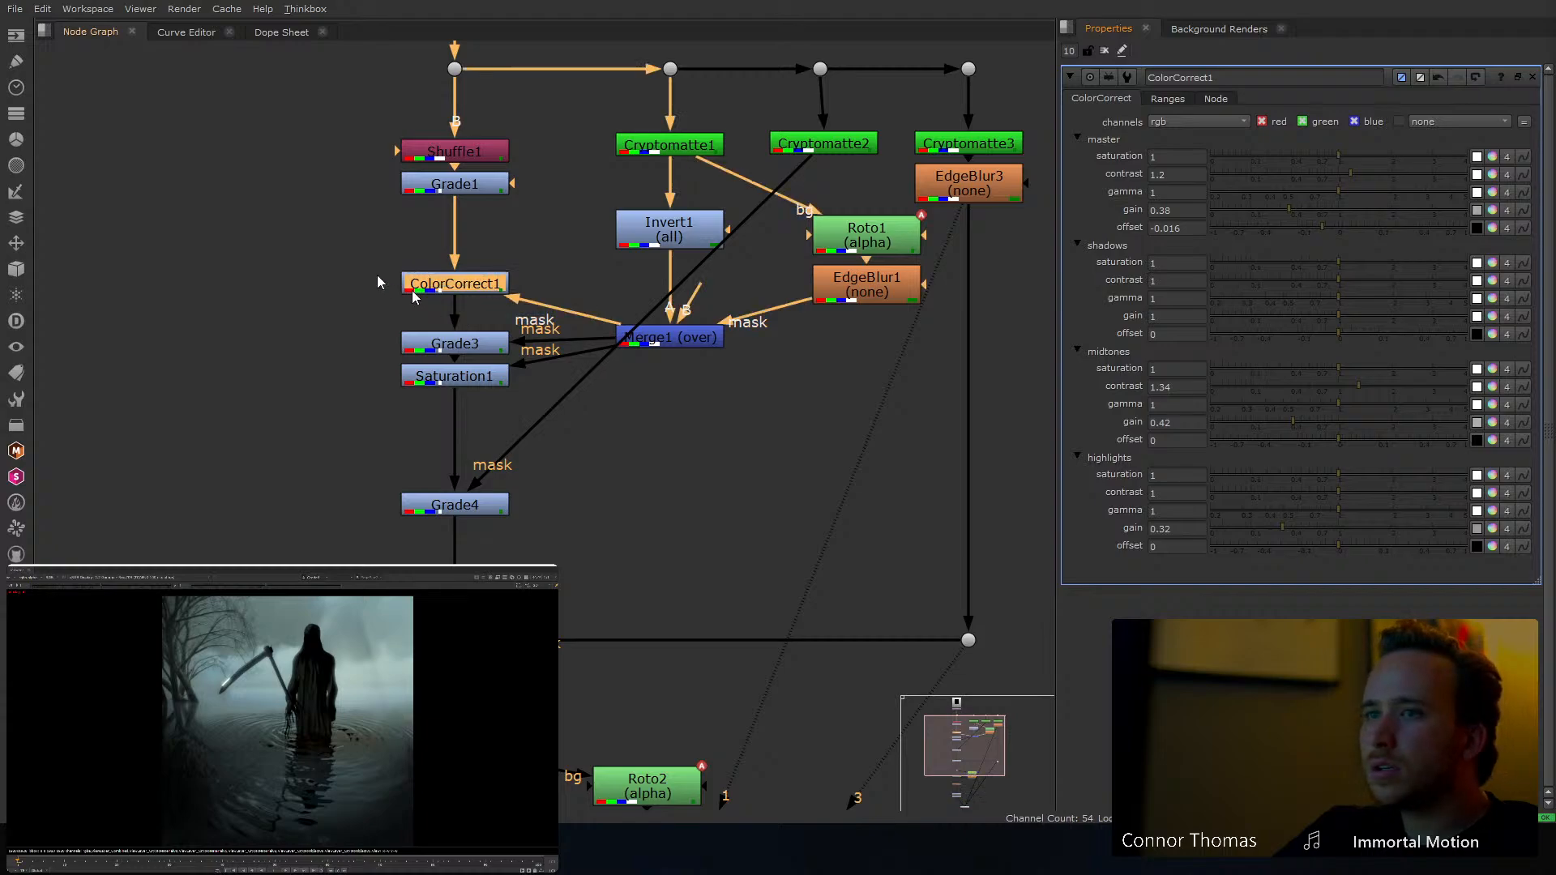
Compare the viewer image with ColorCorrect1, Grade3 and Saturation1 disabled and enabled together
{"action": "left_click_drag", "start_coordinate": [357, 251], "coordinate": [533, 397]}
{"action": "key", "text": "d"}
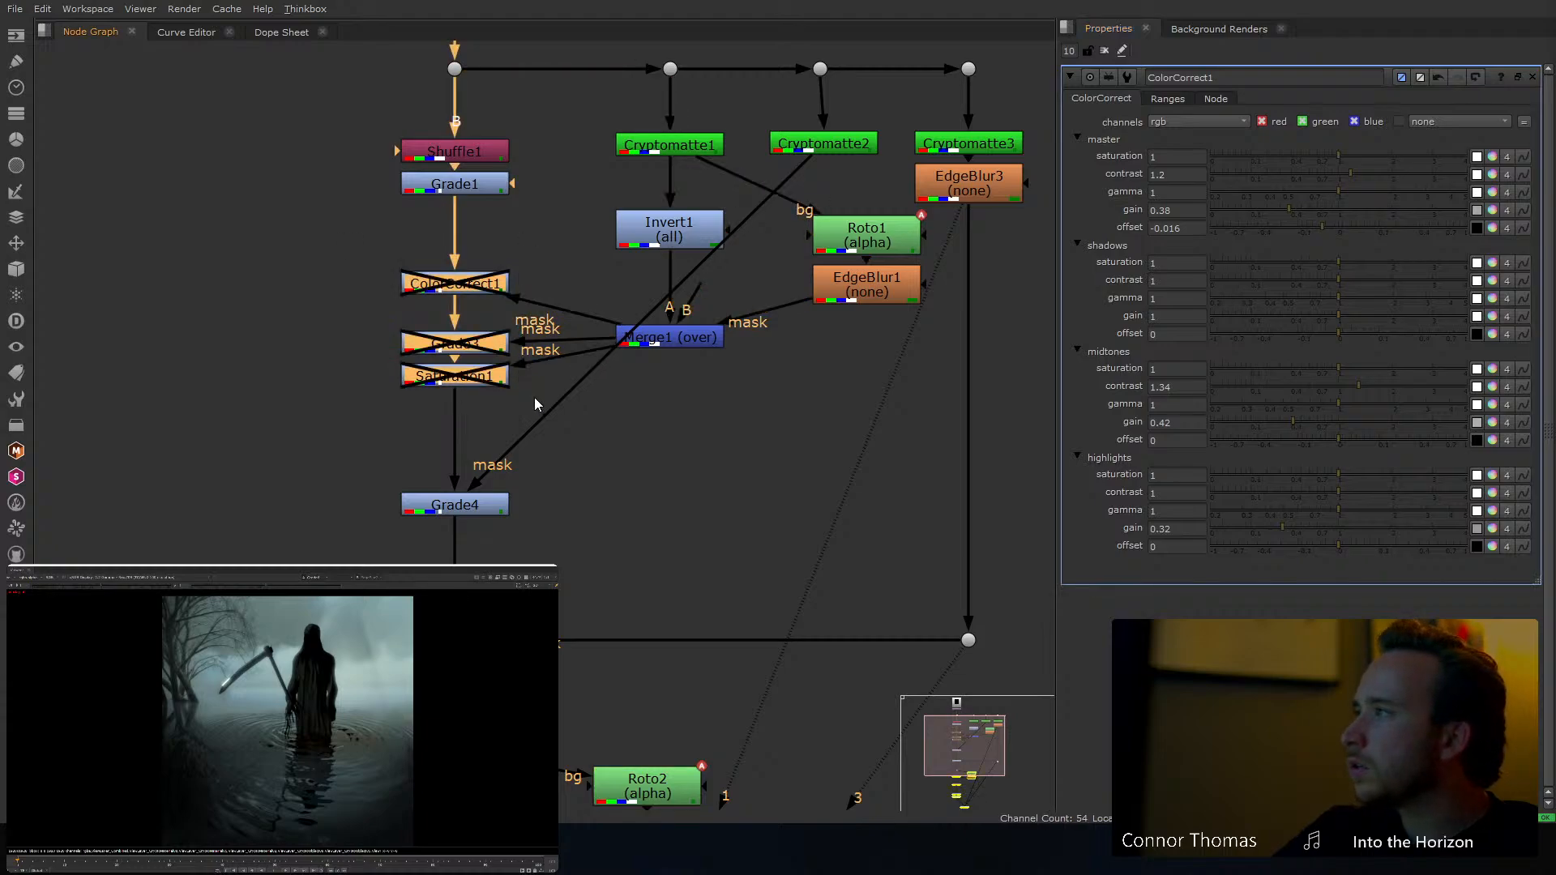
{"action": "key", "text": "d"}
{"action": "left_click", "coordinate": [687, 340]}
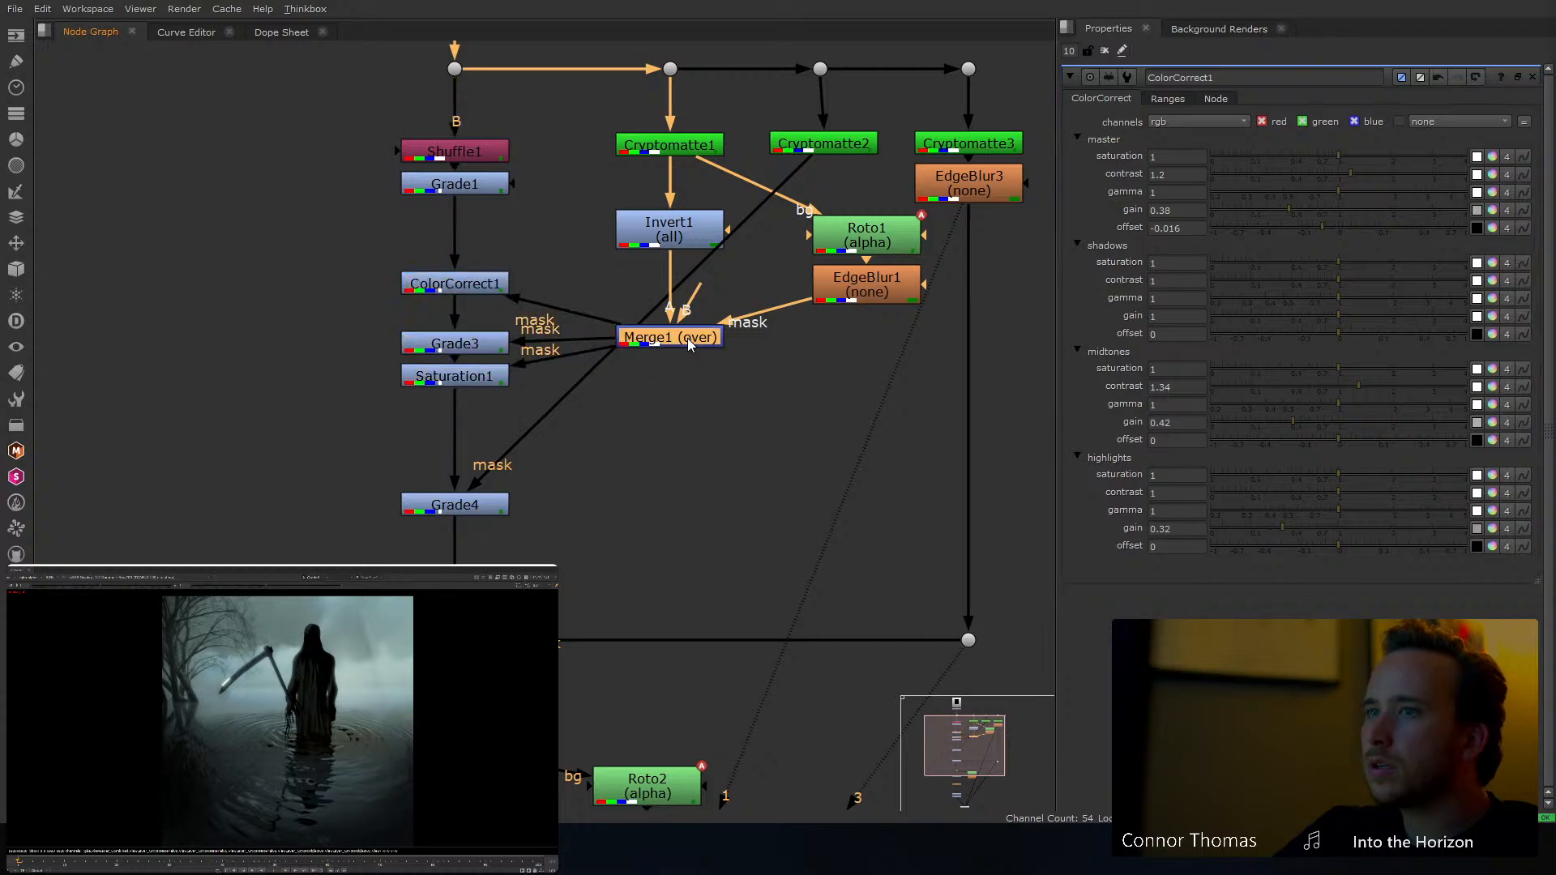
Adjust Roto1's Bezier1 mask shape along the horizon, and close all node properties
{"action": "double_click", "coordinate": [861, 243]}
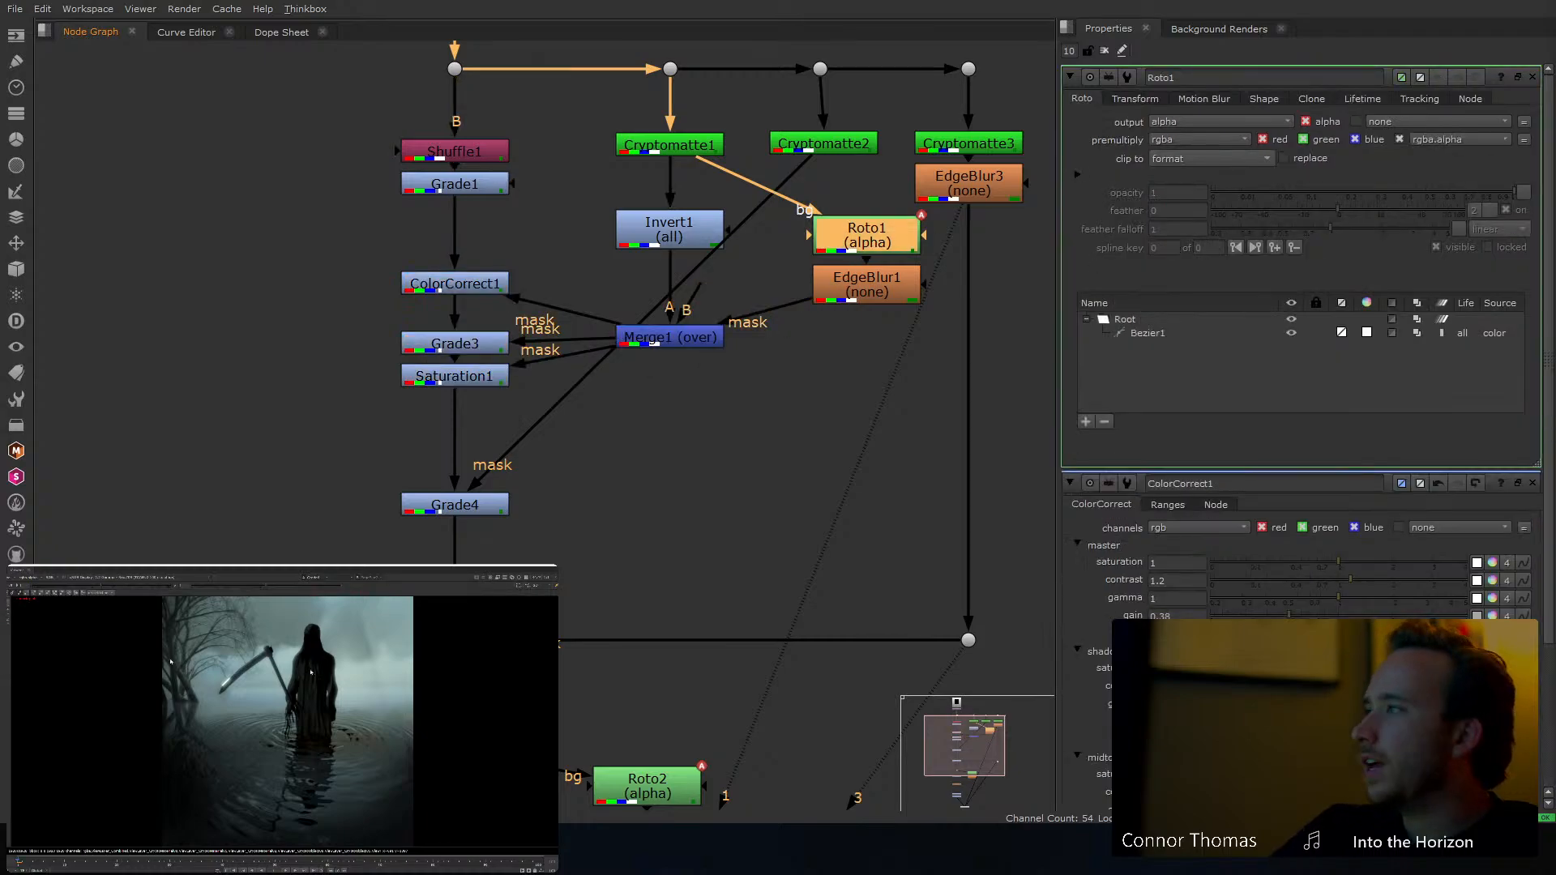
{"action": "scroll", "coordinate": [299, 687], "scroll_direction": "up", "scroll_amount": 2}
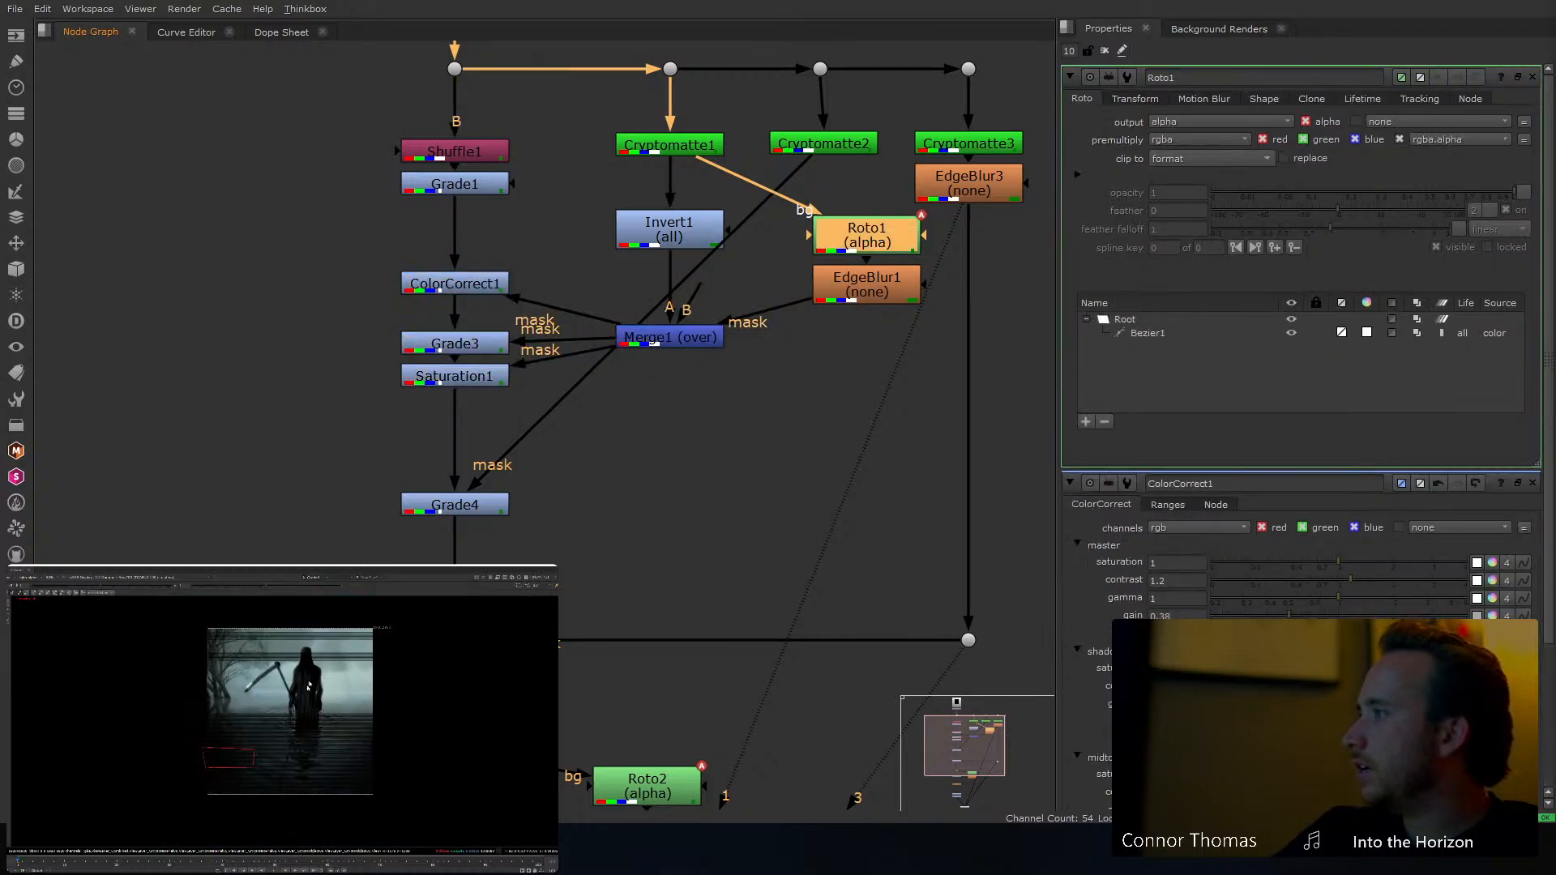
{"action": "left_click", "coordinate": [252, 753]}
{"action": "left_click_drag", "start_coordinate": [252, 753], "coordinate": [357, 668]}
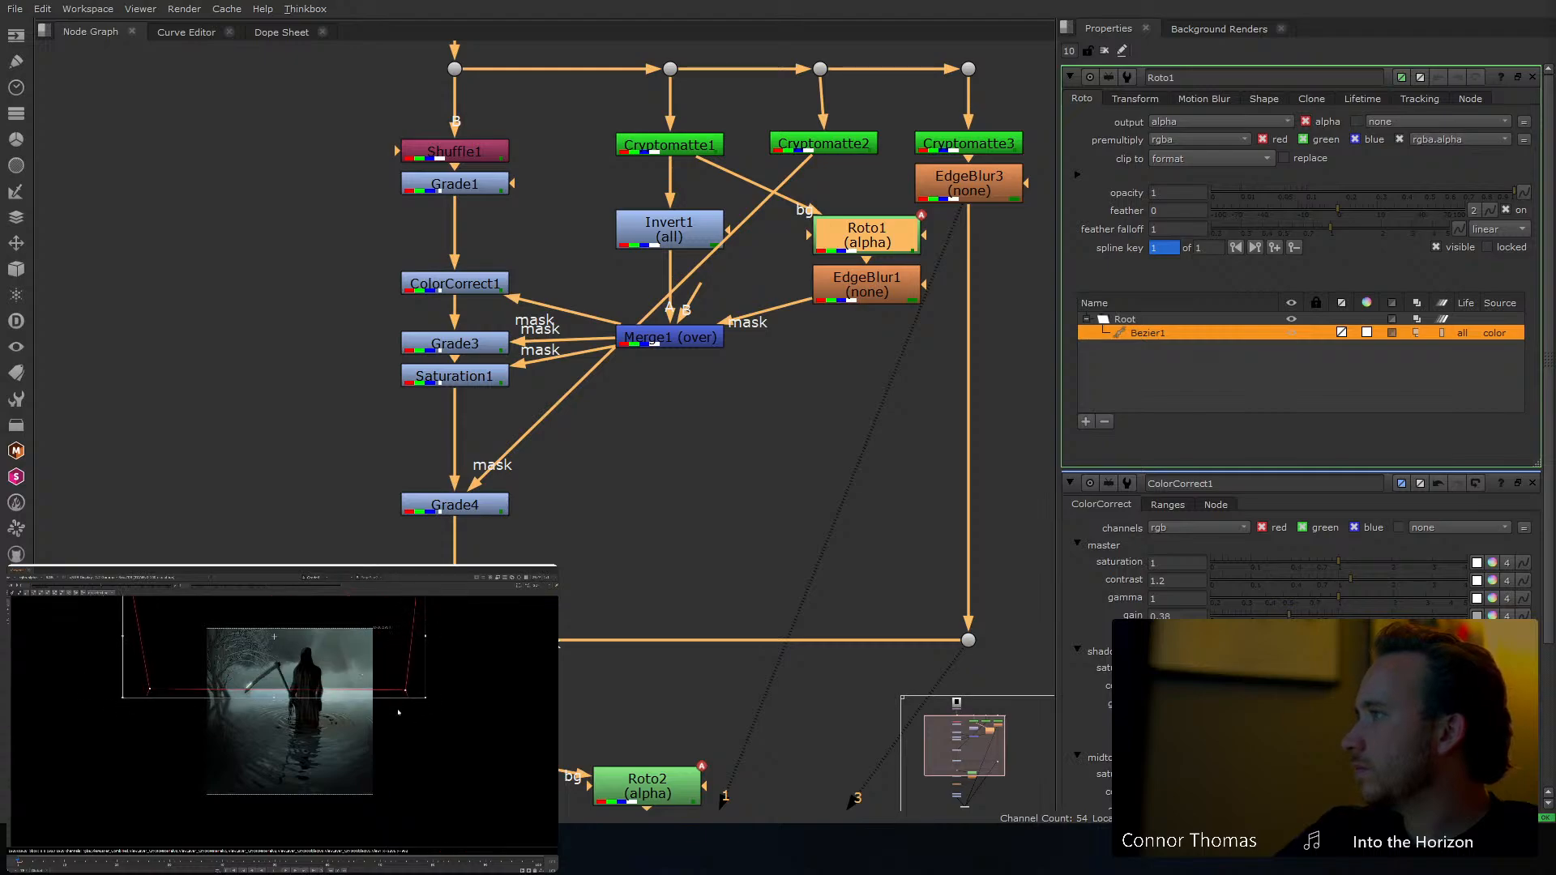
{"action": "scroll", "coordinate": [345, 690], "scroll_direction": "up", "scroll_amount": 1}
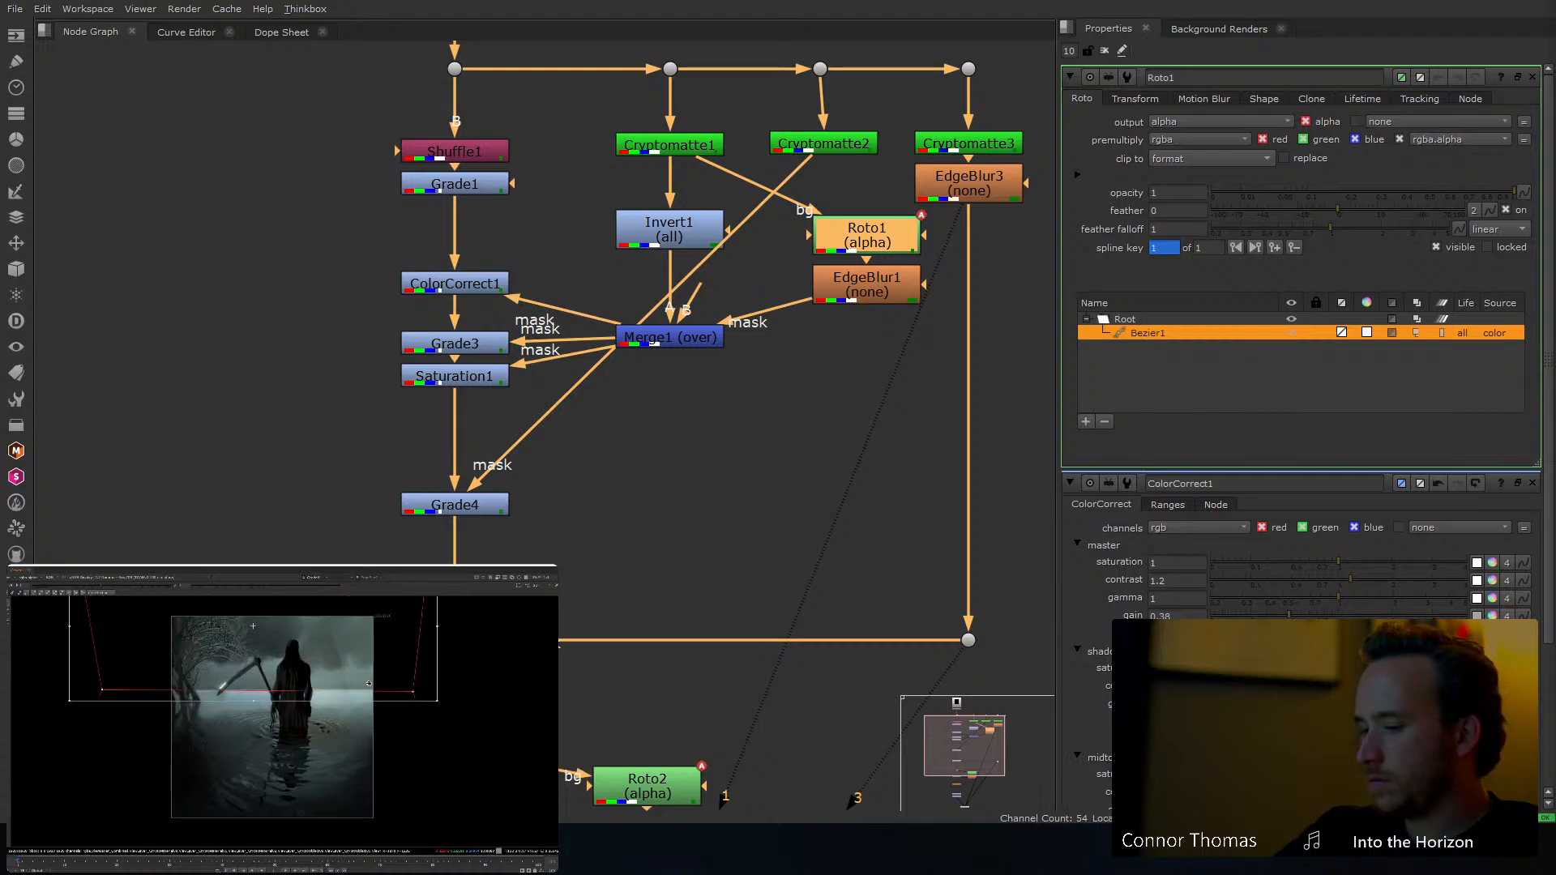
{"action": "scroll", "coordinate": [227, 691], "scroll_direction": "up", "scroll_amount": 1}
{"action": "left_click", "coordinate": [1105, 51]}
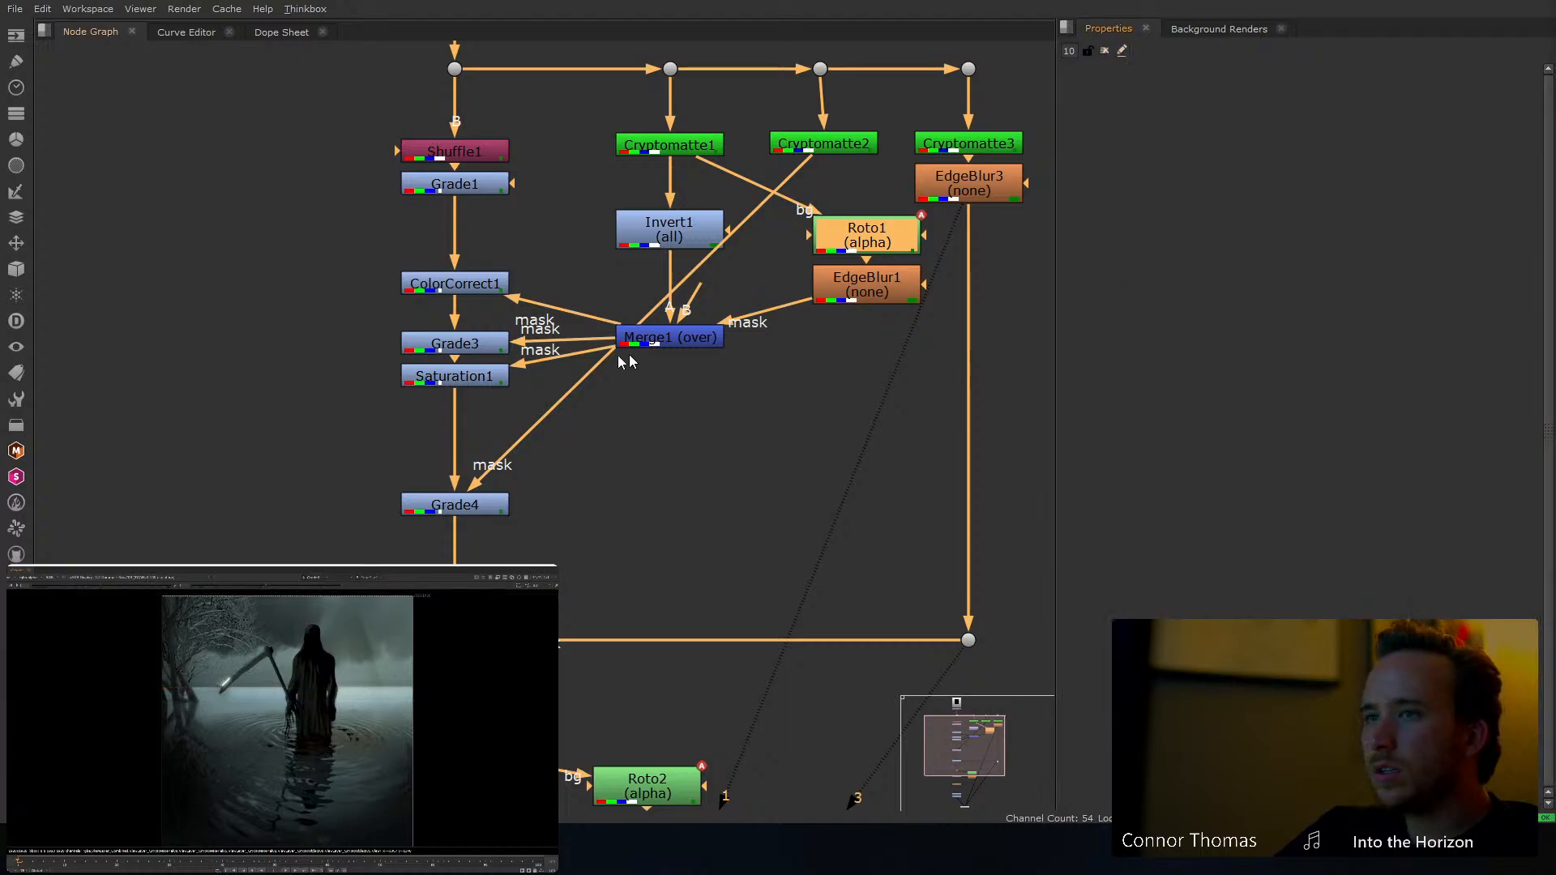
Try a whitepoint of 0.35 on Grade3, and undo the change
{"action": "double_click", "coordinate": [467, 347]}
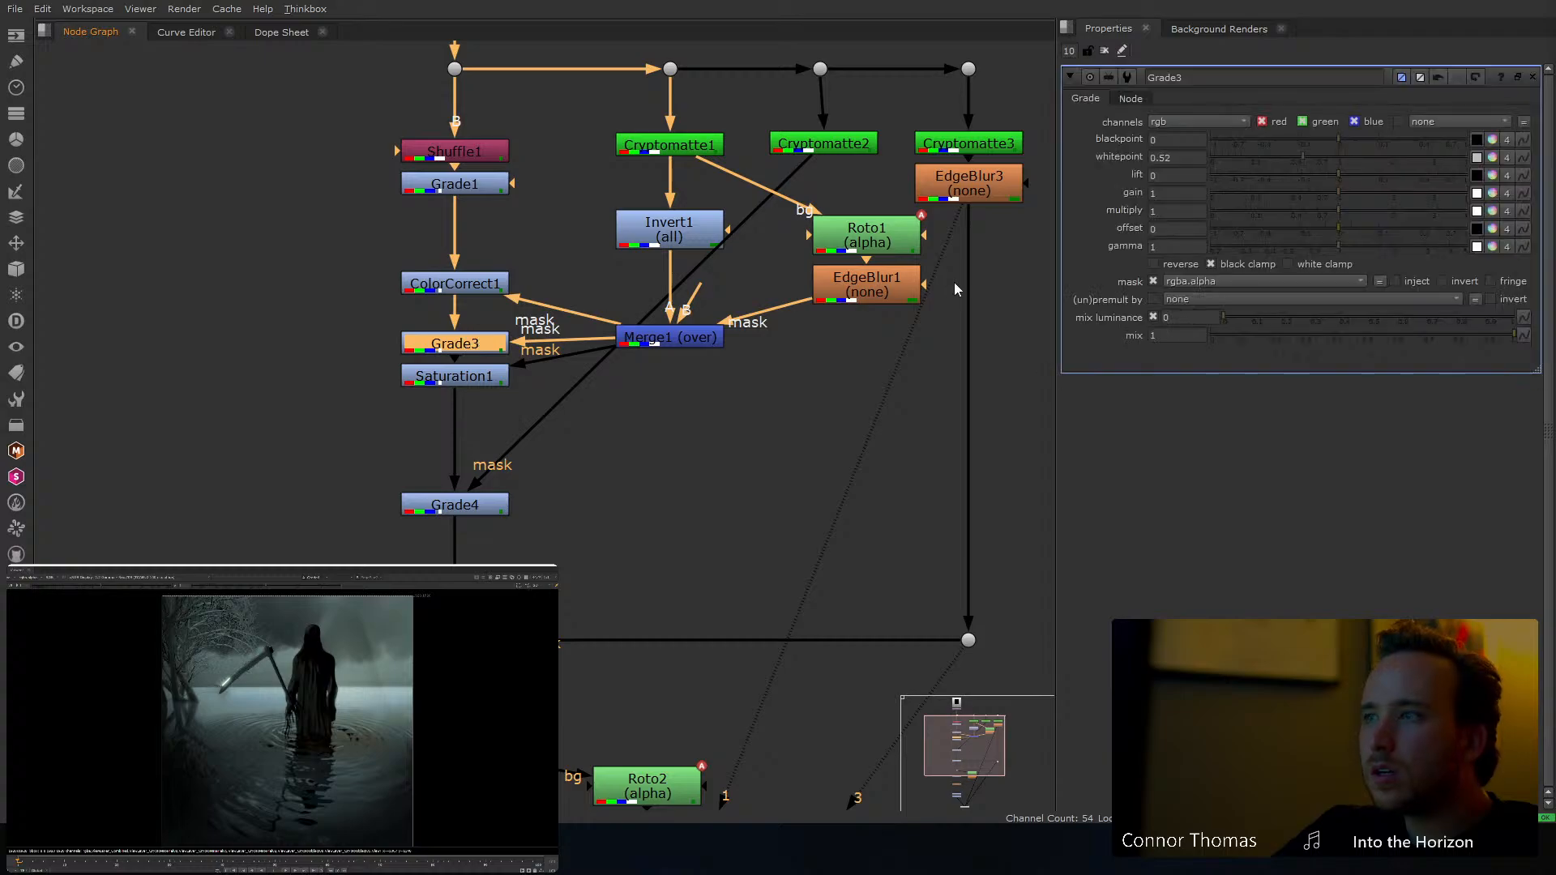
{"action": "mouse_move", "coordinate": [1305, 158]}
{"action": "left_mouse_down"}
{"action": "mouse_move", "coordinate": [1263, 158]}
{"action": "mouse_move", "coordinate": [1278, 159]}
{"action": "left_mouse_up"}
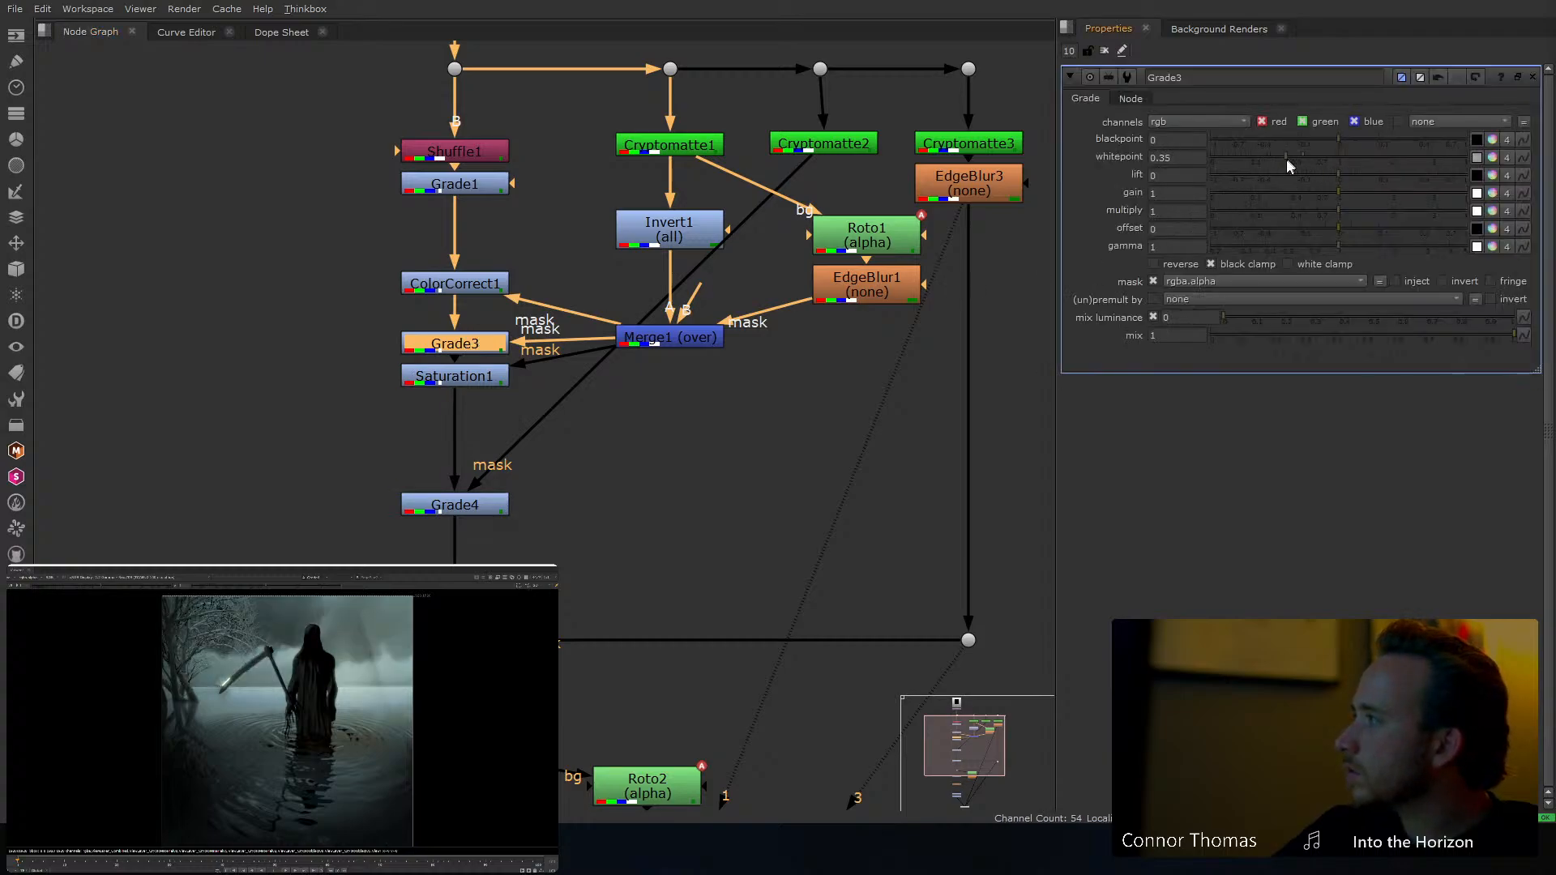
{"action": "key", "text": "ctrl+z"}
Set ColorCorrect1's master gain to 0.88, and compare with ColorCorrect1, Grade3 and Saturation1 disabled and enabled
{"action": "double_click", "coordinate": [418, 286]}
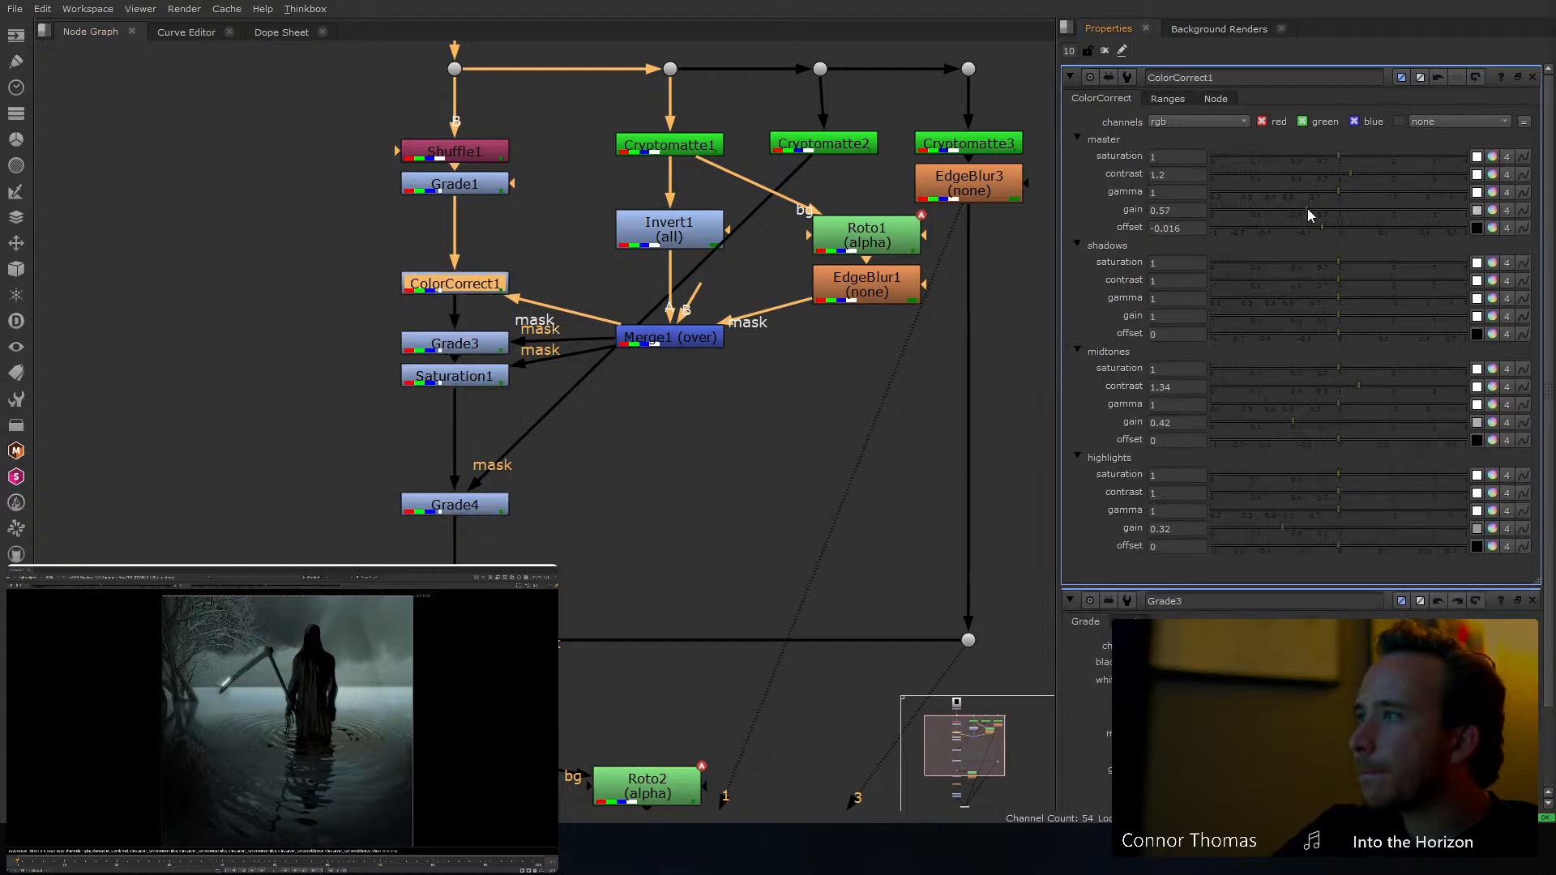
{"action": "left_click_drag", "start_coordinate": [1307, 208], "coordinate": [1331, 209]}
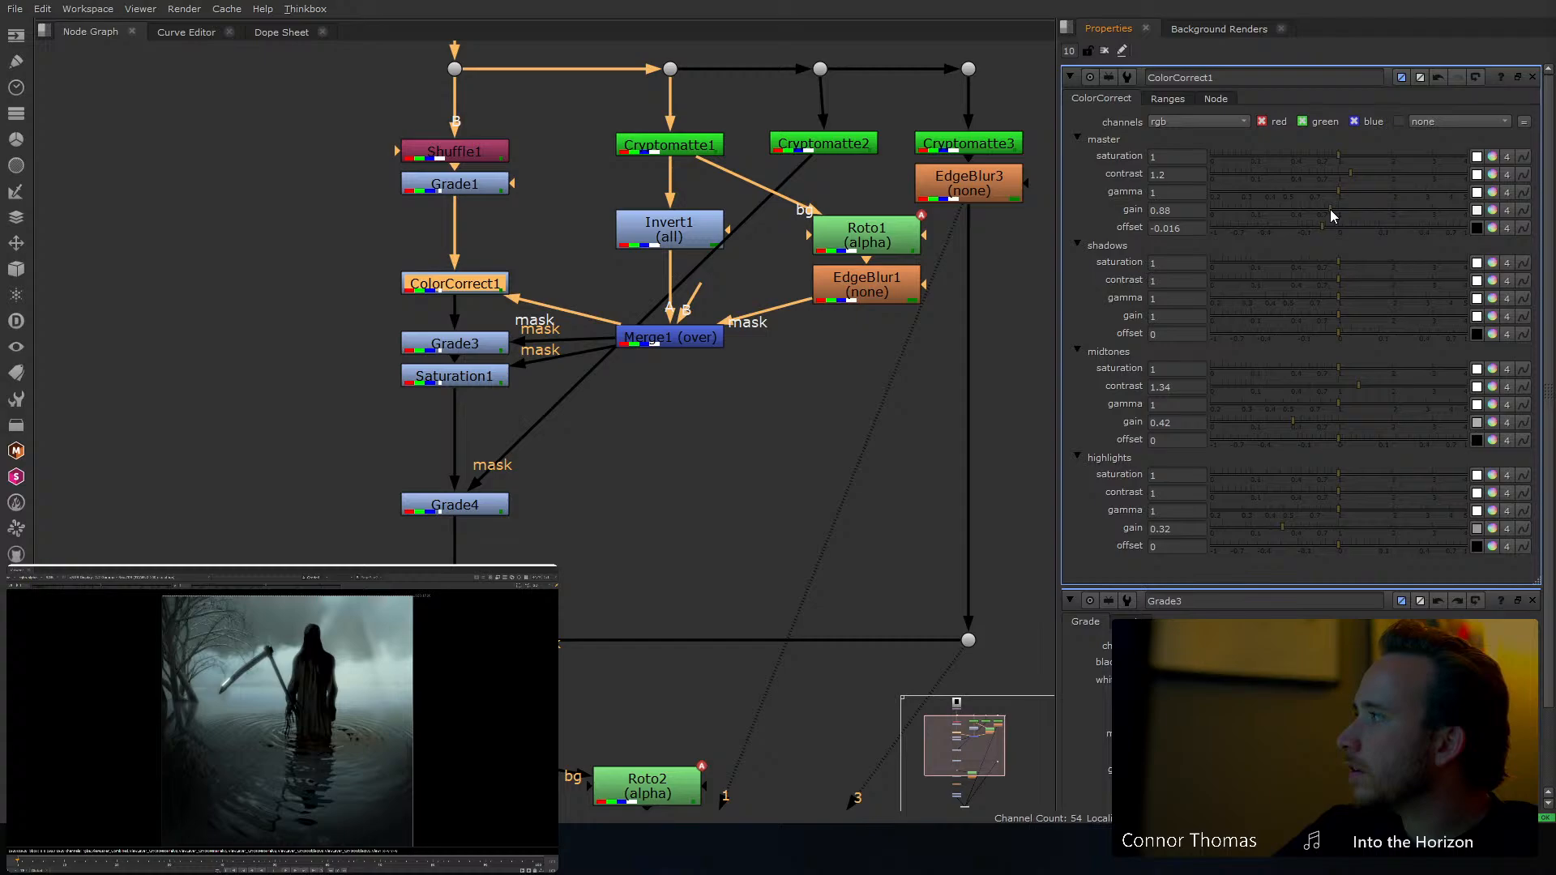
{"action": "left_click_drag", "start_coordinate": [332, 240], "coordinate": [507, 398]}
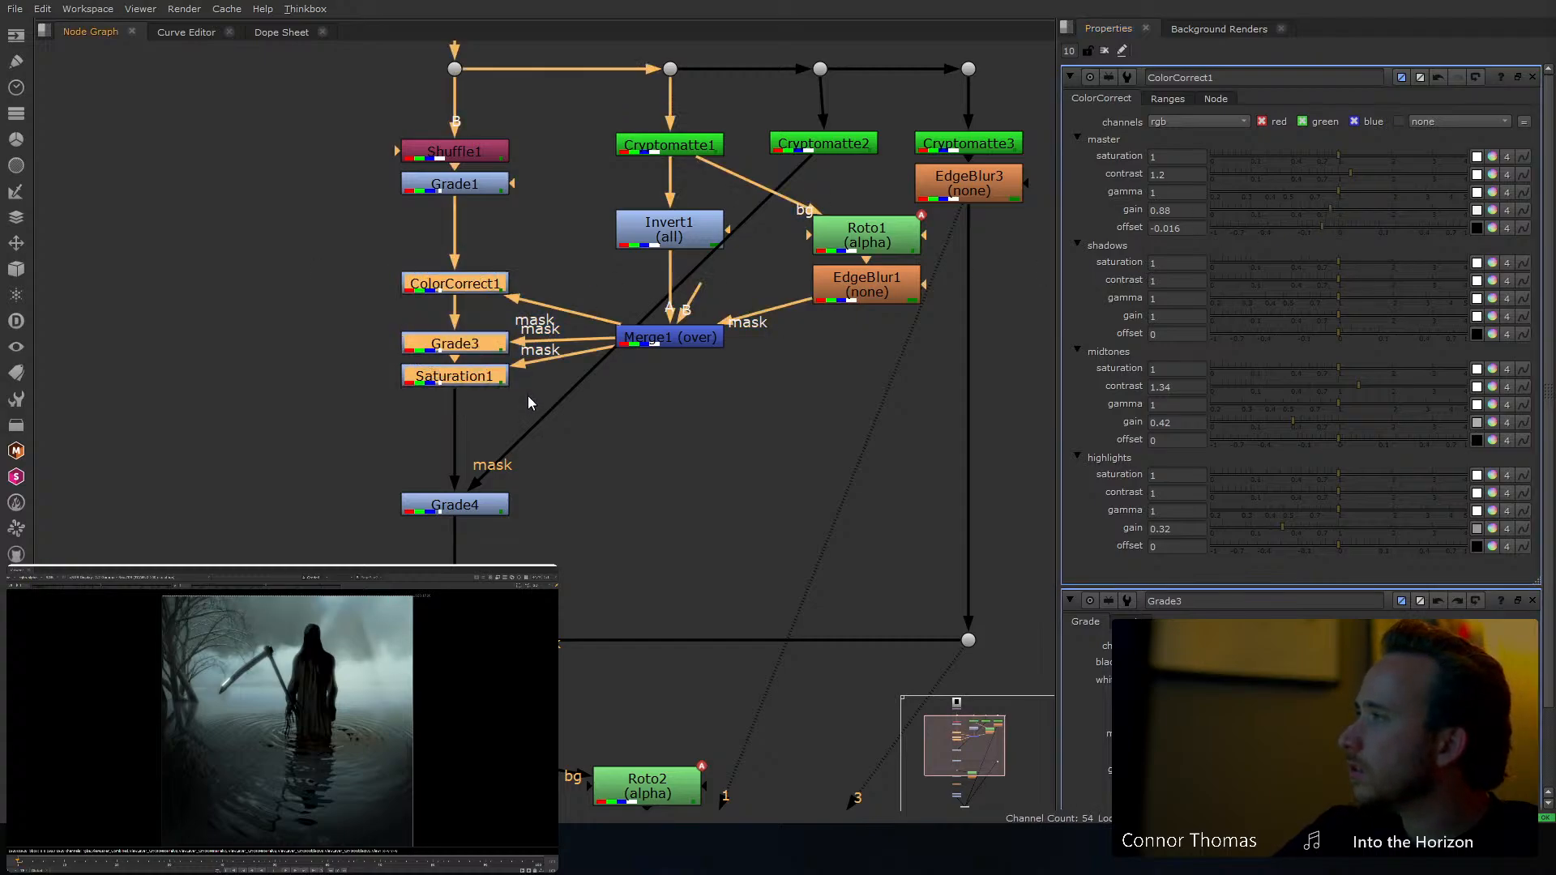
{"action": "key", "text": "d"}
{"action": "key", "text": "d"}
{"action": "key", "text": "d"}
{"action": "key", "text": "d"}
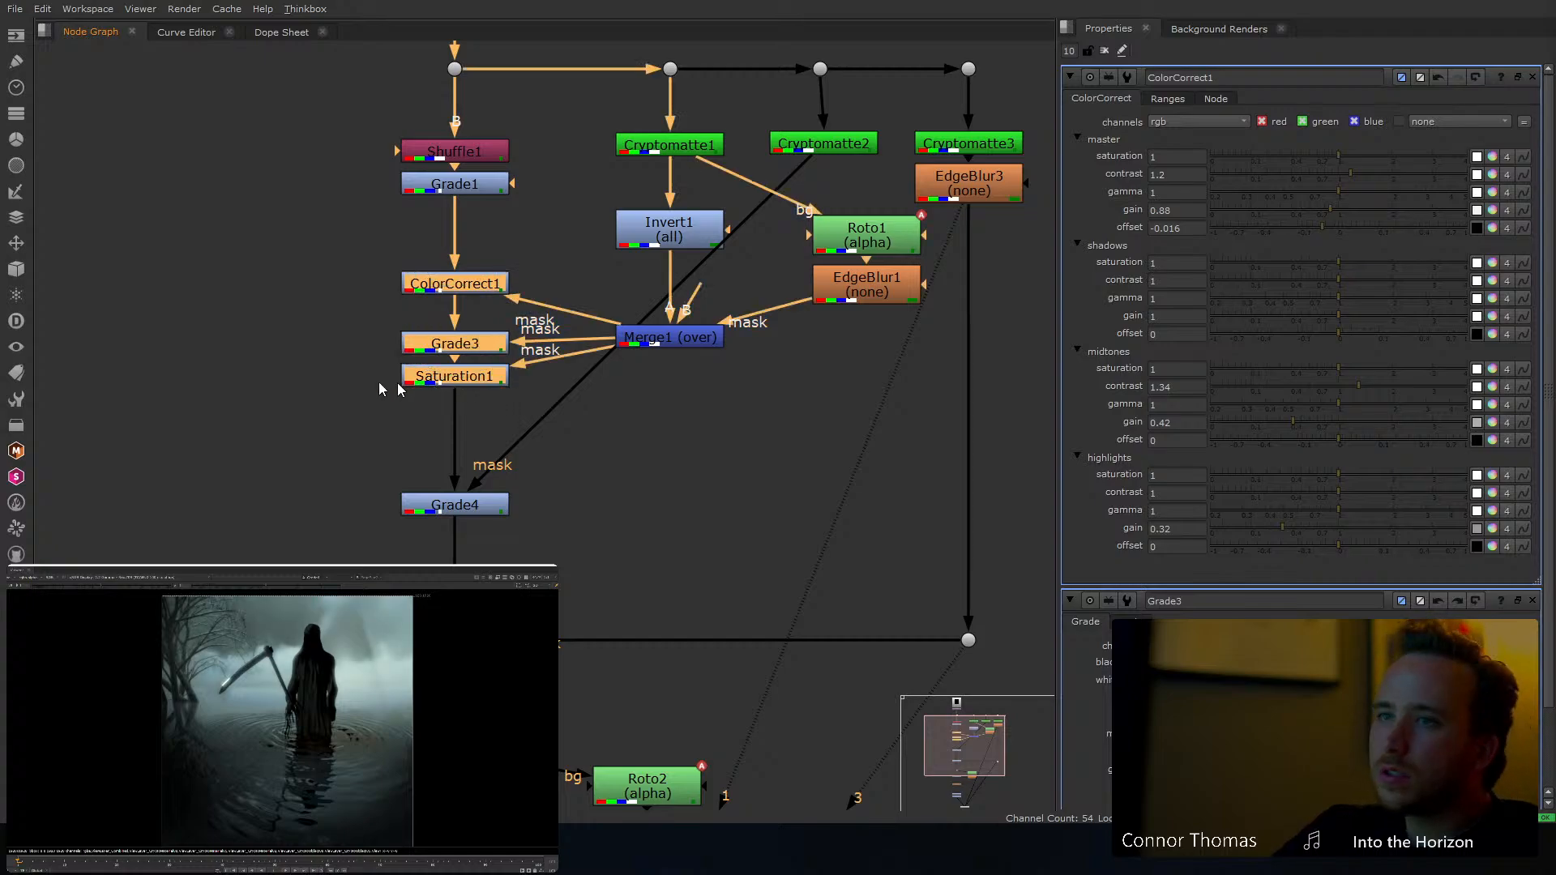
{"action": "left_click", "coordinate": [324, 385]}
Set the size of EdgeBlur1 below Roto1 to 300
{"action": "double_click", "coordinate": [866, 283]}
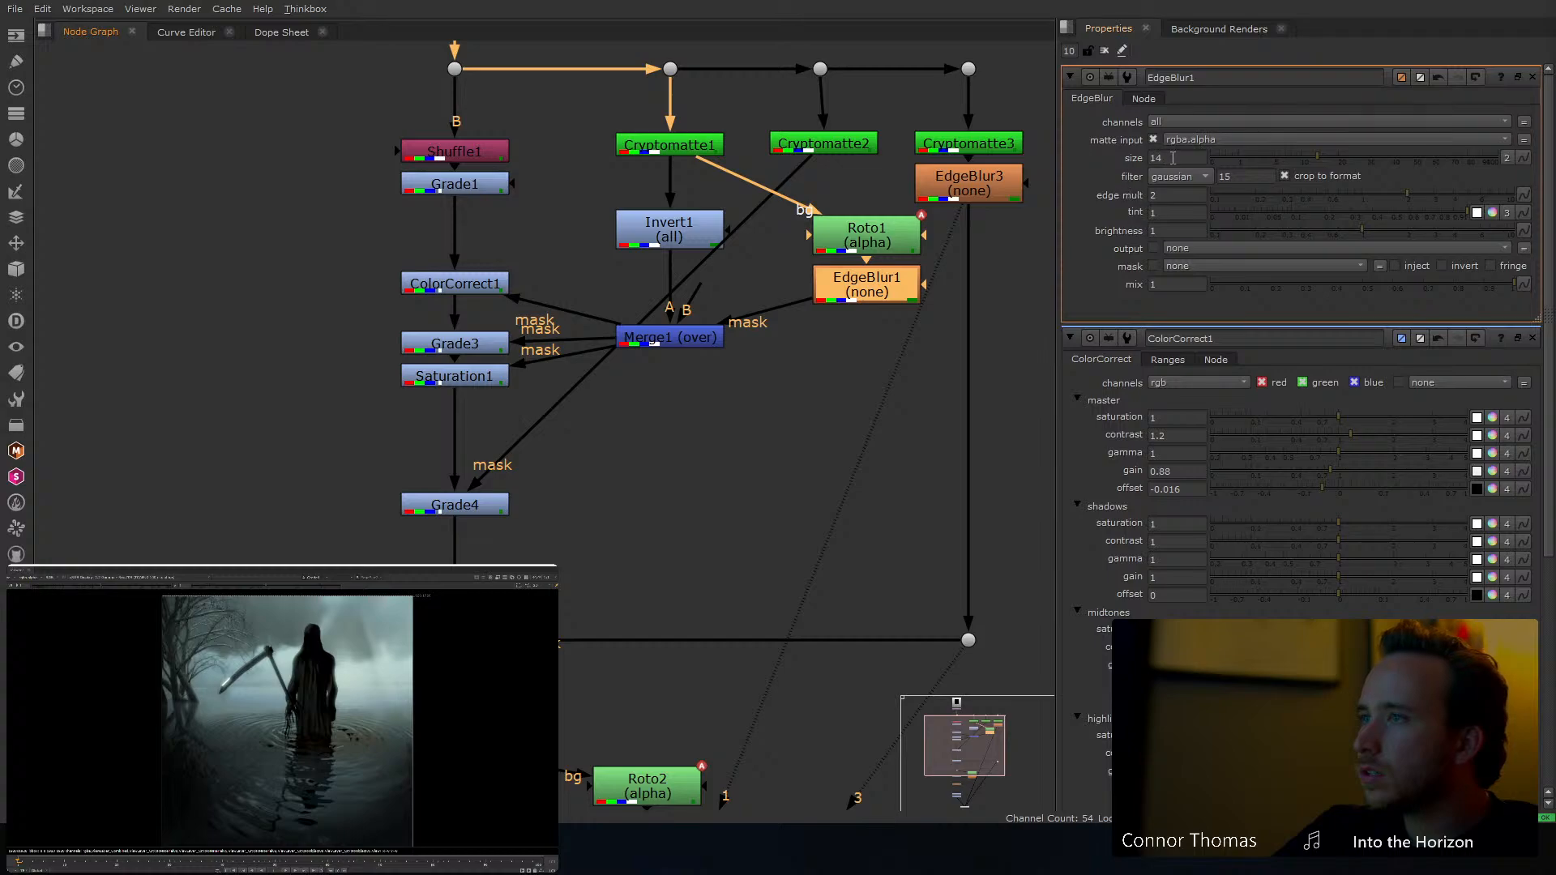
{"action": "left_click_drag", "start_coordinate": [1173, 158], "coordinate": [991, 160]}
{"action": "type", "text": "300"}
{"action": "key", "text": "Return"}
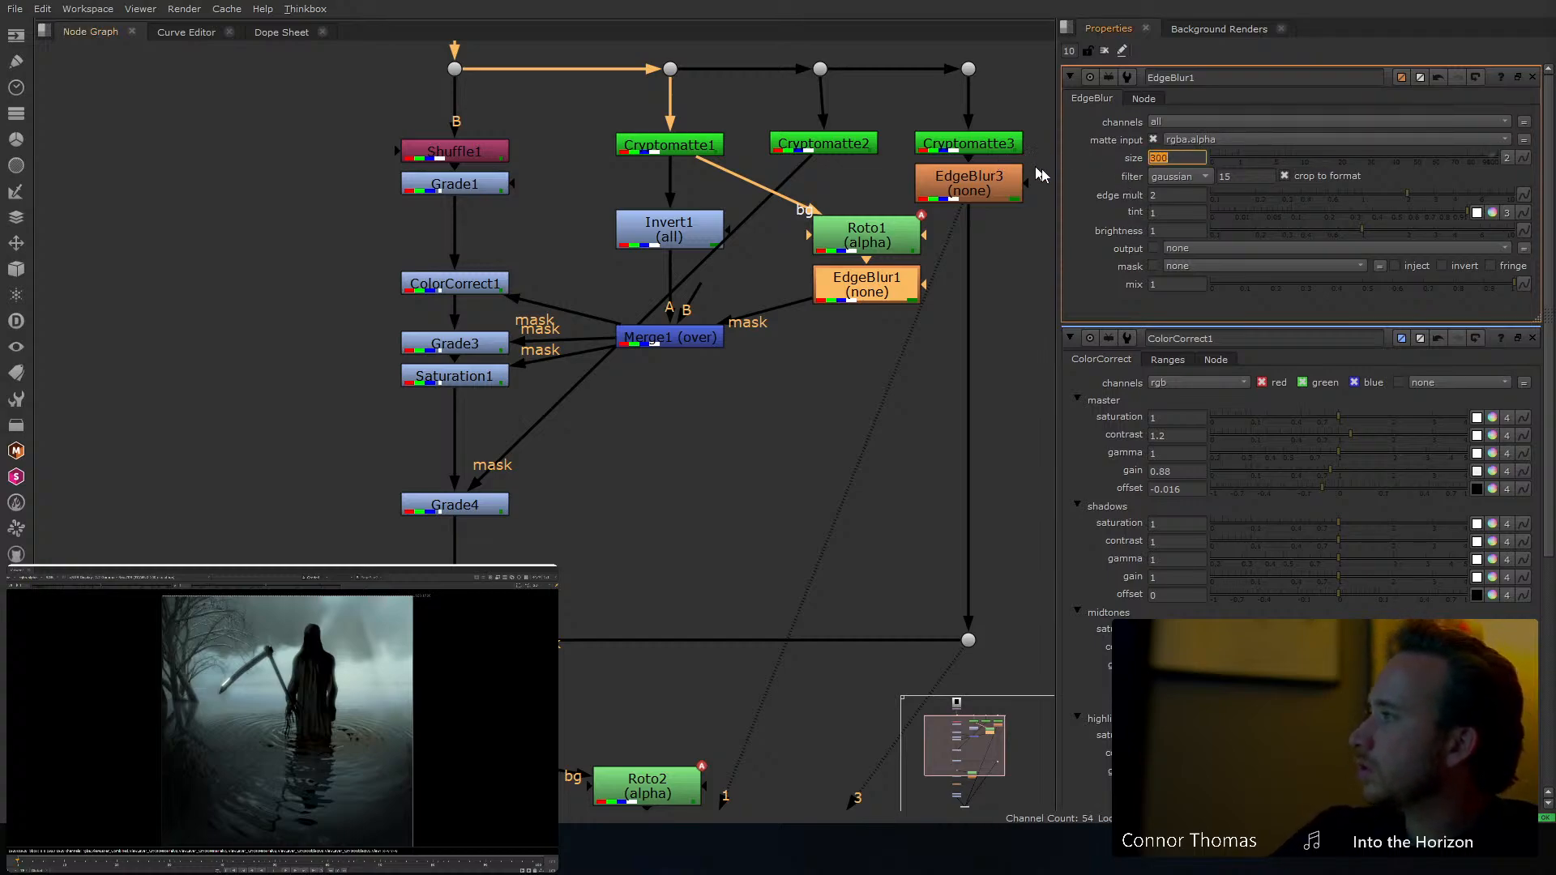
{"action": "left_click", "coordinate": [381, 284]}
Set ColorCorrect1's master contrast to 1.42, and compare the image with the three masked correction nodes disabled and enabled
{"action": "left_click", "coordinate": [436, 290]}
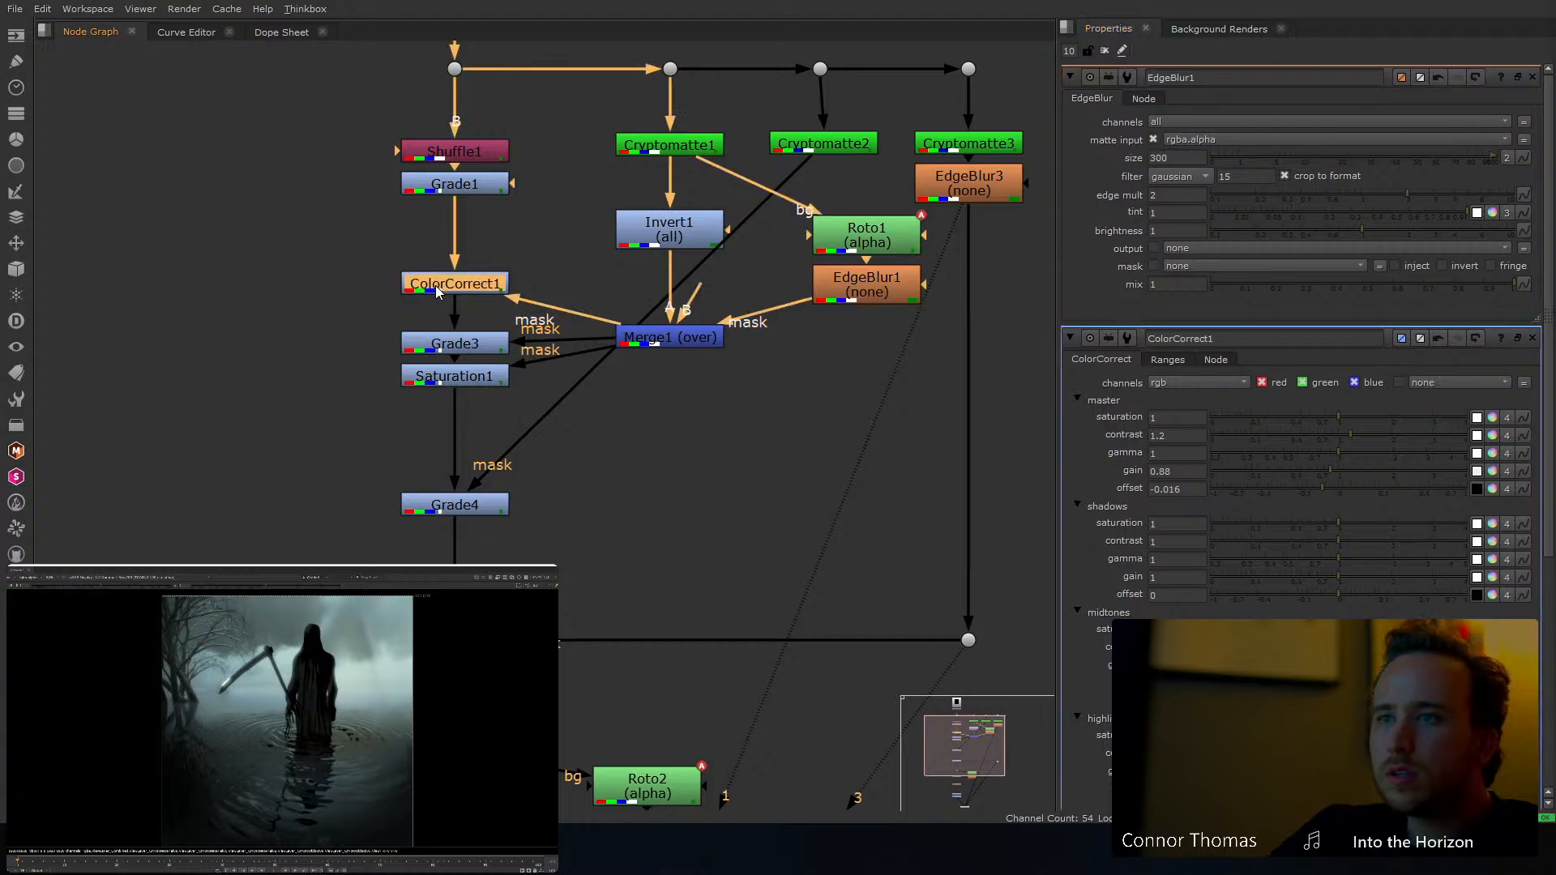
{"action": "double_click", "coordinate": [436, 290]}
{"action": "mouse_move", "coordinate": [1355, 174]}
{"action": "left_mouse_down"}
{"action": "mouse_move", "coordinate": [1302, 172]}
{"action": "mouse_move", "coordinate": [1338, 173]}
{"action": "left_mouse_up"}
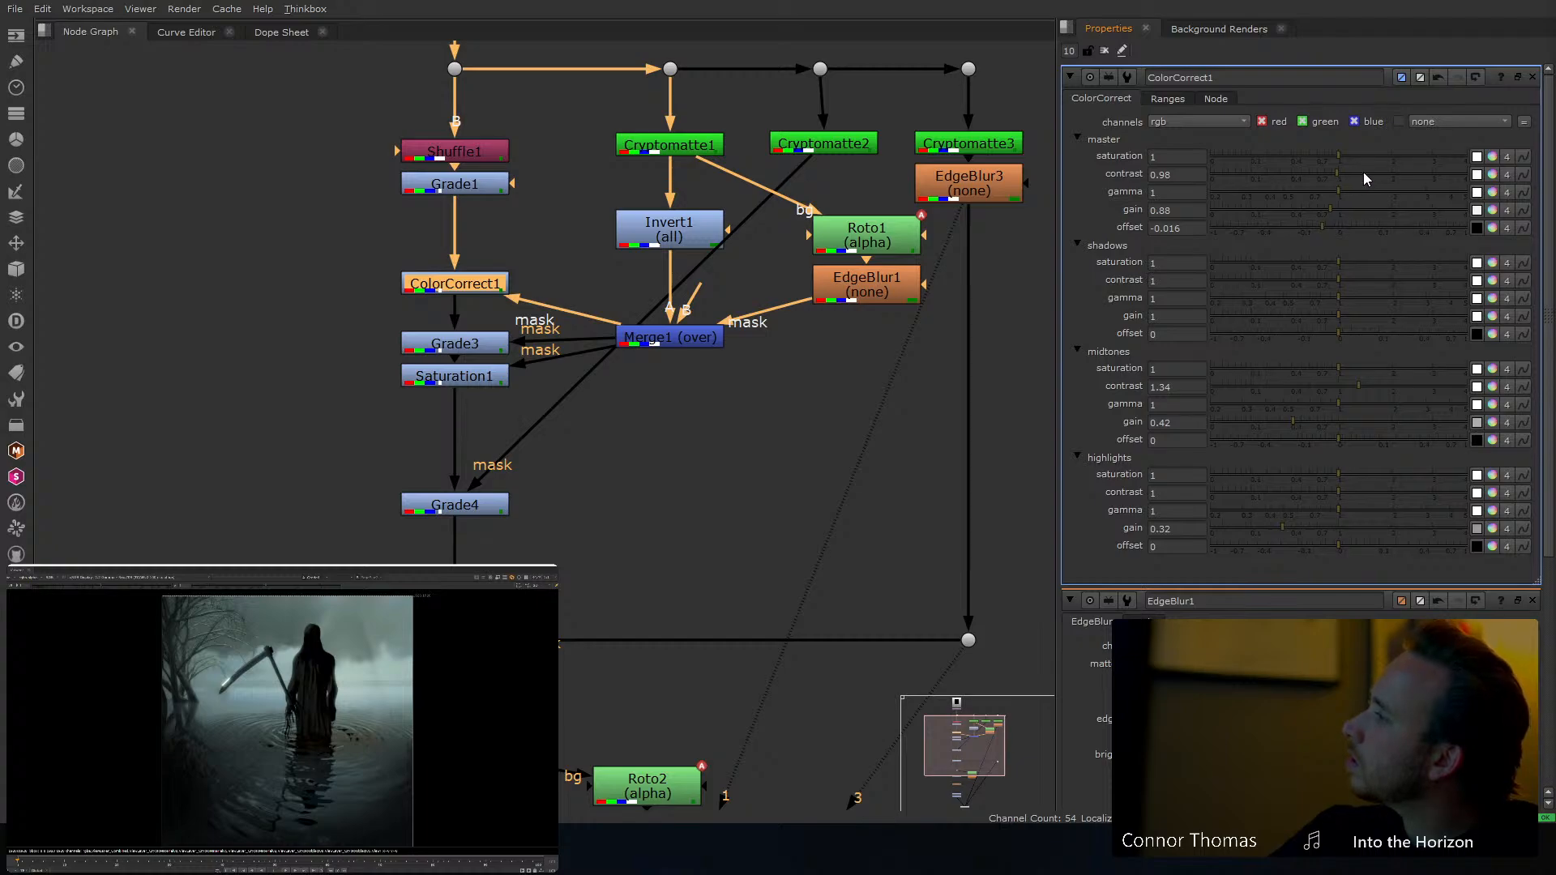
{"action": "left_click", "coordinate": [1364, 172]}
{"action": "left_click_drag", "start_coordinate": [338, 248], "coordinate": [564, 412]}
{"action": "key", "text": "d"}
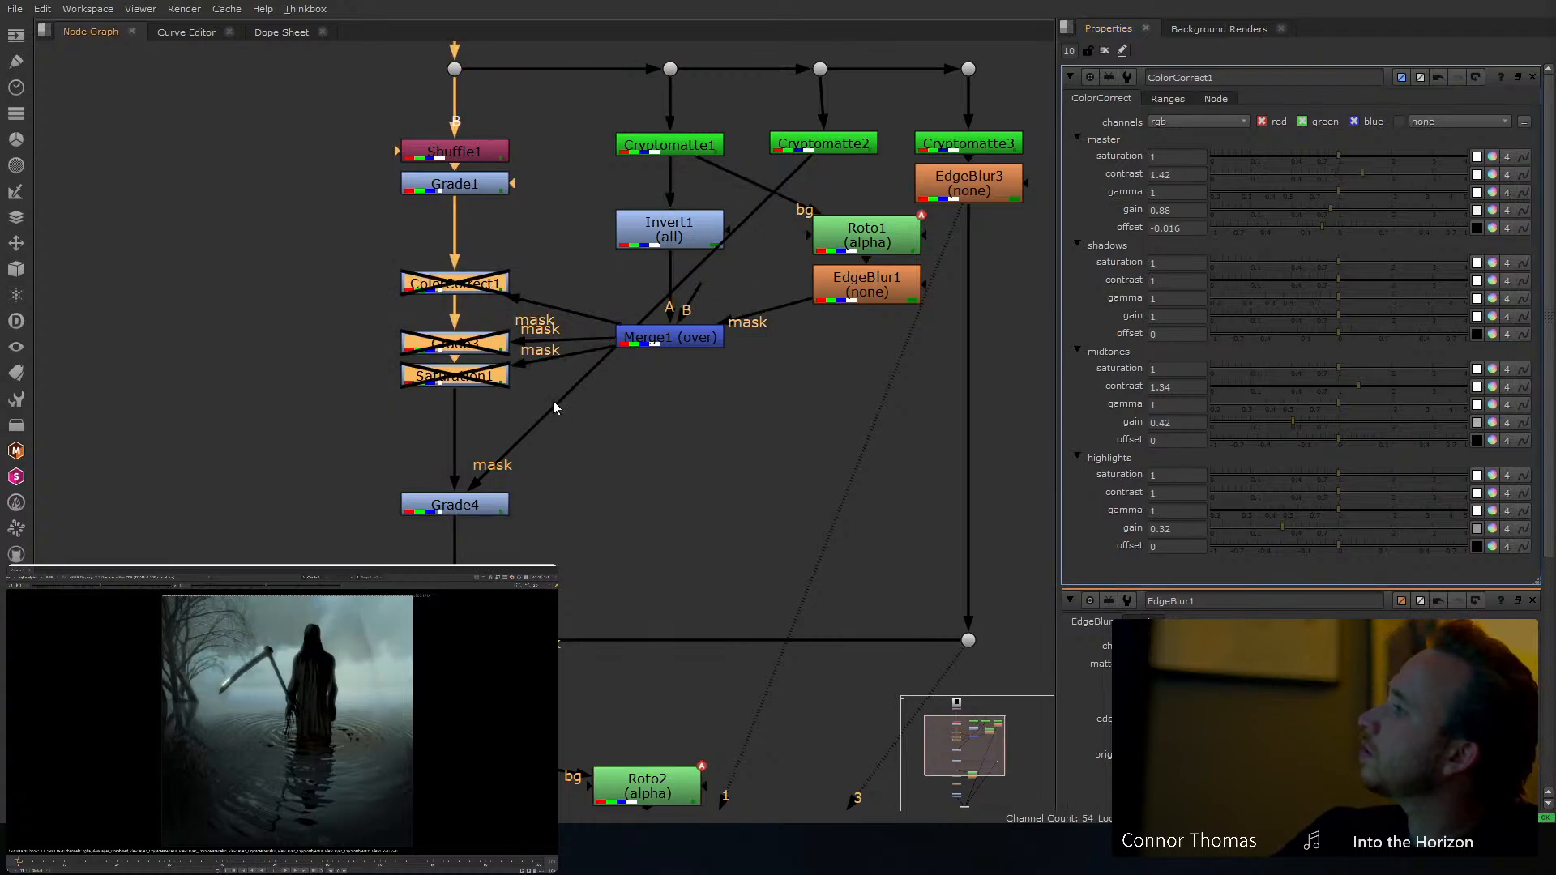
{"action": "key", "text": "d"}
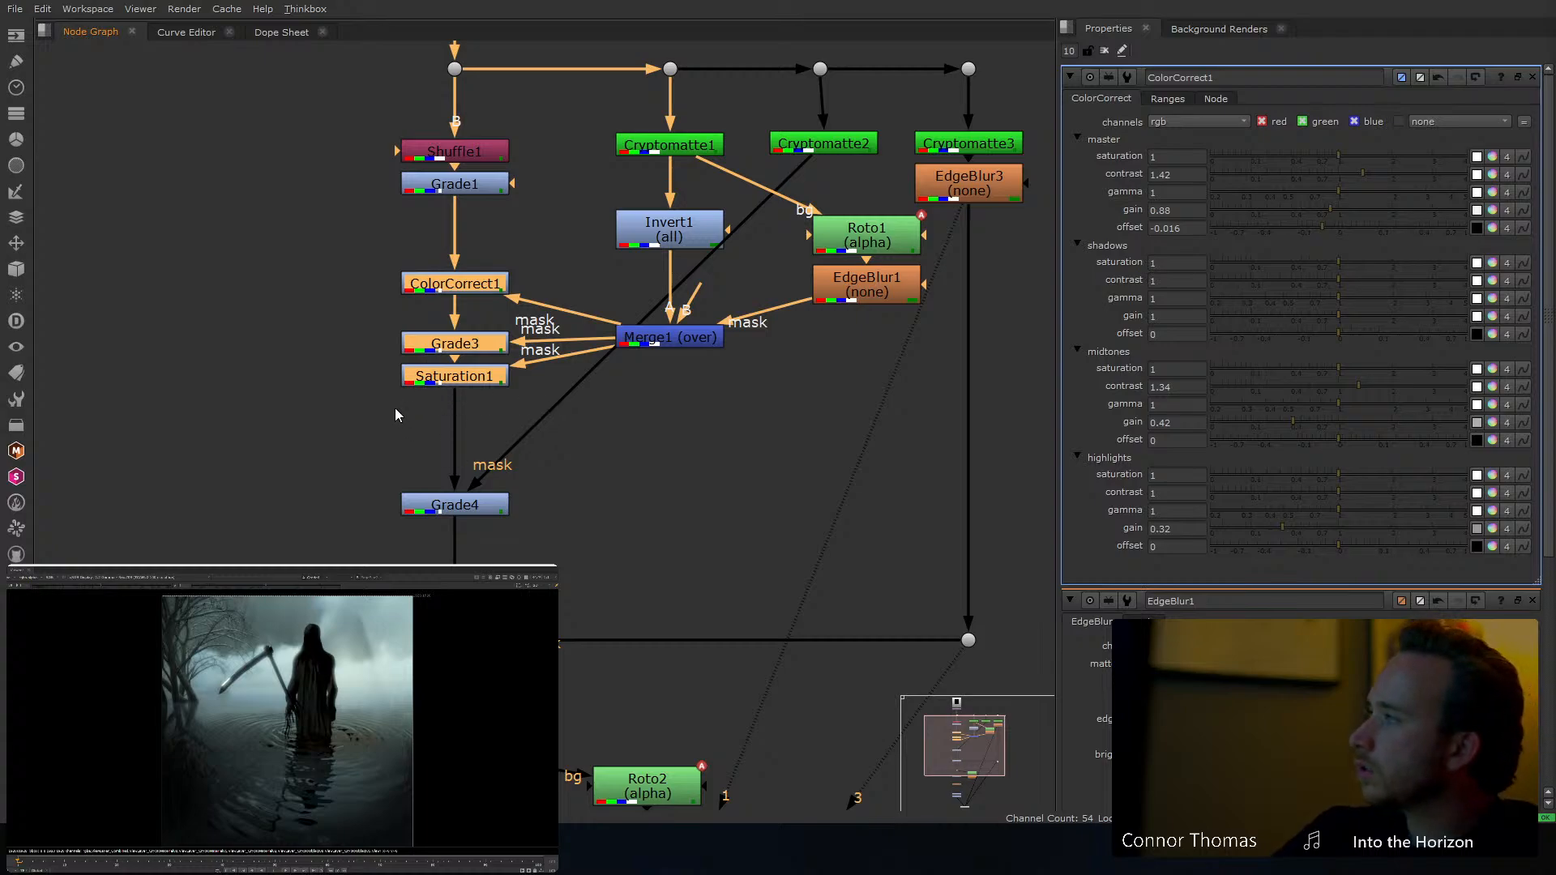
{"action": "key", "text": "d"}
{"action": "key", "text": "d"}
{"action": "left_click", "coordinate": [304, 368]}
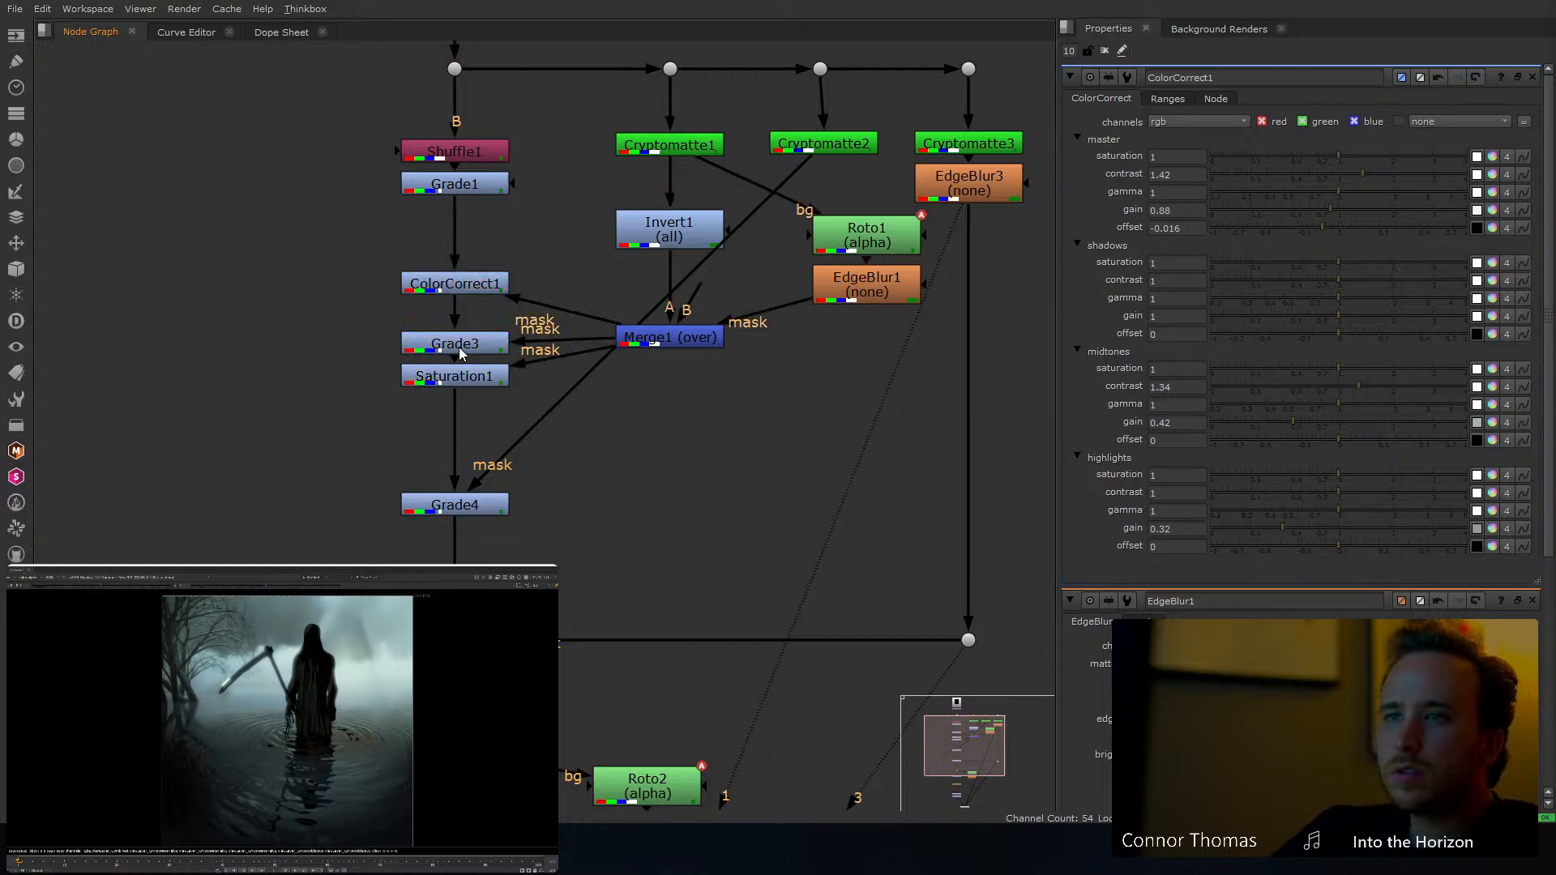
Set Grade3's whitepoint to 0.74, and check the effect with the node disabled and enabled
{"action": "double_click", "coordinate": [458, 345]}
{"action": "left_click", "coordinate": [1320, 156]}
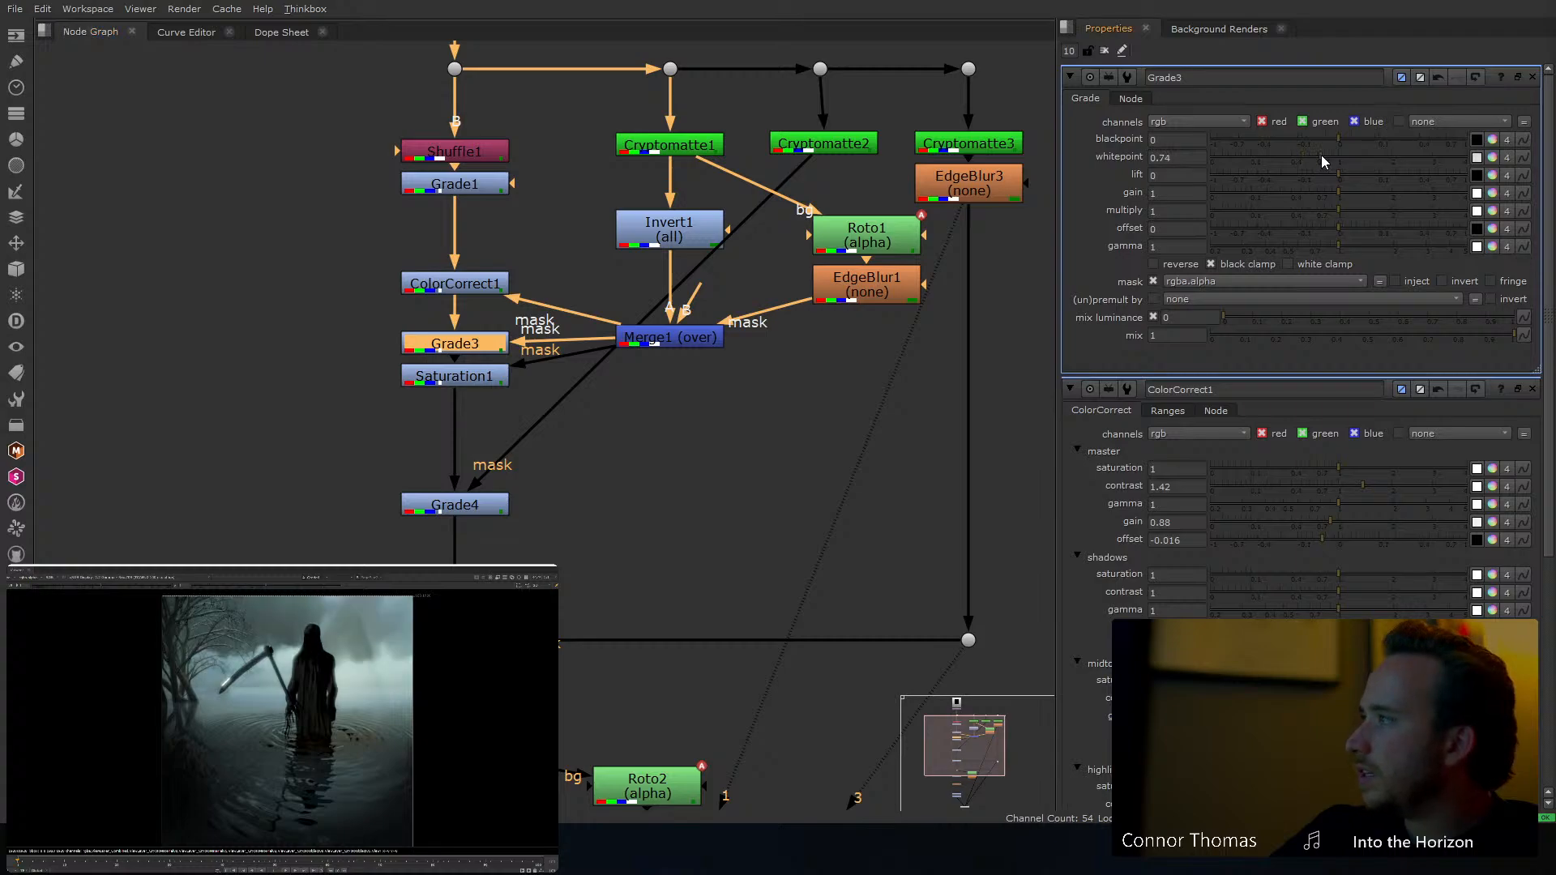
{"action": "key", "text": "d"}
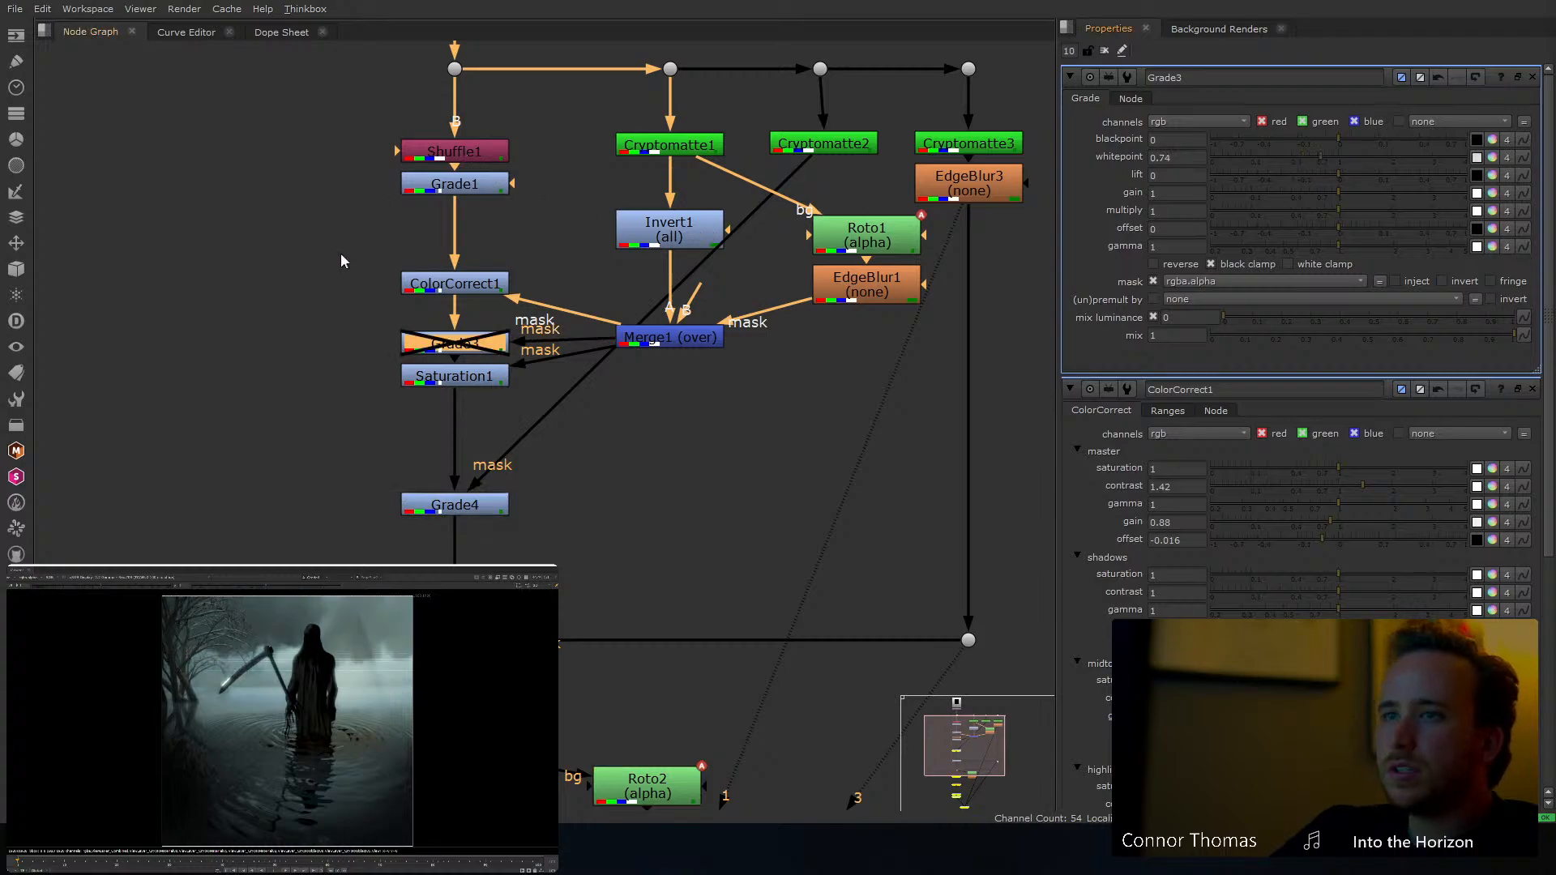
{"action": "key", "text": "d"}
Examine the combined effect of ColorCorrect1, Grade3 and Saturation1 by repeatedly disabling and enabling them, leaving them enabled
{"action": "left_click_drag", "start_coordinate": [344, 240], "coordinate": [538, 410]}
{"action": "key", "text": "d"}
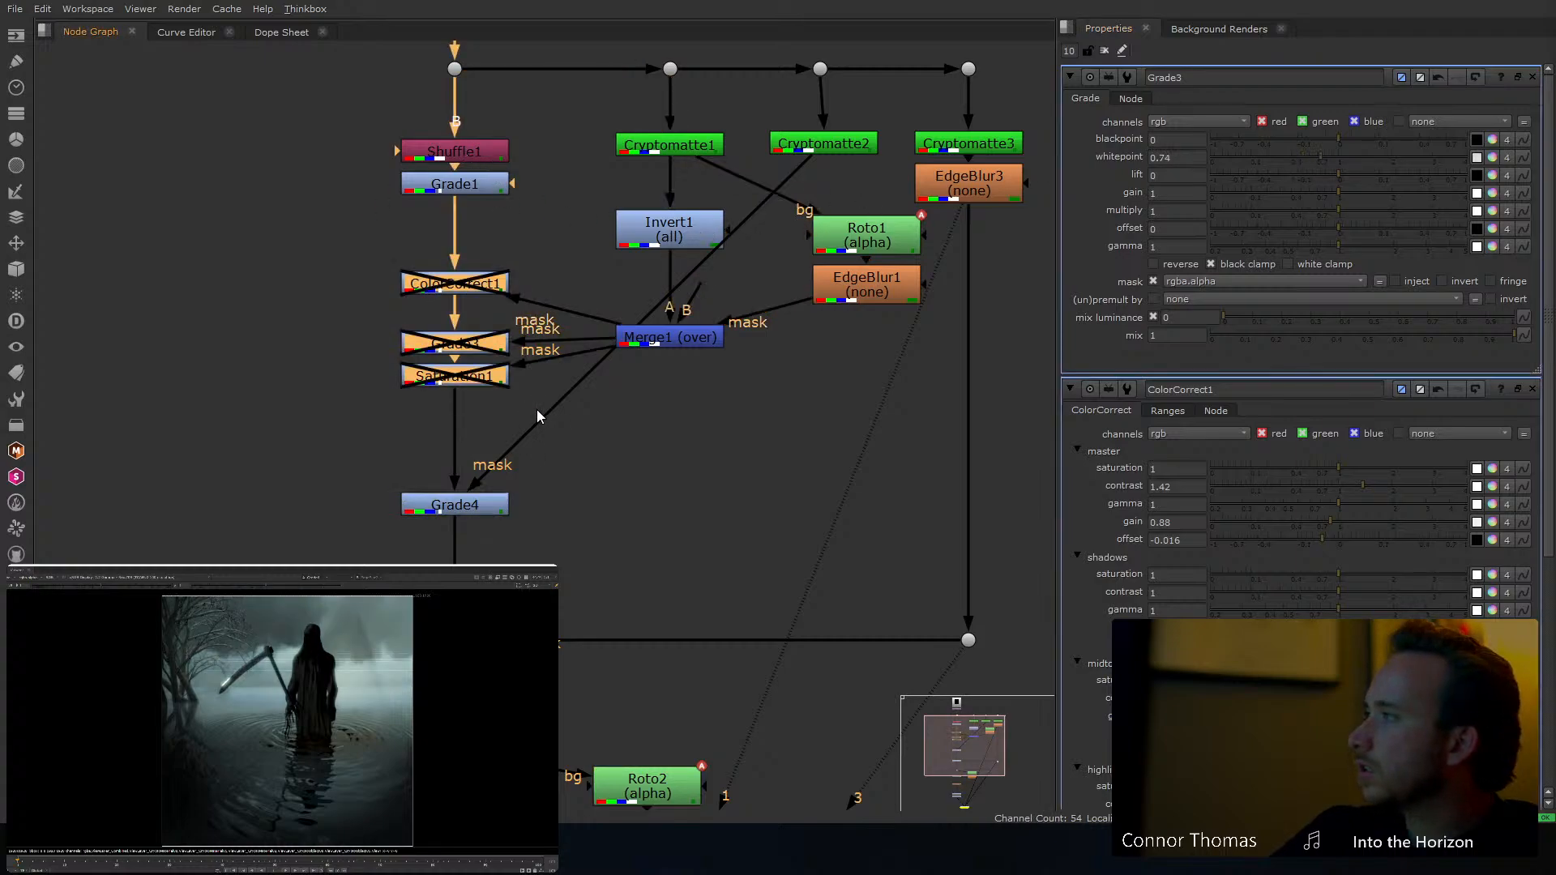
{"action": "key", "text": "d"}
{"action": "key", "text": "d"}
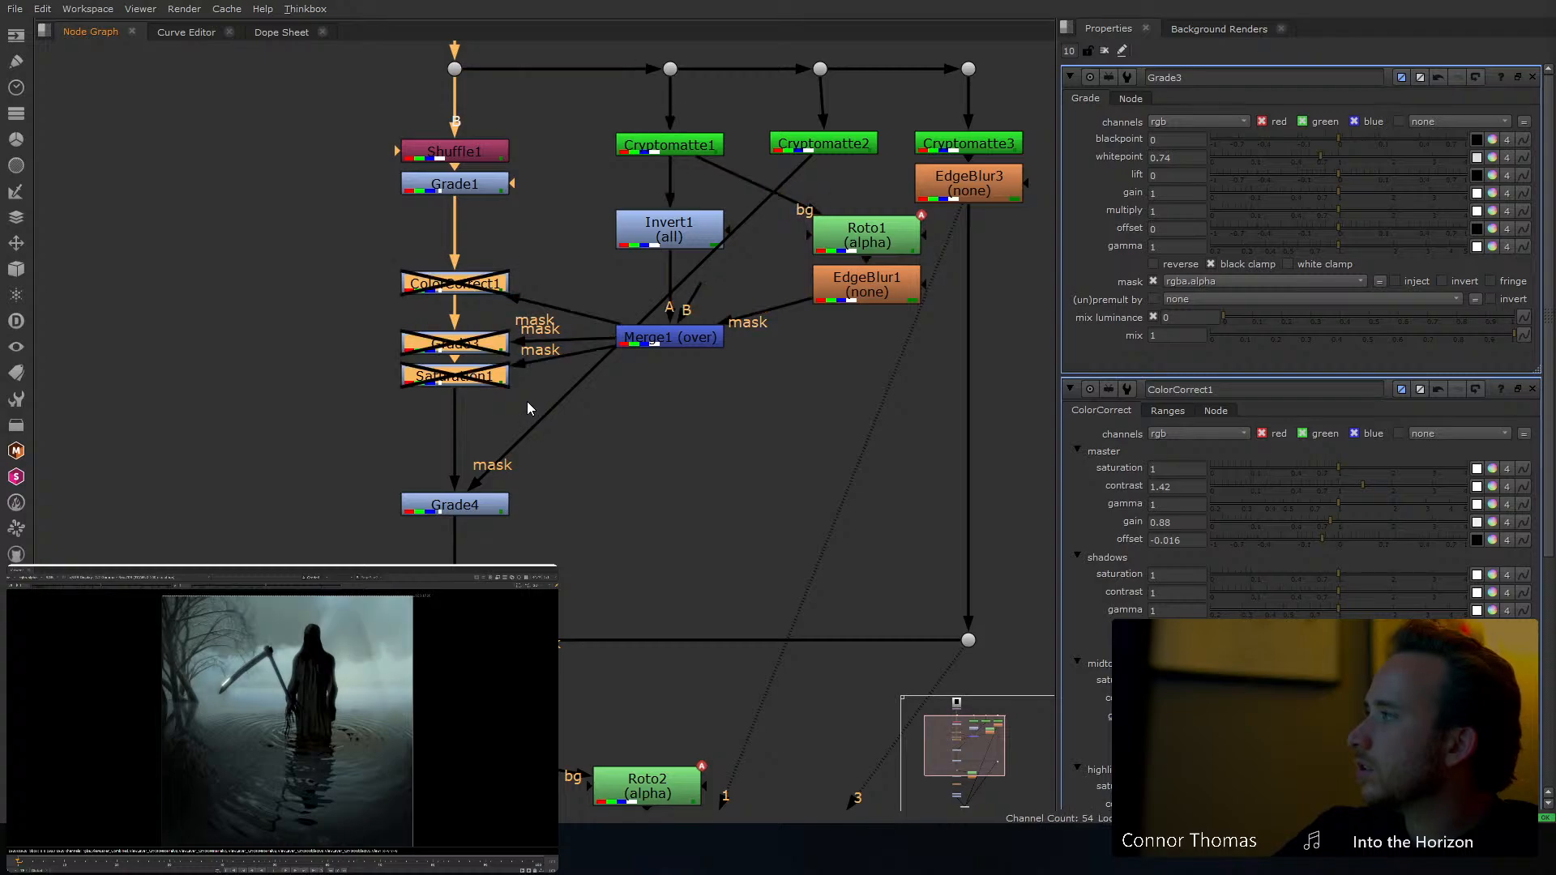
{"action": "key", "text": "d"}
{"action": "key", "text": "d"}
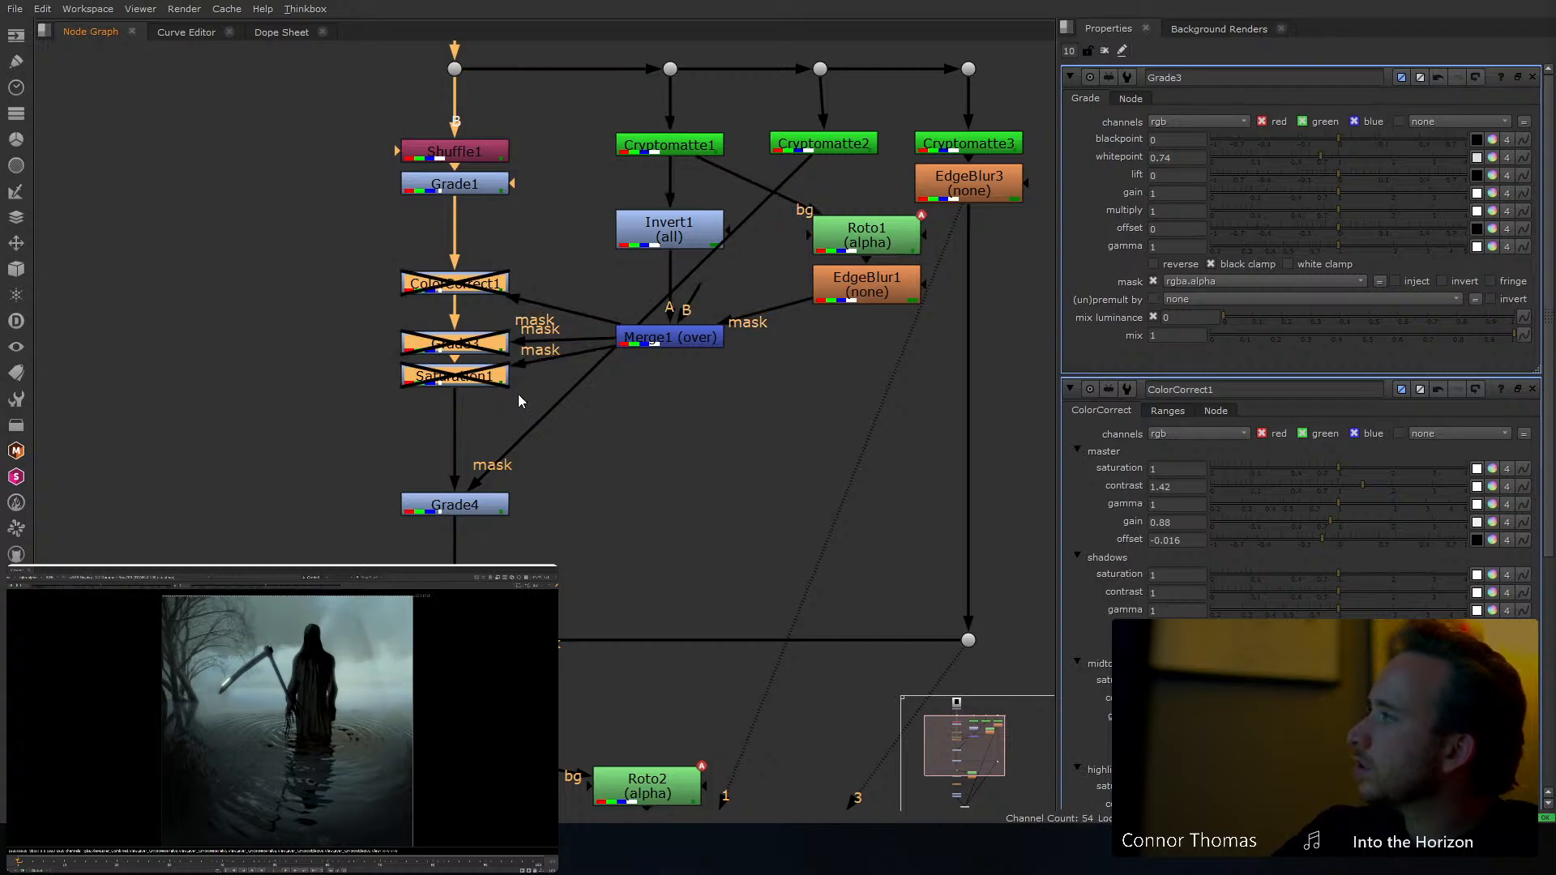
{"action": "key", "text": "d"}
{"action": "key", "text": "d"}
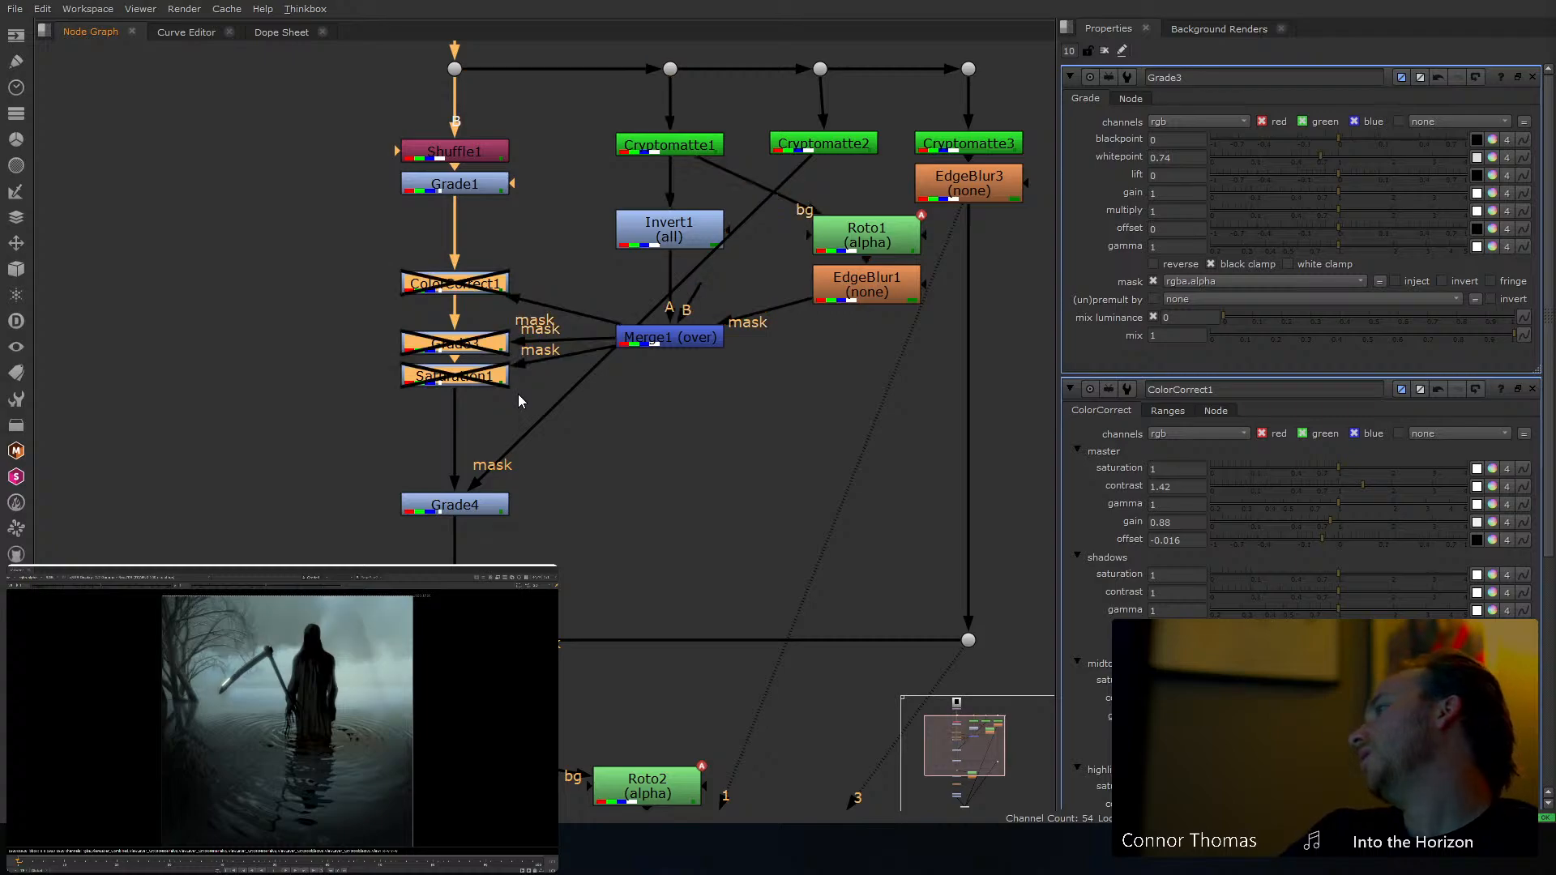
{"action": "key", "text": "d"}
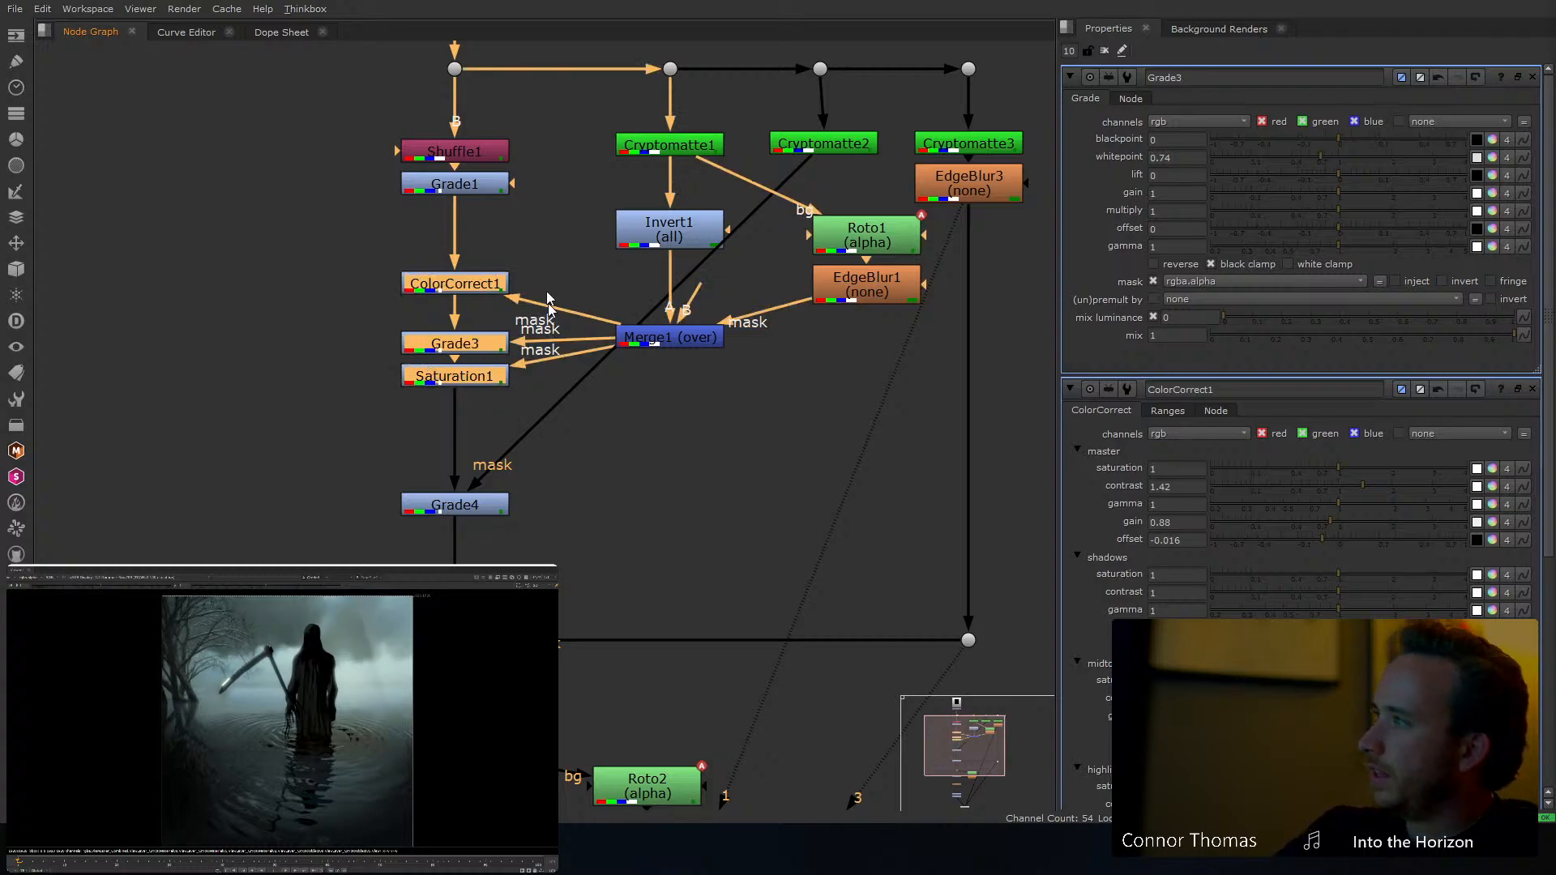
{"action": "left_click", "coordinate": [290, 470]}
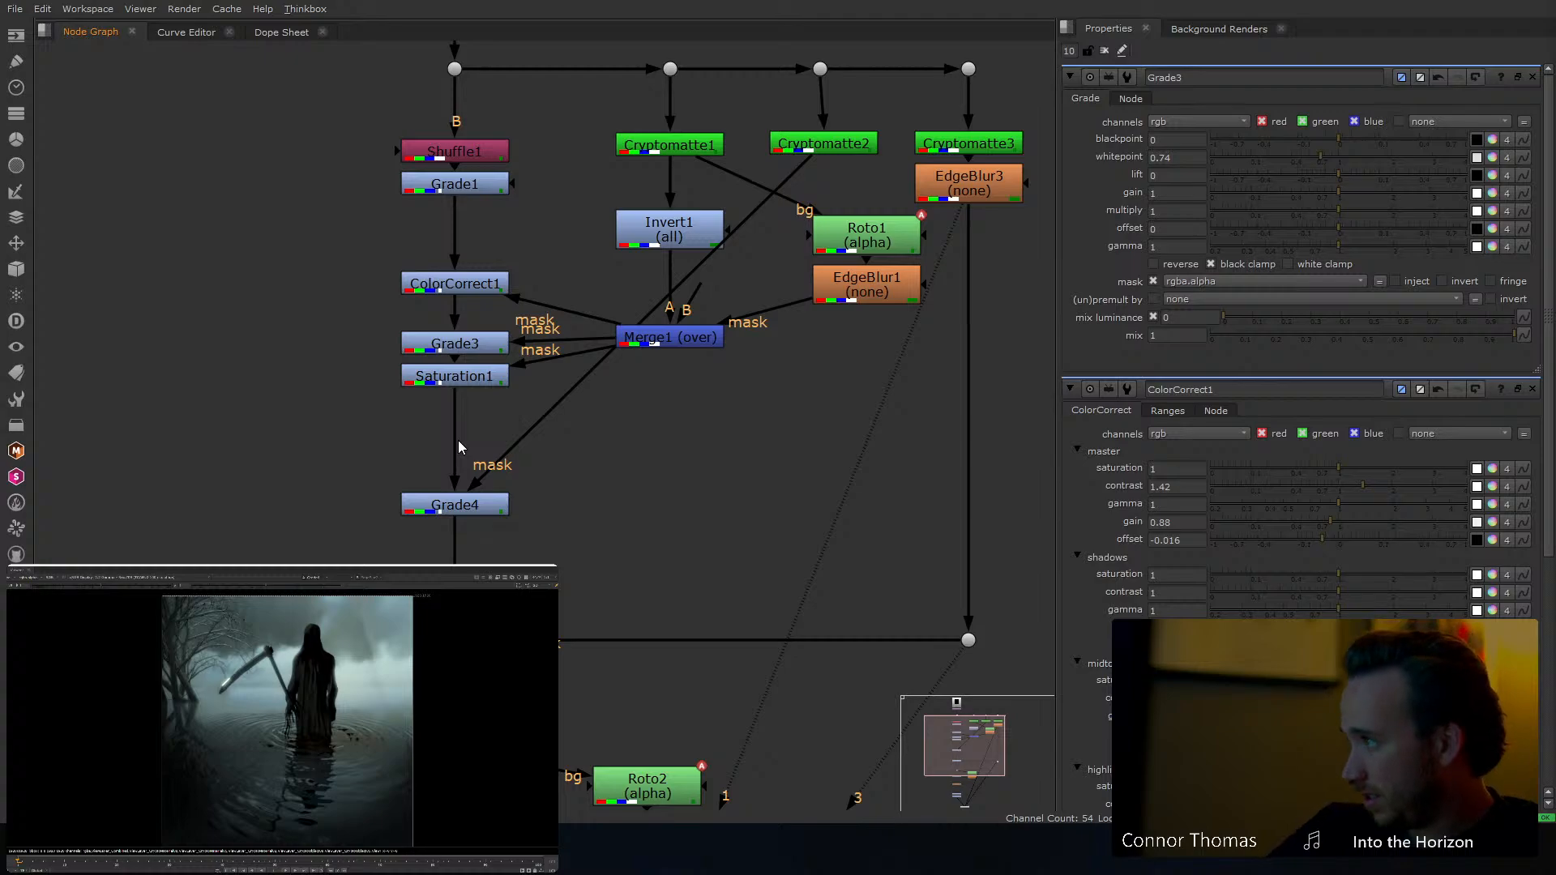
Add a LensDistortion node after Grade6 at the end of the pipe
{"action": "middle_click_drag", "start_coordinate": [357, 566], "coordinate": [336, 314]}
{"action": "middle_click_drag", "start_coordinate": [413, 705], "coordinate": [543, 402]}
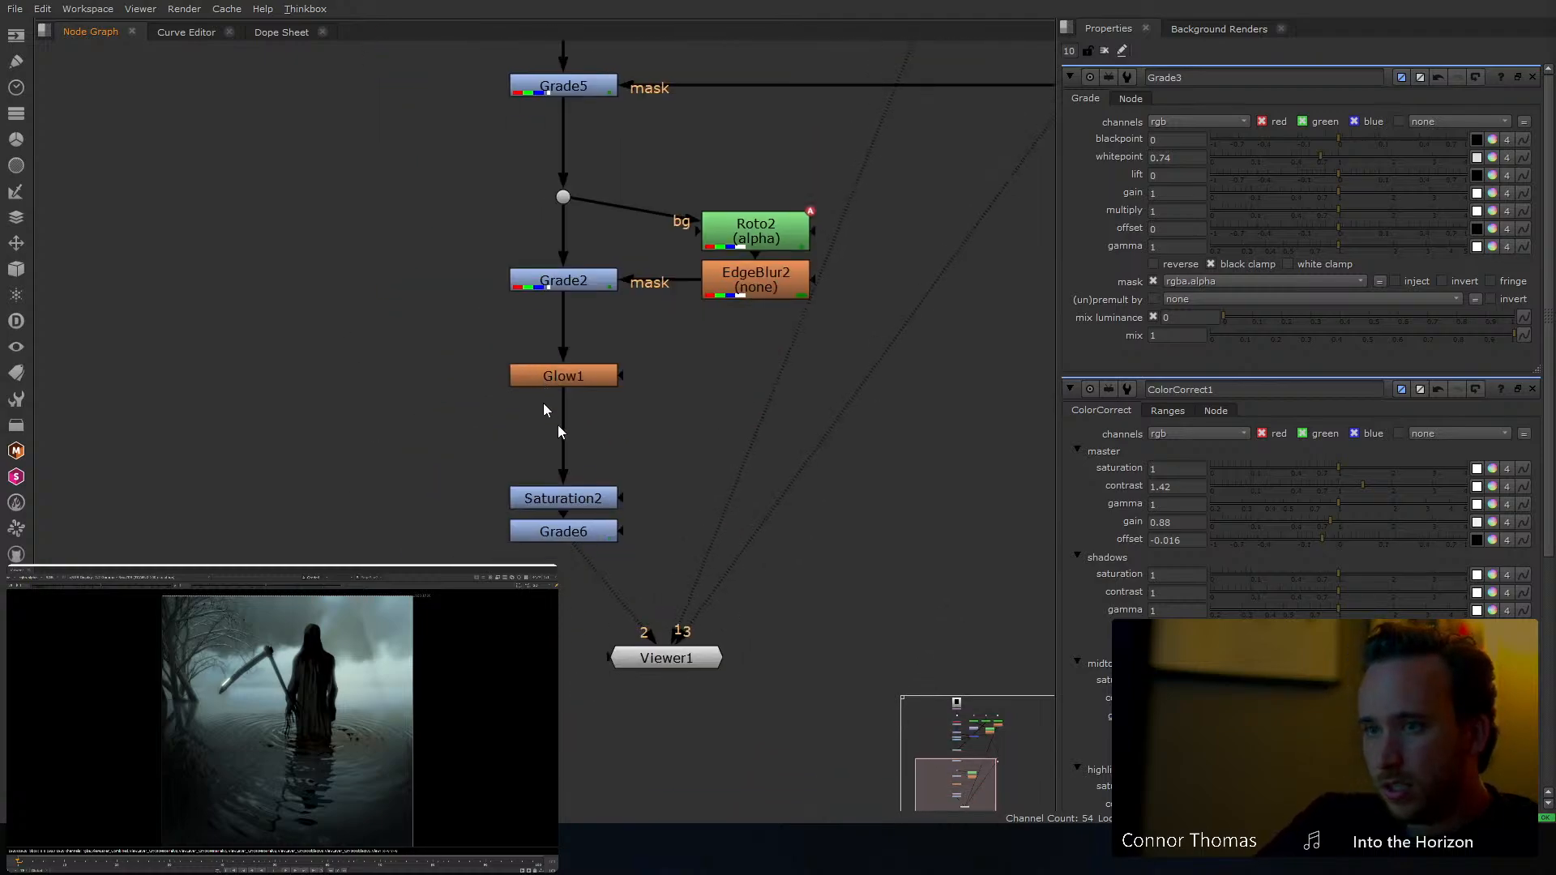
{"action": "left_click", "coordinate": [600, 531]}
{"action": "key", "text": "Tab"}
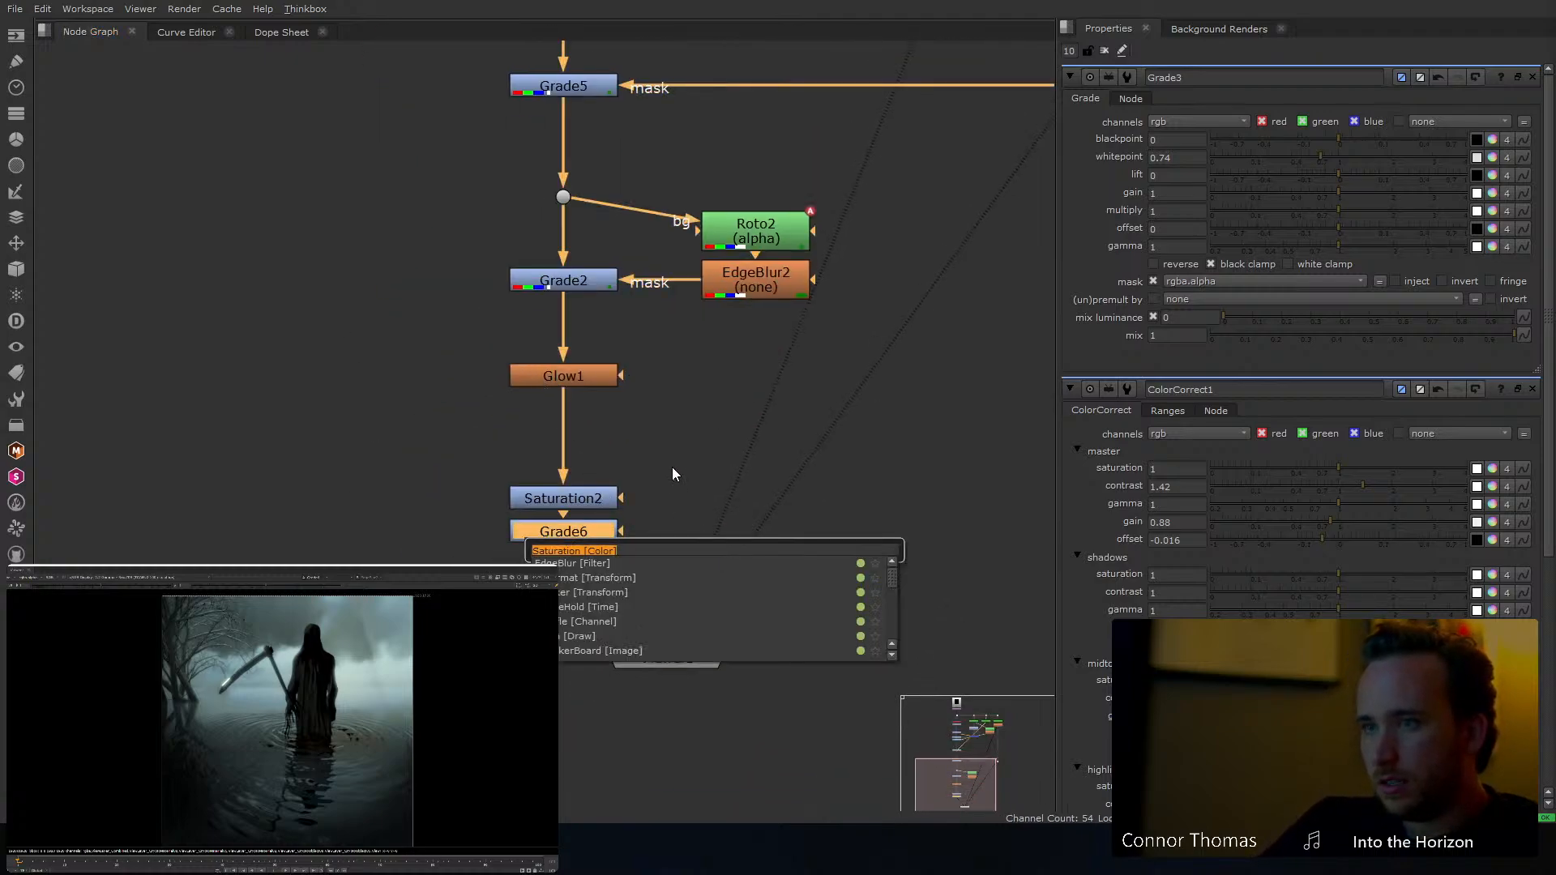
{"action": "type", "text": "lens"}
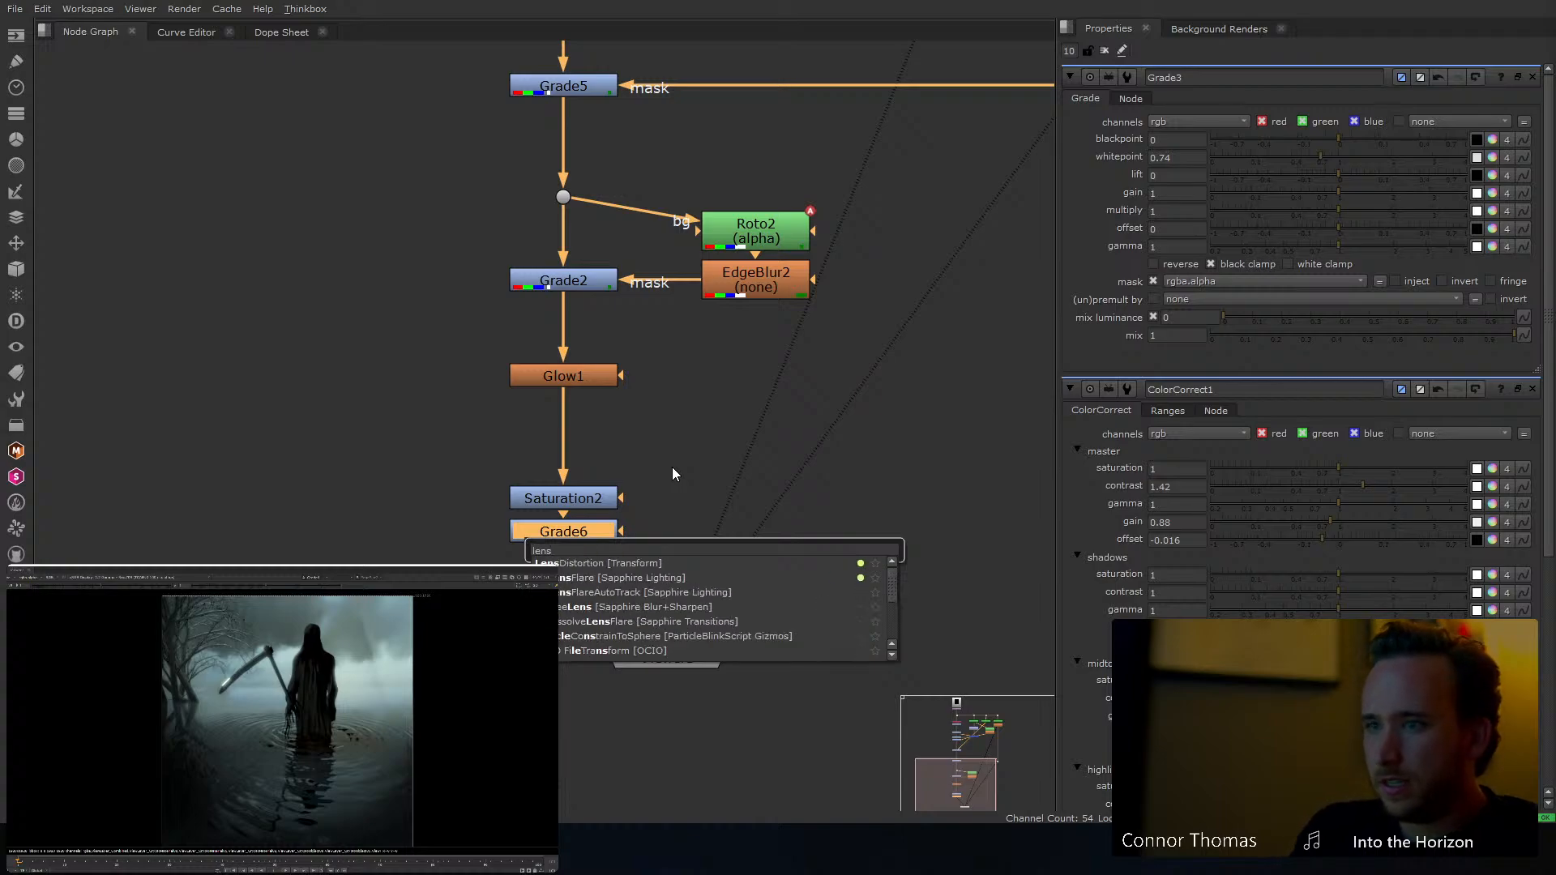
{"action": "key", "text": "Return"}
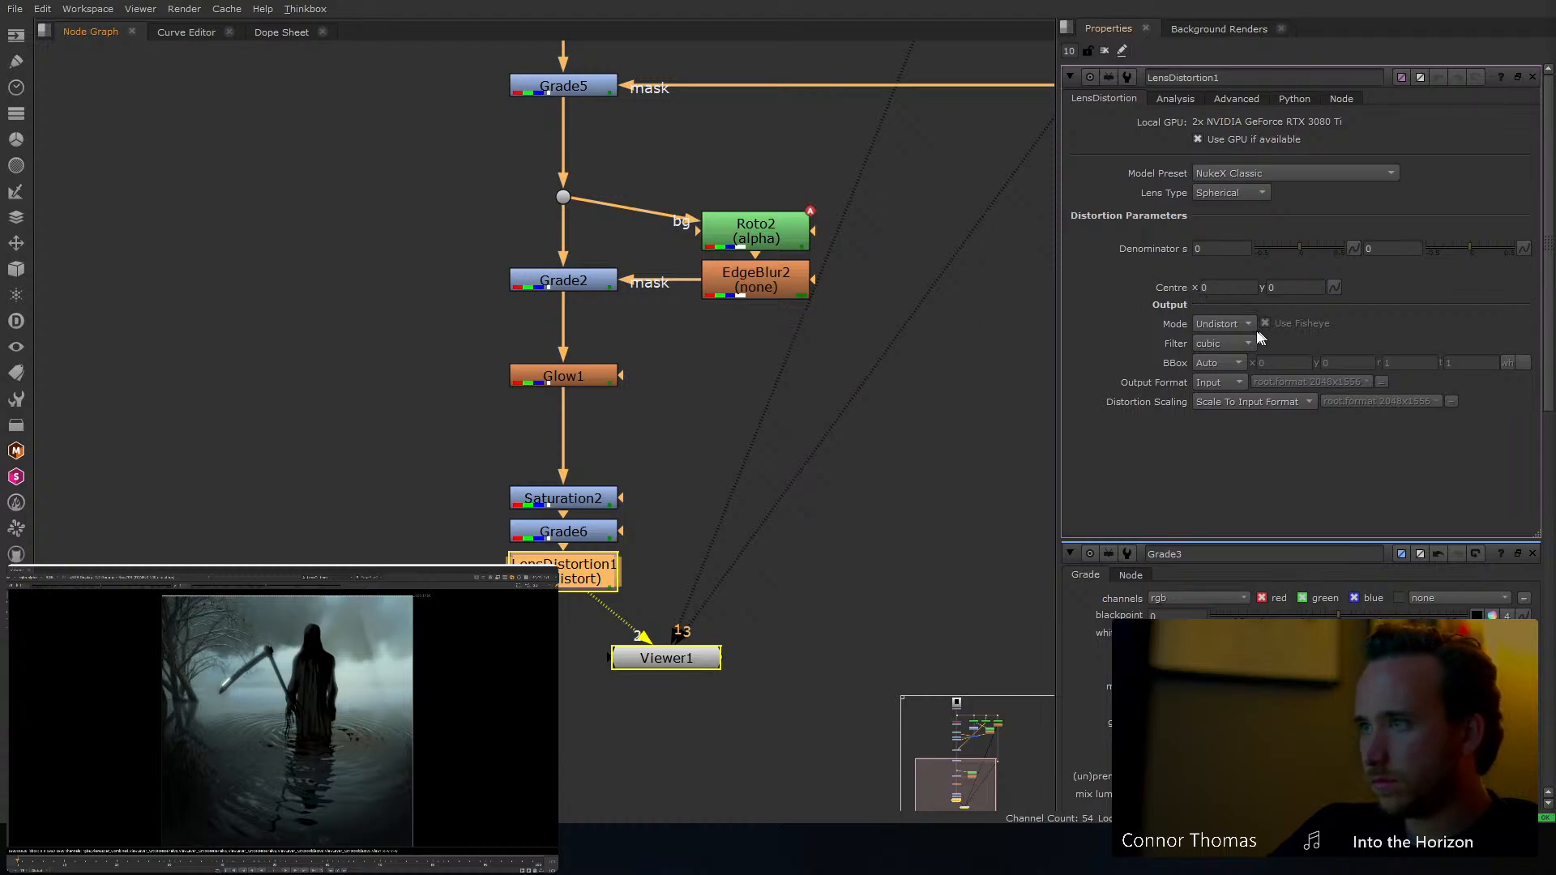
Set LensDistortion1's output mode to Redistort and its first denominator value to 0.06
{"action": "left_click", "coordinate": [1236, 341]}
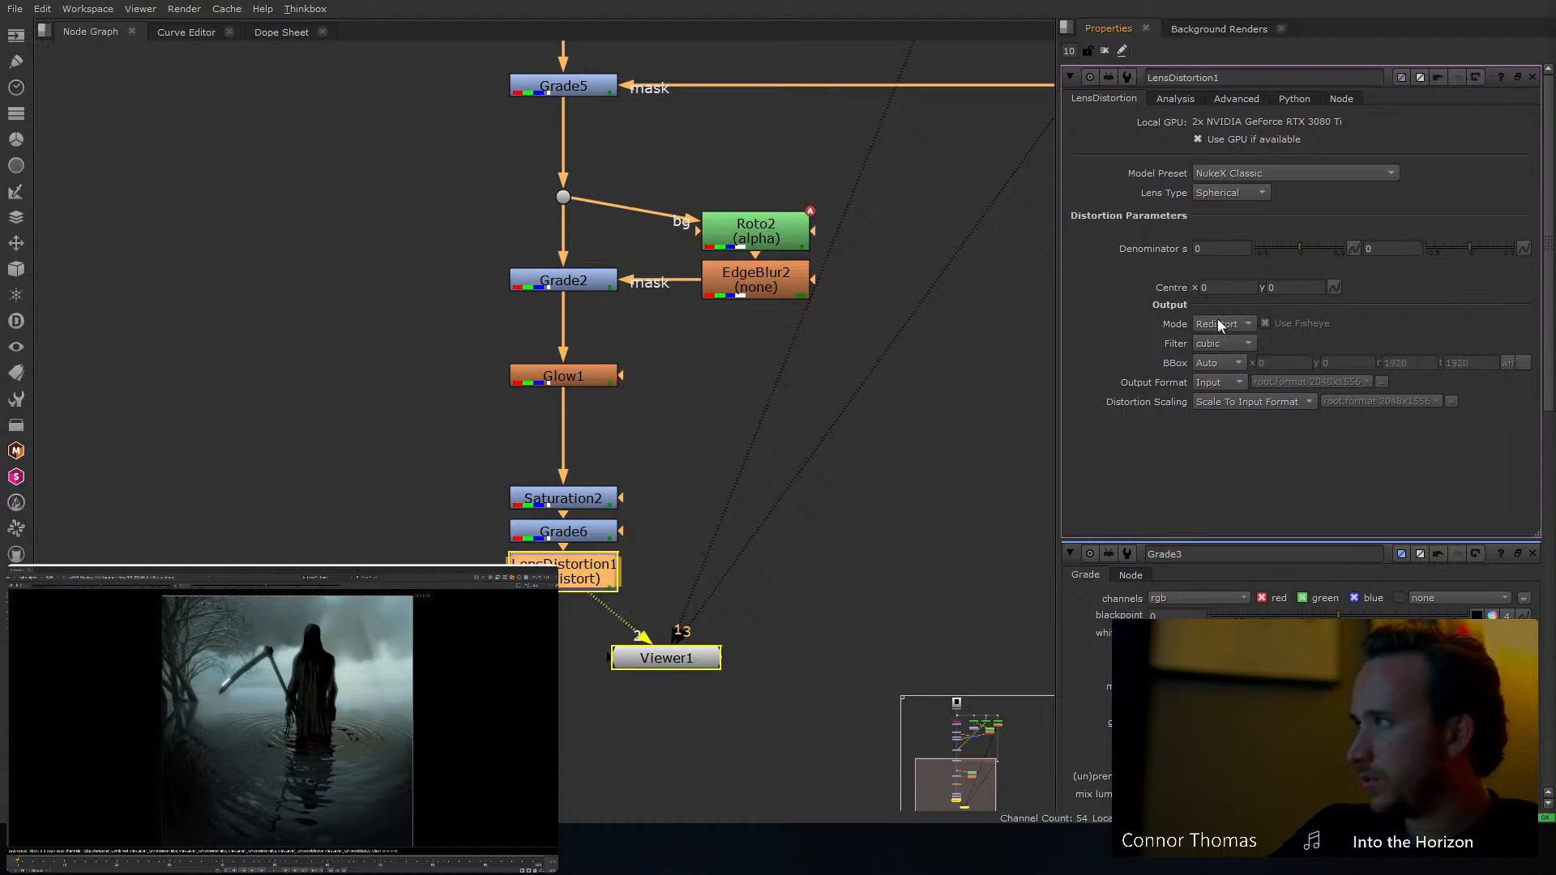
{"action": "left_click", "coordinate": [1308, 246]}
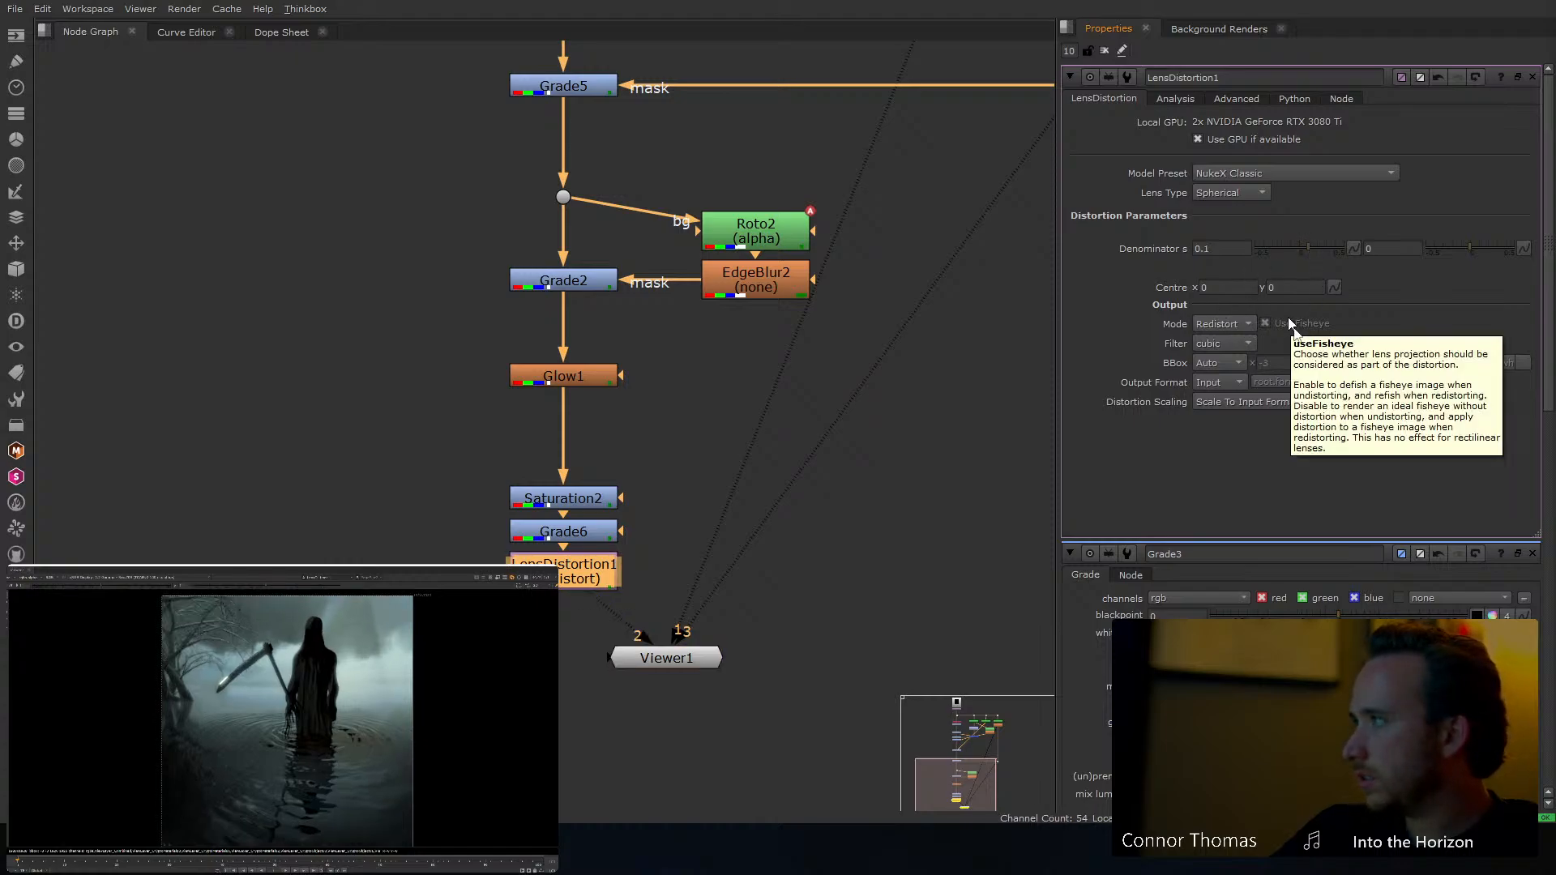
{"action": "left_click", "coordinate": [1306, 248]}
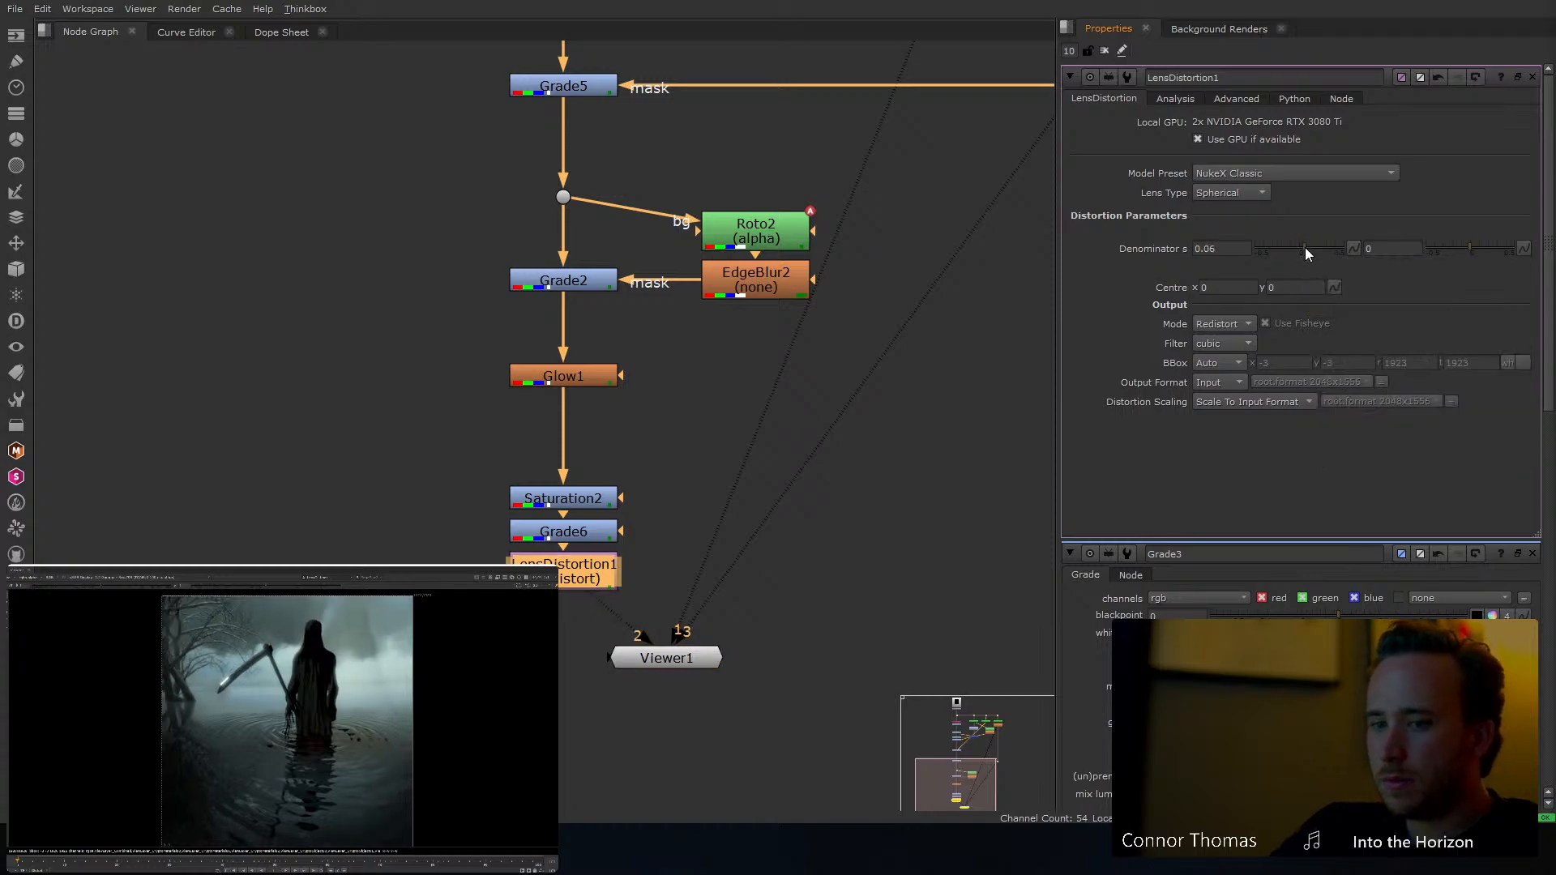
Compare the image with LensDistortion1 repeatedly disabled and enabled to examine the distortion's effect
{"action": "key", "text": "d"}
{"action": "key", "text": "d"}
{"action": "key", "text": "d"}
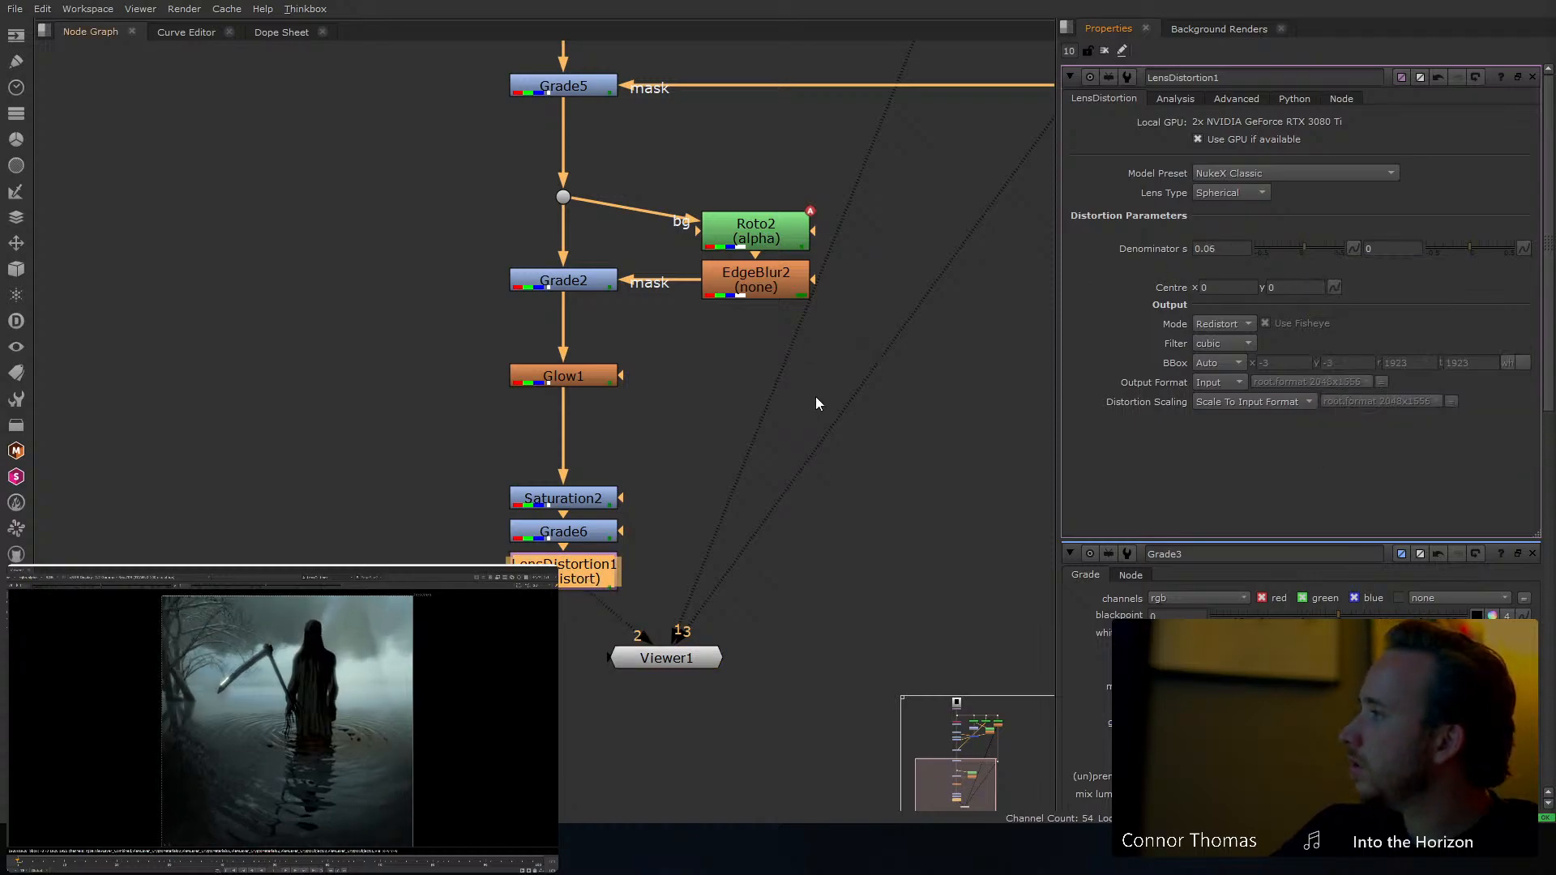
{"action": "key", "text": "d"}
{"action": "key", "text": "d"}
{"action": "key", "text": "d"}
{"action": "key", "text": "d"}
{"action": "key", "text": "d"}
Set LensDistortion1's first denominator value to 0.03, and compare the image with the node disabled and enabled
{"action": "left_click", "coordinate": [1302, 248]}
{"action": "key", "text": "d"}
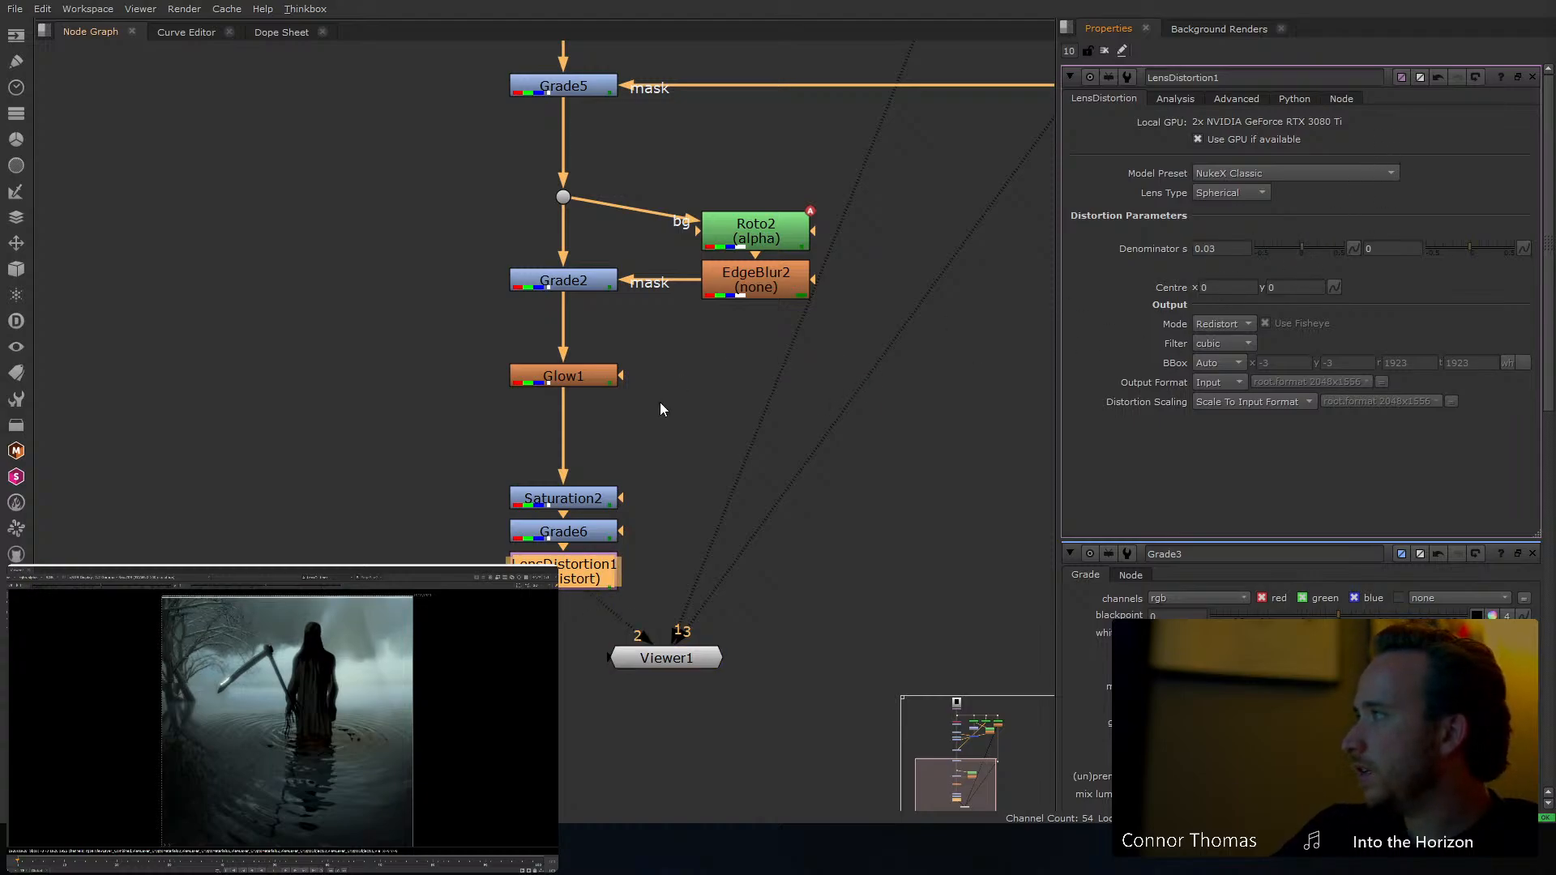
{"action": "key", "text": "d"}
{"action": "key", "text": "d"}
{"action": "key", "text": "d"}
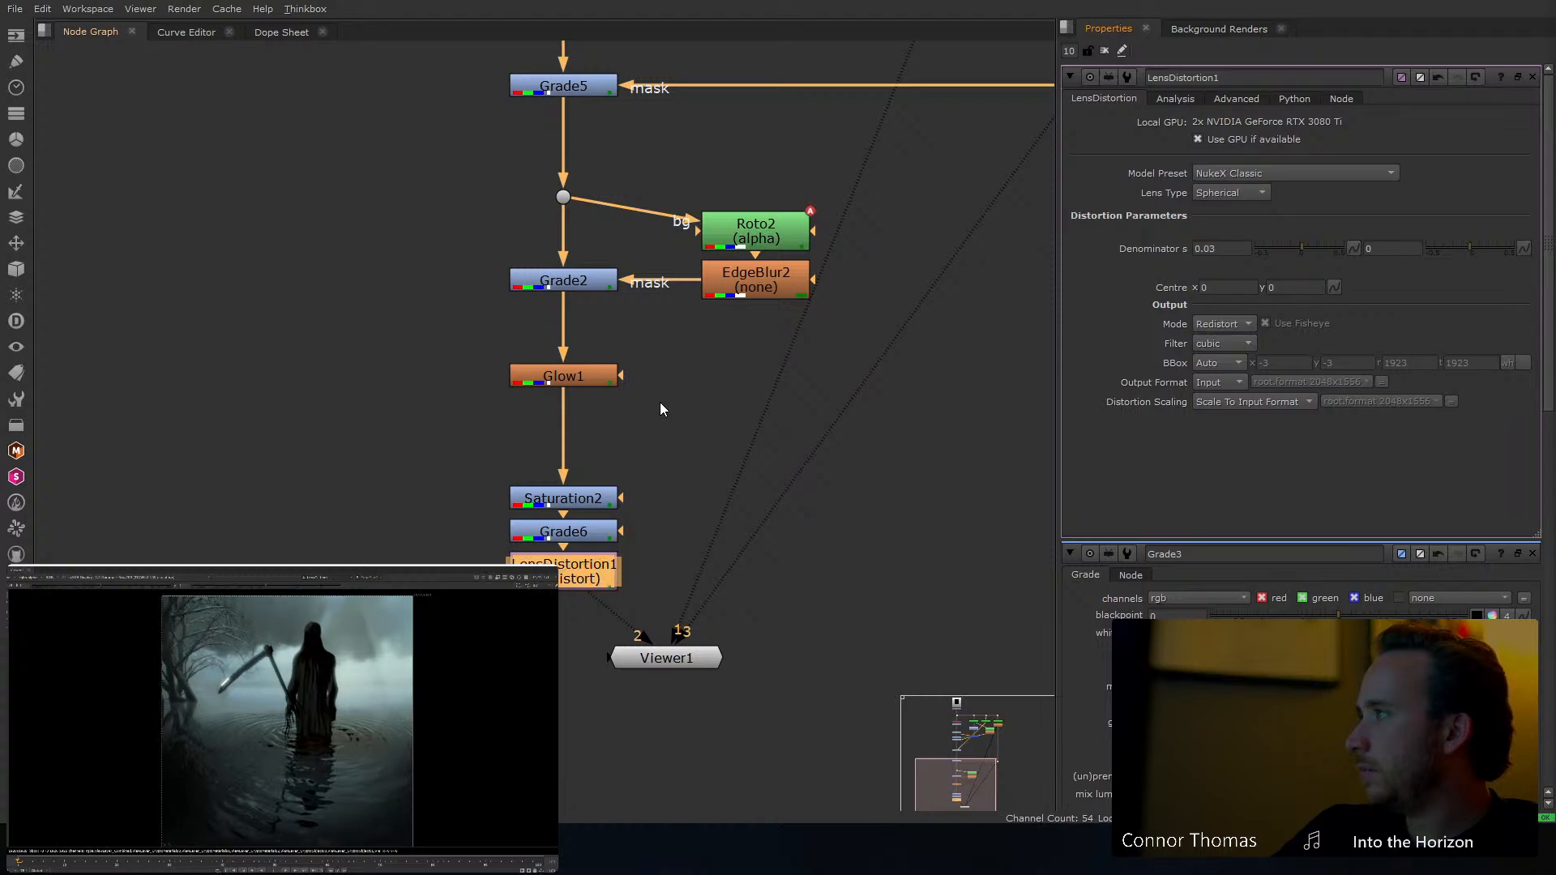
{"action": "key", "text": "d"}
{"action": "key", "text": "d"}
{"action": "key", "text": "d"}
{"action": "key", "text": "d"}
Move Viewer1 away from the end of the pipe and add a Grain node after LensDistortion1
{"action": "scroll", "coordinate": [657, 421], "scroll_direction": "down", "scroll_amount": 3}
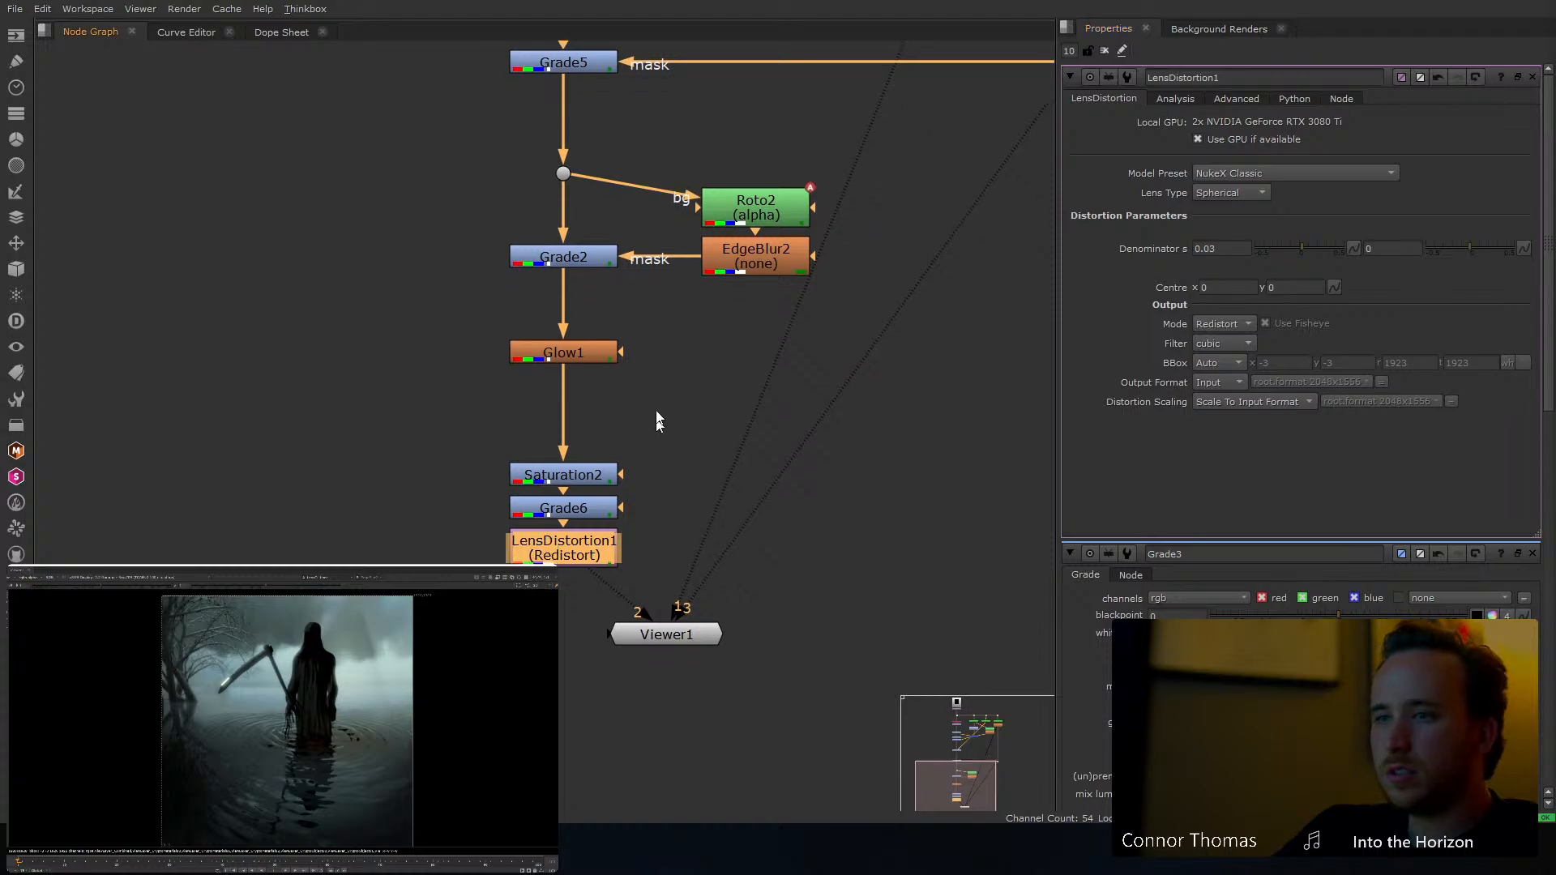
{"action": "left_click_drag", "start_coordinate": [681, 541], "coordinate": [742, 666]}
{"action": "left_click", "coordinate": [596, 458]}
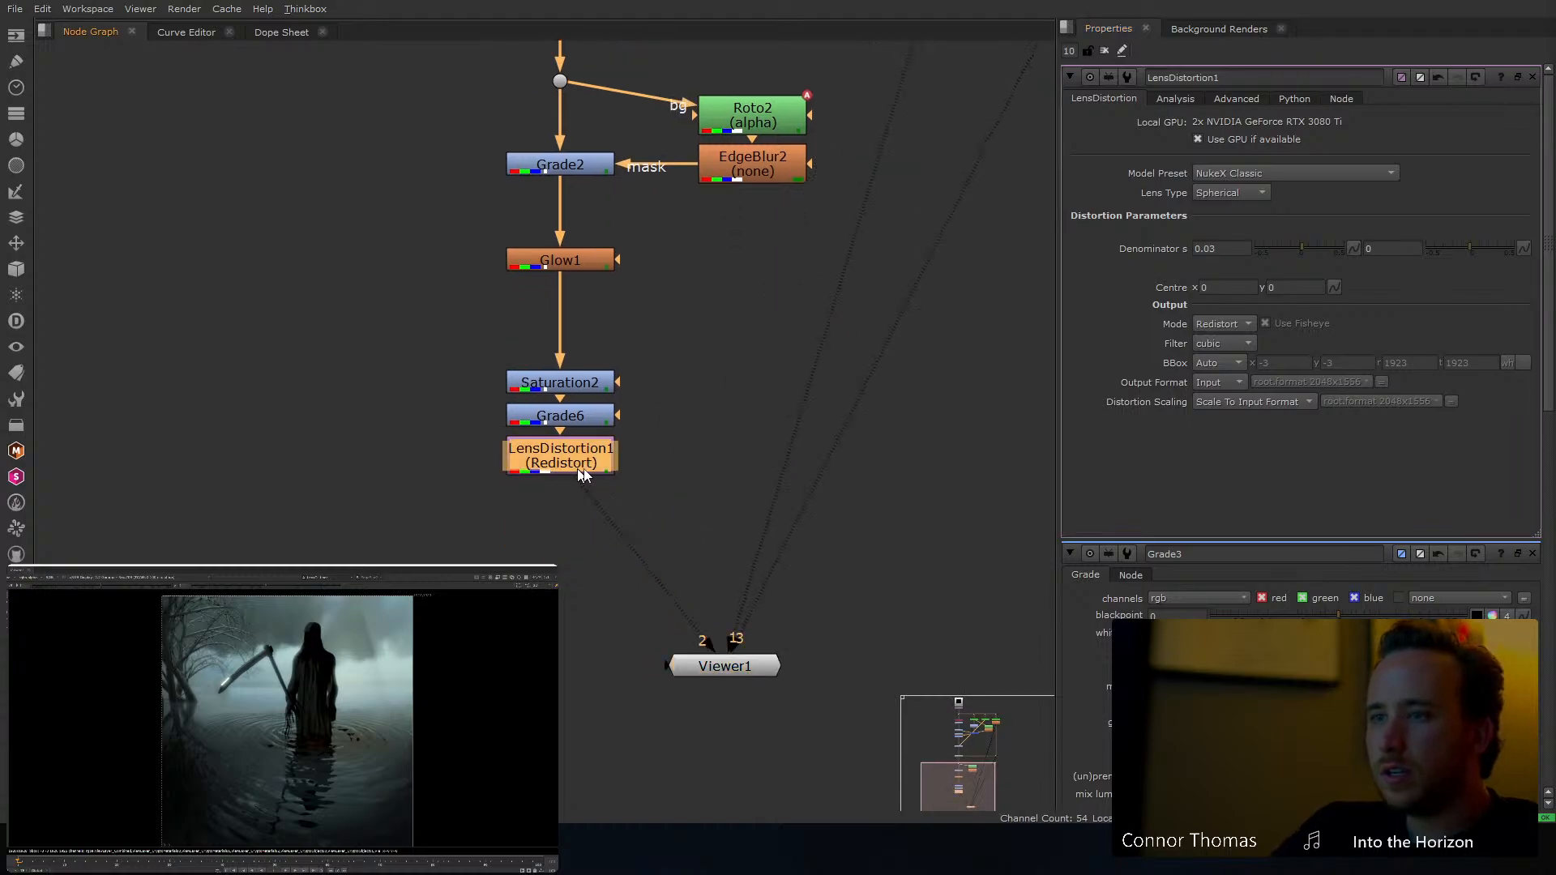
{"action": "key", "text": "Tab"}
{"action": "type", "text": "grain"}
{"action": "key", "text": "Return"}
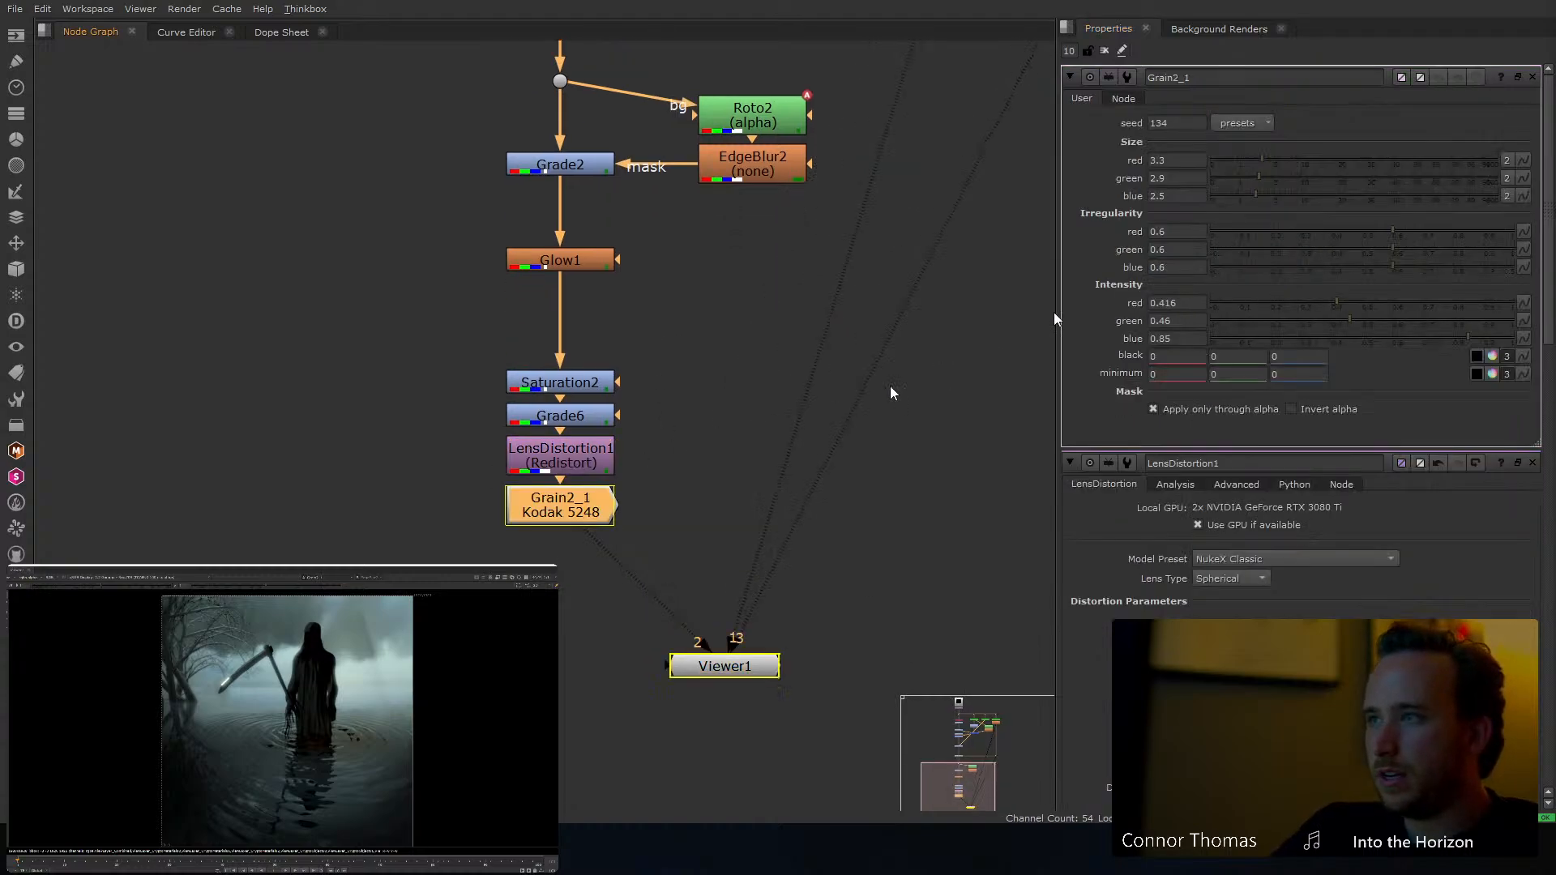
Apply the Kodak 5218 preset to the Grain node, toggle the node, and inspect the grain up close in the blue channel
{"action": "left_click", "coordinate": [1240, 123]}
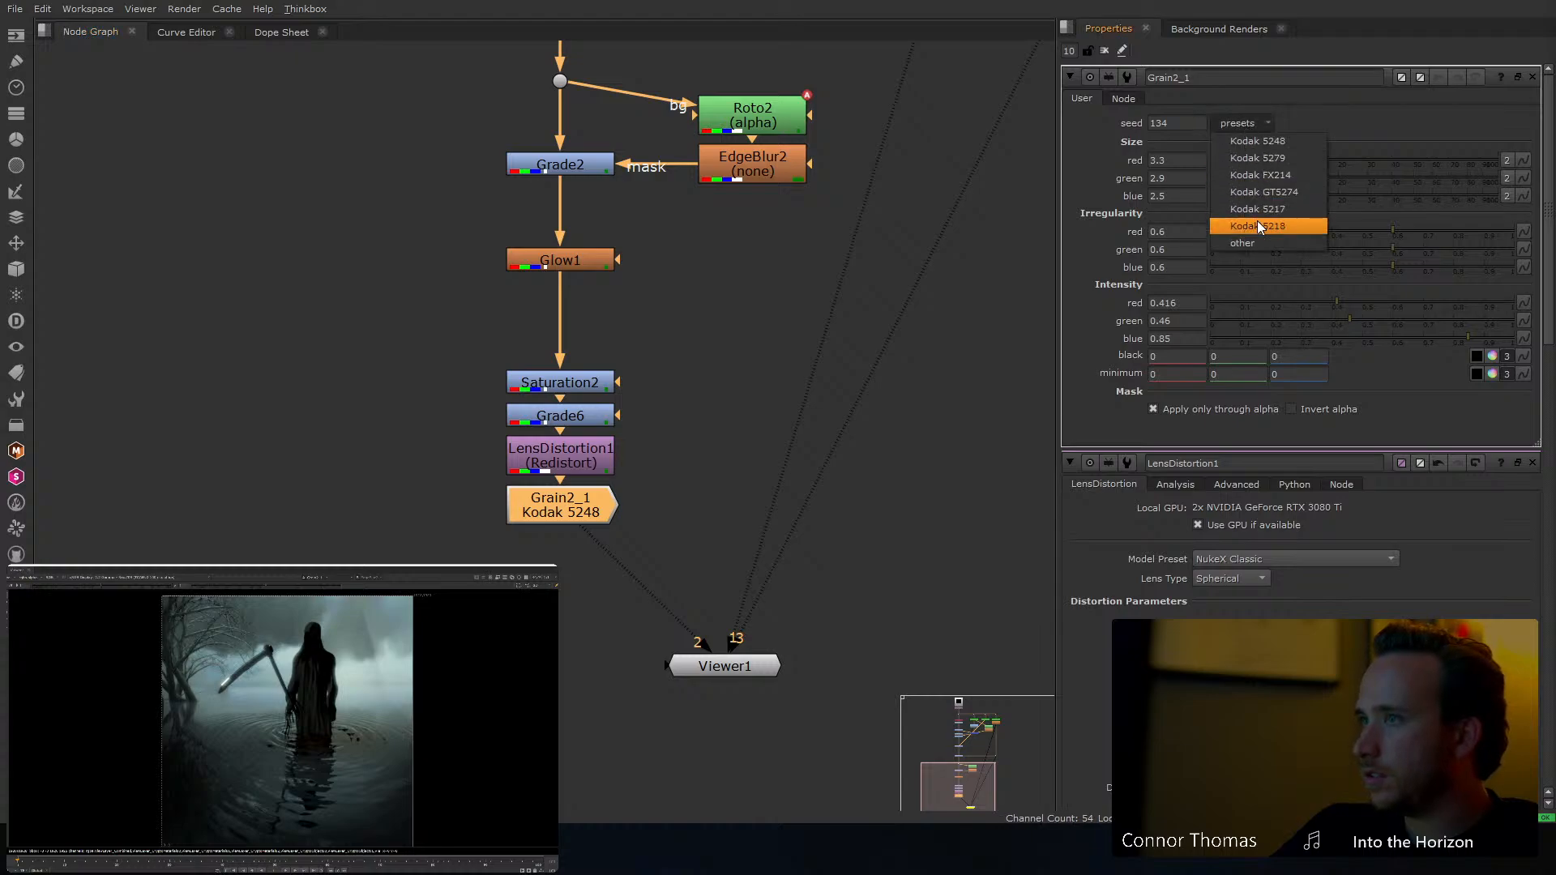
{"action": "left_click", "coordinate": [1257, 222]}
{"action": "key", "text": "d"}
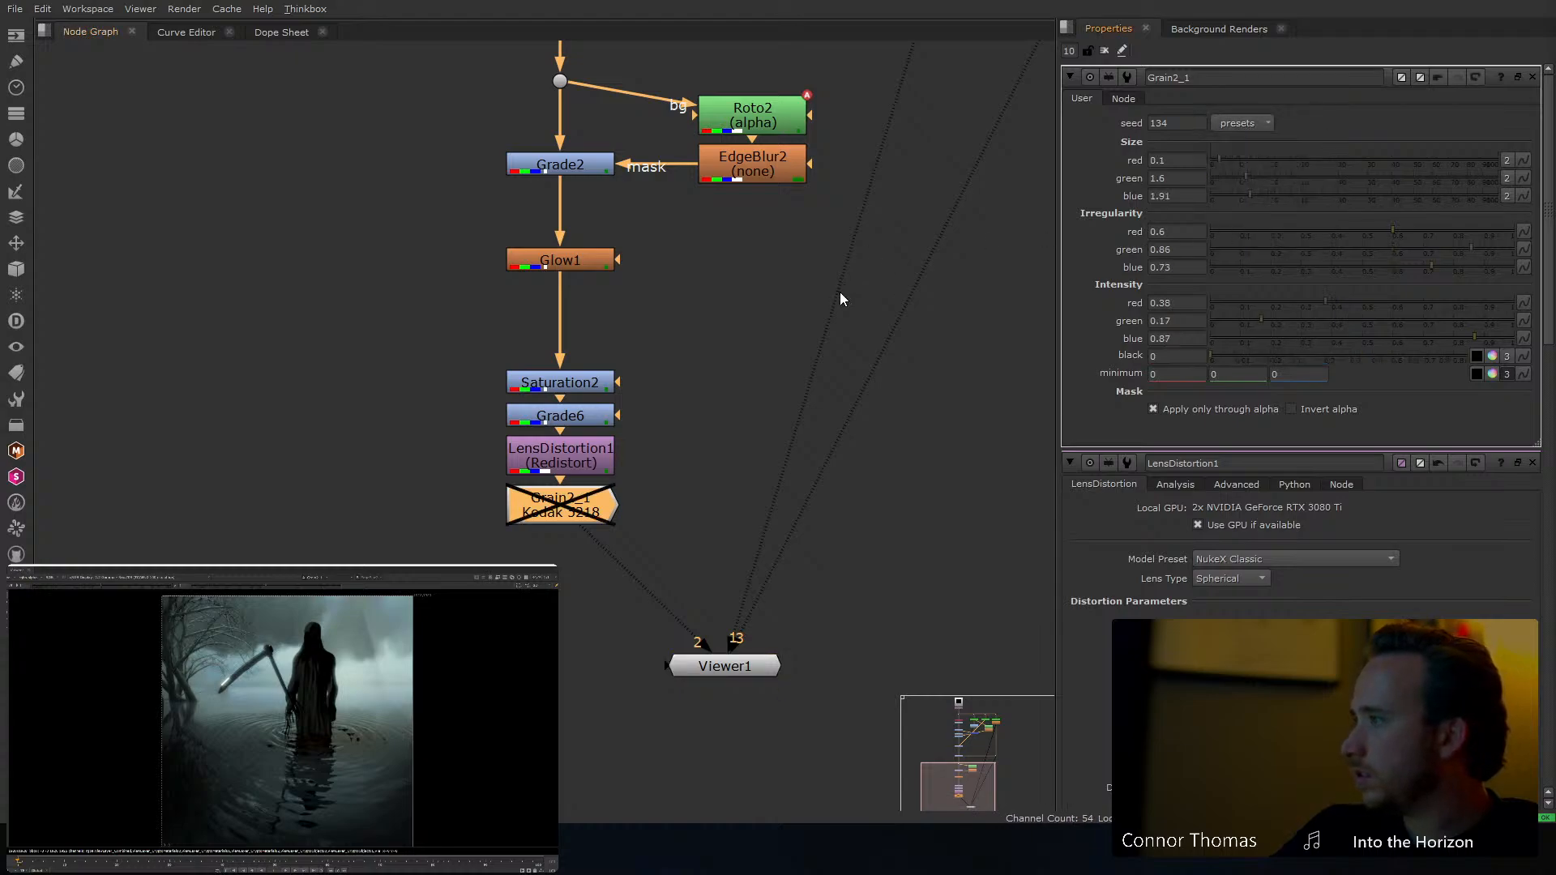
{"action": "key", "text": "d"}
{"action": "scroll", "coordinate": [289, 621], "scroll_direction": "up", "scroll_amount": 5}
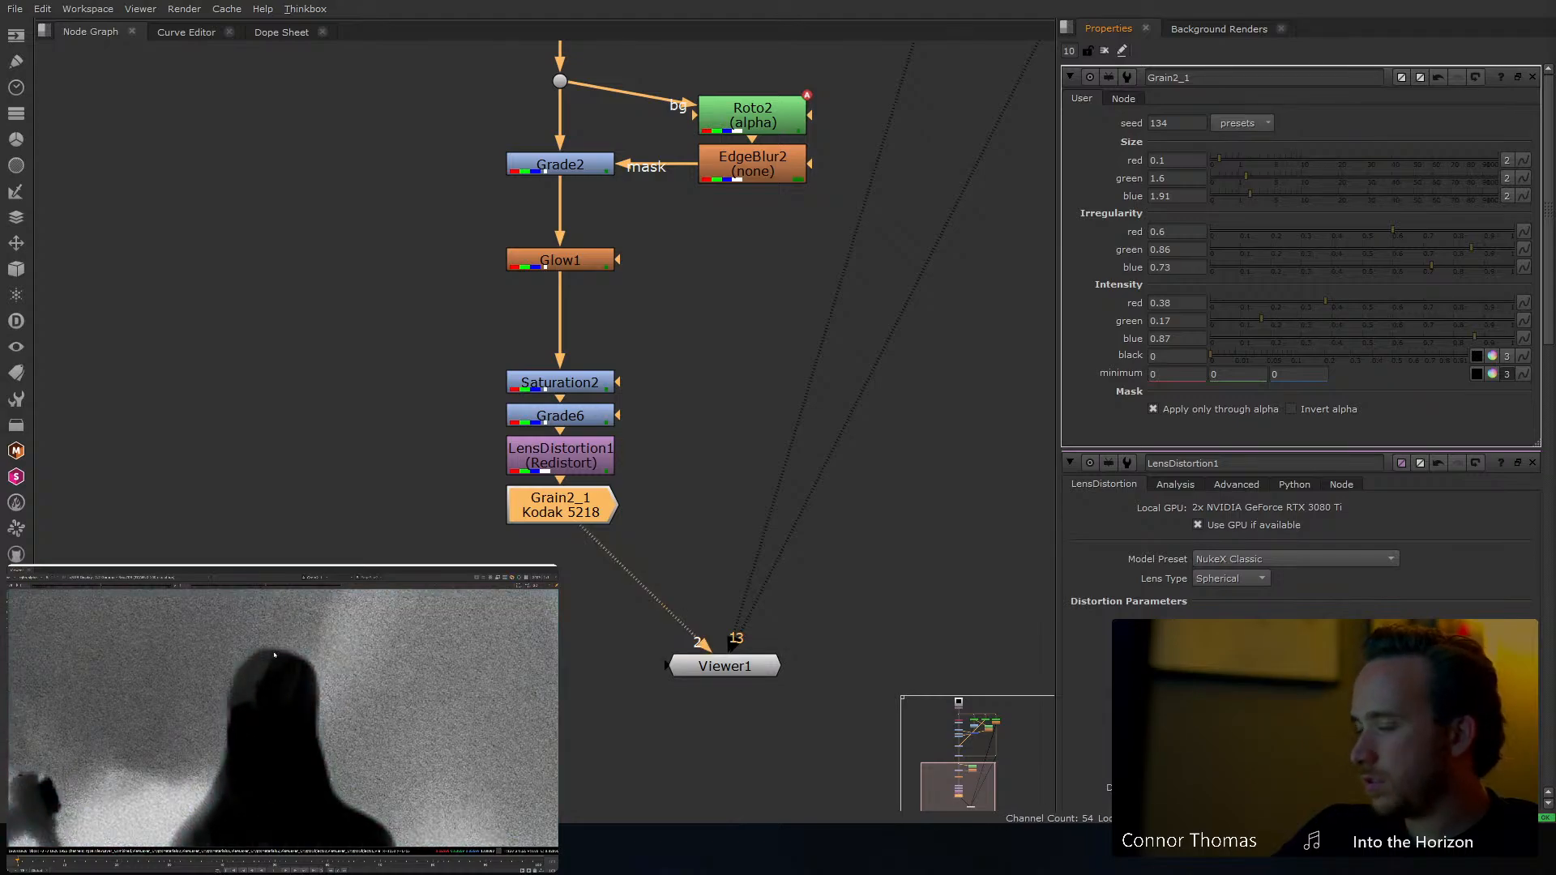
{"action": "scroll", "coordinate": [274, 653], "scroll_direction": "down", "scroll_amount": 5}
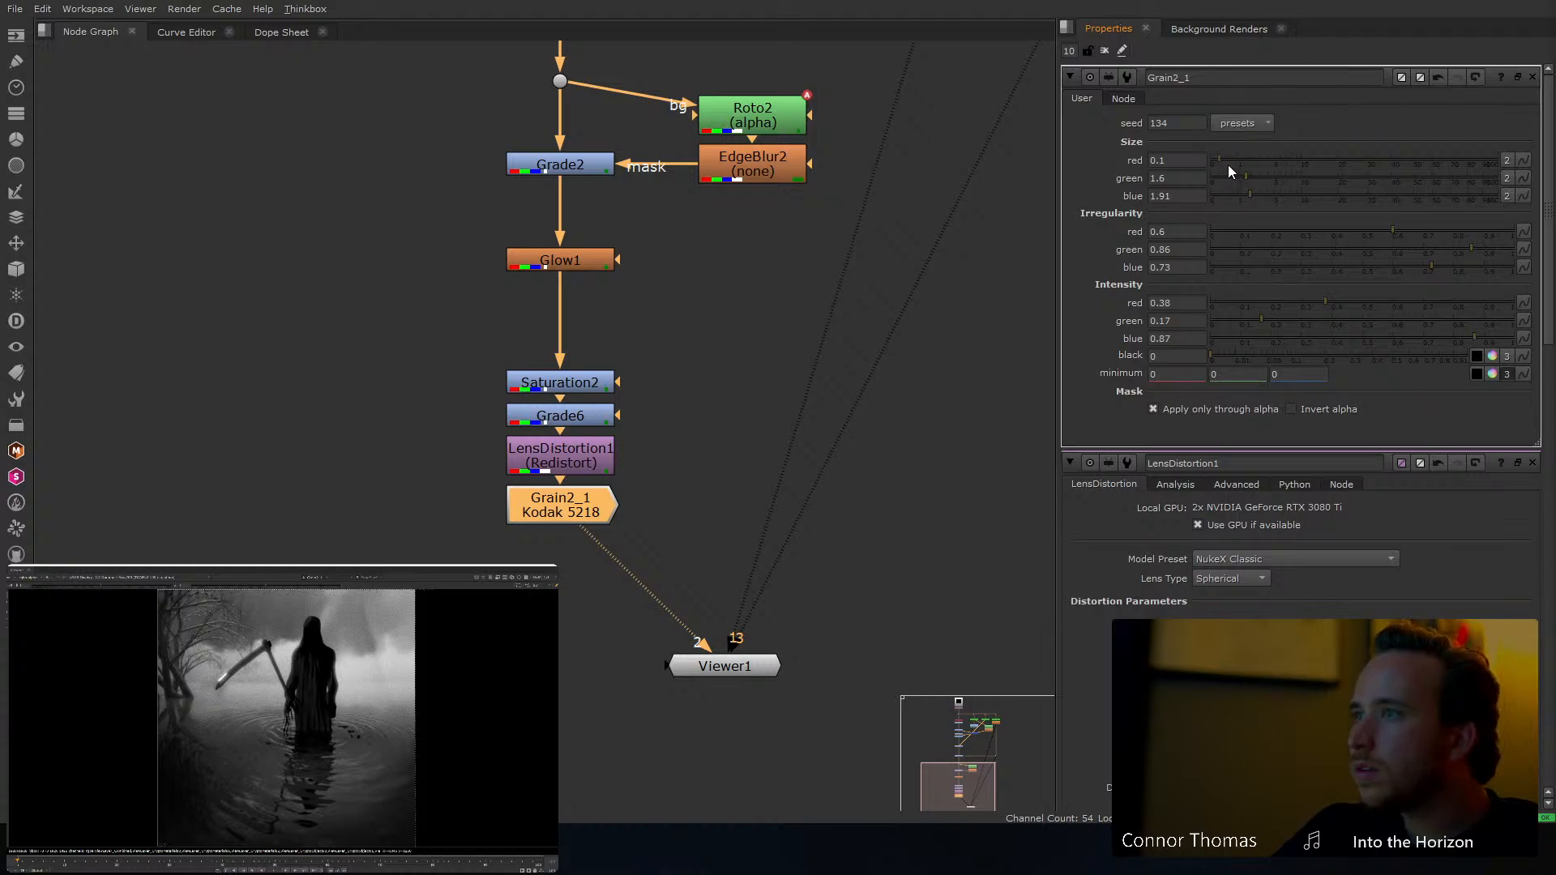
Set the grain size to green 1 and blue 1.3 and irregularity to red 0.315 and green 0.305, then check the full-colour image
{"action": "left_click_drag", "start_coordinate": [1249, 189], "coordinate": [1239, 176]}
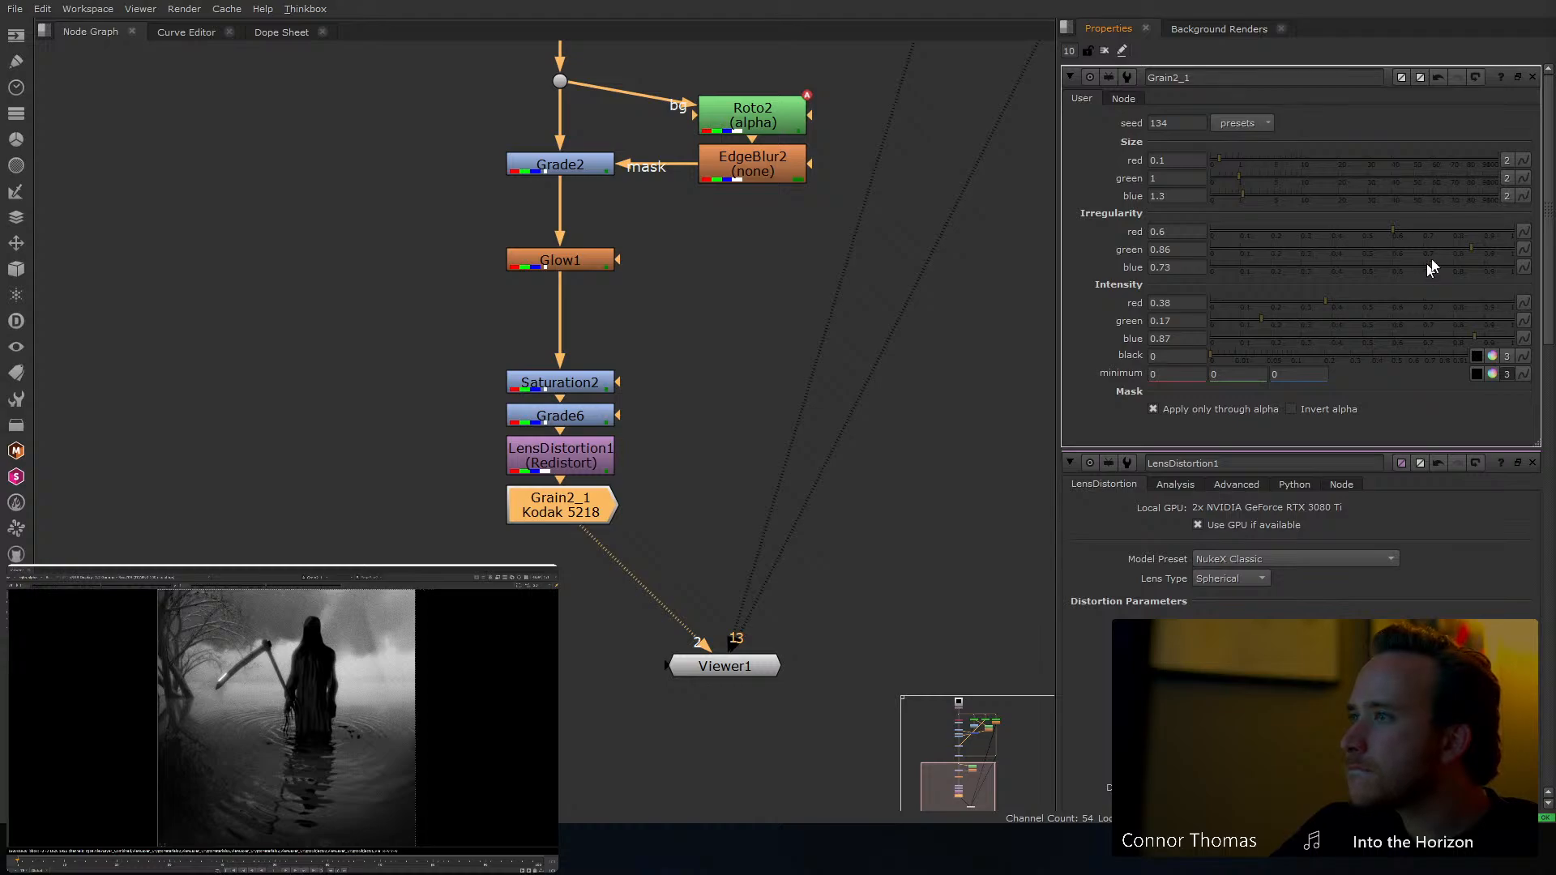
{"action": "left_click", "coordinate": [1307, 249]}
{"action": "left_click", "coordinate": [1308, 234]}
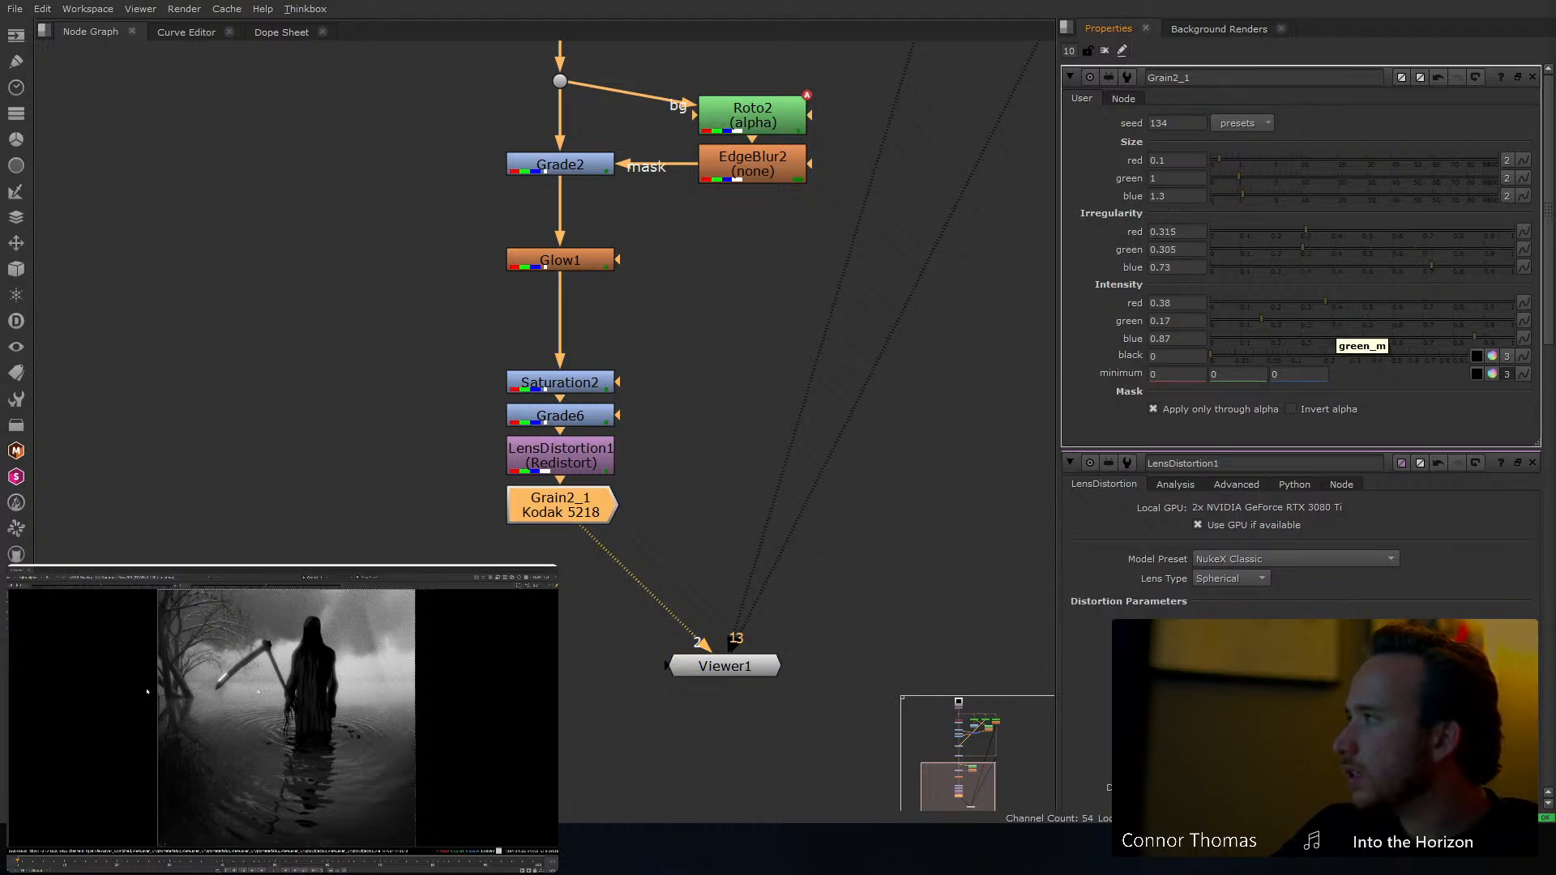
{"action": "key", "text": "b"}
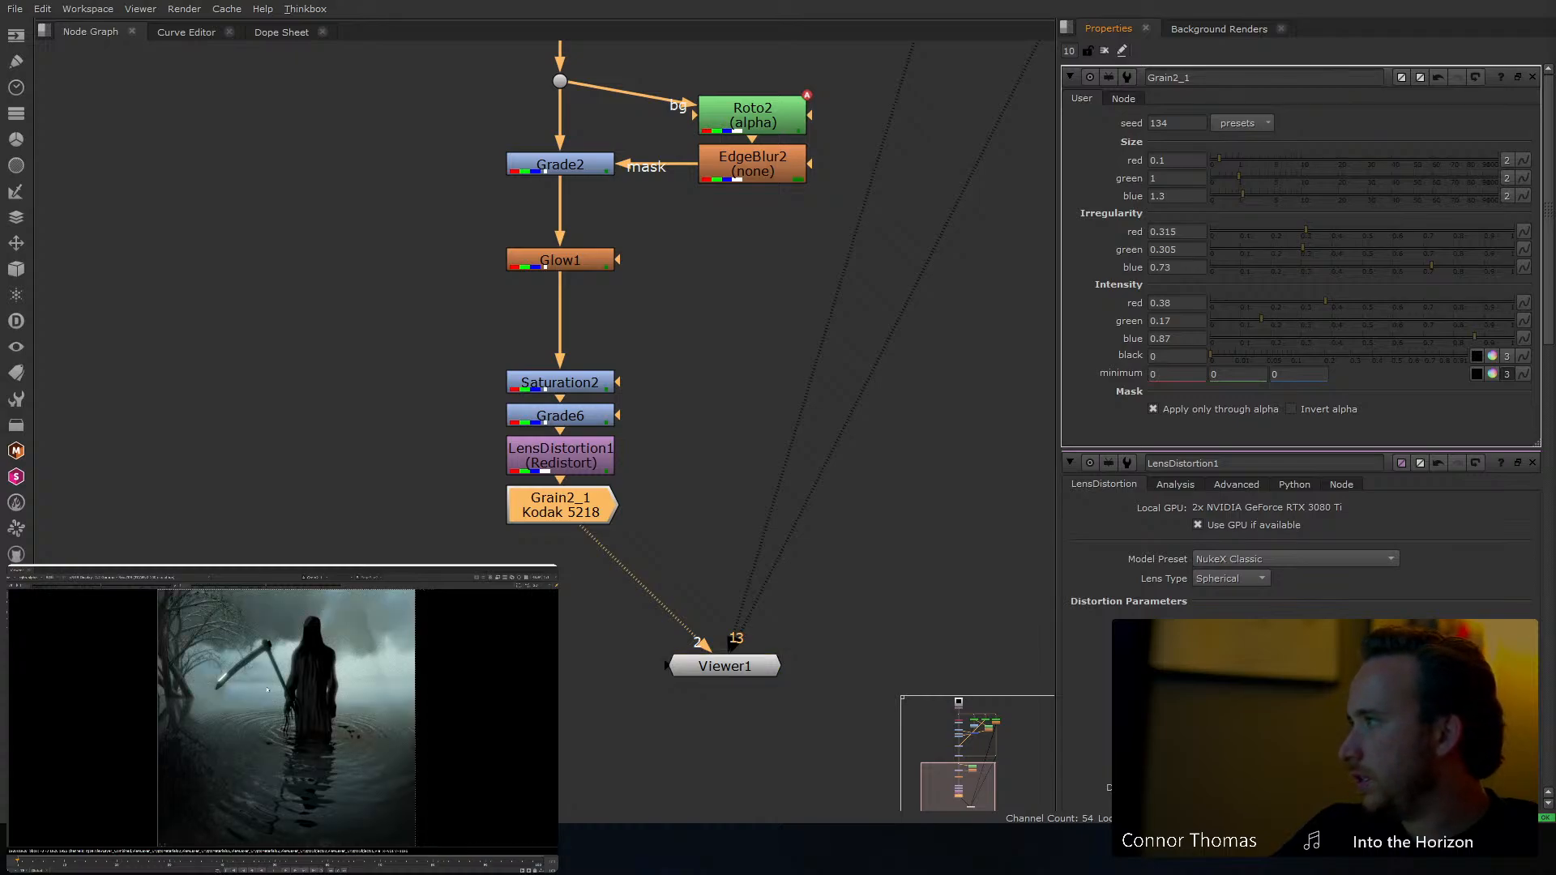
{"action": "scroll", "coordinate": [286, 592], "scroll_direction": "up", "scroll_amount": 5}
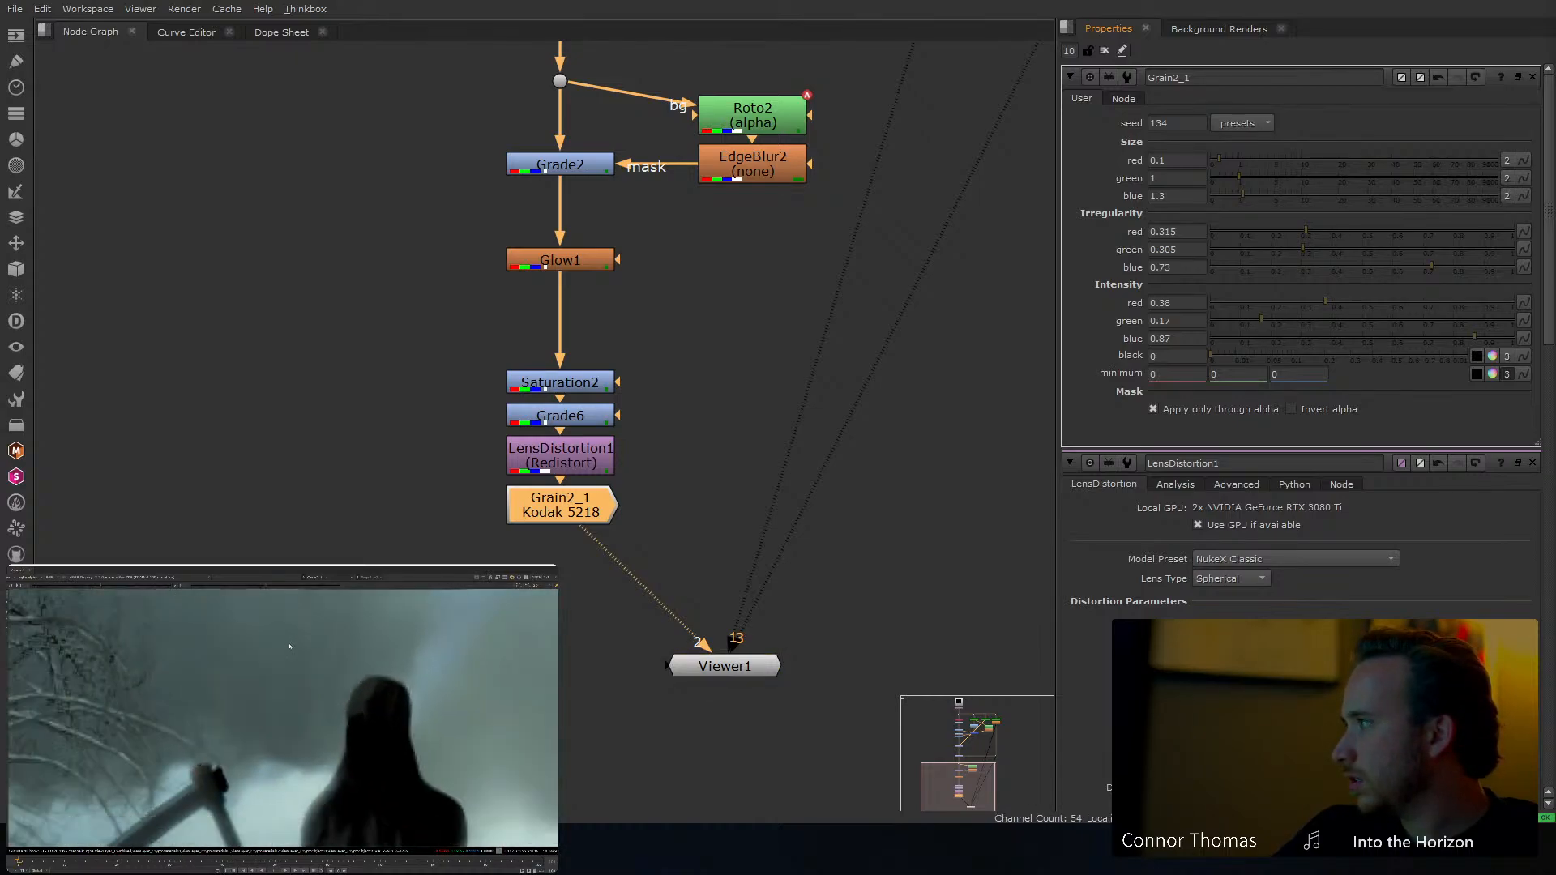
{"action": "key", "text": "f"}
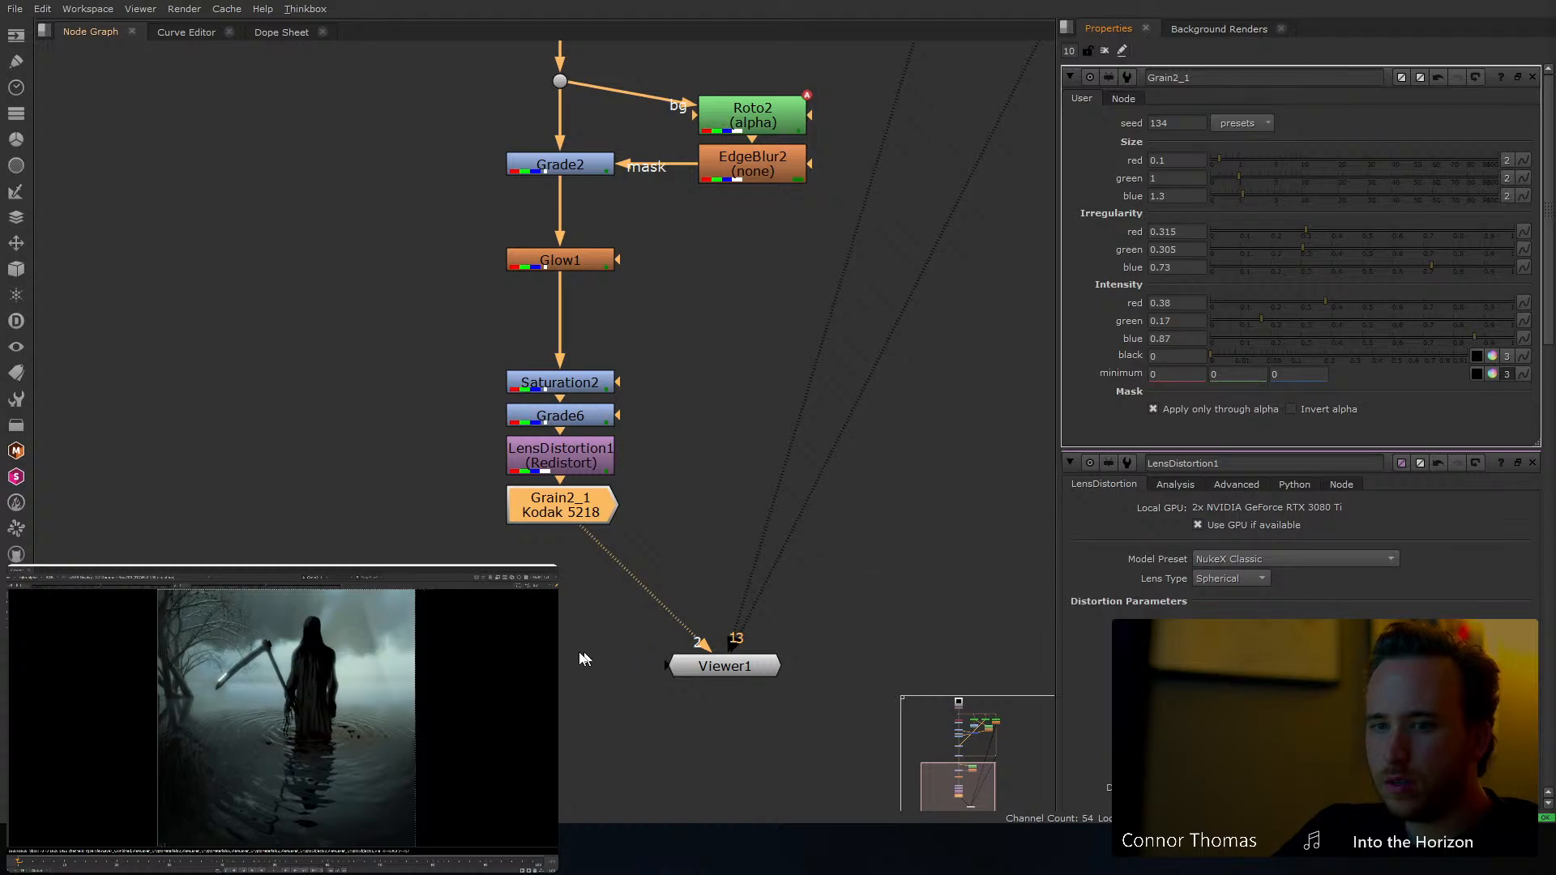
Move Viewer1 farther below the node chain and delete the Grain node
{"action": "left_click", "coordinate": [710, 666]}
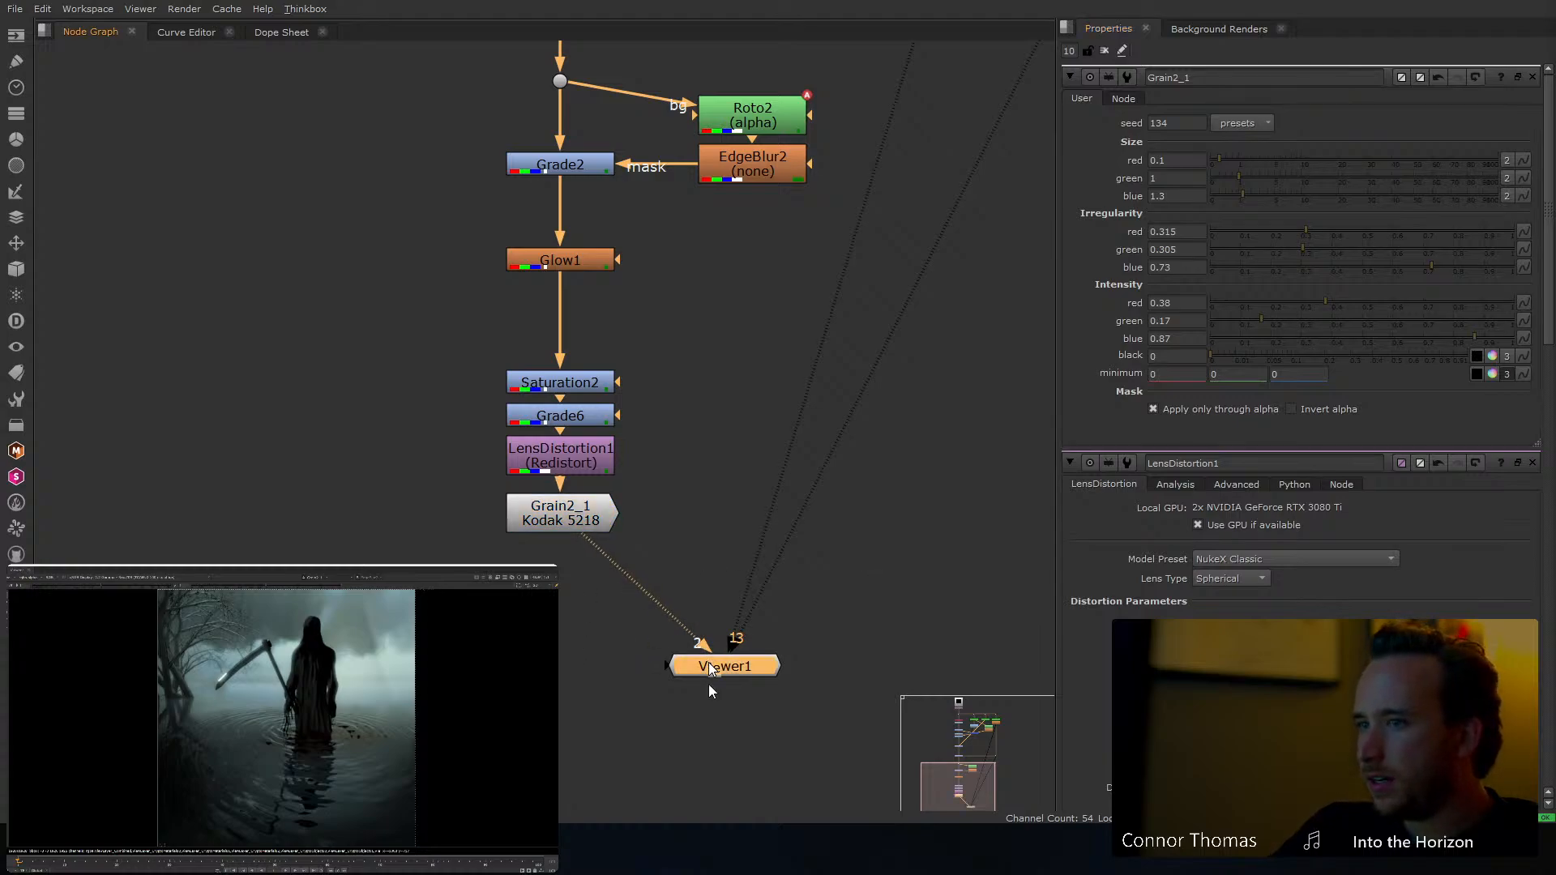
{"action": "left_click_drag", "start_coordinate": [710, 666], "coordinate": [728, 737]}
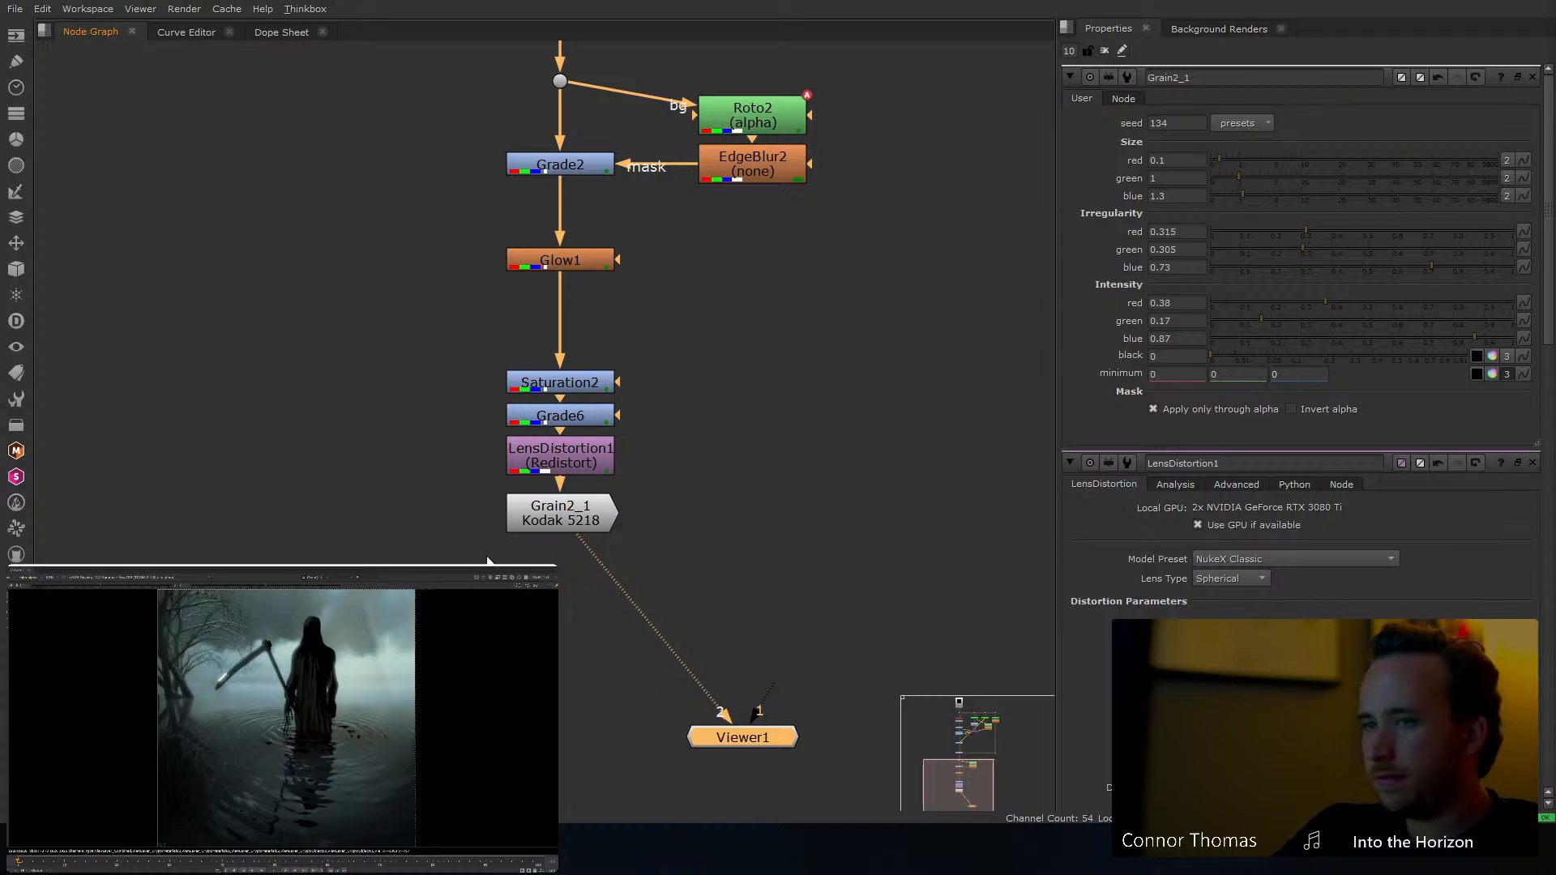
{"action": "left_click", "coordinate": [540, 516]}
{"action": "key", "text": "Delete"}
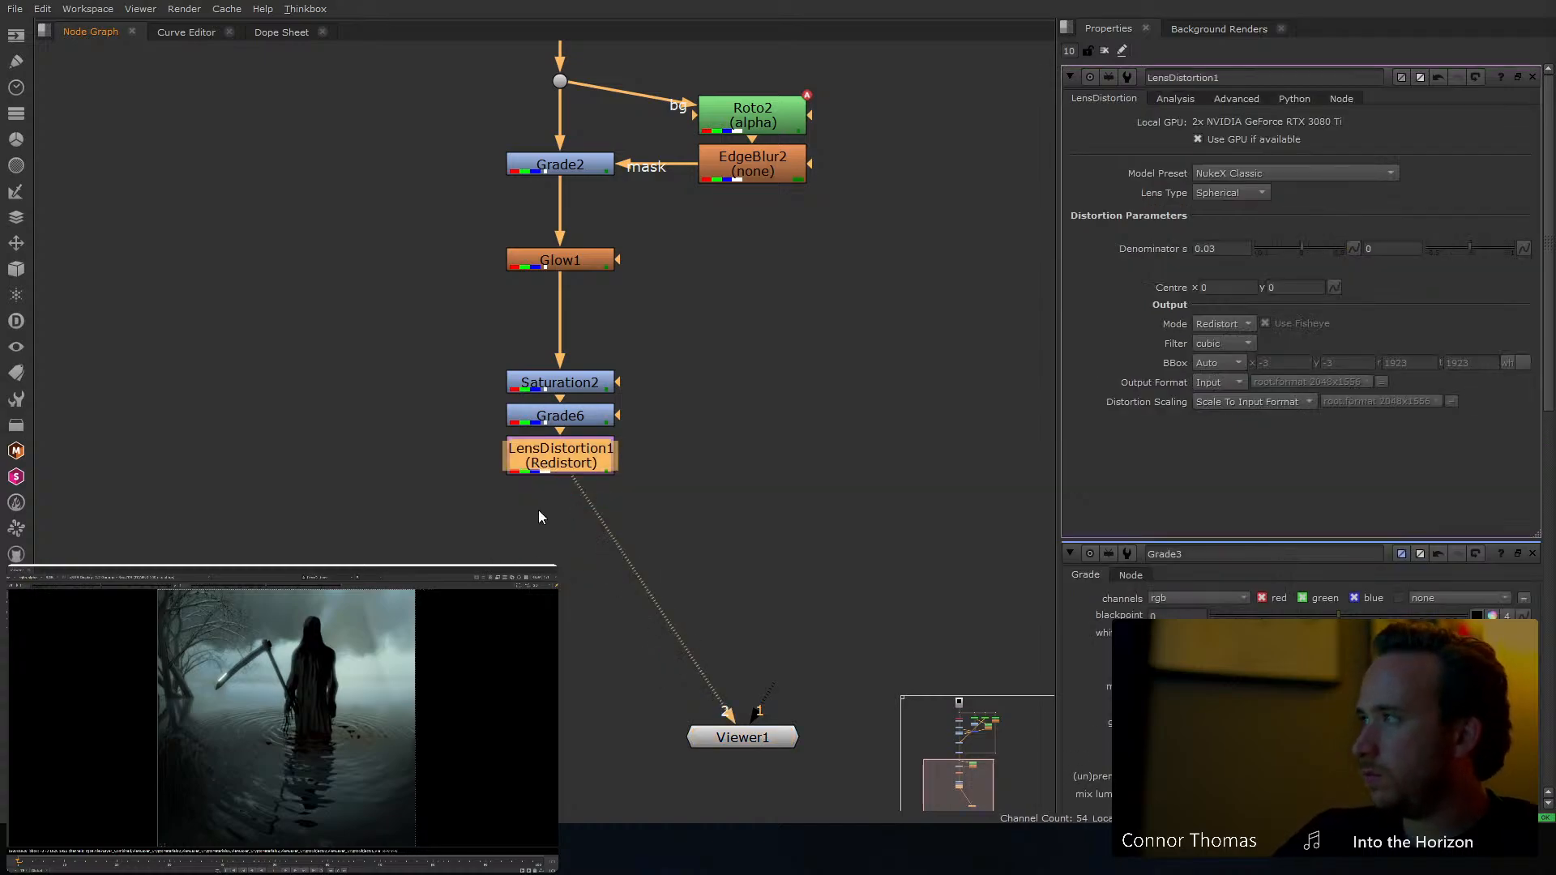
{"action": "key", "text": "Tab"}
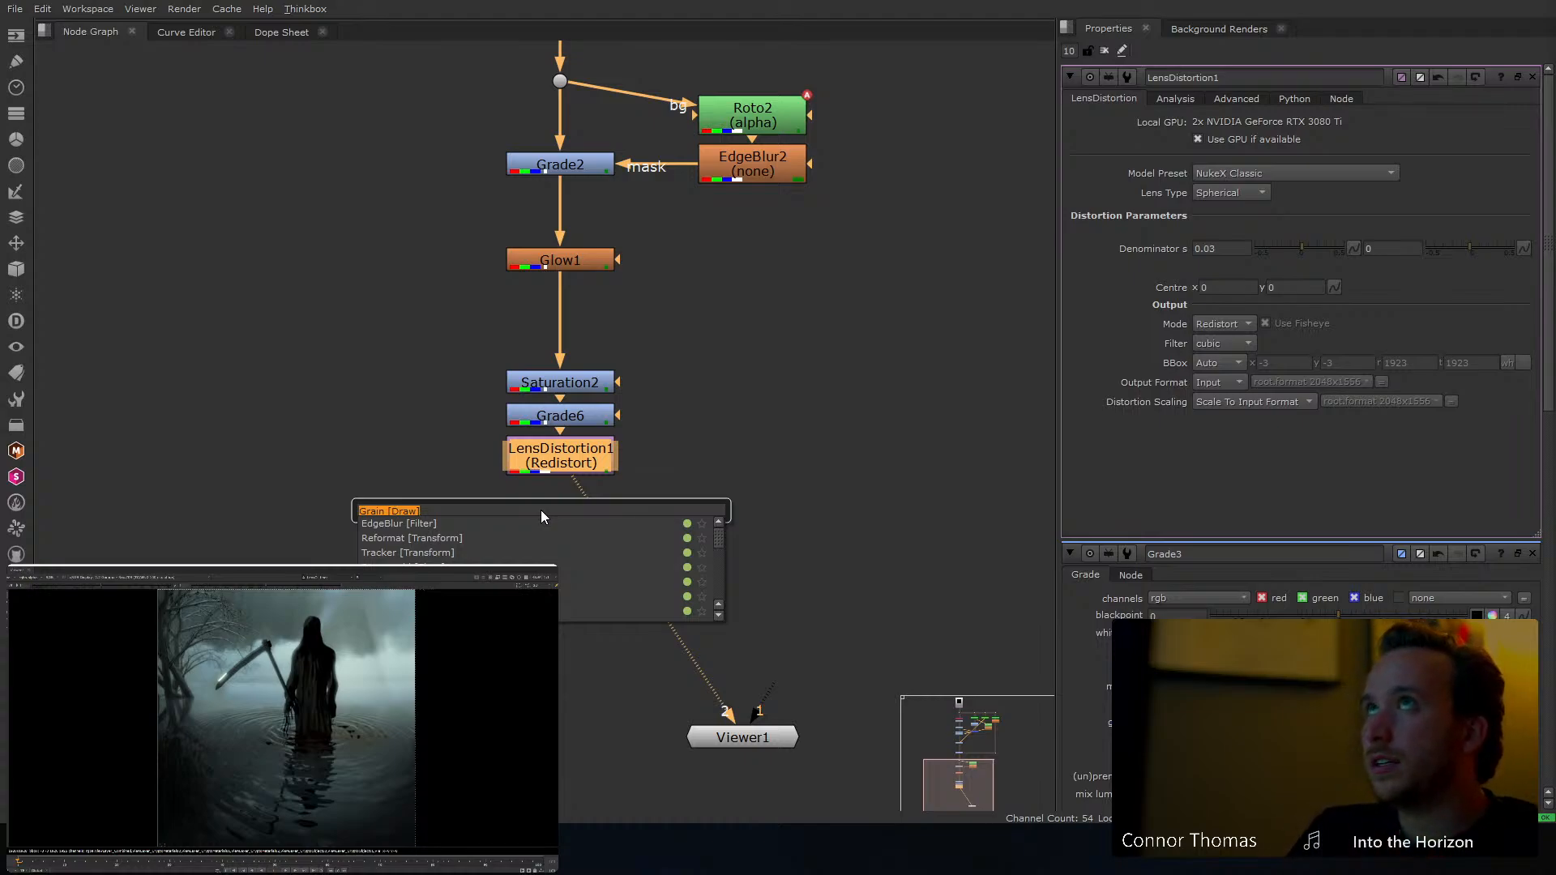
{"action": "type", "text": "tv"}
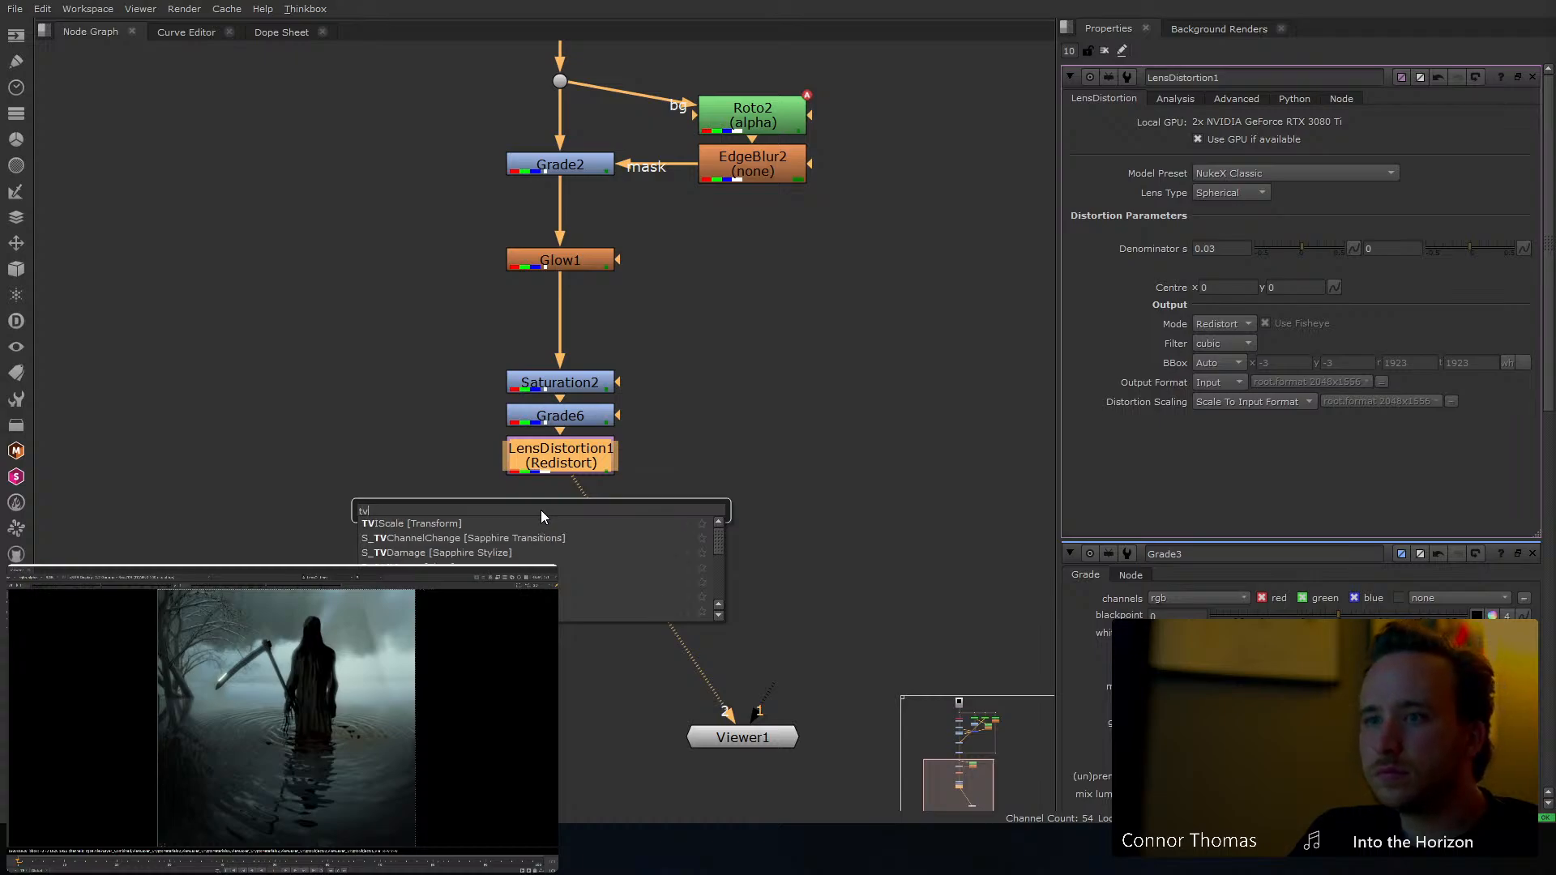
{"action": "key", "text": "BackSpace"}
{"action": "key", "text": "BackSpace"}
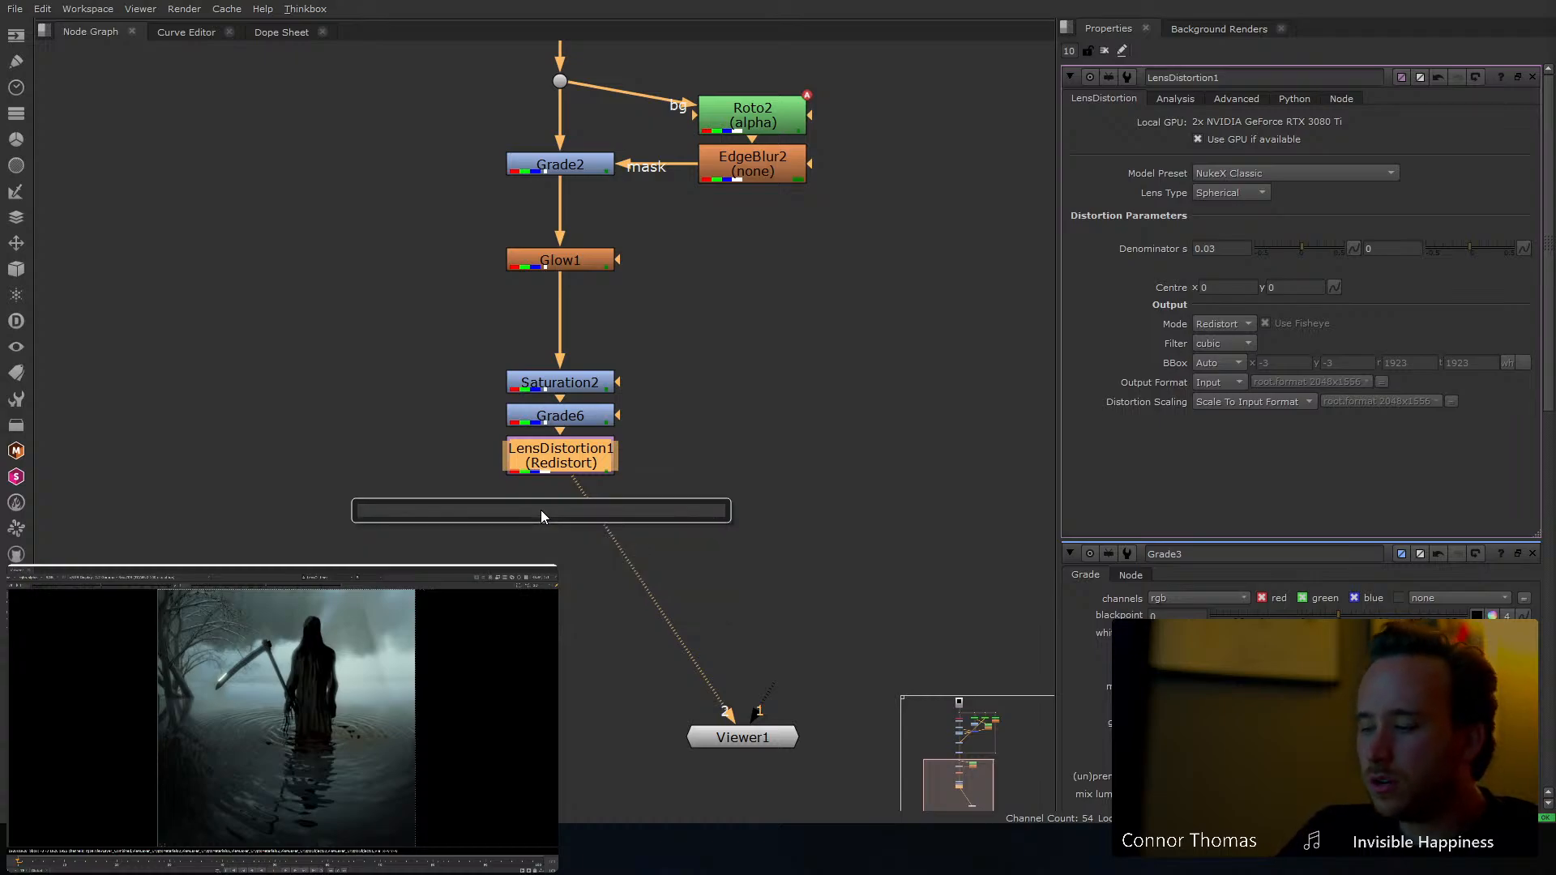
{"action": "left_click", "coordinate": [418, 448]}
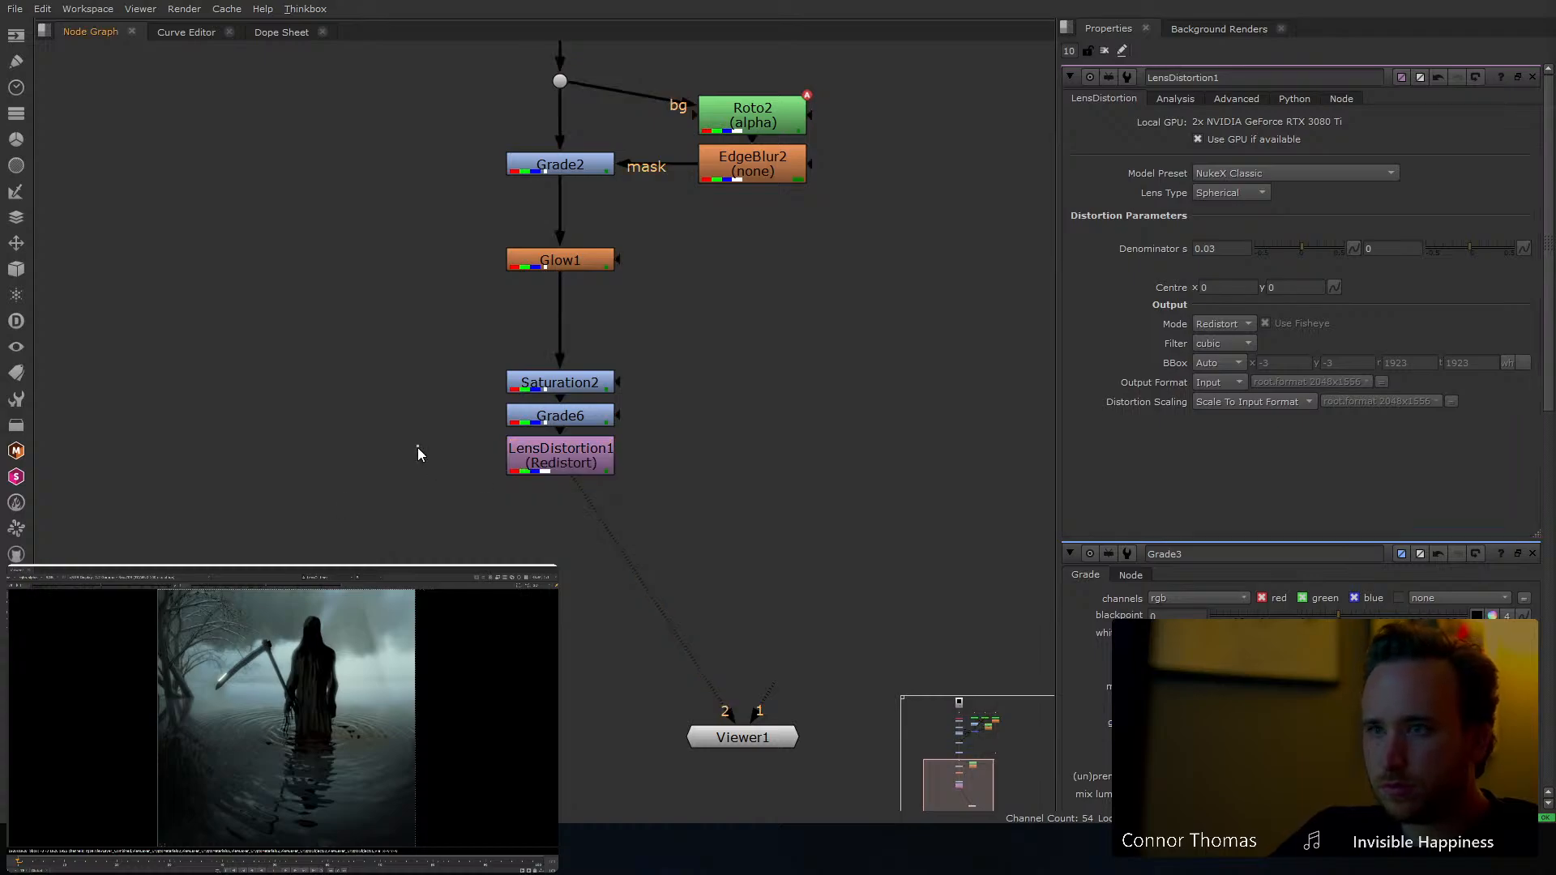
Add a Sapphire S_FilmDamage node after LensDistortion1
{"action": "right_click", "coordinate": [598, 462]}
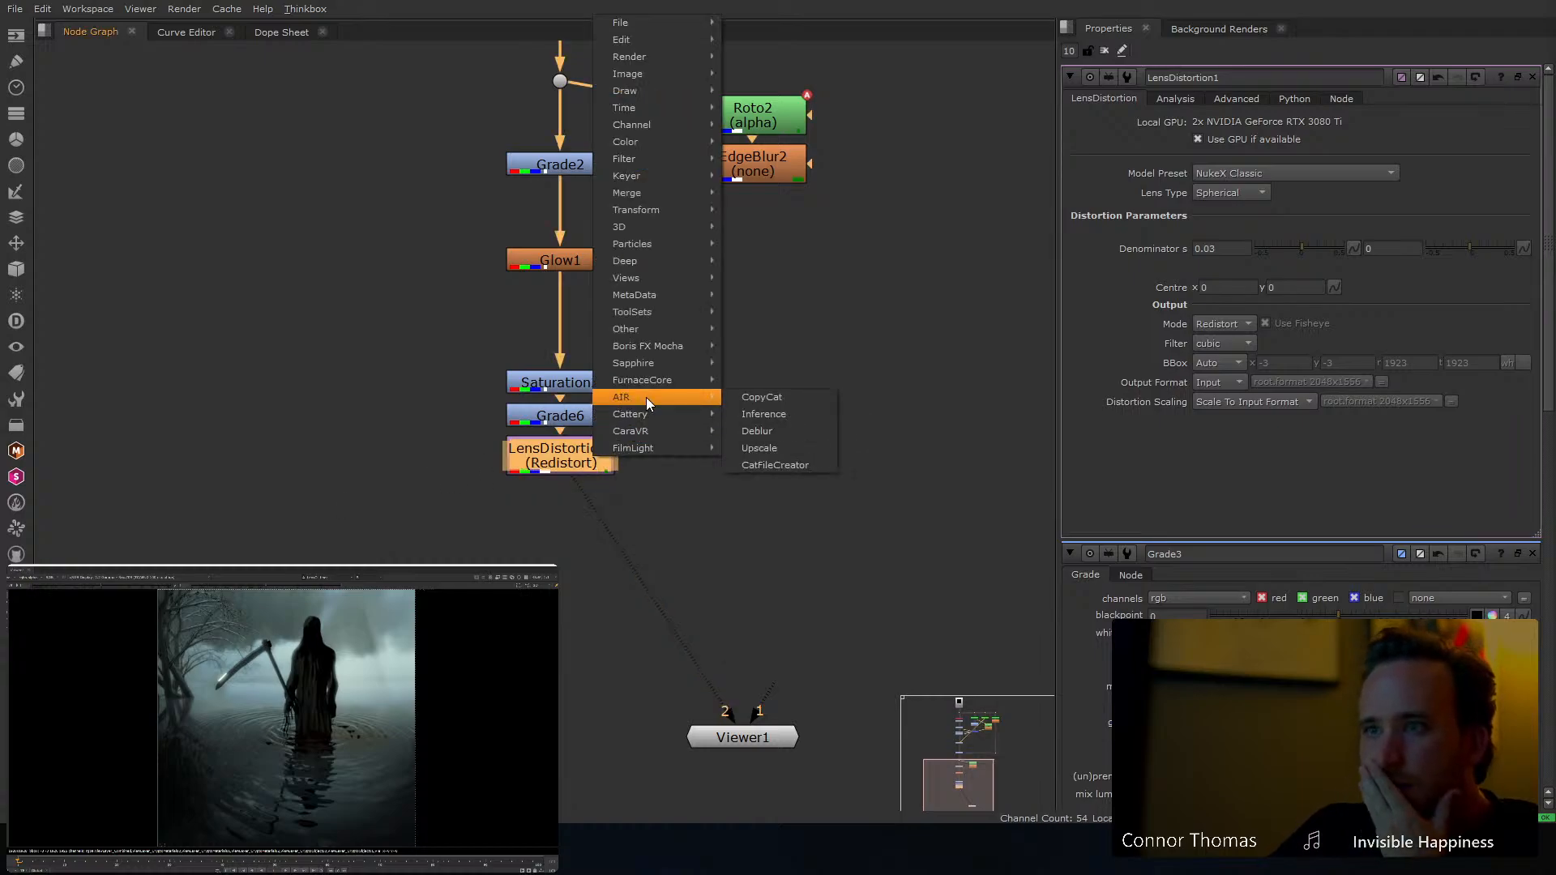
{"action": "mouse_move", "coordinate": [662, 413]}
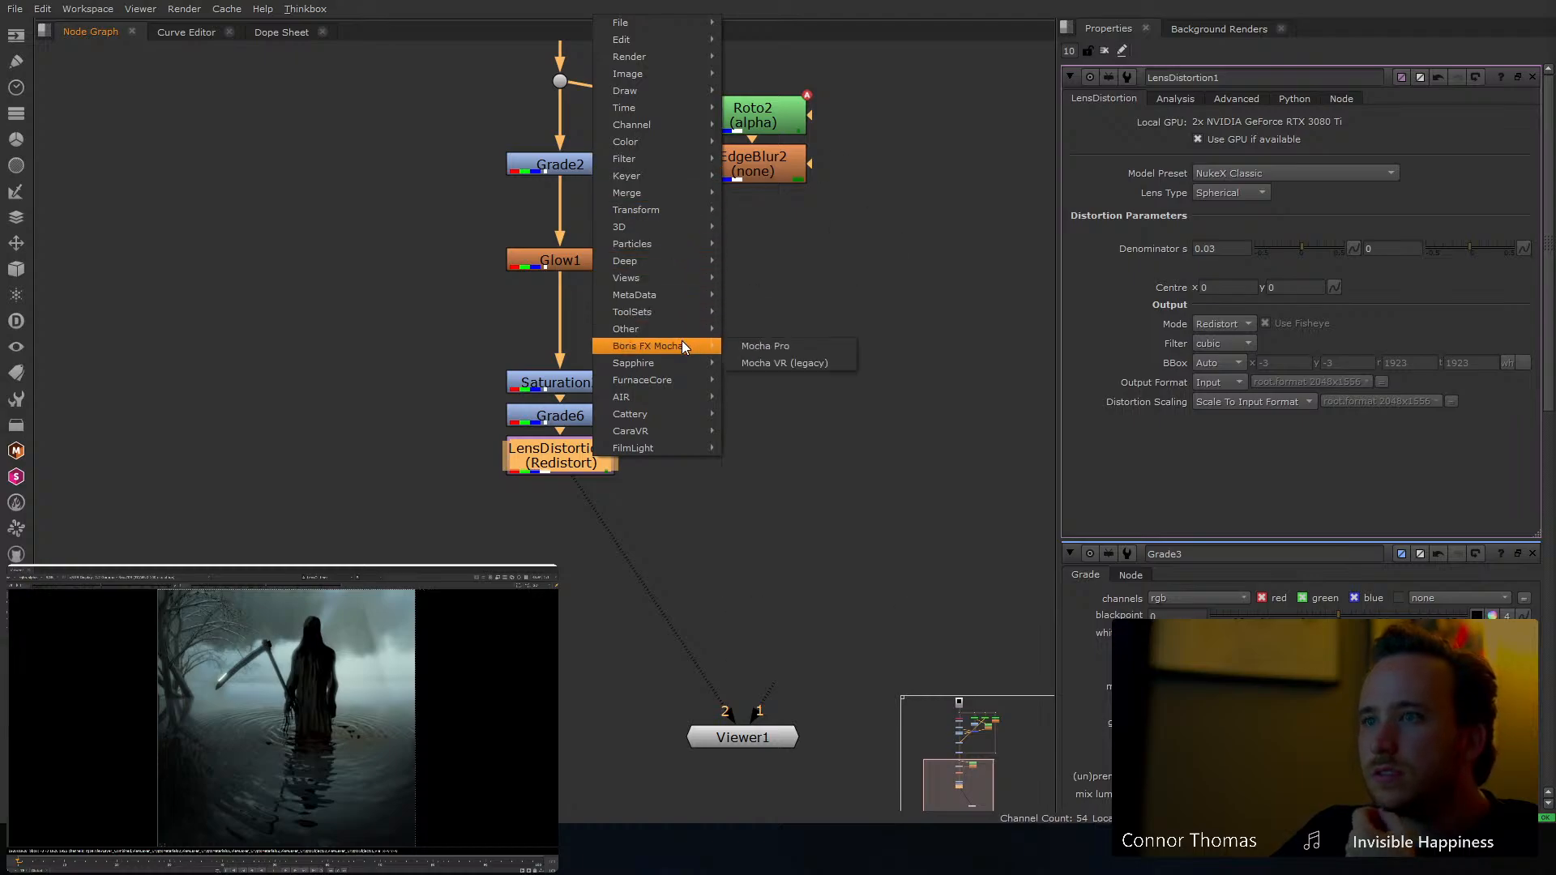
{"action": "mouse_move", "coordinate": [683, 358]}
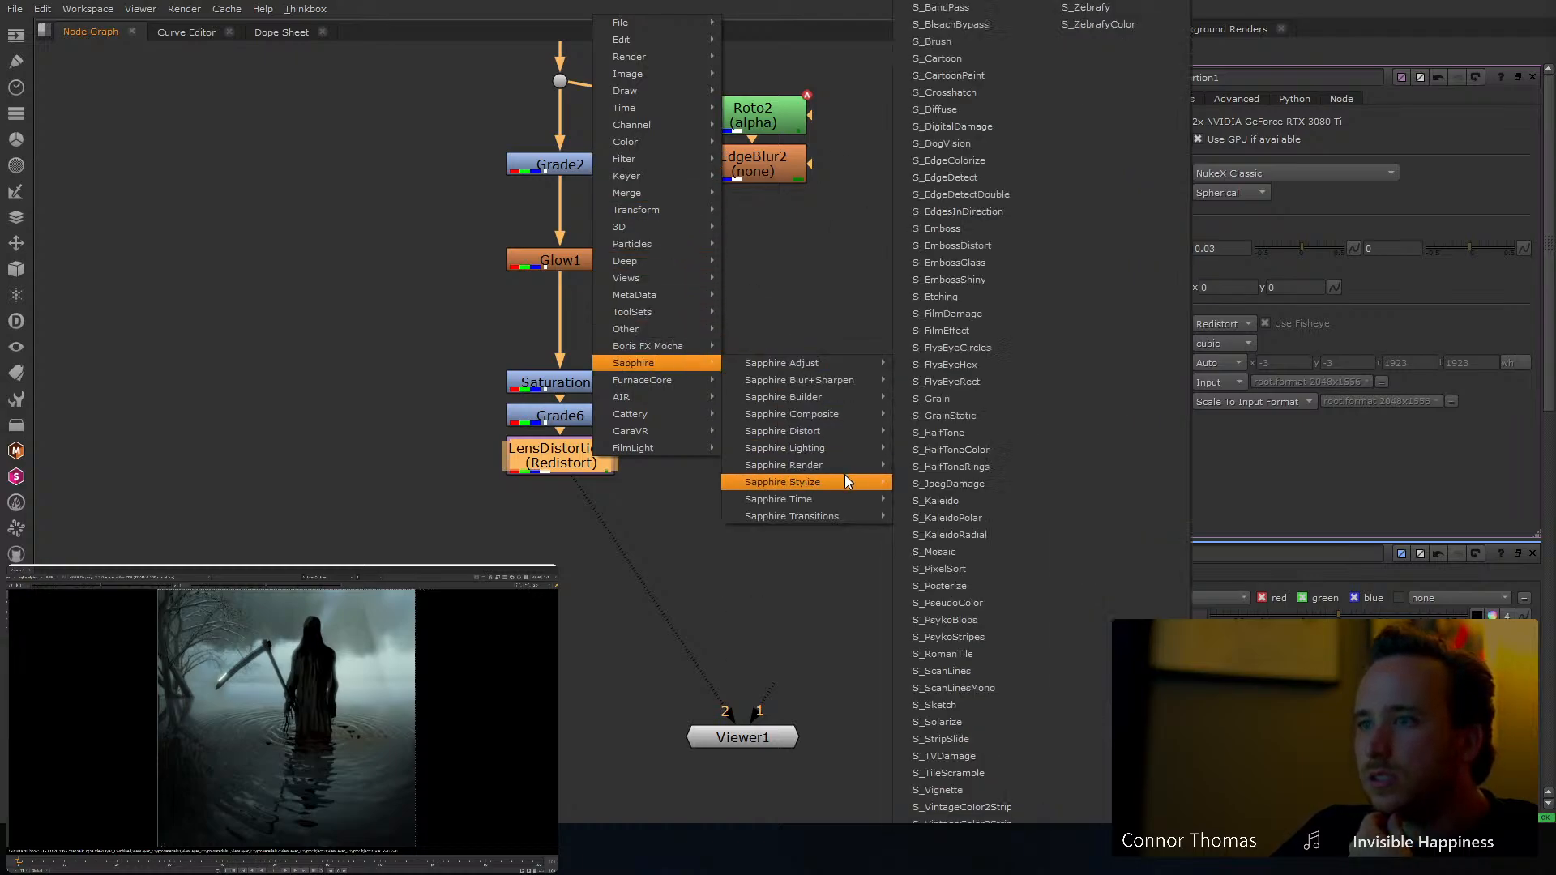
{"action": "mouse_move", "coordinate": [862, 462]}
{"action": "mouse_move", "coordinate": [862, 400]}
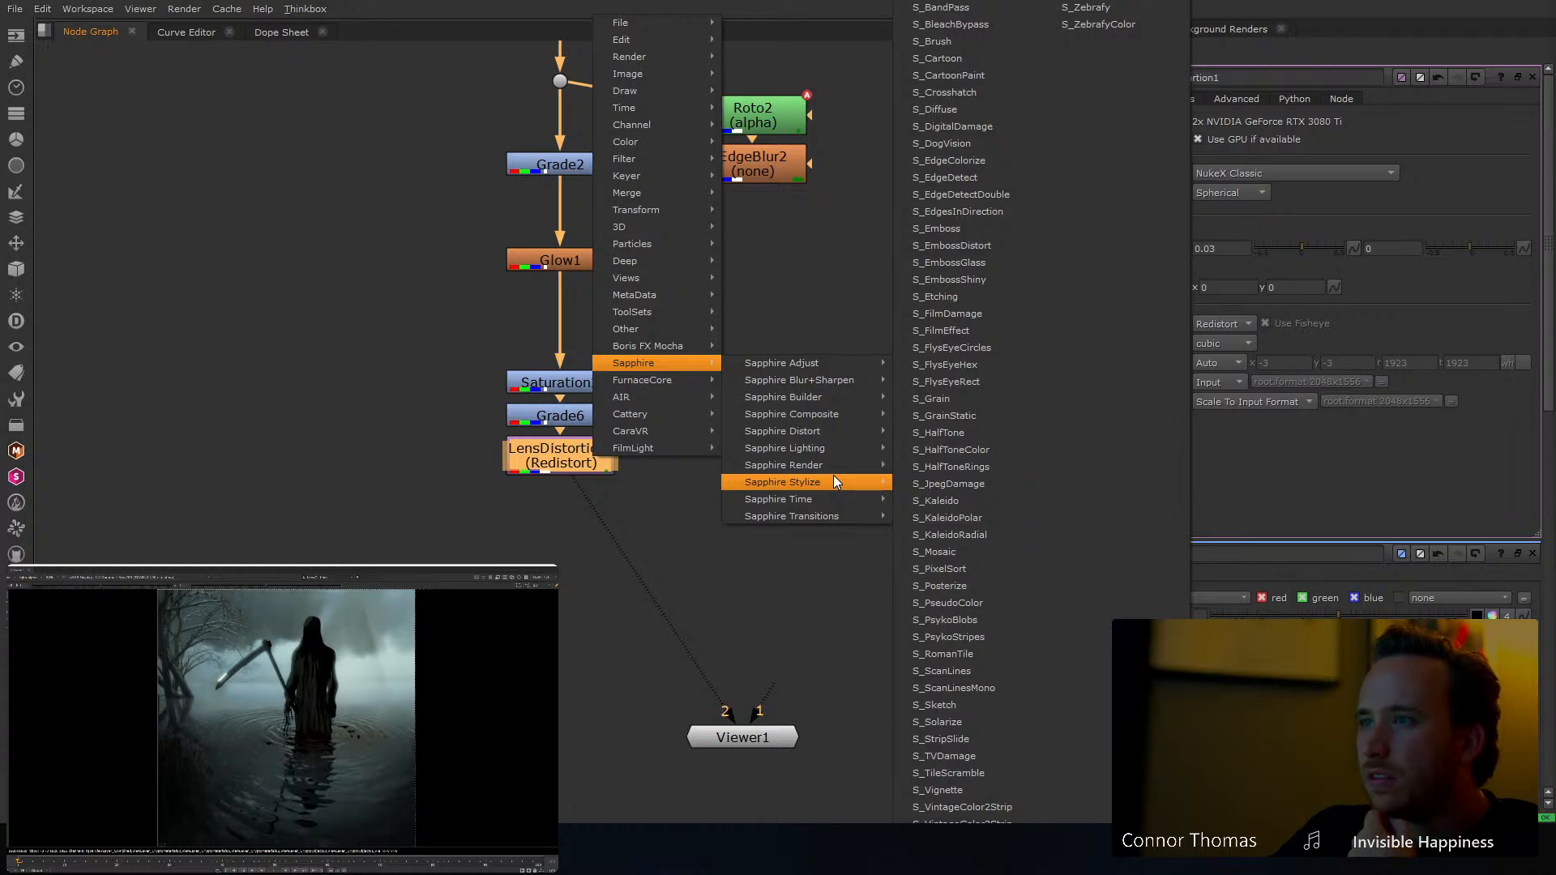
{"action": "key", "text": "Escape"}
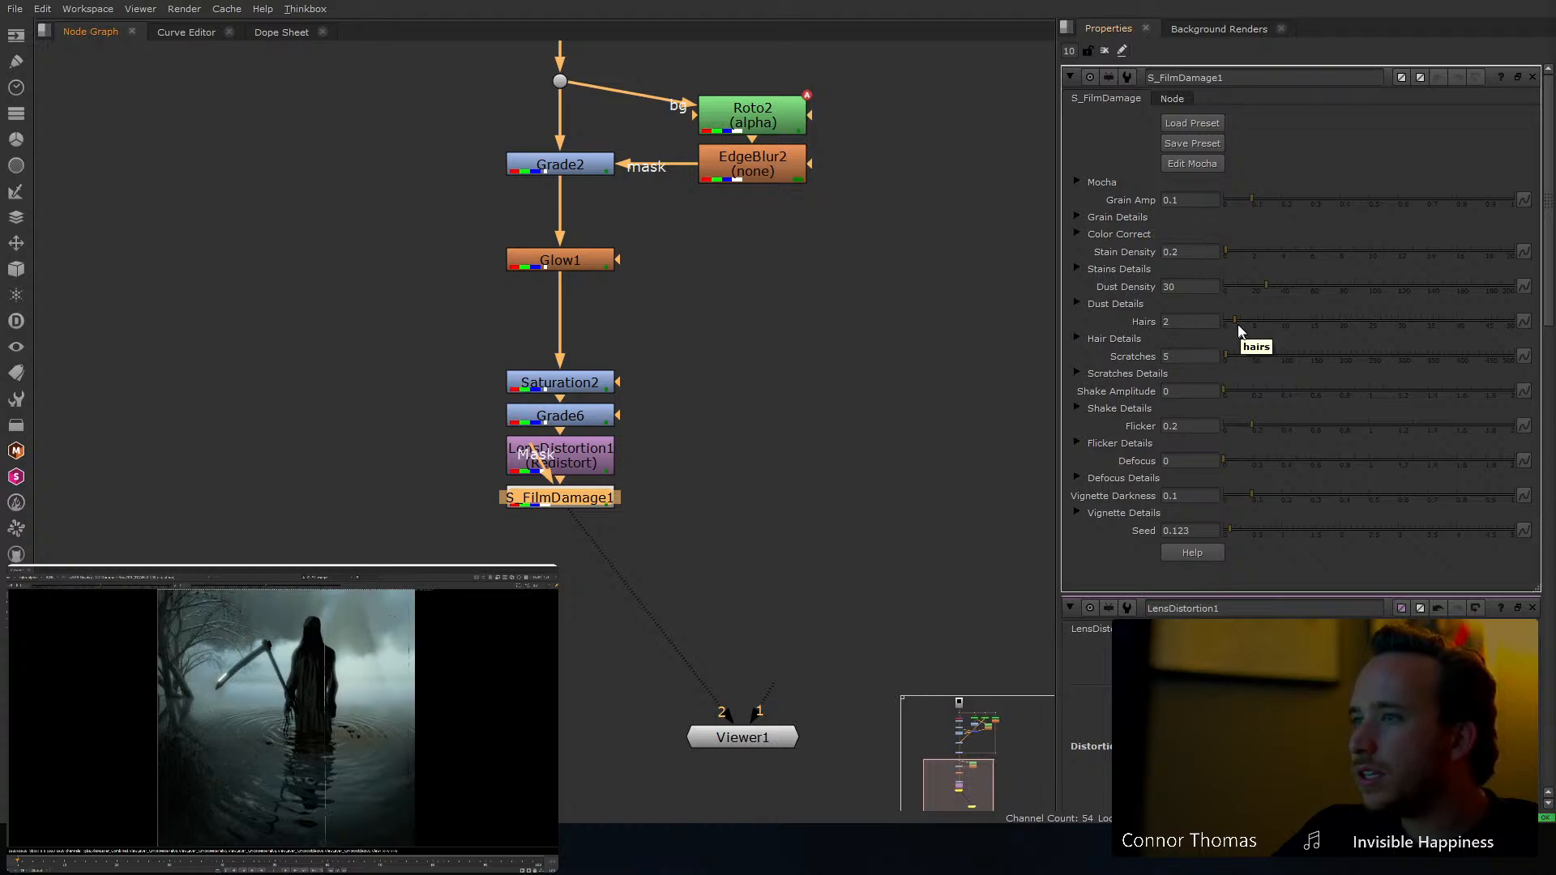
Try S_FilmDamage1's Hairs at 0, undo that change, and set Scratches to 0
{"action": "left_click_drag", "start_coordinate": [1238, 328], "coordinate": [1213, 326]}
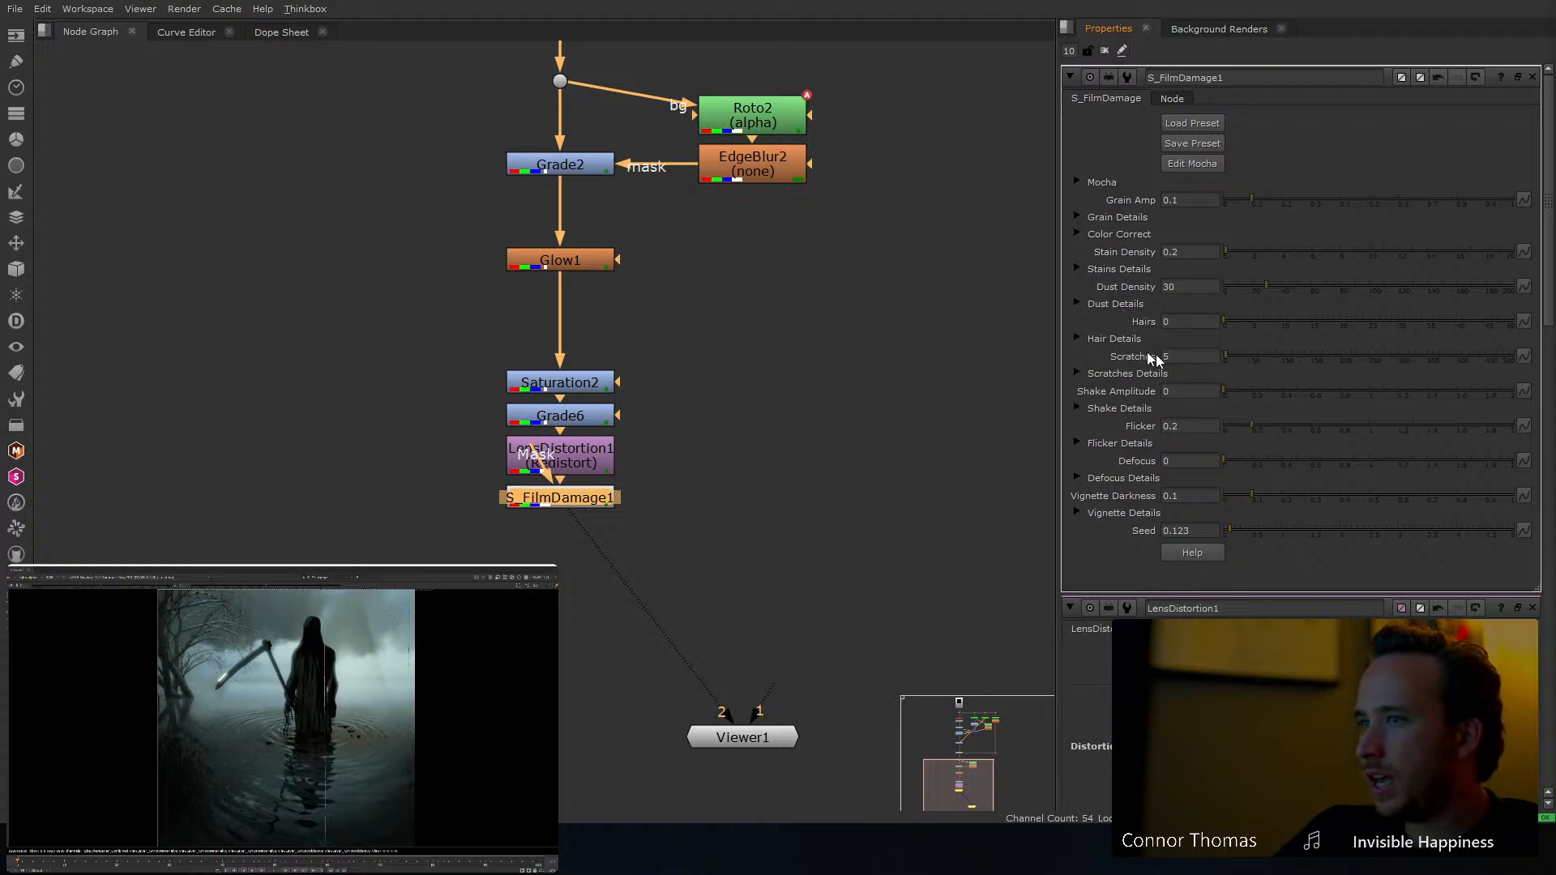
{"action": "key", "text": "ctrl+z"}
{"action": "left_click_drag", "start_coordinate": [1228, 357], "coordinate": [1196, 359]}
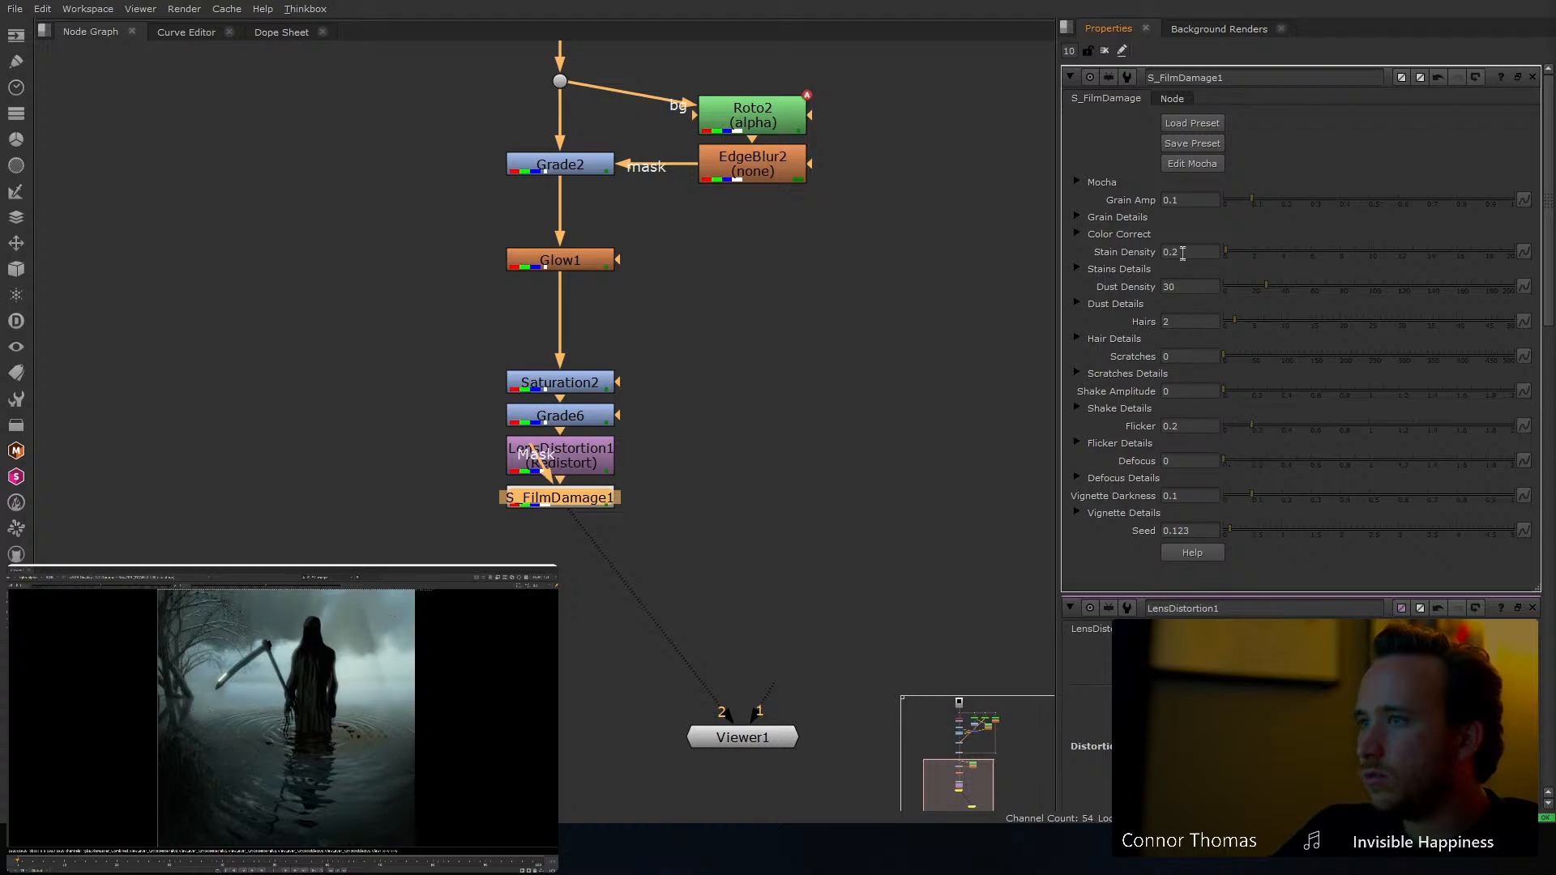
Set S_FilmDamage1's Grain Amp to 0.065, Stain Density to 0 and Dust Density to 3
{"action": "left_click", "coordinate": [1242, 199]}
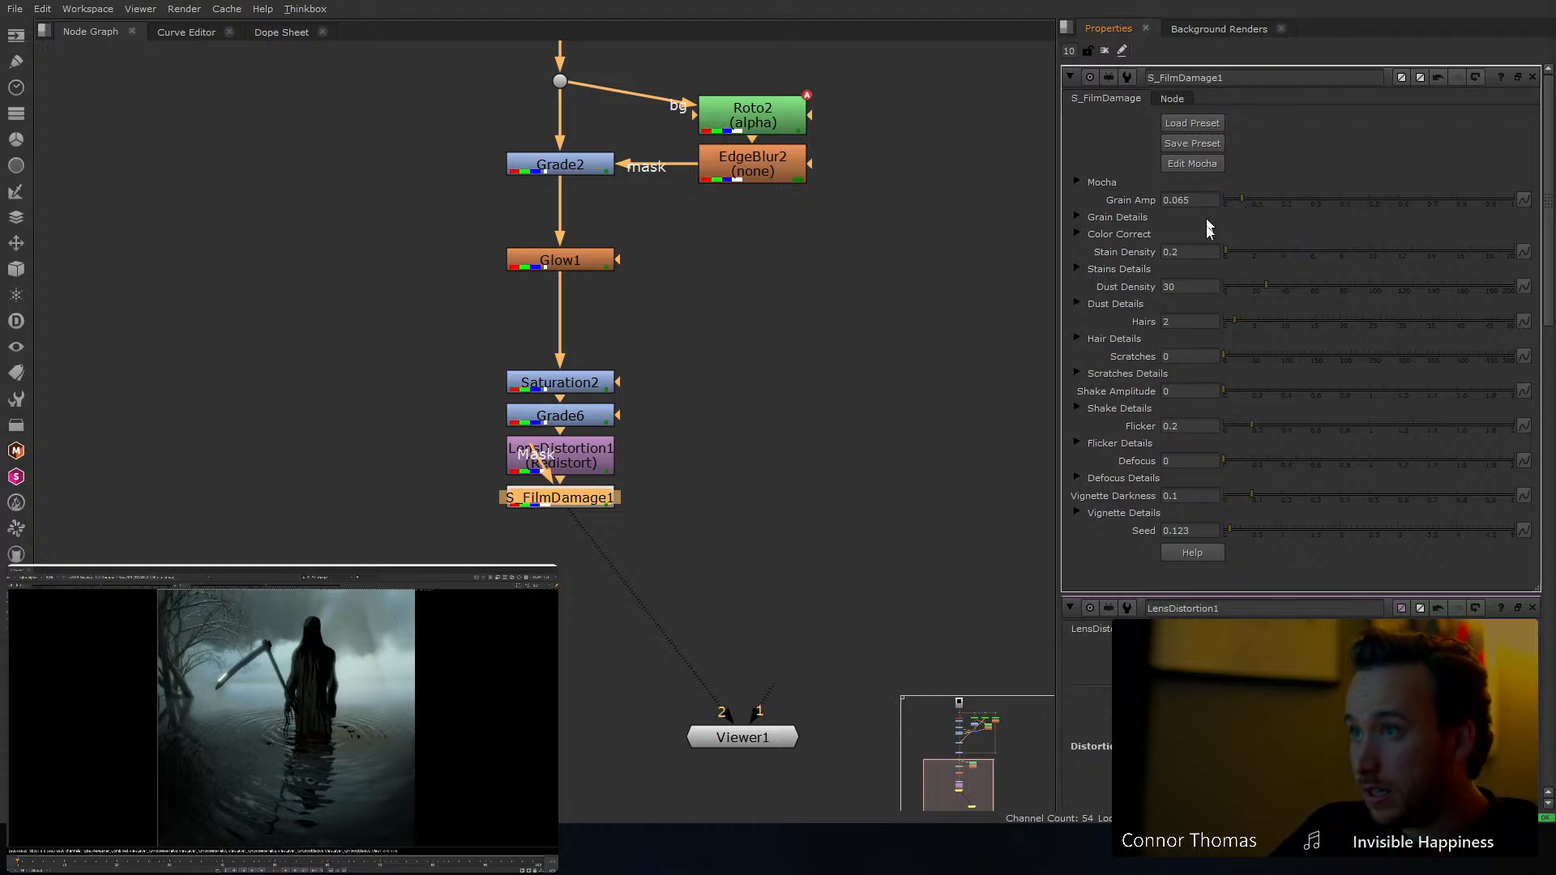
{"action": "left_click_drag", "start_coordinate": [1229, 249], "coordinate": [1217, 249]}
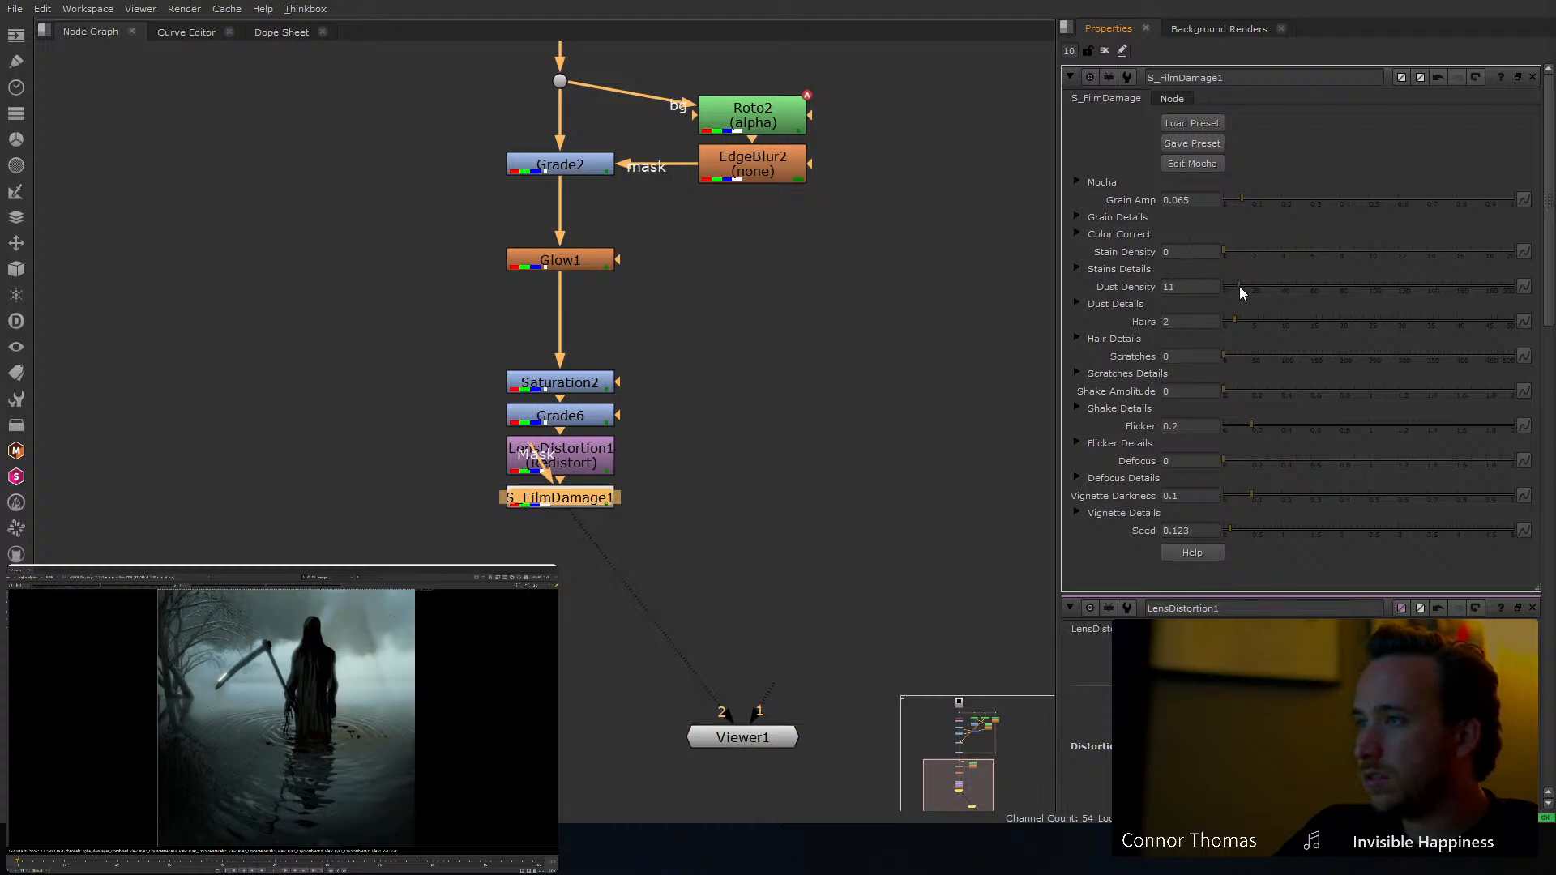
{"action": "mouse_move", "coordinate": [1239, 285]}
{"action": "left_mouse_down"}
{"action": "mouse_move", "coordinate": [1213, 285]}
{"action": "mouse_move", "coordinate": [1234, 287]}
{"action": "left_mouse_up"}
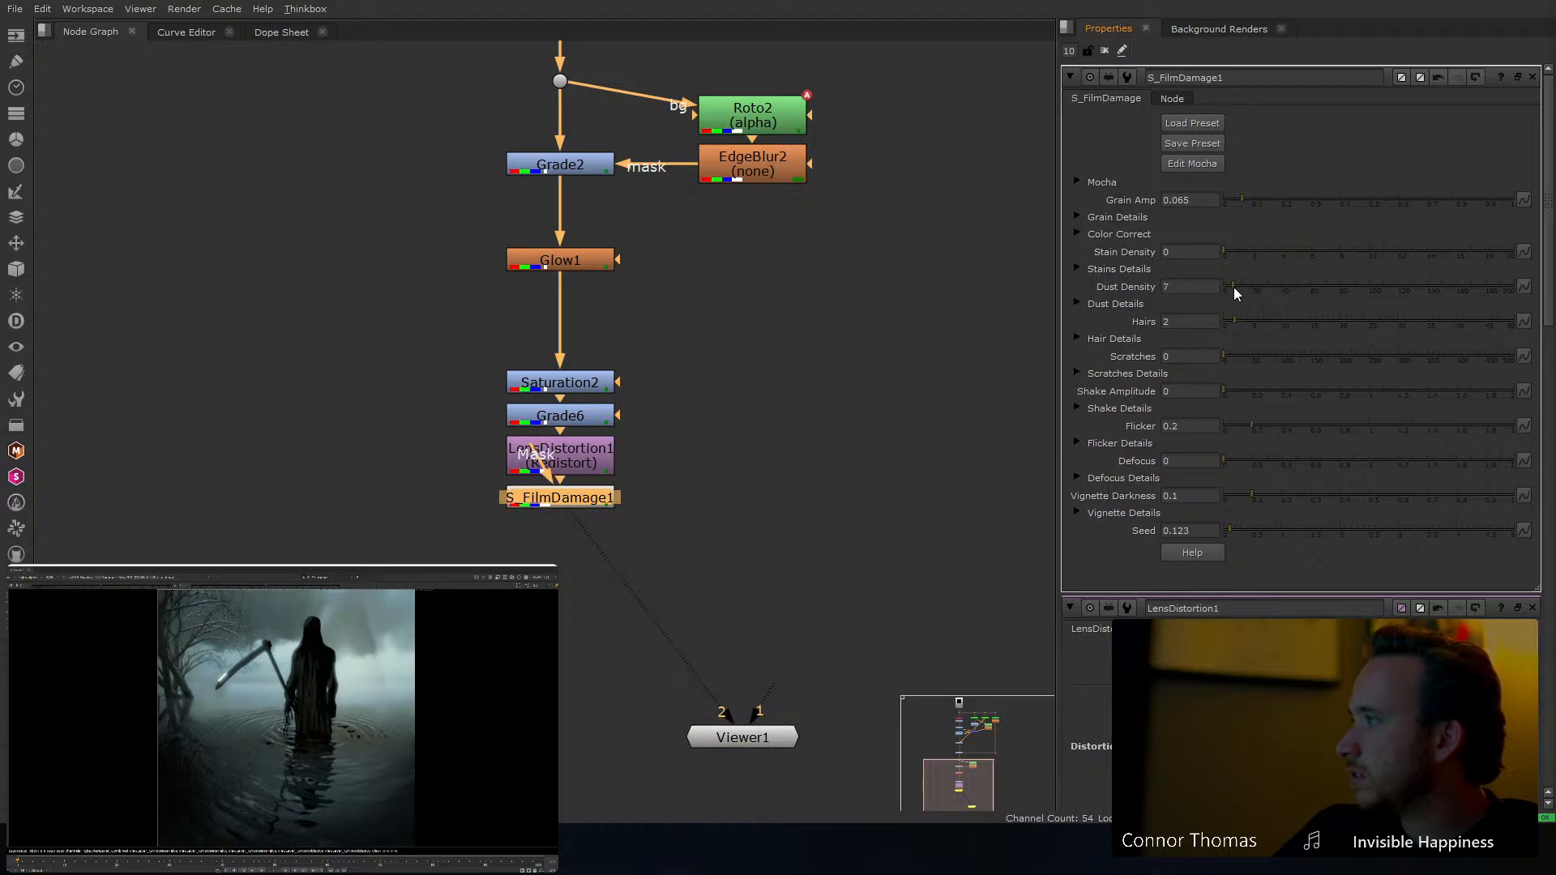
{"action": "left_click_drag", "start_coordinate": [1234, 287], "coordinate": [1228, 285]}
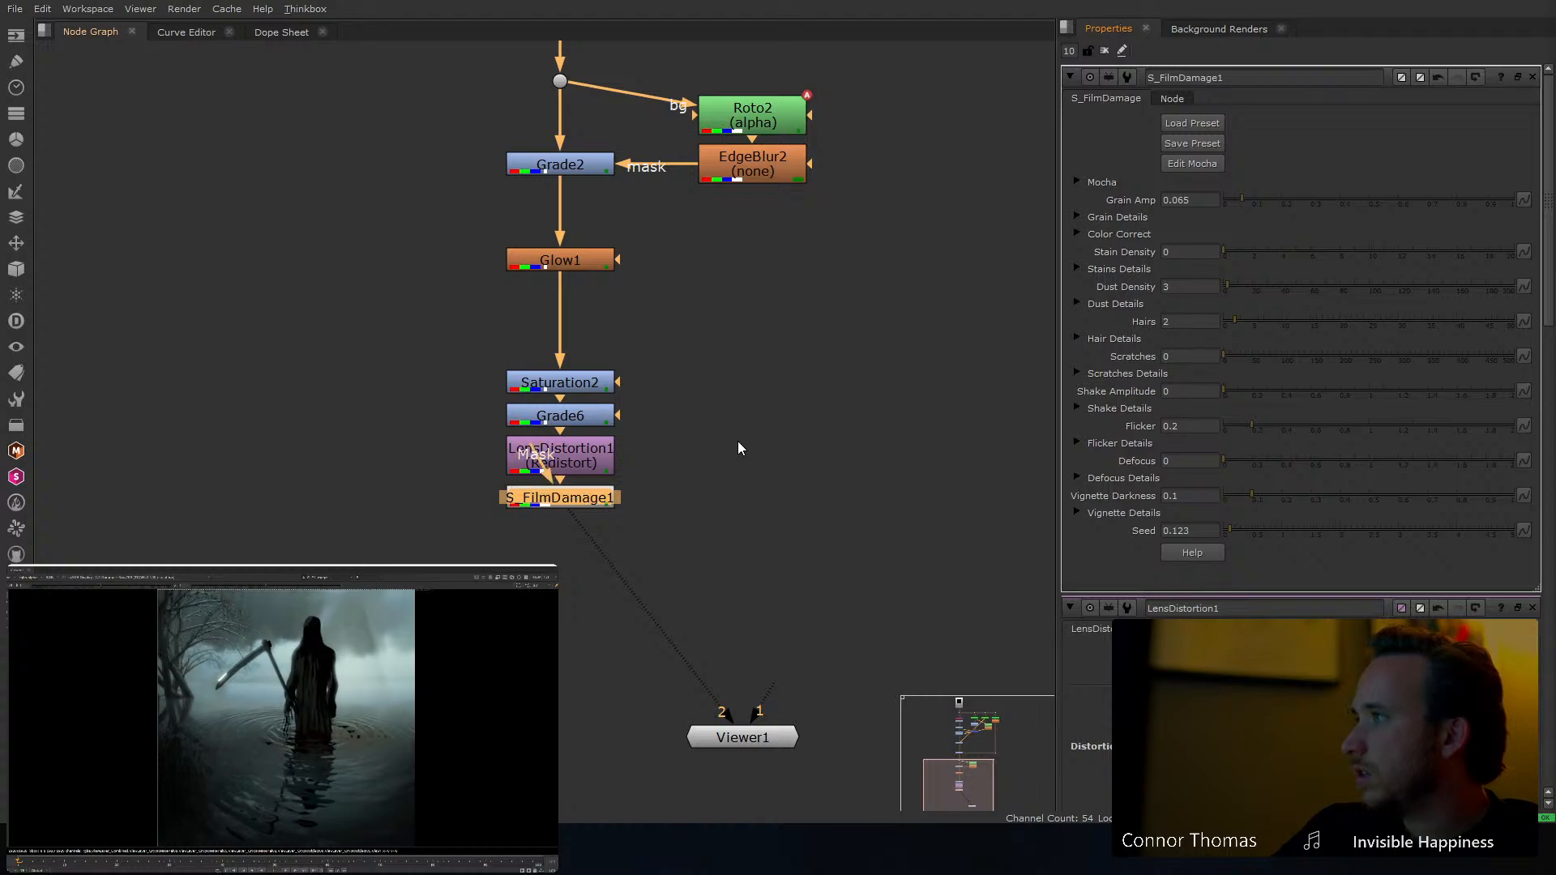
Move S_FilmDamage1 slightly lower beneath LensDistortion1 and leave it deselected
{"action": "left_click", "coordinate": [701, 525]}
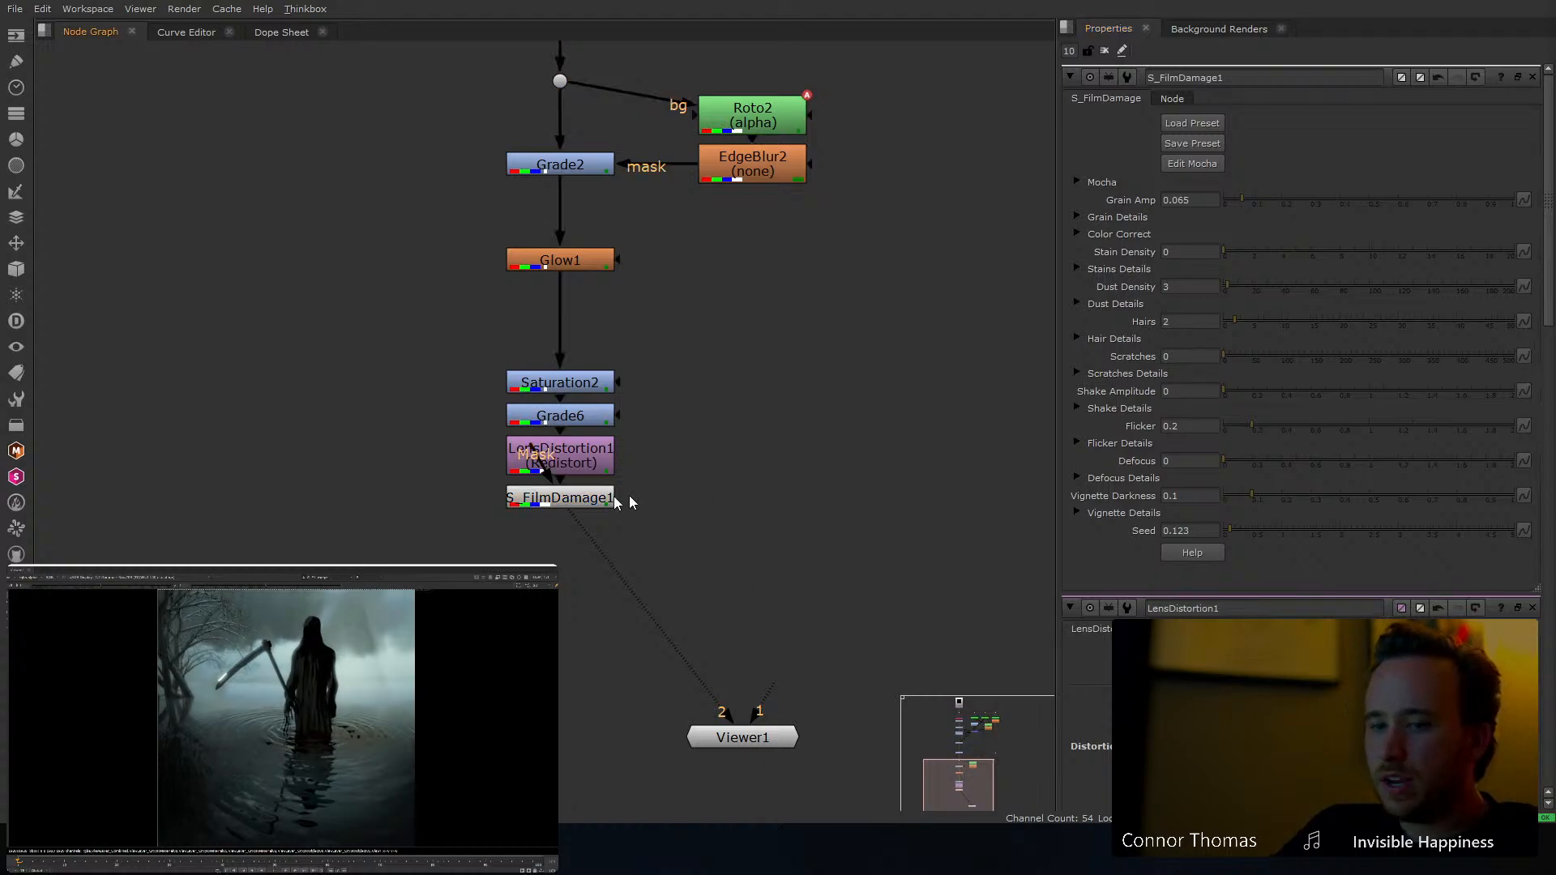
{"action": "left_click_drag", "start_coordinate": [598, 502], "coordinate": [604, 548]}
{"action": "left_click", "coordinate": [739, 514]}
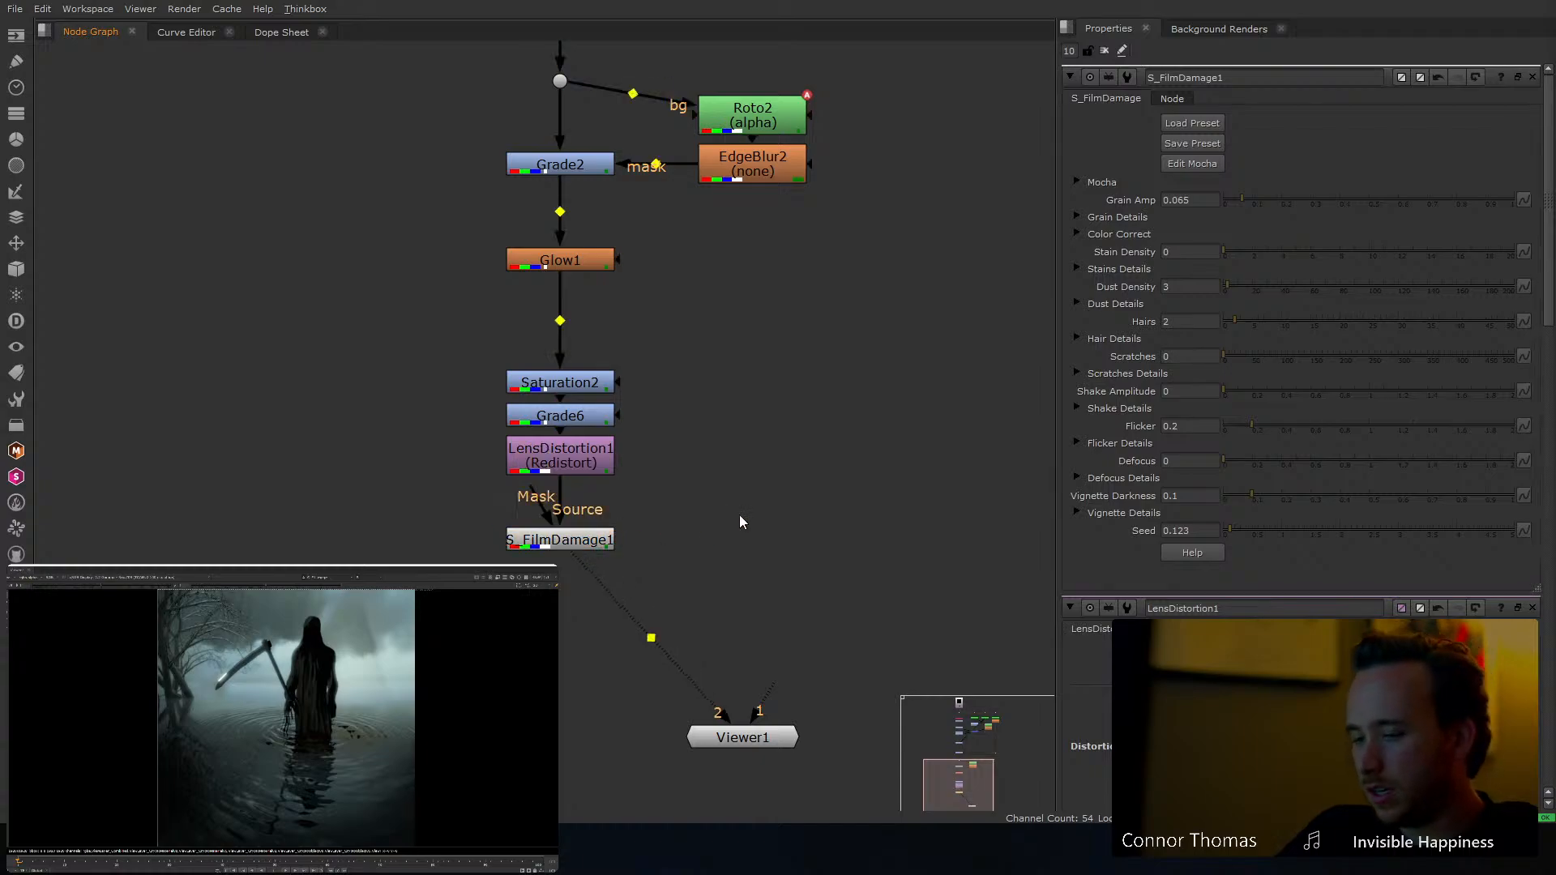